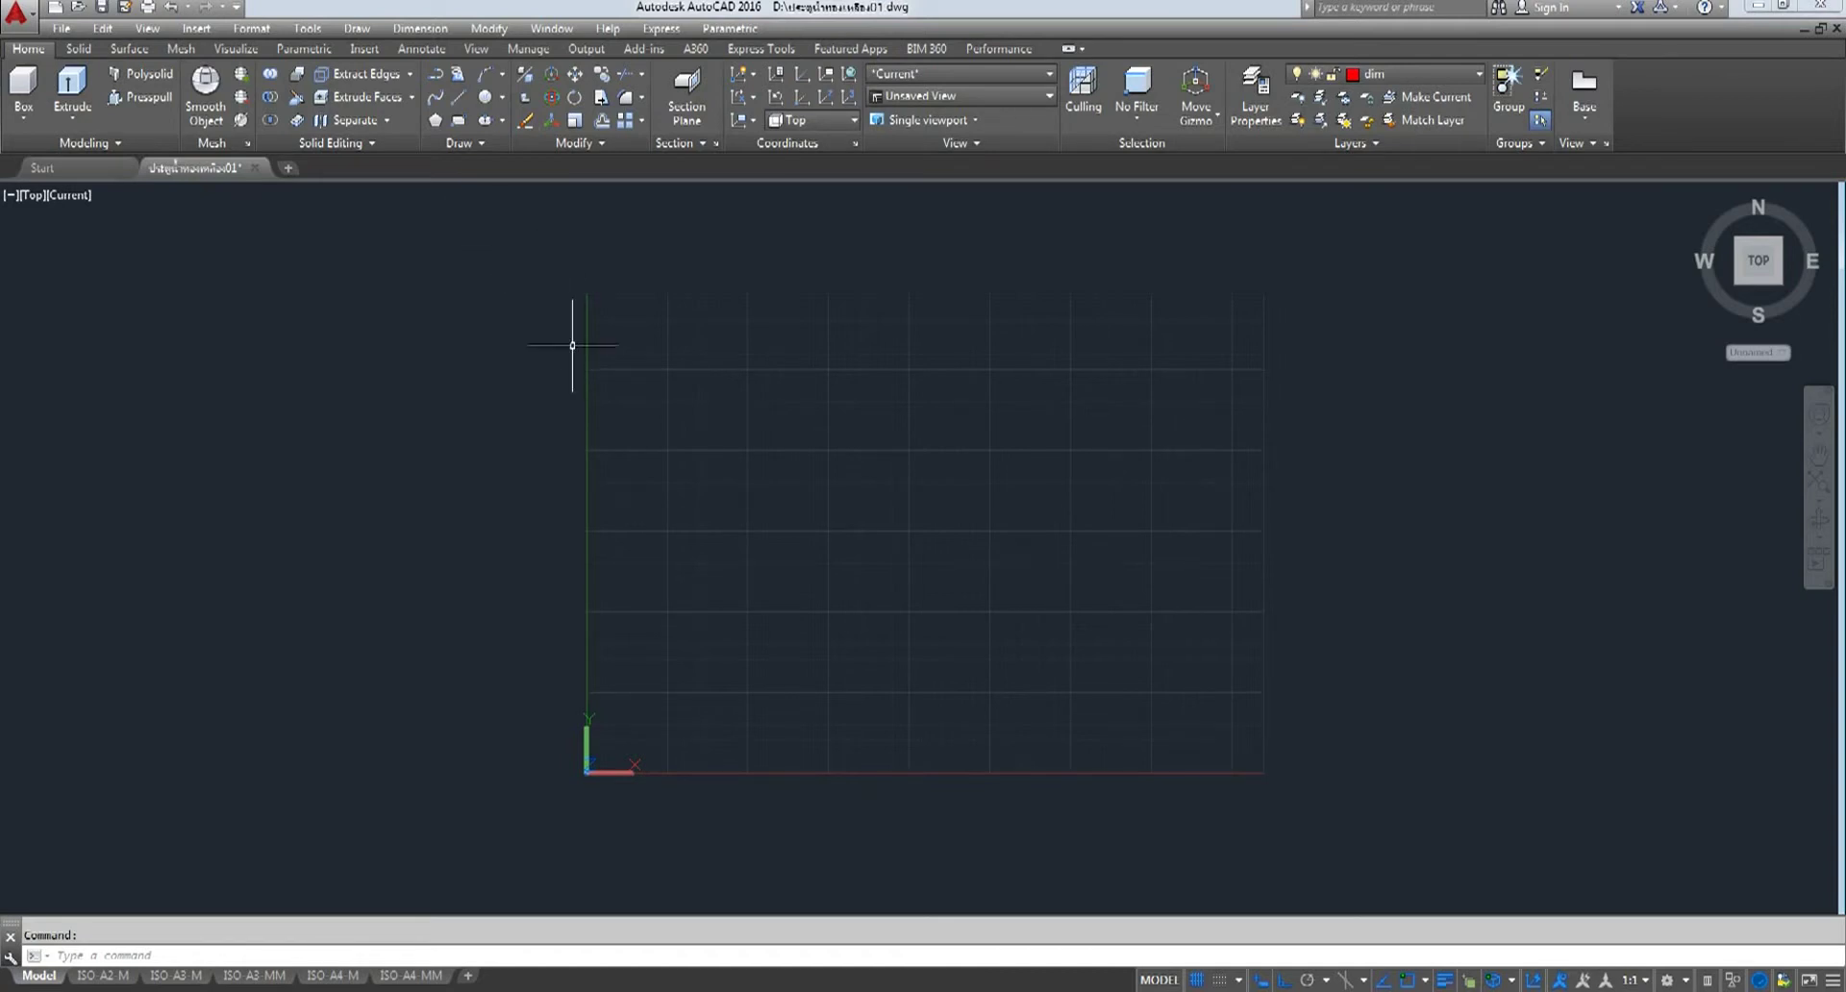
# - Attach the gate valve JPG as a raster image reference, placed and scaled left of the grid
pyautogui.click(199, 29)
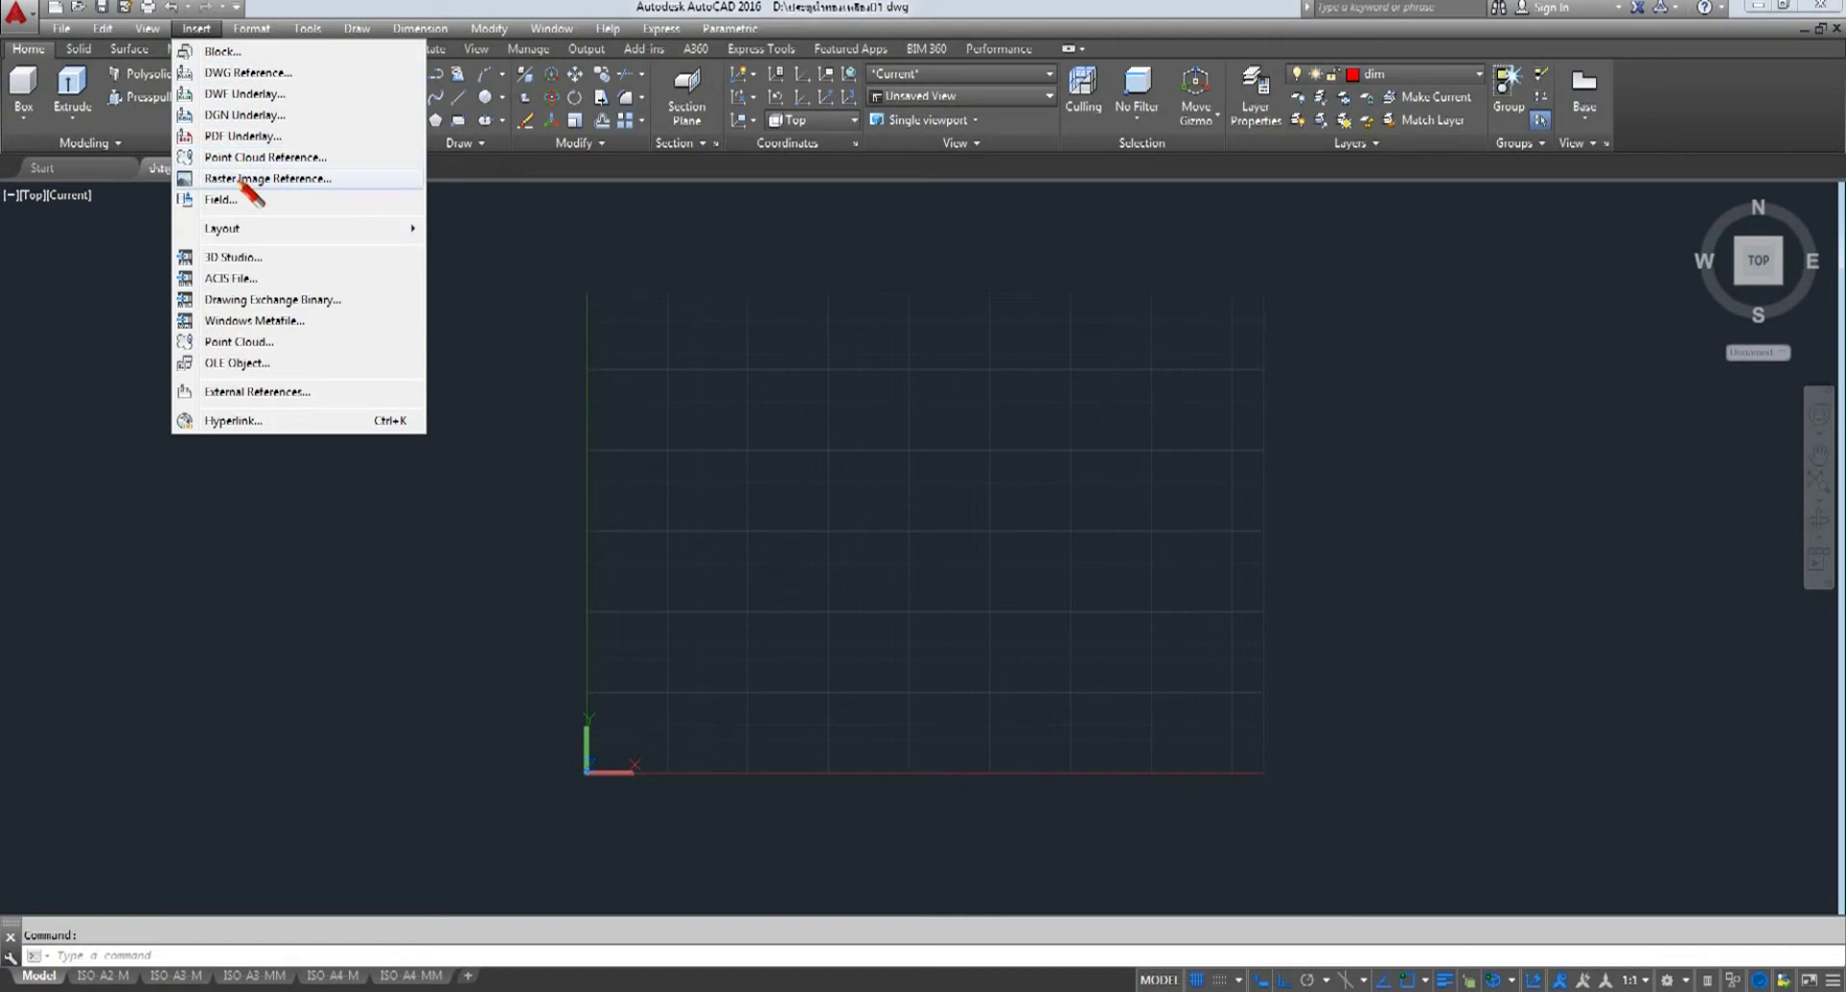
pyautogui.click(241, 179)
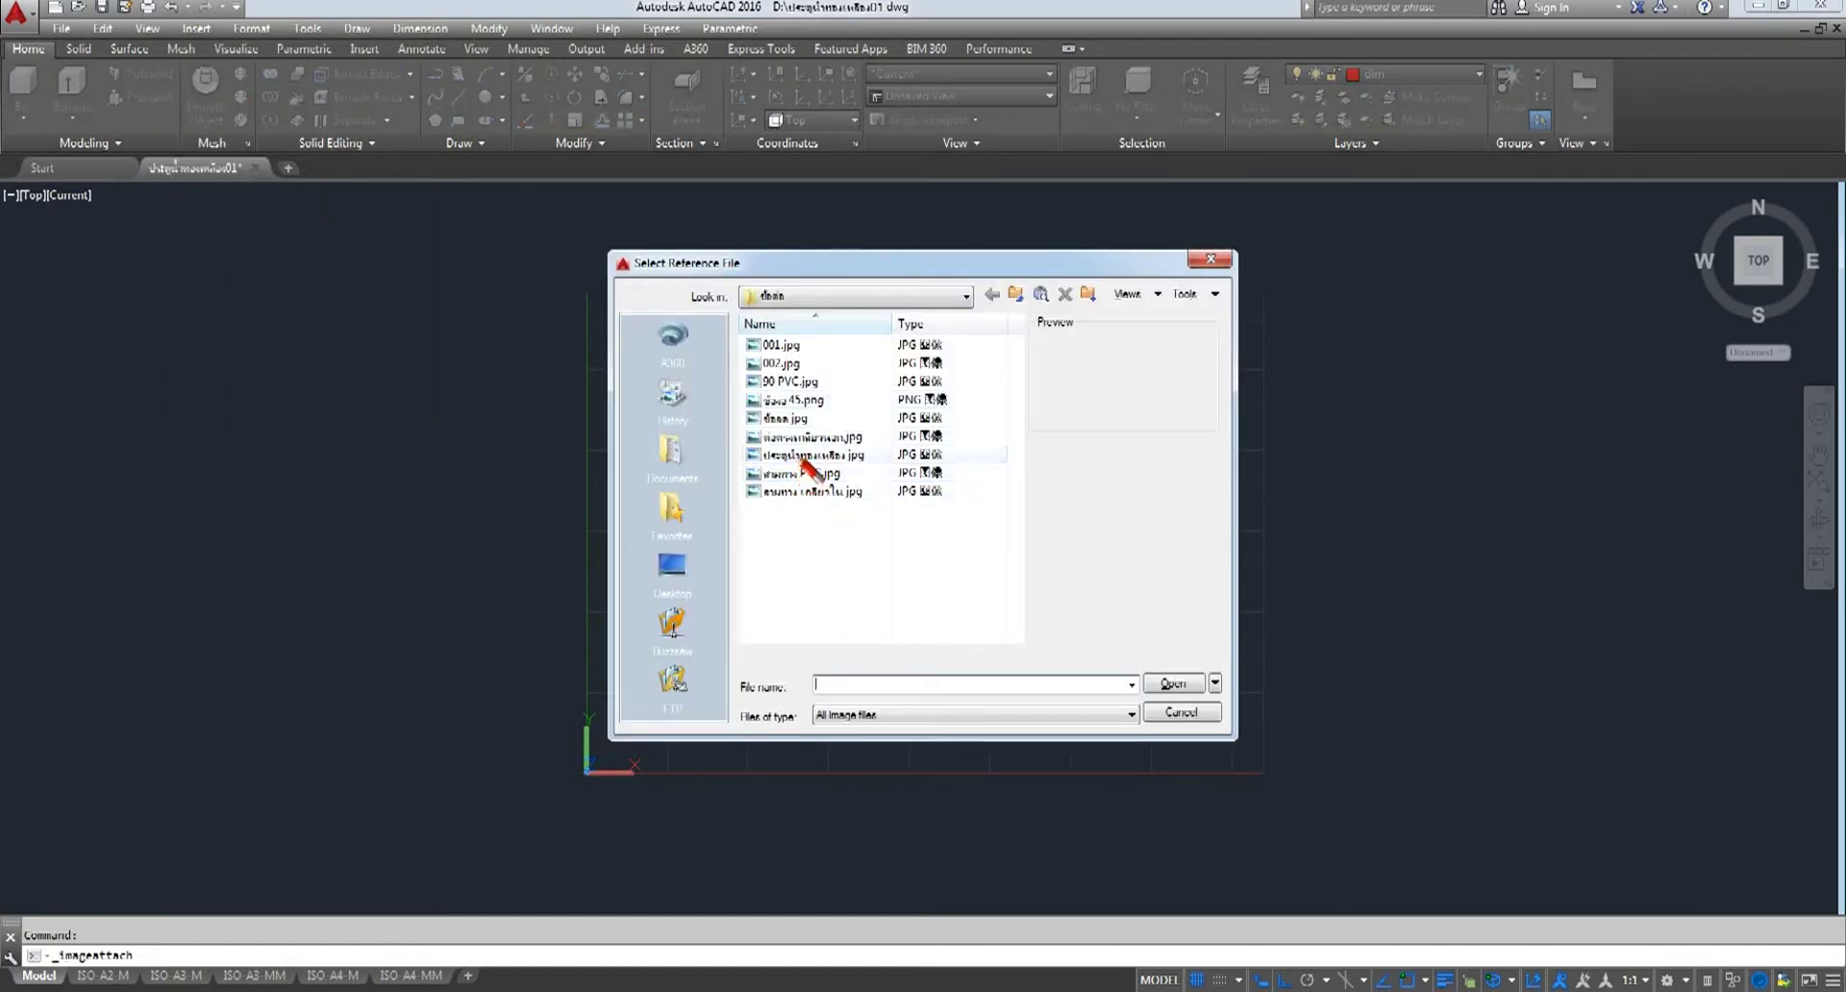
pyautogui.click(804, 460)
pyautogui.click(1174, 684)
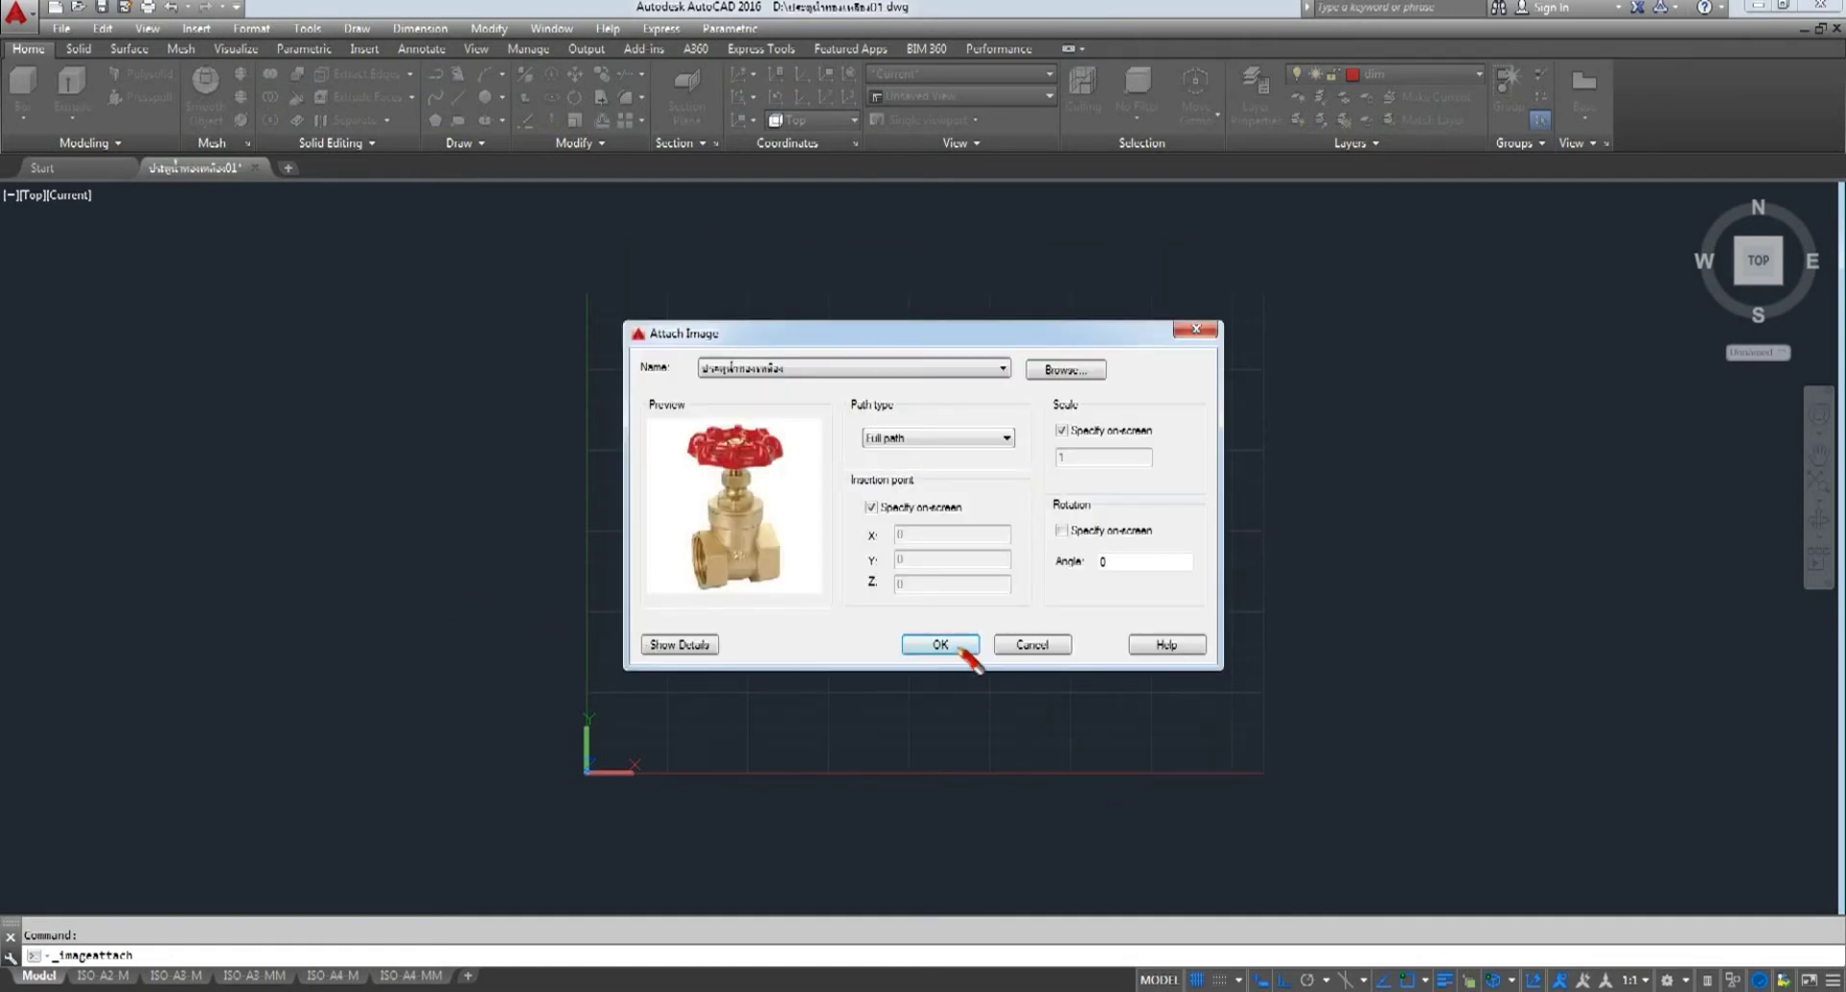
pyautogui.click(961, 646)
pyautogui.click(440, 678)
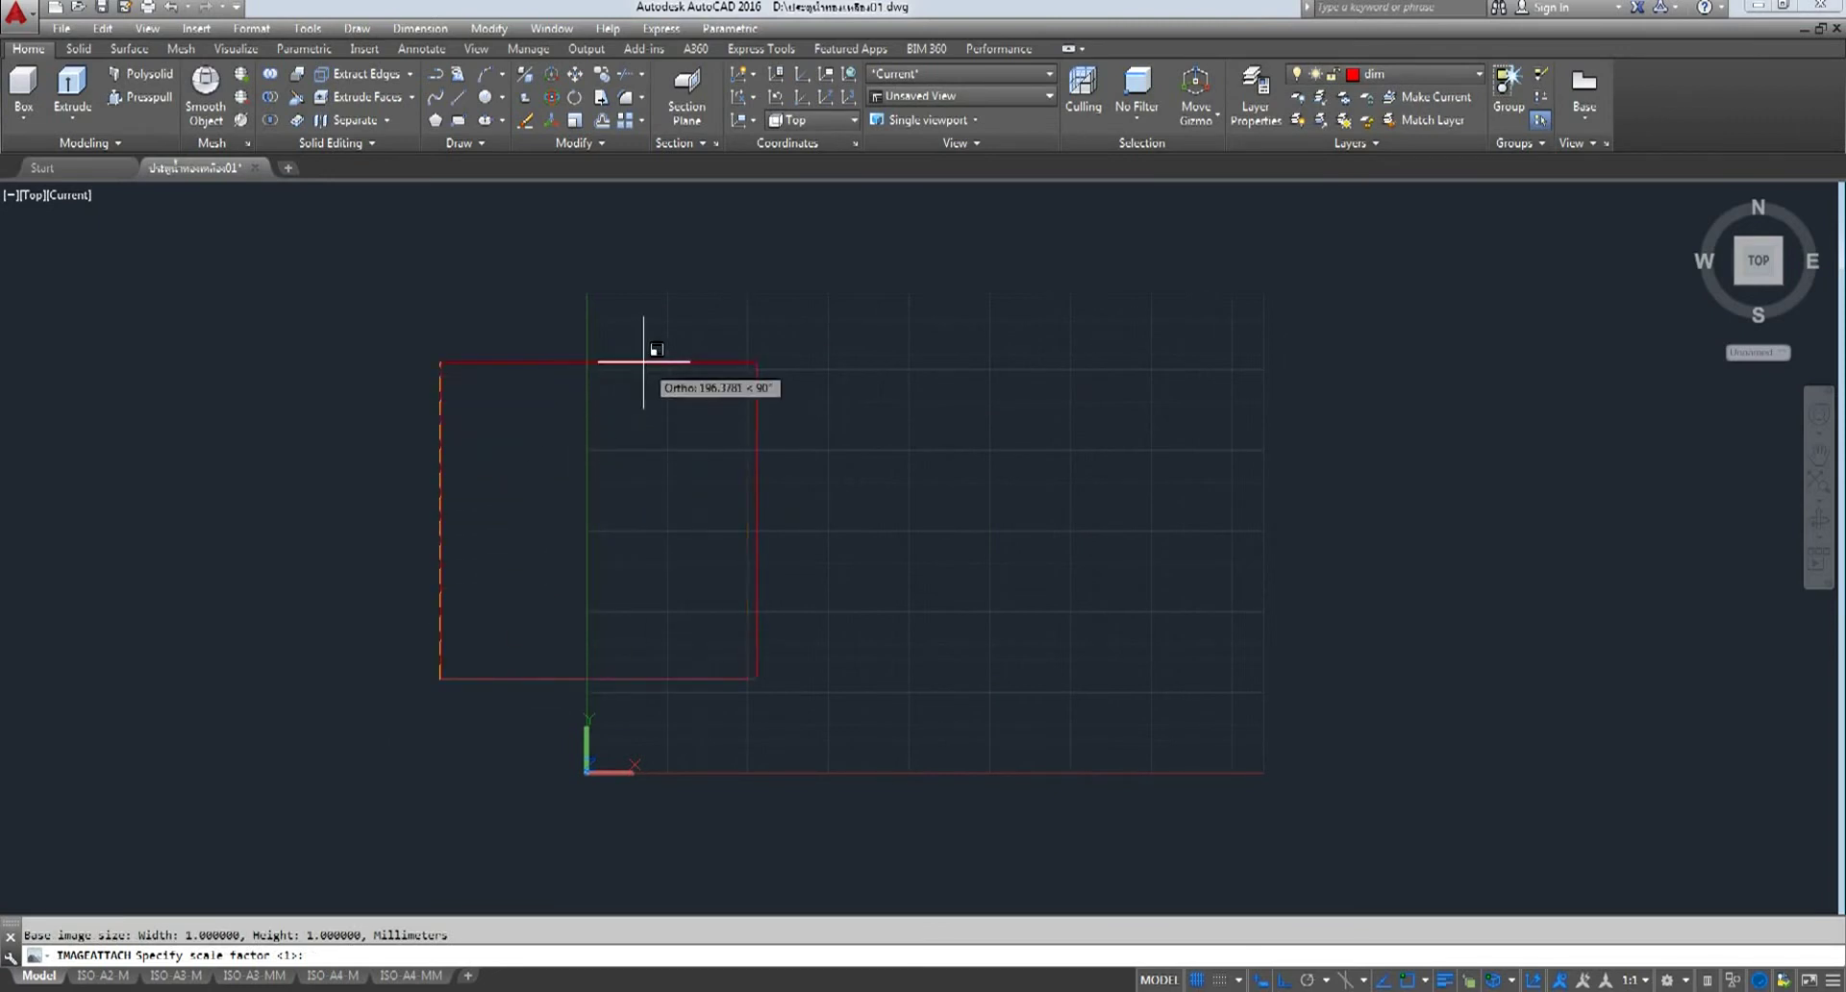
pyautogui.click(631, 370)
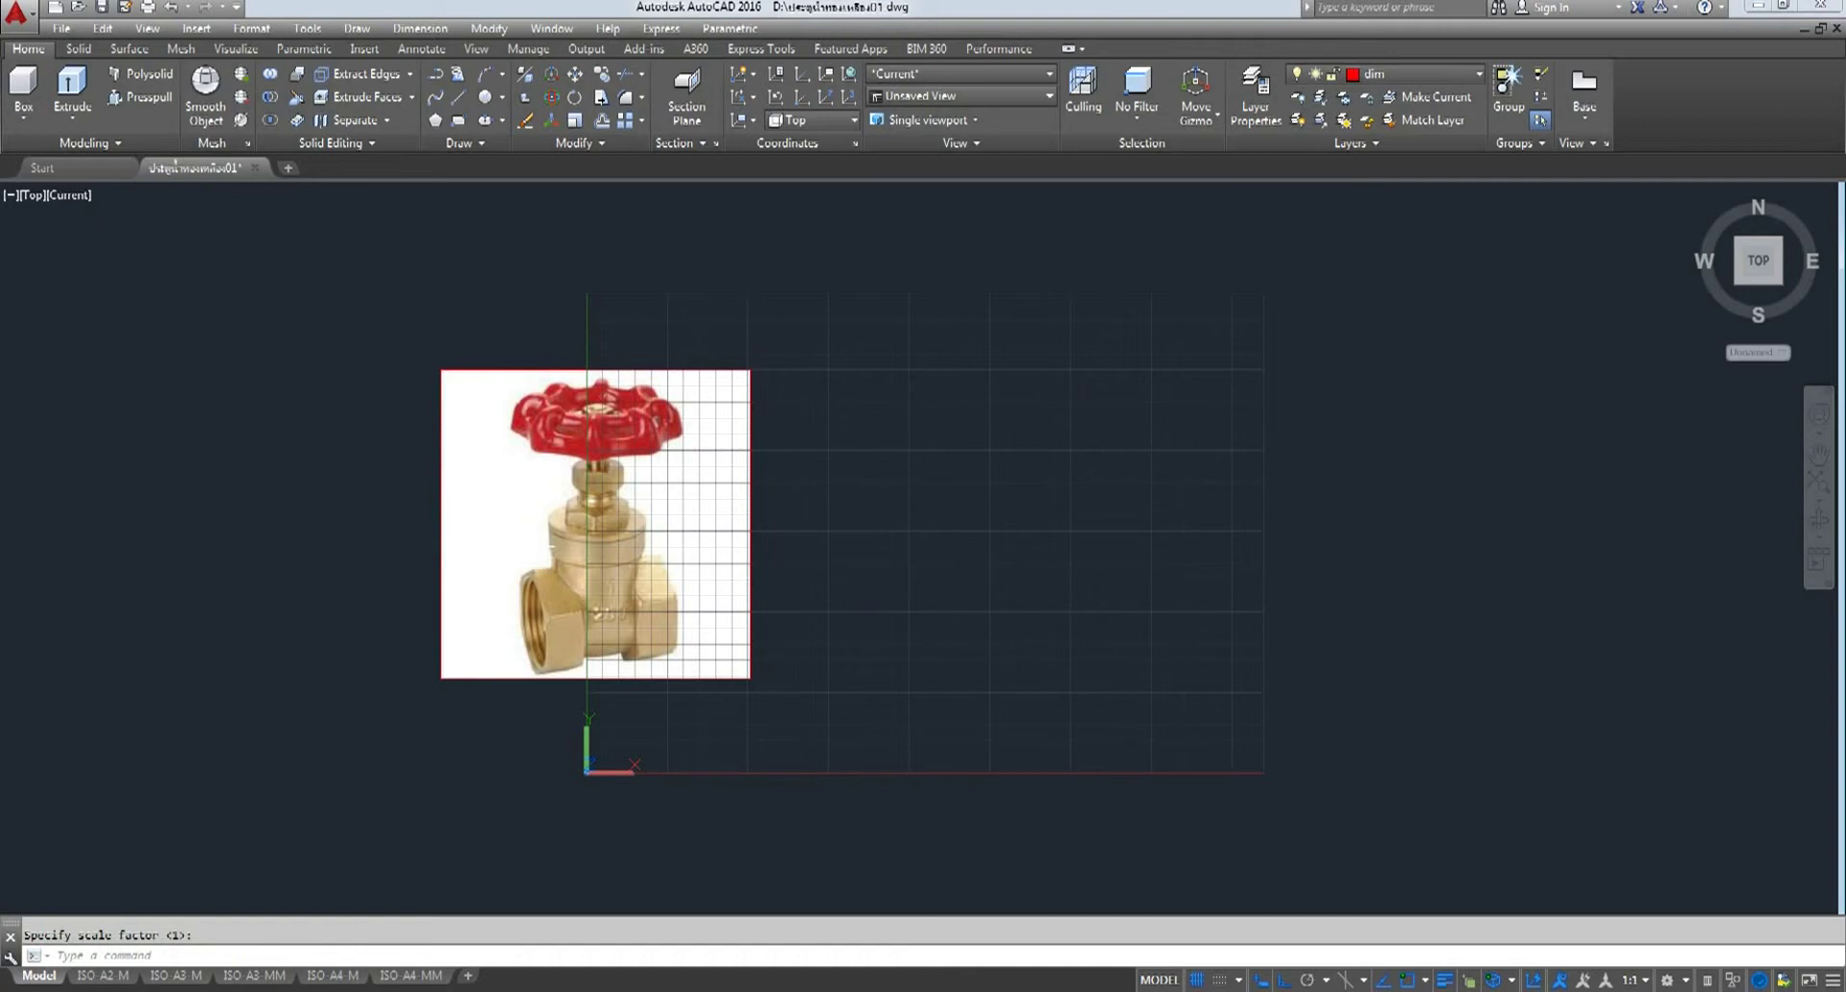
# - Move the valve photo further left so it sits clear of the grid
pyautogui.click(574, 74)
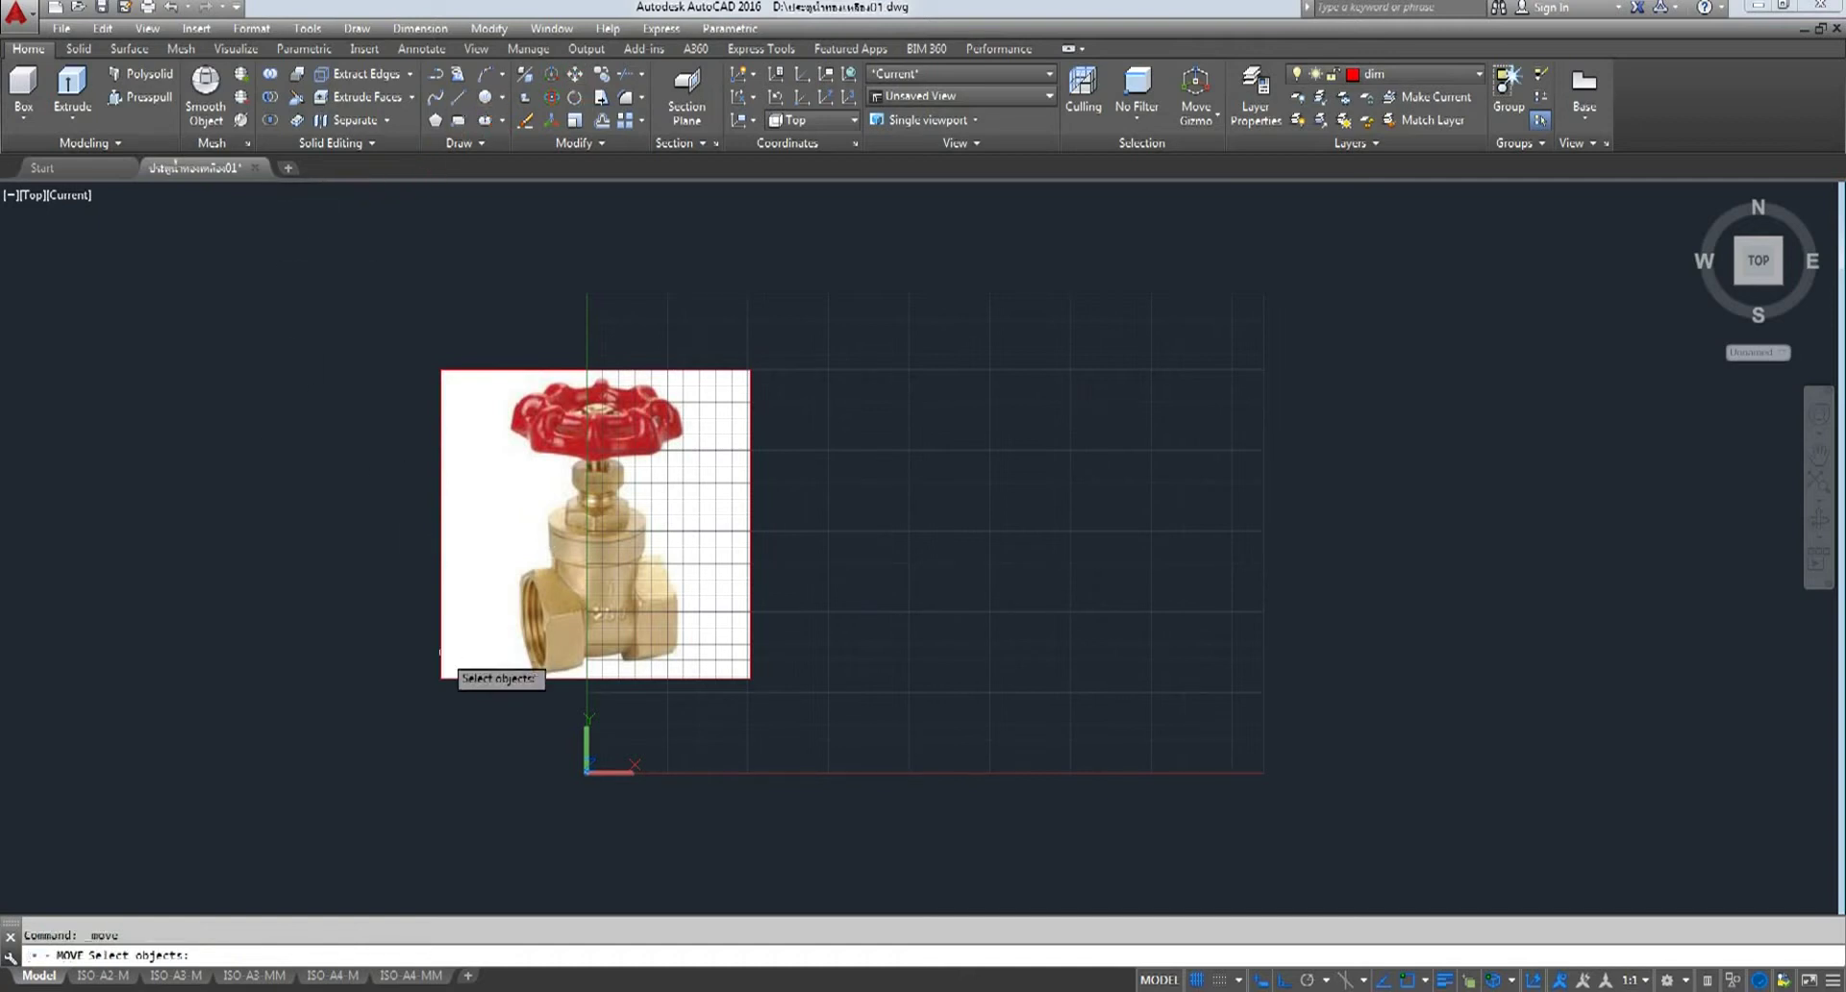
pyautogui.click(444, 633)
pyautogui.click(380, 643)
pyautogui.press('Return')
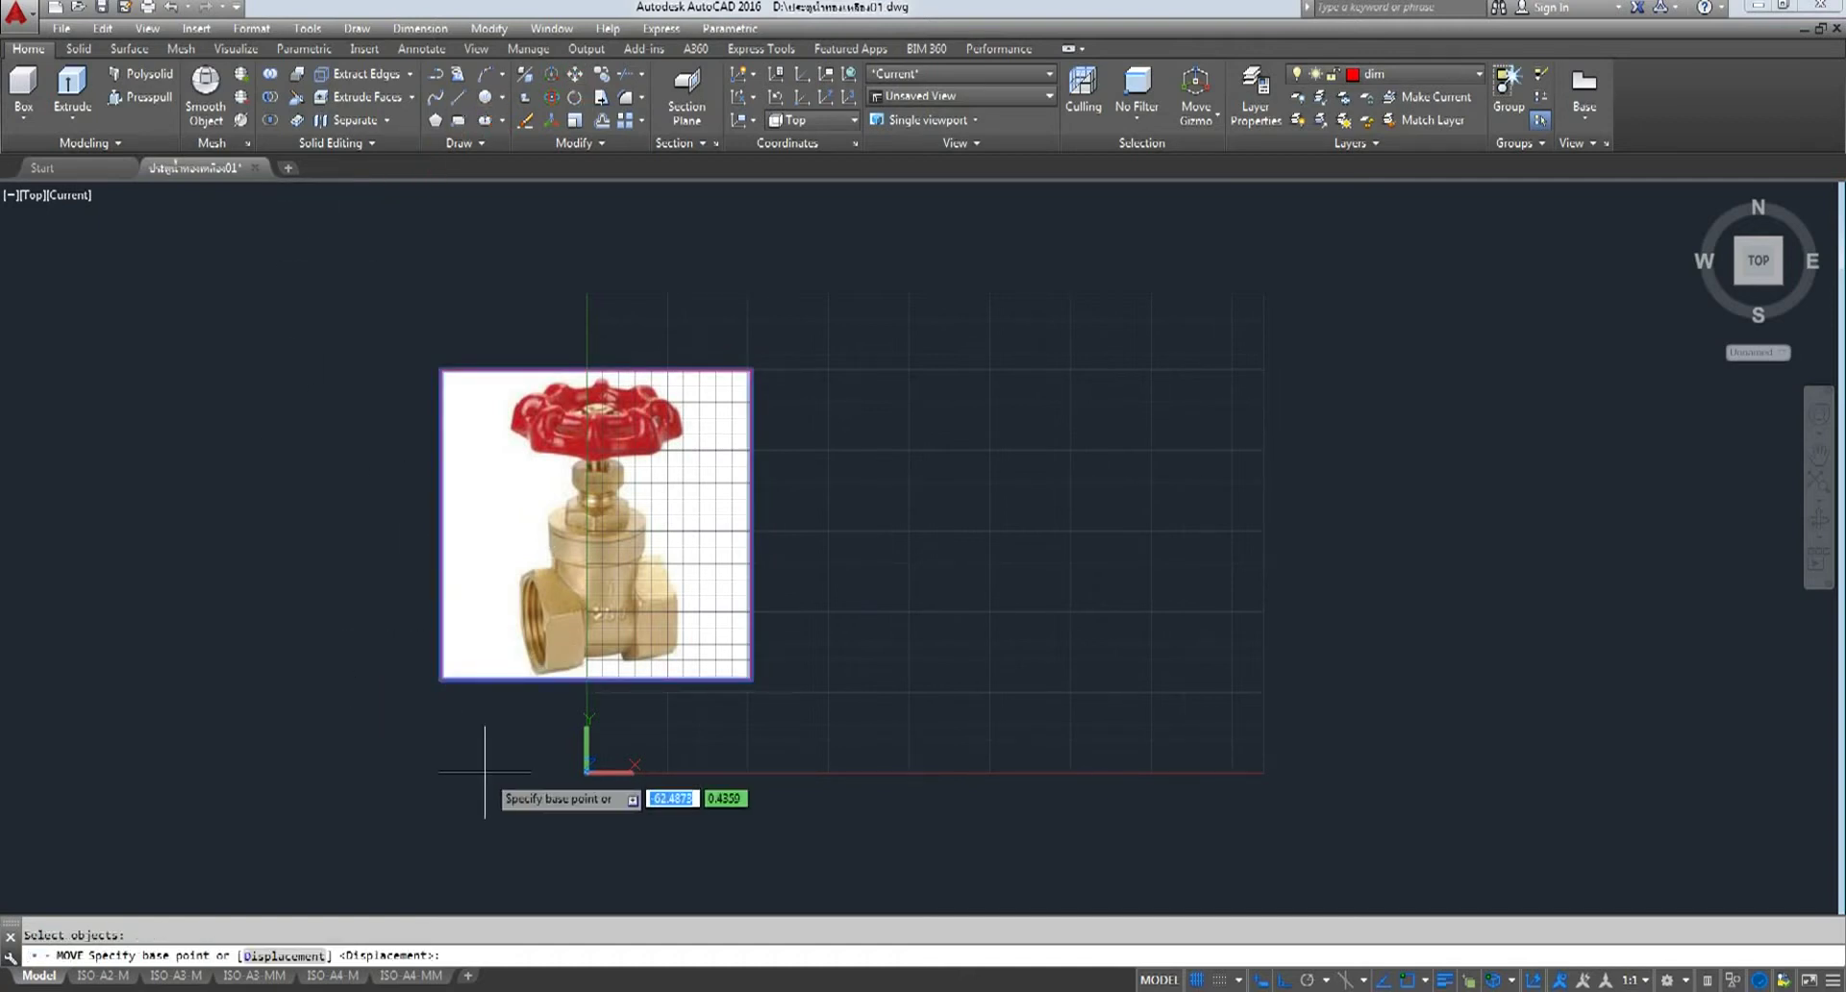
pyautogui.click(484, 765)
pyautogui.click(264, 765)
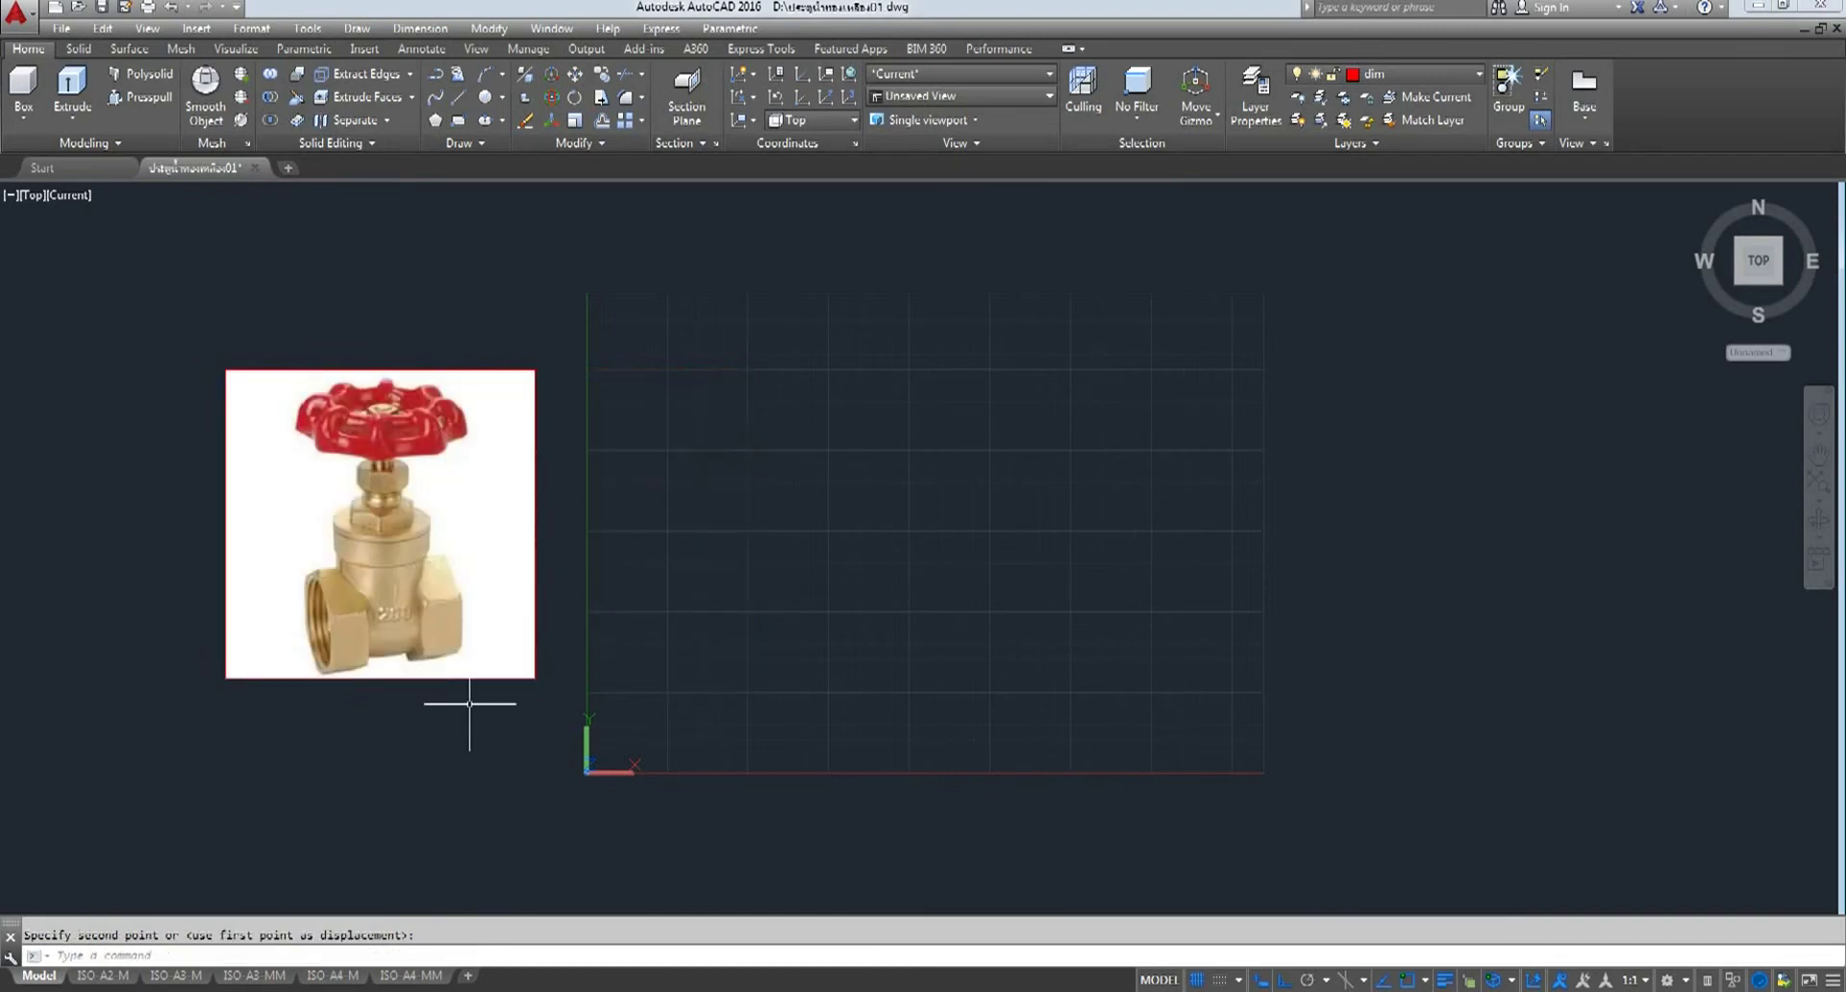
pyautogui.moveTo(487, 708); pyautogui.dragTo(556, 691, button='middle')
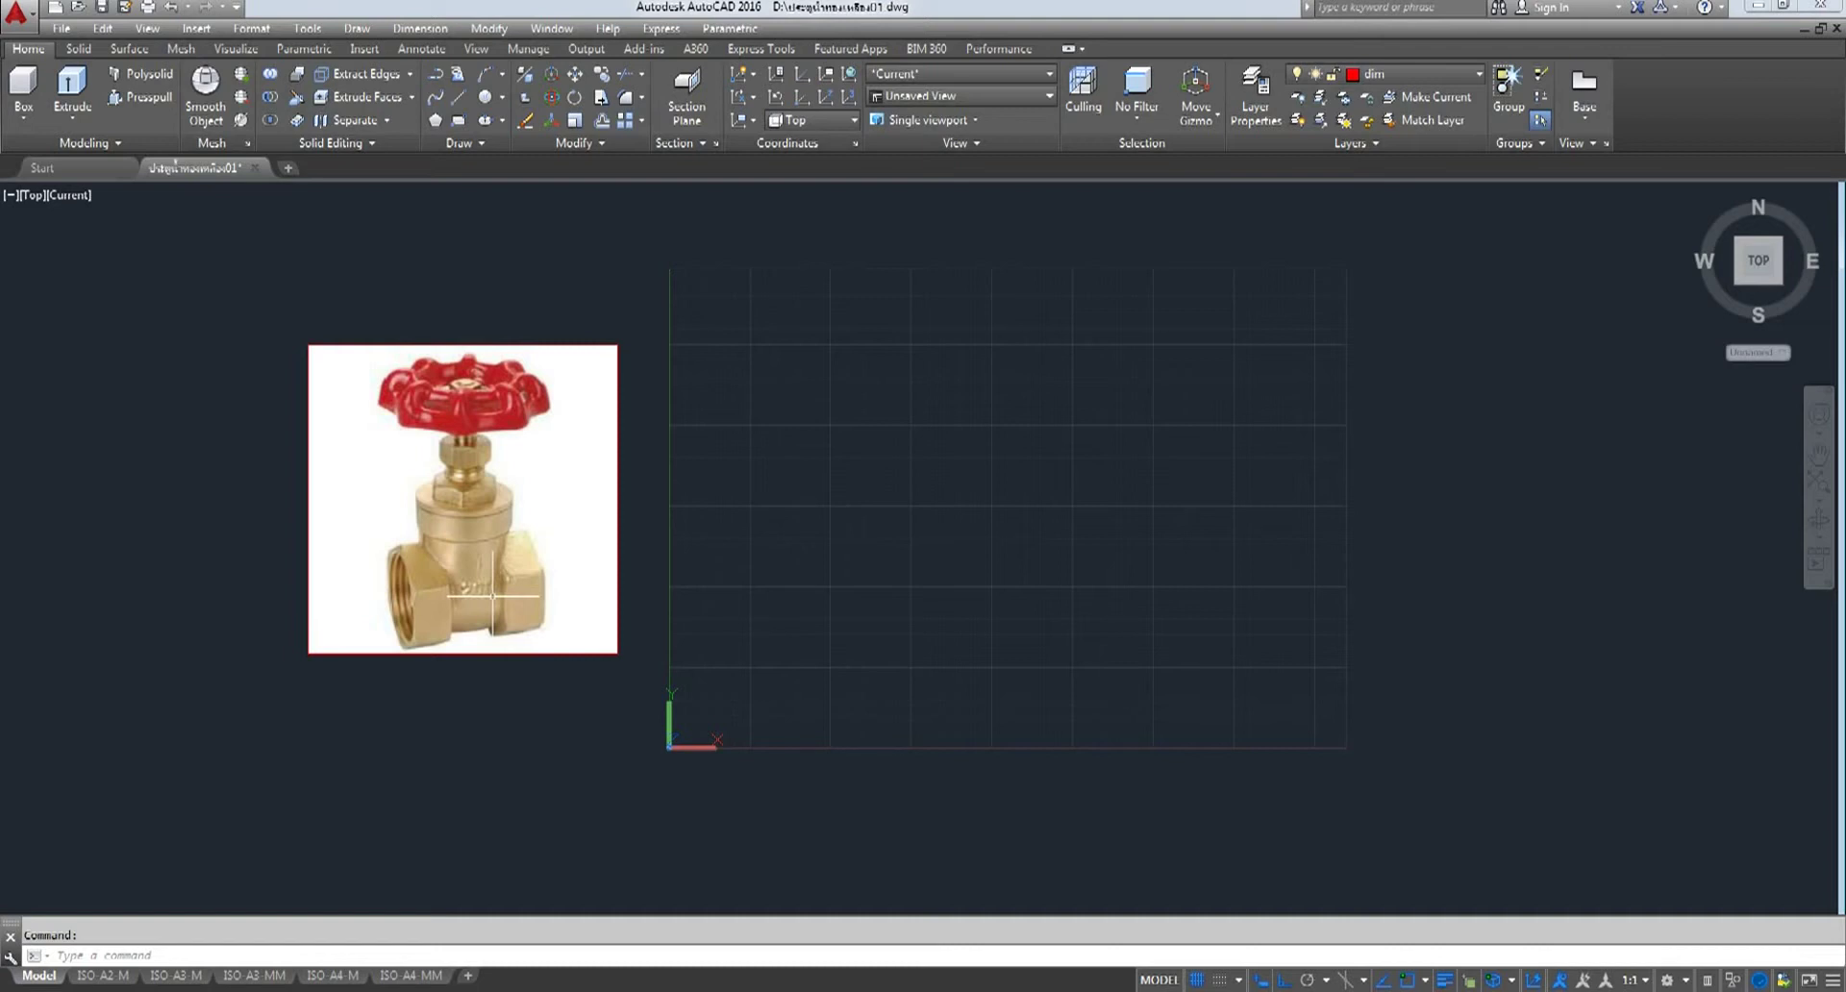
pyautogui.moveTo(970, 466); pyautogui.dragTo(940, 481, button='middle')
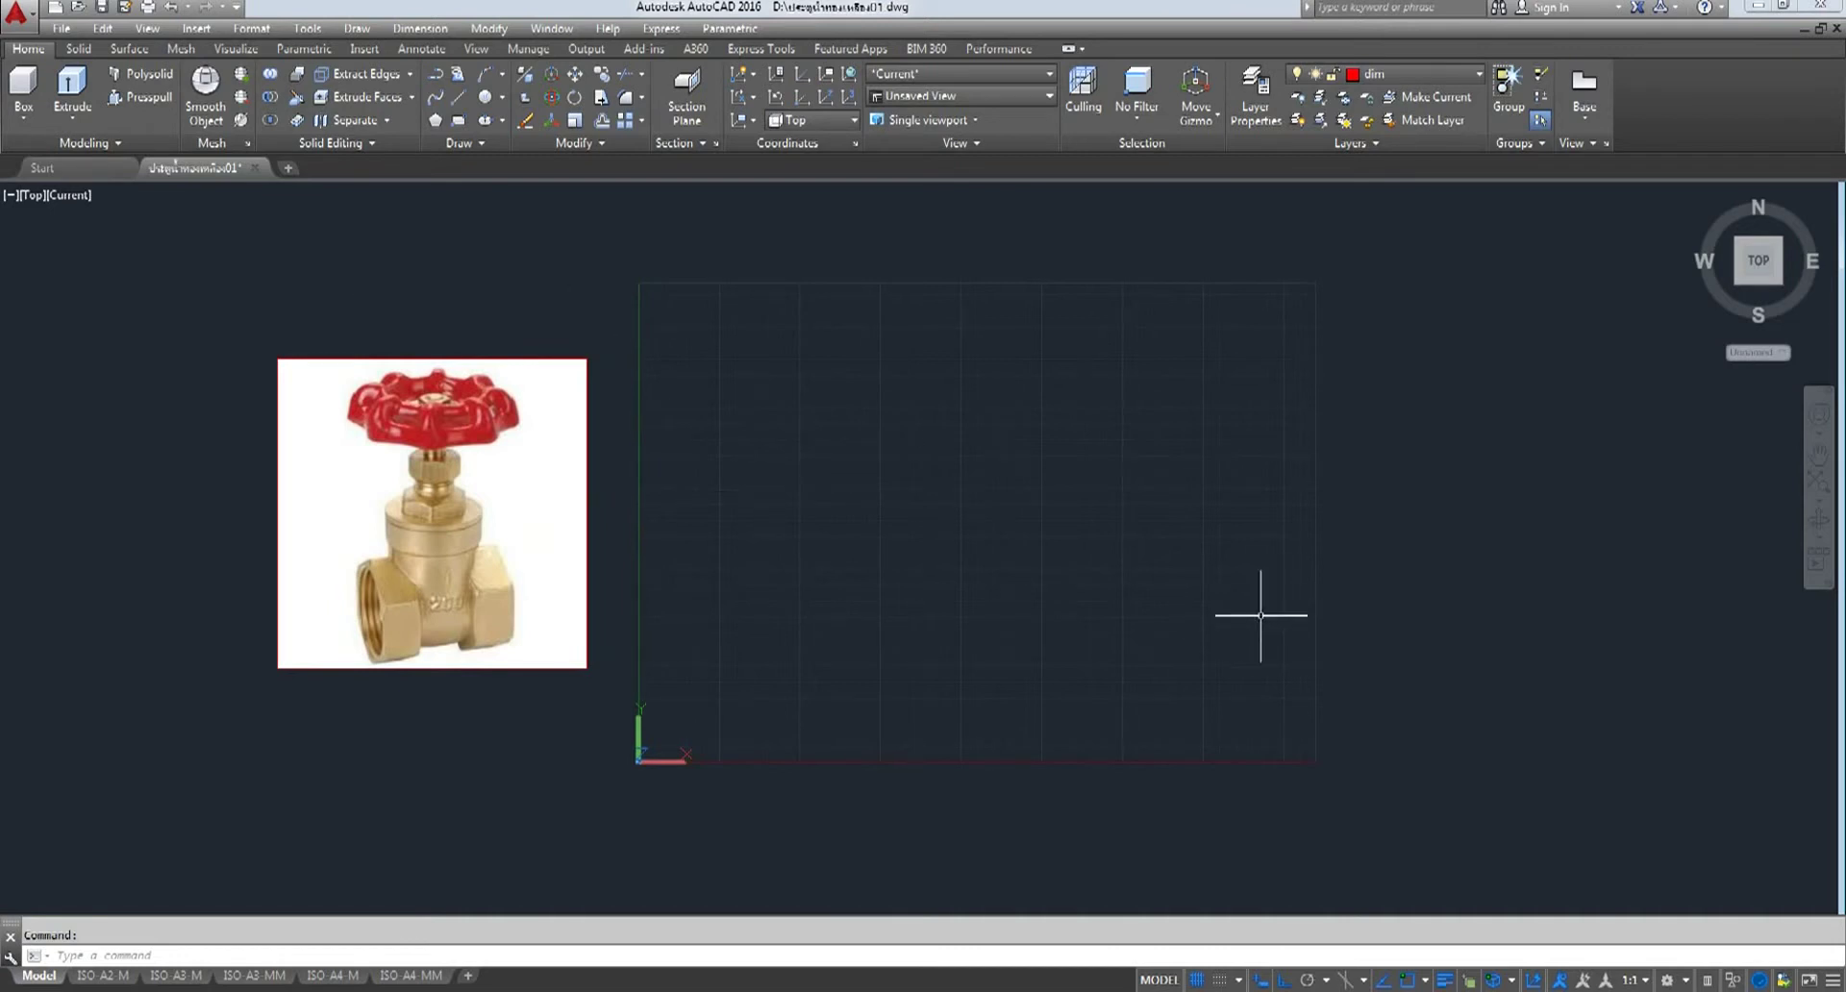
pyautogui.click(1688, 983)
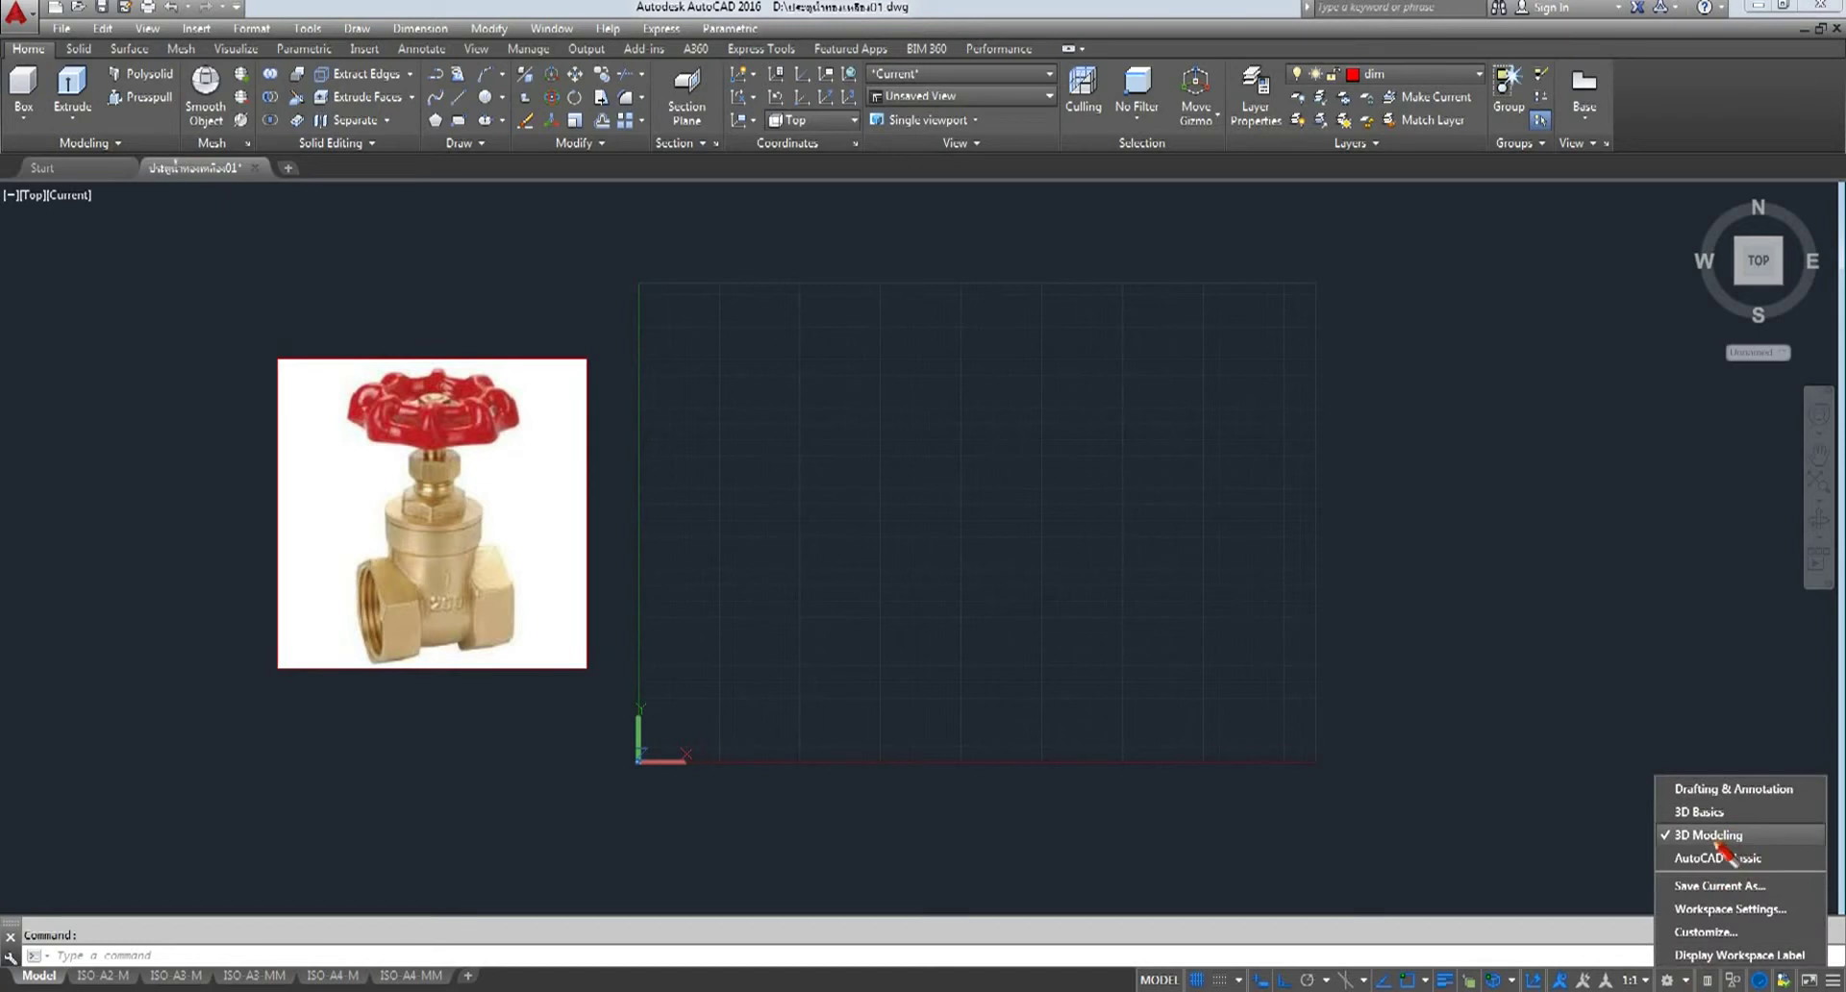
pyautogui.click(1438, 764)
pyautogui.click(1443, 753)
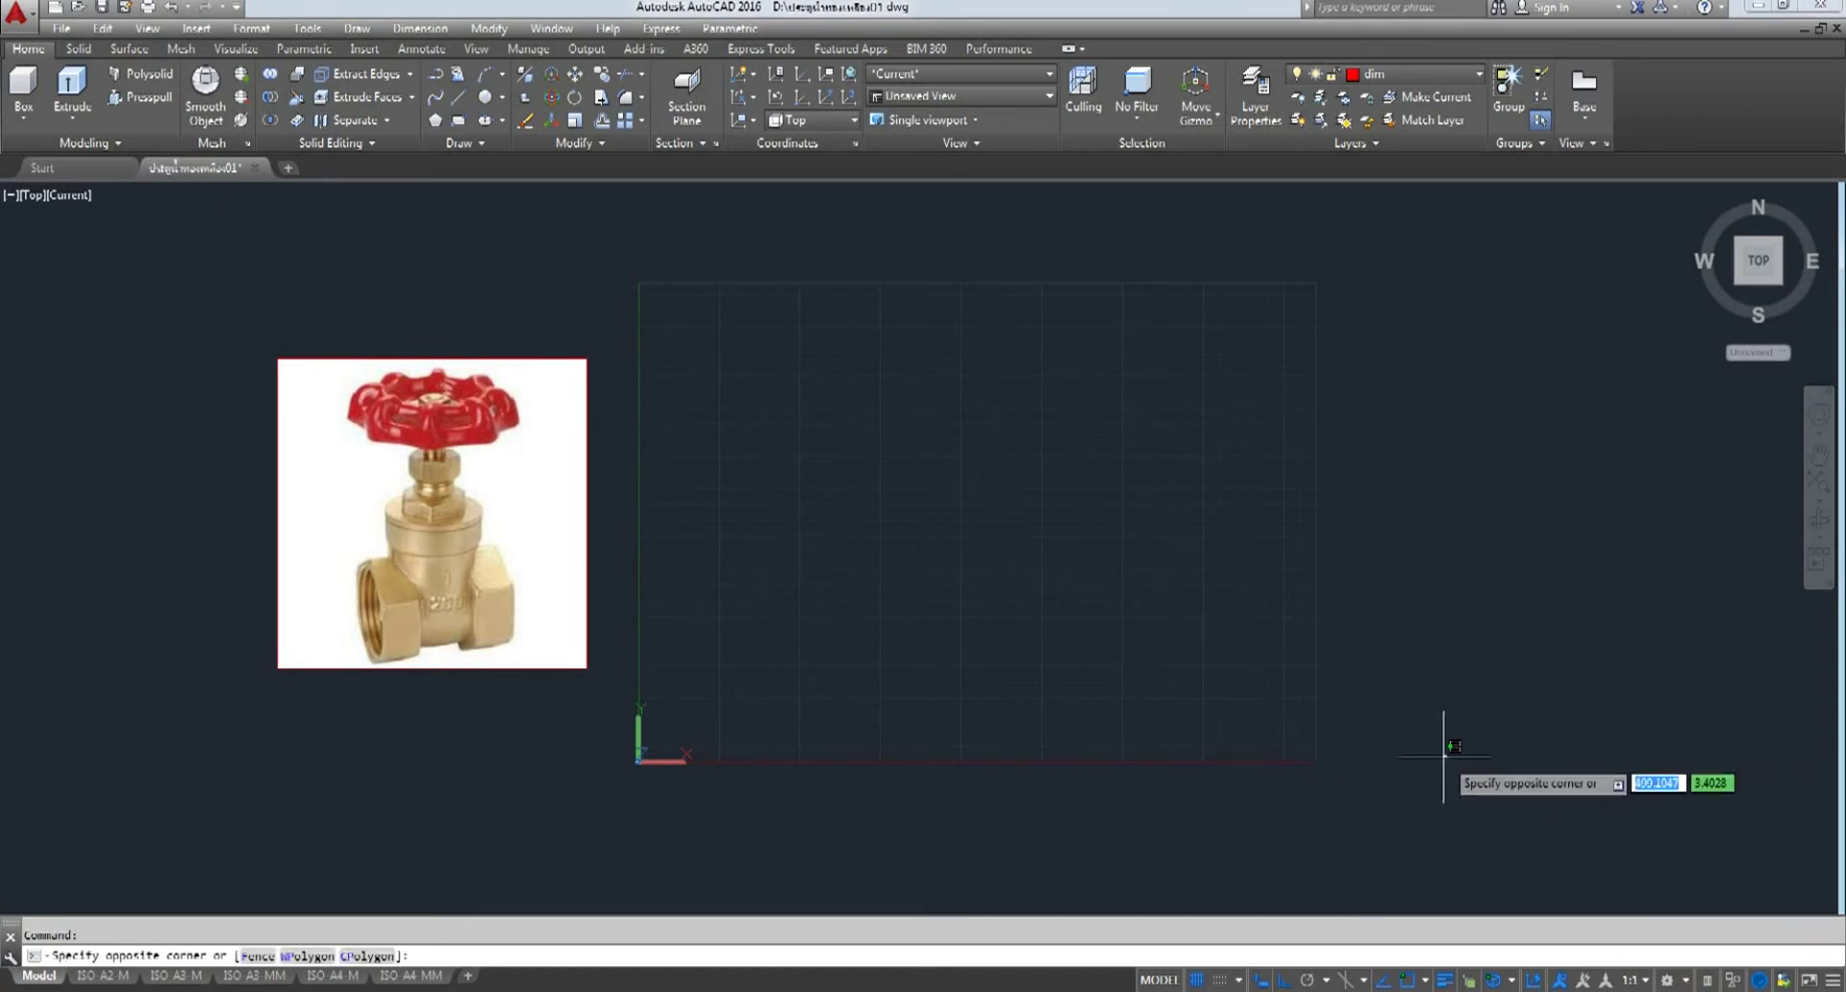
pyautogui.click(237, 7)
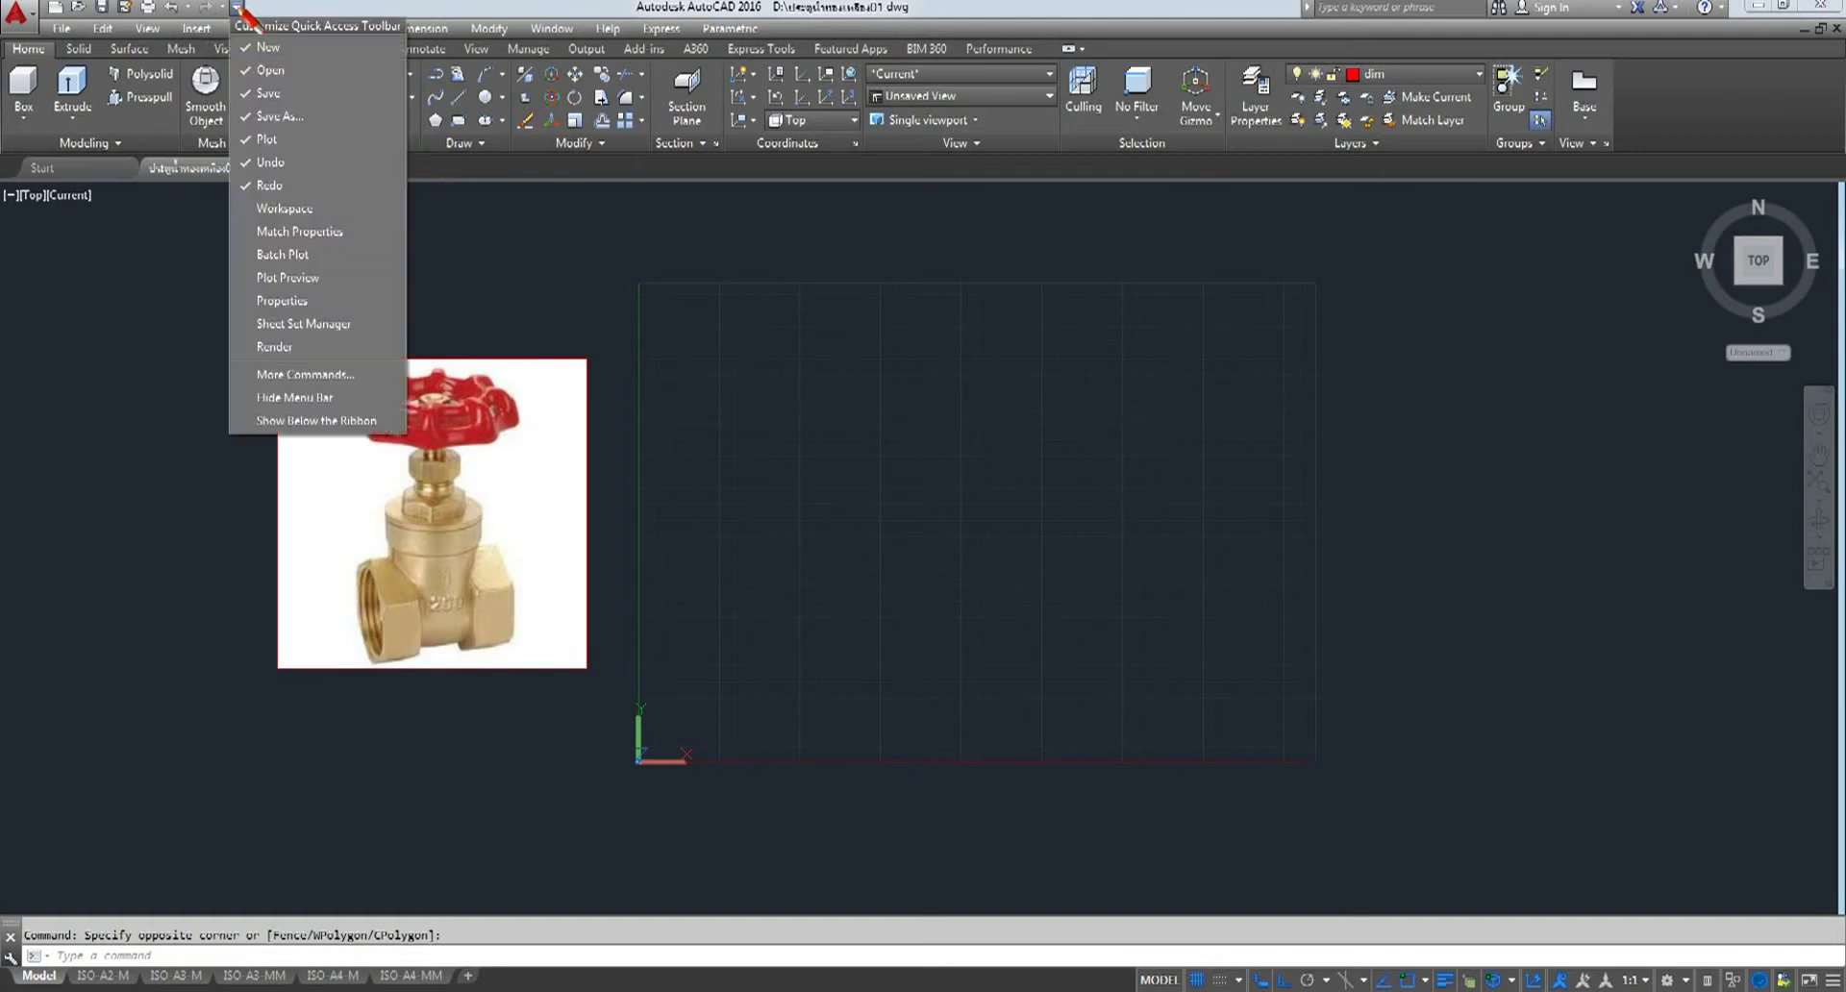
pyautogui.click(193, 404)
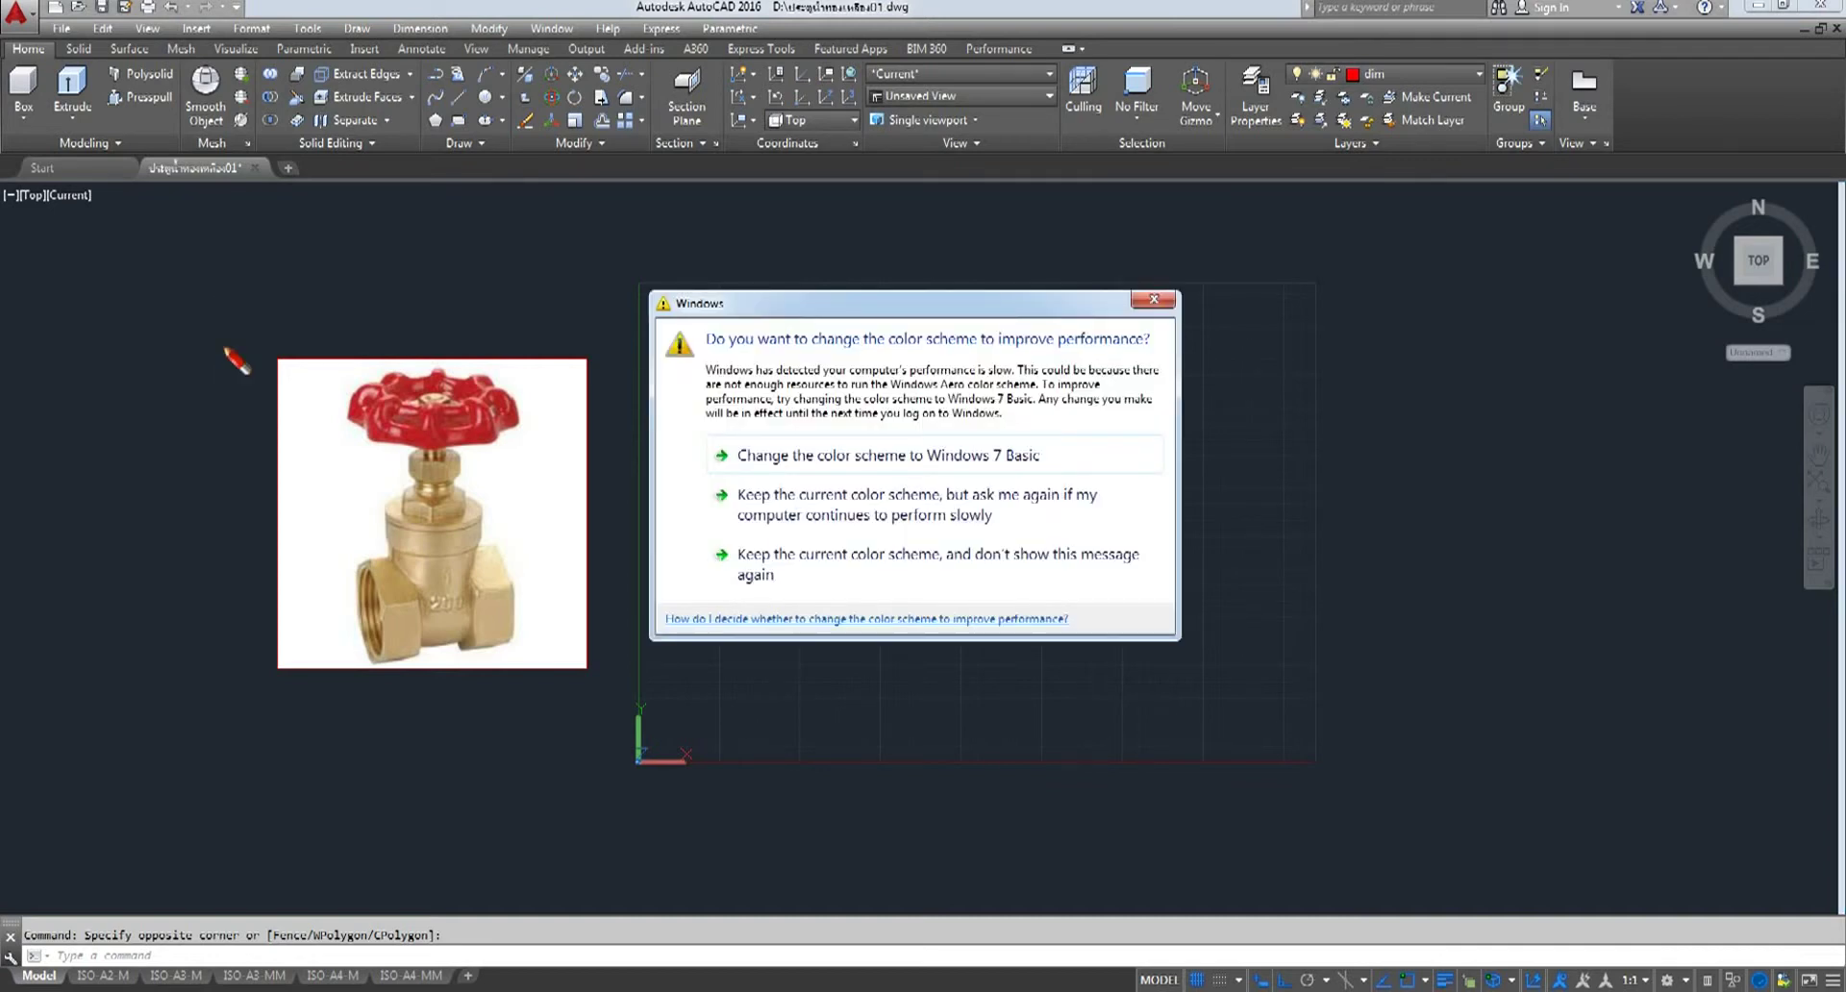
pyautogui.click(771, 460)
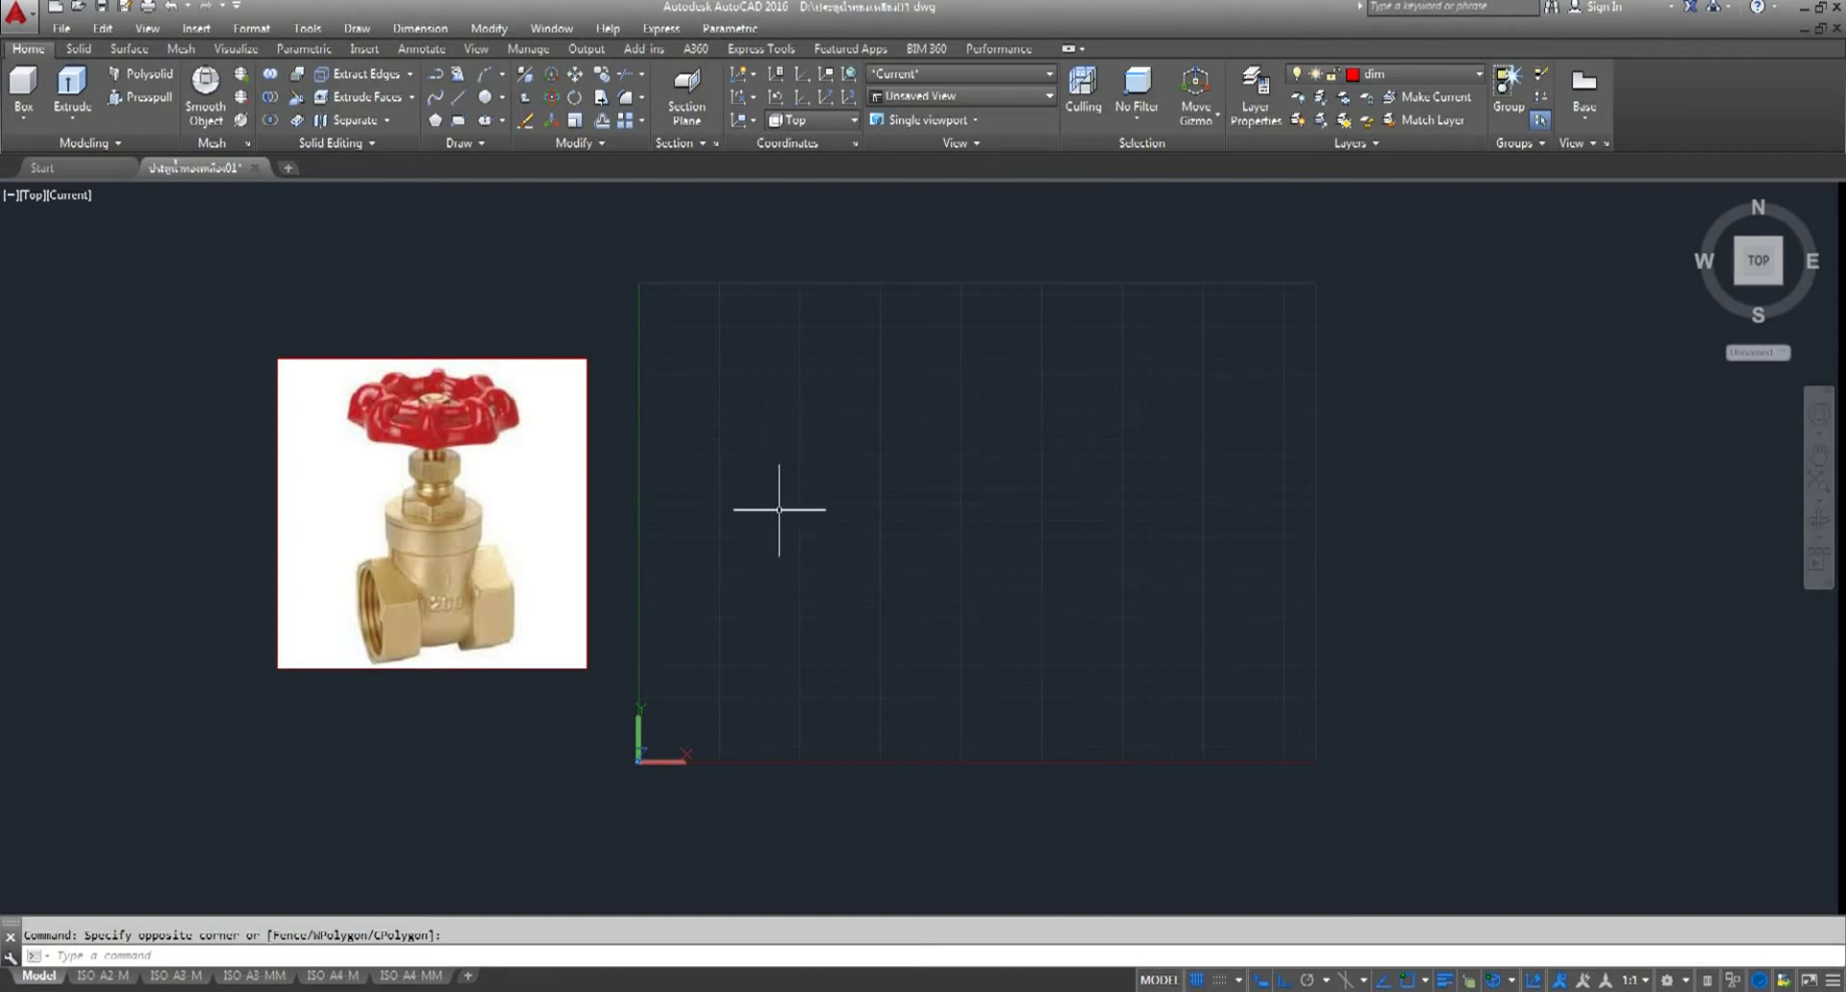
# - Open the Layer Properties Manager to see the drawing's 11 layers
pyautogui.click(1268, 106)
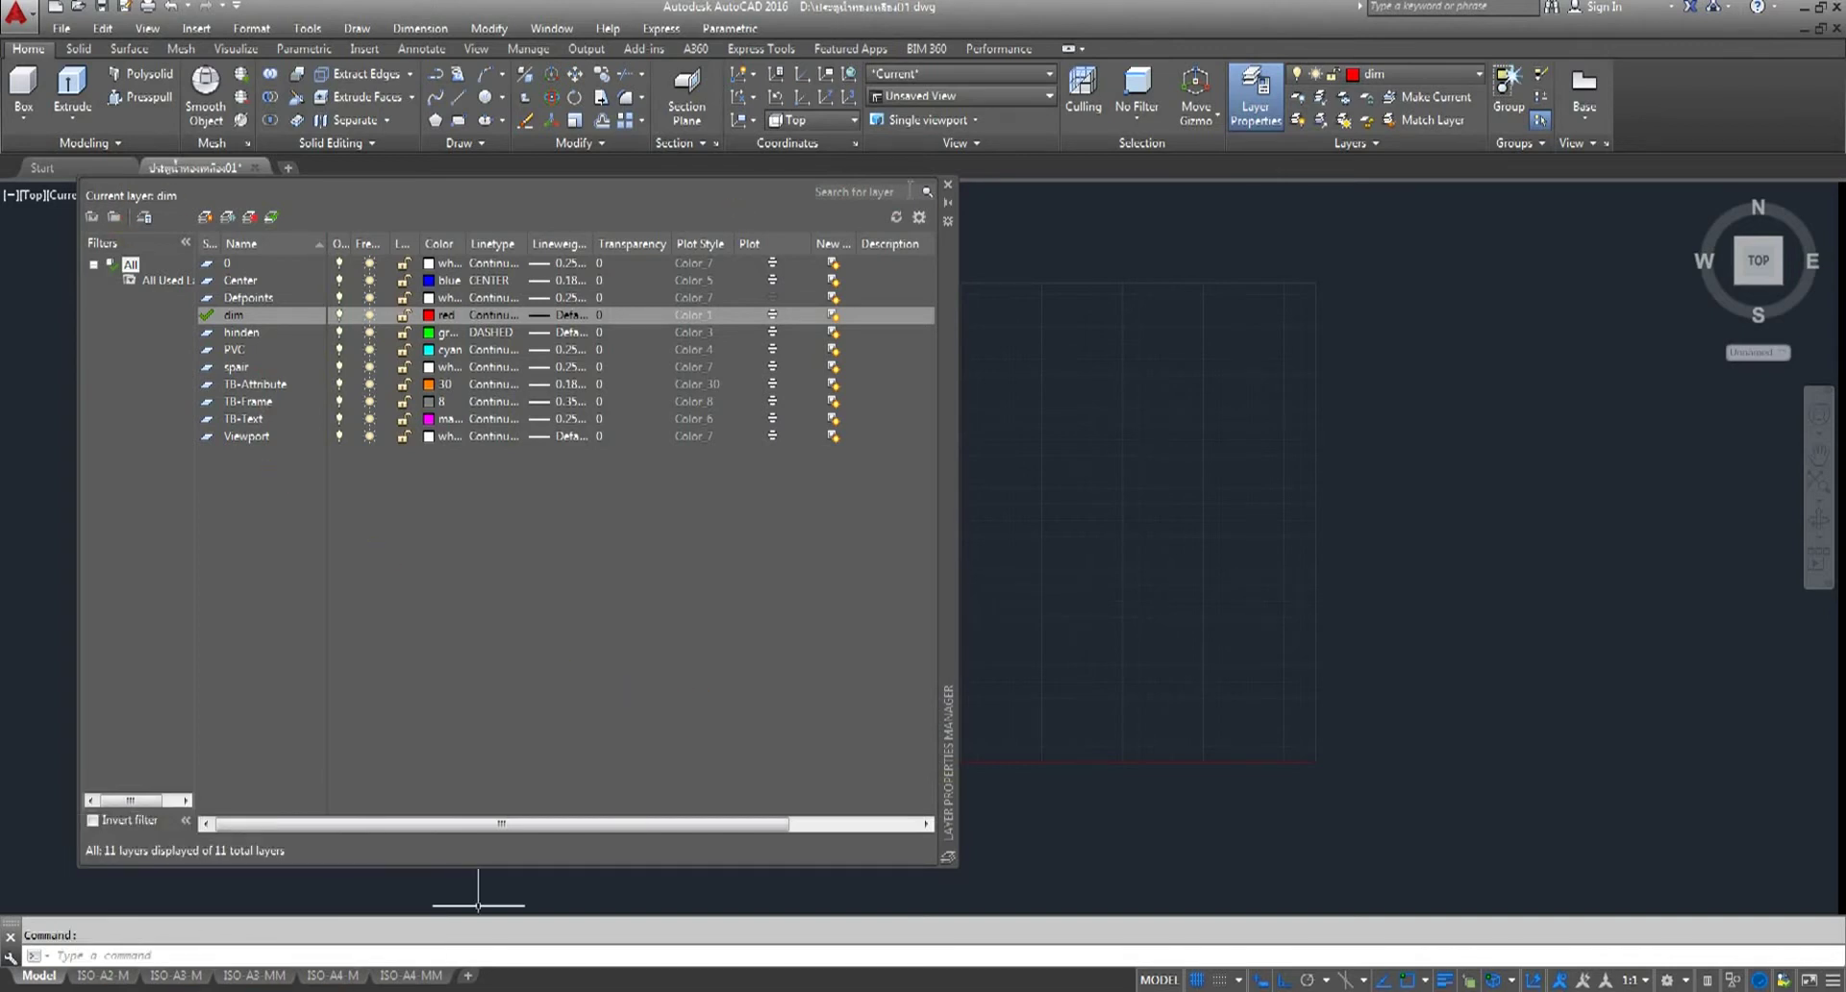
# - Close the Layer Properties Manager, pan left, and select the valve photo
pyautogui.click(947, 184)
pyautogui.moveTo(1082, 505); pyautogui.dragTo(1008, 514, button='middle')
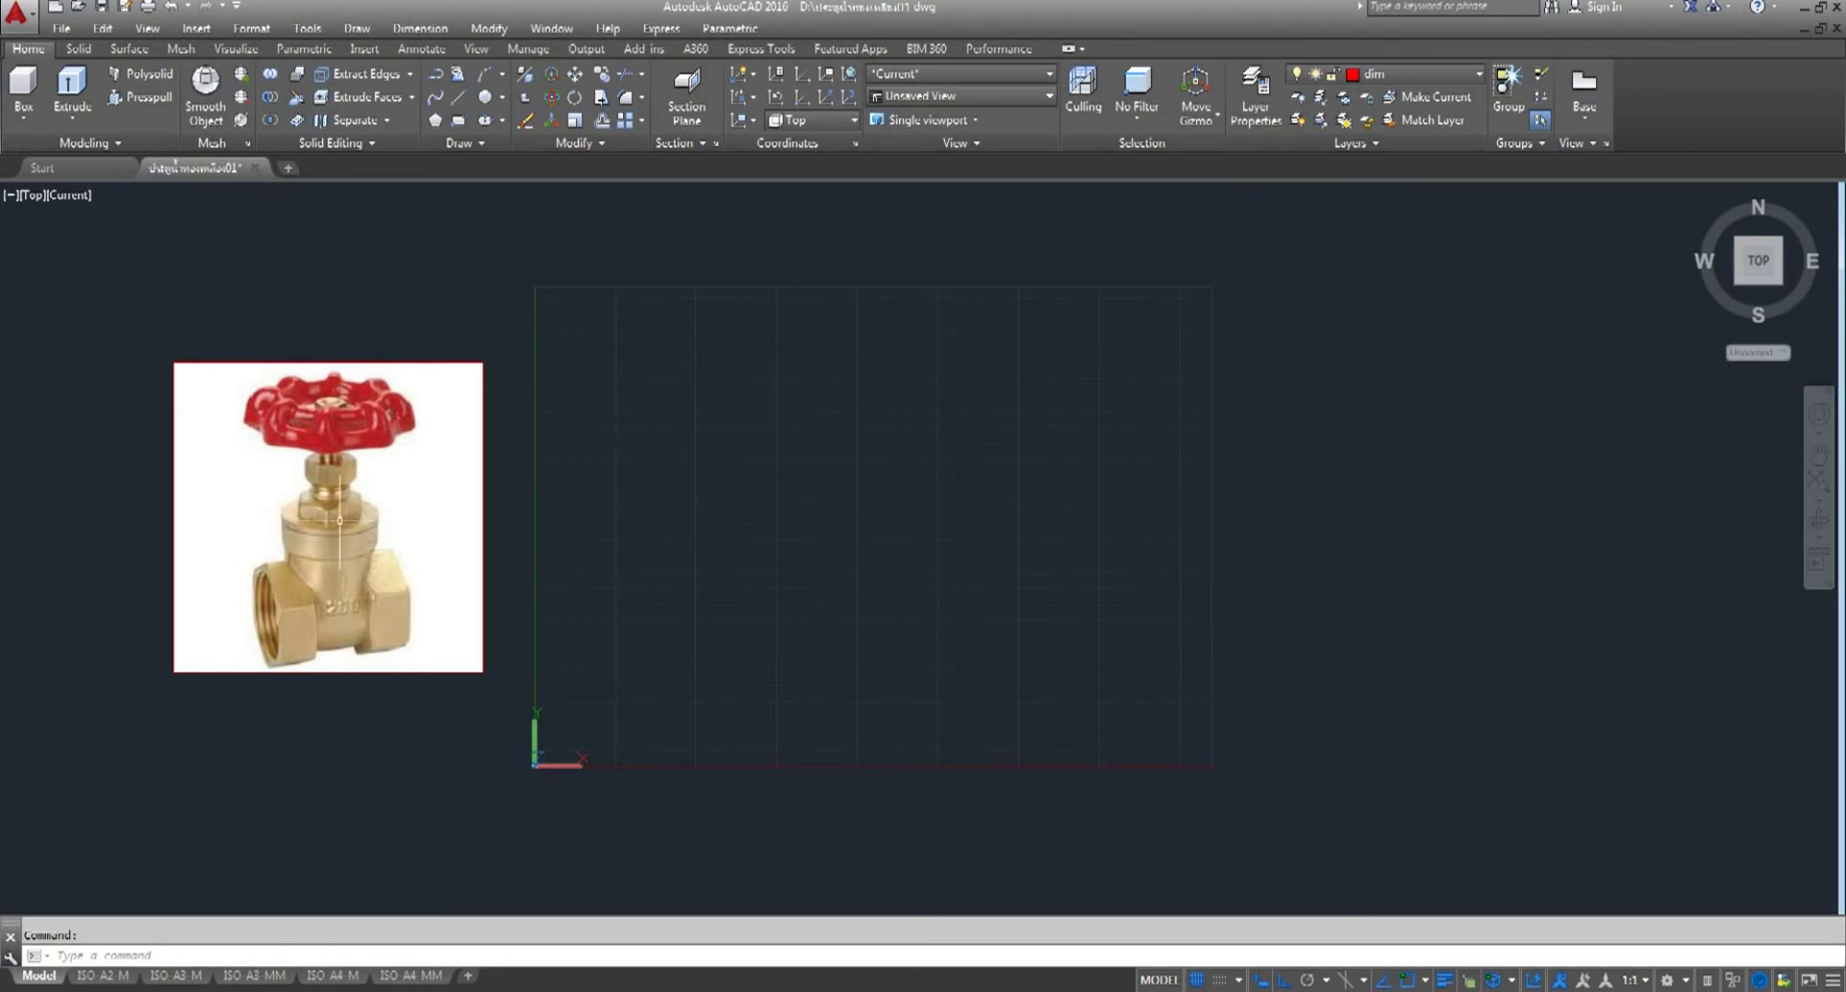
pyautogui.click(461, 356)
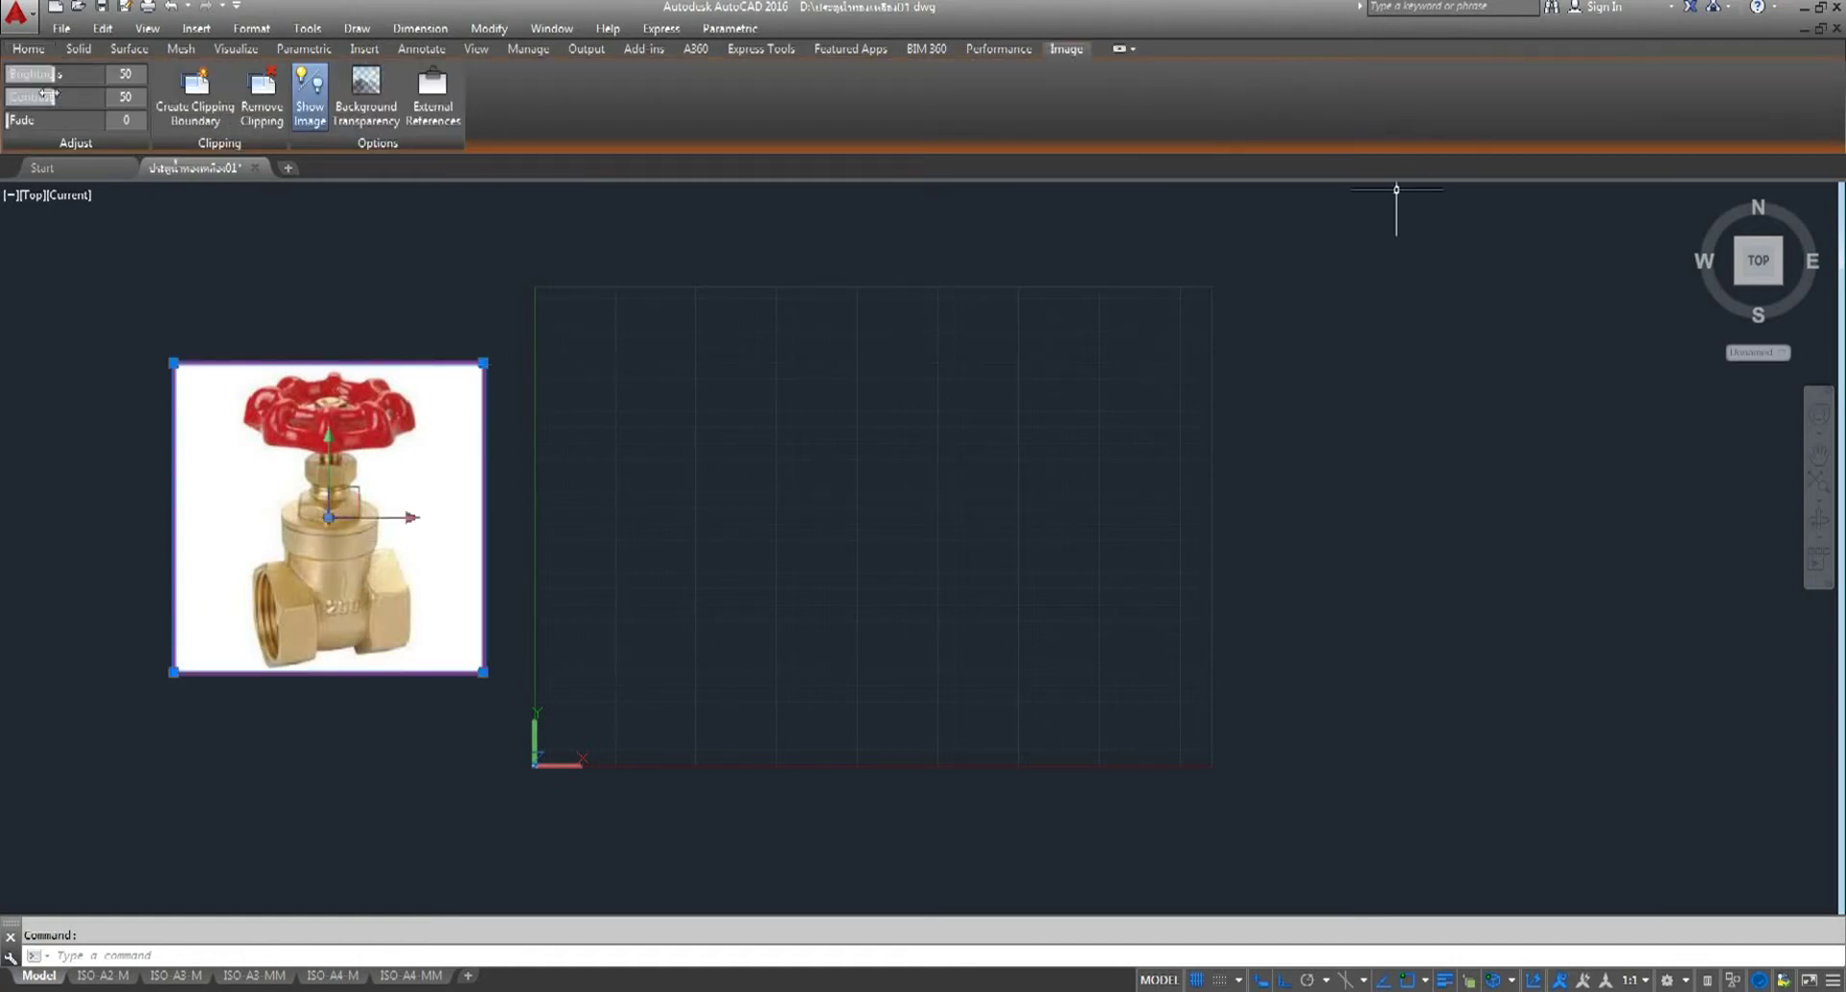
# - Put the selected valve photo on the PVC layer
pyautogui.click(29, 48)
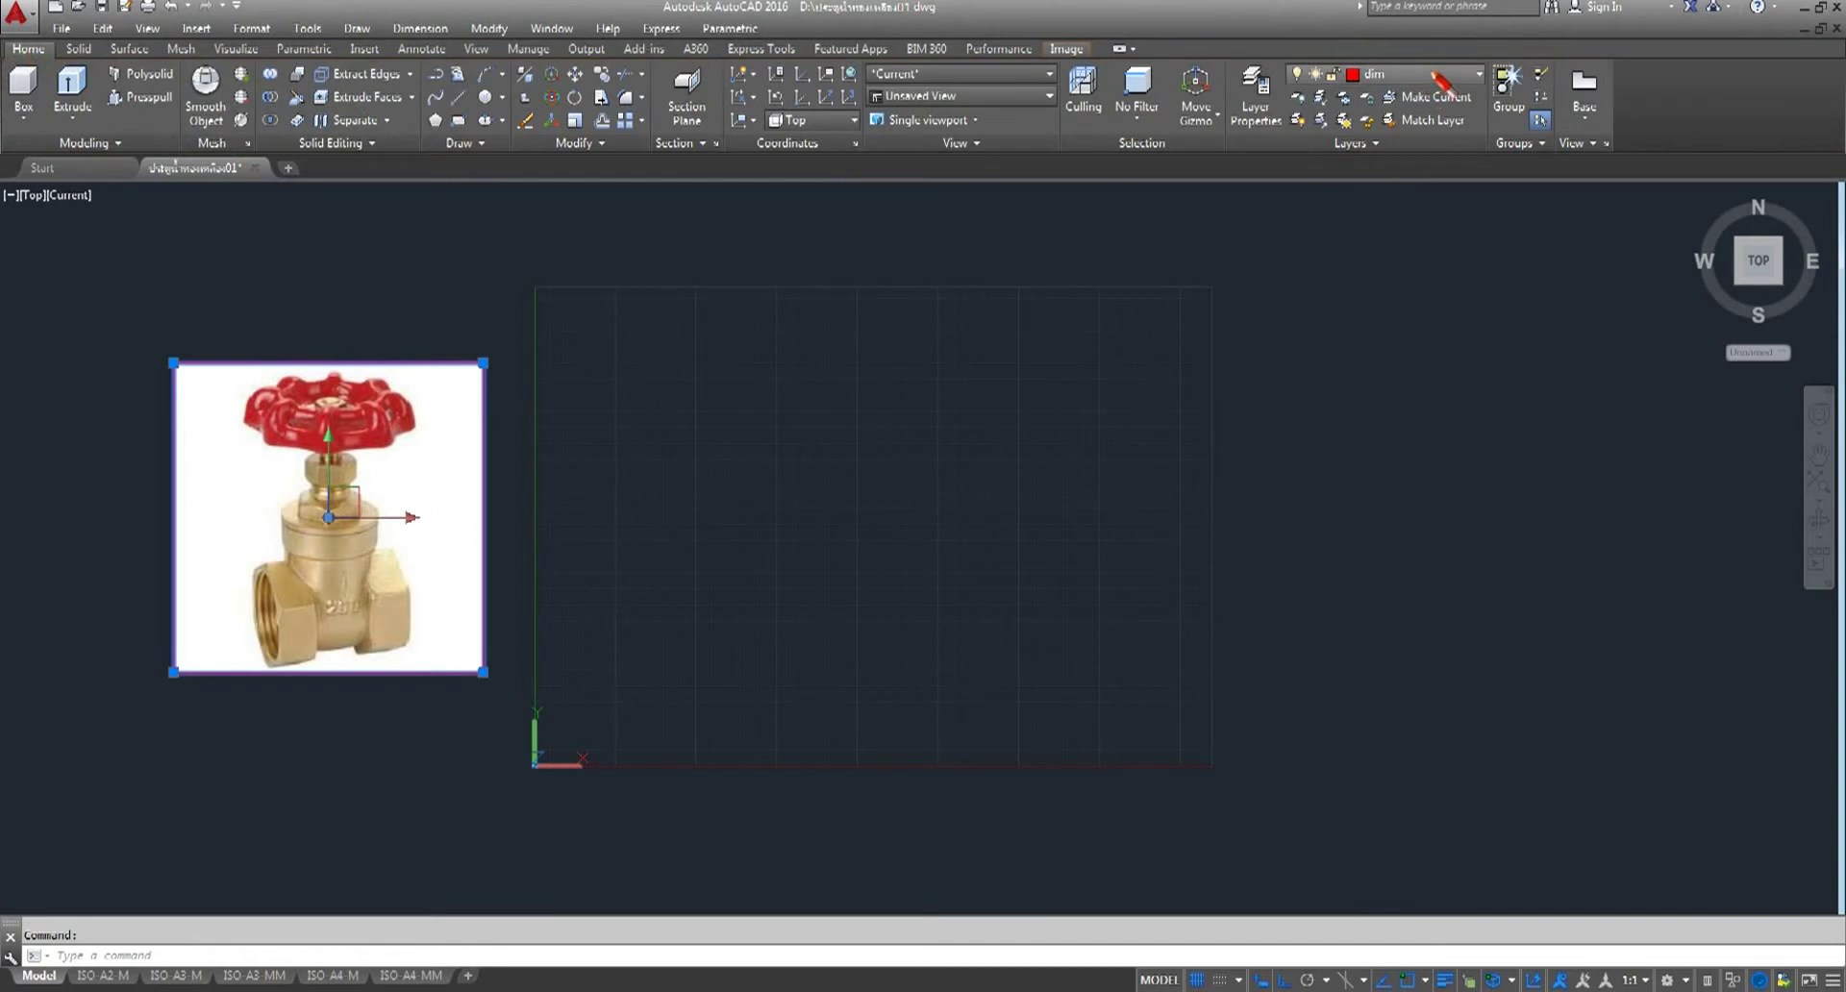
pyautogui.click(1479, 74)
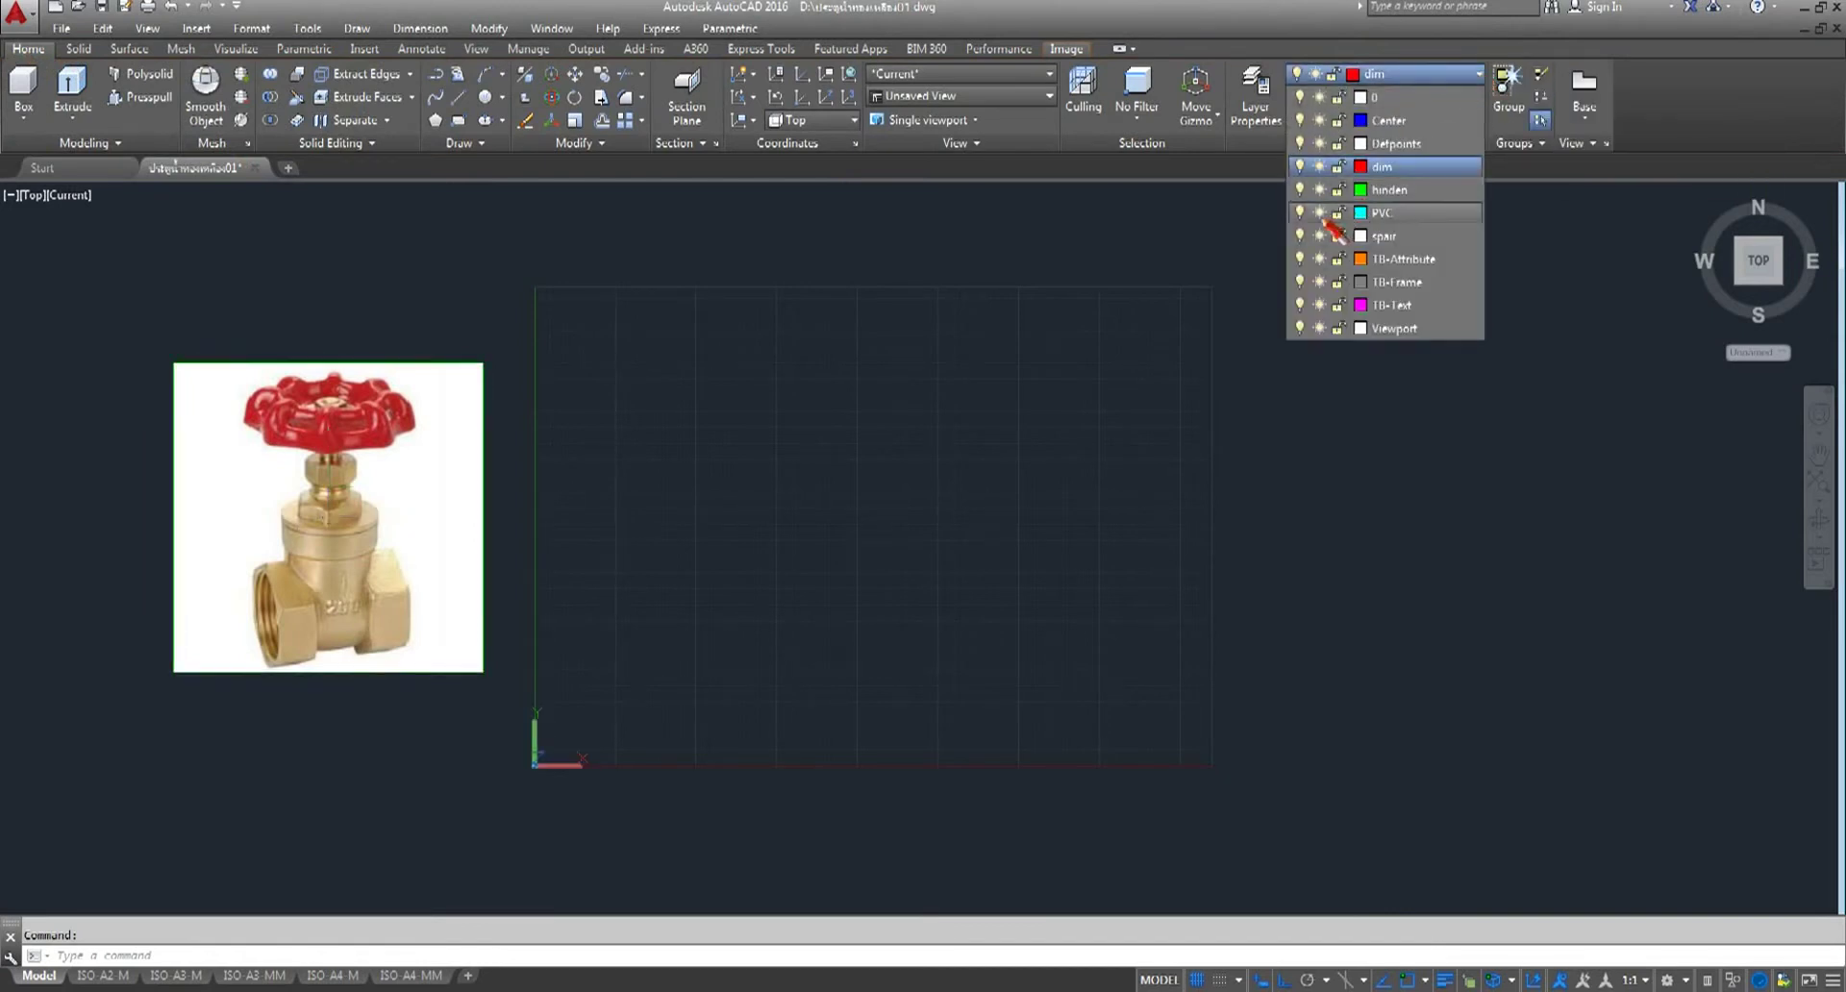
pyautogui.click(1390, 214)
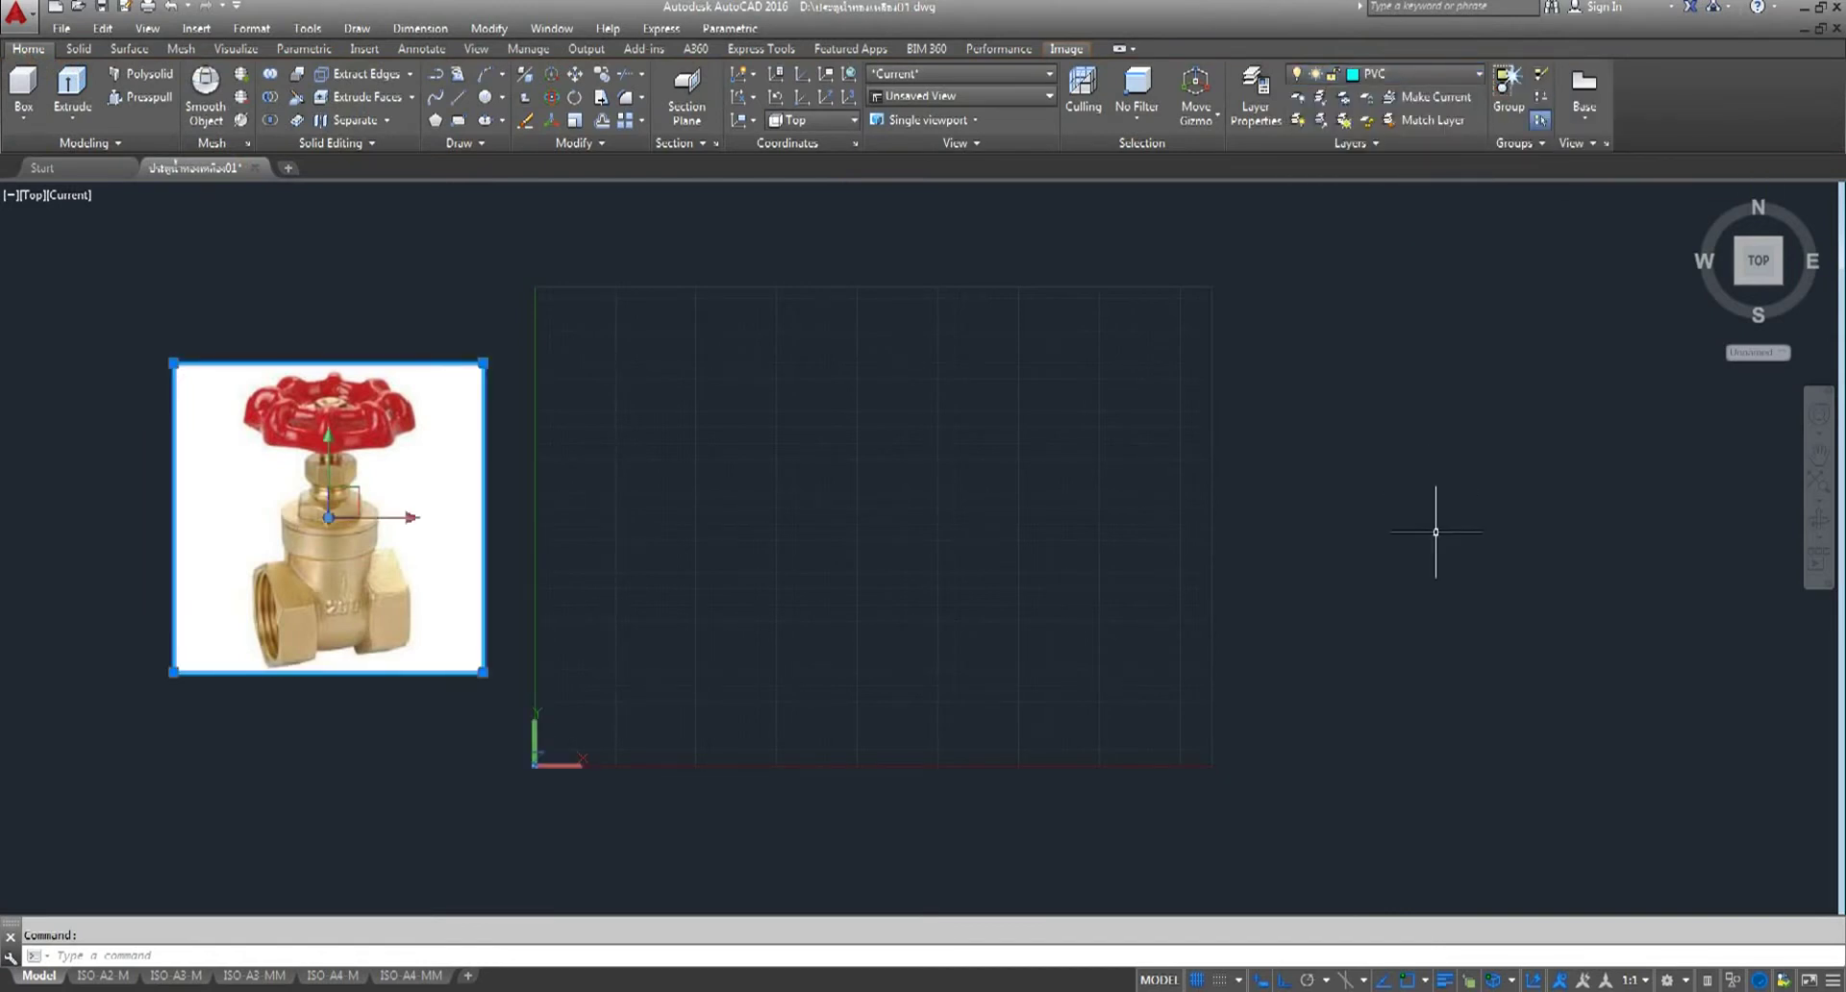
pyautogui.press('Escape')
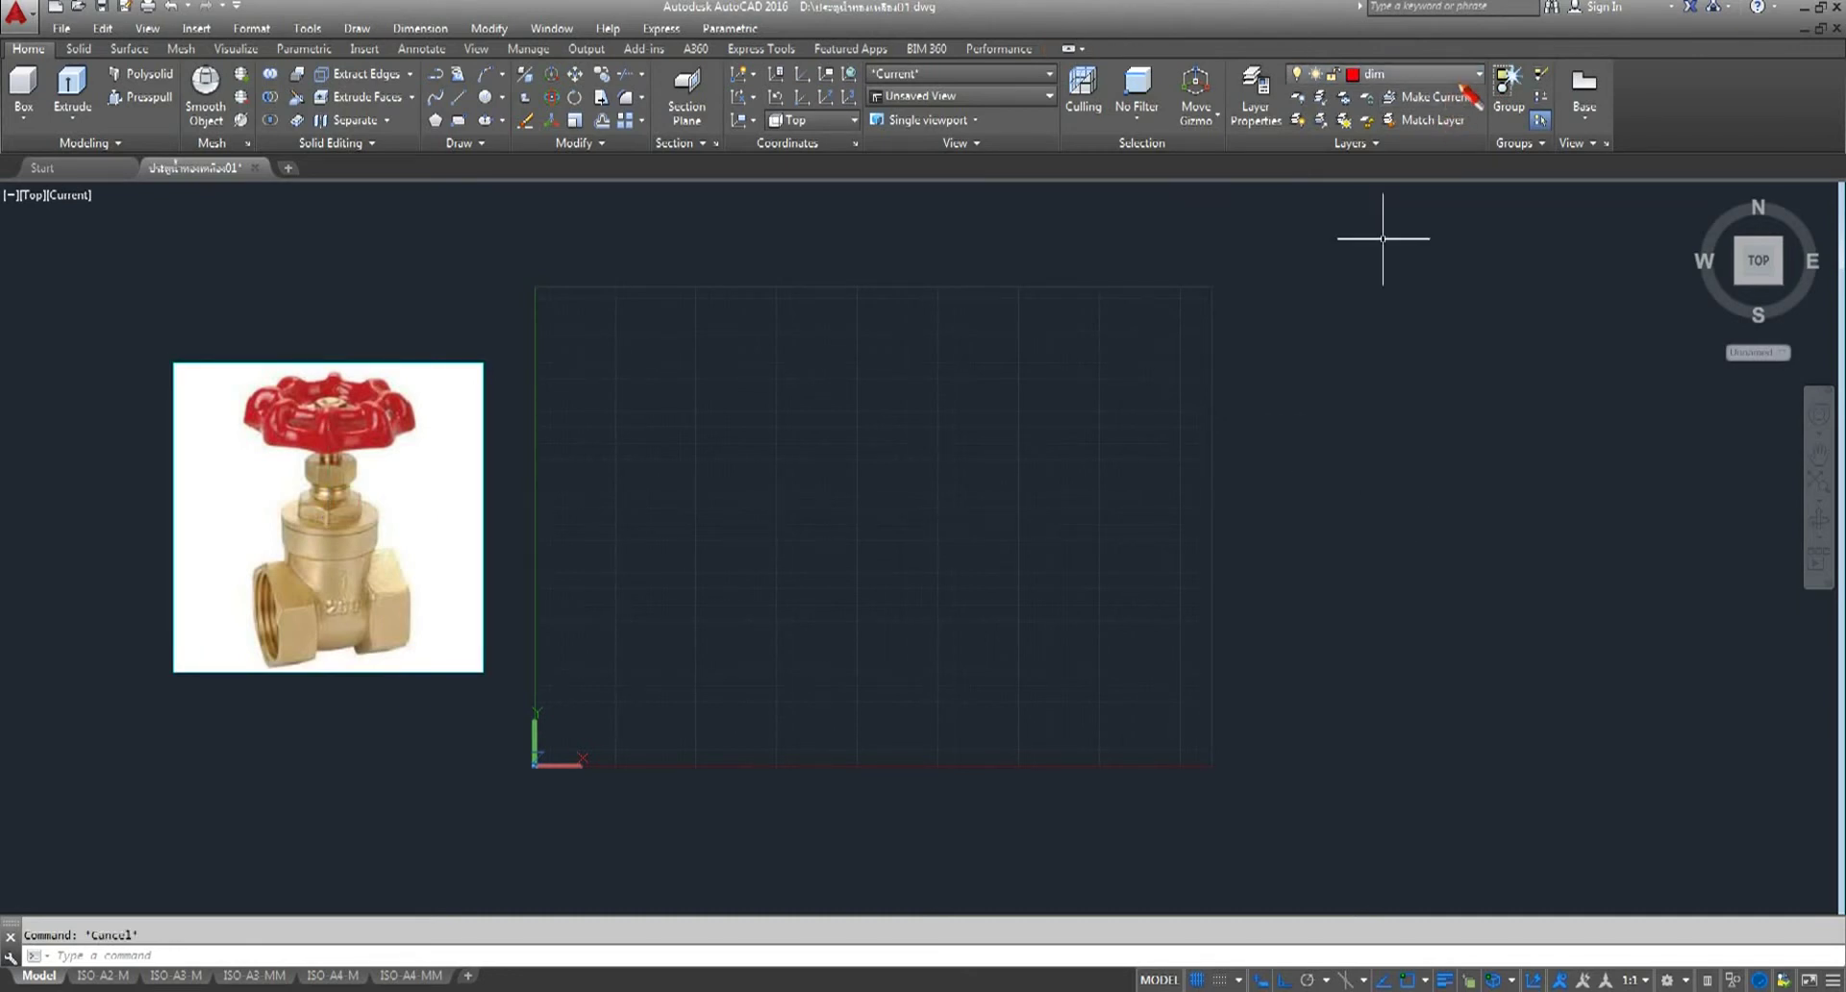
# - Make layer 0 current and switch to the SE Isometric view
pyautogui.click(1479, 74)
pyautogui.click(1390, 95)
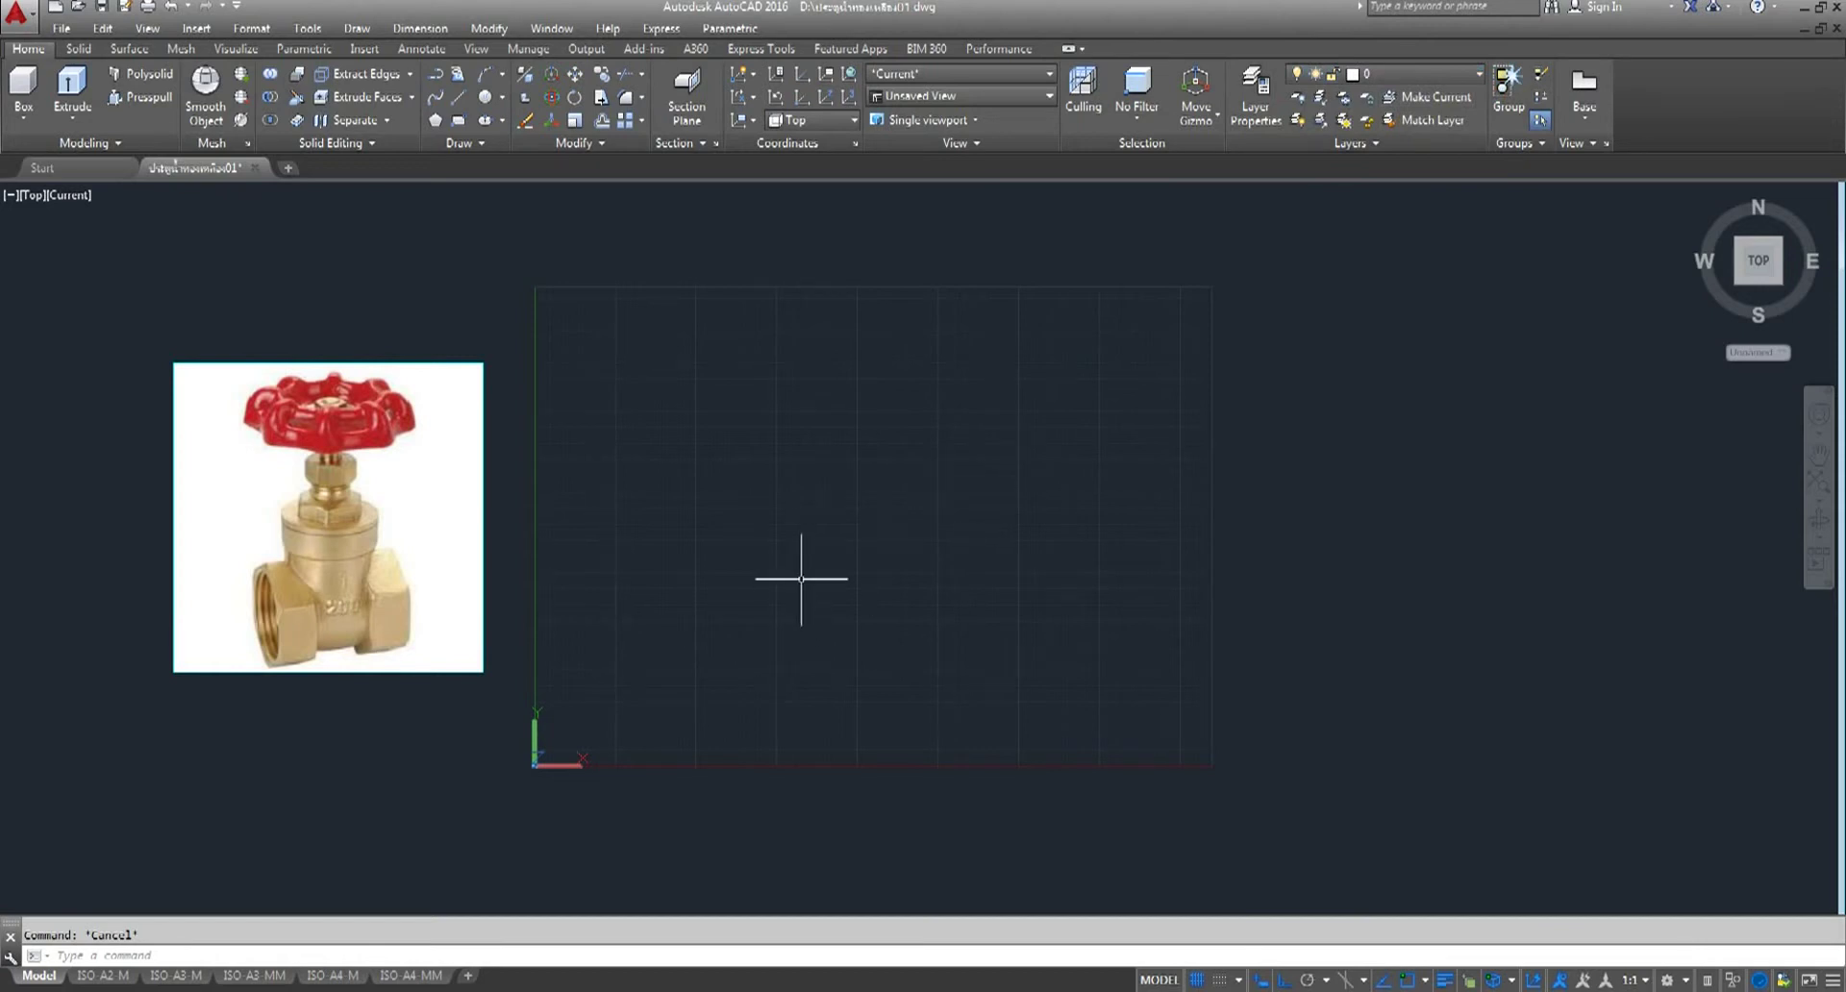
pyautogui.click(33, 195)
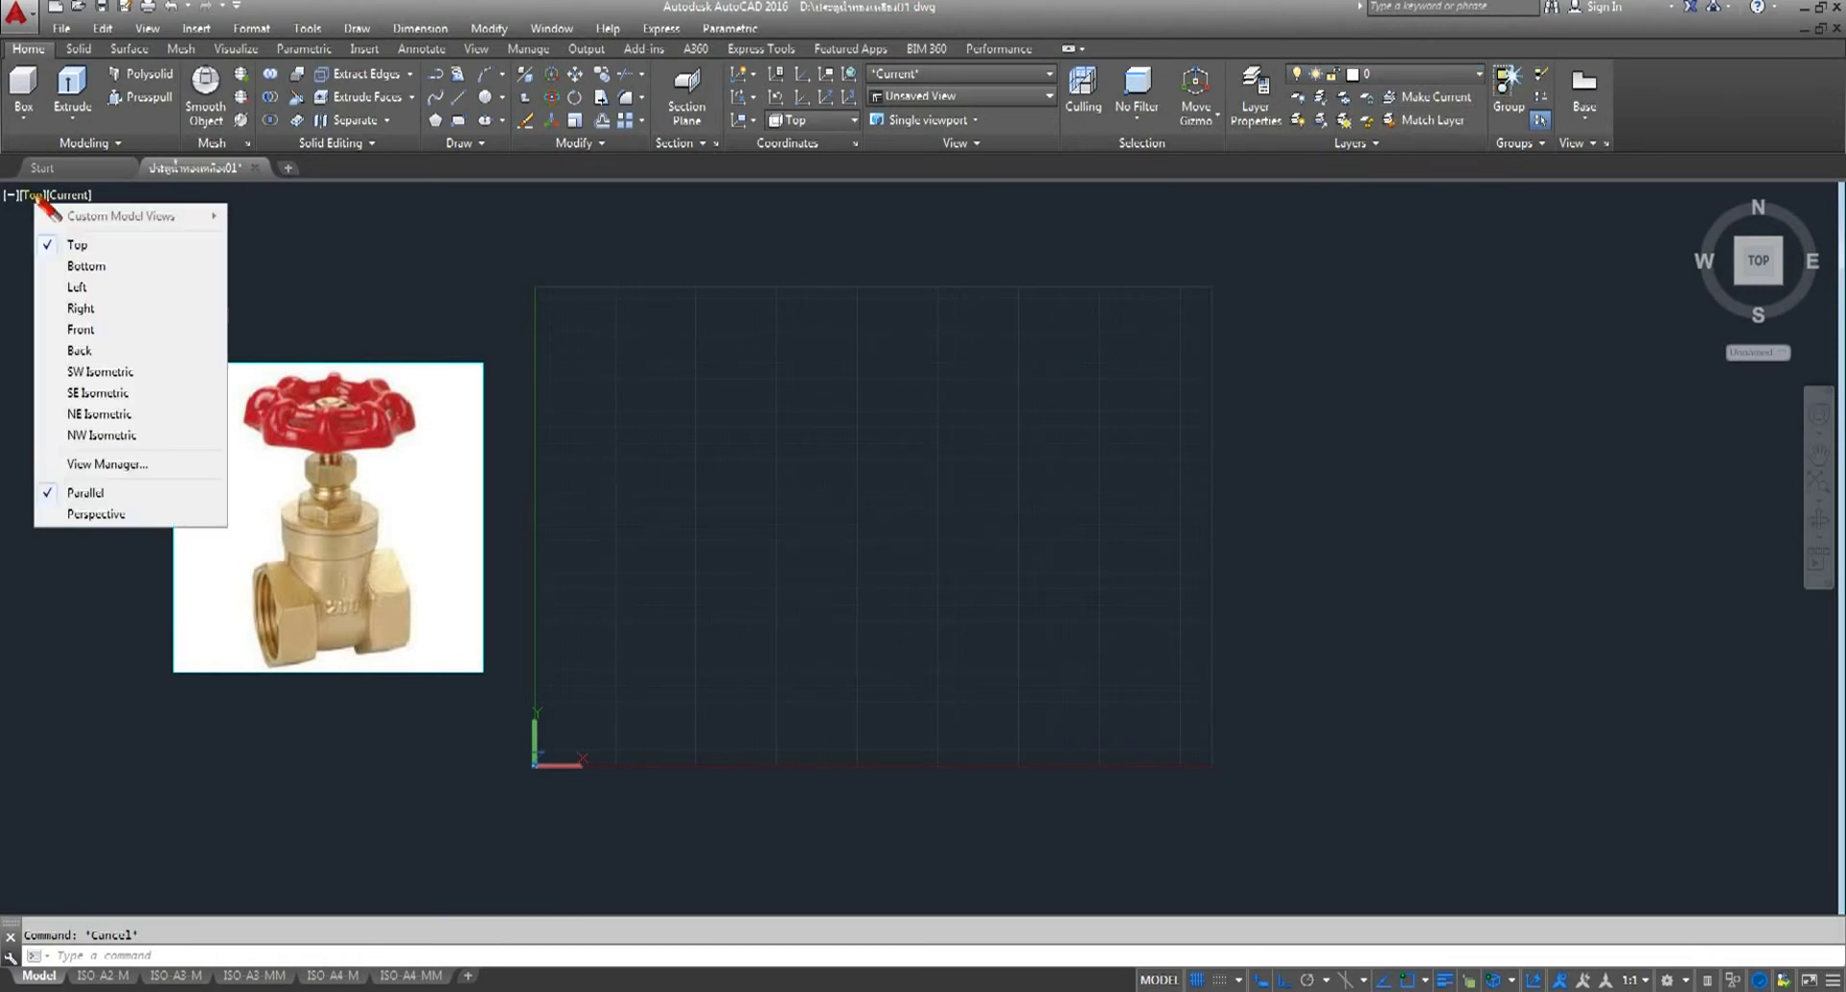
pyautogui.click(89, 394)
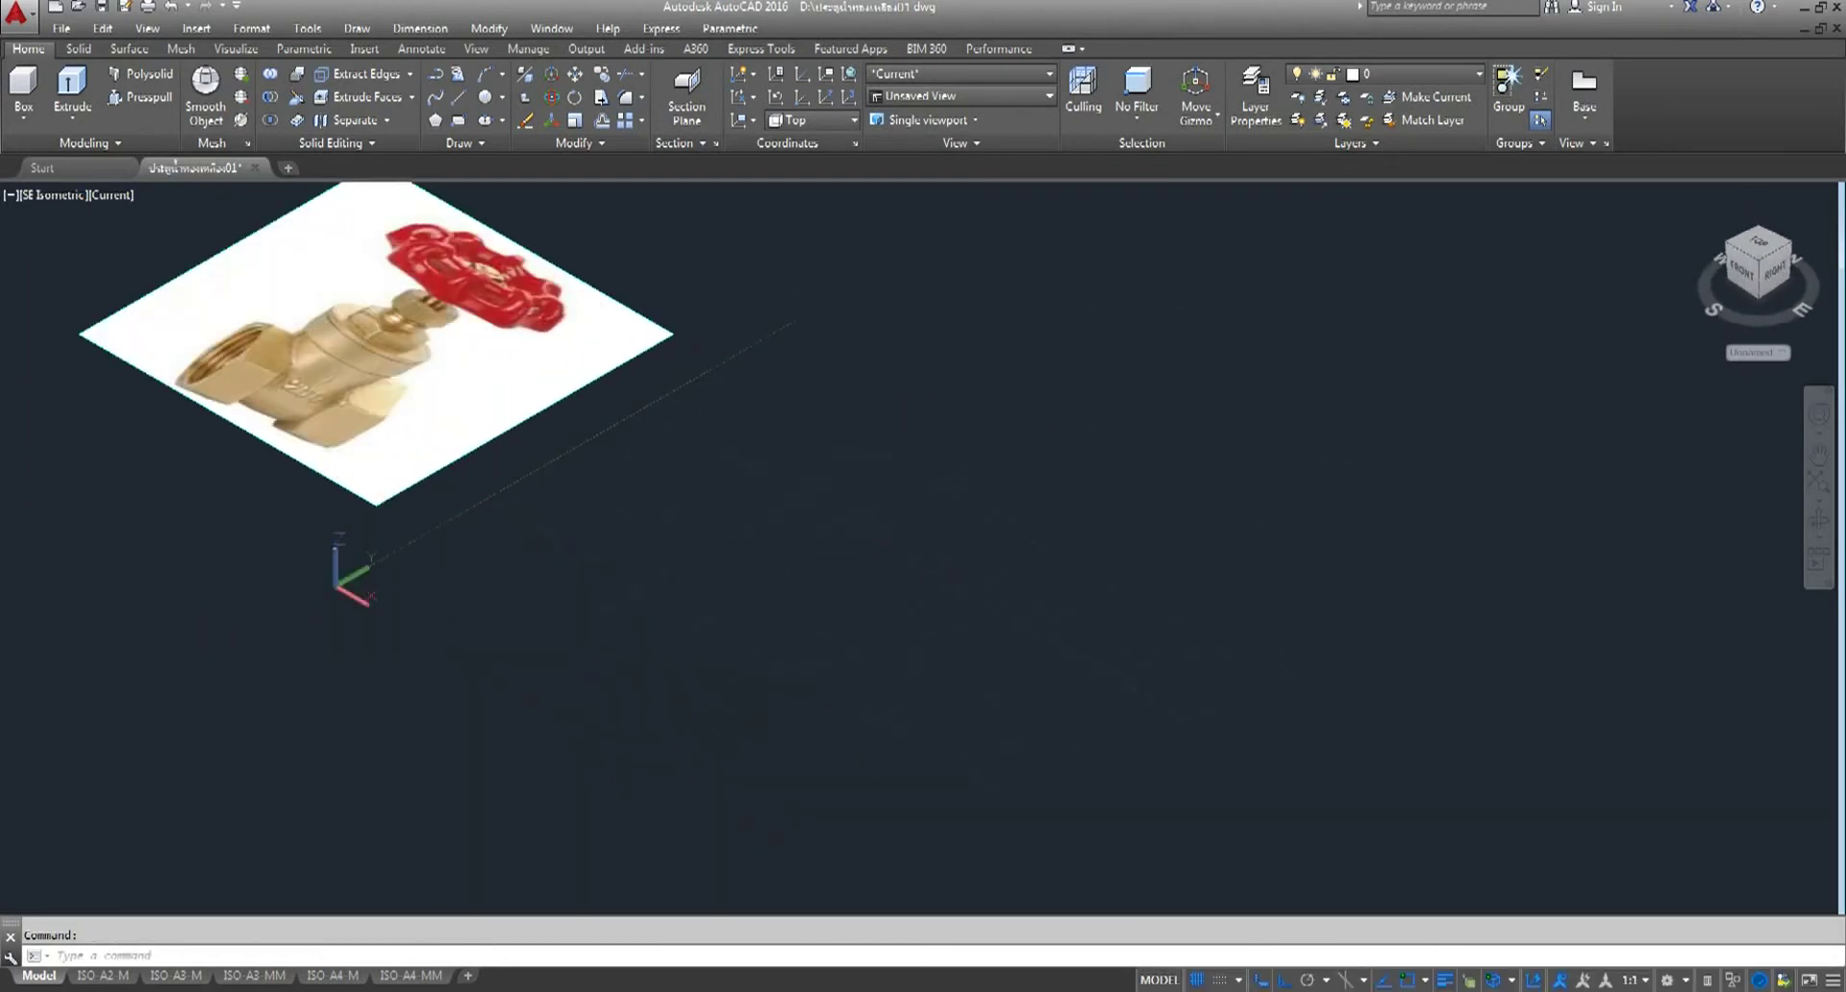
pyautogui.scroll(4, 1022, 603)
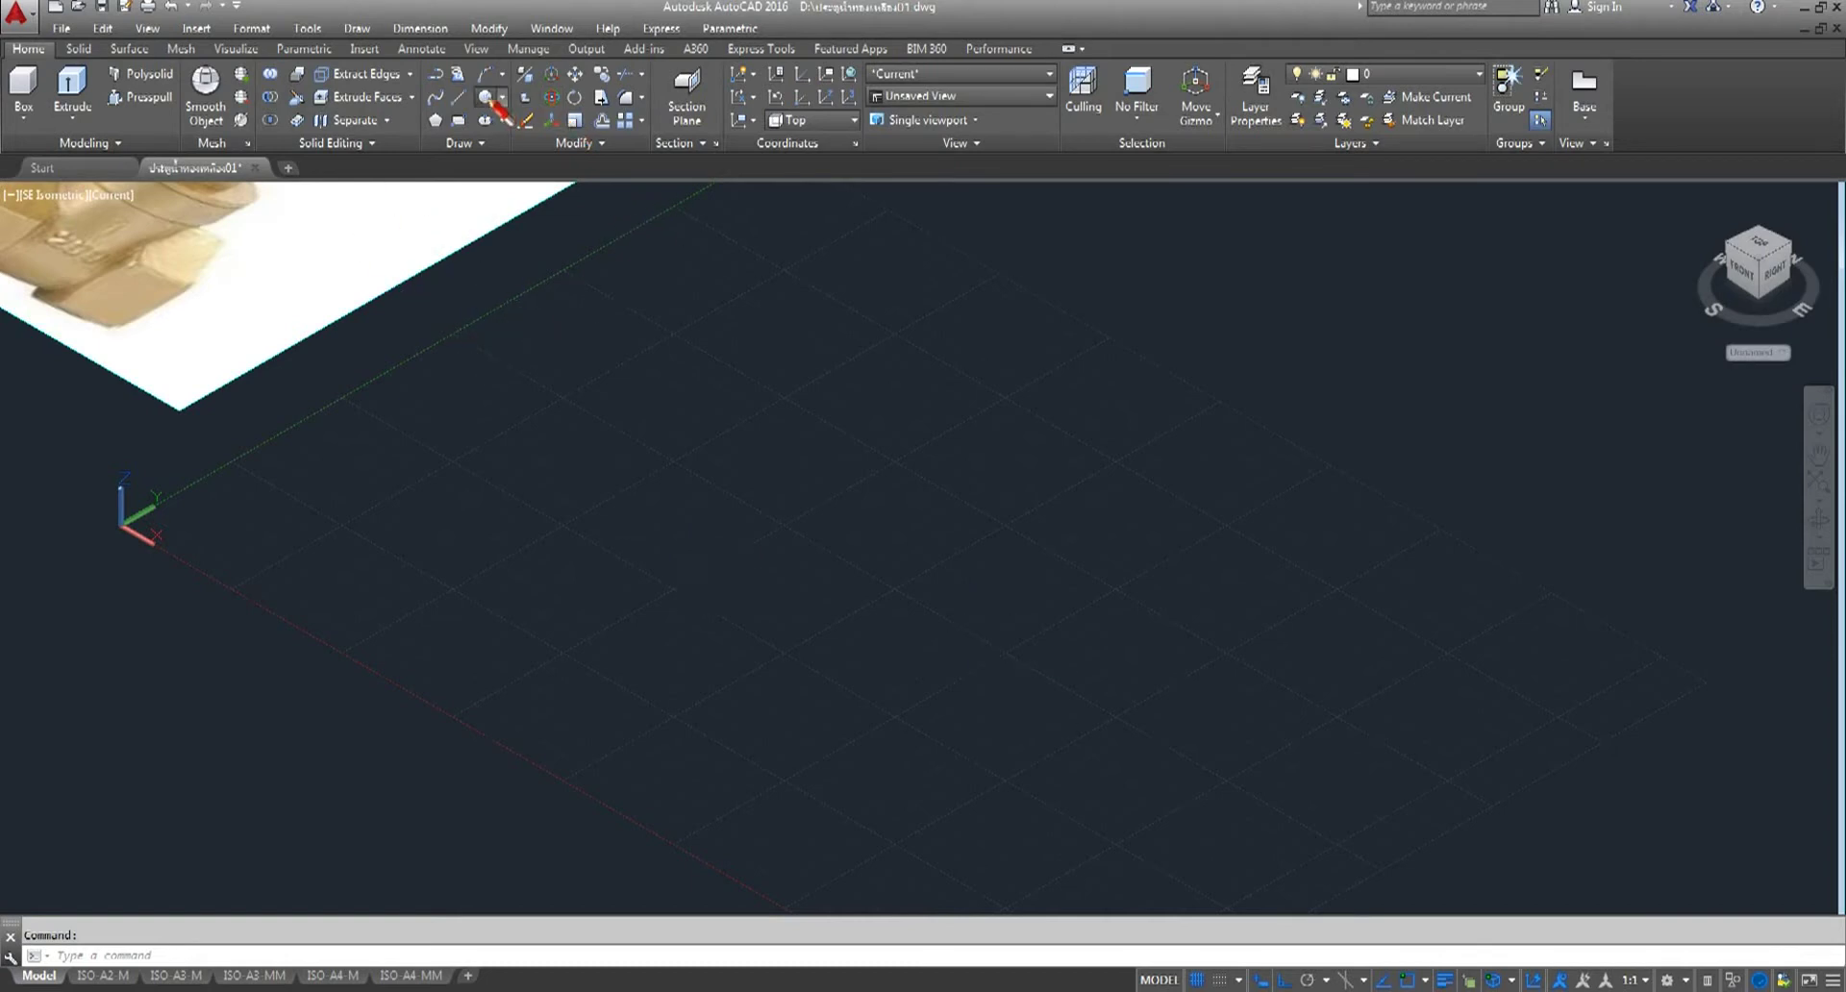
# - Draw a circle of diameter 32 centred on the grid
pyautogui.click(486, 97)
pyautogui.click(805, 556)
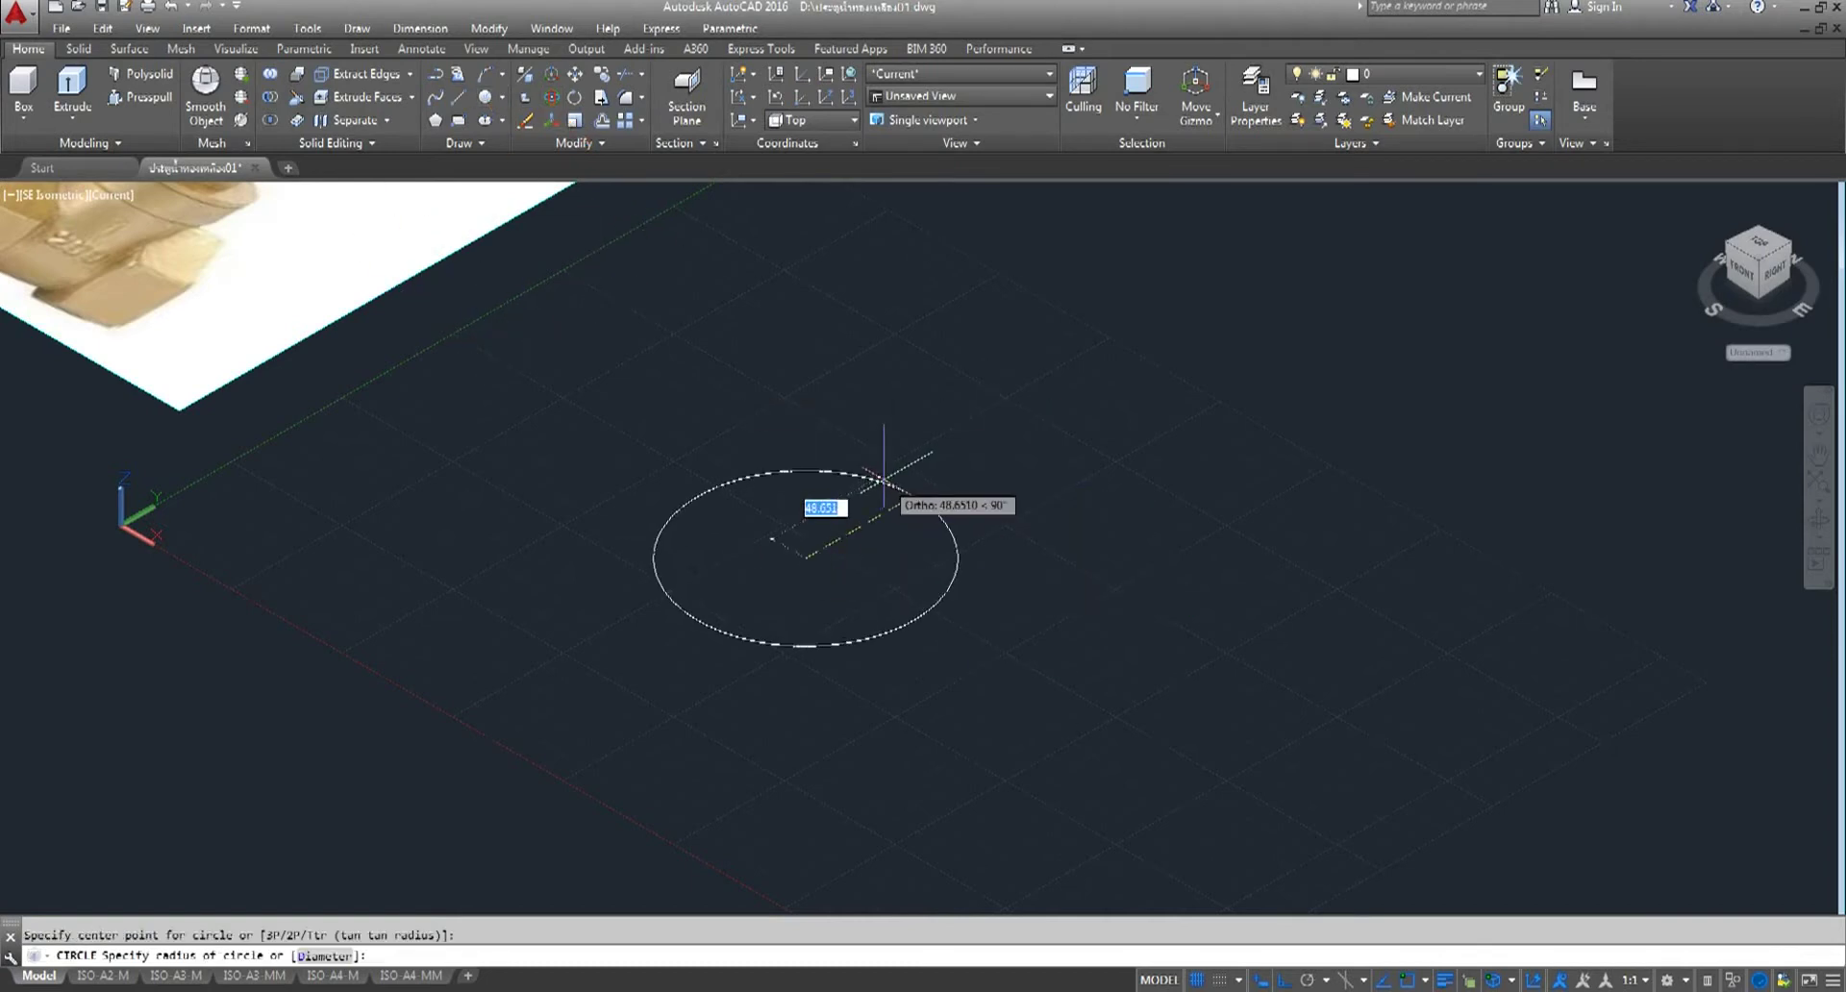
pyautogui.write('d')
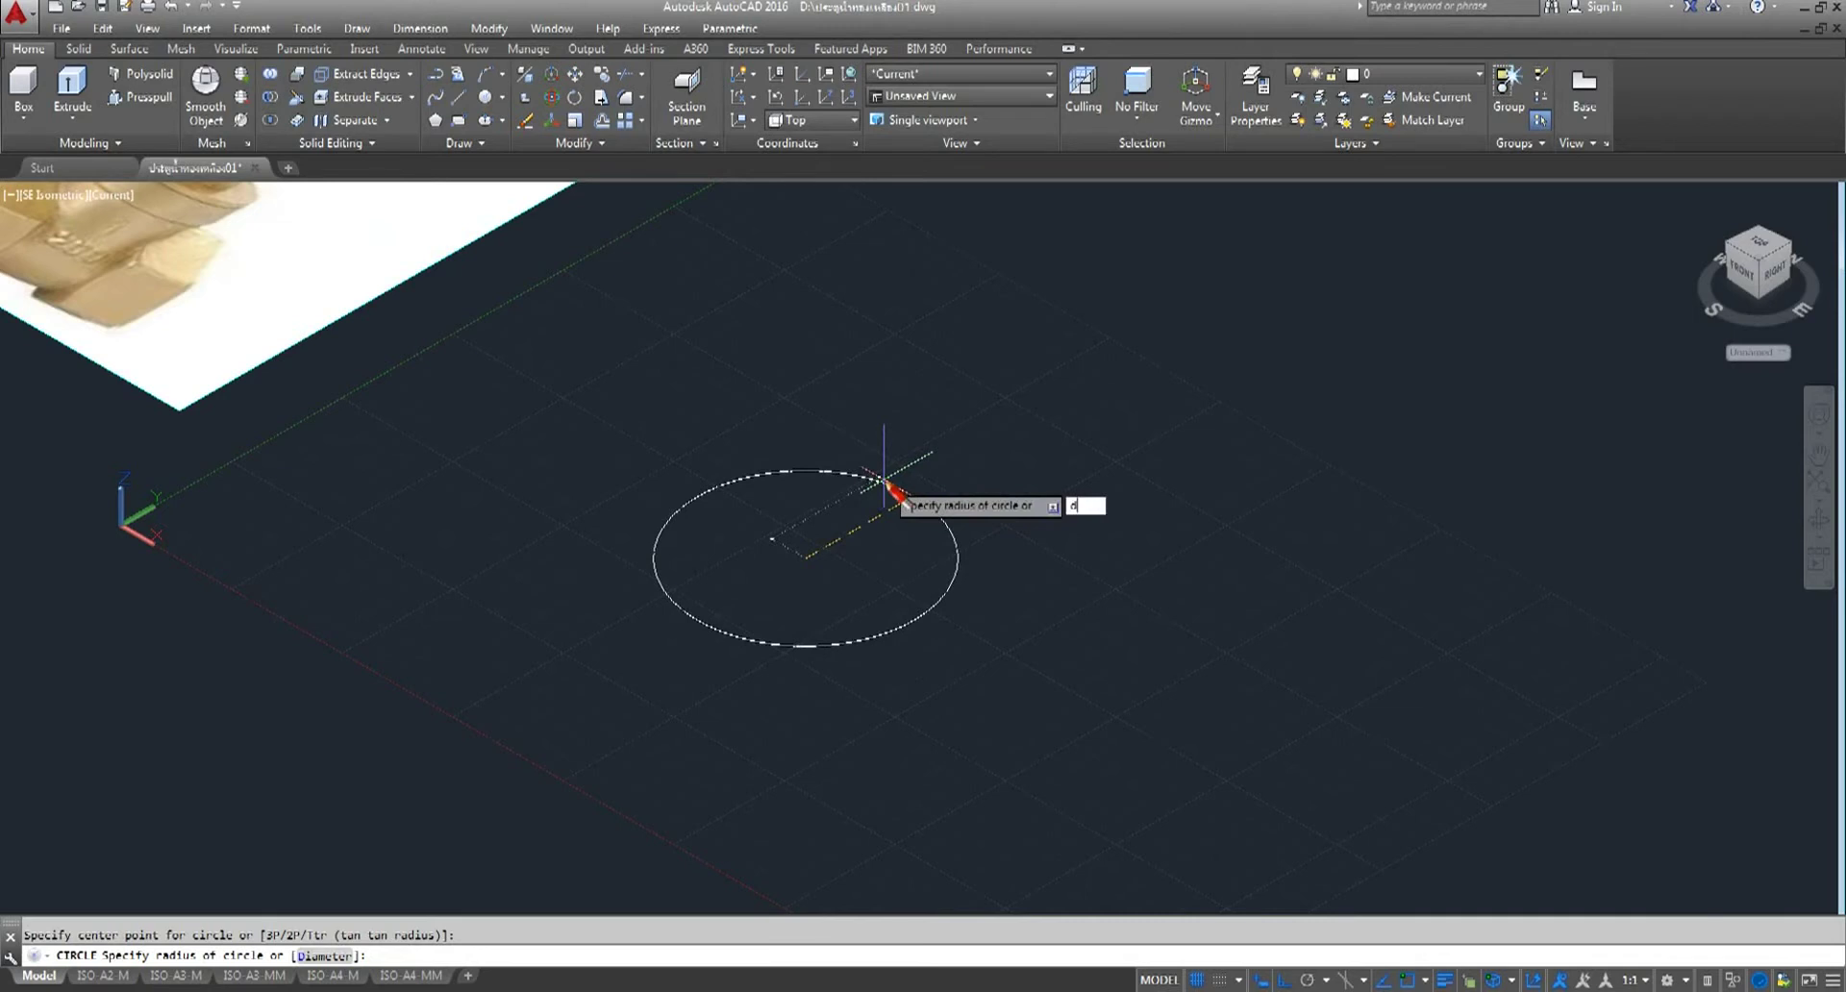
pyautogui.press('Return')
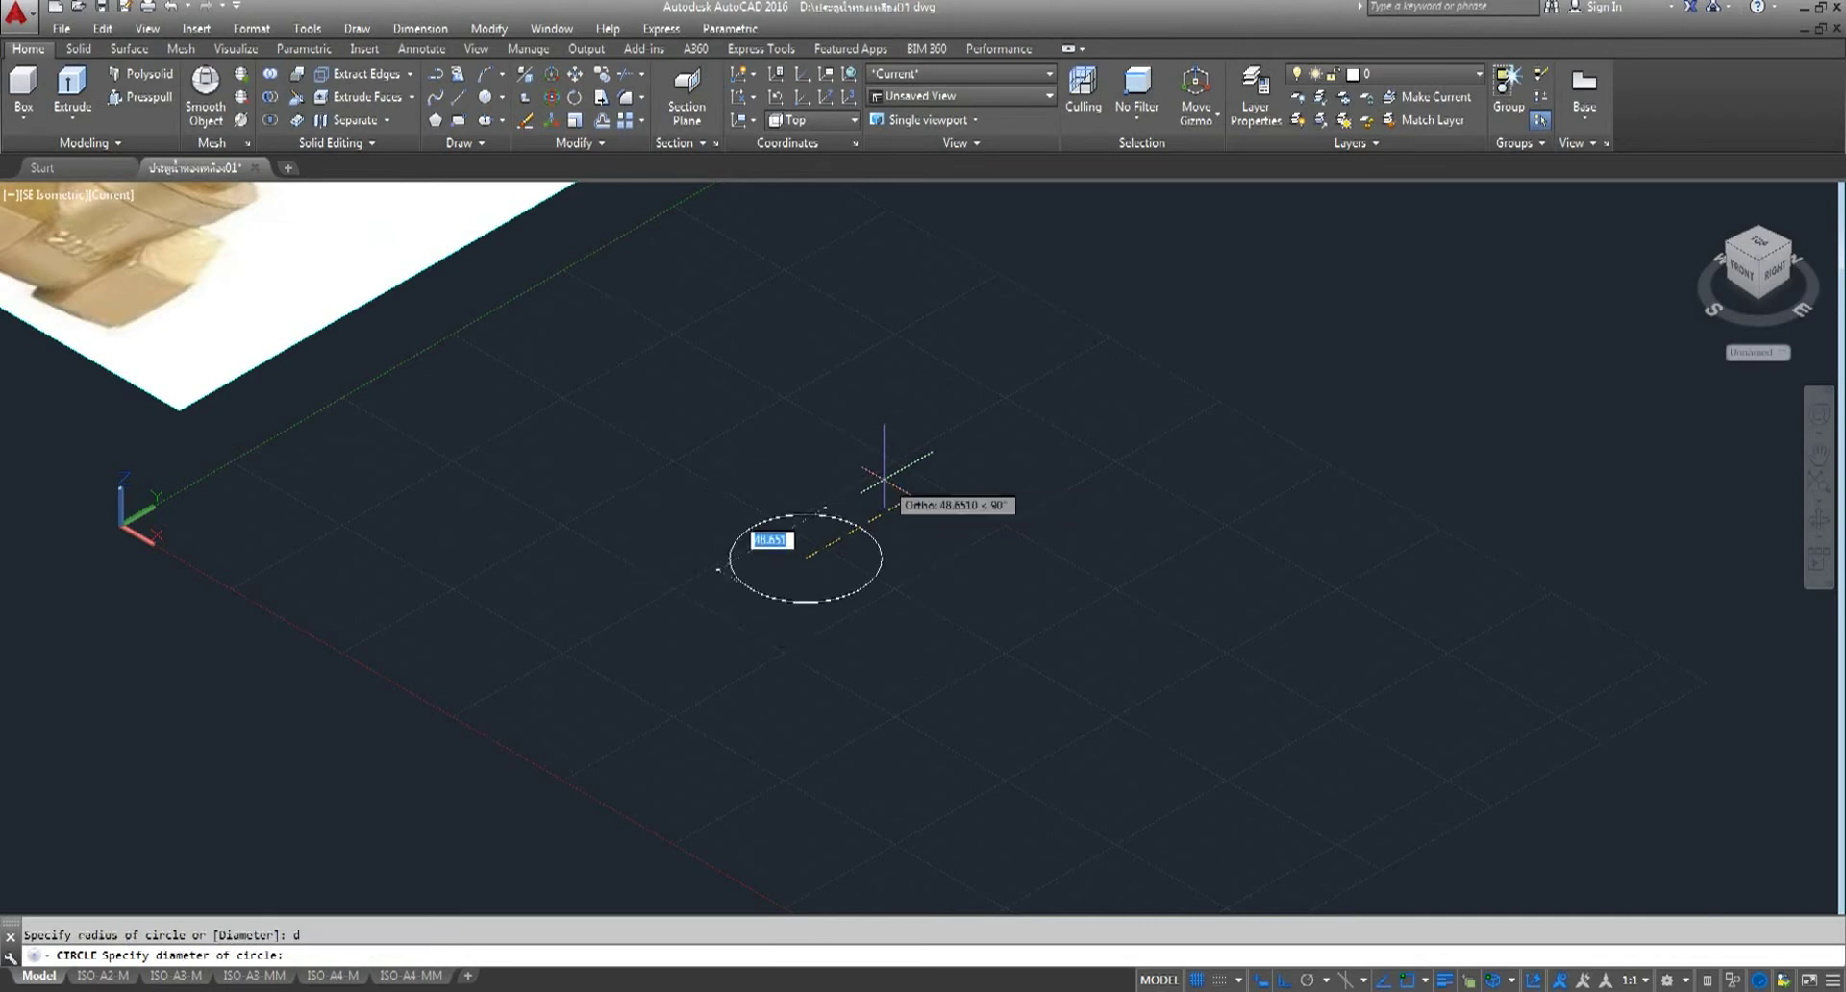
pyautogui.write('32')
pyautogui.press('Return')
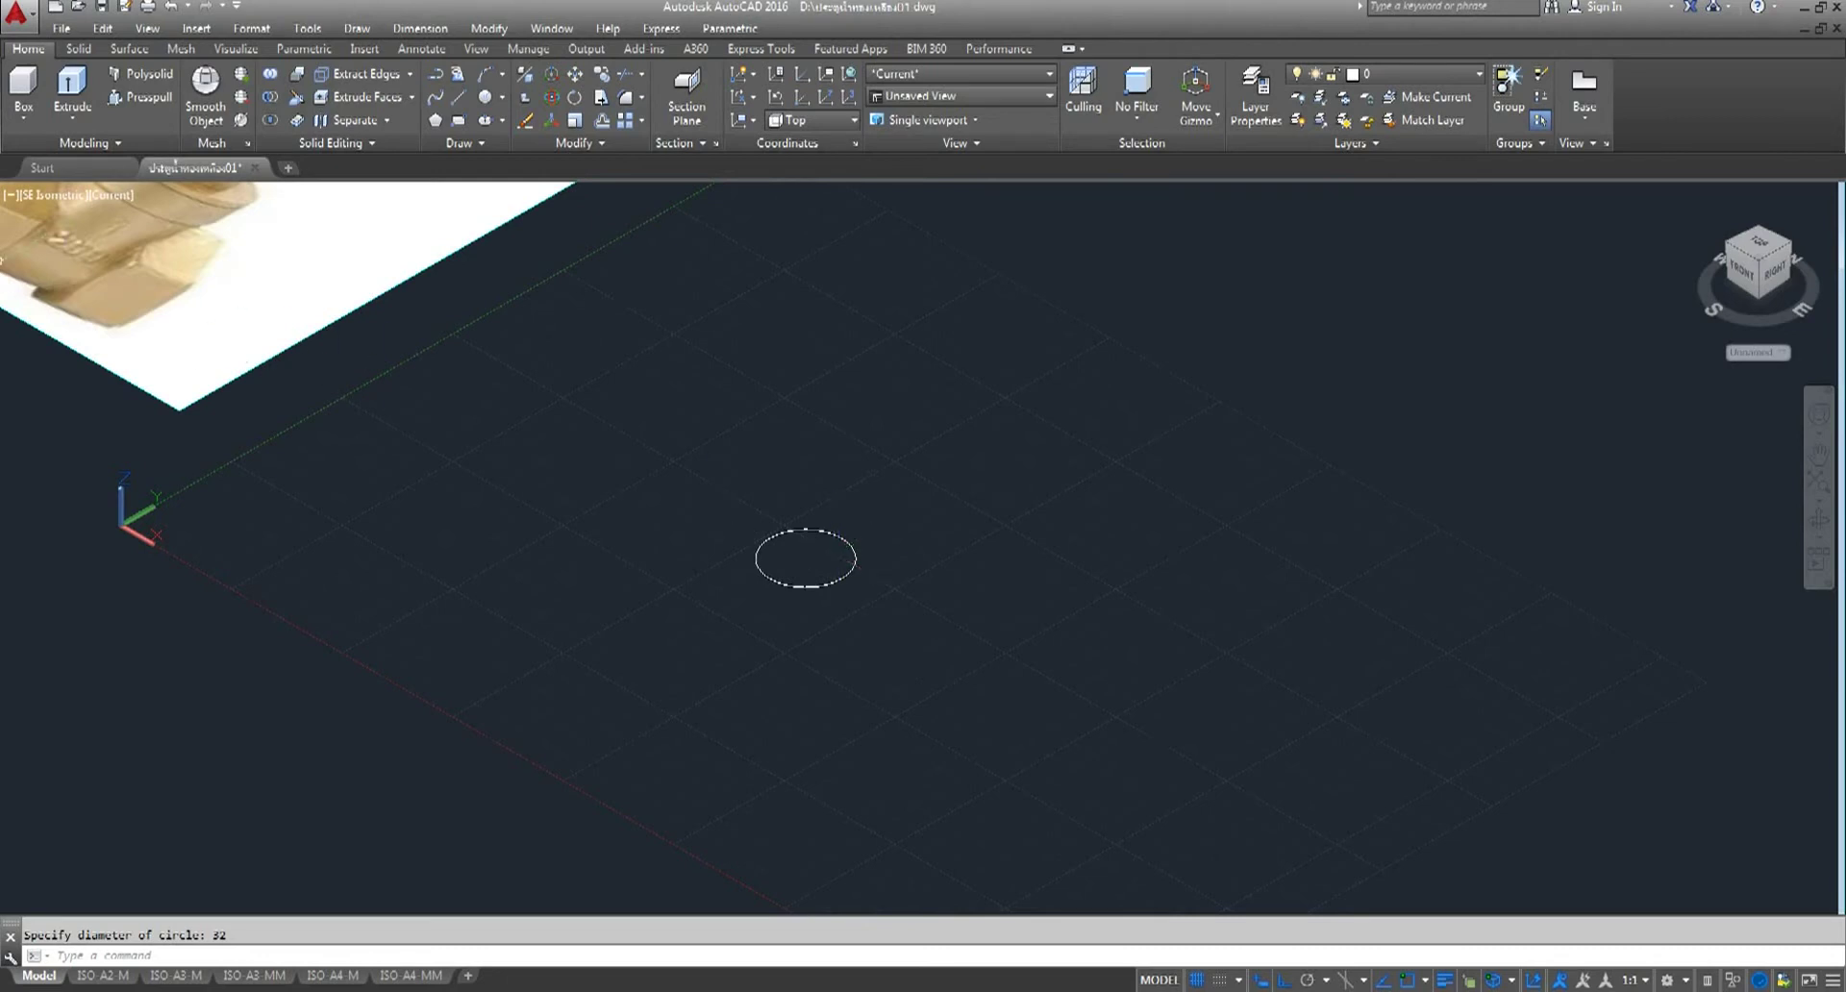
pyautogui.click(72, 88)
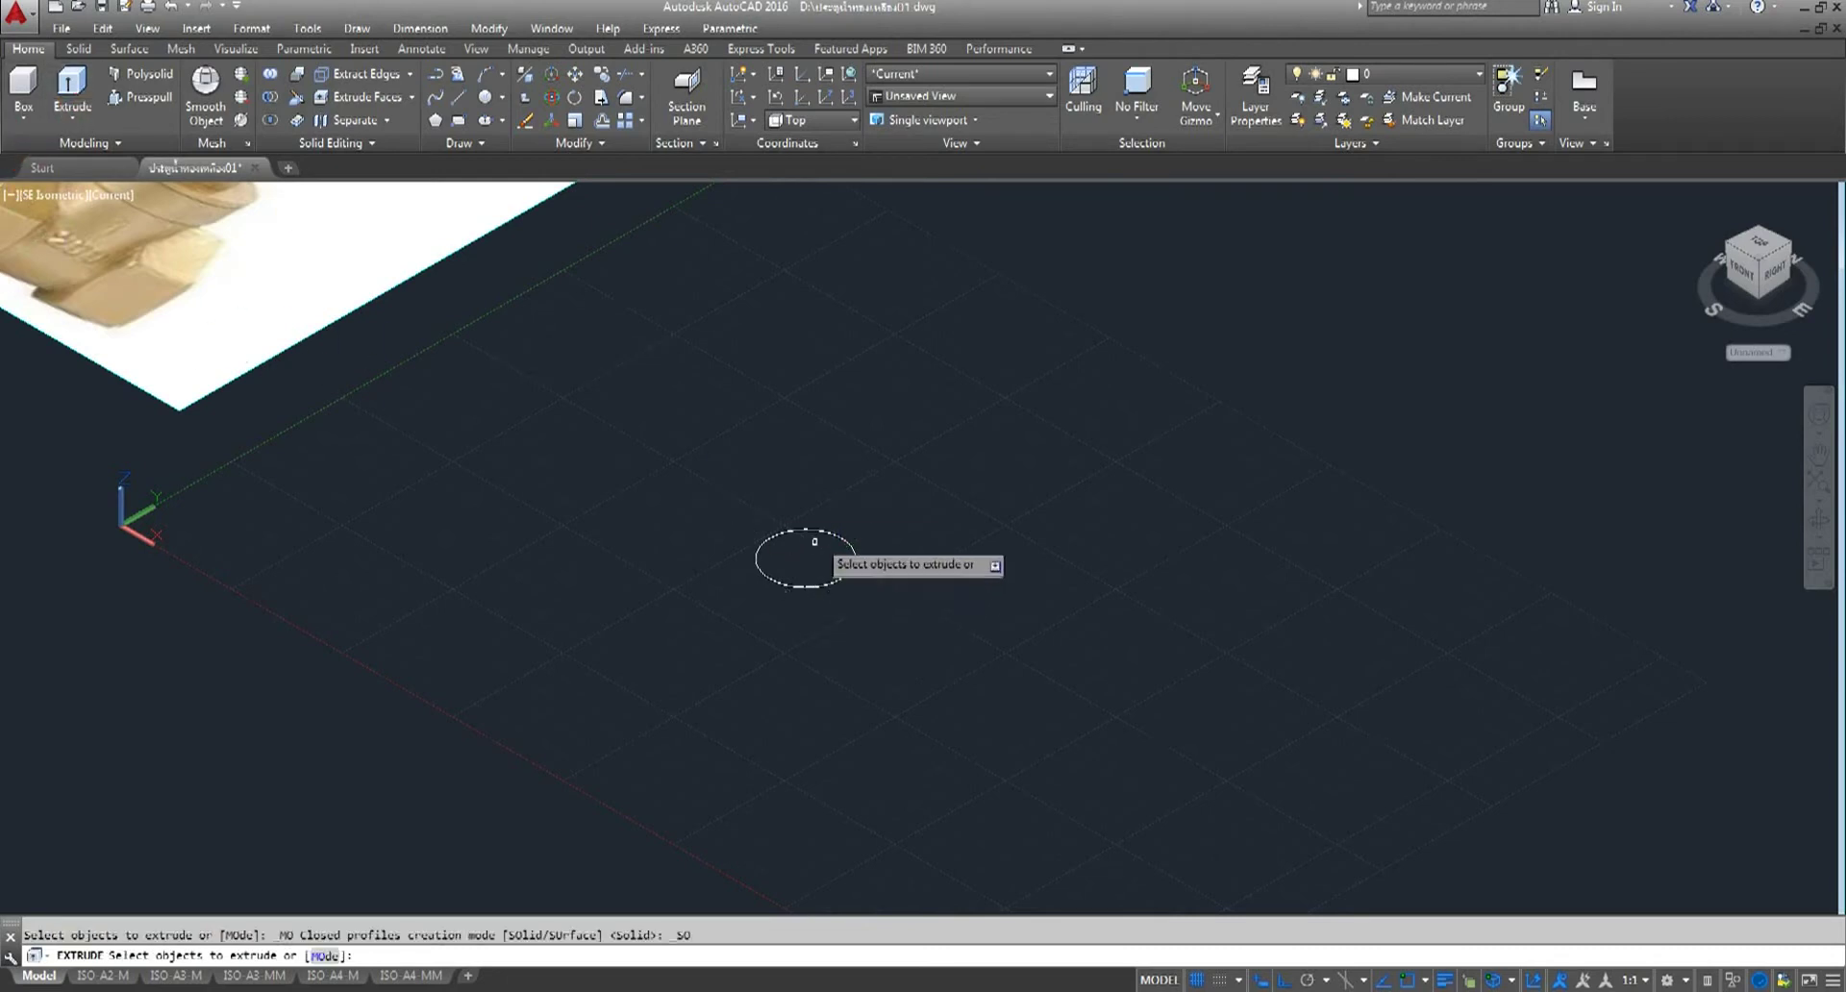
# - Extrude the circle 8 units into a solid disc
pyautogui.click(855, 558)
pyautogui.rightClick(864, 520)
pyautogui.click(924, 531)
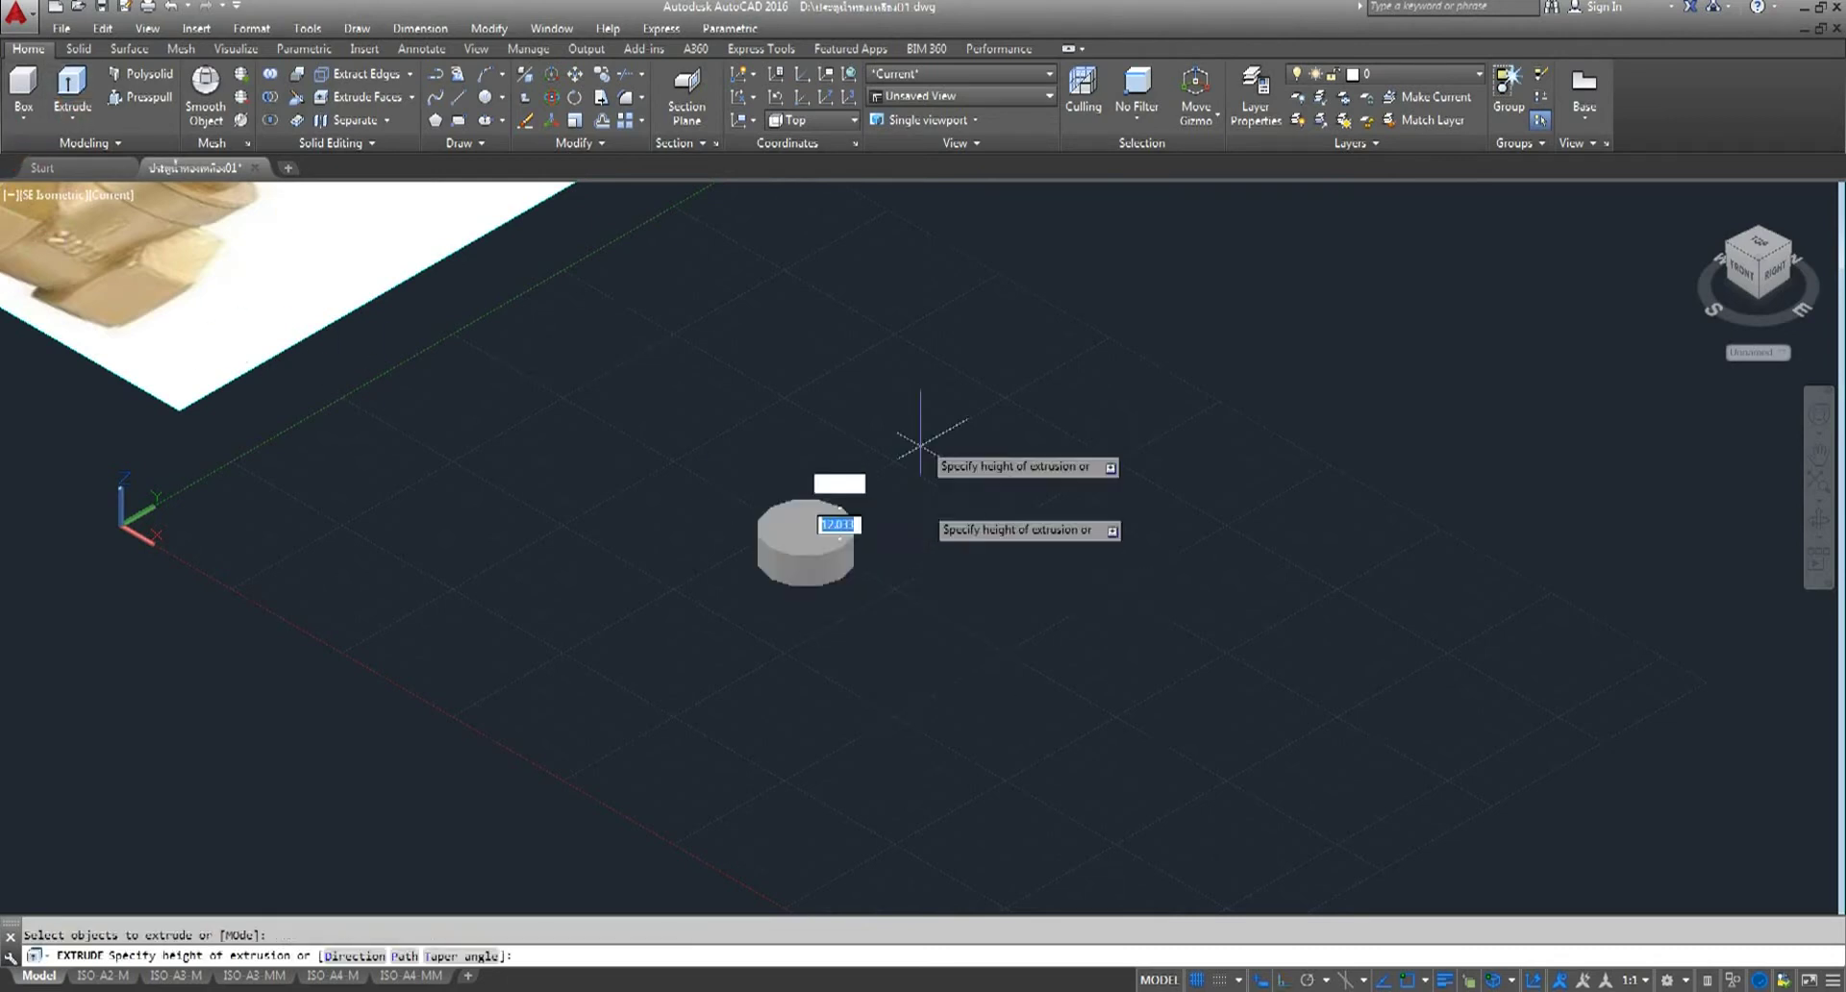
pyautogui.write('8')
pyautogui.press('Return')
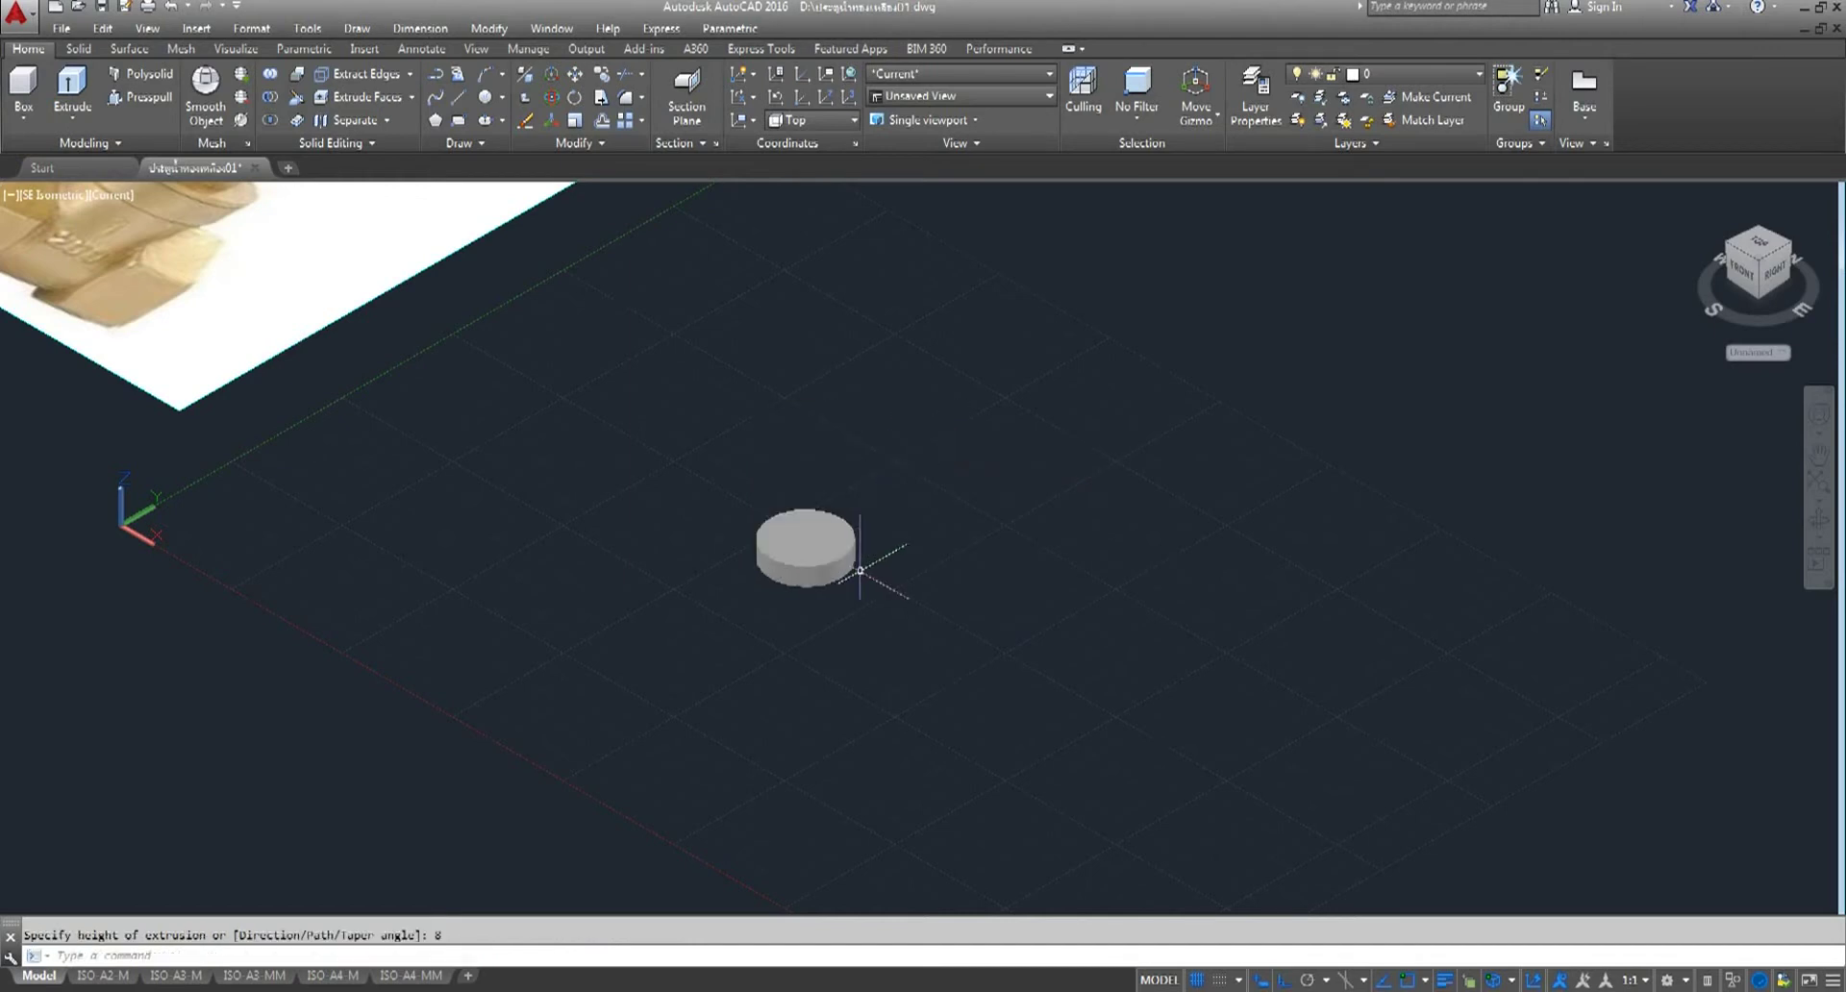
pyautogui.scroll(6, 853, 573)
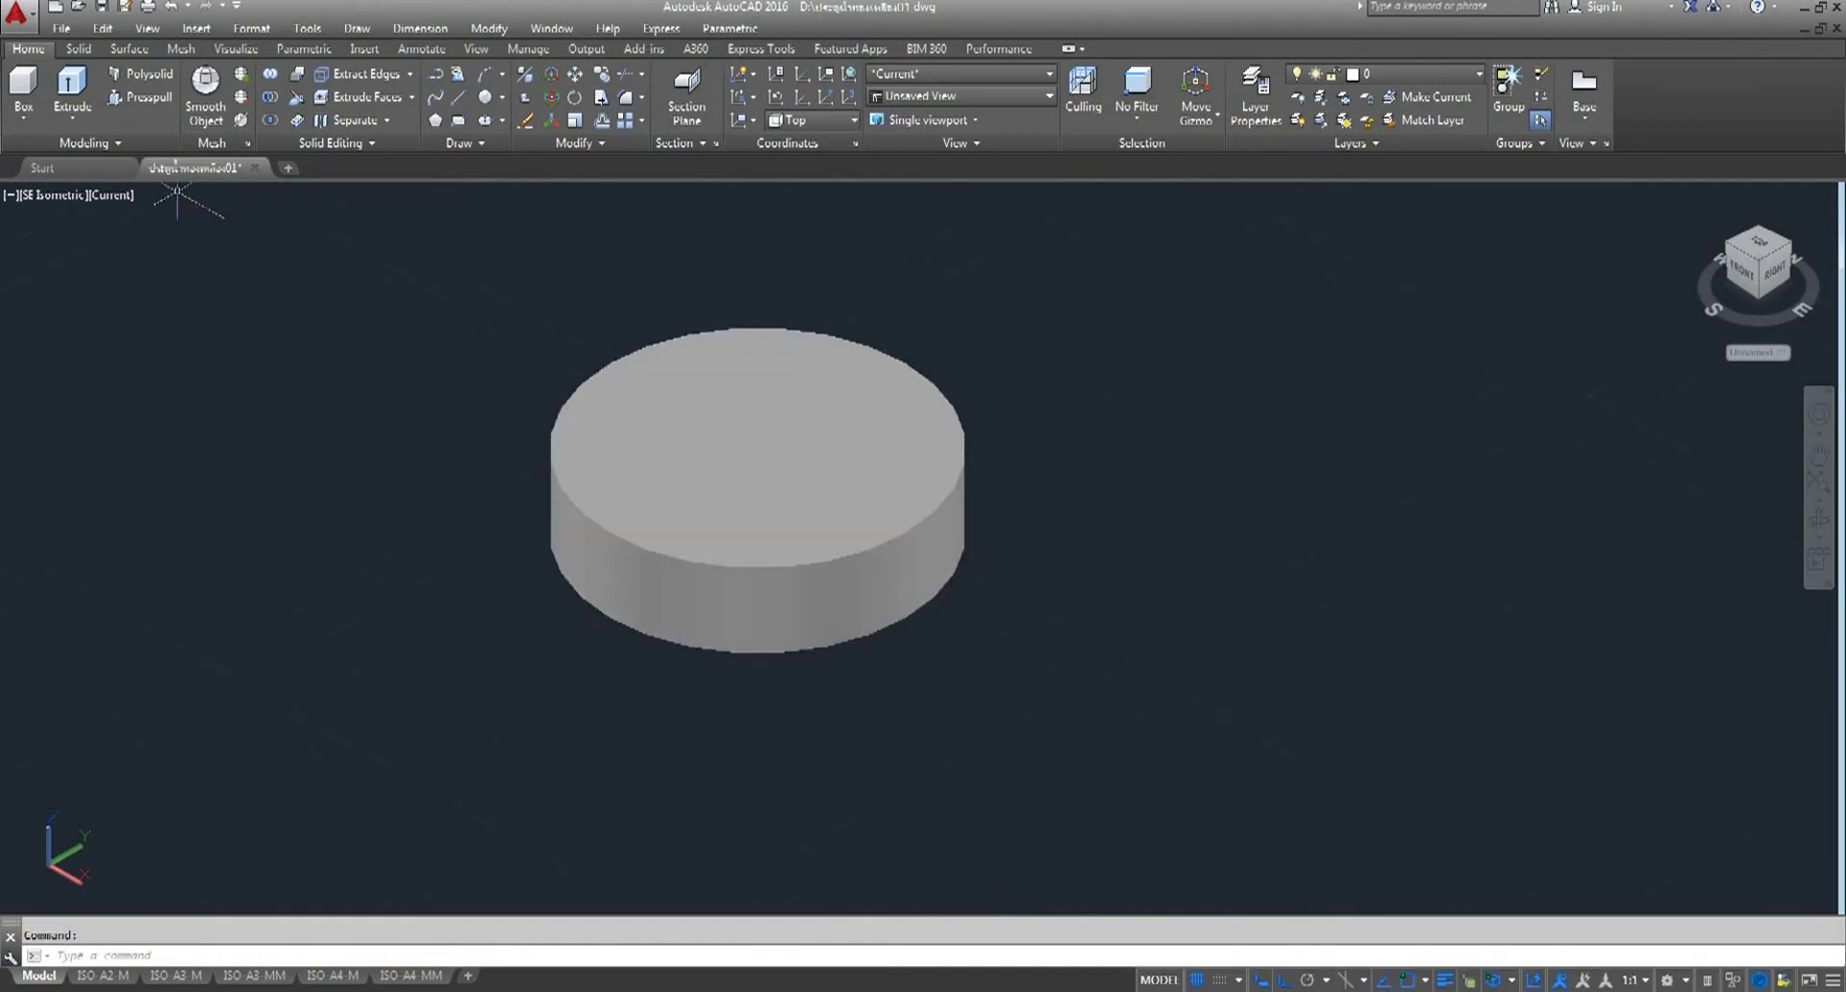
# - Extrude the disc's top face 2 units to form a thin slab
pyautogui.click(79, 85)
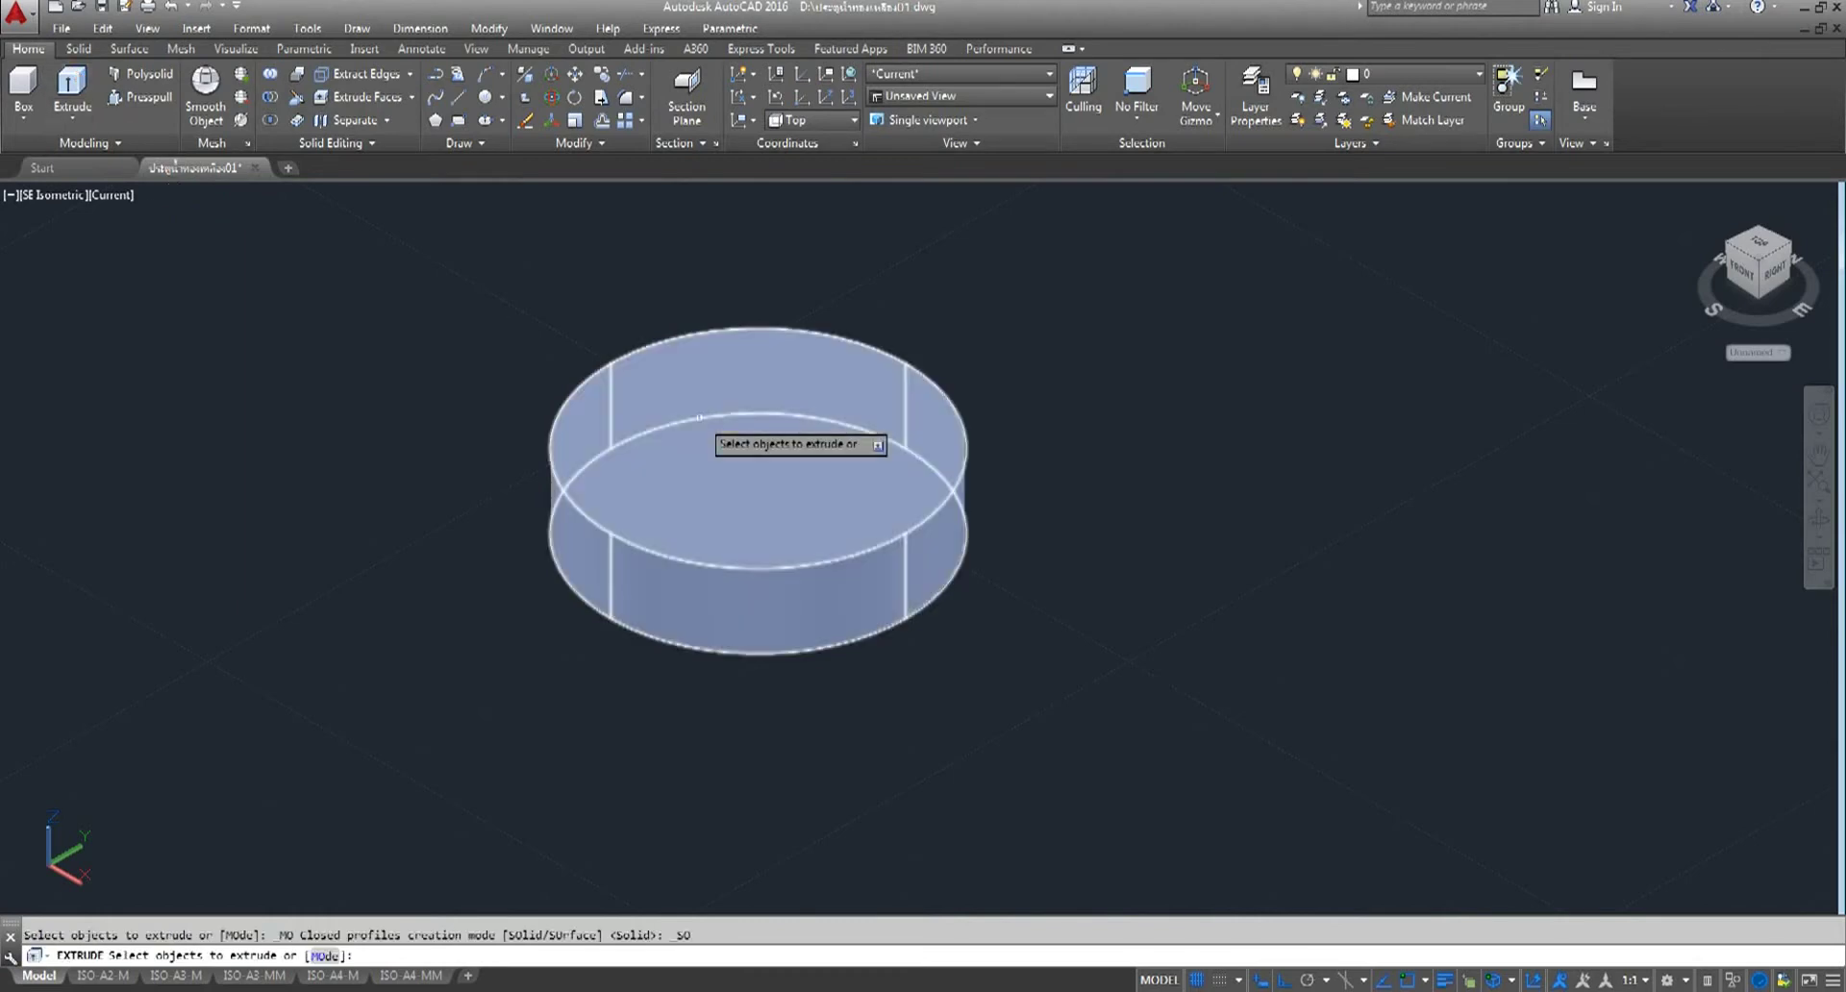
pyautogui.click(756, 433)
pyautogui.rightClick(756, 432)
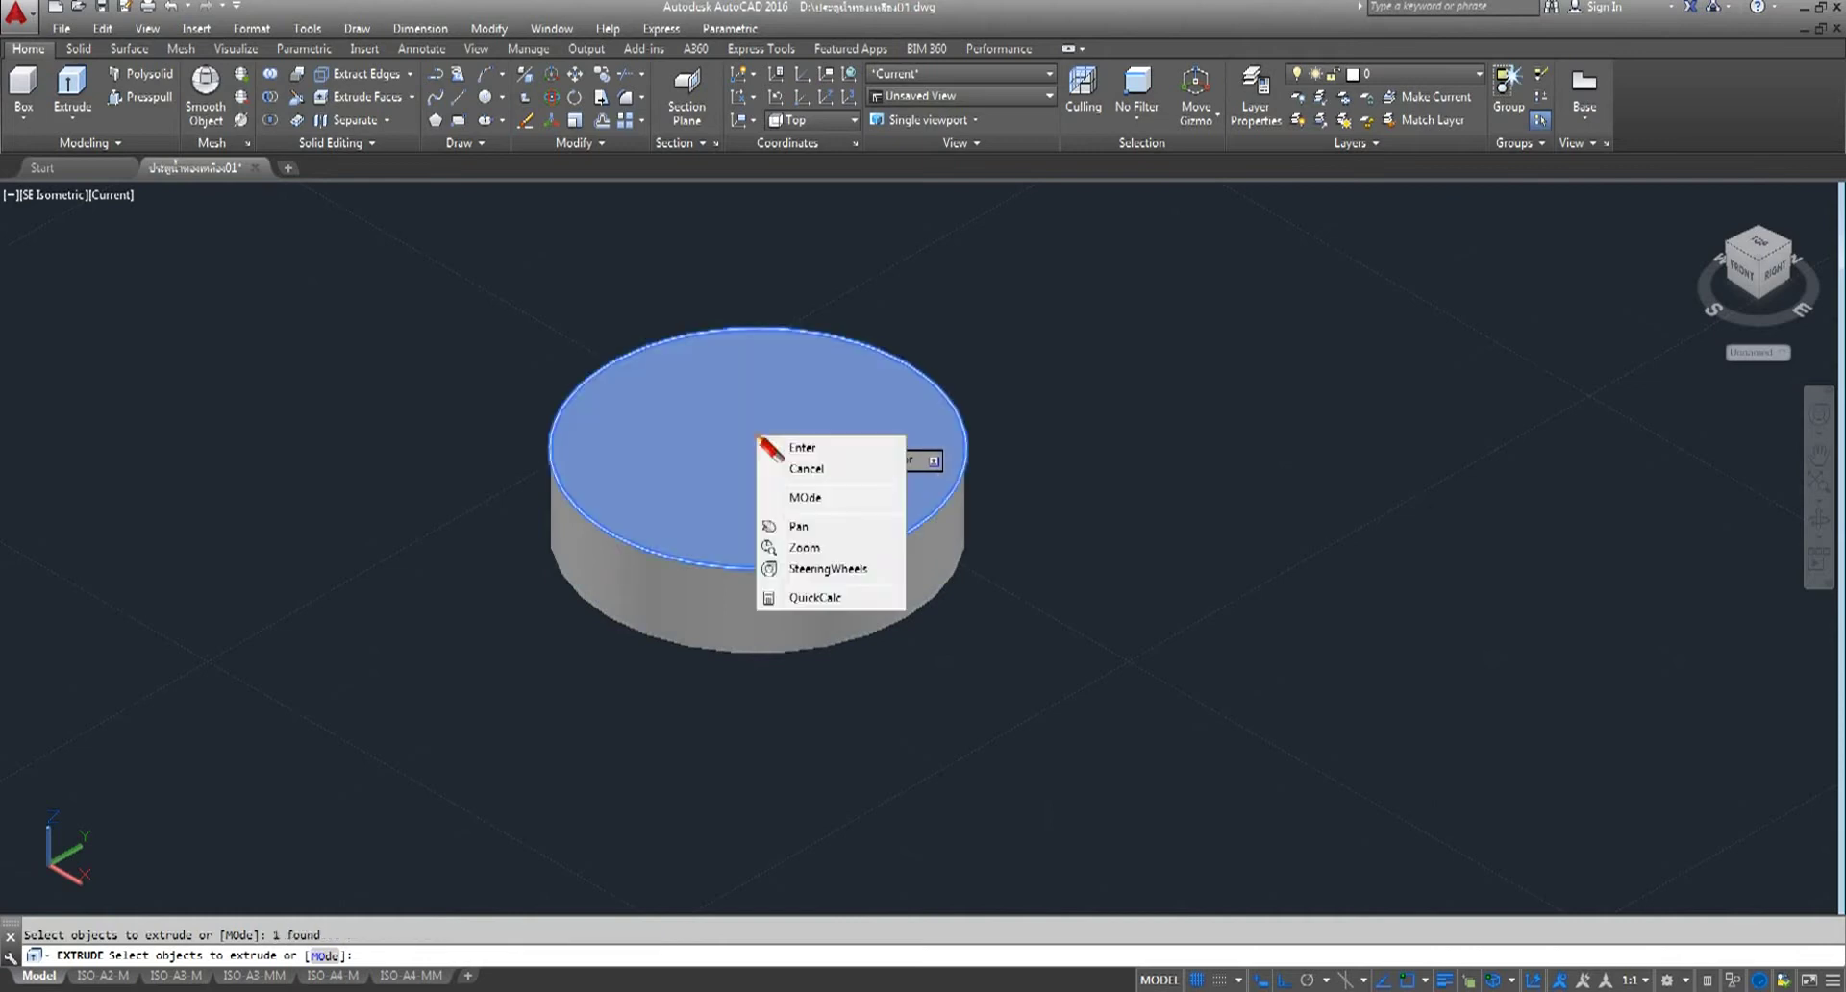
pyautogui.click(770, 445)
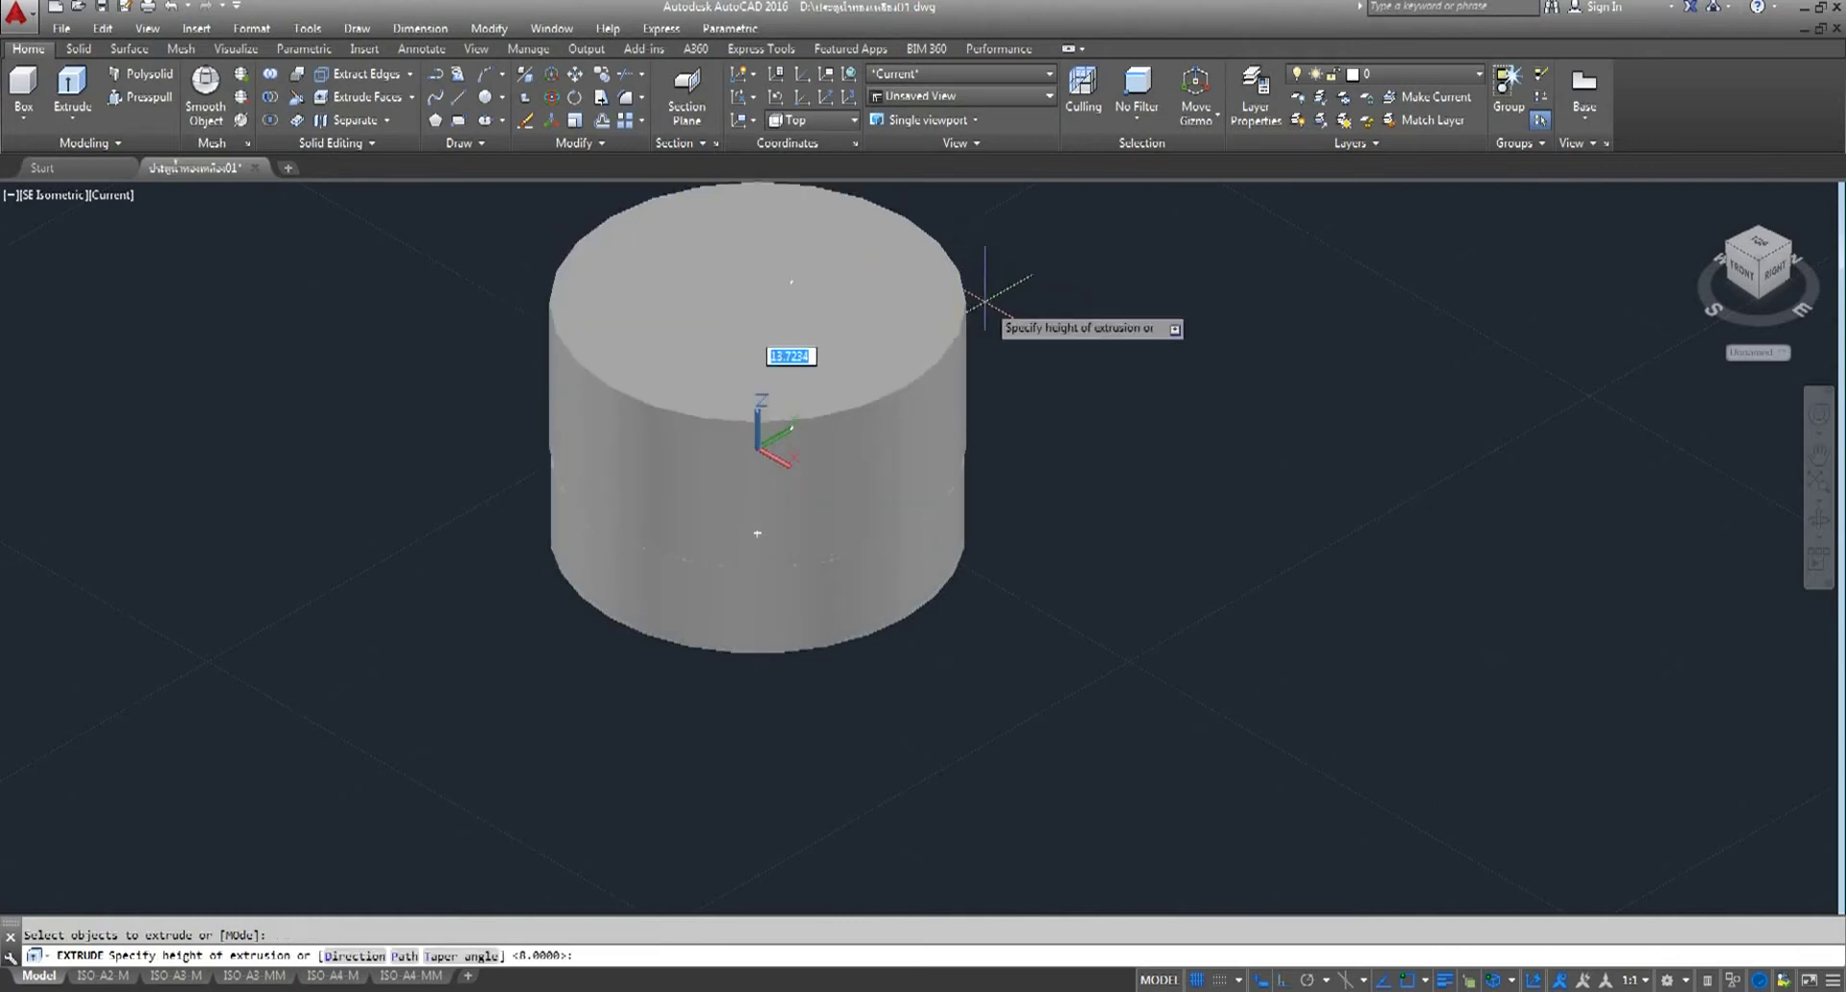
pyautogui.write('2')
pyautogui.press('Return')
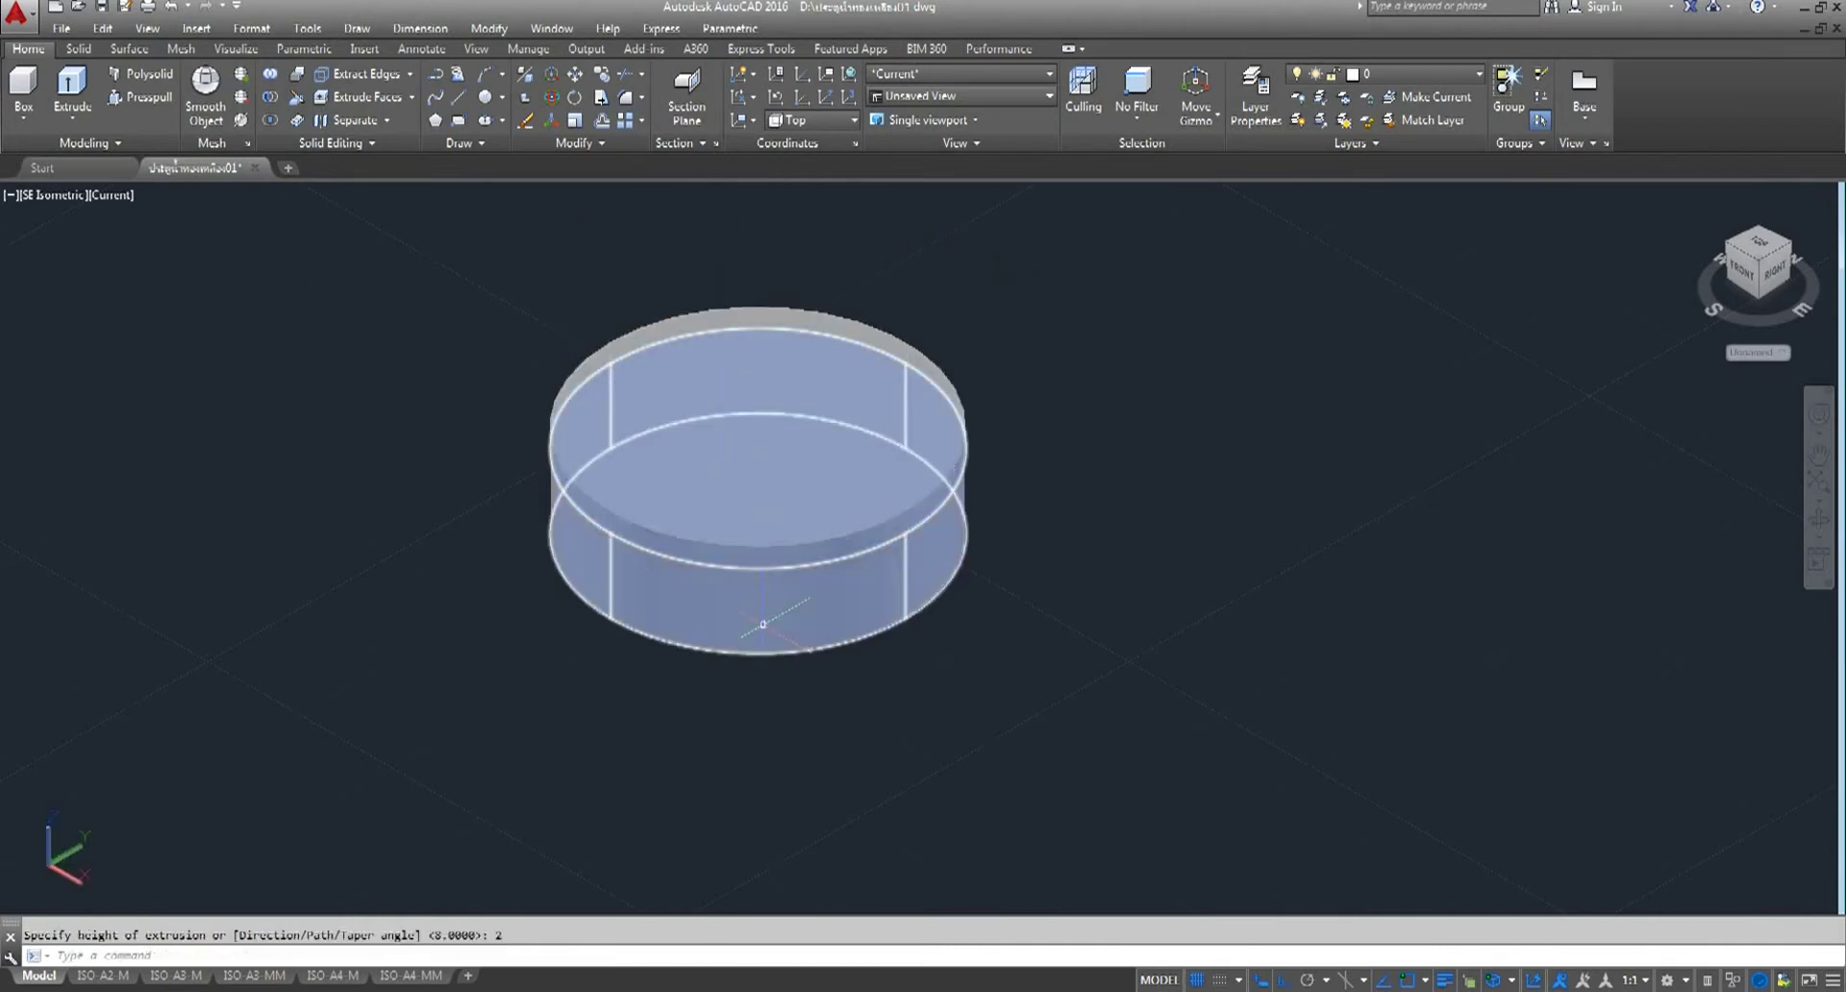
pyautogui.scroll(-5, 771, 478)
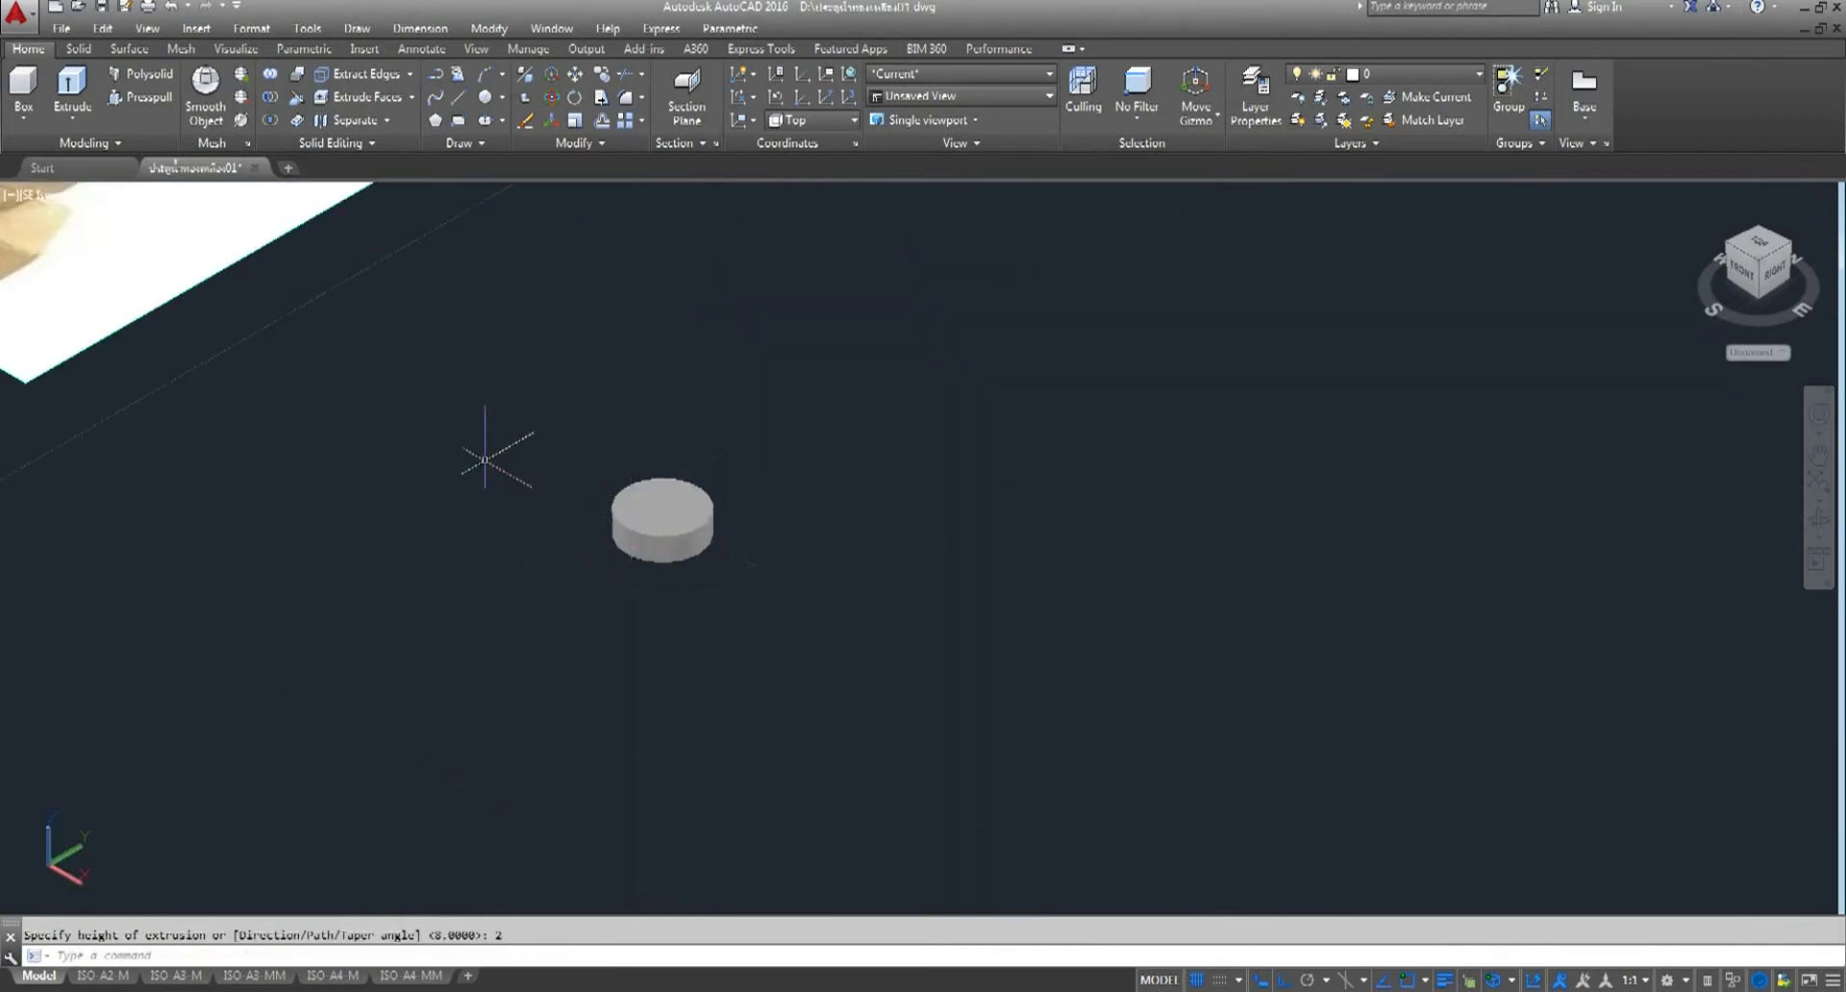
pyautogui.moveTo(494, 453); pyautogui.dragTo(764, 712, button='middle')
pyautogui.scroll(2, 250, 327)
pyautogui.scroll(3, 274, 375)
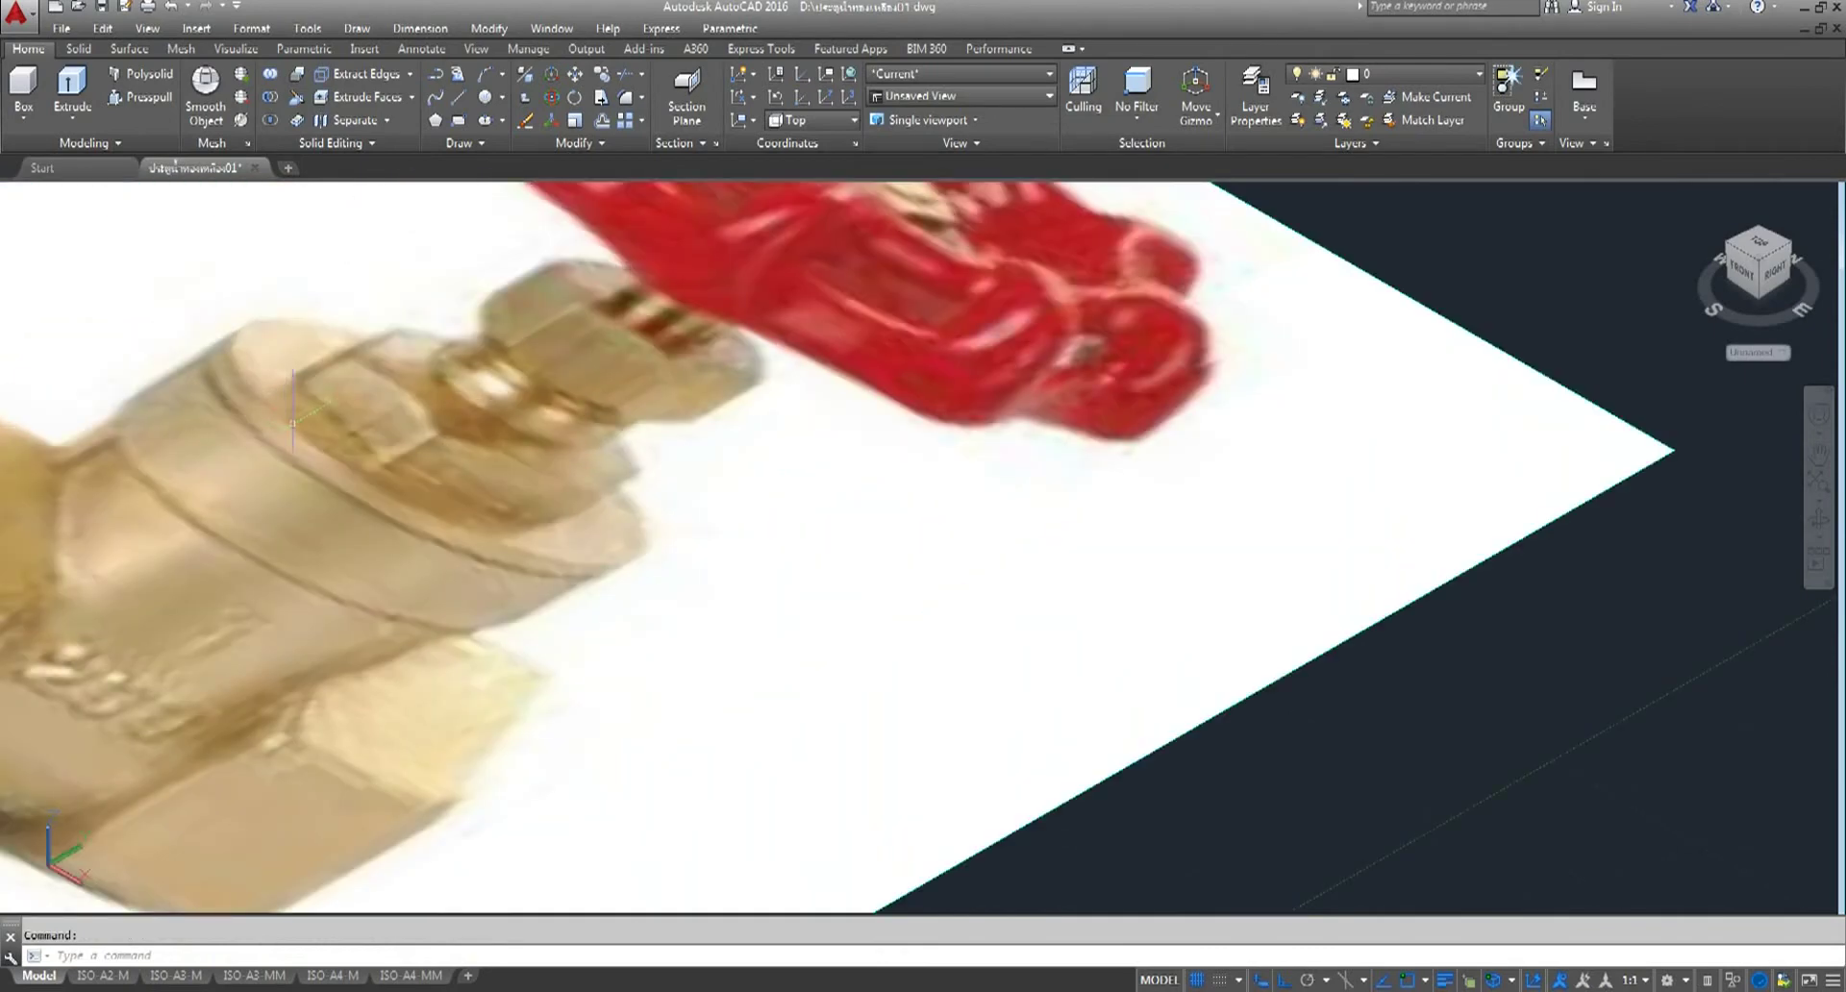
pyautogui.scroll(-1, 276, 452)
pyautogui.scroll(-3, 866, 625)
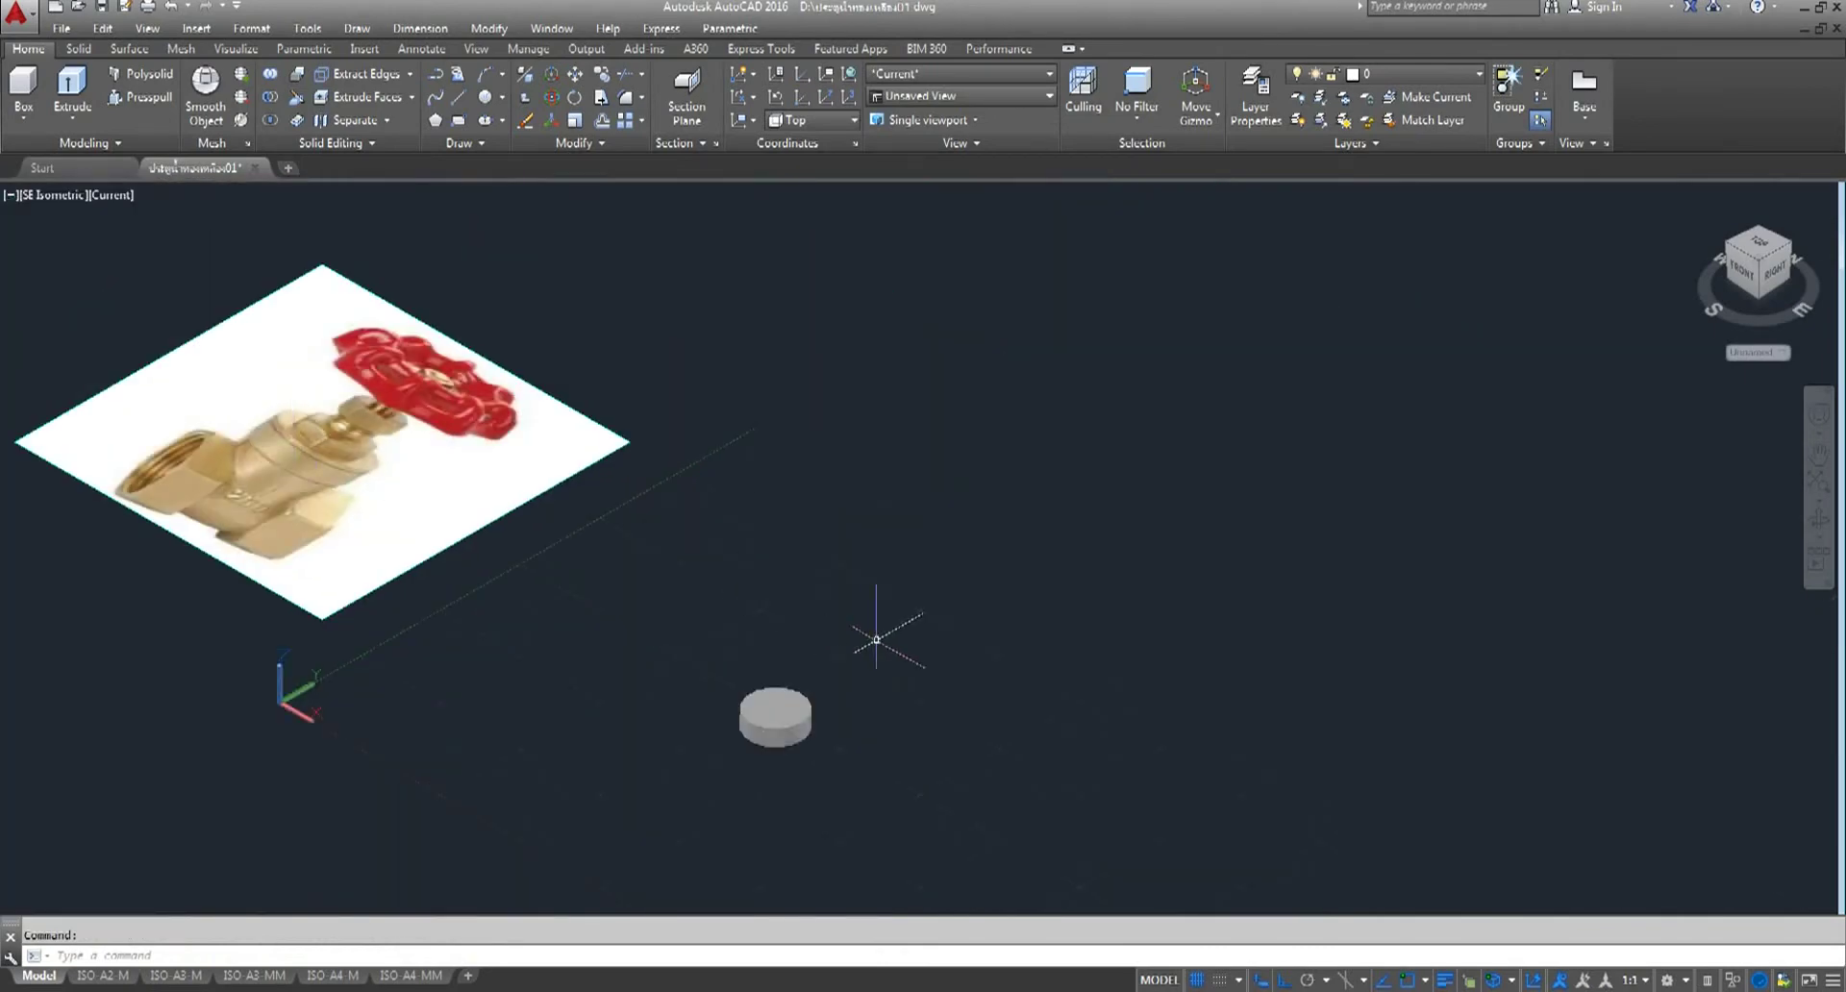
pyautogui.scroll(1, 873, 619)
pyautogui.scroll(2, 779, 687)
pyautogui.moveTo(907, 688); pyautogui.dragTo(907, 562, button='middle')
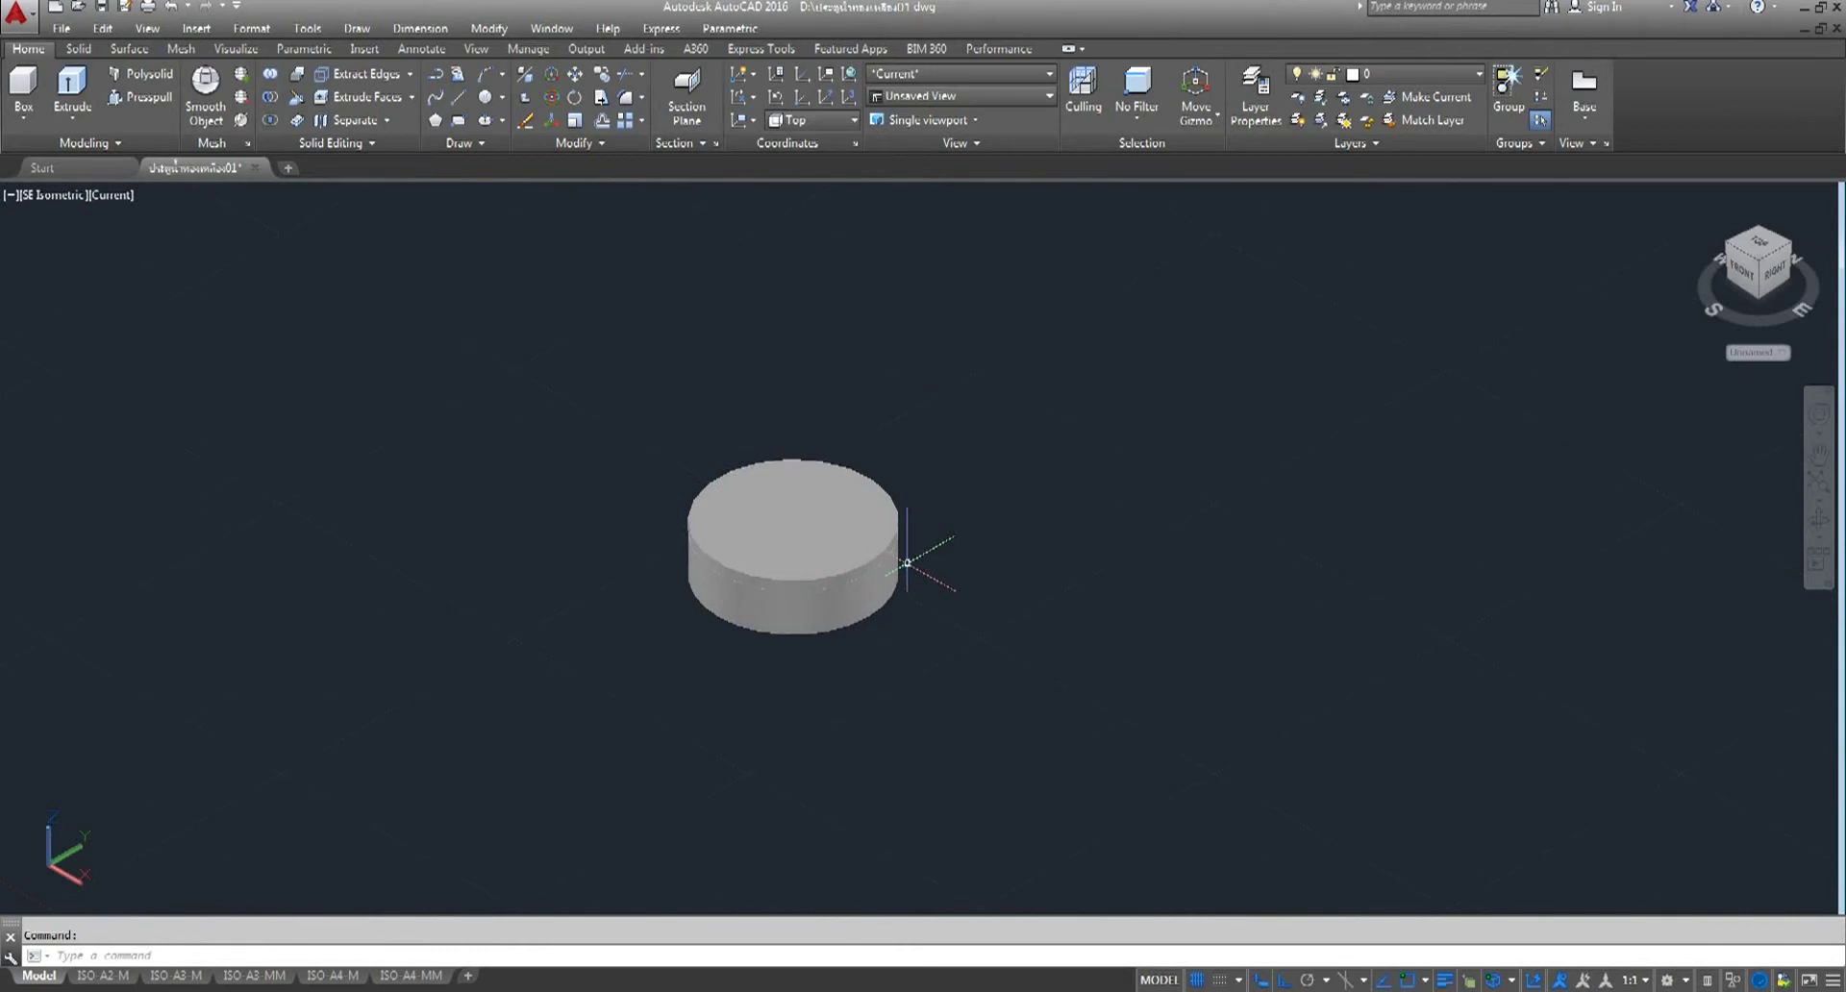
pyautogui.scroll(4, 846, 590)
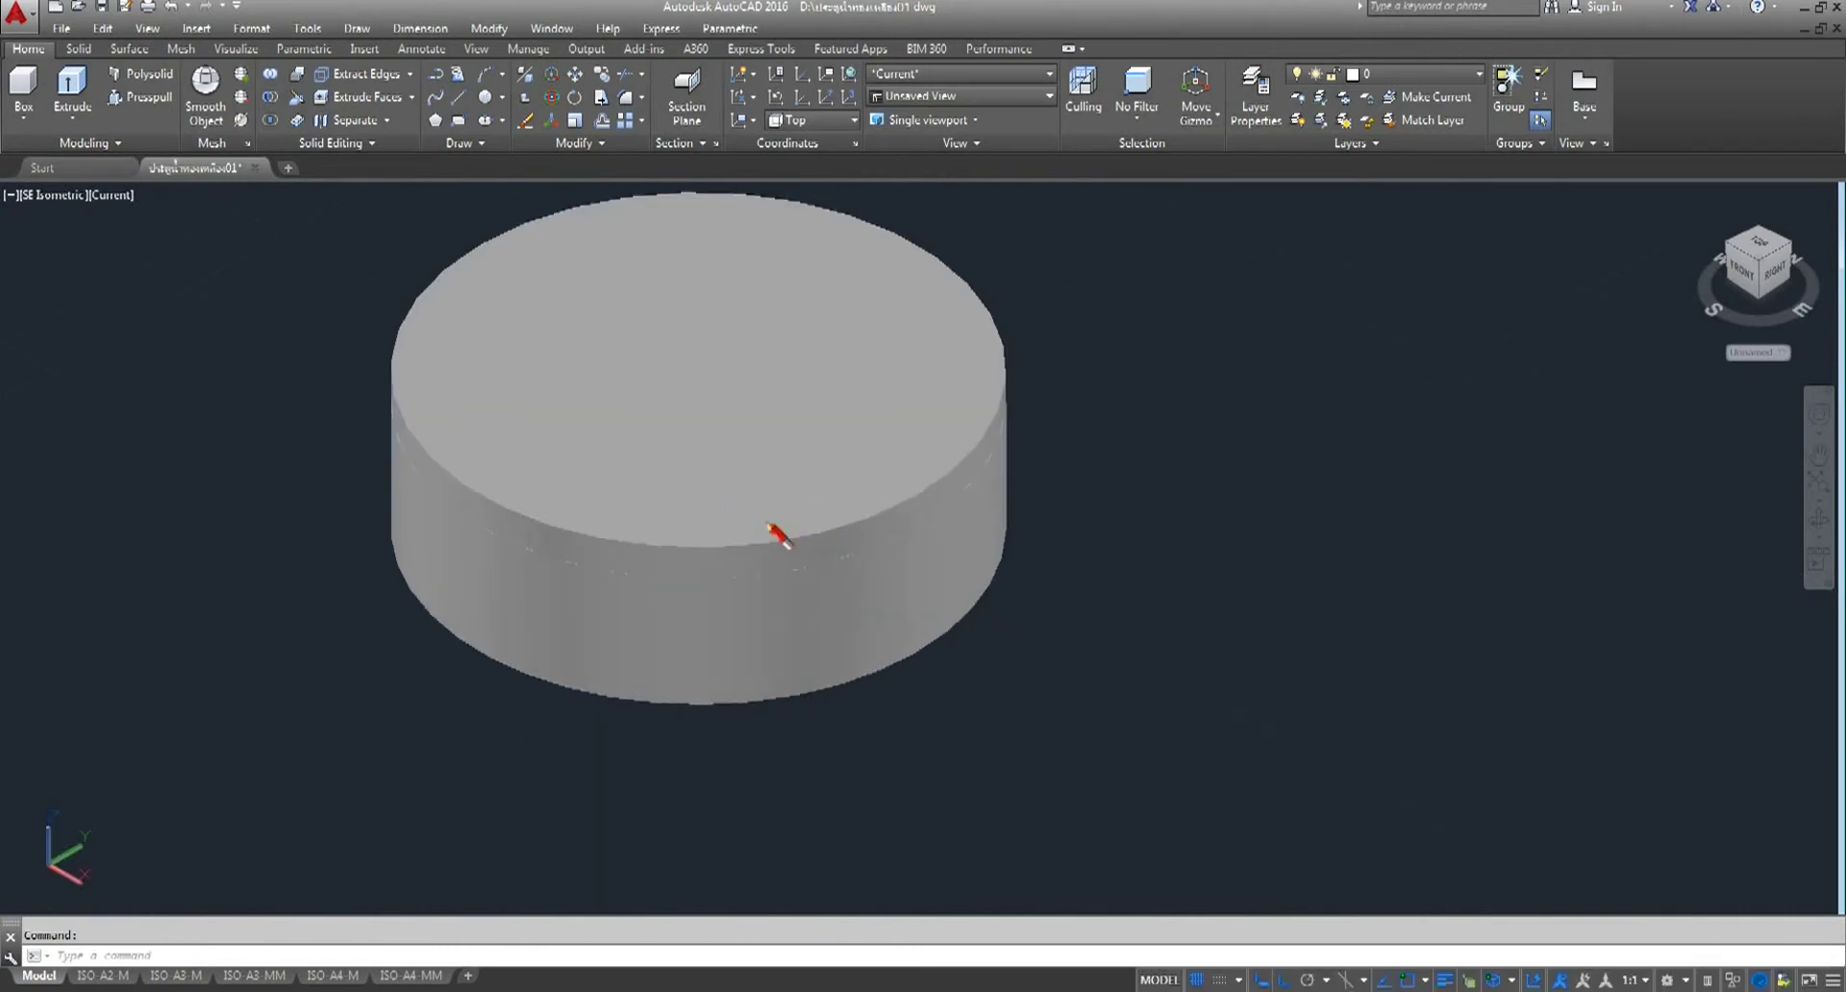
pyautogui.moveTo(769, 496); pyautogui.dragTo(681, 509, button='middle')
# - Move the thin top slab 50 units away from the disc
pyautogui.click(575, 77)
pyautogui.click(625, 524)
pyautogui.press('Return')
pyautogui.click(954, 717)
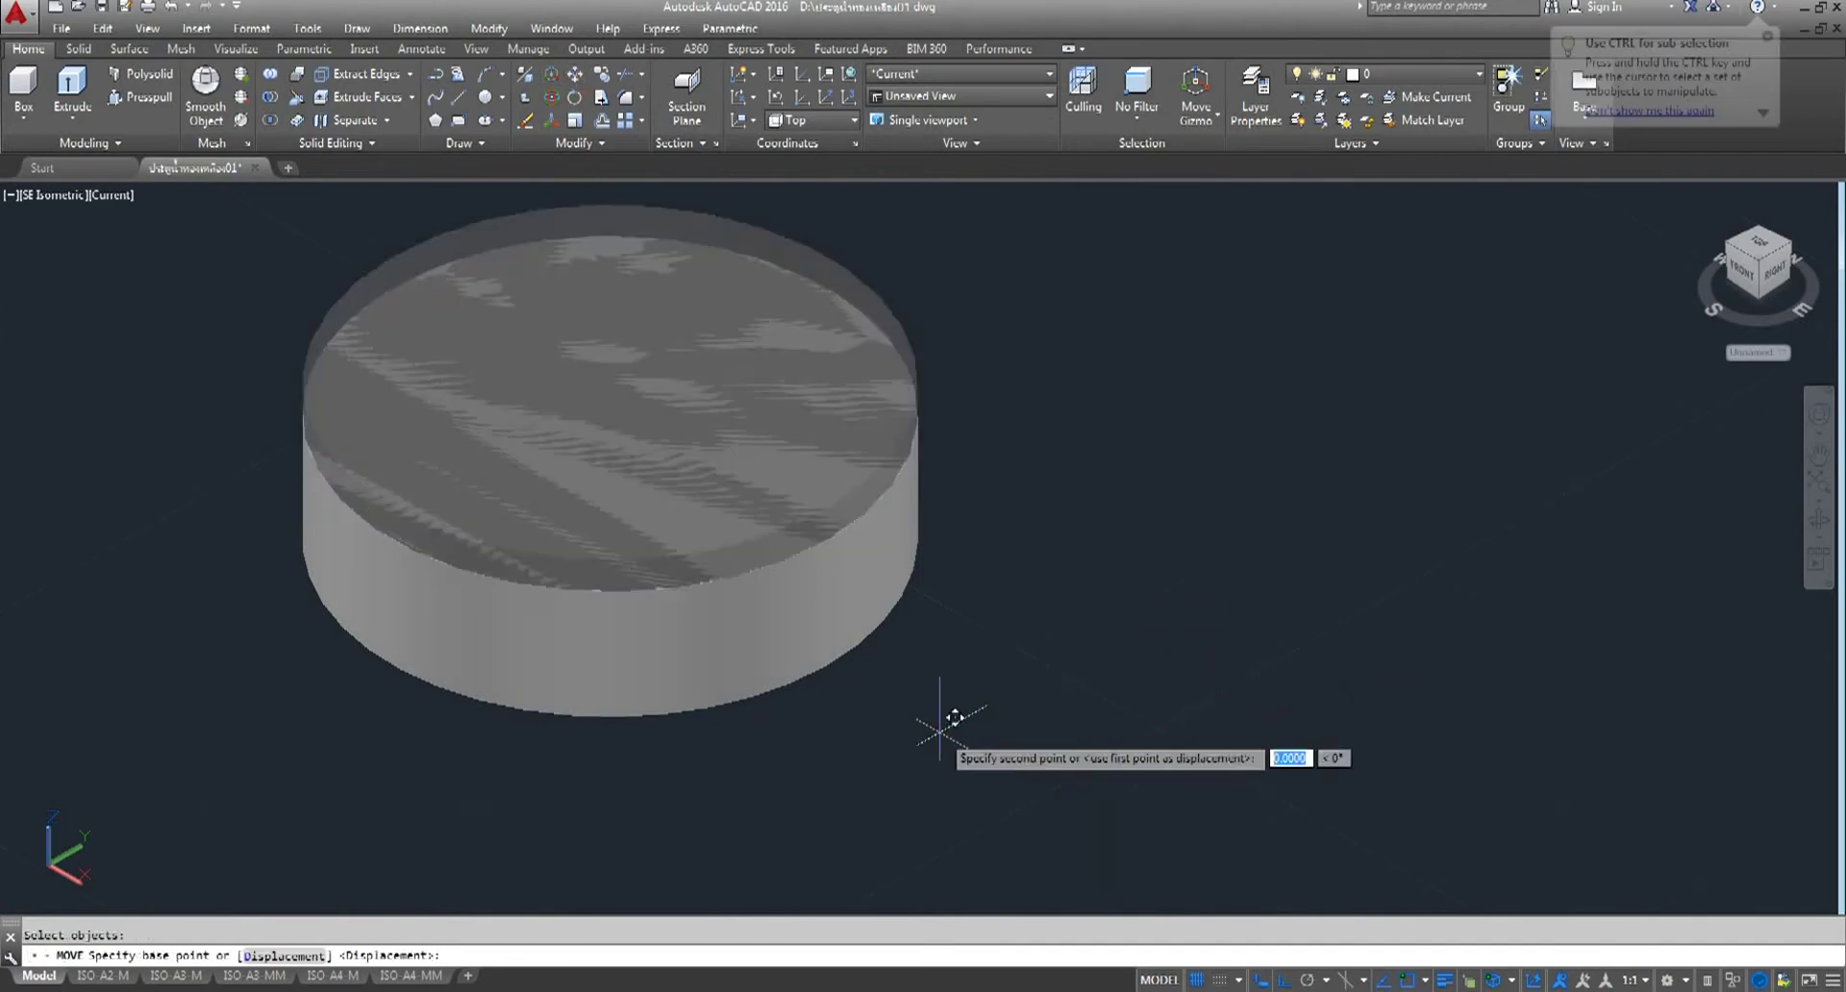
pyautogui.scroll(-4, 961, 568)
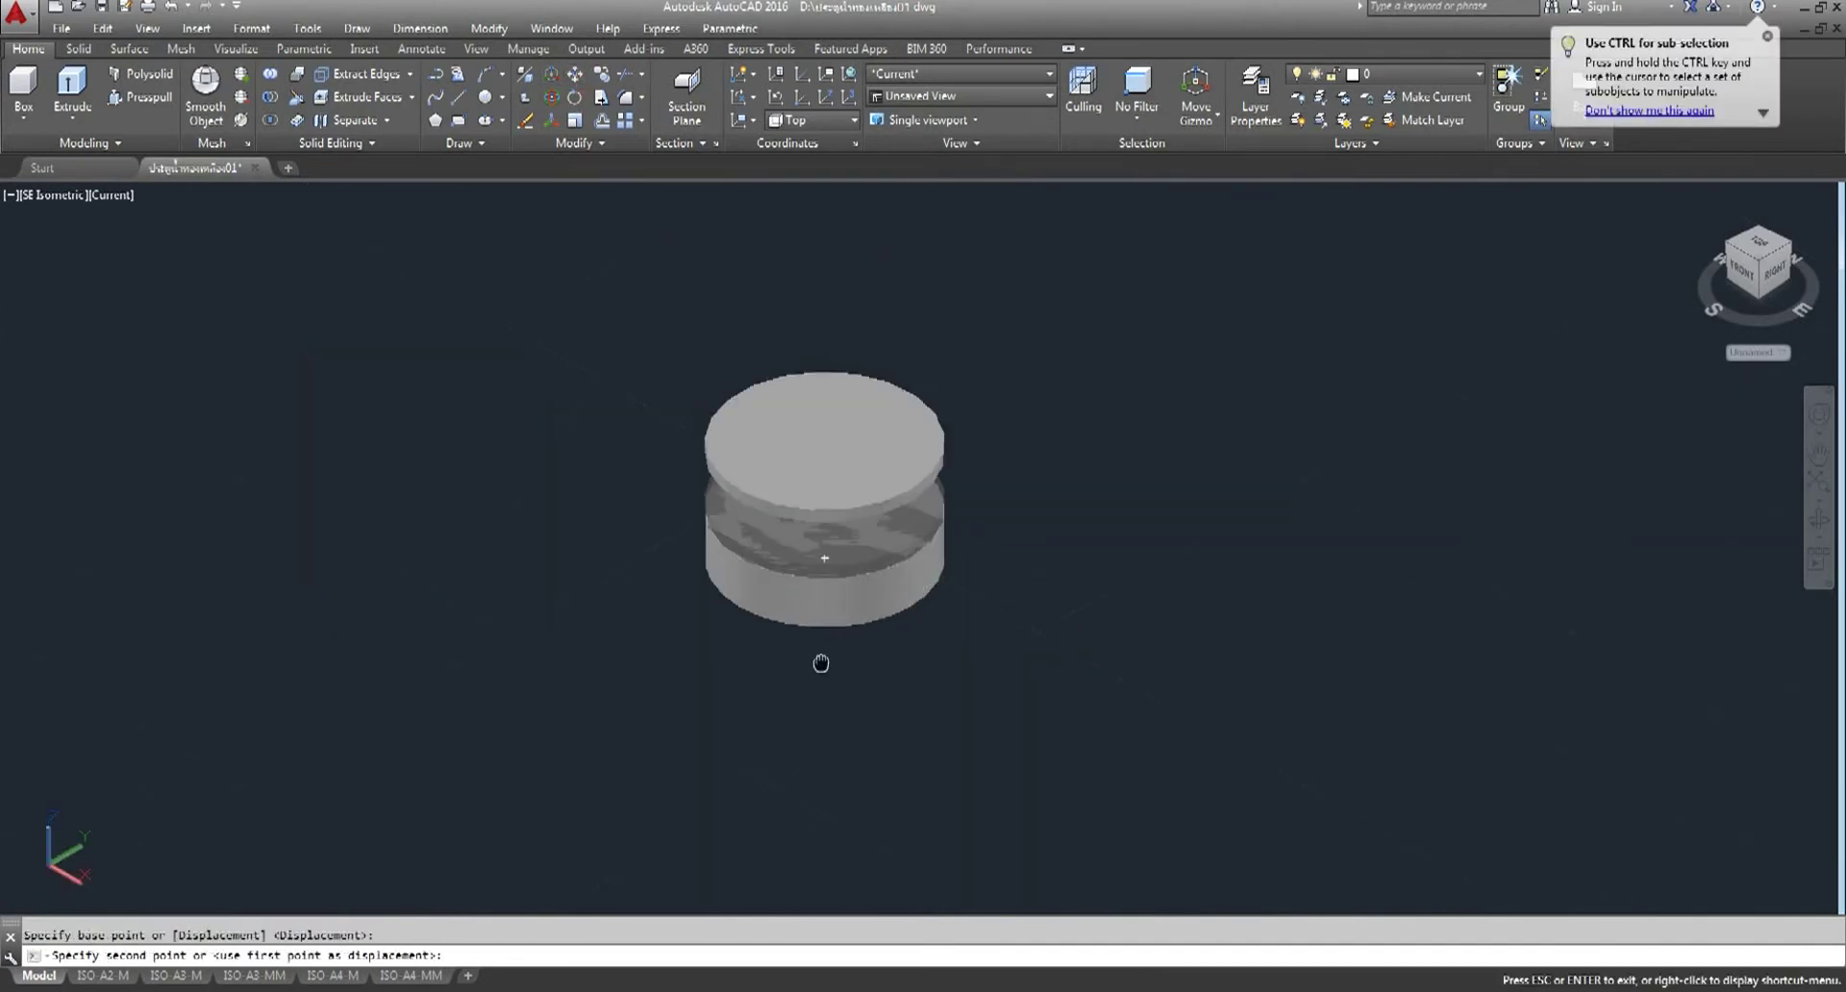
pyautogui.moveTo(820, 664); pyautogui.dragTo(699, 769, button='middle')
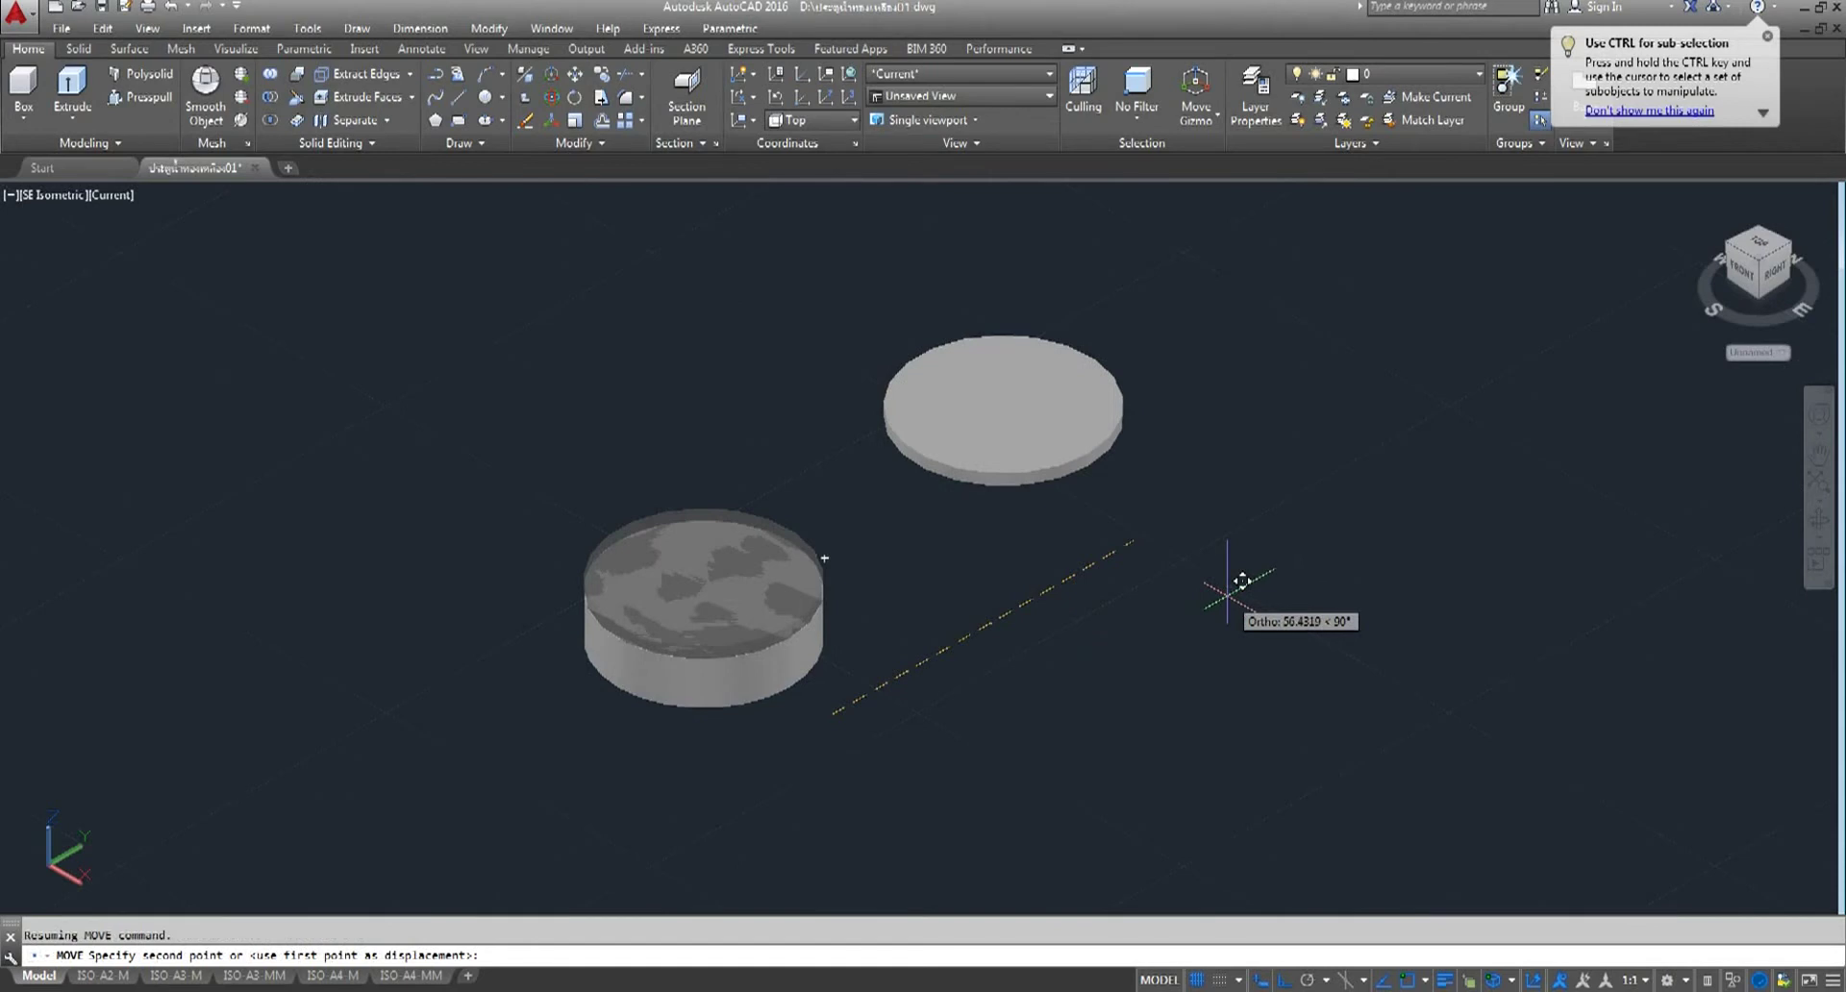
pyautogui.write('50')
pyautogui.press('Return')
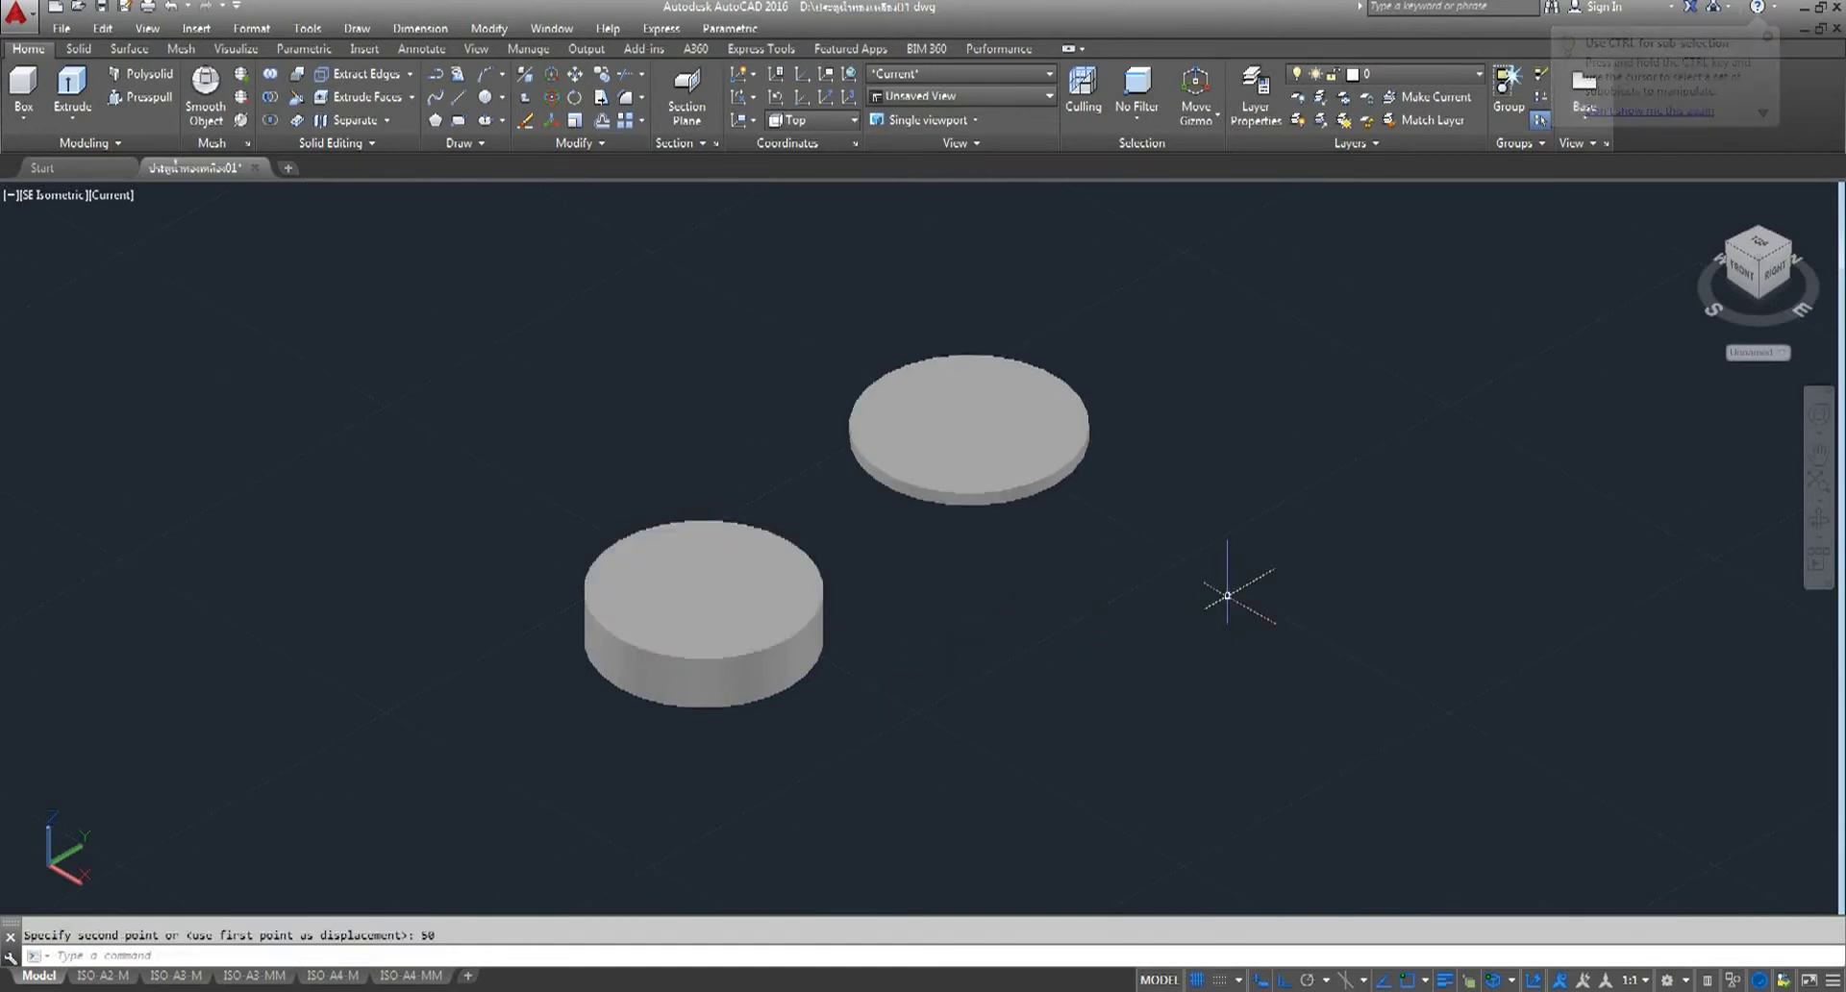
pyautogui.click(764, 656)
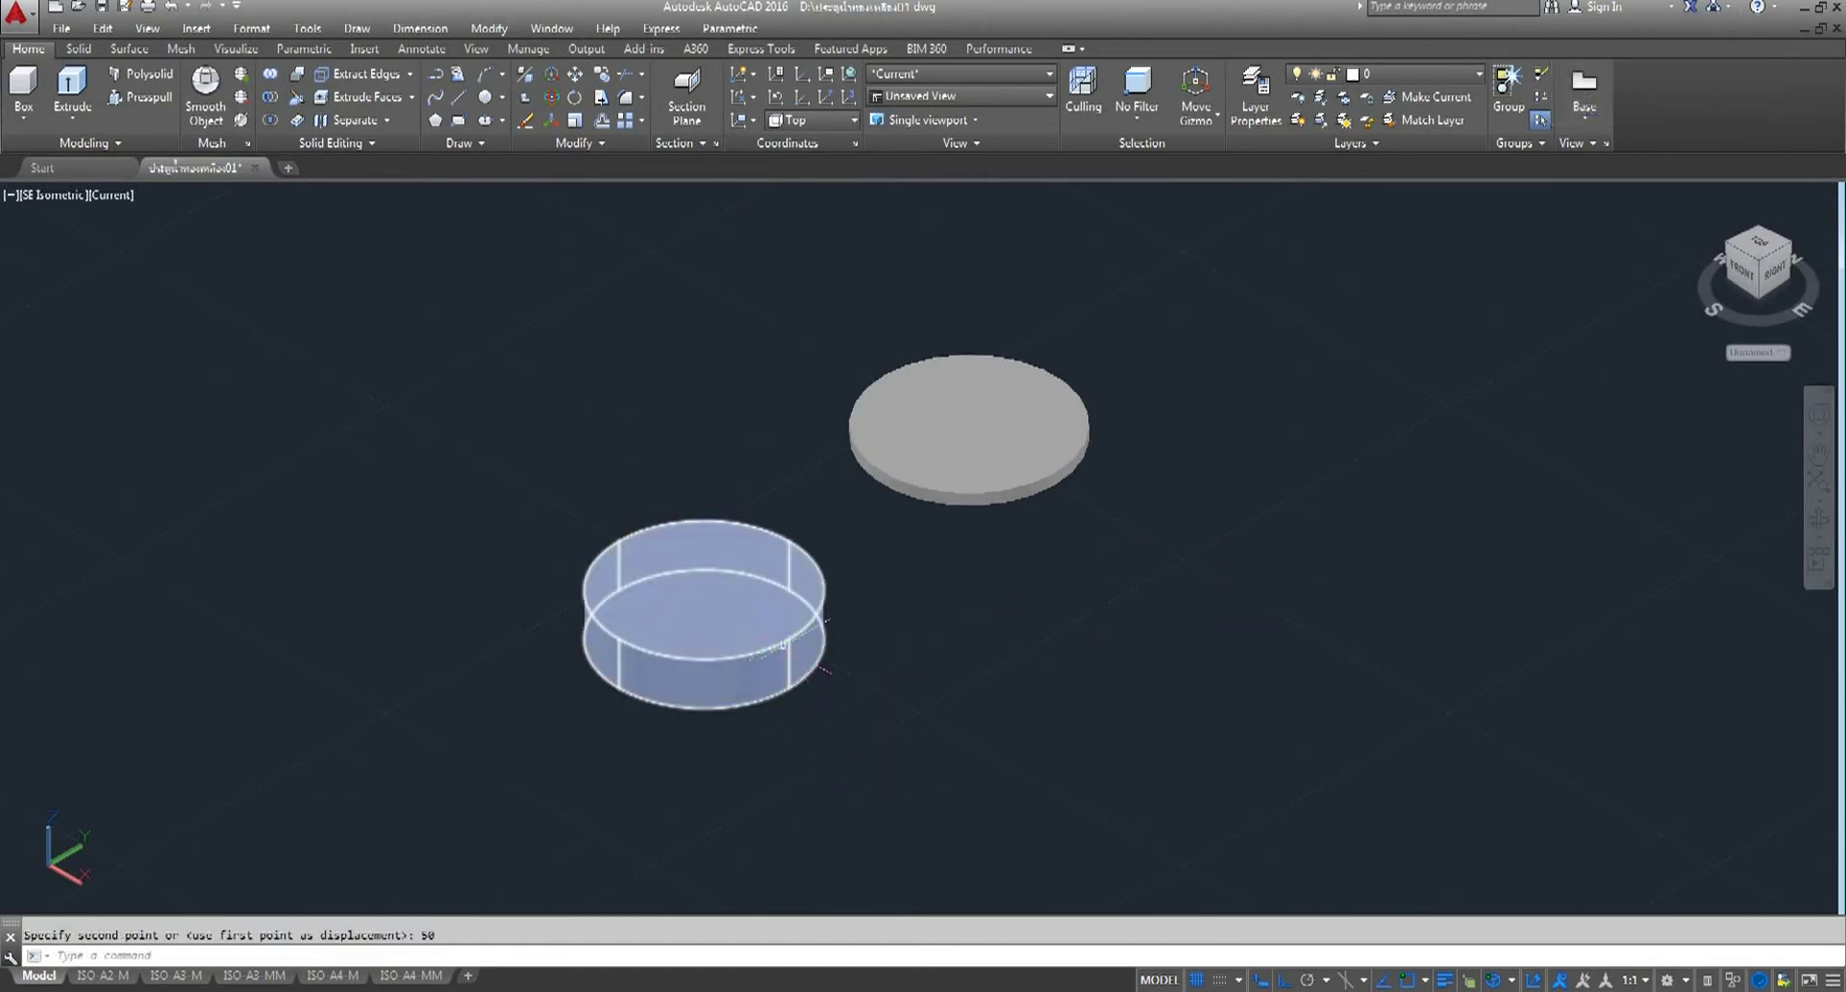
pyautogui.press('Escape')
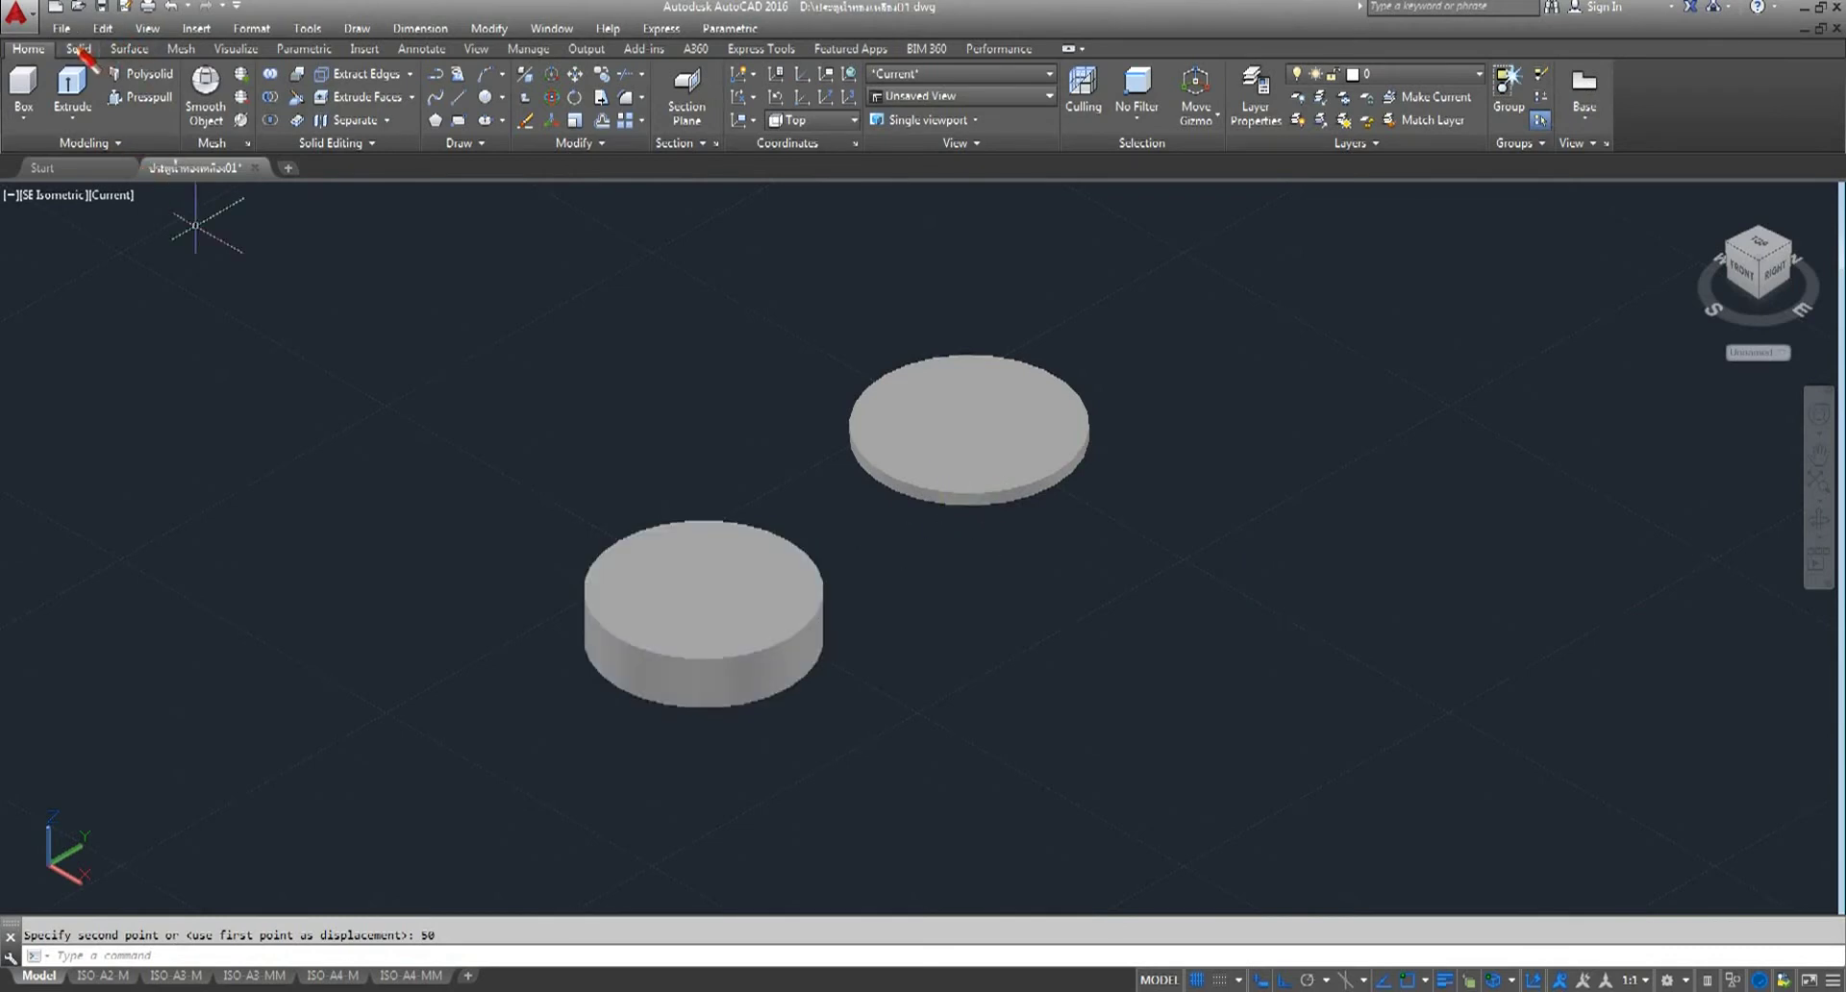
# - Fillet the disc's top circular edge with a 0.5 radius
pyautogui.click(79, 48)
pyautogui.click(692, 89)
pyautogui.write('R')
pyautogui.press('Return')
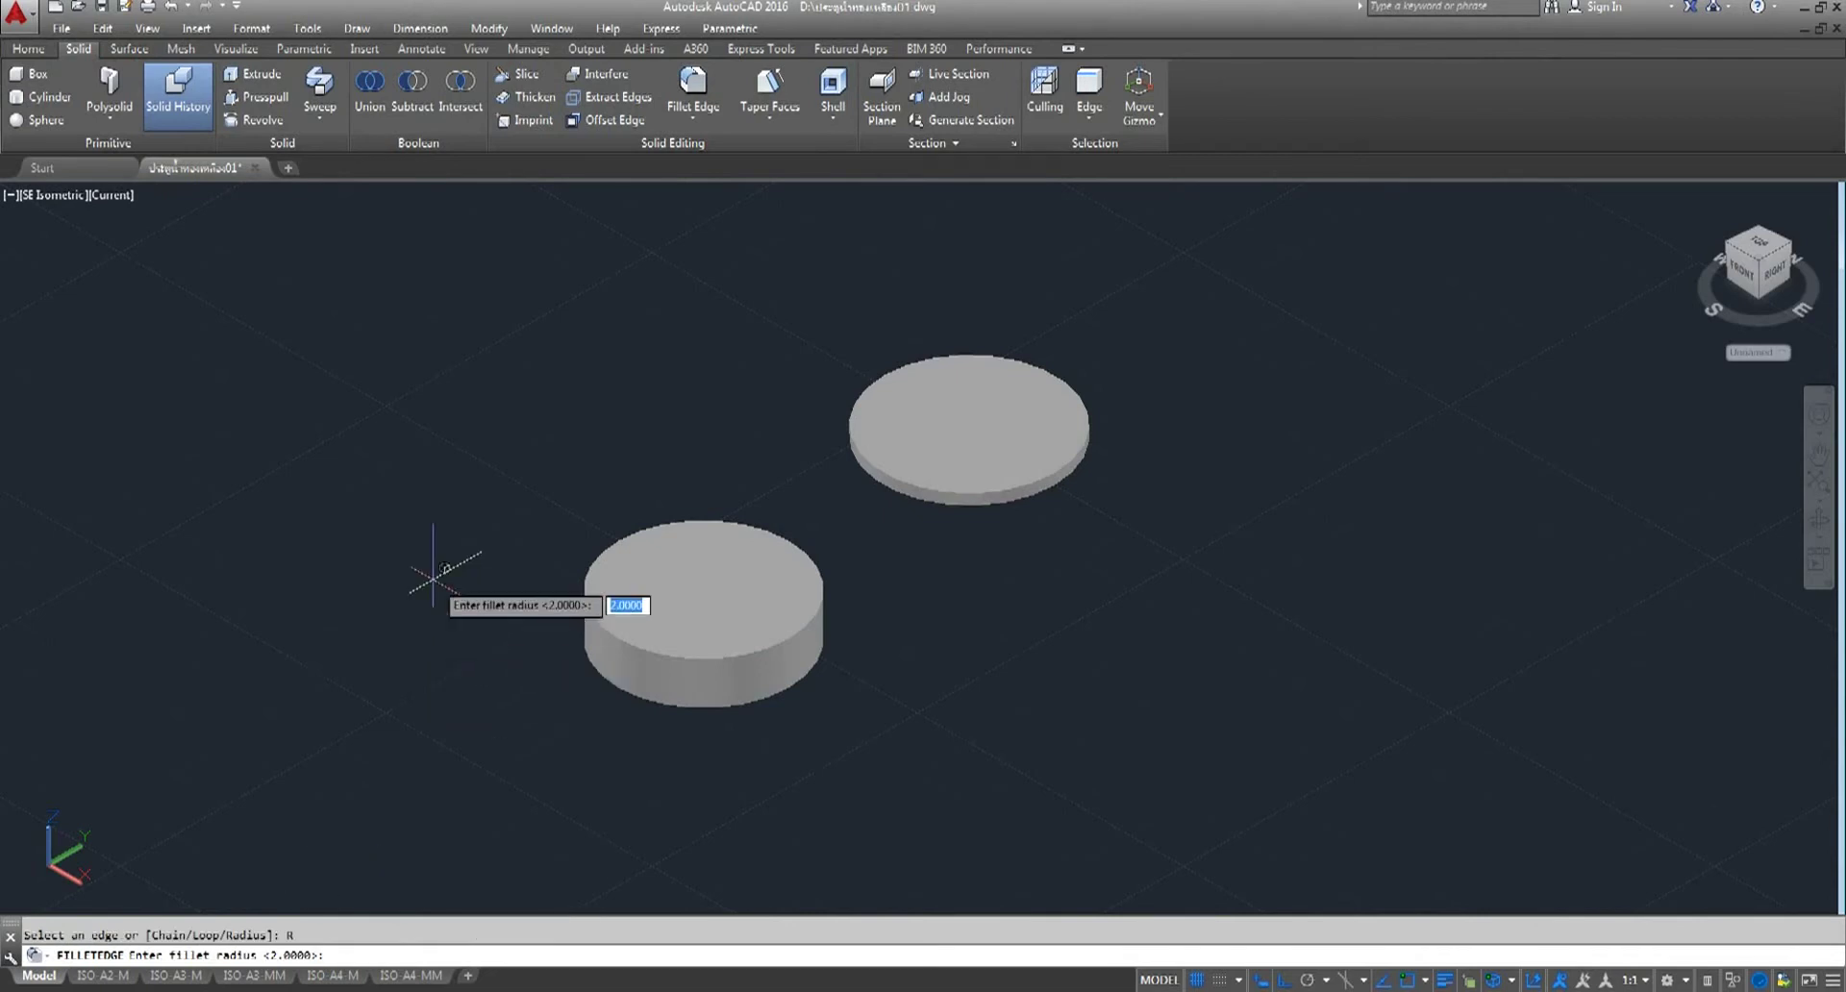
pyautogui.press('BackSpace')
pyautogui.press('Return')
pyautogui.click(819, 606)
pyautogui.scroll(5, 949, 488)
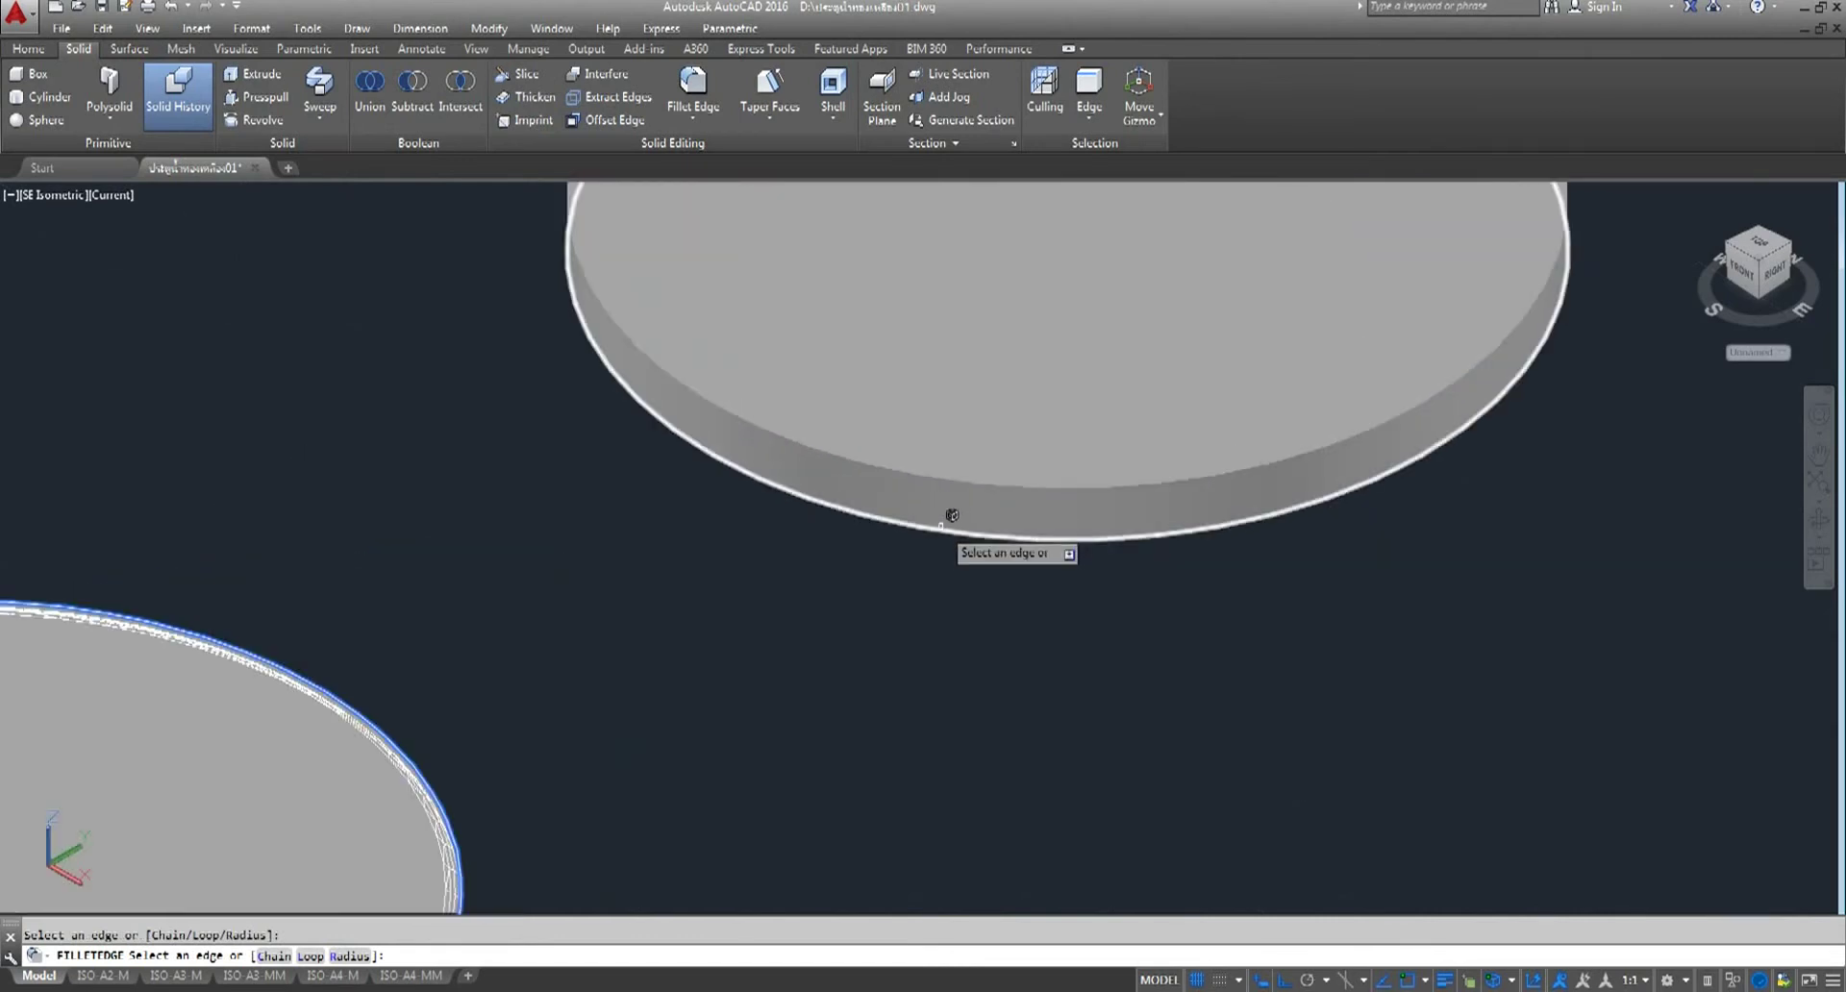
pyautogui.click(941, 535)
pyautogui.scroll(-5, 941, 535)
pyautogui.rightClick(695, 598)
pyautogui.click(744, 606)
pyautogui.press('Return')
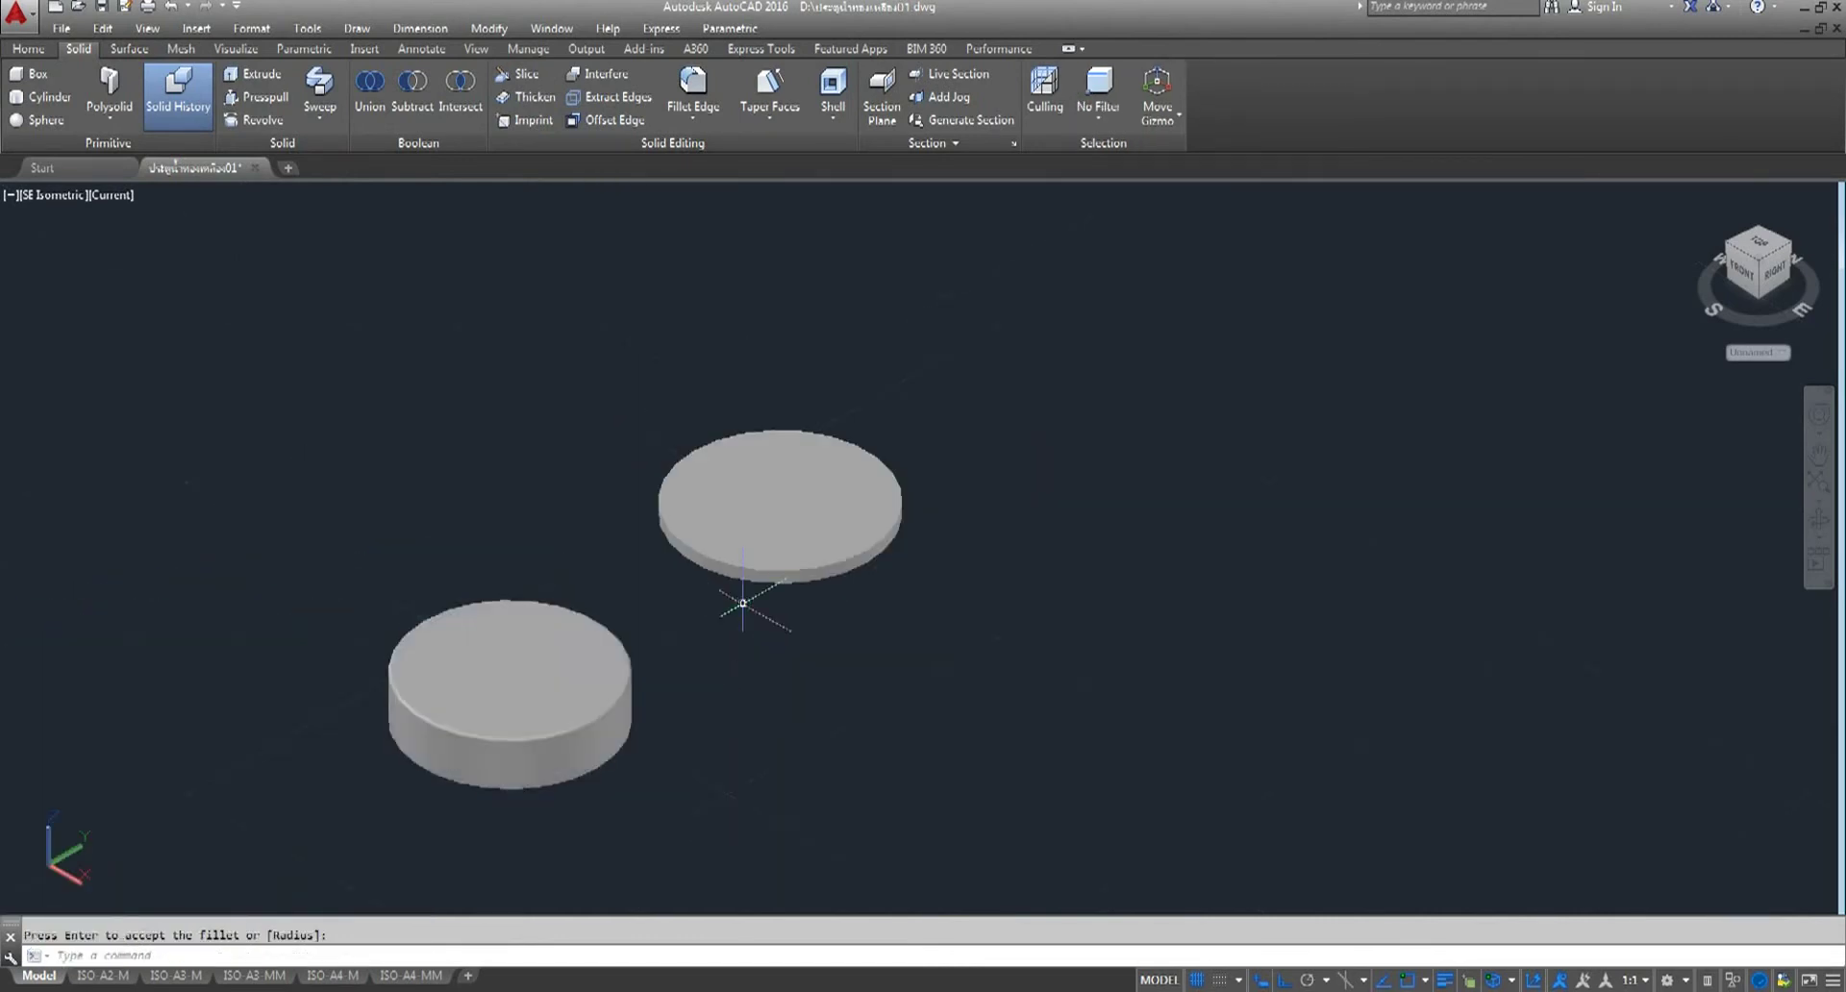
# - Fillet the thin slab's edge with the same 0.5 radius
pyautogui.rightClick(744, 603)
pyautogui.click(823, 297)
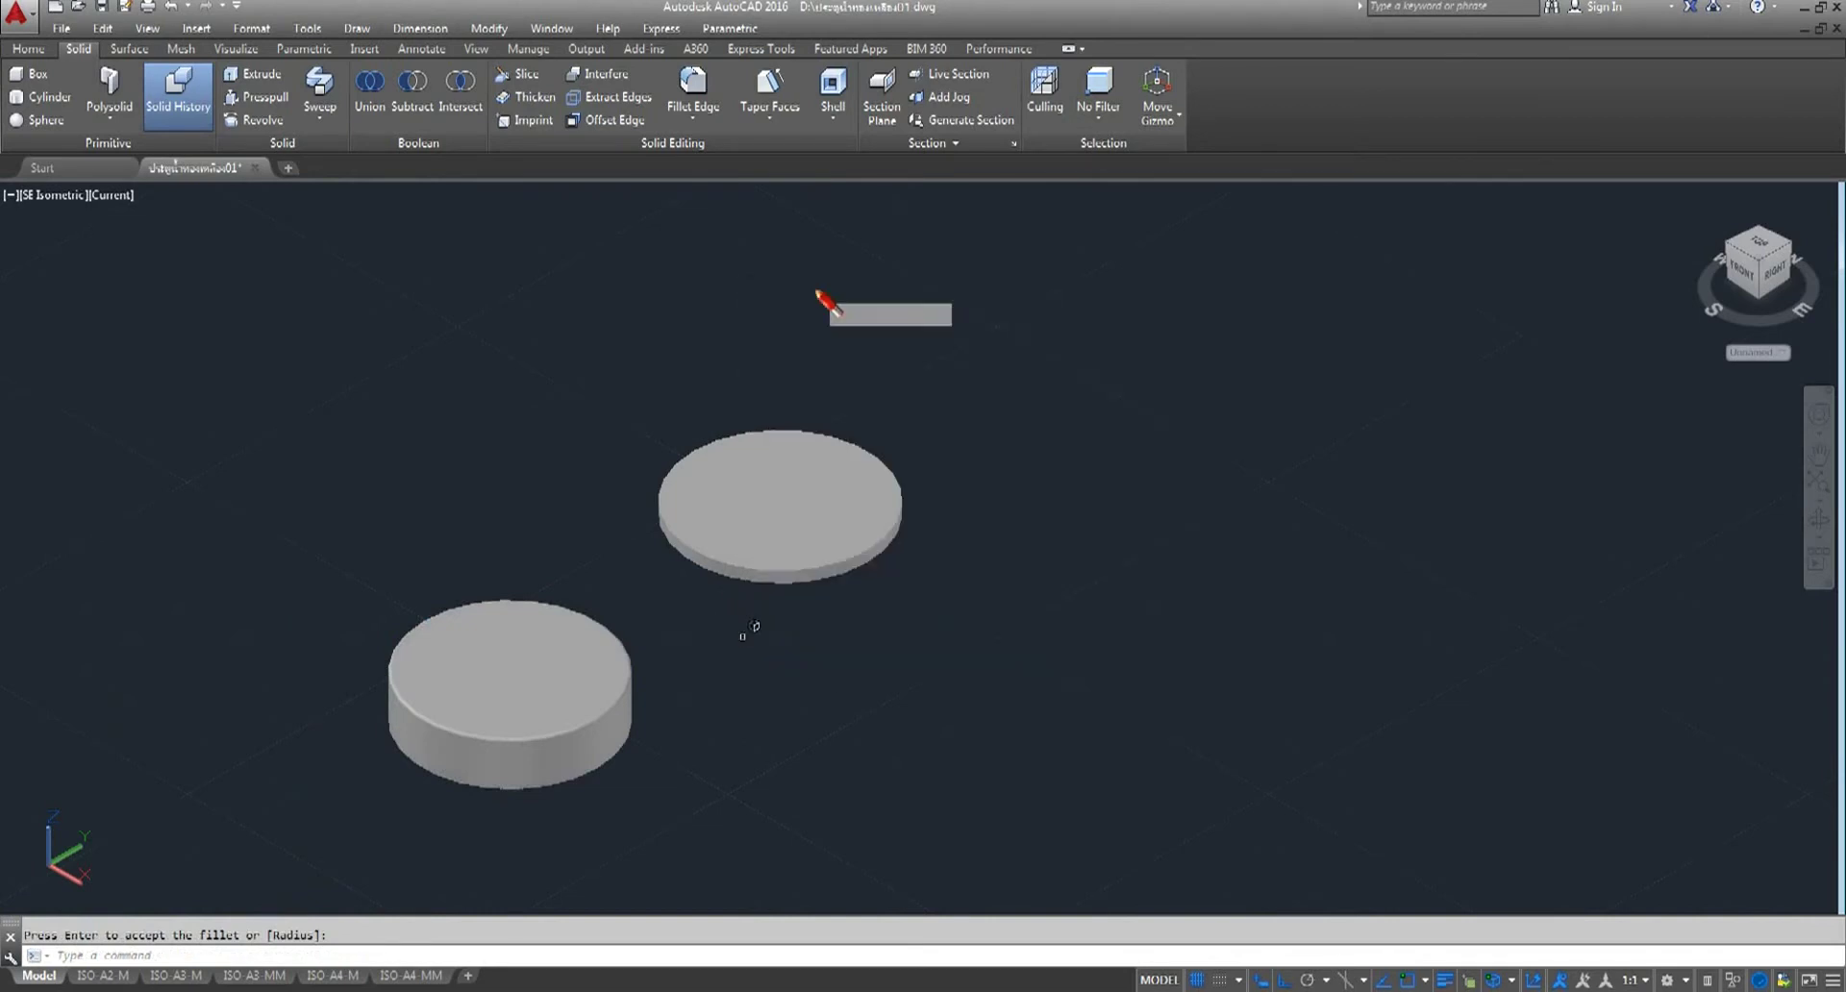
pyautogui.scroll(2, 812, 548)
pyautogui.scroll(3, 818, 557)
pyautogui.click(766, 677)
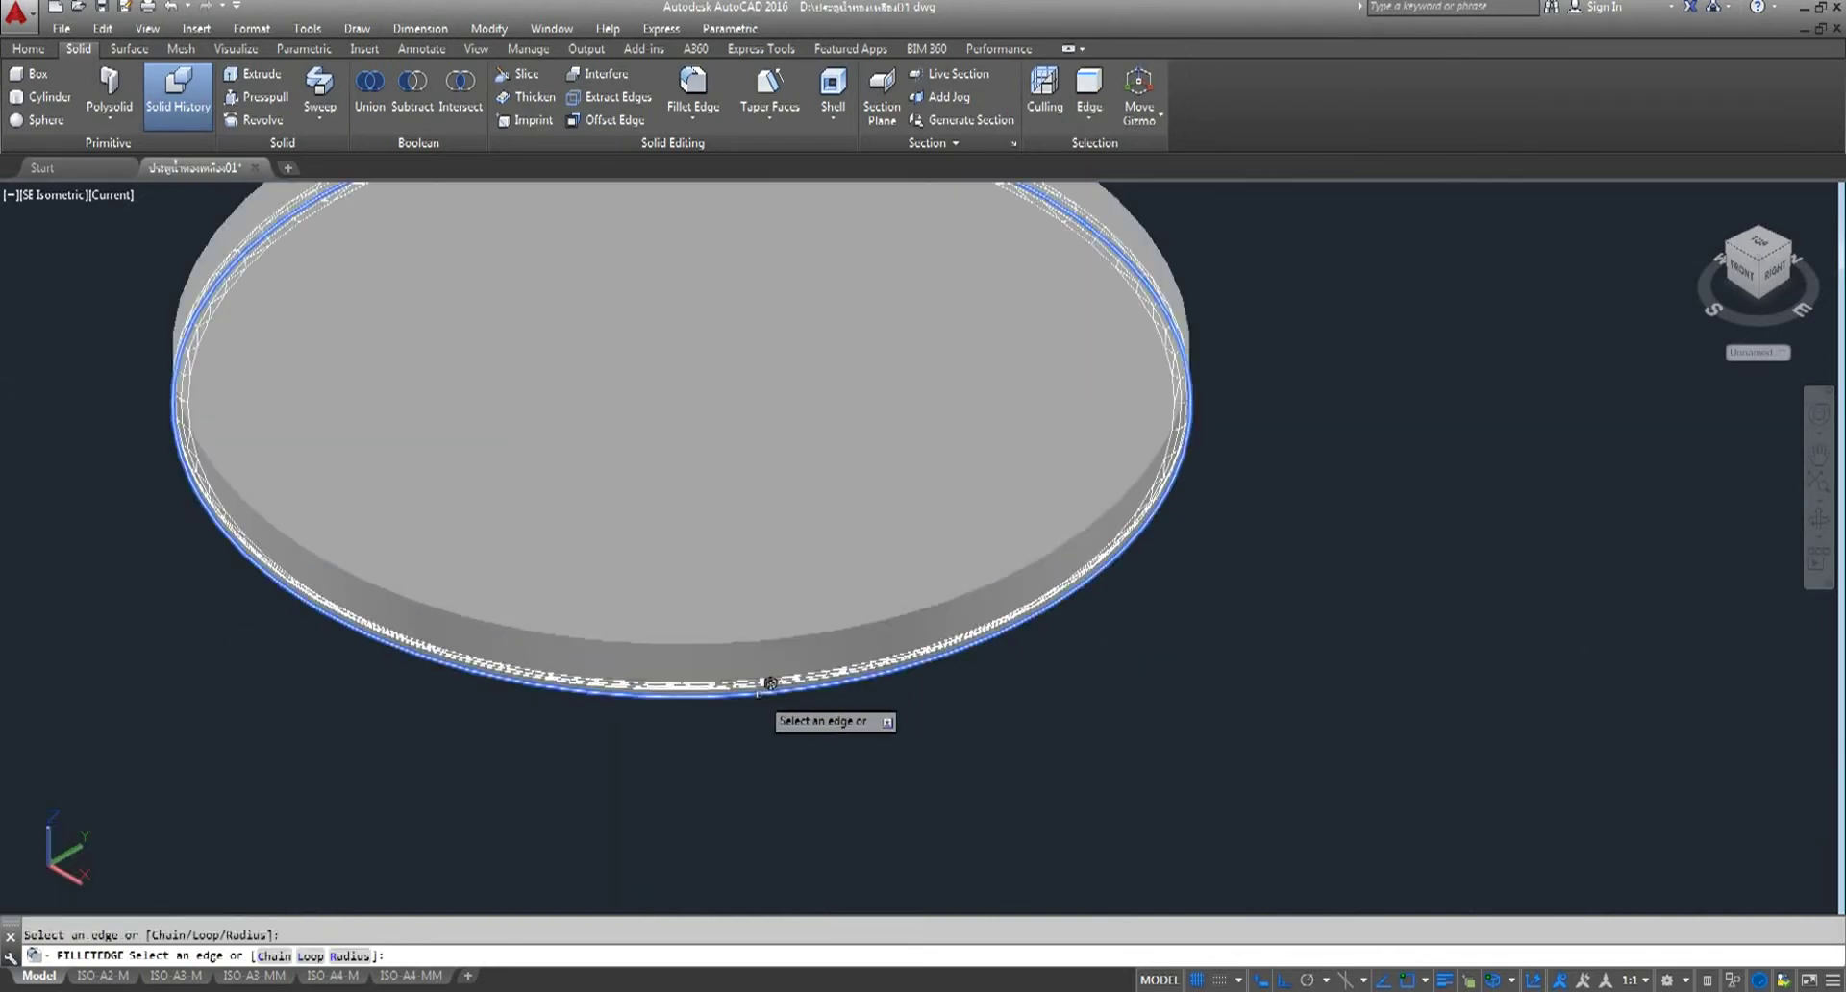
pyautogui.rightClick(746, 790)
pyautogui.click(787, 558)
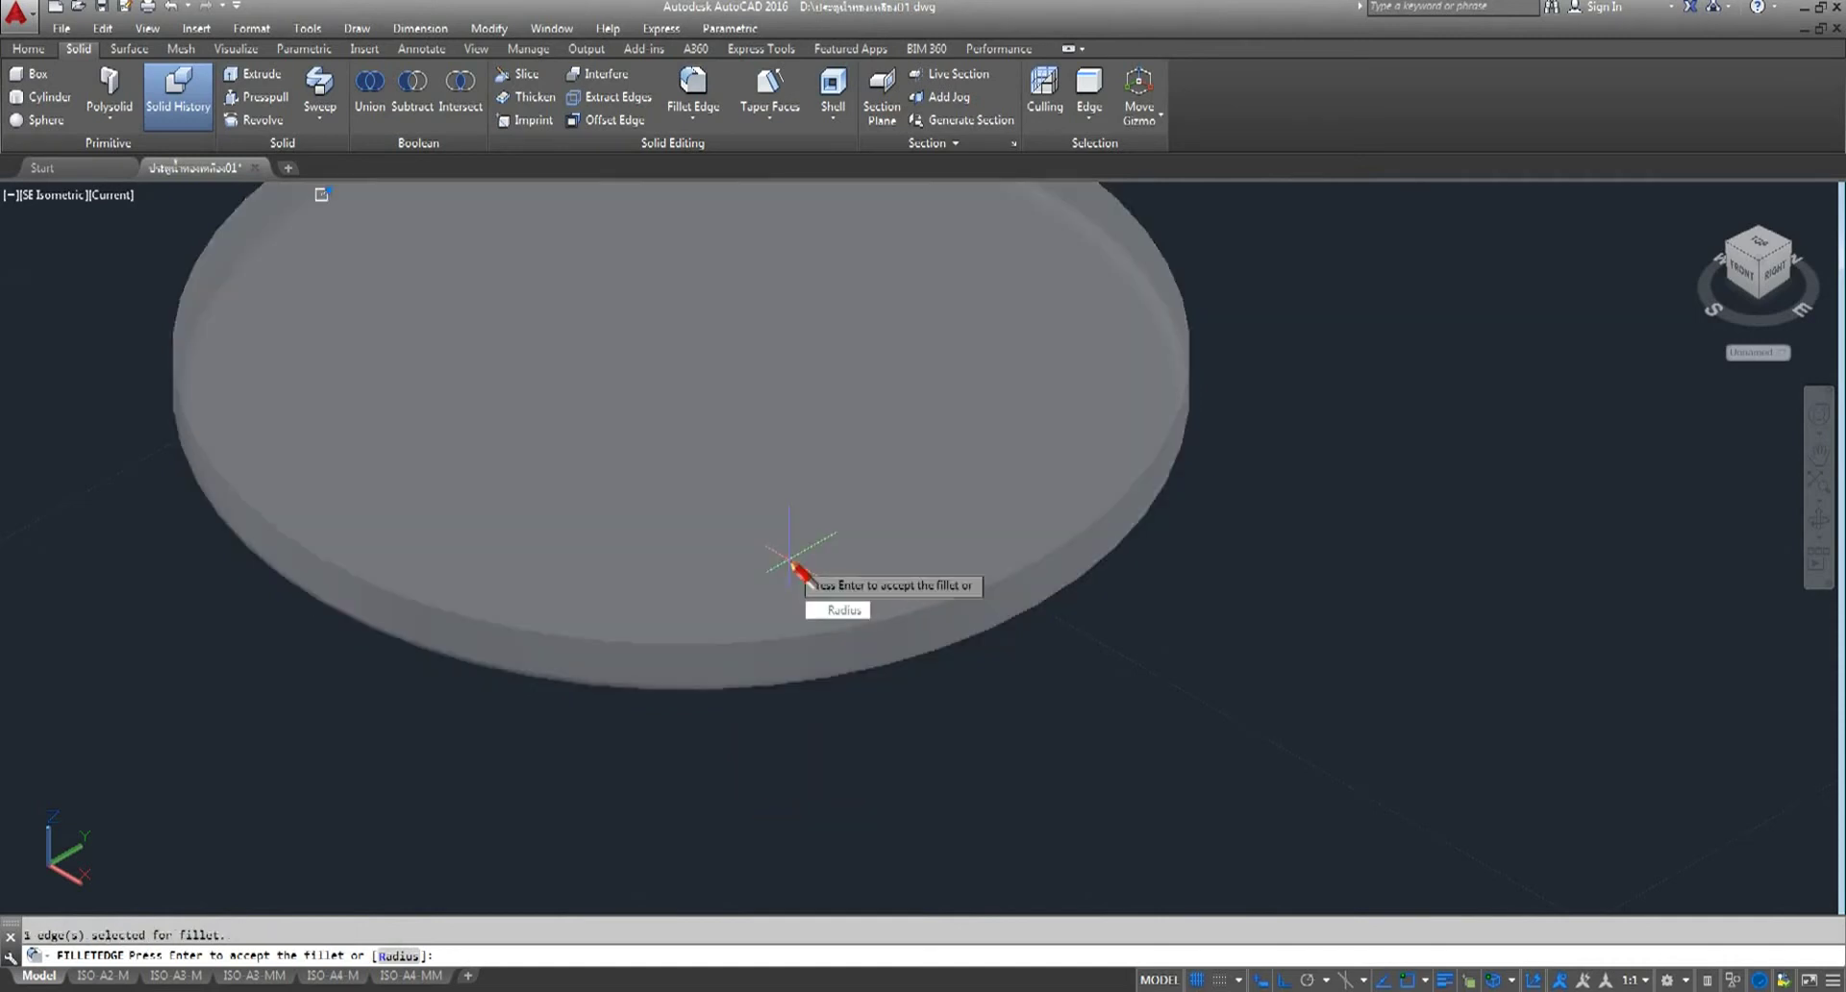
pyautogui.press('Return')
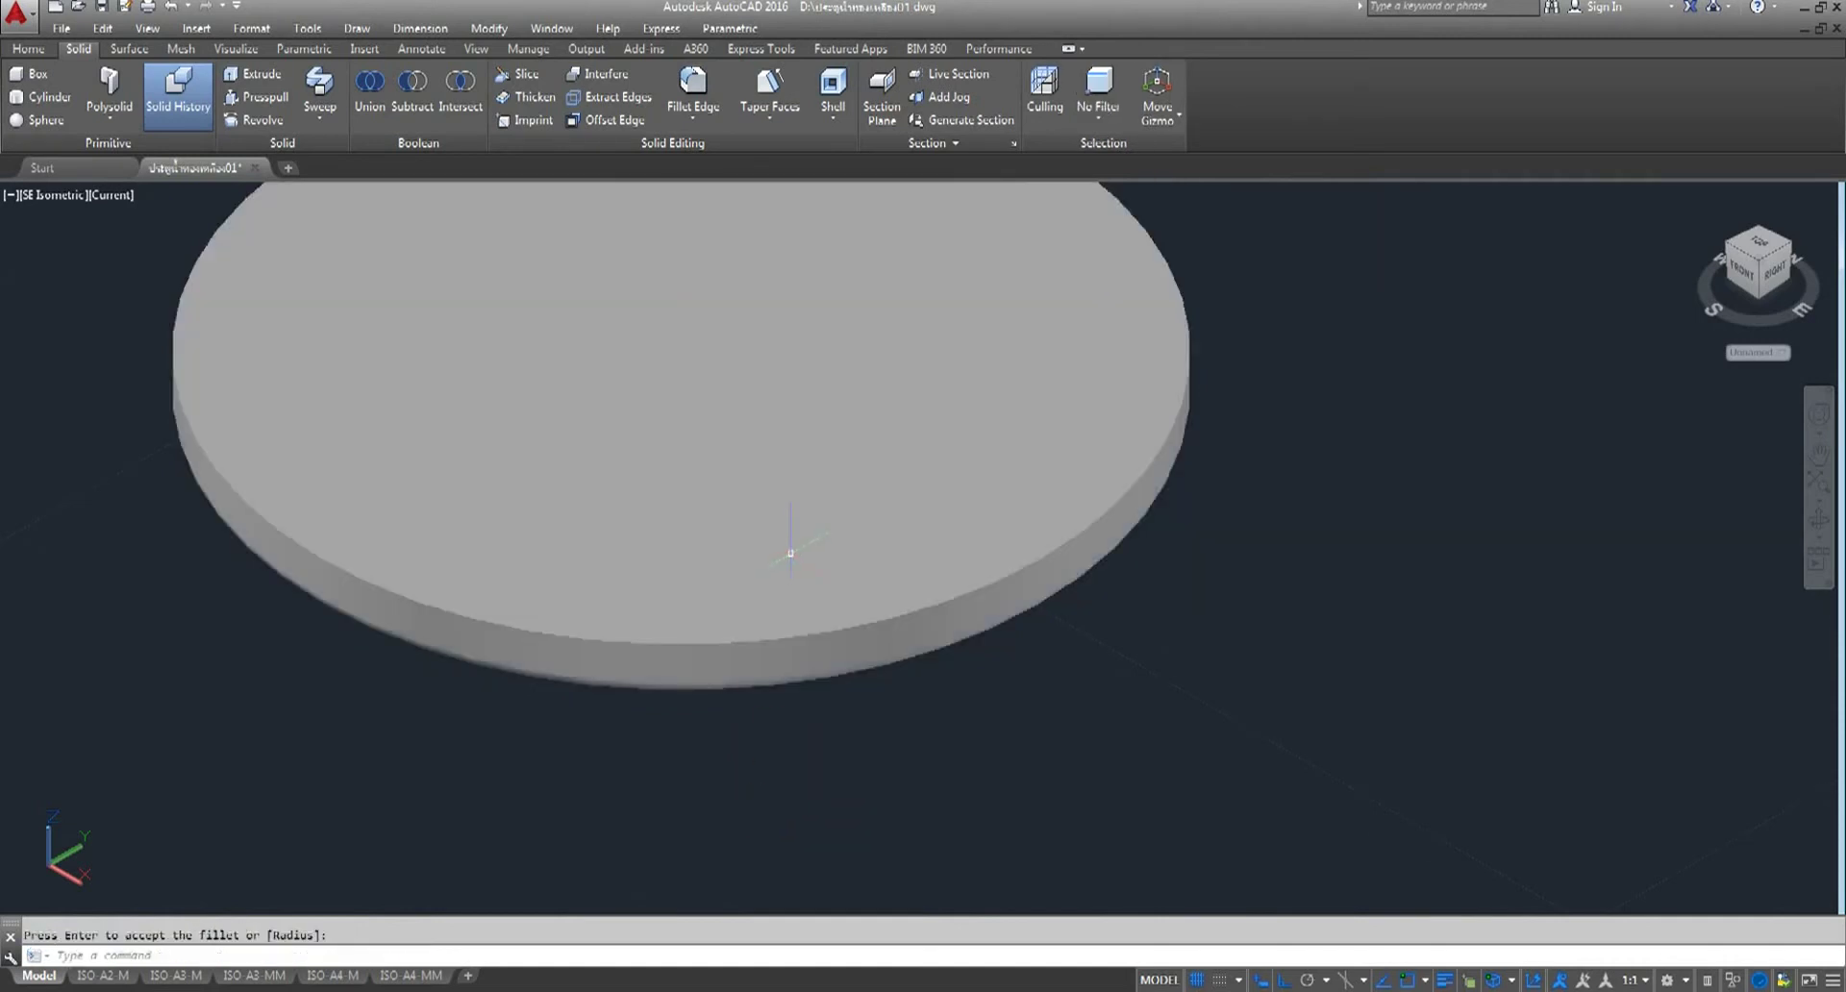
pyautogui.scroll(-6, 789, 557)
pyautogui.click(29, 48)
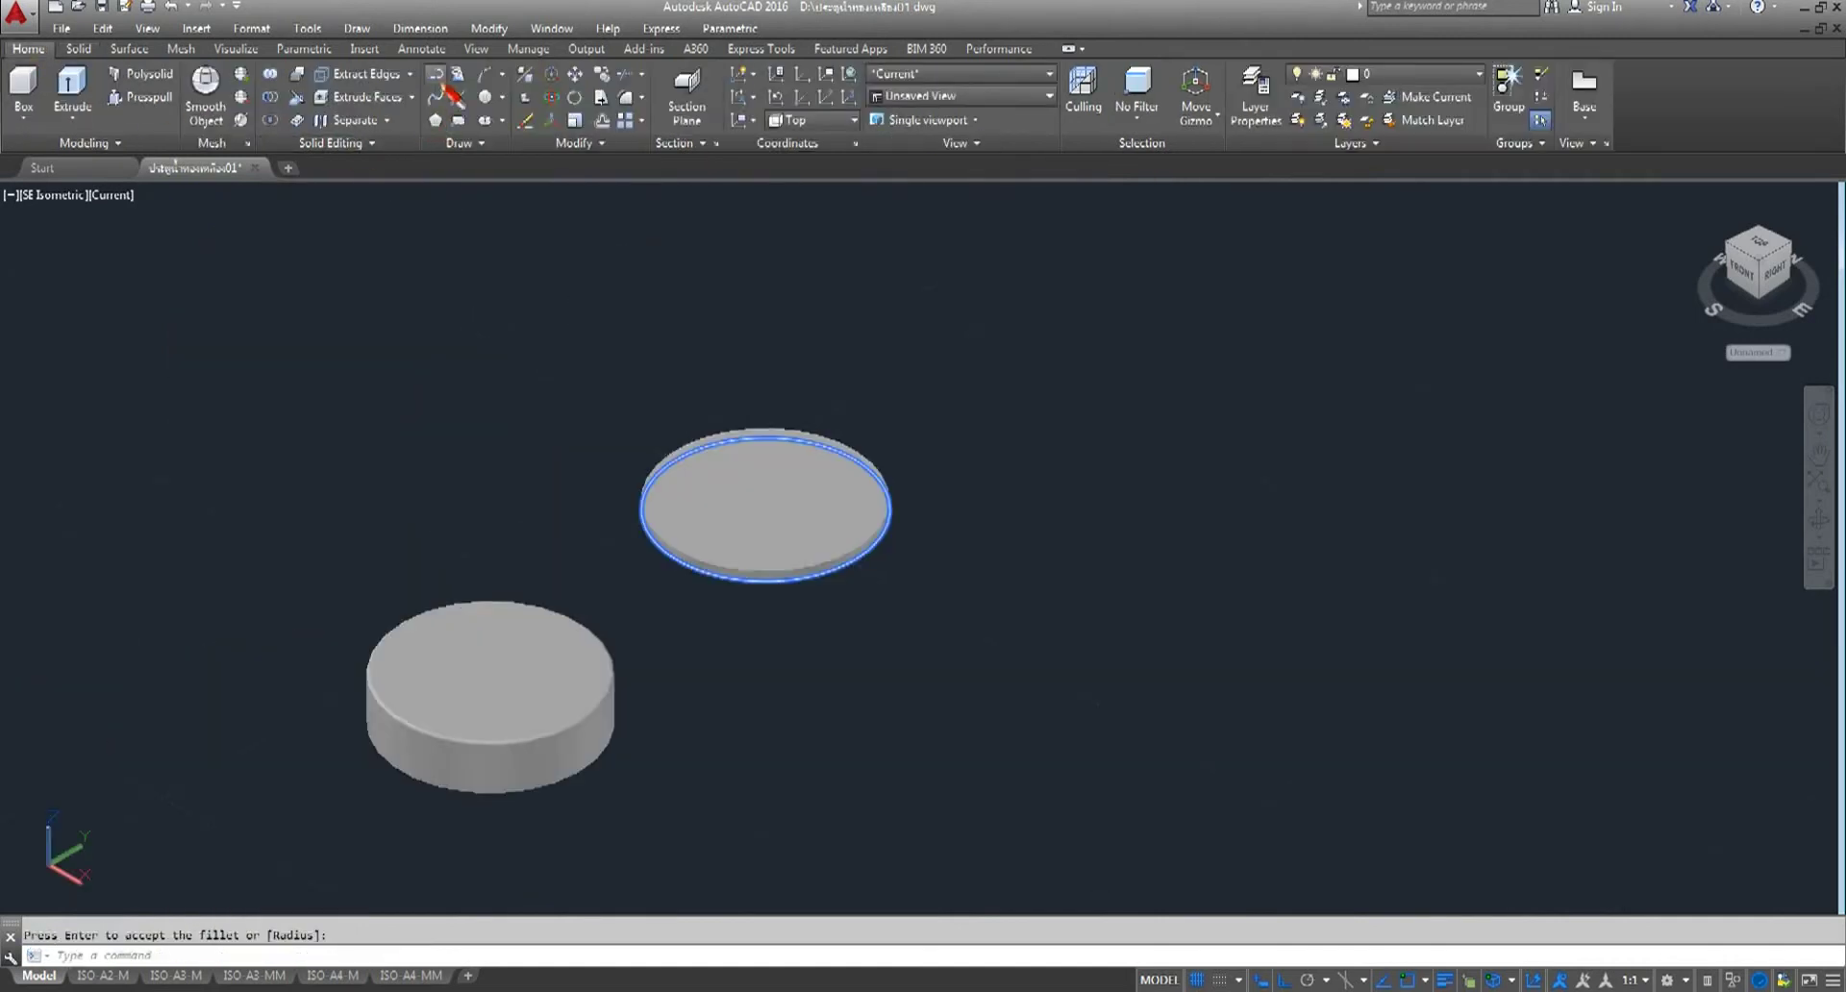
# - Move the thin slab 50 units back onto the disc
pyautogui.click(574, 75)
pyautogui.click(1025, 441)
pyautogui.click(752, 678)
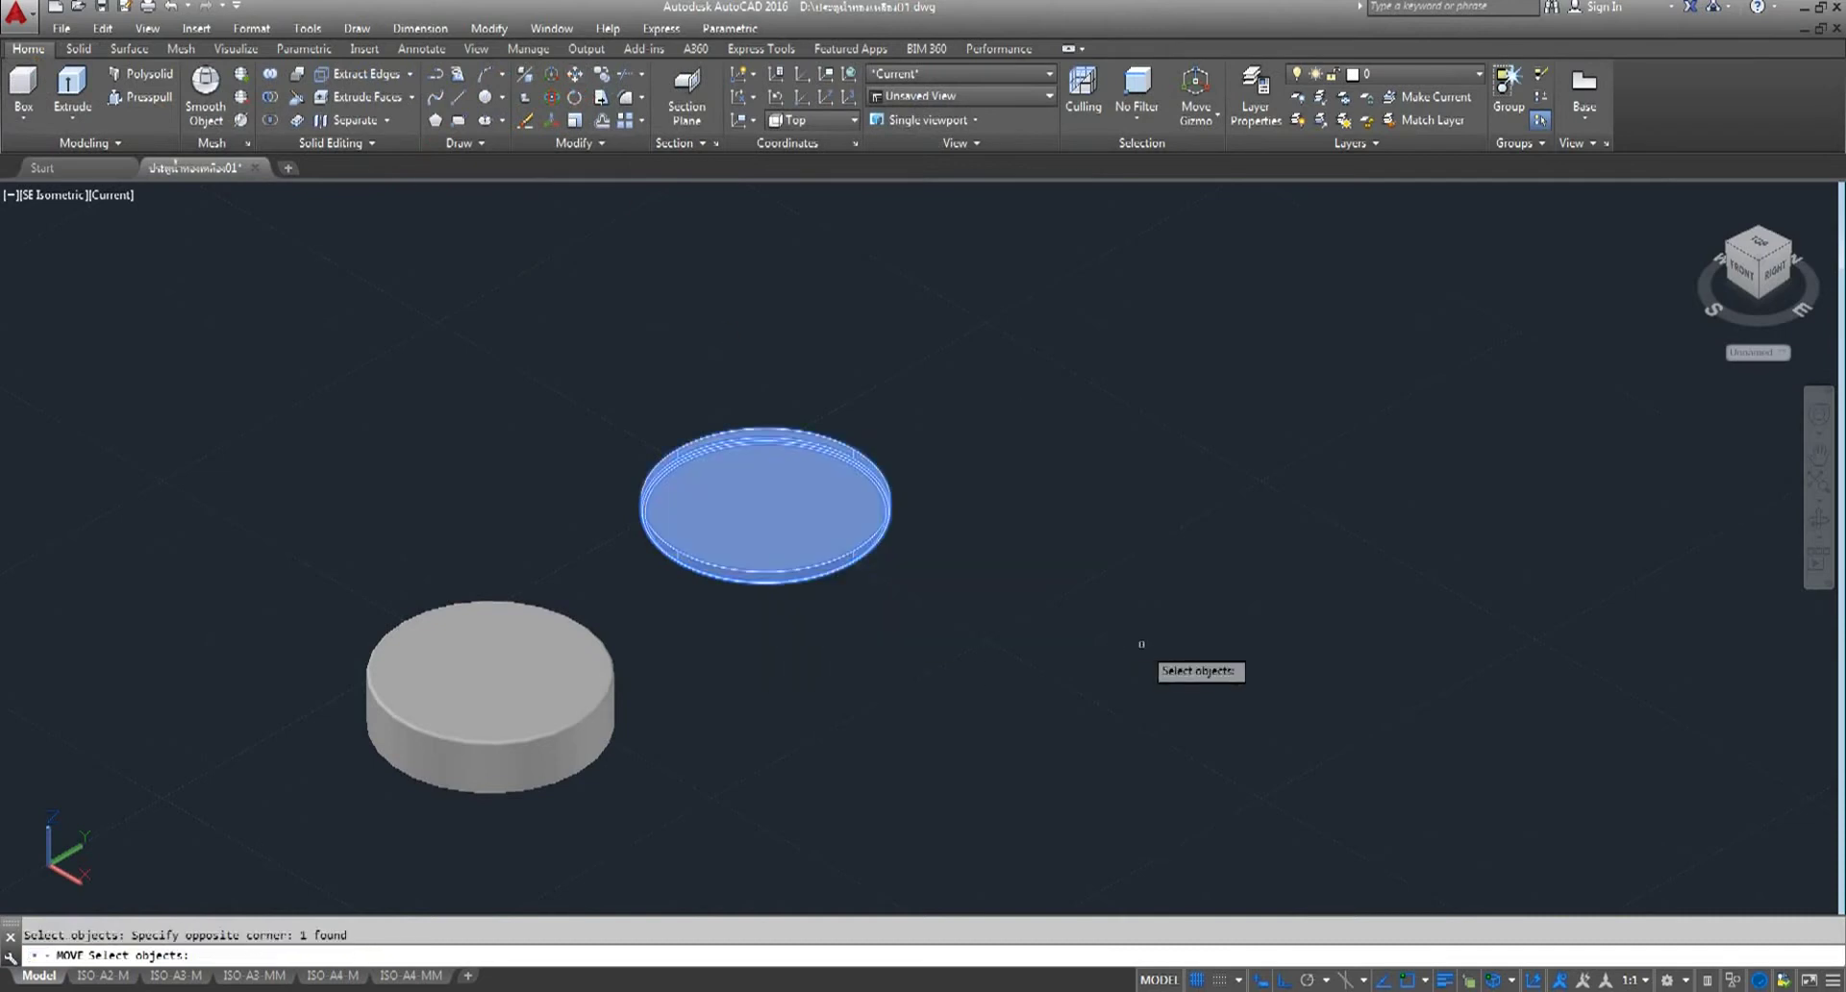
pyautogui.press('Return')
pyautogui.click(1199, 541)
pyautogui.write('50')
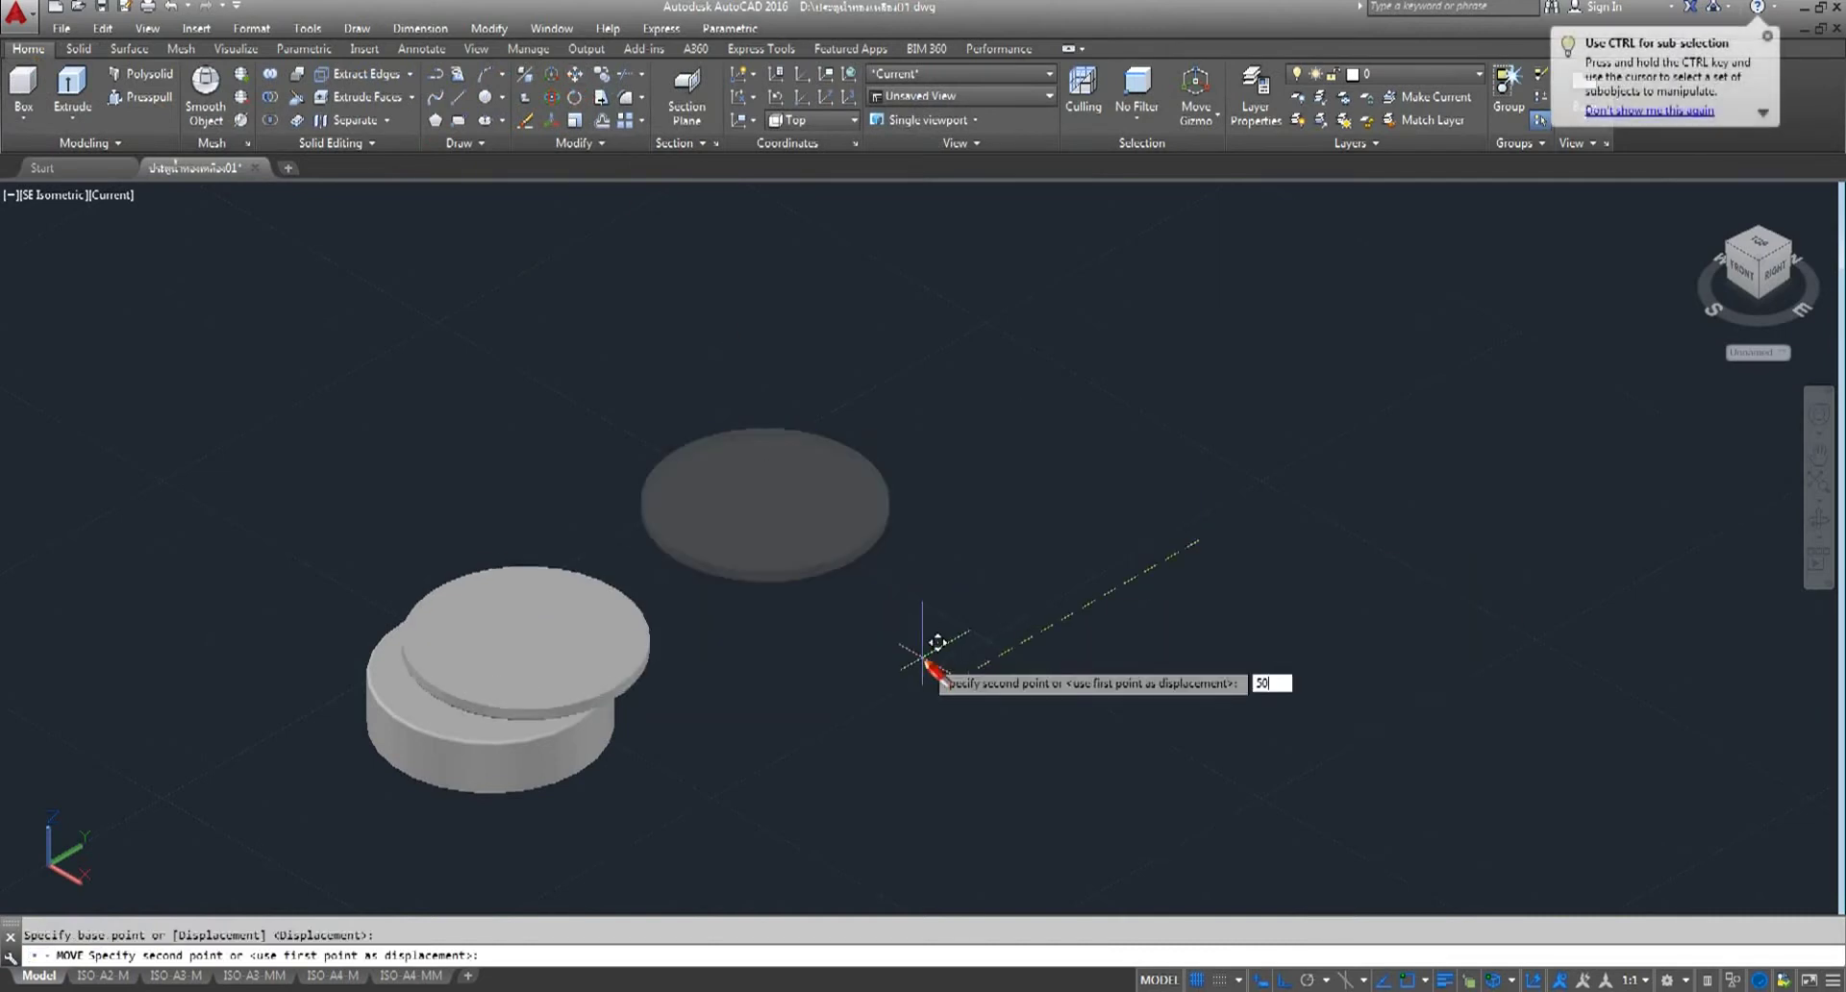
pyautogui.press('Return')
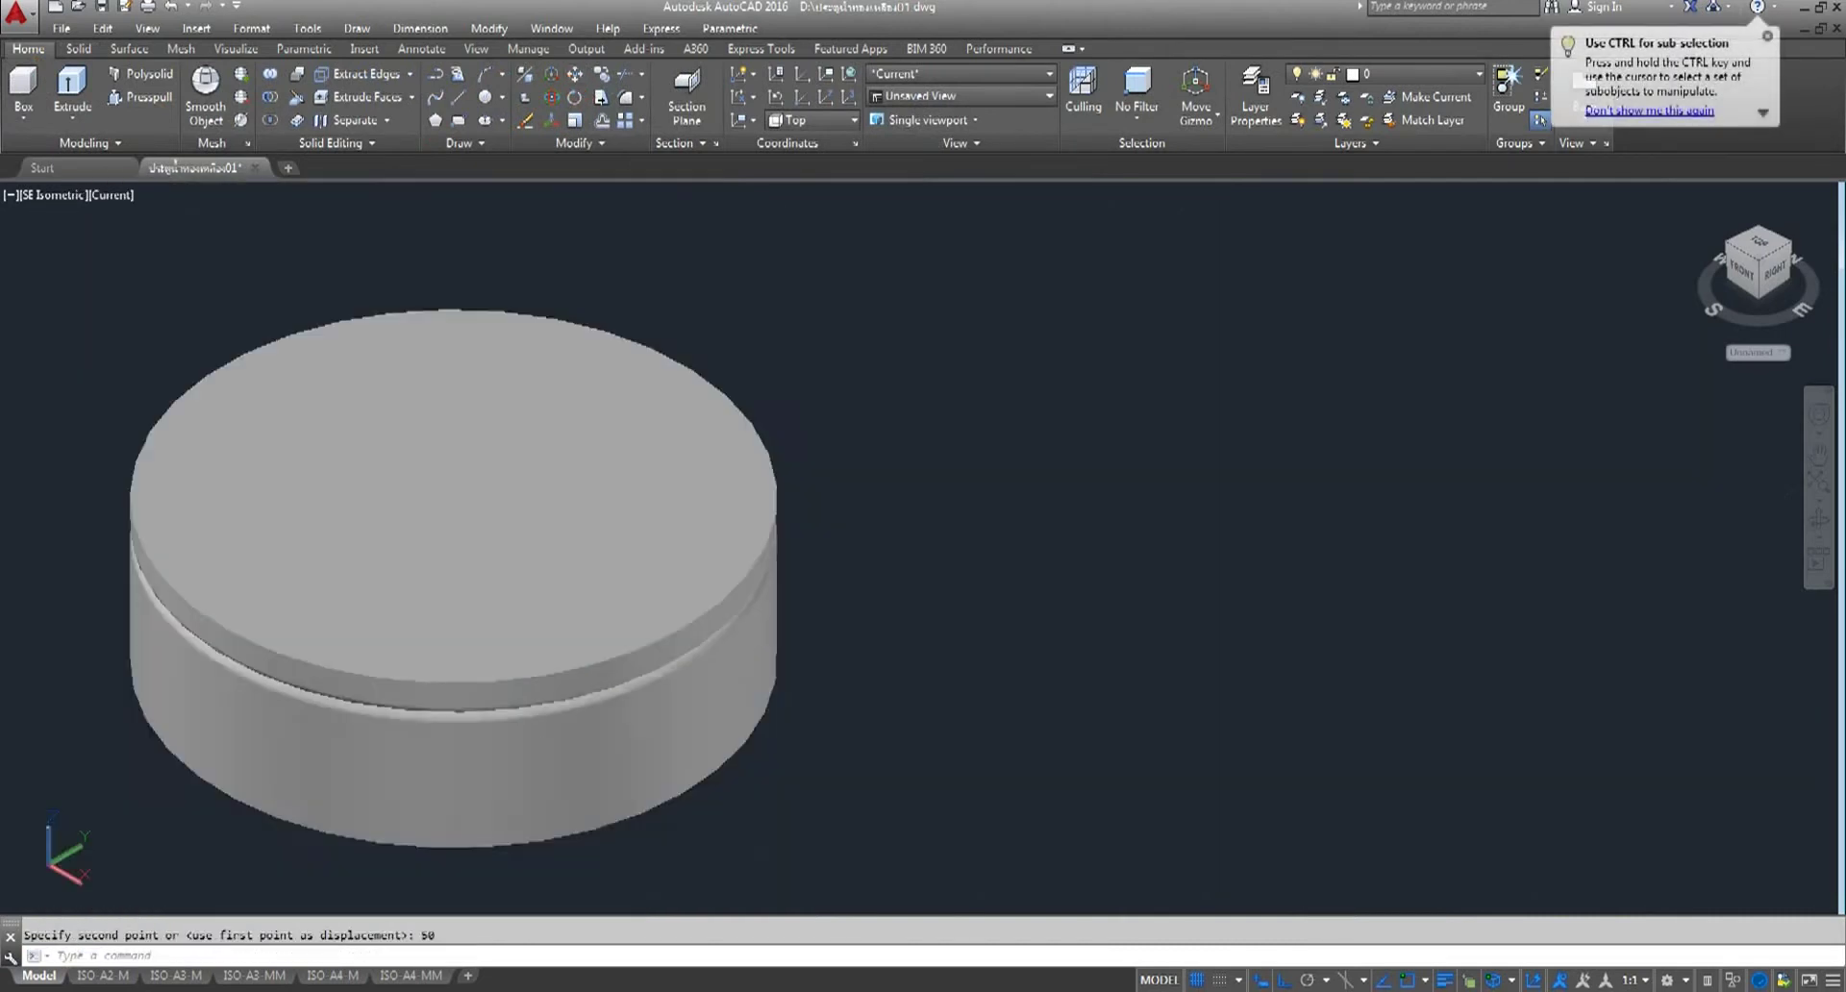
pyautogui.press('Return')
pyautogui.moveTo(547, 595)
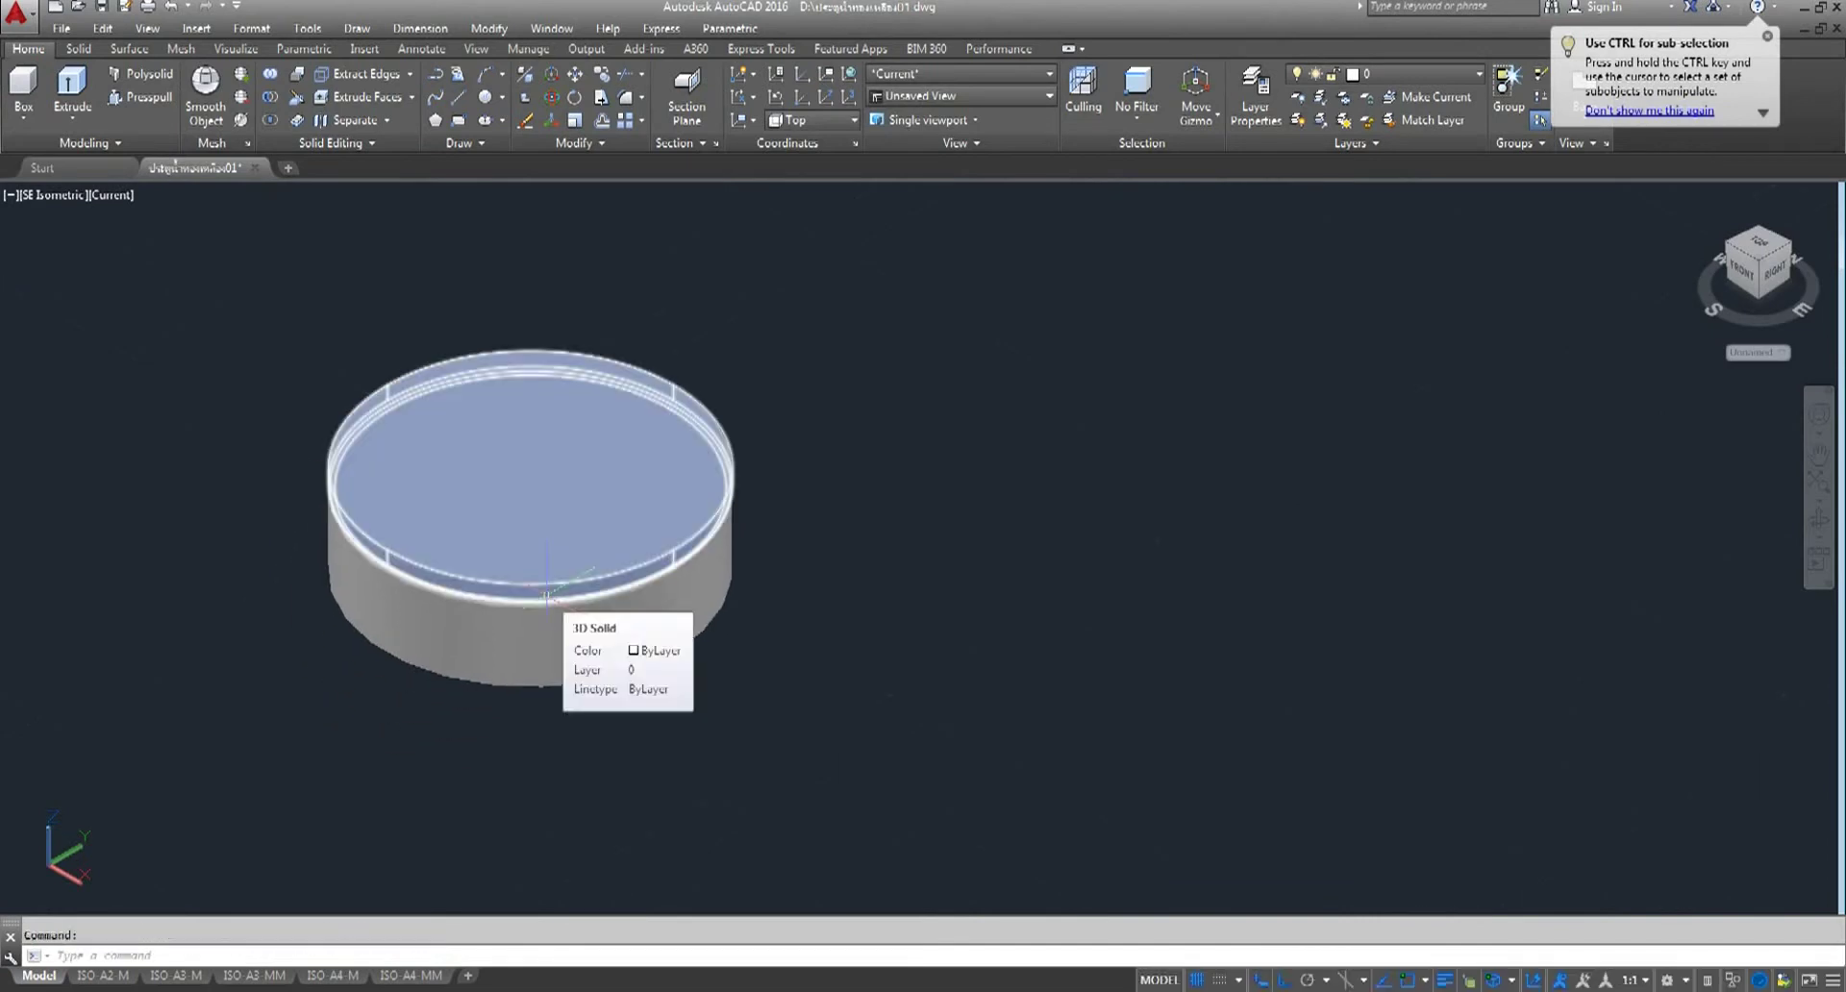
# - Pan and zoom over to the valve reference photo
pyautogui.scroll(-5, 546, 596)
pyautogui.moveTo(617, 530); pyautogui.dragTo(863, 714, button='middle')
pyautogui.scroll(3, 250, 404)
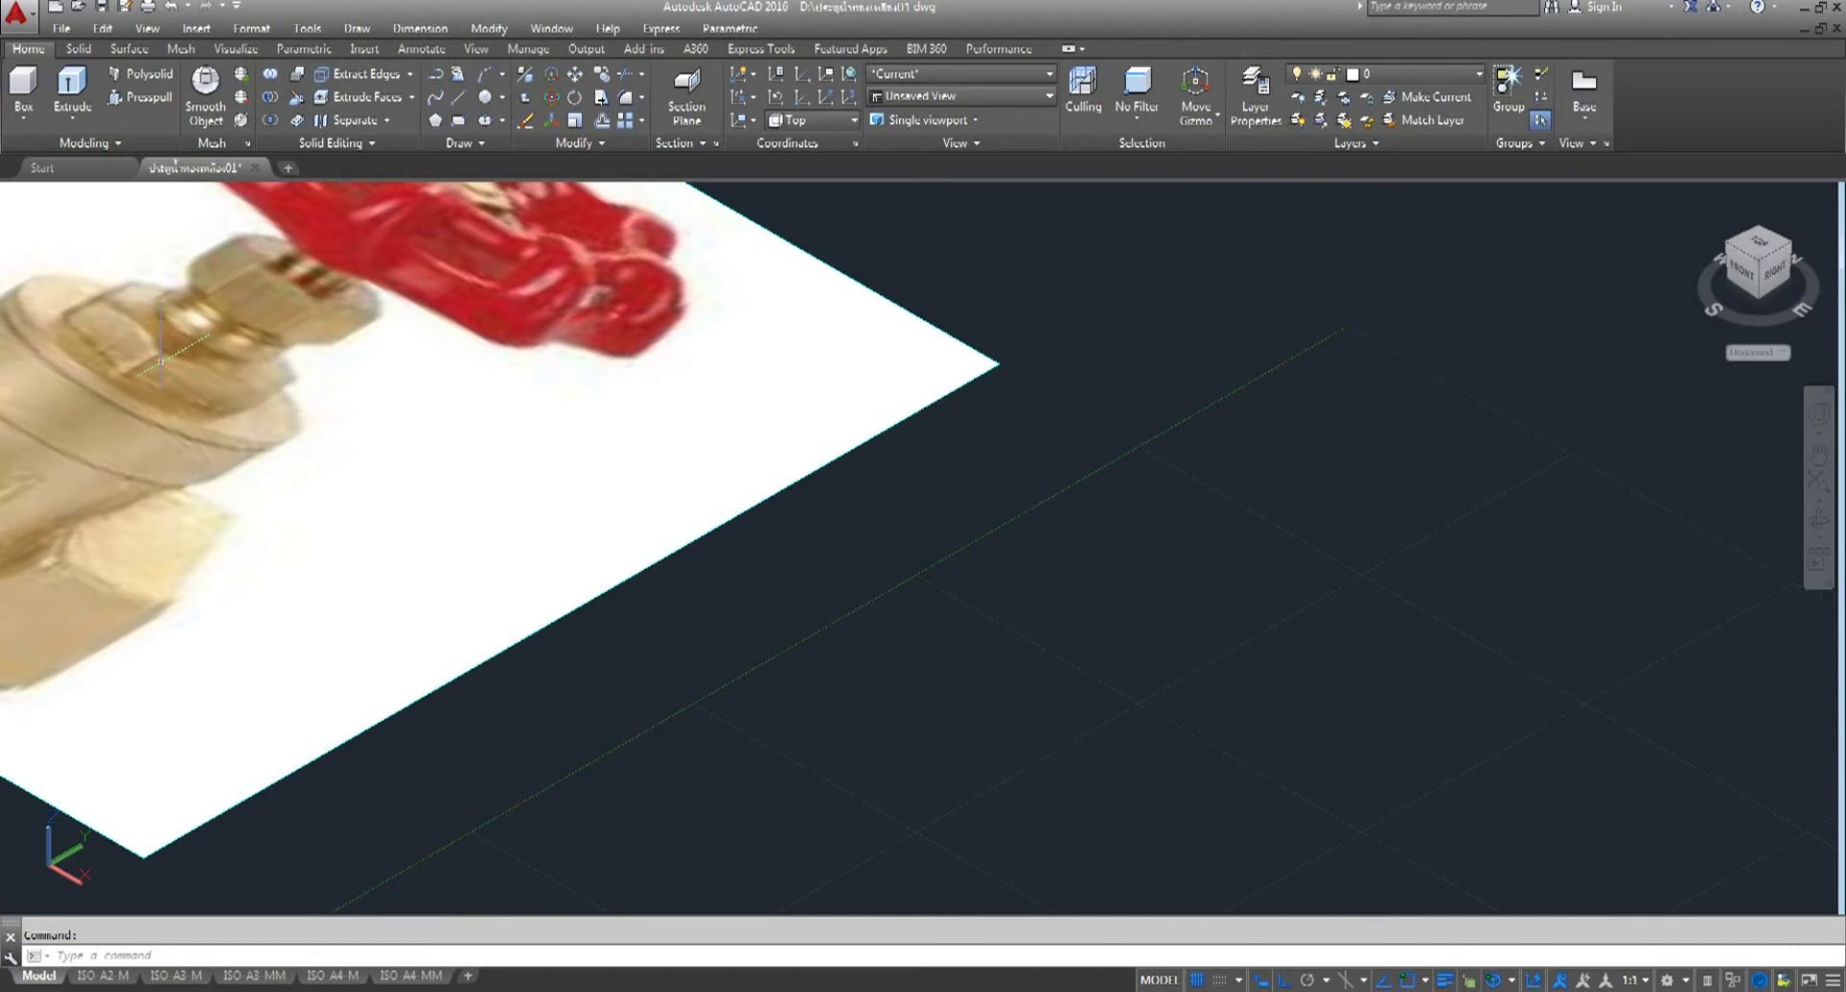
# - Re-centre the view on the cylinder, abandoning a first polygon attempt
pyautogui.scroll(-5, 160, 361)
pyautogui.scroll(4, 696, 628)
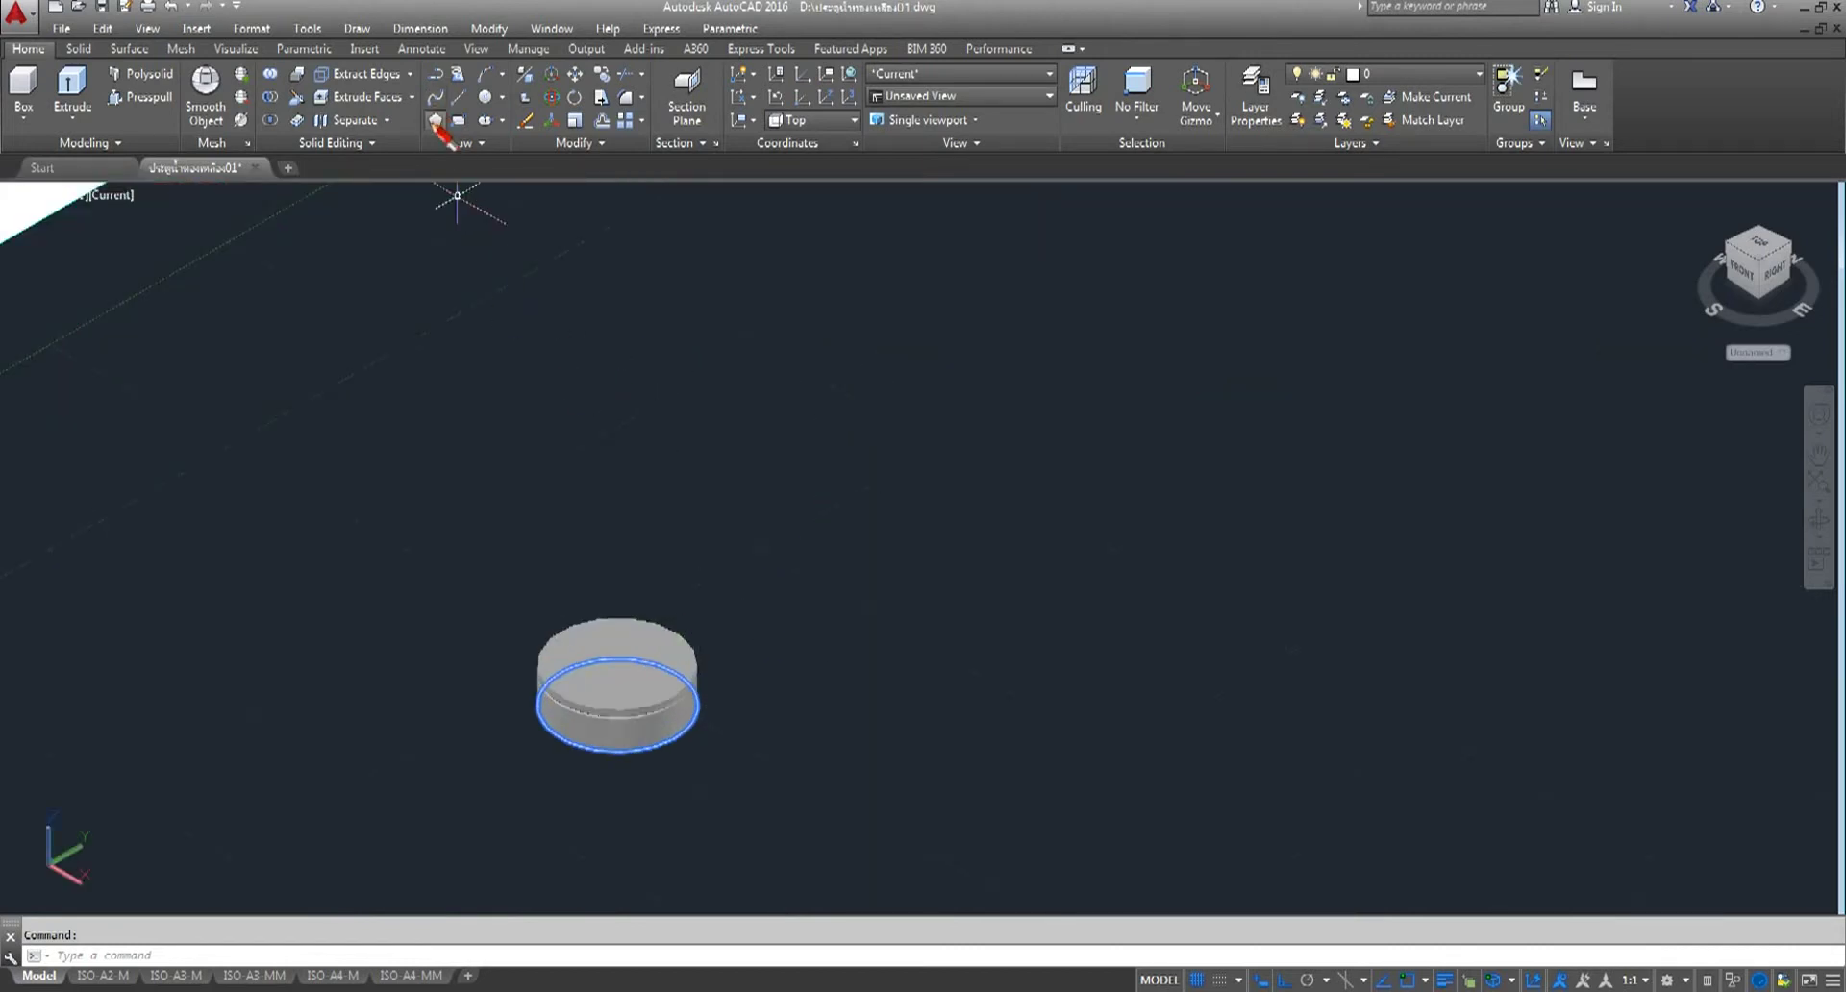
pyautogui.click(436, 120)
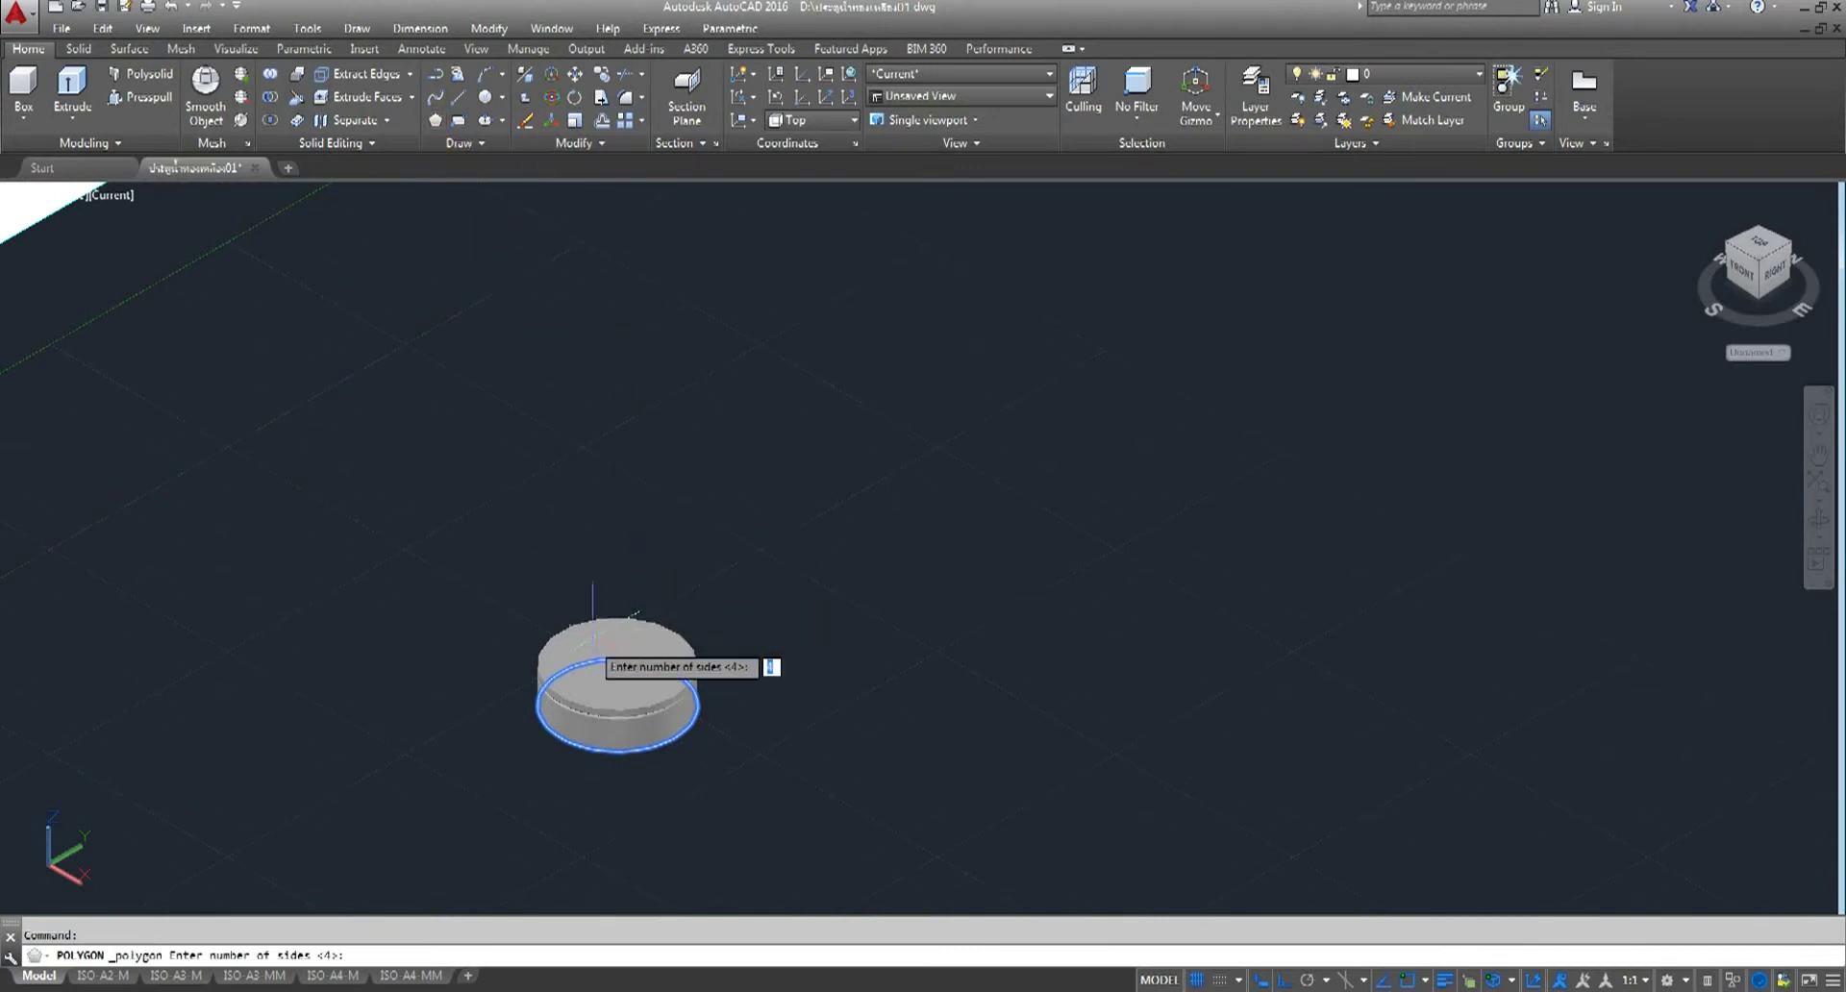
pyautogui.scroll(2, 629, 694)
pyautogui.scroll(3, 635, 692)
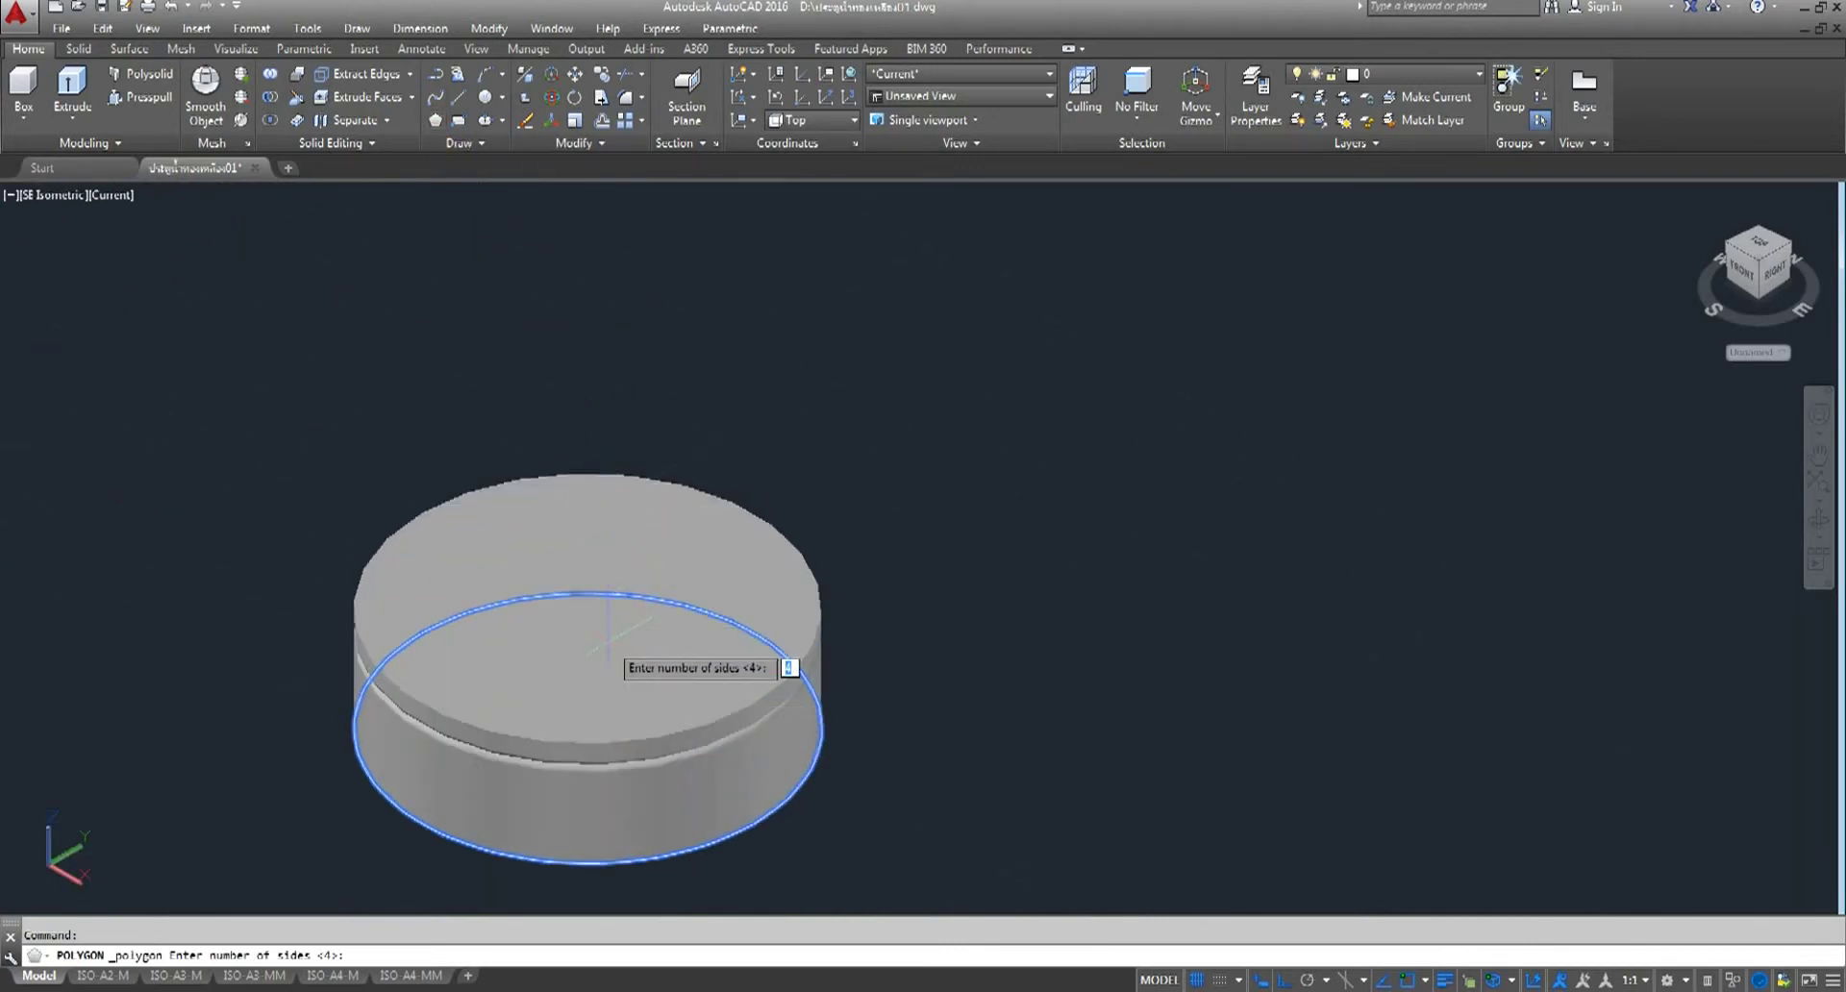
pyautogui.press('Escape')
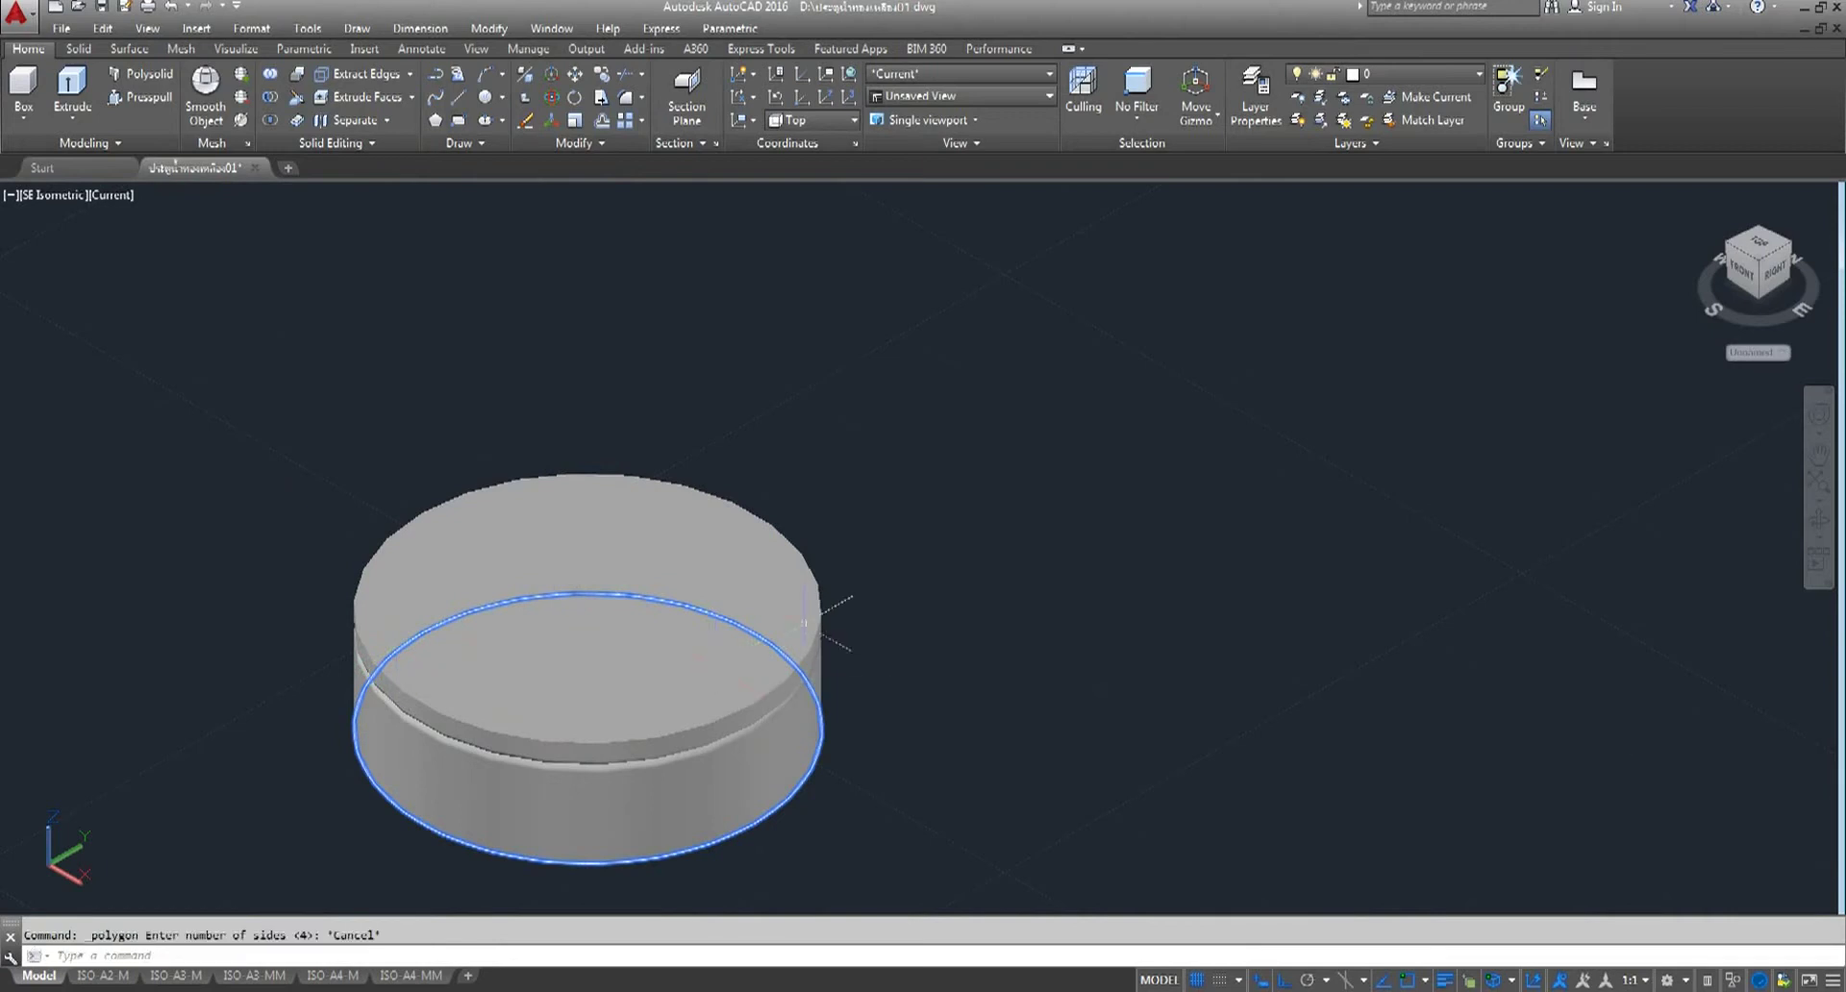
pyautogui.scroll(-5, 893, 495)
pyautogui.moveTo(885, 503); pyautogui.dragTo(766, 525, button='middle')
pyautogui.scroll(2, 741, 516)
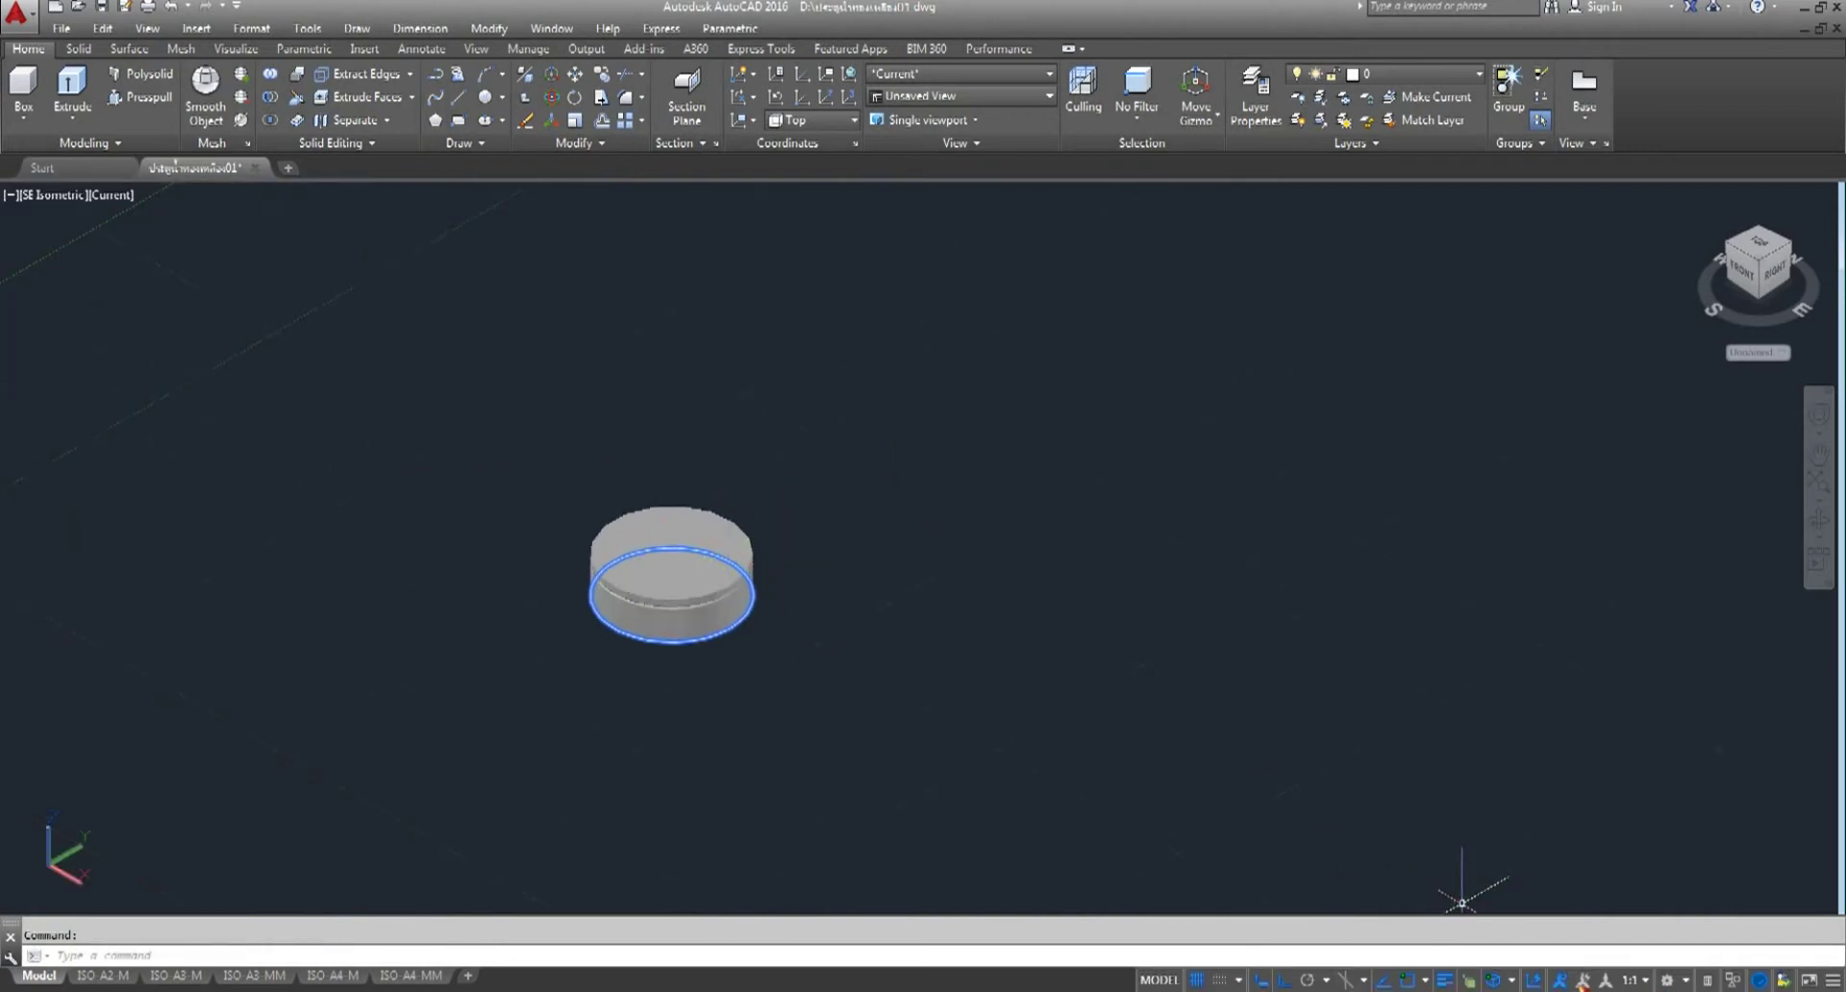
# - Turn 3D Object Snap on and start a six-sided polygon
pyautogui.click(1496, 981)
pyautogui.click(1496, 981)
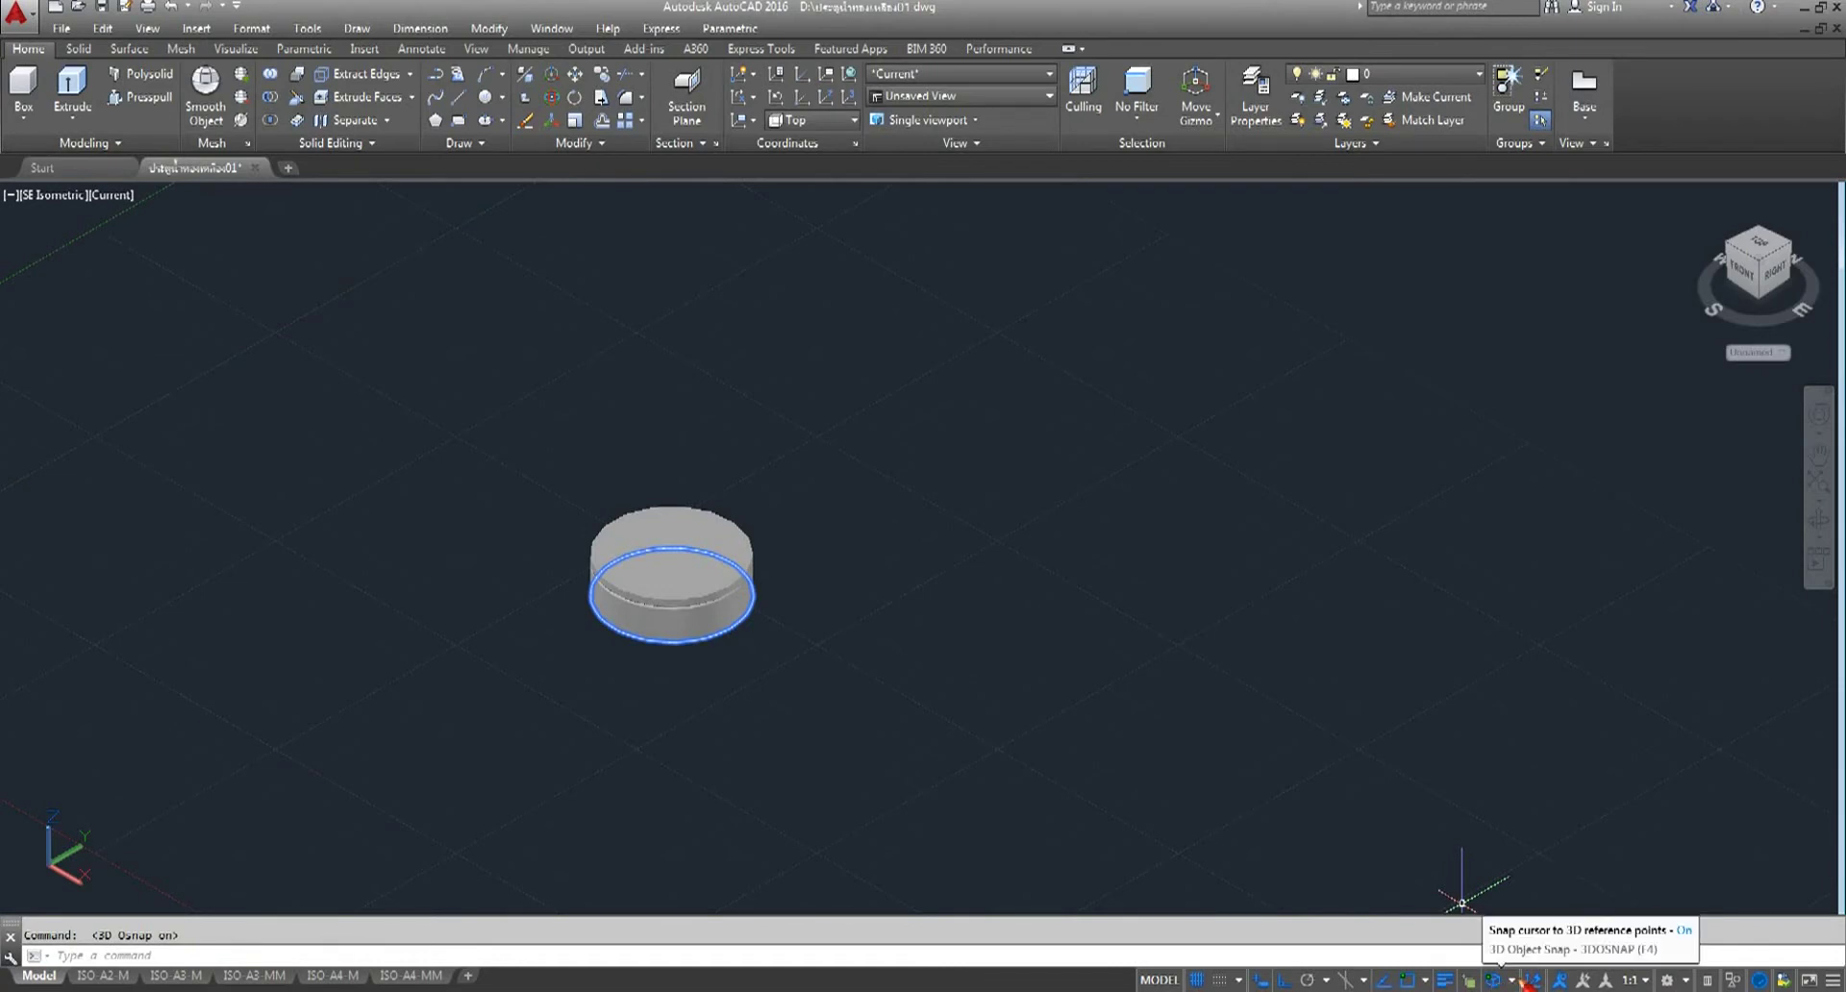
pyautogui.click(438, 121)
pyautogui.write('6')
pyautogui.press('Return')
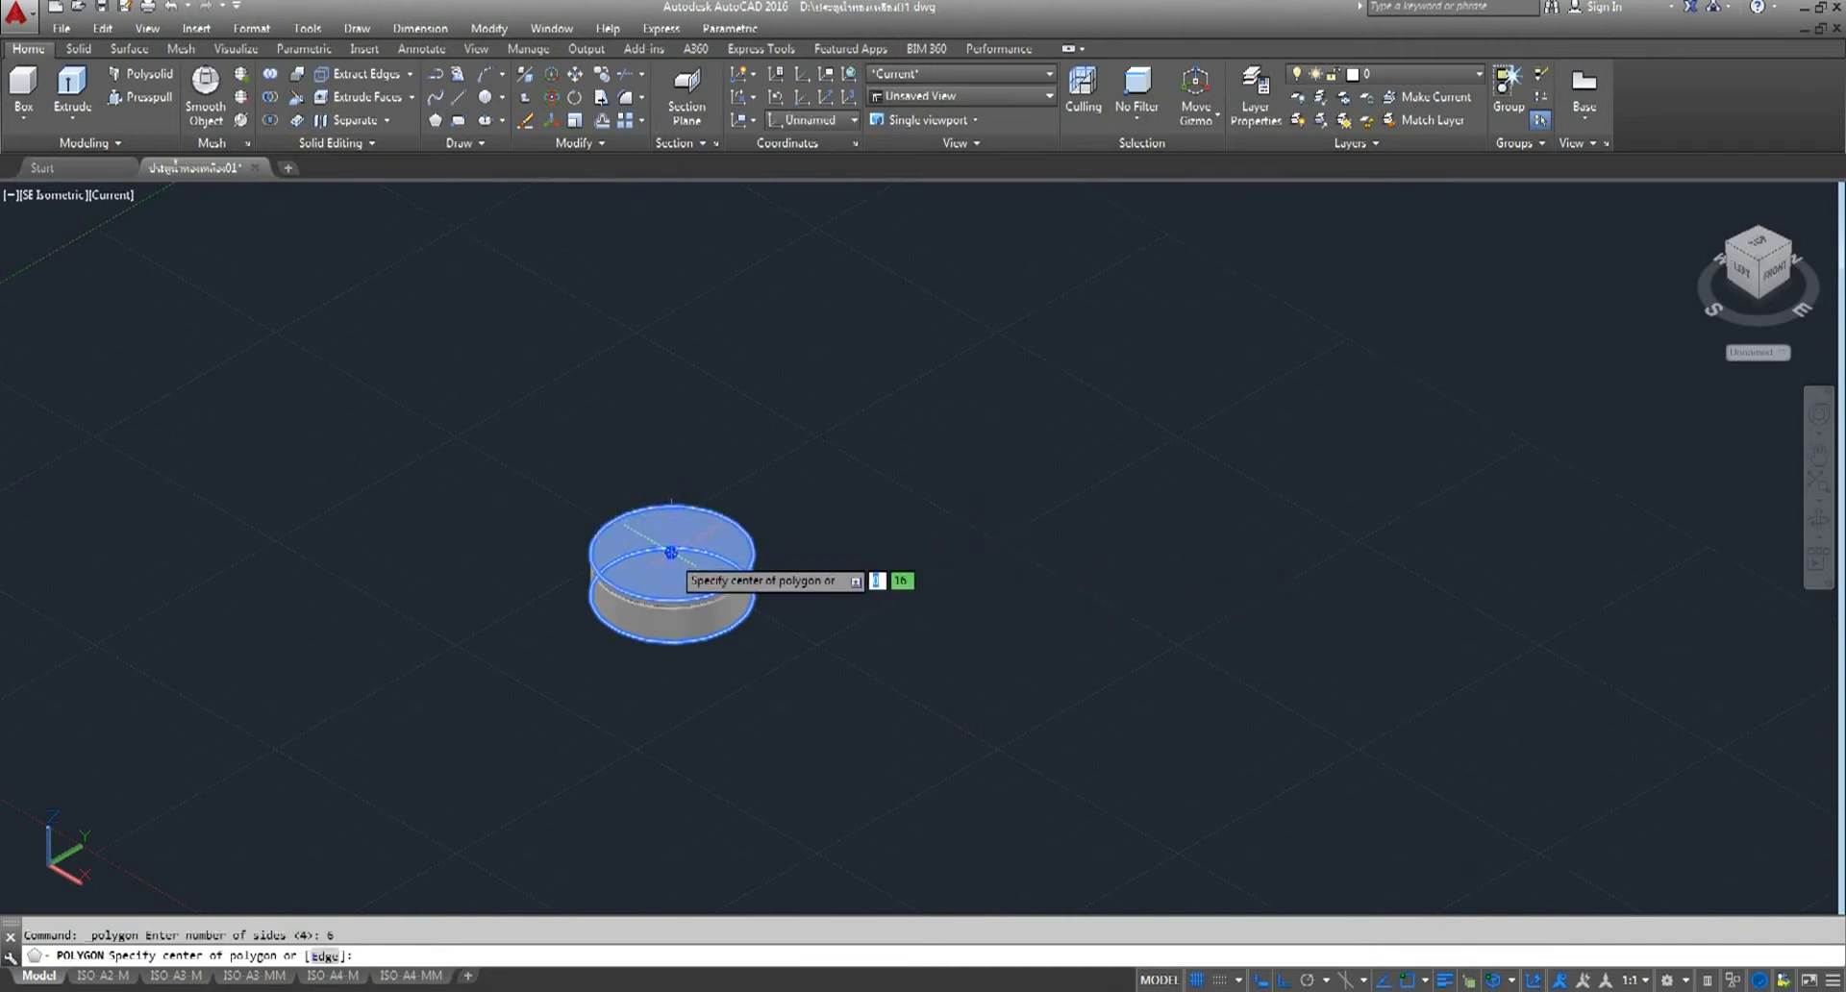
# - Draw a hexagon circumscribed about radius 10, centred on the cylinder's top face
pyautogui.scroll(3, 671, 553)
pyautogui.click(671, 552)
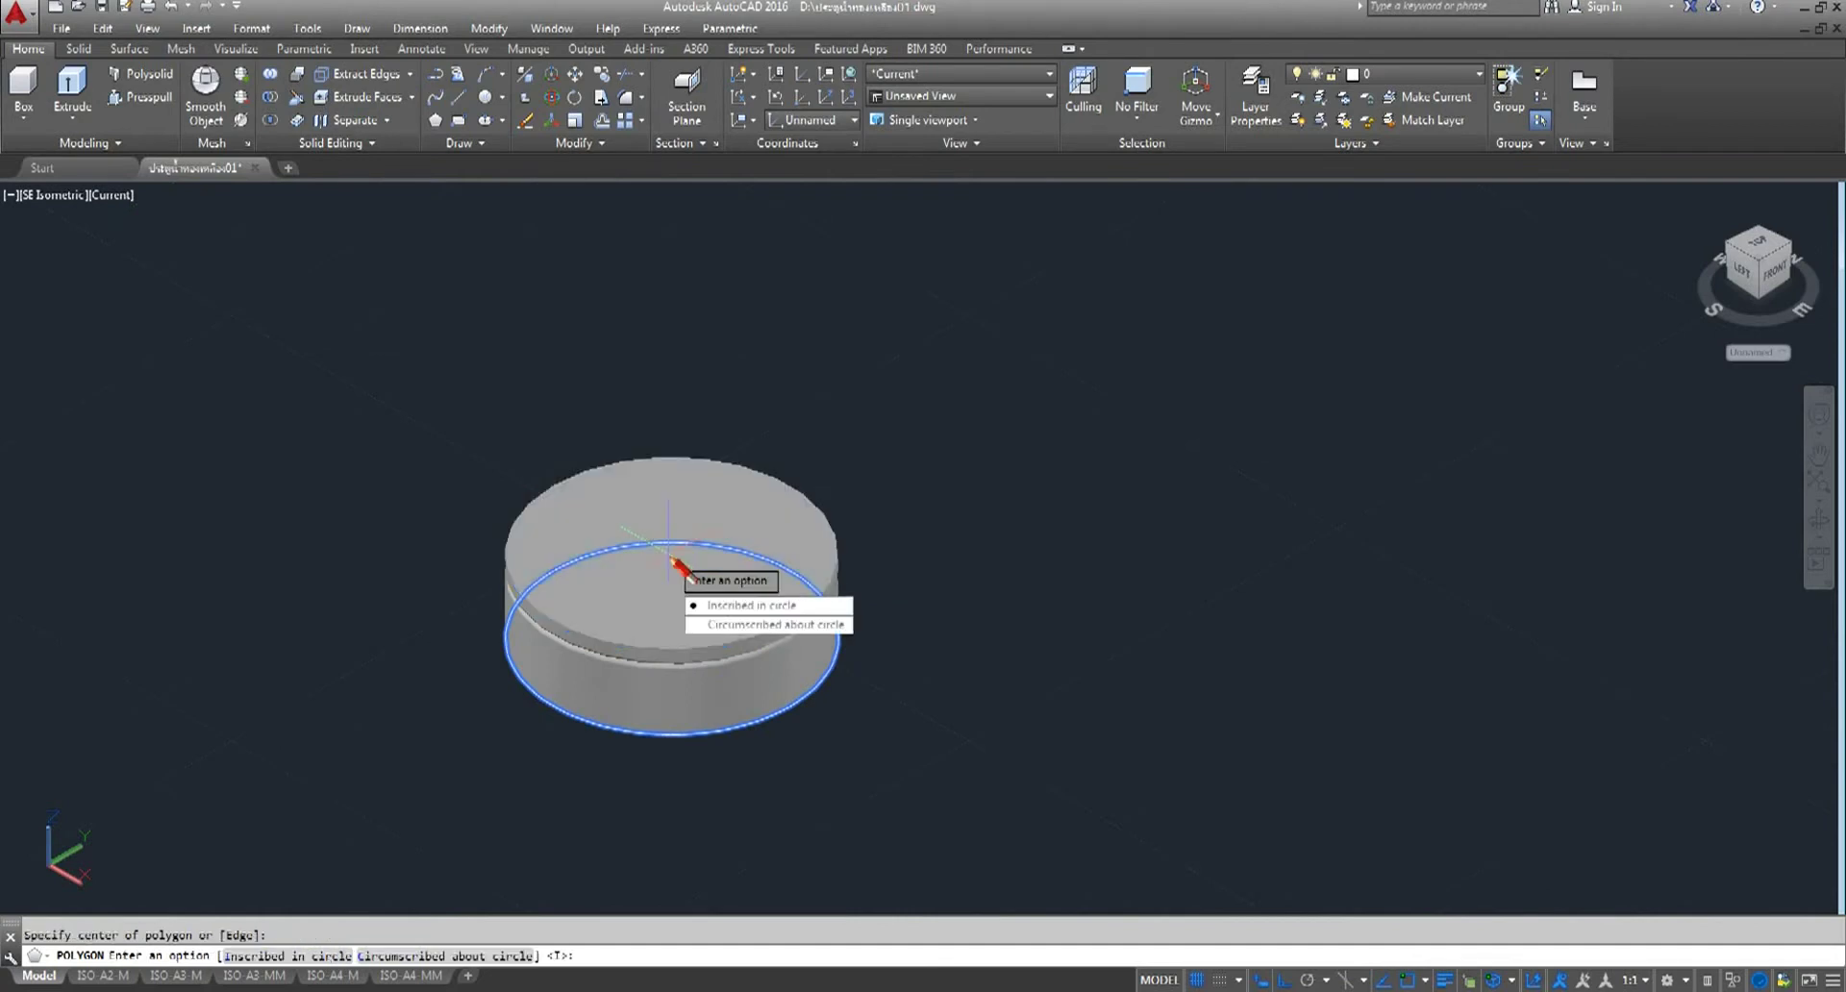
pyautogui.click(731, 628)
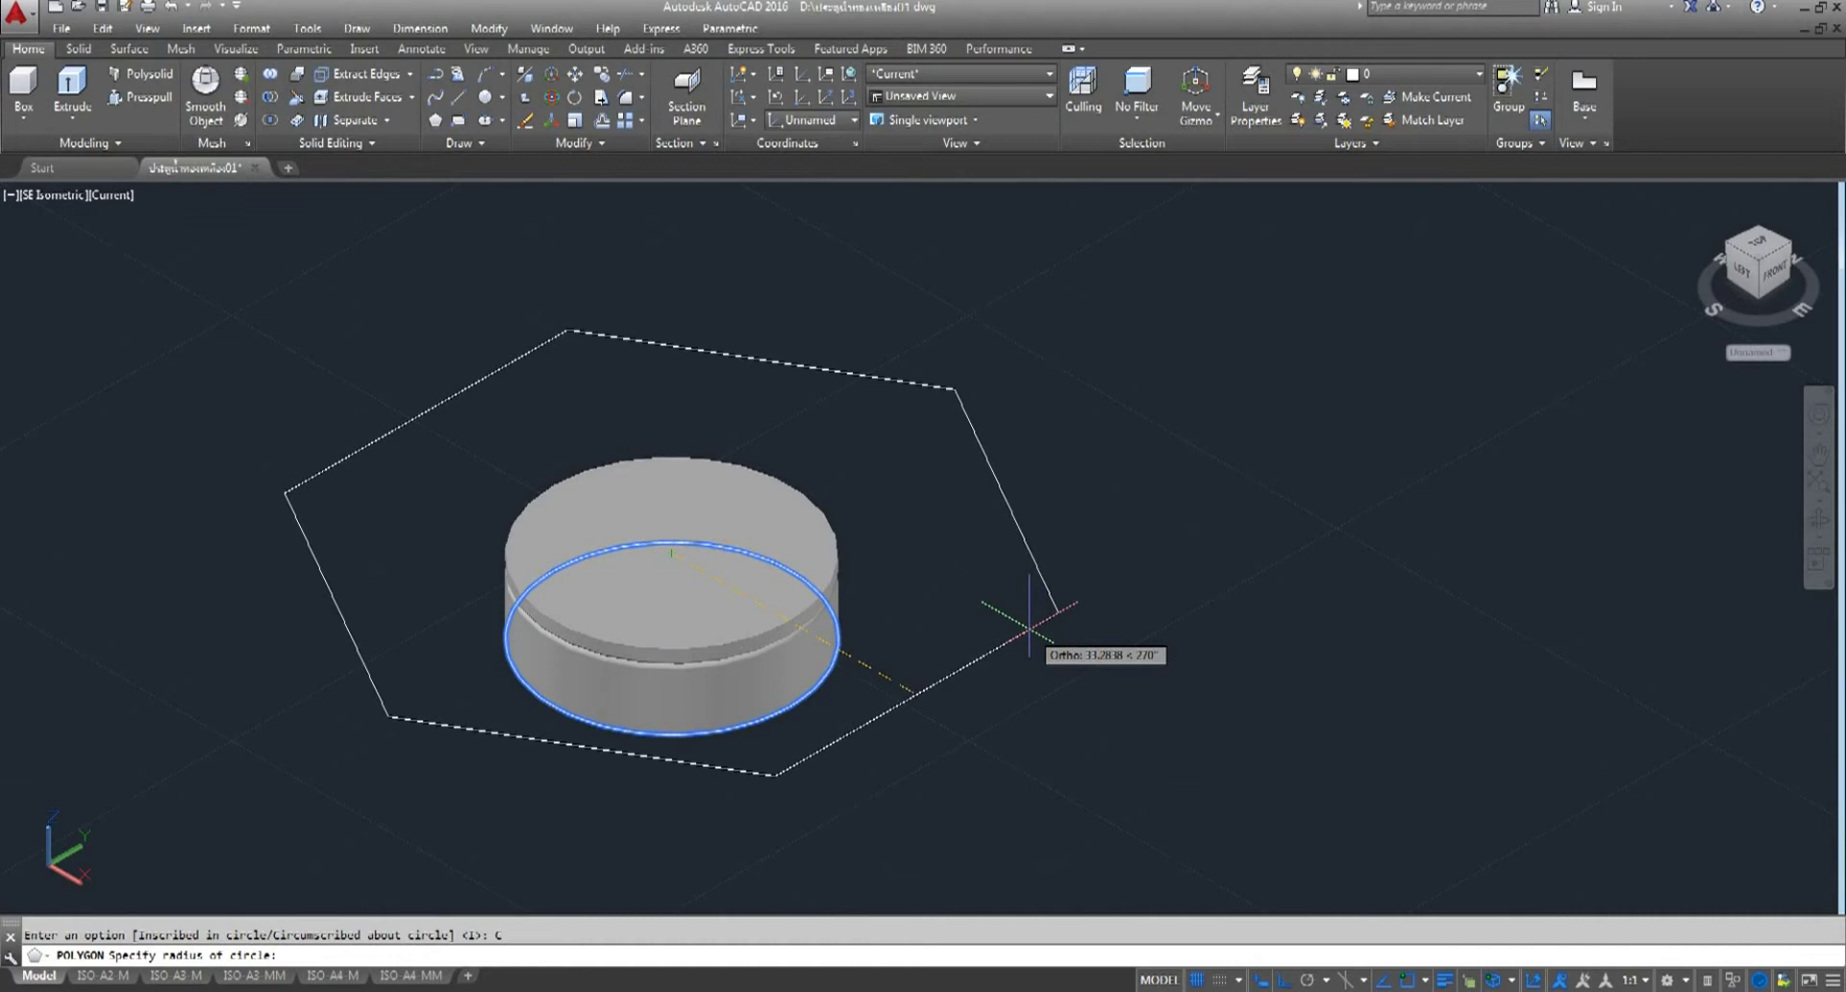
pyautogui.write('10')
pyautogui.press('Return')
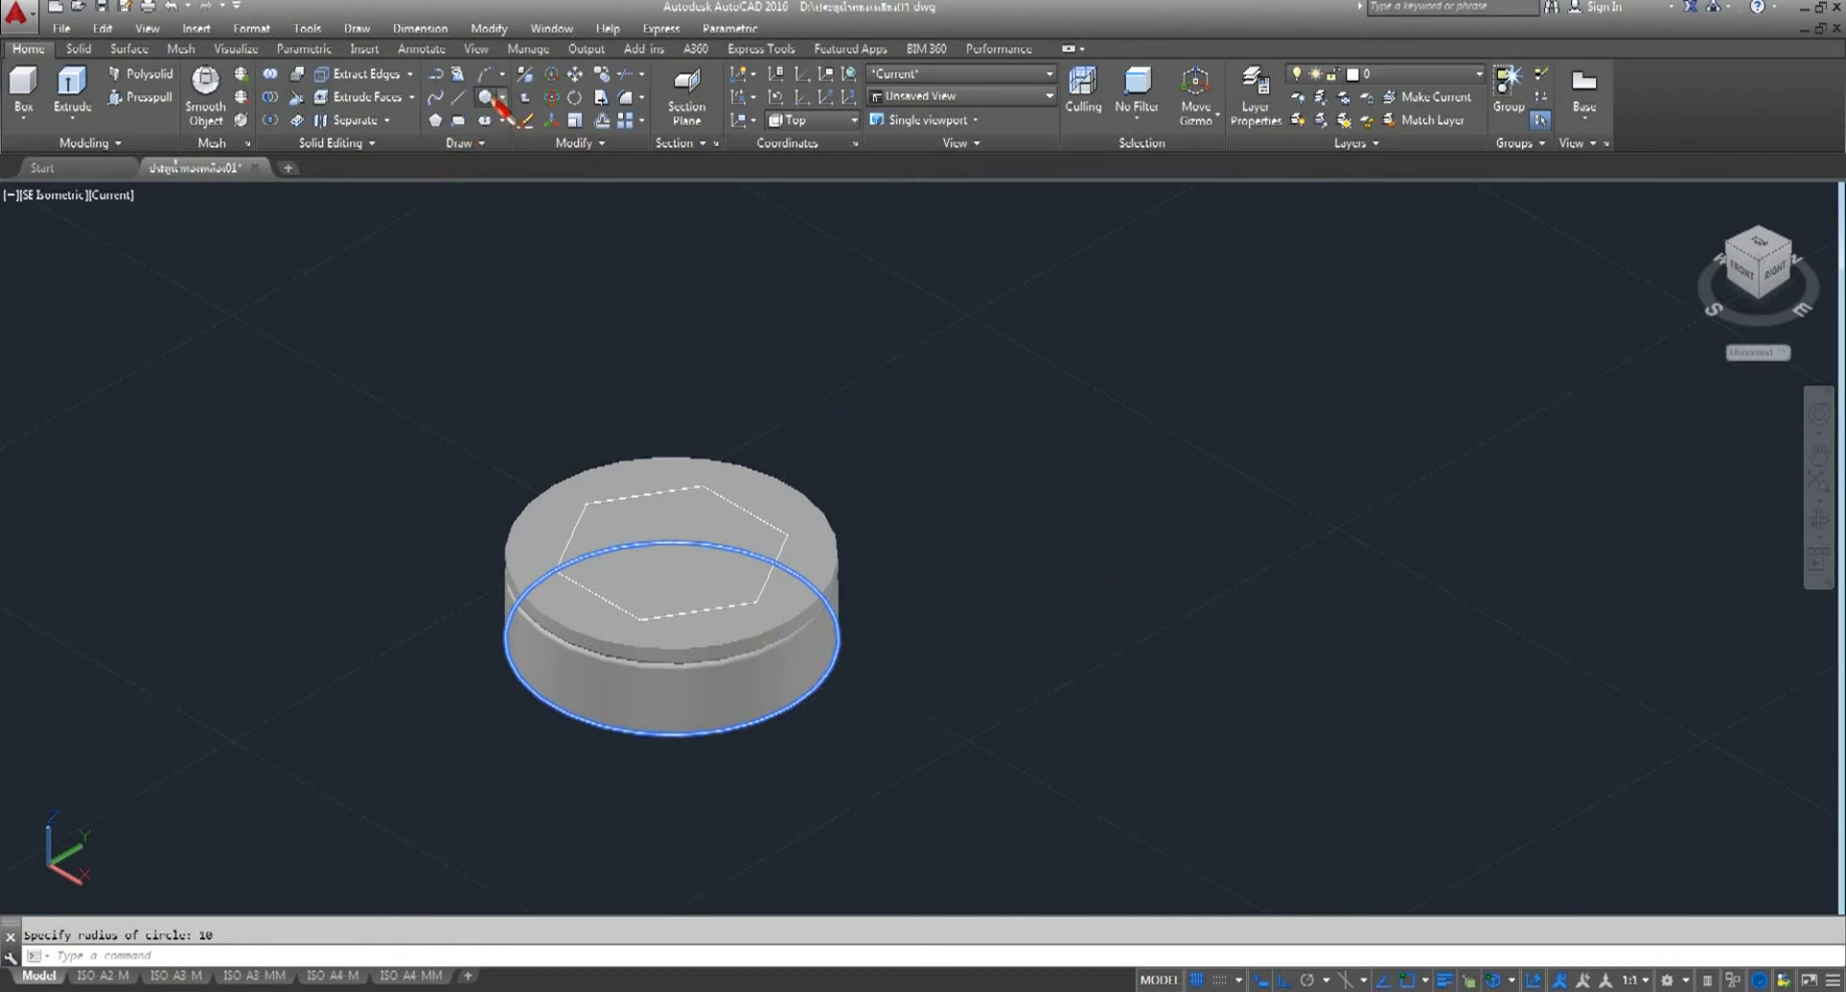
# - Draw a radius-10 circle at the same top-face centre
pyautogui.click(490, 98)
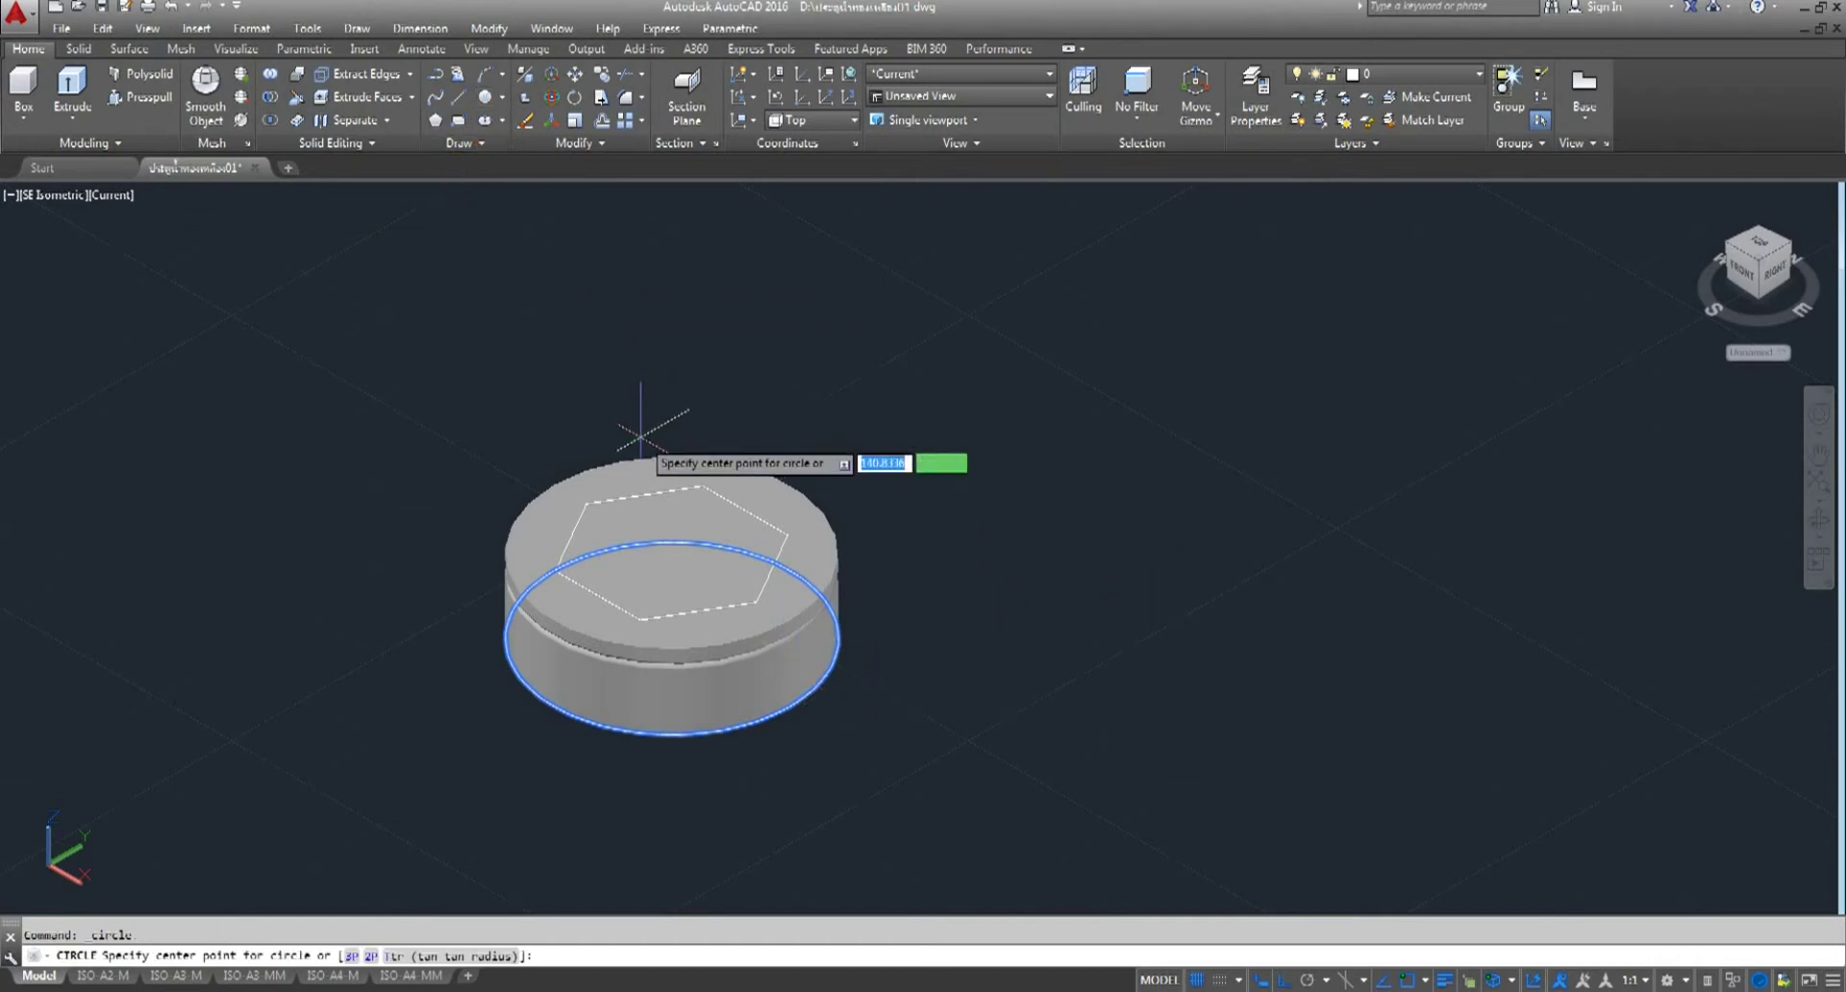
pyautogui.click(671, 552)
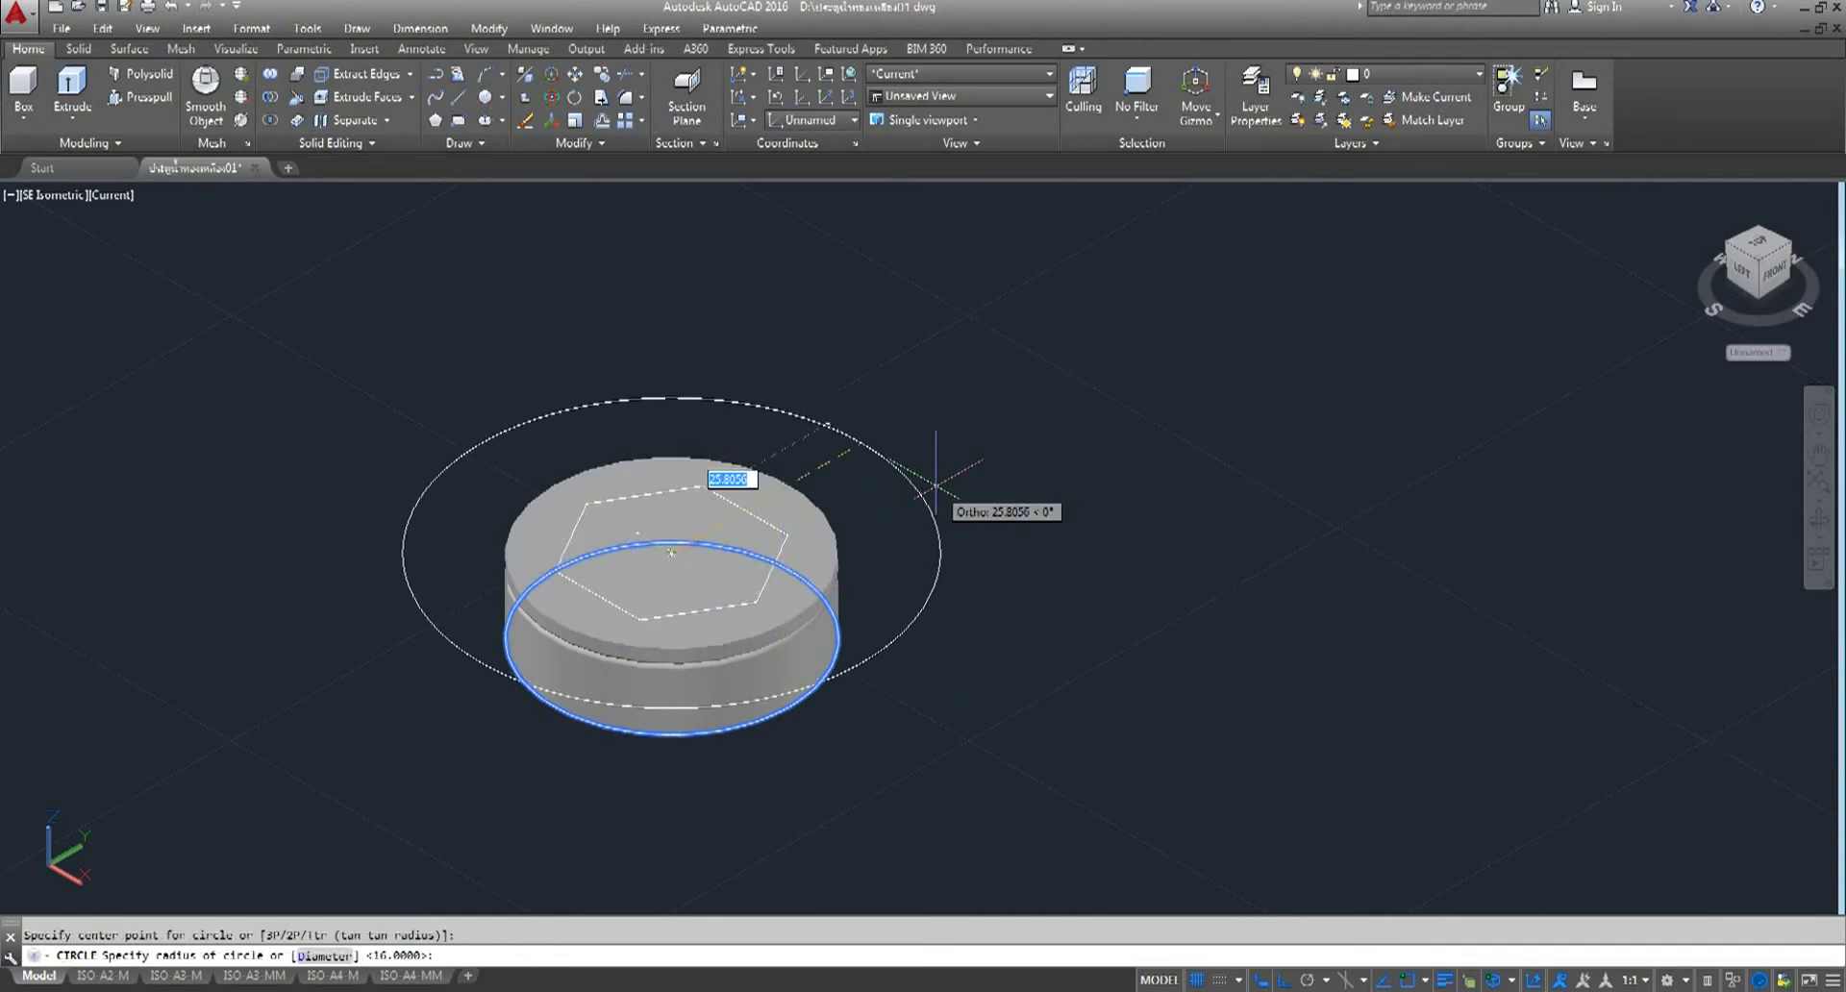
pyautogui.write('10')
pyautogui.press('Return')
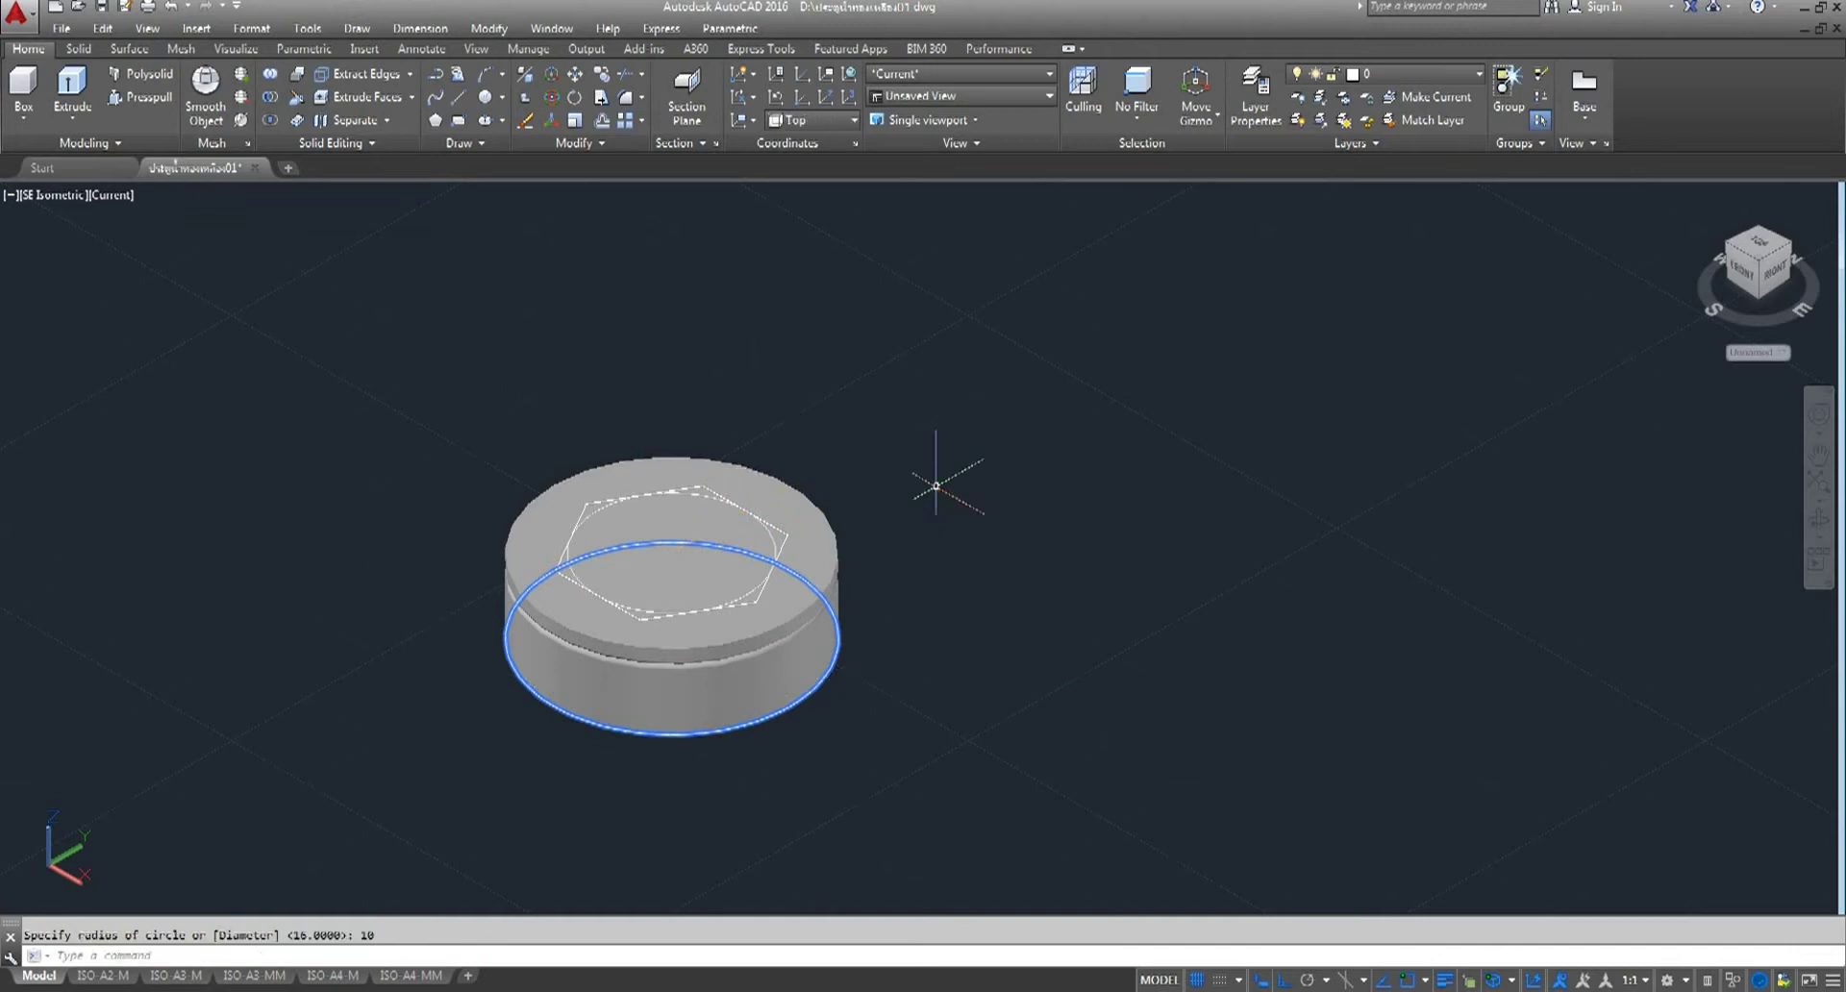
pyautogui.scroll(2, 652, 519)
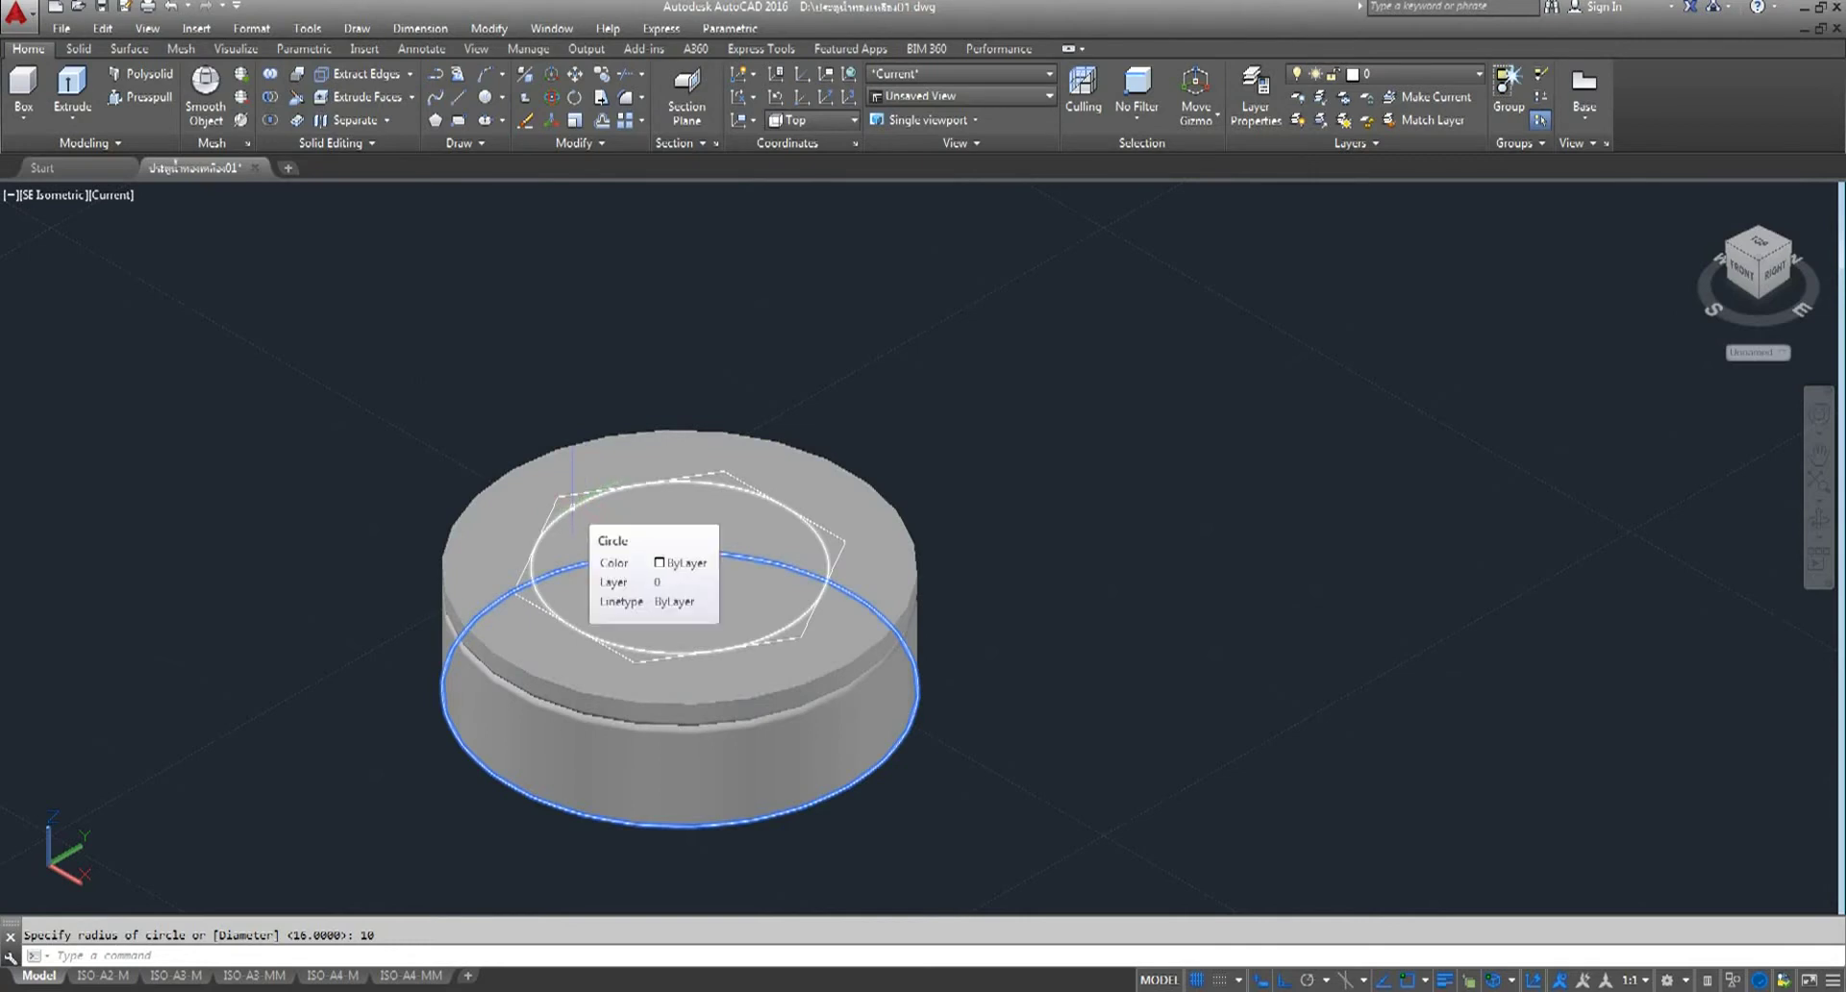
# - Erase the radius-10 helper circle from the cylinder top, keeping the hexagon
pyautogui.click(574, 502)
pyautogui.press('Delete')
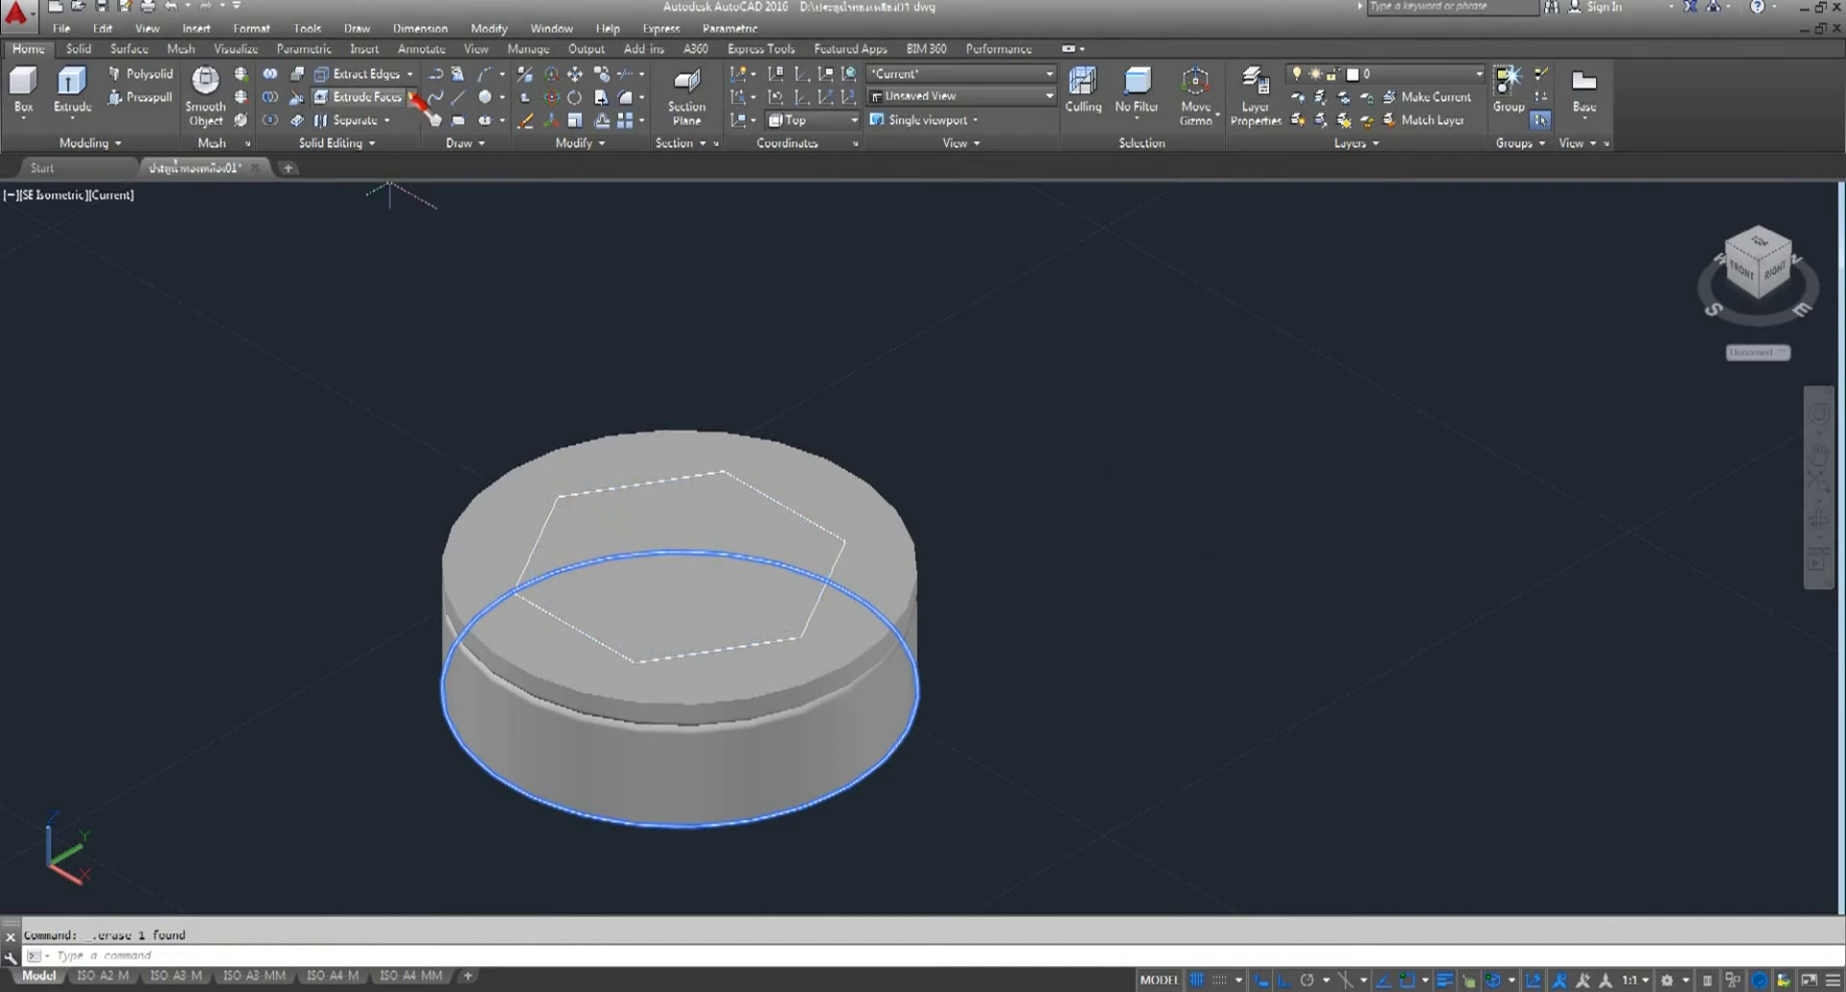
pyautogui.click(94, 95)
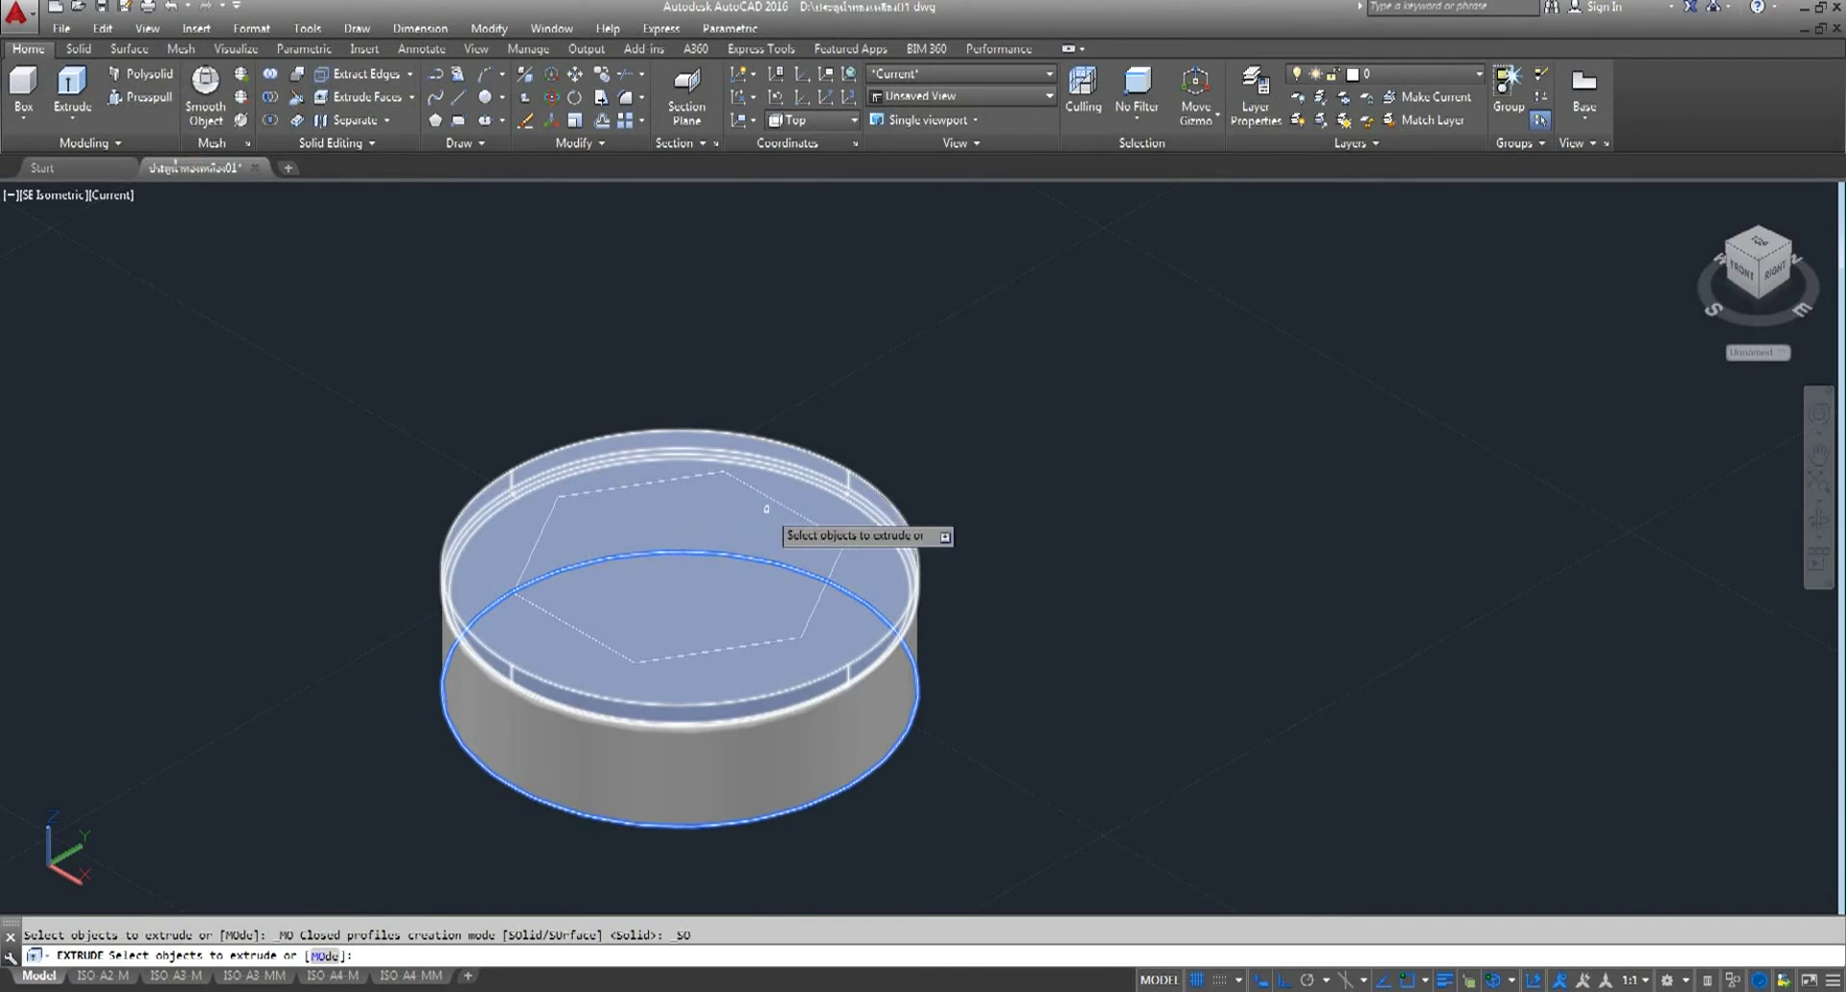
# - With selection cycling on, extrude the hexagon polyline to a height of 5
pyautogui.click(788, 509)
pyautogui.press('Escape')
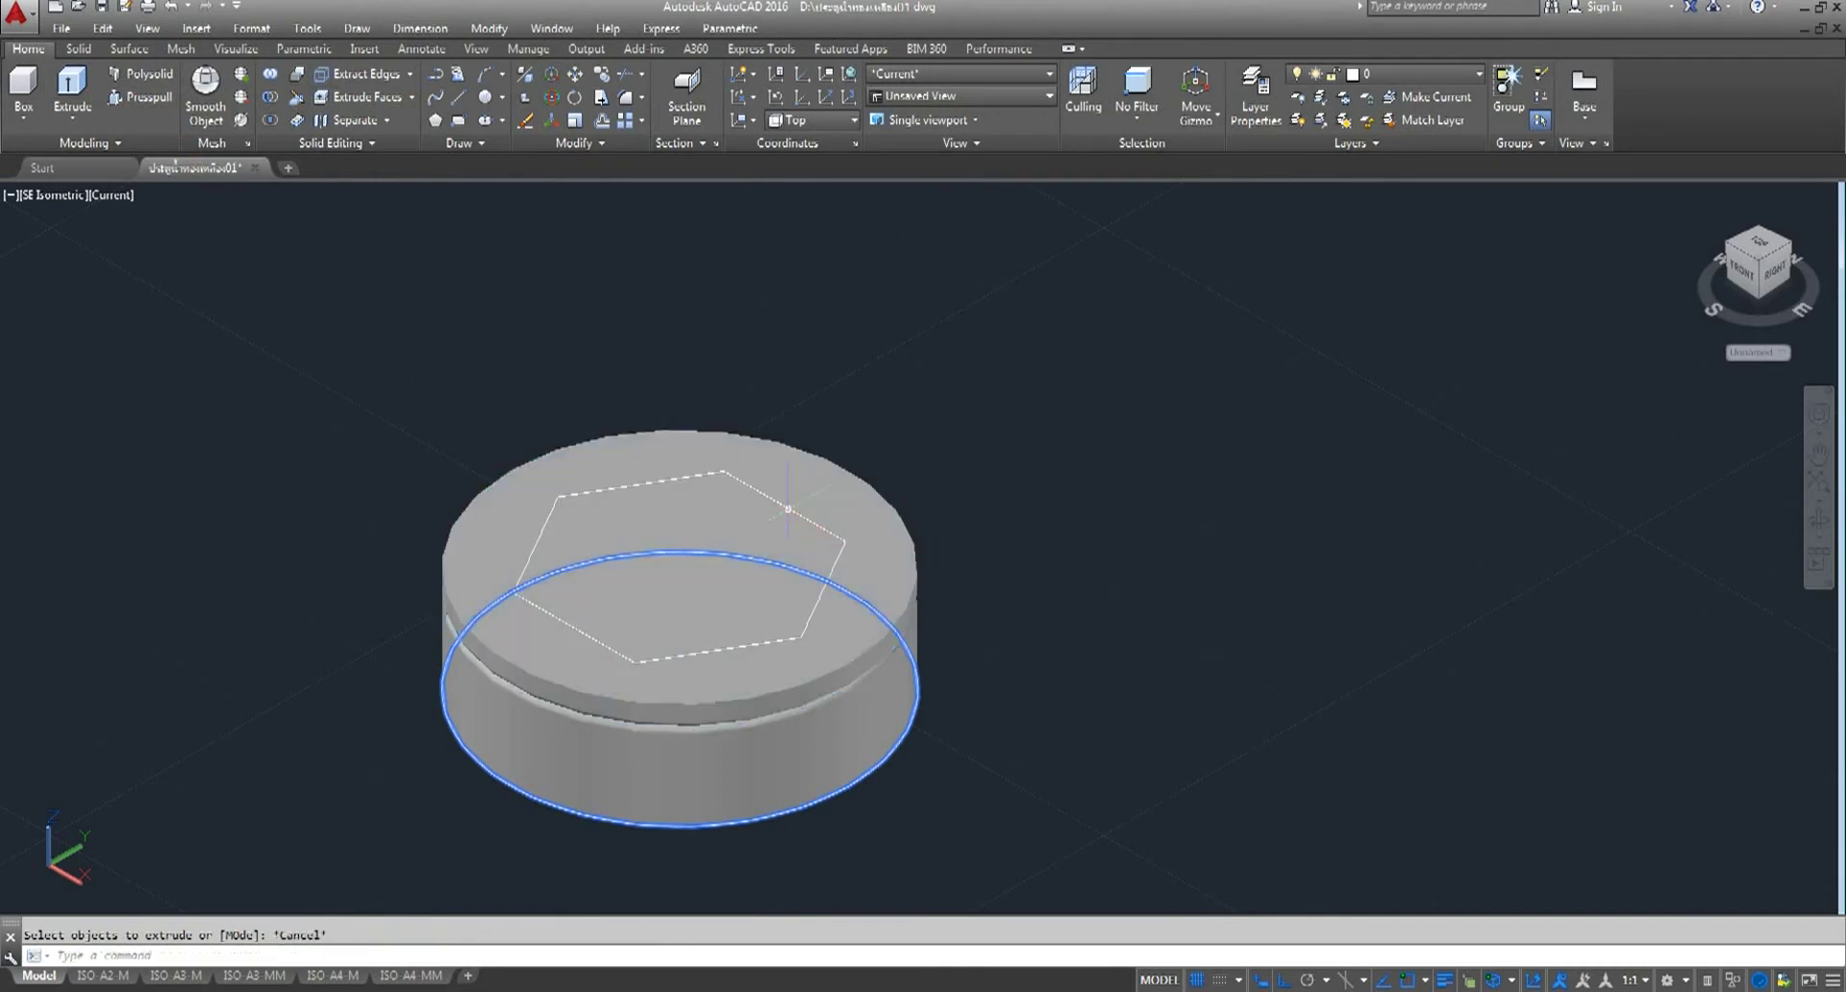
pyautogui.hotkey('ctrl', 'w')
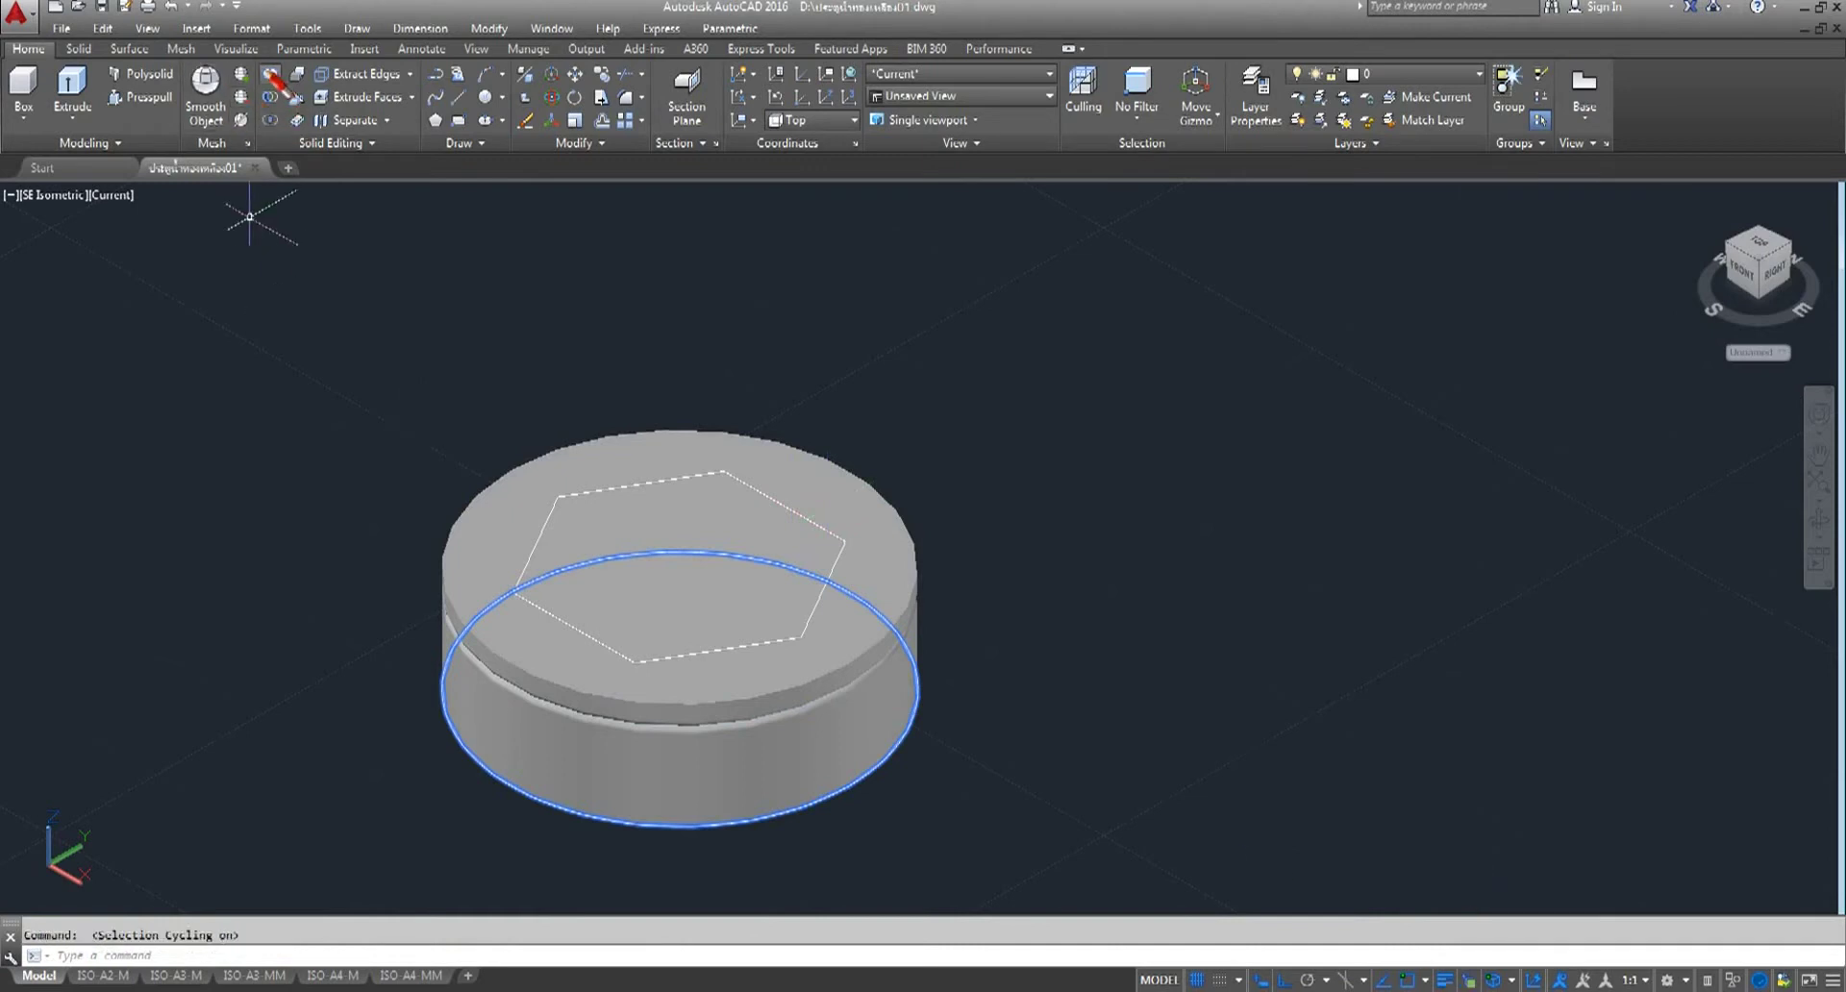
pyautogui.click(73, 91)
pyautogui.click(699, 476)
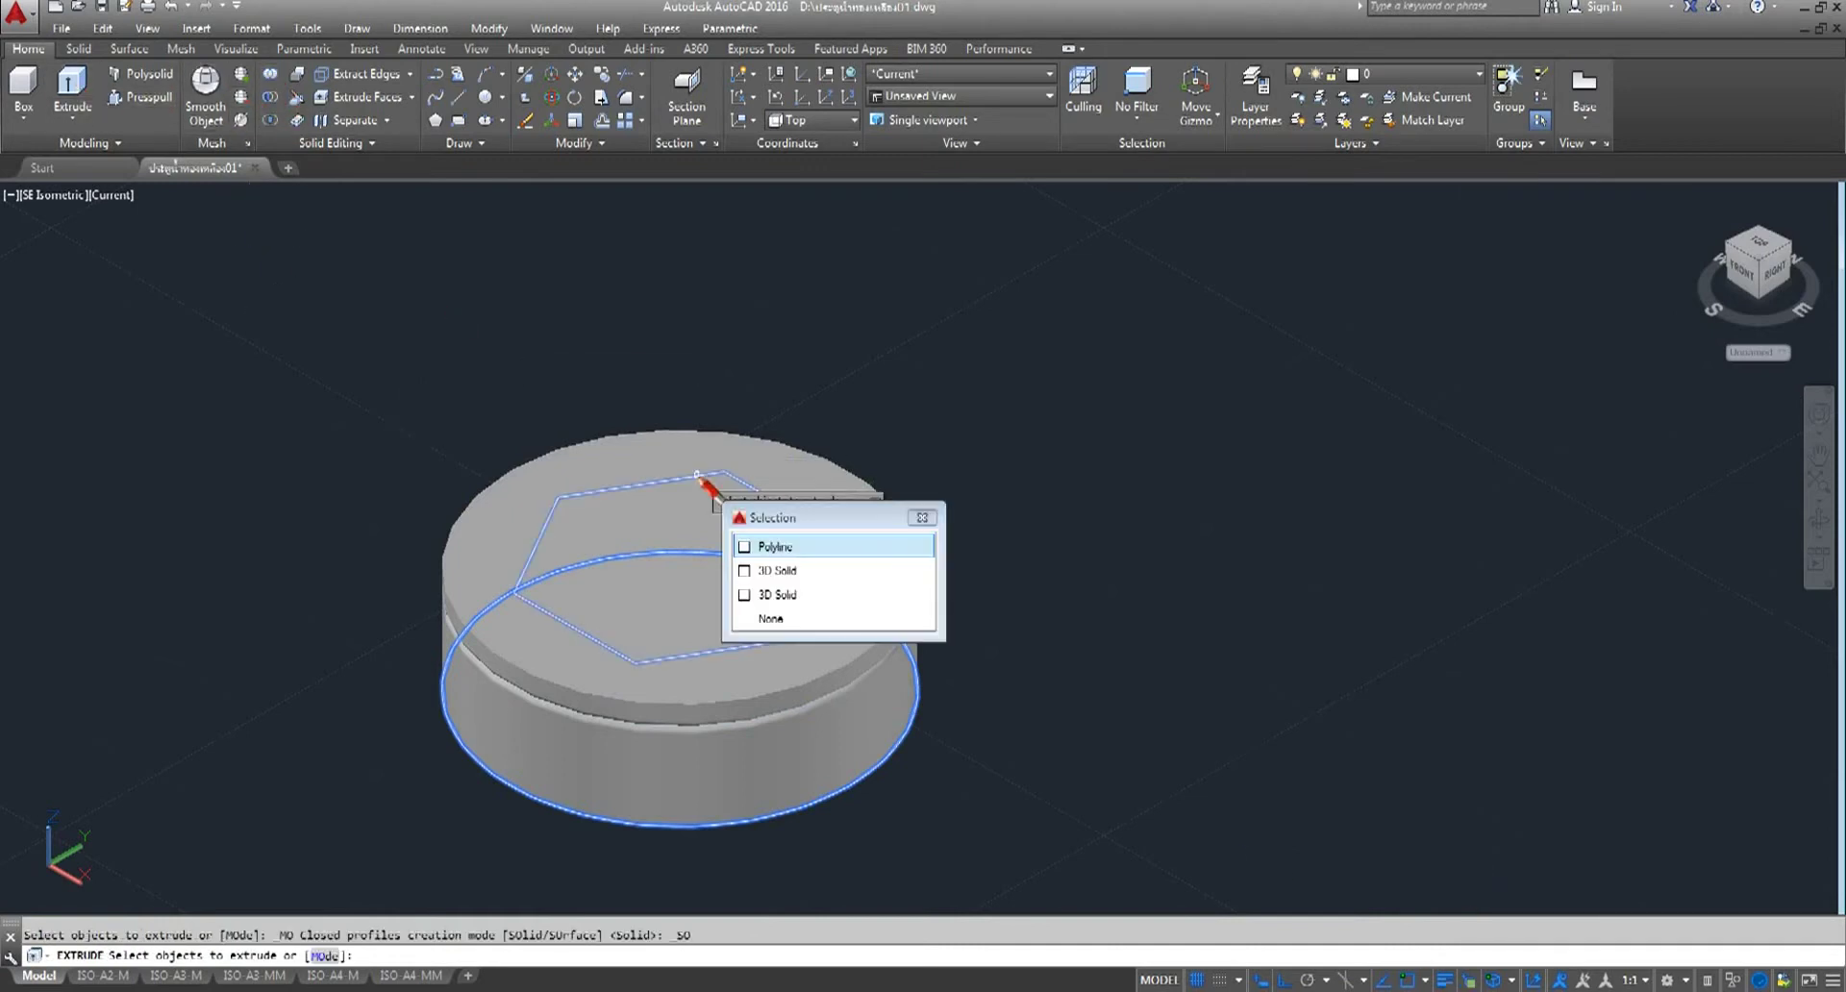
pyautogui.click(791, 550)
pyautogui.rightClick(1007, 500)
pyautogui.click(1058, 502)
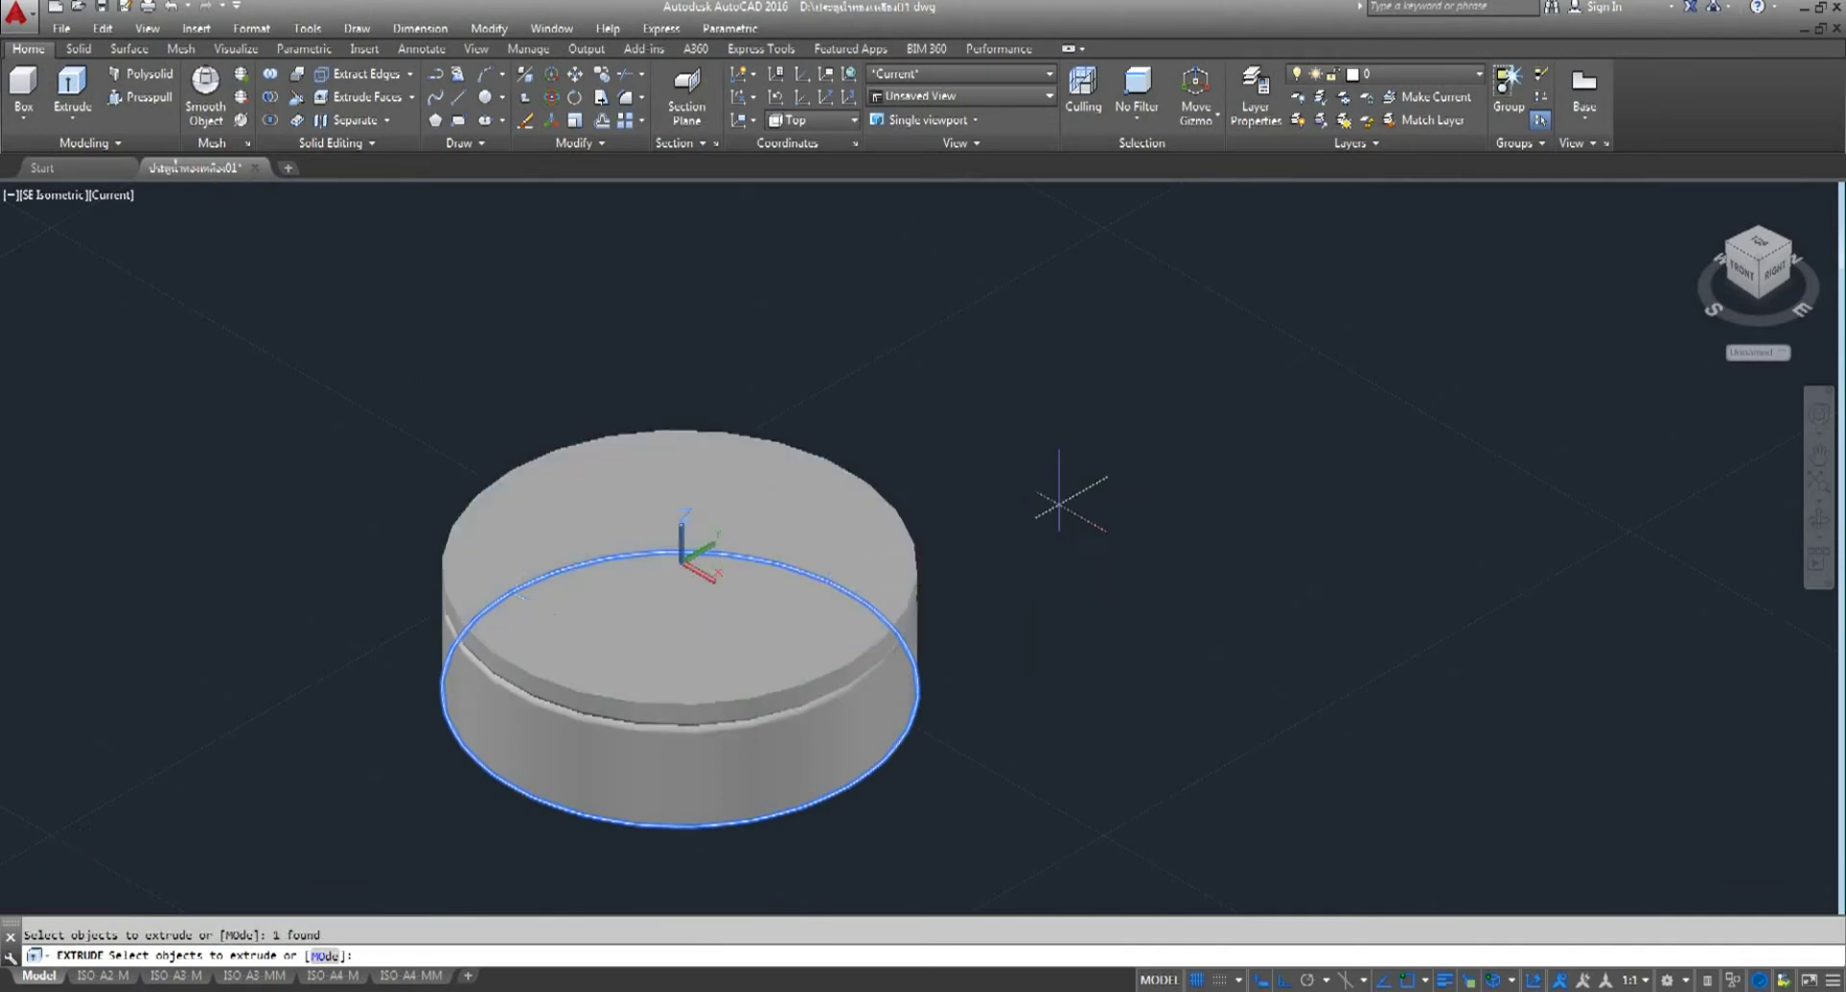
pyautogui.press('Return')
pyautogui.write('5')
pyautogui.press('Return')
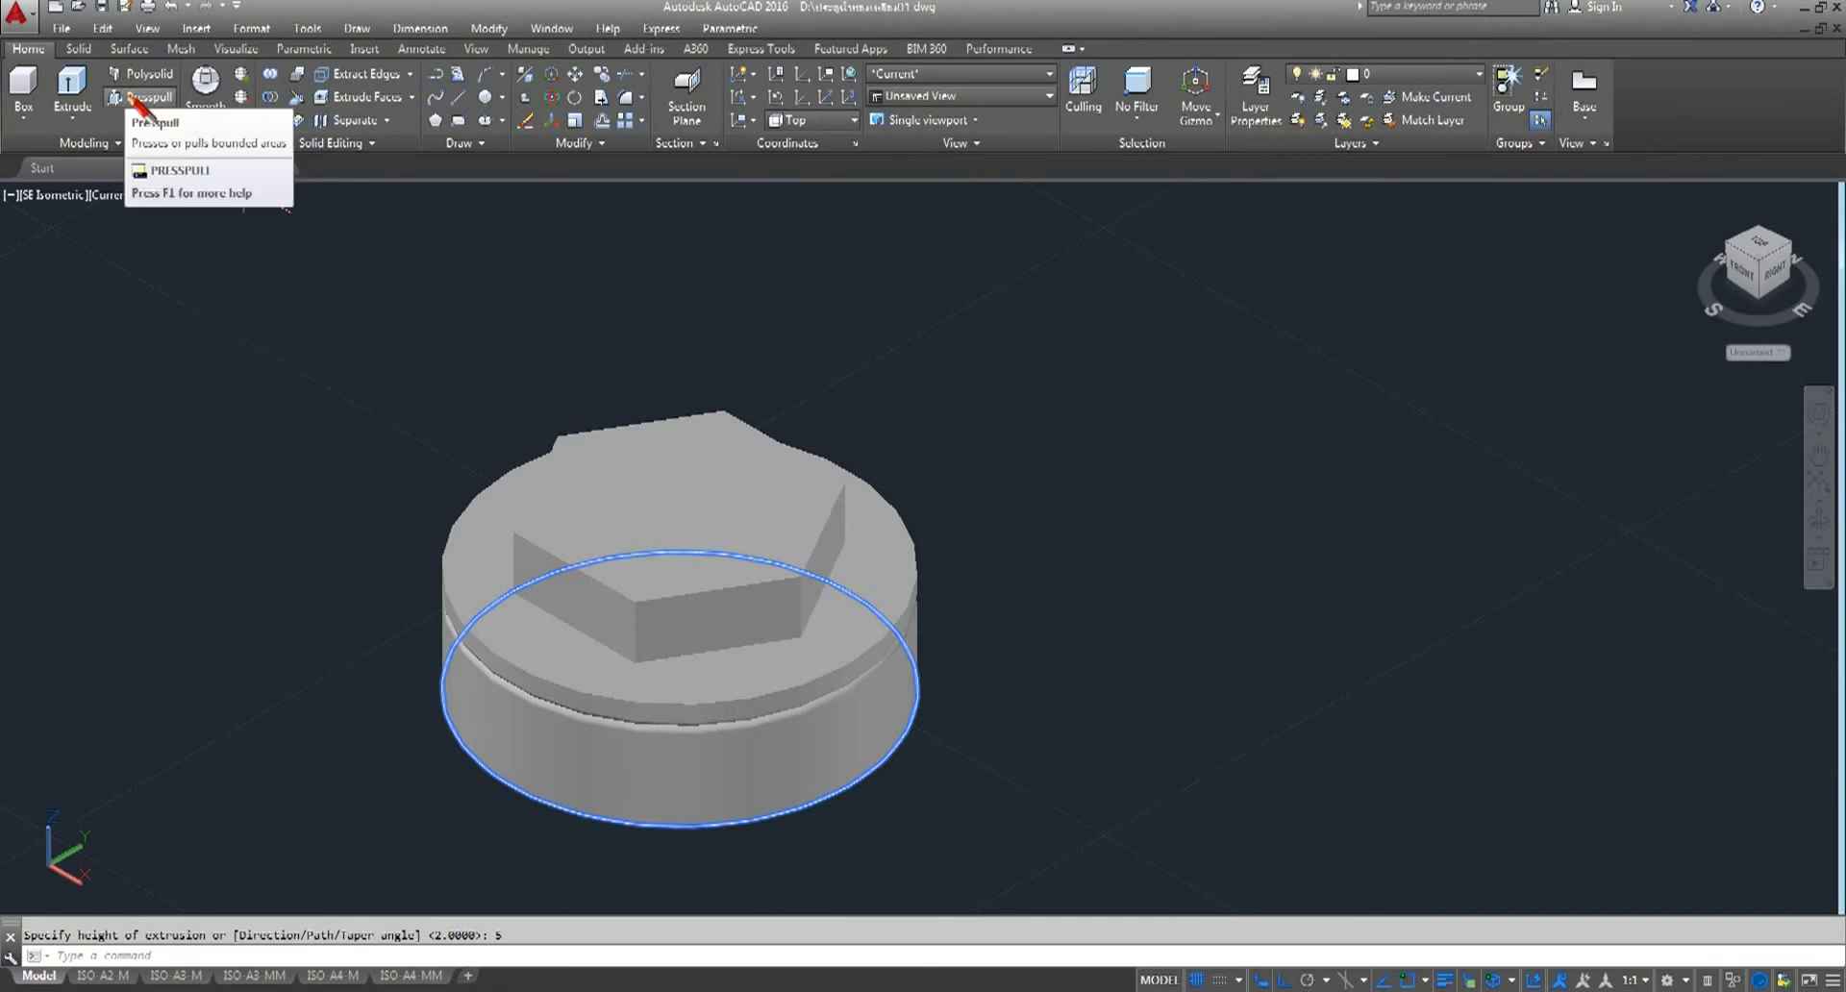
# - Presspull the hexagon's top face higher to make a taller hexagonal block
pyautogui.click(136, 99)
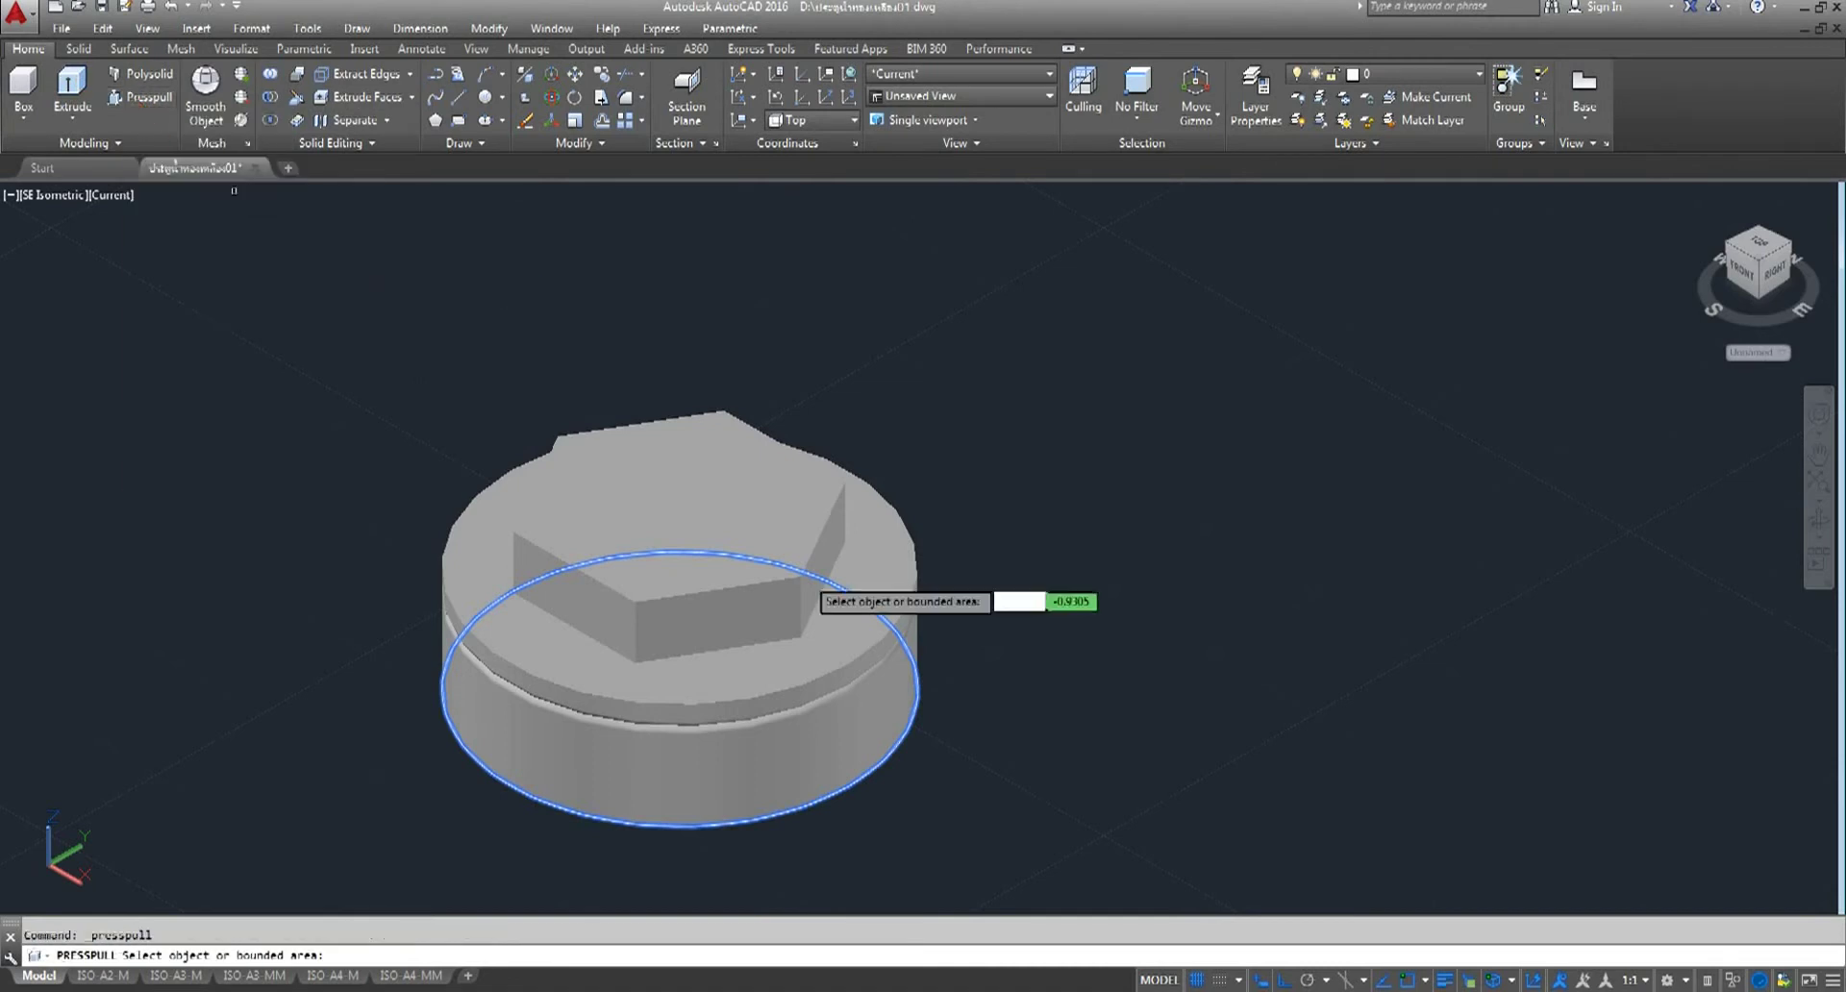
pyautogui.click(674, 482)
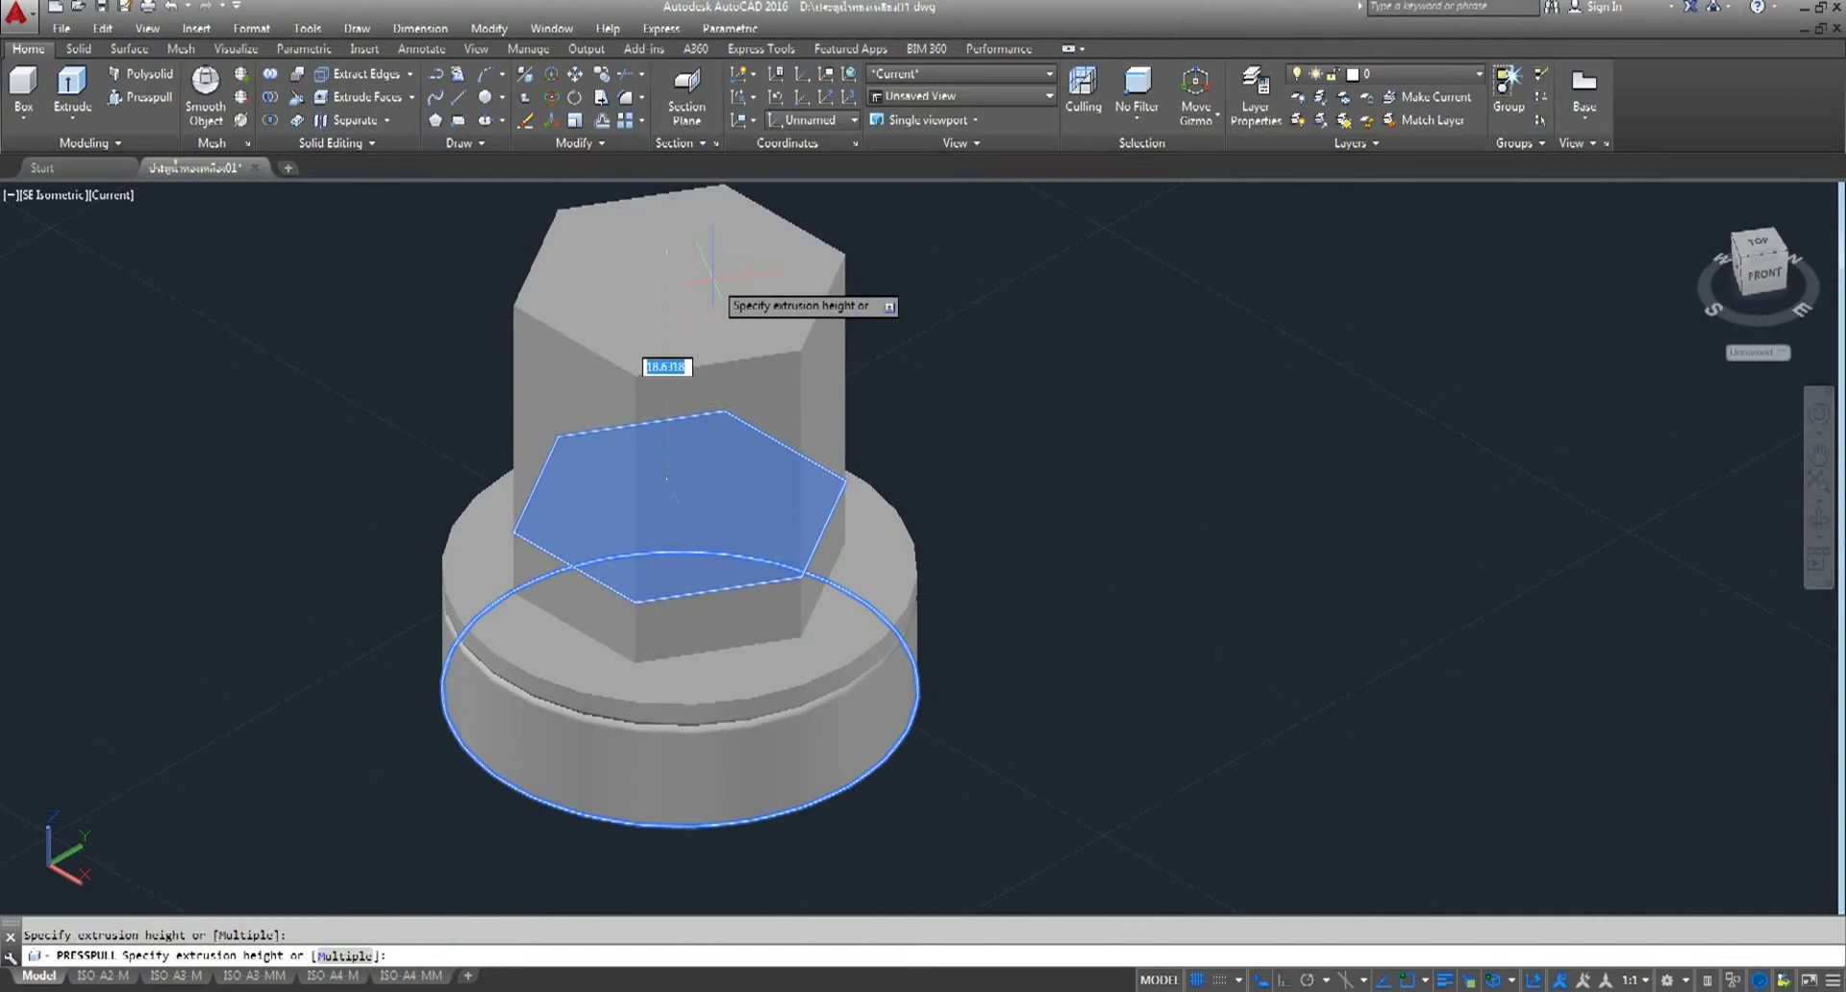
pyautogui.click(713, 278)
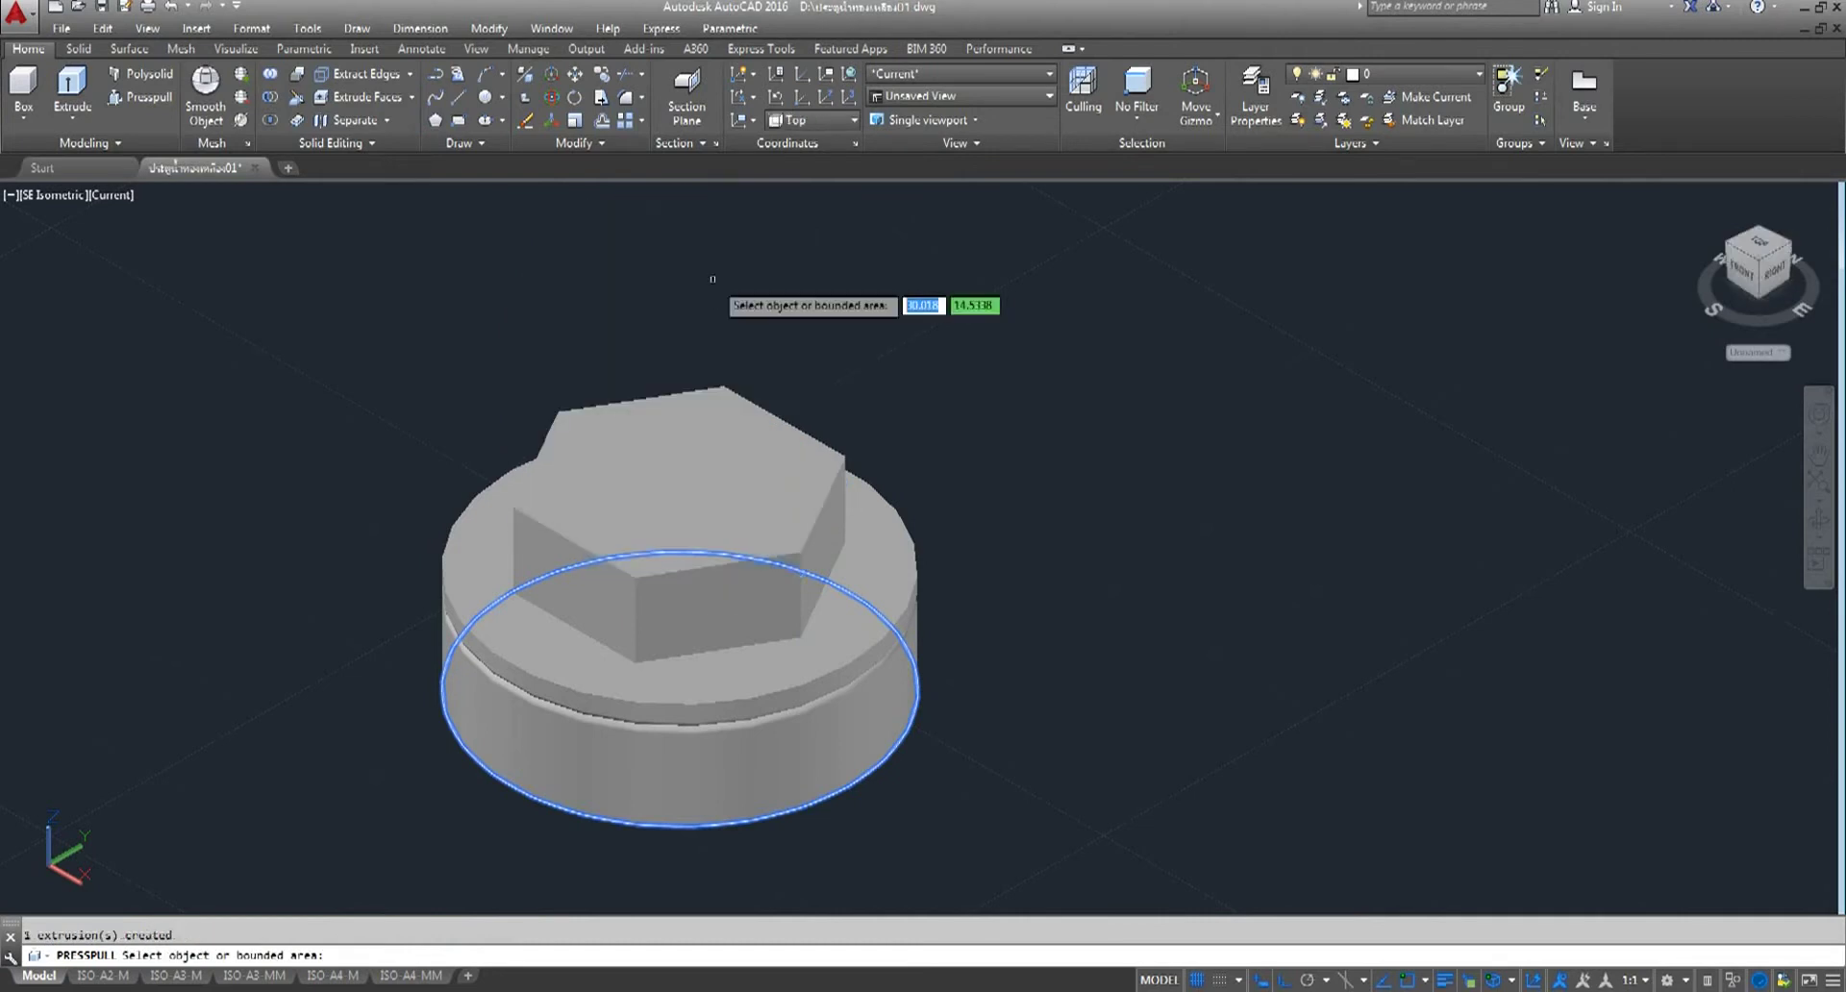
pyautogui.press('Return')
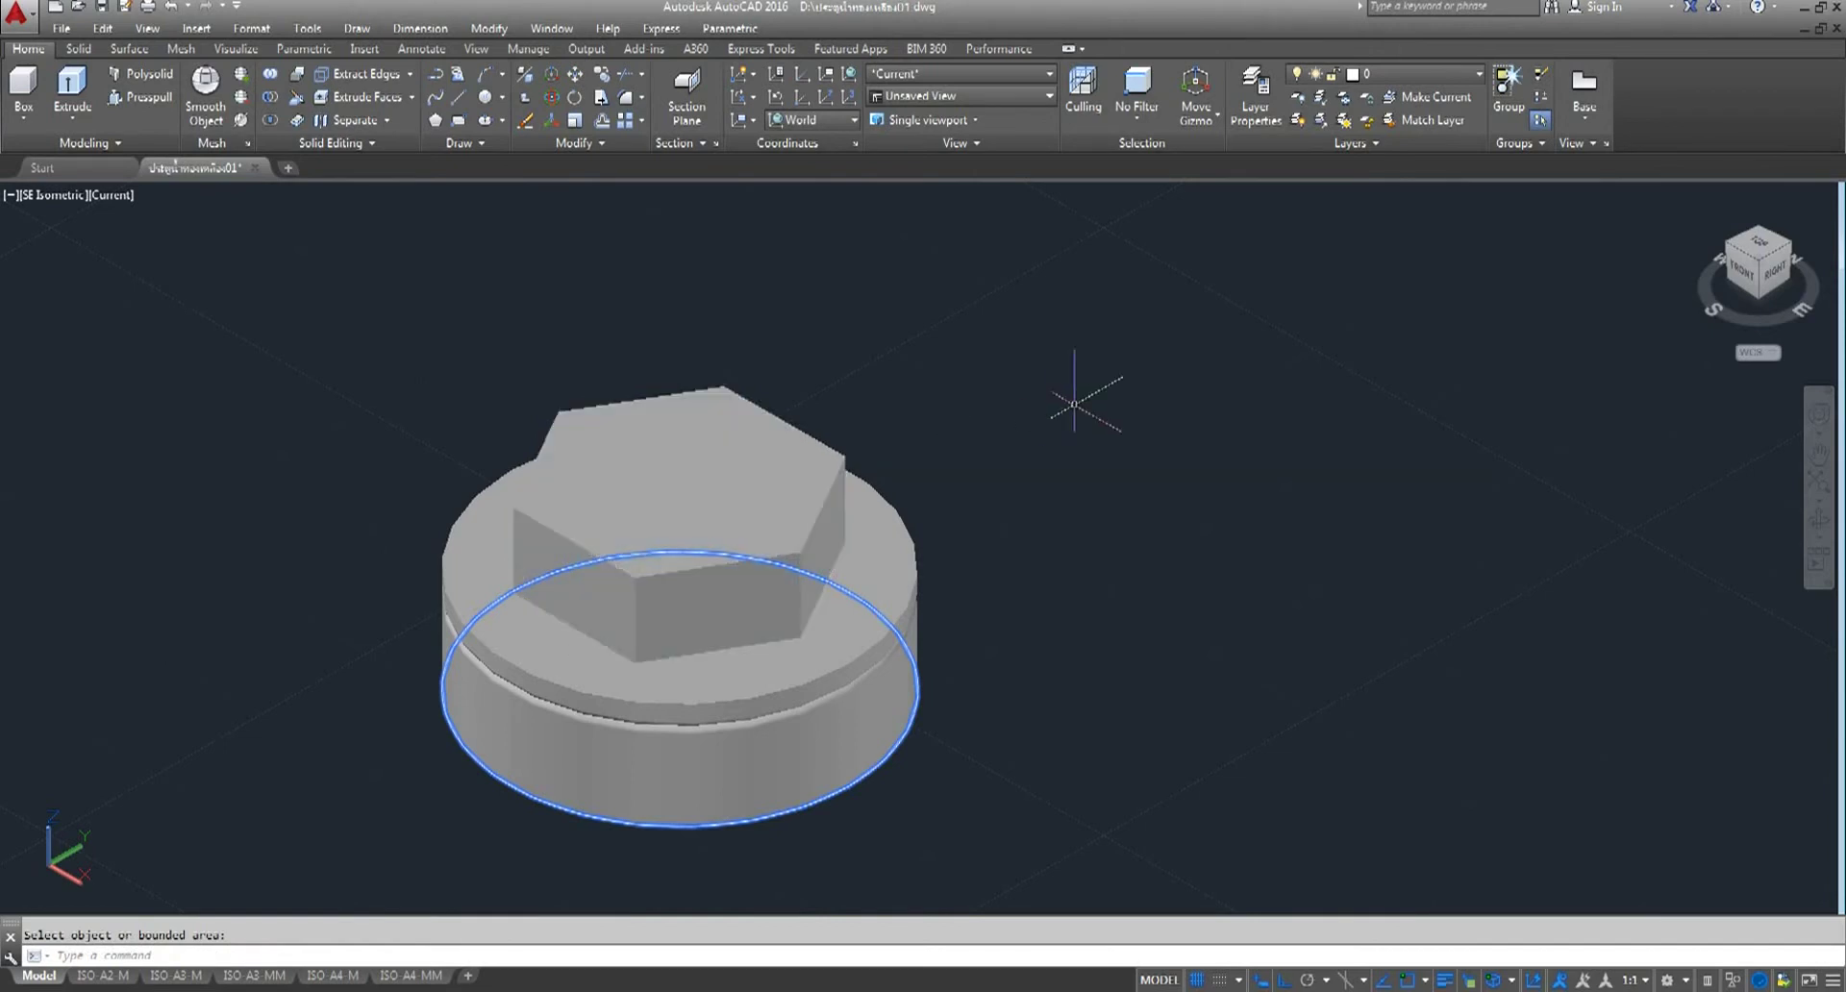
pyautogui.click(80, 48)
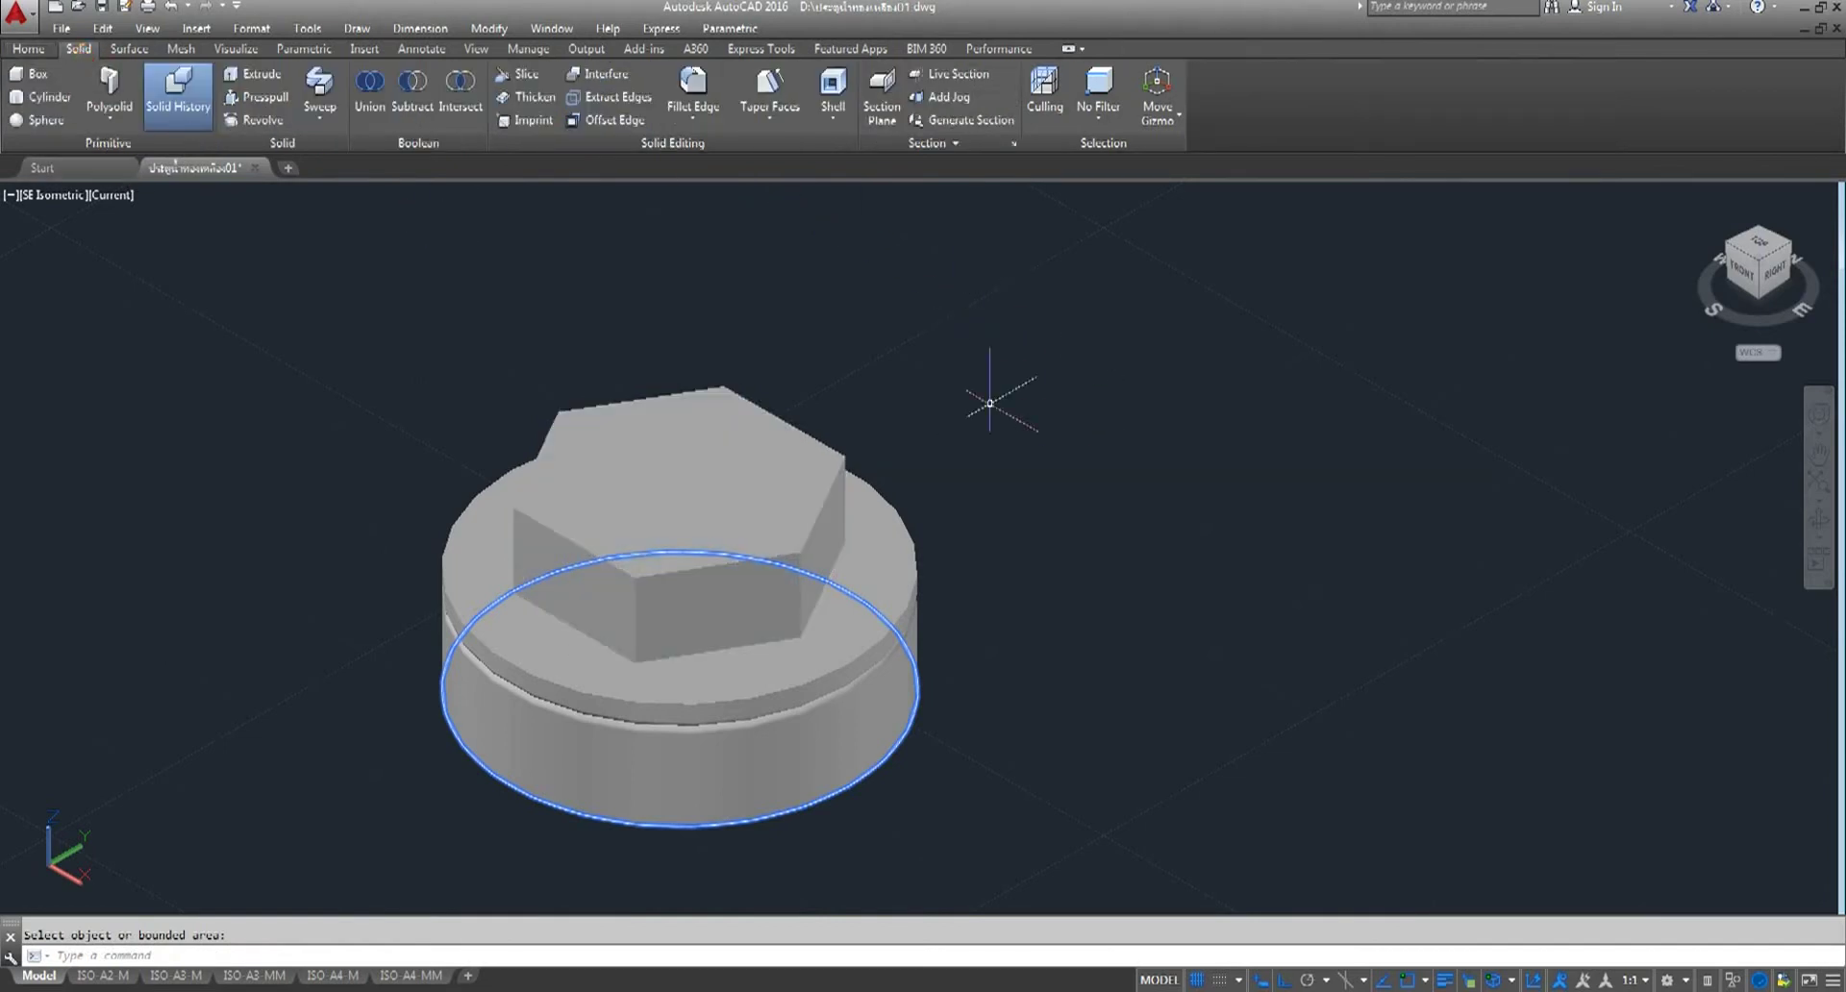
pyautogui.click(702, 129)
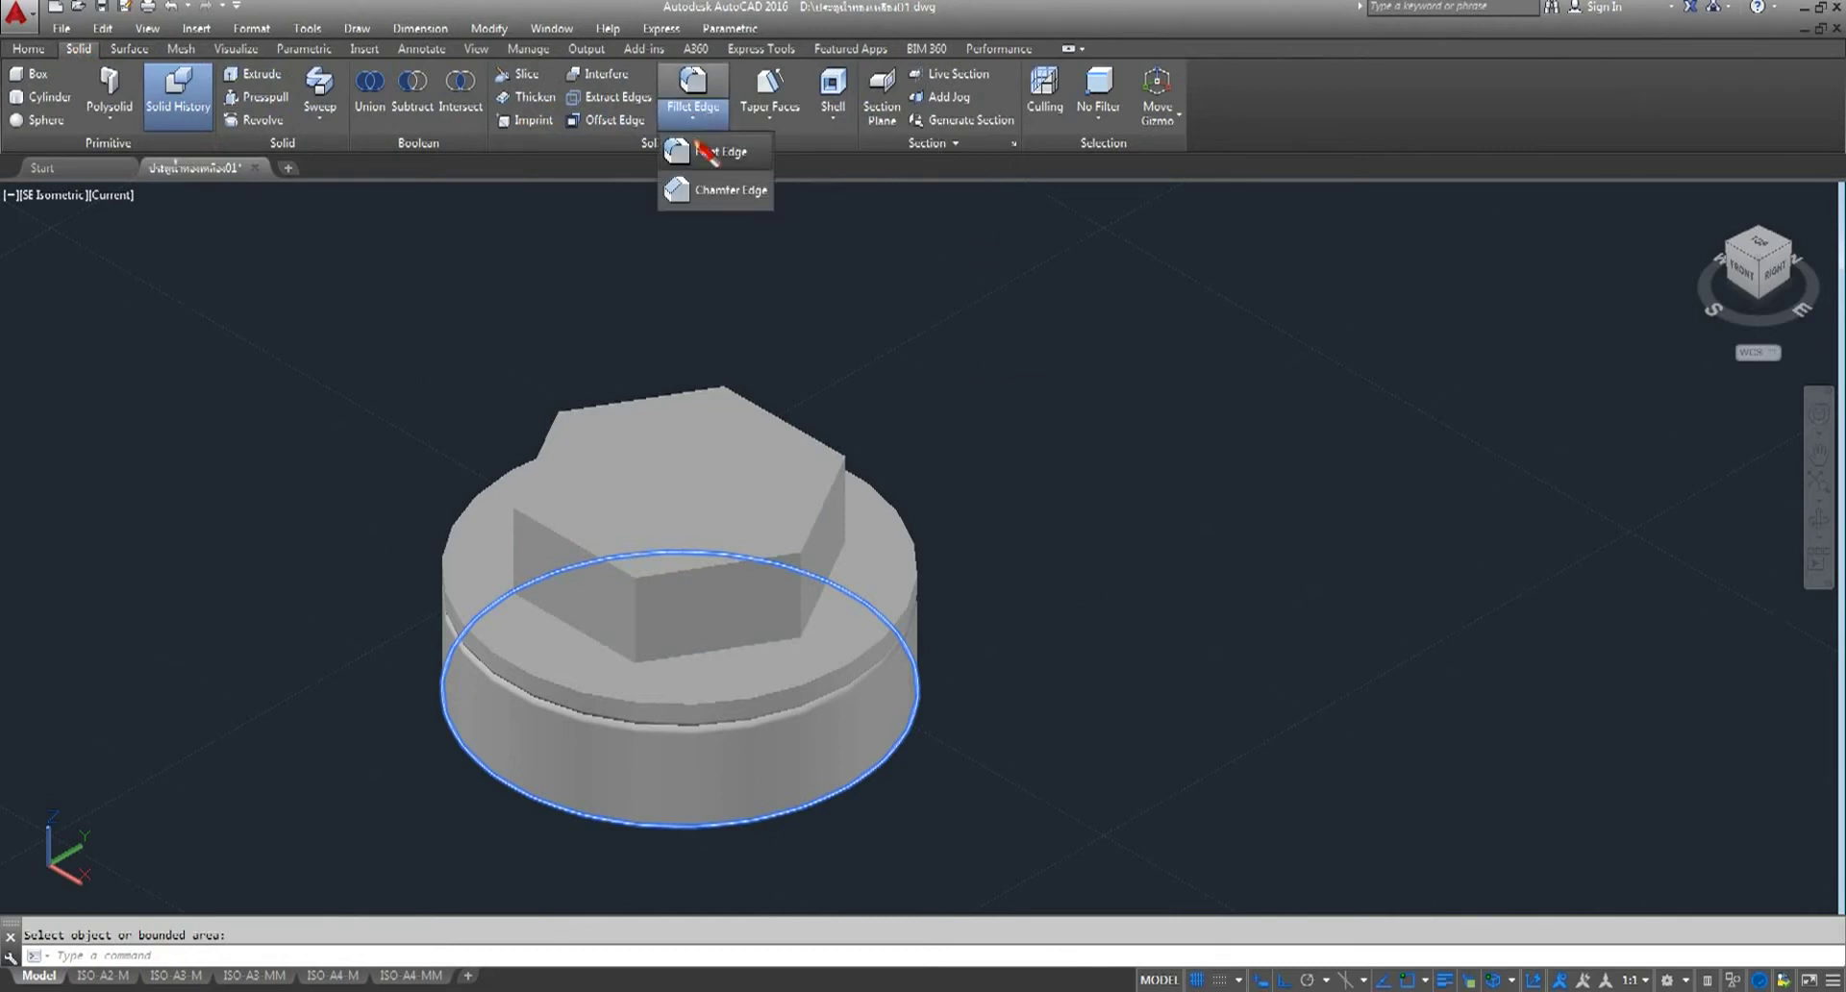
pyautogui.click(714, 193)
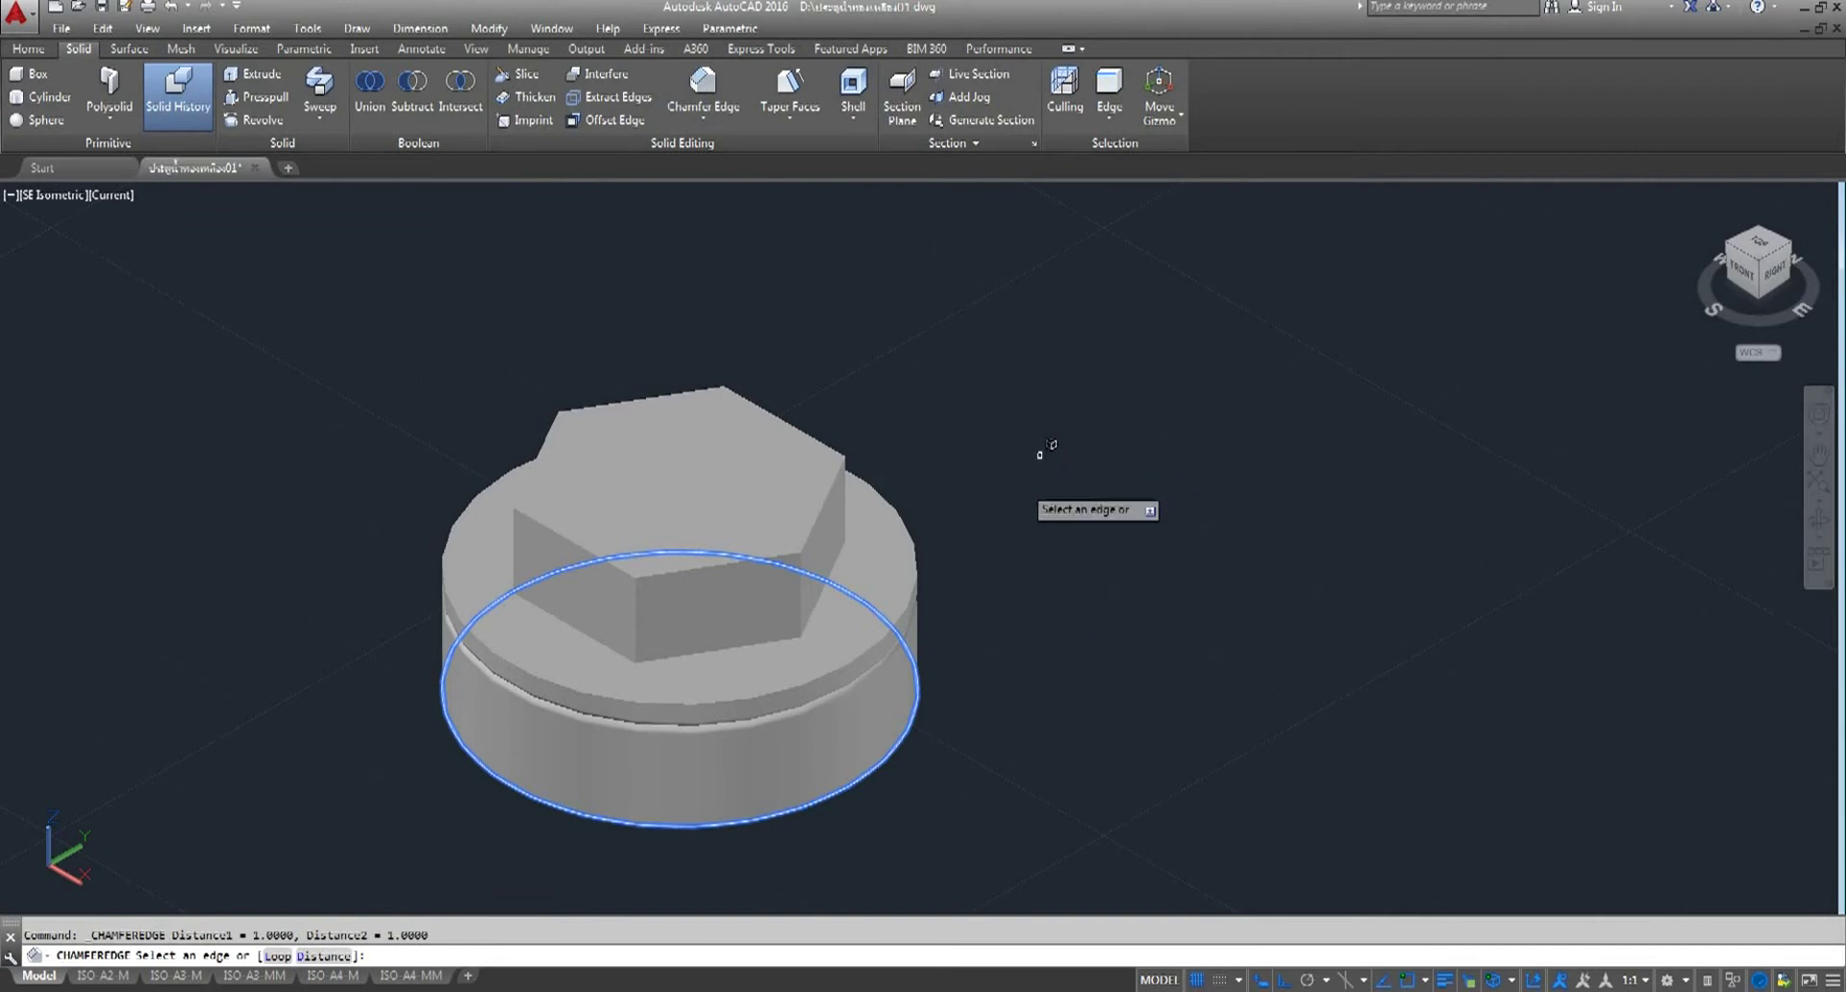
pyautogui.click(327, 956)
pyautogui.write('2')
pyautogui.press('Return')
pyautogui.write('2')
pyautogui.press('Return')
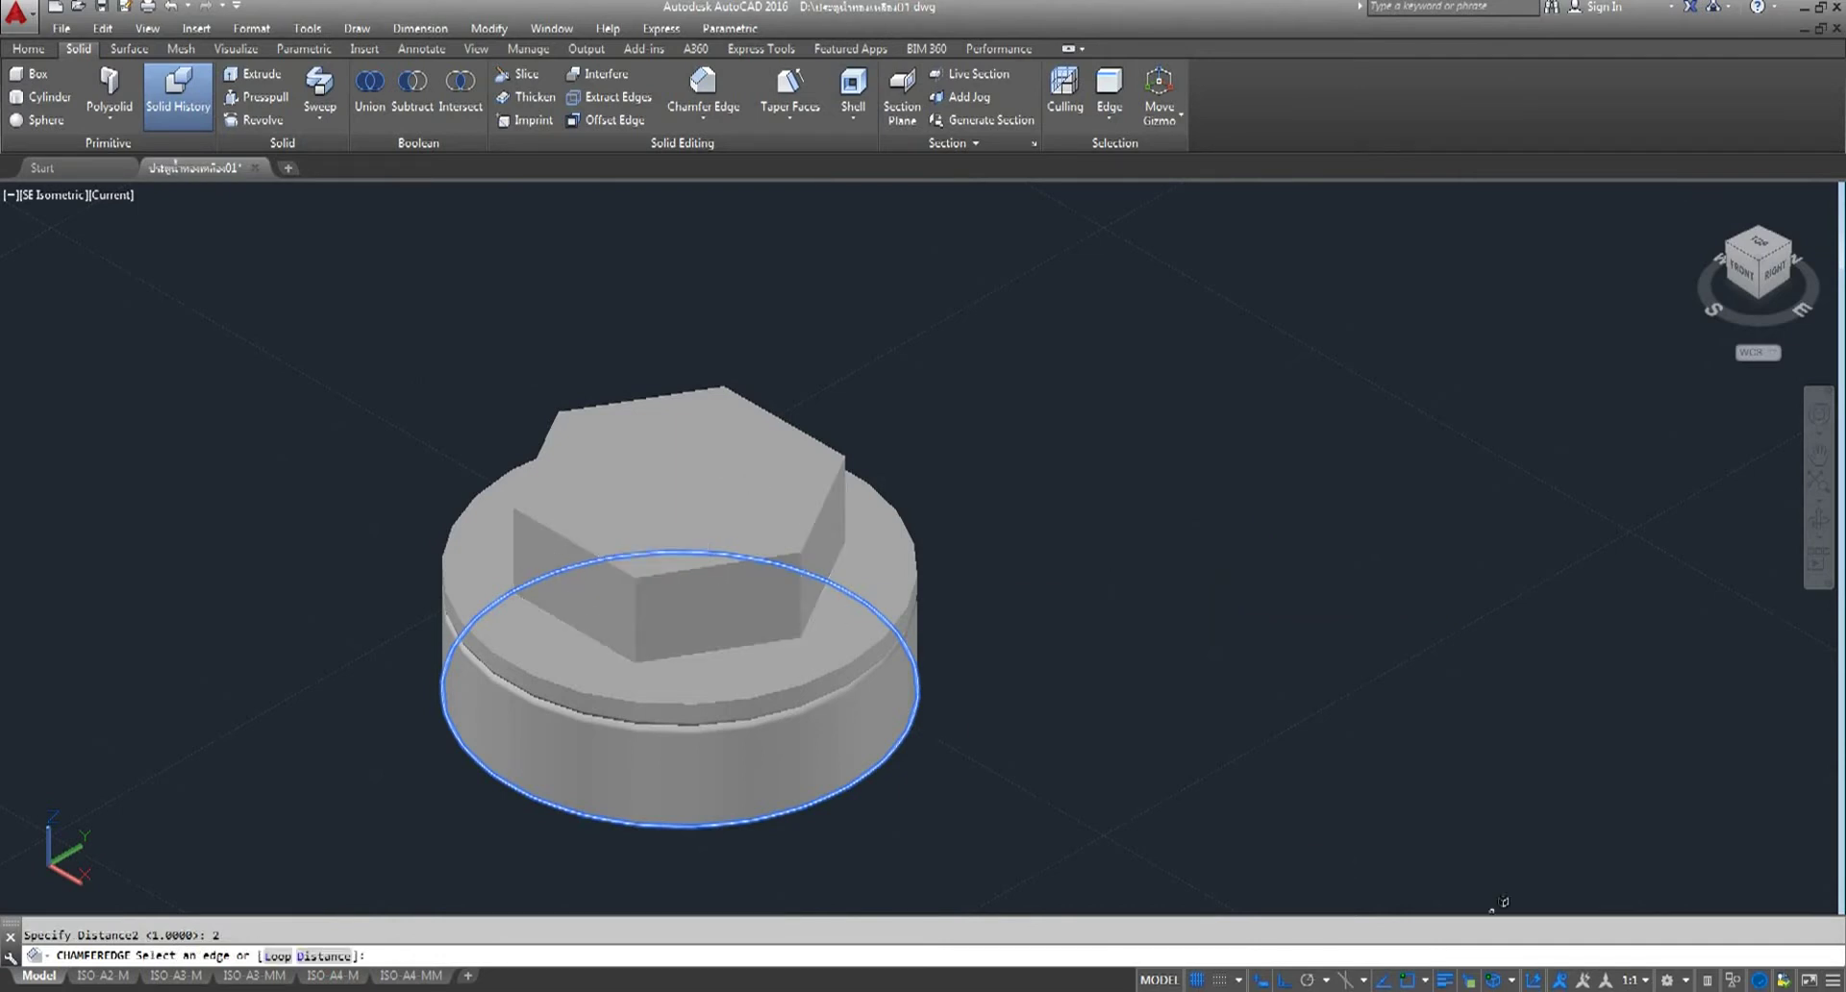
pyautogui.hotkey('ctrl', 'w')
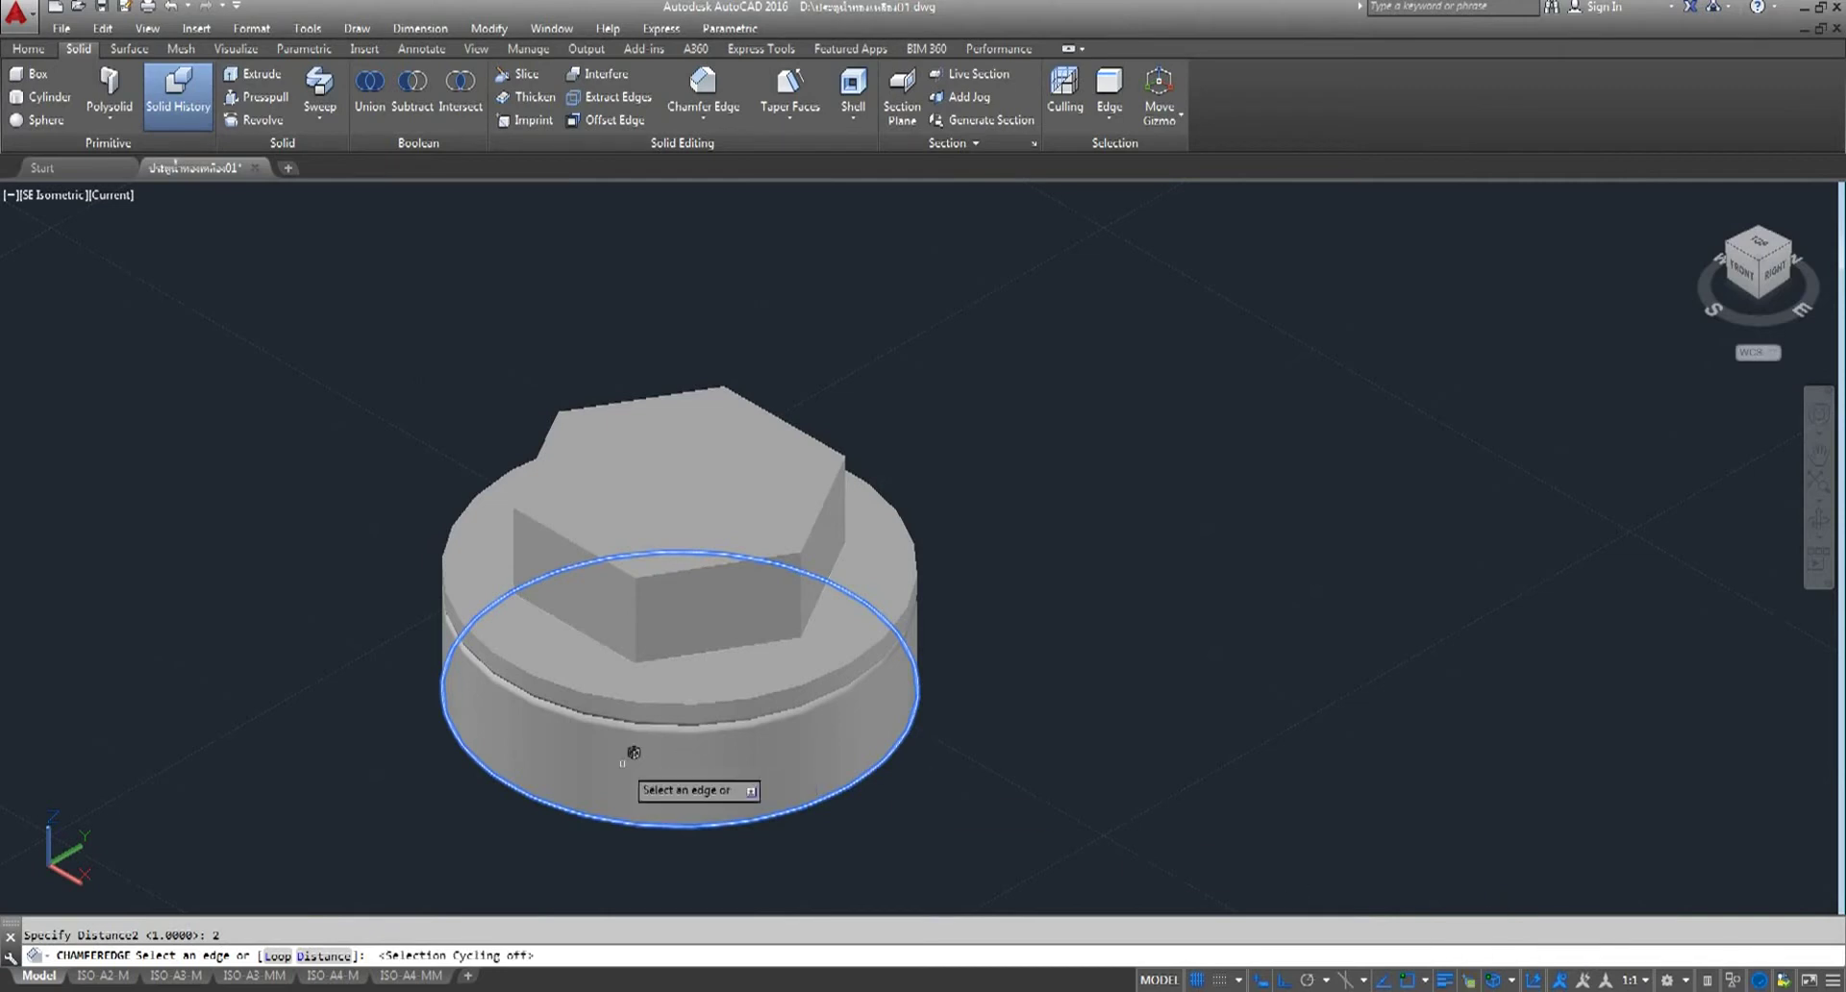
pyautogui.click(278, 955)
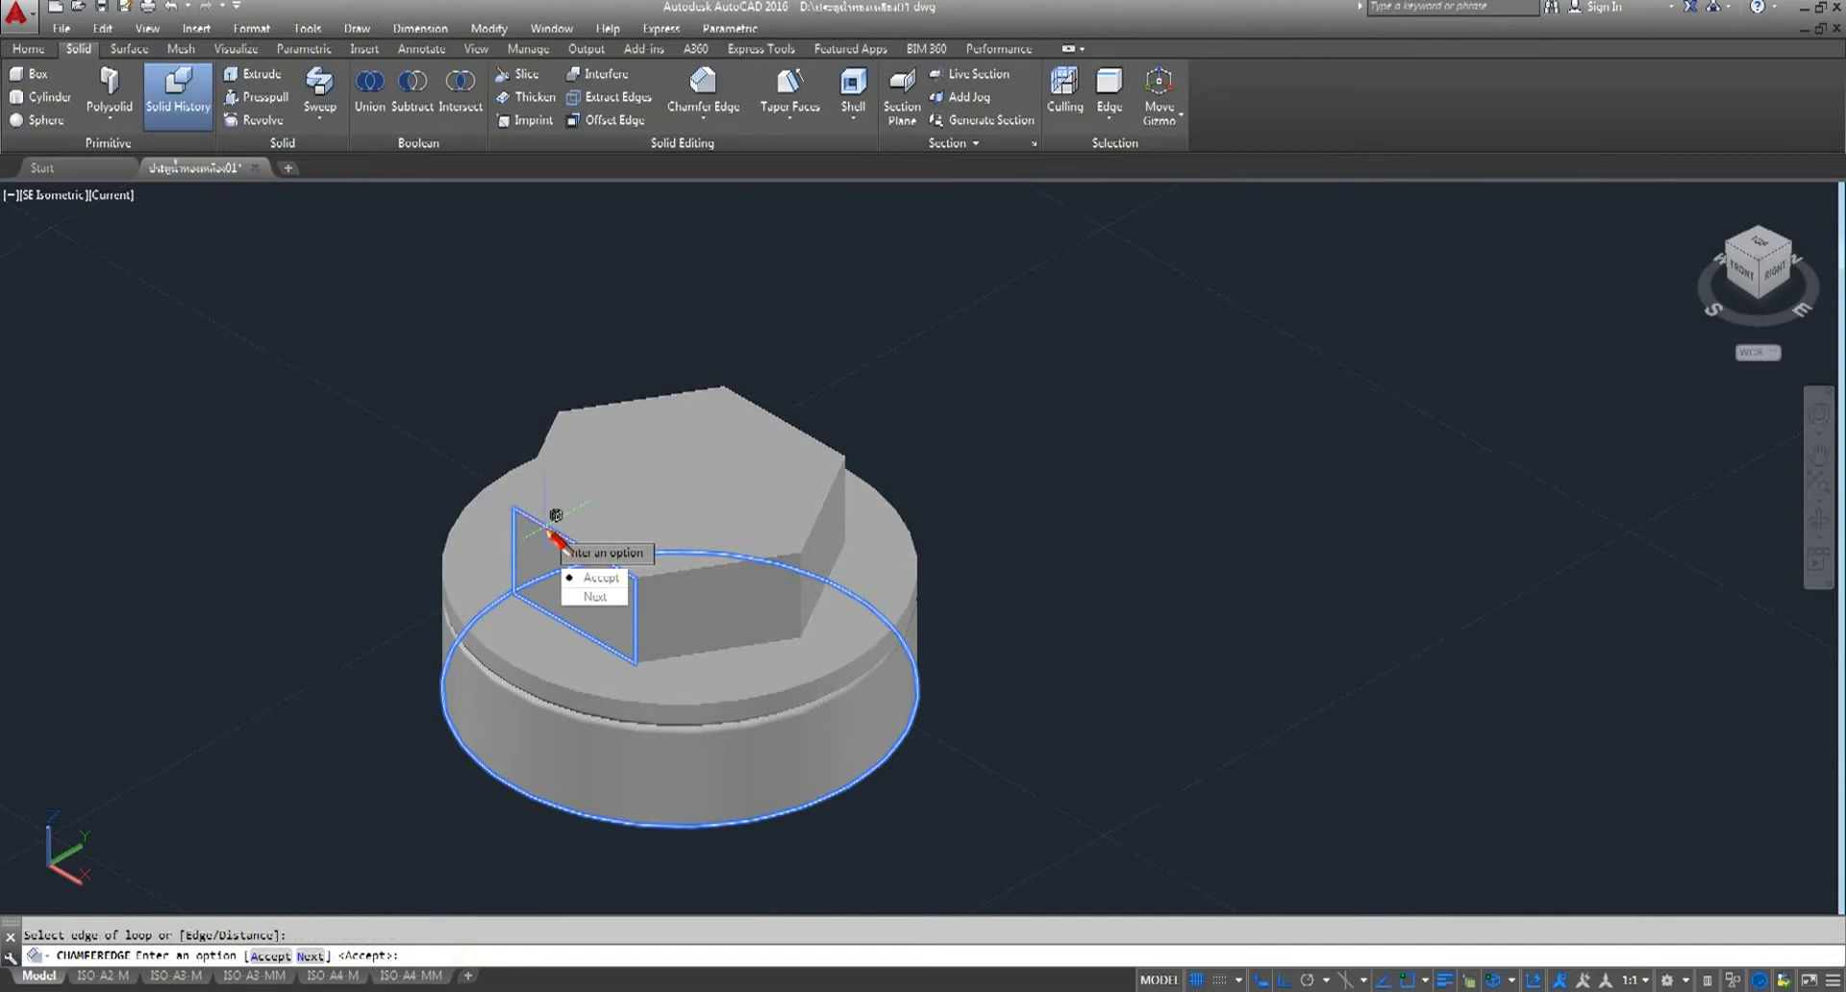
pyautogui.click(573, 566)
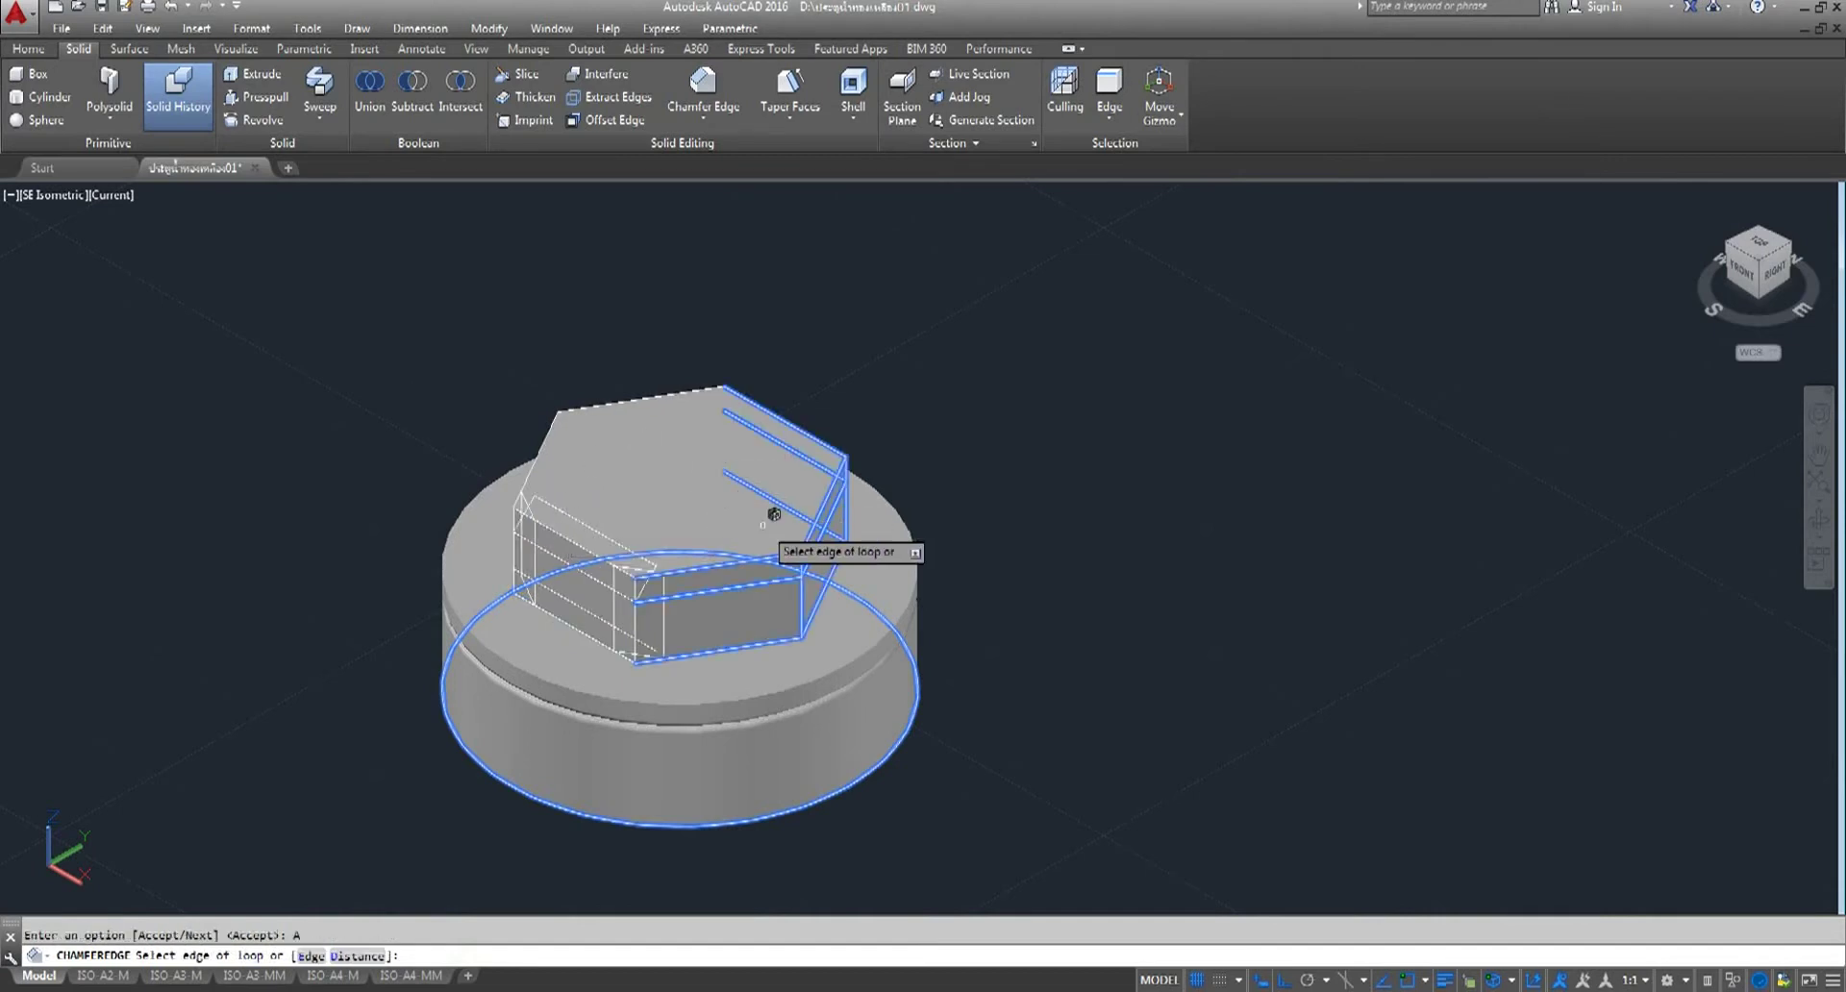
pyautogui.press('Return')
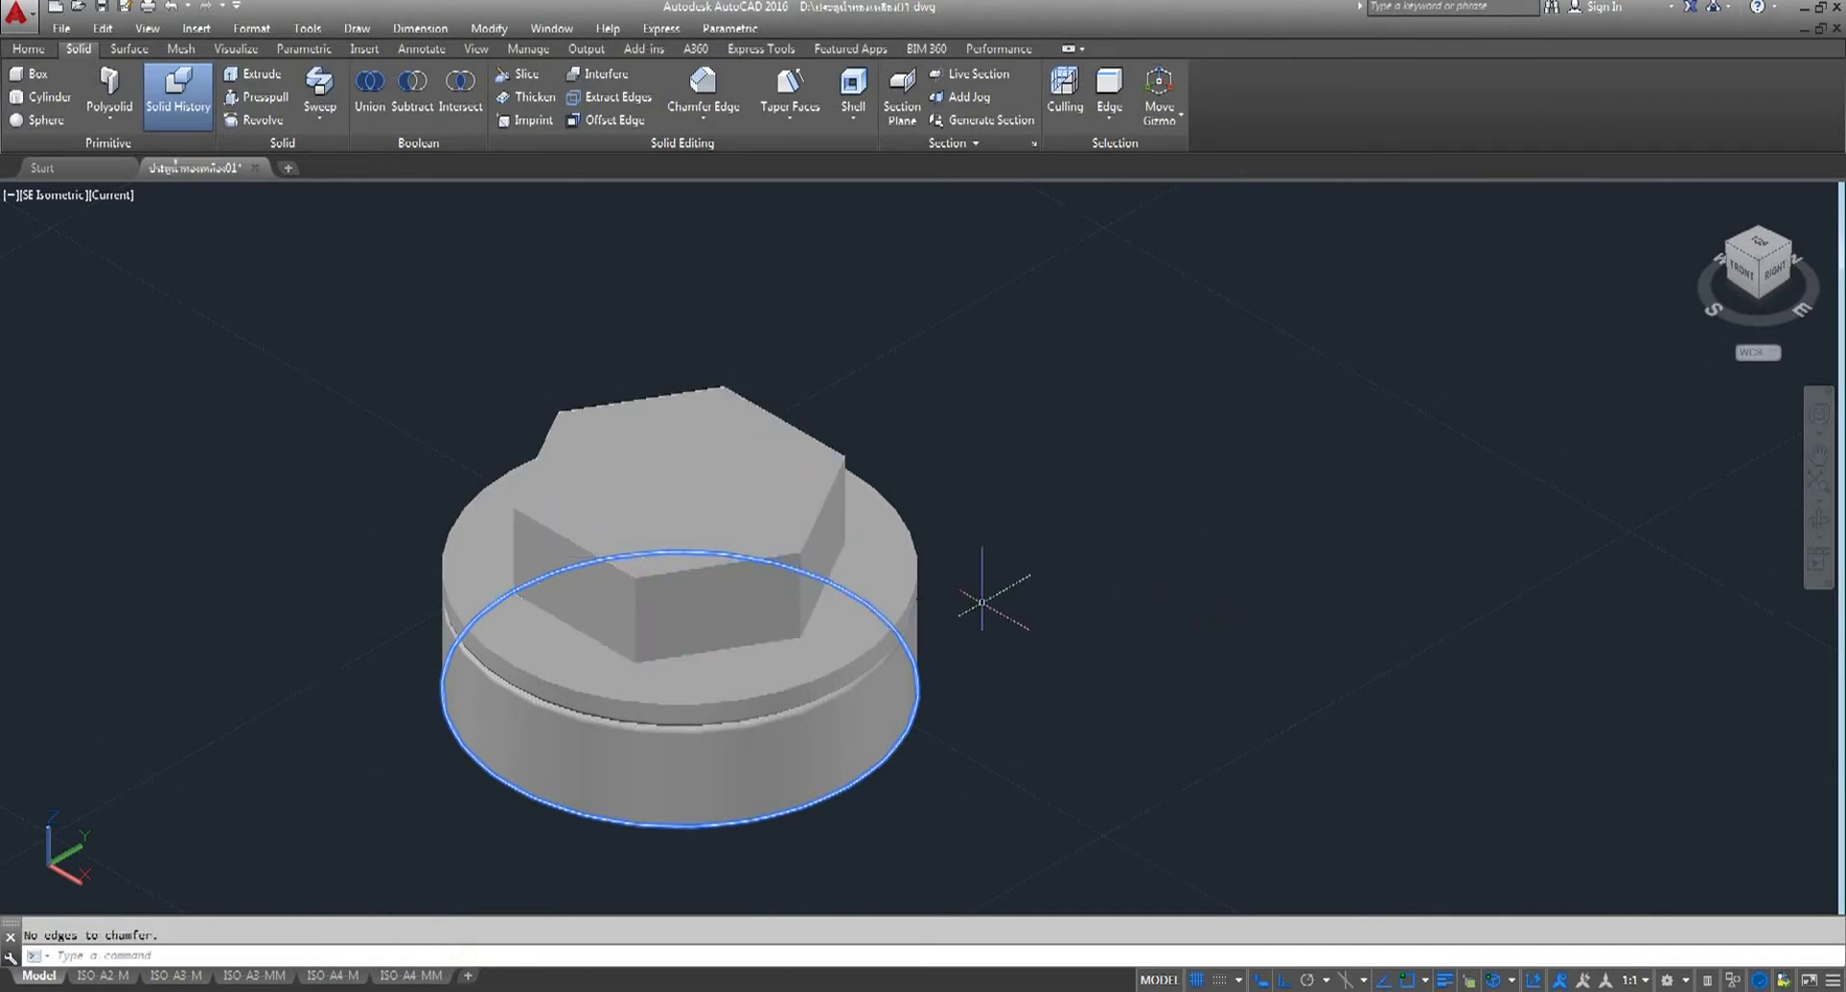
pyautogui.scroll(-2, 900, 507)
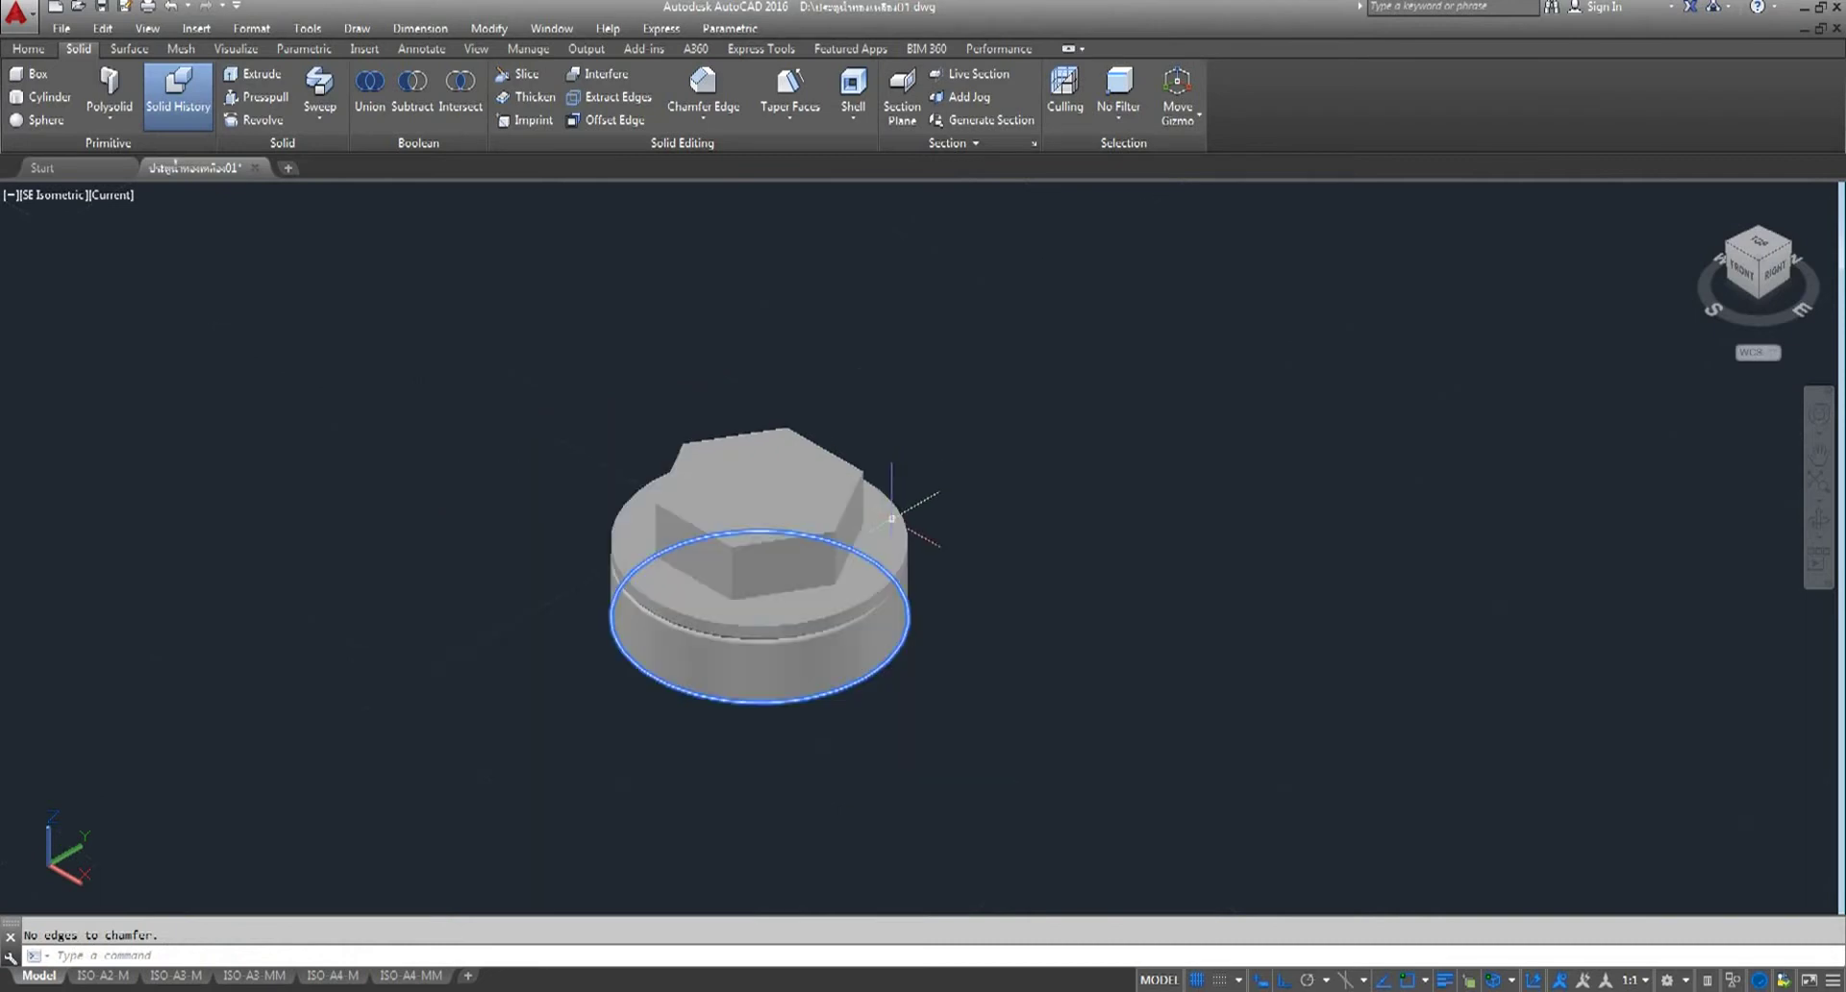
# - Switch to NE Isometric, zoom extents, then return to the SE Isometric view
pyautogui.click(59, 196)
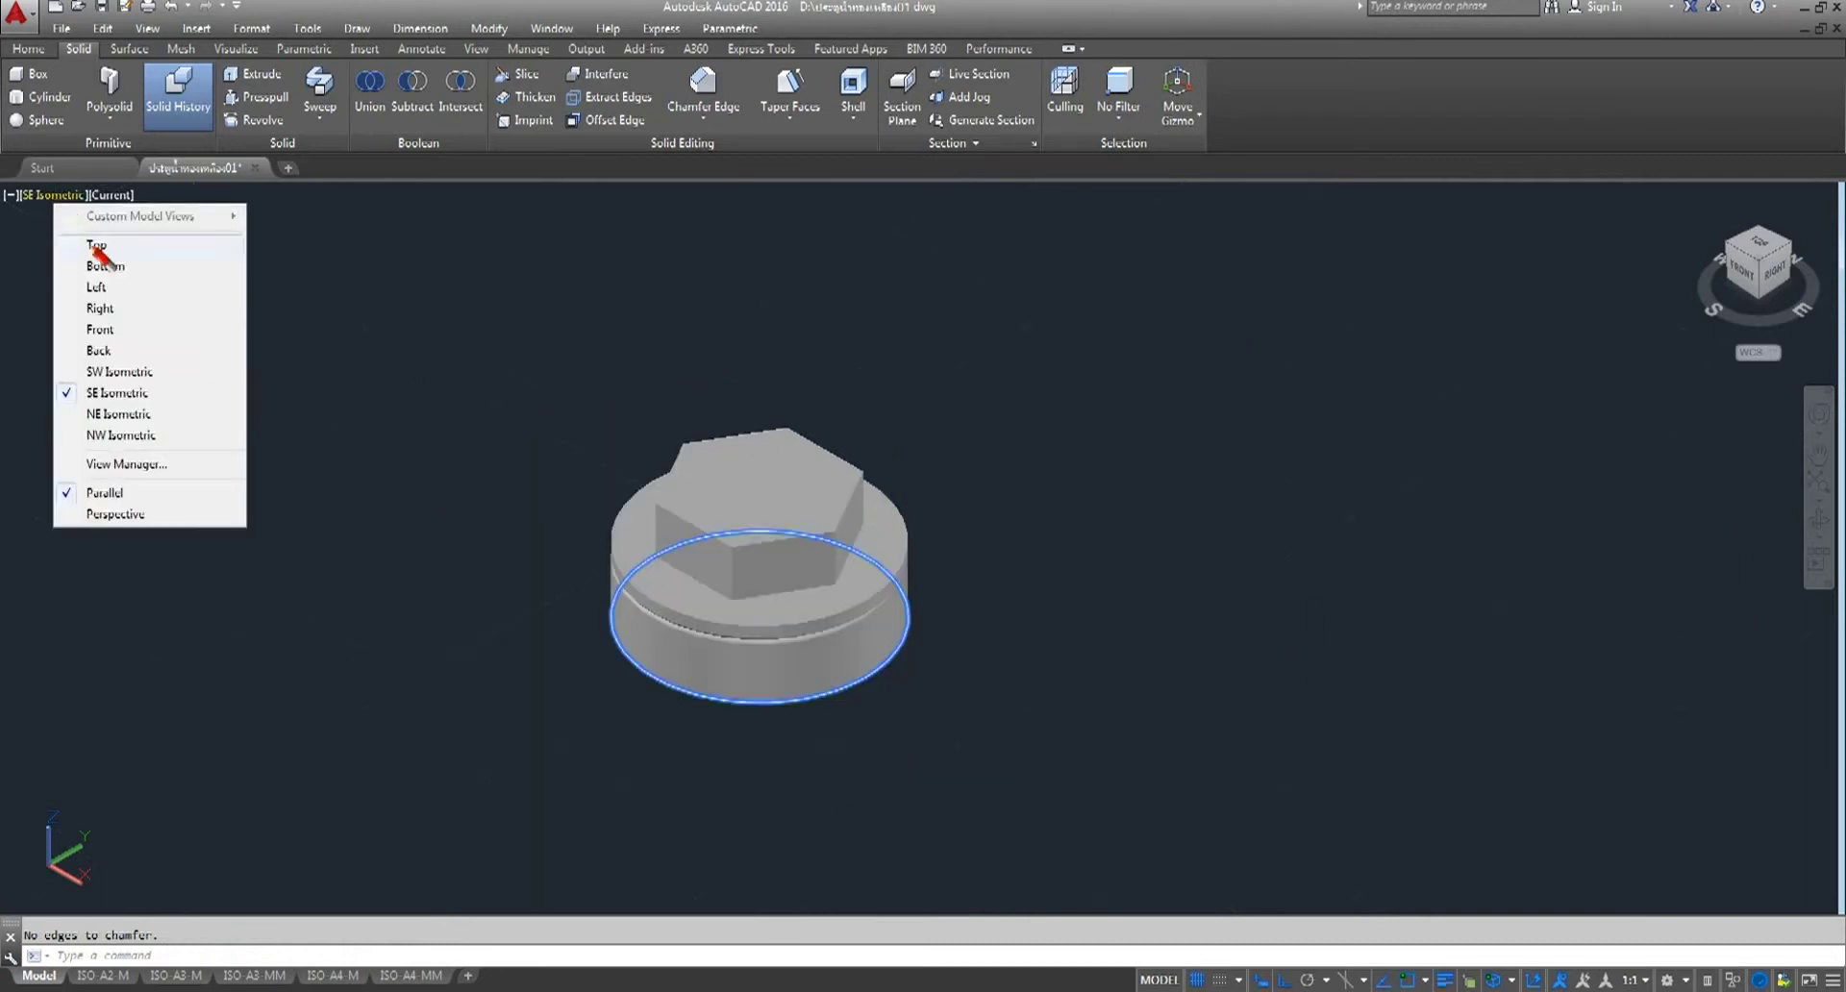
pyautogui.click(114, 414)
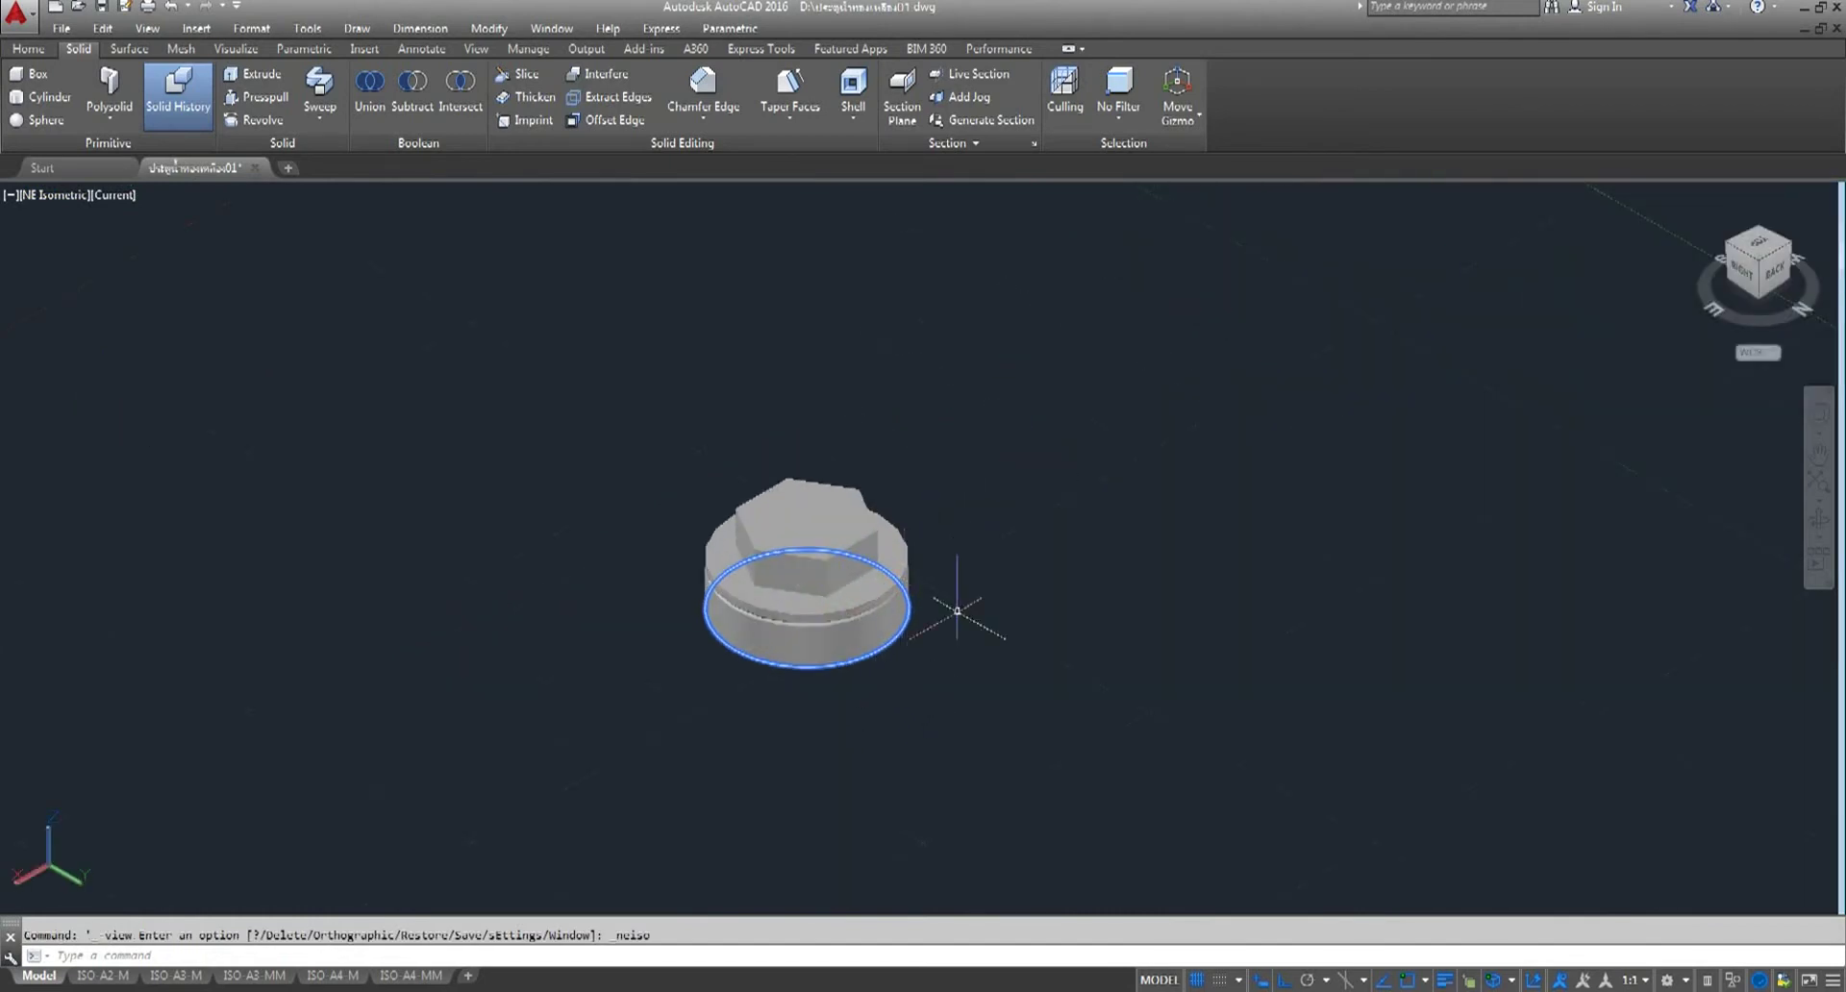
pyautogui.click(1817, 484)
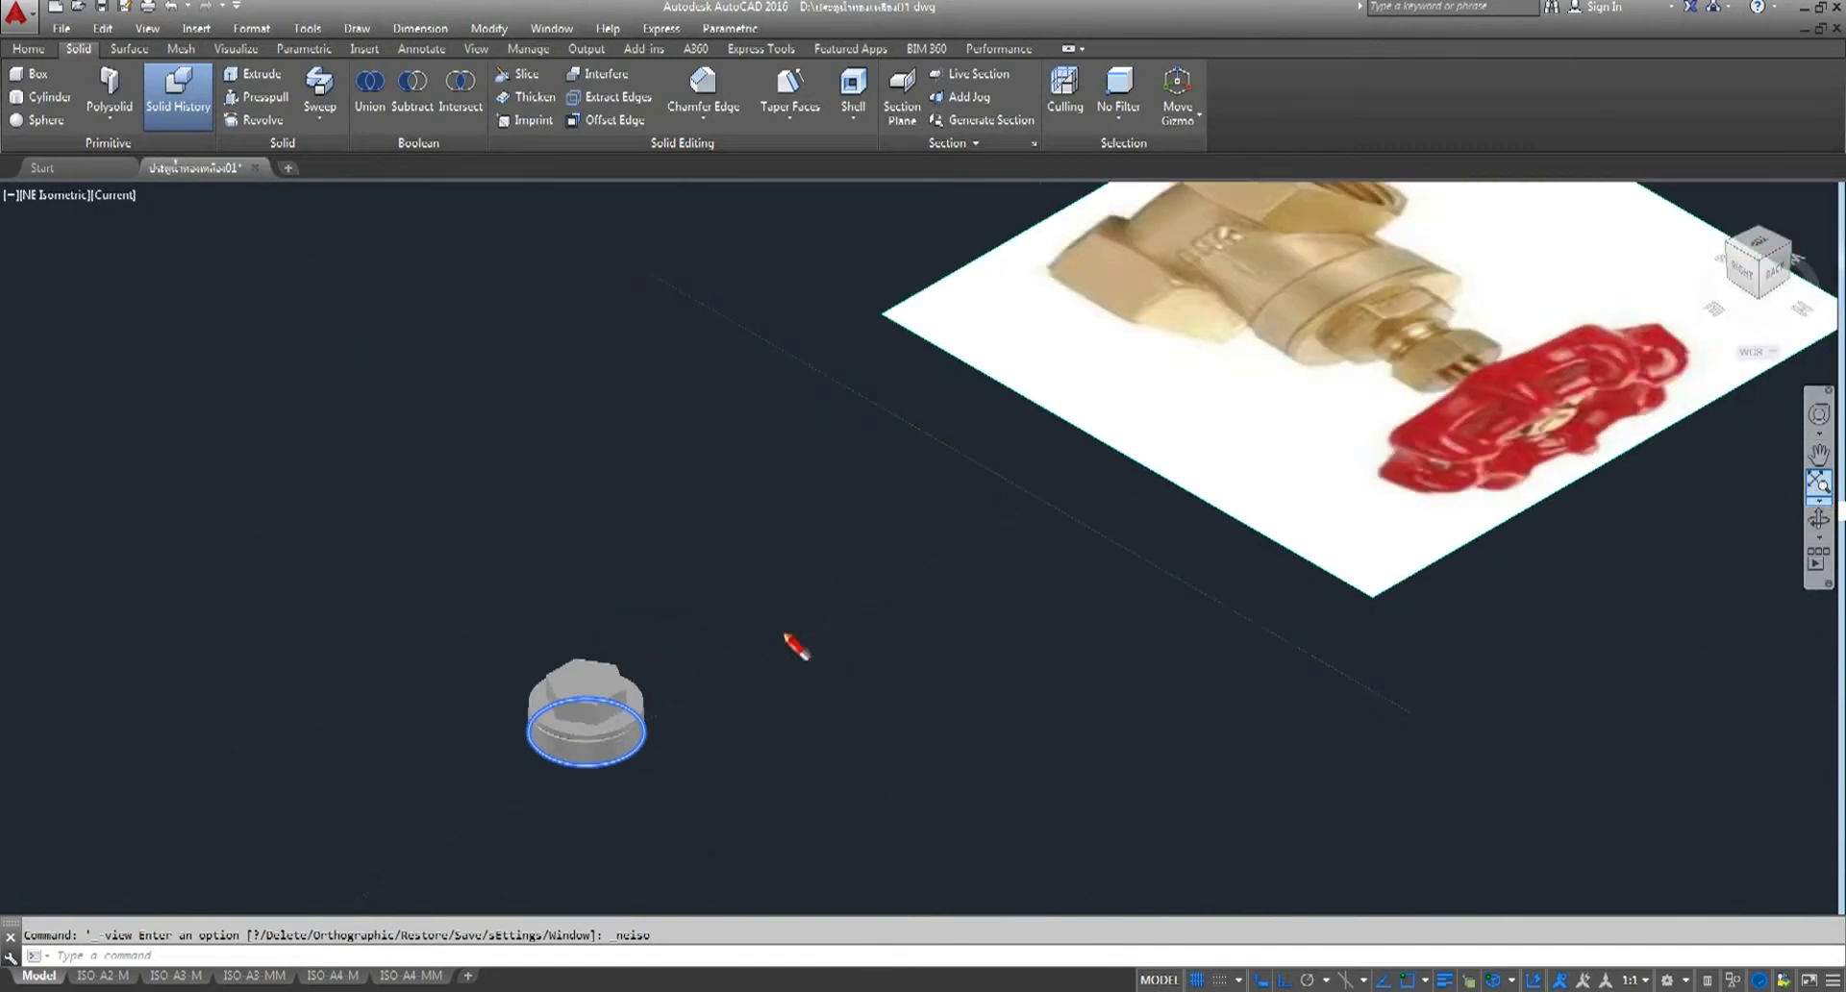
pyautogui.click(77, 195)
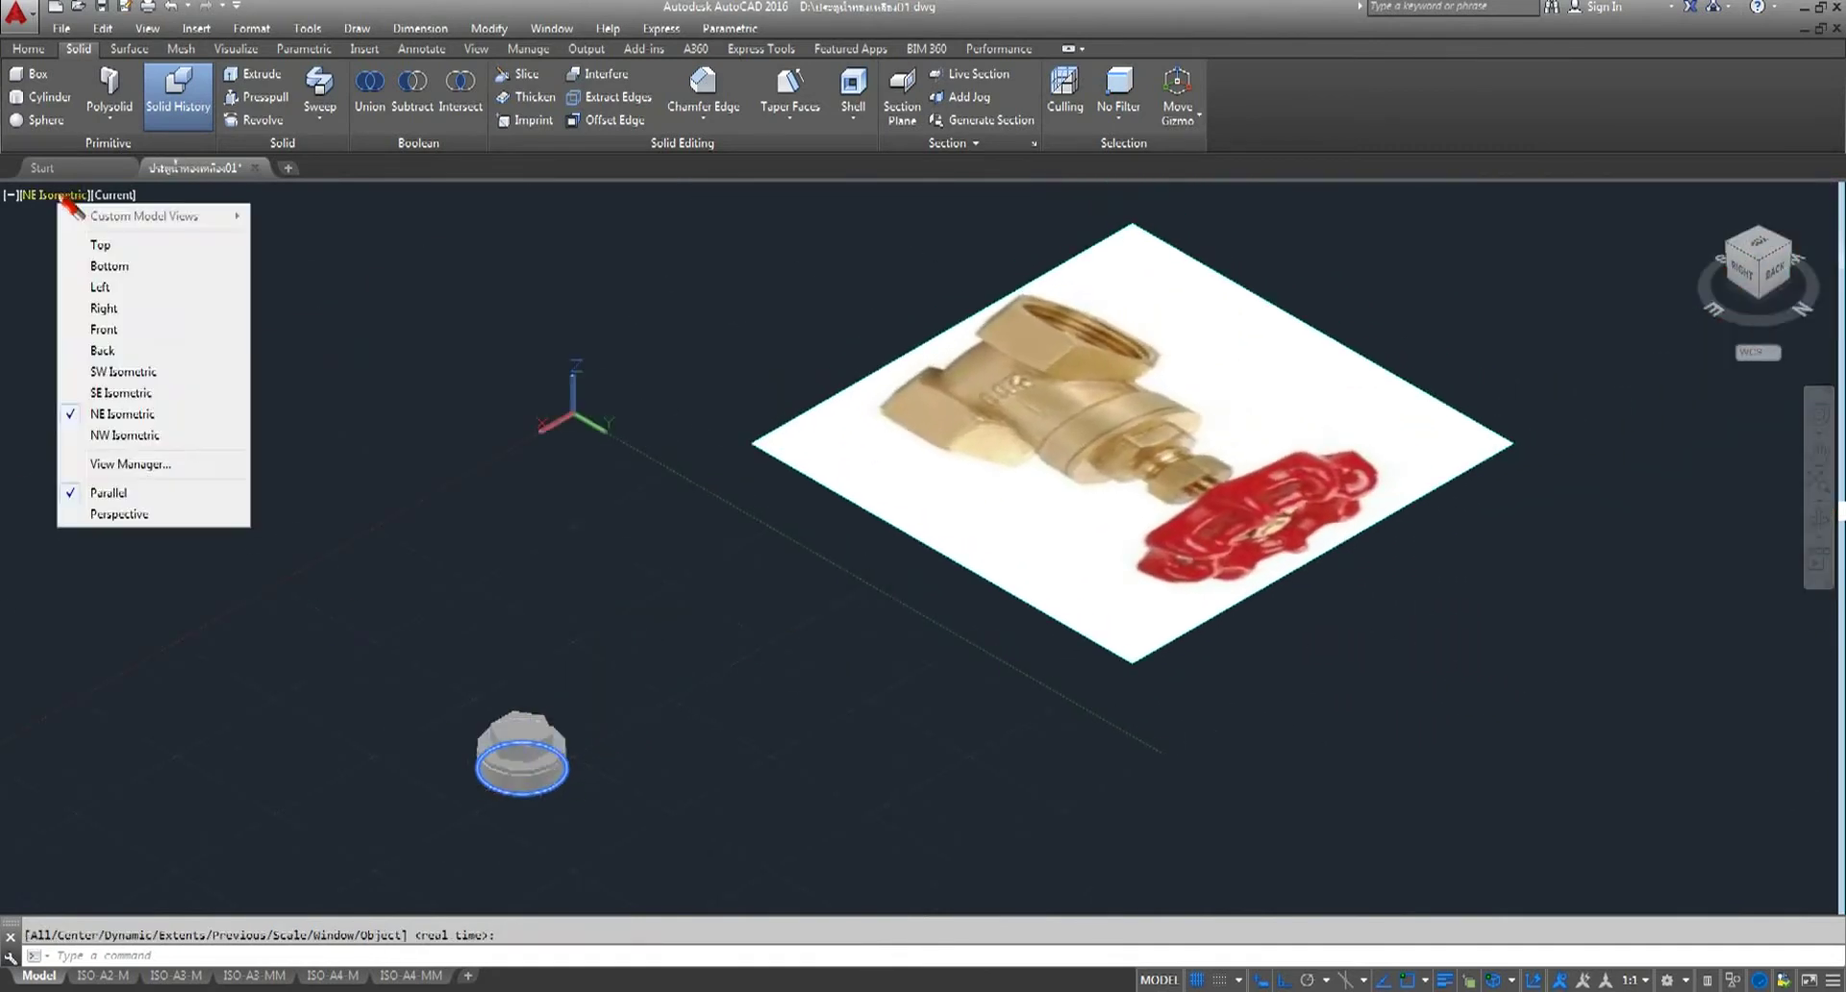
pyautogui.click(120, 399)
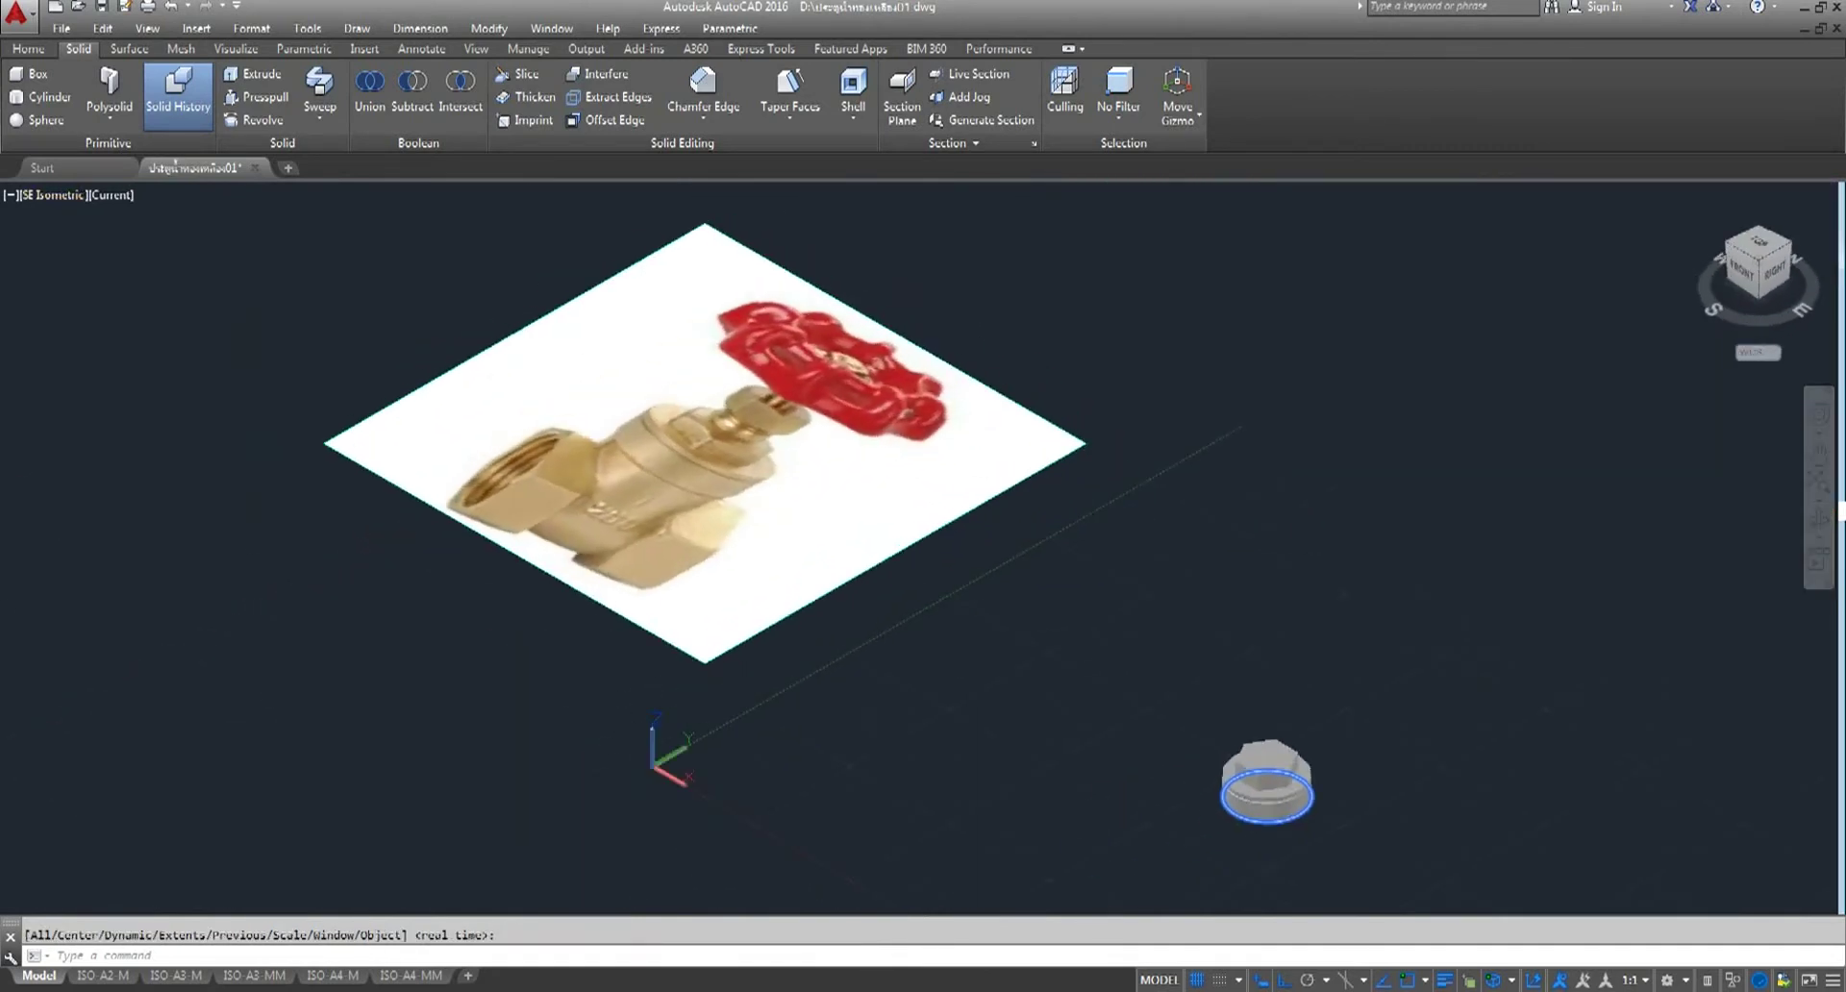
pyautogui.scroll(2, 1113, 681)
pyautogui.scroll(3, 1115, 681)
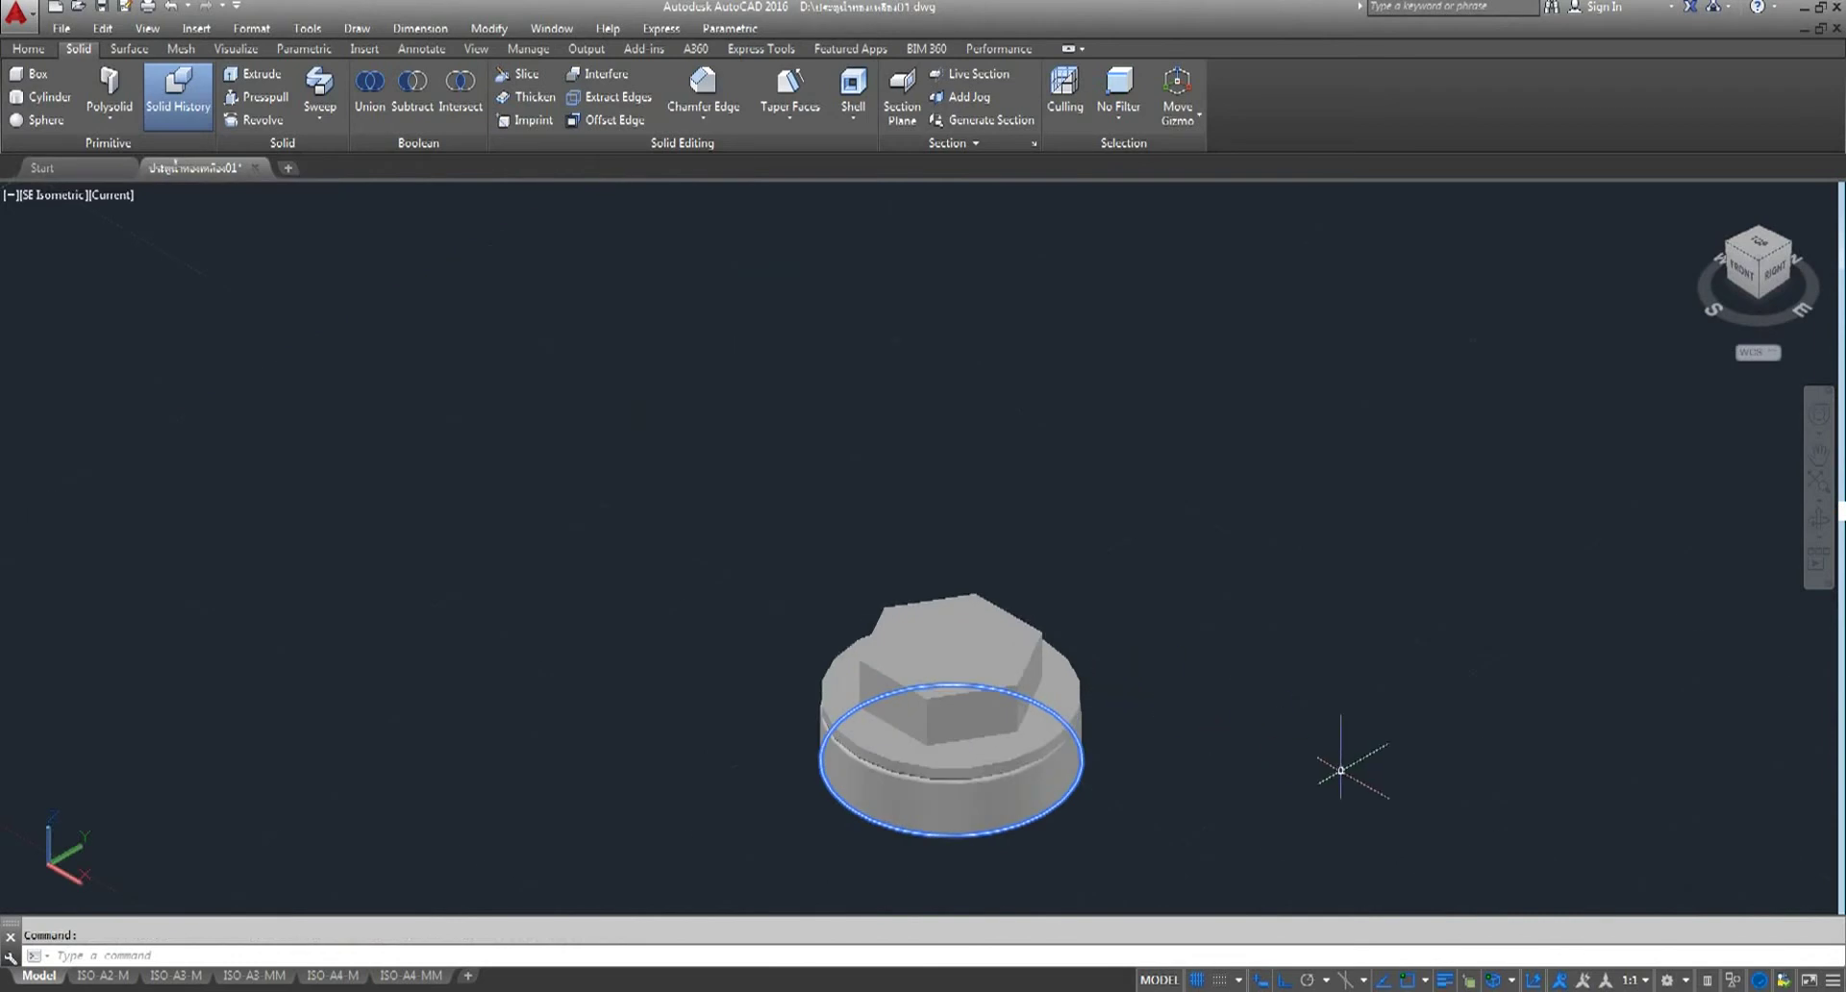
# - Isolate the hexagonal solid so the cylinder and photo are hidden
pyautogui.click(1744, 978)
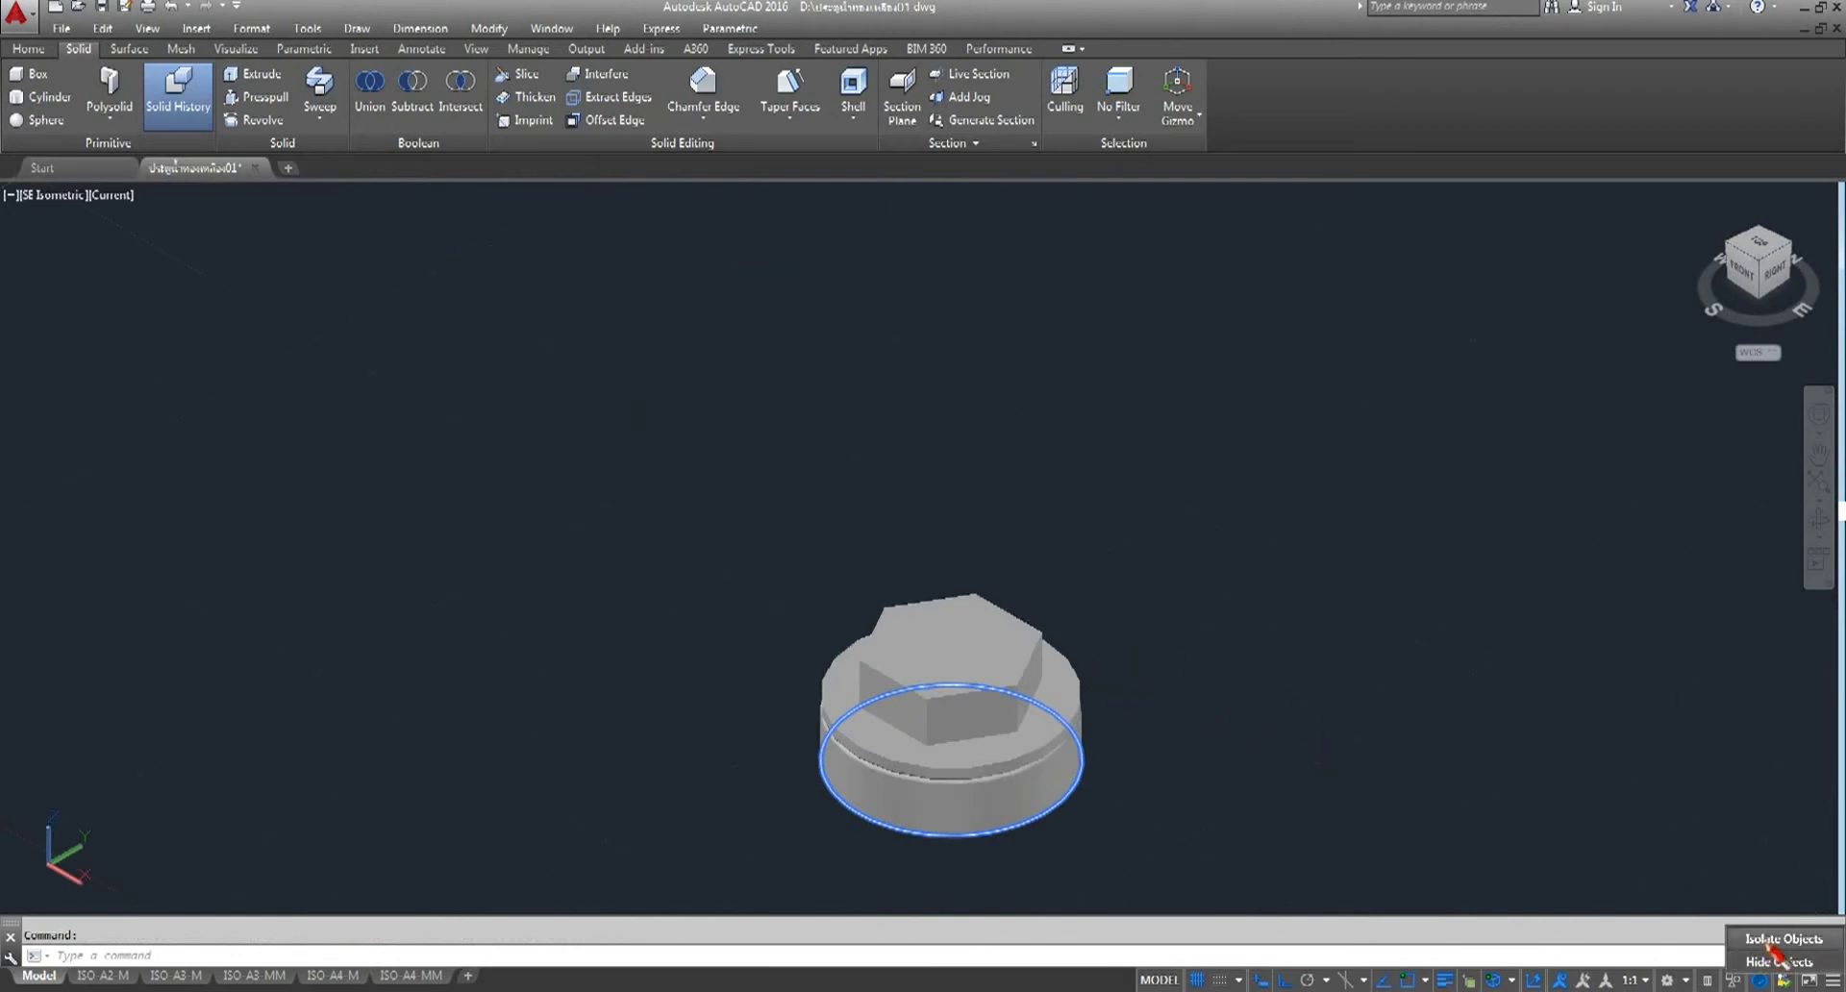
pyautogui.click(1775, 943)
pyautogui.click(972, 656)
pyautogui.press('Return')
pyautogui.scroll(1, 1064, 626)
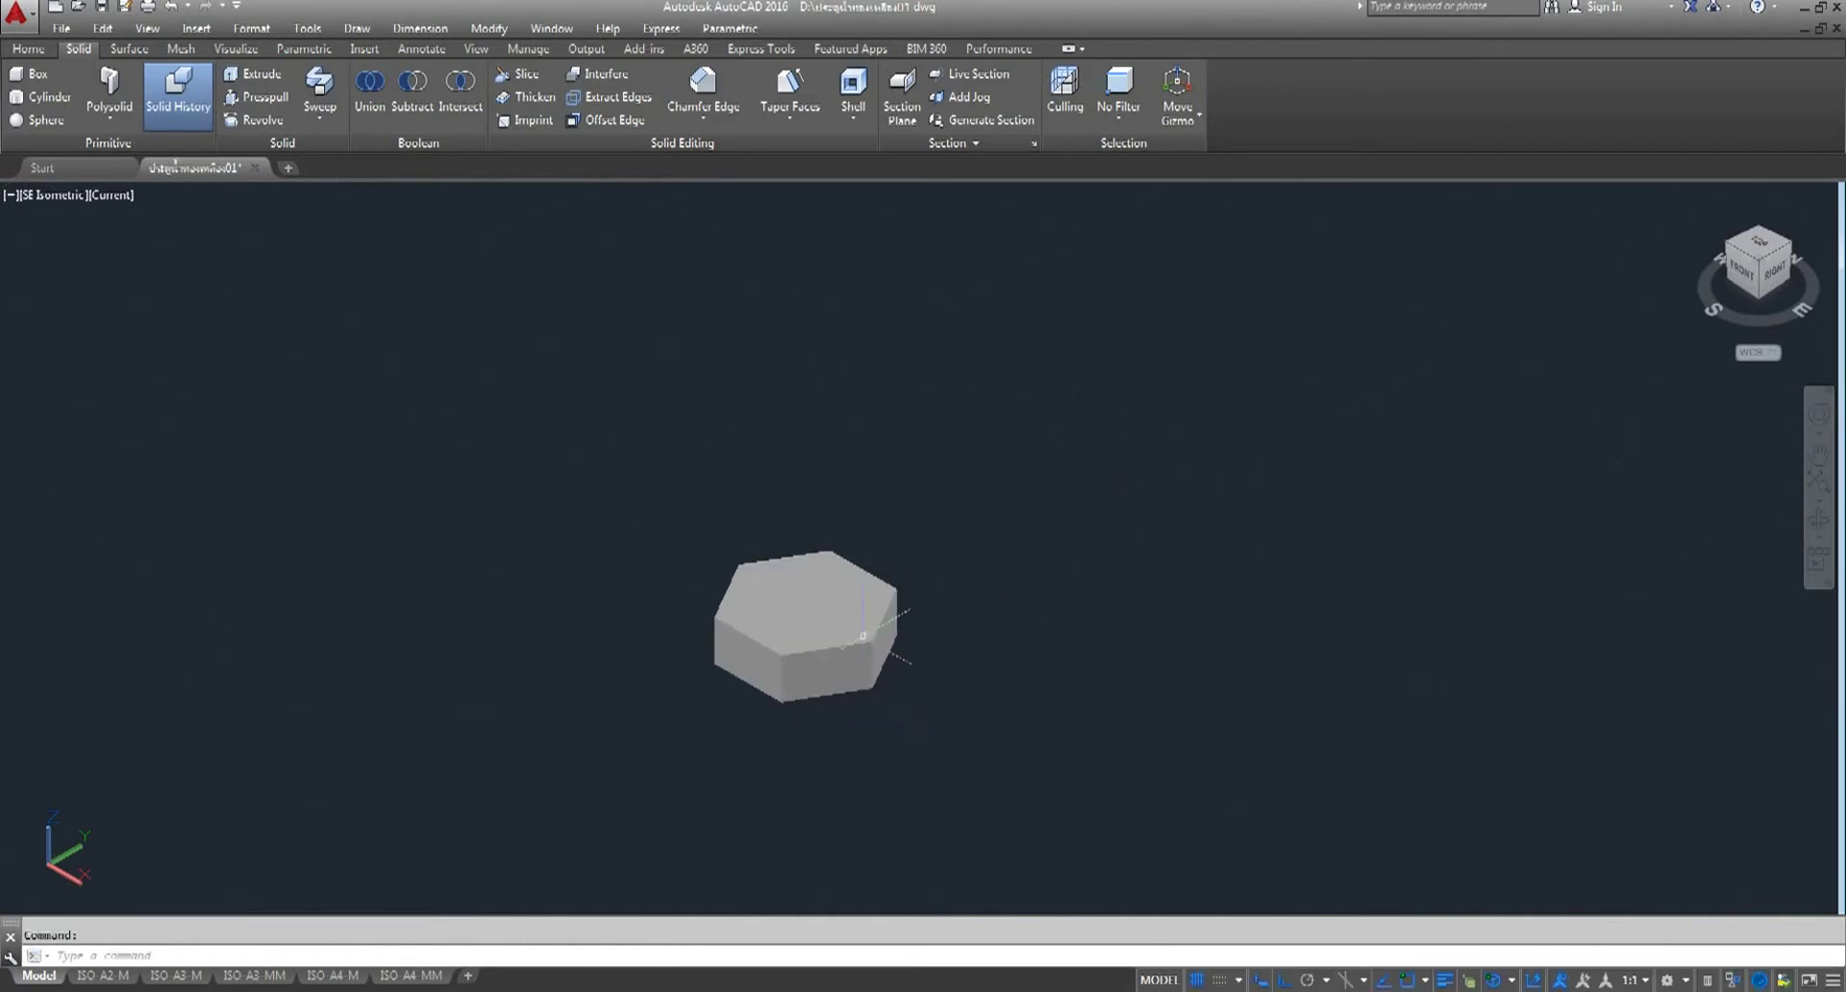
# - Start Chamfer Edge and set both chamfer distances to 2
pyautogui.scroll(3, 837, 638)
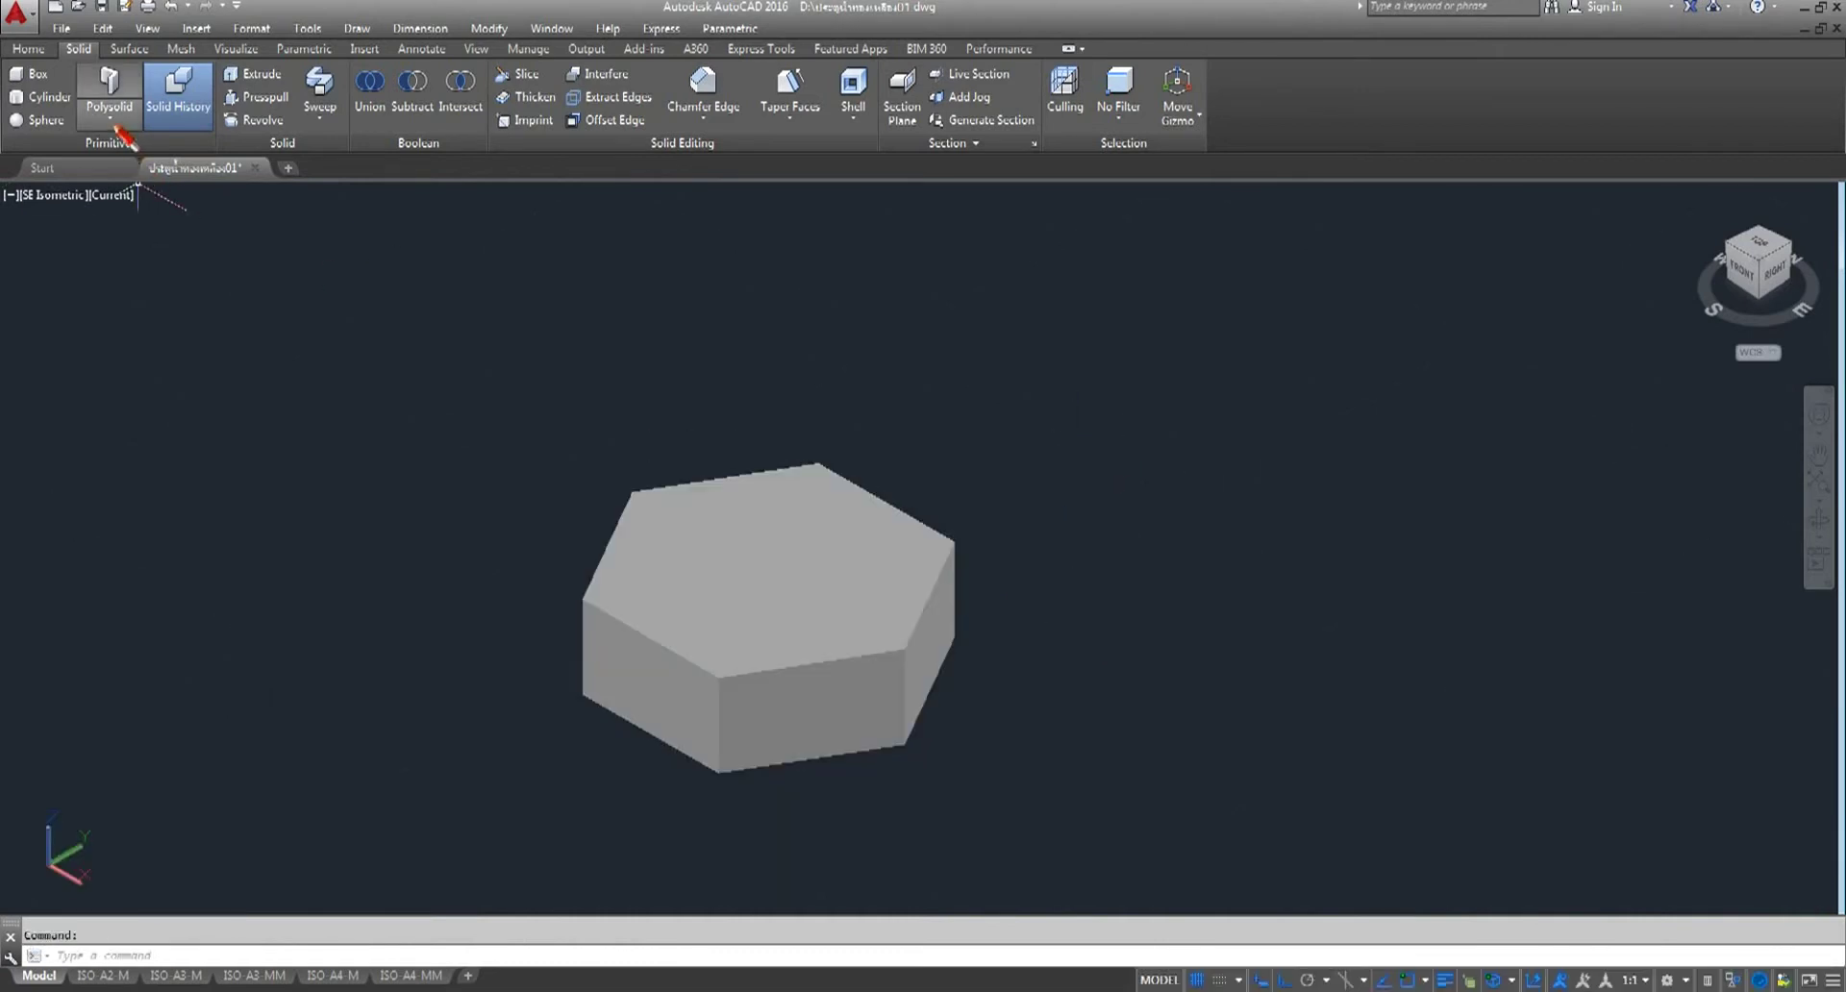
pyautogui.click(29, 50)
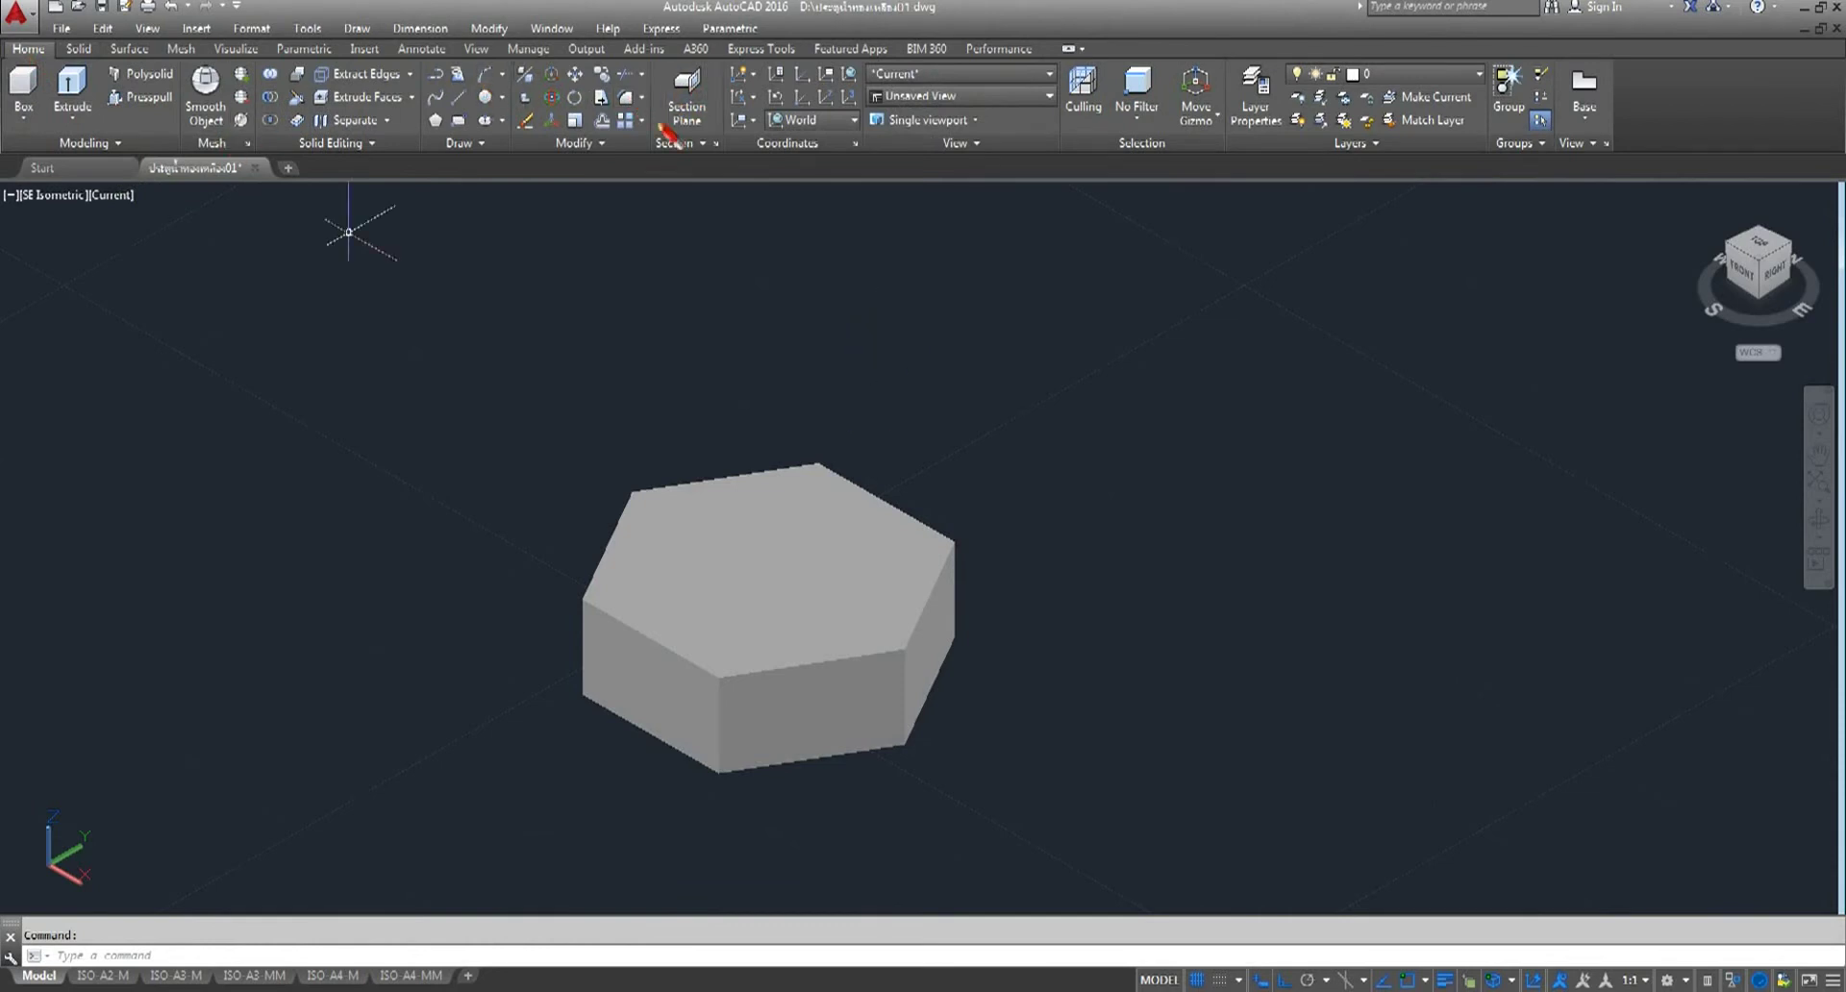
pyautogui.click(79, 49)
pyautogui.click(703, 84)
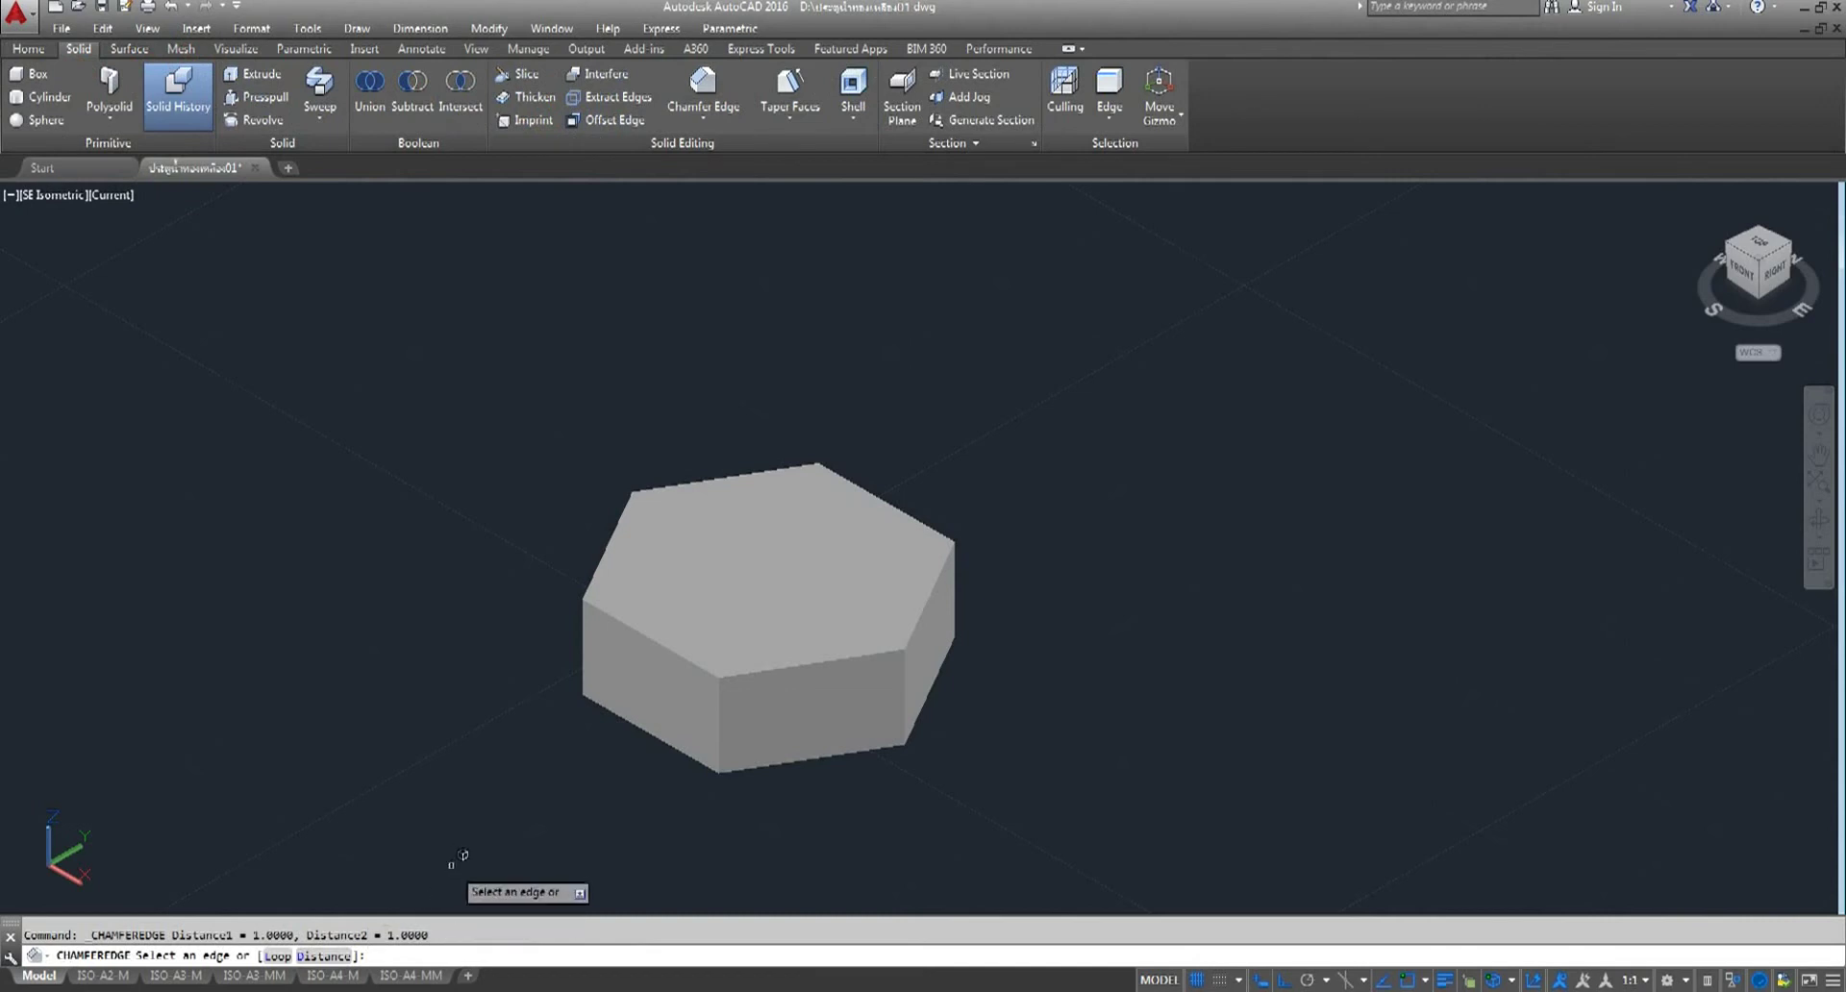
pyautogui.write('d')
pyautogui.press('Return')
pyautogui.write('2')
pyautogui.press('Return')
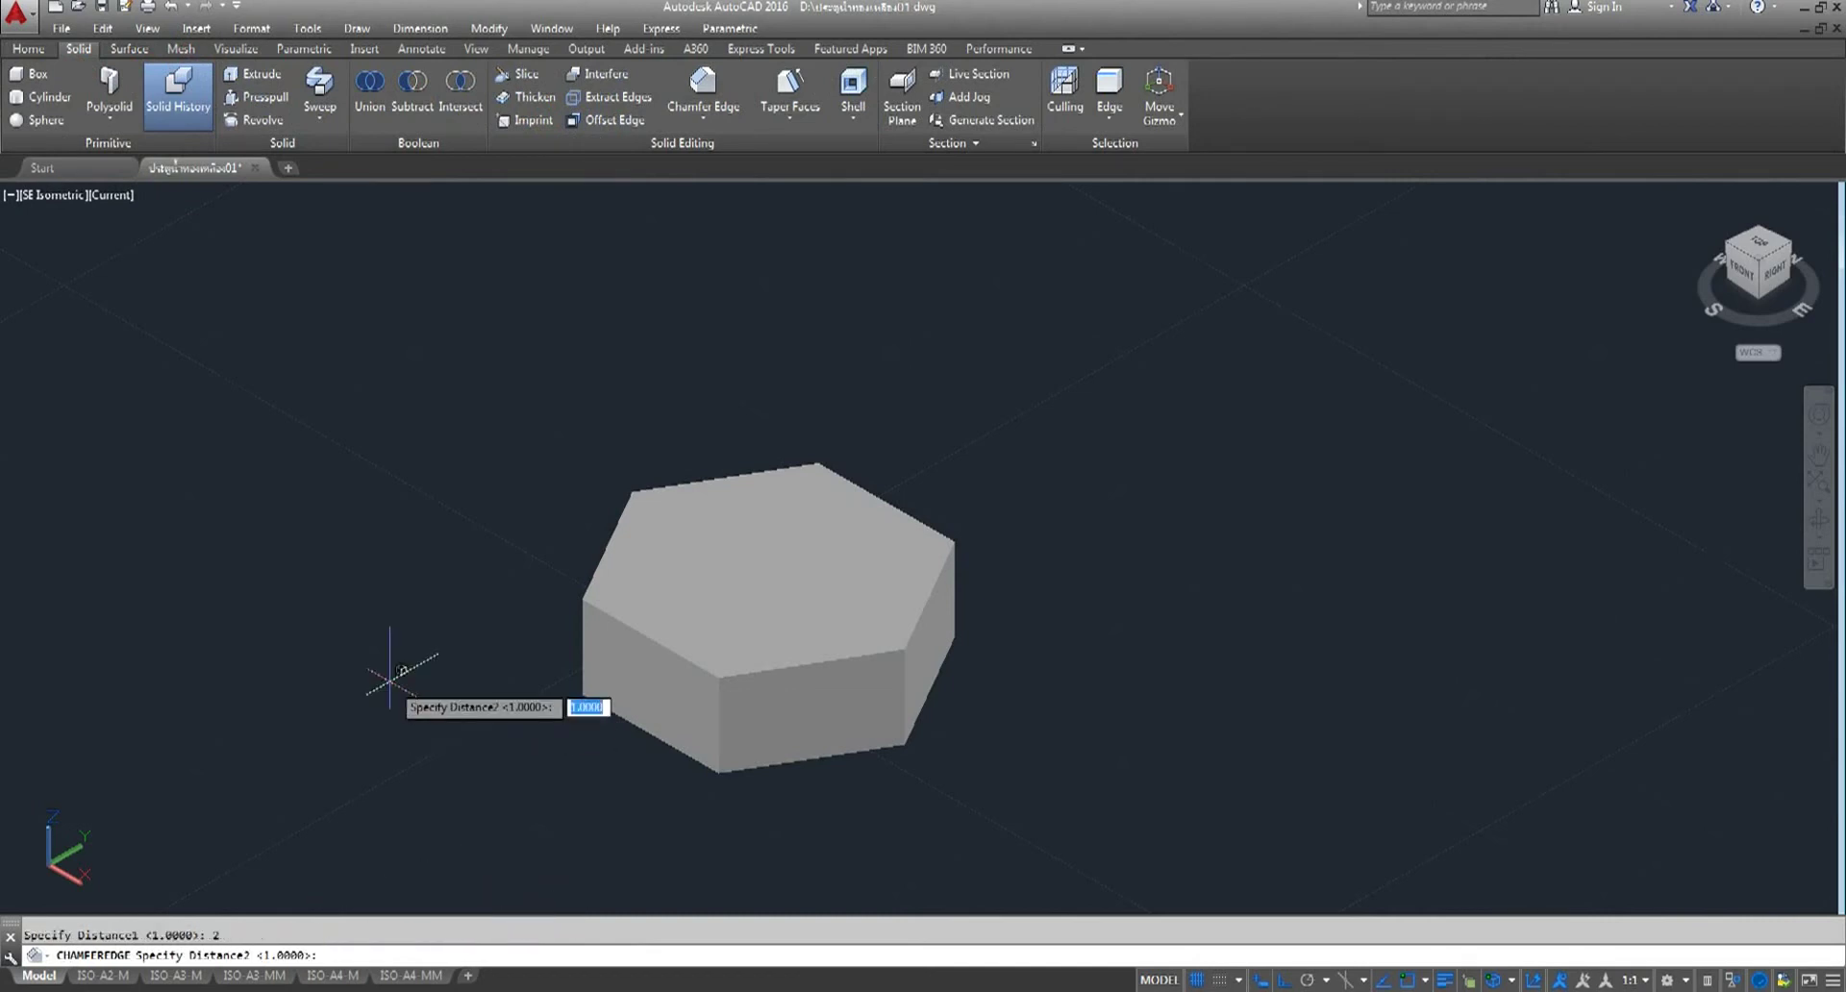
pyautogui.write('2')
pyautogui.press('Return')
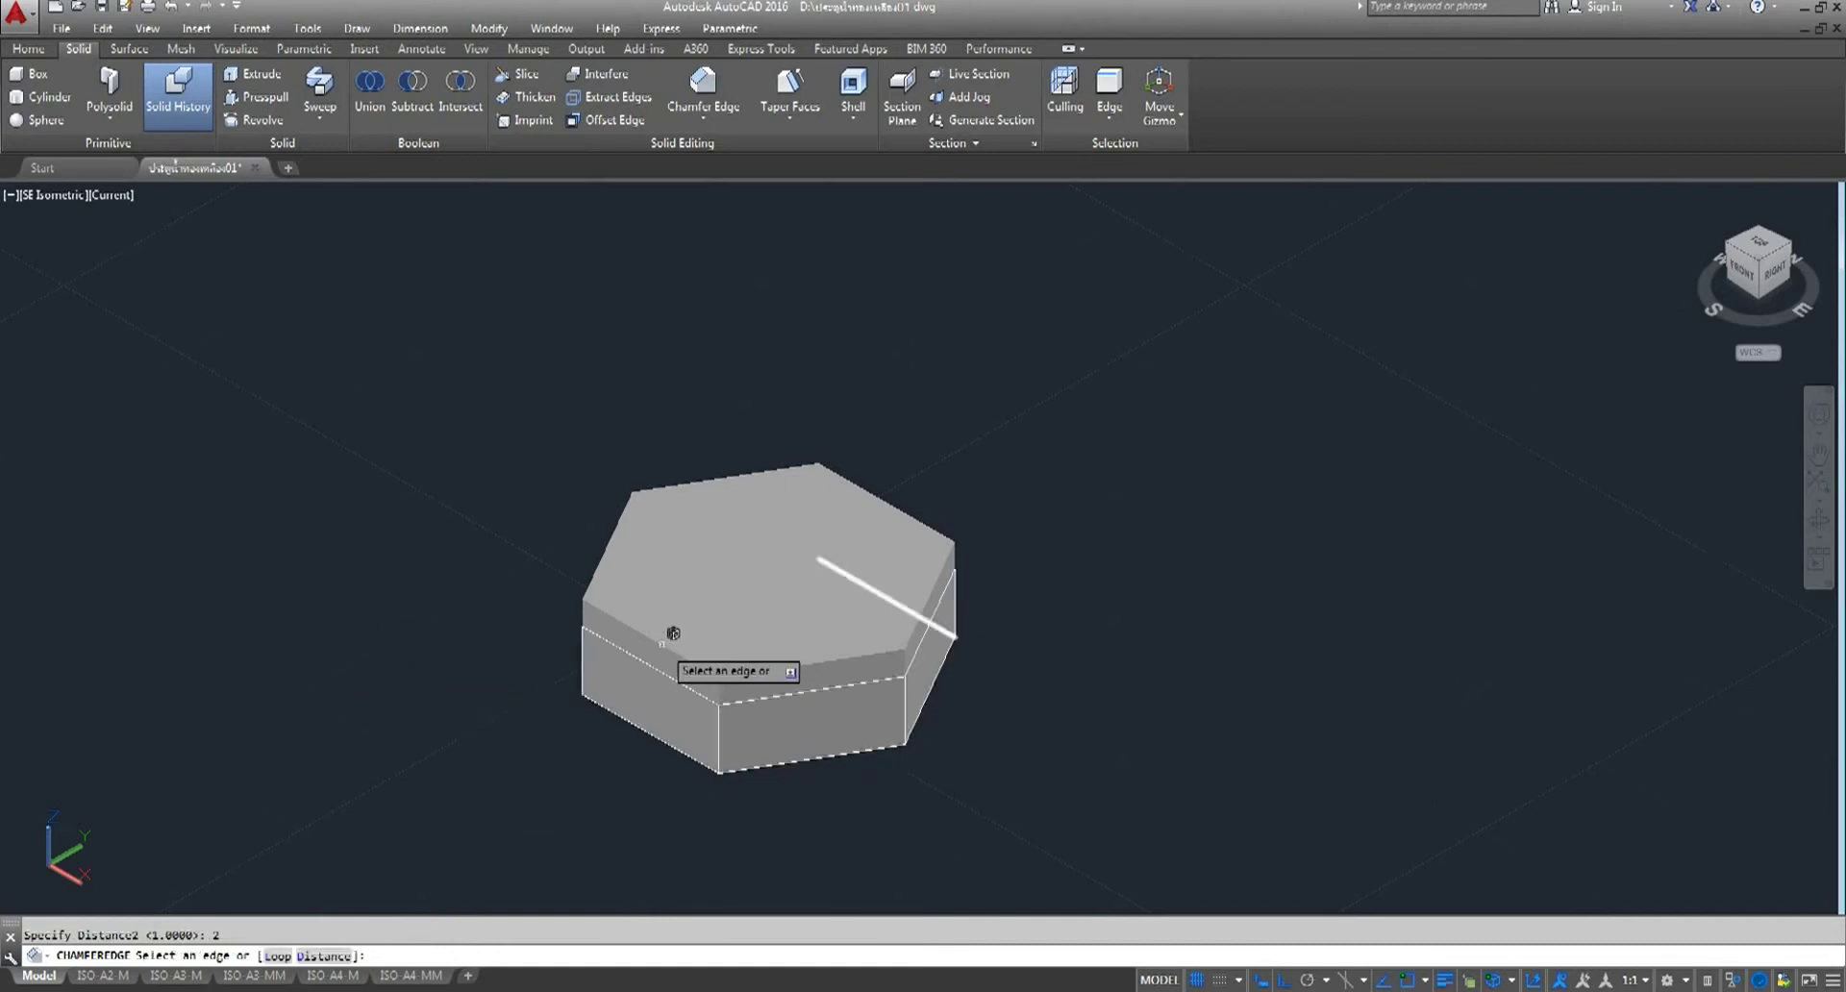
# - Apply the 2-by-2 chamfer to the hexagon's entire top edge loop
pyautogui.click(278, 956)
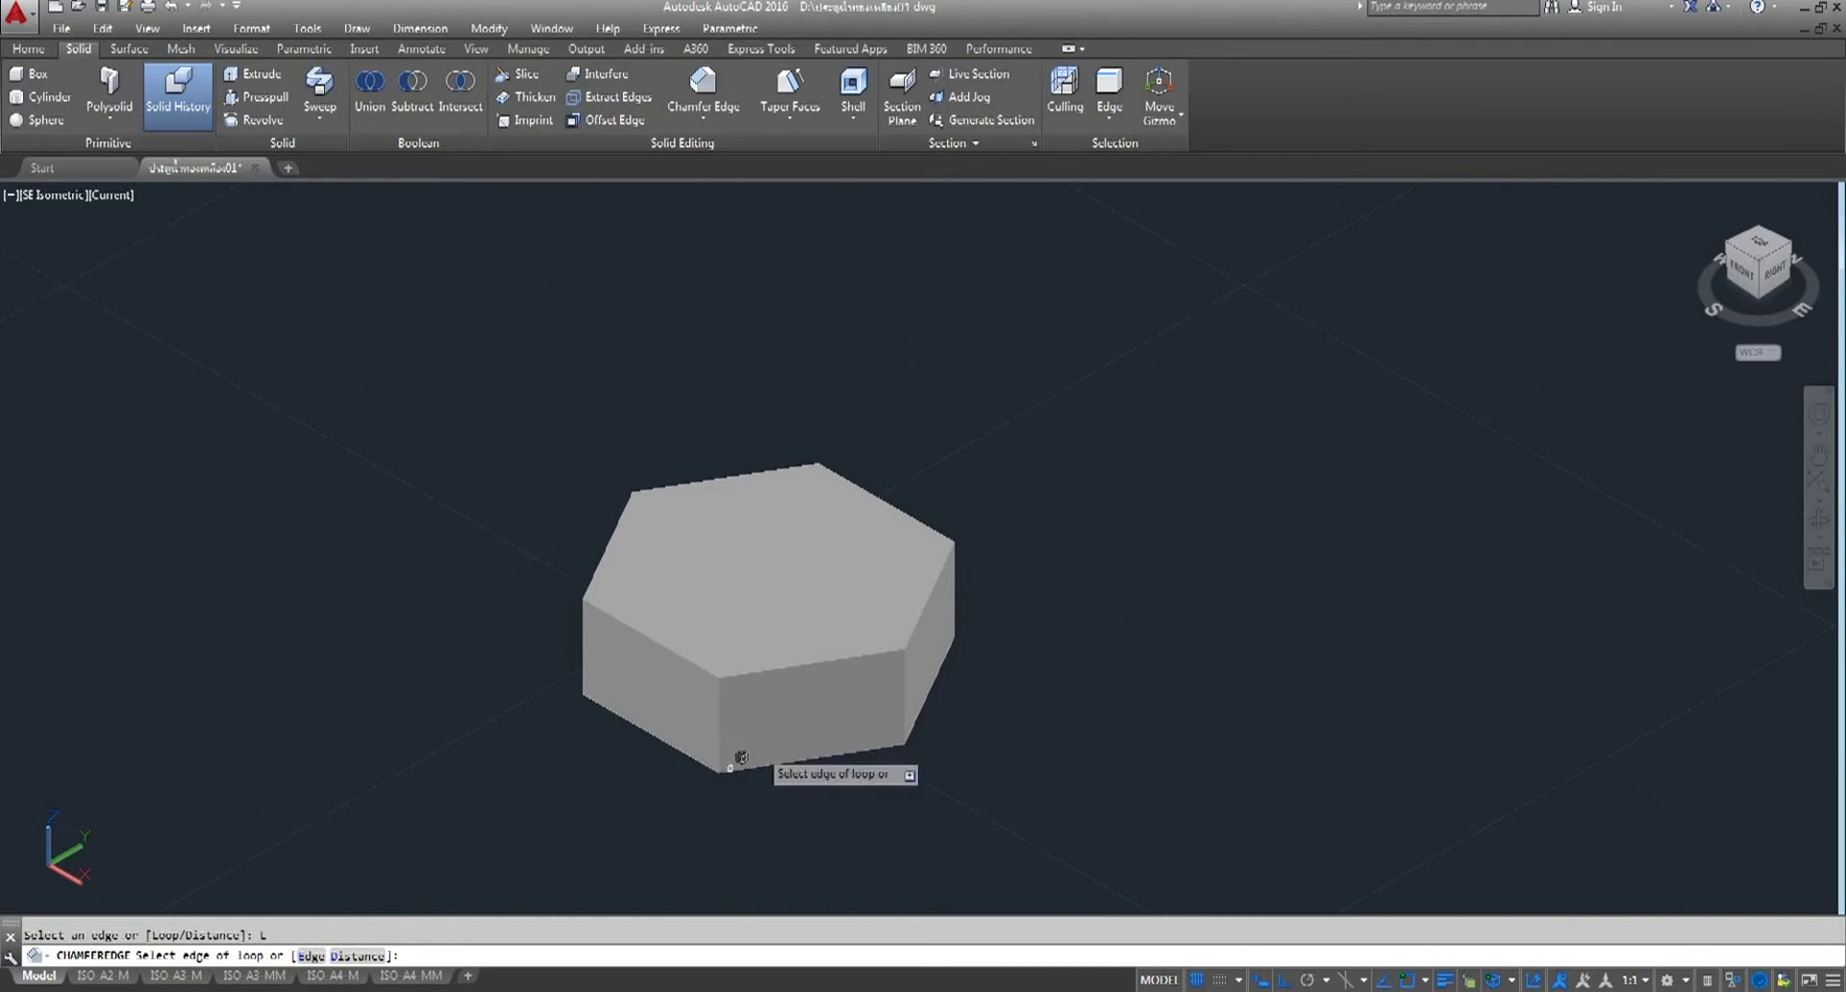
pyautogui.click(769, 660)
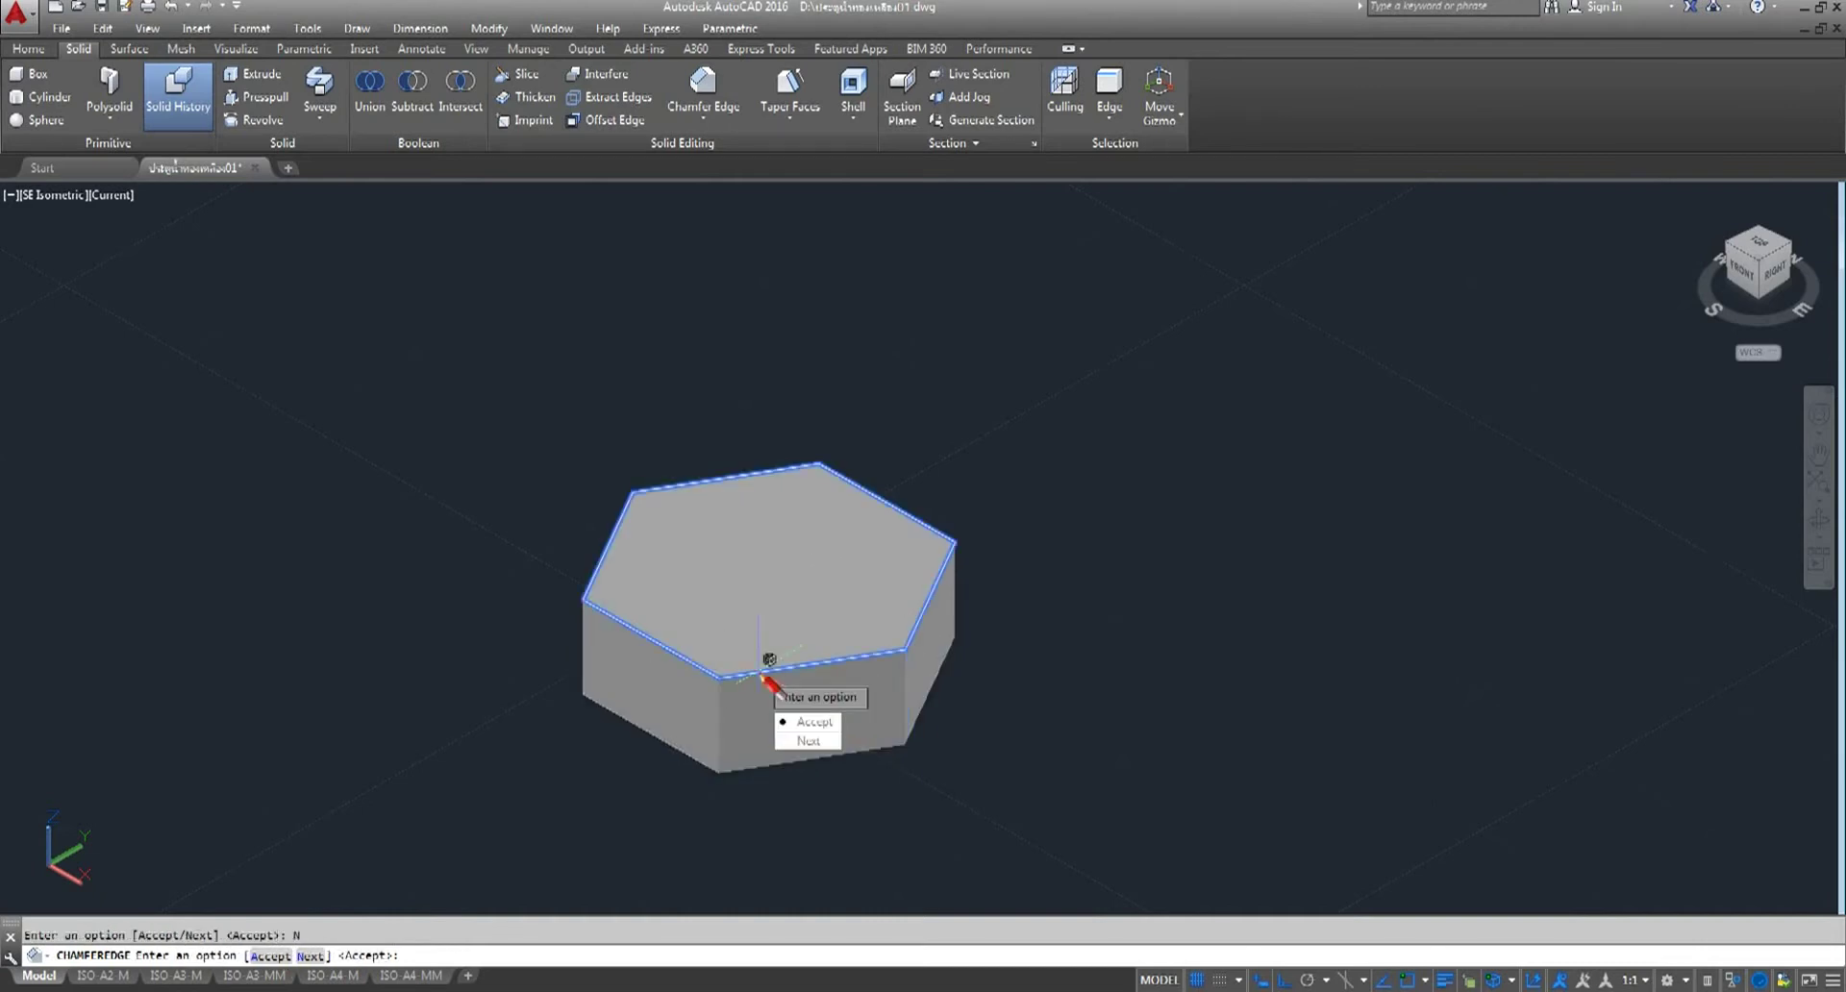
pyautogui.click(816, 722)
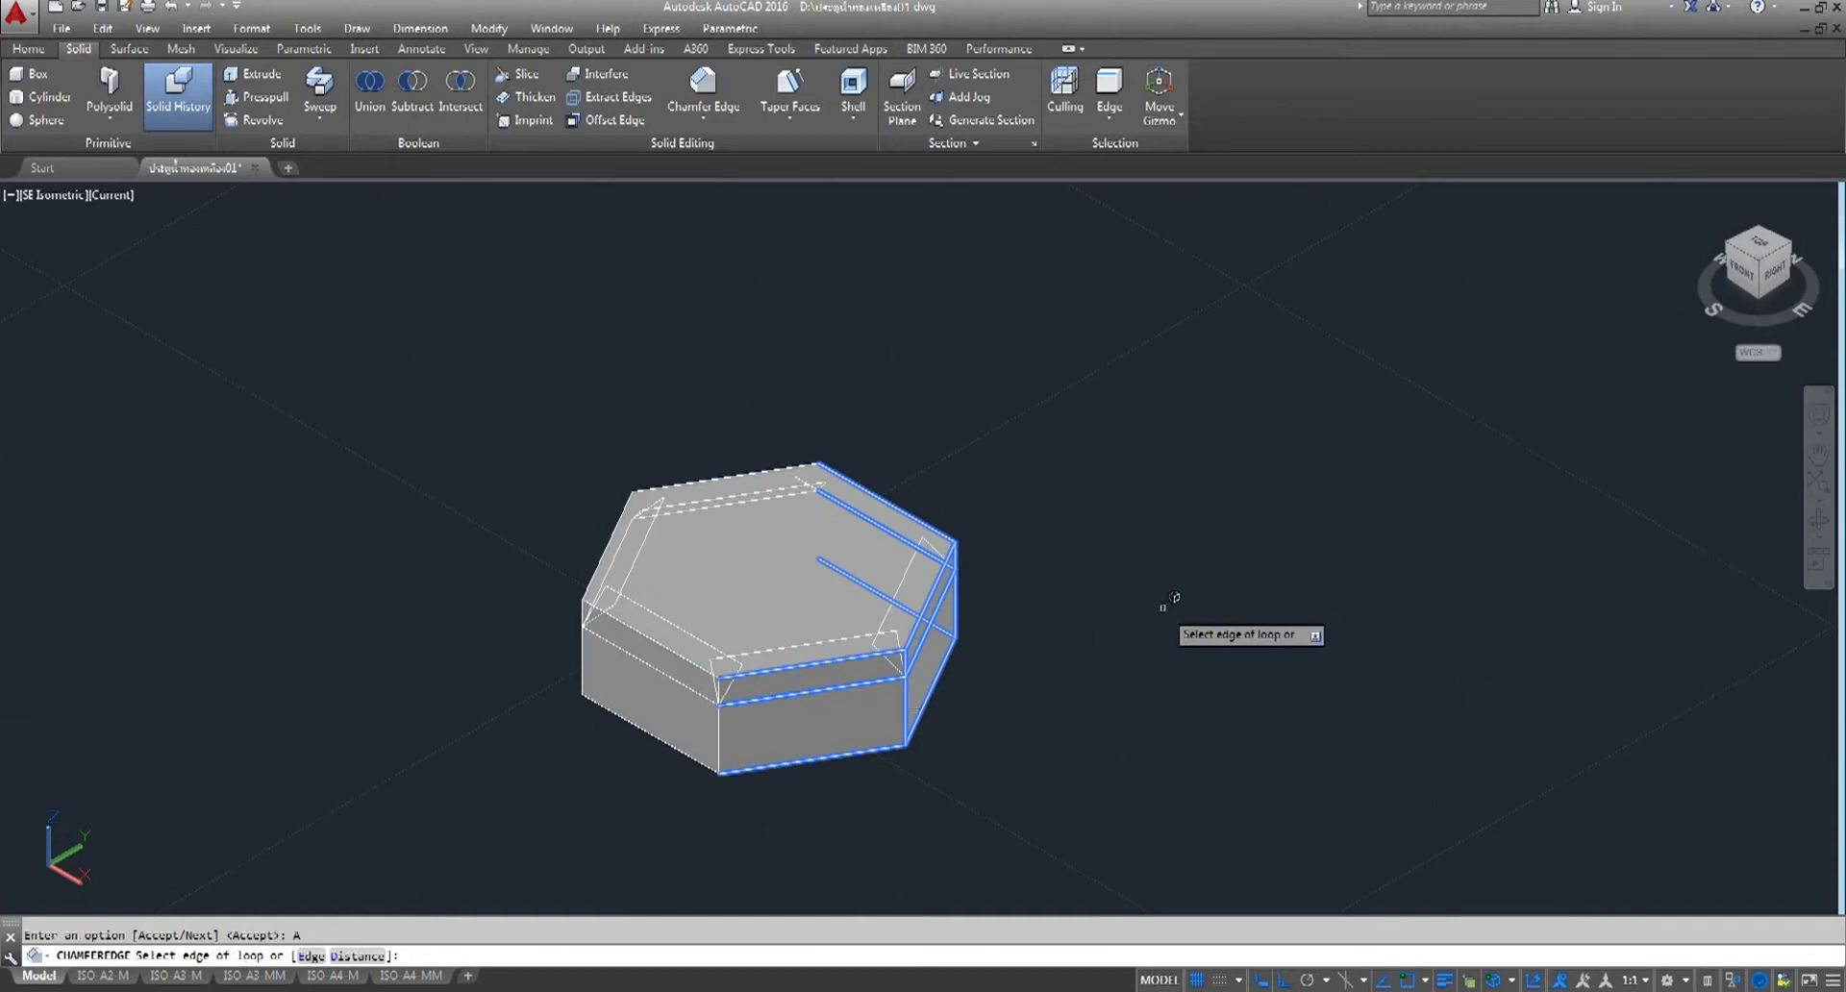
pyautogui.press('Return')
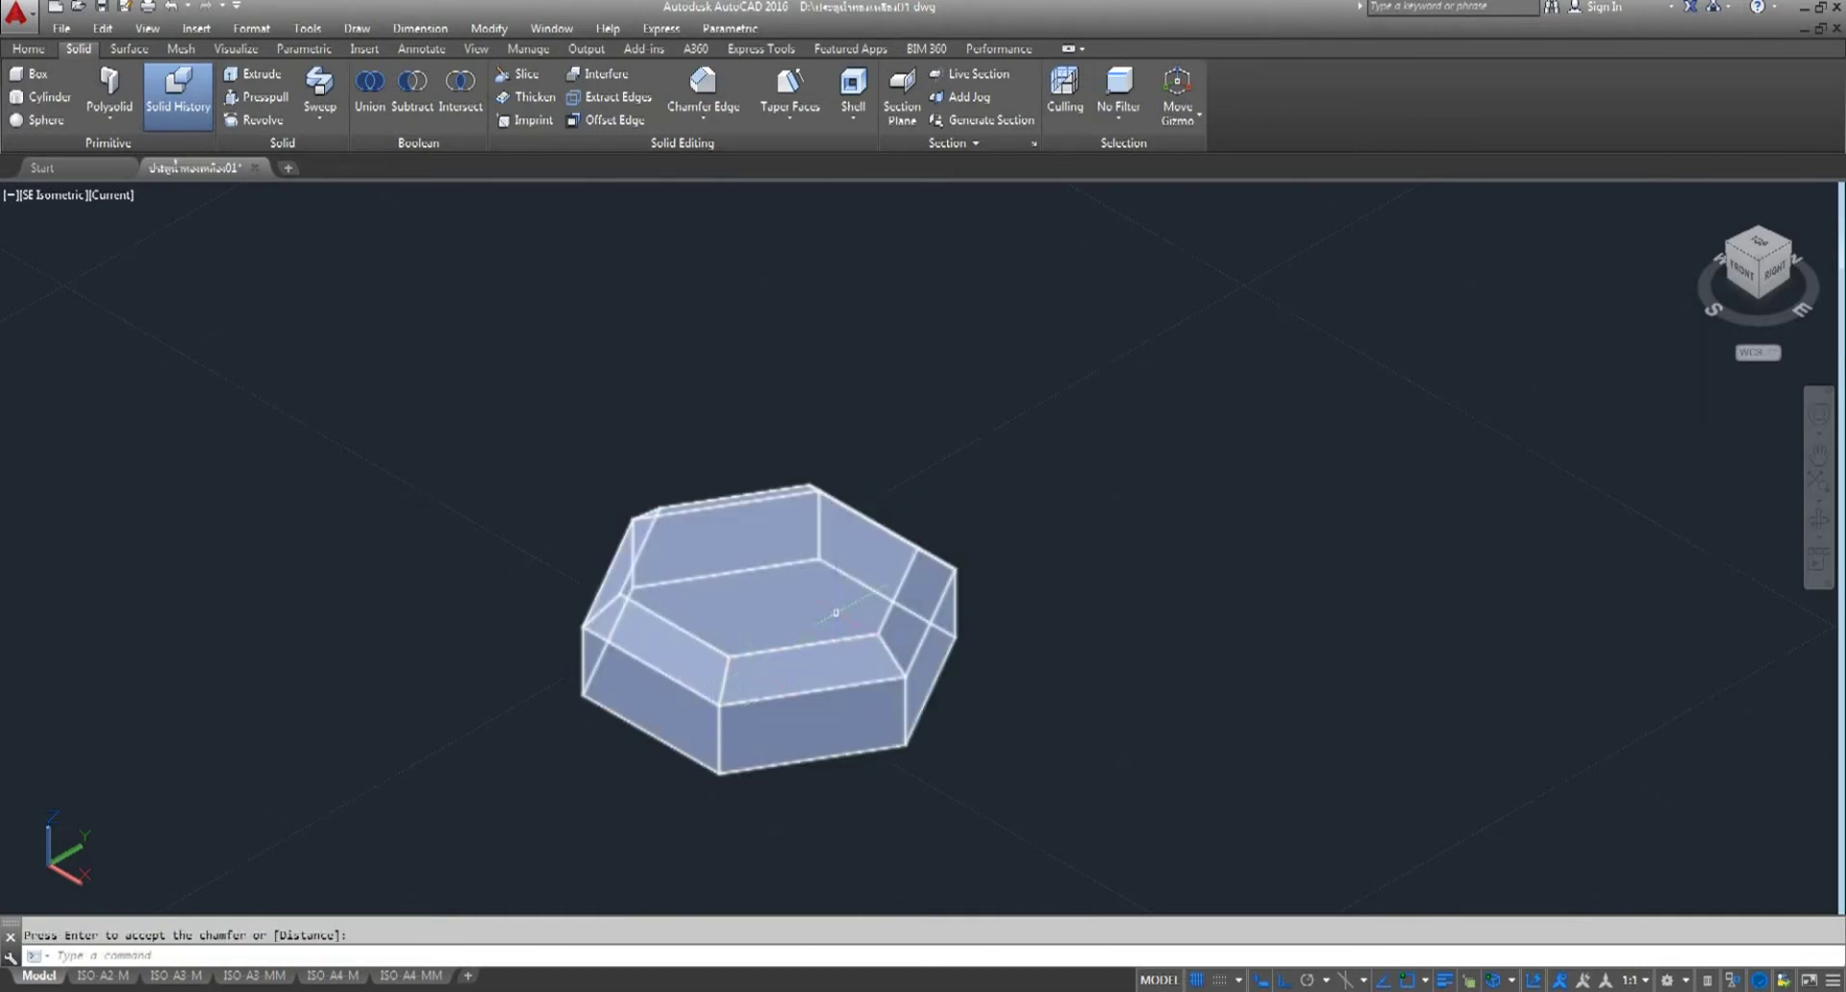
pyautogui.press('Return')
pyautogui.moveTo(836, 613); pyautogui.dragTo(721, 590, button='middle')
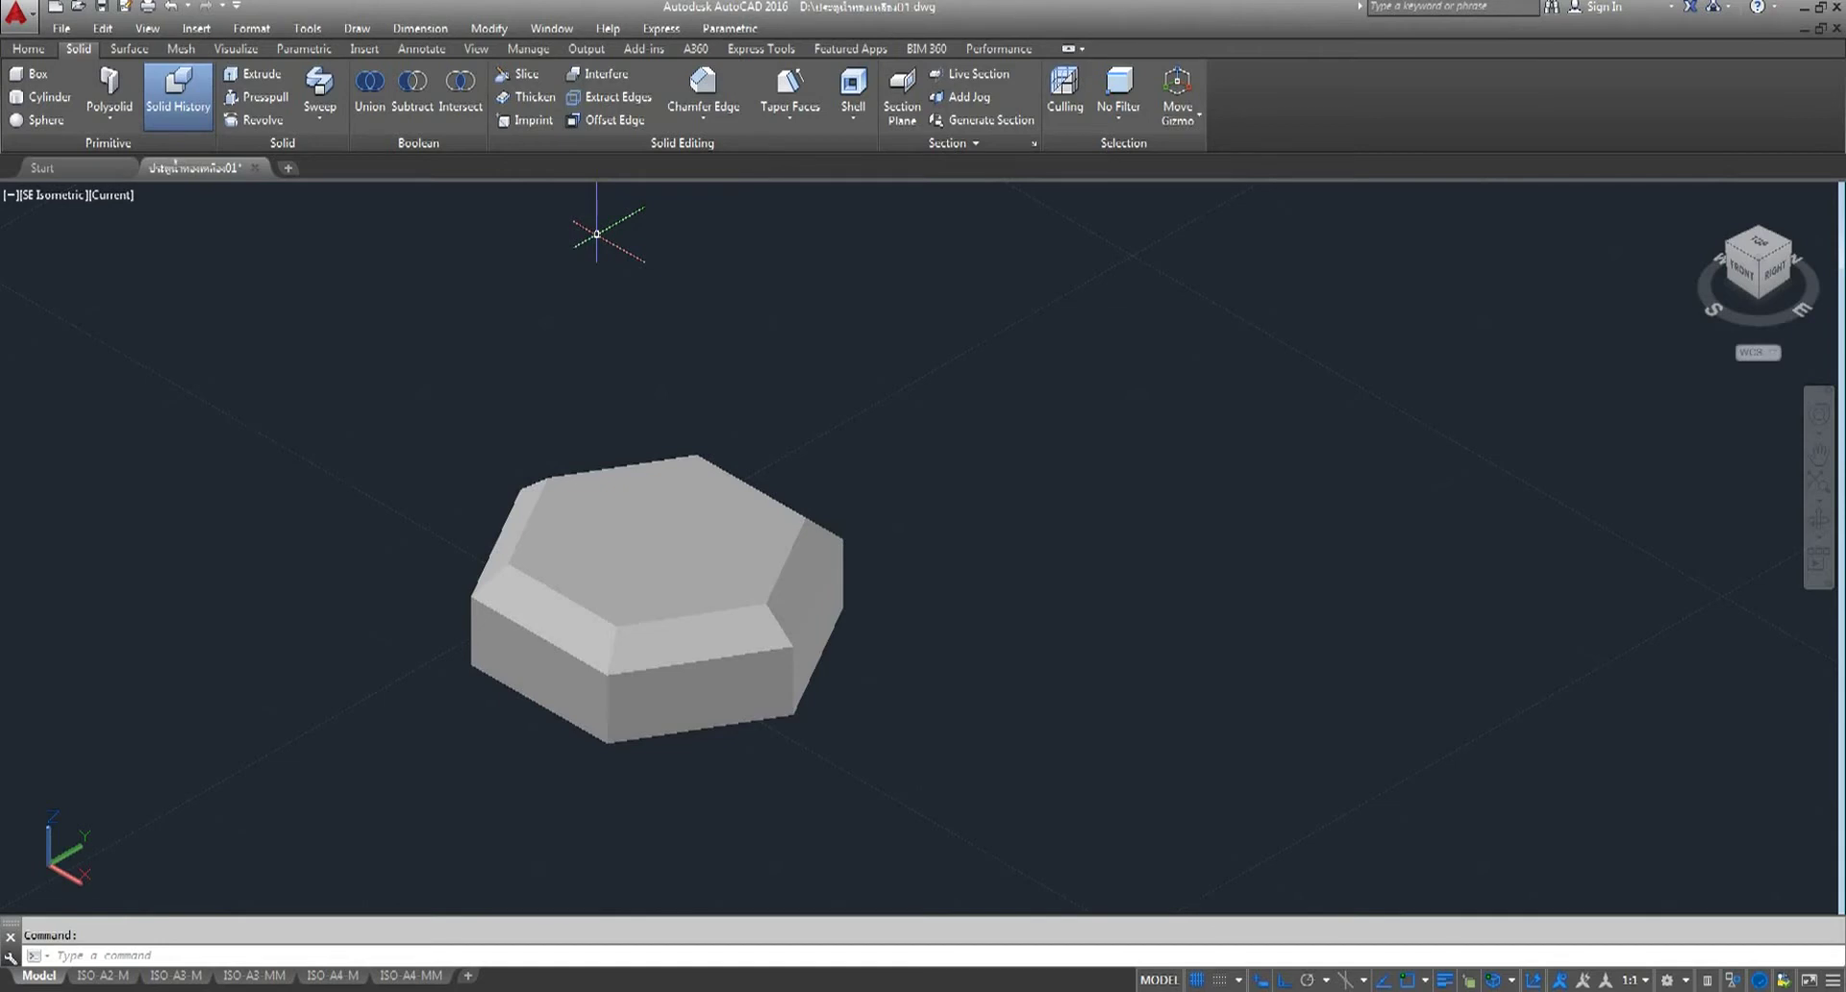
# - Create a radius-6, 5-unit-high cylinder centred on the hexagon's top face
pyautogui.click(47, 119)
pyautogui.click(48, 97)
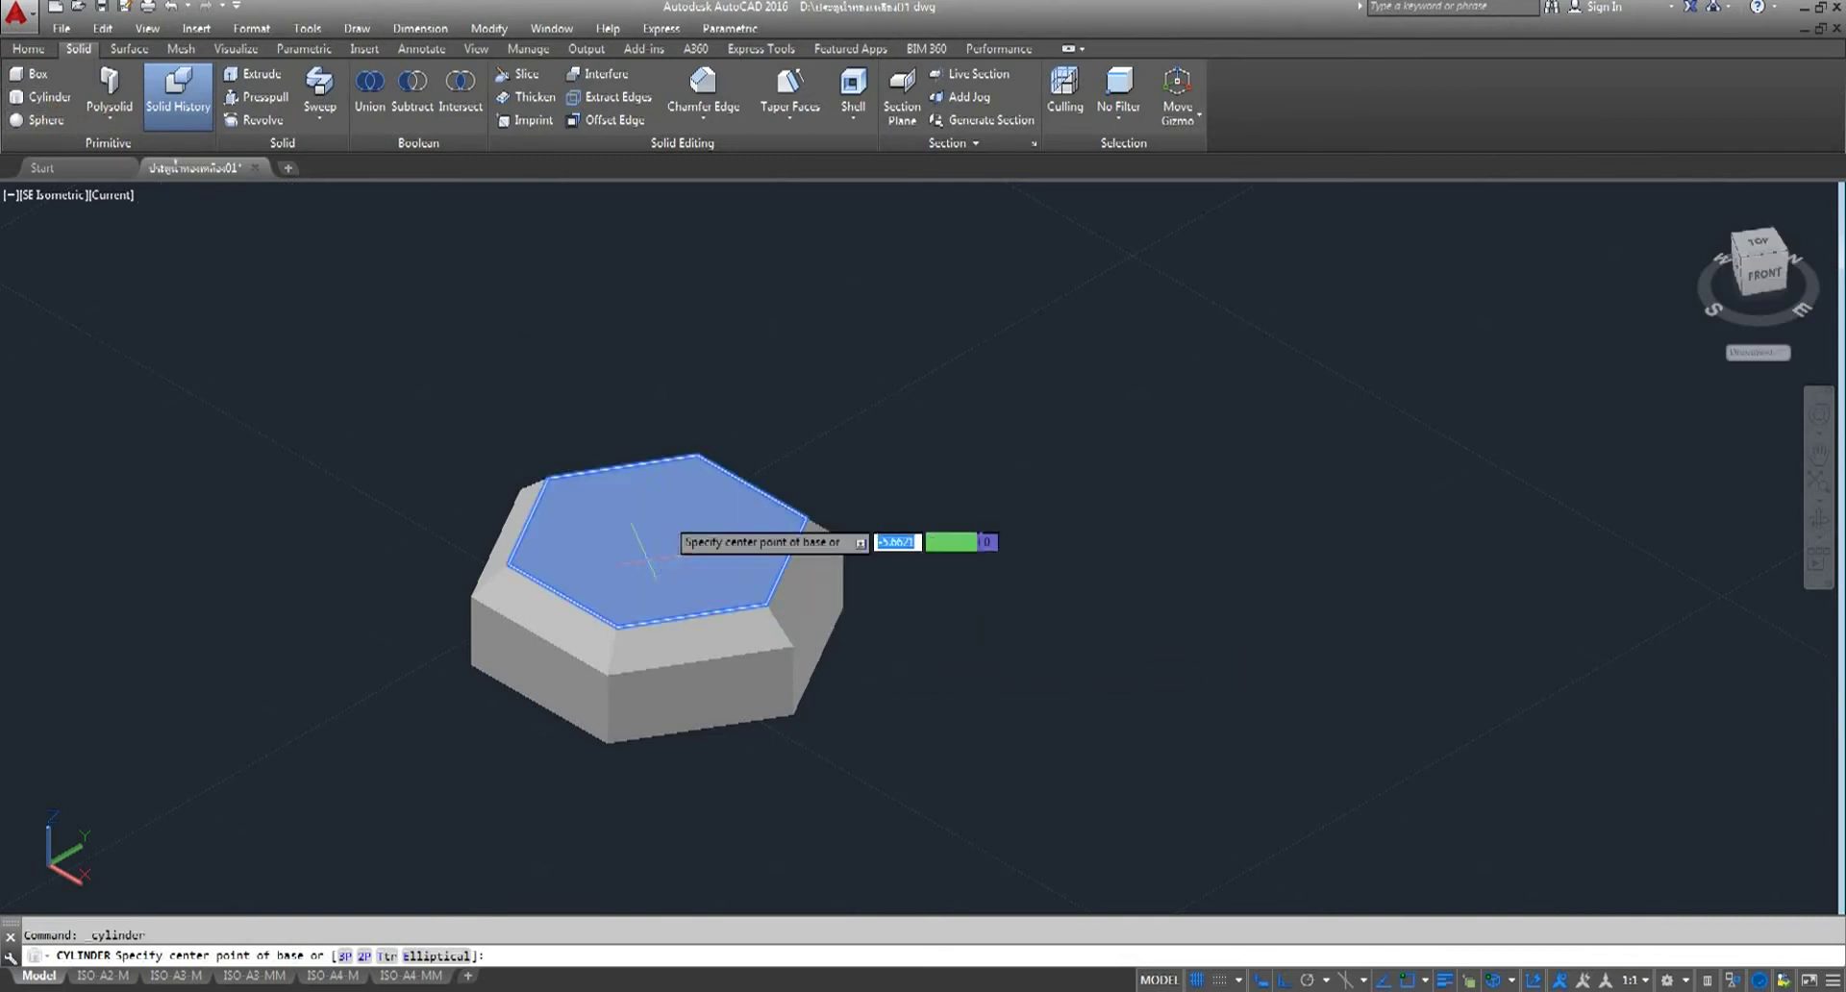
pyautogui.click(657, 540)
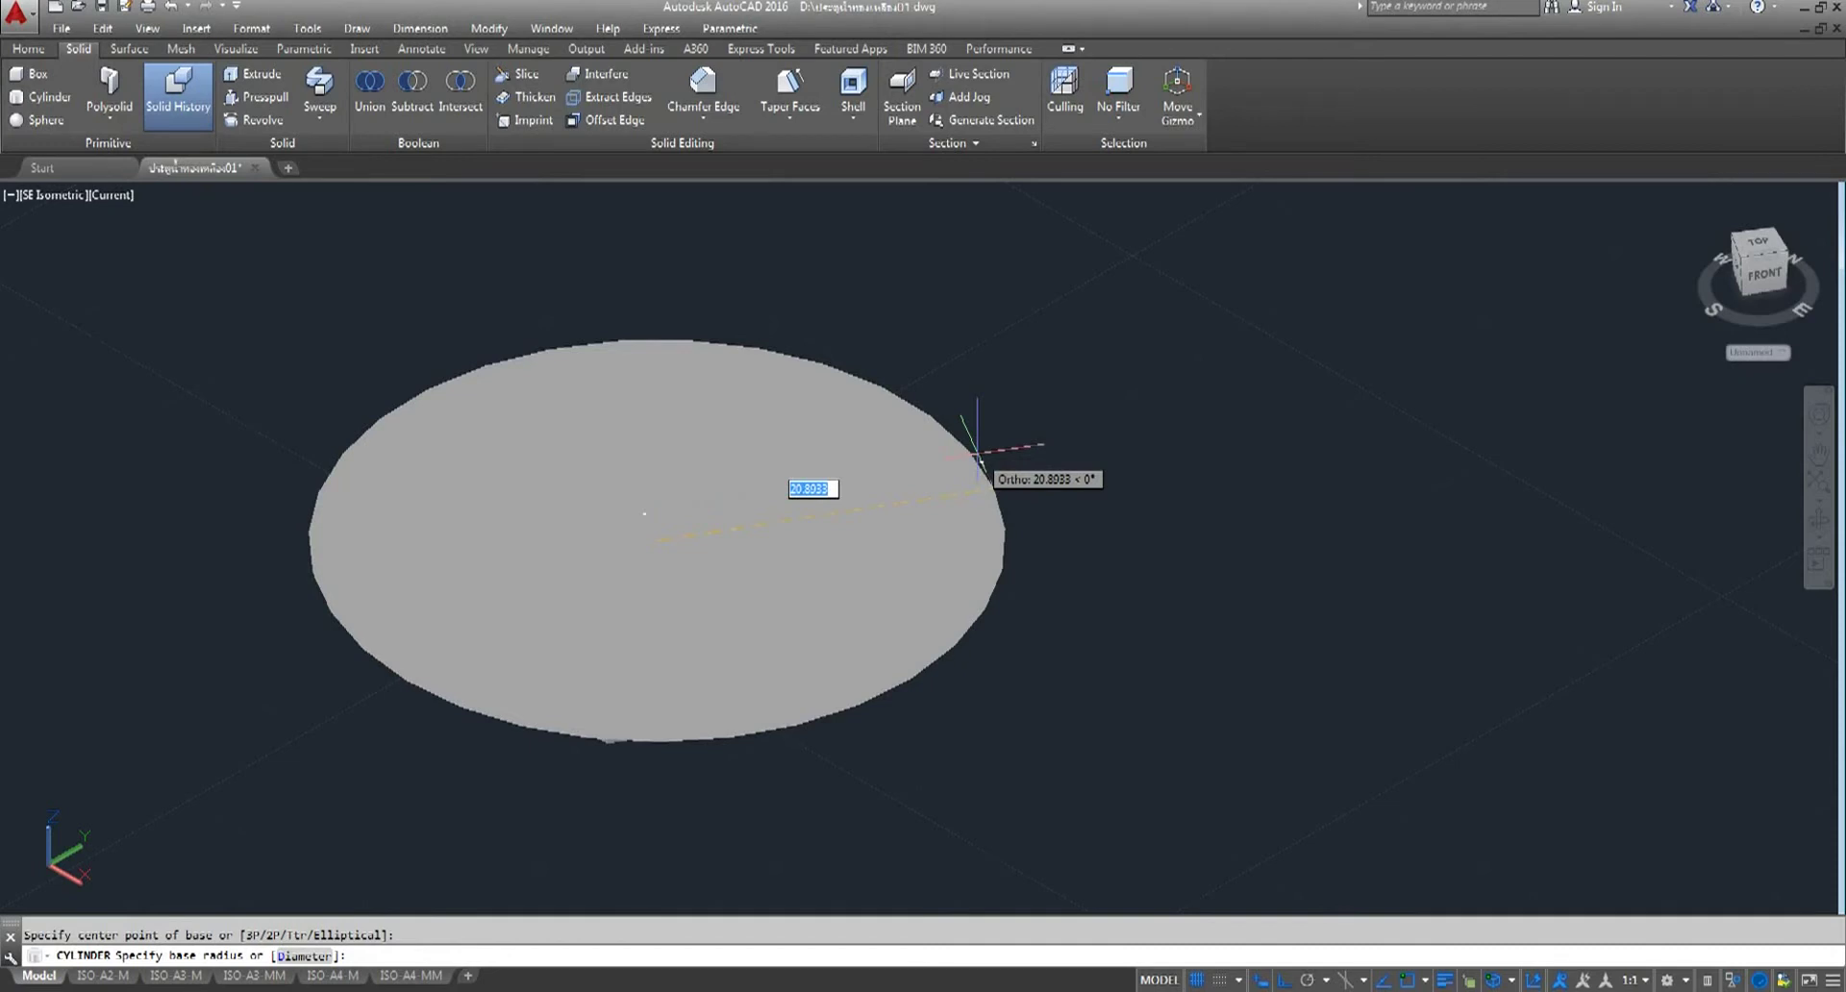
pyautogui.write('7')
pyautogui.press('Return')
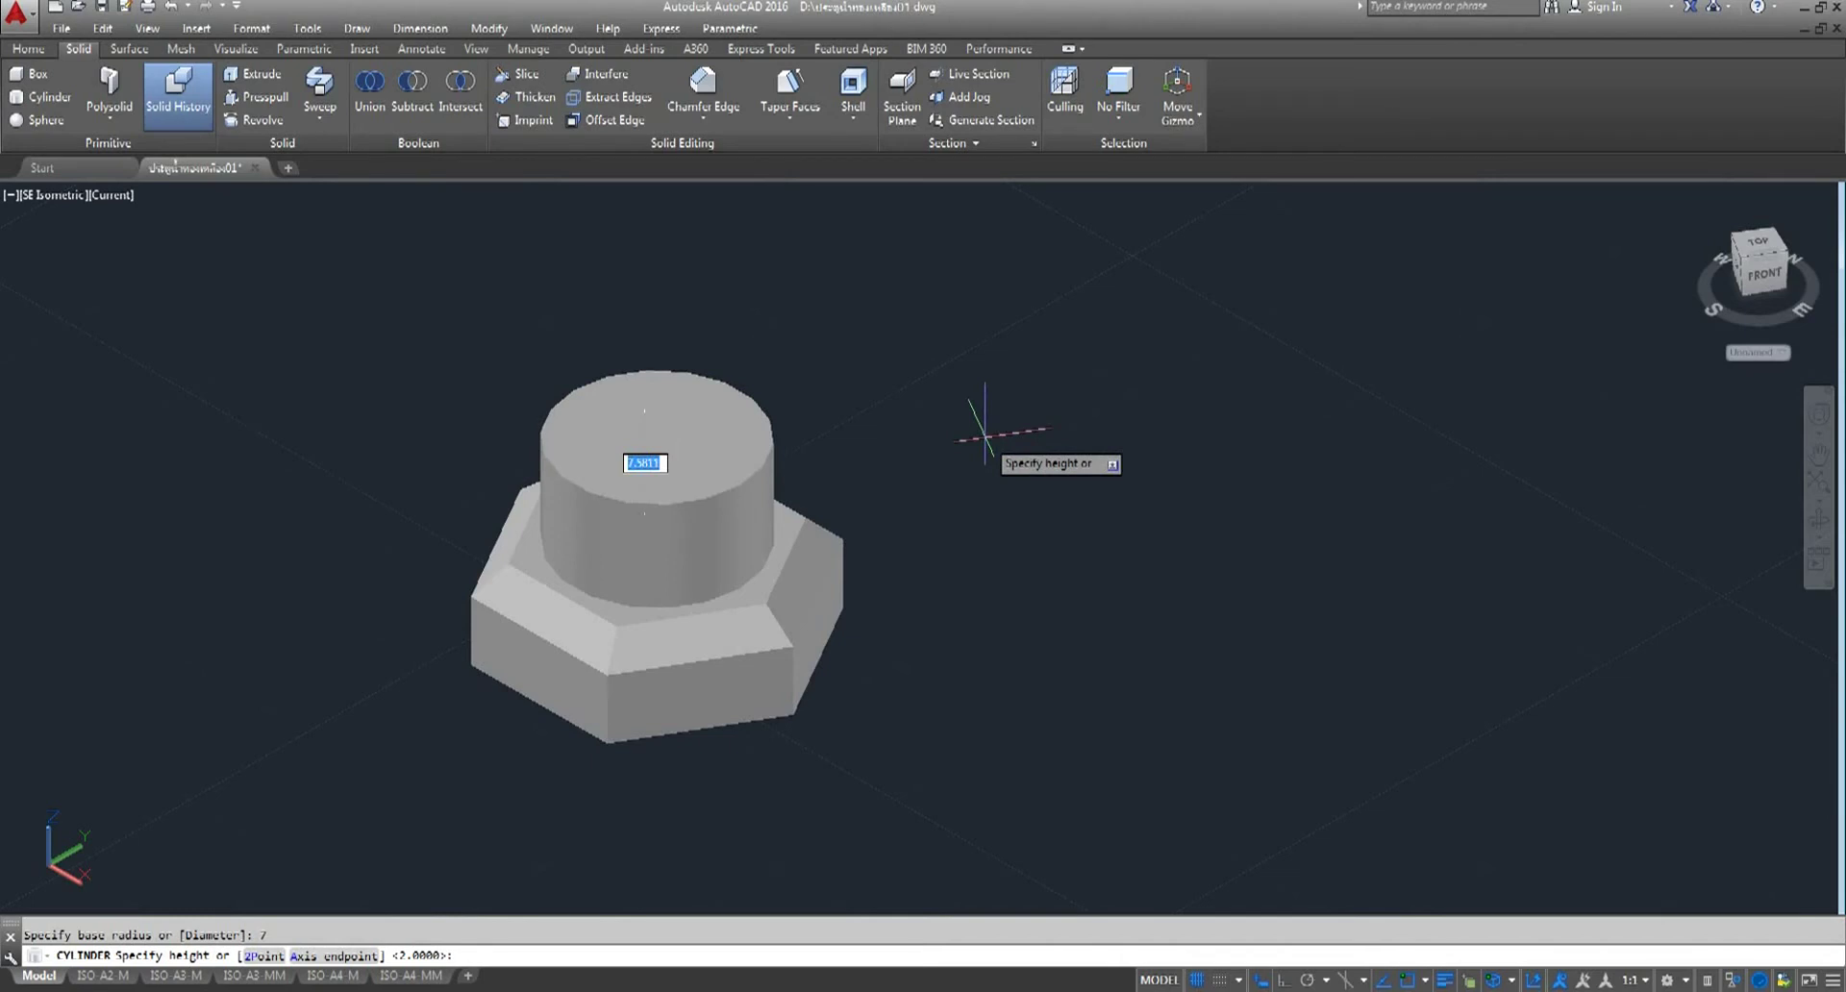
pyautogui.press('Escape')
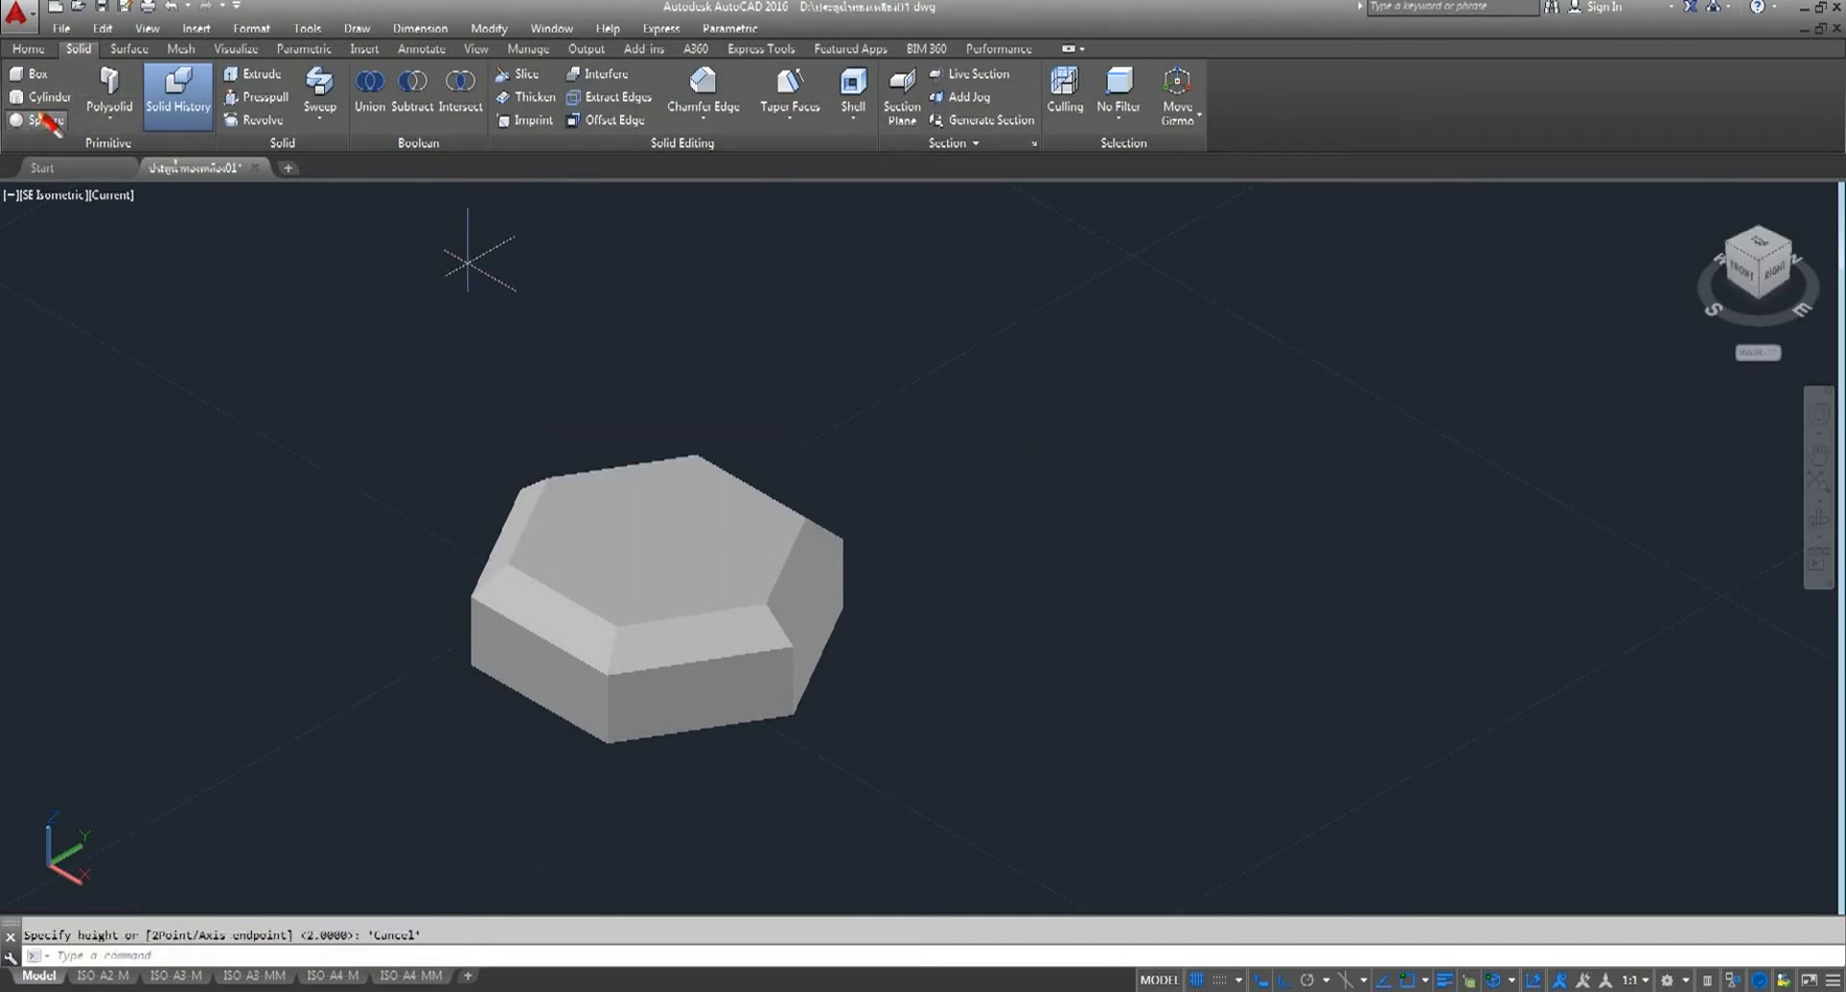
pyautogui.click(43, 97)
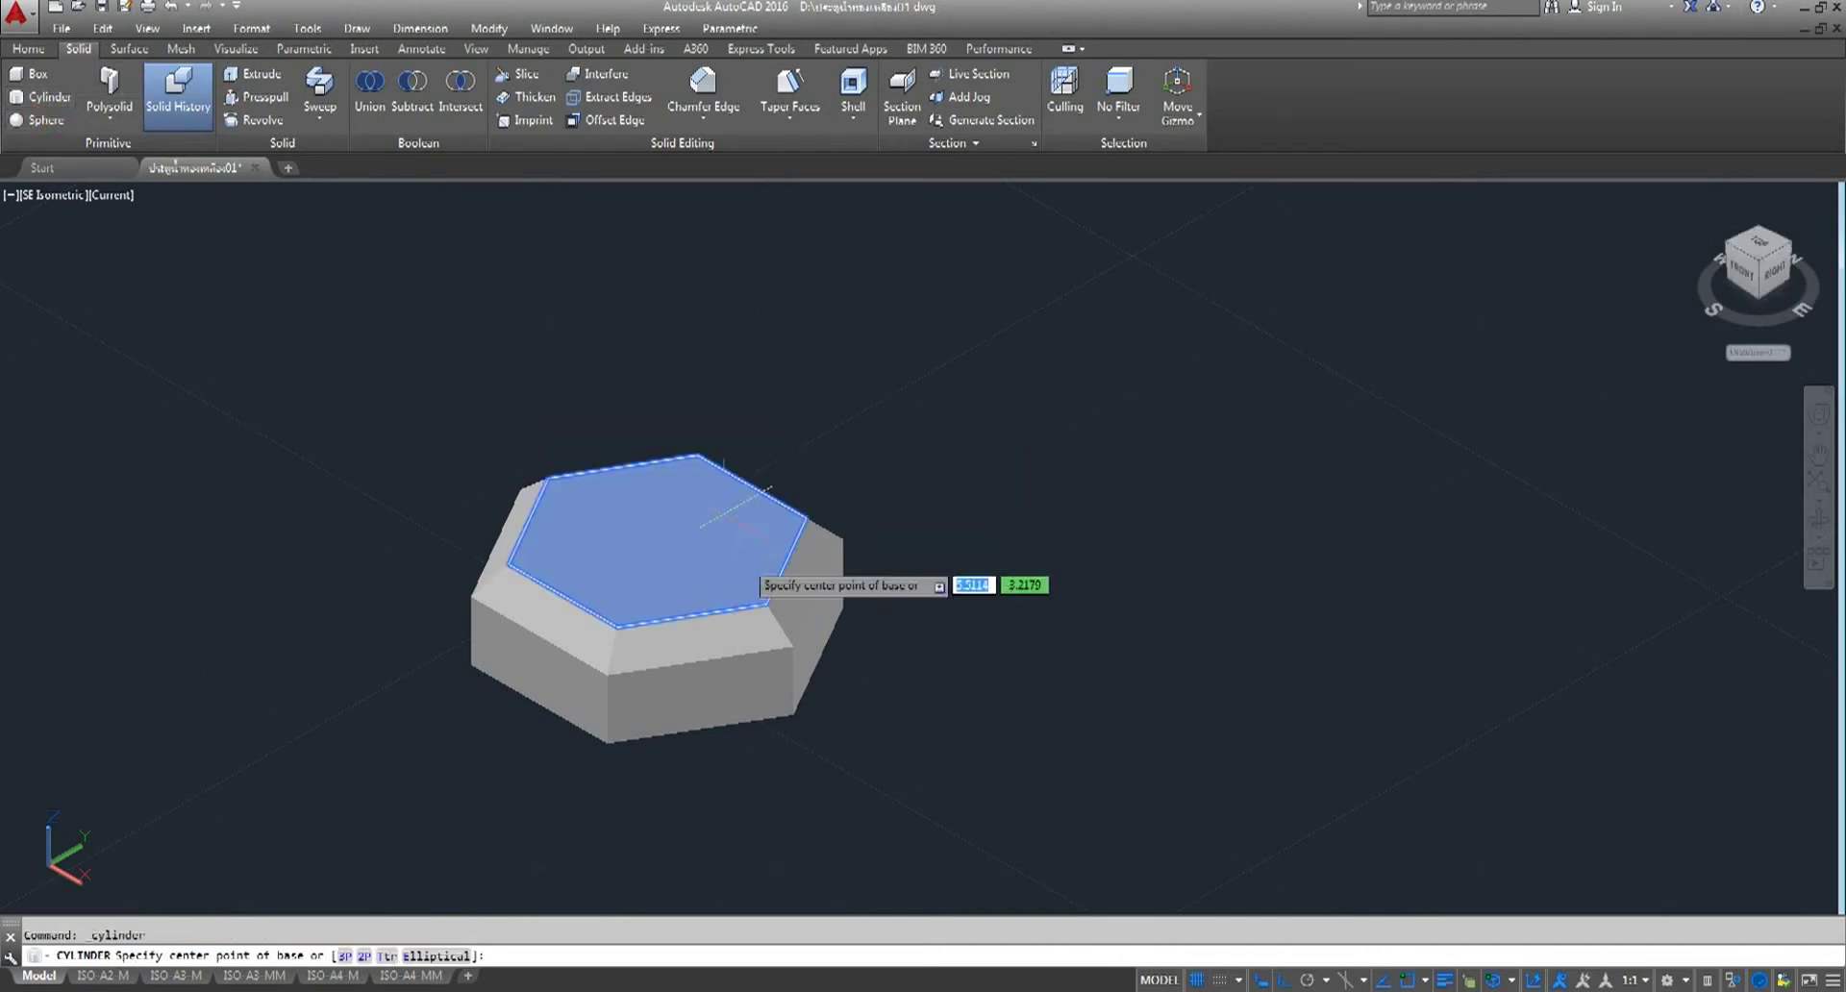
pyautogui.click(657, 540)
pyautogui.write('6')
pyautogui.press('Return')
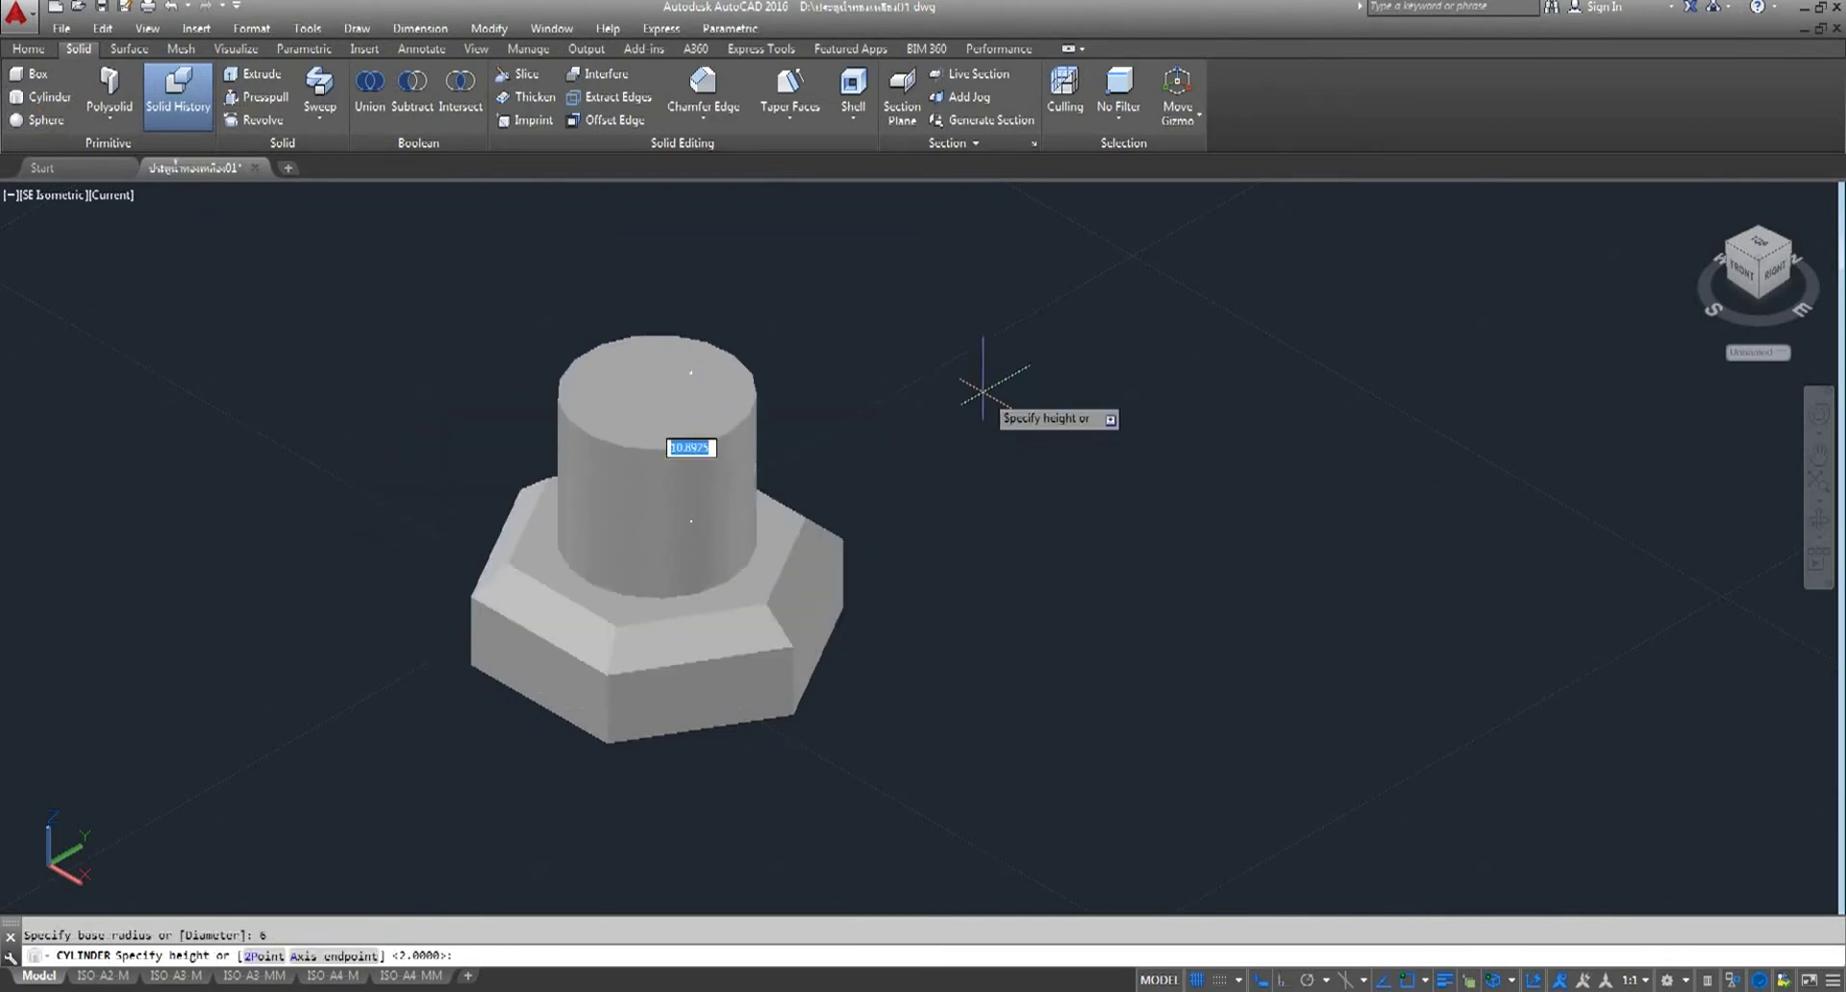
pyautogui.write('5')
pyautogui.press('Return')
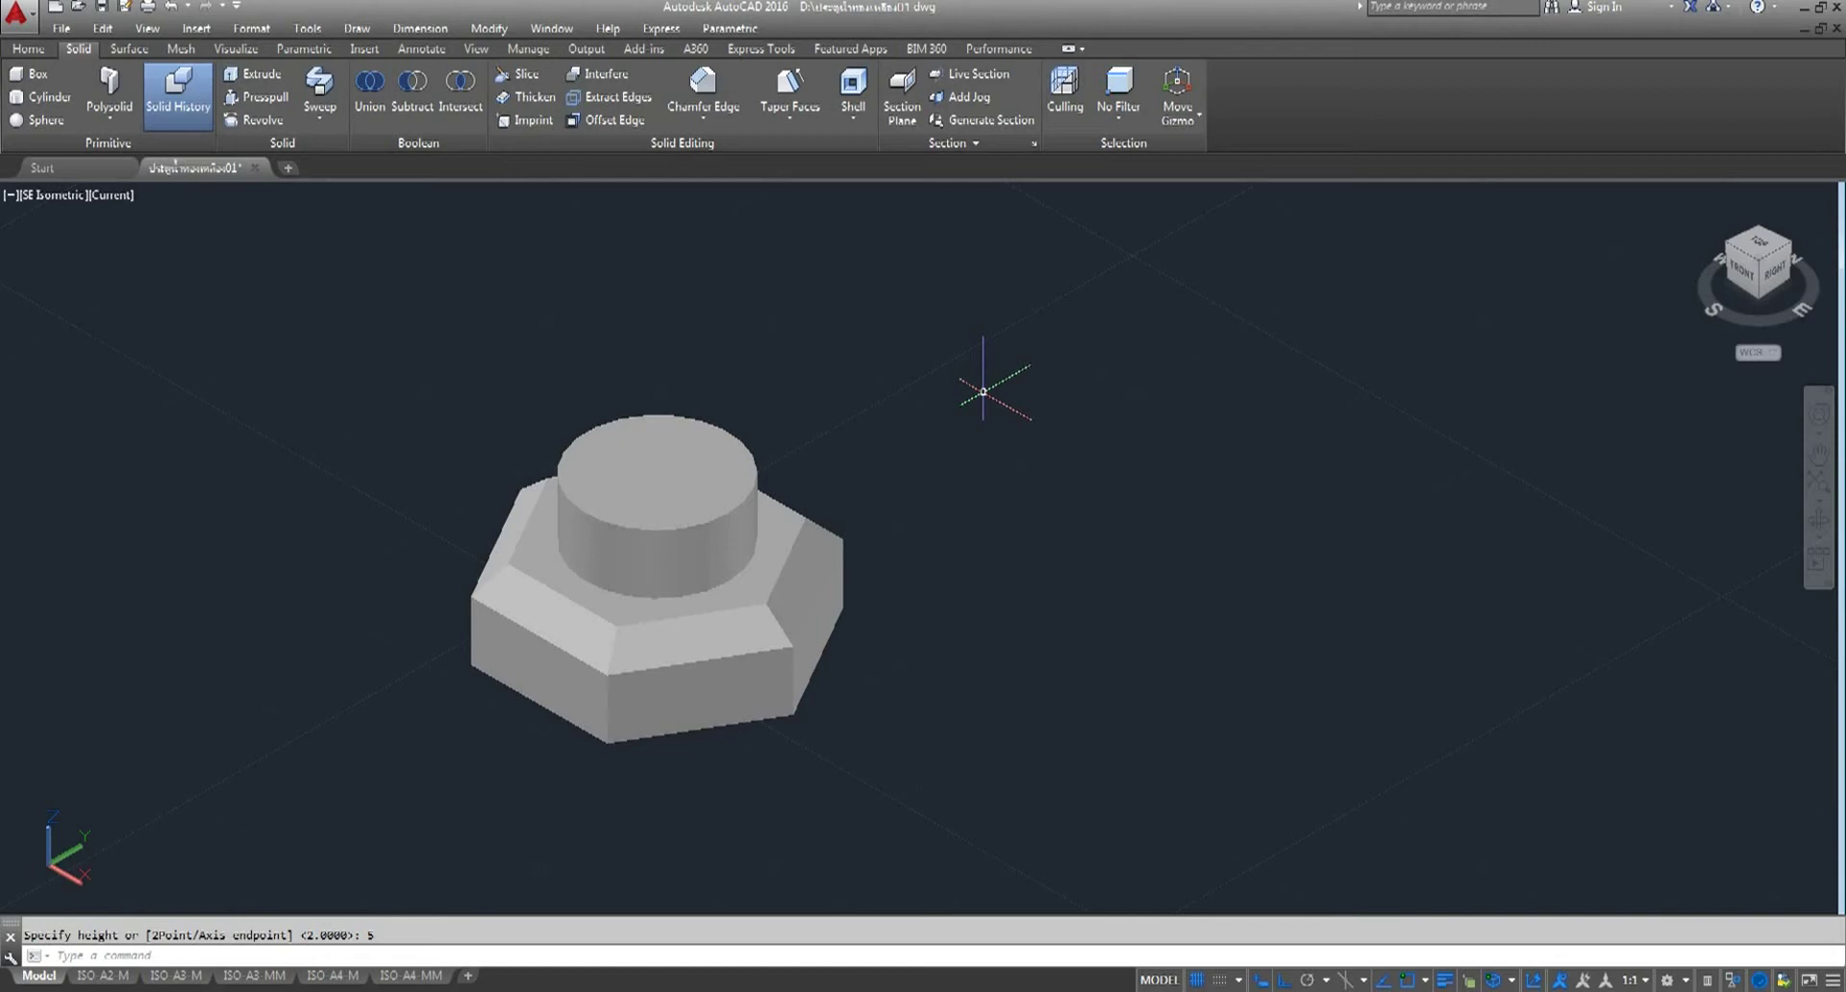
# - Union the cylinder and the hexagonal base into one solid
pyautogui.click(704, 117)
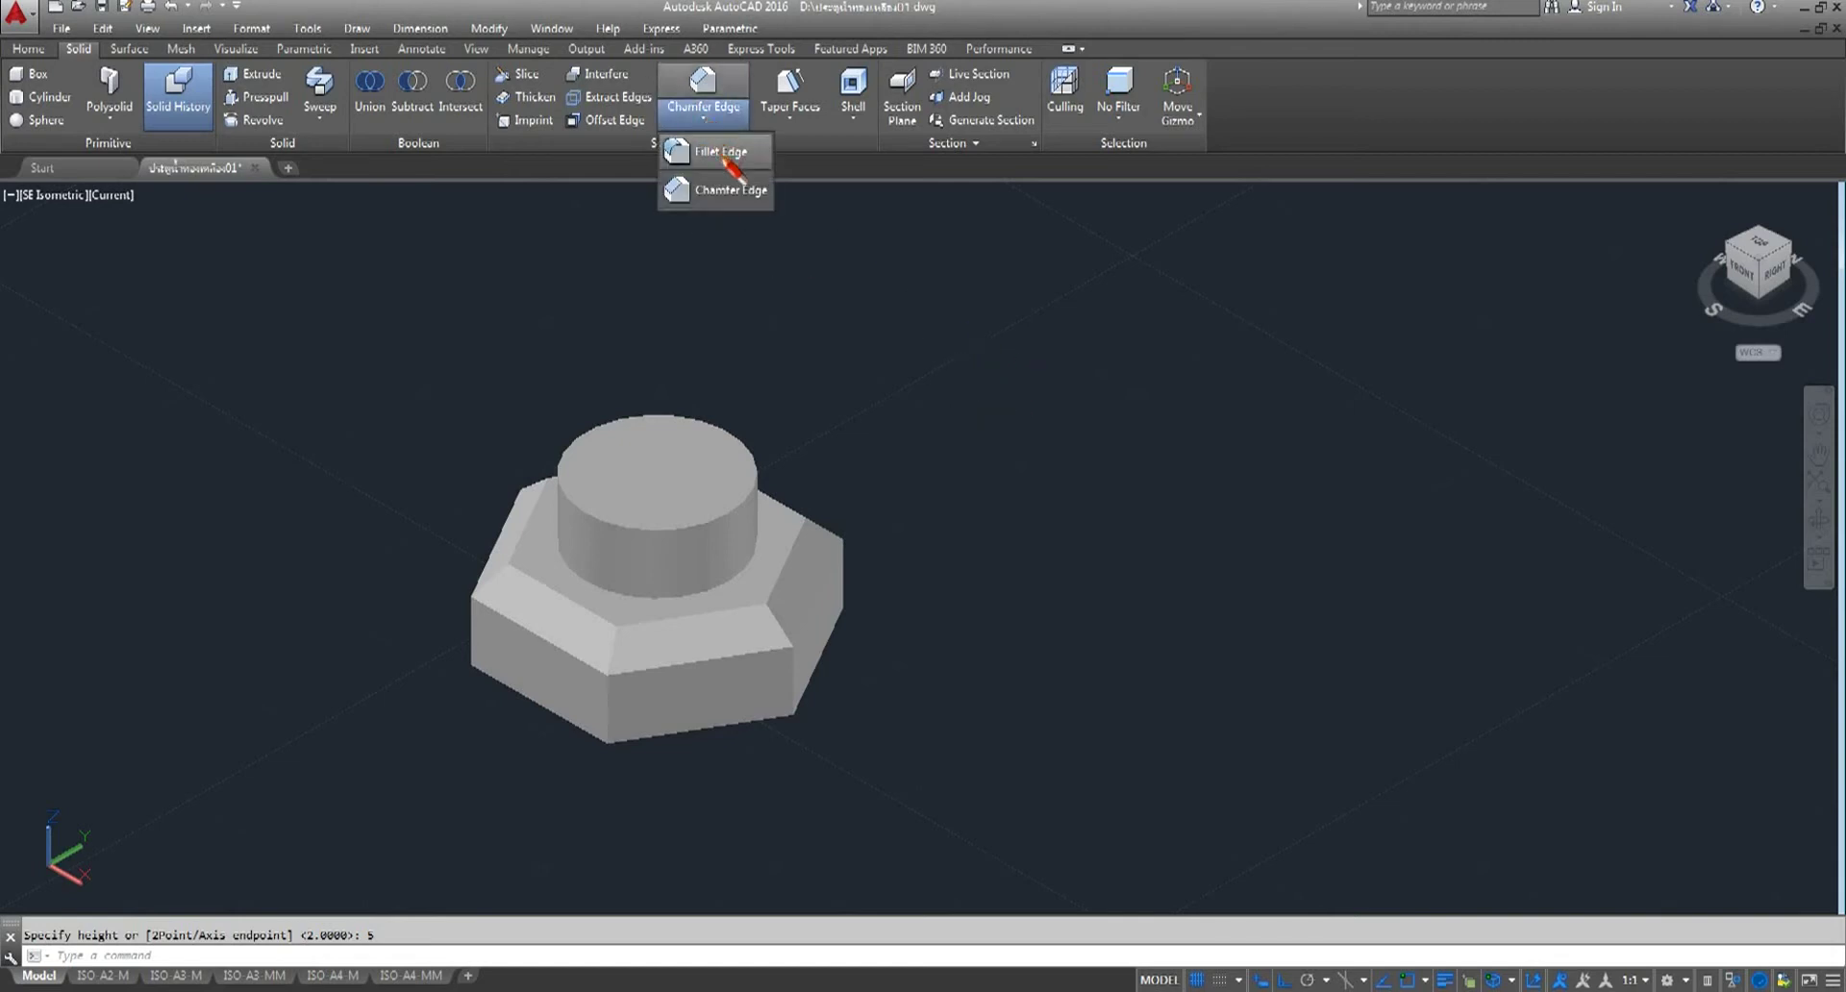
pyautogui.click(731, 154)
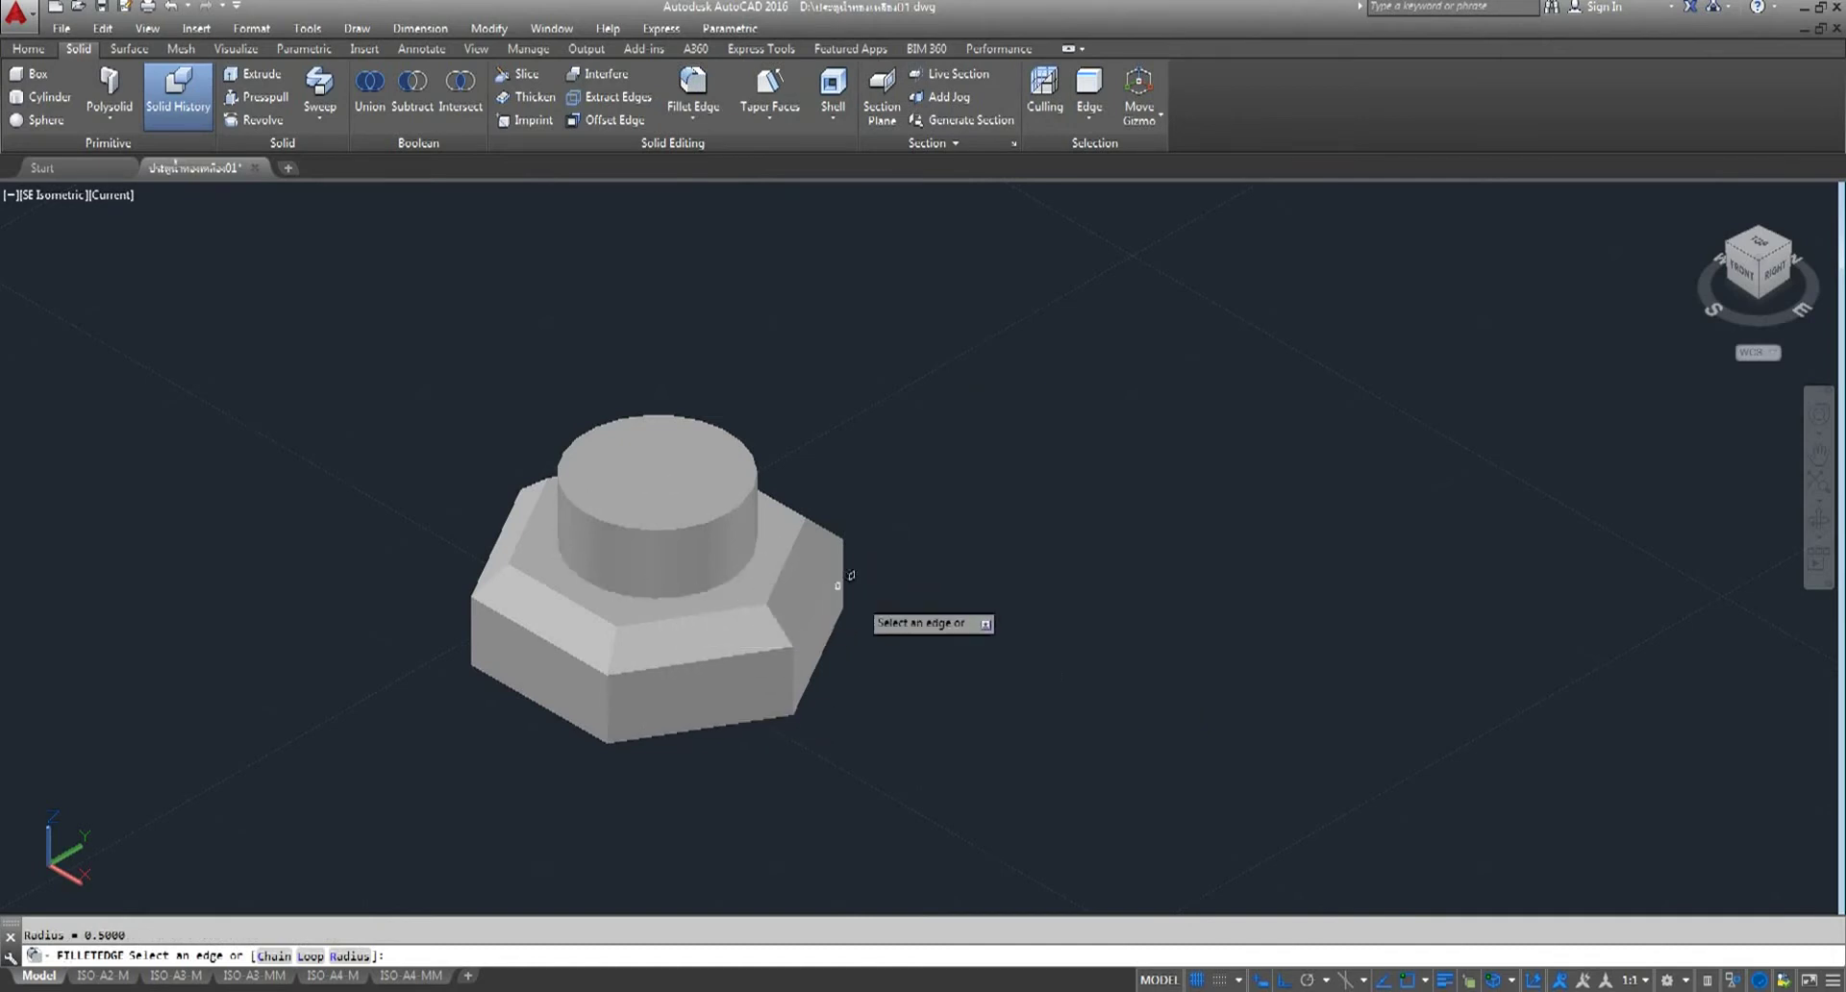
pyautogui.press('Return')
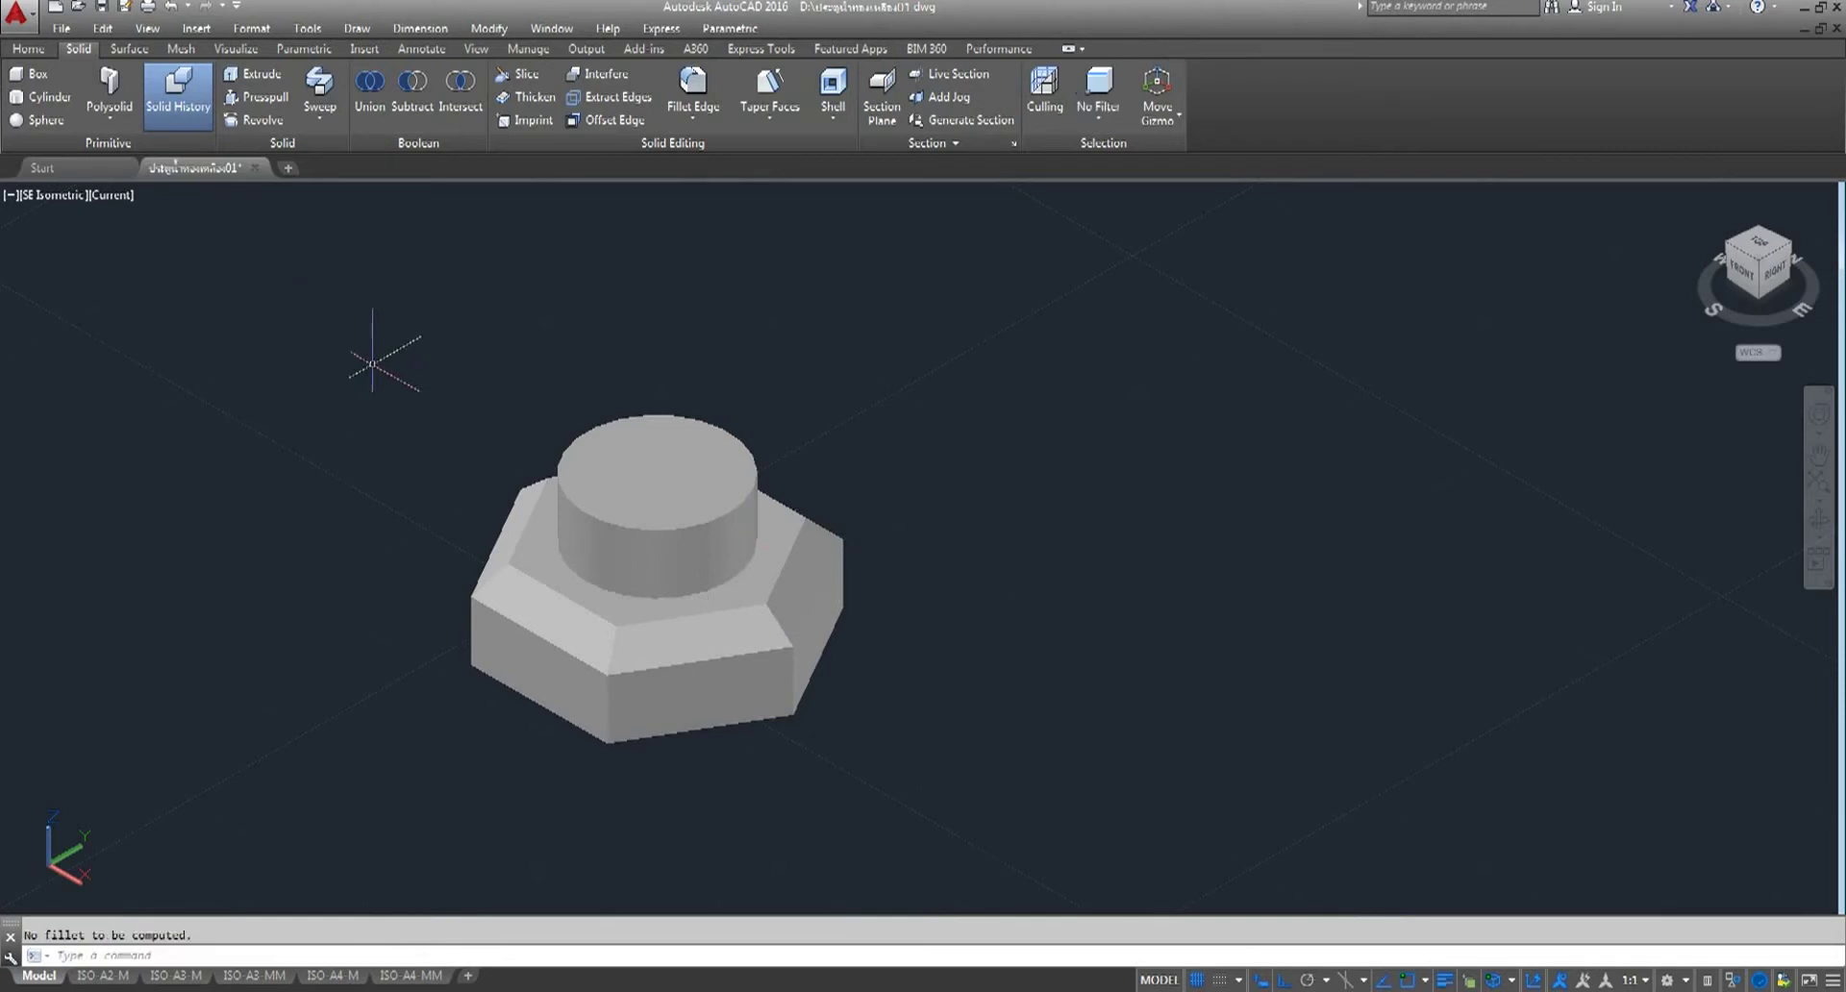
pyautogui.click(30, 48)
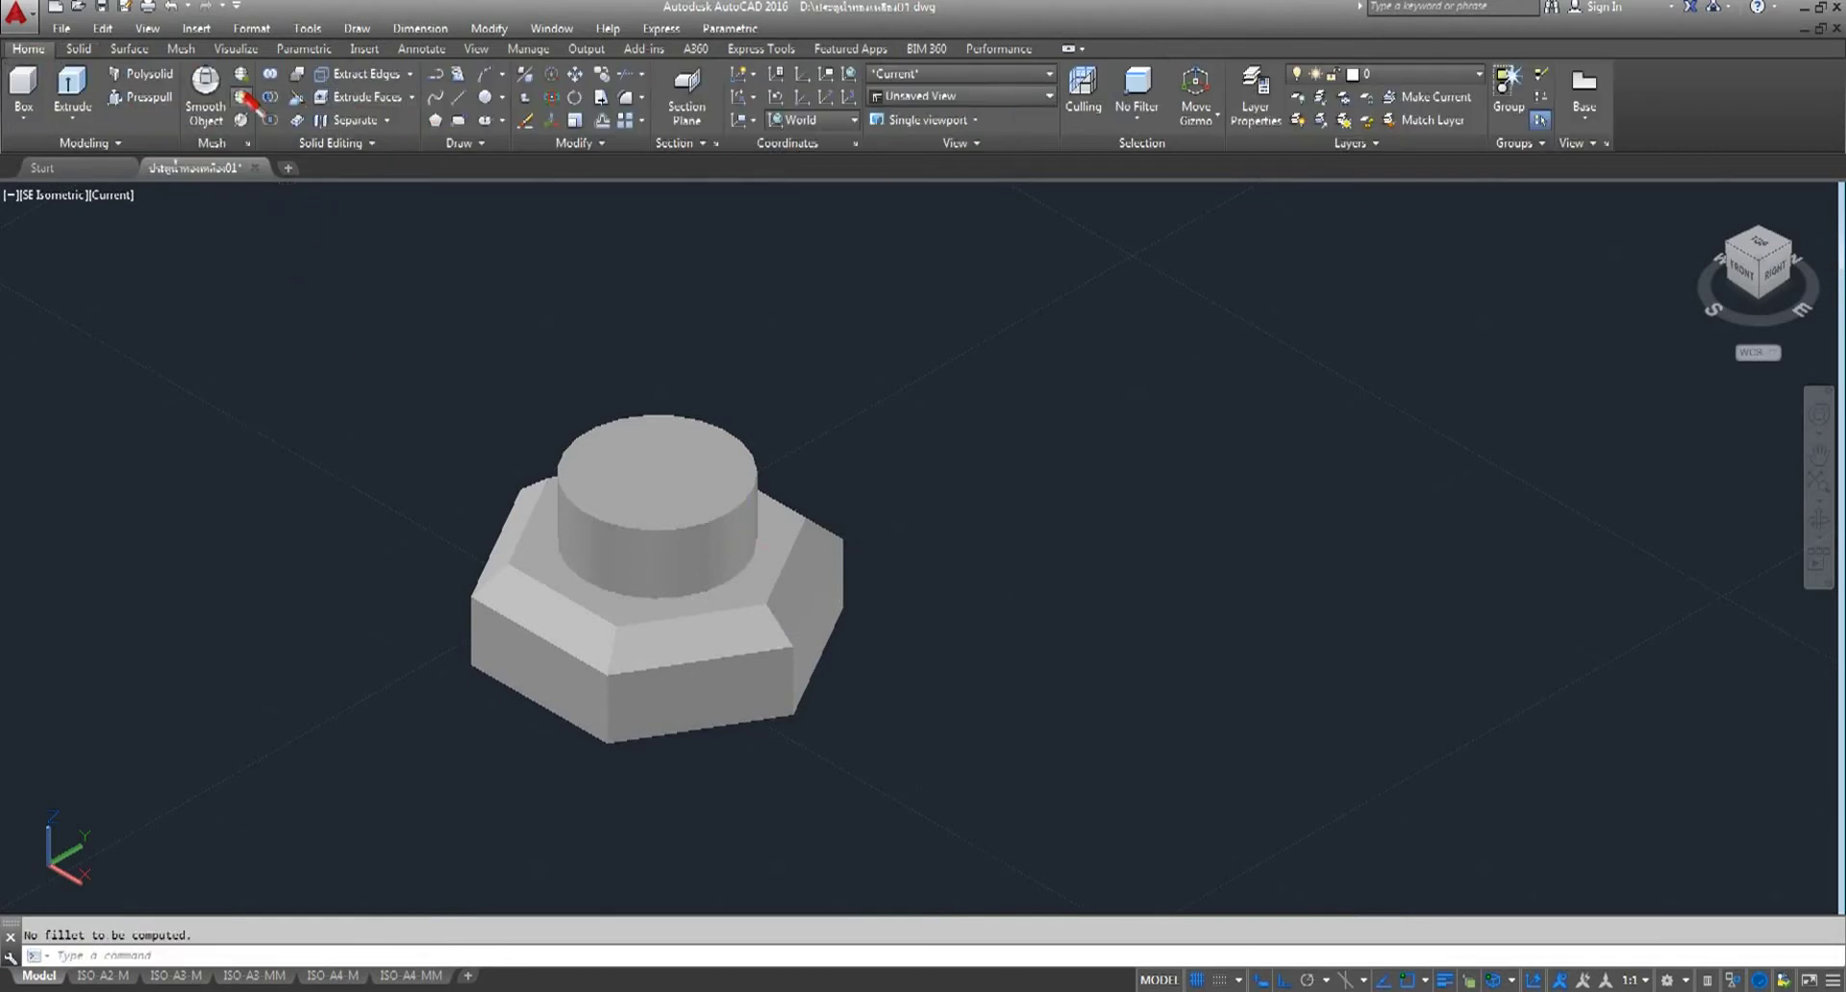
pyautogui.click(270, 74)
pyautogui.click(656, 460)
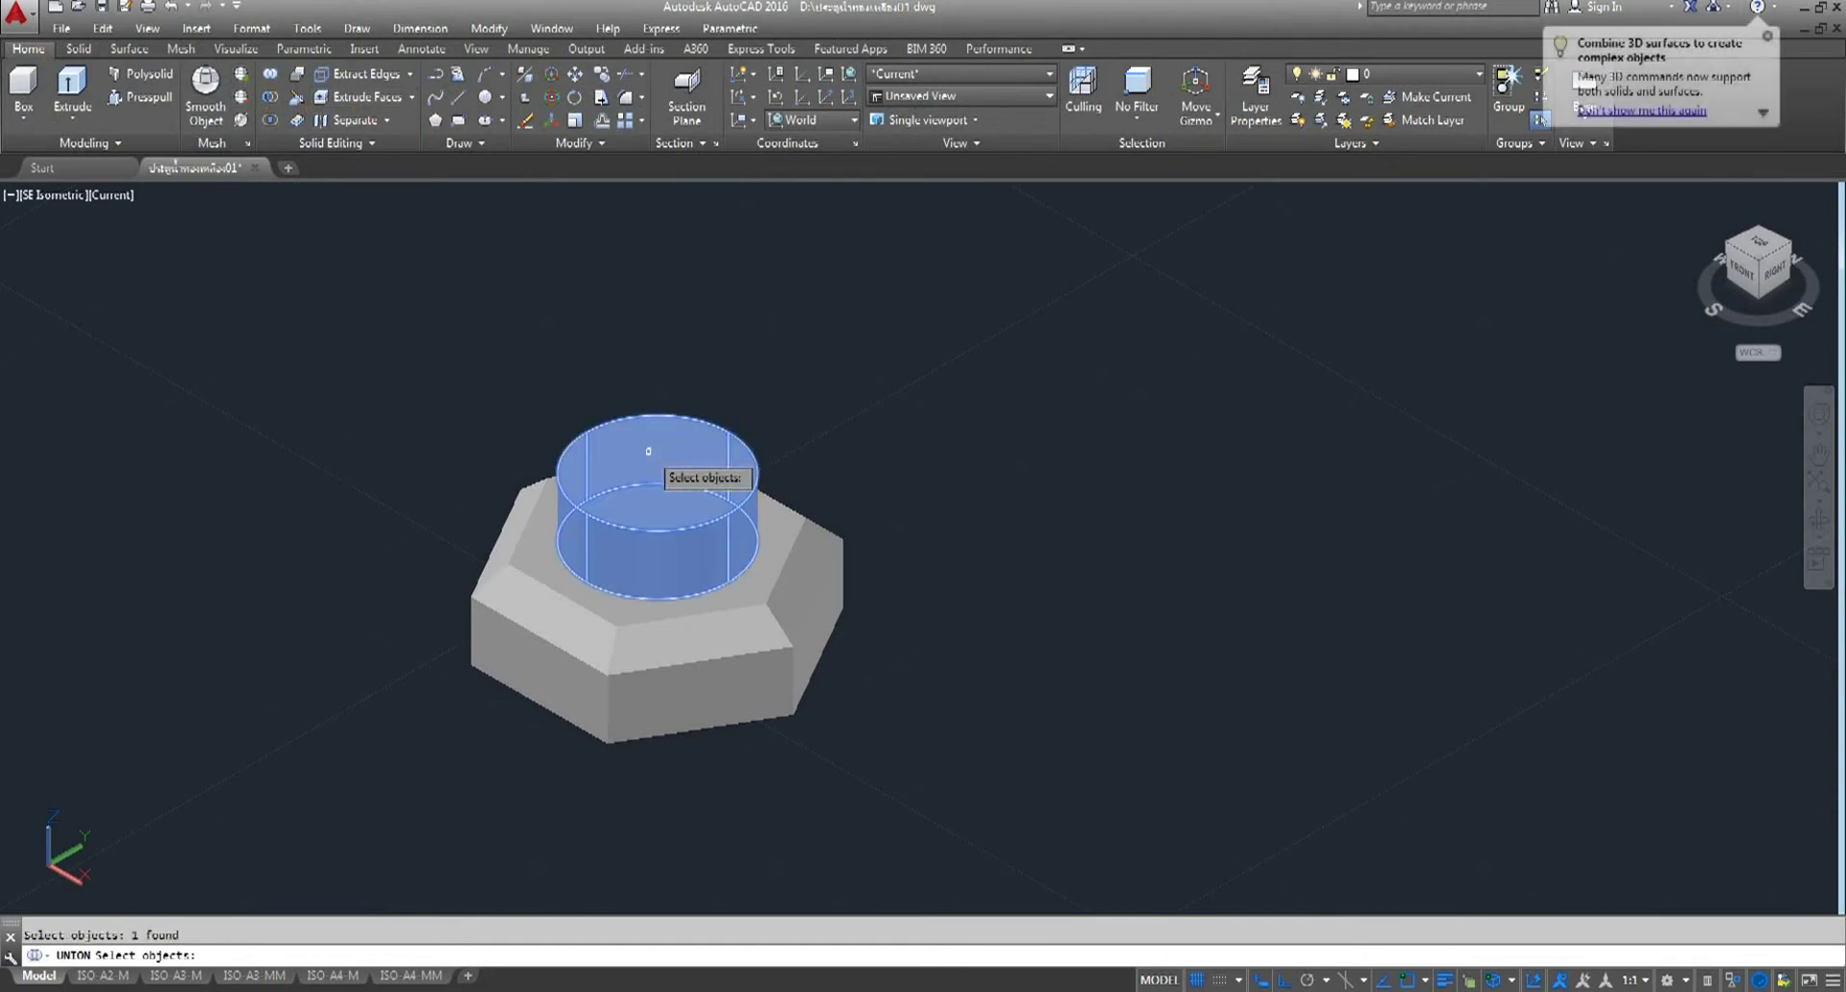
pyautogui.click(831, 574)
pyautogui.press('Return')
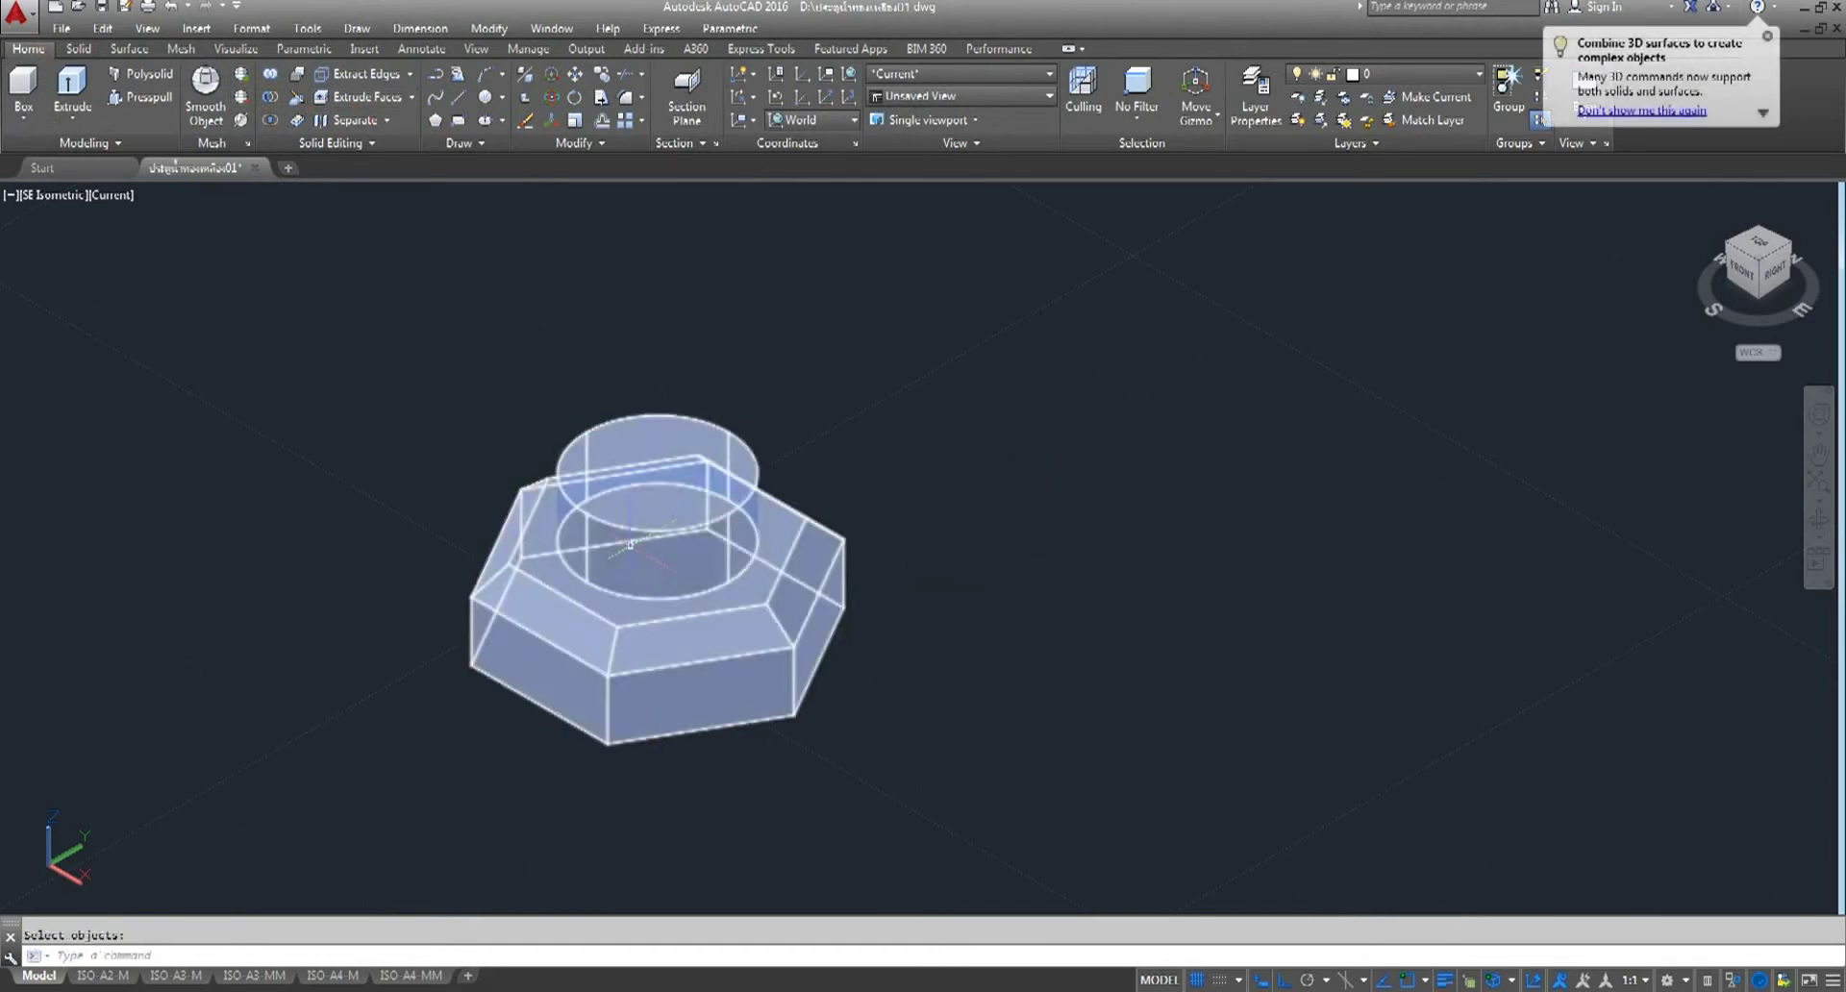
# - Try a radius-1 fillet on the cylinder's base edge, then undo it
pyautogui.click(79, 48)
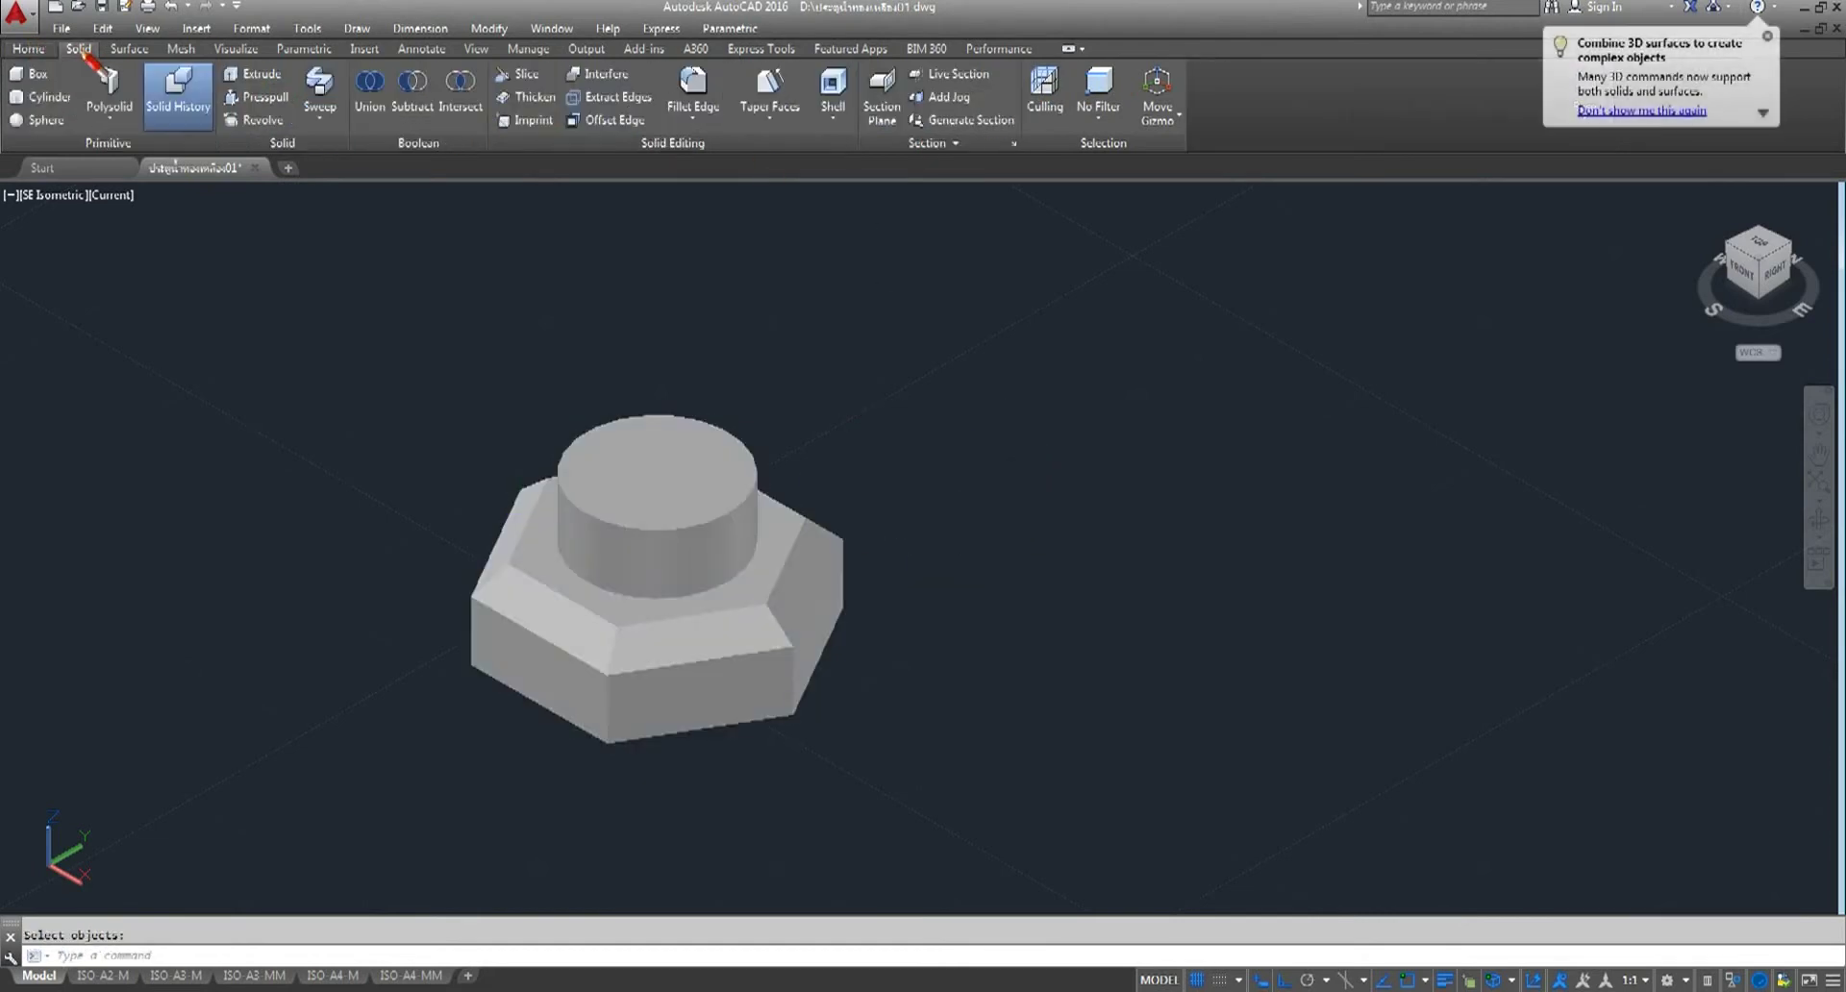
pyautogui.click(712, 111)
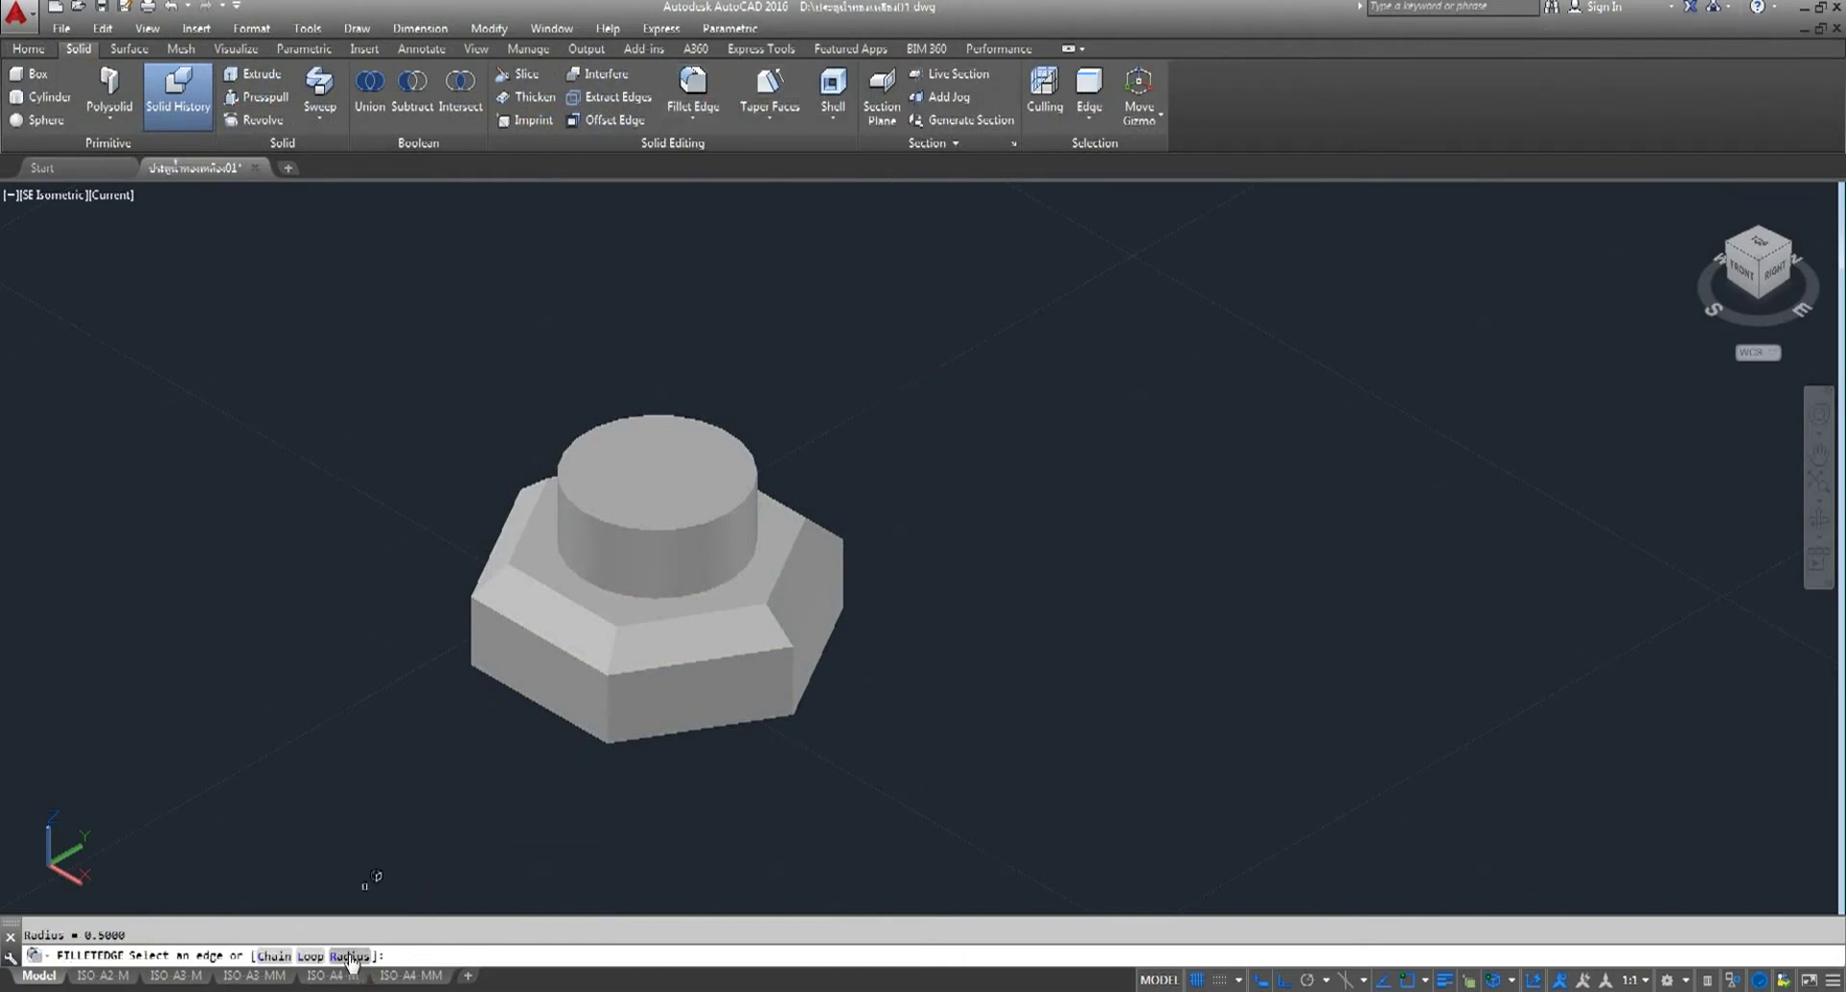
pyautogui.click(349, 957)
pyautogui.write('1')
pyautogui.press('Return')
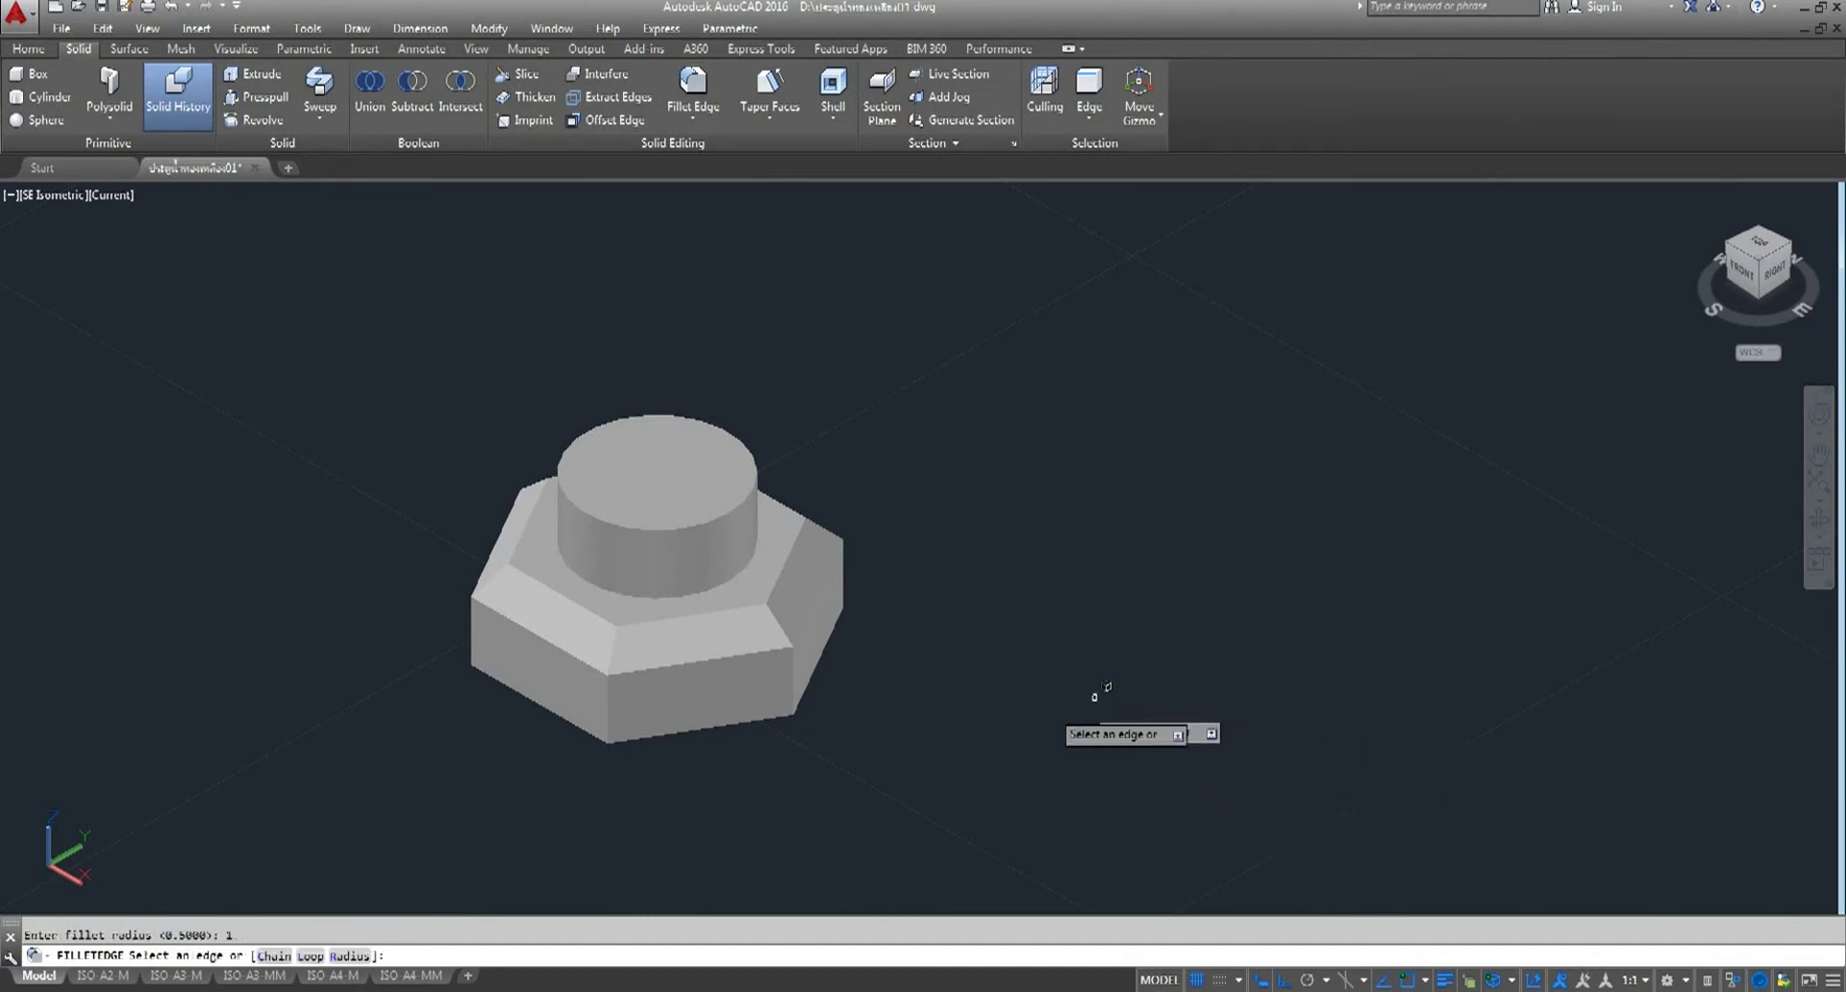
pyautogui.click(751, 563)
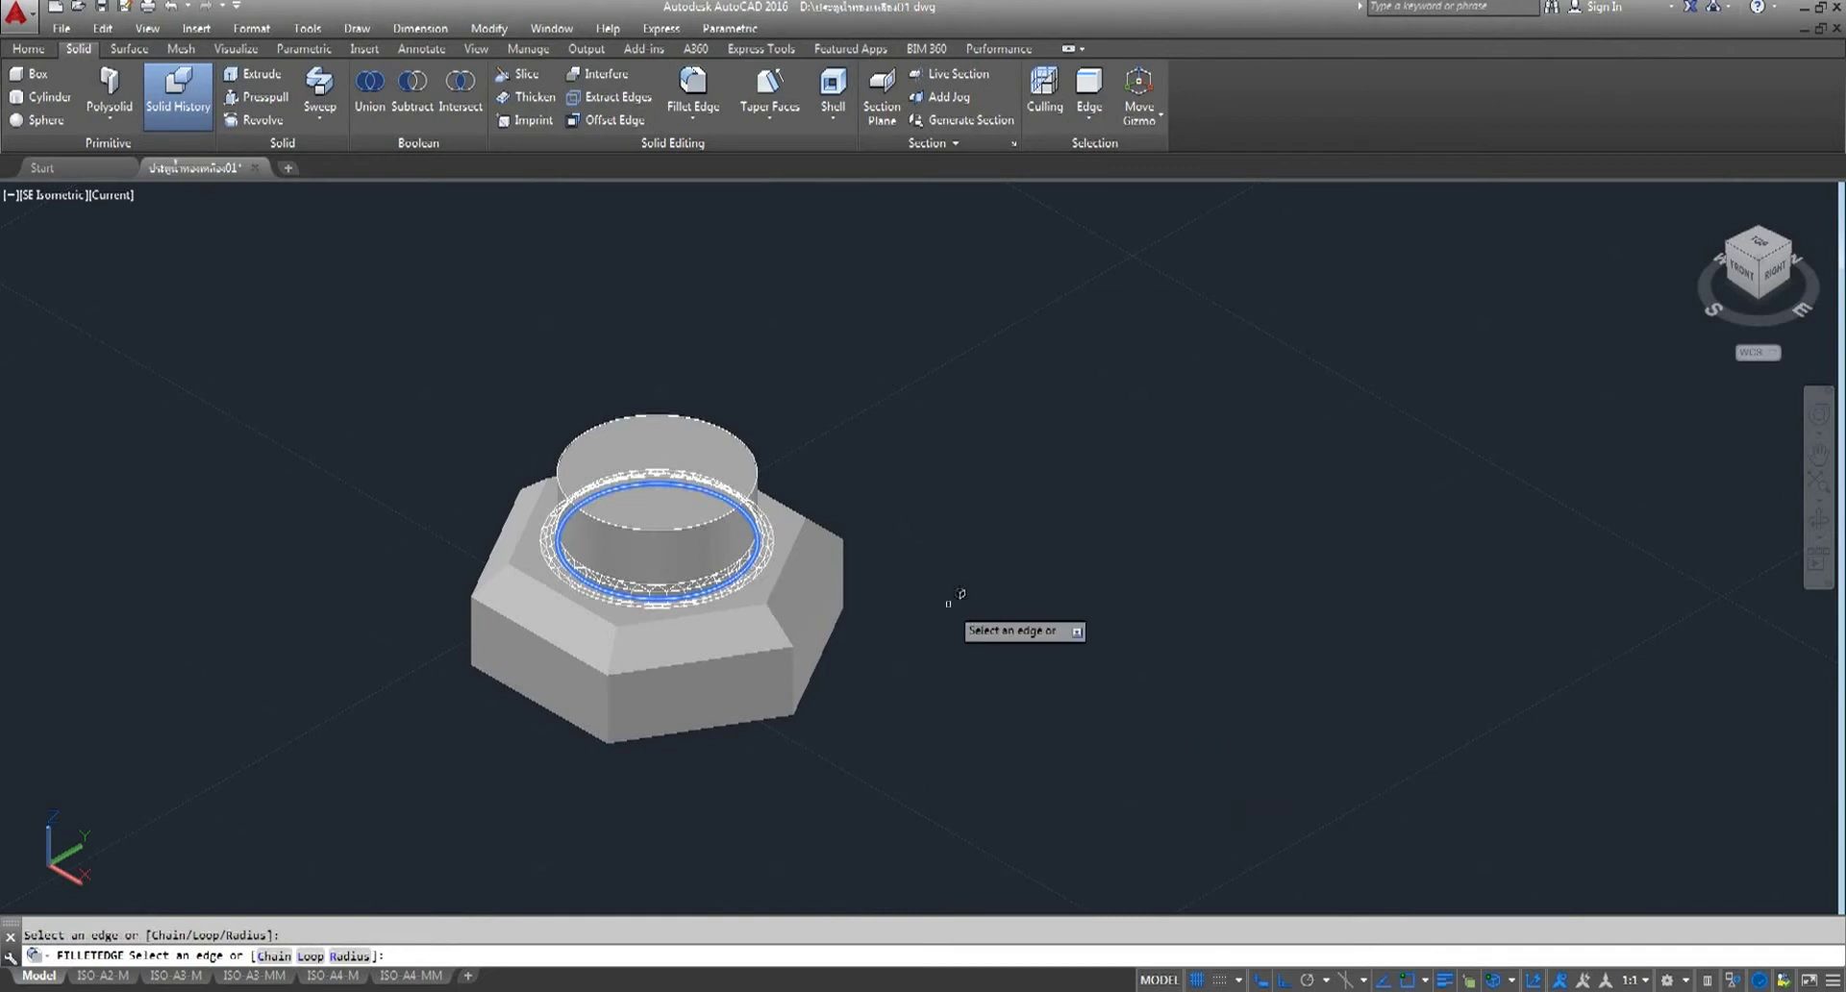
pyautogui.rightClick(1008, 478)
pyautogui.click(1040, 490)
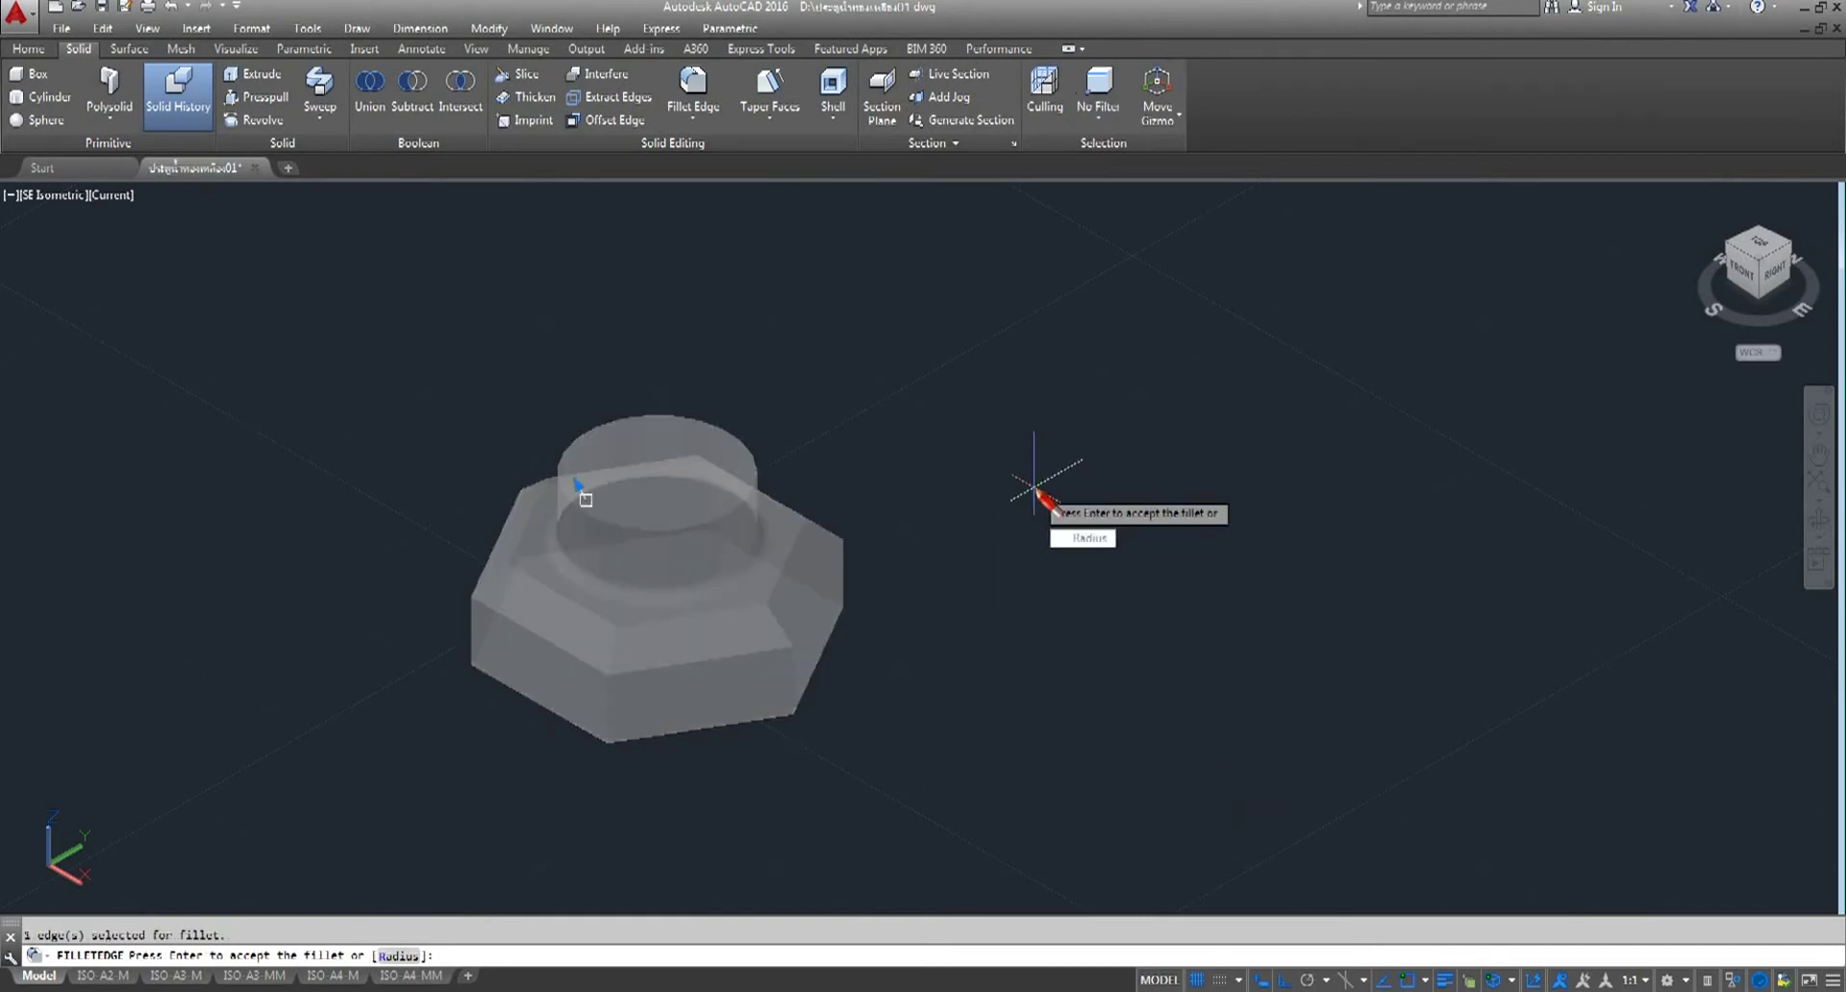
pyautogui.press('Return')
pyautogui.scroll(3, 716, 577)
pyautogui.scroll(3, 726, 606)
pyautogui.scroll(-5, 721, 616)
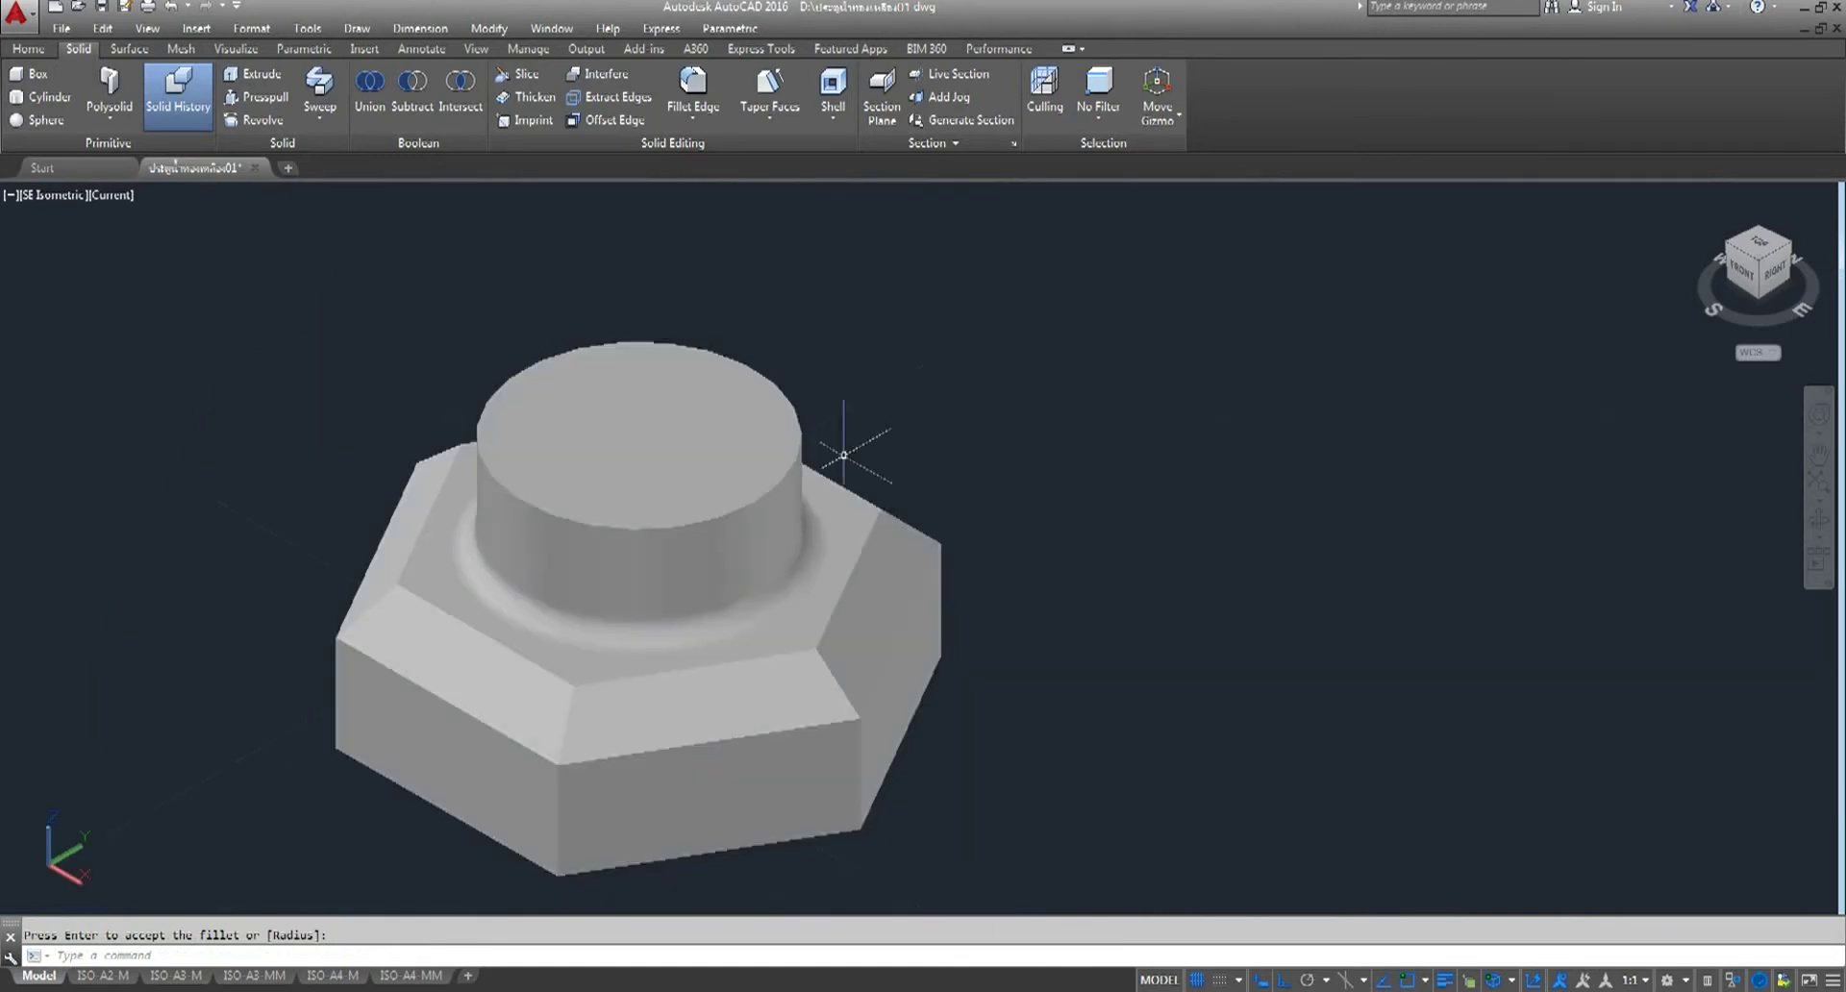
pyautogui.click(169, 6)
pyautogui.click(168, 6)
# - Fillet the cylinder's base edge with radius 2
pyautogui.click(693, 92)
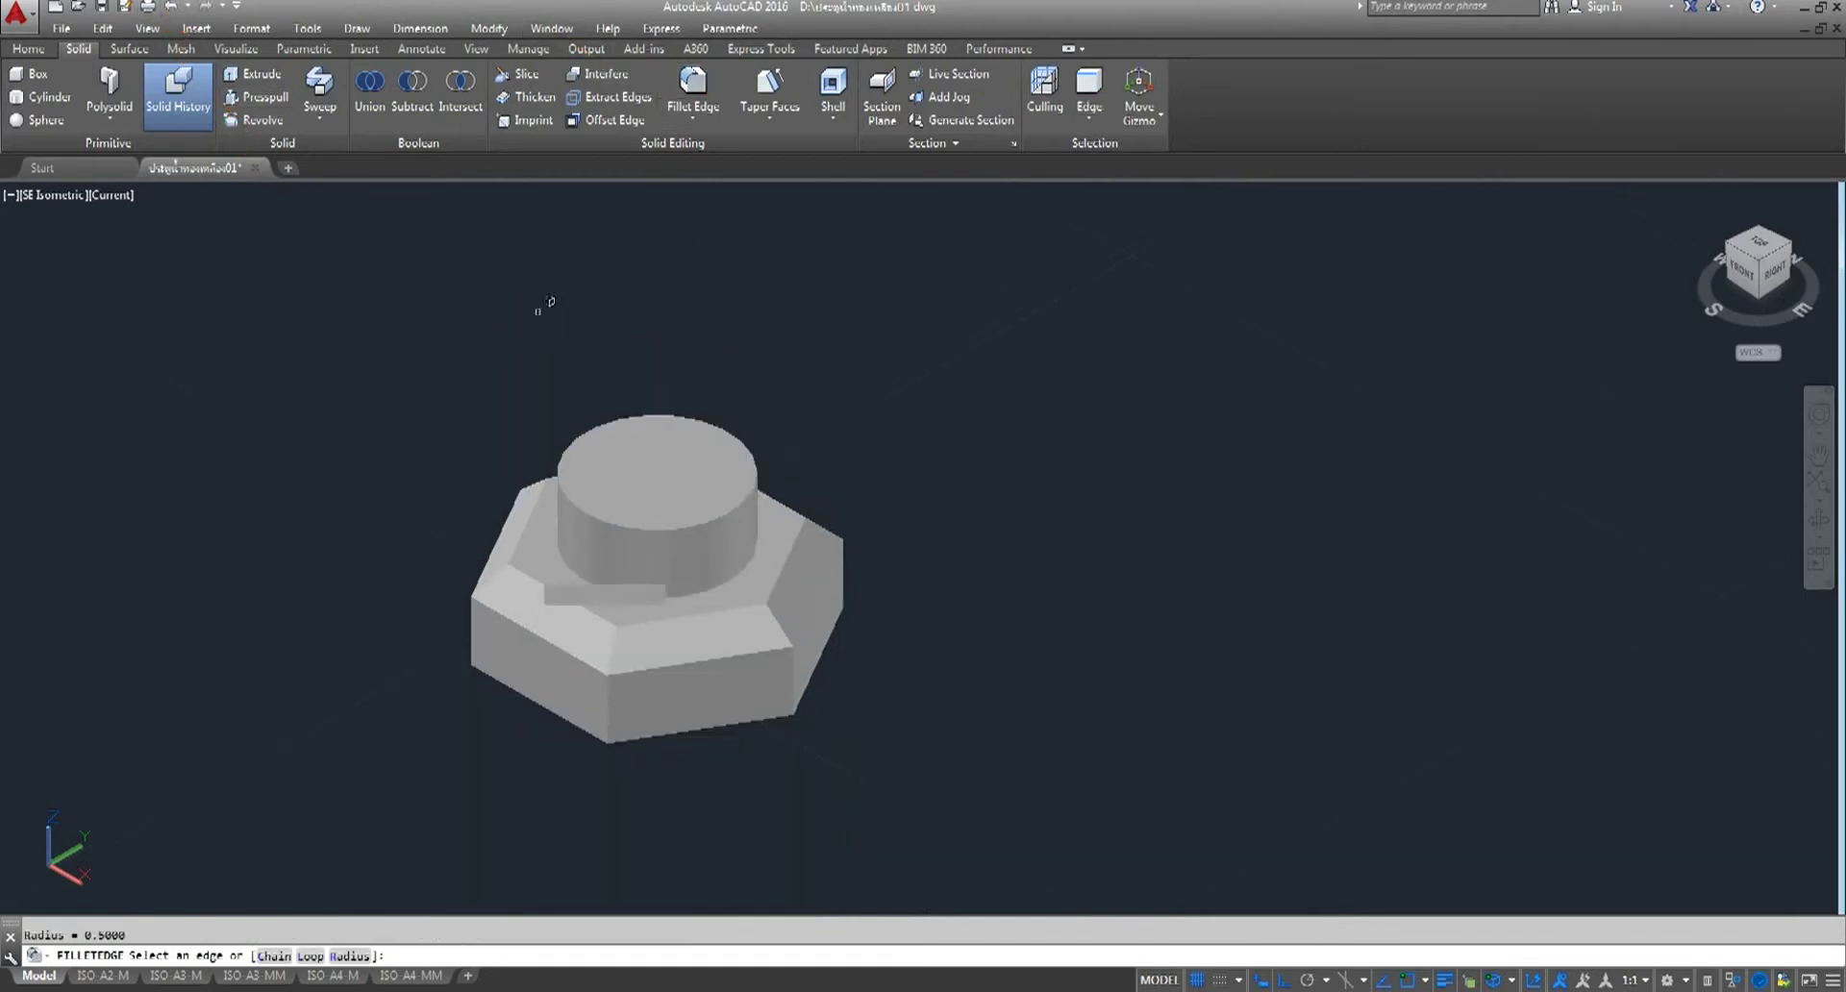
pyautogui.click(349, 956)
pyautogui.write('2')
pyautogui.press('Return')
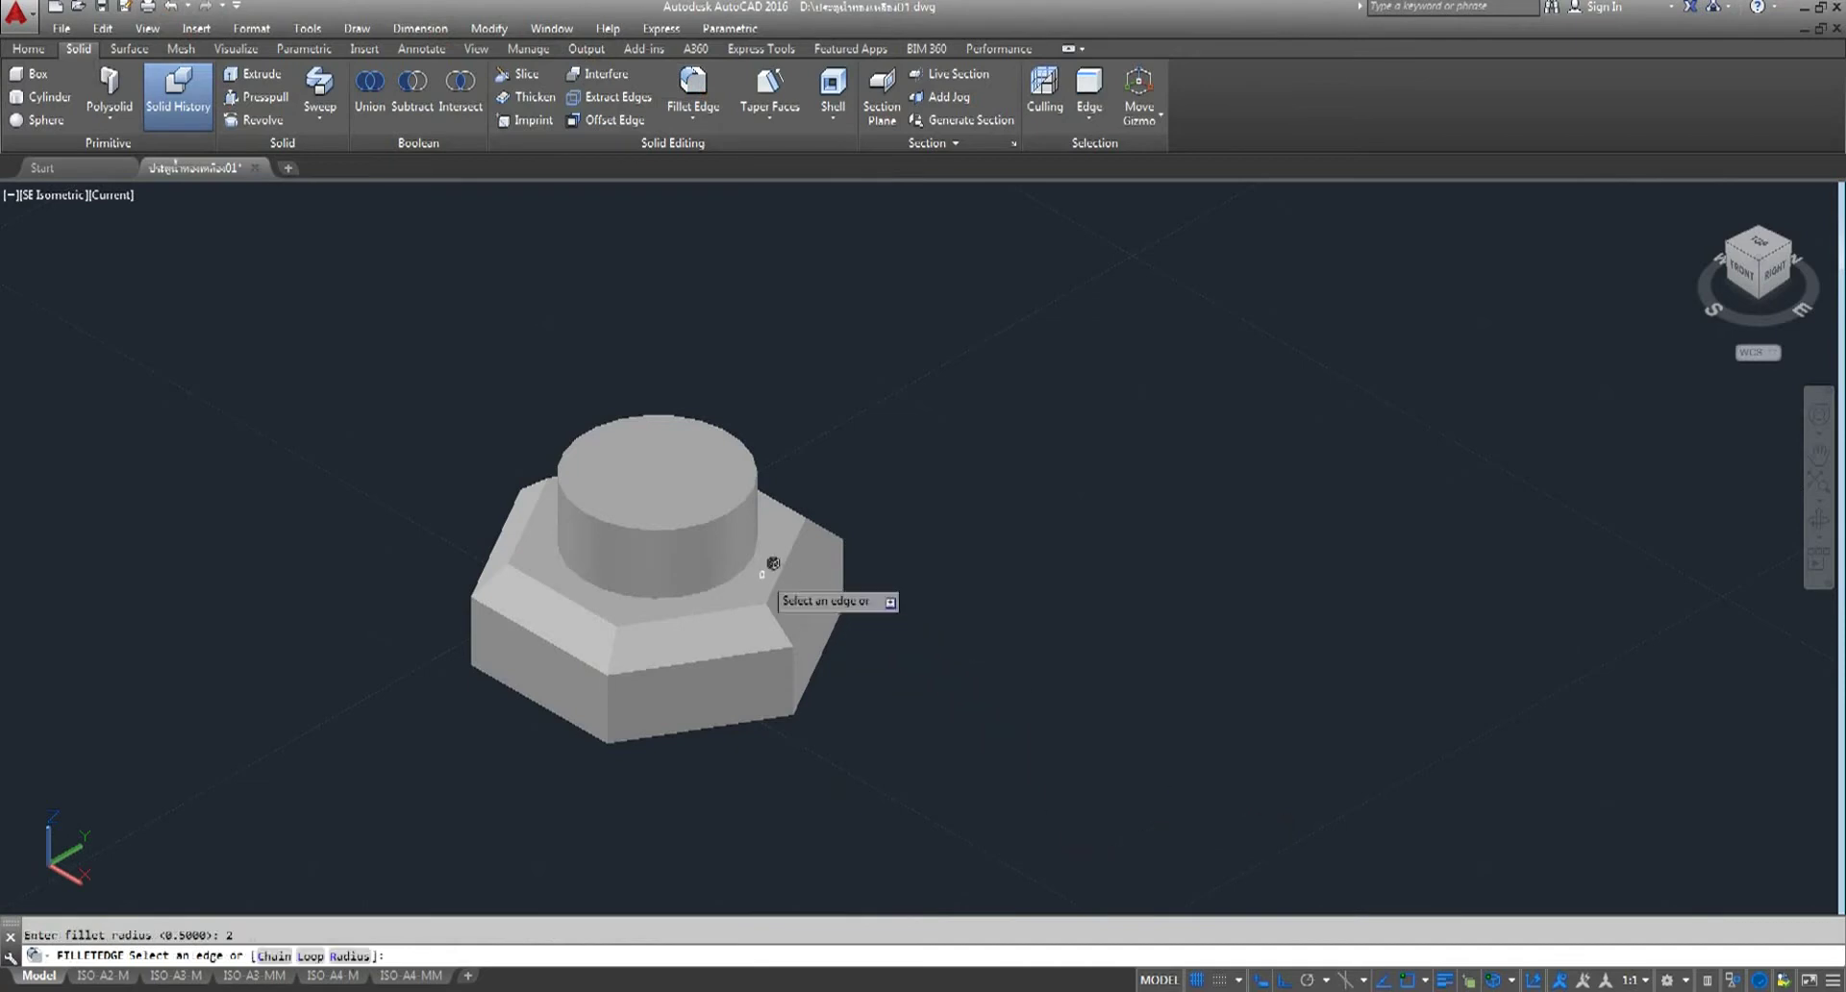
pyautogui.click(760, 556)
pyautogui.rightClick(964, 569)
pyautogui.click(983, 579)
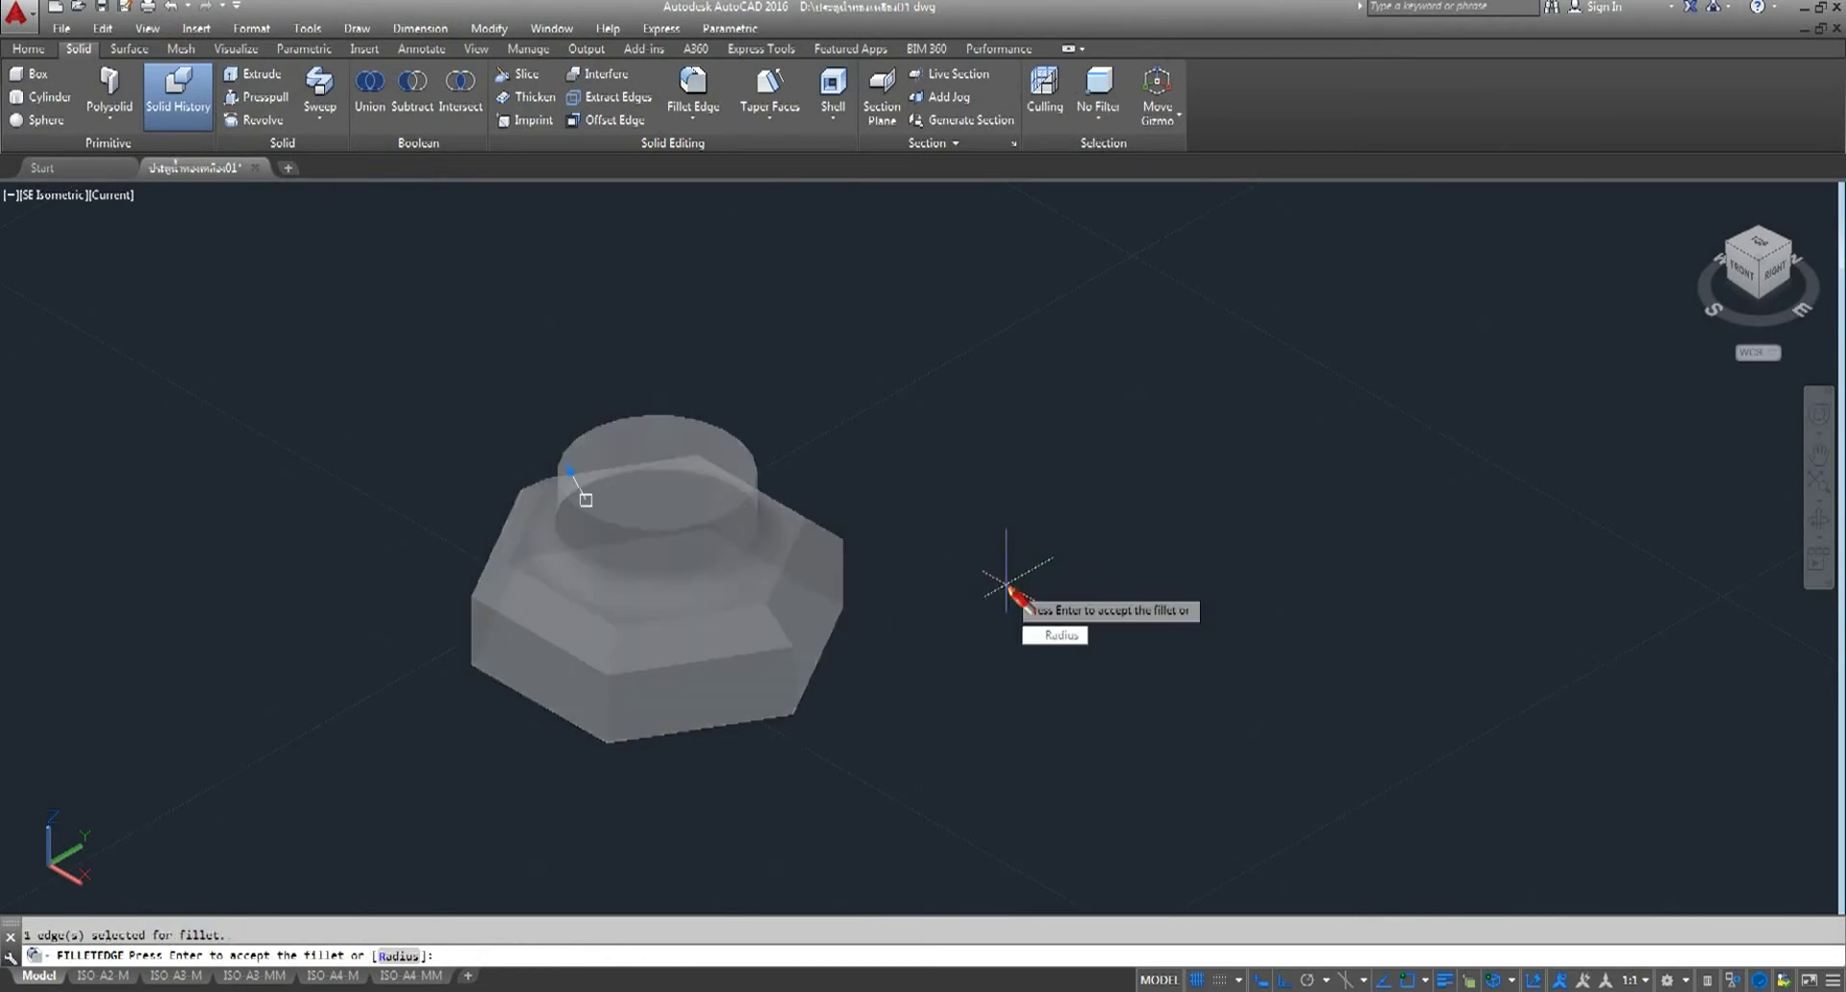
pyautogui.press('Return')
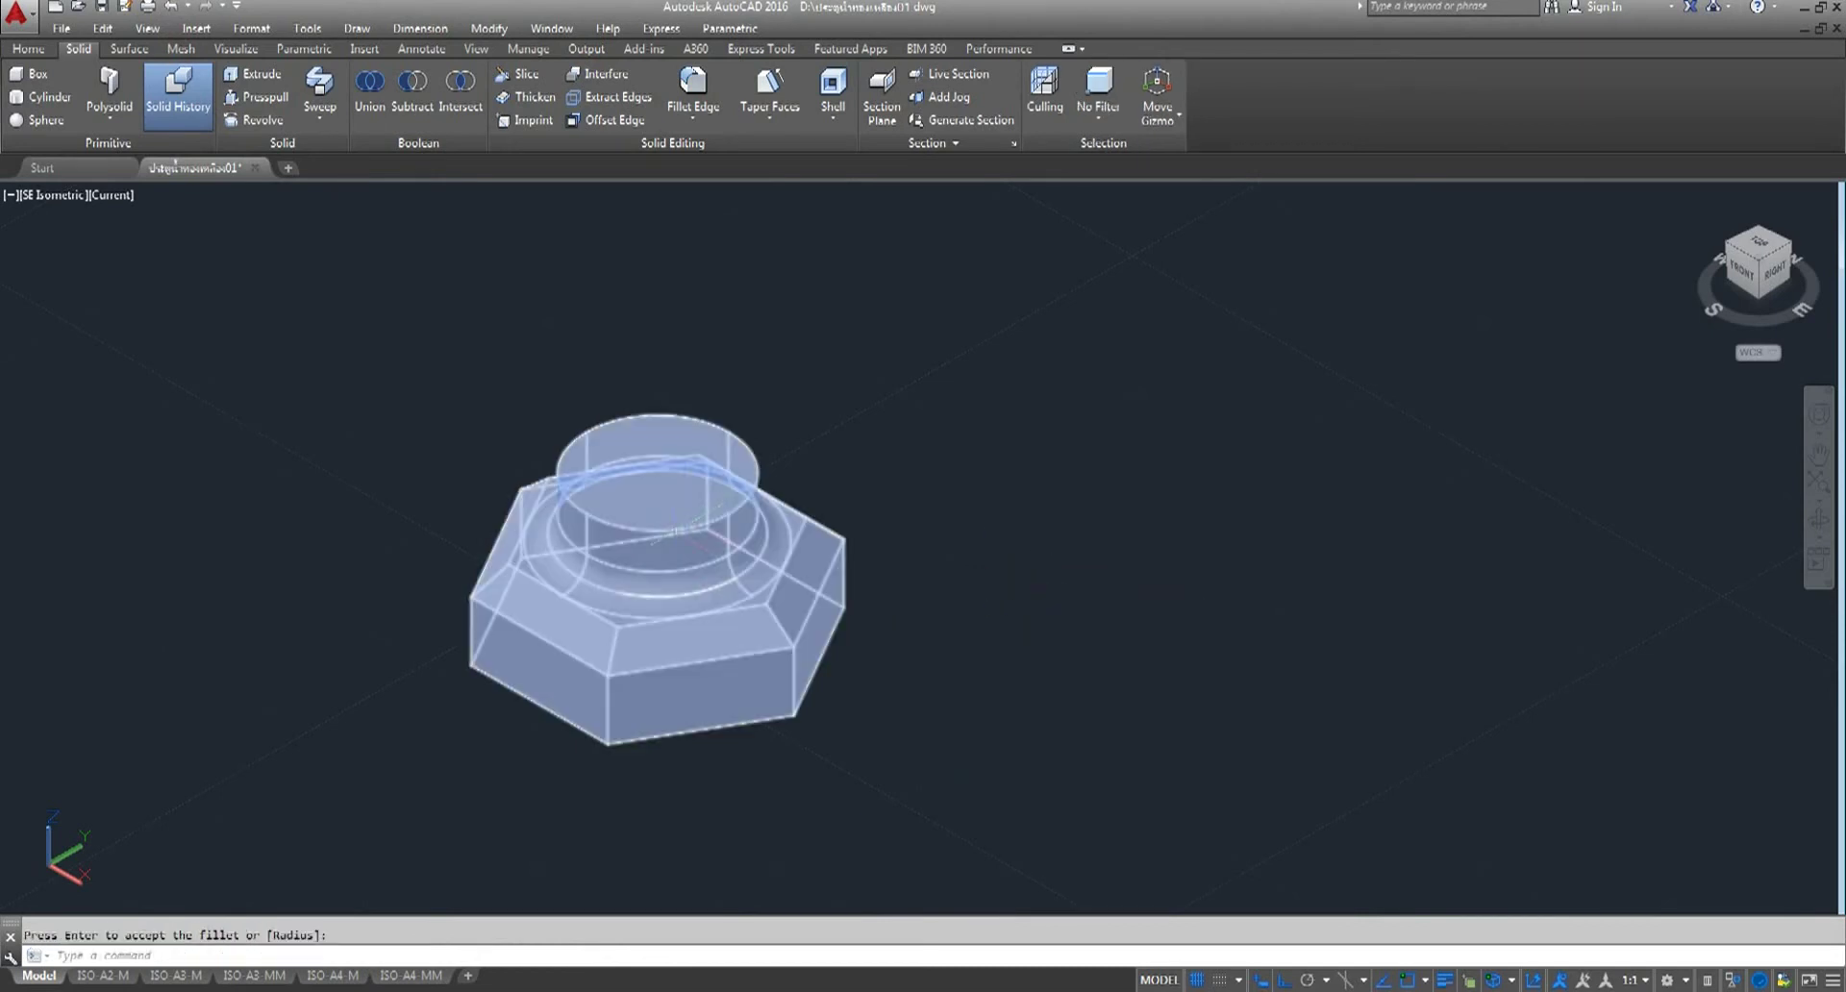
# - Orbit, zoom and pan around the merged solid to inspect the radius-2 fillet
pyautogui.click(1818, 519)
pyautogui.moveTo(751, 714); pyautogui.dragTo(757, 670)
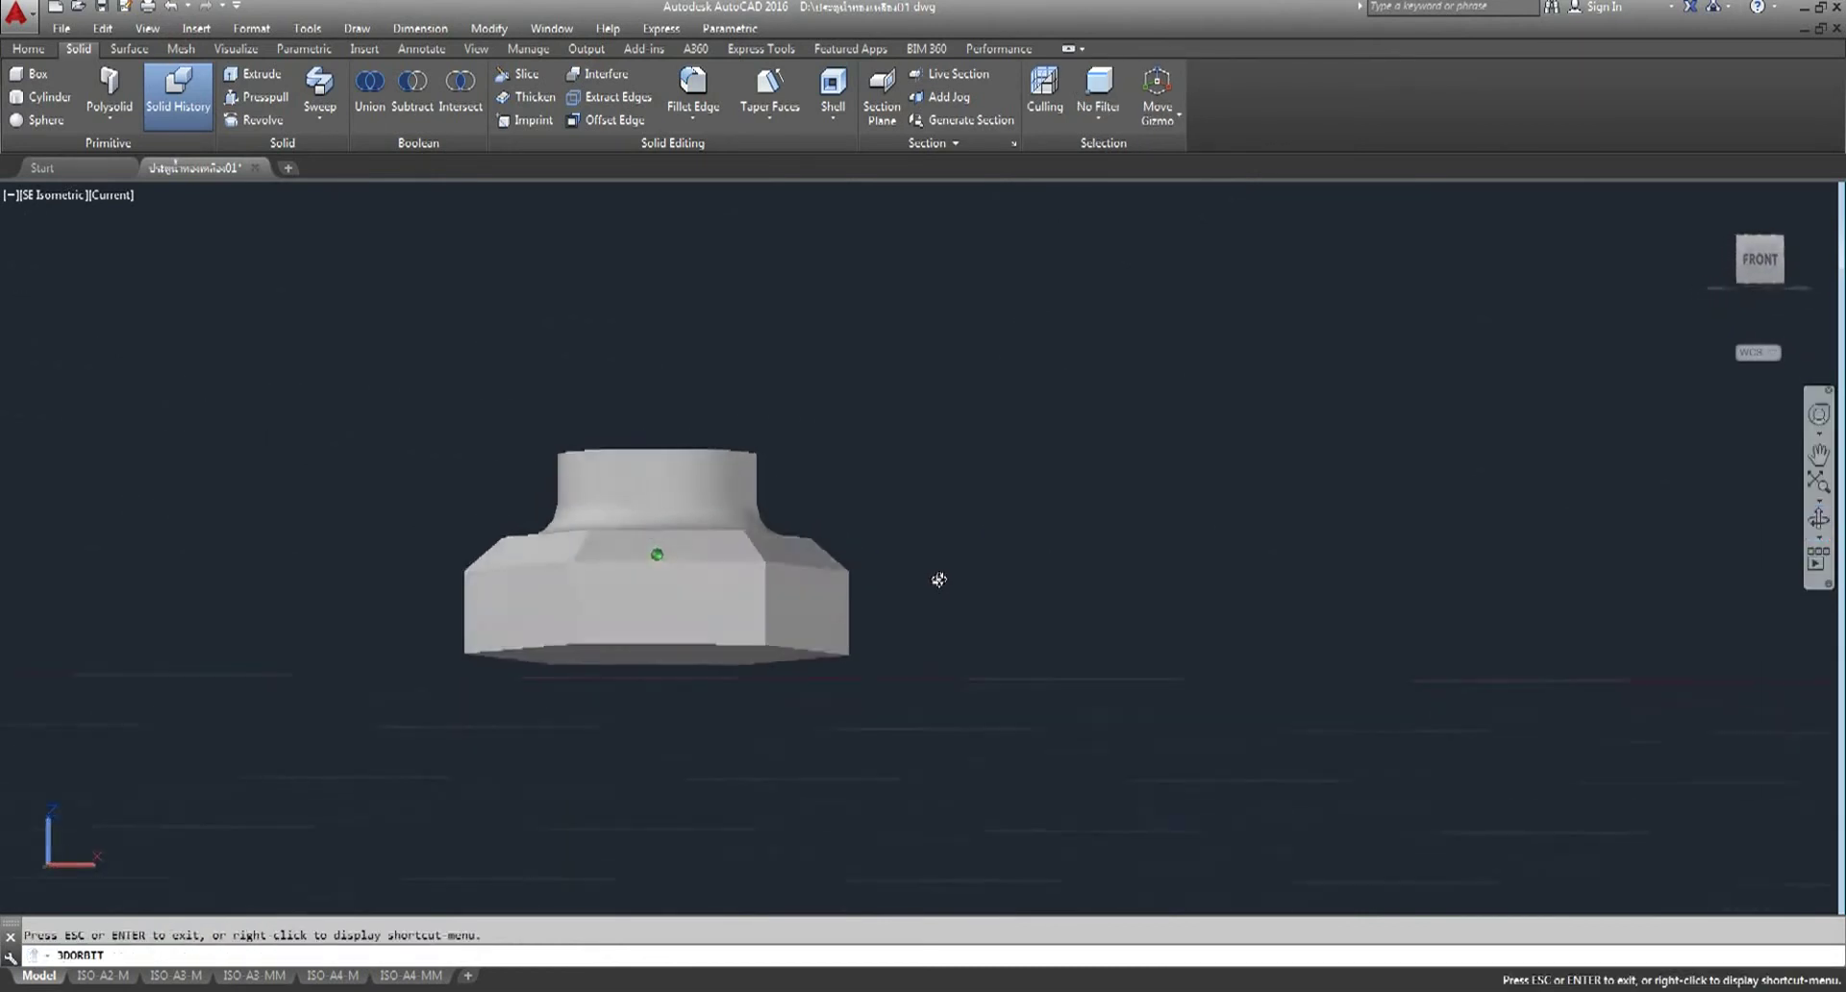
pyautogui.moveTo(776, 586); pyautogui.dragTo(776, 566)
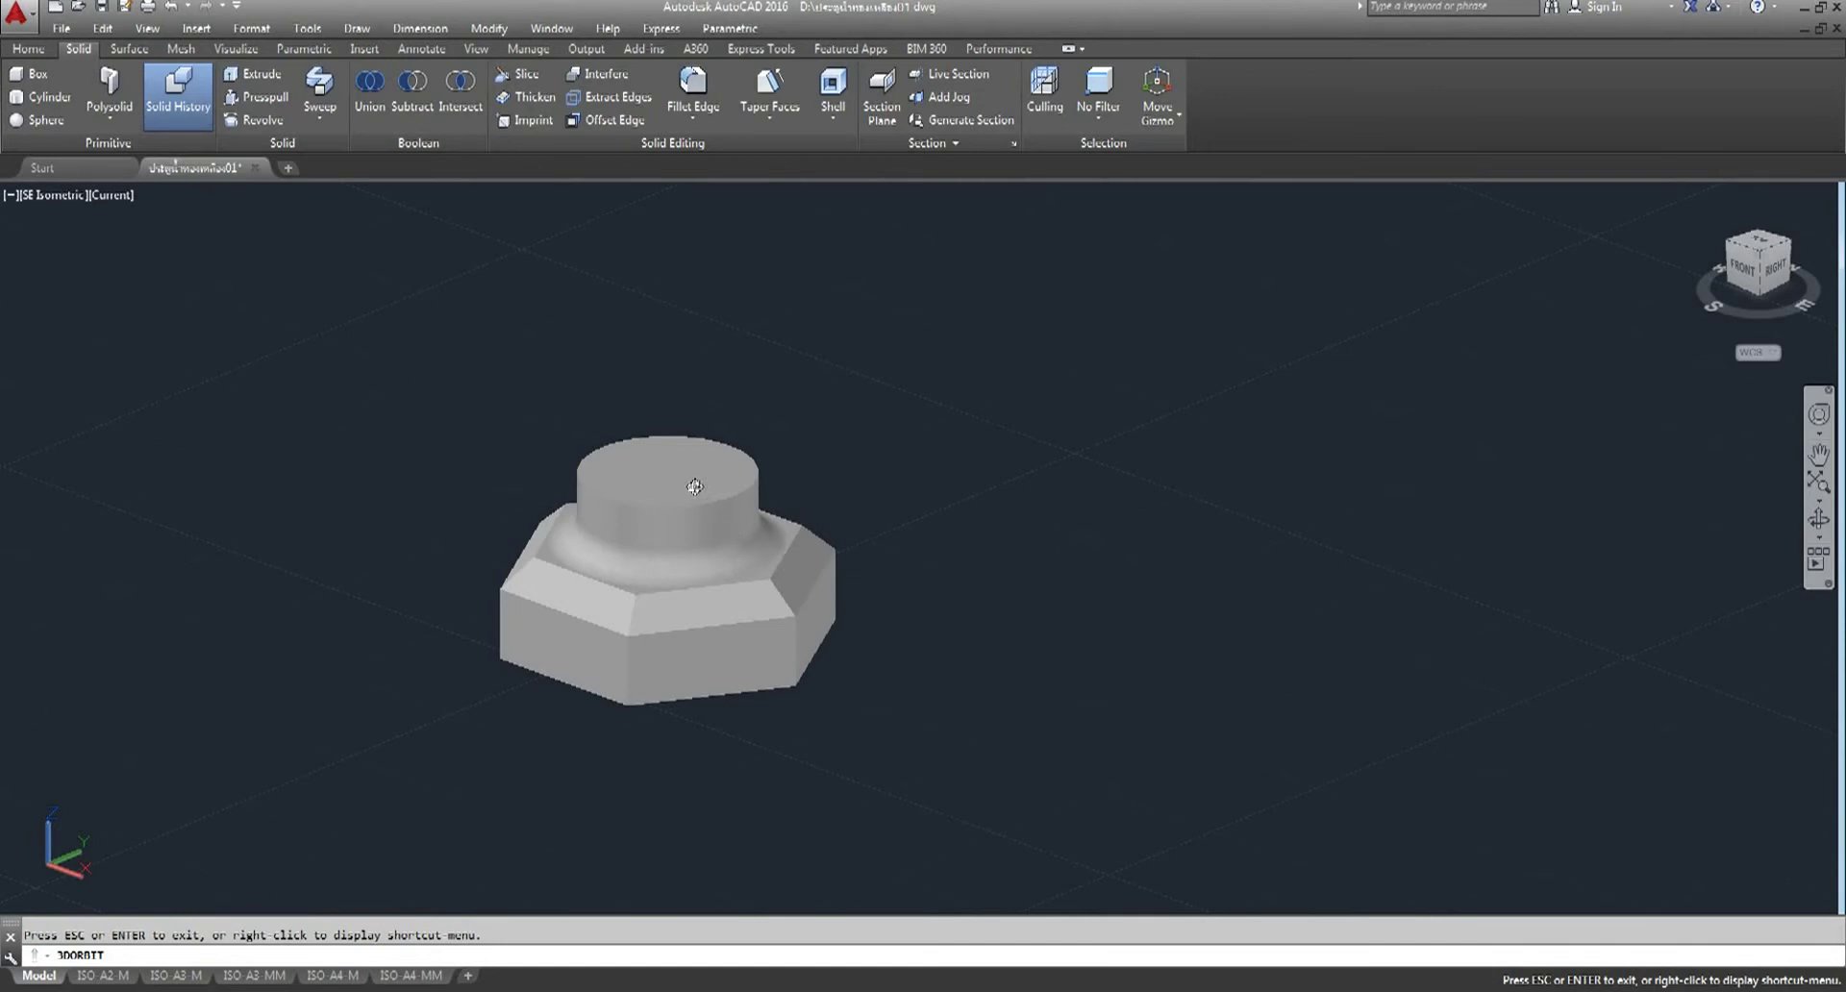
pyautogui.scroll(1, 695, 486)
pyautogui.scroll(3, 694, 487)
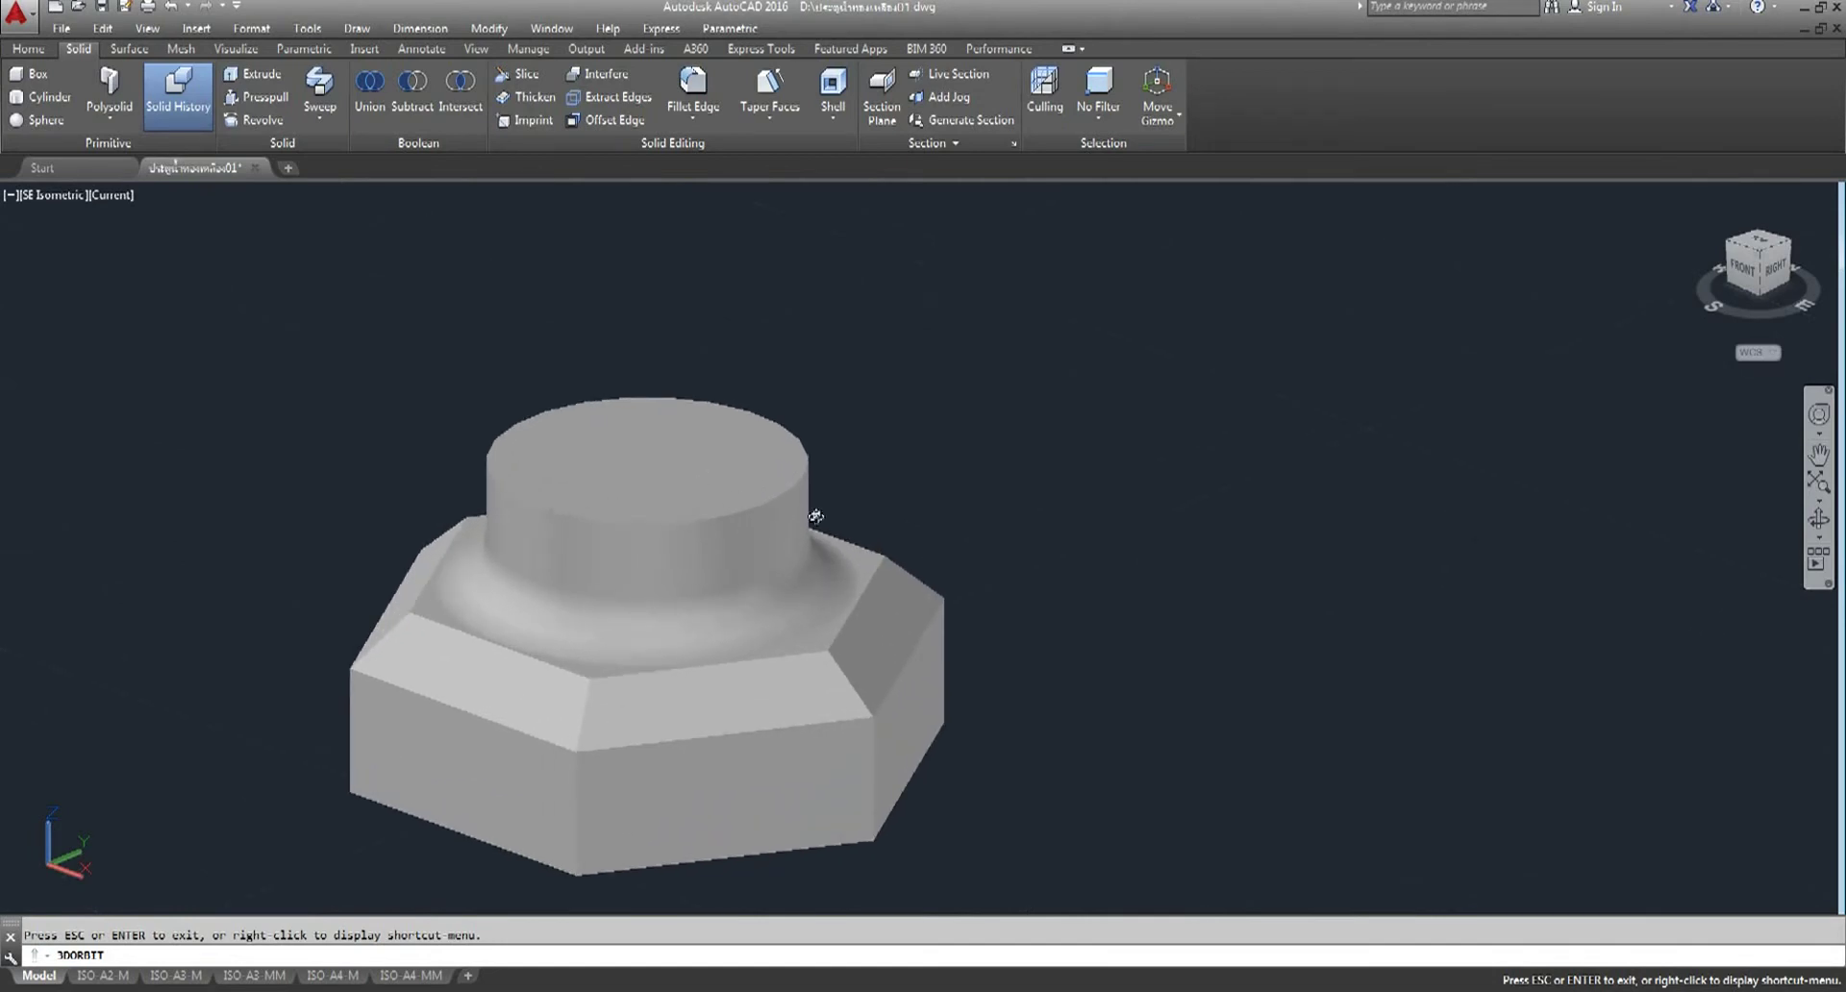
pyautogui.scroll(-1, 1031, 515)
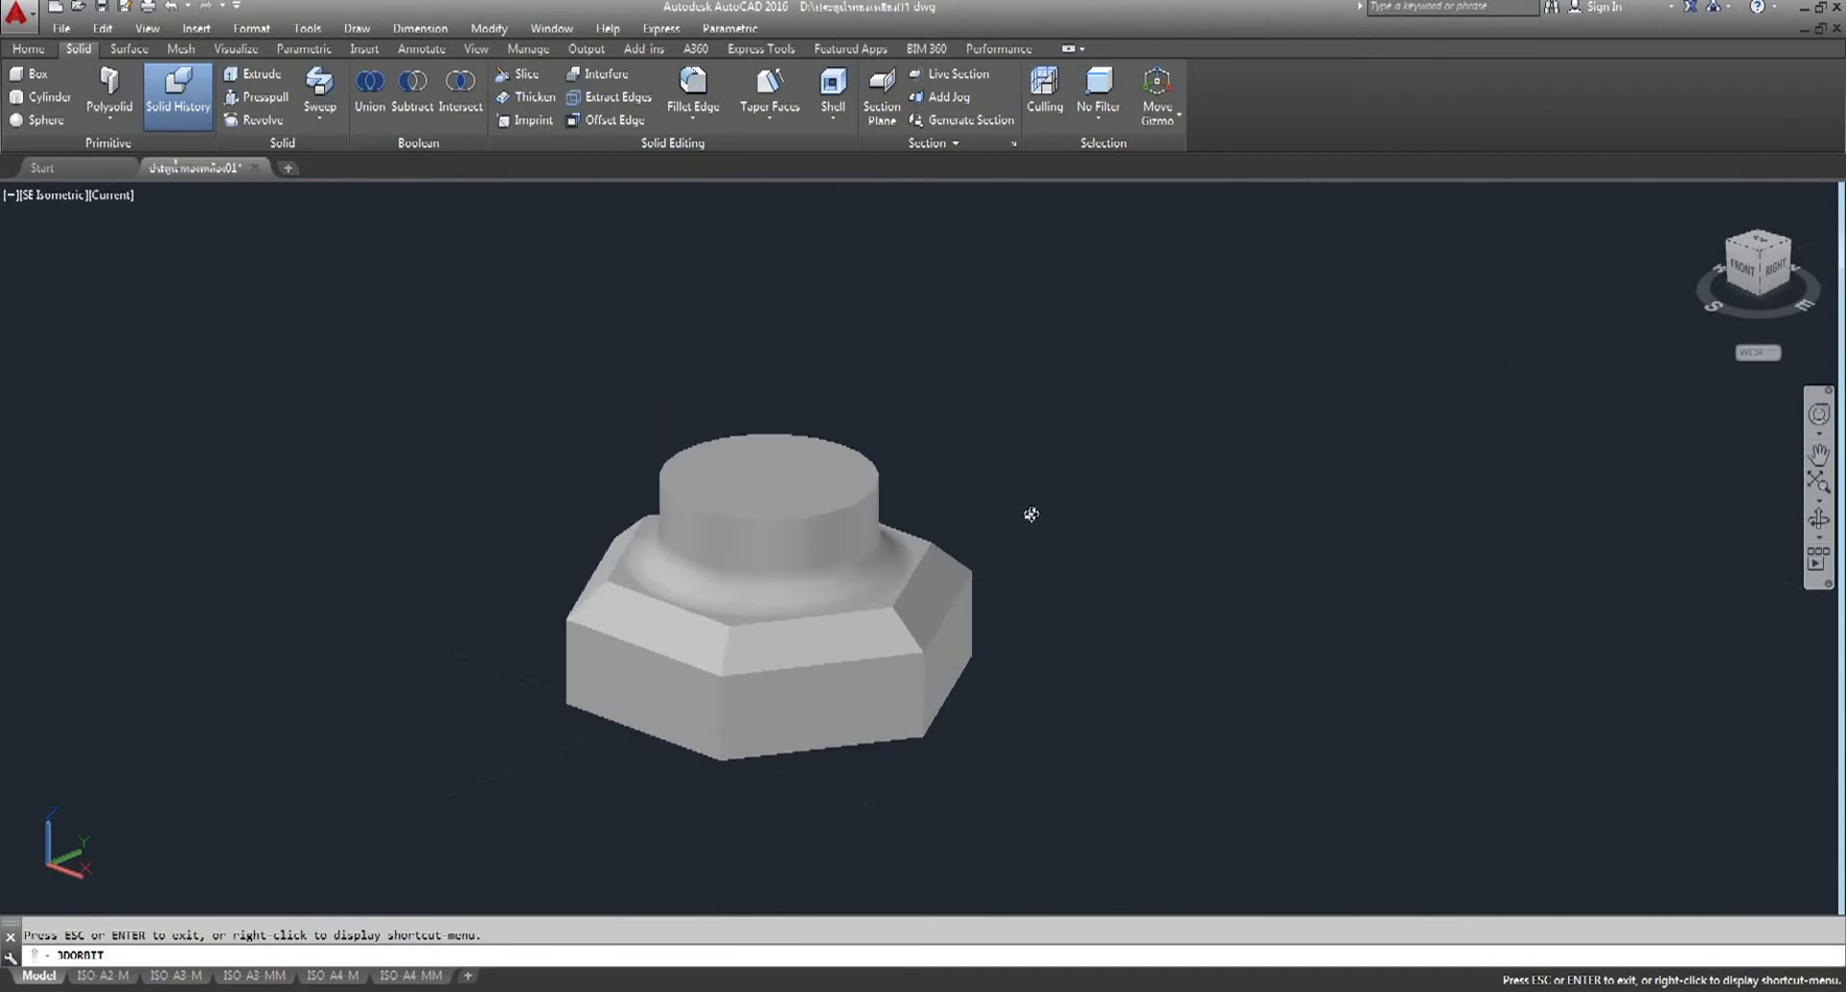
pyautogui.scroll(-1, 1031, 515)
pyautogui.rightClick(1061, 371)
pyautogui.click(1106, 366)
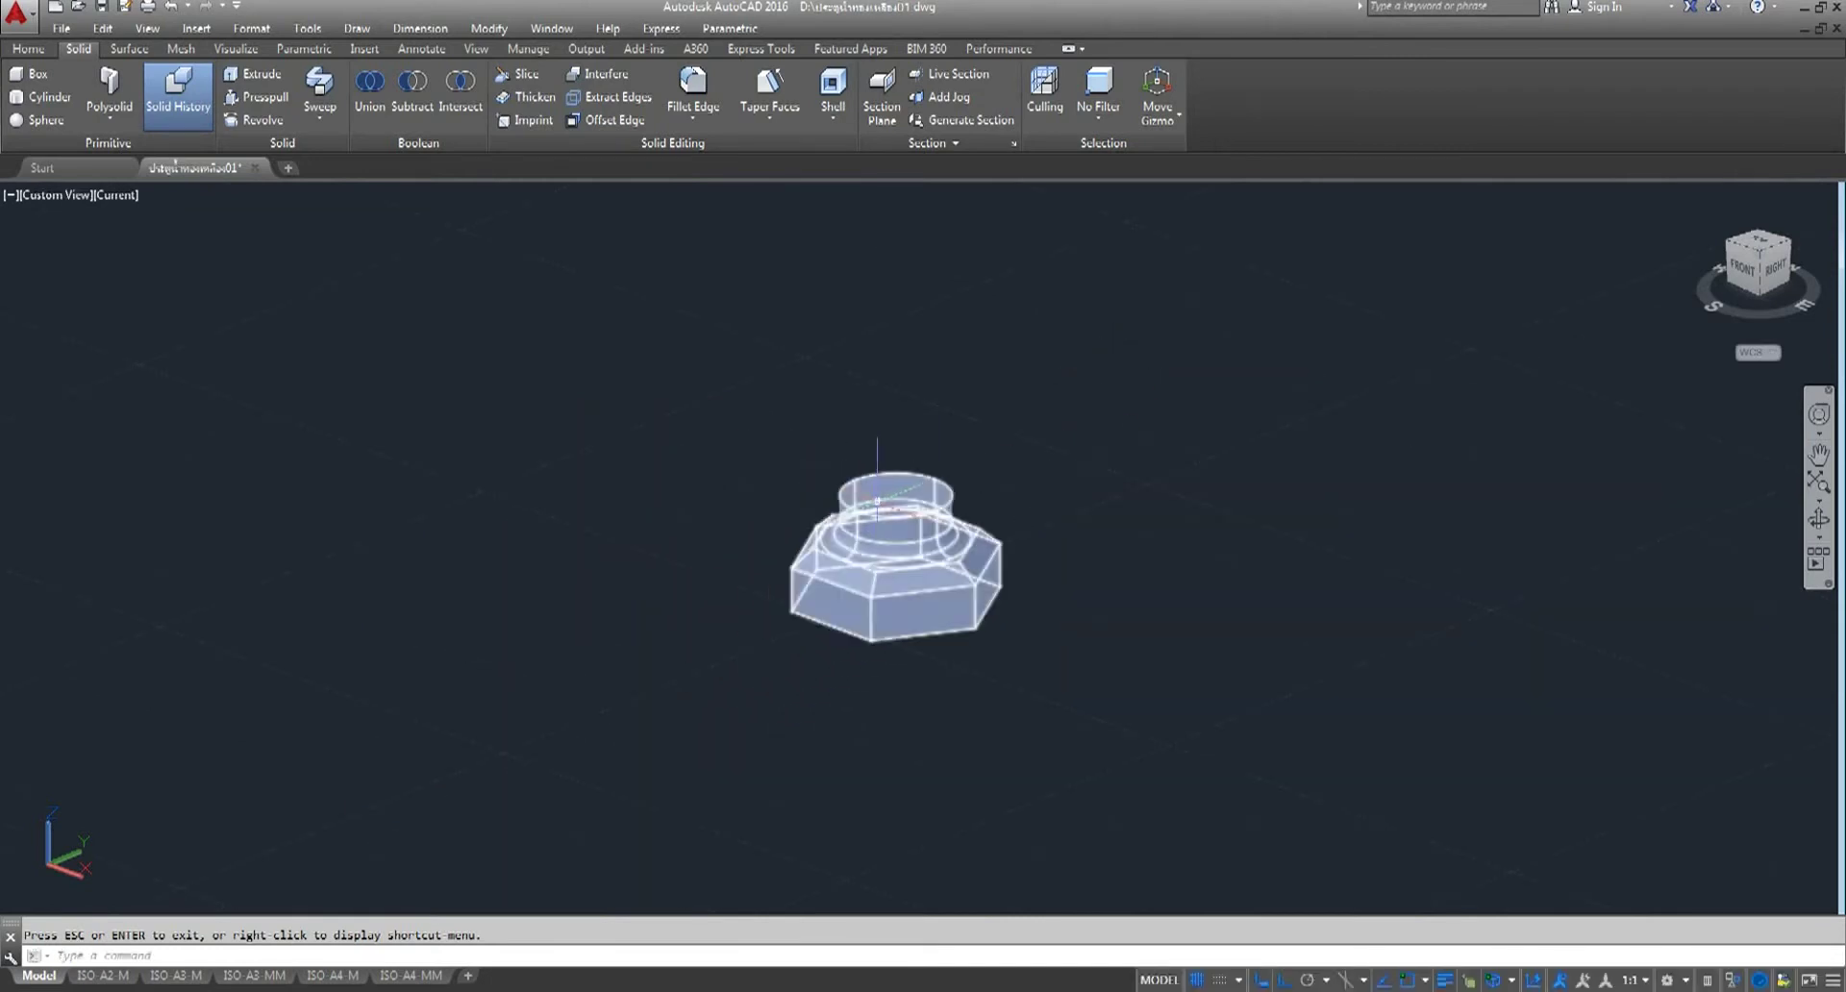
pyautogui.scroll(3, 877, 501)
pyautogui.moveTo(877, 501)
pyautogui.mouseDown(button='middle')
pyautogui.moveTo(886, 567)
pyautogui.moveTo(837, 604)
pyautogui.mouseUp(button='middle')
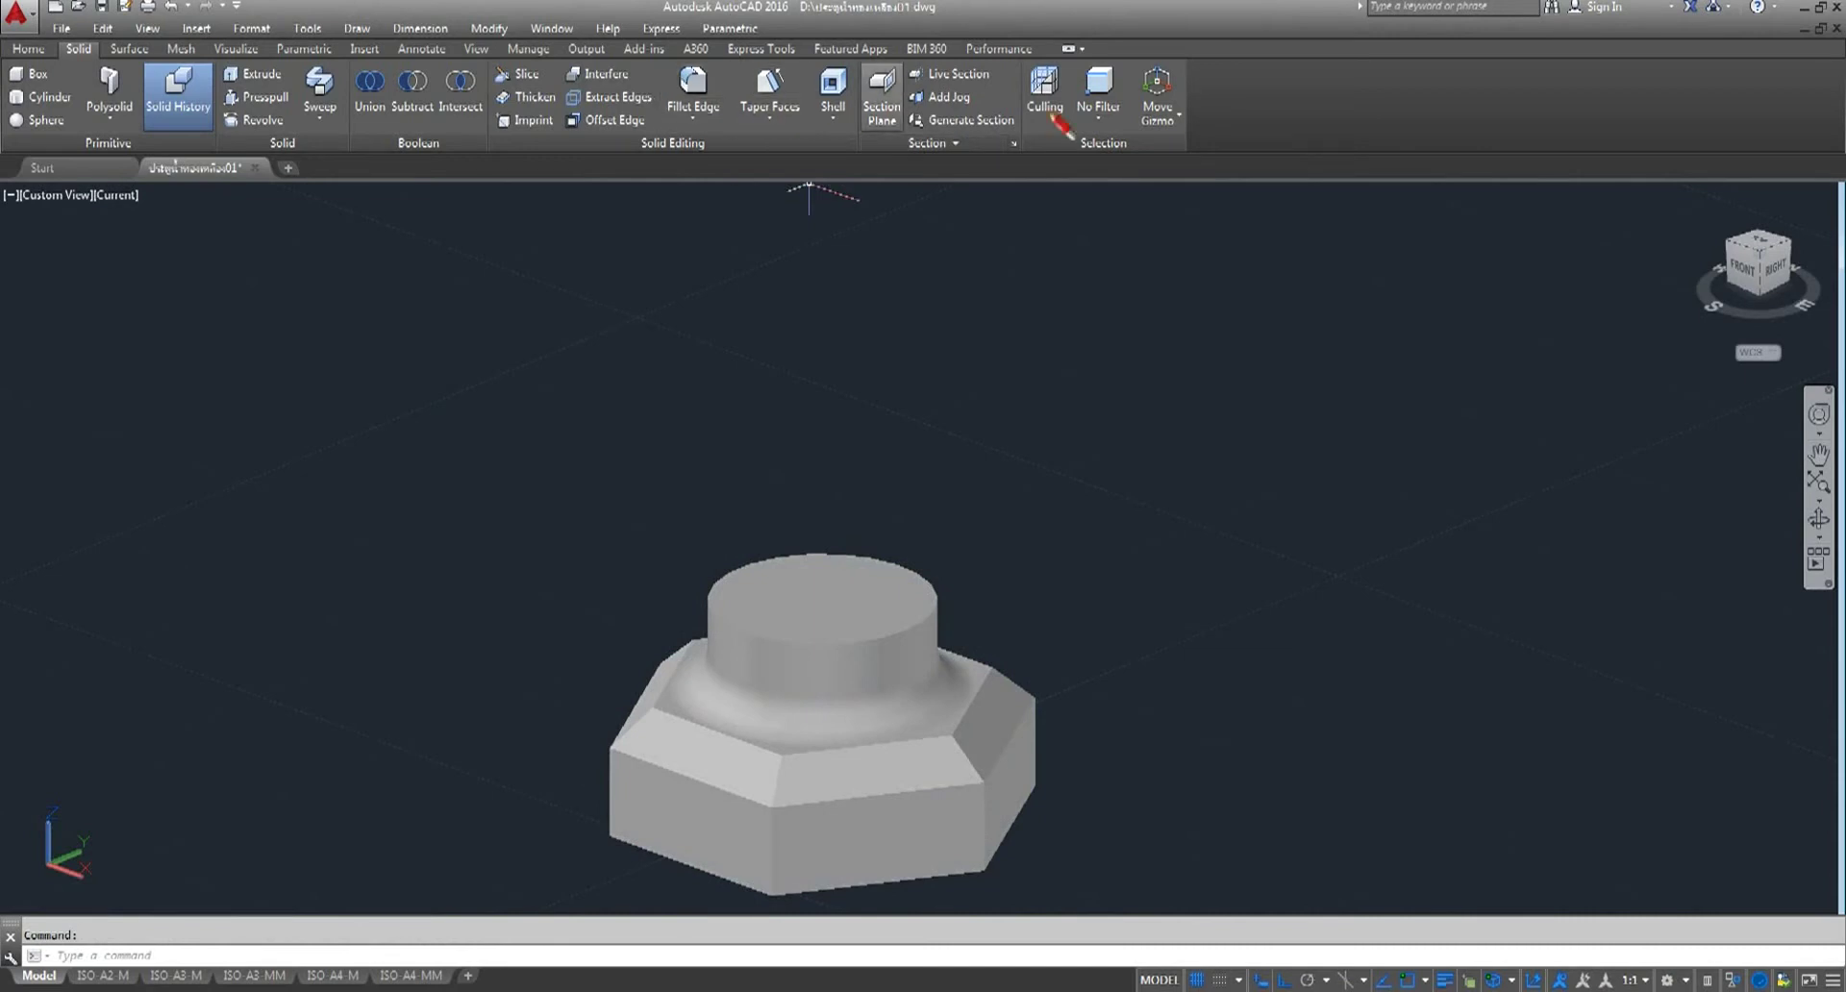
pyautogui.click(31, 50)
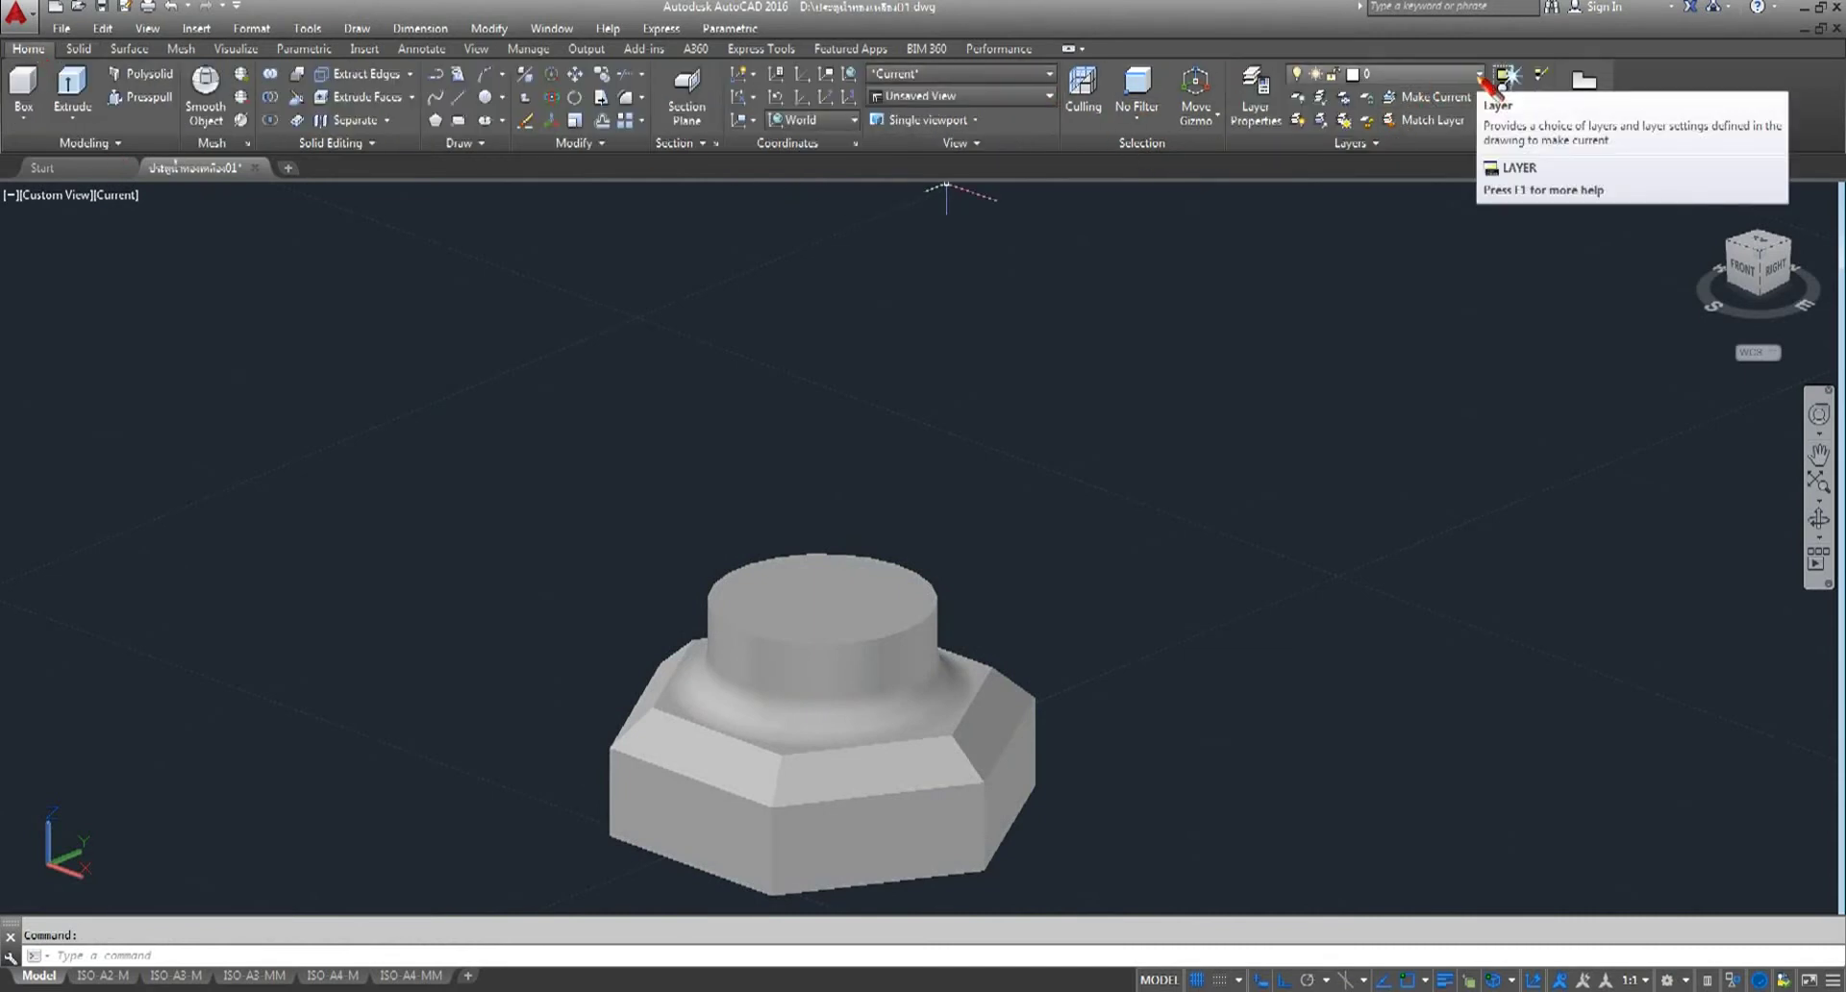
# - End object isolation so all 8 objects, including the cylinder and photo, reappear
pyautogui.click(1743, 981)
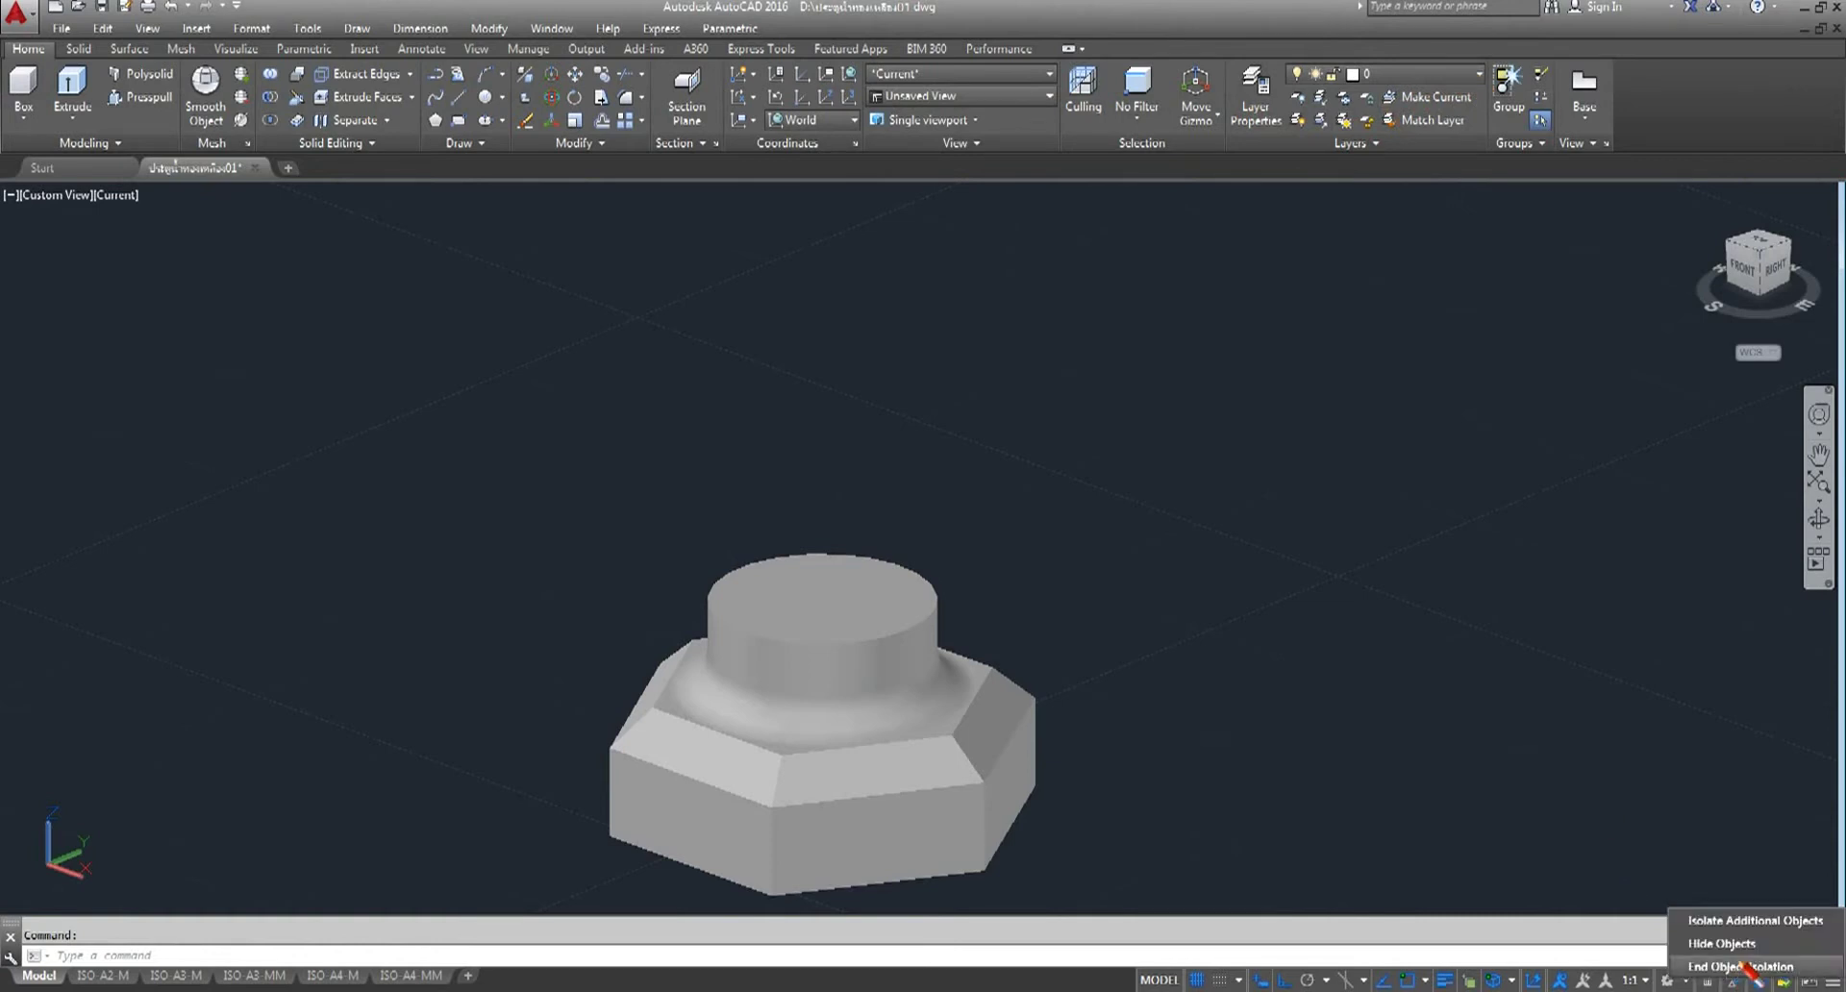
pyautogui.click(1748, 966)
pyautogui.scroll(-5, 1140, 587)
pyautogui.scroll(-4, 556, 399)
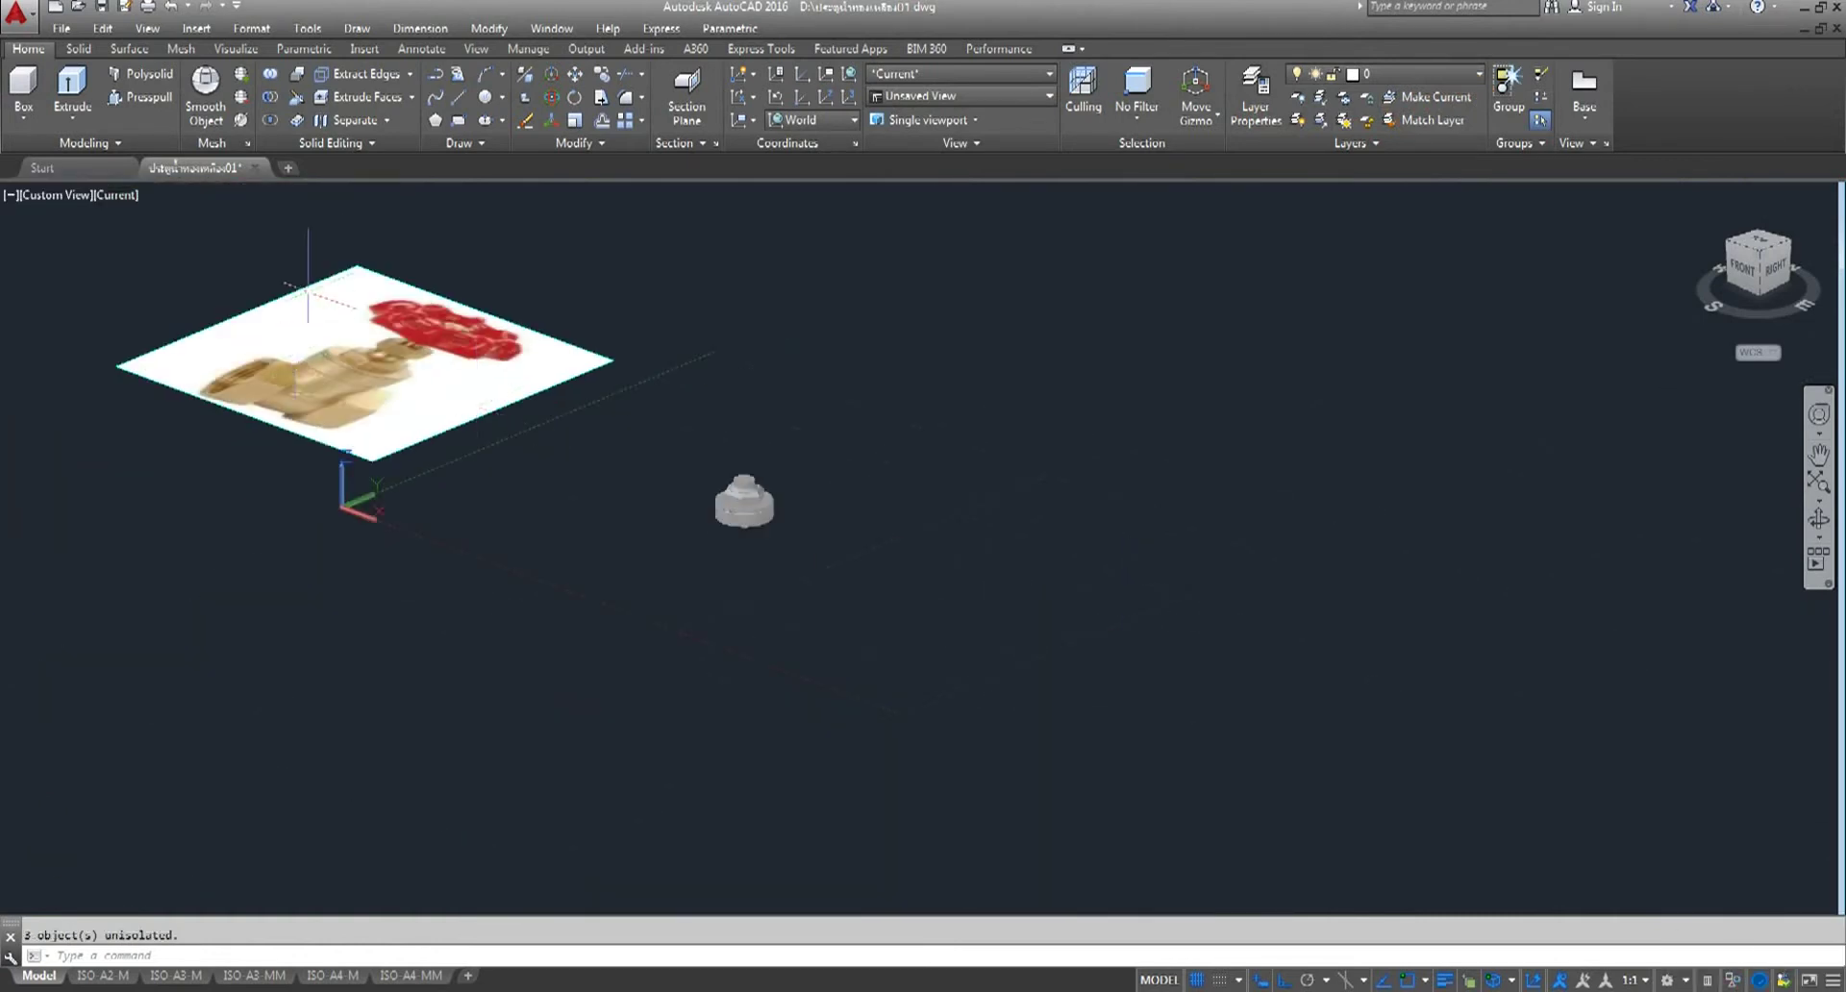
pyautogui.scroll(5, 306, 307)
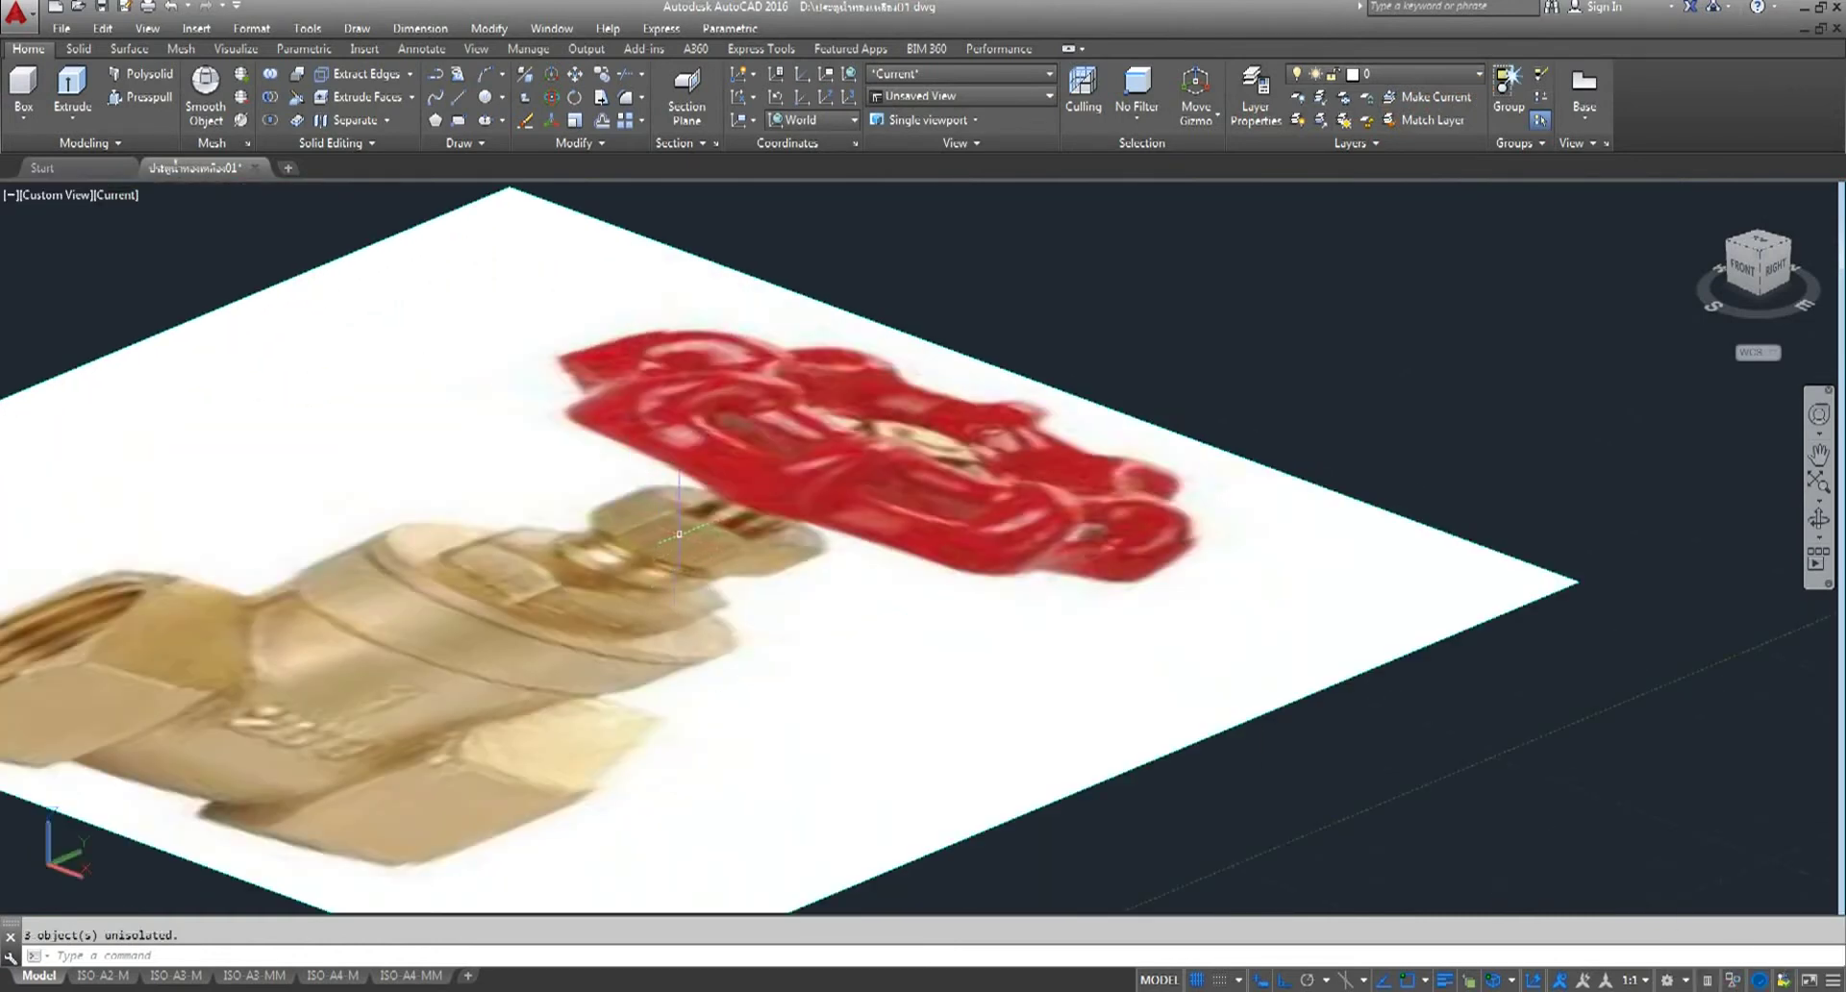
pyautogui.scroll(-2, 671, 539)
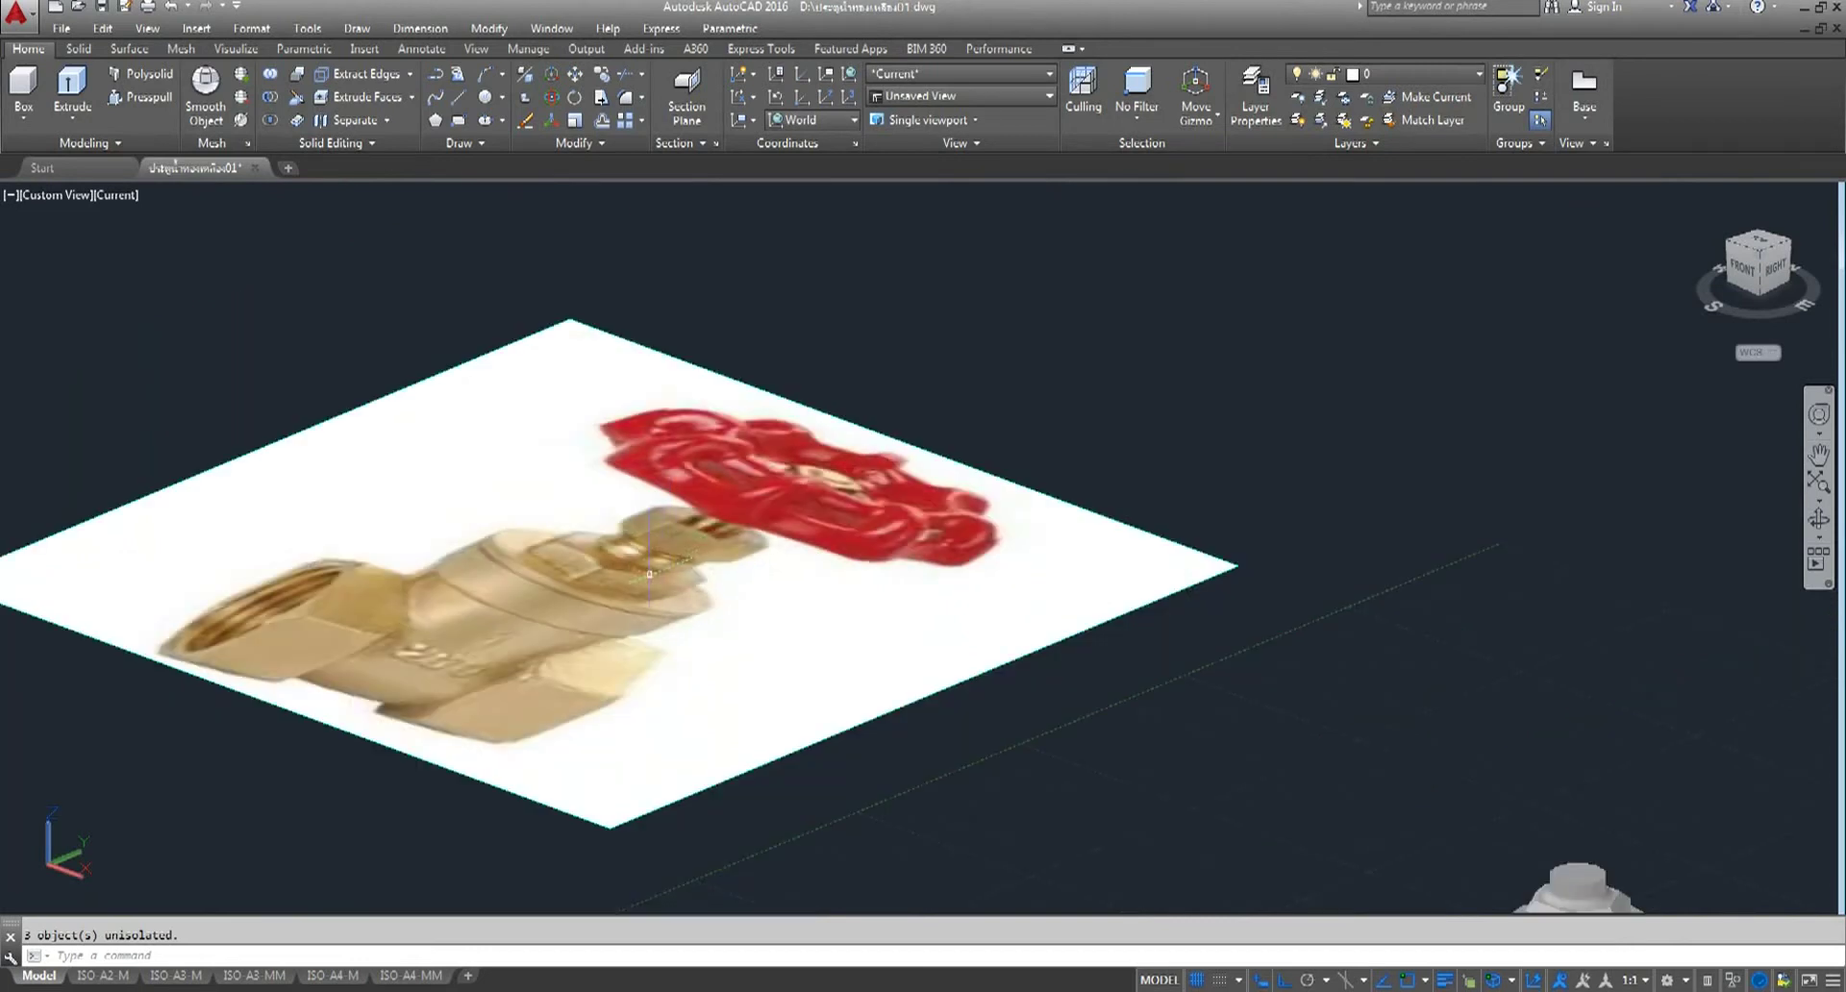
pyautogui.scroll(-4, 657, 541)
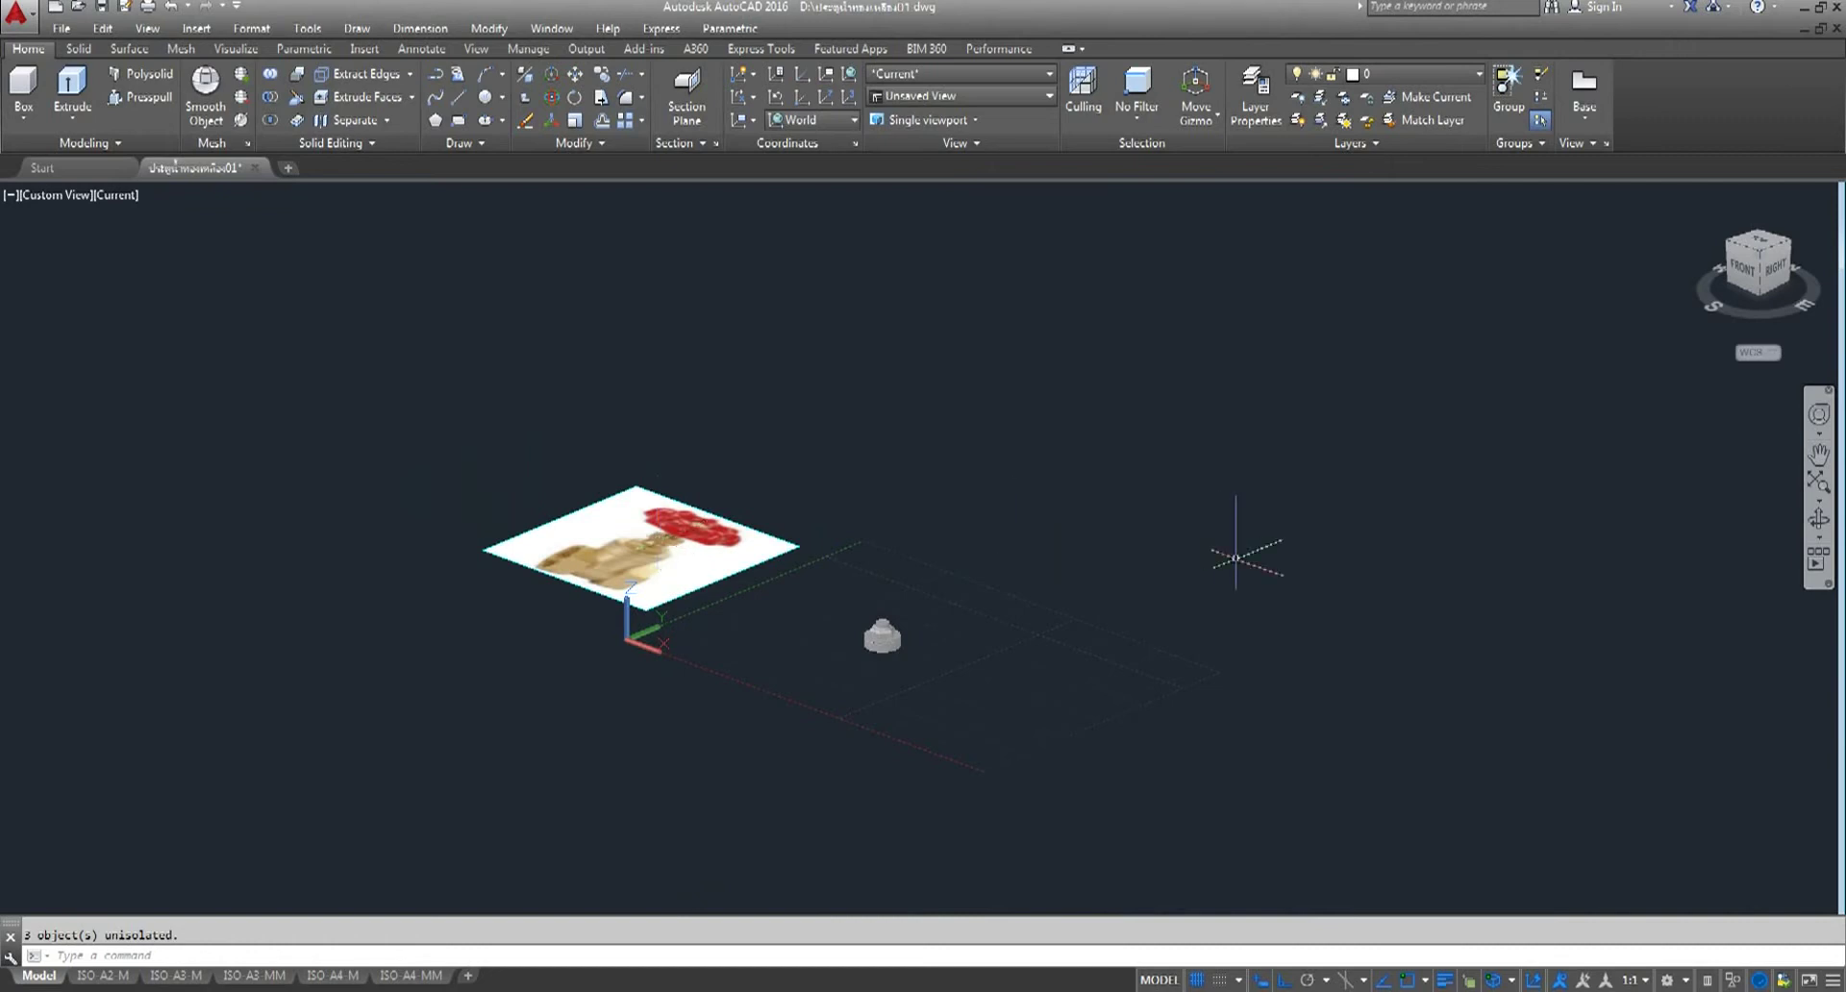
pyautogui.scroll(2, 1000, 616)
pyautogui.scroll(3, 865, 616)
pyautogui.scroll(3, 836, 586)
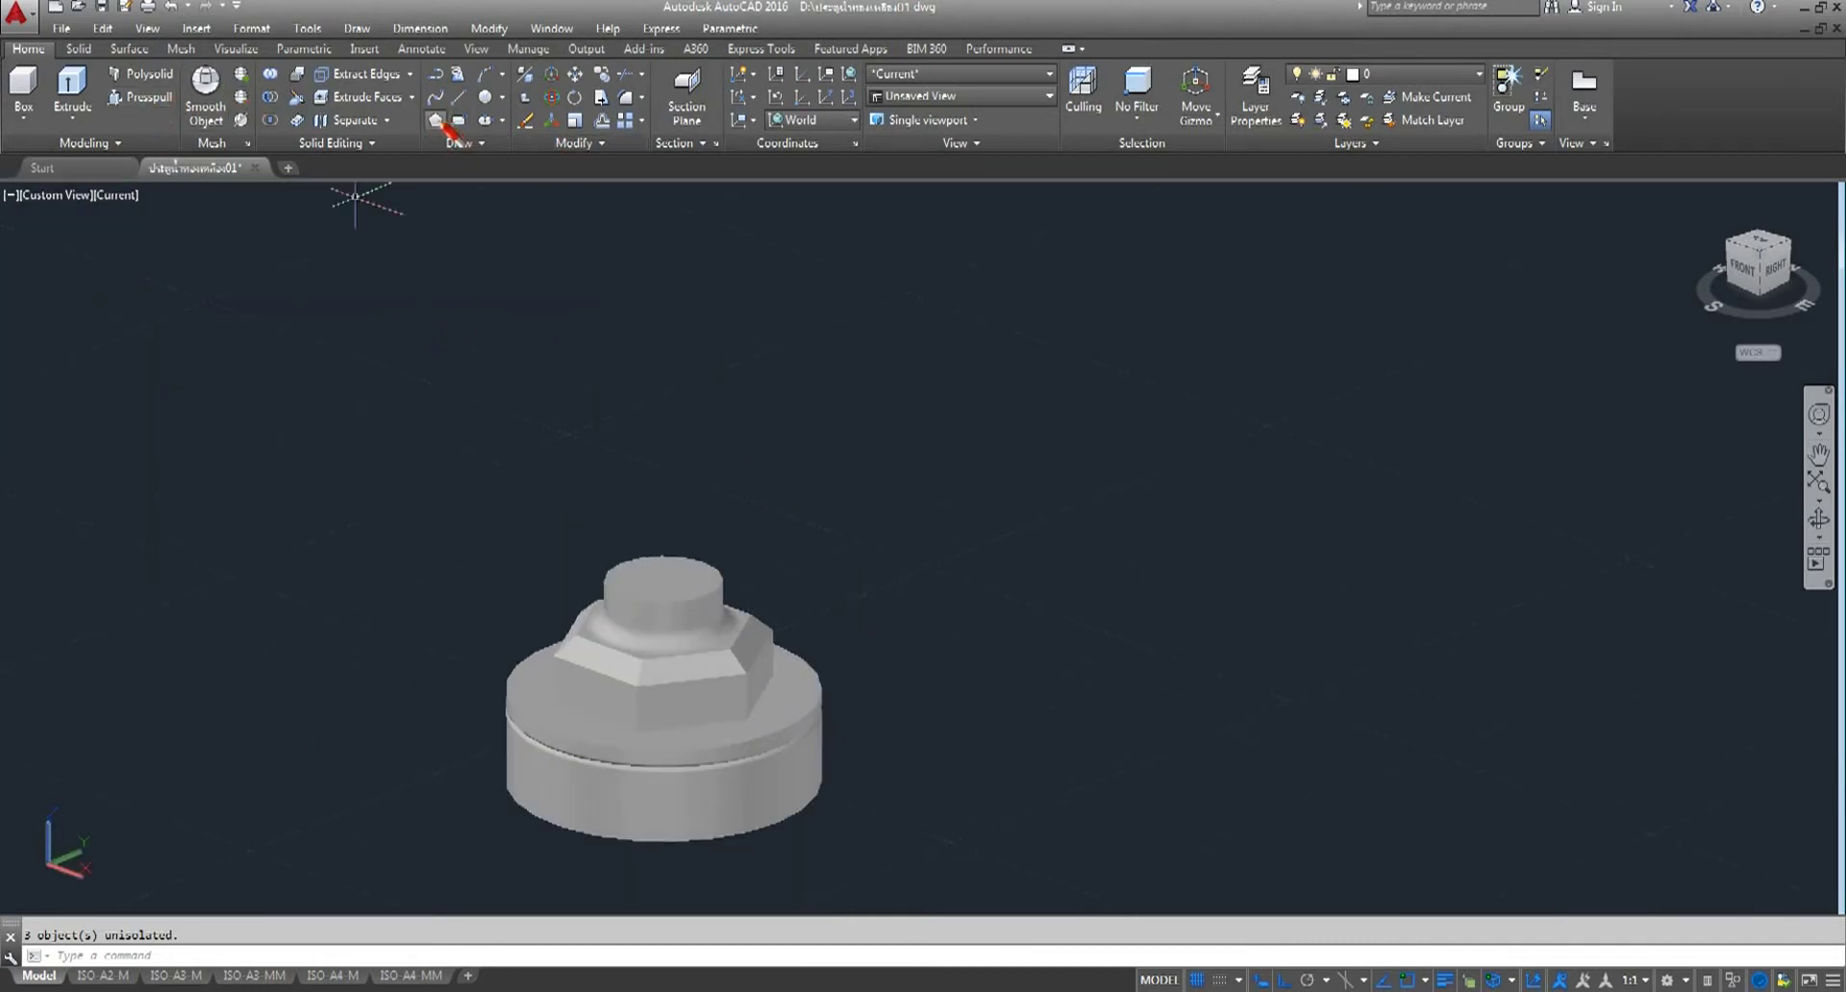
pyautogui.click(435, 120)
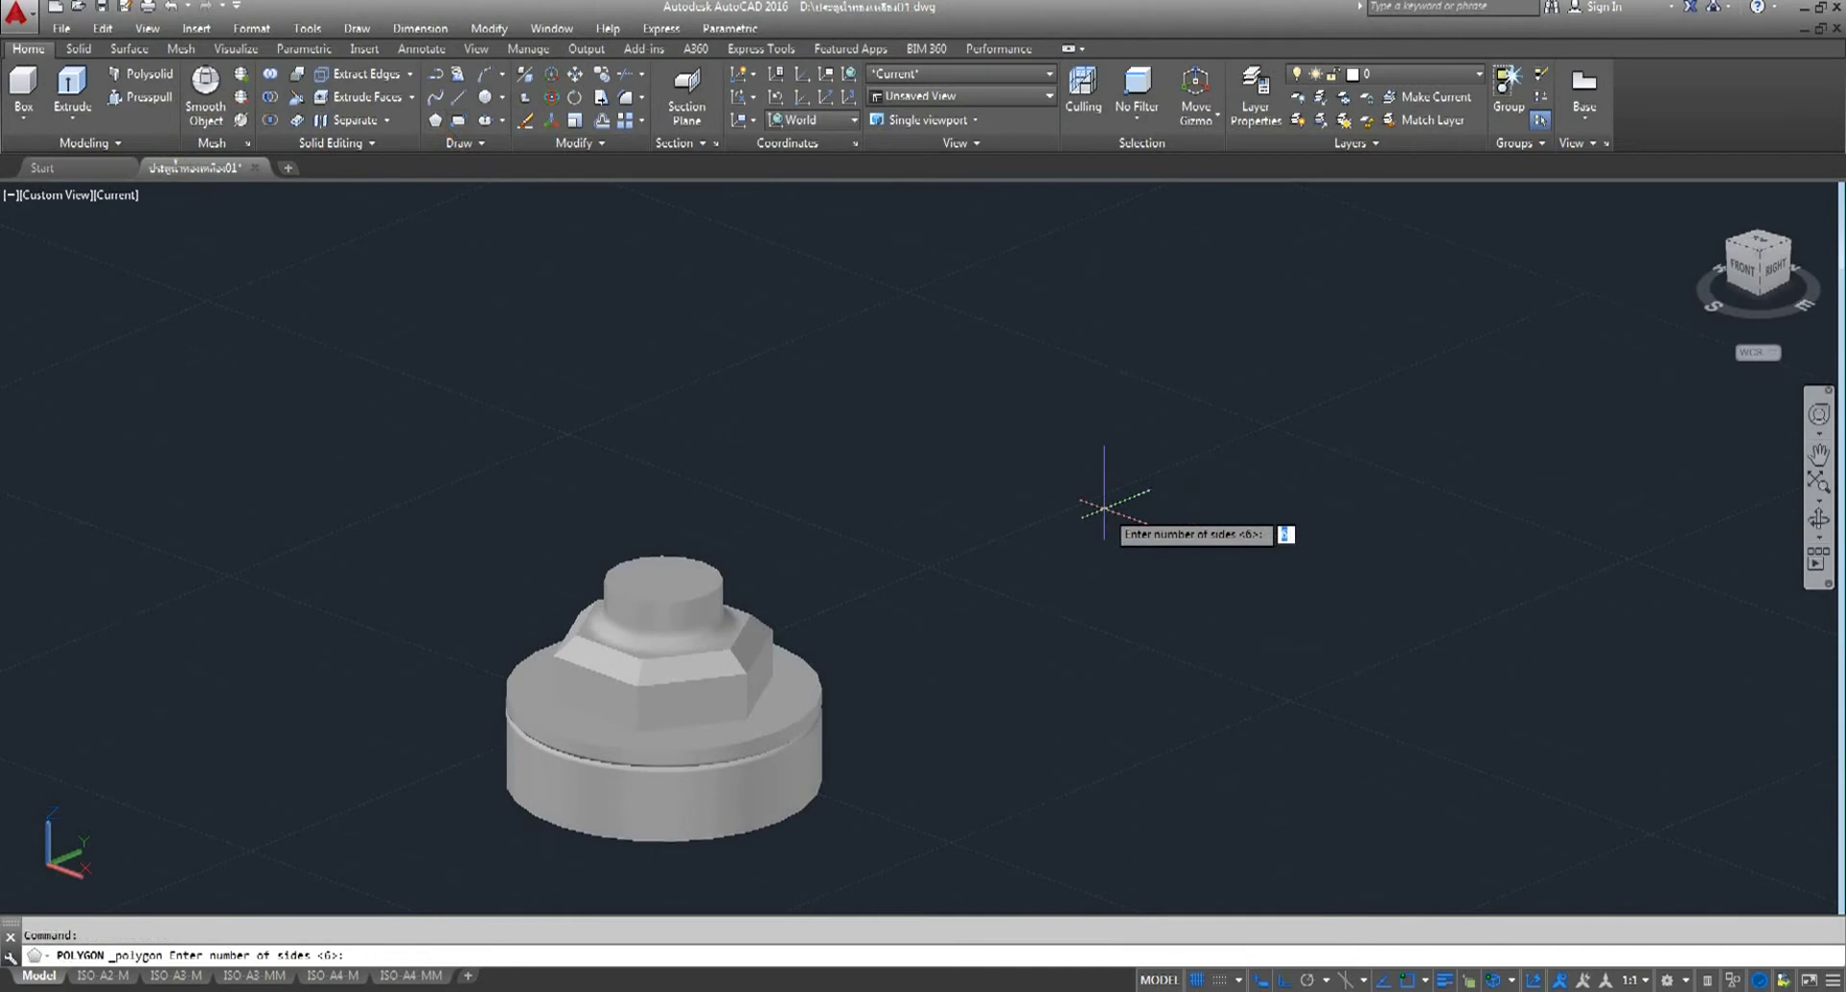
# - Draw a six-sided polygon circumscribed at radius 8 on the small cylinder's top
pyautogui.press('Return')
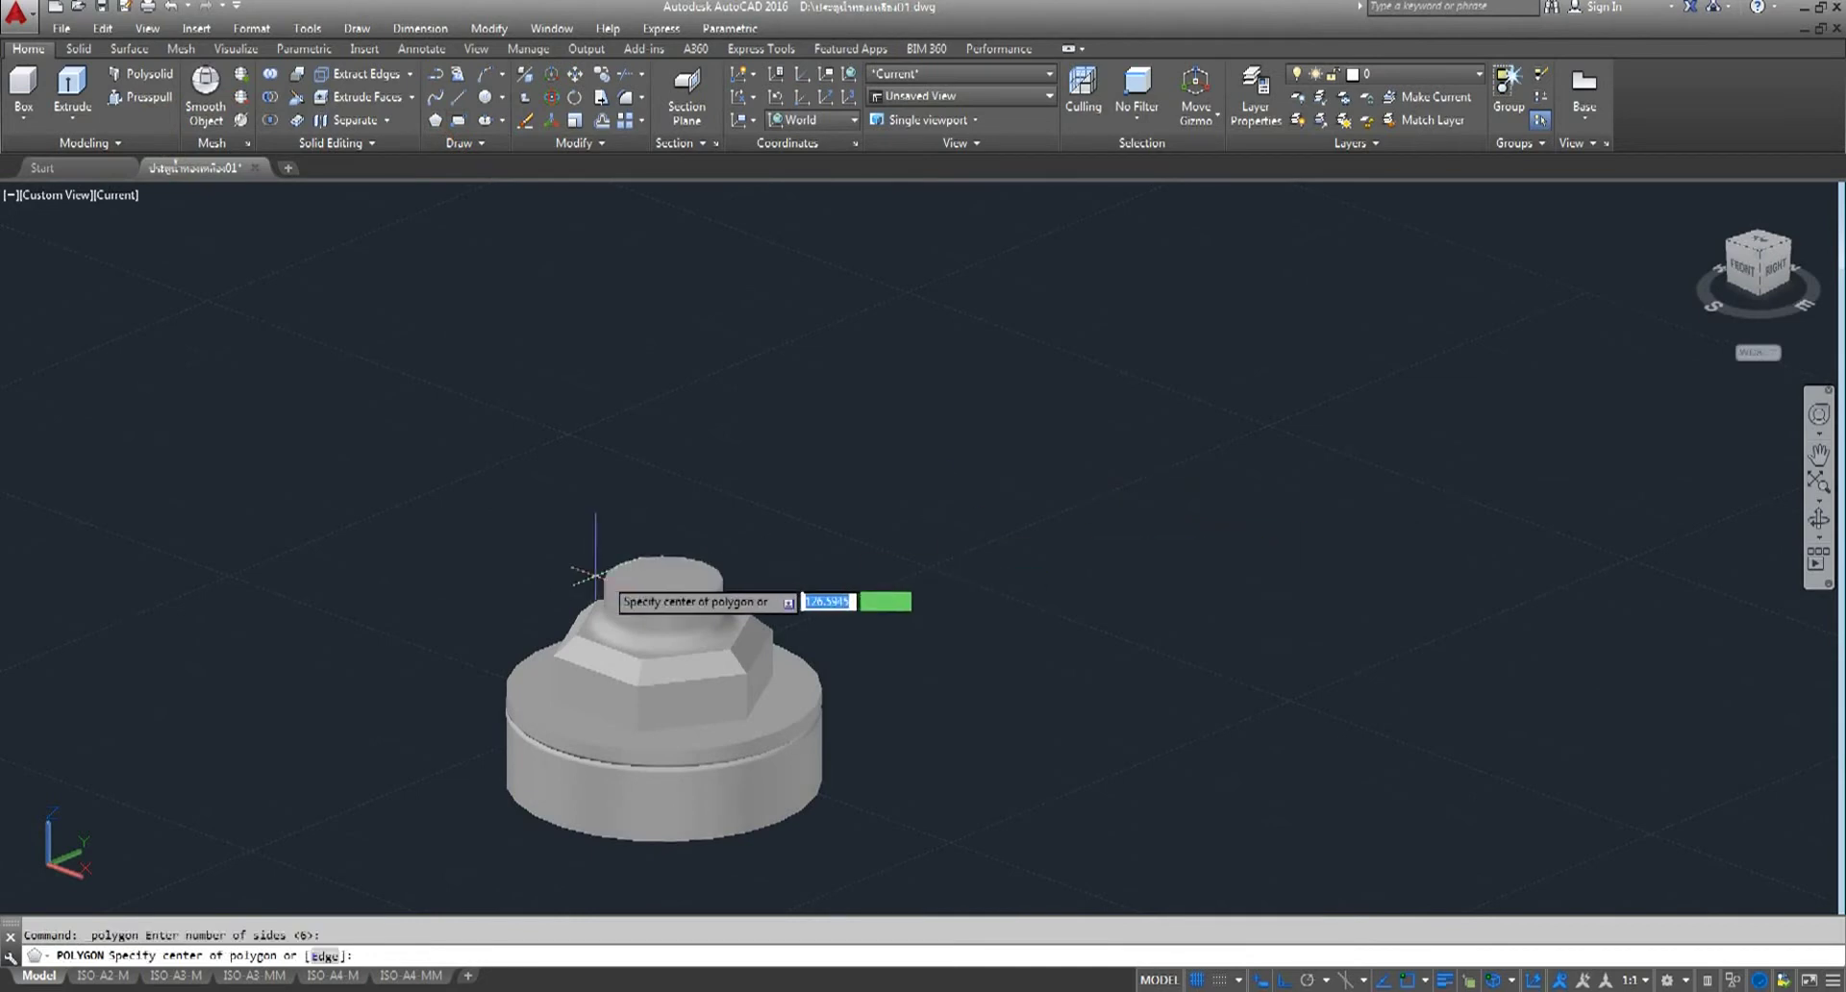
pyautogui.click(661, 578)
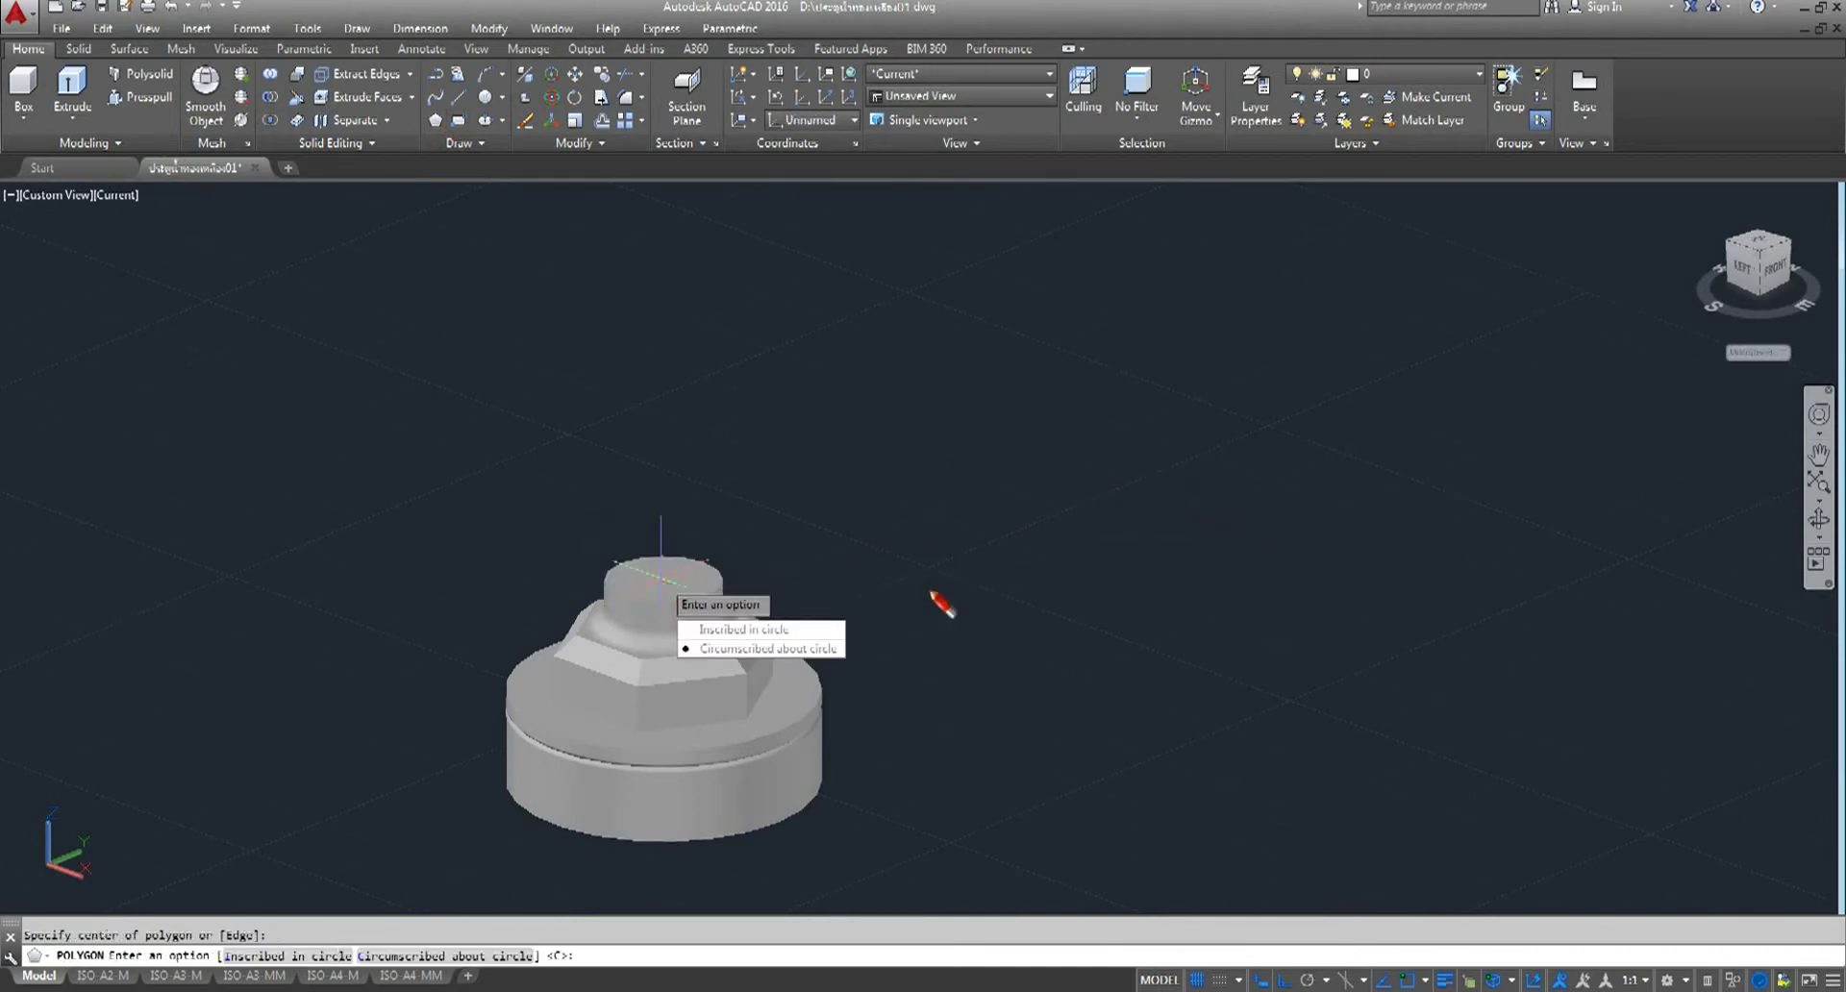
pyautogui.click(774, 648)
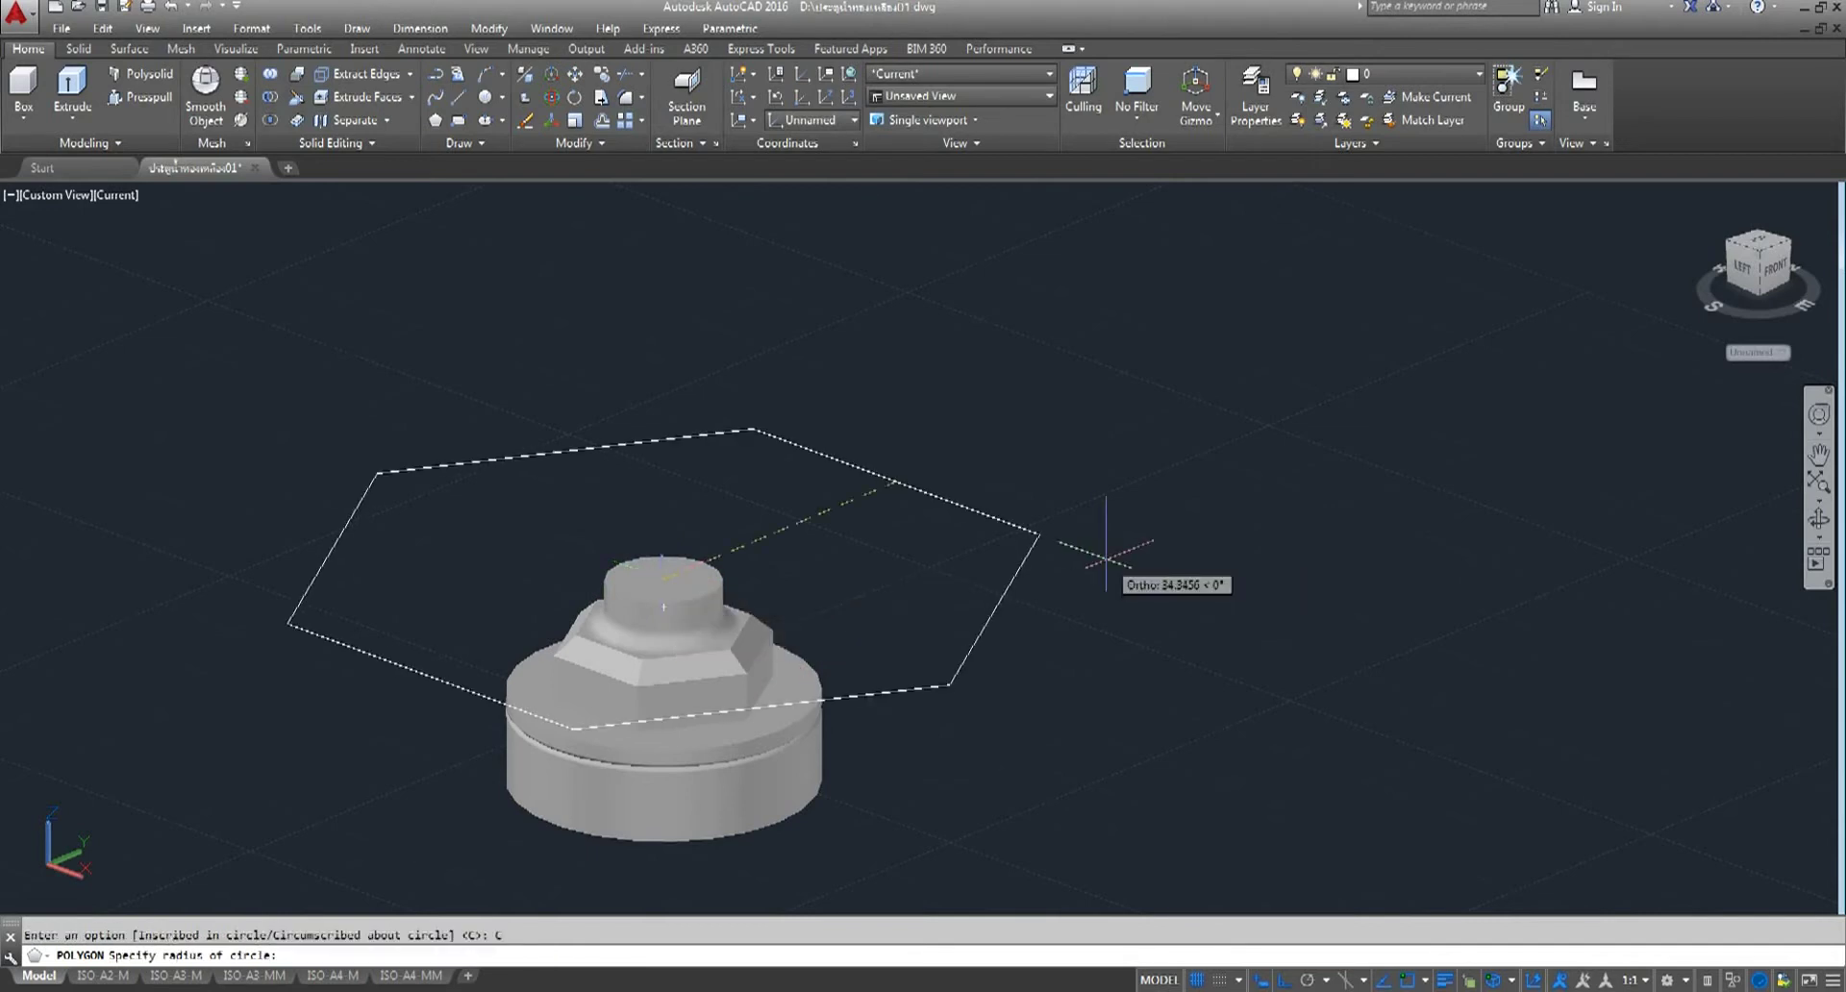
pyautogui.write('8')
pyautogui.press('Return')
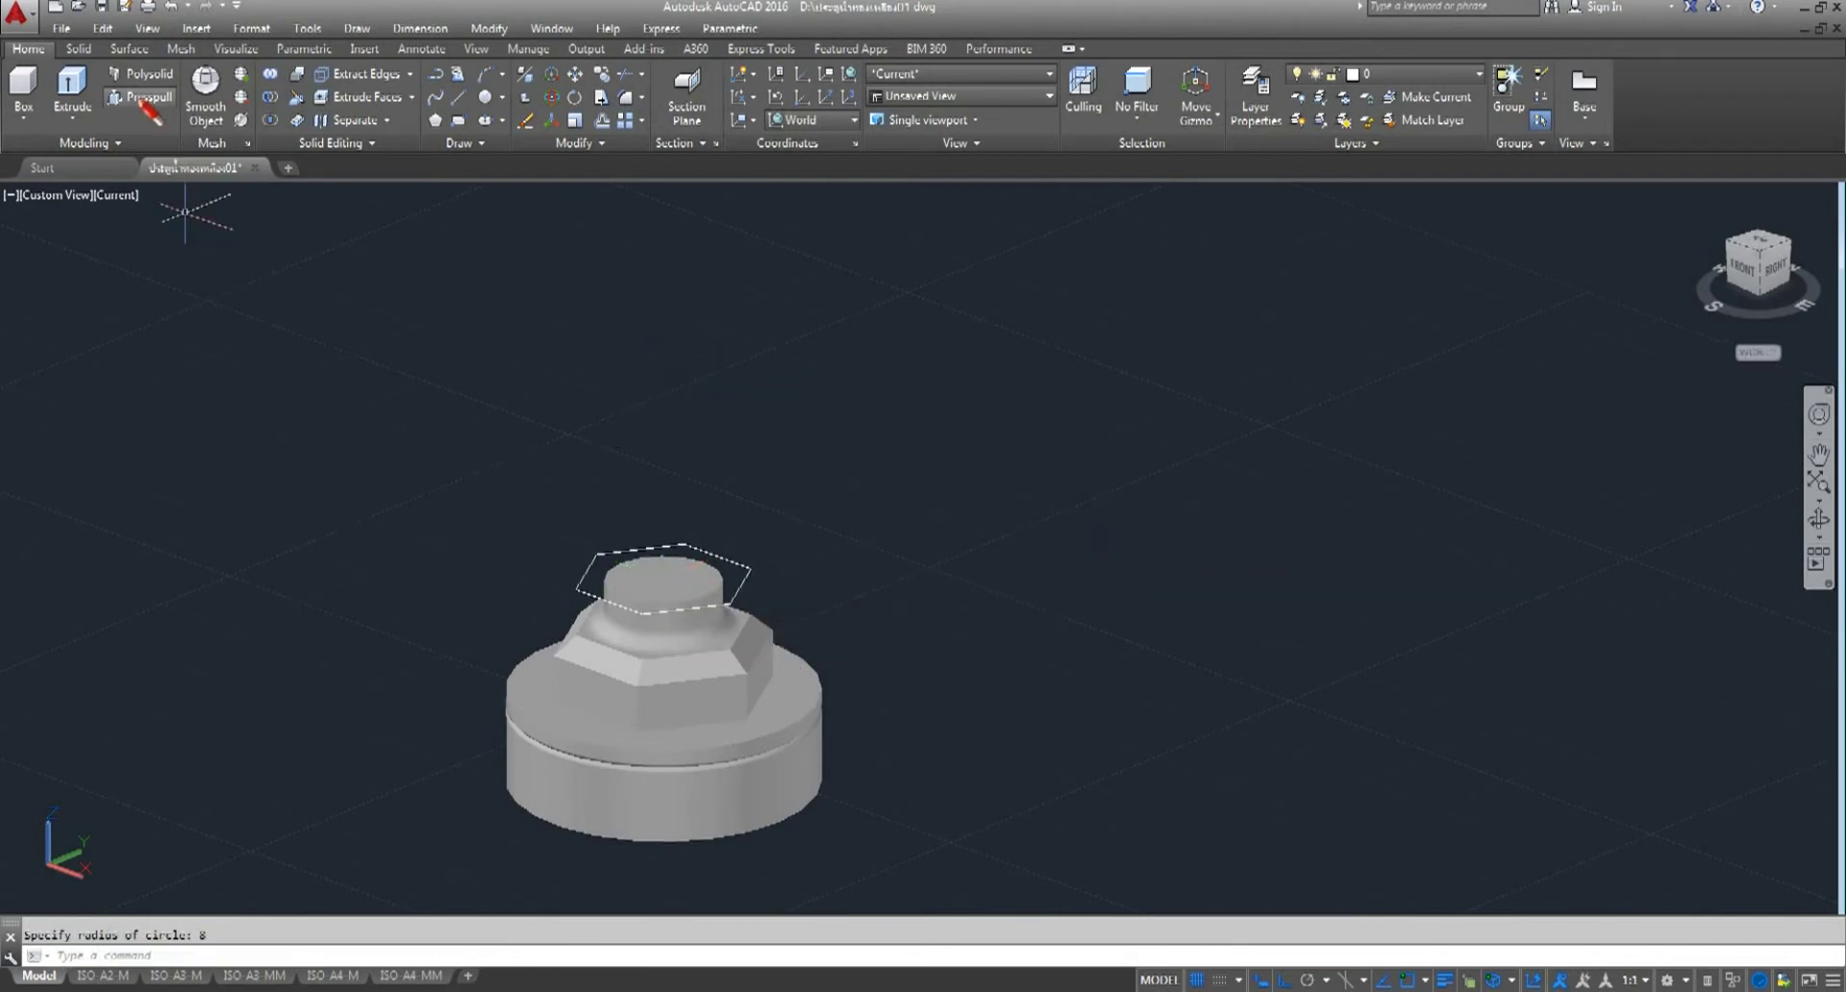
# - Extrude the radius-8 hexagon to a height of 8
pyautogui.click(94, 87)
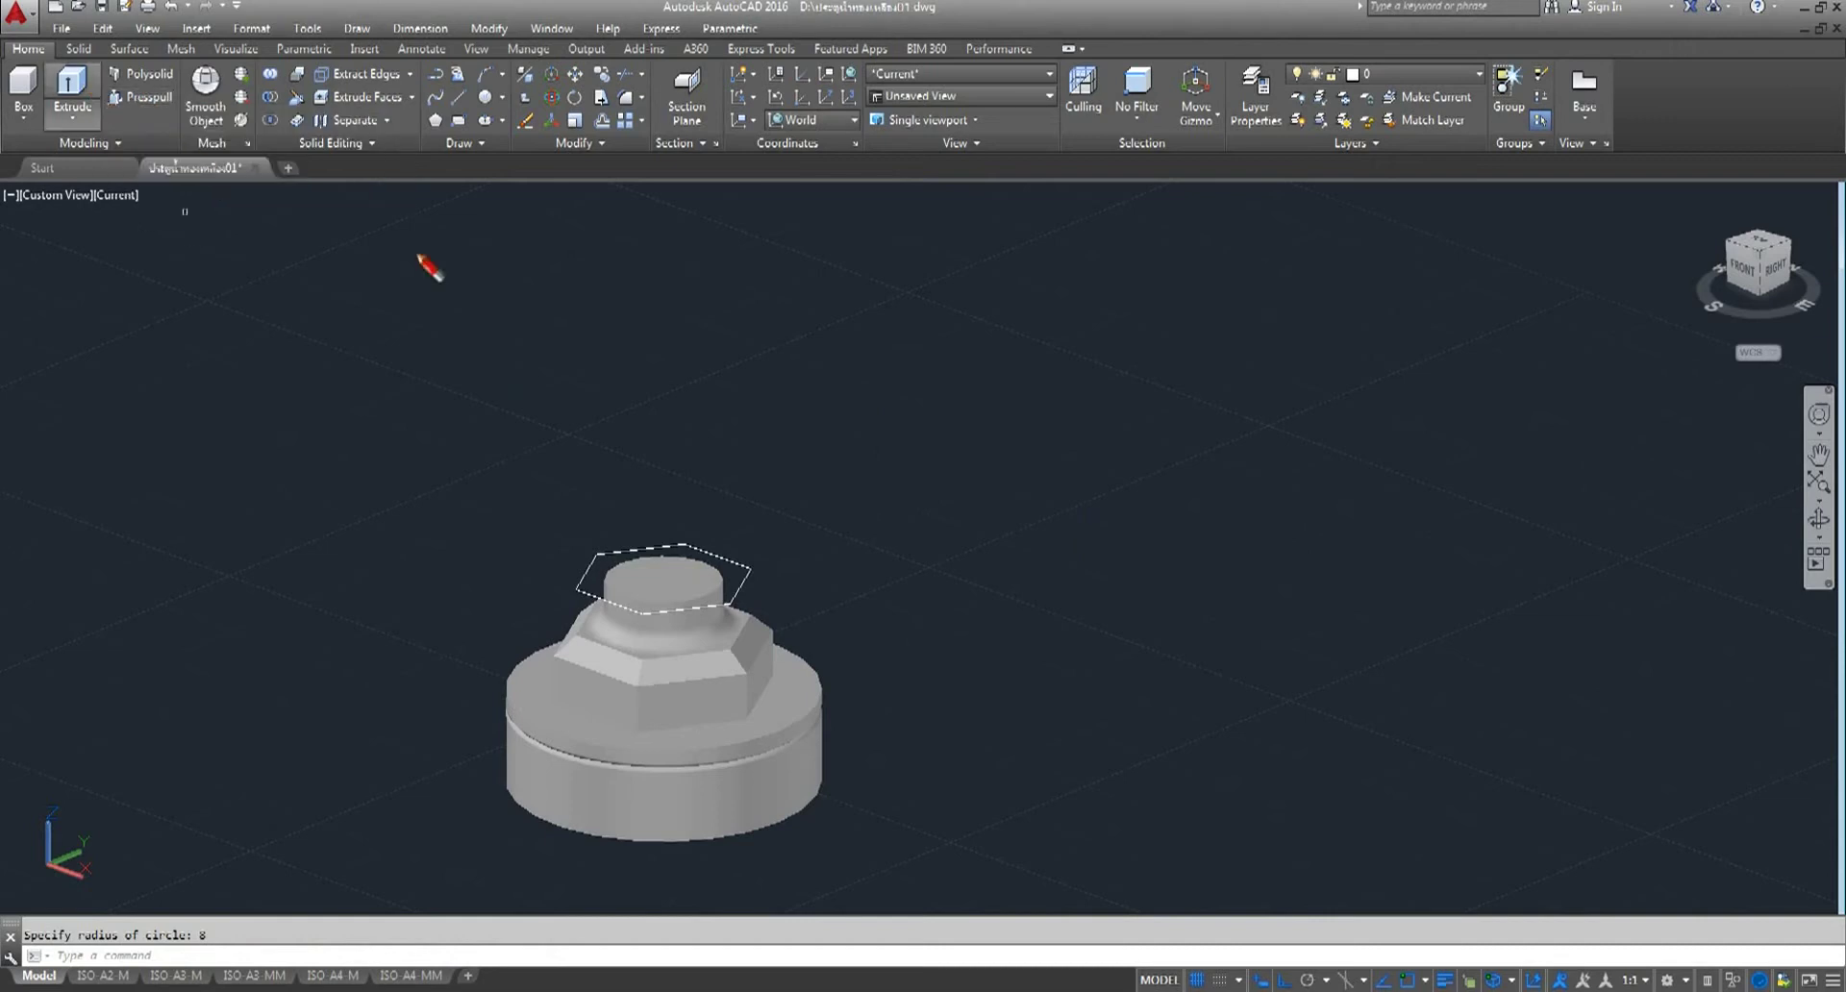
pyautogui.click(741, 562)
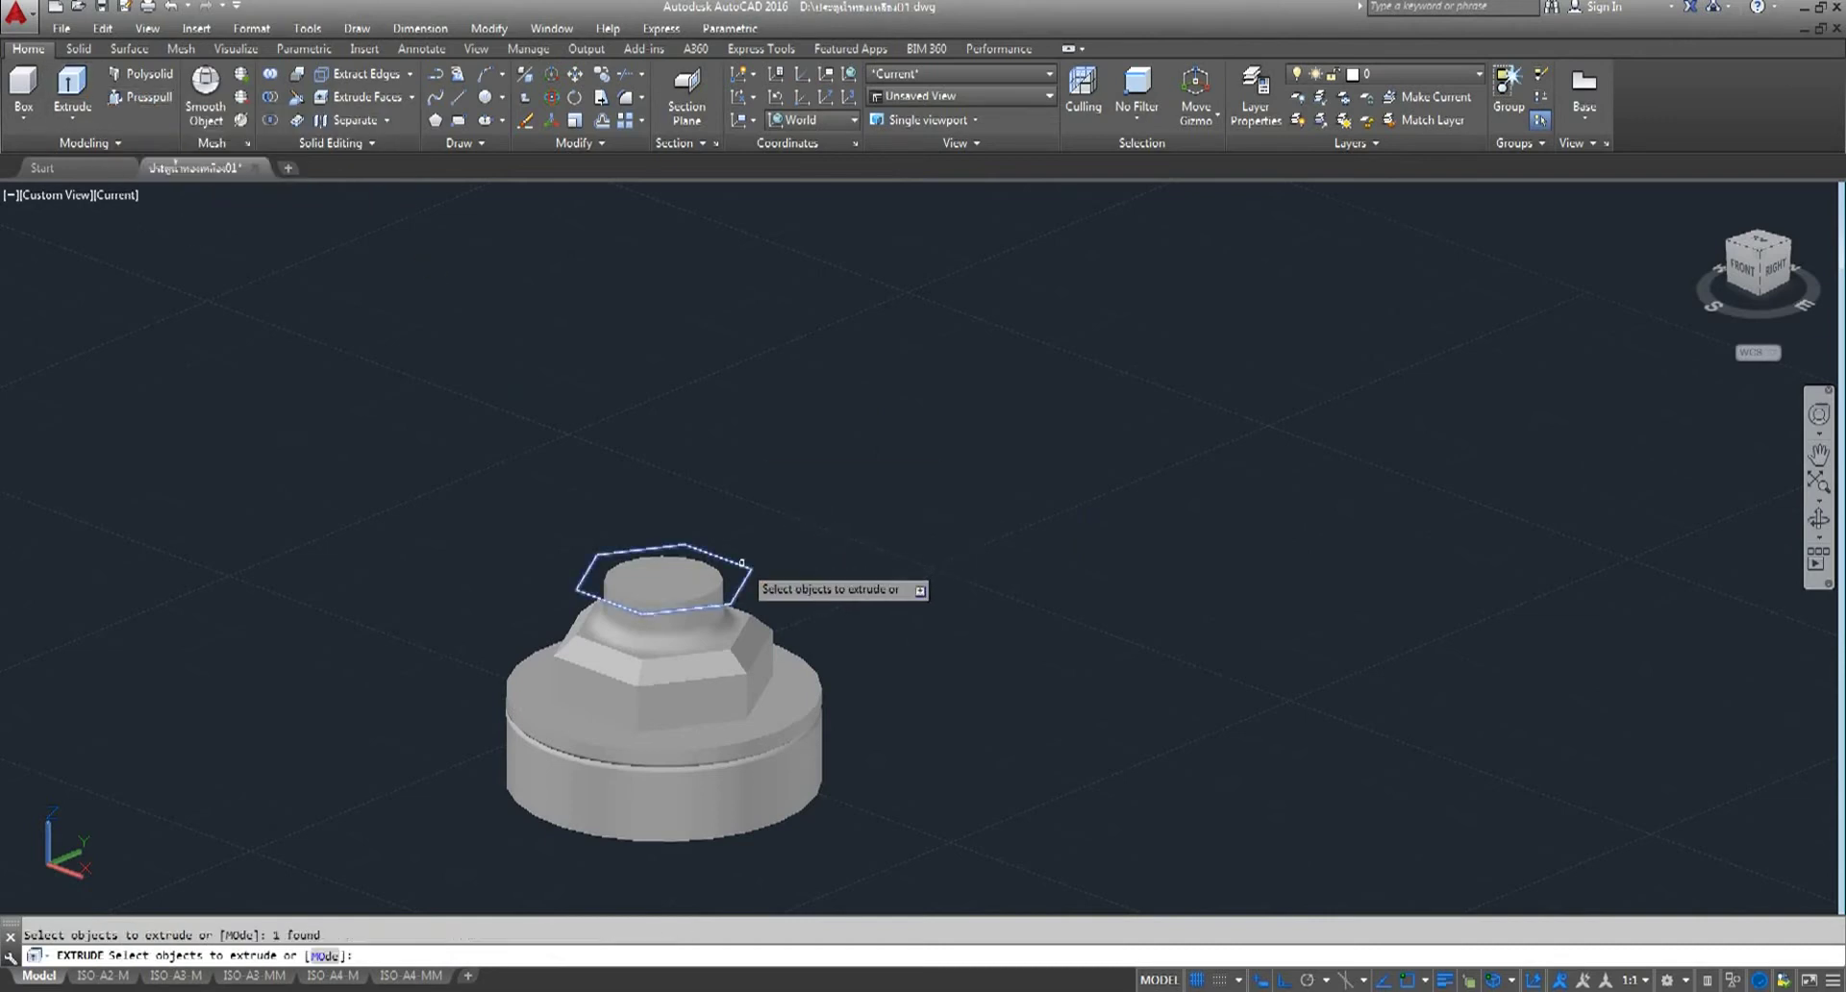
pyautogui.rightClick(852, 457)
pyautogui.click(895, 474)
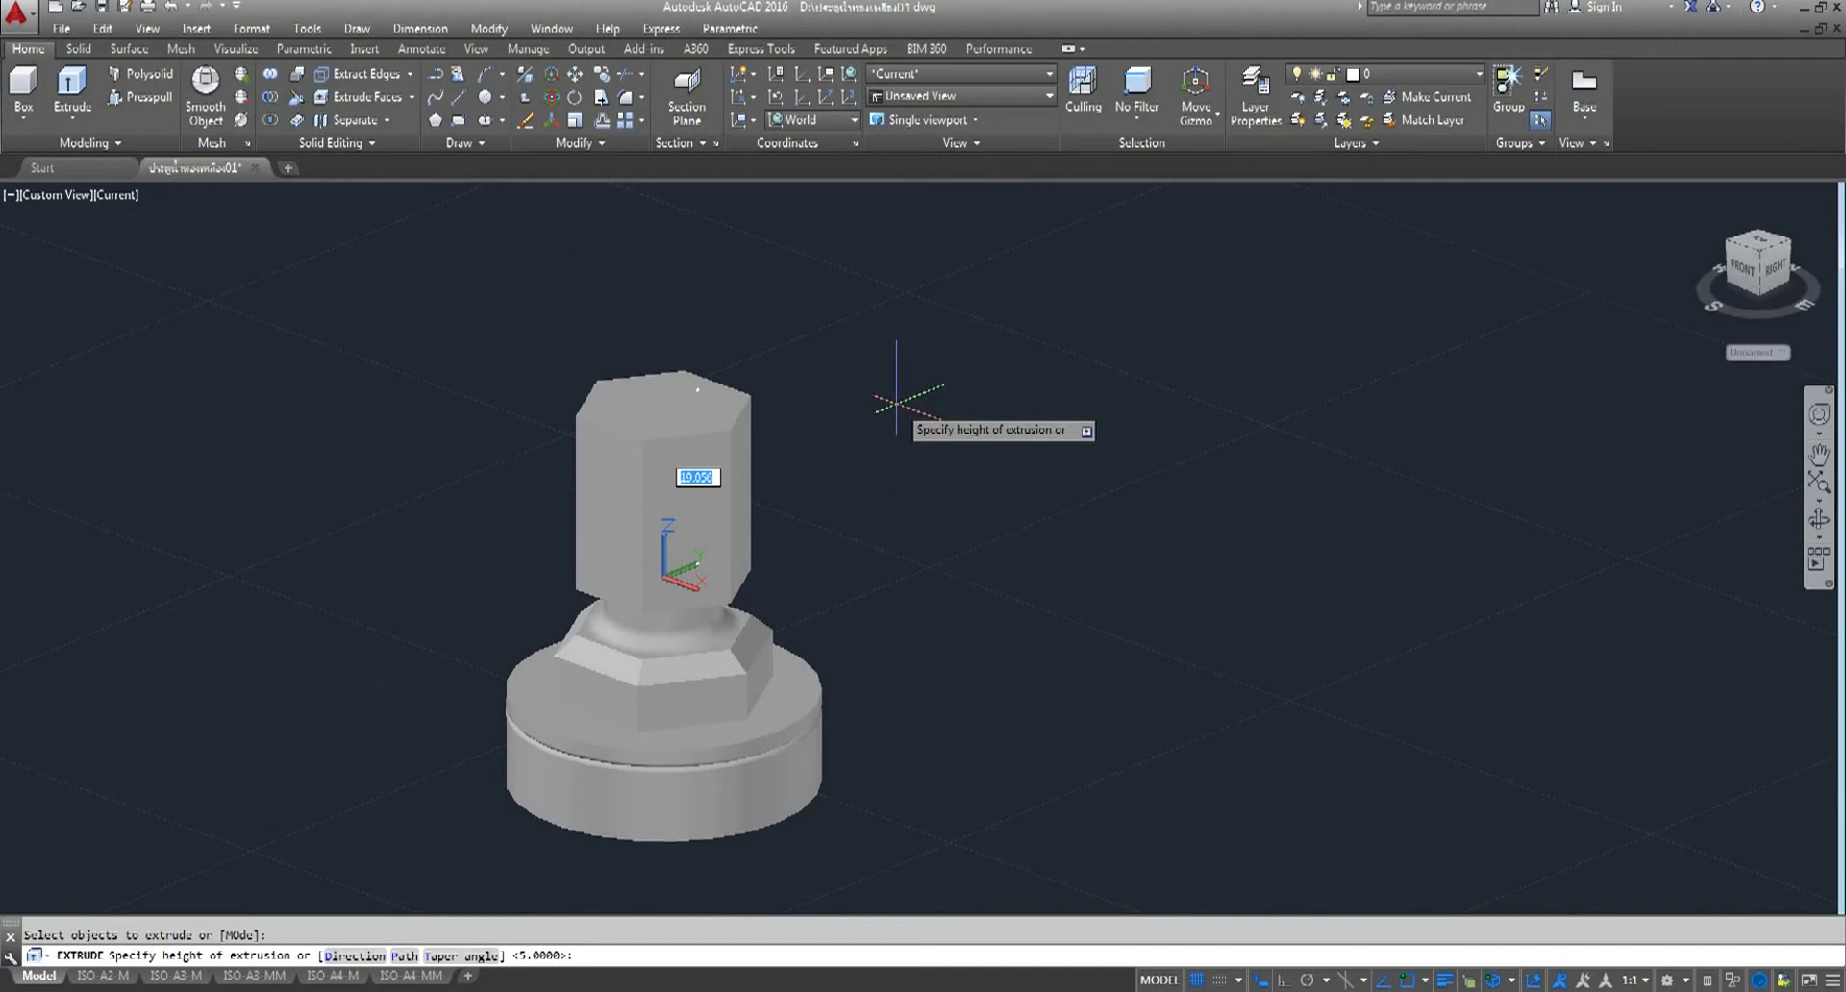
pyautogui.write('8')
pyautogui.press('Return')
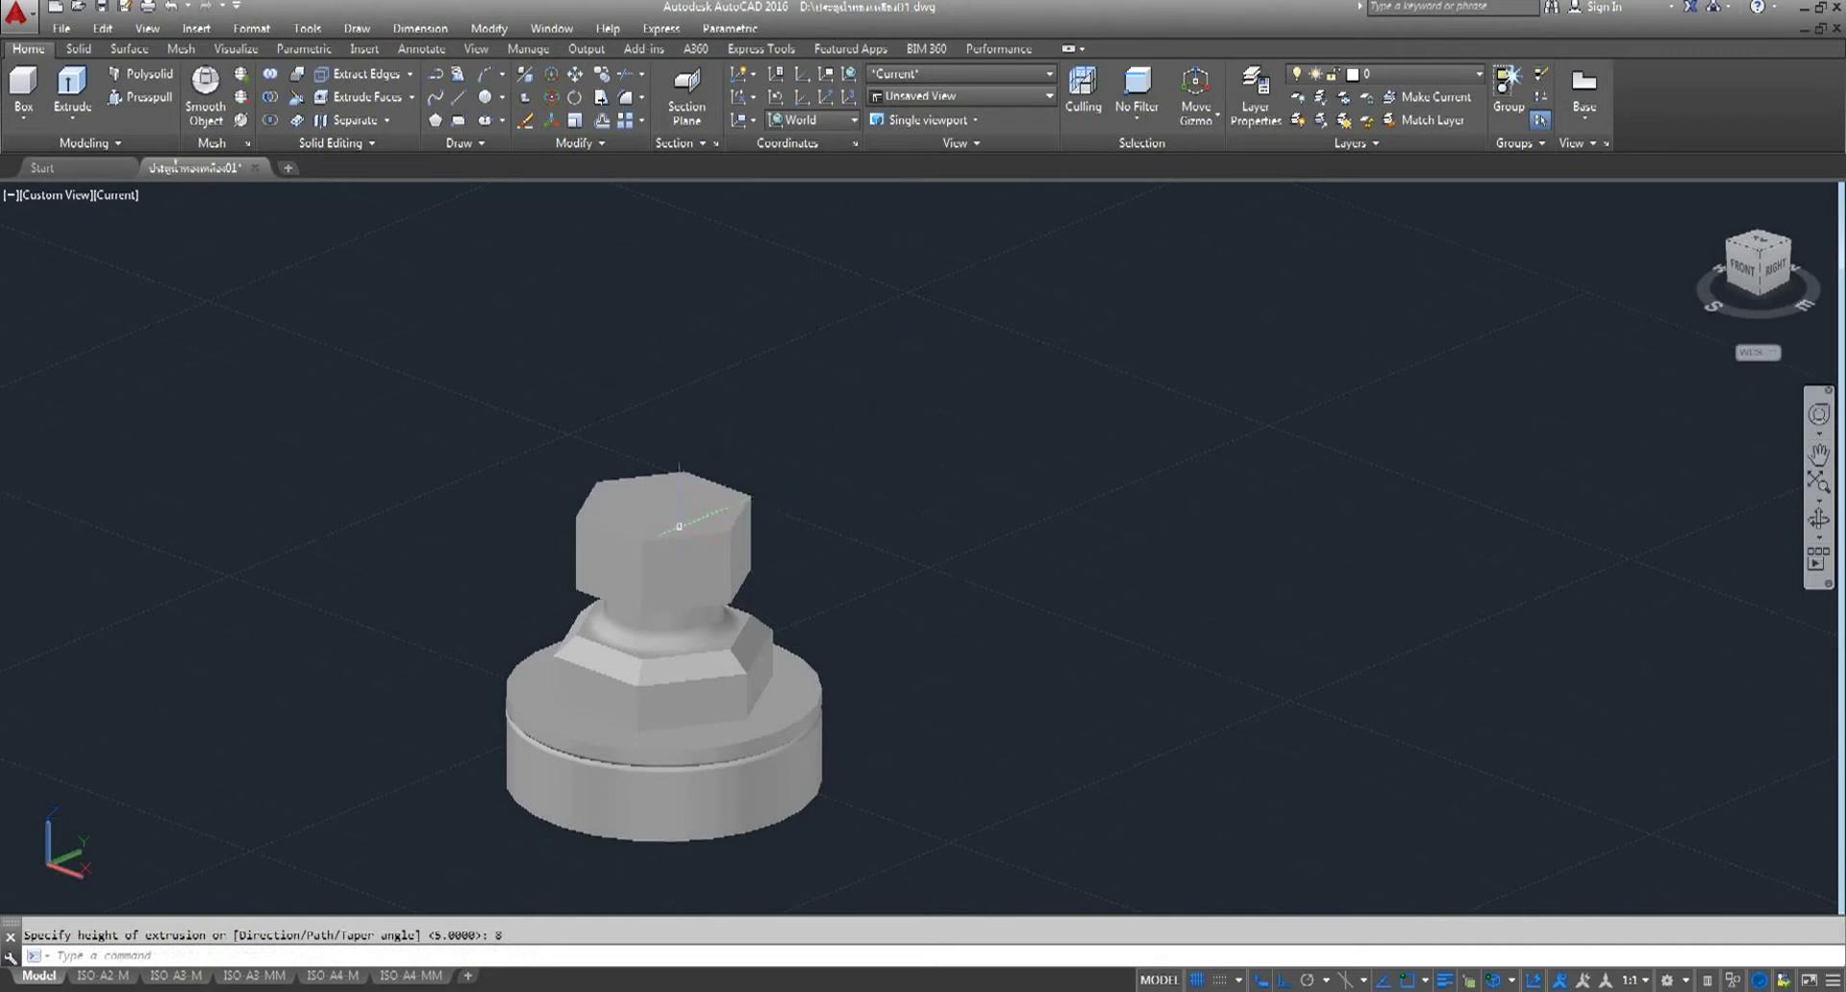
pyautogui.moveTo(677, 563); pyautogui.dragTo(766, 548, button='middle')
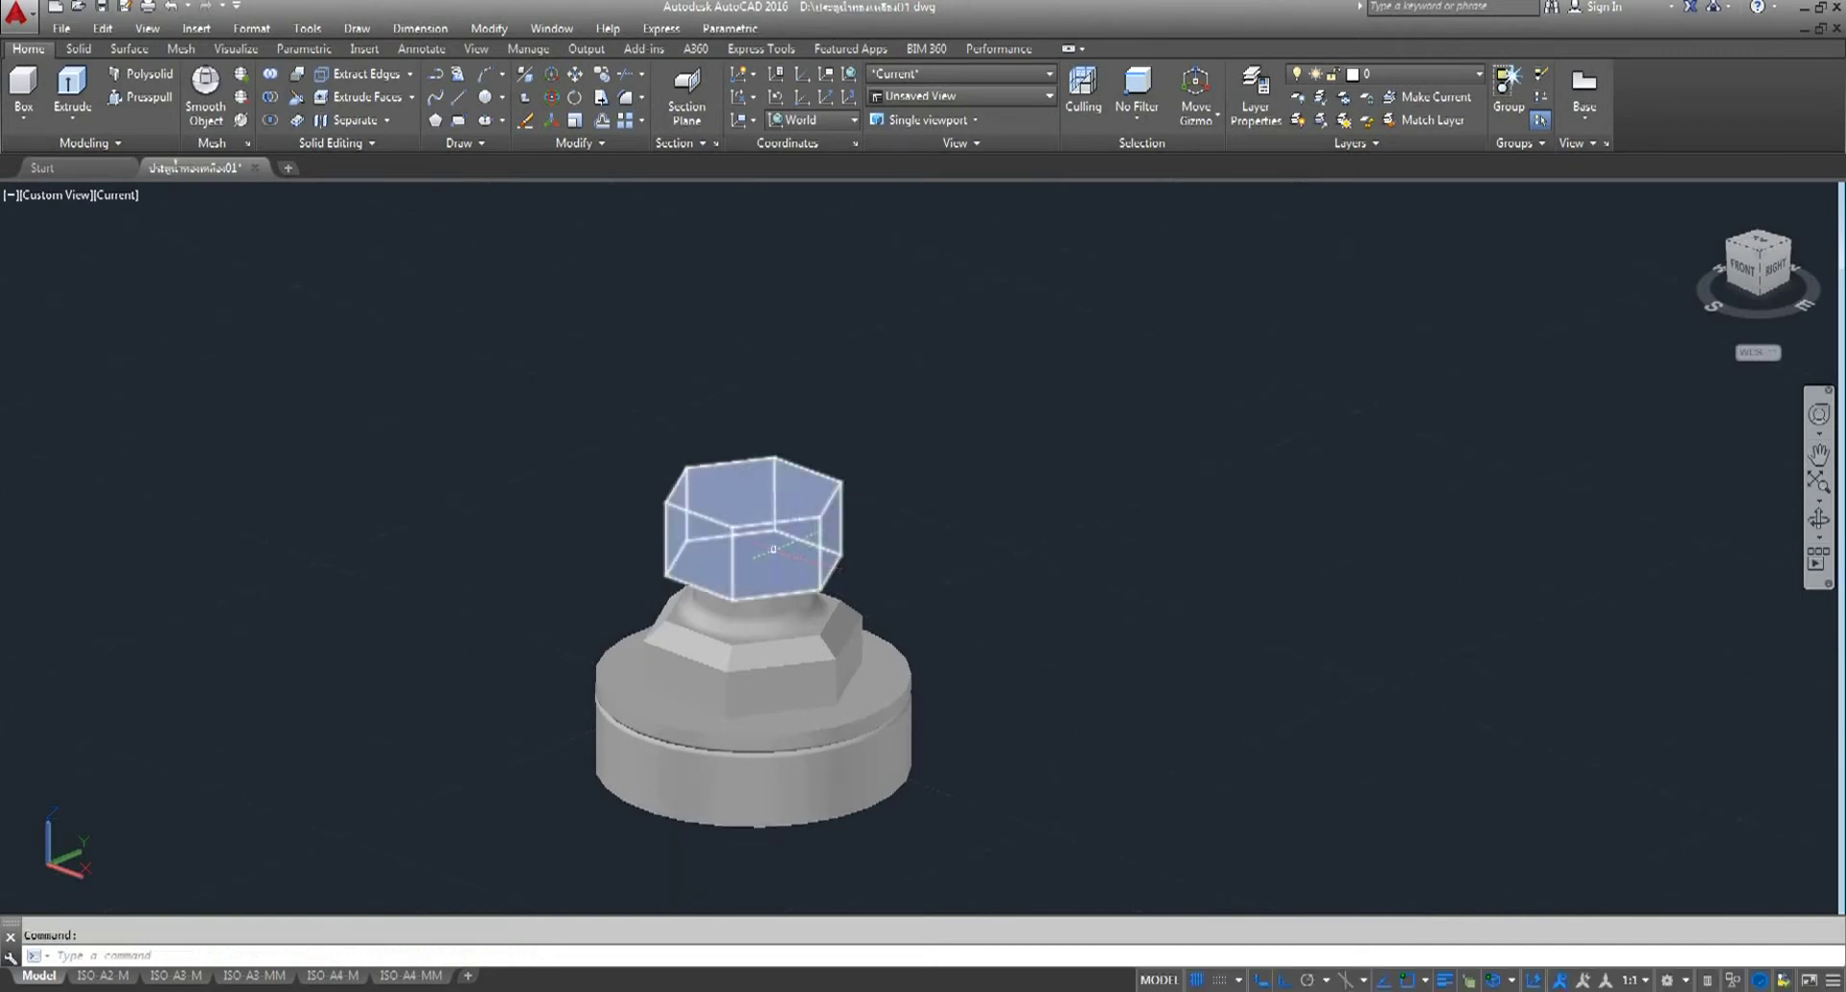
pyautogui.scroll(2, 750, 615)
# - Stand a radius-5, 10-unit-tall cylinder centred on the hexagonal block's top face
pyautogui.moveTo(961, 534); pyautogui.dragTo(915, 597, button='middle')
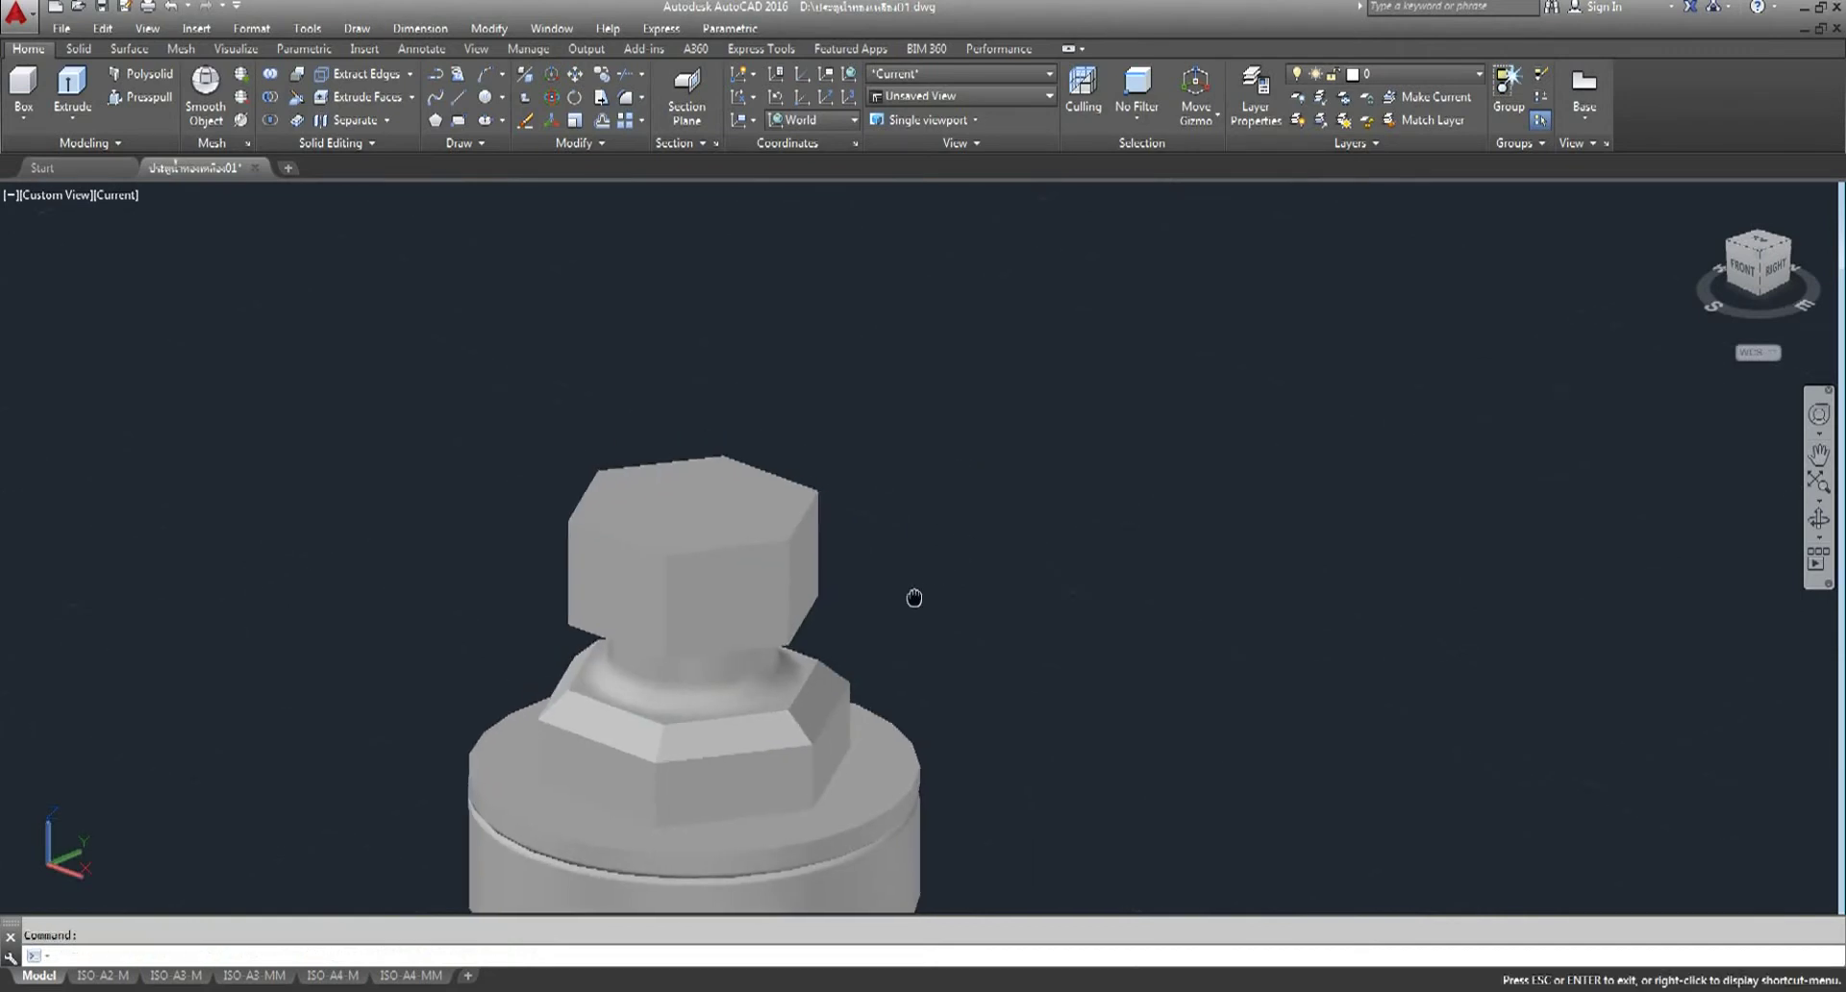
pyautogui.click(23, 123)
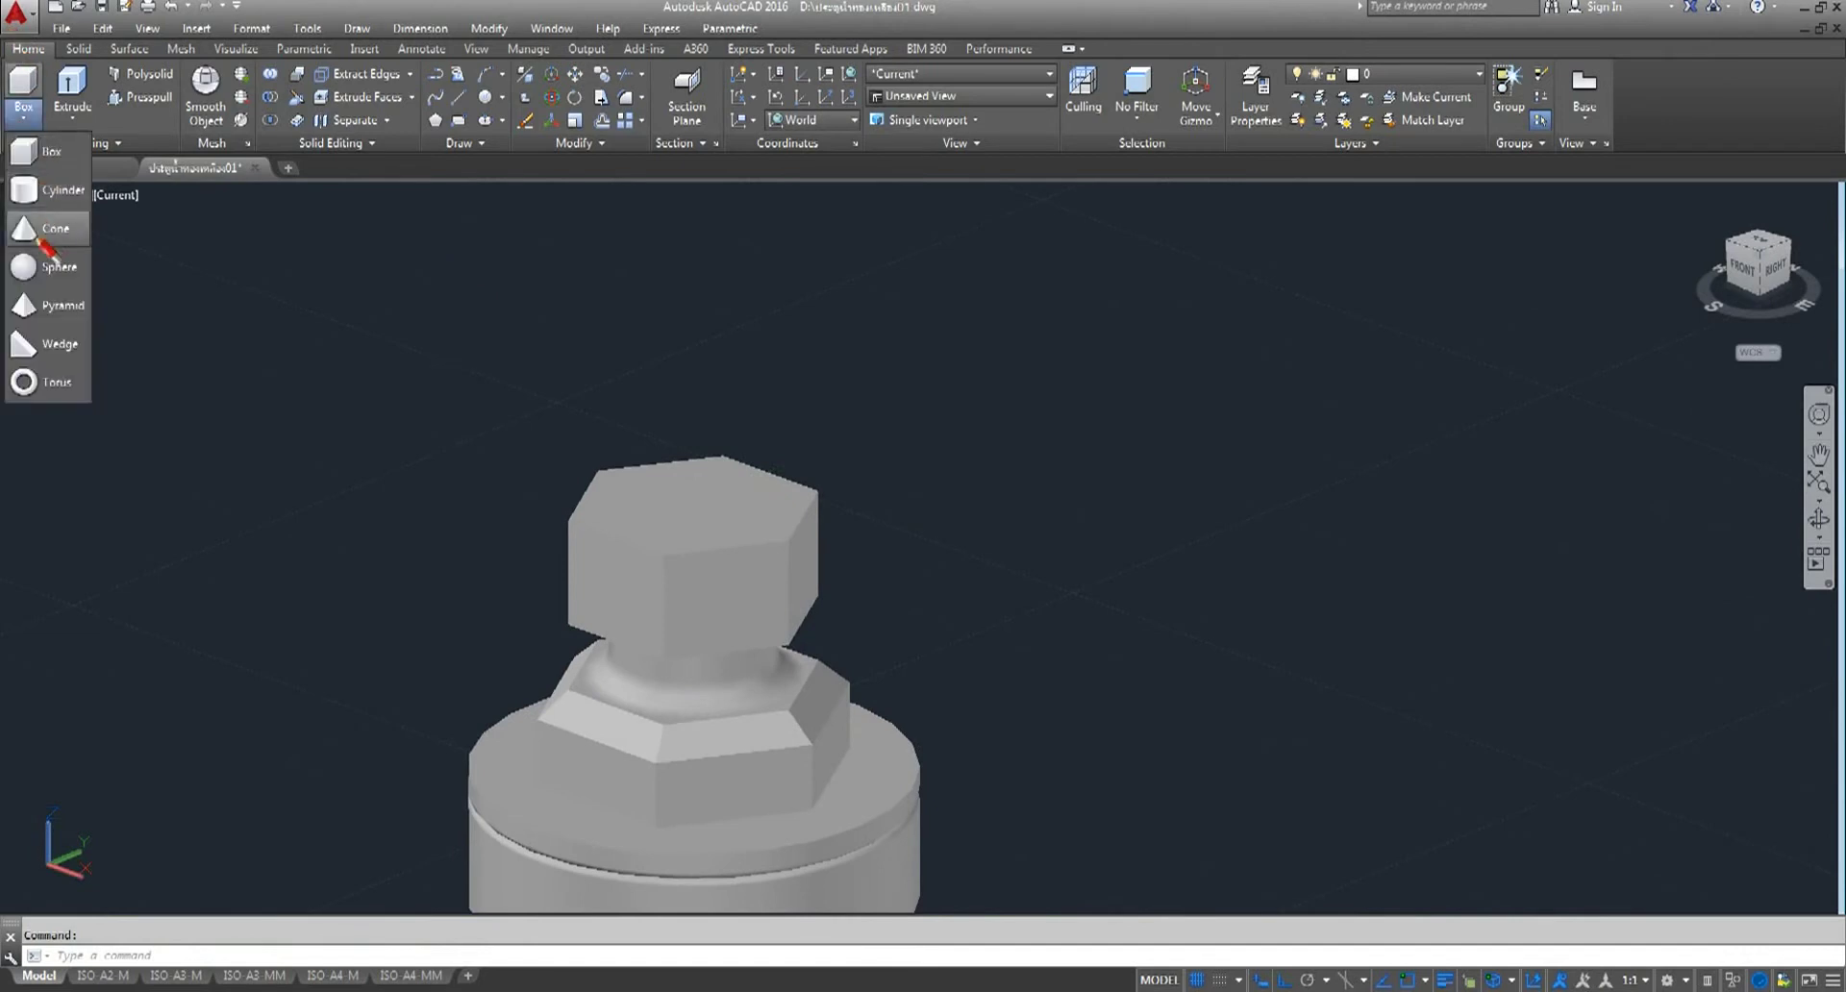
pyautogui.click(62, 205)
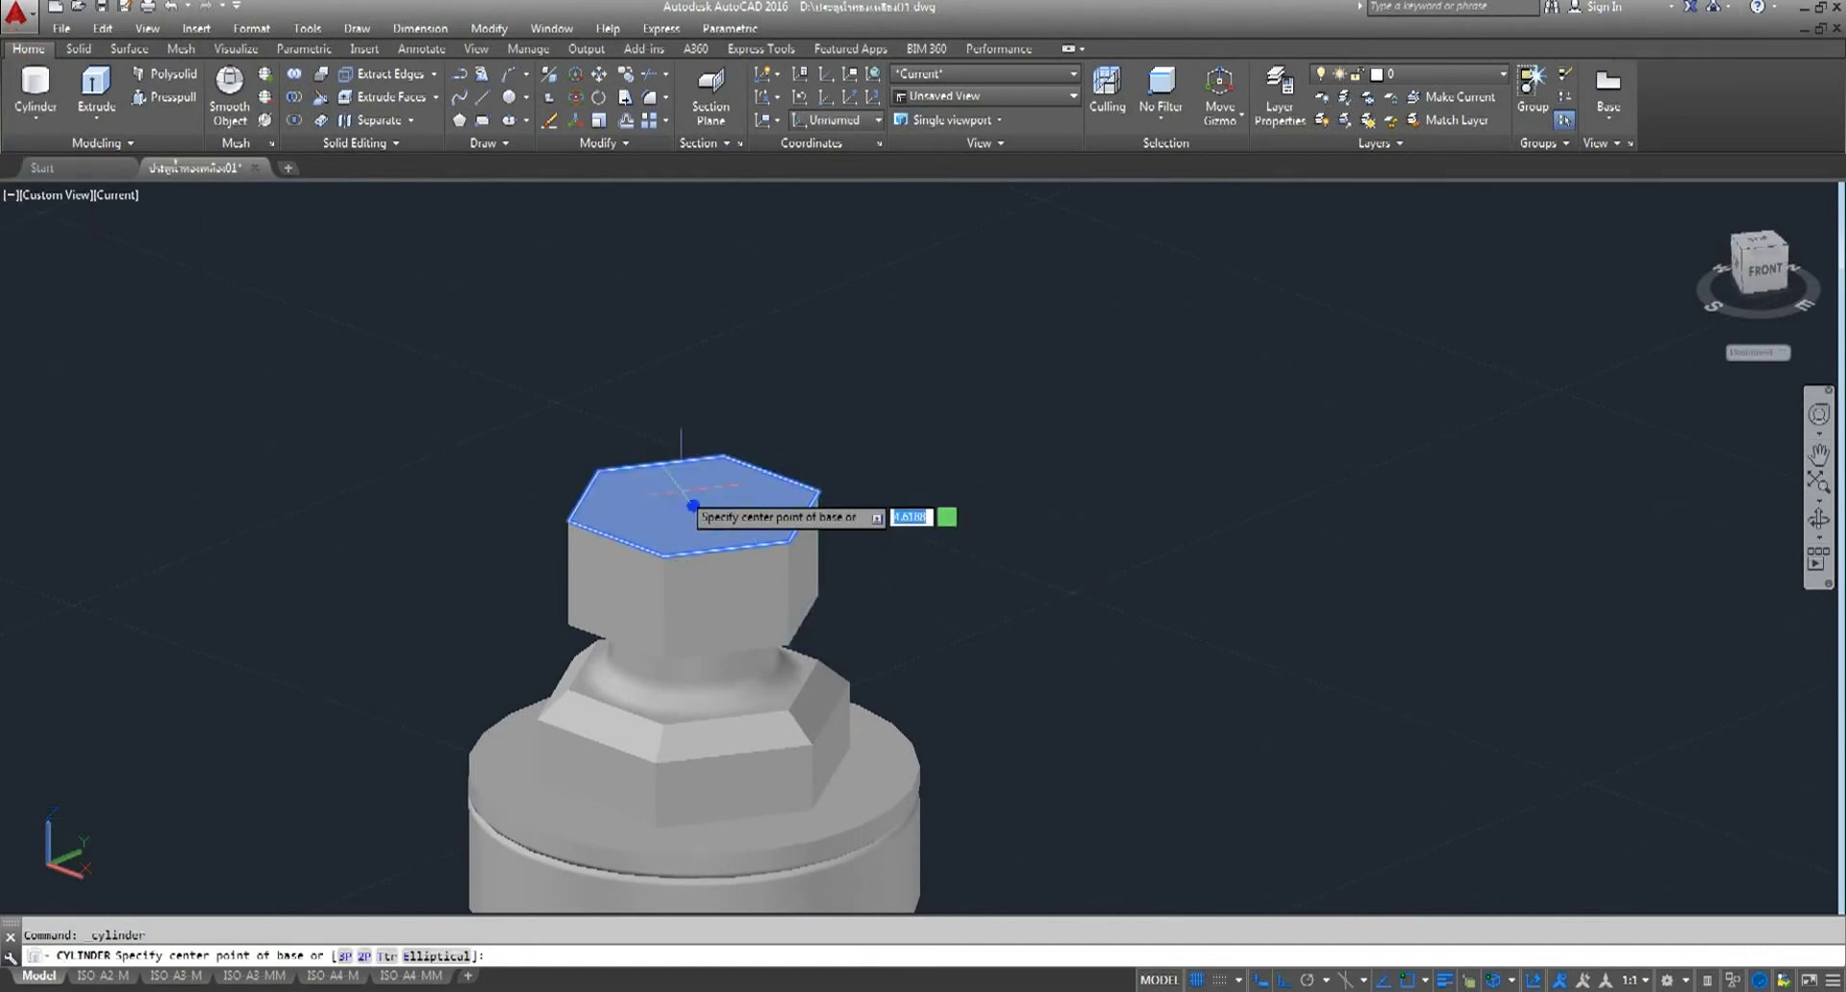
pyautogui.click(694, 505)
pyautogui.write('5')
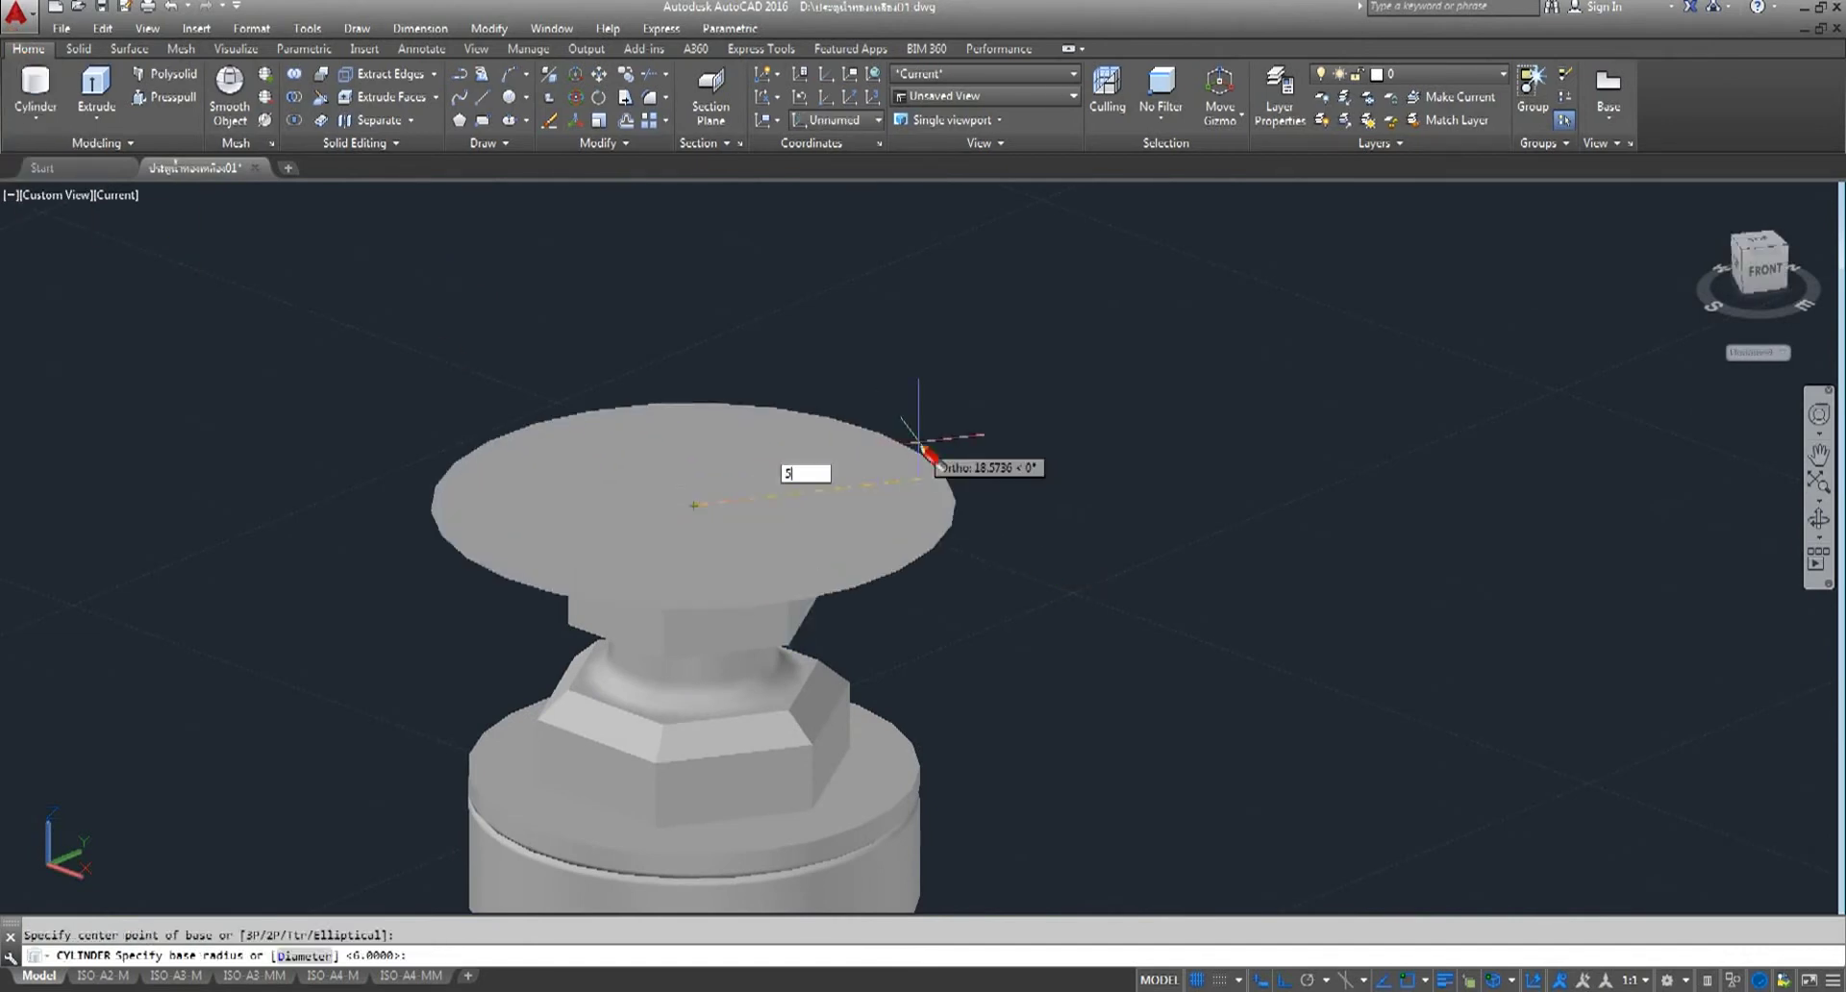
pyautogui.press('Return')
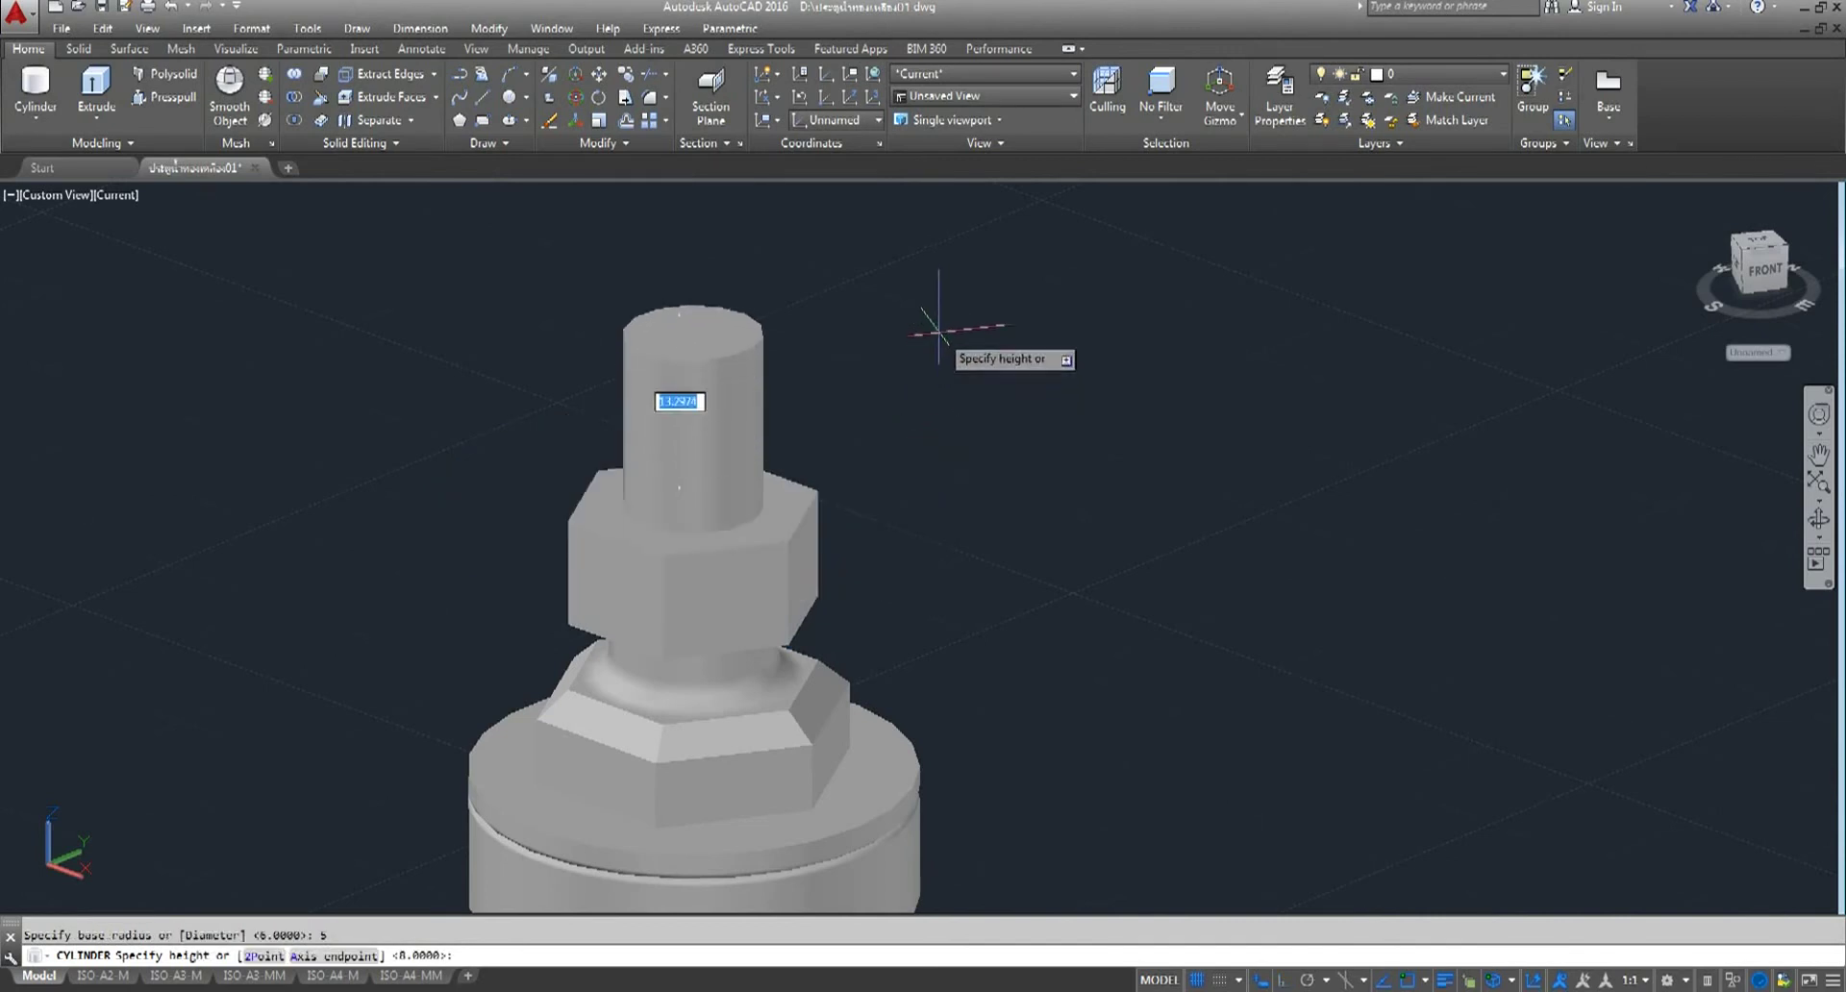
pyautogui.write('10')
pyautogui.press('Return')
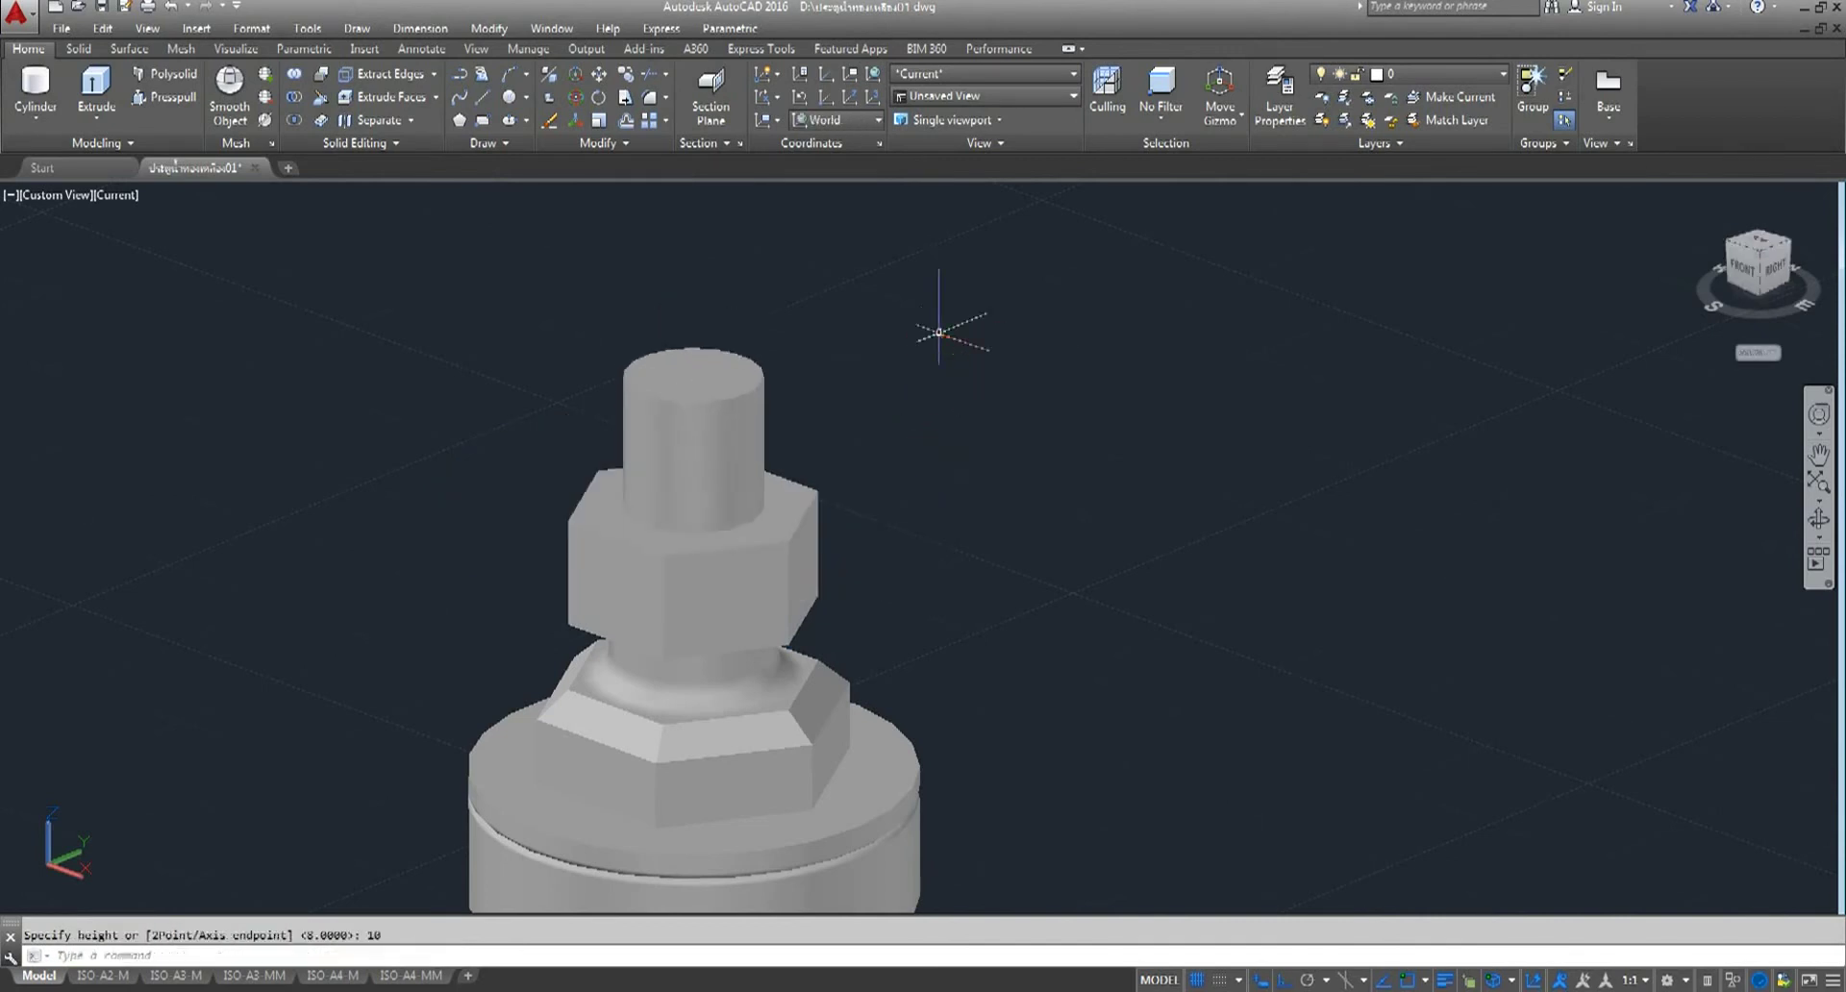
pyautogui.scroll(-3, 538, 428)
pyautogui.keyDown('shift'); pyautogui.moveTo(539, 428); pyautogui.dragTo(577, 452, button='middle'); pyautogui.keyUp('shift')
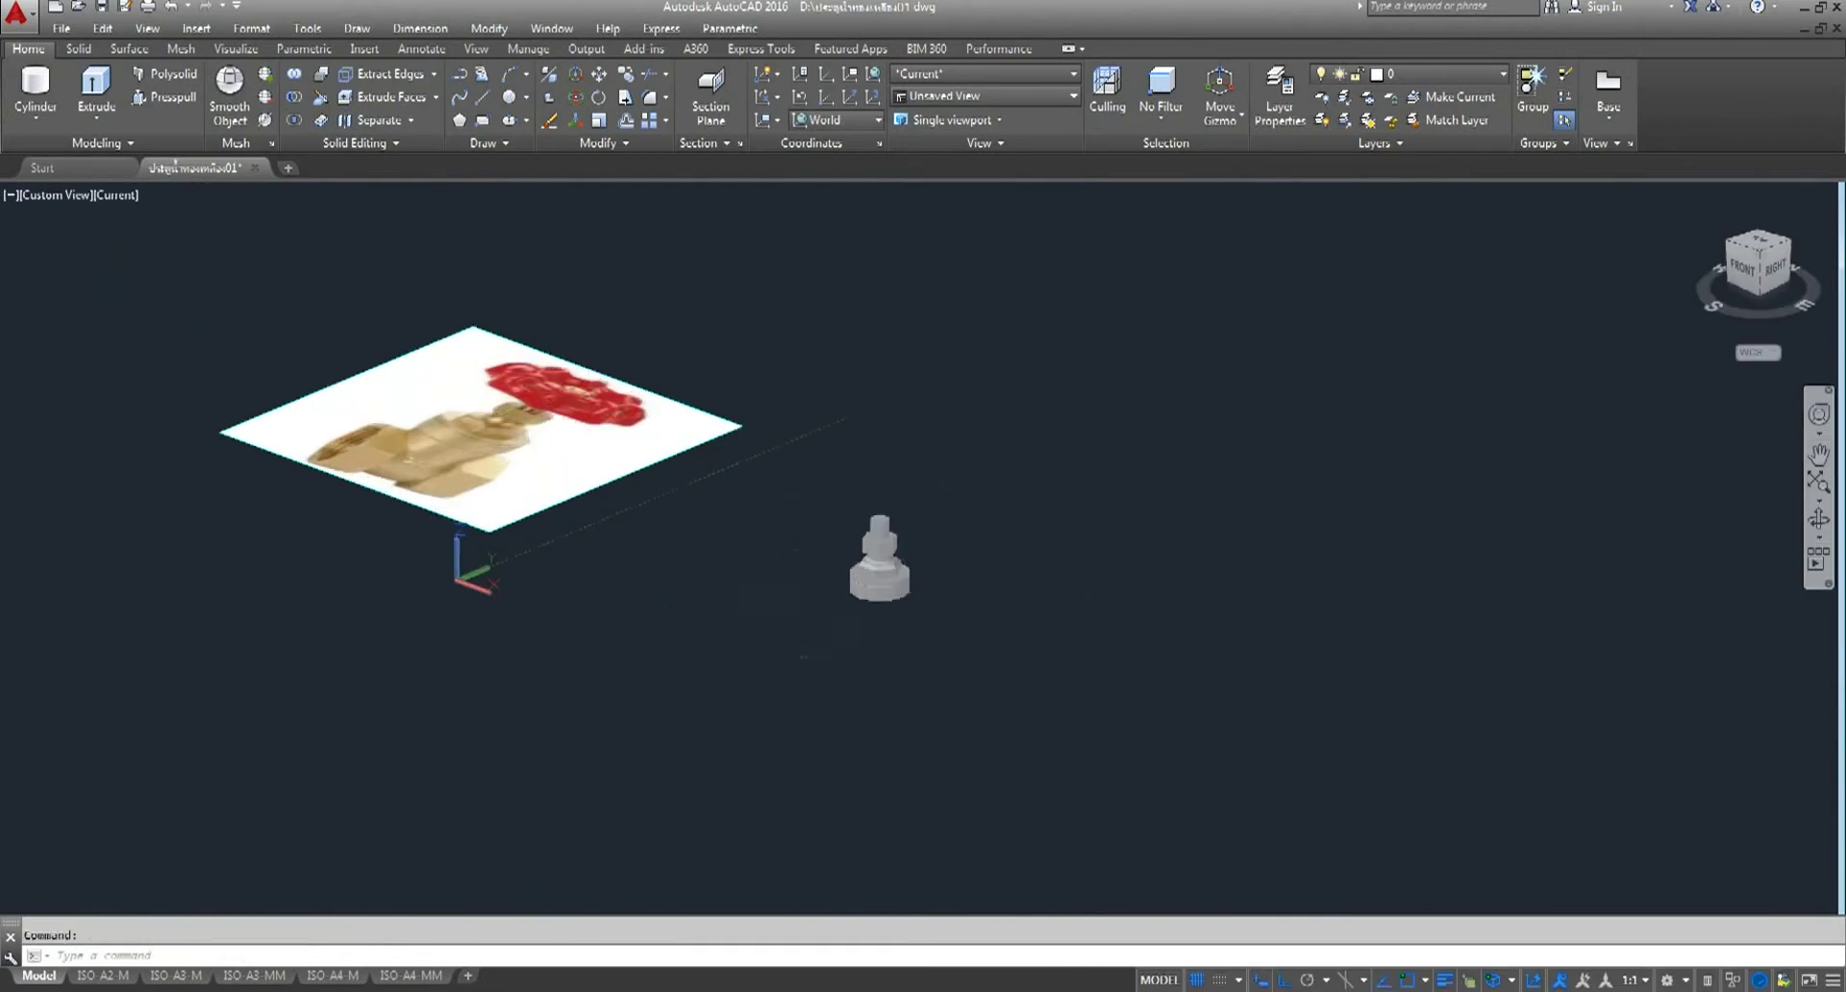
pyautogui.scroll(8, 539, 428)
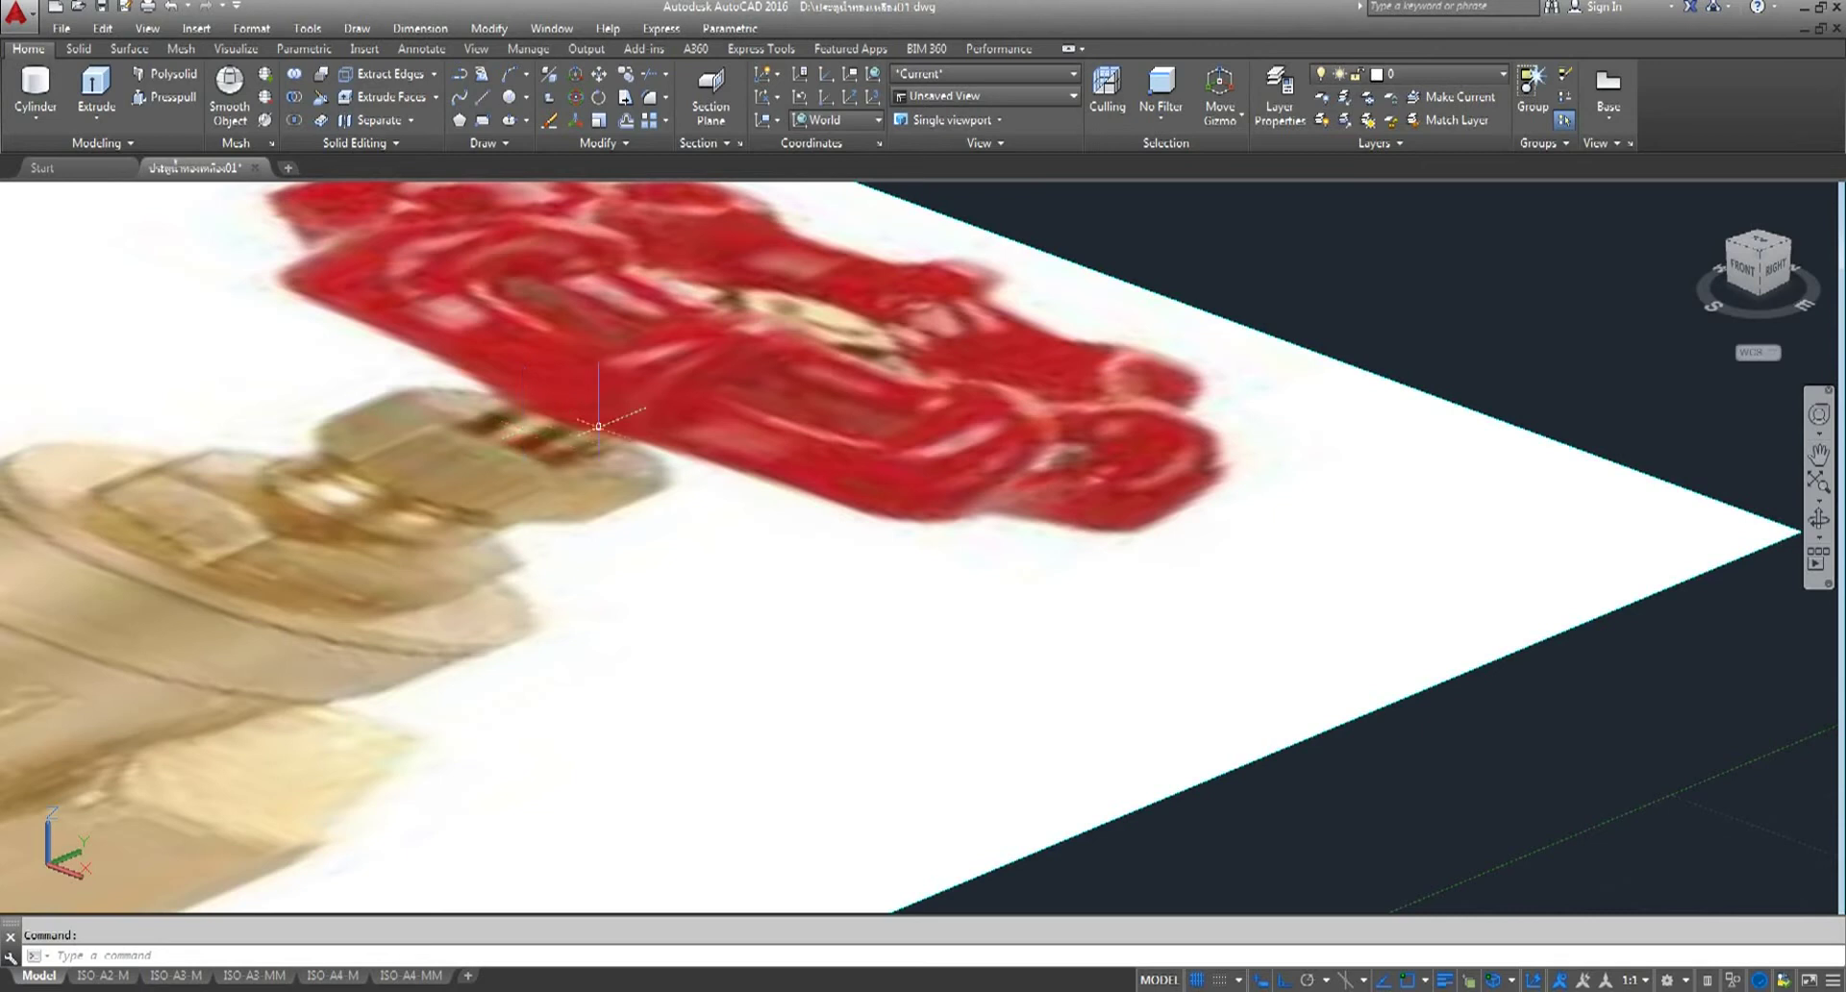
pyautogui.scroll(-8, 525, 428)
# - Delete the radius-5 stem cylinder from the hex block
pyautogui.scroll(5, 875, 534)
pyautogui.click(789, 500)
pyautogui.press('Delete')
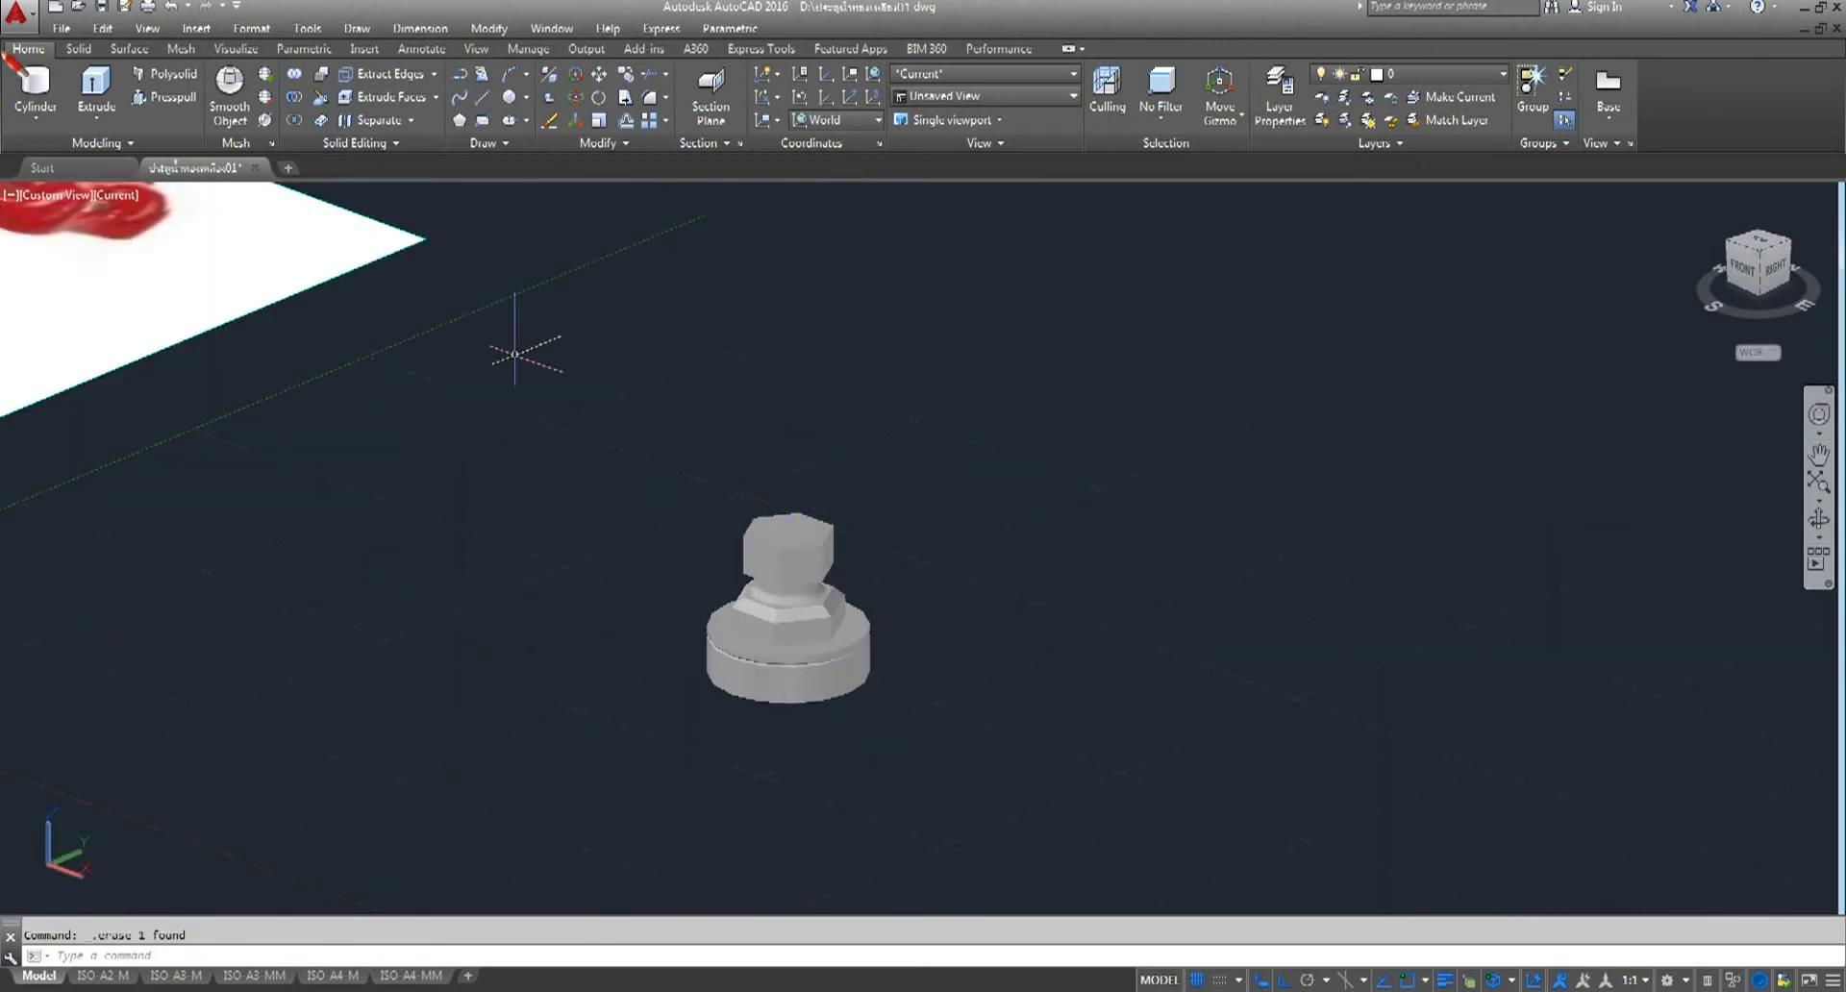
# - Create a radius-4, 10-unit-tall cylinder centred on the hex top face
pyautogui.click(35, 91)
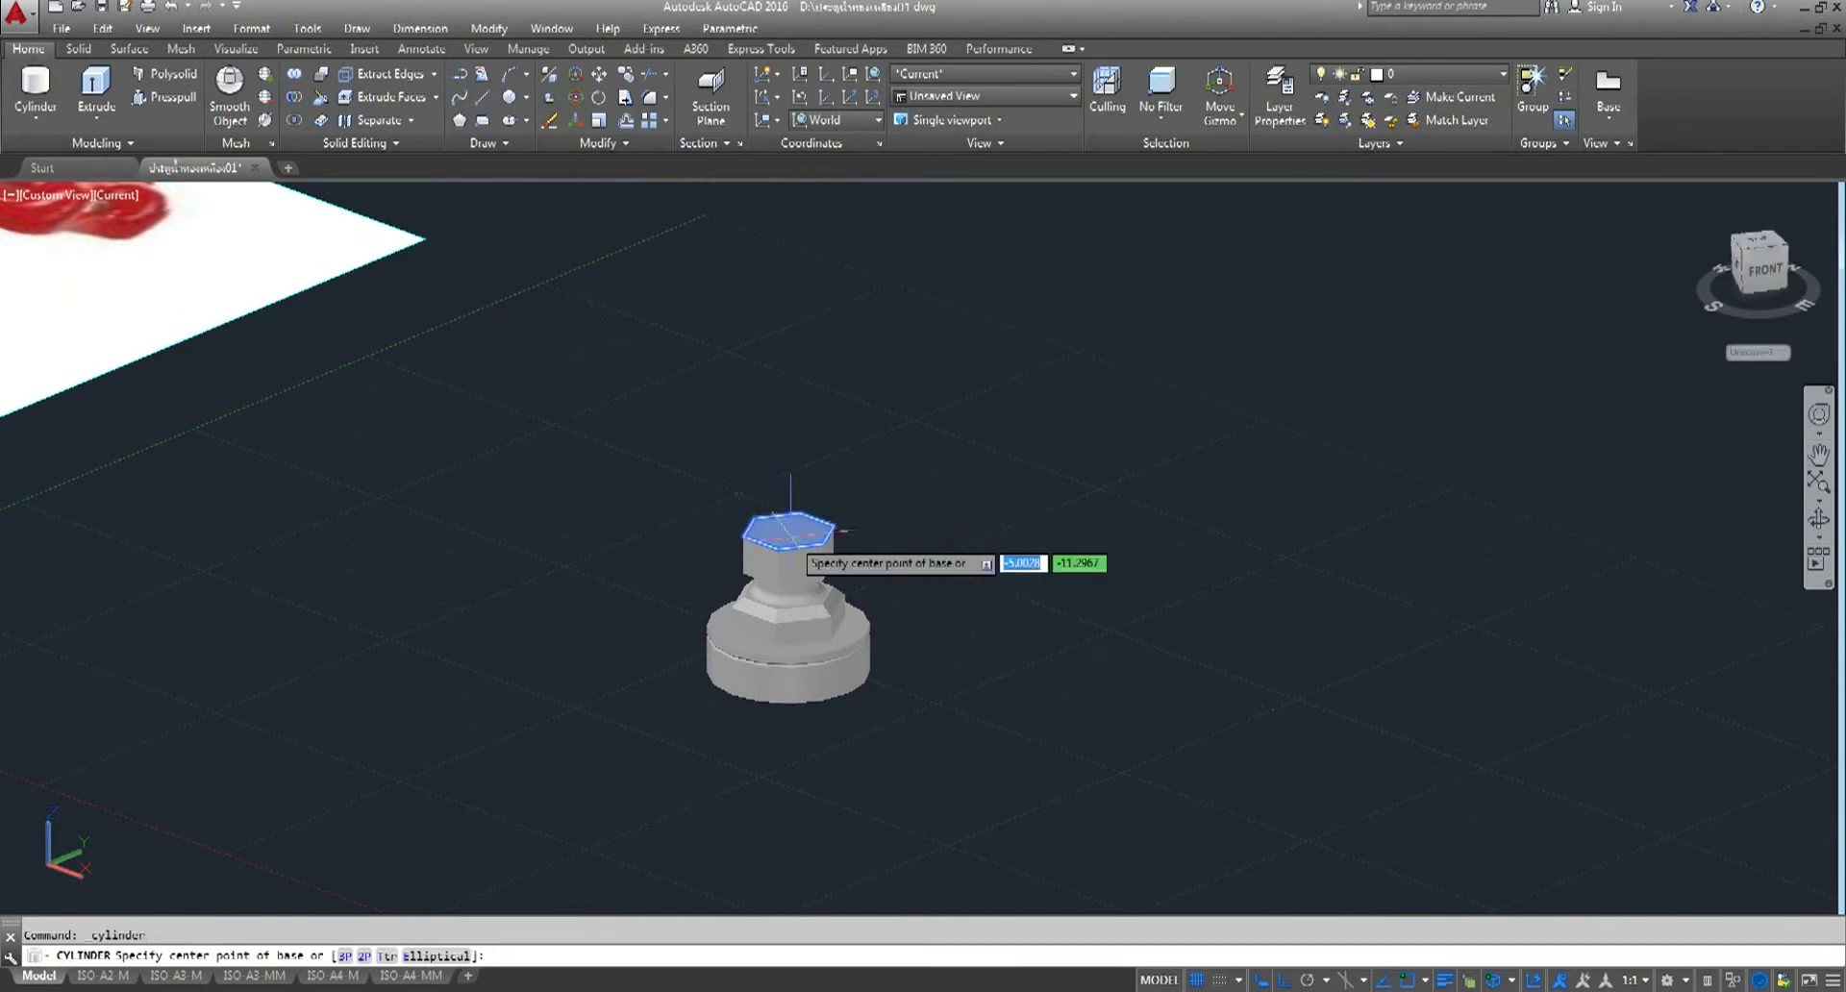
pyautogui.scroll(4, 781, 514)
pyautogui.click(781, 517)
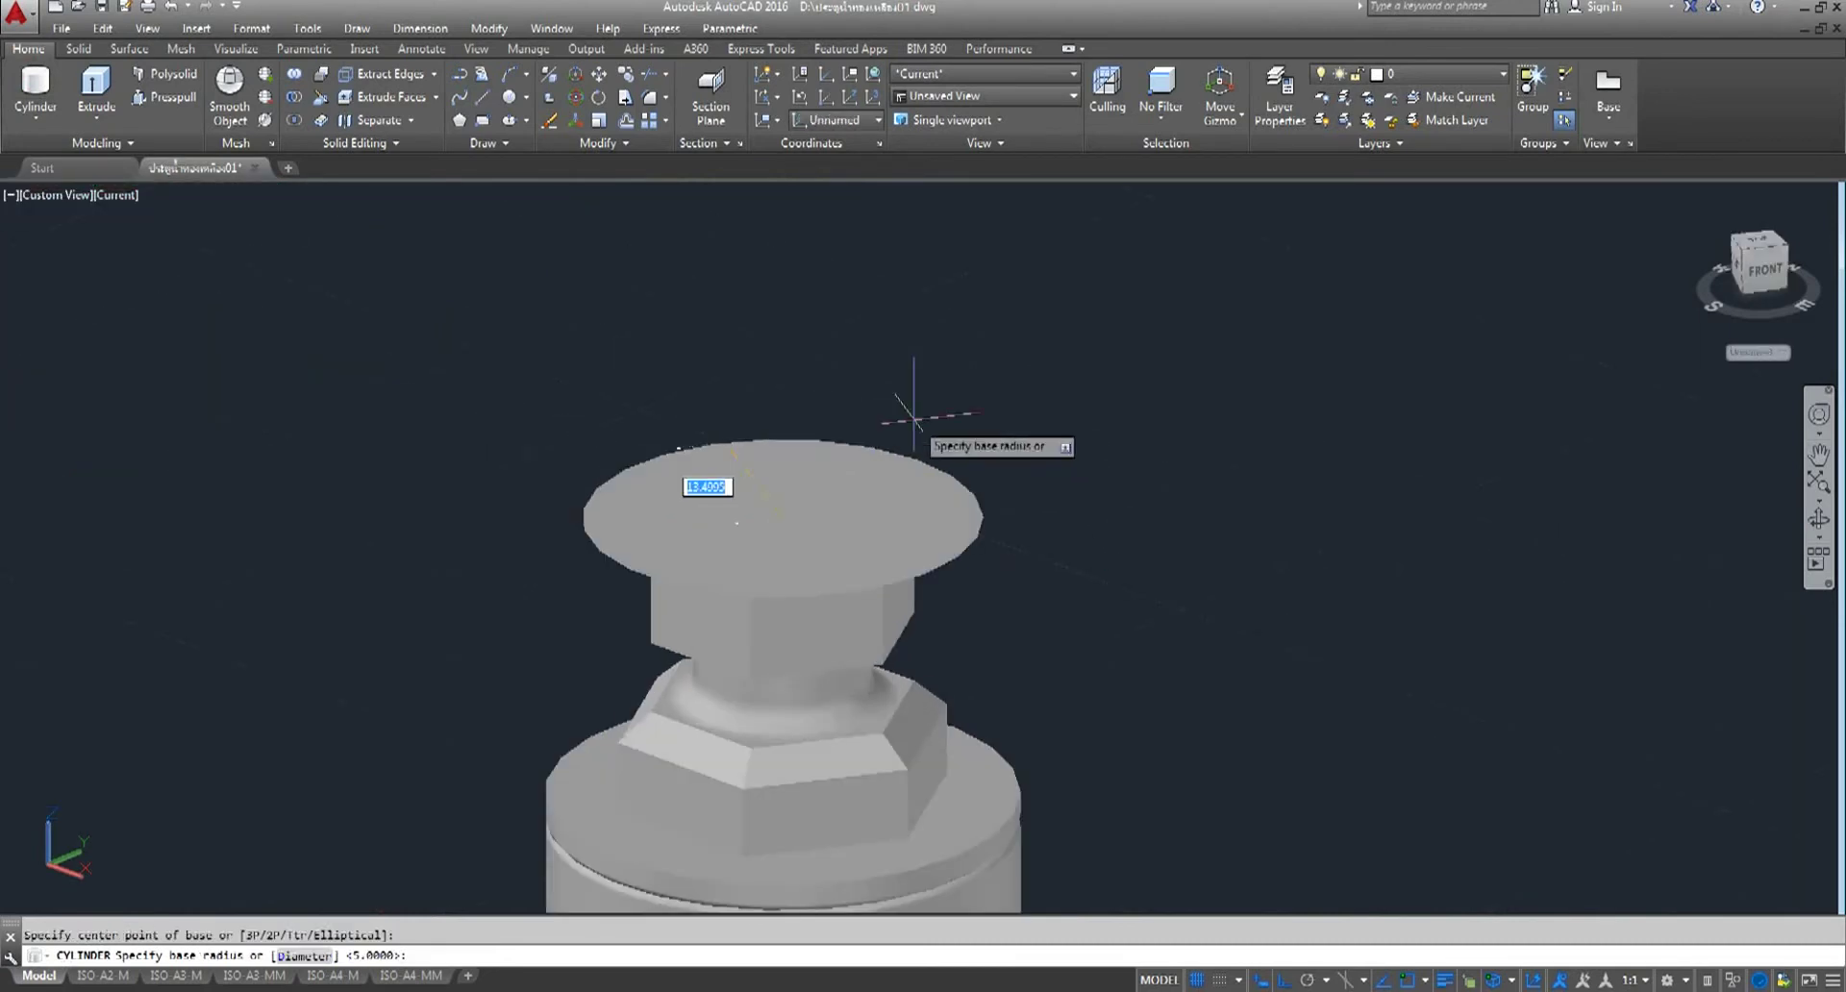
pyautogui.write('4')
pyautogui.press('Return')
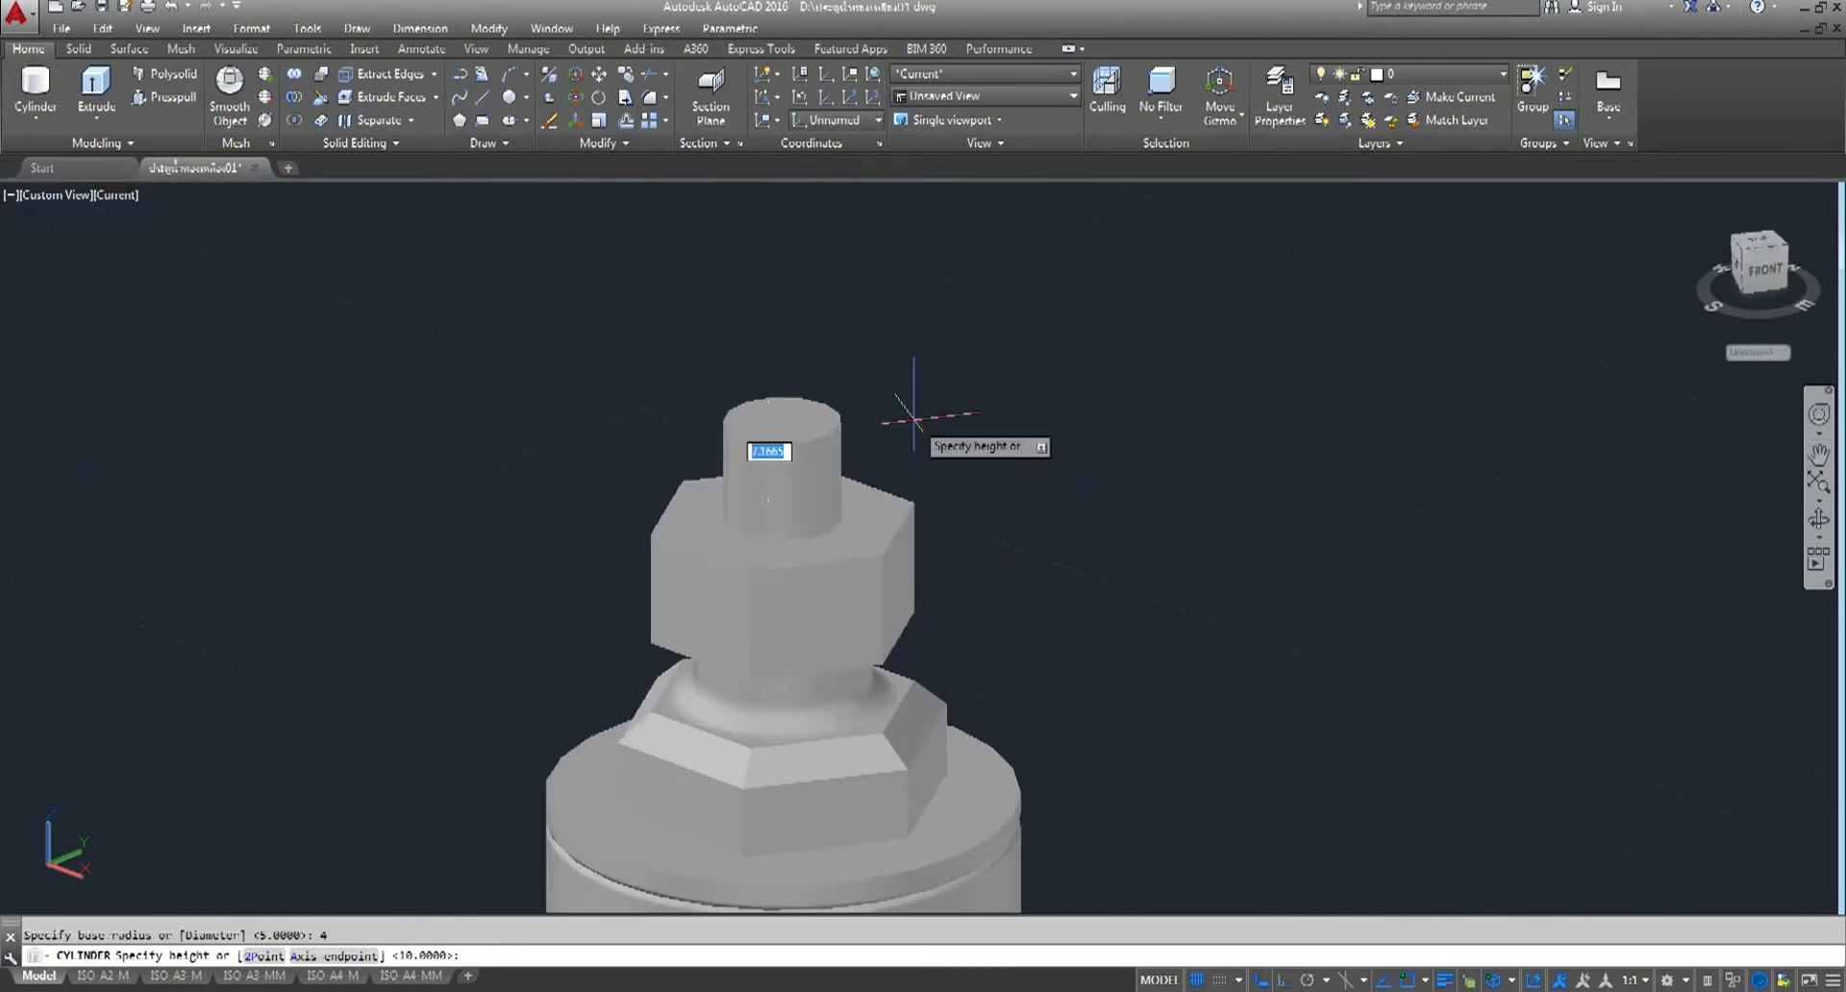
pyautogui.write('10')
pyautogui.press('Return')
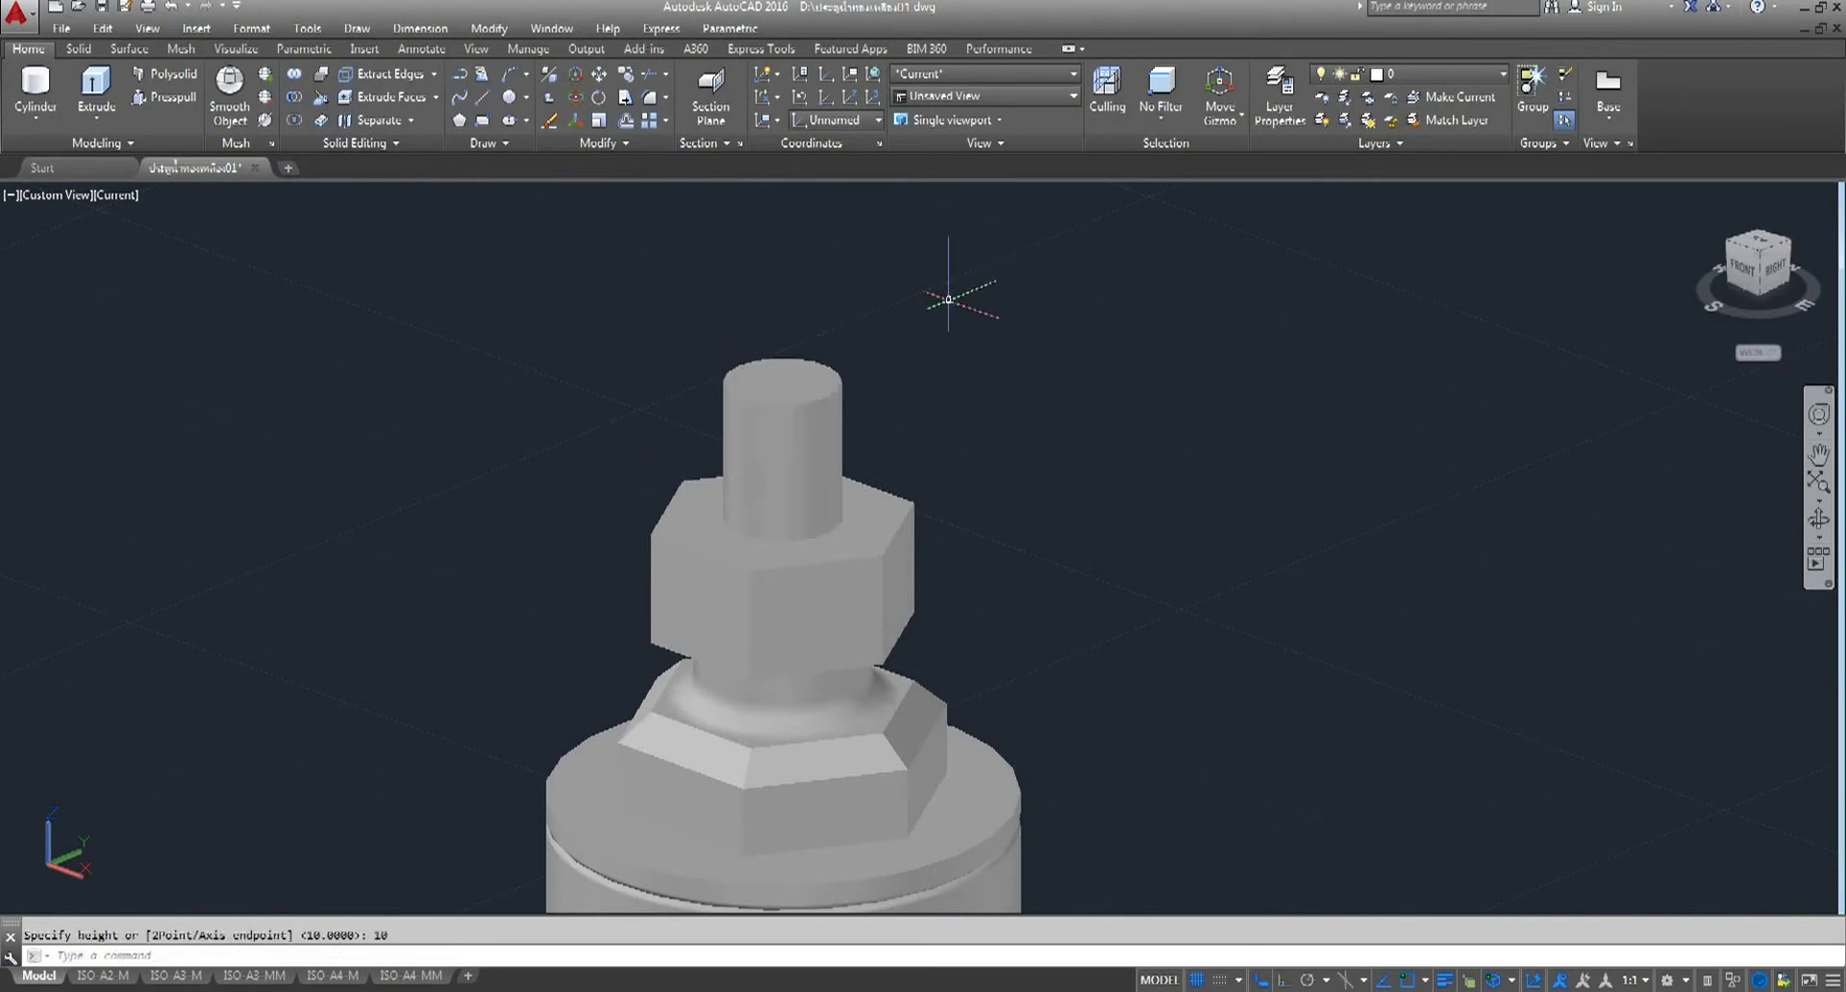
pyautogui.scroll(-5, 902, 332)
pyautogui.scroll(-2, 769, 404)
pyautogui.scroll(-2, 747, 409)
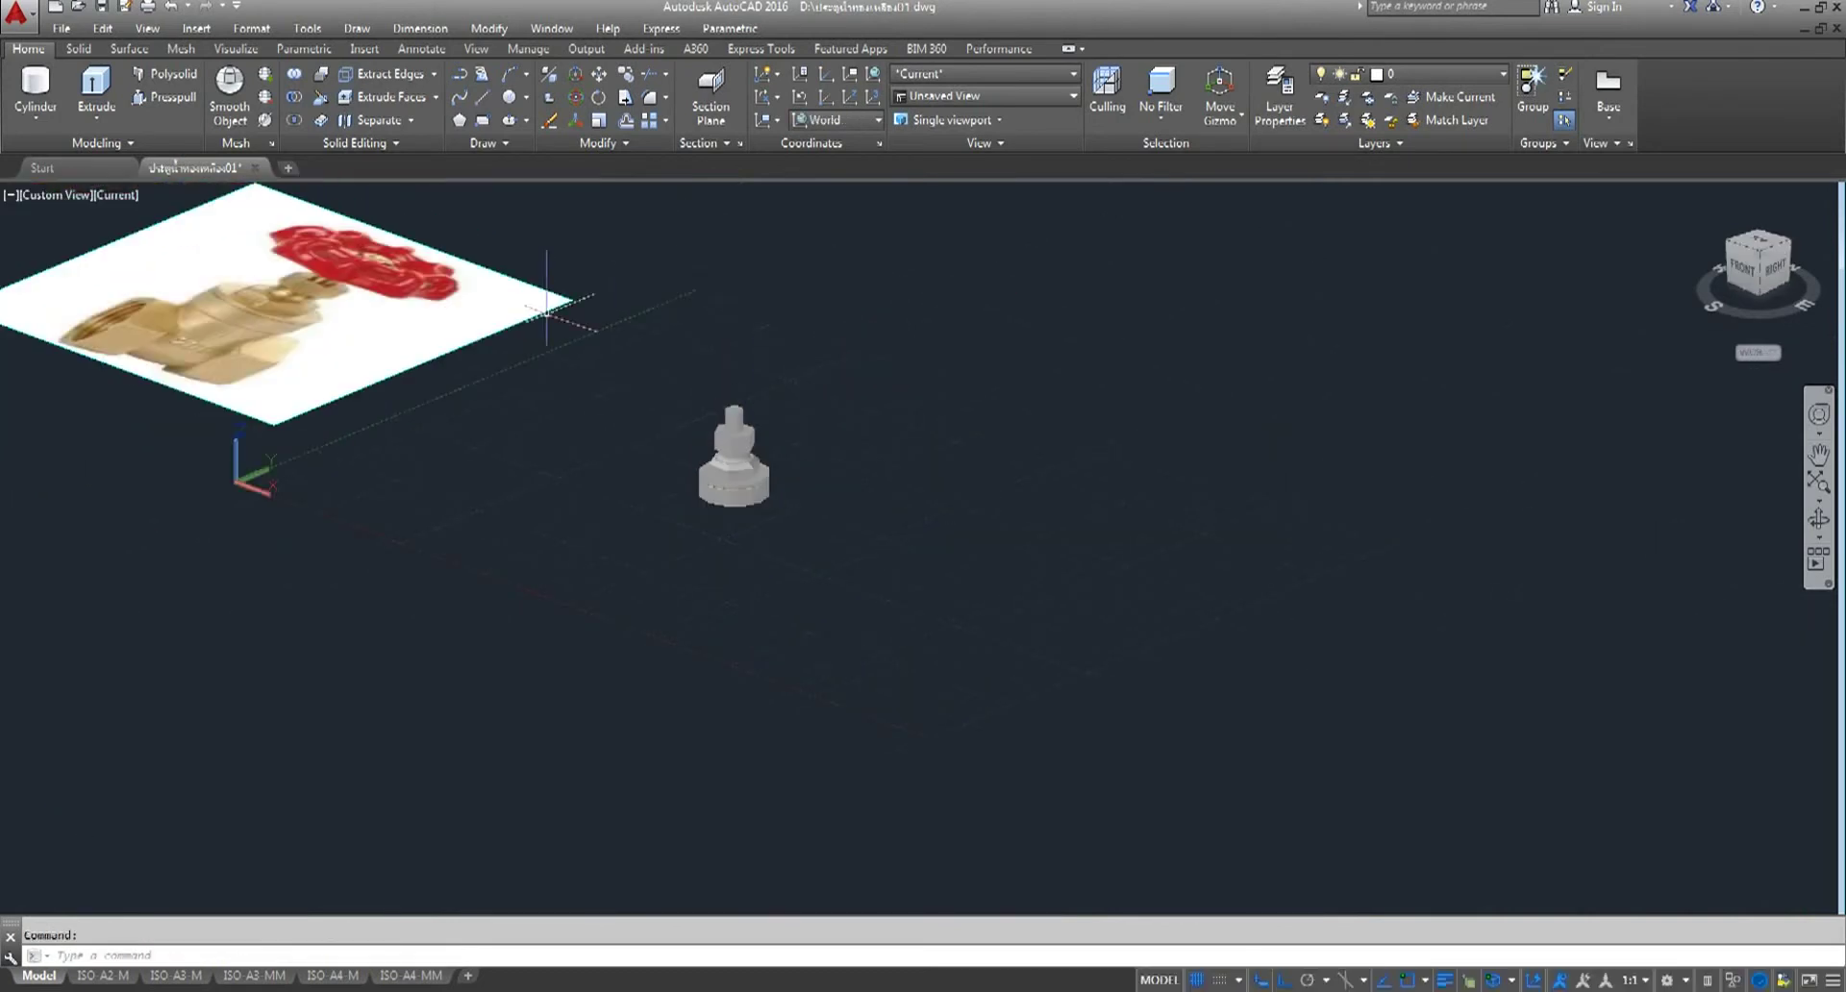
pyautogui.scroll(5, 633, 384)
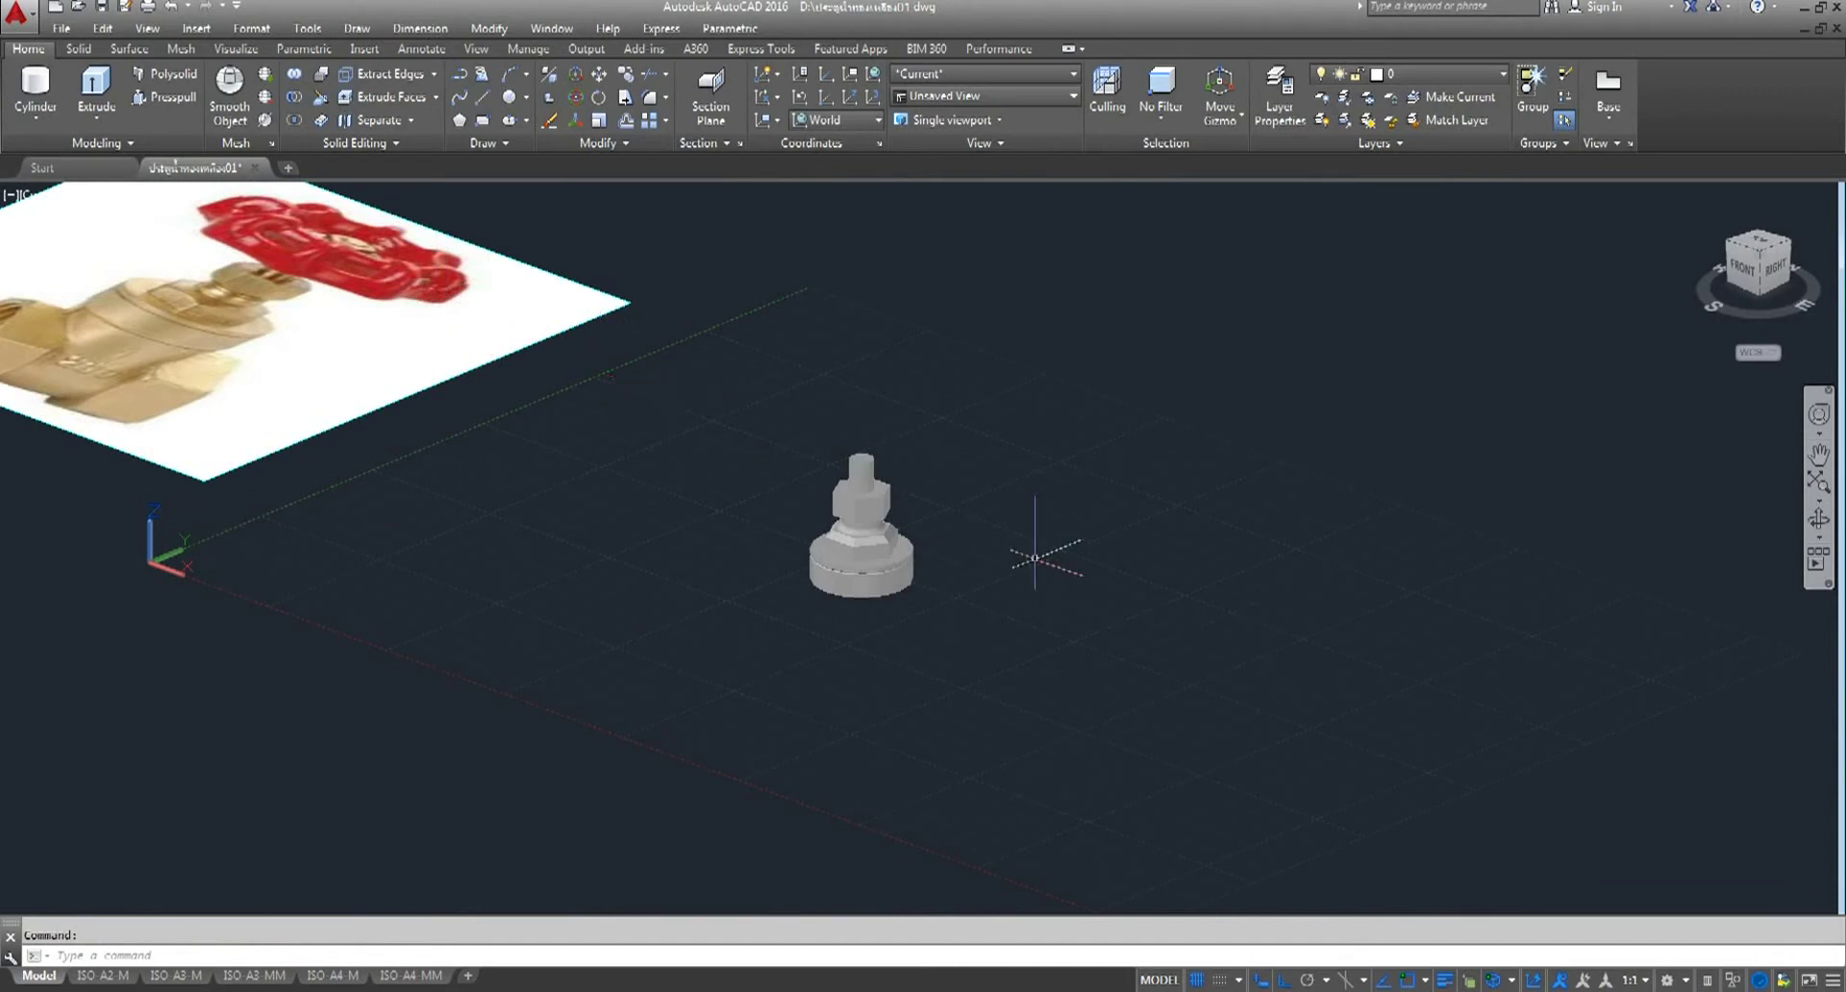
pyautogui.scroll(5, 857, 503)
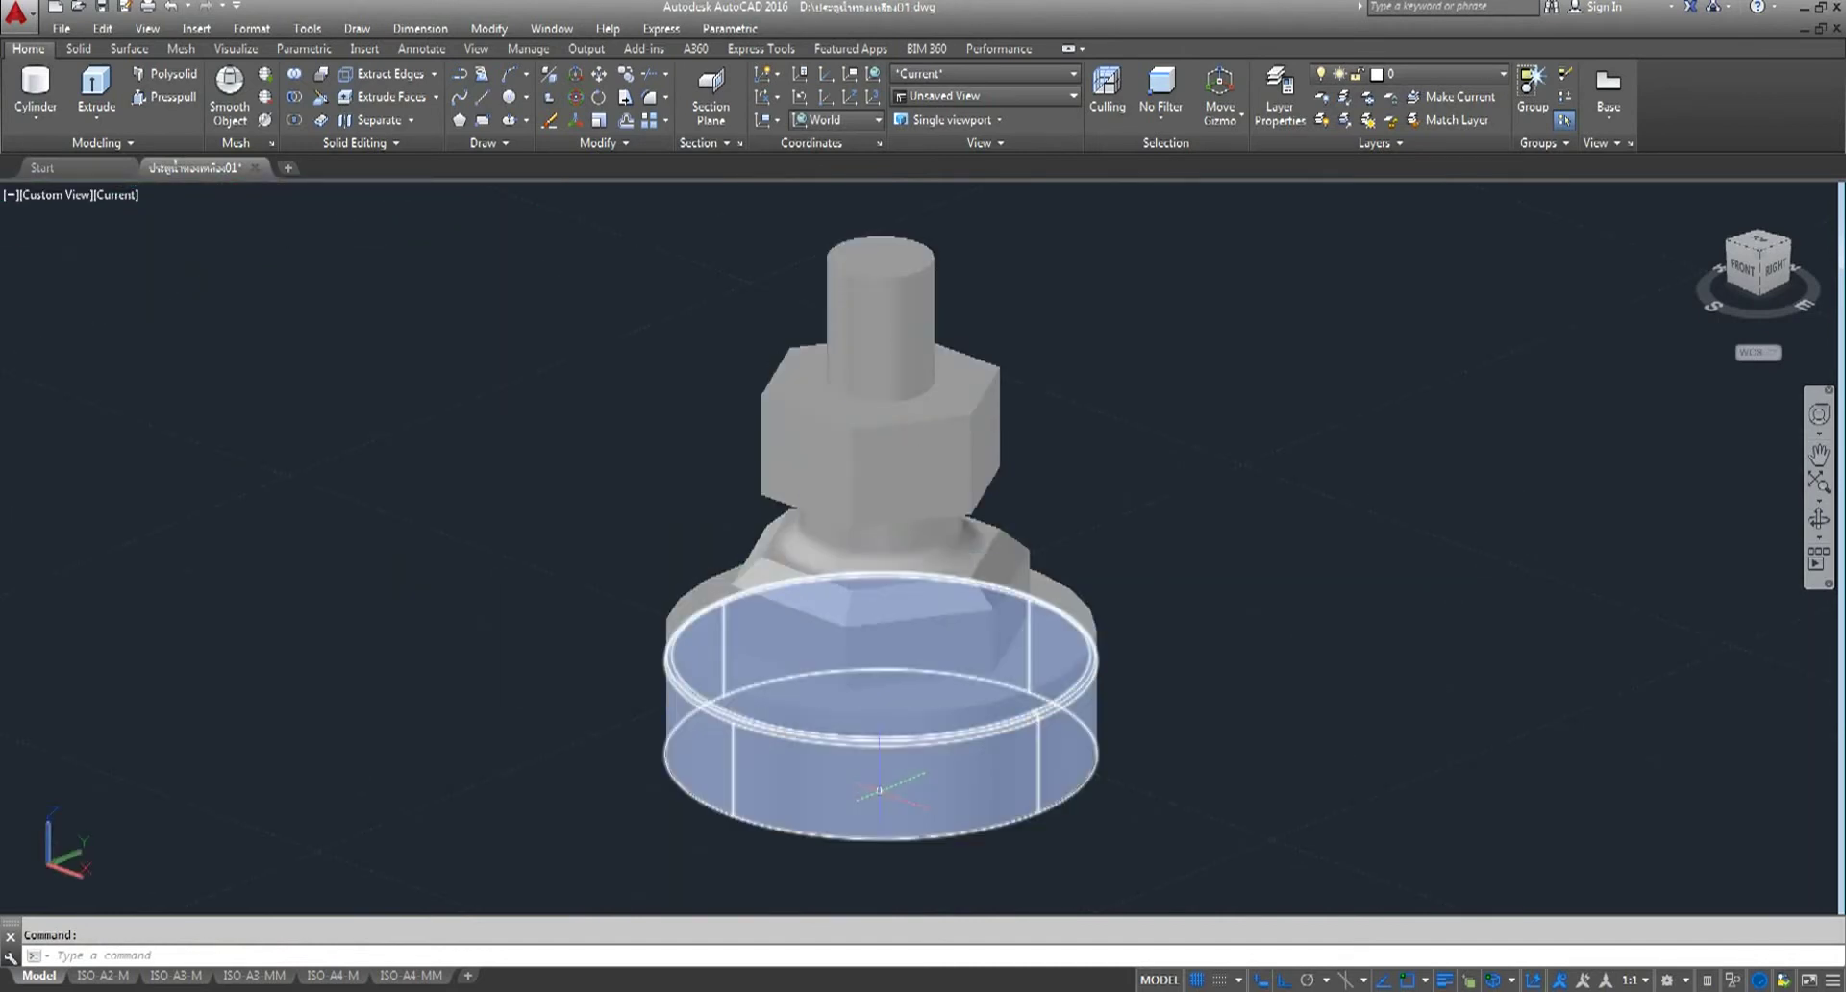
# - Switch to the SE Isometric view and zoom in until the valve fills the screen
pyautogui.scroll(-8, 879, 789)
pyautogui.scroll(3, 914, 512)
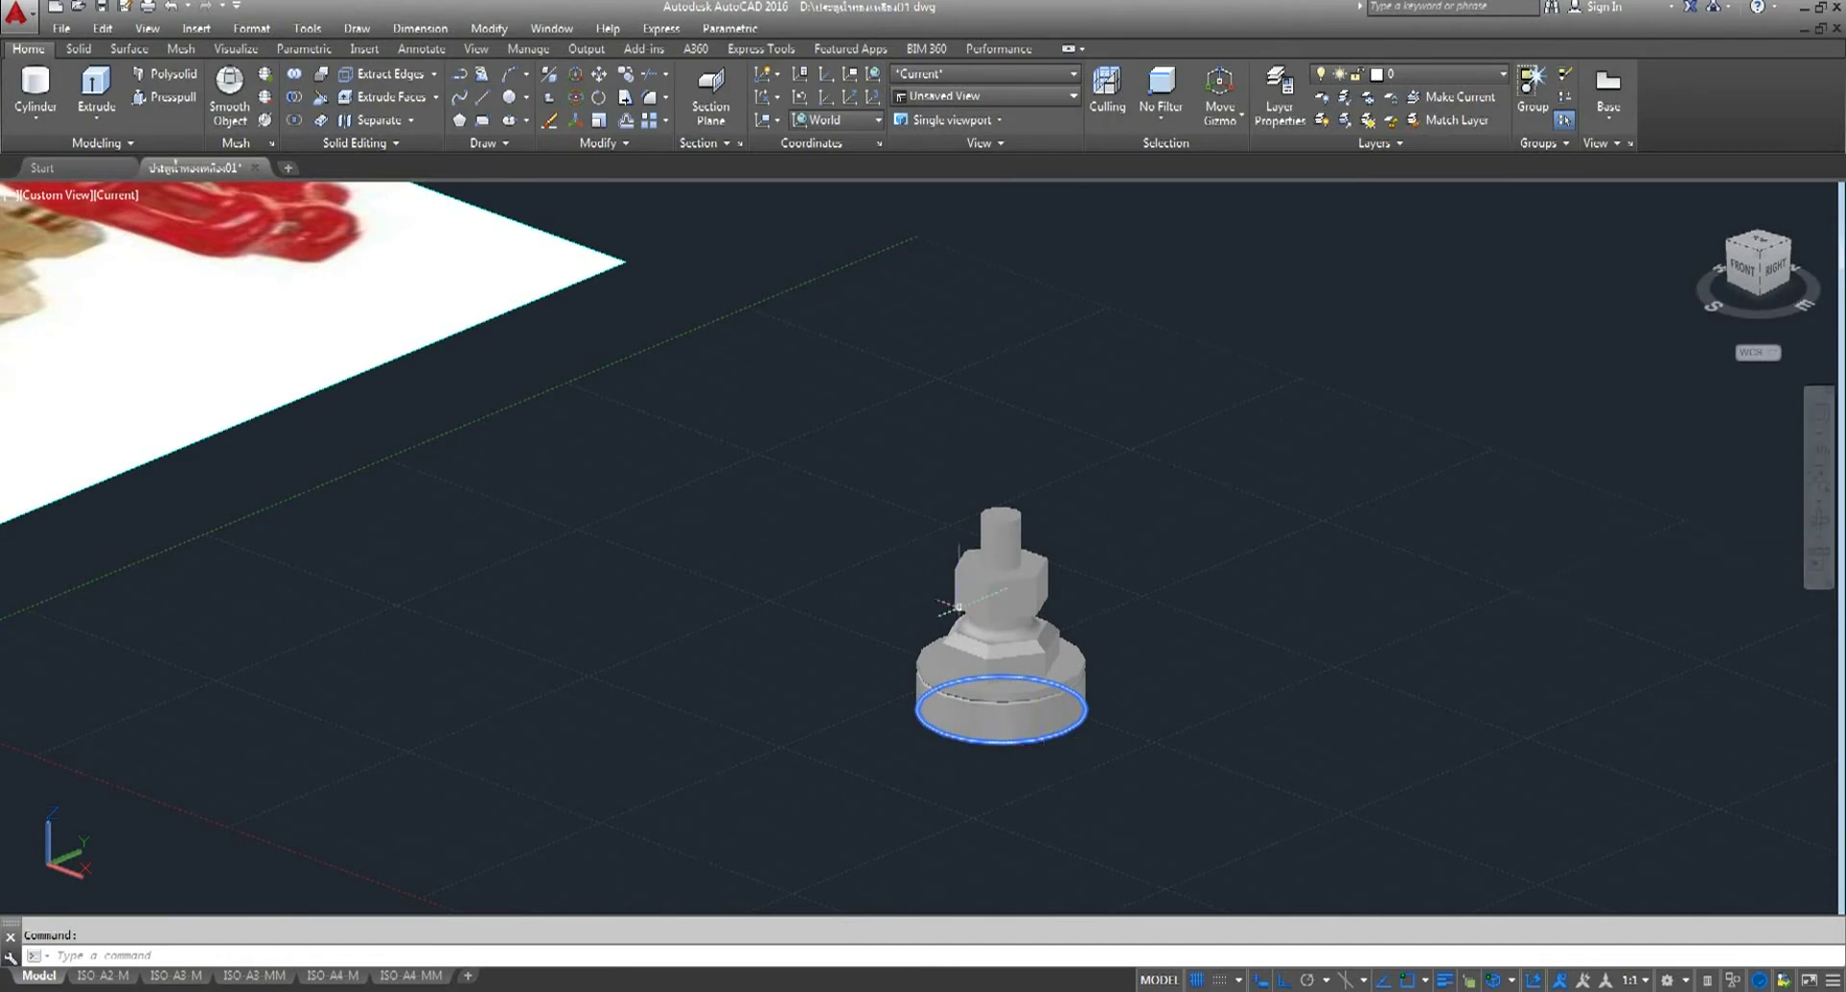
pyautogui.click(77, 196)
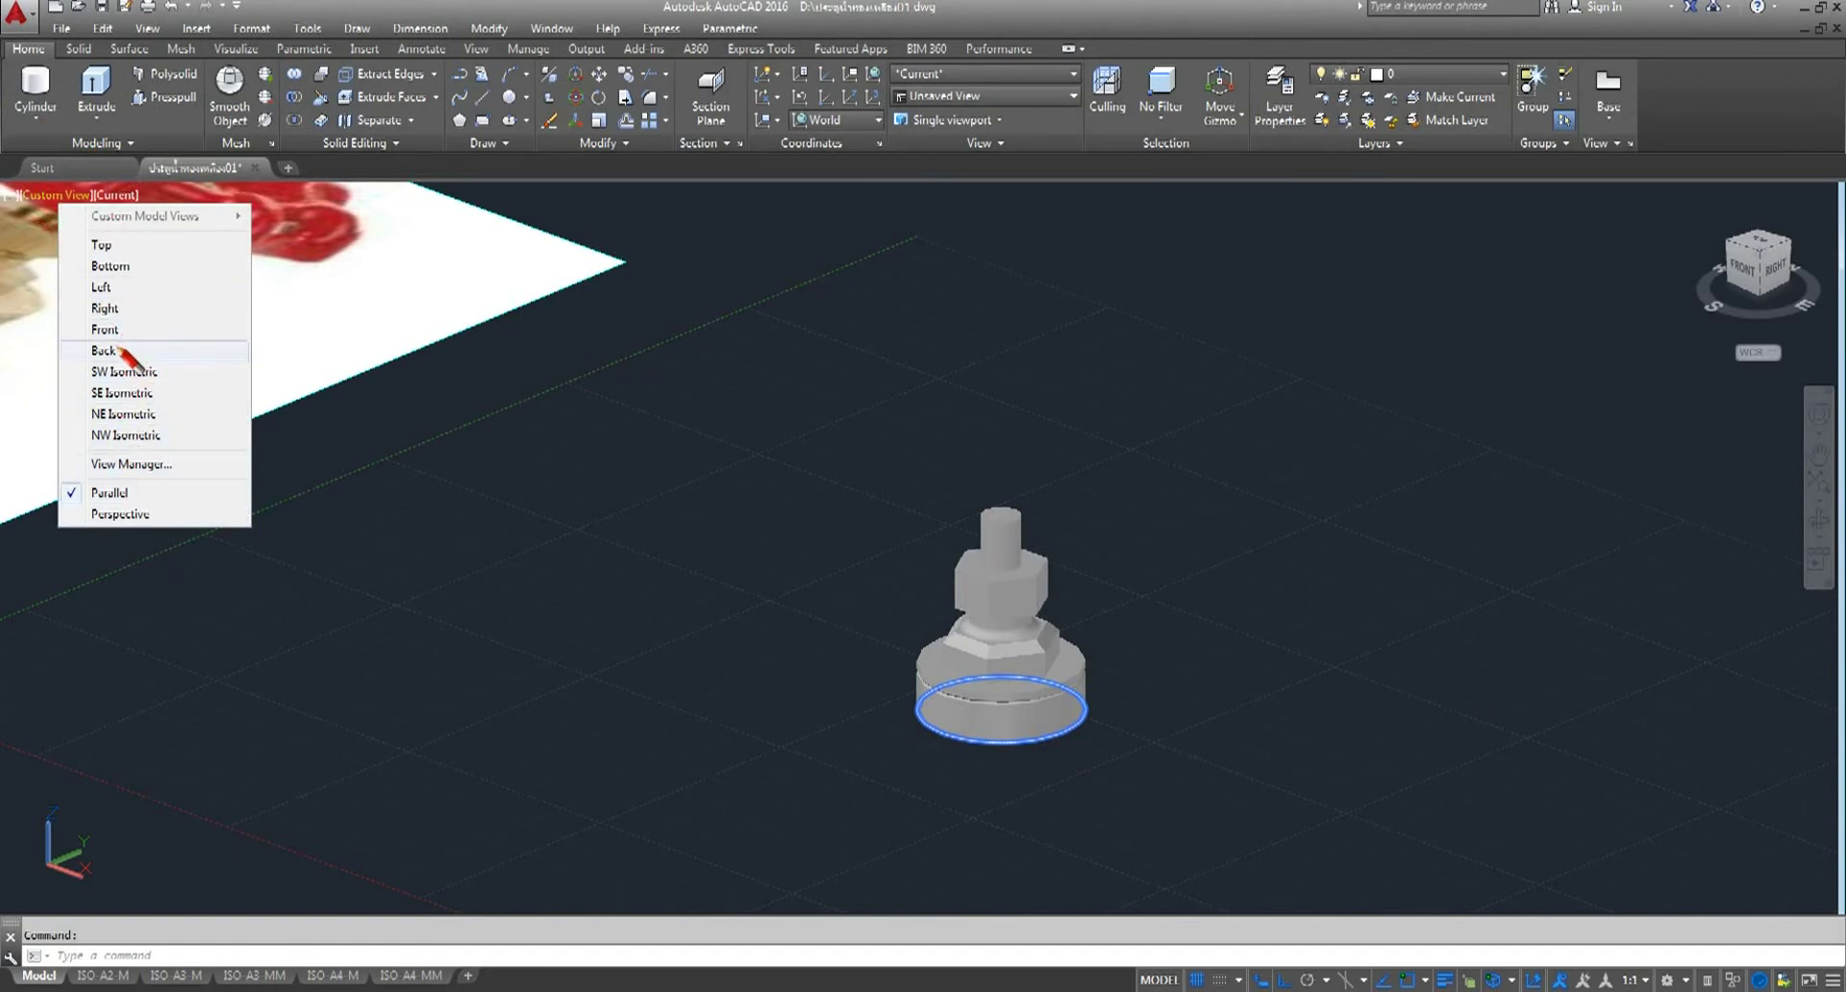
pyautogui.click(734, 588)
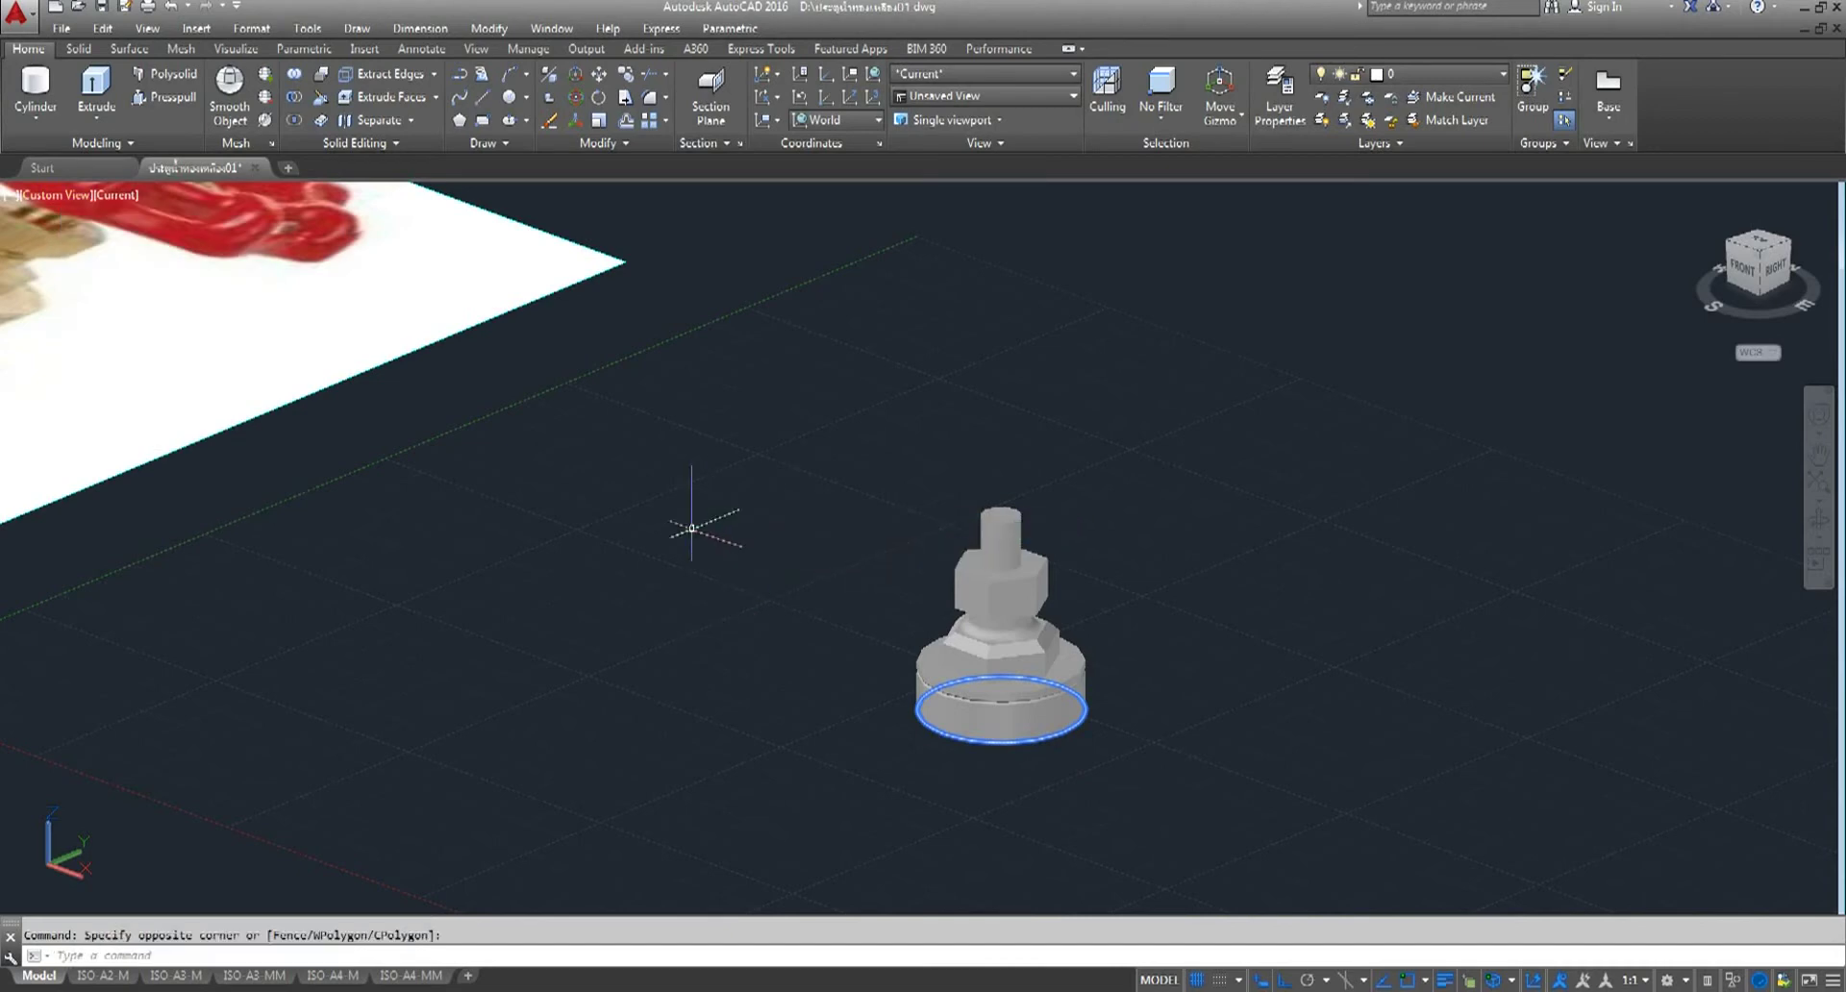
pyautogui.click(56, 195)
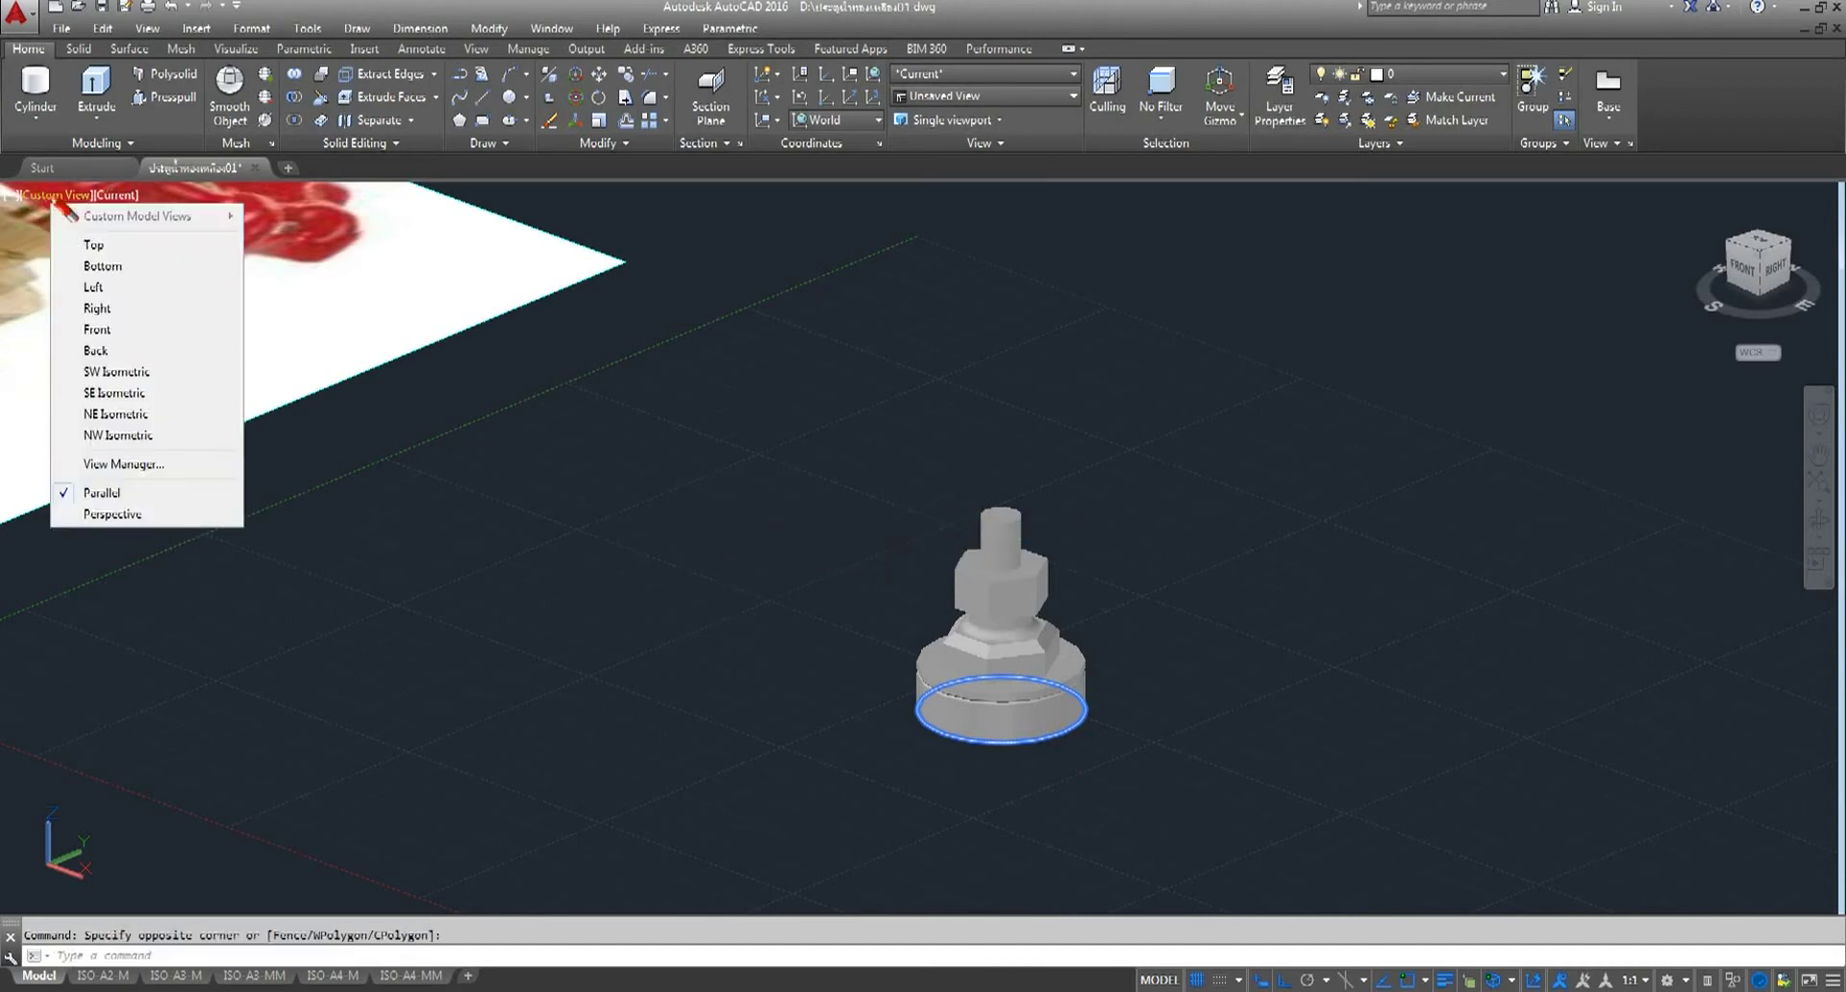
pyautogui.click(115, 392)
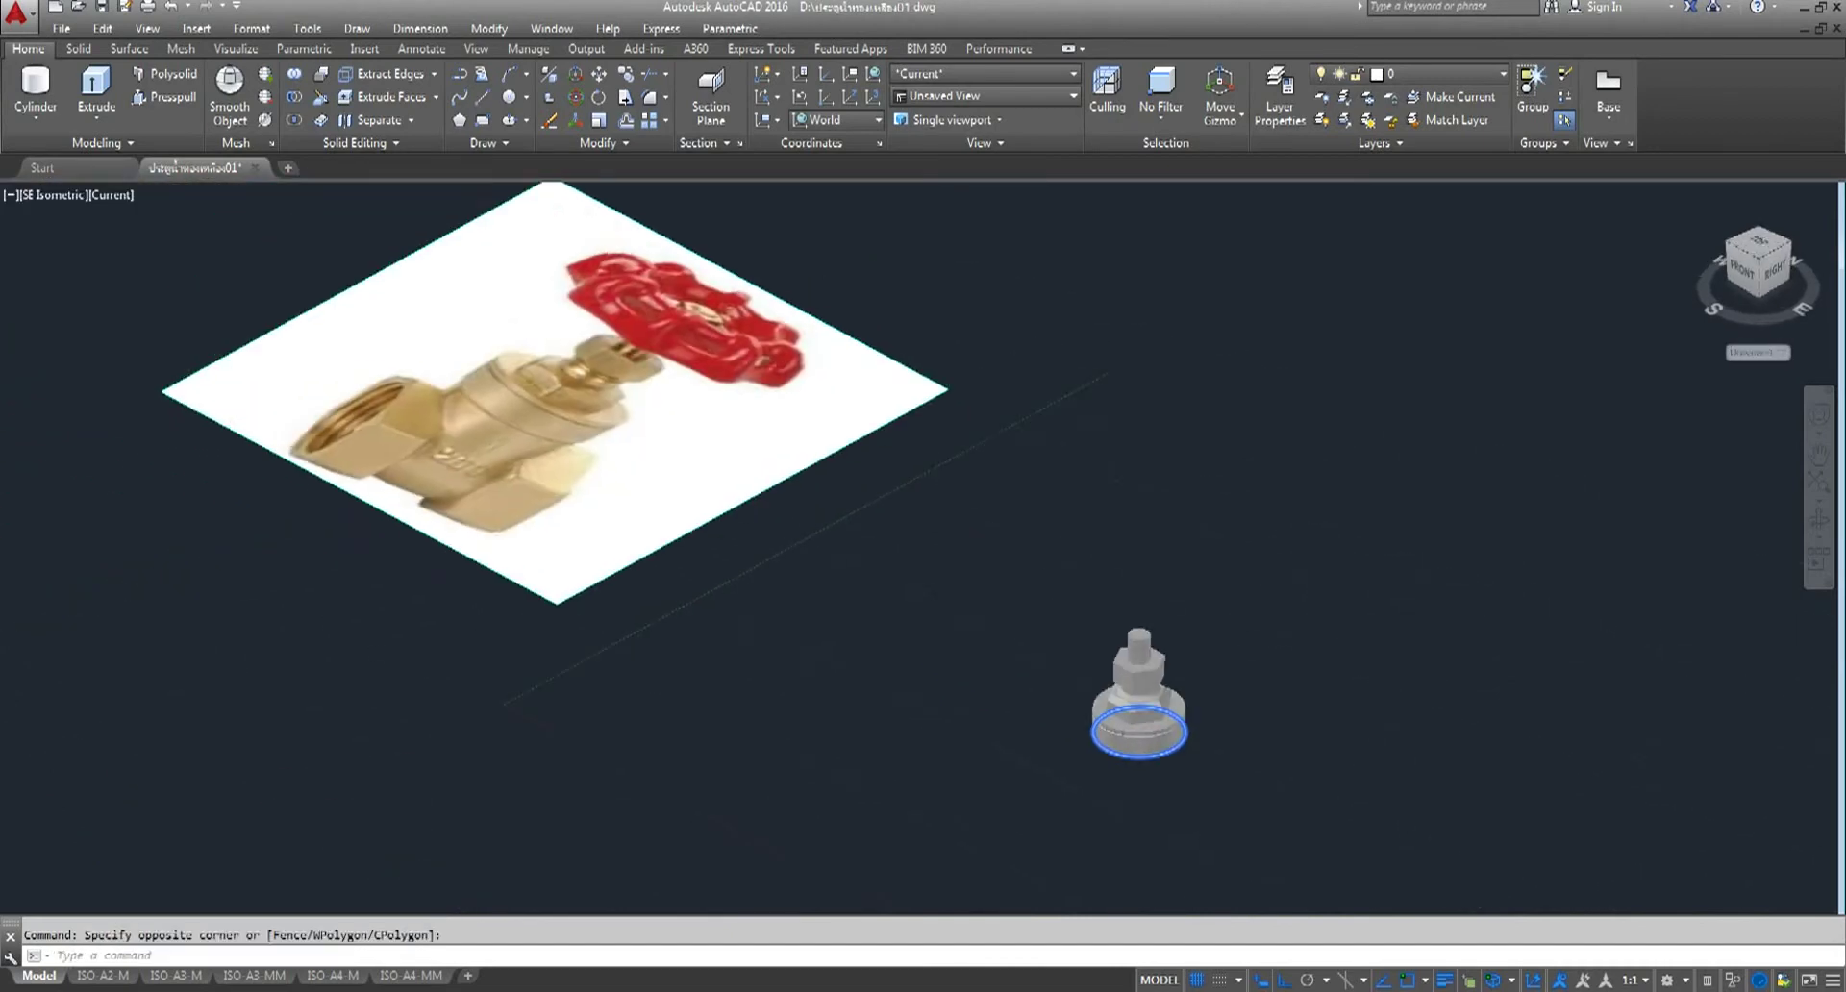
pyautogui.scroll(2, 981, 610)
pyautogui.scroll(1, 863, 632)
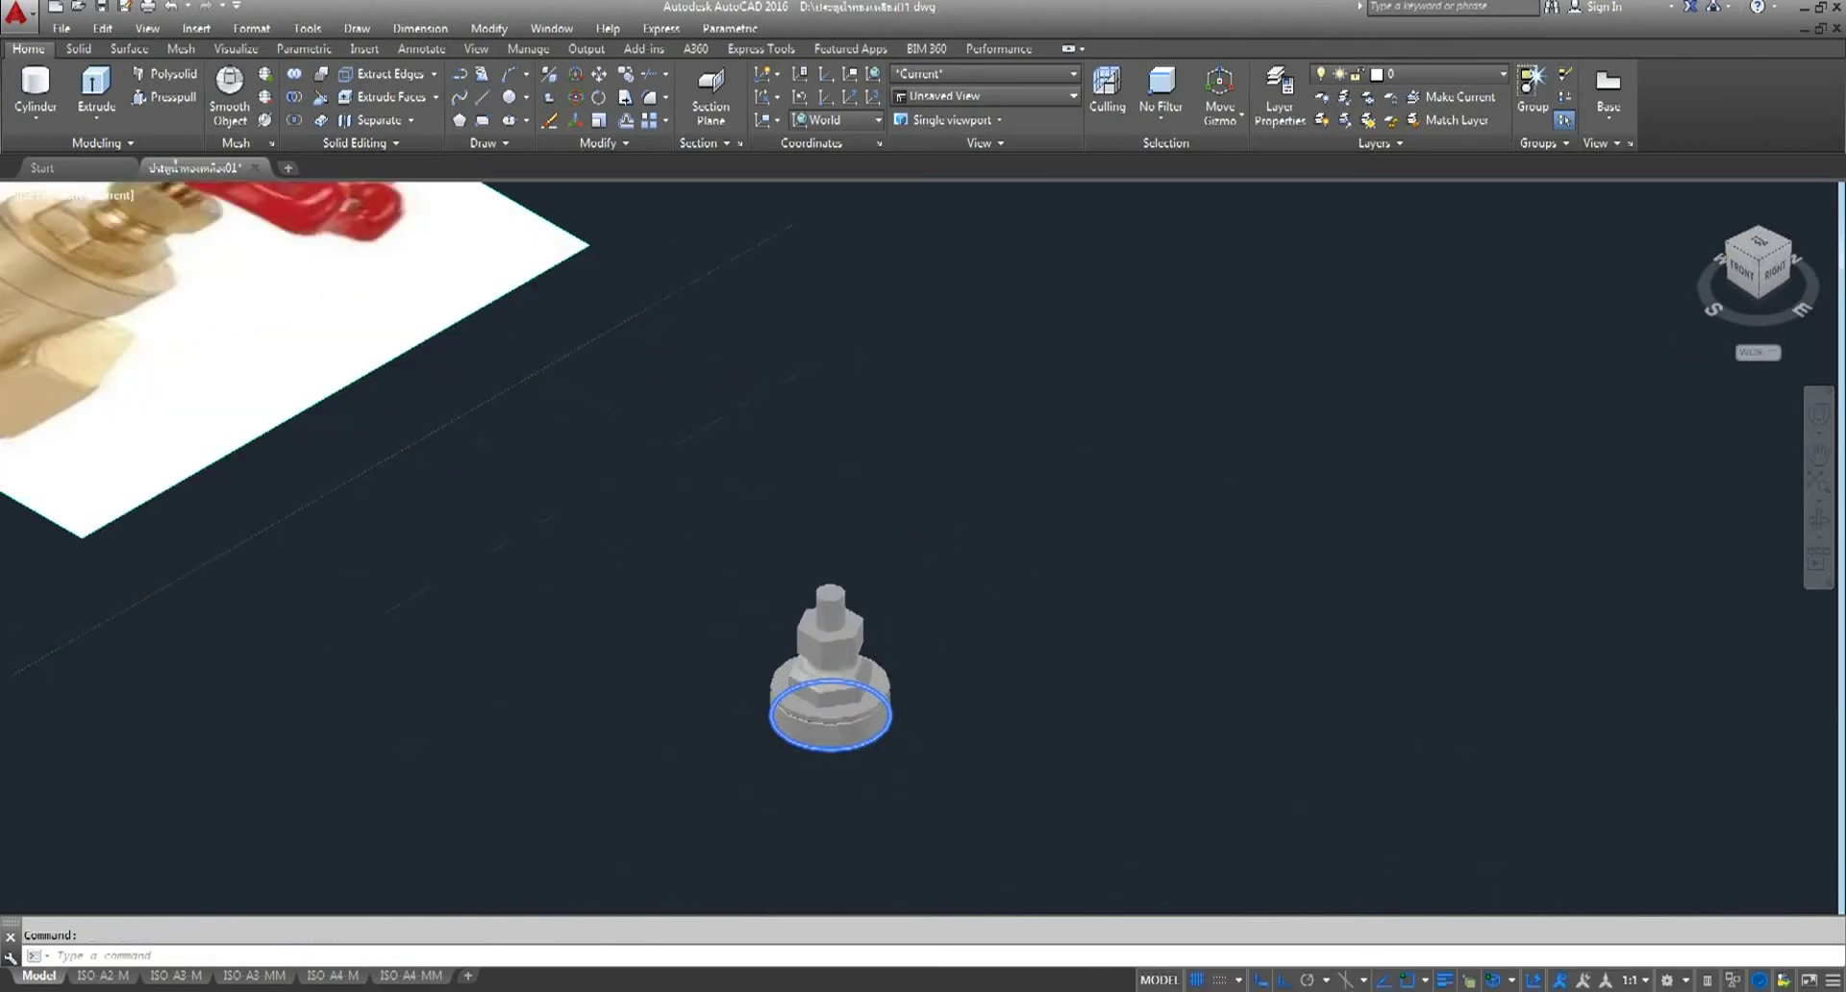
pyautogui.scroll(1, 863, 632)
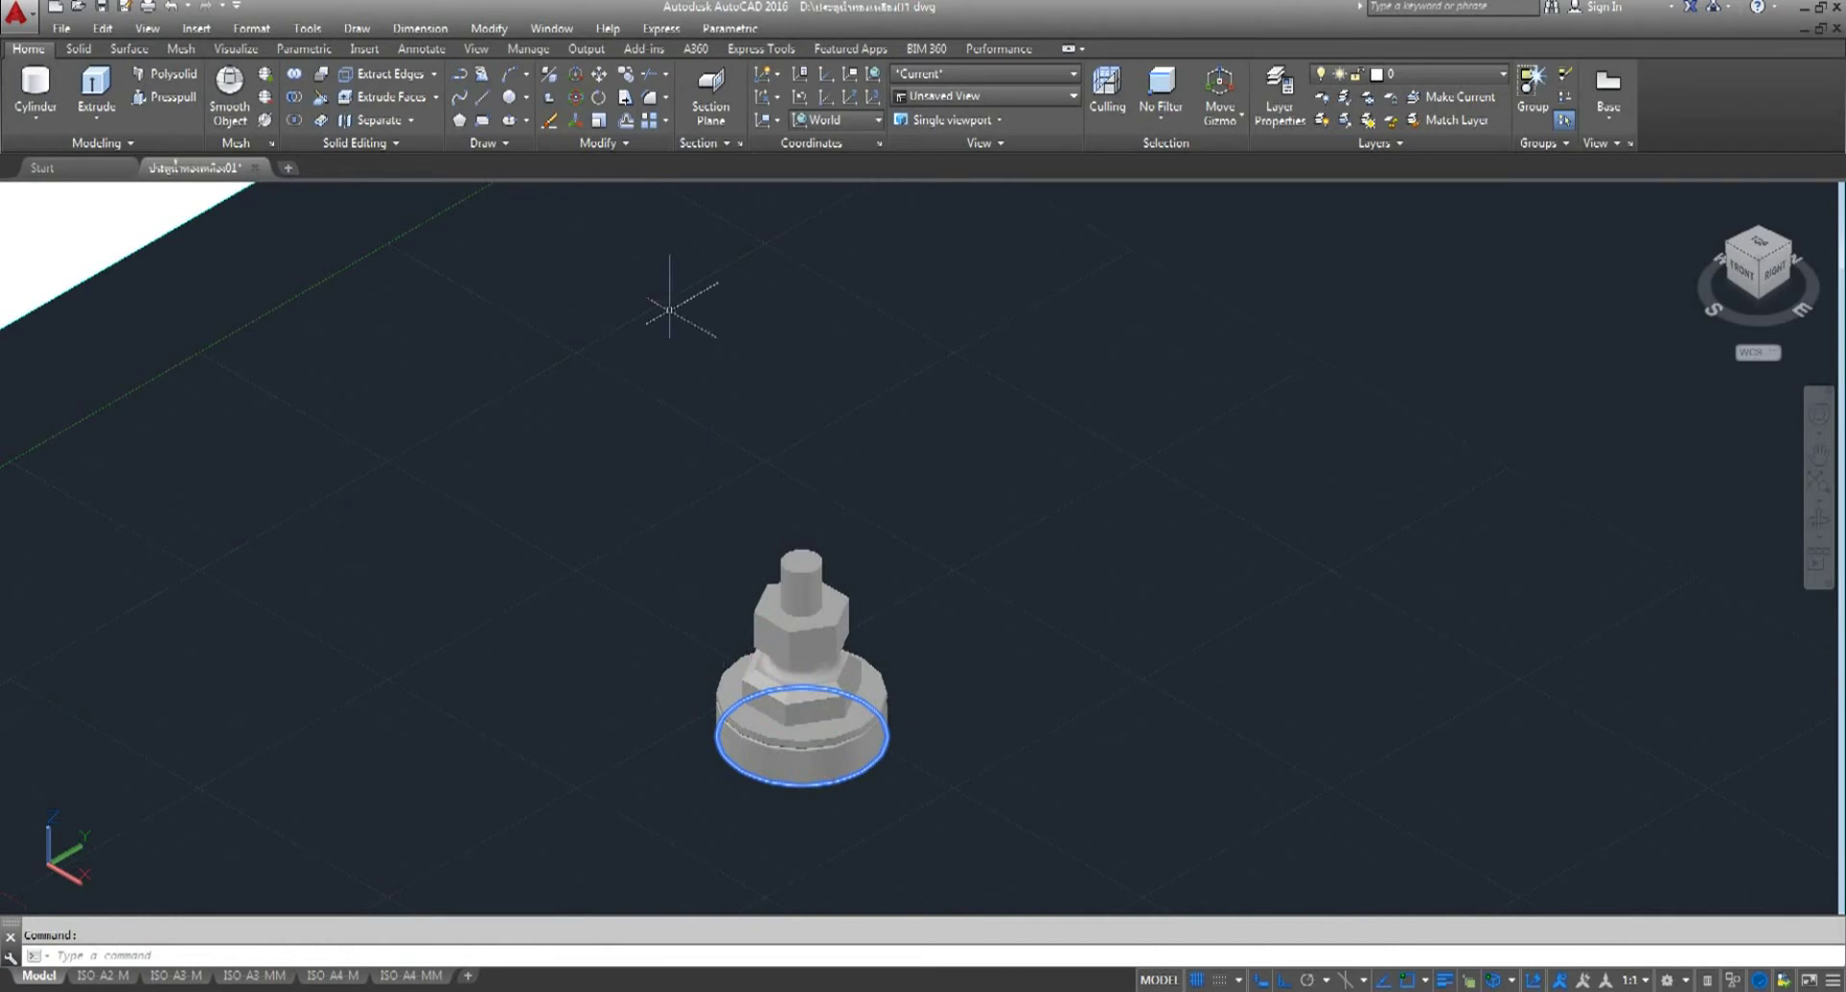
# - Flip the whole valve model 180° with 3DROTATE so the disc is on top
pyautogui.click(575, 97)
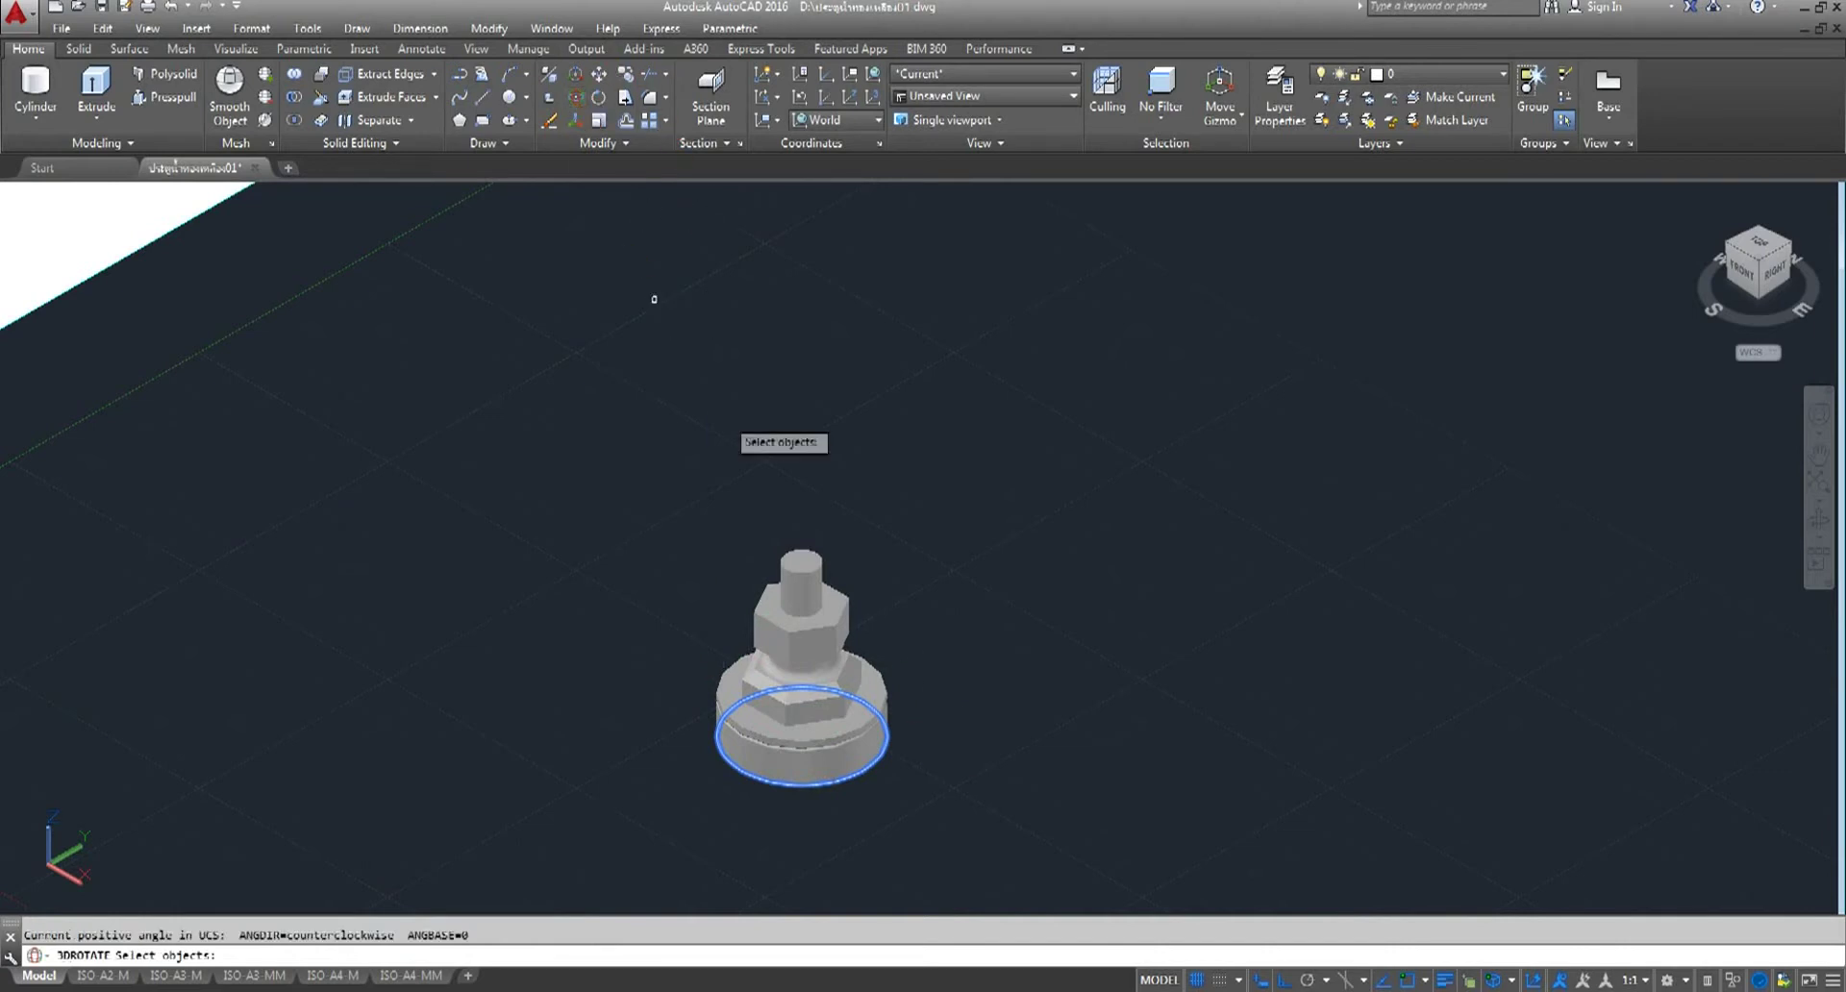
pyautogui.click(979, 481)
pyautogui.click(591, 843)
pyautogui.press('Return')
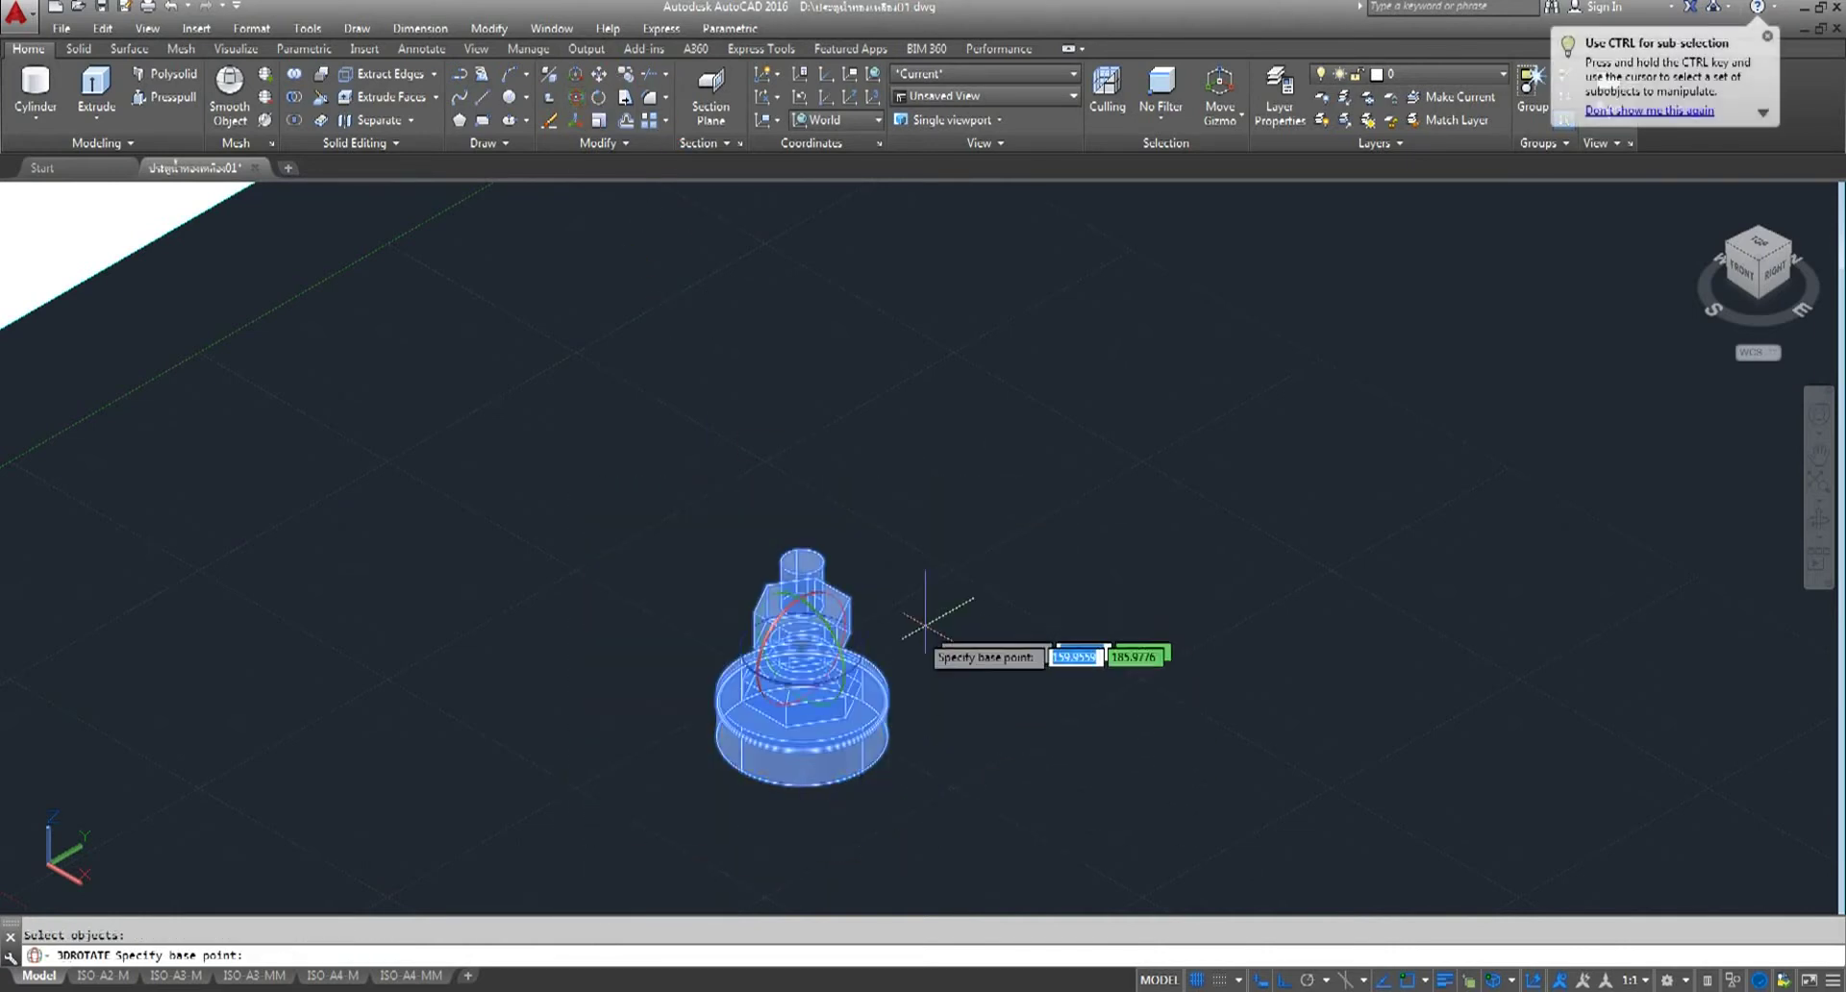
pyautogui.click(802, 636)
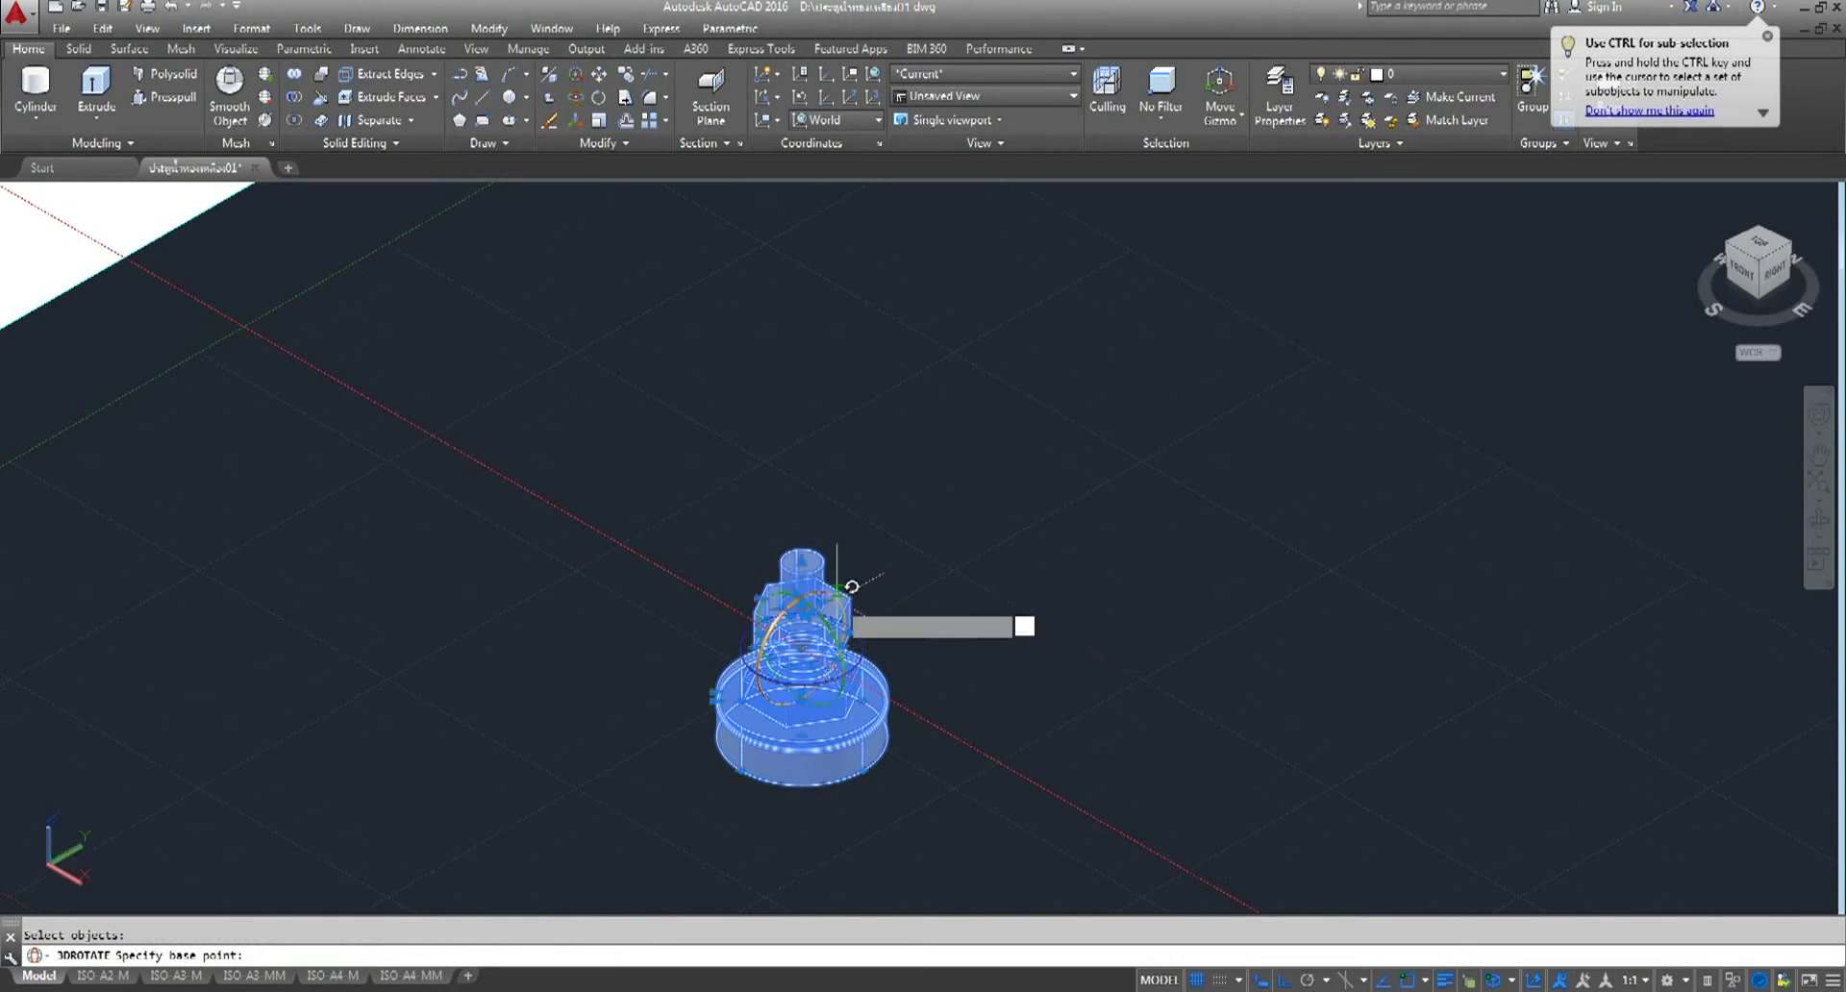
pyautogui.click(770, 625)
pyautogui.click(402, 637)
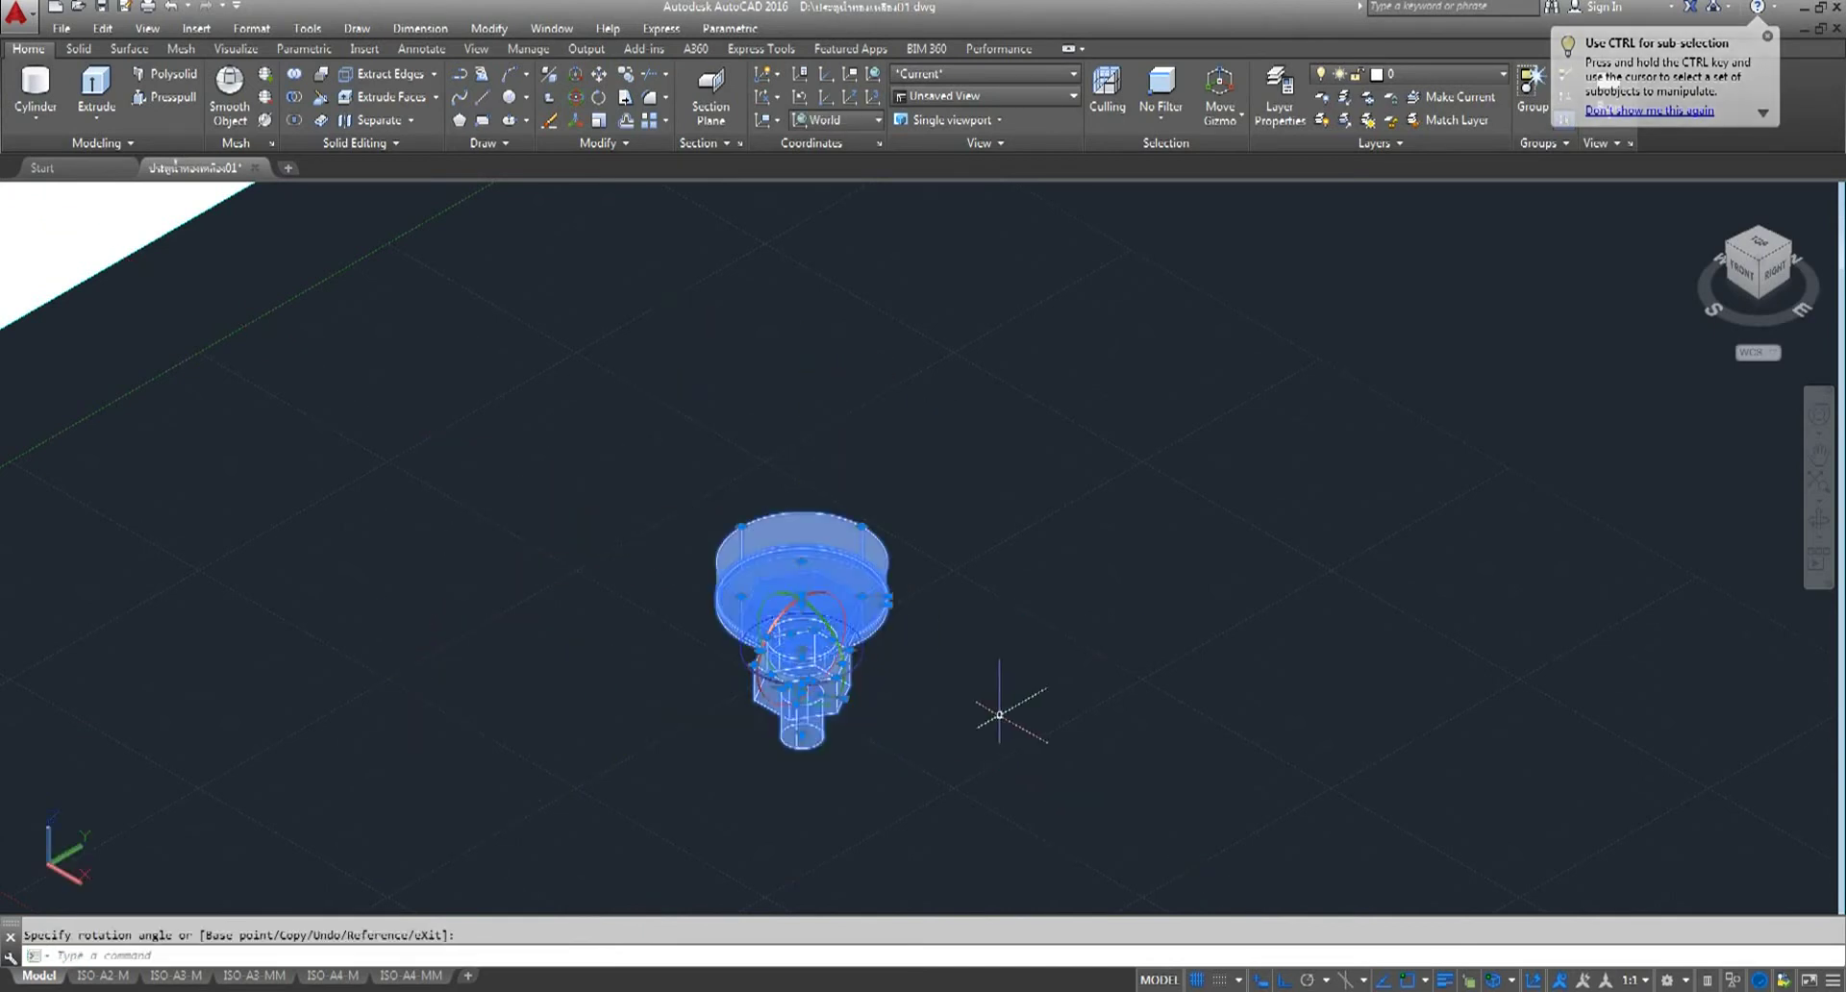
pyautogui.press('Escape')
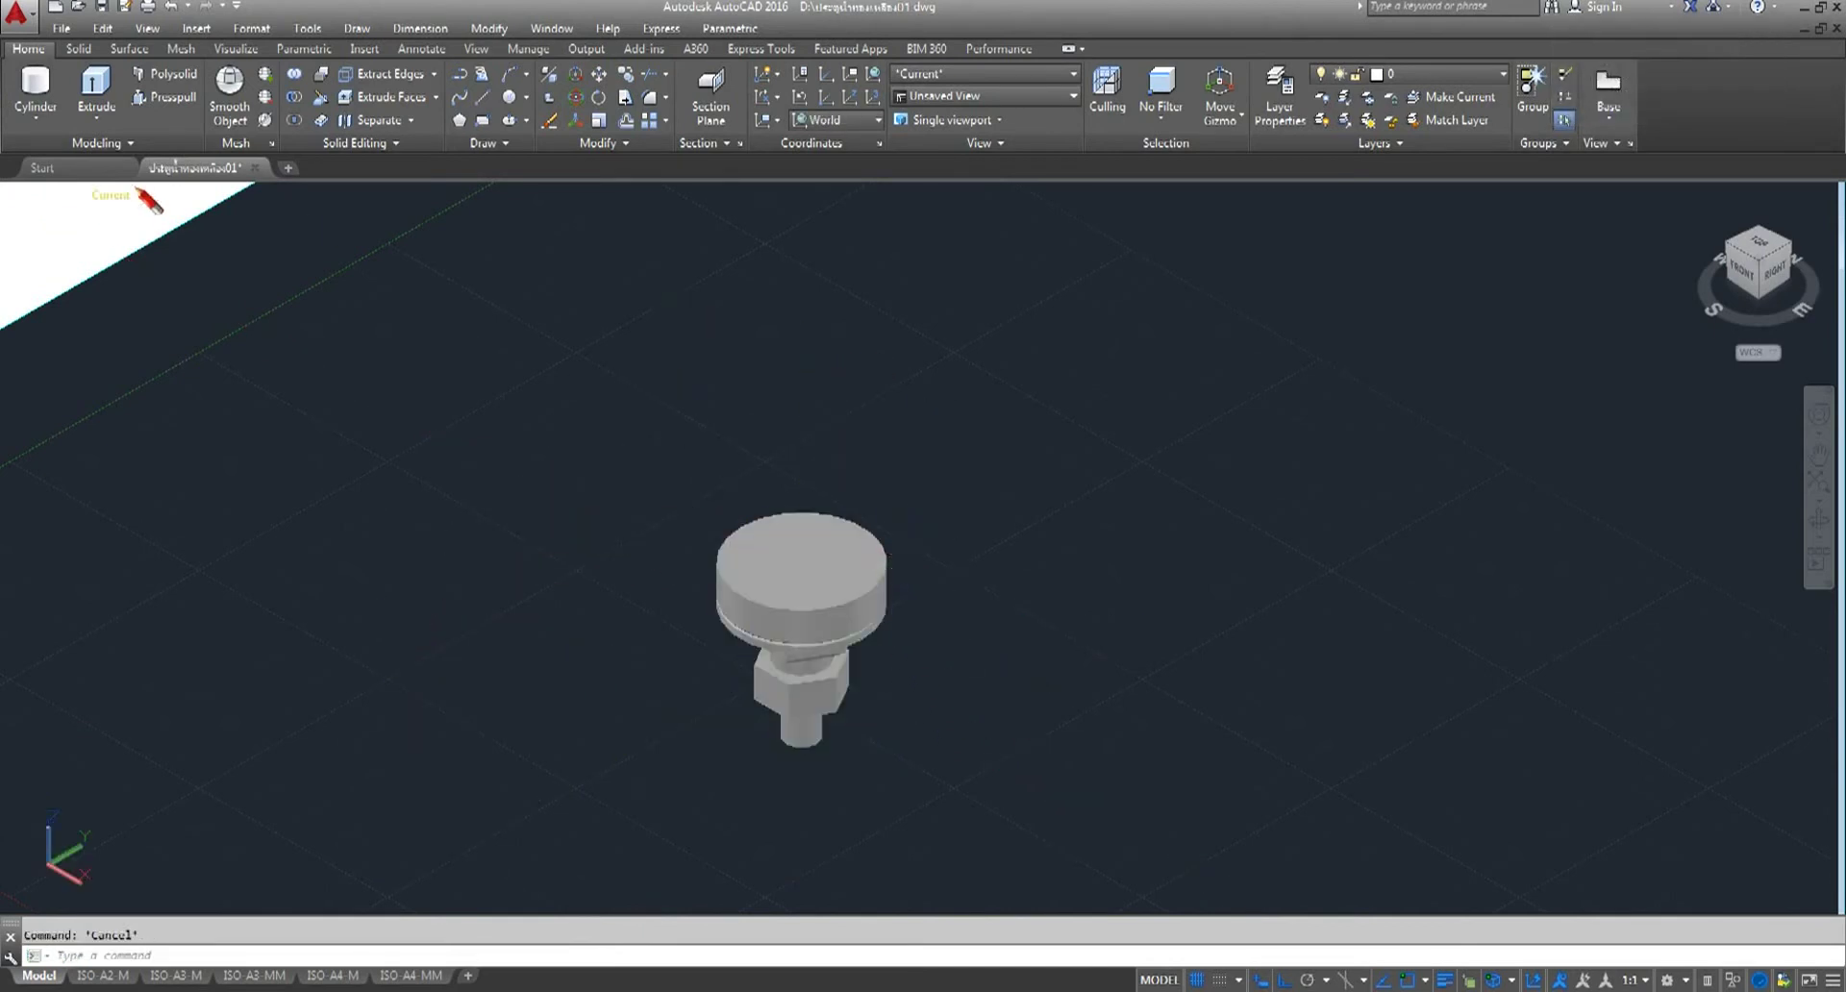
pyautogui.write('cylinder')
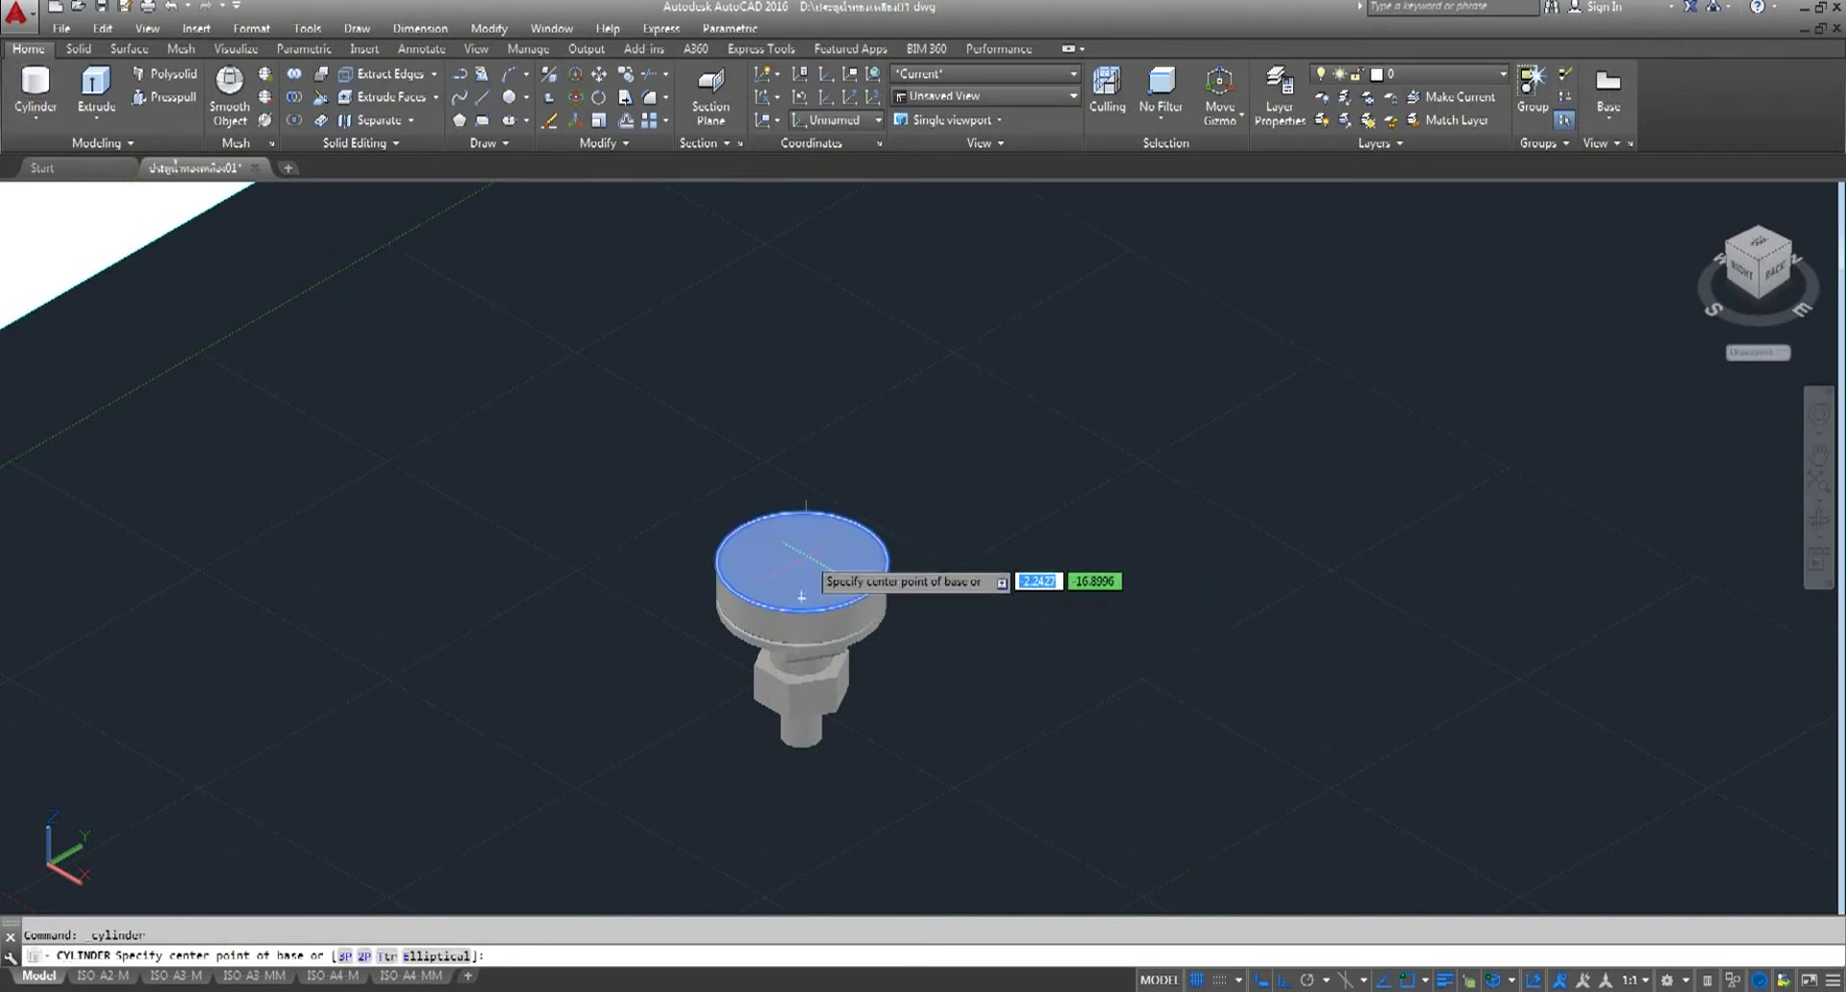
# - Create a radius-14, 35-unit-tall cylinder centred on the wide disc's top face
pyautogui.click(802, 596)
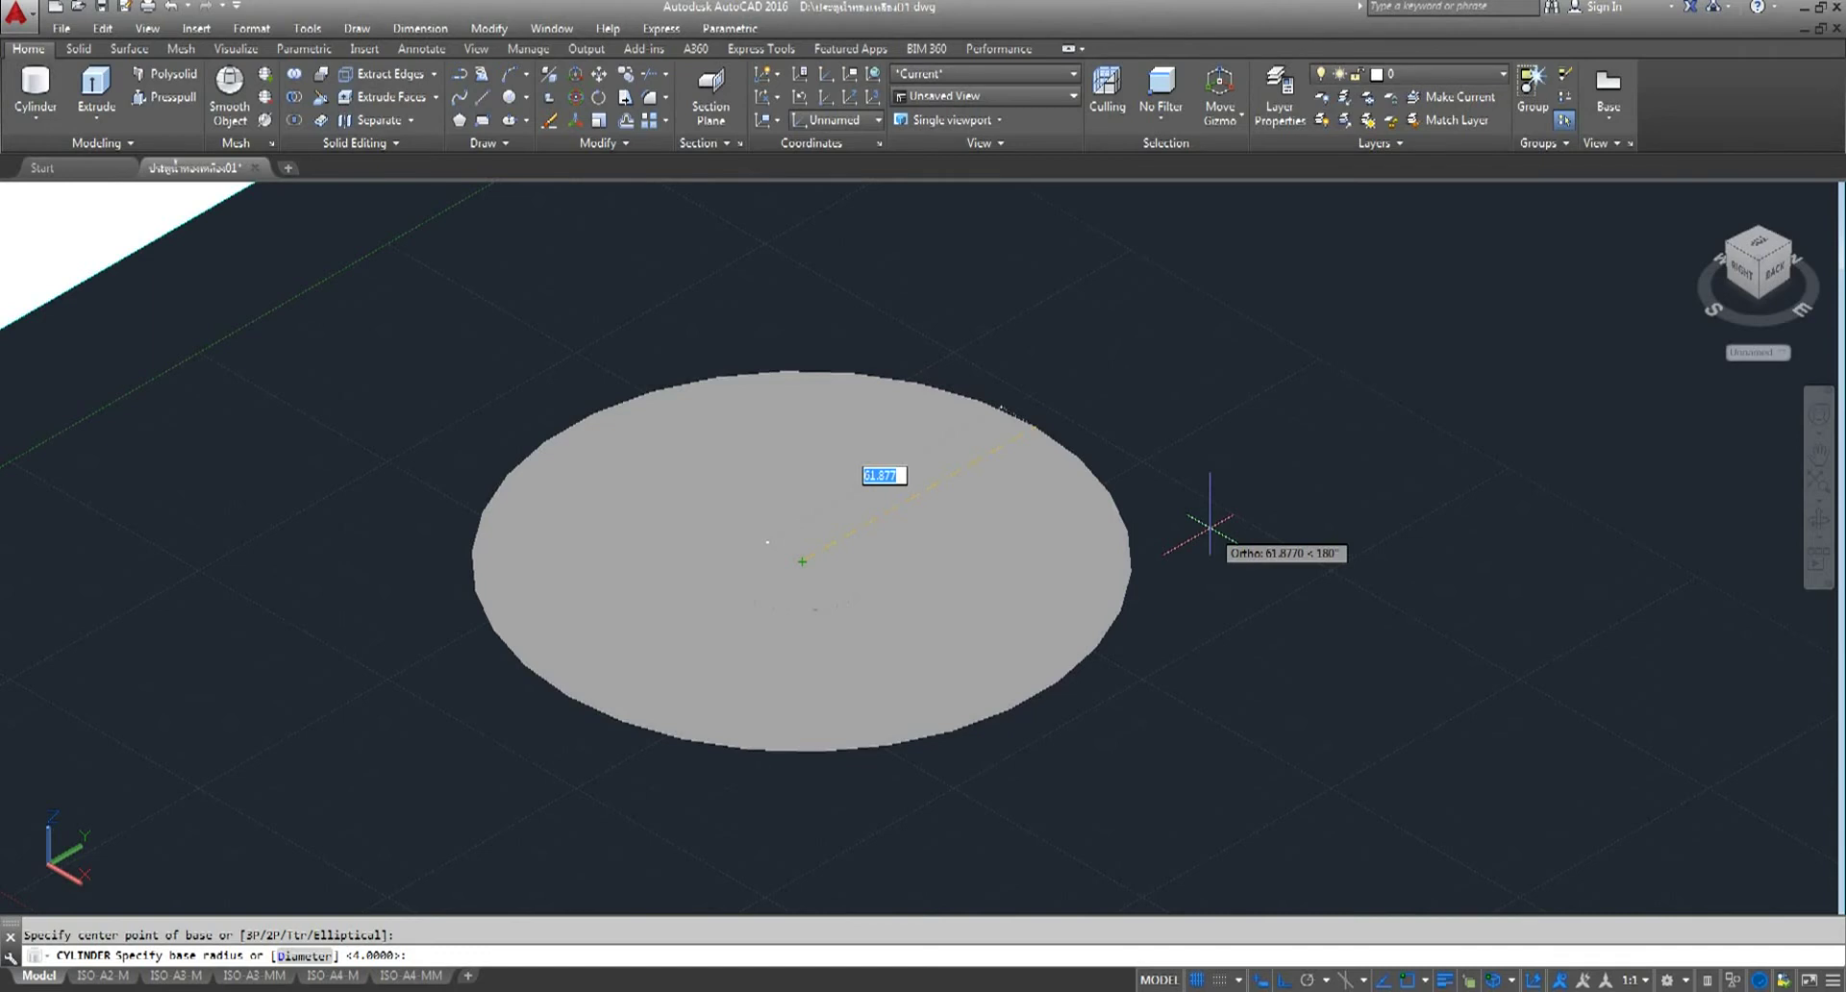
pyautogui.write('14')
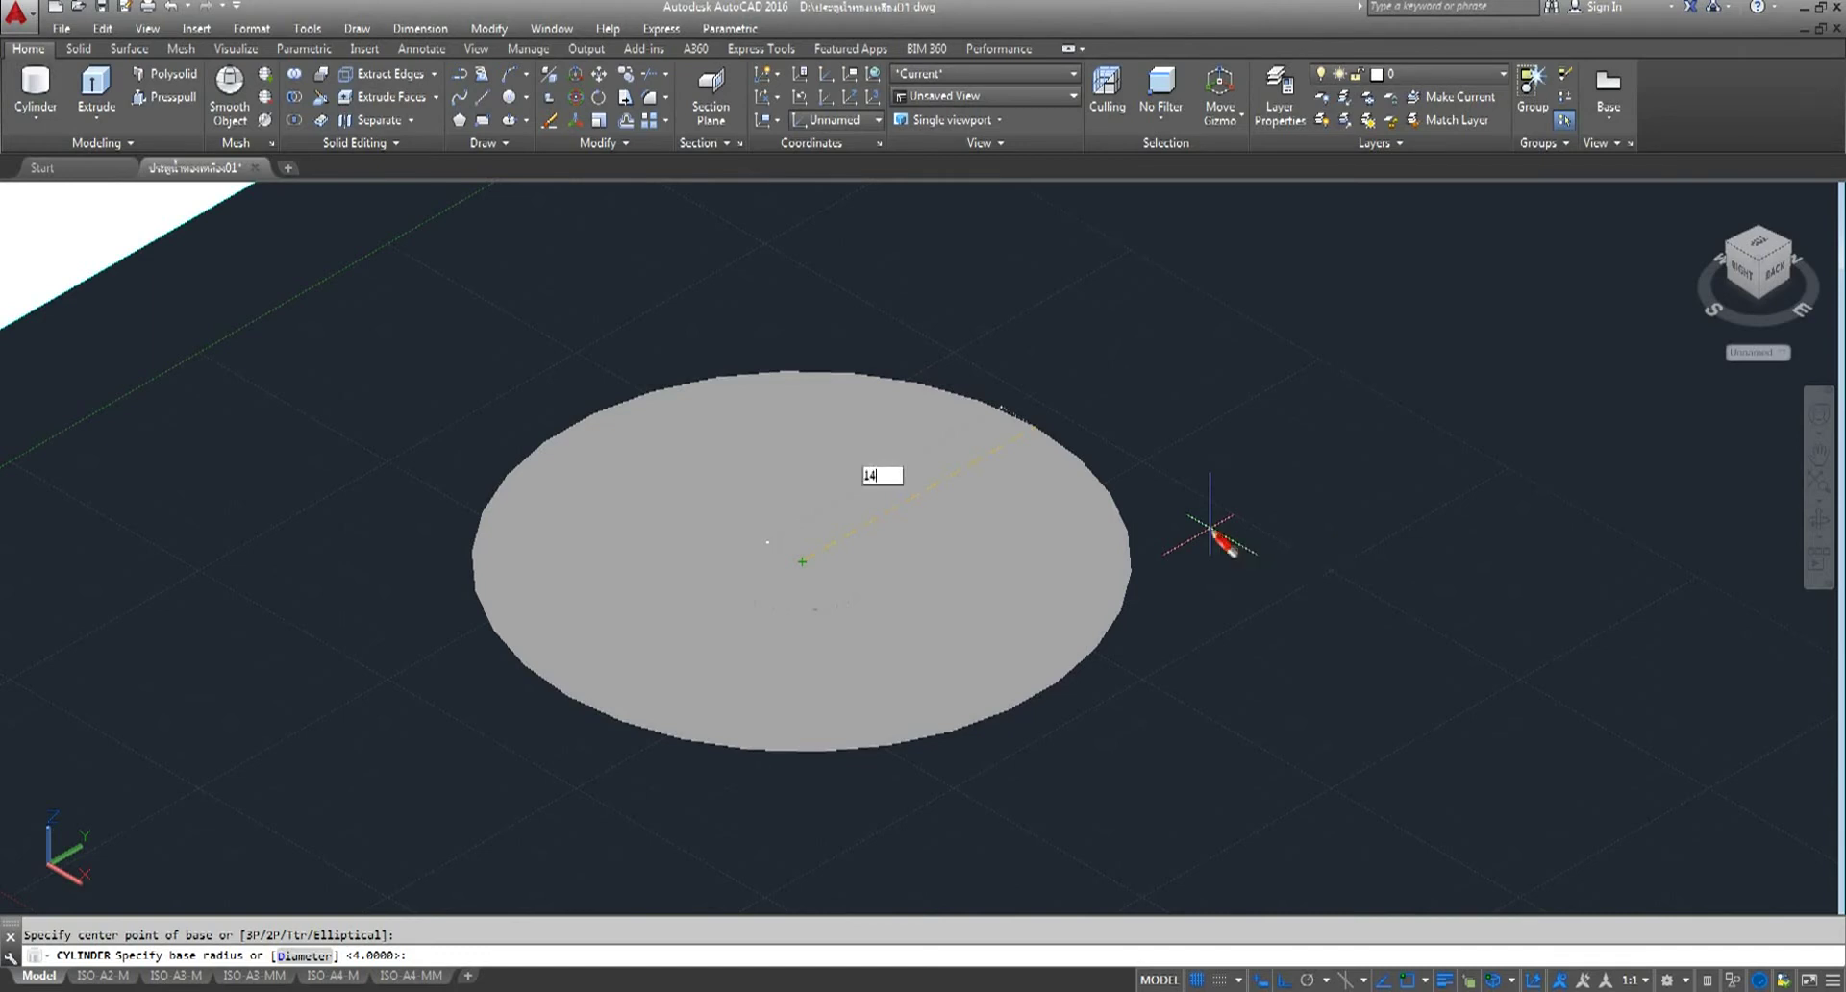
pyautogui.press('Return')
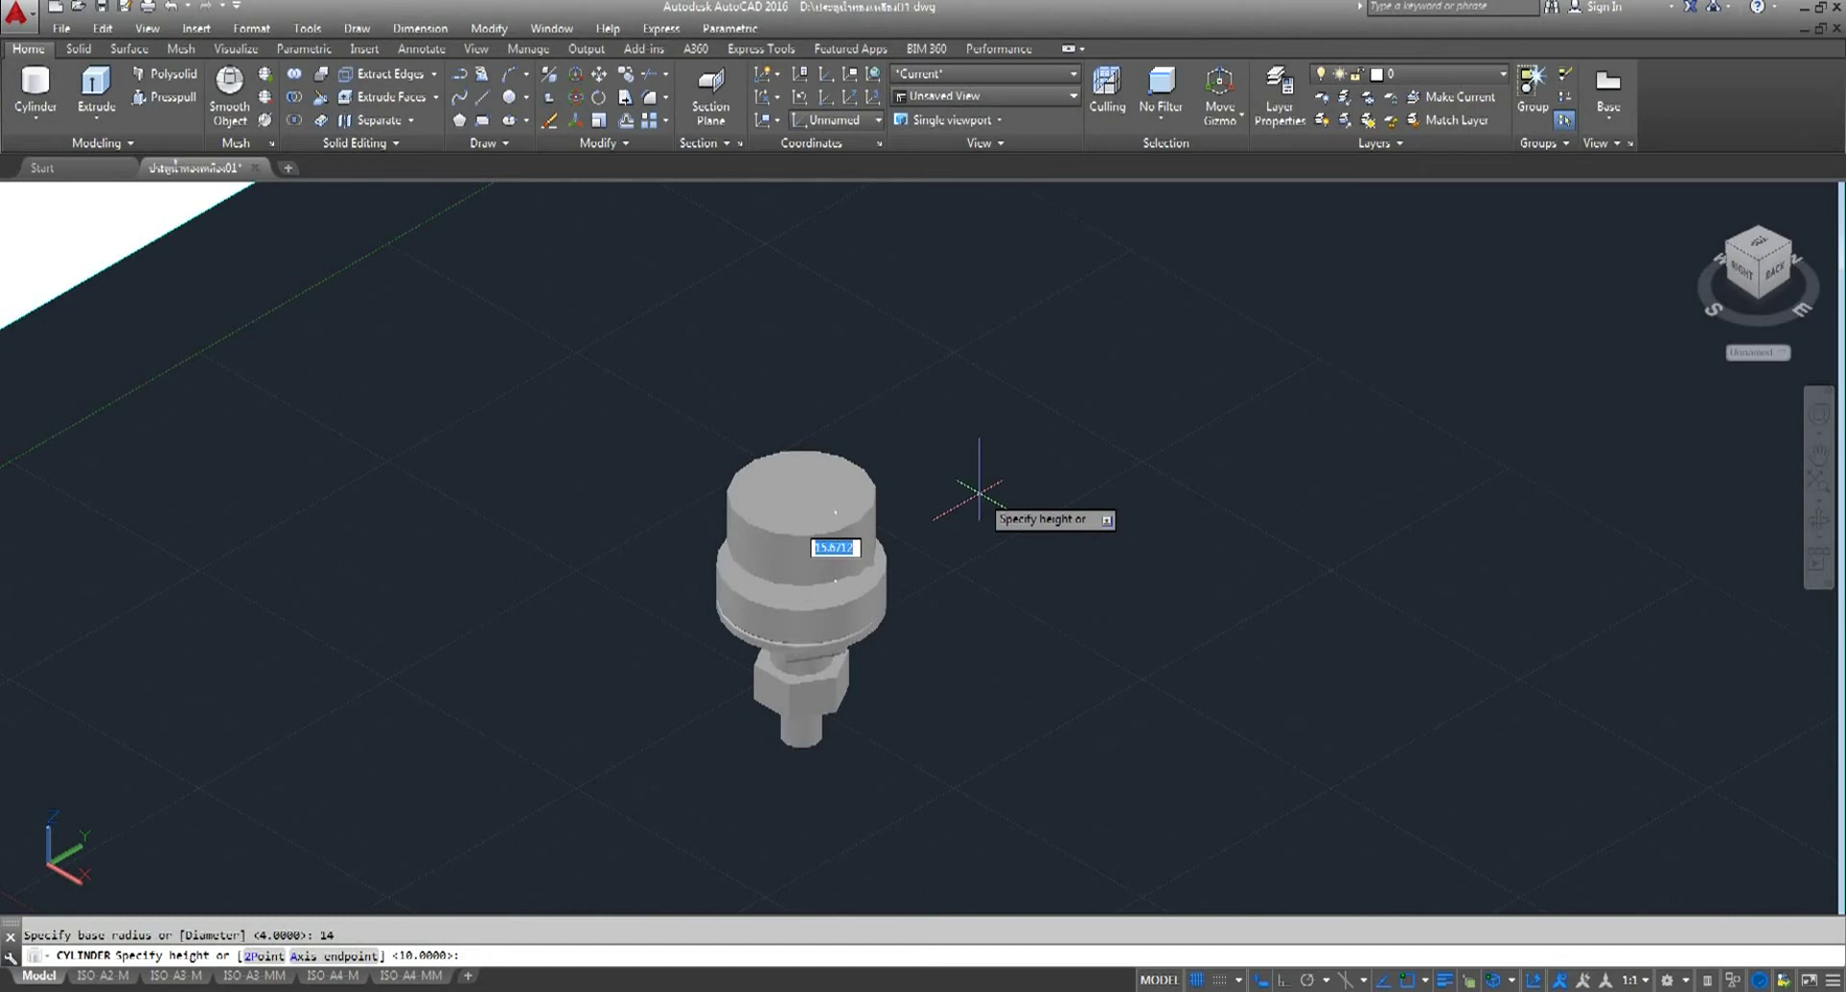
pyautogui.write('35')
pyautogui.press('Return')
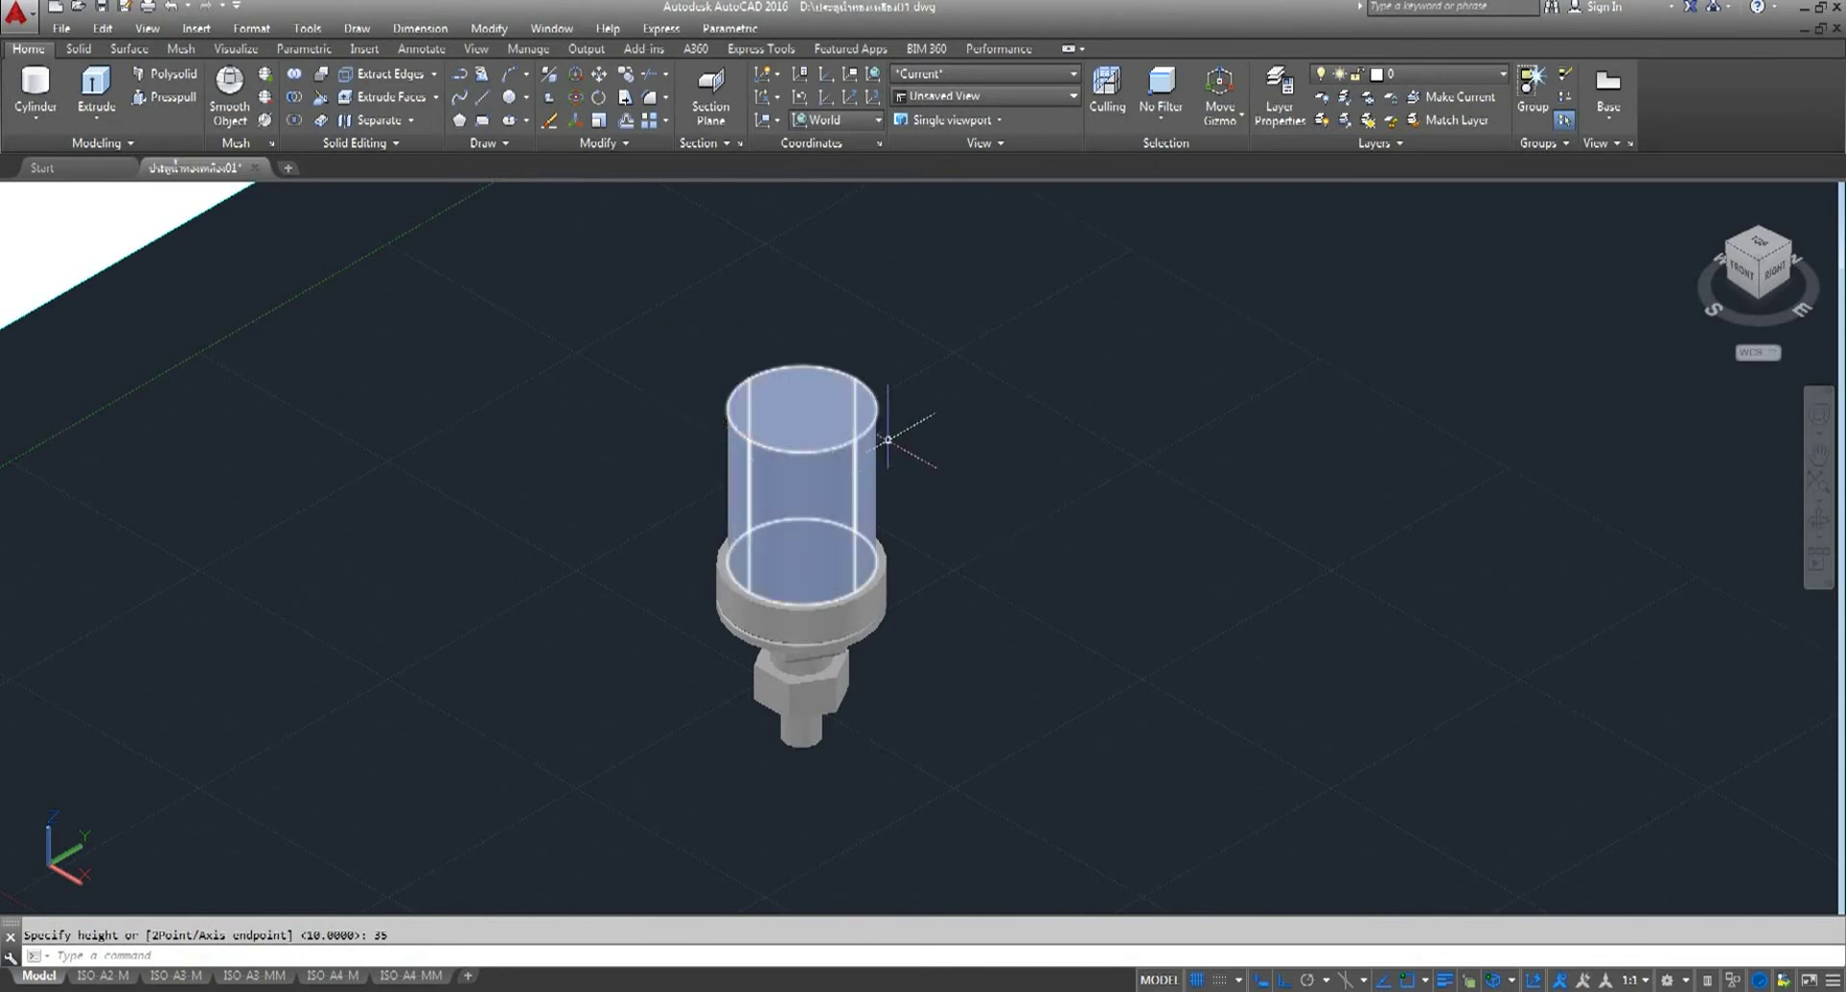
pyautogui.scroll(2, 843, 390)
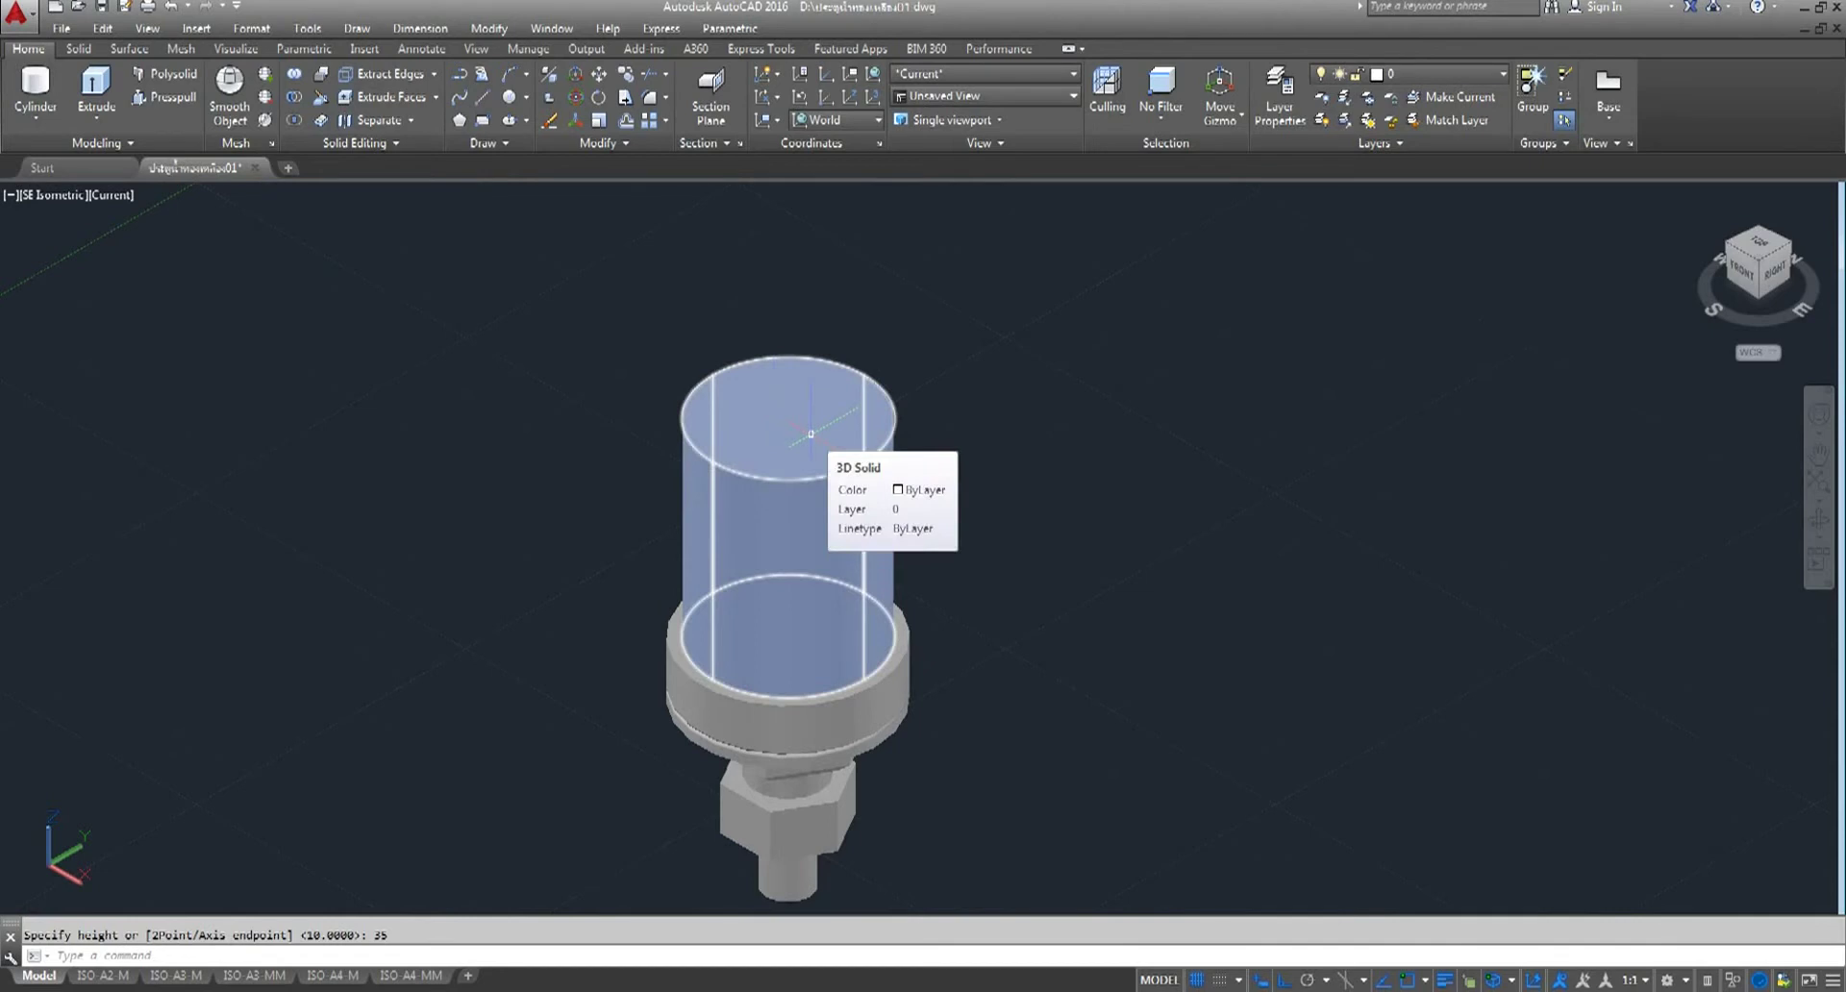
pyautogui.press('Escape')
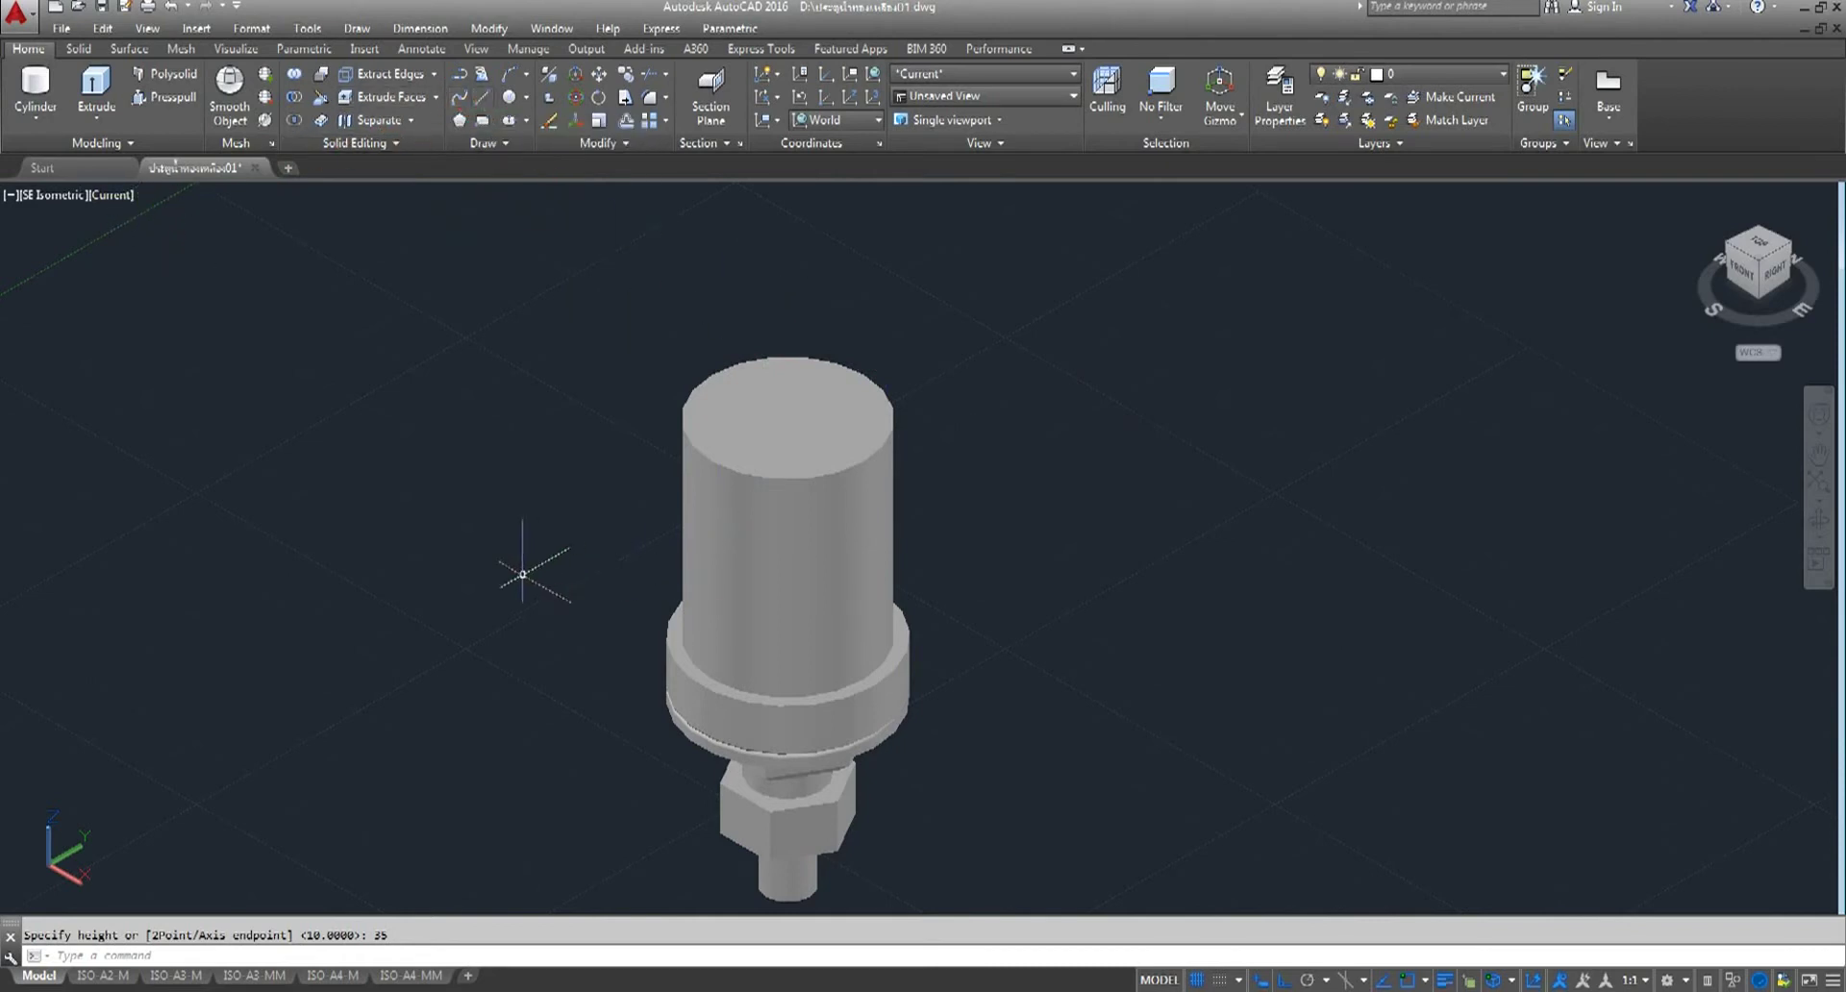
pyautogui.scroll(-3, 519, 558)
pyautogui.scroll(3, 688, 626)
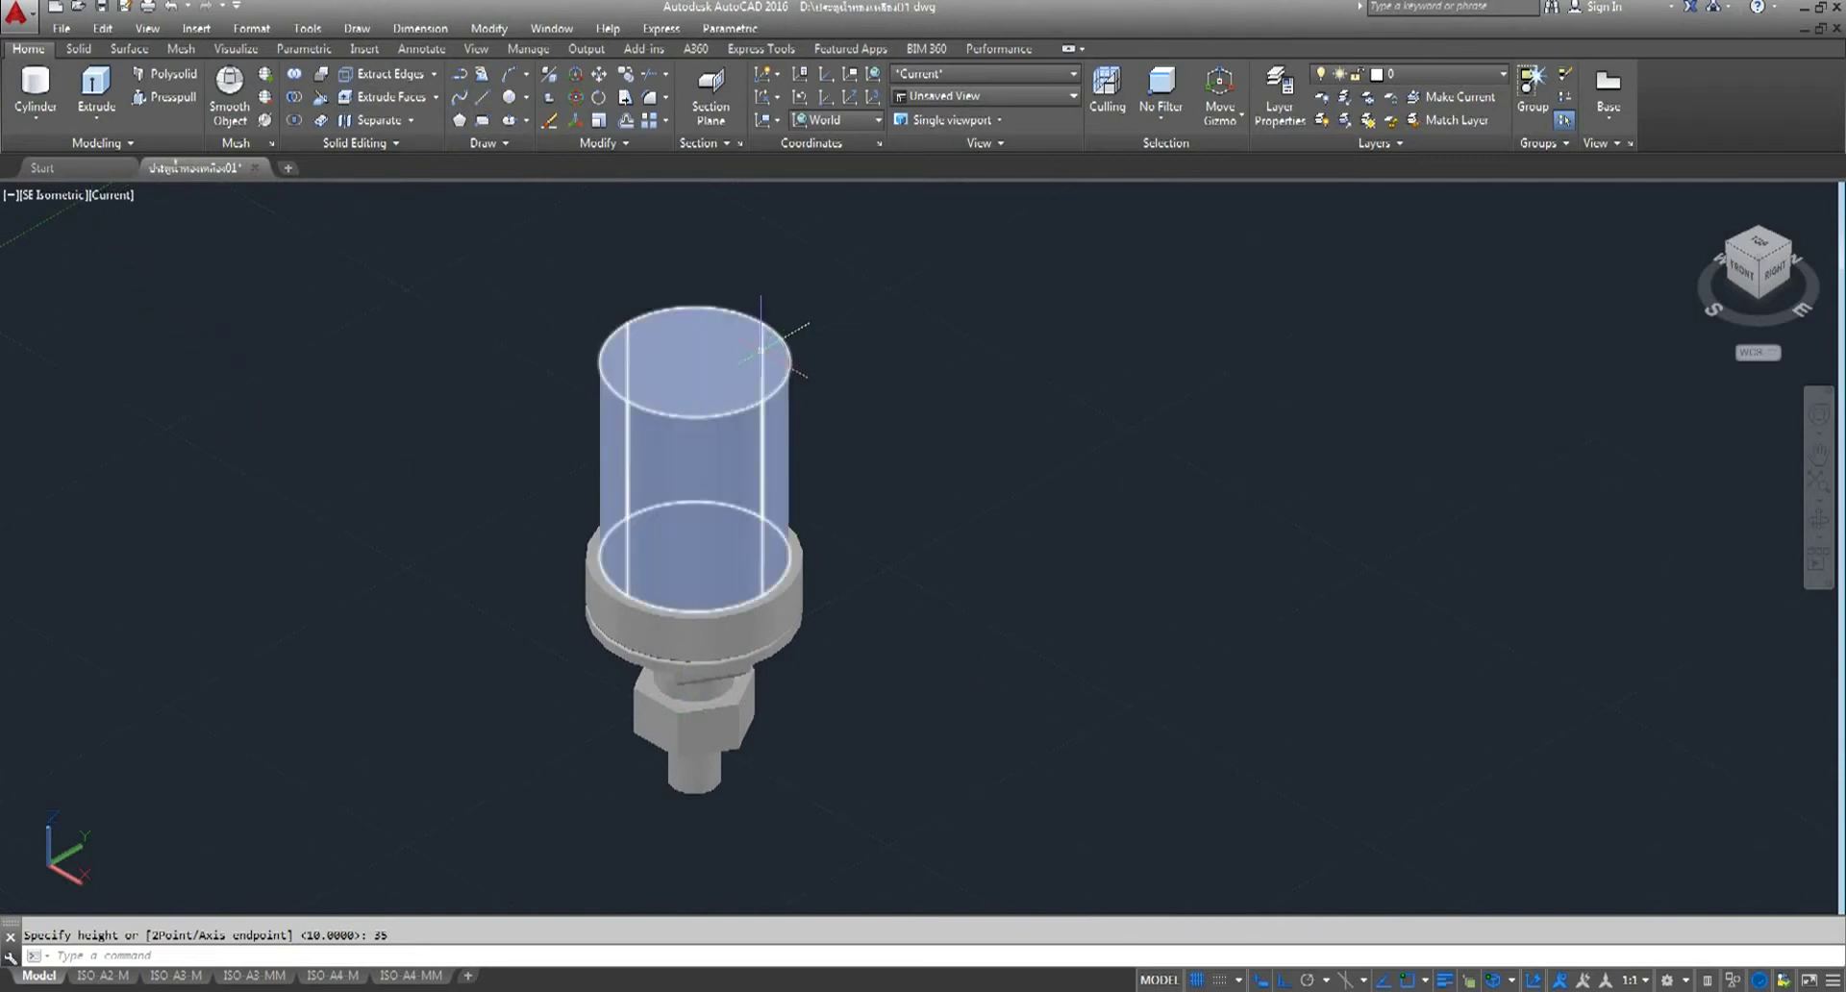
pyautogui.scroll(-5, 437, 408)
pyautogui.scroll(2, 178, 284)
pyautogui.scroll(2, 188, 307)
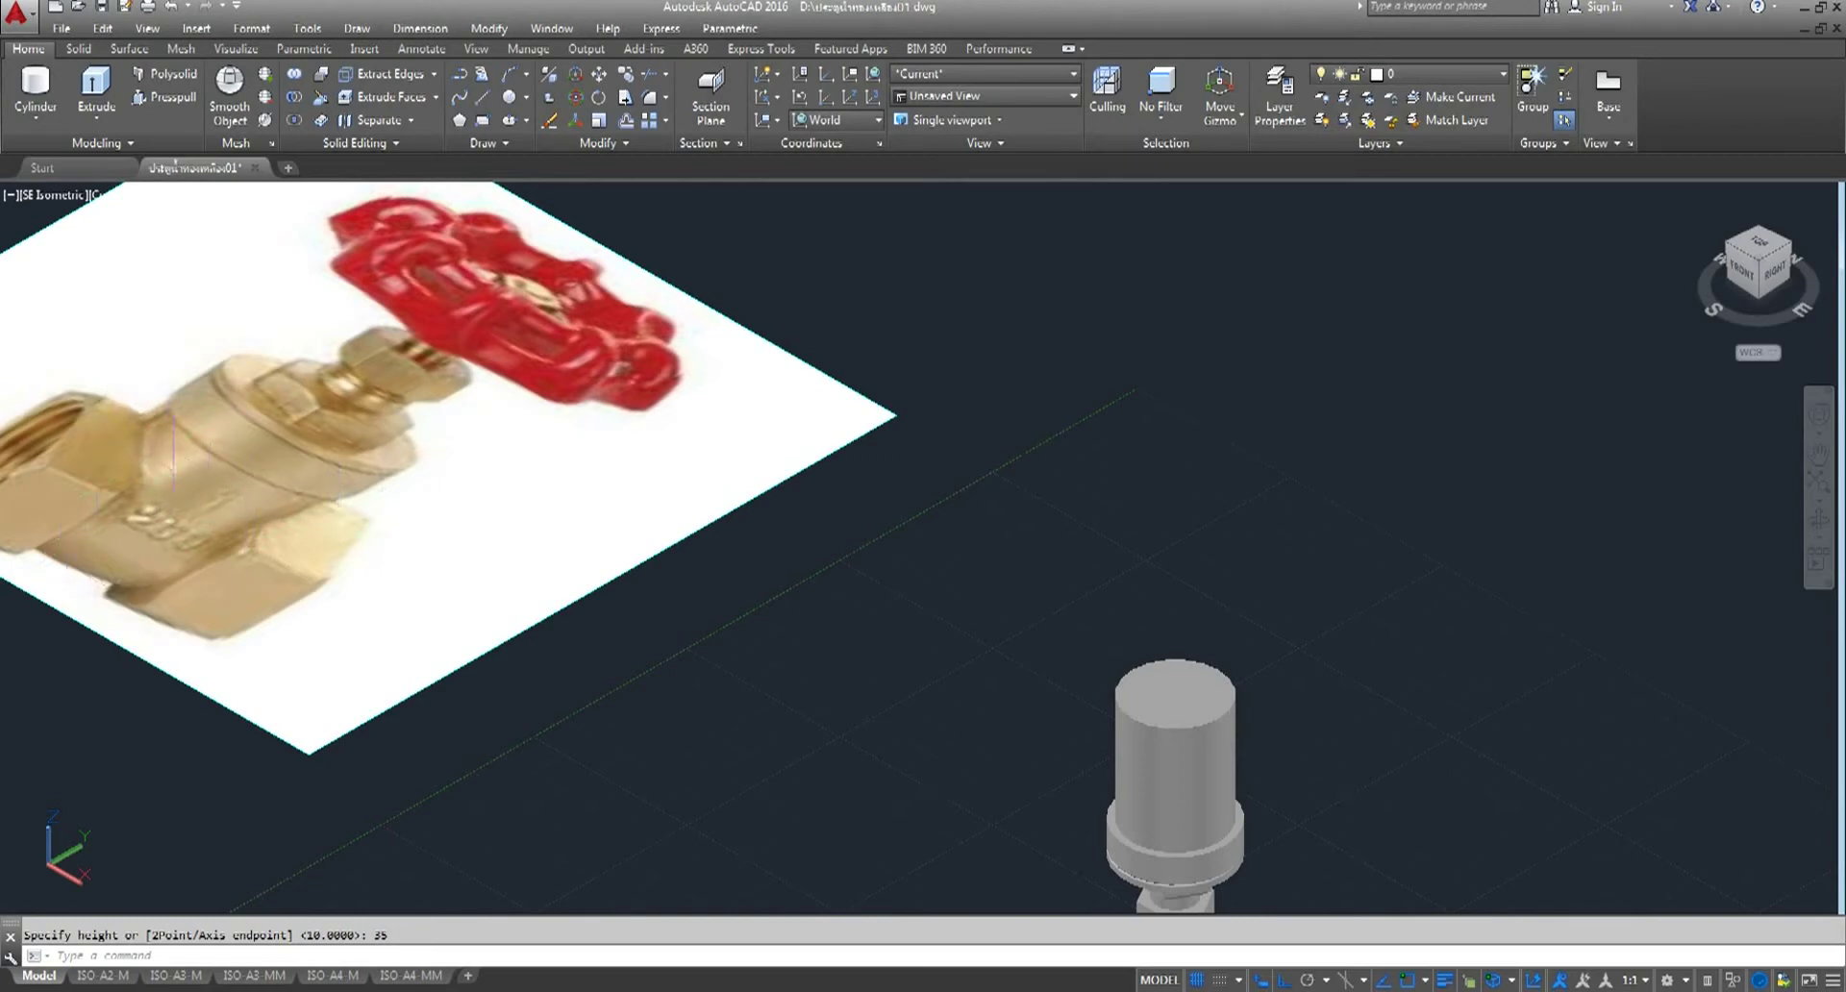
pyautogui.scroll(-4, 189, 436)
pyautogui.scroll(3, 180, 456)
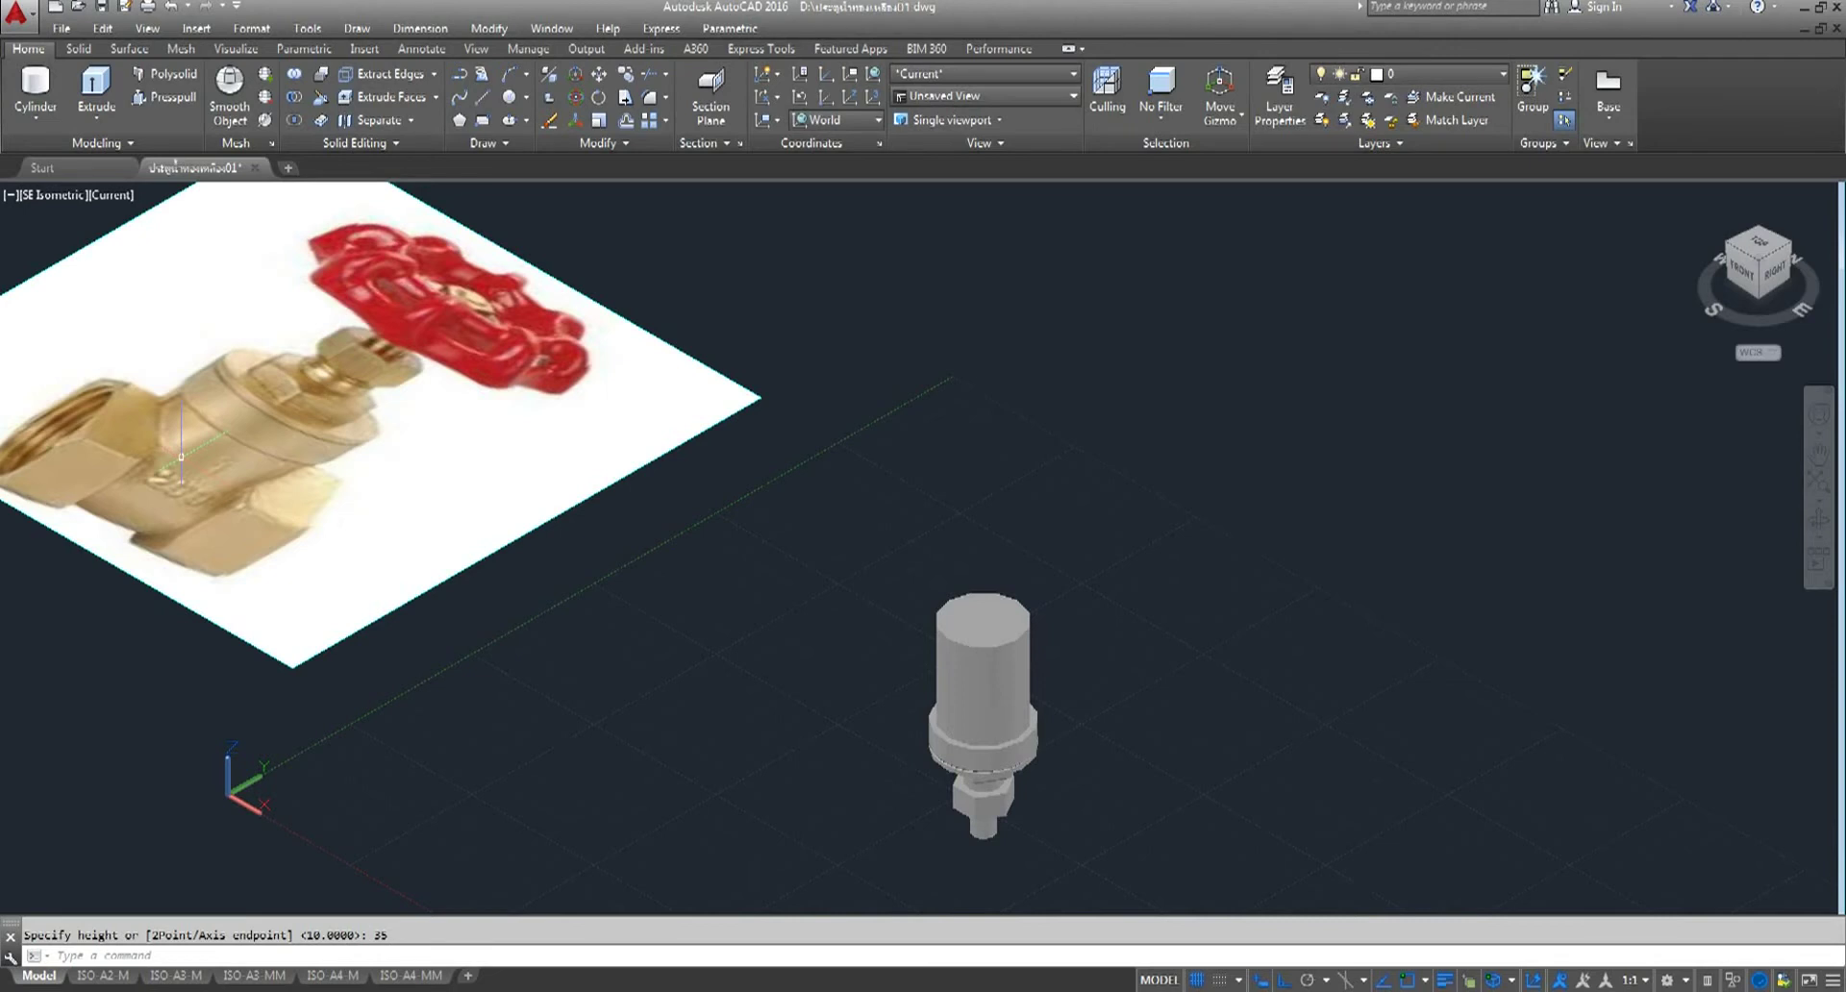
pyautogui.scroll(2, 871, 643)
pyautogui.scroll(3, 966, 568)
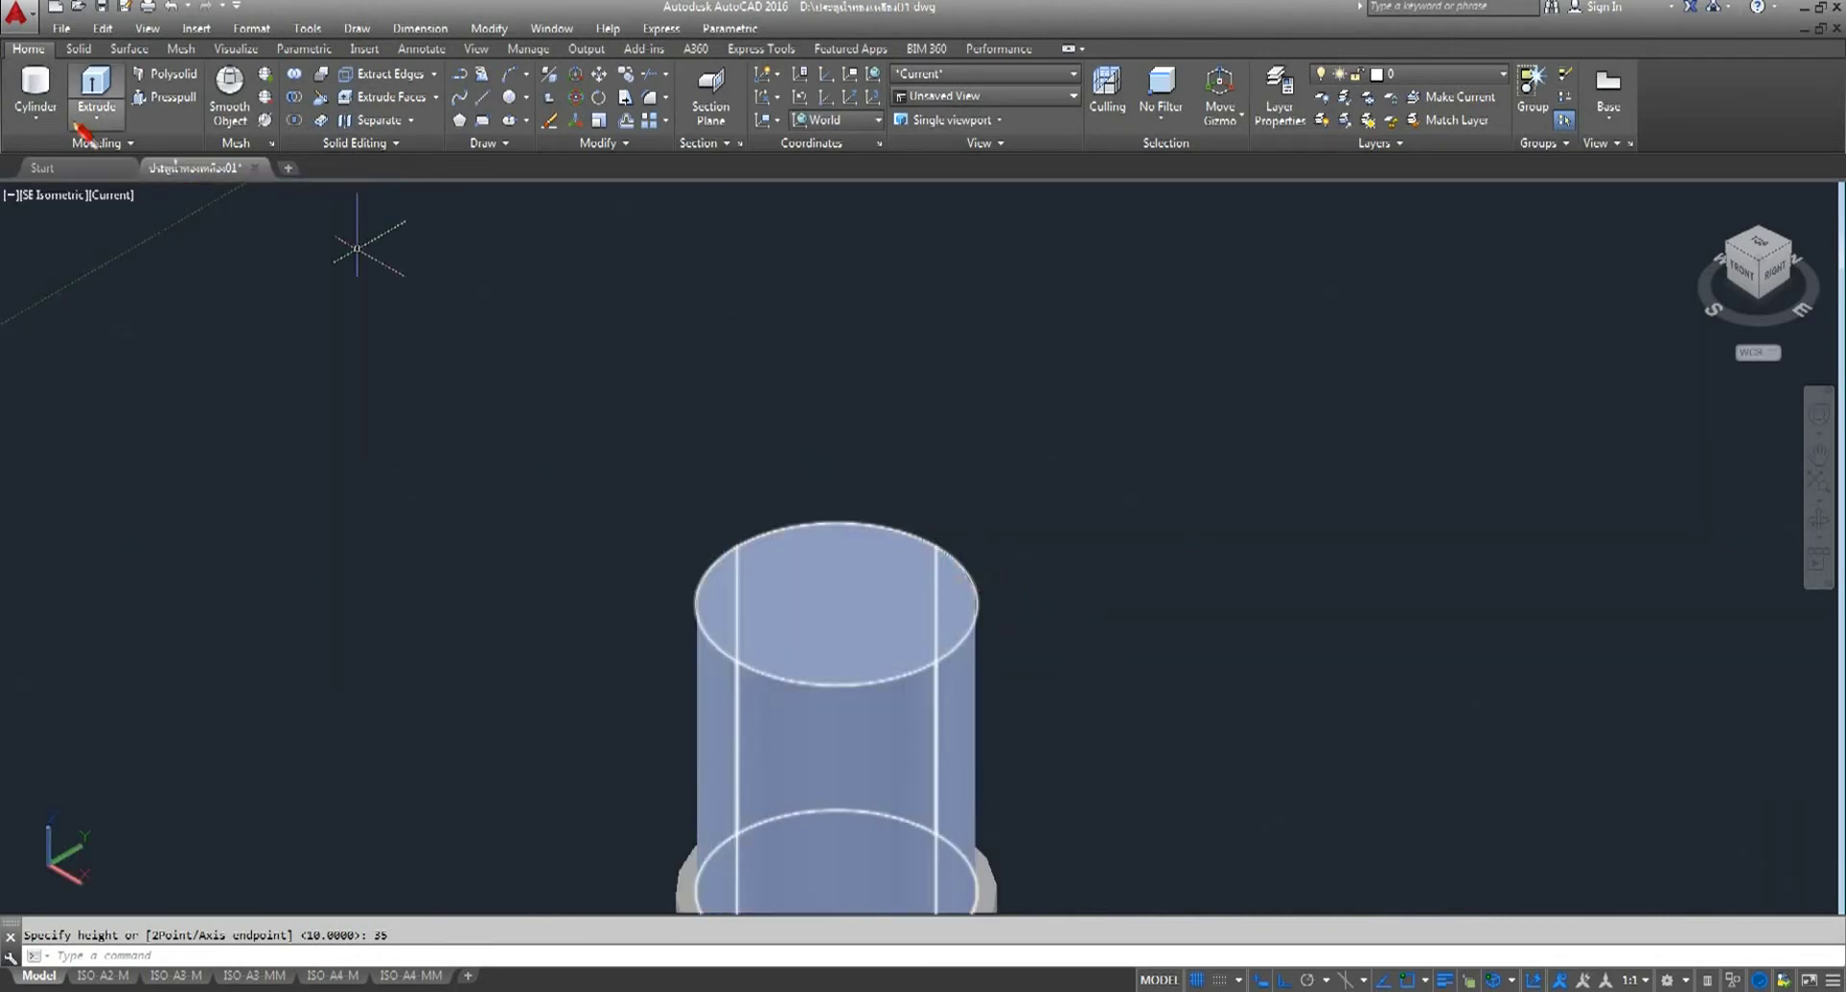
# - Draw a line from the top-face centre extending past both sides of the cylinder
pyautogui.click(482, 97)
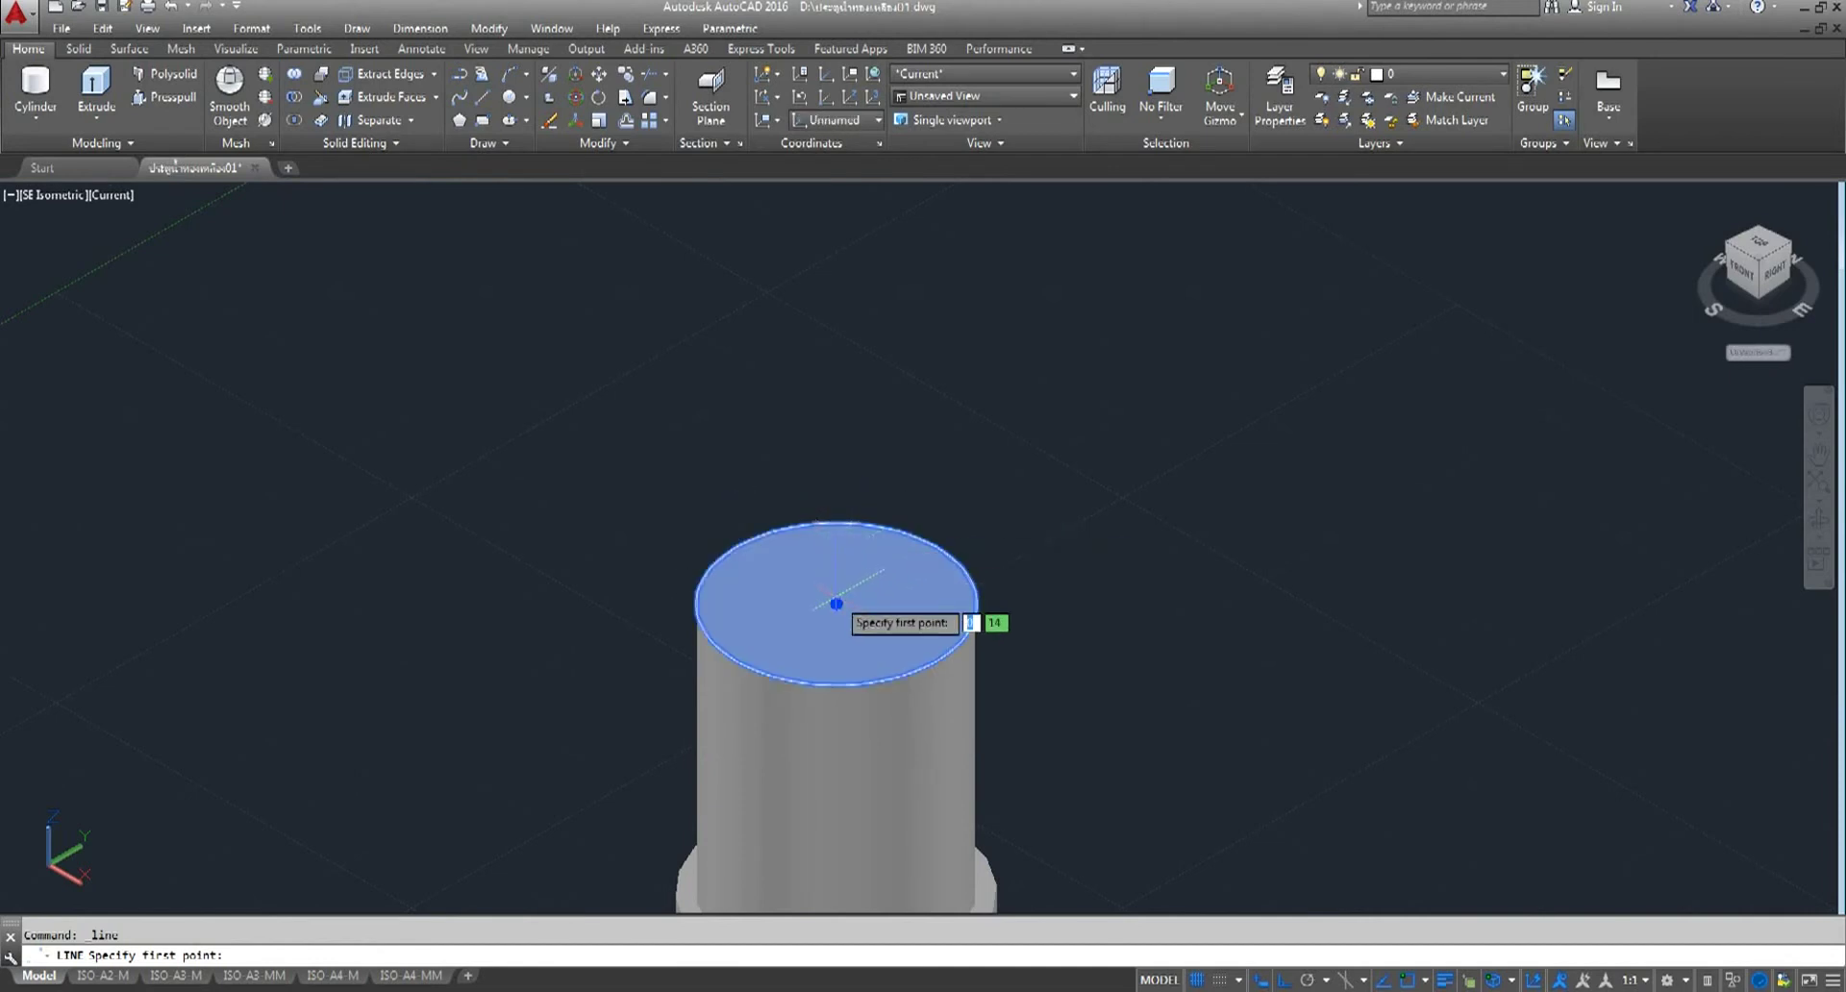
pyautogui.click(835, 604)
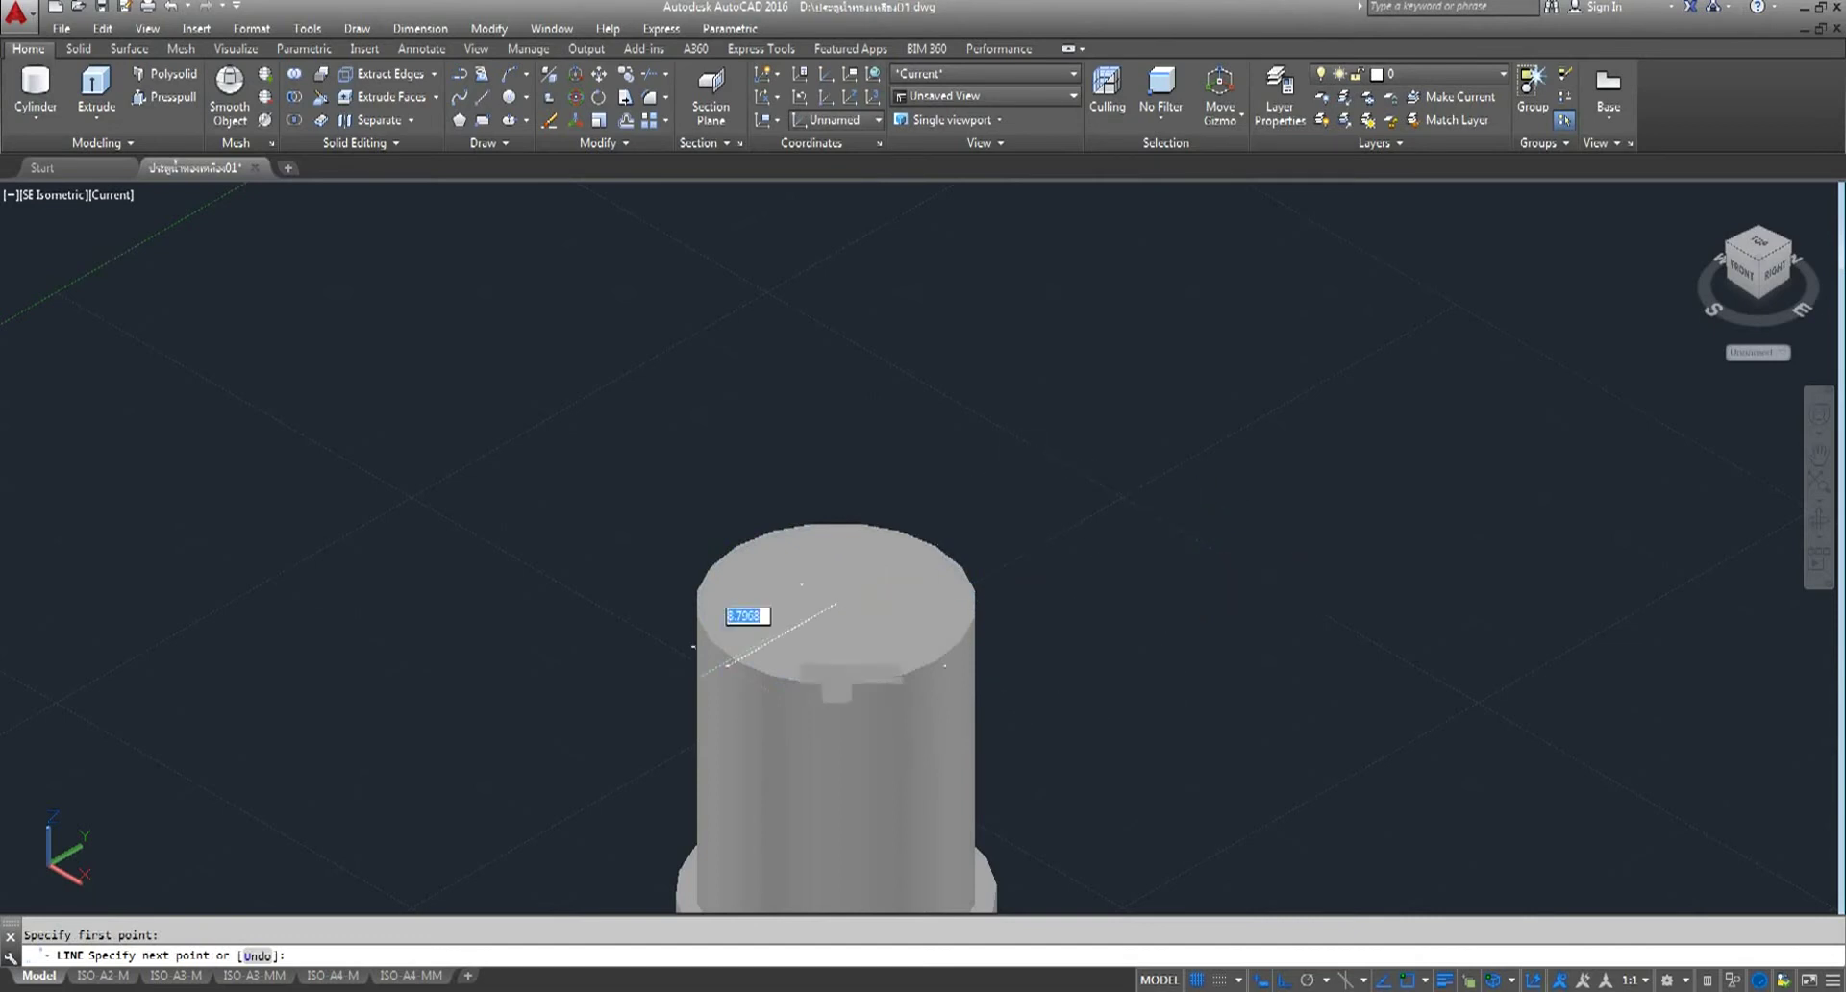
pyautogui.click(517, 747)
pyautogui.click(1192, 504)
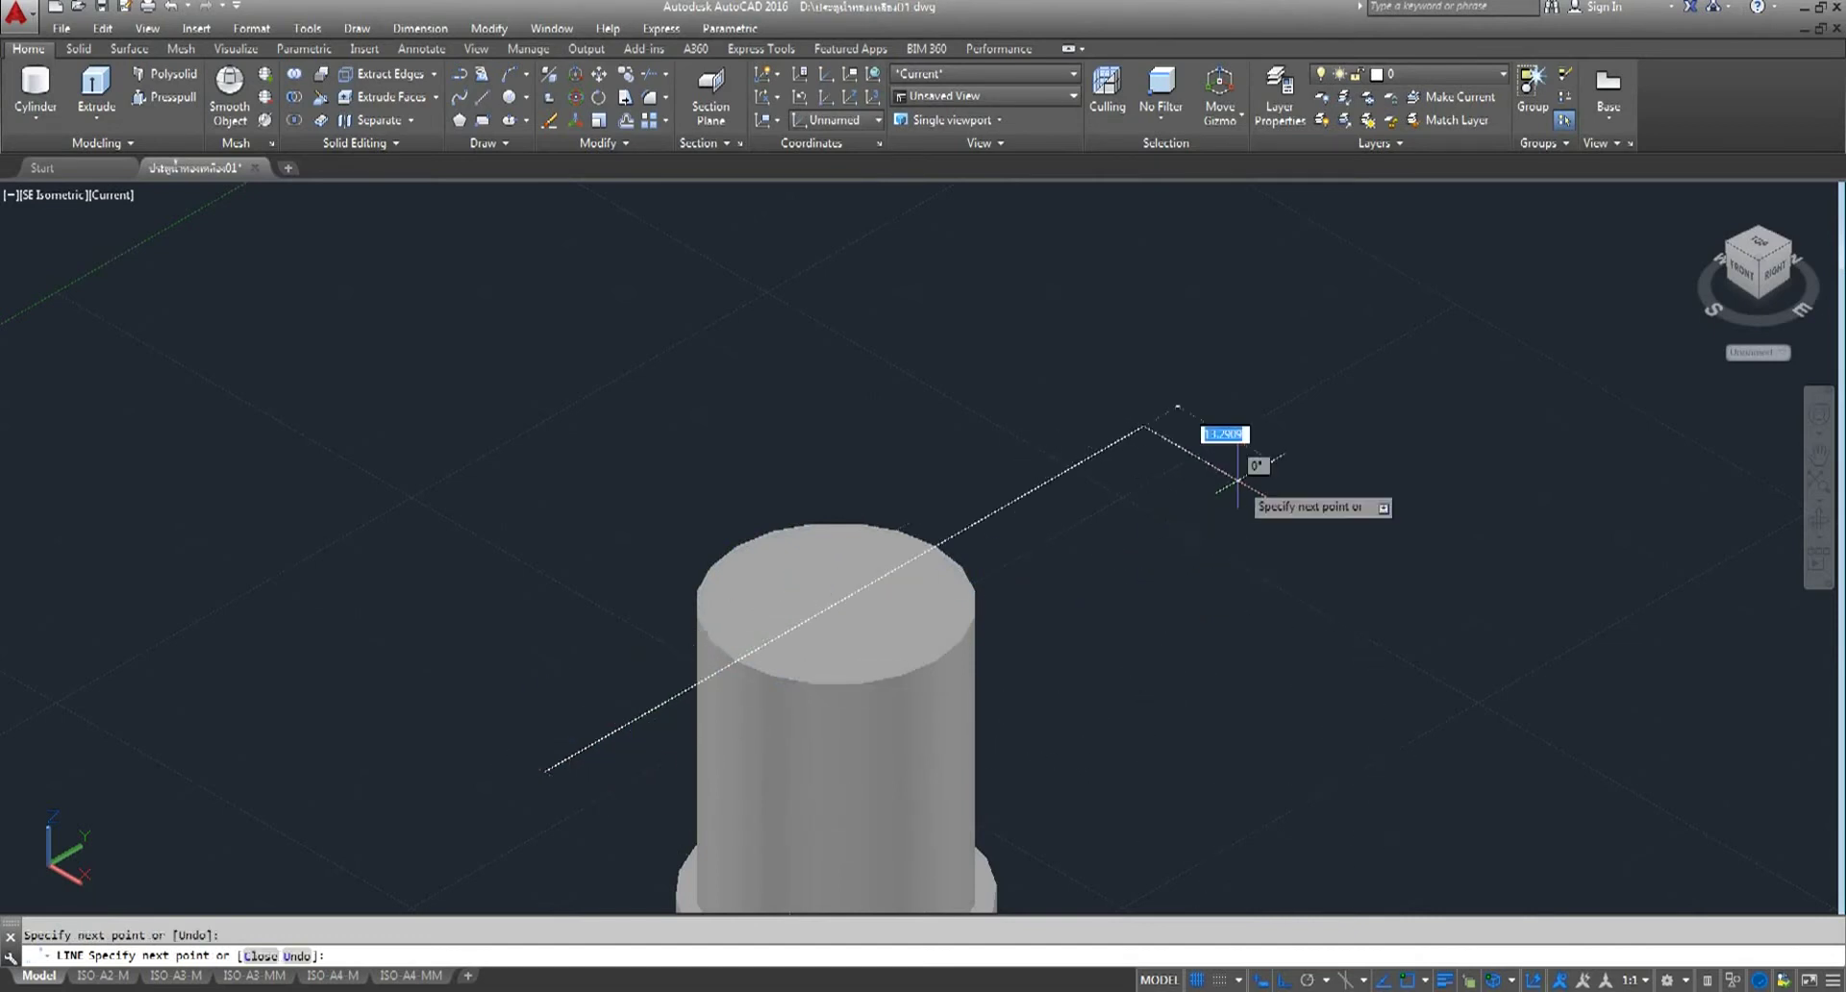
pyautogui.rightClick(1231, 419)
pyautogui.click(1274, 431)
pyautogui.press('Escape')
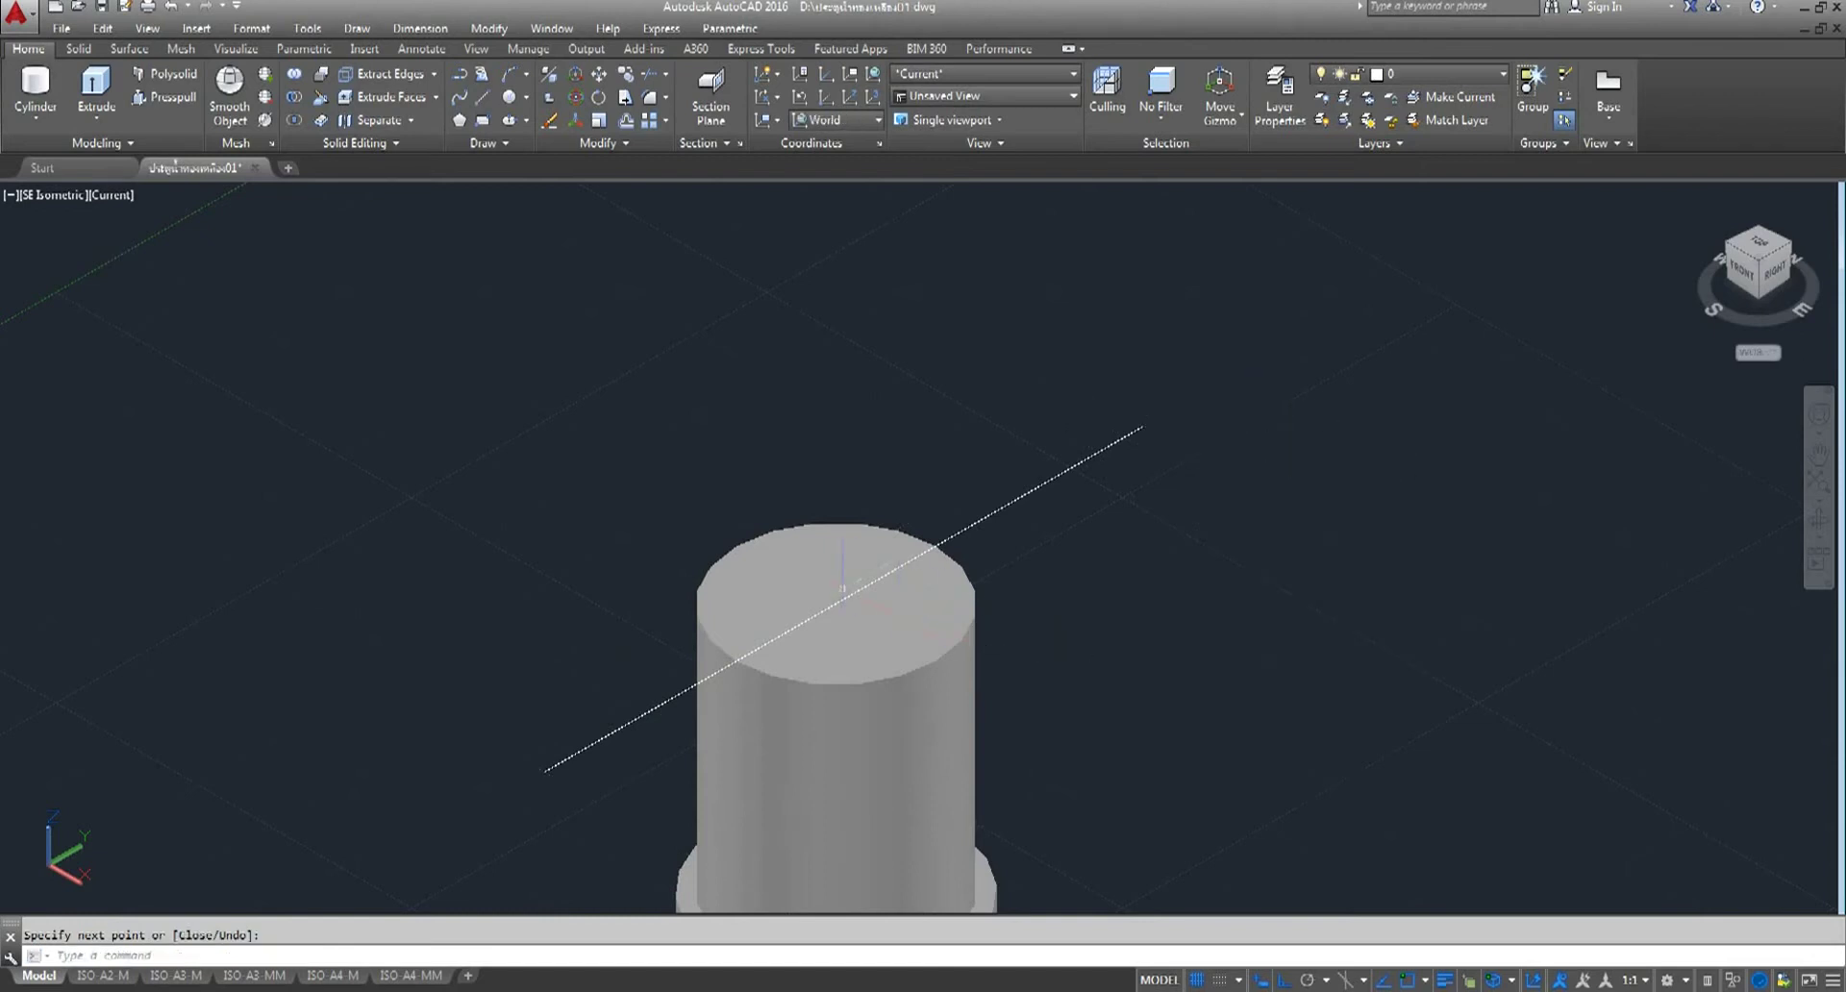
# - Delete the short centre segment, leaving one straight line across the top face
pyautogui.click(833, 604)
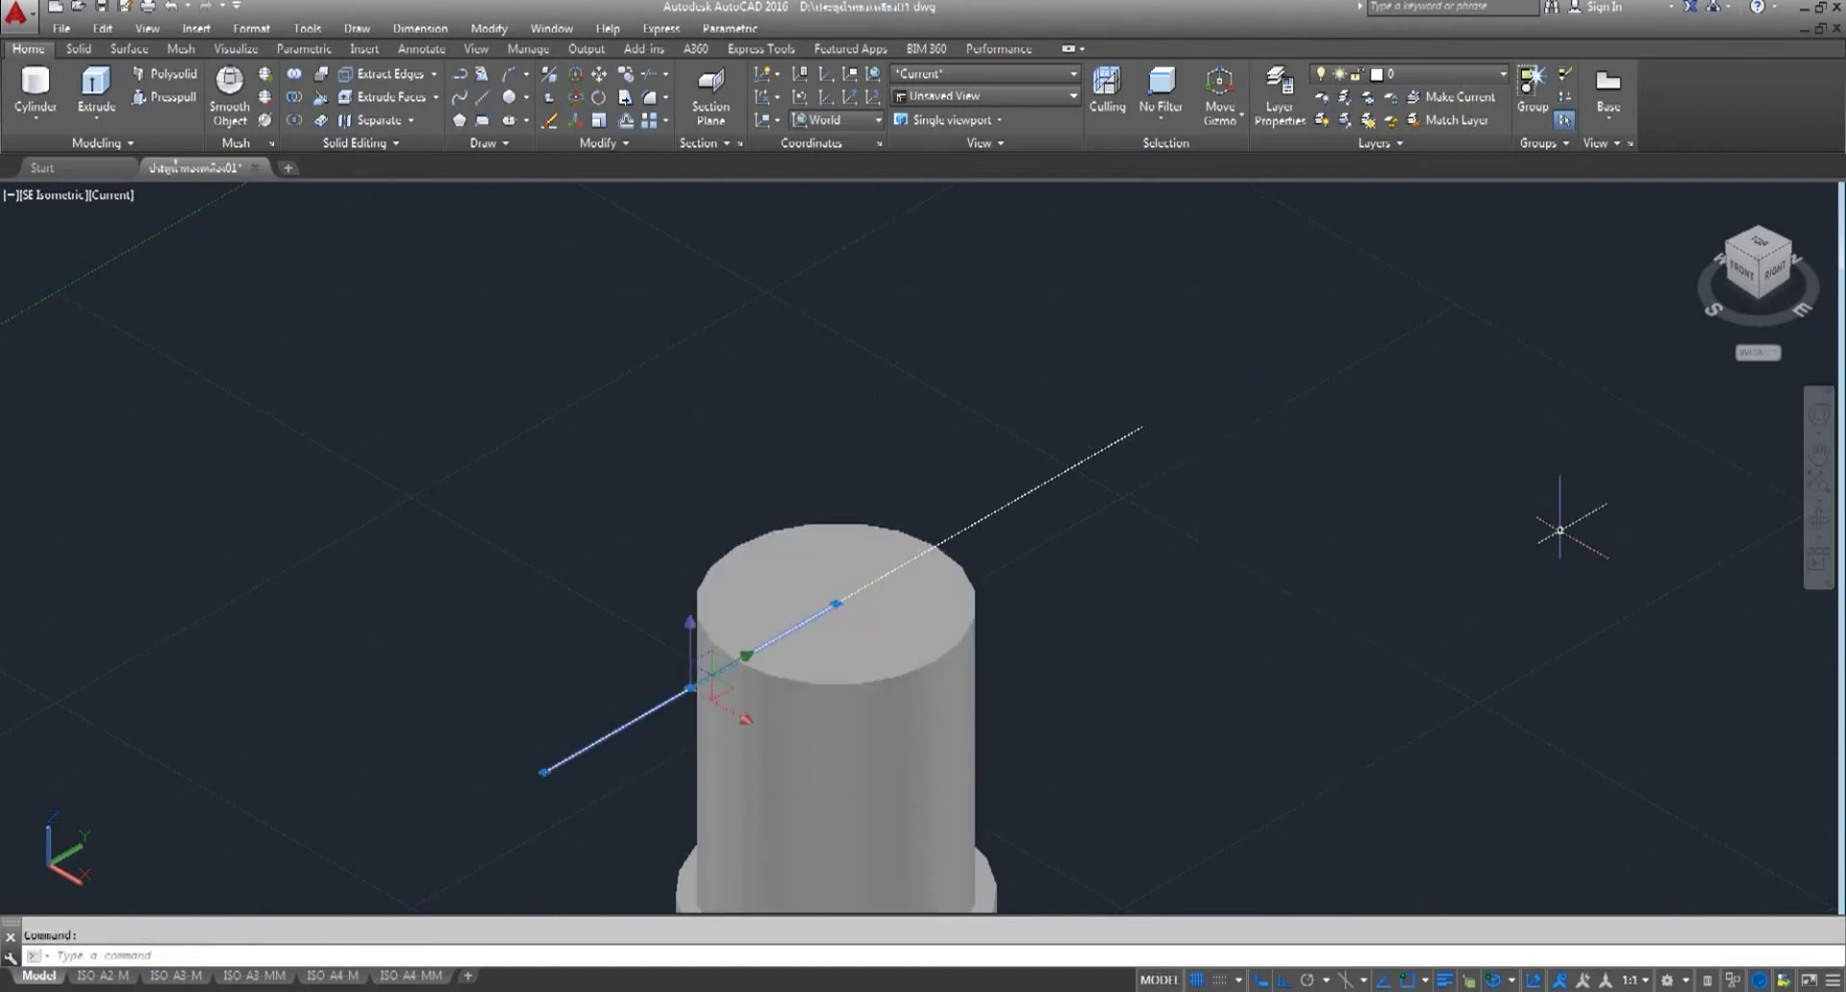
pyautogui.press('Delete')
pyautogui.scroll(-2, 917, 509)
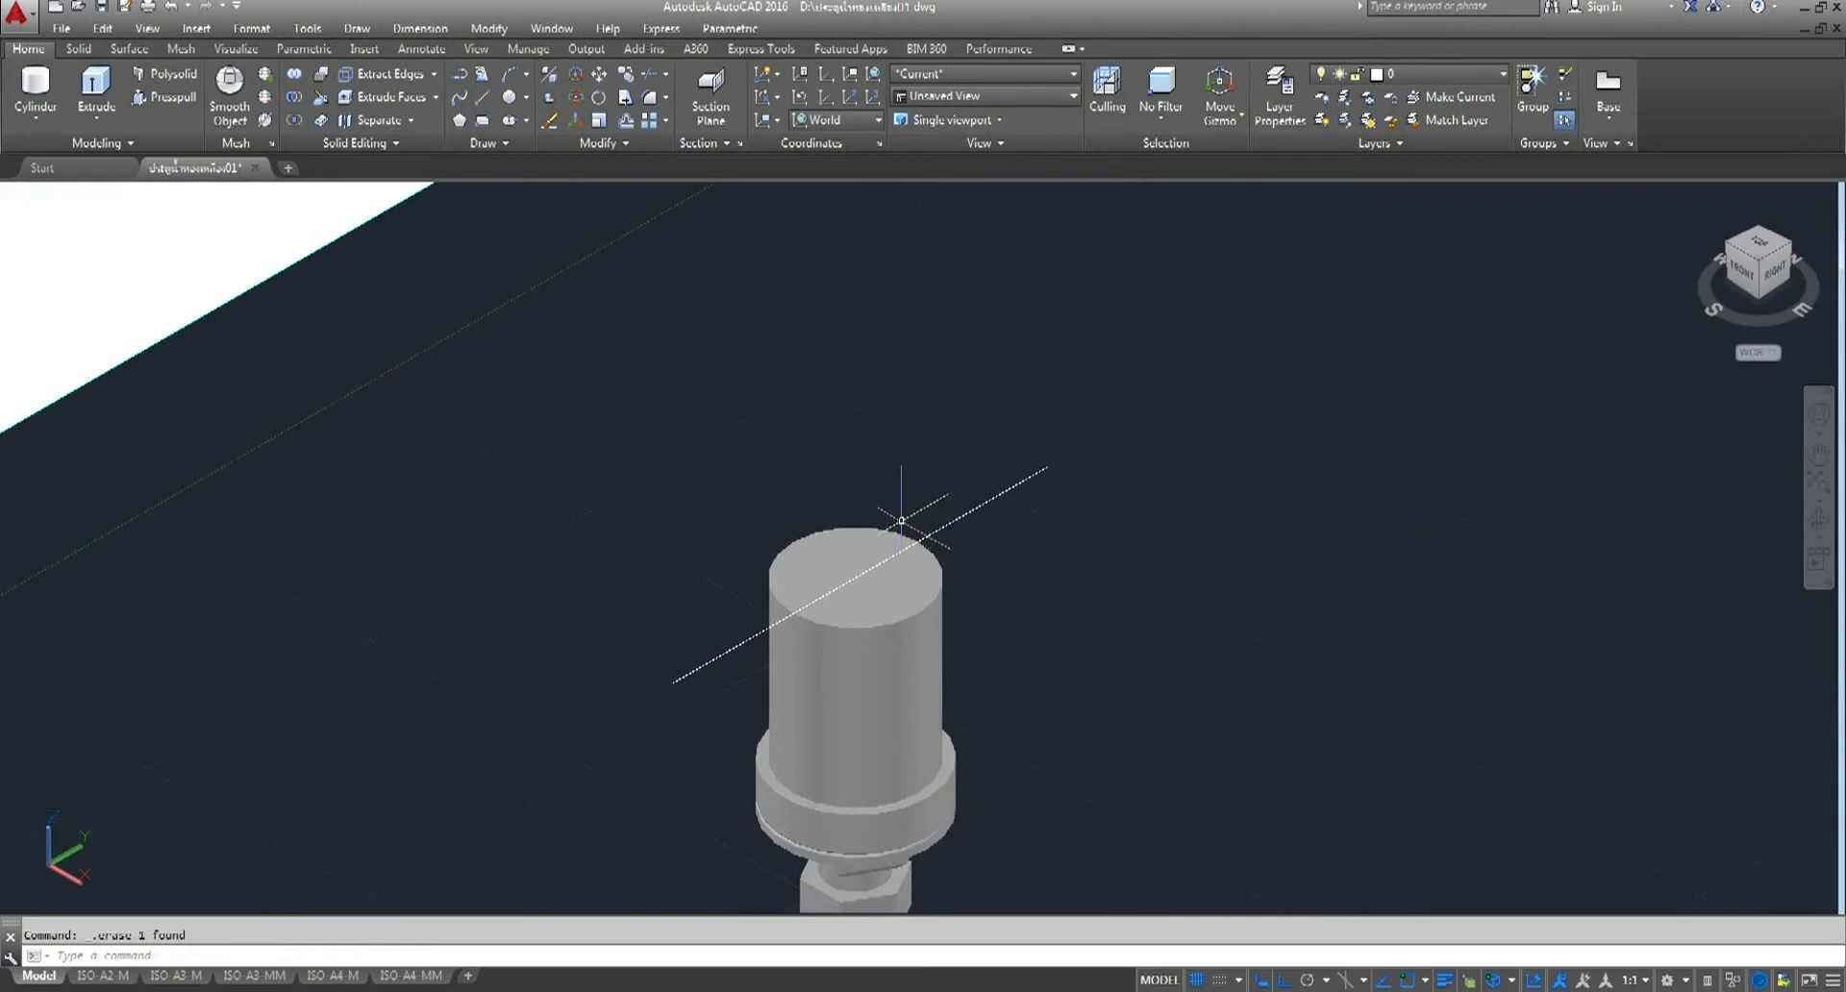
pyautogui.moveTo(917, 509); pyautogui.dragTo(901, 462, button='middle')
pyautogui.scroll(3, 845, 400)
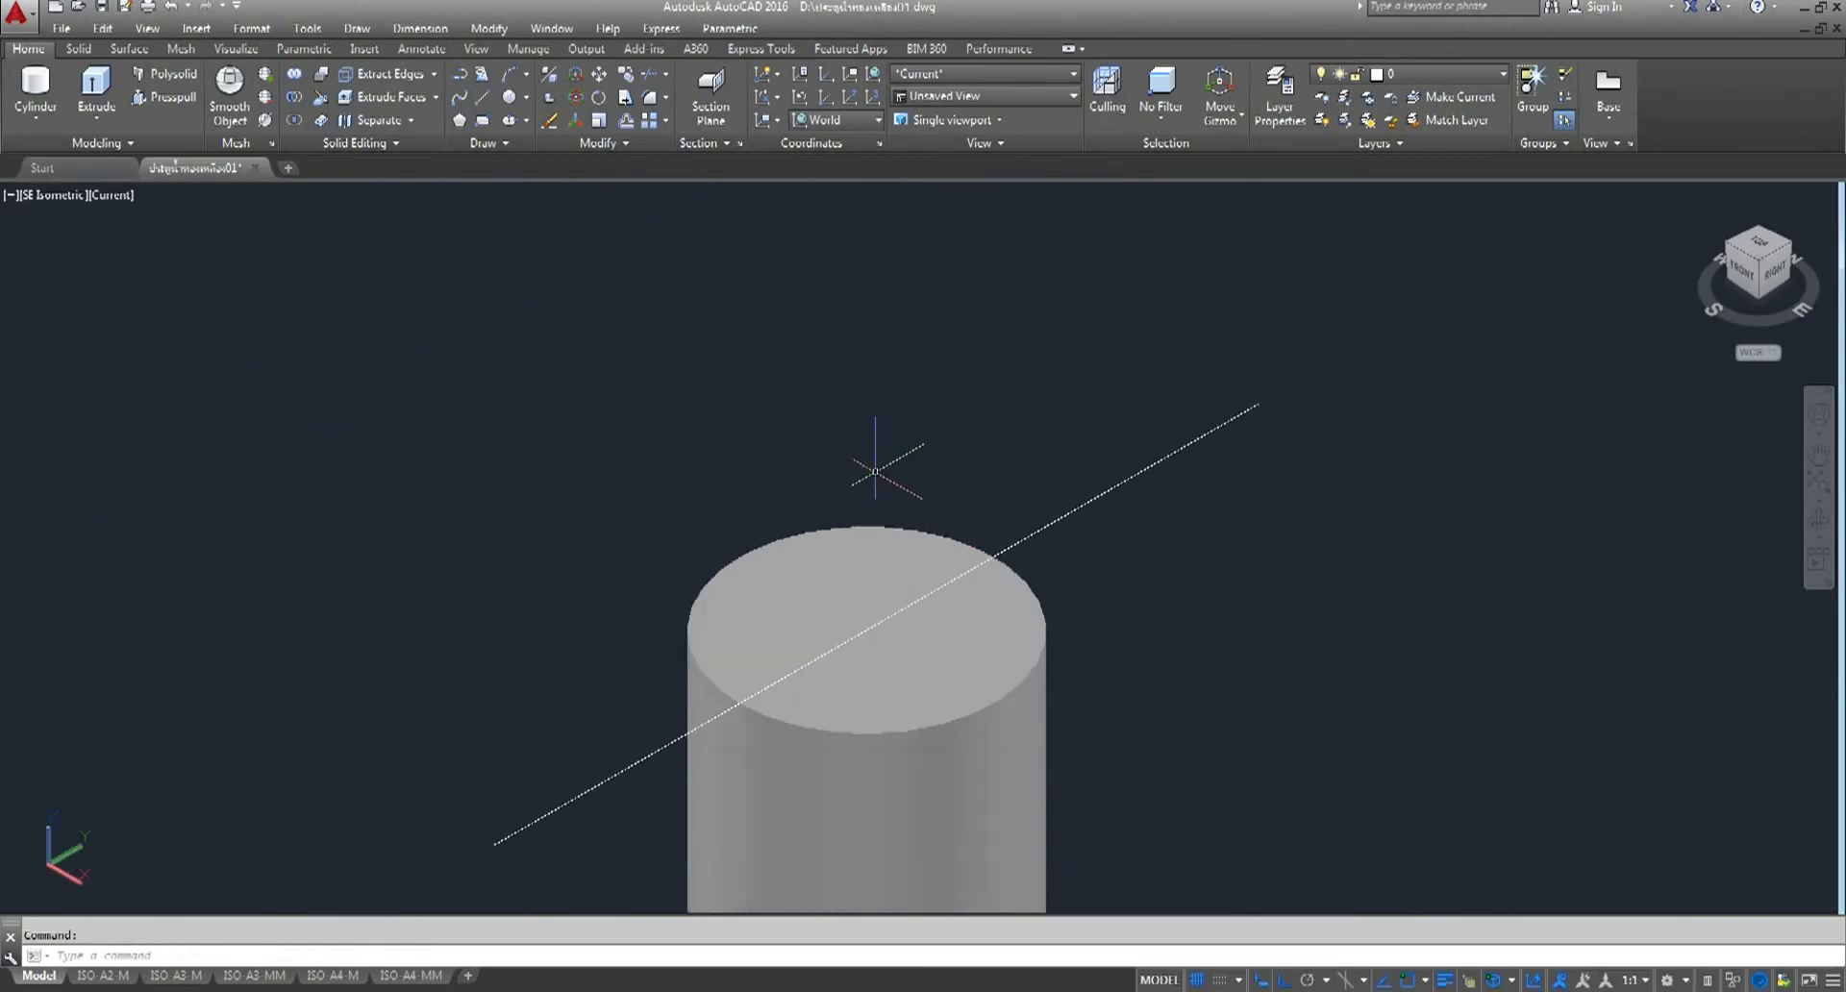
pyautogui.scroll(-3, 809, 366)
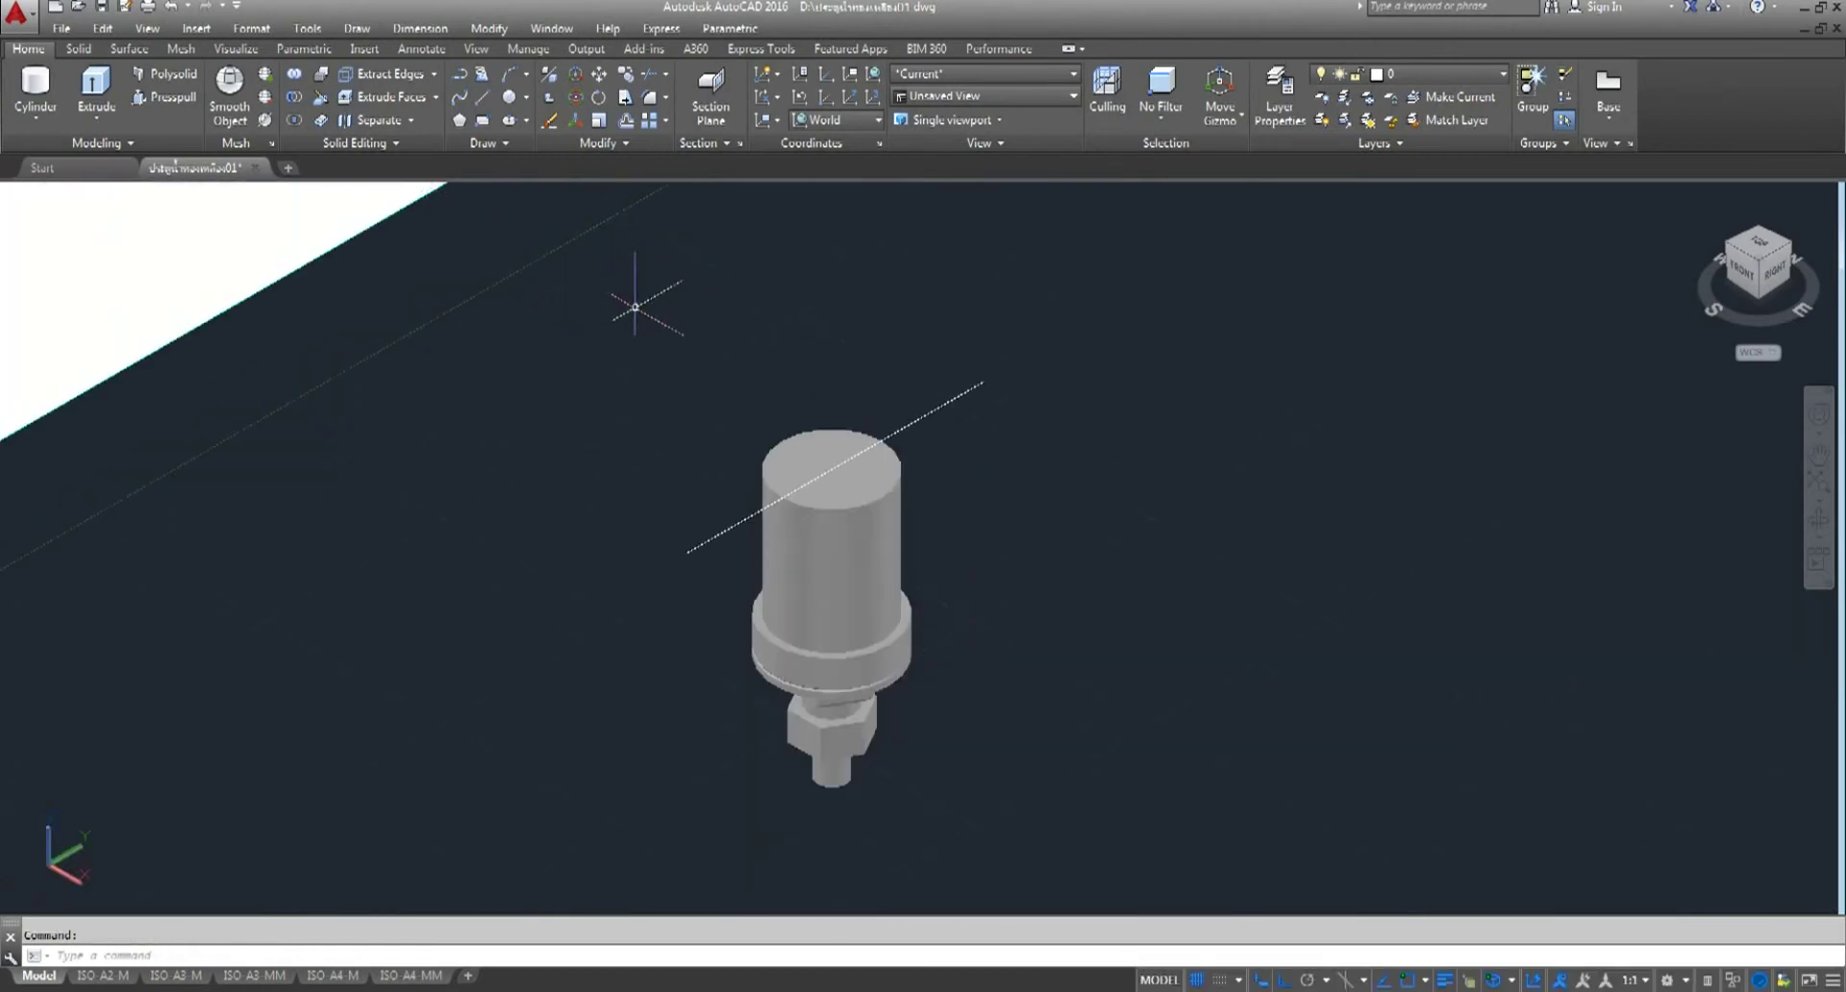
# - Fillet the tall cylinder's top edge with radius 12 to form a dome cap
pyautogui.click(85, 50)
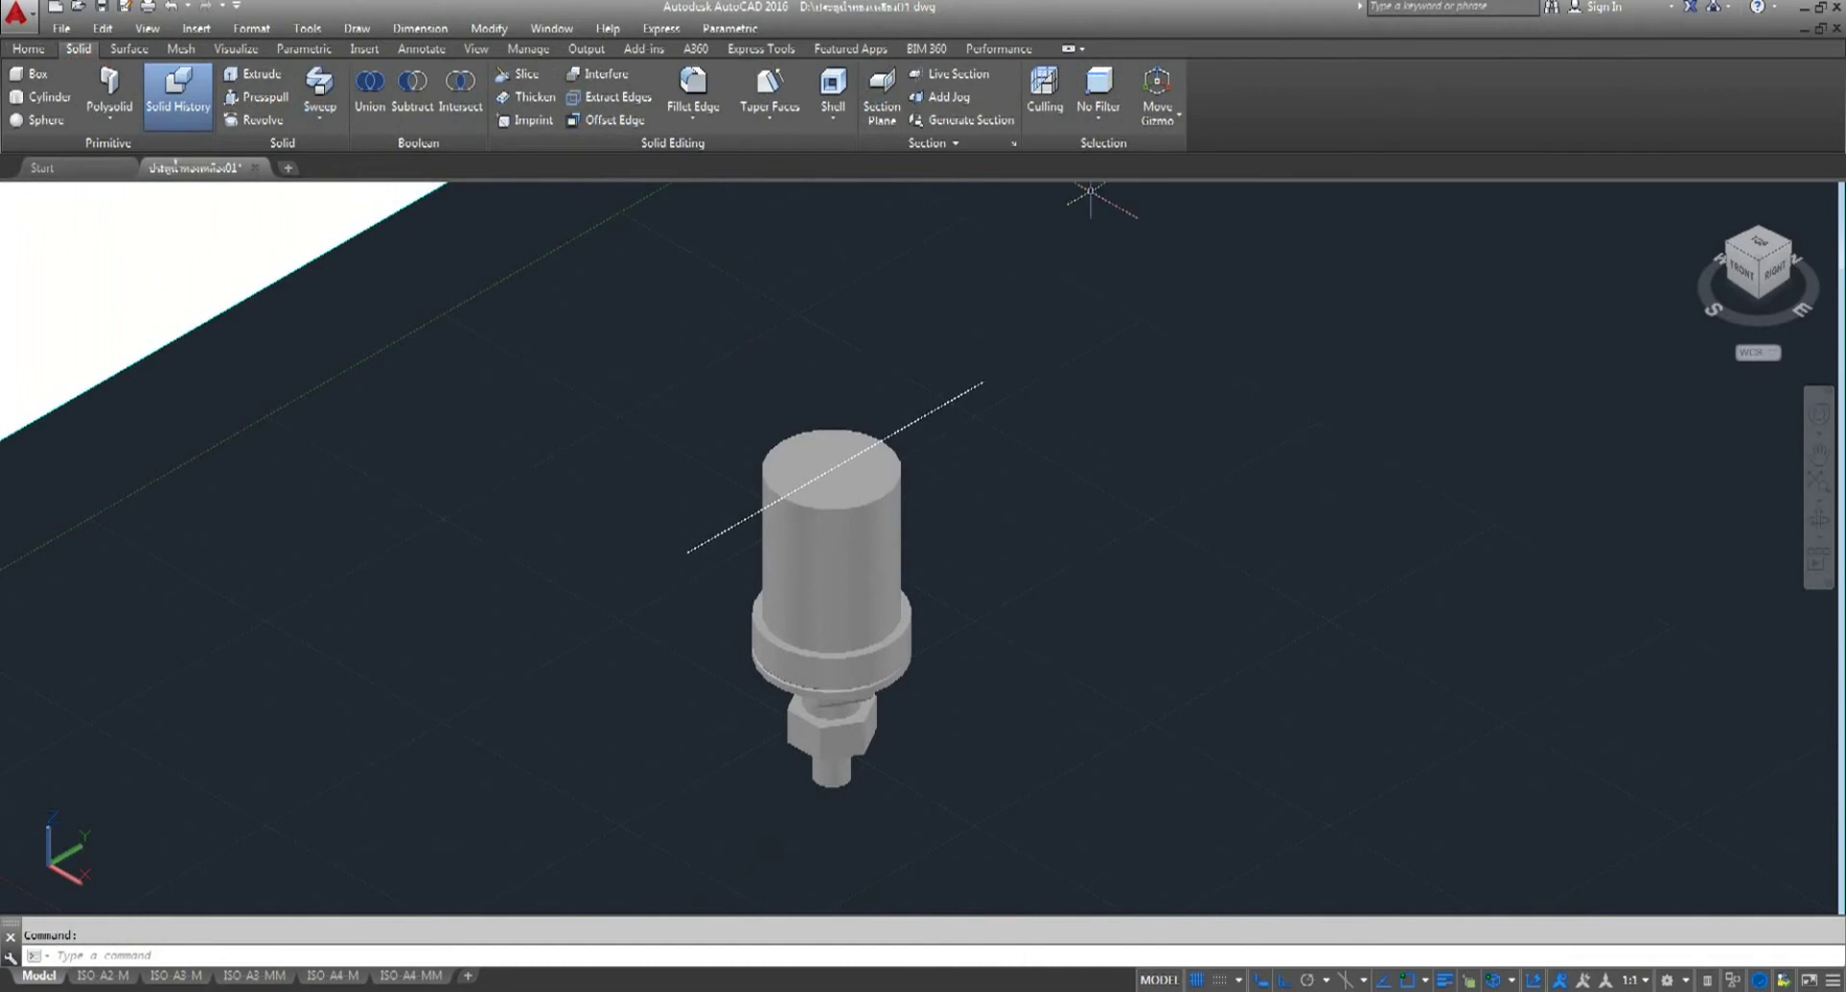
pyautogui.click(692, 92)
pyautogui.scroll(4, 784, 402)
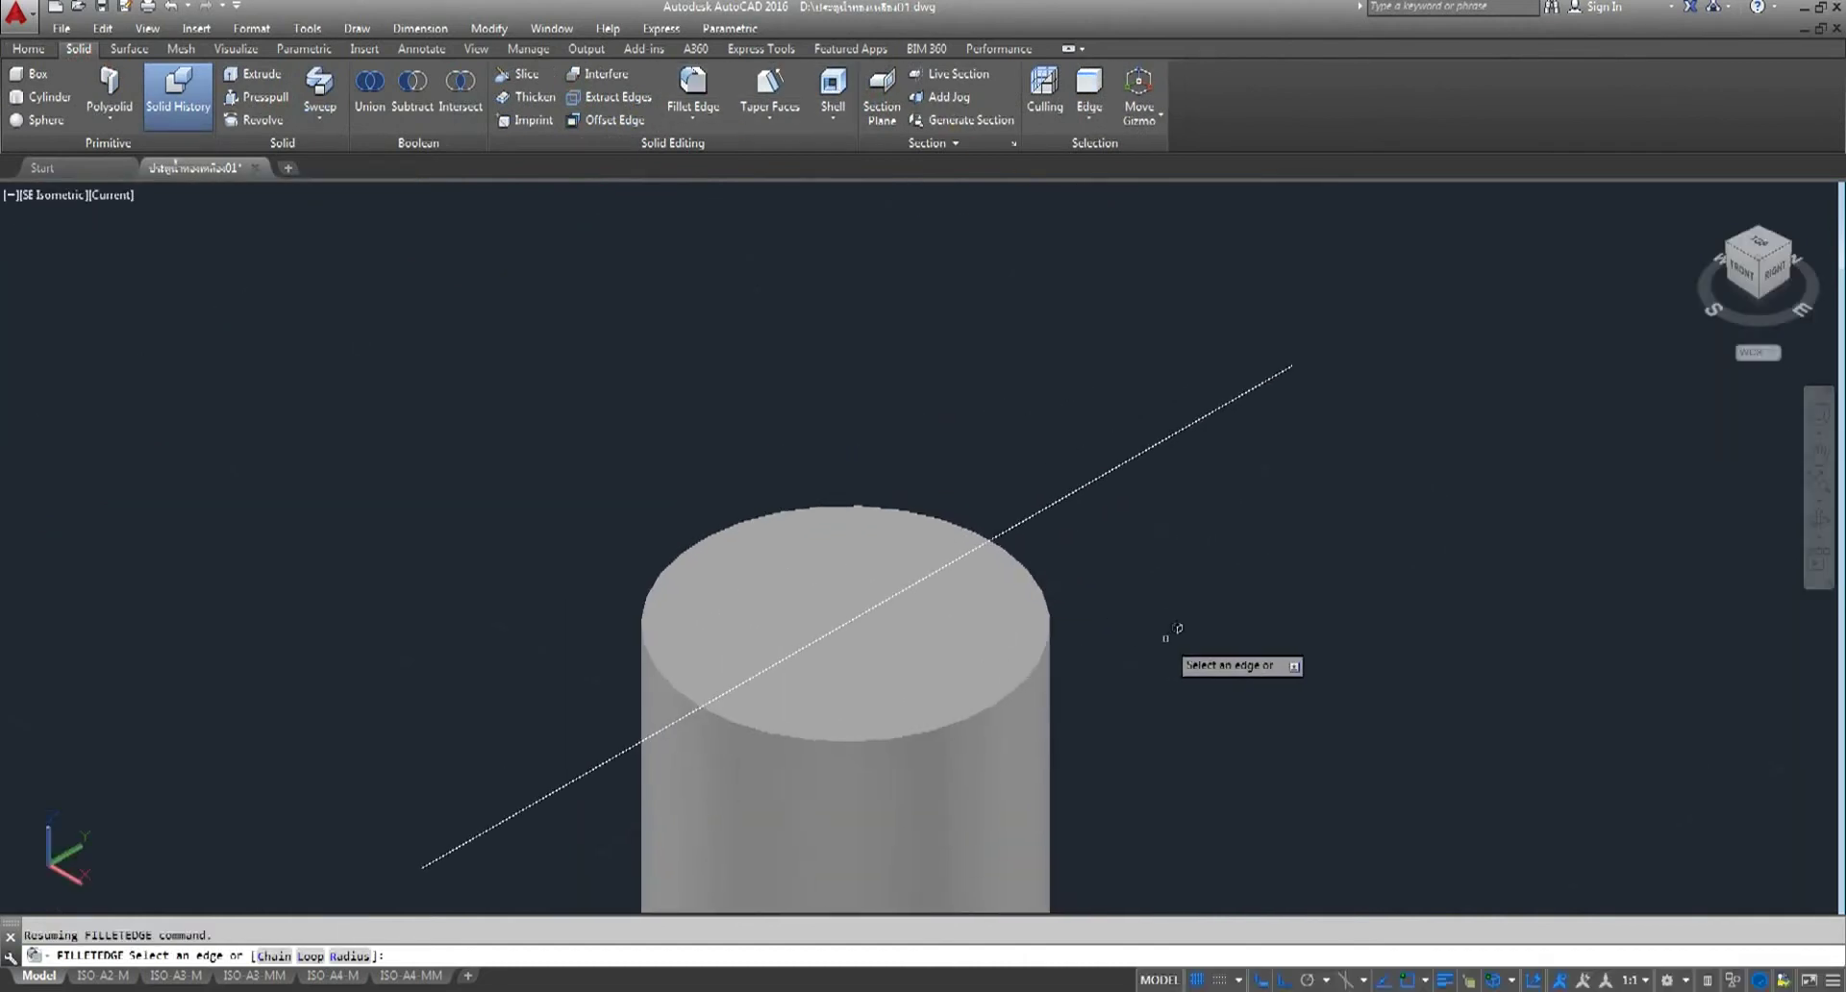
pyautogui.click(347, 956)
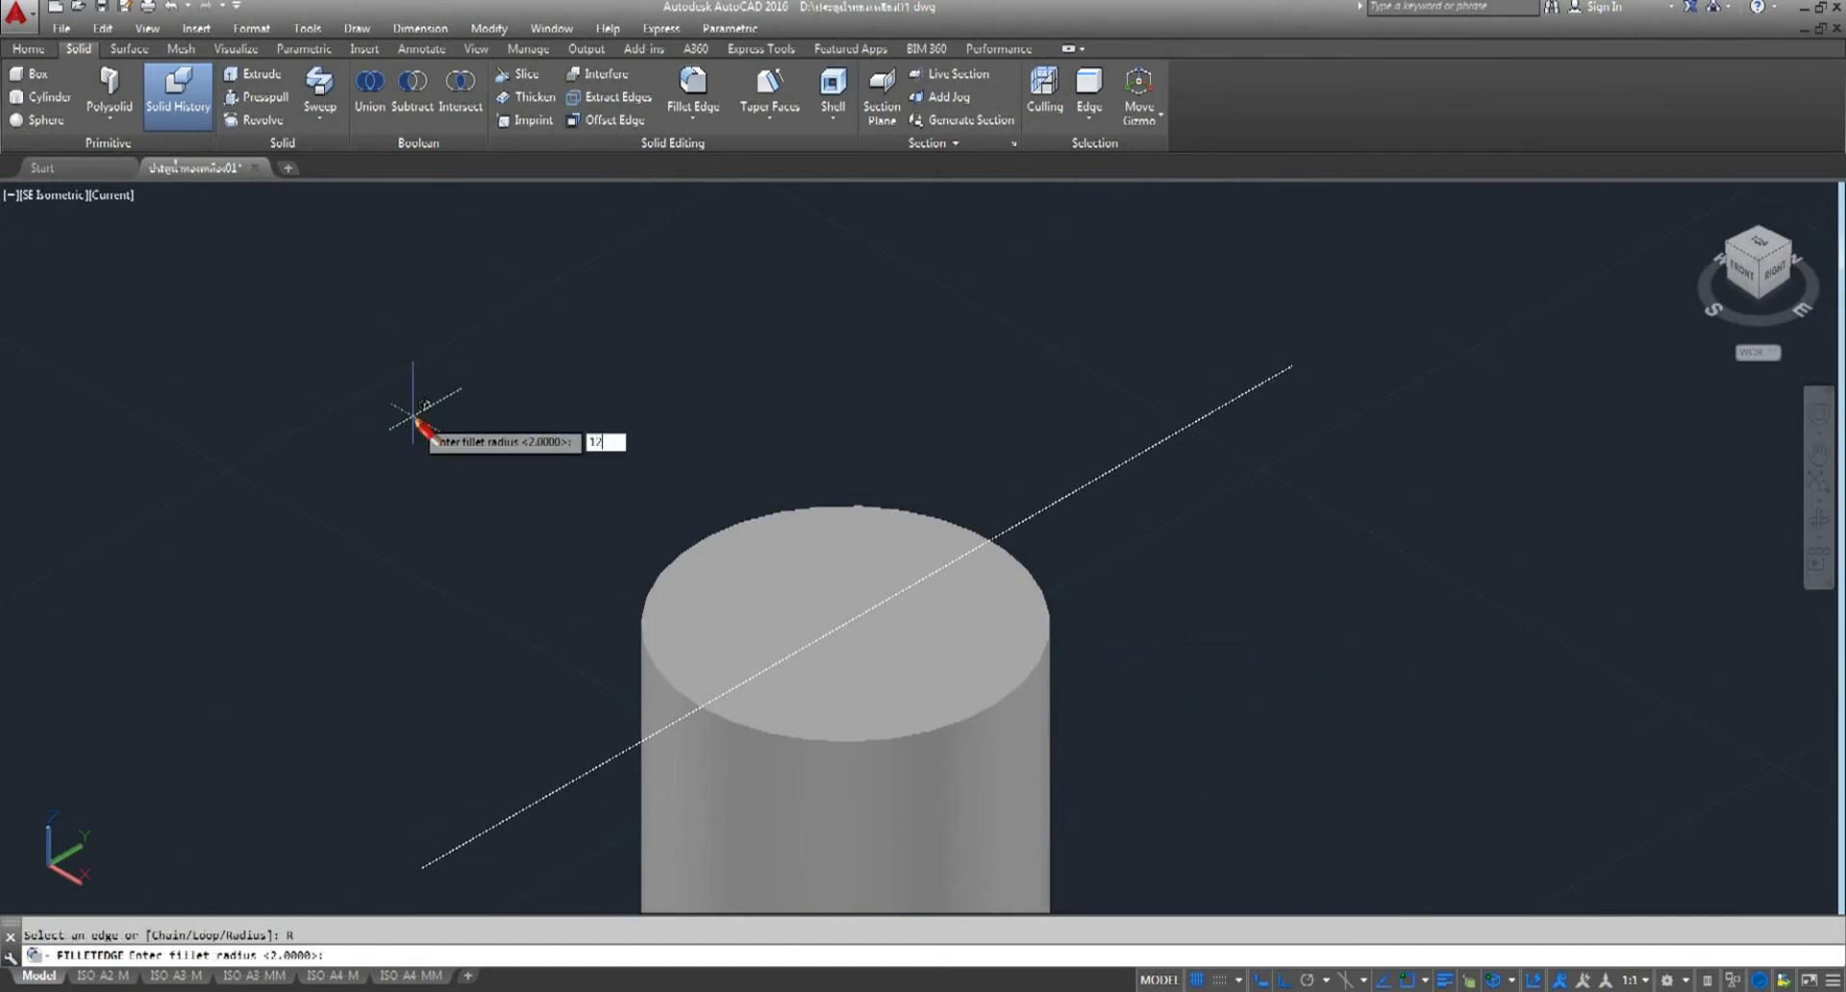
pyautogui.press('Return')
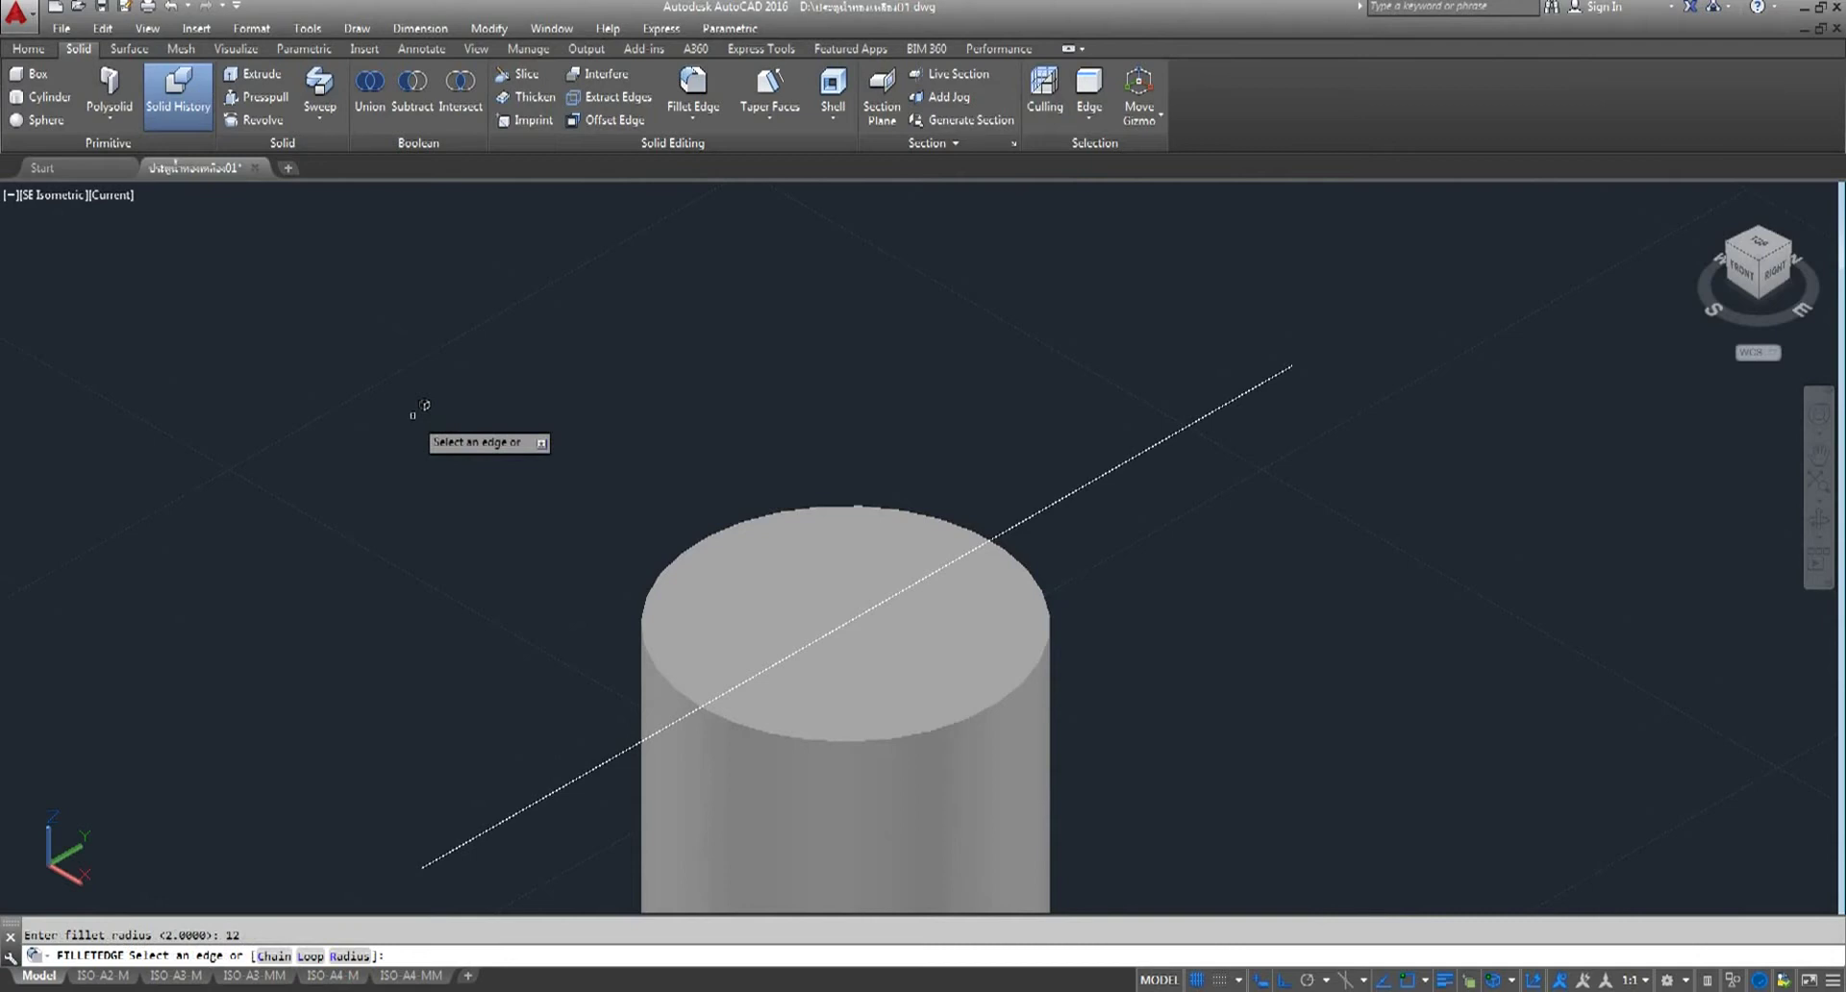
pyautogui.click(777, 508)
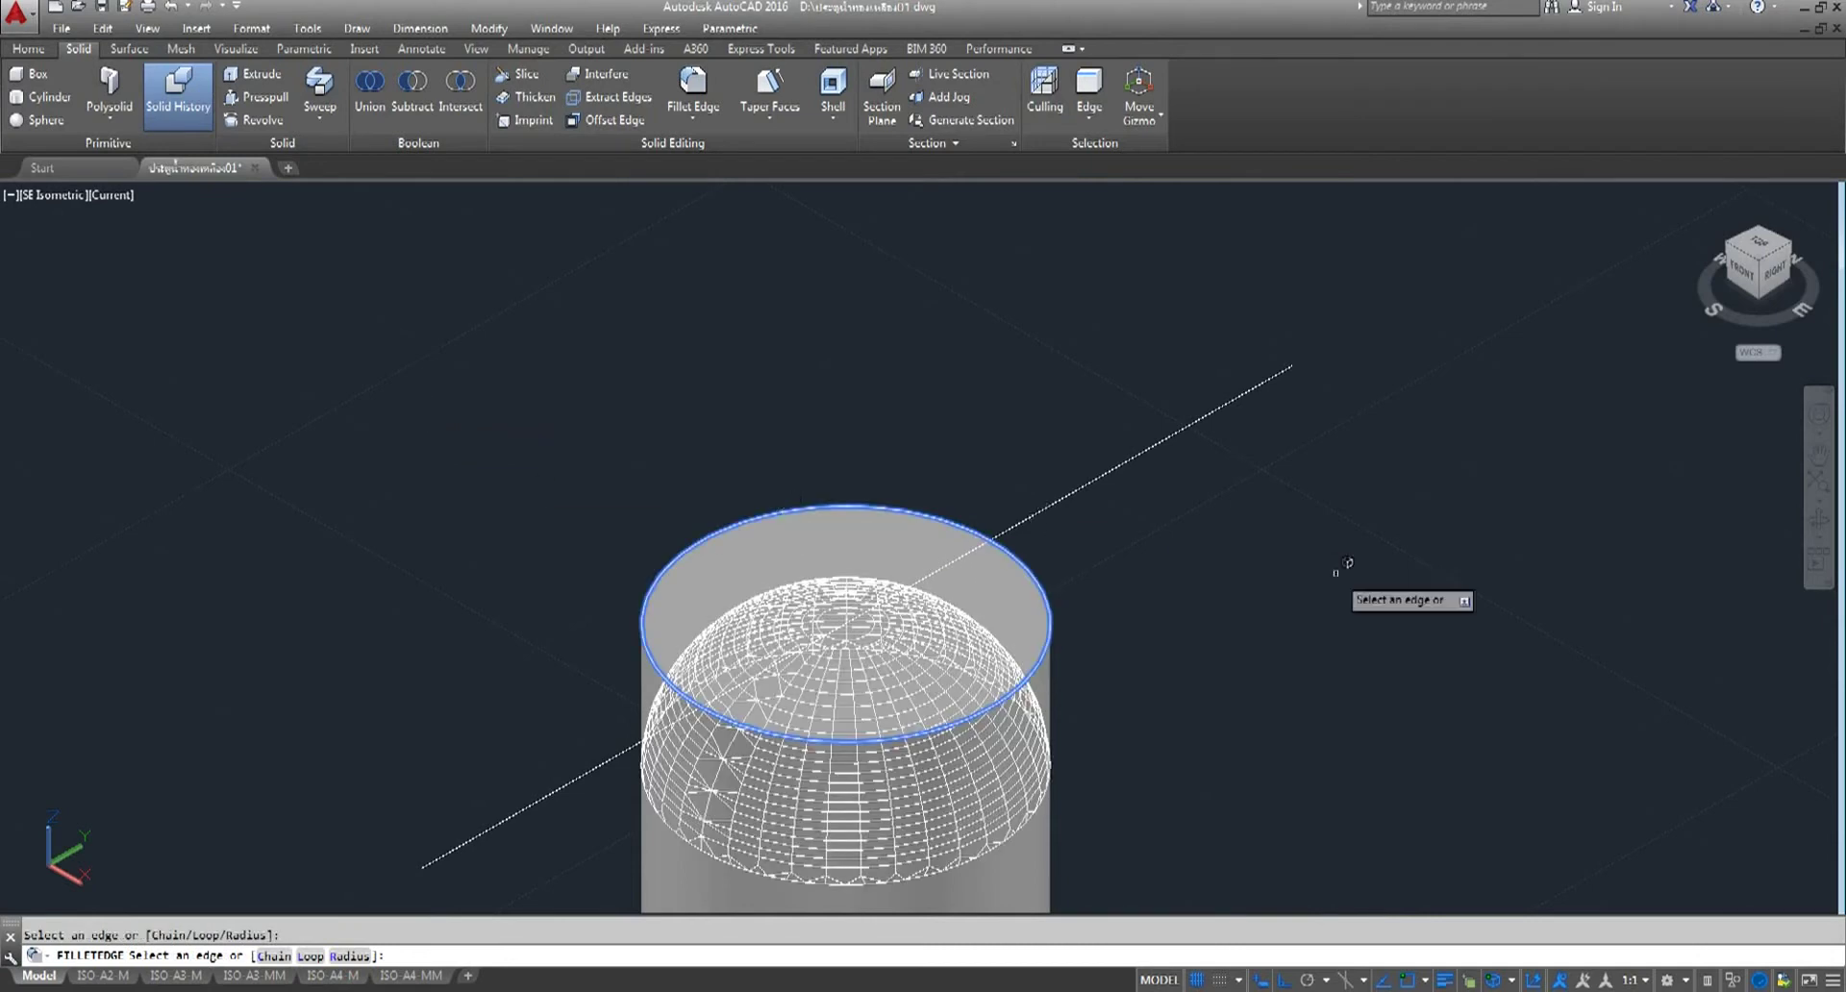
pyautogui.scroll(-3, 1336, 582)
pyautogui.moveTo(1337, 582); pyautogui.dragTo(1152, 540, button='middle')
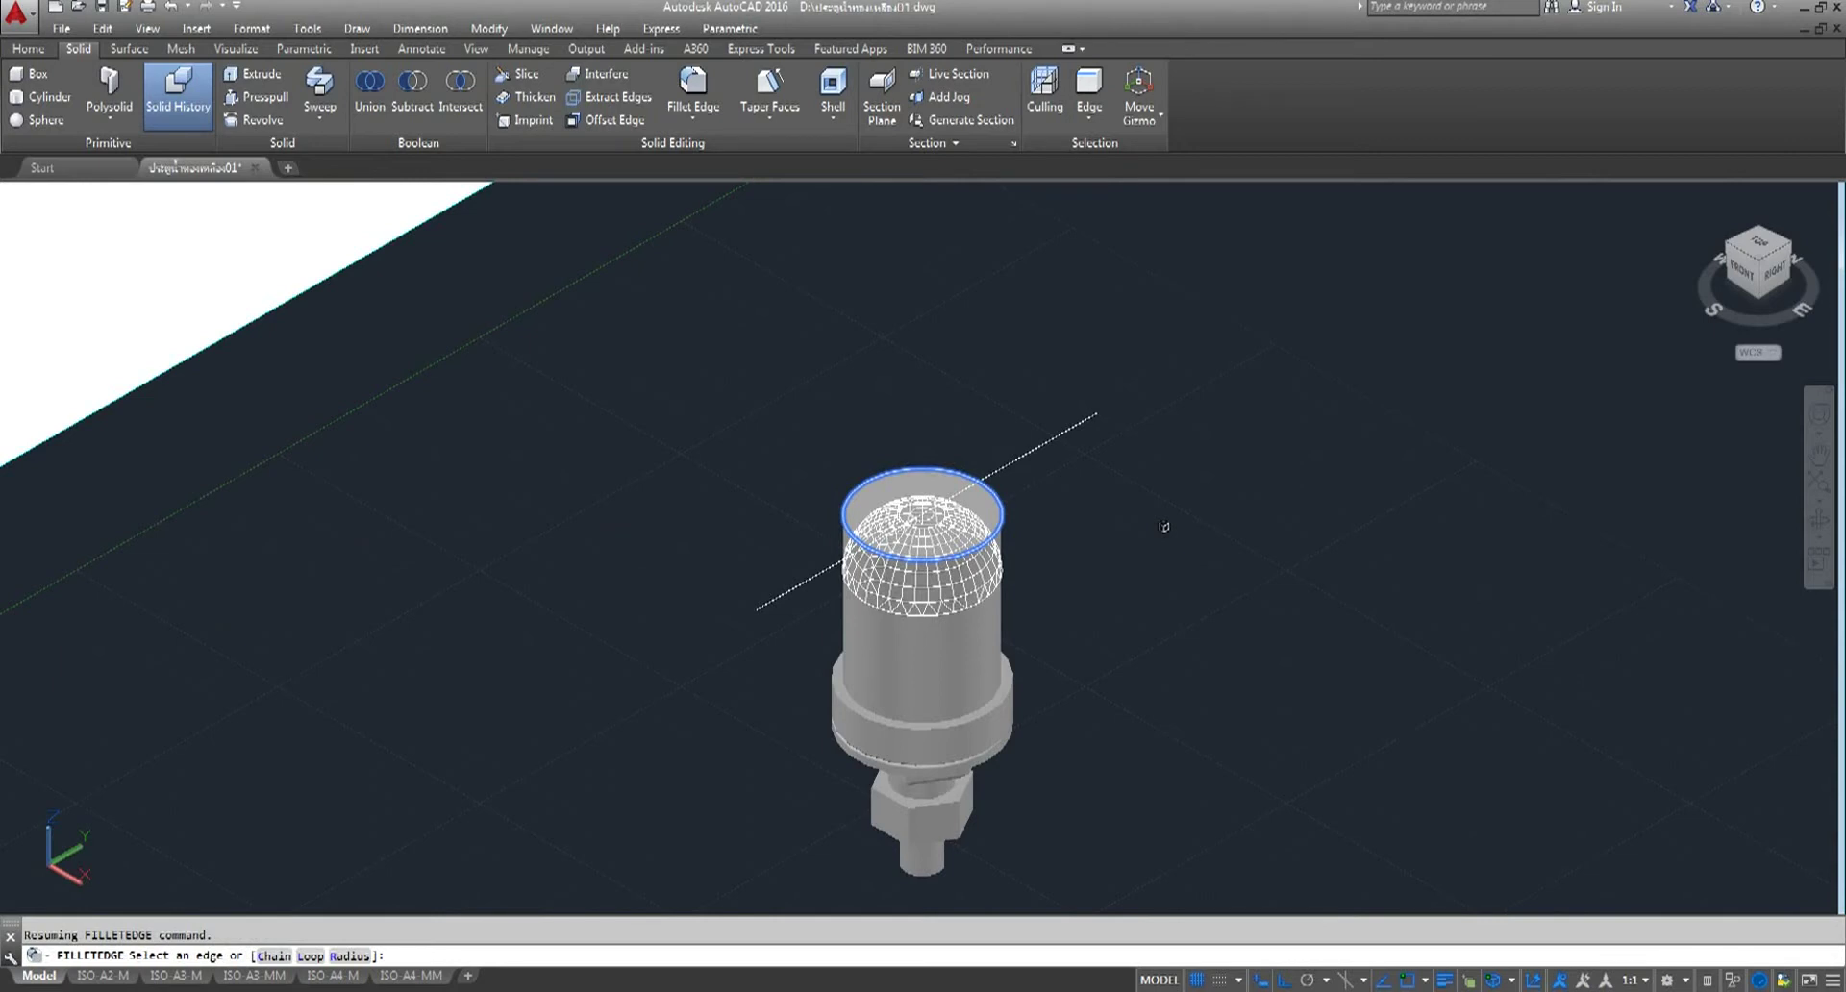
pyautogui.press('Return')
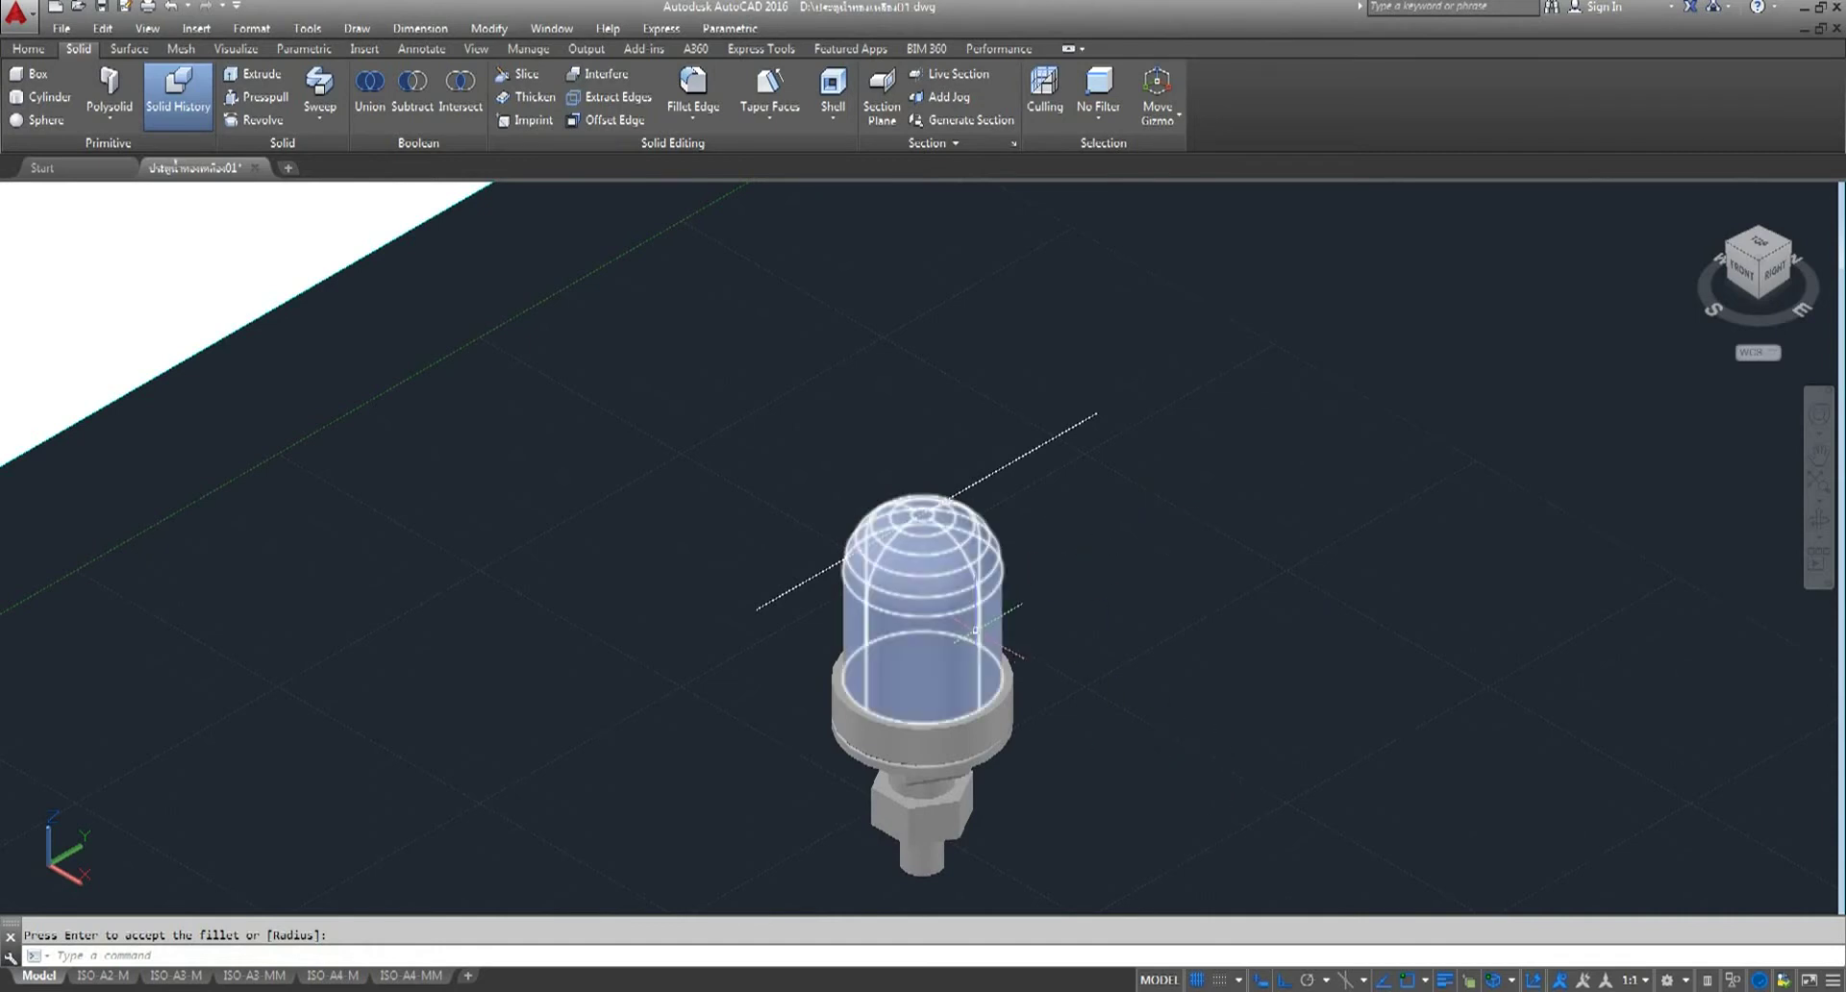
pyautogui.scroll(3, 976, 608)
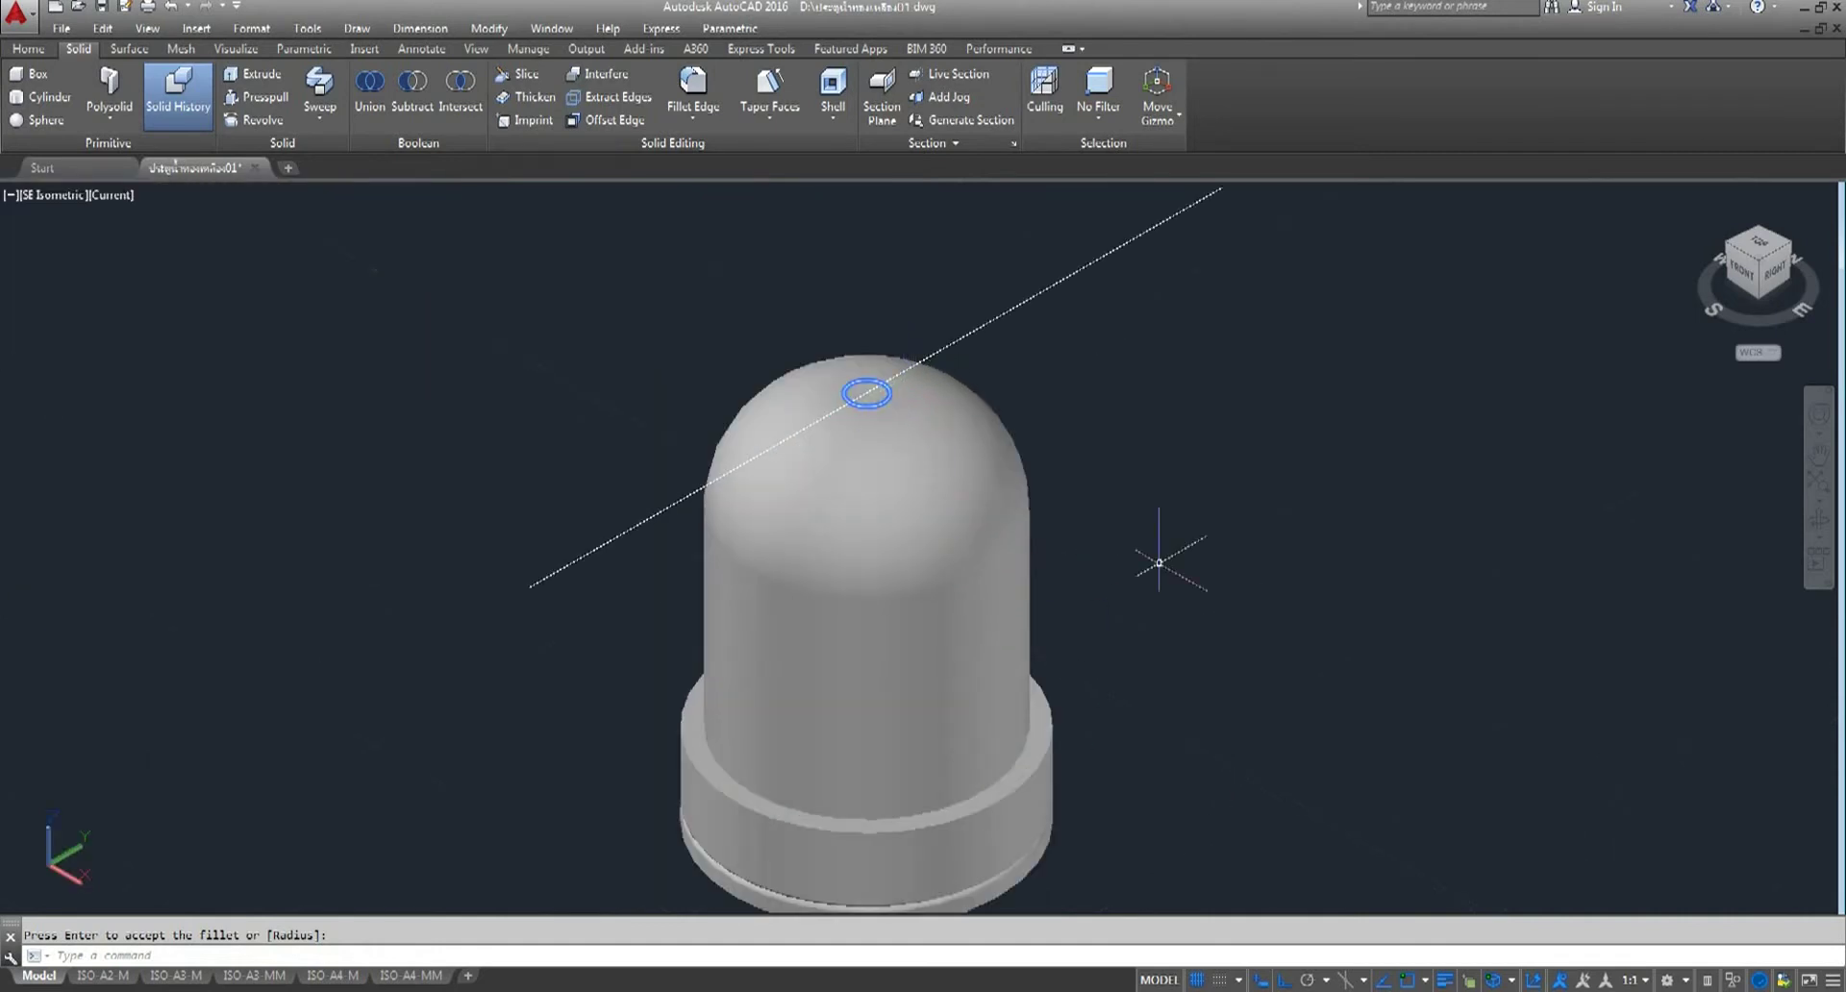
pyautogui.click(58, 203)
# - Switch to Front then Top view, centring and zooming in on the dome
pyautogui.click(134, 348)
pyautogui.moveTo(1154, 567); pyautogui.dragTo(610, 556, button='middle')
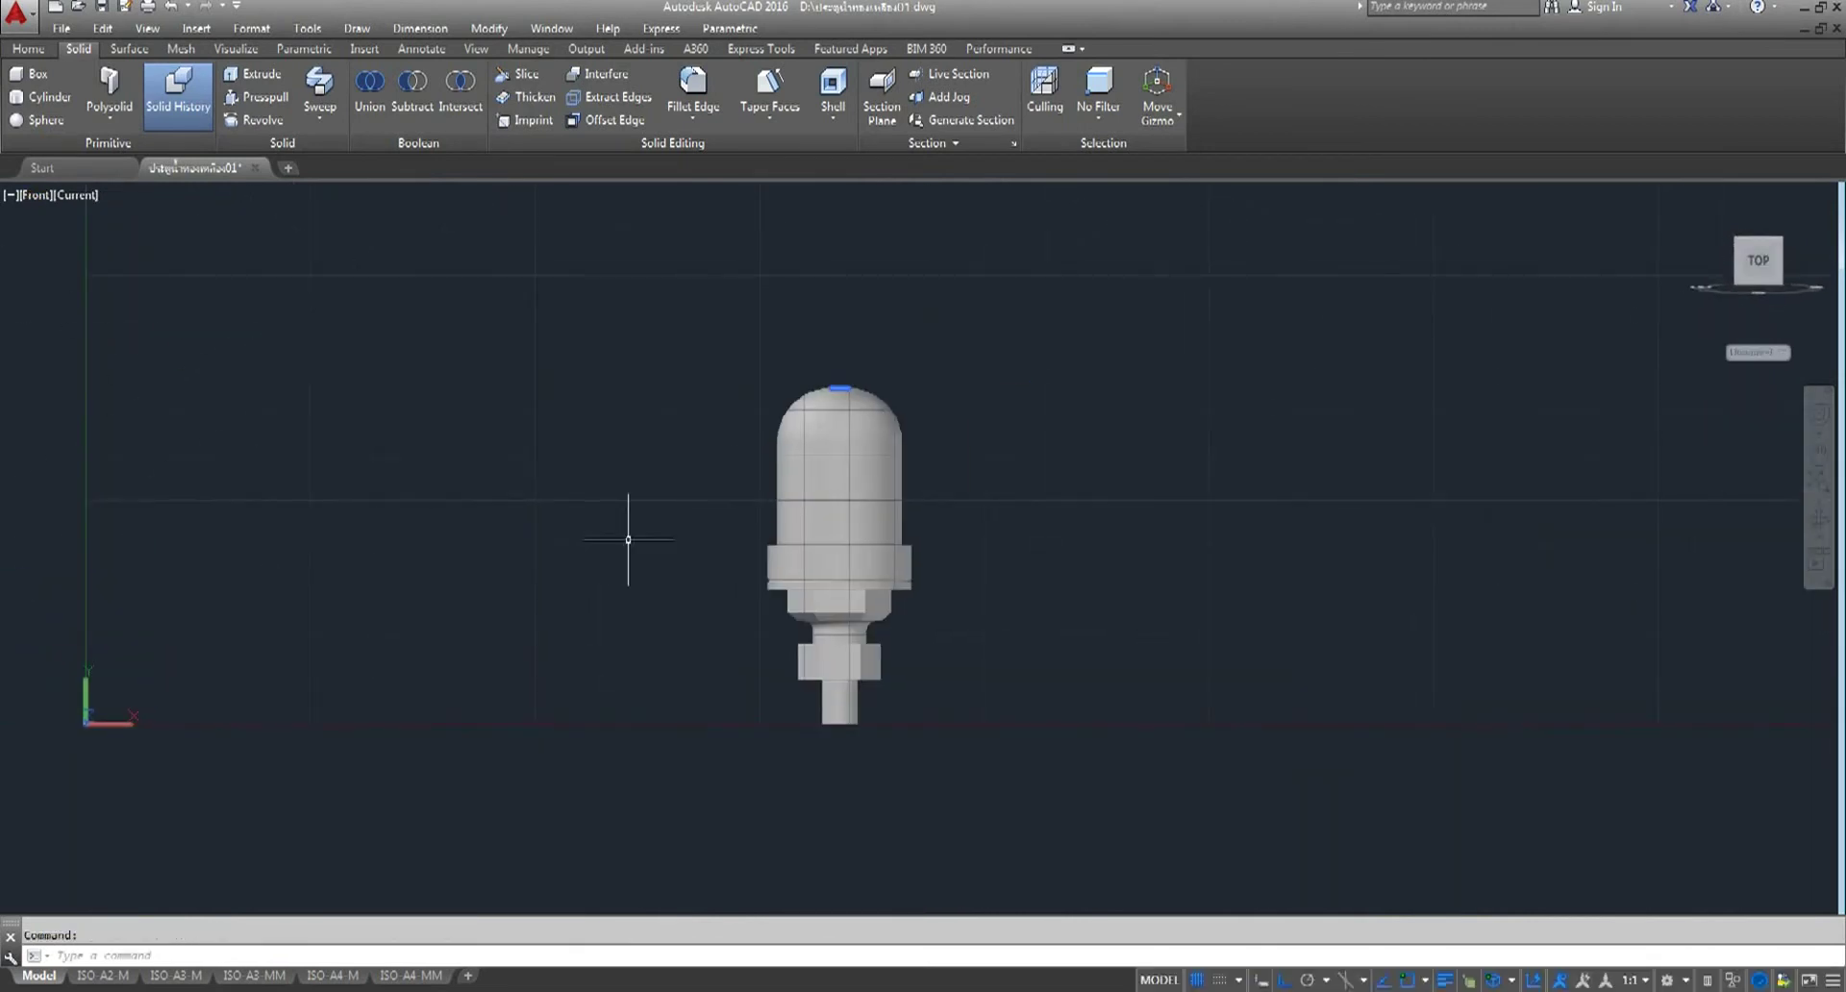
pyautogui.scroll(2, 882, 463)
pyautogui.scroll(-3, 882, 463)
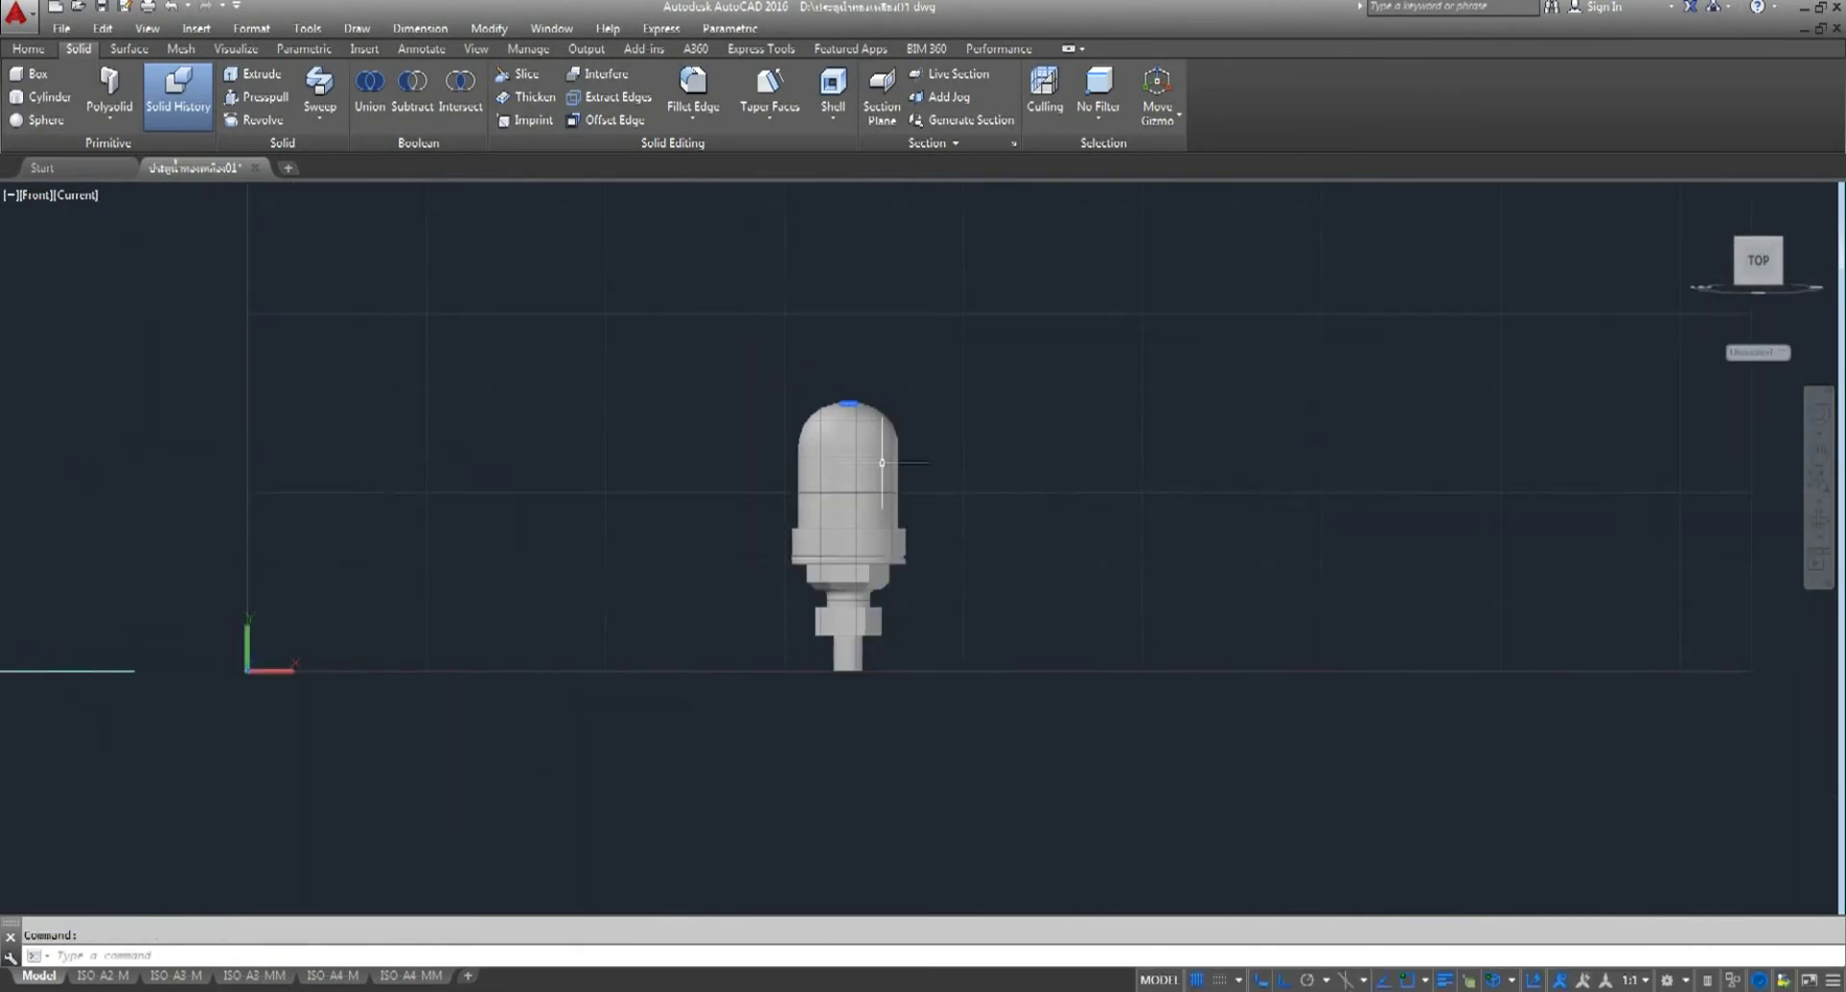
pyautogui.scroll(3, 876, 415)
pyautogui.scroll(3, 871, 404)
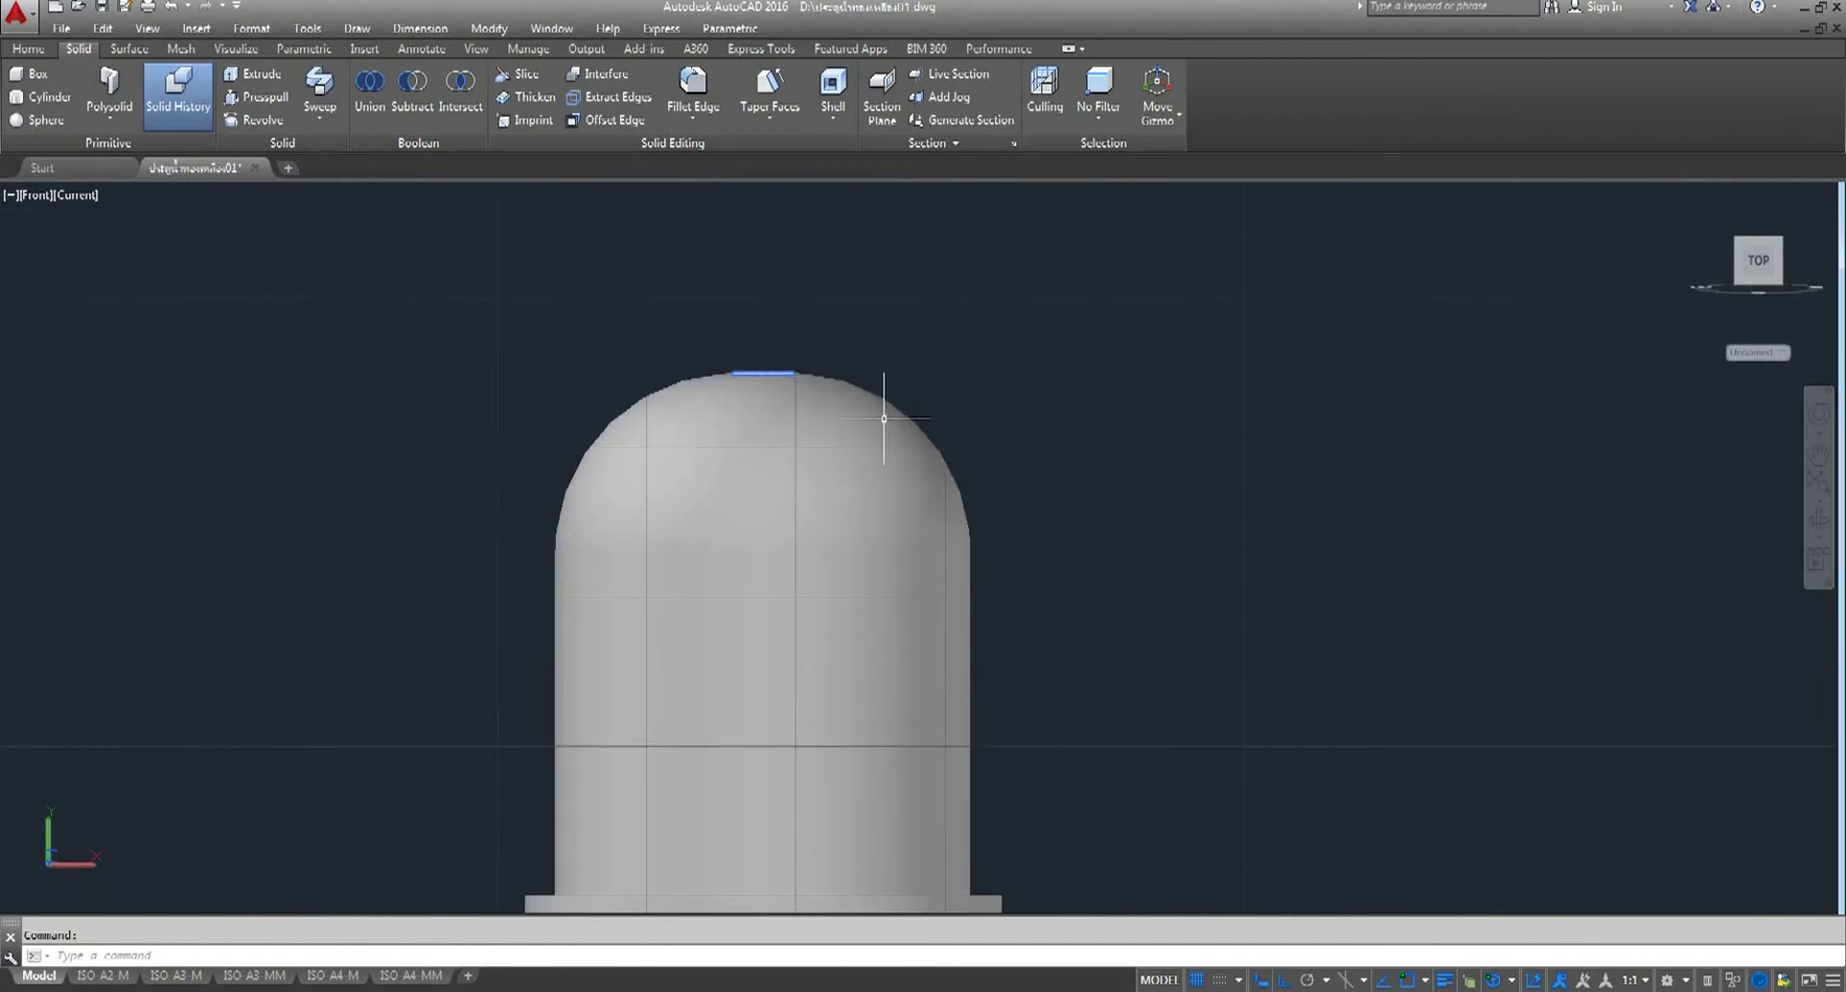
pyautogui.click(36, 195)
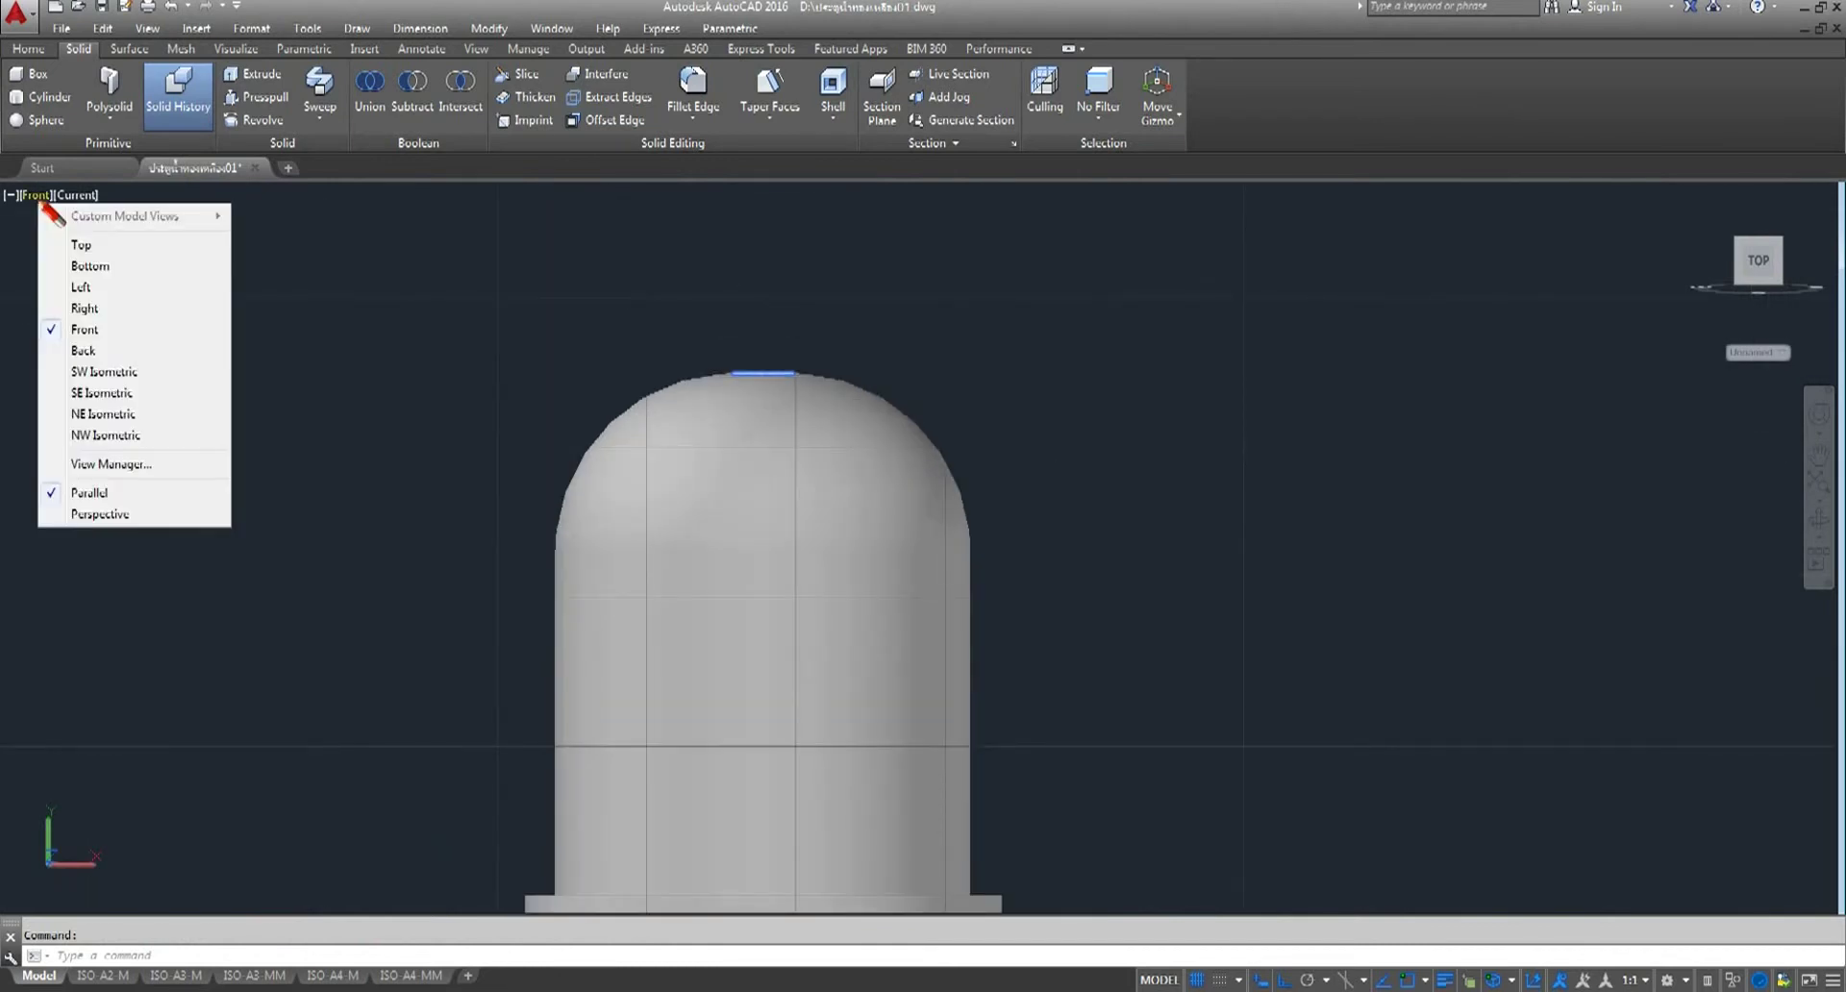
pyautogui.click(89, 242)
pyautogui.moveTo(1266, 646); pyautogui.dragTo(1092, 700, button='middle')
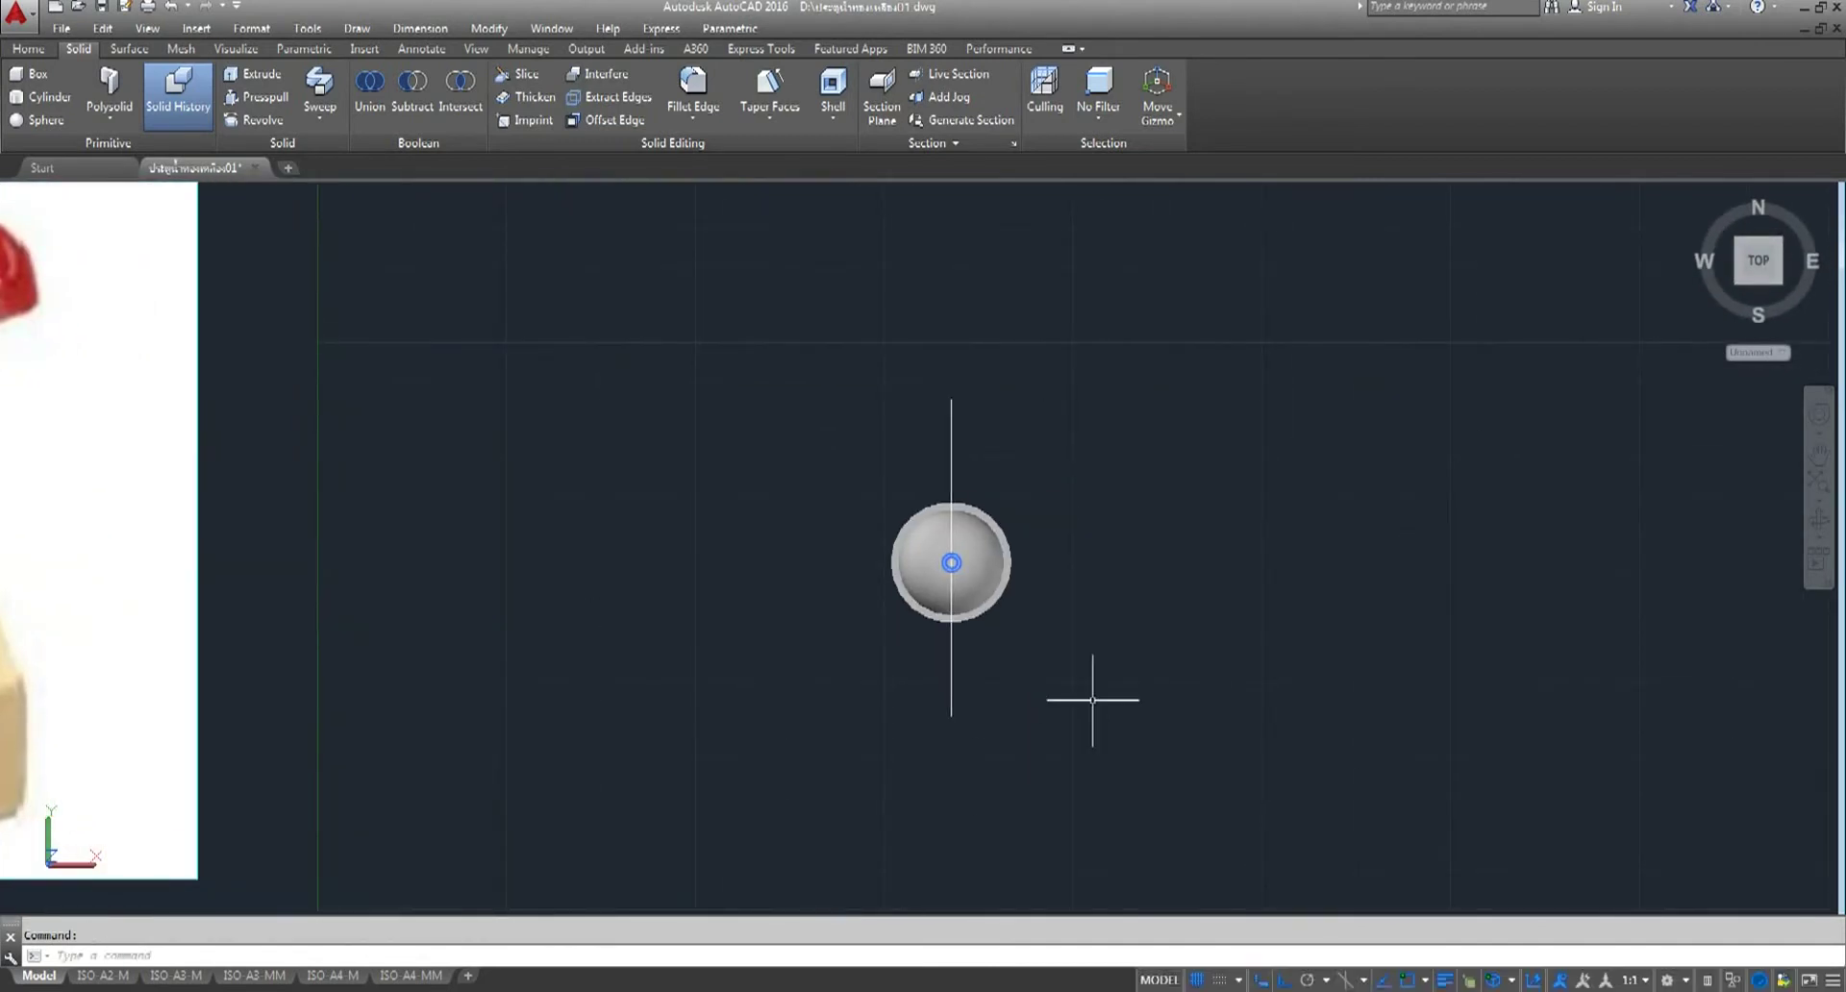
pyautogui.scroll(3, 1022, 586)
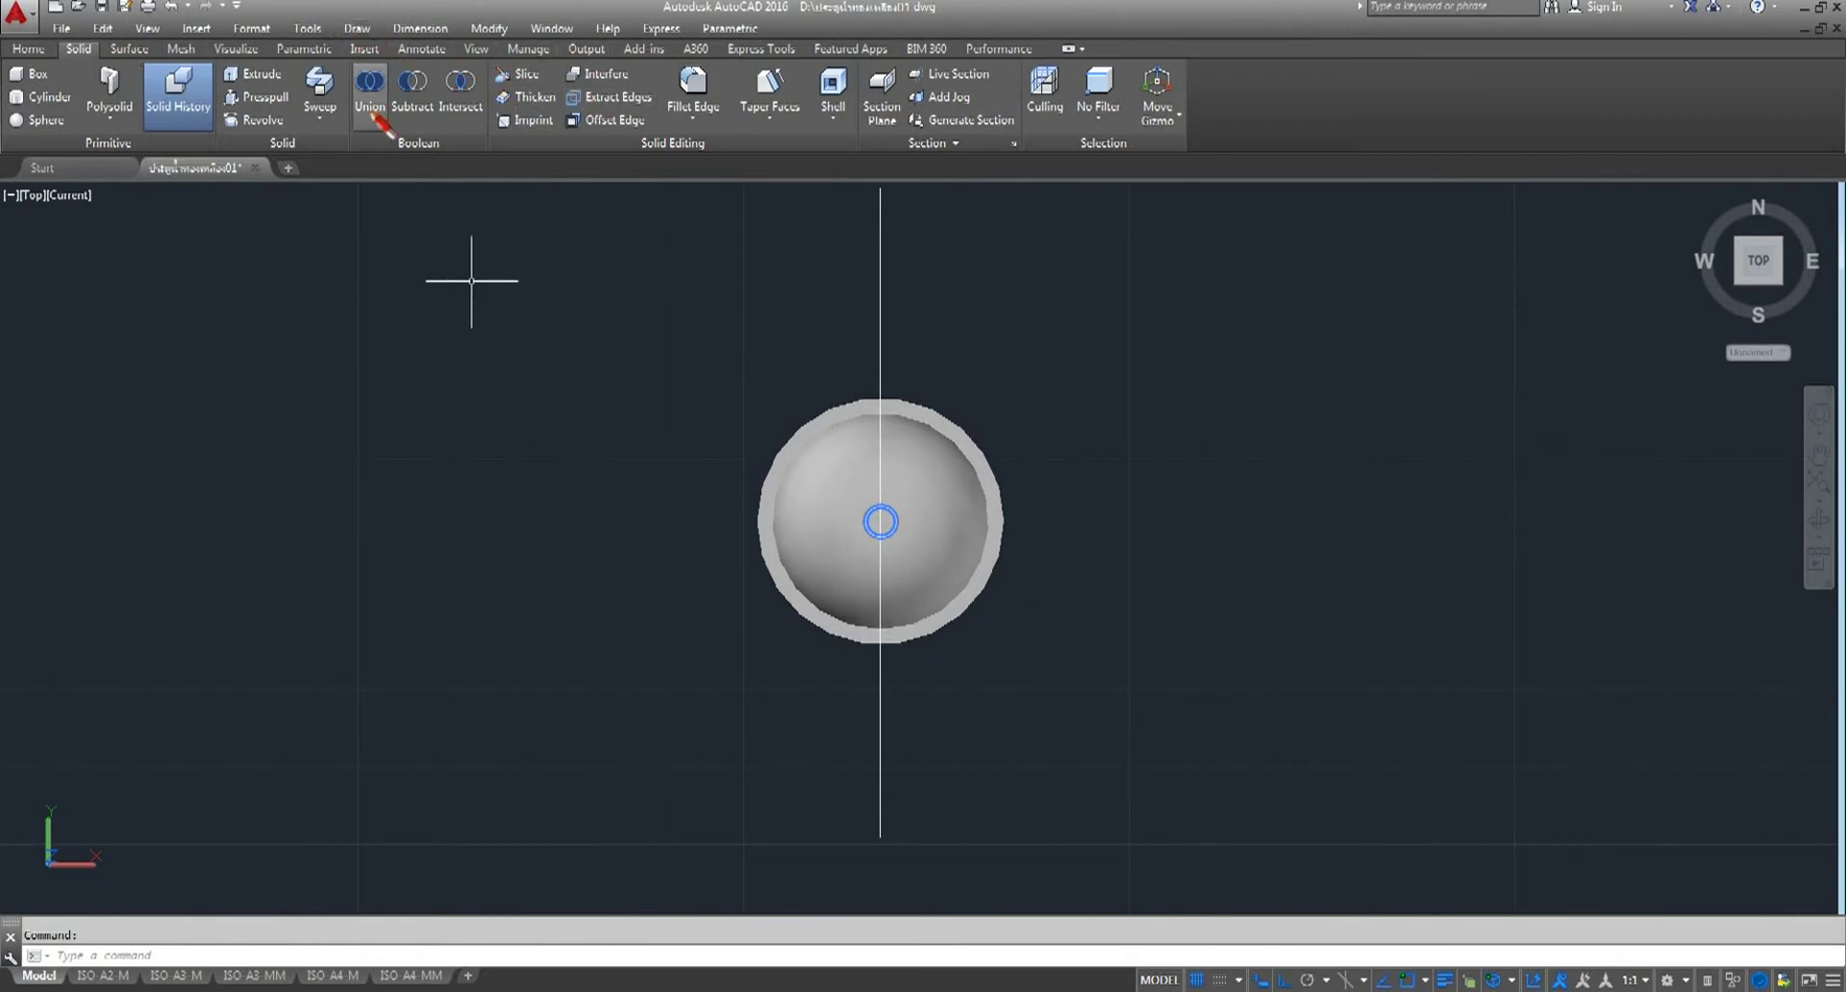
# - Copy the vertical centre line 11 units to the right
pyautogui.click(28, 48)
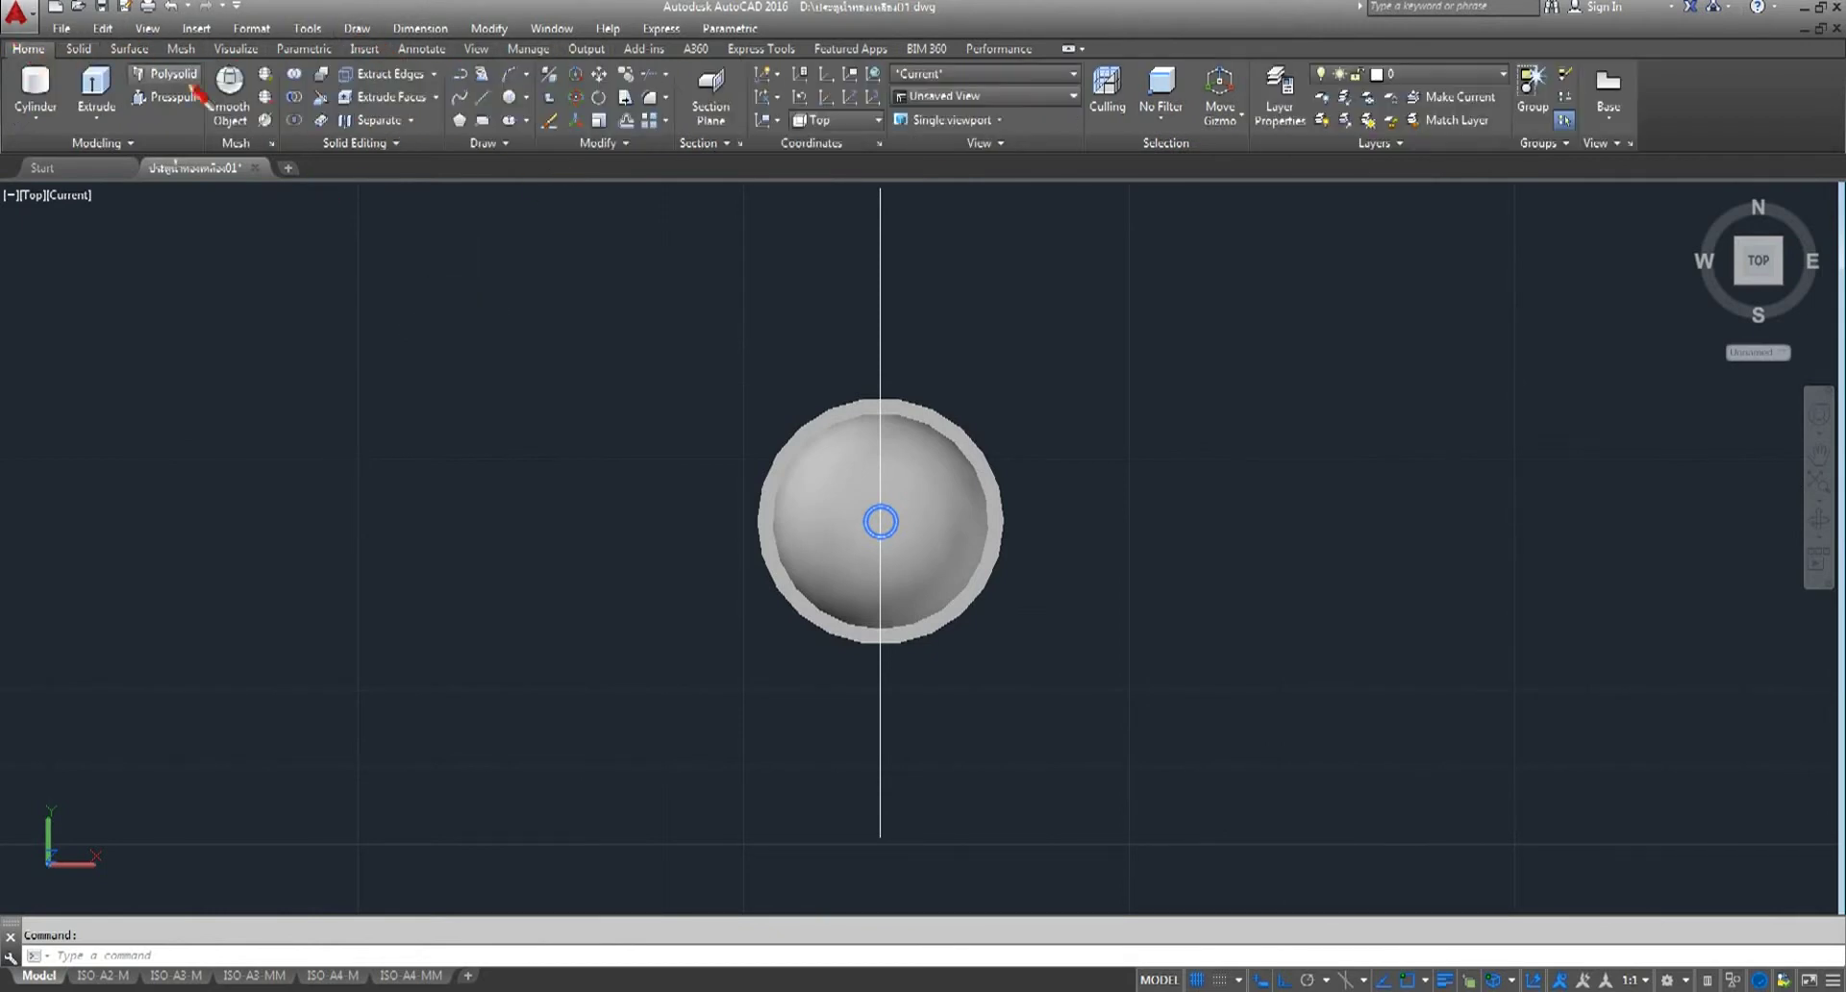
pyautogui.click(625, 74)
pyautogui.click(952, 252)
pyautogui.click(796, 260)
pyautogui.press('Return')
pyautogui.click(1058, 783)
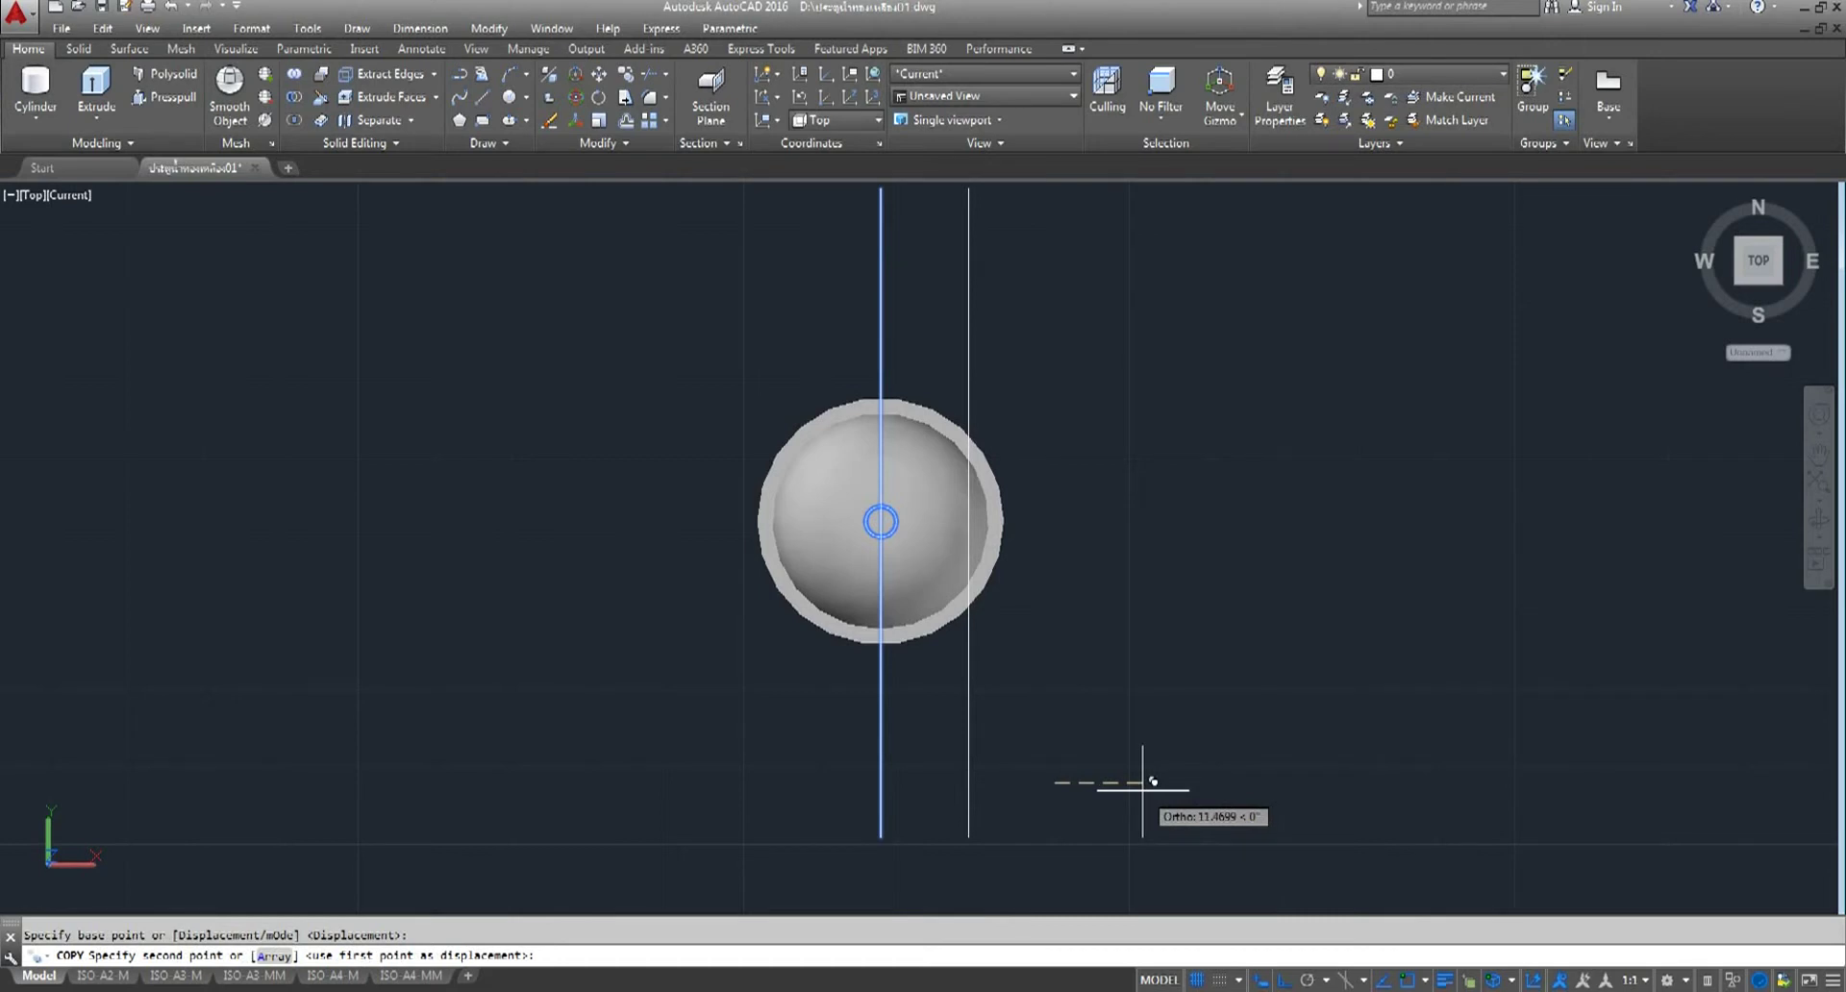
pyautogui.write('11')
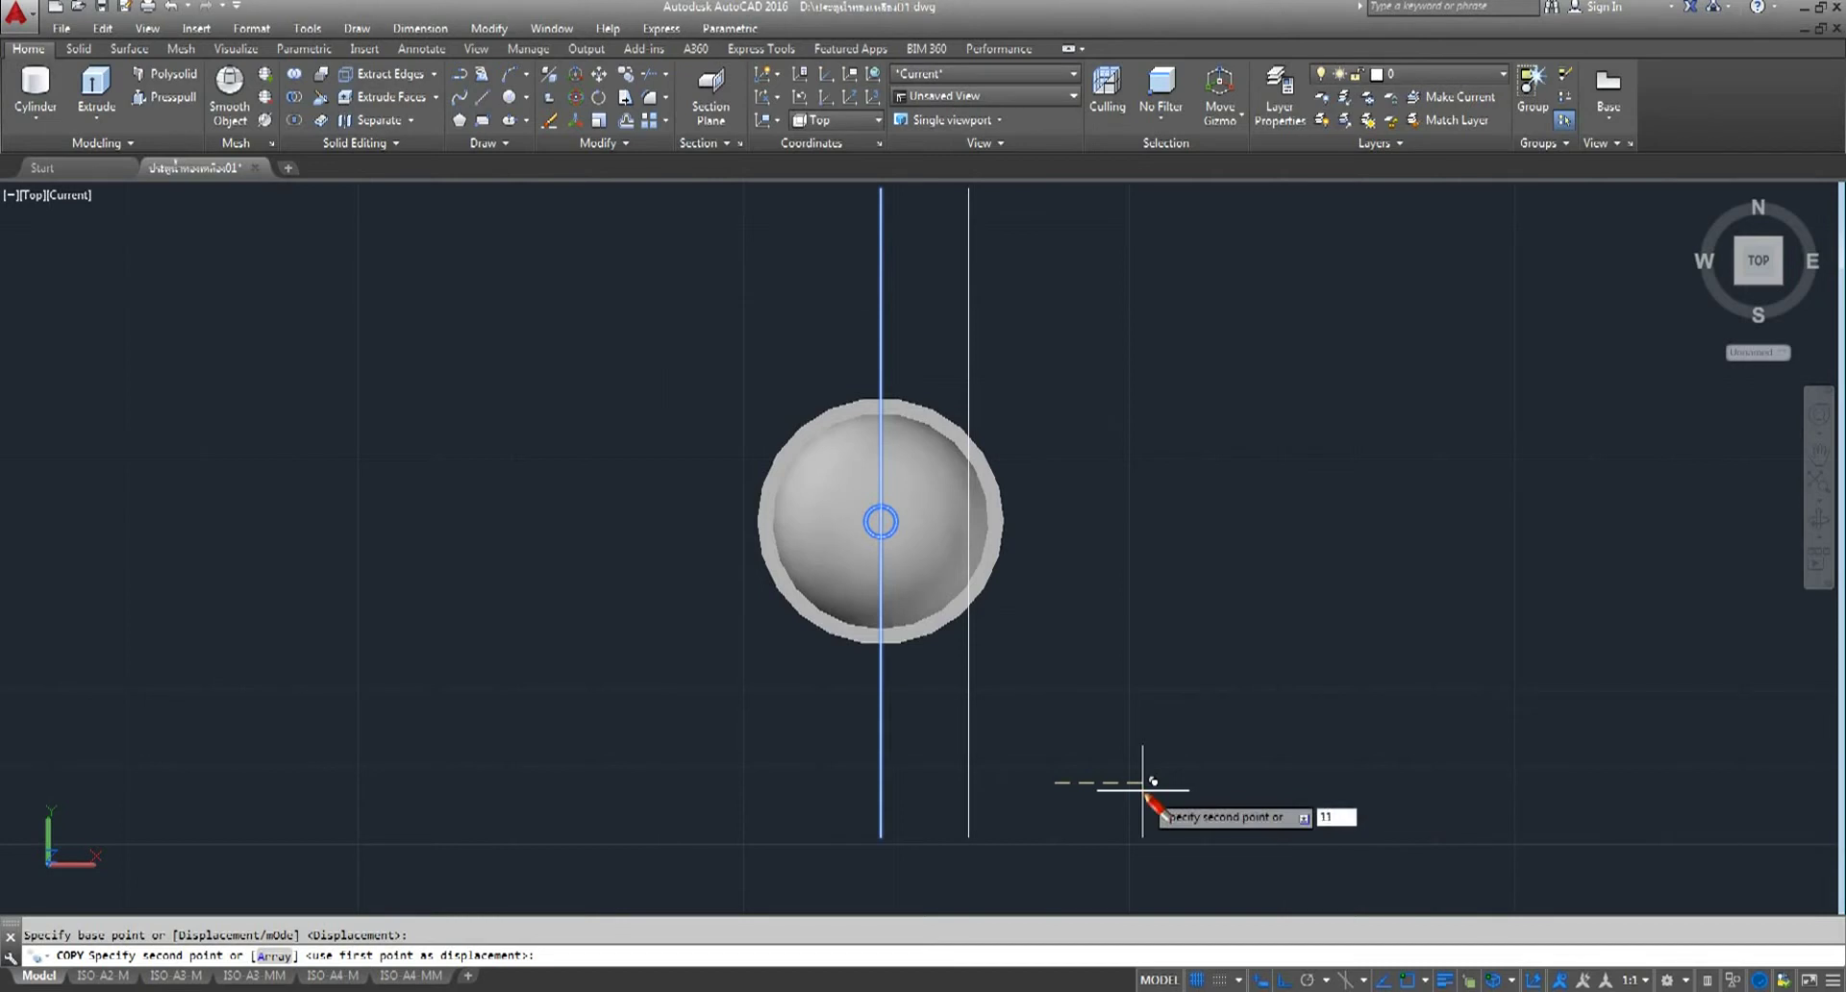
pyautogui.press('Return')
pyautogui.press('Return')
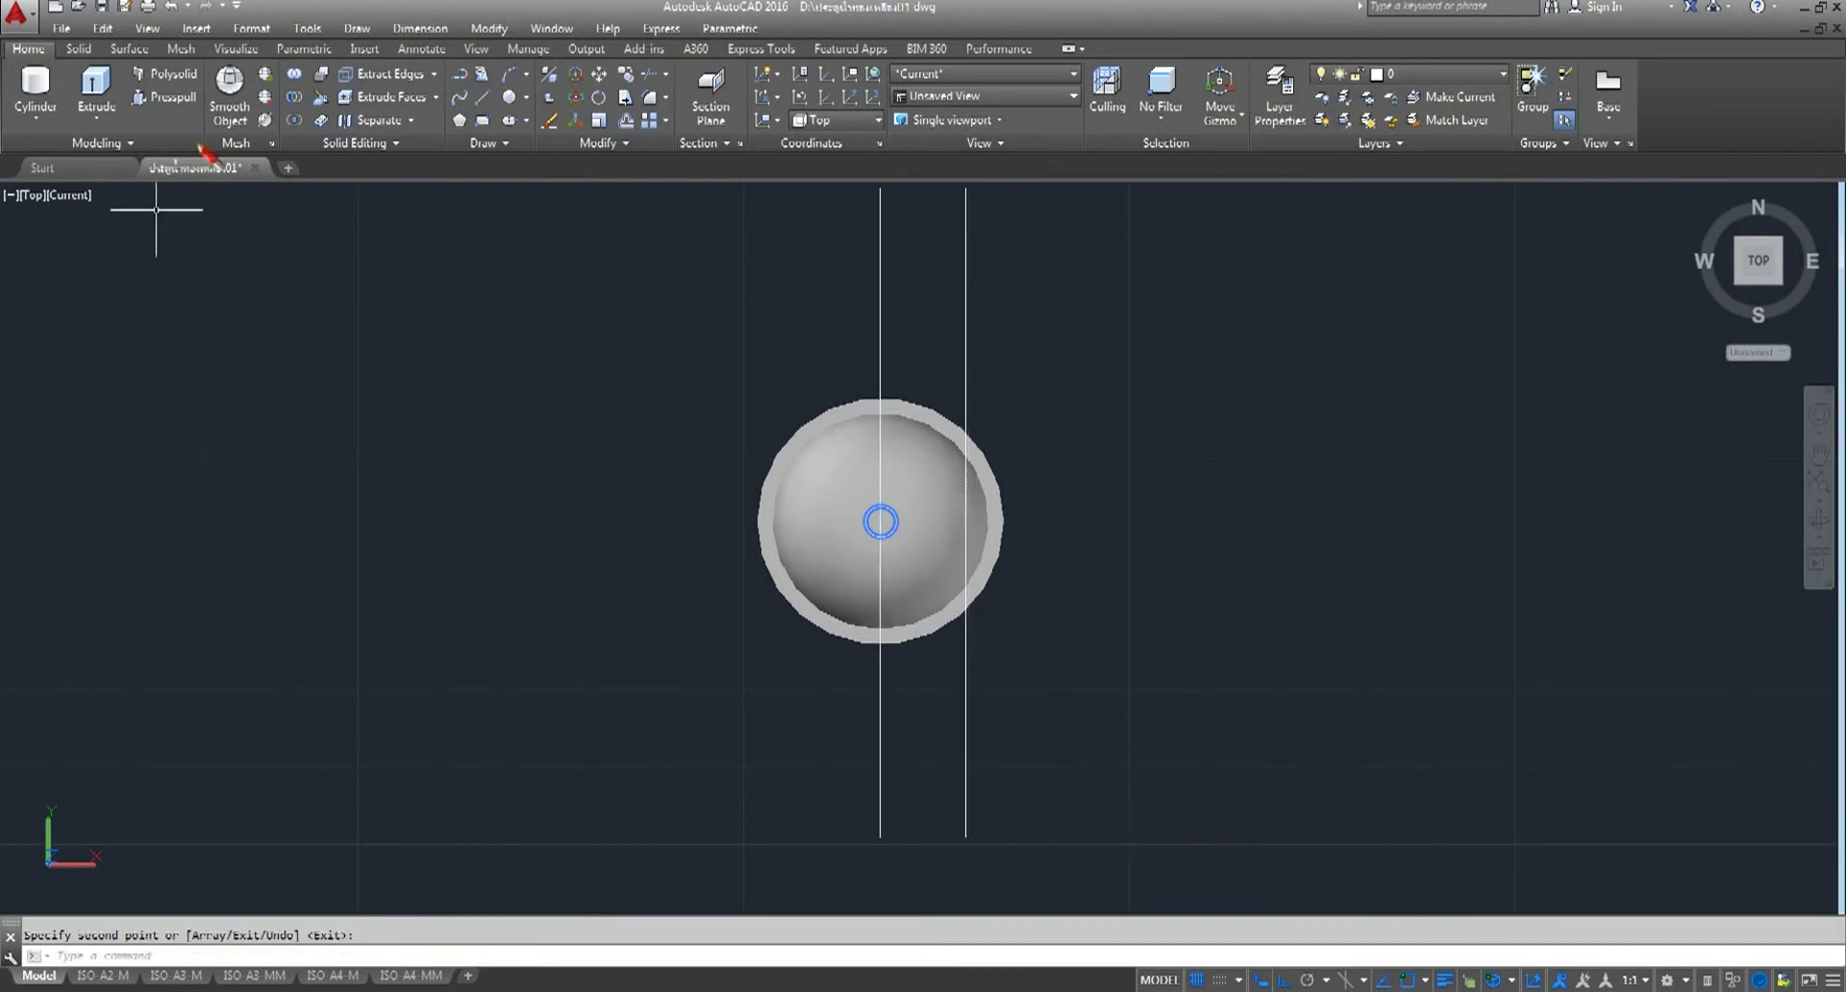
# - Copy the vertical centre line 11 units to the left
pyautogui.press('Return')
pyautogui.click(880, 273)
pyautogui.write('copy')
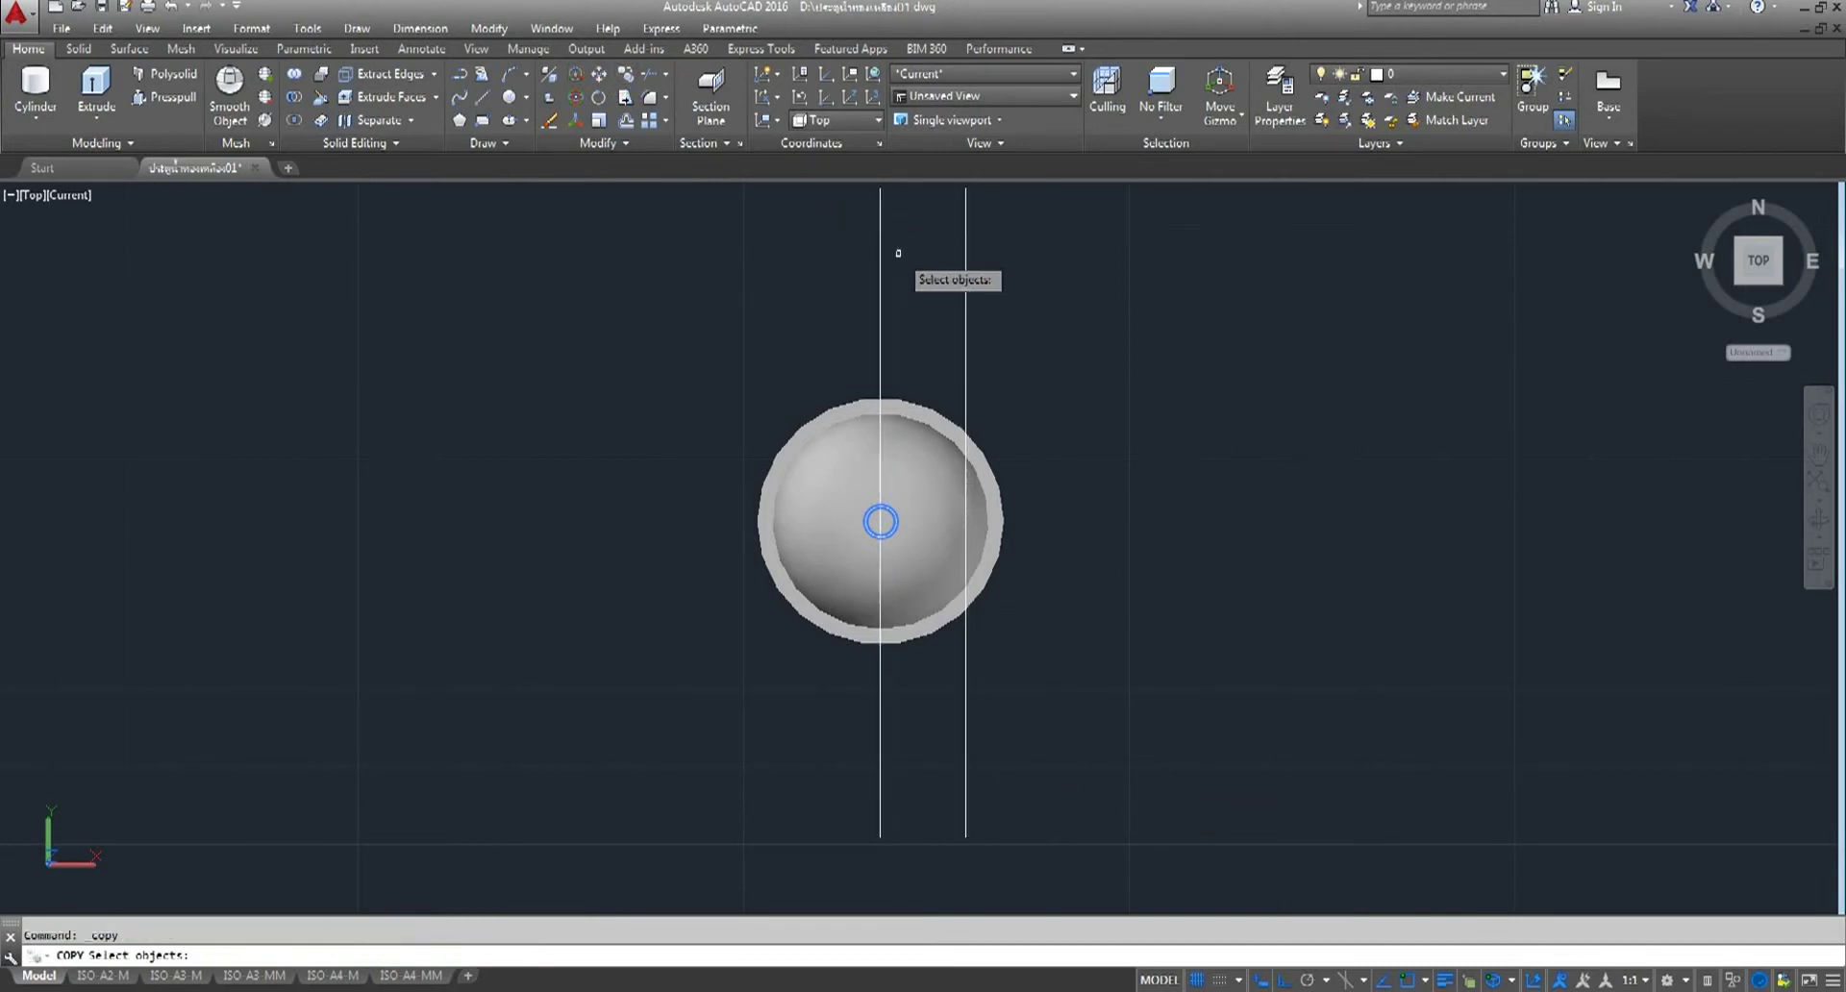
pyautogui.press('Return')
pyautogui.click(748, 260)
pyautogui.write('11')
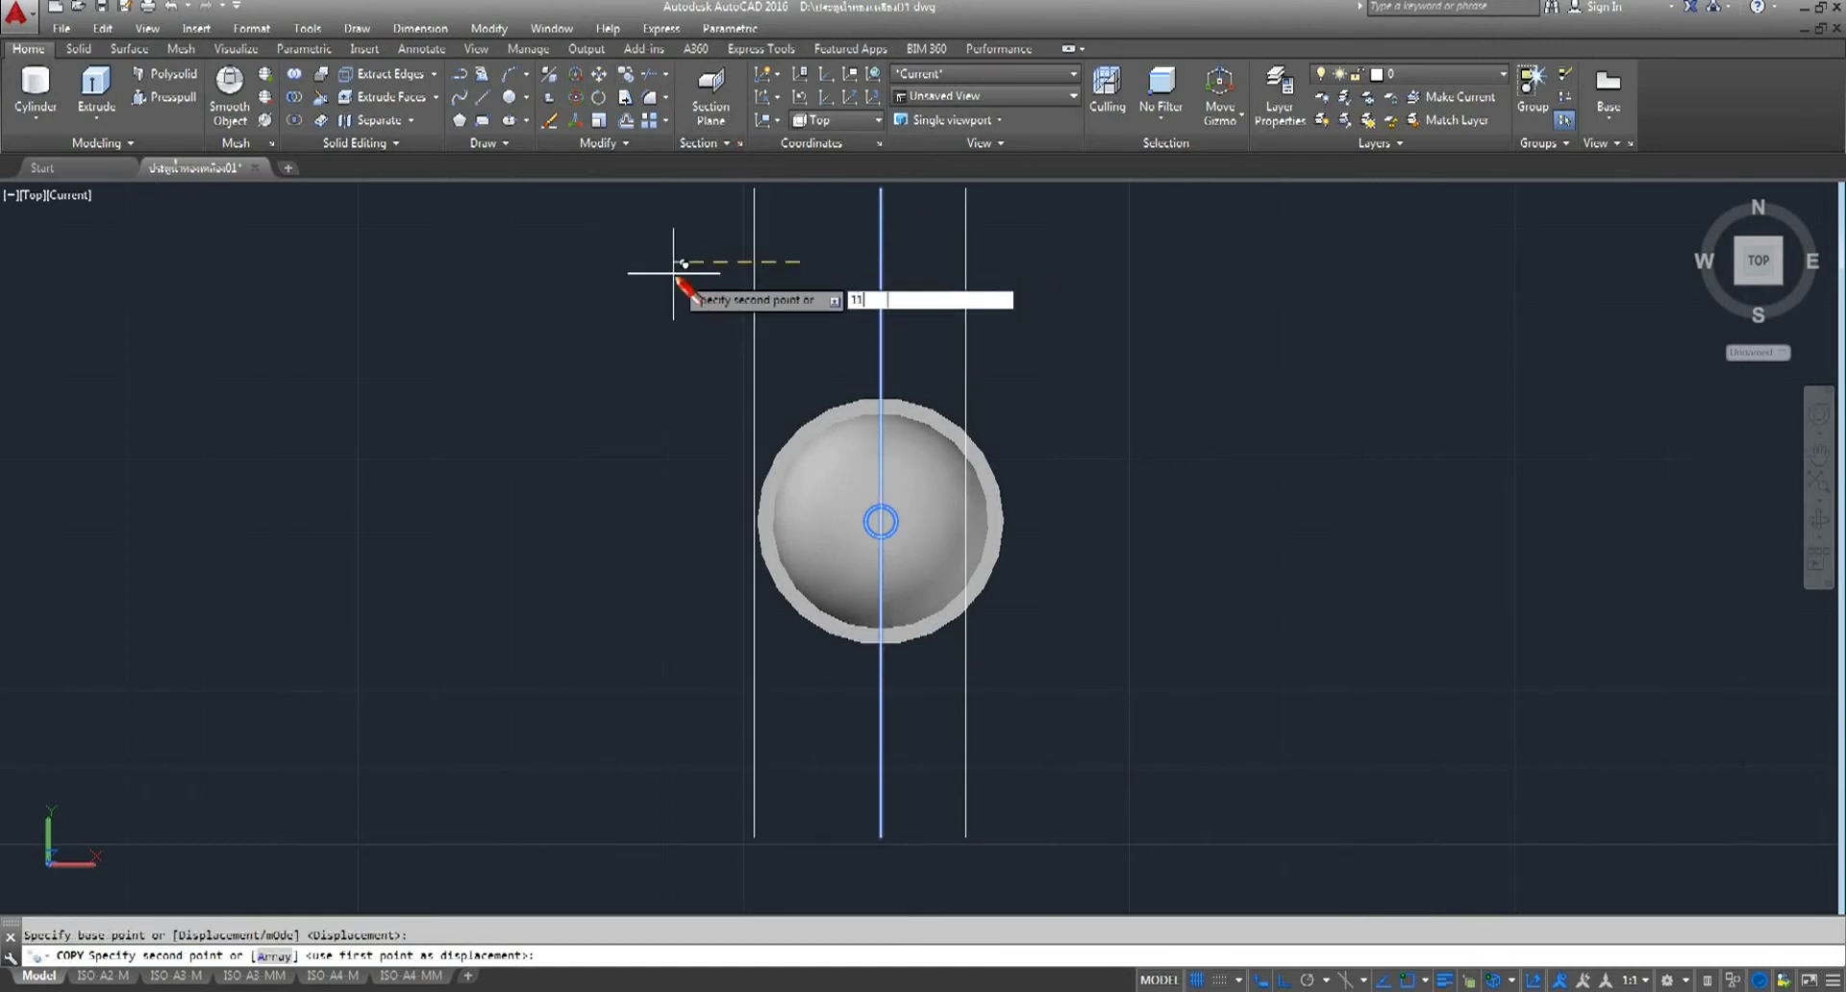
pyautogui.press('Return')
pyautogui.press('Return')
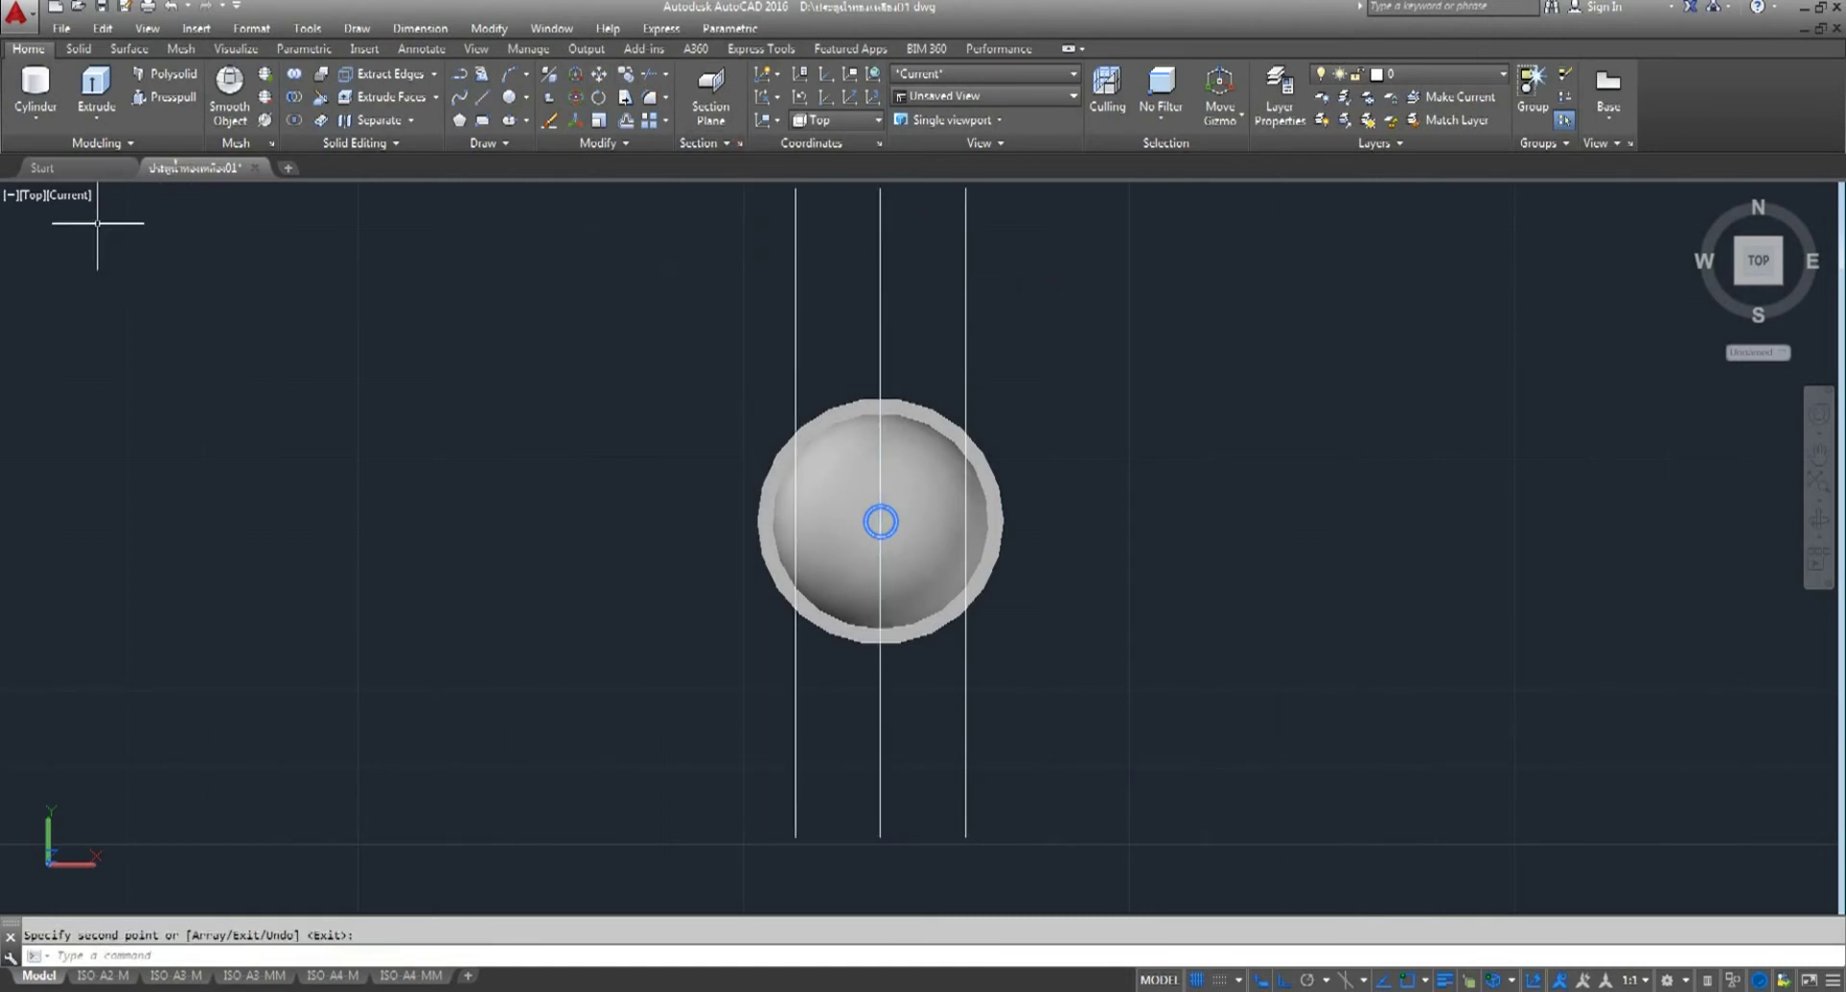
pyautogui.click(34, 196)
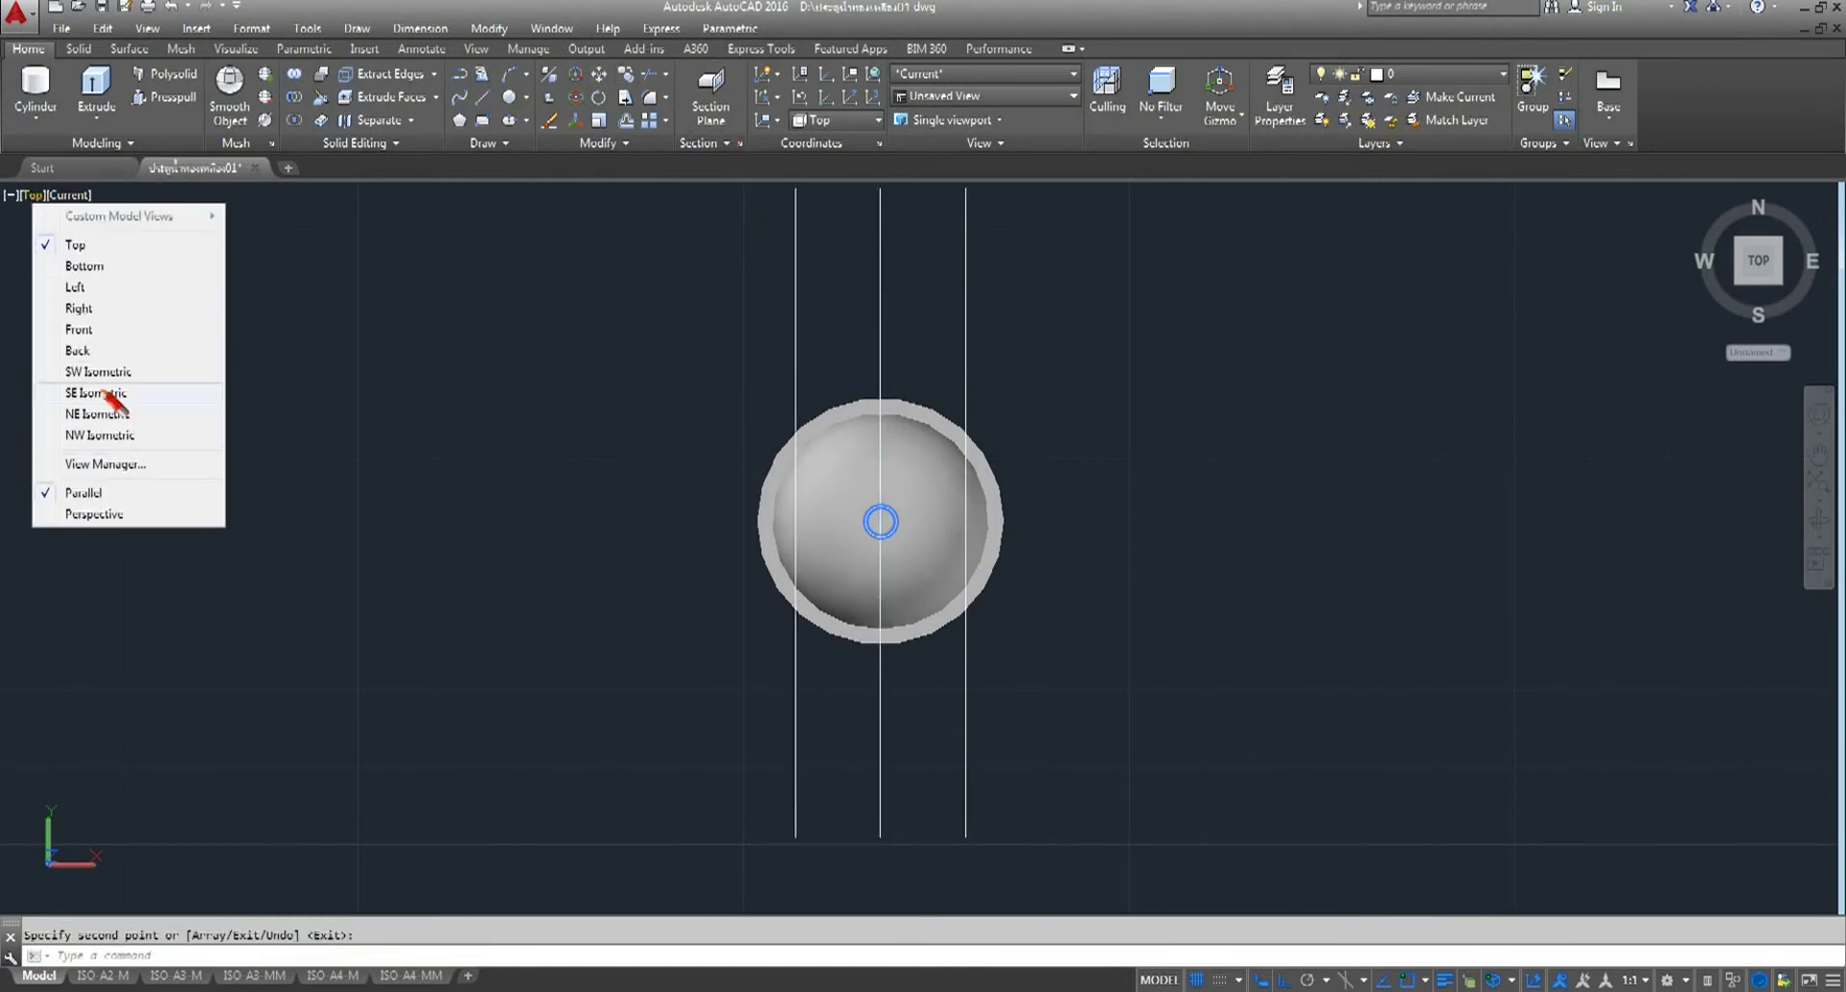
# - Switch to the SE Isometric view with the valve part centred
pyautogui.click(113, 399)
pyautogui.moveTo(1332, 728); pyautogui.dragTo(971, 669, button='middle')
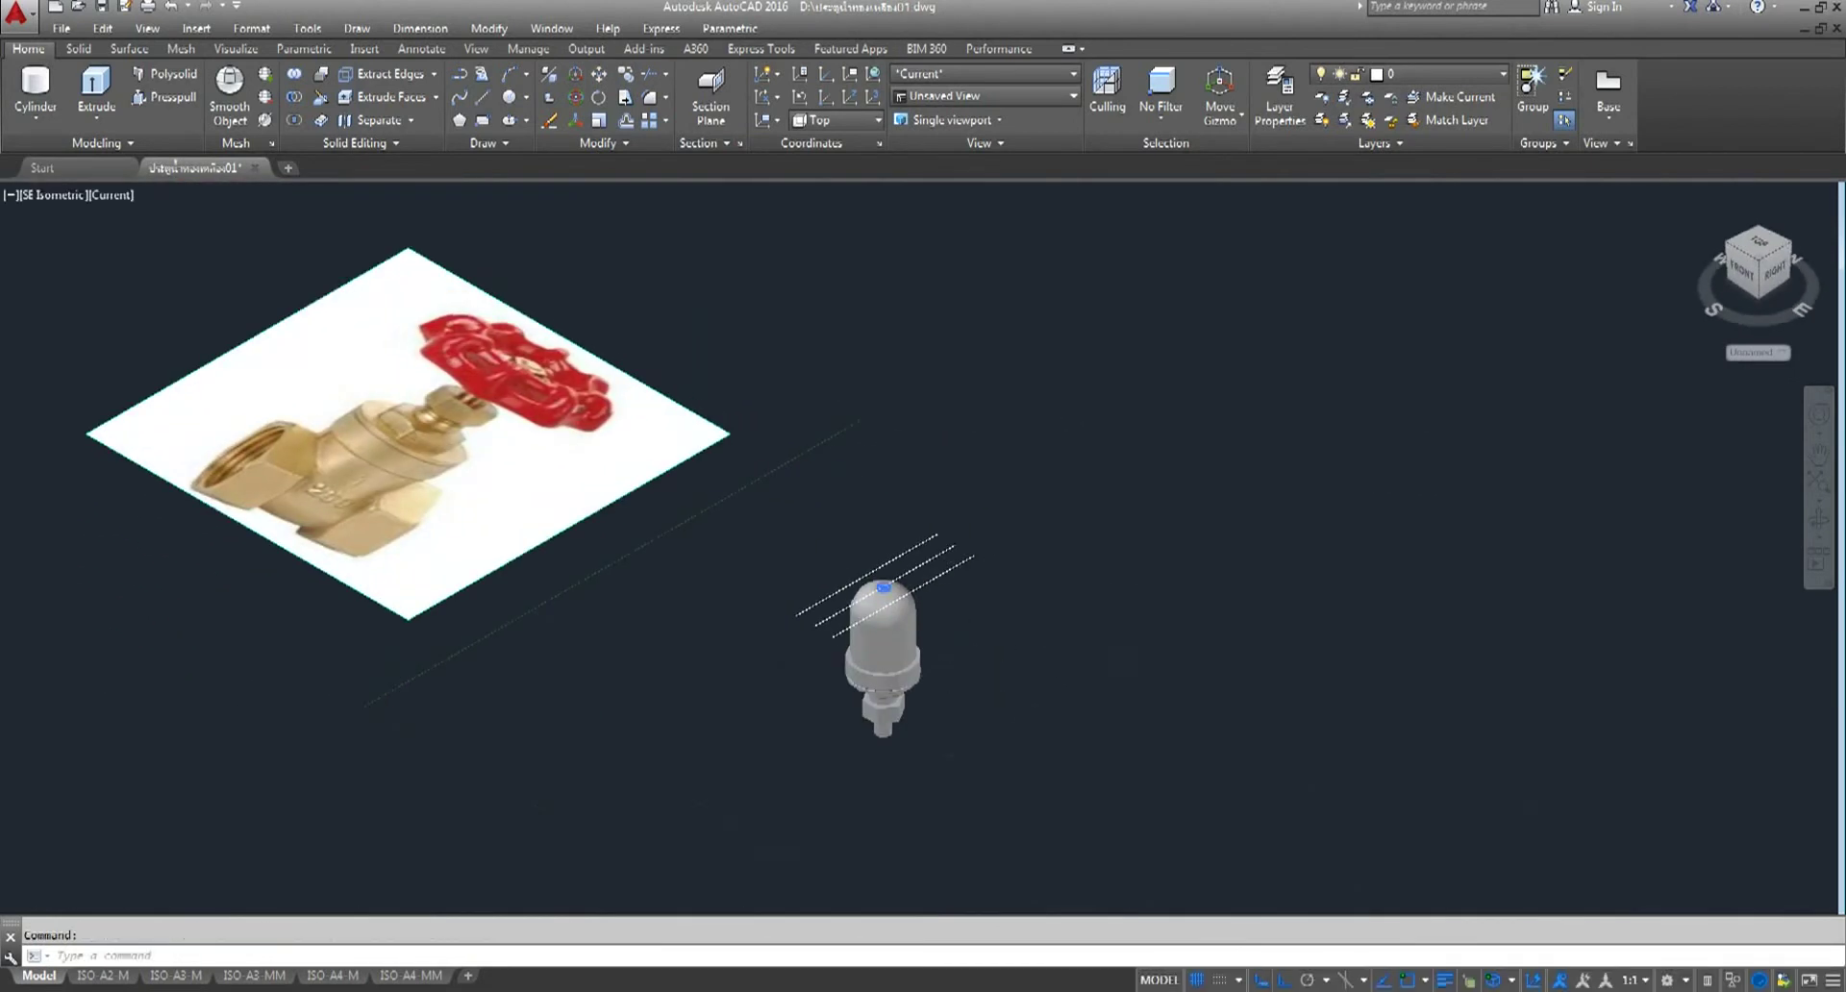
pyautogui.scroll(5, 972, 673)
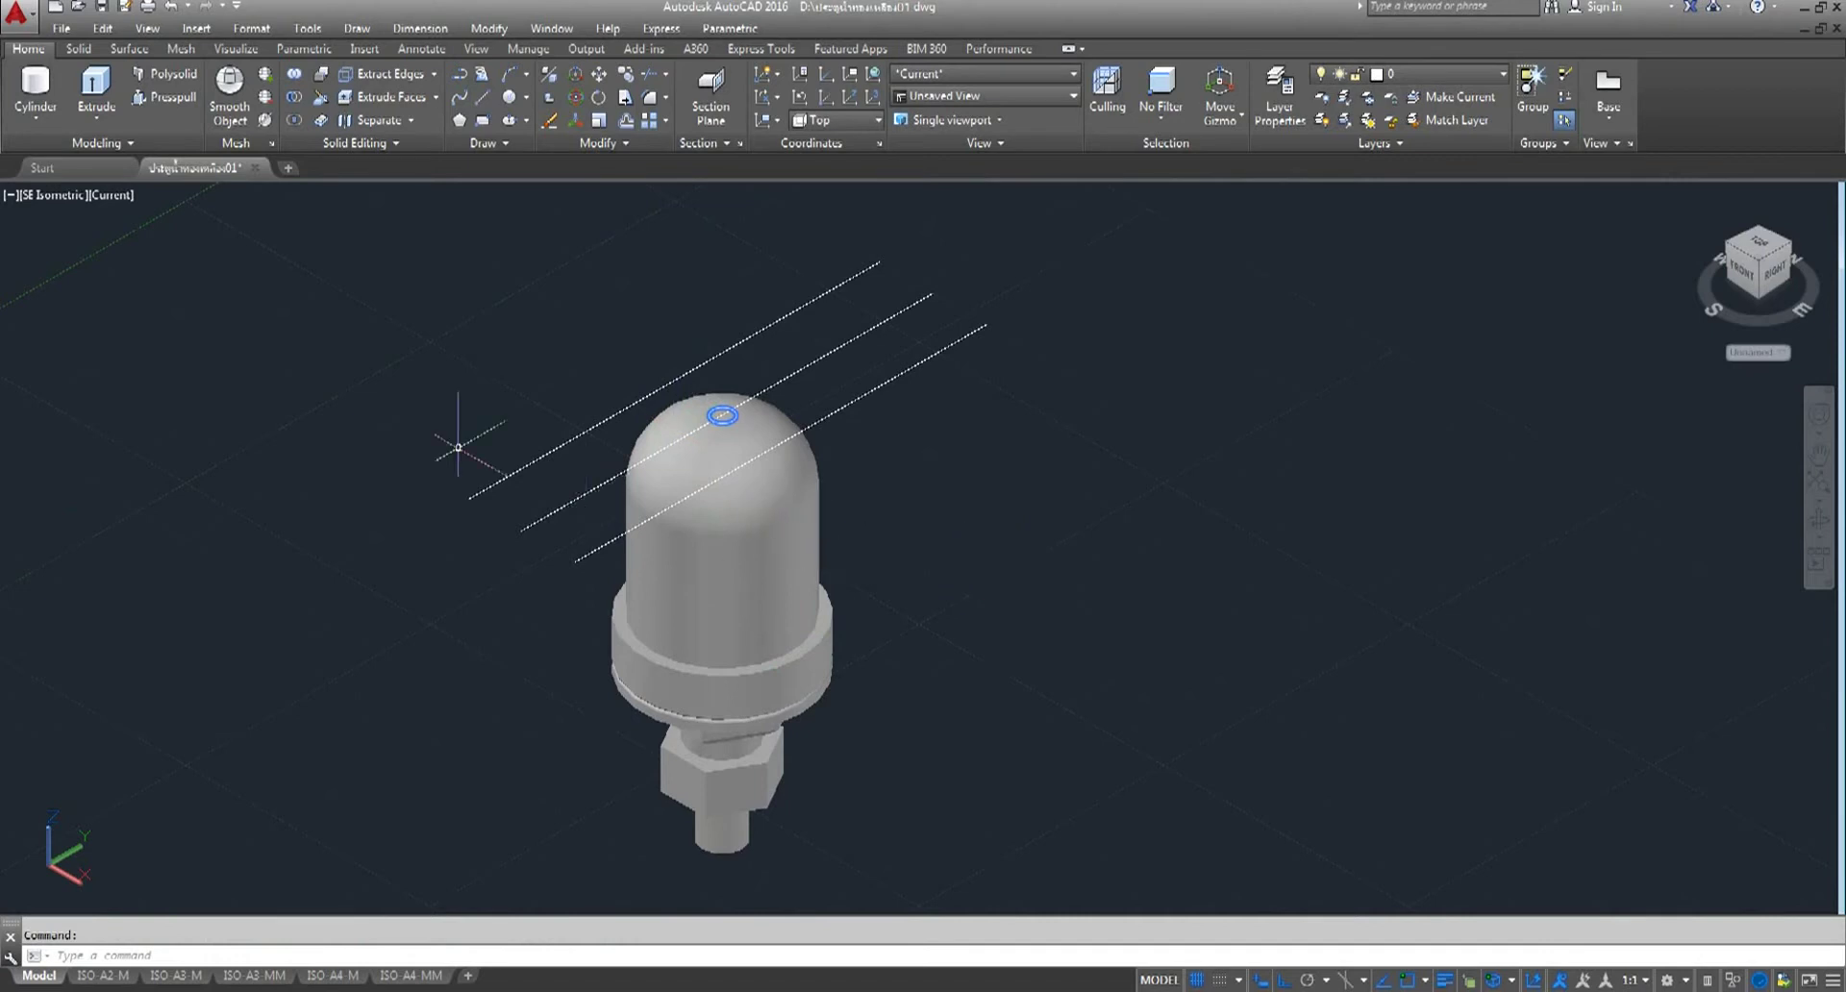
# - Extrude the outer guide line into a vertical surface slicing the dome's side
pyautogui.click(97, 88)
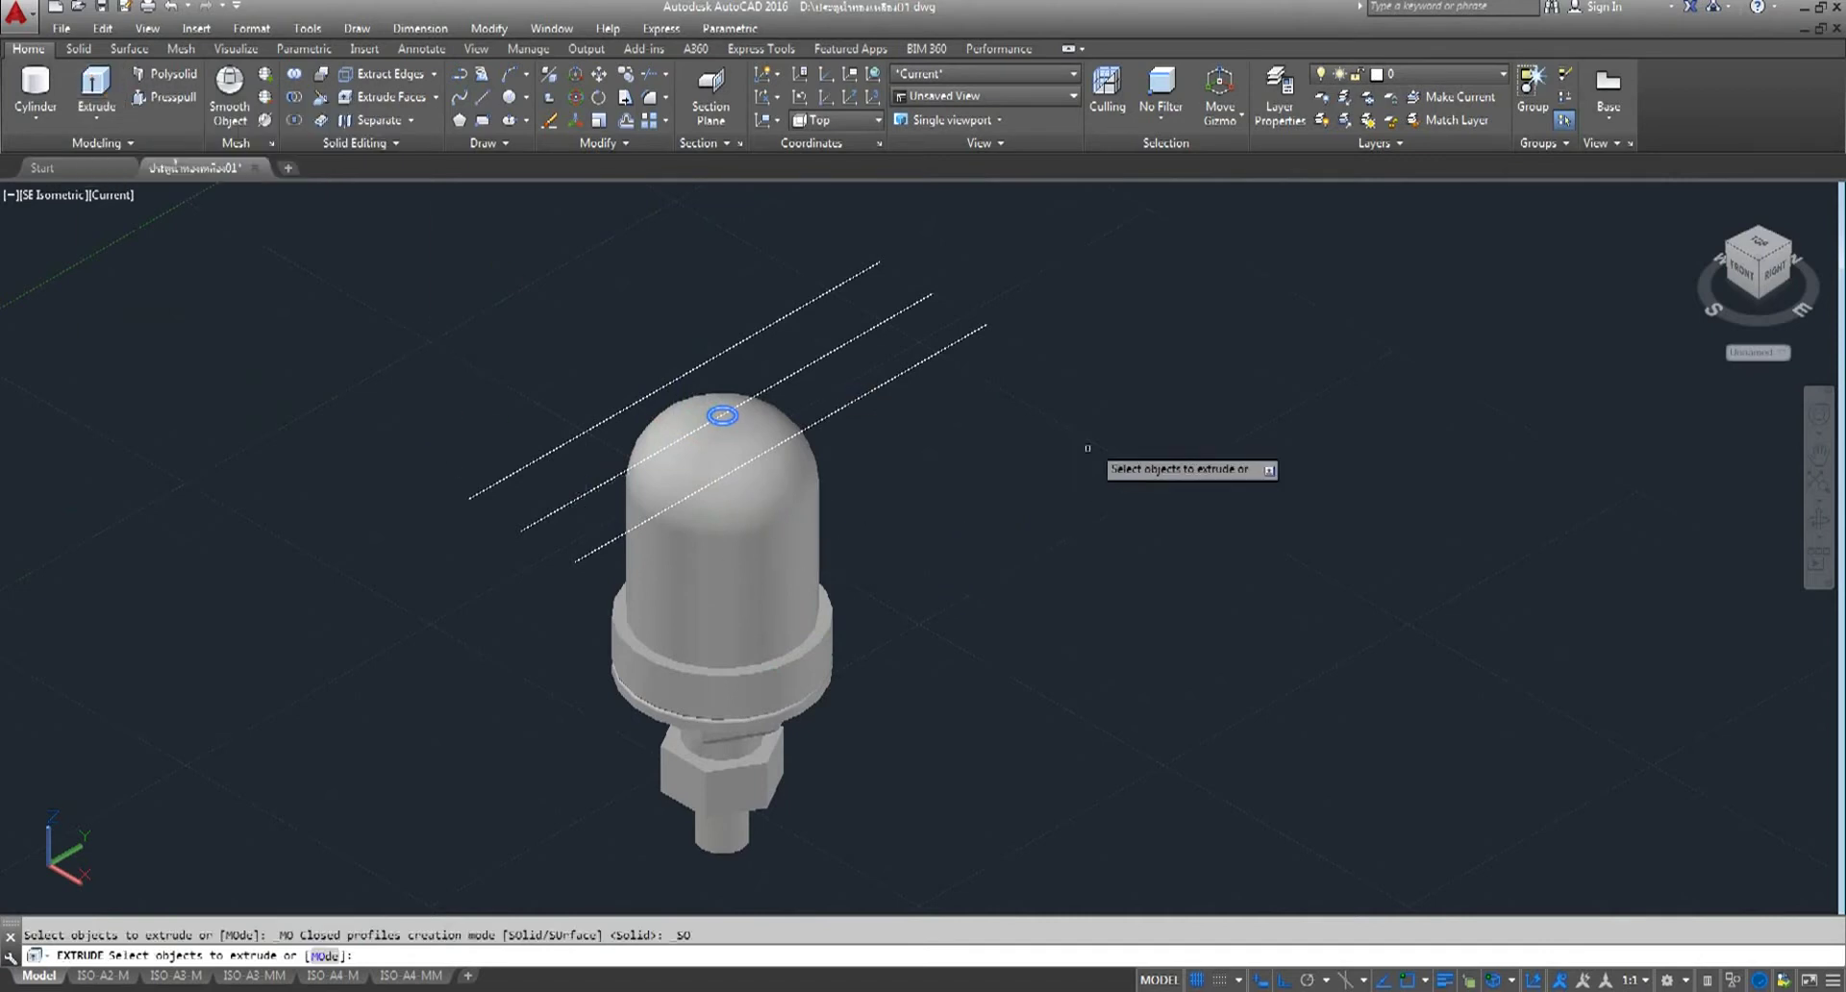
pyautogui.click(1092, 309)
pyautogui.click(979, 387)
pyautogui.rightClick(1100, 355)
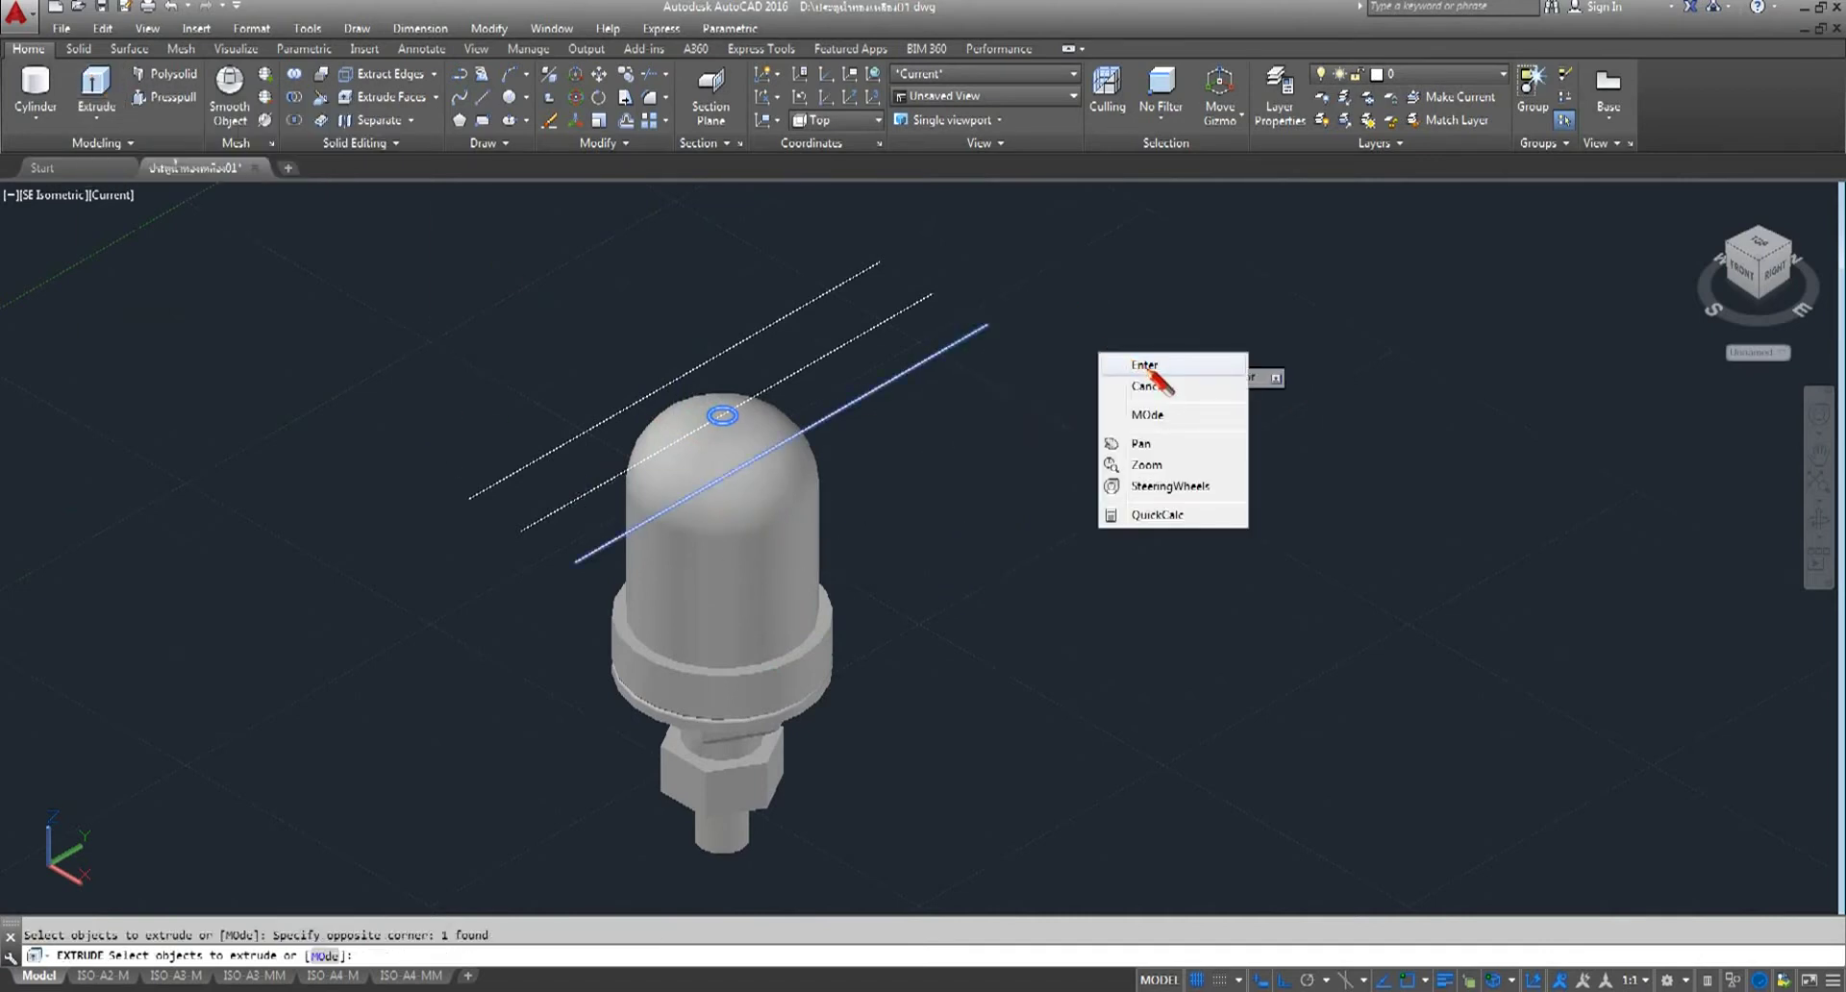
pyautogui.click(1144, 365)
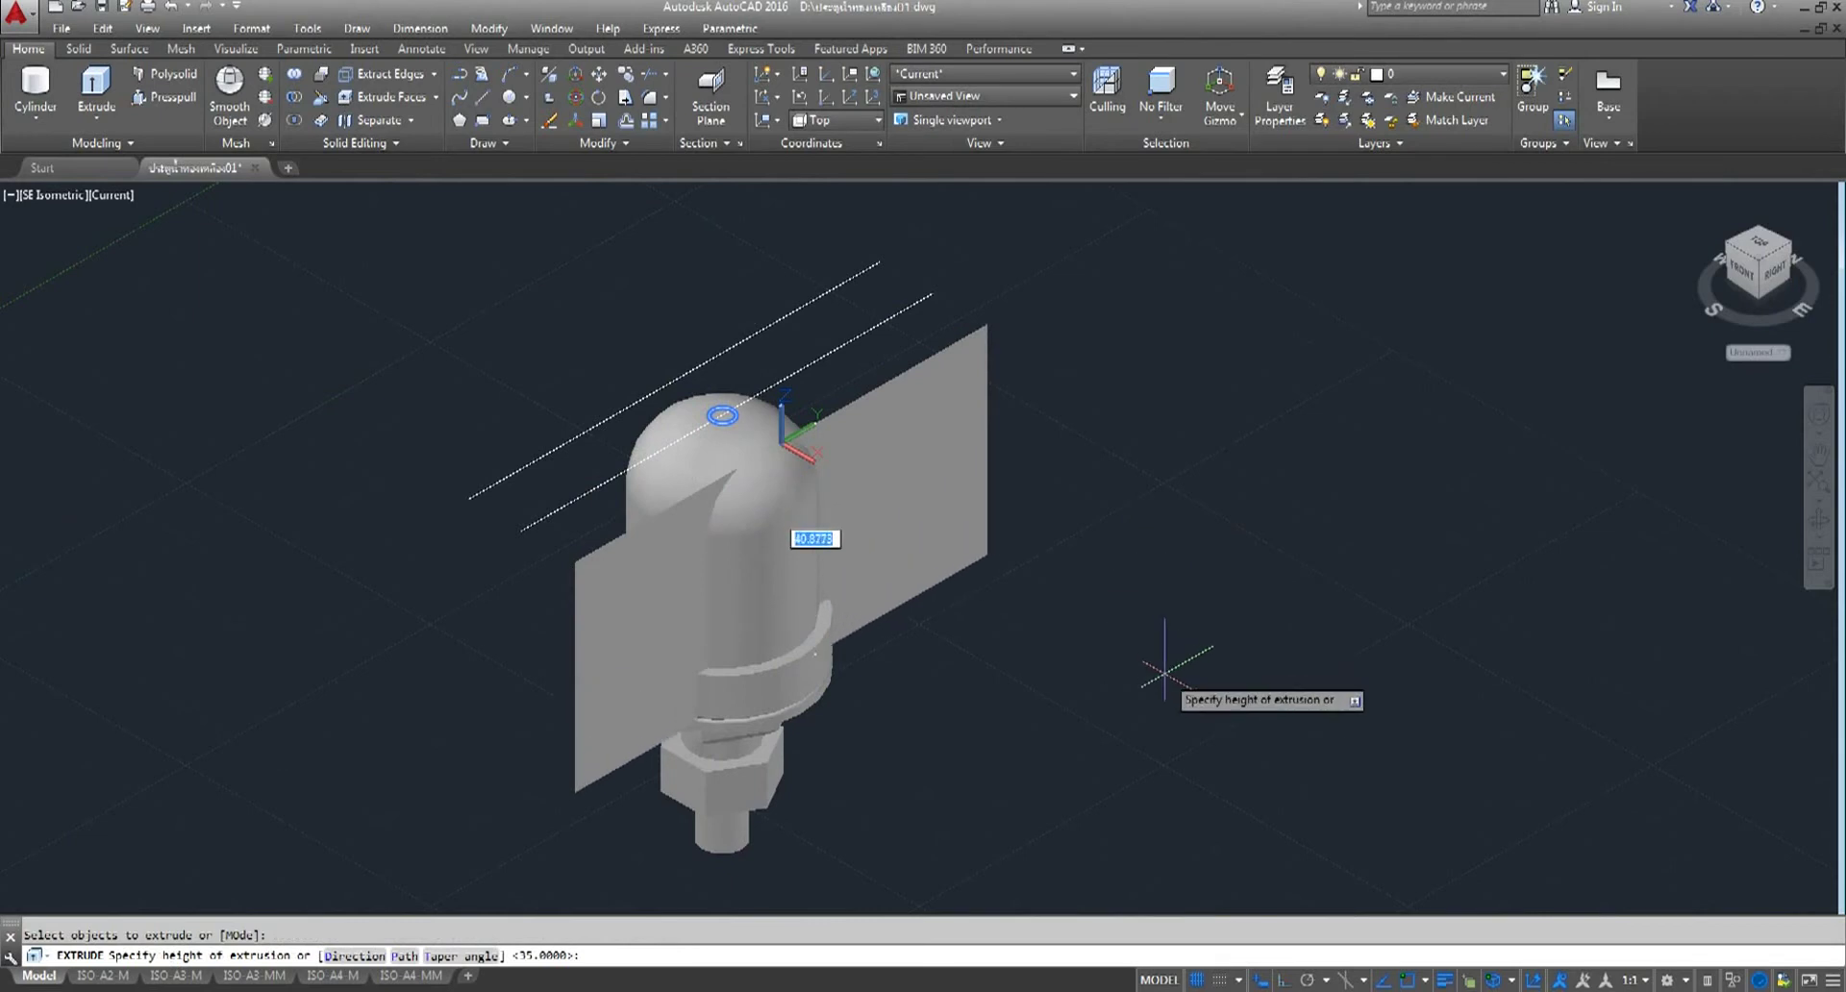
pyautogui.moveTo(1165, 673); pyautogui.dragTo(1174, 617, button='middle')
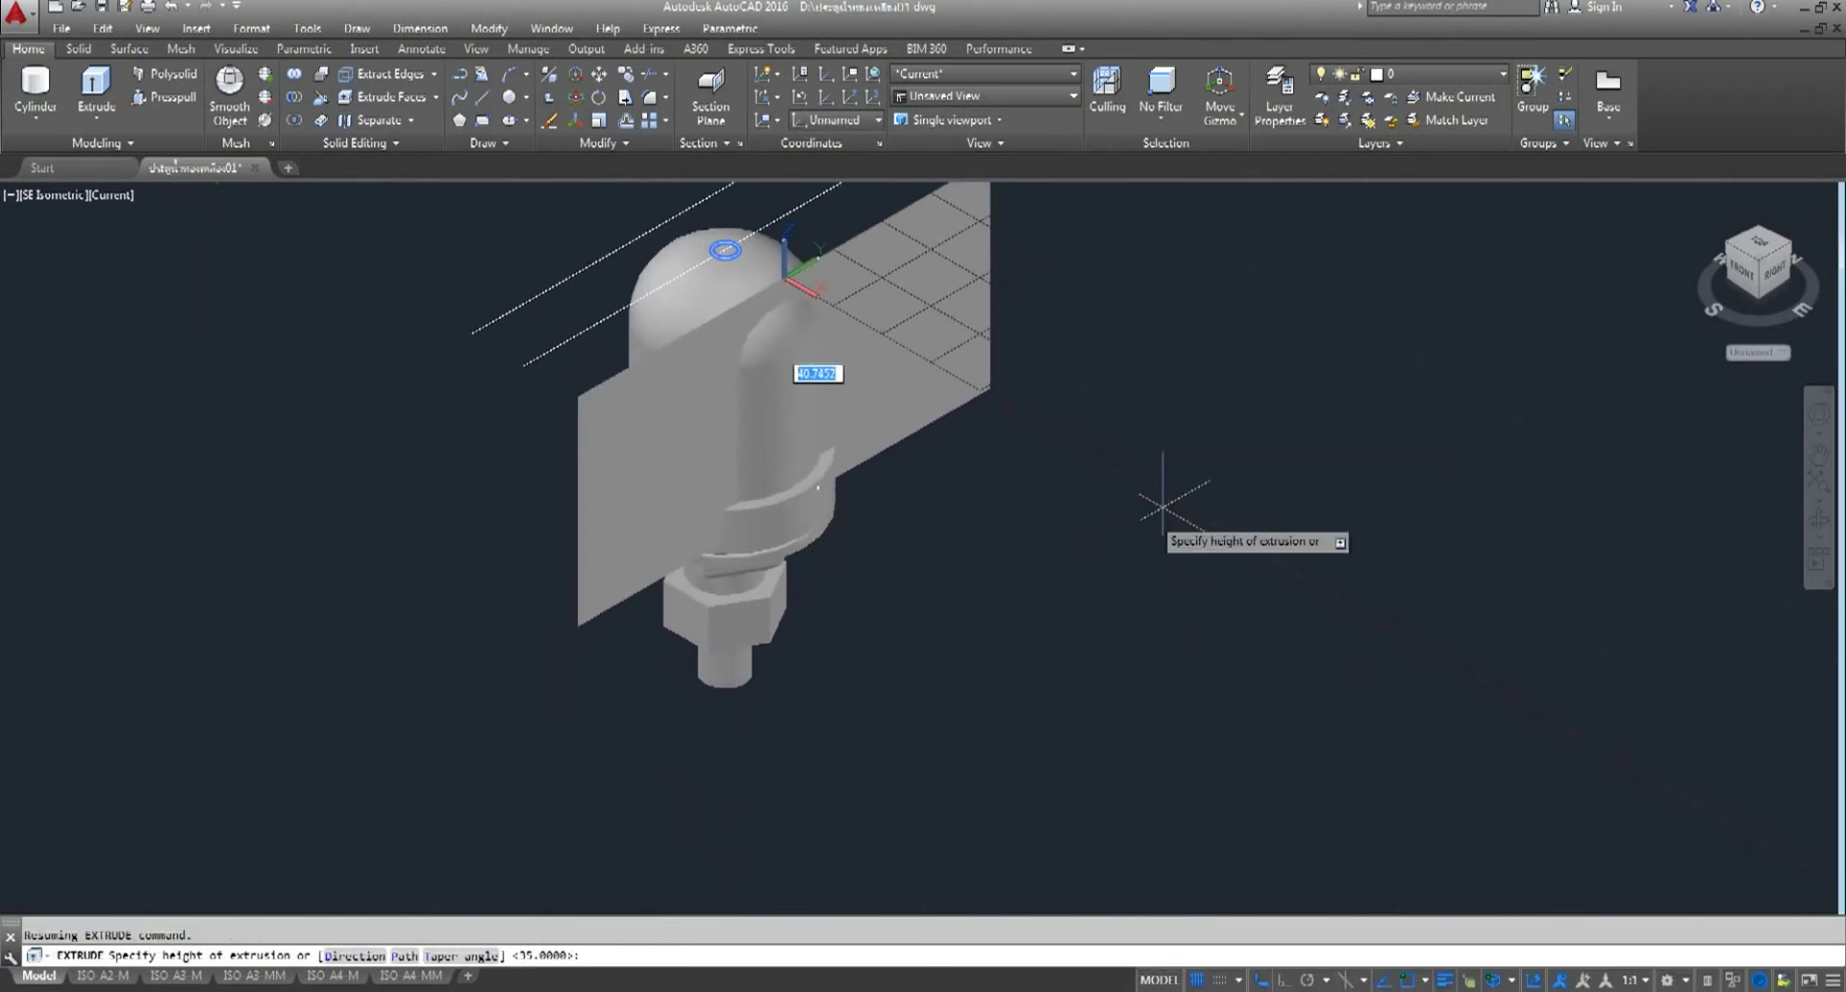
pyautogui.click(1145, 691)
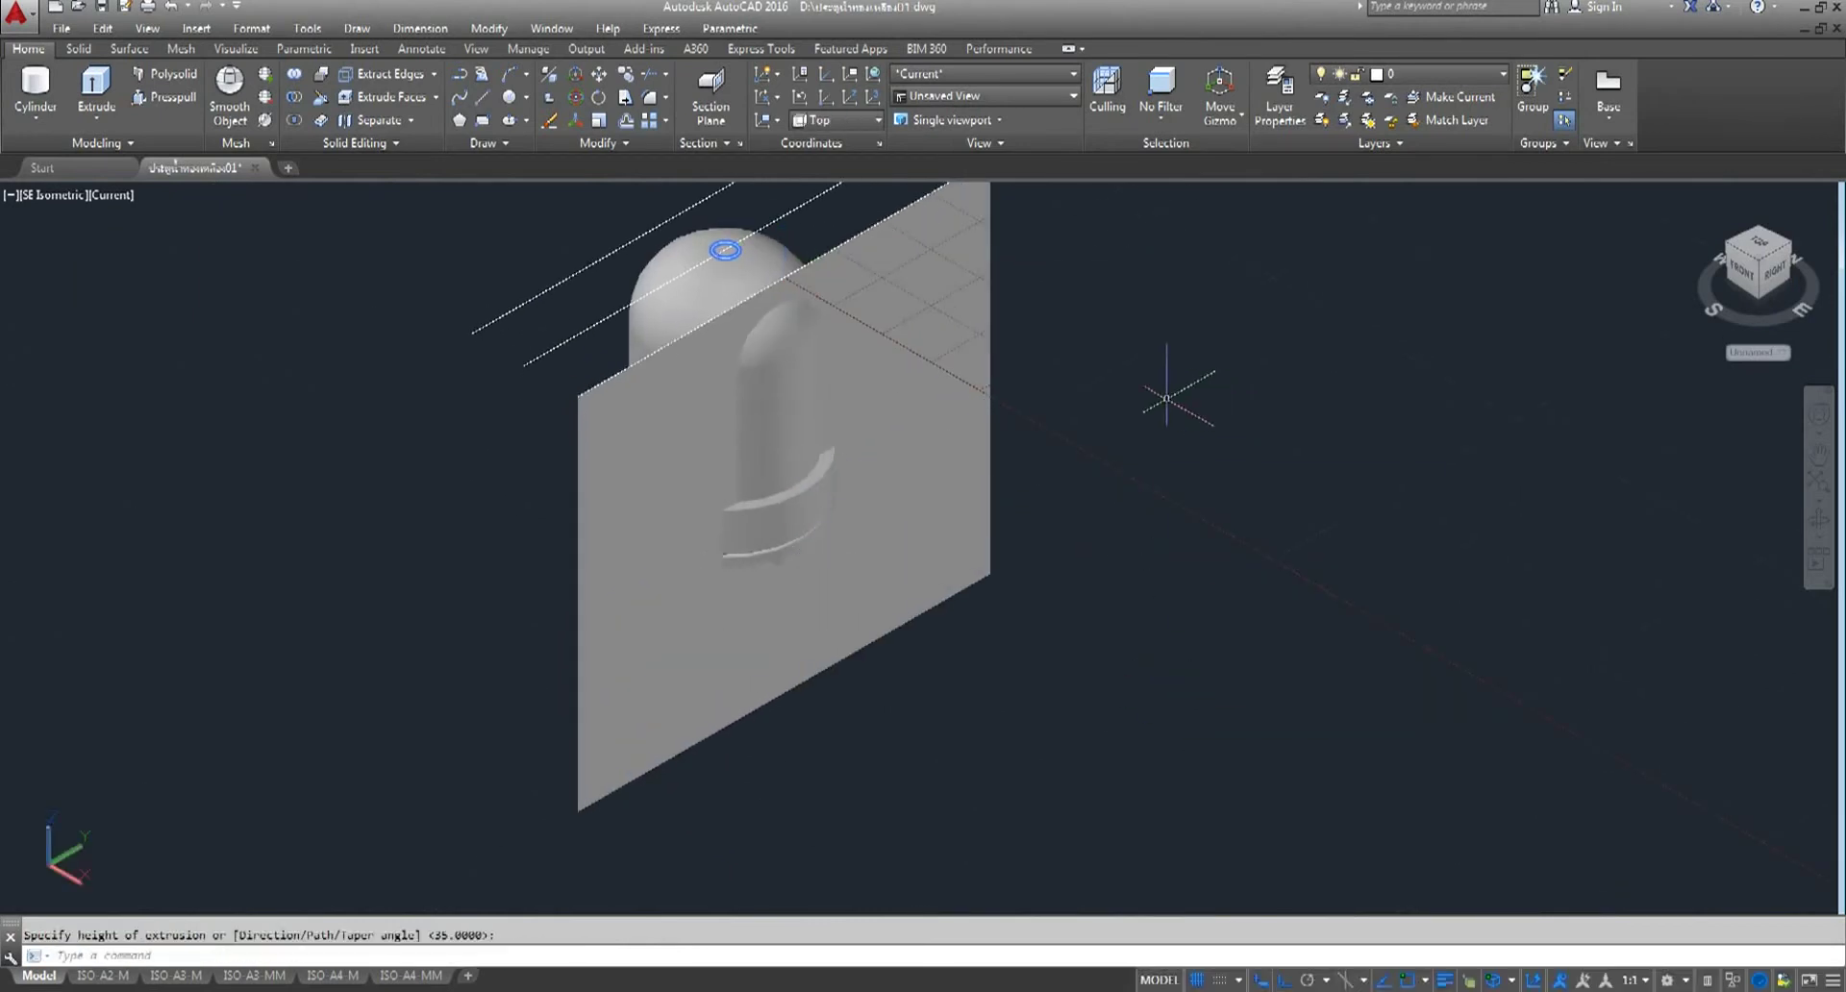
# - Slice the domed cylinder with the new flat surface, keeping both sides
pyautogui.click(323, 96)
pyautogui.click(725, 250)
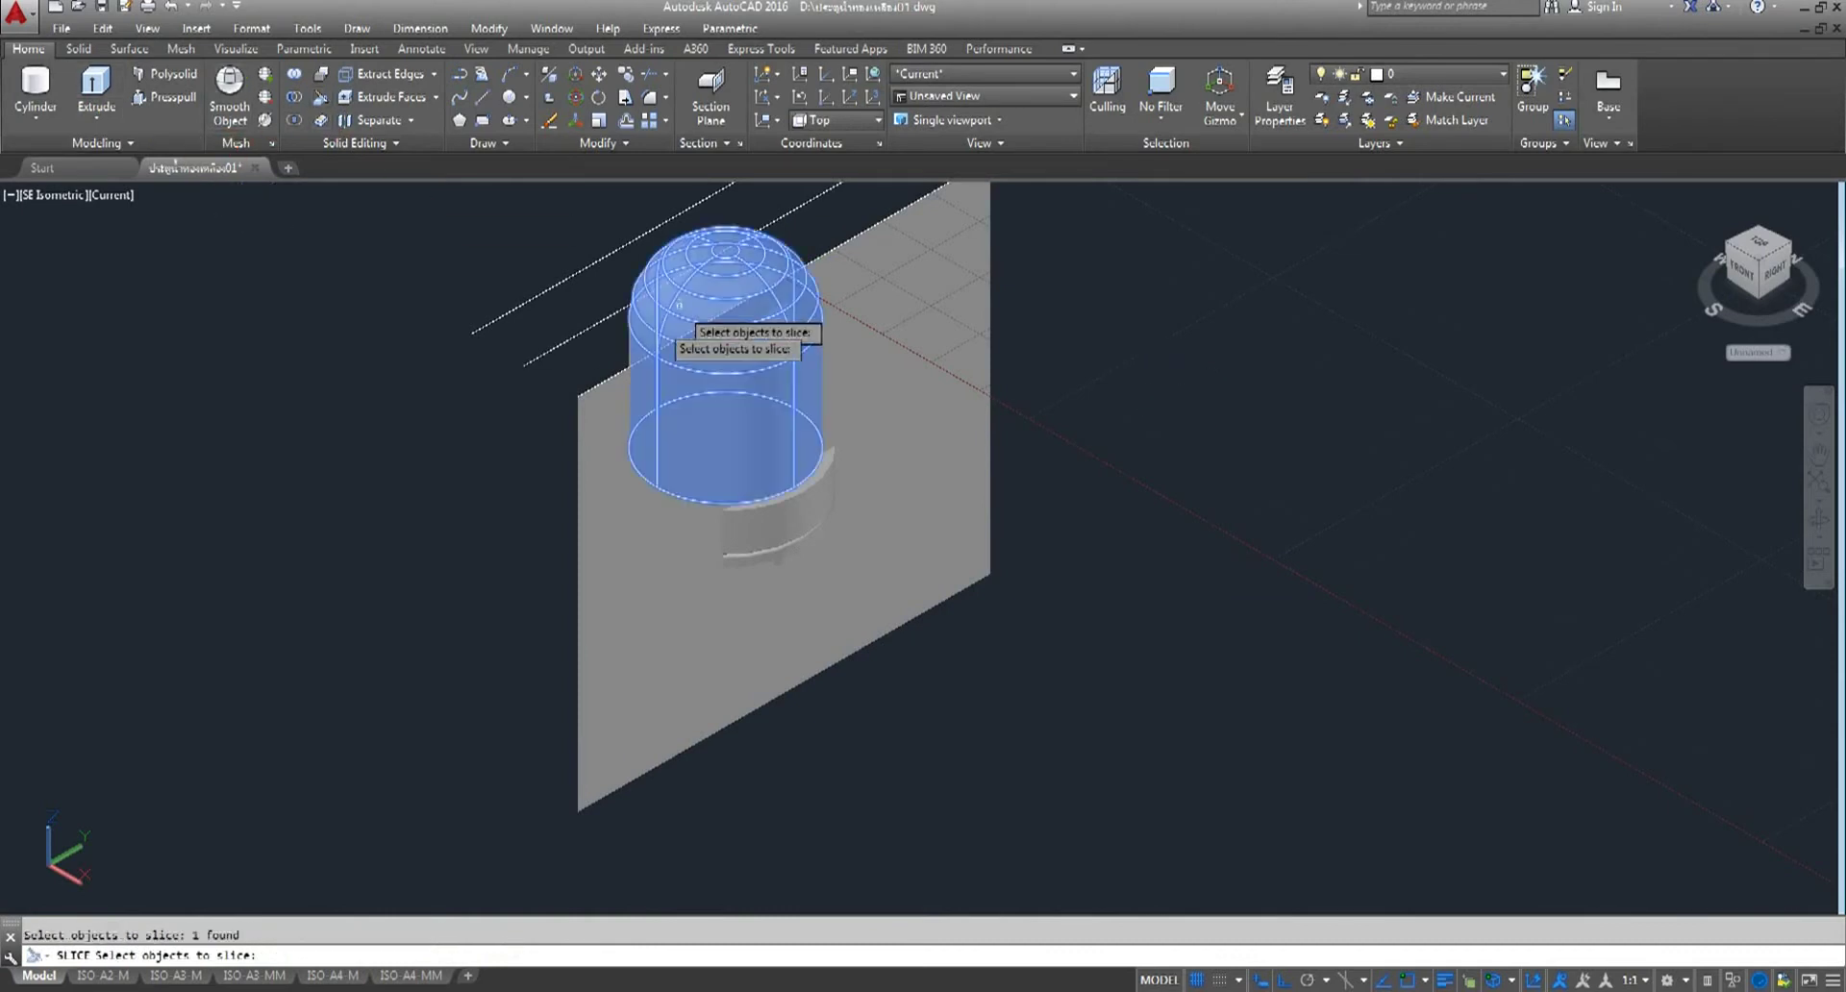
pyautogui.press('Return')
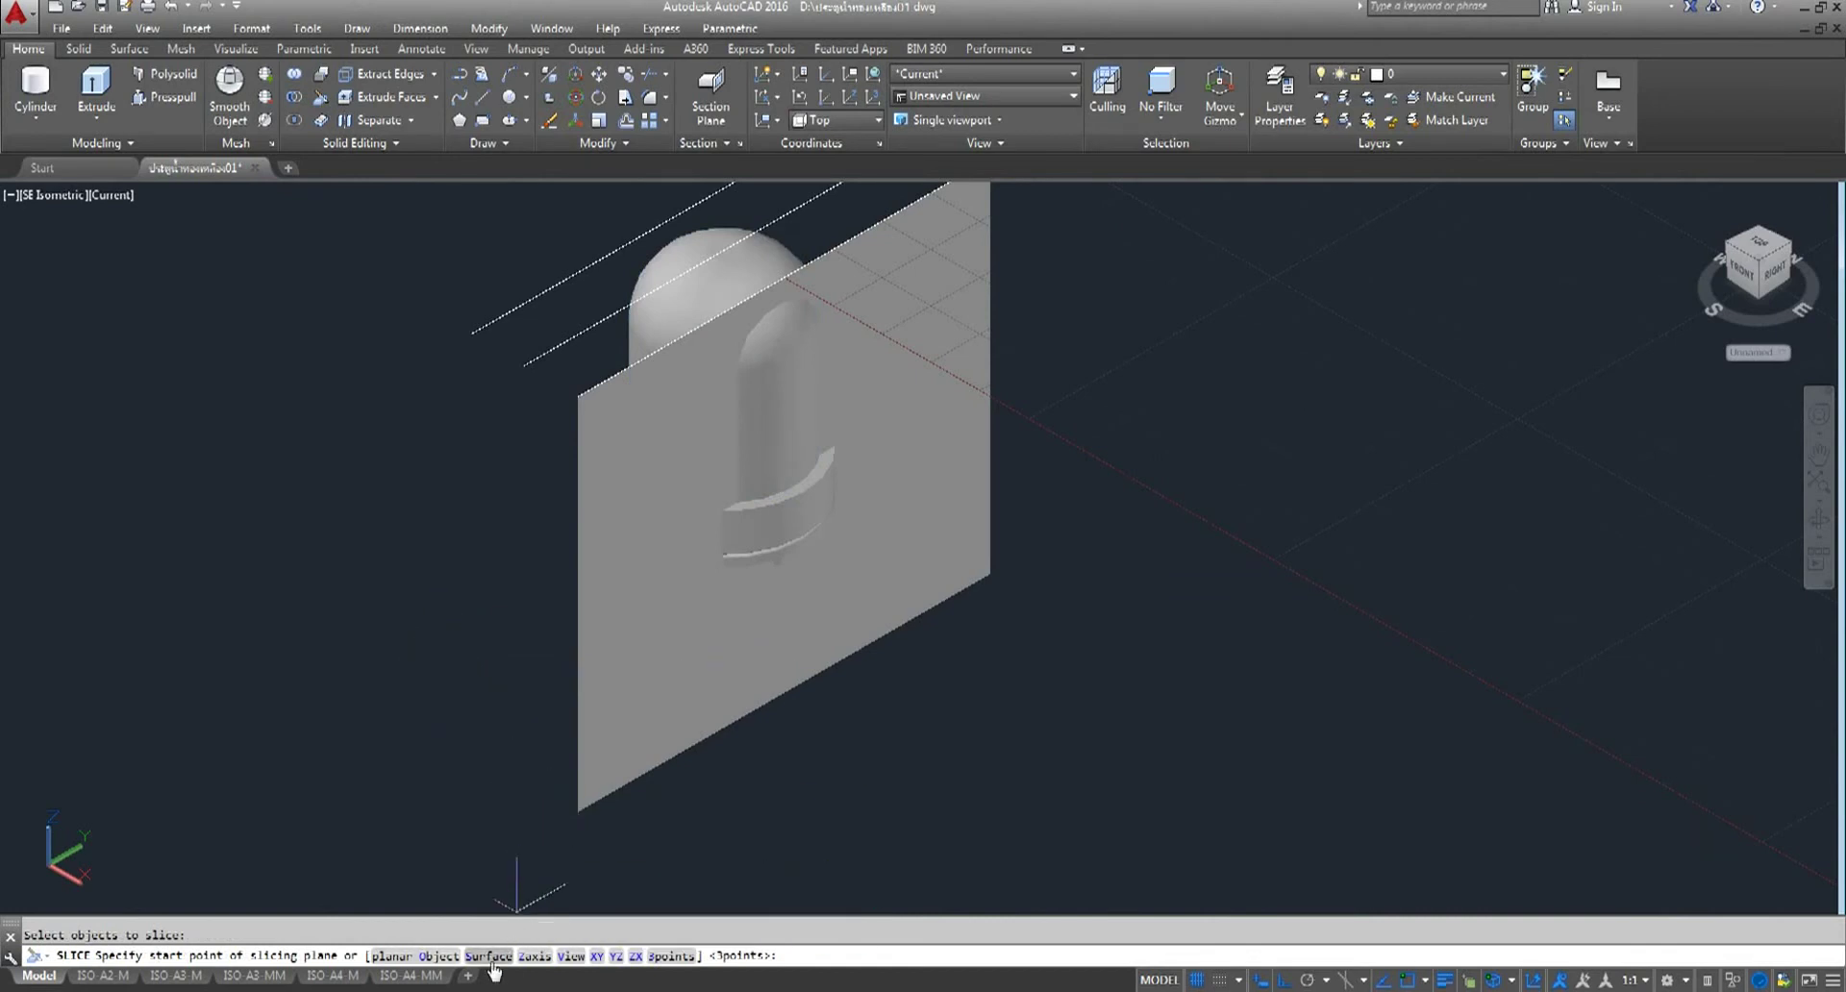
pyautogui.click(488, 955)
pyautogui.click(591, 784)
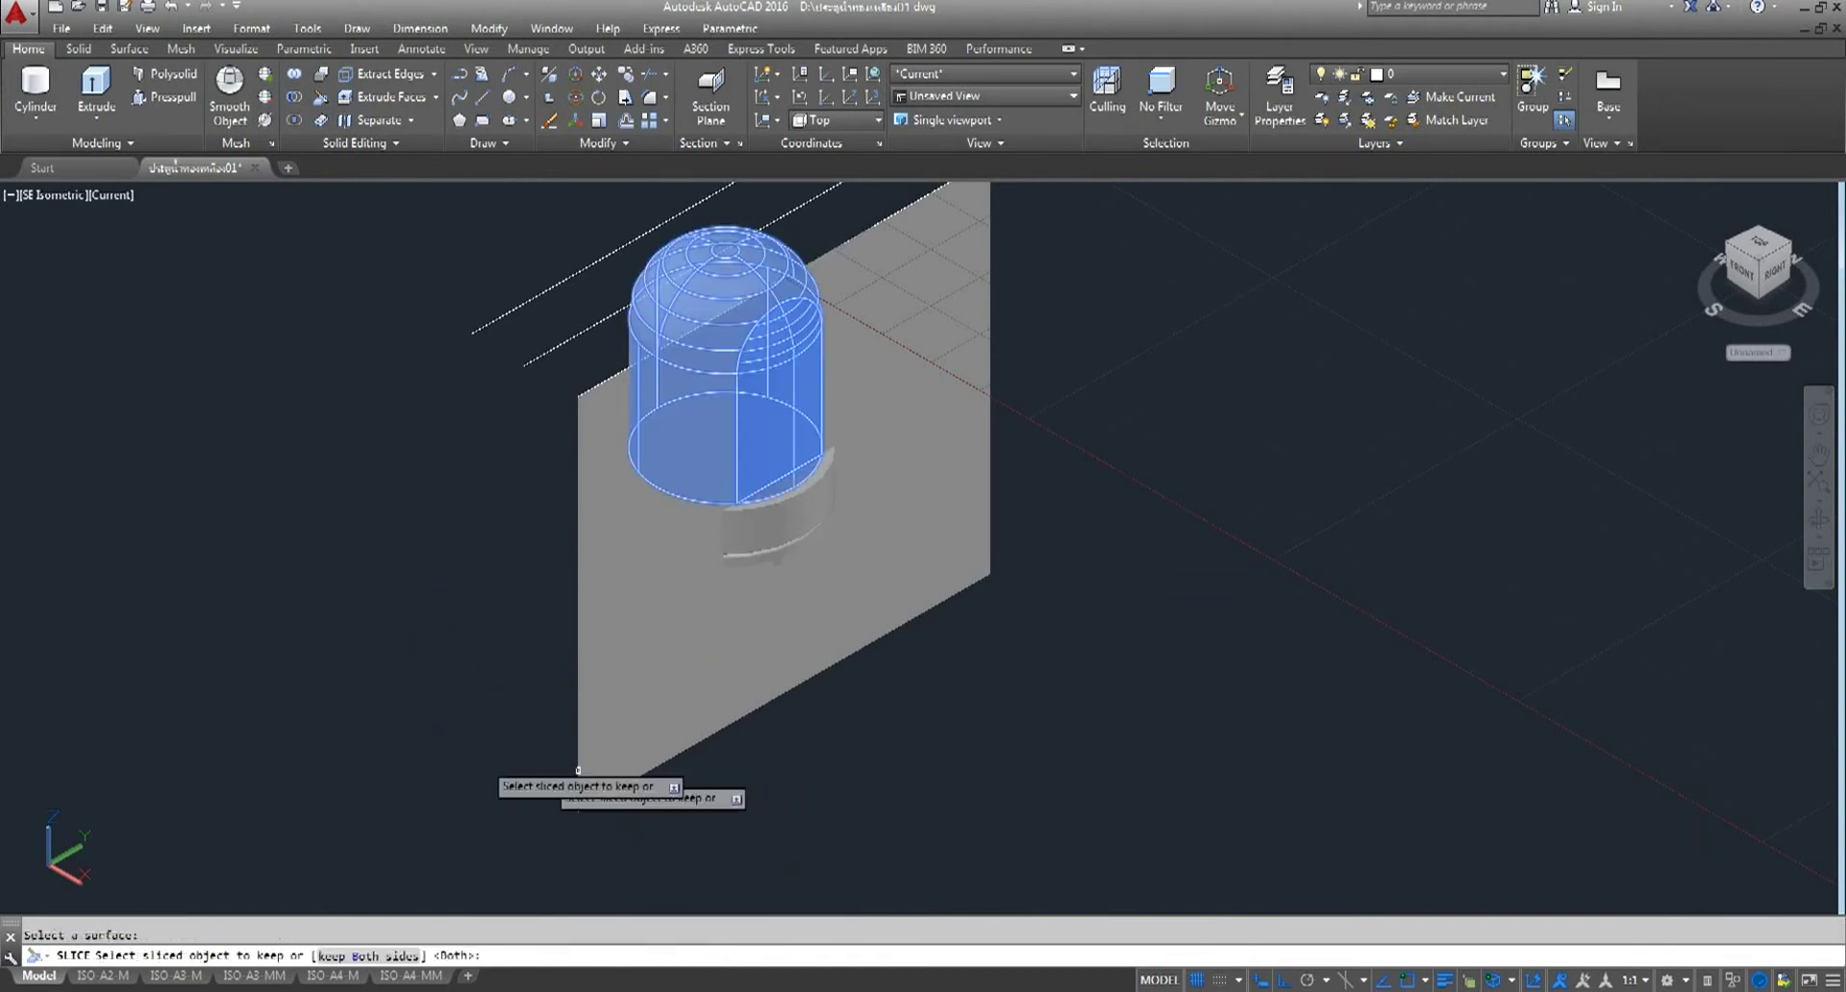
pyautogui.rightClick(404, 673)
pyautogui.click(462, 683)
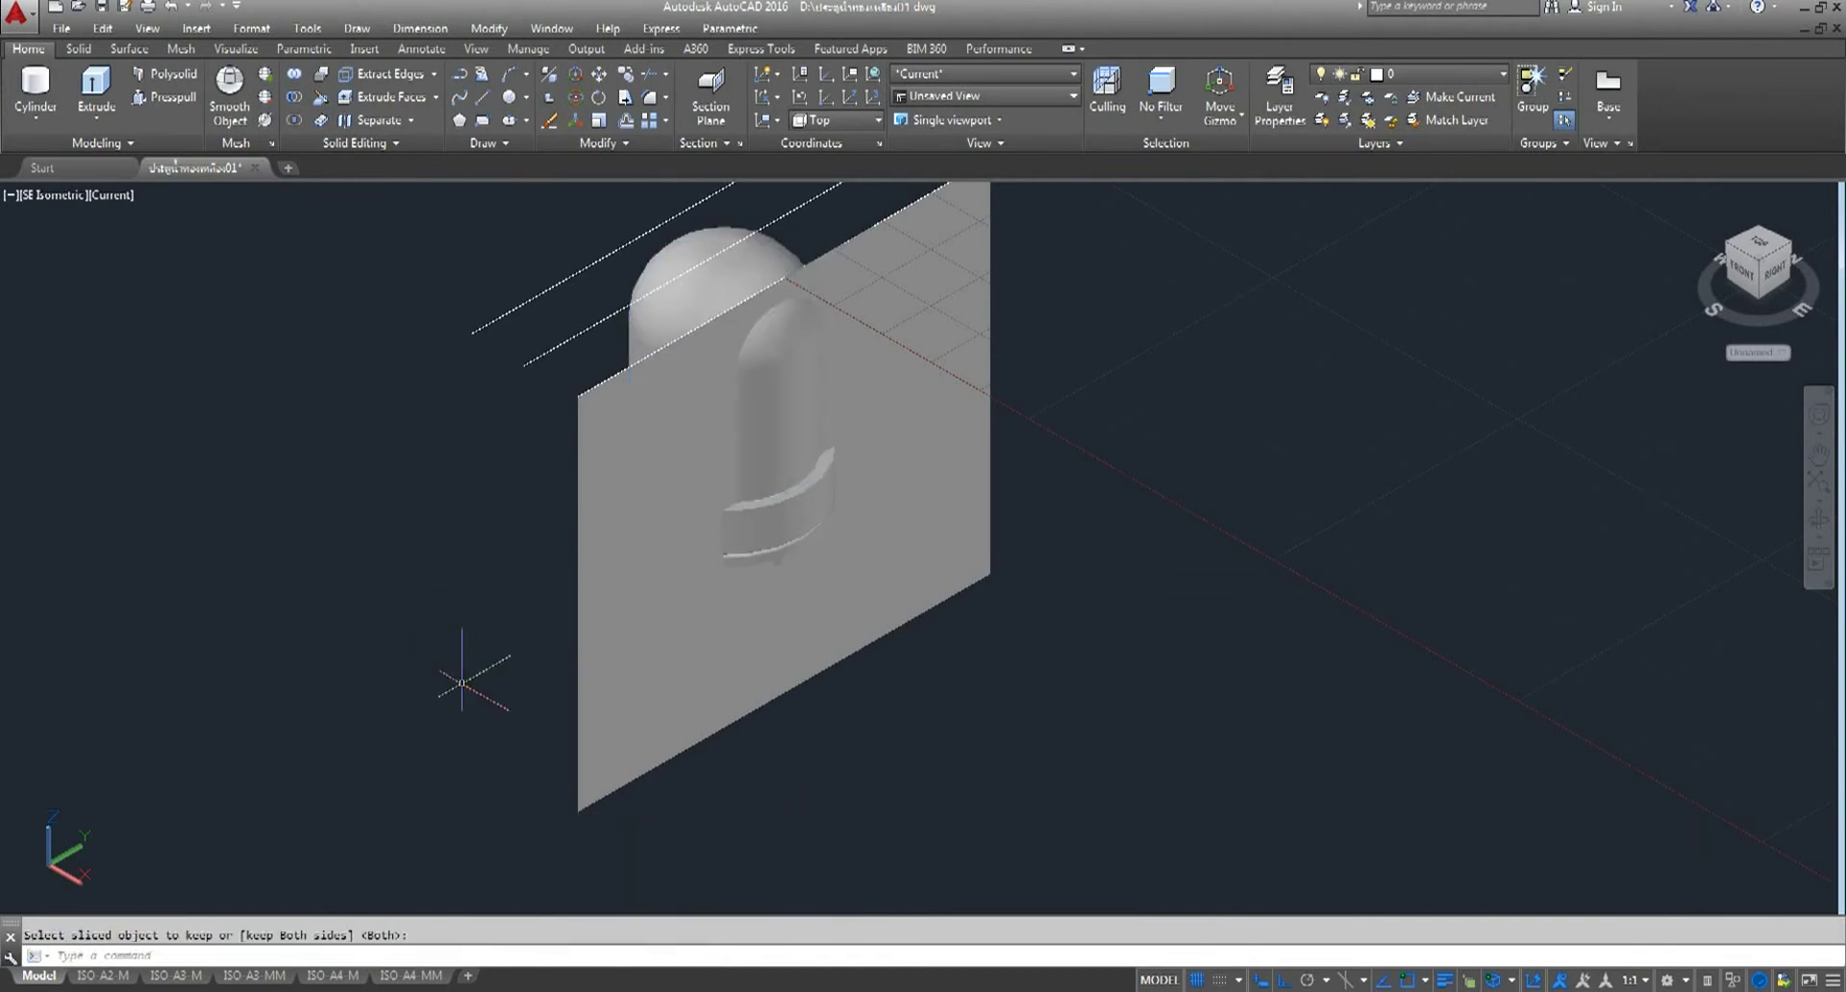
# - Erase the leftover cutting surface and the cut-off inner piece
pyautogui.click(636, 442)
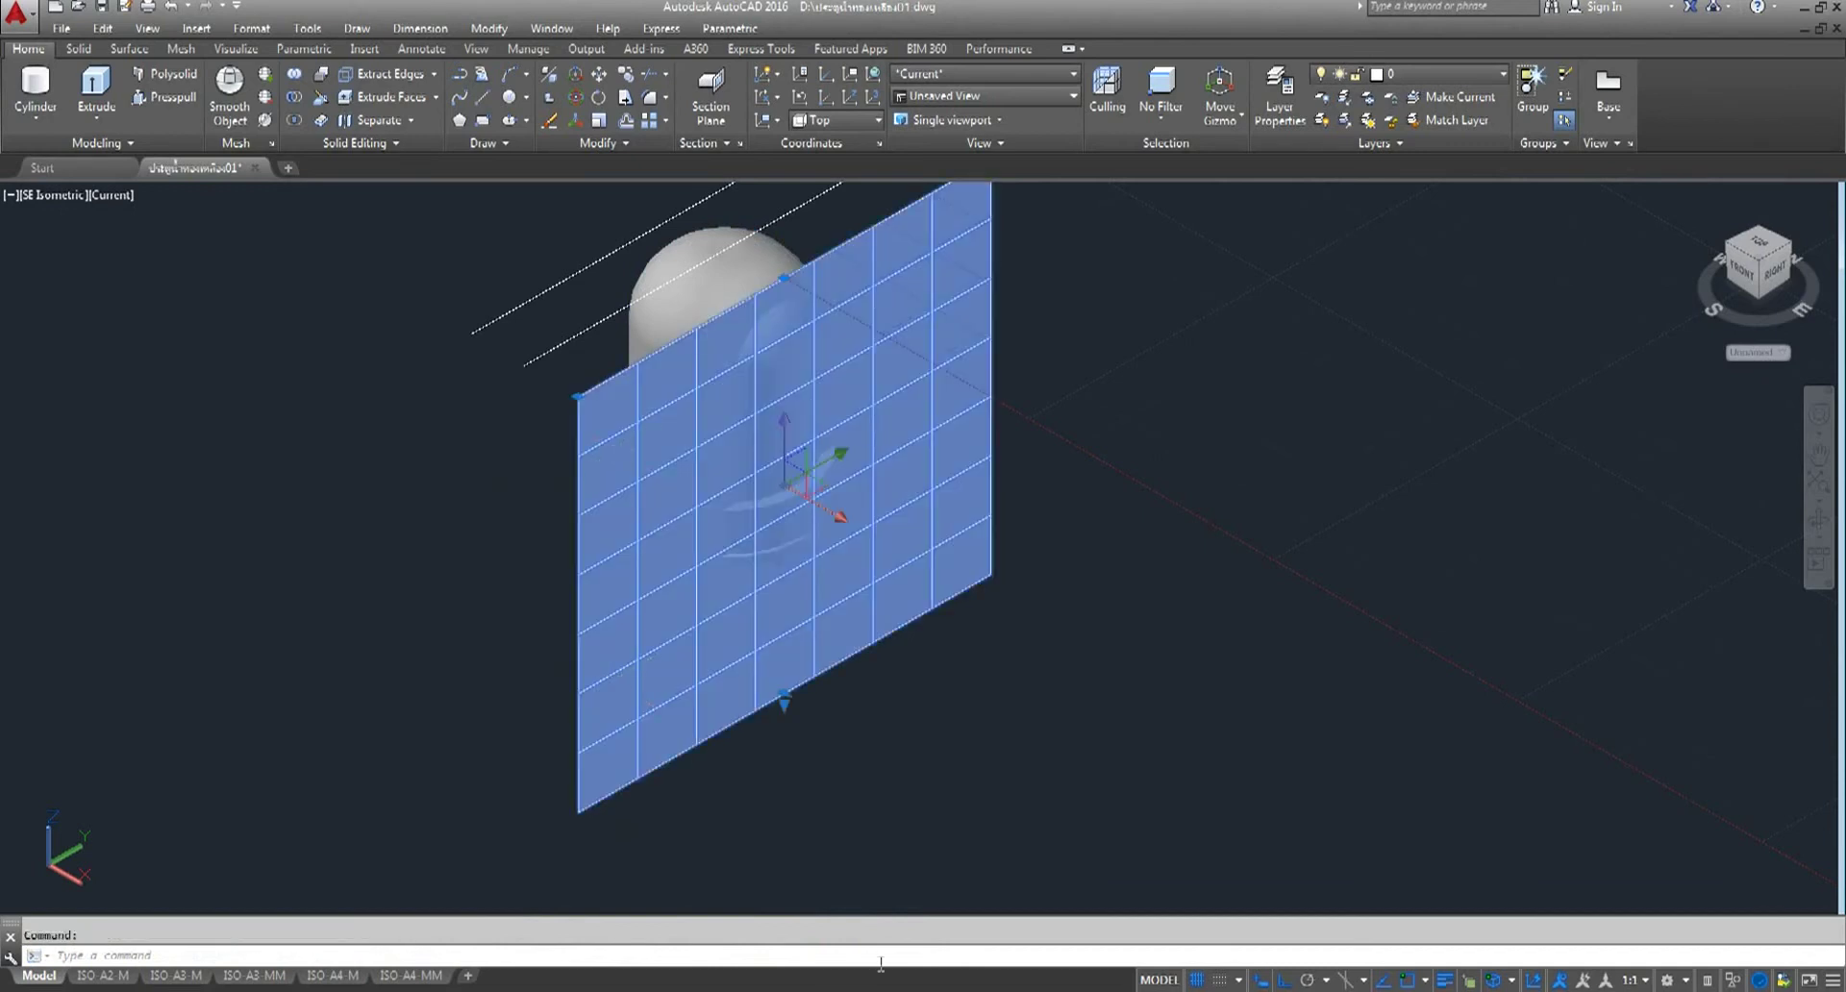
pyautogui.press('Delete')
pyautogui.click(768, 383)
pyautogui.press('Delete')
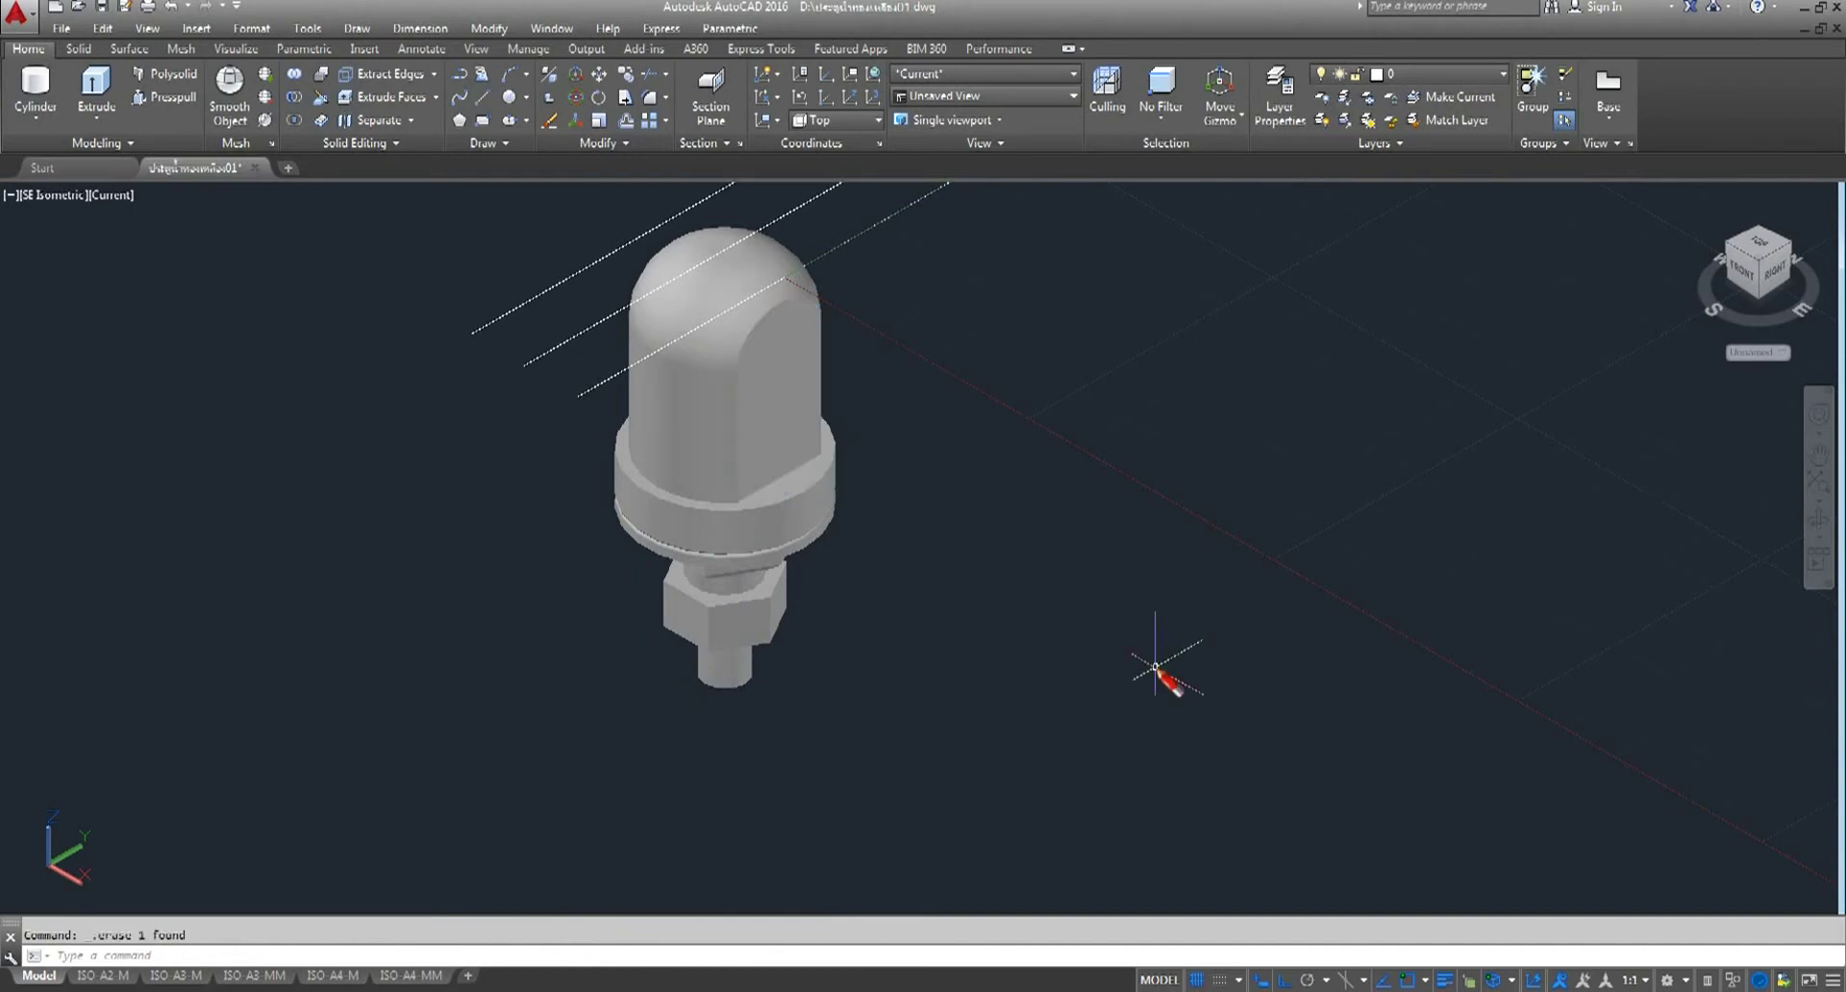
pyautogui.moveTo(850, 449); pyautogui.dragTo(850, 545, button='middle')
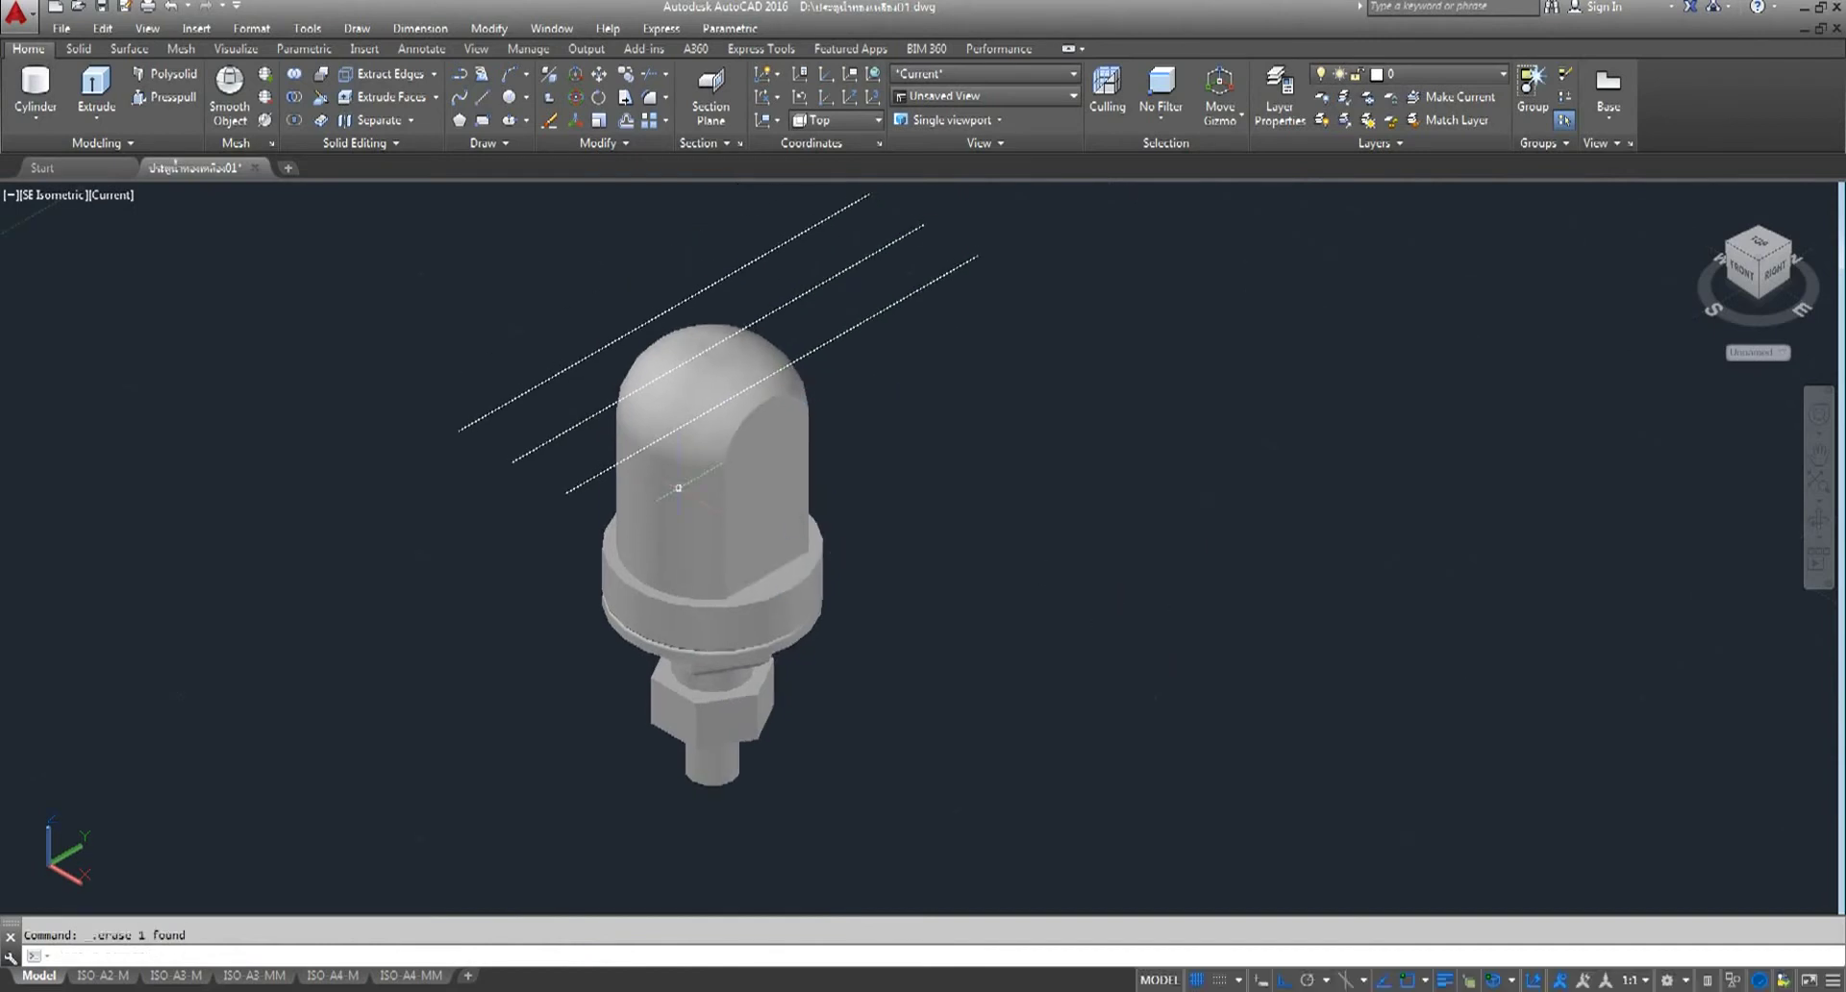
# - Extrude the upper guide line into a vertical cutting surface
pyautogui.scroll(2, 662, 306)
pyautogui.click(413, 374)
pyautogui.click(241, 548)
pyautogui.click(225, 427)
pyautogui.click(258, 465)
pyautogui.rightClick(255, 464)
pyautogui.click(289, 486)
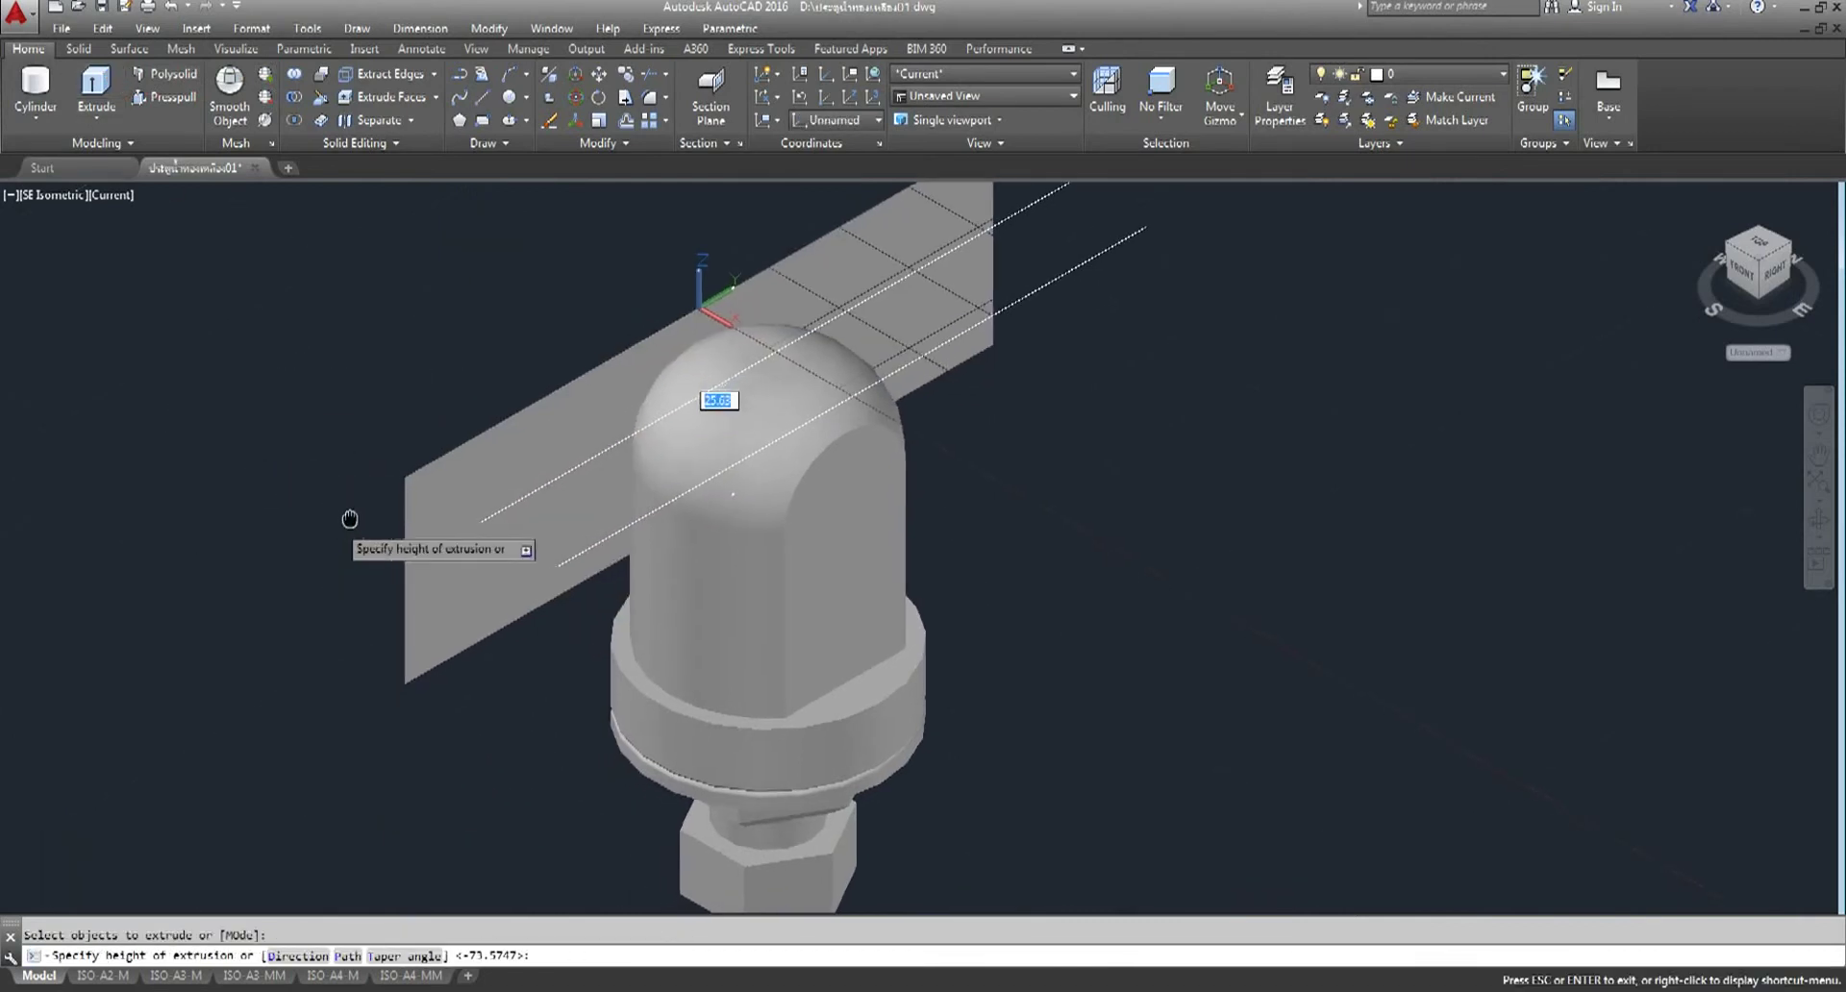
pyautogui.click(293, 753)
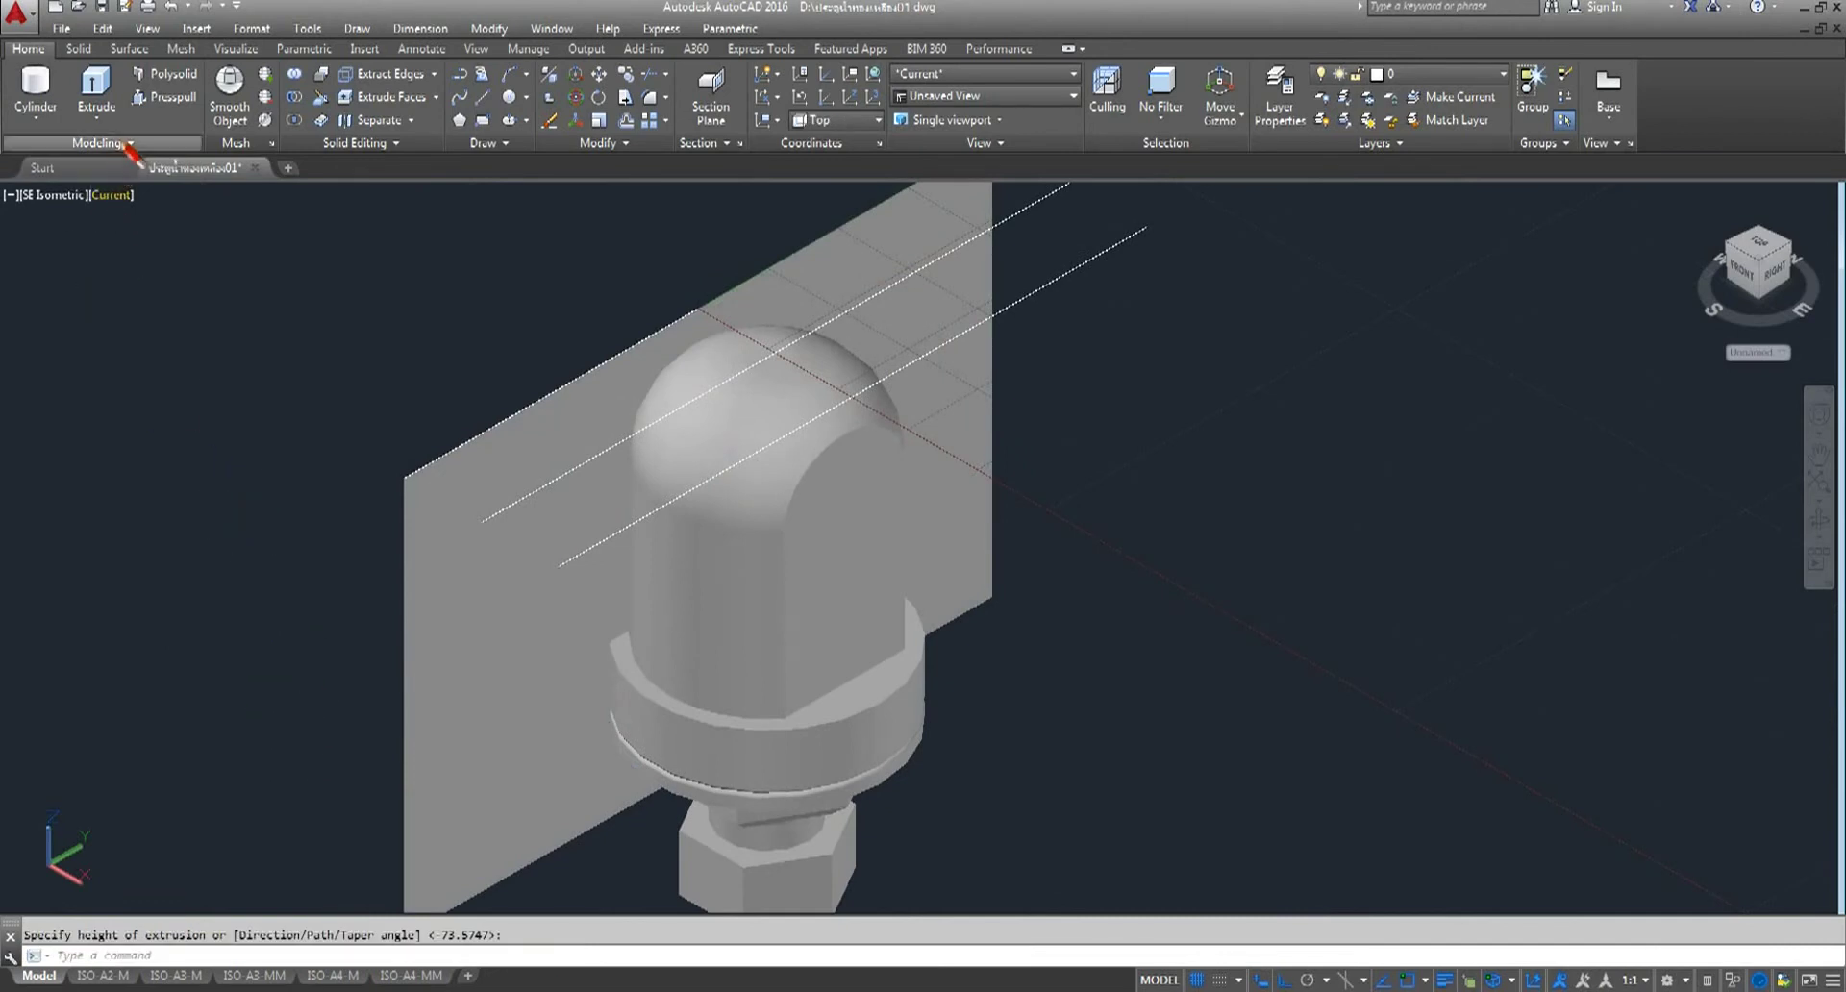
# - Slice the dome cylinder with the extruded surface, keeping both halves
pyautogui.click(318, 97)
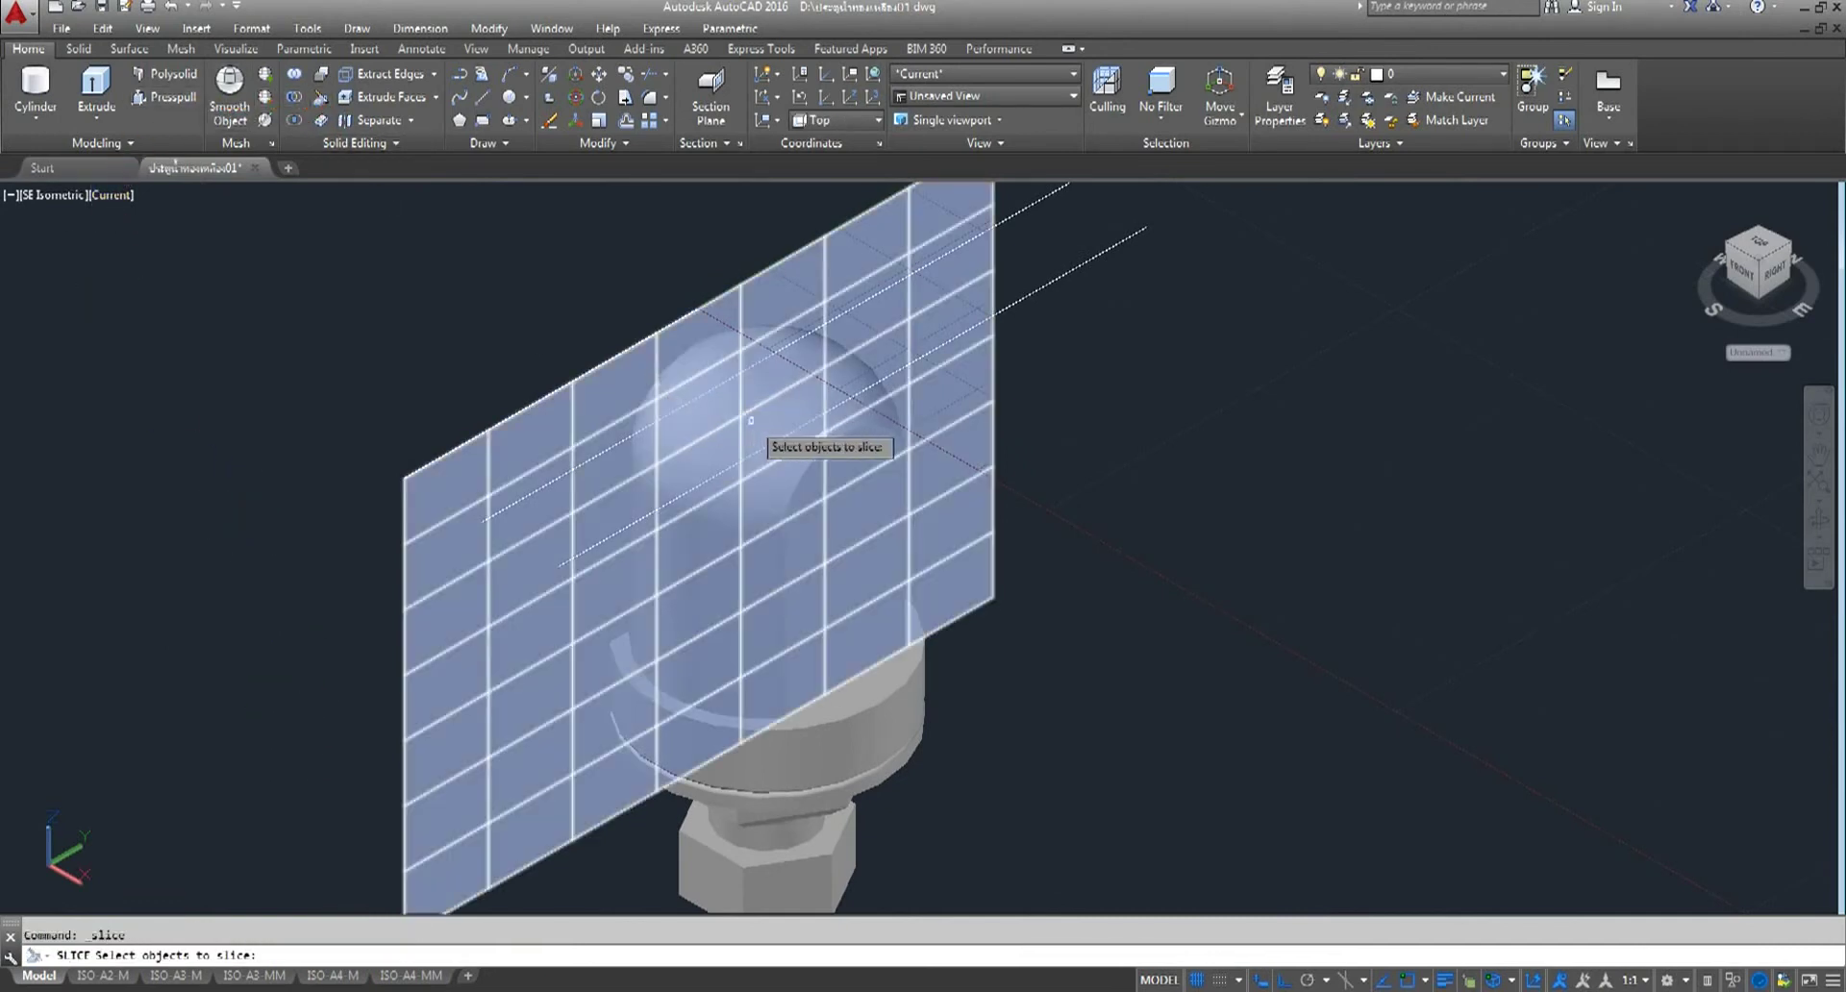
pyautogui.click(775, 447)
pyautogui.press('Return')
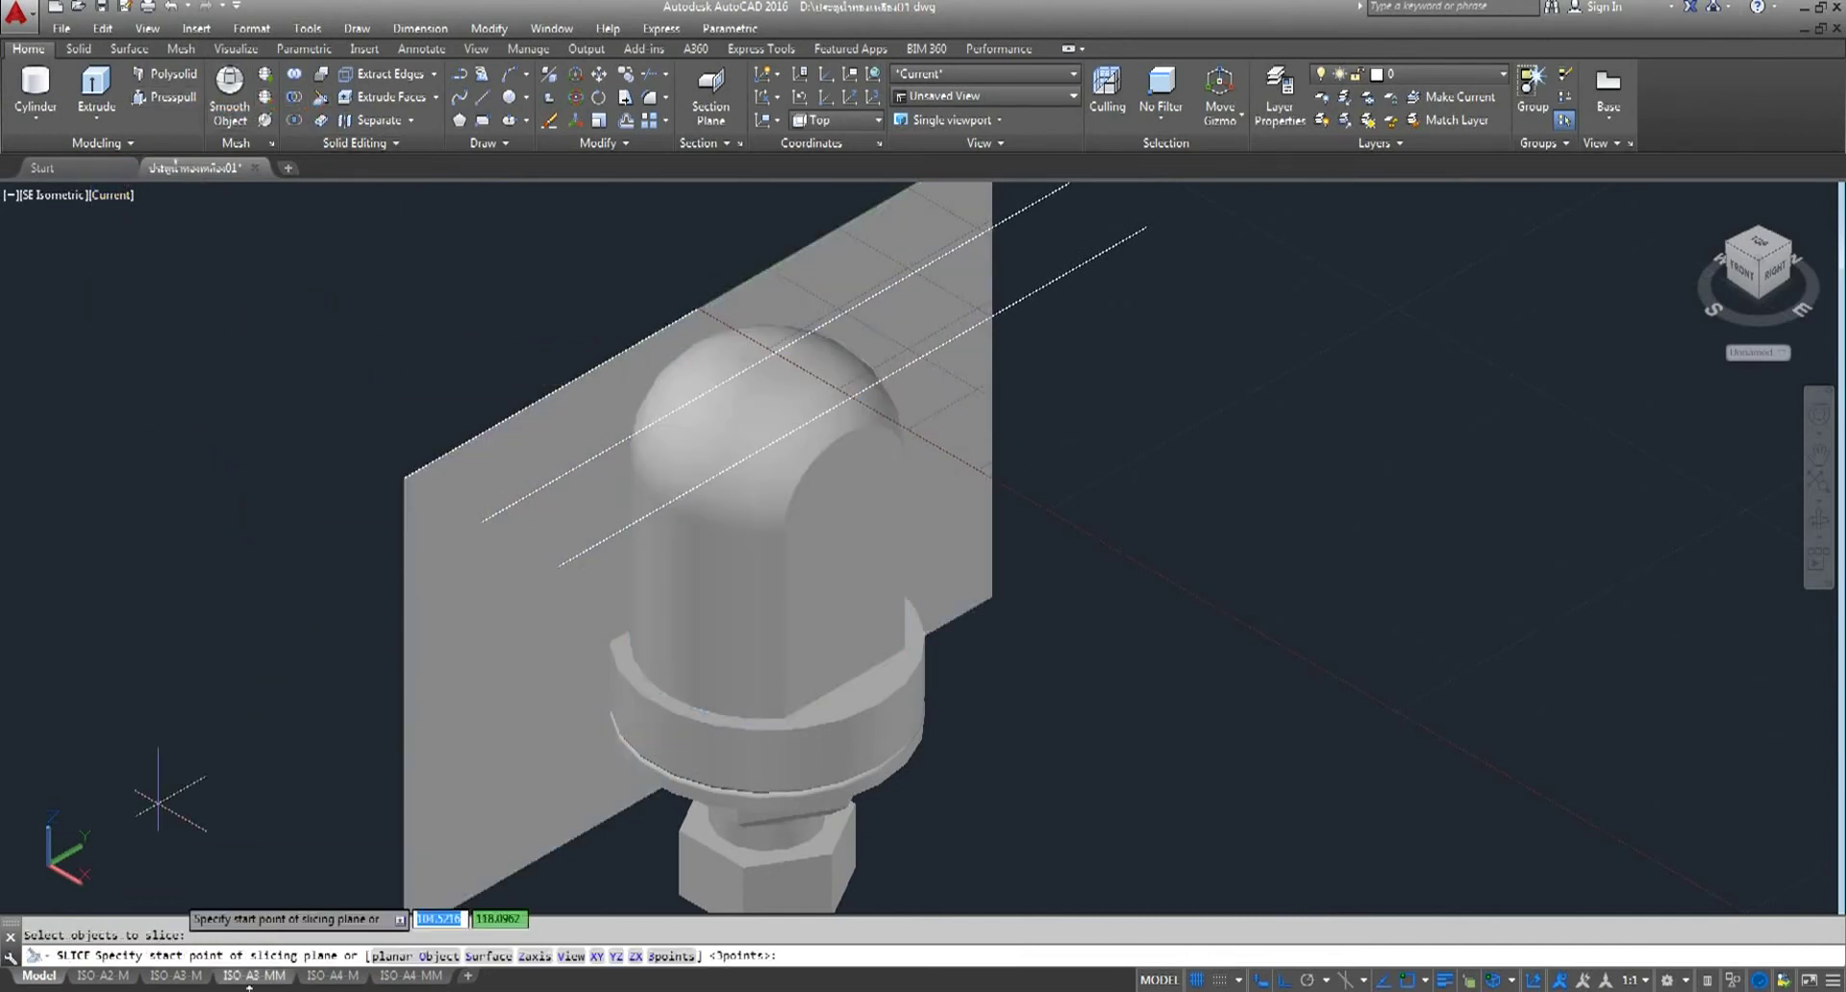
pyautogui.click(488, 956)
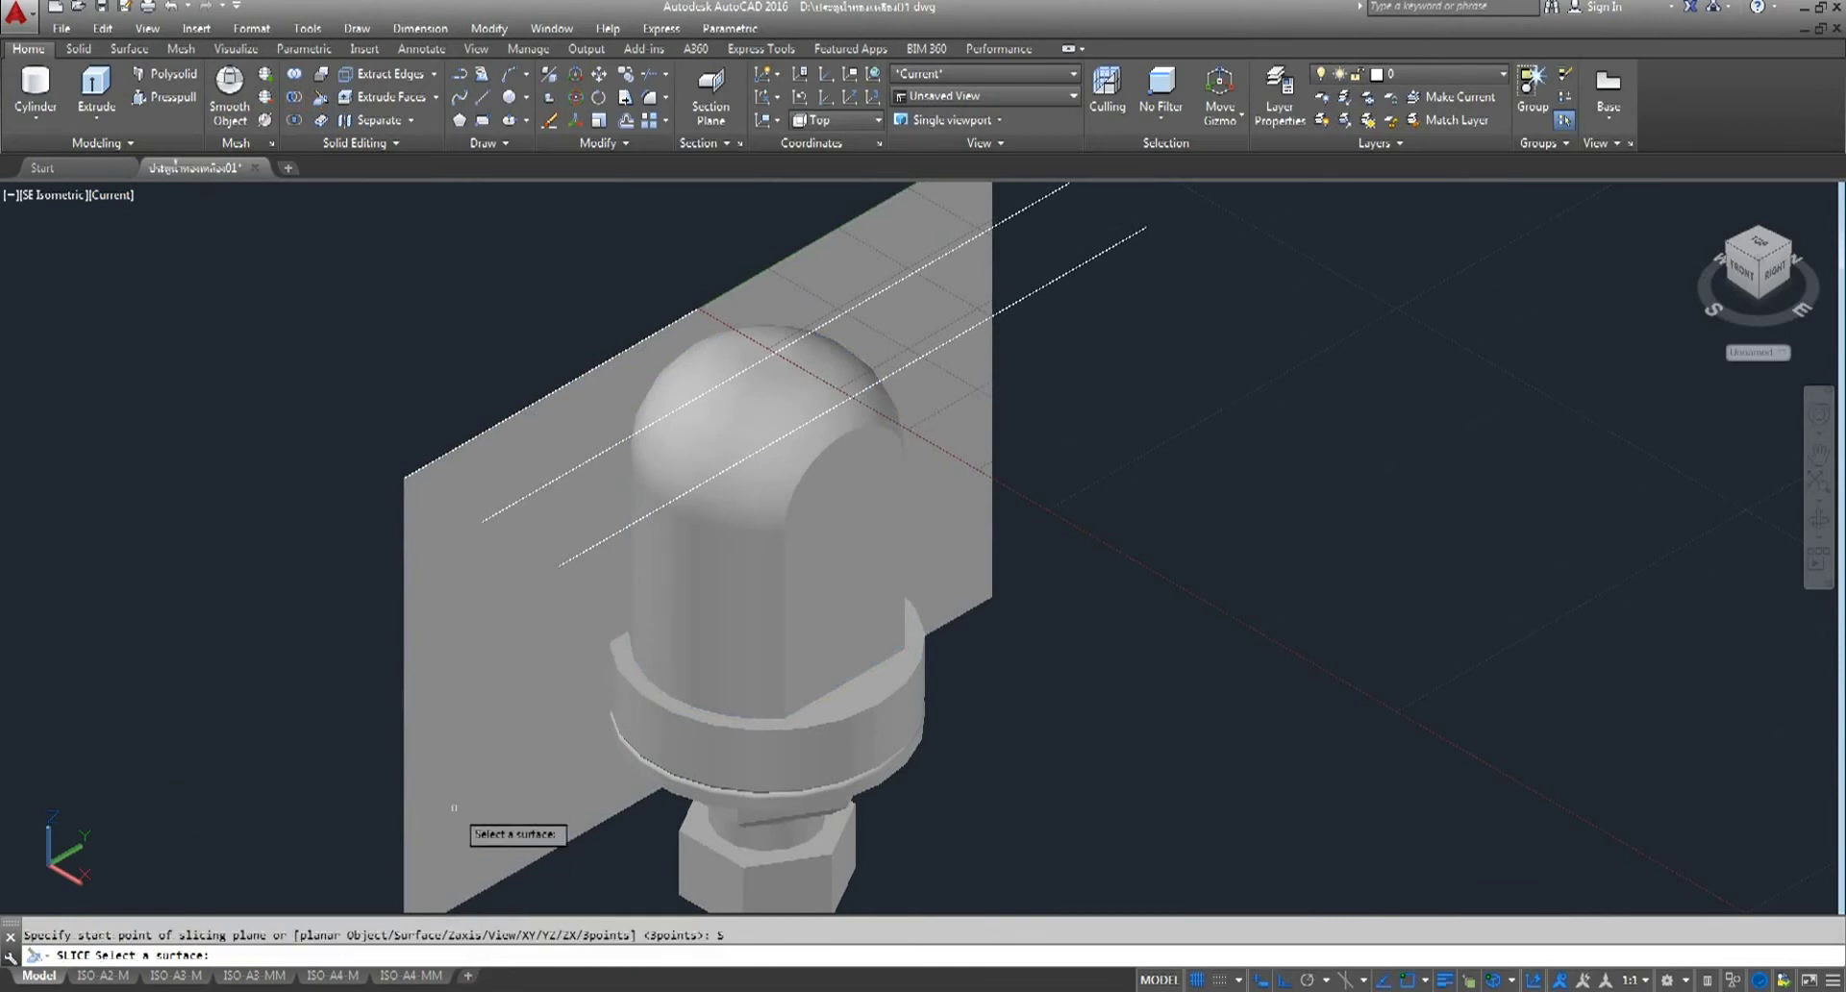
pyautogui.click(445, 714)
pyautogui.rightClick(159, 589)
# - Orbit behind the cut, then delete the side offcut and the vertical cutting surface
pyautogui.click(197, 605)
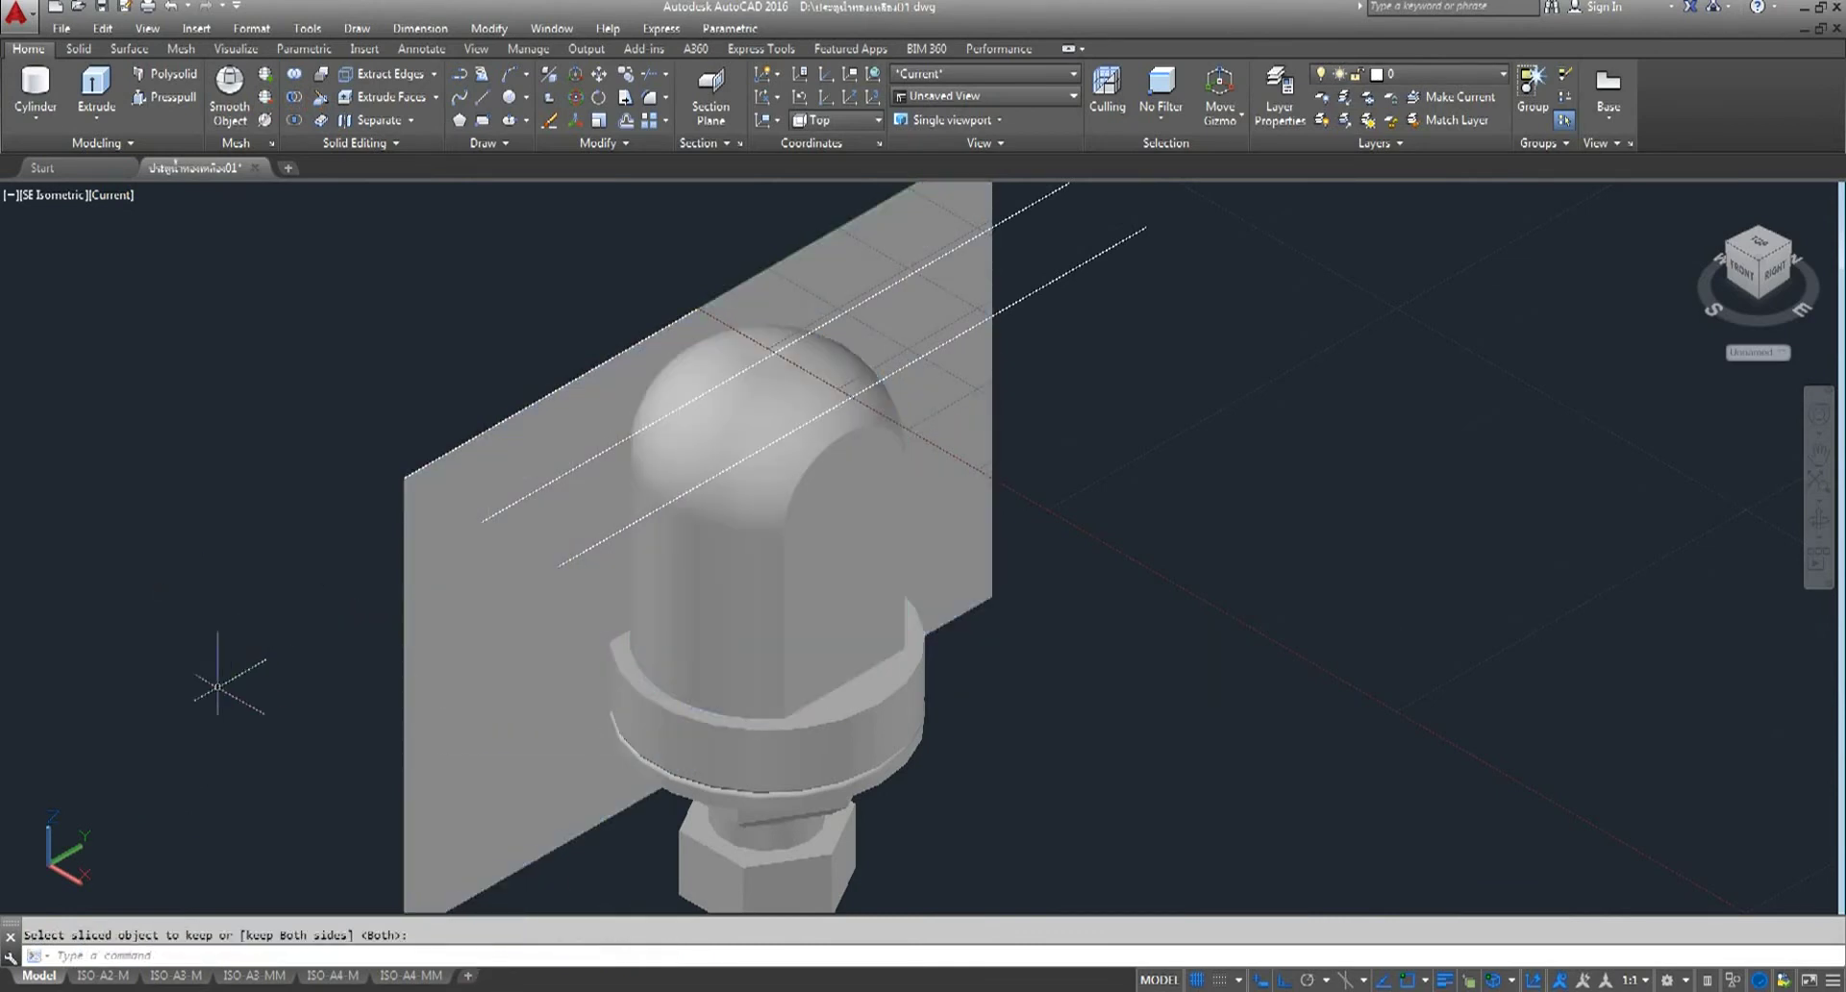
pyautogui.click(1819, 519)
pyautogui.moveTo(1249, 601)
pyautogui.mouseDown()
pyautogui.moveTo(1096, 585)
pyautogui.moveTo(1051, 606)
pyautogui.moveTo(395, 461)
pyautogui.mouseUp()
pyautogui.rightClick(395, 463)
pyautogui.click(442, 478)
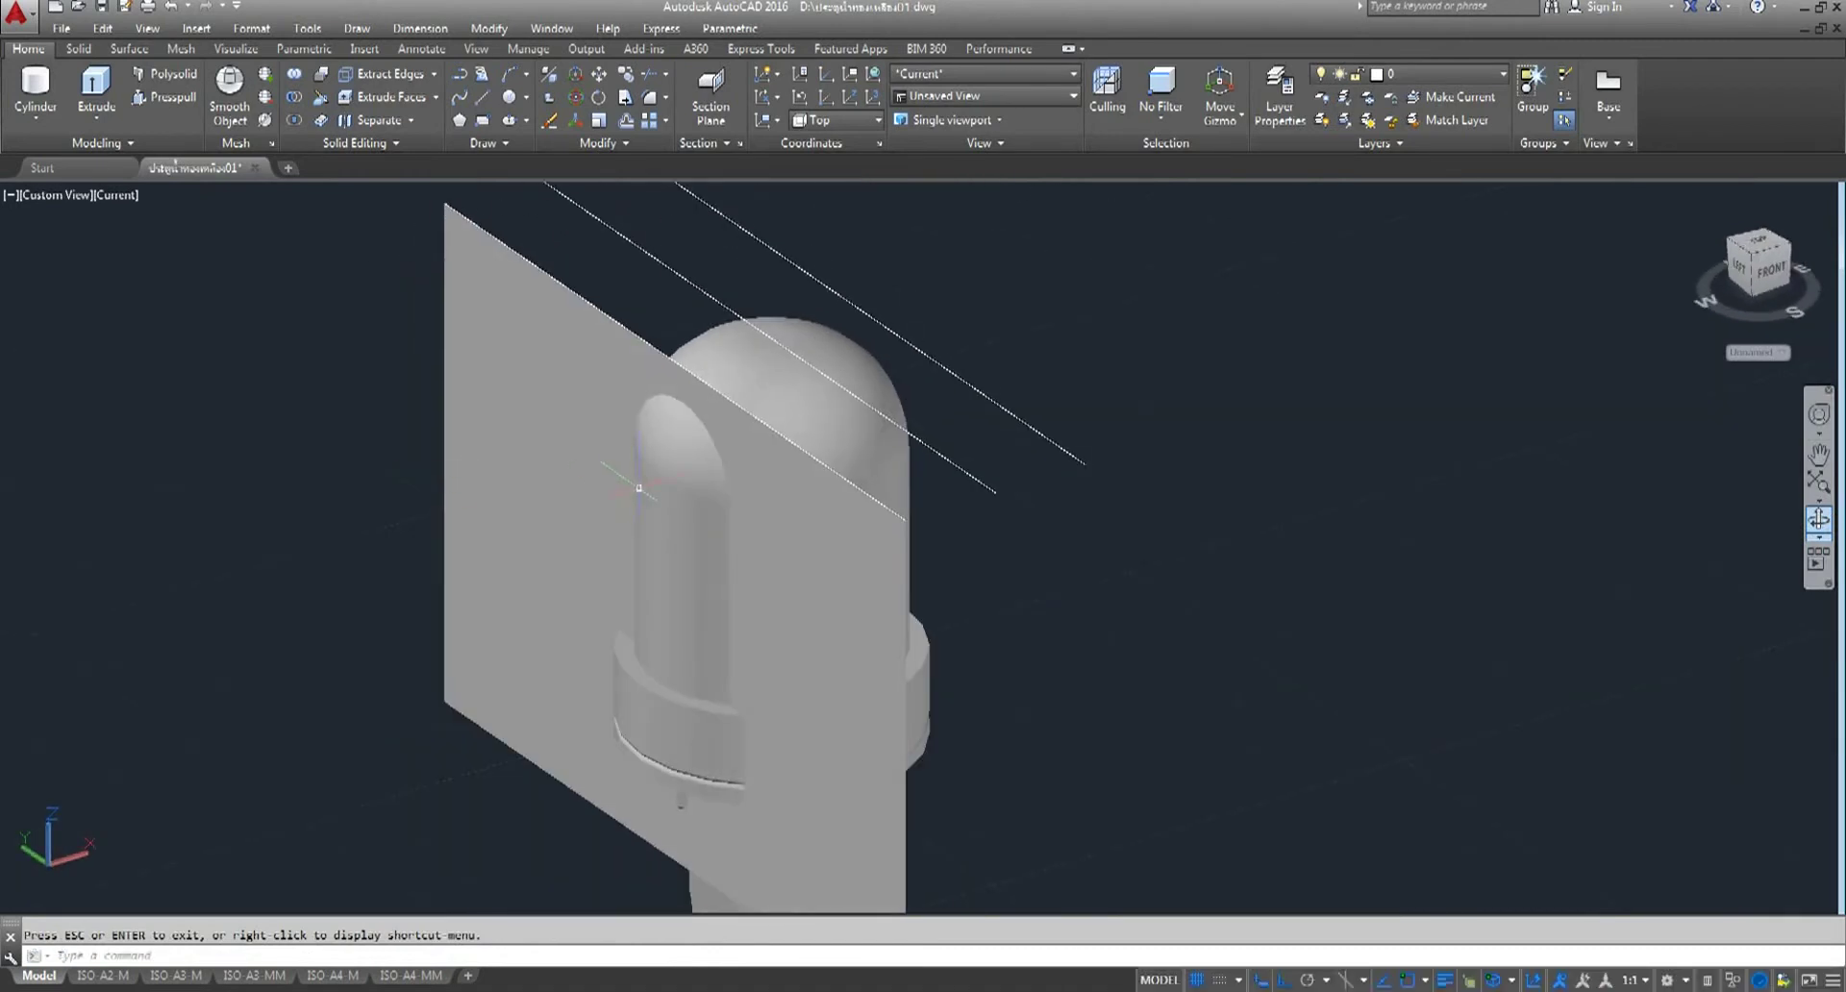
pyautogui.click(681, 577)
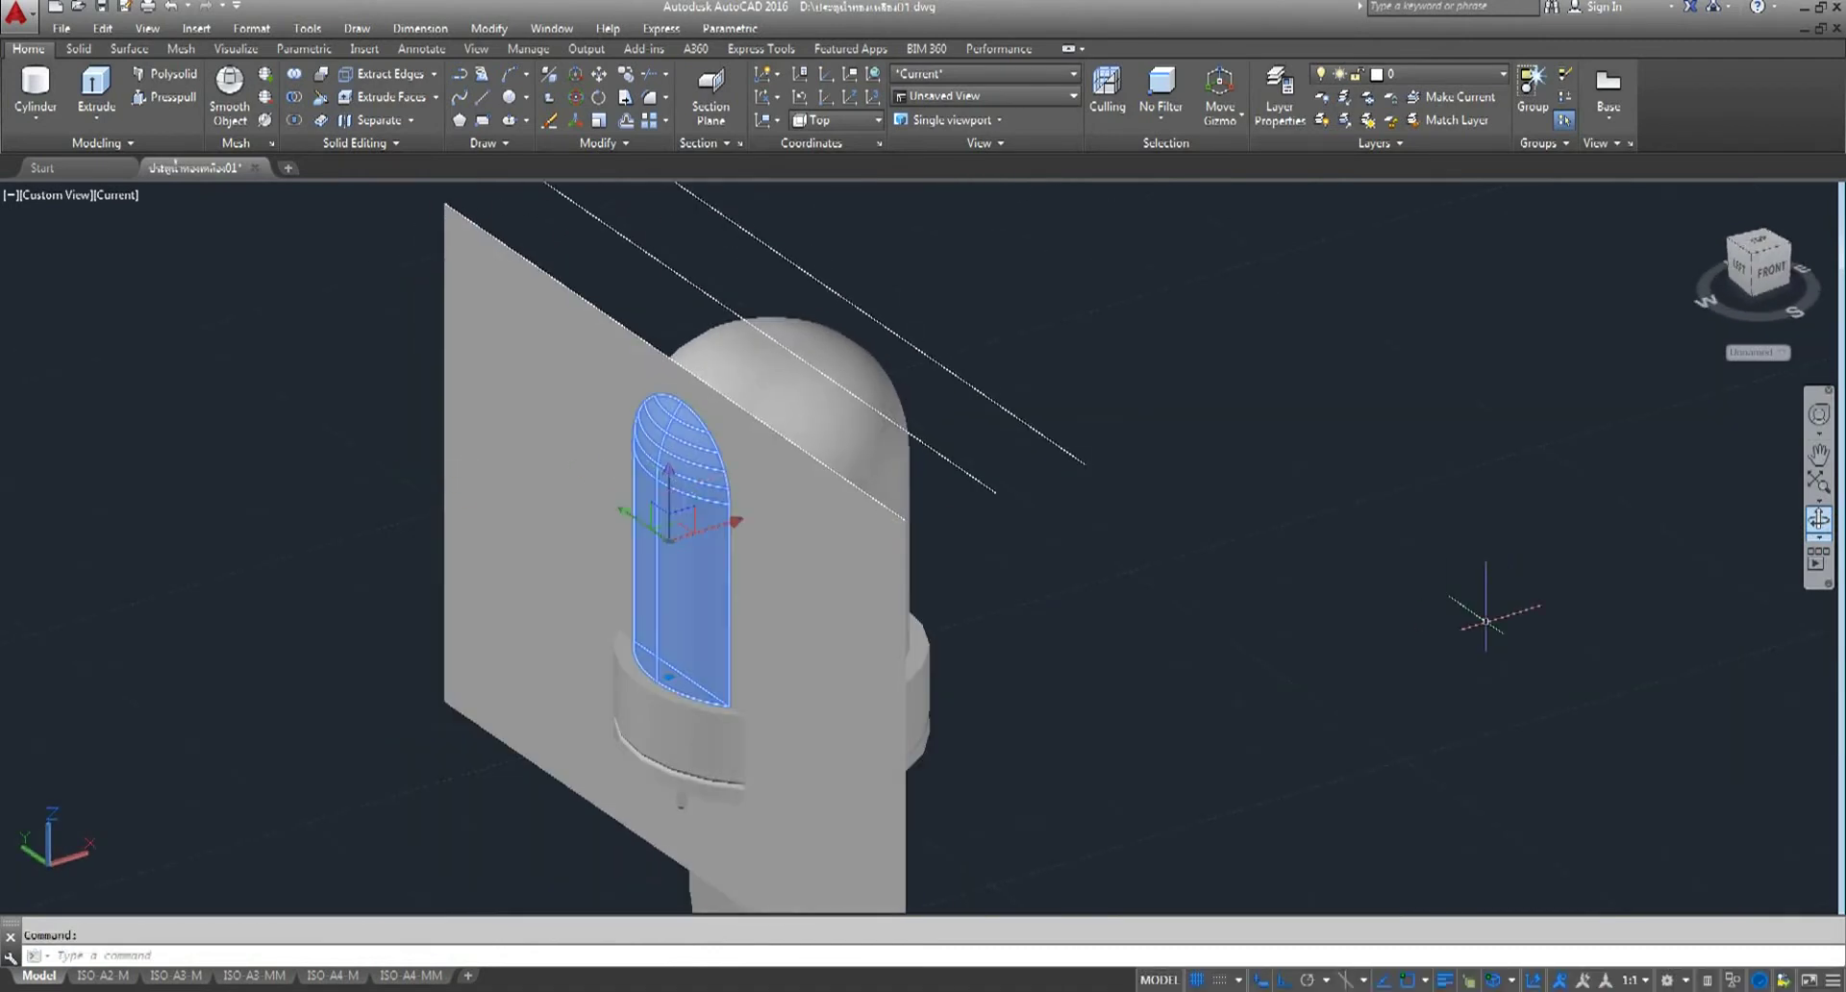
pyautogui.press('Delete')
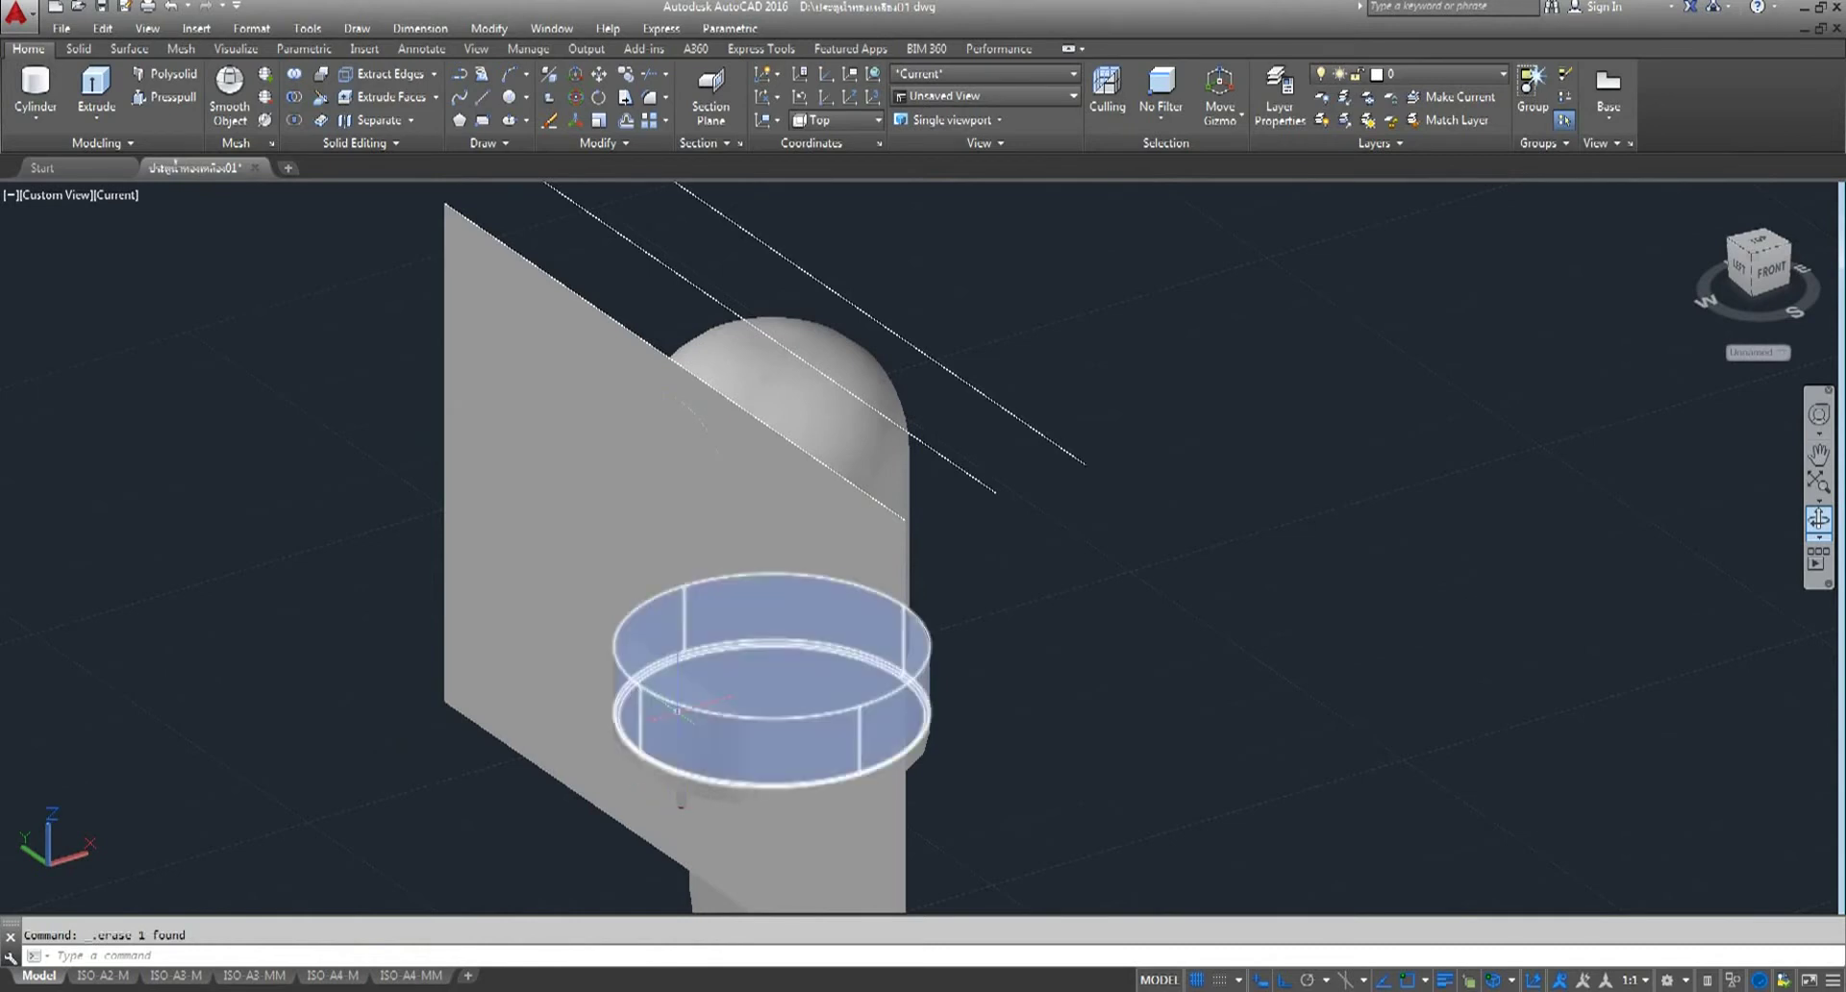
pyautogui.click(476, 310)
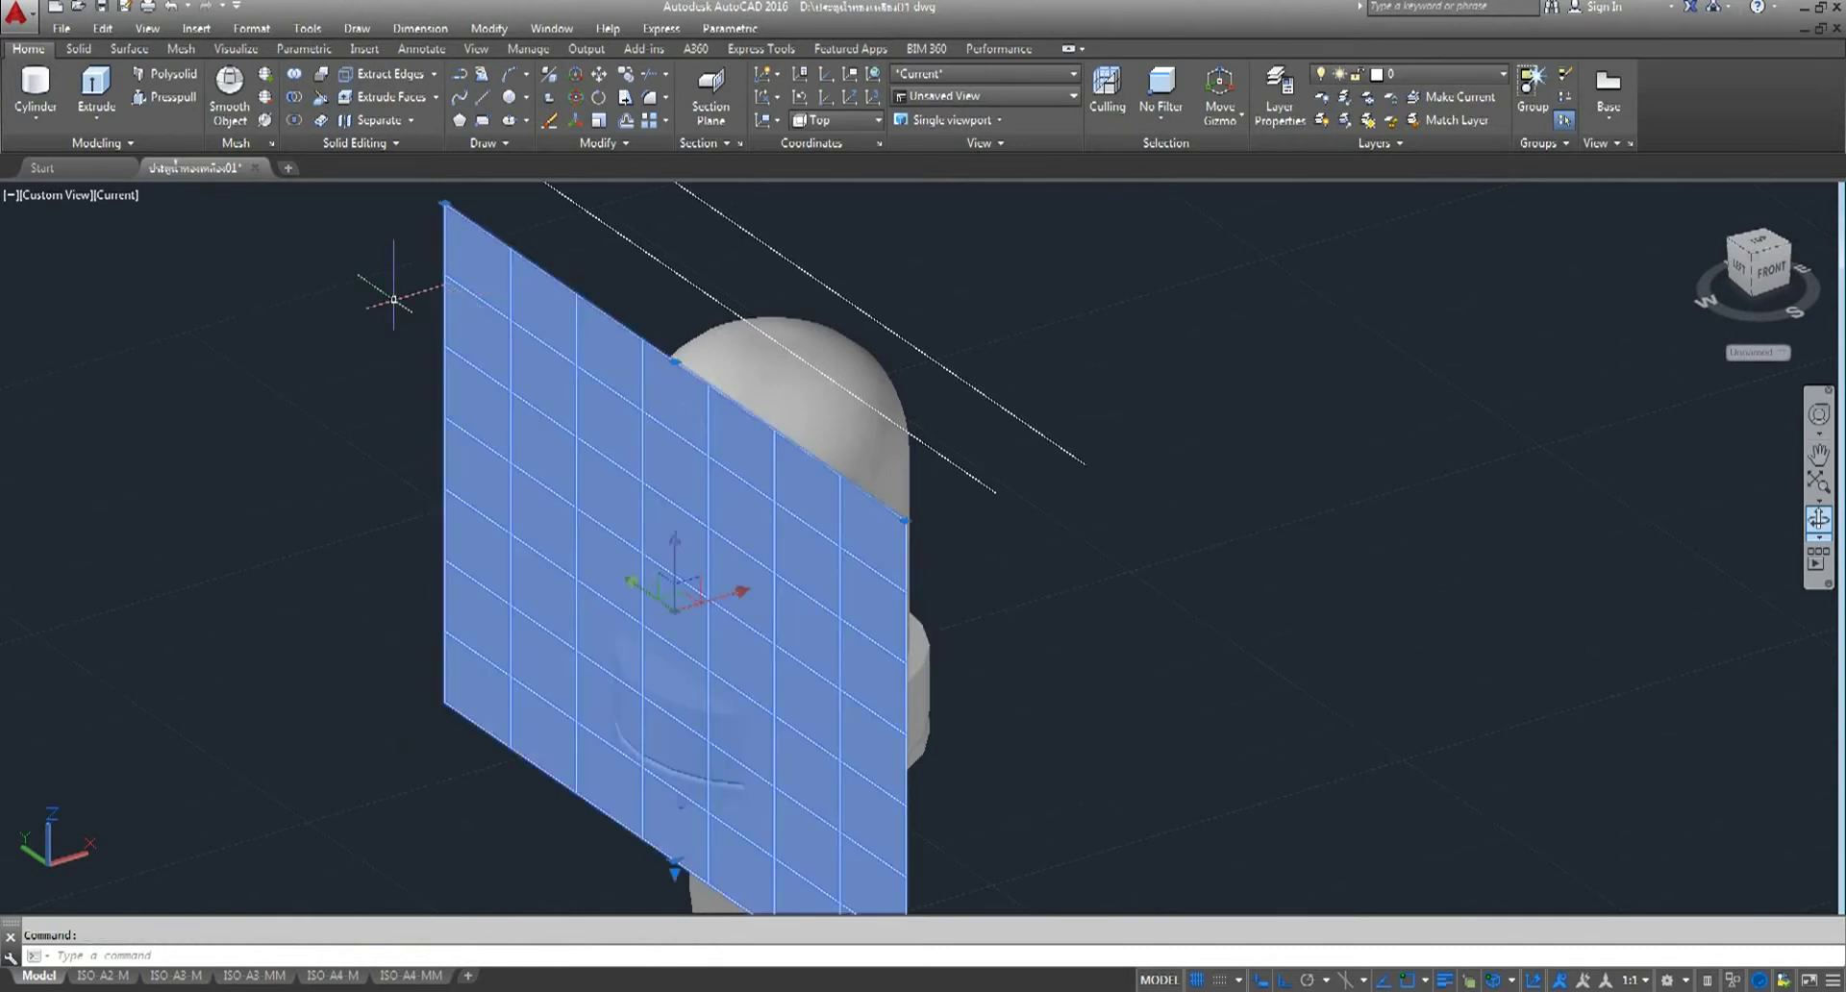
pyautogui.press('Delete')
pyautogui.scroll(-4, 860, 333)
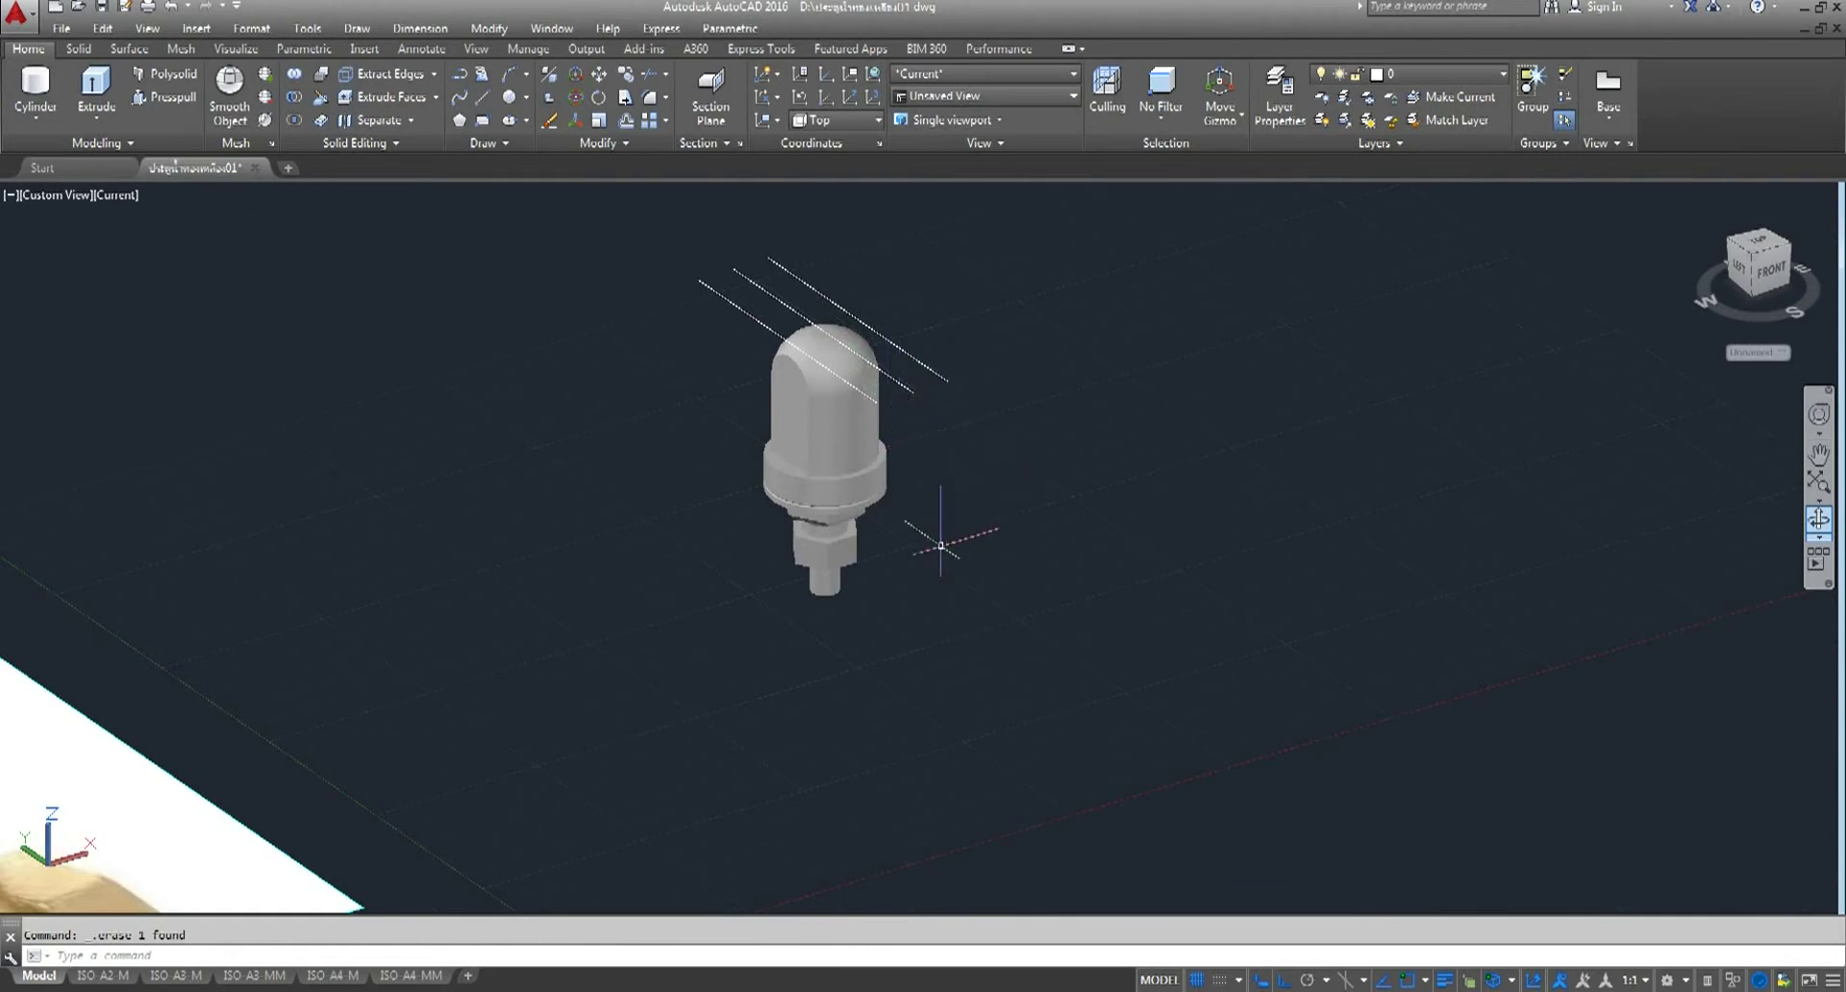
# - Switch to the Front view and zoom to fit the whole model
pyautogui.click(57, 195)
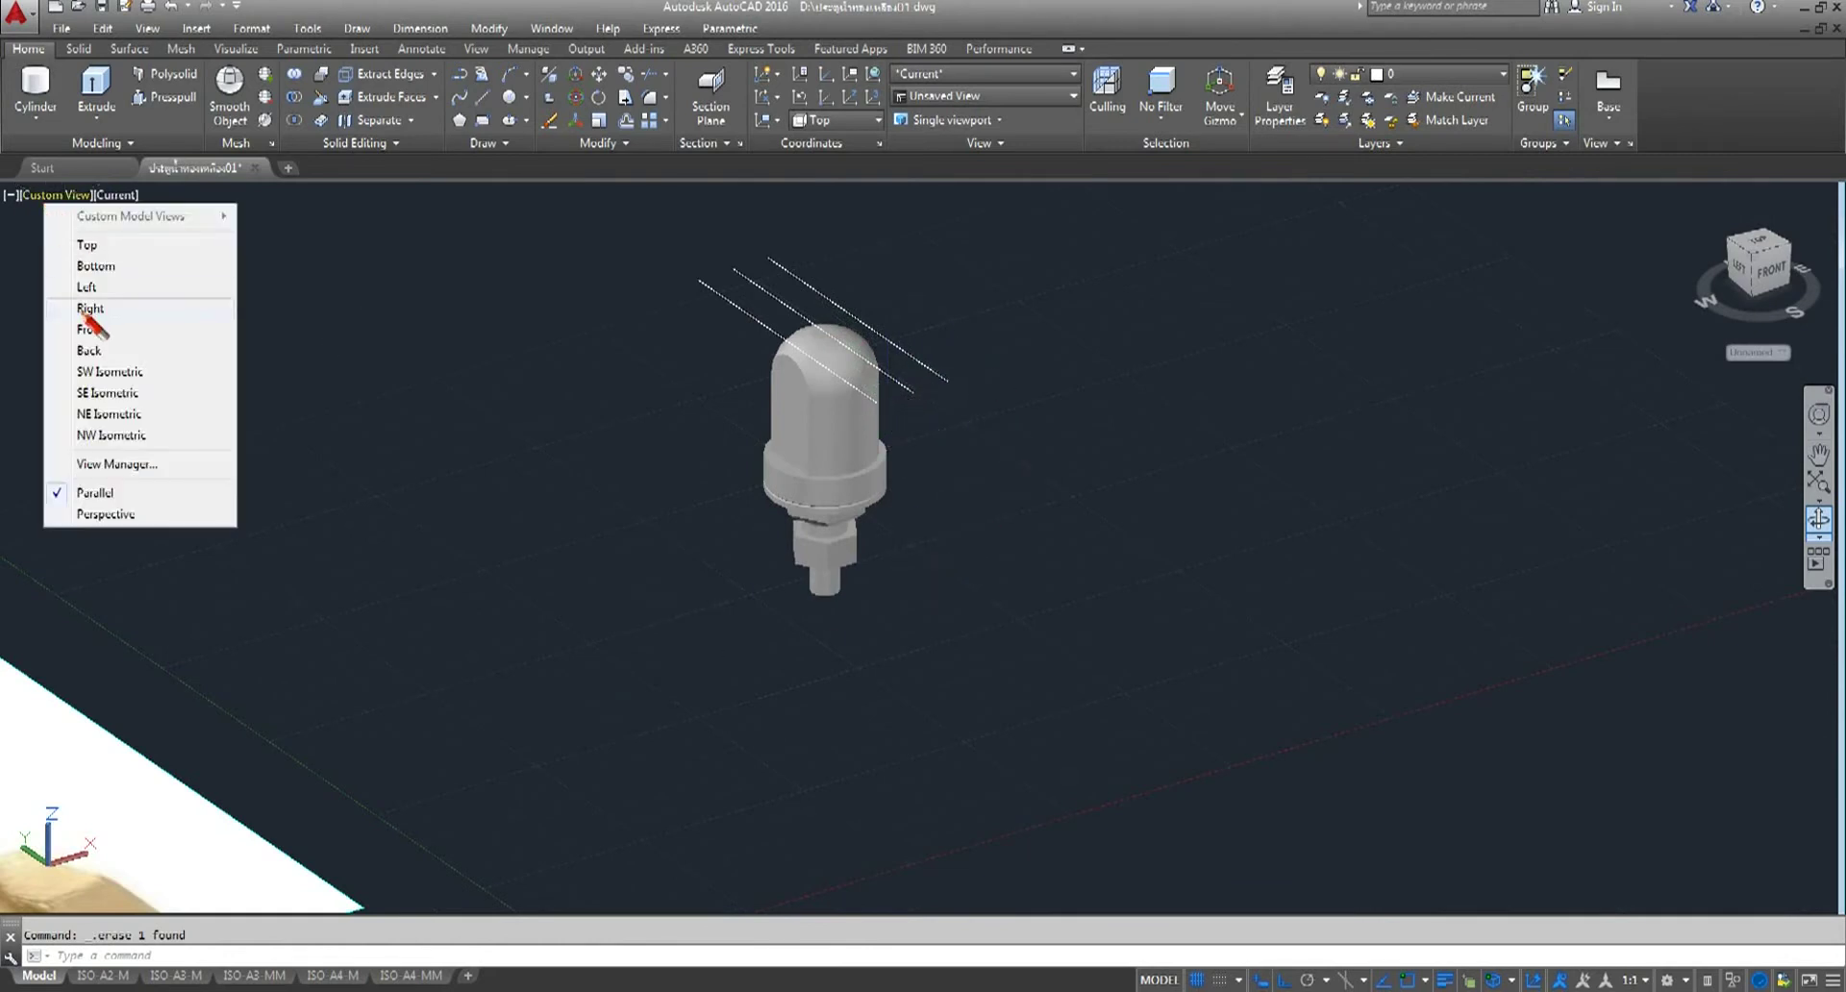
pyautogui.click(96, 342)
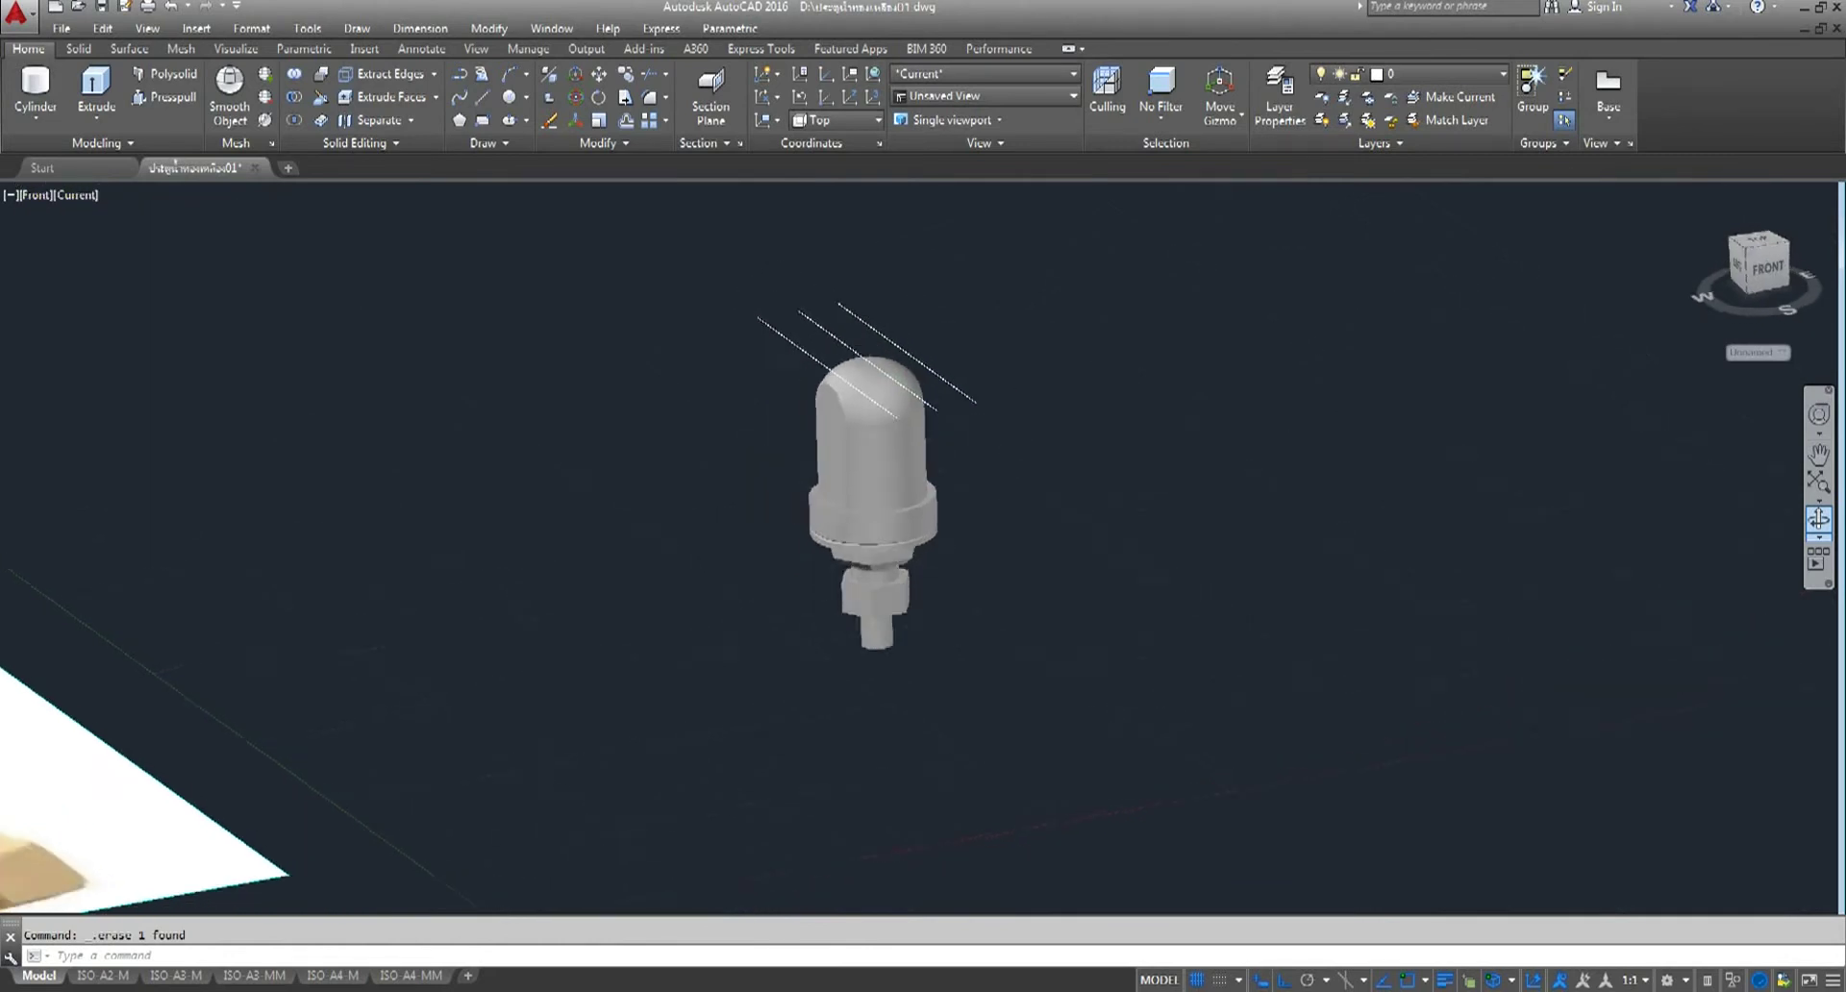
pyautogui.middleClick(1160, 617)
pyautogui.scroll(4, 886, 412)
pyautogui.scroll(-4, 886, 400)
pyautogui.scroll(1, 1000, 638)
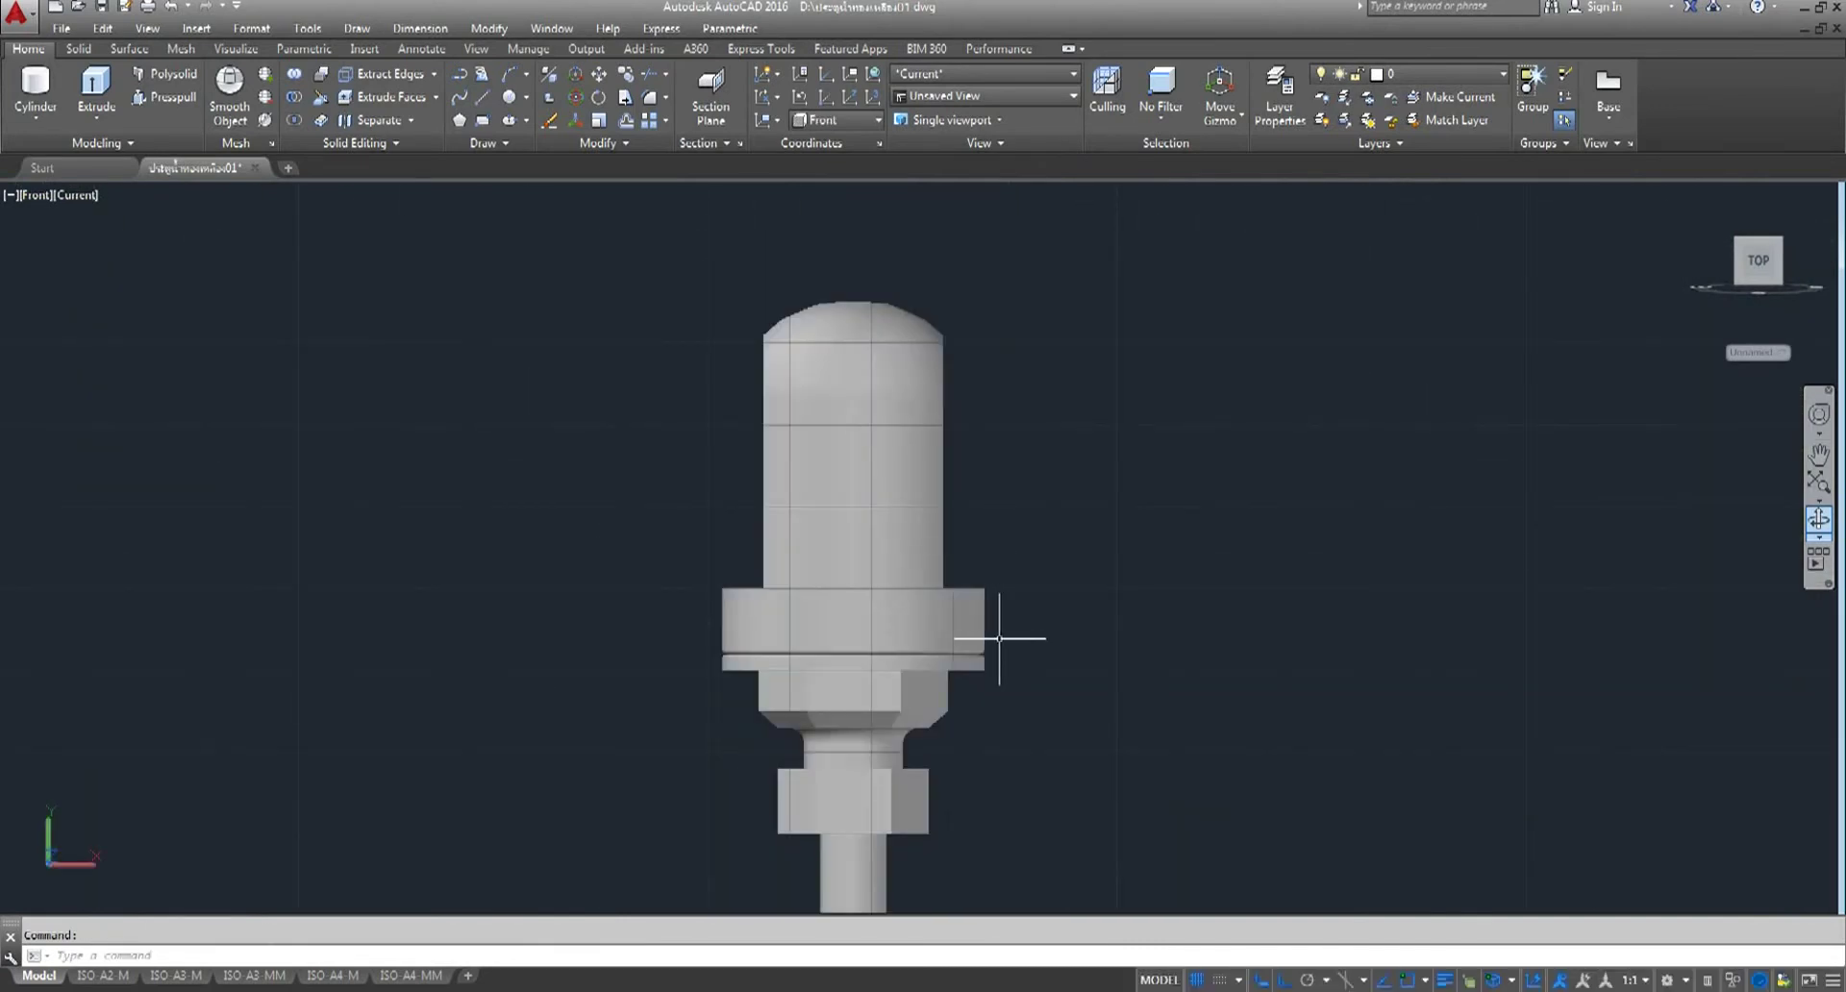
# - Switch to SE Isometric and pan/zoom to frame the photo and valve model together
pyautogui.click(34, 195)
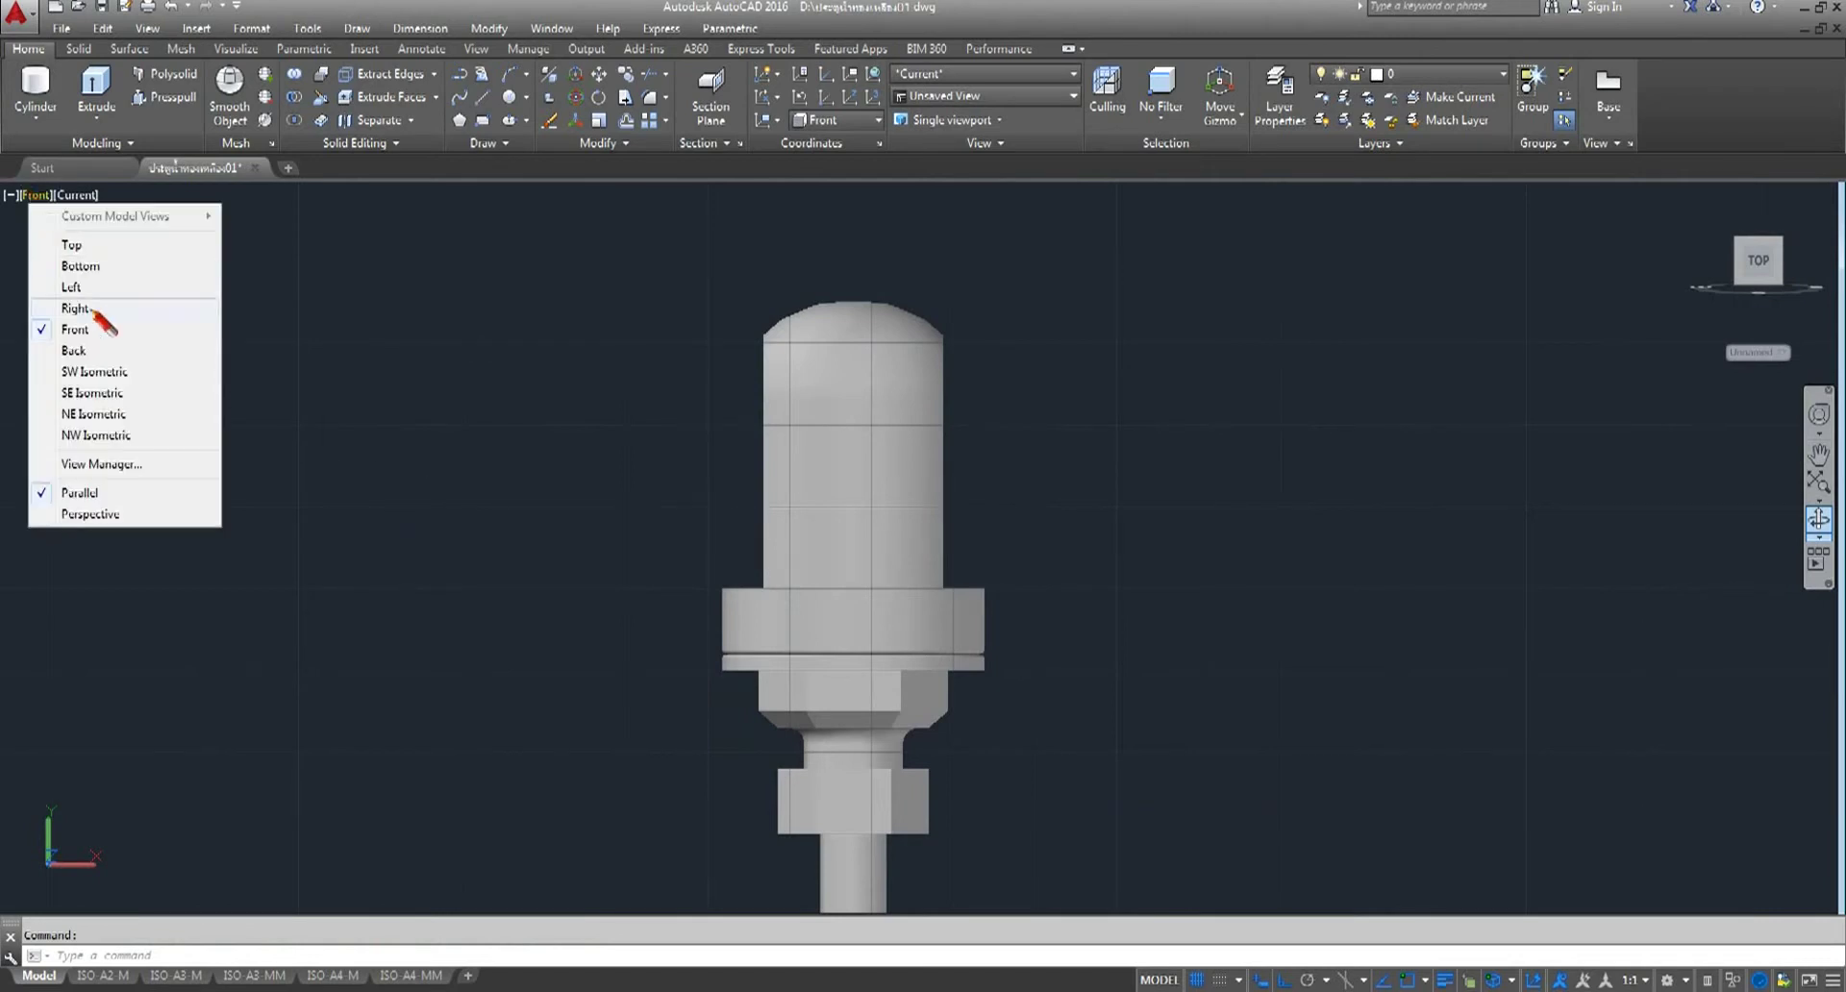
pyautogui.click(87, 392)
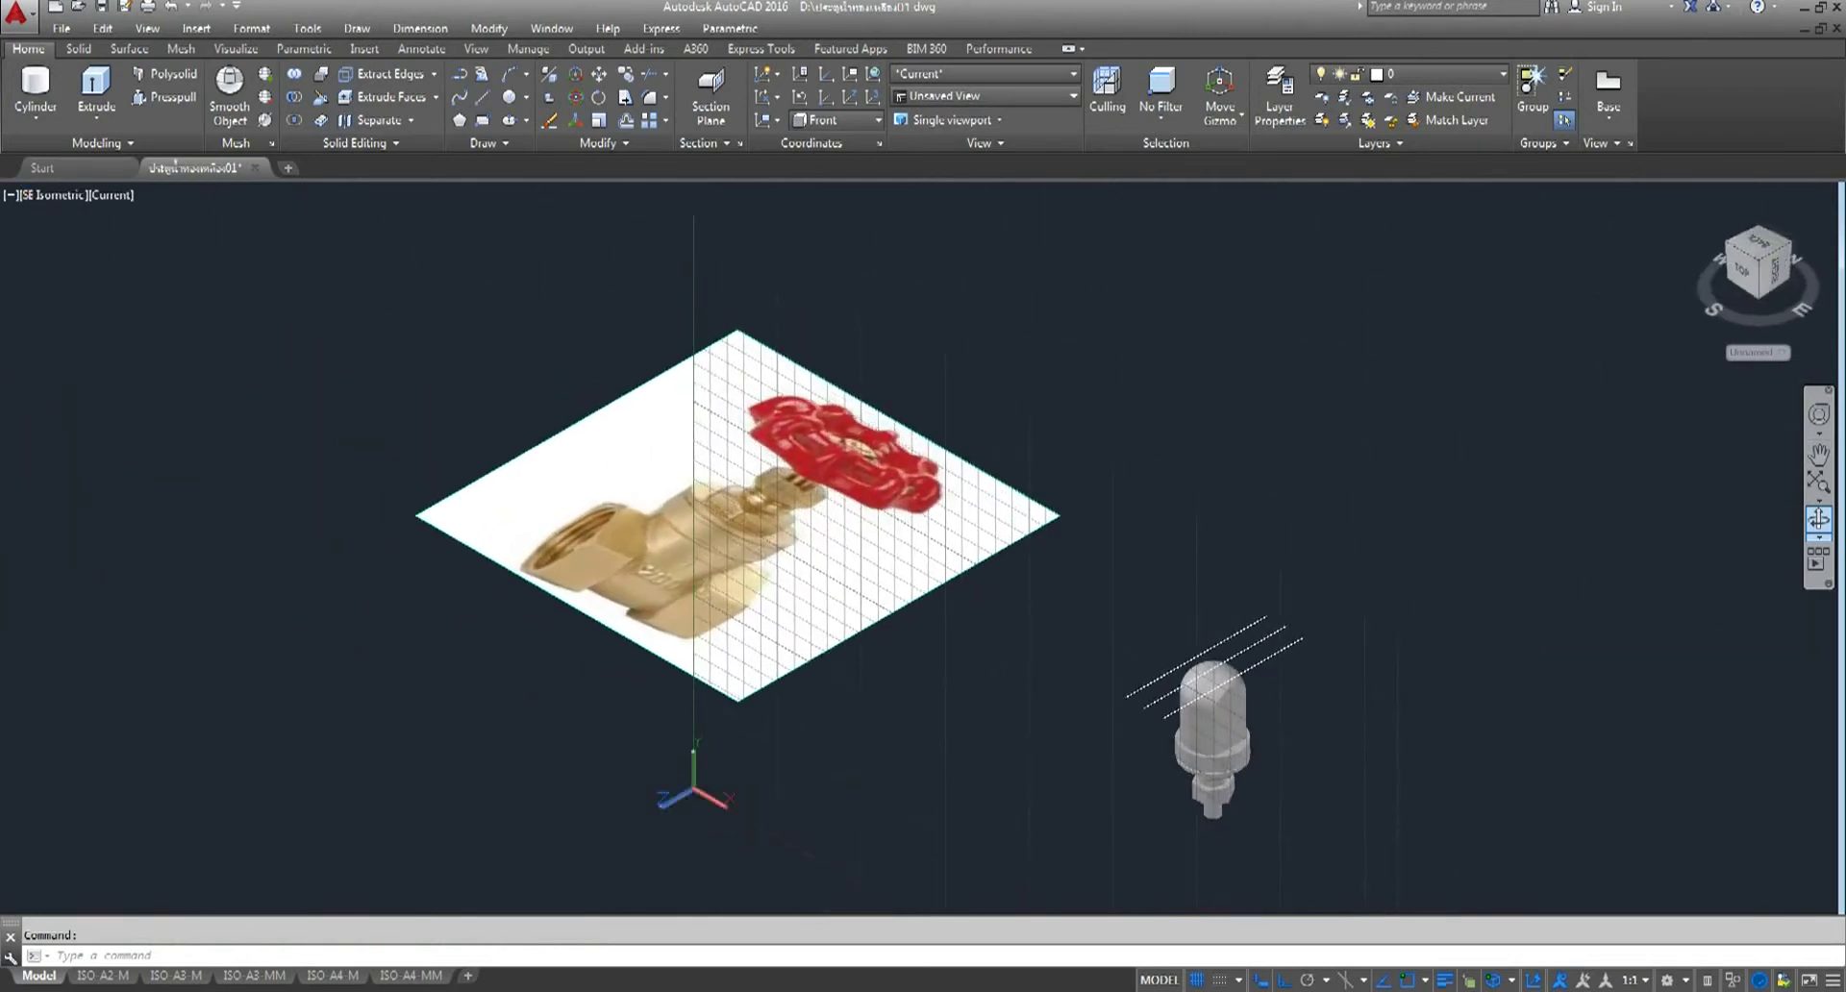
pyautogui.moveTo(1244, 657); pyautogui.dragTo(877, 576, button='middle')
pyautogui.scroll(5, 877, 576)
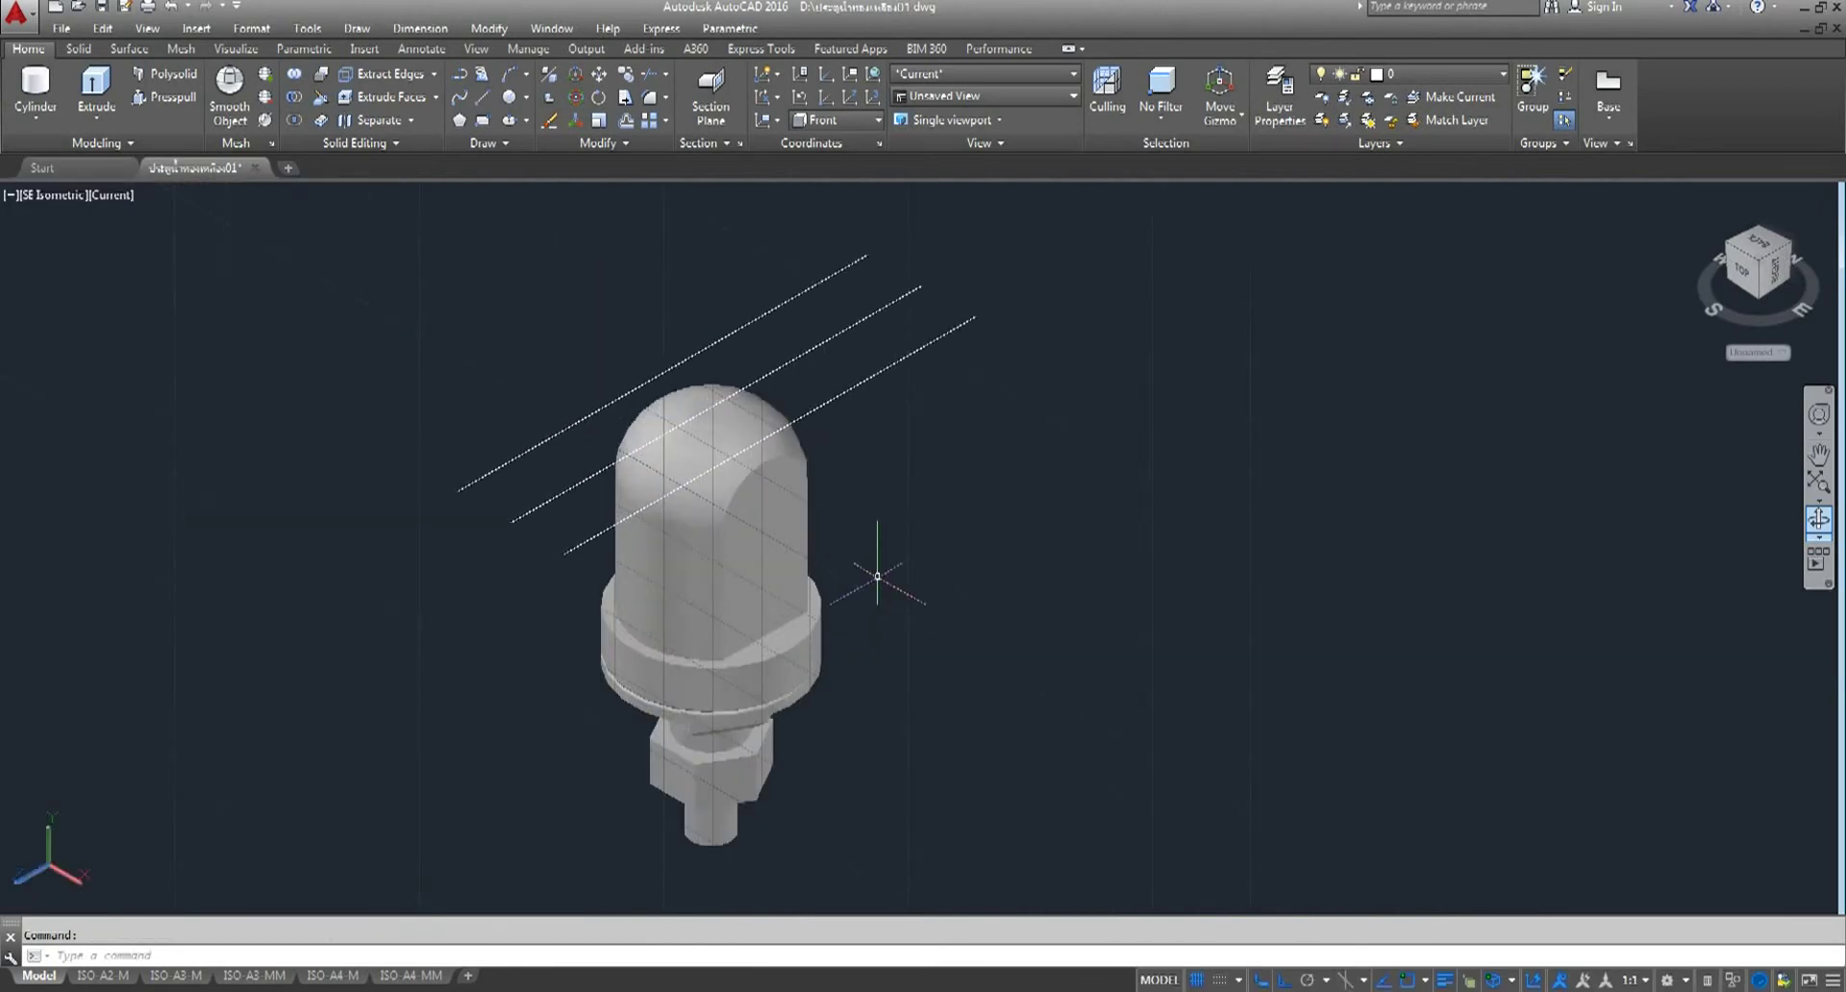
pyautogui.scroll(-3, 877, 576)
pyautogui.scroll(-4, 861, 577)
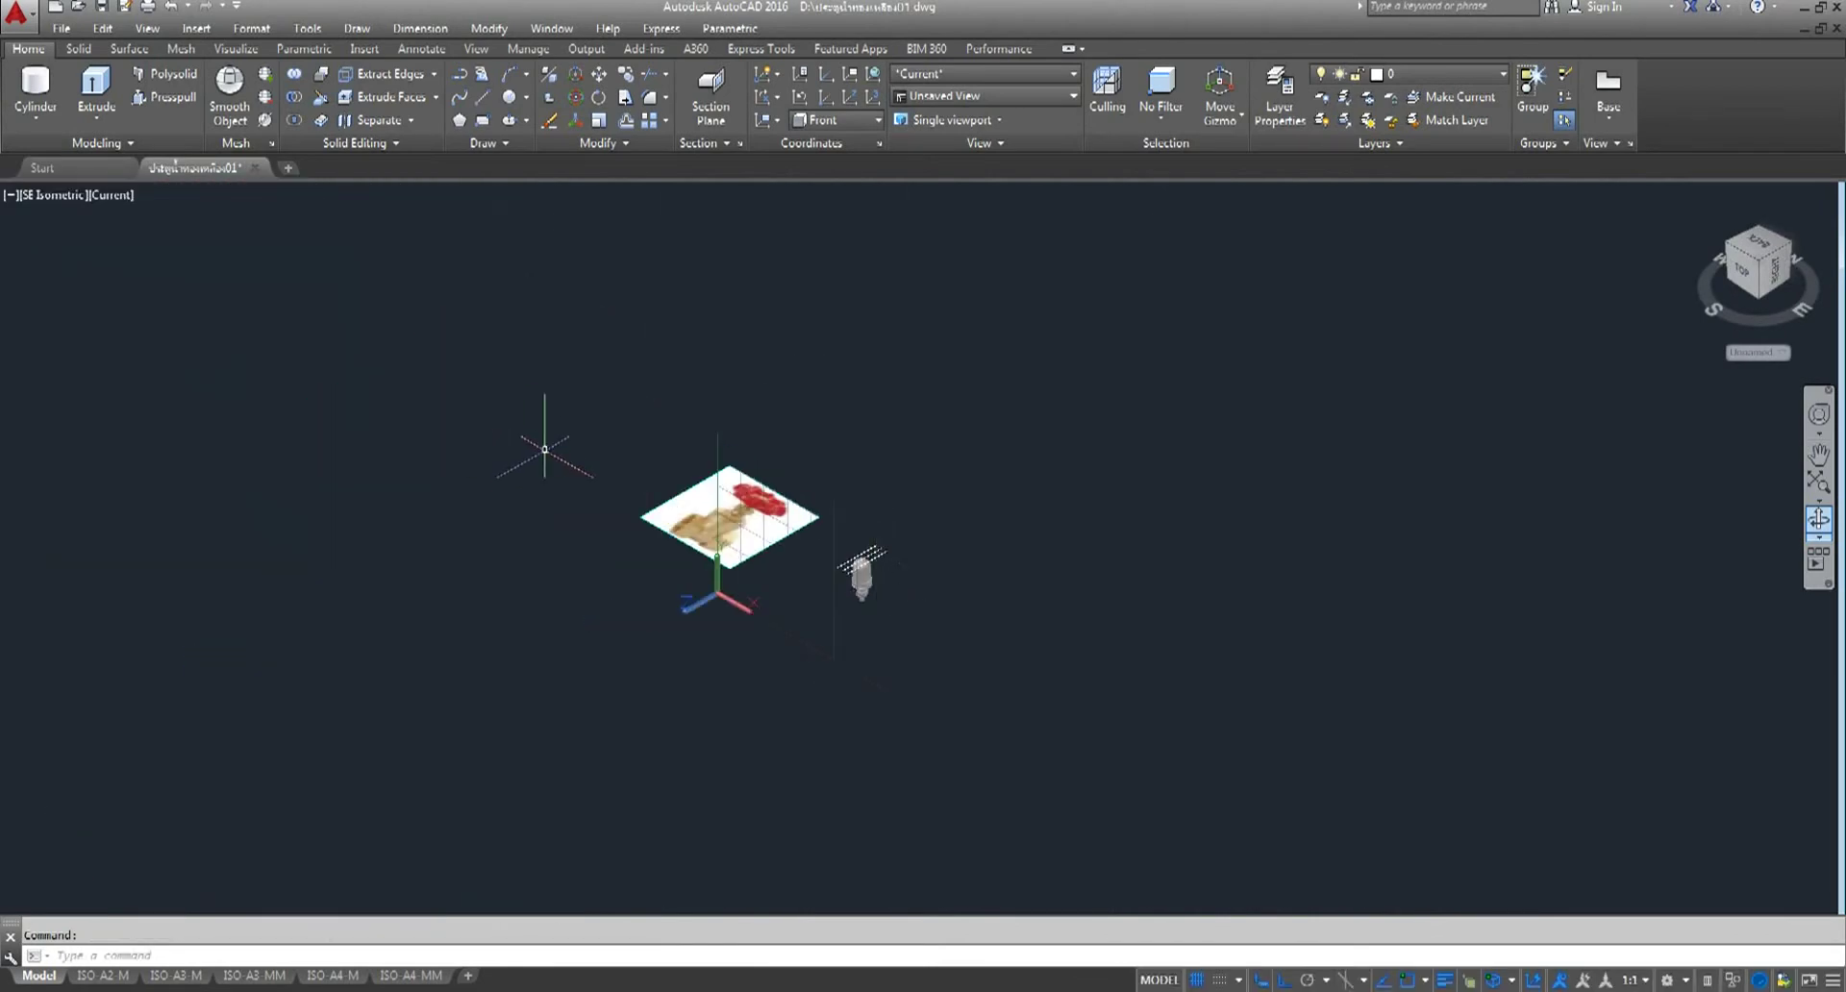
pyautogui.scroll(5, 808, 569)
pyautogui.moveTo(449, 445); pyautogui.dragTo(469, 476, button='middle')
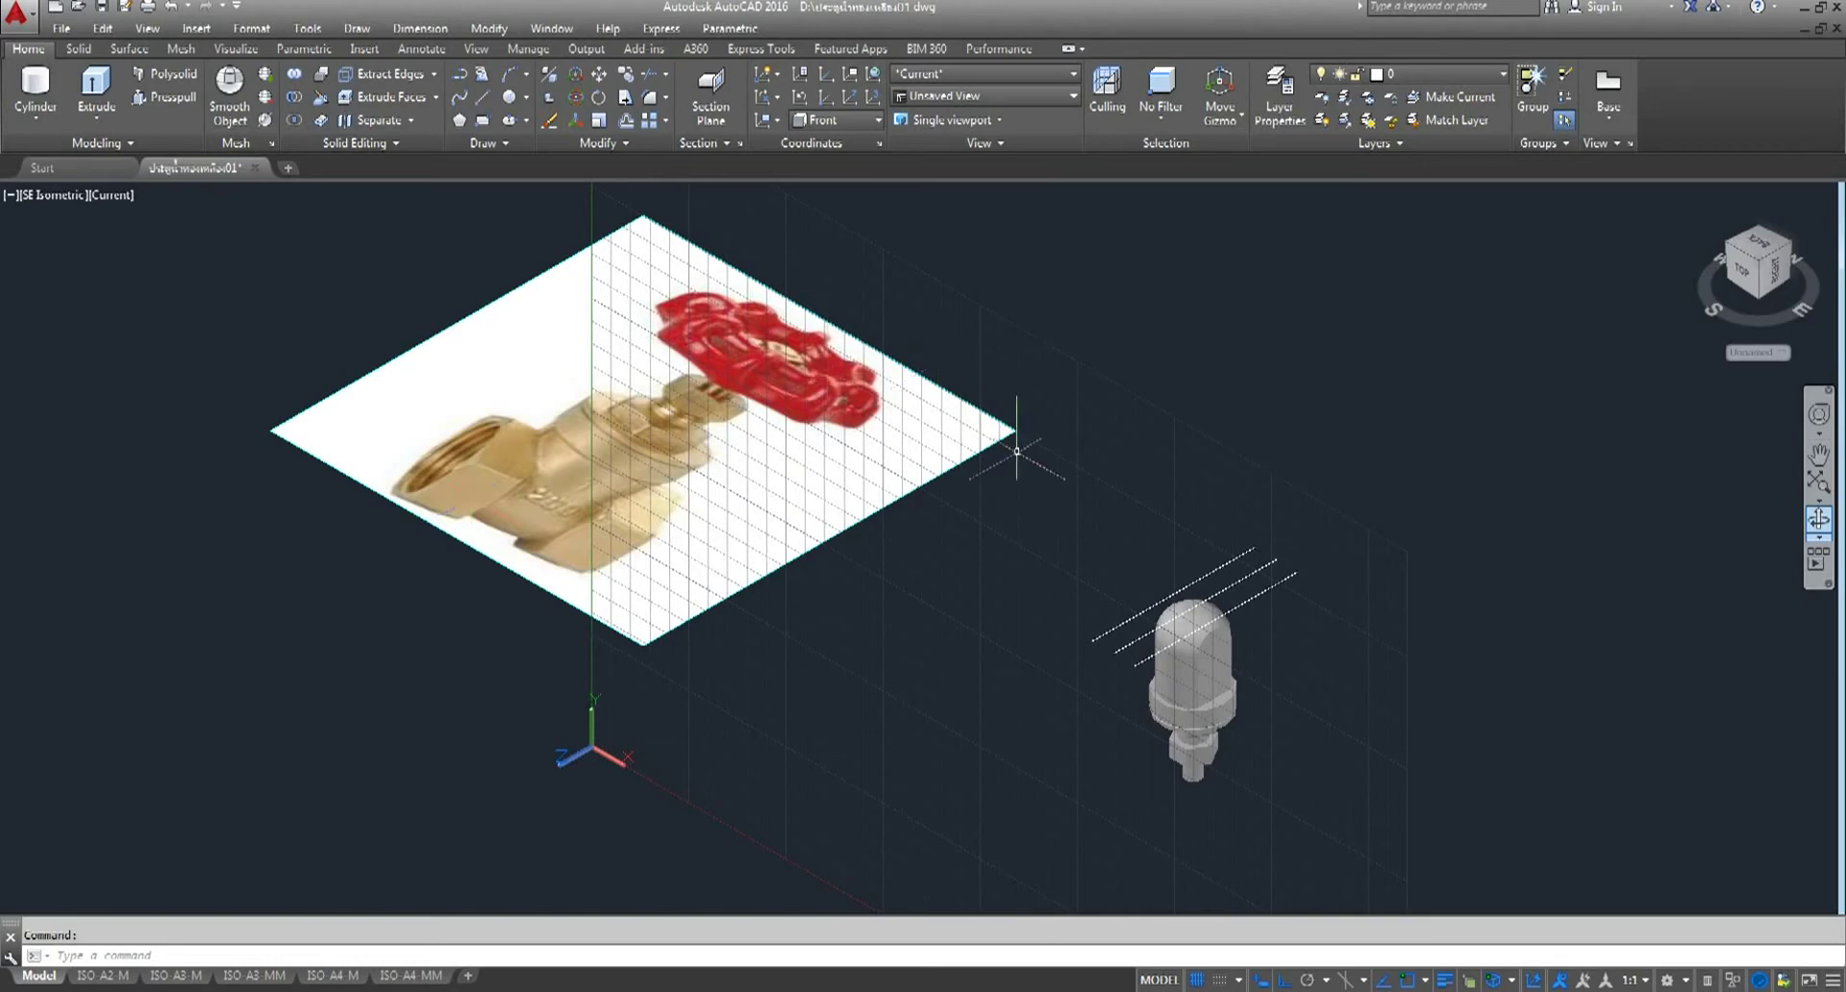
# - Set the UCS to the Right preset orientation
pyautogui.scroll(3, 1353, 753)
pyautogui.scroll(2, 1183, 545)
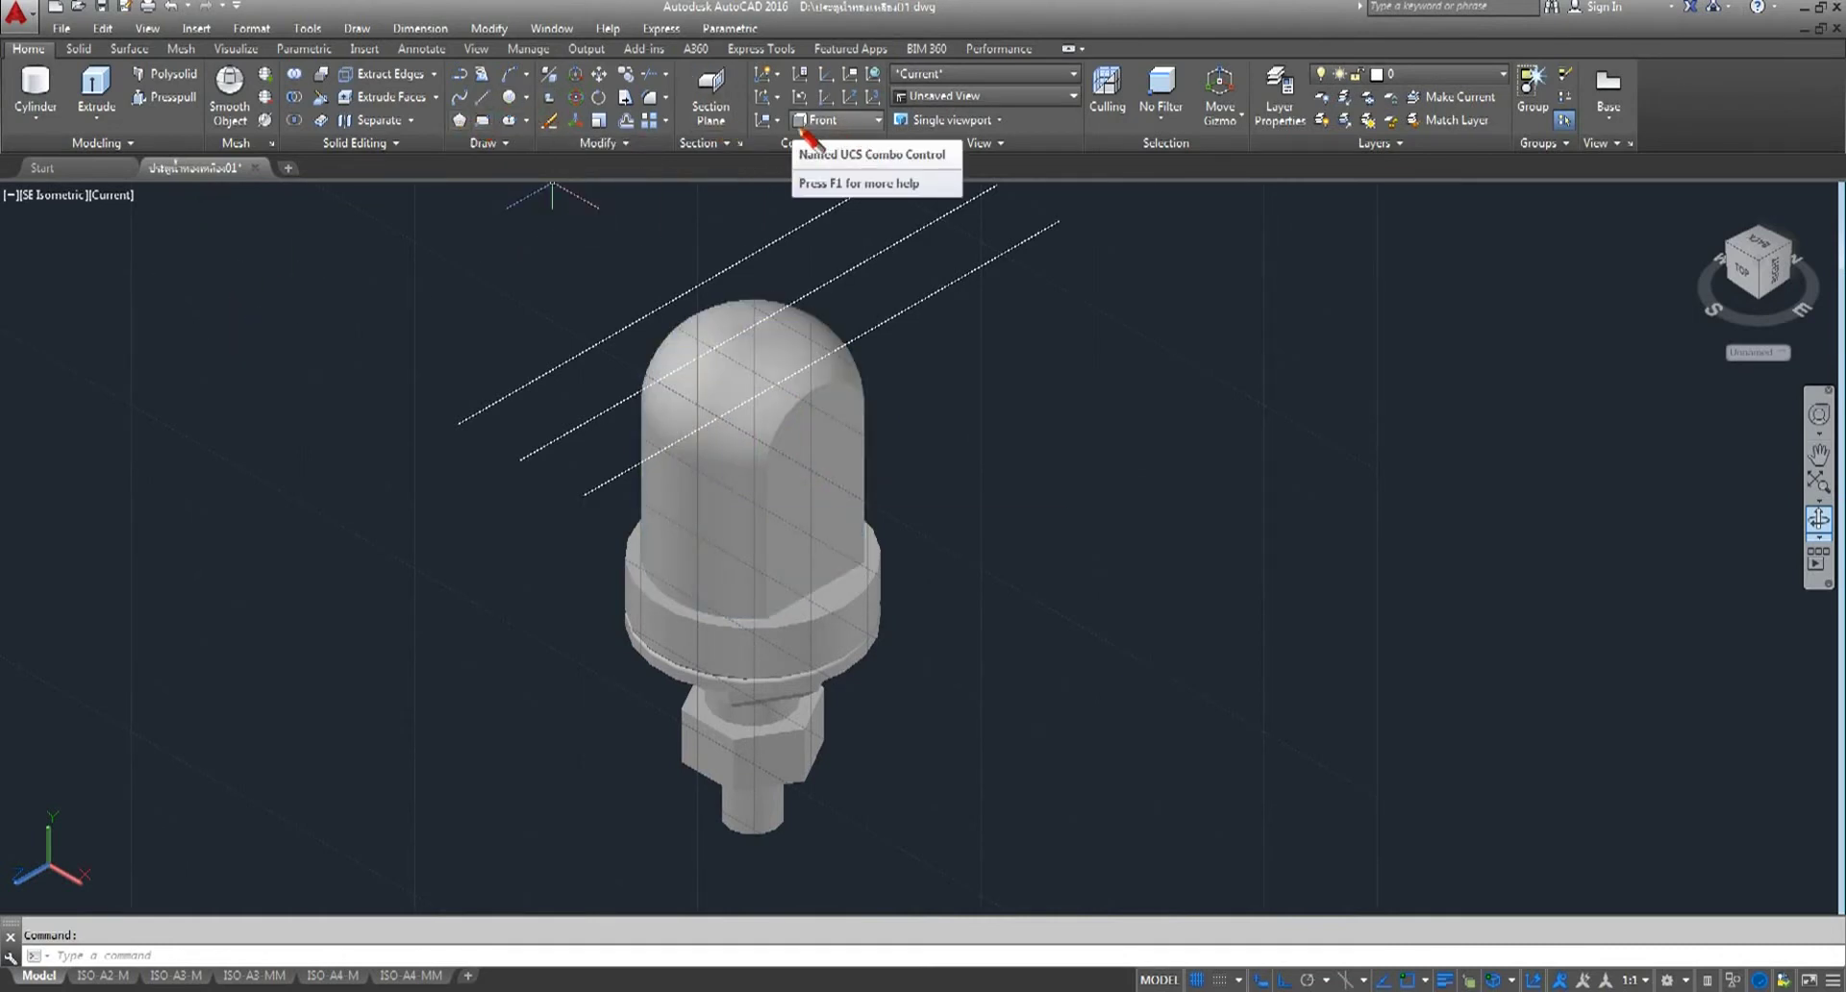
pyautogui.click(878, 121)
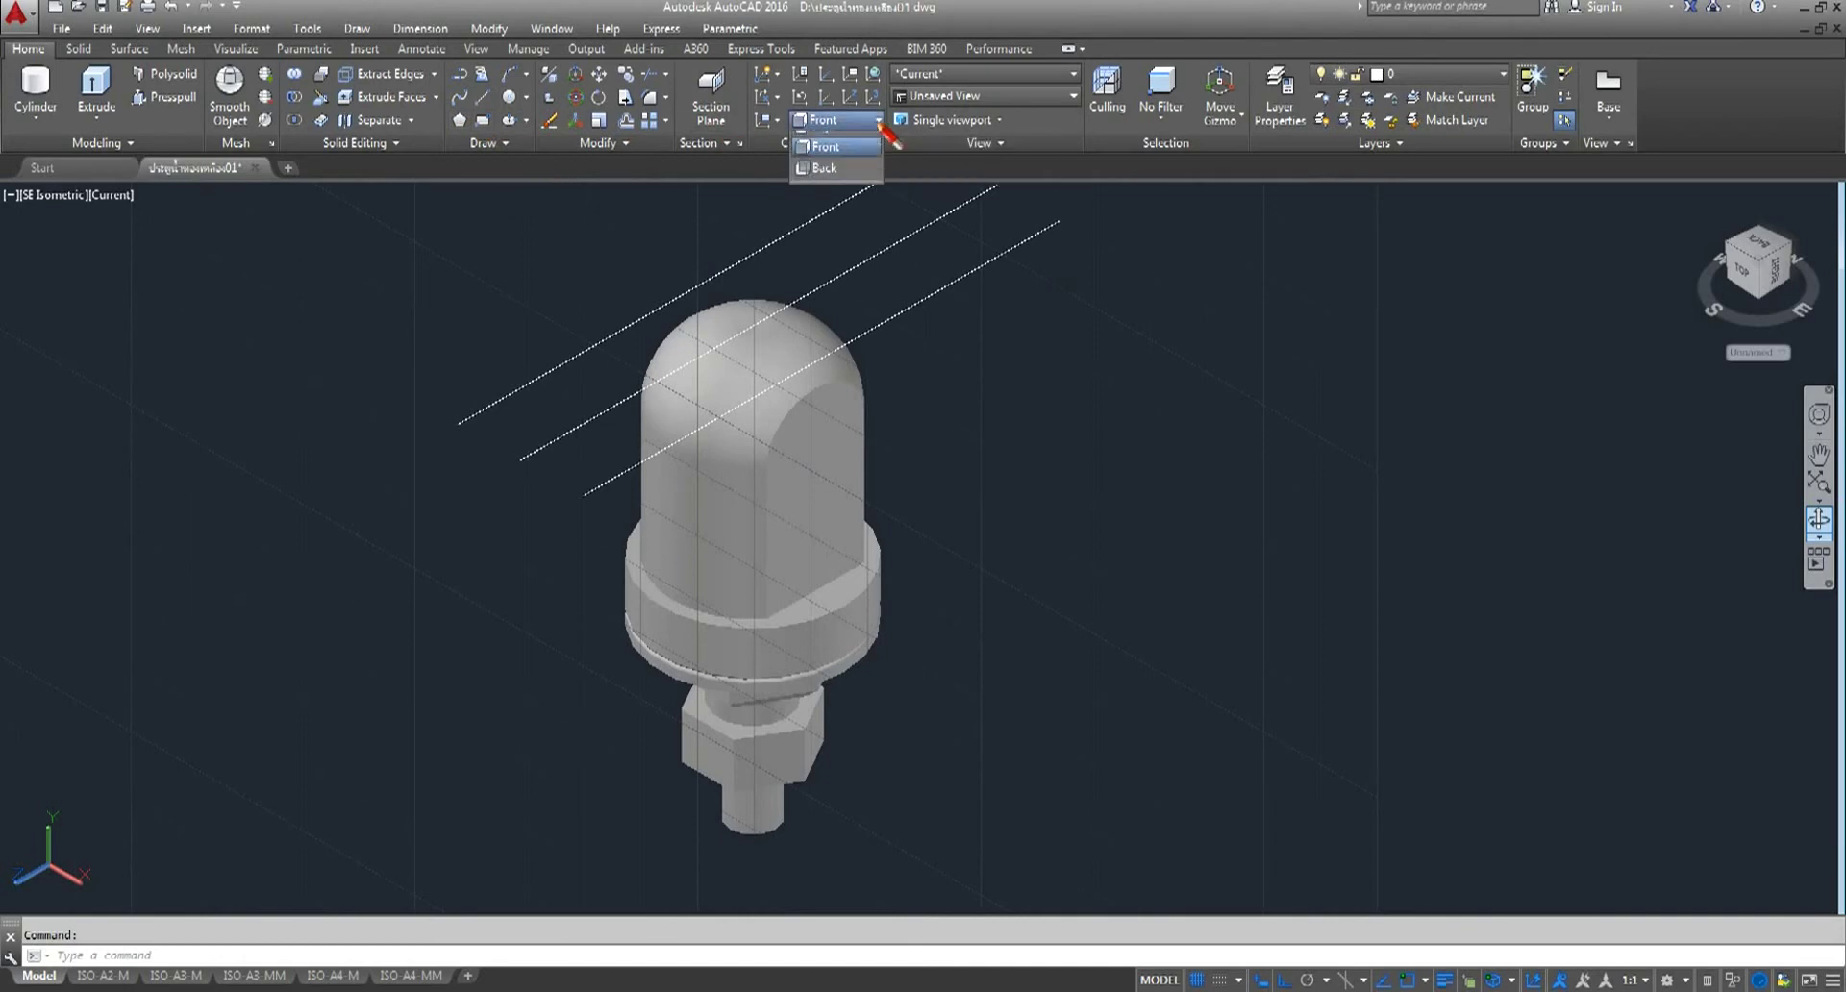
pyautogui.click(829, 231)
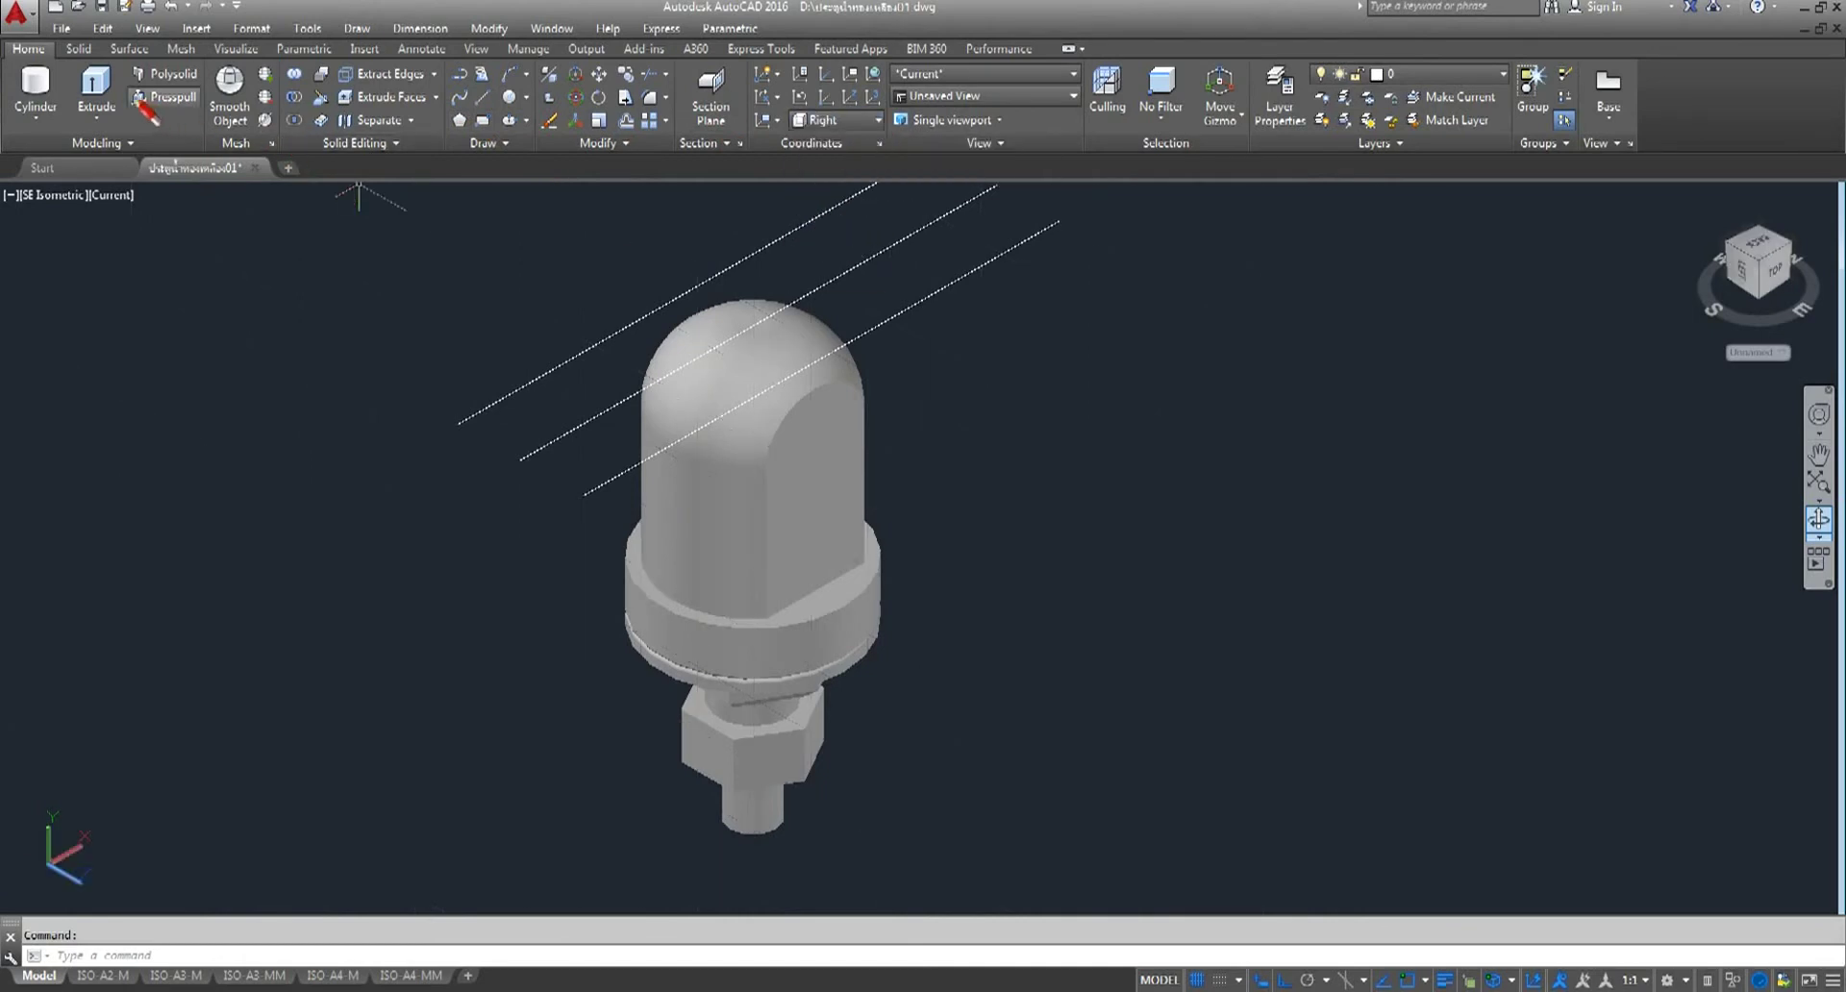
# - Draw a six-sided circumscribed polygon of radius 15 centred on the body's flat side face
pyautogui.click(458, 120)
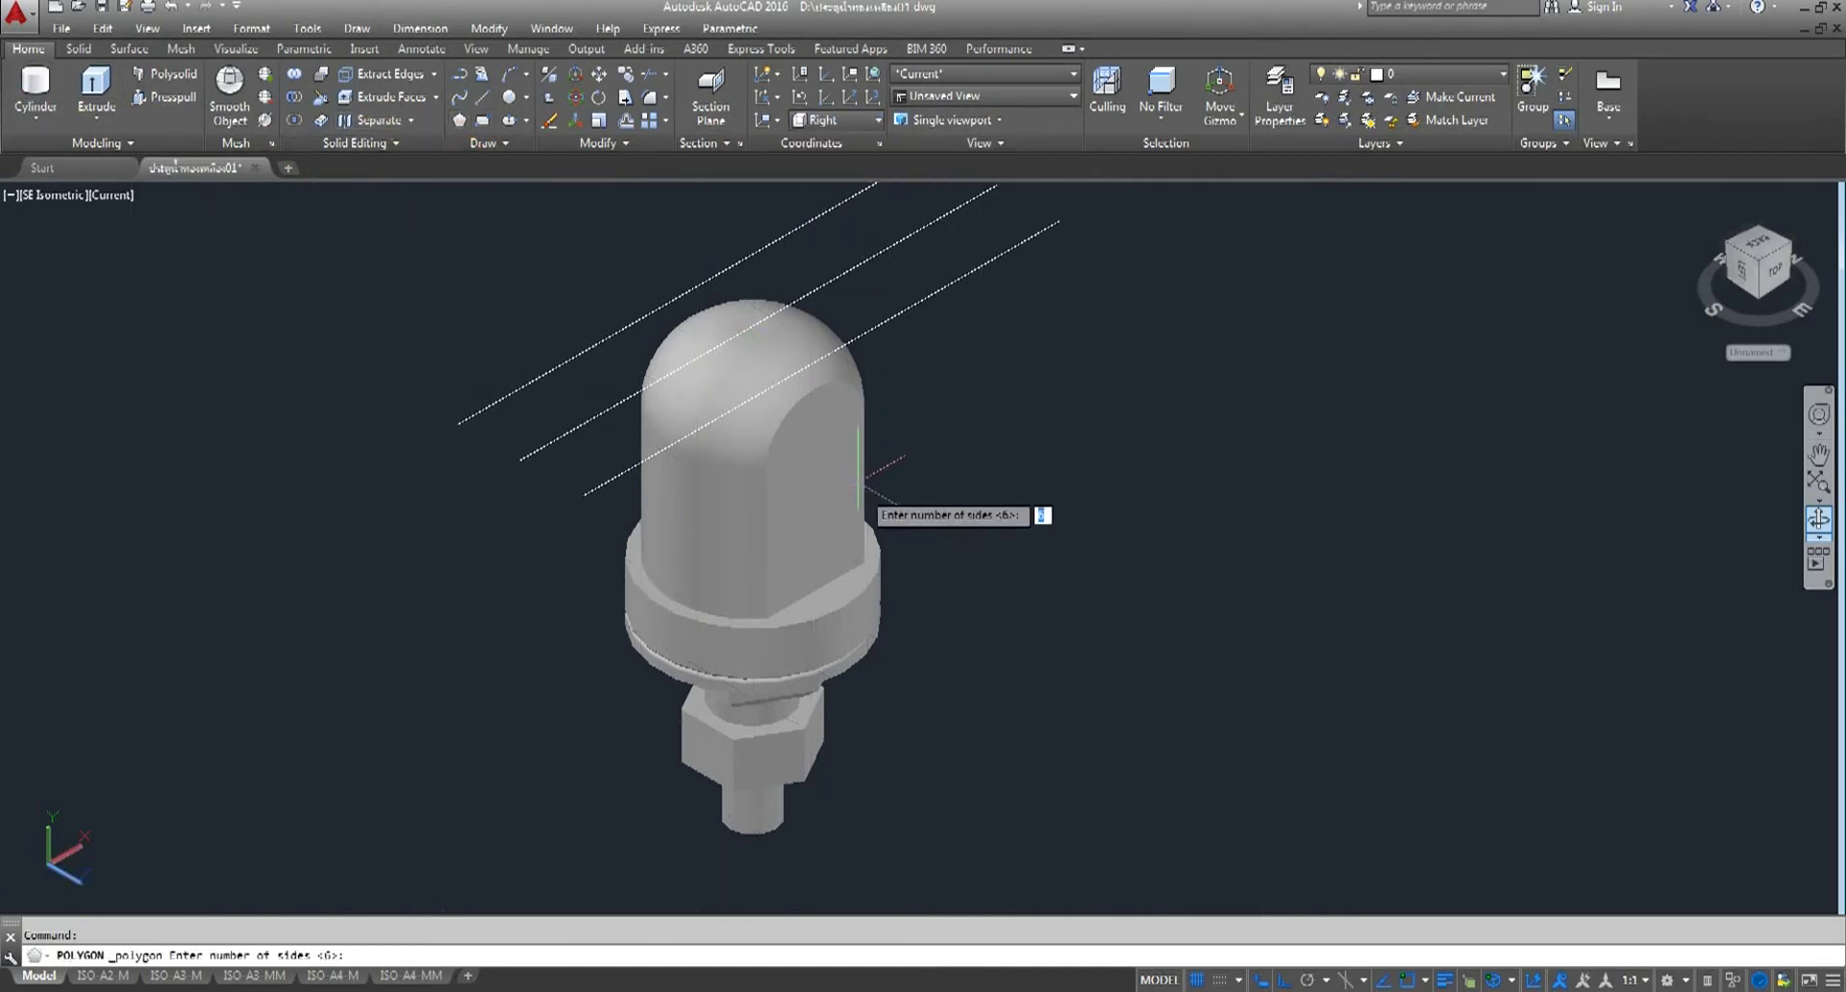
pyautogui.press('Return')
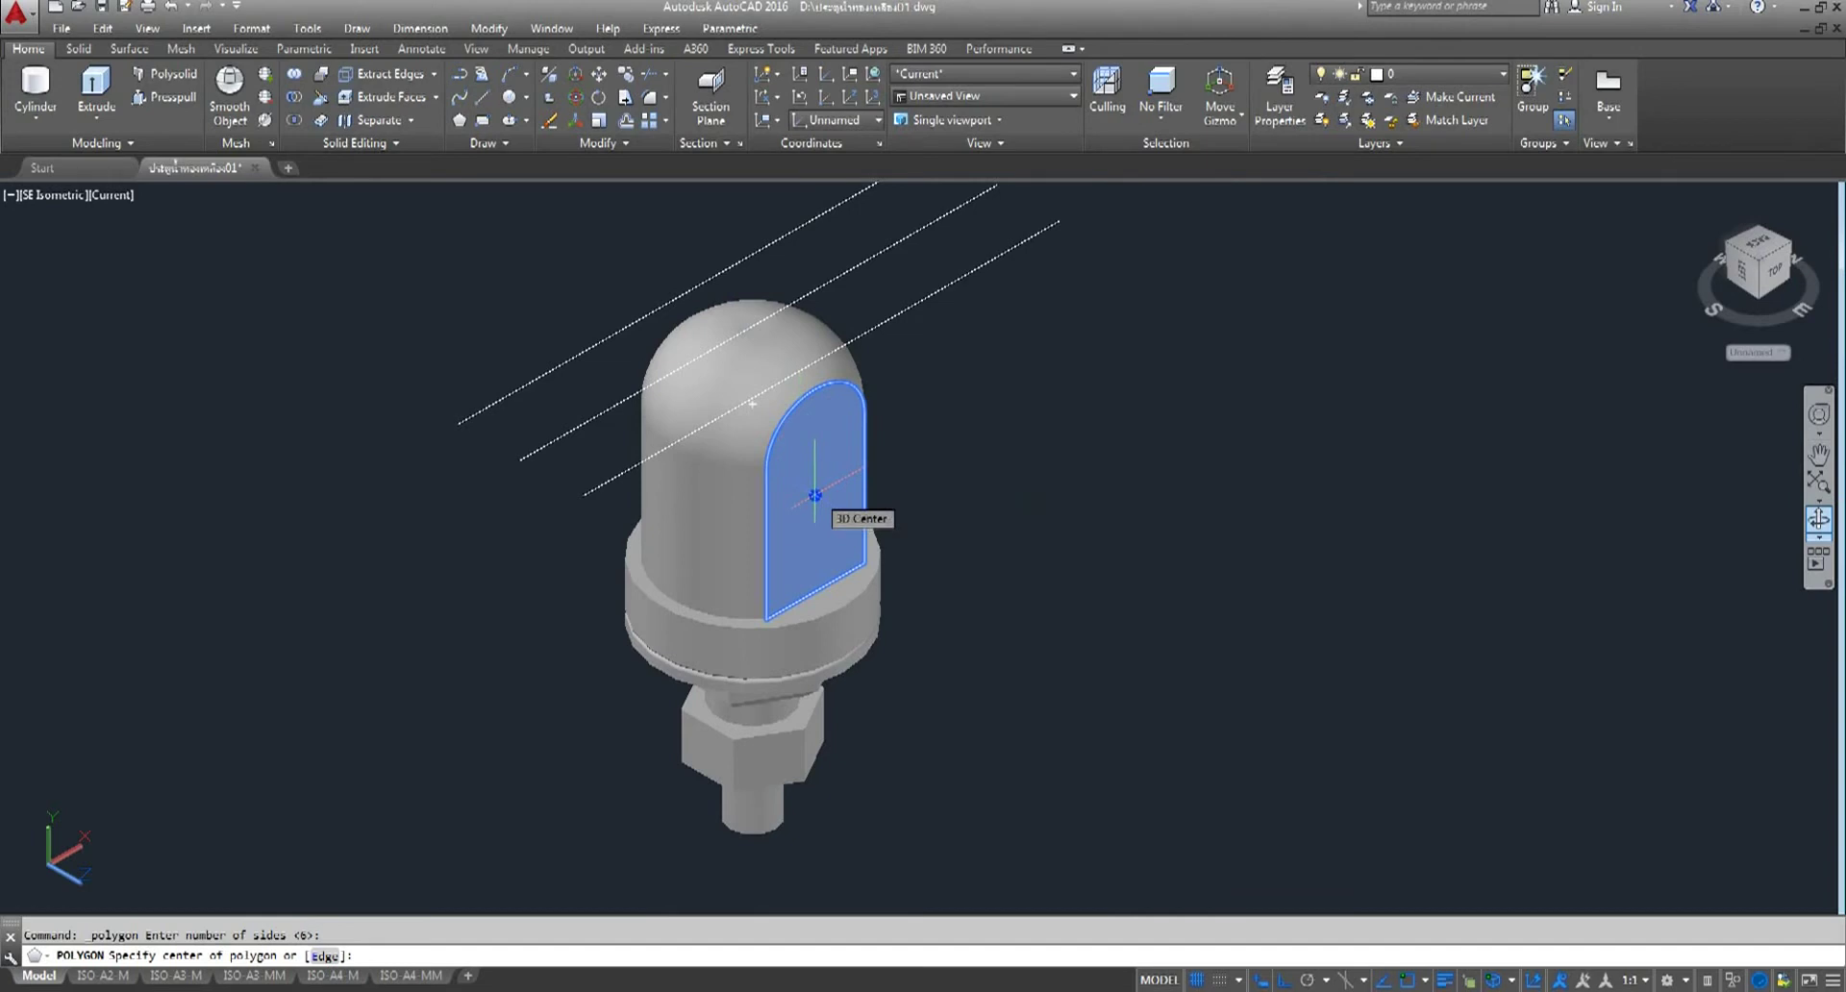
pyautogui.click(816, 496)
pyautogui.click(902, 564)
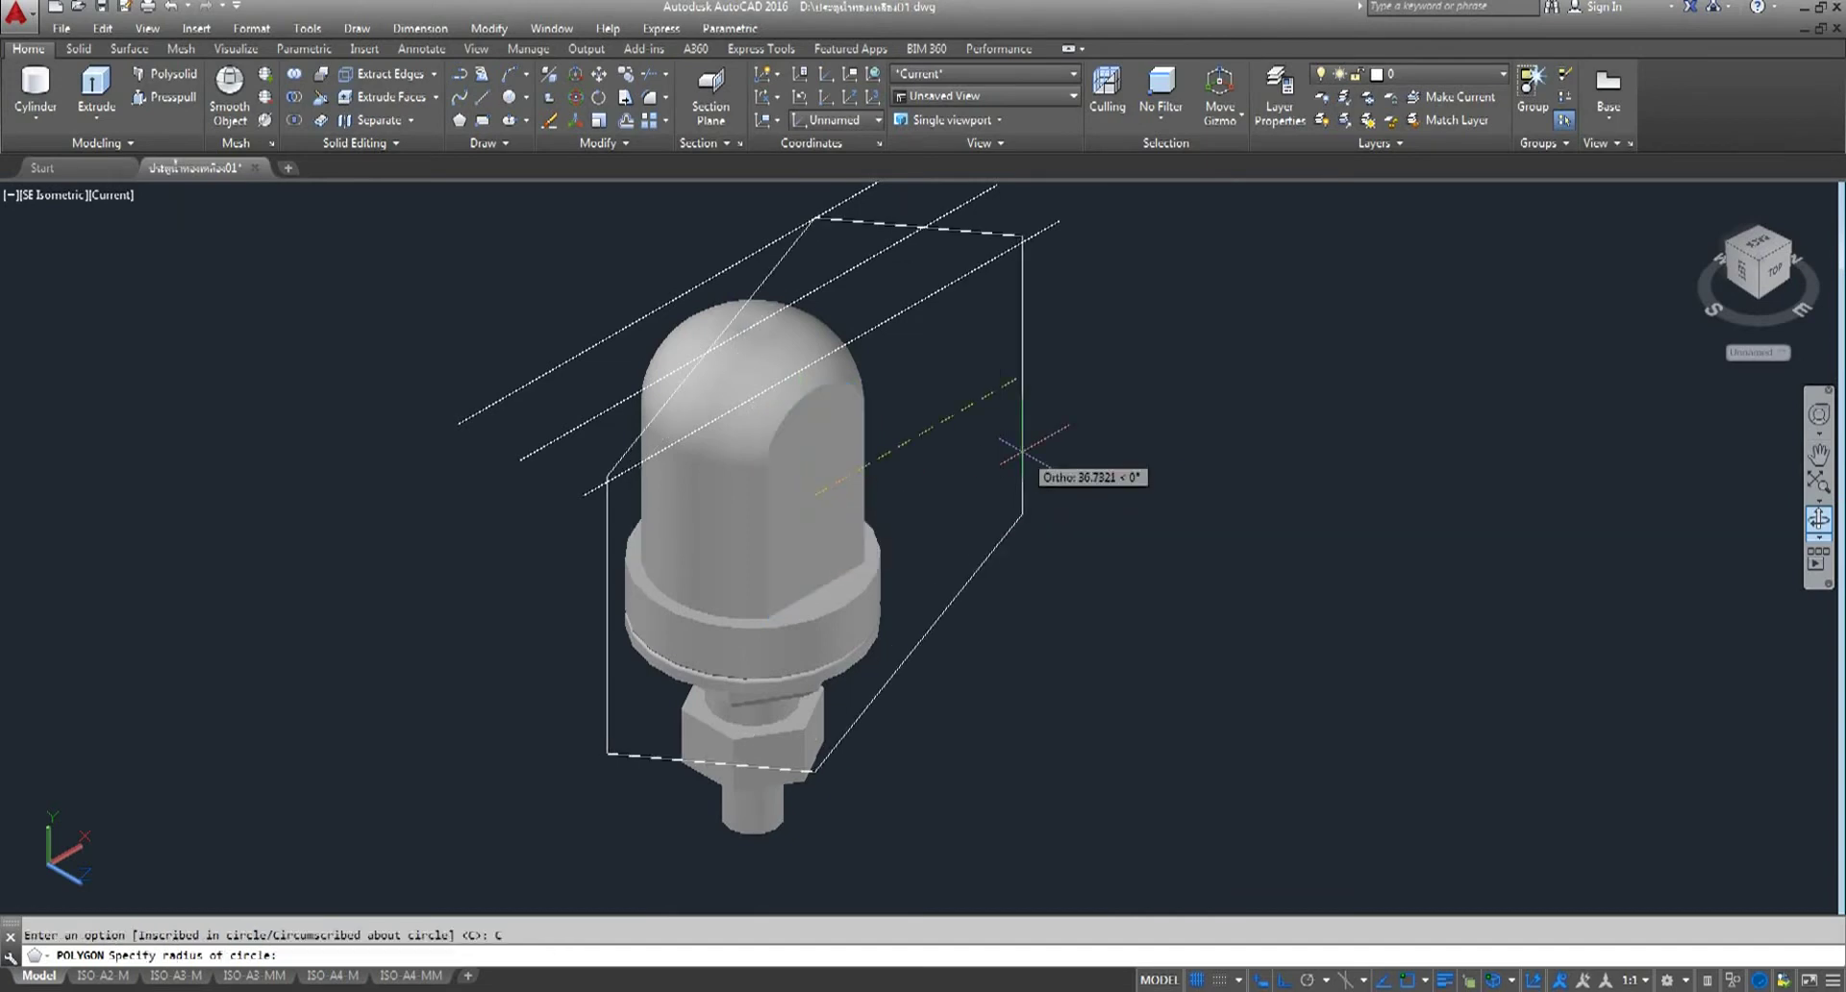
pyautogui.write('15')
pyautogui.press('Return')
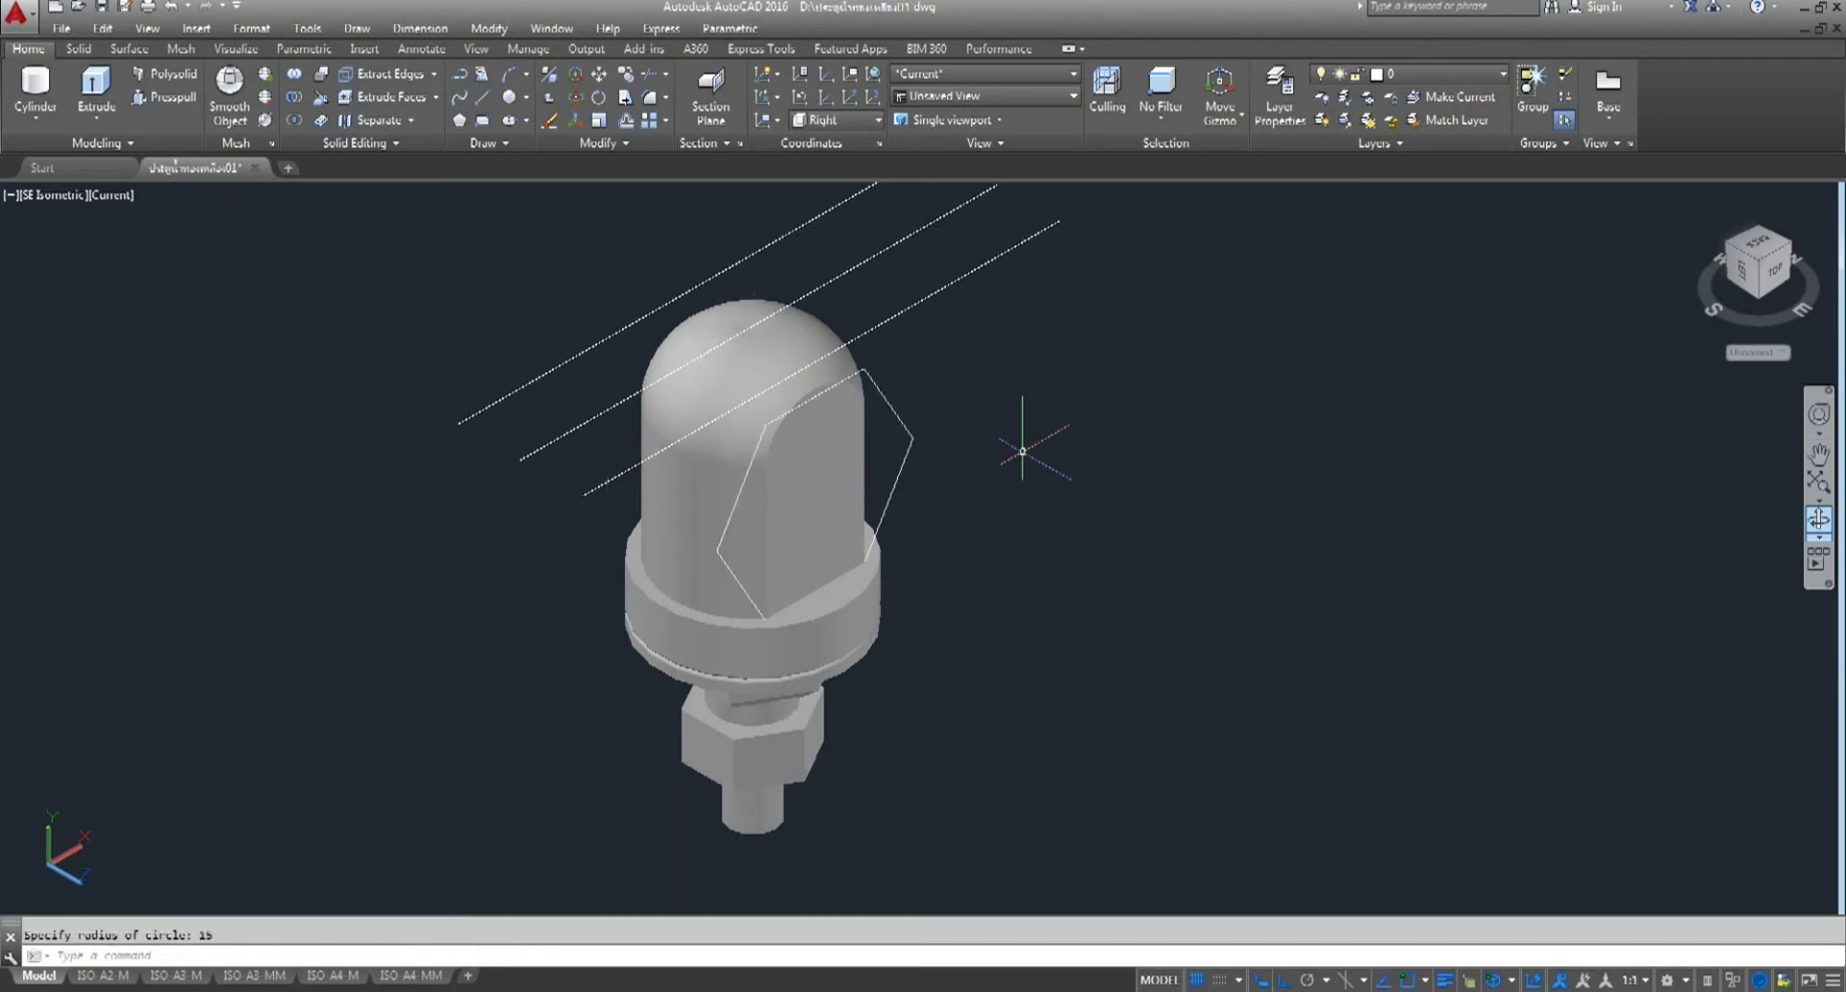
pyautogui.moveTo(1022, 450)
pyautogui.mouseDown(button='middle')
pyautogui.moveTo(860, 354)
pyautogui.moveTo(865, 385)
pyautogui.mouseUp(button='middle')
pyautogui.scroll(2, 860, 355)
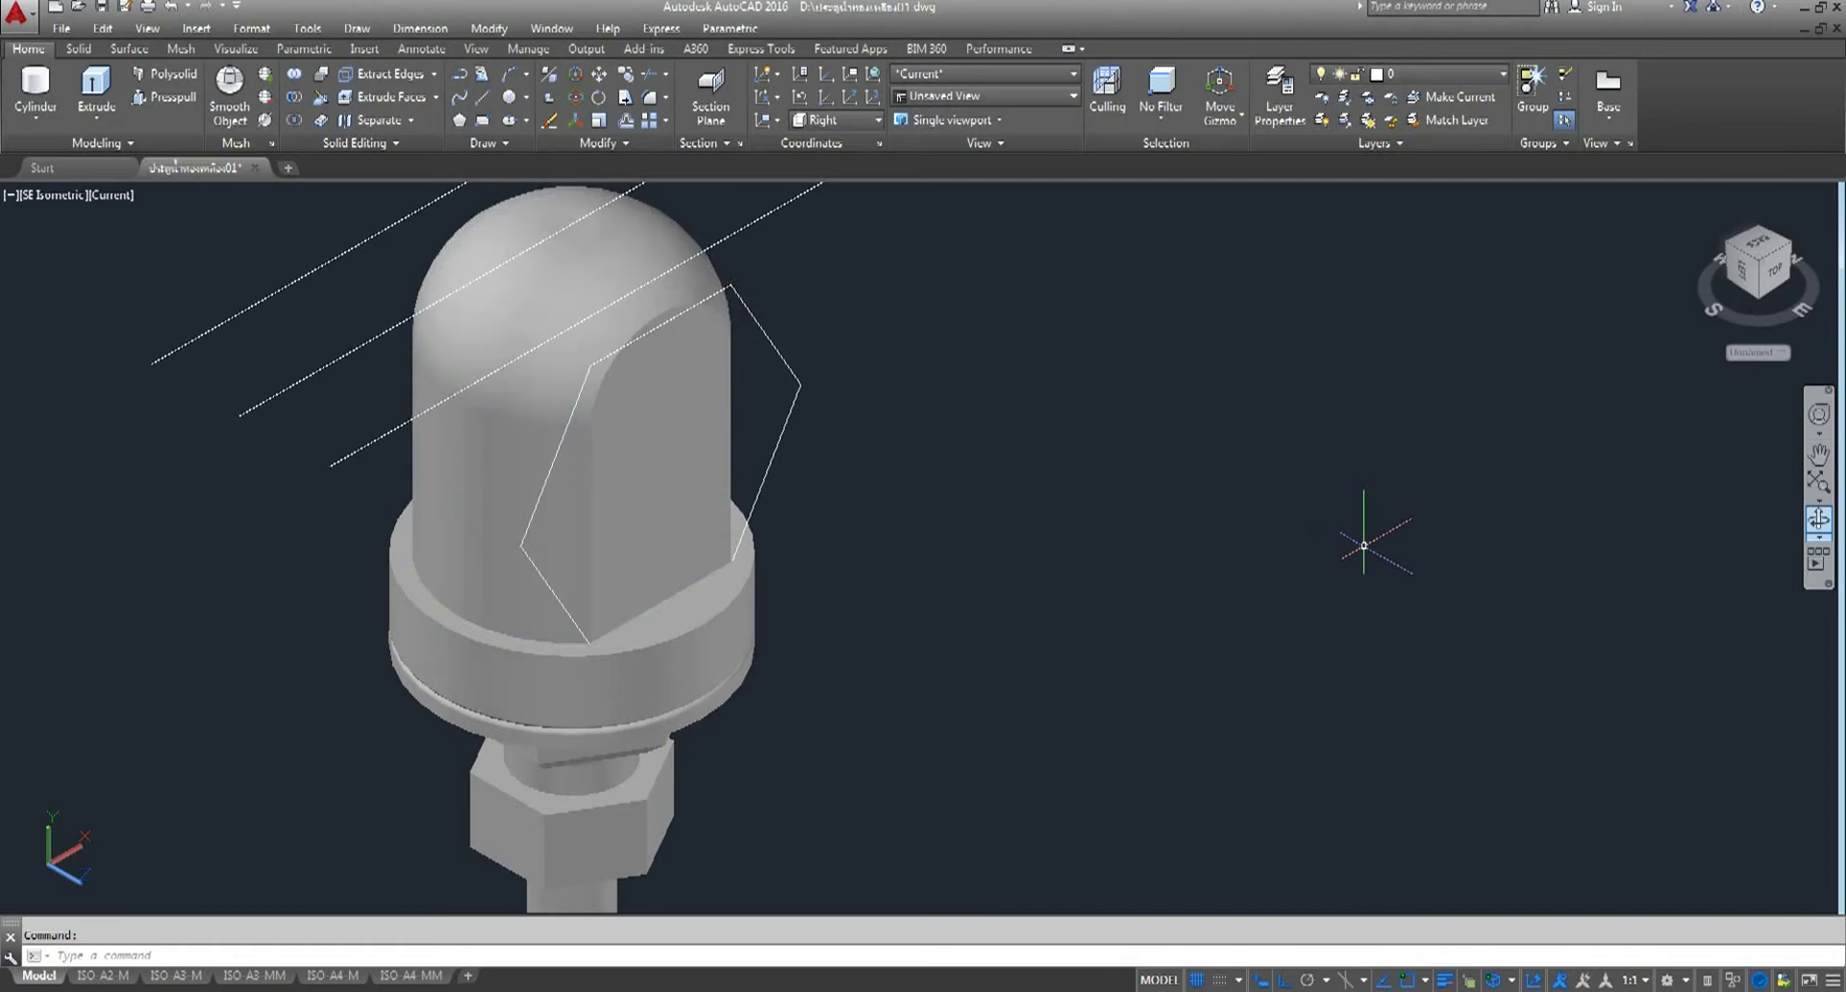
pyautogui.scroll(-3, 1363, 545)
pyautogui.scroll(-3, 1364, 546)
pyautogui.moveTo(405, 330); pyautogui.dragTo(428, 375)
pyautogui.press('Escape')
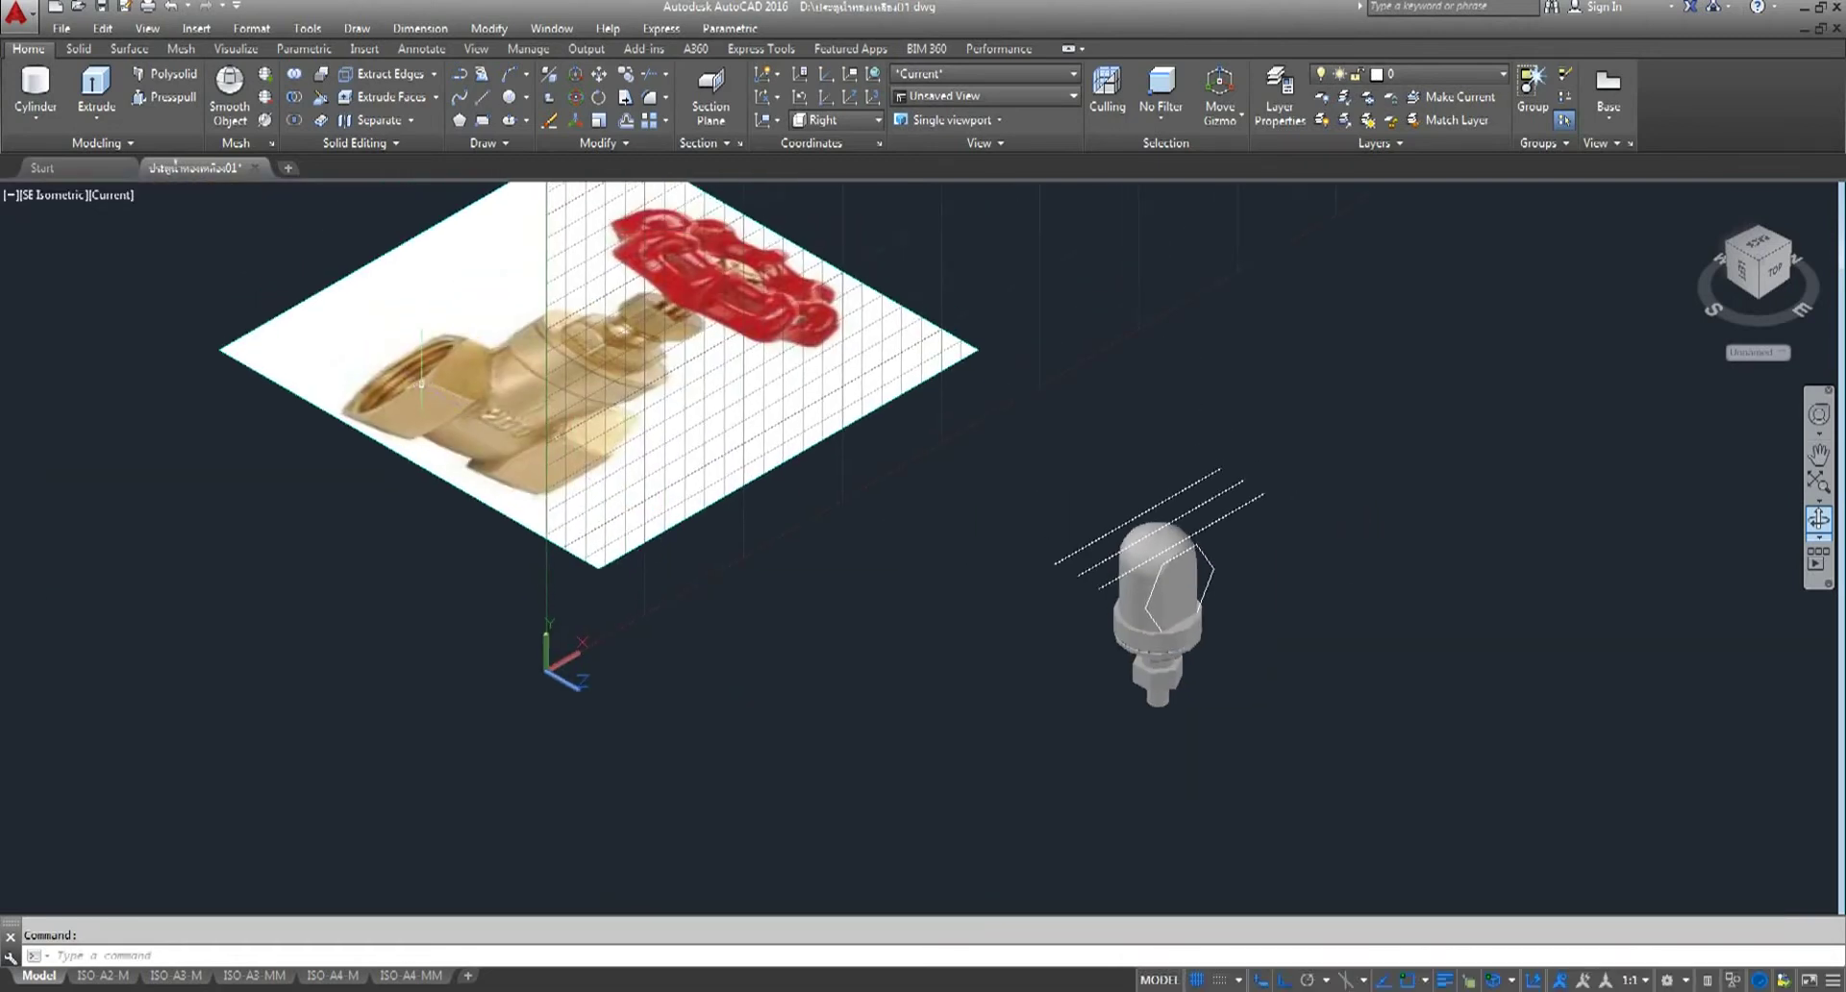
pyautogui.scroll(3, 428, 375)
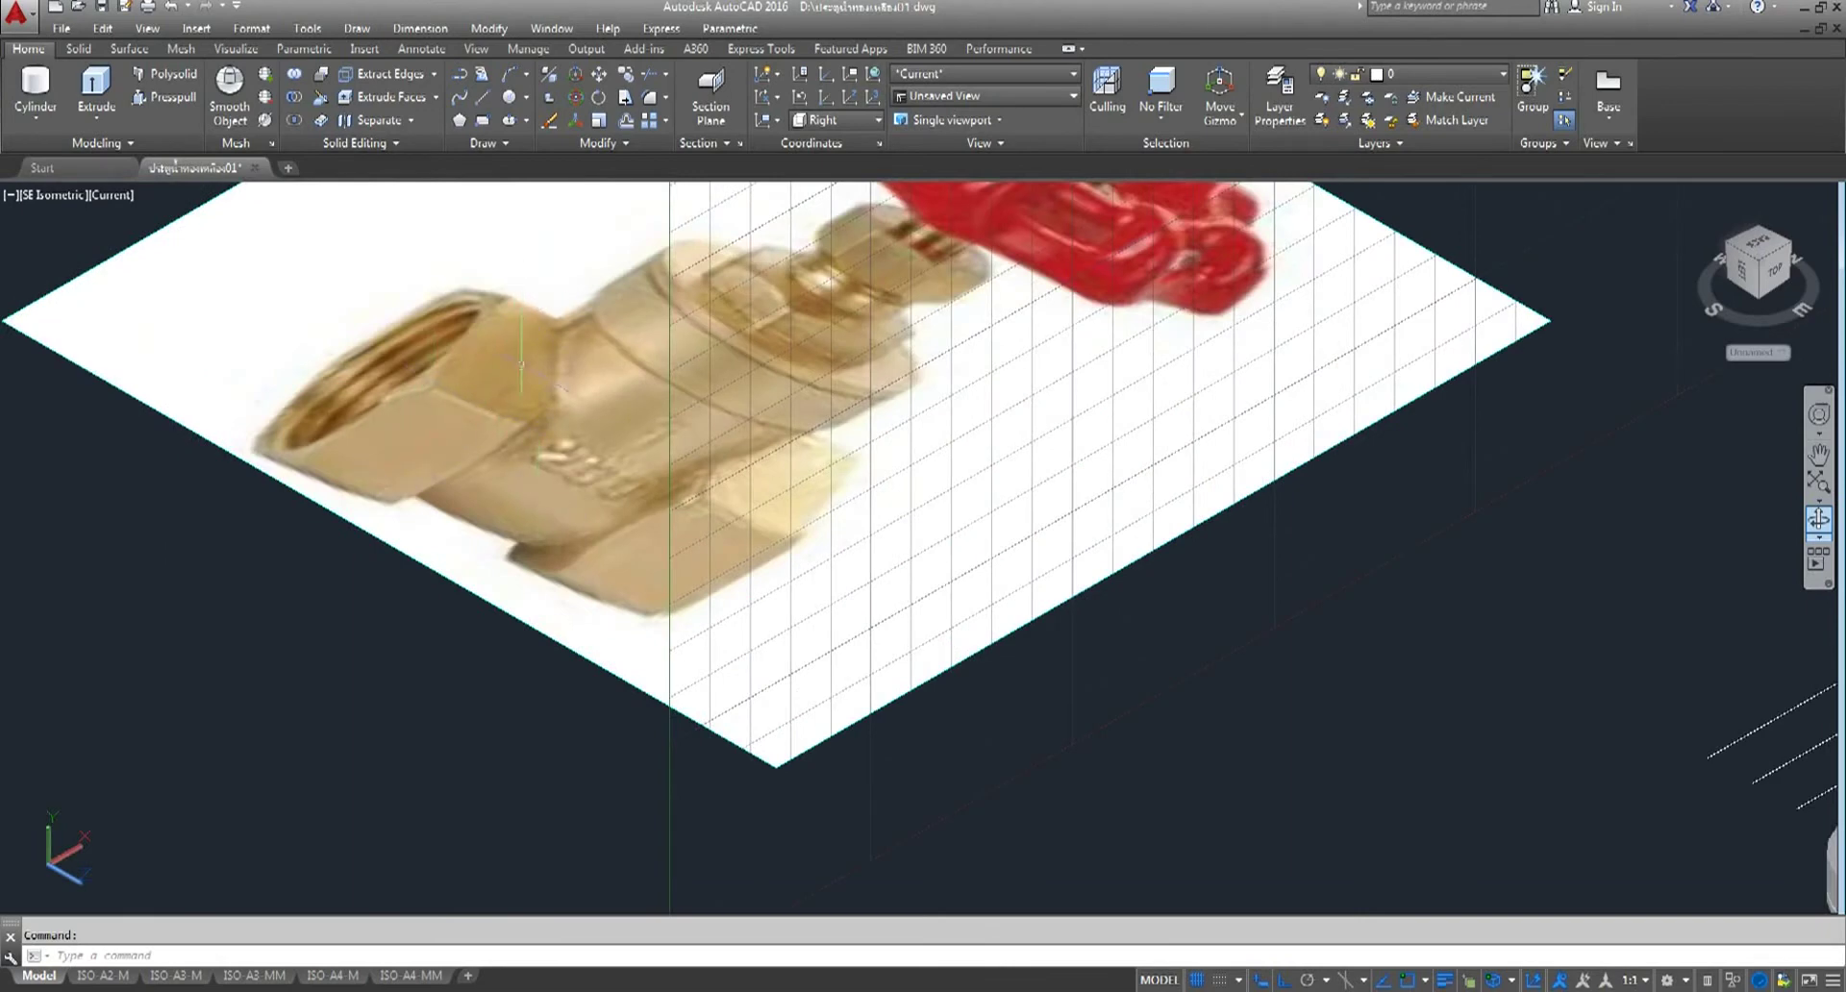
pyautogui.scroll(-2, 520, 360)
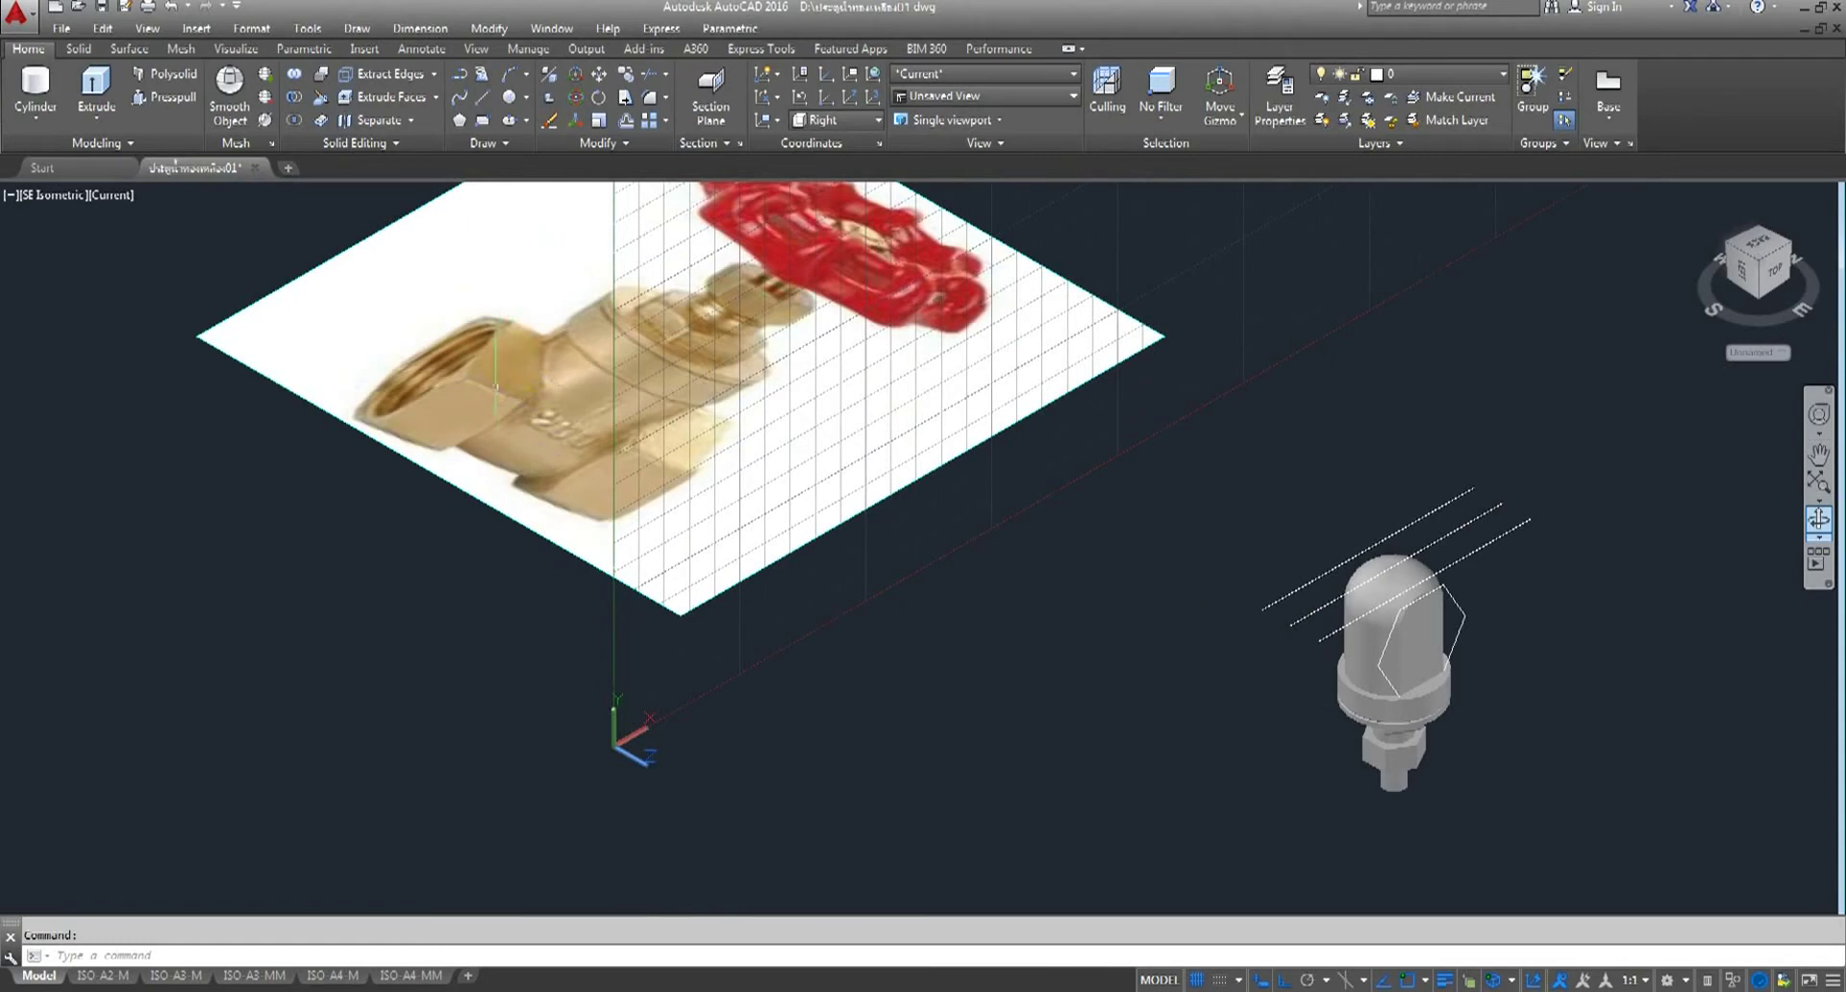
pyautogui.moveTo(1538, 596); pyautogui.dragTo(1034, 587, button='middle')
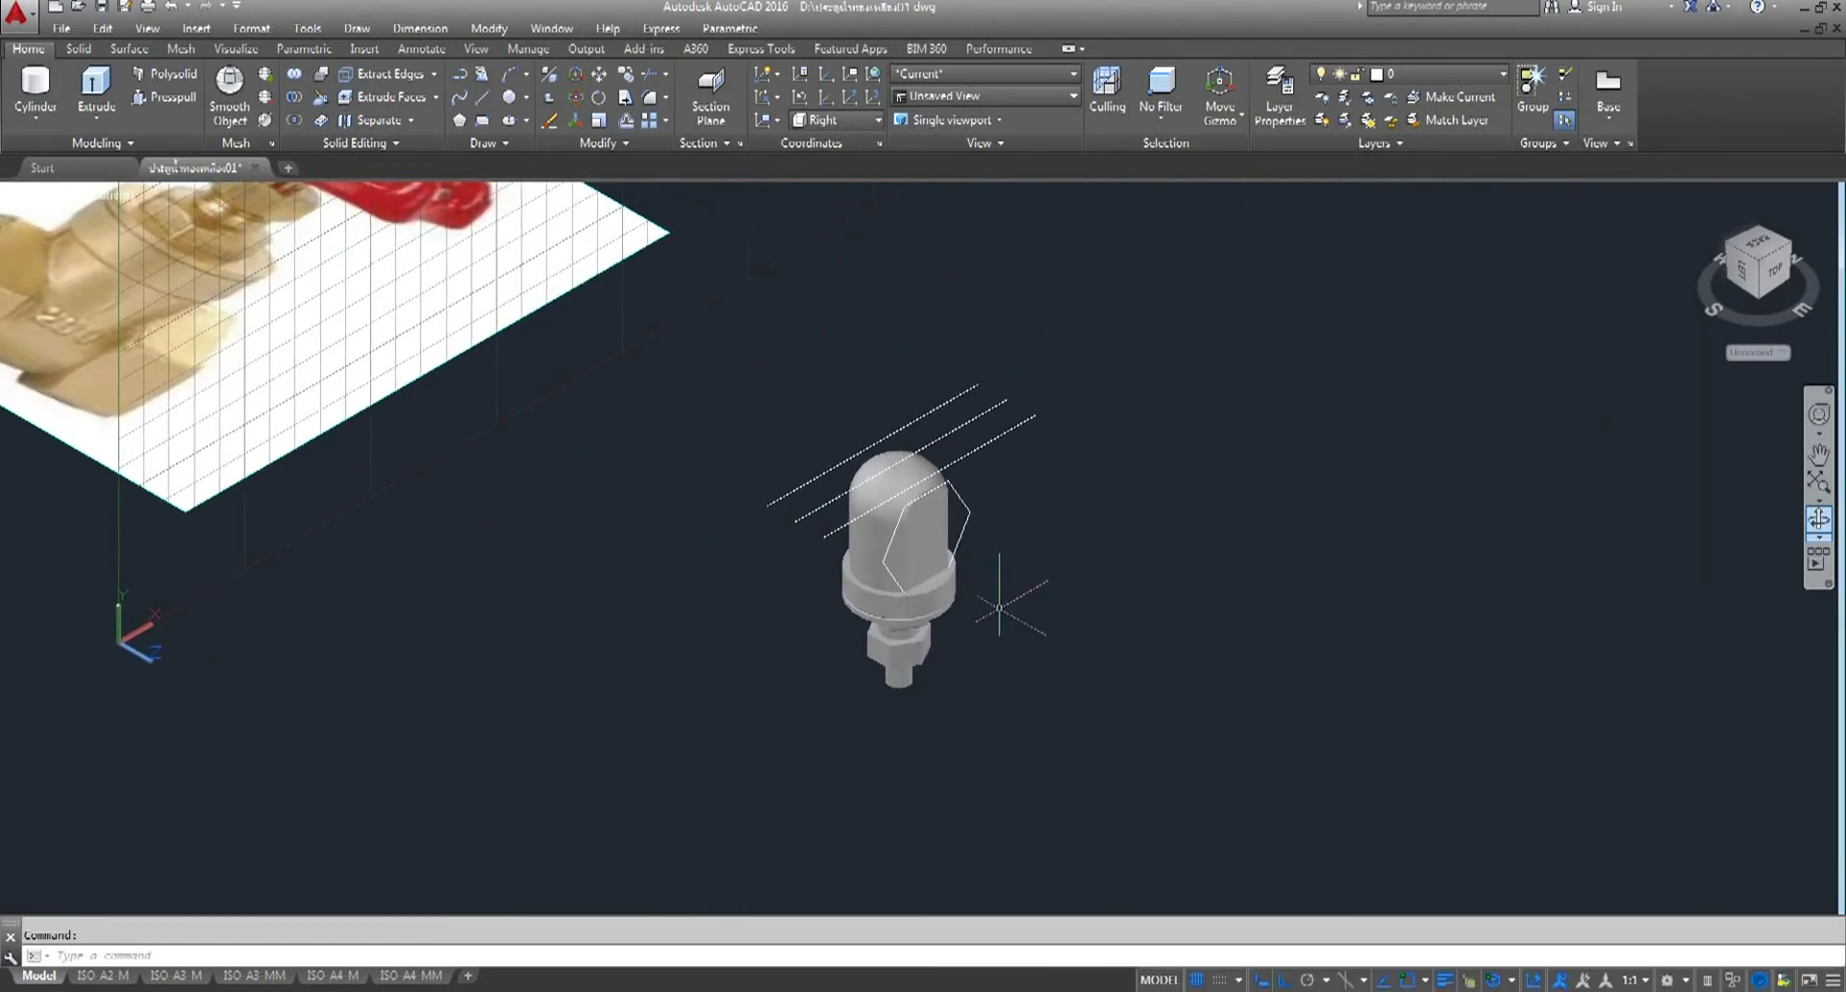
pyautogui.scroll(3, 1024, 615)
pyautogui.moveTo(889, 501); pyautogui.dragTo(891, 553, button='middle')
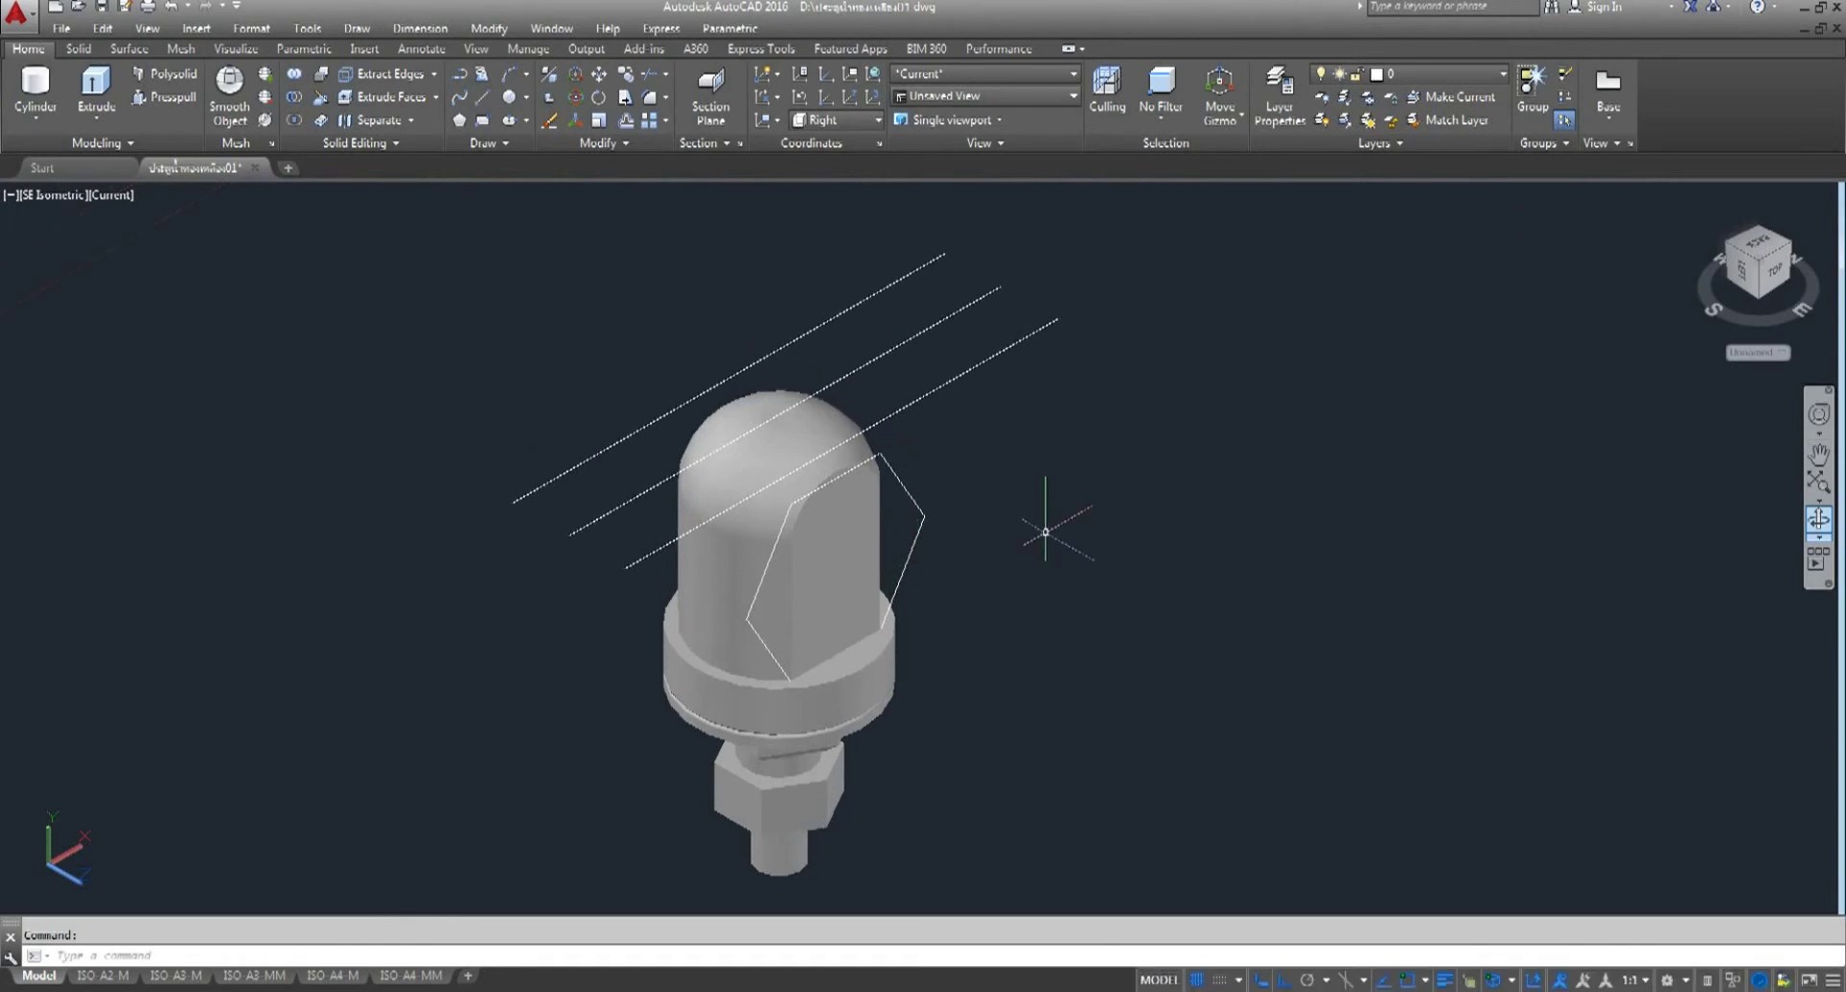
# - Rotate the hexagon with 3DROTATE about its centre so it stands upright against the body
pyautogui.click(582, 102)
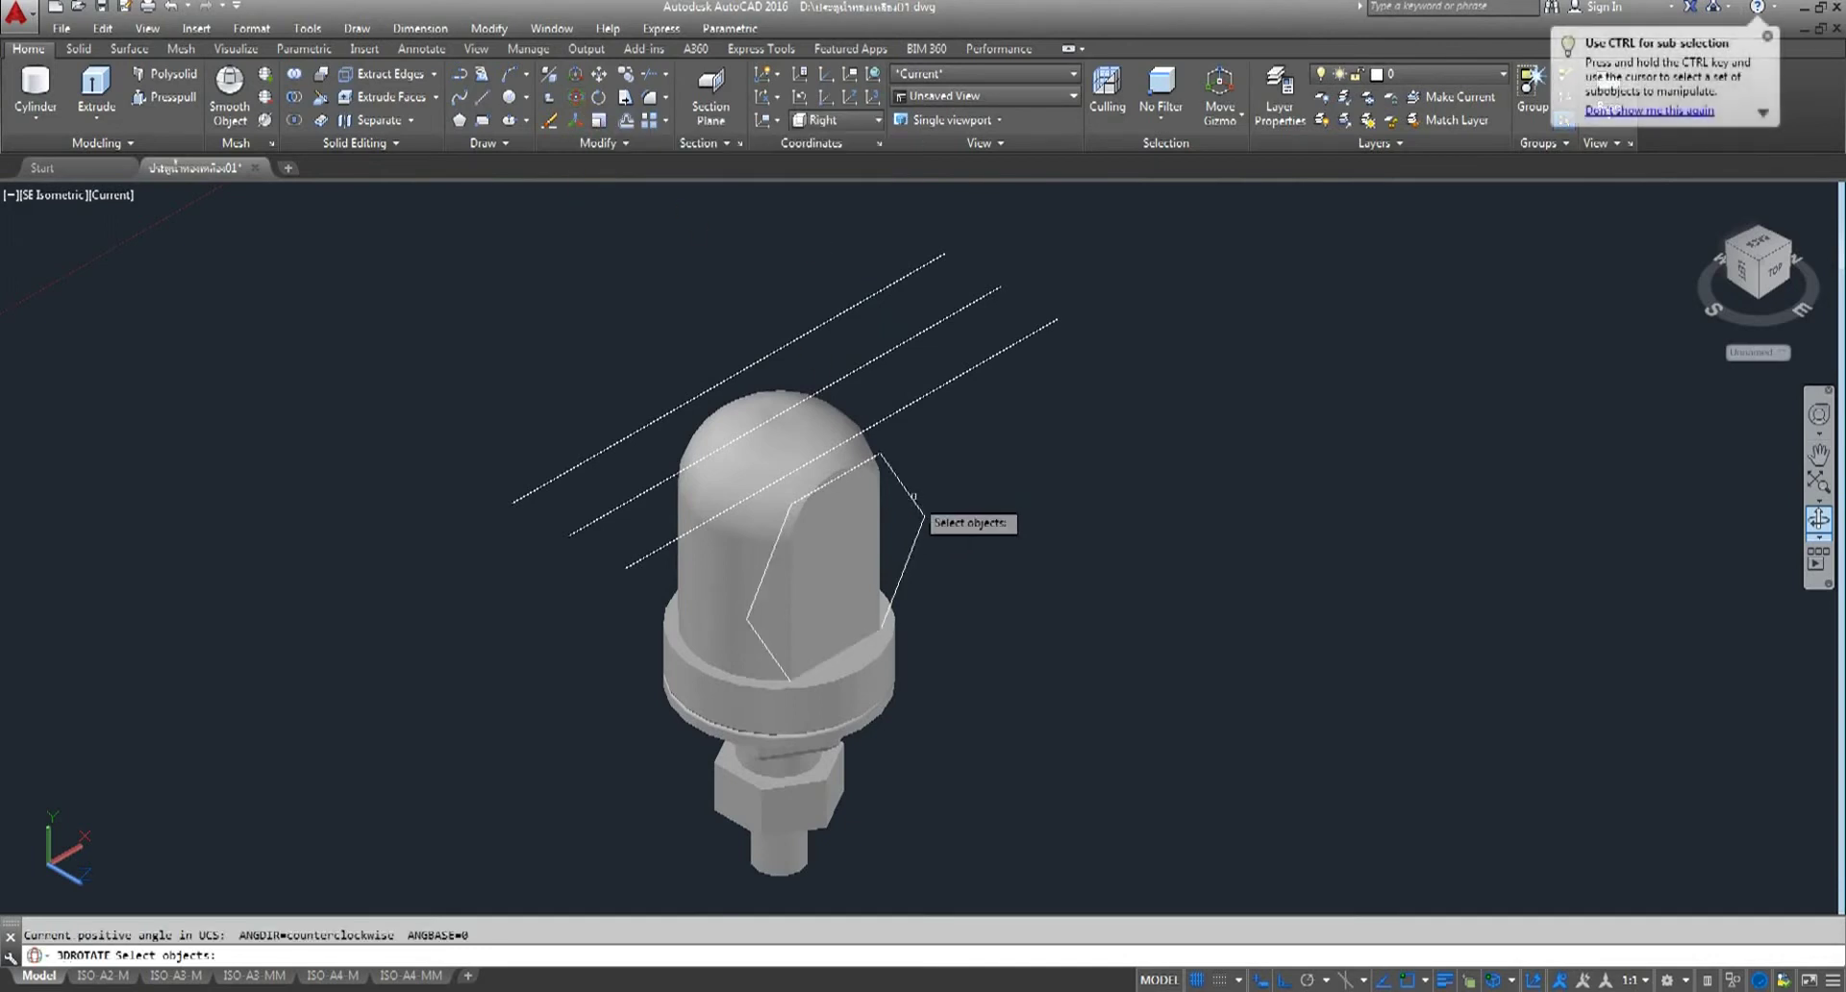
pyautogui.click(914, 497)
pyautogui.press('Return')
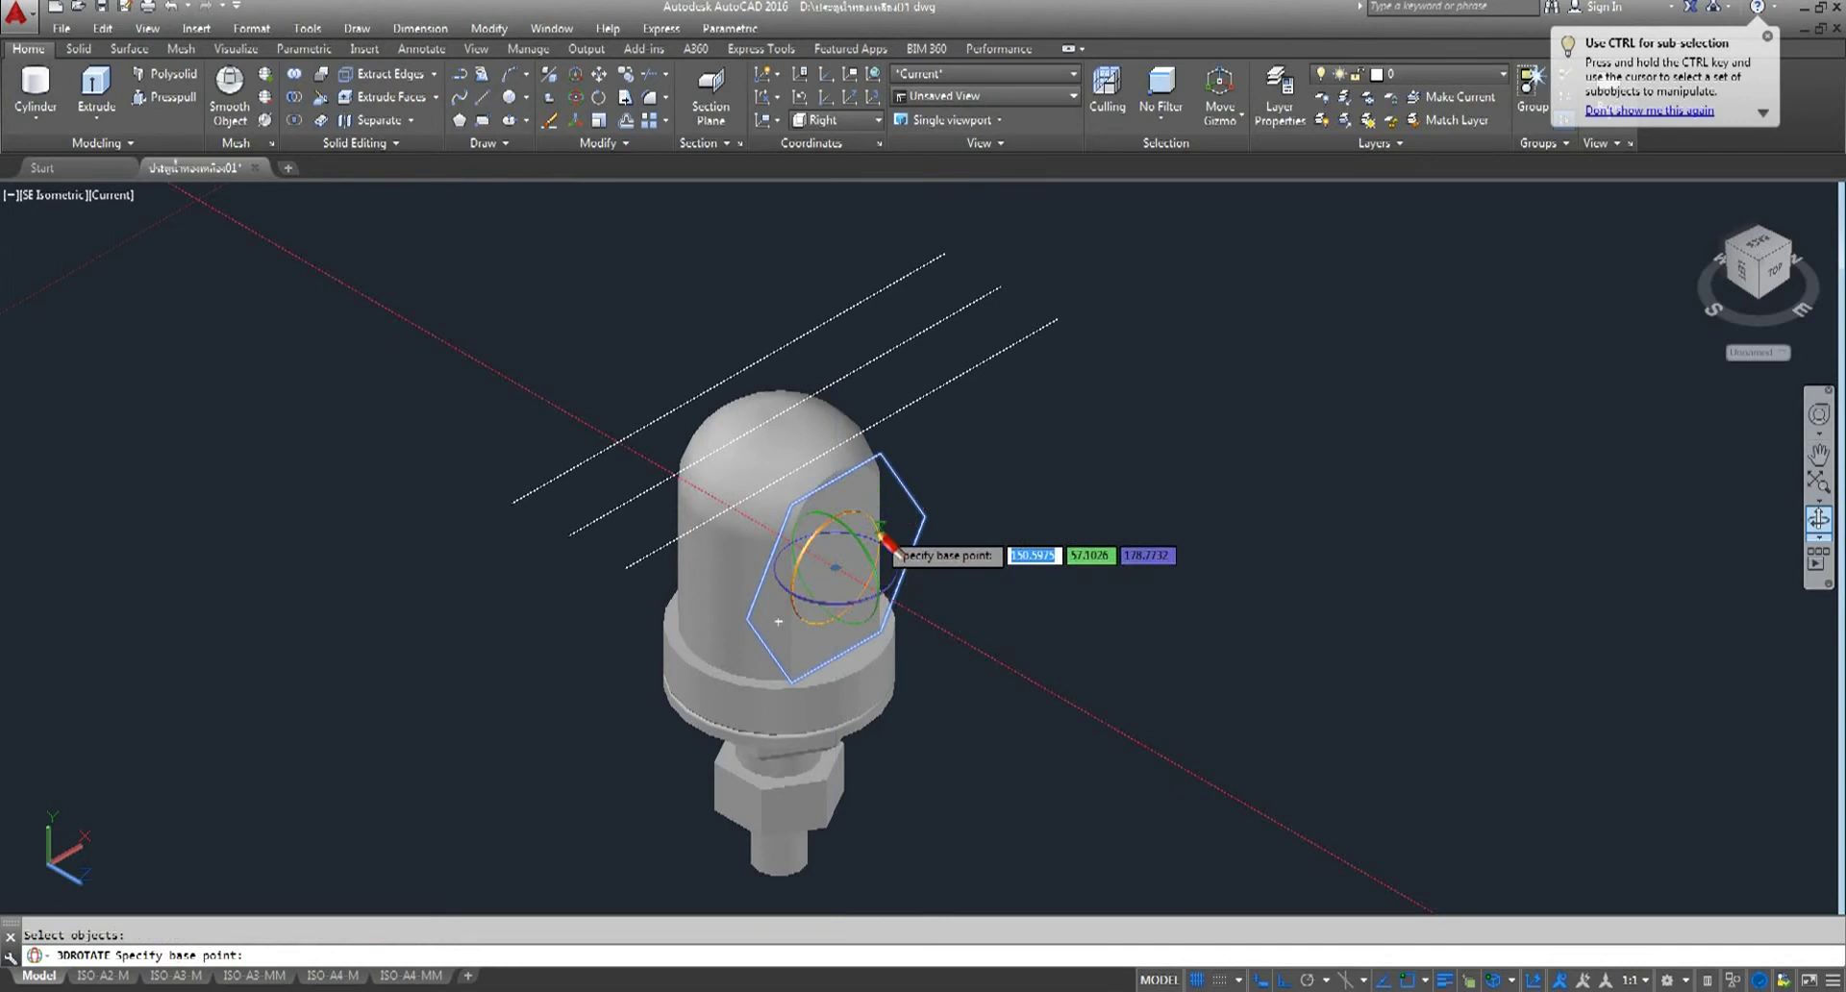
pyautogui.click(835, 568)
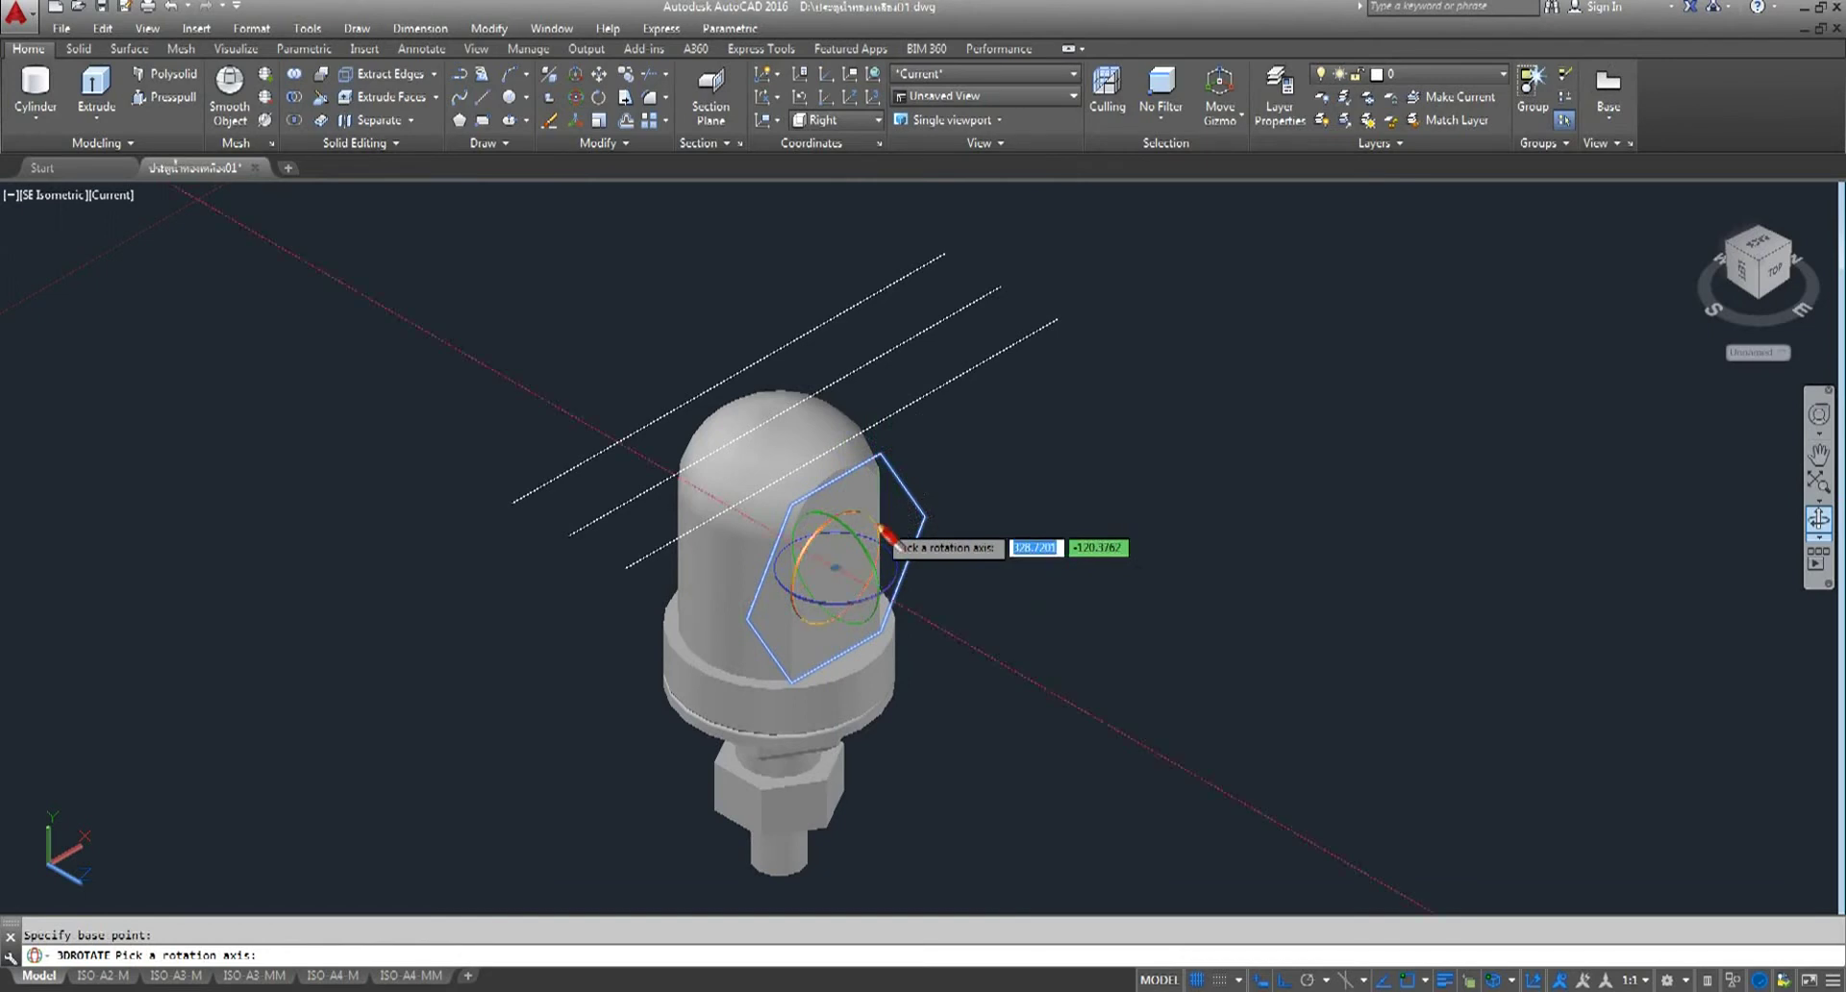
pyautogui.click(883, 532)
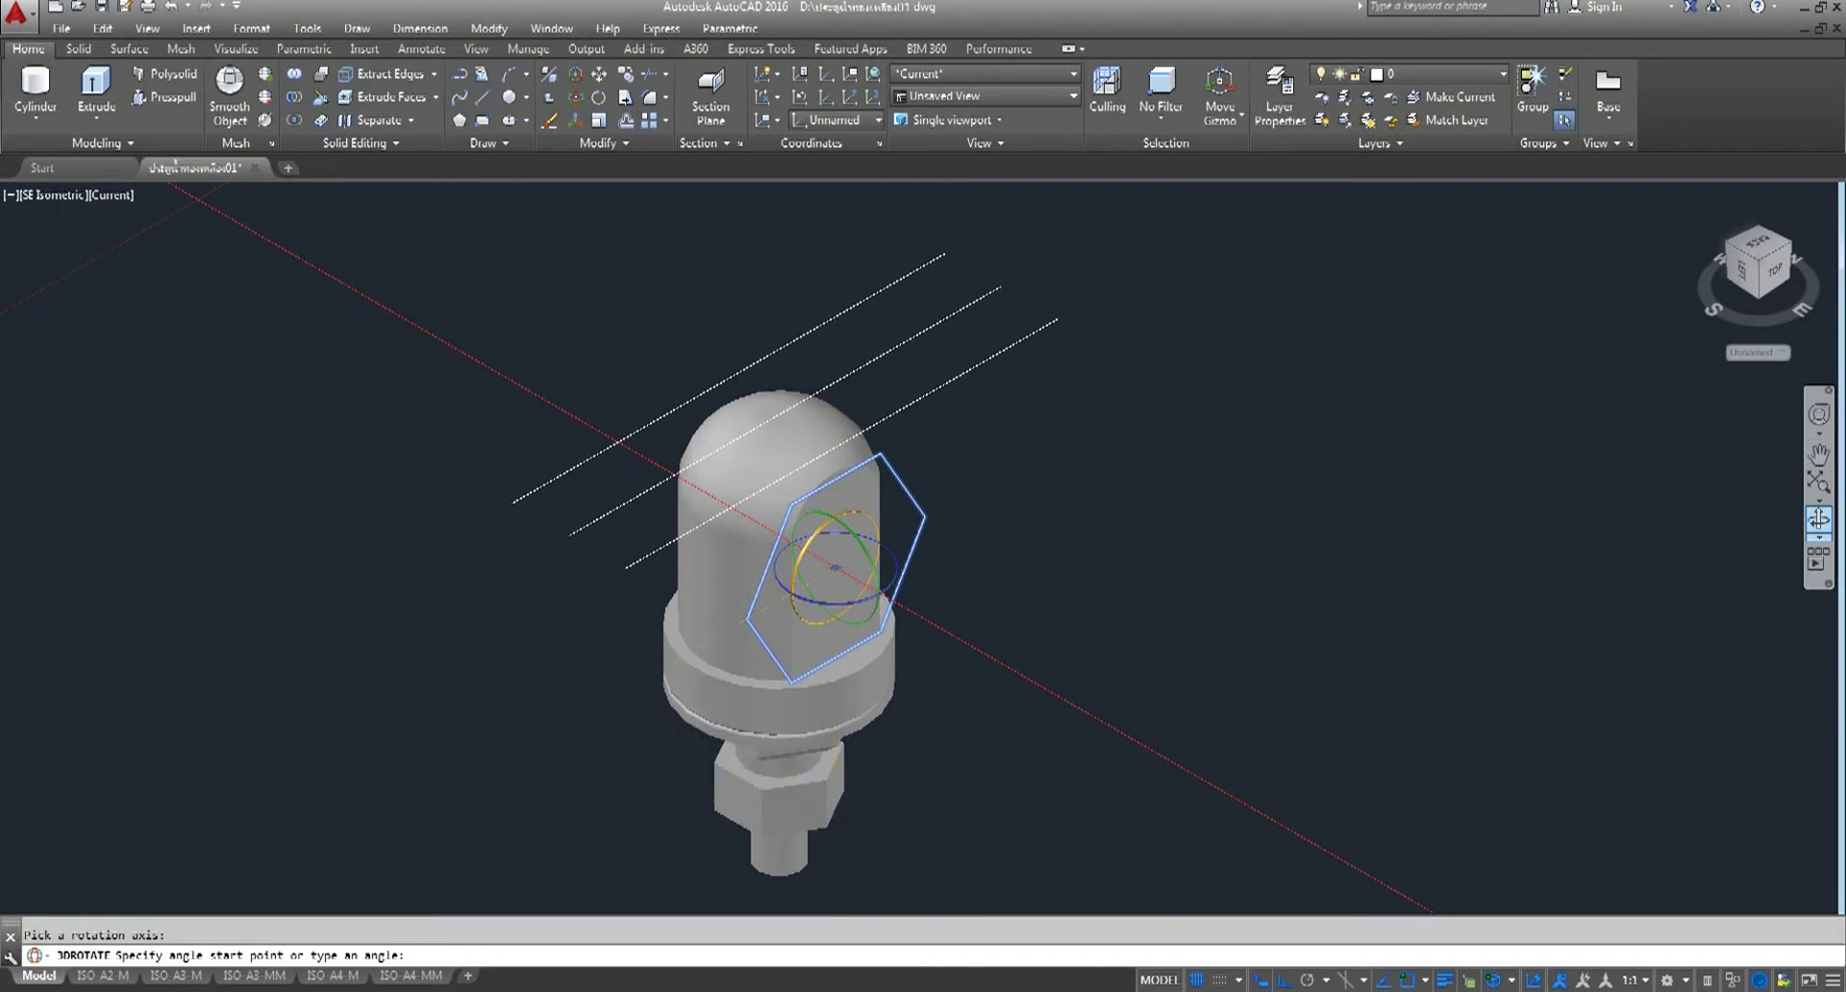
pyautogui.click(938, 404)
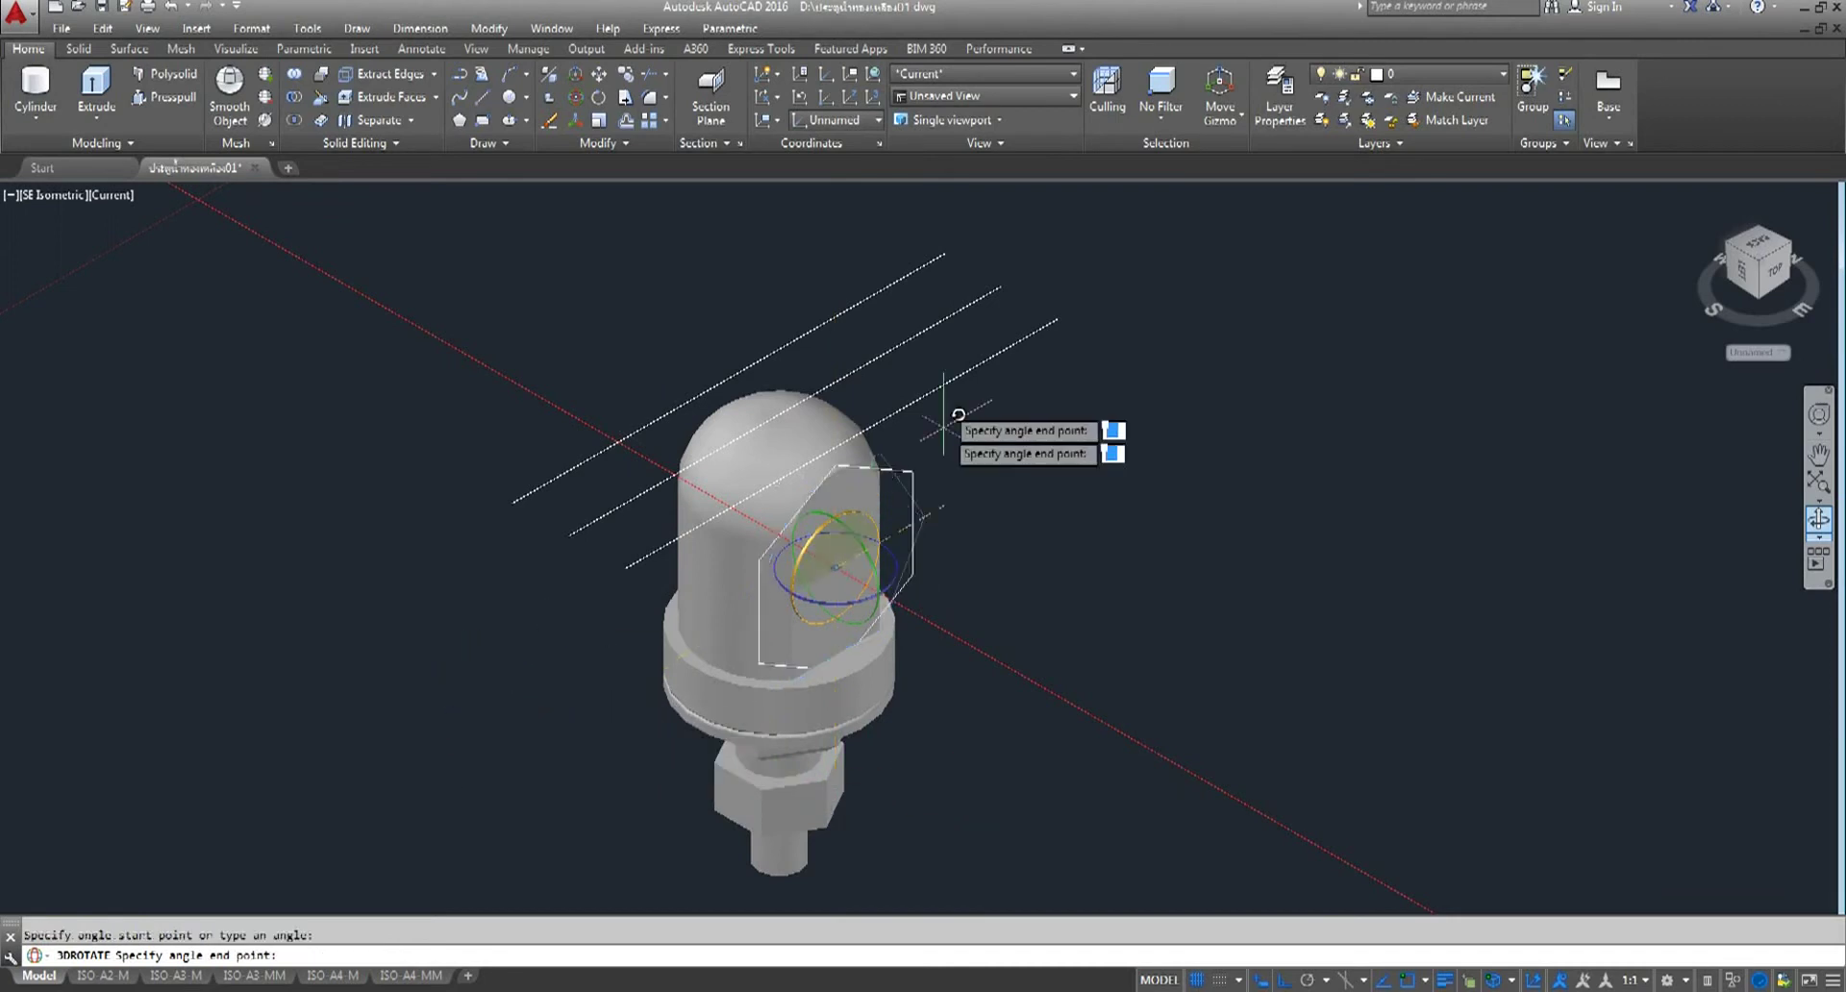
pyautogui.click(814, 279)
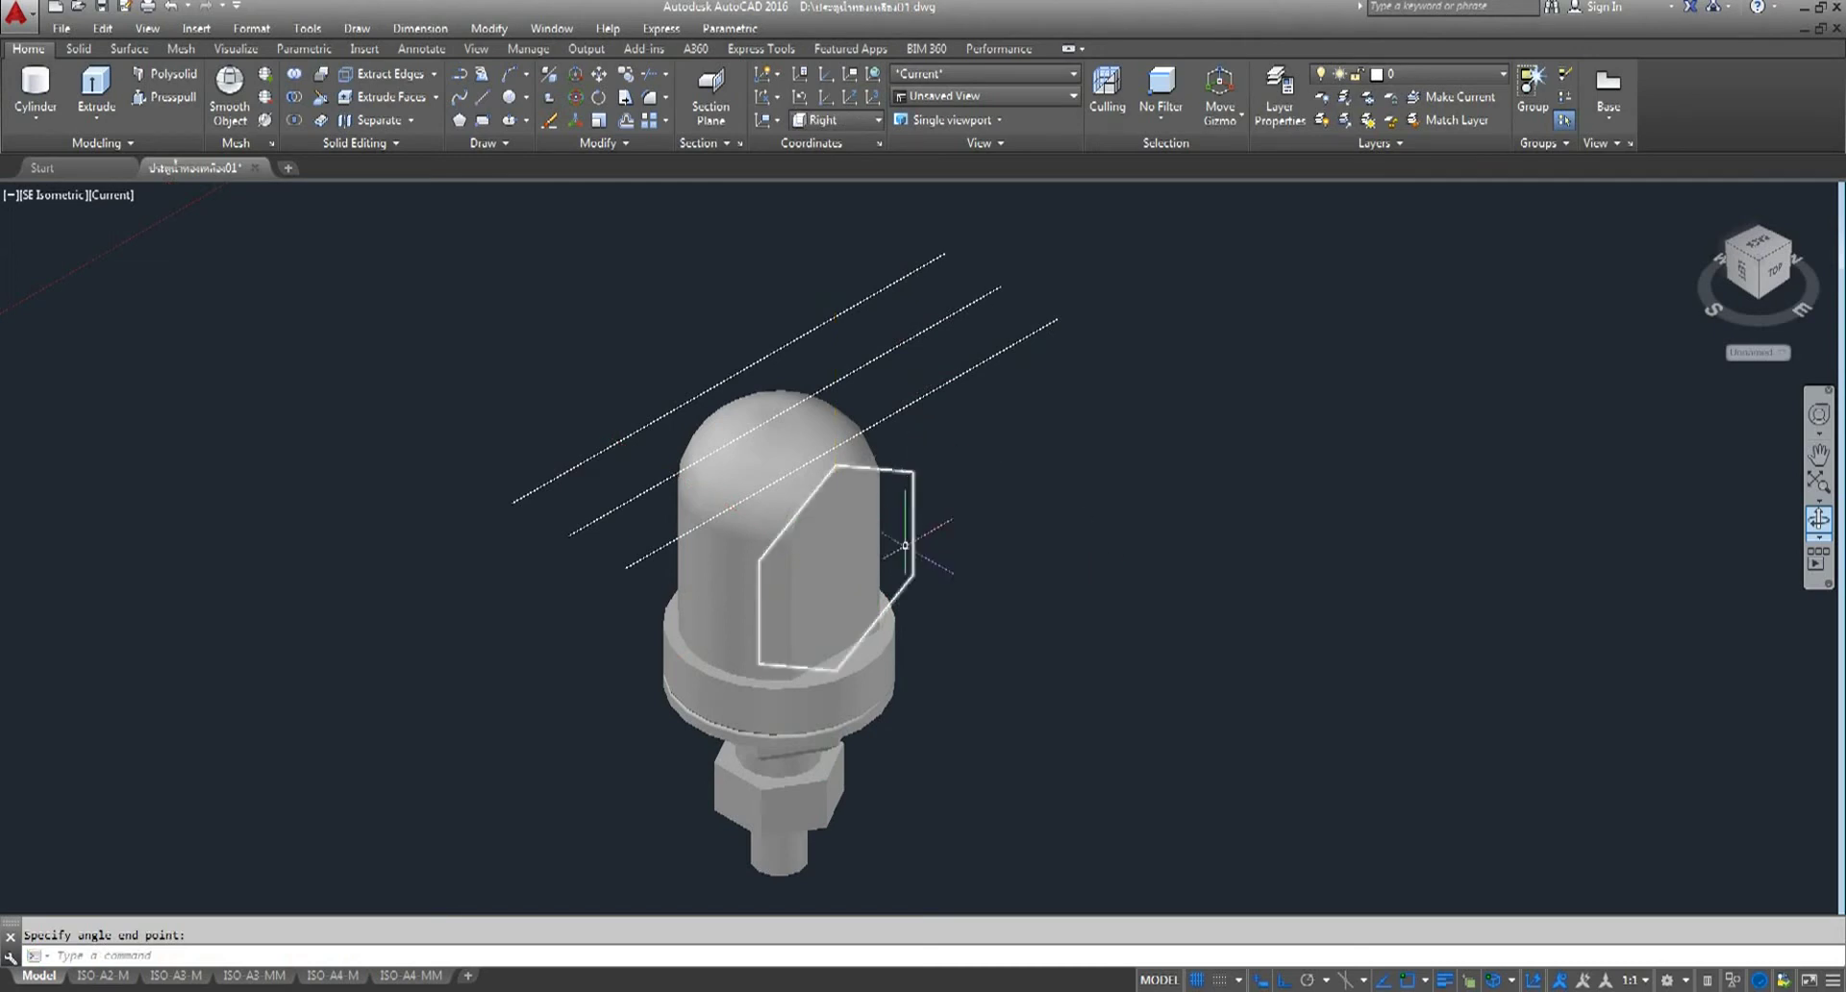
pyautogui.scroll(2, 904, 717)
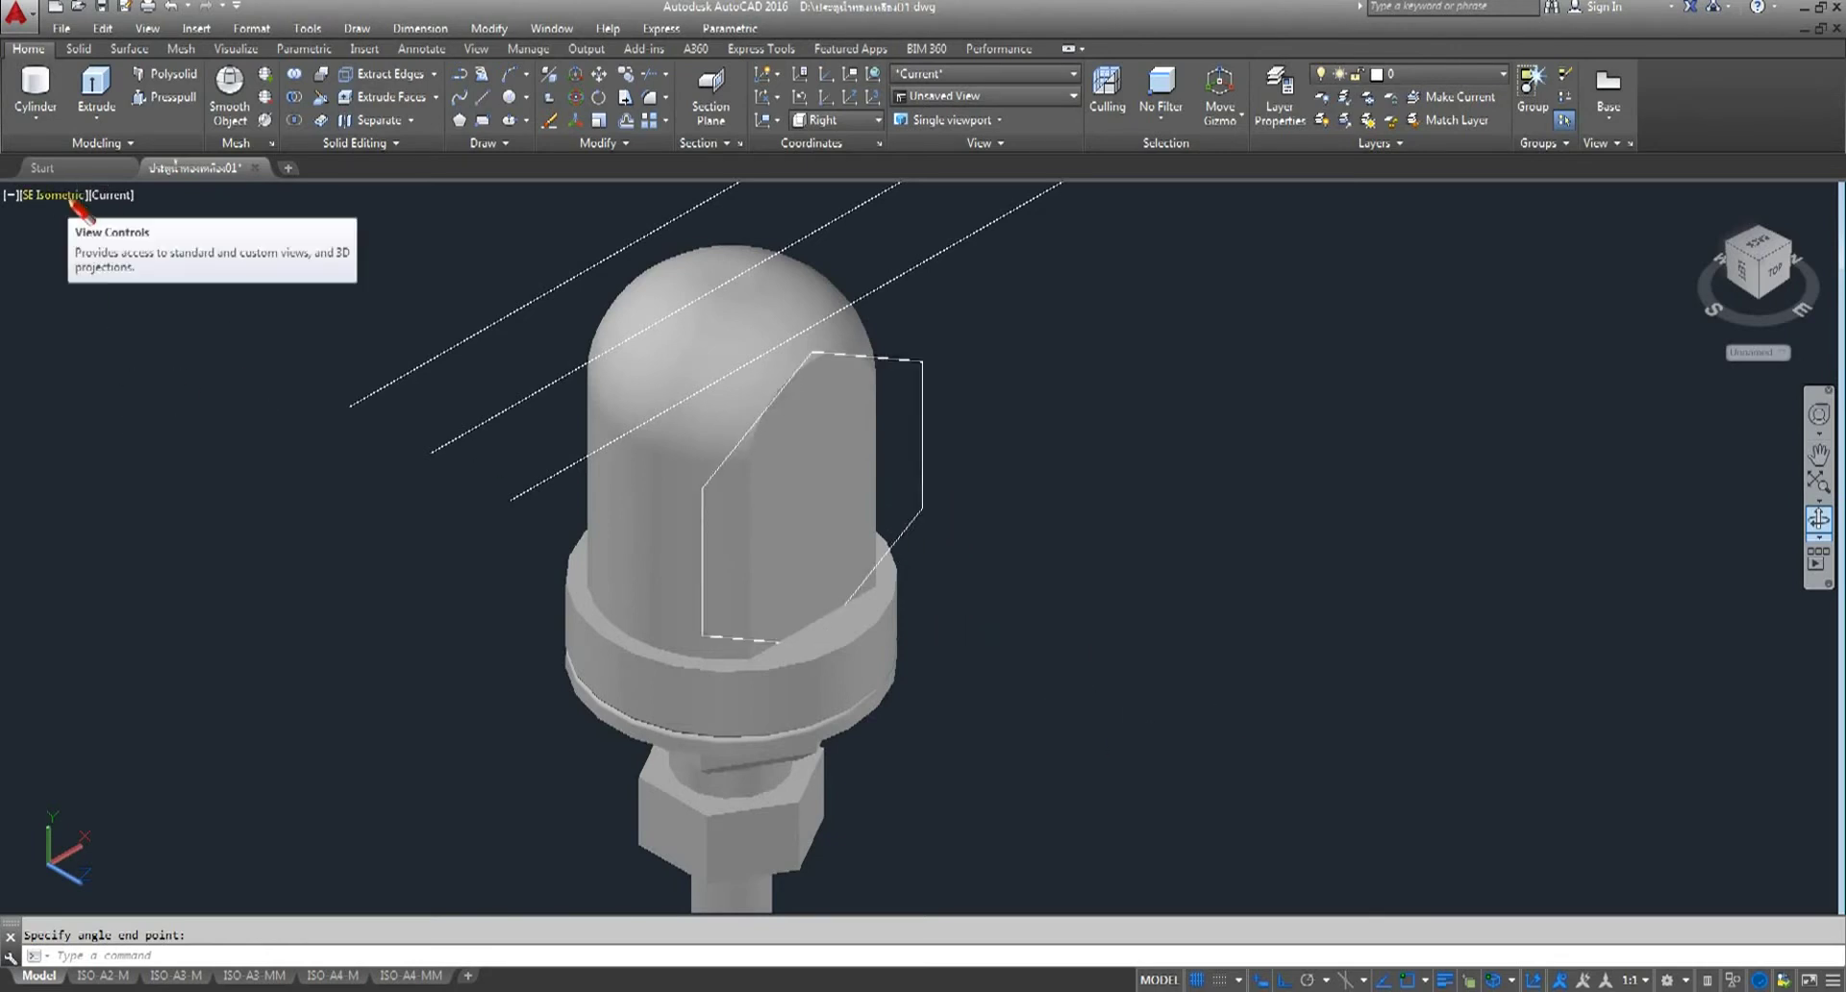
pyautogui.click(72, 196)
# - Switch to the Front view and move the edge-on hexagon up by 5
pyautogui.click(129, 348)
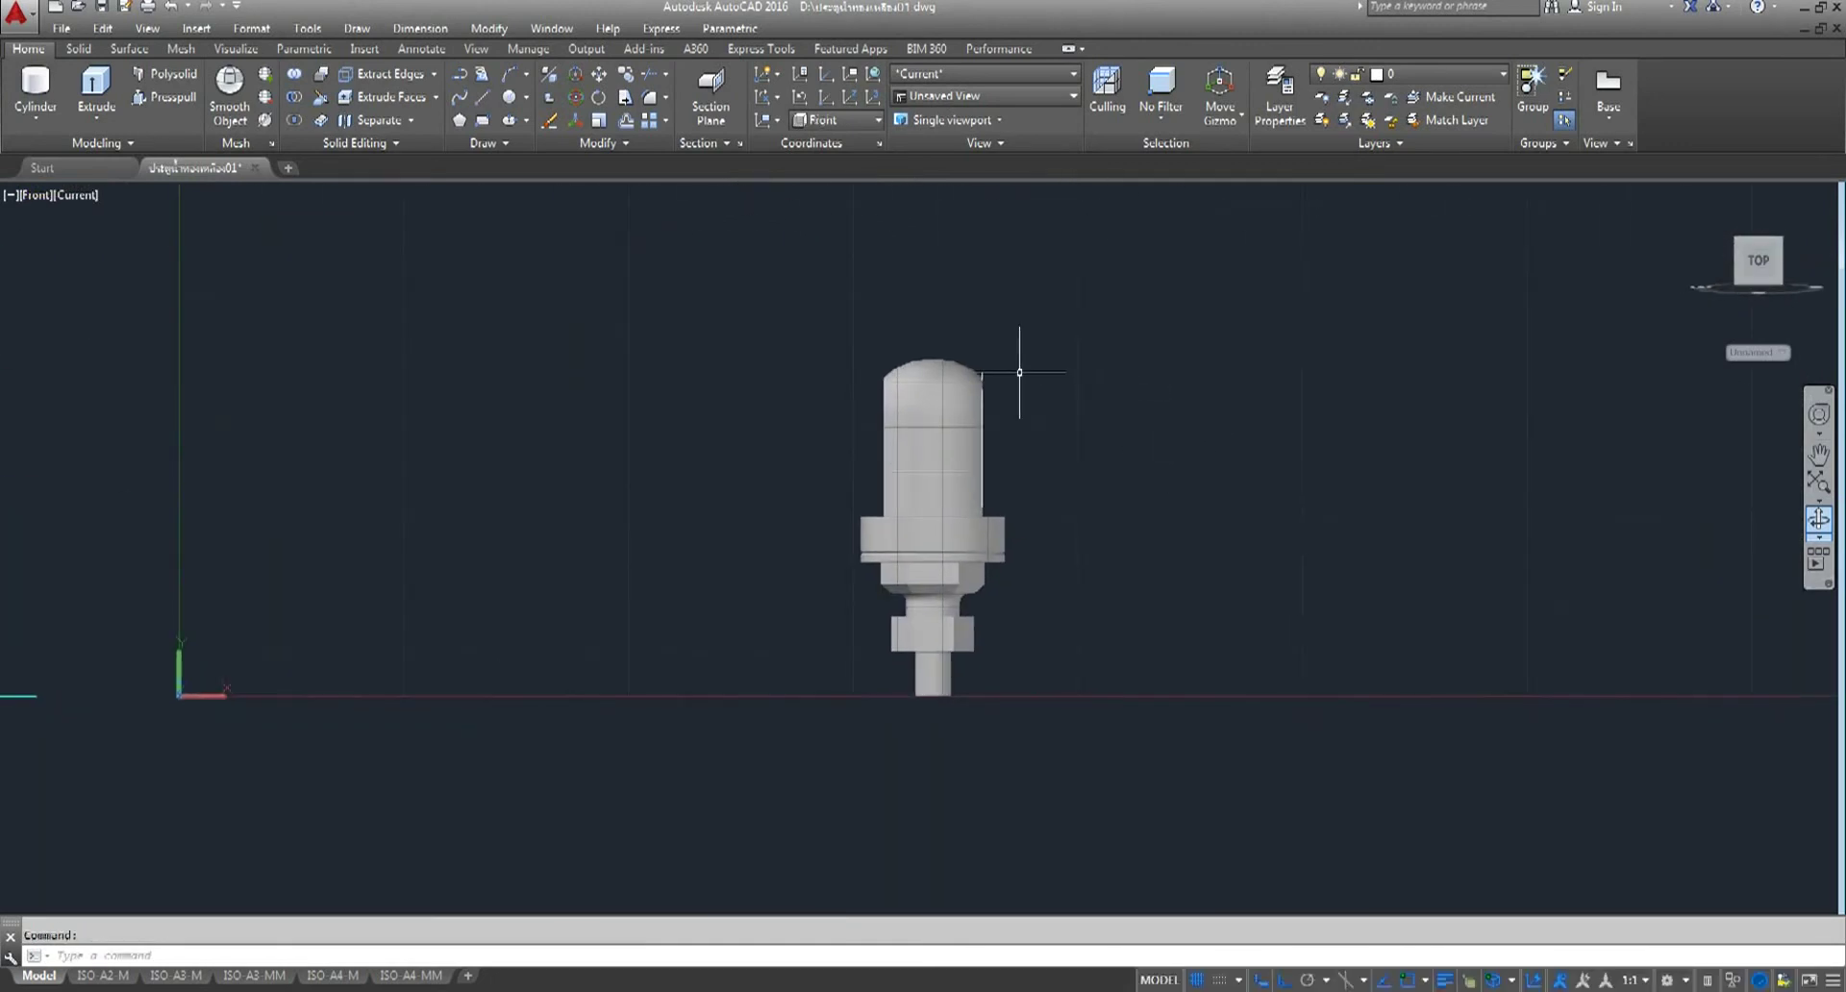
pyautogui.scroll(3, 1020, 372)
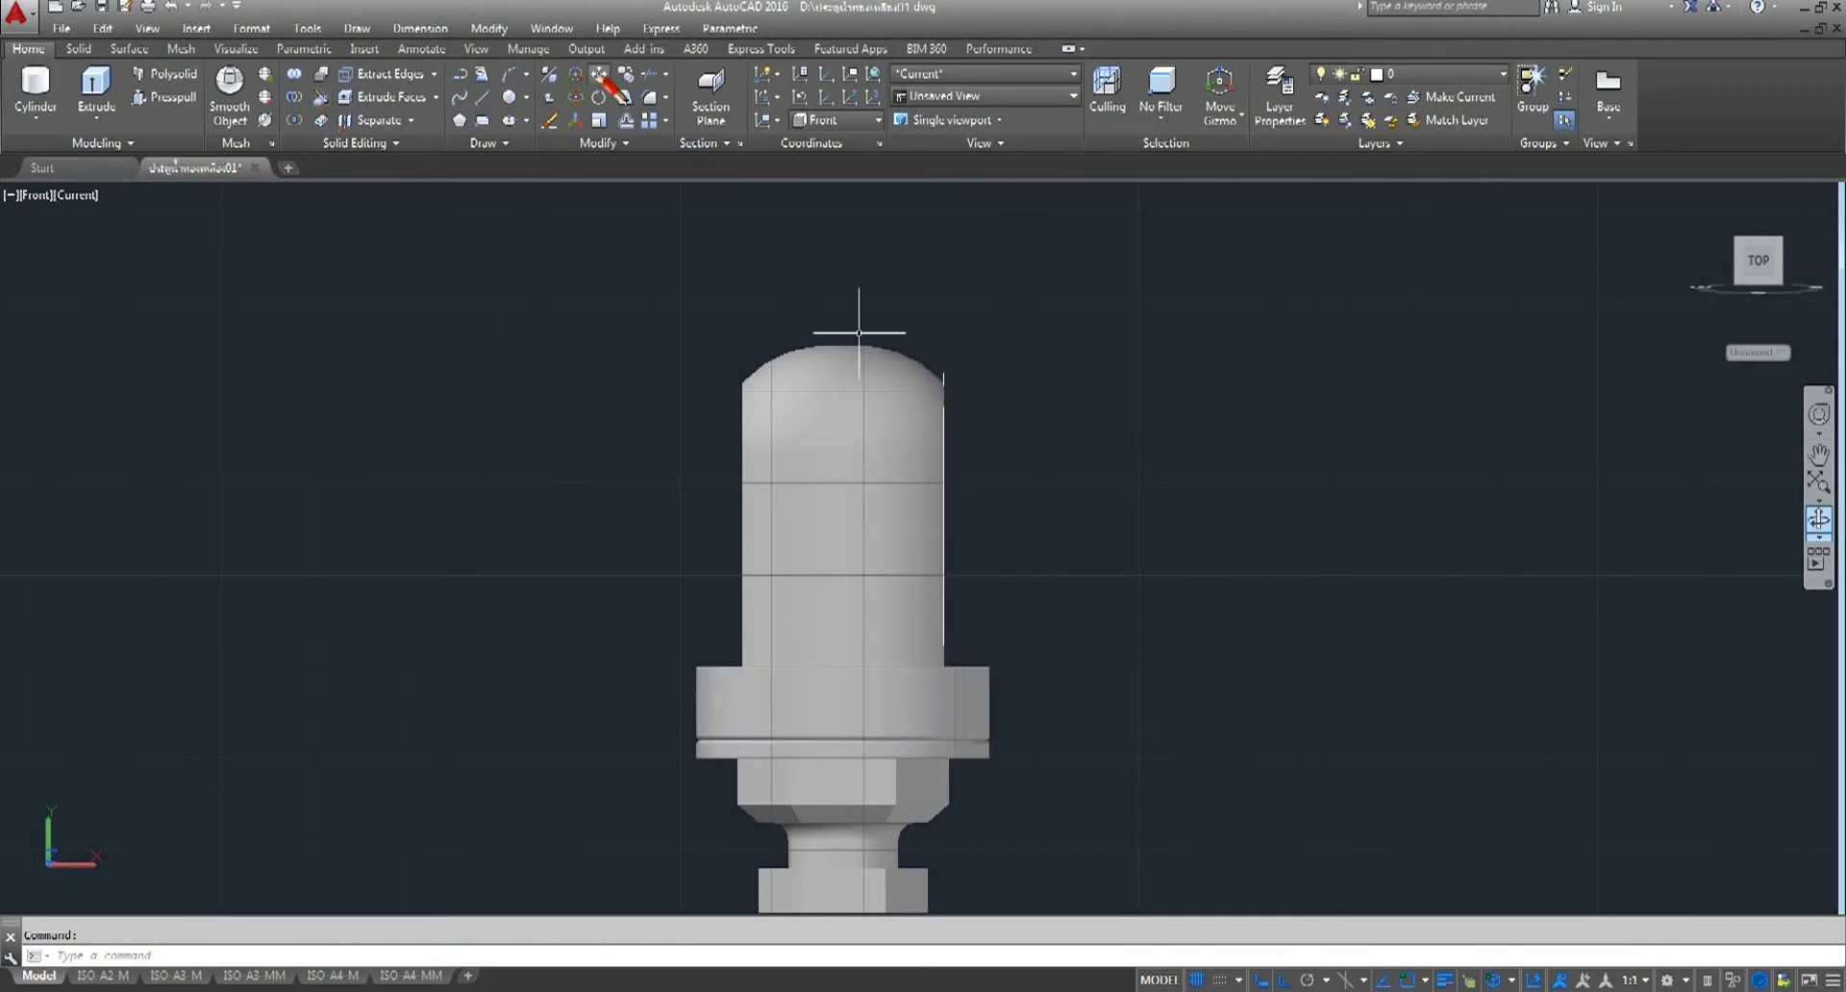
pyautogui.write('move')
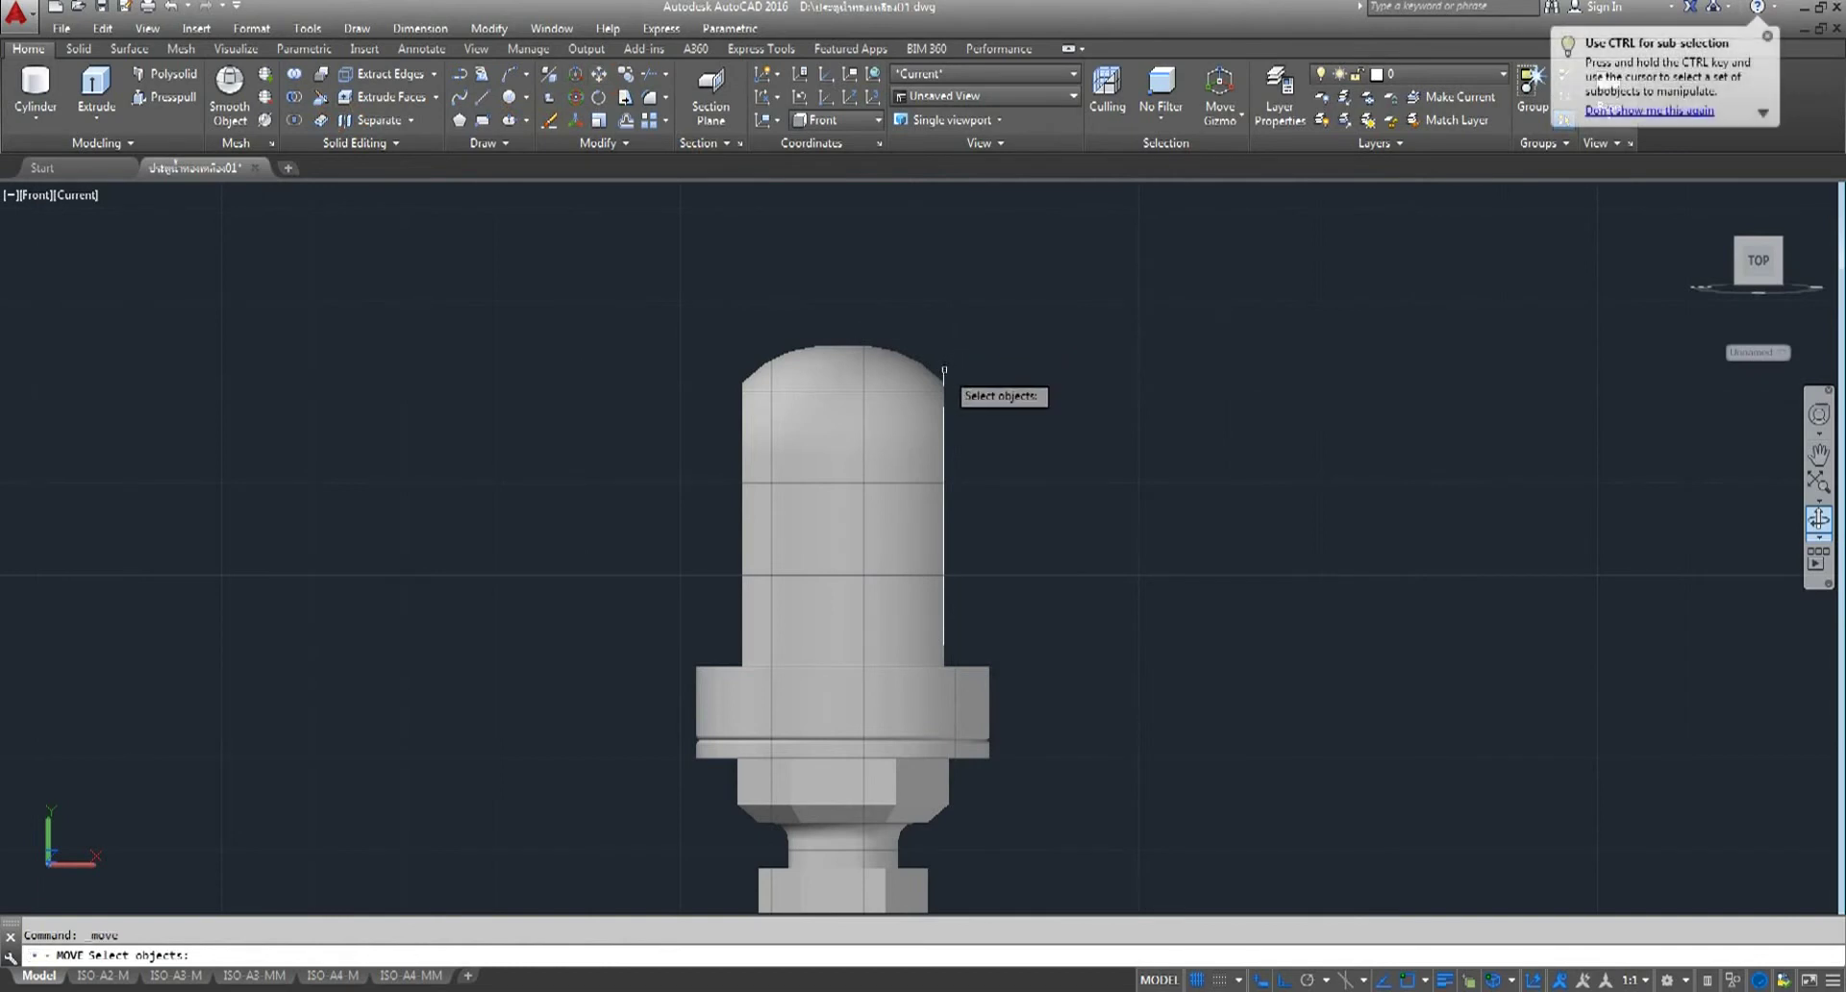
pyautogui.click(943, 371)
pyautogui.press('Return')
pyautogui.click(1219, 504)
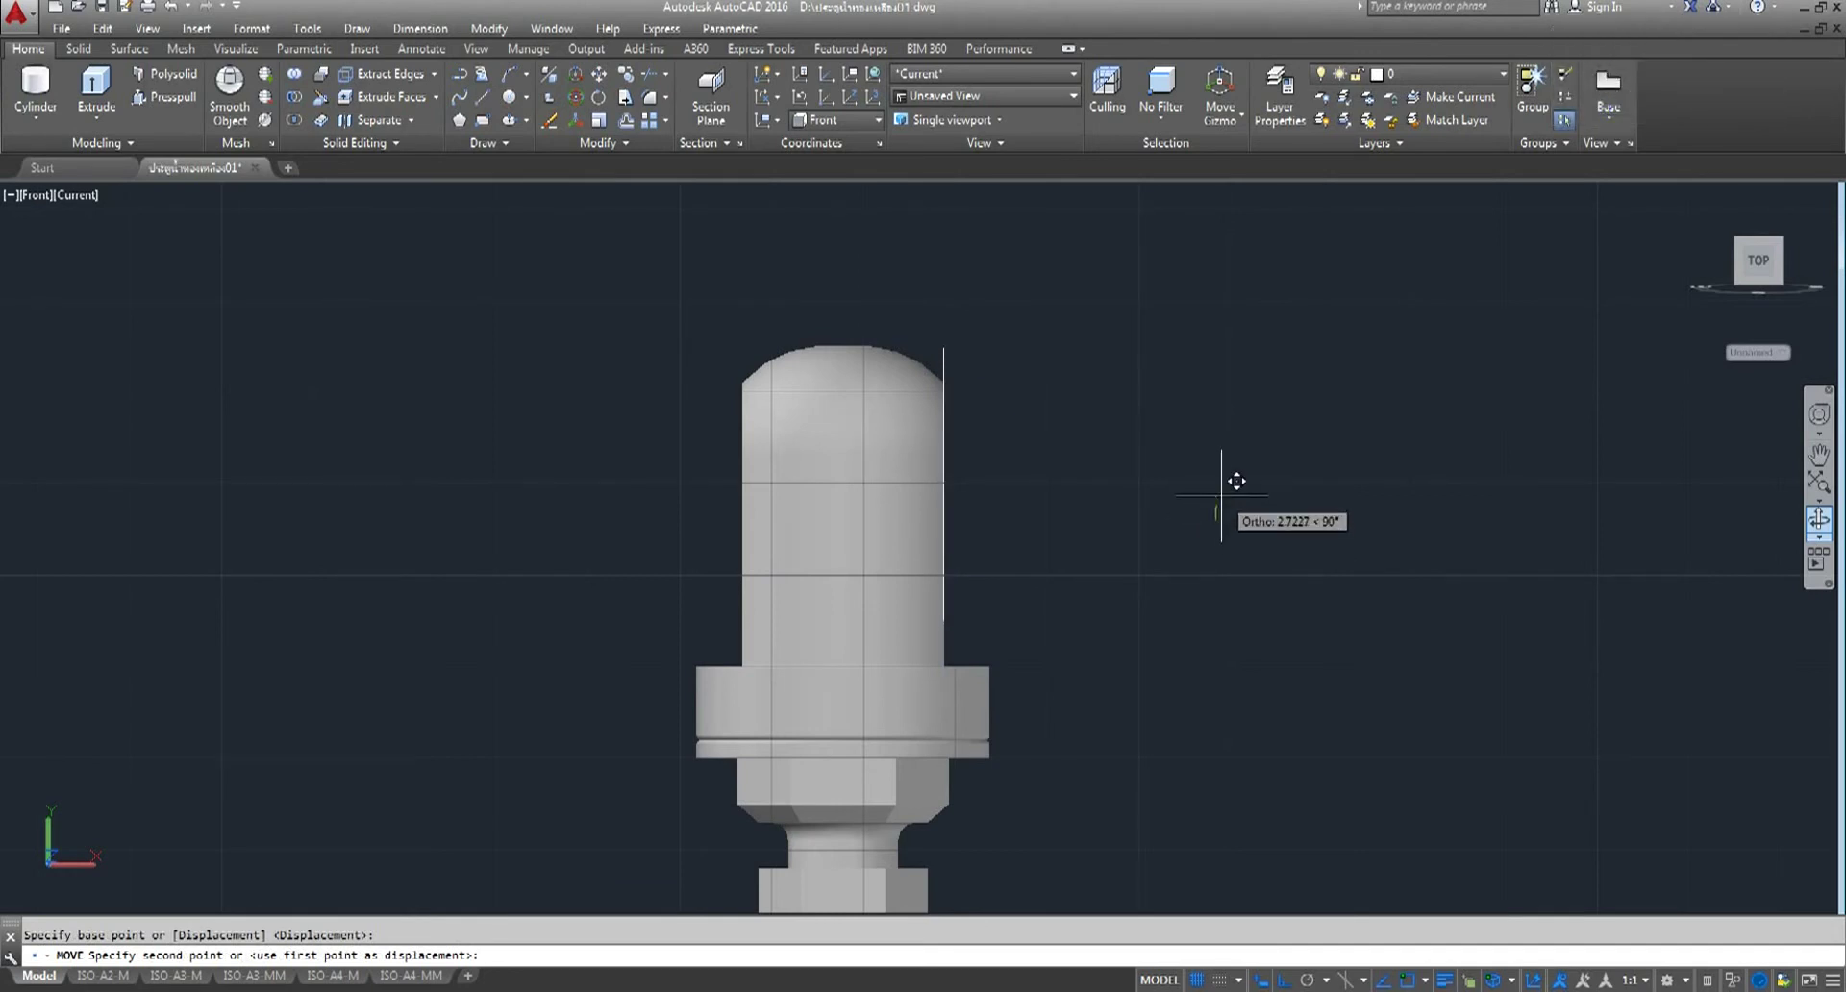
pyautogui.write('5')
pyautogui.press('Return')
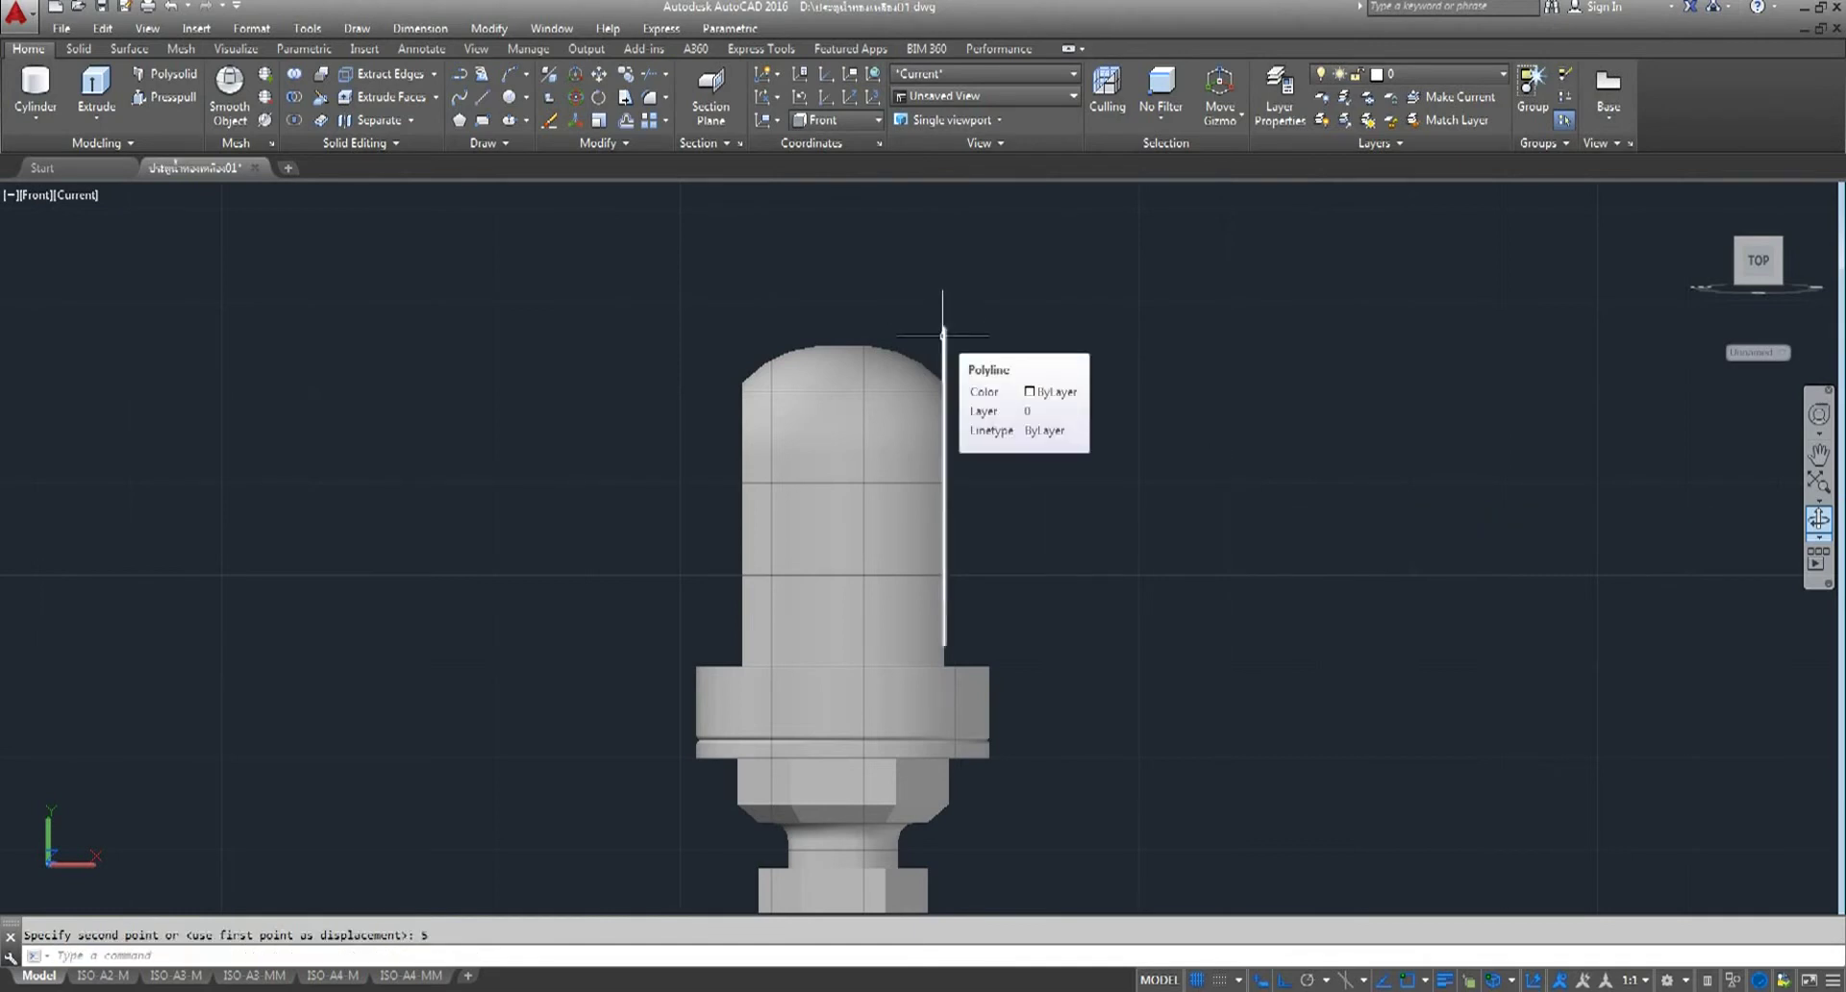
# - Window-select the hexagon again and move it down by 5
pyautogui.click(866, 348)
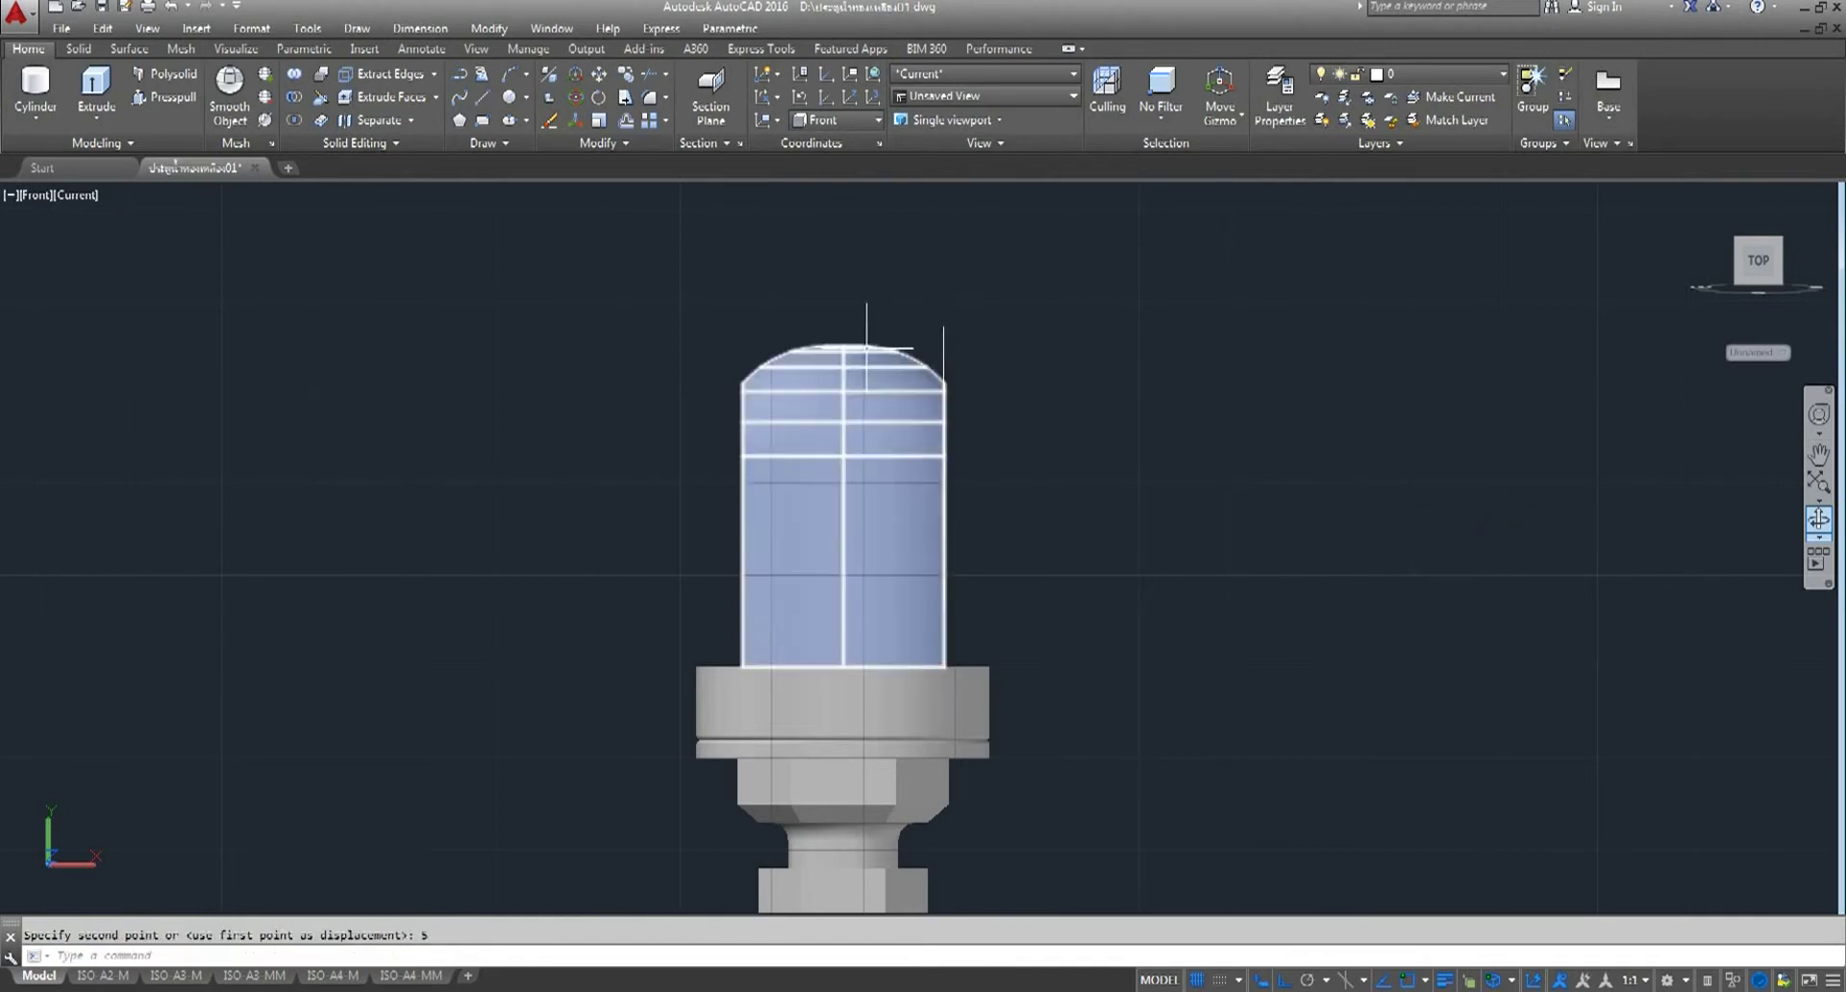
pyautogui.press('Escape')
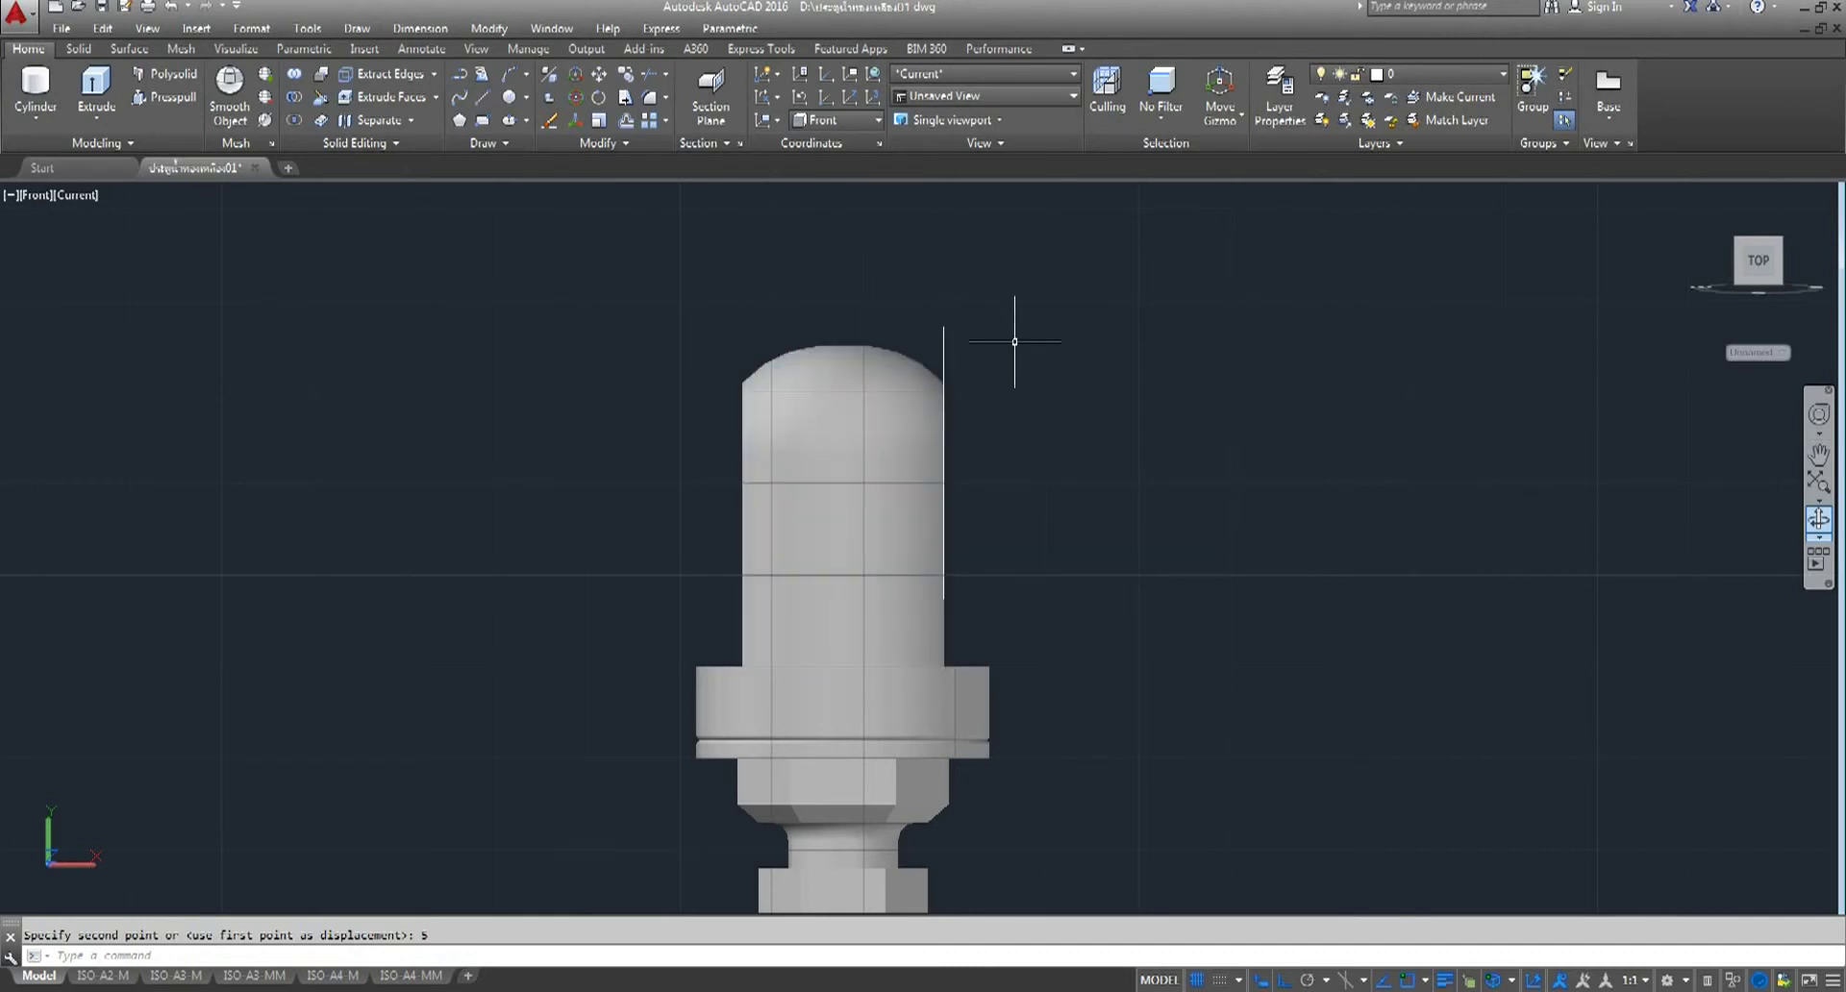
pyautogui.press('Return')
pyautogui.moveTo(991, 294); pyautogui.dragTo(904, 351)
pyautogui.press('Return')
pyautogui.click(1183, 337)
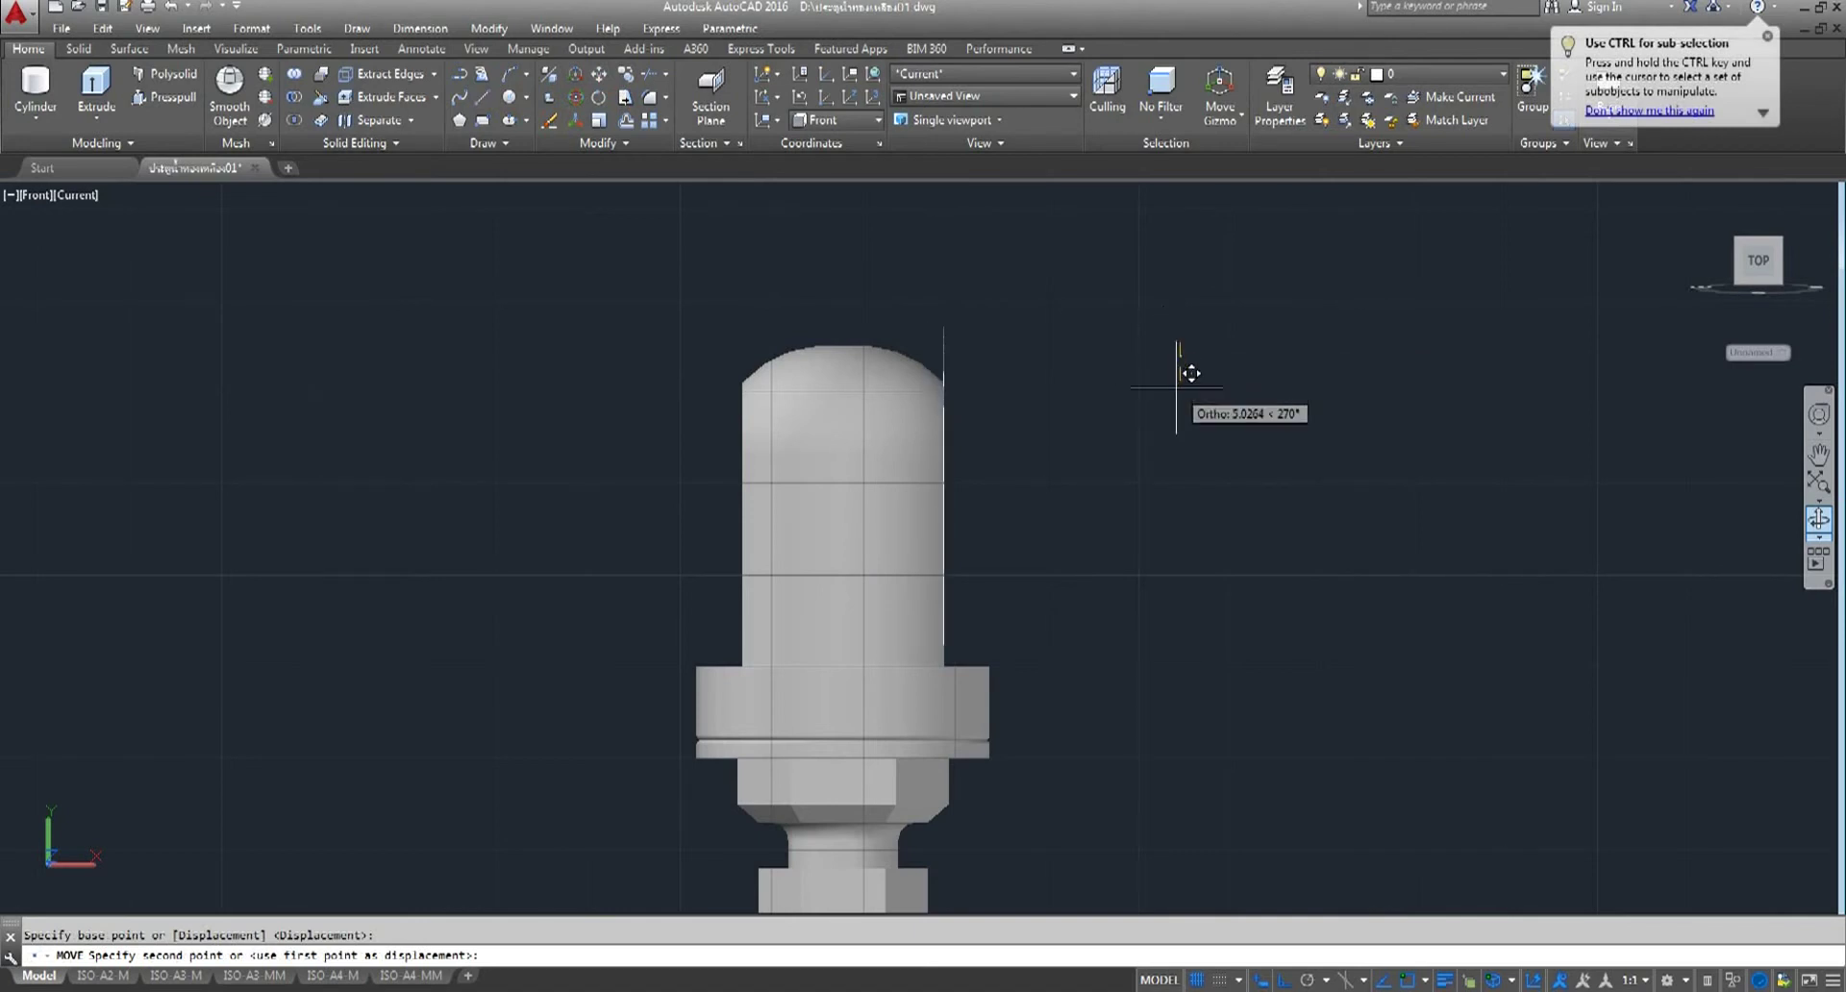
pyautogui.write('5')
pyautogui.press('Return')
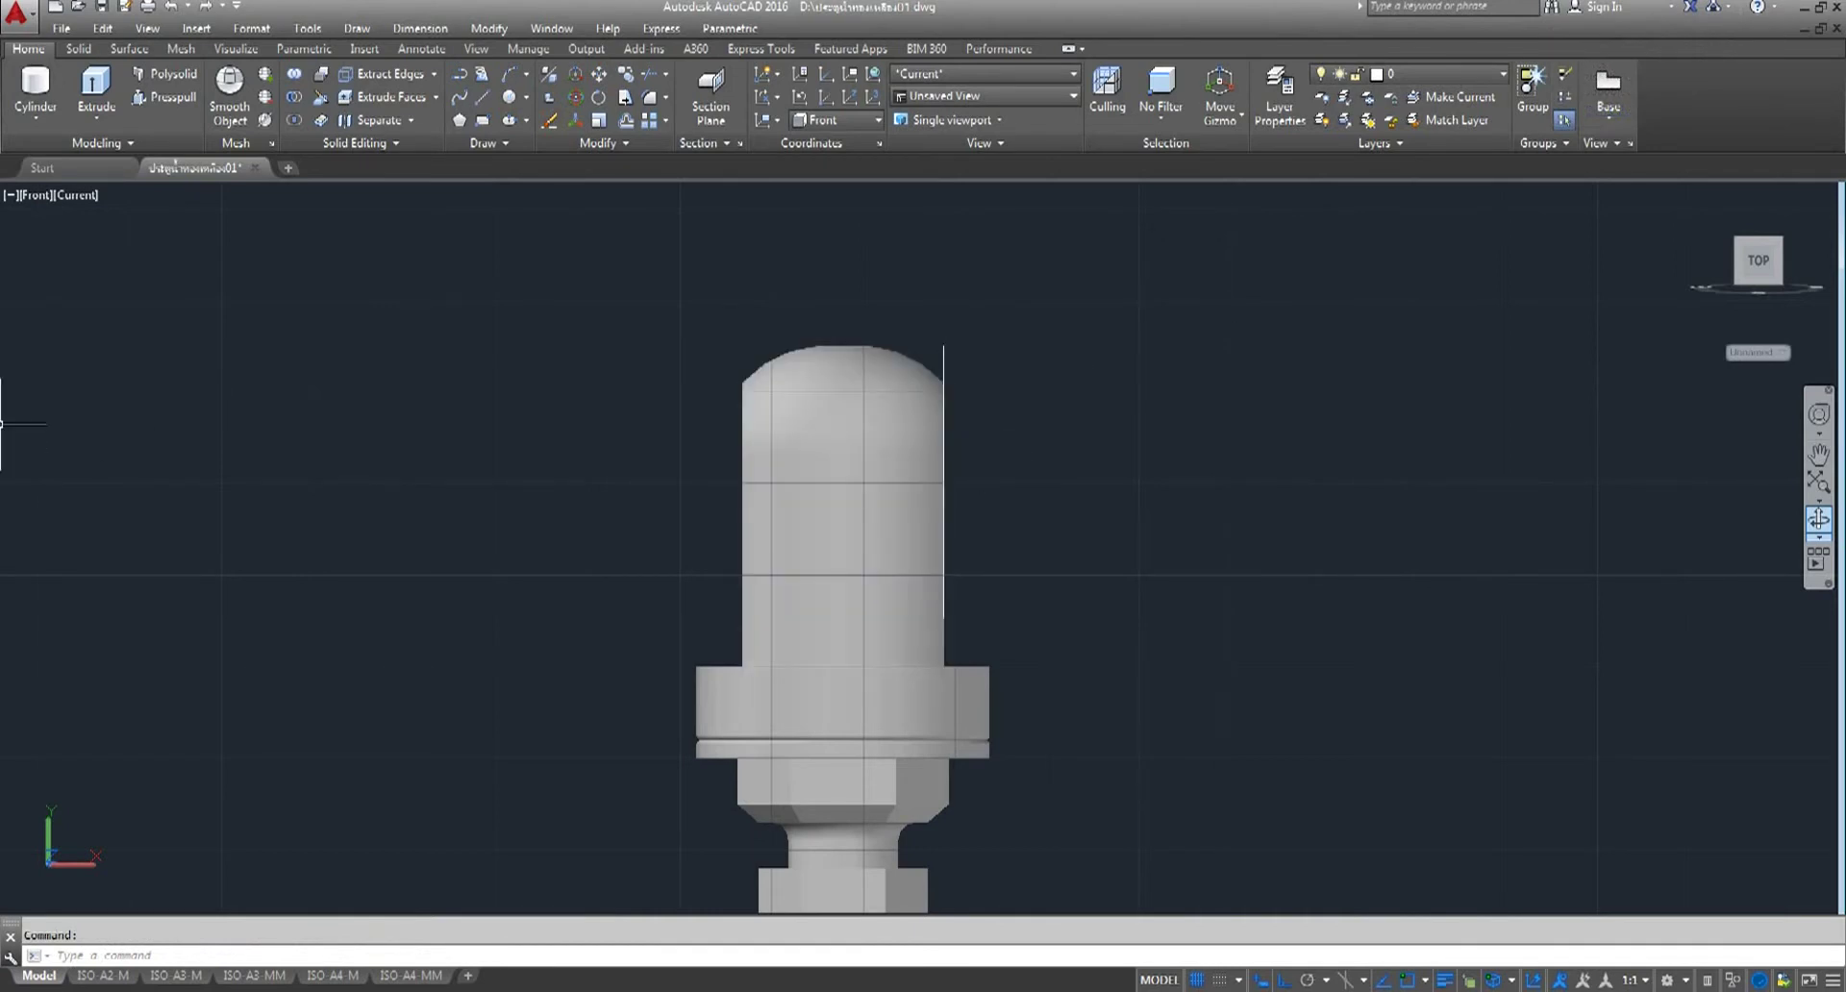
pyautogui.click(44, 195)
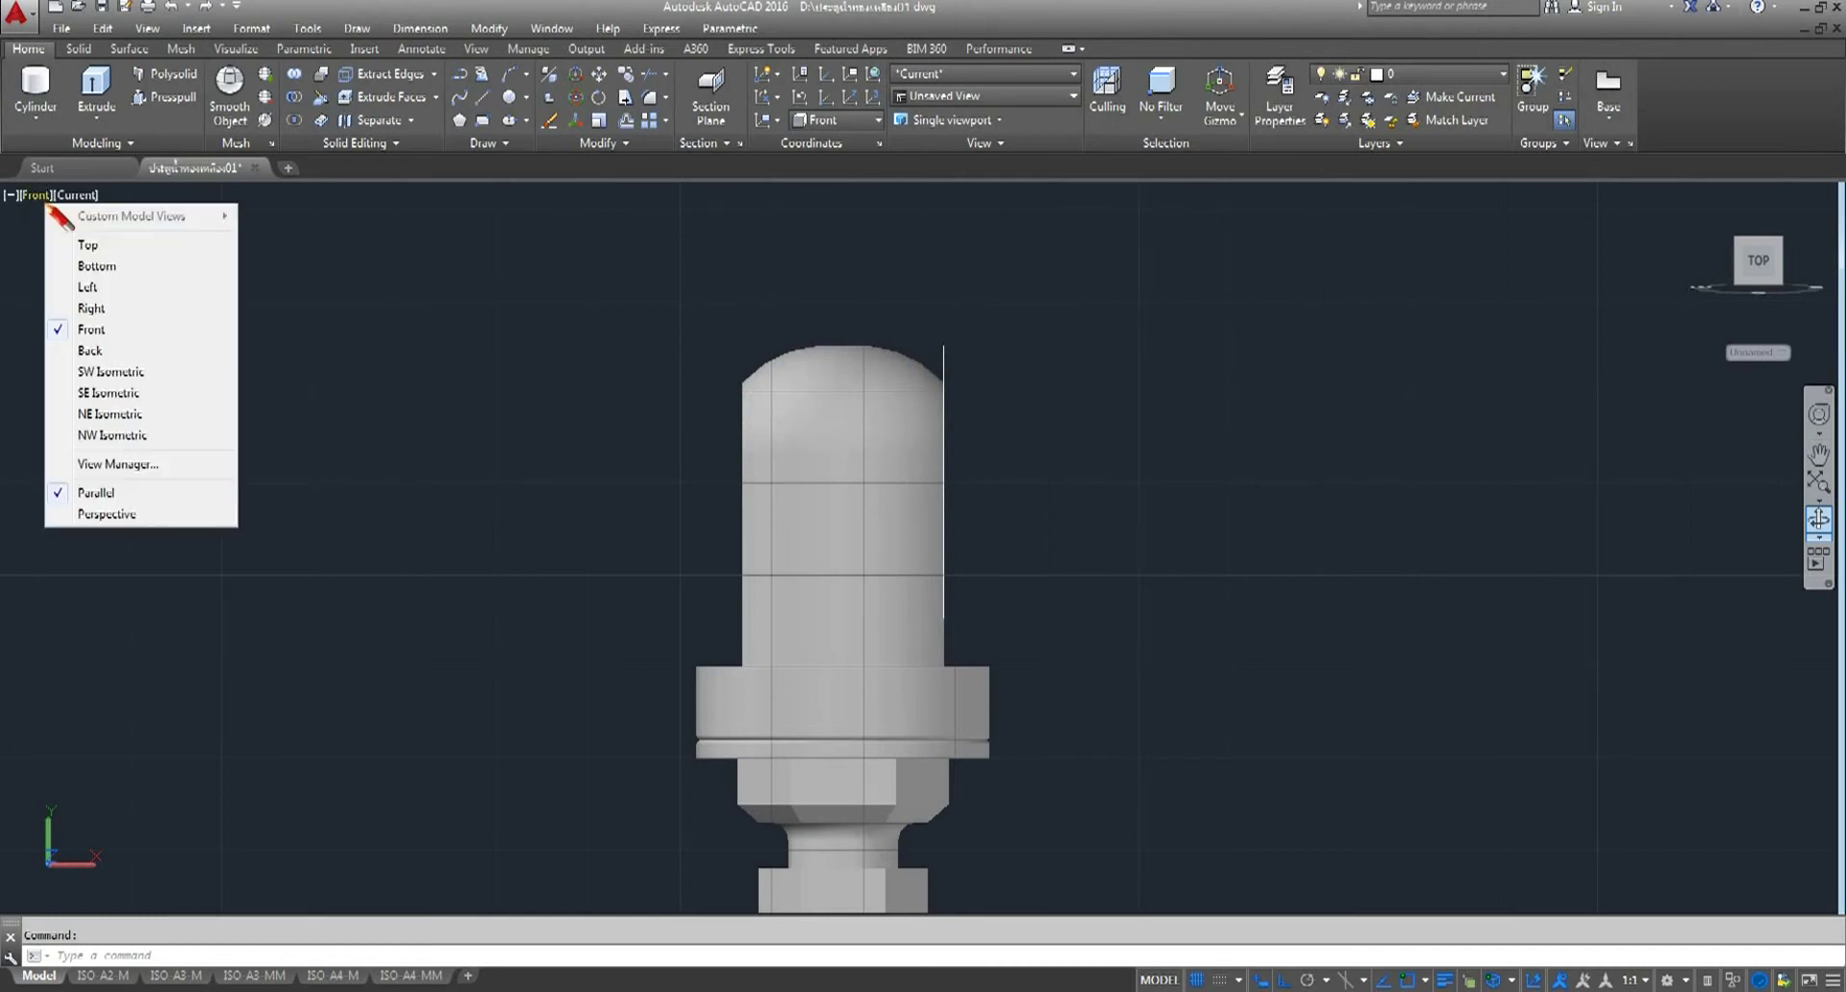
# - In the south-east isometric view, erase the three construction lines above the dome
pyautogui.click(123, 395)
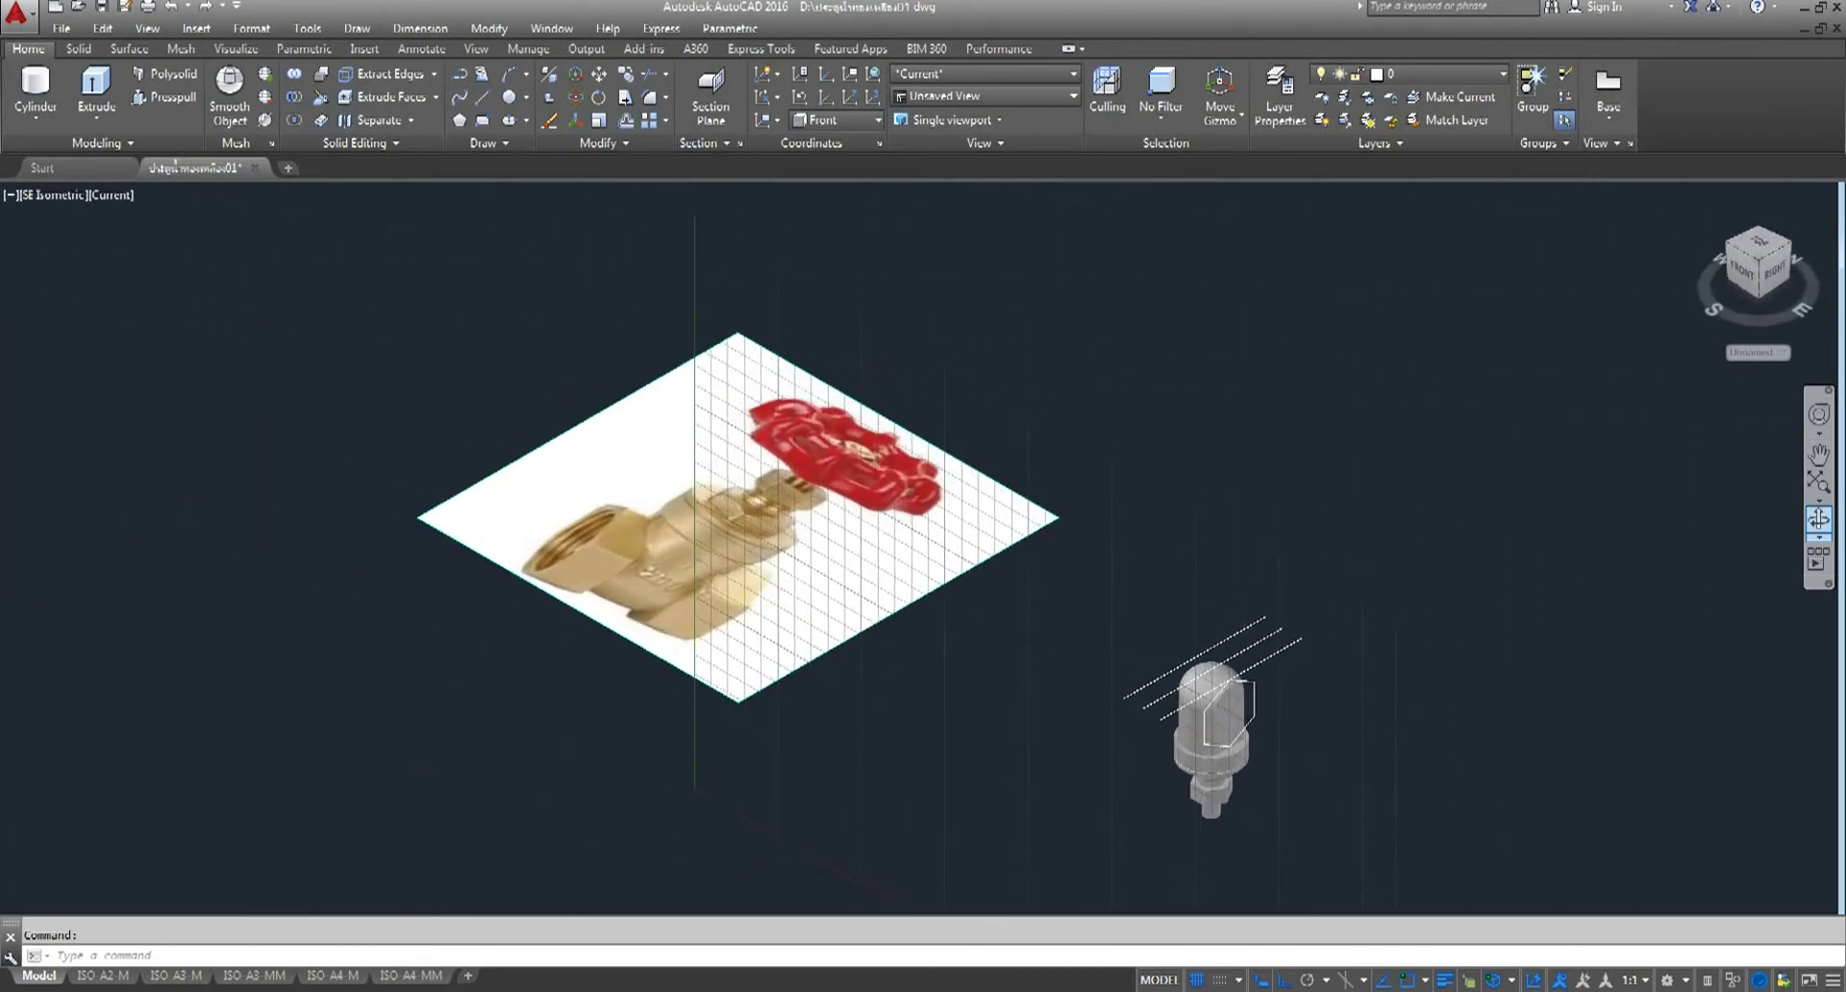
pyautogui.moveTo(885, 638); pyautogui.dragTo(352, 432, button='middle')
pyautogui.scroll(4, 673, 558)
pyautogui.click(827, 319)
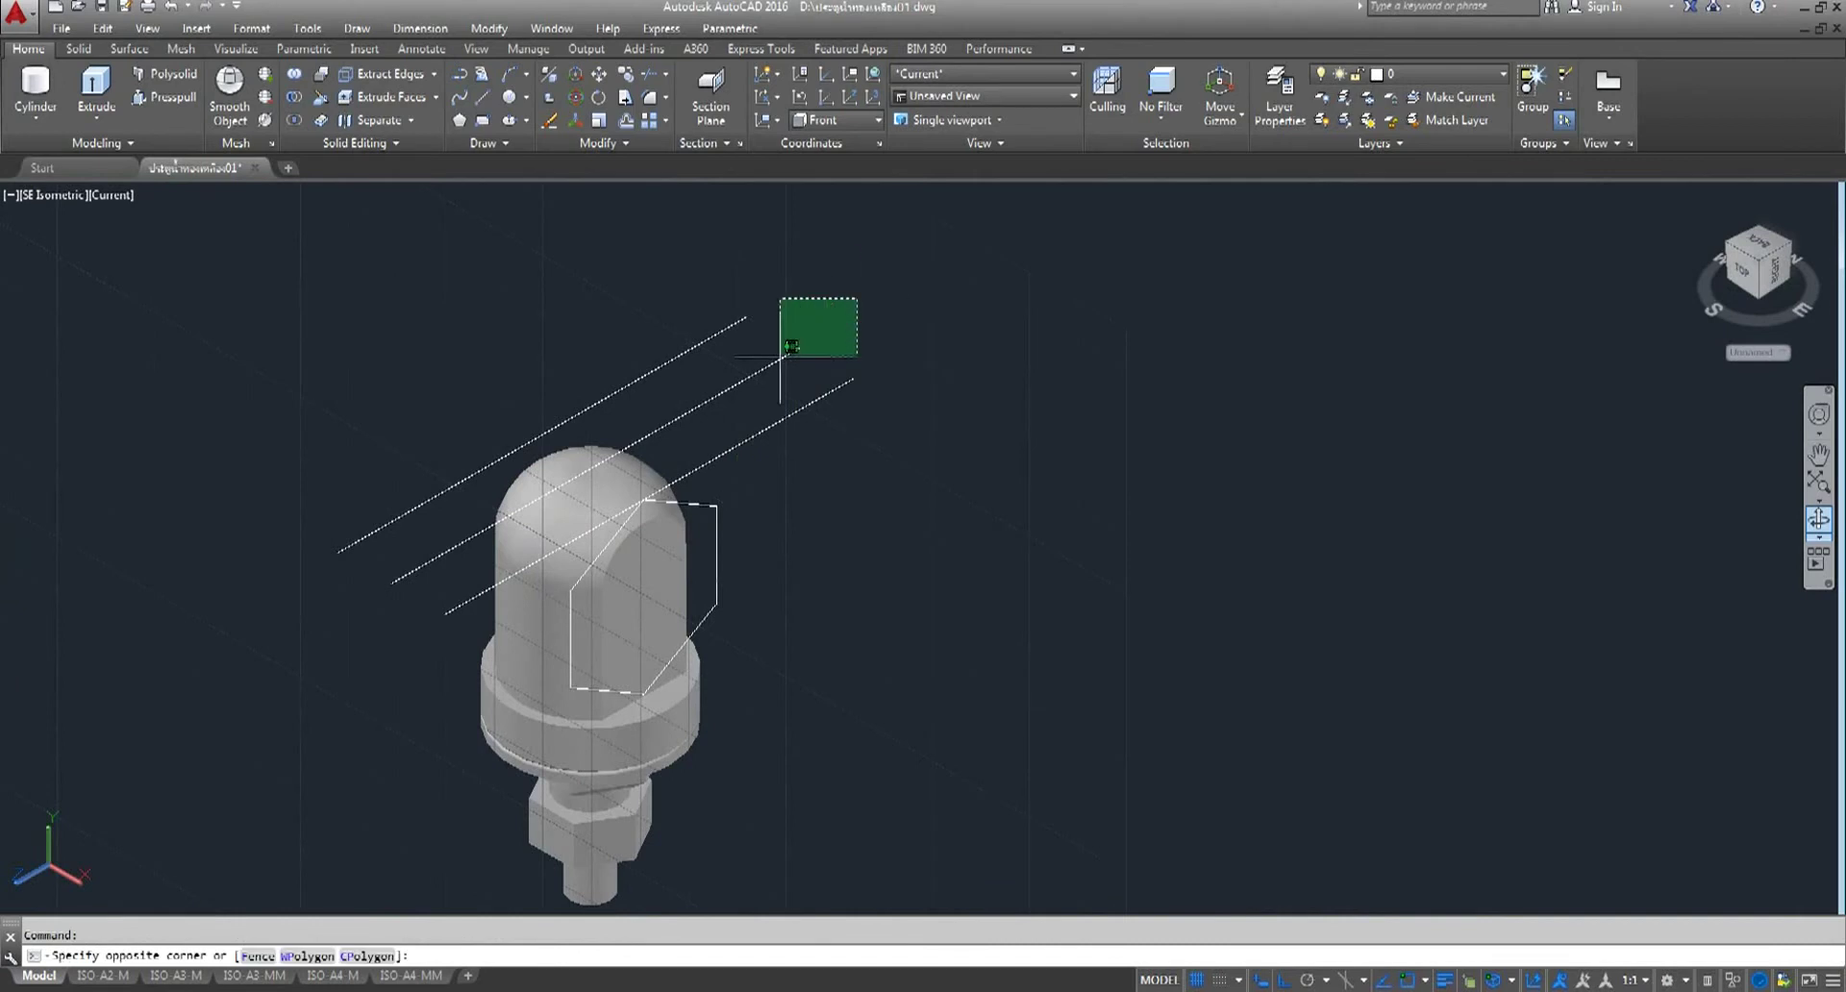
pyautogui.click(748, 444)
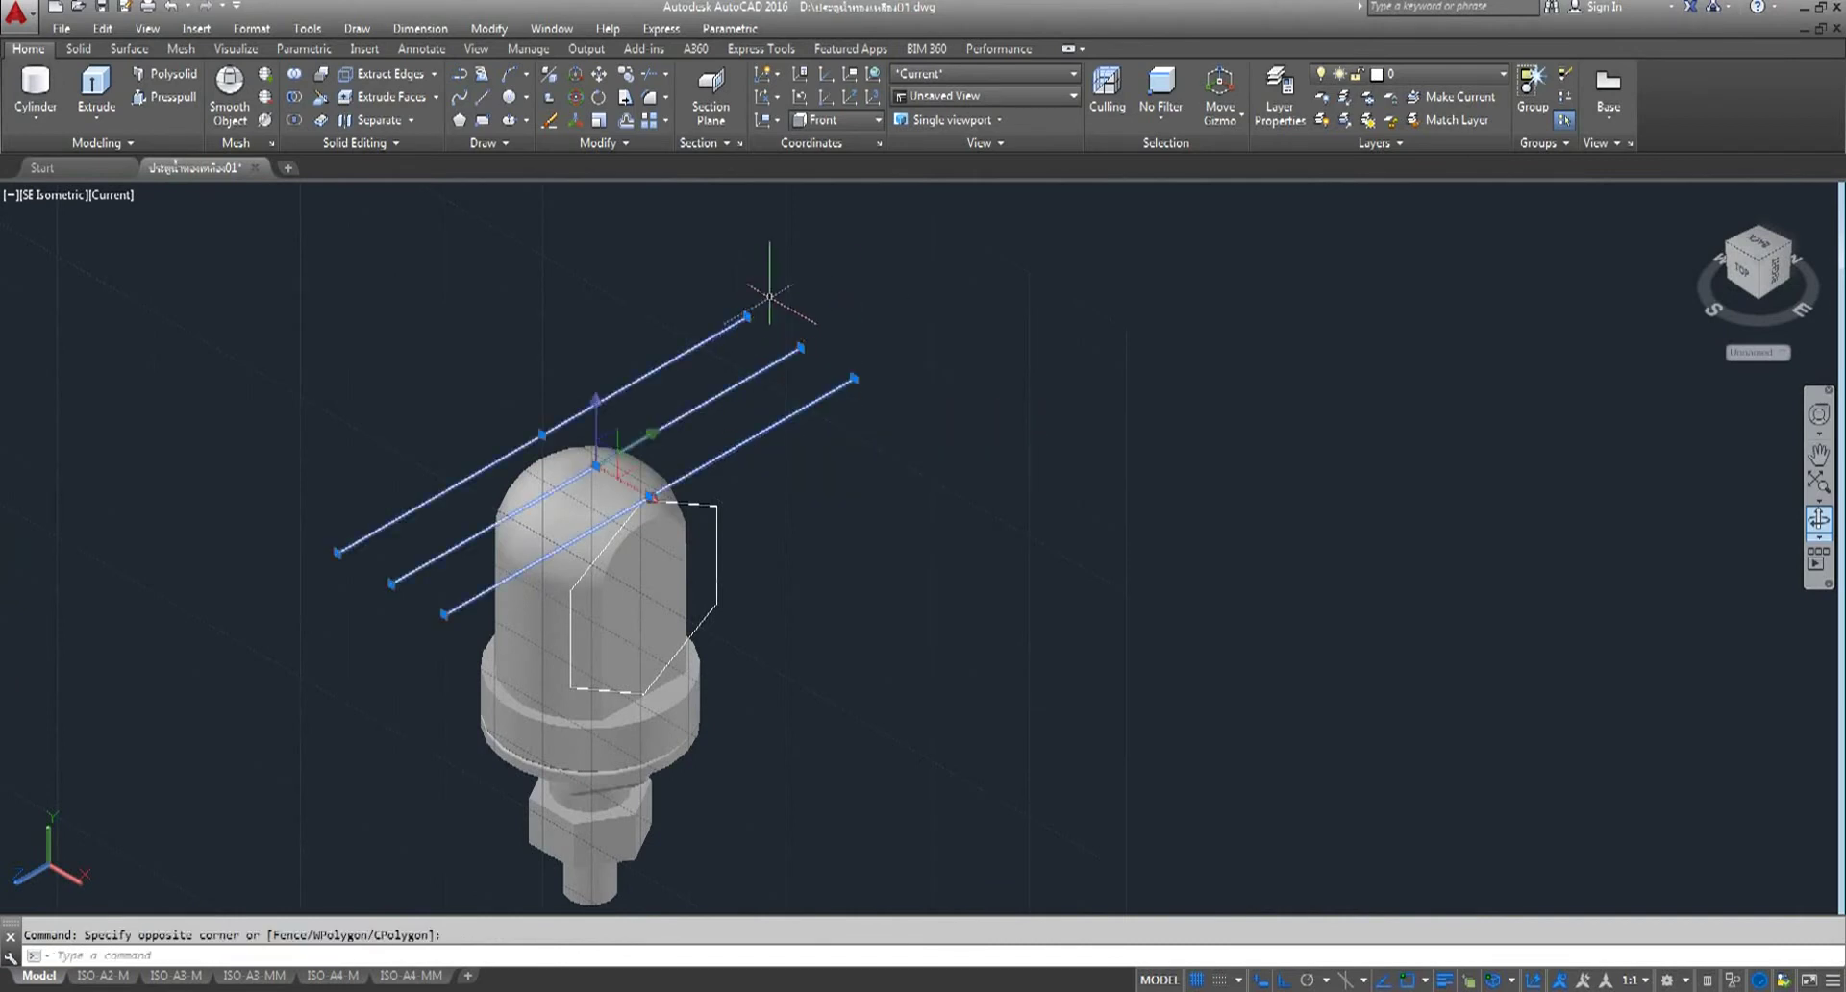
pyautogui.press('Delete')
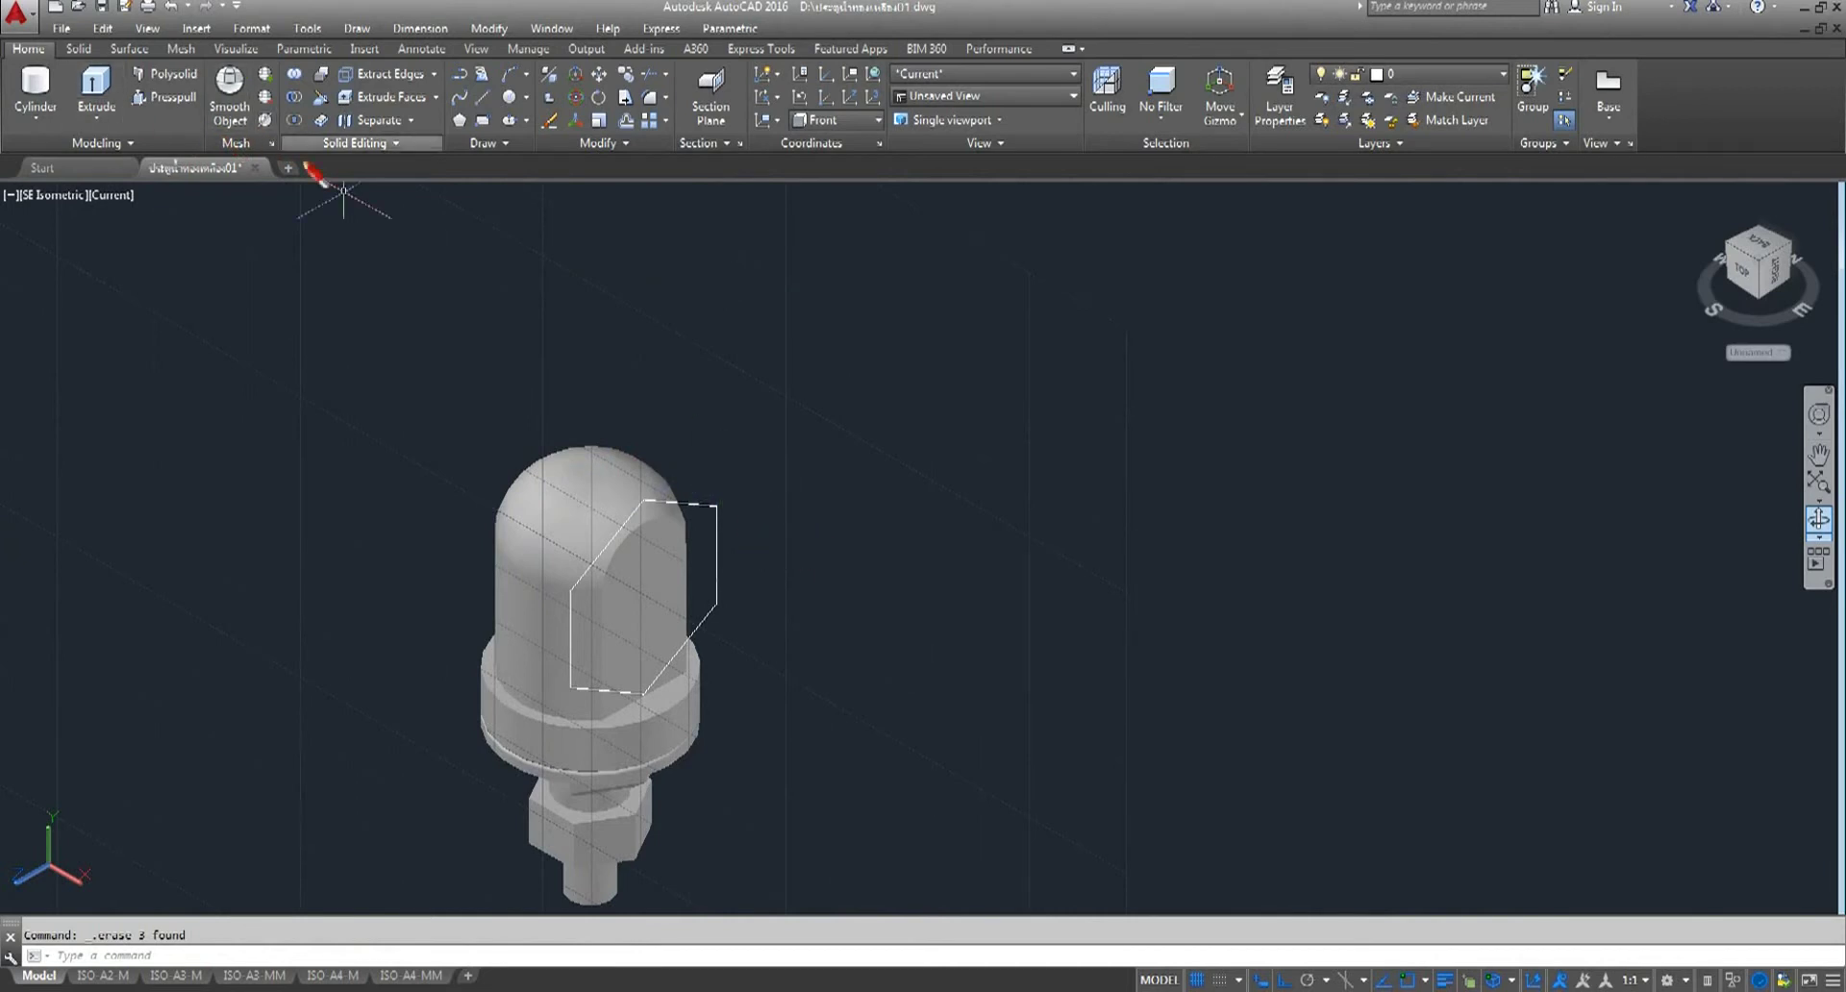
# - Preview an extrusion of the hexagon, cancel it, and turn the grid off with F7
pyautogui.click(96, 88)
pyautogui.click(717, 524)
pyautogui.rightClick(912, 438)
pyautogui.click(957, 491)
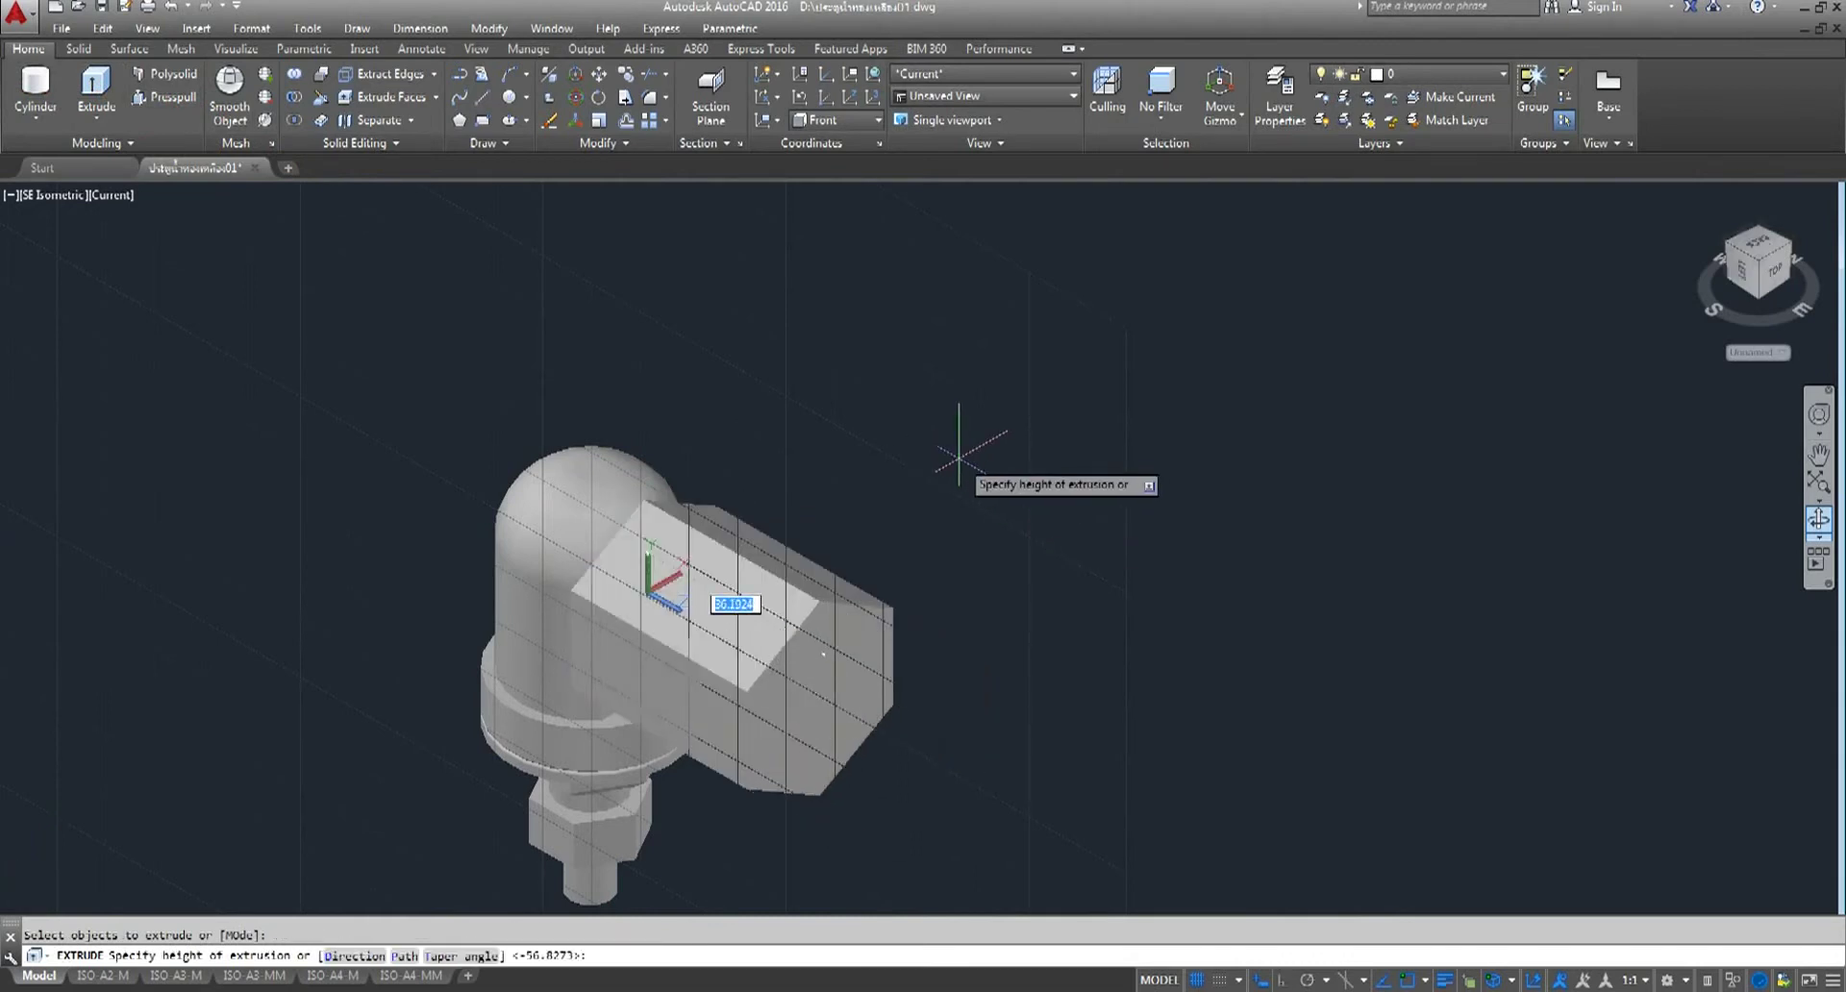
pyautogui.press('Escape')
pyautogui.press('F7')
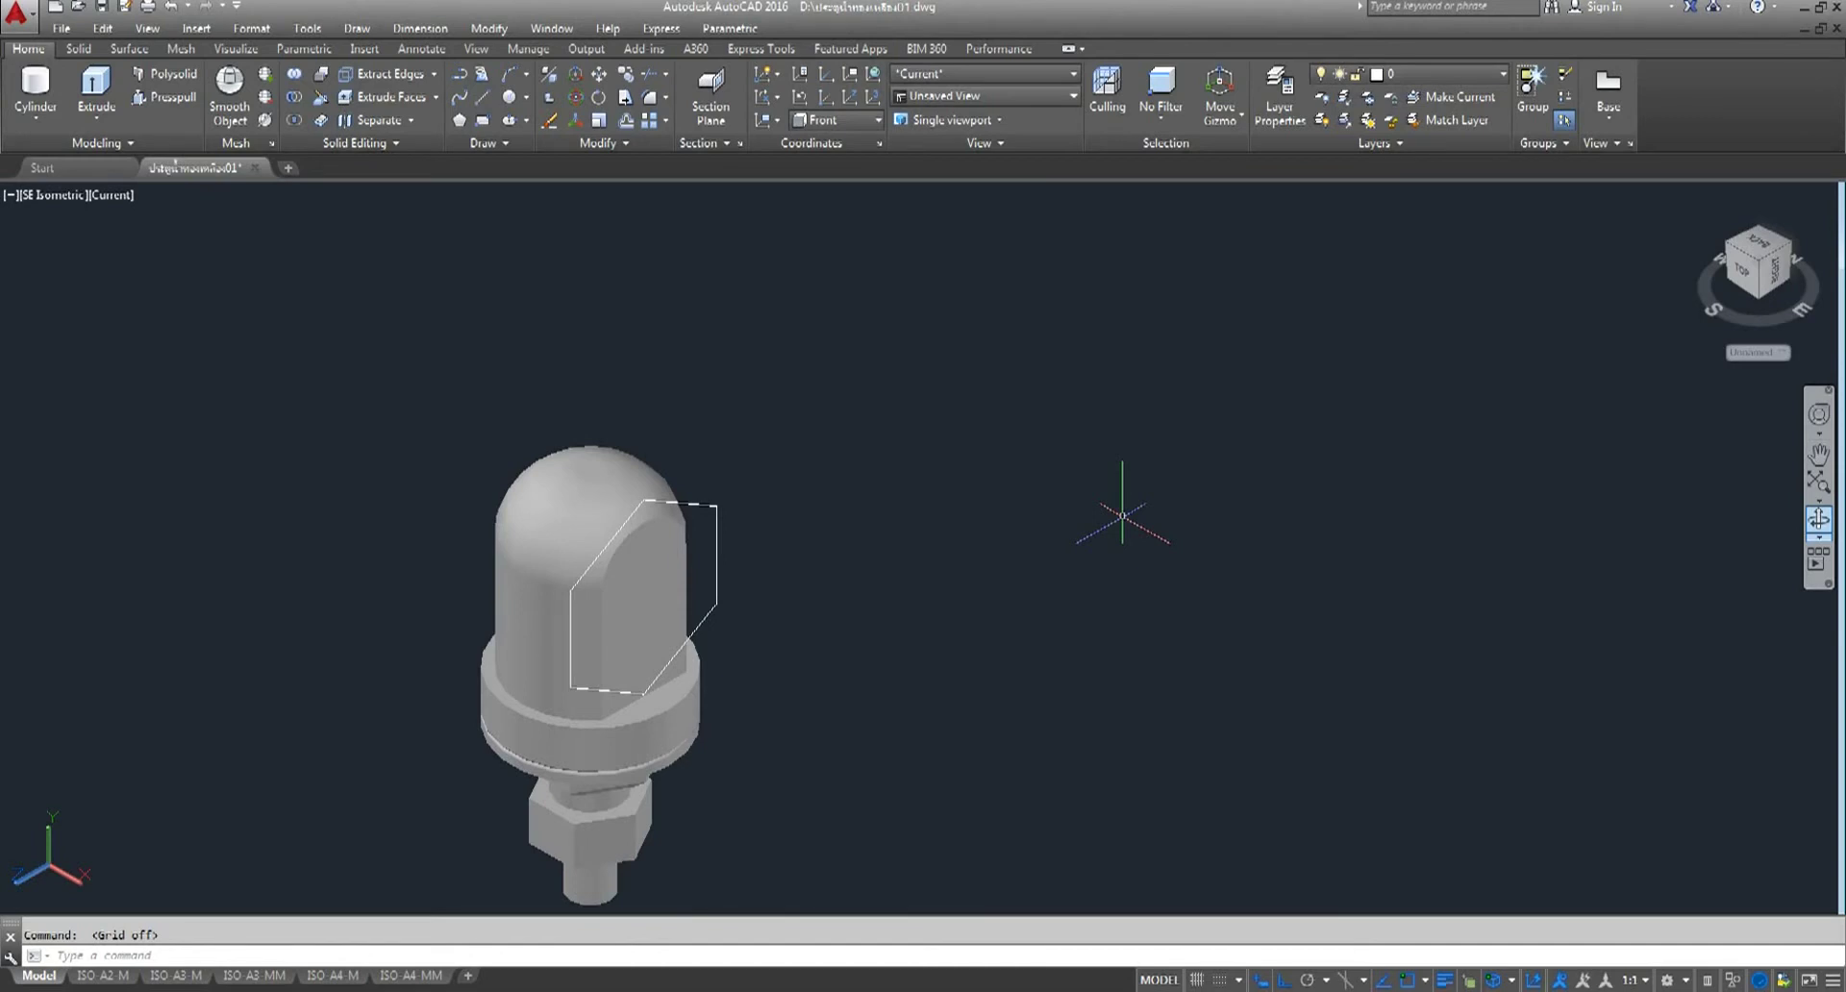
# - Extrude the hexagon profile by 13 into a hexagonal boss on the body's side
pyautogui.click(96, 91)
pyautogui.click(705, 502)
pyautogui.rightClick(872, 438)
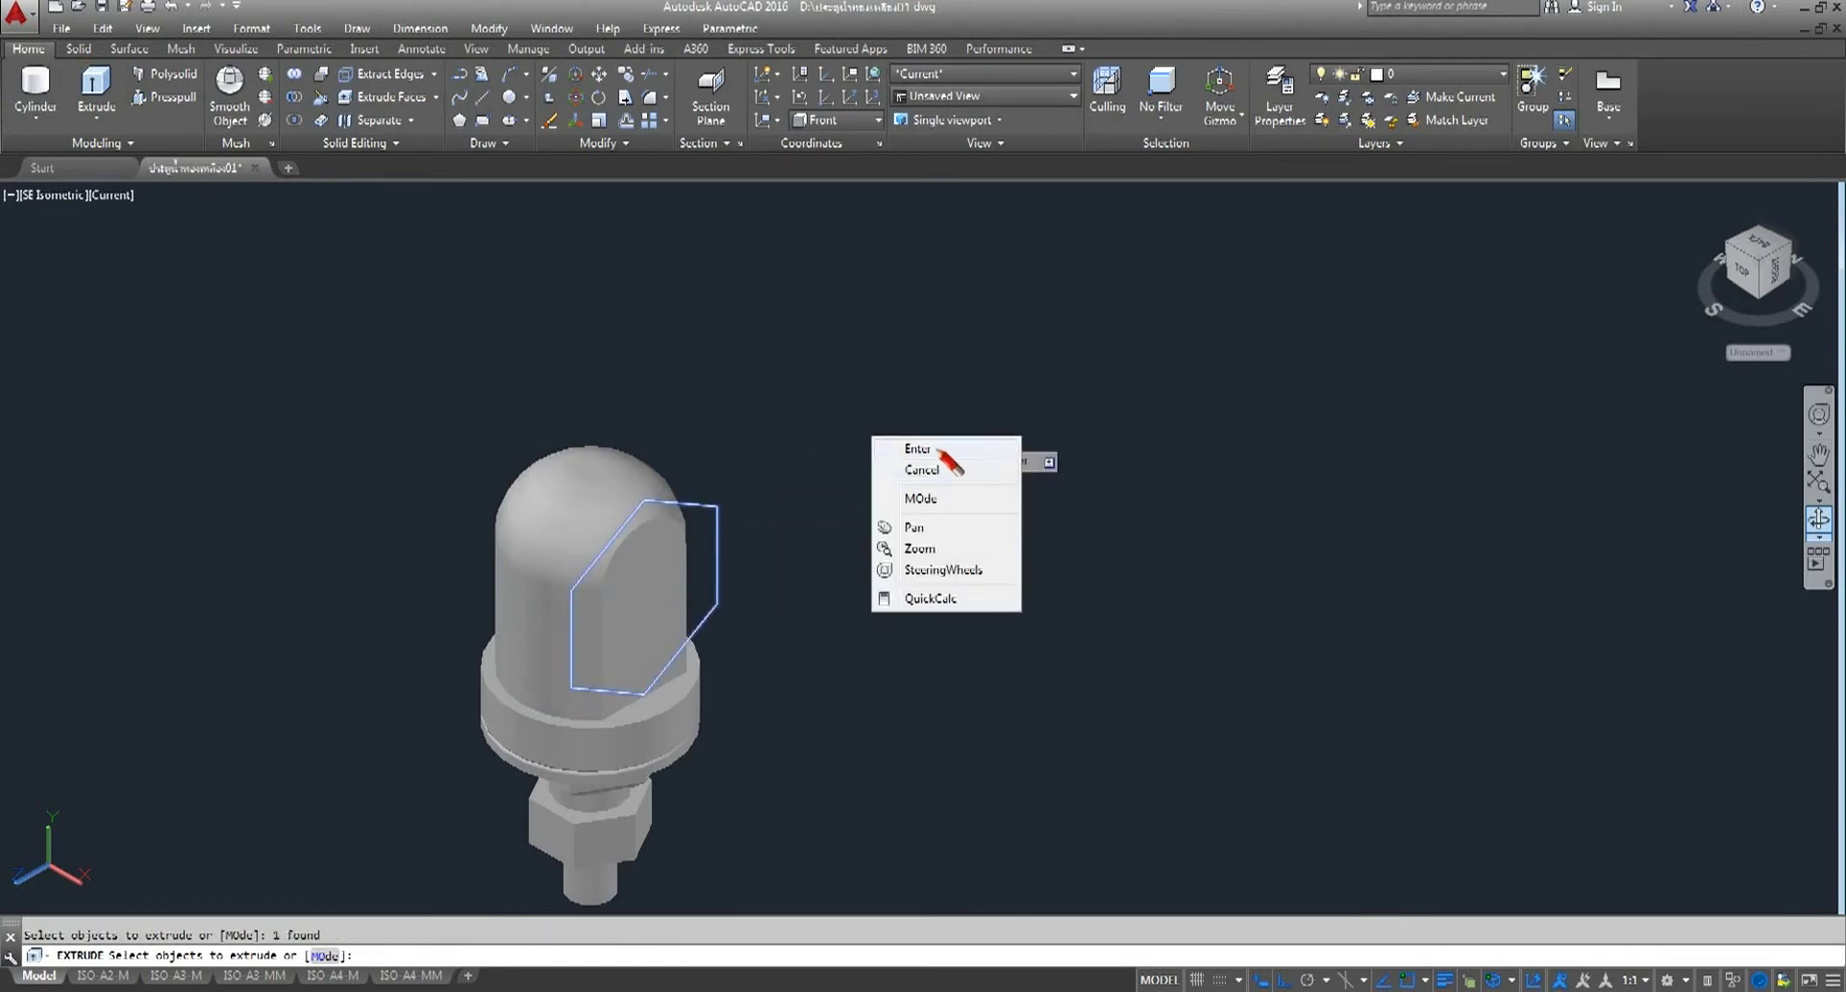
pyautogui.click(938, 449)
pyautogui.write('13')
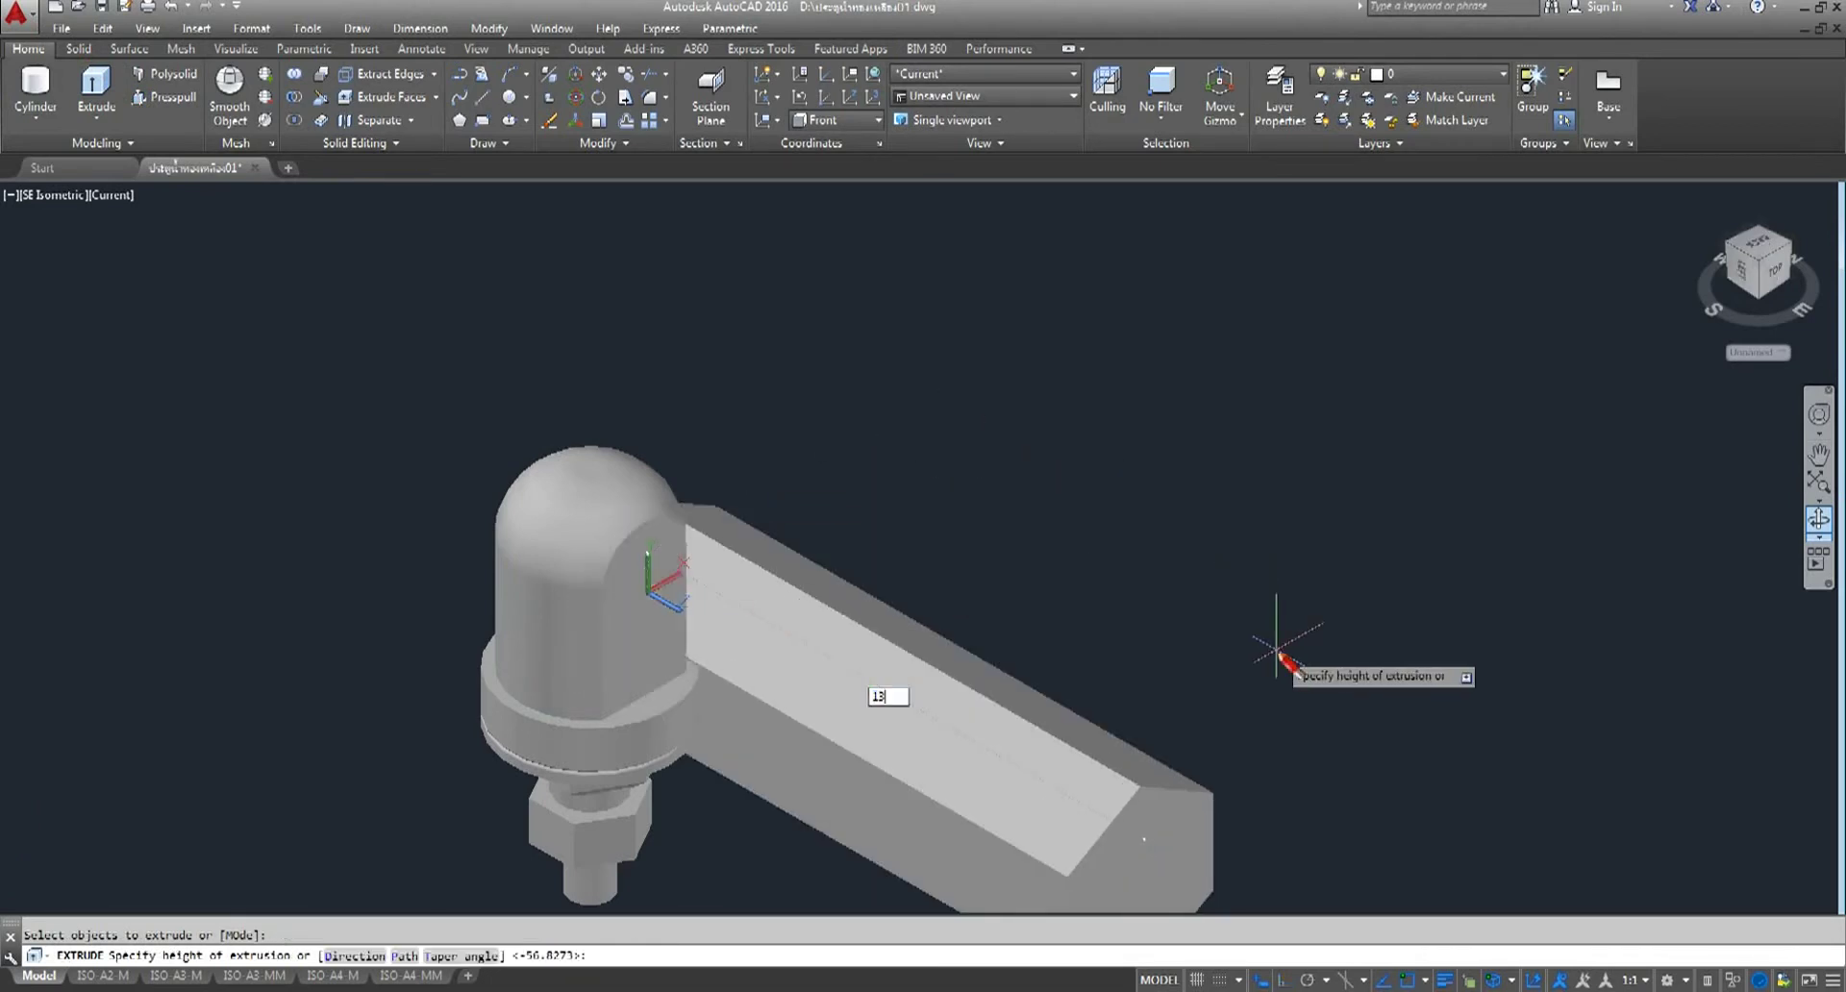
pyautogui.press('Return')
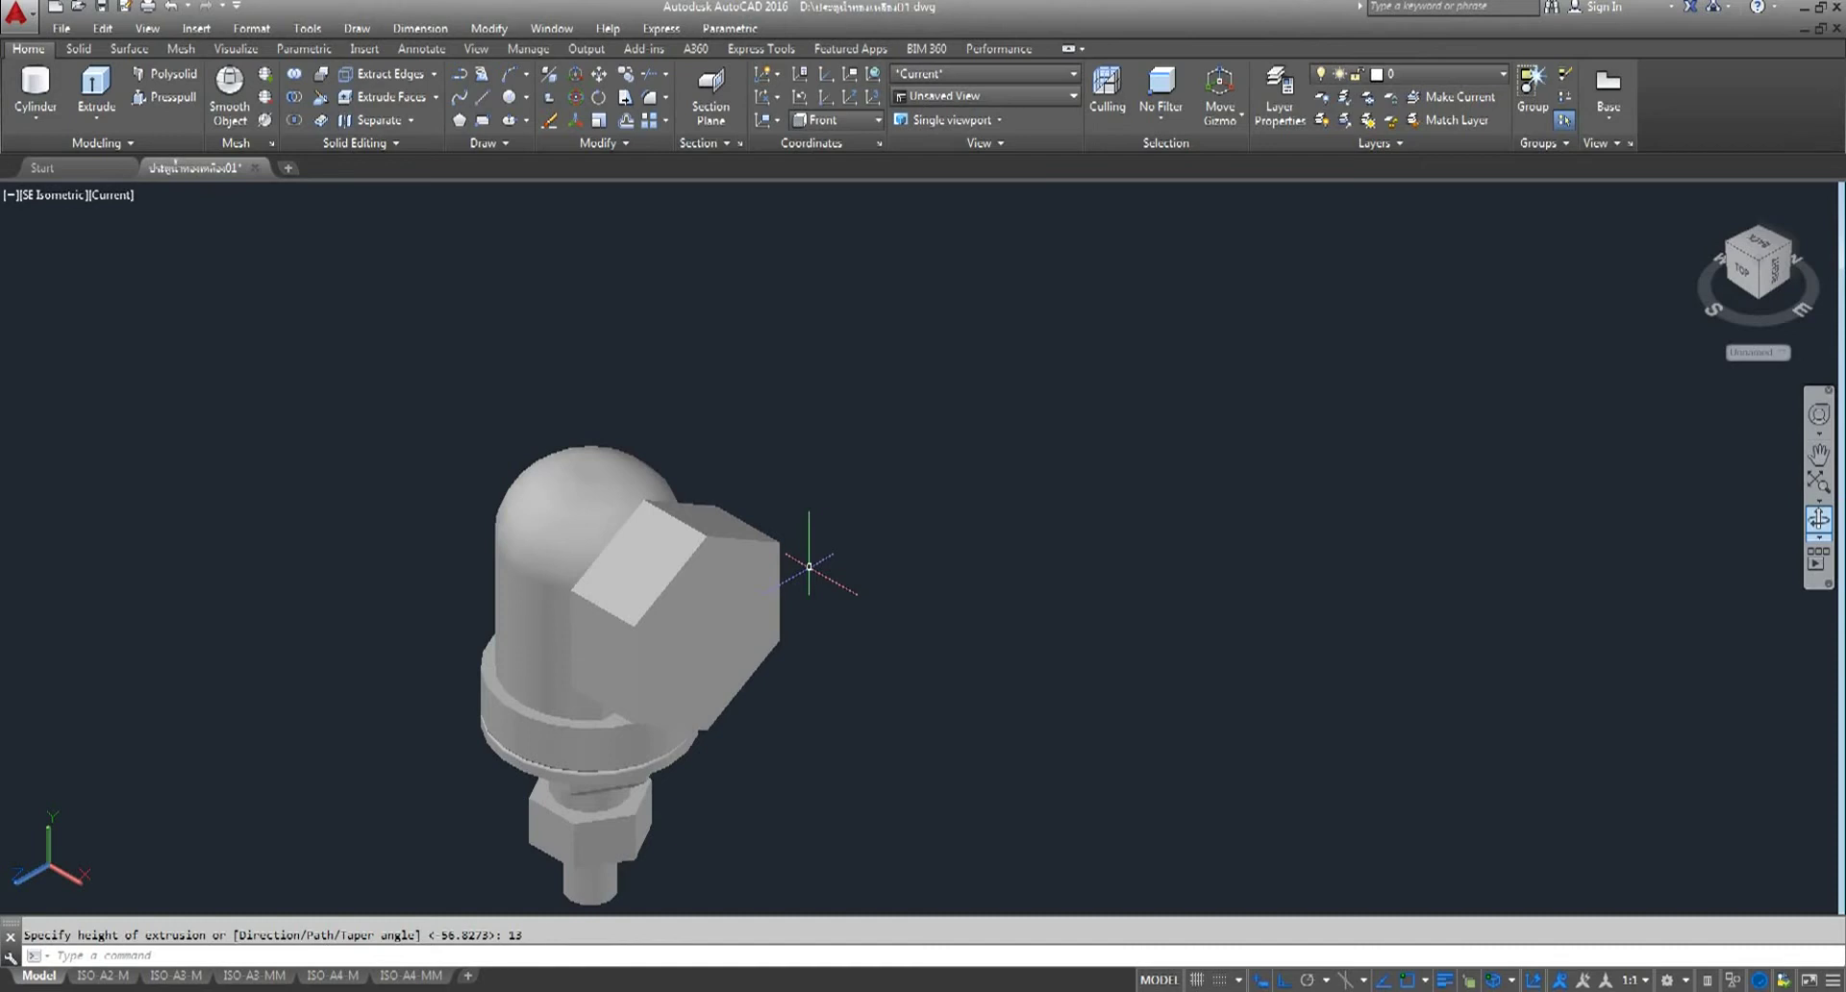
pyautogui.scroll(-5, 538, 404)
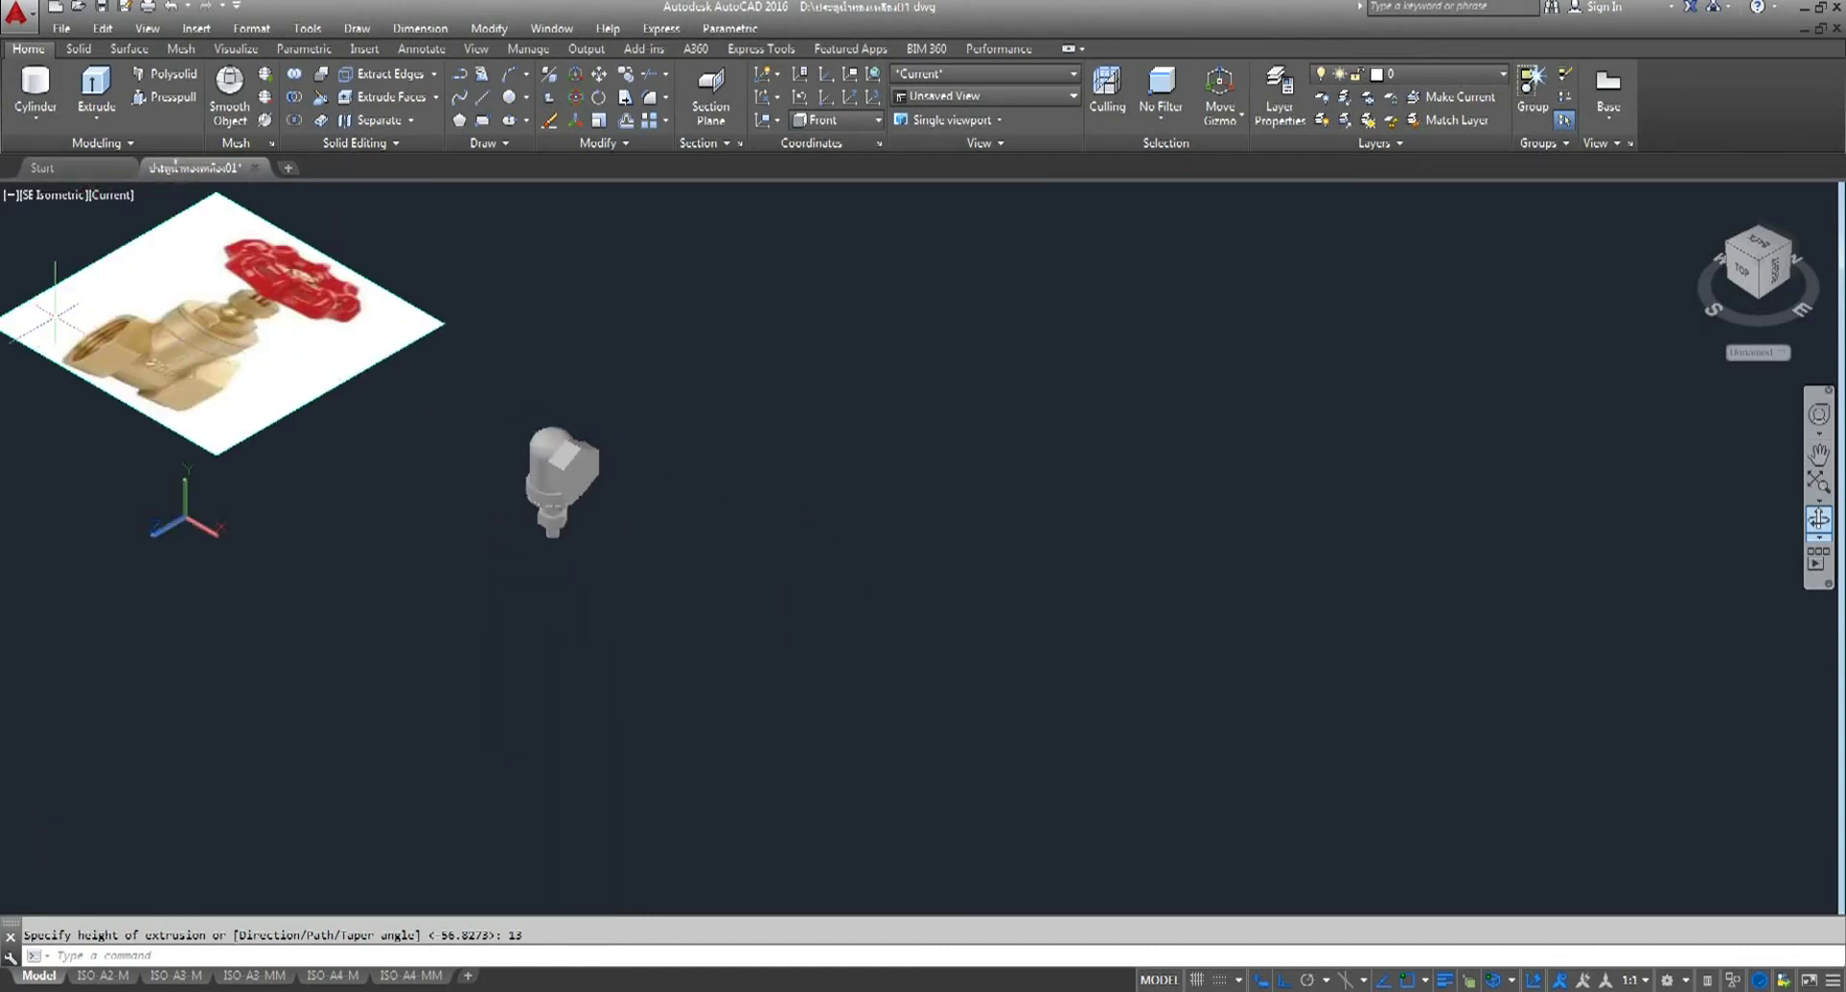
pyautogui.scroll(3, 137, 351)
pyautogui.scroll(3, 137, 351)
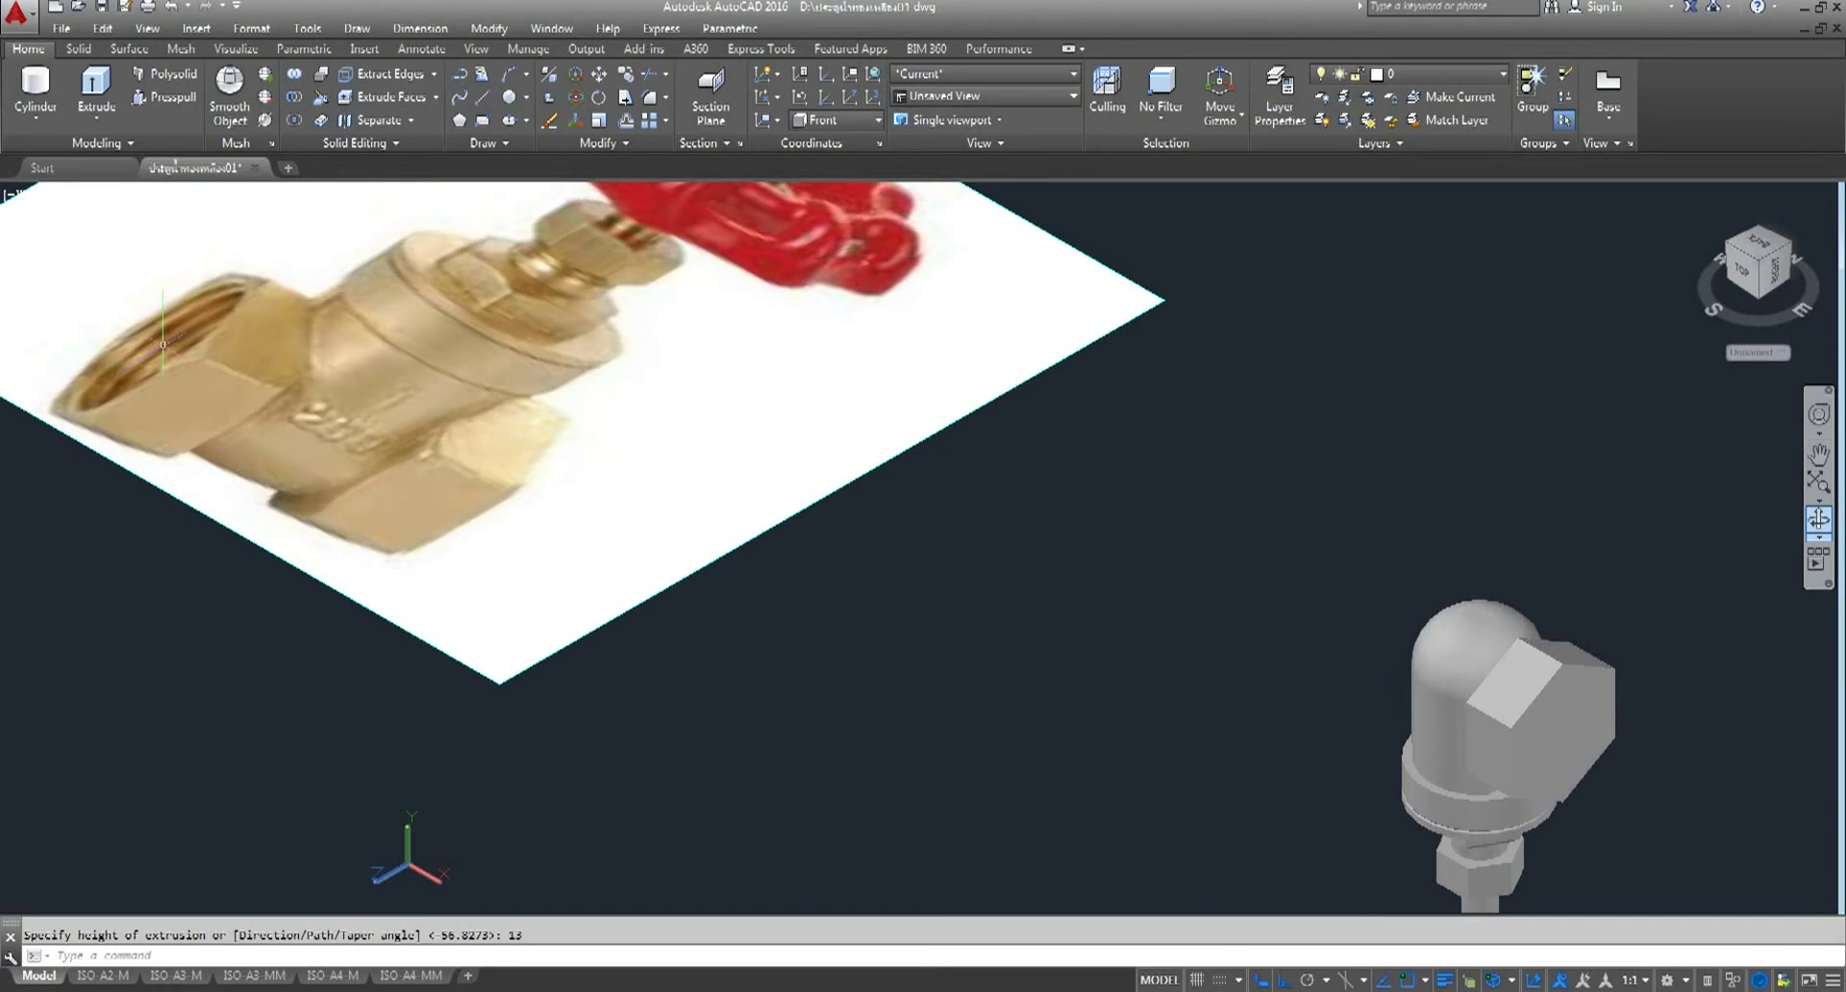
pyautogui.scroll(-6, 163, 336)
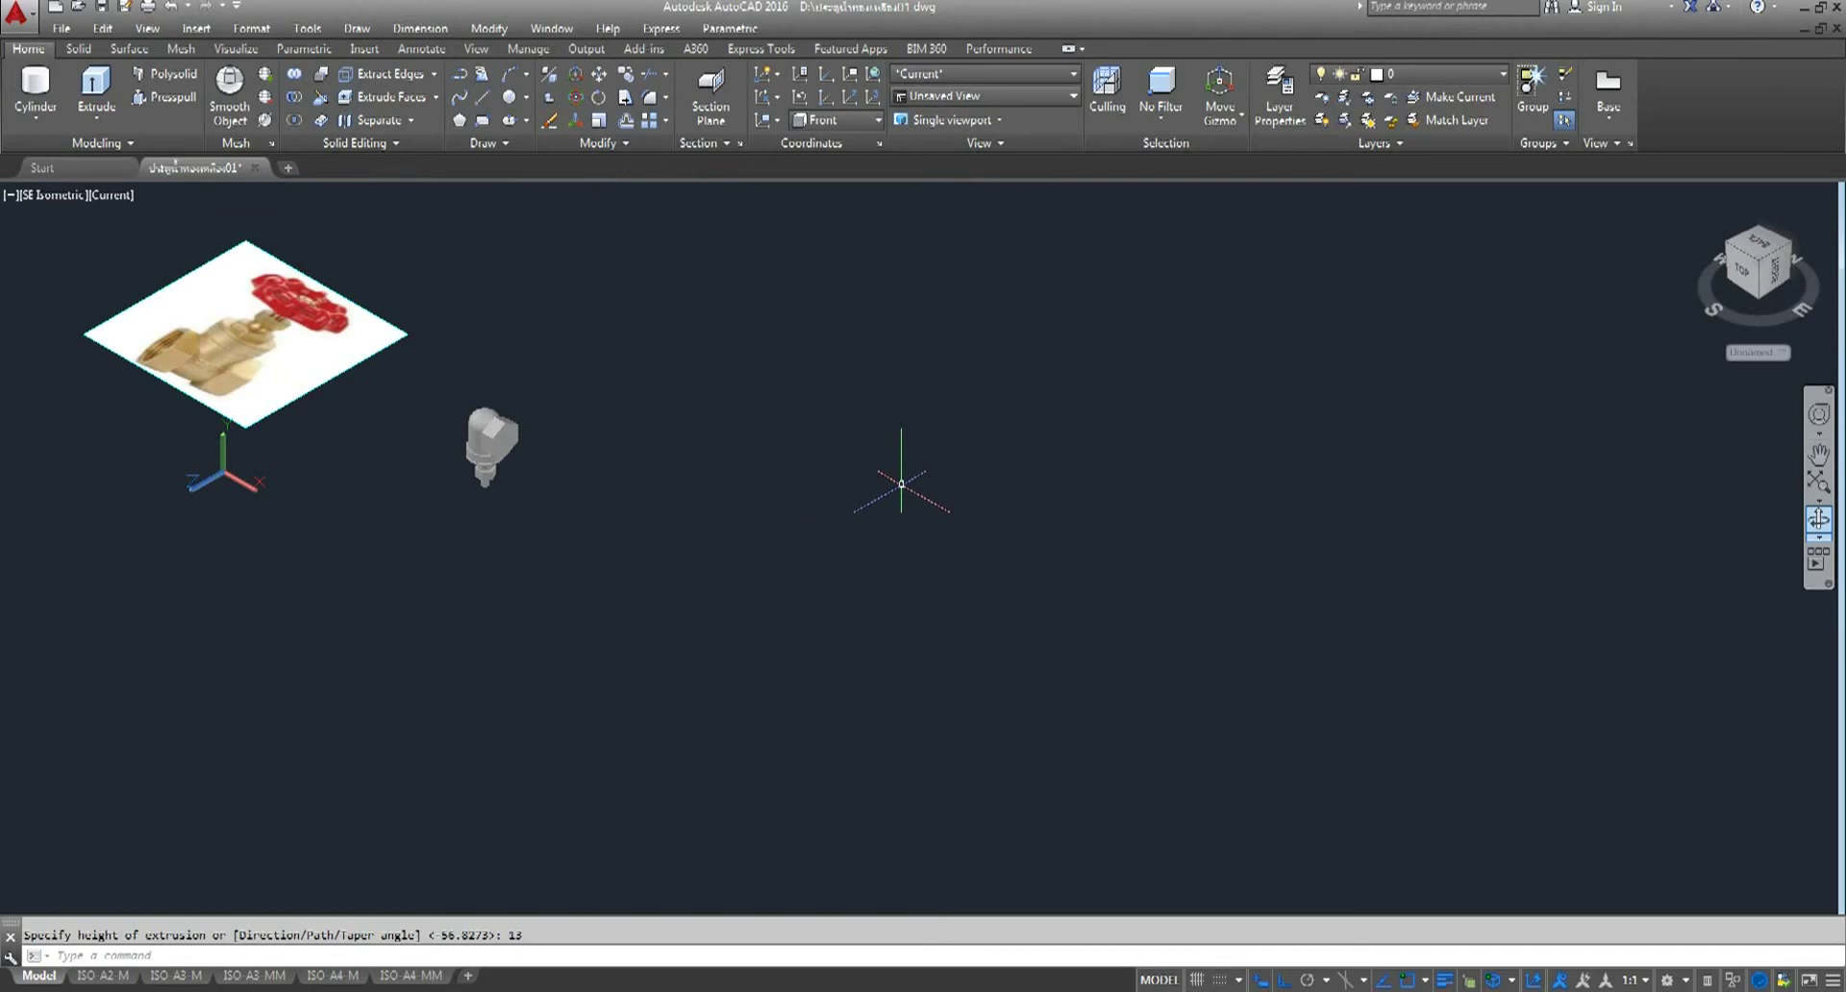
pyautogui.scroll(2, 452, 395)
pyautogui.scroll(2, 472, 404)
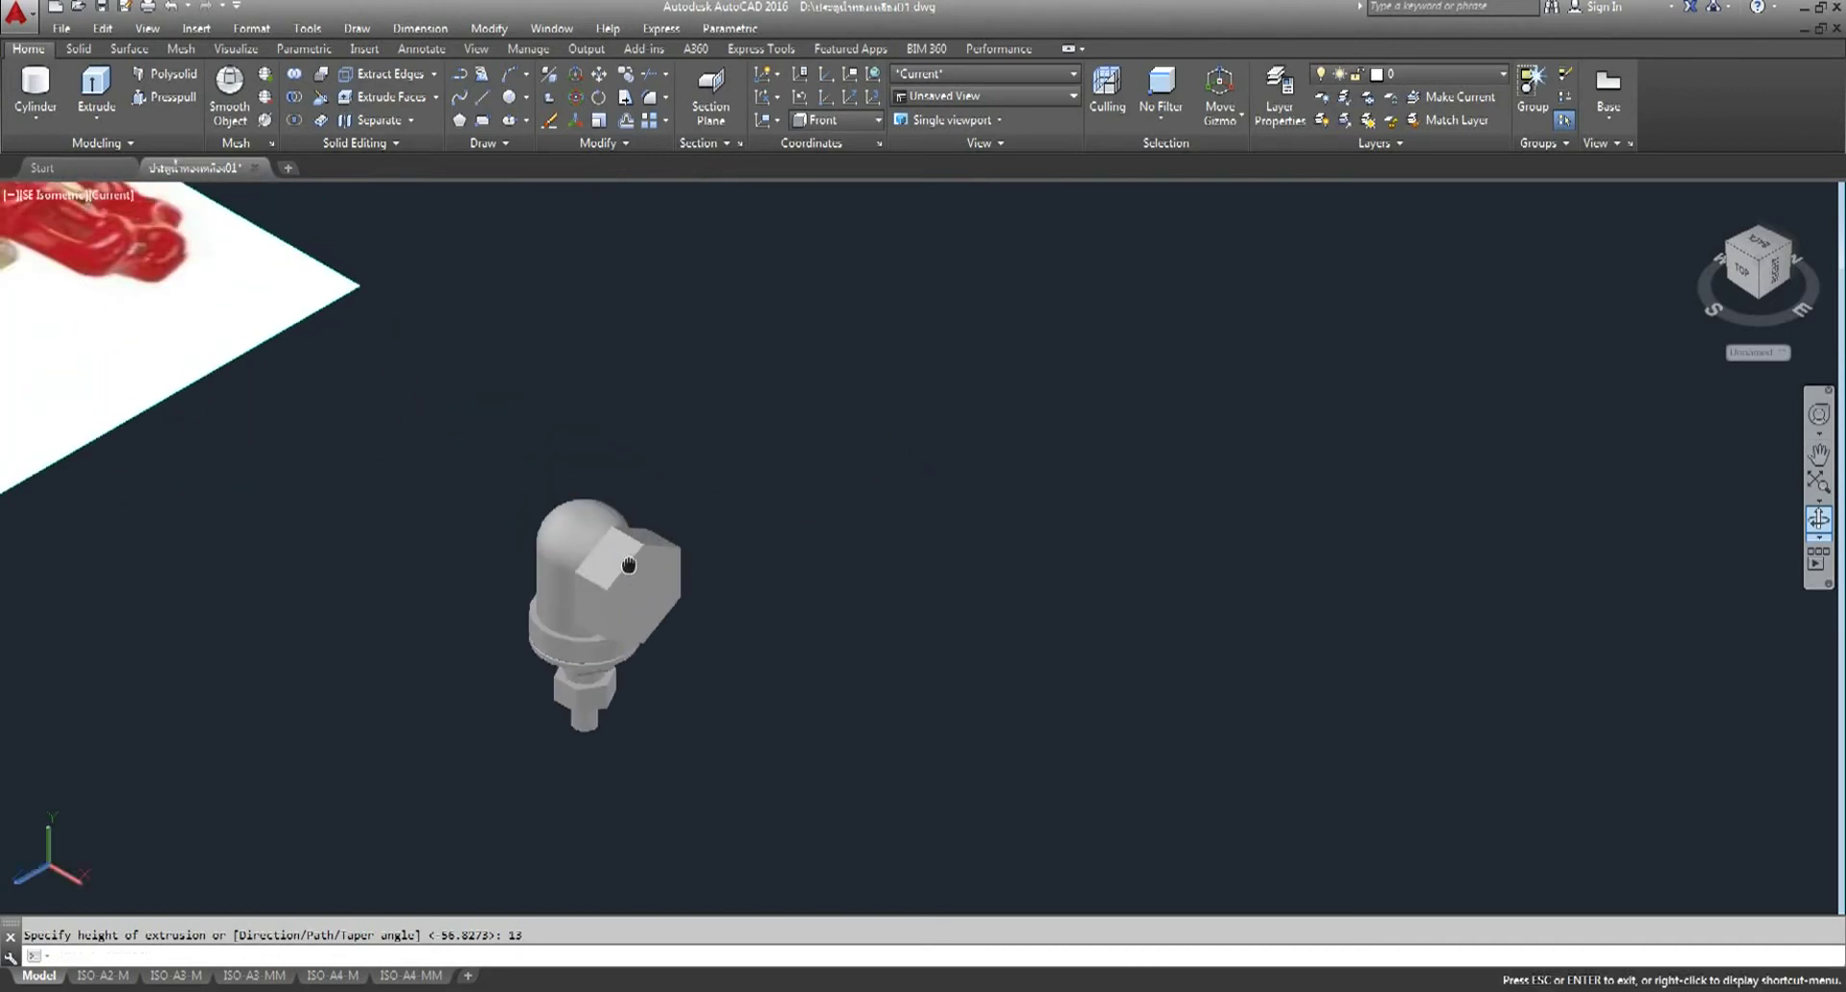
pyautogui.scroll(2, 476, 410)
pyautogui.scroll(2, 712, 616)
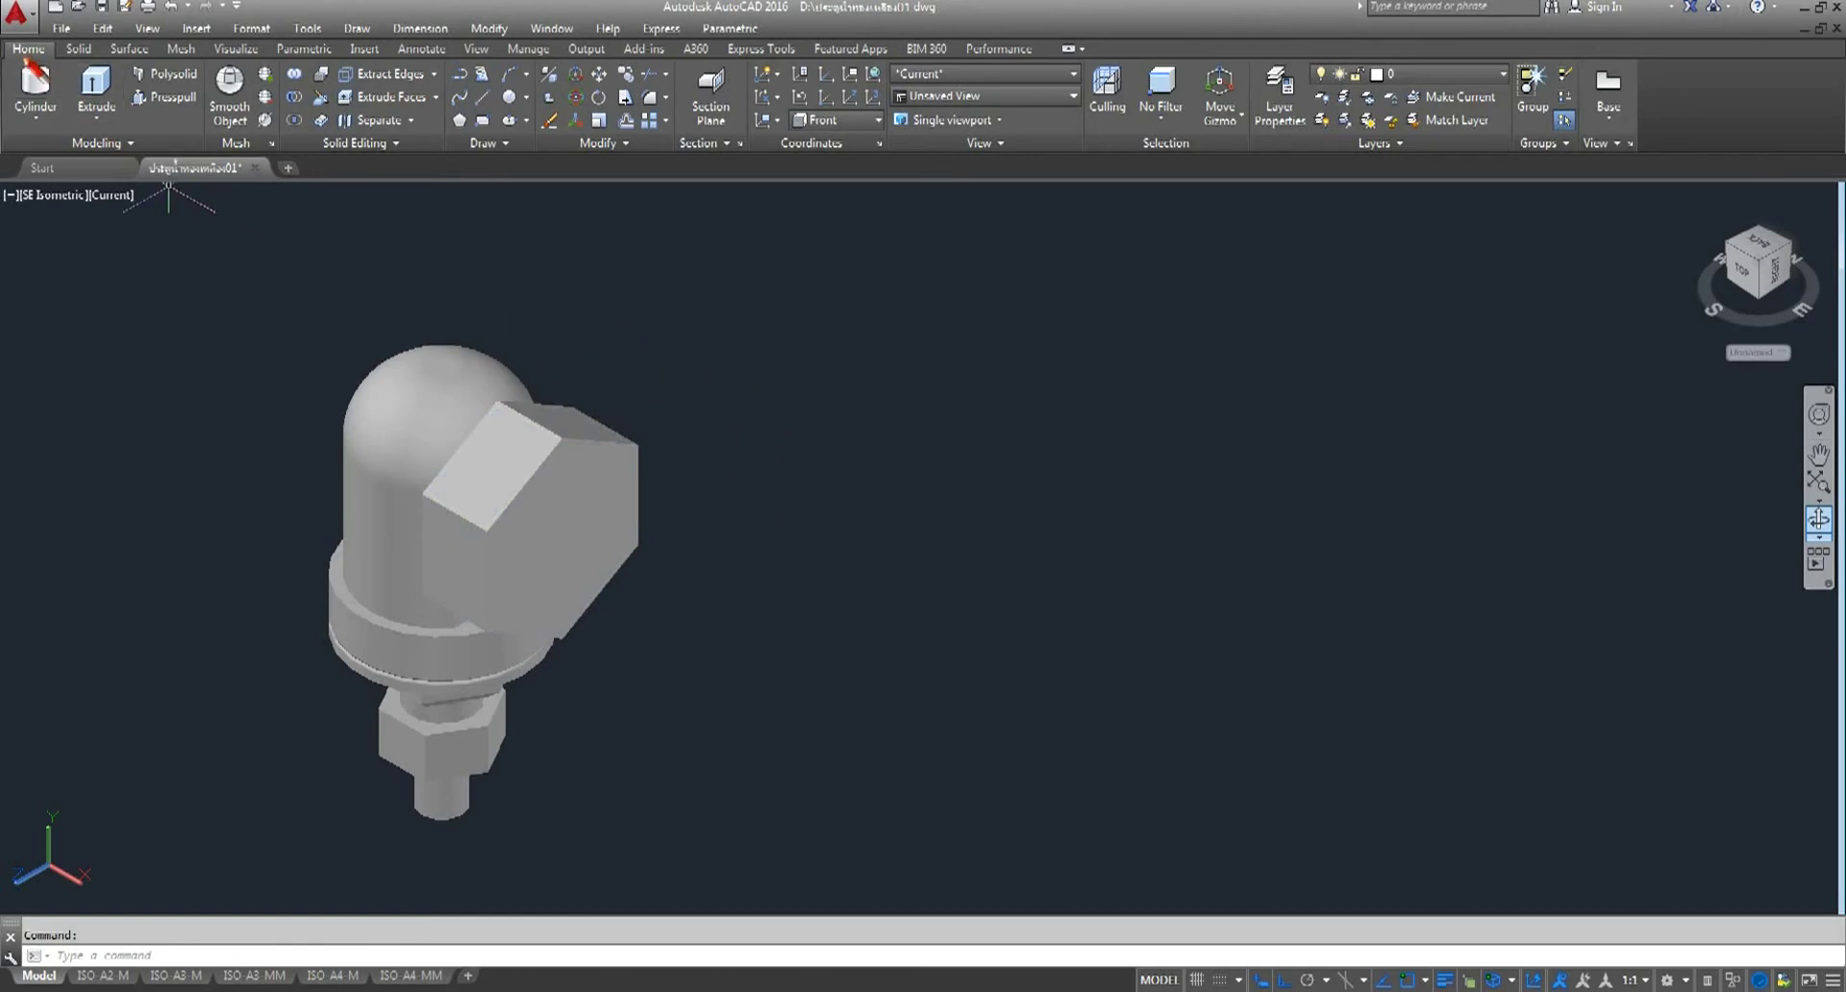
# - Create a radius-12 cylinder centred on the hex socket face with a picked height
pyautogui.click(41, 78)
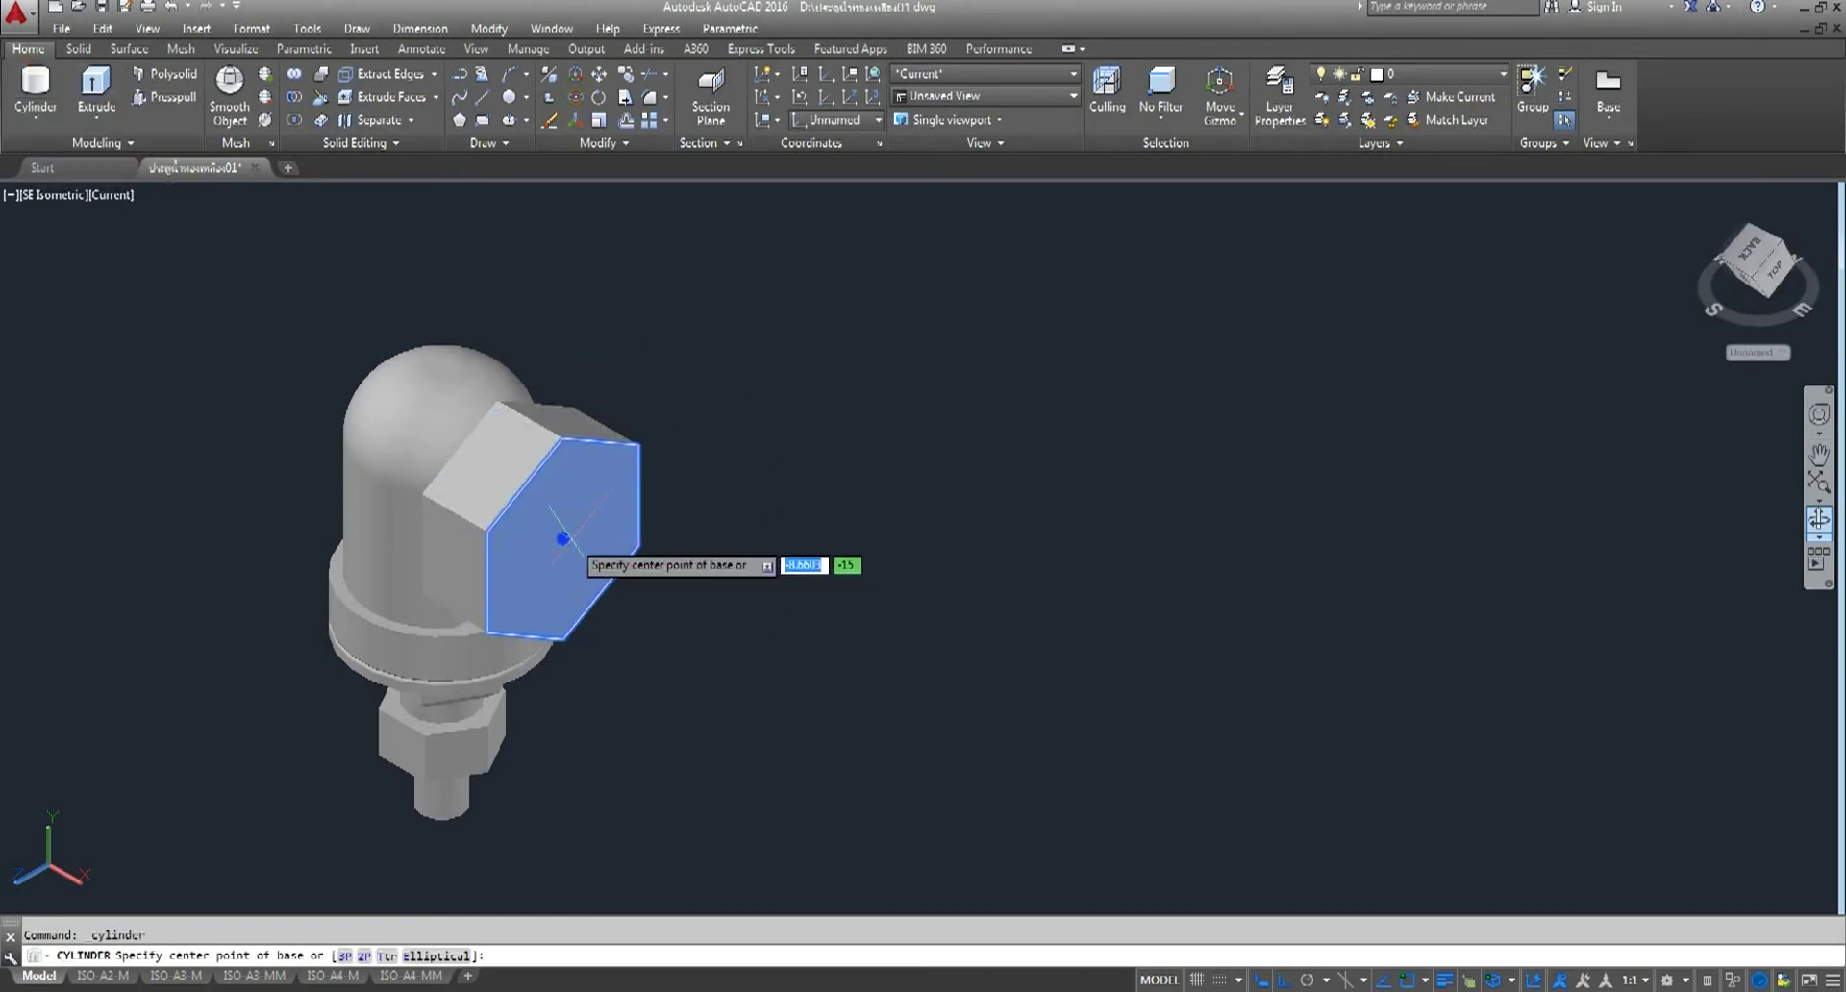
pyautogui.click(565, 535)
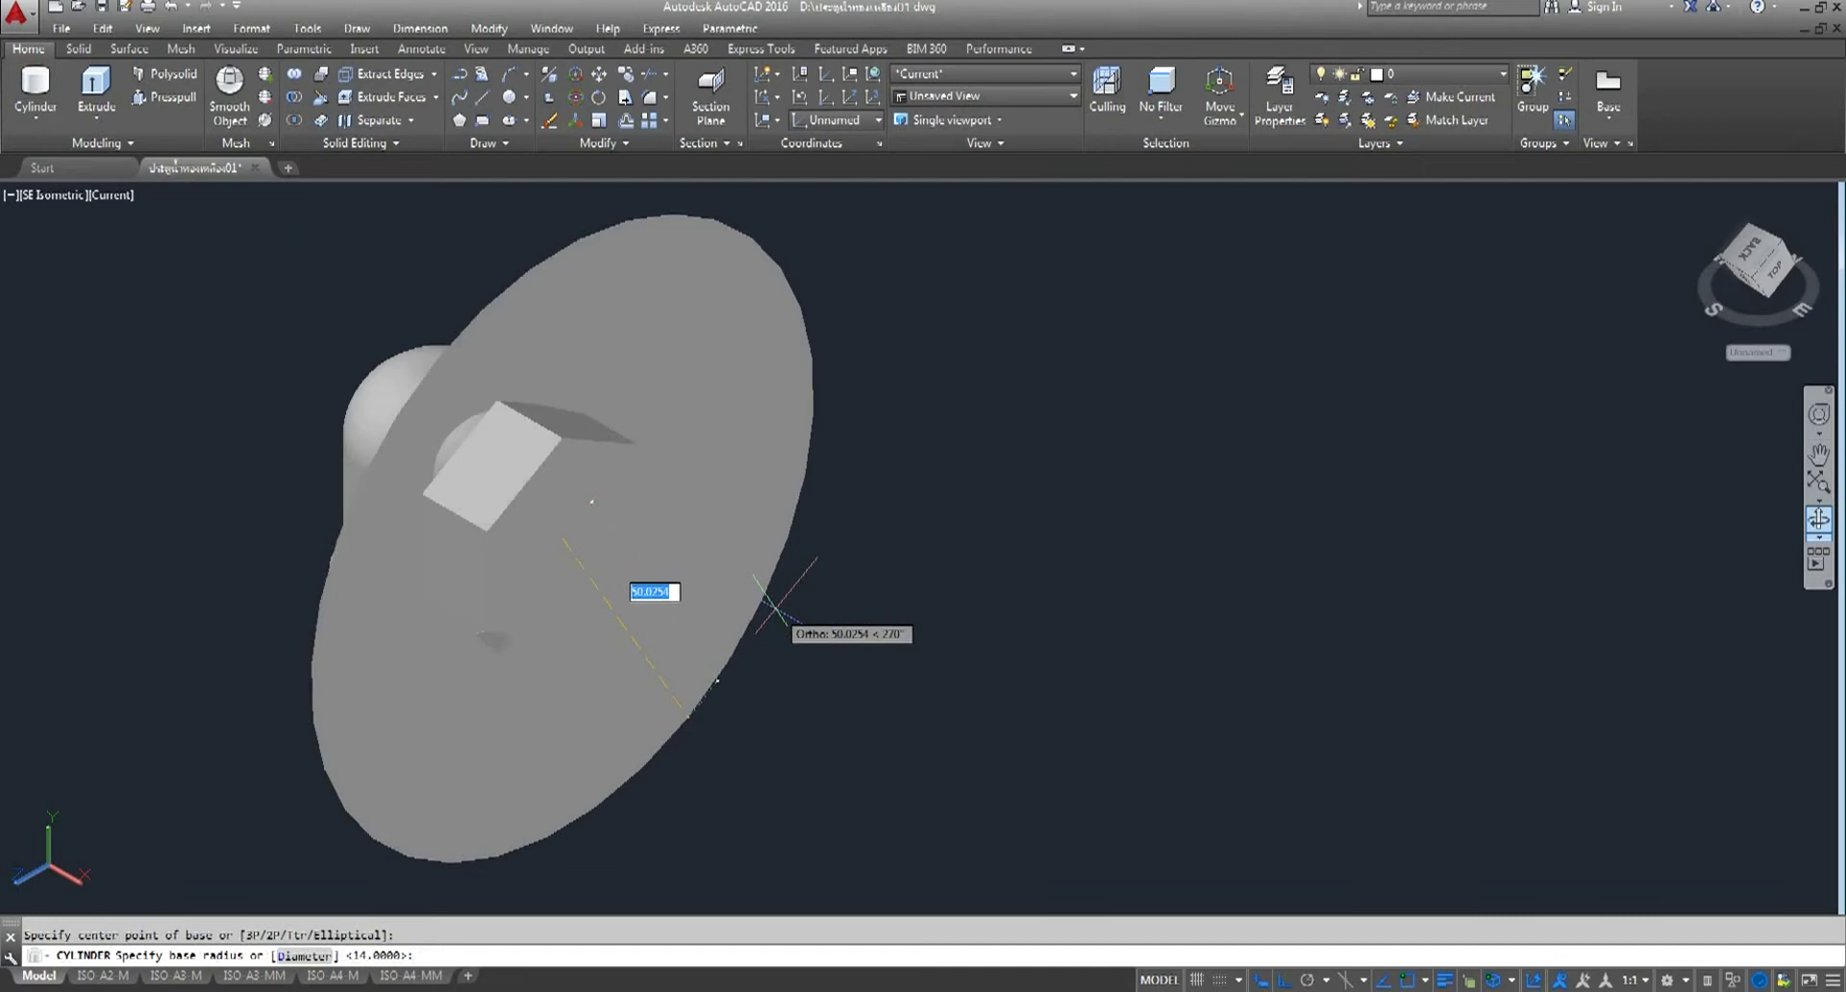
pyautogui.write('12')
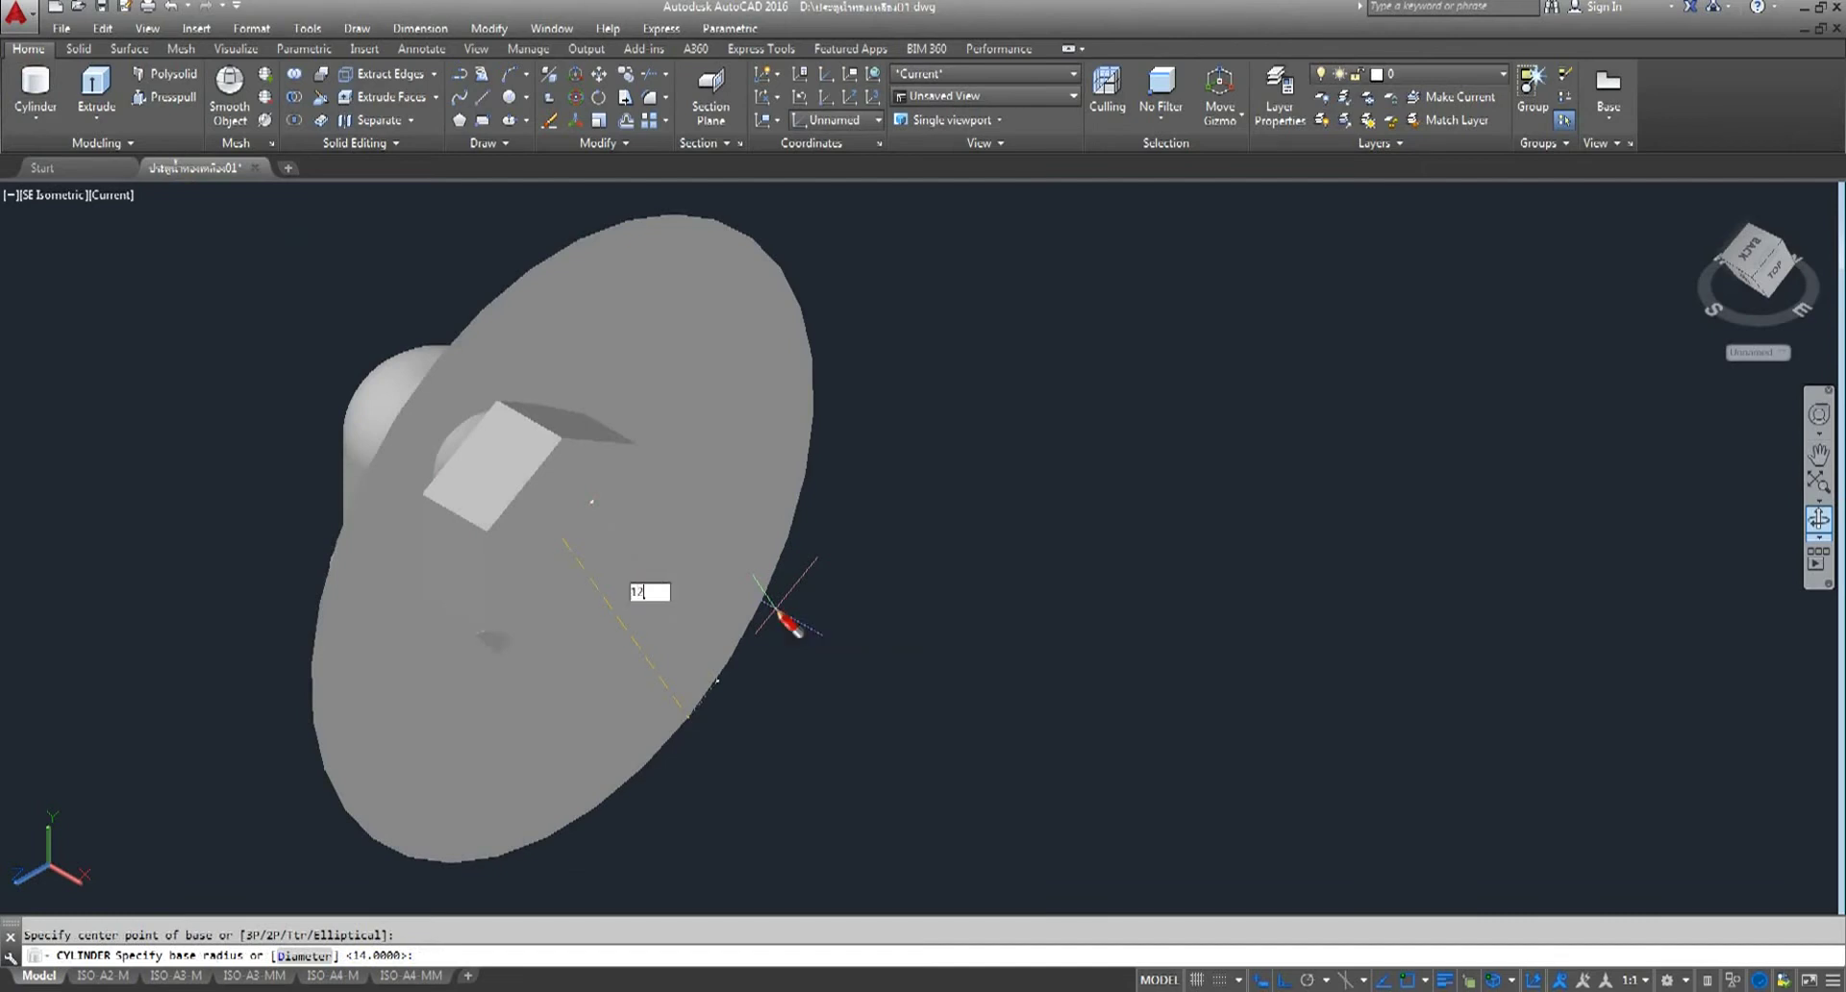
pyautogui.press('Return')
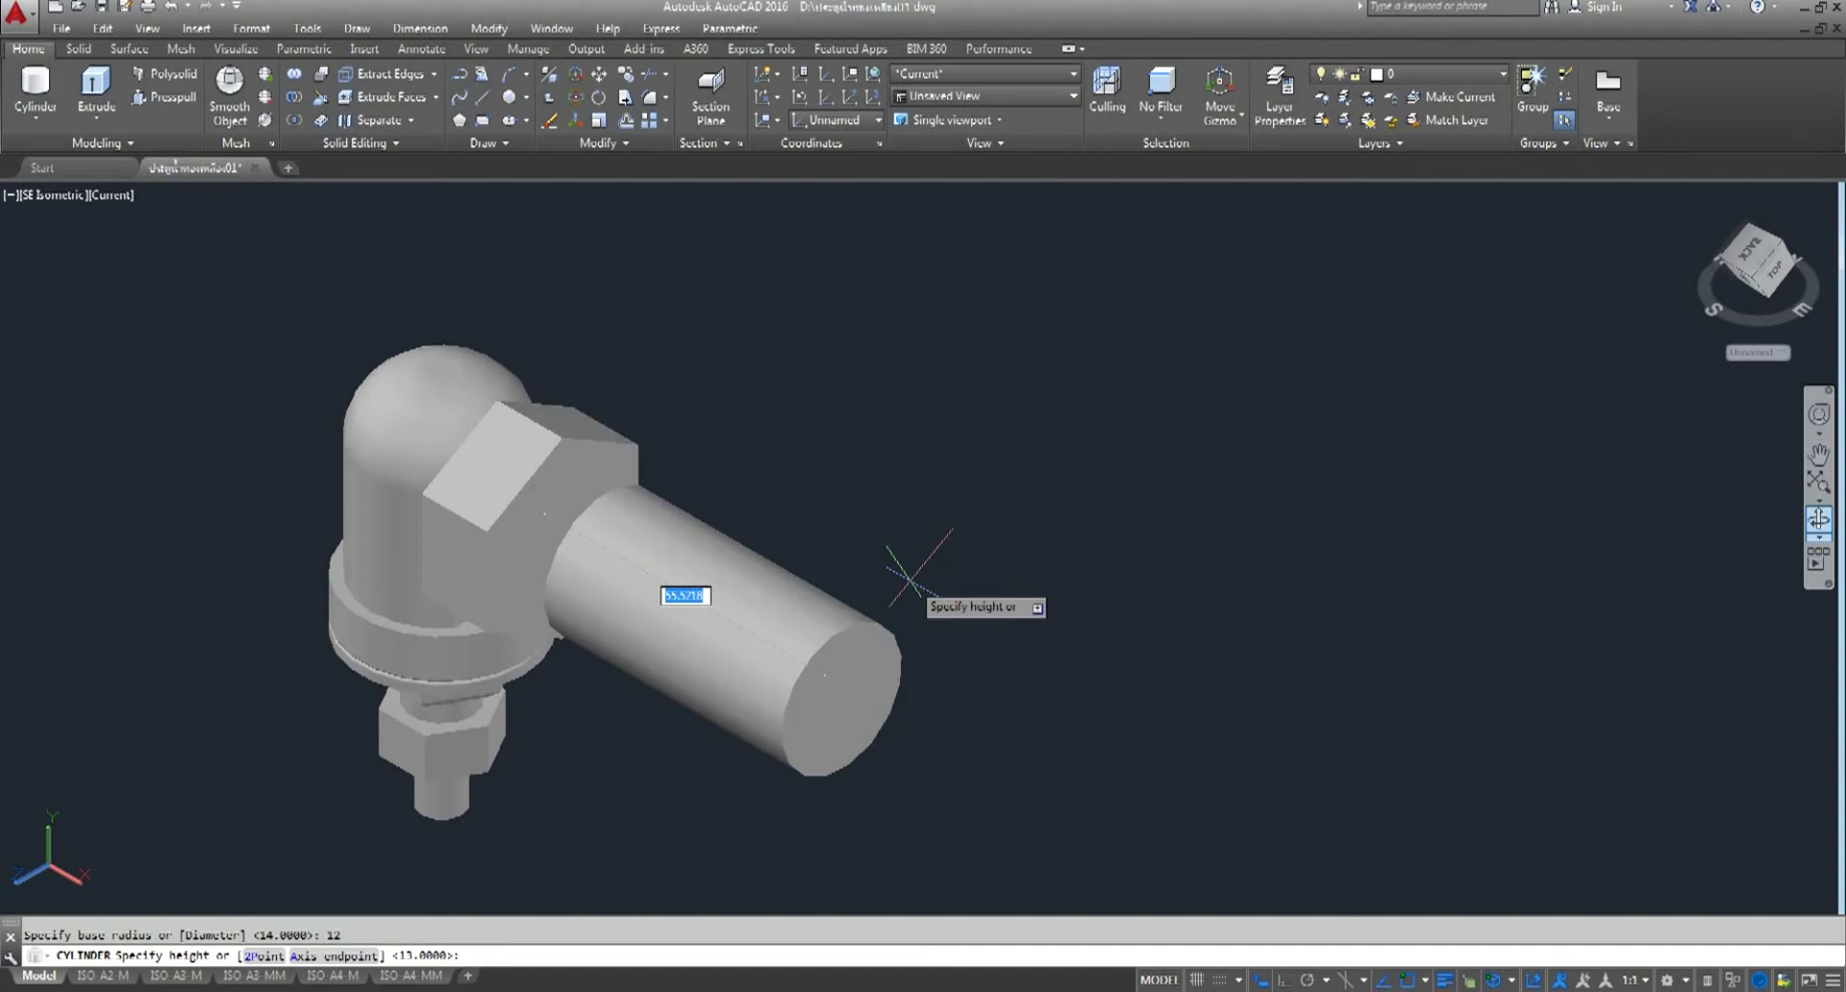
pyautogui.click(908, 576)
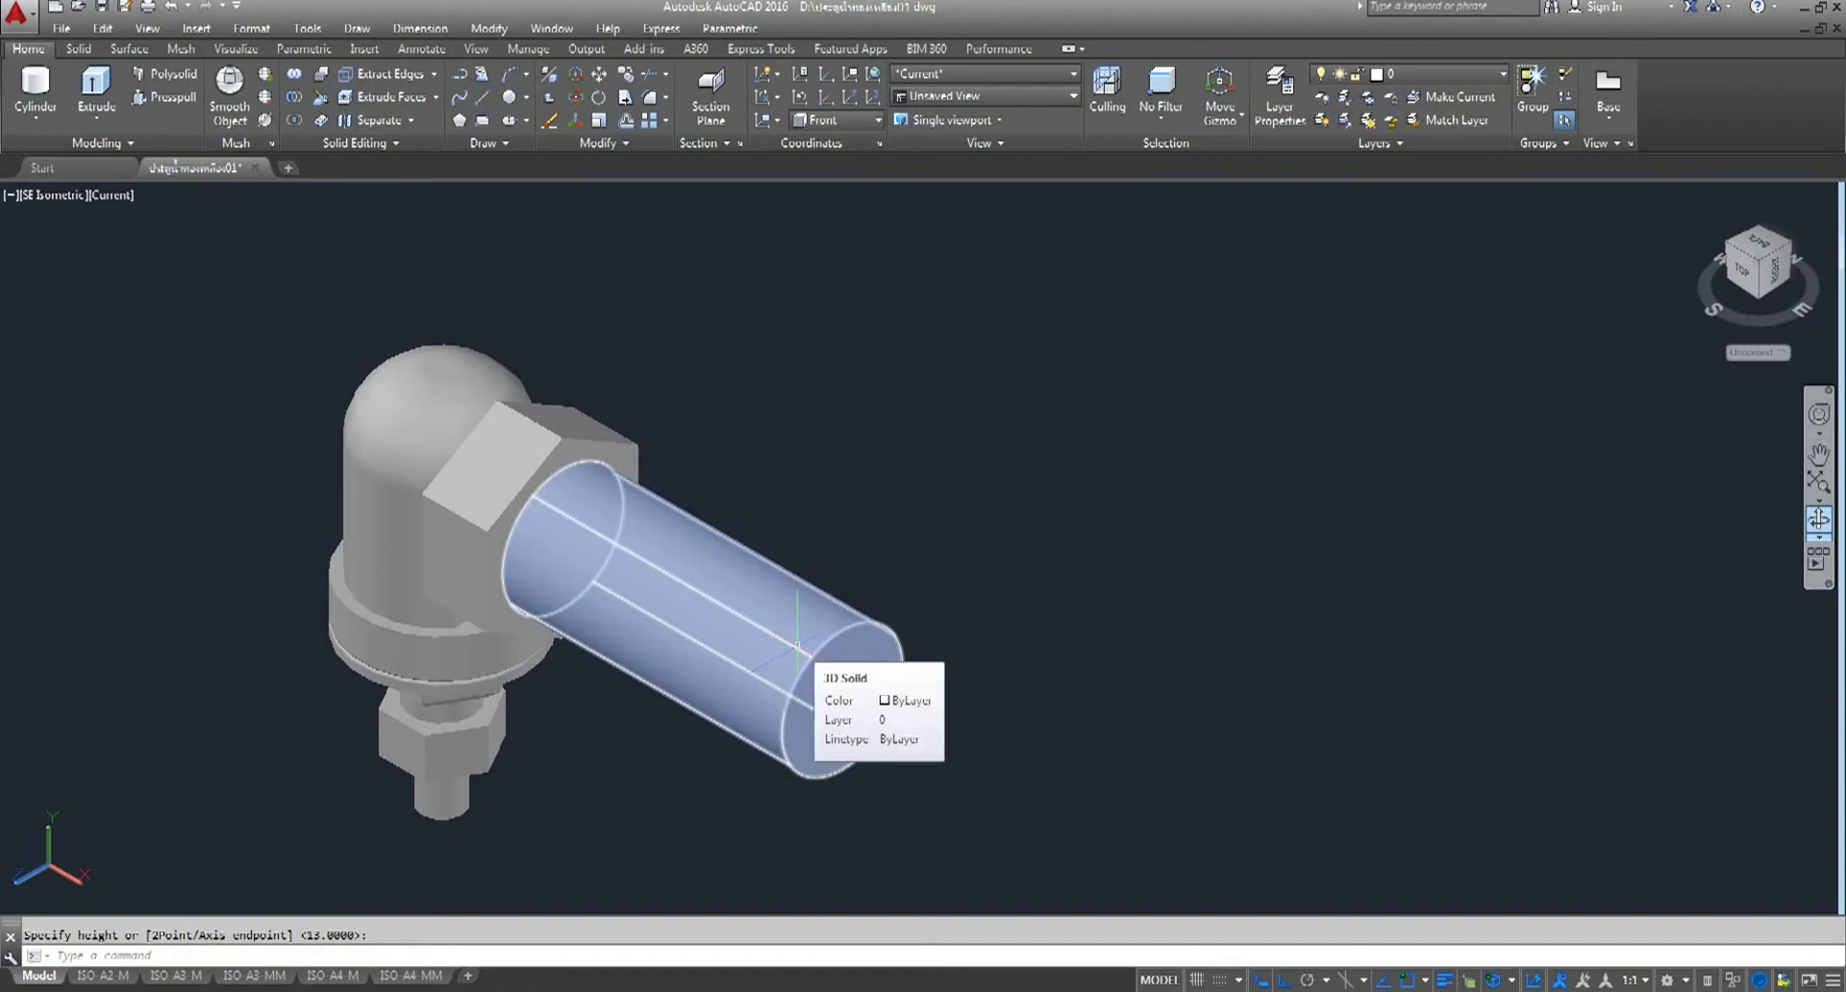
pyautogui.moveTo(953, 620); pyautogui.dragTo(823, 440, button='middle')
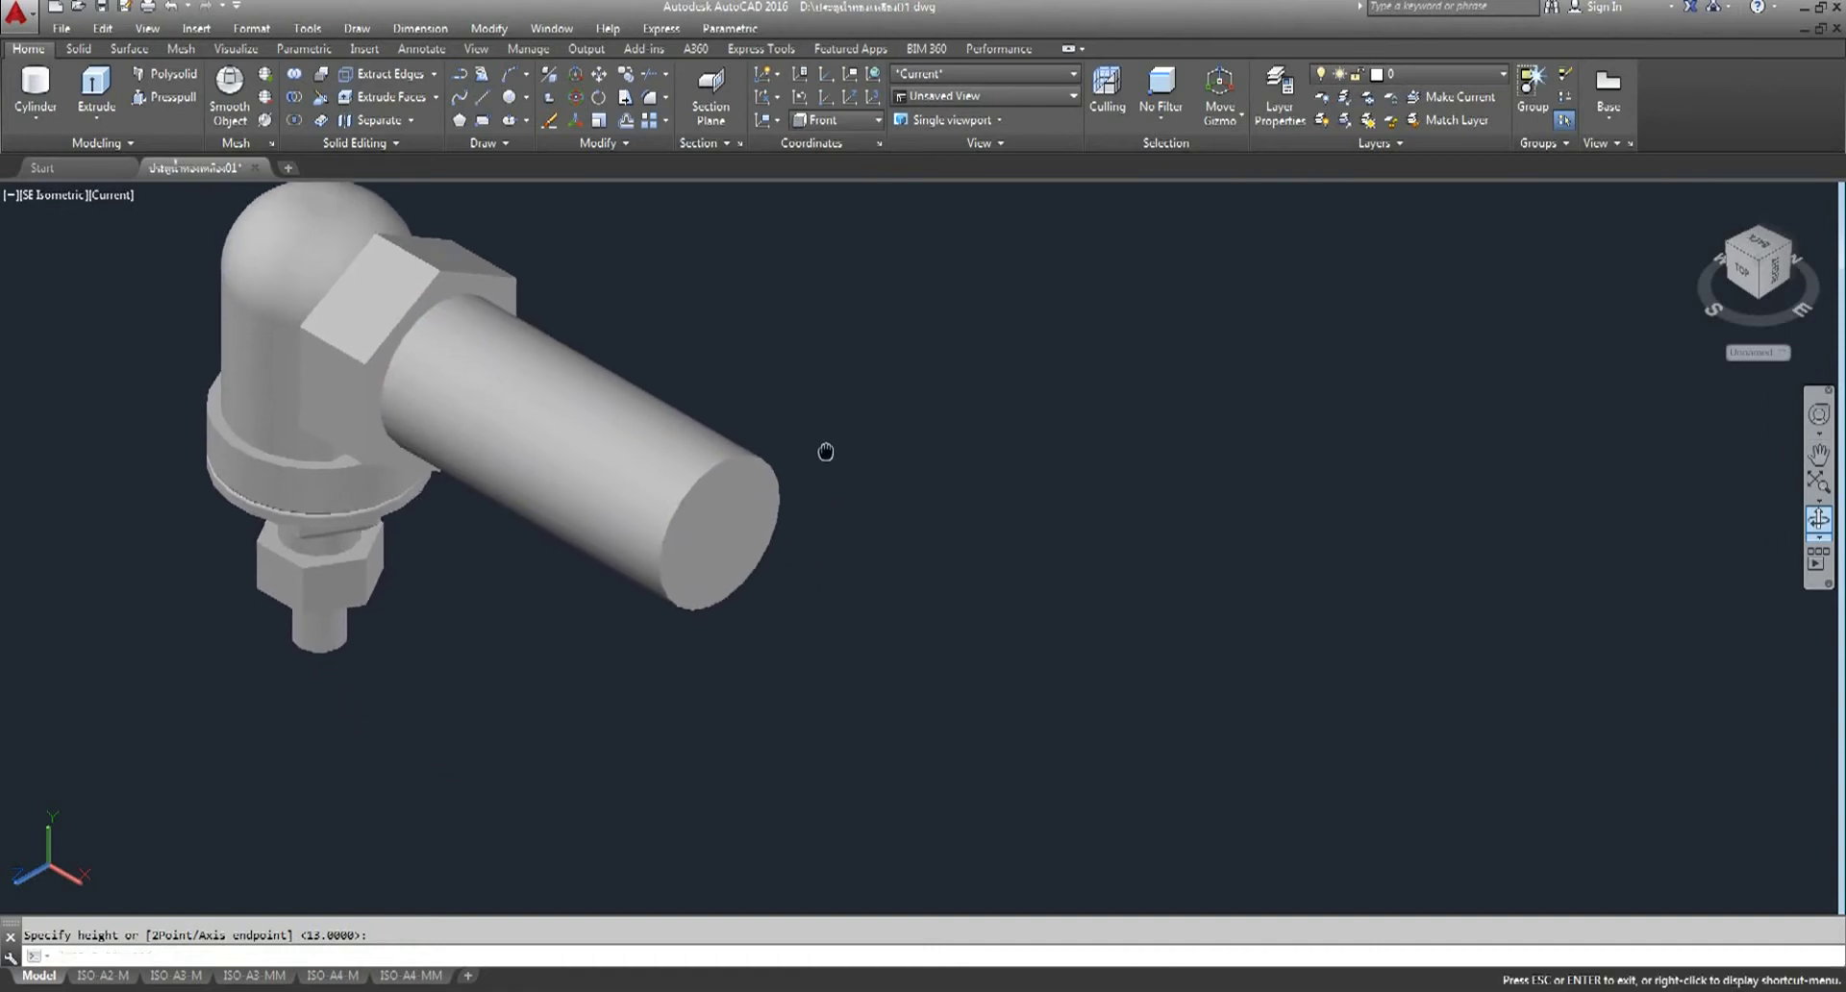
# - Move the cylinder 50 units away from the valve body
pyautogui.click(599, 75)
pyautogui.click(610, 474)
pyautogui.press('Return')
pyautogui.click(713, 322)
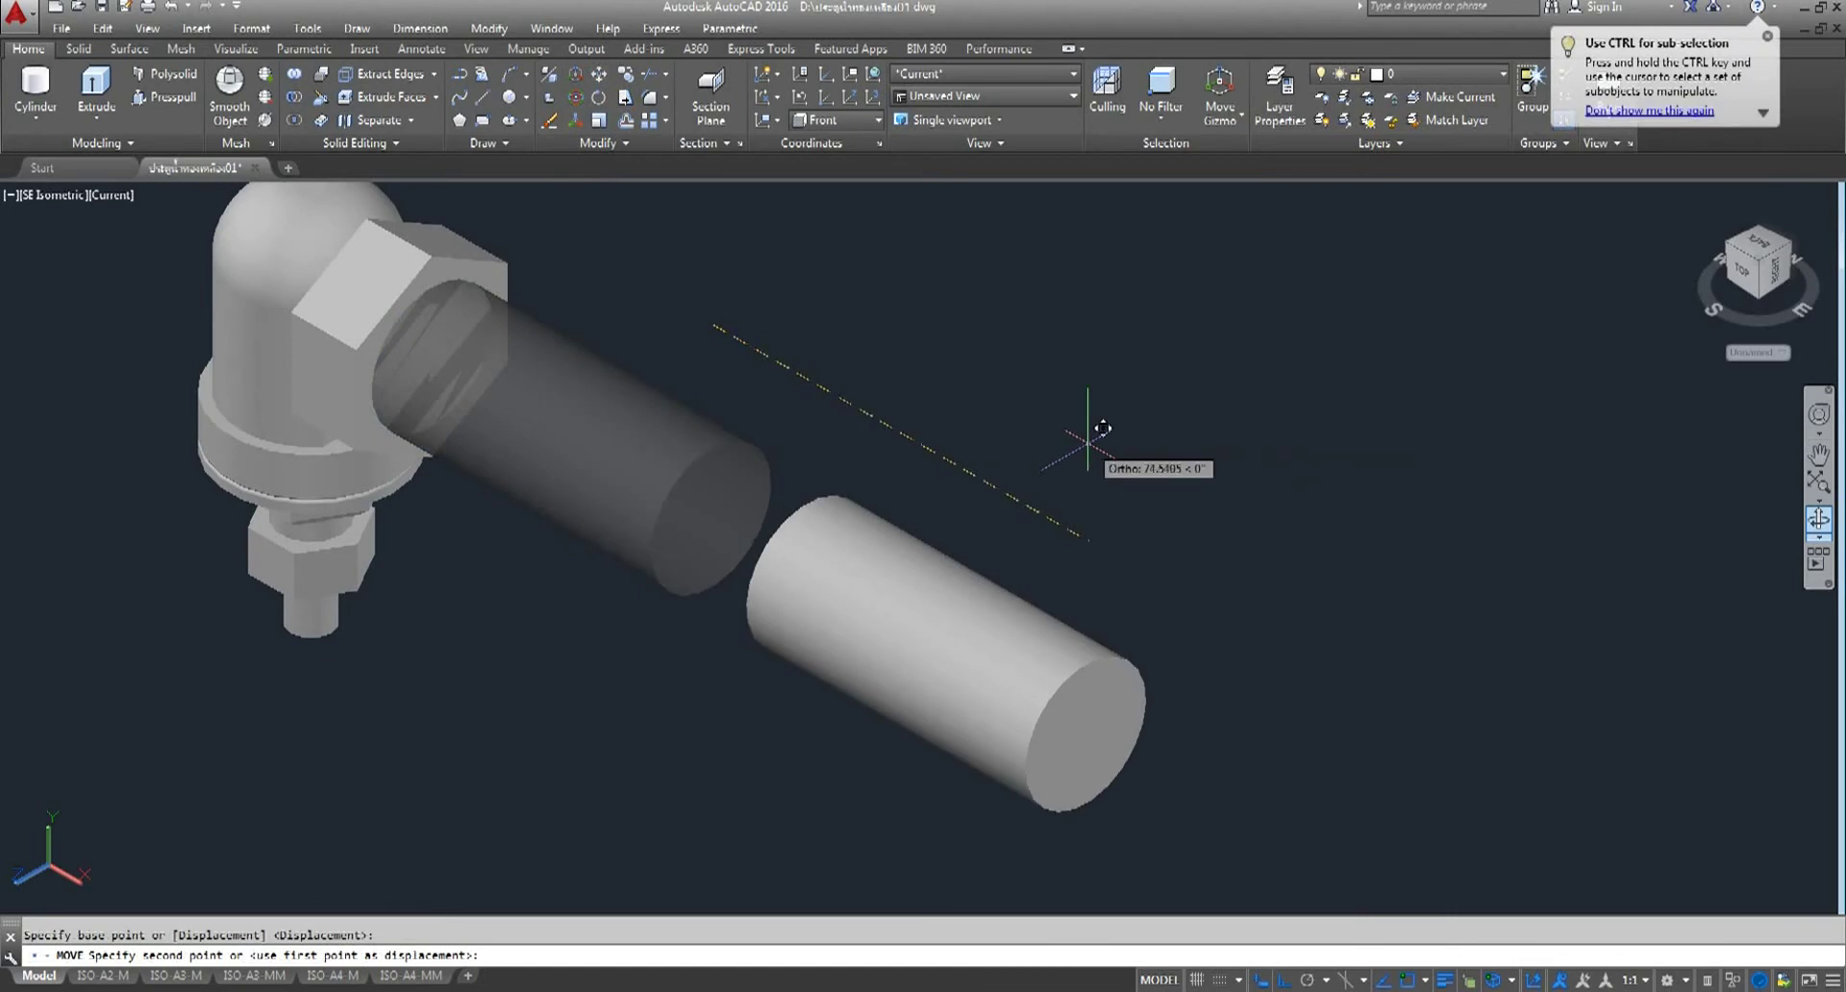
pyautogui.write('50')
pyautogui.press('Return')
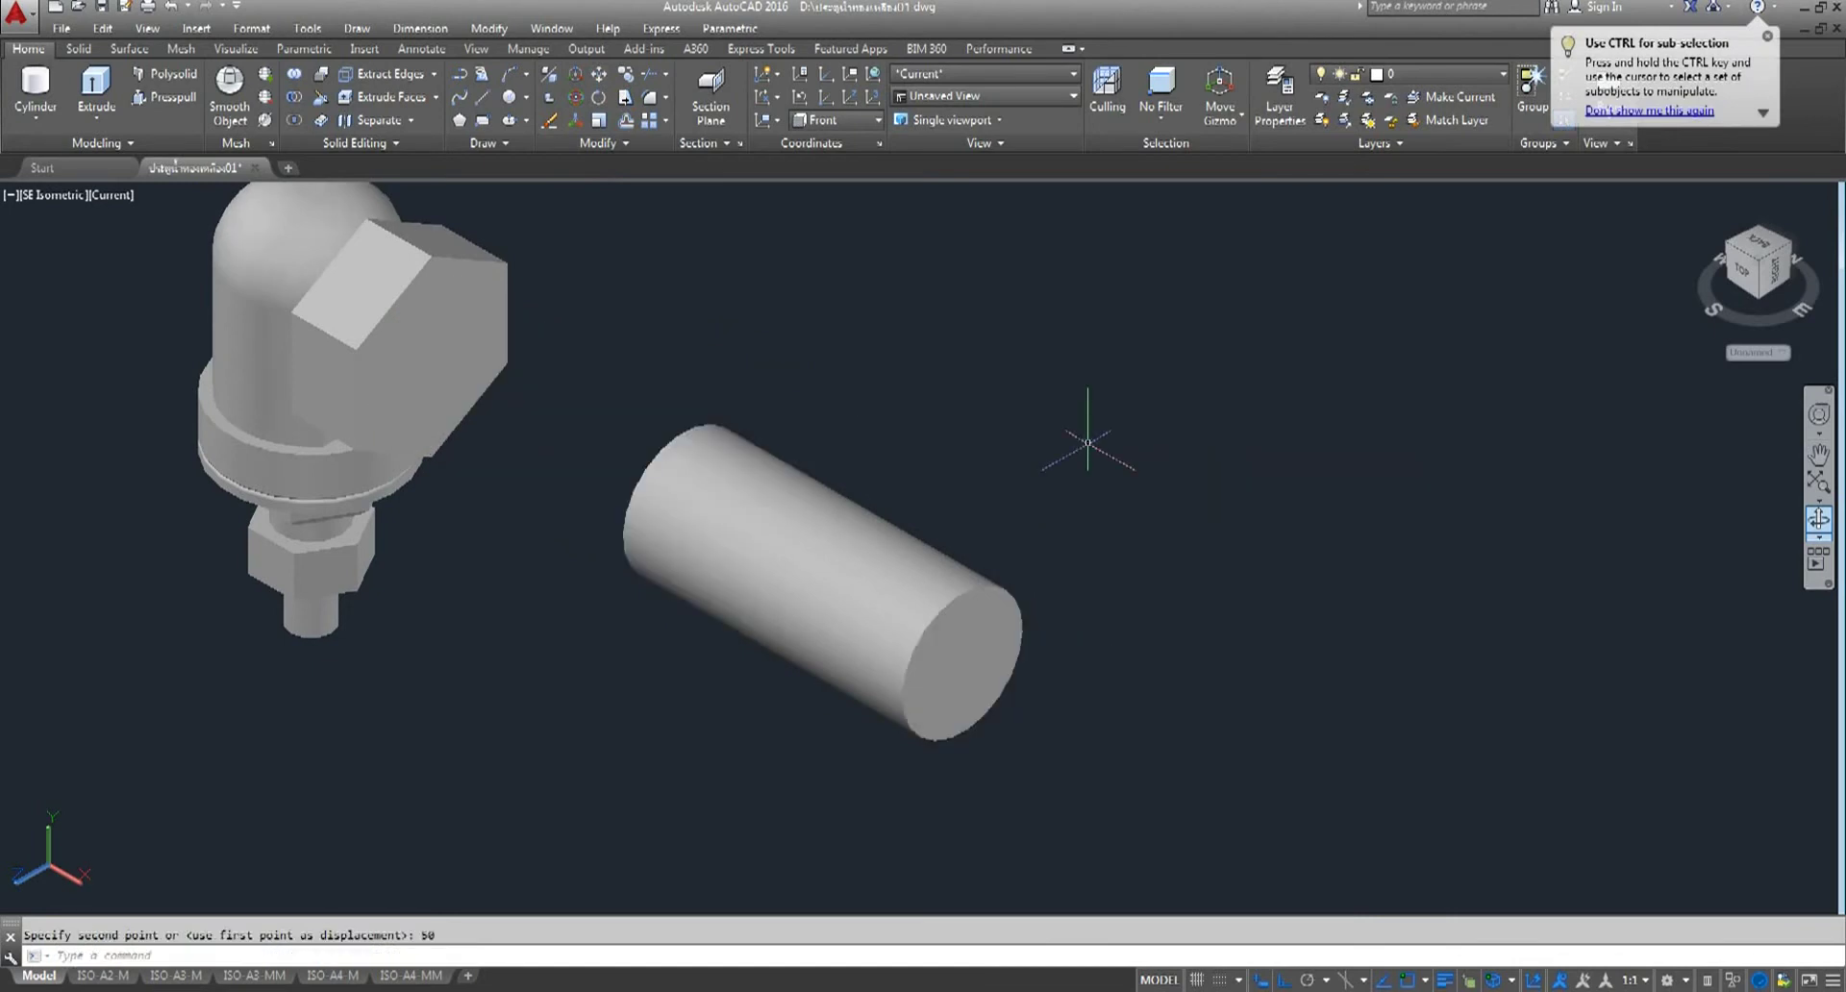
pyautogui.scroll(-5, 1059, 403)
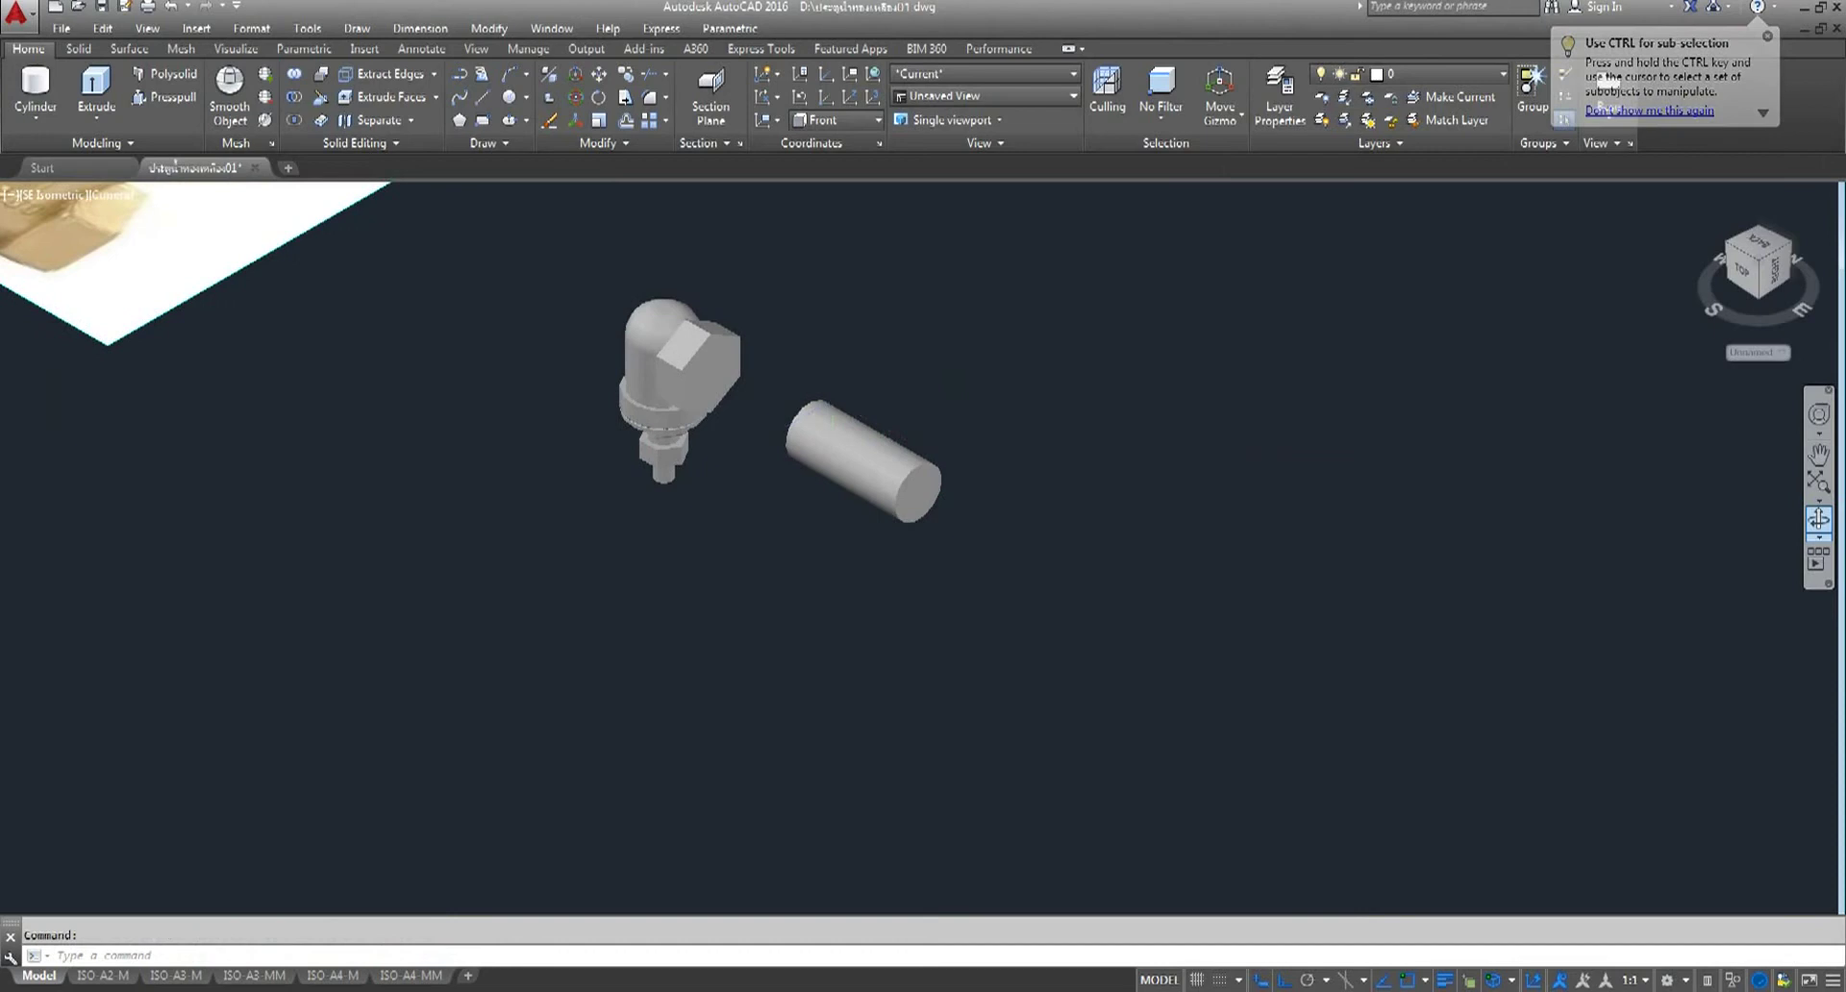
pyautogui.scroll(4, 827, 387)
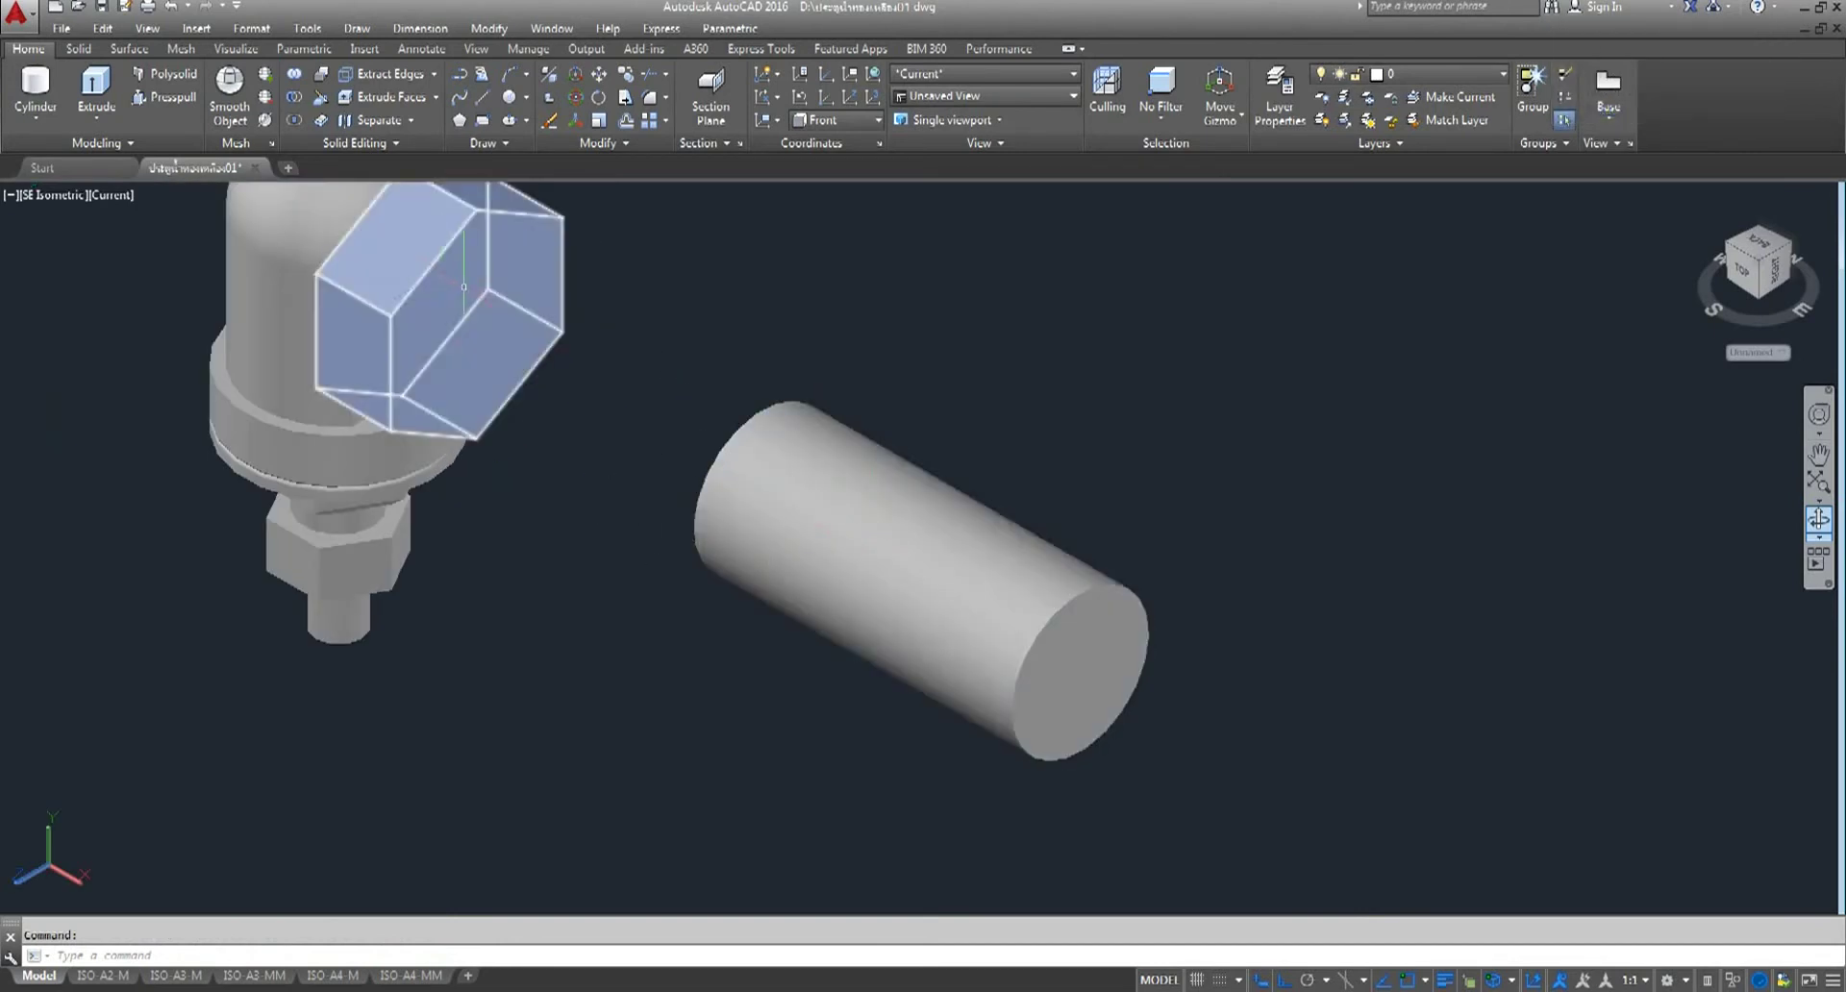
pyautogui.scroll(-2, 609, 414)
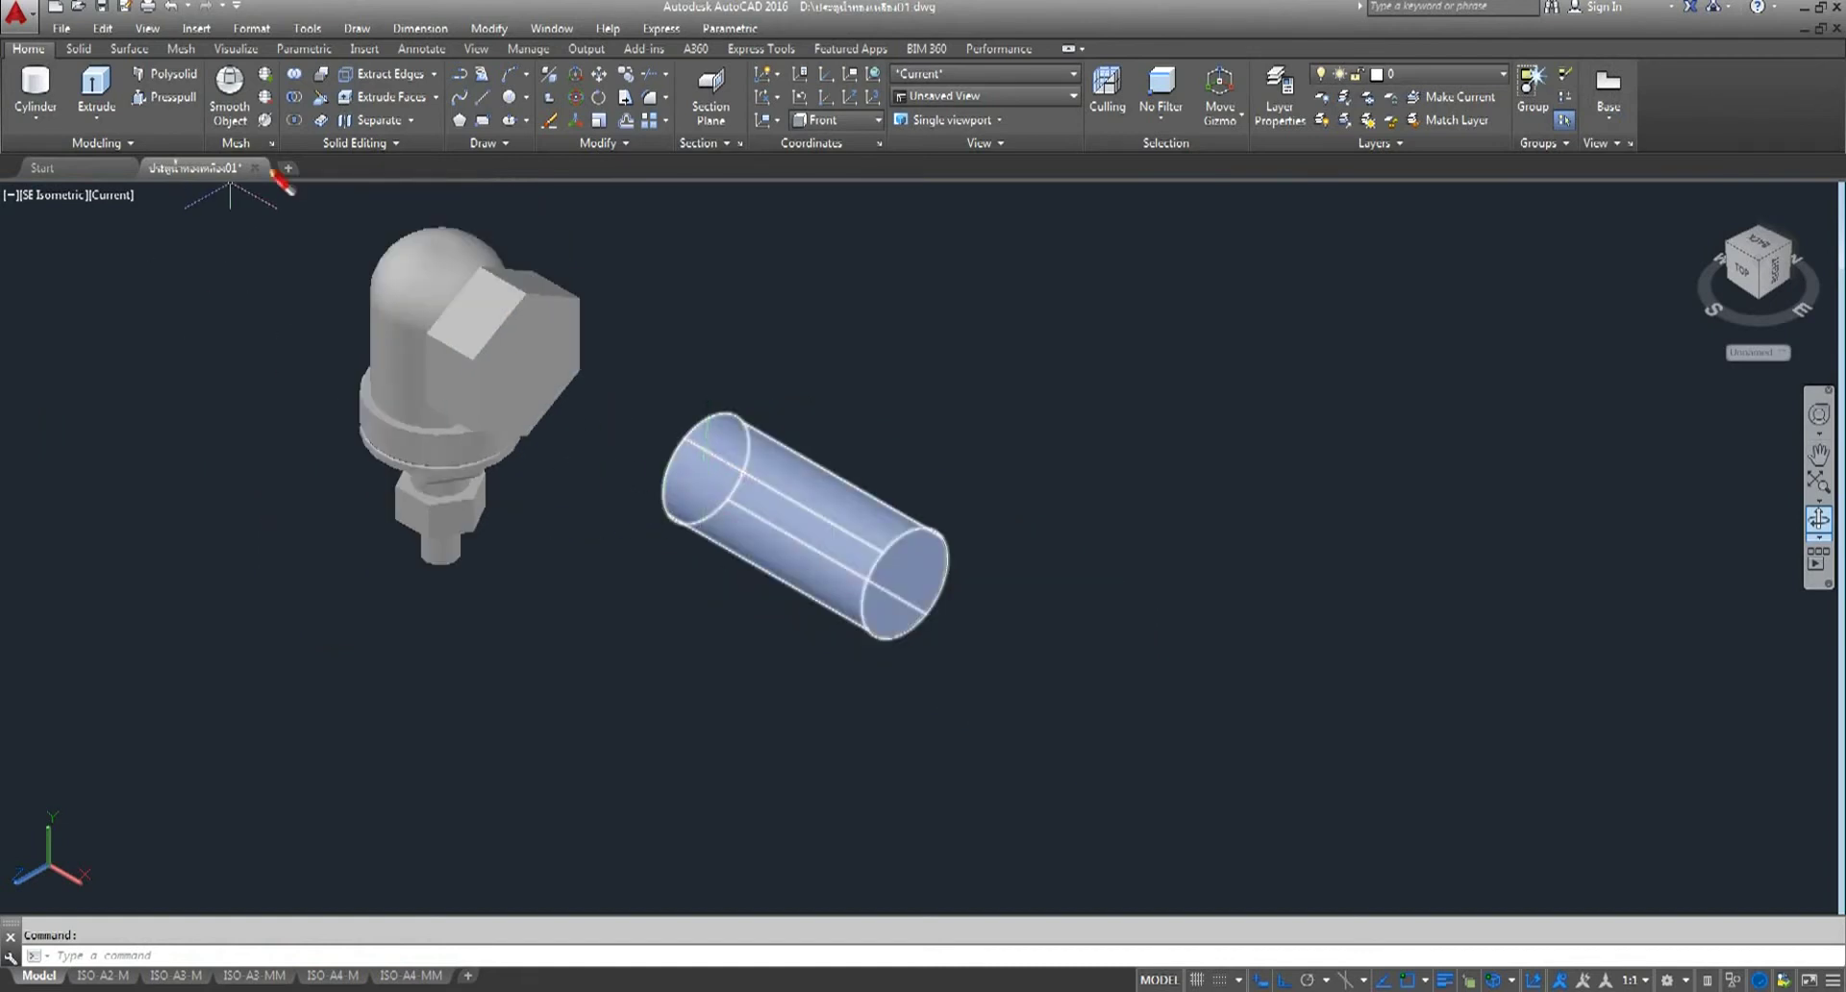
pyautogui.click(485, 144)
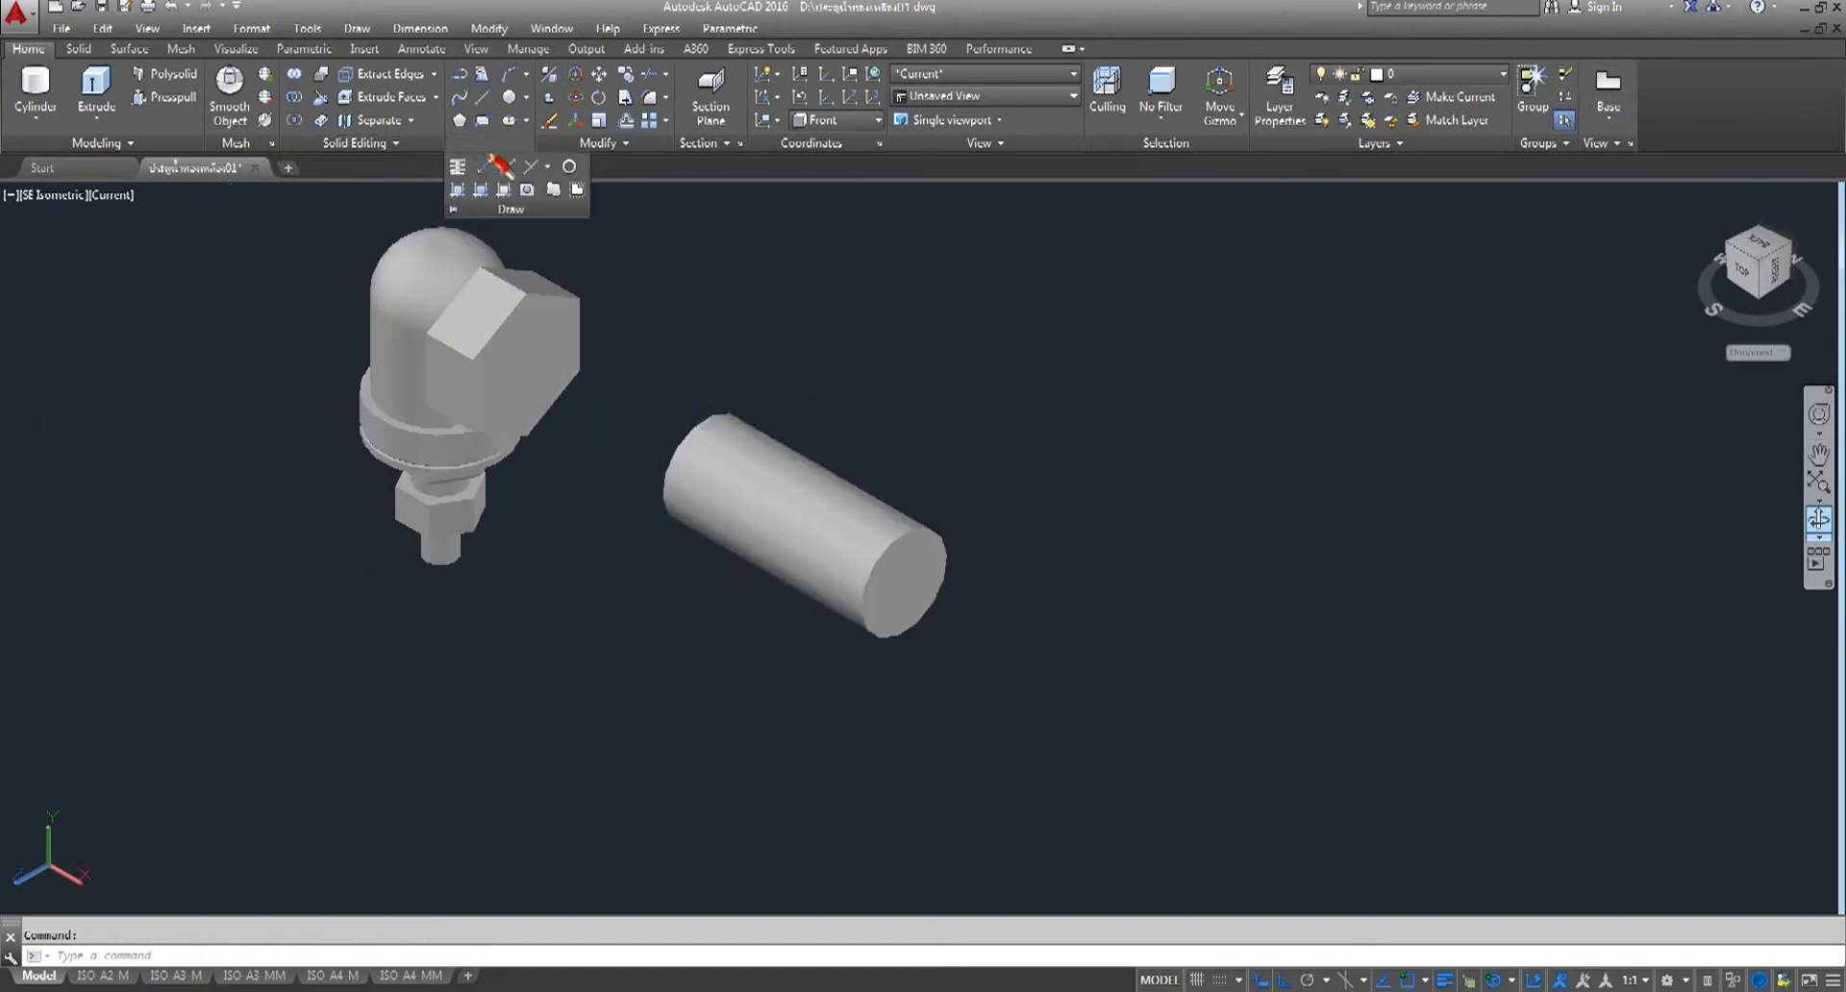
# - Abandon the first helix attempt and switch the UCS to Right
pyautogui.click(471, 175)
pyautogui.moveTo(511, 637); pyautogui.dragTo(637, 464, button='middle')
pyautogui.click(454, 620)
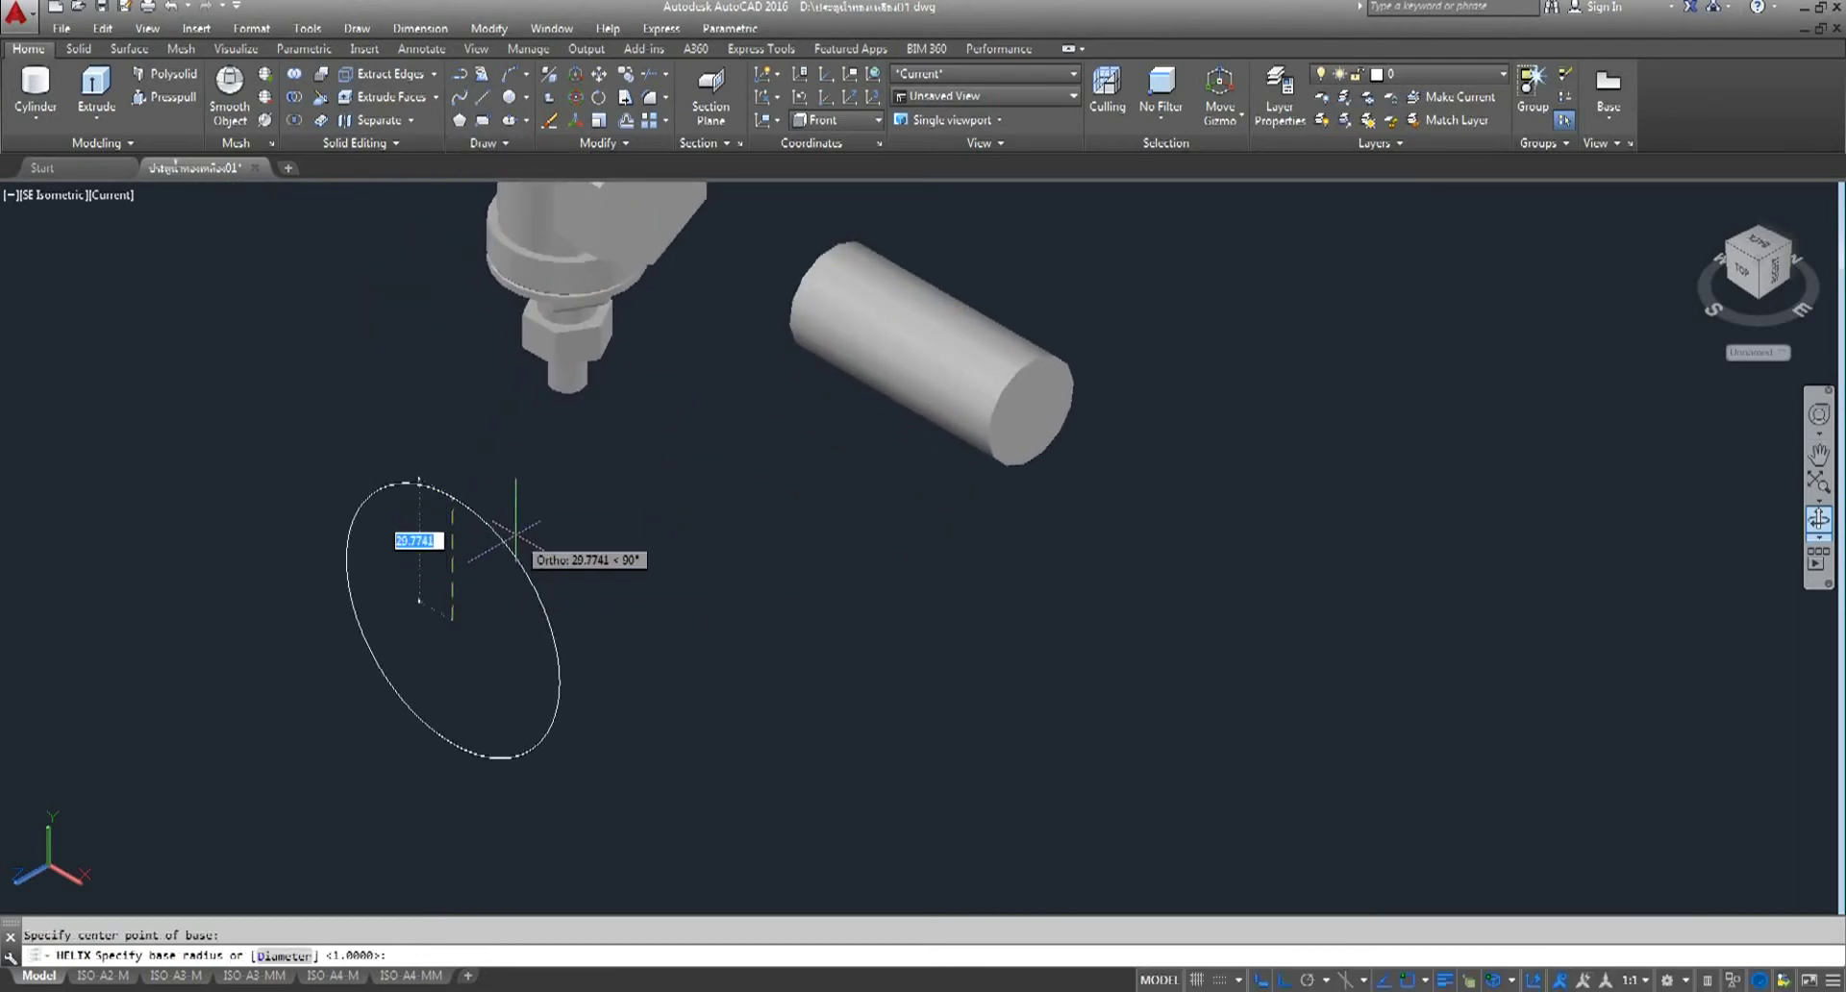
pyautogui.press('Escape')
pyautogui.click(877, 119)
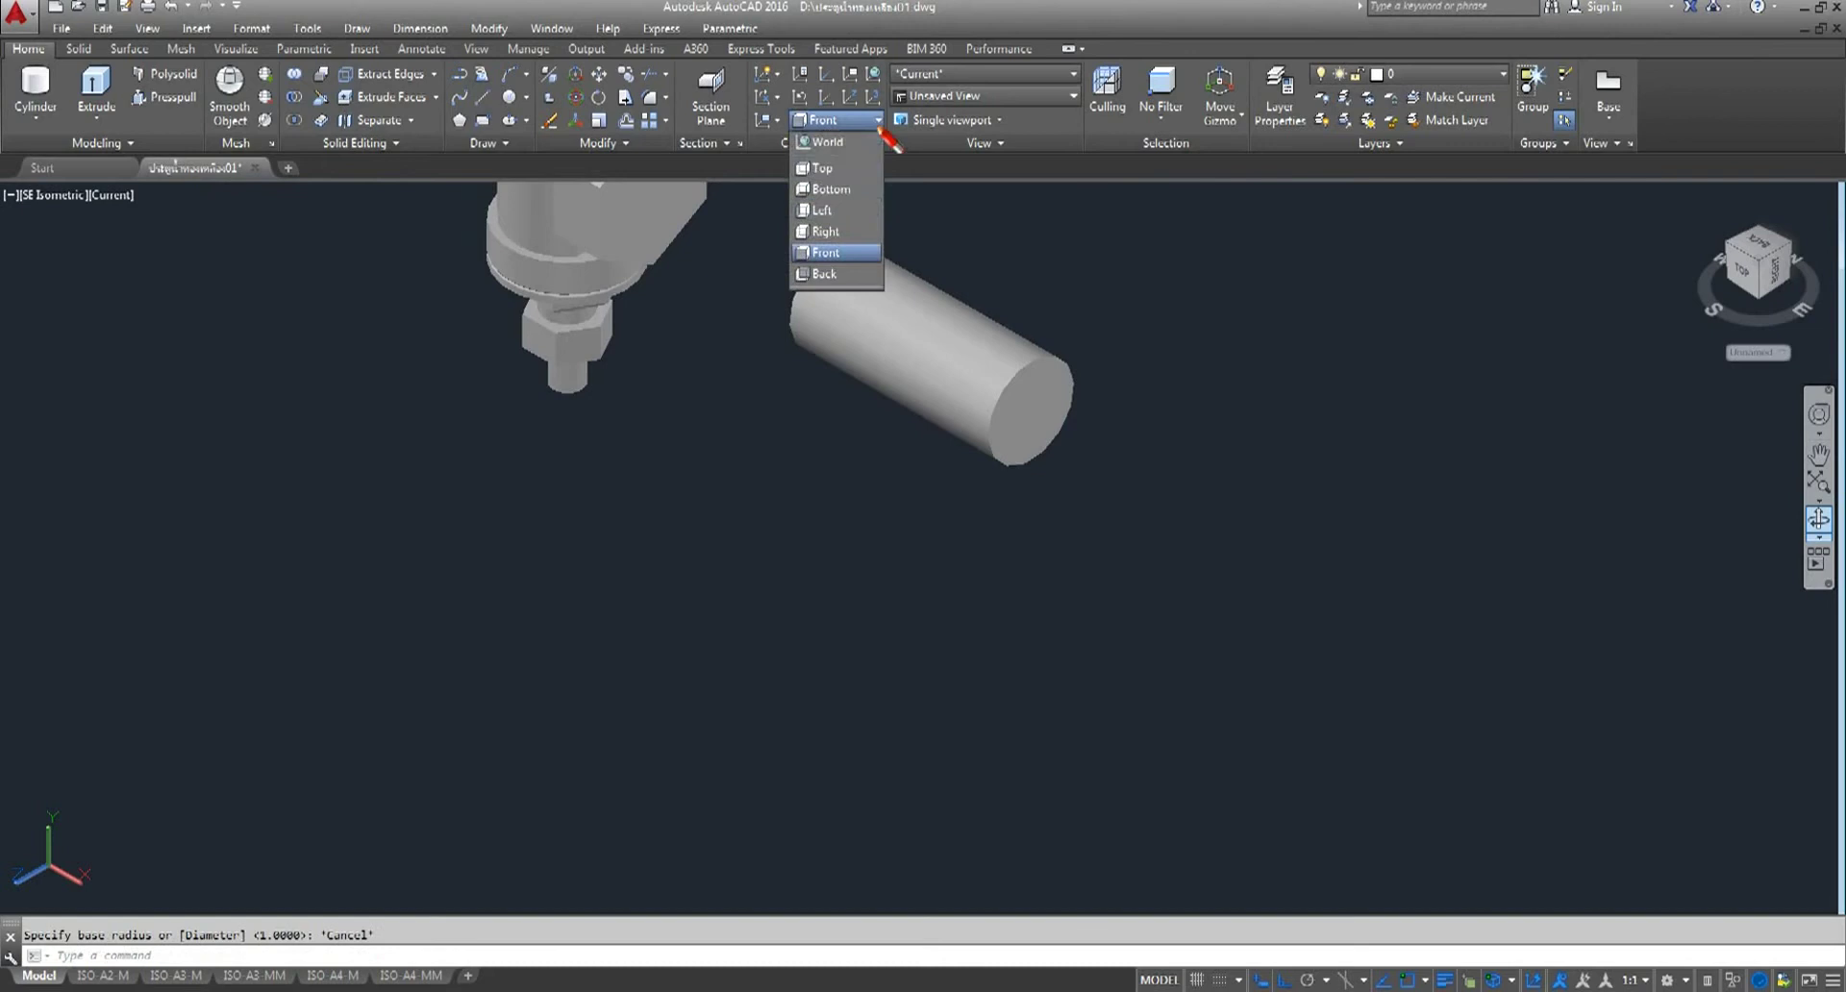
pyautogui.click(834, 232)
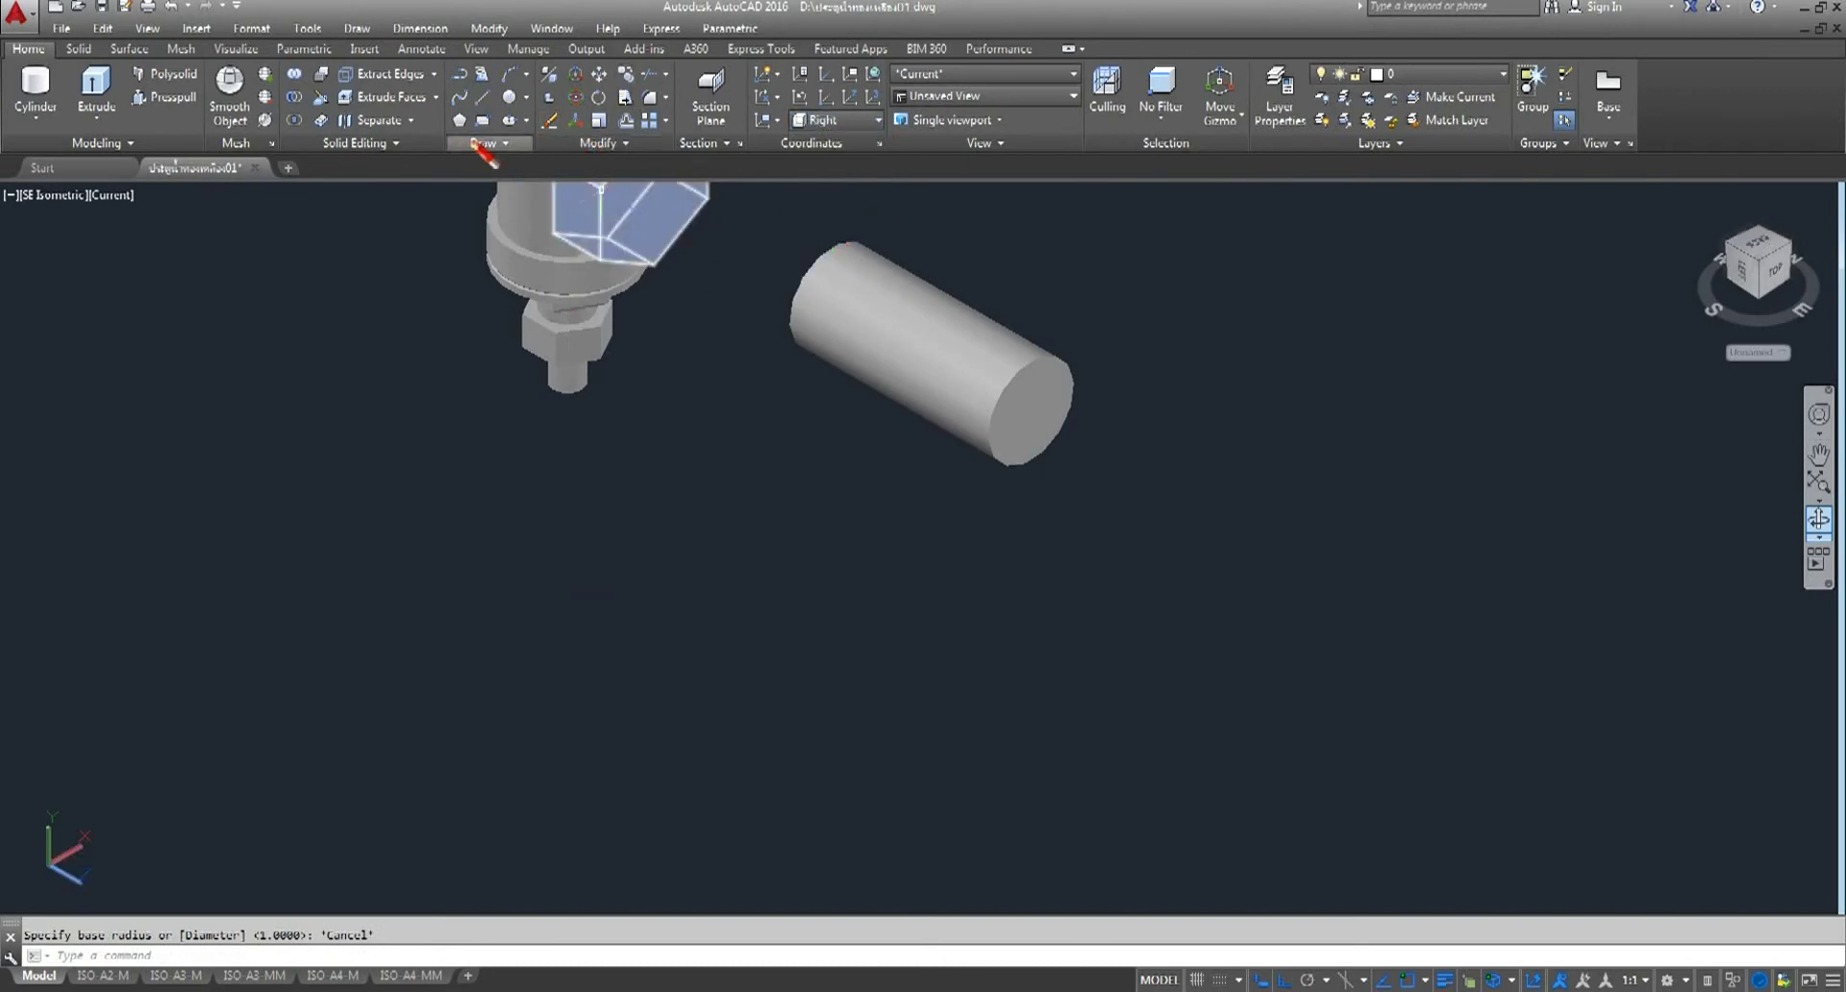
# - Start a helix with base radius 12, then cancel it and begin a new one
pyautogui.click(481, 145)
pyautogui.click(488, 166)
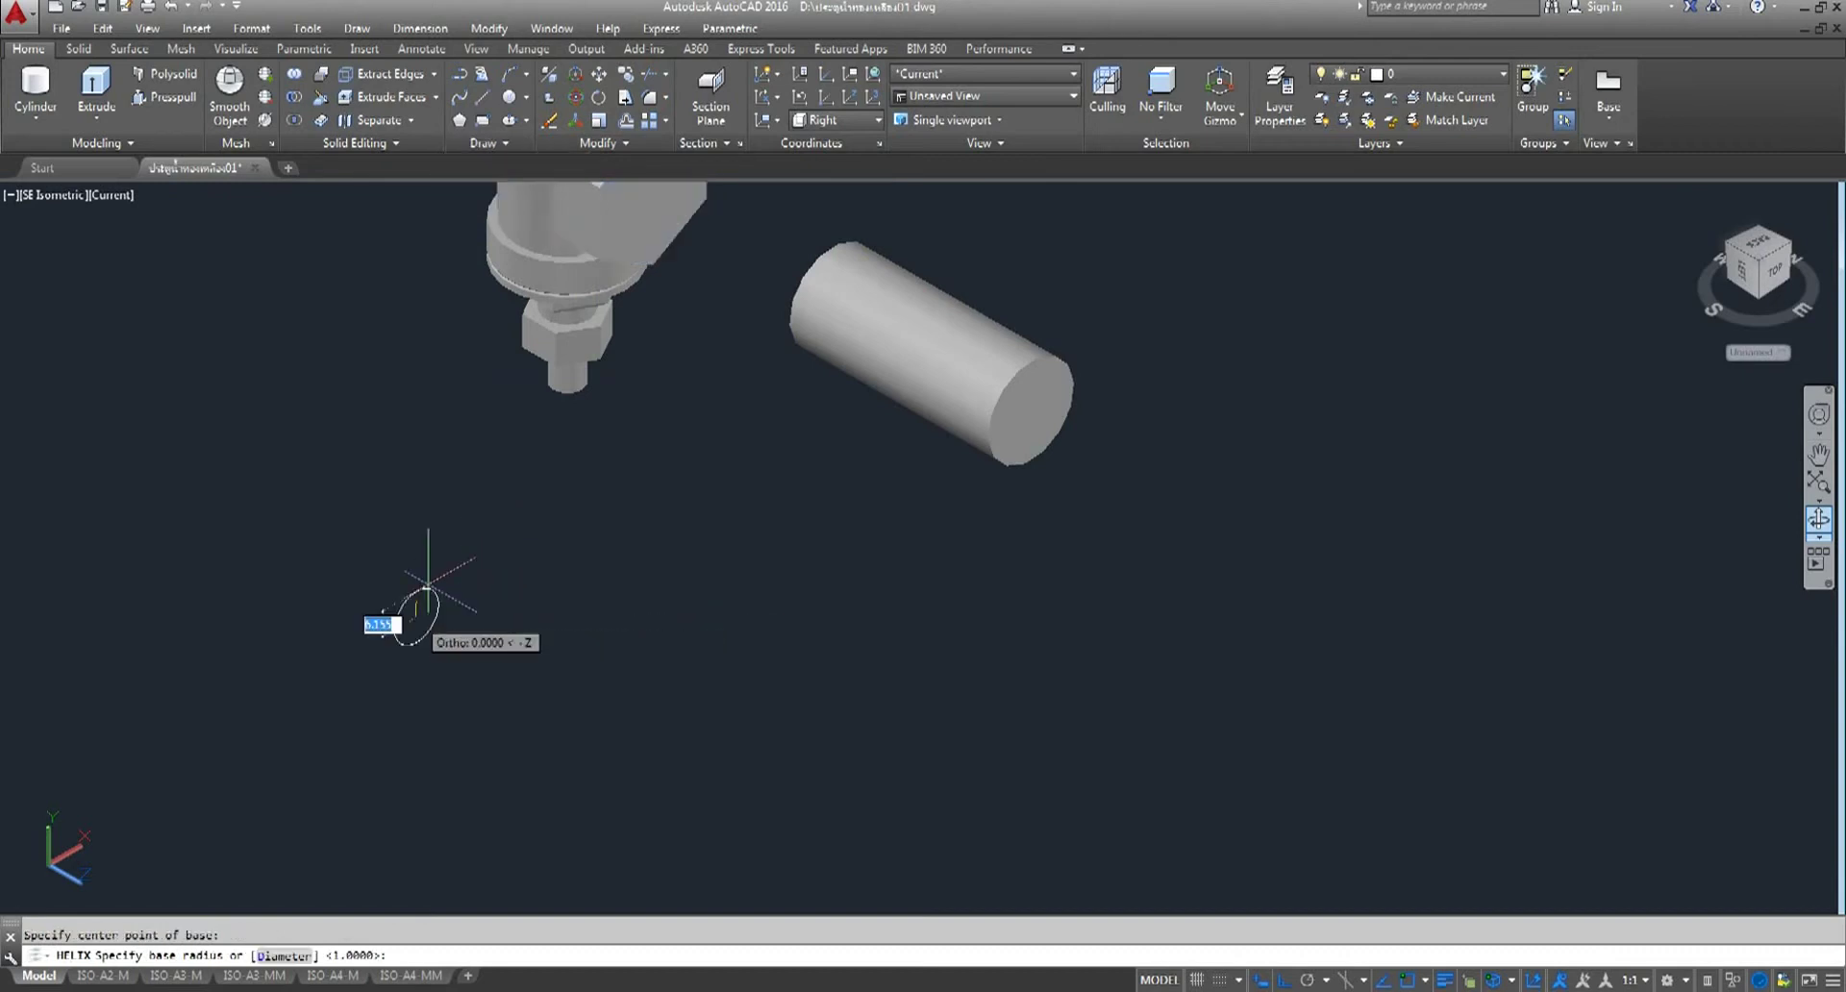
pyautogui.click(415, 616)
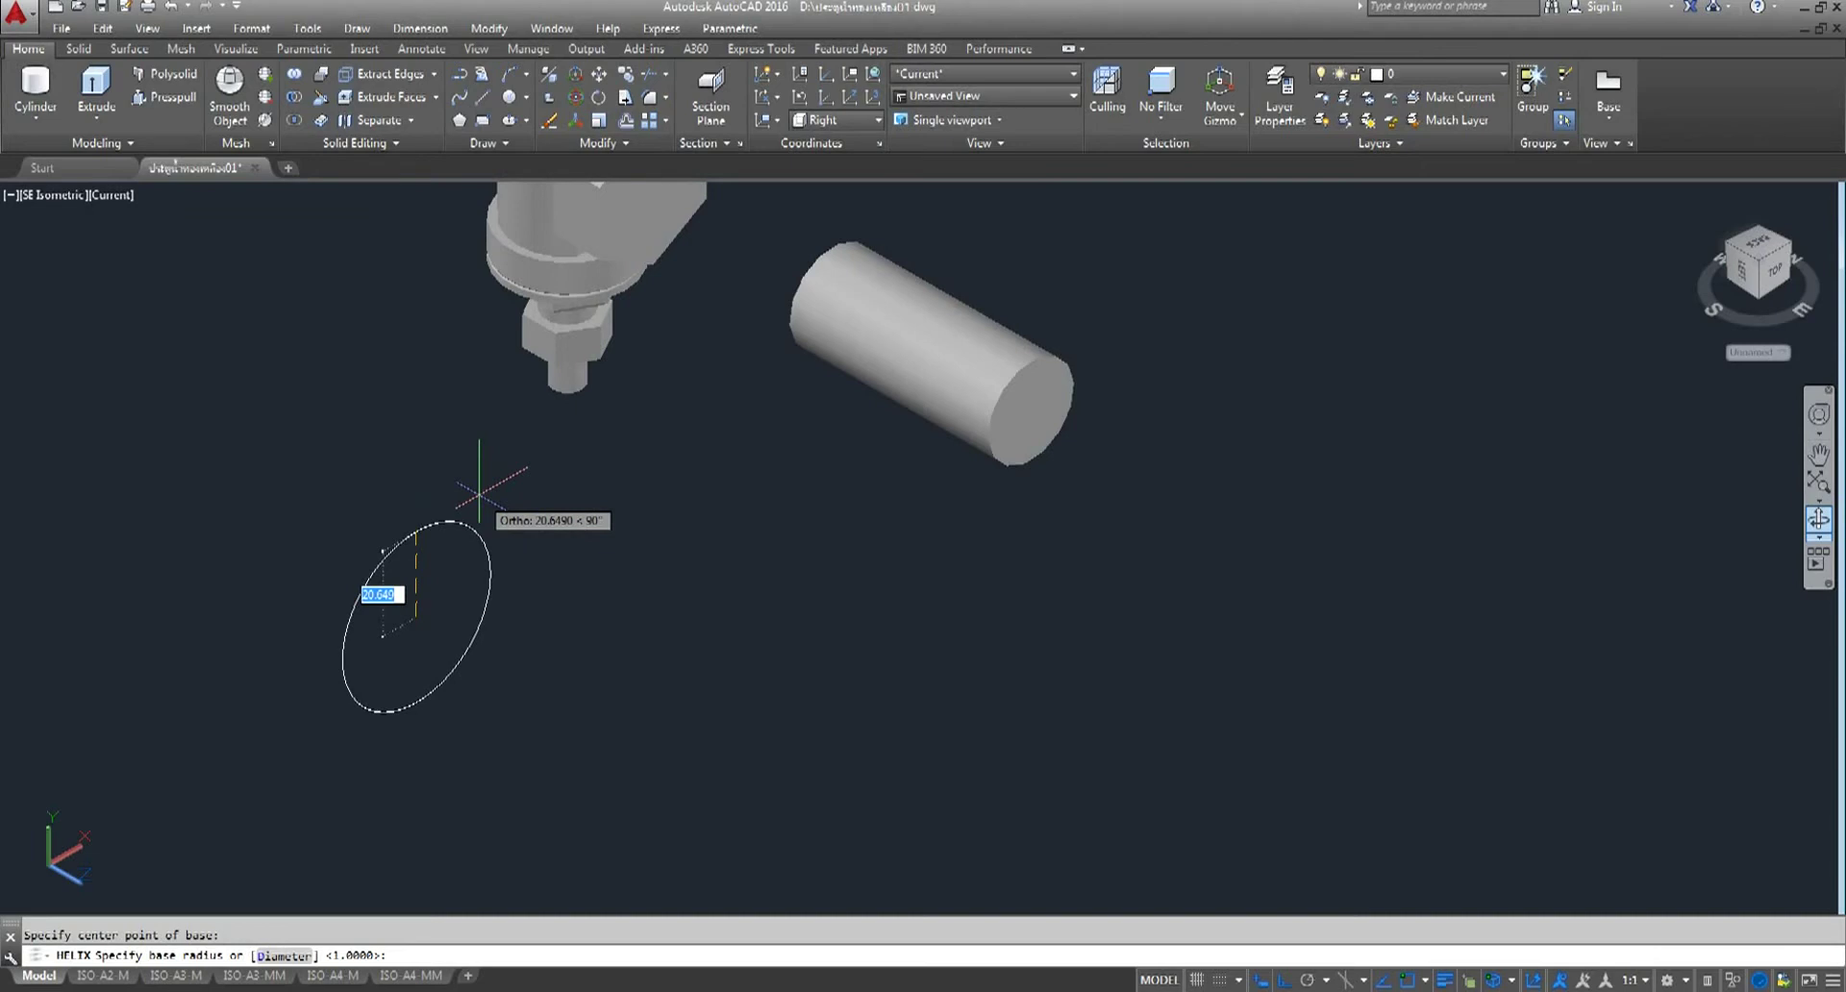
pyautogui.write('12')
pyautogui.press('Return')
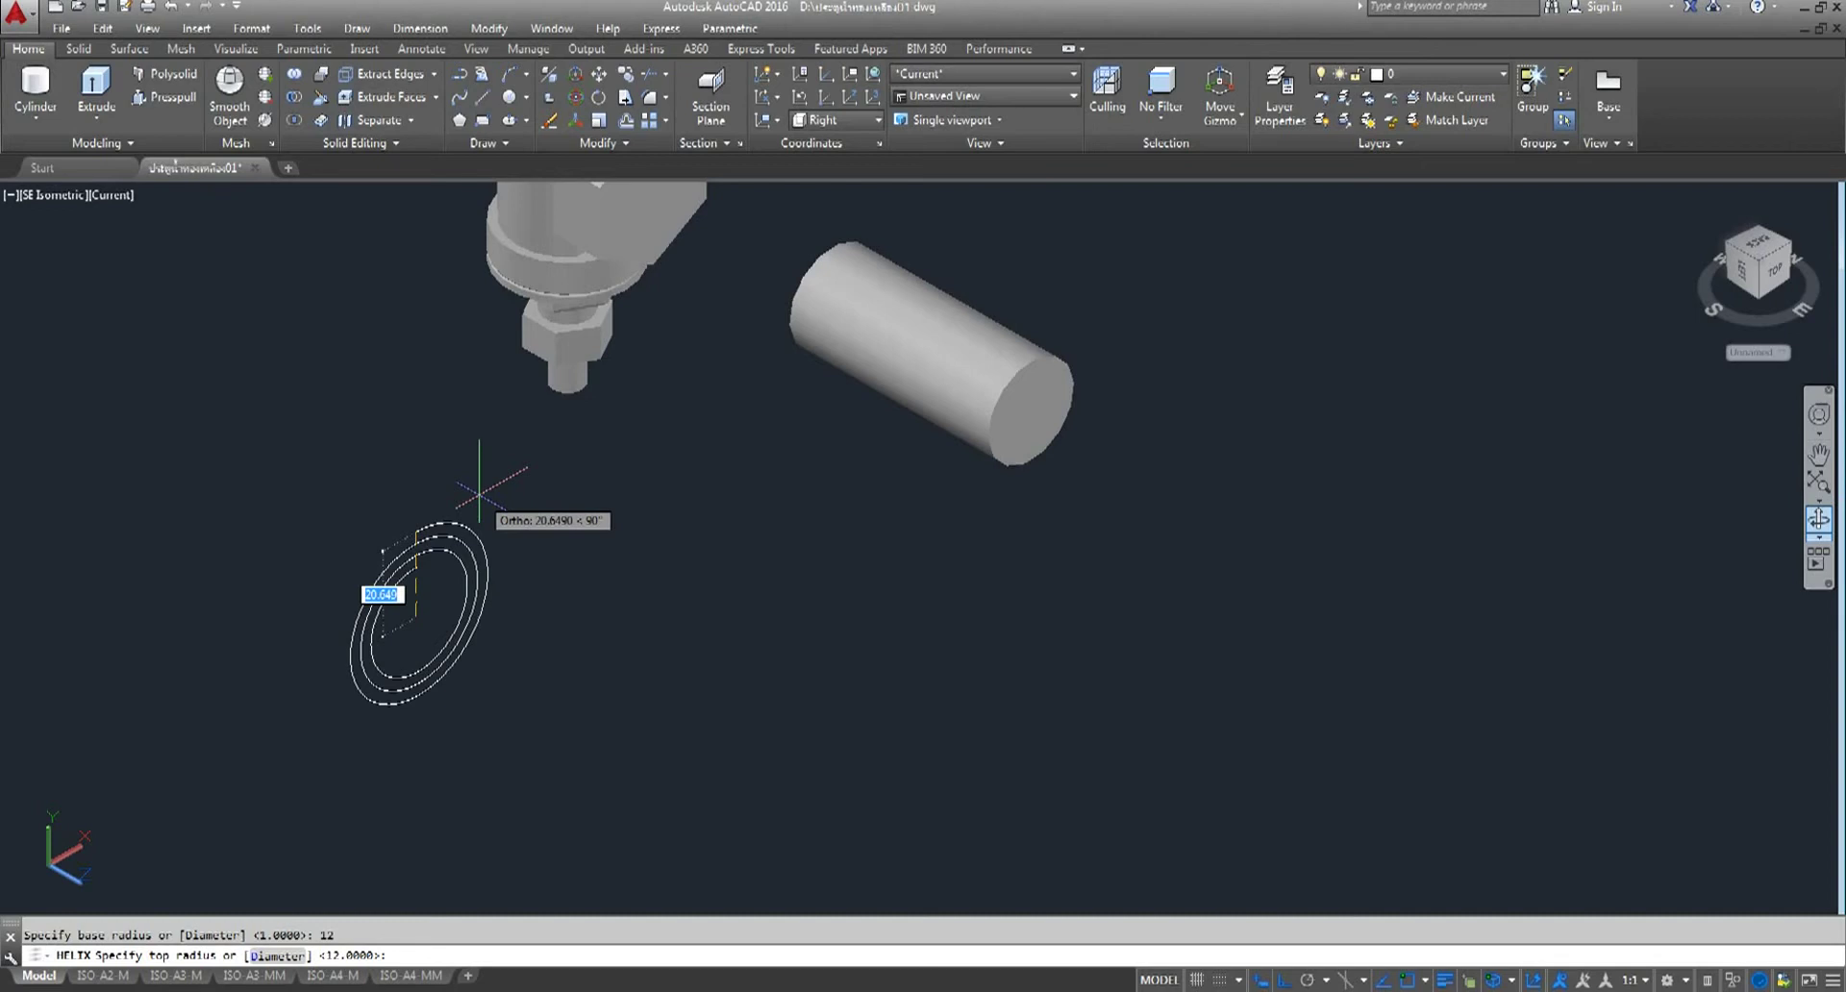
pyautogui.press('Escape')
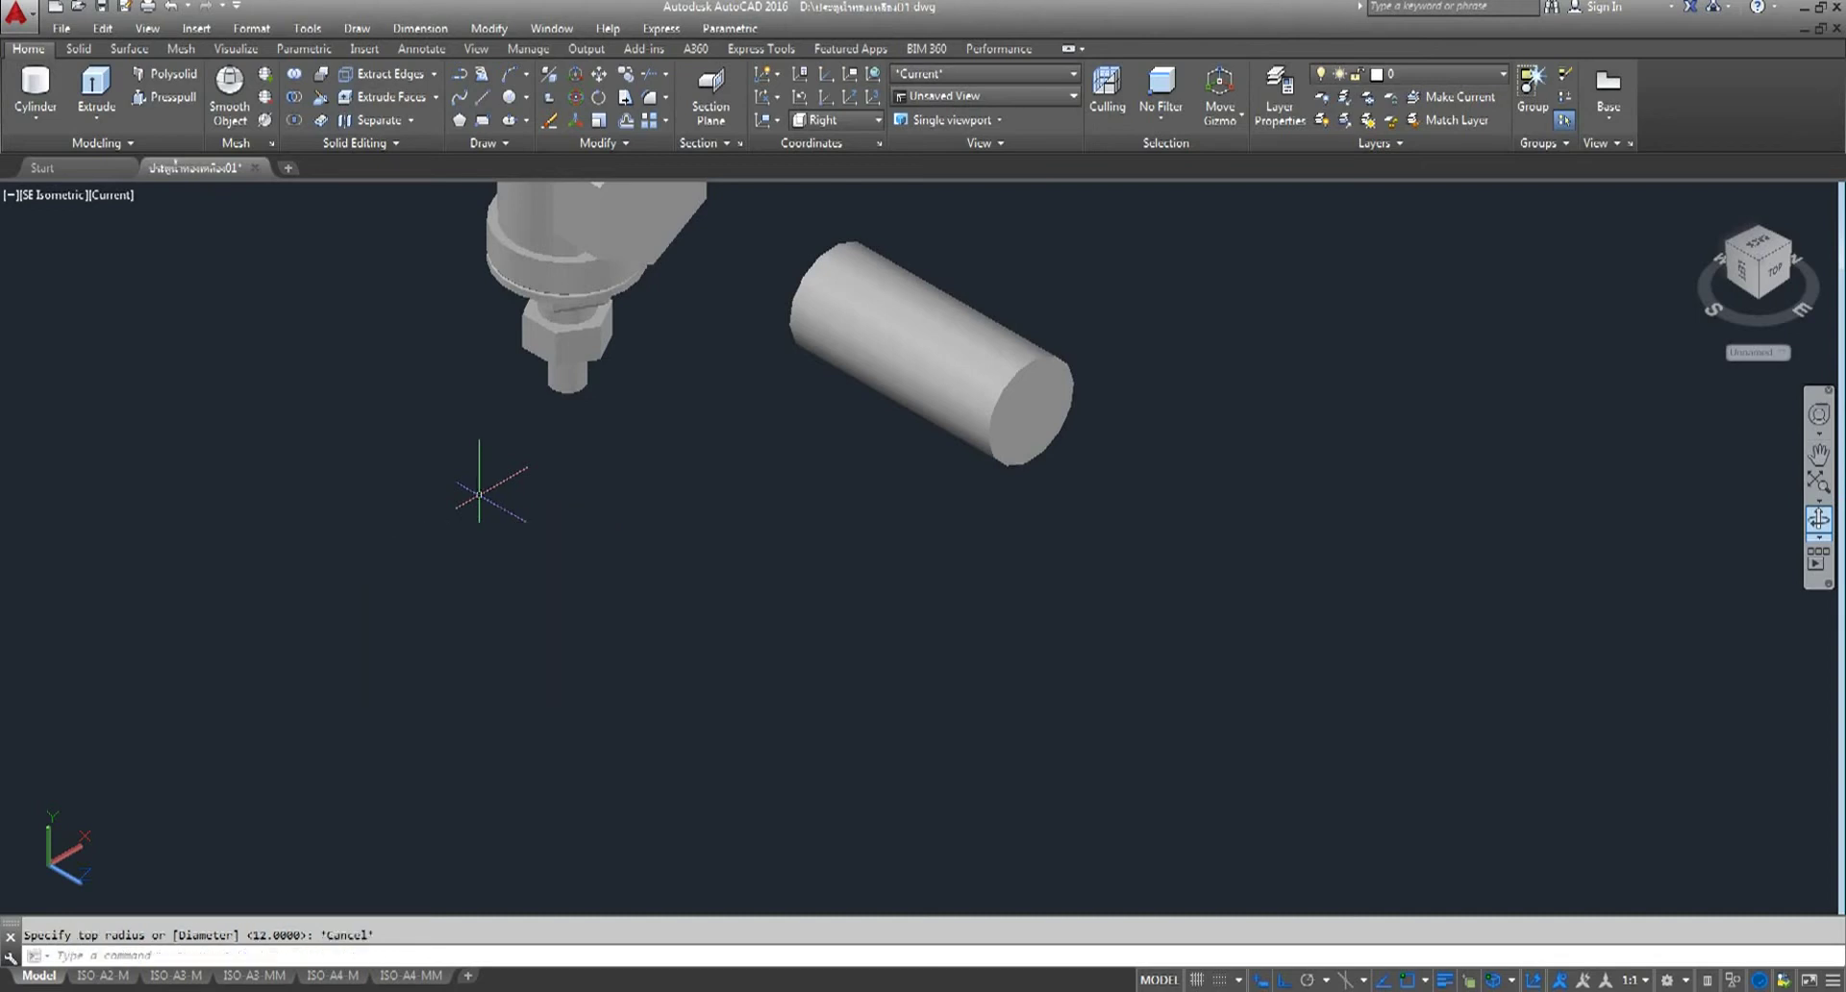
pyautogui.click(496, 143)
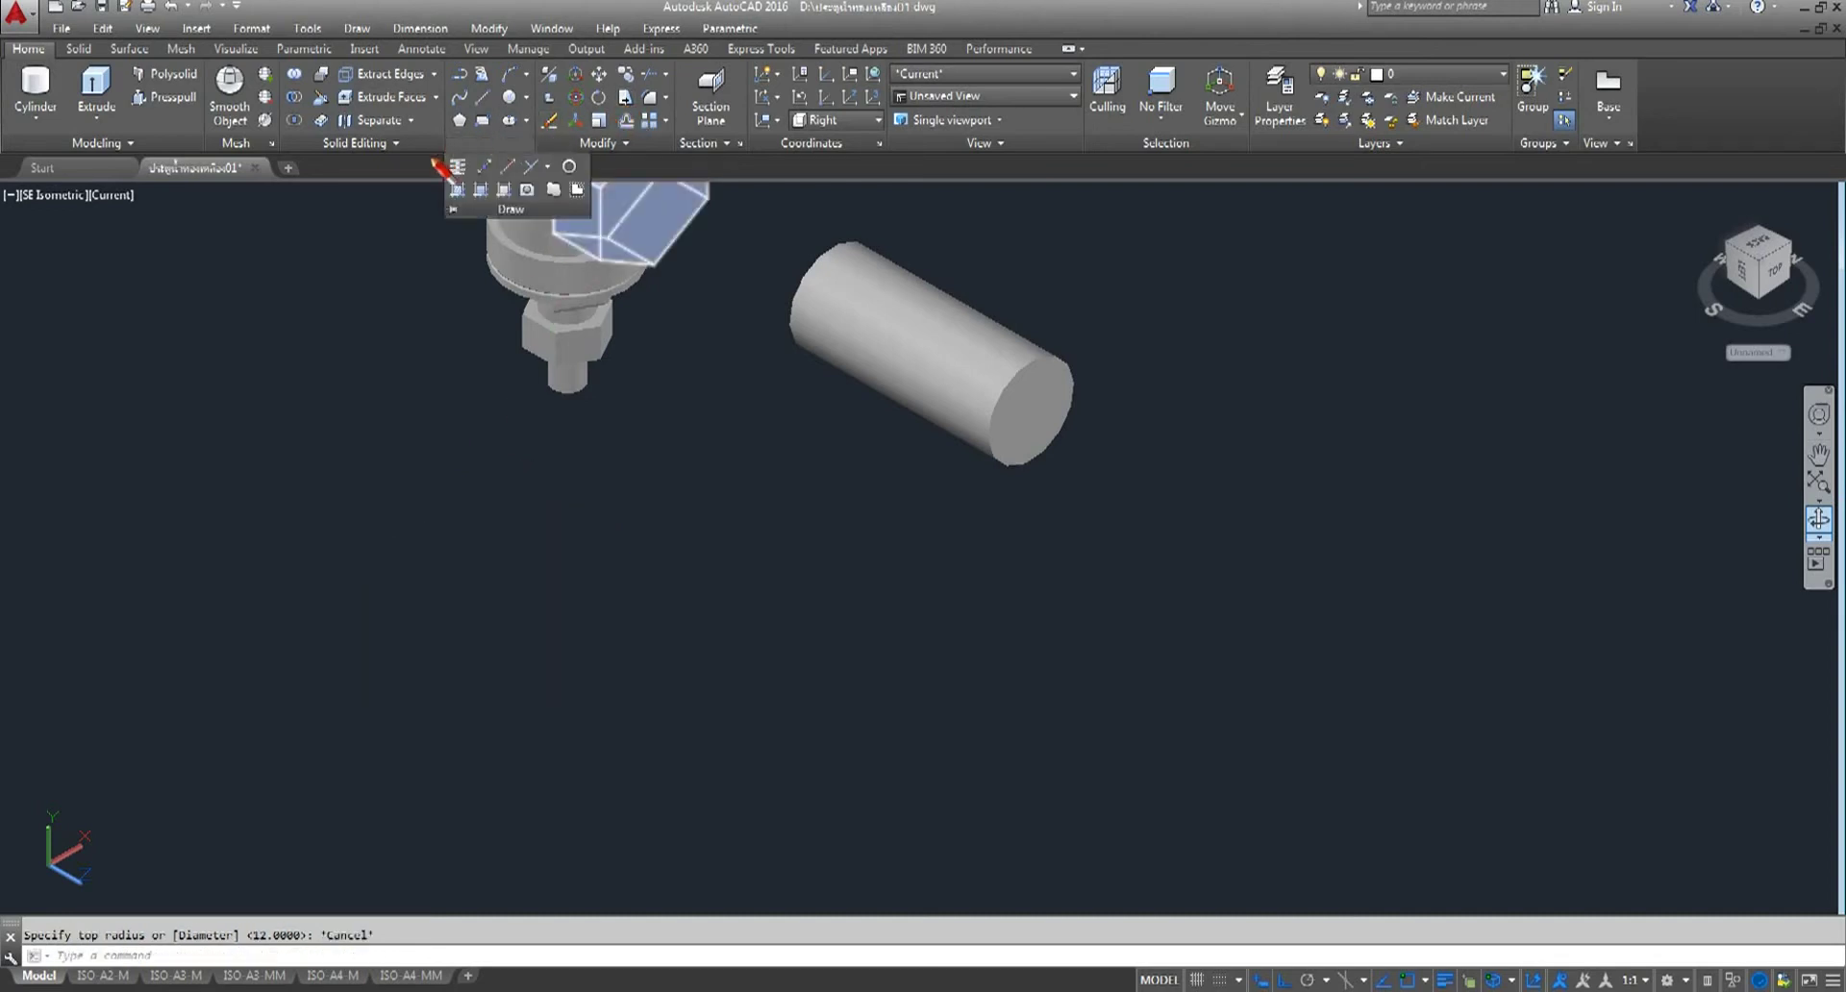
pyautogui.click(460, 175)
# - Draw a helix with base radius 11, top radius 12 and height 15
pyautogui.click(398, 671)
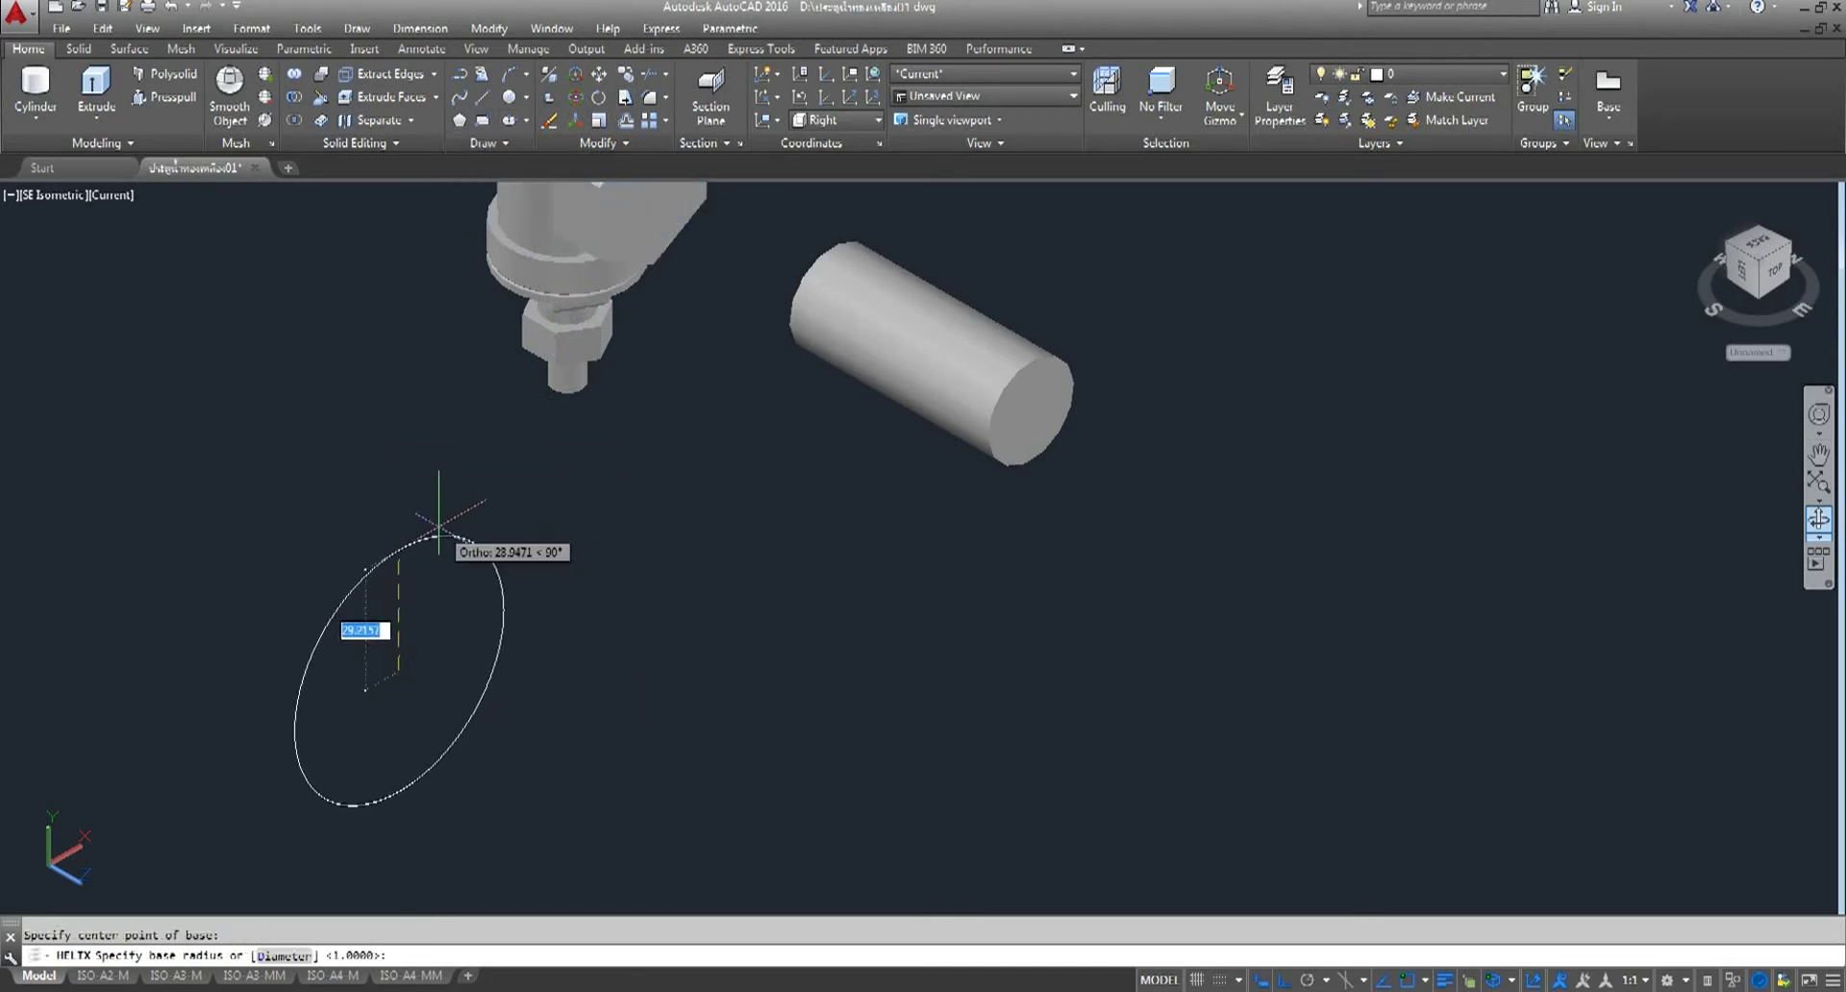
pyautogui.write('1')
pyautogui.write('1')
pyautogui.press('Return')
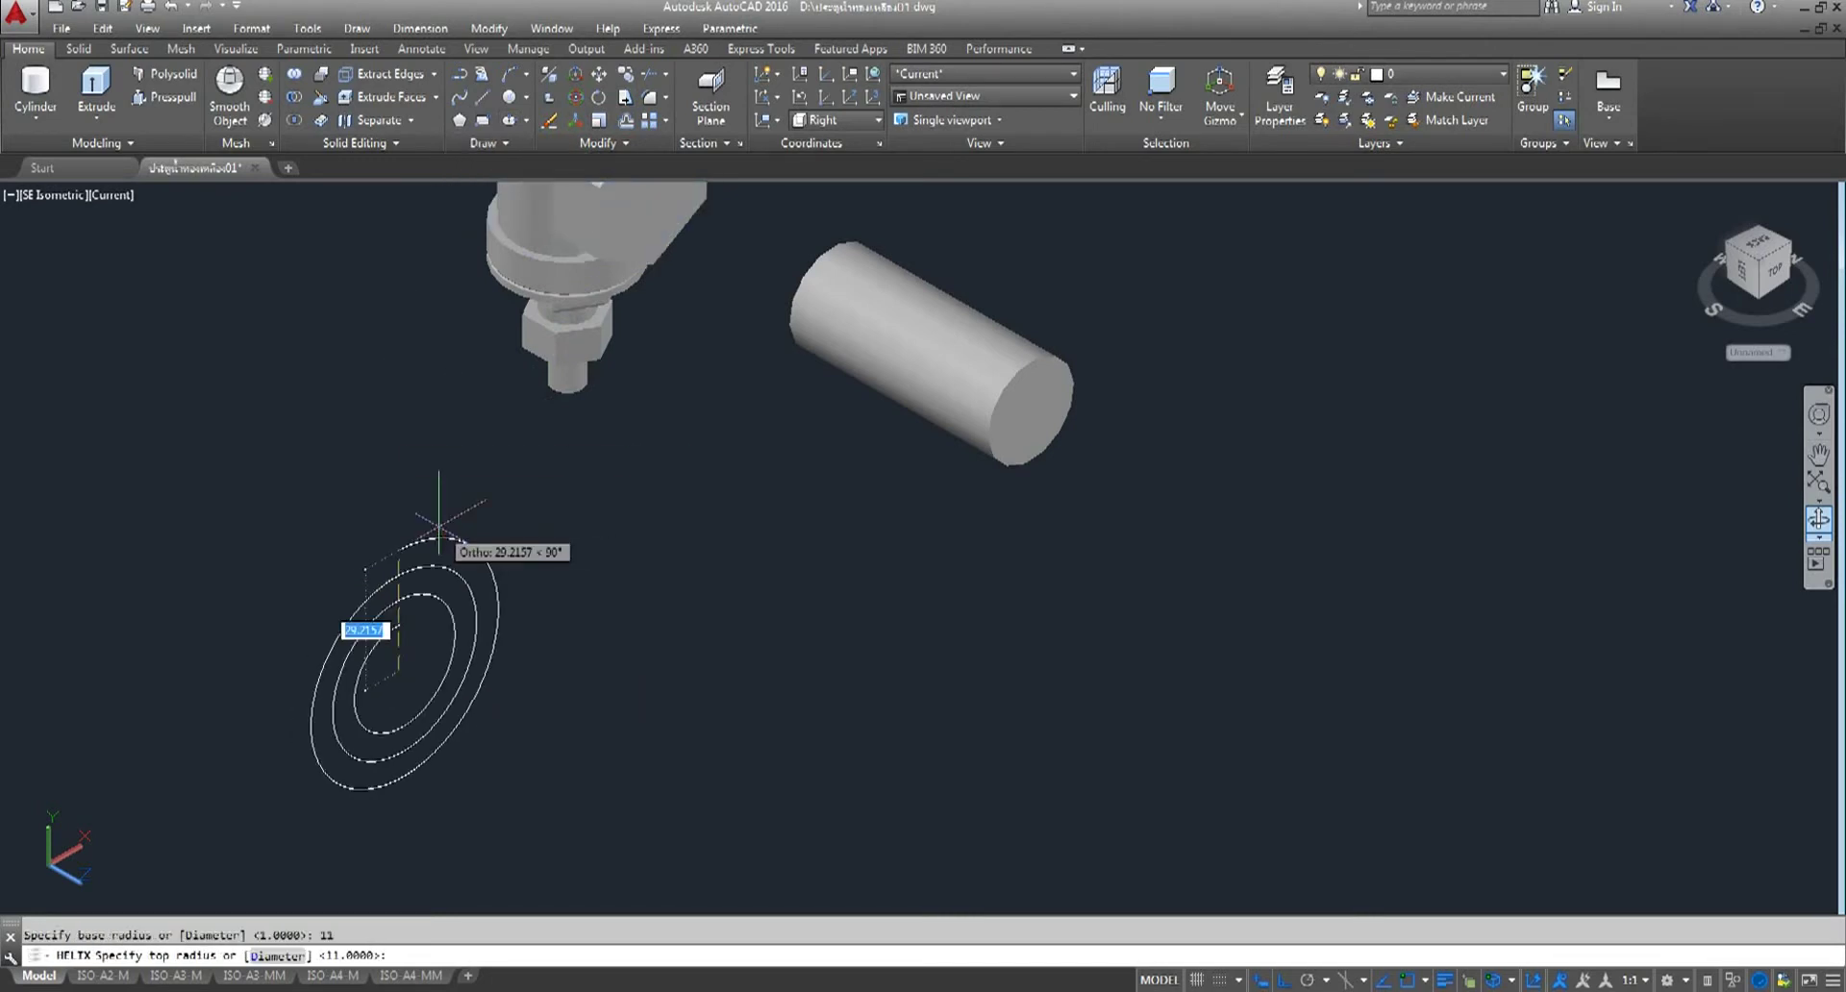
pyautogui.write('12')
pyautogui.press('Return')
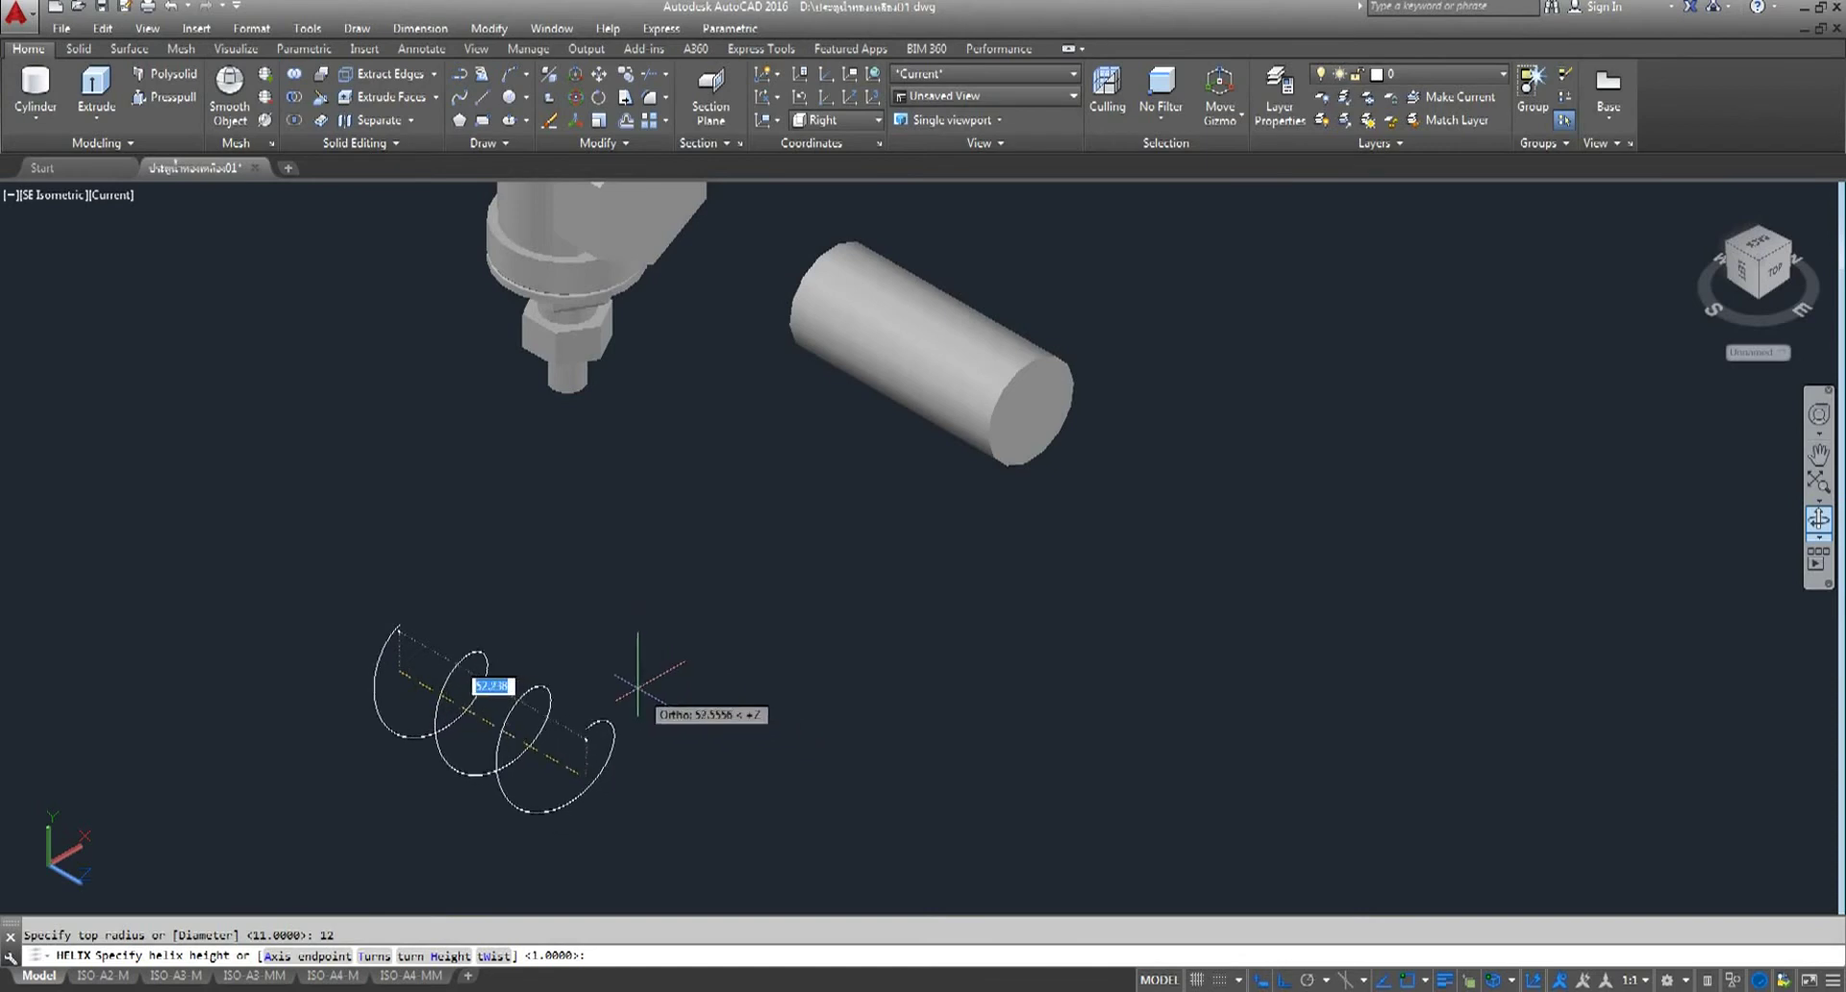
pyautogui.scroll(-1, 640, 678)
pyautogui.scroll(-3, 639, 663)
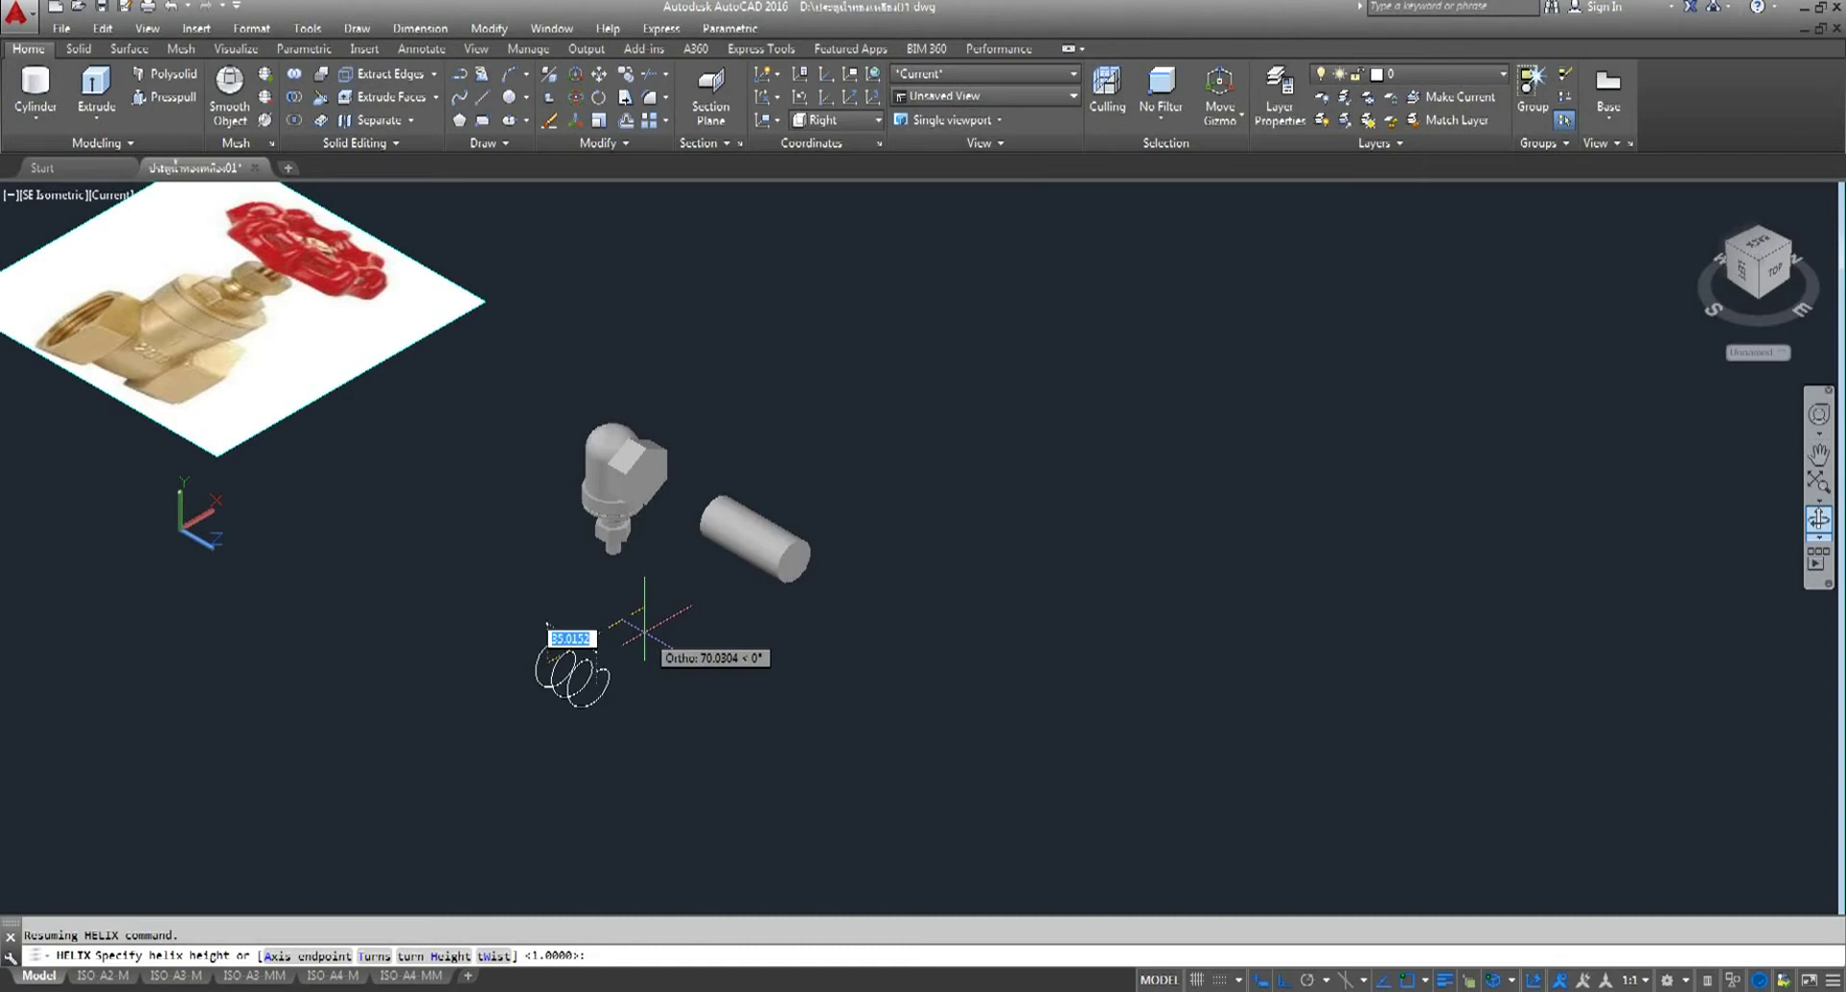
pyautogui.write('15')
pyautogui.press('Return')
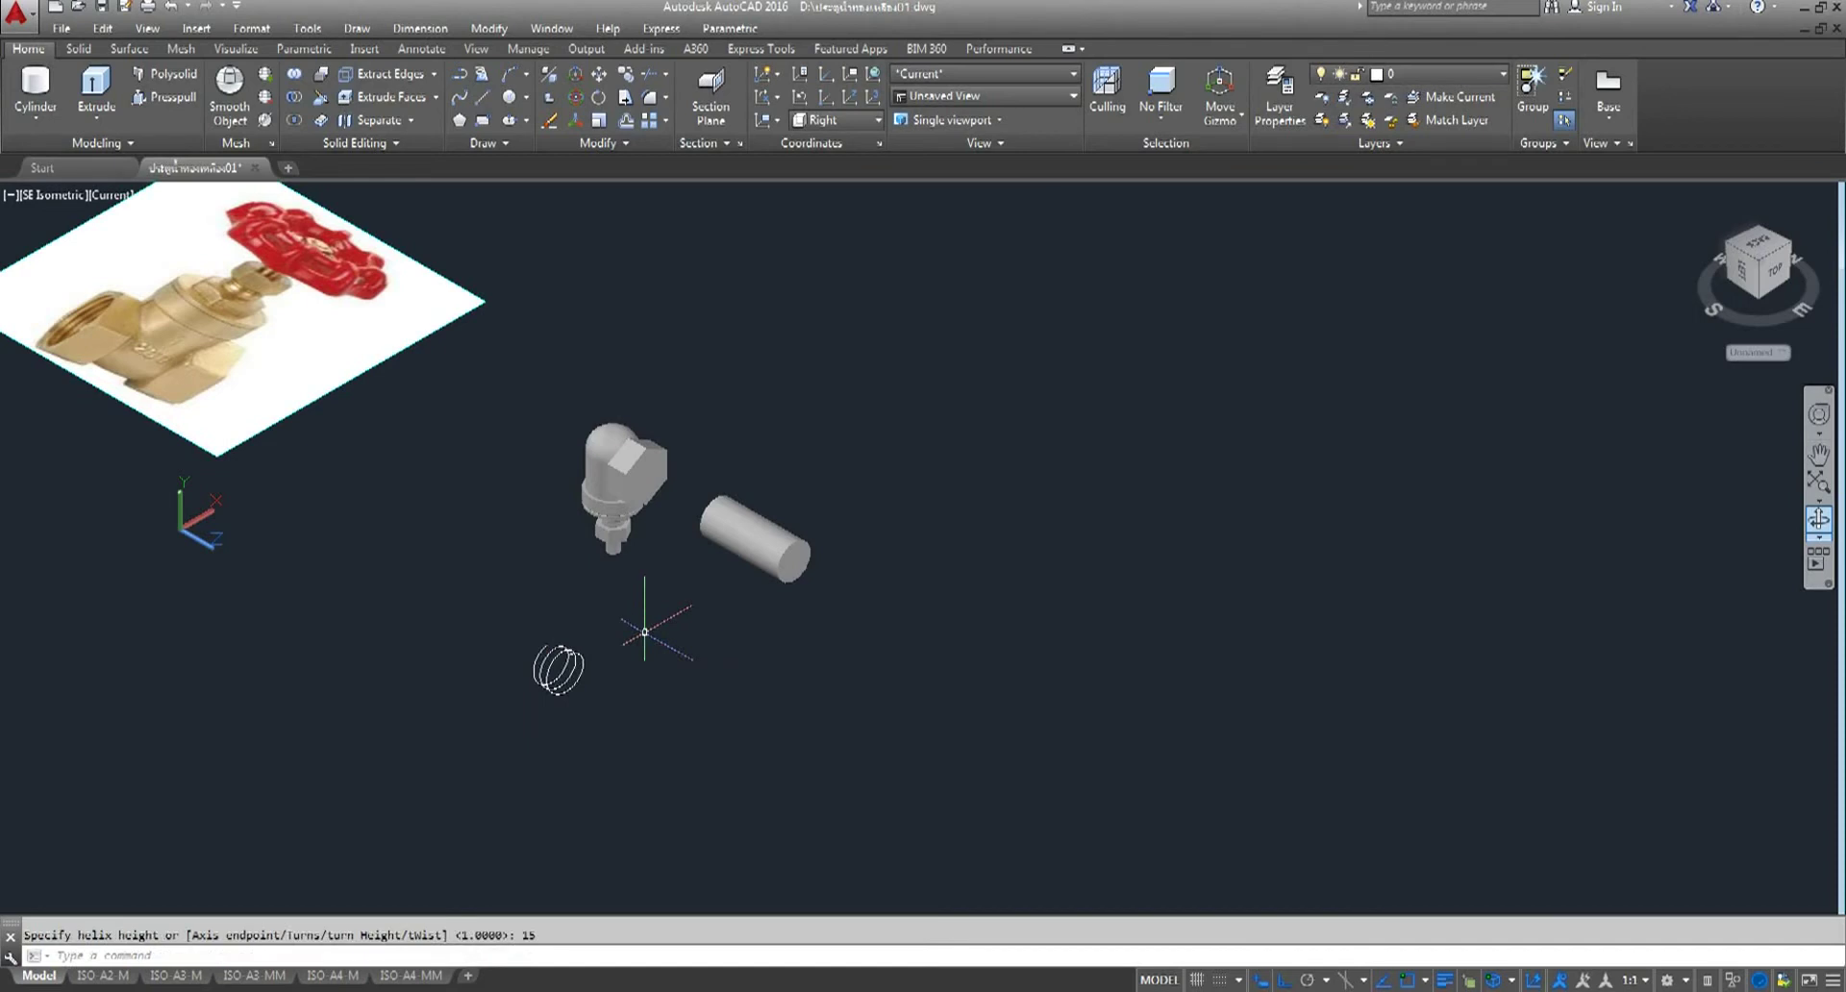
pyautogui.scroll(1, 539, 664)
pyautogui.scroll(4, 538, 664)
pyautogui.click(545, 631)
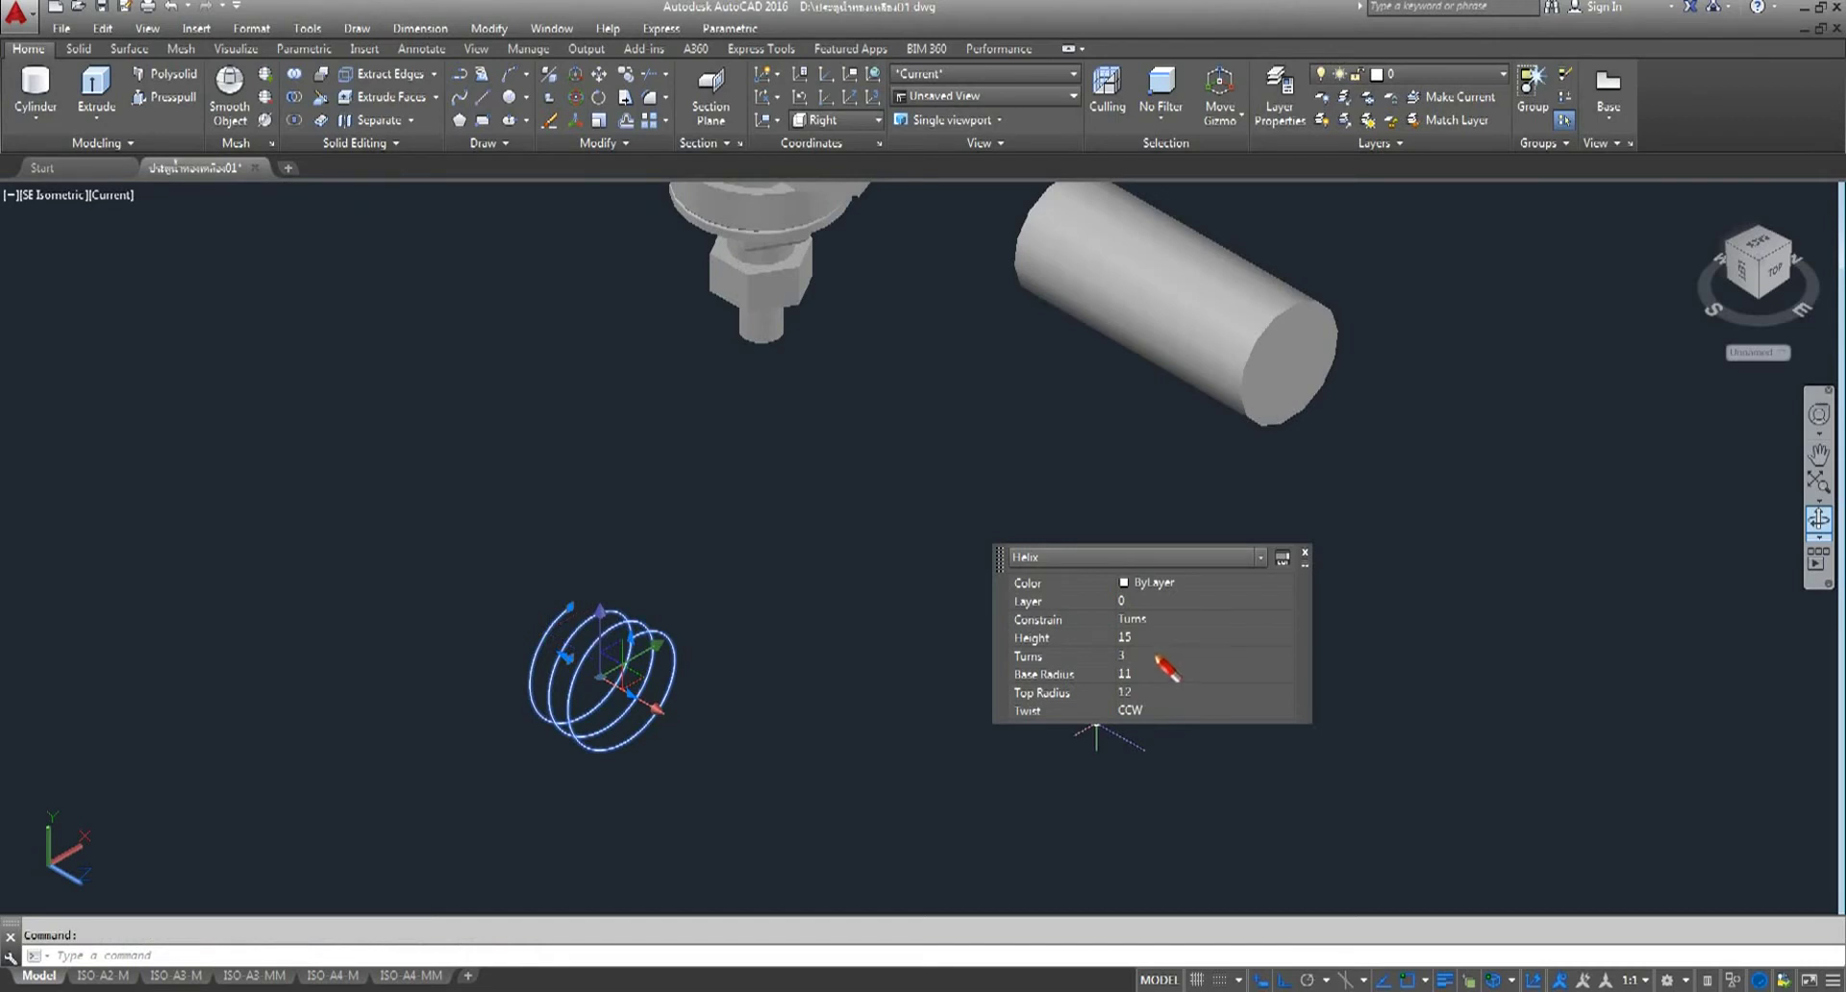
# - Set the helix's Turns to 7.5 in Quick Properties
pyautogui.click(1141, 656)
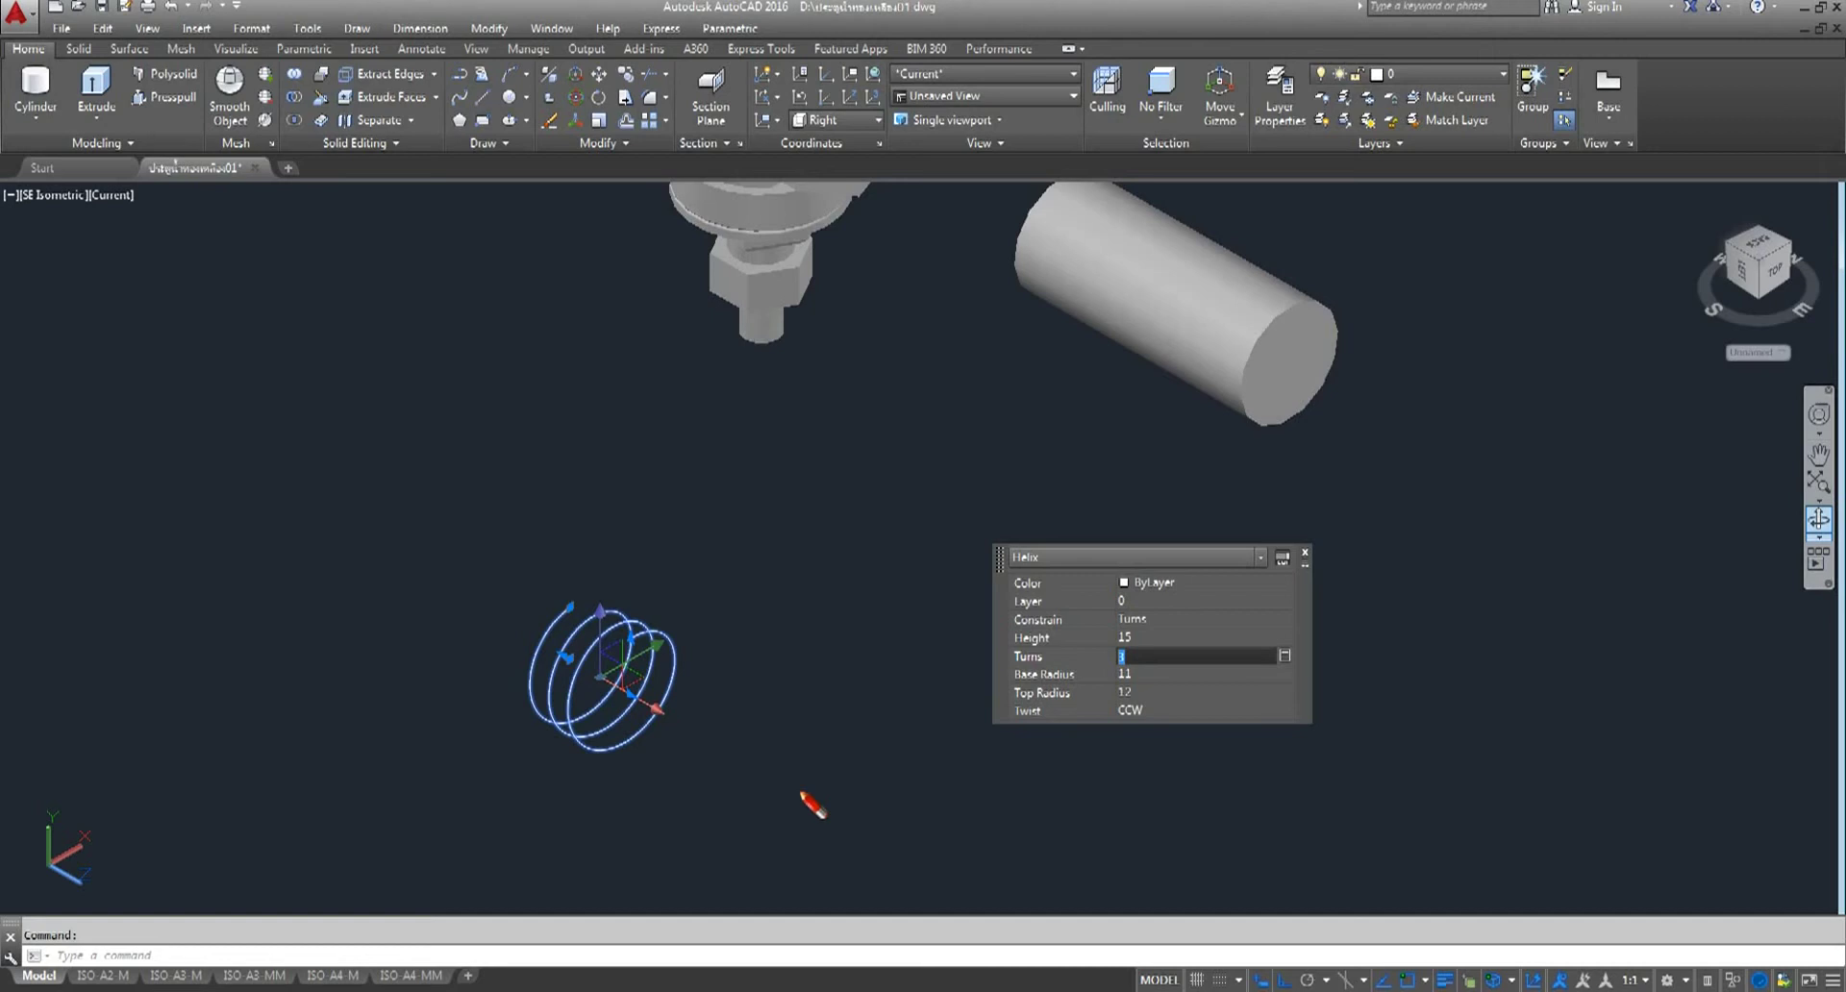
pyautogui.write('7.5')
pyautogui.press('Tab')
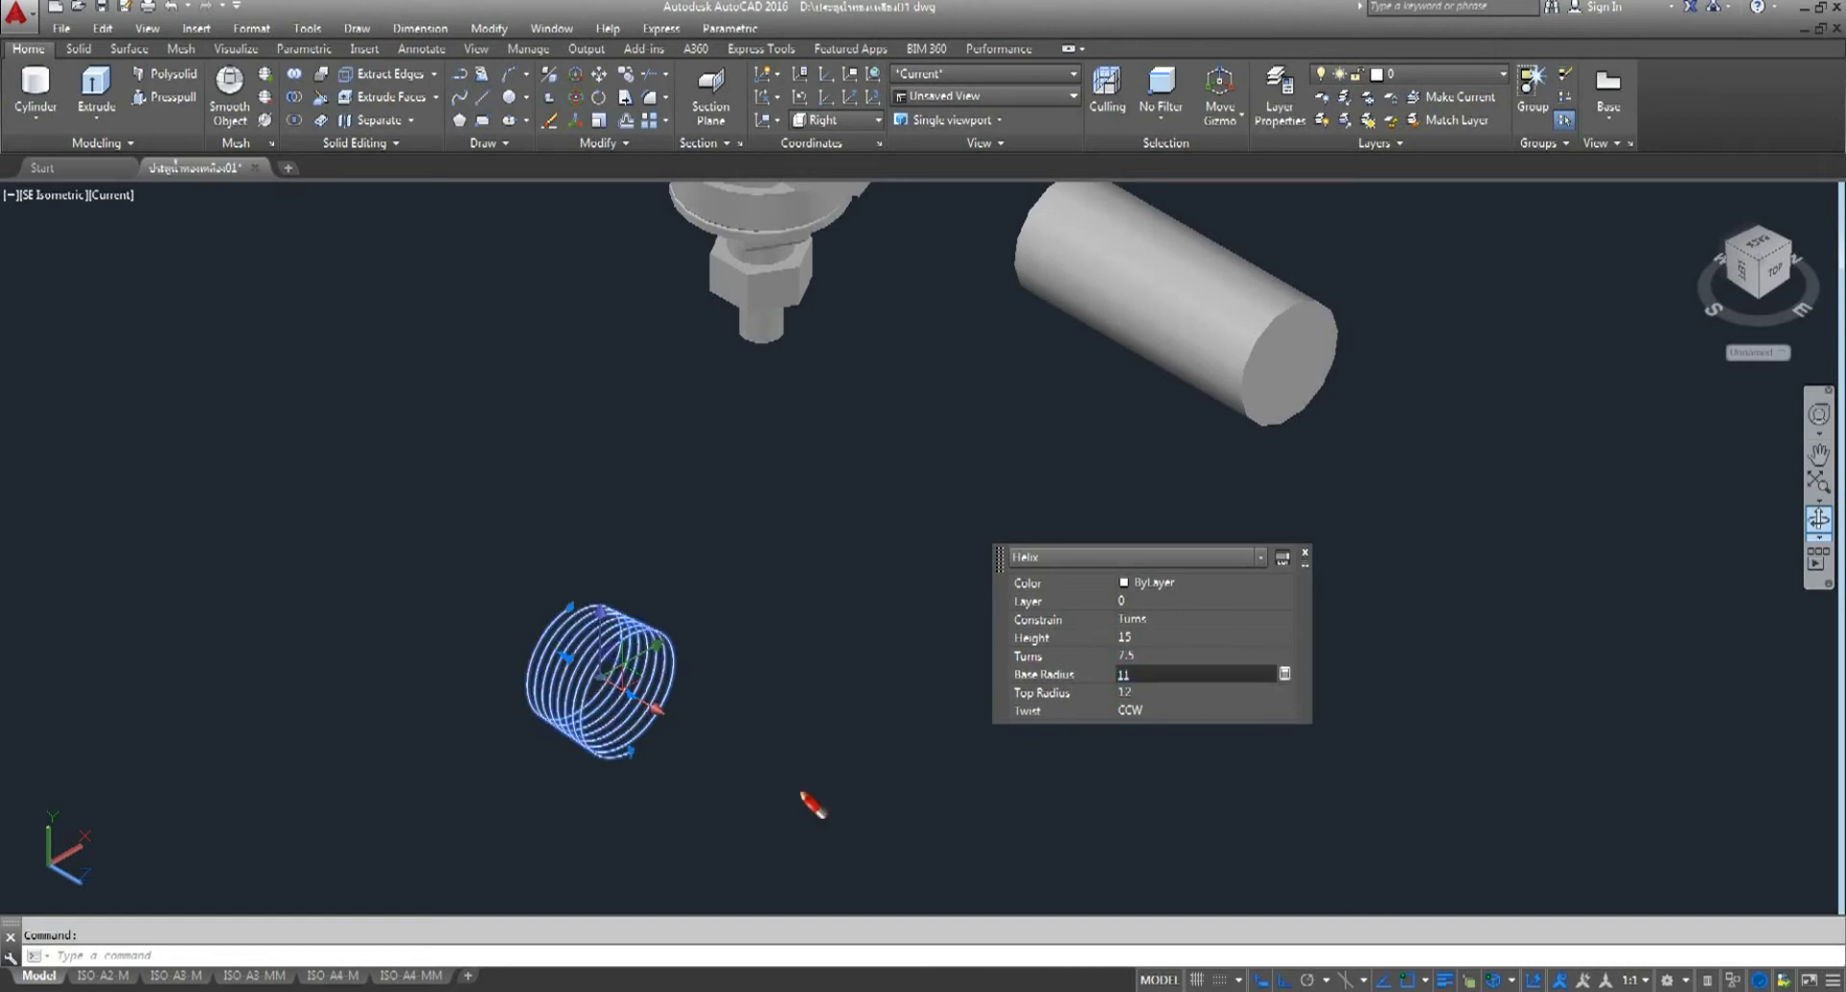
pyautogui.press('Escape')
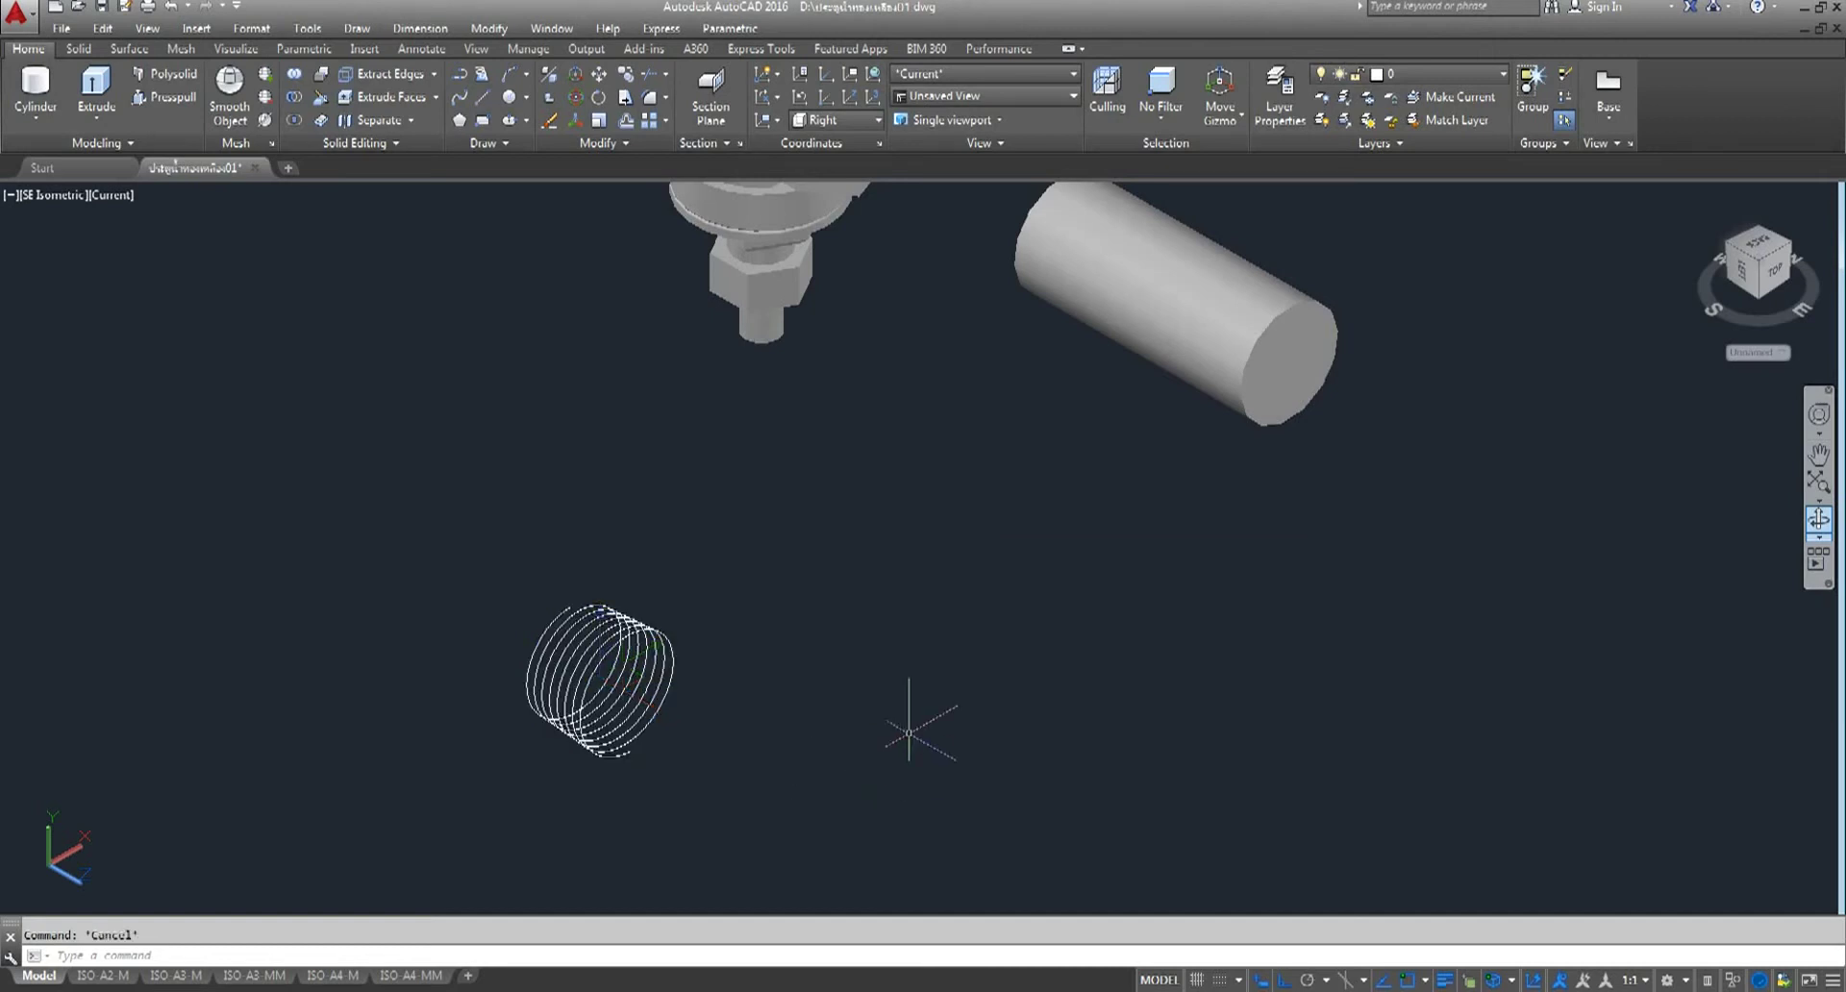
# - Zoom and pan around the helix to inspect its tightly packed coils
pyautogui.scroll(3, 644, 690)
pyautogui.scroll(-2, 644, 690)
pyautogui.scroll(5, 609, 713)
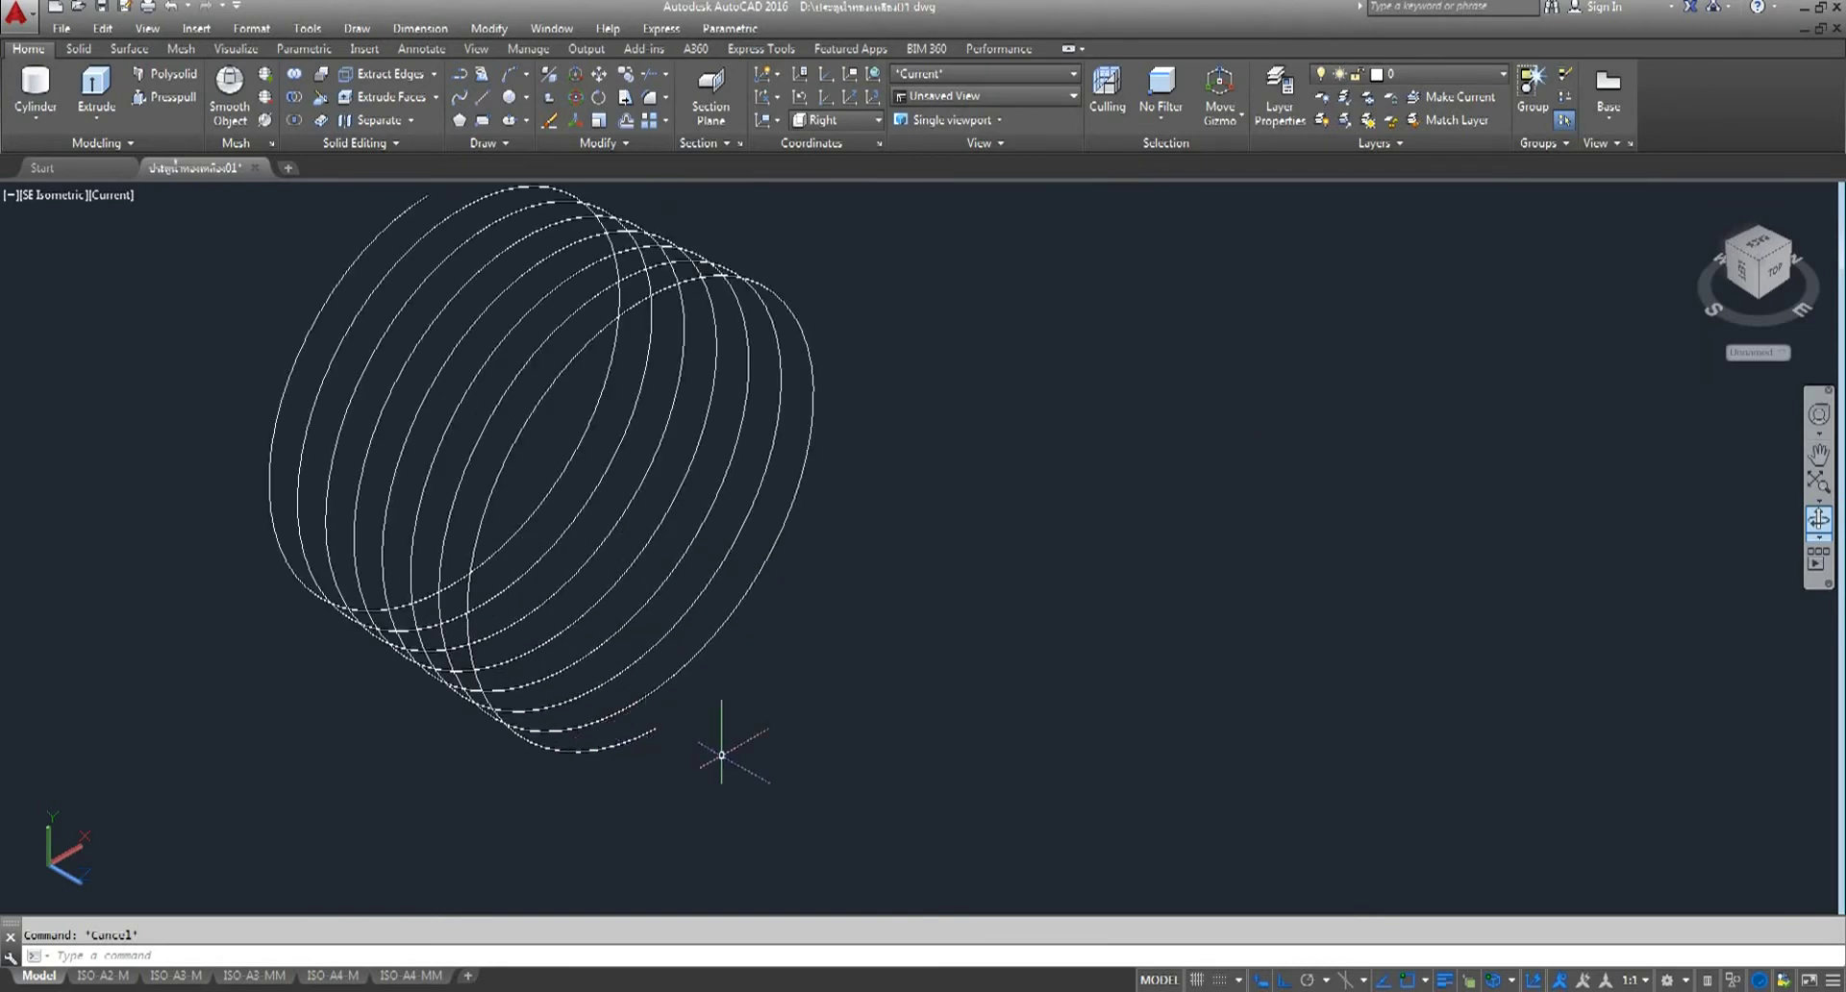
pyautogui.scroll(-2, 722, 755)
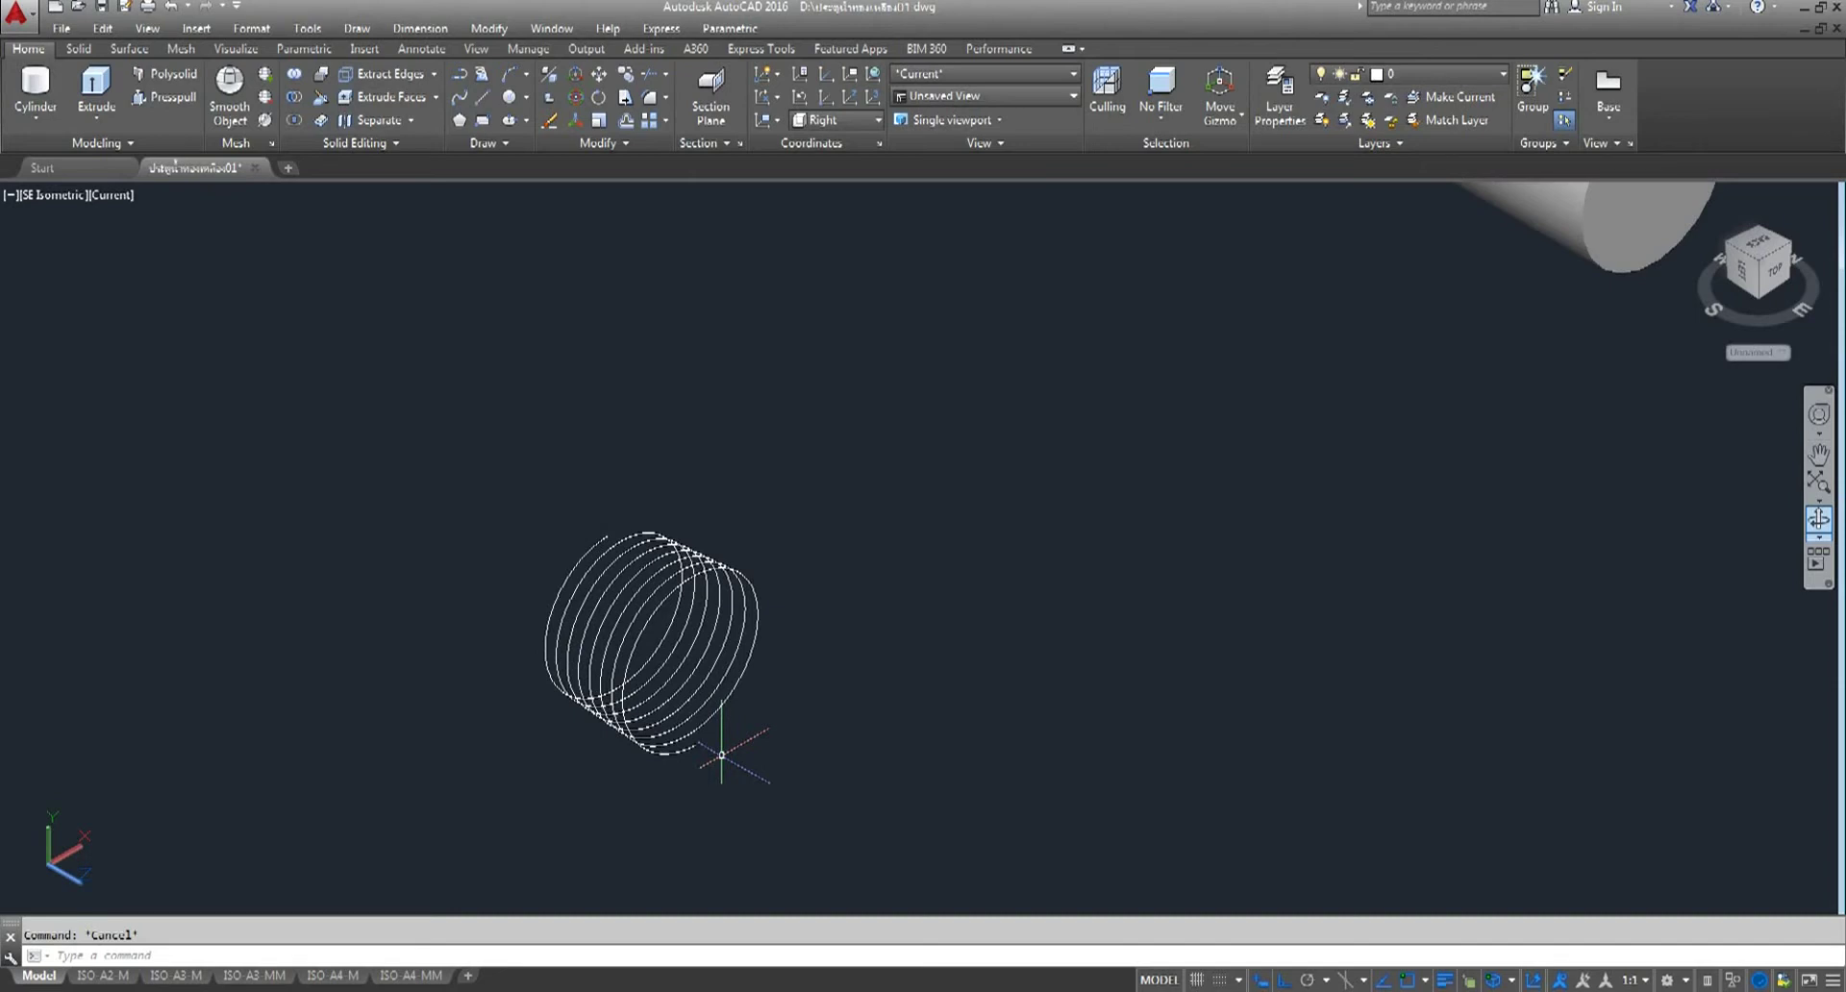
pyautogui.scroll(3, 693, 755)
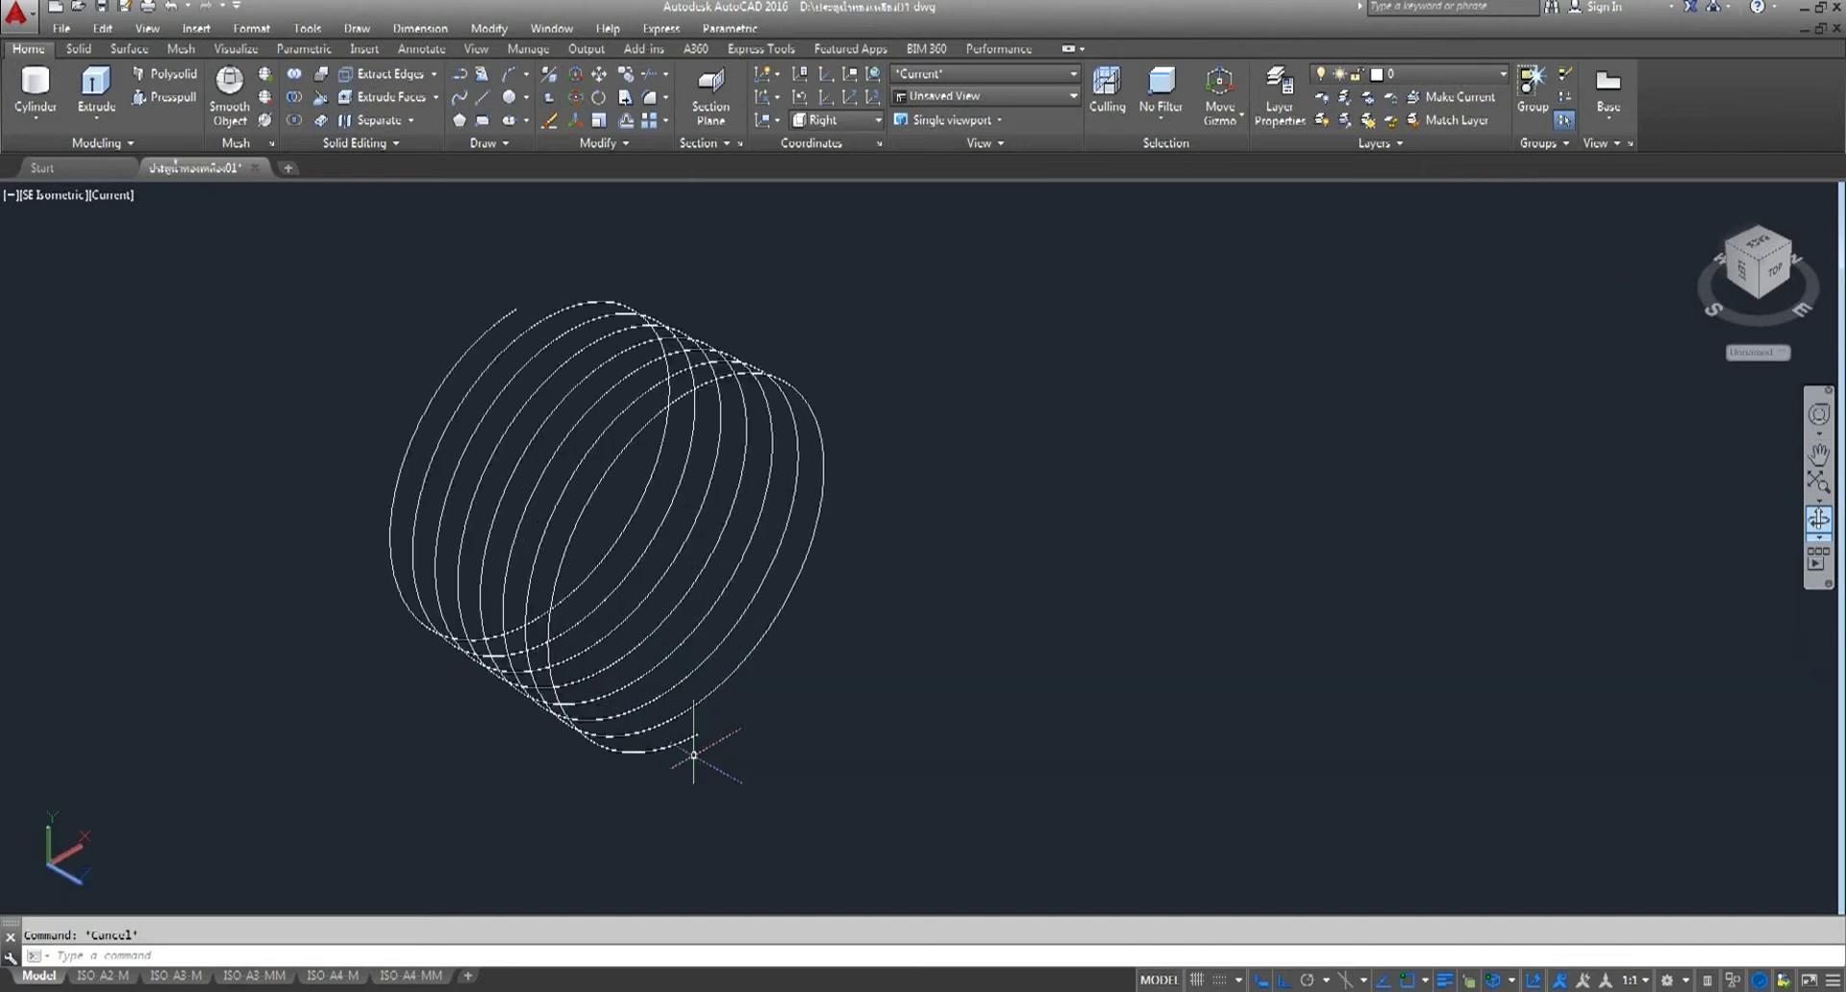
pyautogui.scroll(-4, 693, 755)
pyautogui.scroll(-4, 694, 755)
pyautogui.scroll(3, 935, 454)
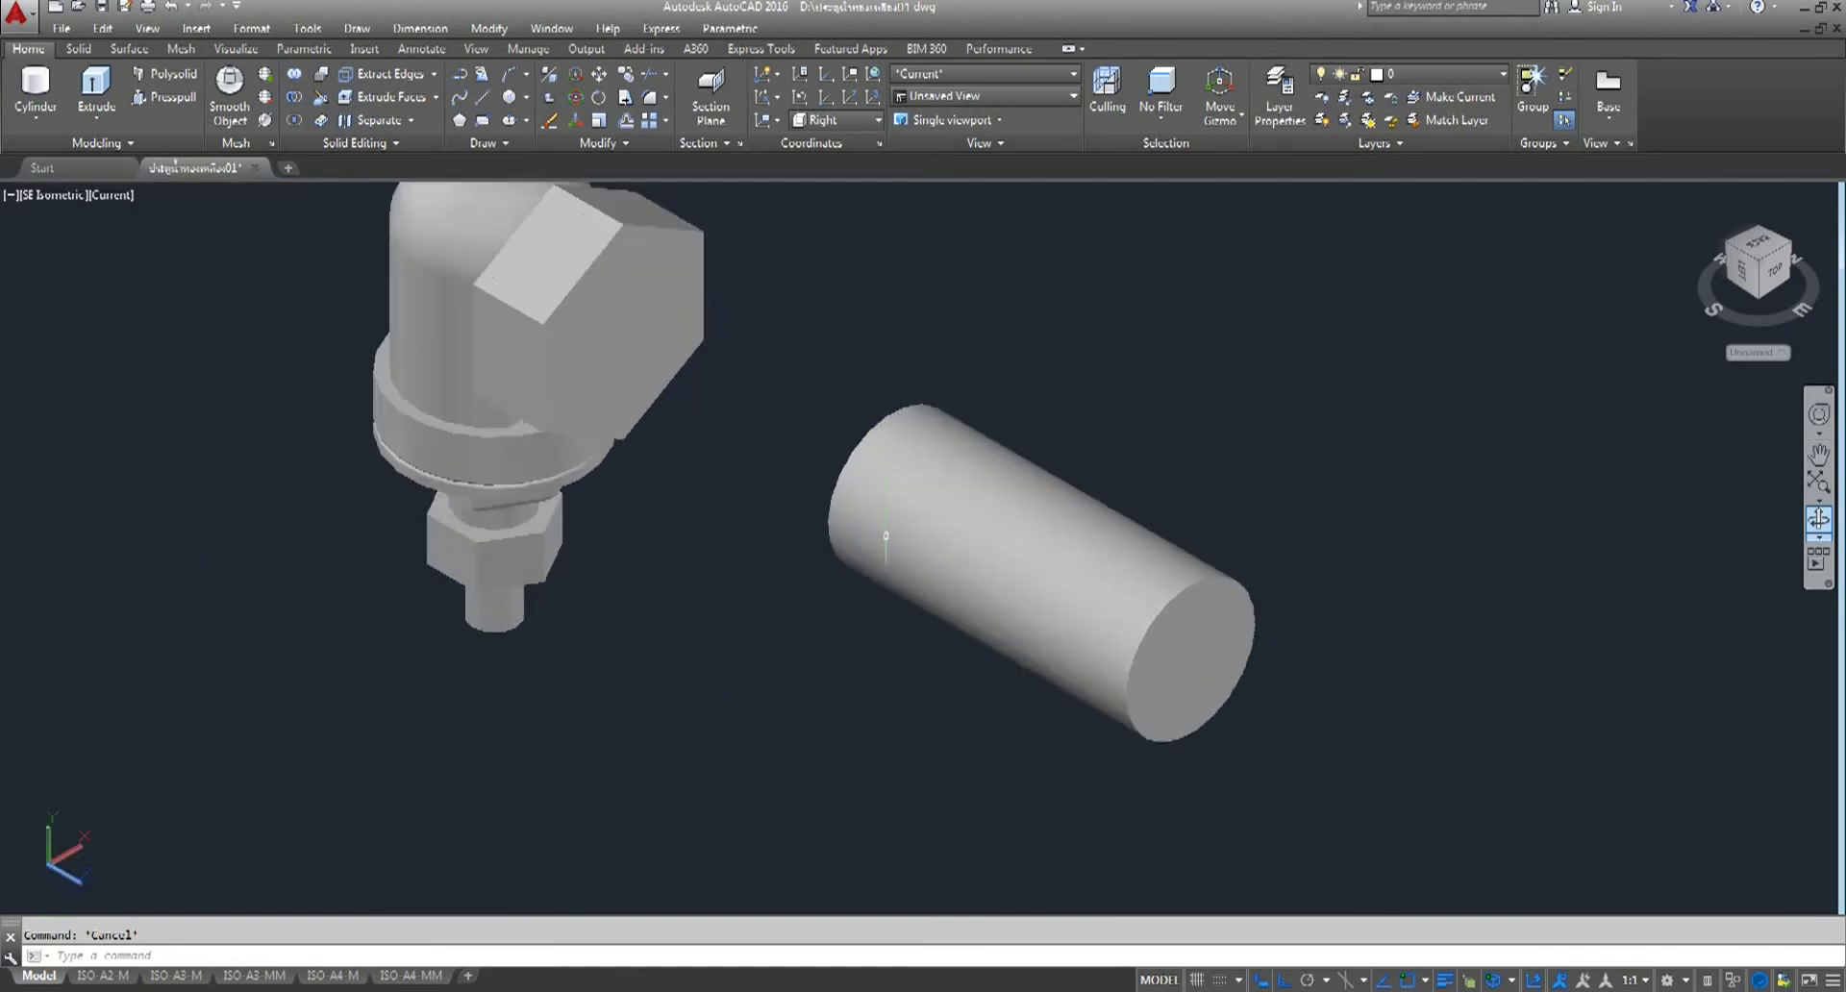
pyautogui.scroll(1, 884, 402)
pyautogui.scroll(-4, 885, 402)
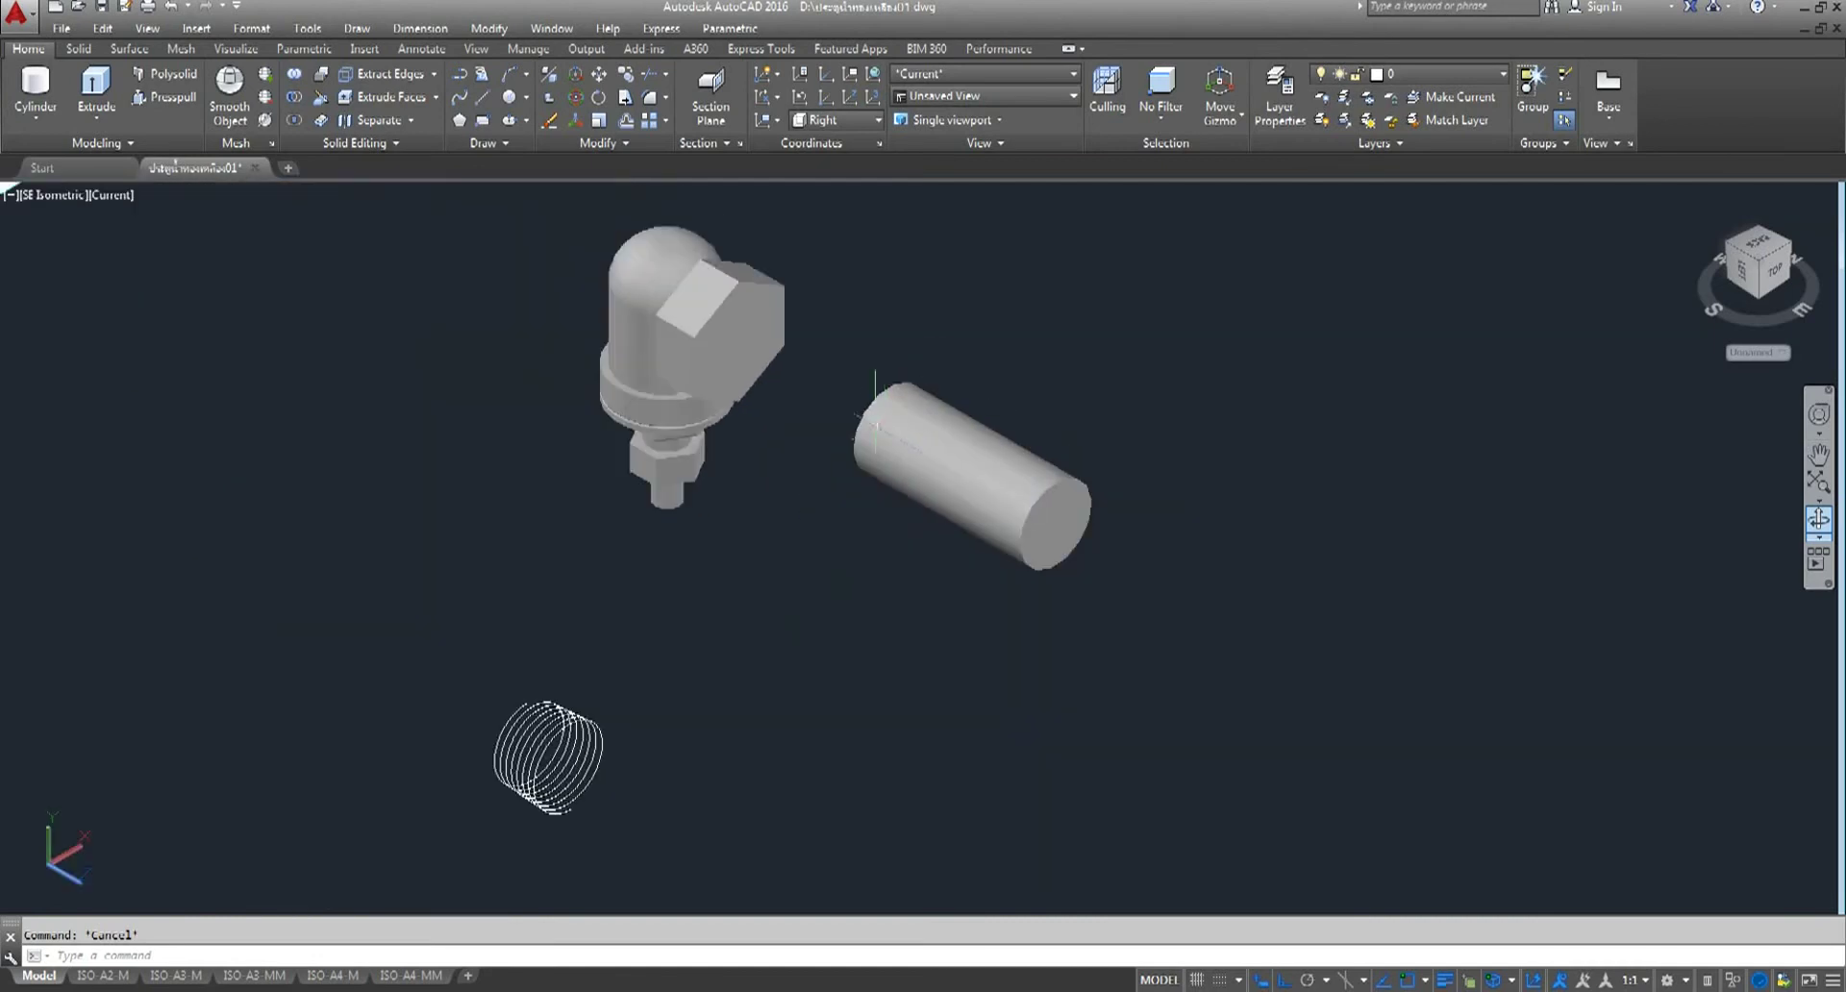
pyautogui.scroll(5, 586, 798)
pyautogui.moveTo(620, 799); pyautogui.dragTo(620, 609, button='middle')
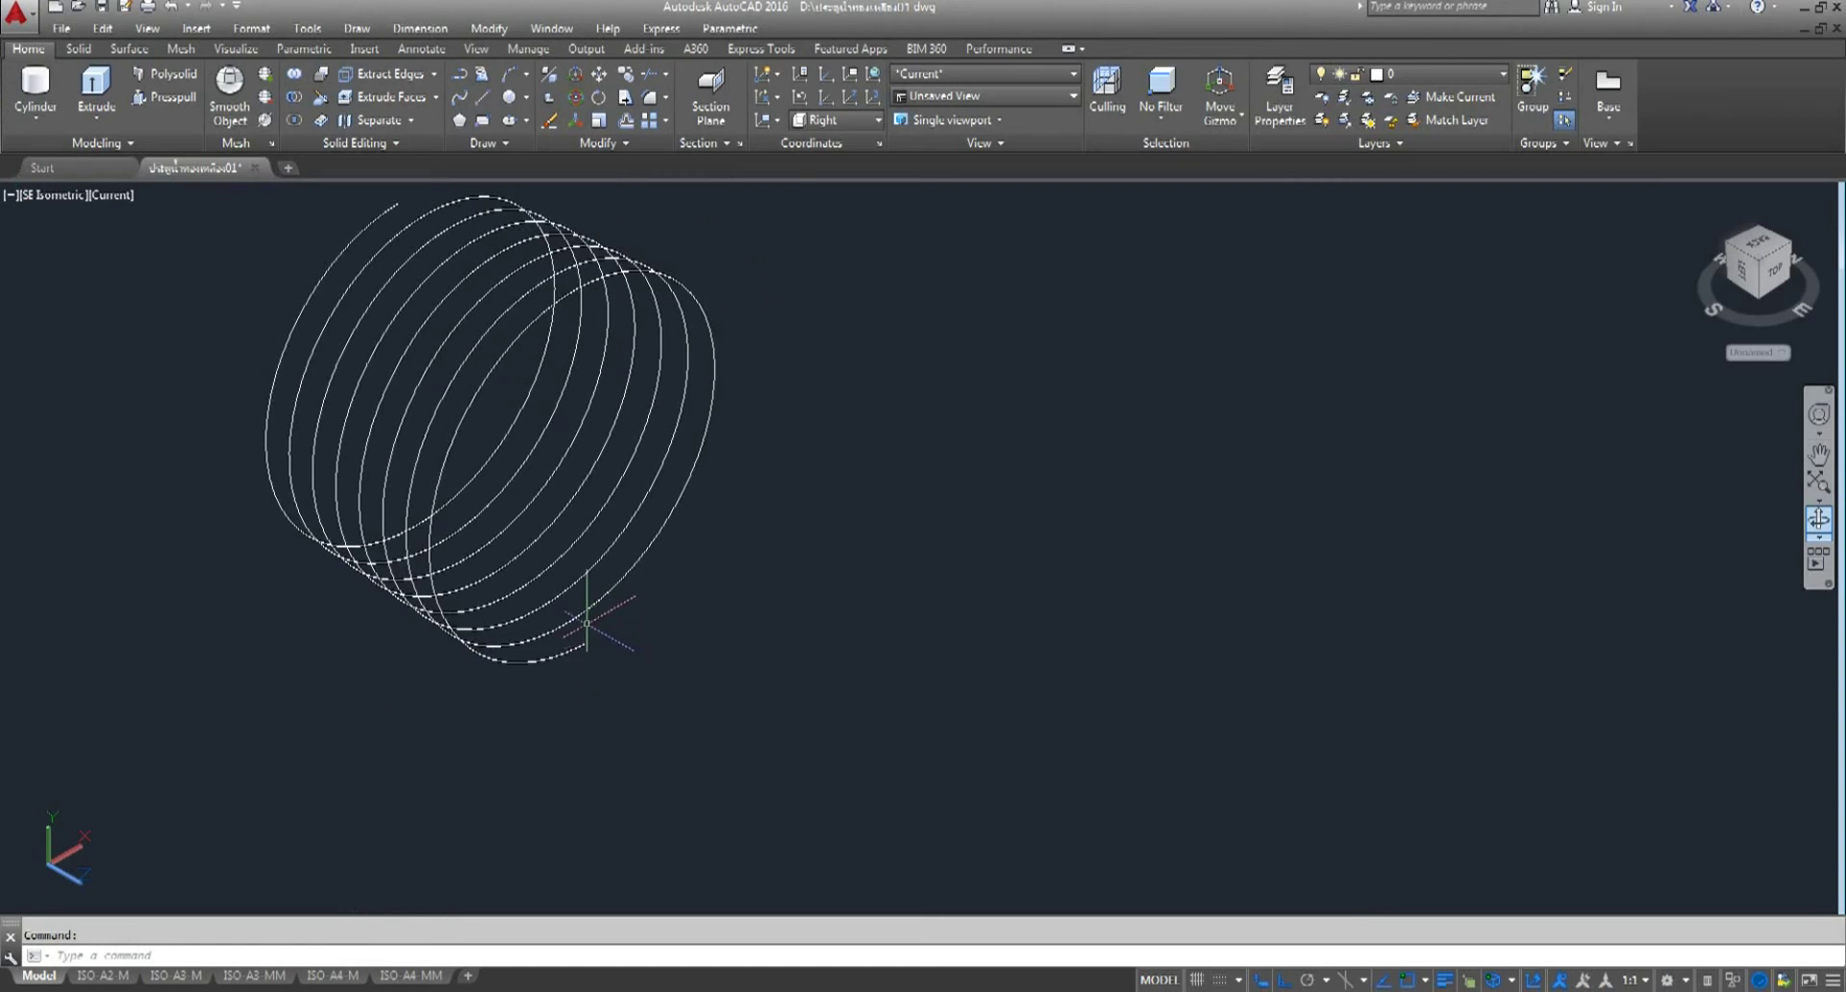
pyautogui.scroll(-2, 587, 623)
pyautogui.scroll(-3, 587, 623)
pyautogui.scroll(3, 586, 624)
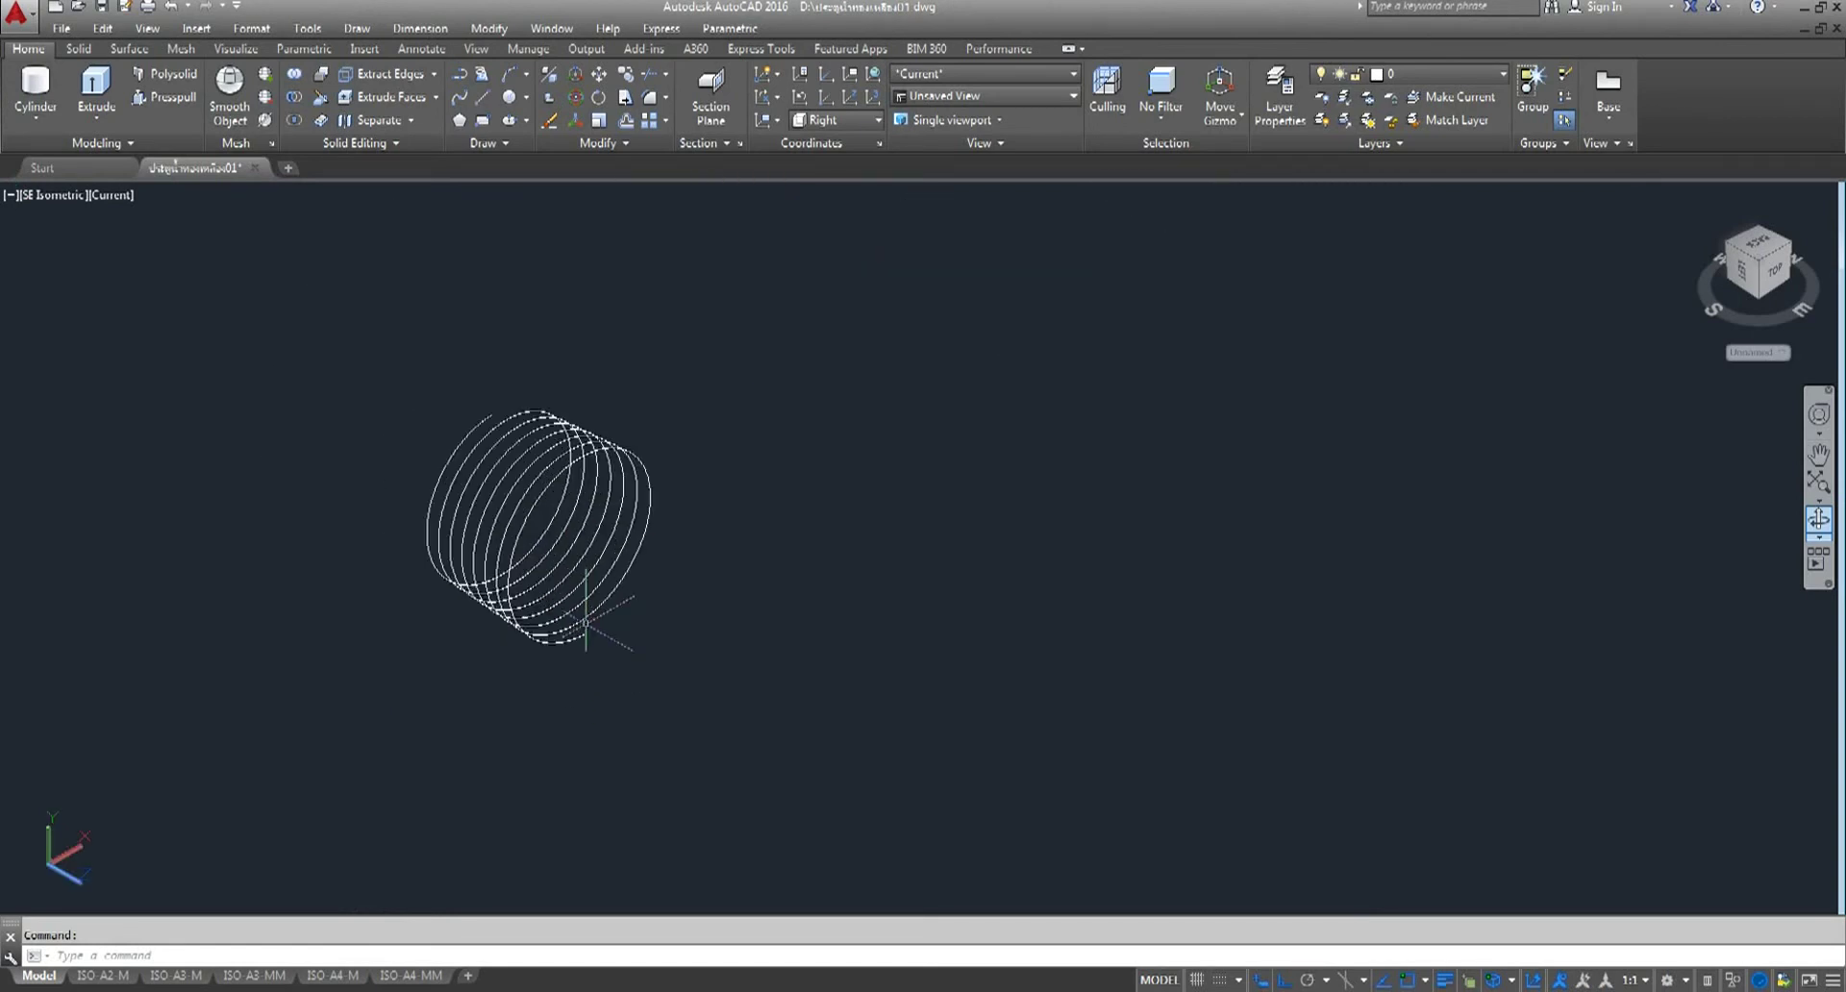
pyautogui.scroll(2, 598, 627)
pyautogui.scroll(2, 598, 627)
pyautogui.moveTo(653, 689); pyautogui.dragTo(636, 650, button='middle')
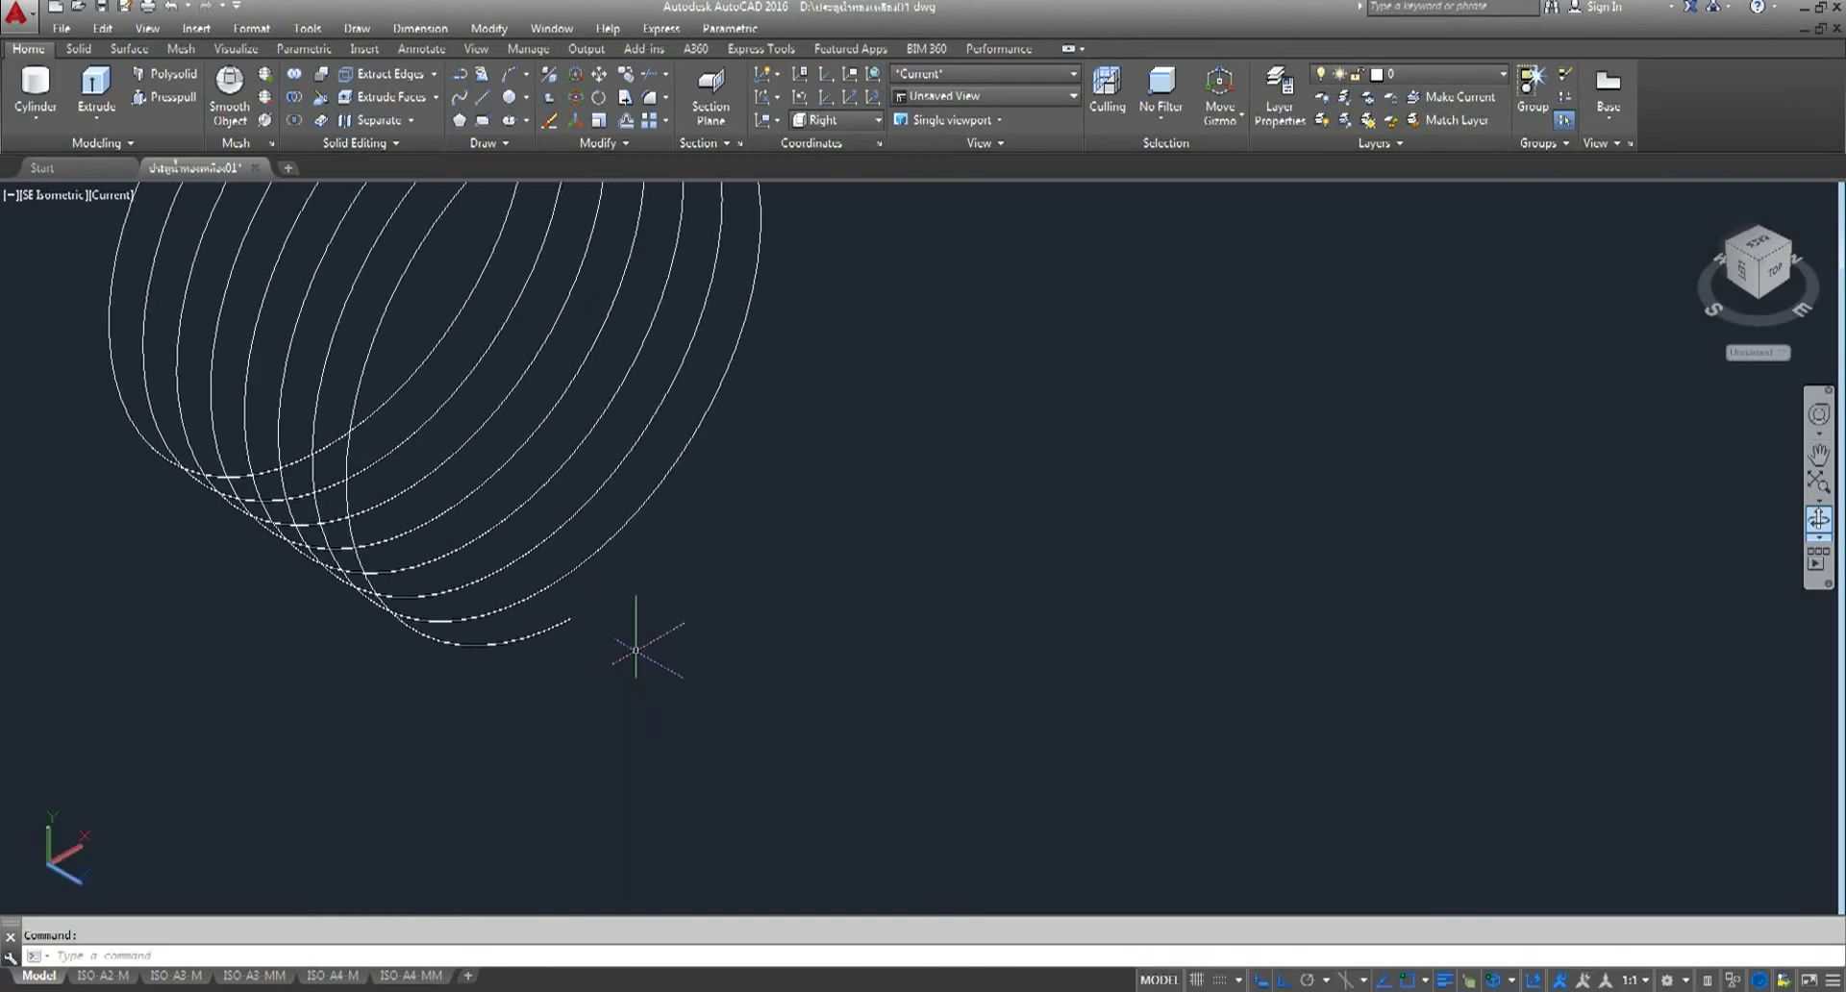
pyautogui.scroll(-3, 636, 651)
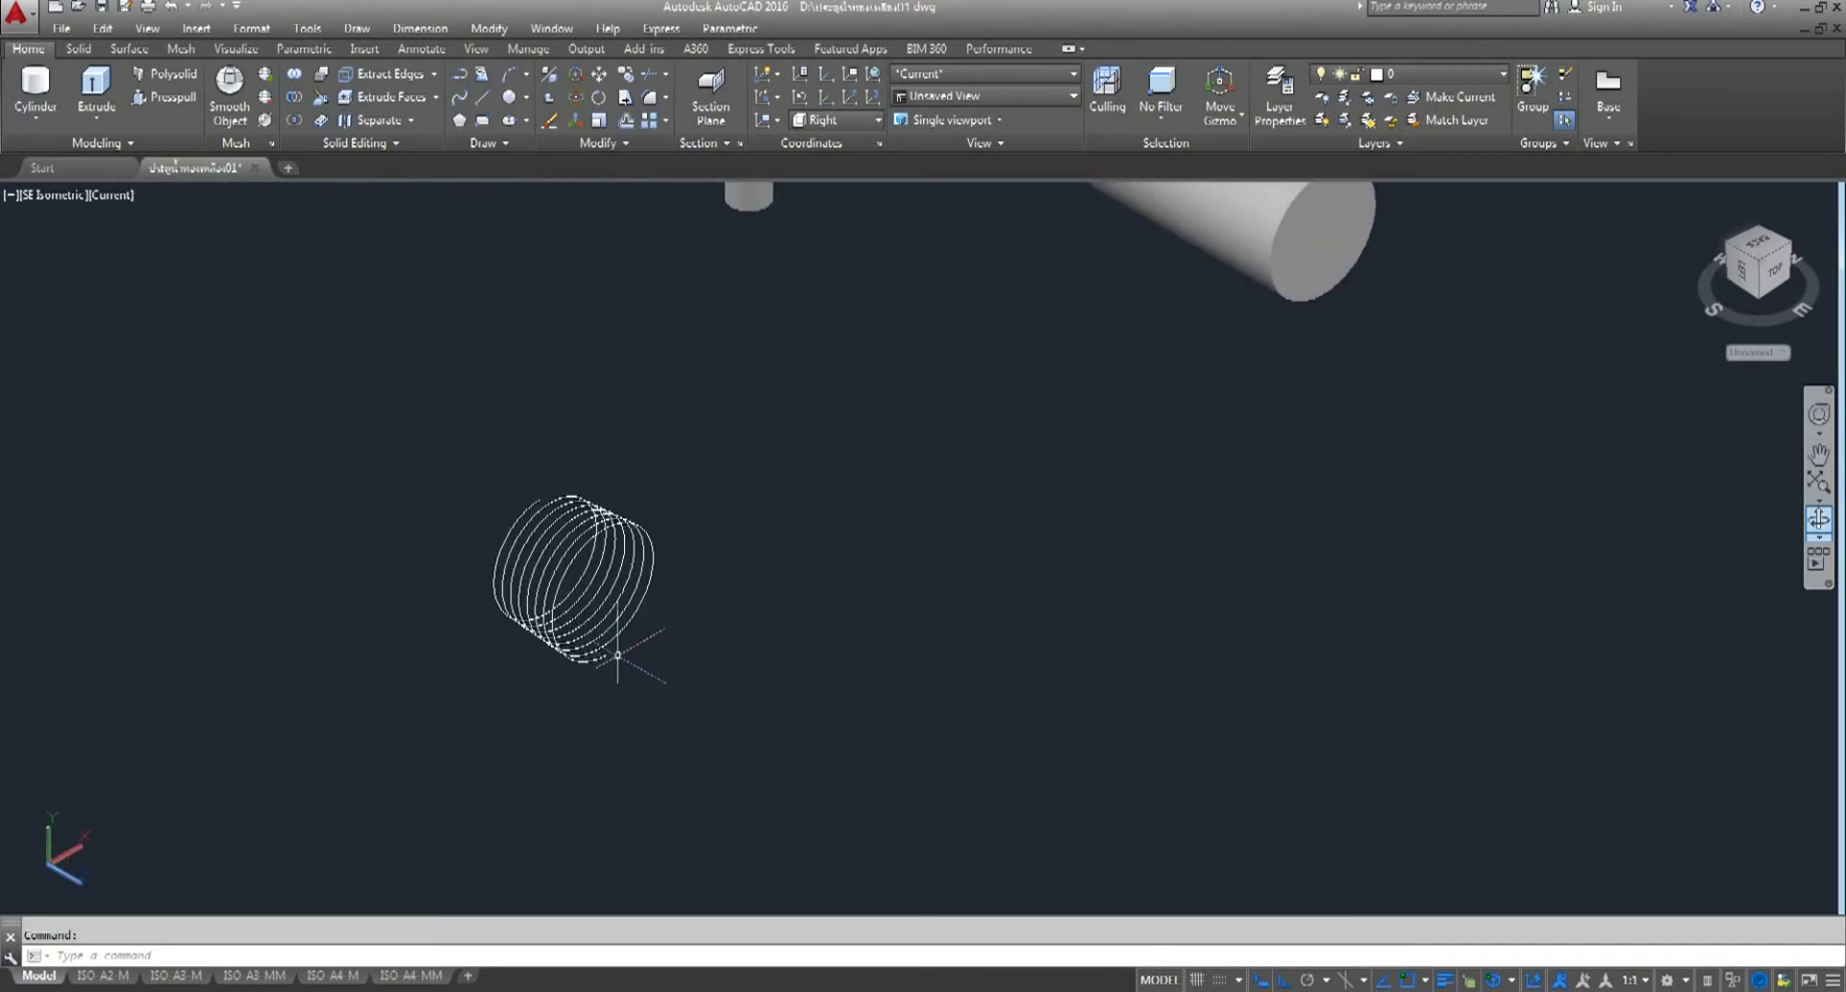
pyautogui.scroll(-2, 698, 582)
pyautogui.scroll(4, 808, 347)
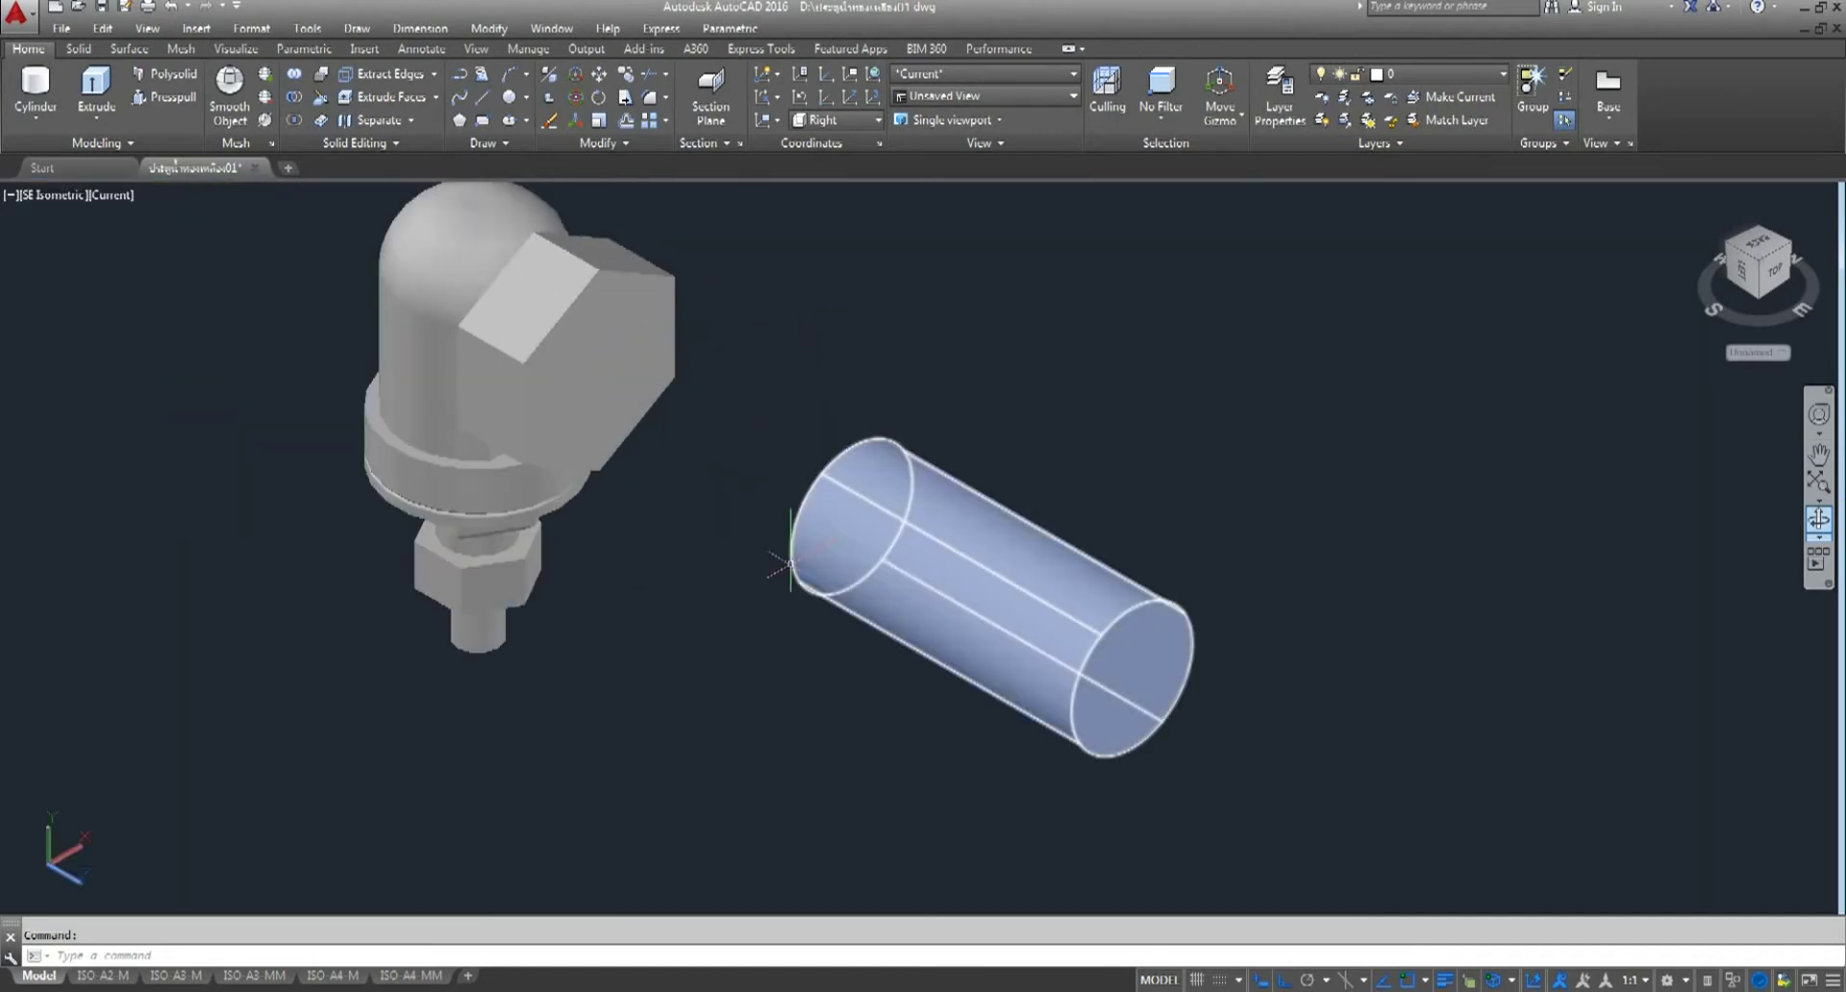
pyautogui.scroll(-6, 548, 644)
pyautogui.scroll(5, 473, 786)
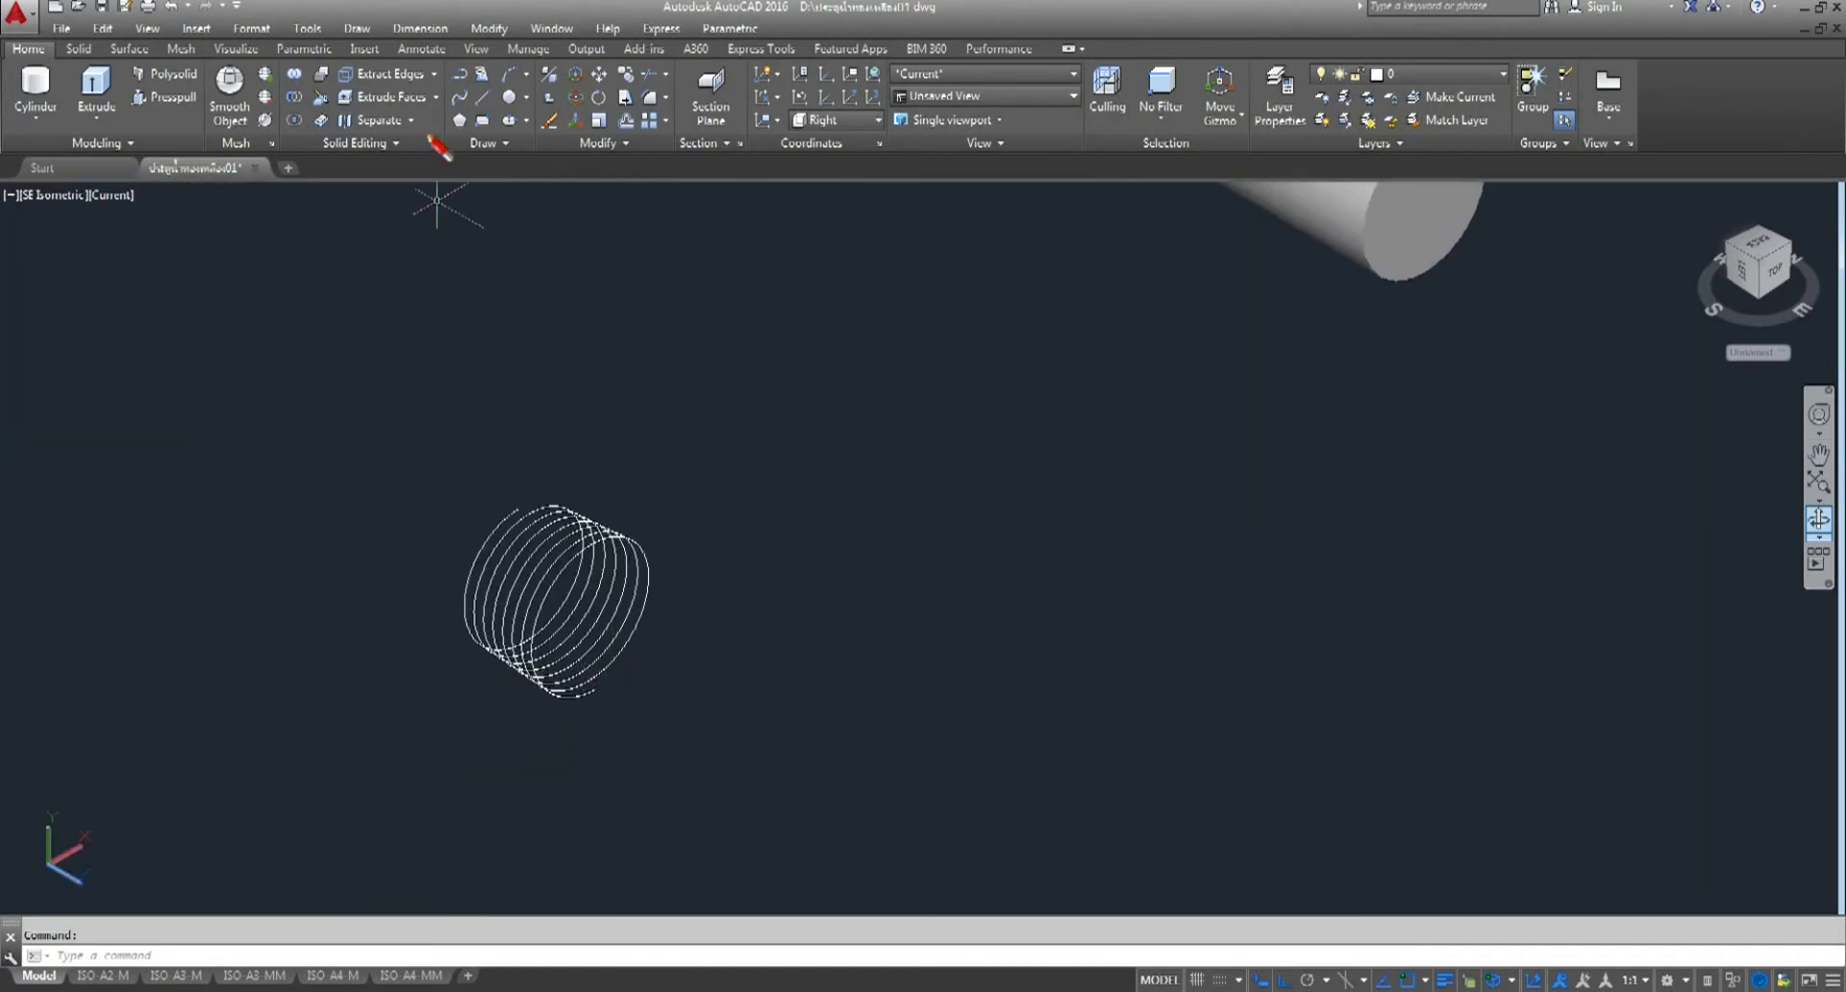
# - Cancel an unfinished rectangle and align the UCS to the Top orientation
pyautogui.click(484, 123)
pyautogui.click(855, 726)
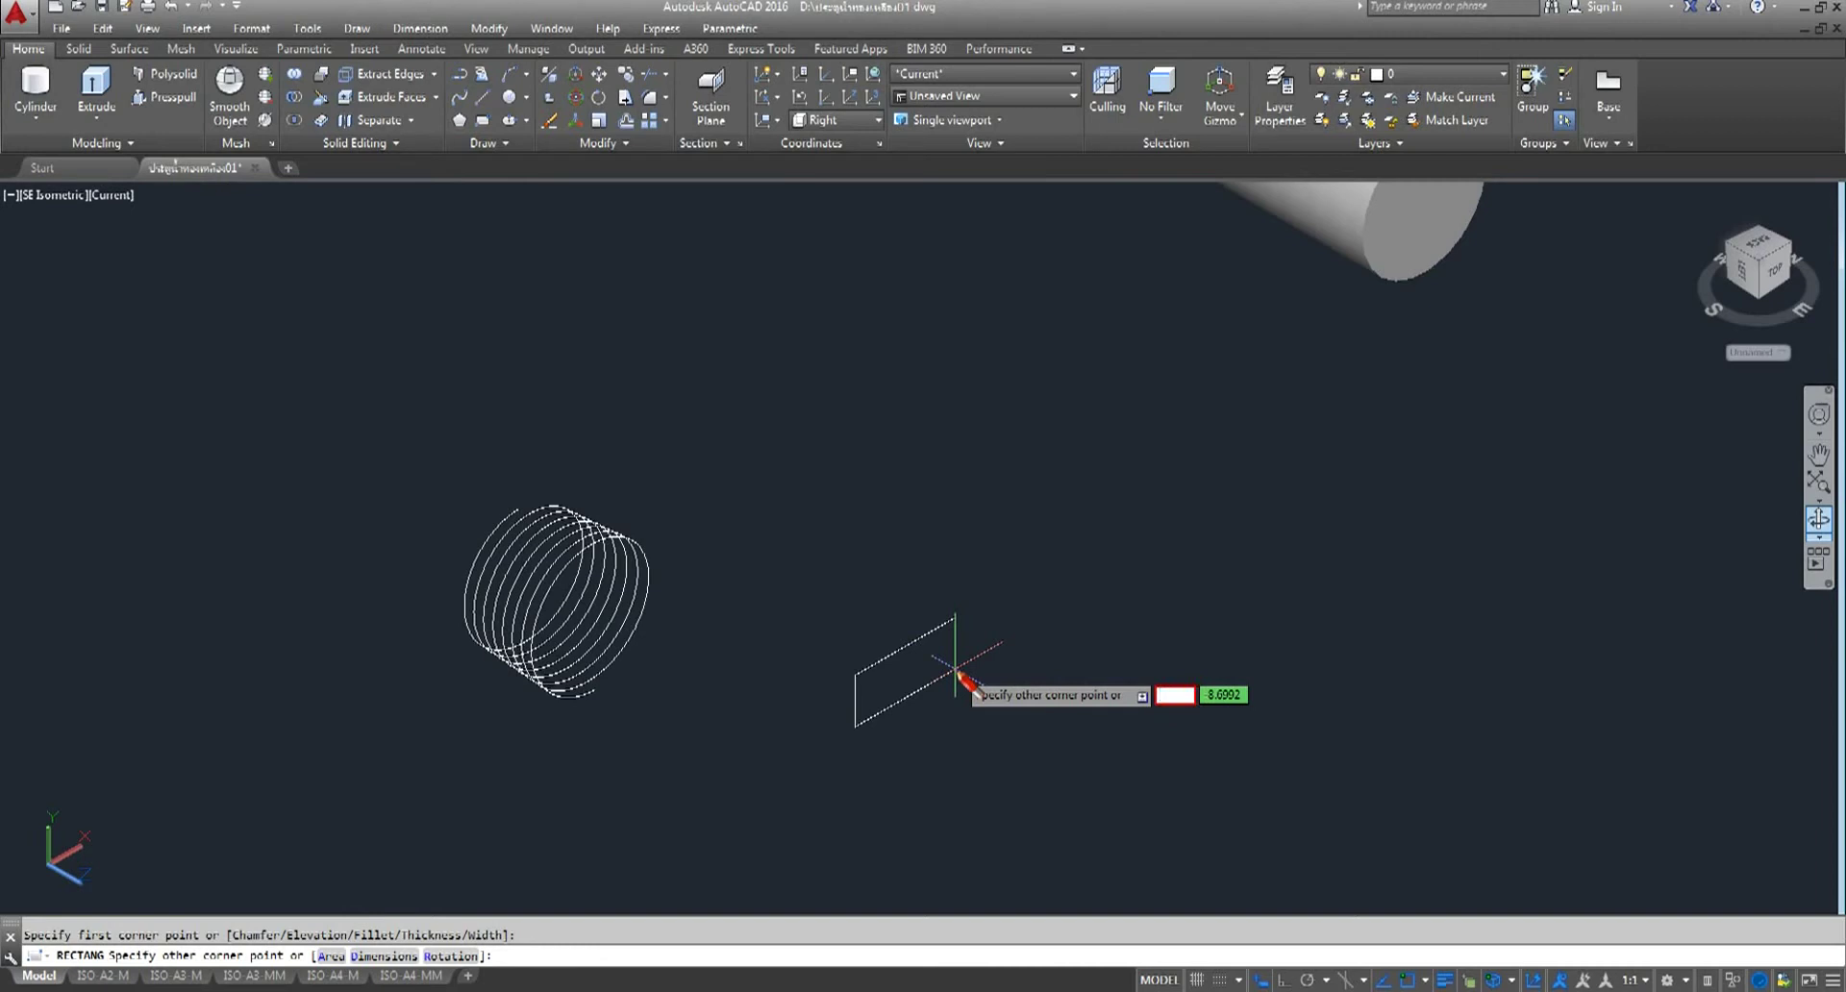
pyautogui.press('Escape')
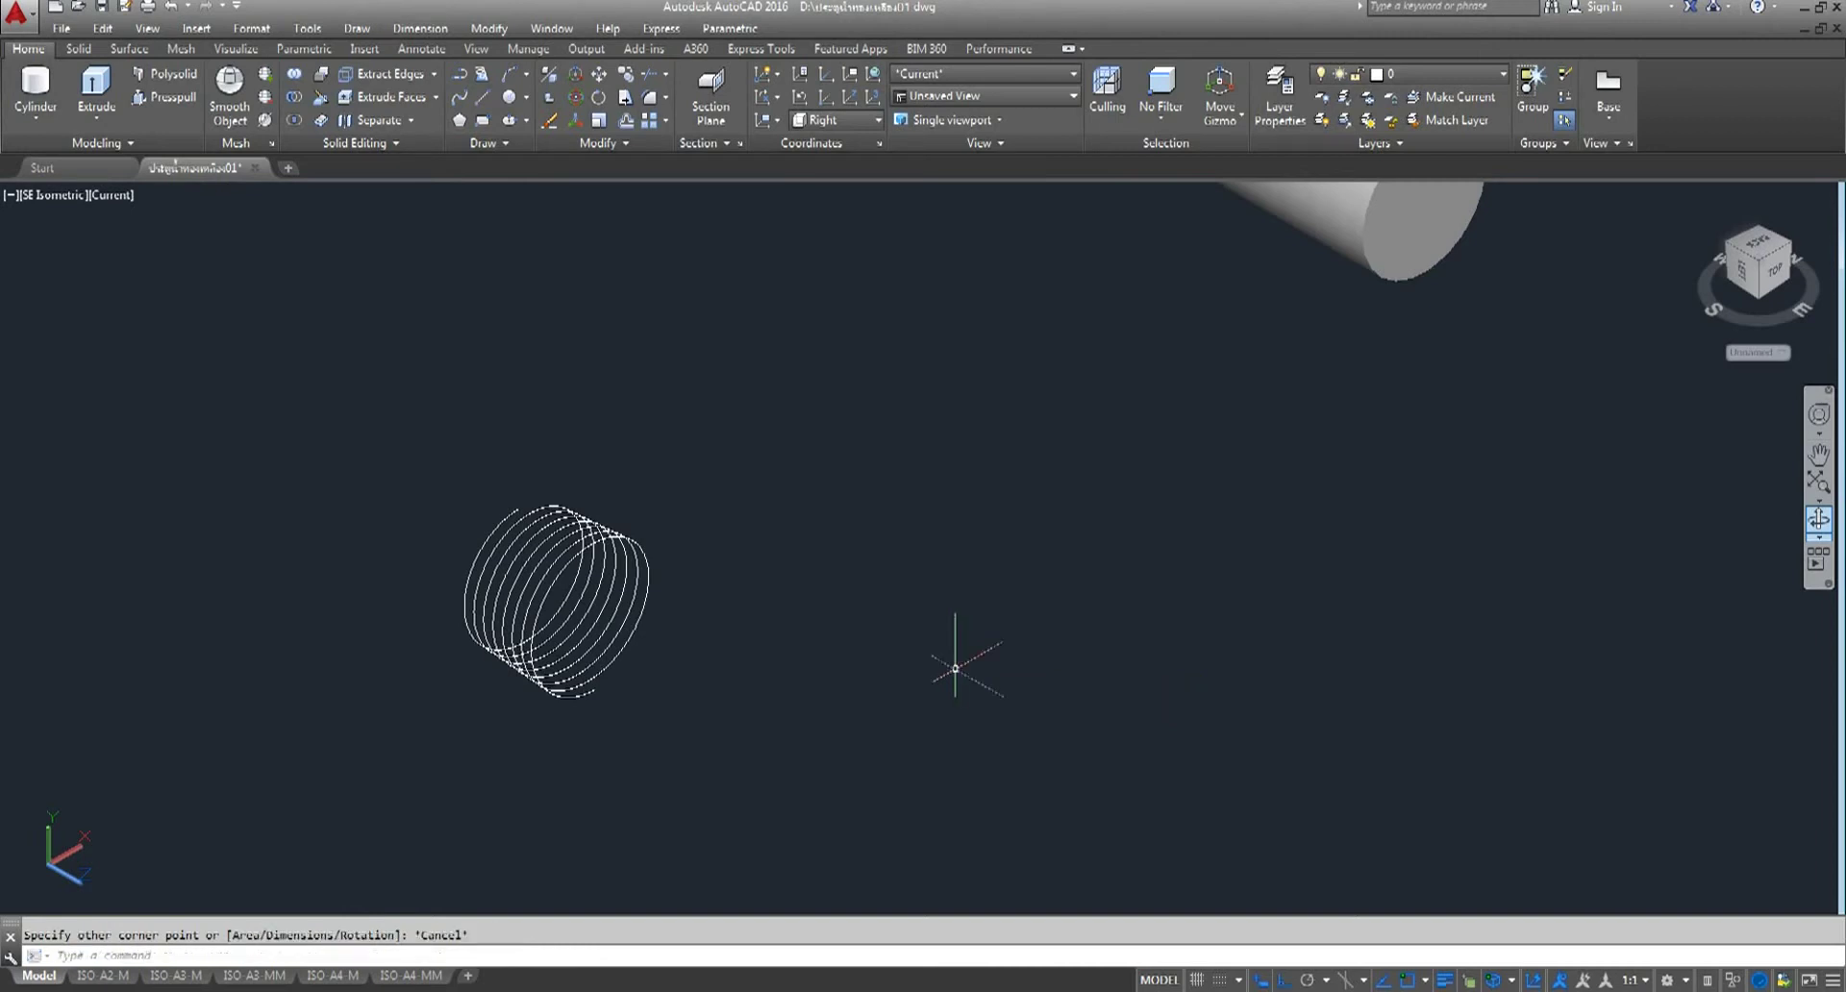
pyautogui.click(862, 128)
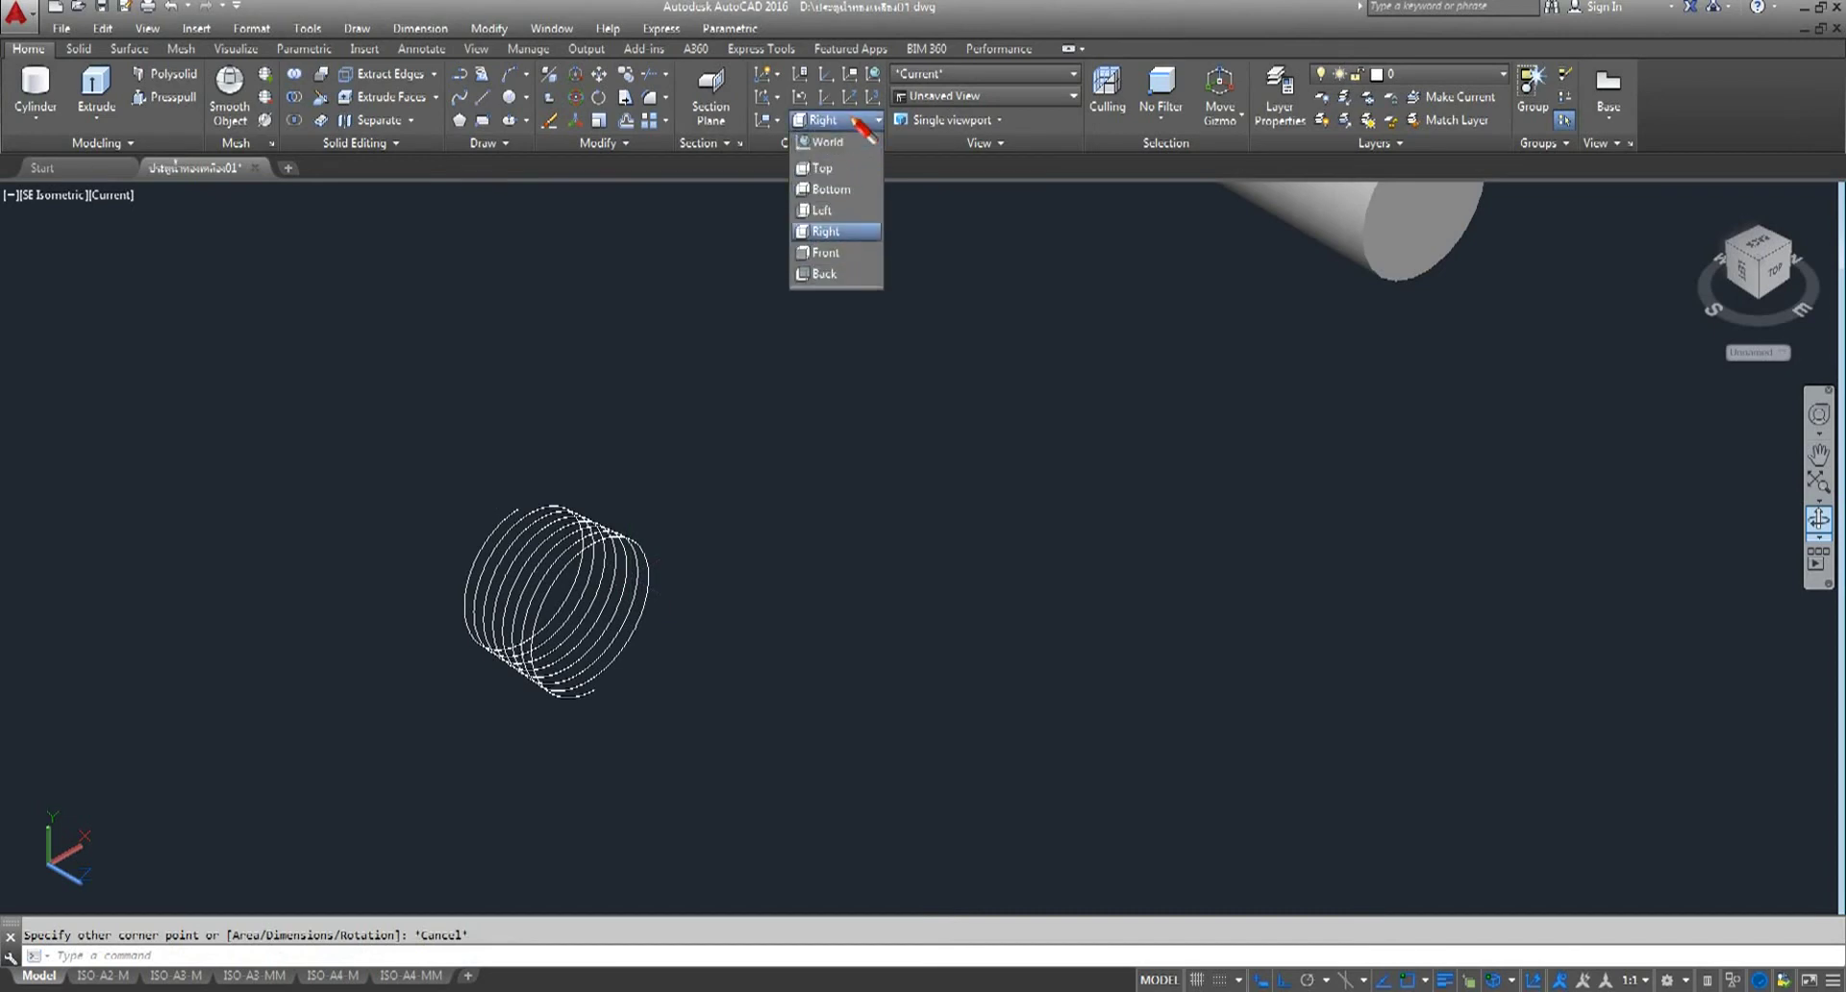
pyautogui.click(845, 183)
# - Draw a 2 by 2 square below the helix using the rectangle Dimensions option
pyautogui.click(482, 120)
pyautogui.click(813, 673)
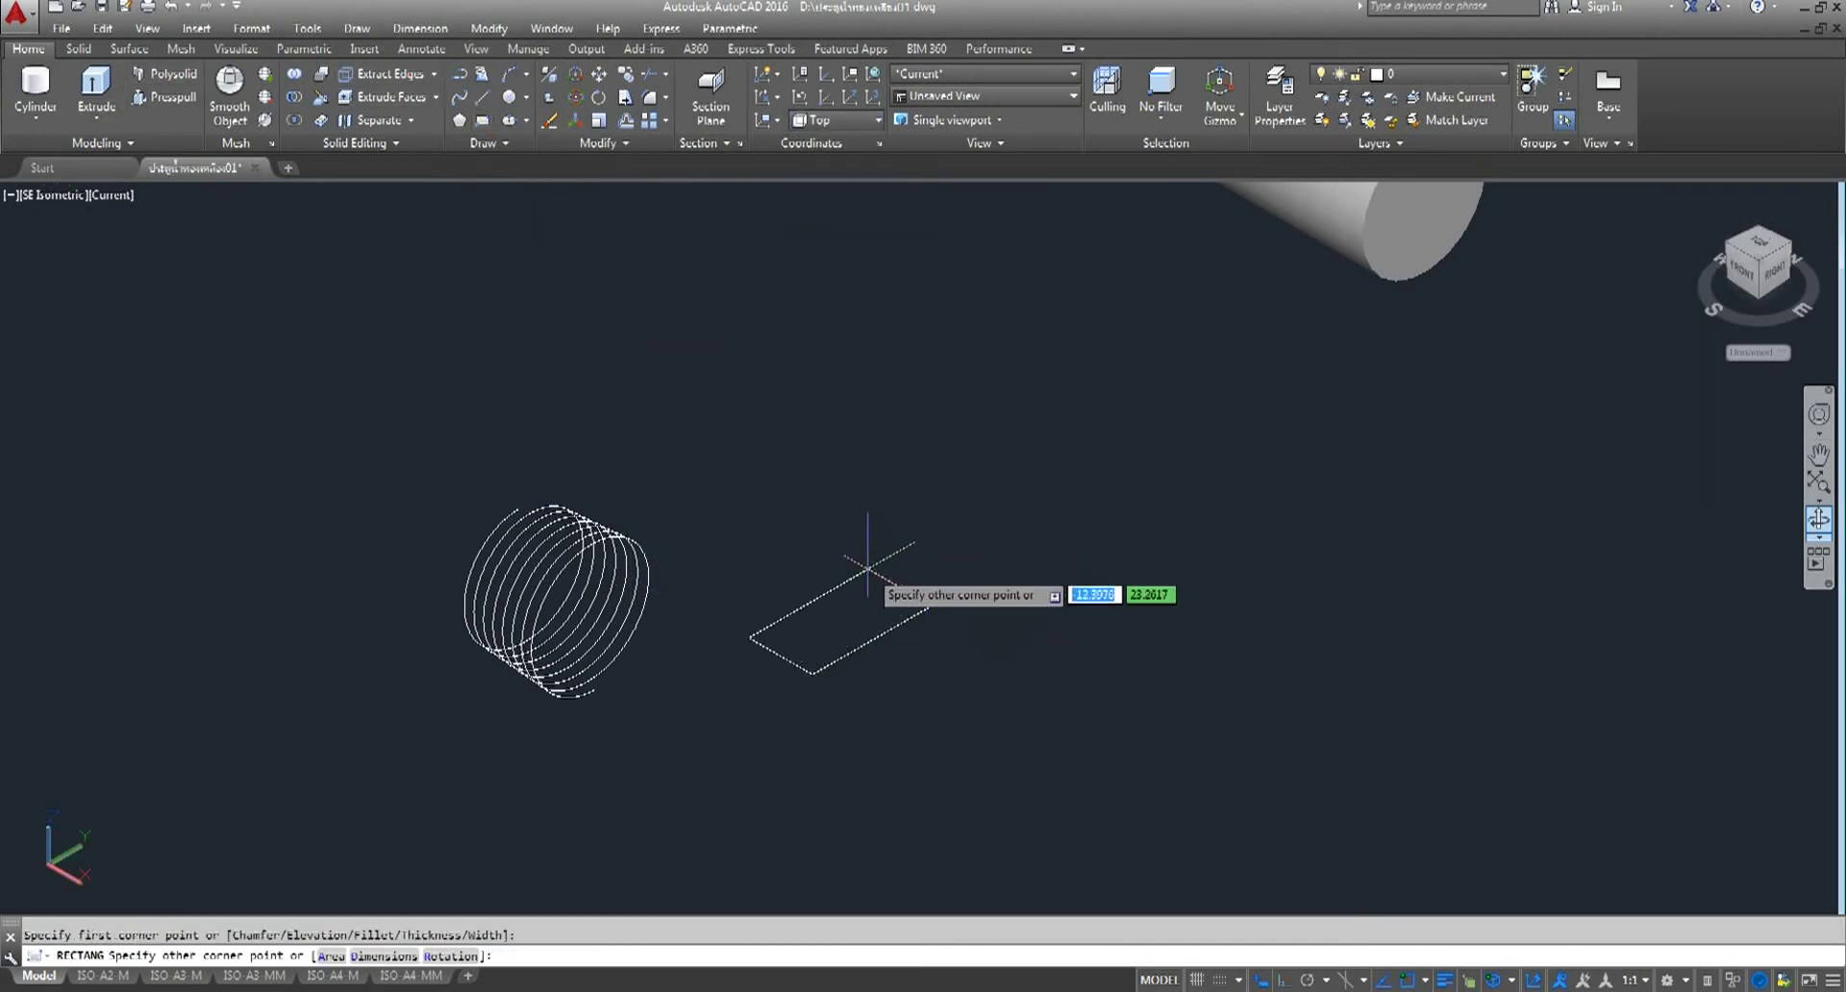
pyautogui.write('r')
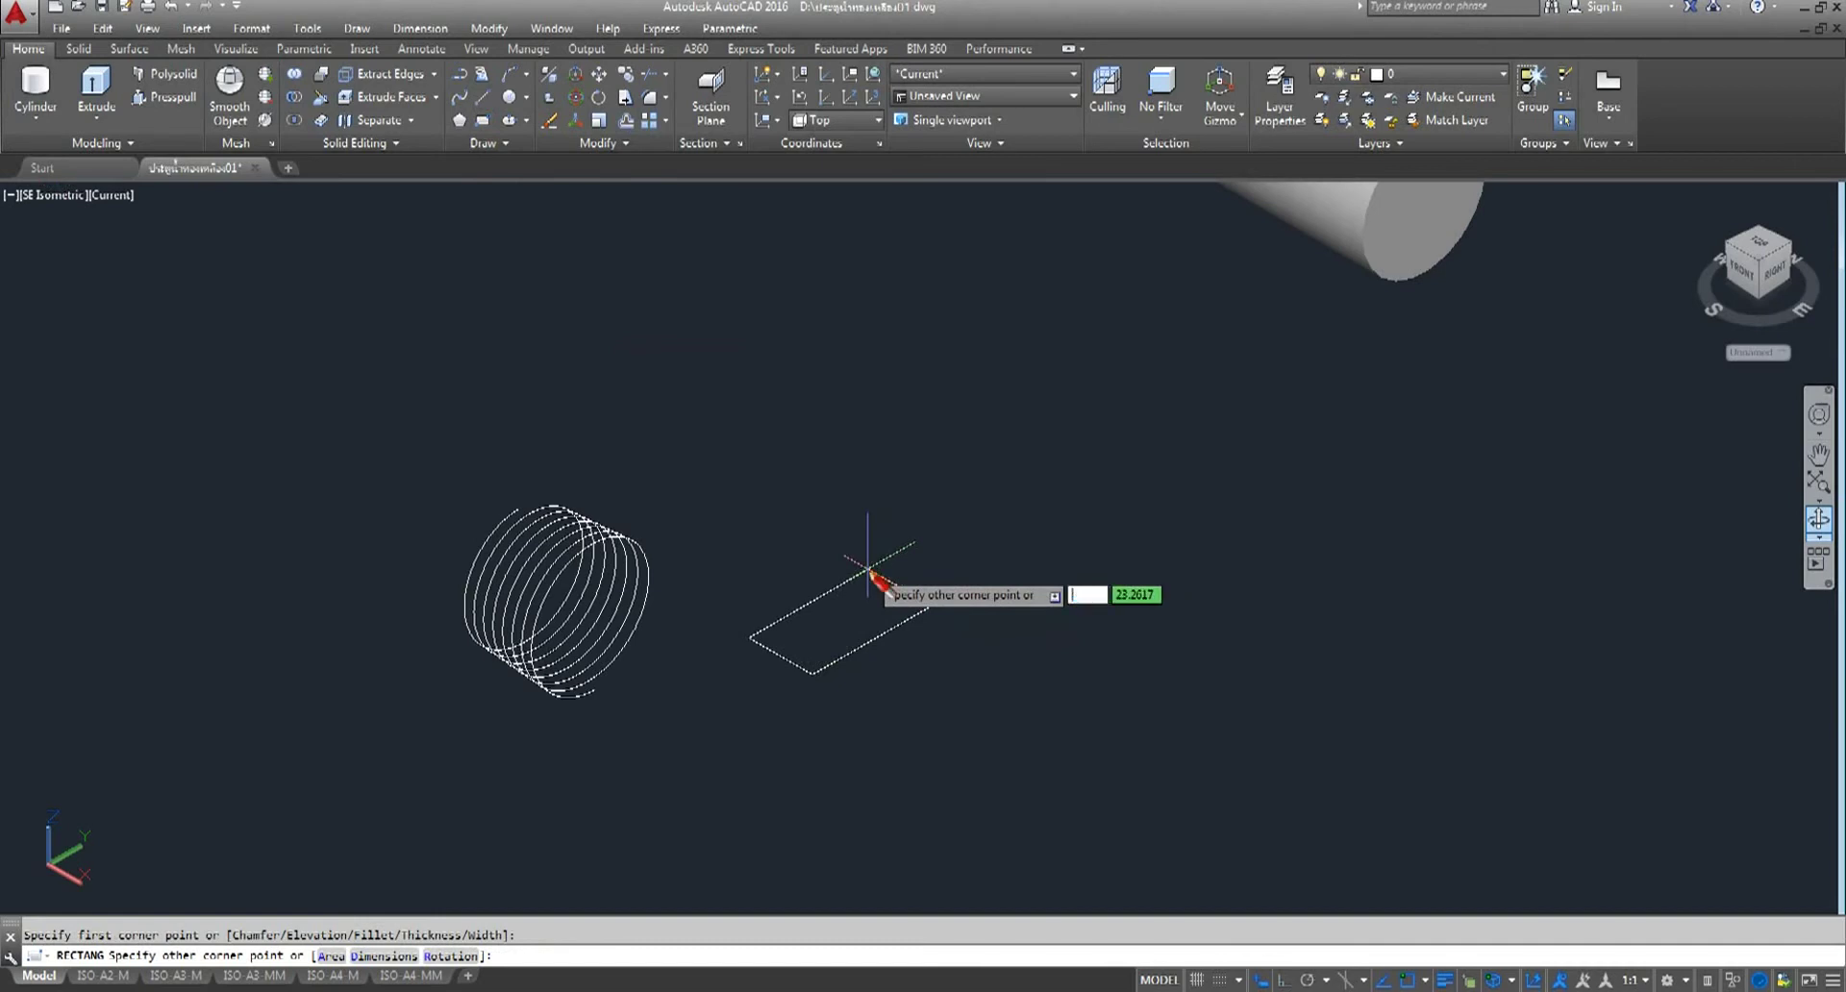
pyautogui.press('Return')
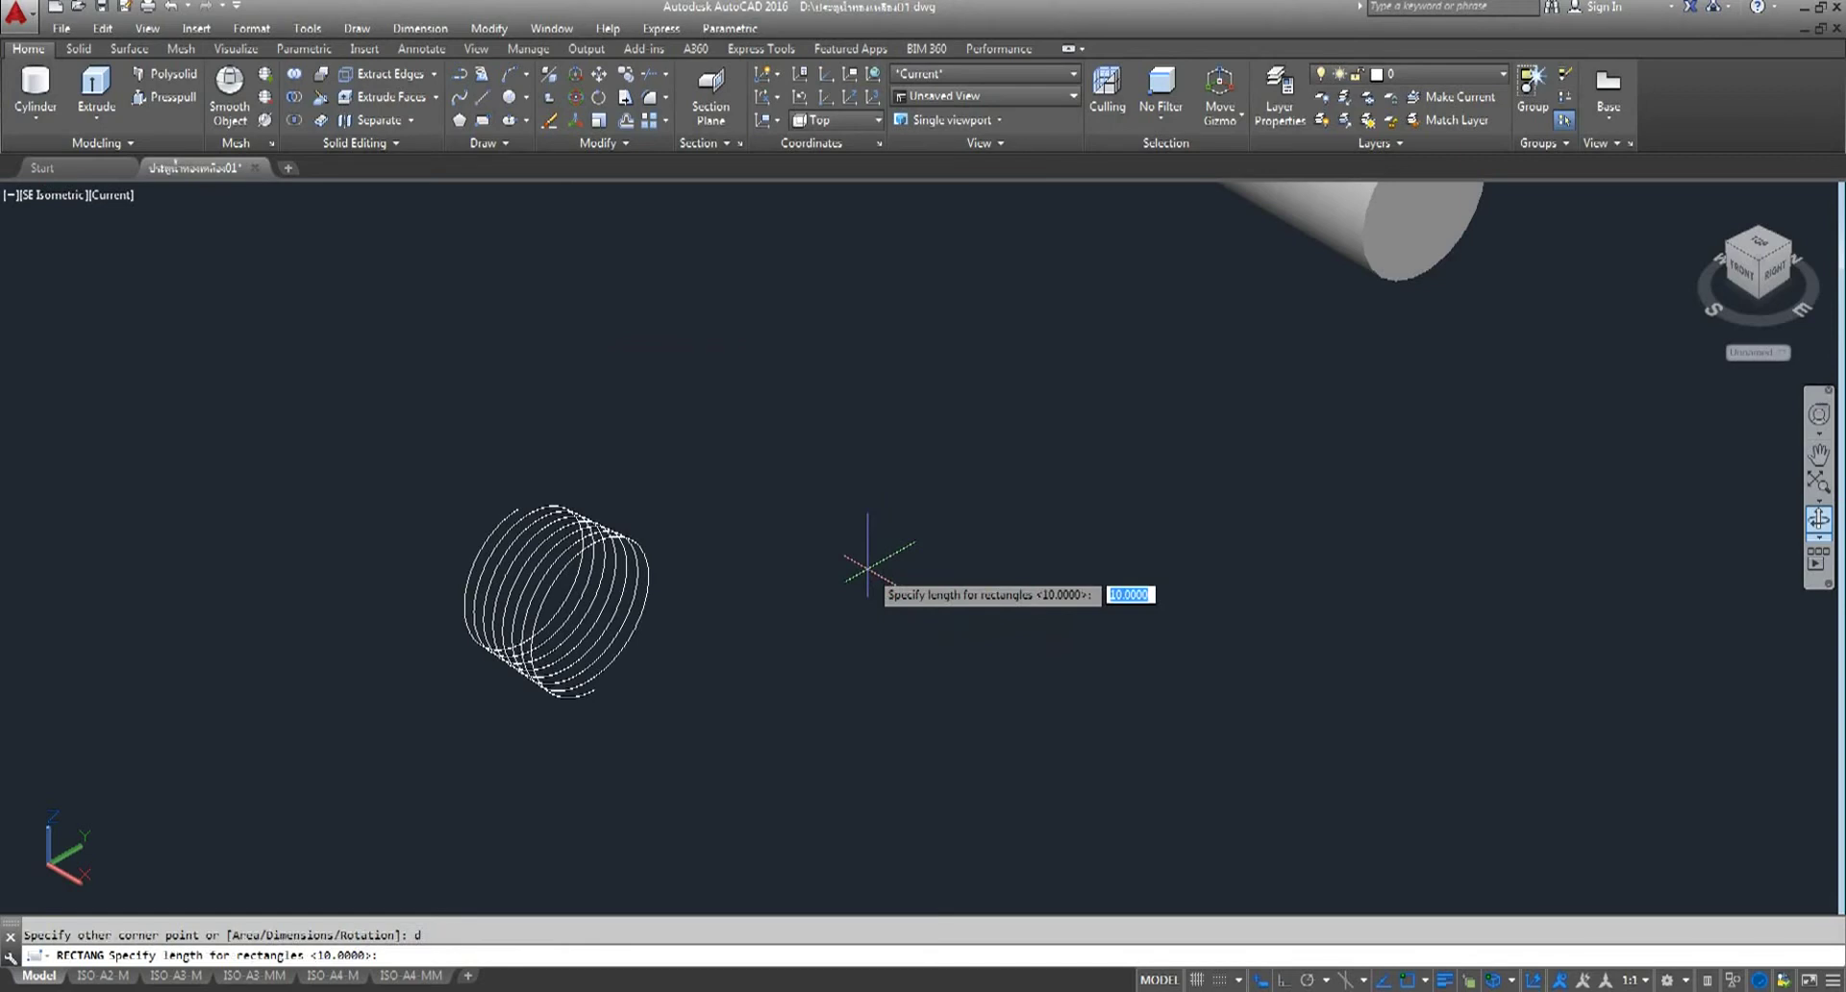
pyautogui.press('Return')
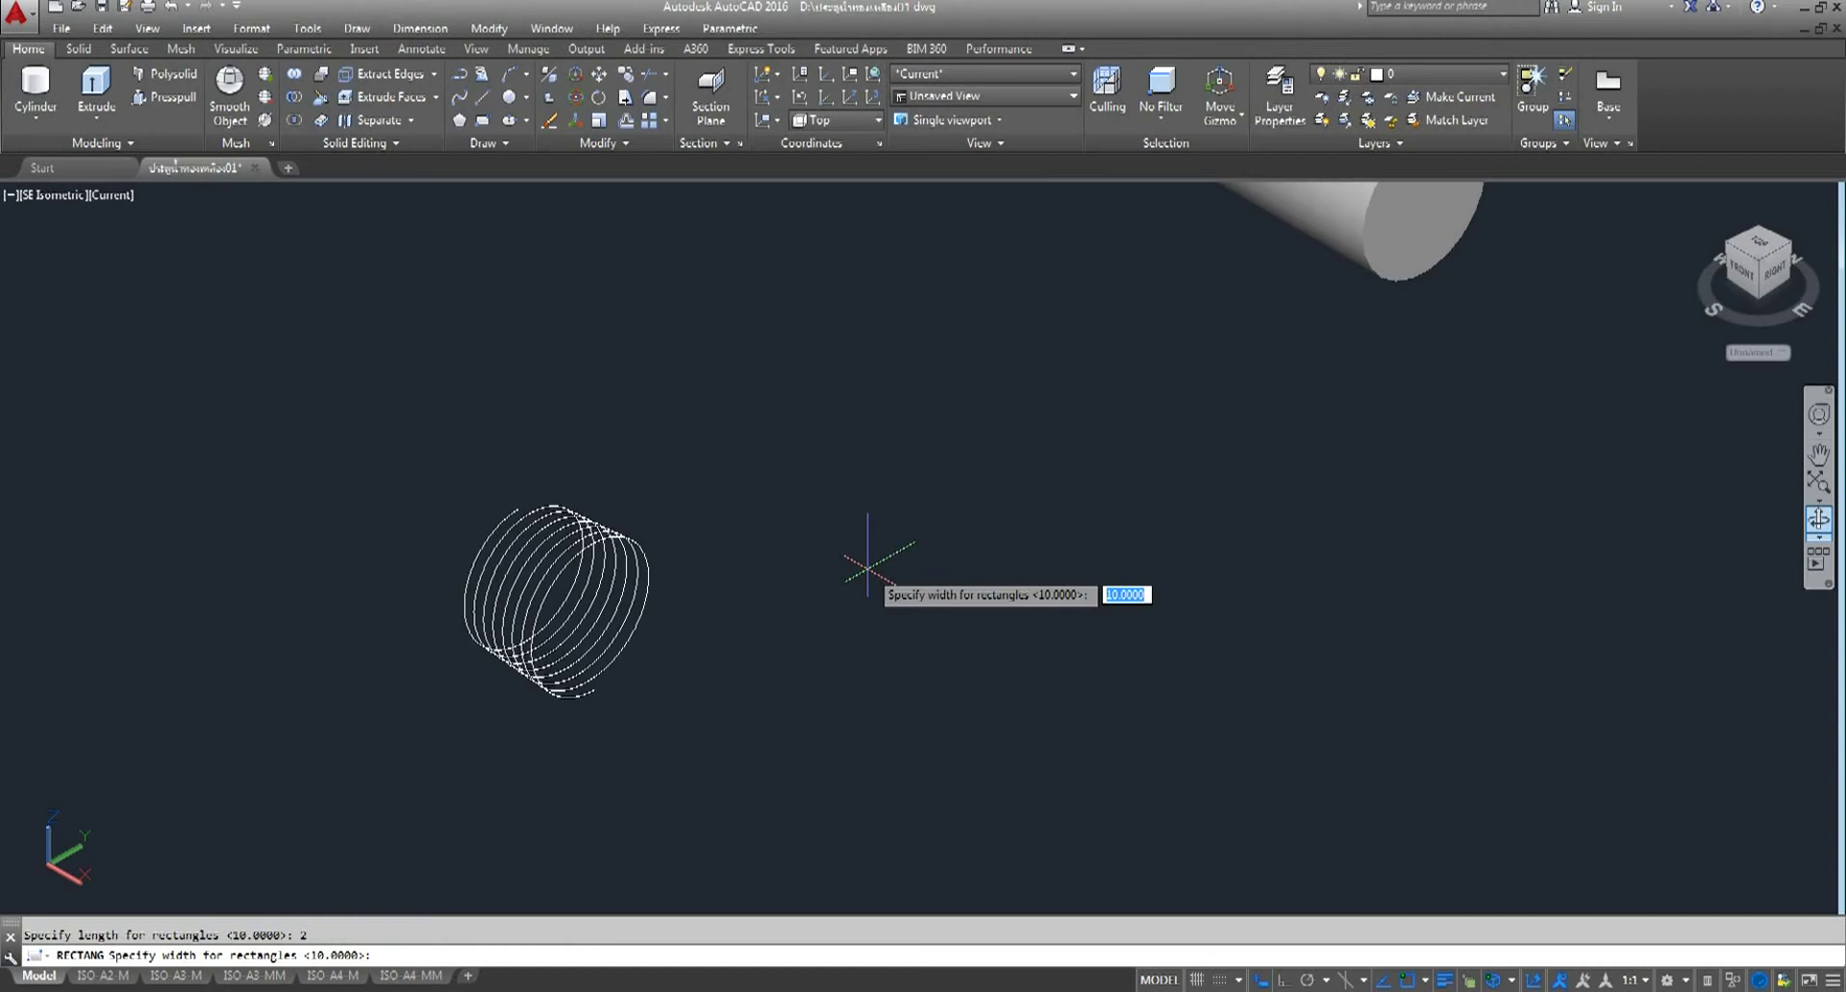
pyautogui.write('2')
pyautogui.press('Return')
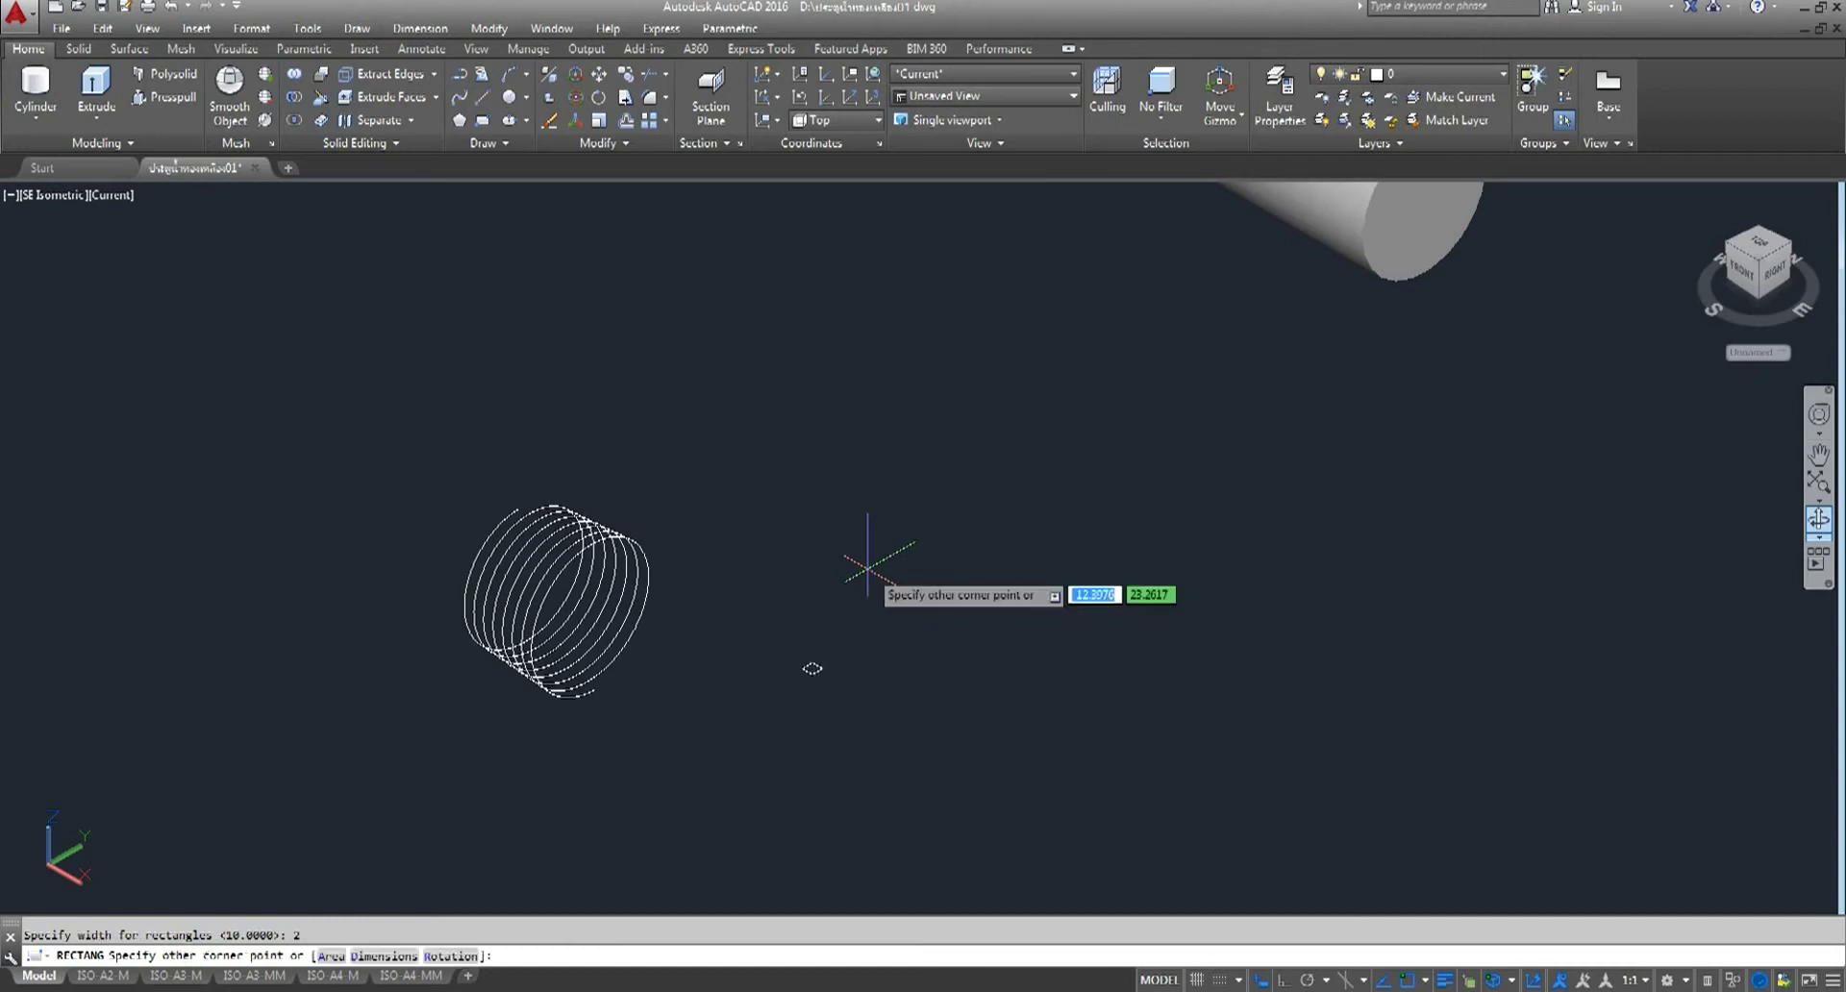
pyautogui.click(867, 568)
pyautogui.scroll(4, 770, 692)
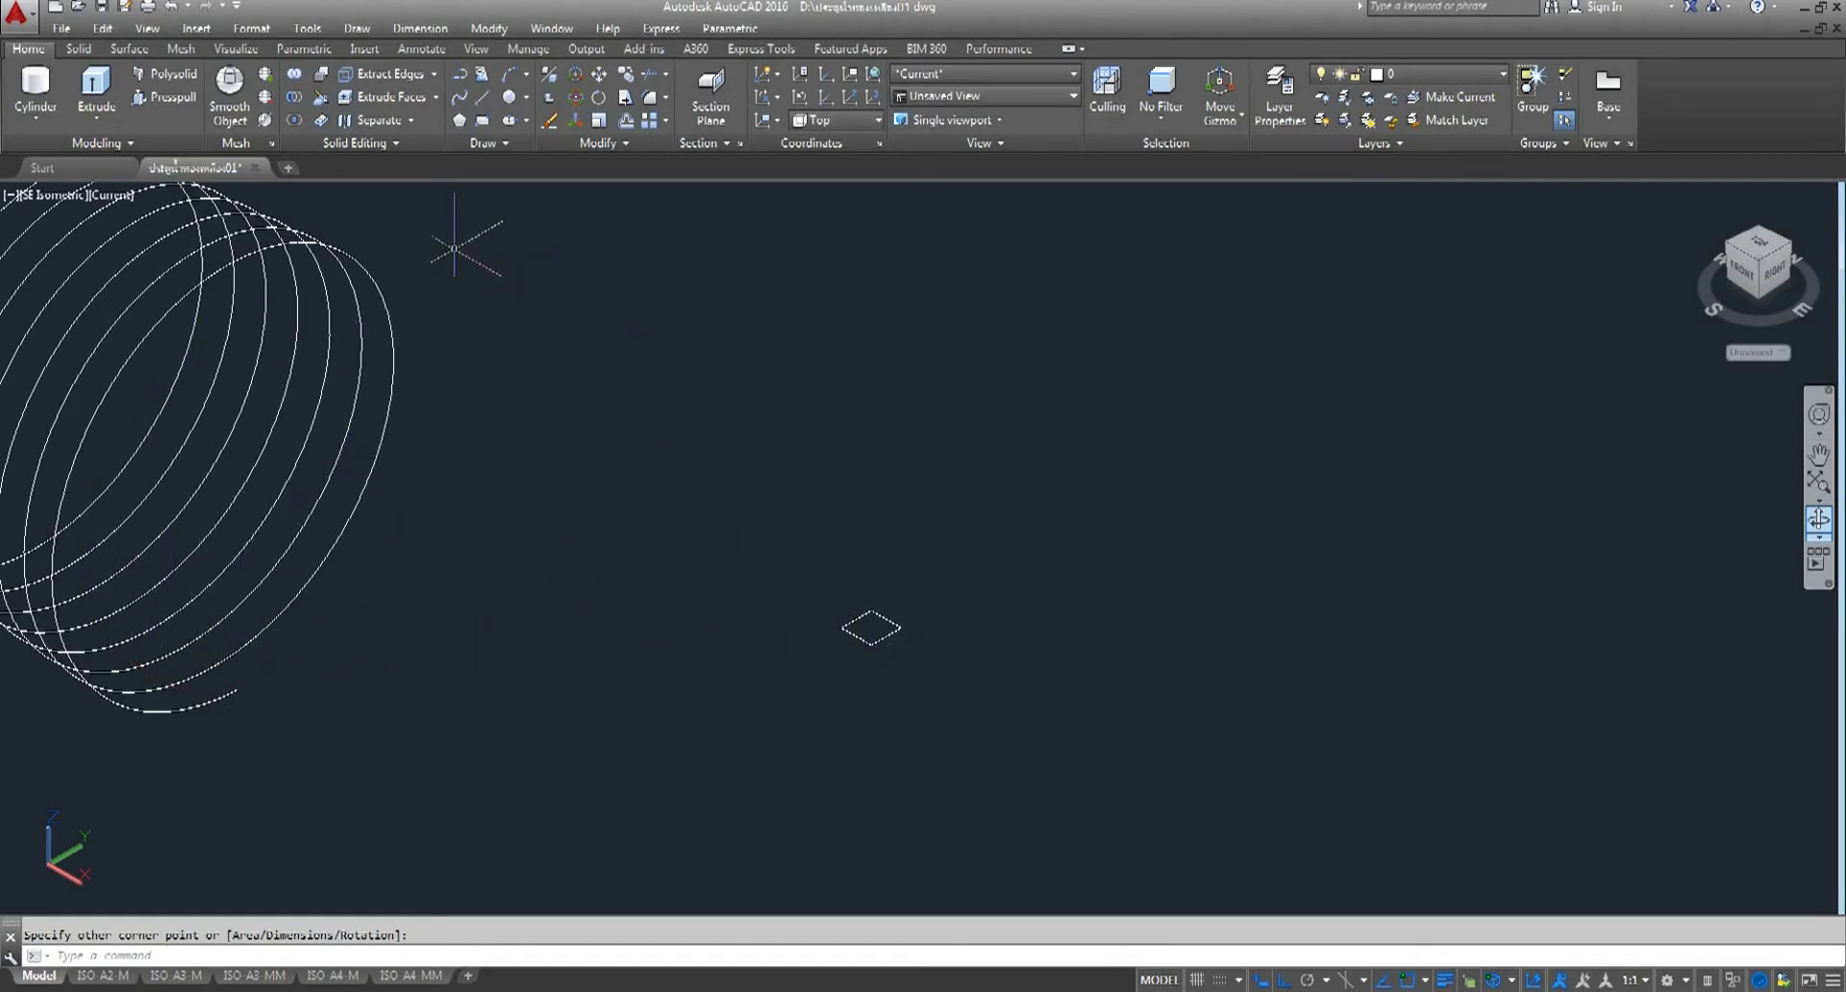
pyautogui.click(482, 97)
# - Draw a length-1 line from the square's corner and a vertical edge down to the diamond corner
pyautogui.click(884, 621)
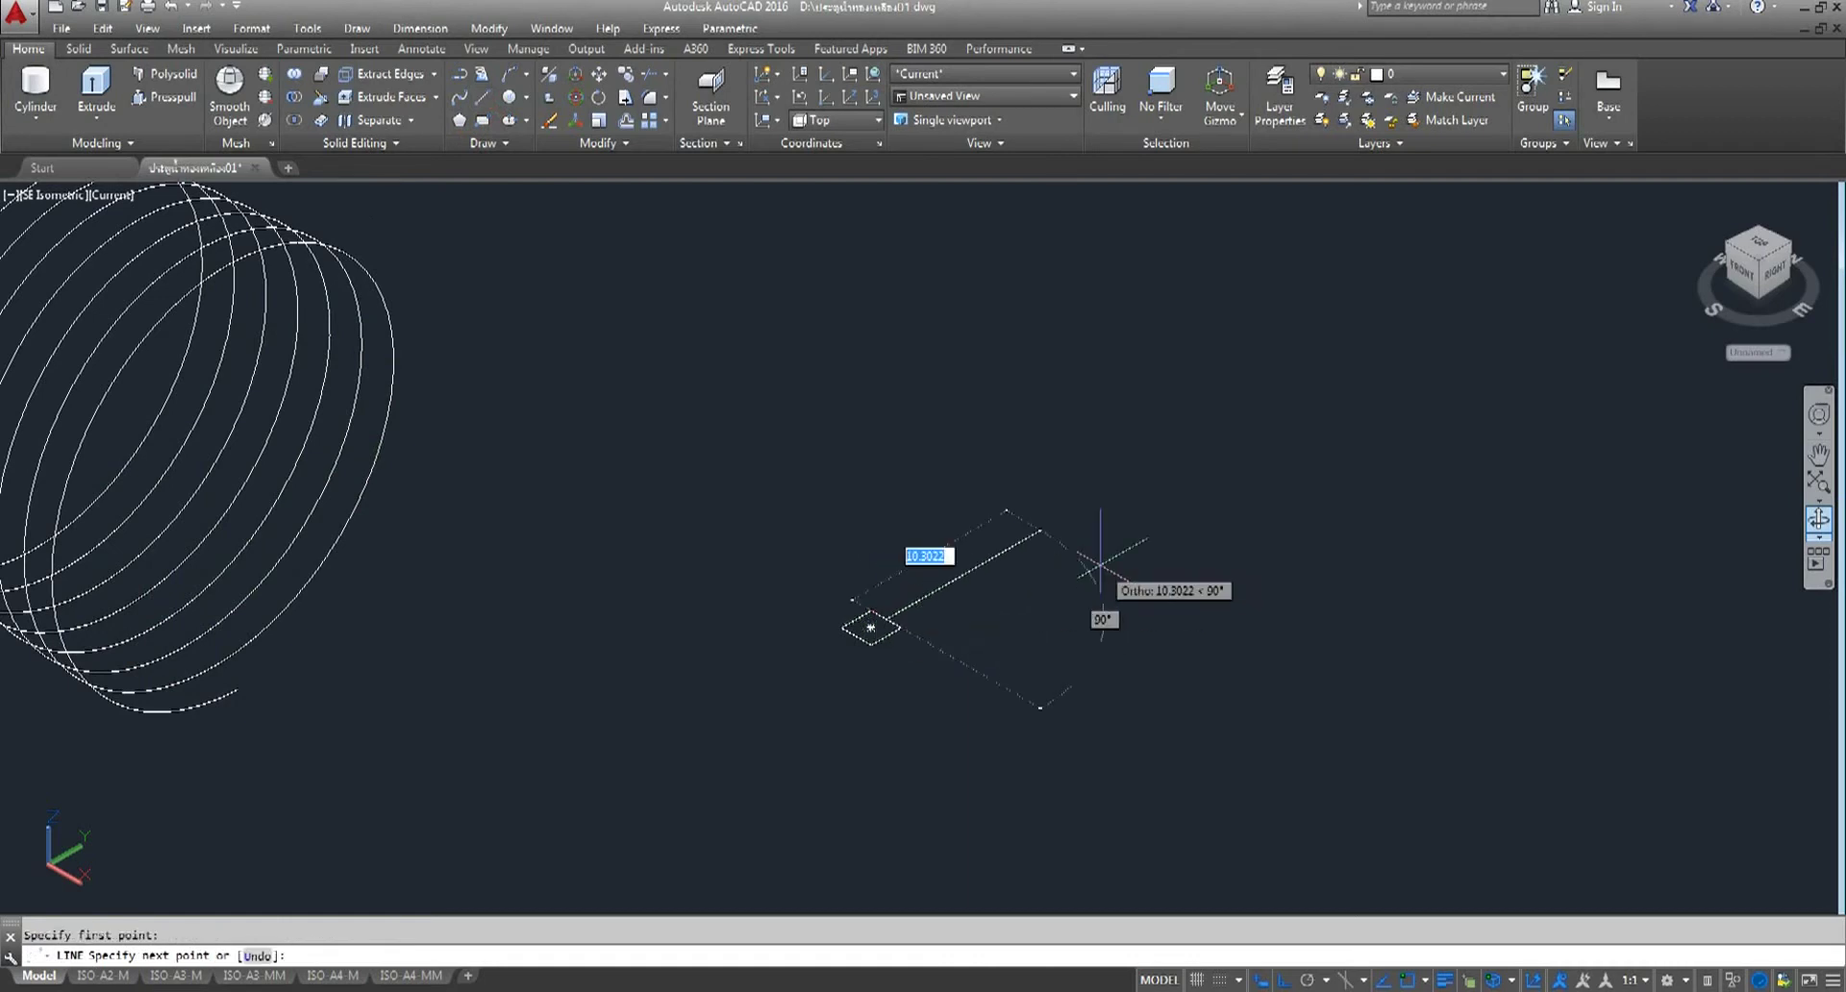
pyautogui.write('1')
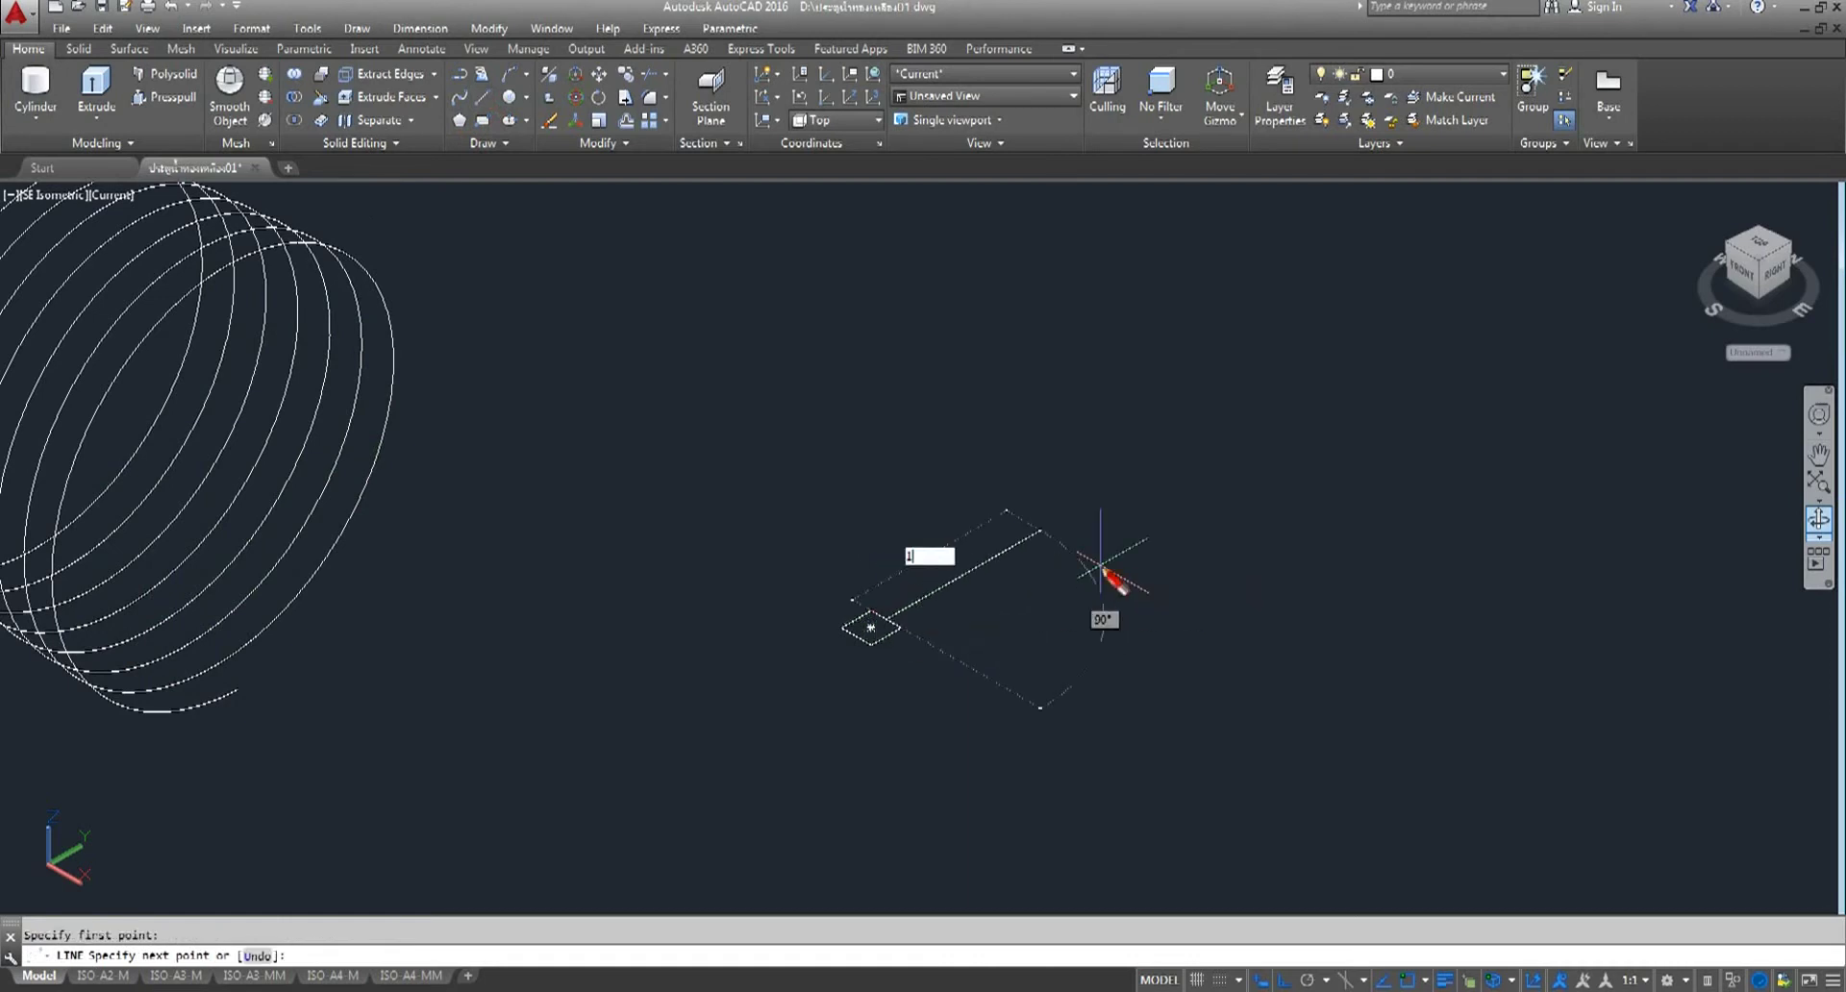
pyautogui.press('Return')
pyautogui.press('Return')
pyautogui.click(482, 96)
pyautogui.scroll(8, 857, 577)
pyautogui.moveTo(1060, 728); pyautogui.dragTo(860, 489, button='middle')
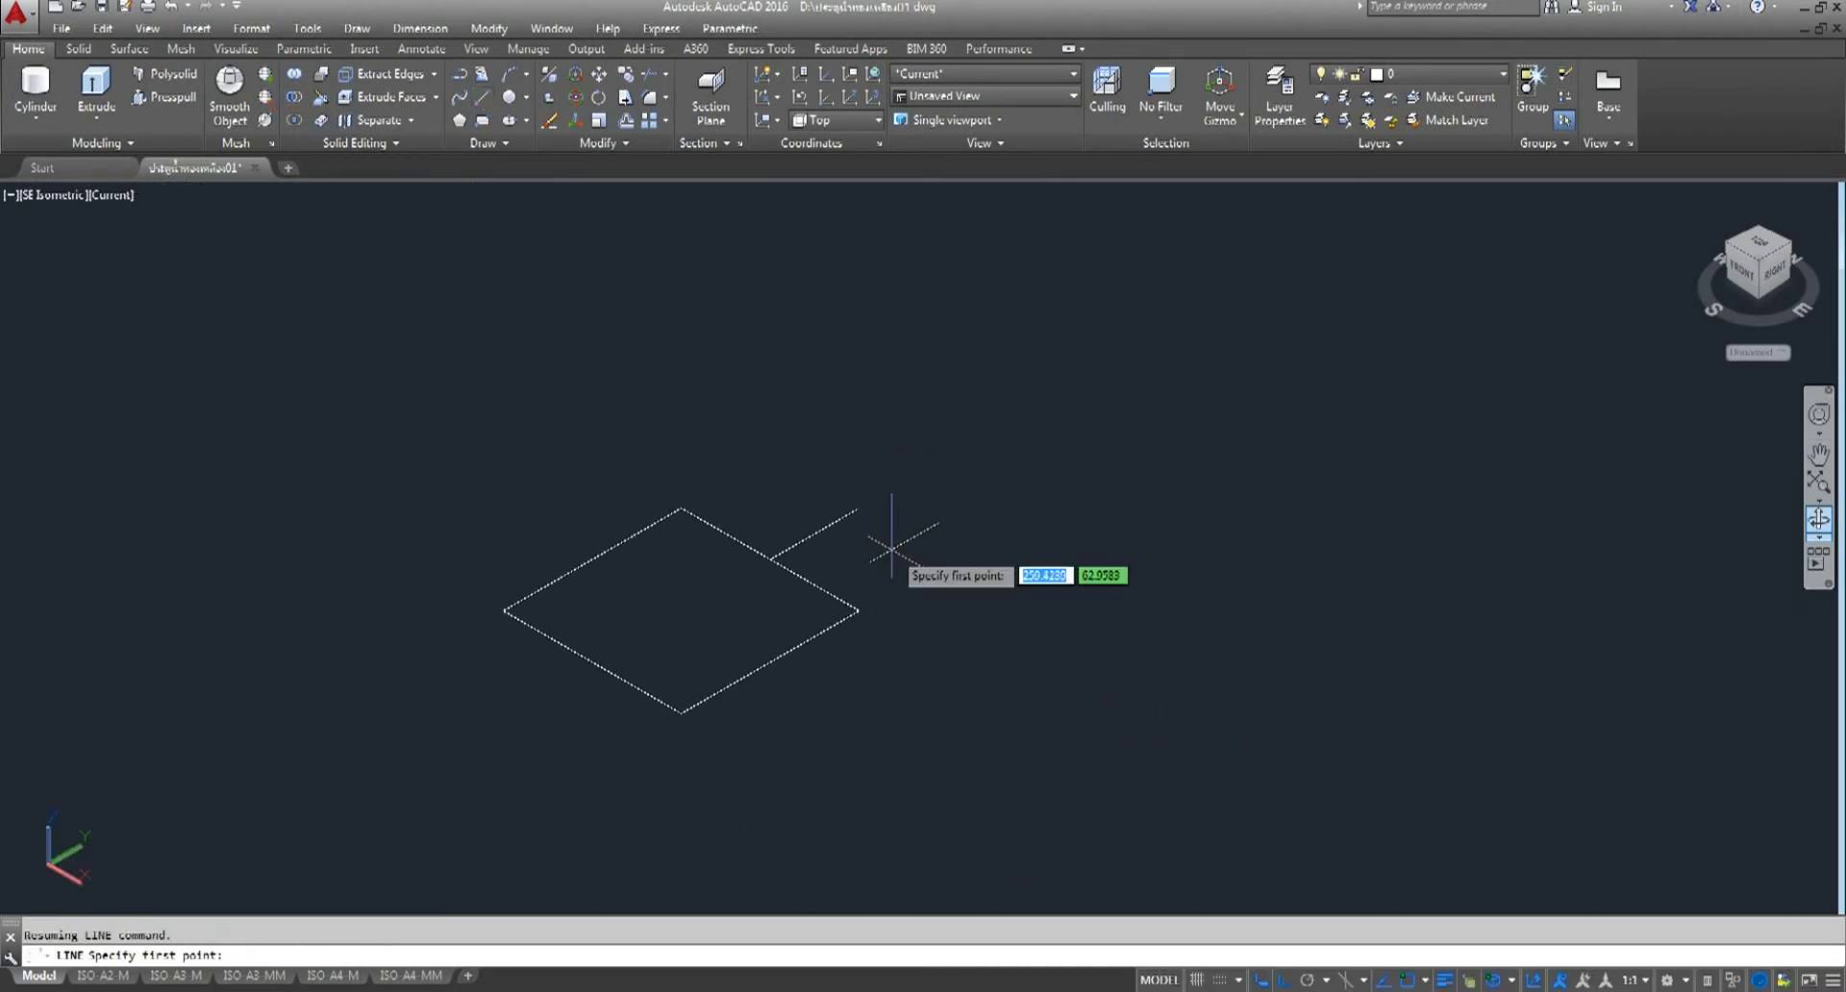
pyautogui.click(860, 506)
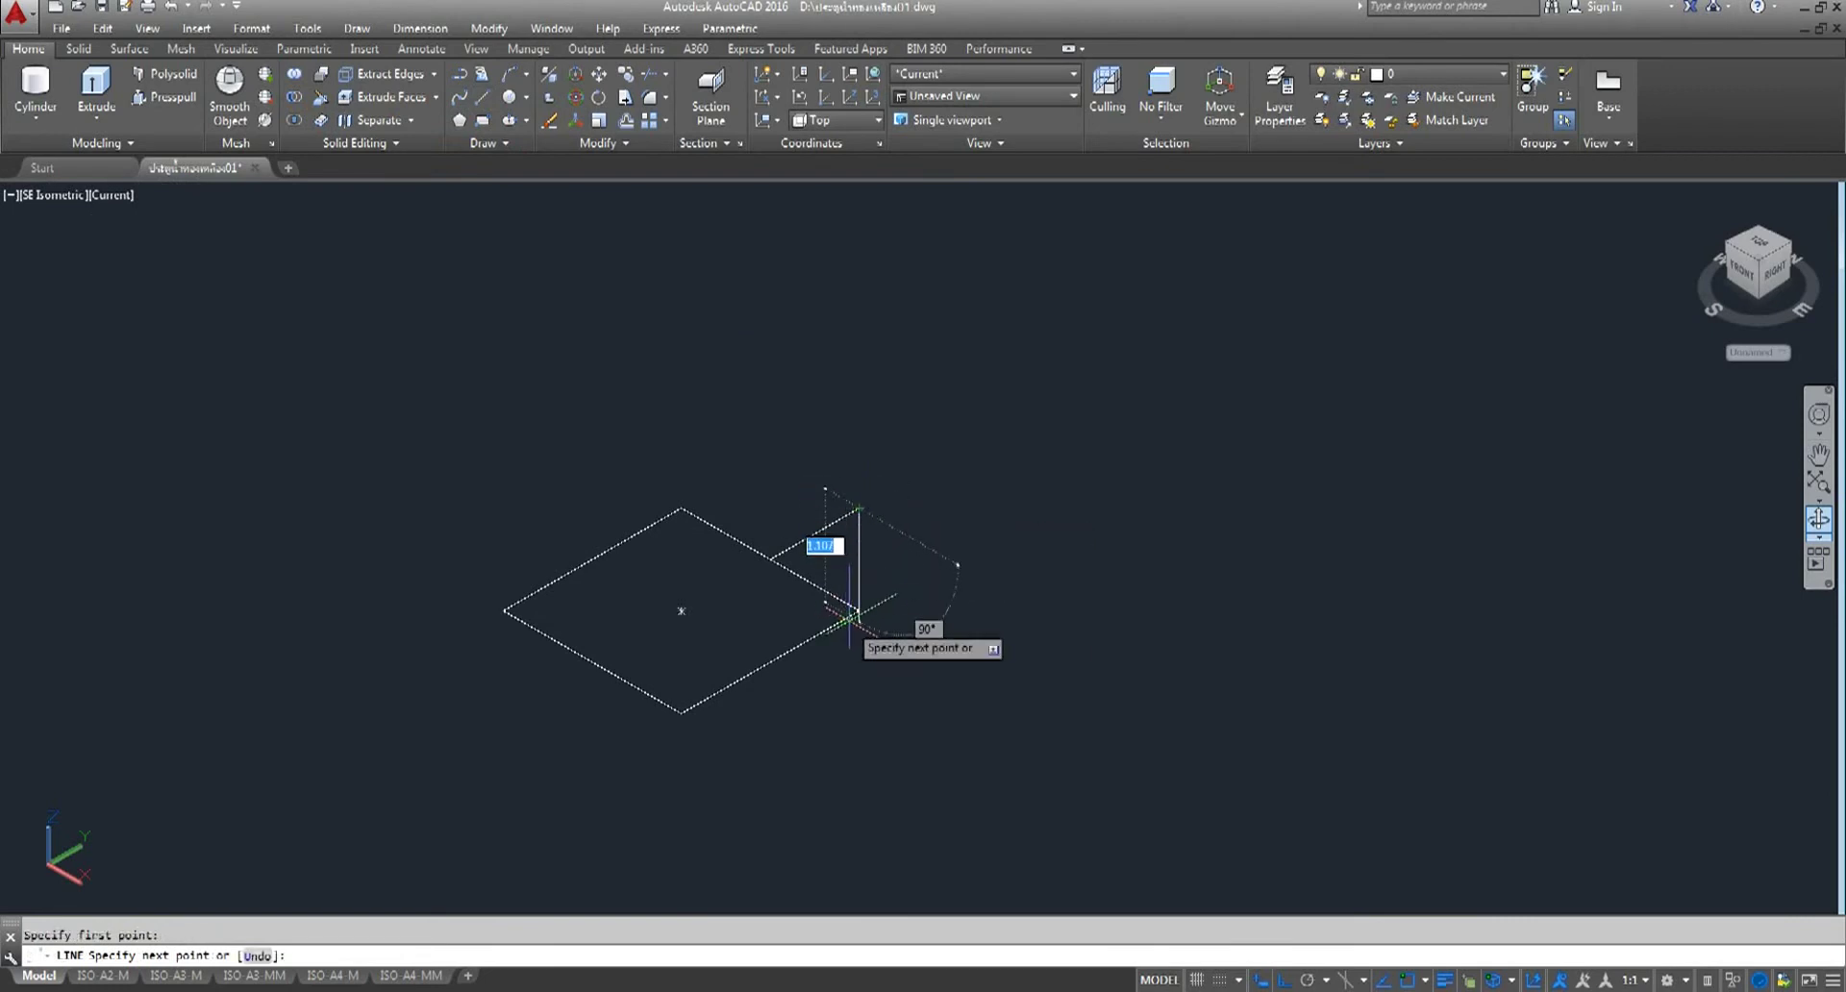
pyautogui.click(857, 610)
pyautogui.rightClick(974, 506)
pyautogui.click(1010, 524)
# - Draw the top edge from the vertical edge across to the back corner
pyautogui.rightClick(960, 460)
pyautogui.click(1005, 472)
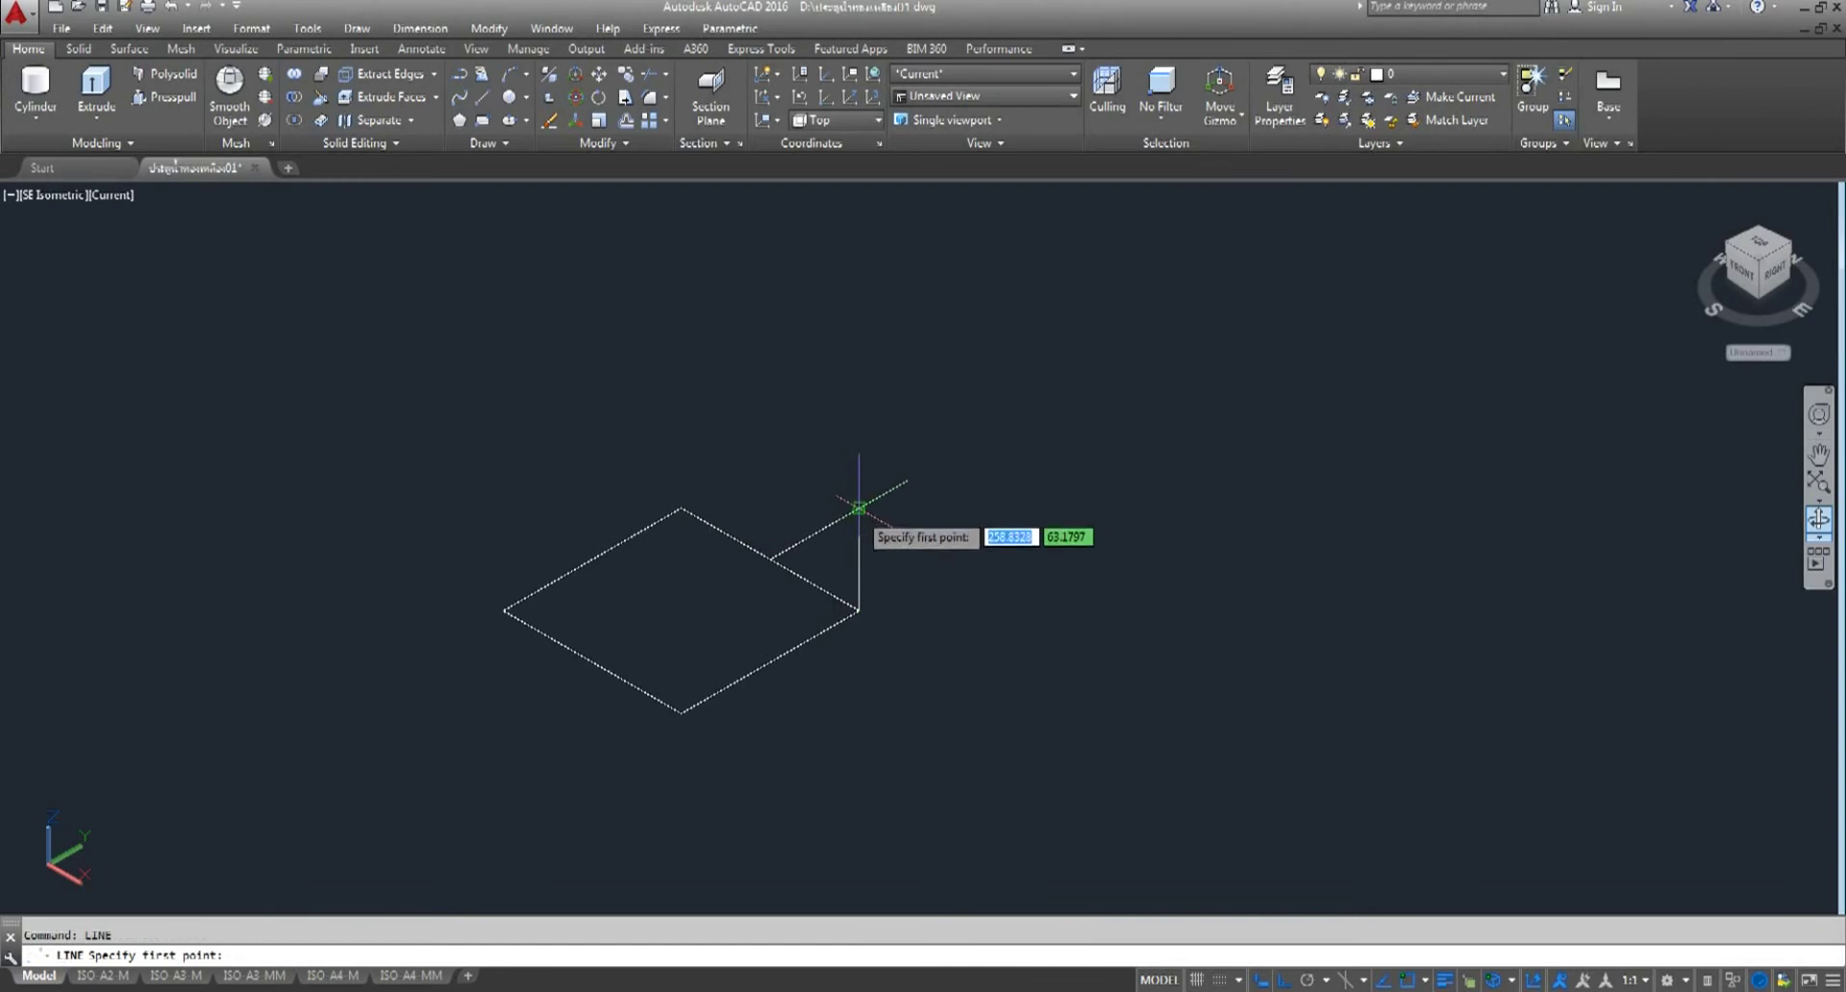
pyautogui.click(860, 506)
pyautogui.click(682, 507)
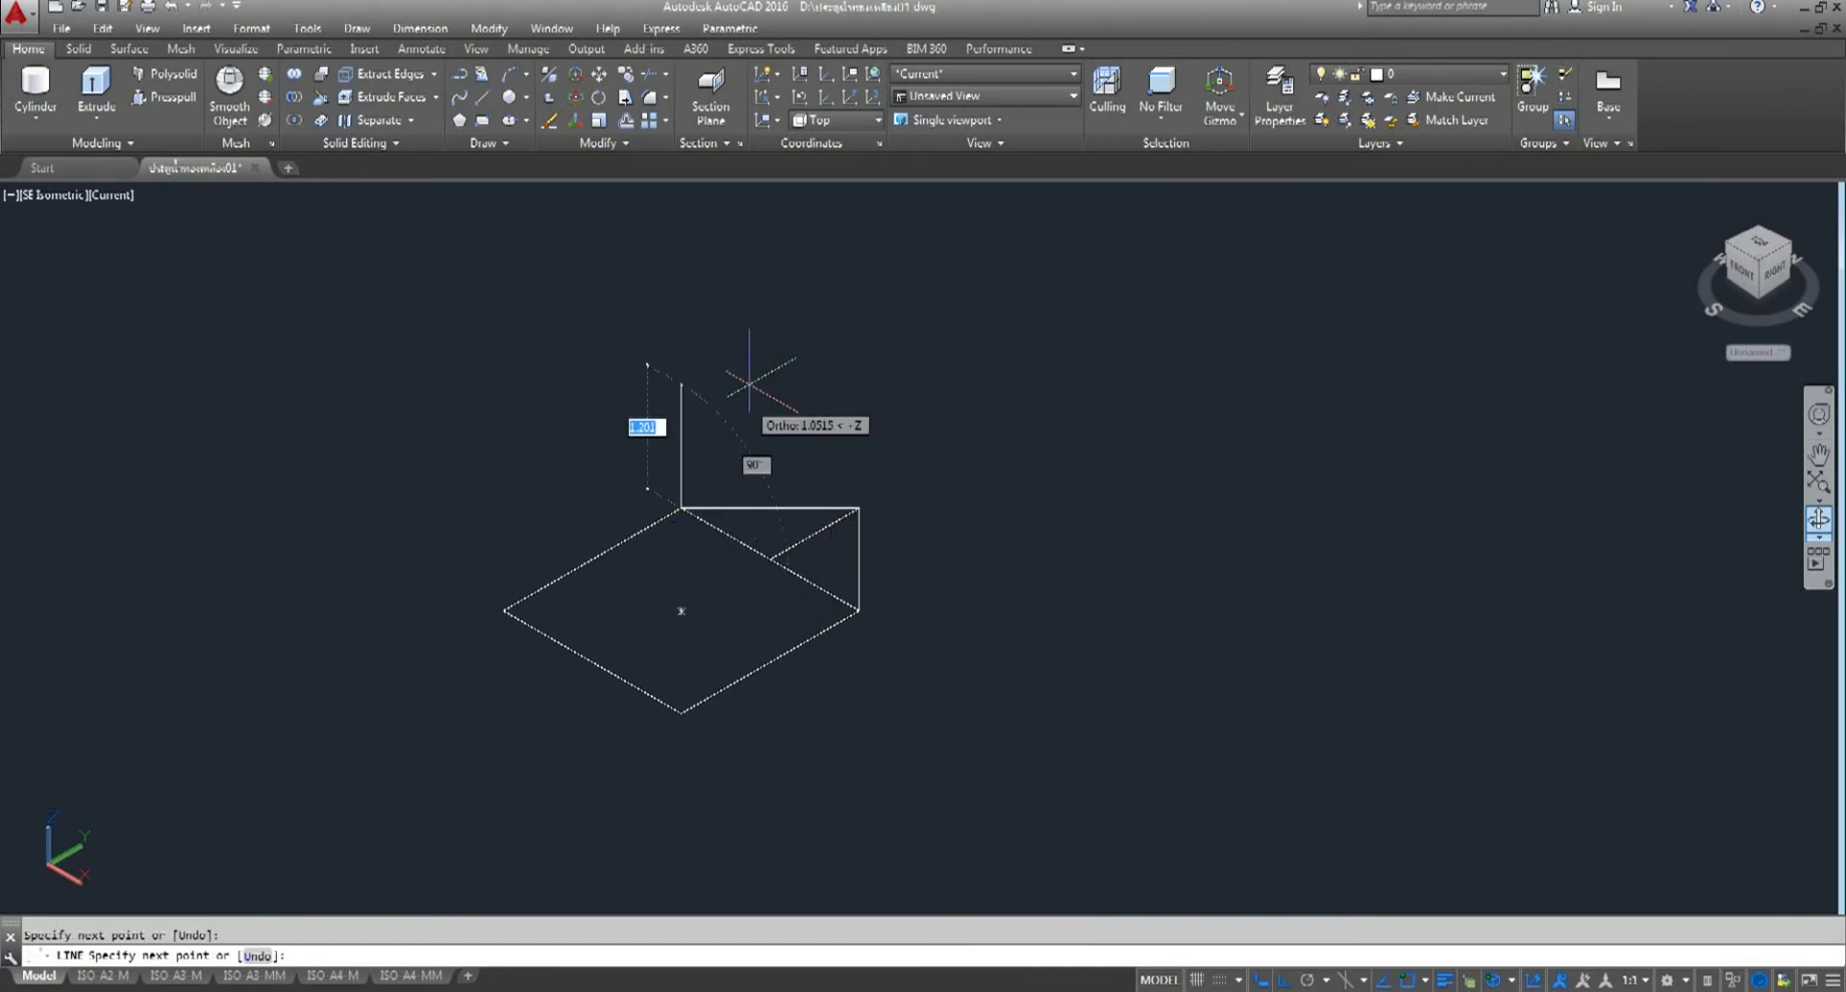
pyautogui.press('Escape')
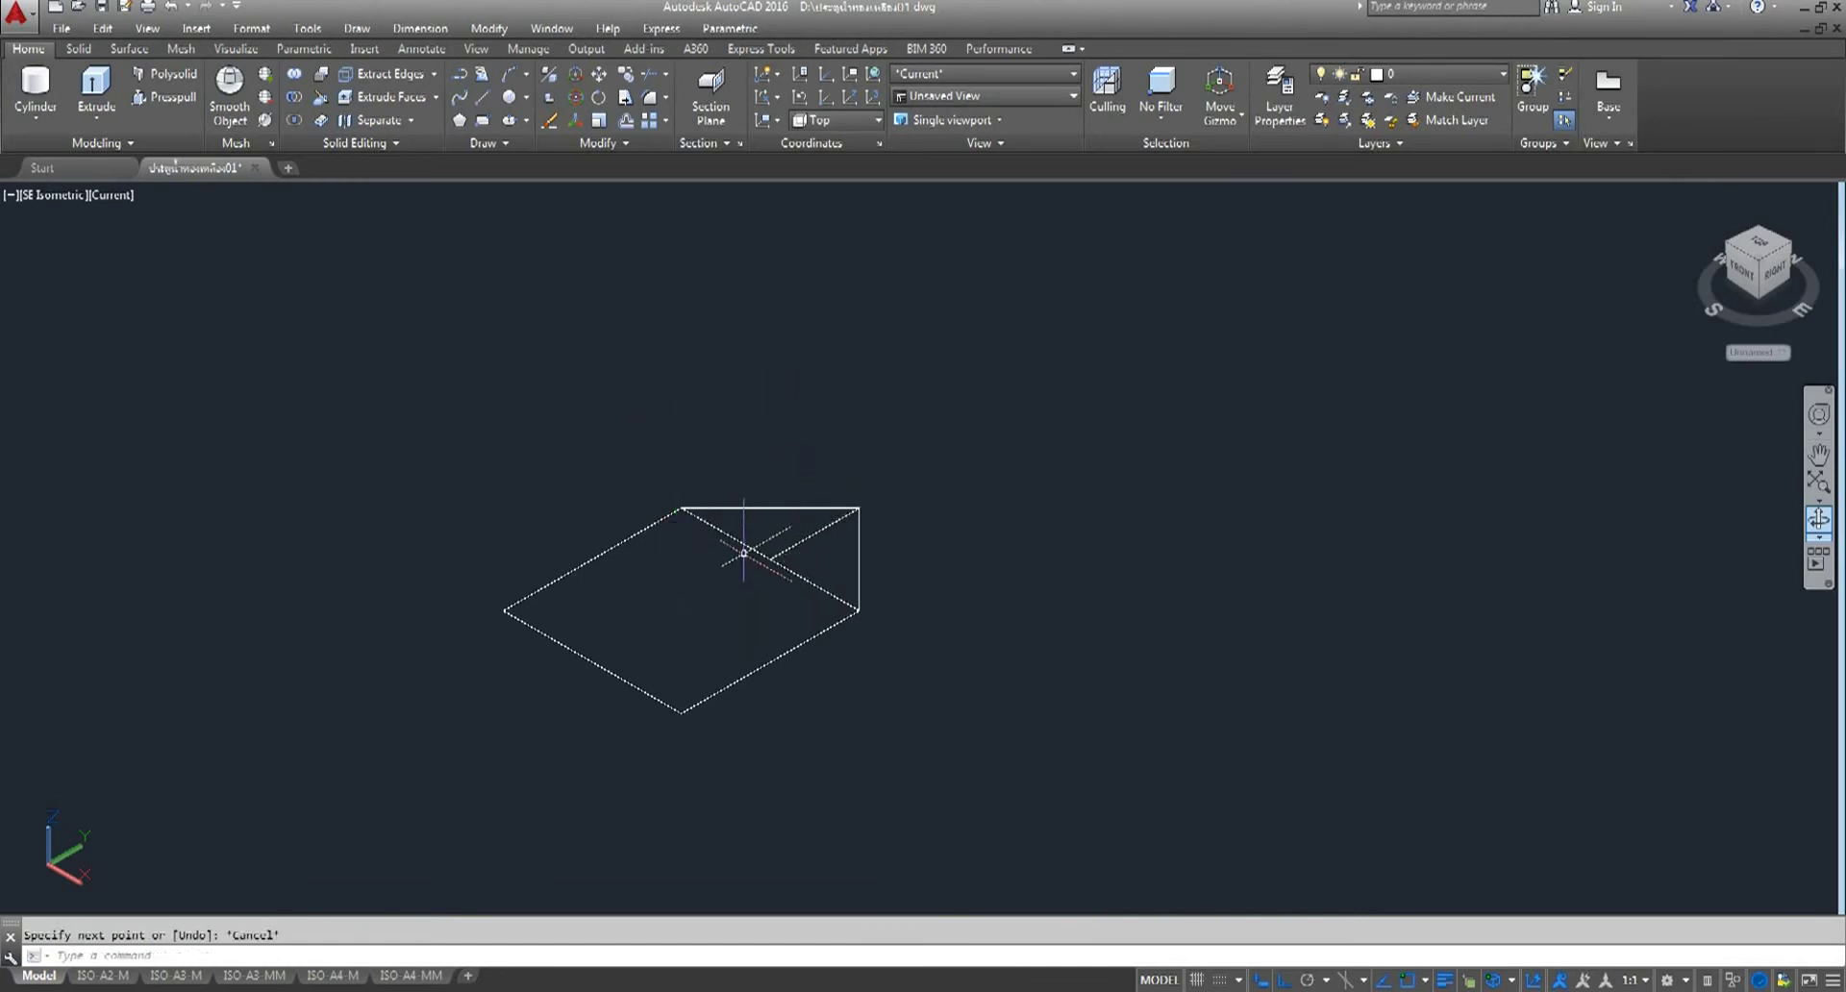
# - Erase the stray diagonal edge inside the outline
pyautogui.click(630, 143)
pyautogui.click(605, 165)
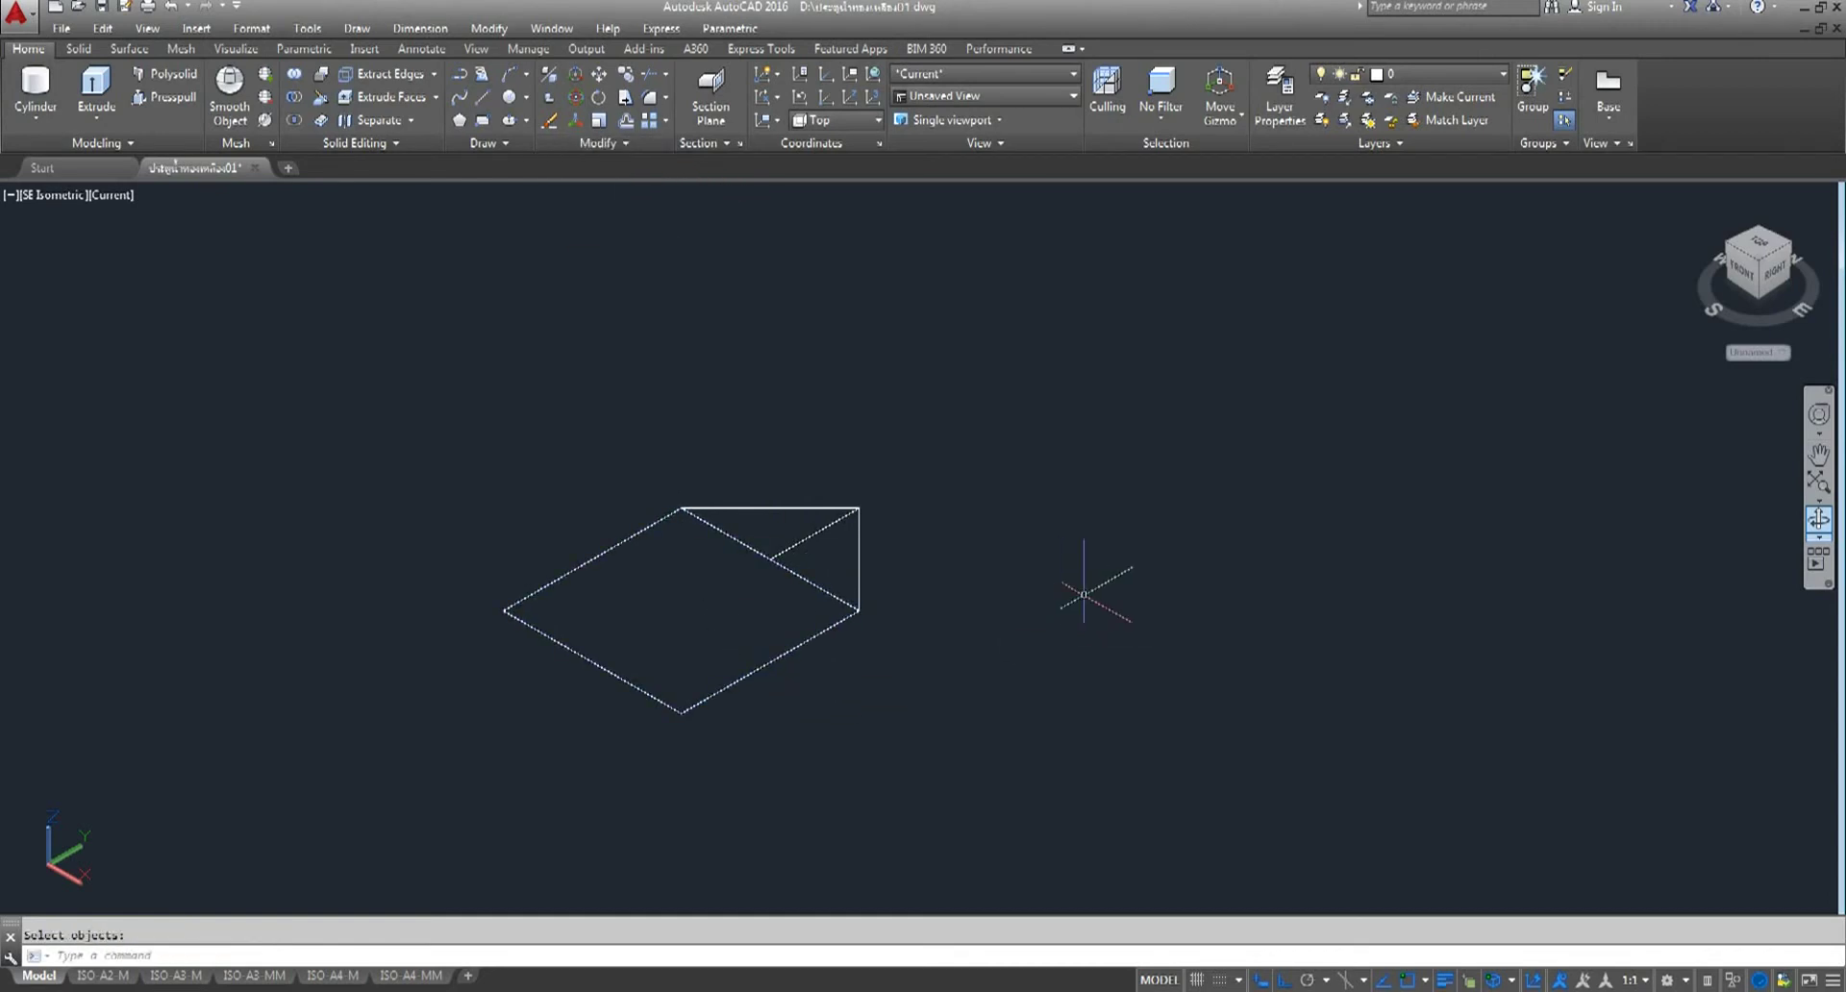
pyautogui.click(827, 592)
pyautogui.press('Delete')
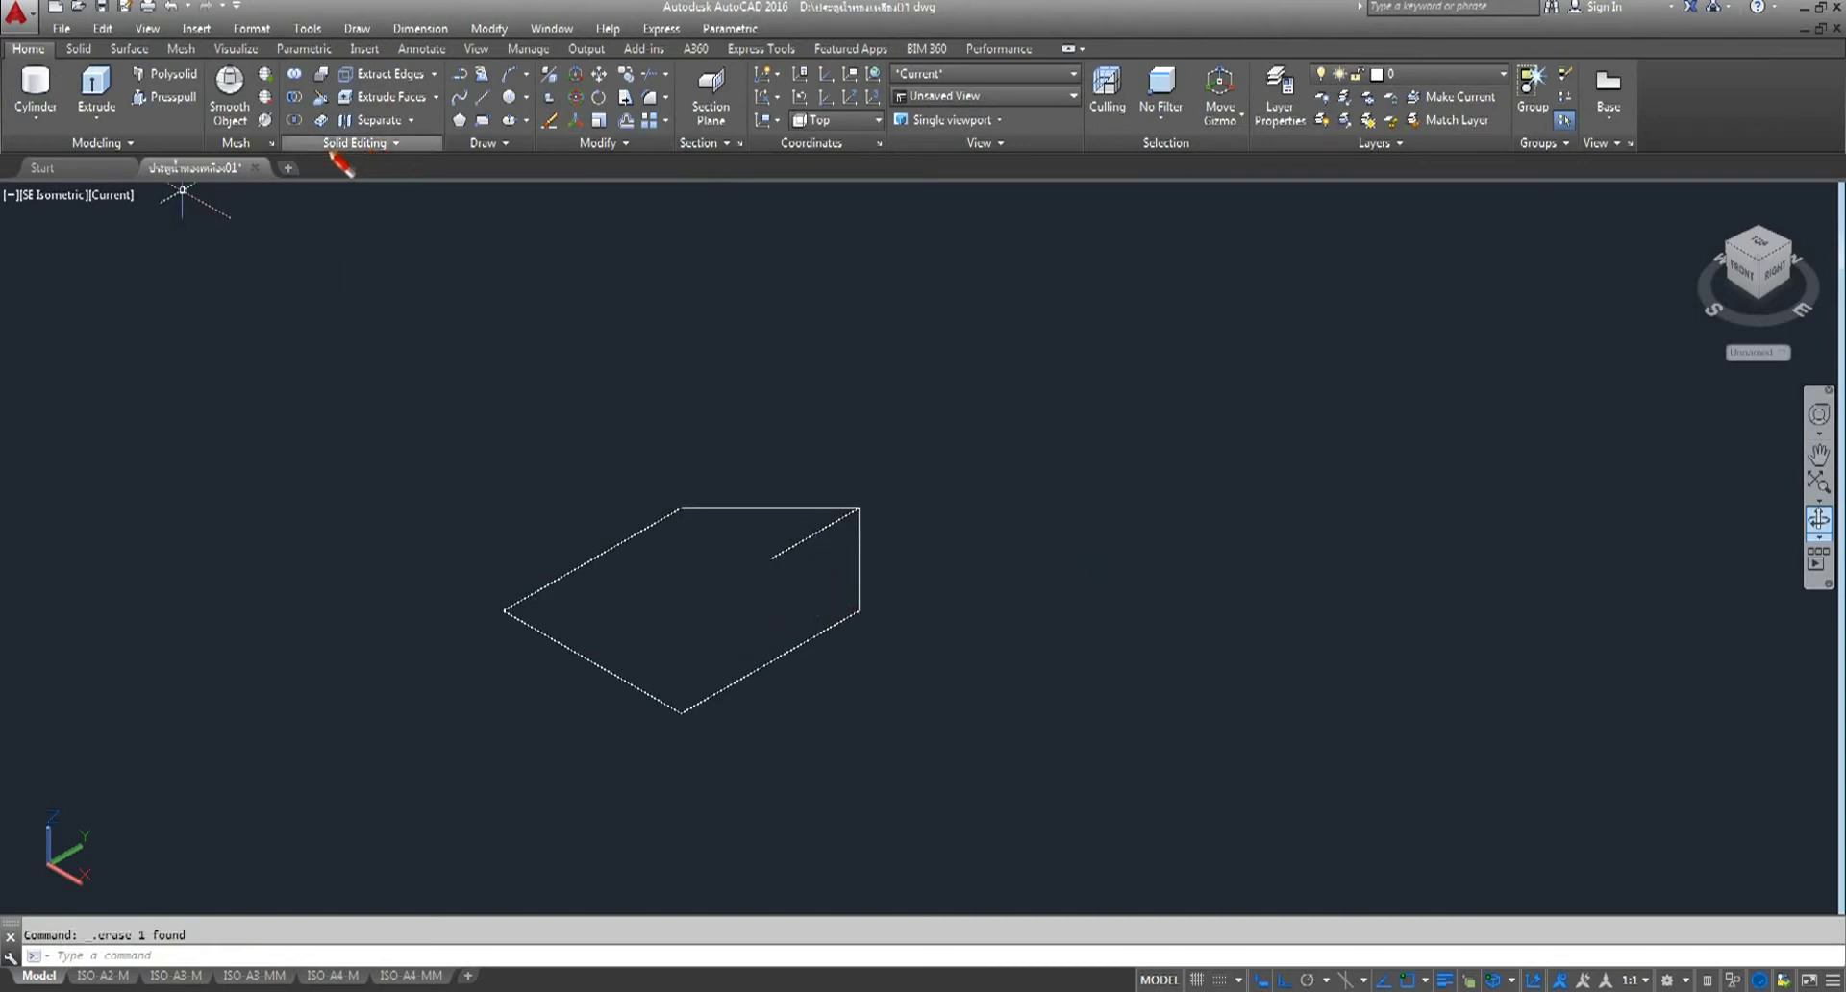
# - Convert the closed outline into a region with a crossing window
pyautogui.click(490, 143)
pyautogui.click(520, 196)
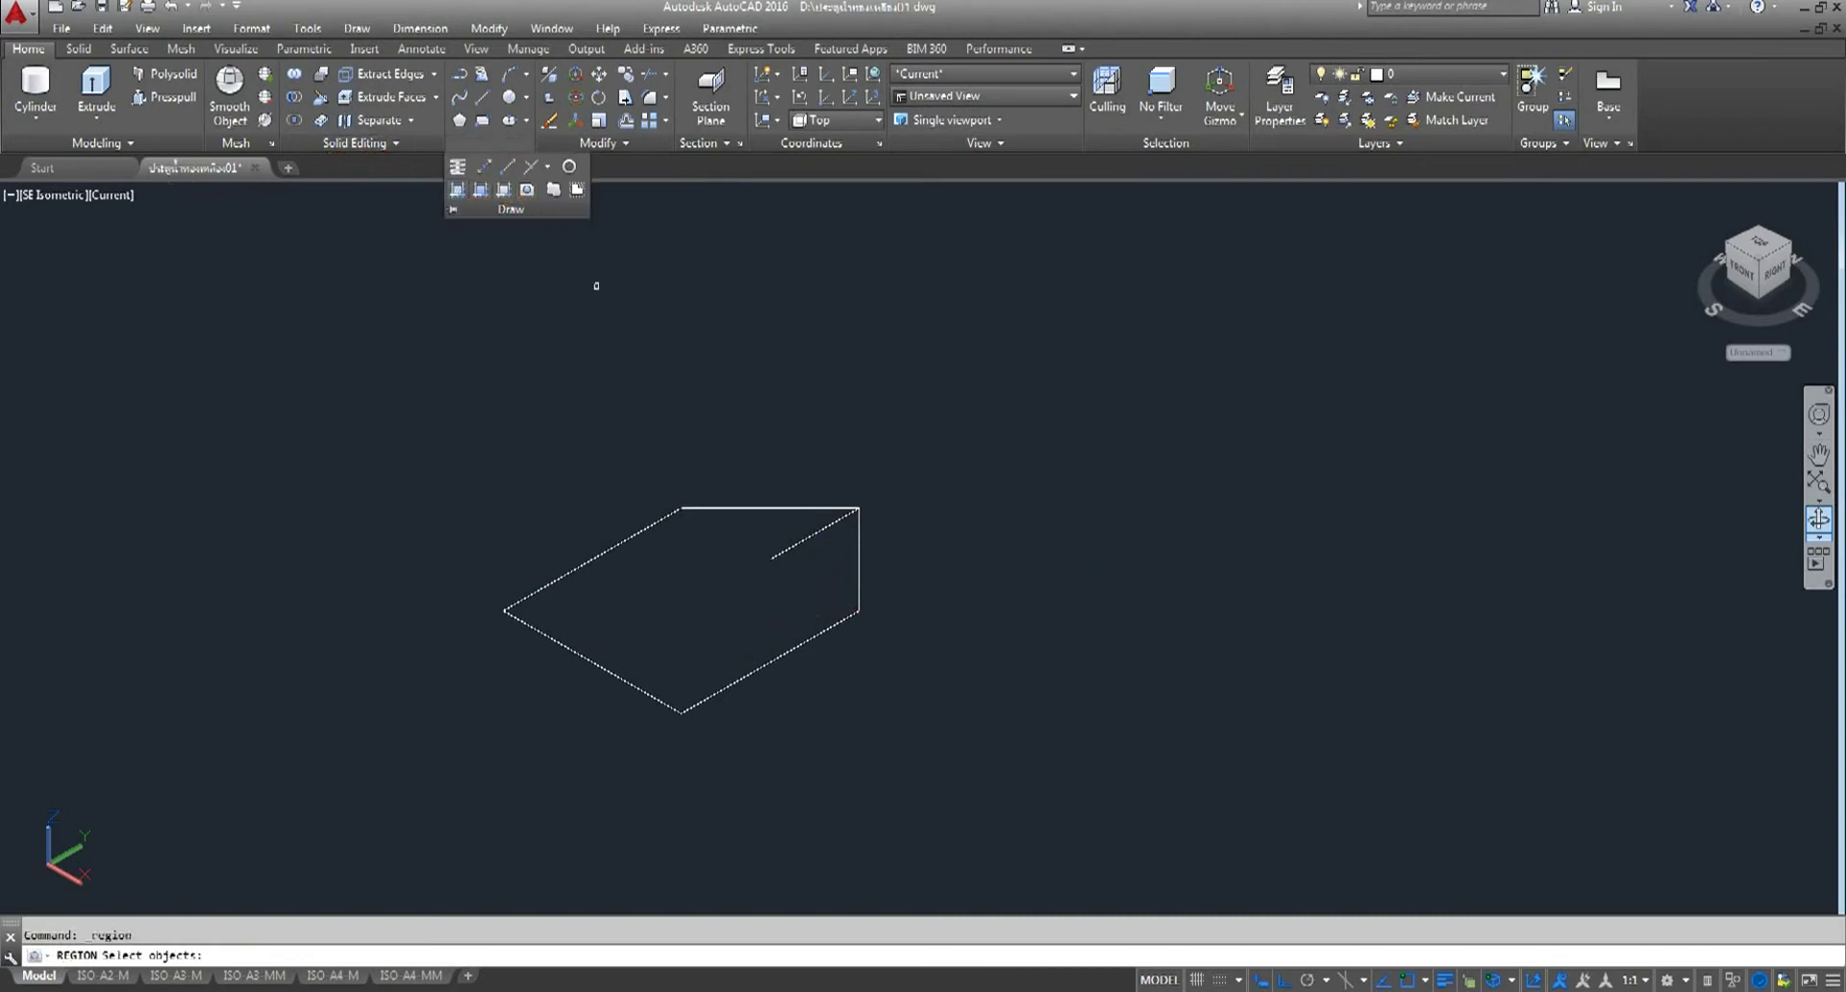
pyautogui.click(982, 340)
pyautogui.click(376, 791)
pyautogui.press('Return')
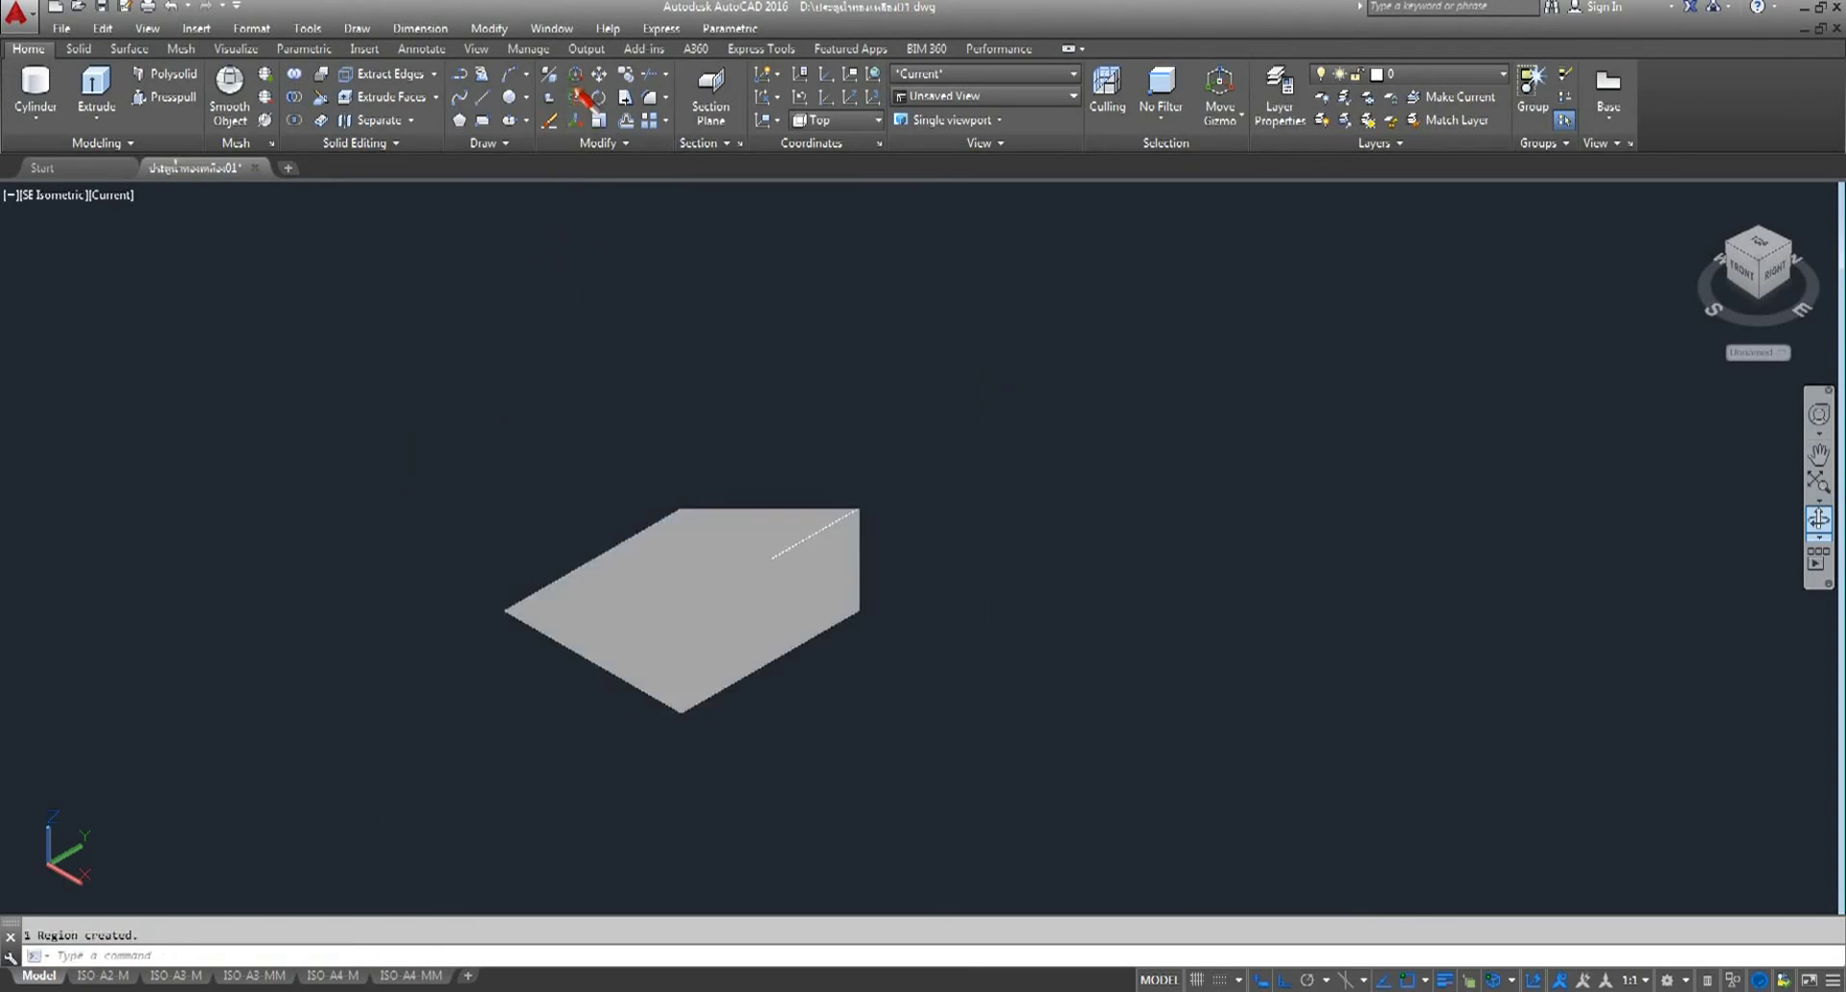
pyautogui.click(581, 100)
# - Select the region for a 3D rotation, then abandon the rotation
pyautogui.click(890, 424)
pyautogui.click(441, 770)
pyautogui.press('Return')
pyautogui.click(770, 582)
pyautogui.click(764, 577)
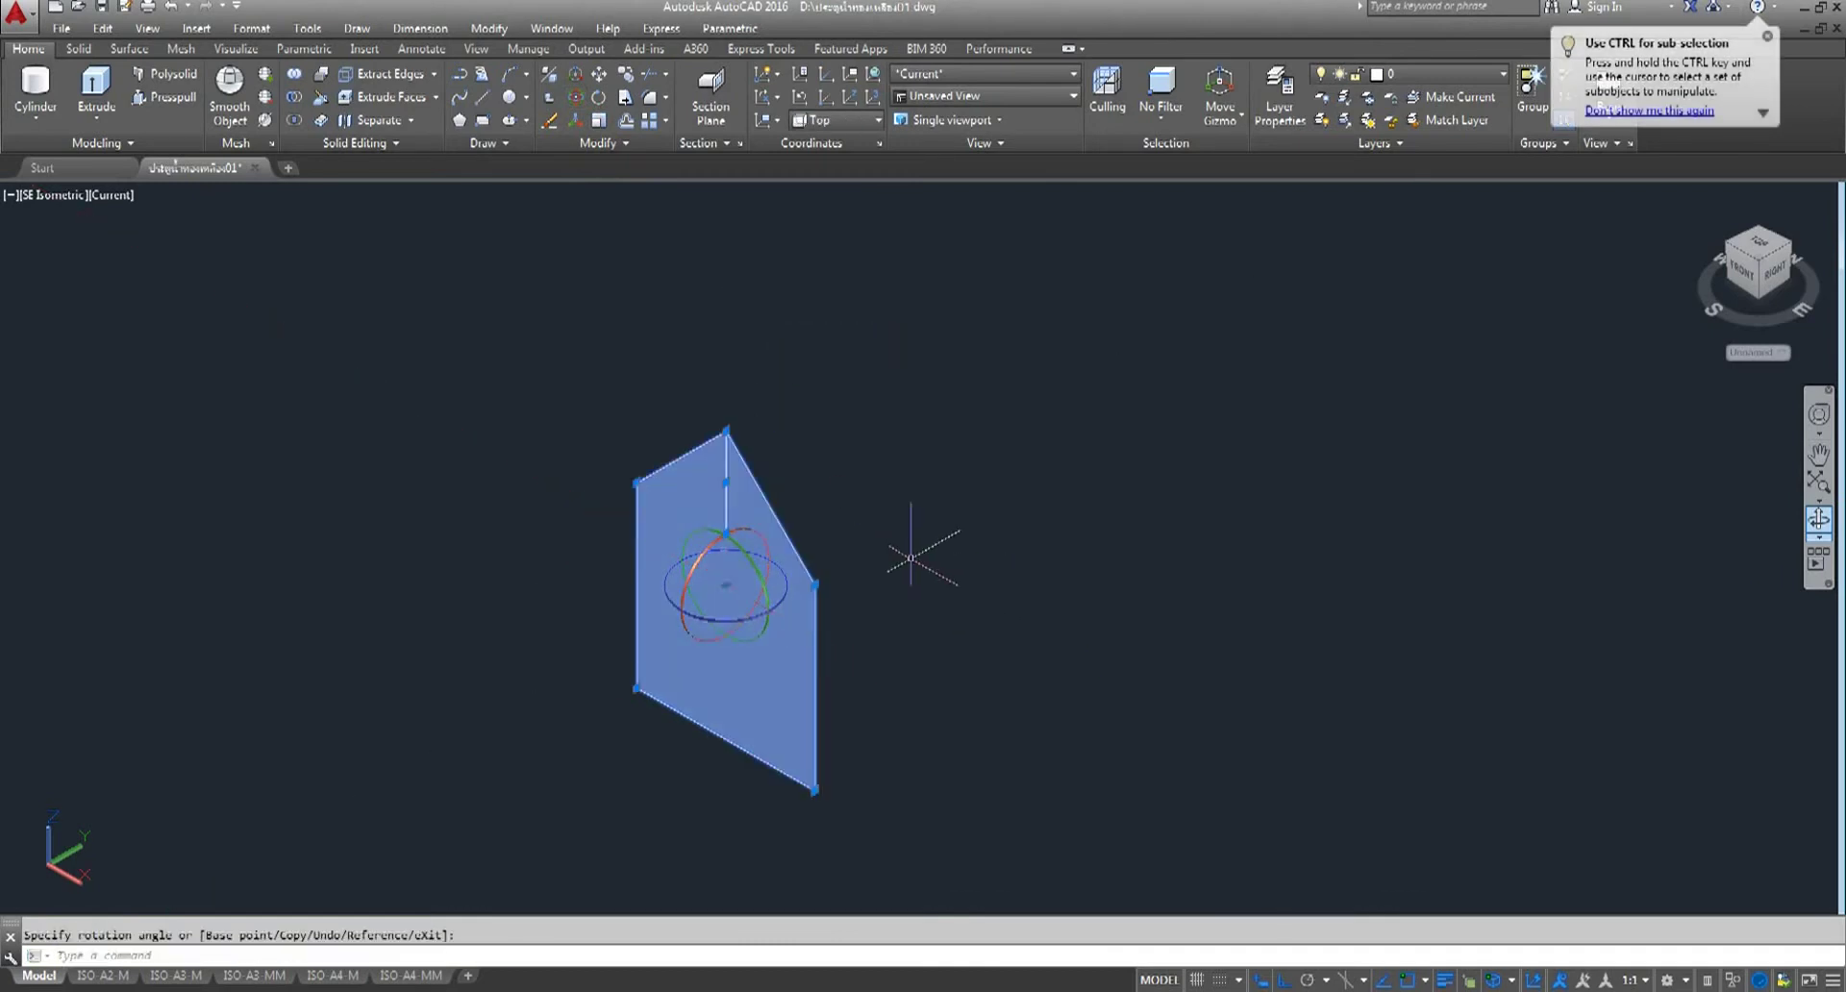
pyautogui.press('Escape')
pyautogui.scroll(-3, 907, 673)
pyautogui.scroll(3, 904, 626)
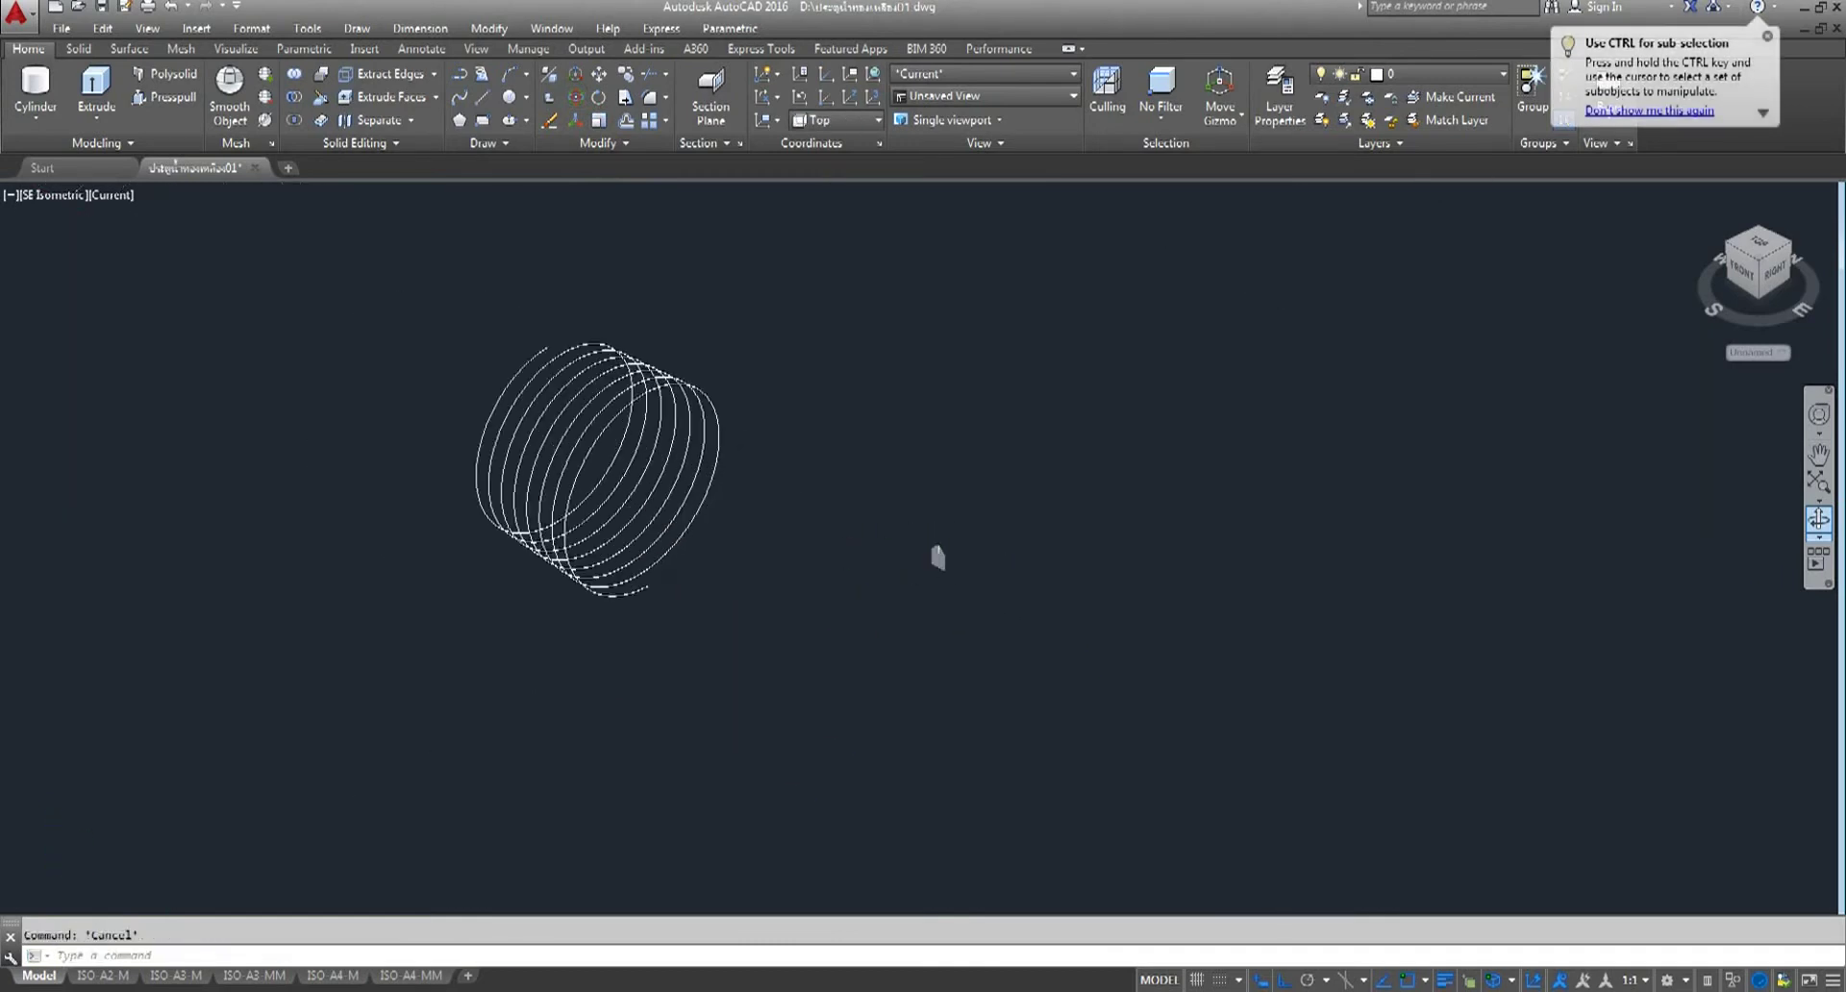
# - Move the profile region from its corner onto the helix's lower endpoint
pyautogui.click(604, 77)
pyautogui.click(964, 556)
pyautogui.press('Return')
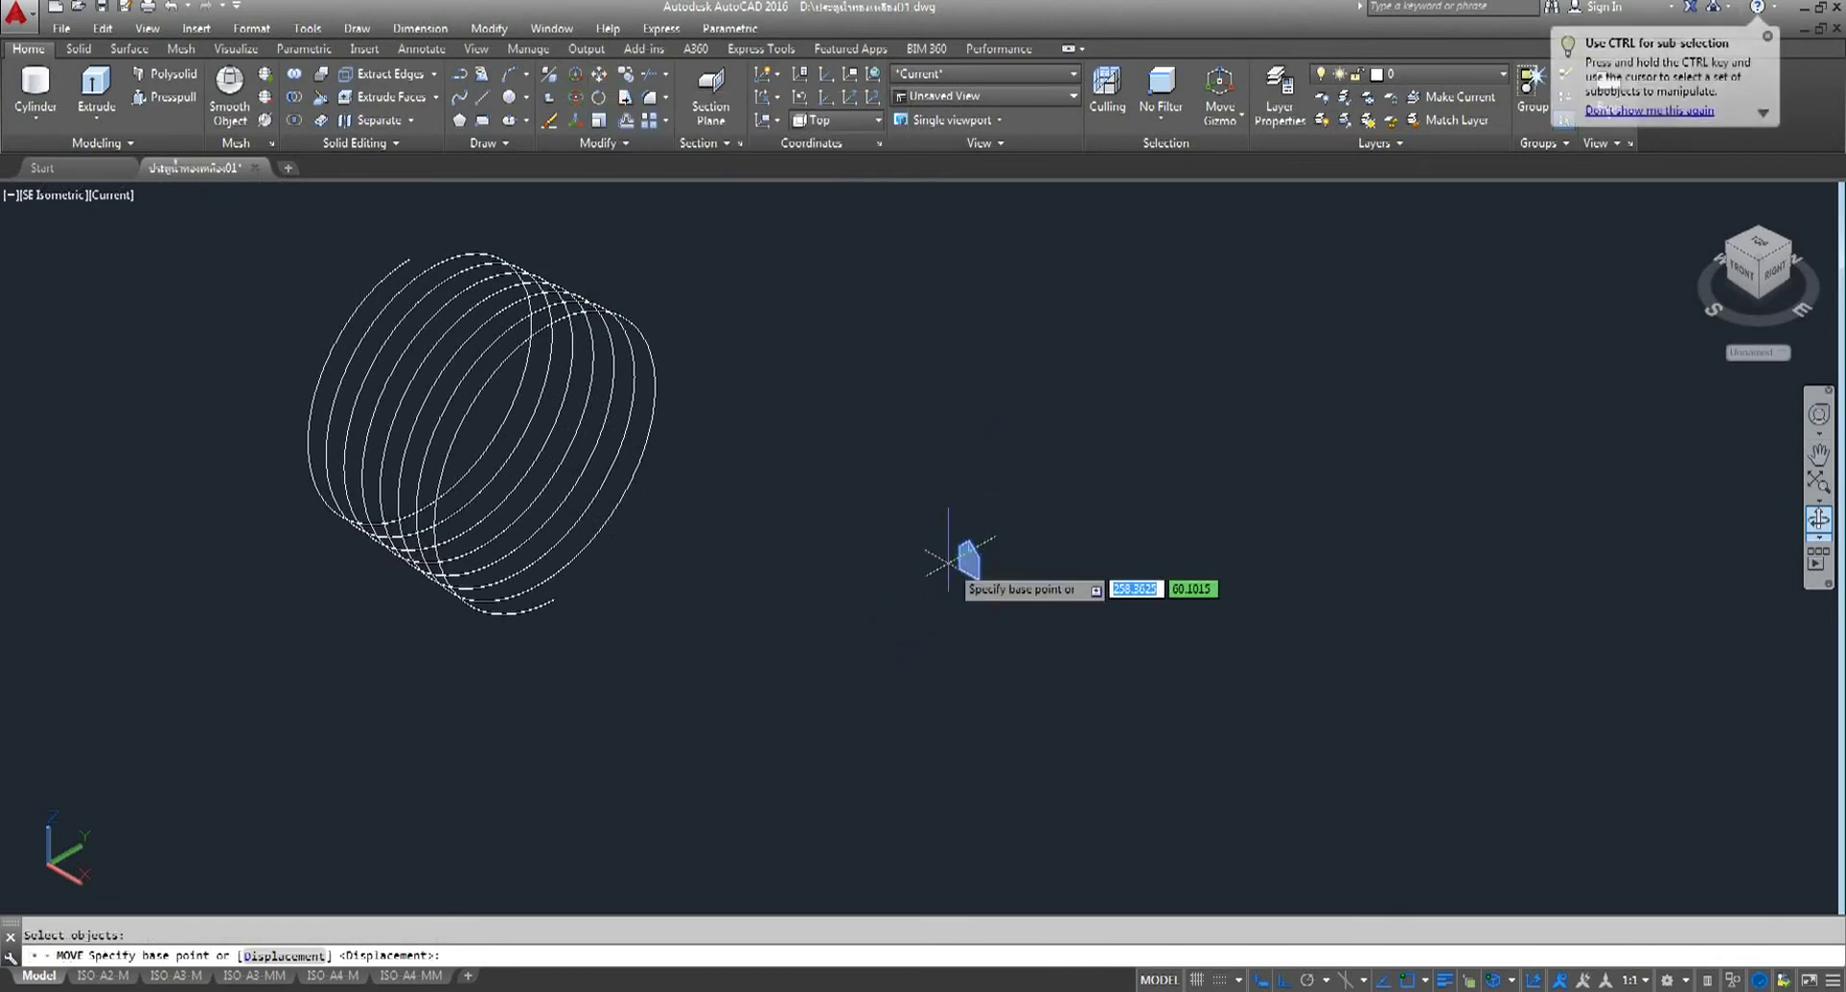
pyautogui.scroll(5, 947, 562)
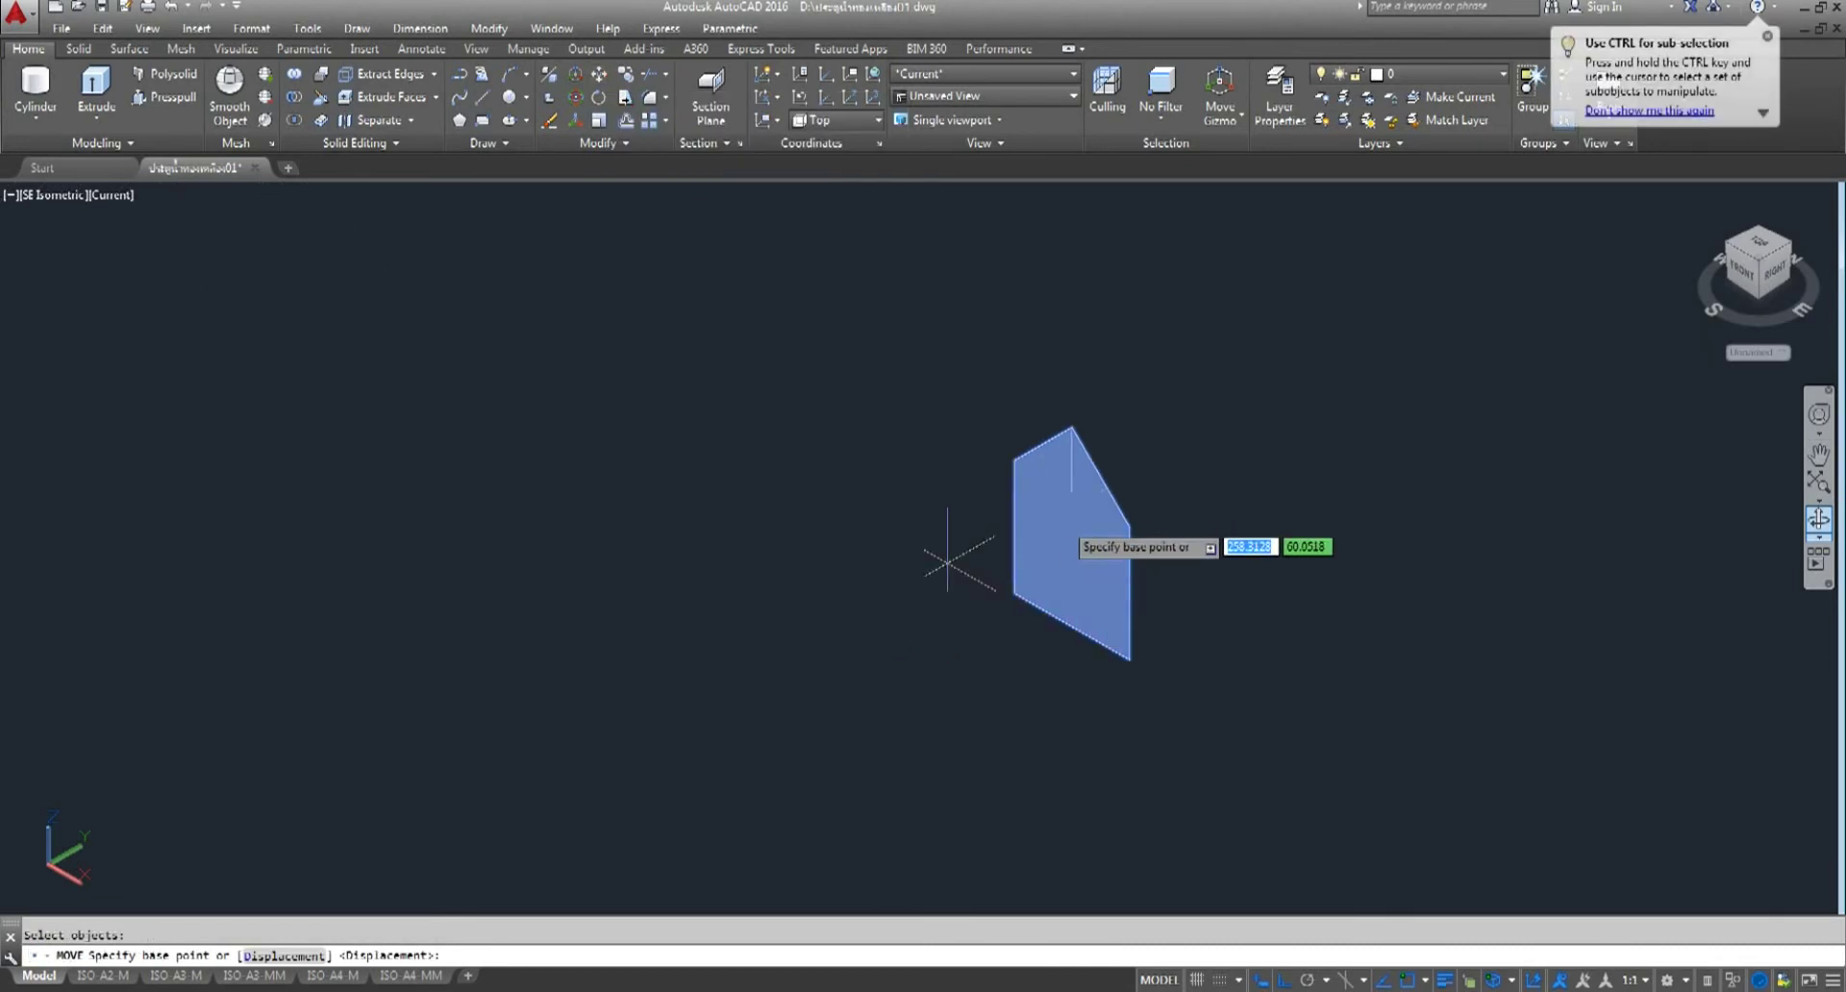
pyautogui.click(1071, 493)
pyautogui.scroll(-3, 597, 577)
pyautogui.scroll(-2, 363, 585)
pyautogui.scroll(3, 198, 597)
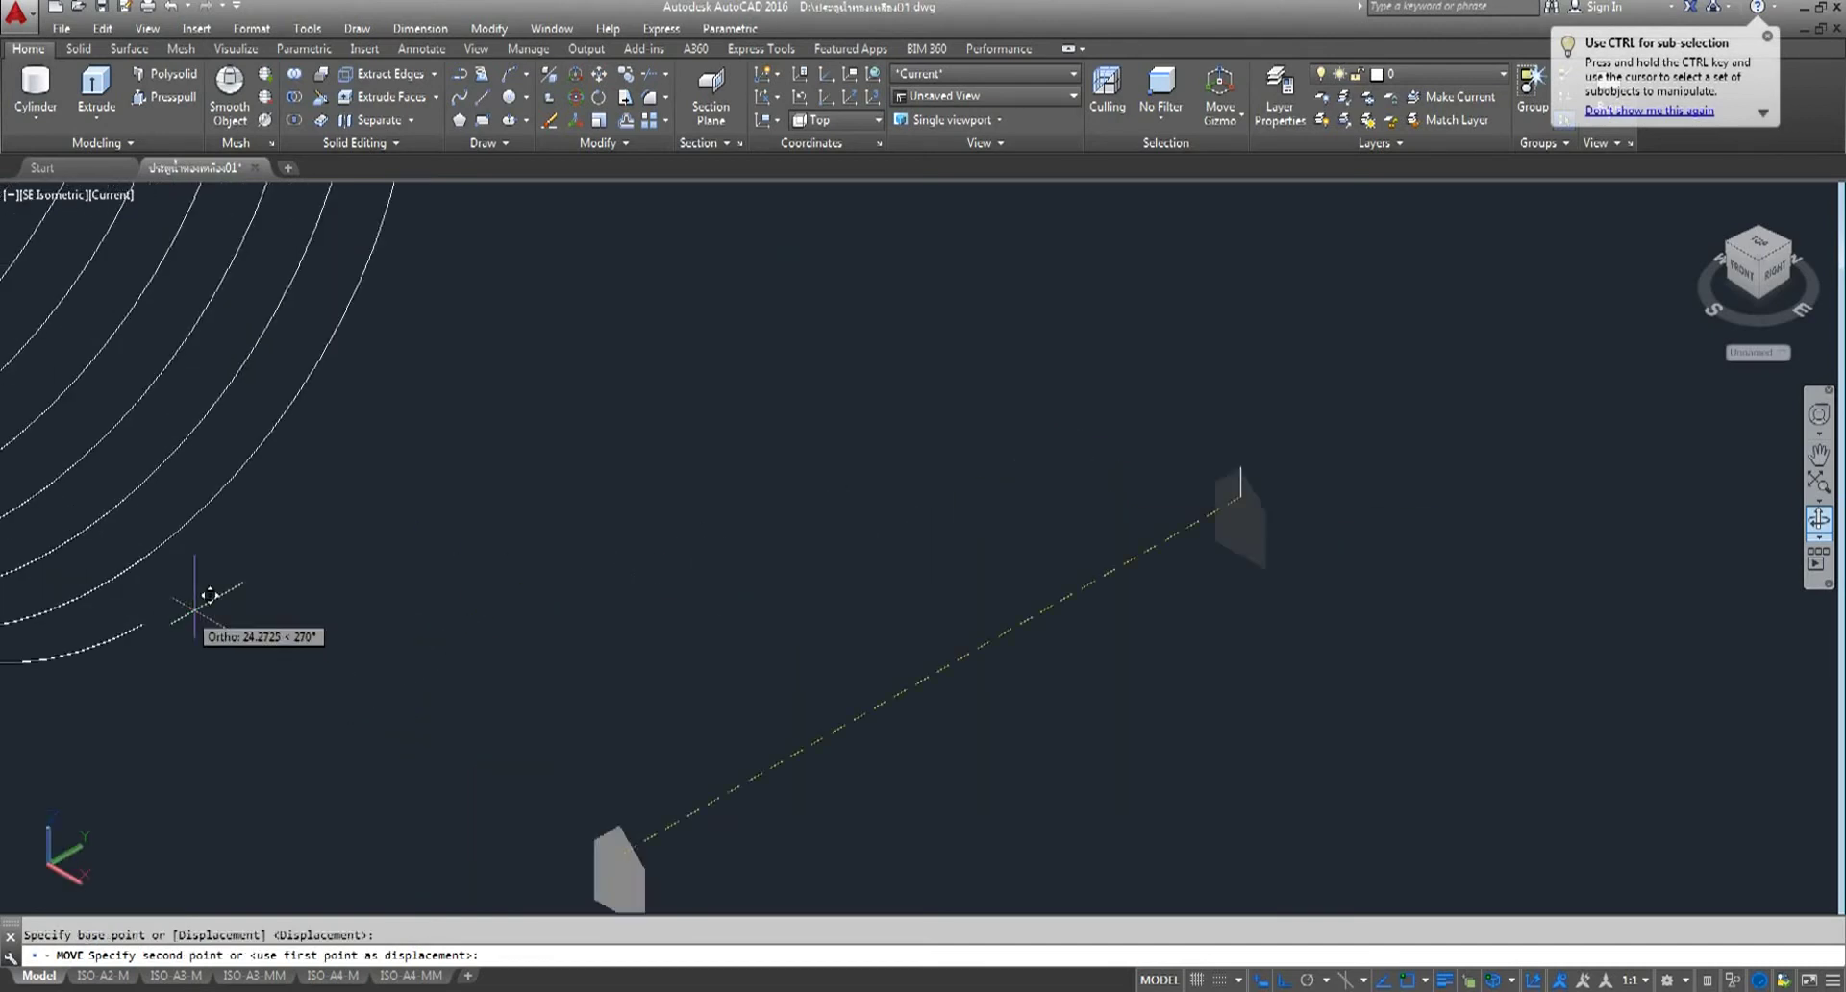
pyautogui.click(144, 623)
pyautogui.scroll(-5, 288, 577)
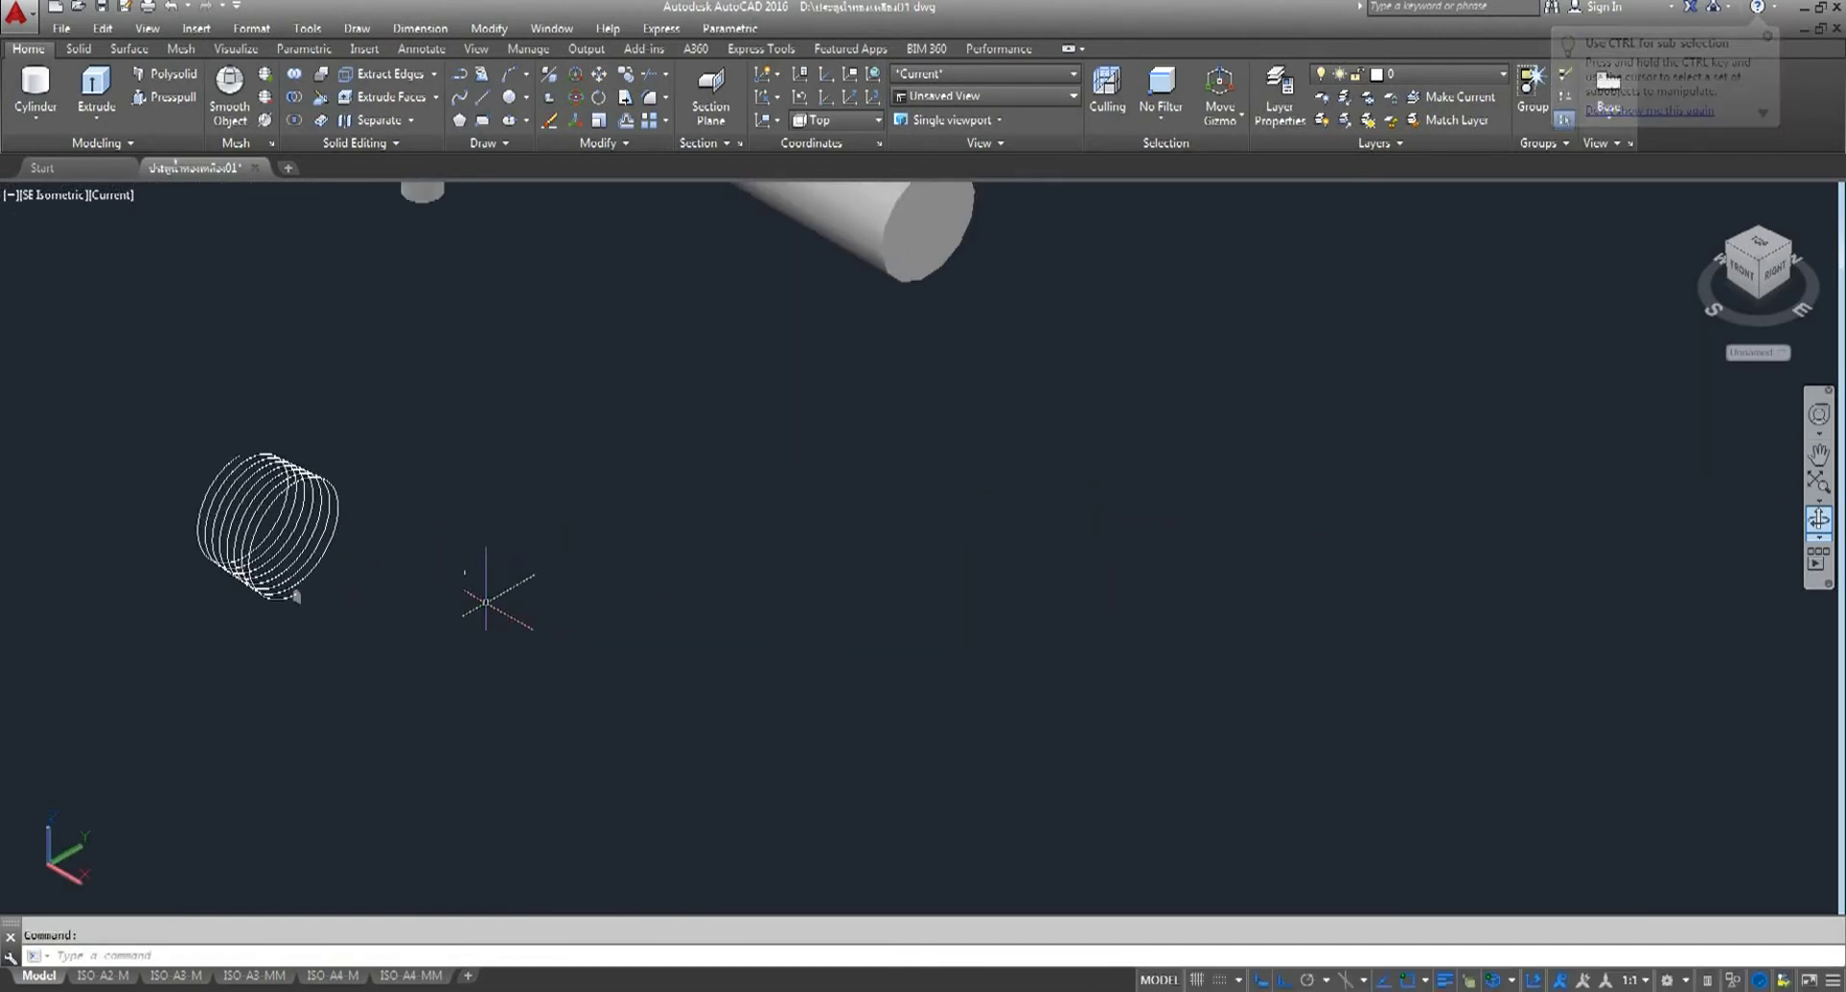
pyautogui.moveTo(529, 631); pyautogui.dragTo(557, 746, button='middle')
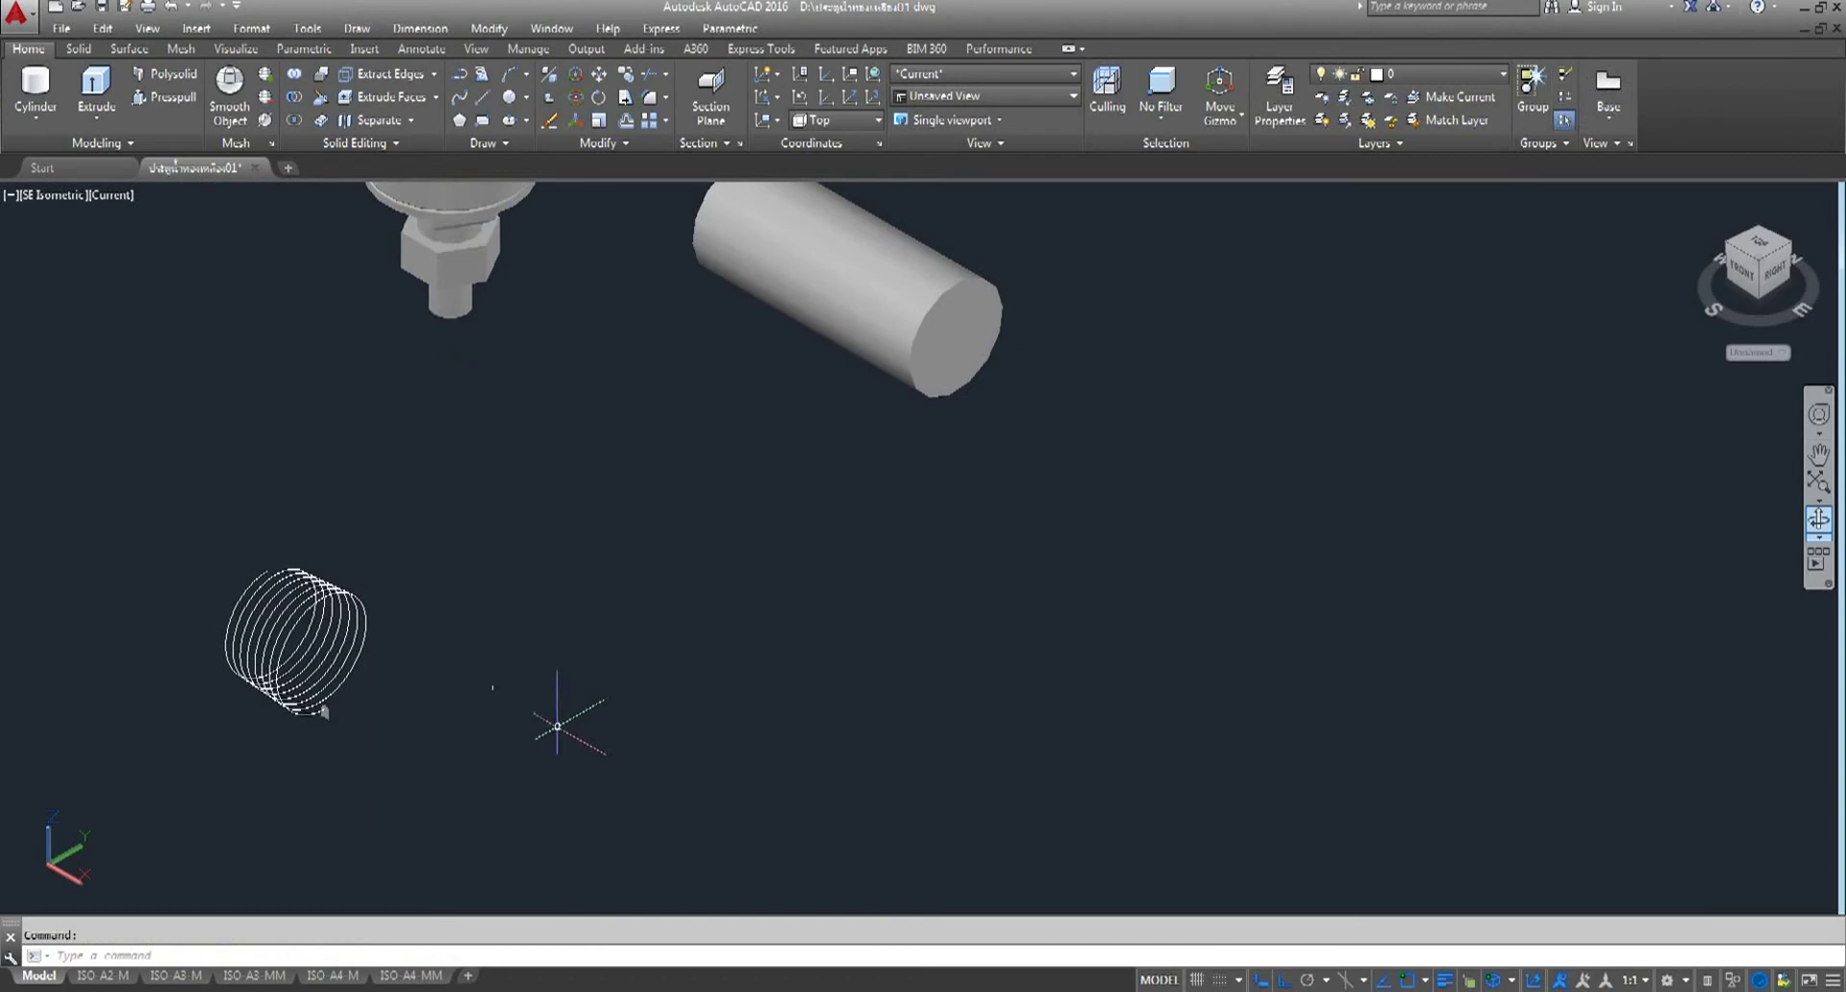
pyautogui.scroll(3, 302, 759)
pyautogui.scroll(-4, 302, 759)
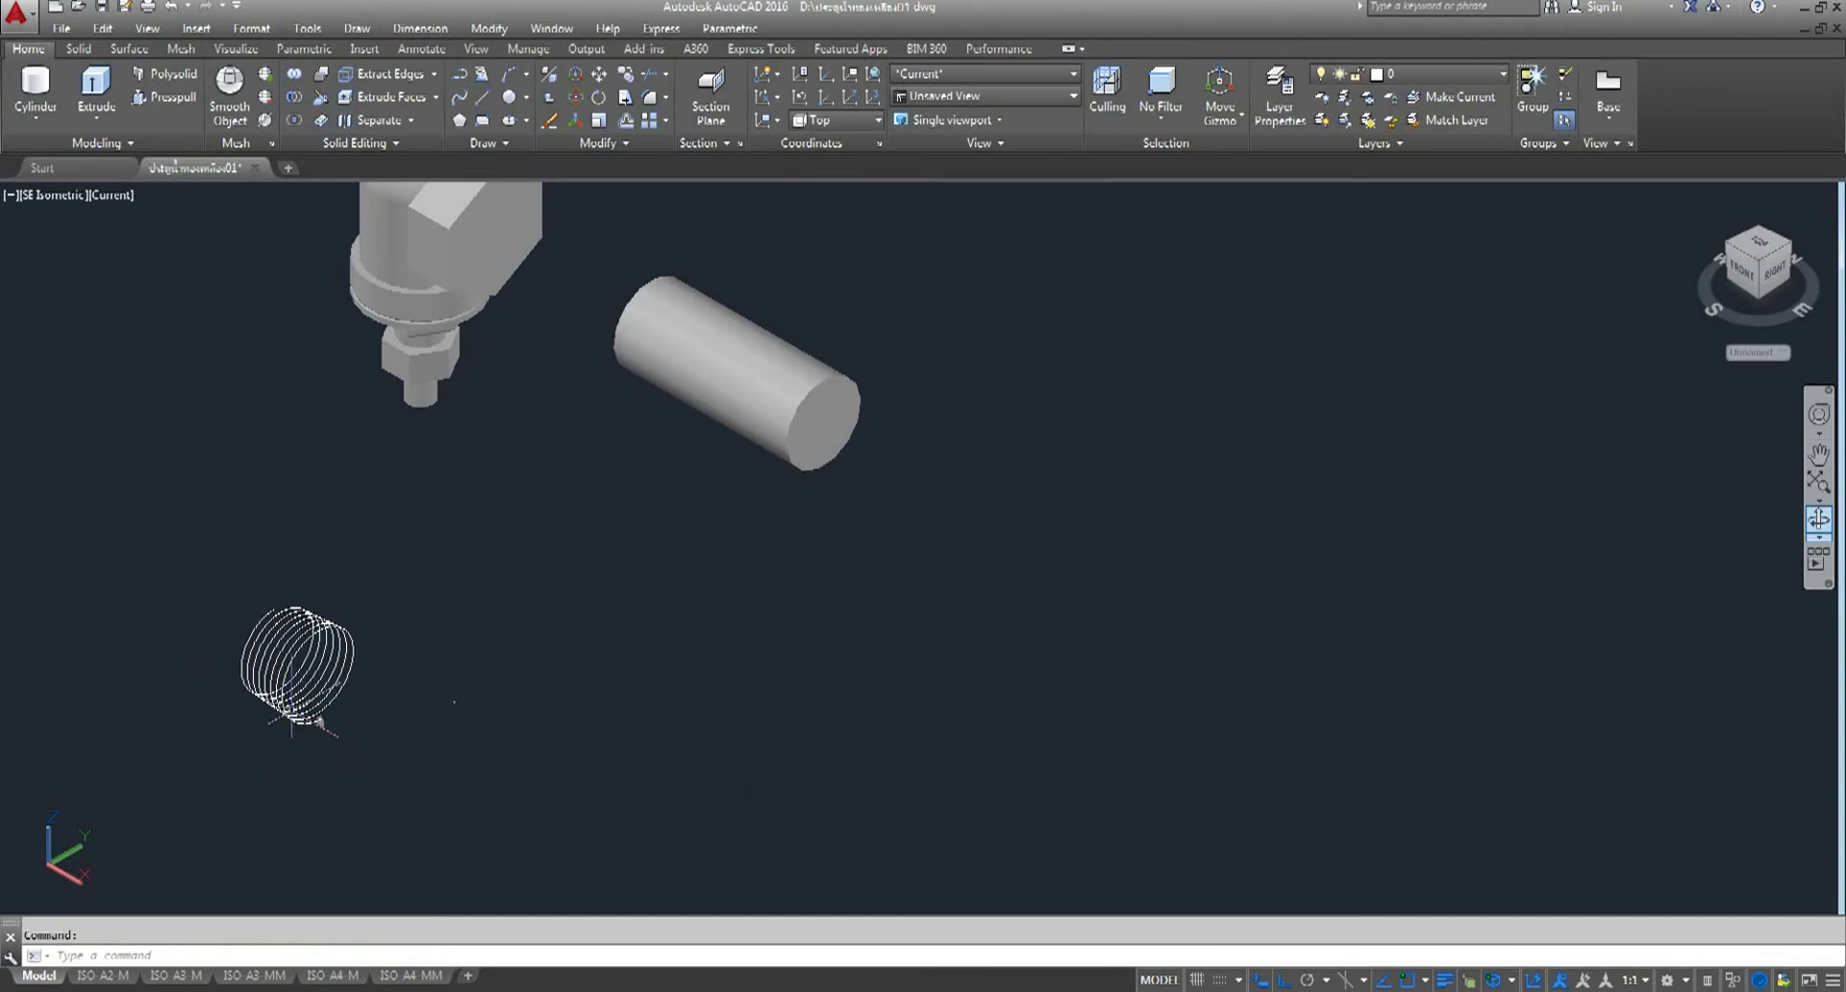
pyautogui.press('Escape')
pyautogui.click(274, 697)
pyautogui.scroll(3, 270, 691)
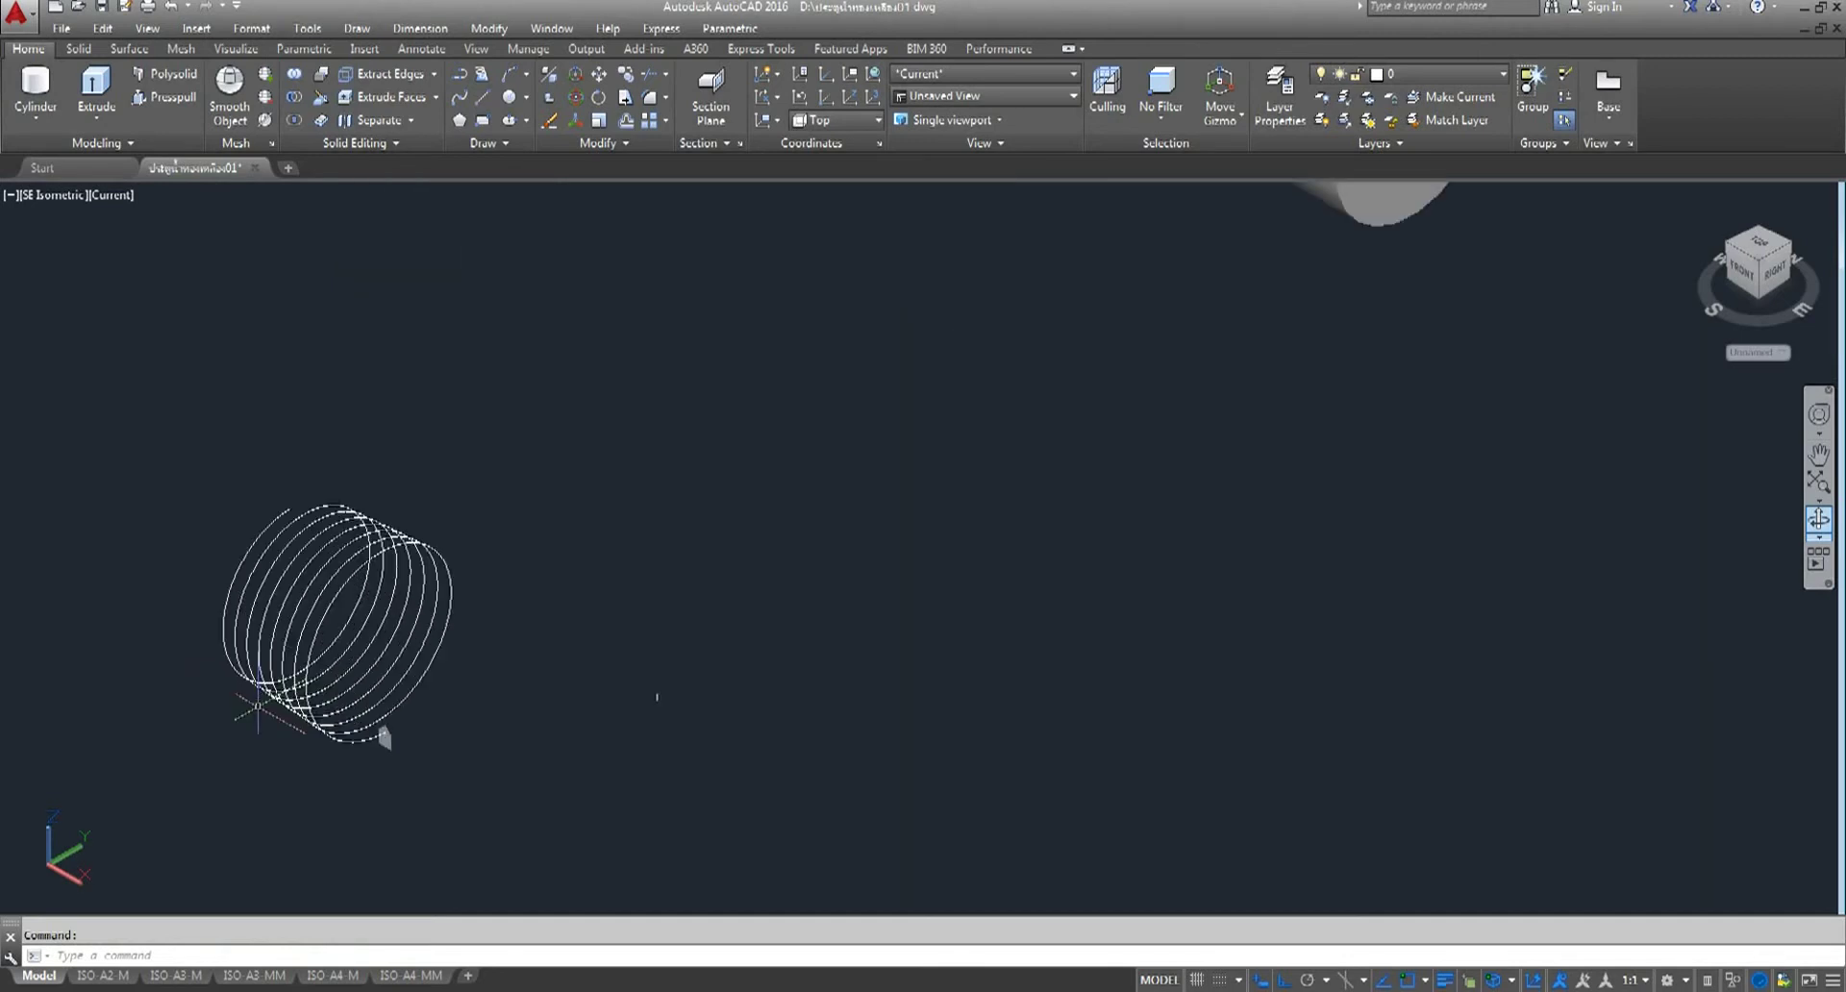
# - Extrude the square profile region along the helix path, forming a solid coiled thread
pyautogui.click(96, 88)
pyautogui.scroll(3, 351, 750)
pyautogui.click(468, 743)
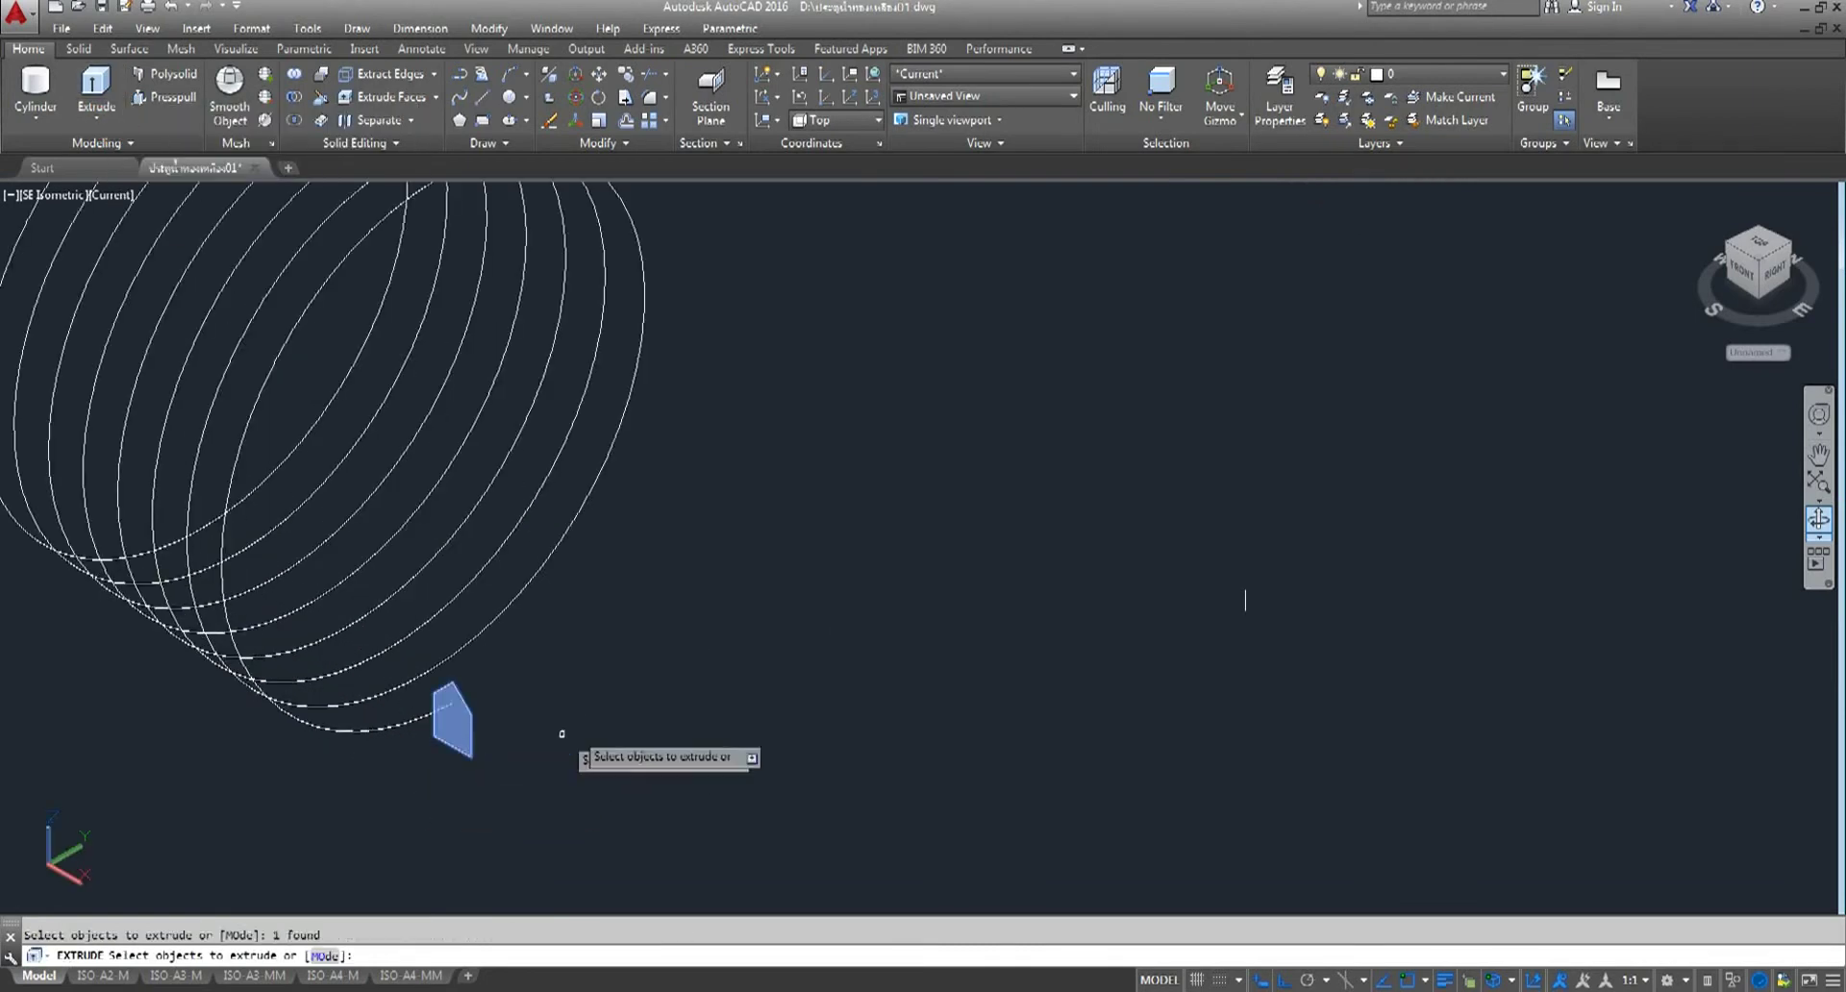
pyautogui.rightClick(646, 680)
pyautogui.click(684, 690)
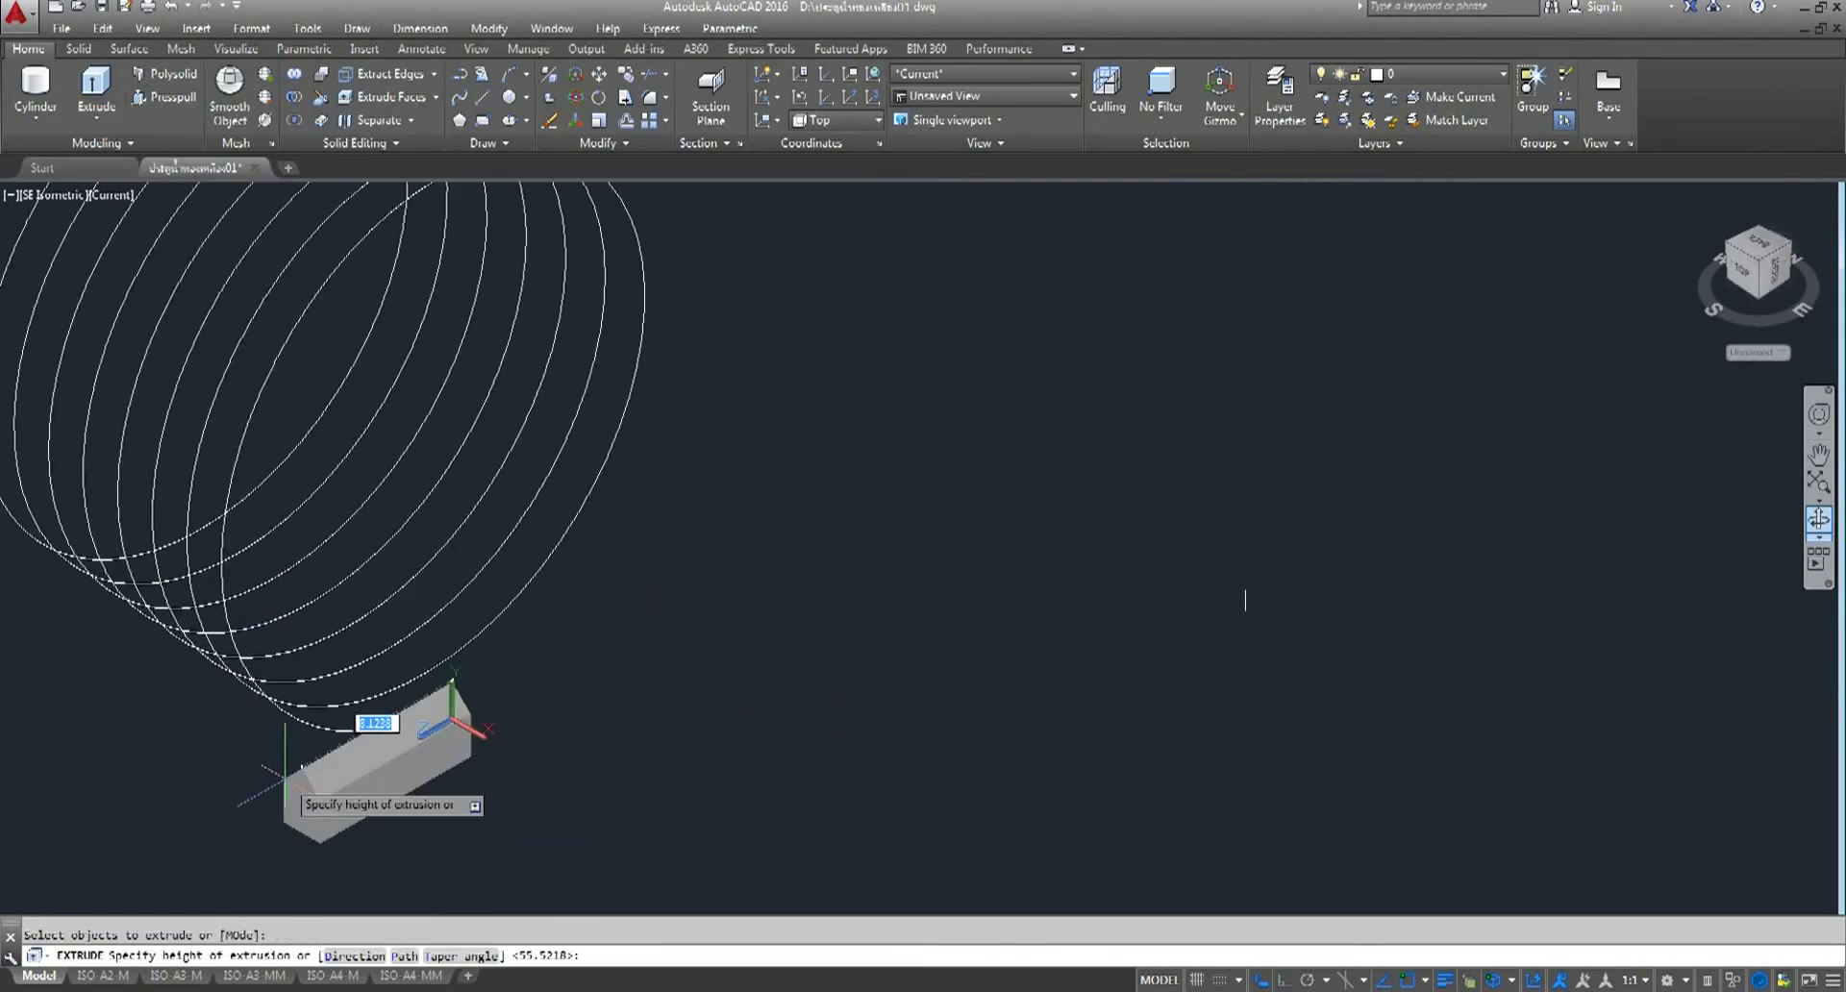
pyautogui.write('p')
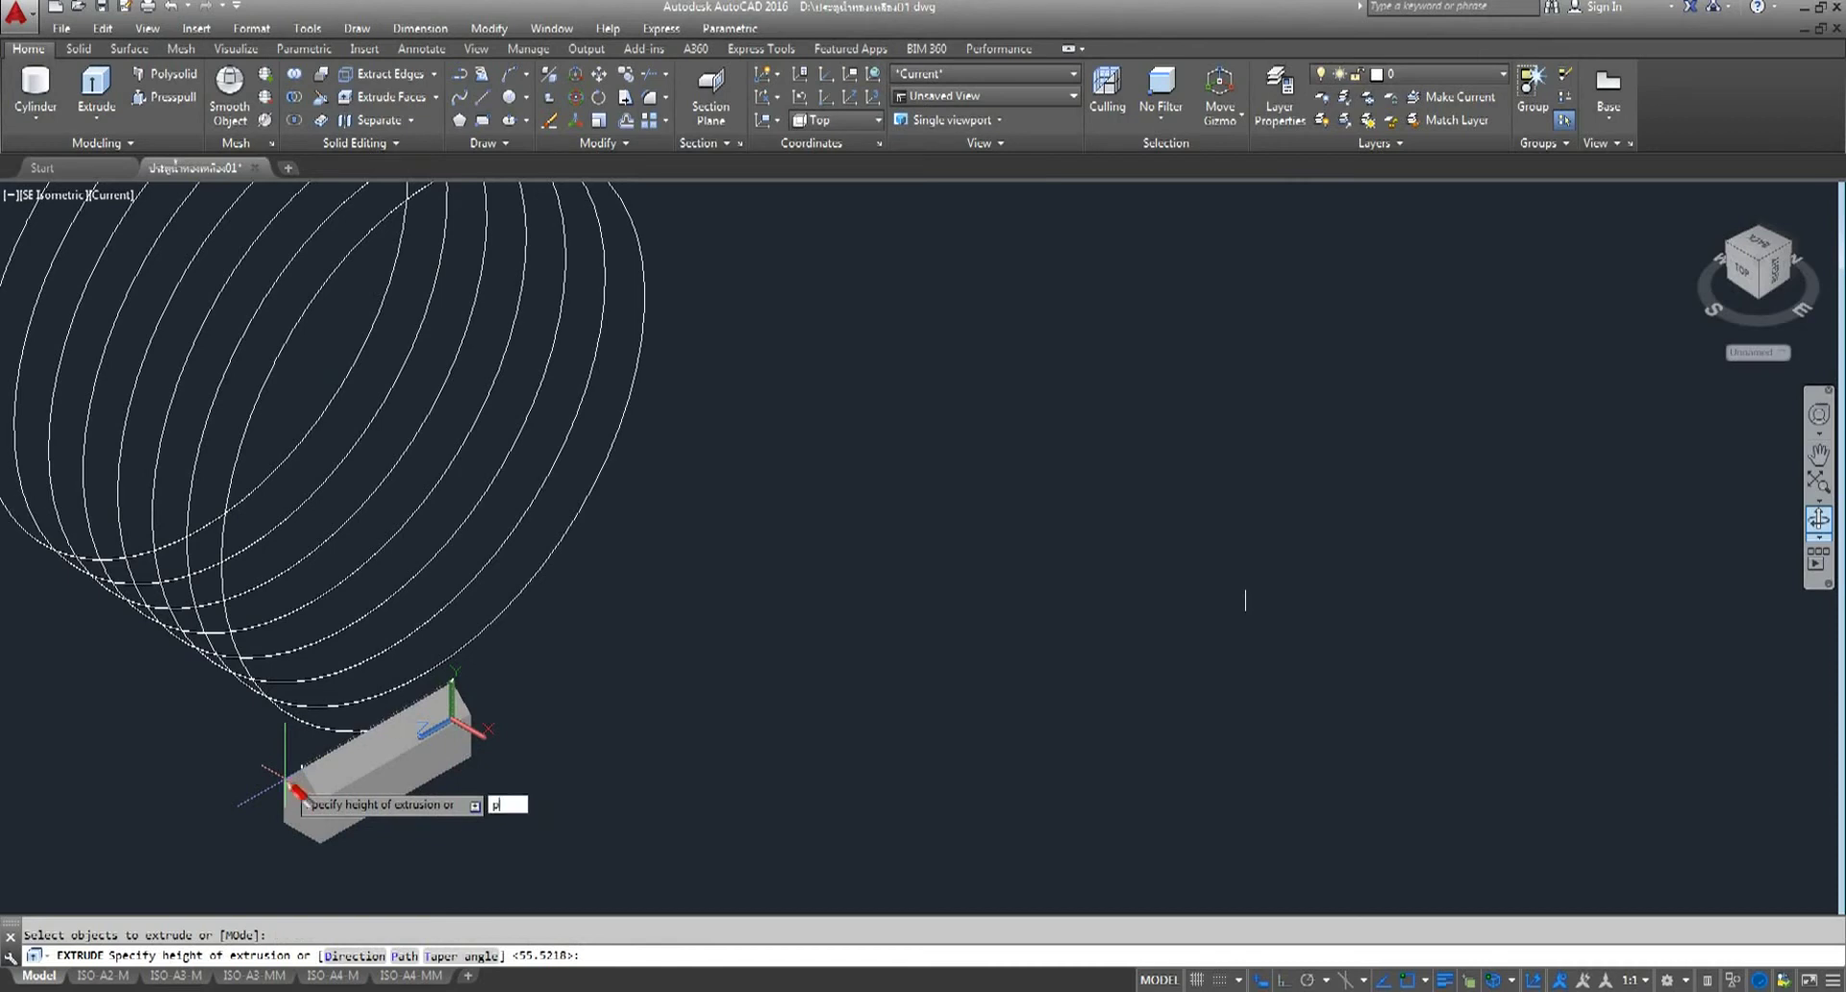
pyautogui.press('Return')
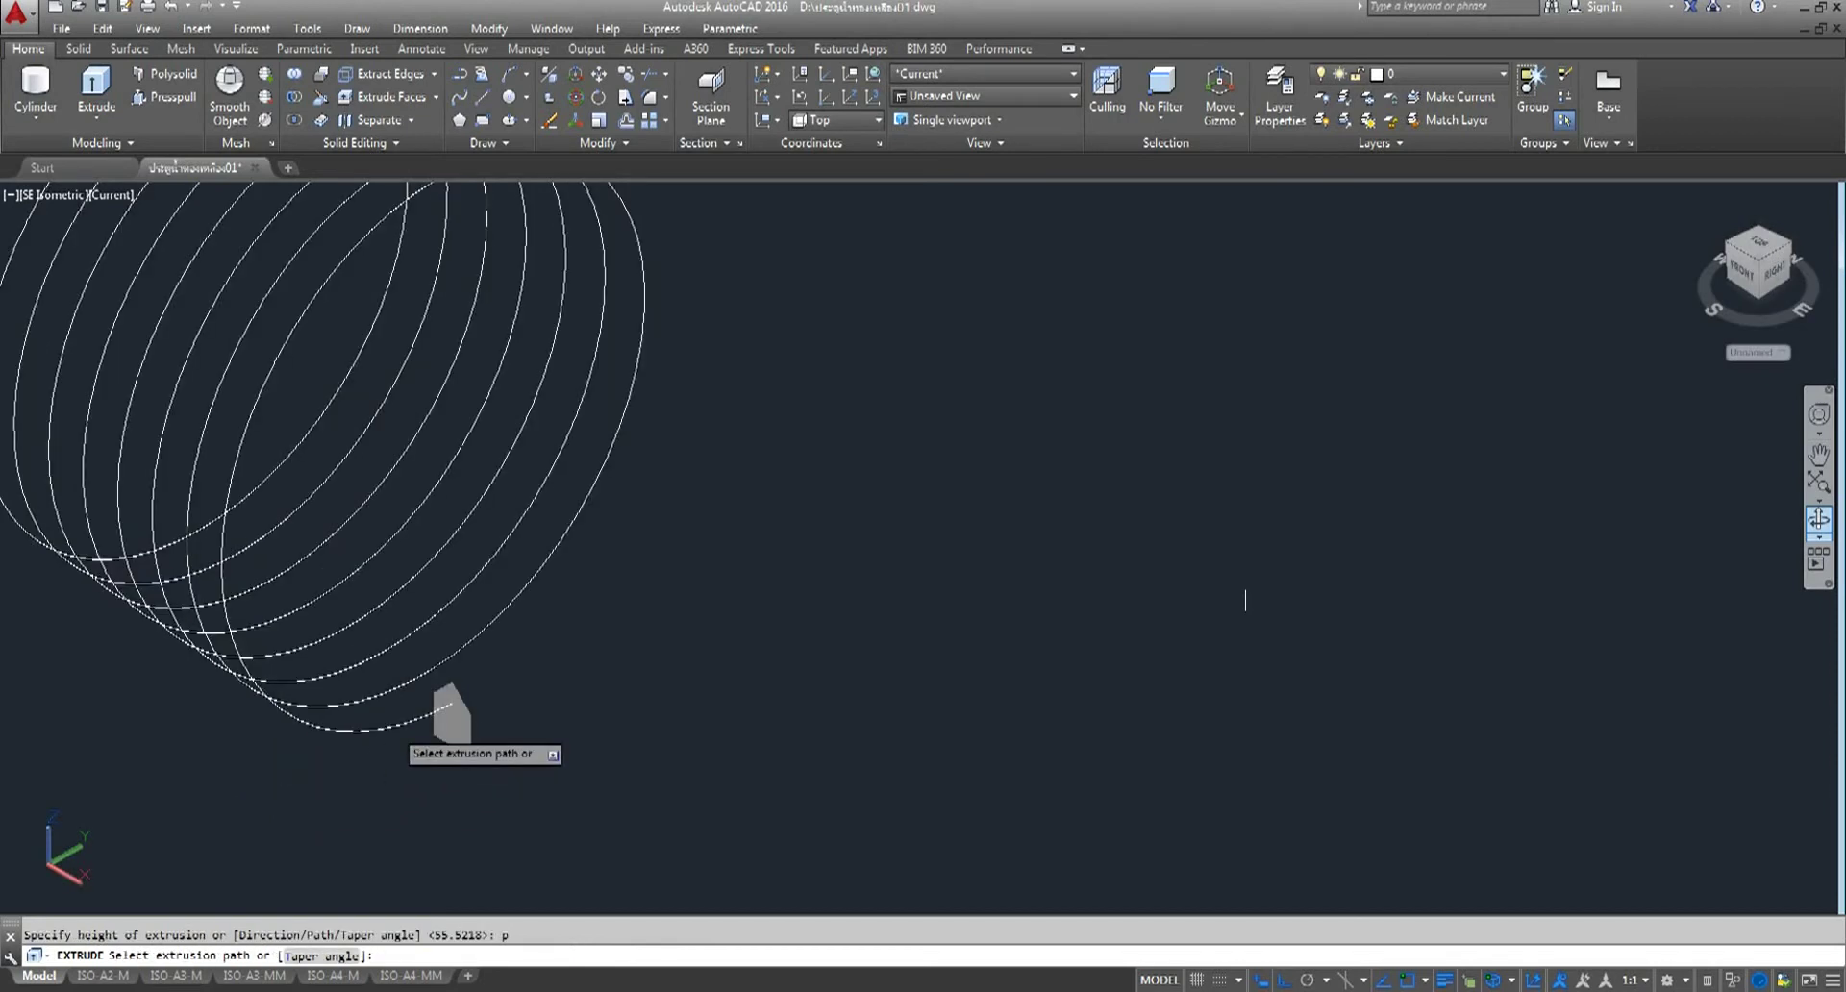
pyautogui.click(448, 706)
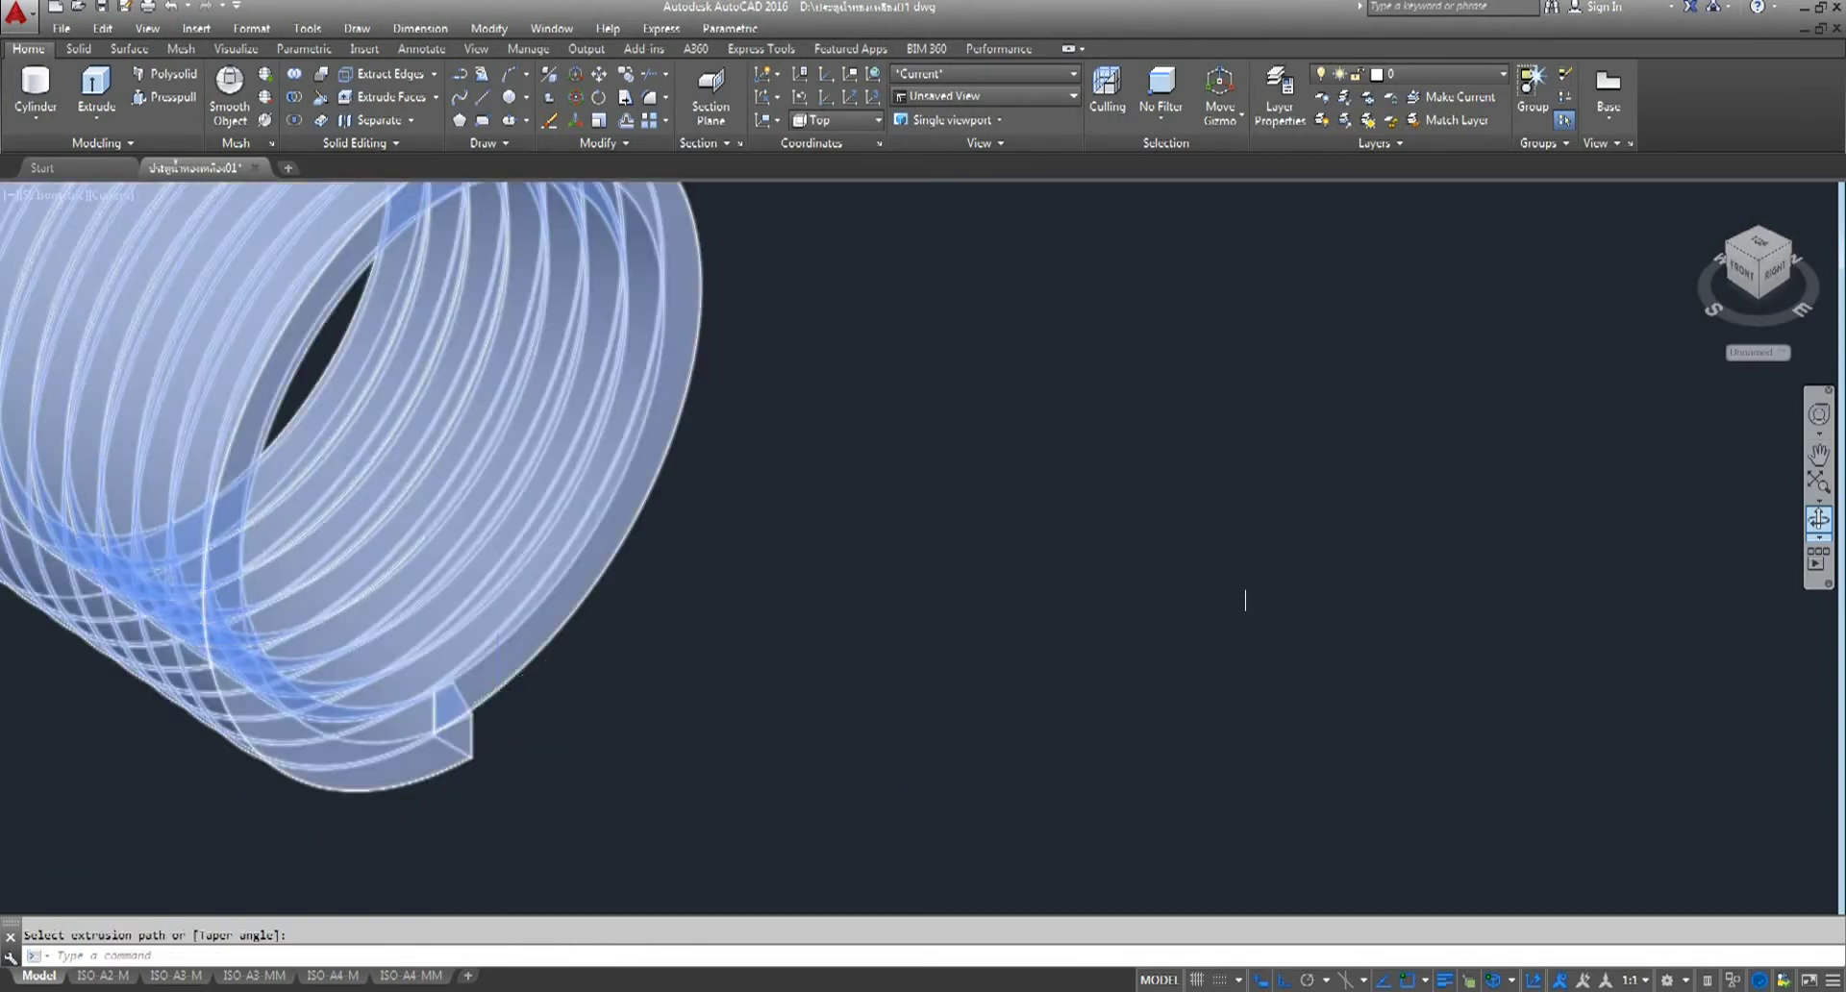
pyautogui.scroll(-4, 678, 702)
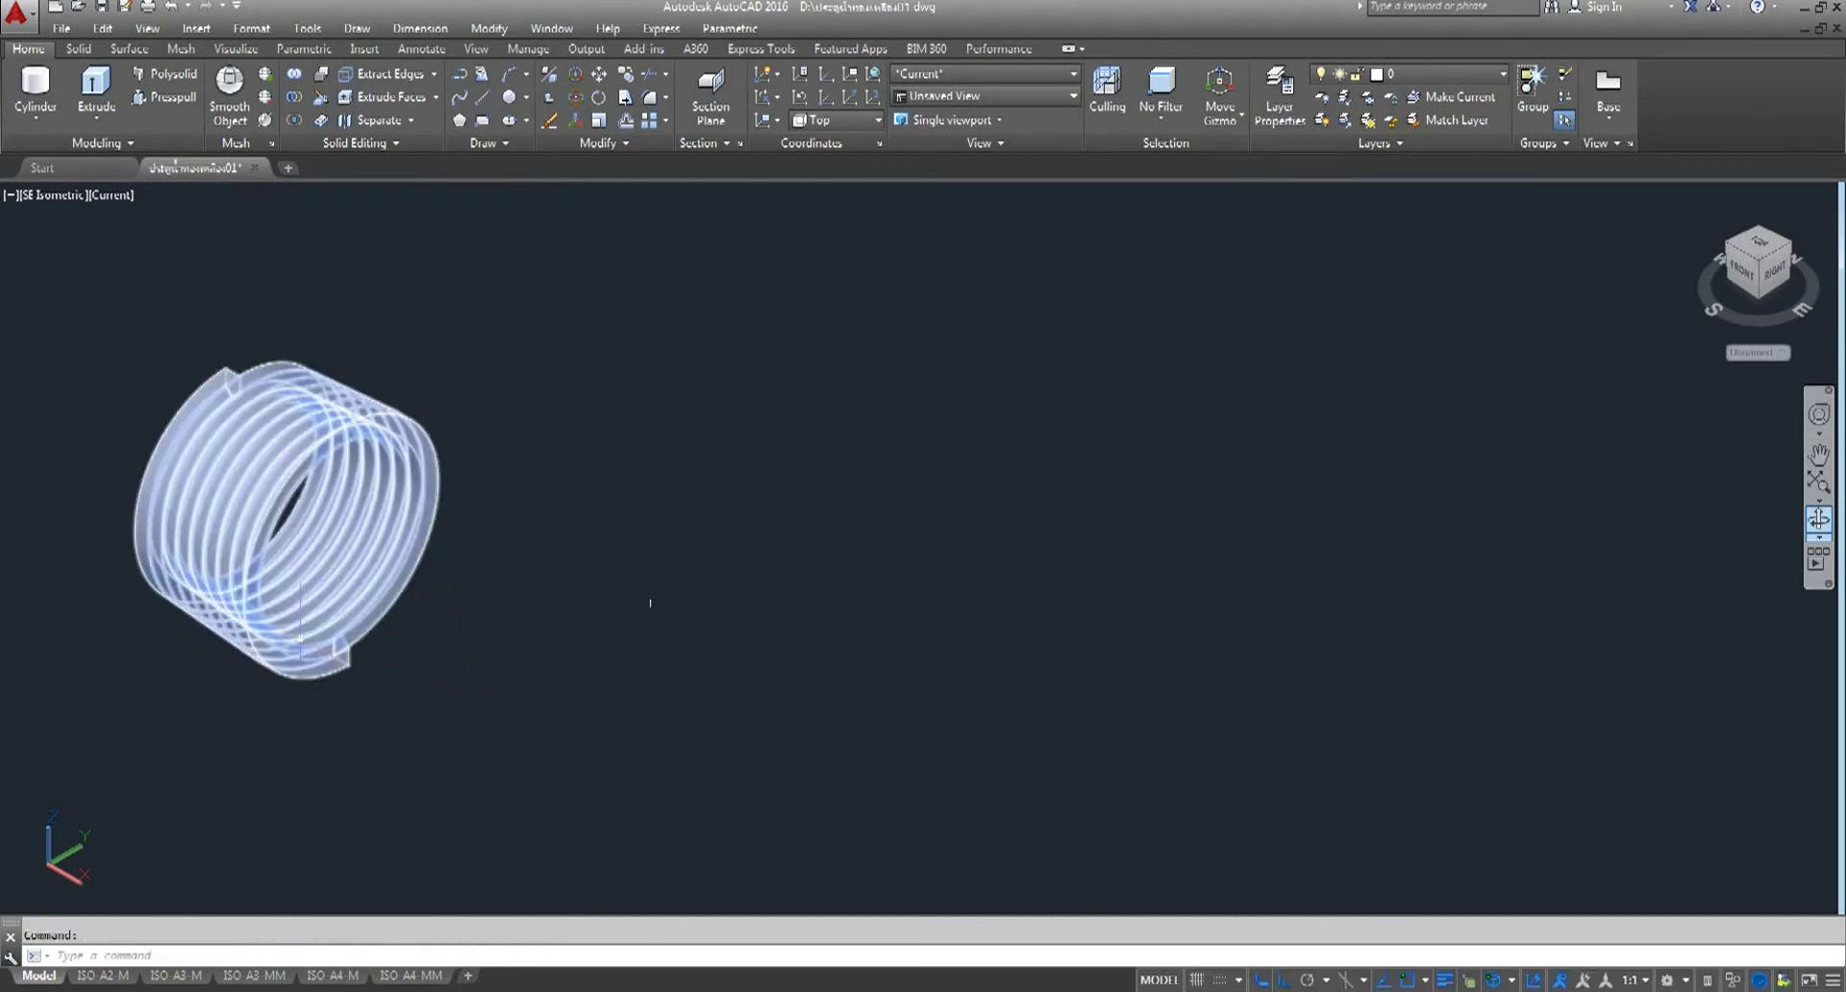
pyautogui.scroll(6, 517, 709)
pyautogui.scroll(-5, 517, 711)
pyautogui.scroll(-3, 524, 709)
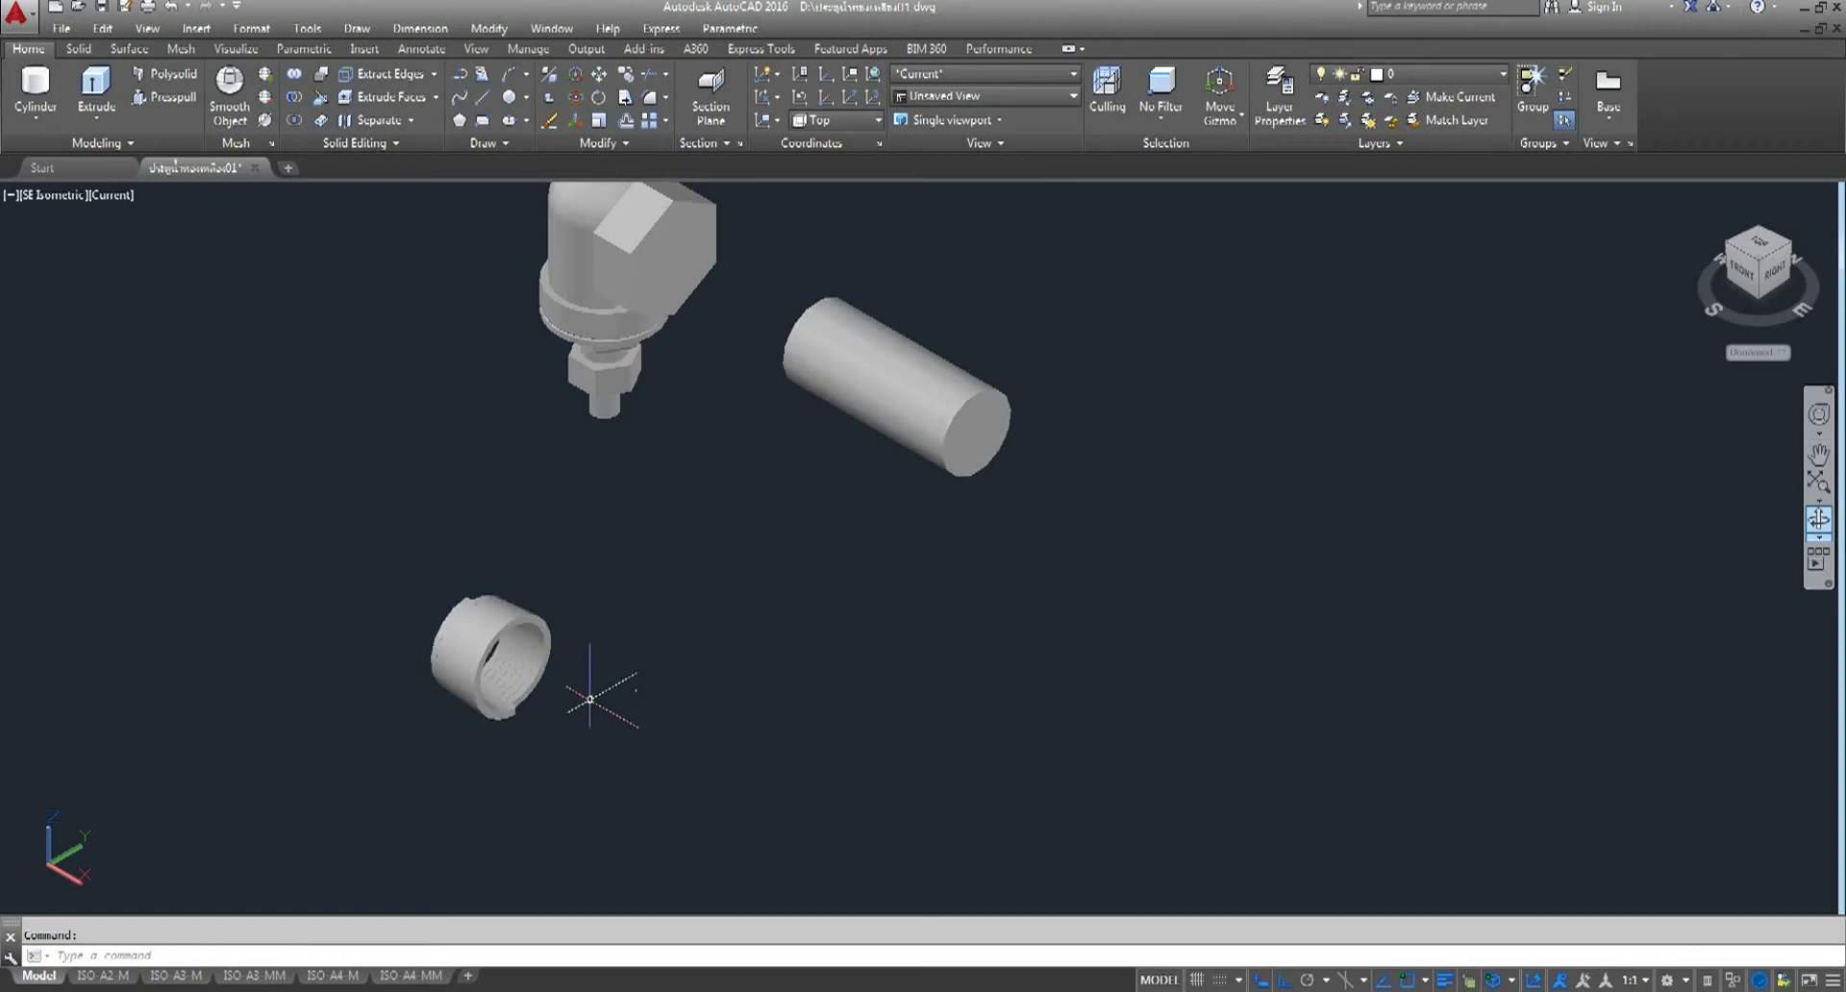
# - Isolate the cylinder and the thread ring, hiding the rest of the valve
pyautogui.click(1733, 981)
pyautogui.click(1779, 948)
pyautogui.click(895, 415)
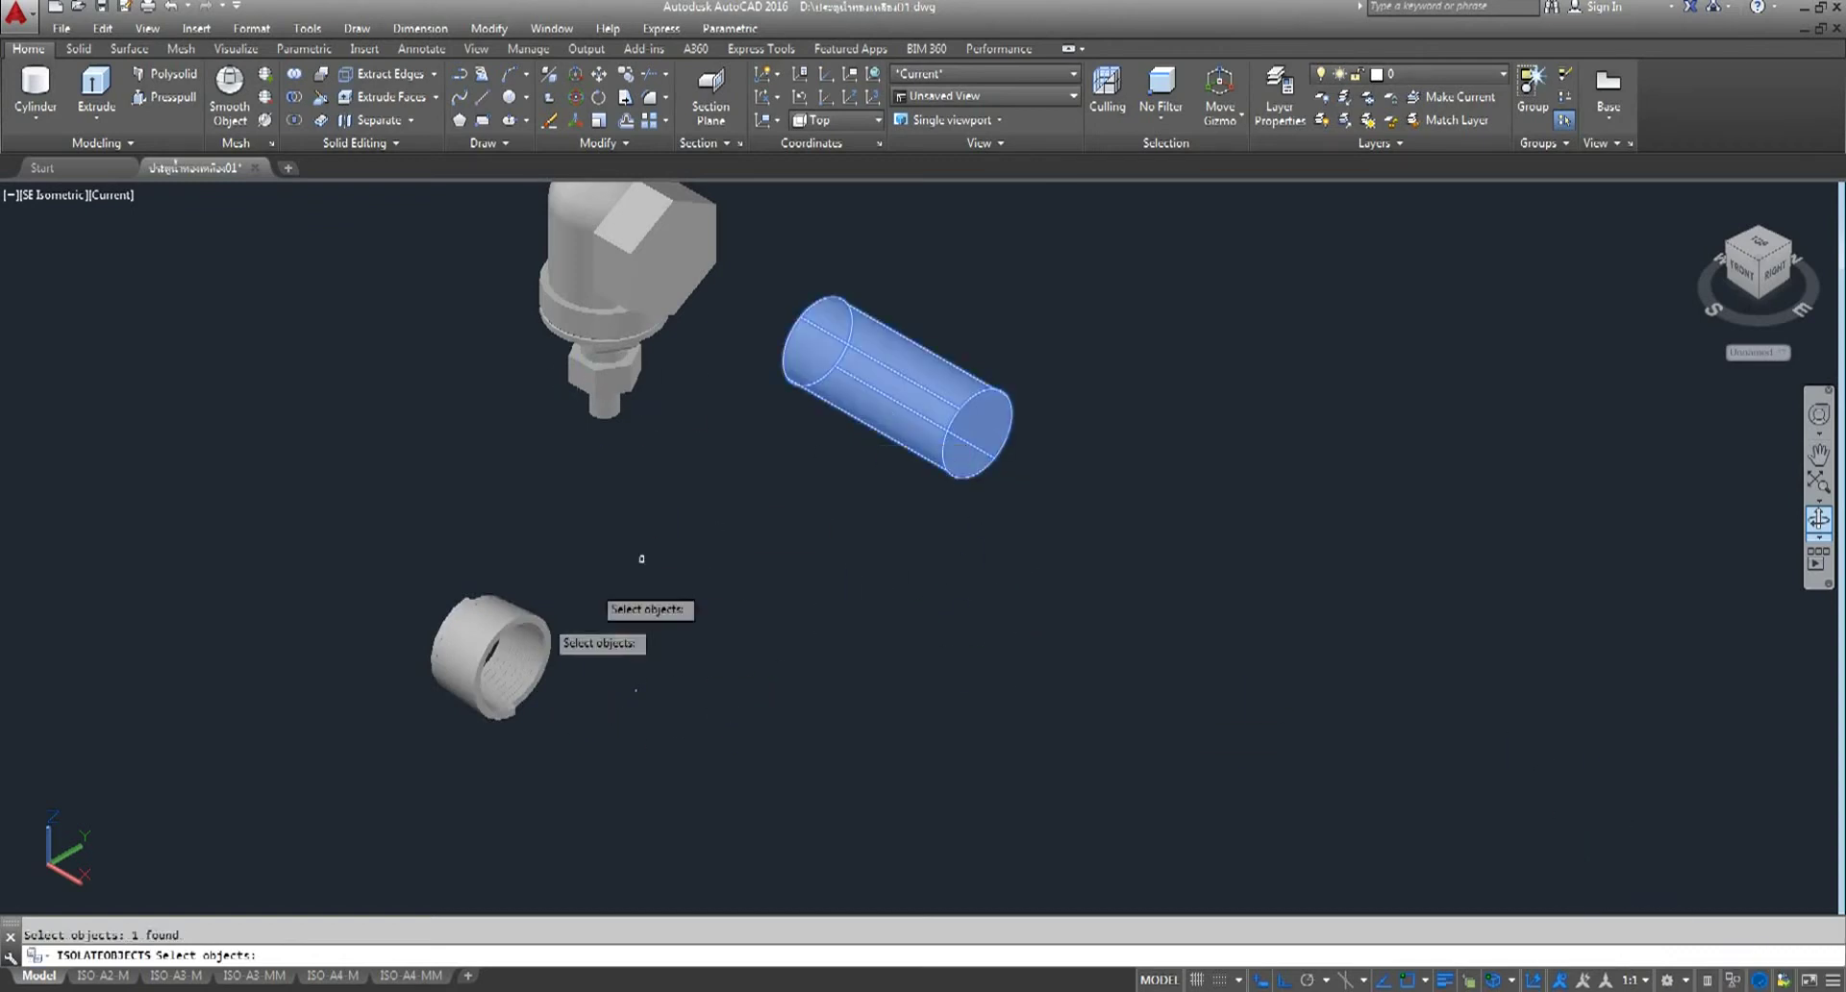
pyautogui.click(494, 660)
pyautogui.press('Return')
# - View the cylinder and thread ring from the Right preset view
pyautogui.click(510, 654)
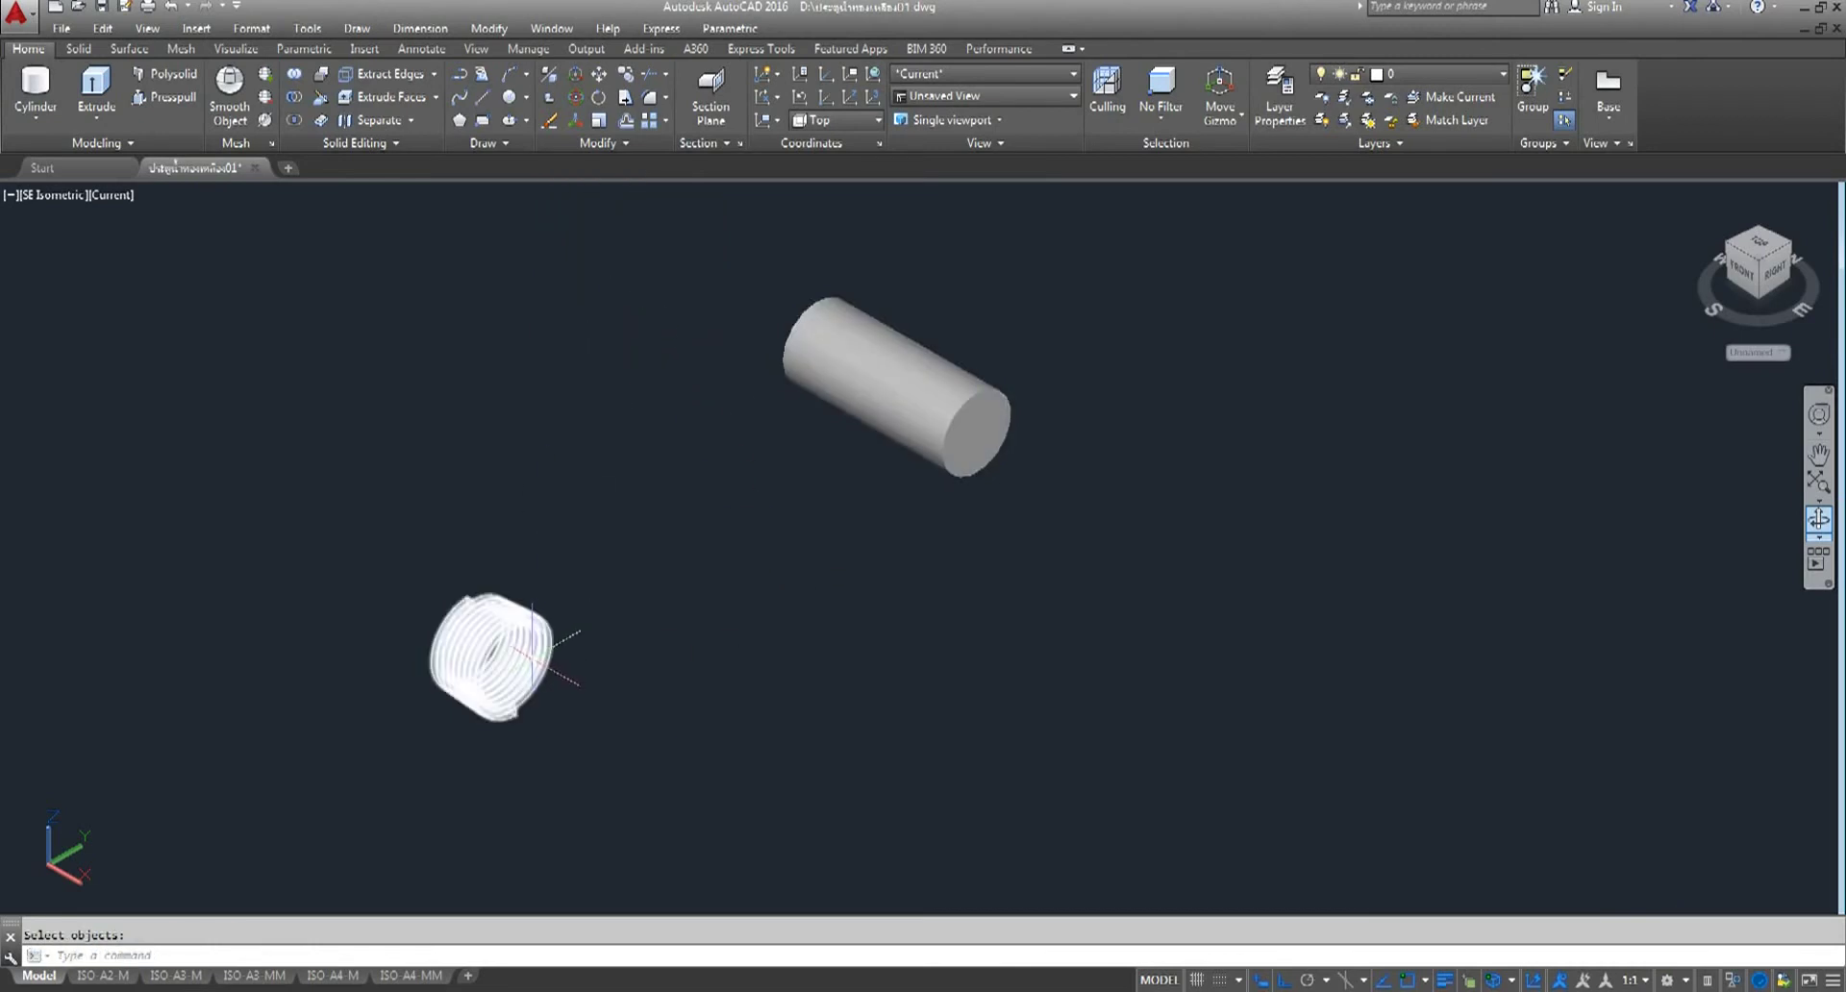
pyautogui.scroll(2, 567, 664)
pyautogui.scroll(-3, 588, 671)
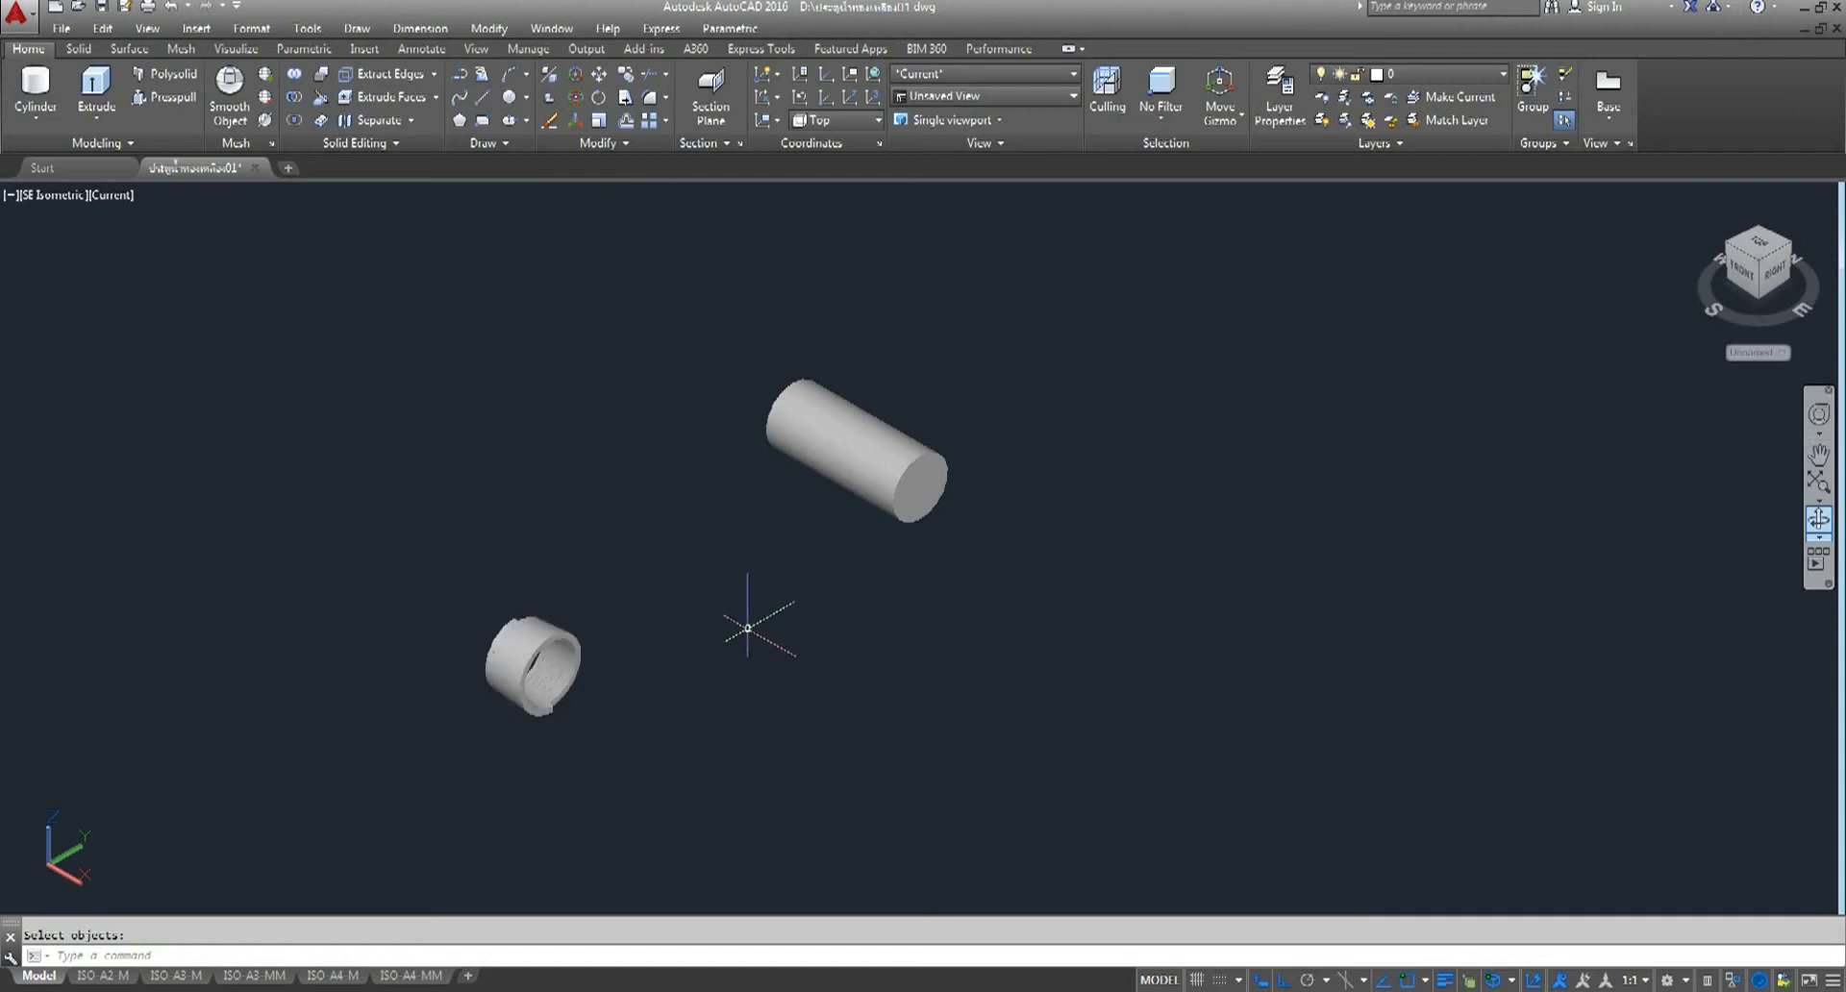
pyautogui.click(59, 195)
pyautogui.click(106, 307)
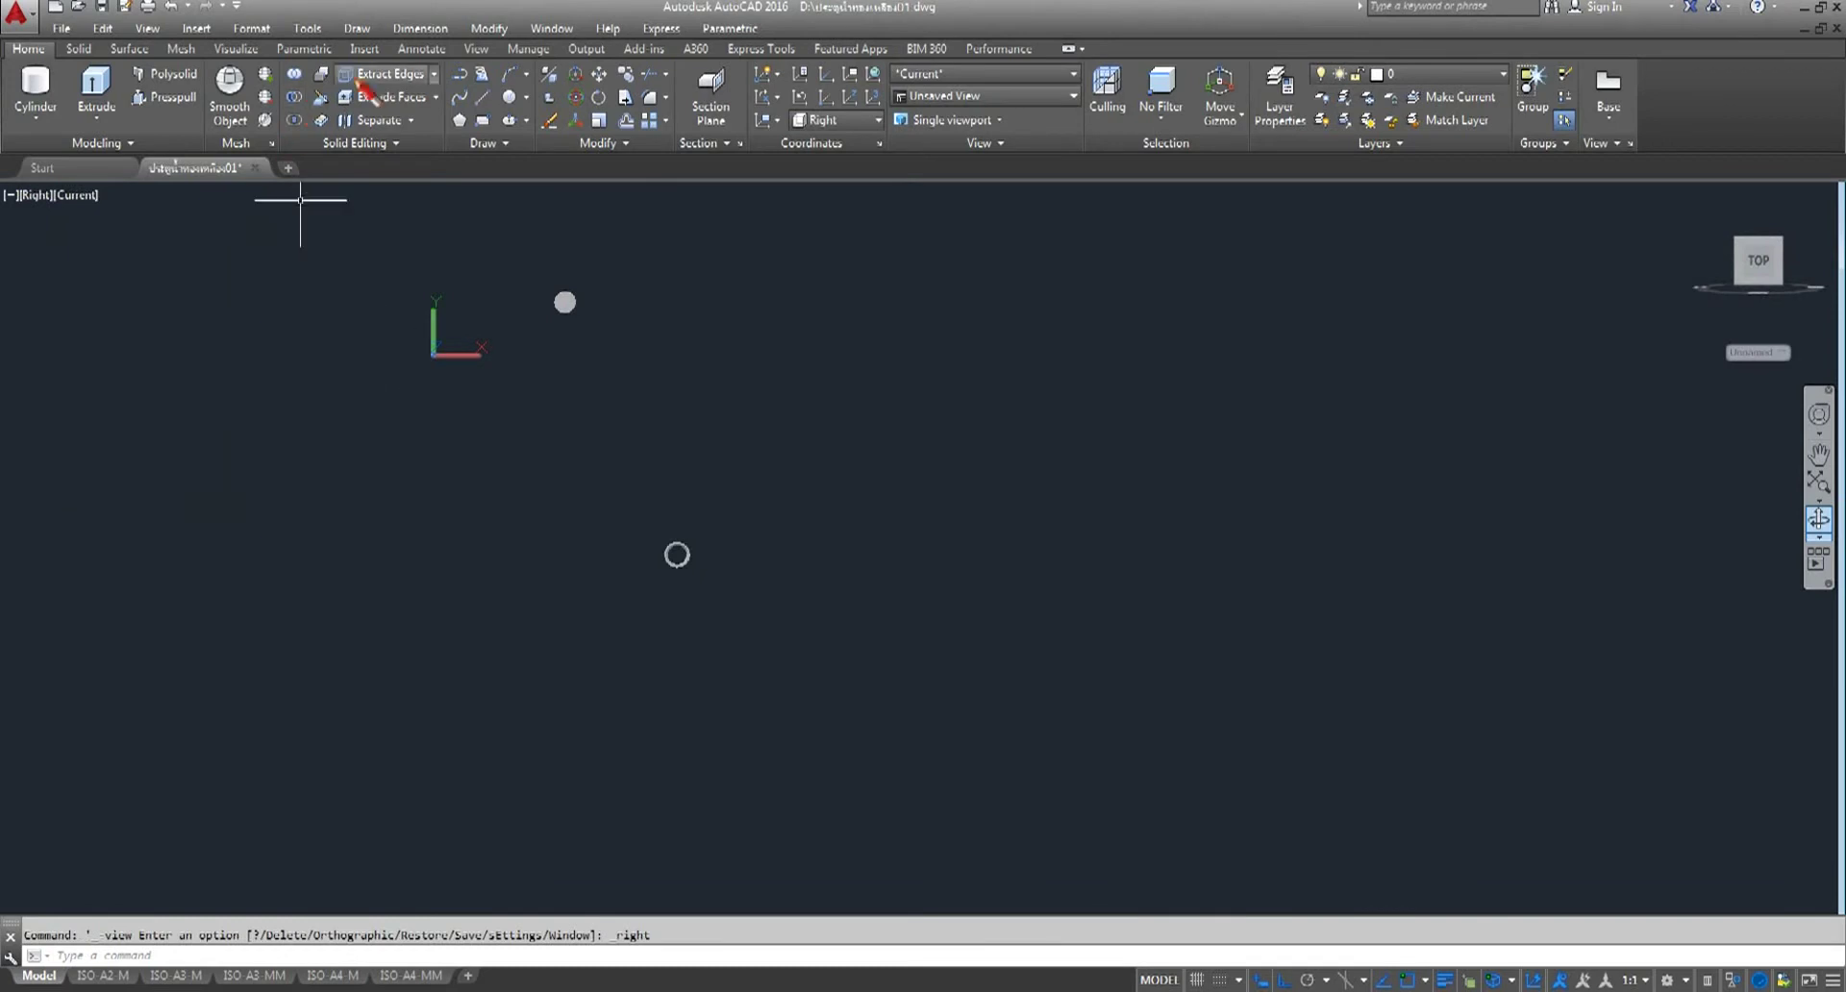
pyautogui.click(600, 75)
pyautogui.click(673, 550)
pyautogui.press('Return')
pyautogui.scroll(5, 699, 529)
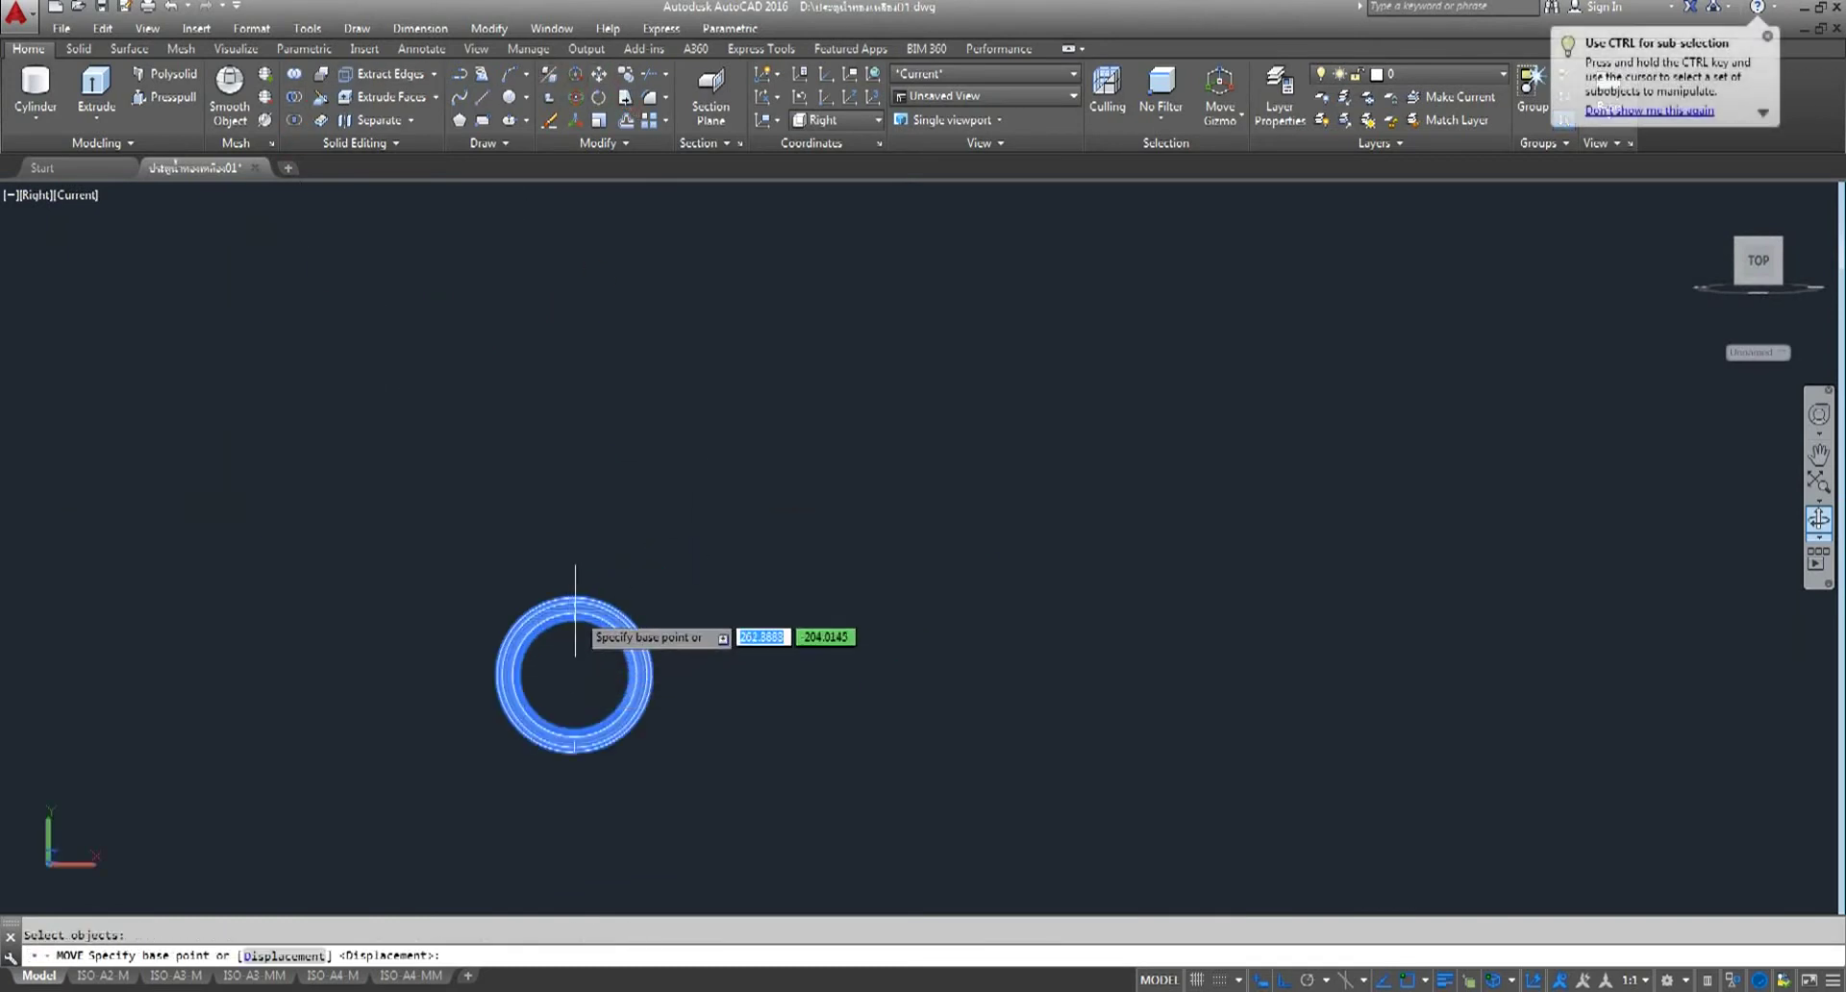
pyautogui.scroll(-3, 572, 602)
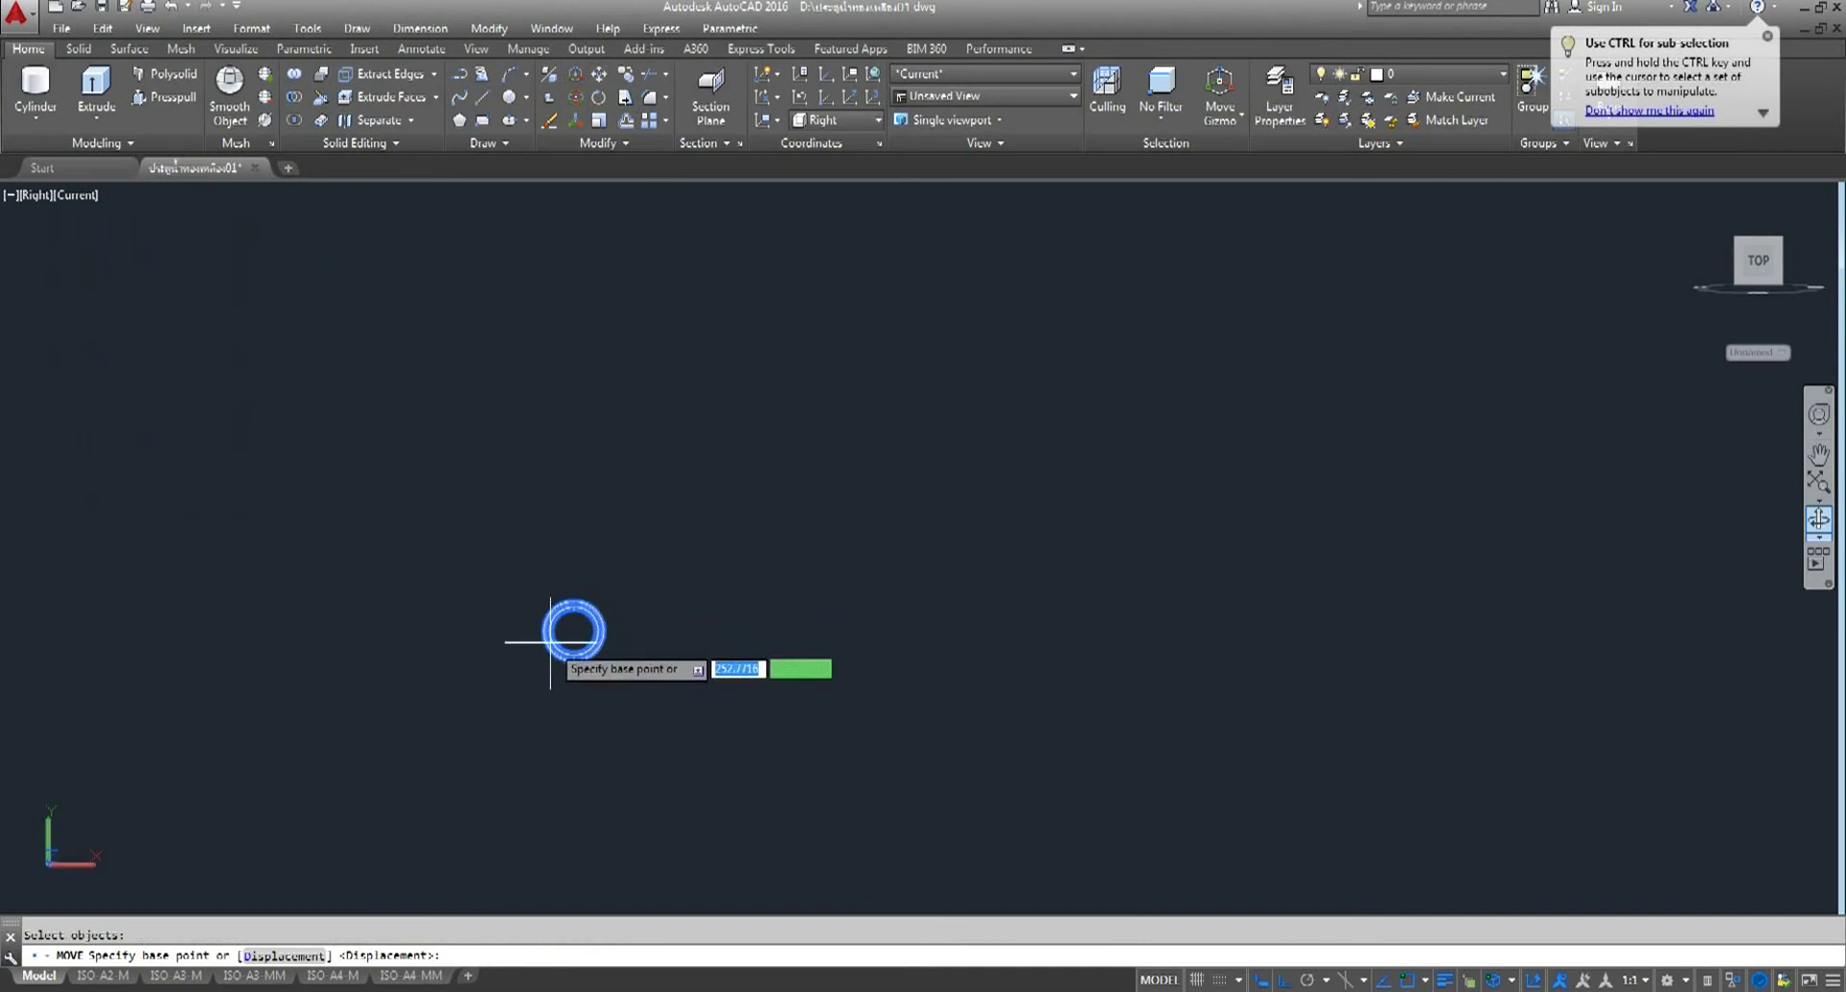
pyautogui.scroll(5, 551, 642)
pyautogui.scroll(2, 557, 642)
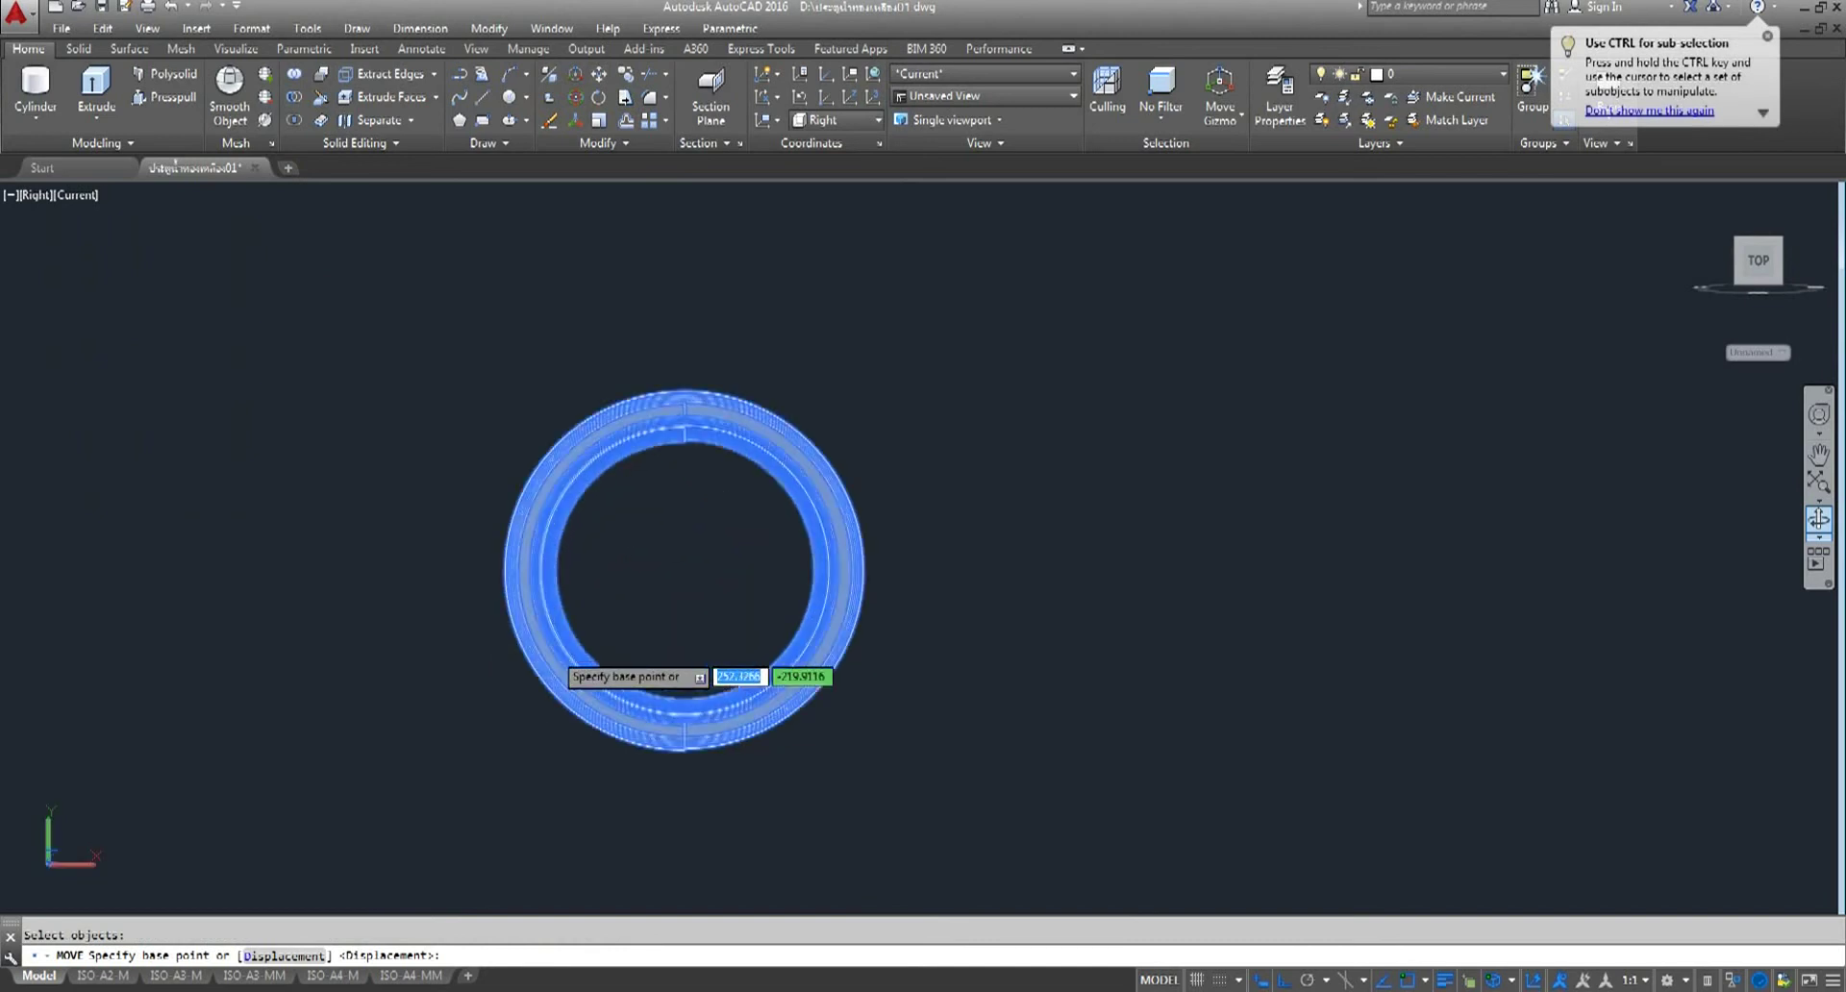
pyautogui.scroll(2, 664, 643)
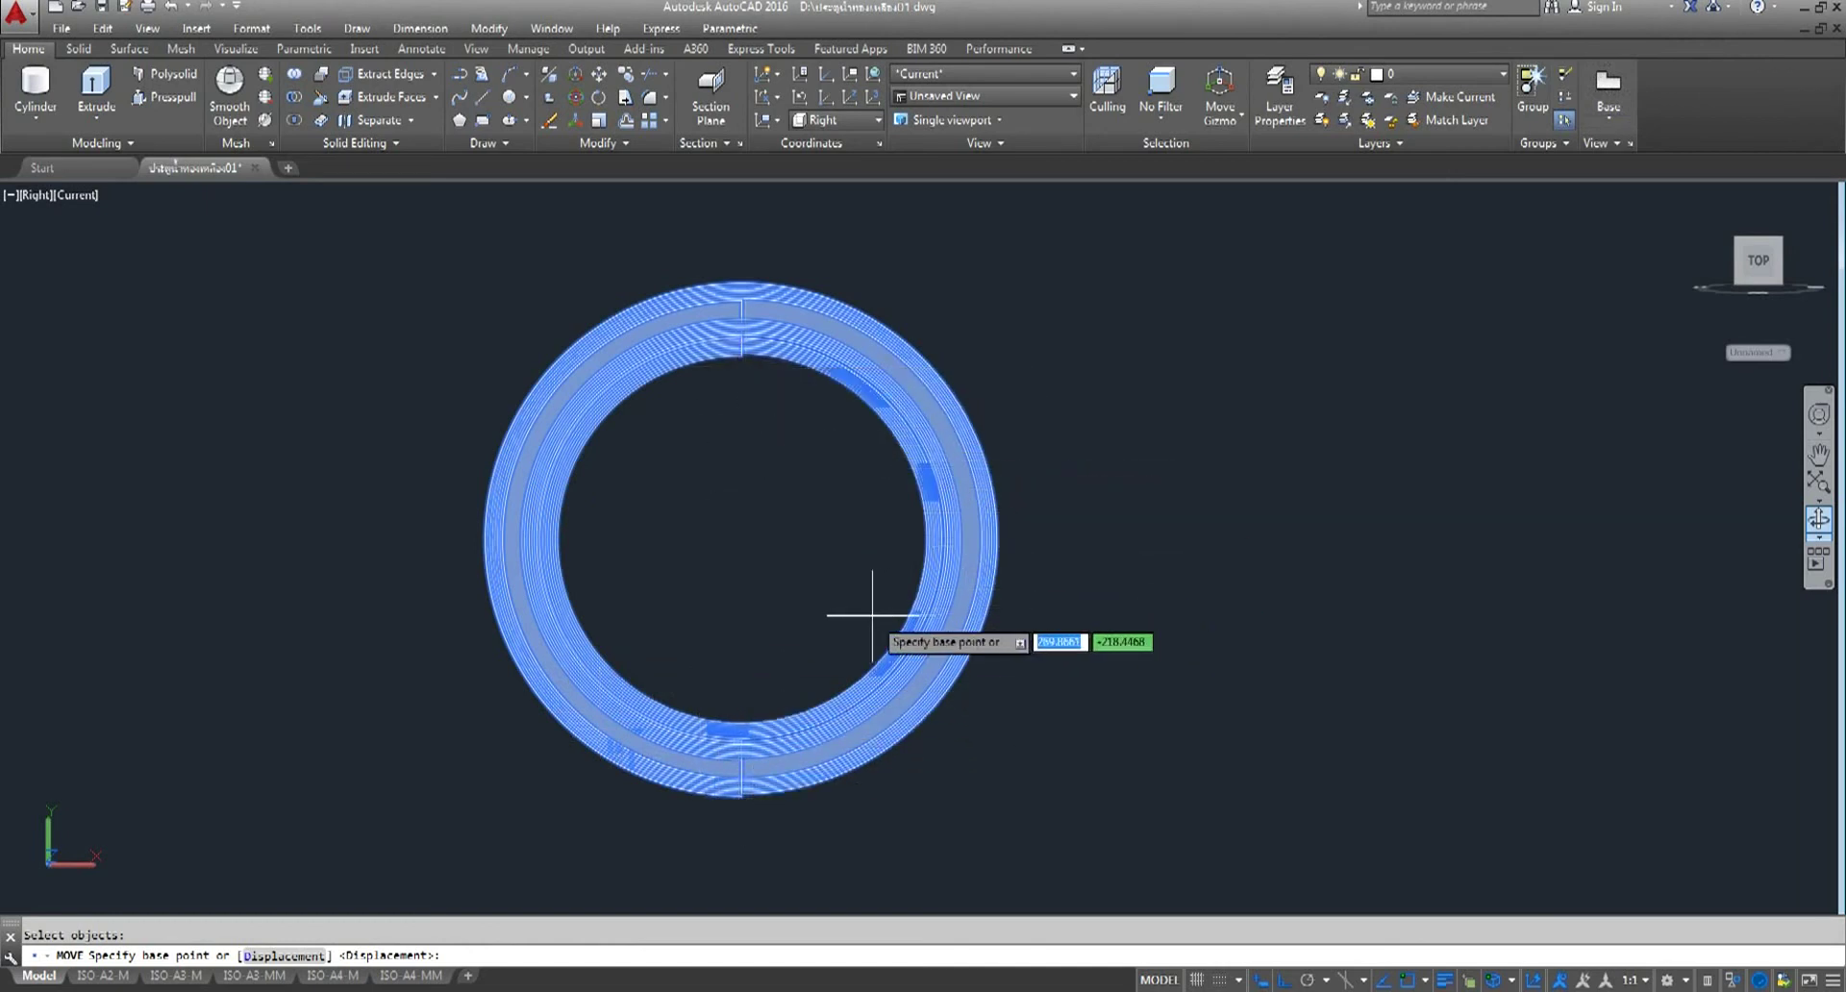
pyautogui.press('Escape')
pyautogui.click(76, 195)
pyautogui.click(135, 240)
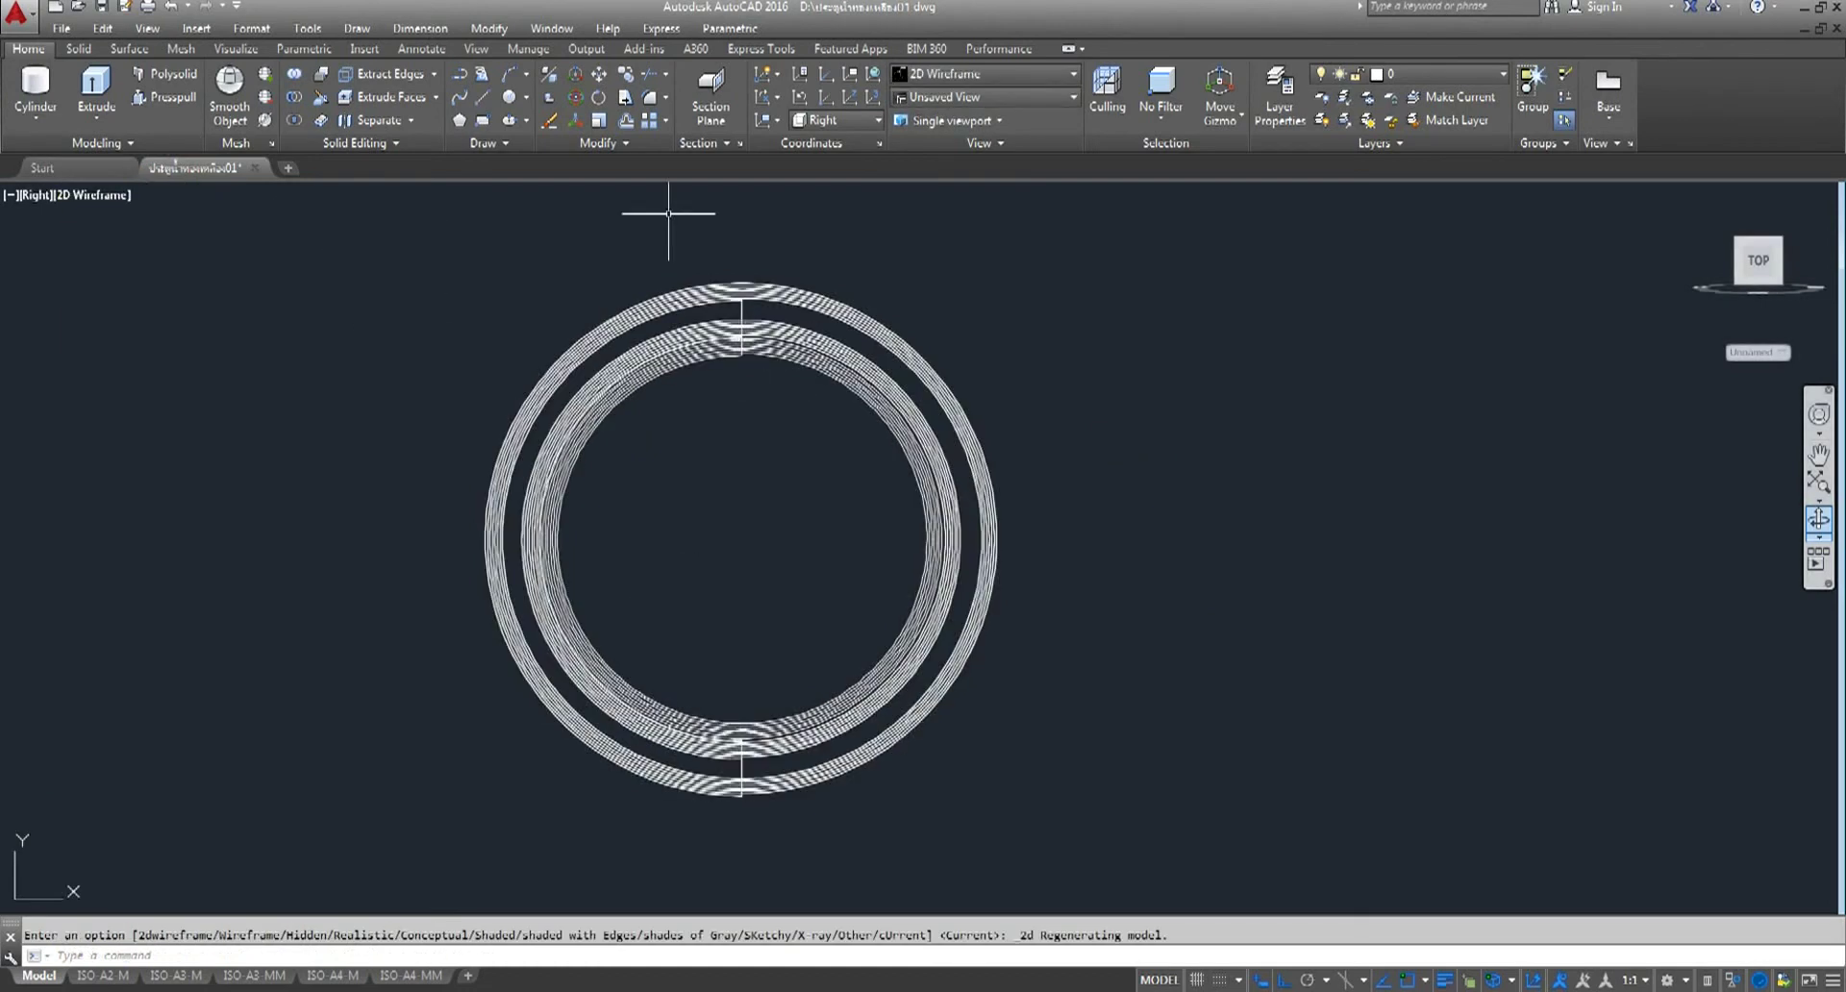
pyautogui.write('m')
pyautogui.press('Return')
pyautogui.moveTo(1120, 257); pyautogui.dragTo(291, 891)
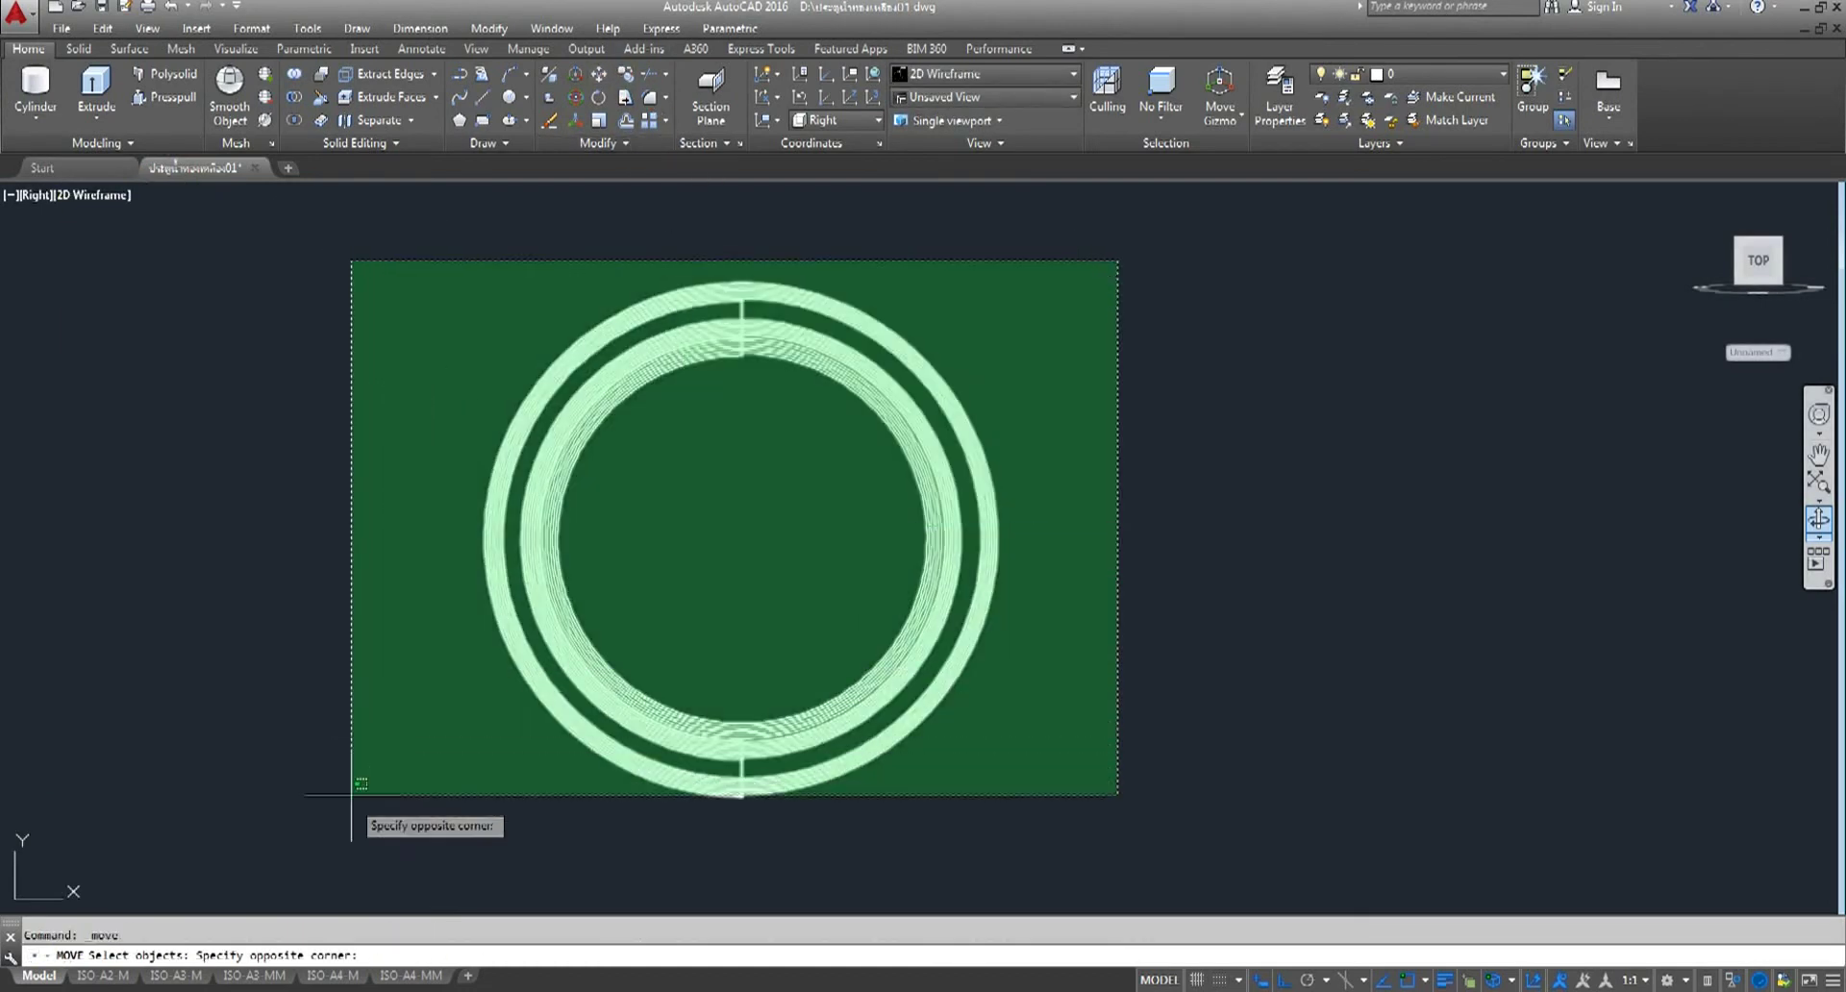
pyautogui.press('Return')
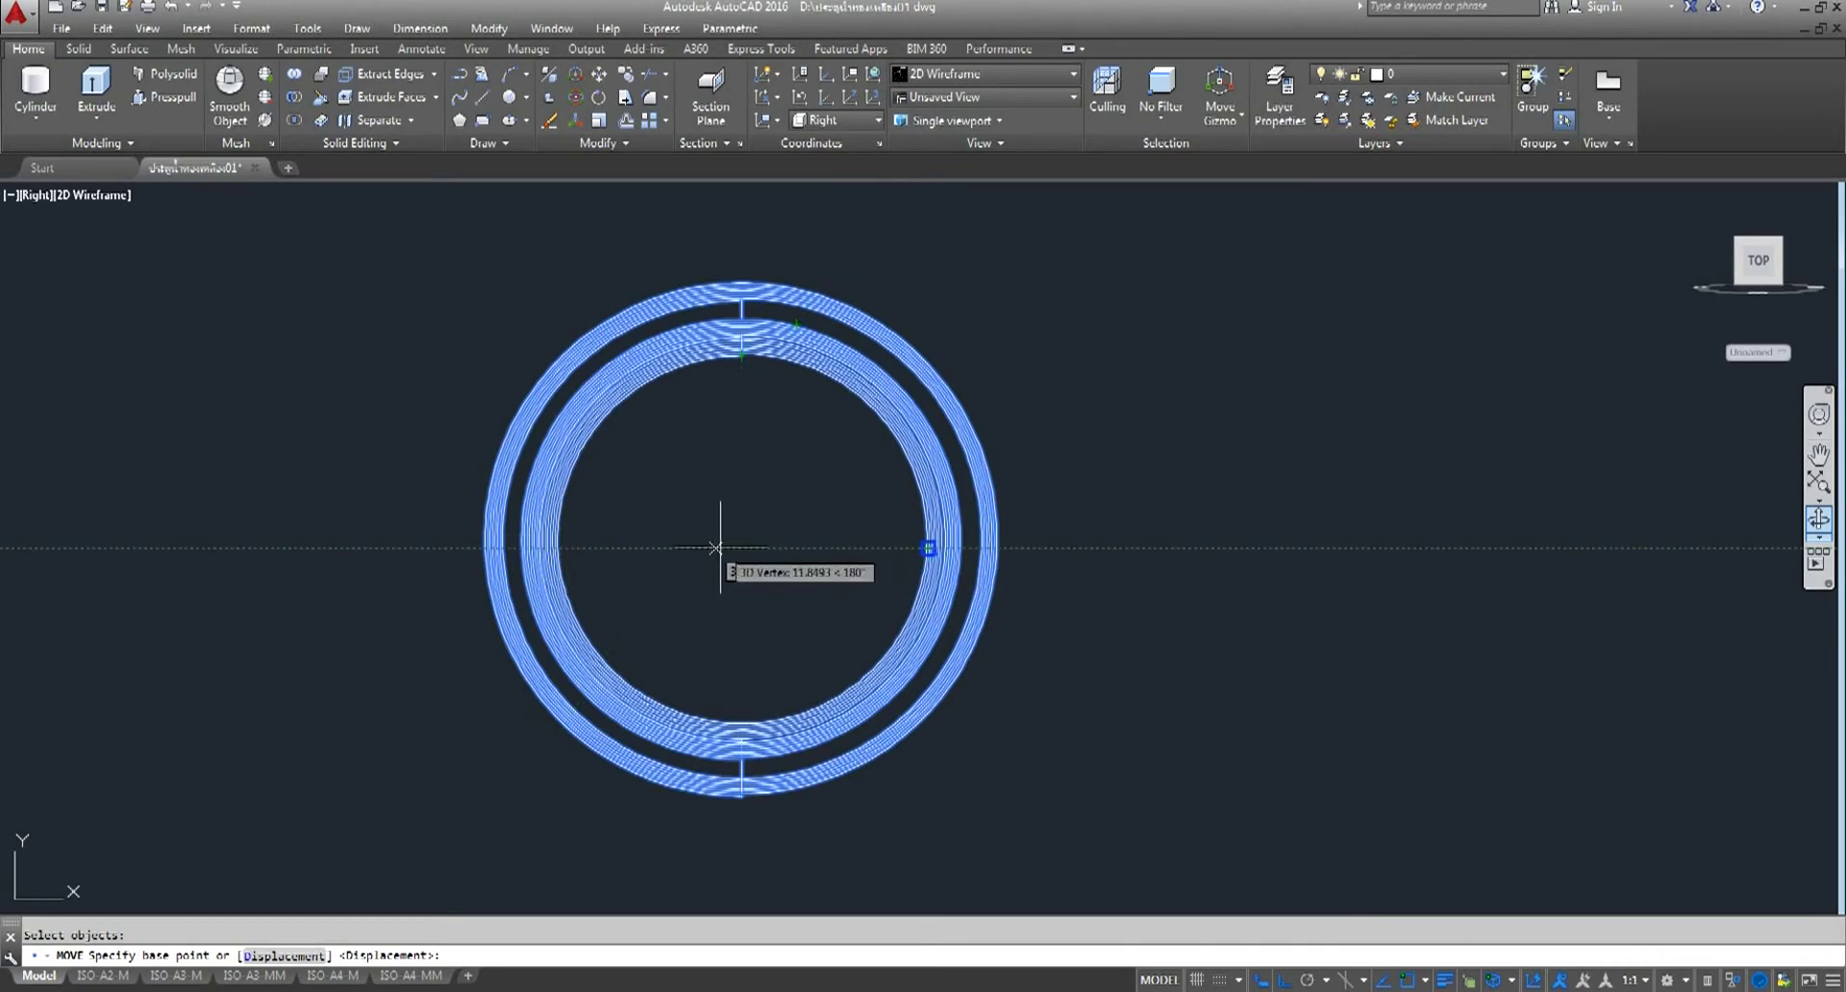
pyautogui.click(741, 550)
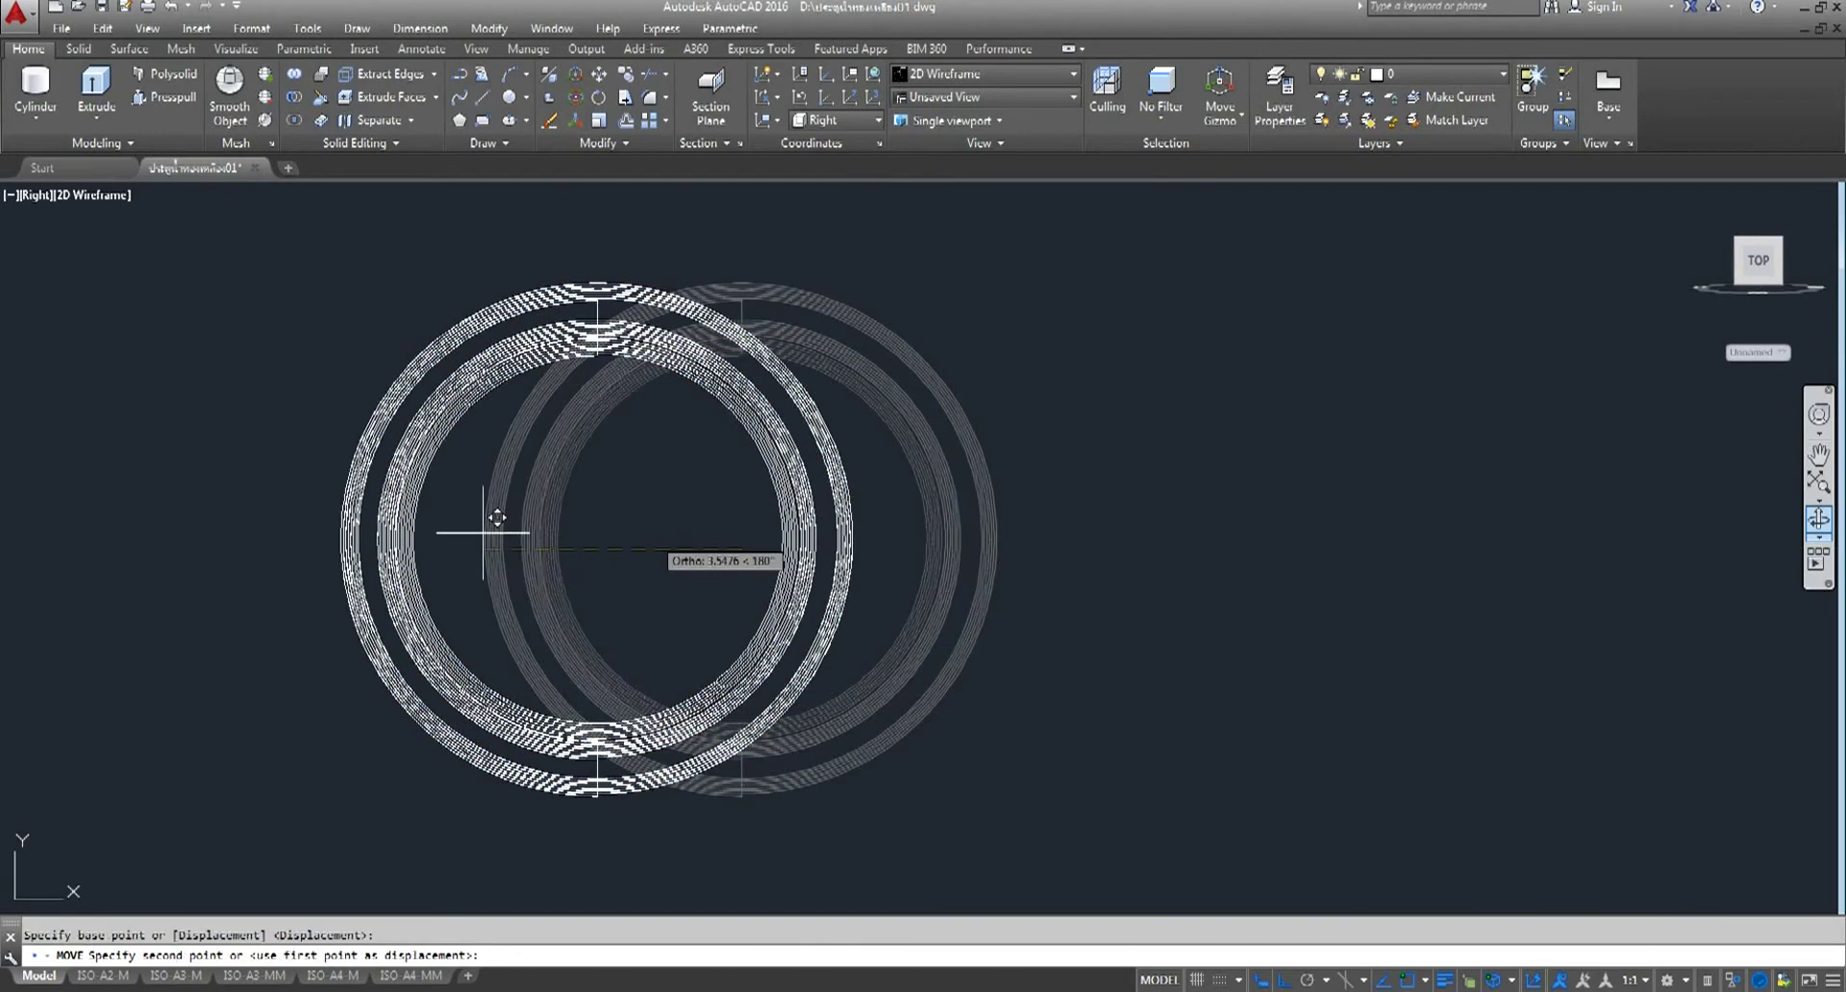
pyautogui.scroll(-10, 786, 530)
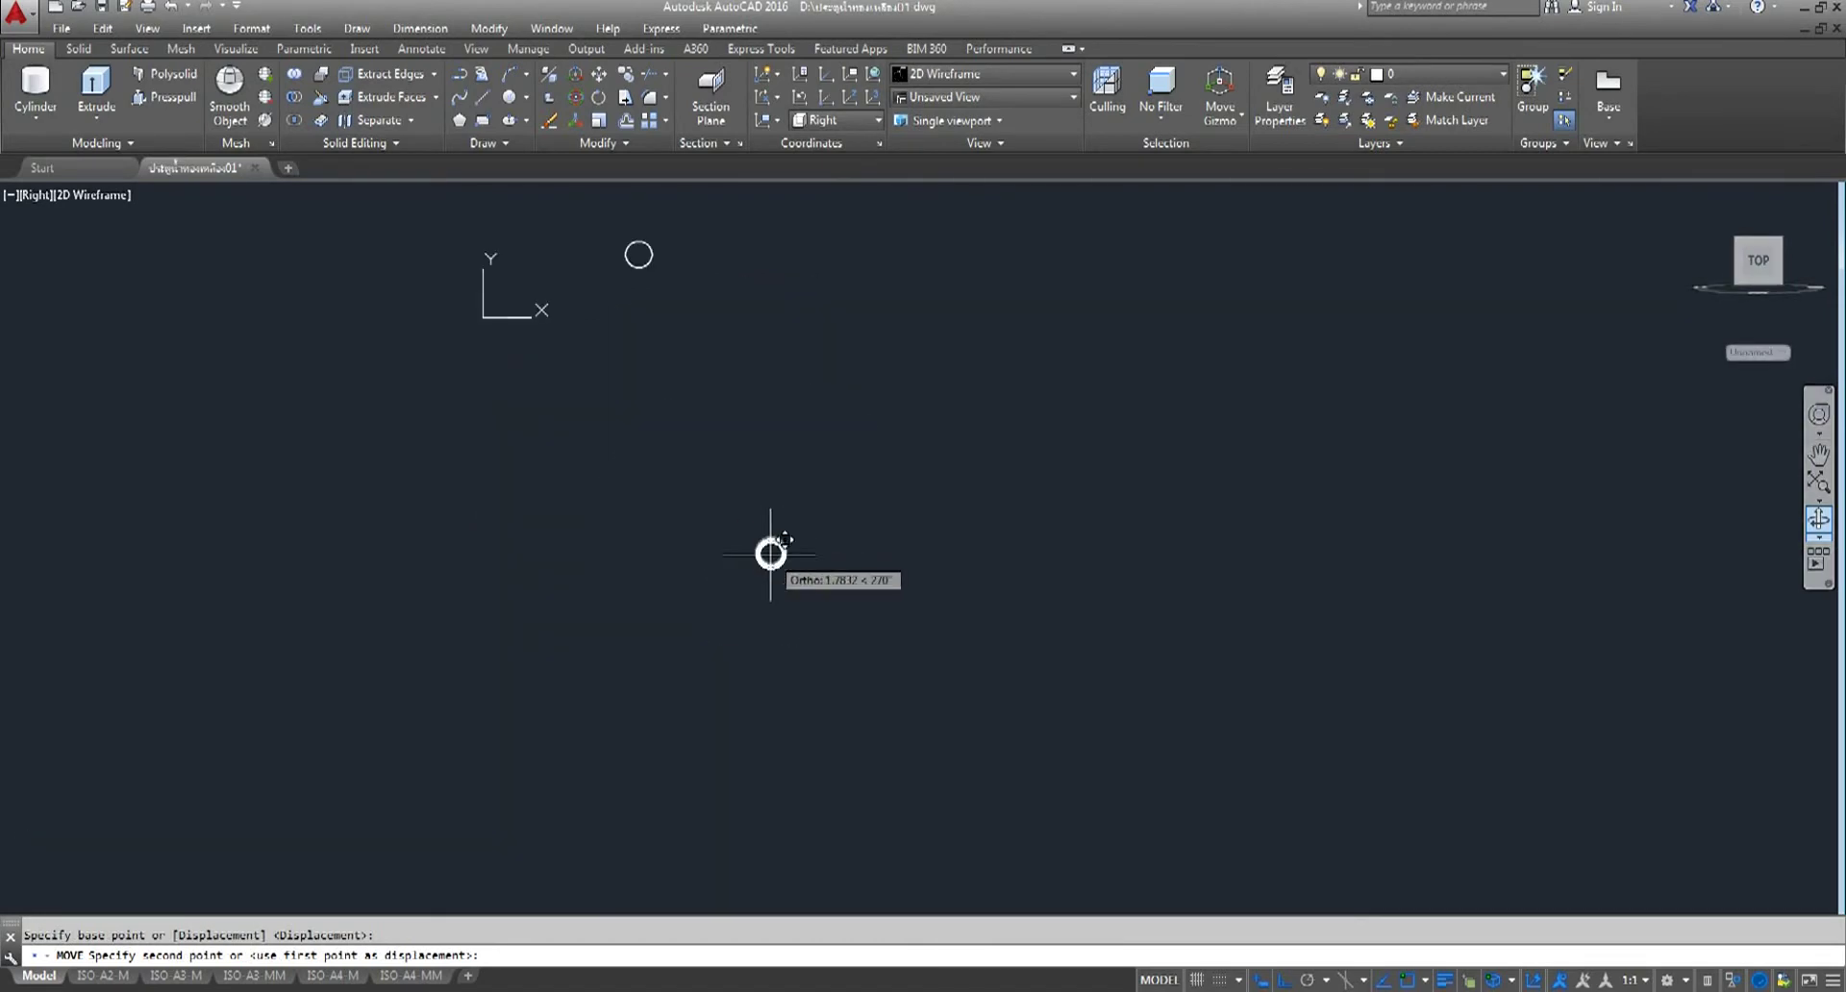
pyautogui.scroll(5, 771, 301)
pyautogui.scroll(4, 647, 247)
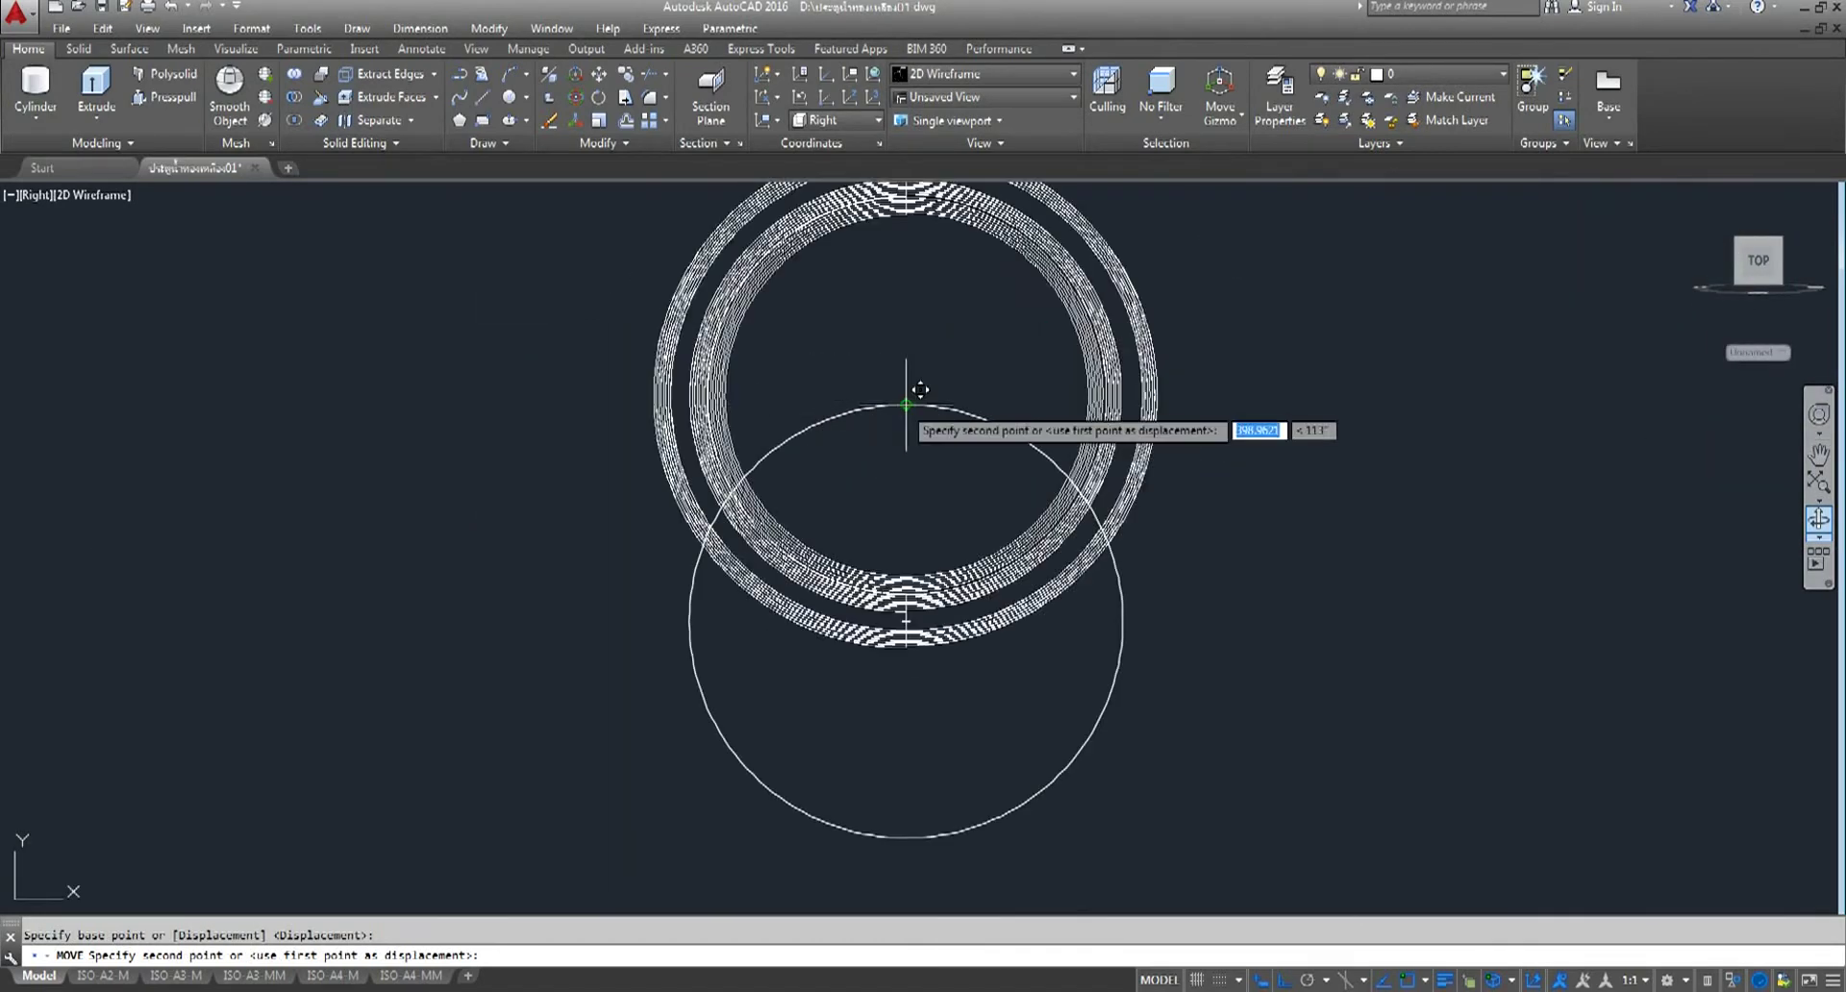
pyautogui.click(906, 621)
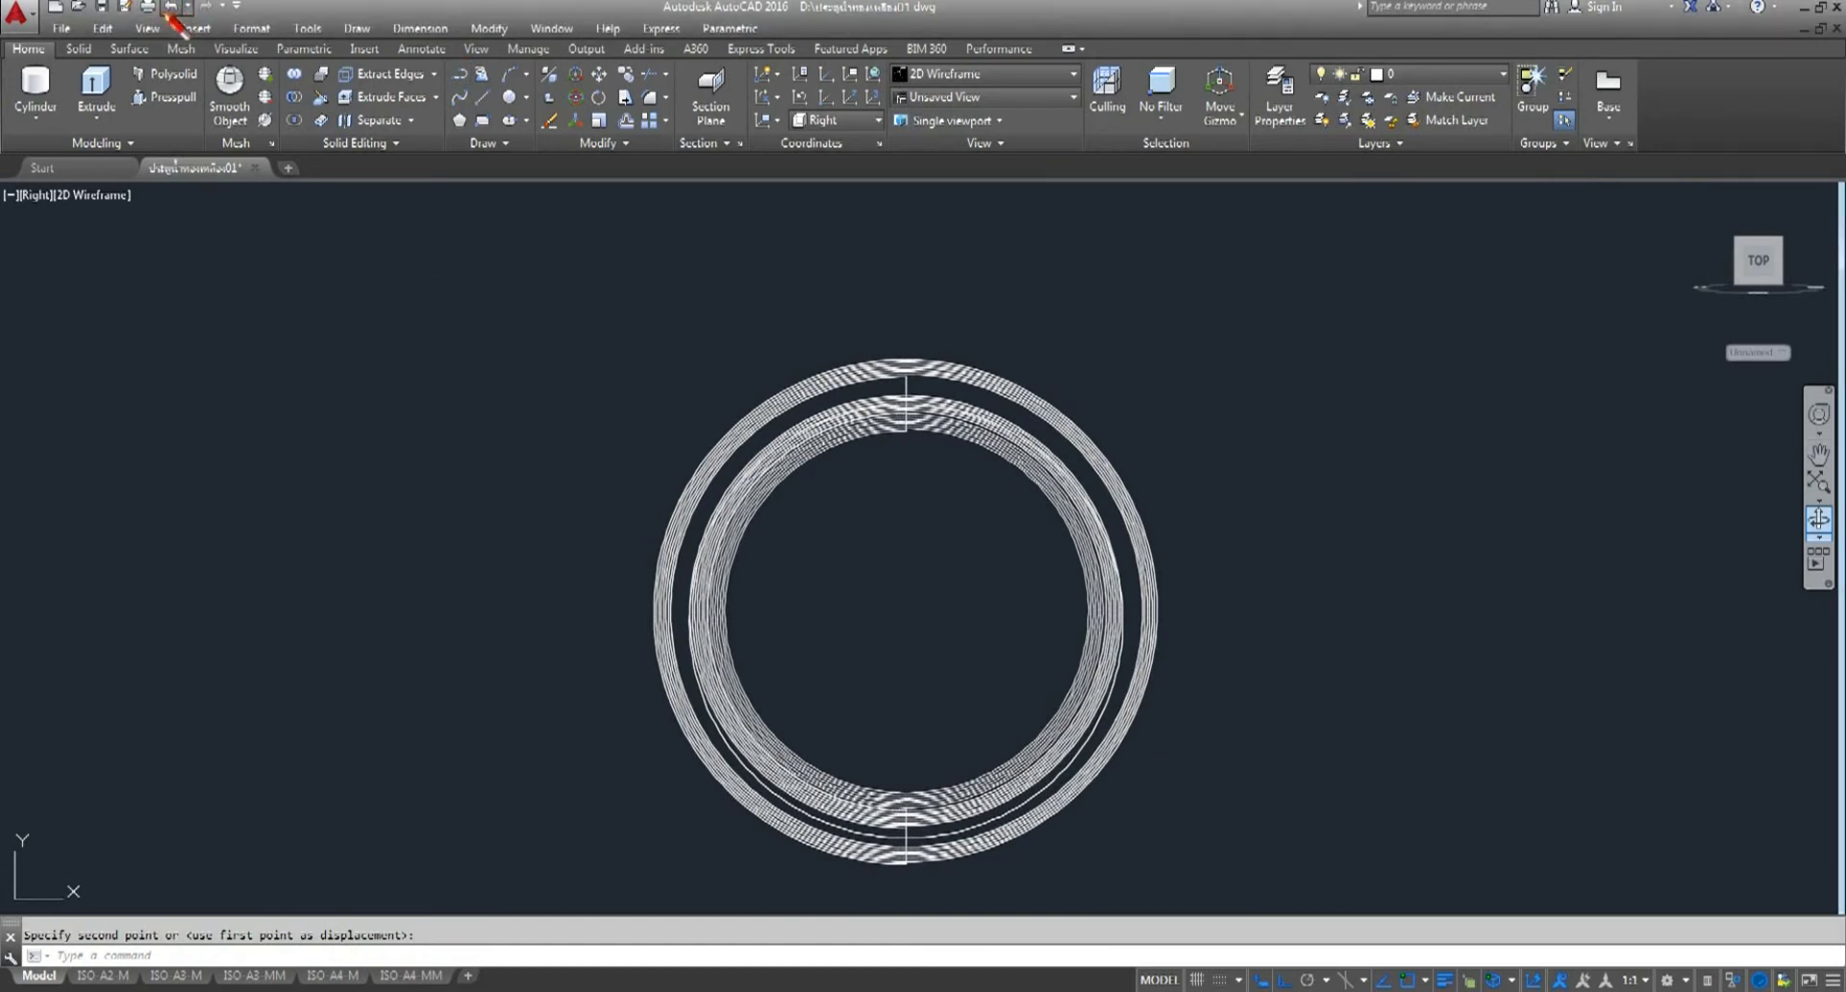
pyautogui.click(169, 8)
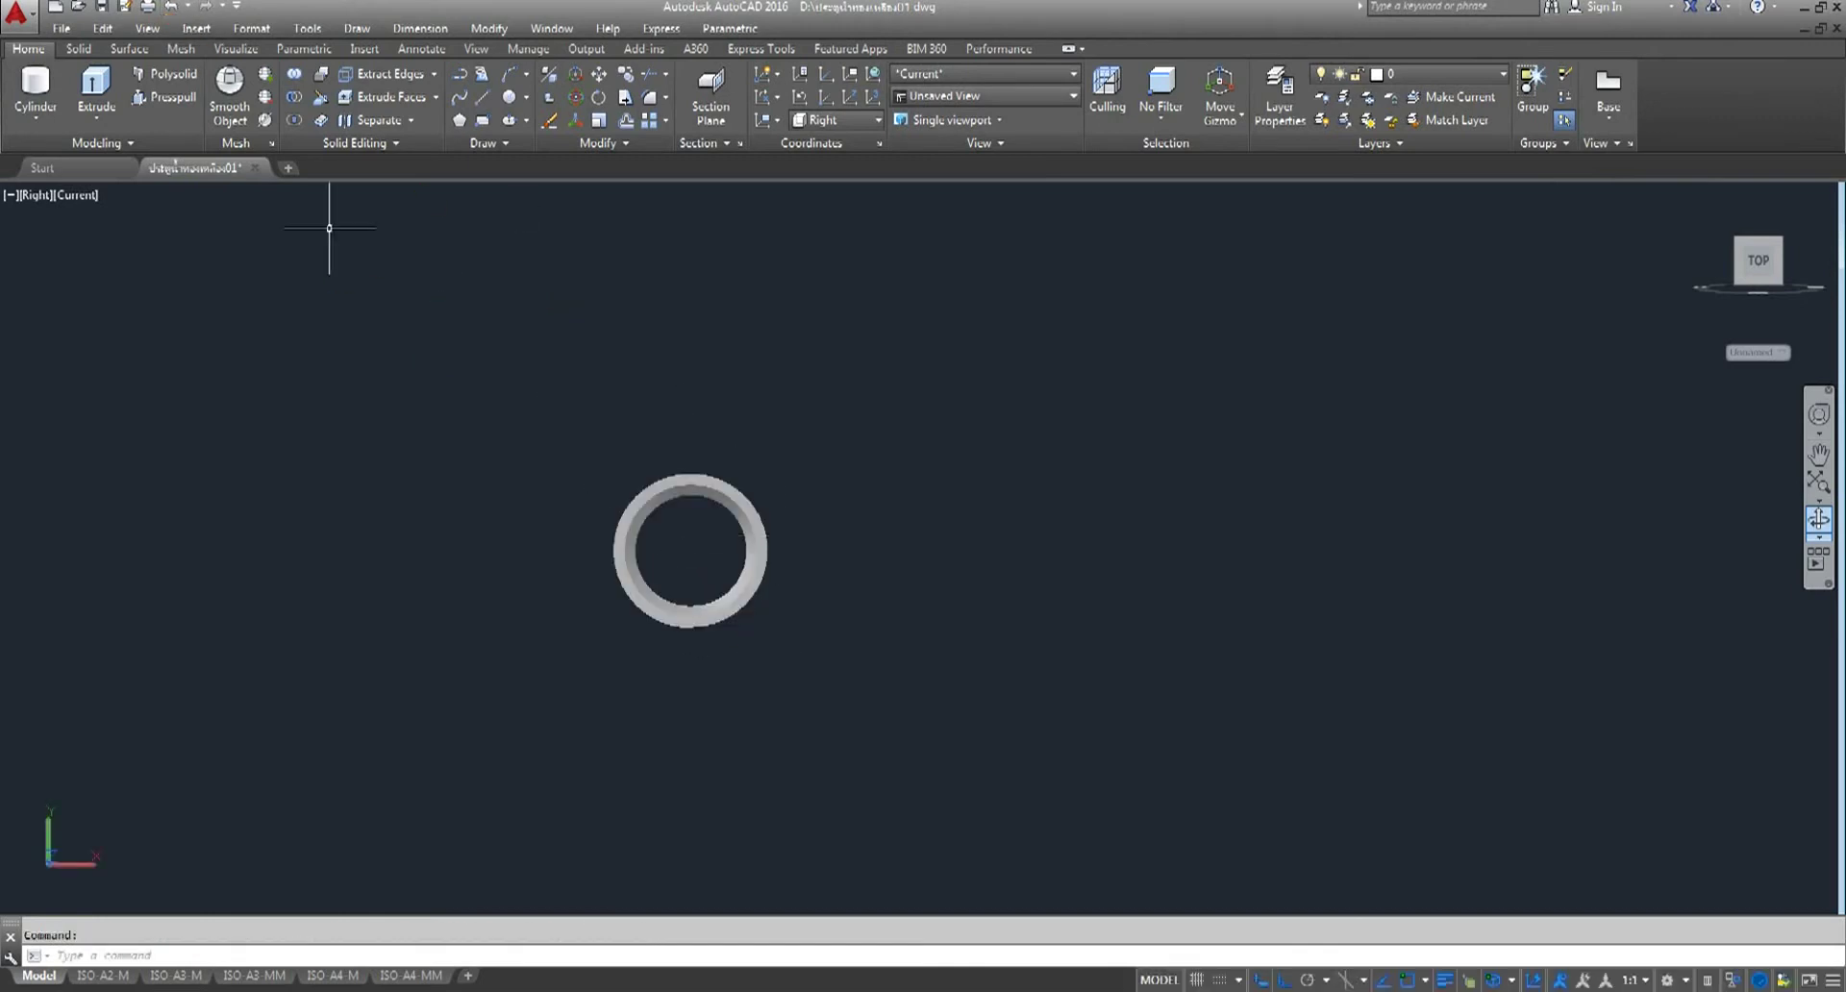
# - Draw a circle with the default radius at the upper left, then delete it
pyautogui.click(510, 96)
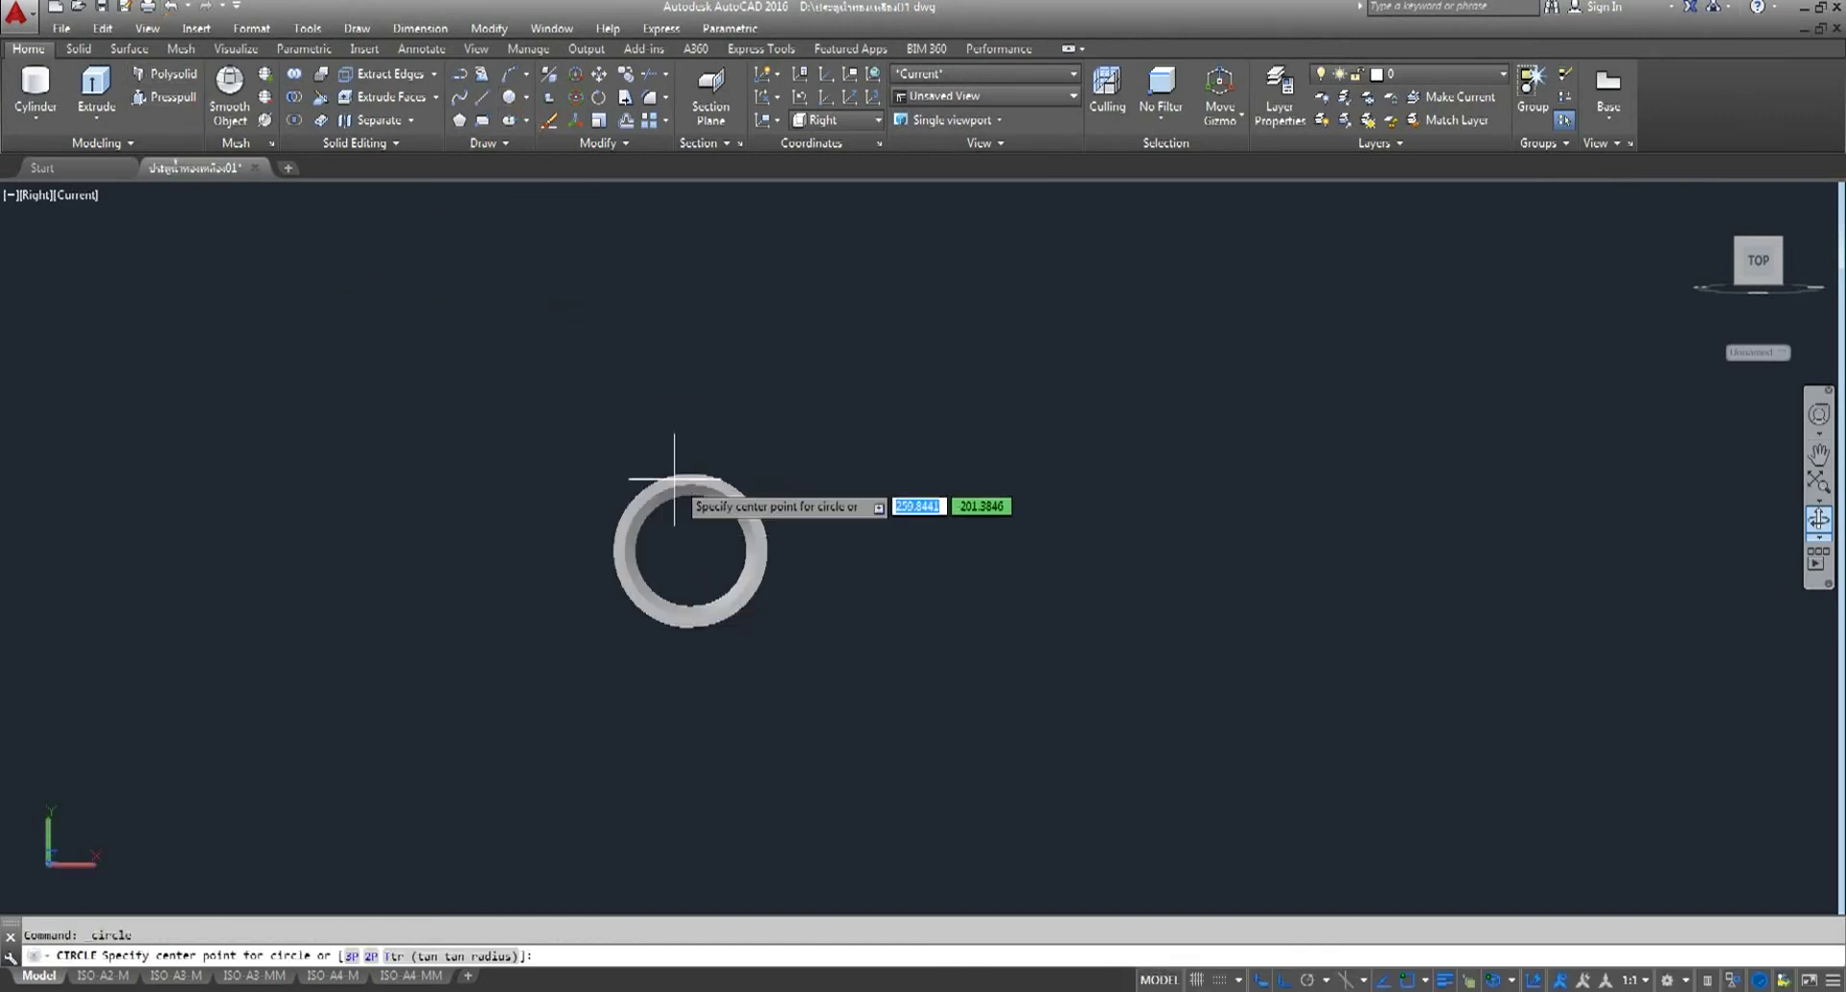
pyautogui.scroll(3, 684, 473)
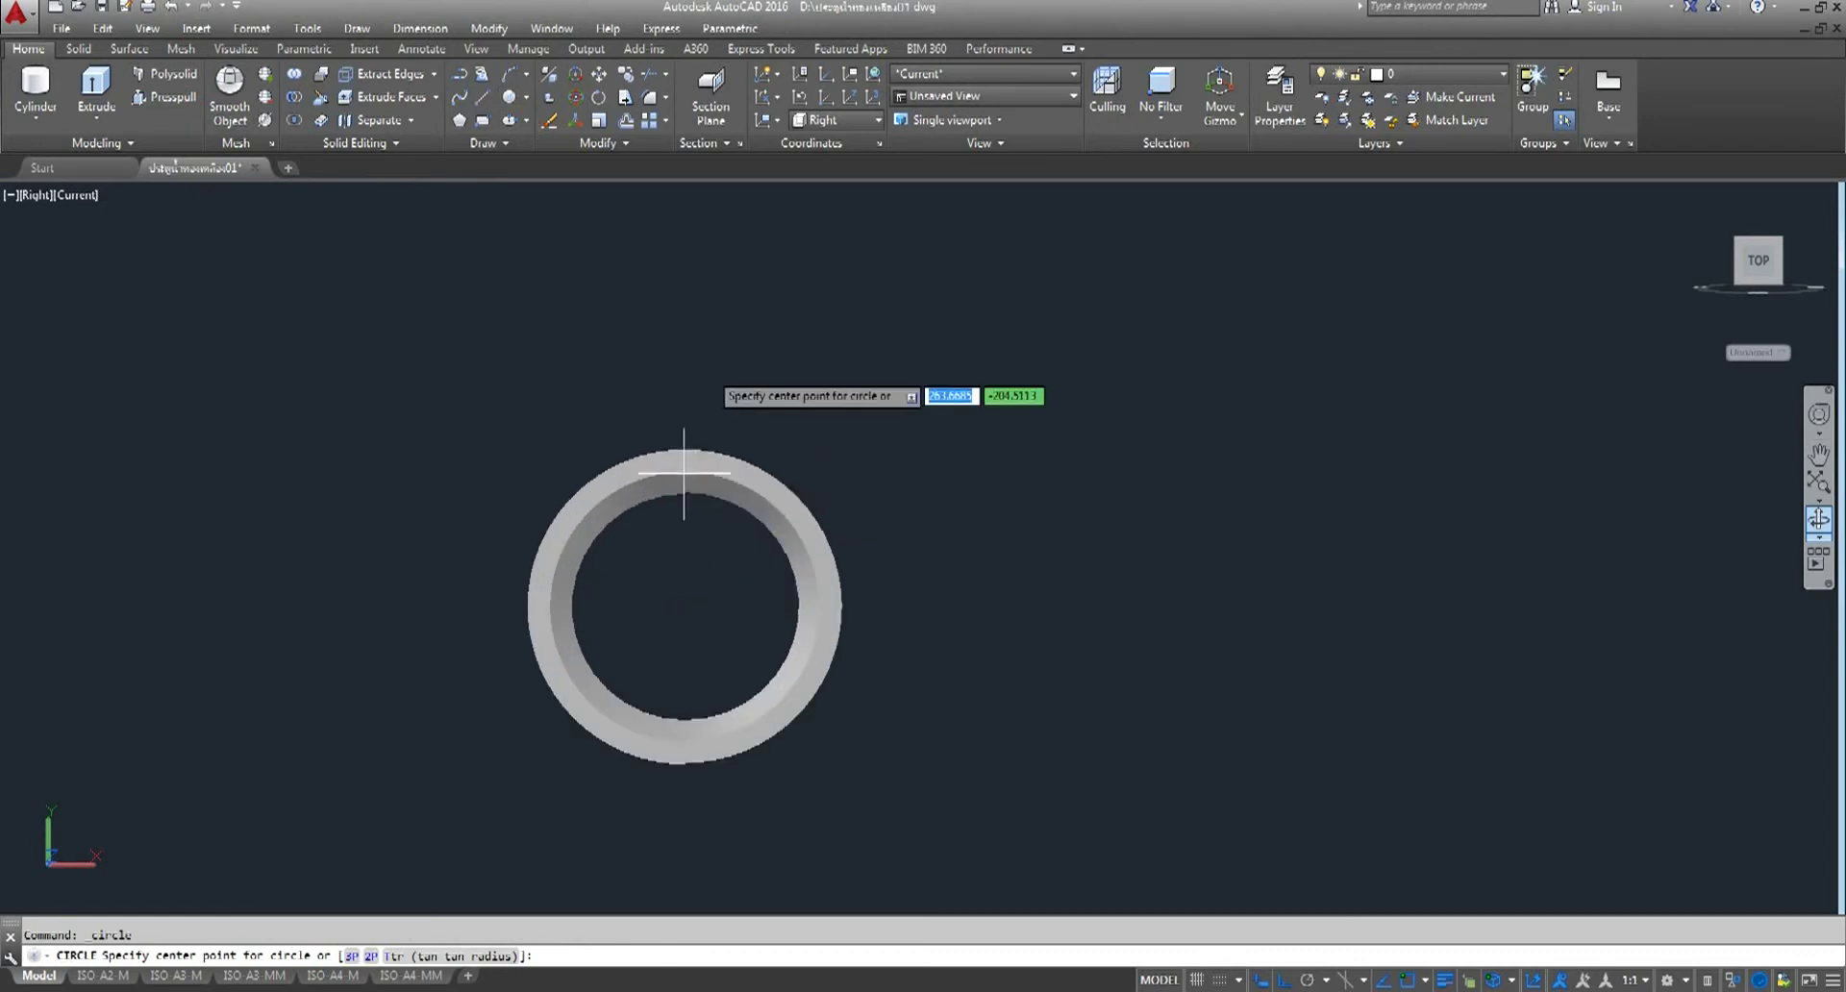
pyautogui.scroll(3, 684, 474)
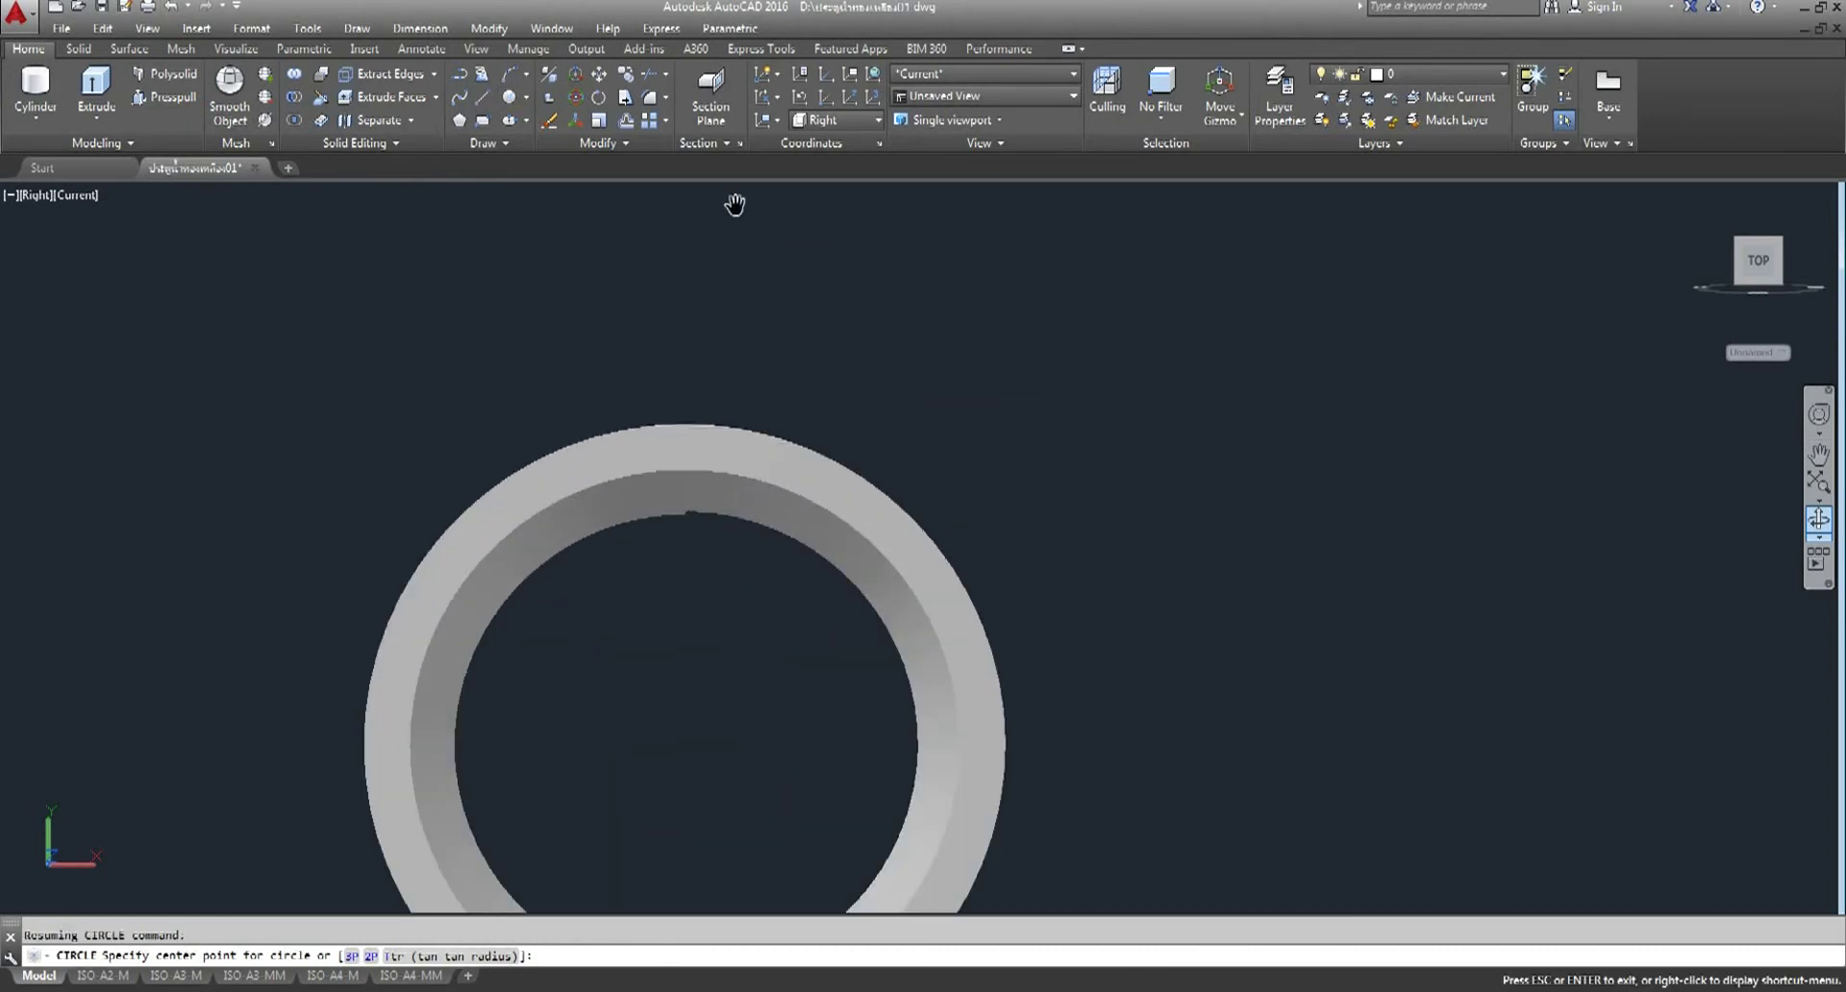
pyautogui.moveTo(682, 413); pyautogui.dragTo(733, 204, button='middle')
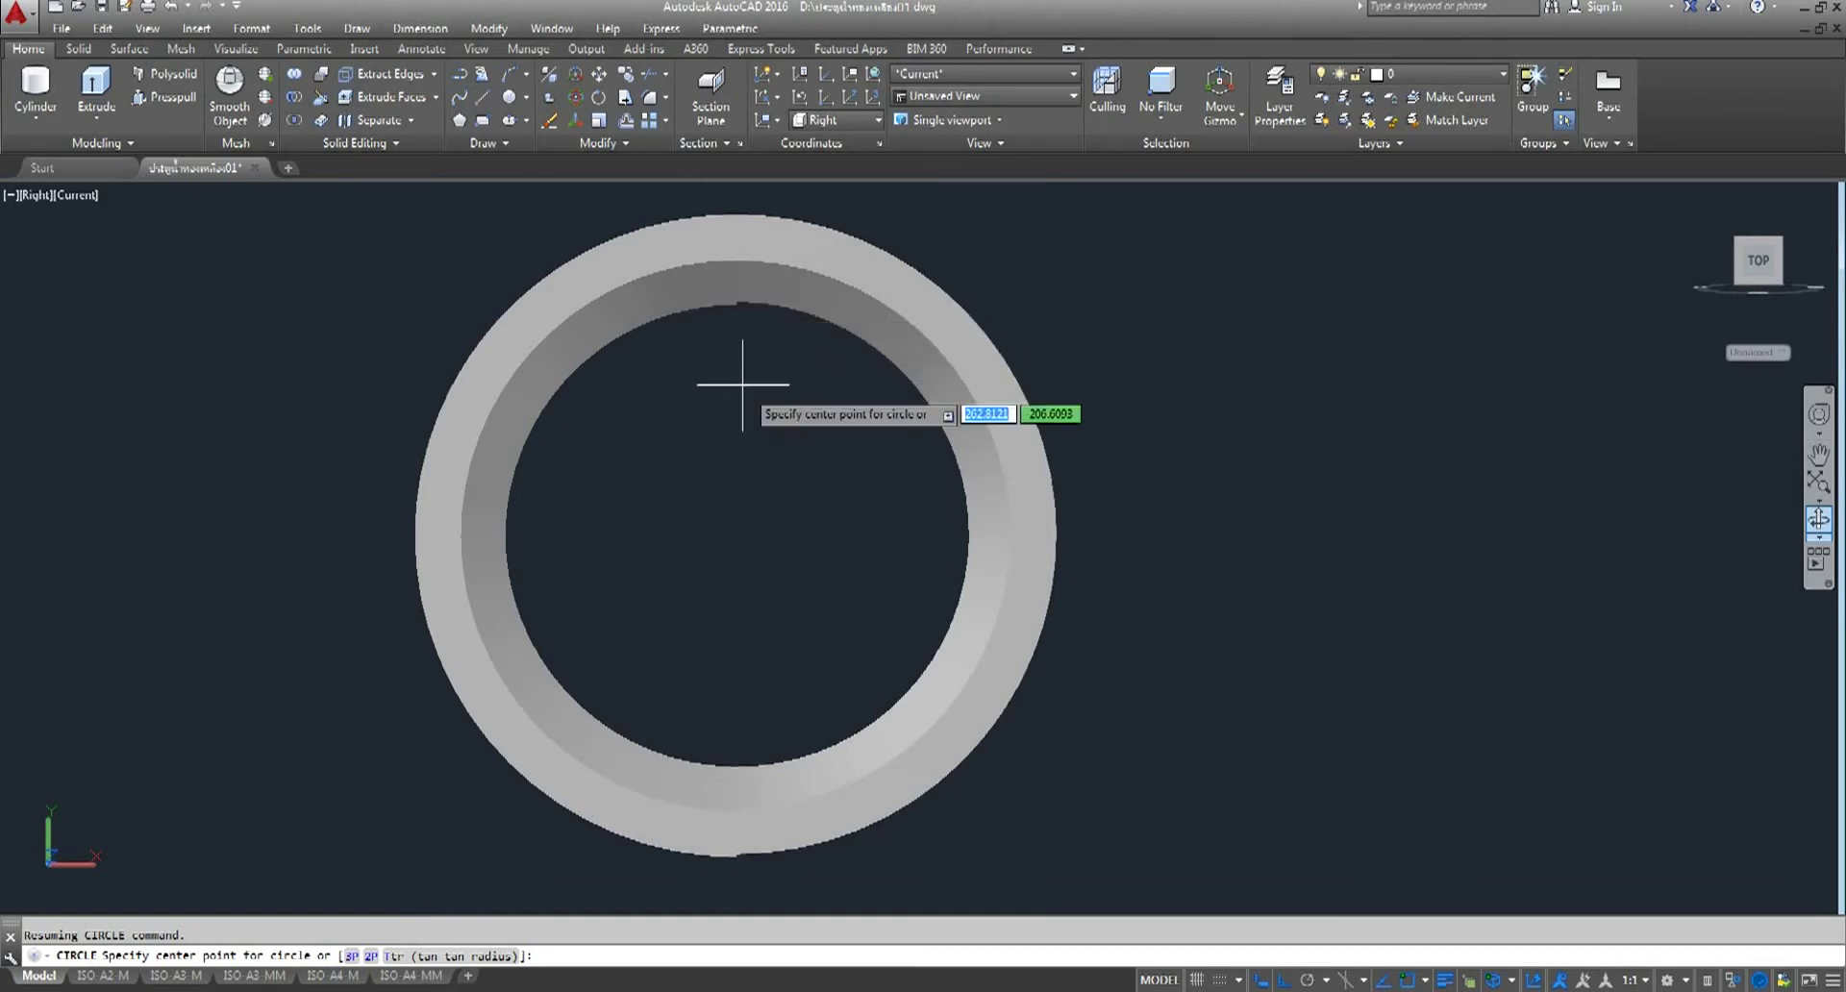
pyautogui.click(96, 197)
pyautogui.press('Return')
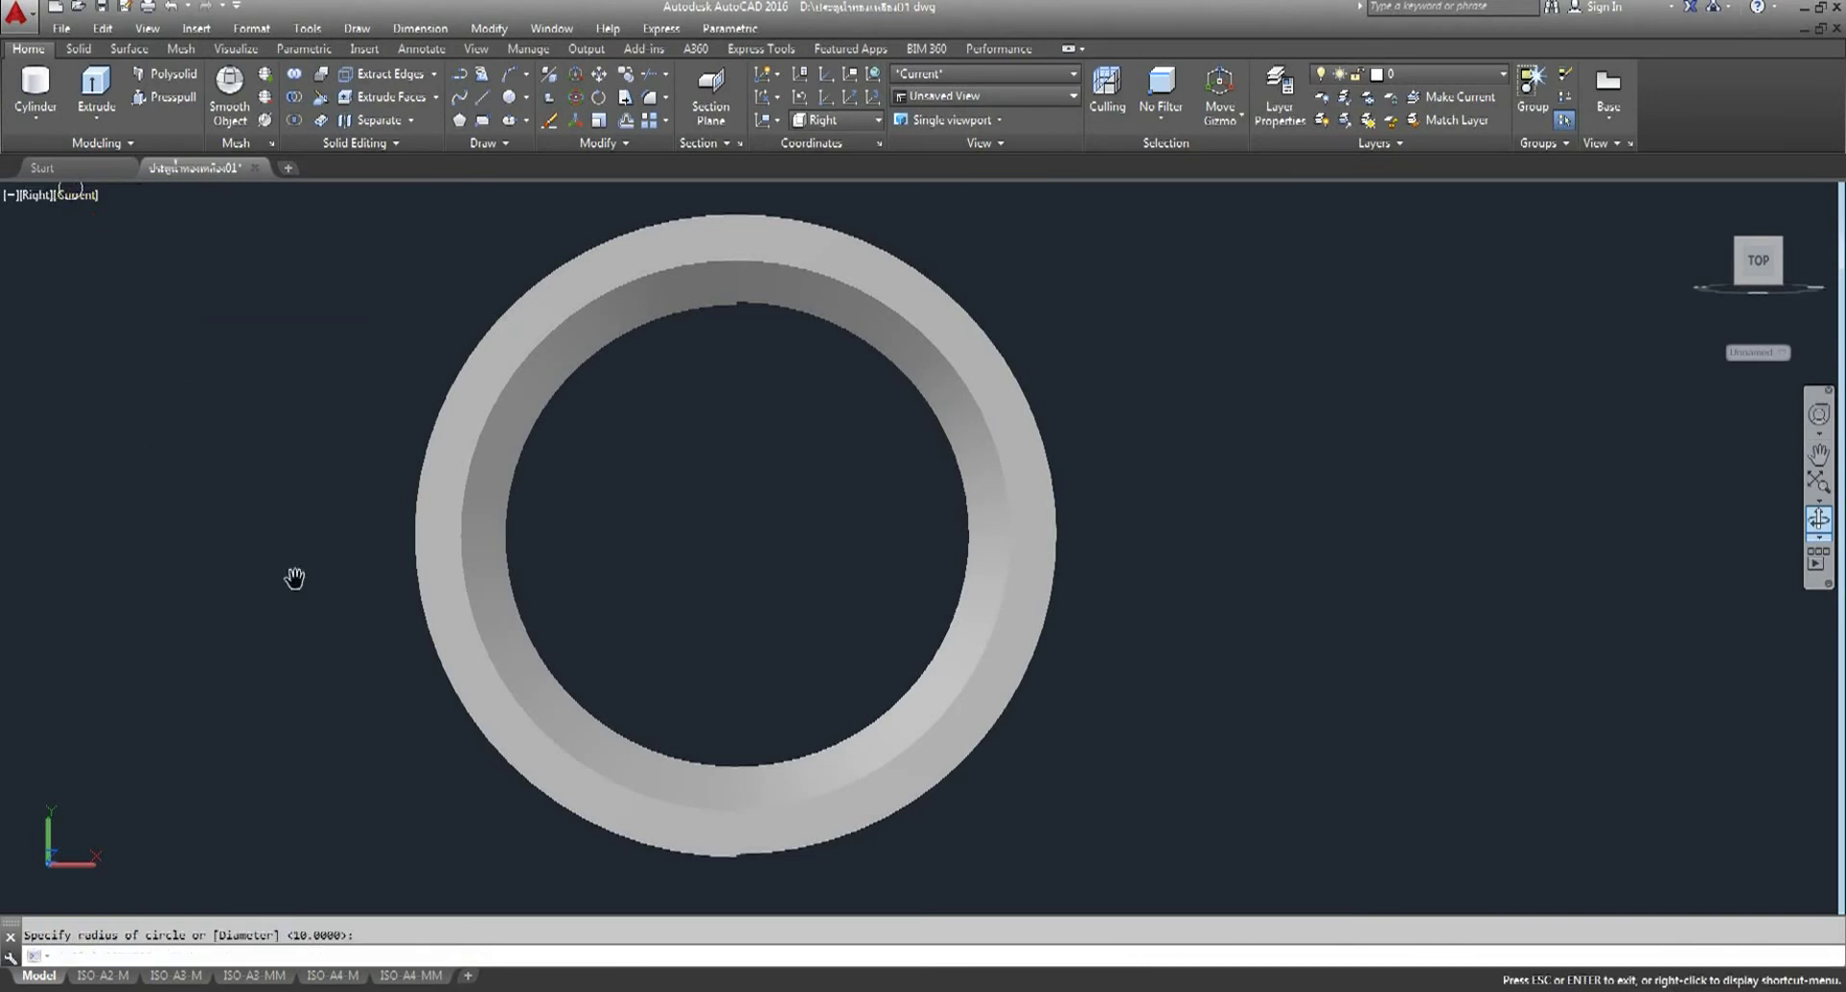
pyautogui.moveTo(292, 577); pyautogui.dragTo(386, 764, button='middle')
pyautogui.click(265, 347)
pyautogui.click(29, 476)
pyautogui.press('Delete')
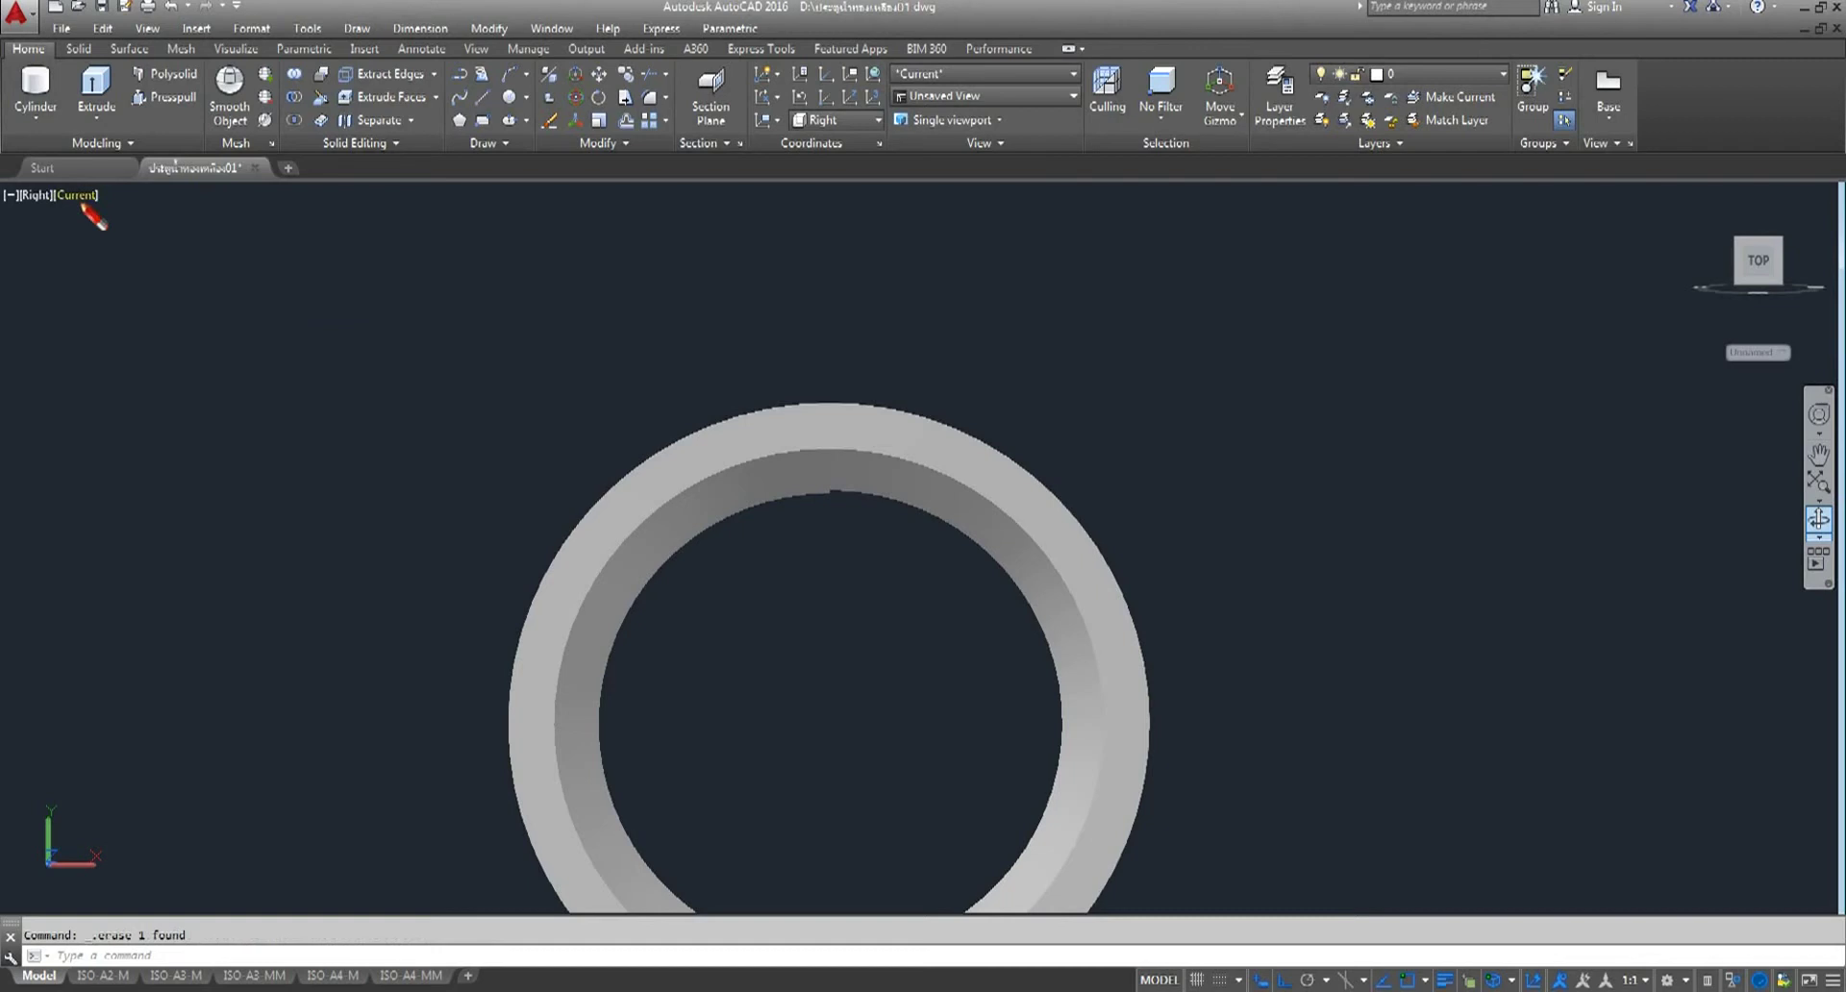
# - Switch the viewport visual style to 2D Wireframe
pyautogui.click(84, 199)
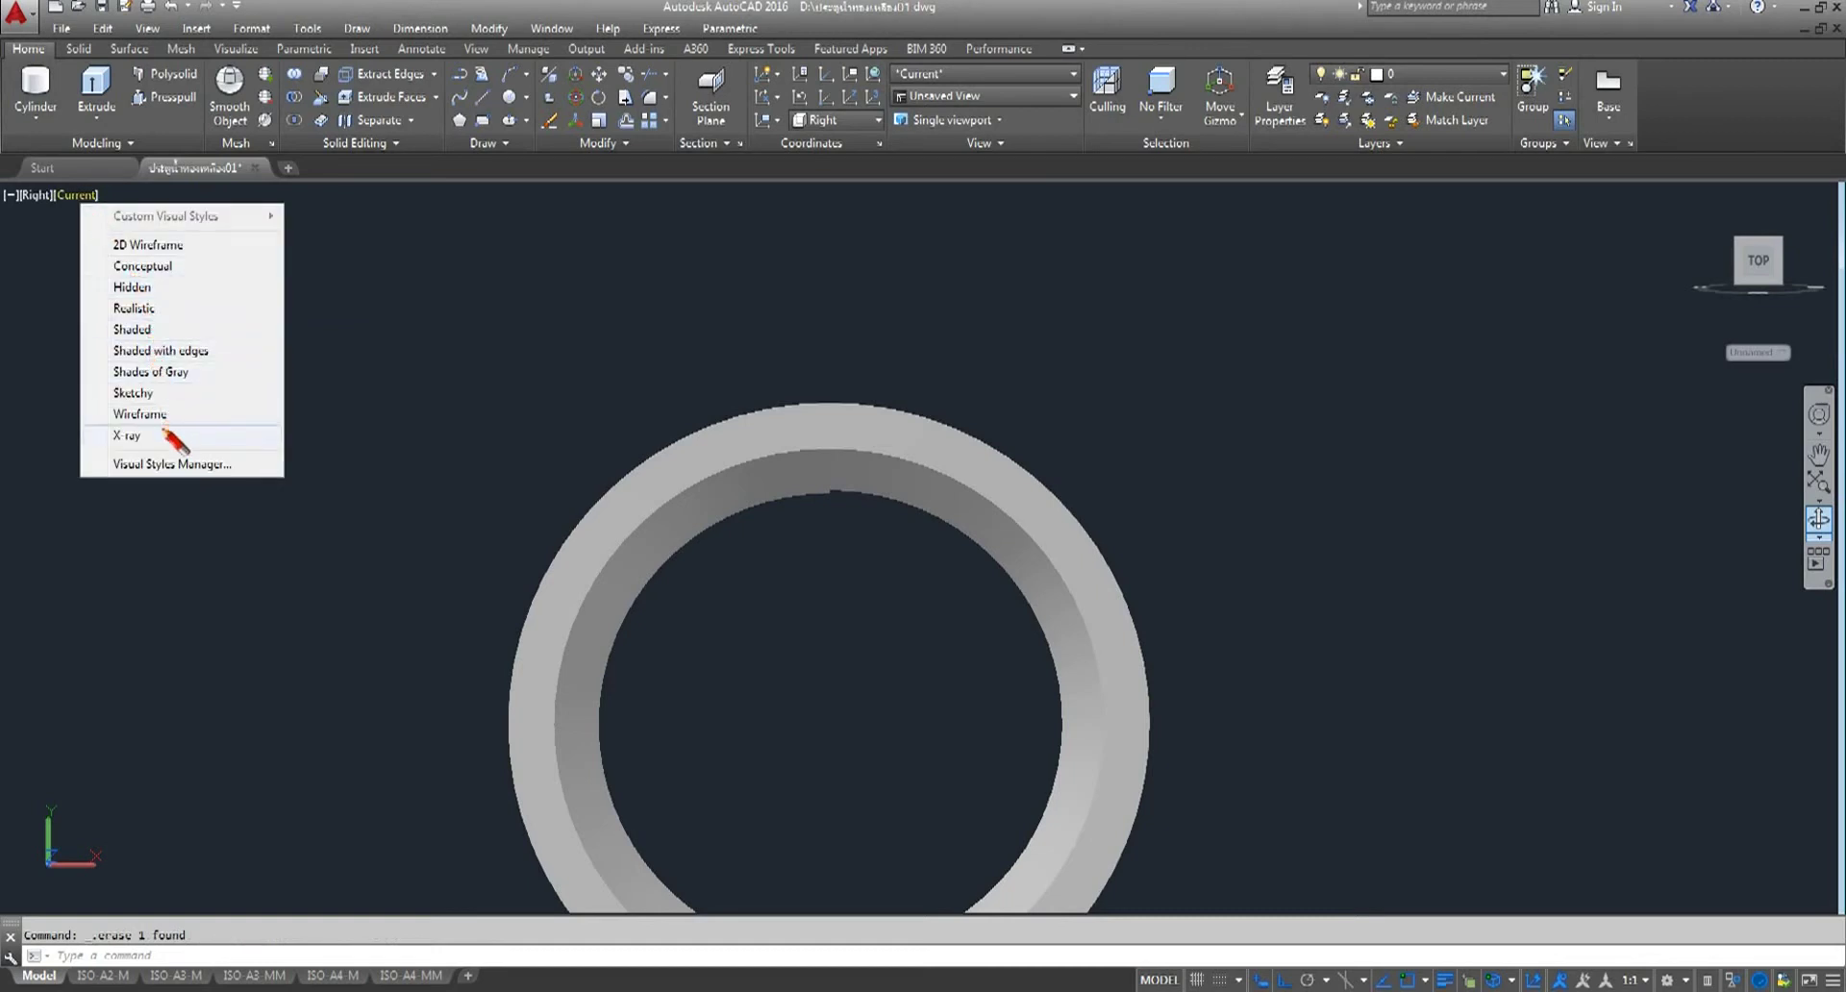
pyautogui.click(152, 250)
pyautogui.scroll(-5, 766, 545)
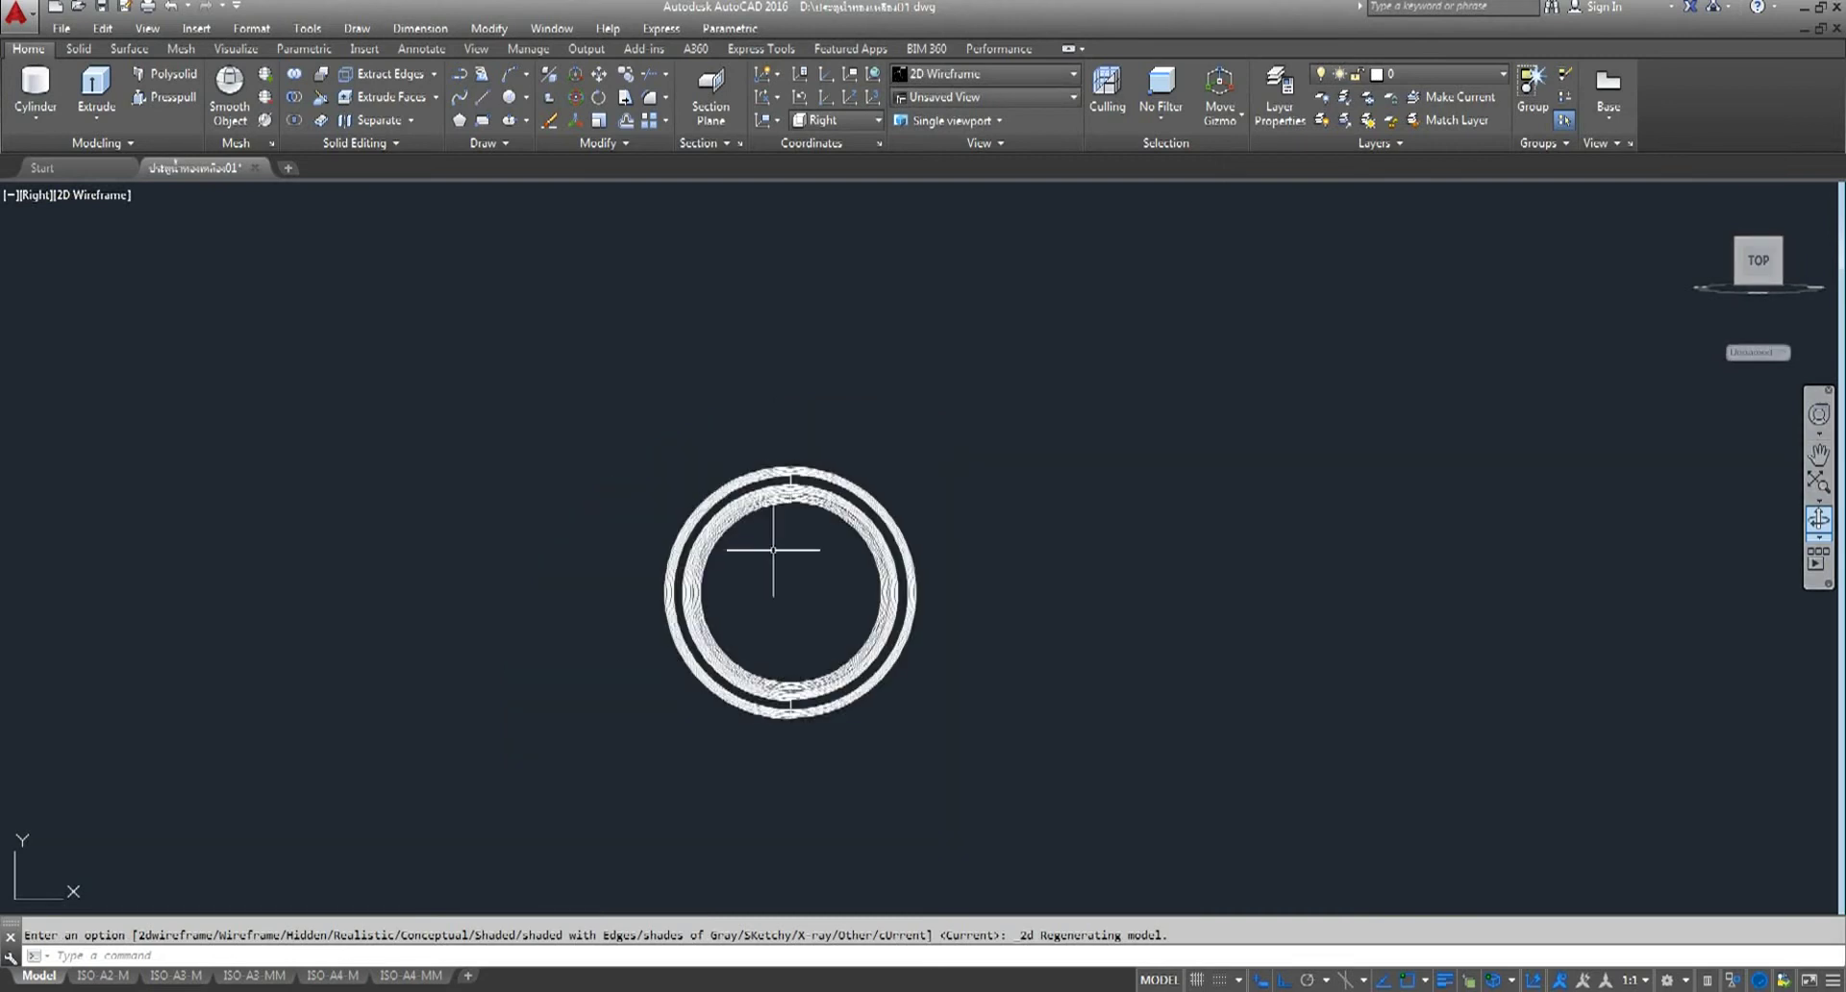
pyautogui.scroll(2, 766, 544)
pyautogui.click(45, 201)
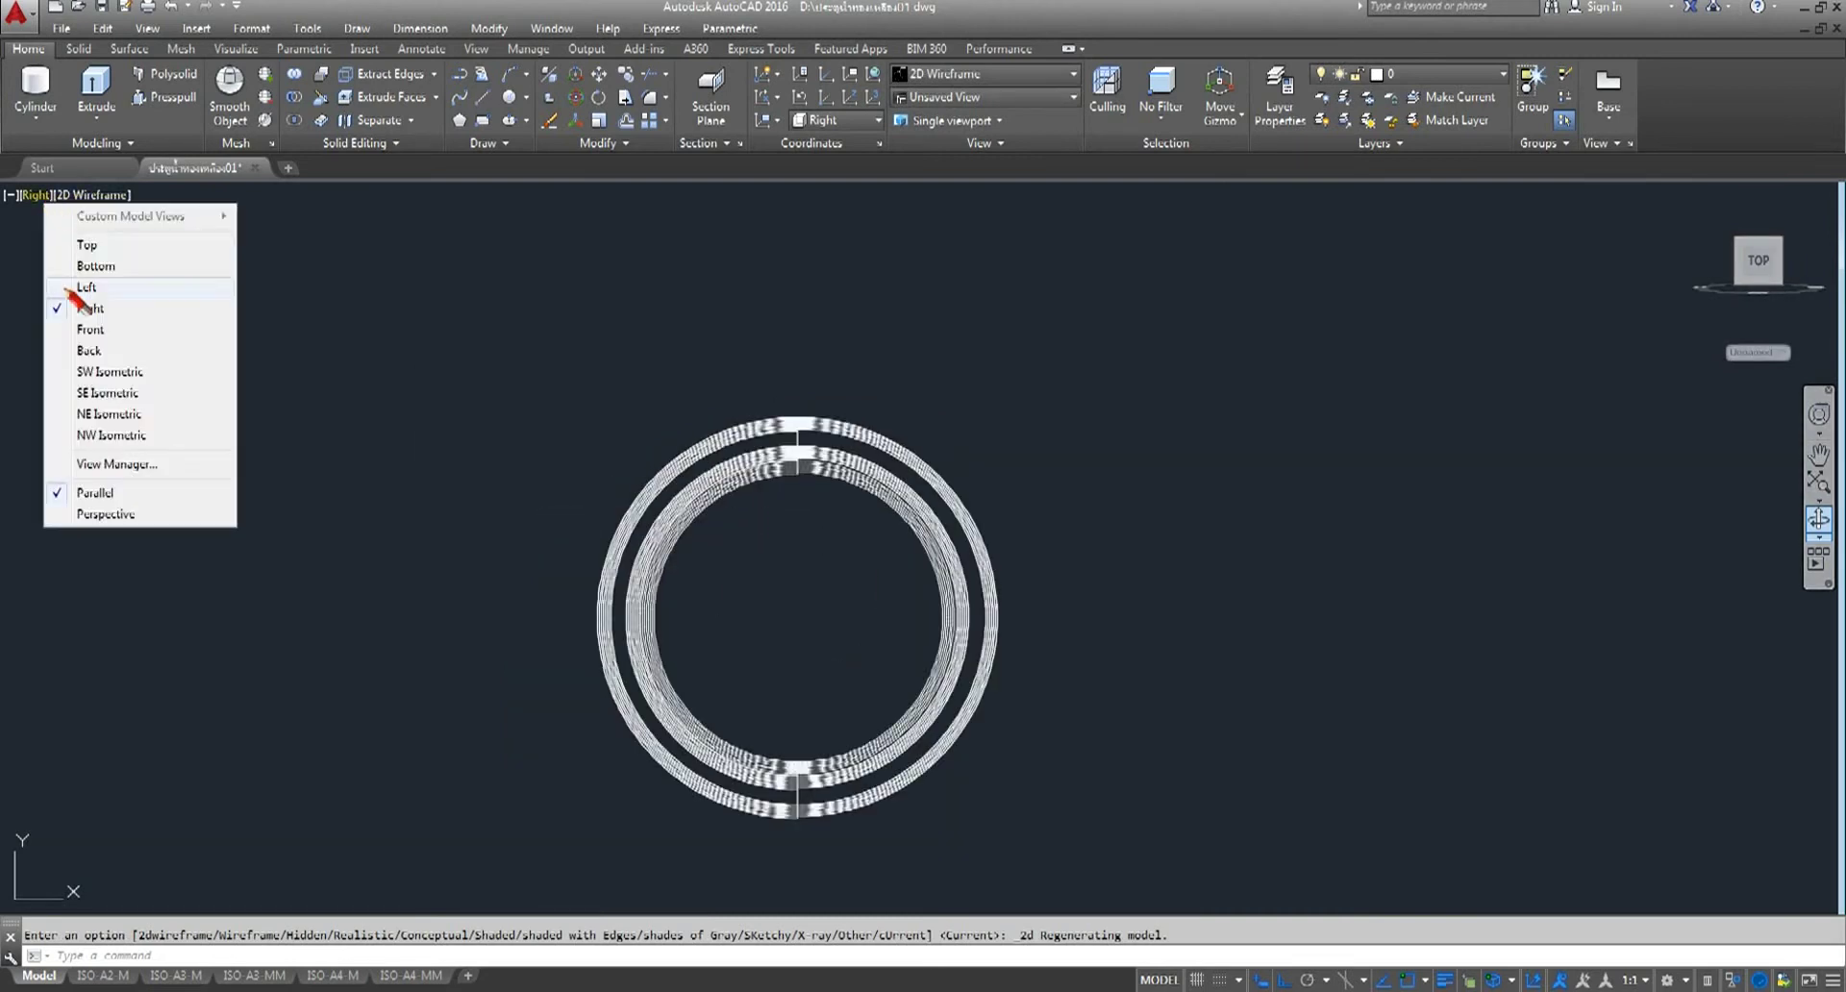
pyautogui.click(98, 395)
pyautogui.scroll(3, 875, 625)
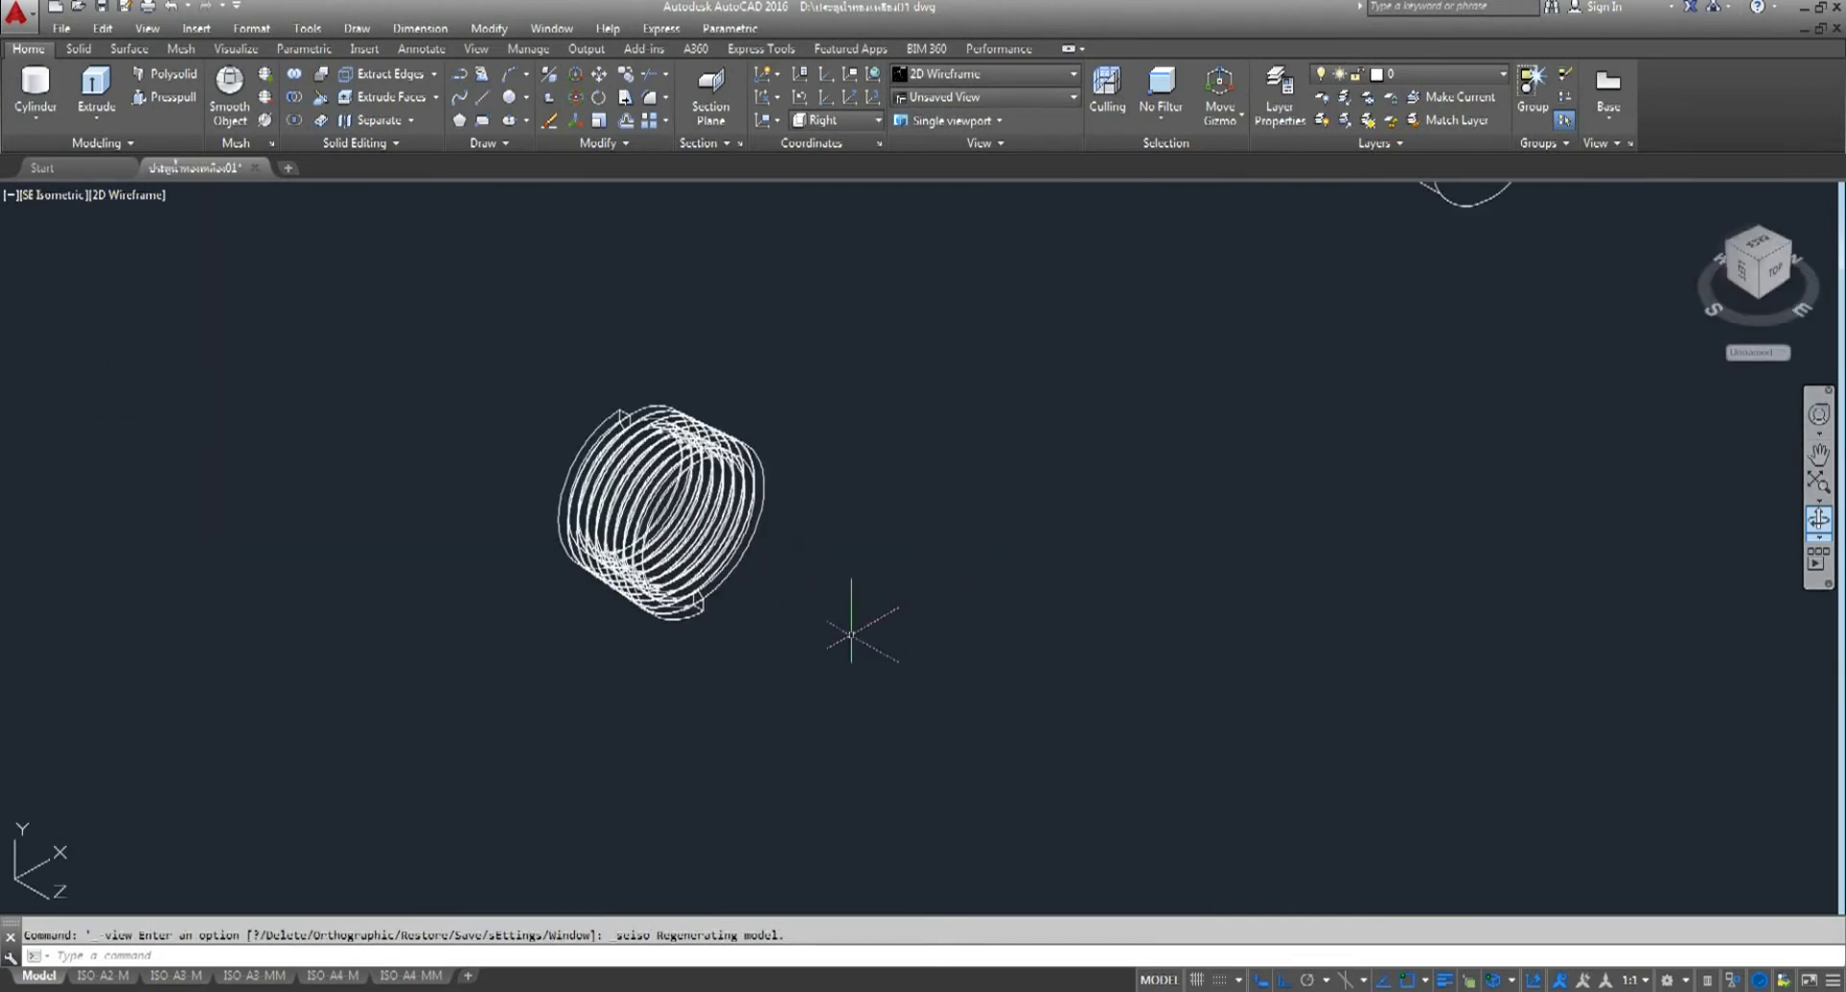
pyautogui.scroll(3, 790, 578)
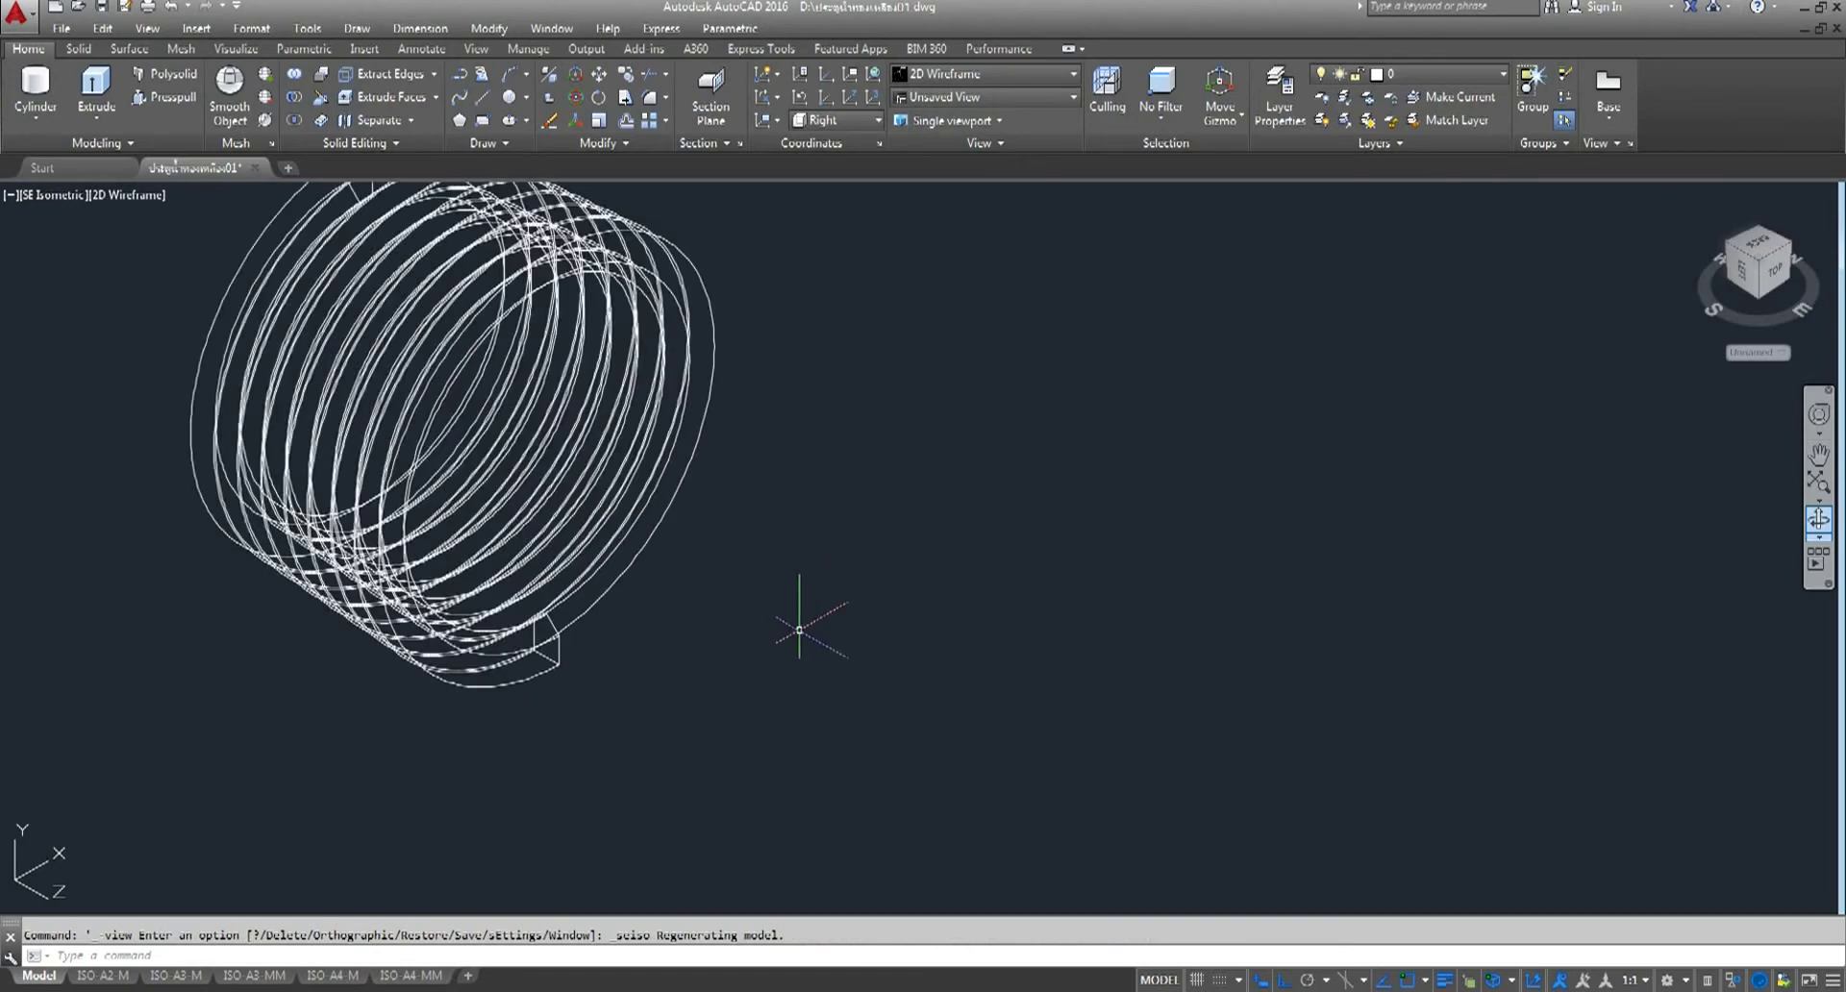
pyautogui.click(599, 74)
pyautogui.click(766, 276)
pyautogui.click(322, 681)
pyautogui.press('Return')
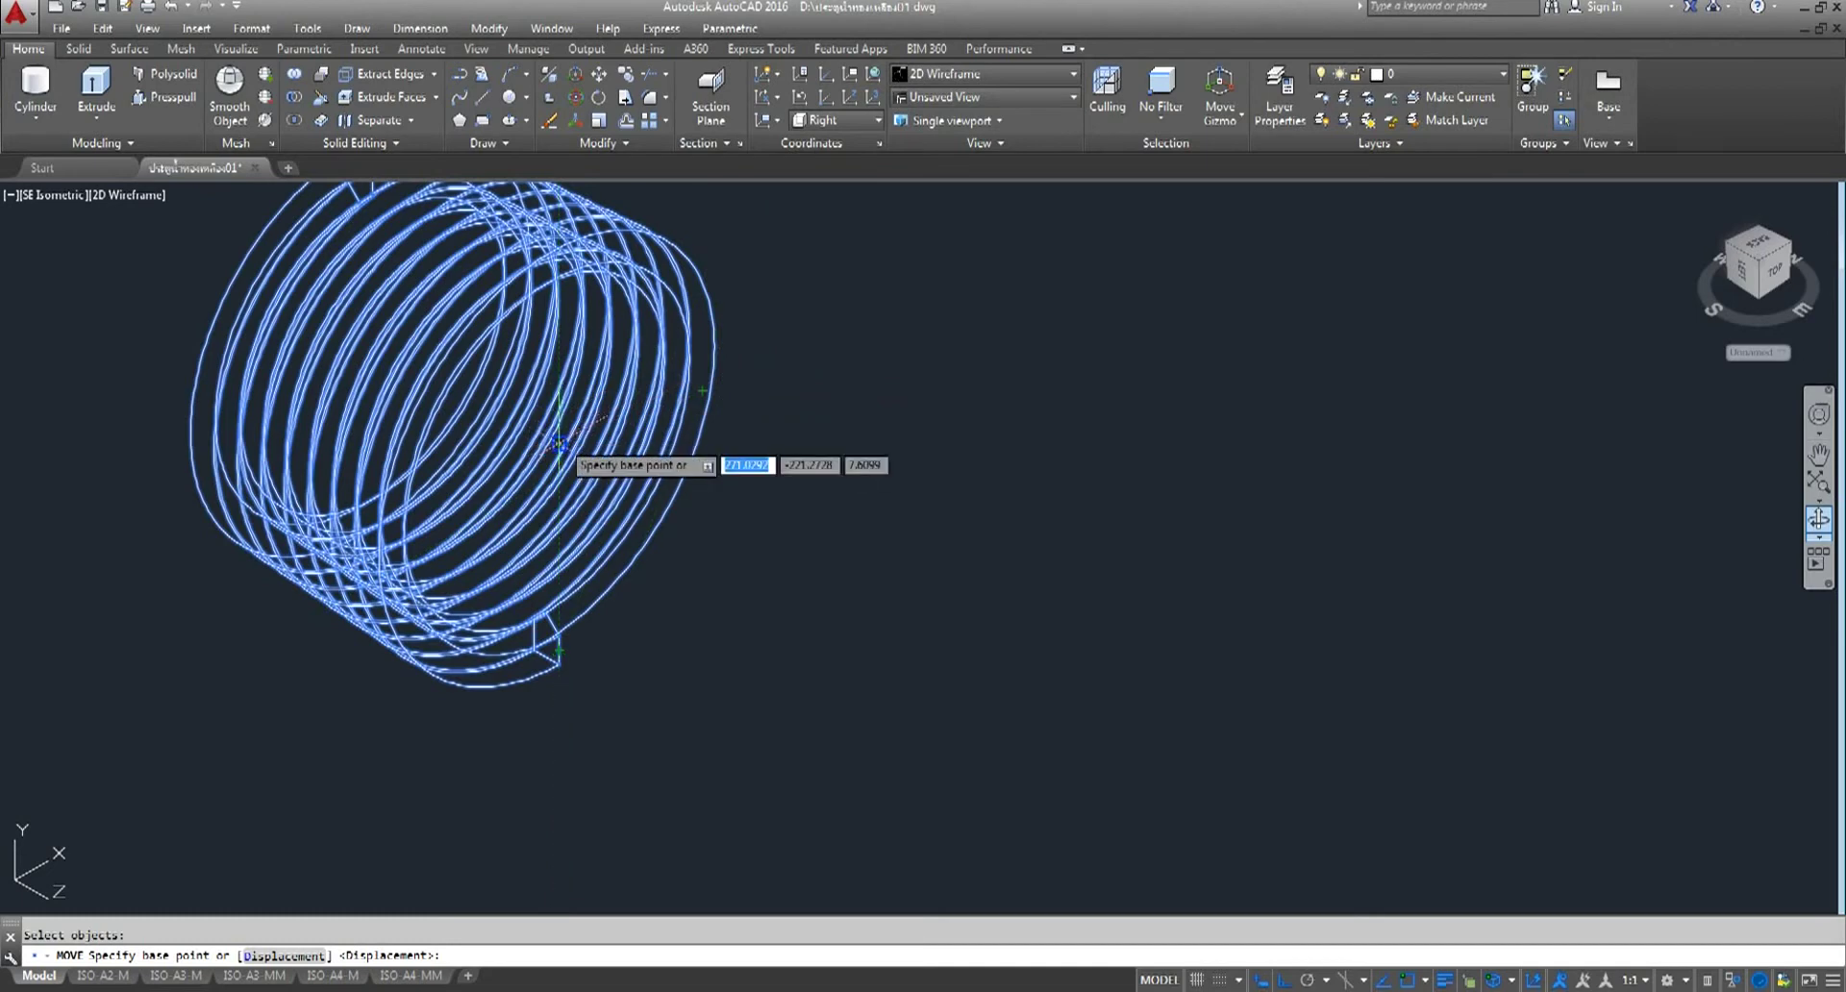
pyautogui.press('Escape')
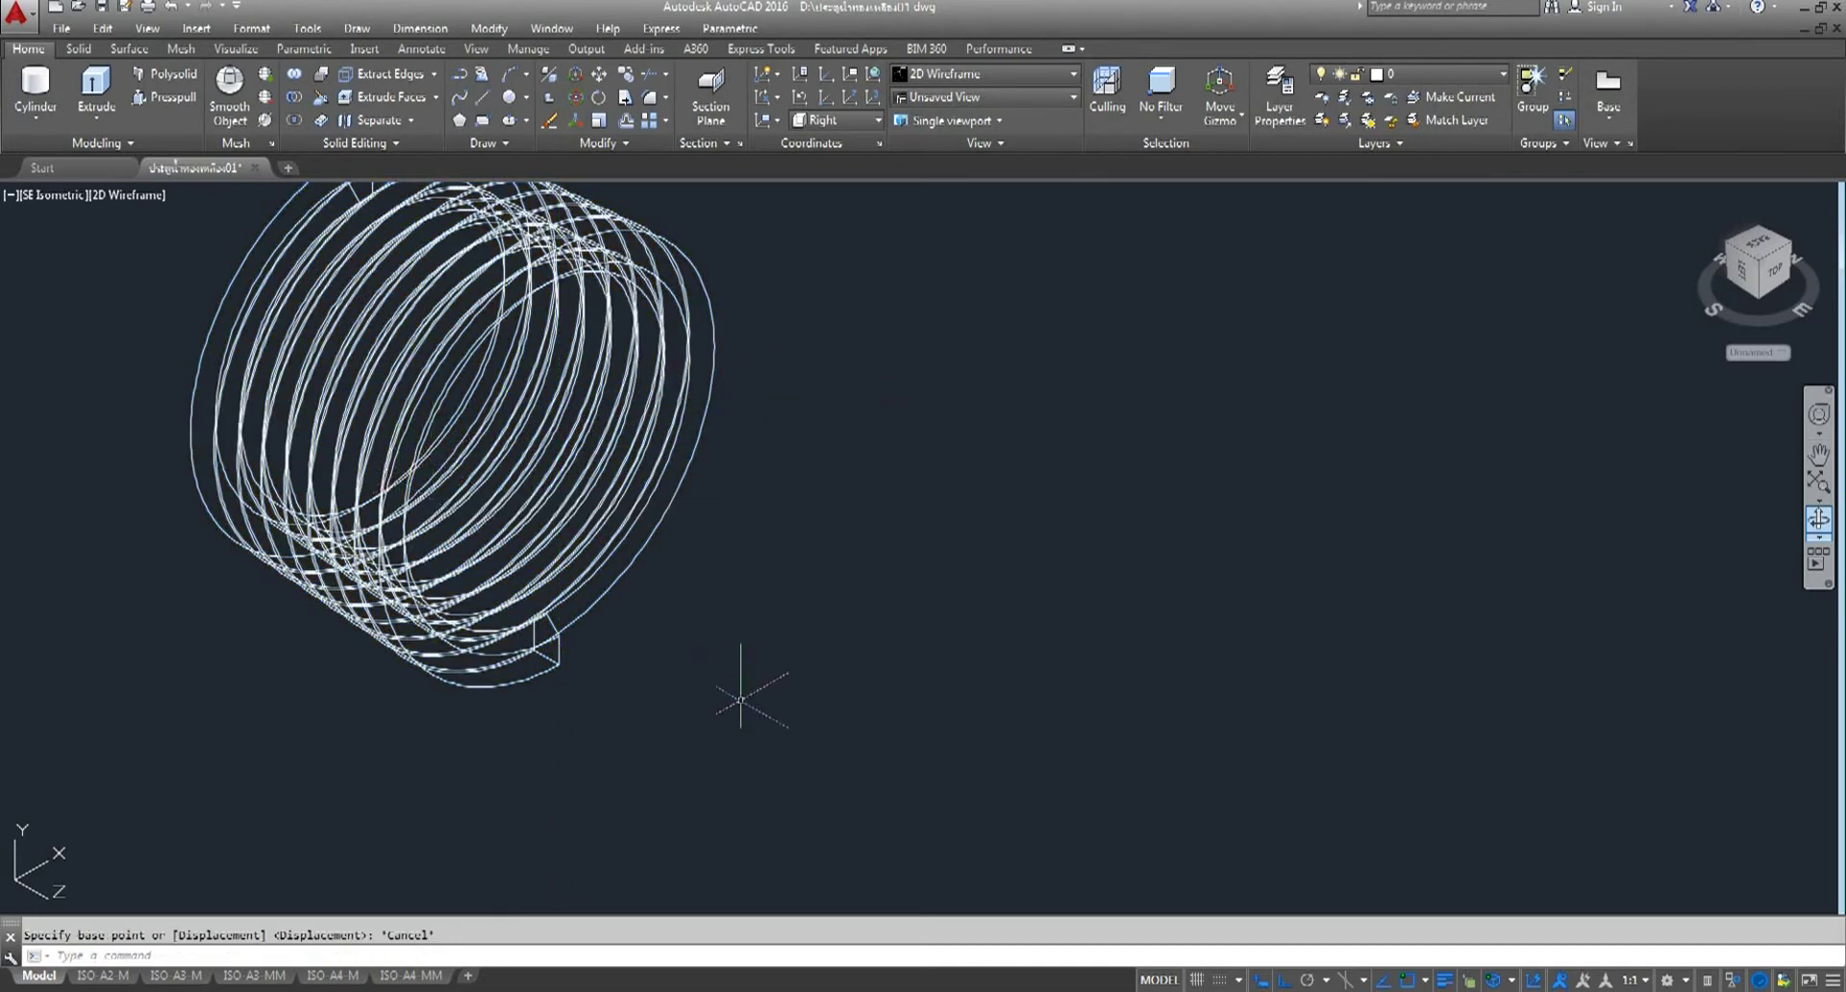
pyautogui.click(50, 195)
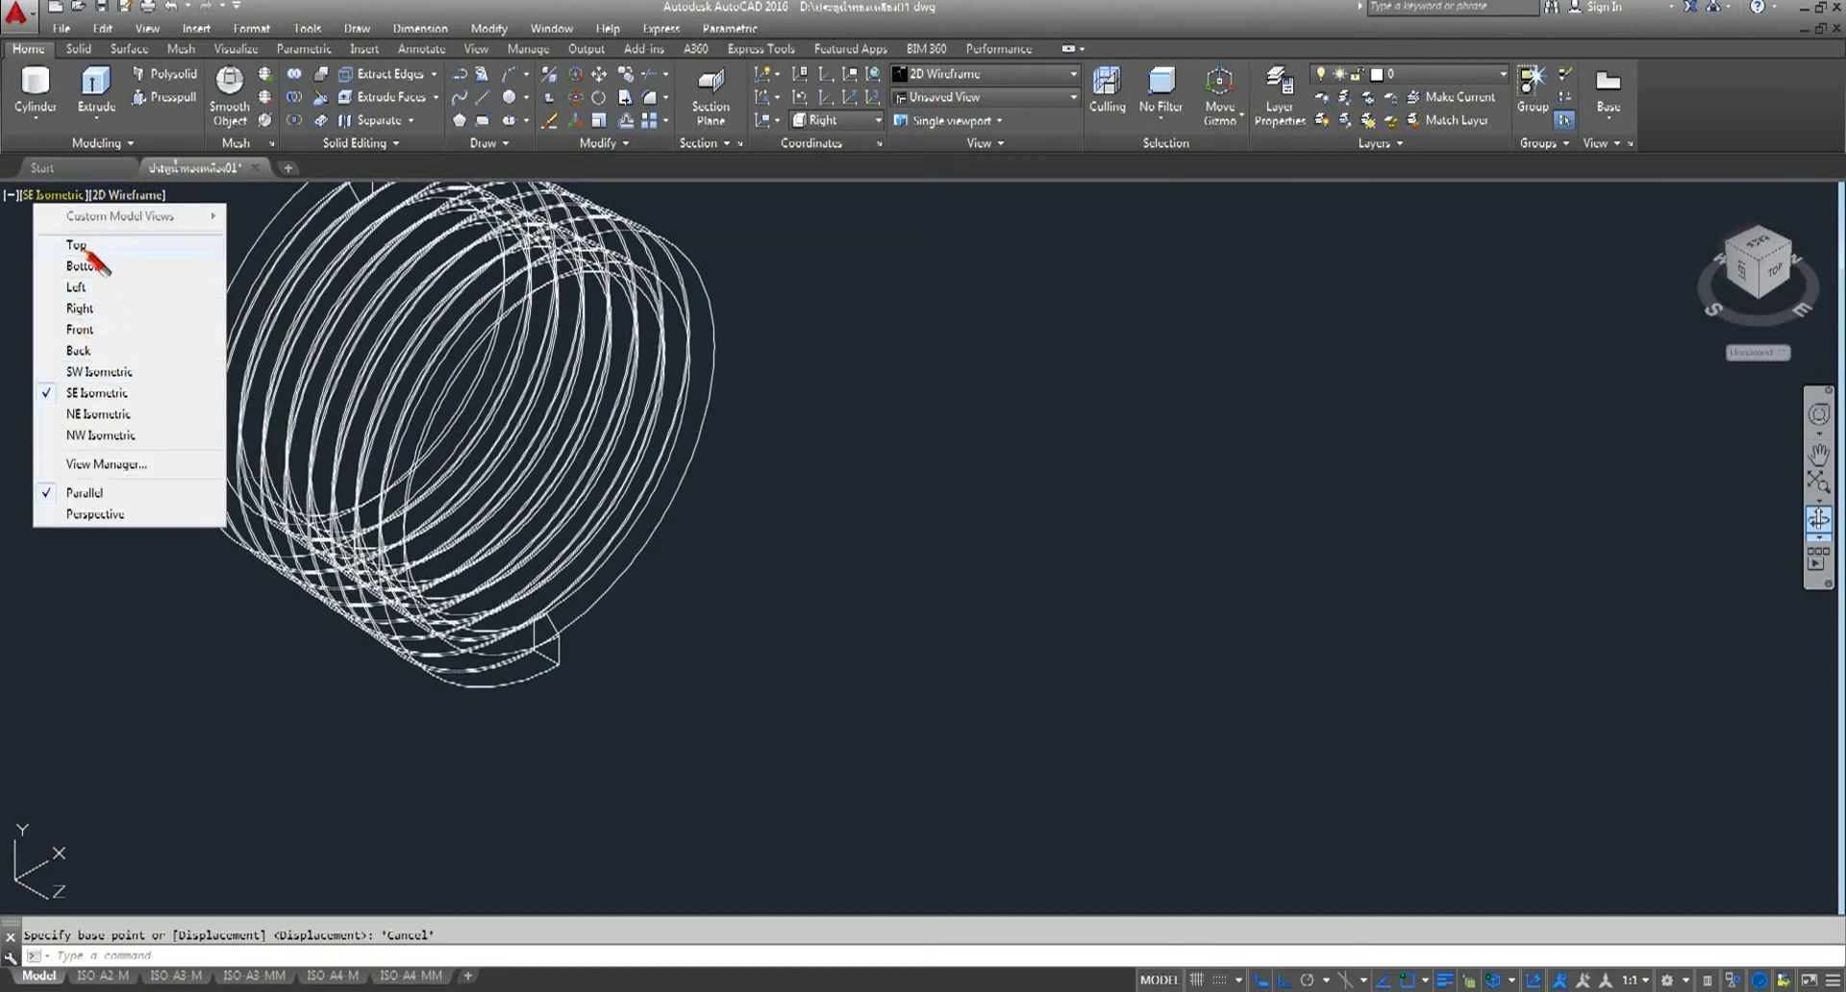
pyautogui.click(93, 309)
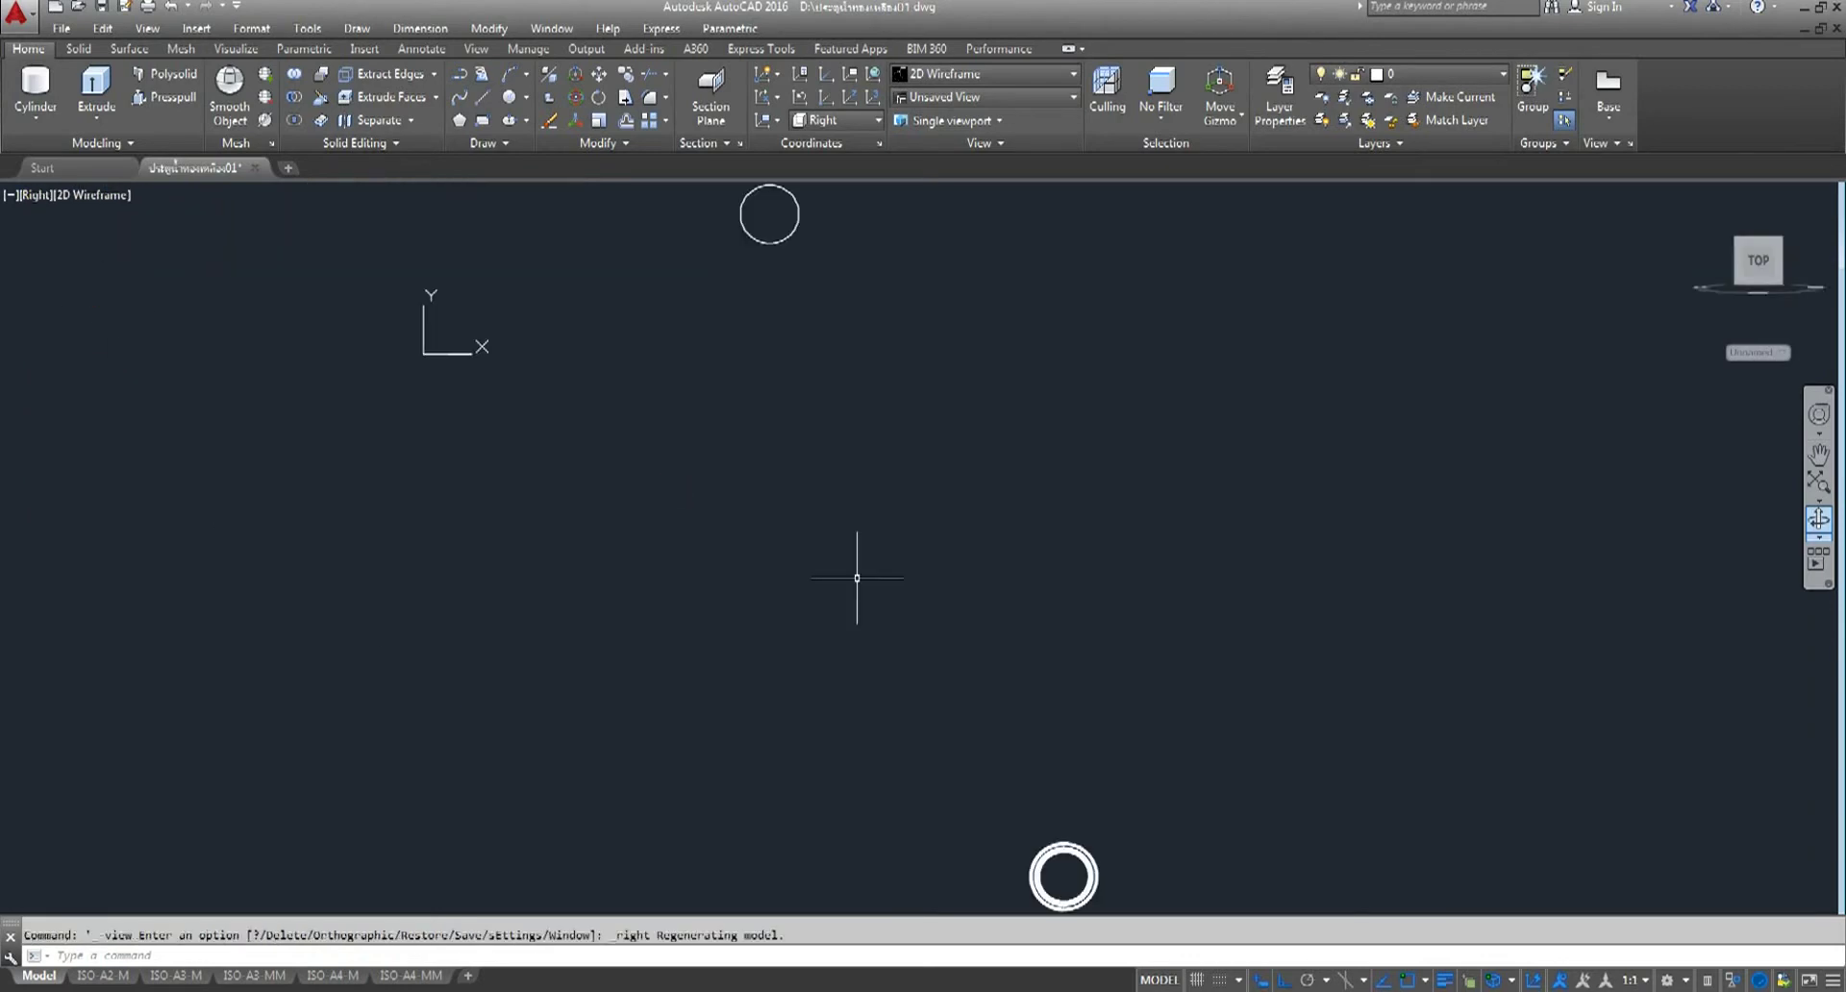
# - Draw a vertical line from the top quadrant of the rings straight down across them
pyautogui.moveTo(1206, 731); pyautogui.dragTo(869, 626, button='middle')
pyautogui.scroll(5, 869, 626)
pyautogui.scroll(2, 746, 548)
pyautogui.scroll(3, 736, 523)
pyautogui.scroll(-3, 736, 522)
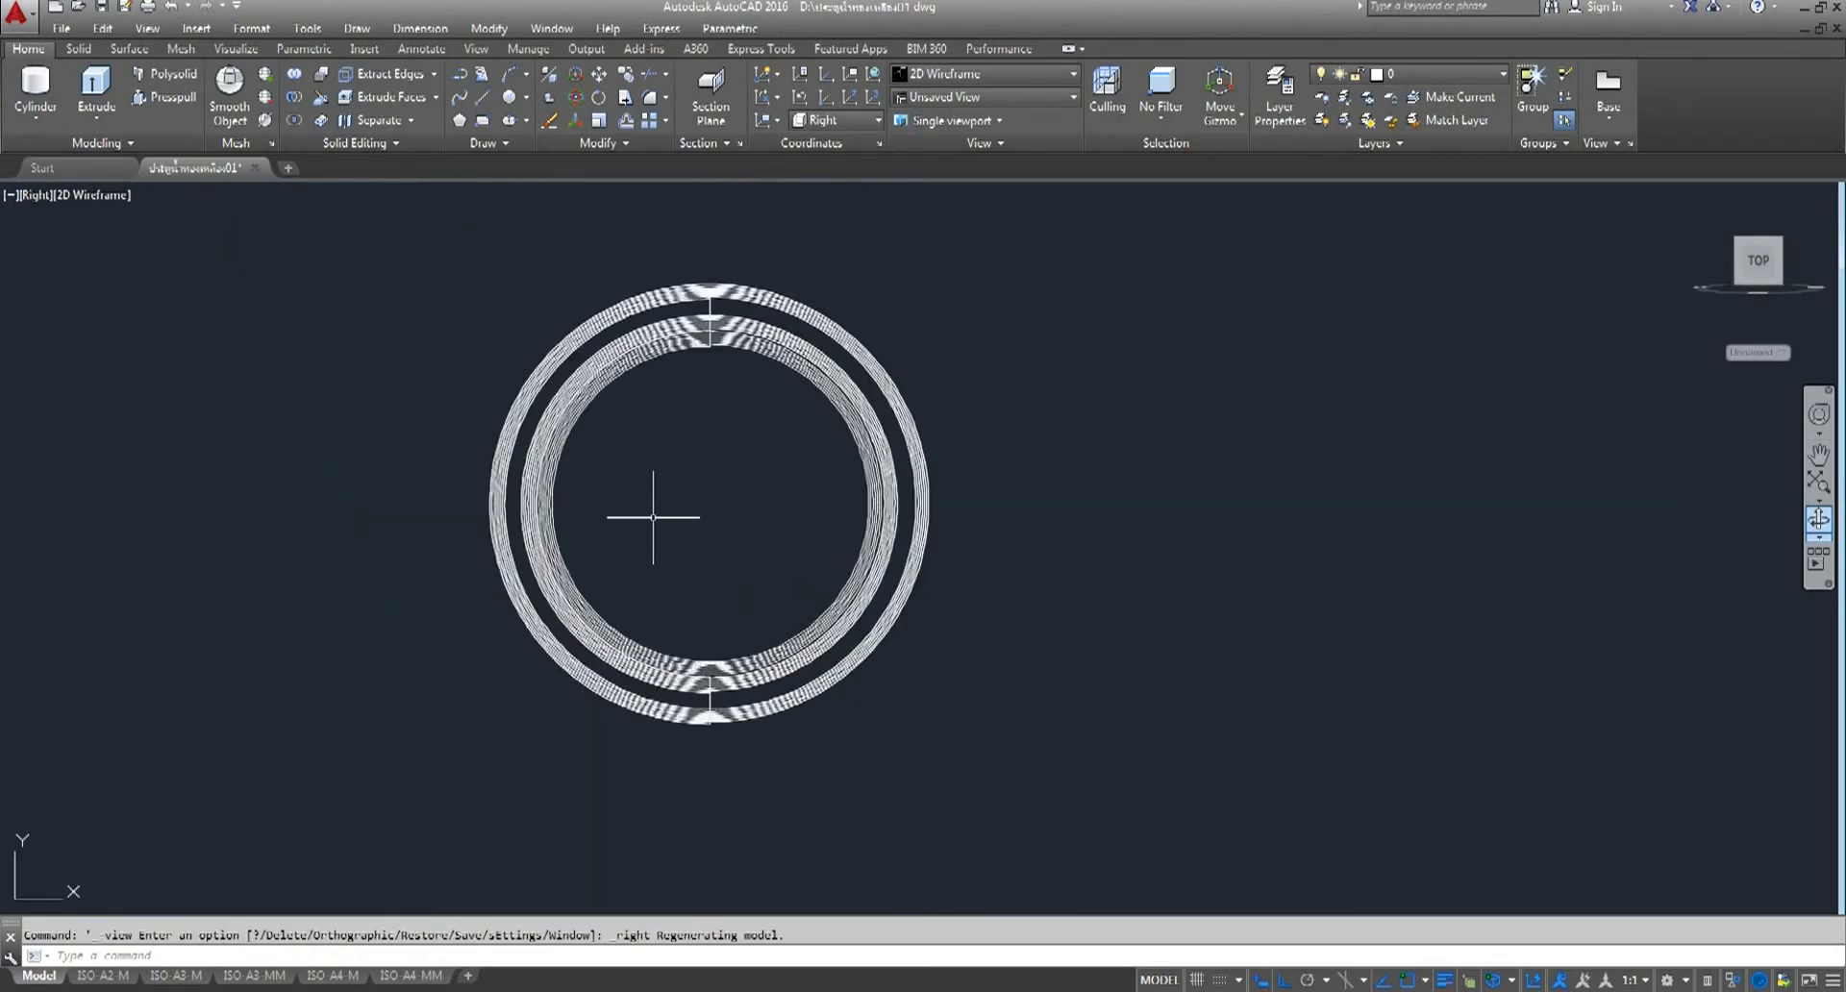
pyautogui.click(483, 97)
pyautogui.write('line')
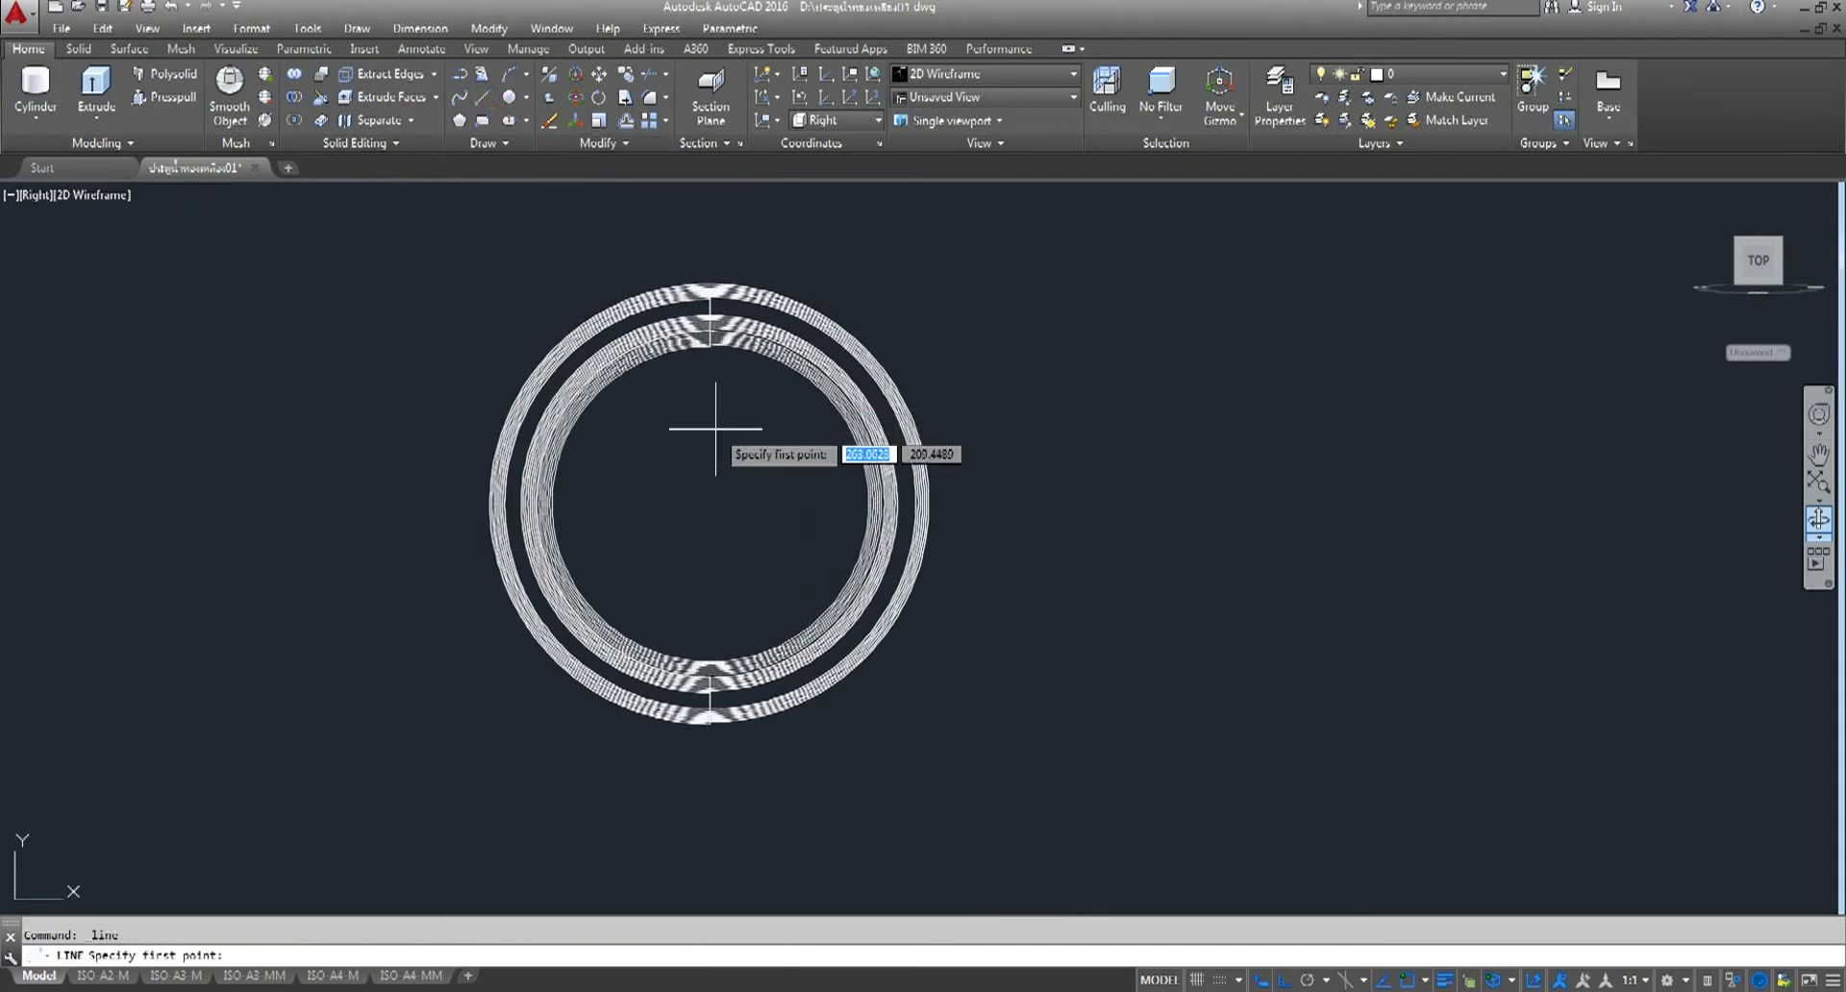
pyautogui.click(714, 286)
pyautogui.rightClick(768, 825)
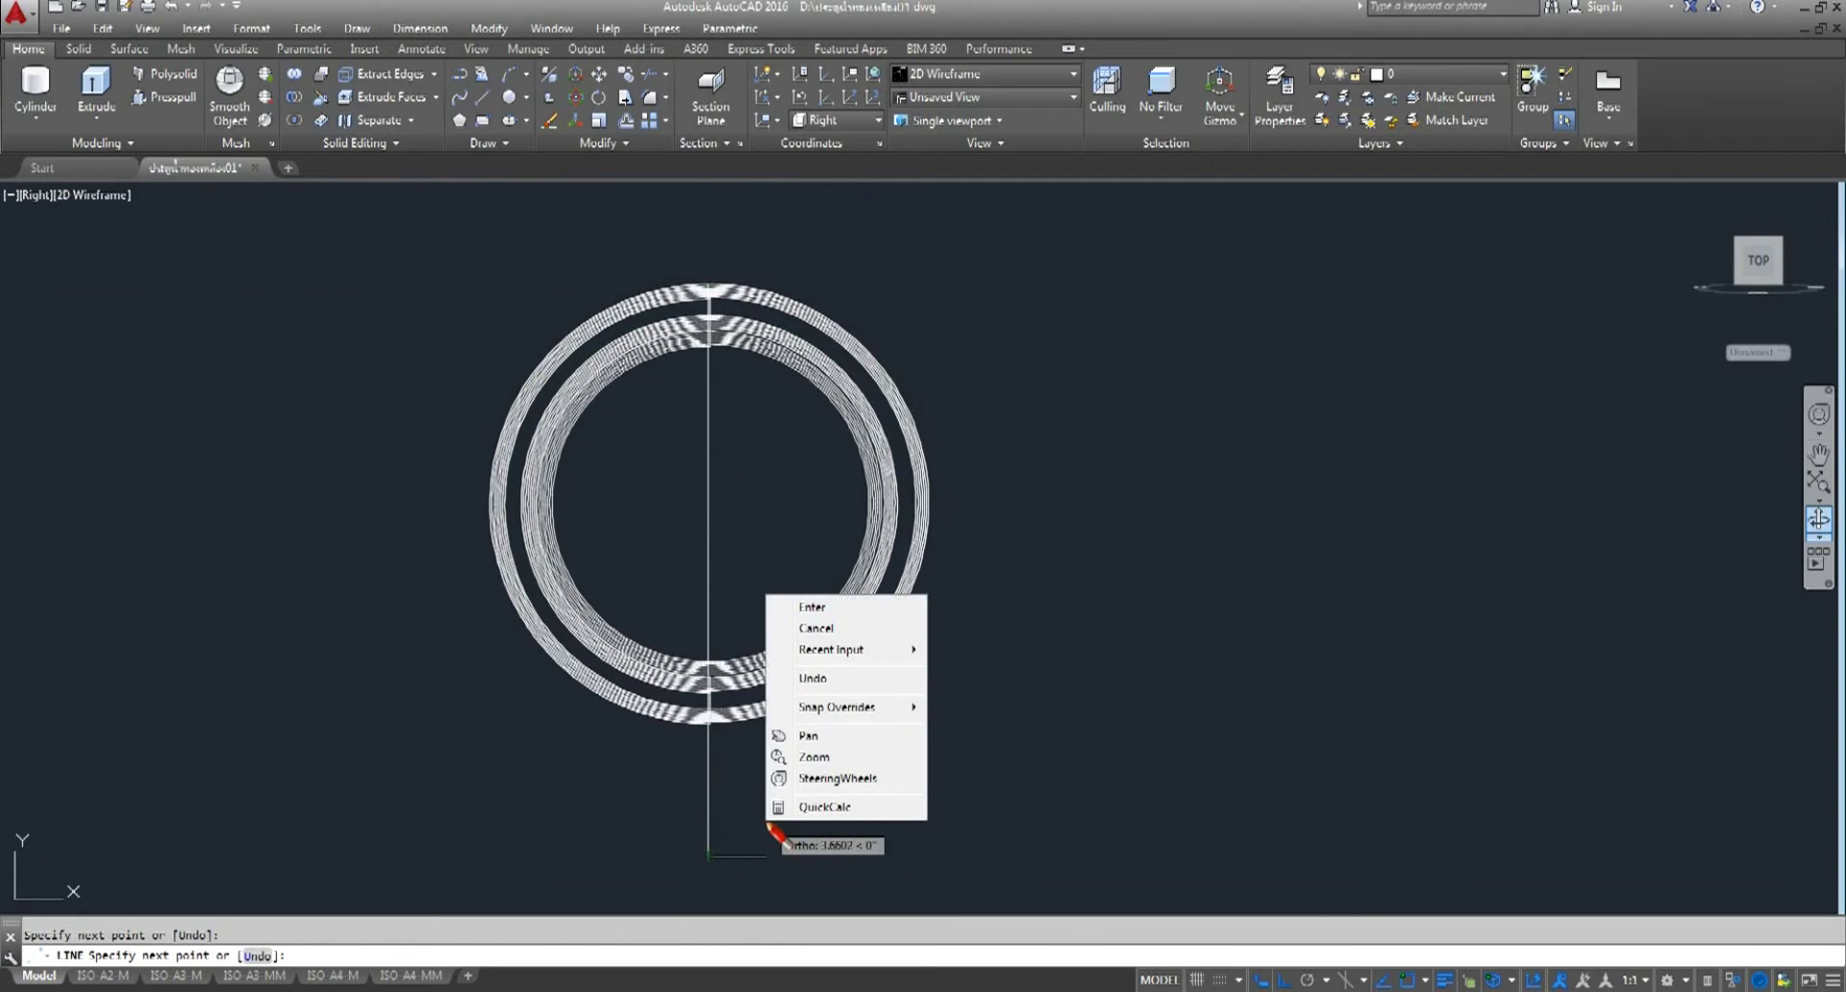
pyautogui.click(830, 610)
# - Recentre the view on the rings, start a second line, and cancel it
pyautogui.scroll(5, 710, 264)
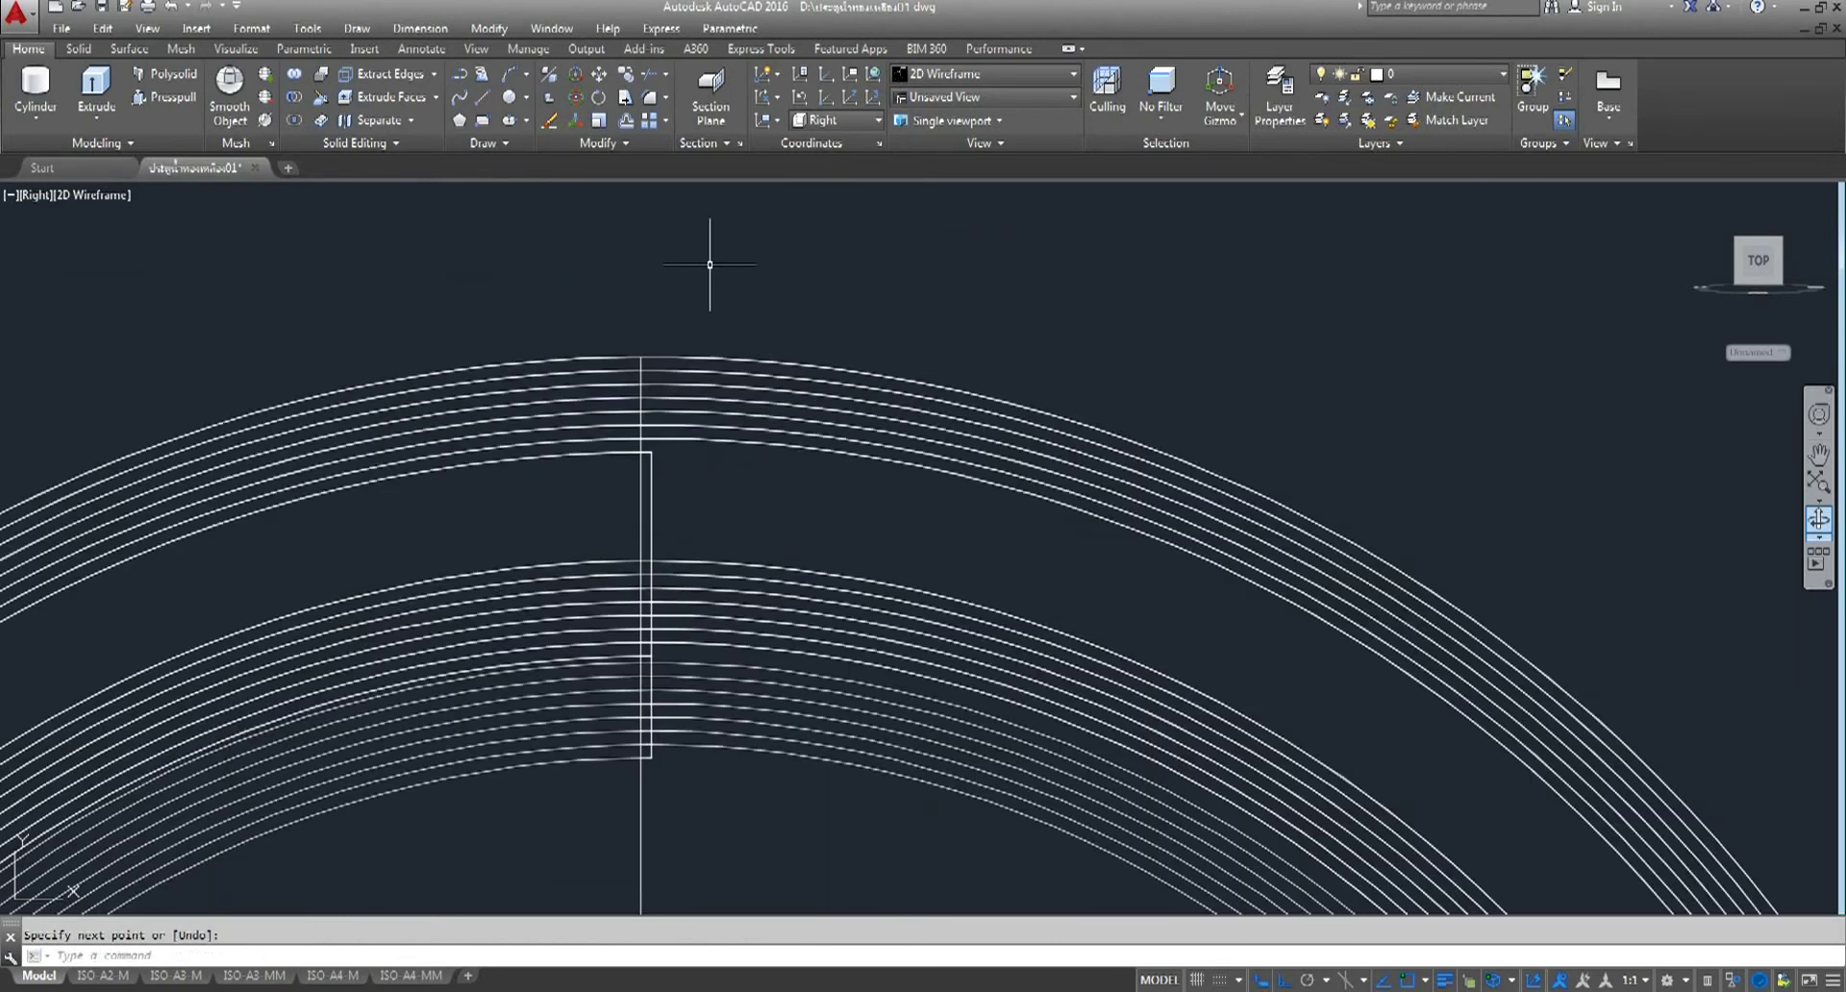
pyautogui.scroll(-6, 710, 264)
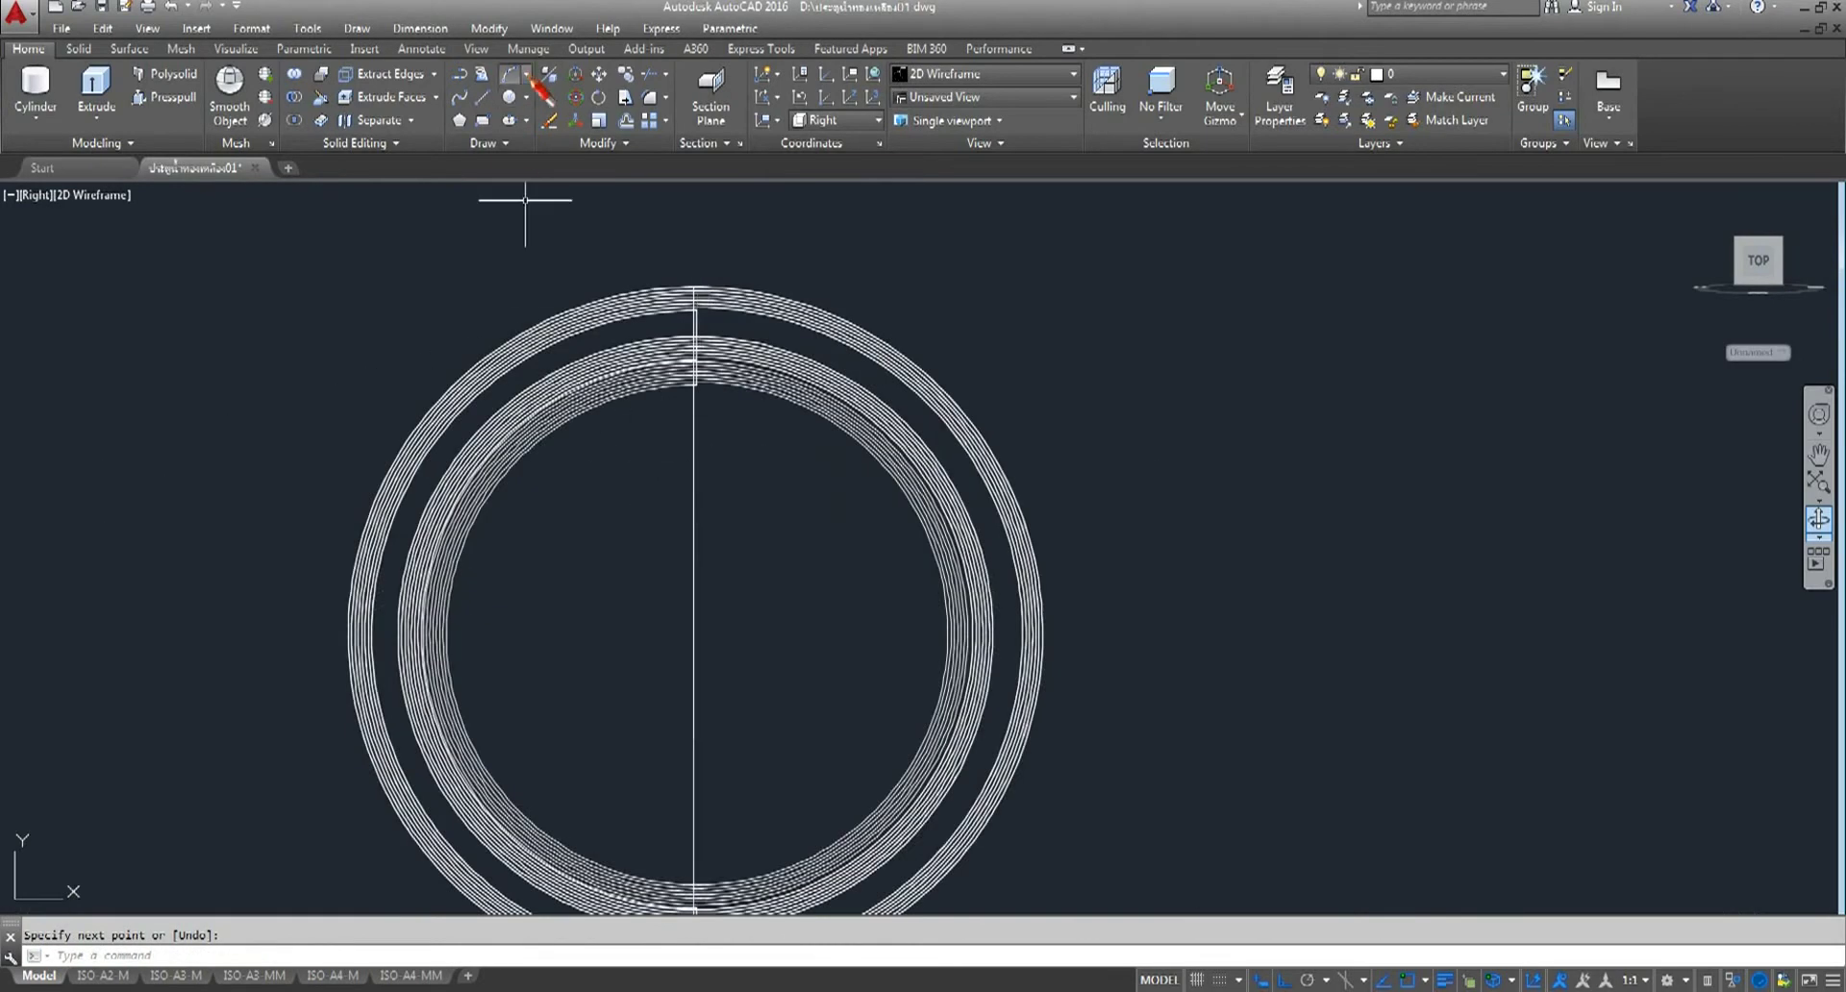
pyautogui.moveTo(734, 527); pyautogui.dragTo(722, 494, button='middle')
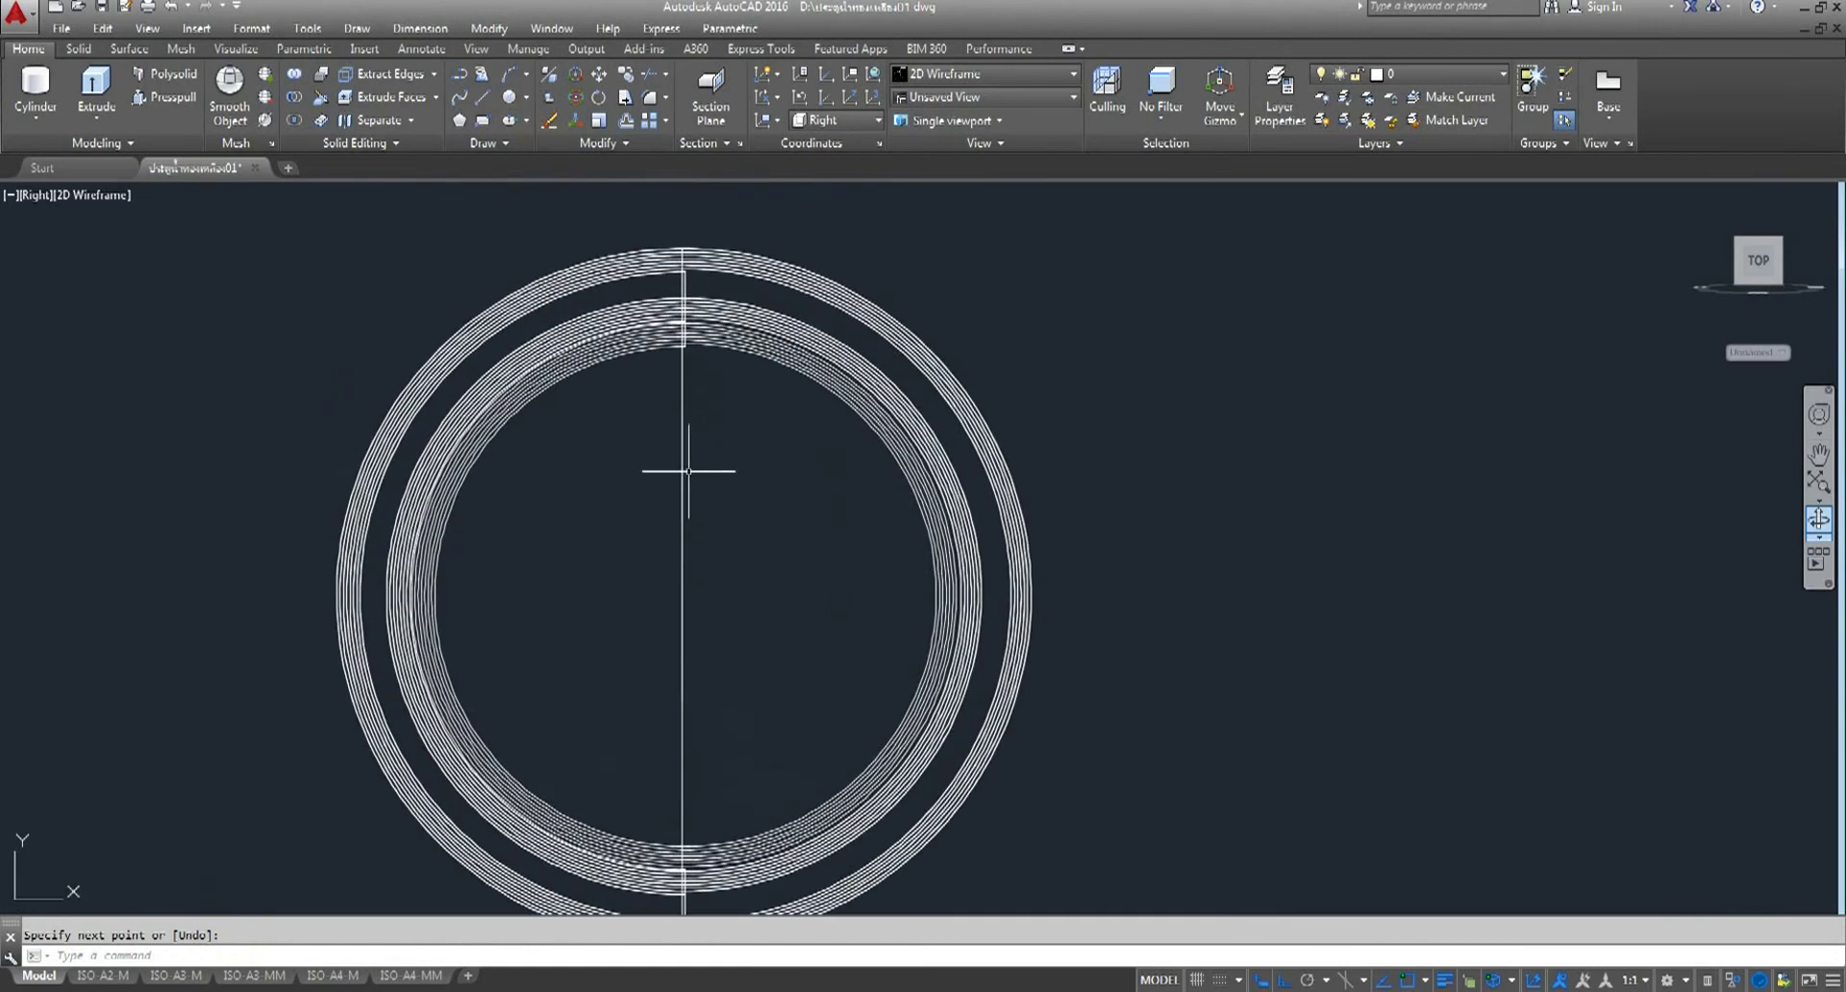
pyautogui.click(481, 100)
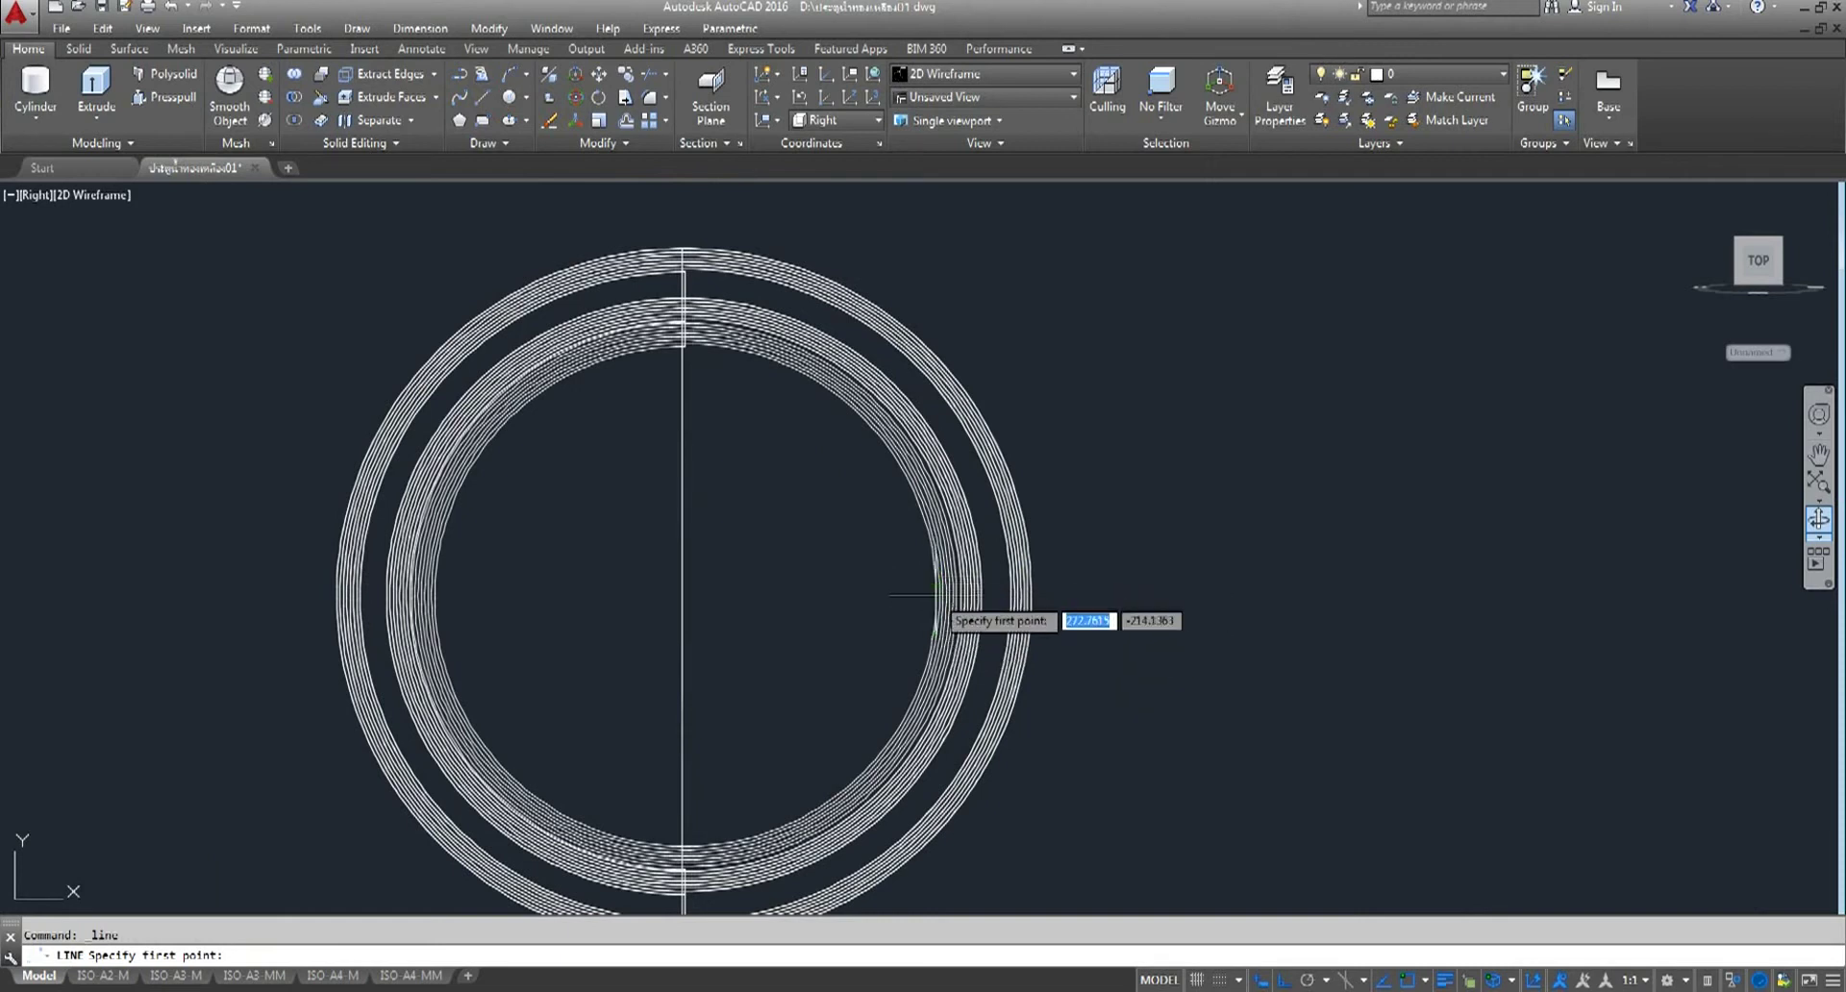
pyautogui.scroll(2, 931, 570)
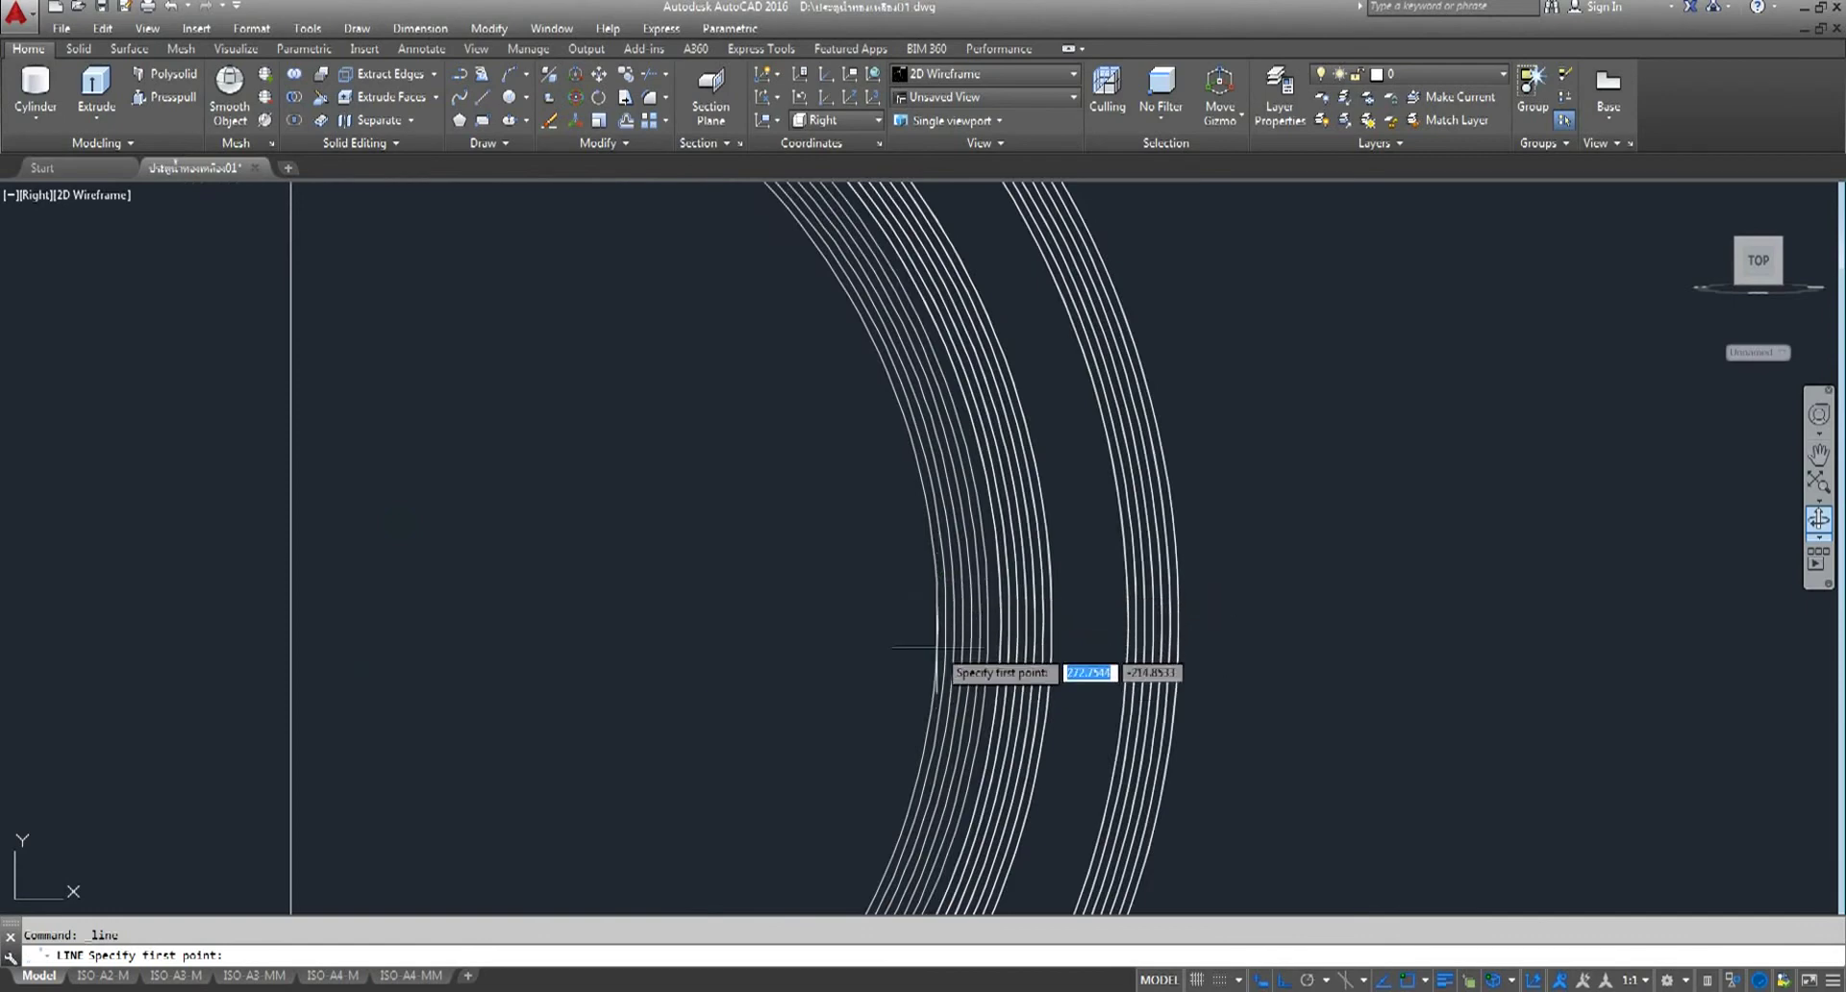
pyautogui.scroll(-3, 940, 558)
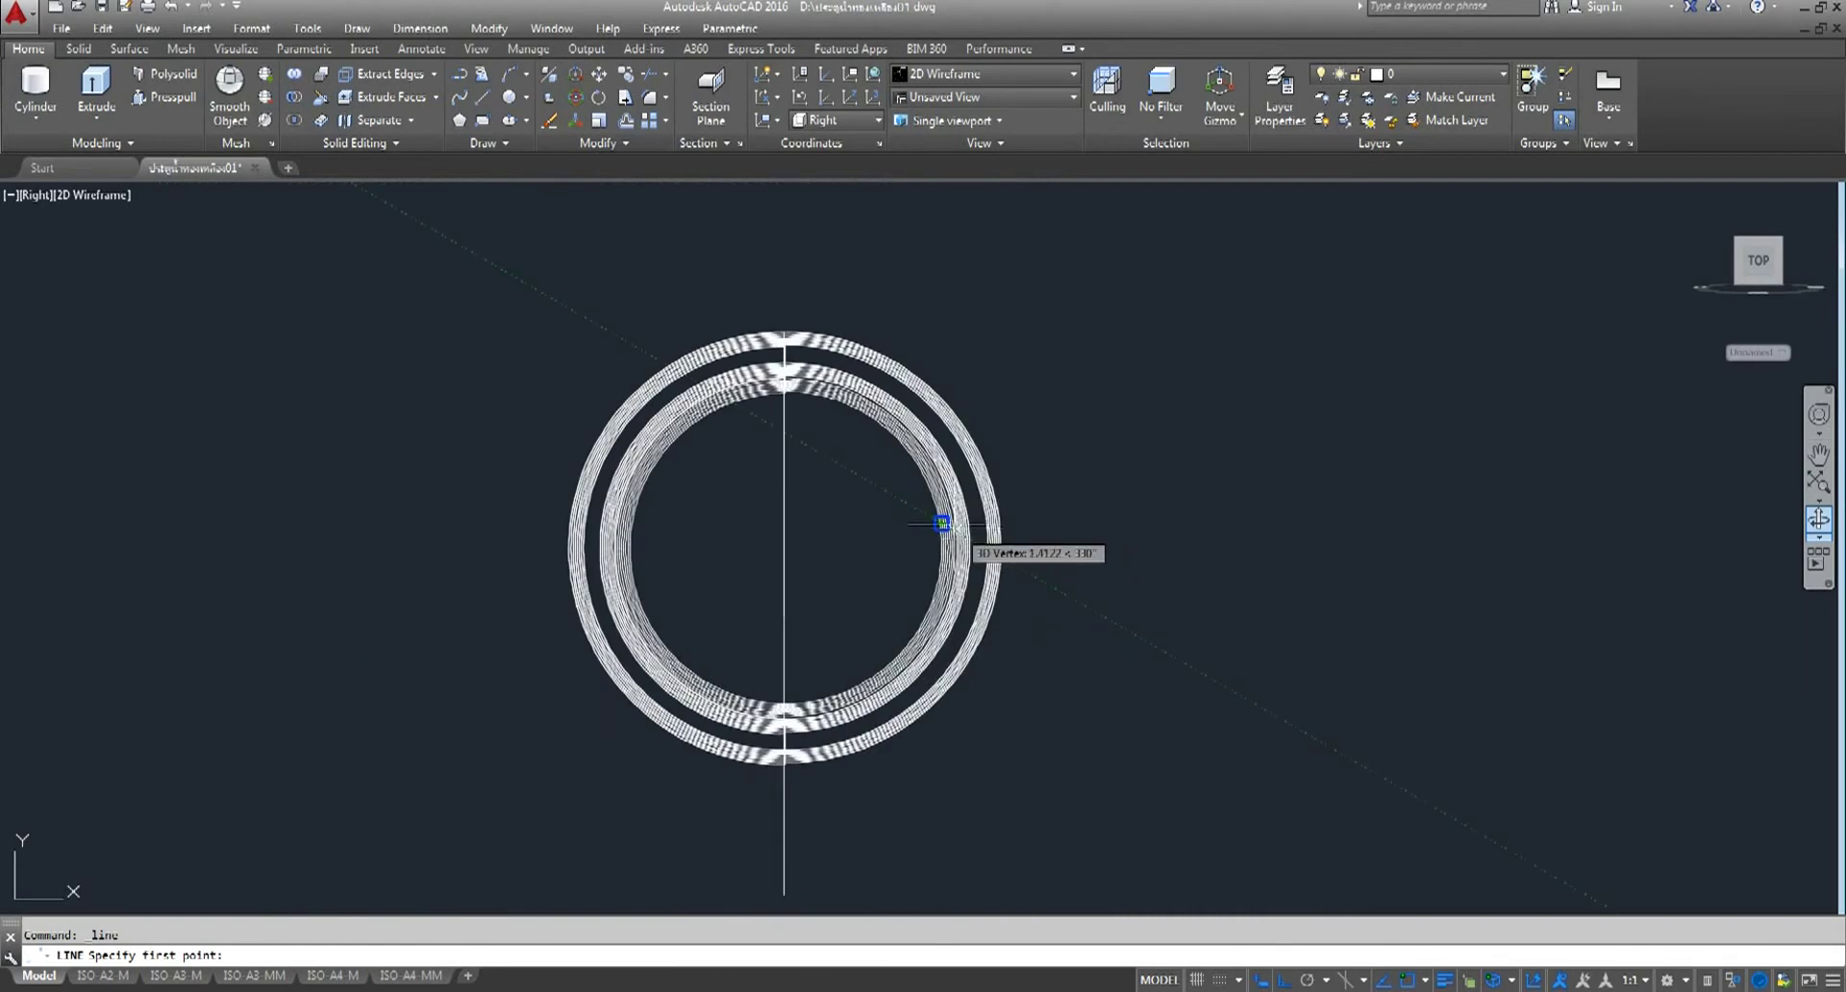
pyautogui.press('Escape')
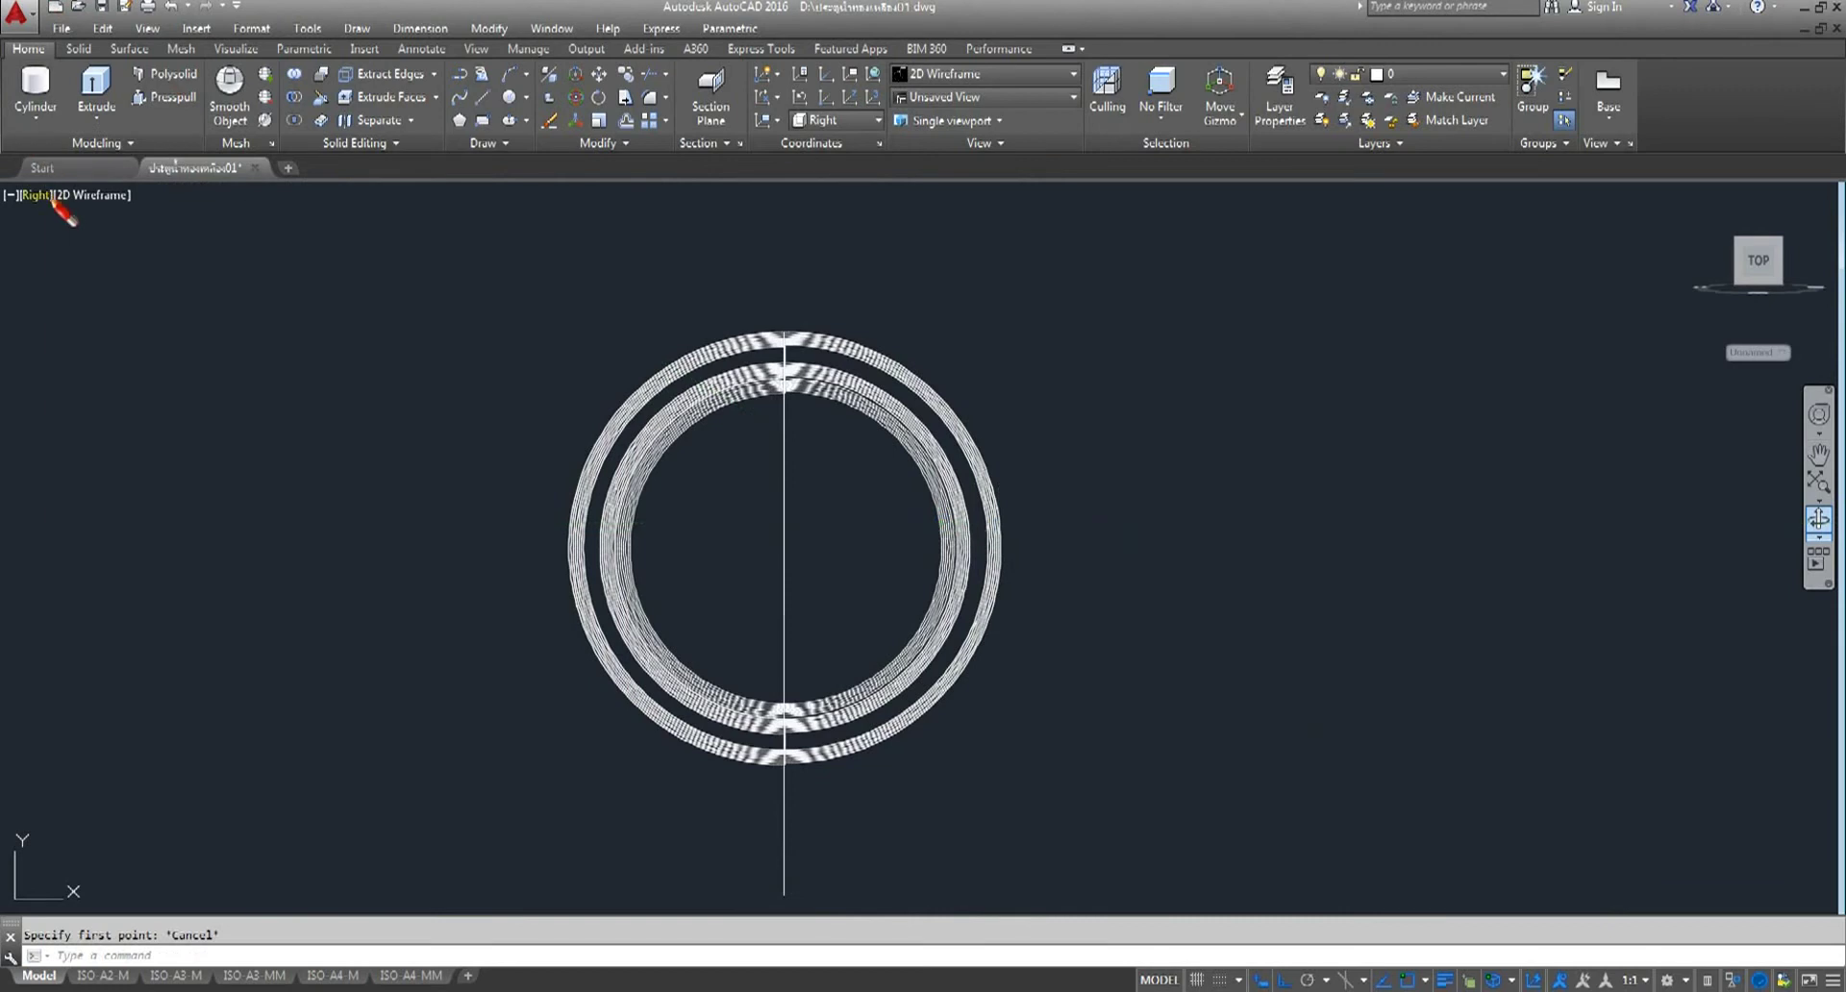
# - Switch to the Southeast Isometric view and try selecting the helix and vertical line
pyautogui.click(52, 197)
pyautogui.click(115, 392)
pyautogui.click(1044, 270)
pyautogui.click(468, 696)
pyautogui.press('Escape')
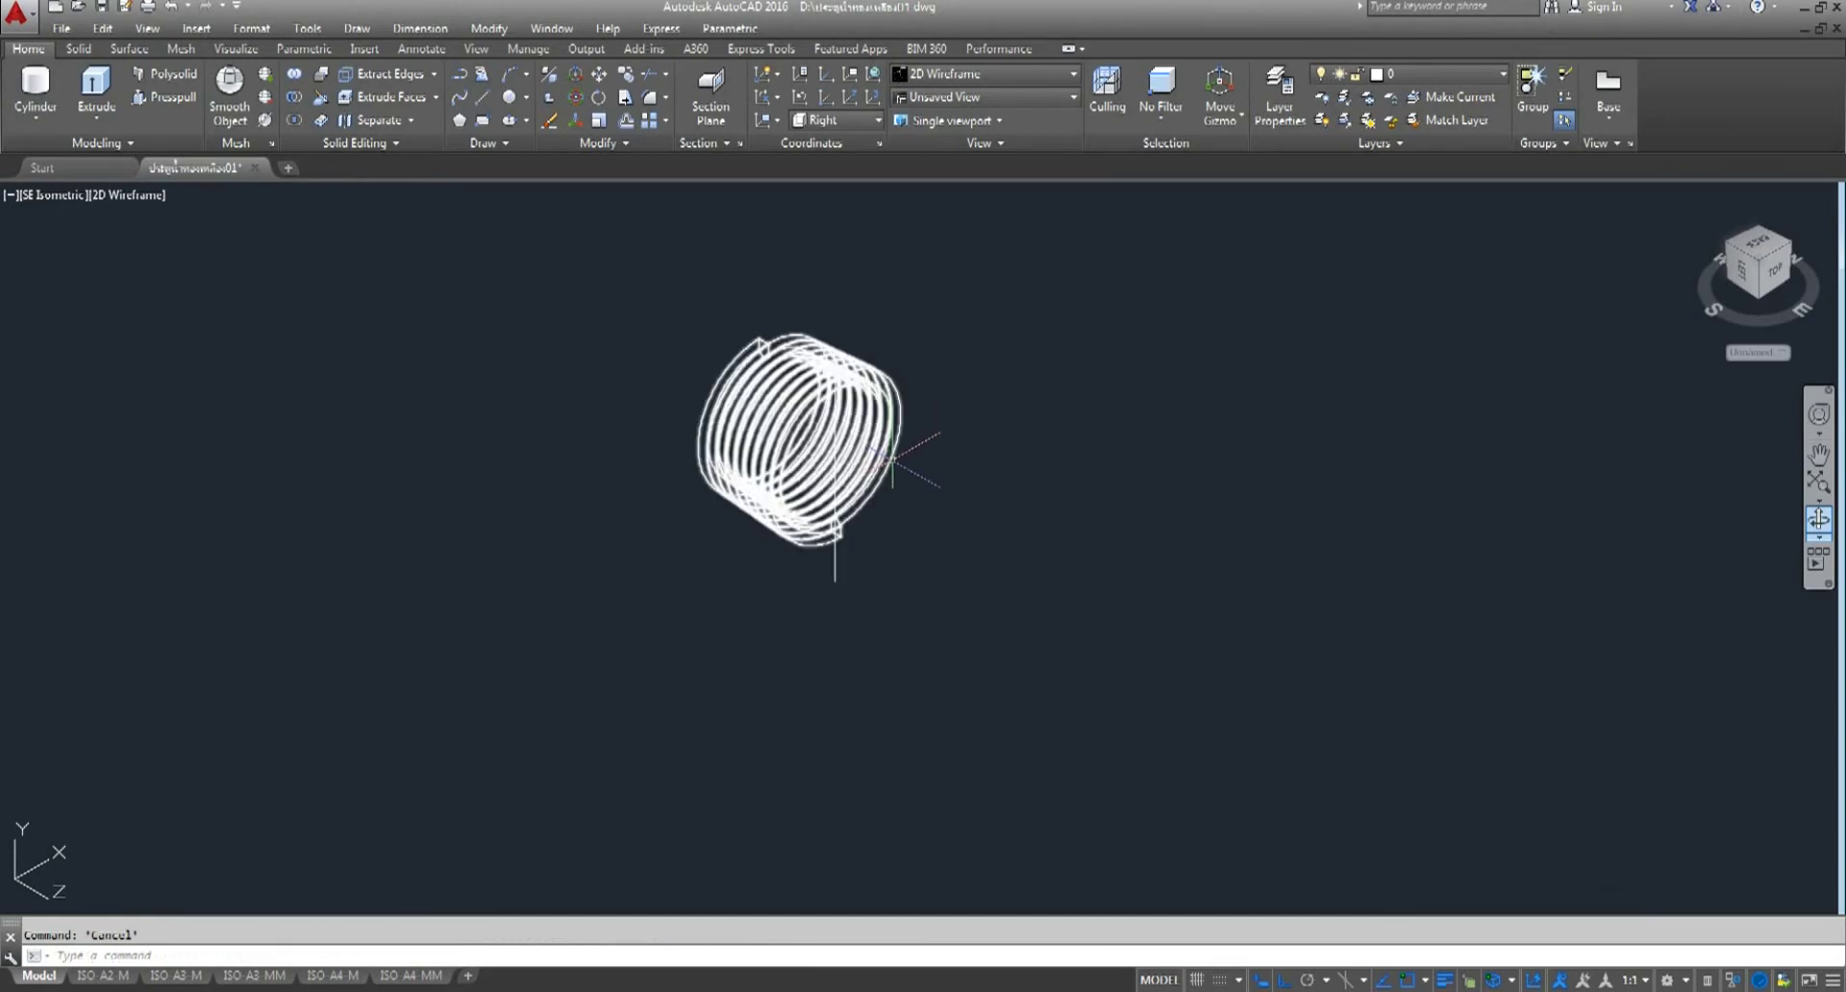
# - Select the helix and start a Move on it, then cancel it
pyautogui.scroll(5, 896, 442)
pyautogui.scroll(-5, 670, 480)
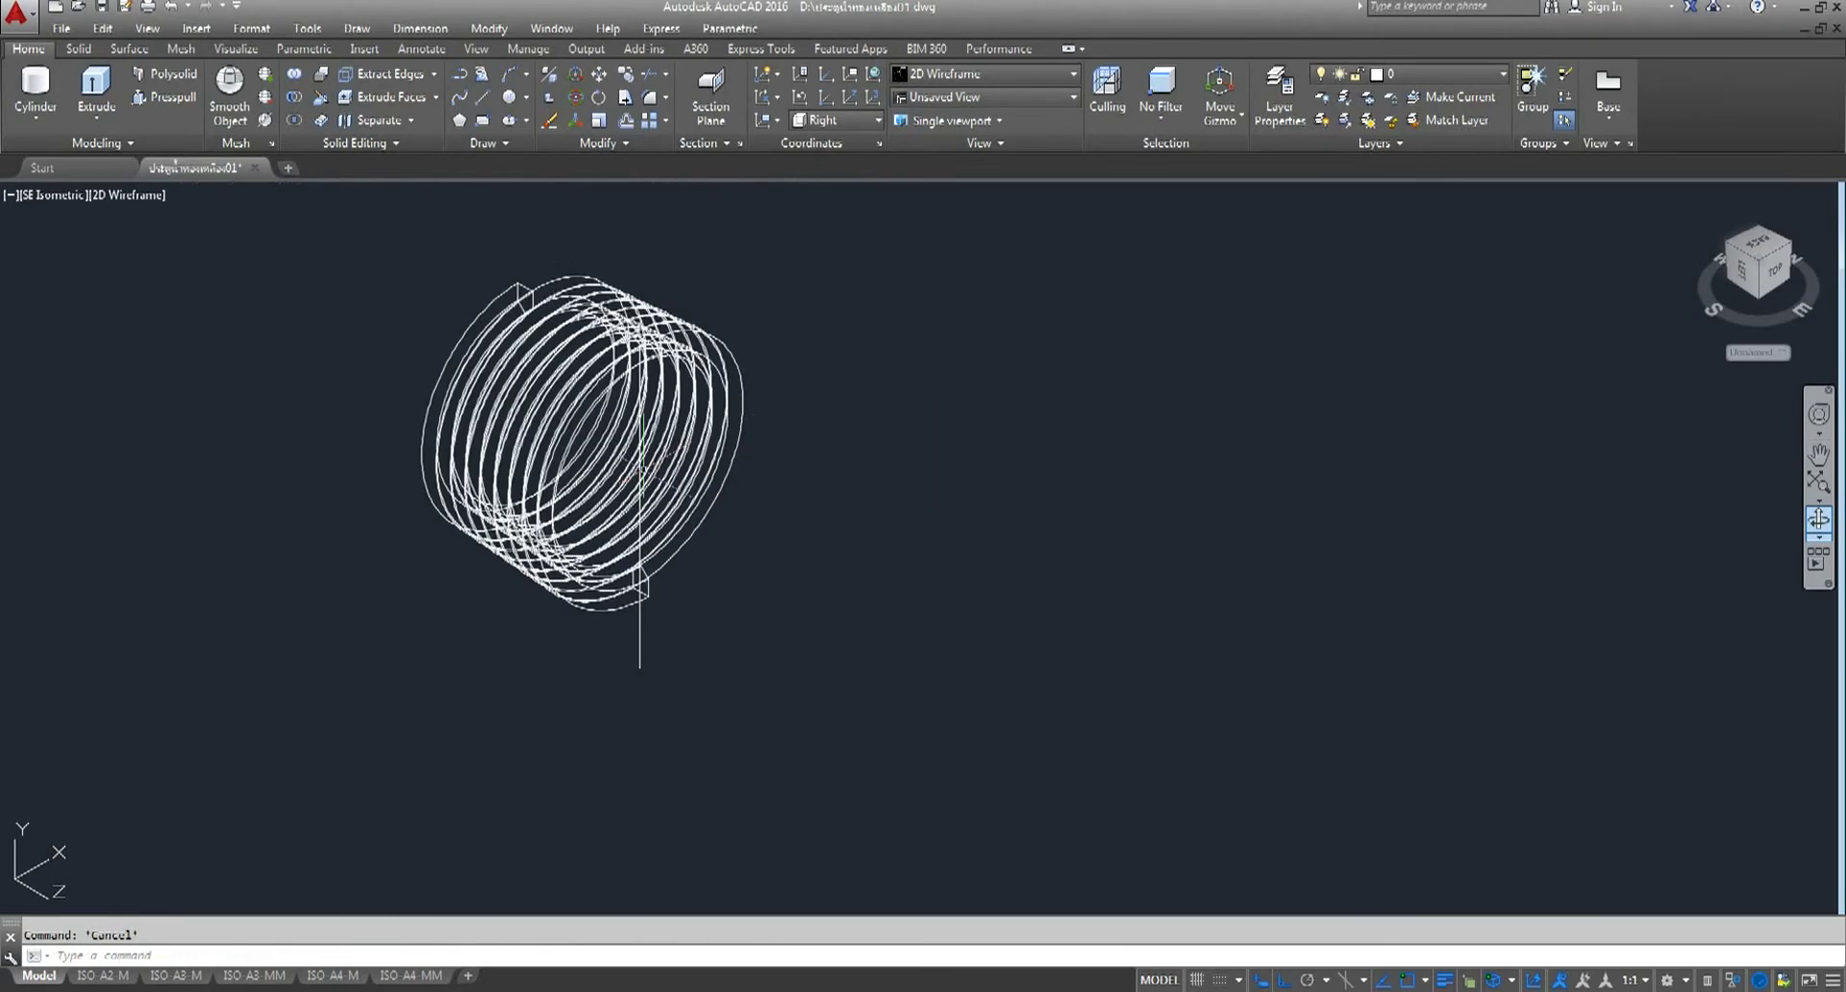
pyautogui.scroll(3, 637, 429)
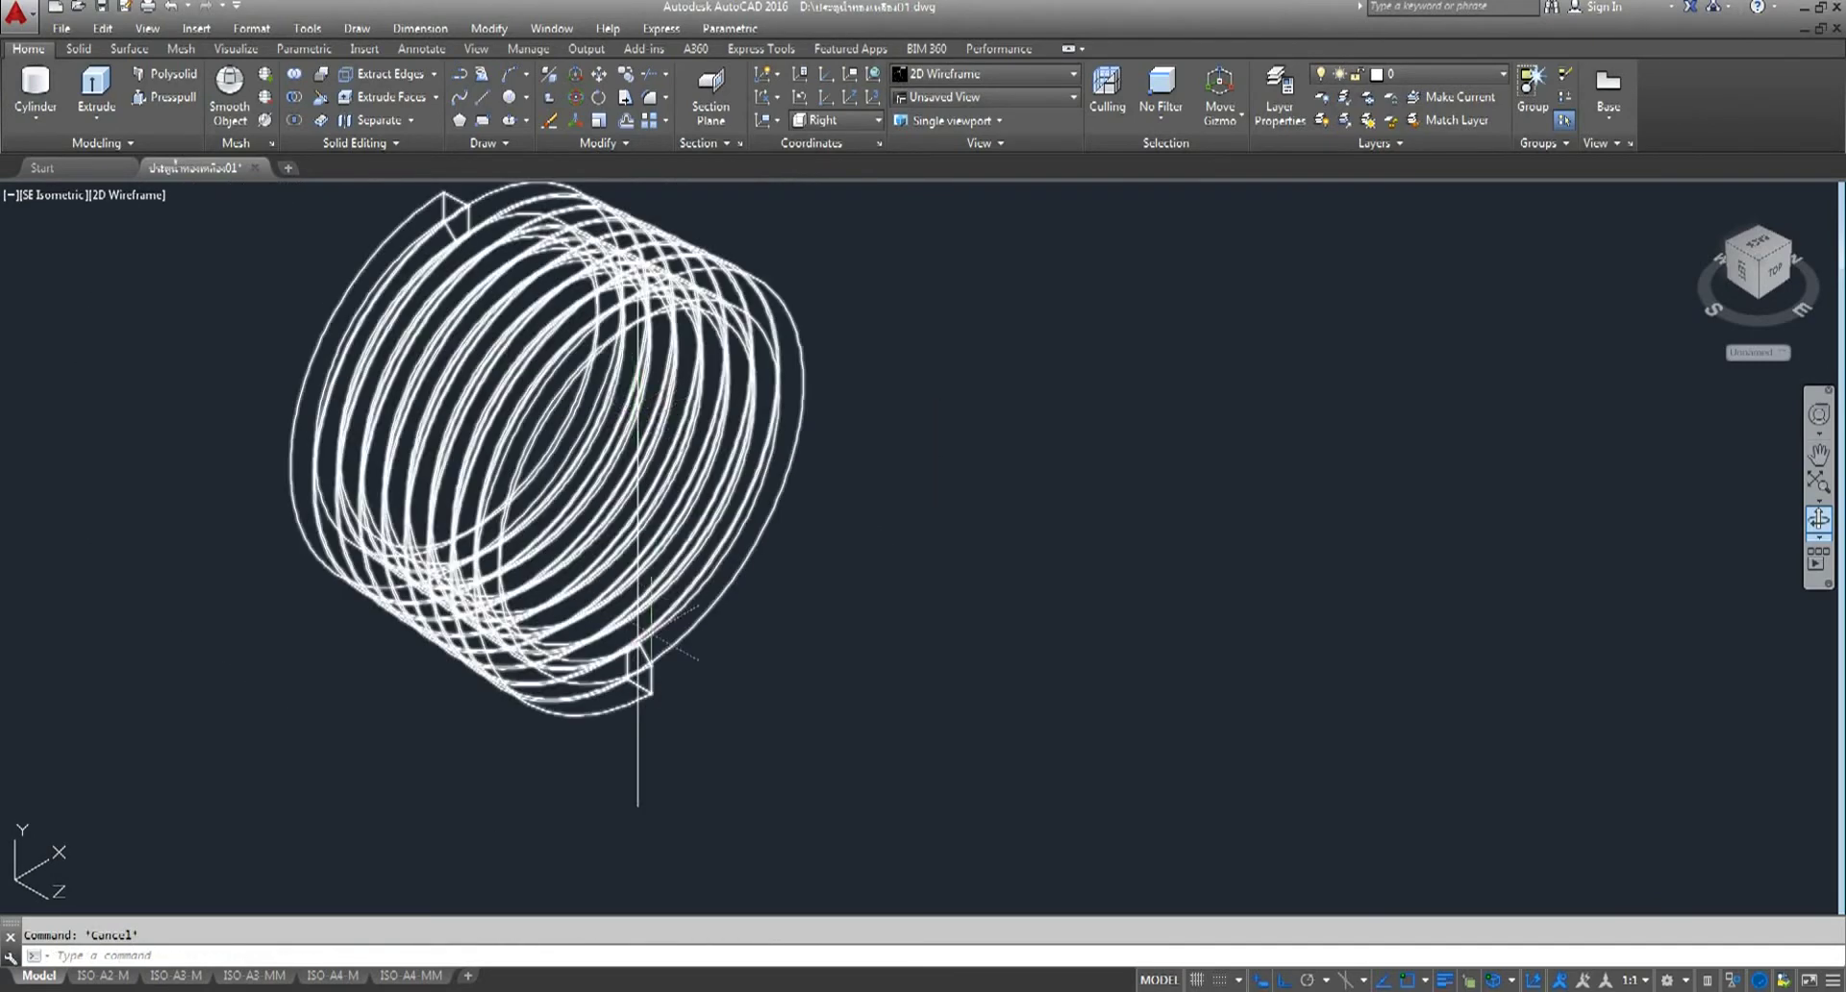
pyautogui.click(805, 380)
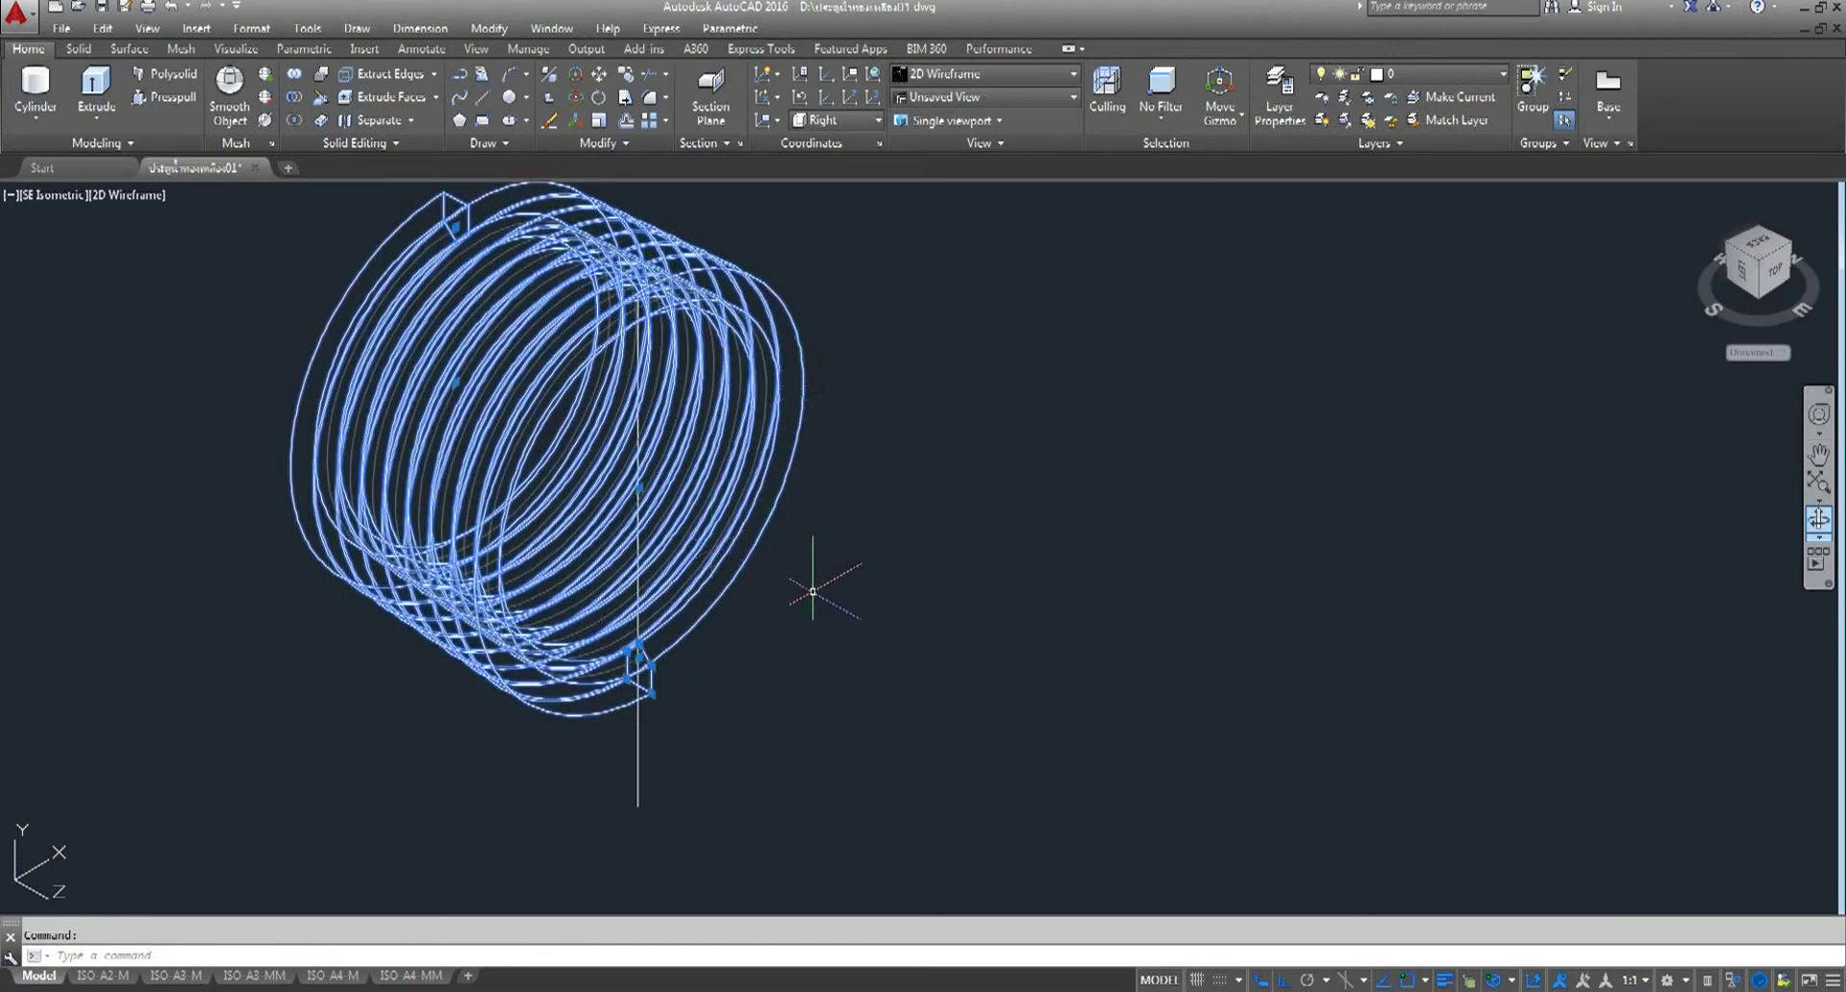
pyautogui.press('Escape')
pyautogui.click(790, 437)
pyautogui.click(601, 75)
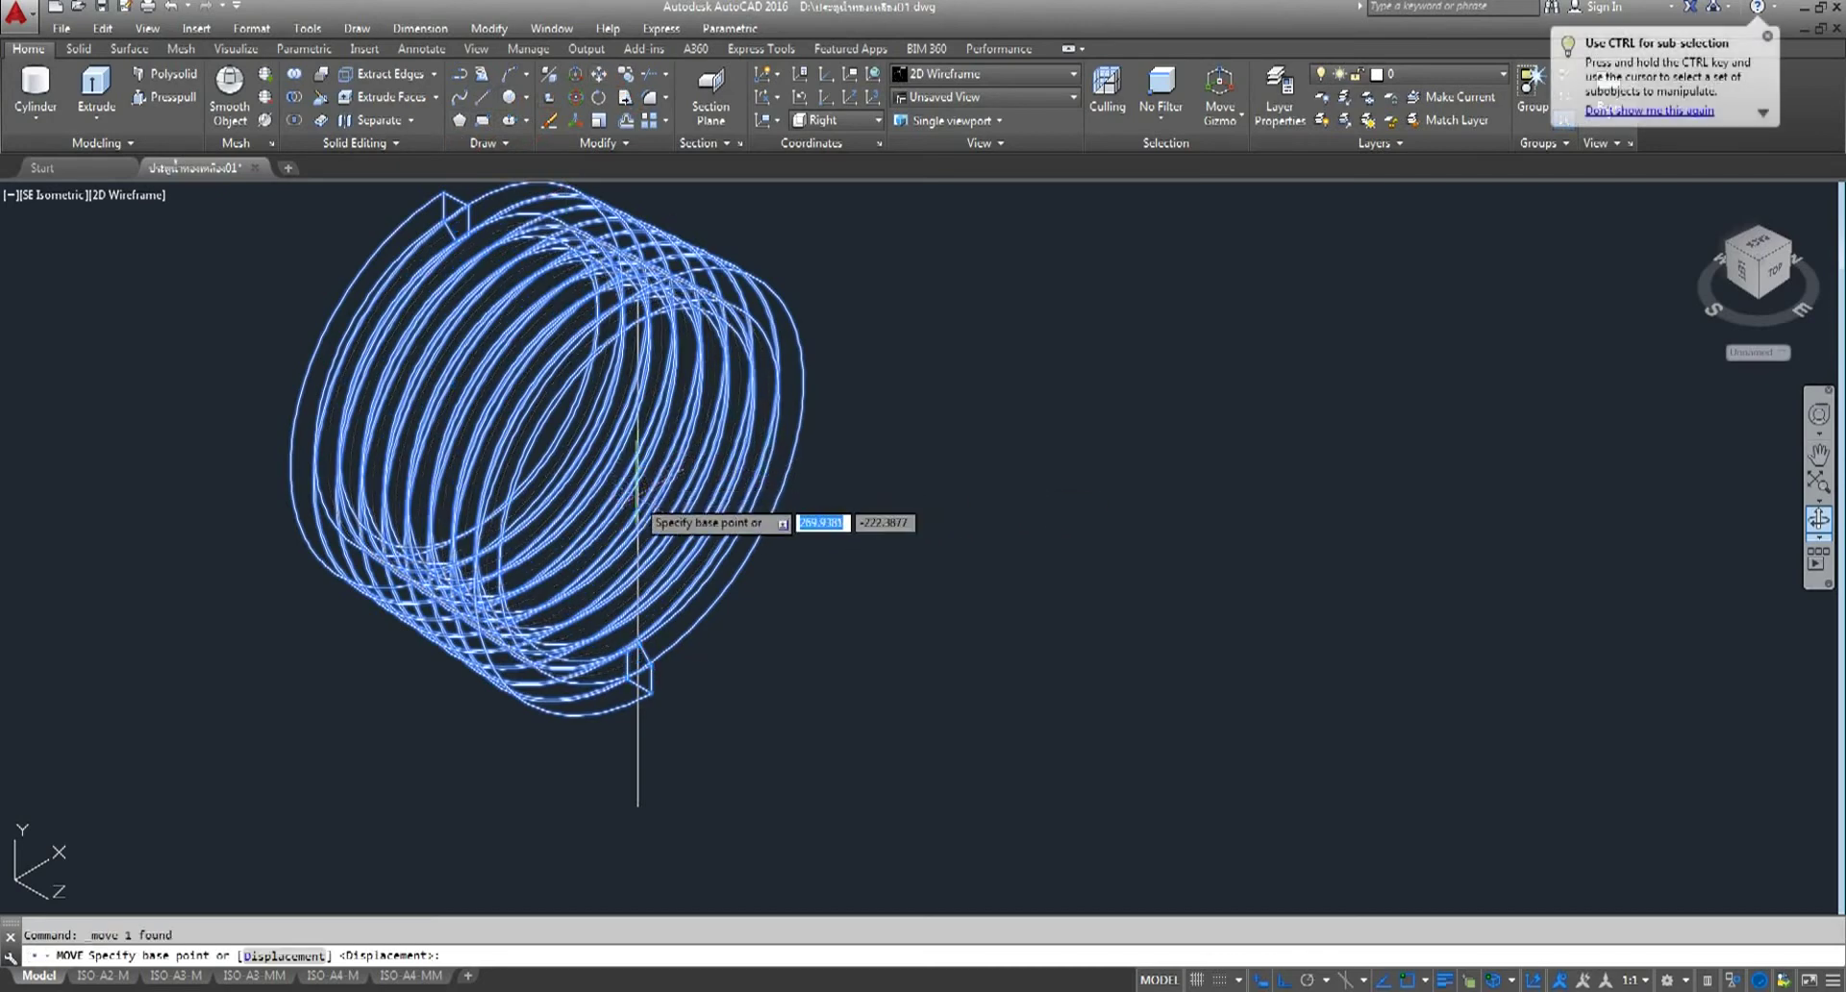
pyautogui.press('Escape')
# - Switch to Top view and check the visual styles list without changing the style
pyautogui.click(73, 195)
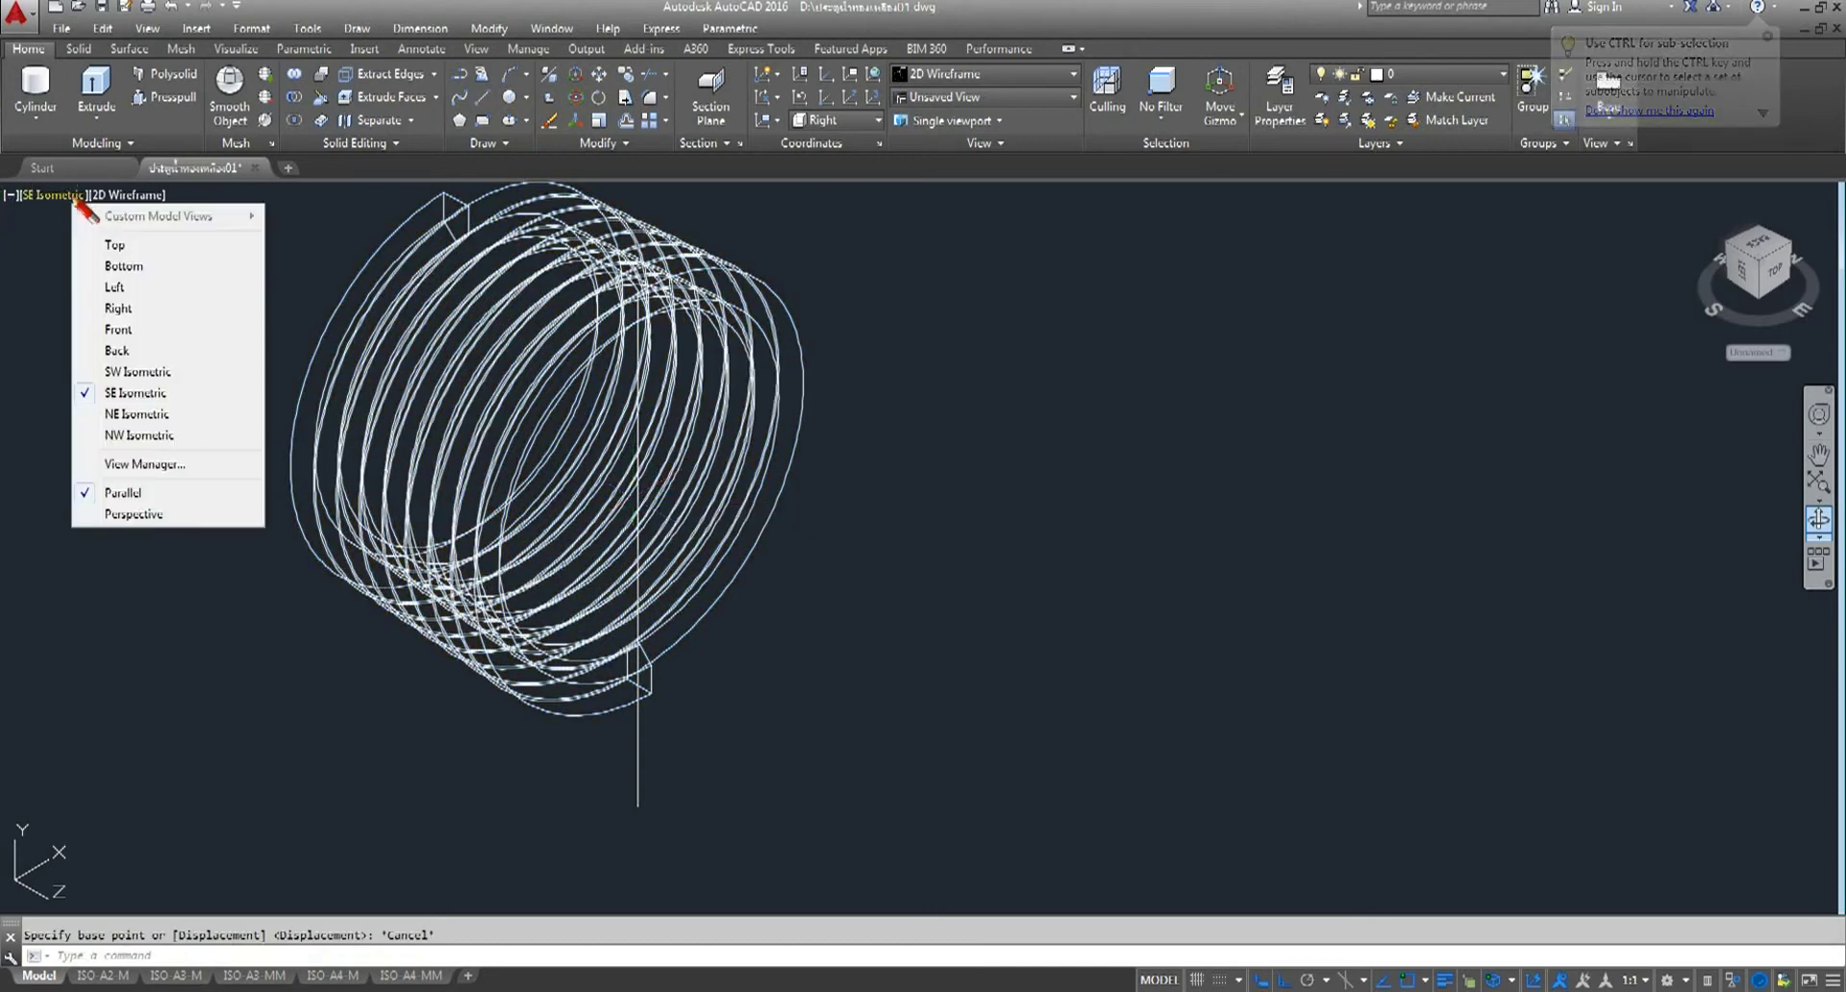
pyautogui.click(110, 246)
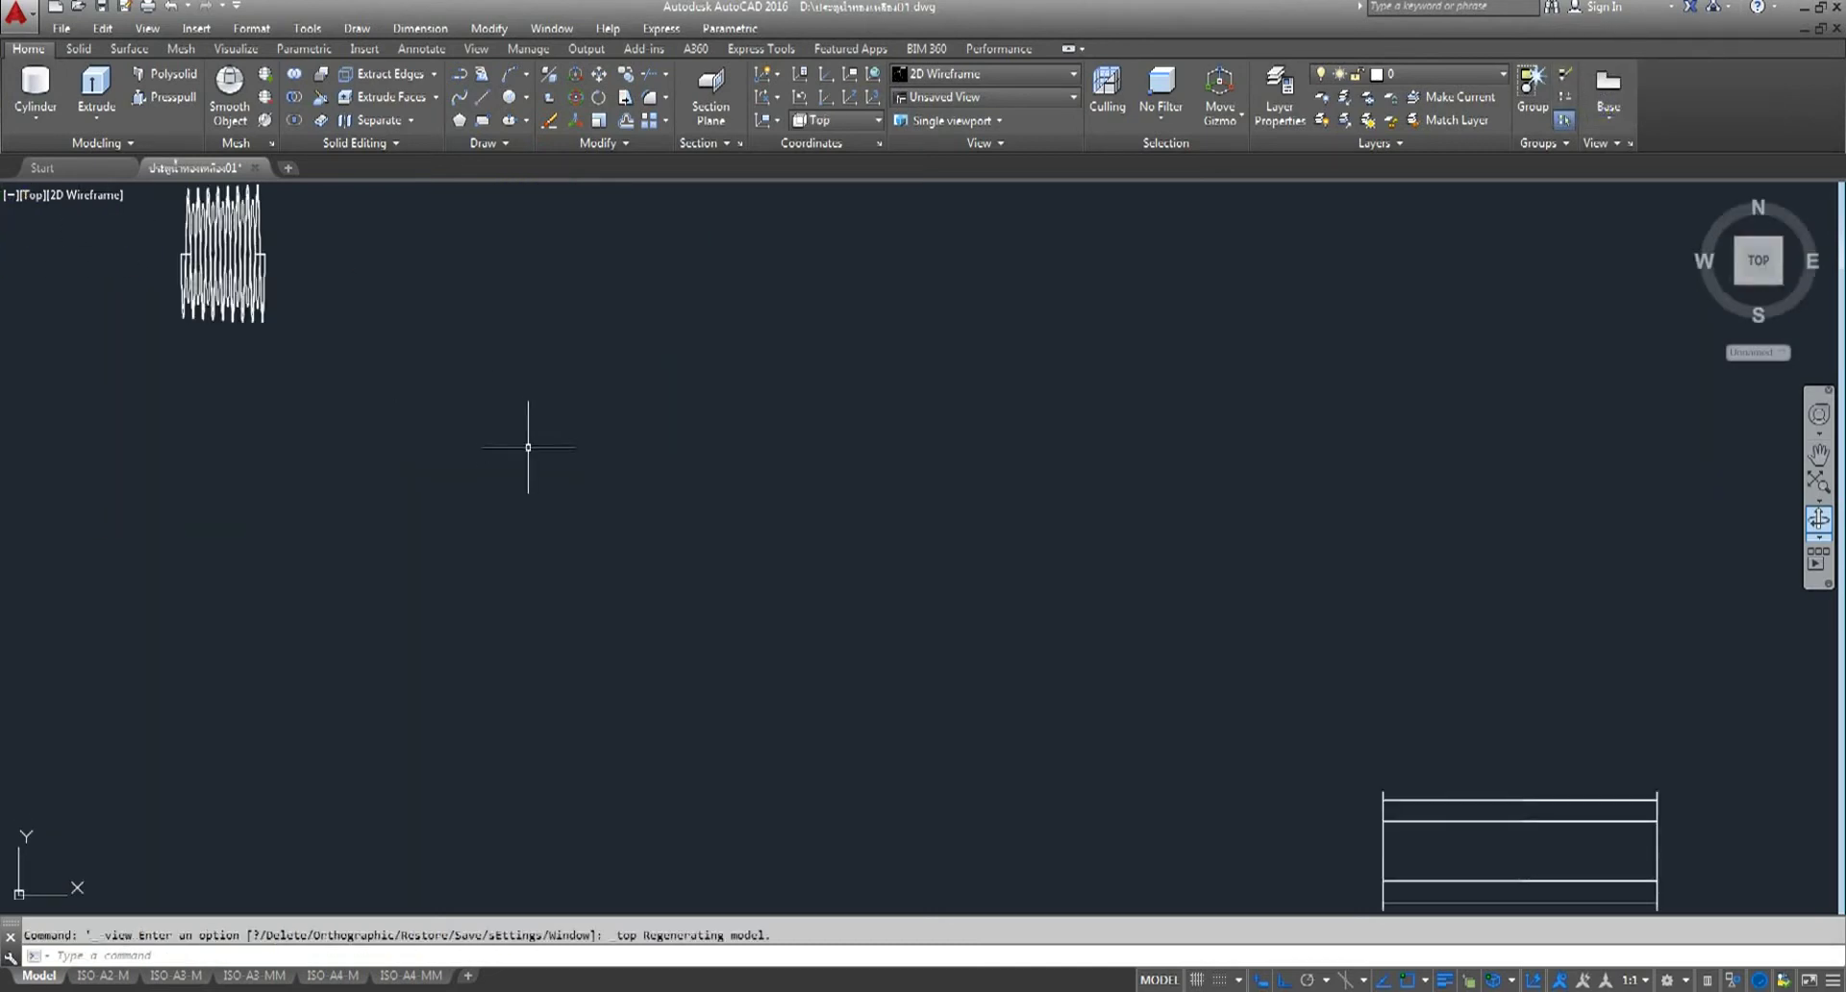
pyautogui.click(65, 198)
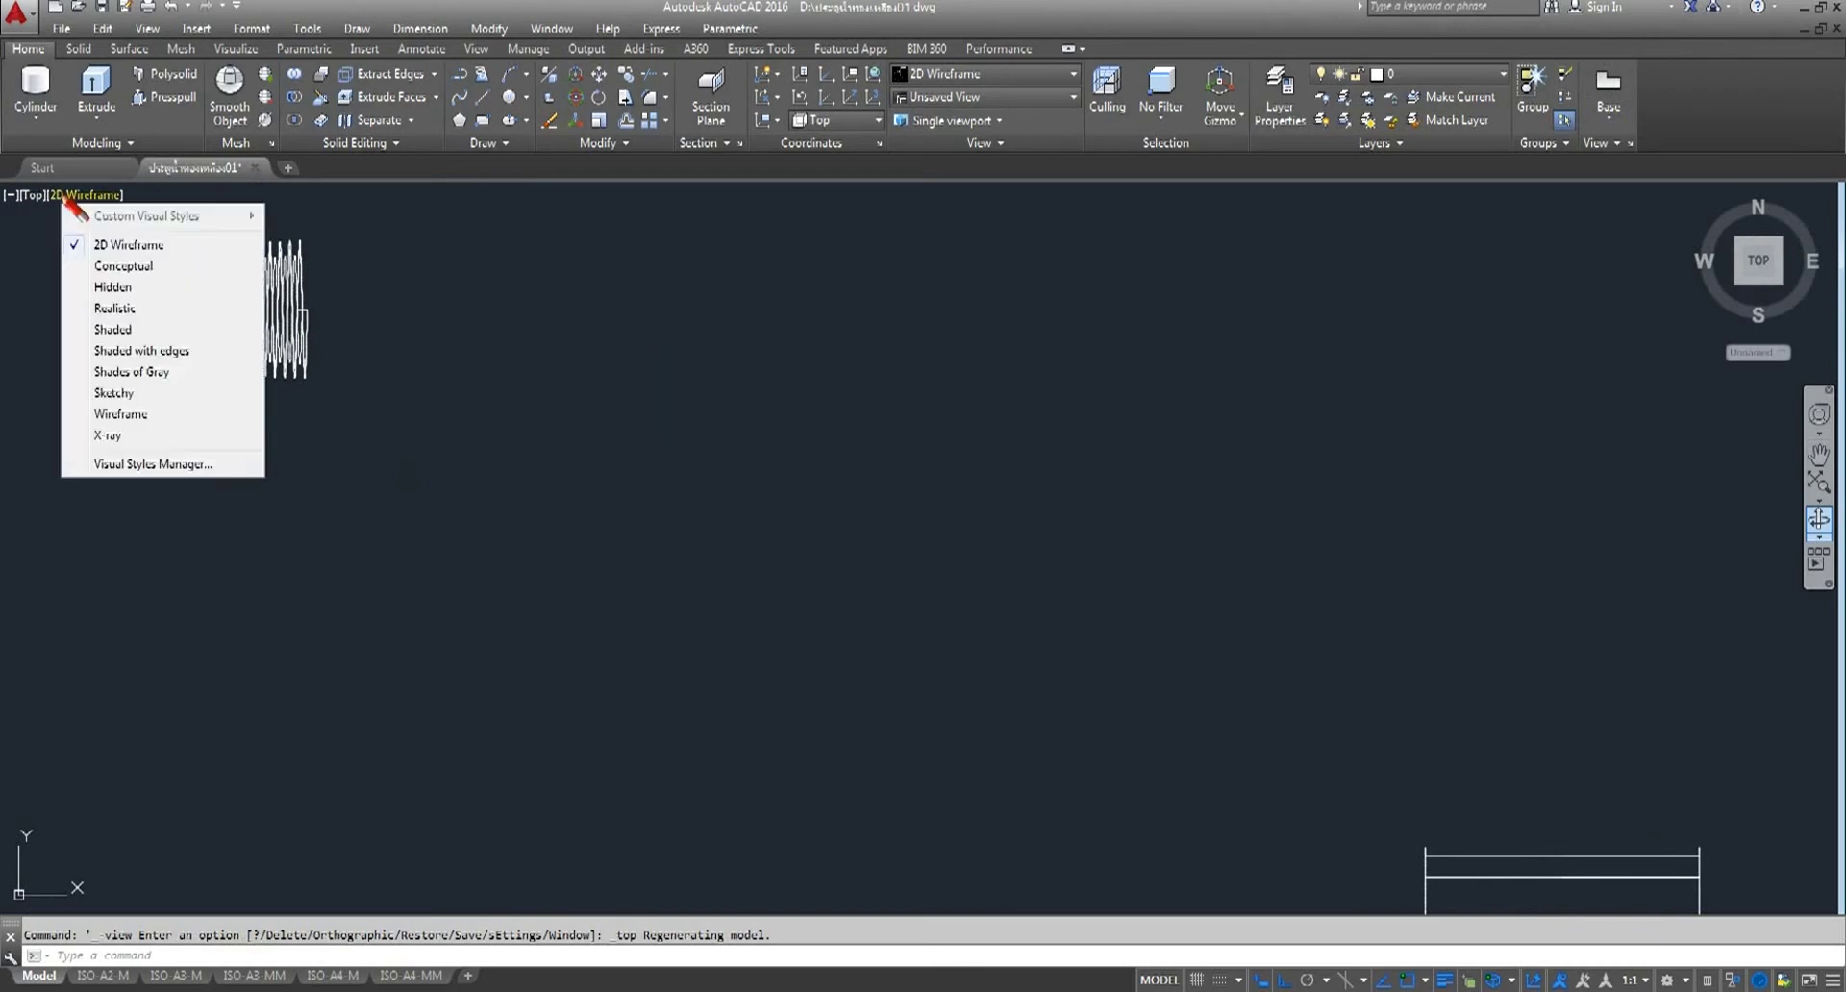
pyautogui.click(415, 520)
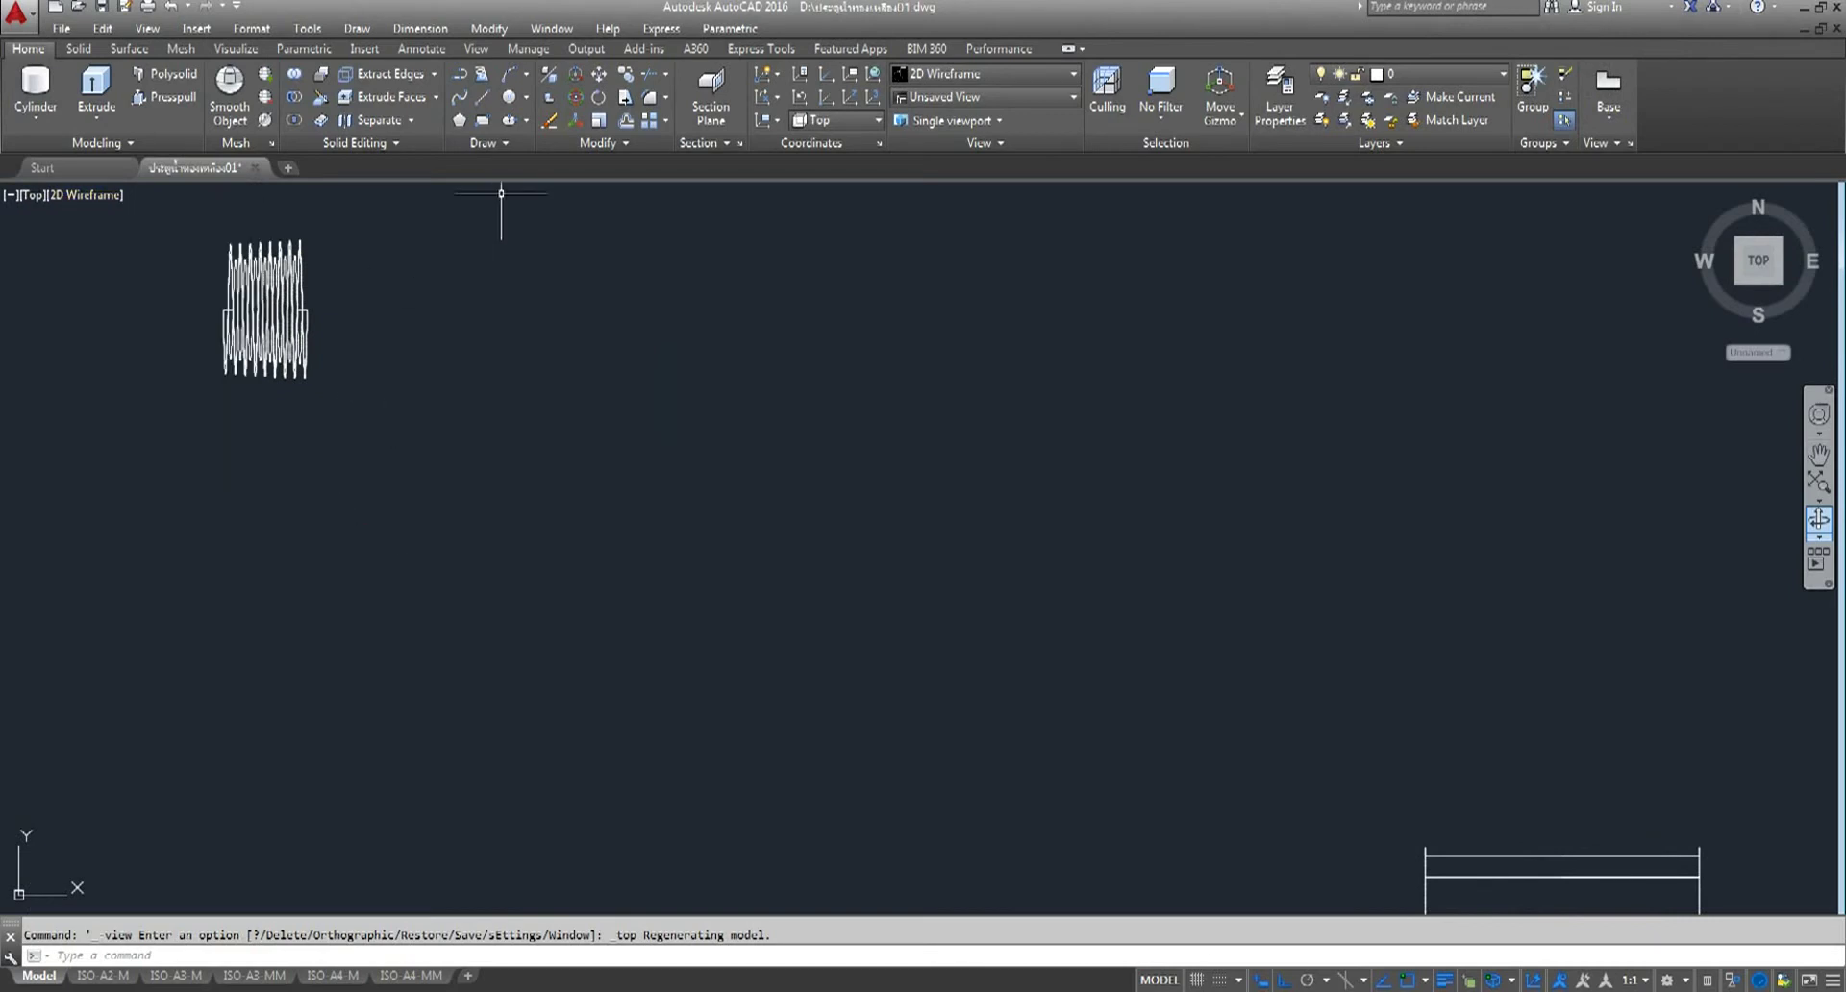
pyautogui.click(67, 198)
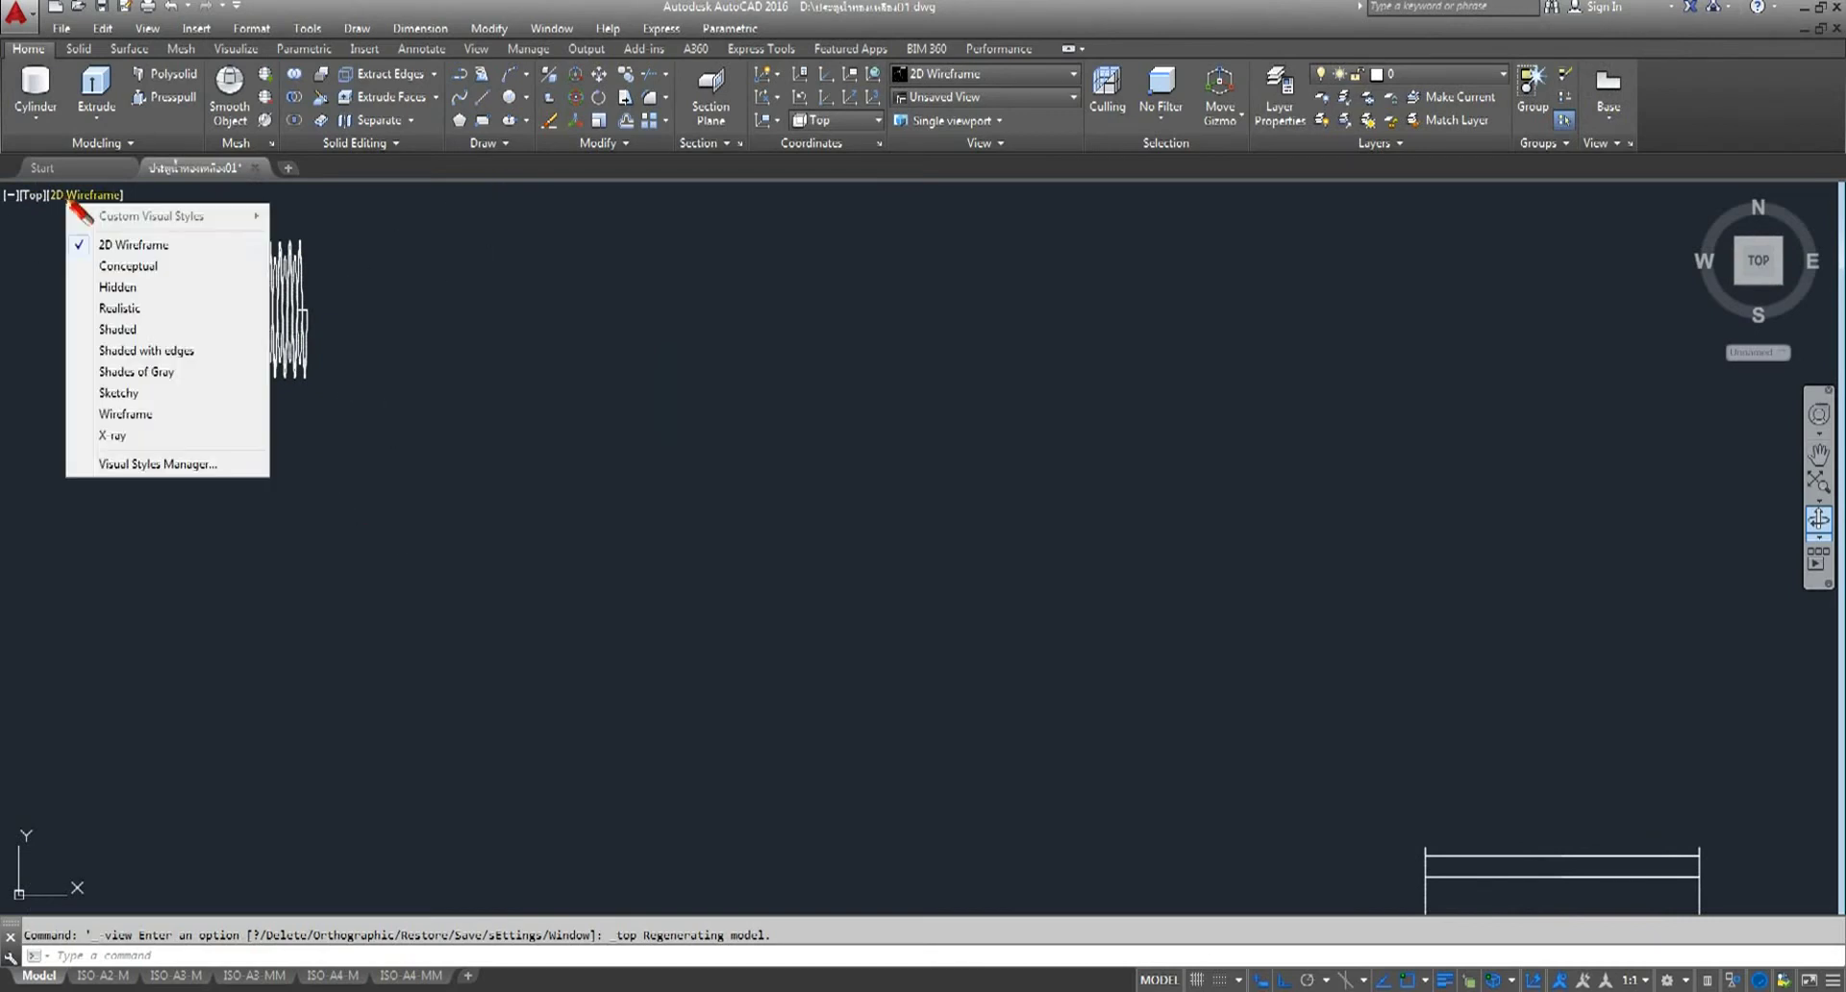
pyautogui.press('Escape')
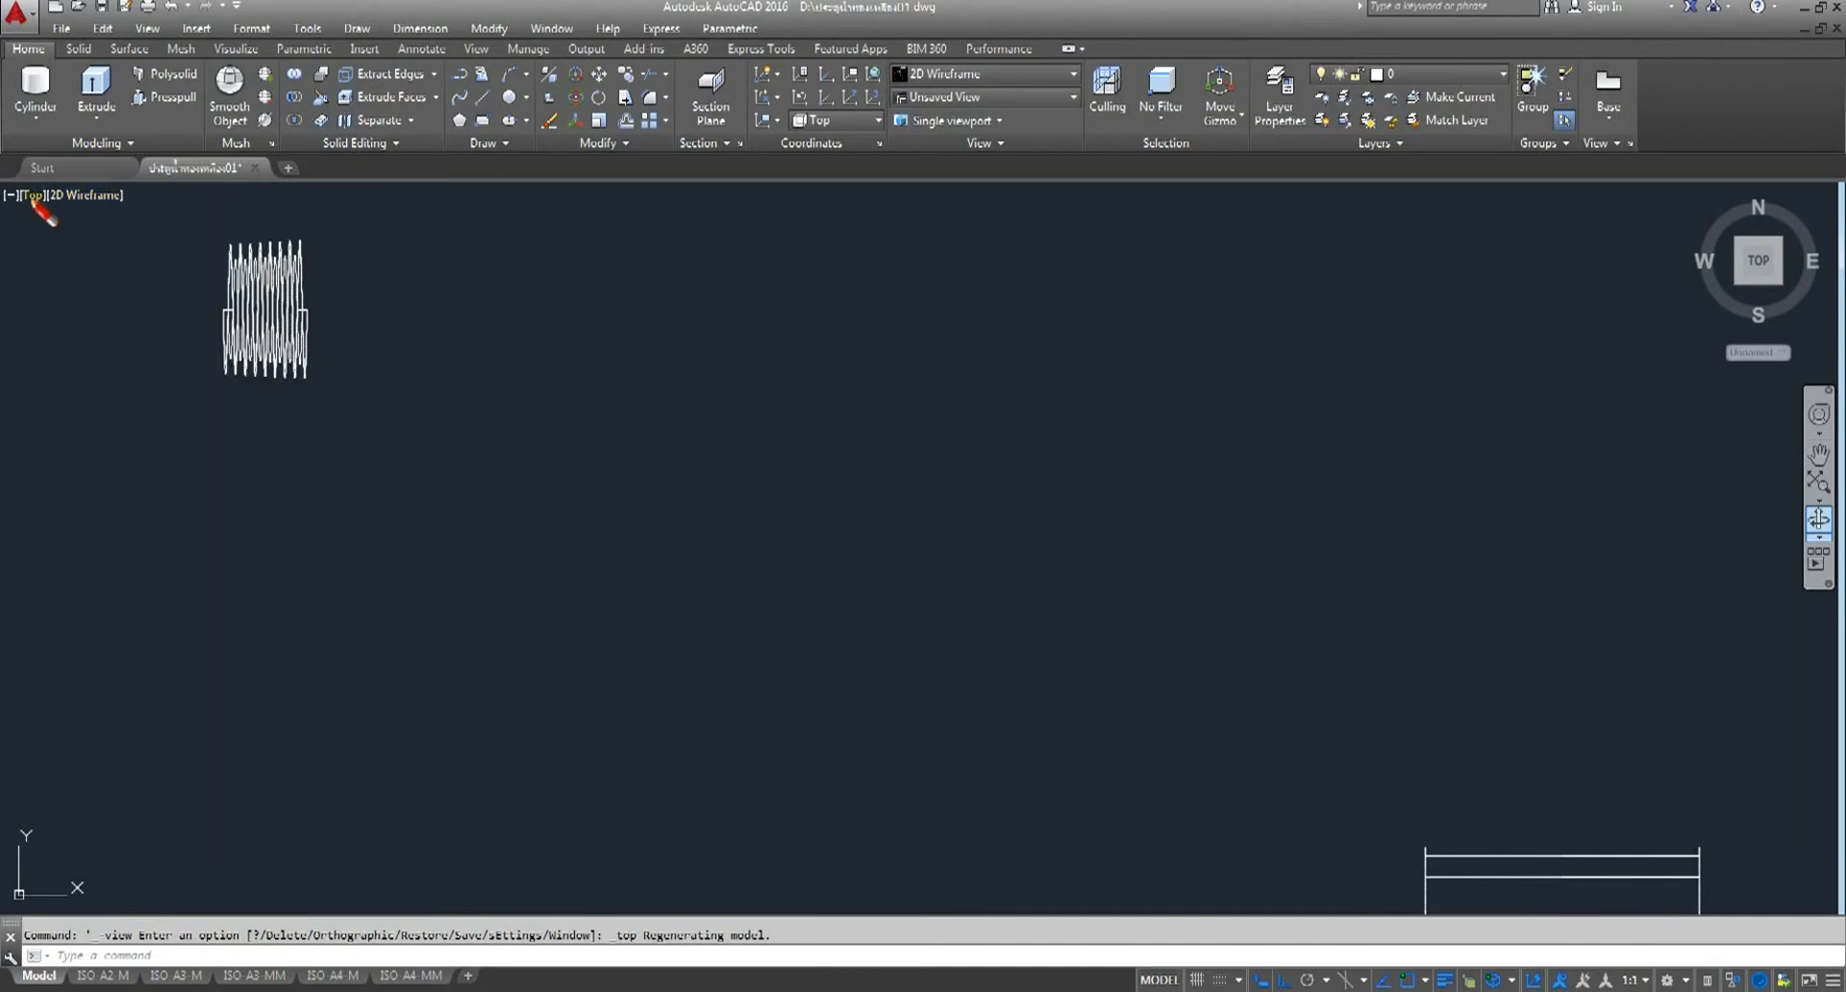
# - In Right view, crossing-select the stray vertical line below the rings and recentre the rings
pyautogui.click(32, 195)
pyautogui.click(94, 316)
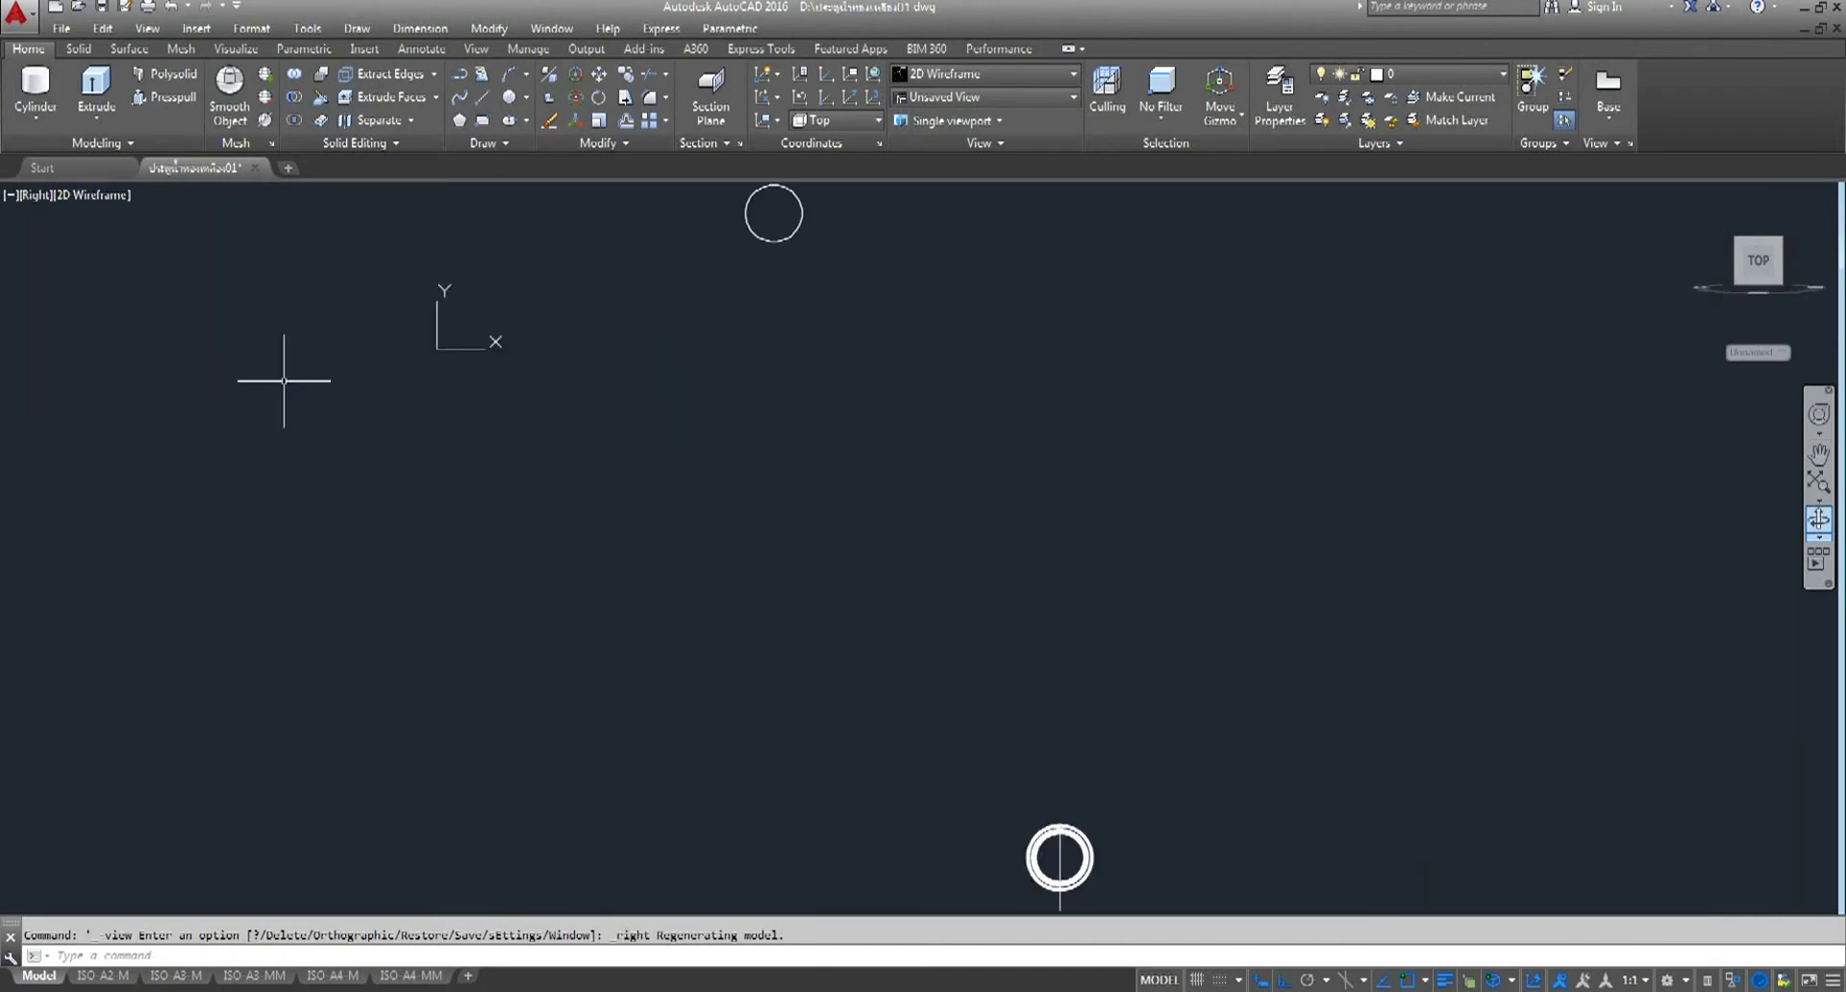
pyautogui.moveTo(1142, 878); pyautogui.dragTo(885, 626, button='middle')
pyautogui.scroll(4, 790, 633)
pyautogui.moveTo(952, 704); pyautogui.dragTo(645, 724)
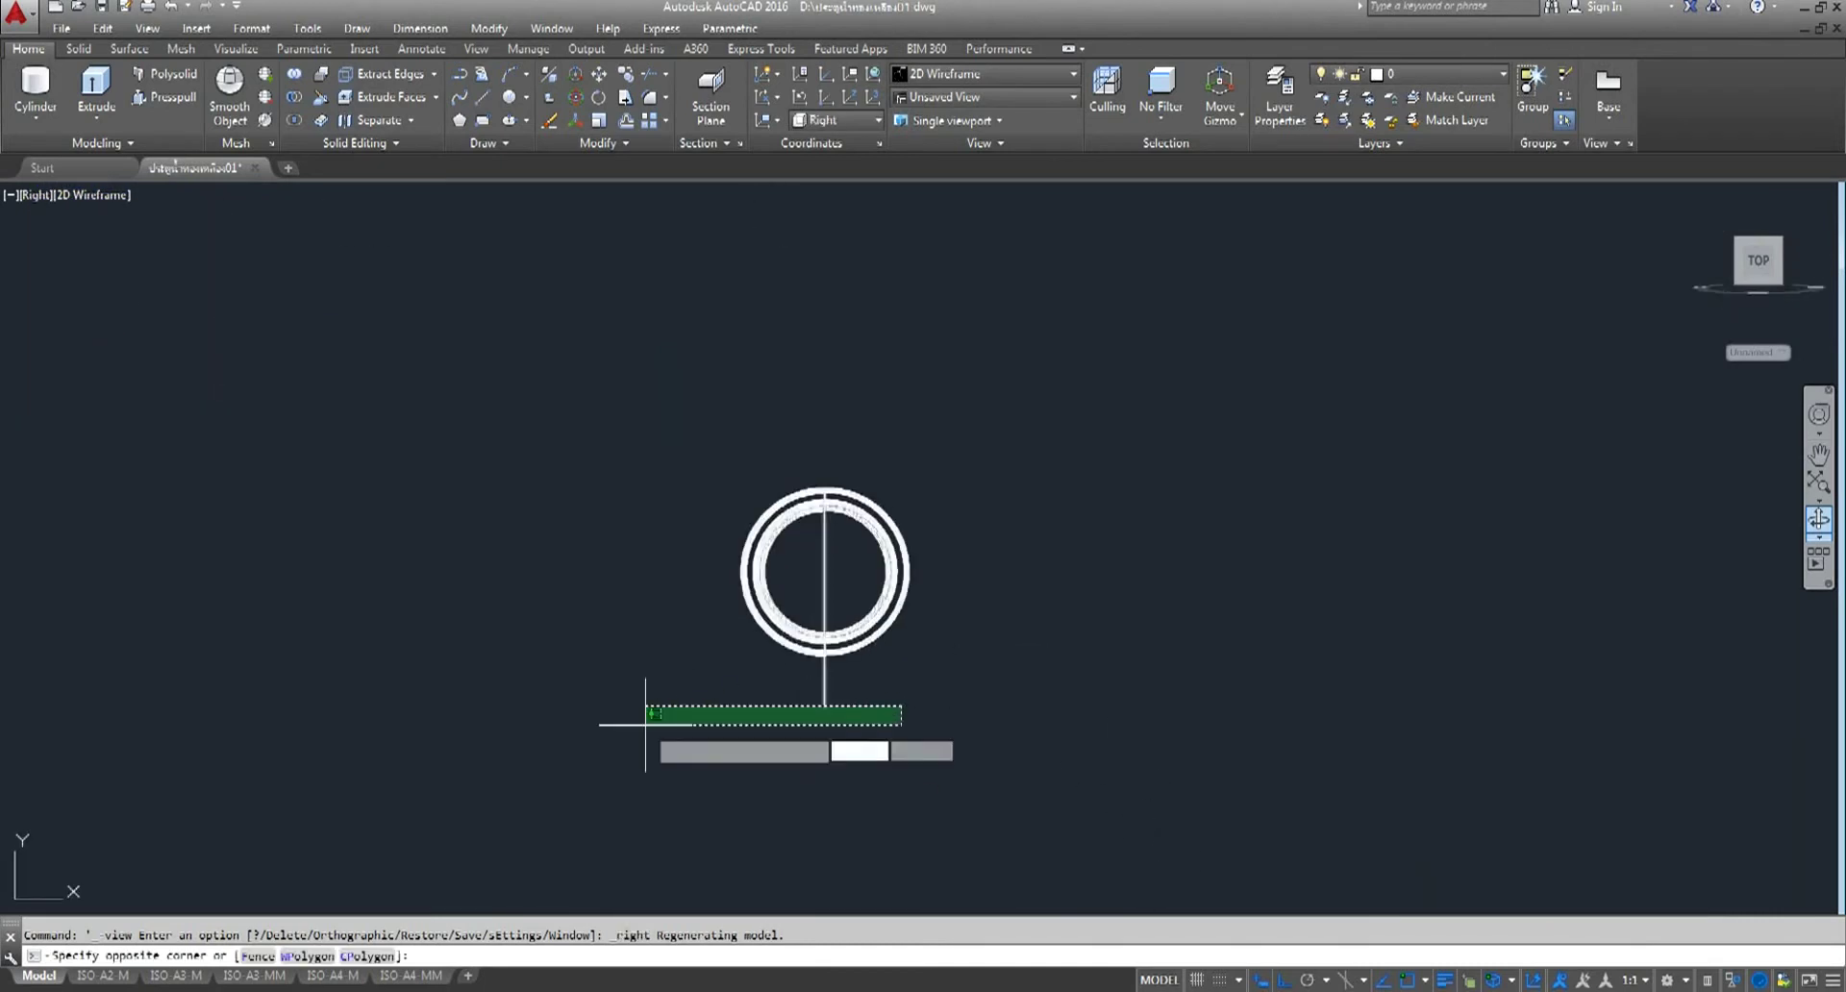
pyautogui.scroll(-5, 829, 602)
pyautogui.scroll(5, 829, 602)
pyautogui.scroll(5, 829, 602)
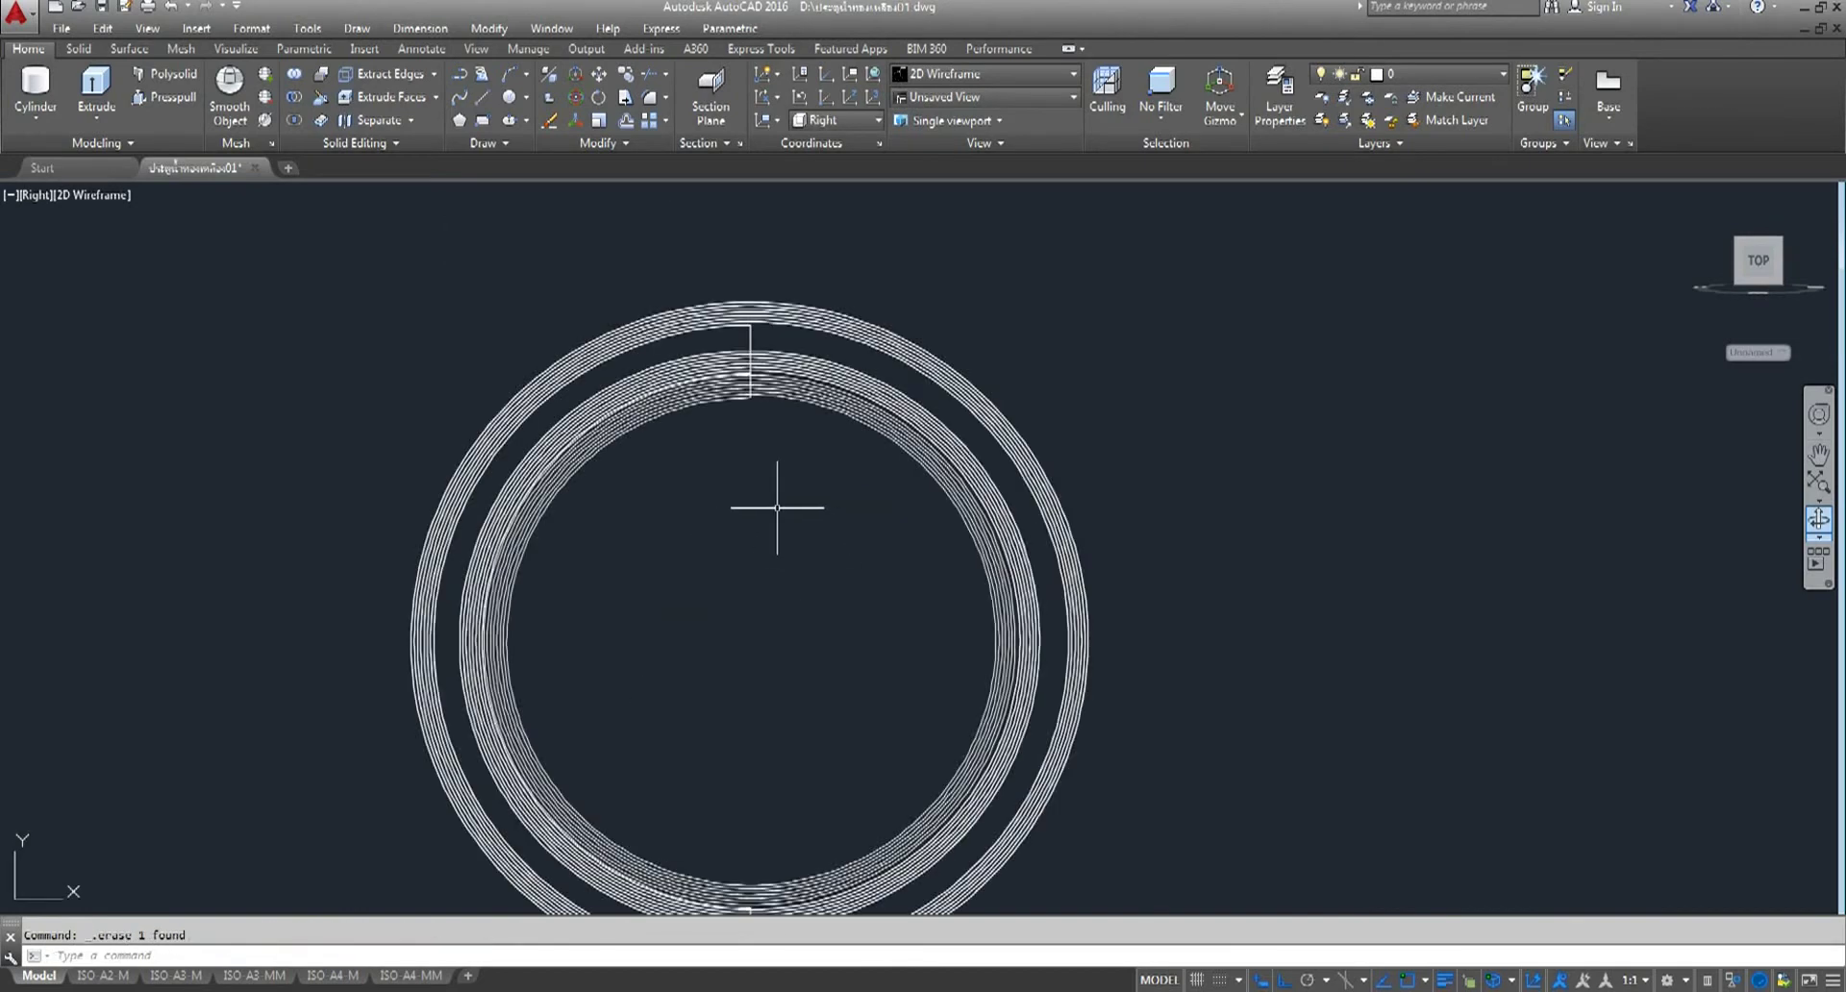
pyautogui.moveTo(774, 490); pyautogui.dragTo(752, 427, button='middle')
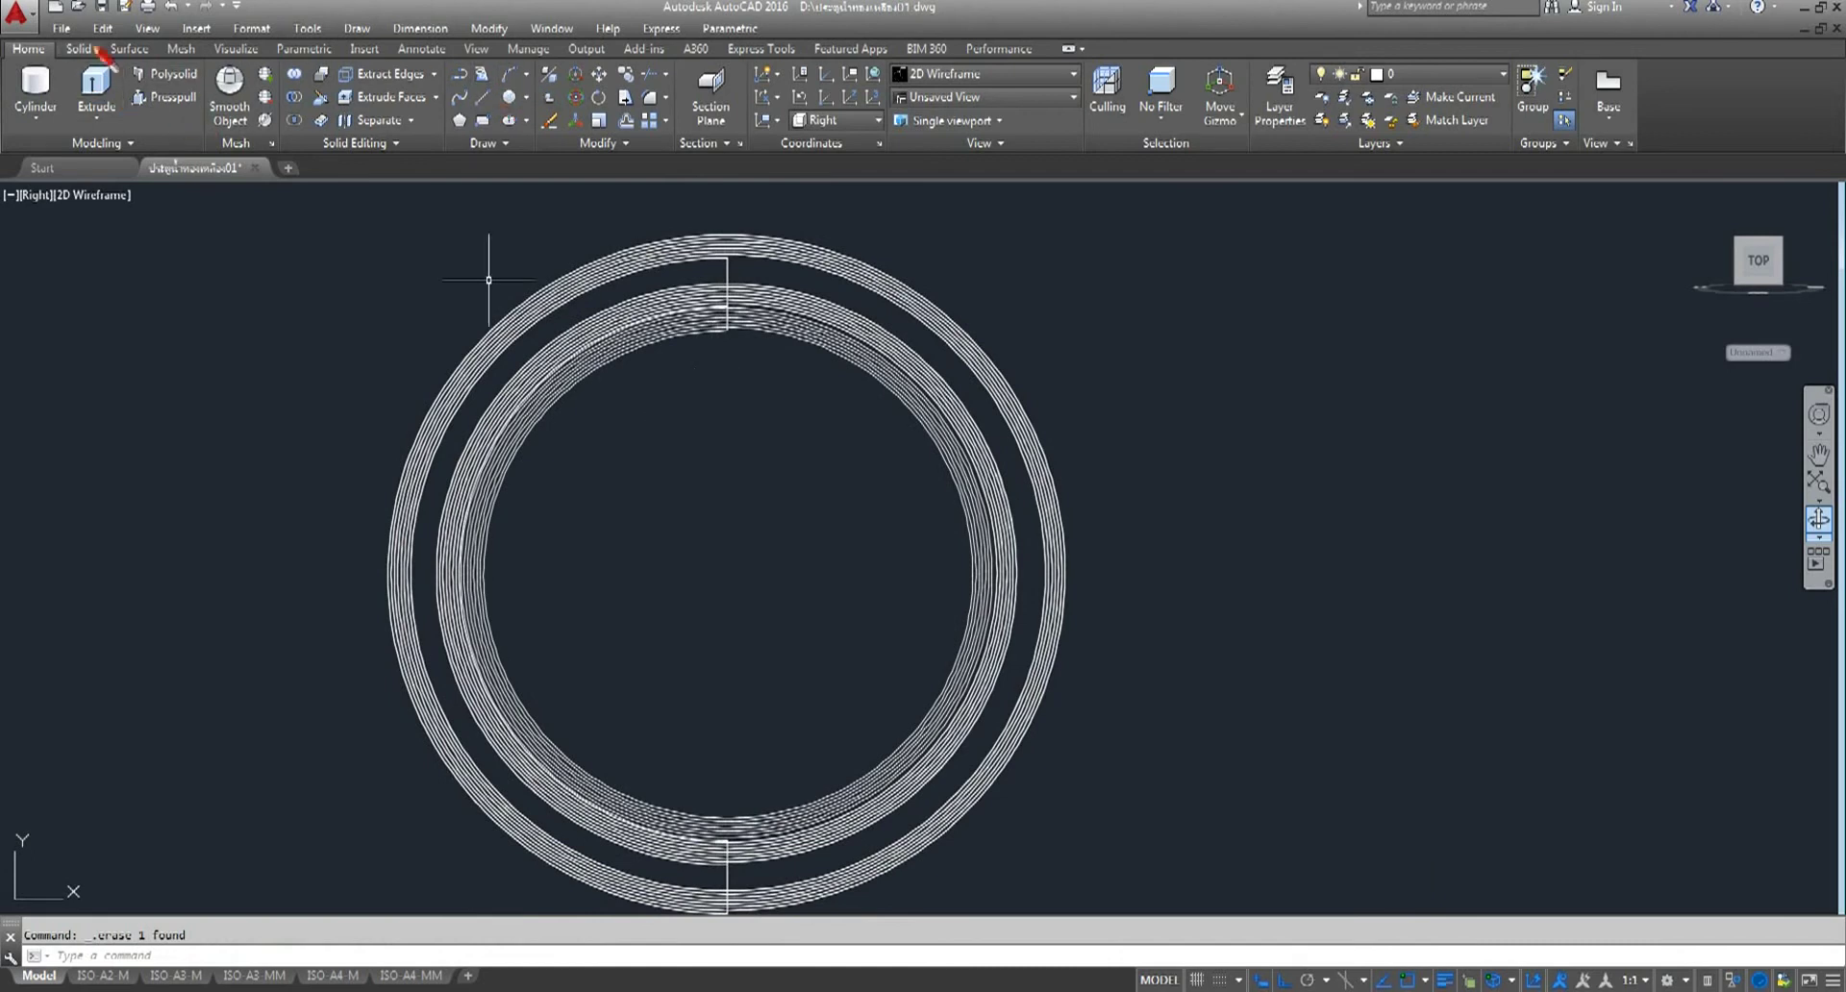
# - Undo fourteen operations to return to the bare helix and small thread profile
pyautogui.click(172, 7)
pyautogui.click(172, 8)
pyautogui.click(172, 8)
pyautogui.click(172, 8)
pyautogui.click(172, 8)
pyautogui.click(172, 8)
pyautogui.click(172, 8)
pyautogui.click(172, 8)
pyautogui.click(172, 8)
pyautogui.click(172, 7)
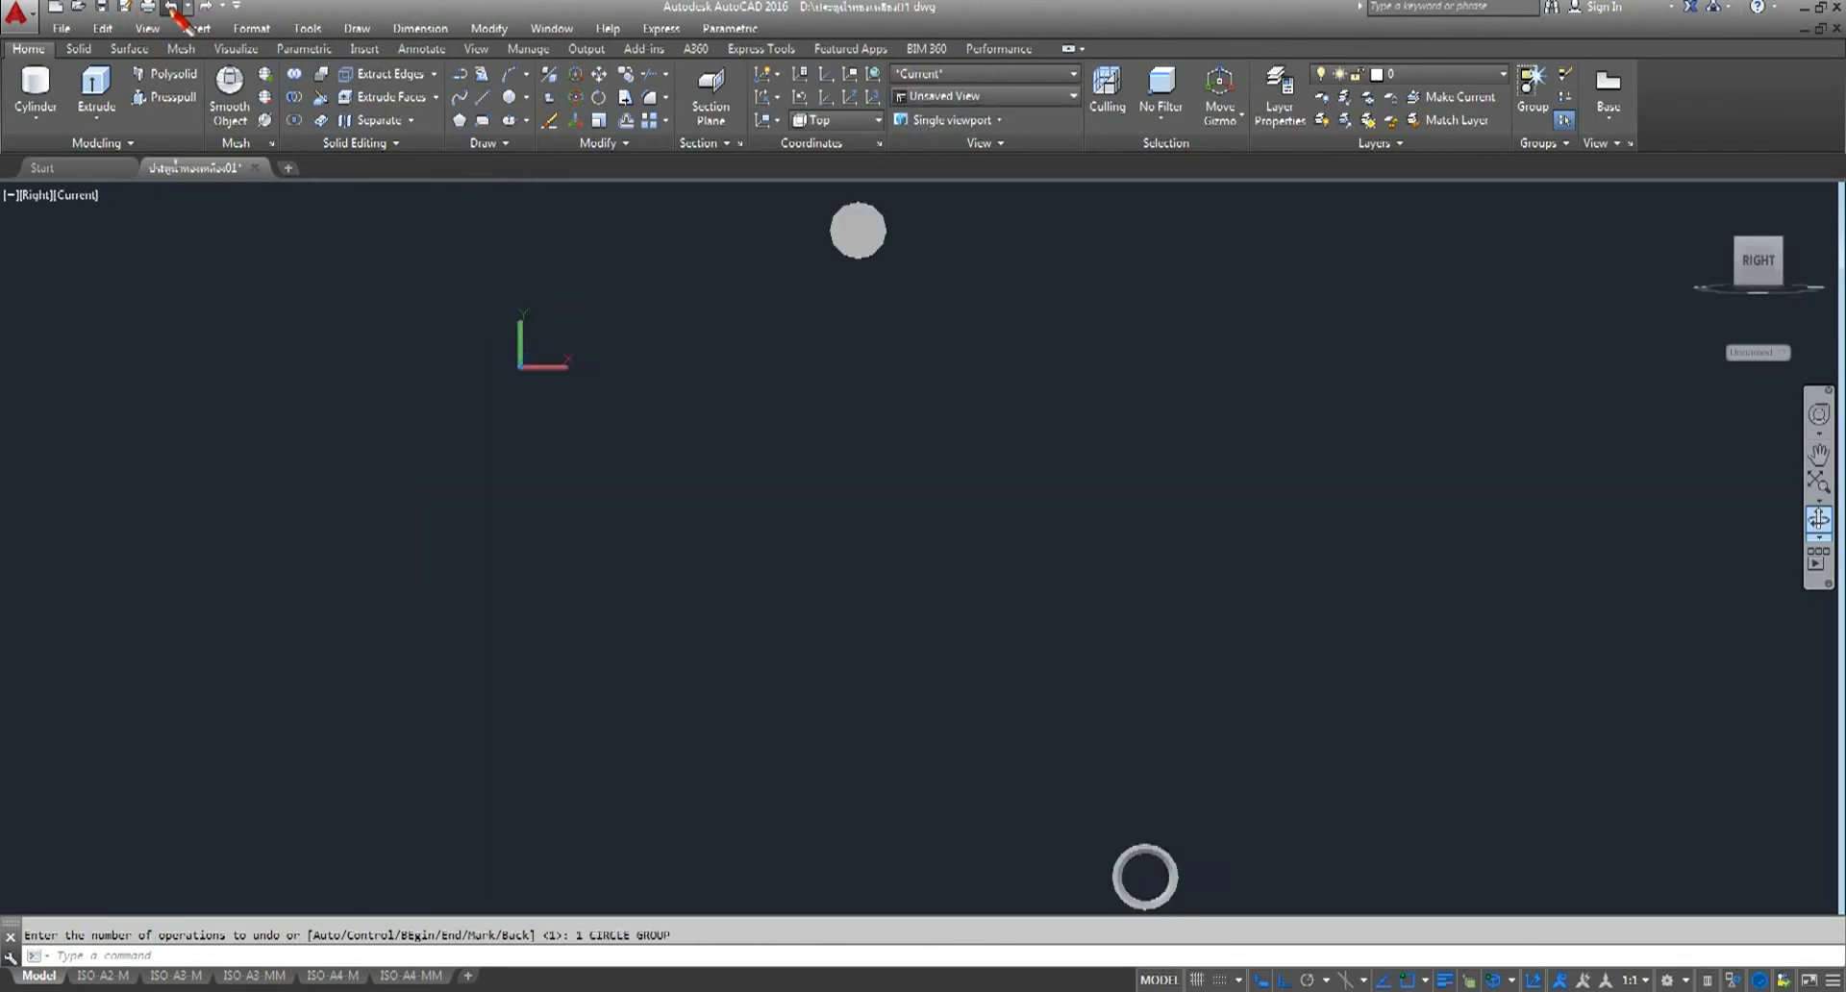
pyautogui.click(172, 8)
pyautogui.click(172, 7)
pyautogui.click(173, 8)
pyautogui.click(172, 8)
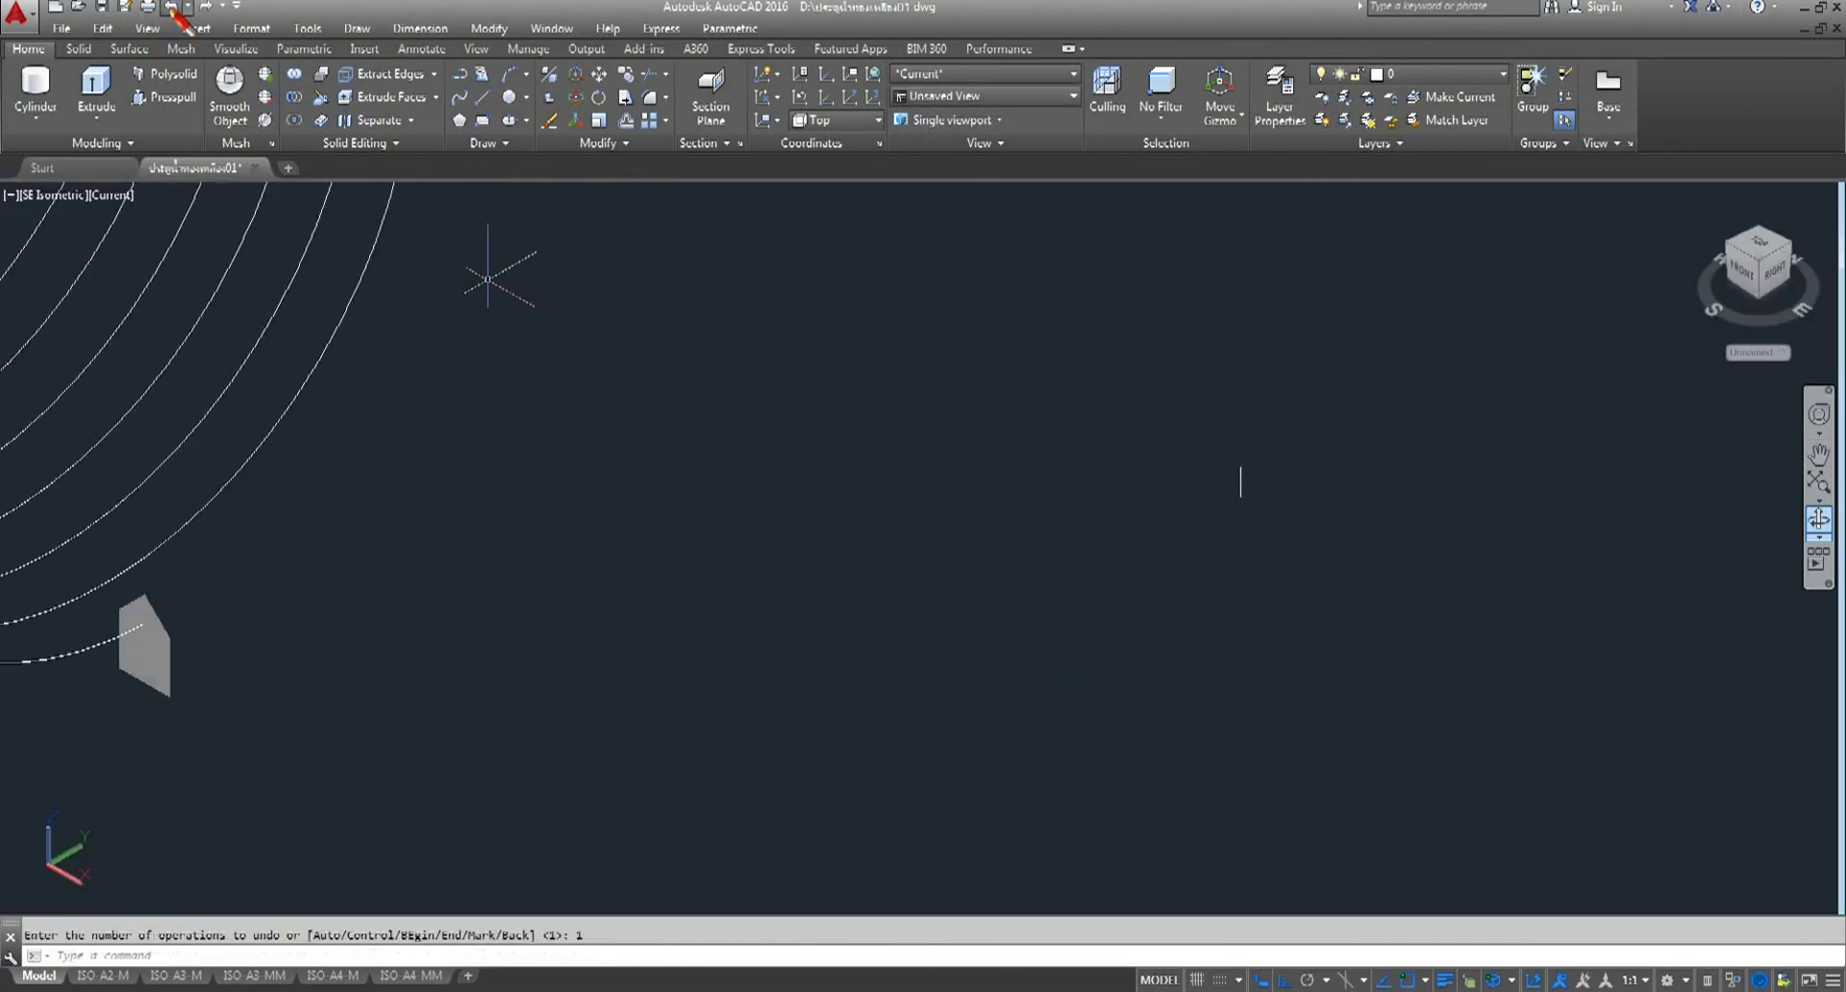
pyautogui.scroll(-8, 342, 479)
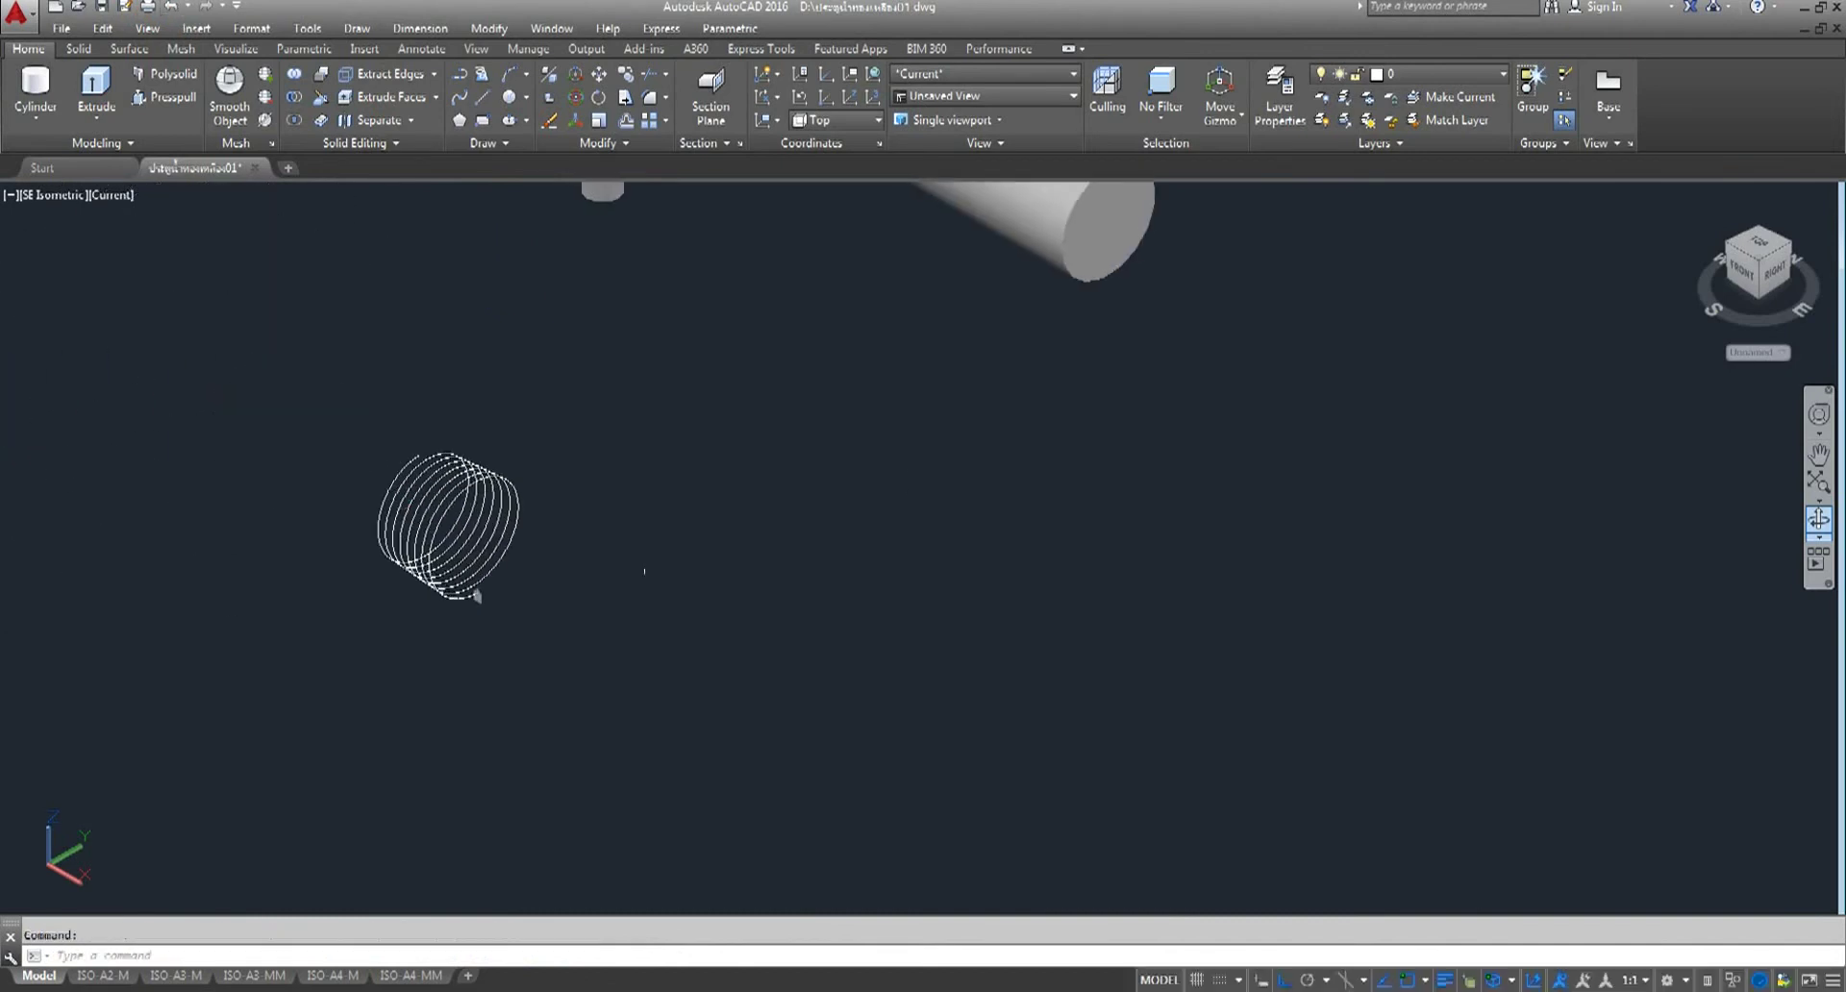
pyautogui.scroll(5, 374, 510)
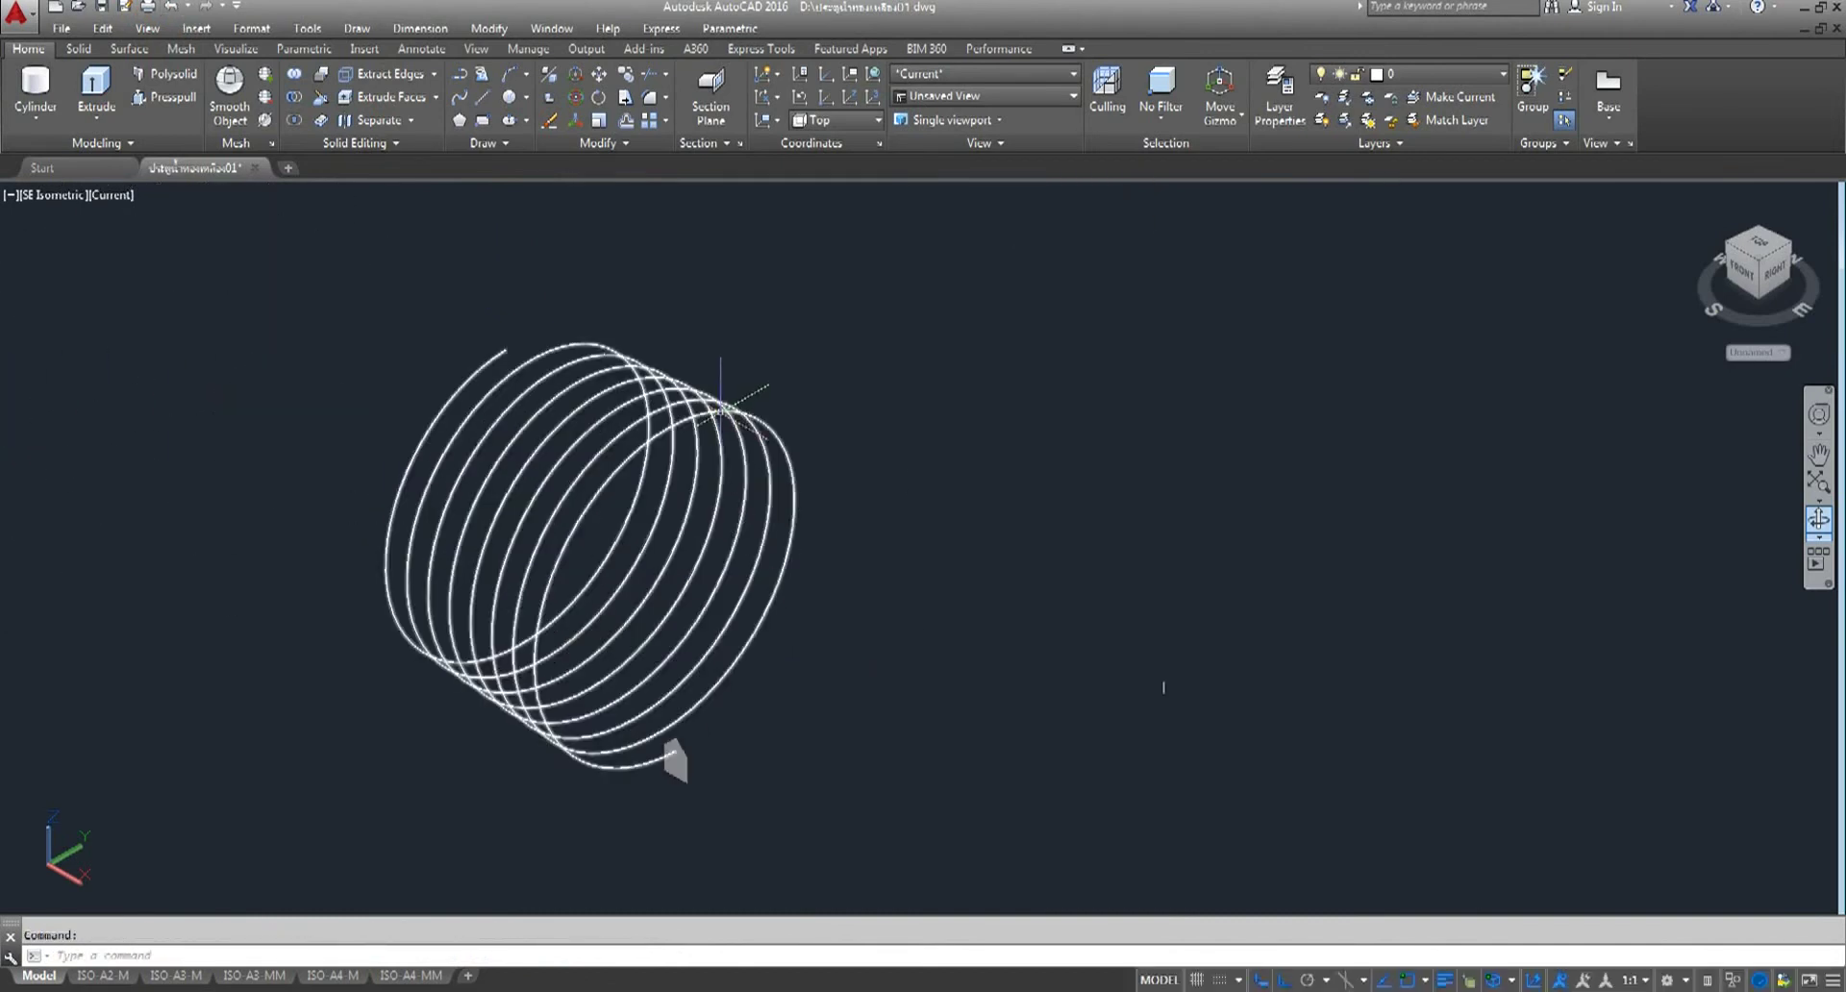
# - Switch to Right view and start a circle from the Draw panel
pyautogui.click(48, 196)
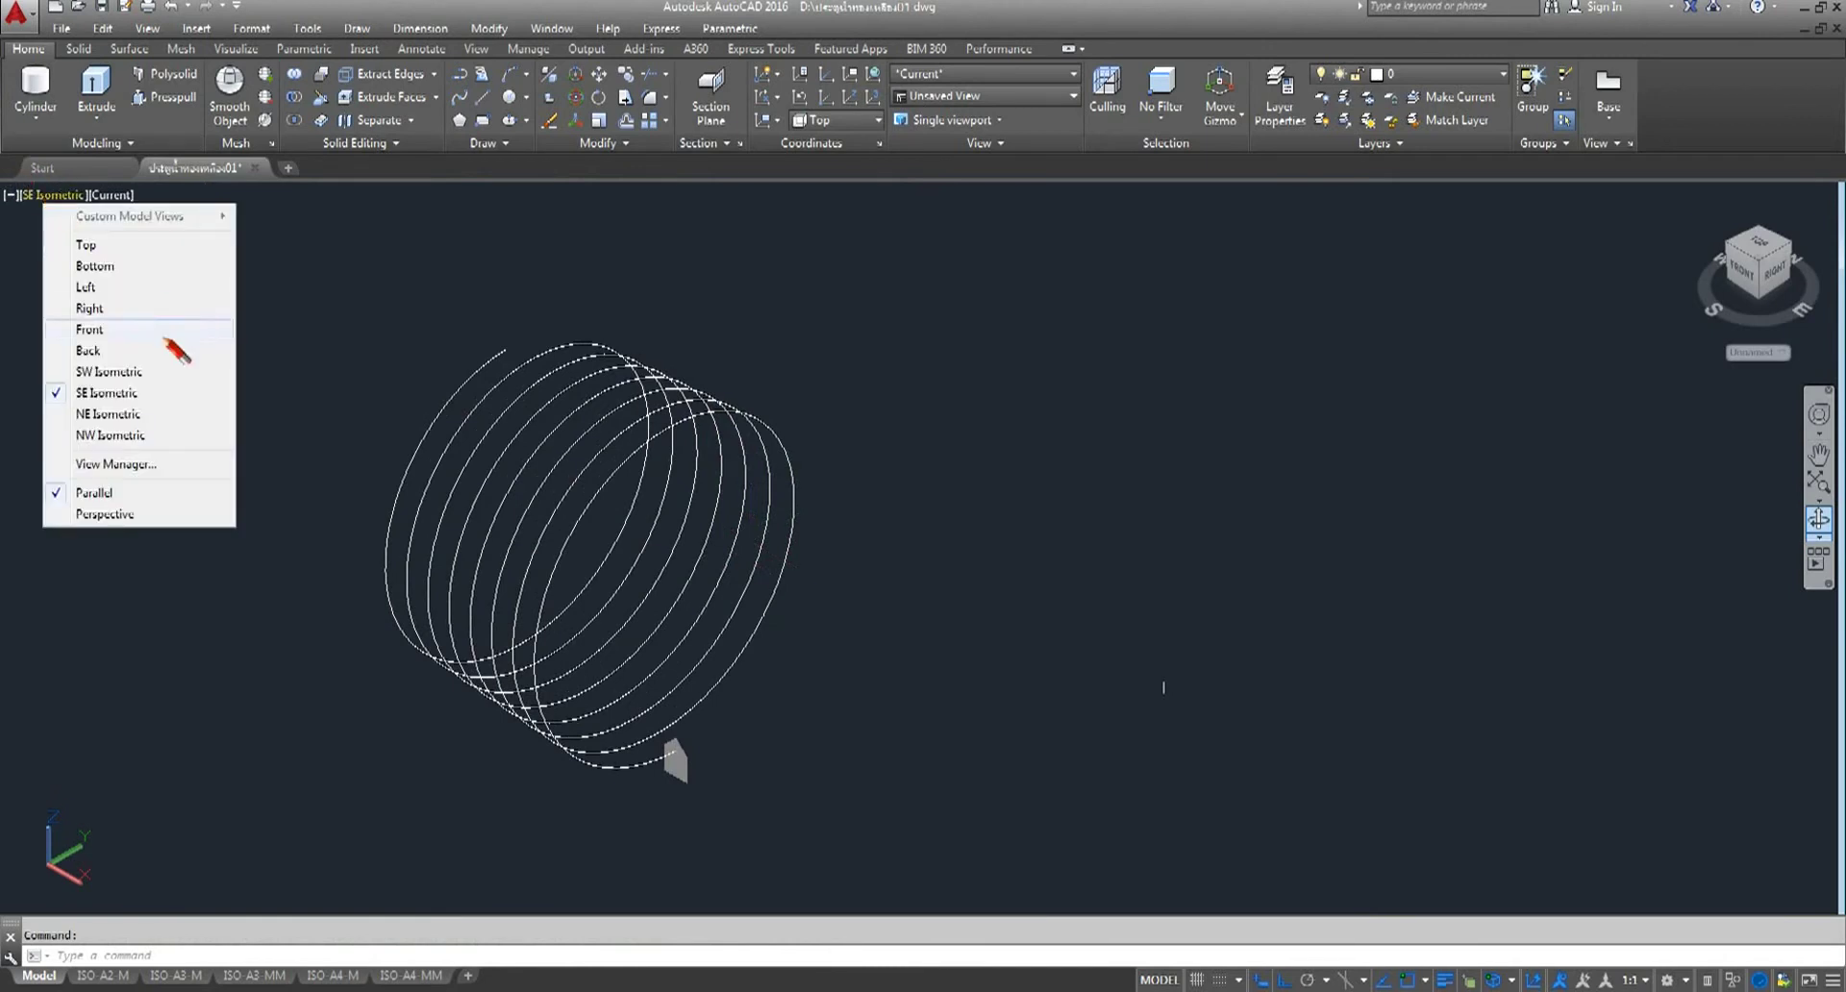
pyautogui.click(88, 307)
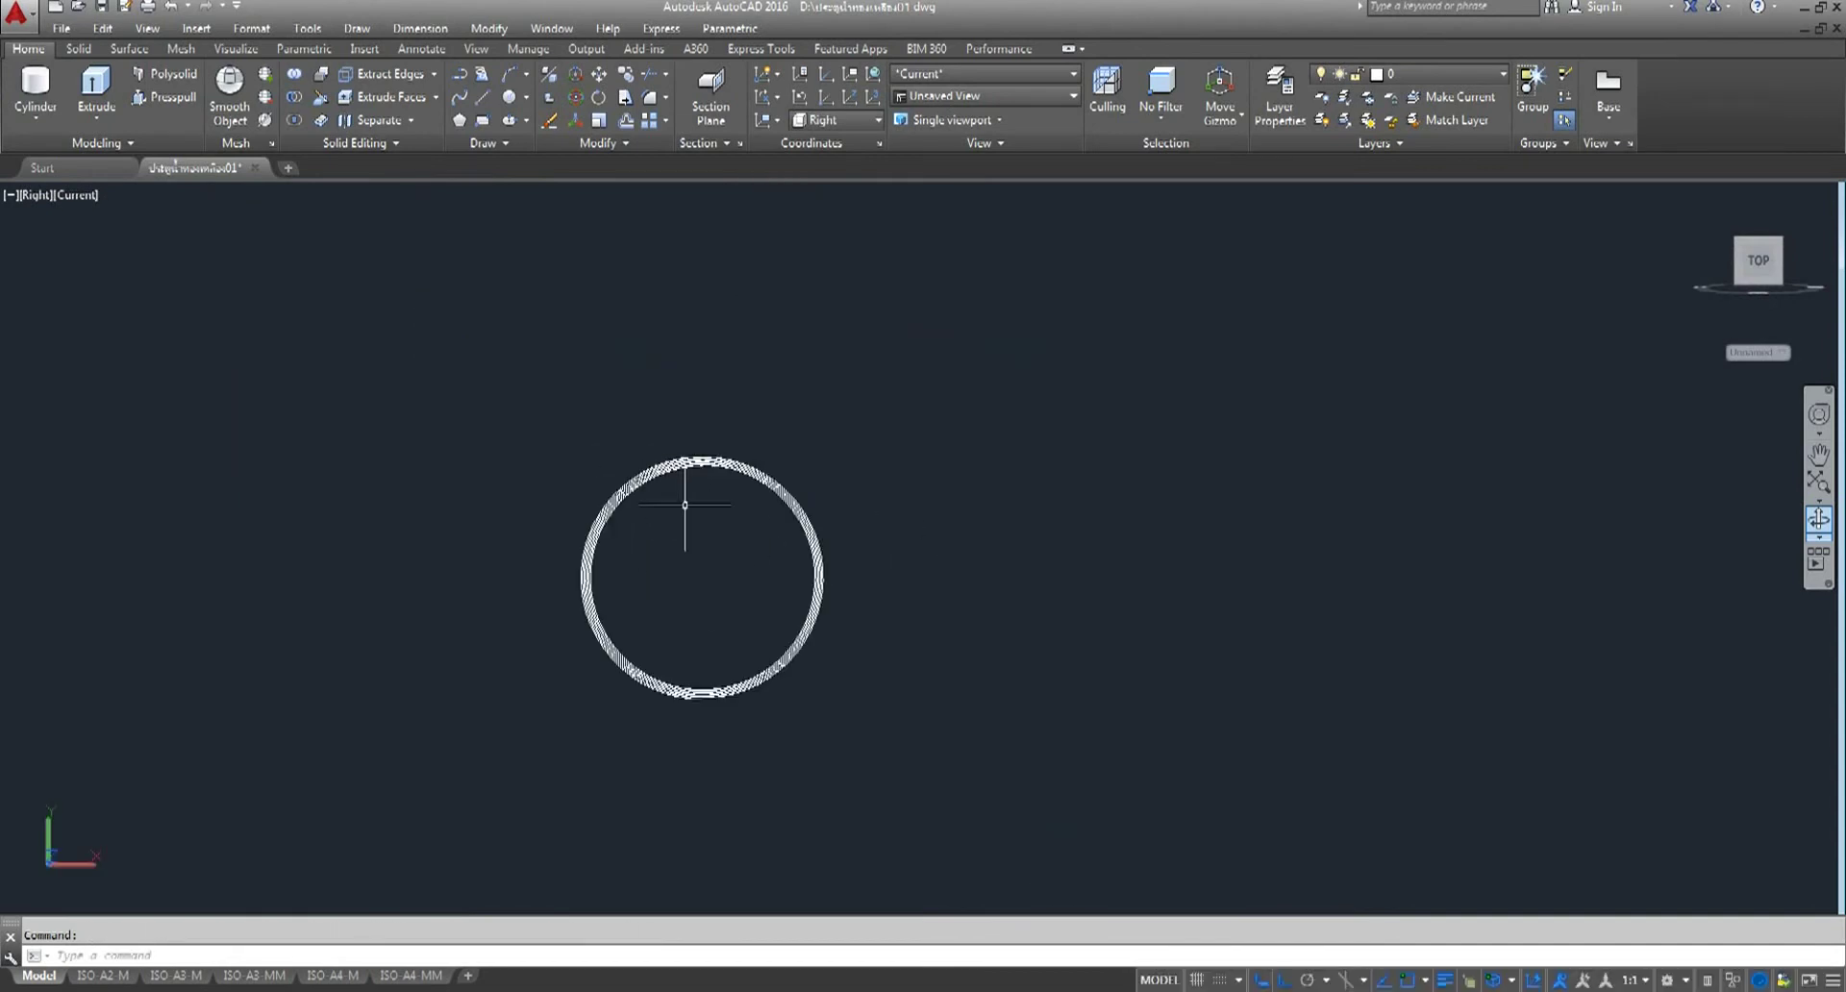
pyautogui.scroll(-2, 762, 424)
pyautogui.scroll(-2, 734, 391)
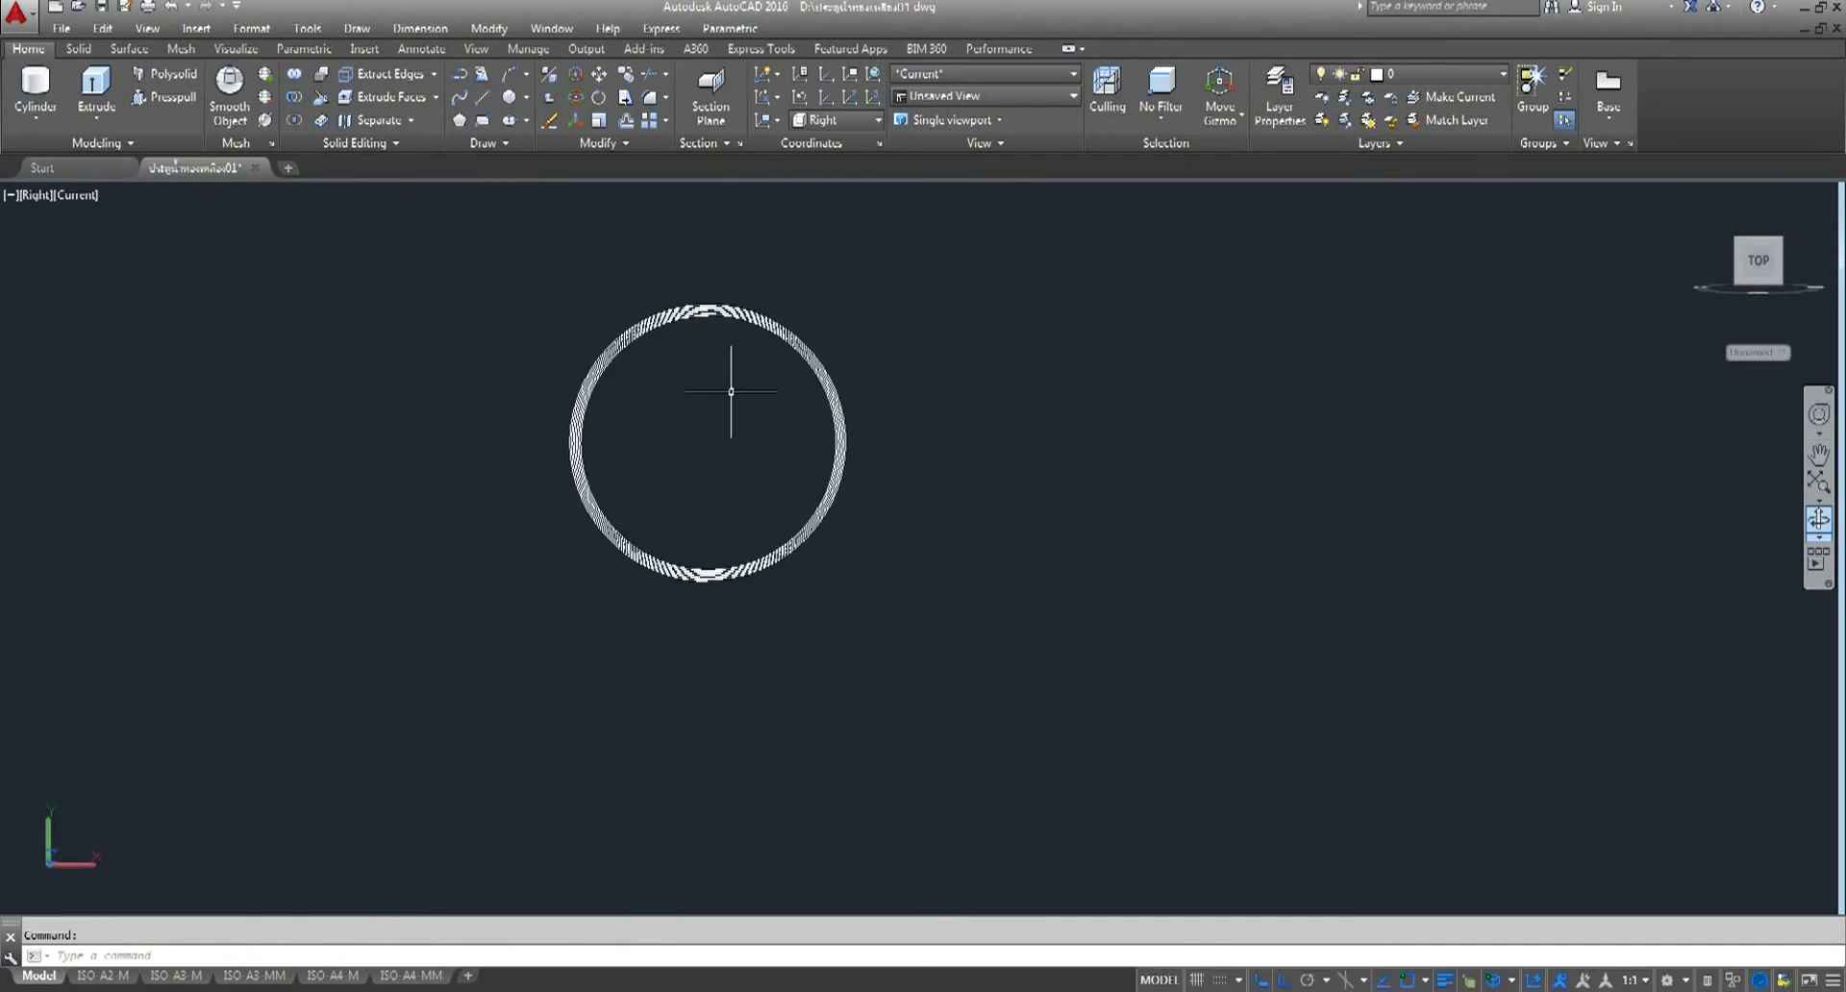
pyautogui.scroll(1, 733, 392)
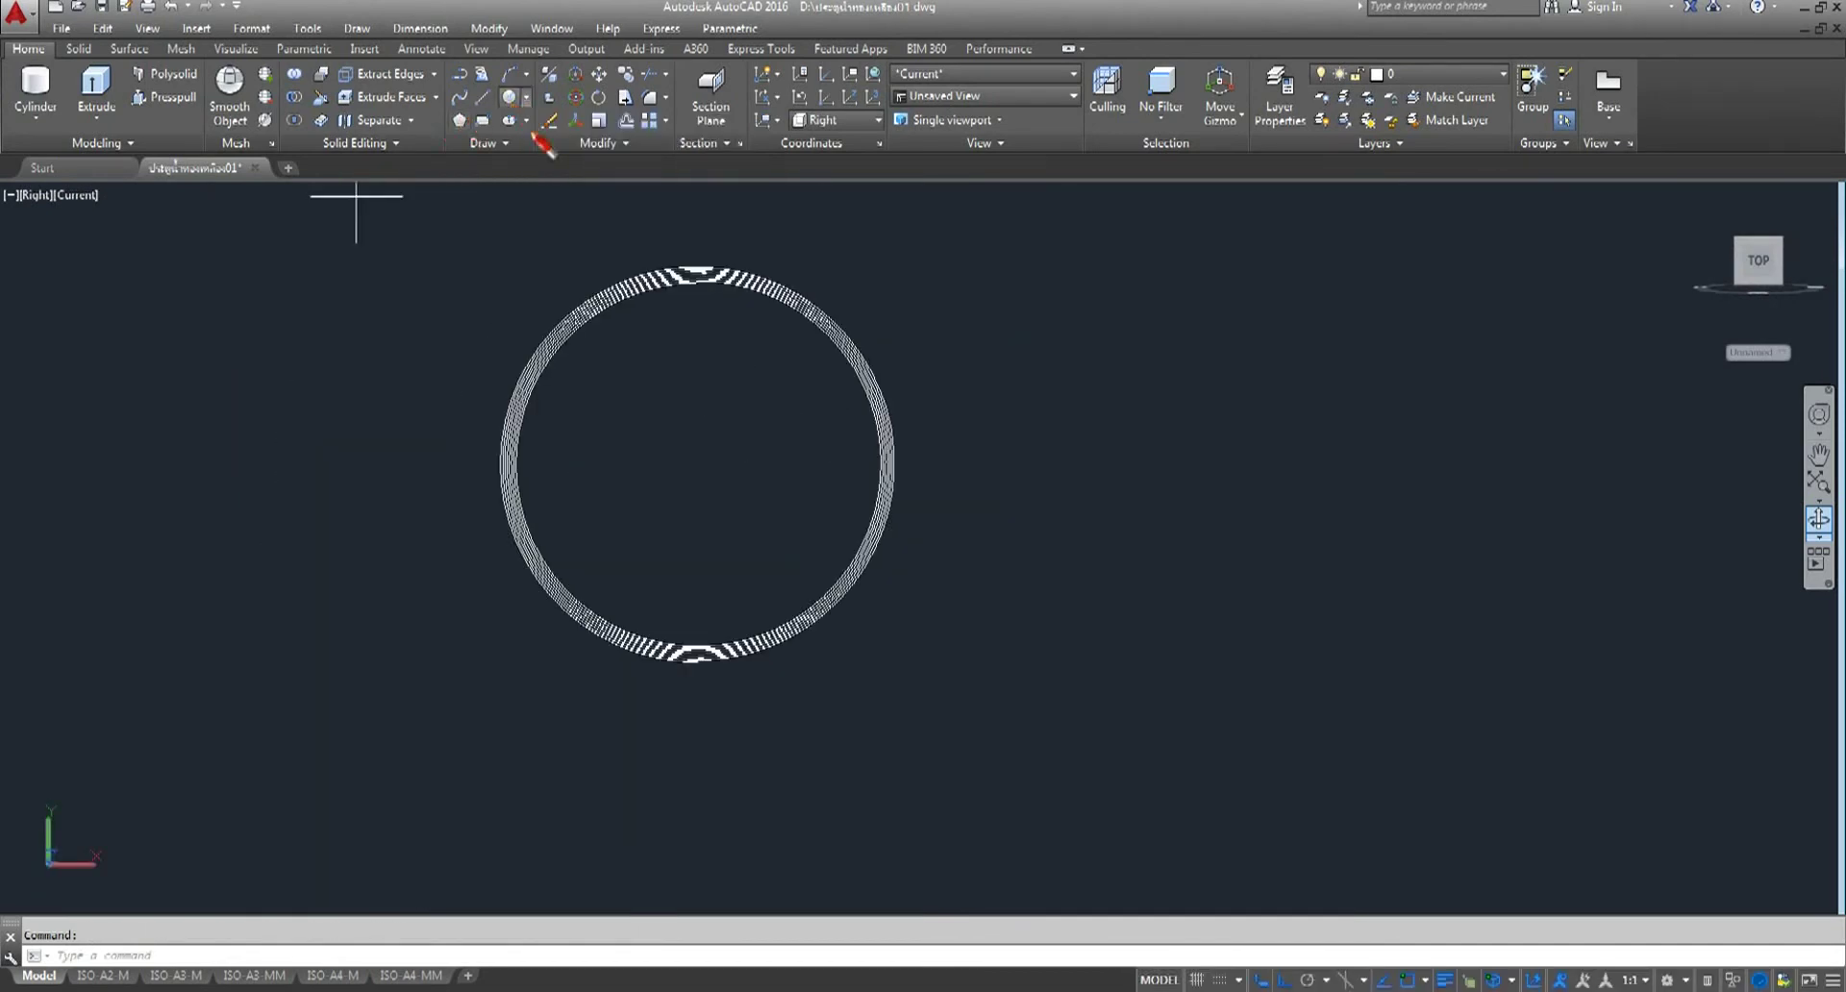
pyautogui.click(514, 100)
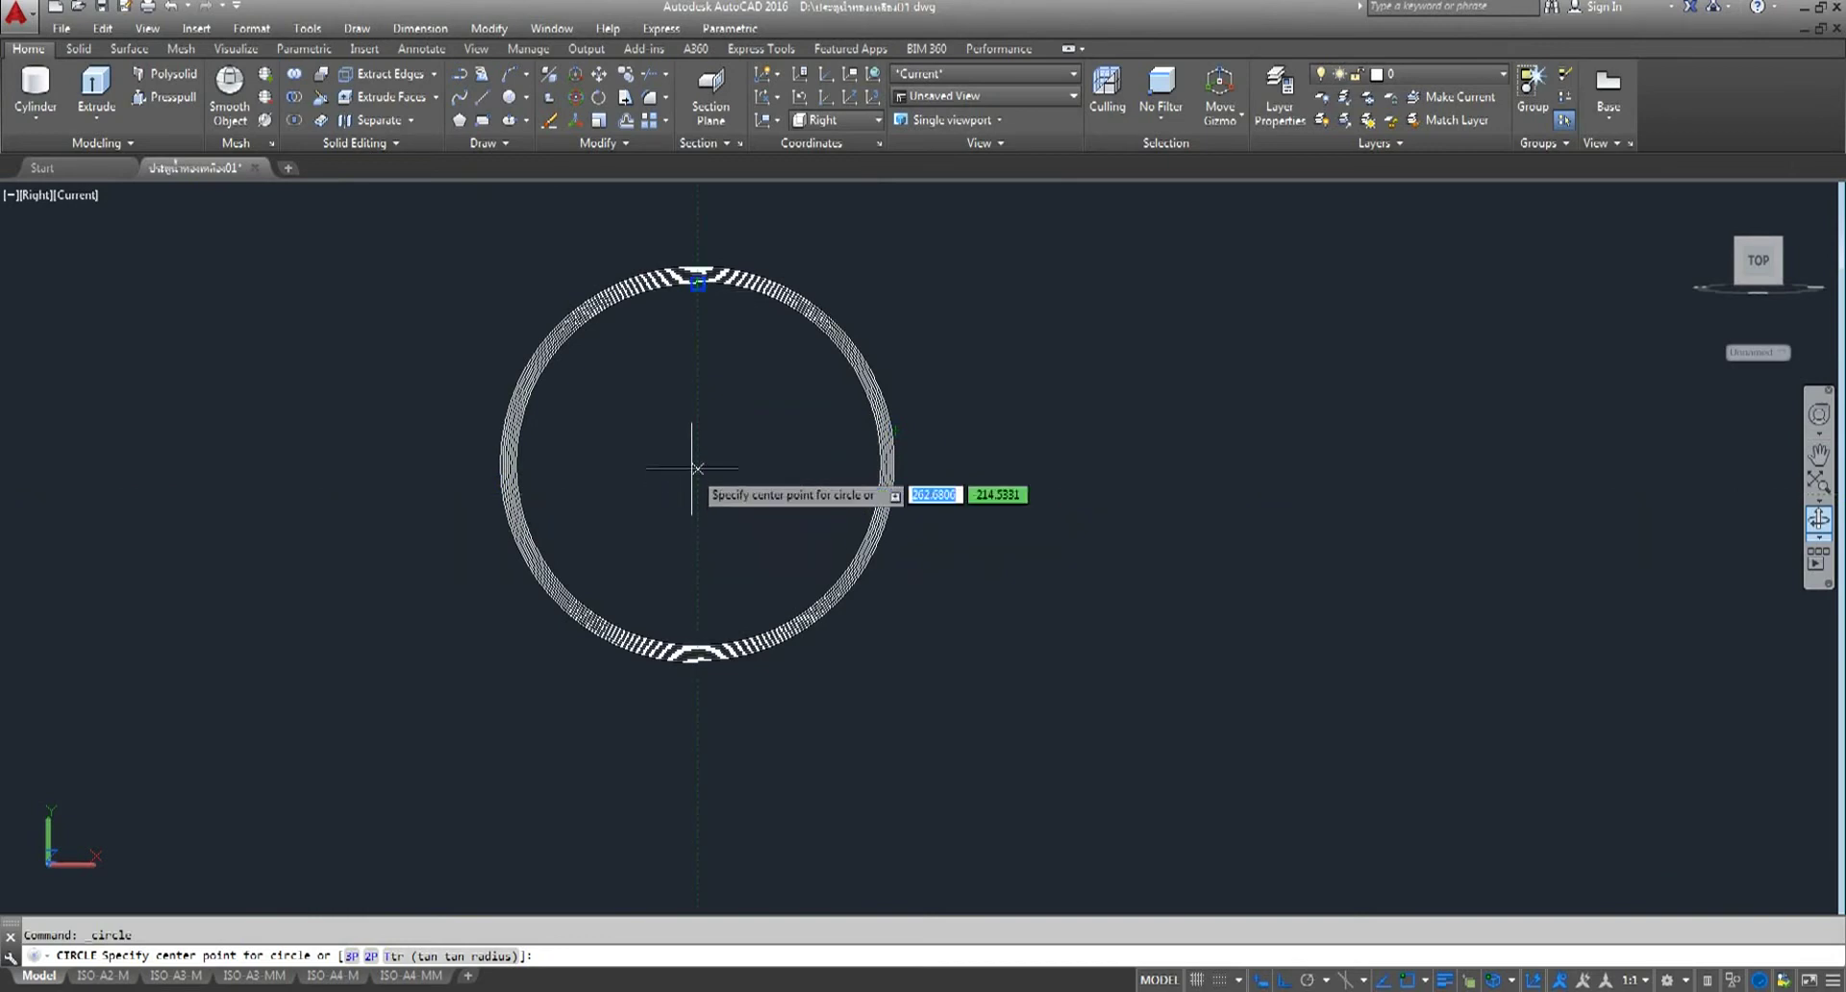
# - Cancel the circle, return to Southeast Isometric view, and delete the old helix
pyautogui.press('Escape')
pyautogui.click(36, 195)
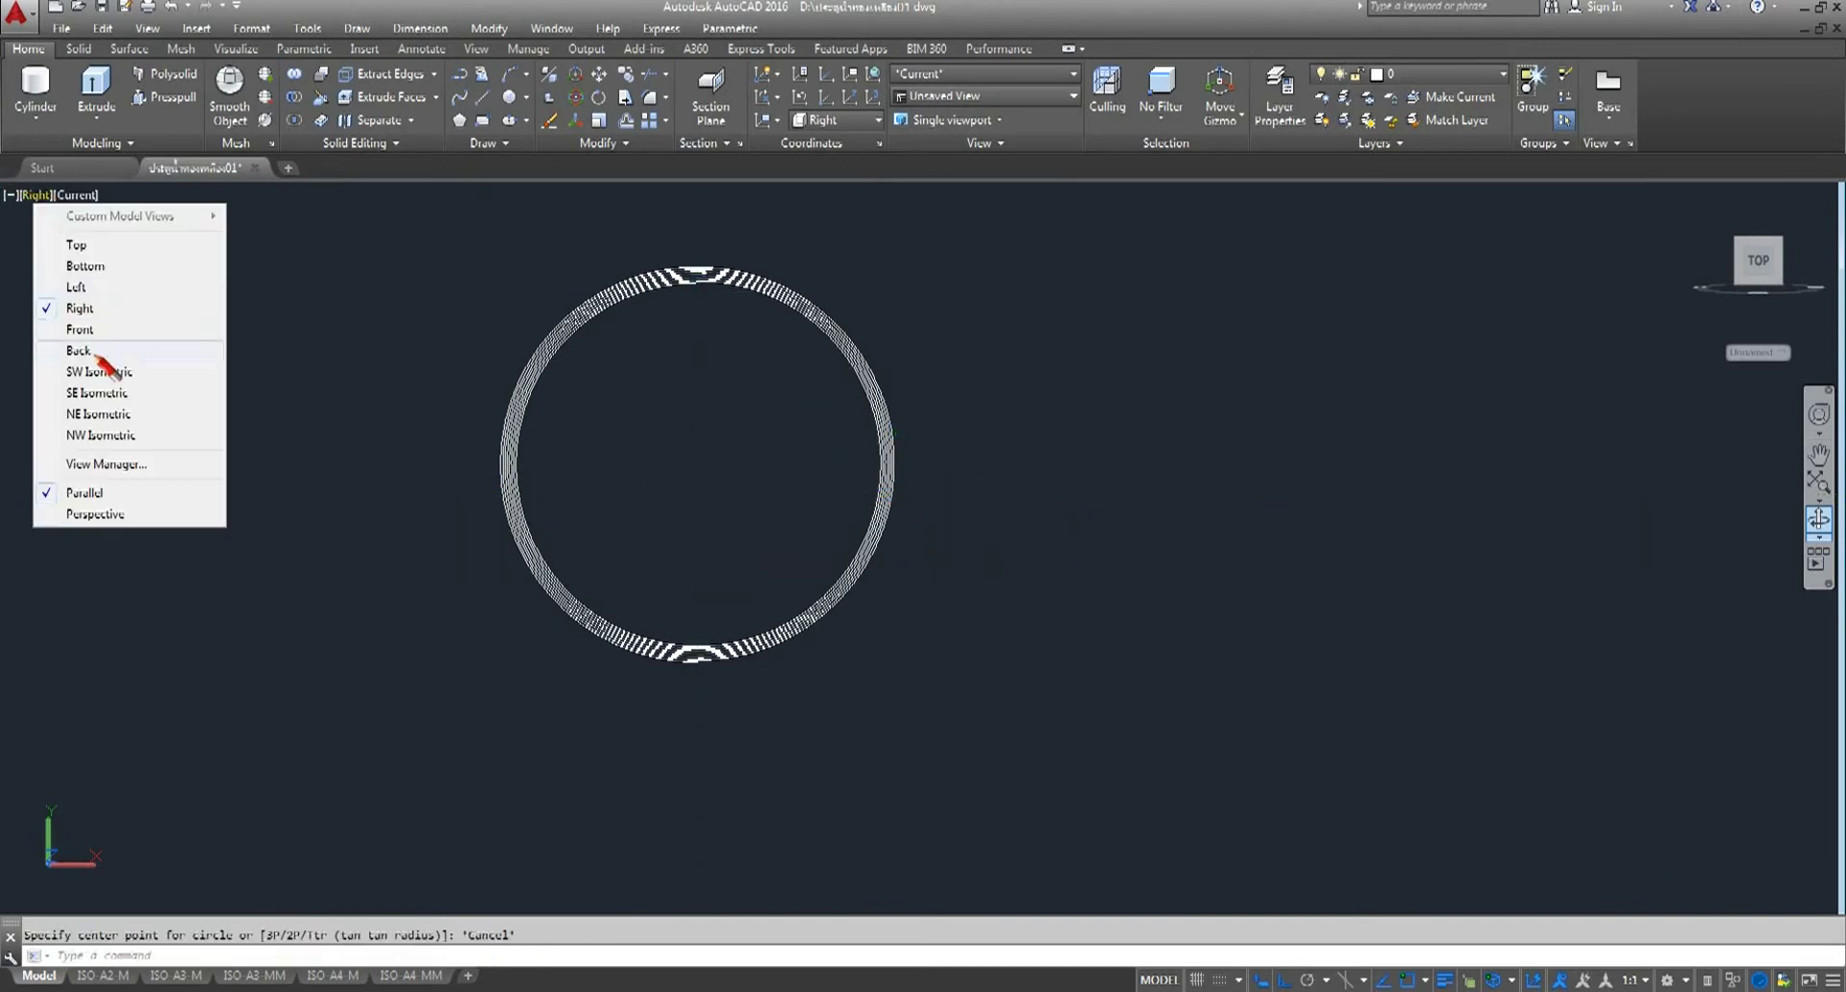
pyautogui.click(100, 394)
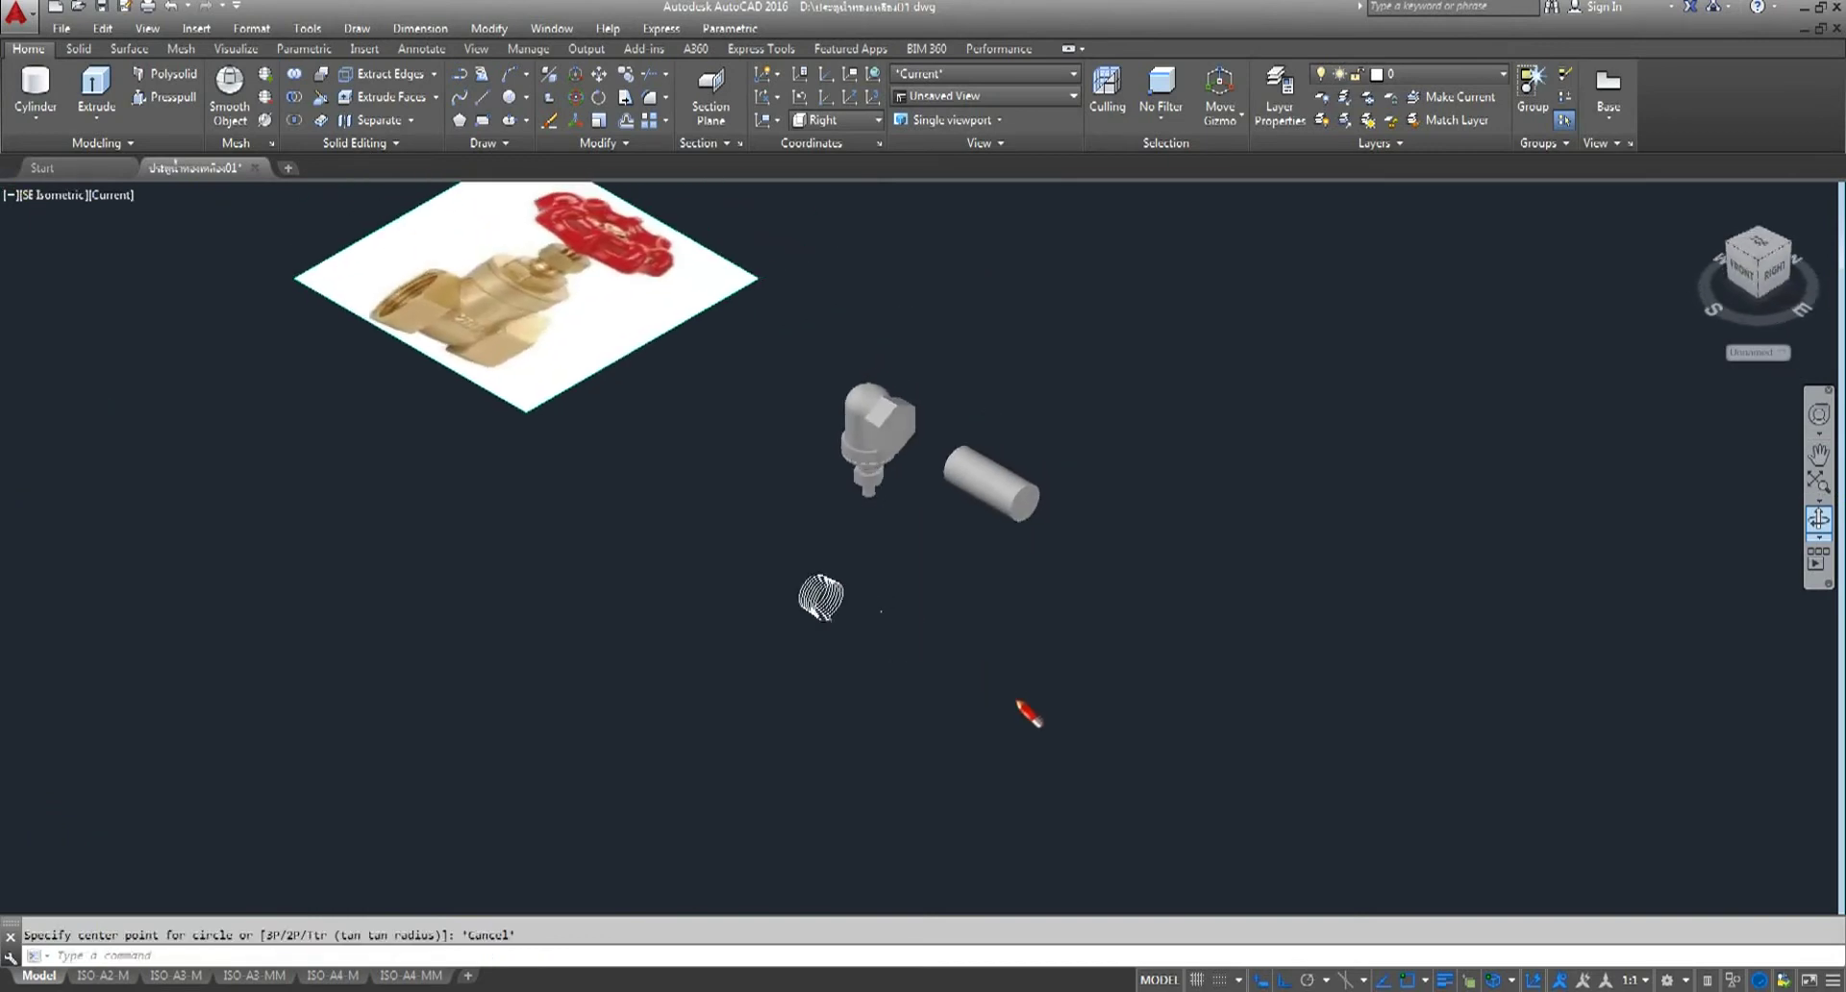
pyautogui.moveTo(665, 614); pyautogui.dragTo(719, 651, button='middle')
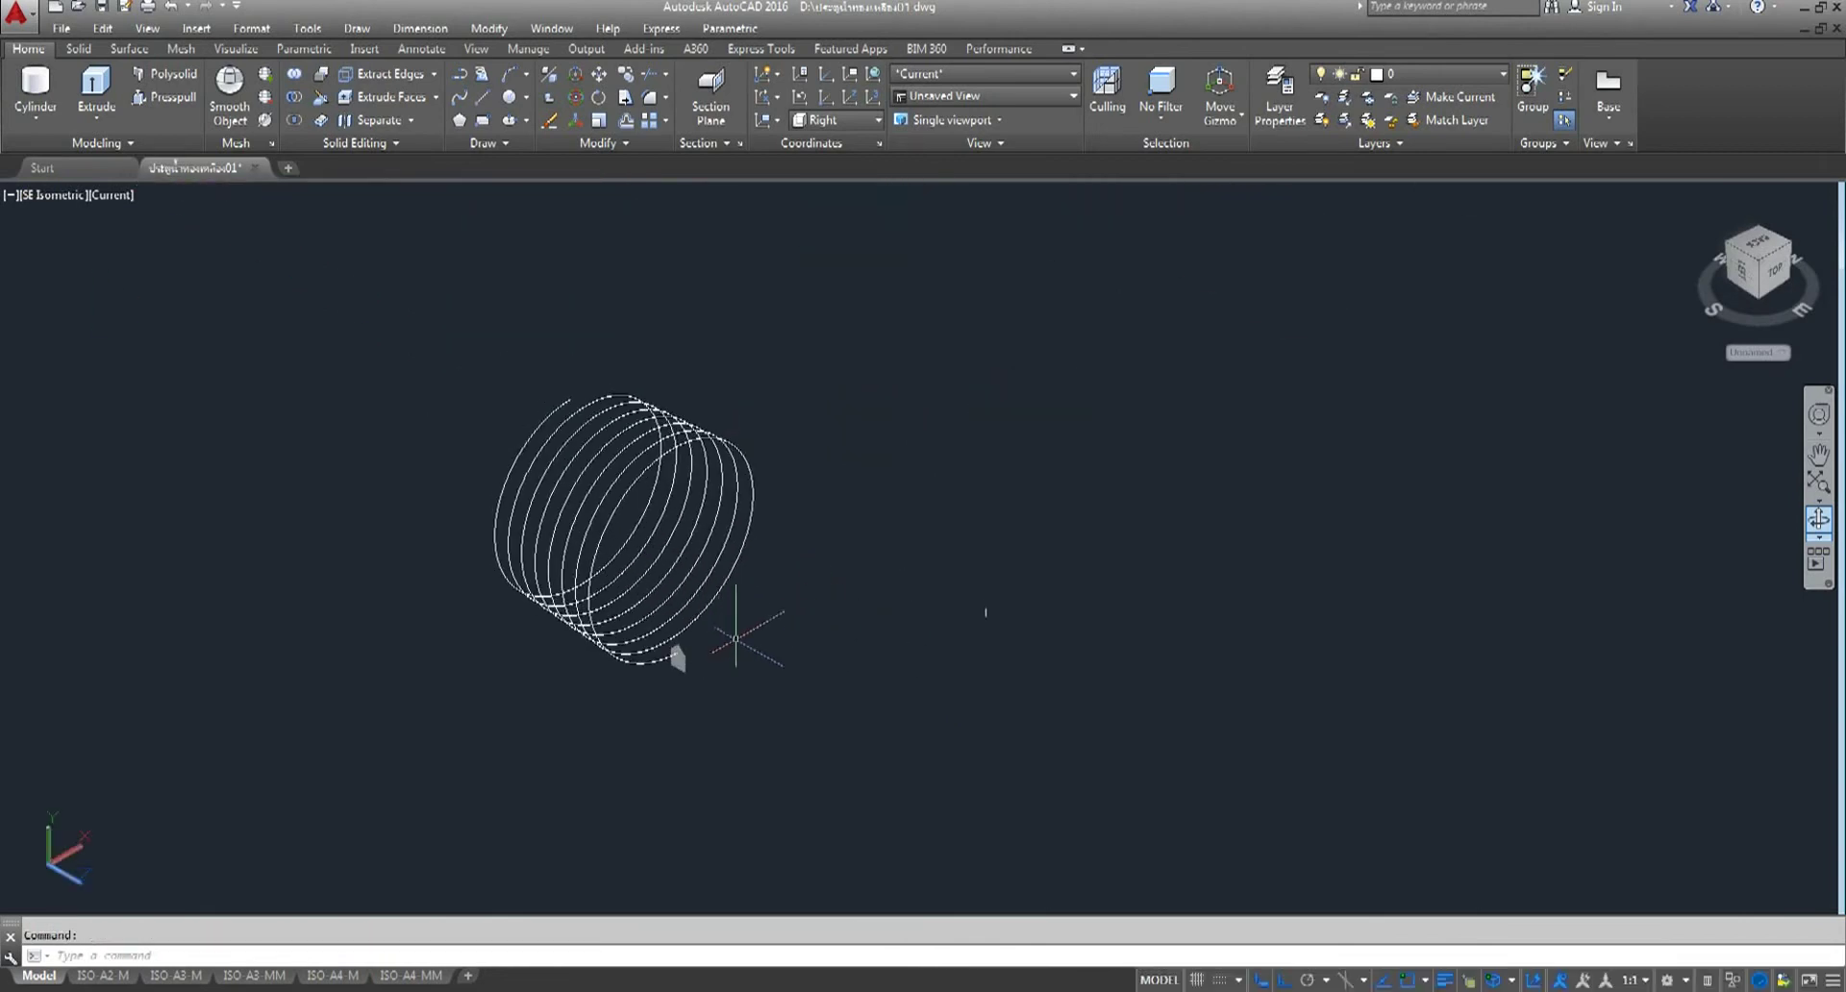
pyautogui.click(676, 654)
pyautogui.press('Delete')
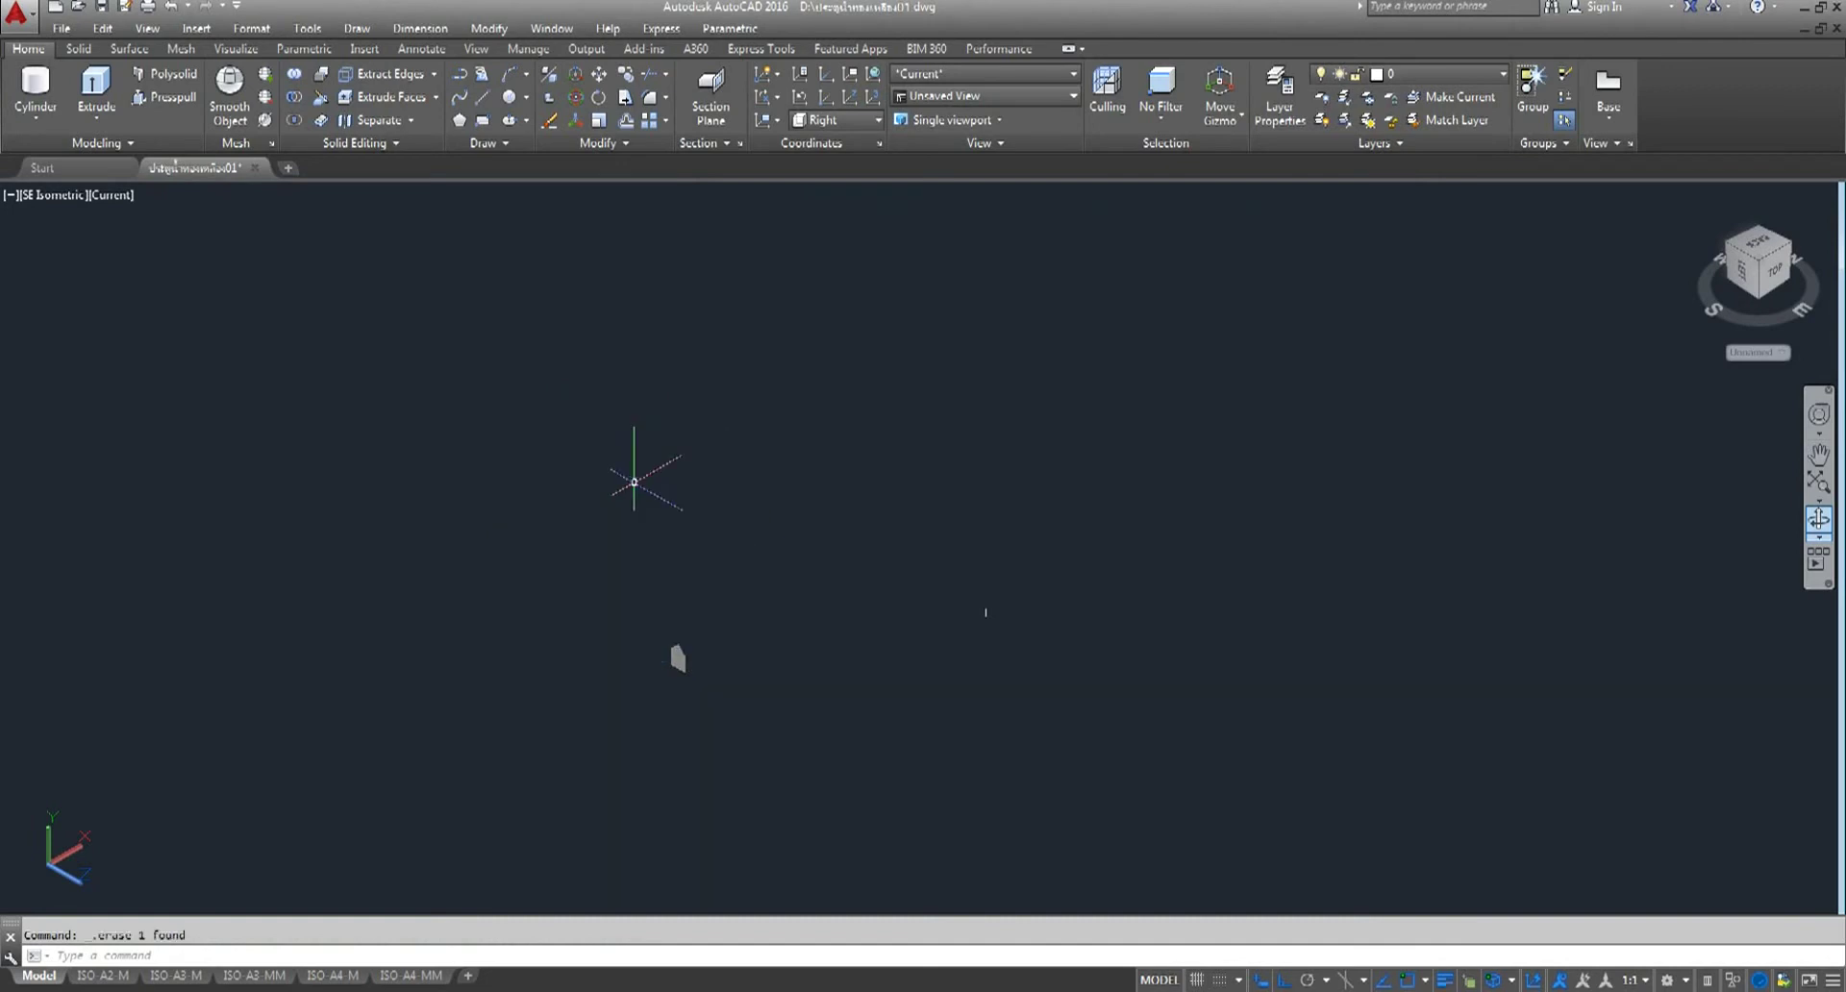
# - Draw a circle of radius 12 beside the profile
pyautogui.click(35, 91)
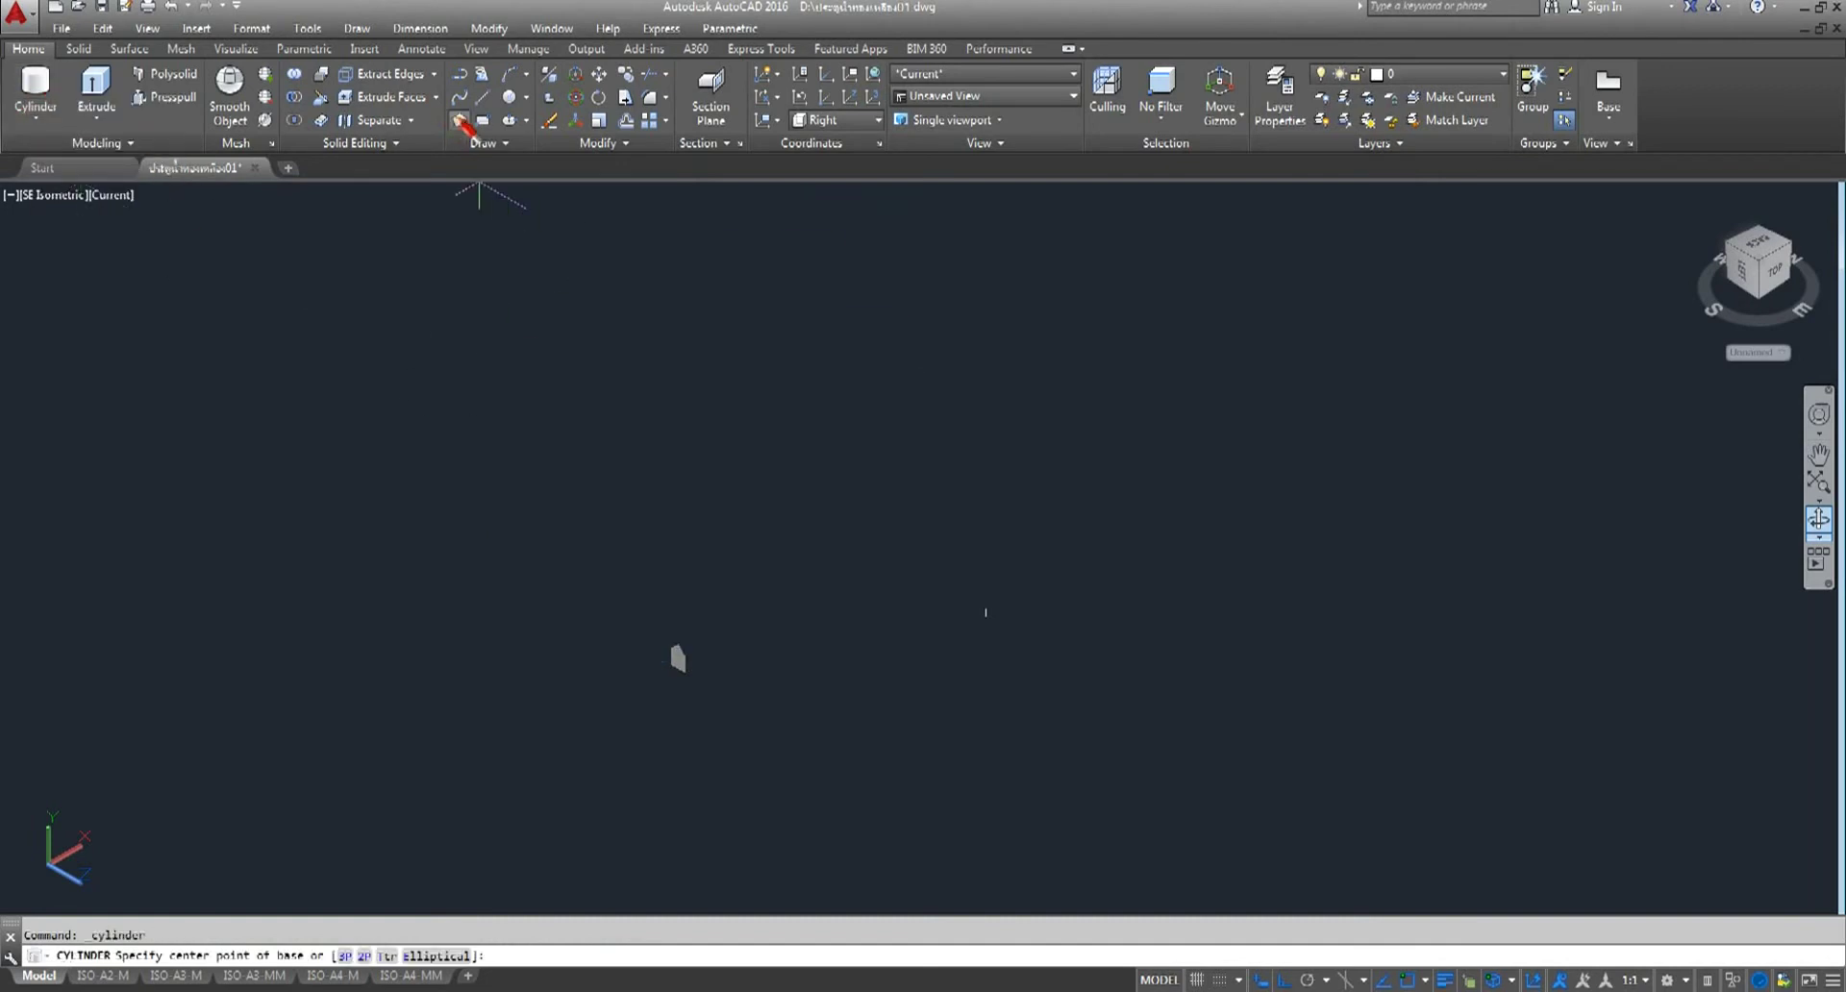
pyautogui.click(514, 121)
pyautogui.click(605, 547)
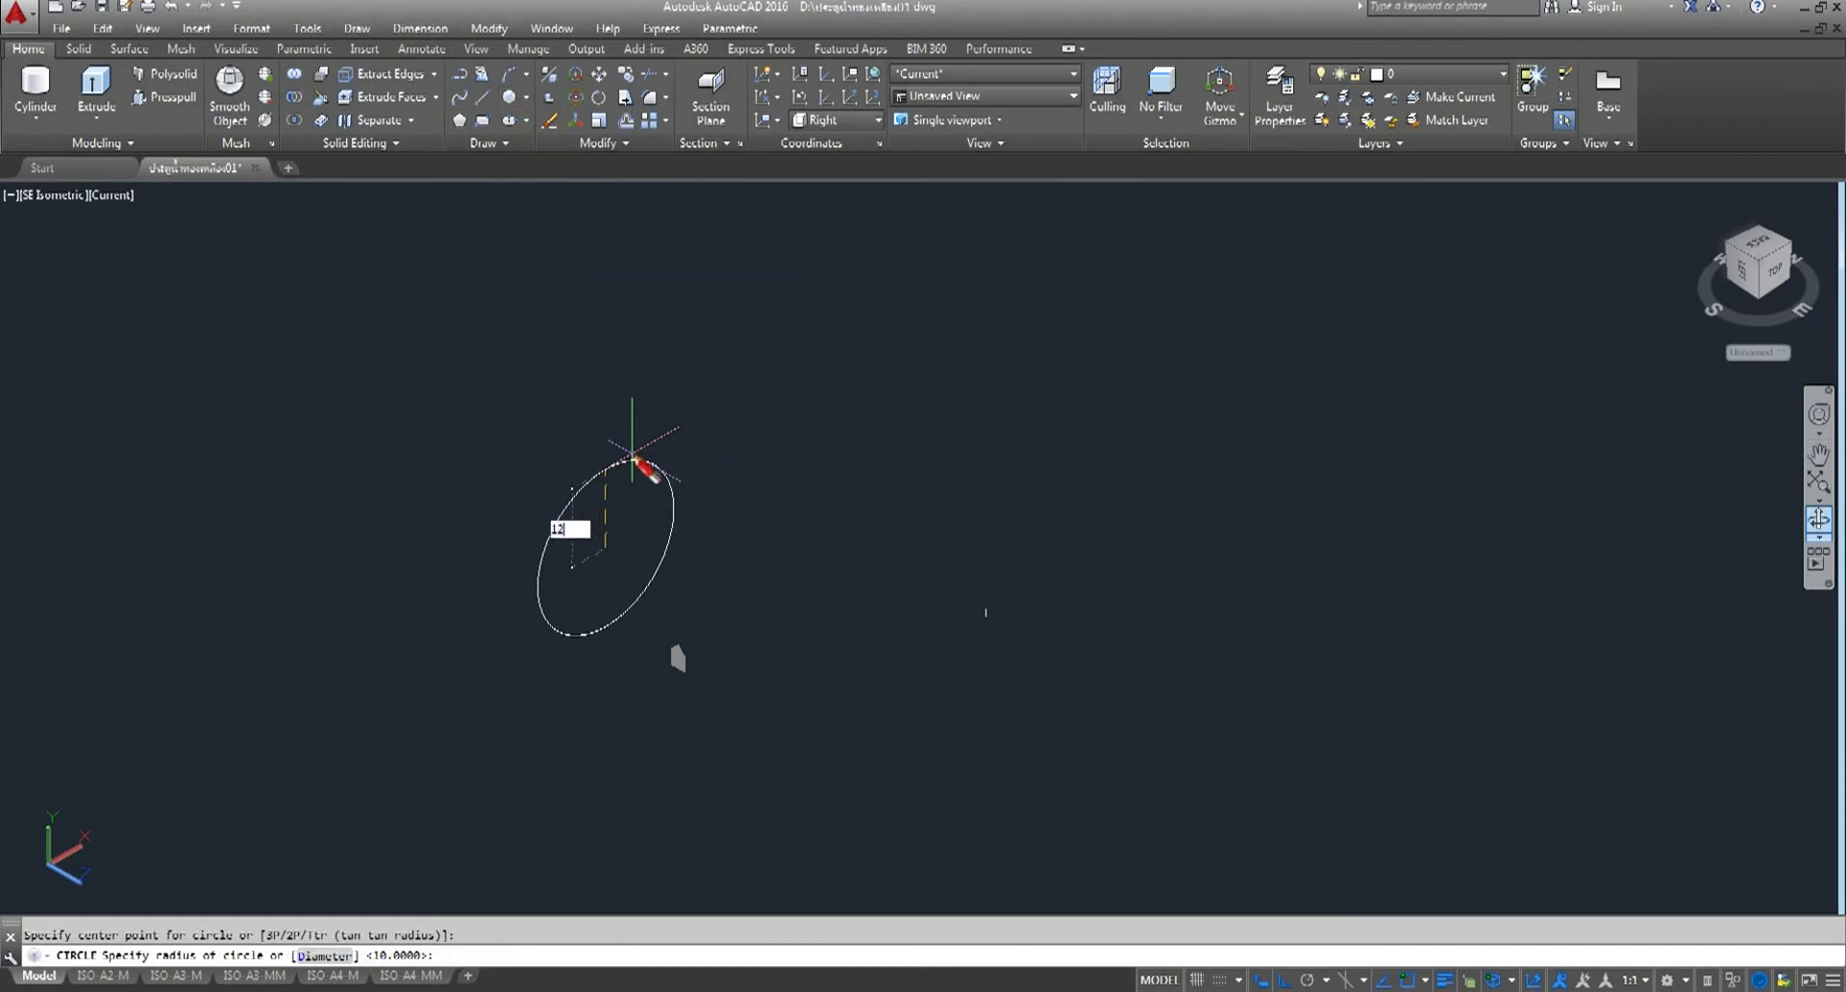
pyautogui.press('Return')
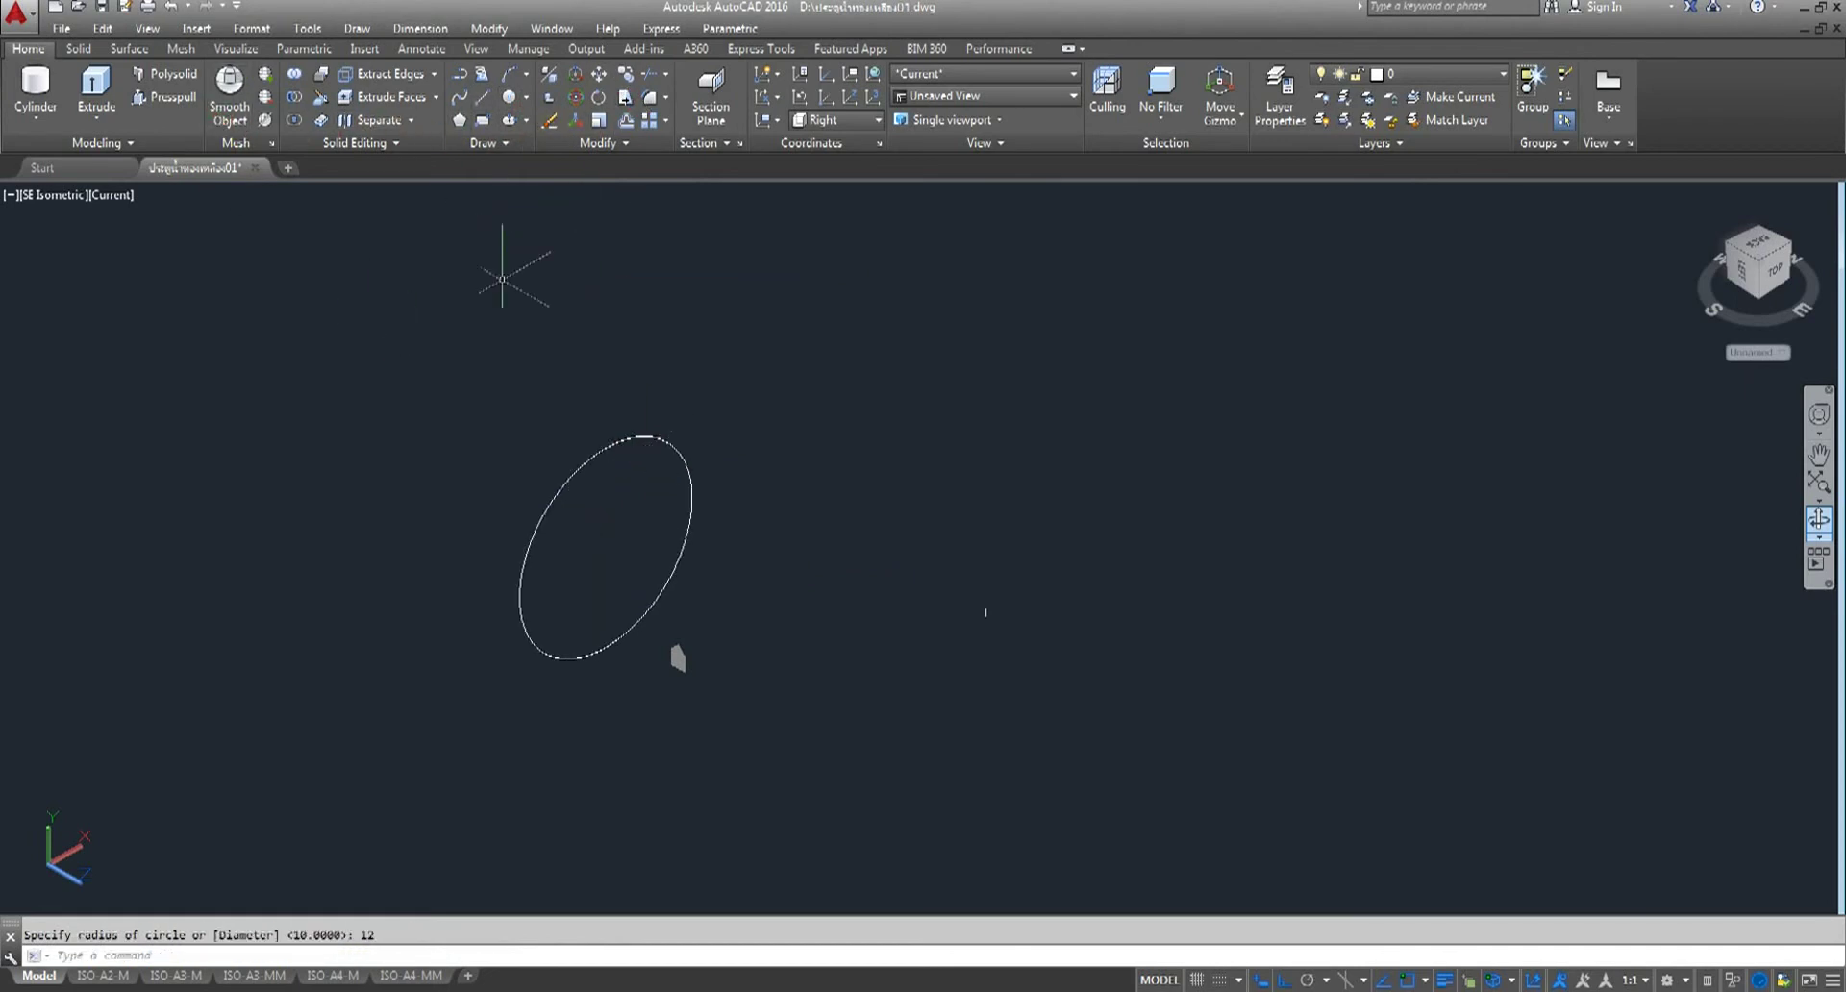
# - Create a helix at the circle centre with base radius 11, top radius 12, height 15
pyautogui.click(490, 144)
pyautogui.click(463, 169)
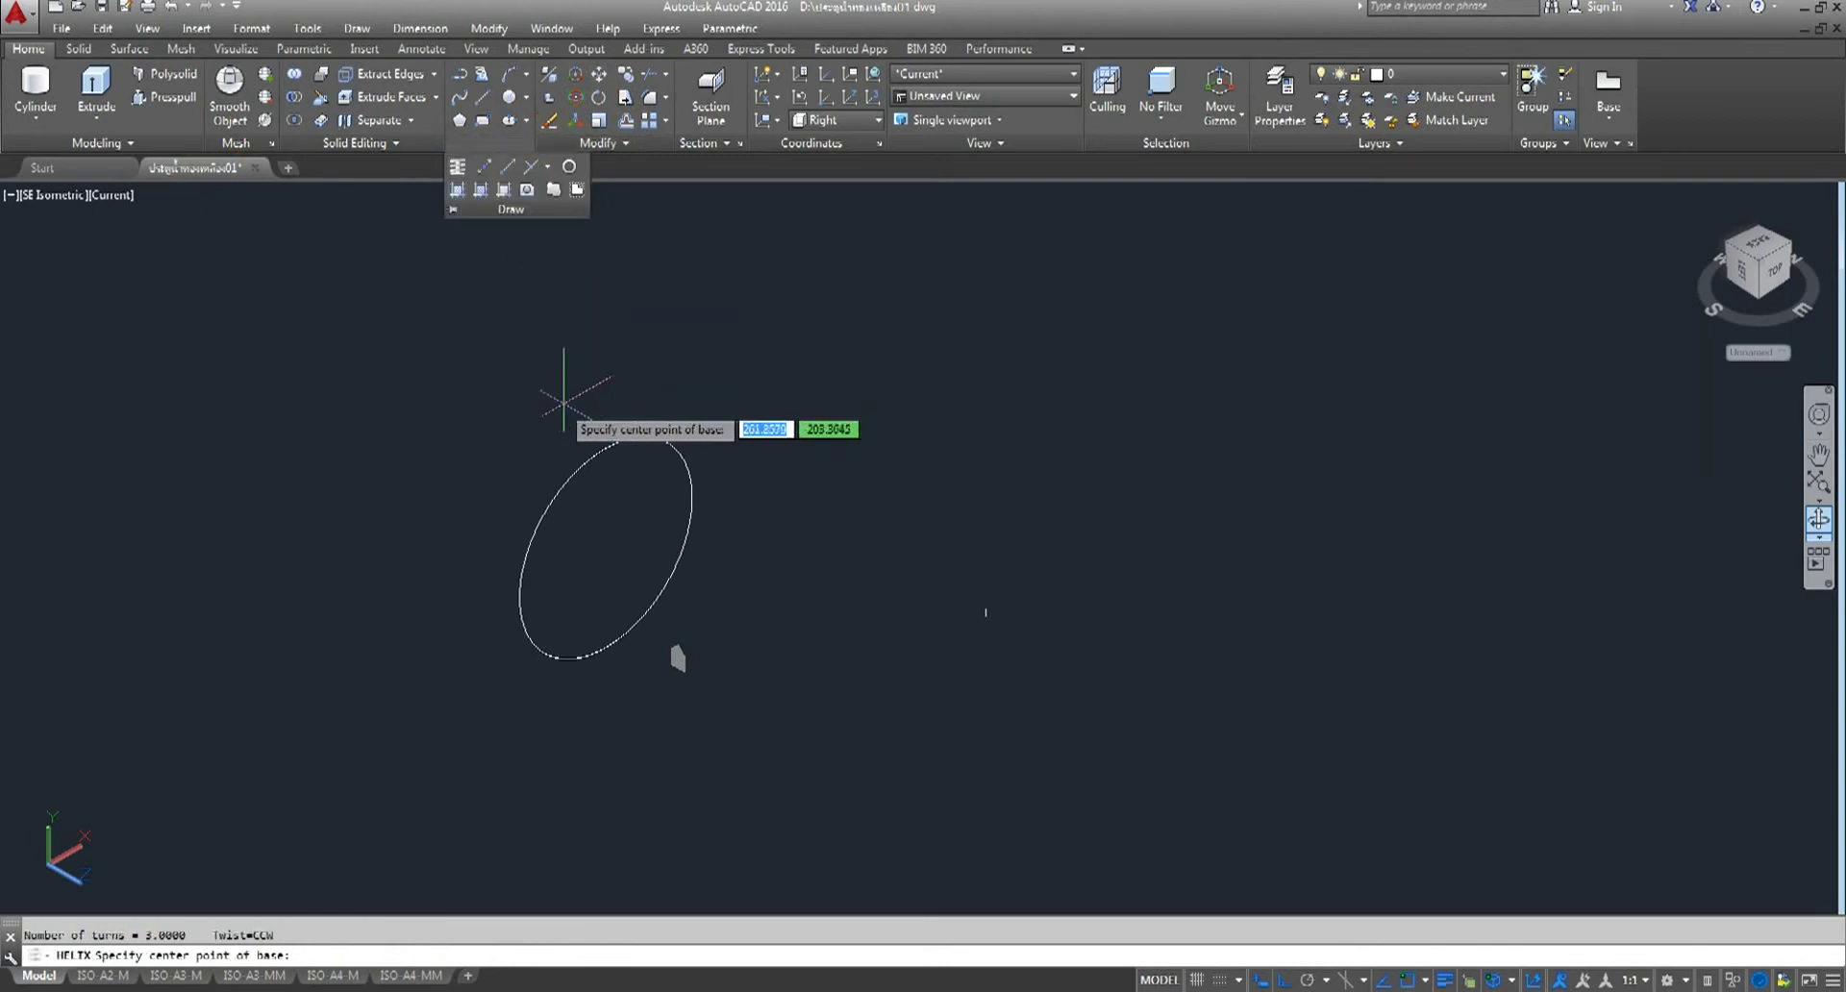
pyautogui.click(602, 545)
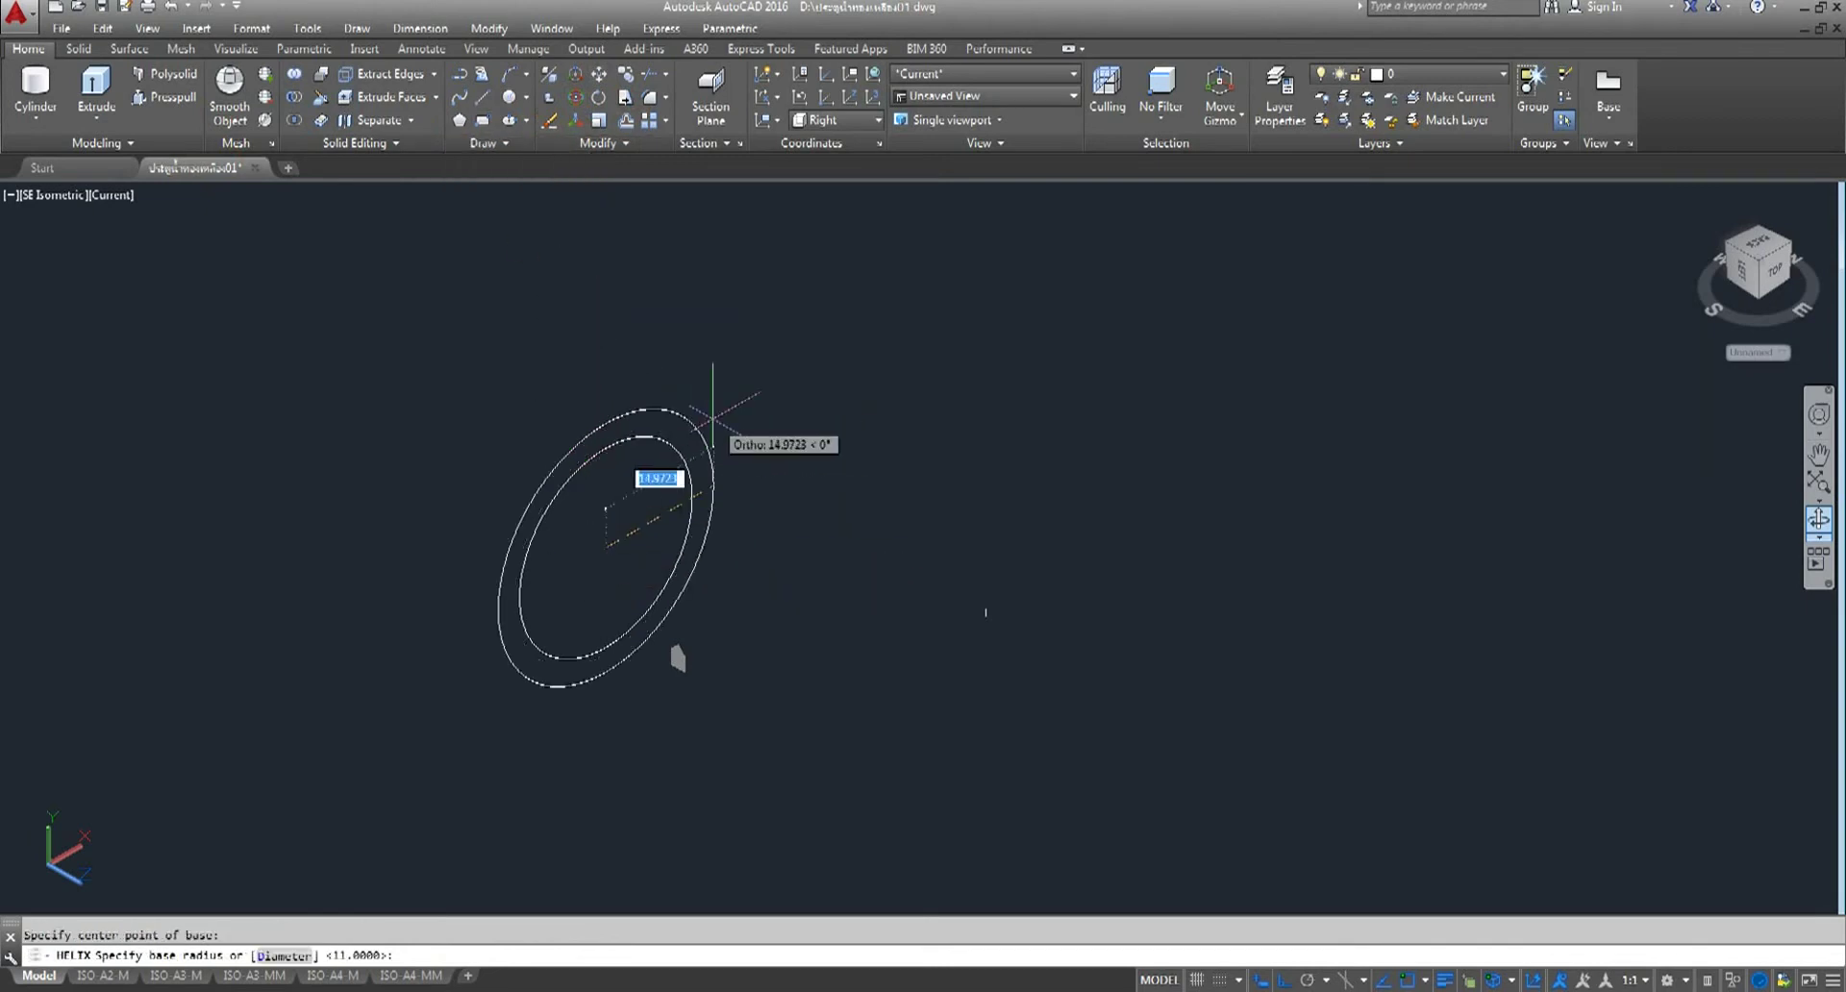
pyautogui.press('Return')
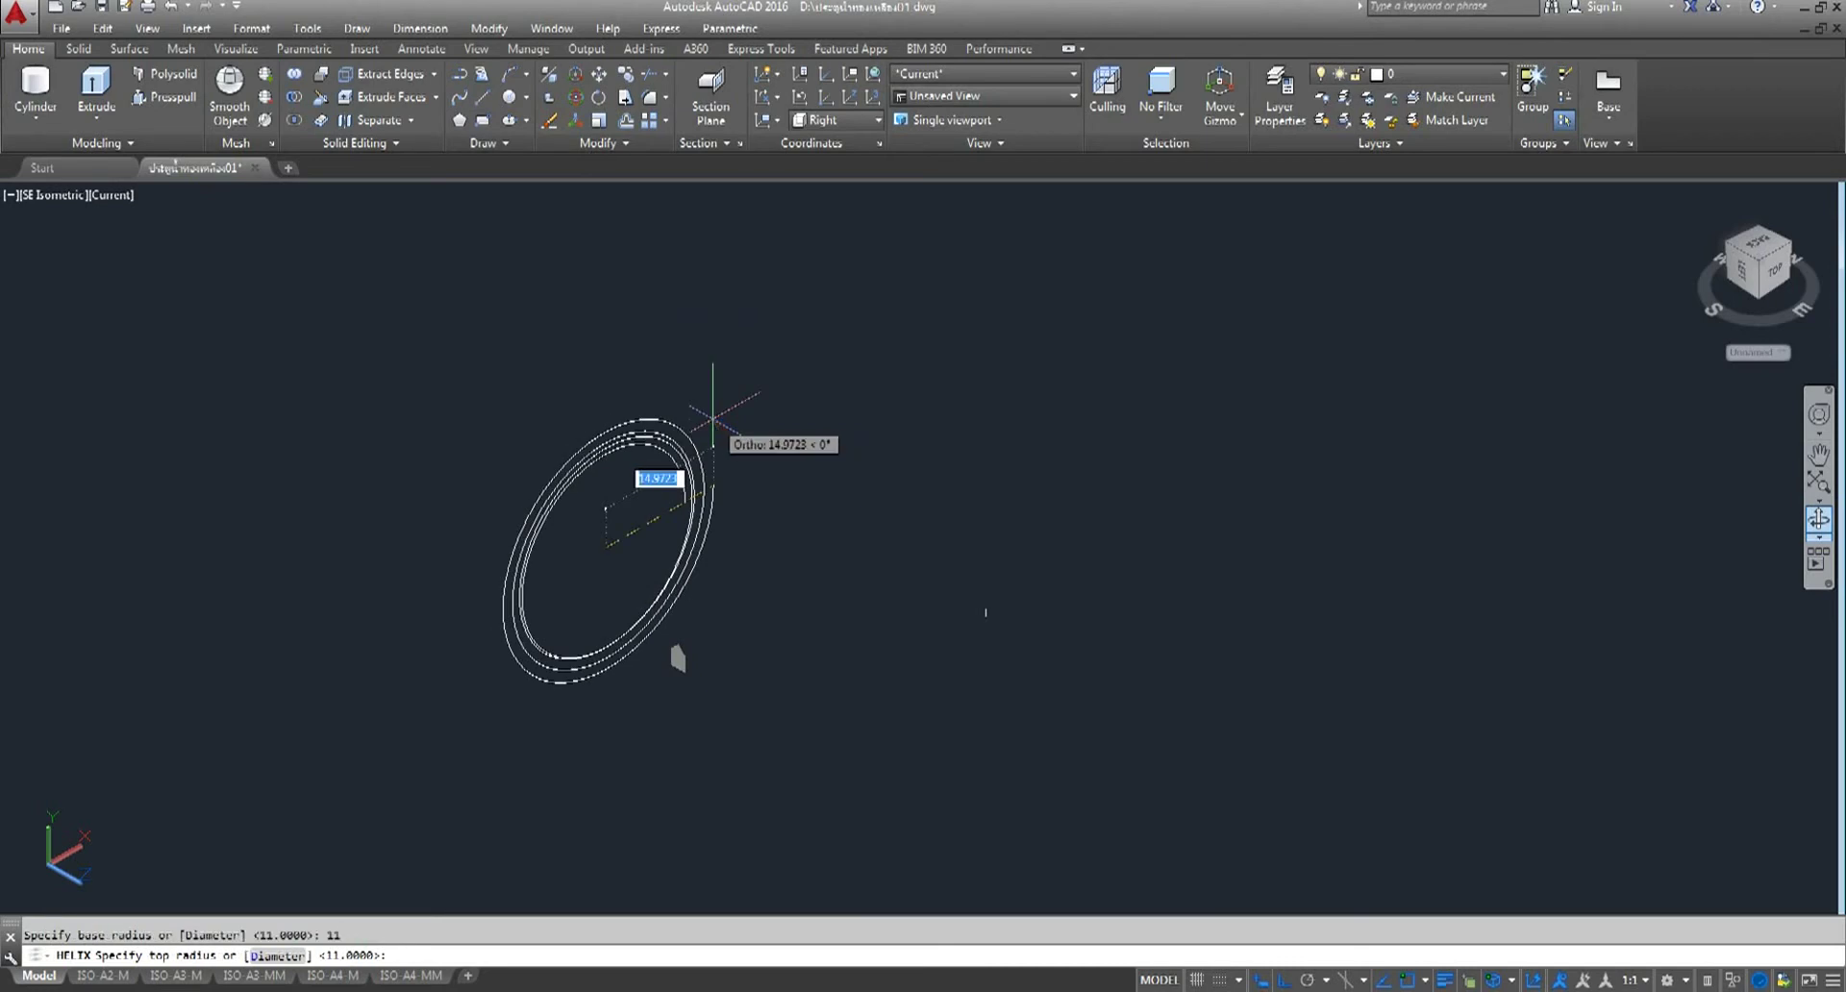
pyautogui.press('Return')
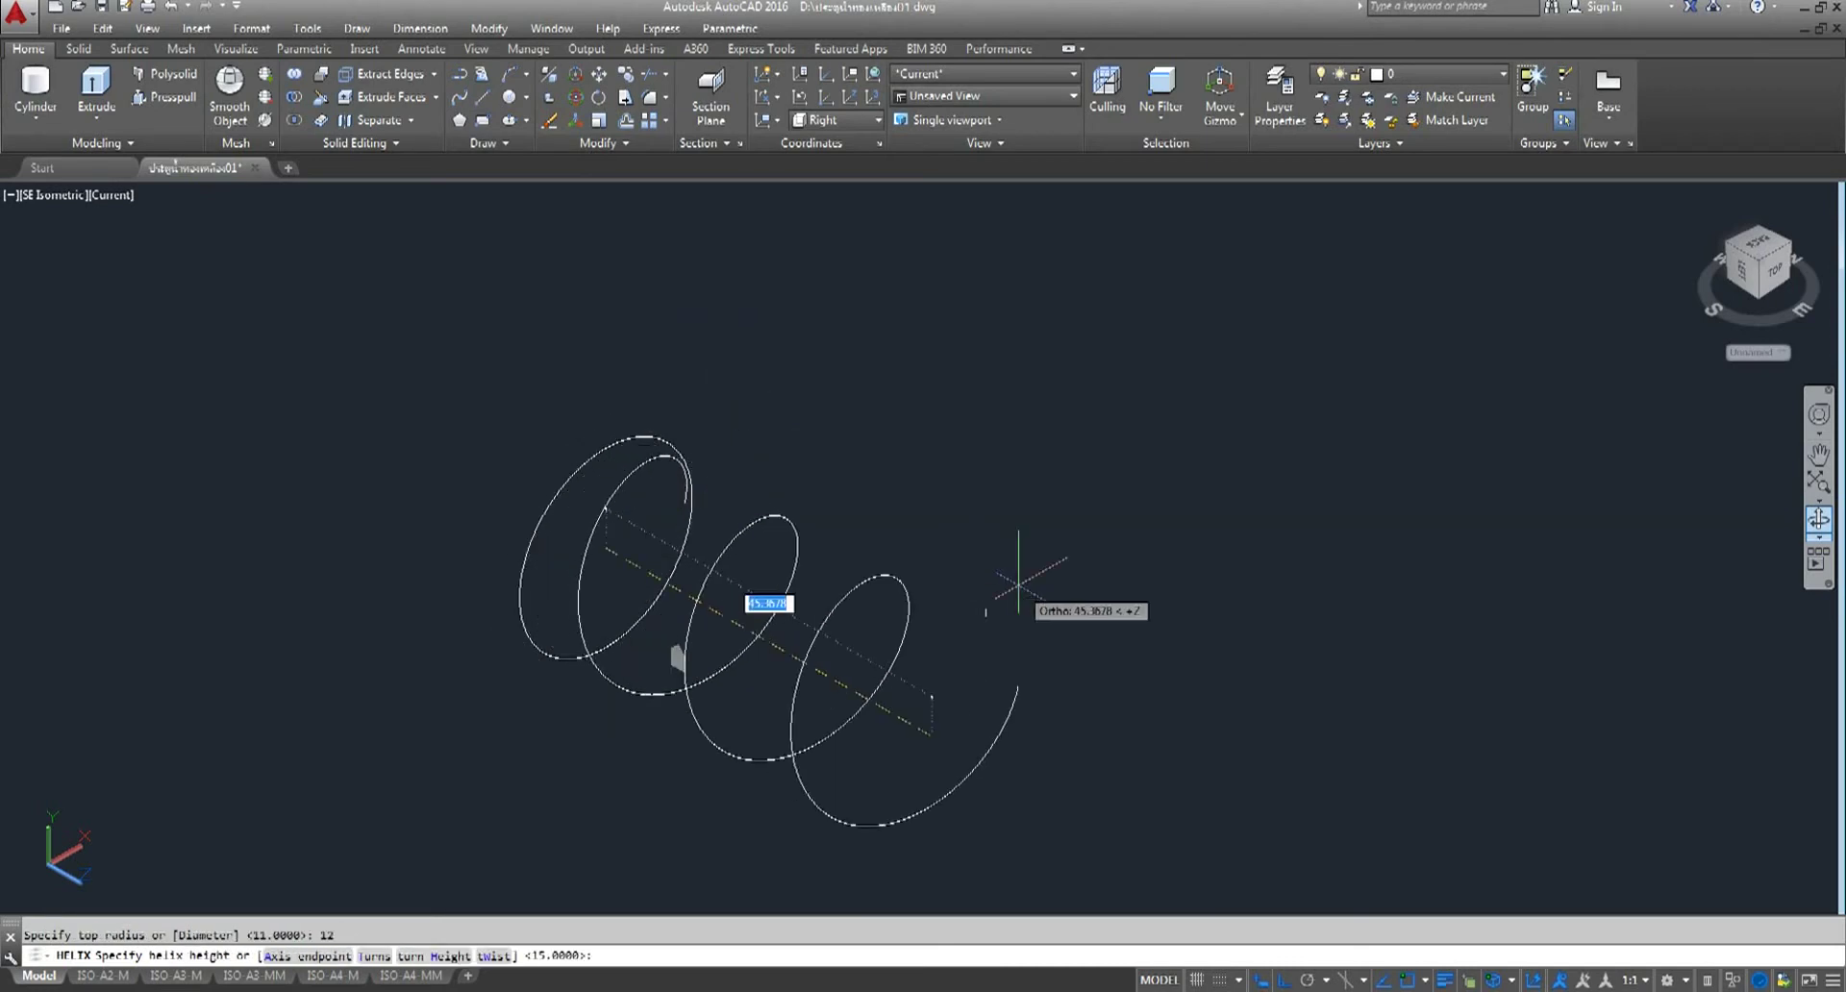
pyautogui.press('Return')
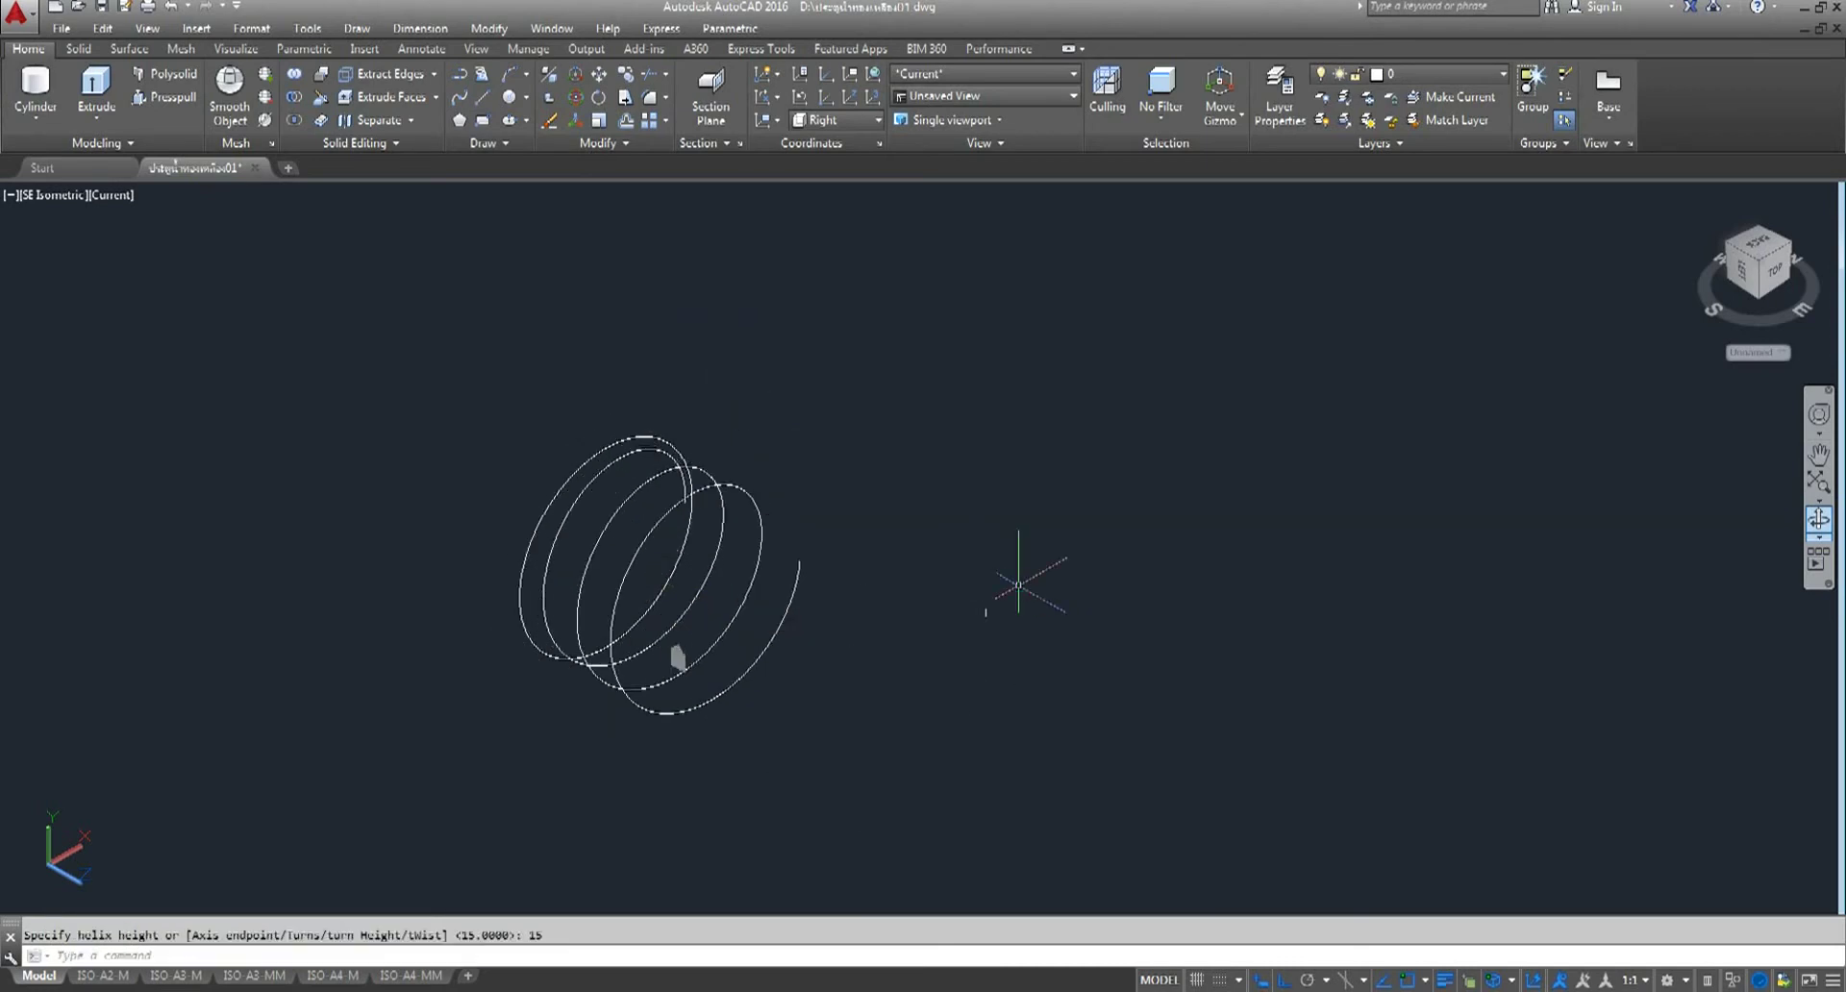
pyautogui.press('Return')
# - Set the new helix to 7.5 turns in Quick Properties
pyautogui.click(736, 481)
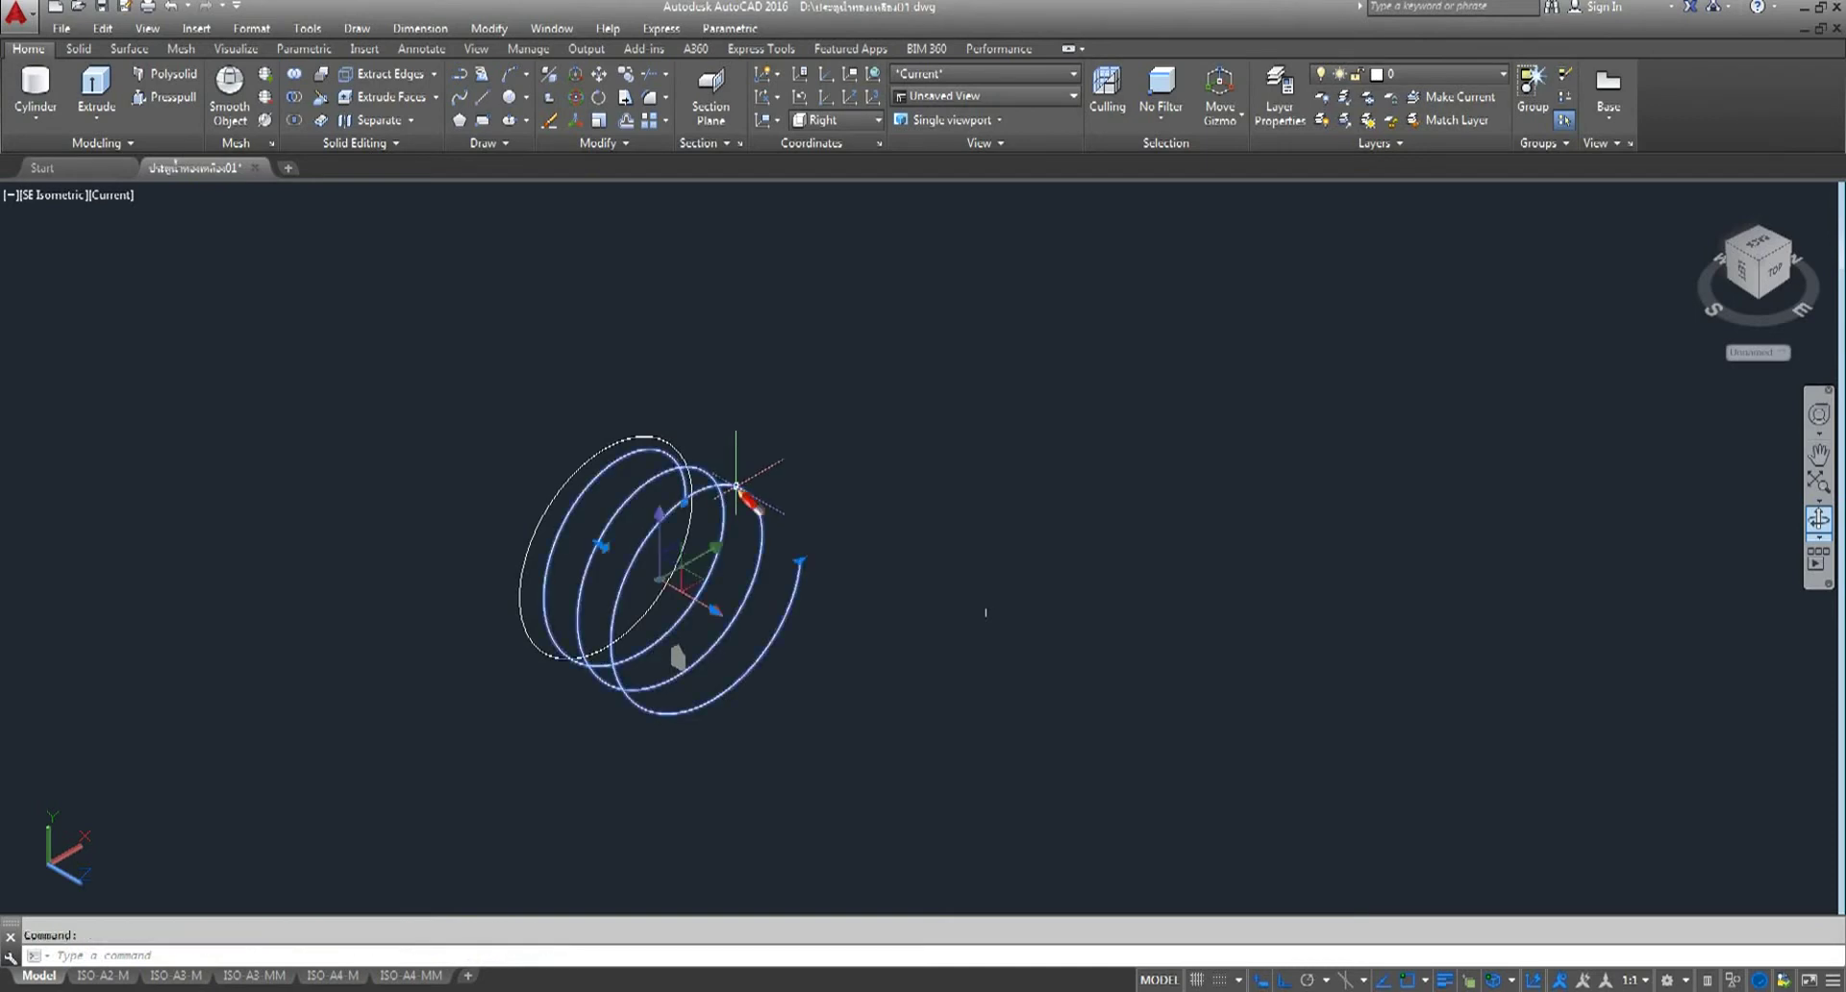
pyautogui.click(944, 373)
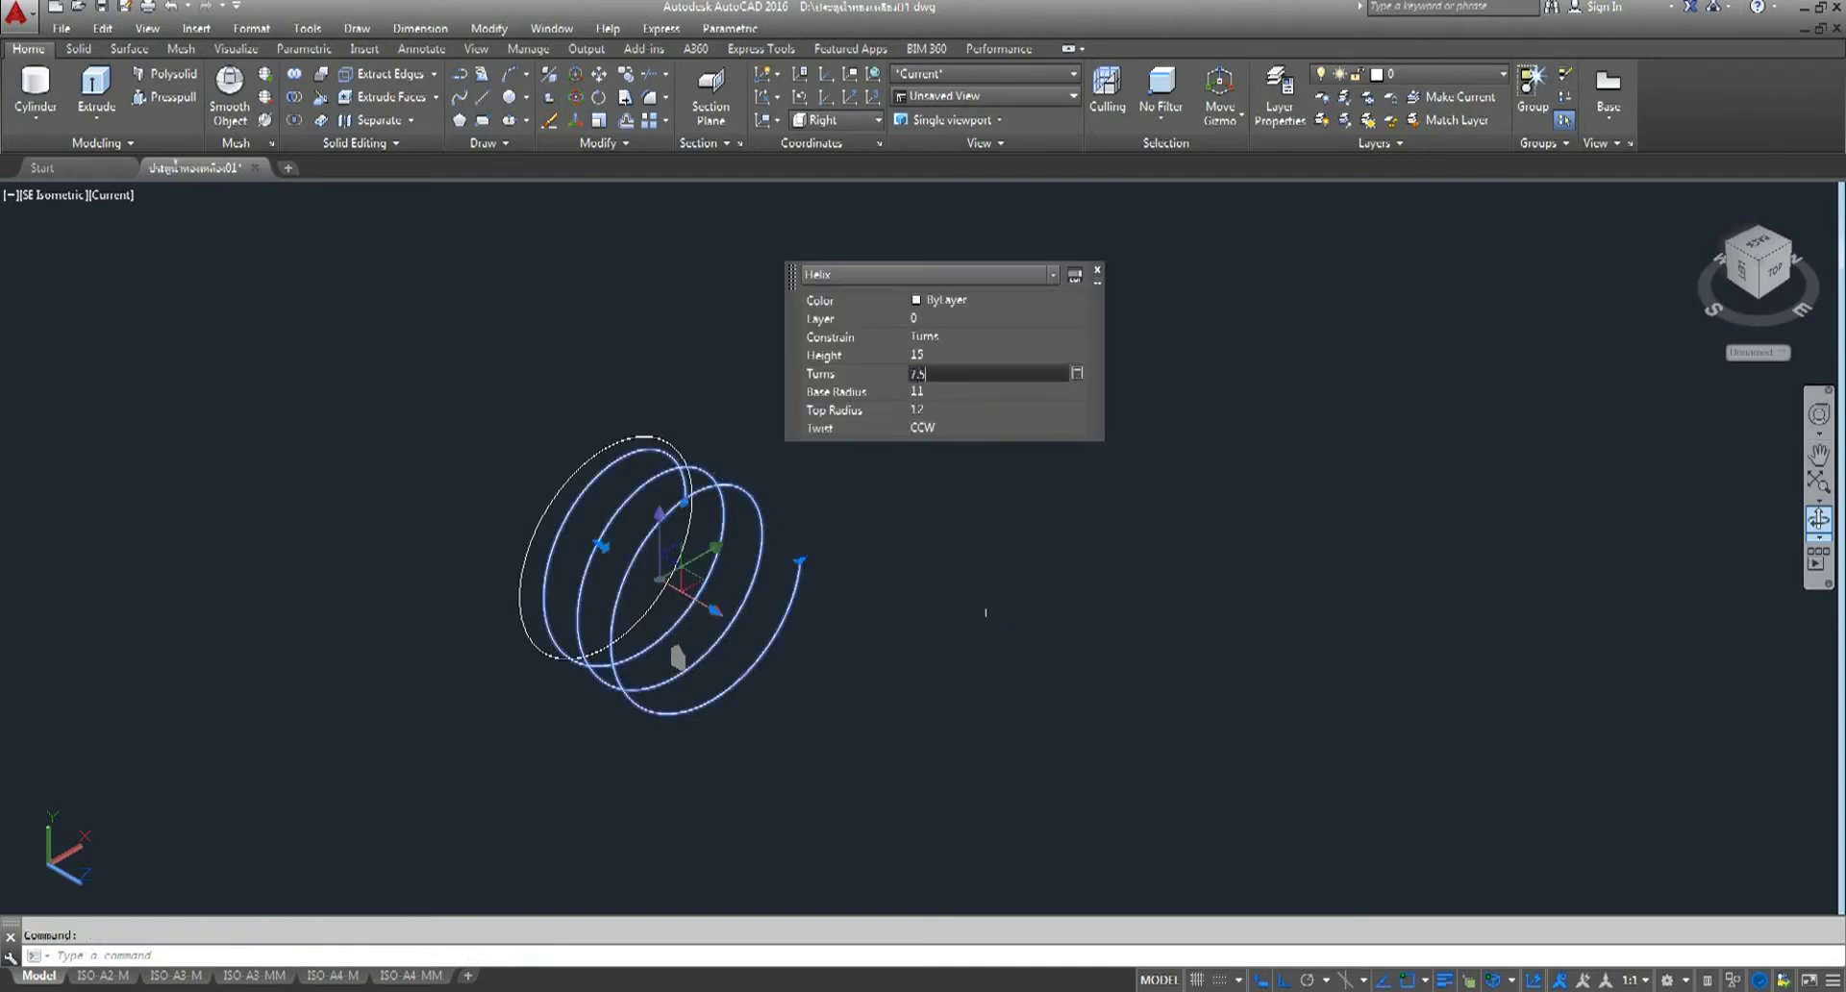
pyautogui.press('Tab')
pyautogui.press('Escape')
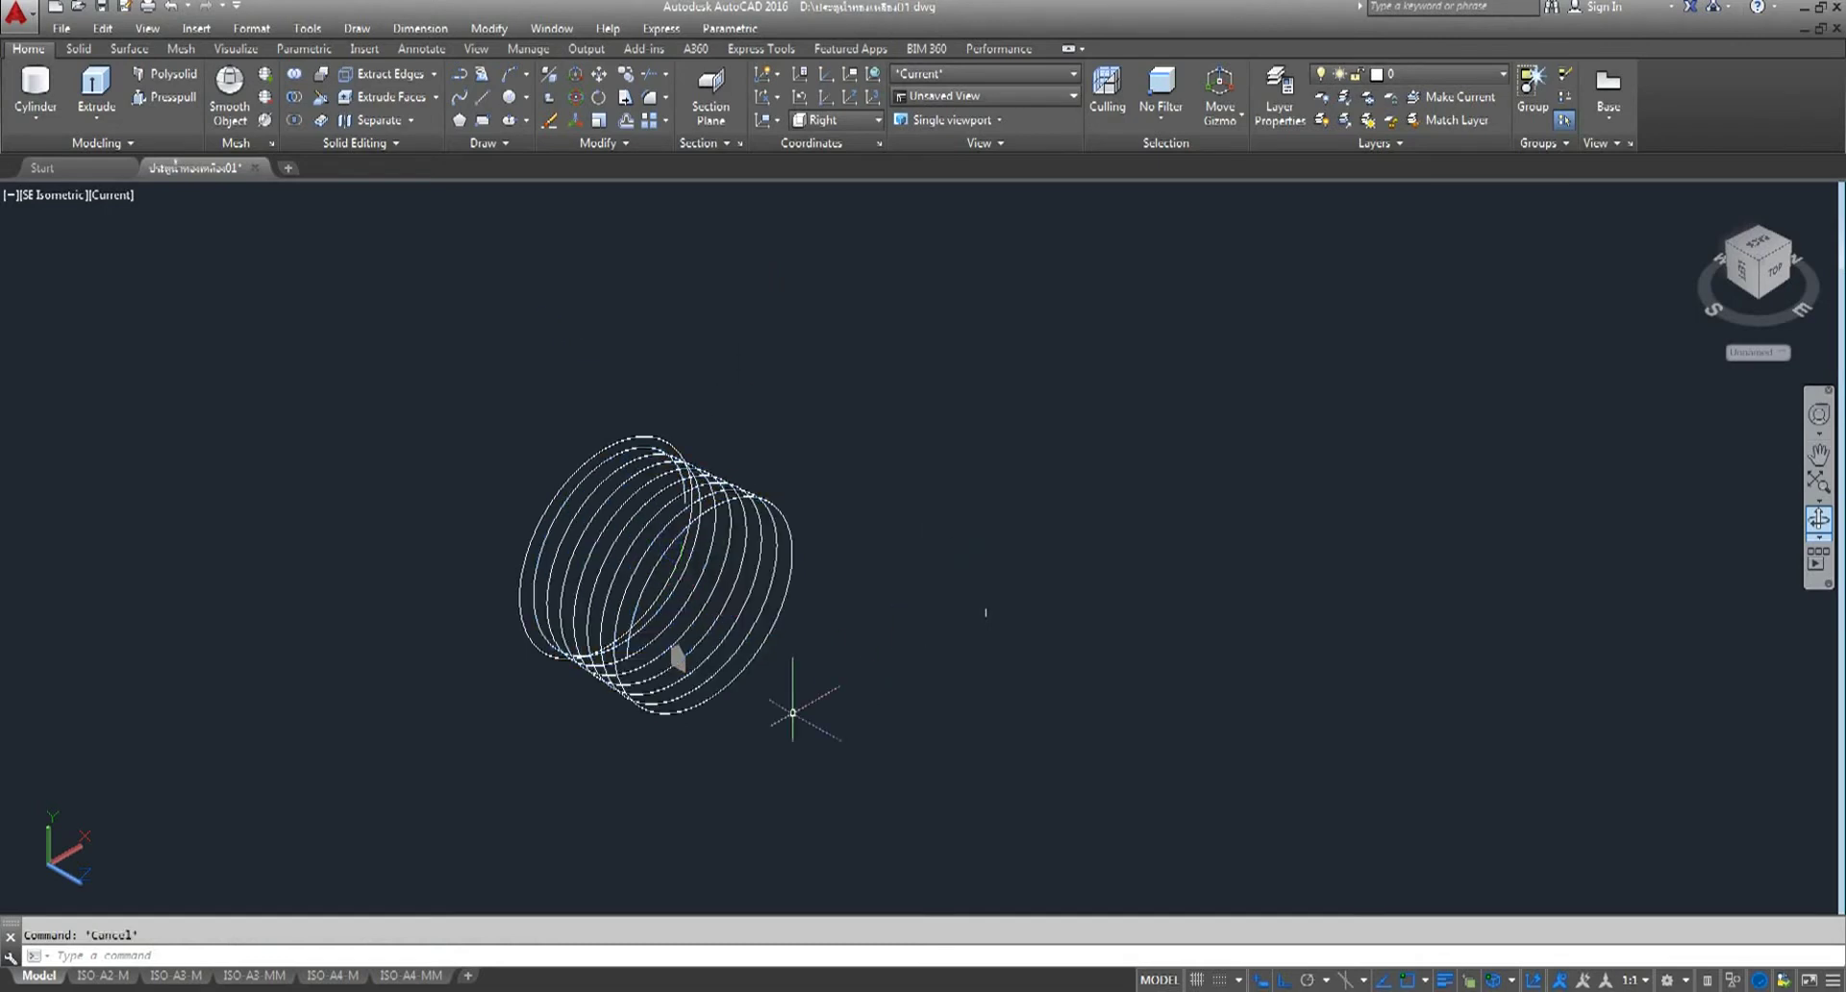
pyautogui.scroll(3, 760, 691)
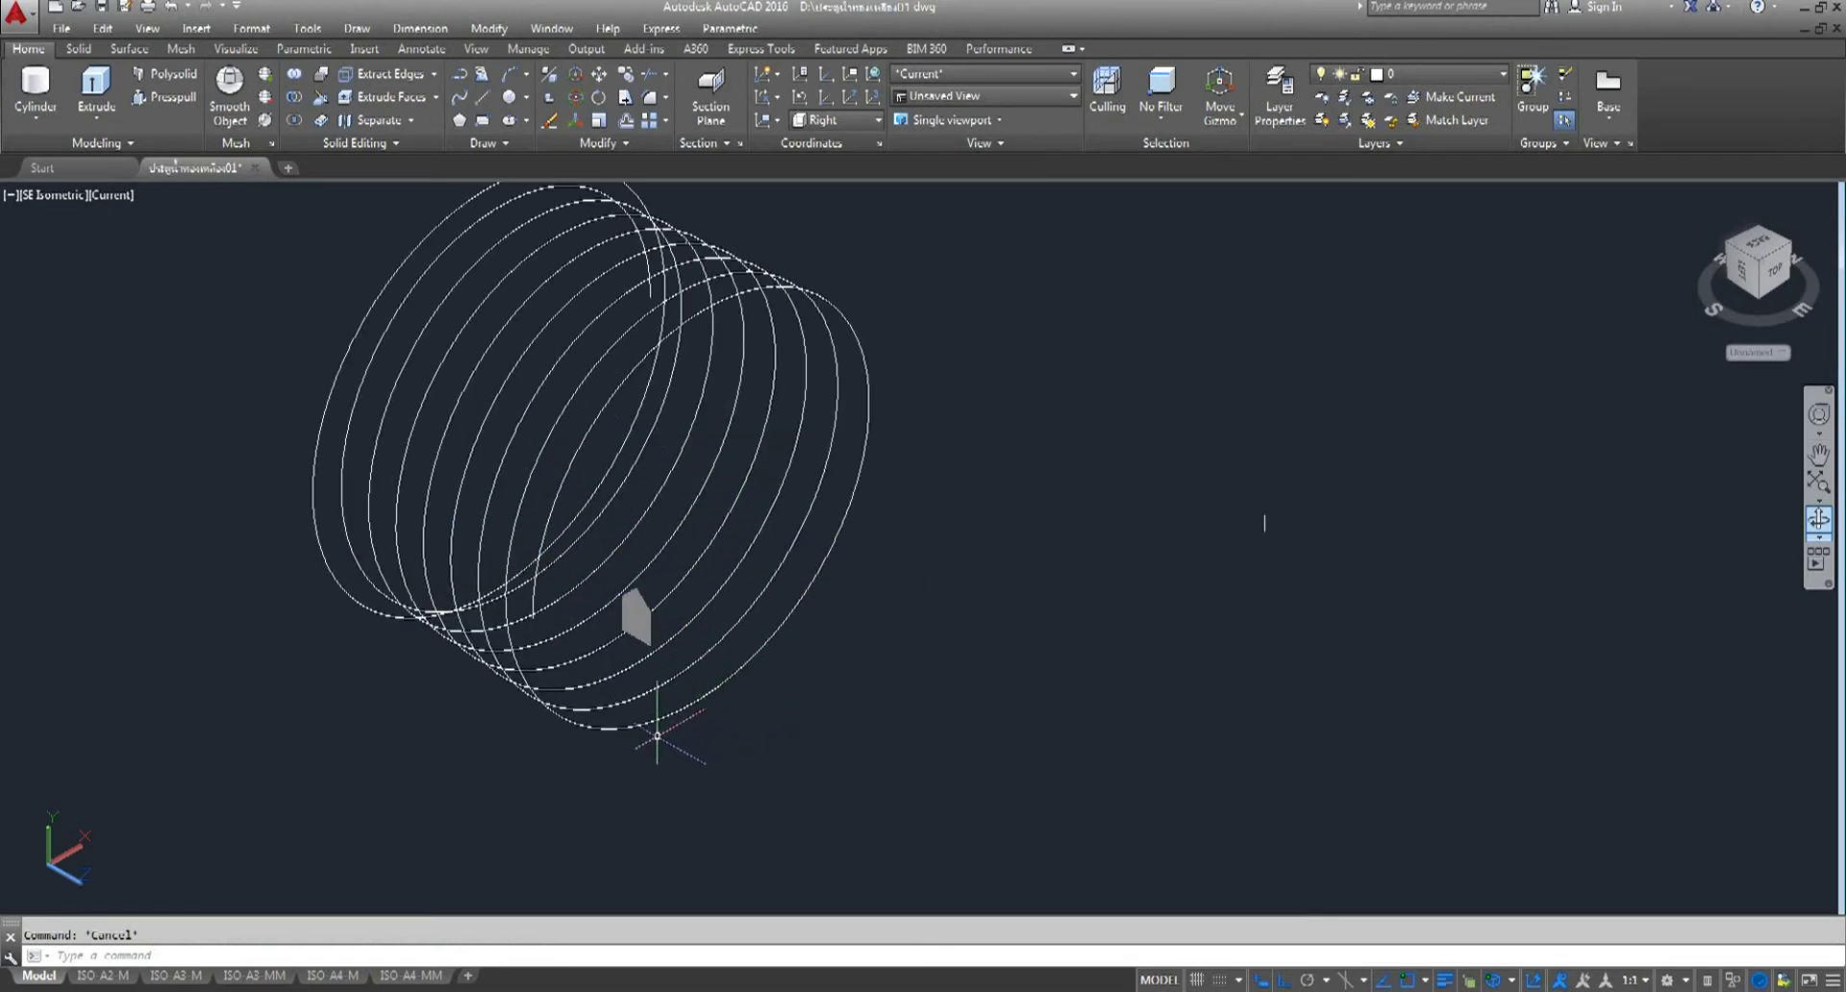
# - Rotate the small thread profile about the X axis with 3DROTATE next to the helix
pyautogui.moveTo(657, 736); pyautogui.dragTo(682, 845, button='middle')
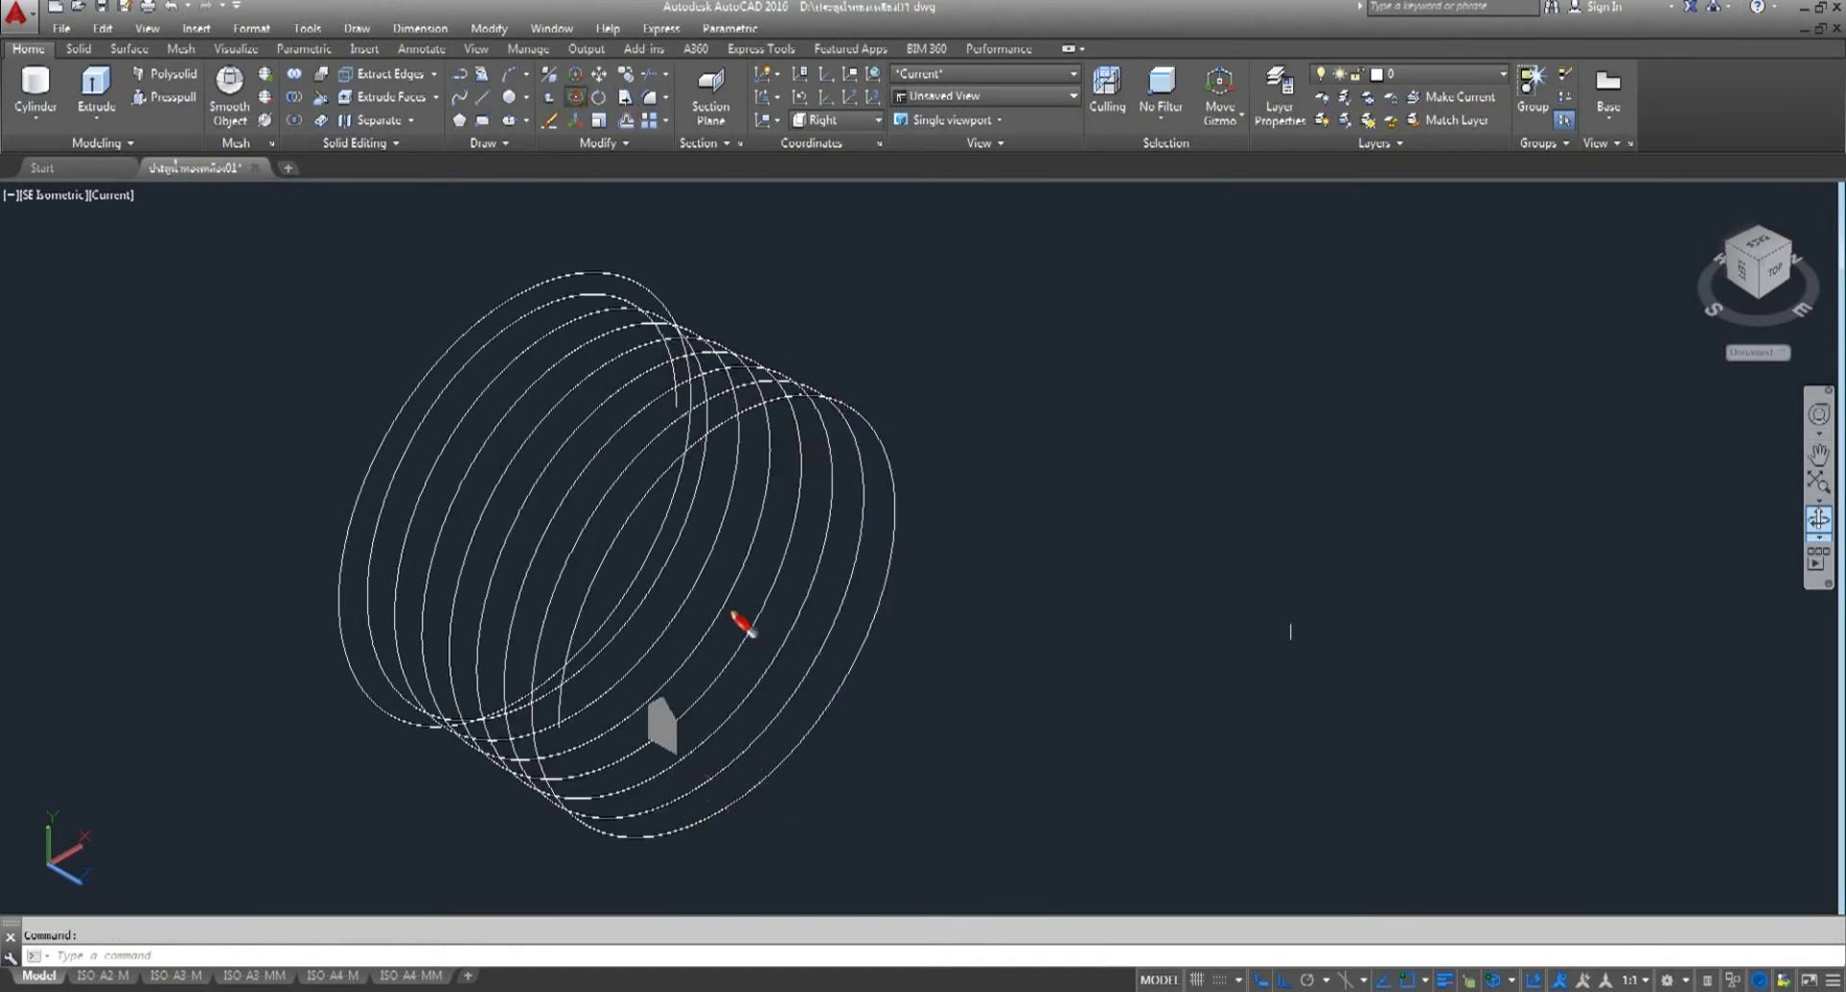
pyautogui.scroll(3, 687, 732)
pyautogui.click(625, 722)
pyautogui.press('Return')
pyautogui.click(638, 712)
pyautogui.click(664, 668)
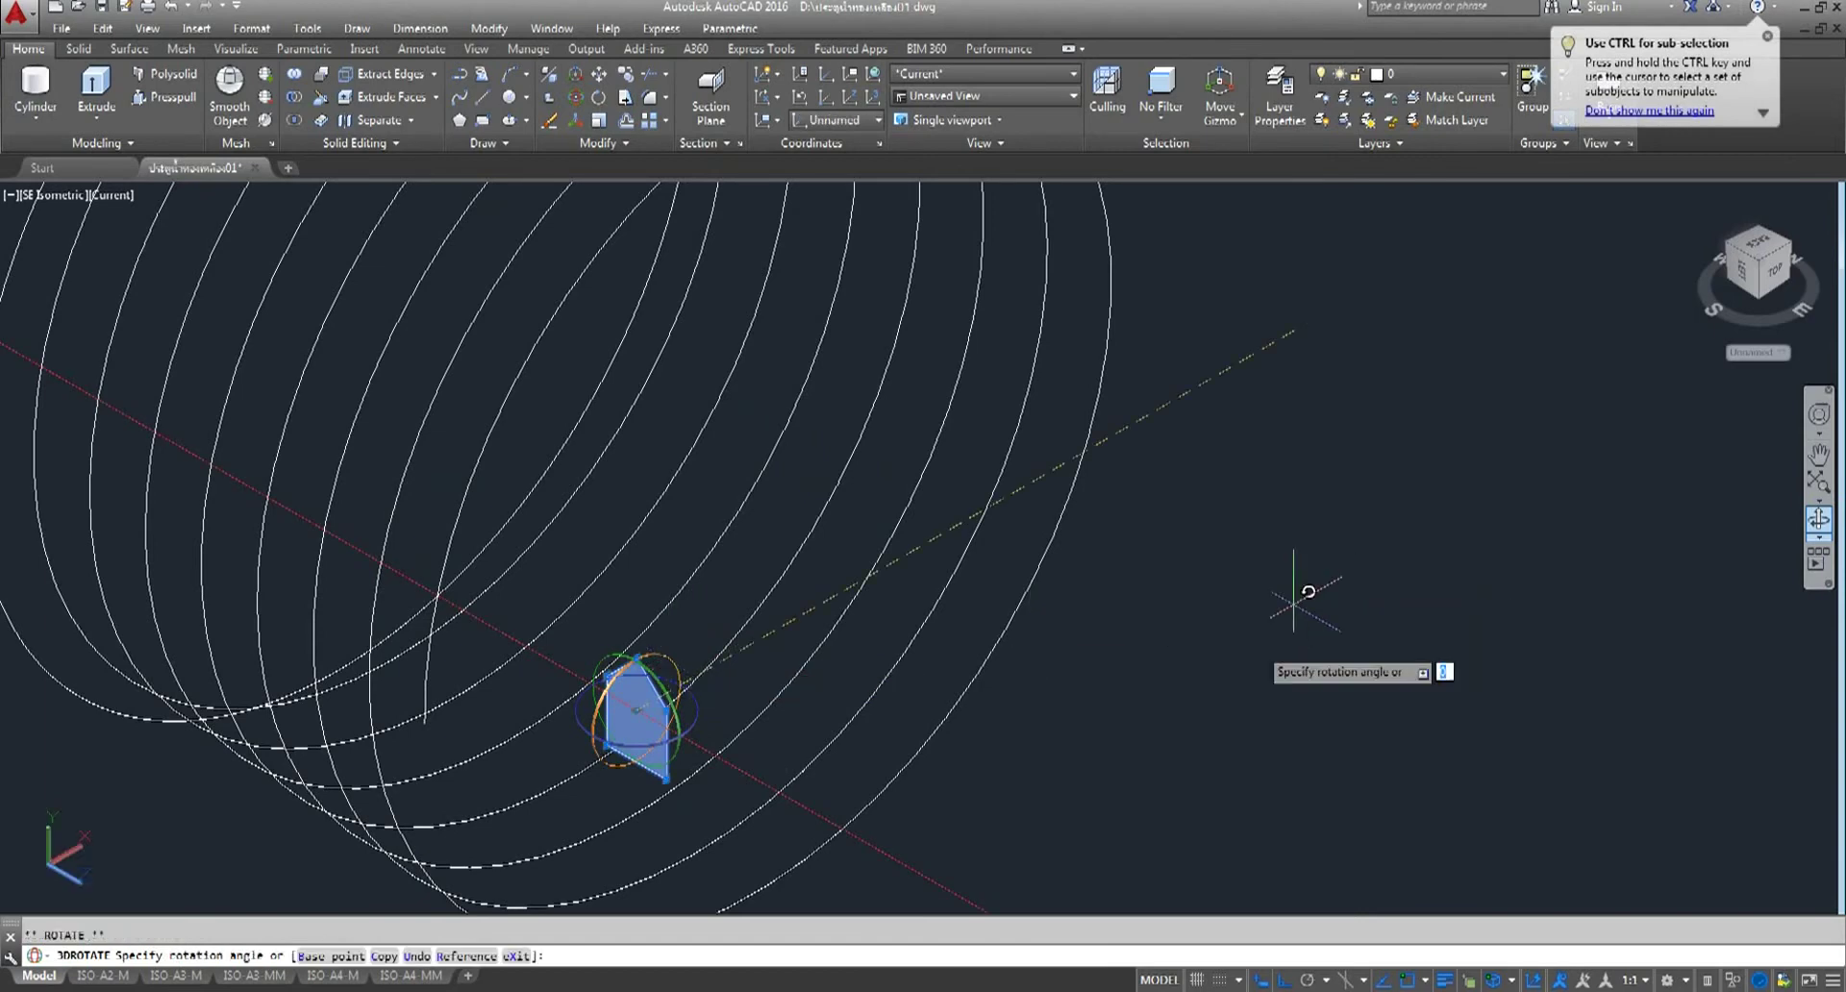
pyautogui.click(692, 842)
pyautogui.press('Escape')
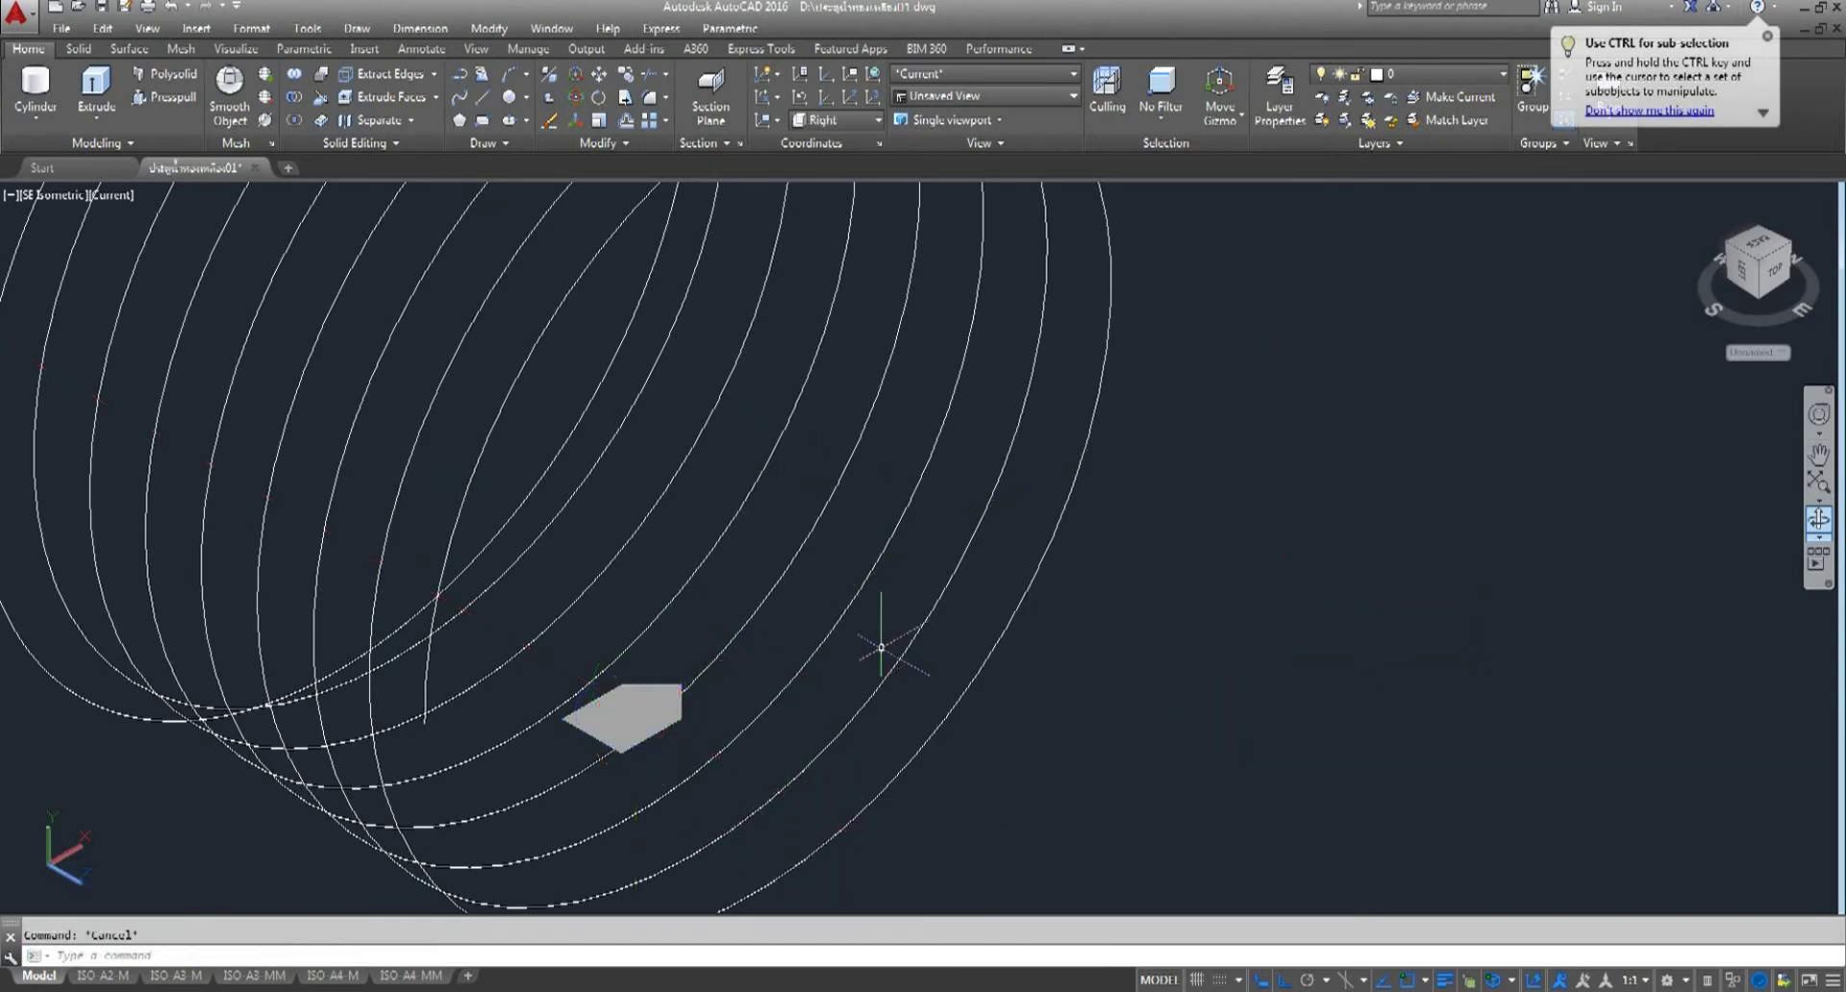
pyautogui.scroll(-4, 881, 678)
pyautogui.scroll(2, 536, 660)
pyautogui.scroll(1, 674, 634)
pyautogui.scroll(1, 698, 598)
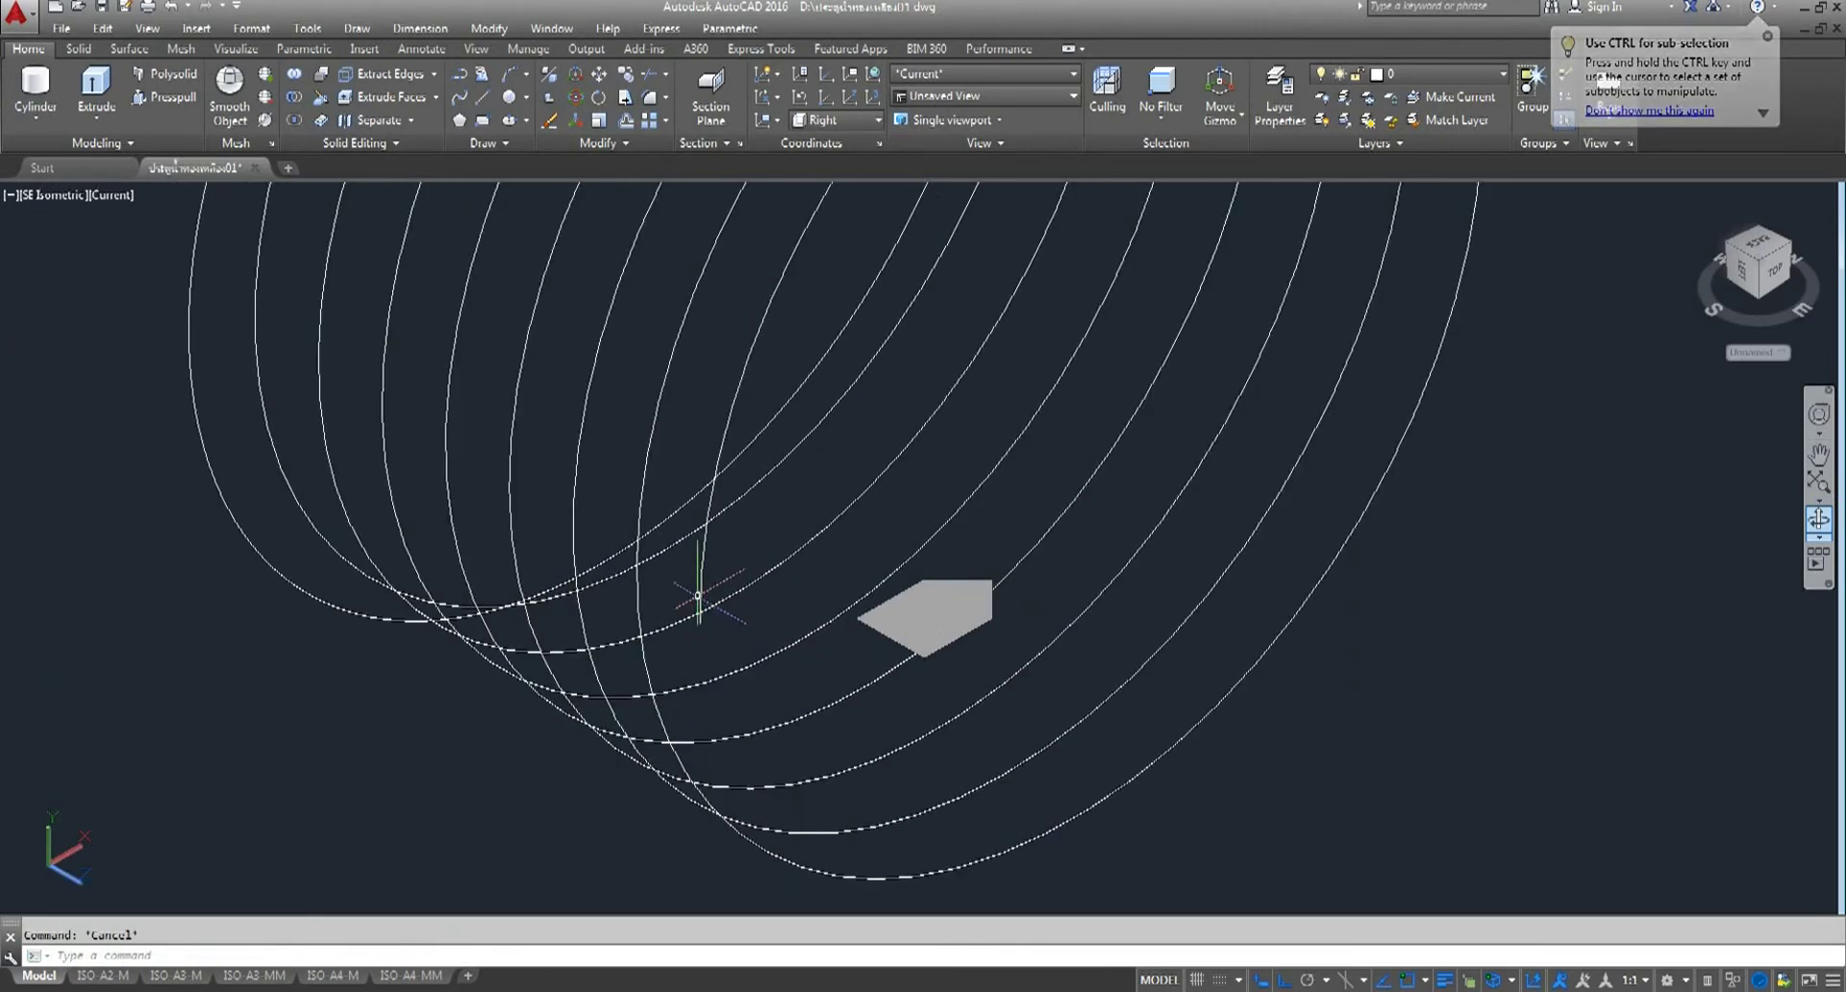
pyautogui.scroll(3, 1020, 571)
pyautogui.moveTo(1051, 610); pyautogui.dragTo(979, 557, button='middle')
# - Move the profile, using the midpoint between two of its points, onto the helix end
pyautogui.click(601, 76)
pyautogui.click(794, 532)
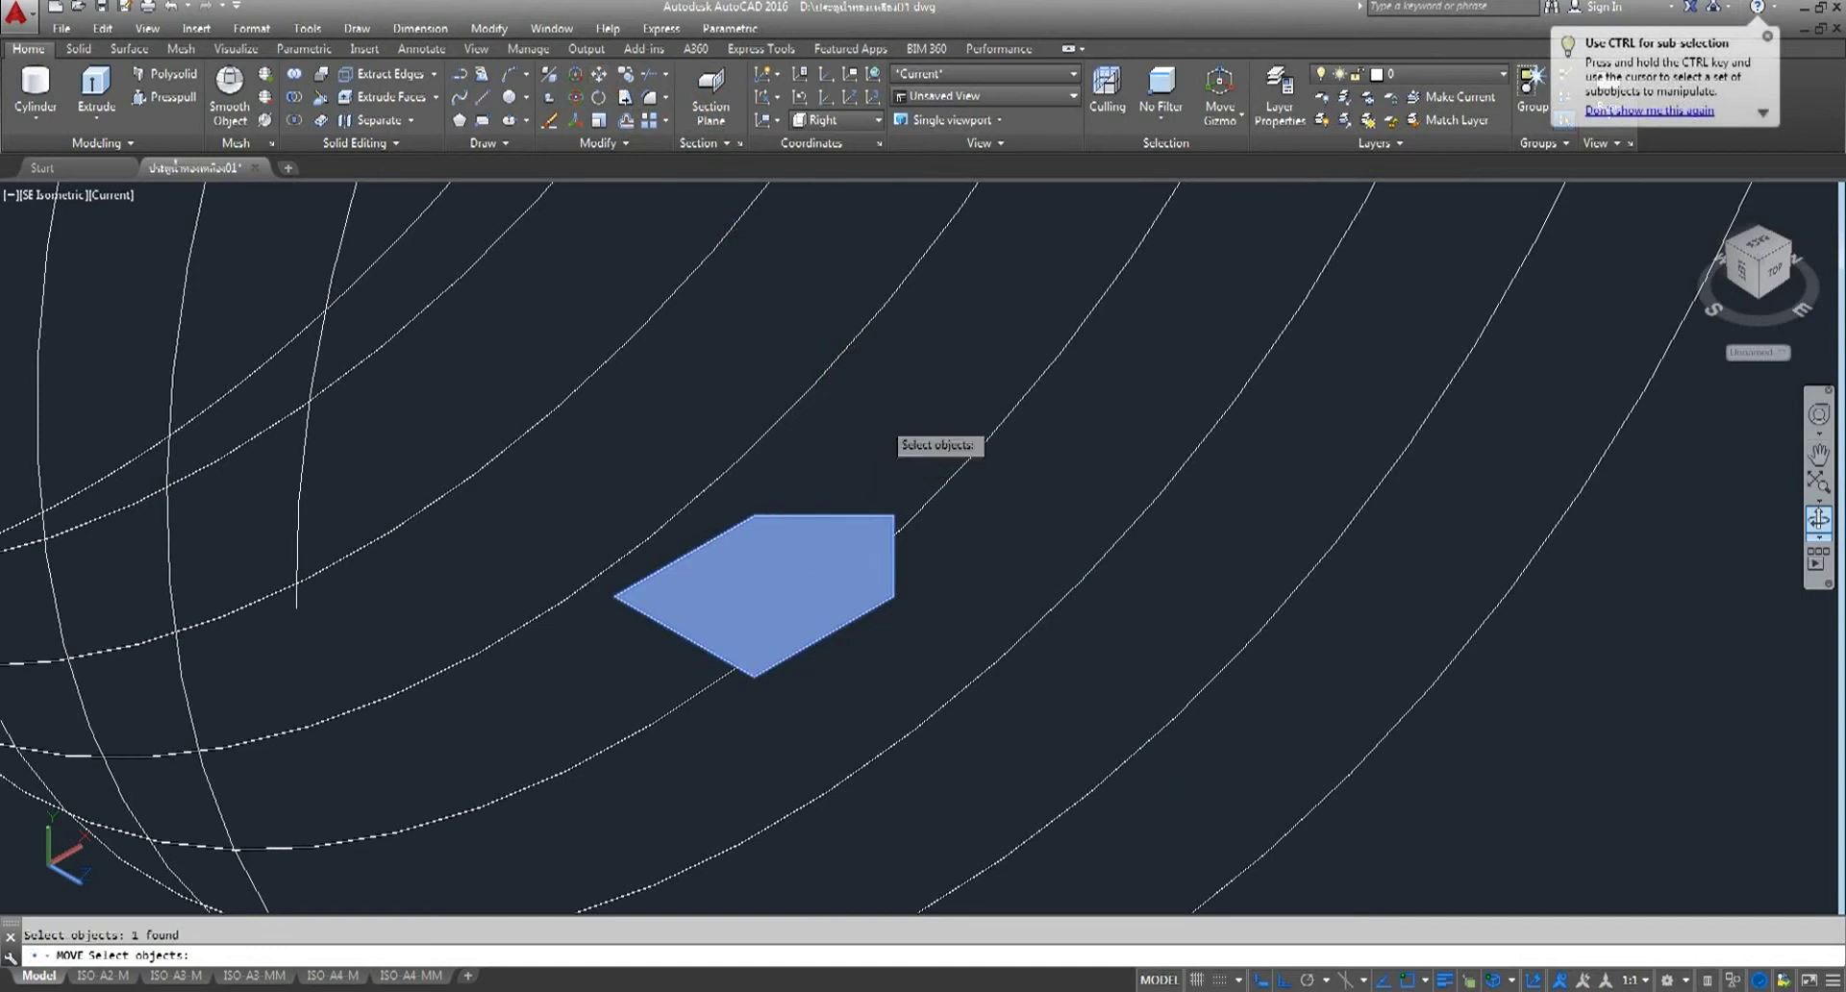
pyautogui.press('Return')
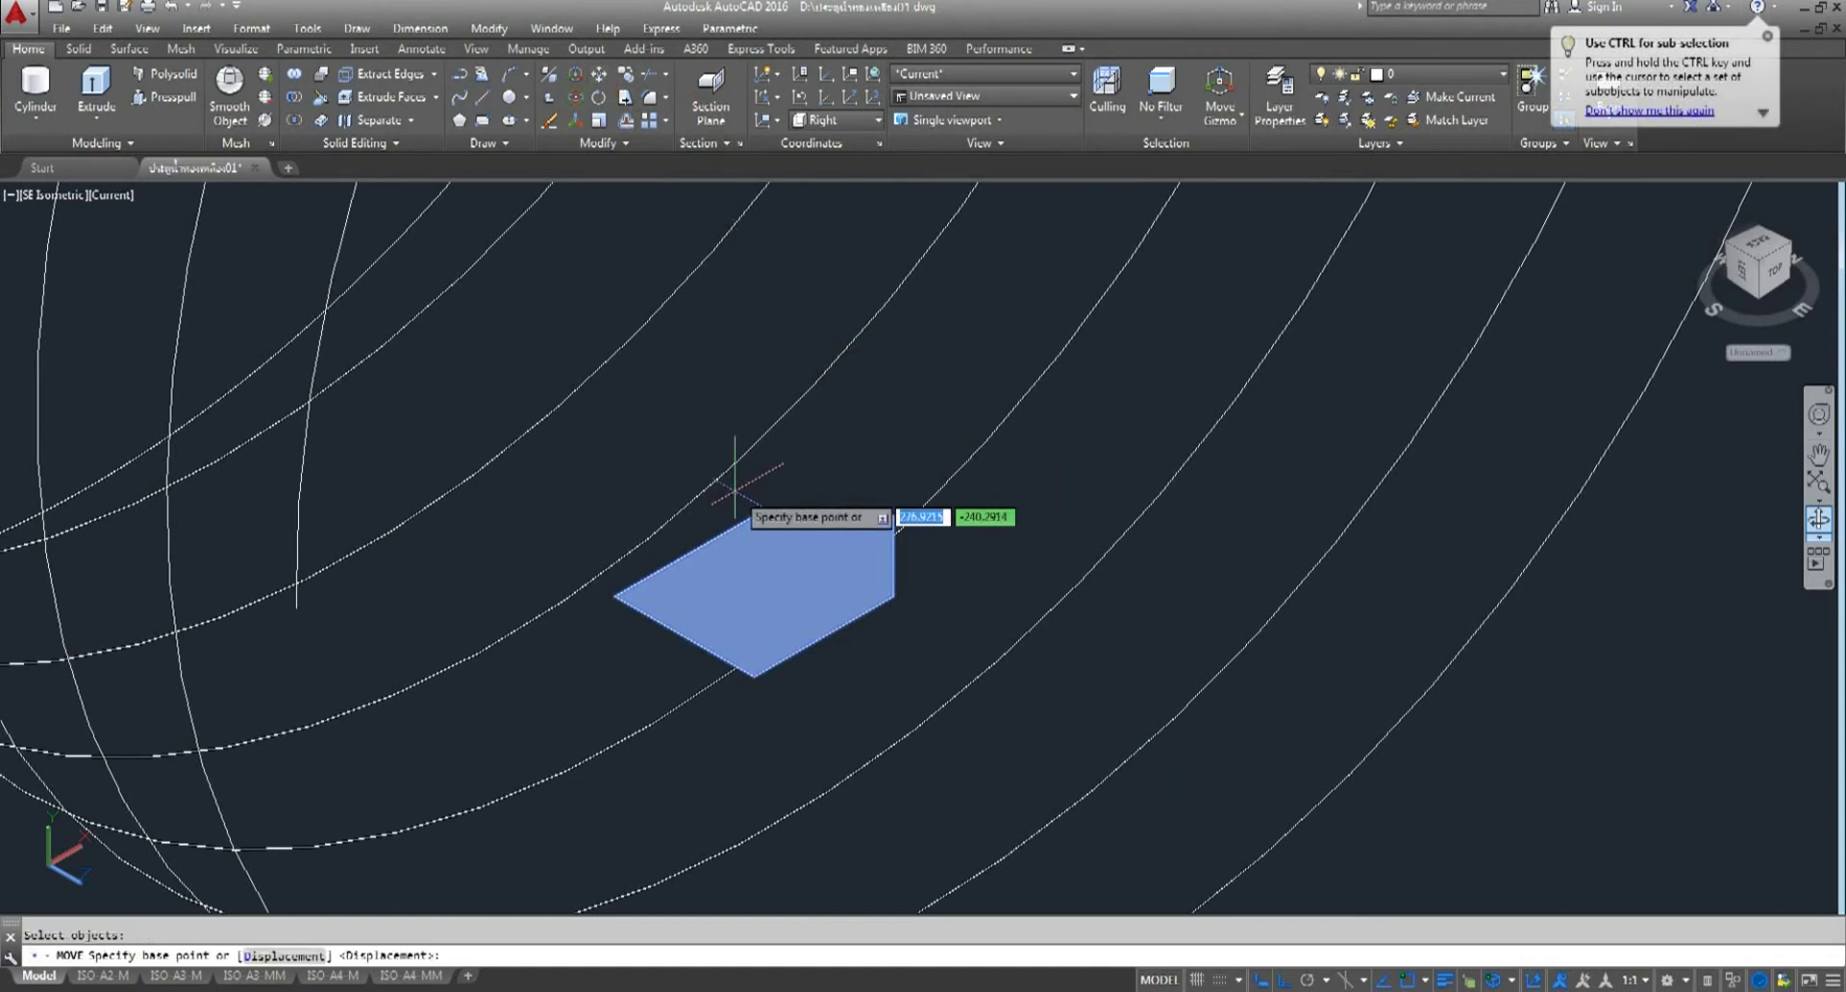
pyautogui.keyDown('shift'); pyautogui.rightClick(763, 566); pyautogui.keyUp('shift')
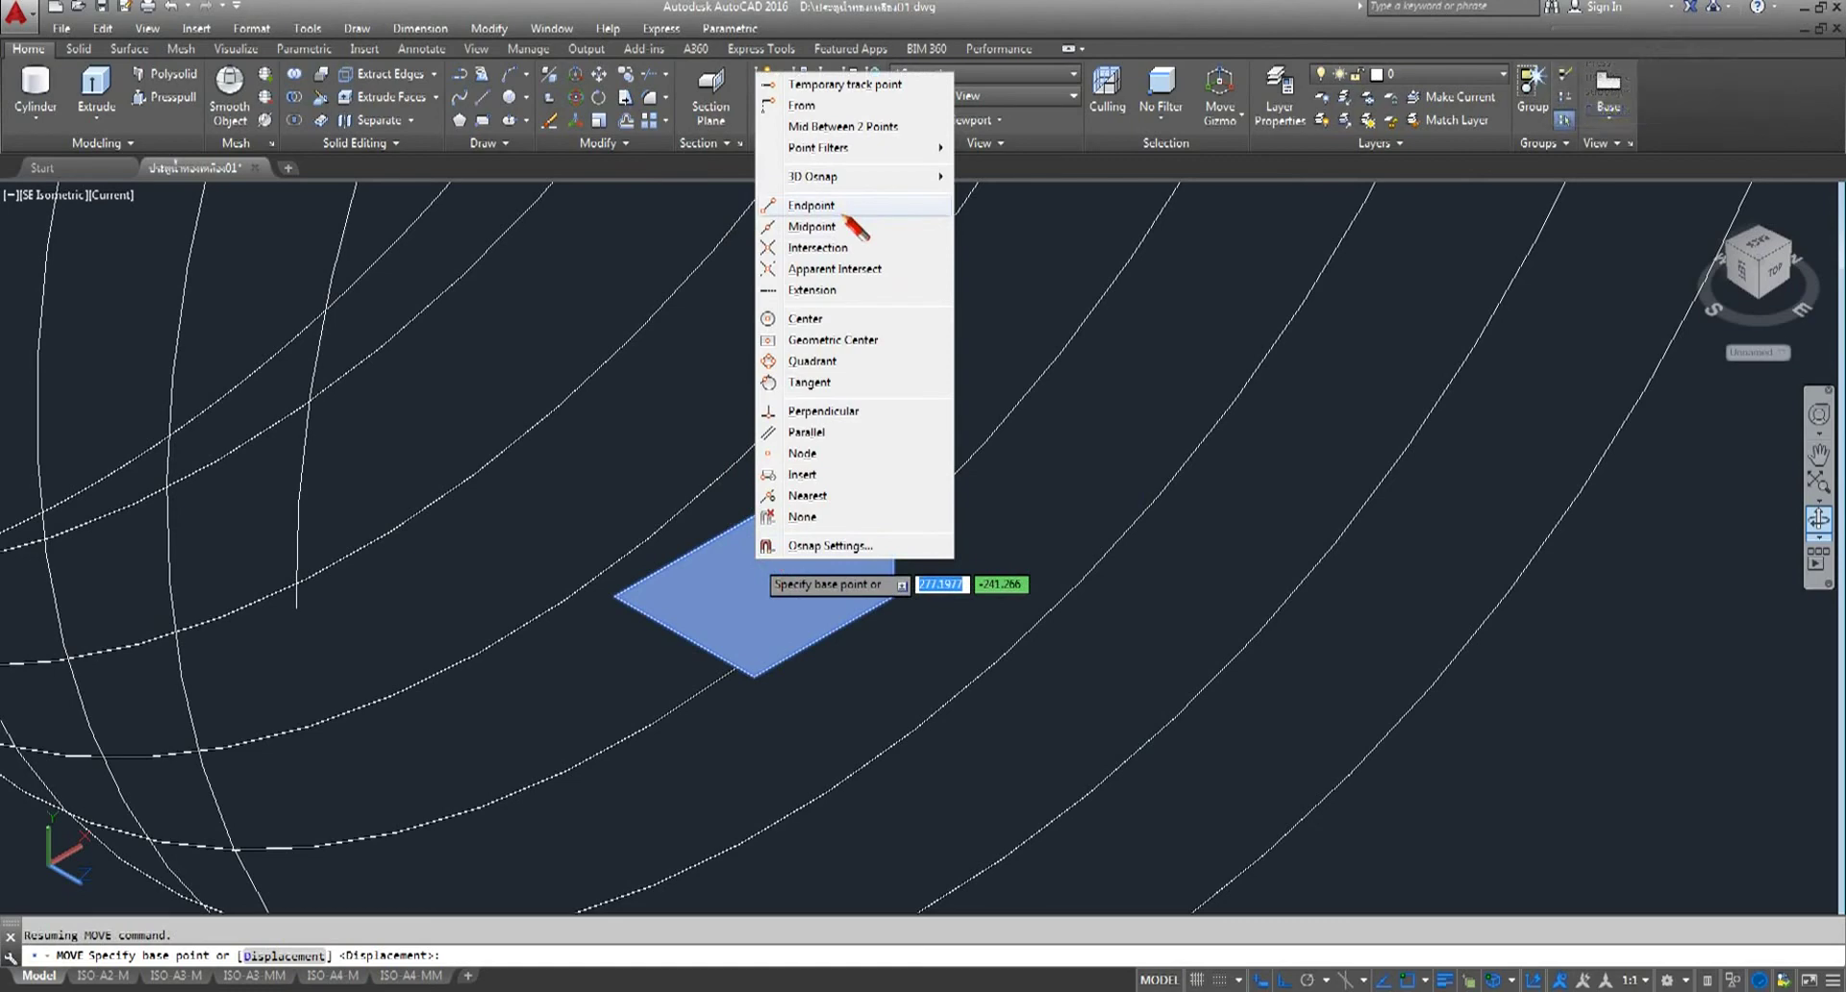
pyautogui.click(858, 140)
pyautogui.click(755, 518)
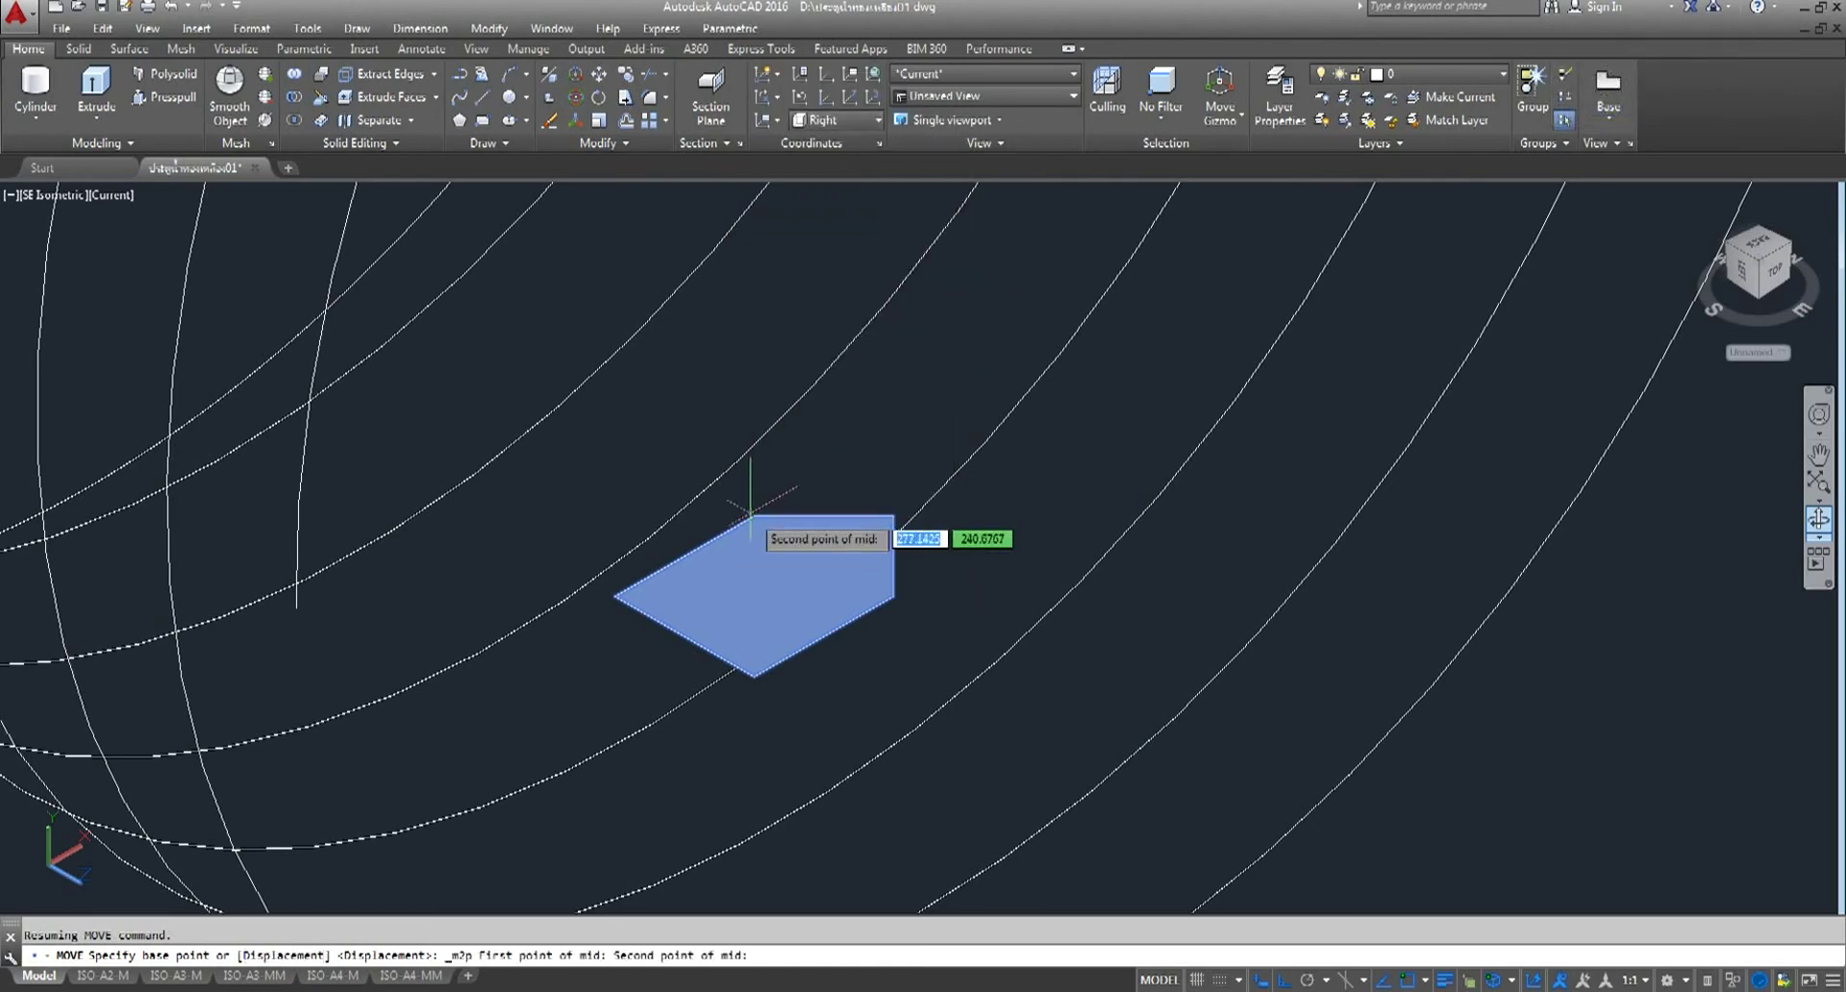
pyautogui.click(891, 600)
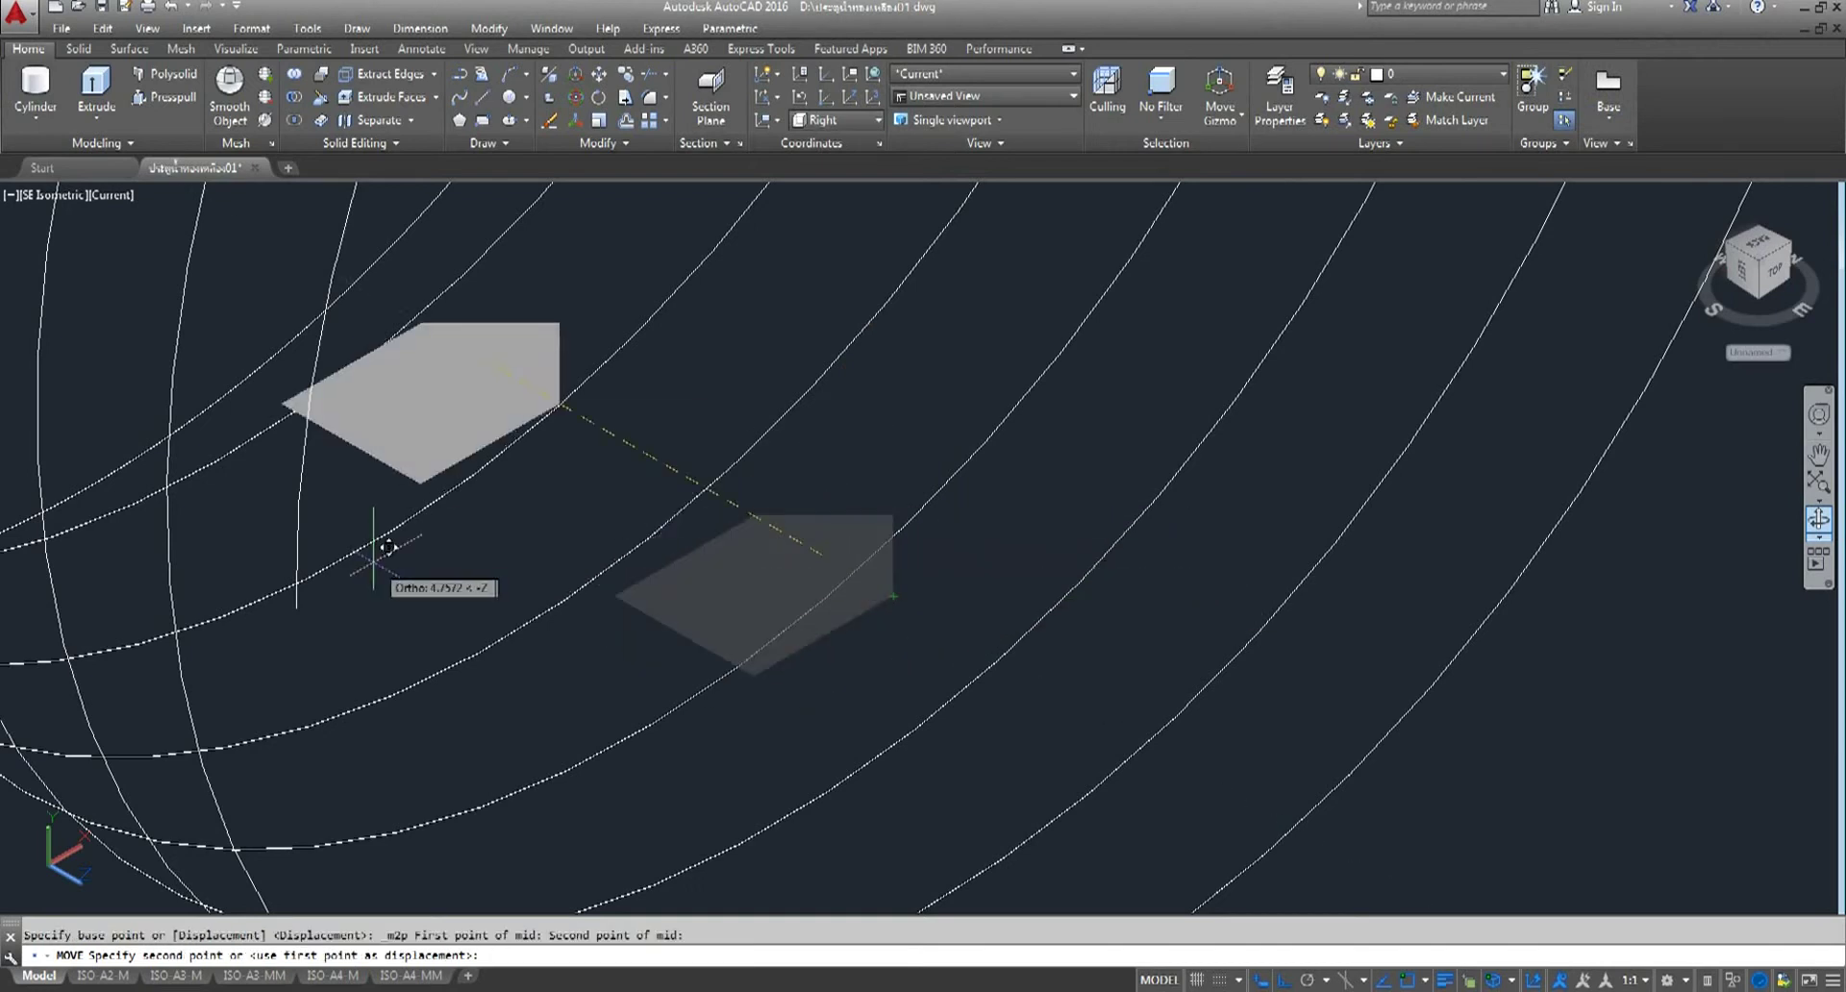
pyautogui.click(297, 608)
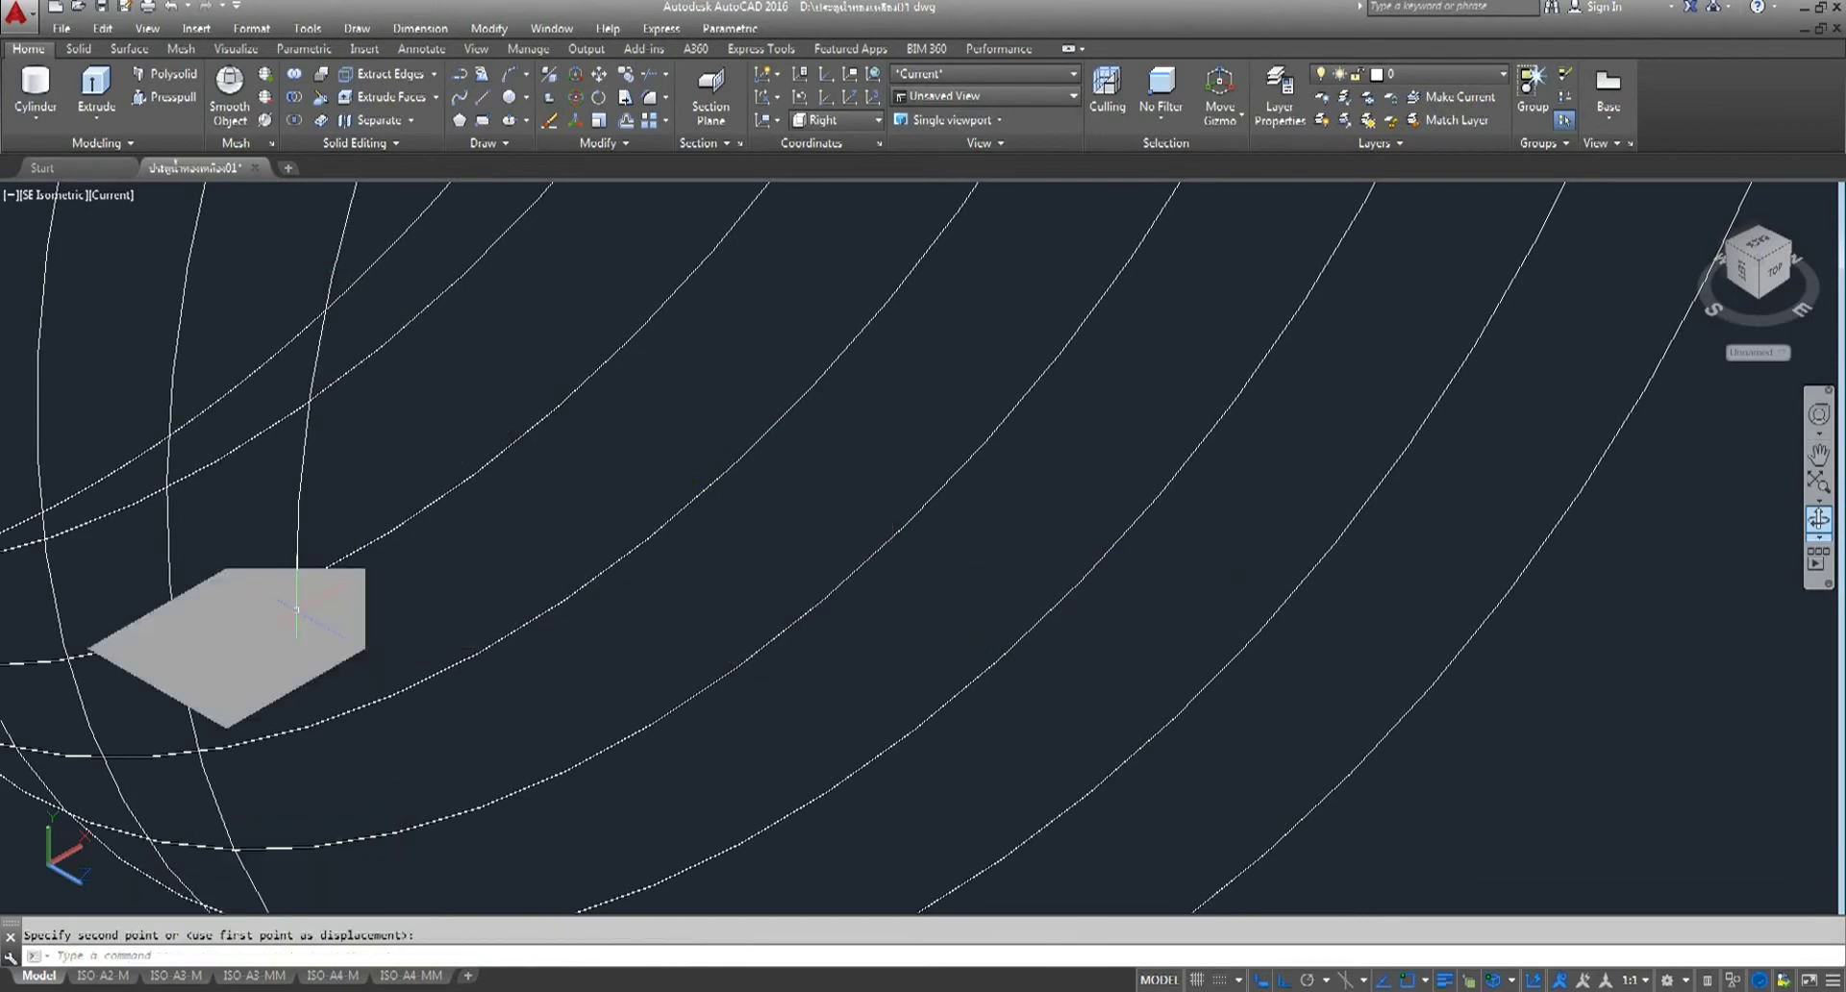
pyautogui.scroll(-3, 656, 604)
pyautogui.scroll(-3, 683, 598)
pyautogui.click(688, 599)
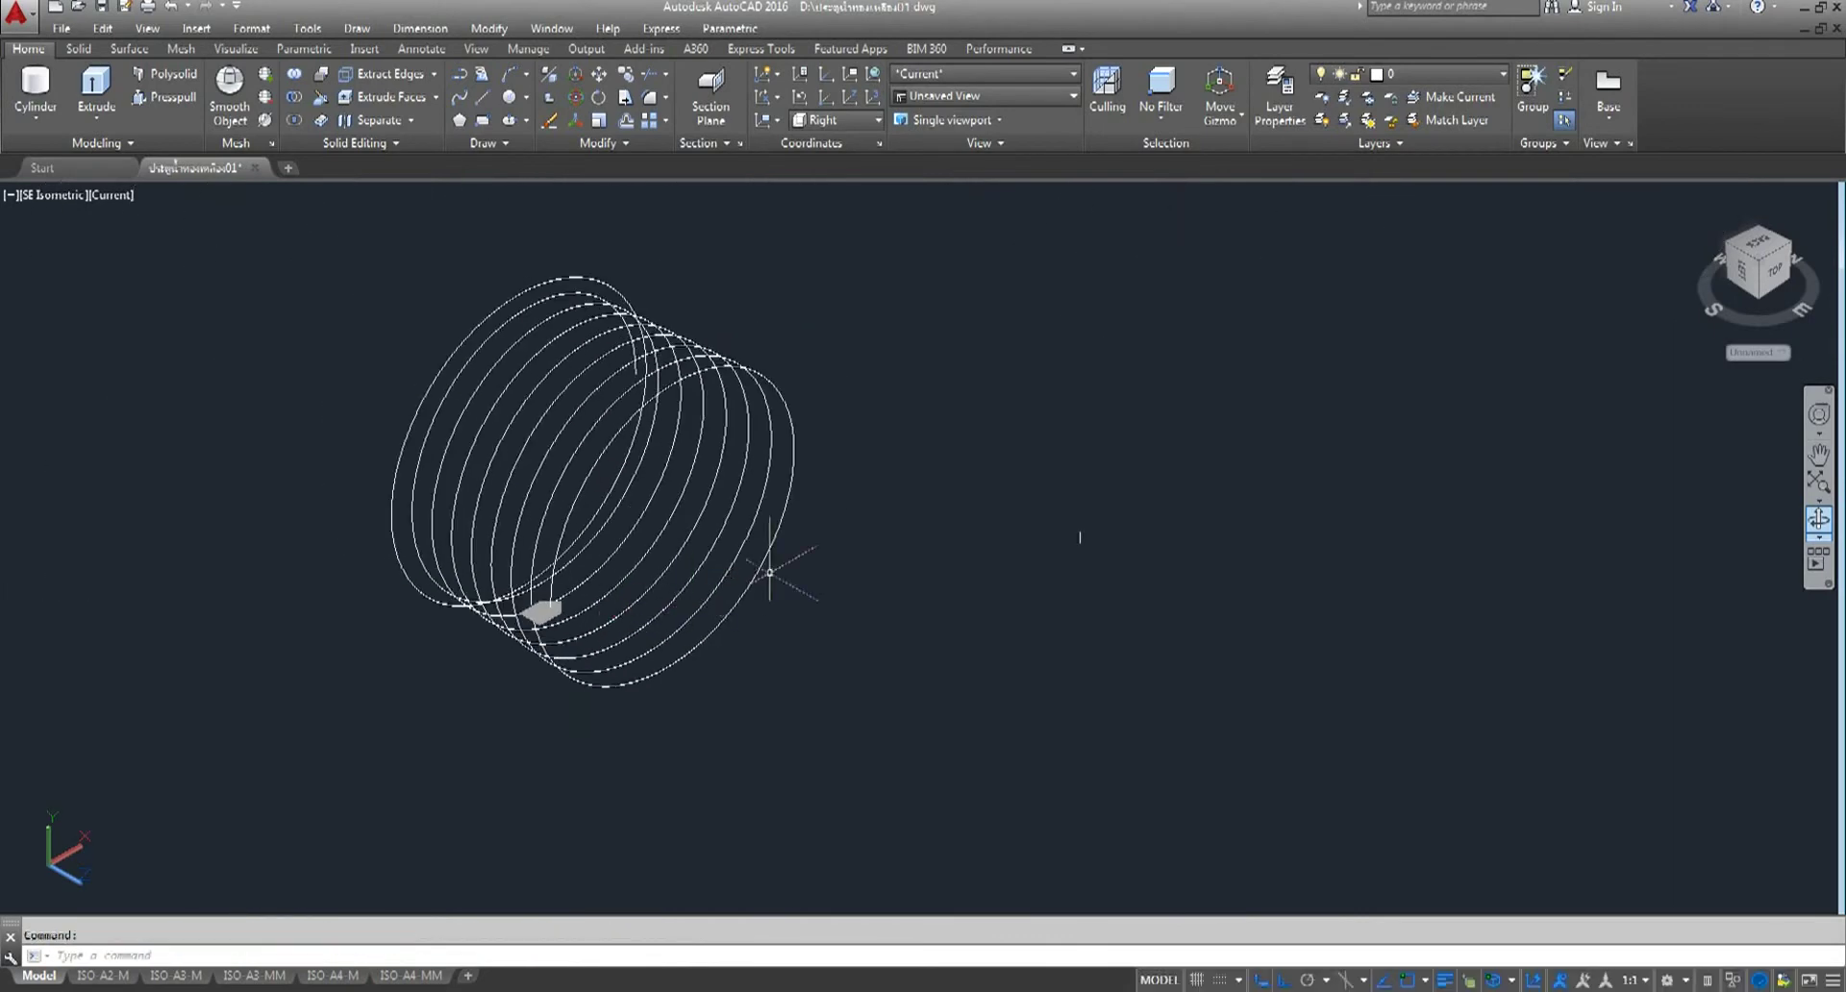
# - Extrude the thread profile along the helix path into a coiled thread solid
pyautogui.click(96, 91)
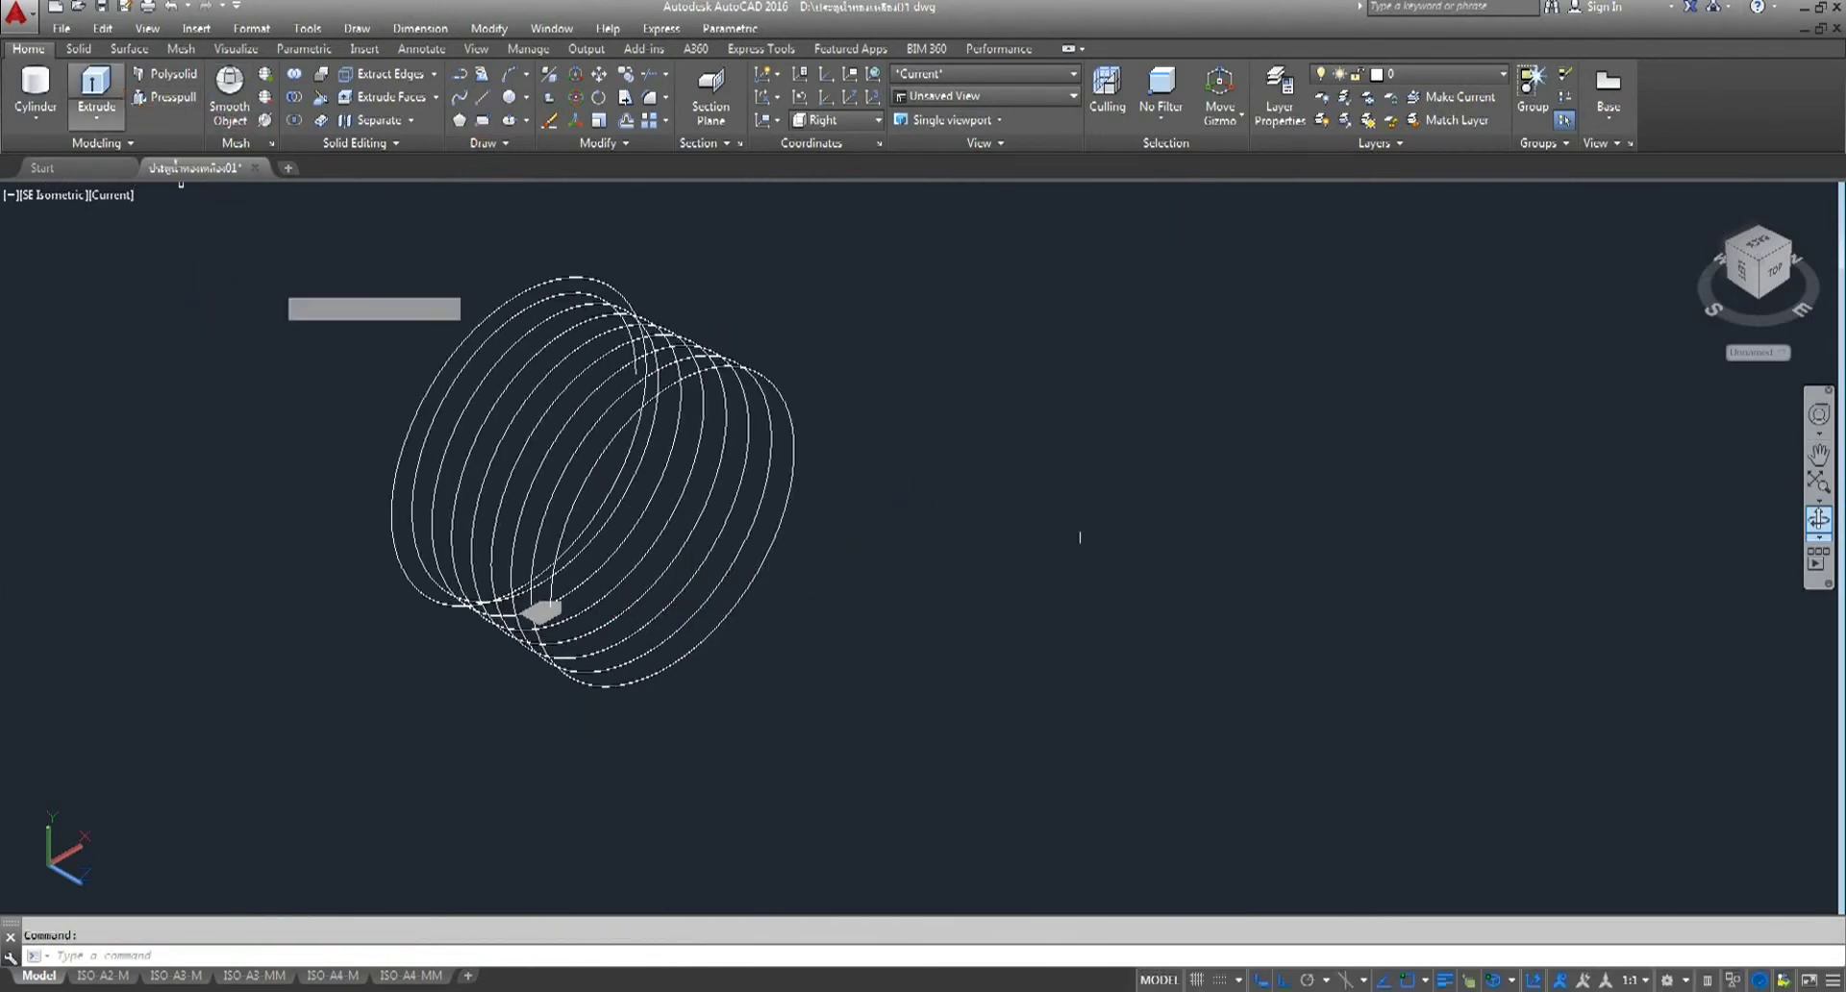
pyautogui.scroll(2, 566, 627)
pyautogui.scroll(2, 562, 625)
pyautogui.click(515, 630)
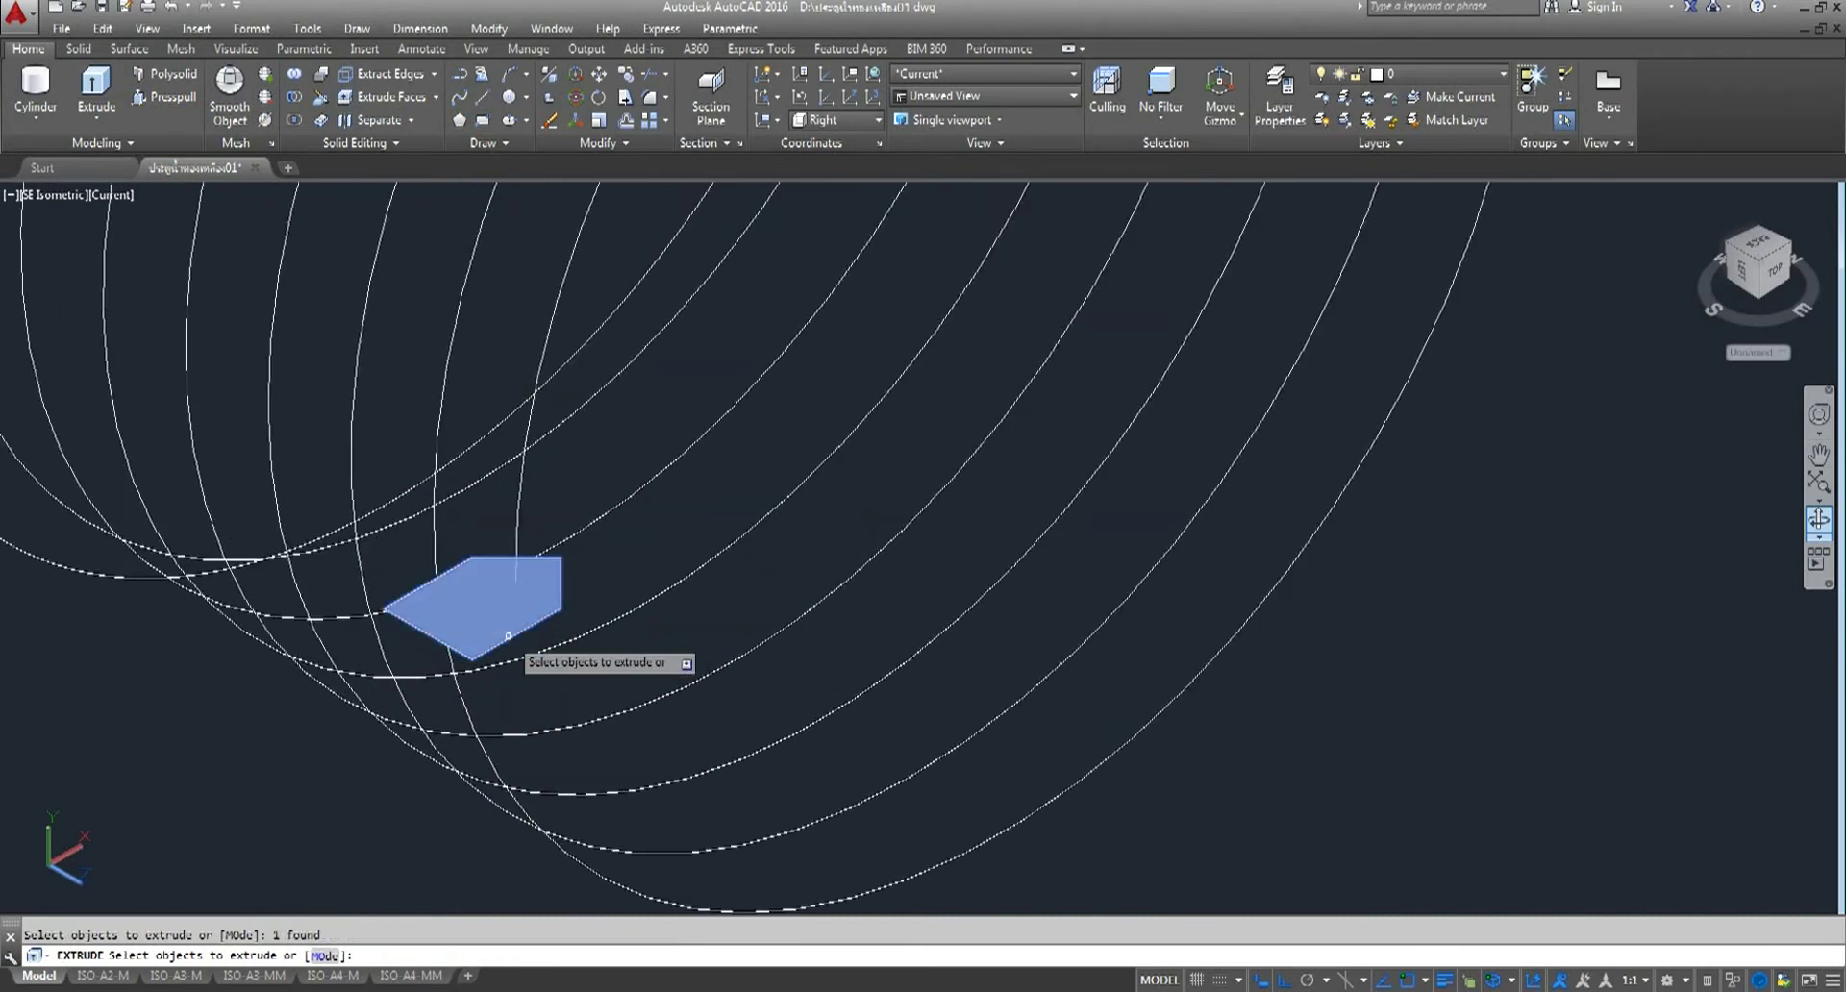
pyautogui.rightClick(96, 779)
pyautogui.click(145, 789)
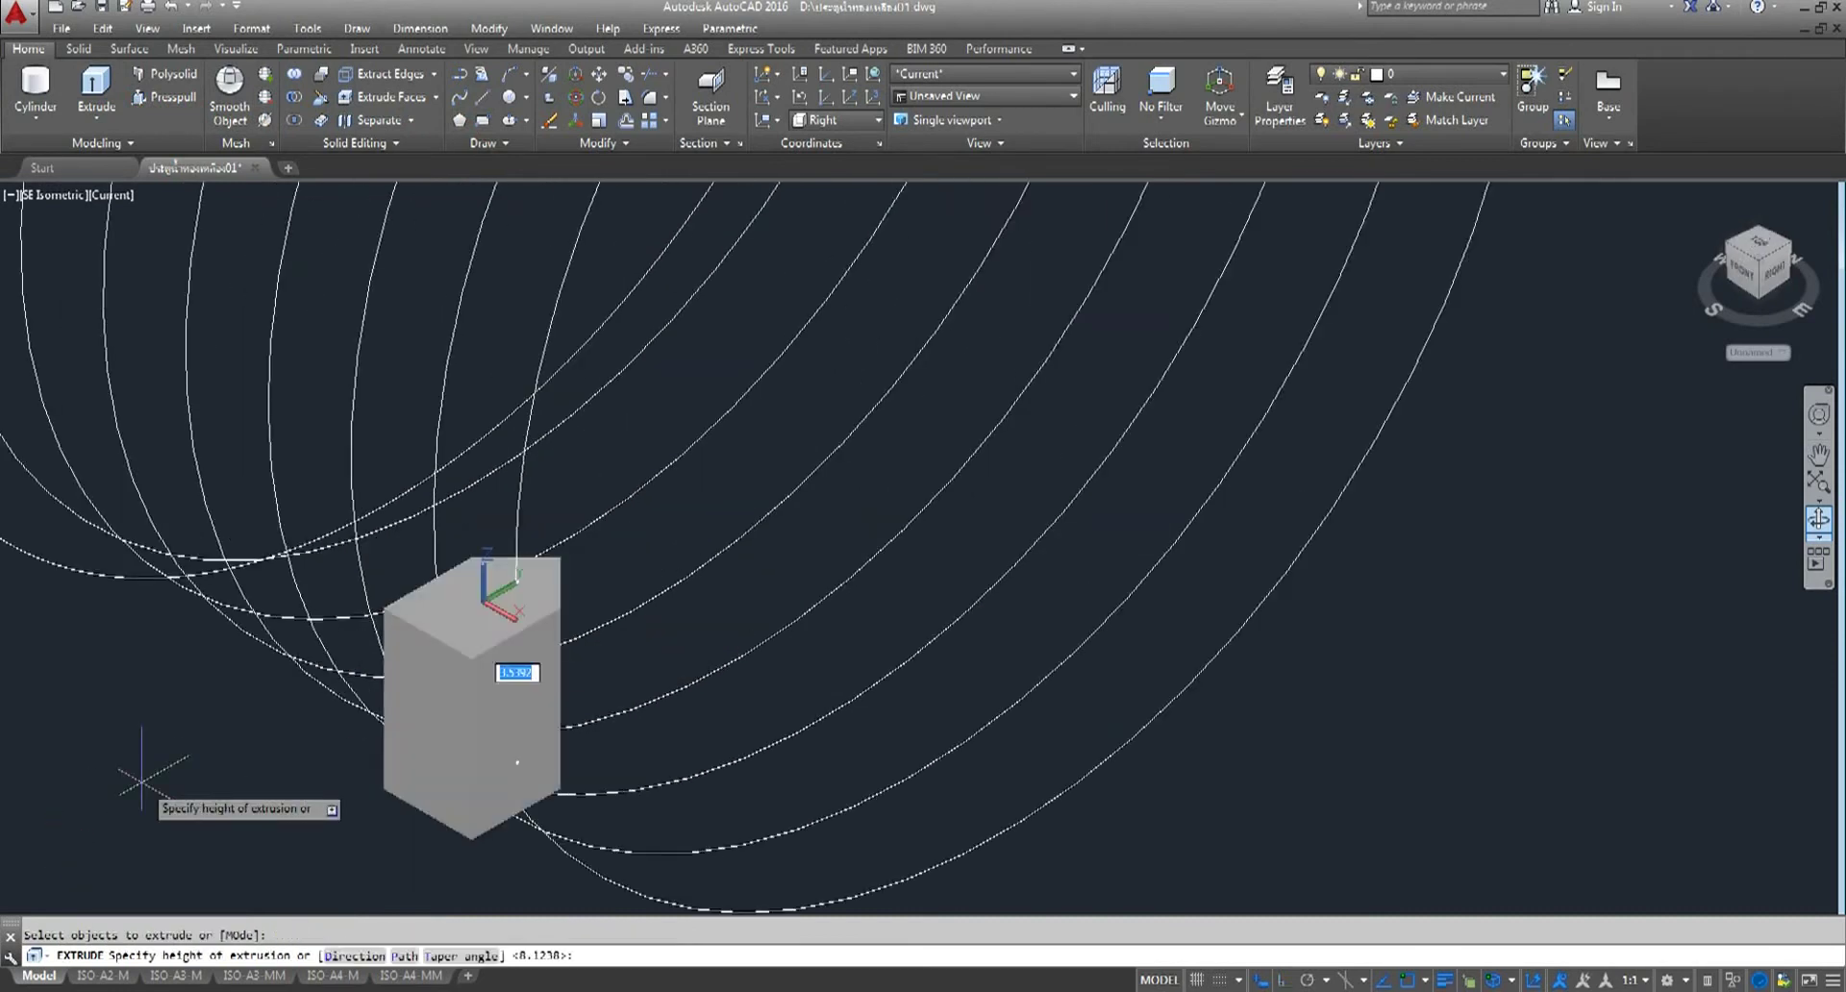
pyautogui.write('p')
pyautogui.press('Return')
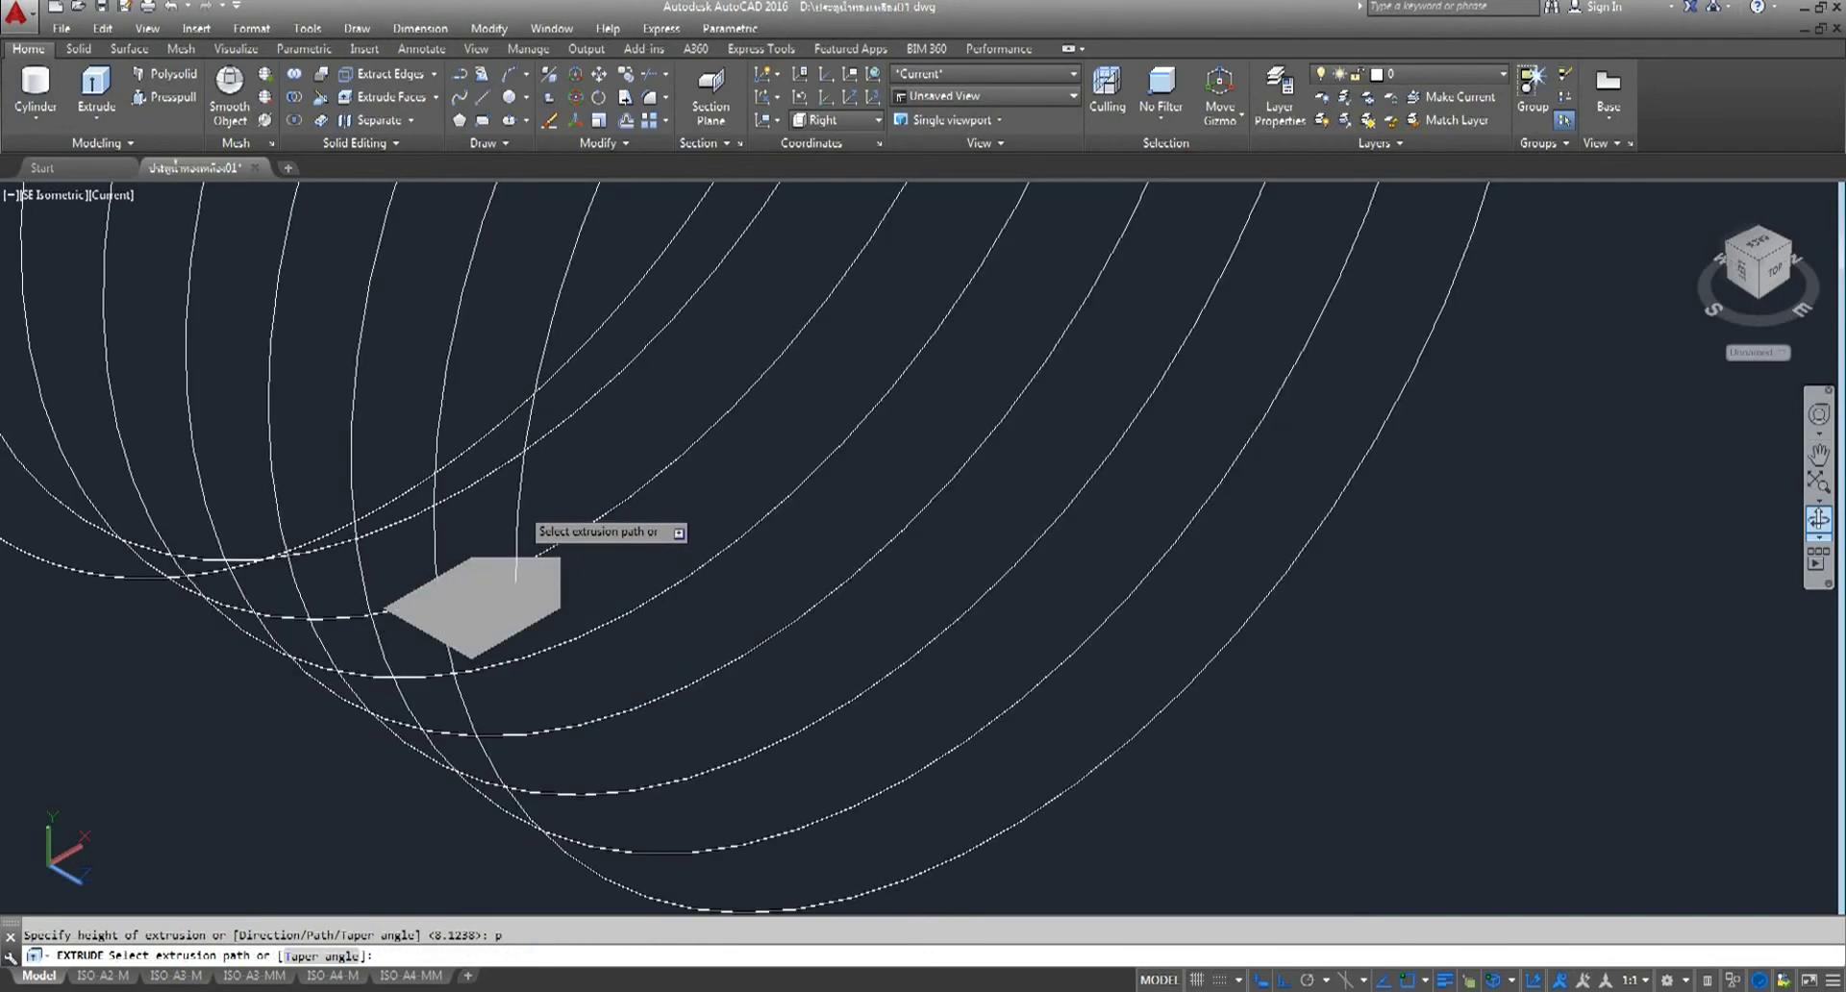
pyautogui.click(520, 519)
pyautogui.scroll(-5, 1146, 572)
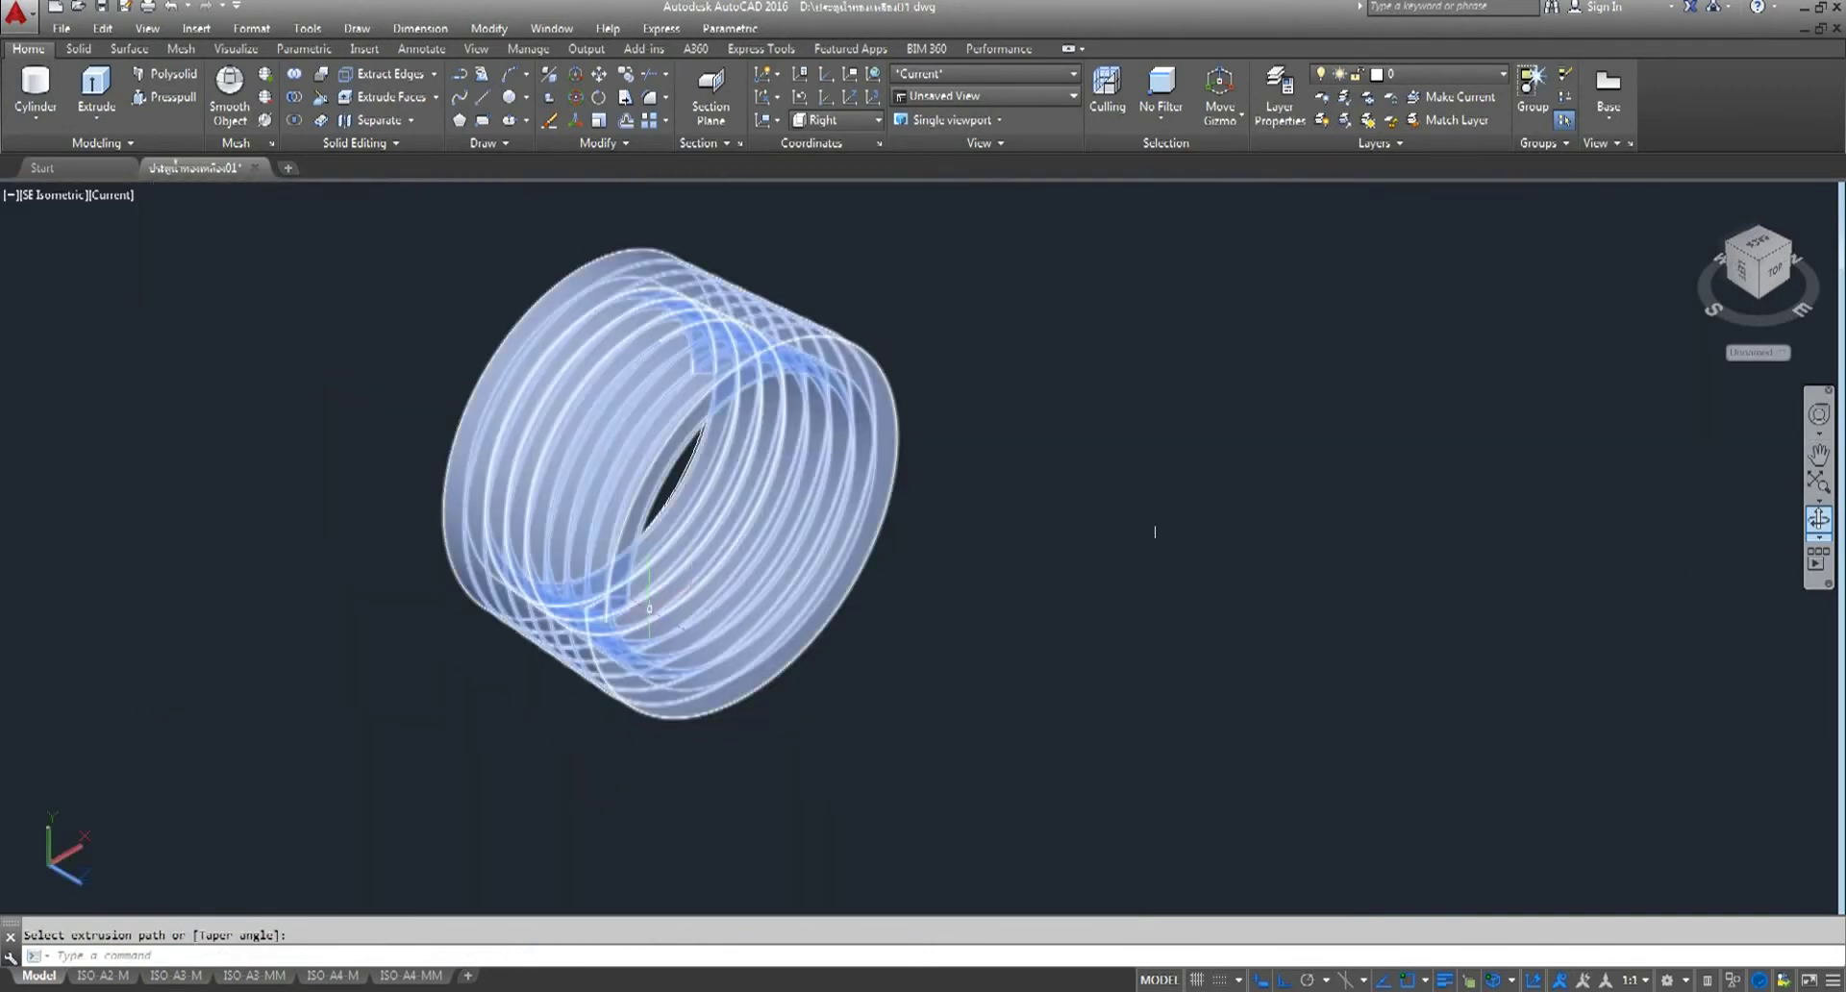
# - Window-select the leftover helix curve and delete it
pyautogui.click(1302, 445)
pyautogui.click(942, 740)
pyautogui.press('Delete')
pyautogui.scroll(-10, 956, 742)
pyautogui.scroll(5, 1047, 679)
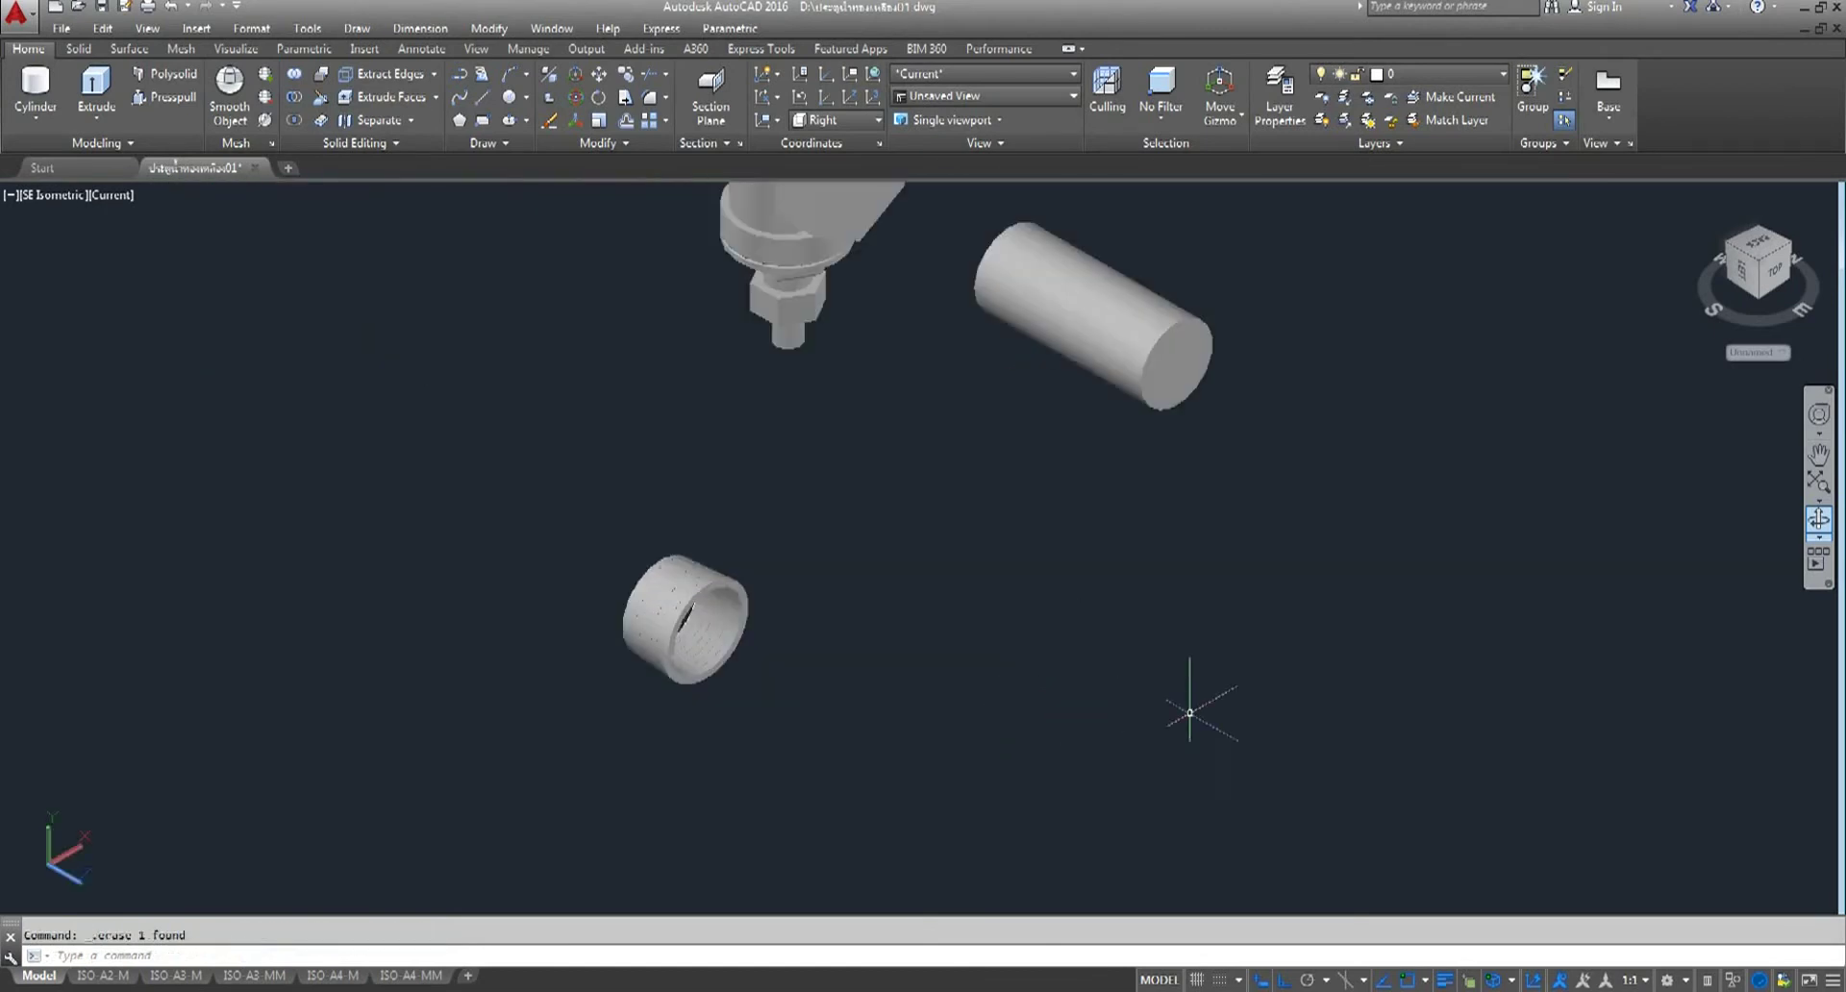
# - Isolate the cylinder and threaded ring, hiding all other parts
pyautogui.click(1734, 980)
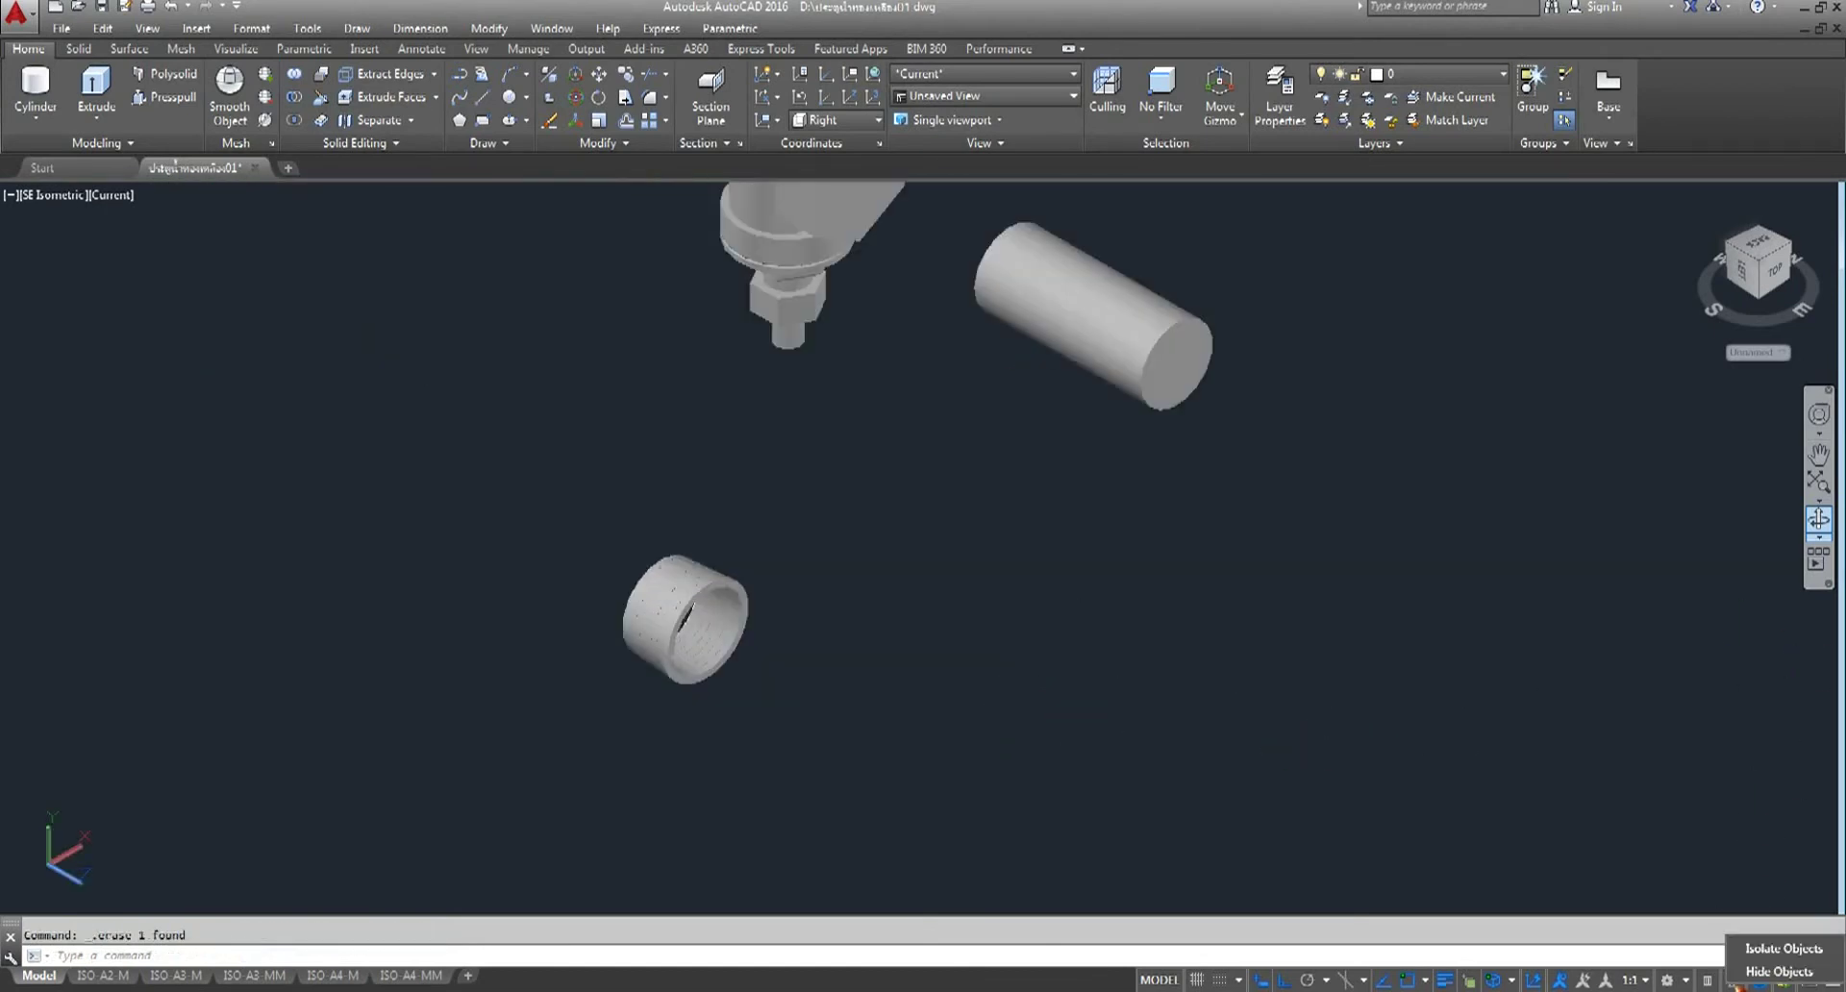
pyautogui.click(1756, 952)
pyautogui.click(1053, 287)
pyautogui.click(651, 615)
pyautogui.press('Return')
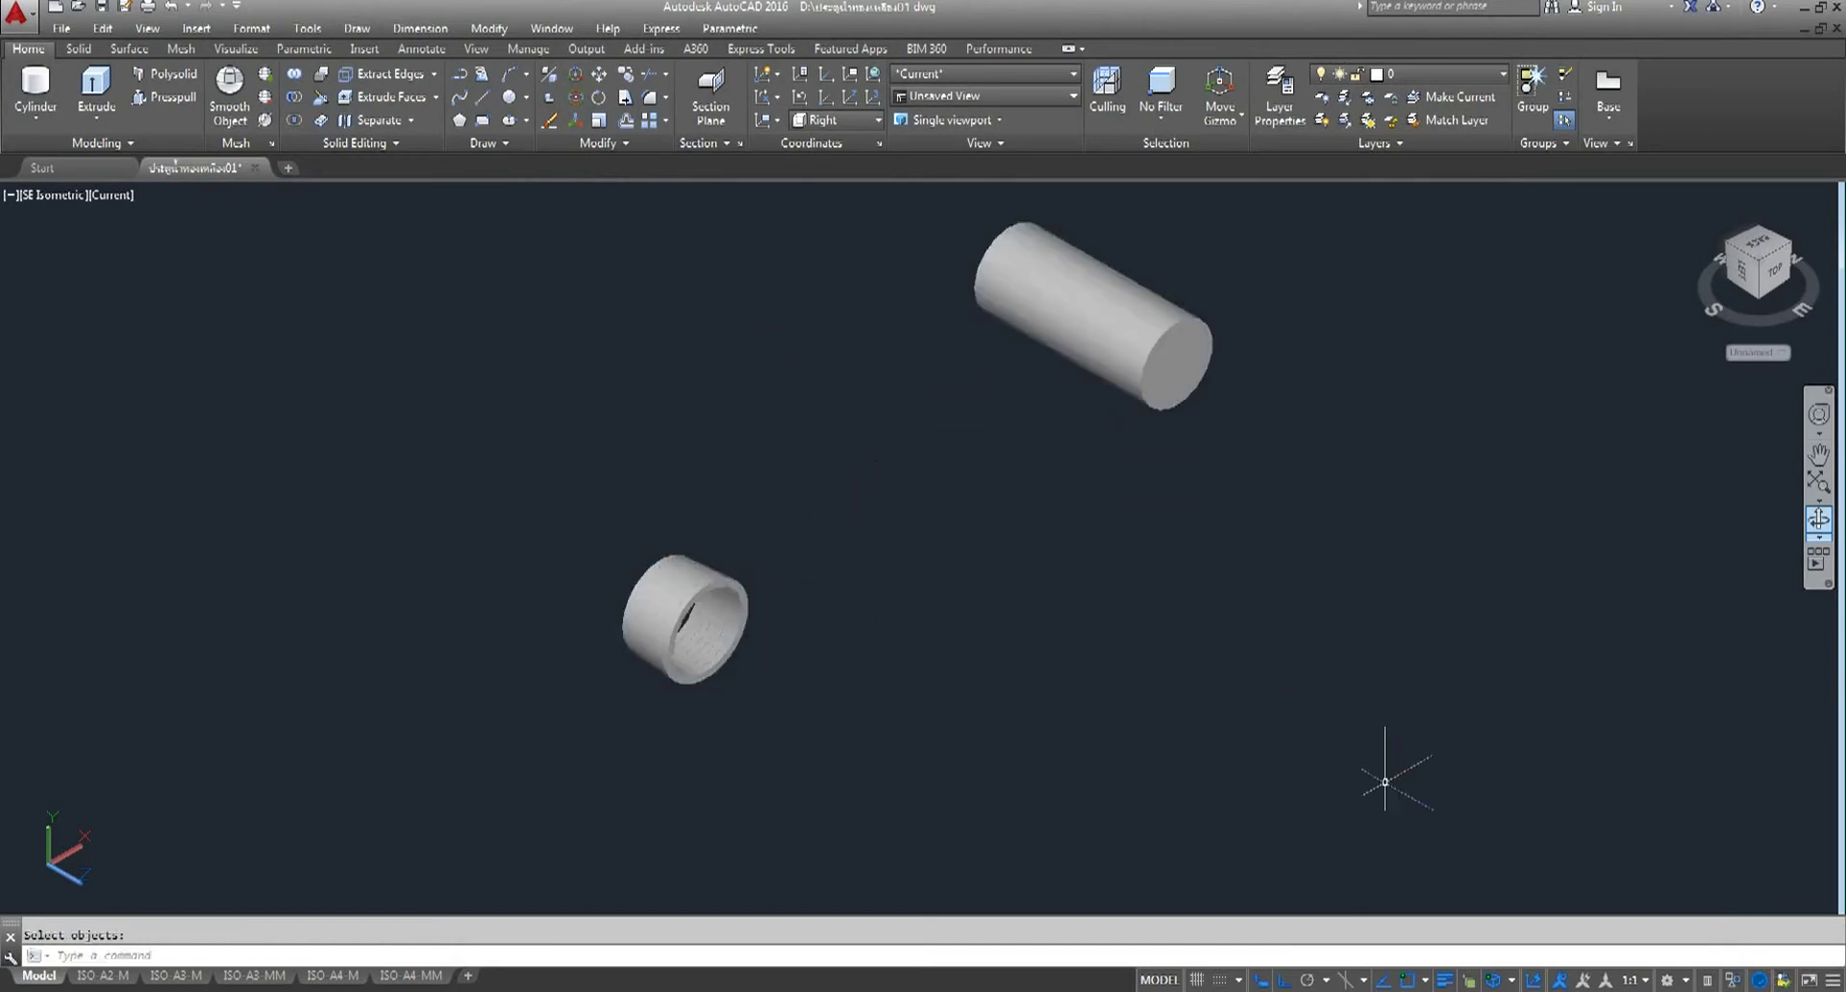
# - Try the Right view, then undo back to the isometric view showing all parts
pyautogui.click(45, 196)
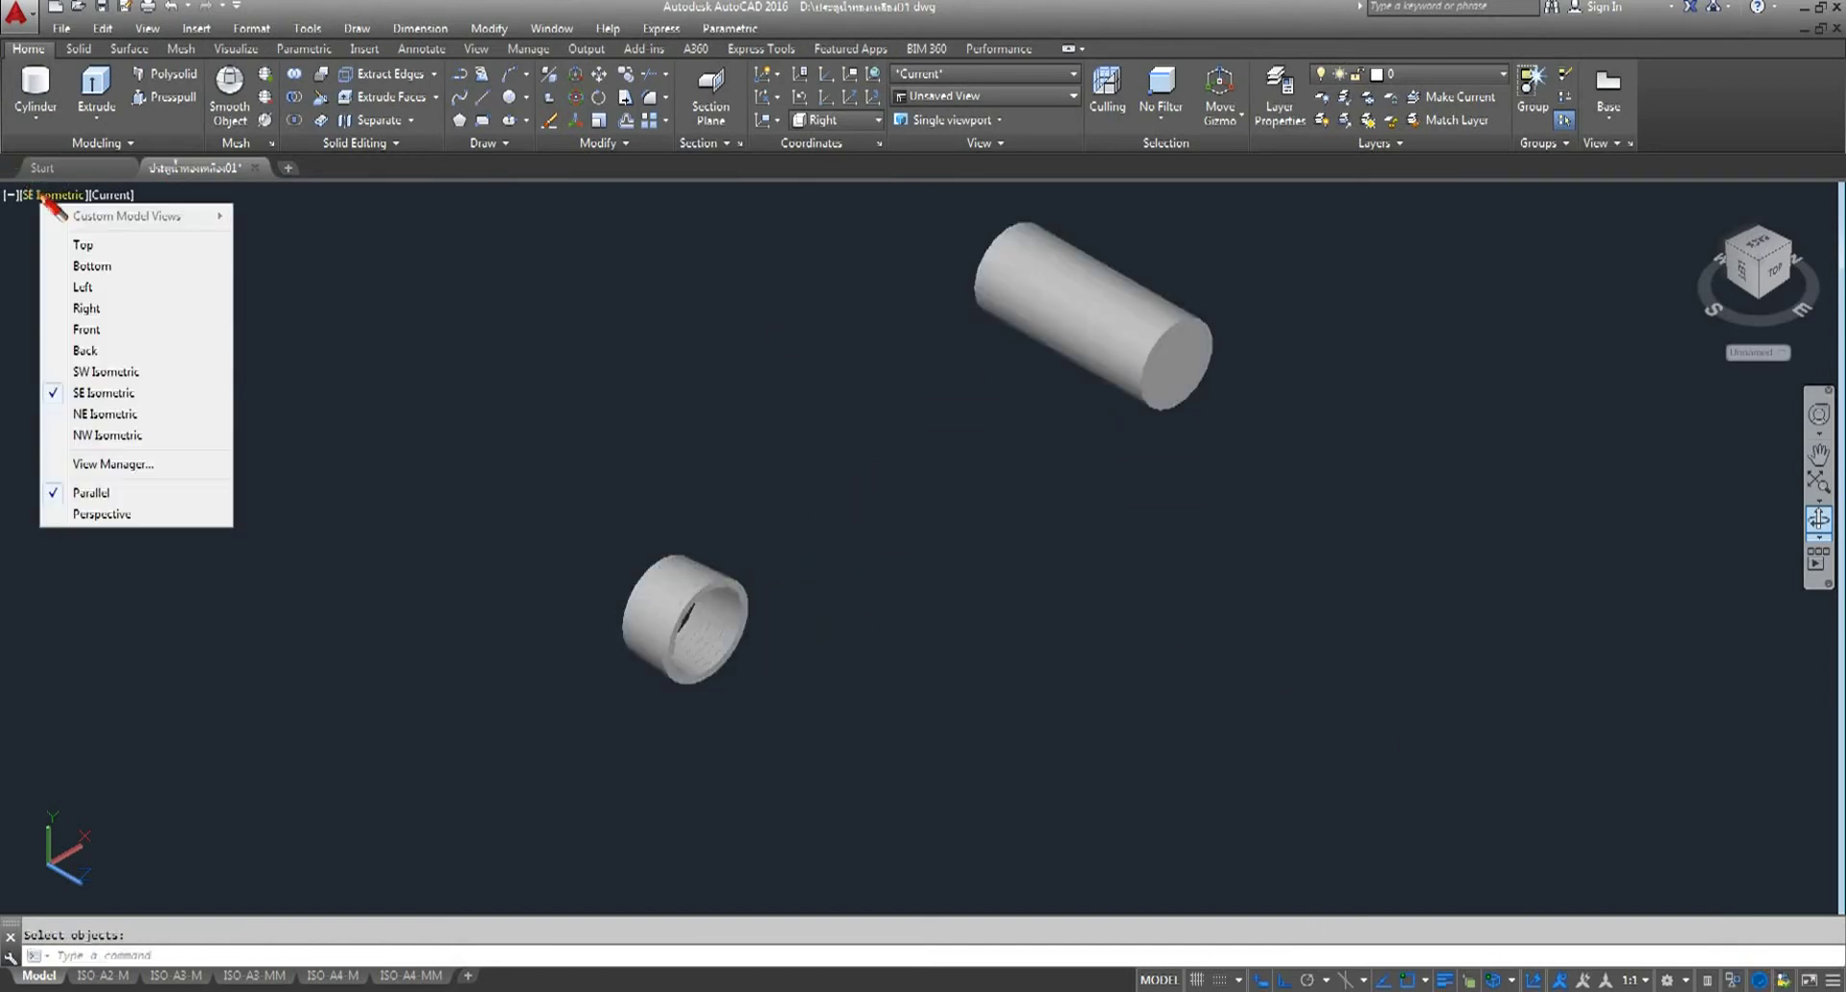
pyautogui.click(108, 309)
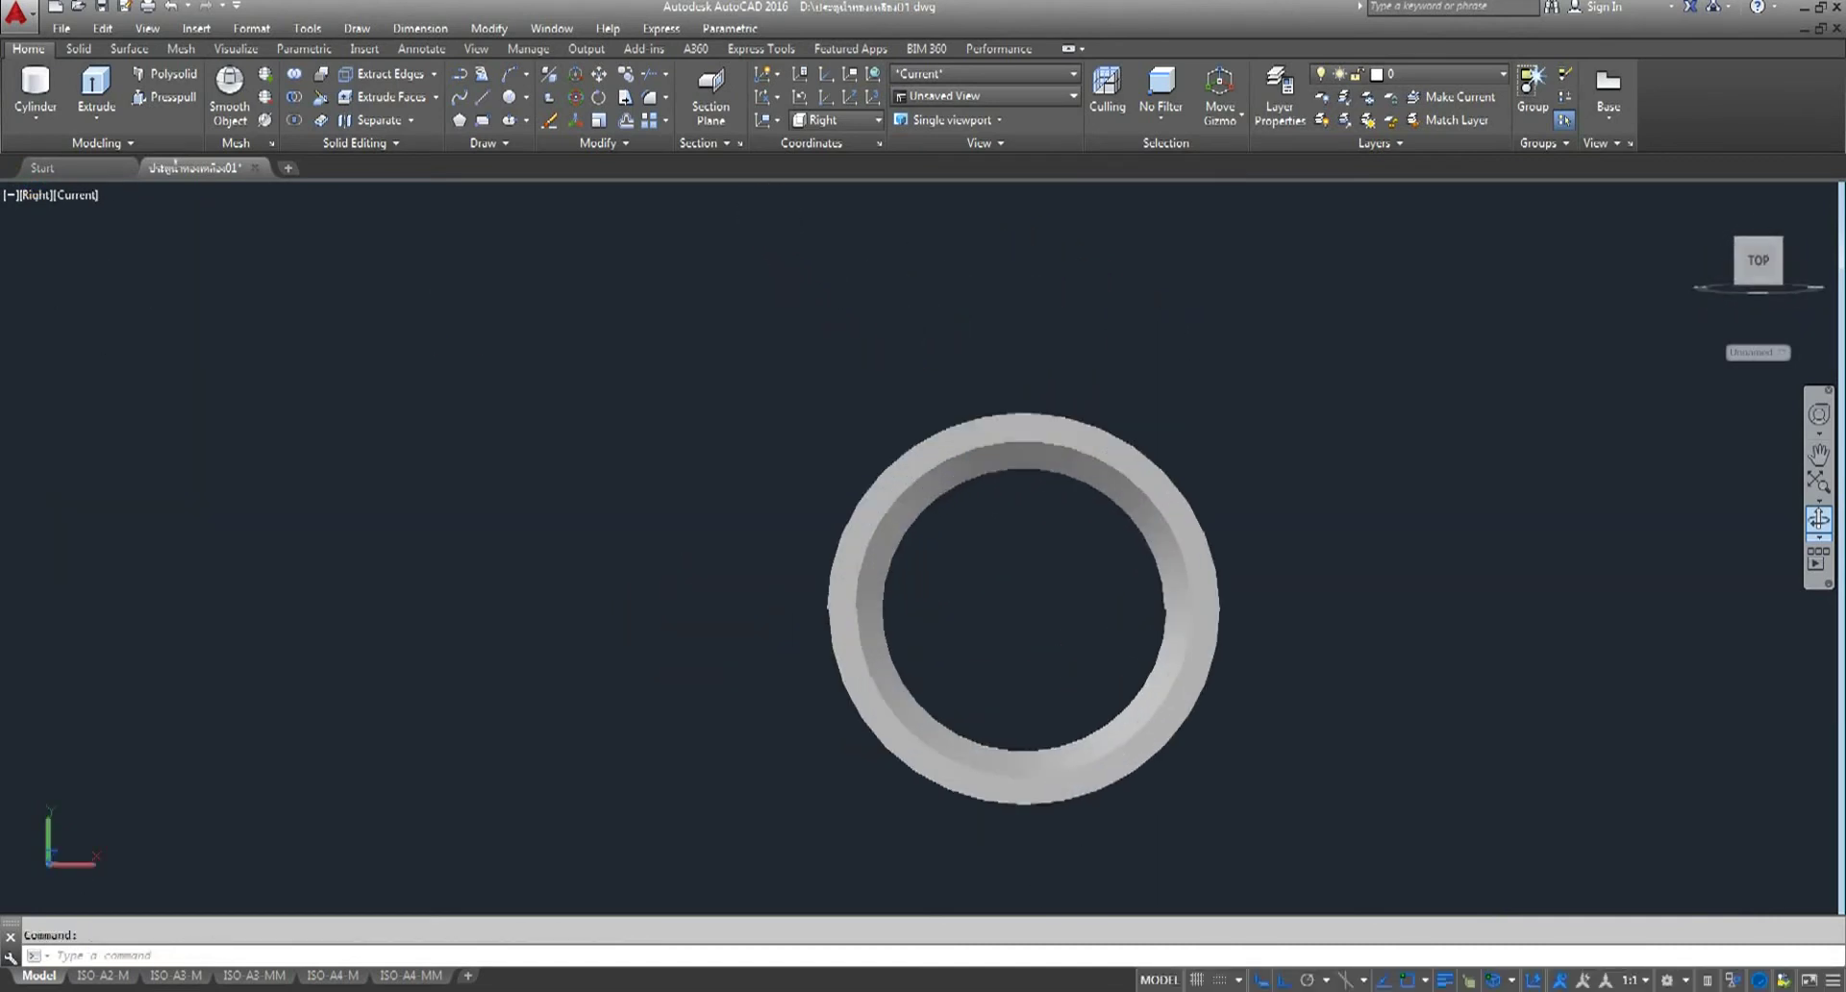
pyautogui.moveTo(1082, 607); pyautogui.dragTo(827, 488, button='middle')
pyautogui.click(804, 349)
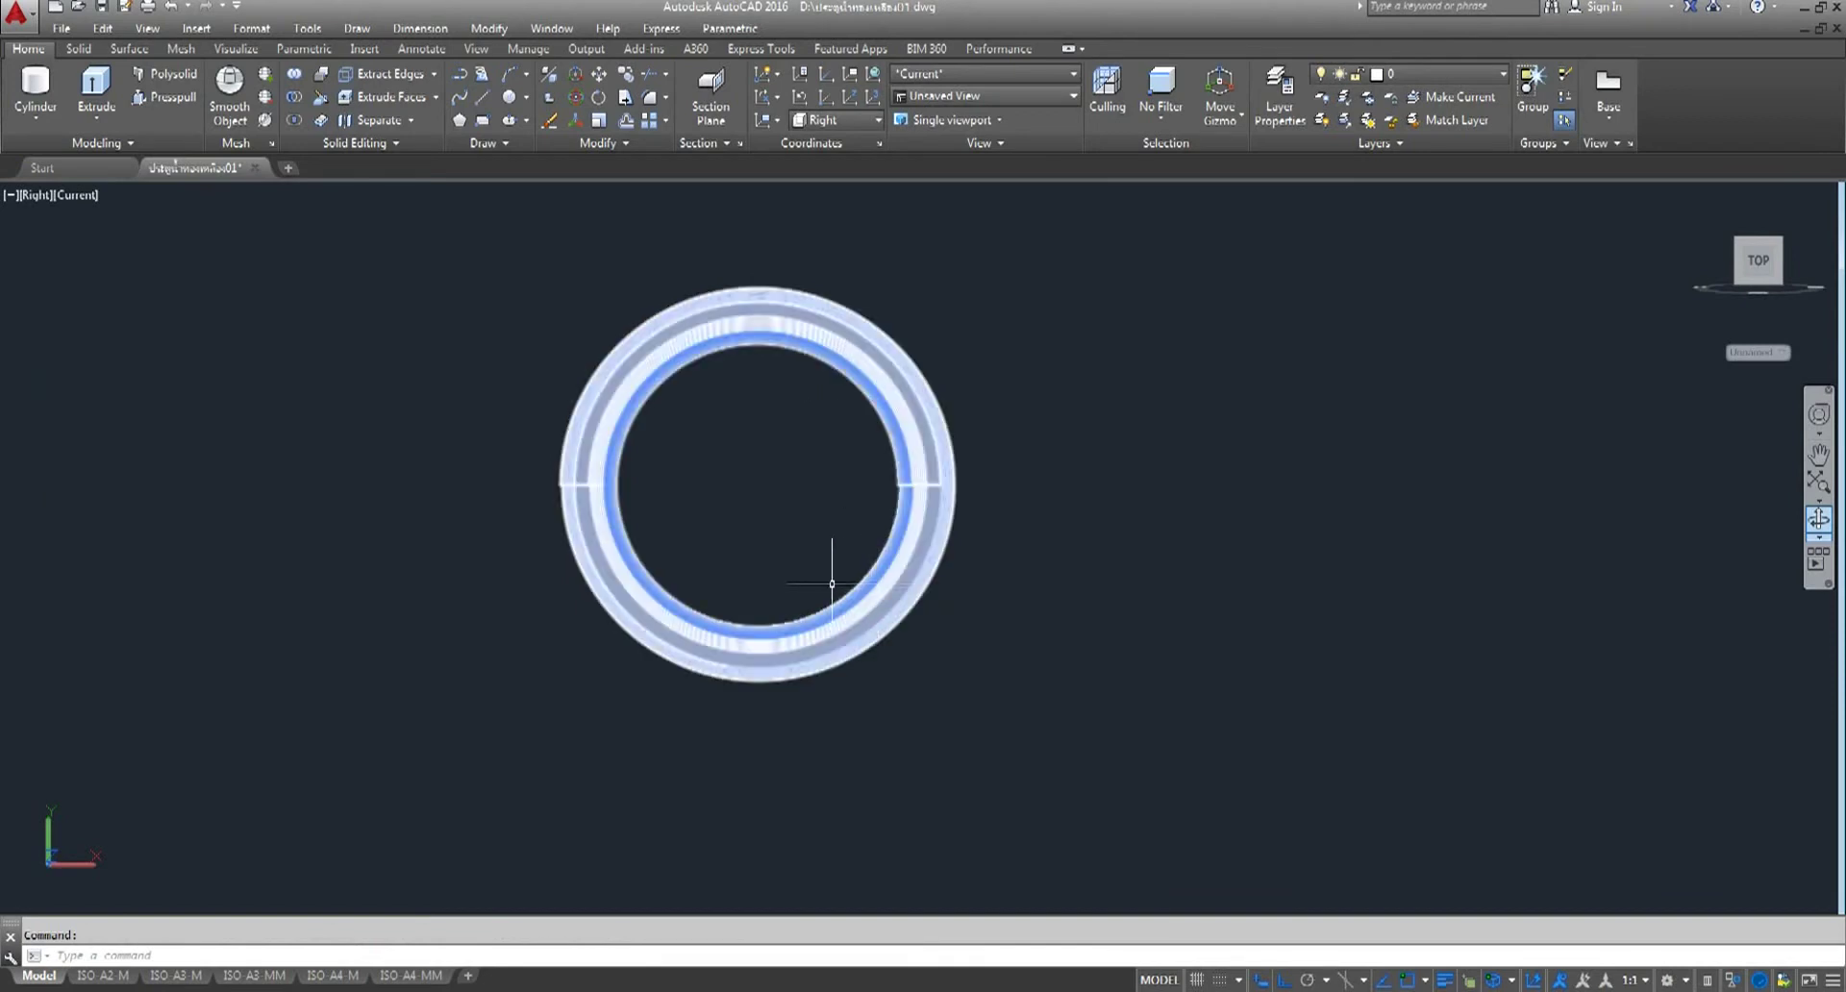
pyautogui.scroll(-4, 832, 584)
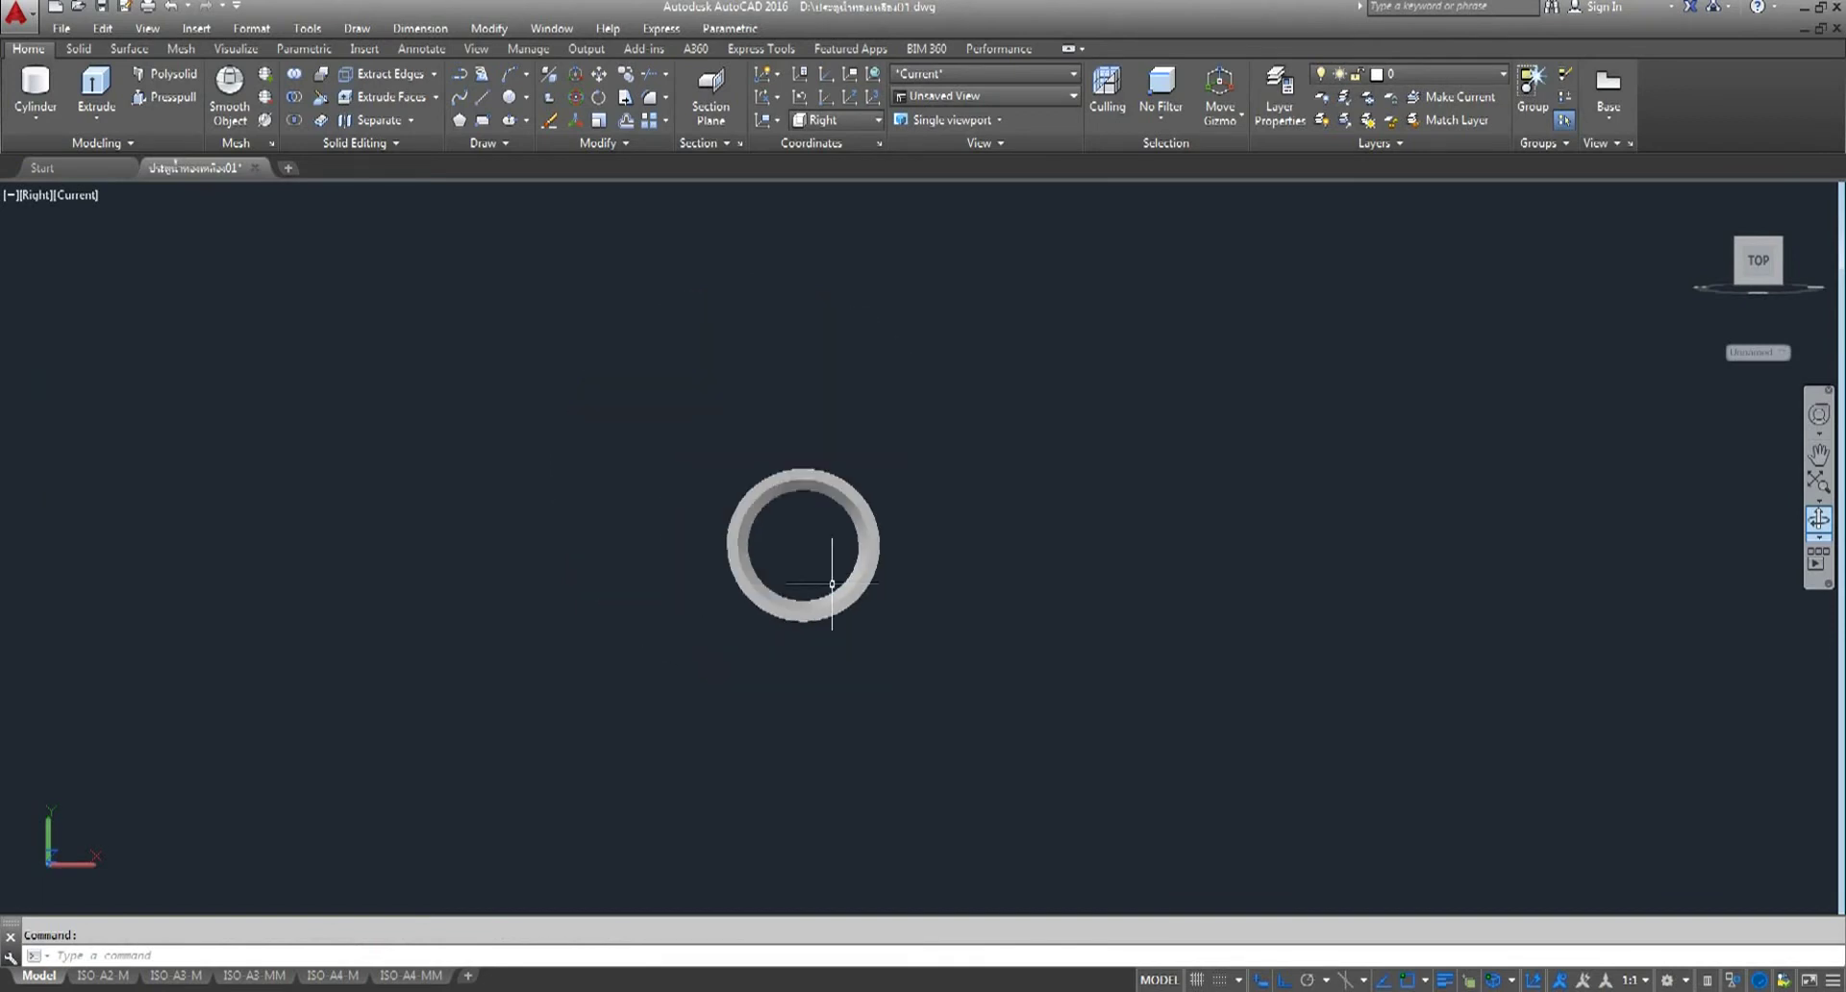
pyautogui.click(171, 8)
pyautogui.click(171, 8)
pyautogui.click(171, 7)
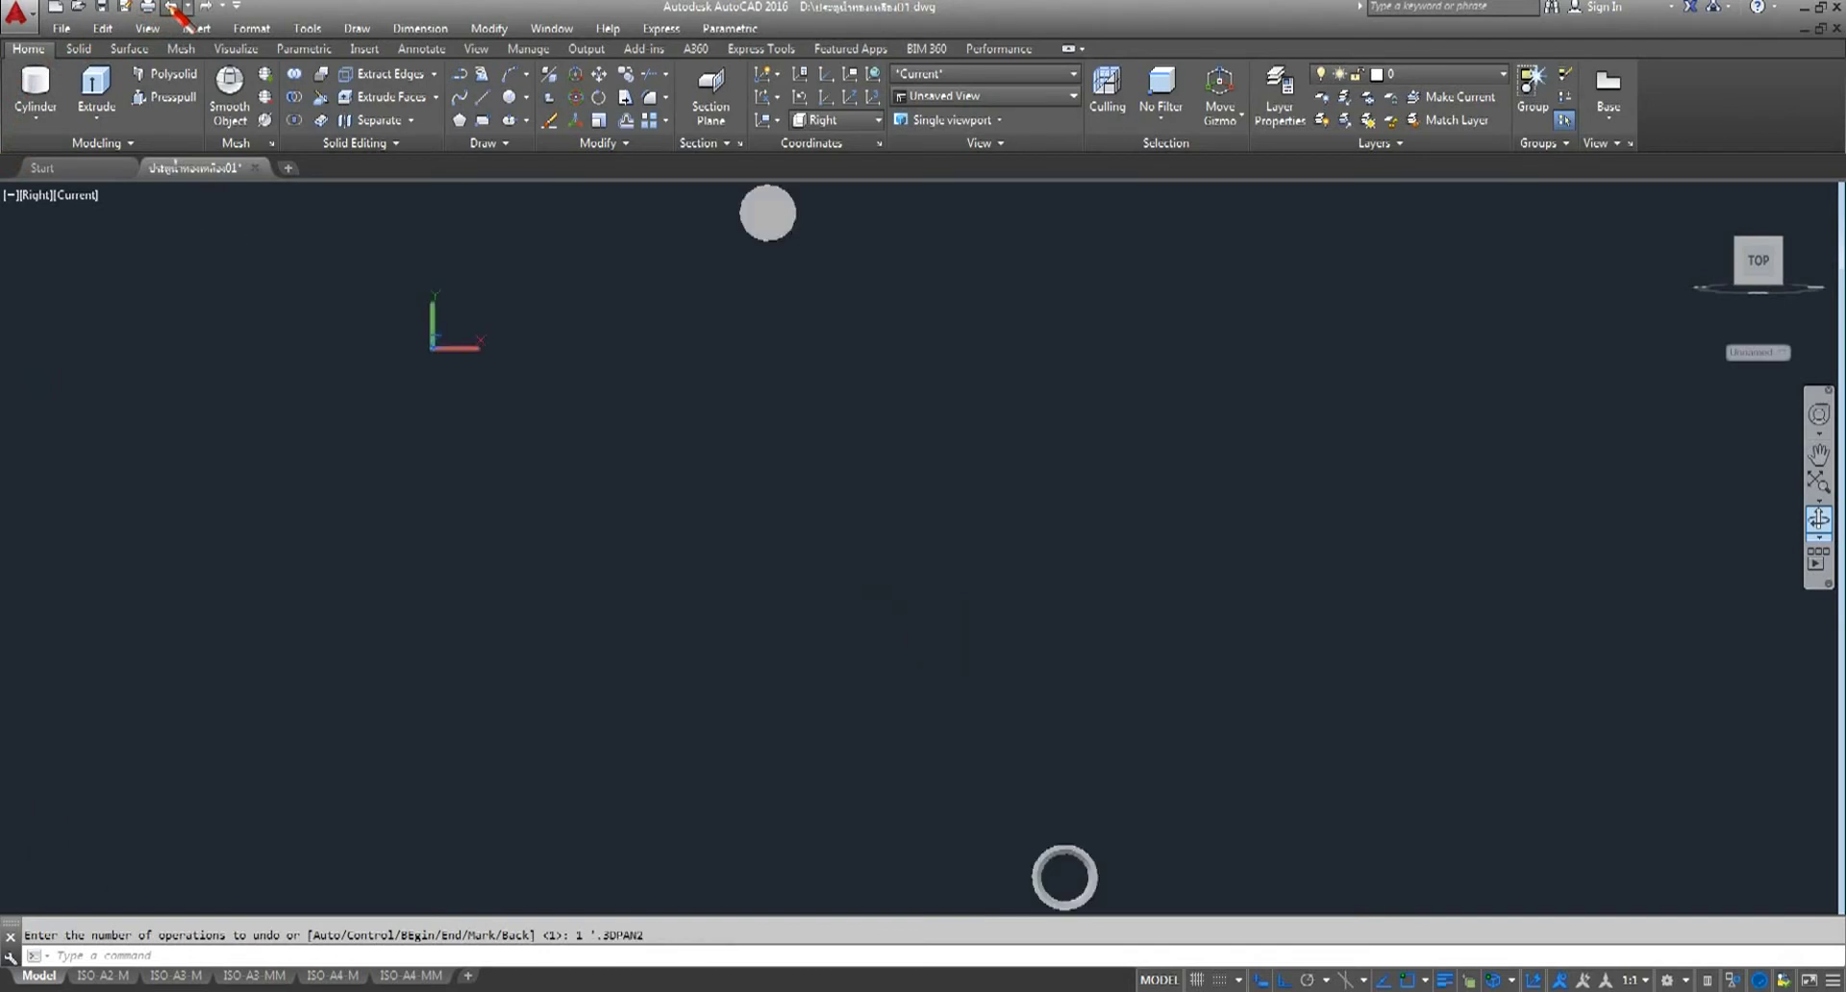
pyautogui.click(171, 7)
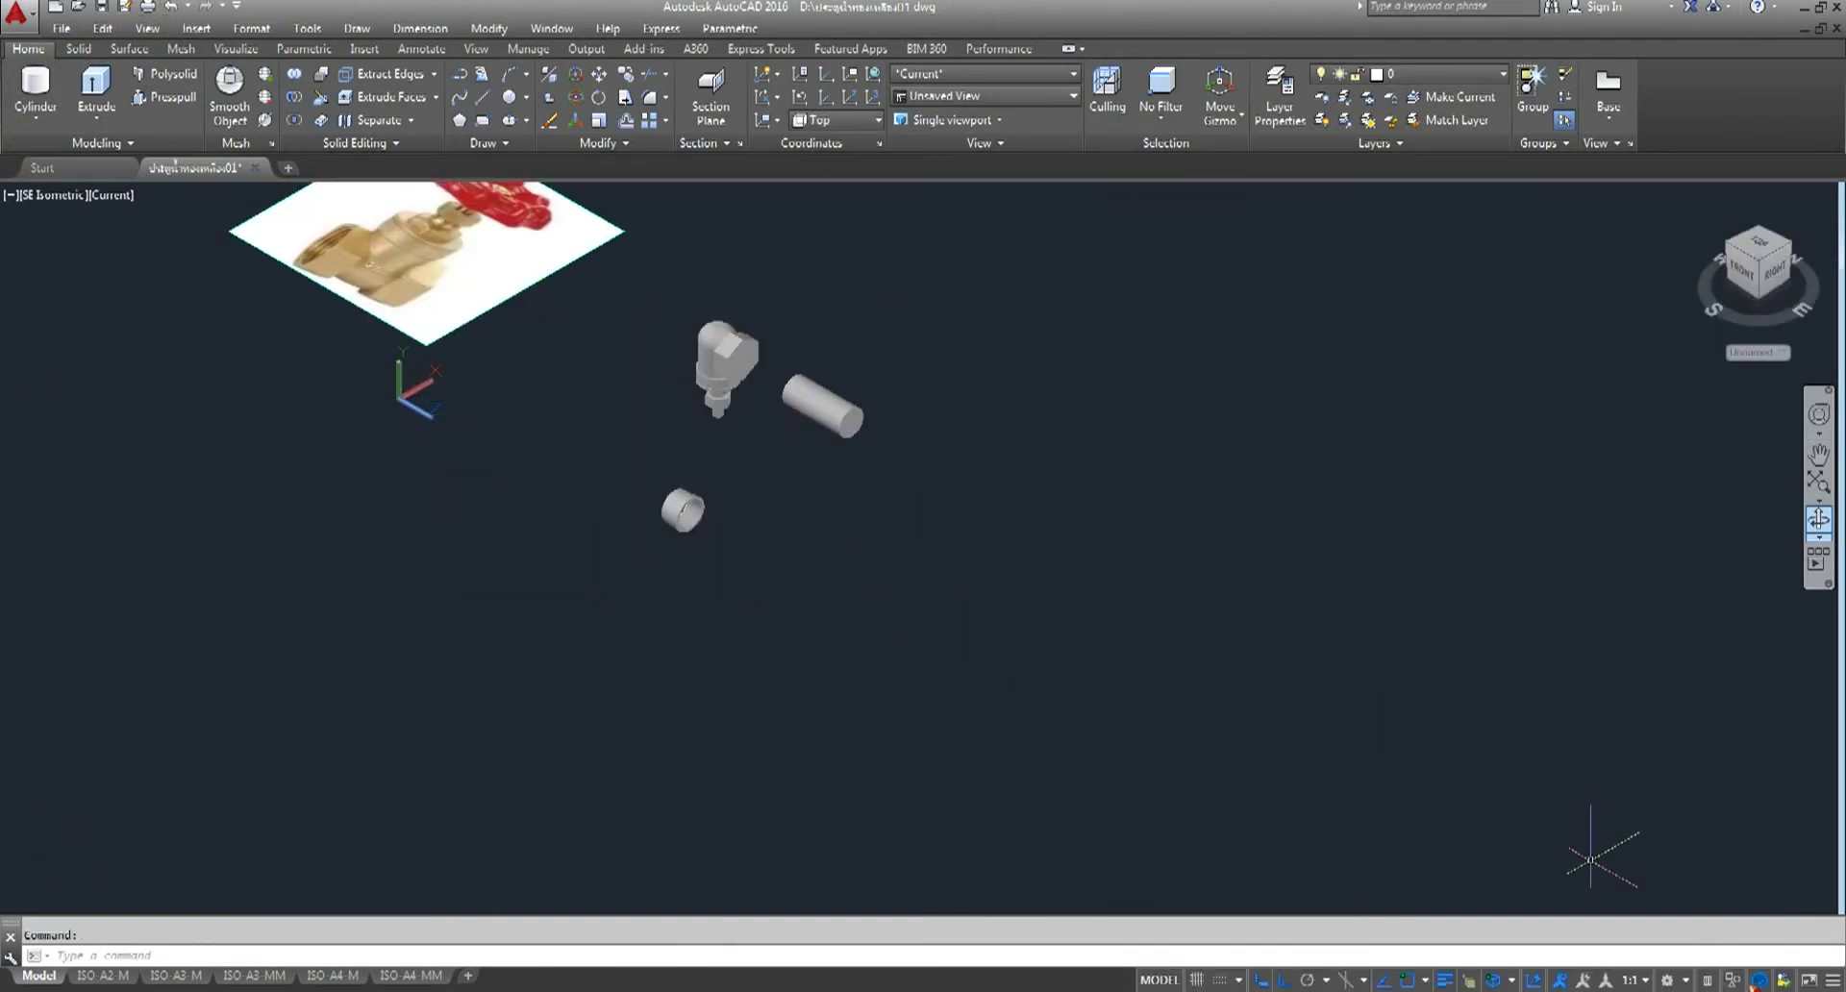
# - Isolate the thread ring and plain cylinder again by selecting both
pyautogui.click(1758, 980)
pyautogui.click(1752, 950)
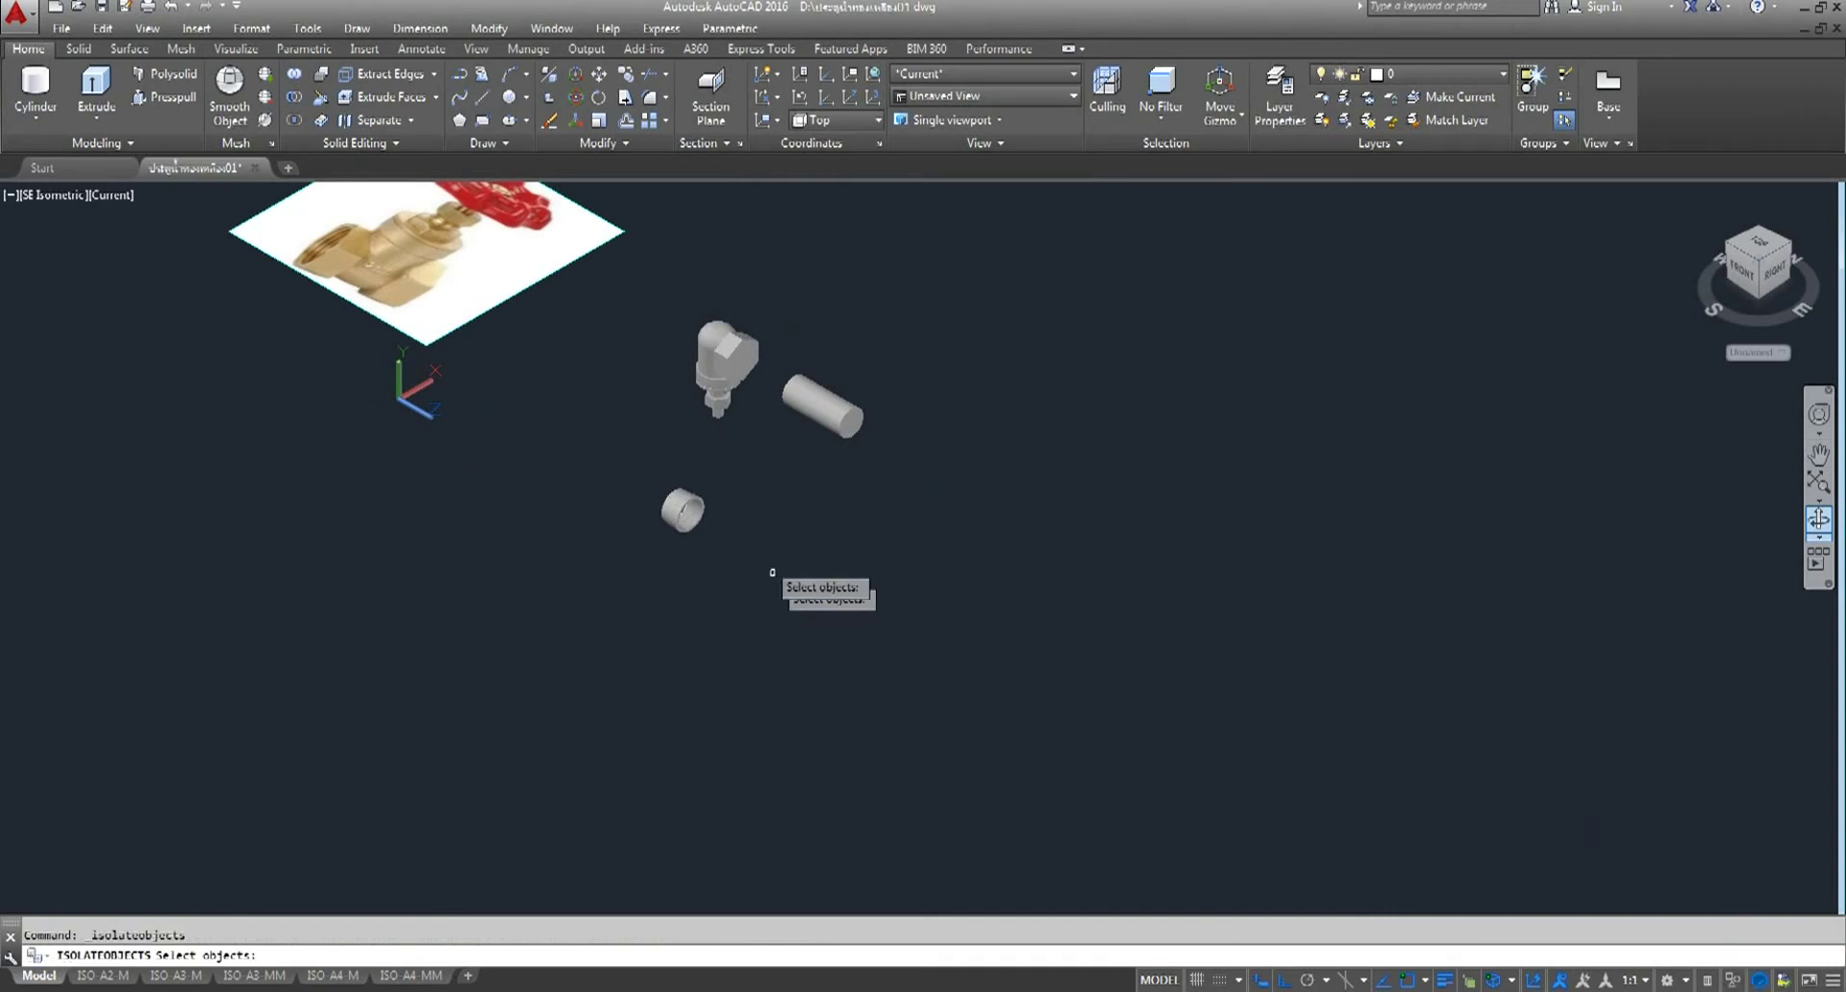
pyautogui.moveTo(776, 458); pyautogui.dragTo(444, 678)
pyautogui.click(907, 329)
pyautogui.click(817, 424)
pyautogui.press('Return')
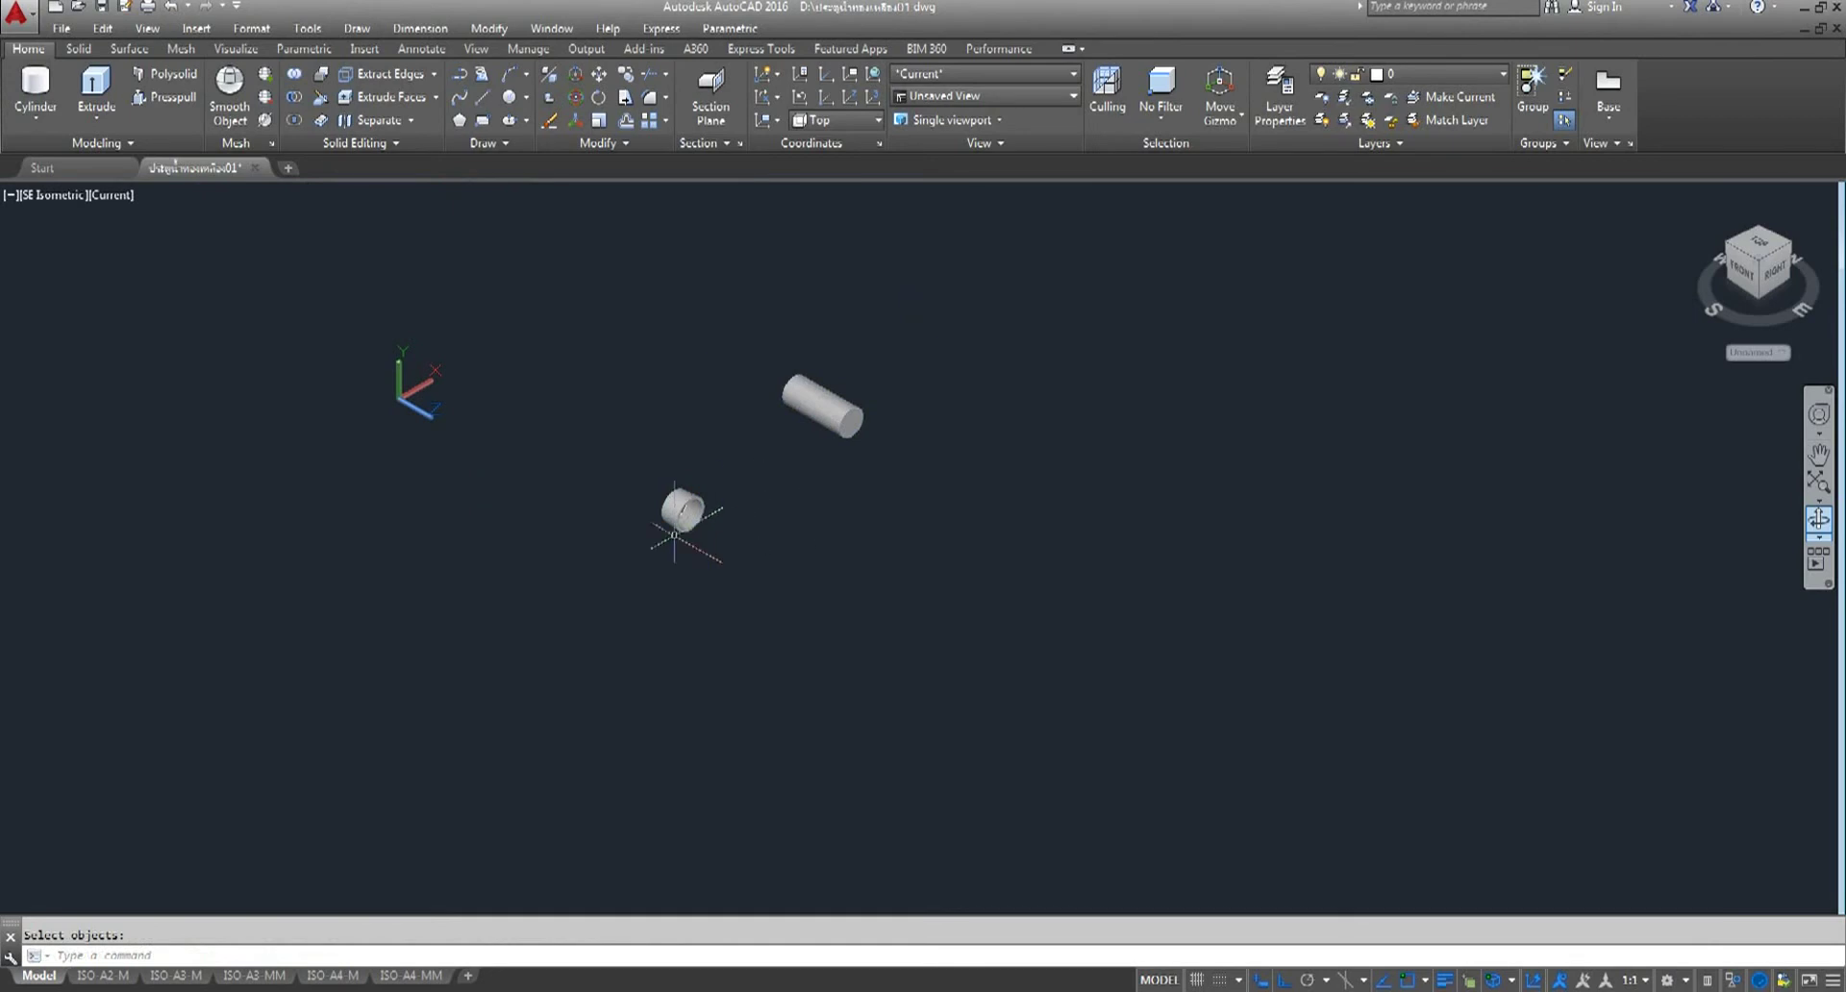
pyautogui.scroll(5, 675, 535)
pyautogui.click(729, 485)
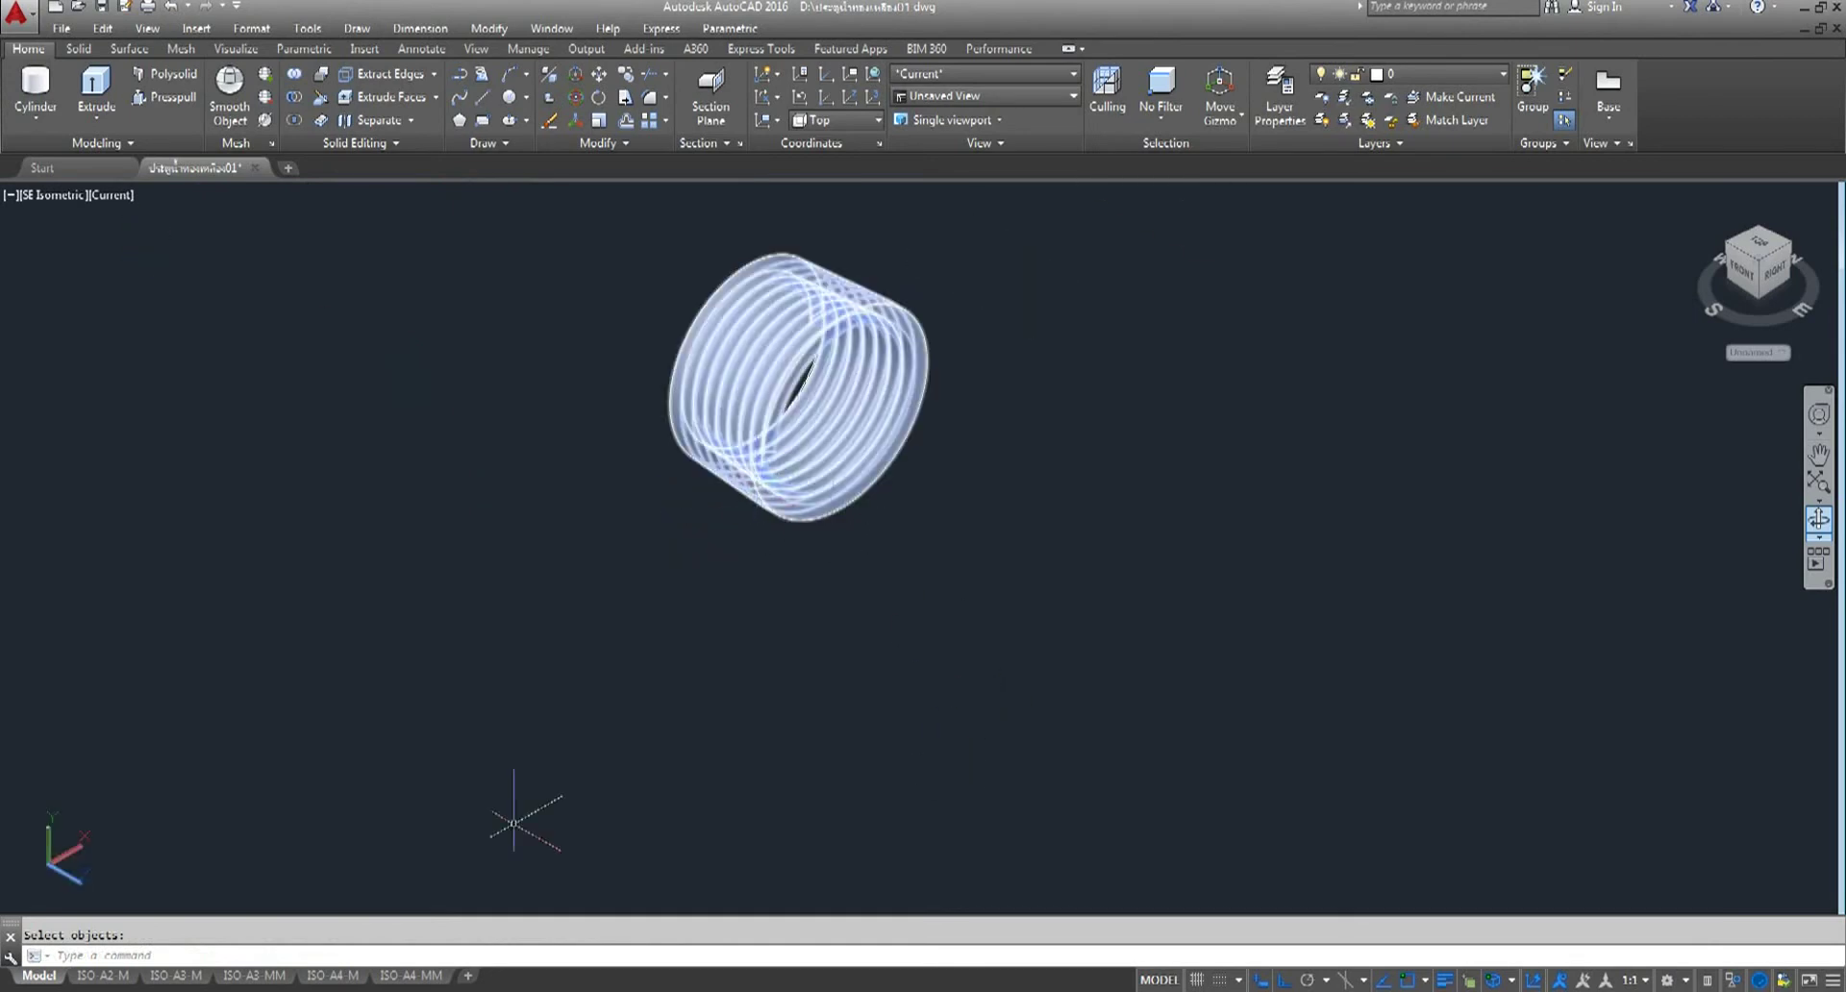
# - Switch to Right view and set the visual style to 2D Wireframe
pyautogui.click(59, 195)
pyautogui.click(92, 308)
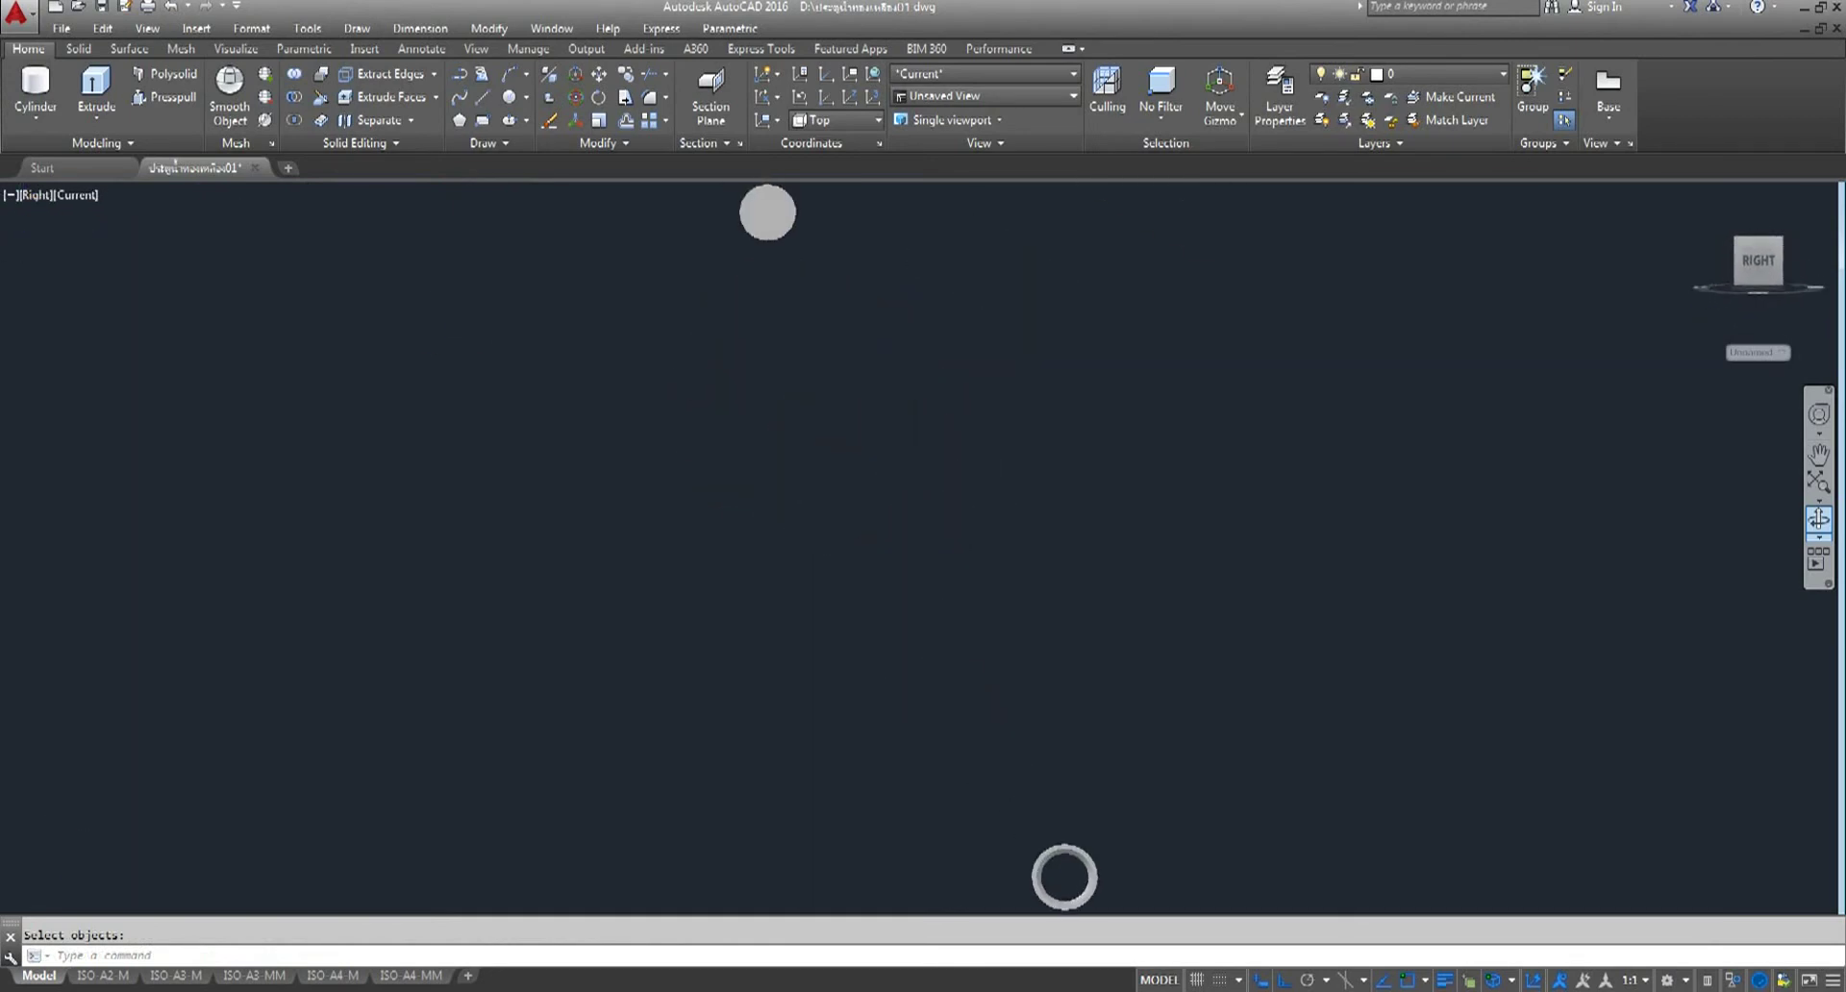
pyautogui.click(76, 204)
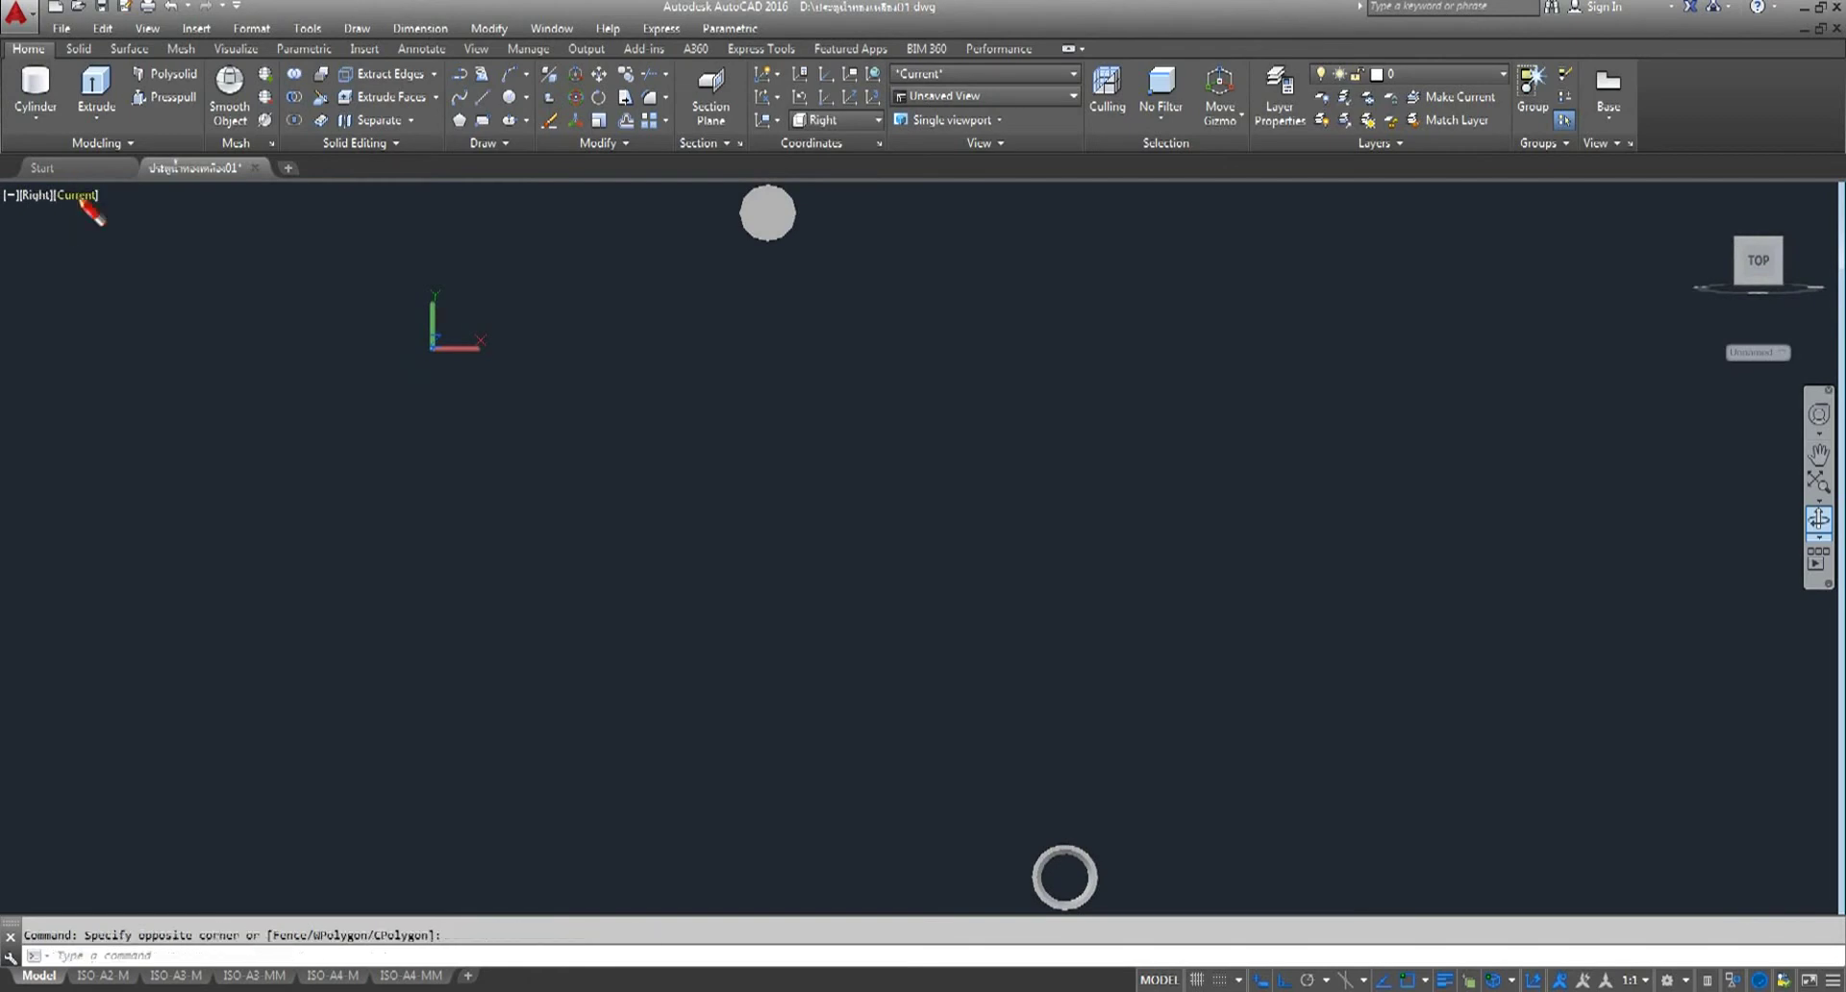
pyautogui.click(82, 196)
pyautogui.click(146, 247)
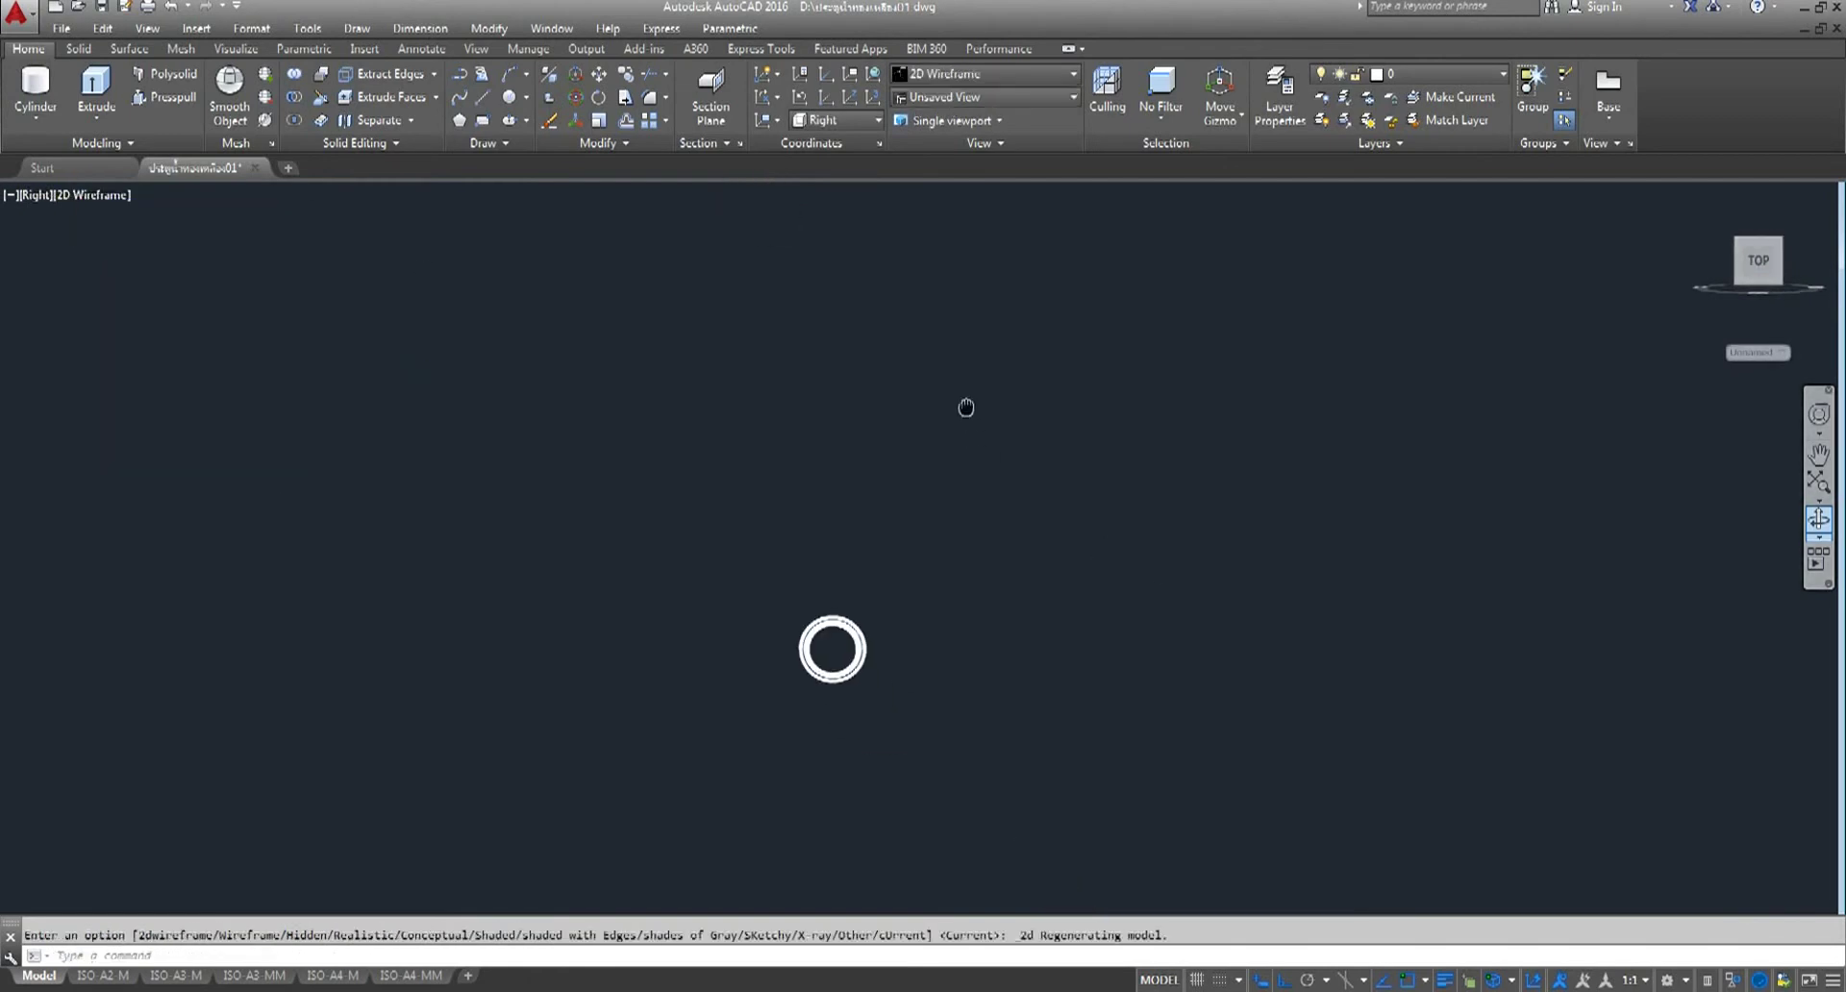
# - Abandon the move of the thread rings and switch to the NE Isometric view
pyautogui.scroll(-3, 852, 667)
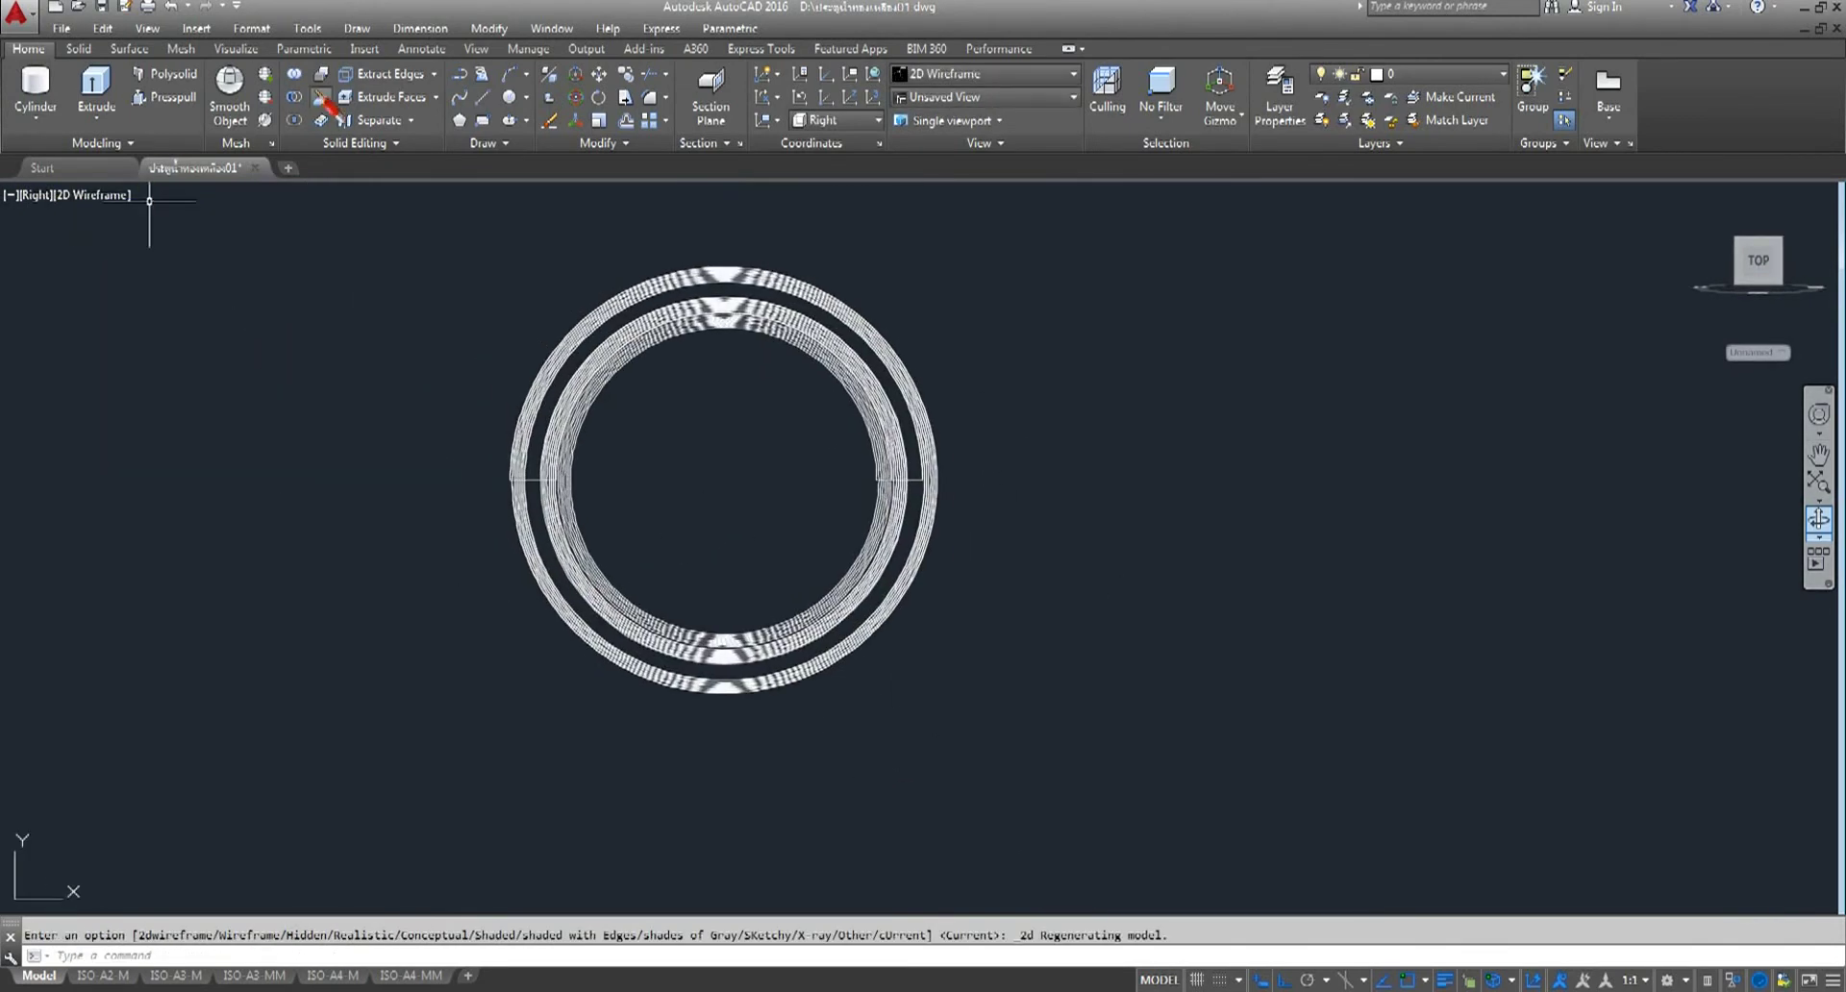
pyautogui.click(1001, 276)
pyautogui.click(182, 673)
pyautogui.press('Return')
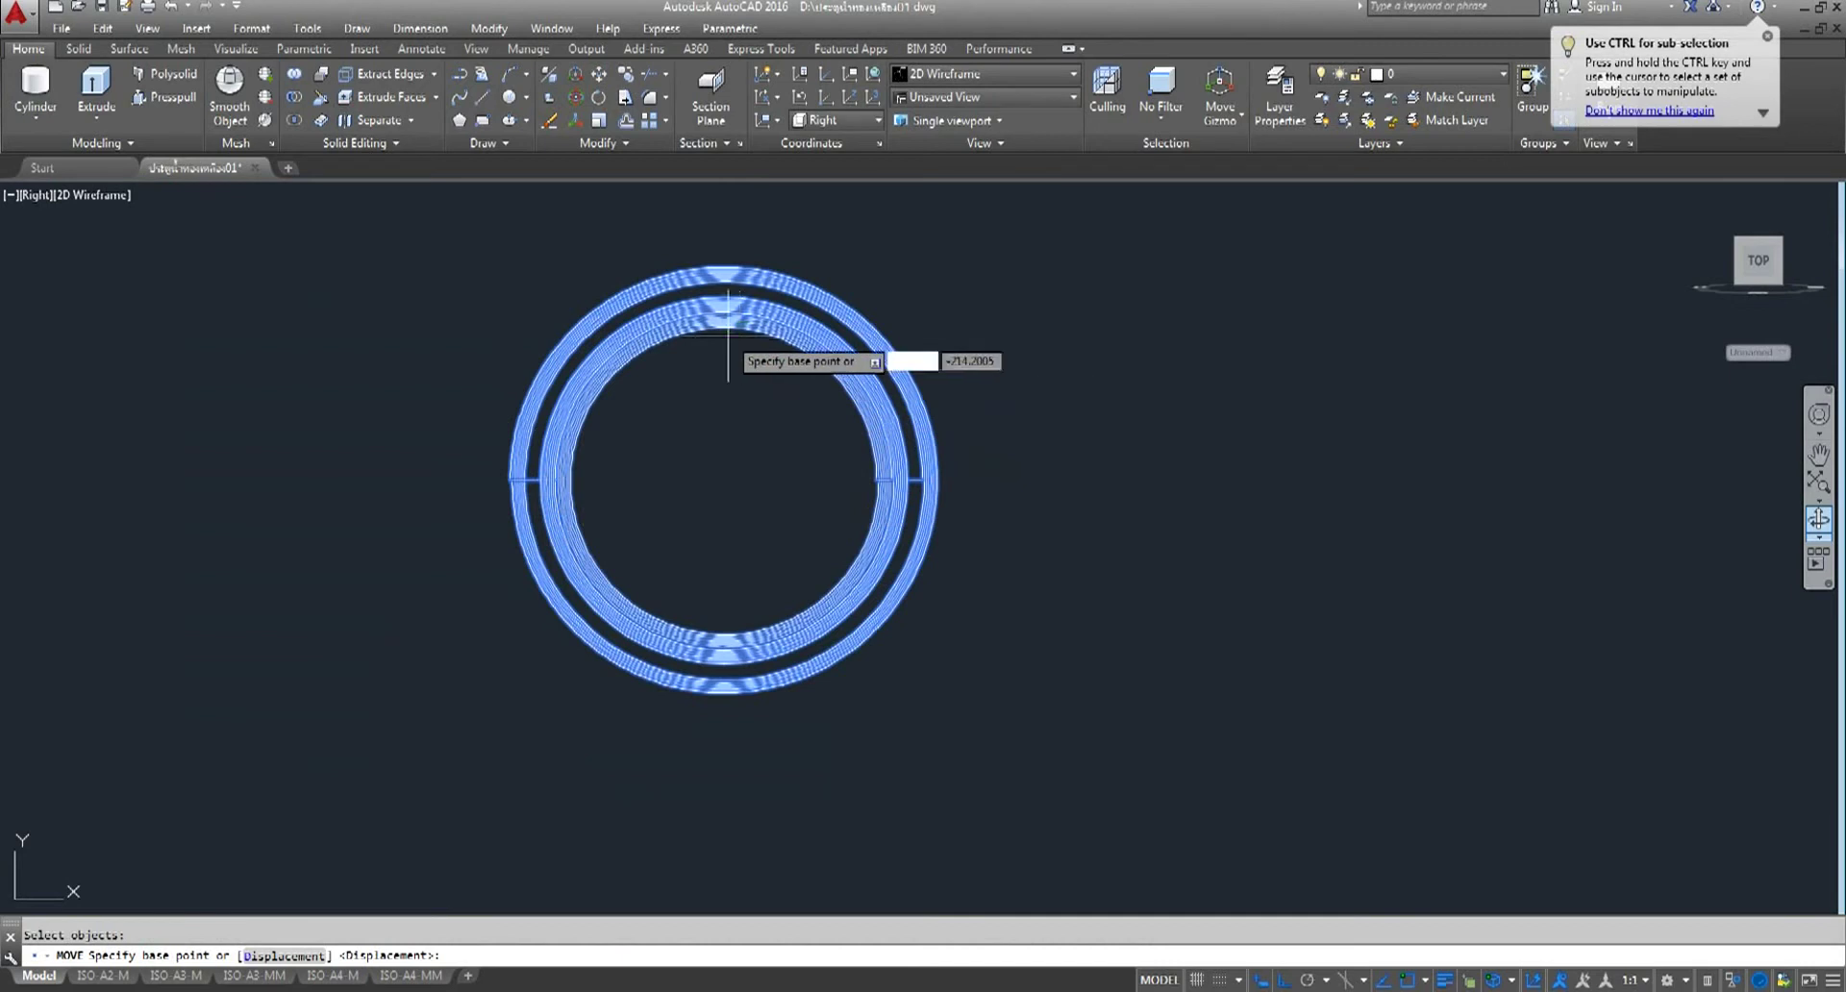
pyautogui.press('Escape')
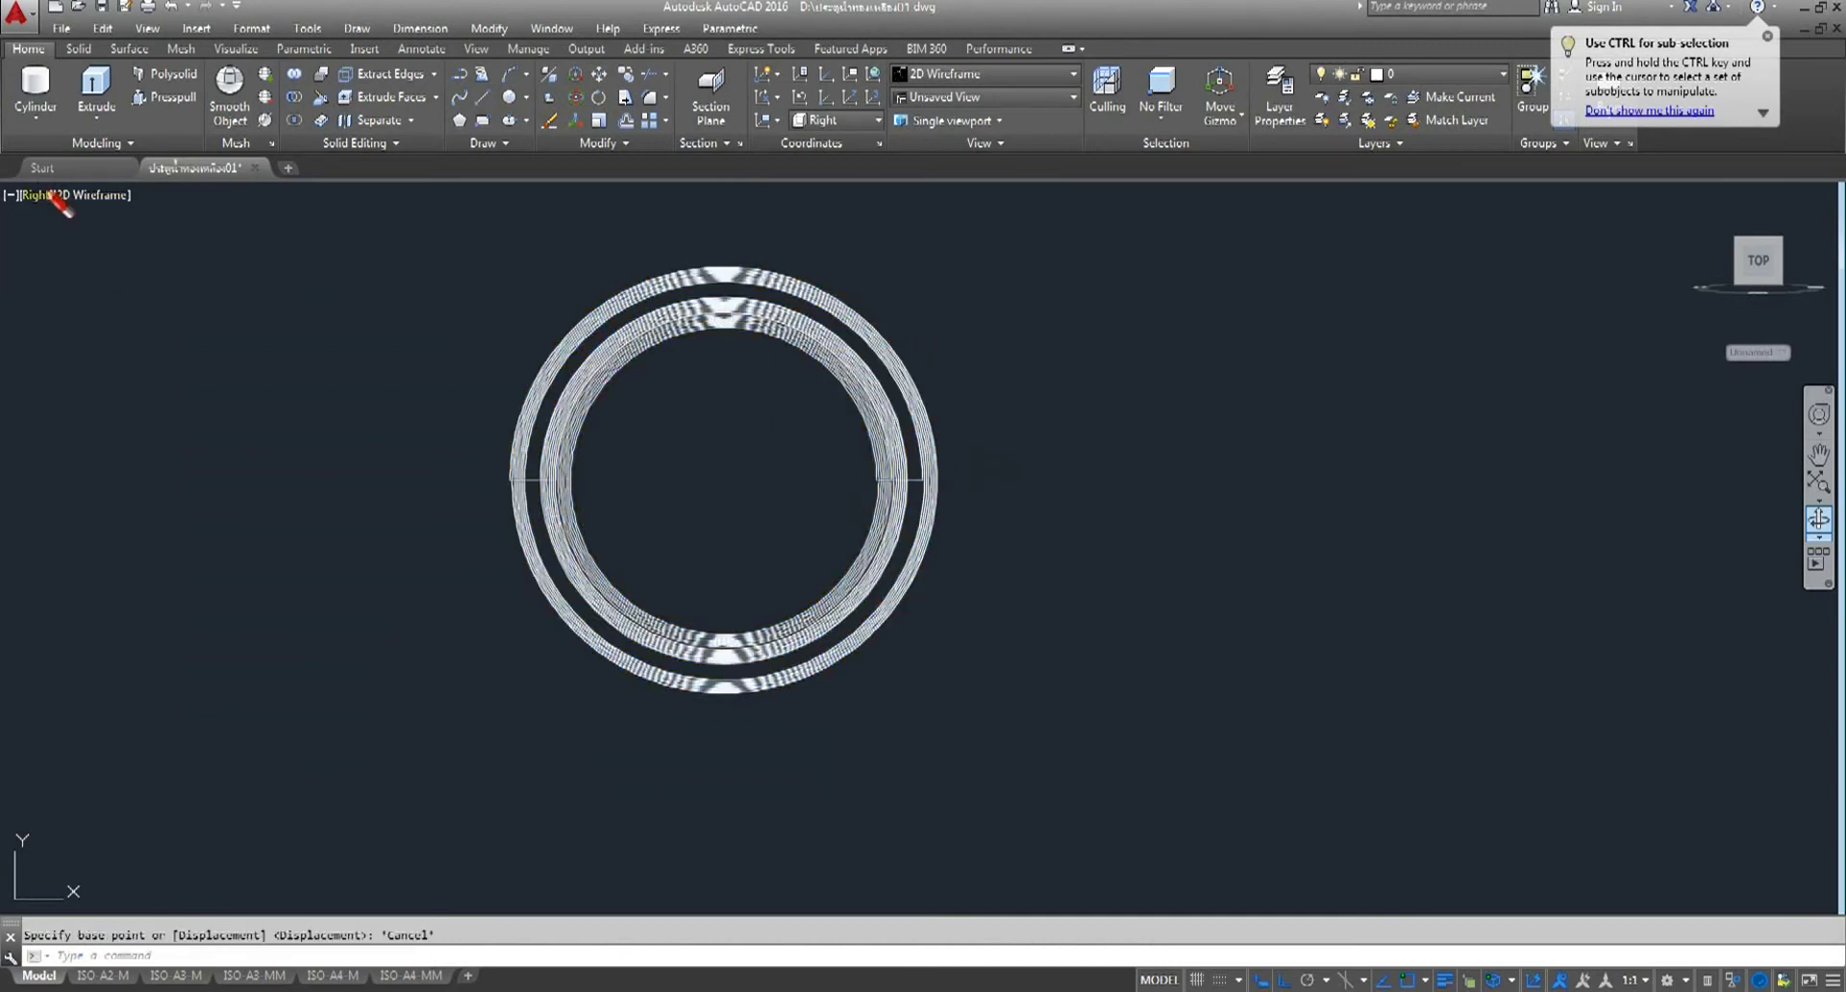
pyautogui.click(53, 194)
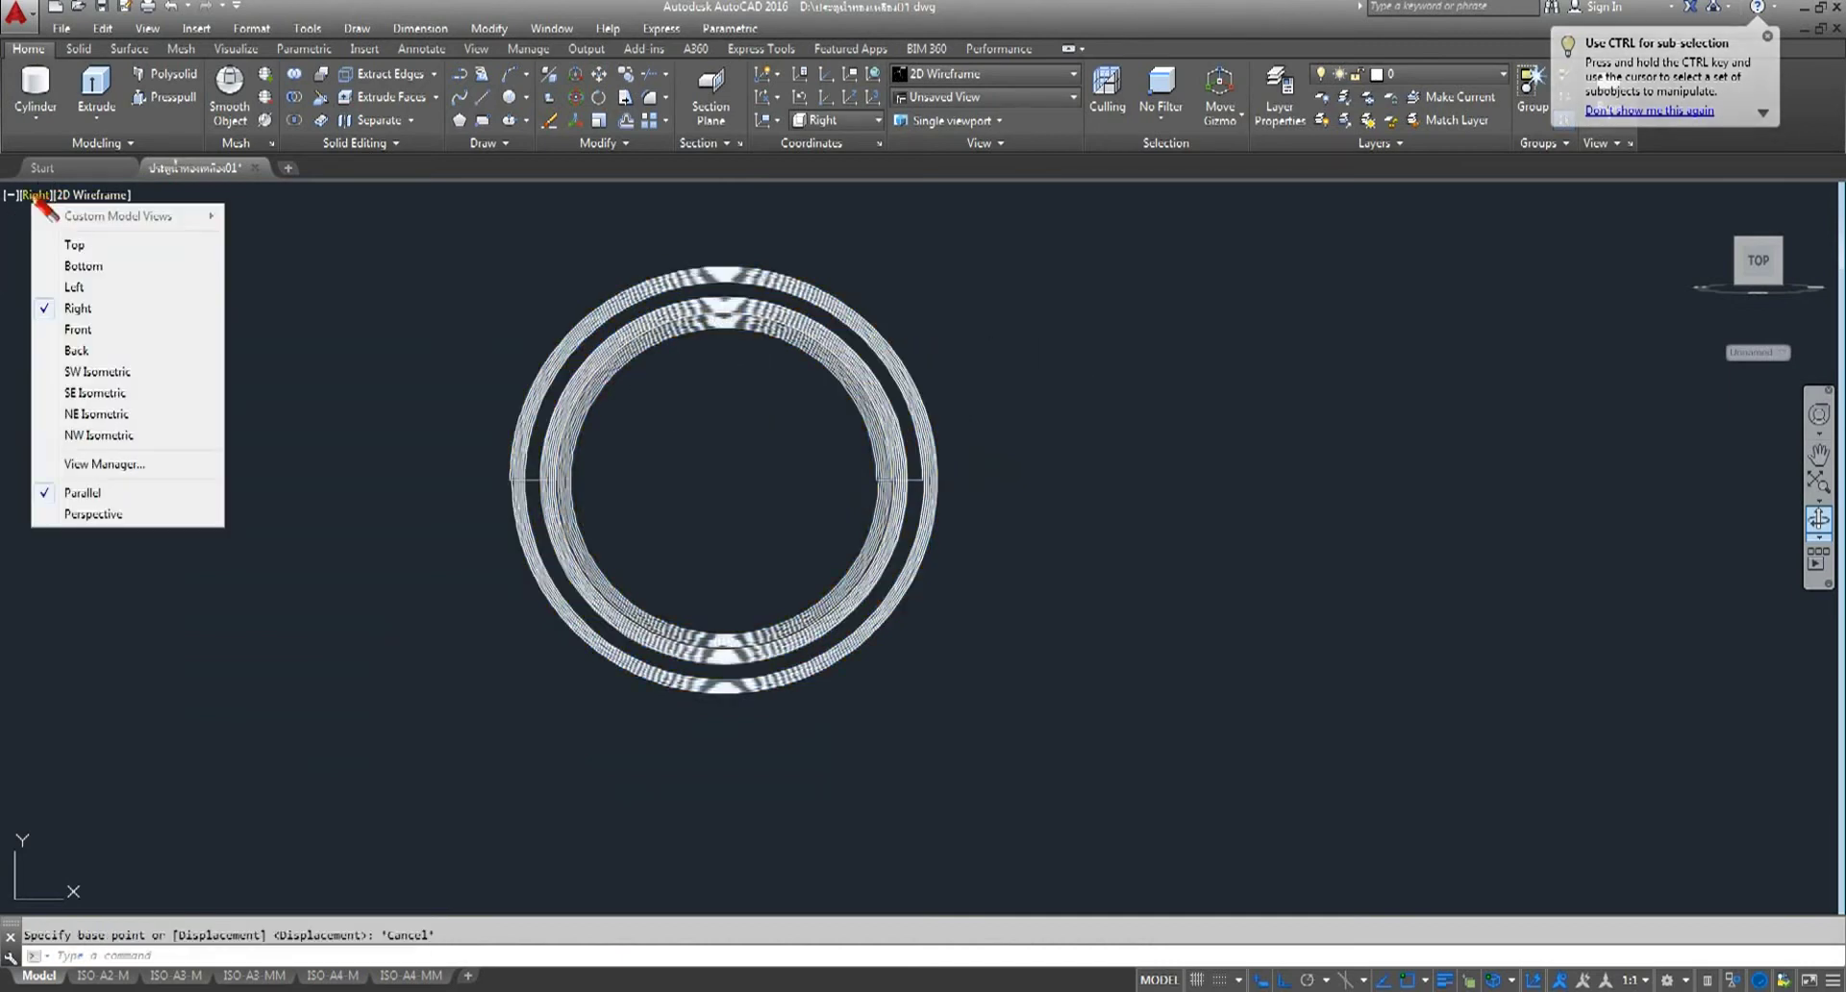
pyautogui.click(97, 416)
pyautogui.scroll(5, 1143, 728)
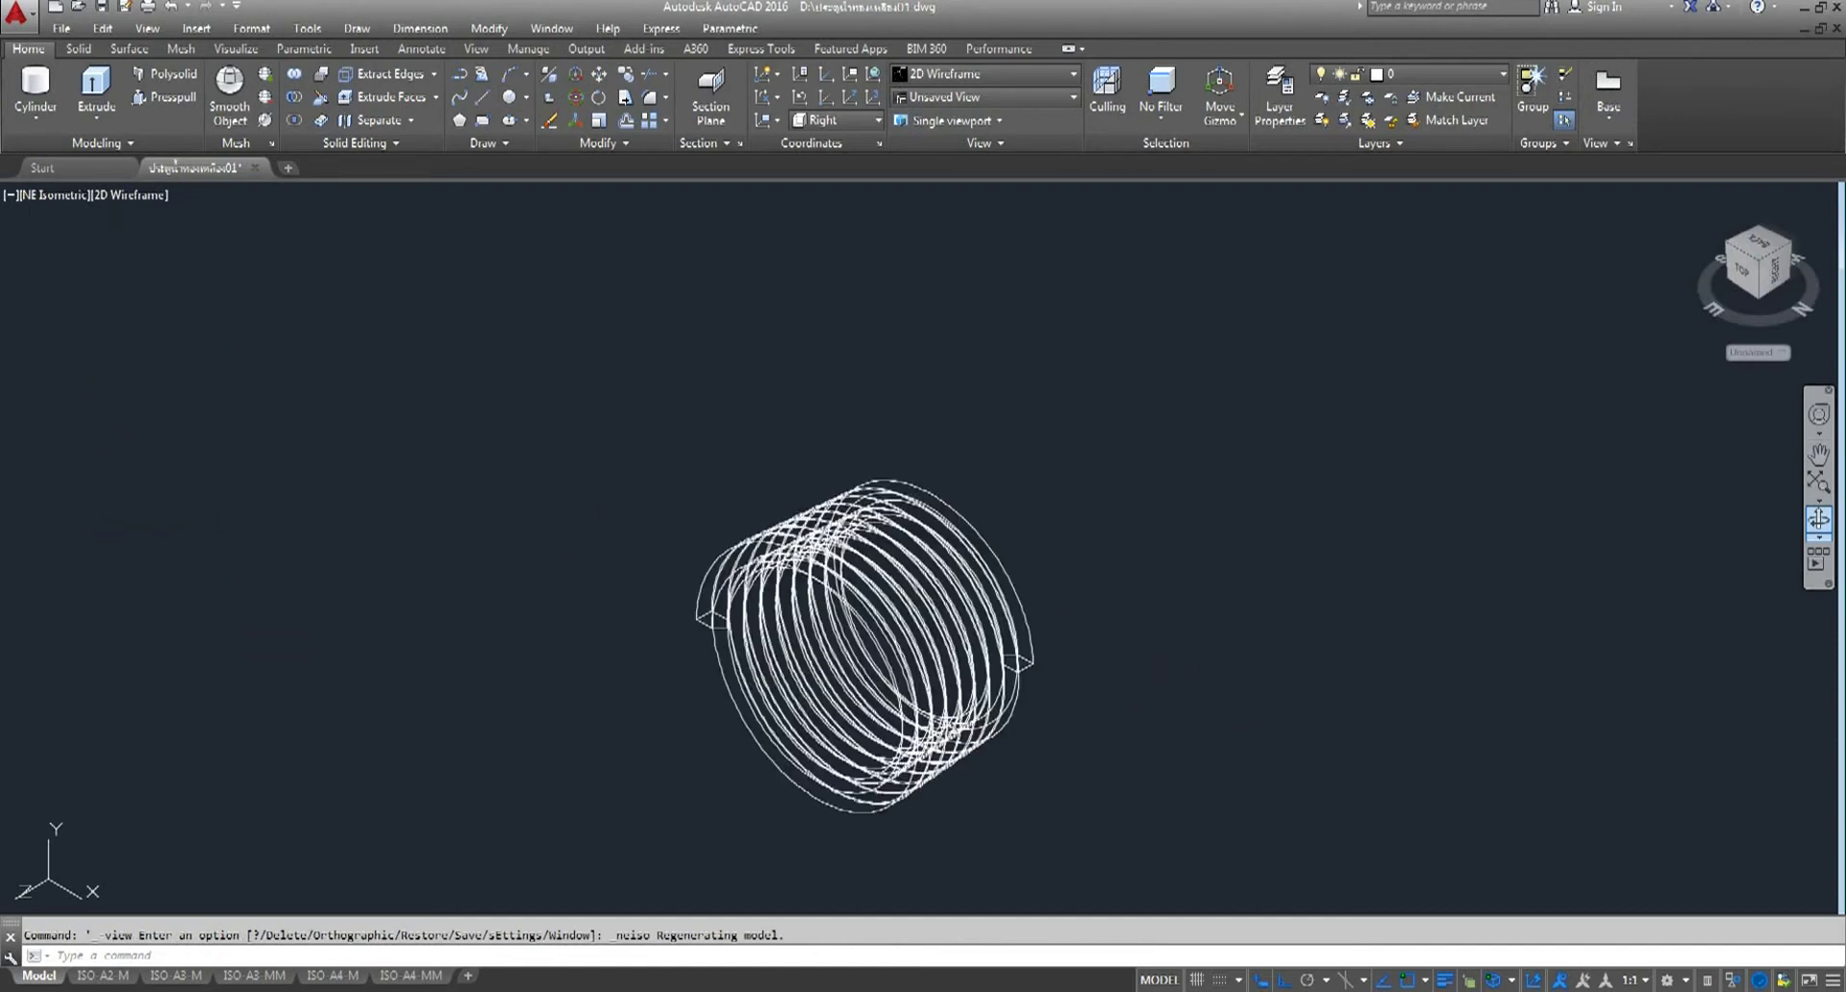
pyautogui.moveTo(1149, 703); pyautogui.dragTo(1116, 620, button='middle')
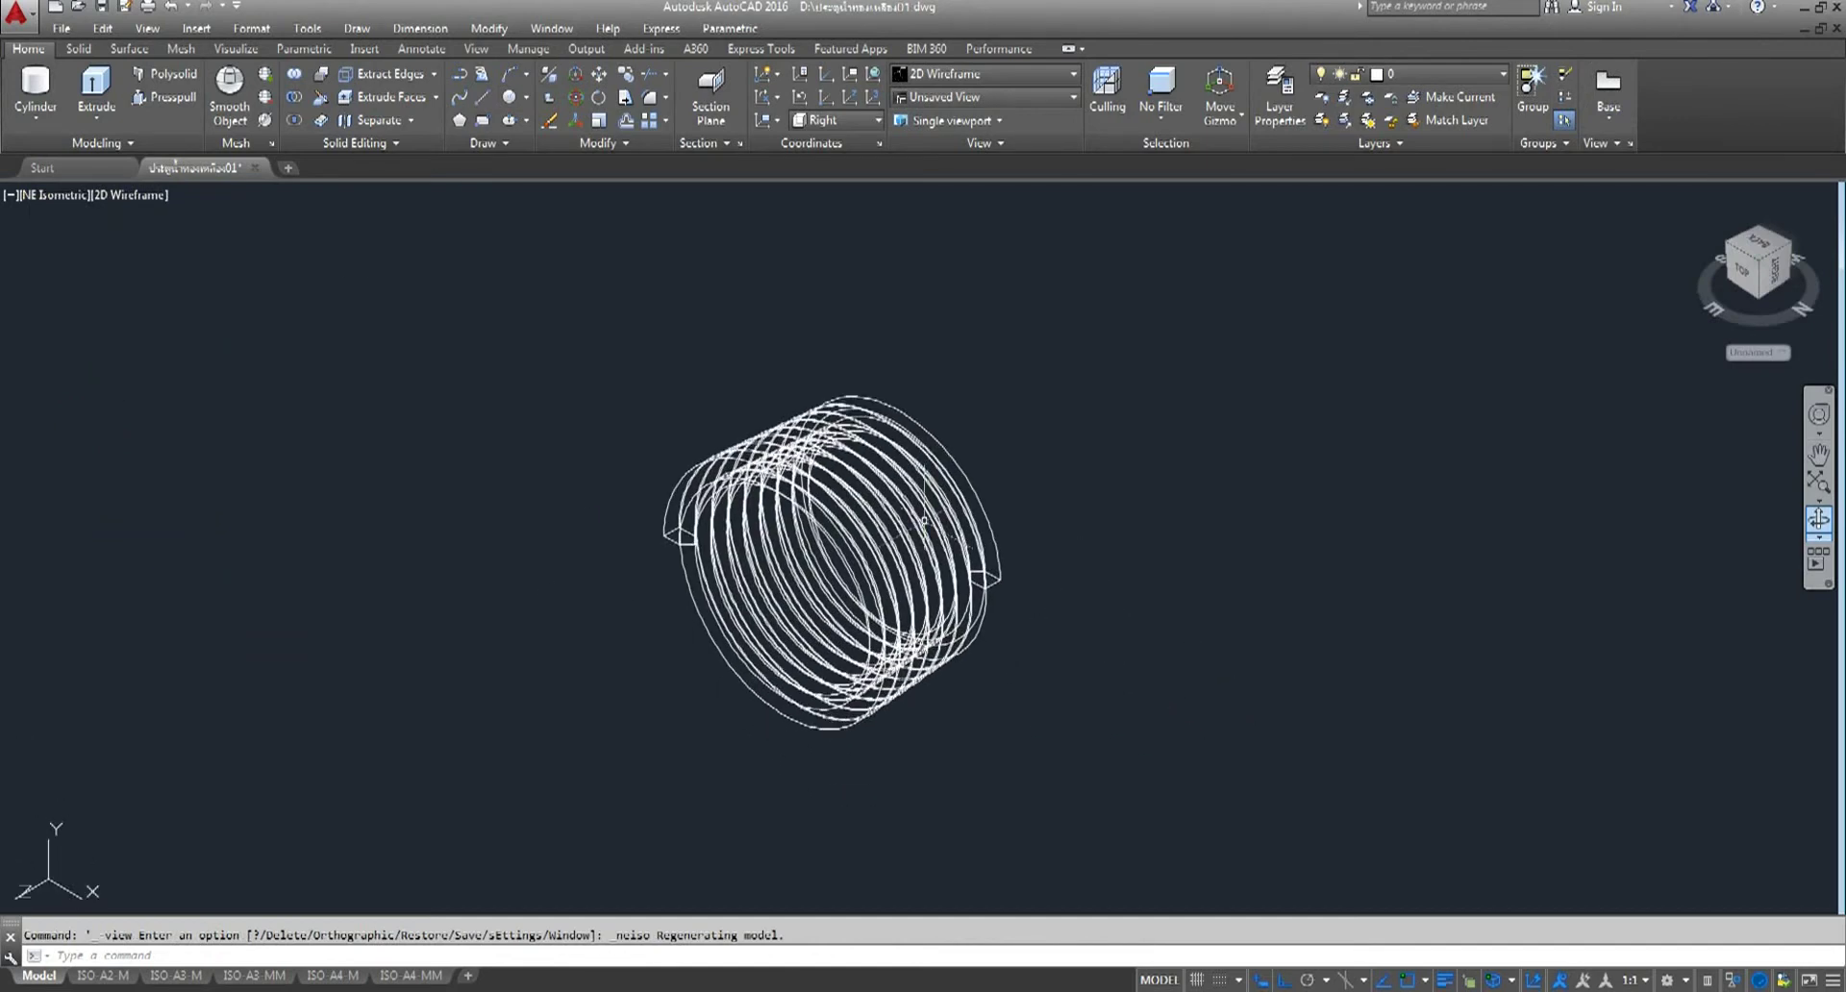
# - Shade the model in the Conceptual visual style and orbit the thread coil
pyautogui.click(77, 199)
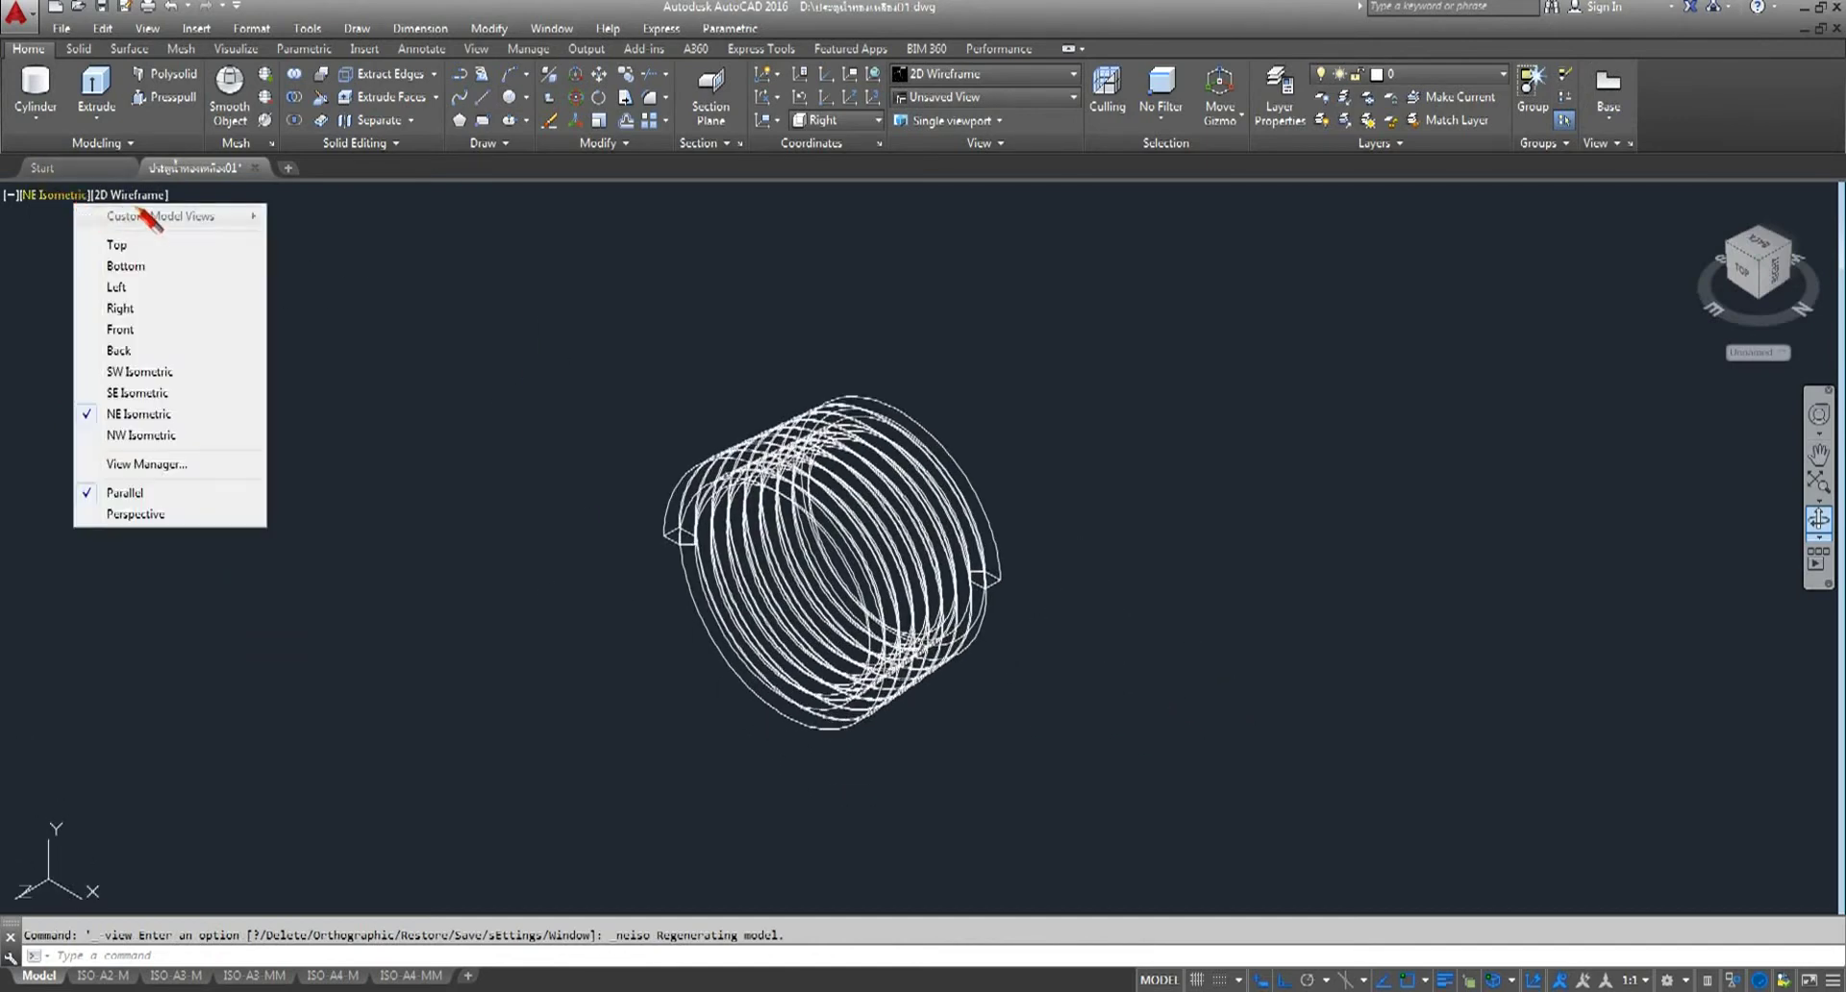
pyautogui.click(133, 196)
pyautogui.click(207, 266)
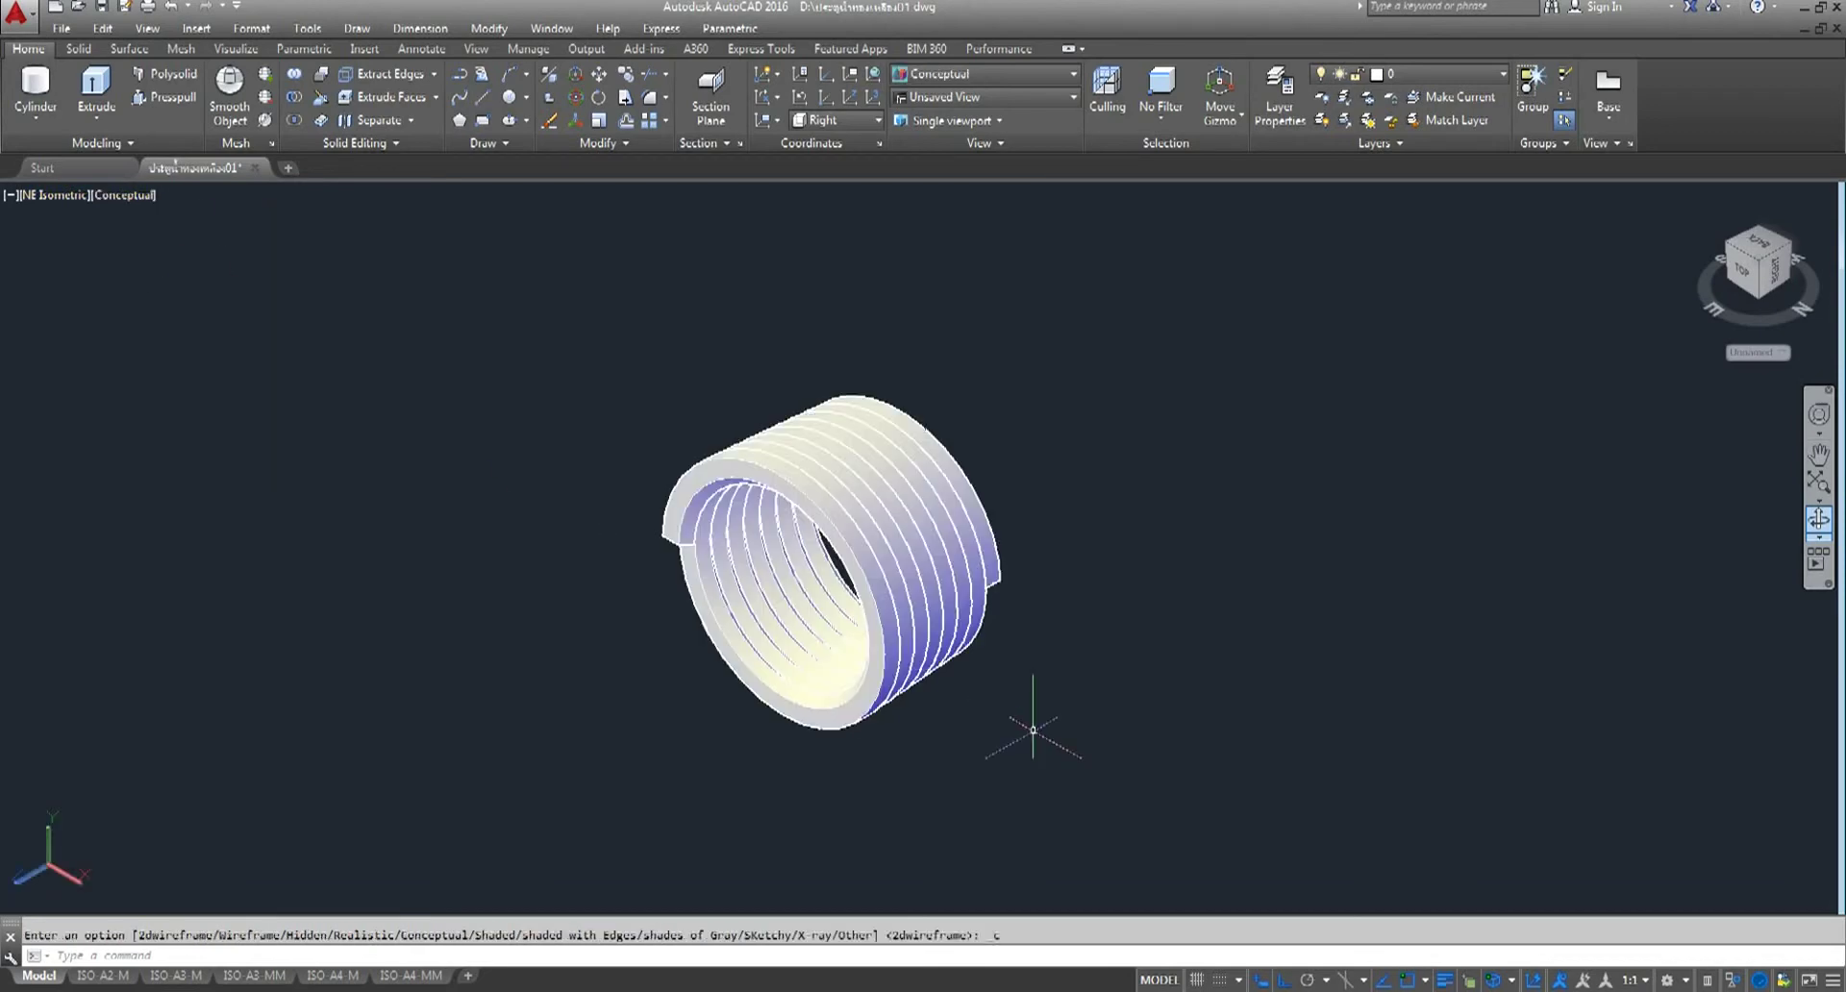
pyautogui.click(1818, 520)
pyautogui.moveTo(1013, 708)
pyautogui.mouseDown()
pyautogui.moveTo(660, 635)
pyautogui.moveTo(573, 742)
pyautogui.moveTo(783, 832)
pyautogui.moveTo(846, 821)
pyautogui.moveTo(706, 628)
pyautogui.moveTo(1356, 569)
pyautogui.moveTo(1141, 638)
pyautogui.moveTo(1038, 568)
pyautogui.moveTo(884, 591)
pyautogui.mouseUp()
# - Exit orbit and set the radius-12 circle inside the coil to Red in Quick Properties
pyautogui.rightClick(540, 436)
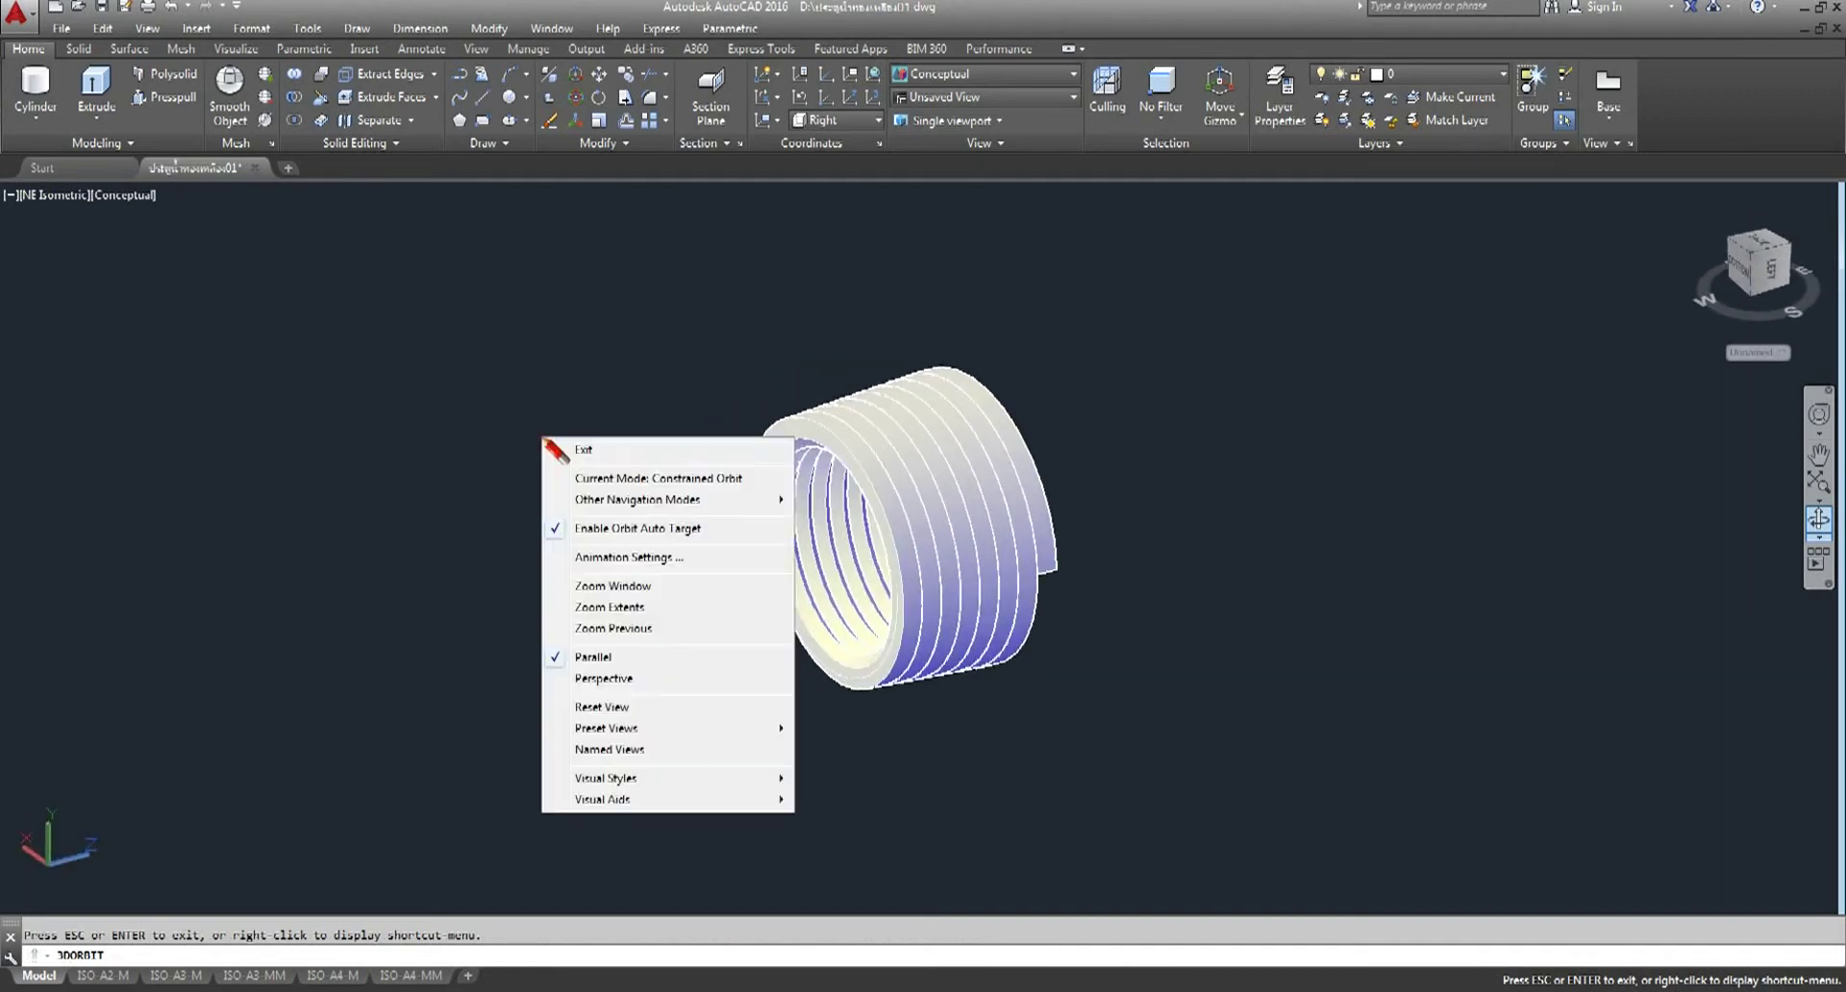
pyautogui.click(596, 444)
pyautogui.scroll(1, 731, 520)
pyautogui.scroll(5, 854, 578)
pyautogui.click(850, 562)
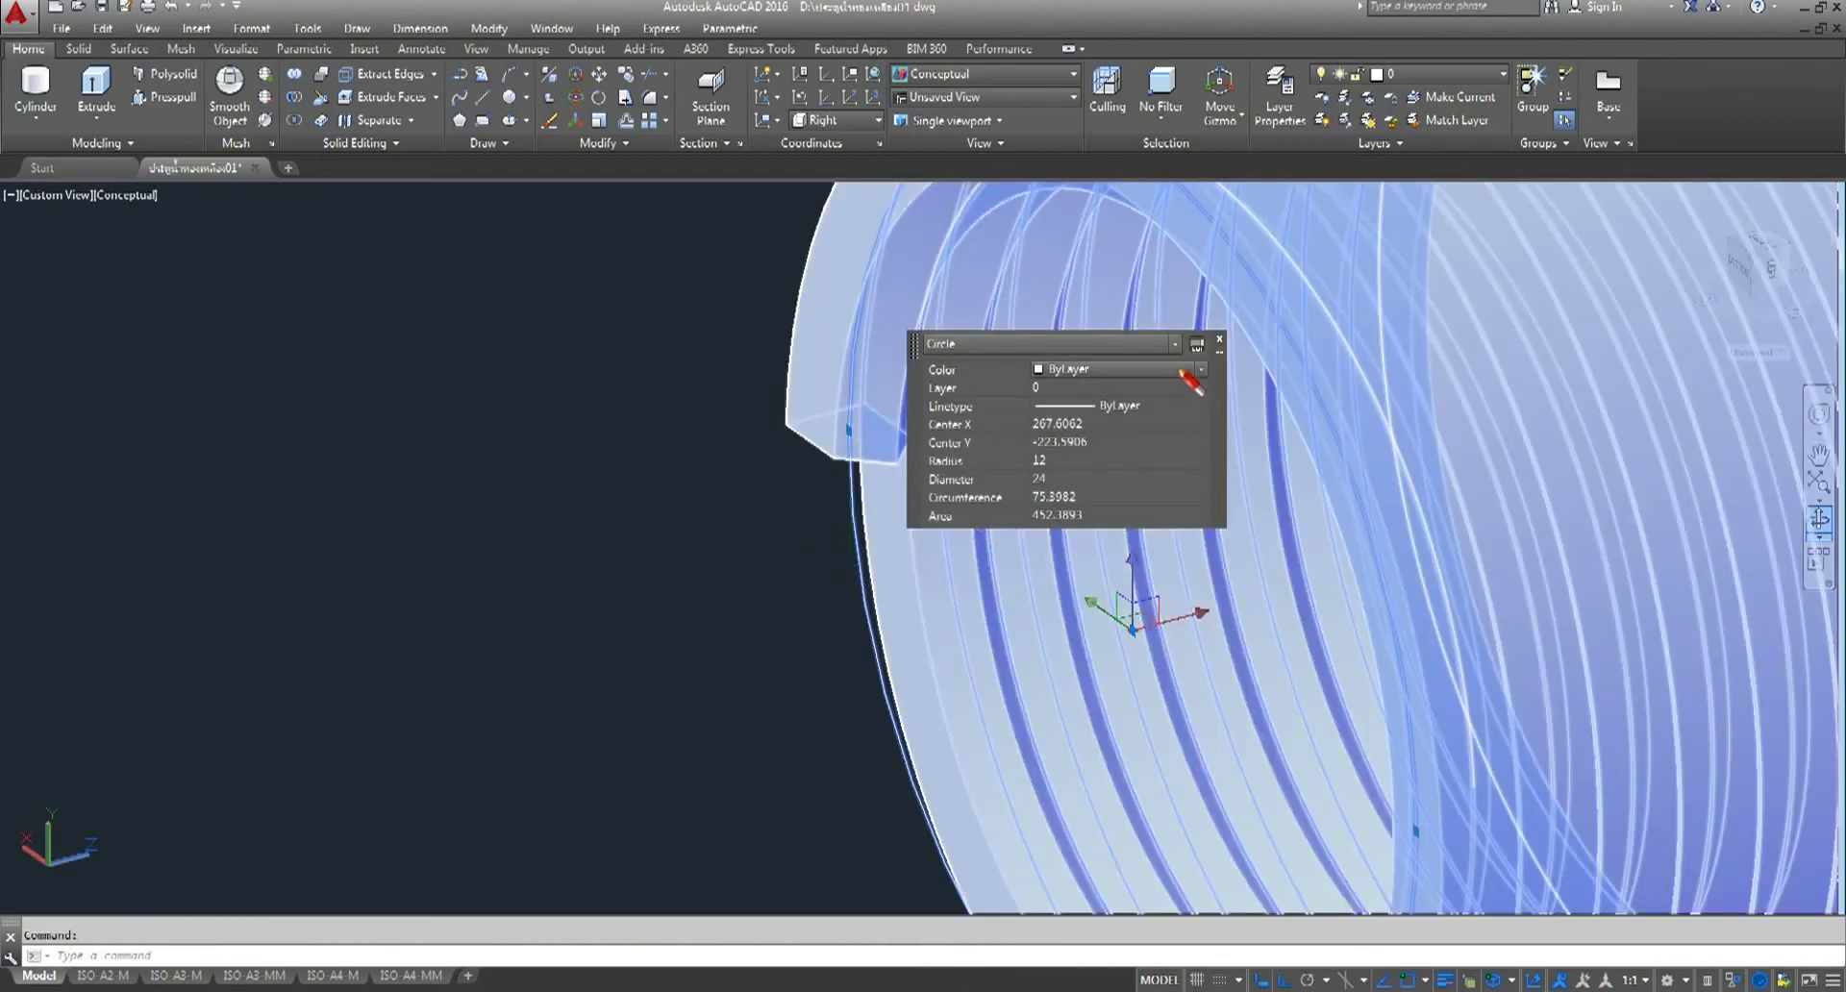
pyautogui.click(1200, 370)
pyautogui.click(1066, 424)
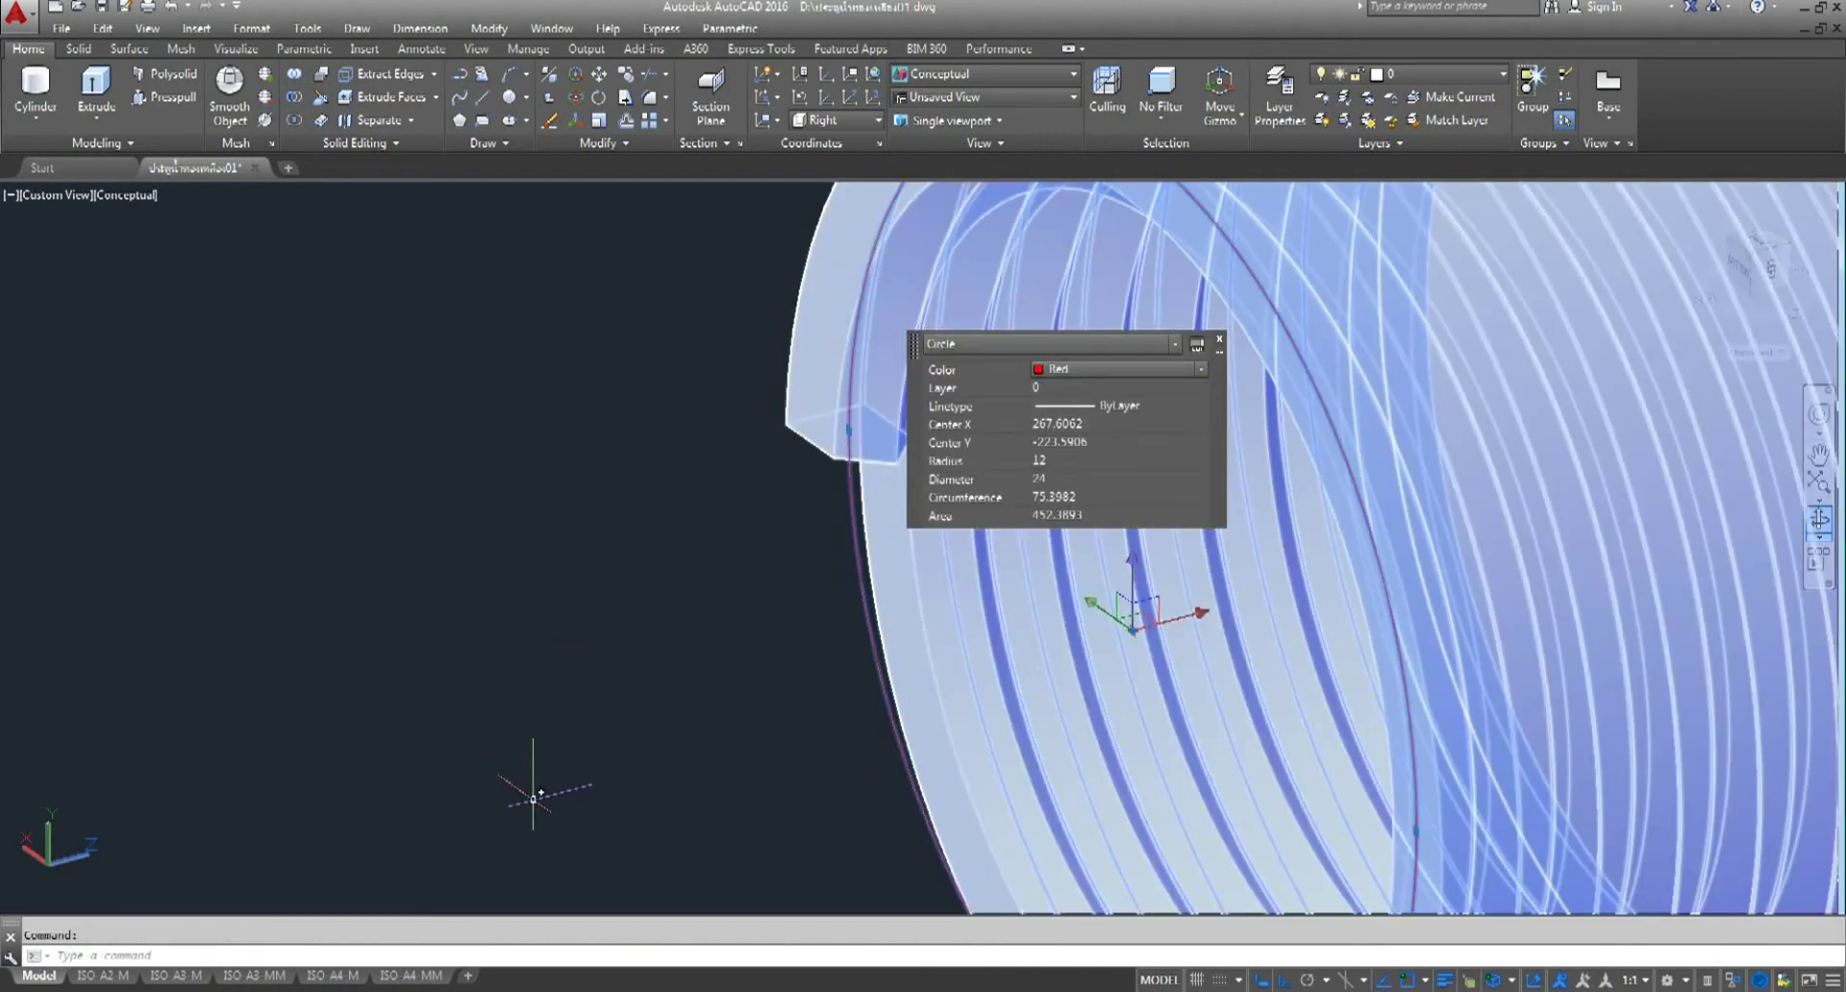
pyautogui.press('Escape')
pyautogui.scroll(-5, 567, 664)
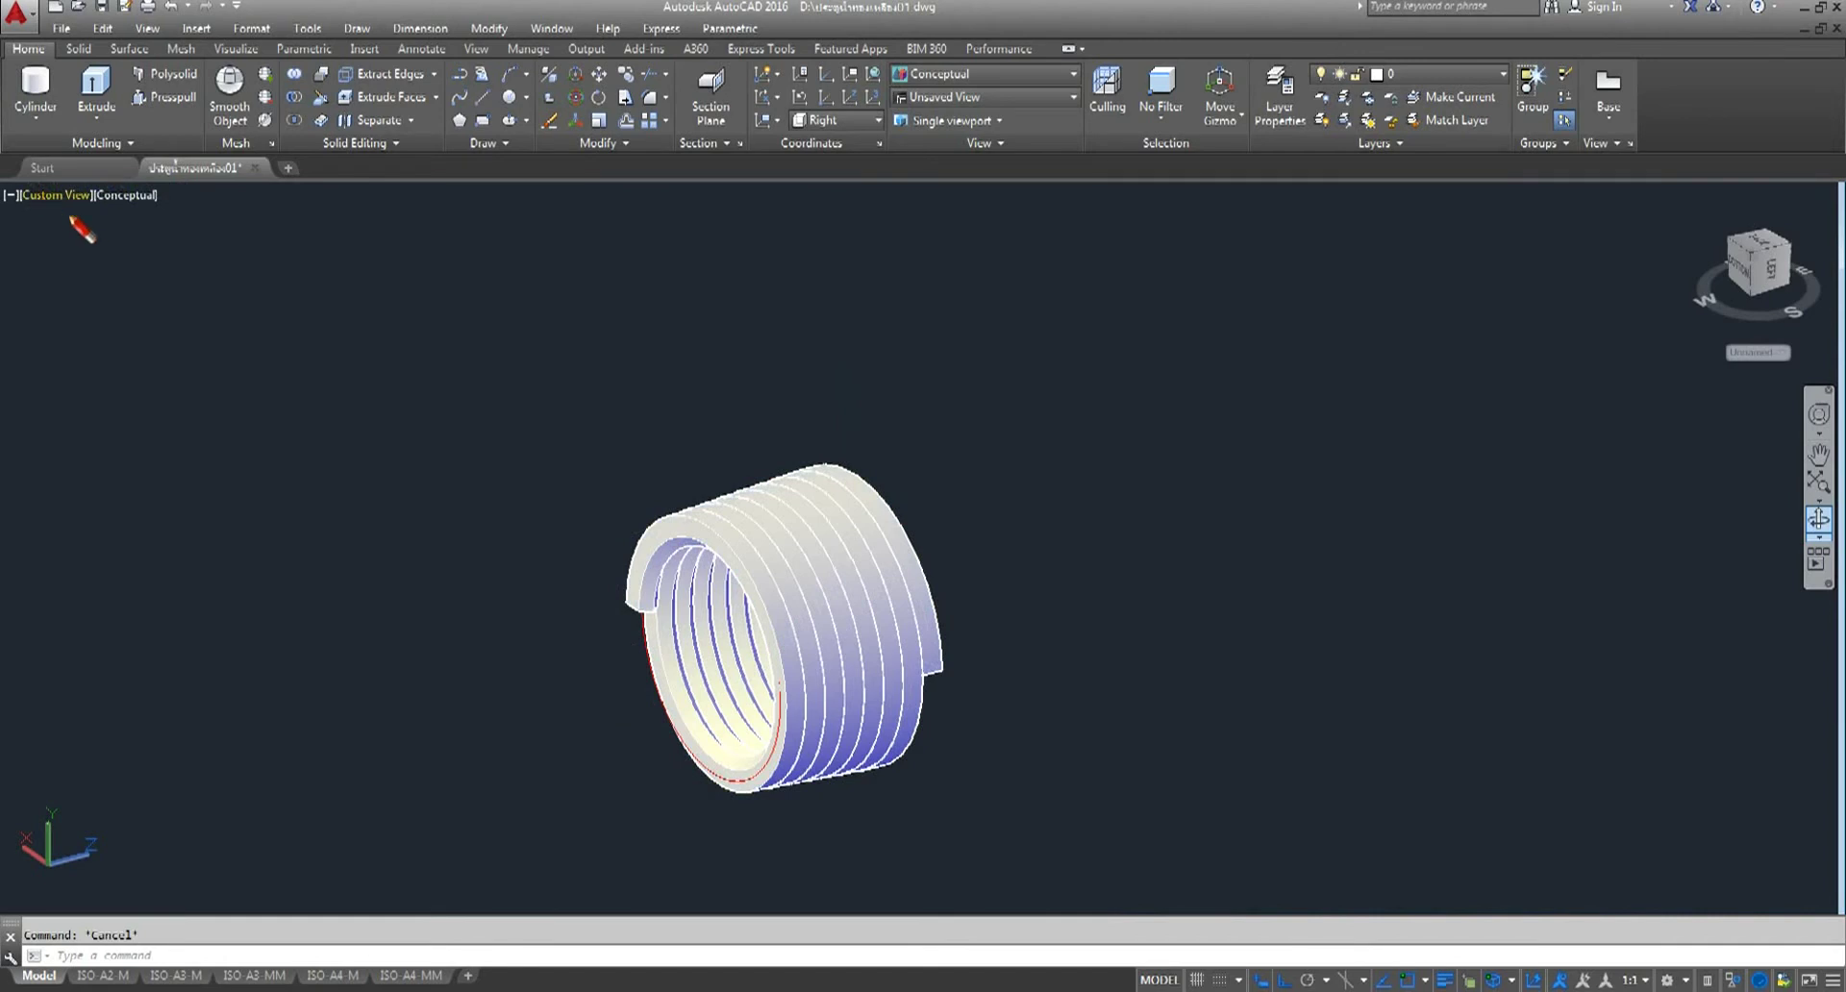
pyautogui.scroll(2, 763, 757)
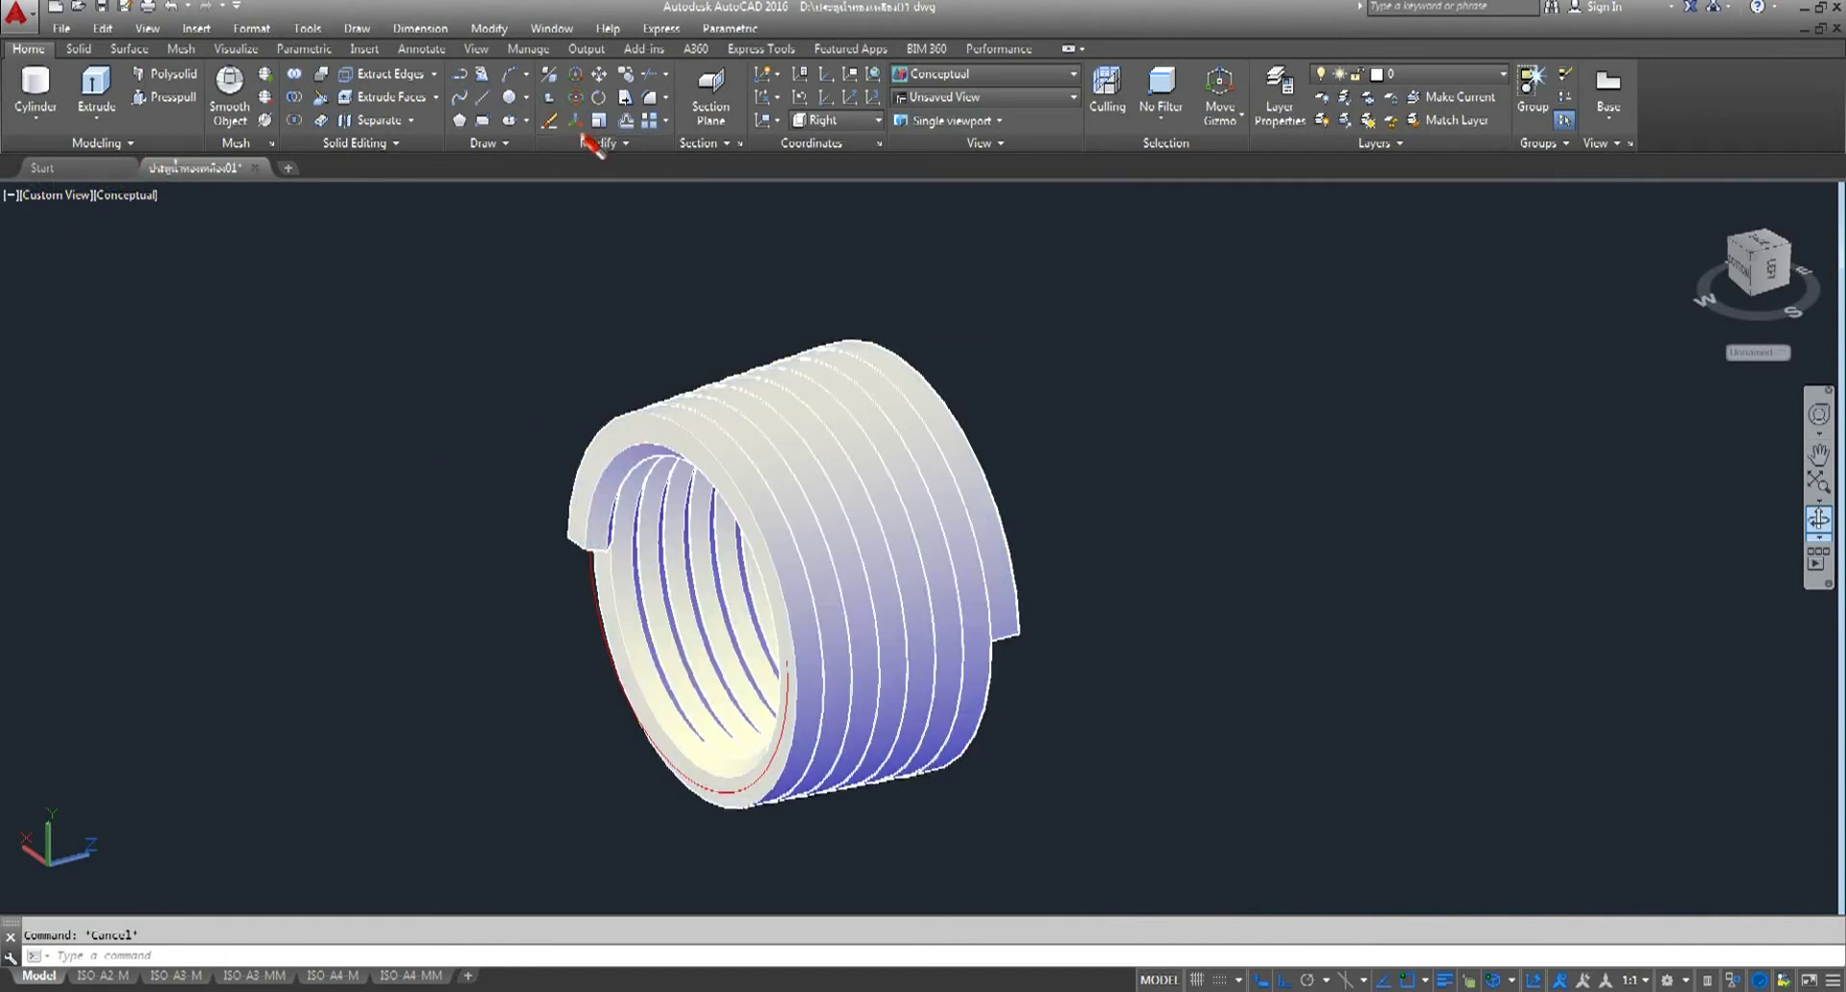
pyautogui.click(599, 75)
# - Move the thread coil from the red circle's centre to the cylinder's end centre
pyautogui.click(981, 683)
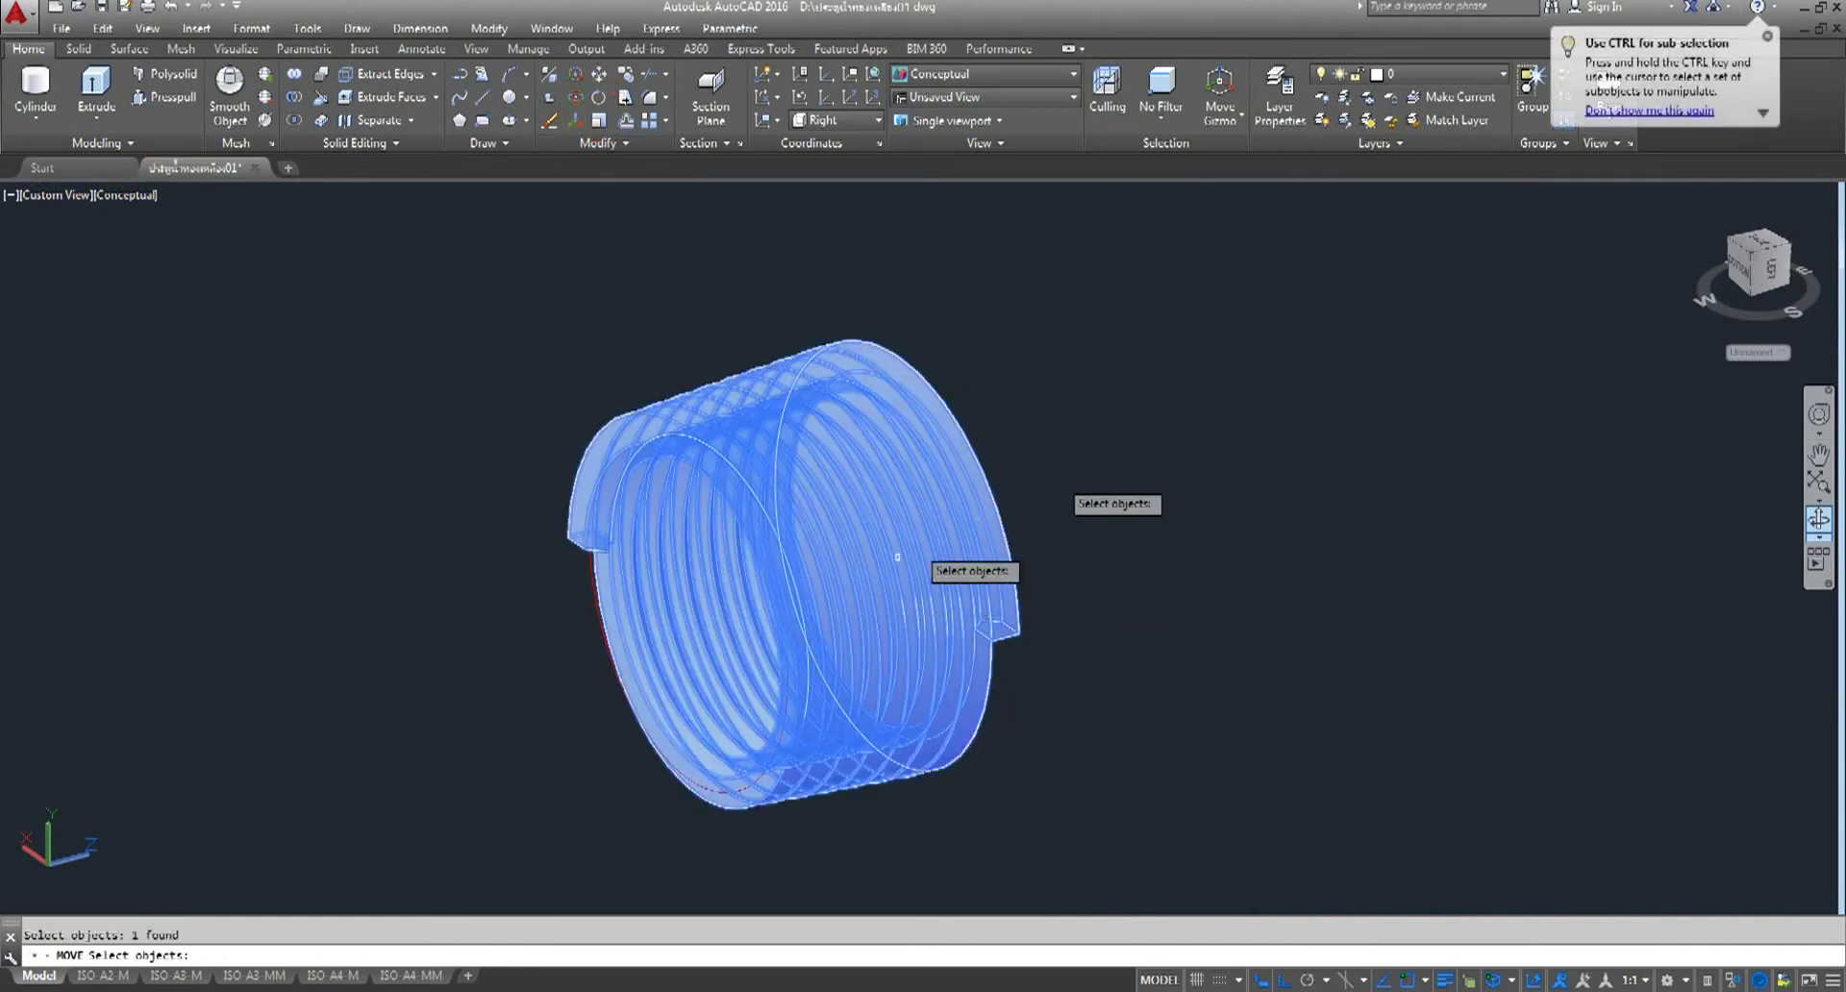
pyautogui.click(1195, 358)
pyautogui.click(231, 887)
pyautogui.press('Return')
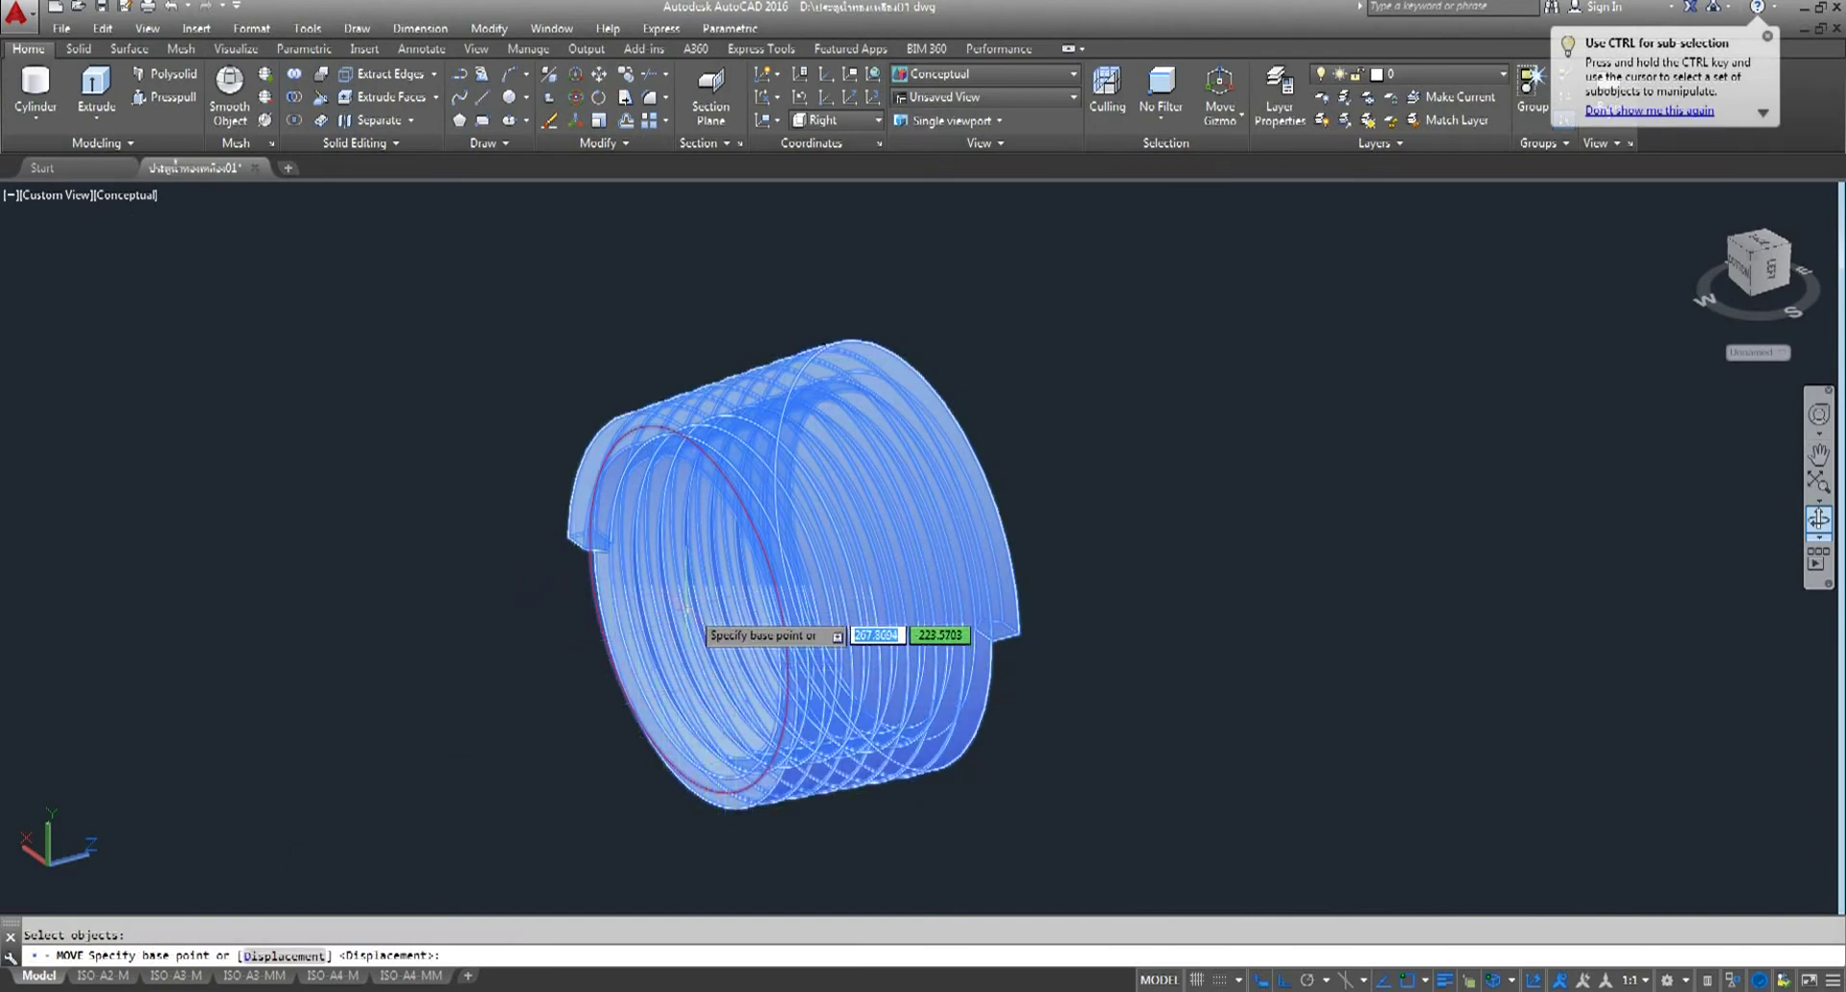
pyautogui.scroll(3, 687, 608)
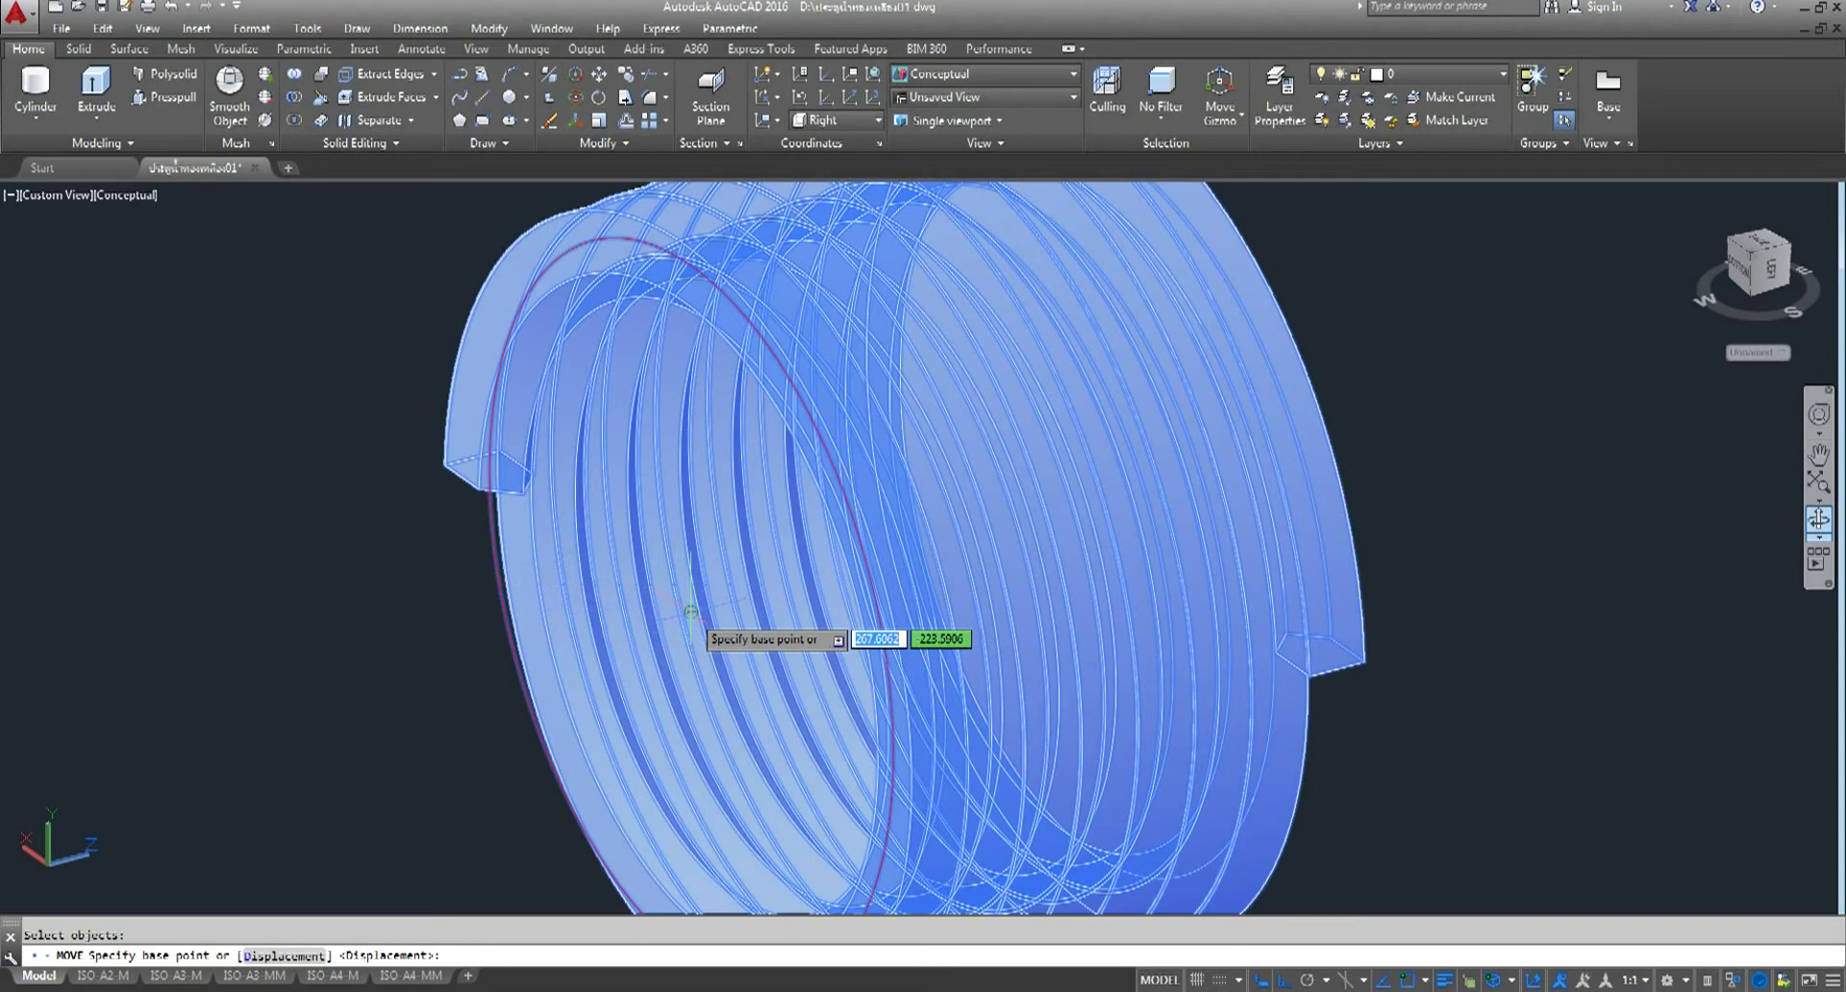
pyautogui.click(691, 612)
pyautogui.scroll(-5, 691, 611)
pyautogui.scroll(-3, 673, 597)
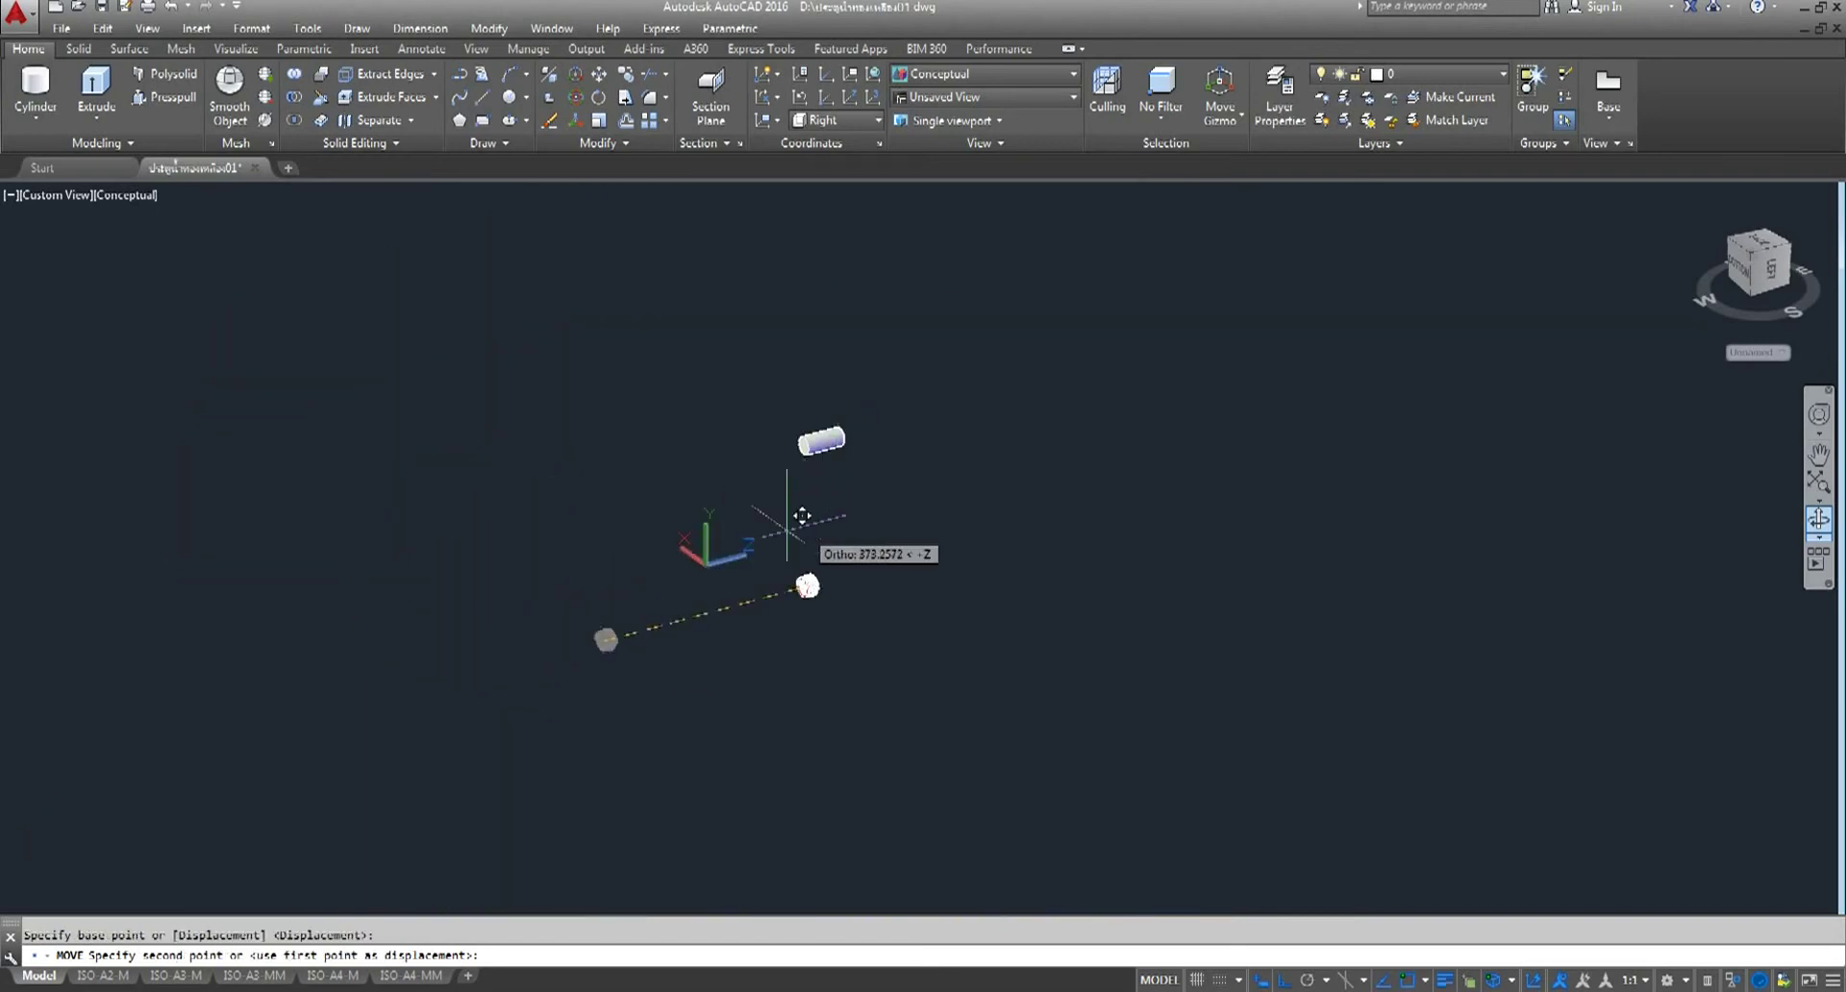
pyautogui.scroll(5, 886, 400)
pyautogui.scroll(4, 586, 577)
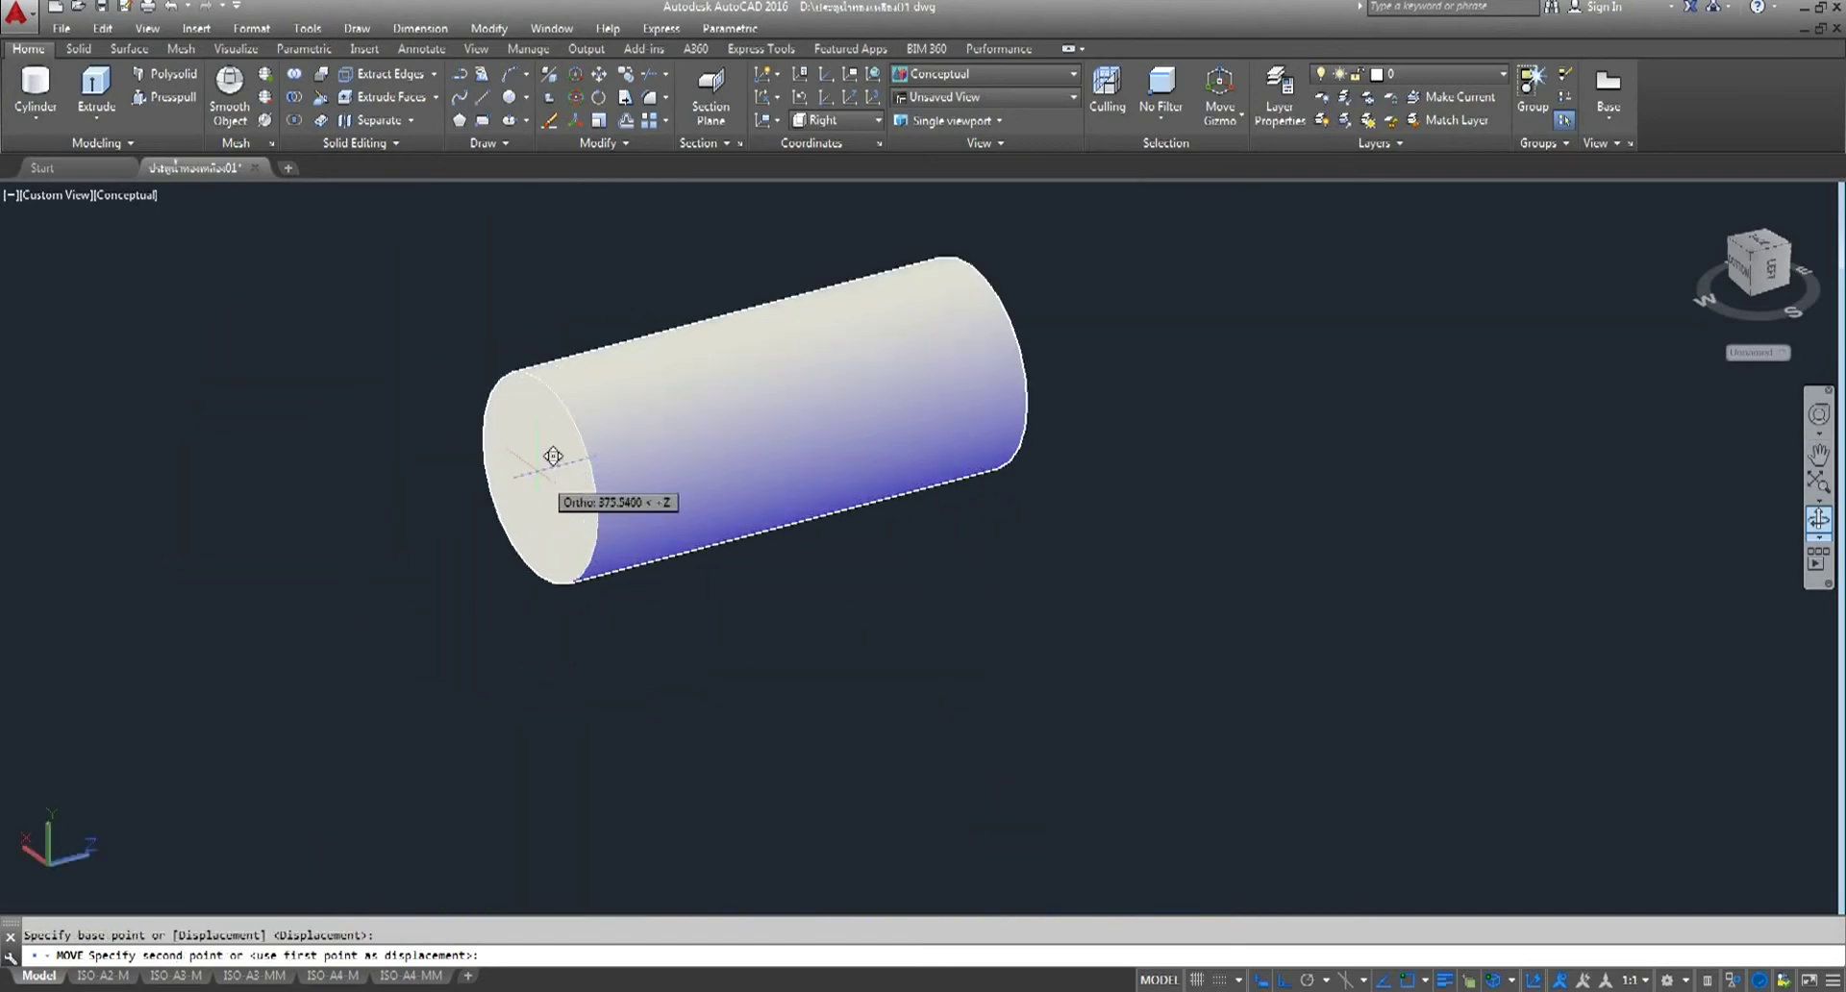
pyautogui.click(555, 462)
pyautogui.scroll(2, 1045, 645)
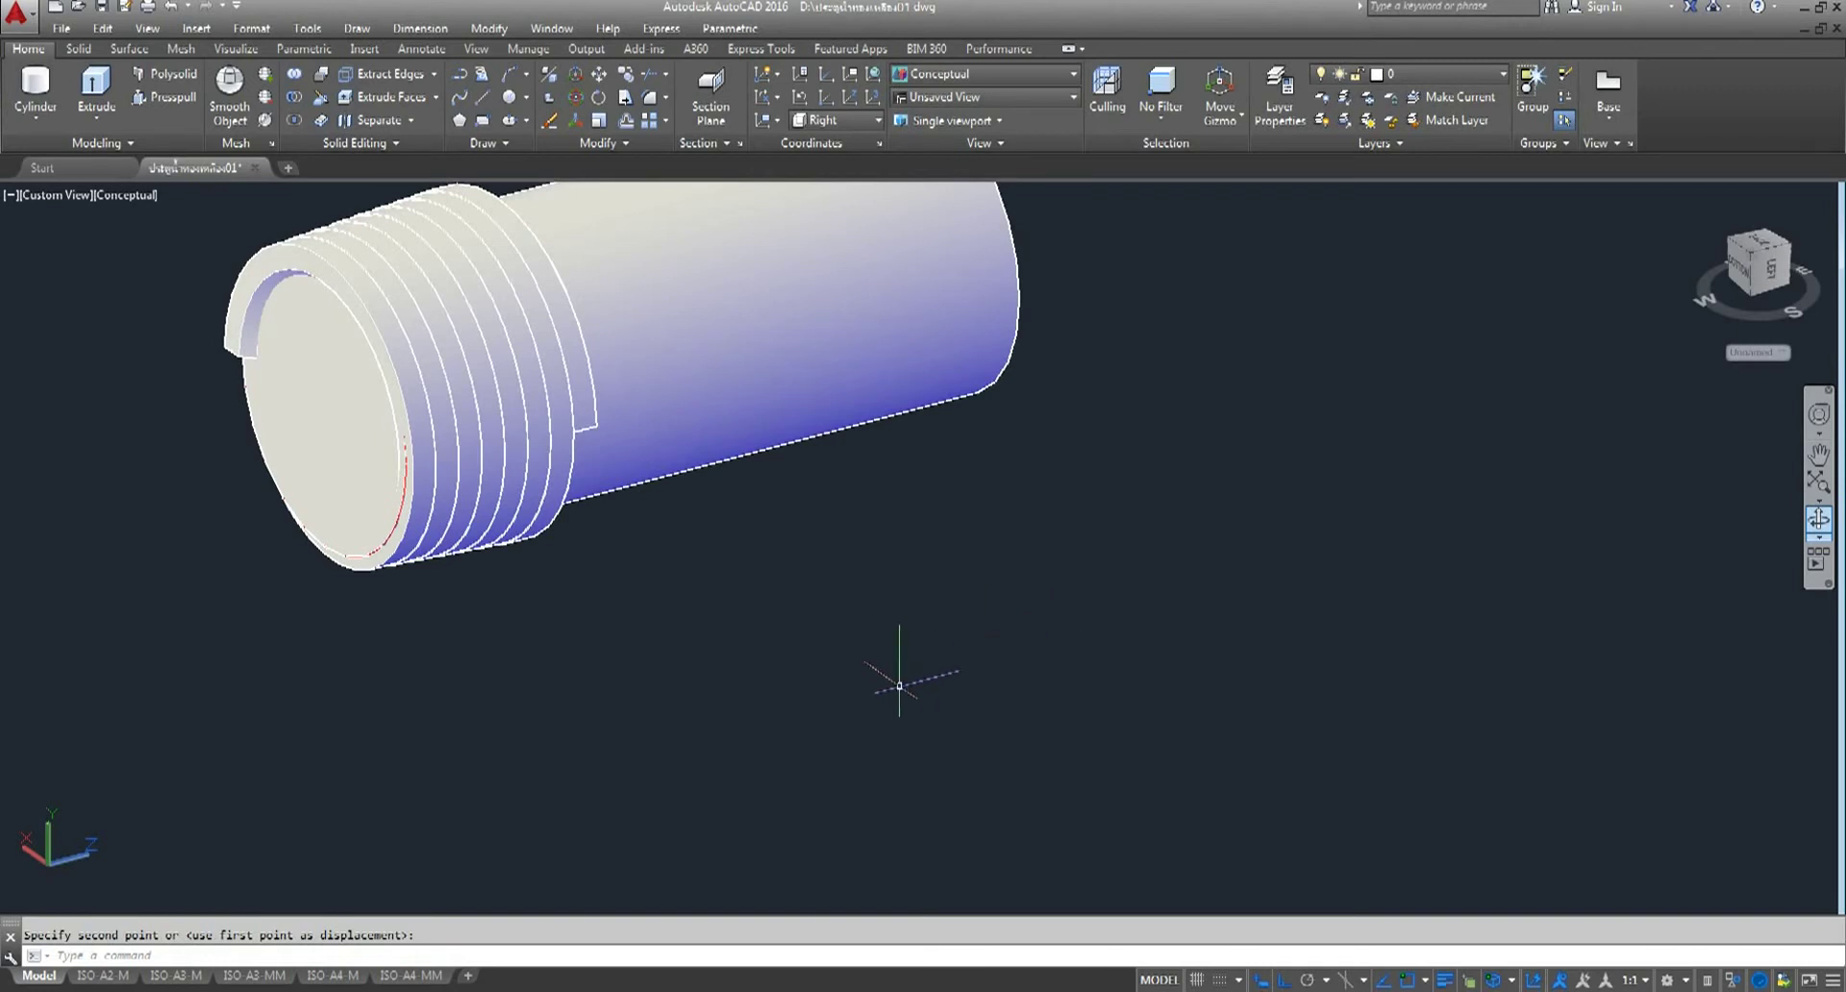
pyautogui.click(62, 196)
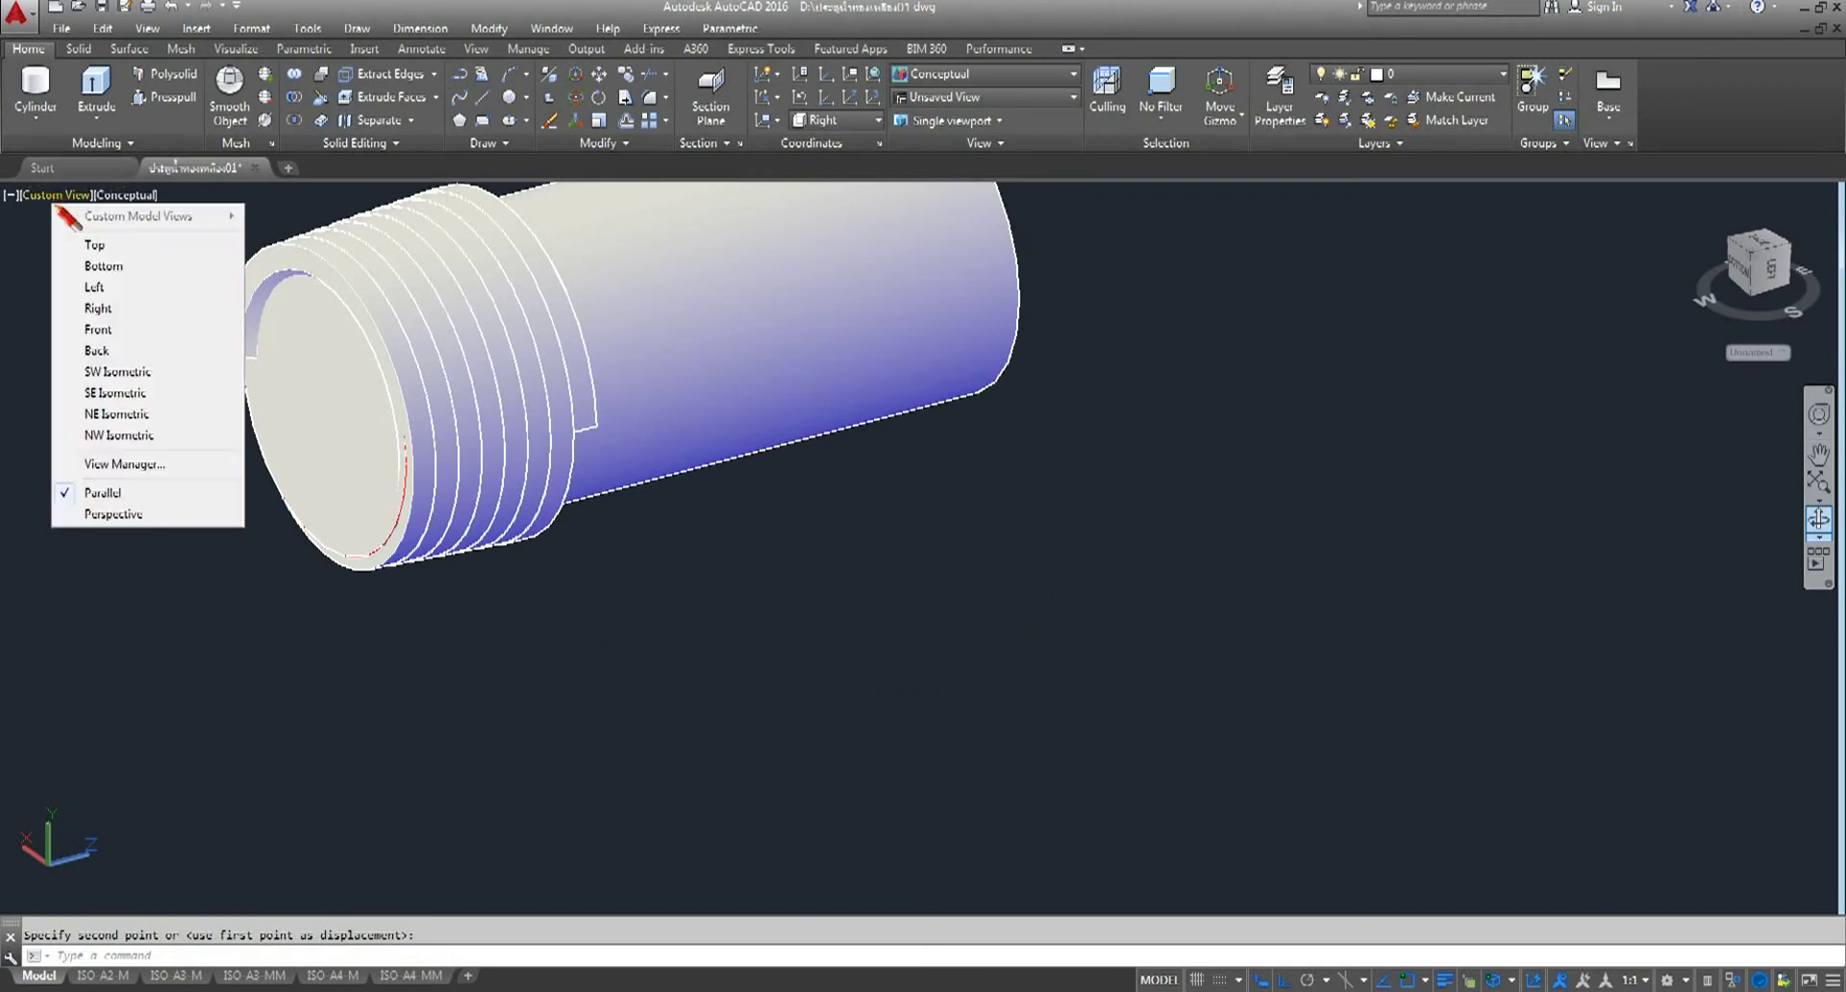
# - Switch to the SE Isometric view and centre the cylinder on screen
pyautogui.click(104, 396)
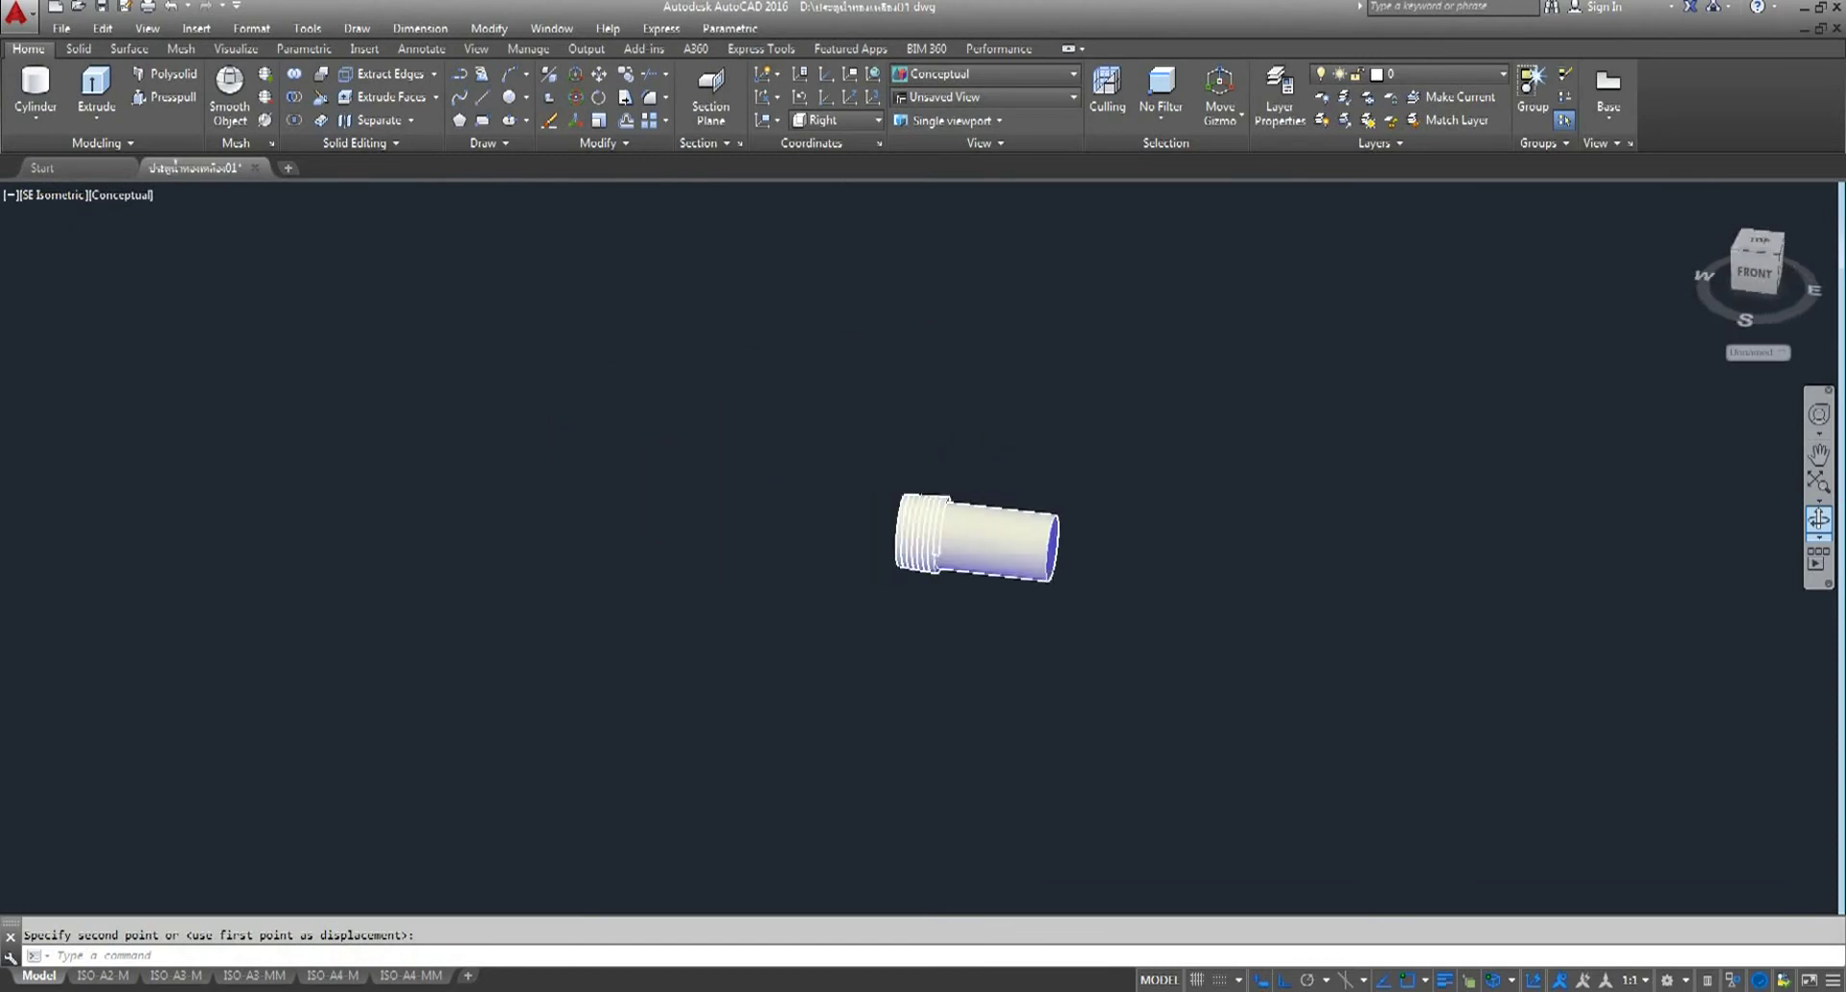
pyautogui.scroll(5, 1071, 419)
pyautogui.moveTo(598, 585); pyautogui.dragTo(1154, 481, button='middle')
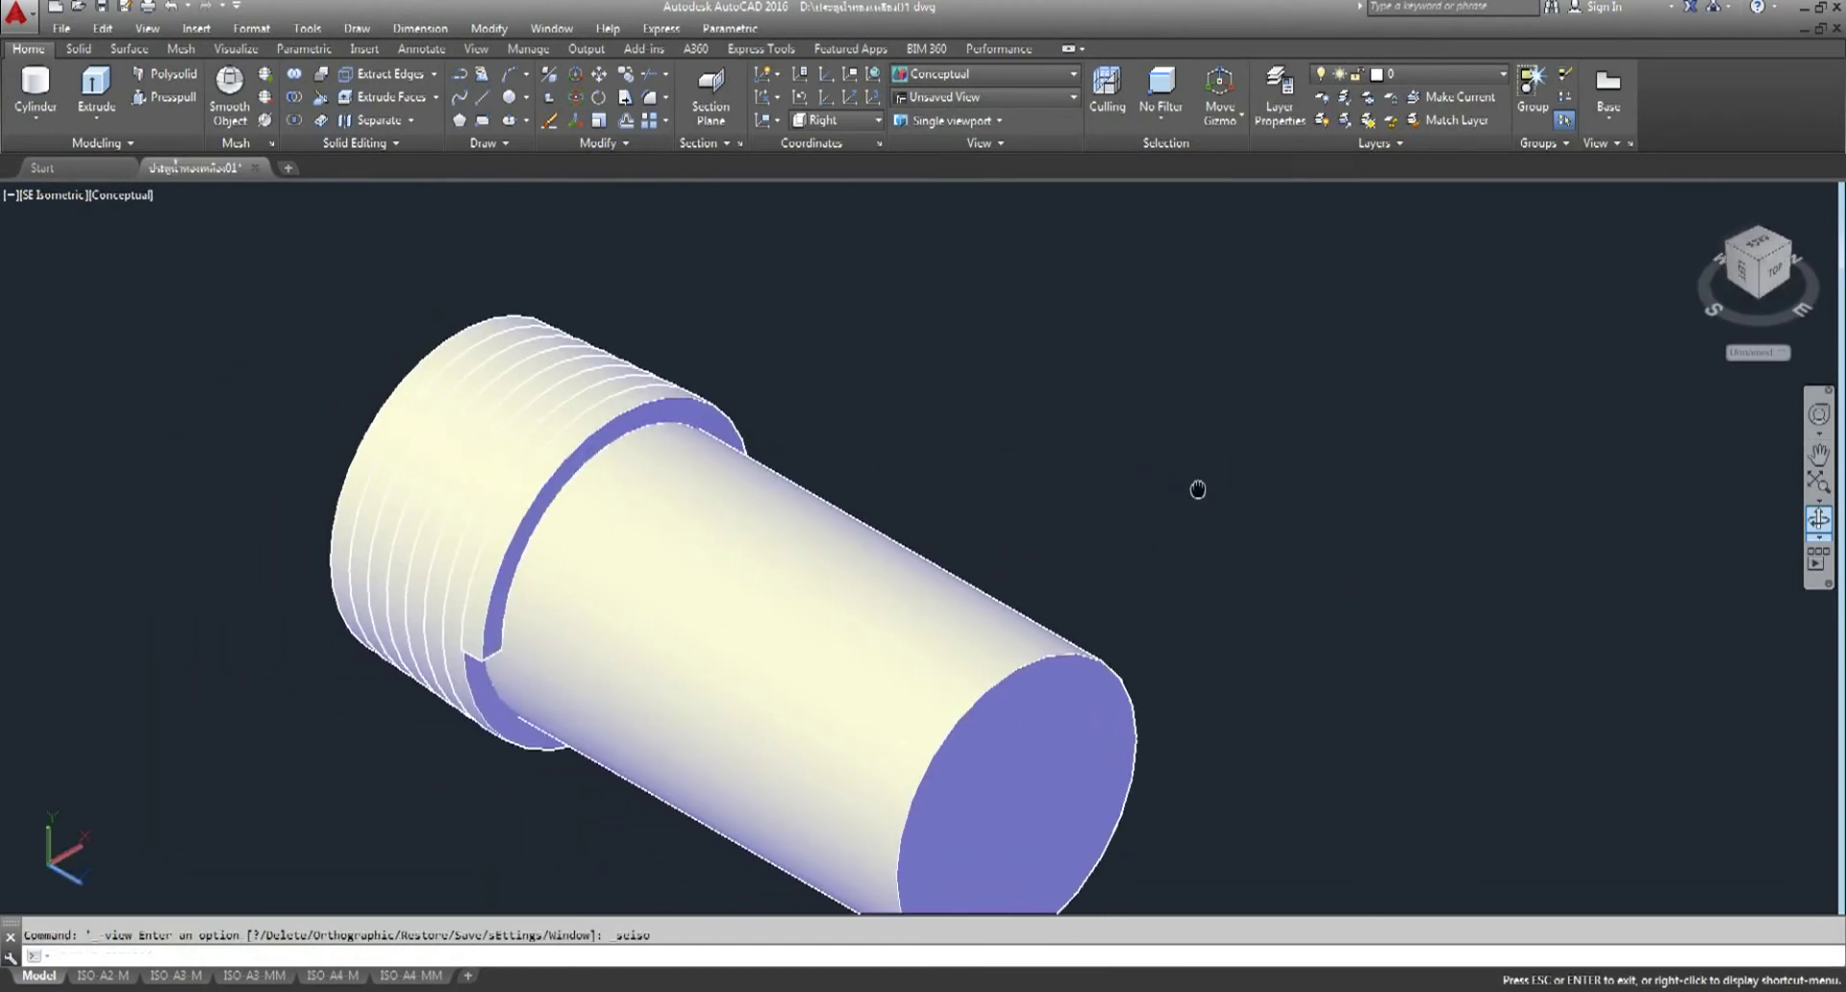
# - Subtract the thread coil from the cylinder to cut grooves into its end
pyautogui.click(294, 96)
pyautogui.click(752, 596)
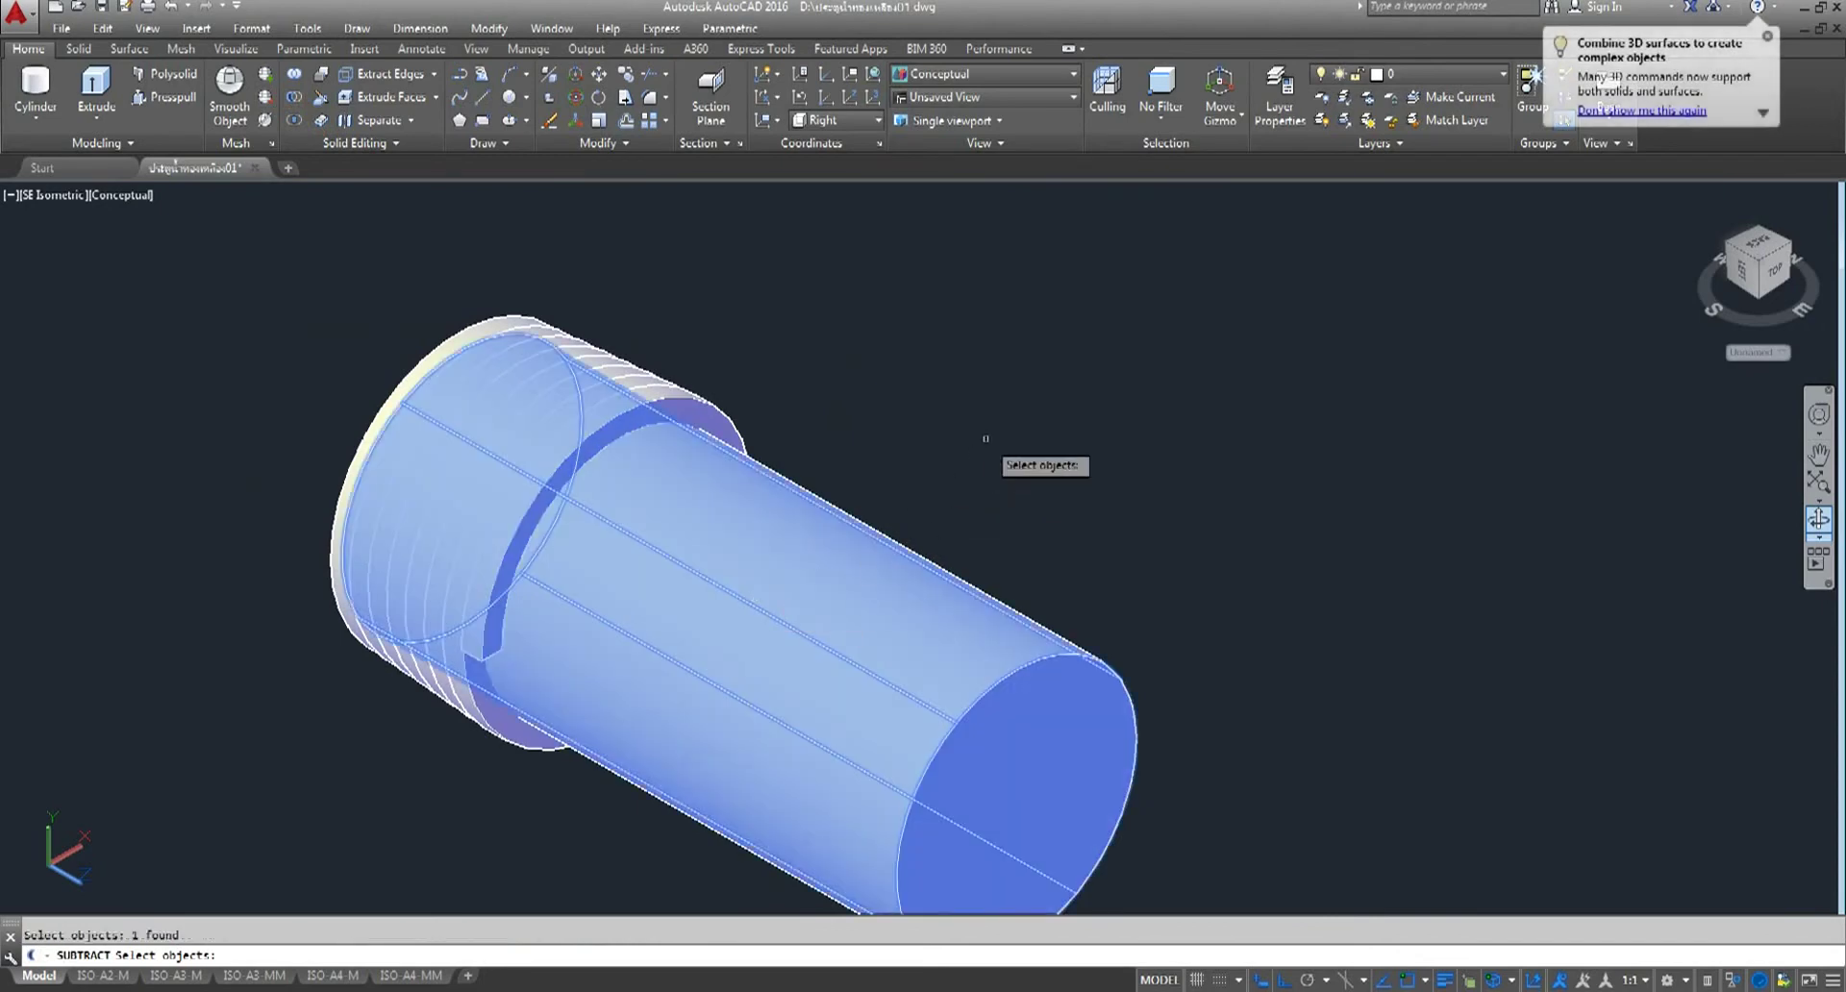
pyautogui.press('Return')
pyautogui.click(647, 412)
pyautogui.press('Return')
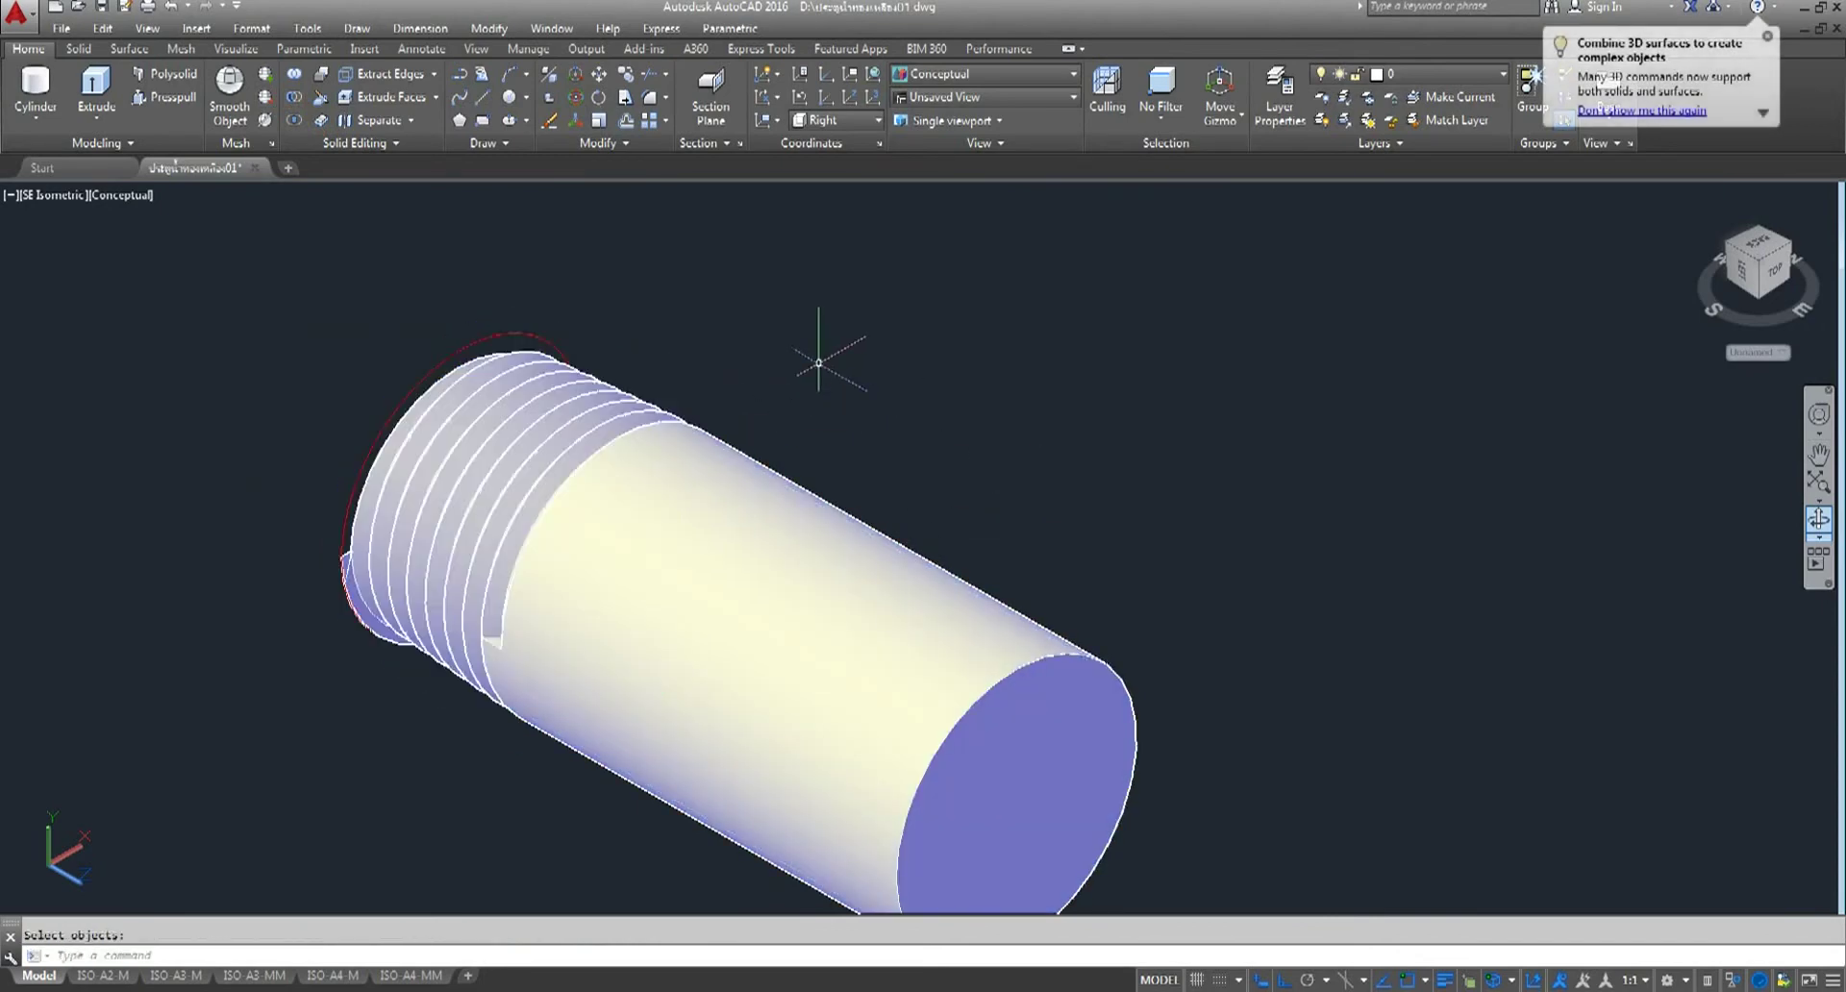
# - Erase the leftover red circle and zoom back out
pyautogui.scroll(2, 350, 635)
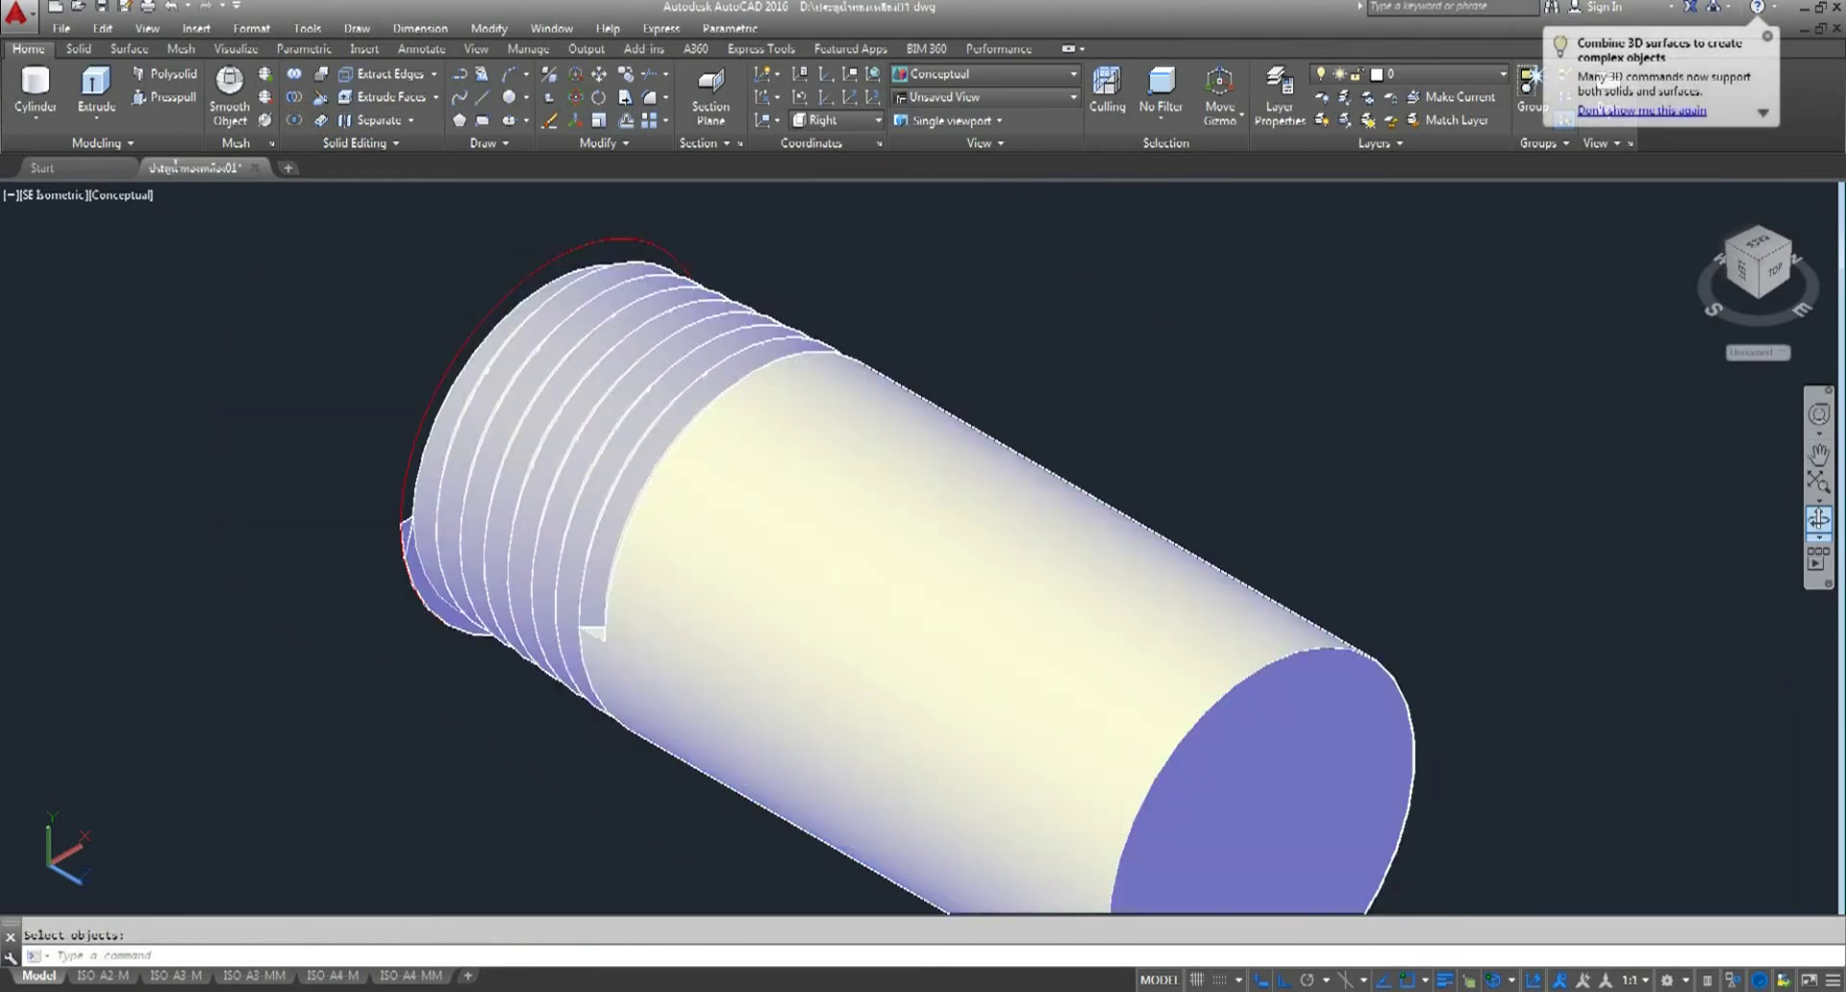
pyautogui.click(440, 386)
pyautogui.press('Delete')
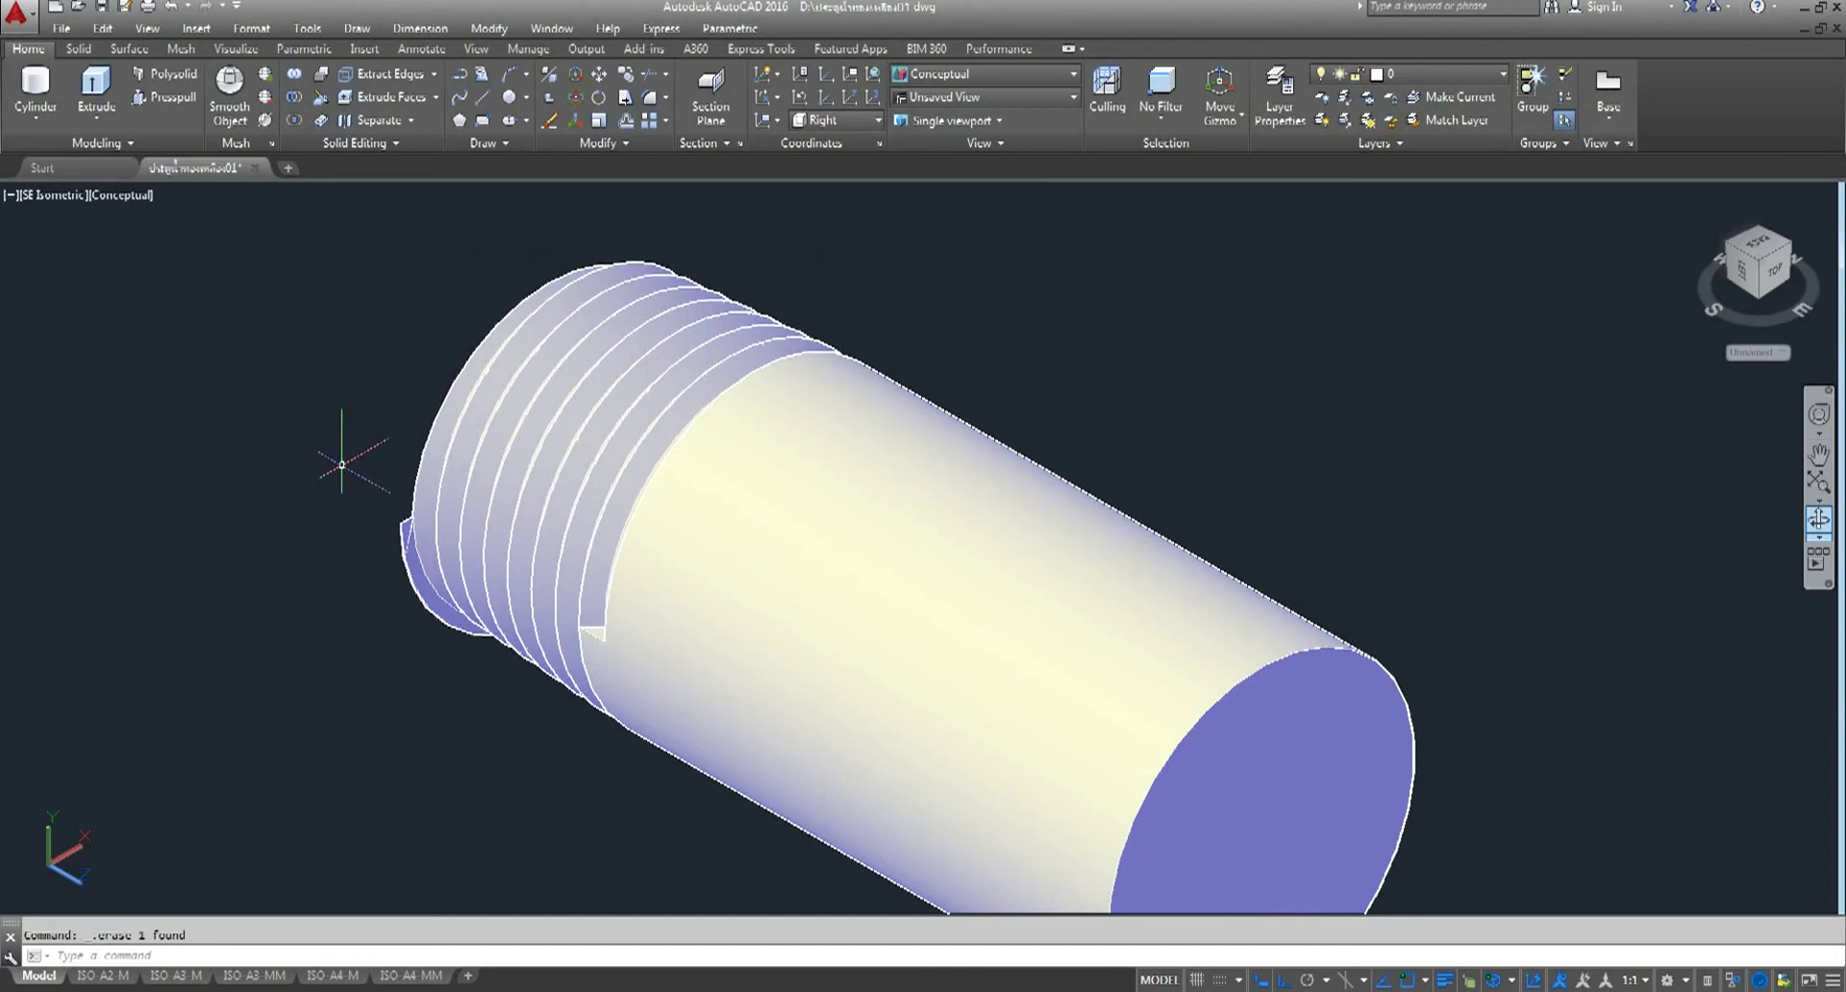
pyautogui.scroll(-4, 755, 525)
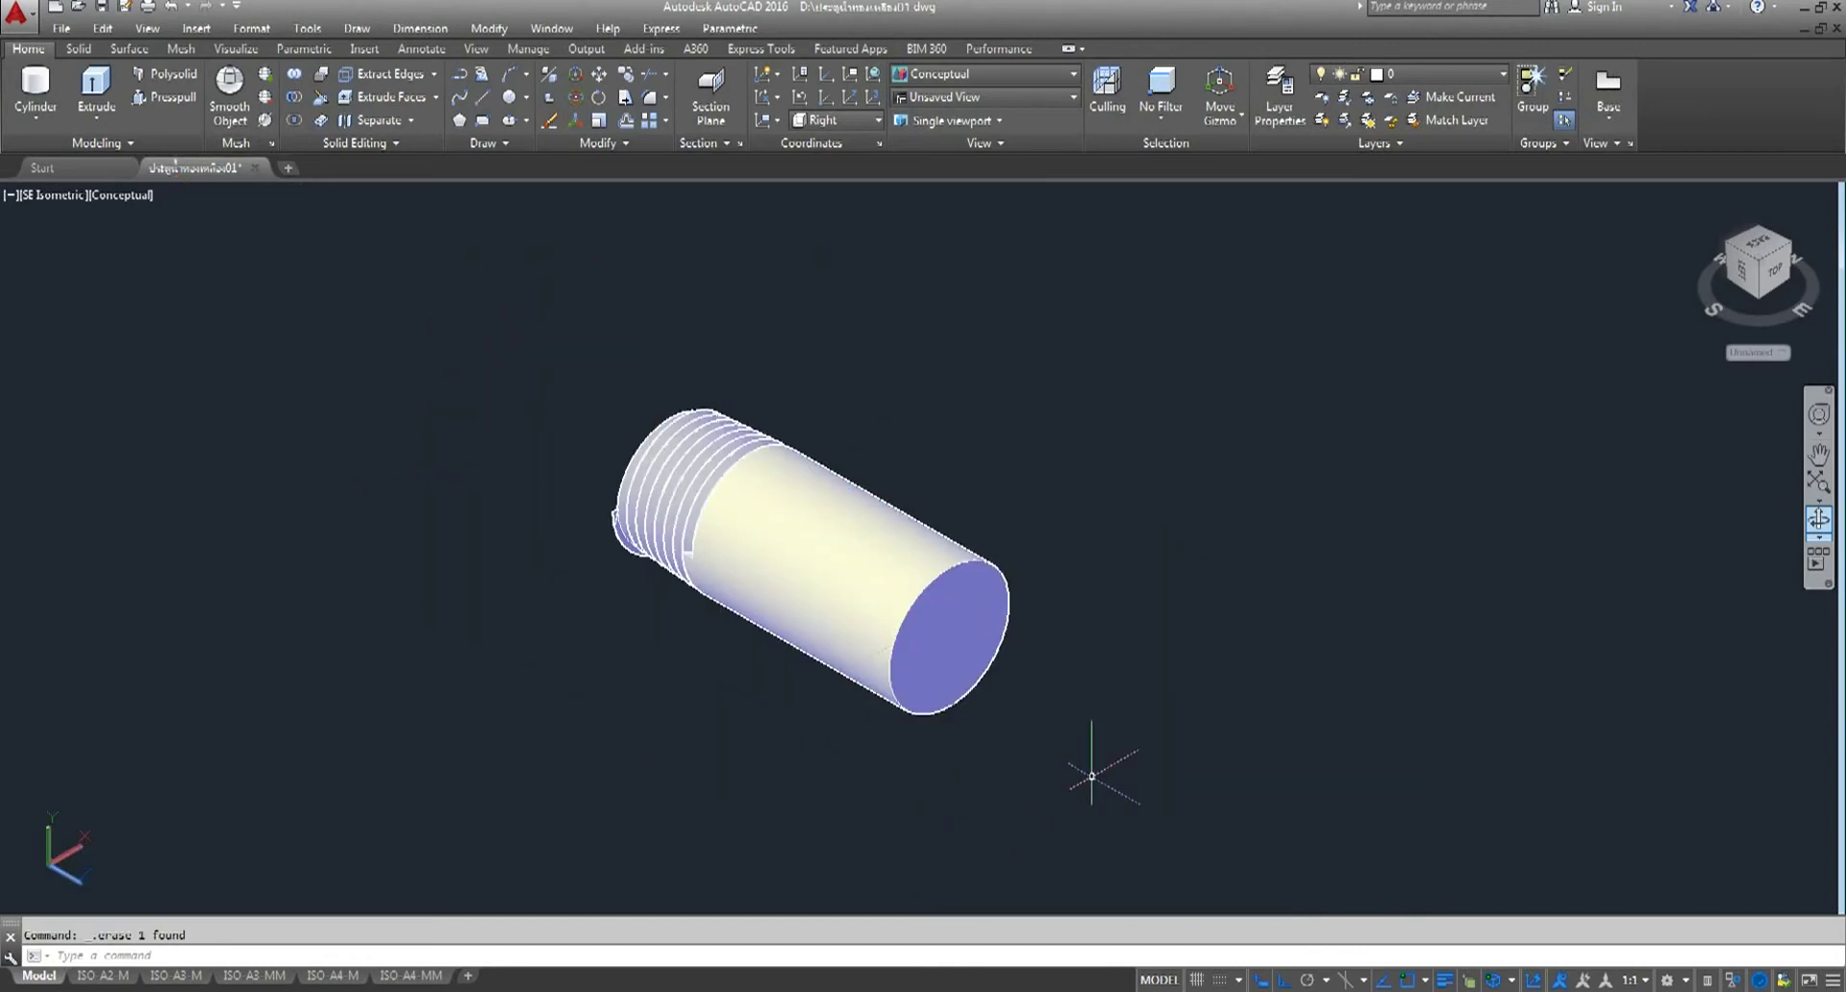
# - End object isolation and move the threaded cylinder 50 units into the fitting
pyautogui.click(1784, 980)
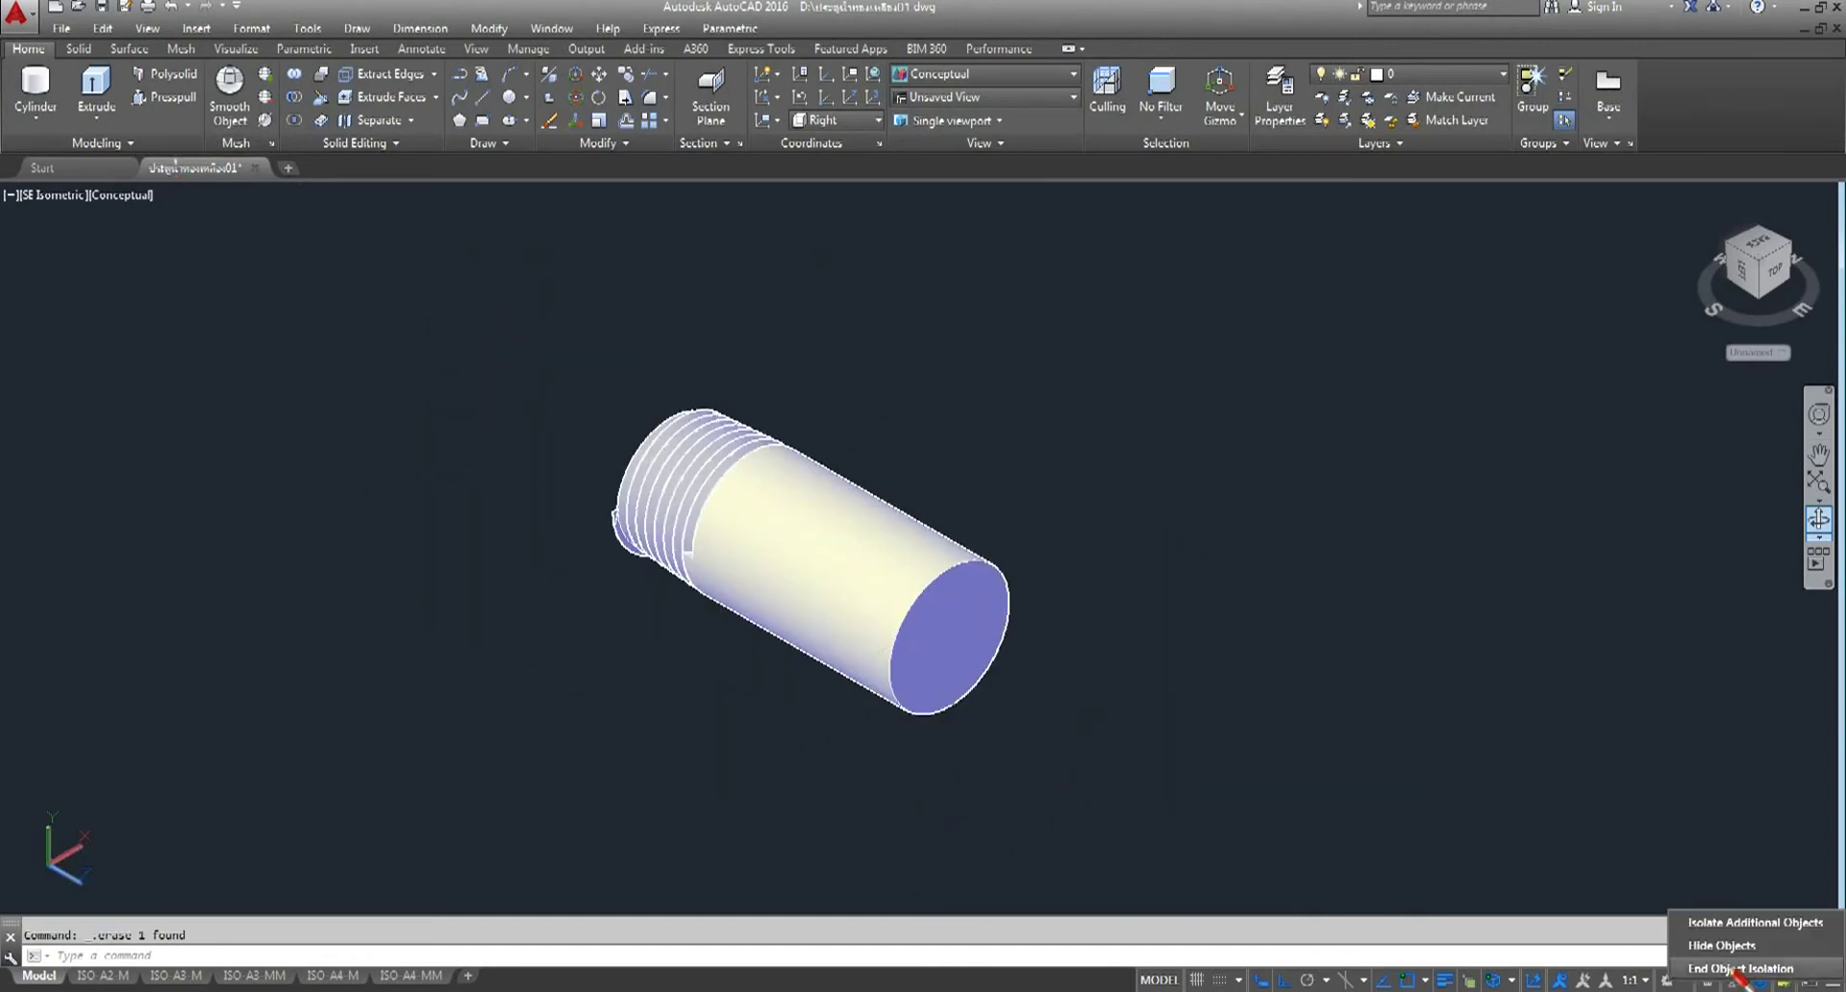
pyautogui.click(1745, 962)
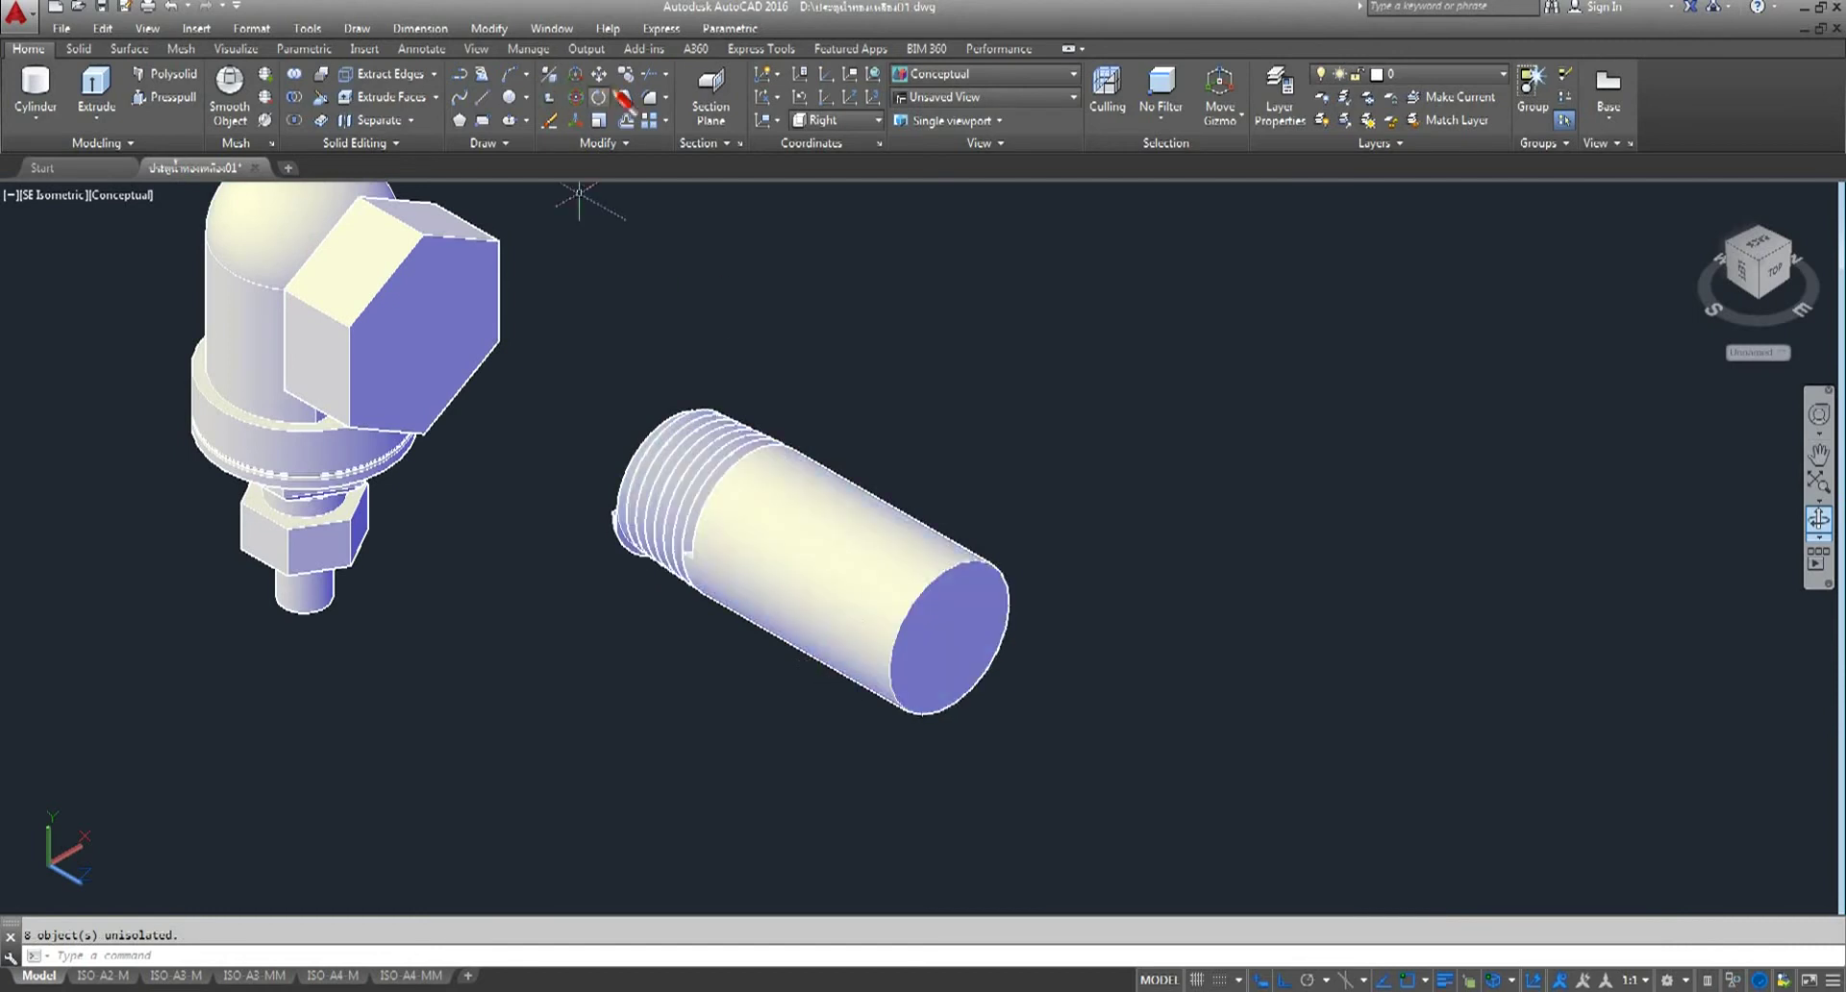
pyautogui.click(601, 75)
pyautogui.click(977, 430)
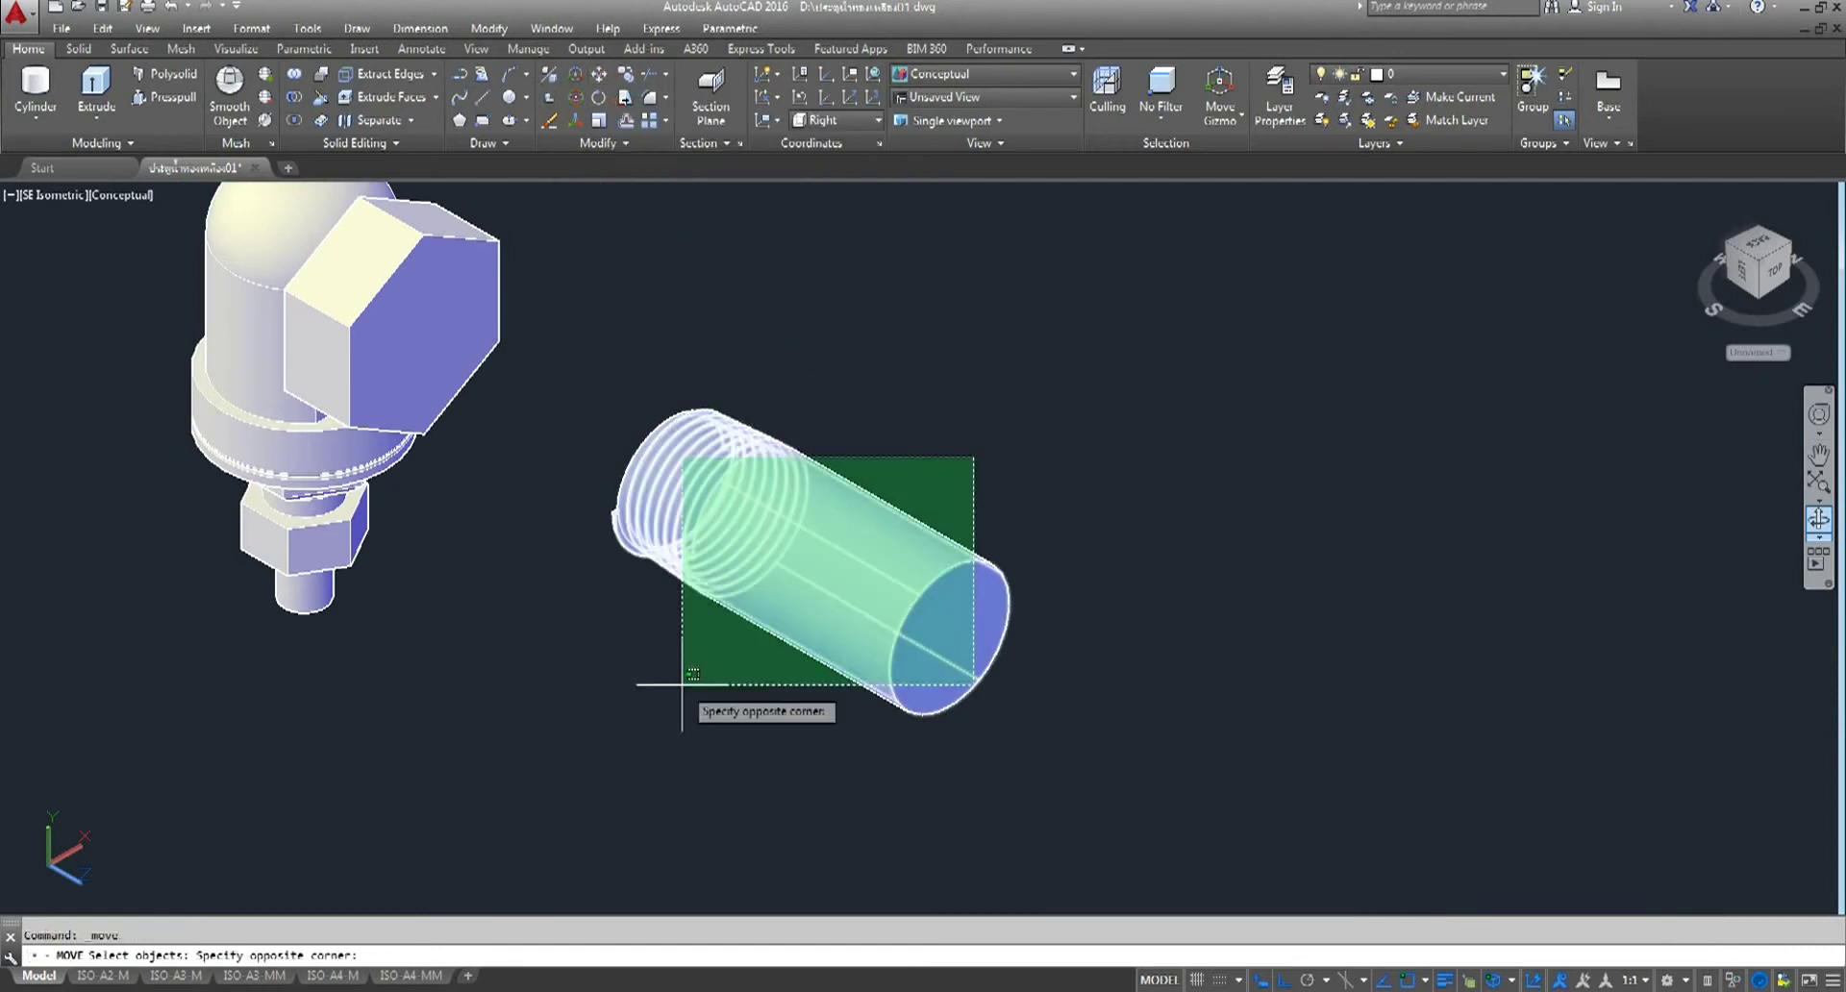
pyautogui.click(627, 669)
pyautogui.press('Return')
pyautogui.click(1406, 567)
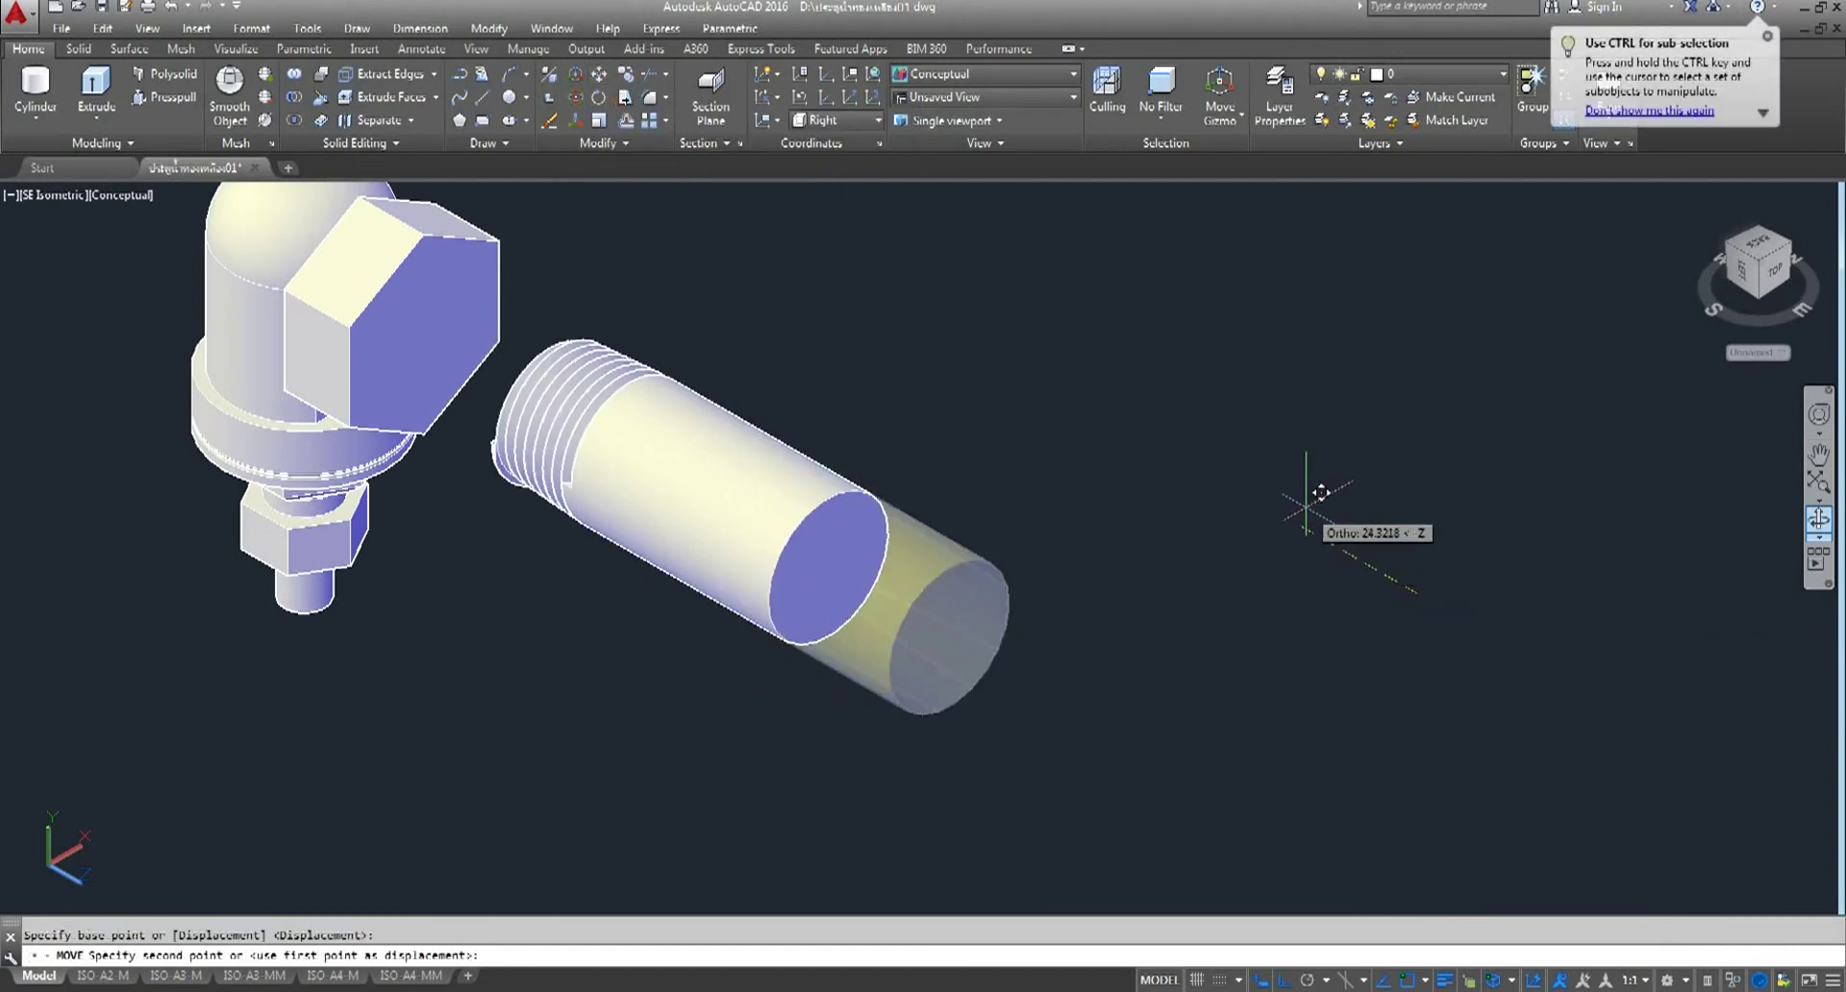
pyautogui.write('50')
pyautogui.press('Return')
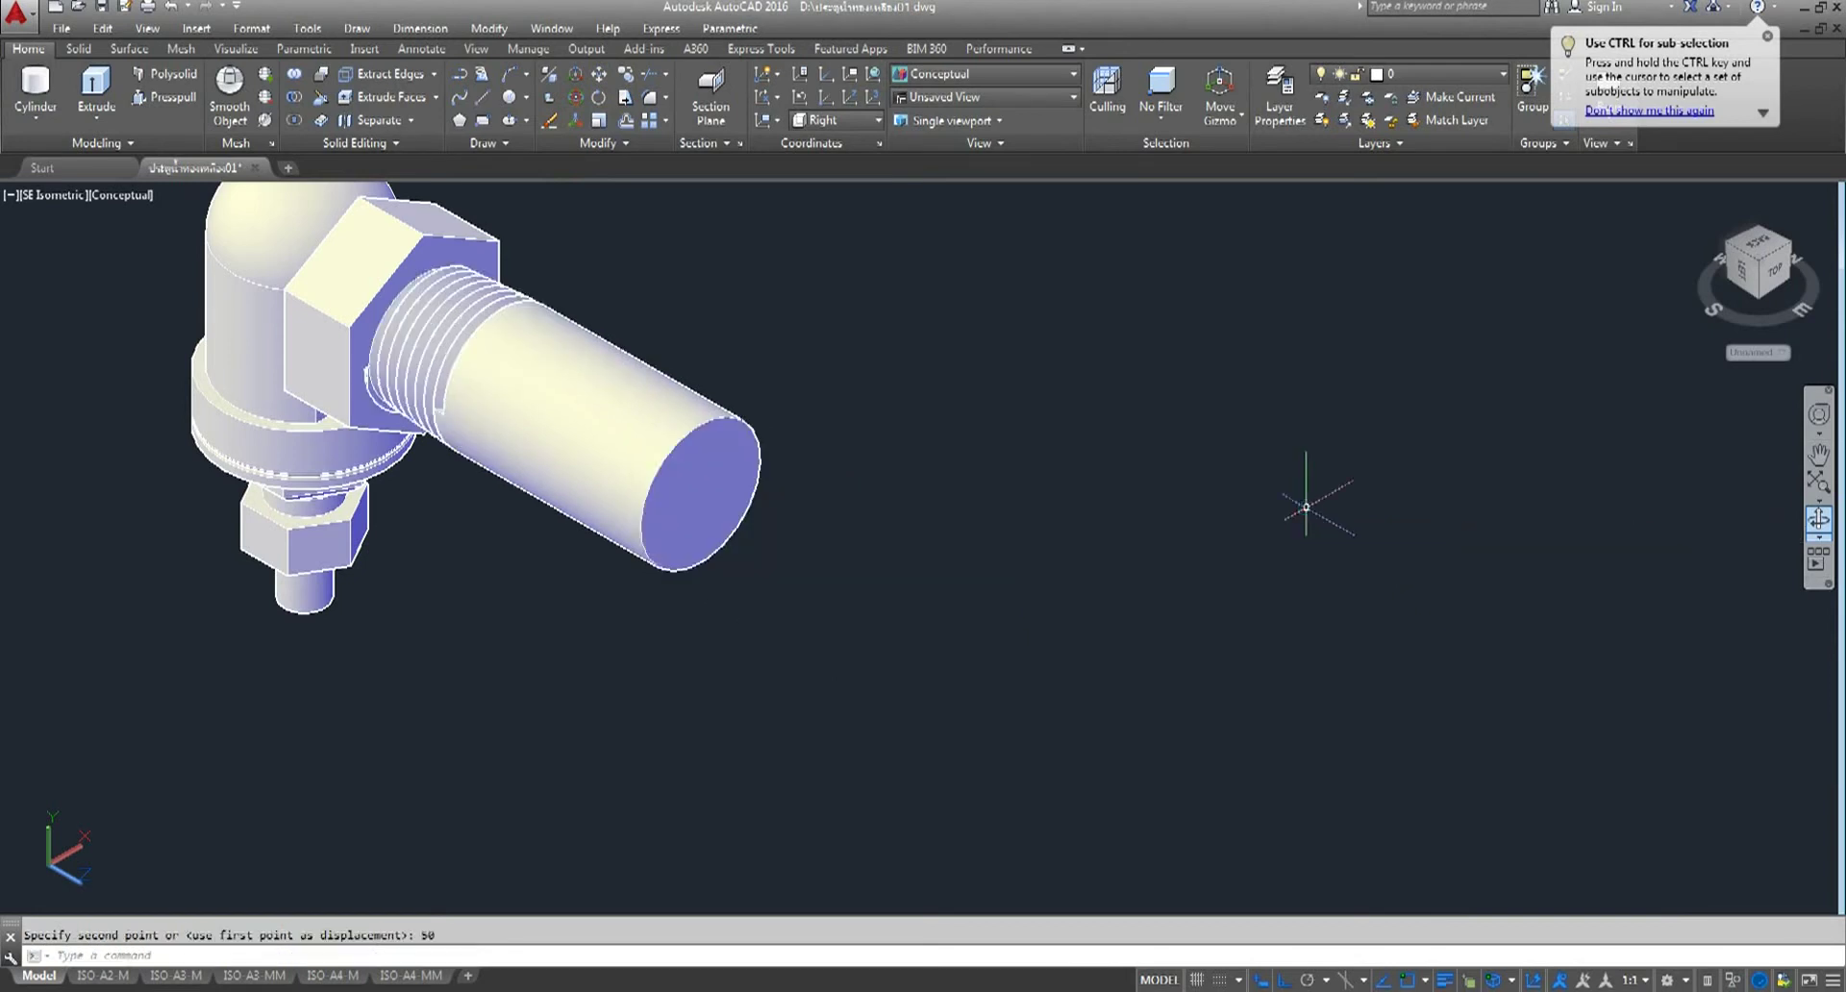
# - Move the threaded cylinder 14 units back along its axis into the hex boss
pyautogui.click(598, 73)
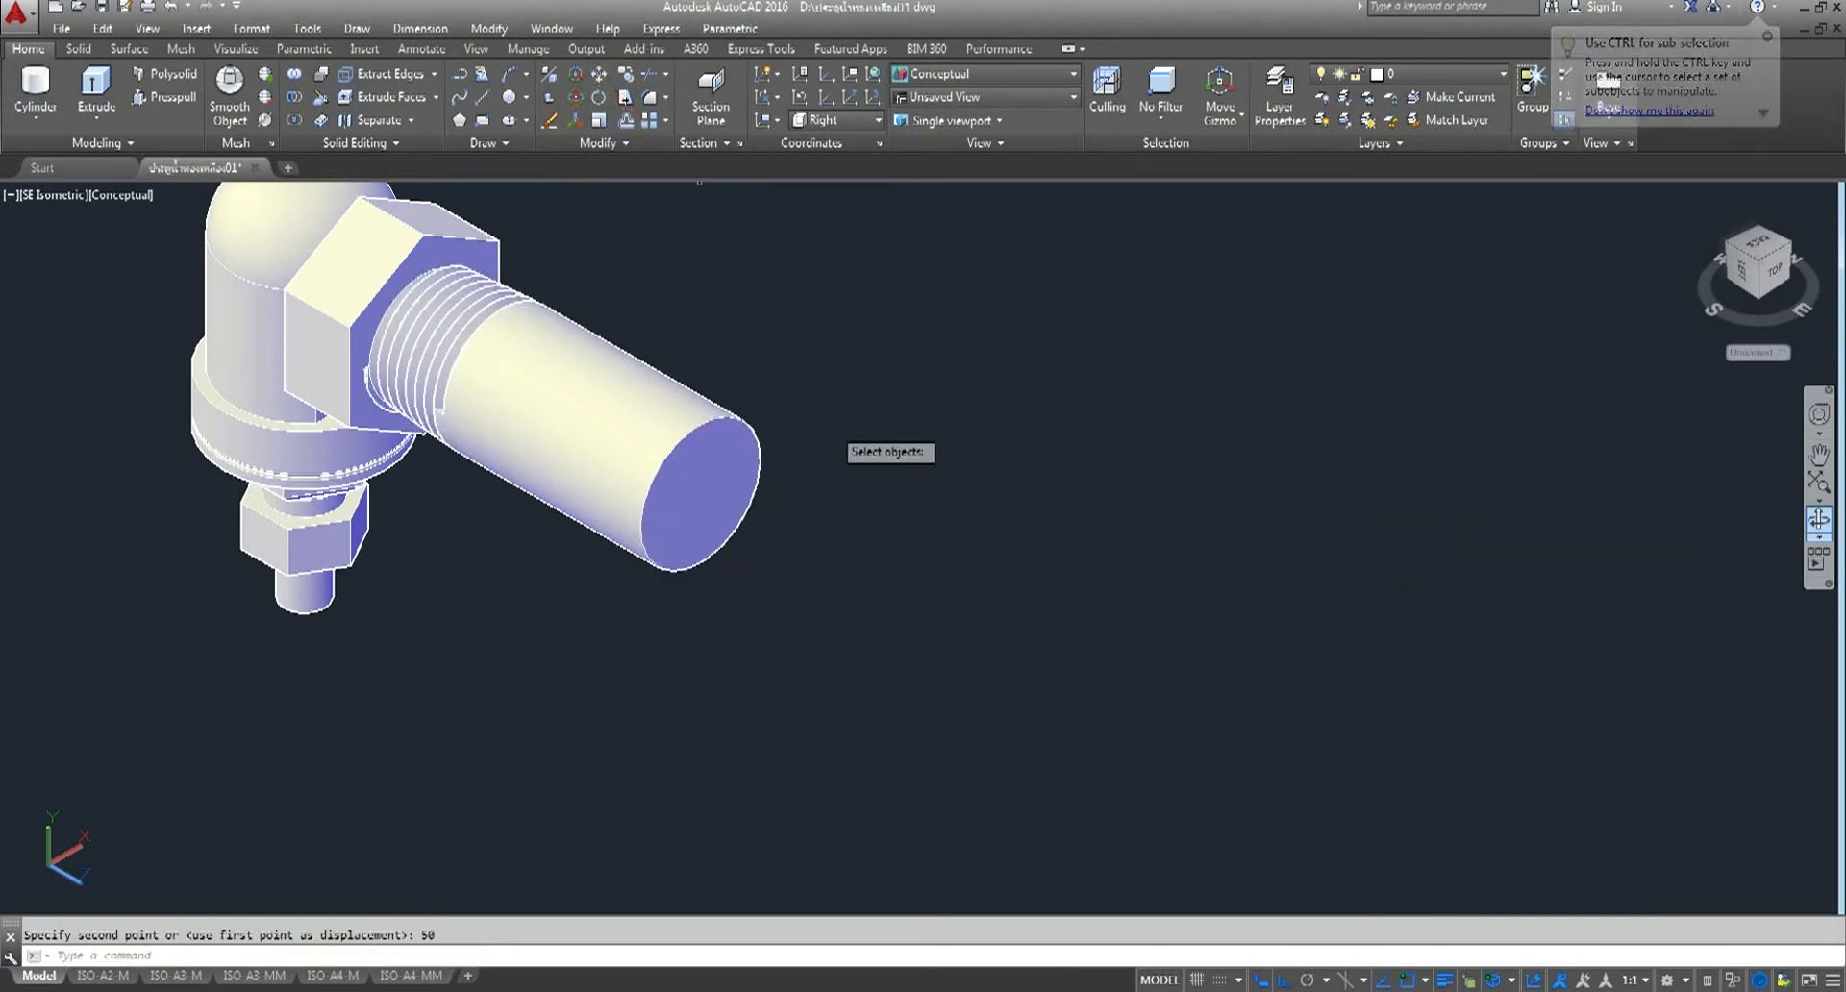
pyautogui.click(837, 380)
pyautogui.click(626, 561)
pyautogui.press('Return')
pyautogui.click(1139, 572)
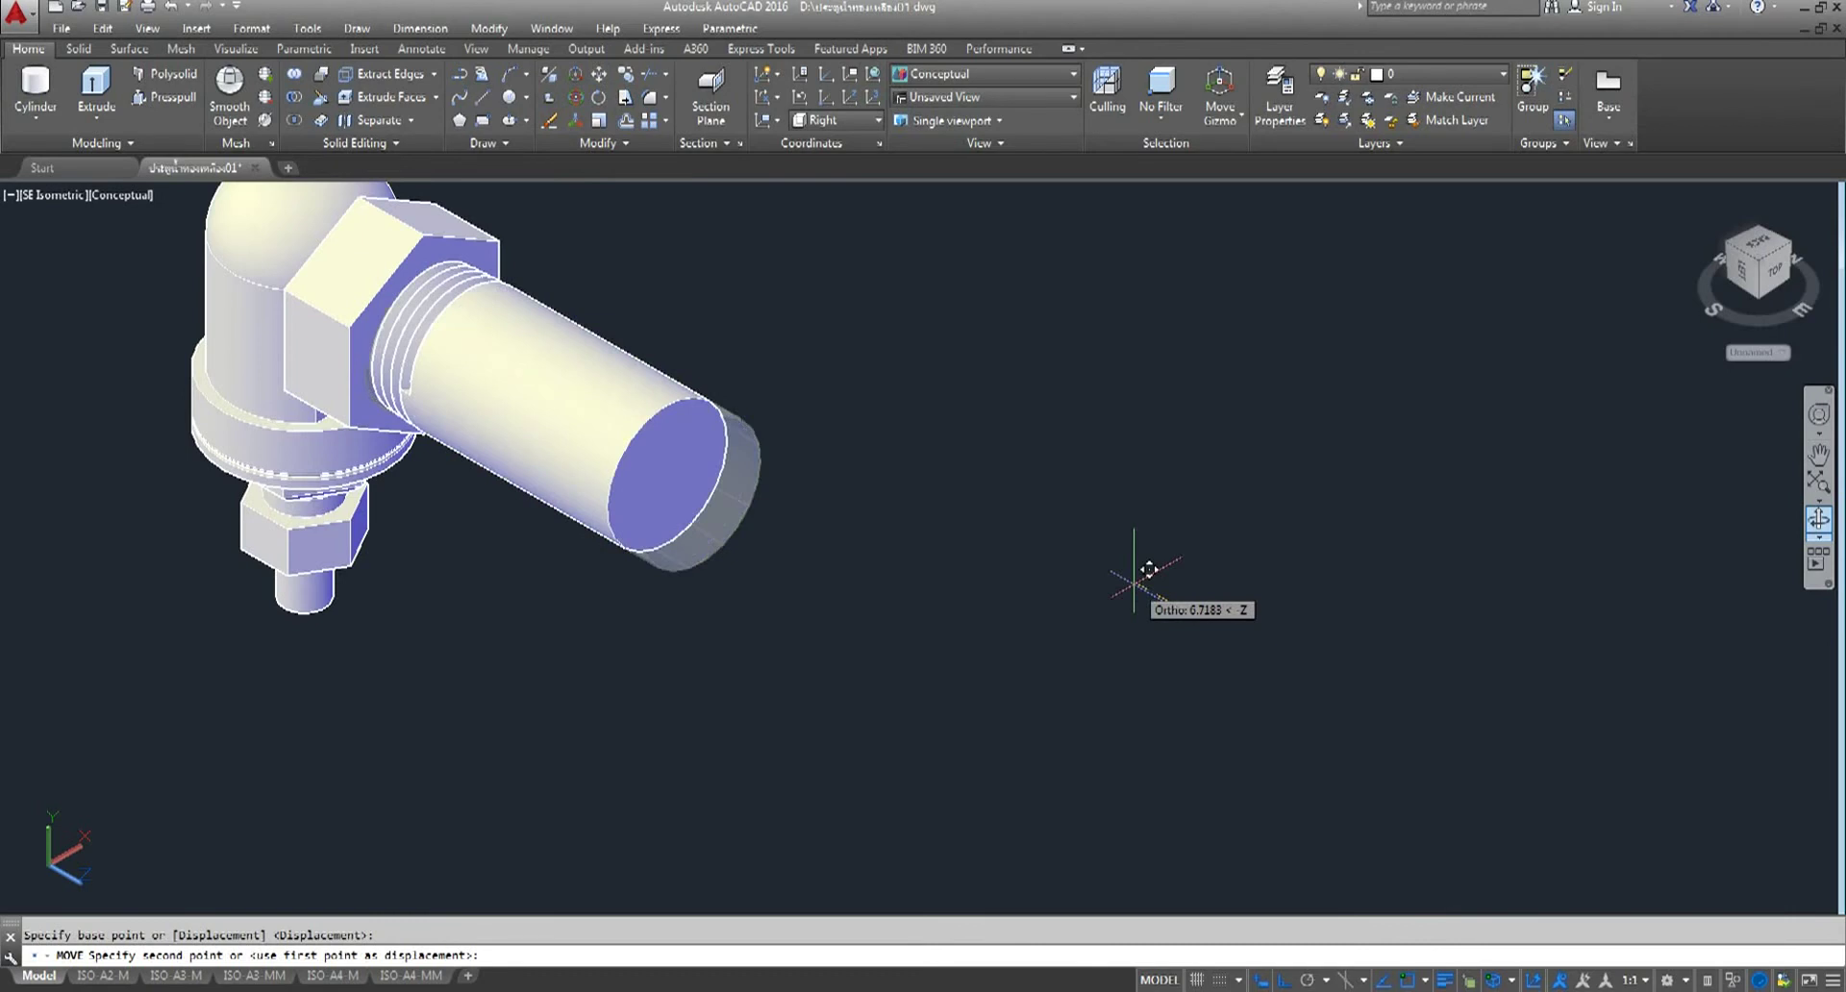
pyautogui.write('14')
pyautogui.press('Return')
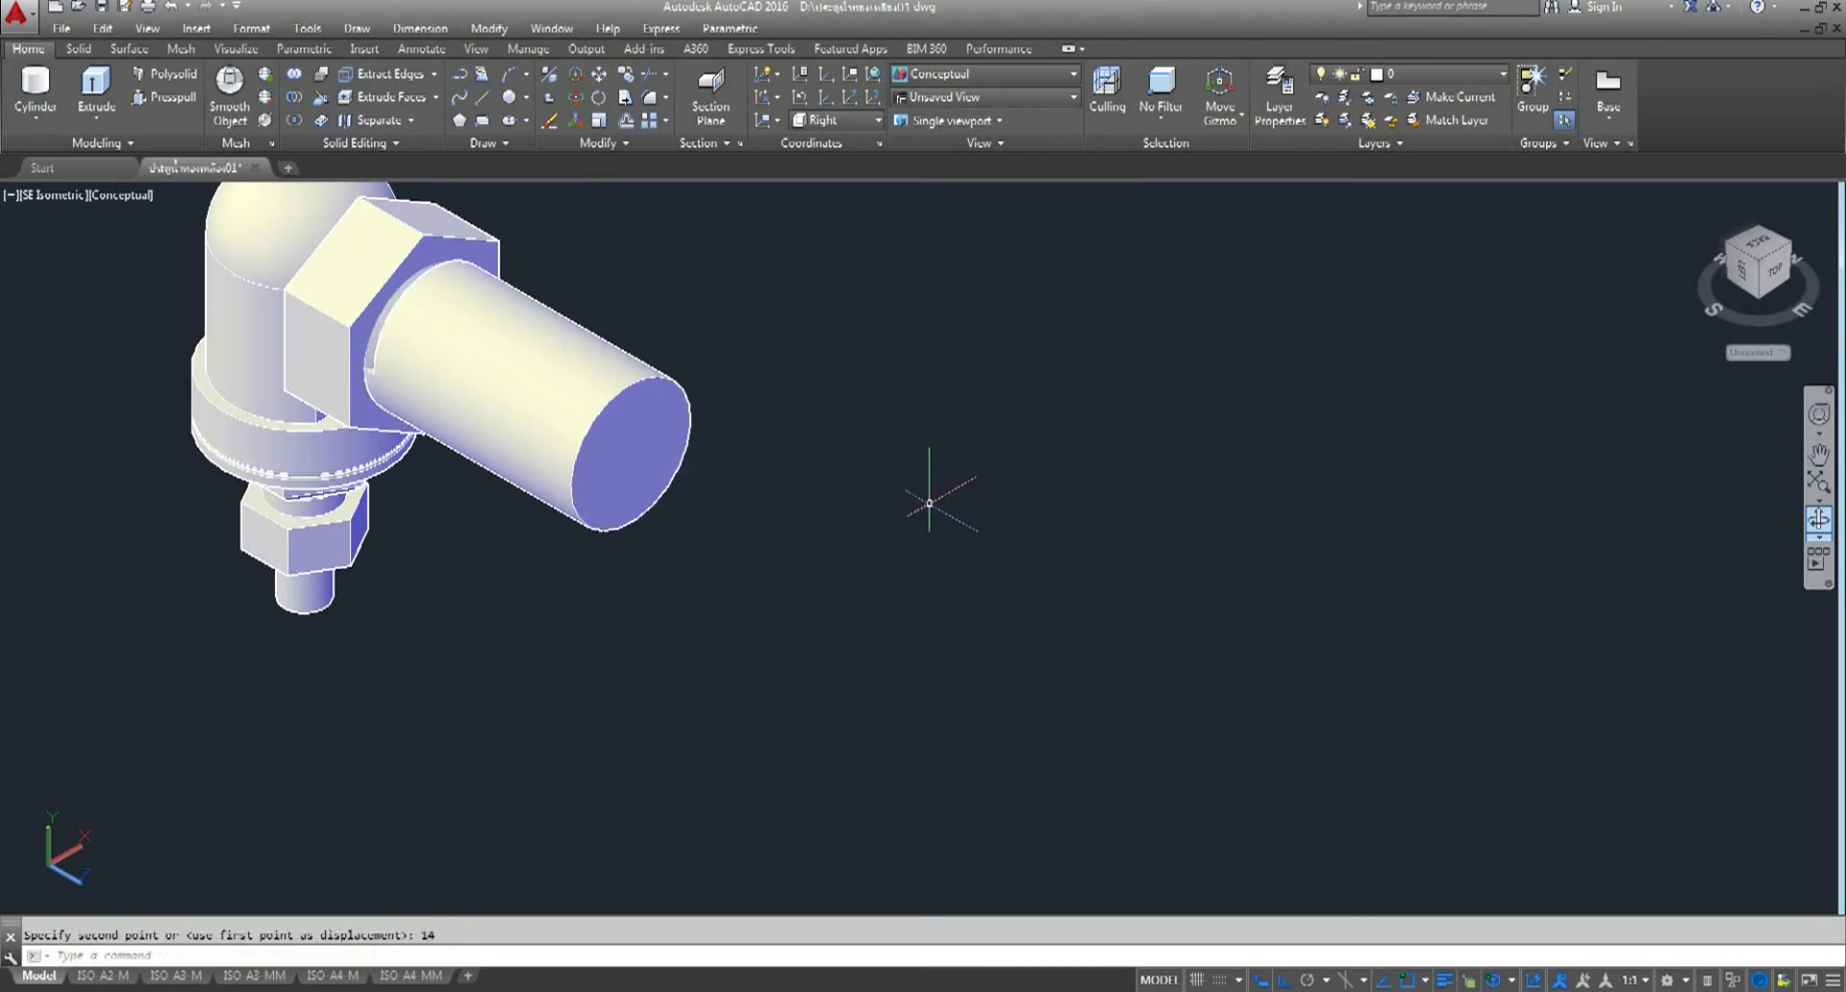
pyautogui.click(297, 98)
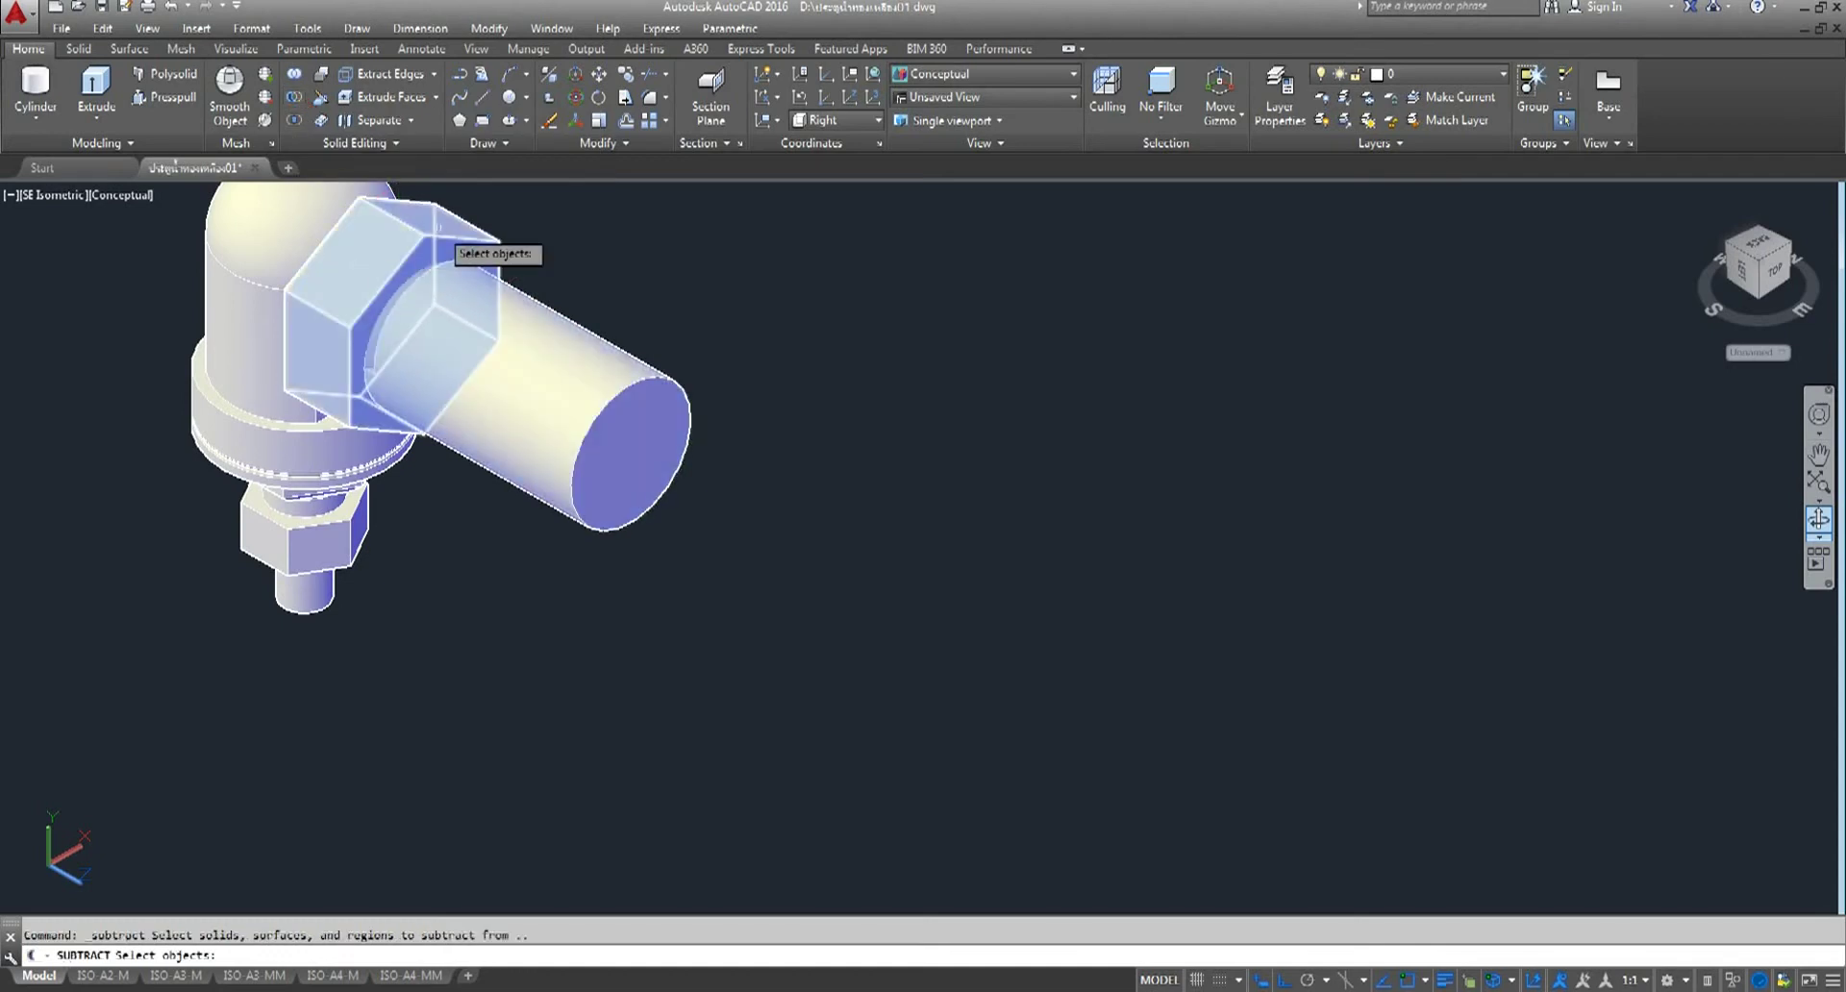
# - Subtract the threaded cylinder from the hex socket
pyautogui.click(452, 238)
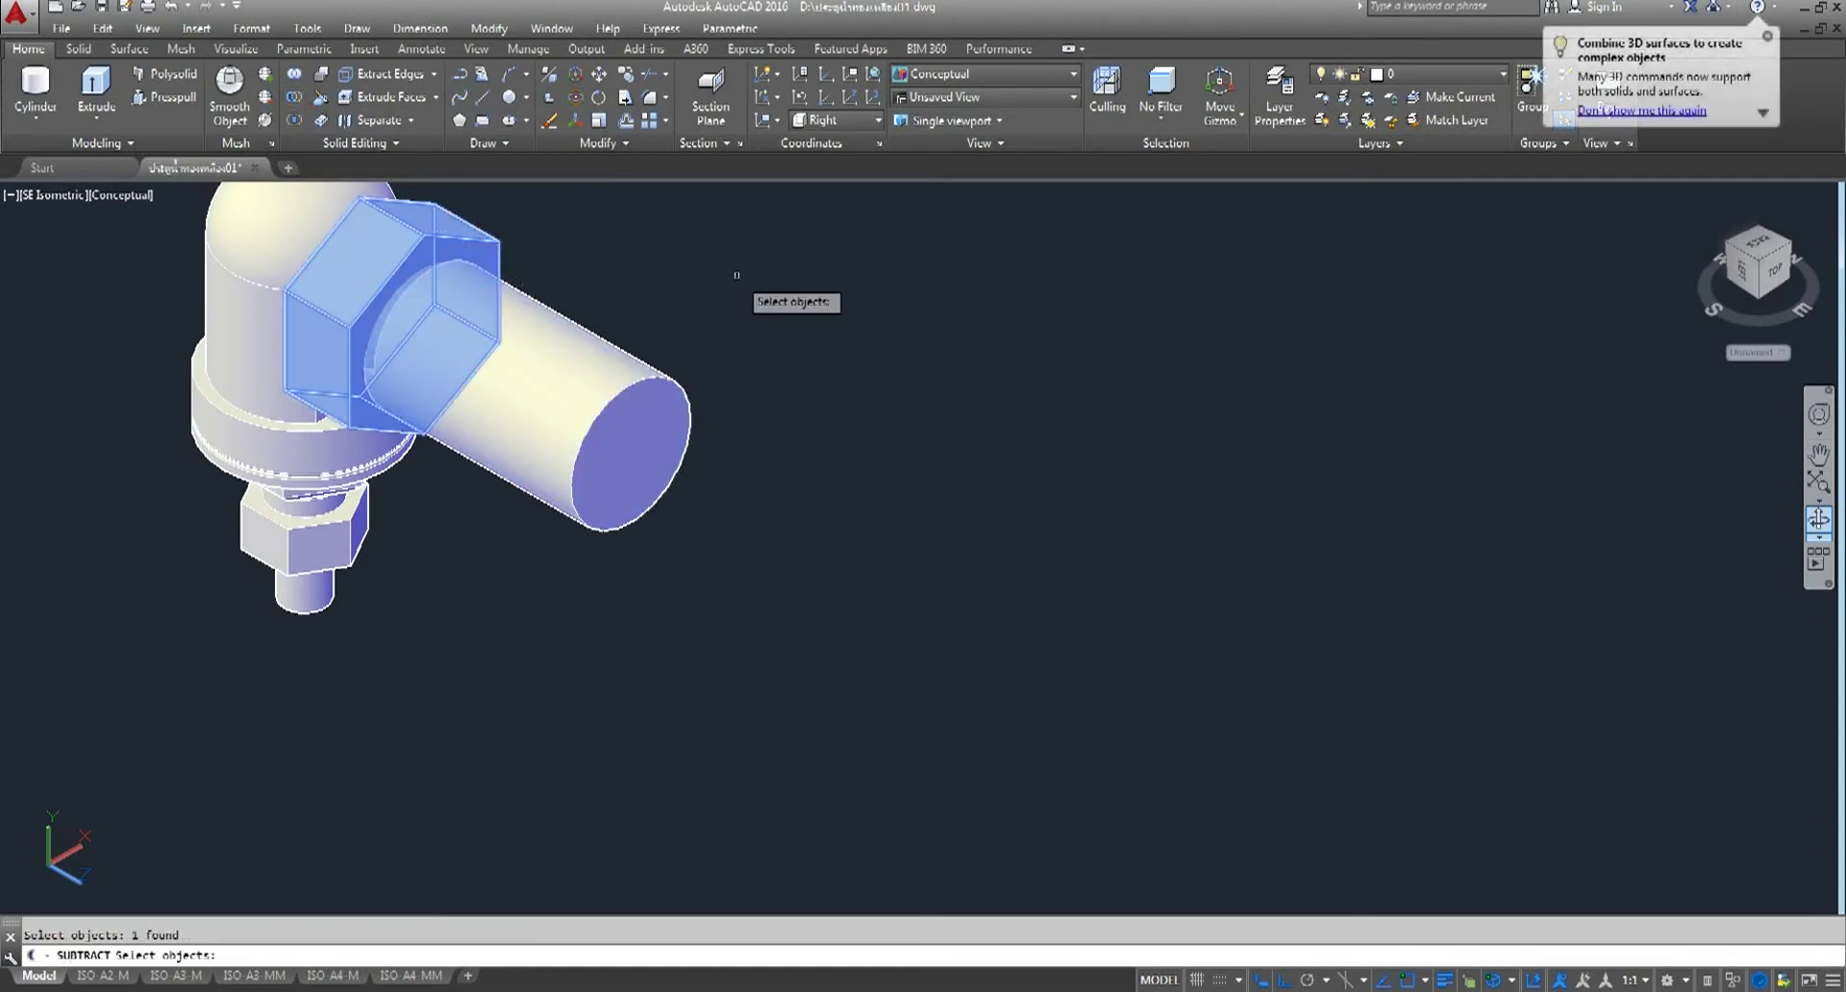
pyautogui.press('Return')
pyautogui.click(555, 365)
pyautogui.press('Return')
# - Zoom and orbit around the fitting to inspect the new threaded bore
pyautogui.scroll(3, 396, 341)
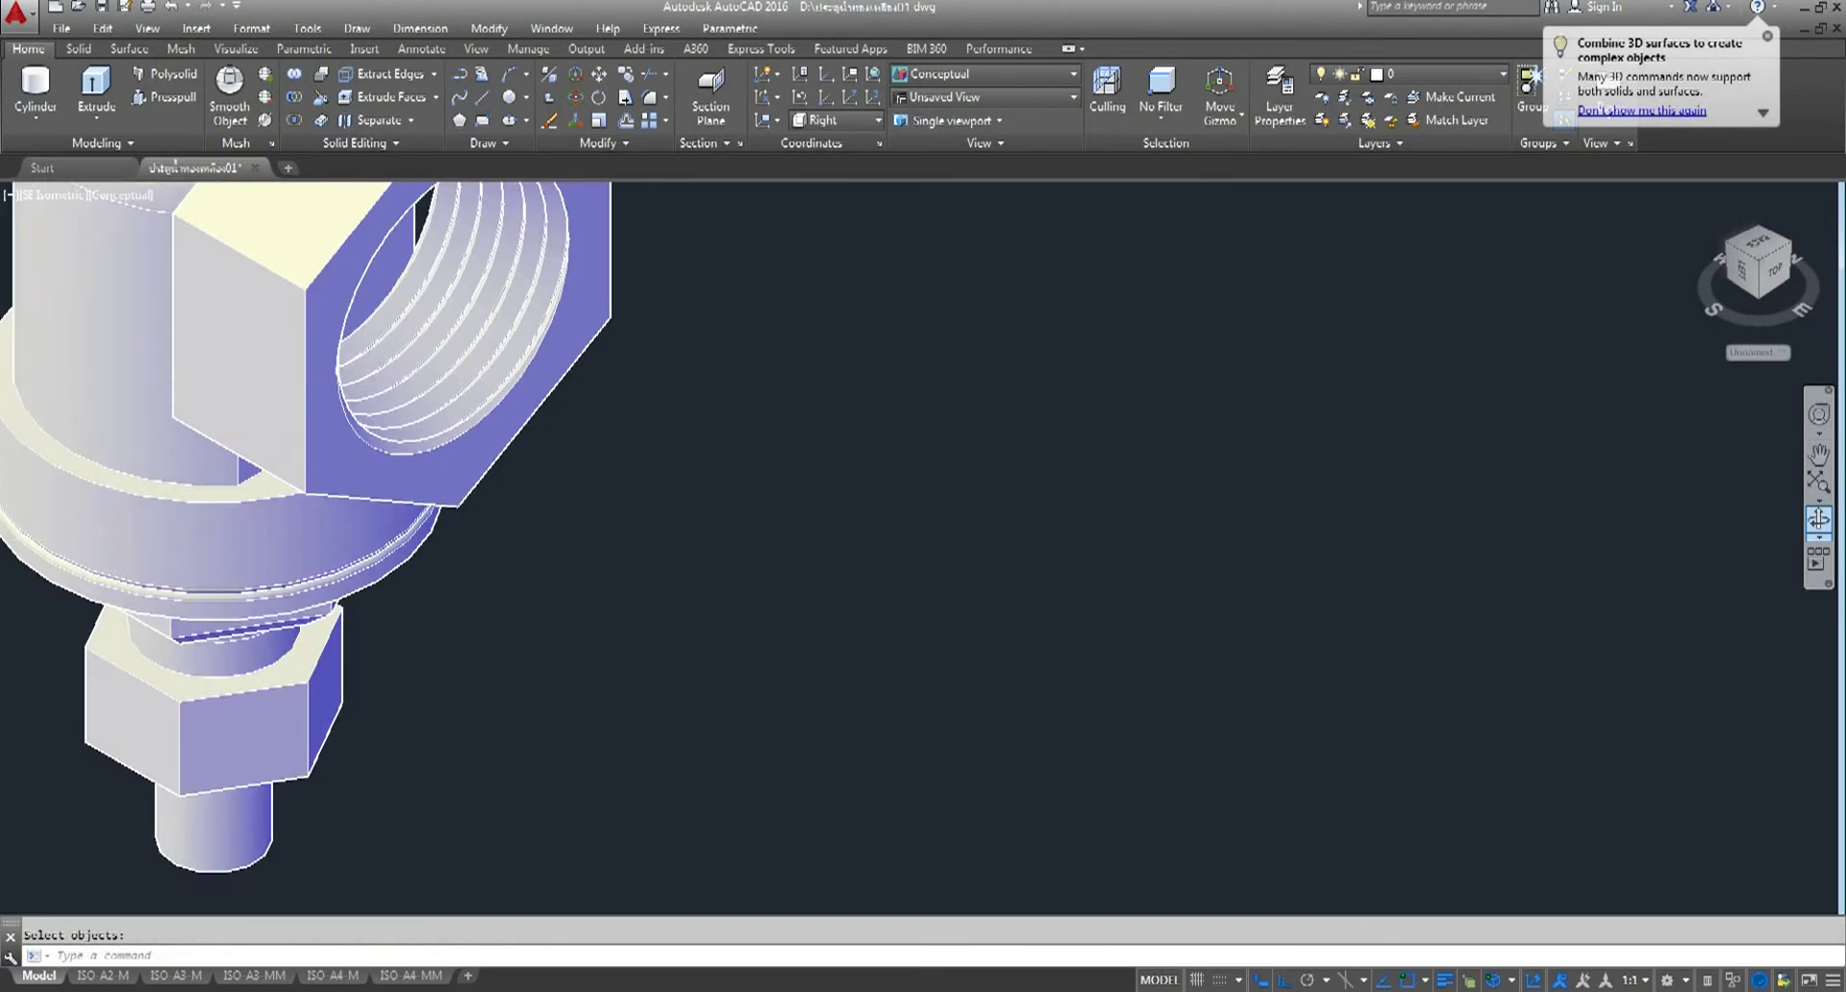
pyautogui.scroll(3, 385, 354)
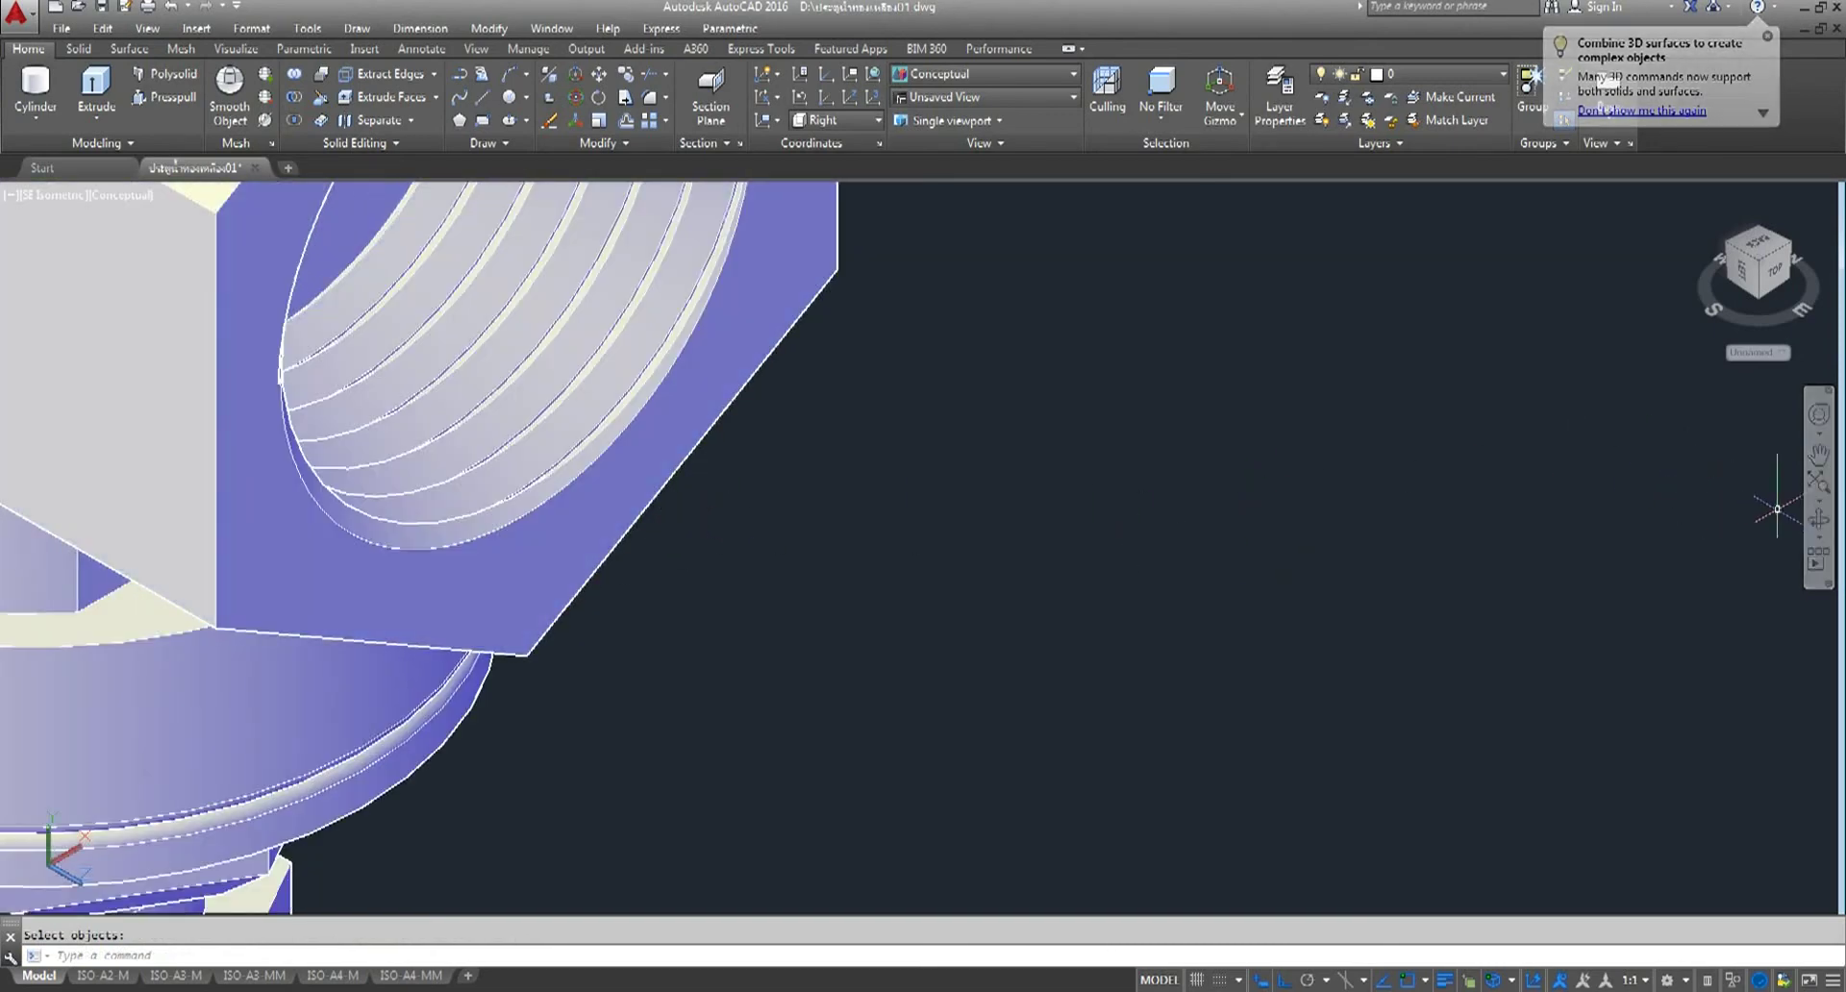
pyautogui.click(1819, 519)
pyautogui.moveTo(1463, 527)
pyautogui.mouseDown()
pyautogui.moveTo(581, 532)
pyautogui.moveTo(927, 747)
pyautogui.moveTo(42, 577)
pyautogui.moveTo(397, 412)
pyautogui.mouseUp()
pyautogui.scroll(-3, 398, 411)
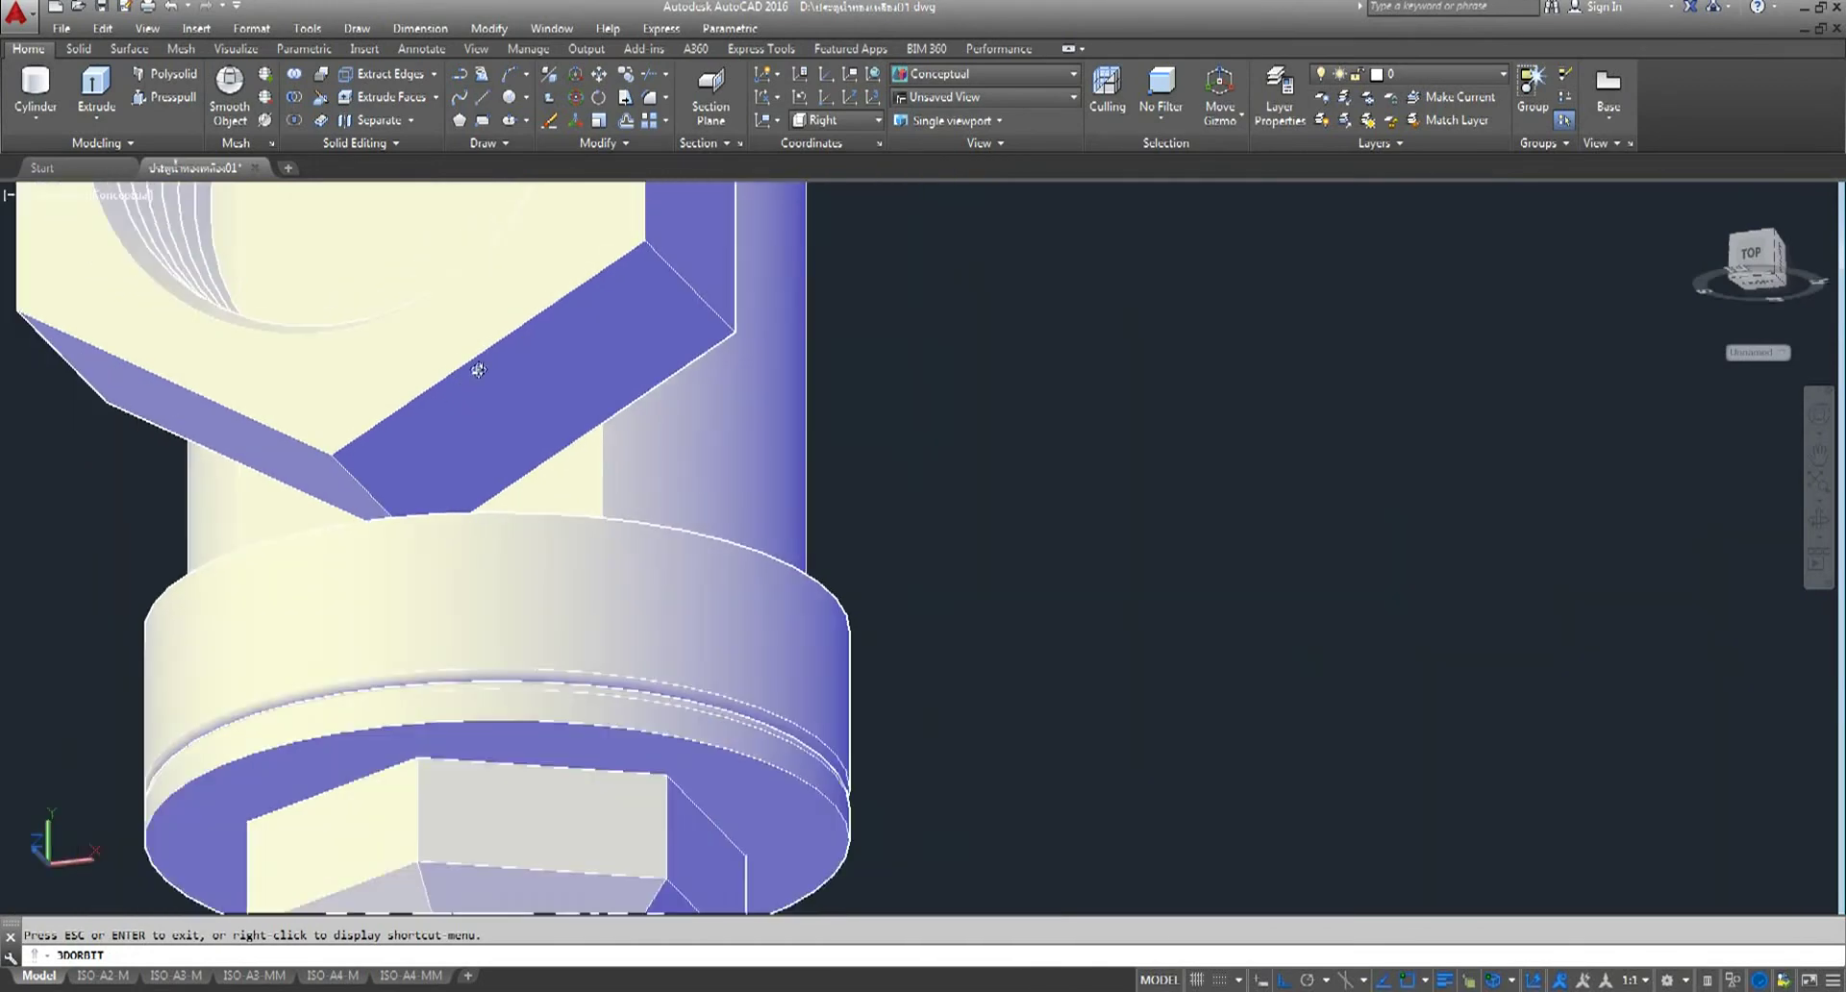
pyautogui.scroll(-3, 476, 371)
pyautogui.moveTo(429, 325)
pyautogui.mouseDown()
pyautogui.moveTo(320, 464)
pyautogui.moveTo(128, 486)
pyautogui.moveTo(49, 411)
pyautogui.moveTo(478, 416)
pyautogui.moveTo(606, 364)
pyautogui.moveTo(891, 384)
pyautogui.moveTo(828, 449)
pyautogui.moveTo(777, 461)
pyautogui.moveTo(520, 325)
pyautogui.moveTo(786, 378)
pyautogui.moveTo(350, 573)
pyautogui.moveTo(637, 517)
pyautogui.moveTo(709, 571)
pyautogui.mouseUp()
# - Turn off the PVC layer holding the reference photo and switch to SE Isometric view
pyautogui.rightClick(753, 591)
pyautogui.click(829, 602)
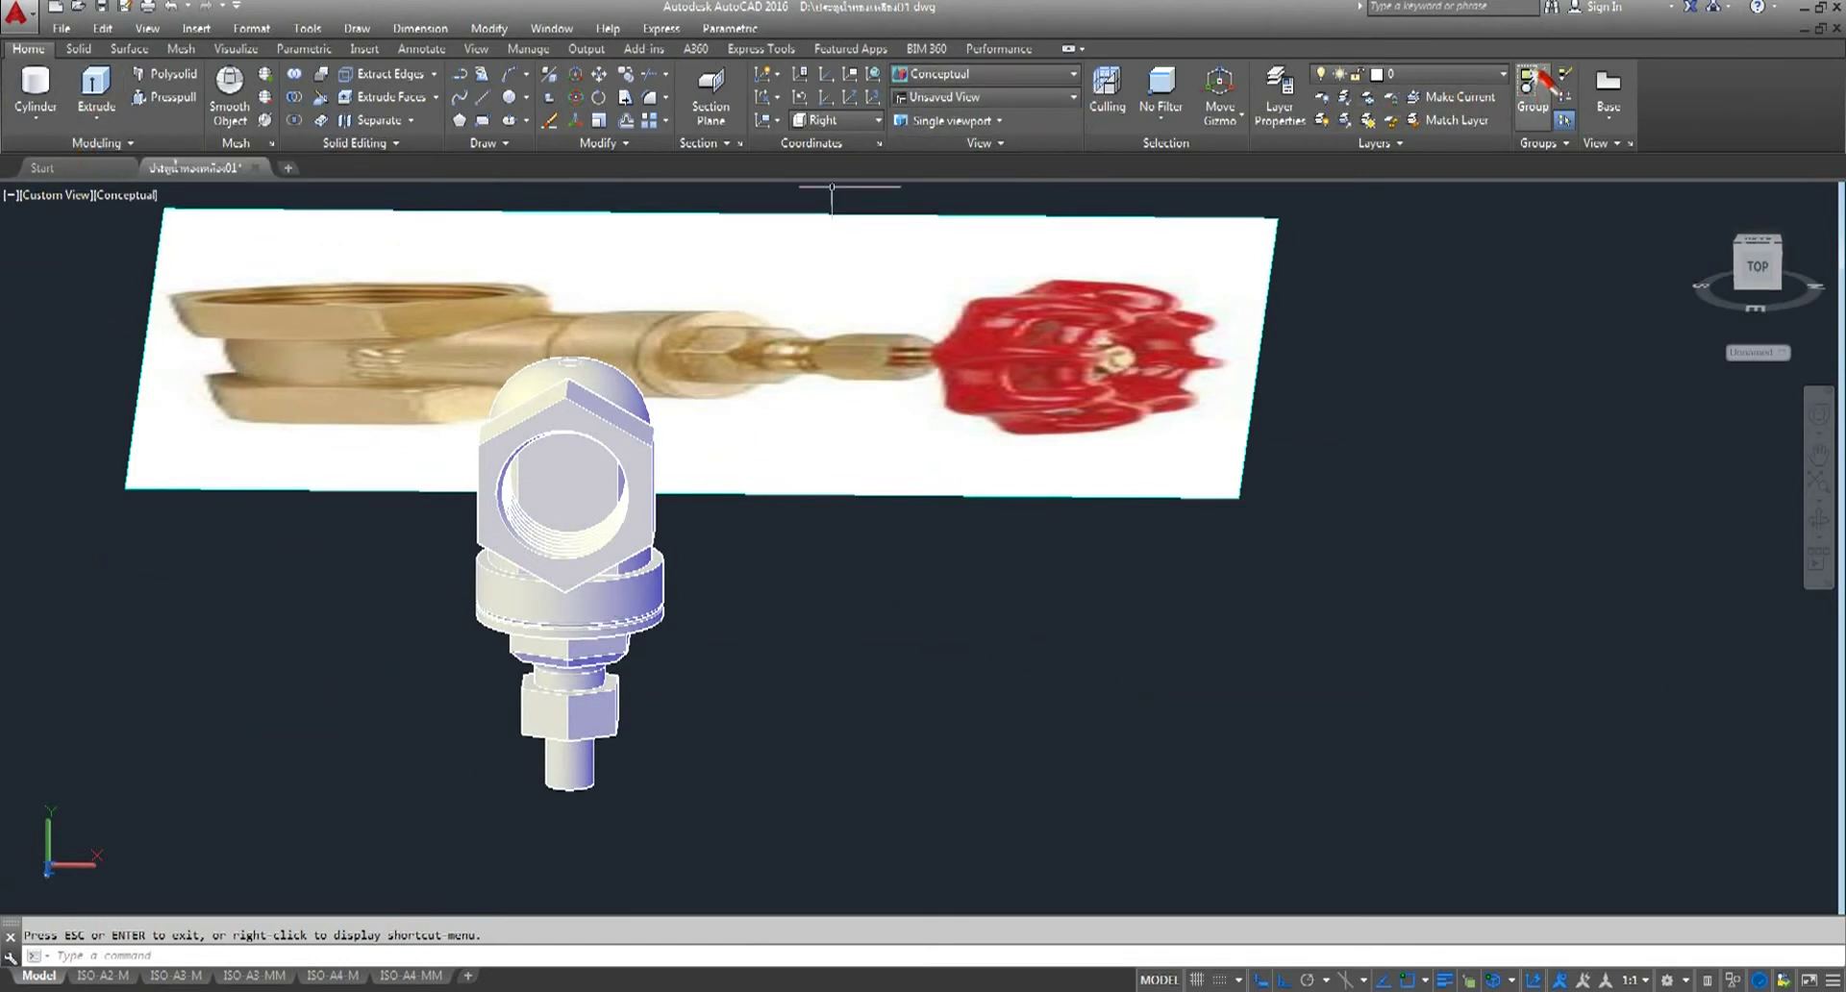
pyautogui.click(1500, 77)
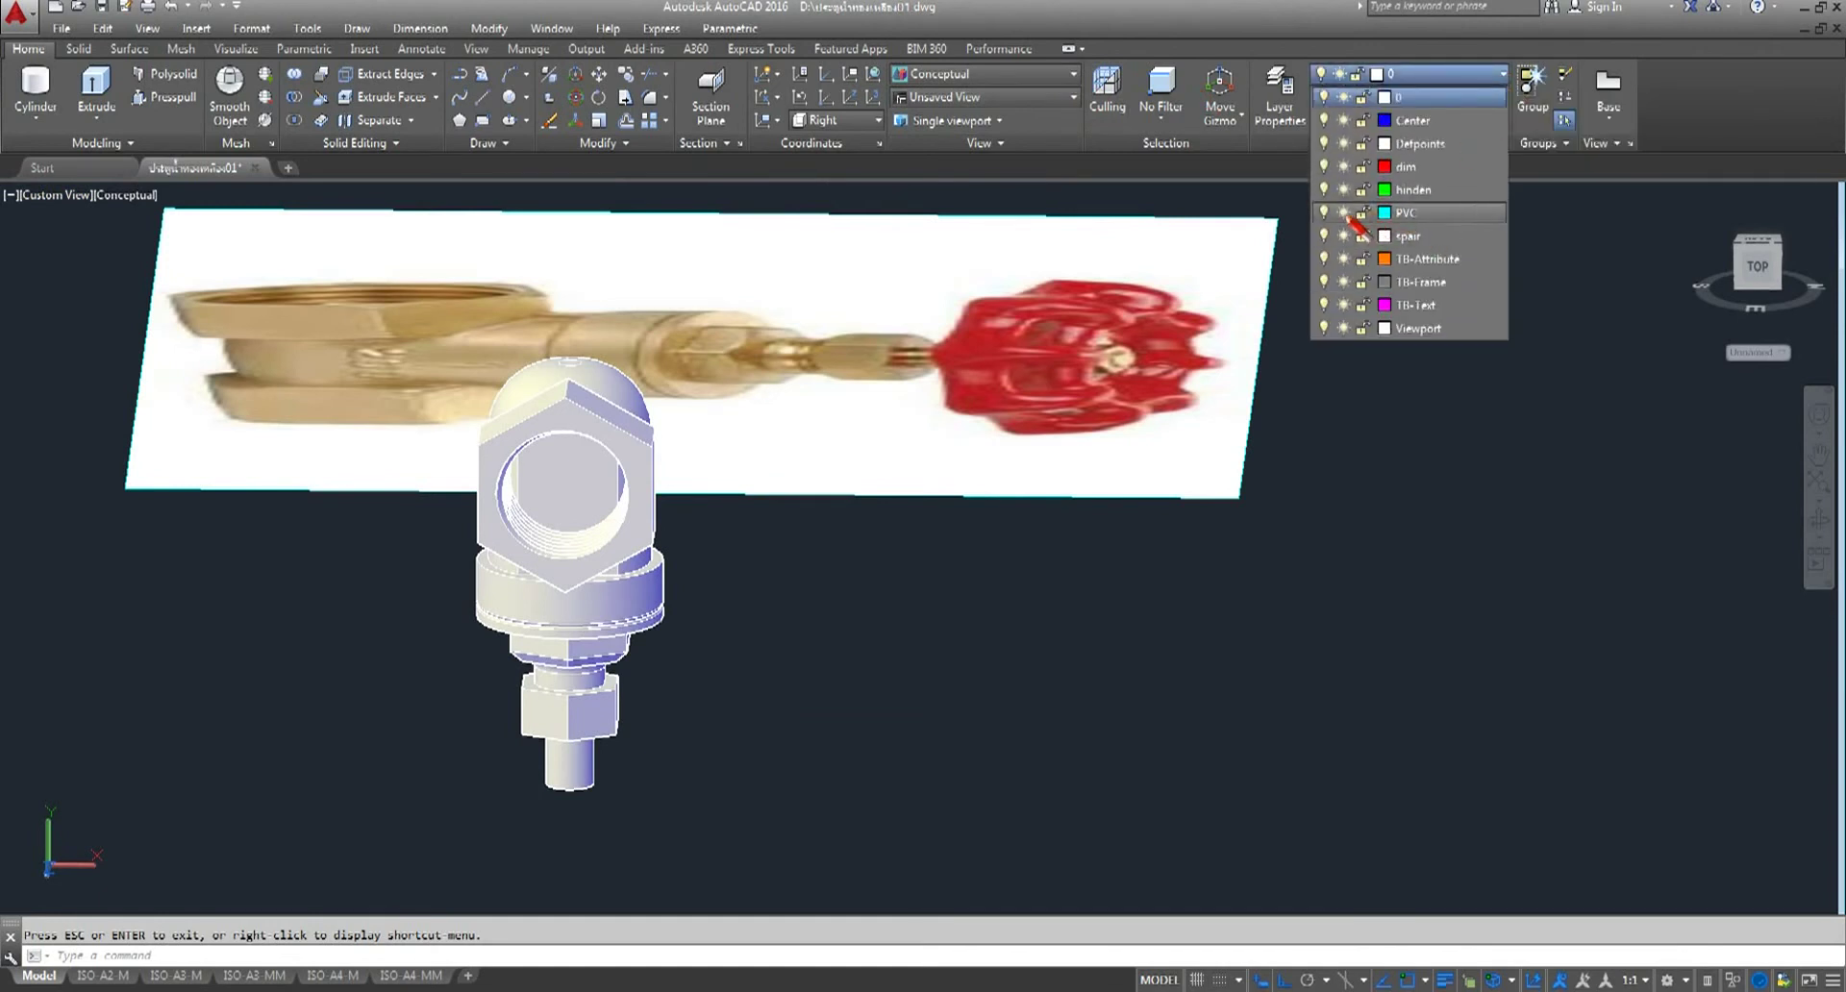
pyautogui.click(1314, 506)
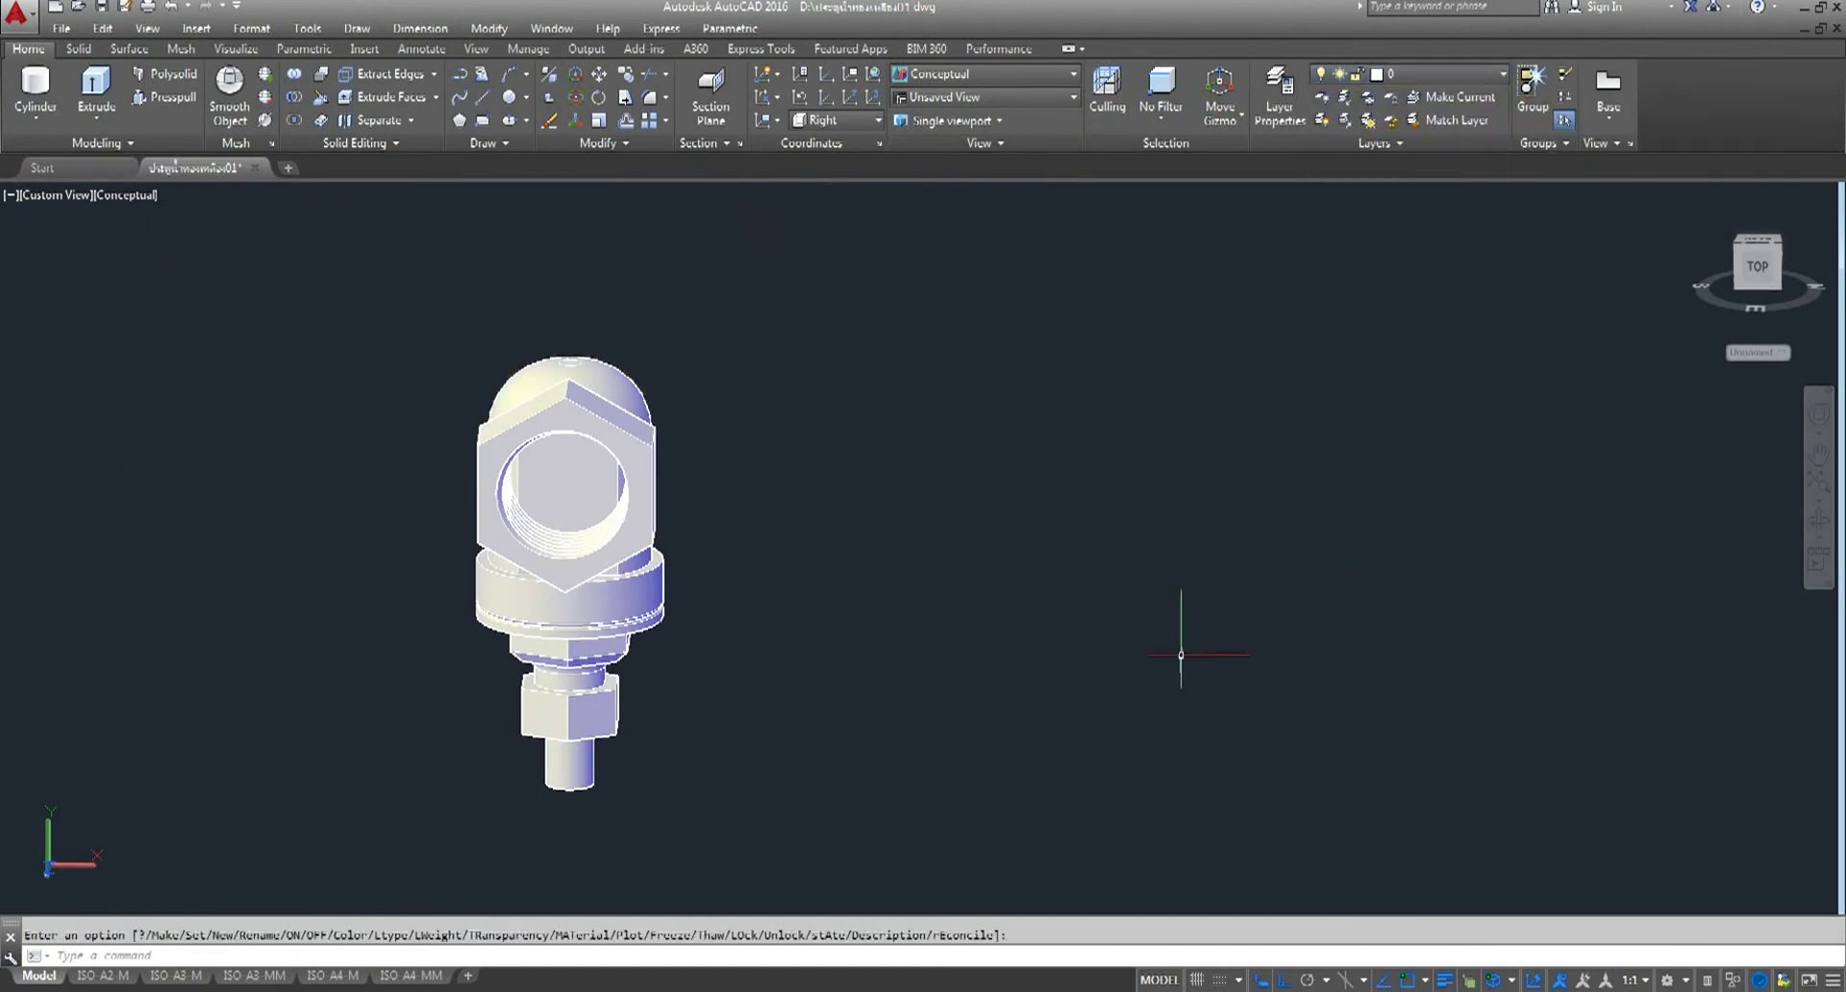
pyautogui.click(45, 196)
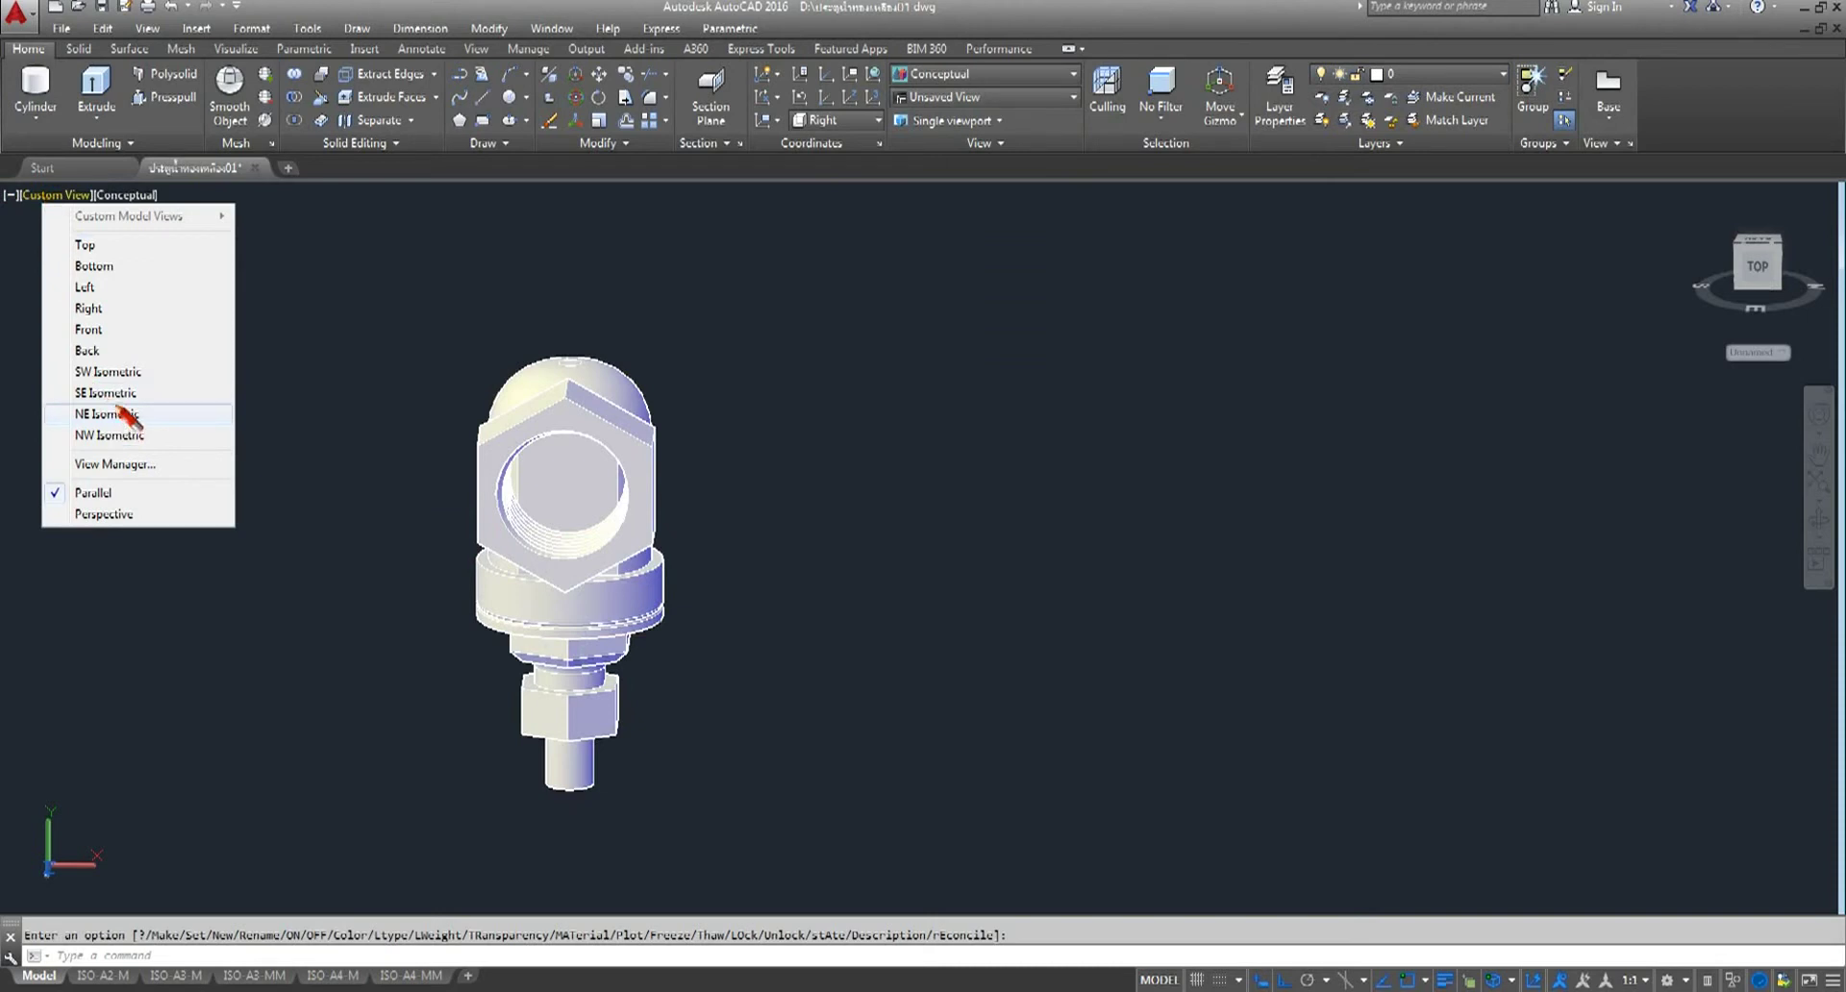
pyautogui.click(116, 392)
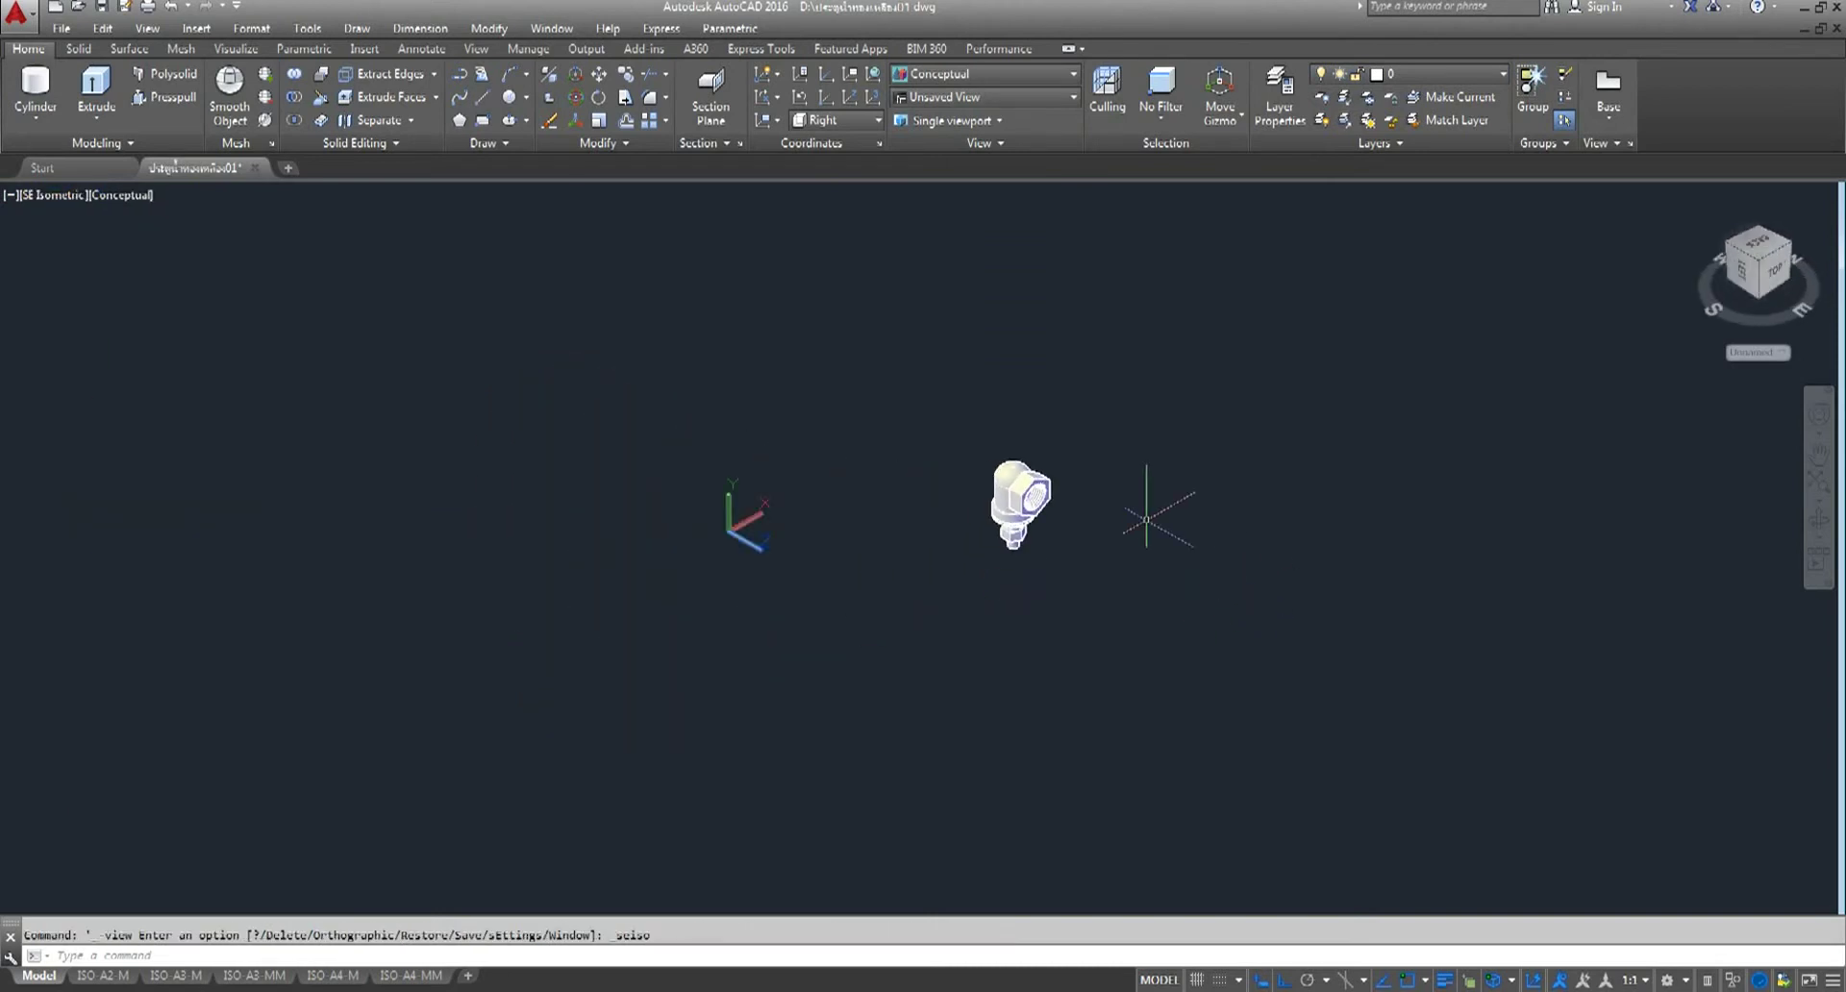
# - Zoom in on the hex socket and select it to inspect it
pyautogui.scroll(5, 1147, 519)
pyautogui.scroll(5, 1051, 535)
pyautogui.moveTo(760, 498)
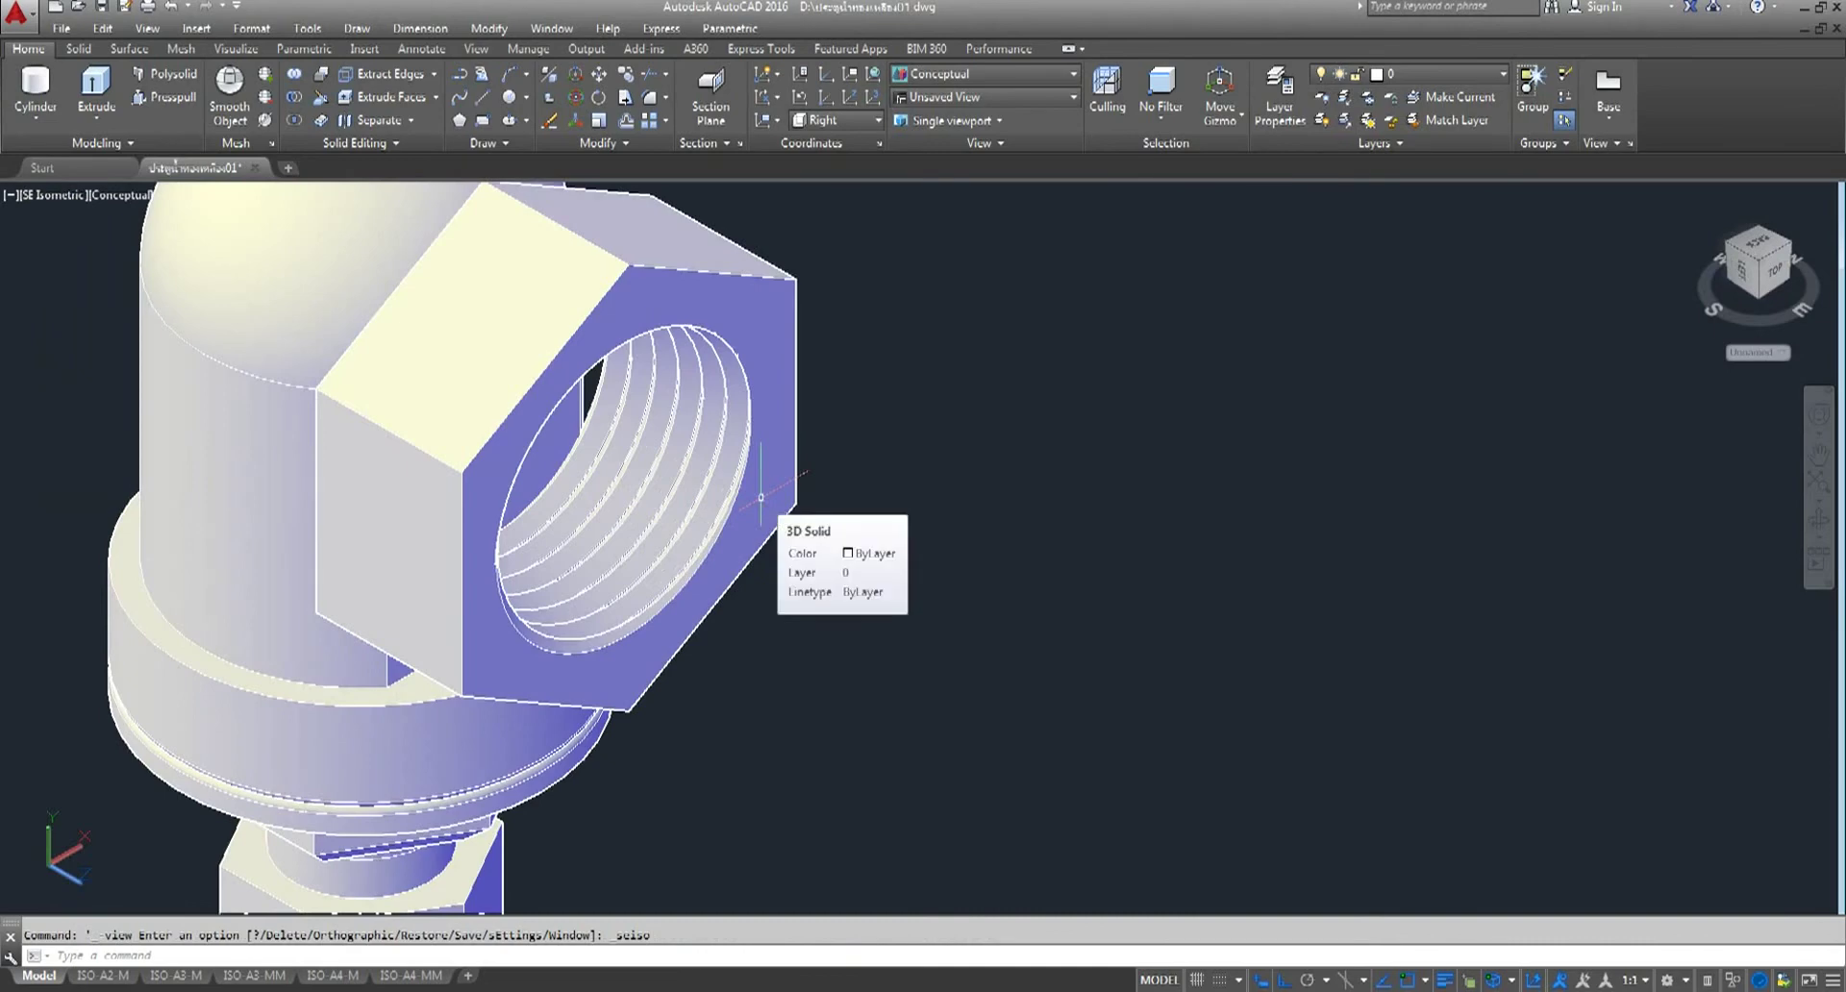
pyautogui.click(761, 498)
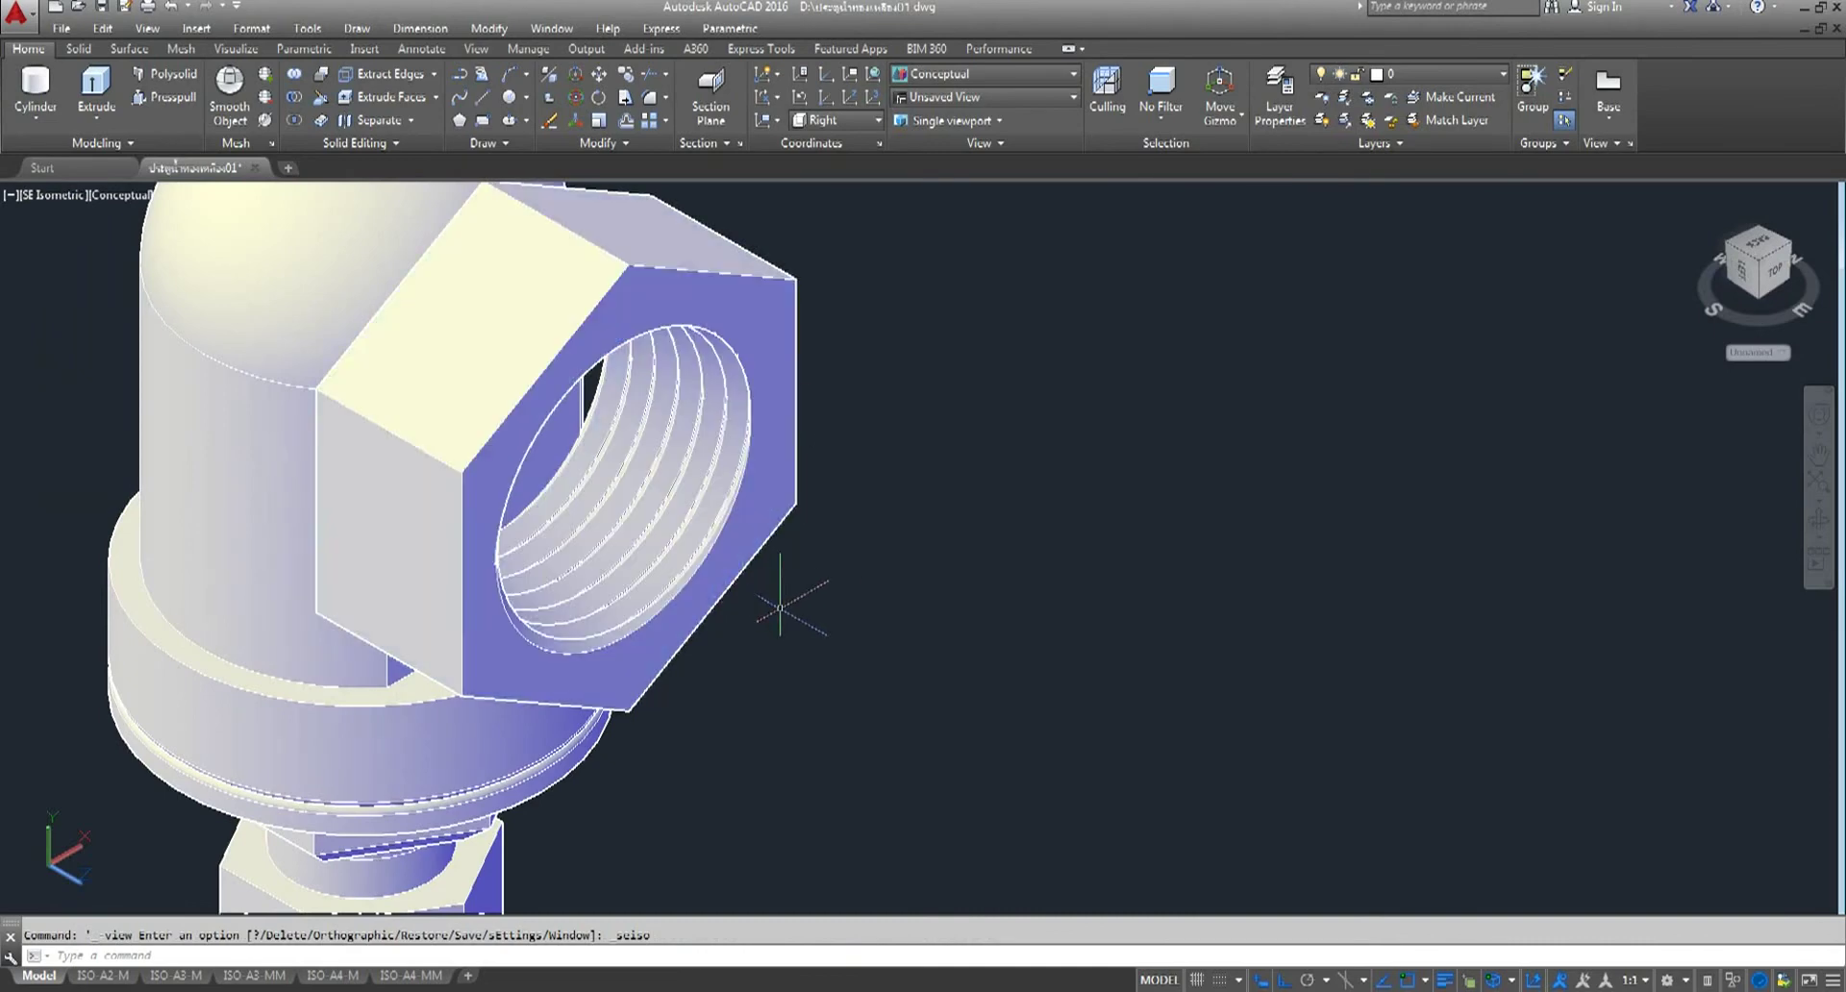
pyautogui.scroll(-3, 539, 461)
pyautogui.scroll(4, 500, 452)
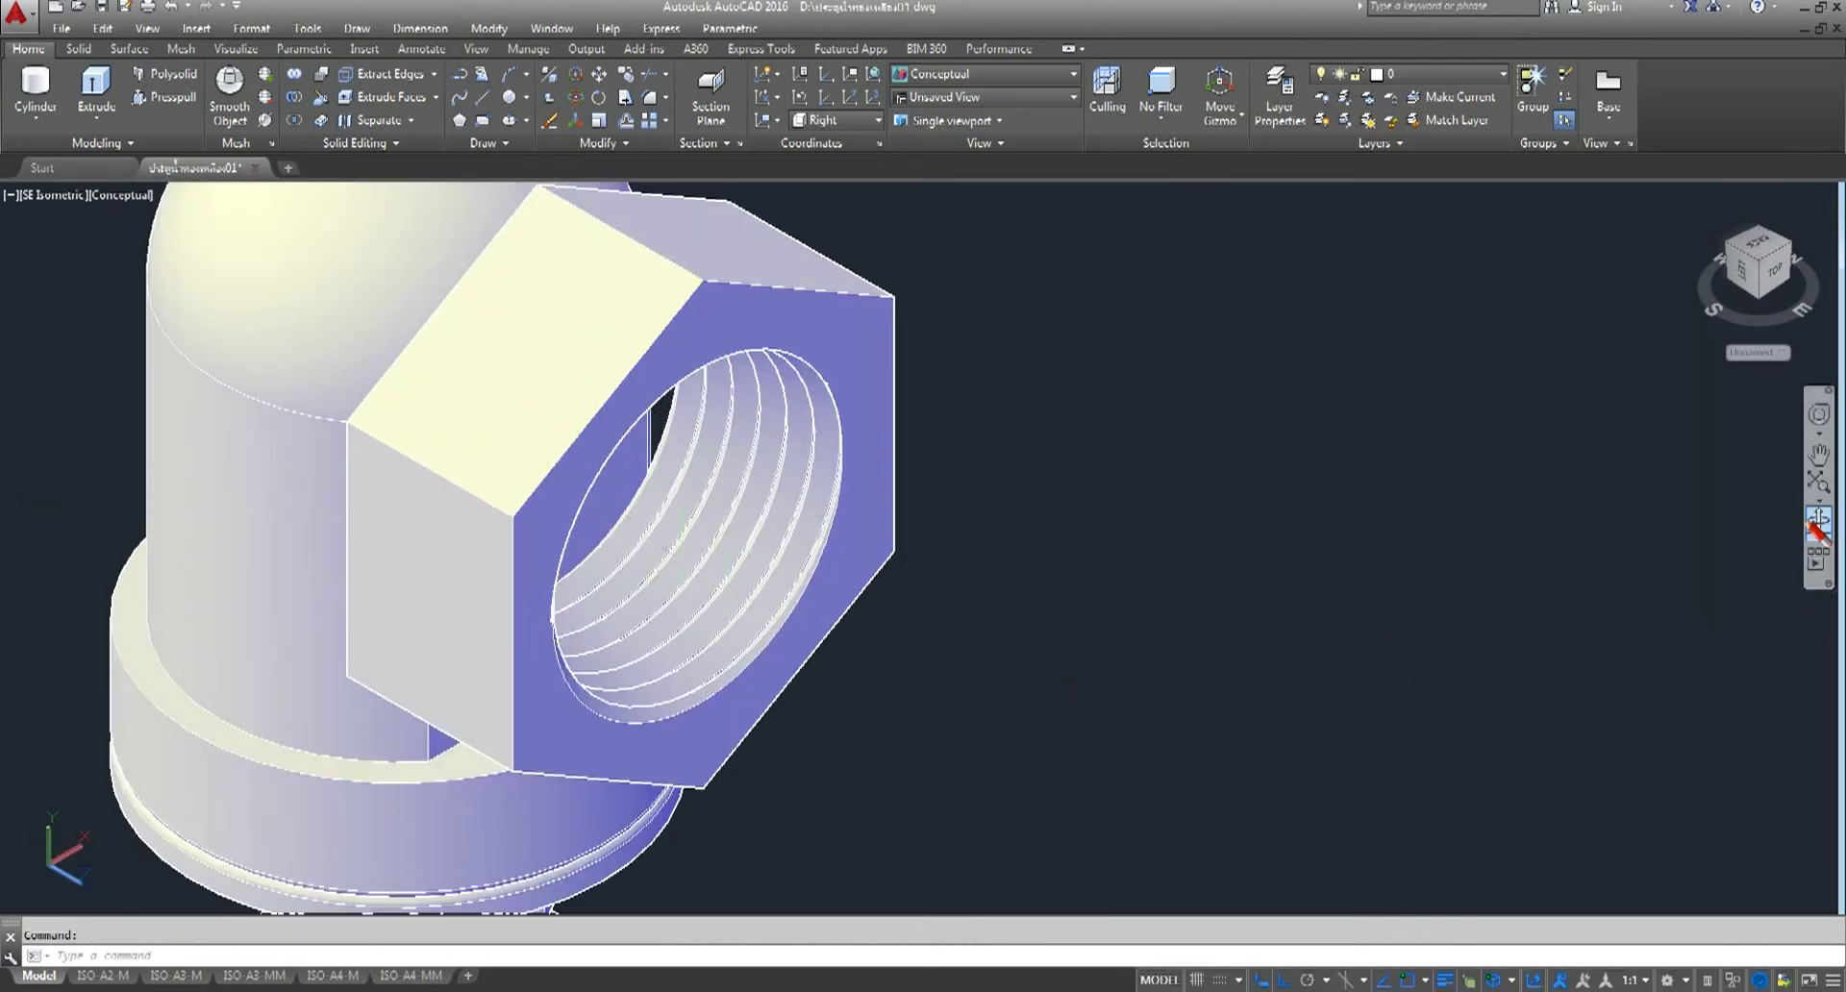
pyautogui.click(673, 539)
pyautogui.press('Escape')
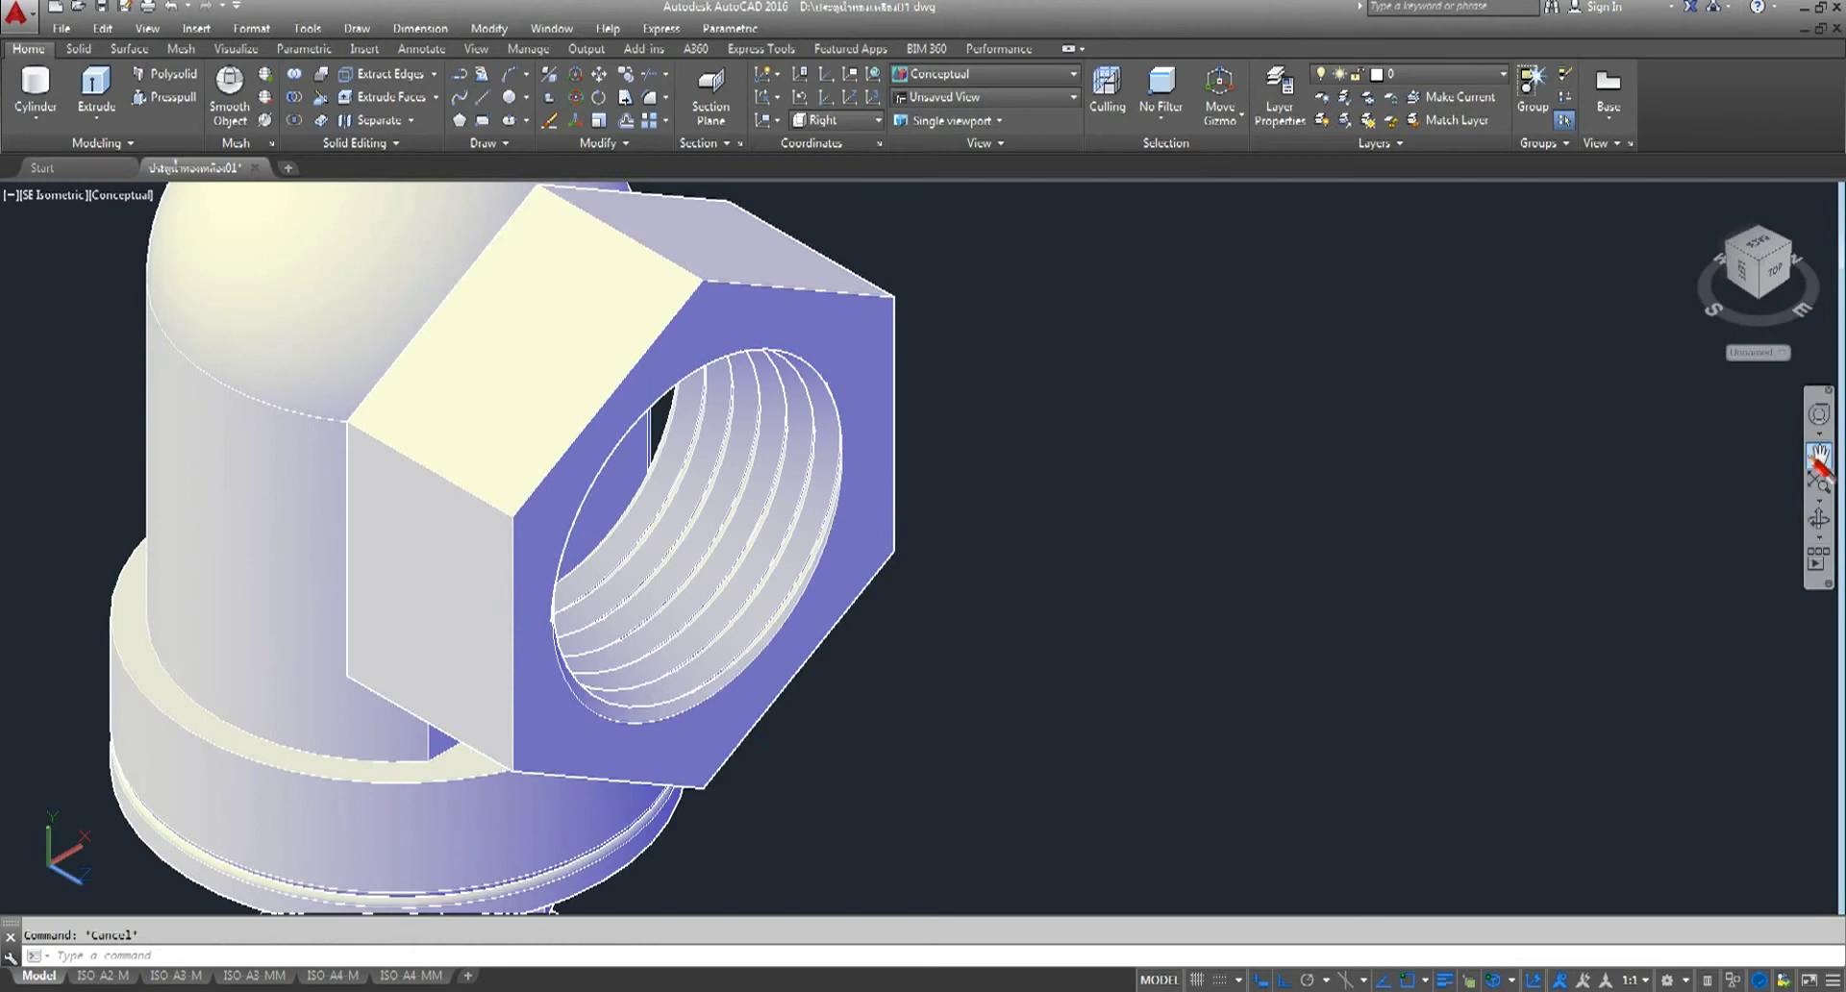
# - Orbit to view the elbow from another side, then start a new cylinder
pyautogui.click(1819, 520)
pyautogui.moveTo(1138, 680)
pyautogui.mouseDown()
pyautogui.moveTo(494, 631)
pyautogui.moveTo(548, 680)
pyautogui.moveTo(438, 573)
pyautogui.moveTo(607, 531)
pyautogui.moveTo(543, 598)
pyautogui.moveTo(574, 458)
pyautogui.moveTo(783, 494)
pyautogui.moveTo(878, 474)
pyautogui.mouseUp()
pyautogui.rightClick(1056, 401)
pyautogui.click(1088, 406)
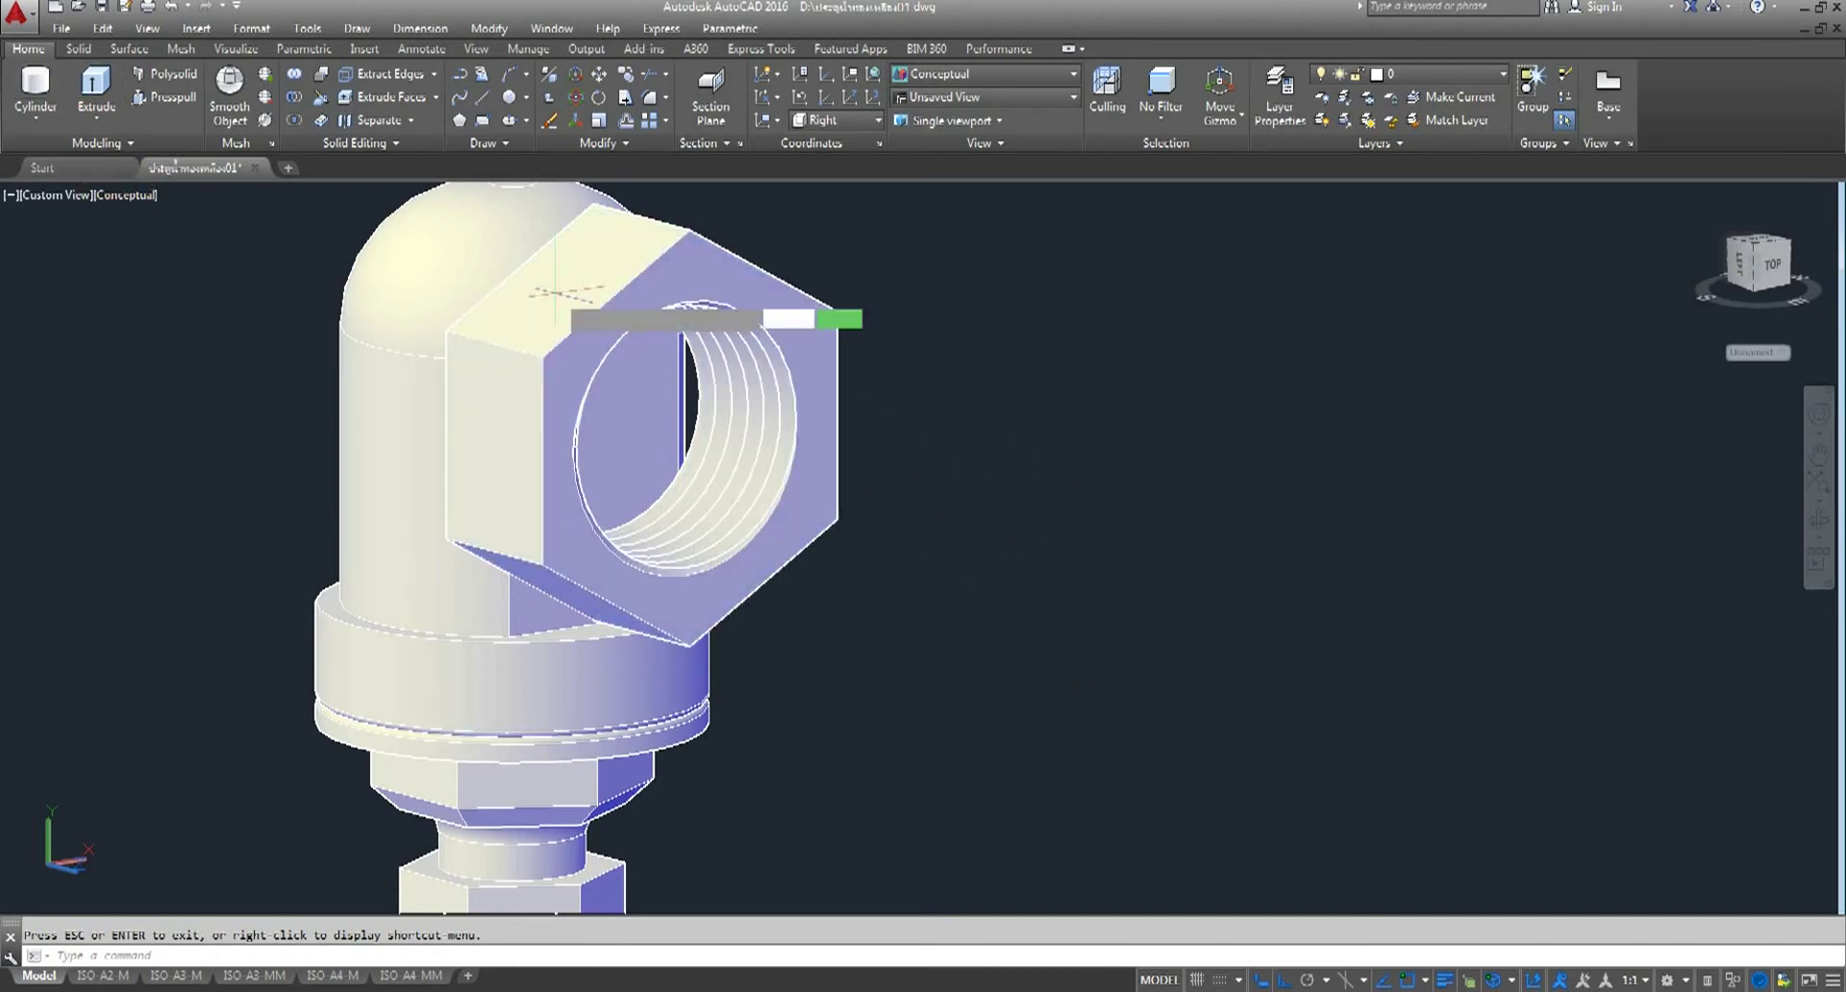
pyautogui.click(36, 92)
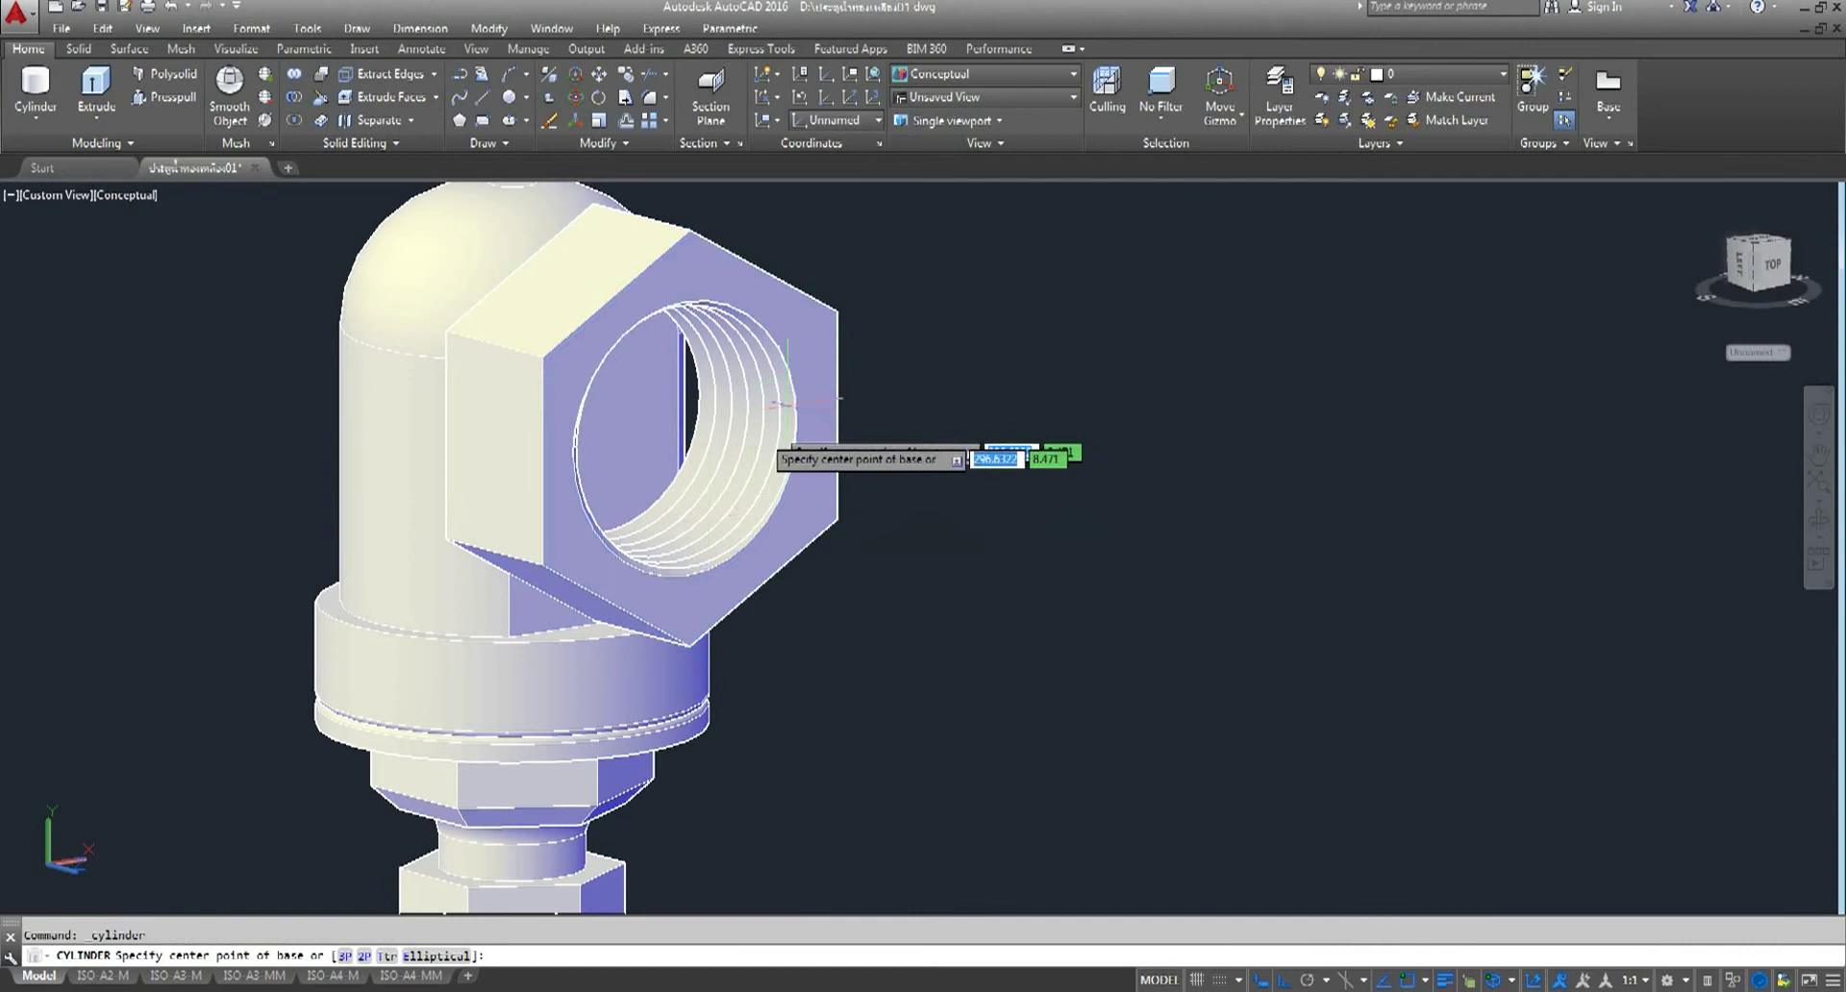
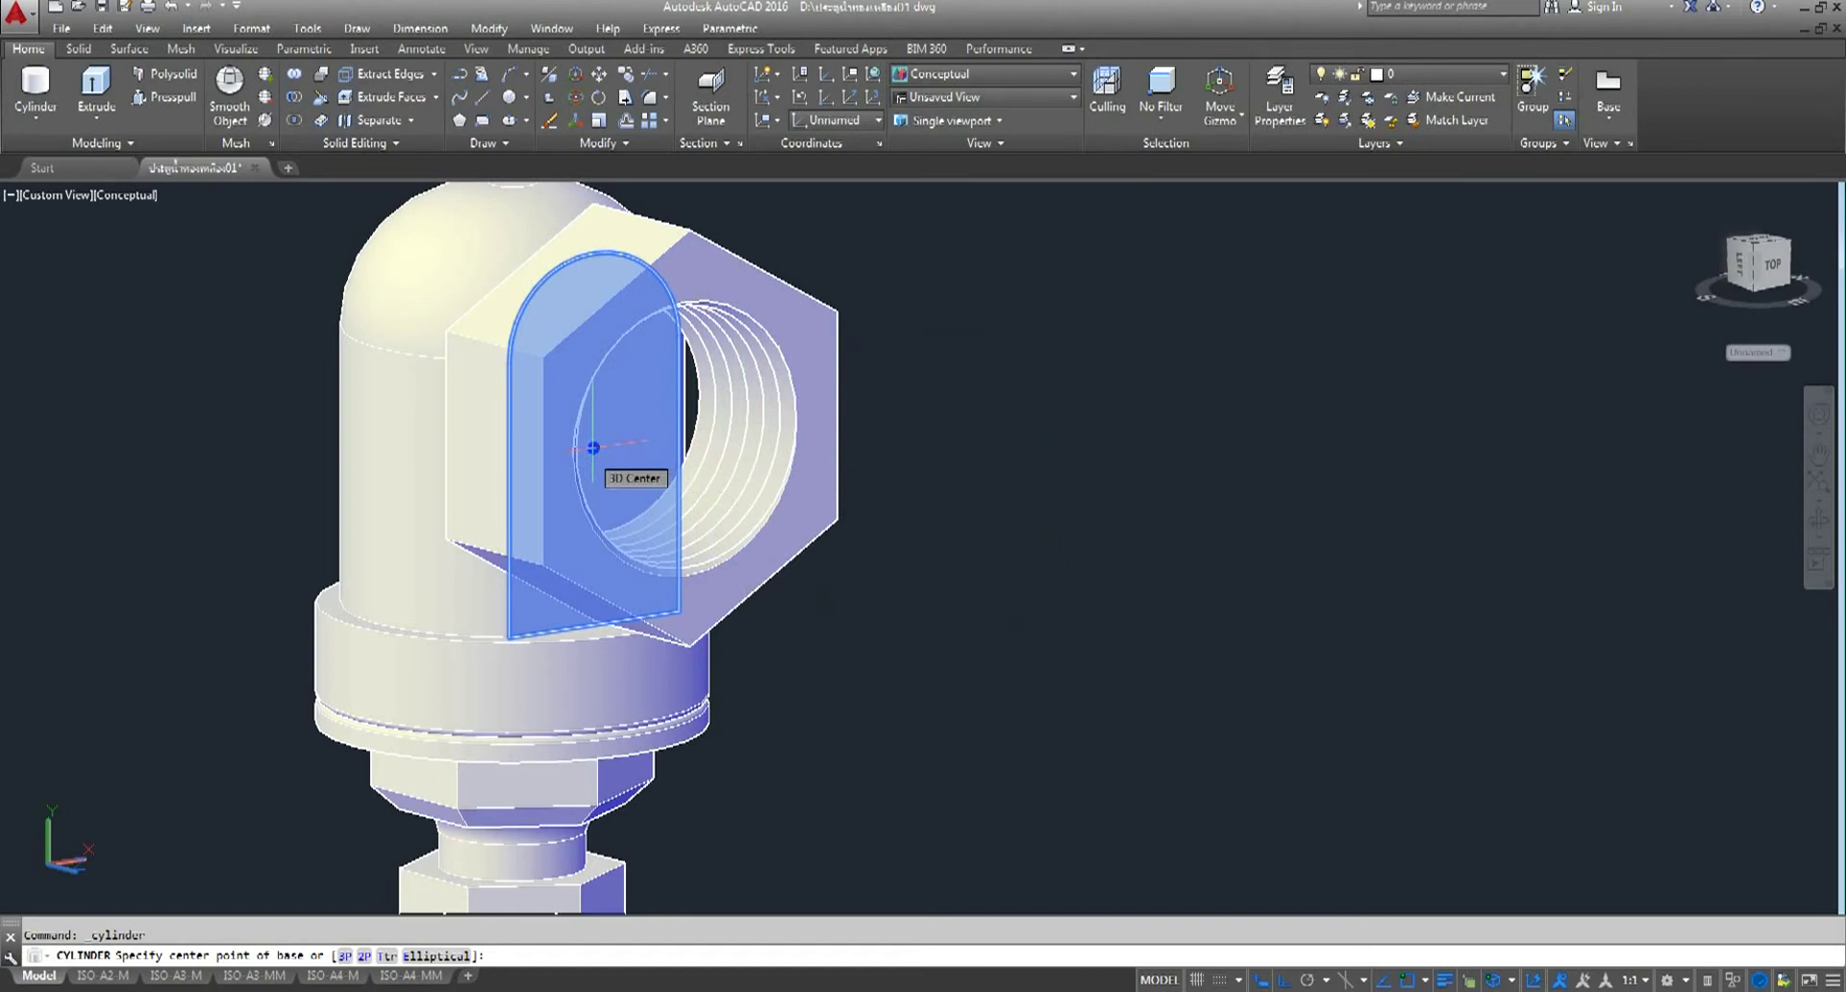
# - Abandon a trial cylinder at the nut bore and a failed extrusion of the nut's thread
pyautogui.click(593, 447)
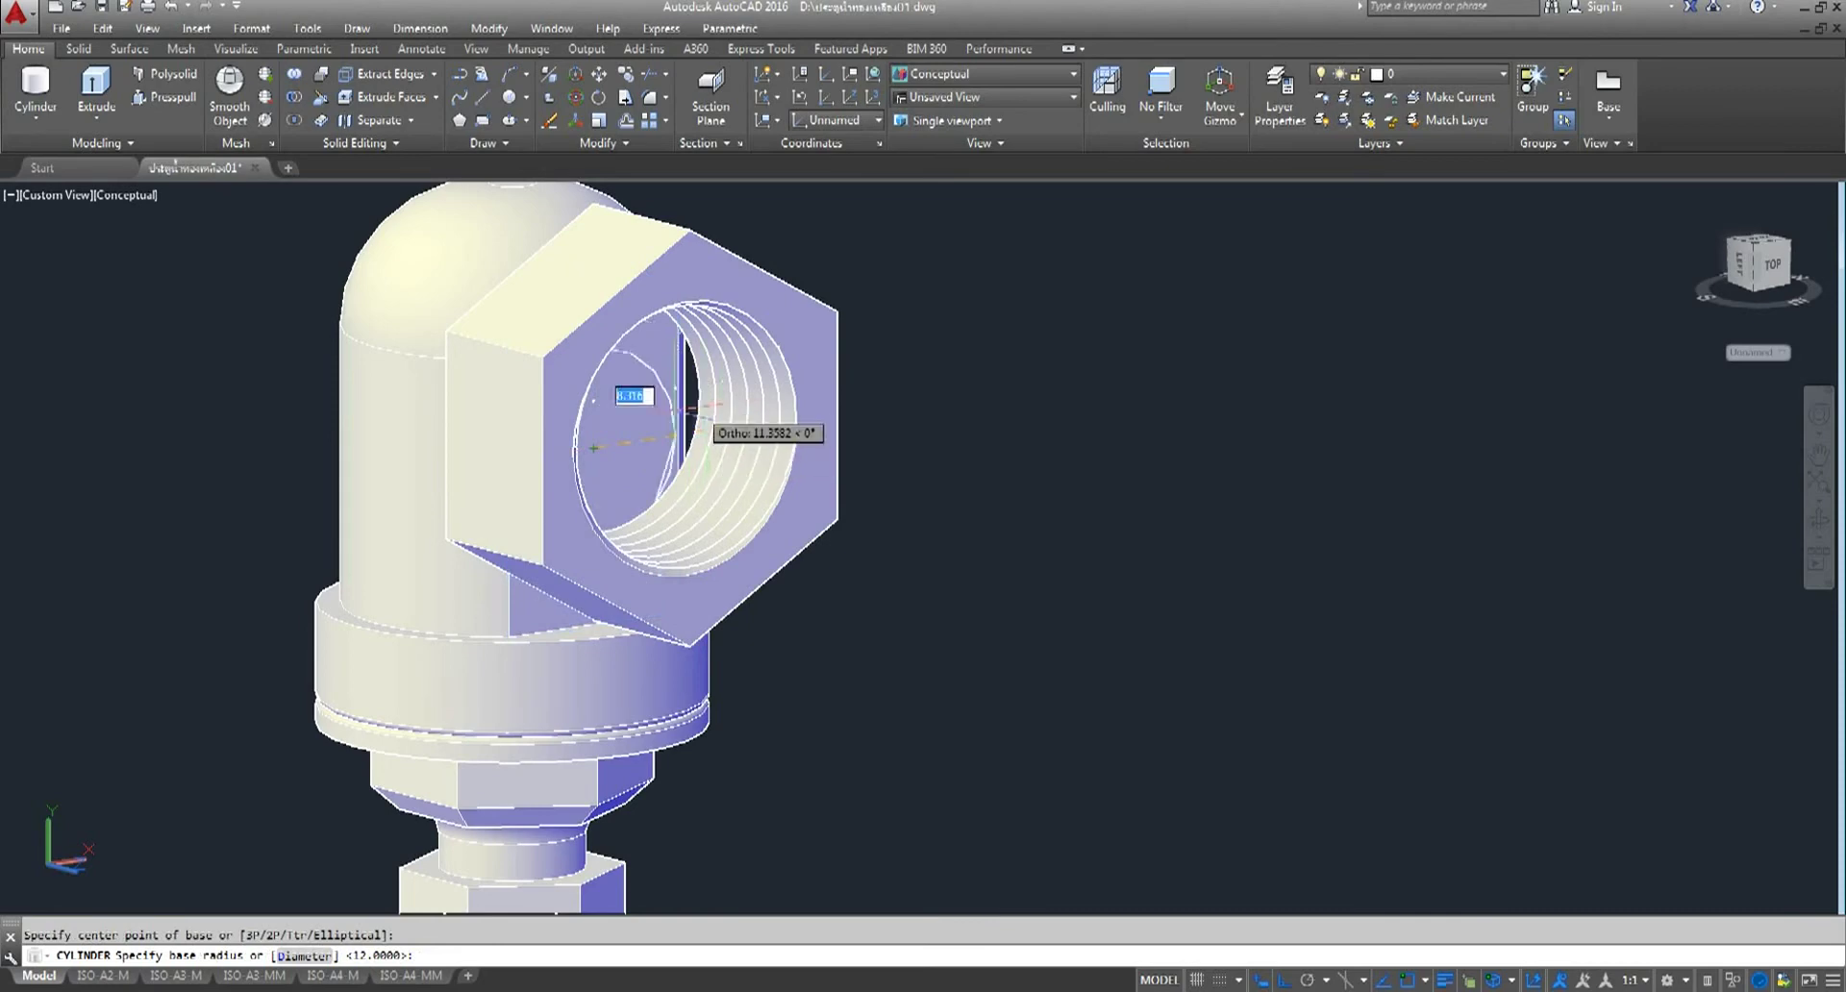
pyautogui.press('Escape')
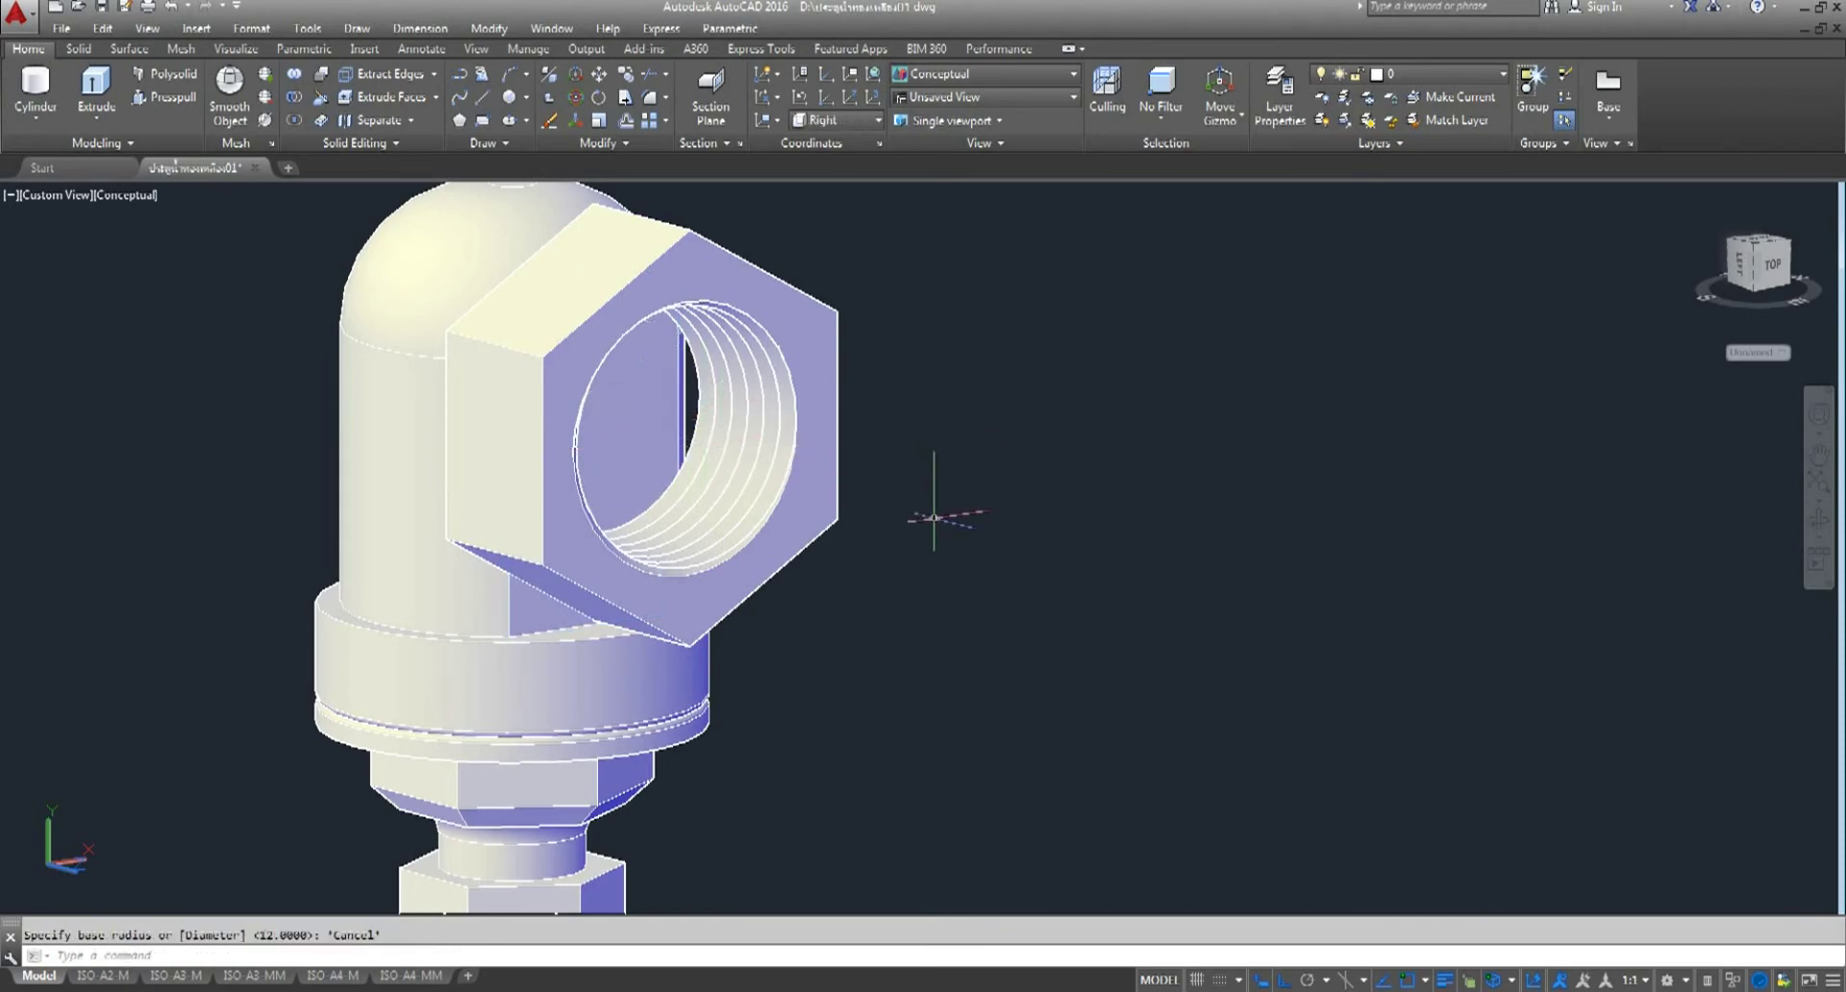
pyautogui.scroll(4, 937, 519)
pyautogui.scroll(-5, 938, 518)
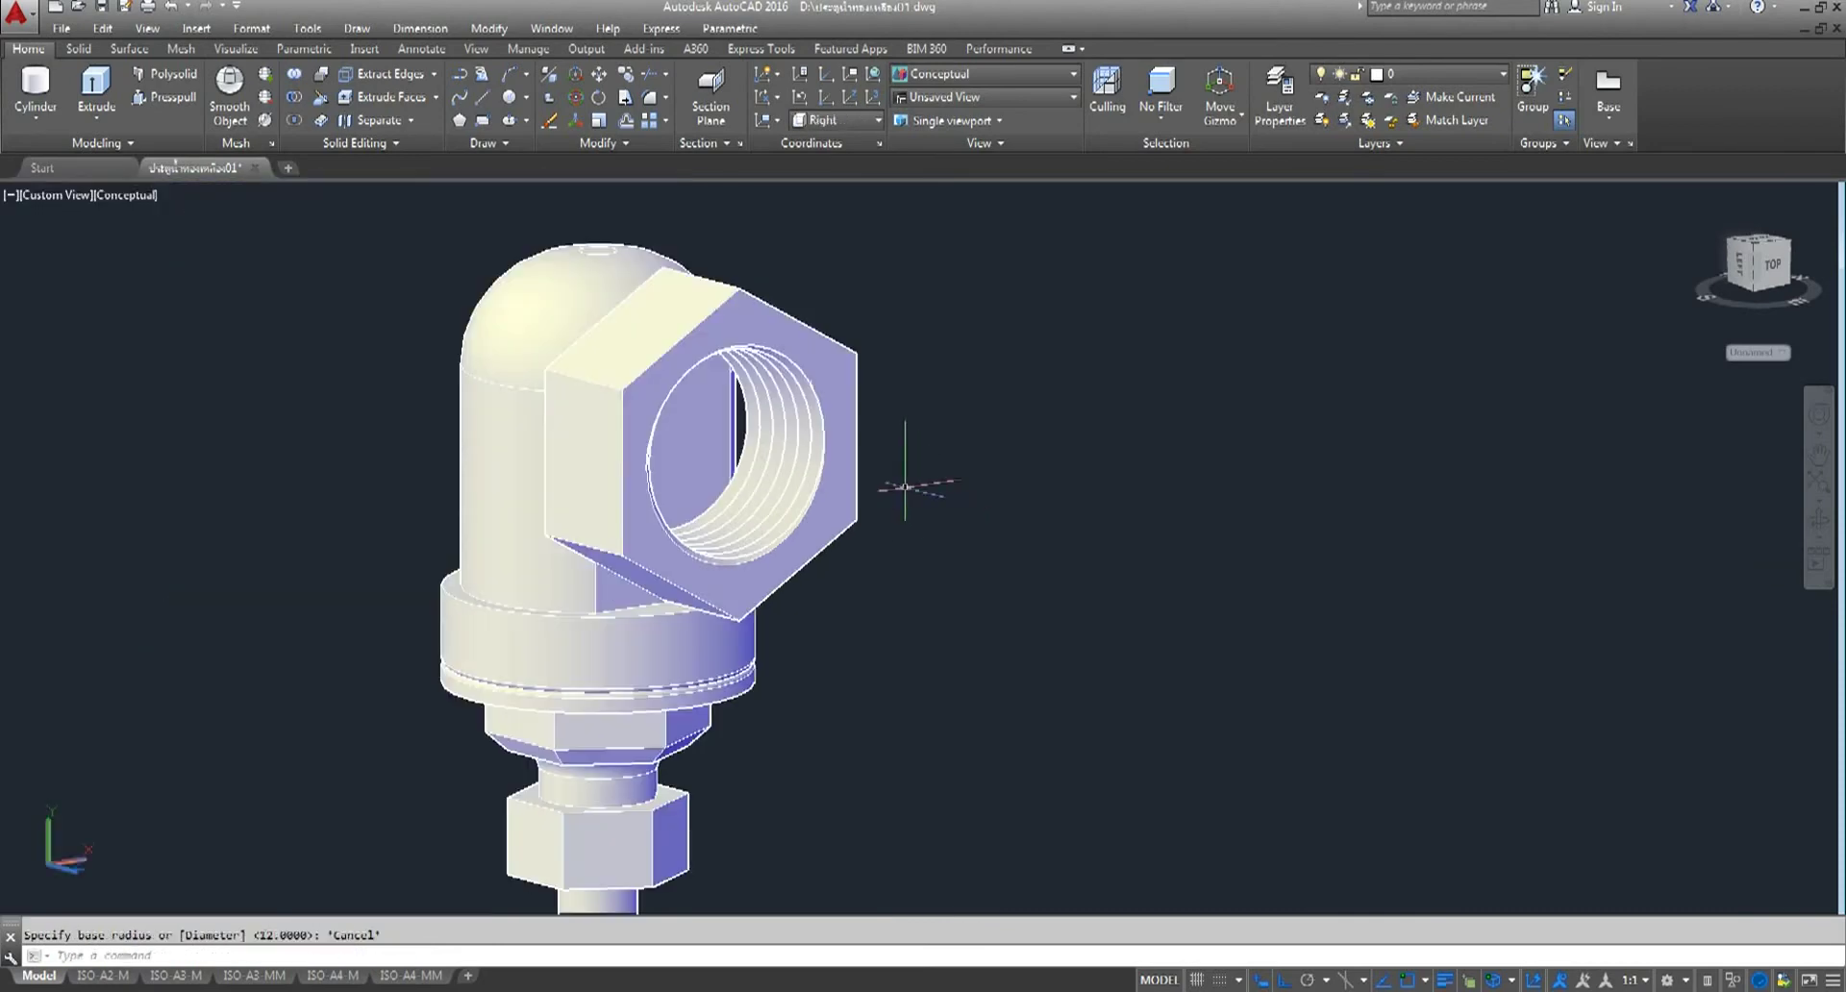
pyautogui.click(95, 85)
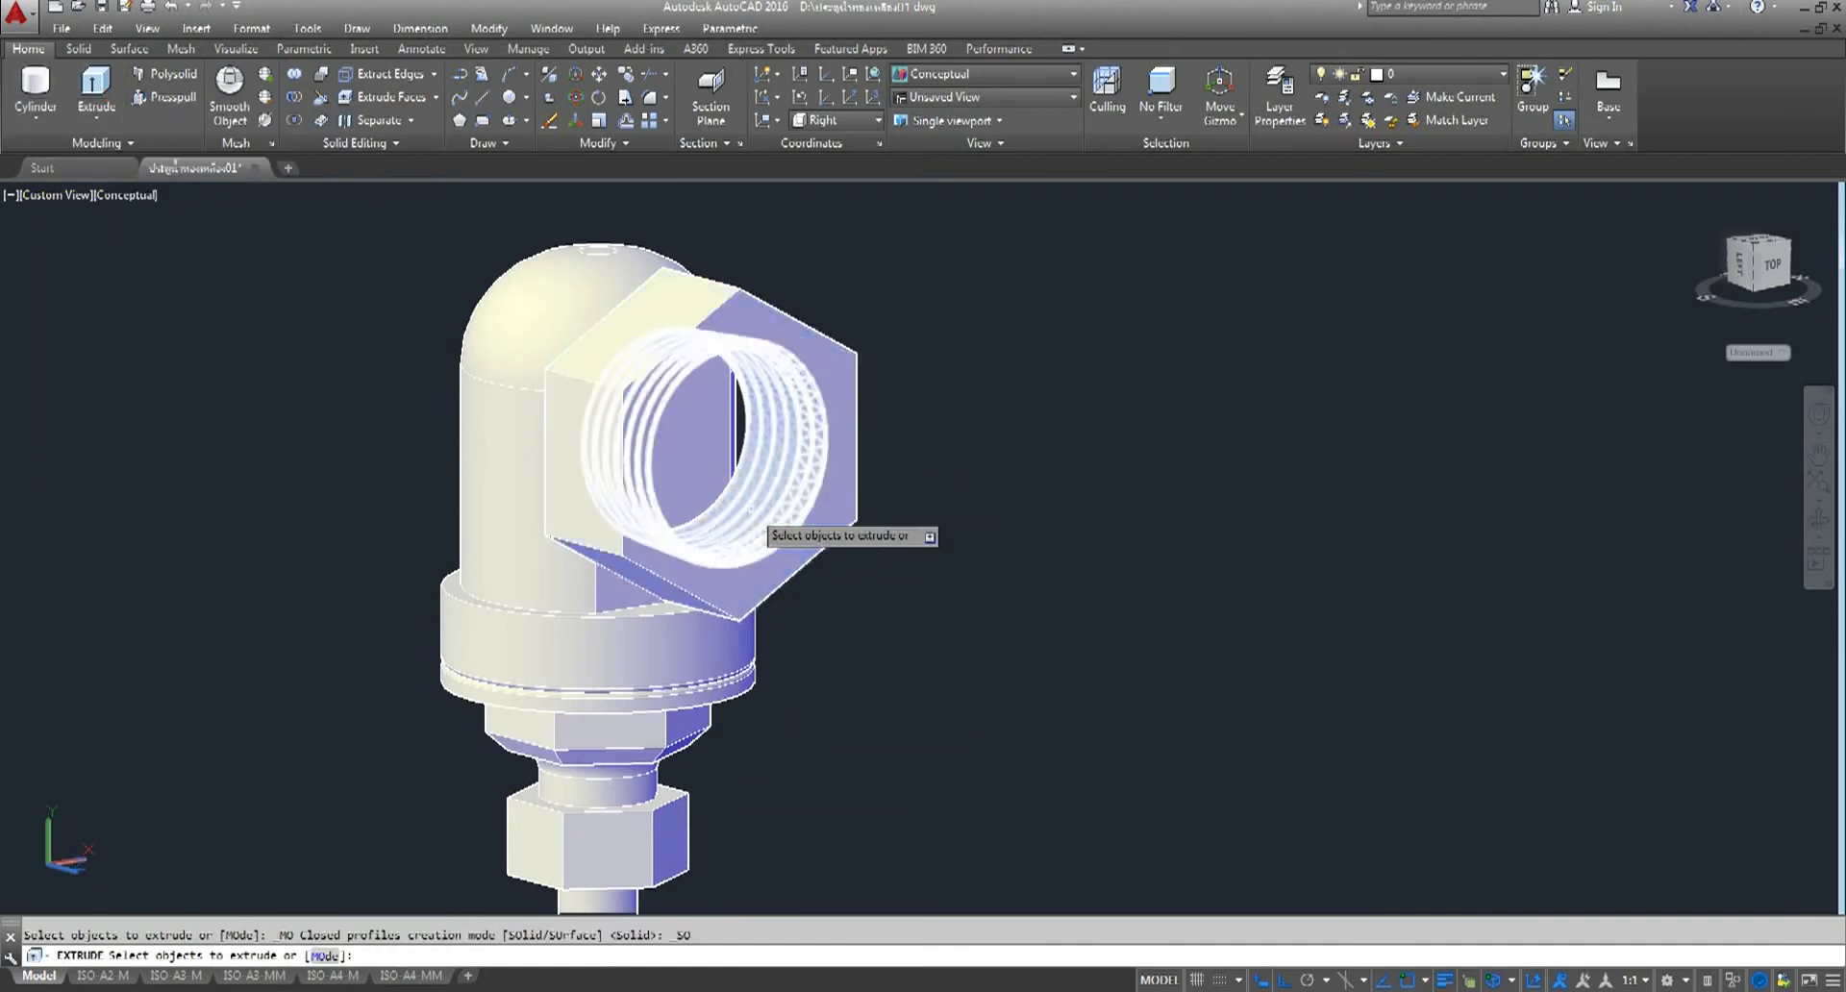
pyautogui.click(748, 508)
pyautogui.rightClick(1022, 492)
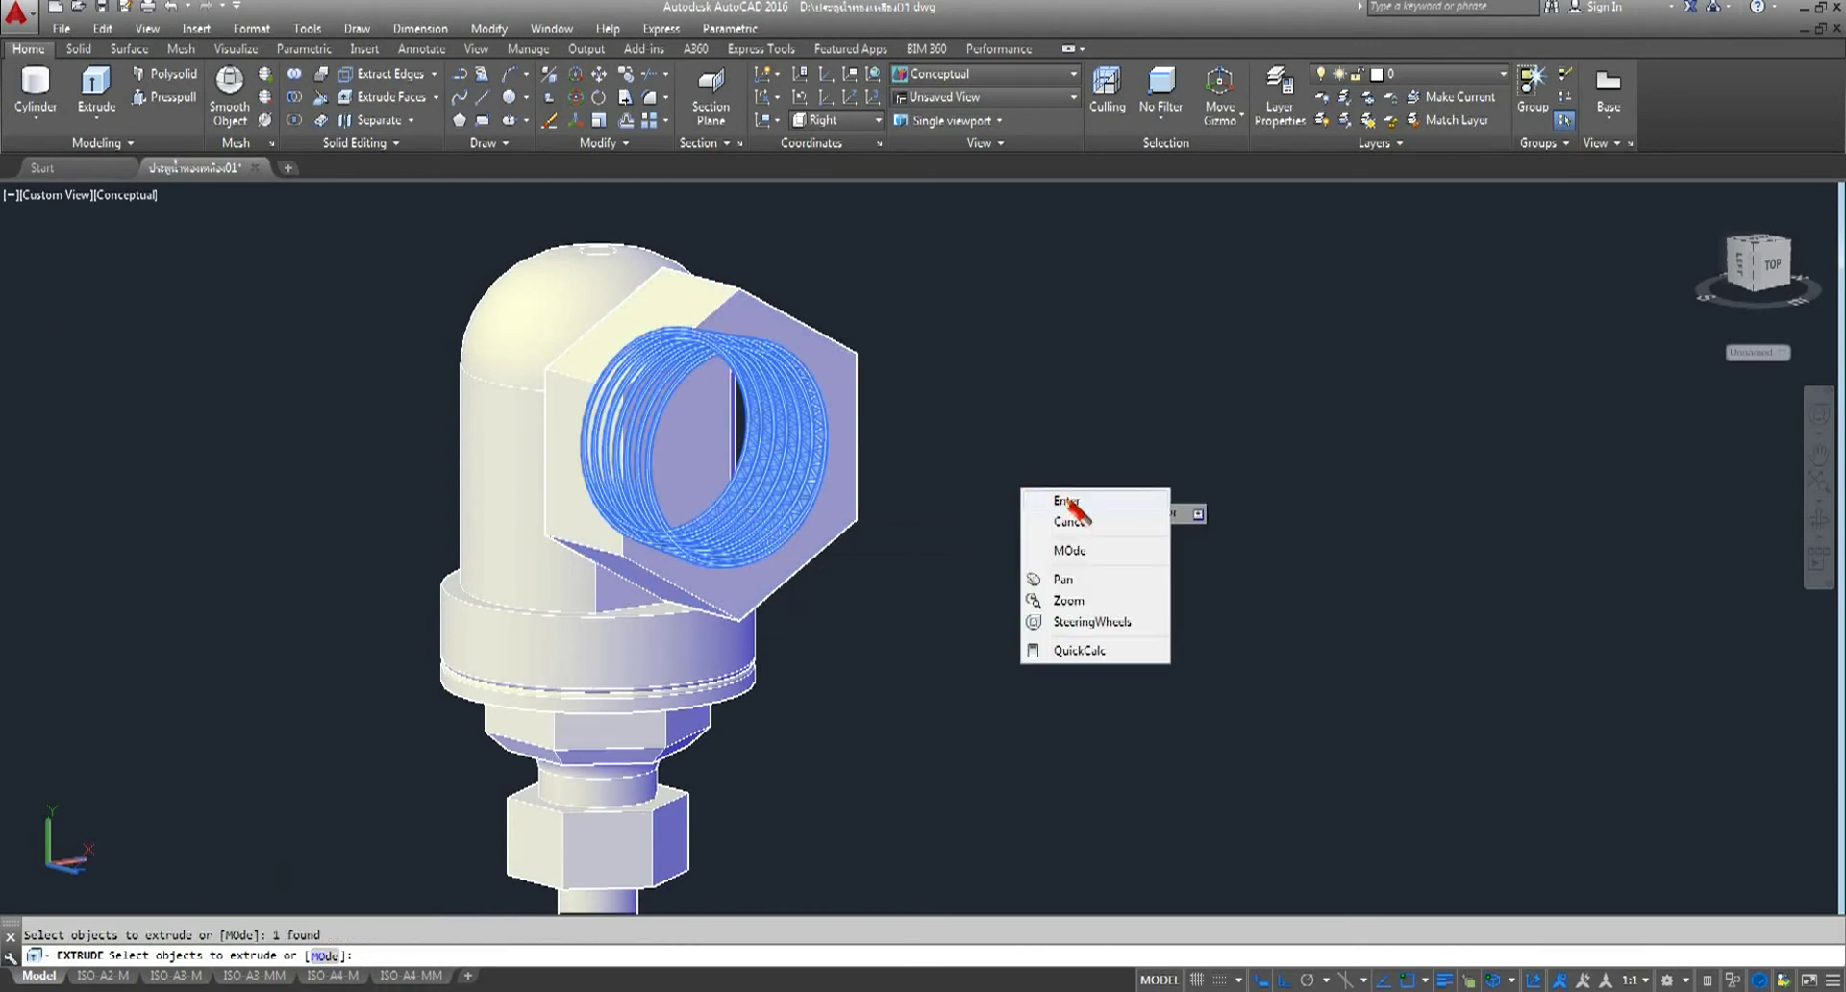
pyautogui.click(1068, 501)
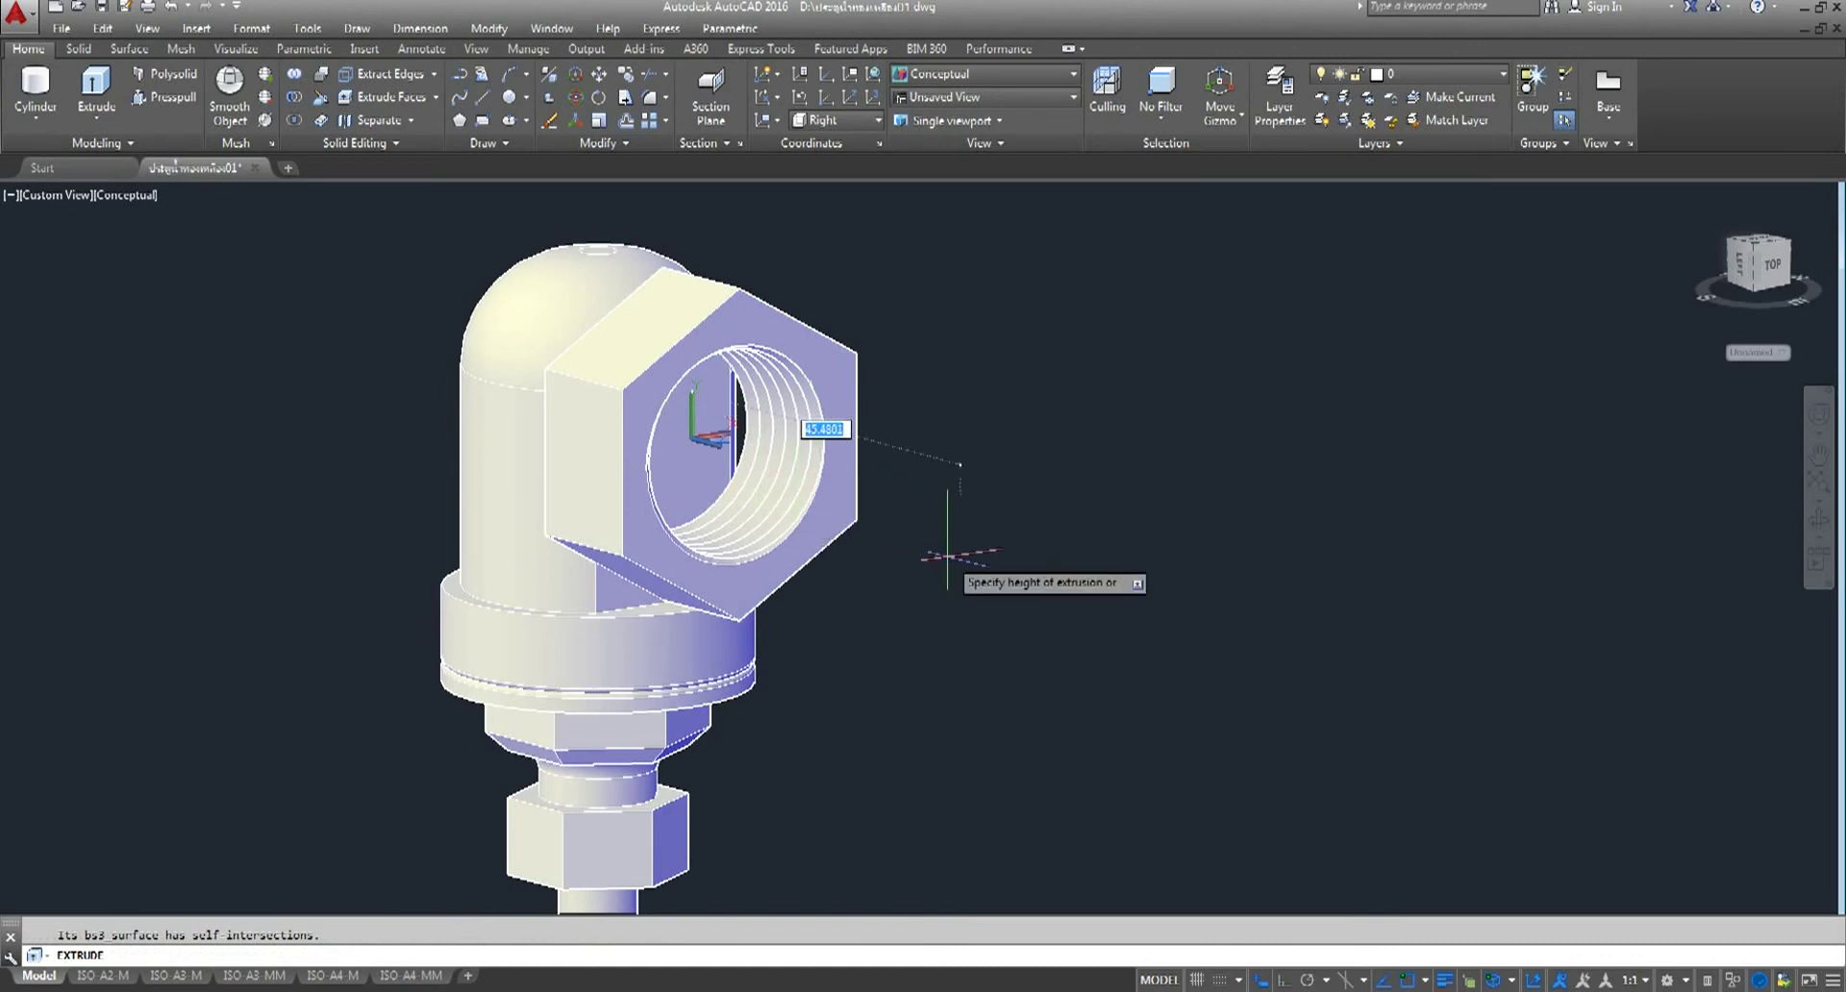
pyautogui.press('Escape')
# - Extrude the thread helix as a surface with height 50
pyautogui.click(96, 92)
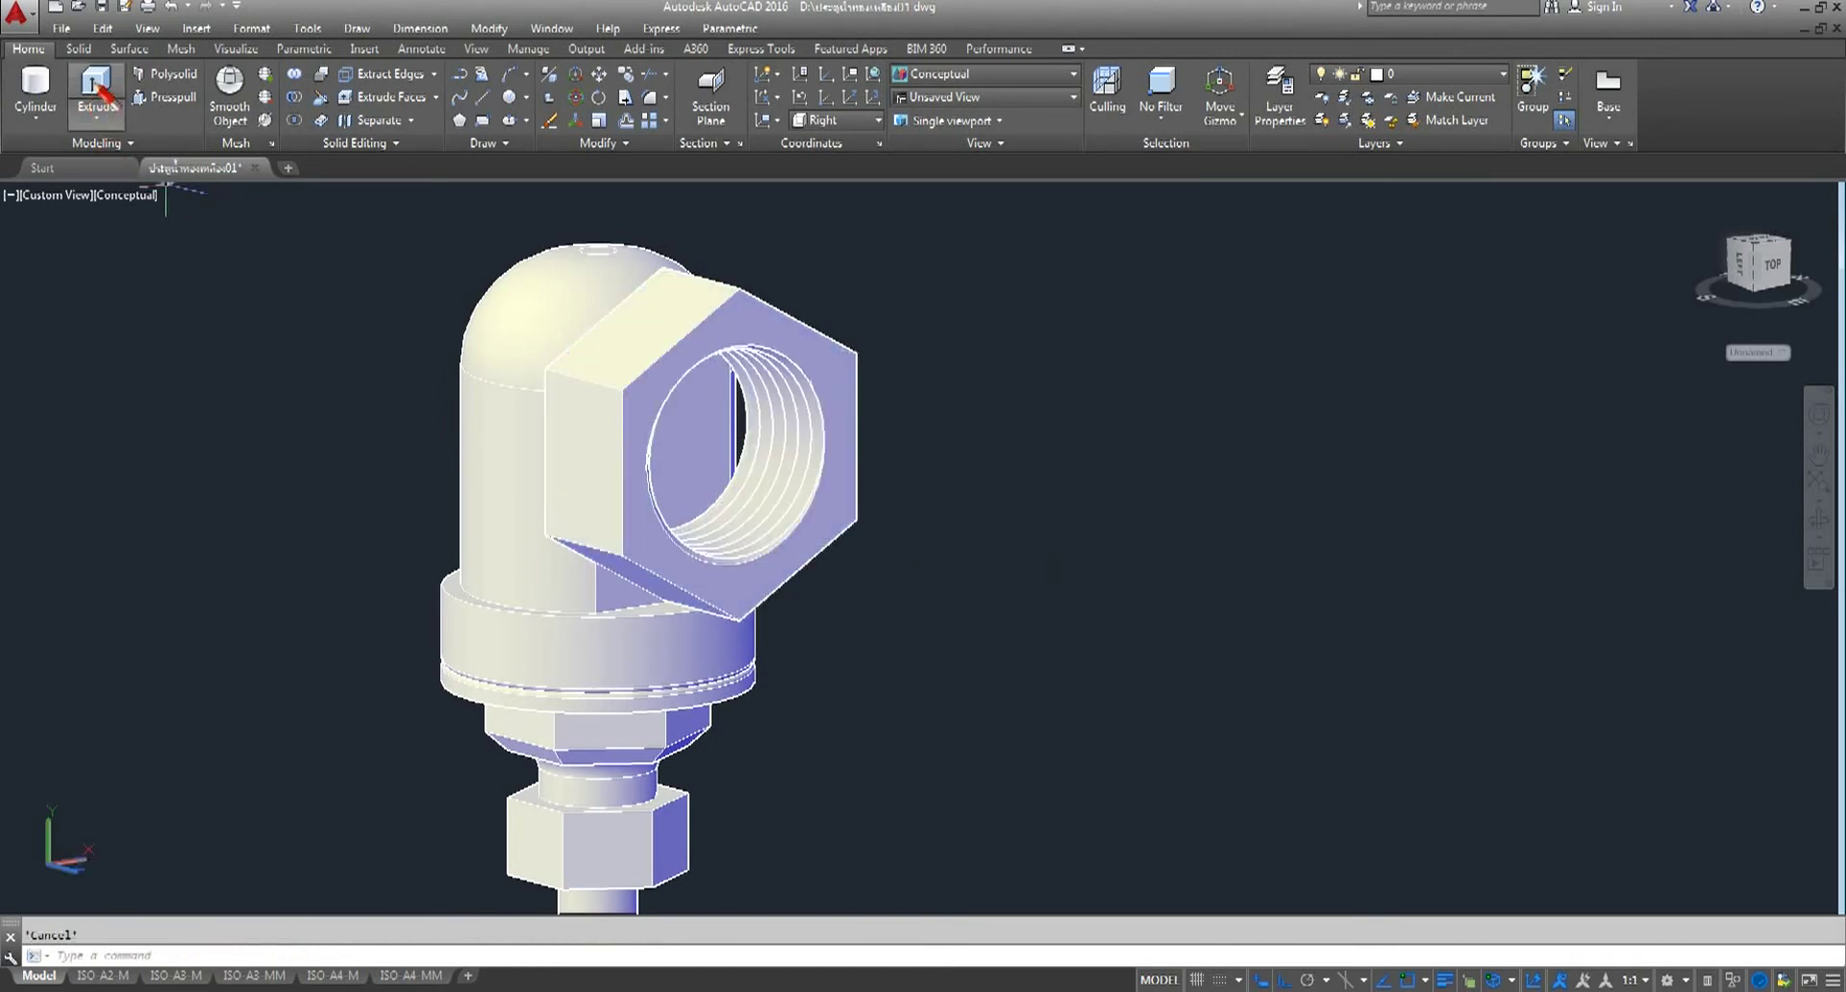
pyautogui.click(765, 502)
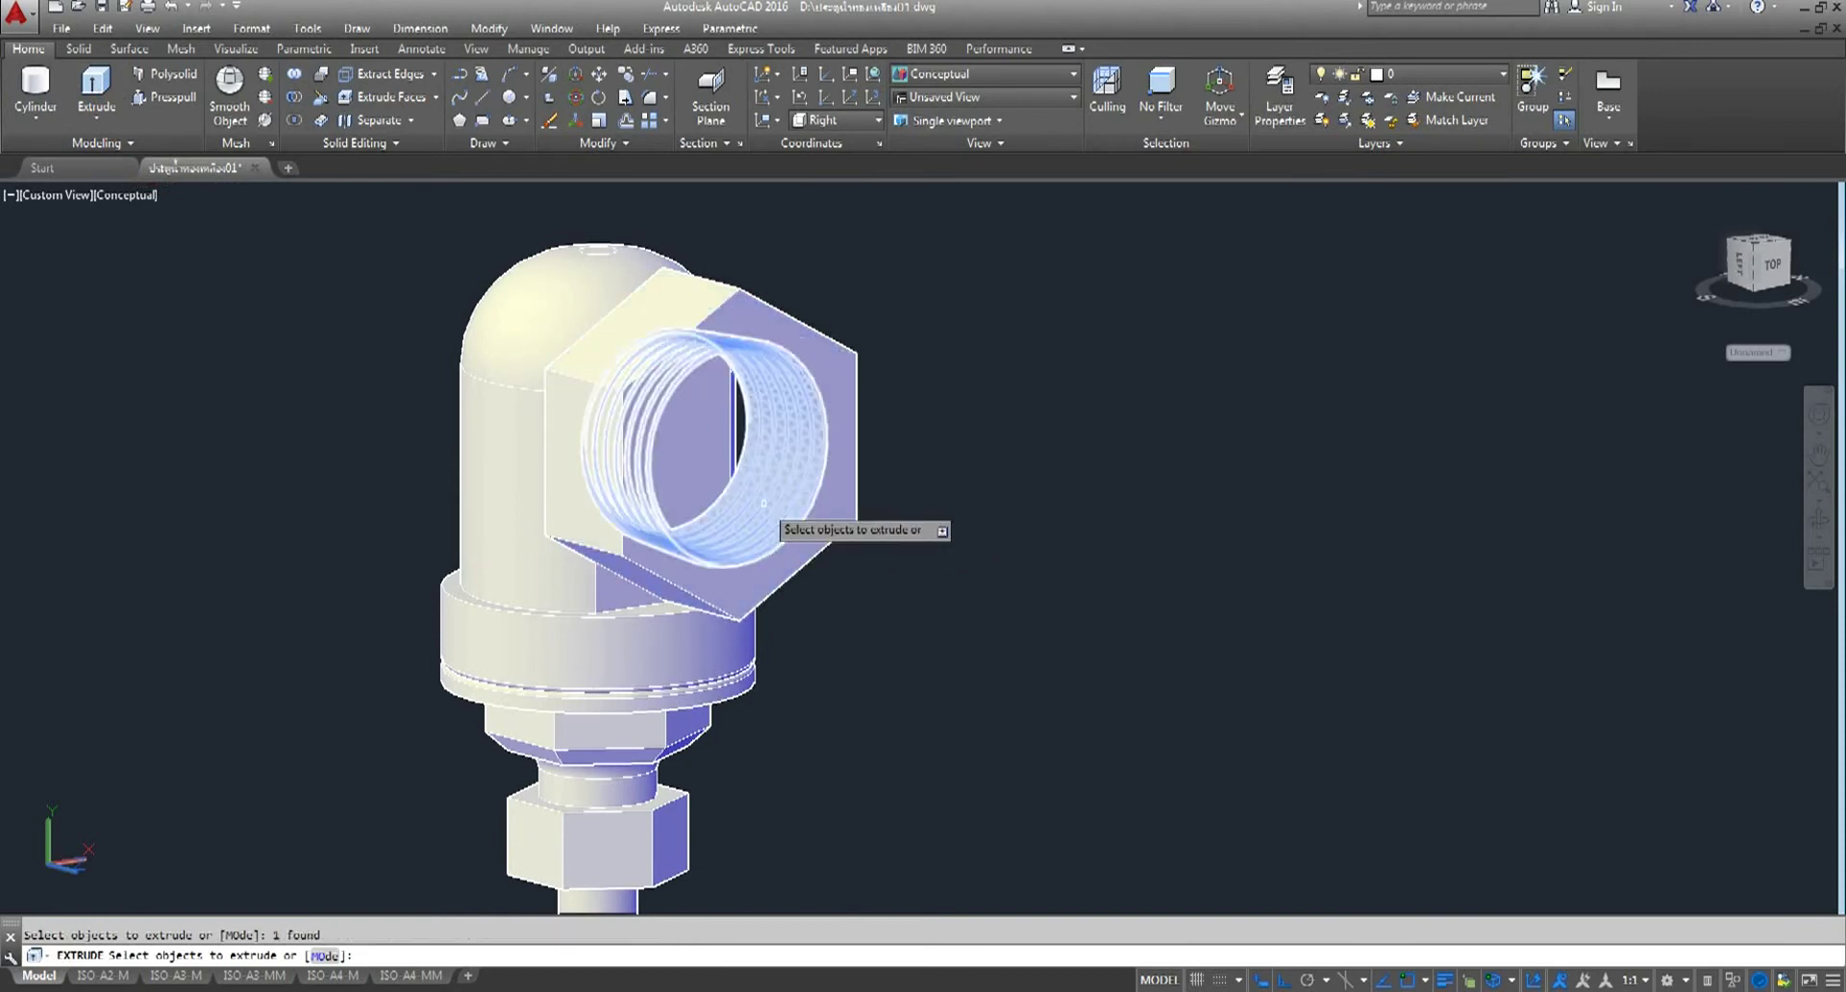
pyautogui.click(326, 956)
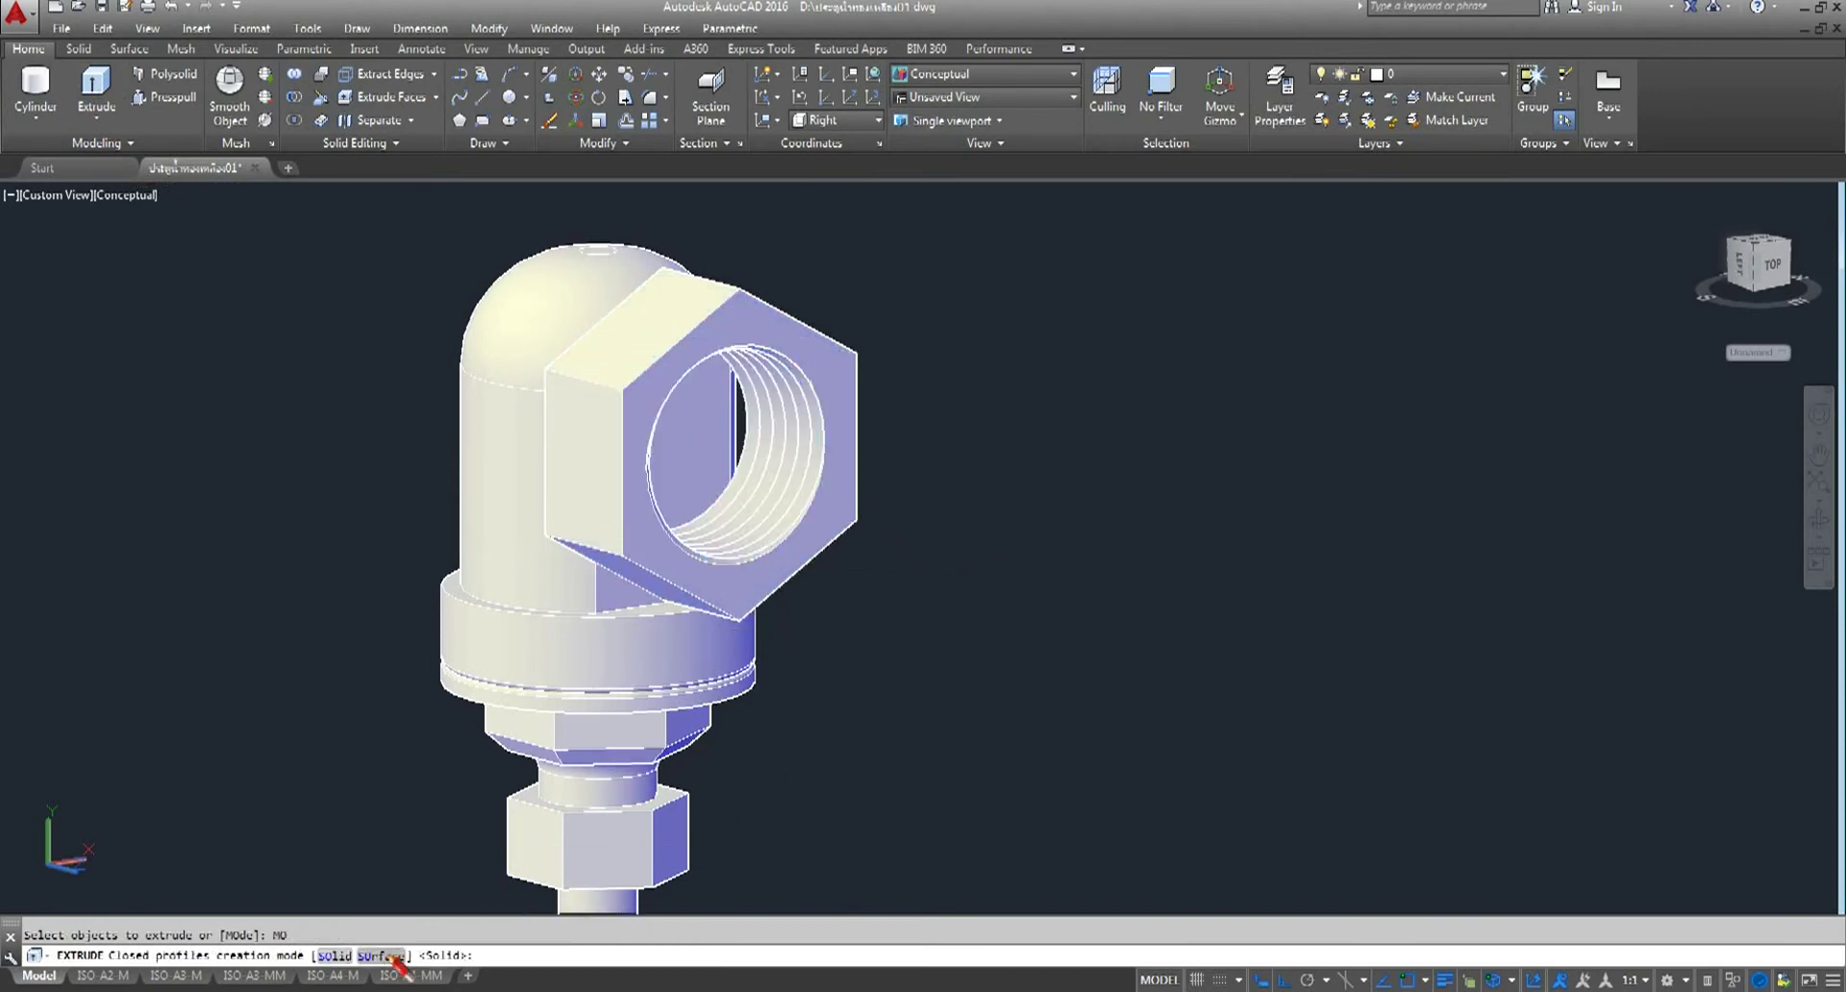
pyautogui.click(385, 955)
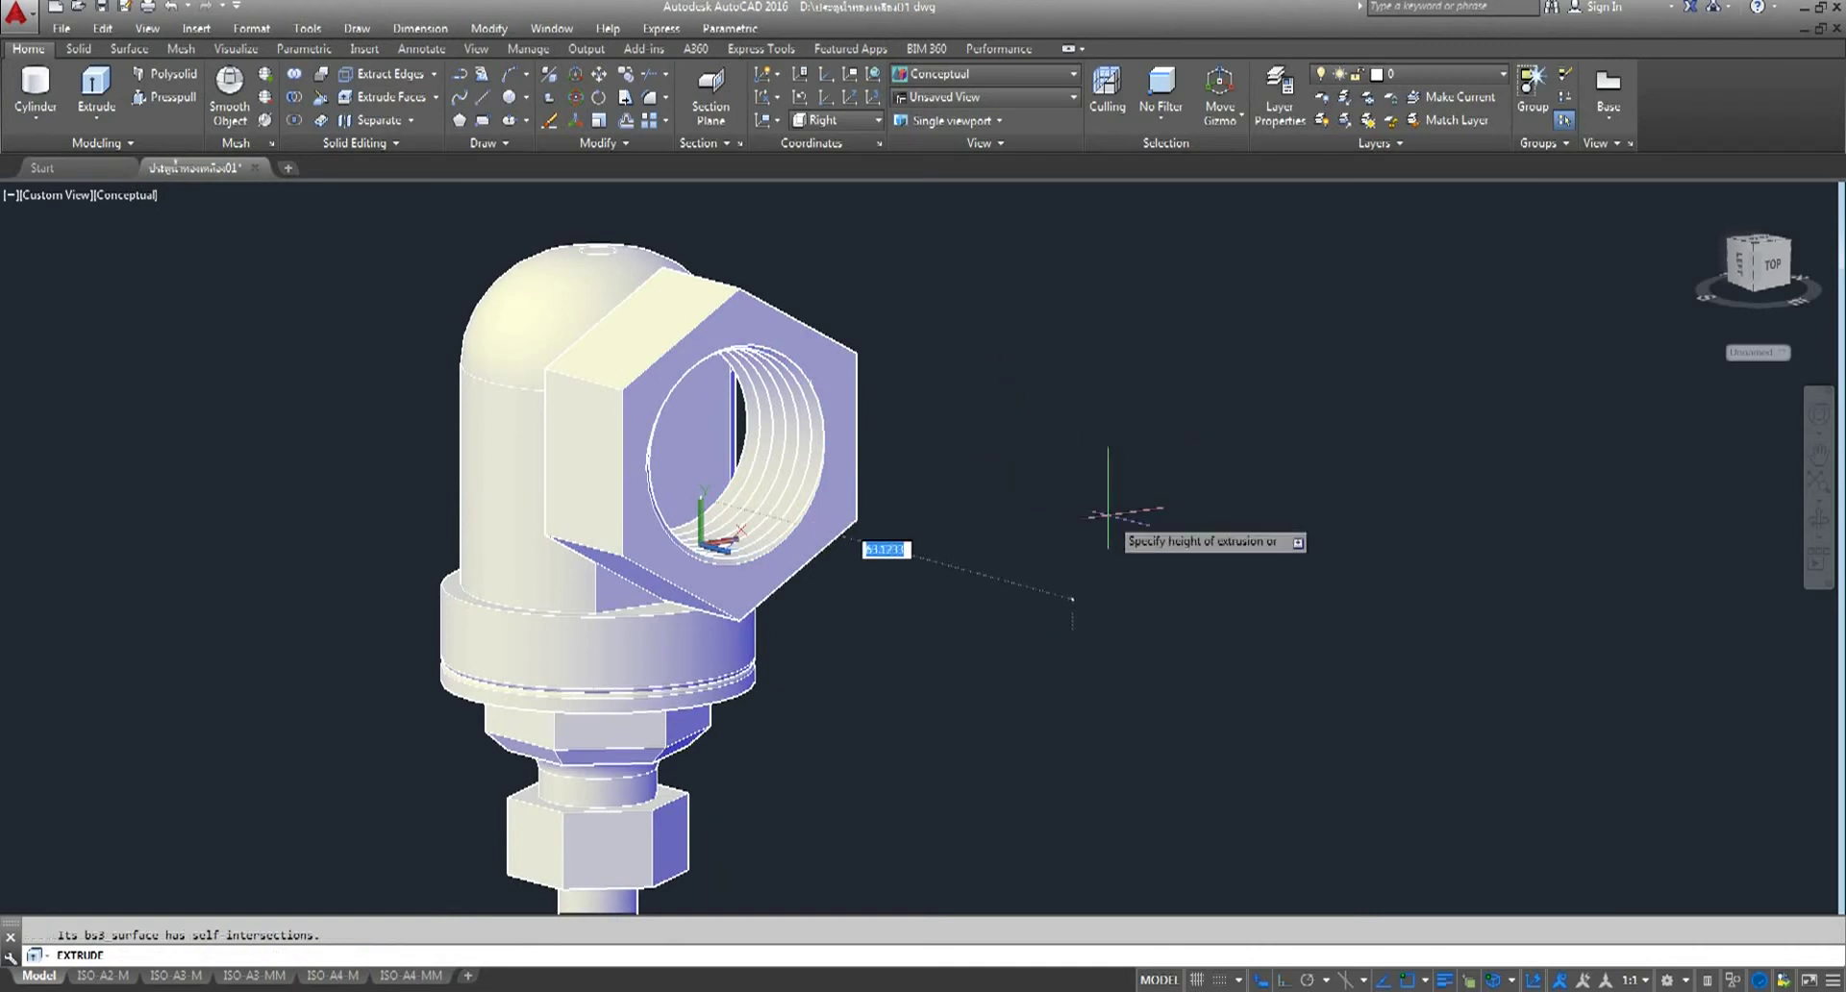
pyautogui.press('Return')
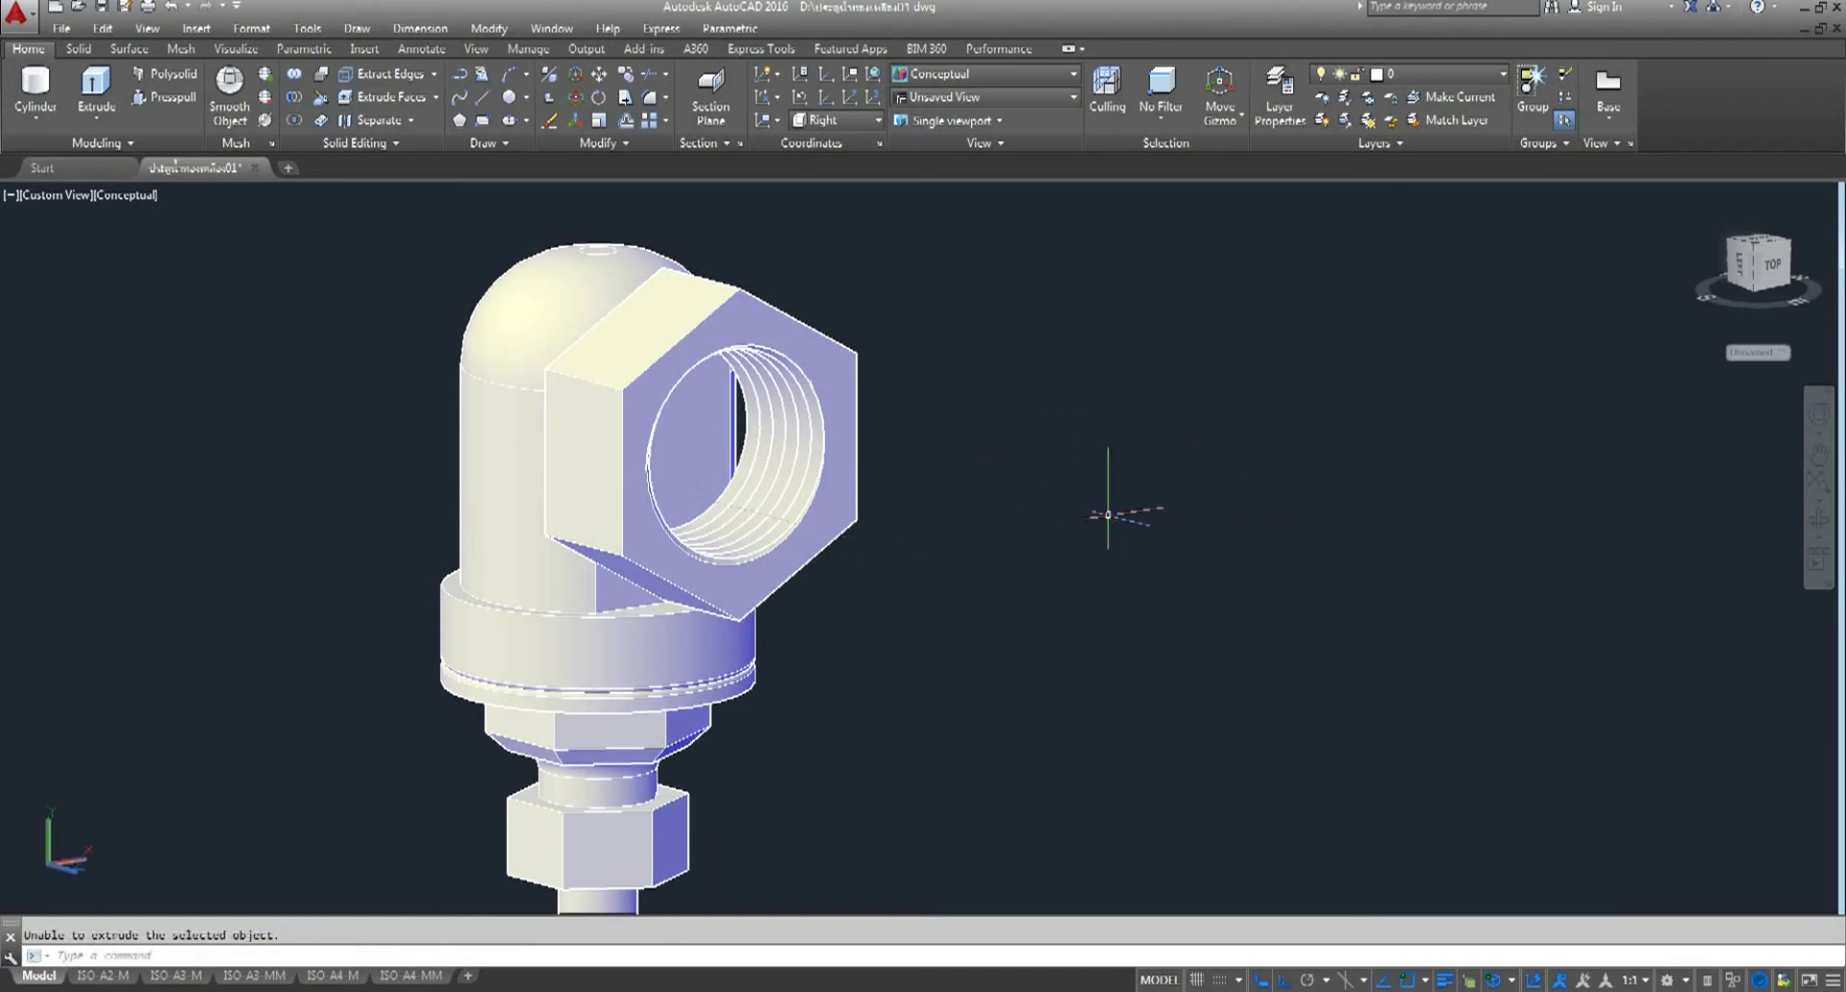
# - Try extruding the hex nut's inner circular edge, then cancel the extrusion
pyautogui.press('Return')
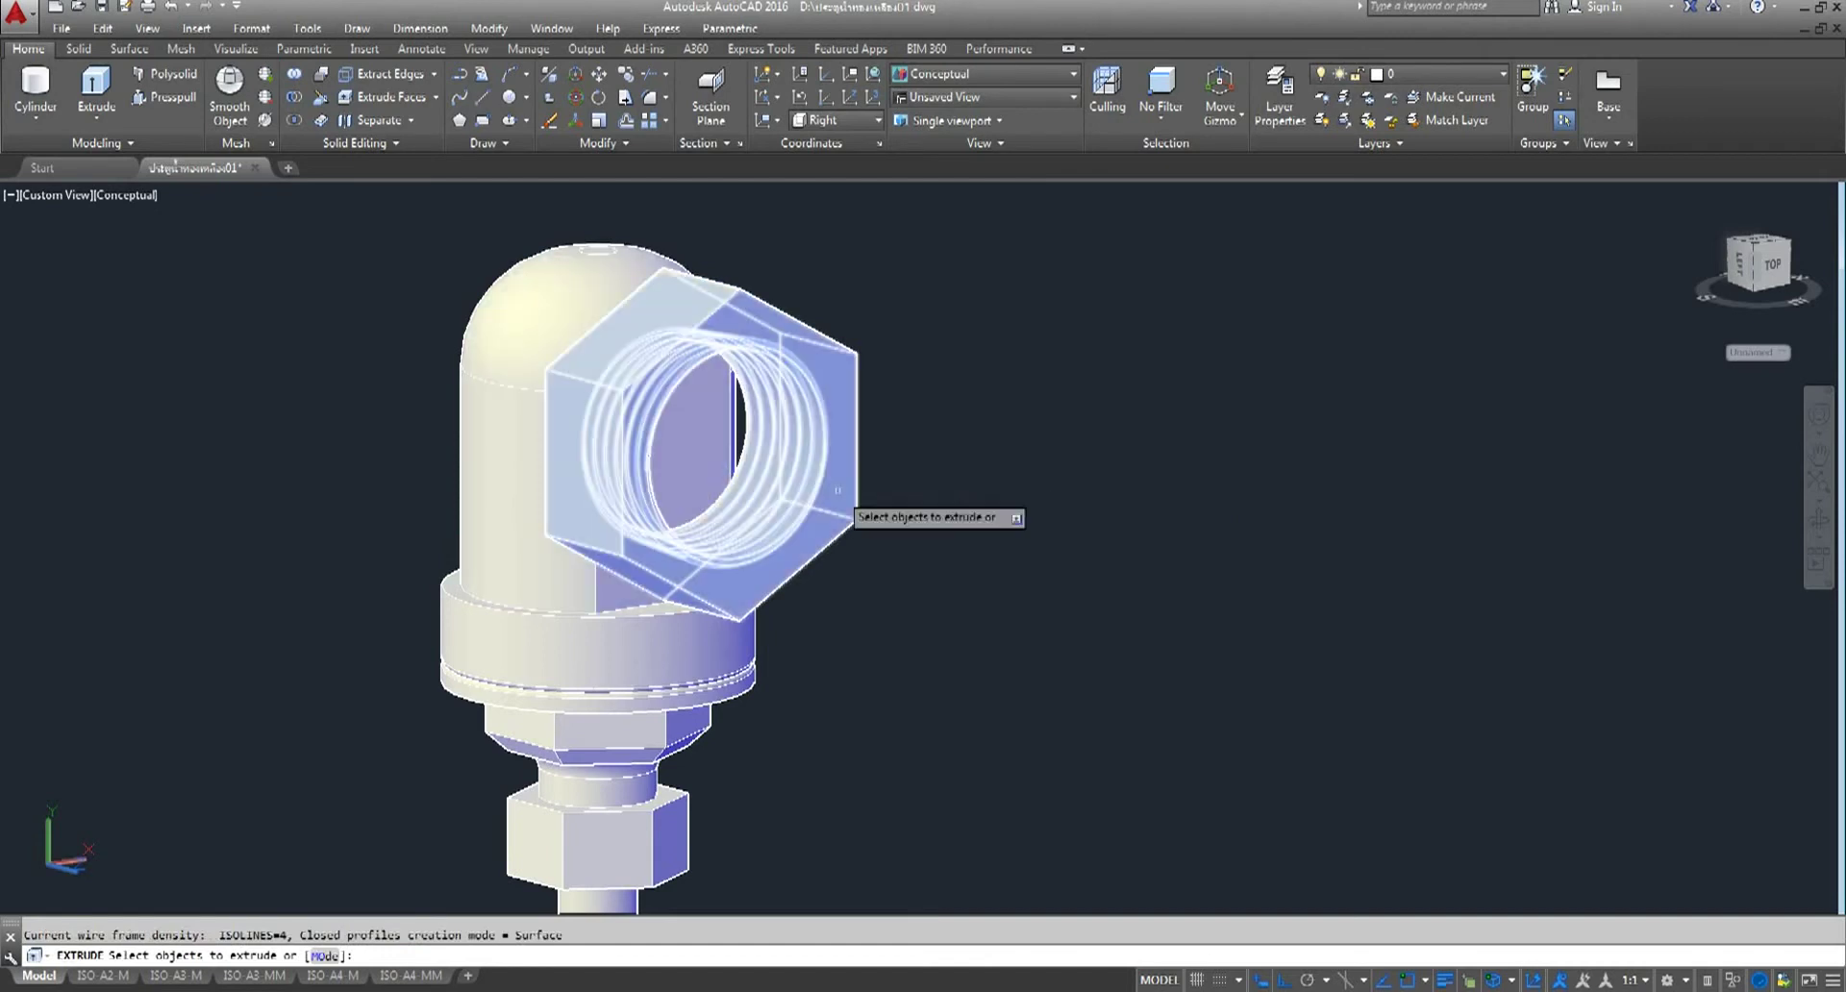
pyautogui.click(825, 444)
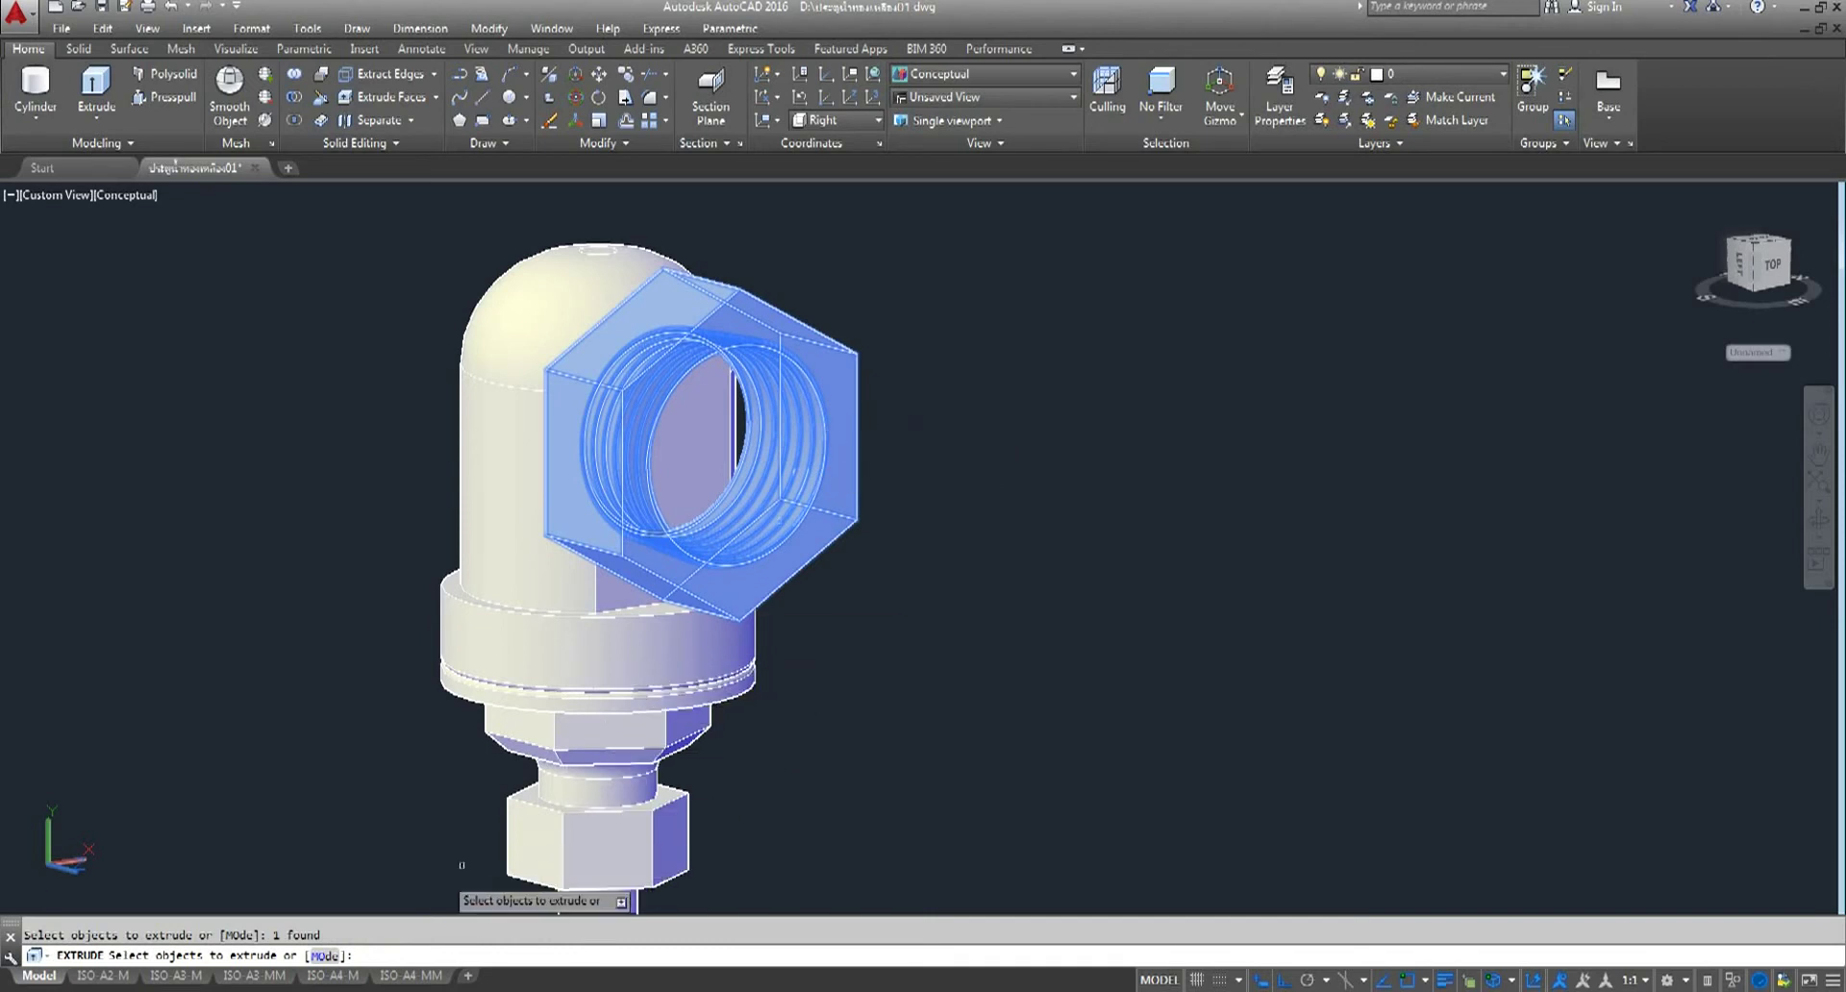
pyautogui.click(322, 956)
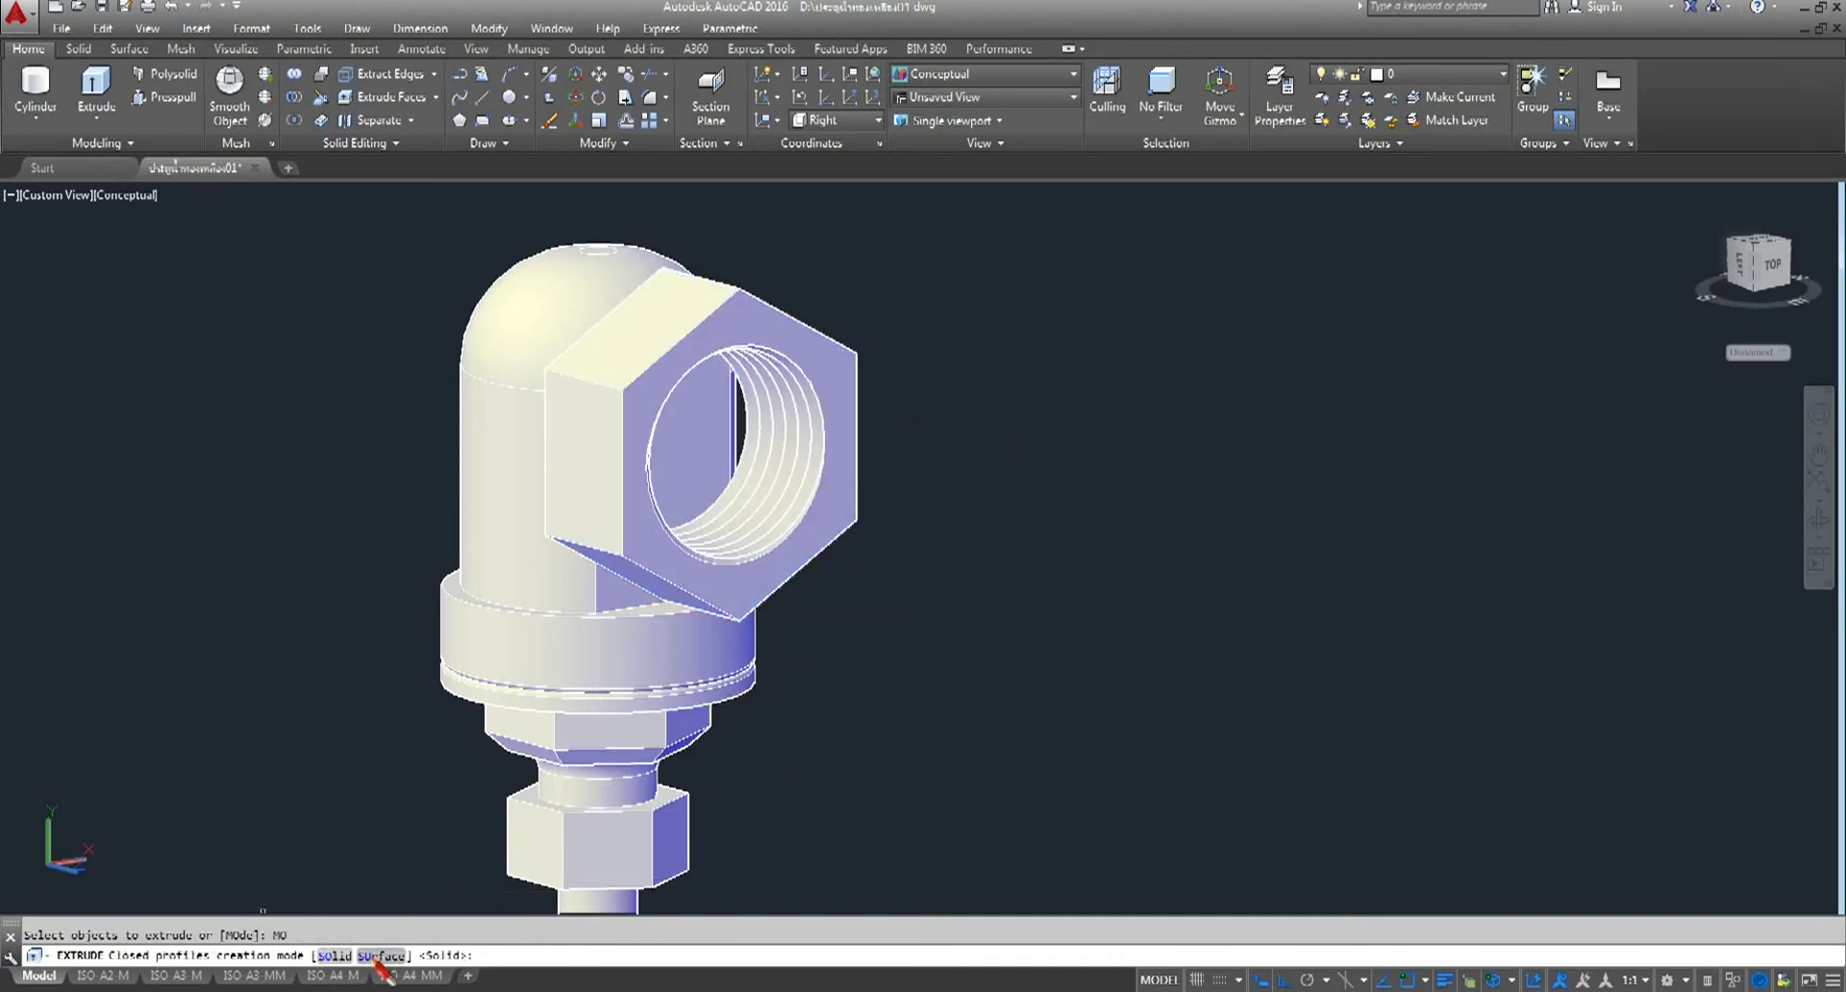
pyautogui.click(380, 958)
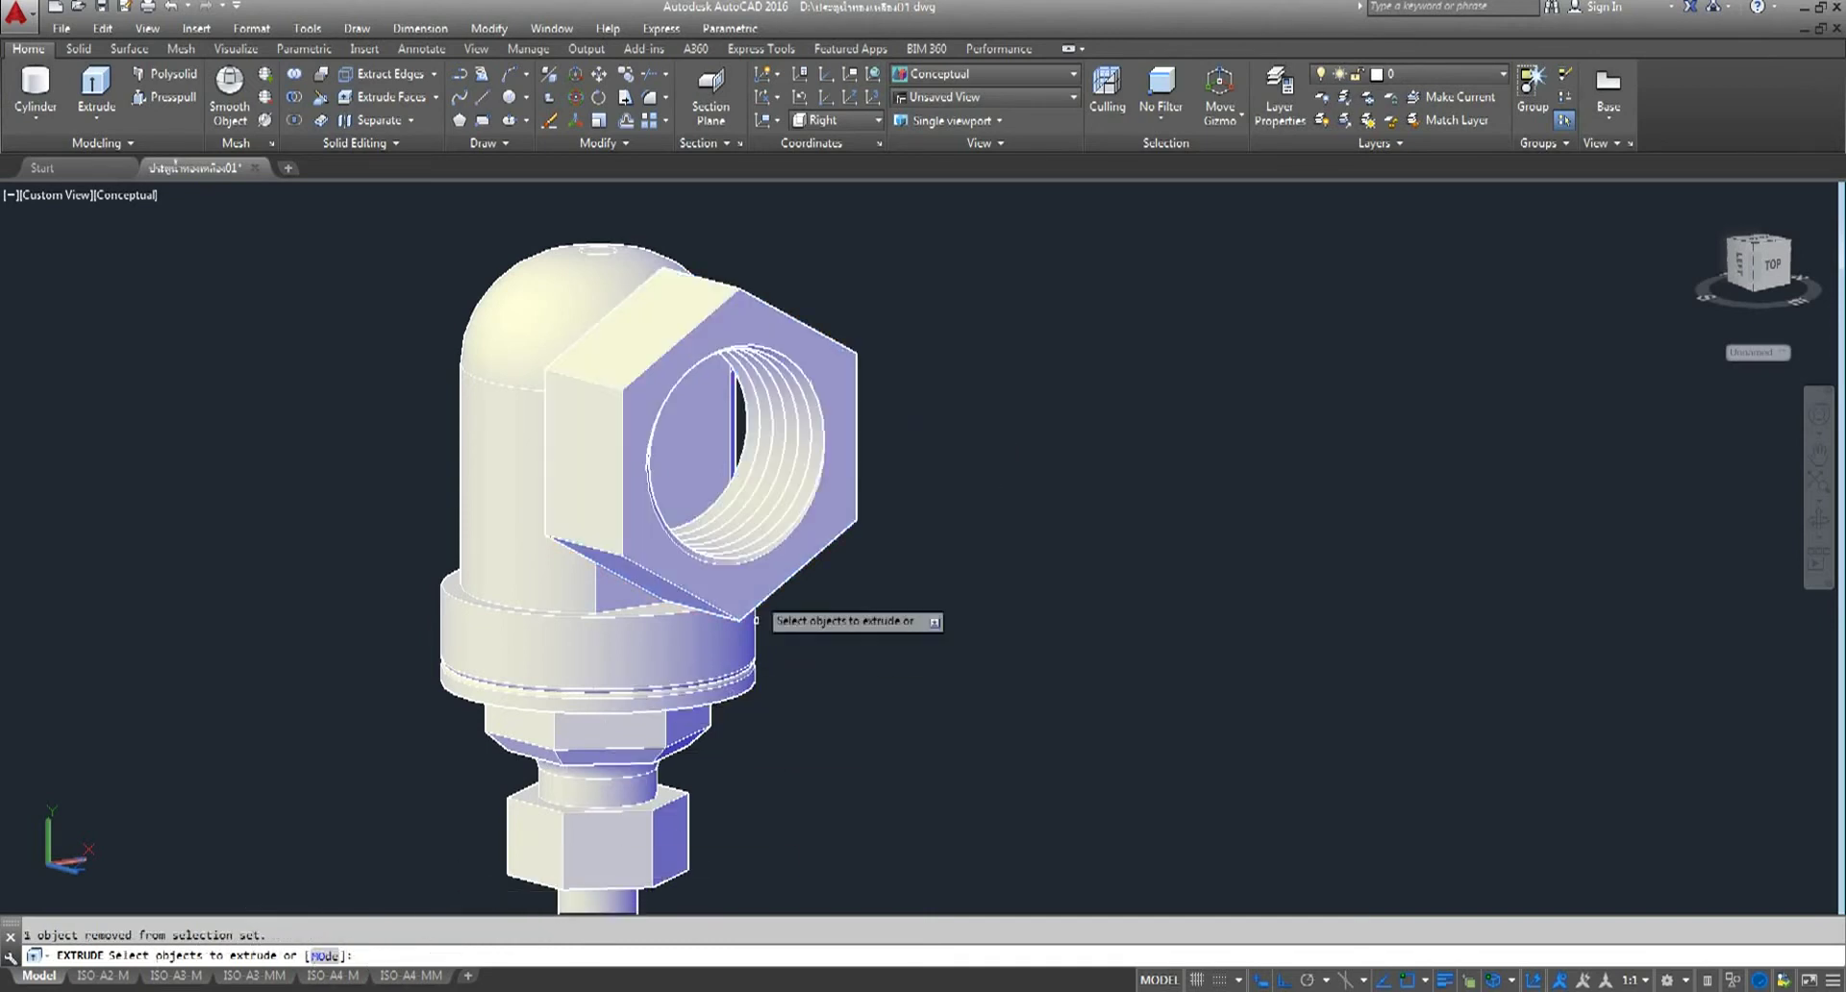
pyautogui.keyDown('ctrl'); pyautogui.click(814, 521); pyautogui.keyUp('ctrl')
pyautogui.rightClick(977, 527)
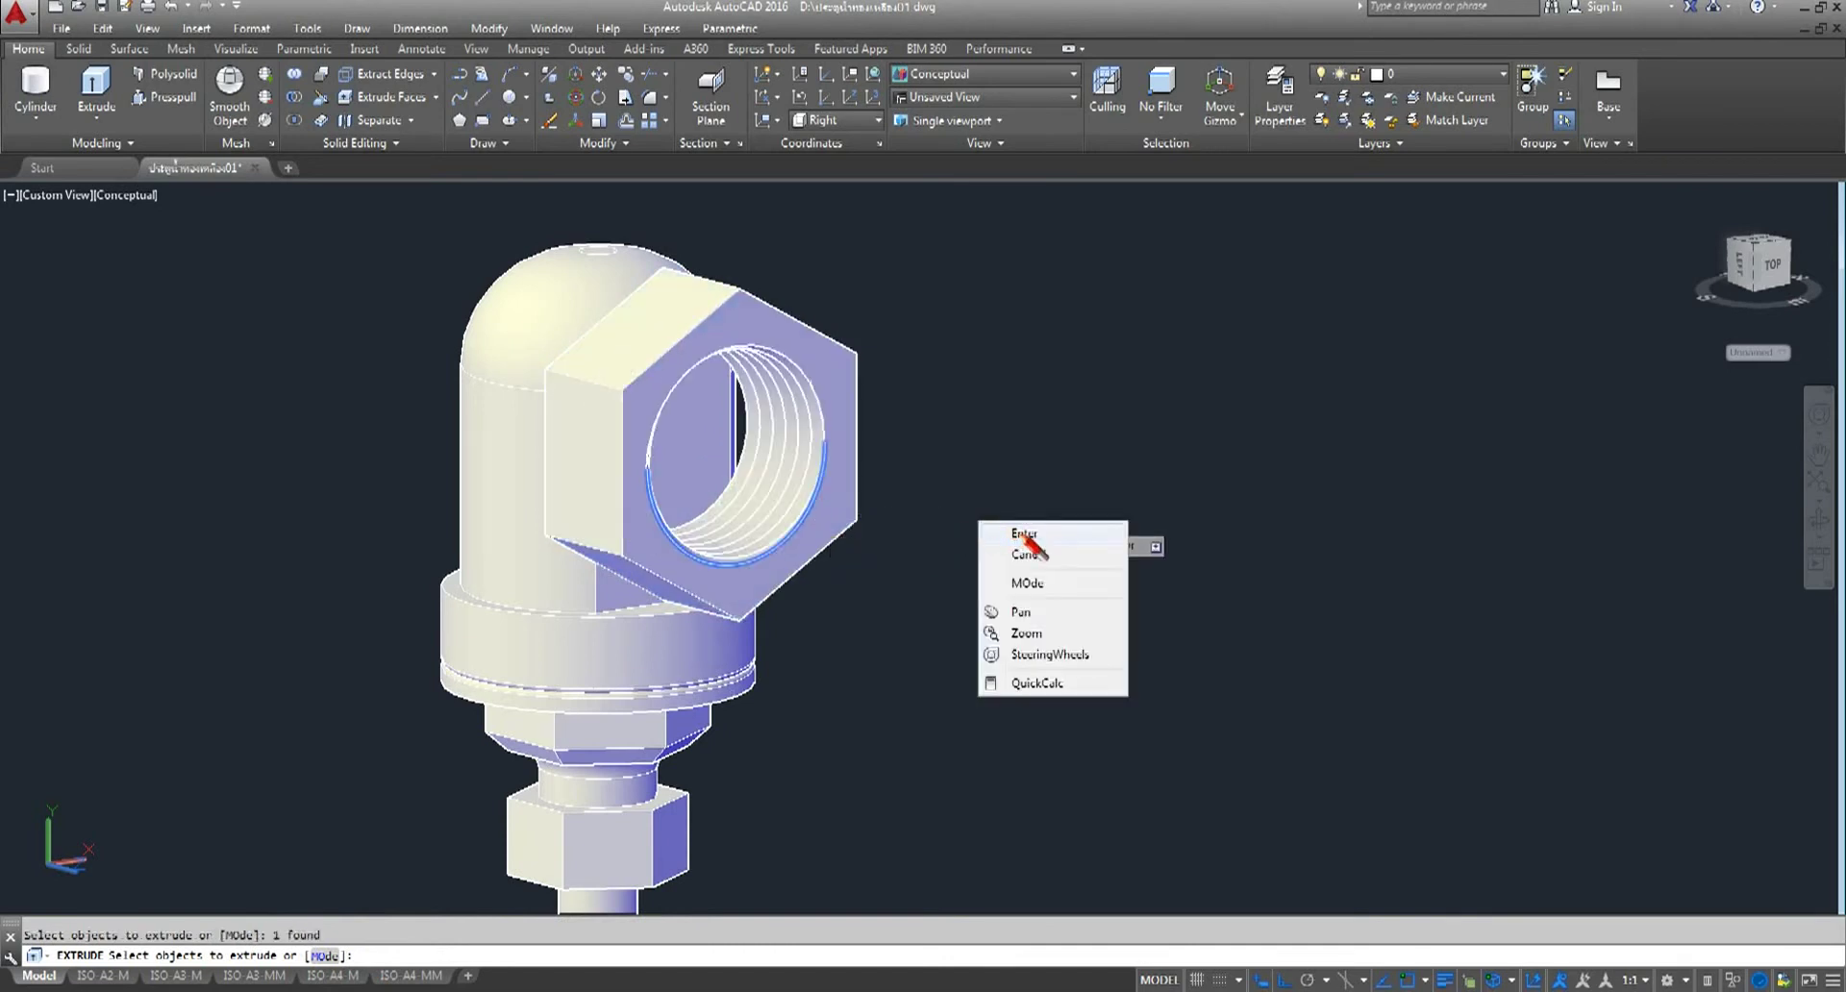
pyautogui.click(1022, 580)
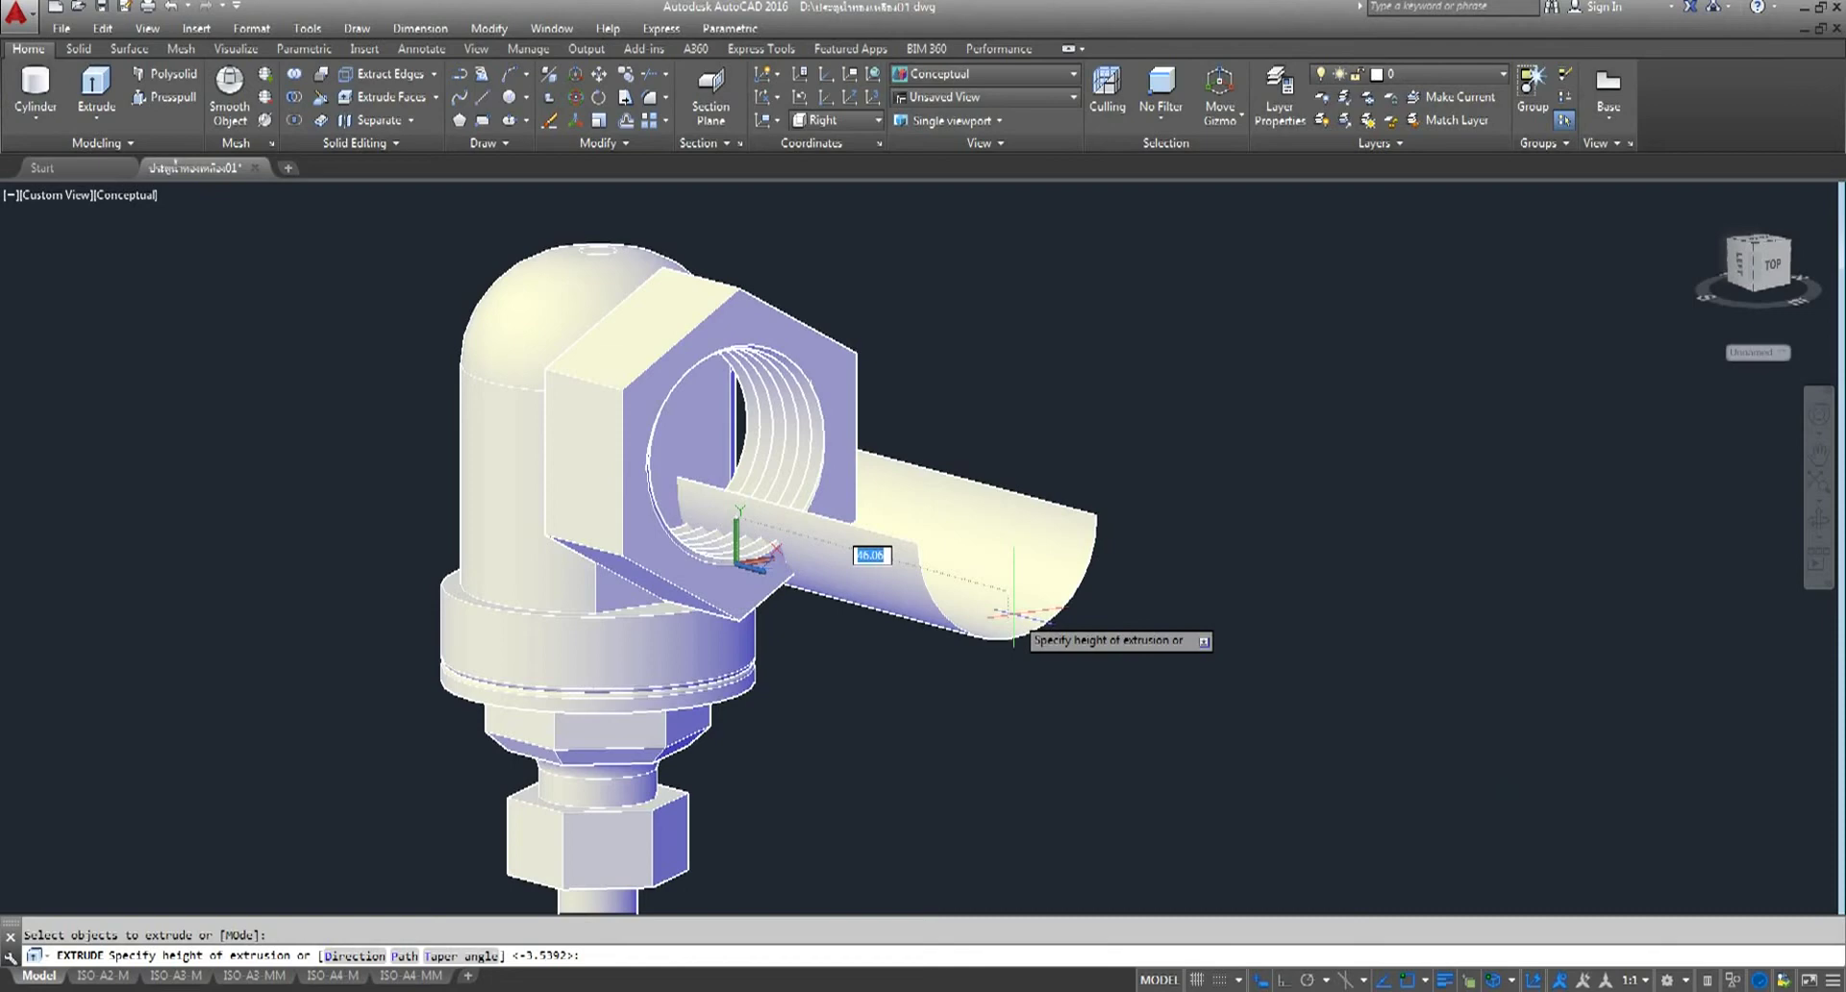
pyautogui.press('Escape')
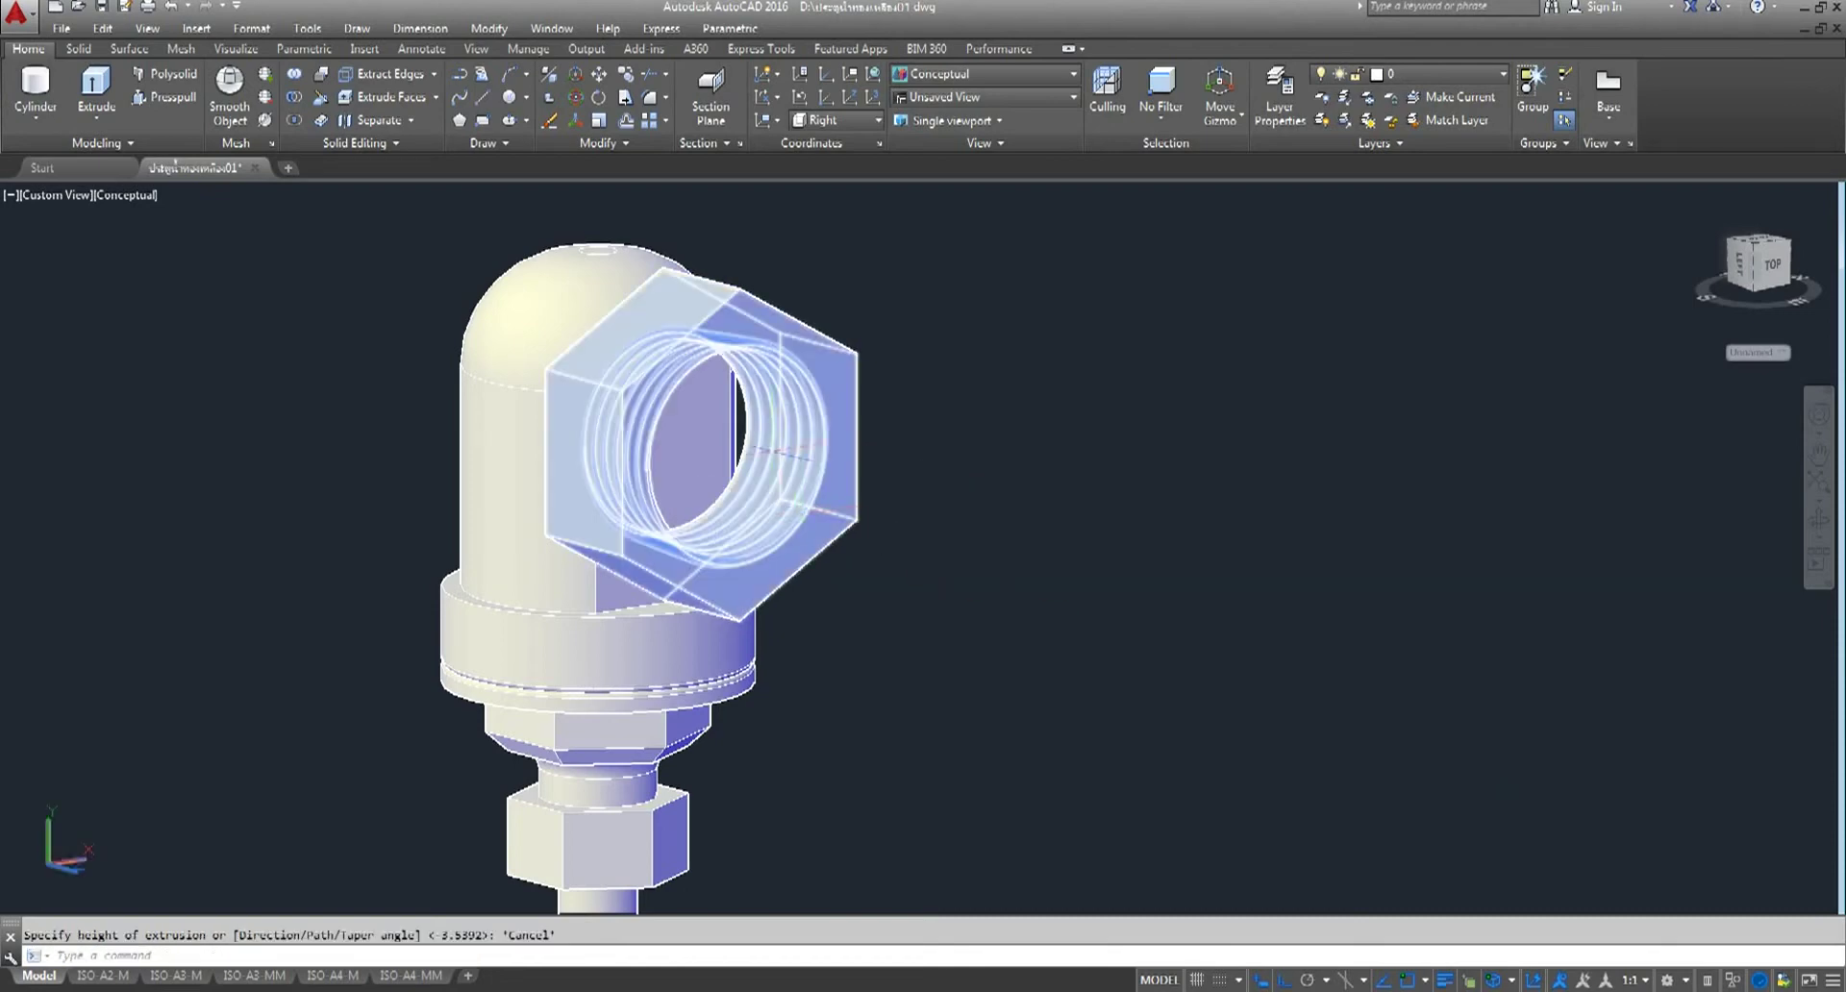
# - Undo seven earlier operations until the threaded stub projects from the hex nut again
pyautogui.scroll(2, 835, 399)
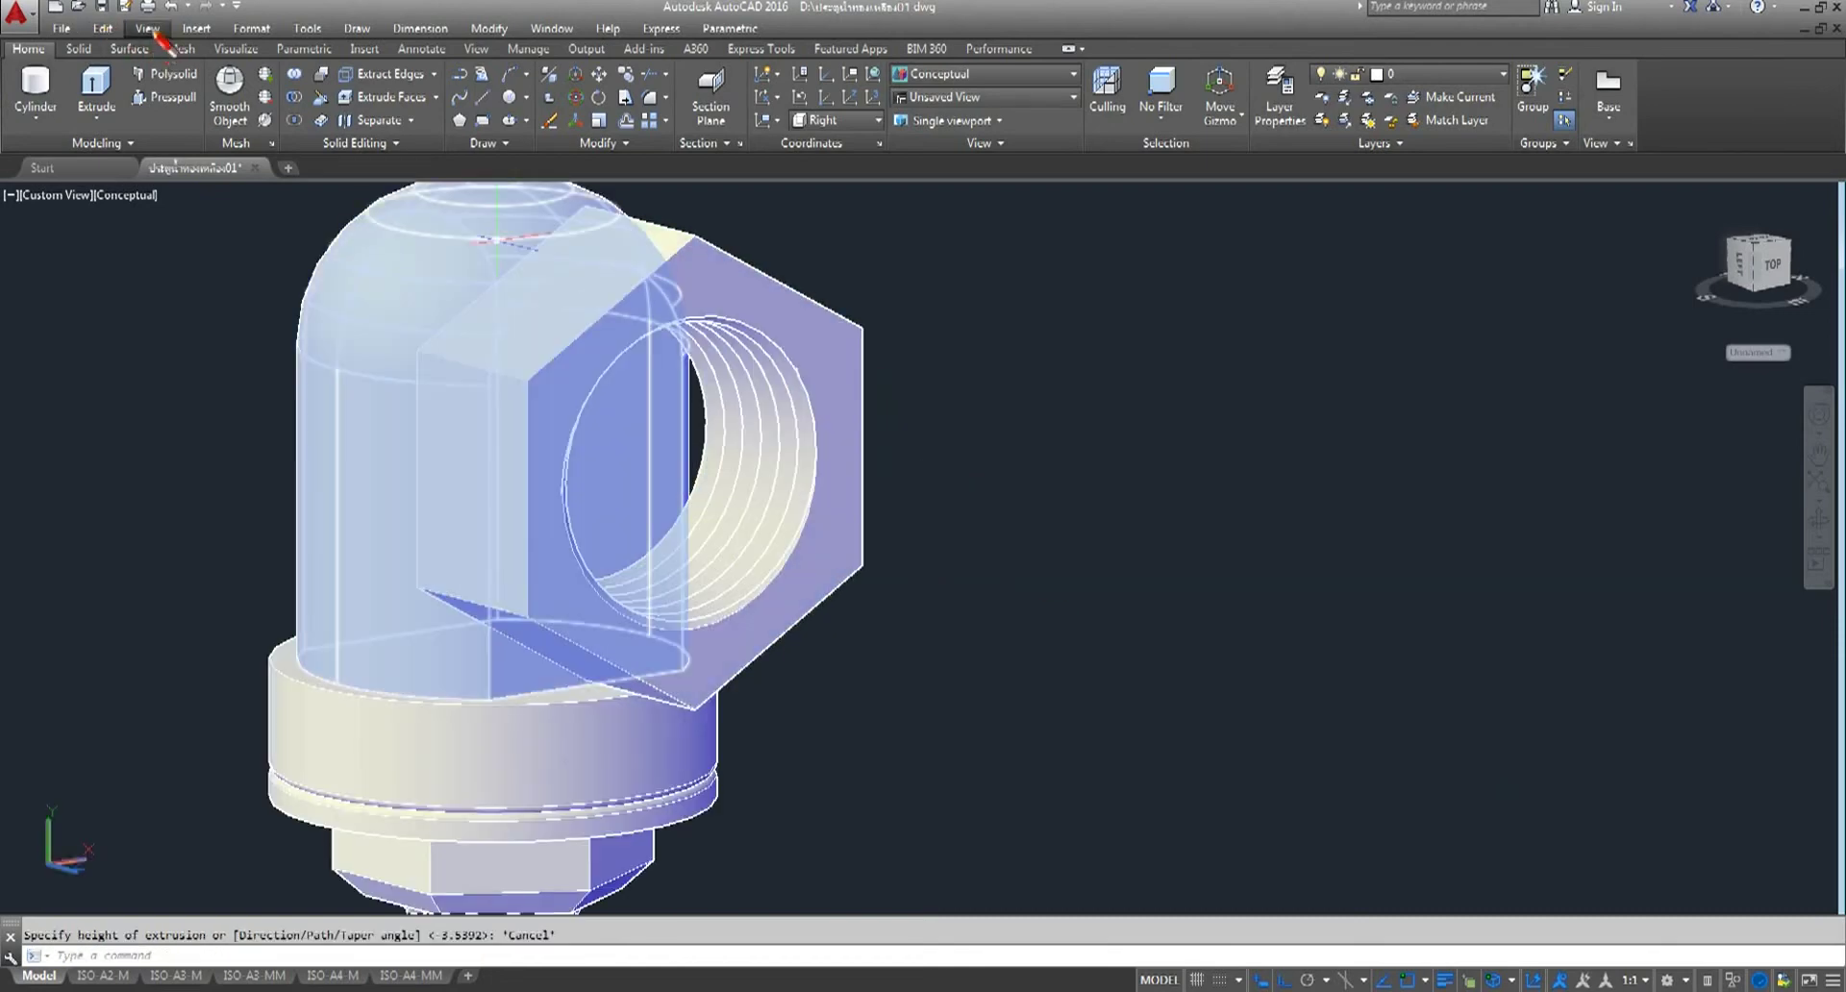
pyautogui.click(176, 8)
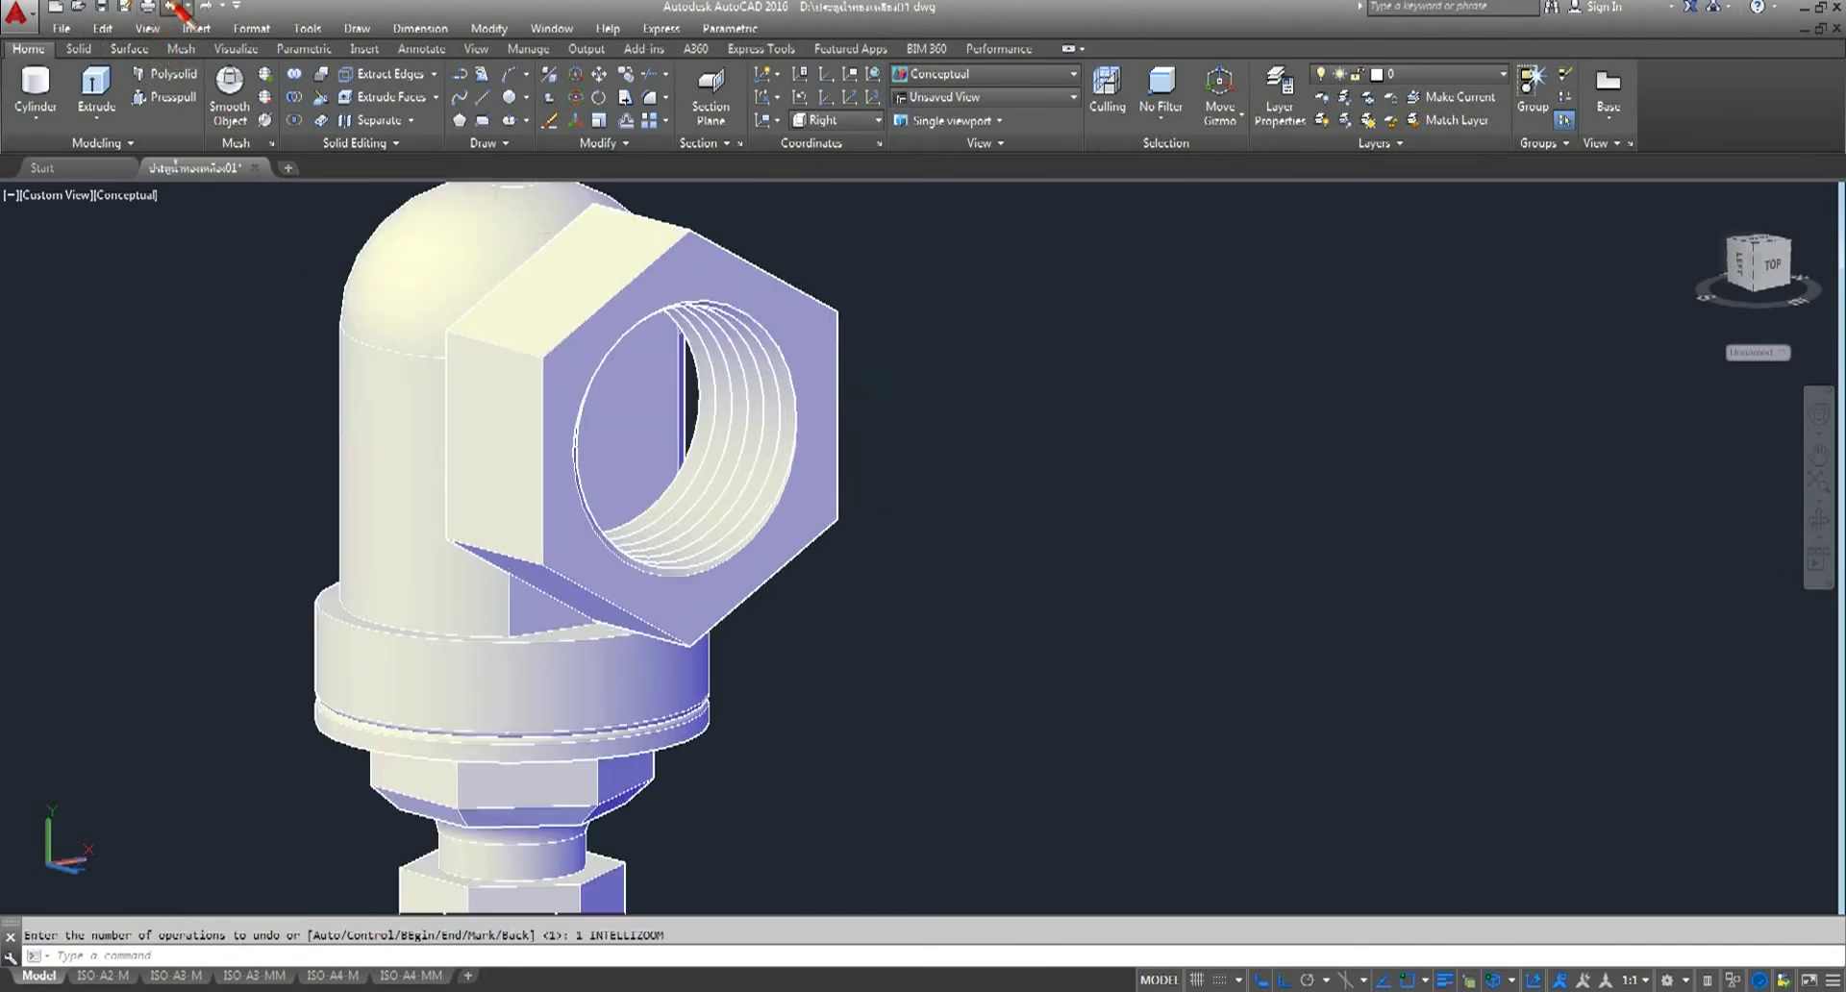
pyautogui.click(176, 7)
pyautogui.click(176, 8)
pyautogui.click(176, 8)
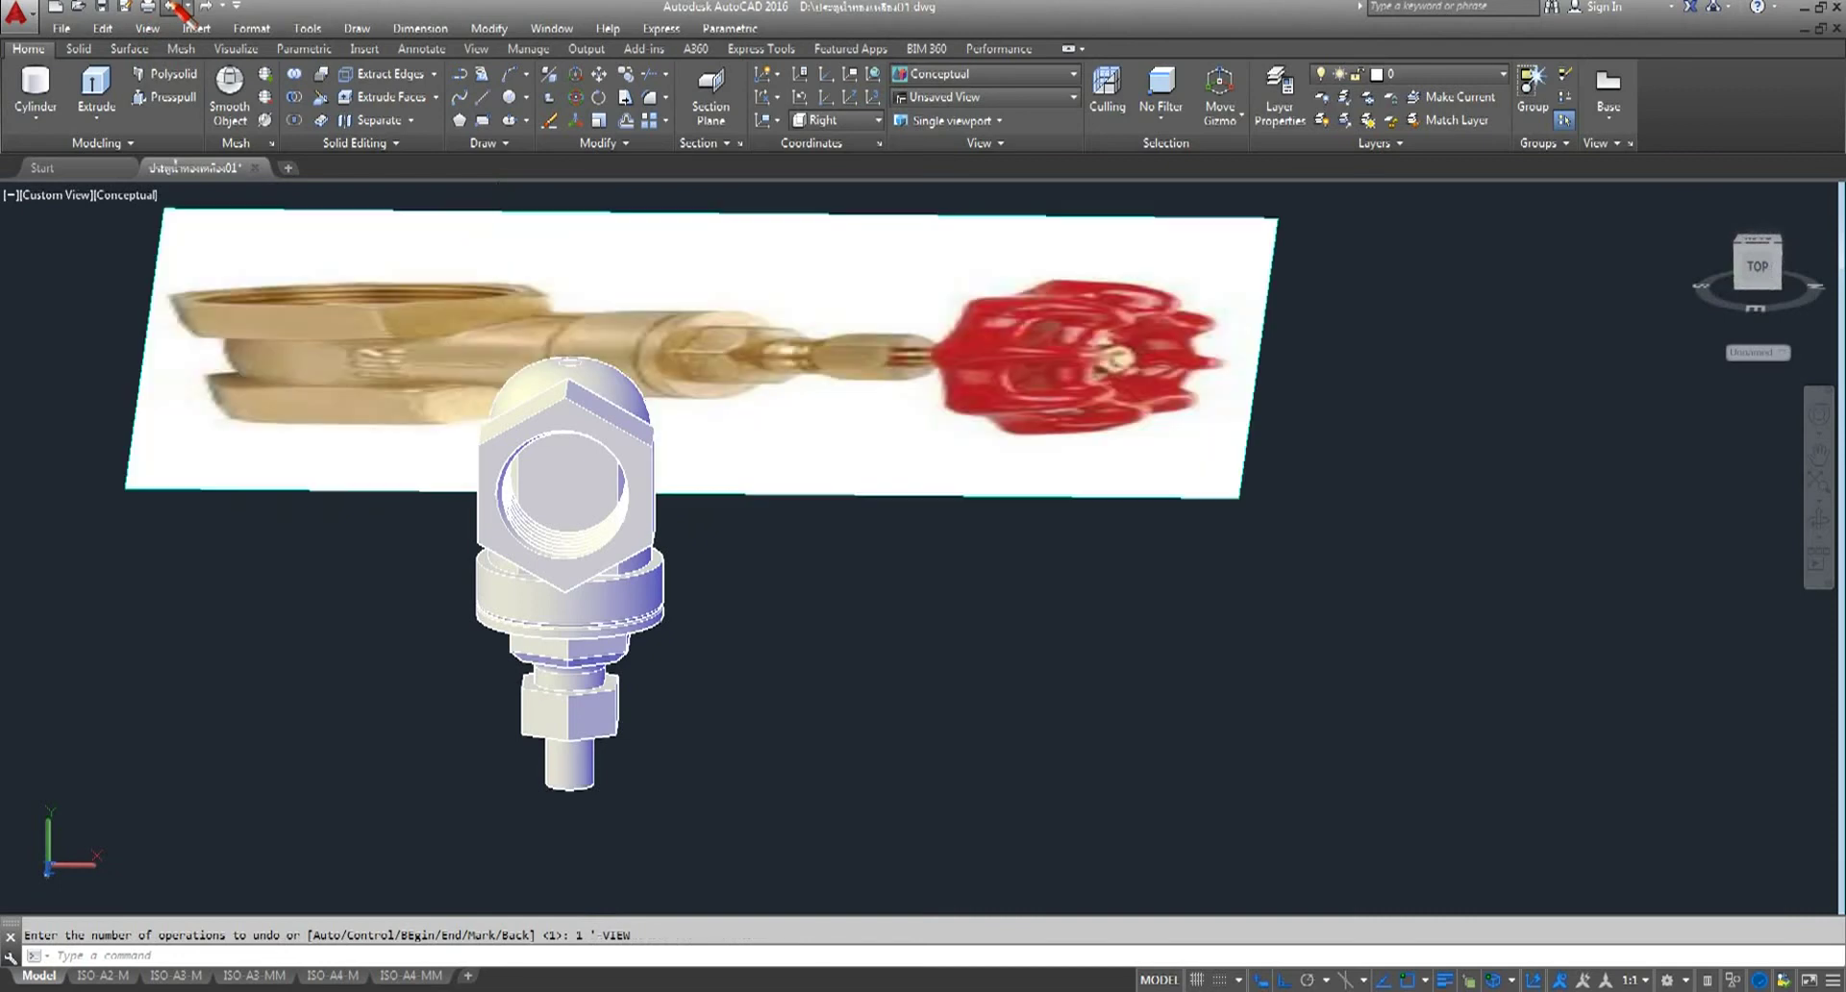
pyautogui.click(176, 7)
pyautogui.click(176, 8)
pyautogui.click(176, 8)
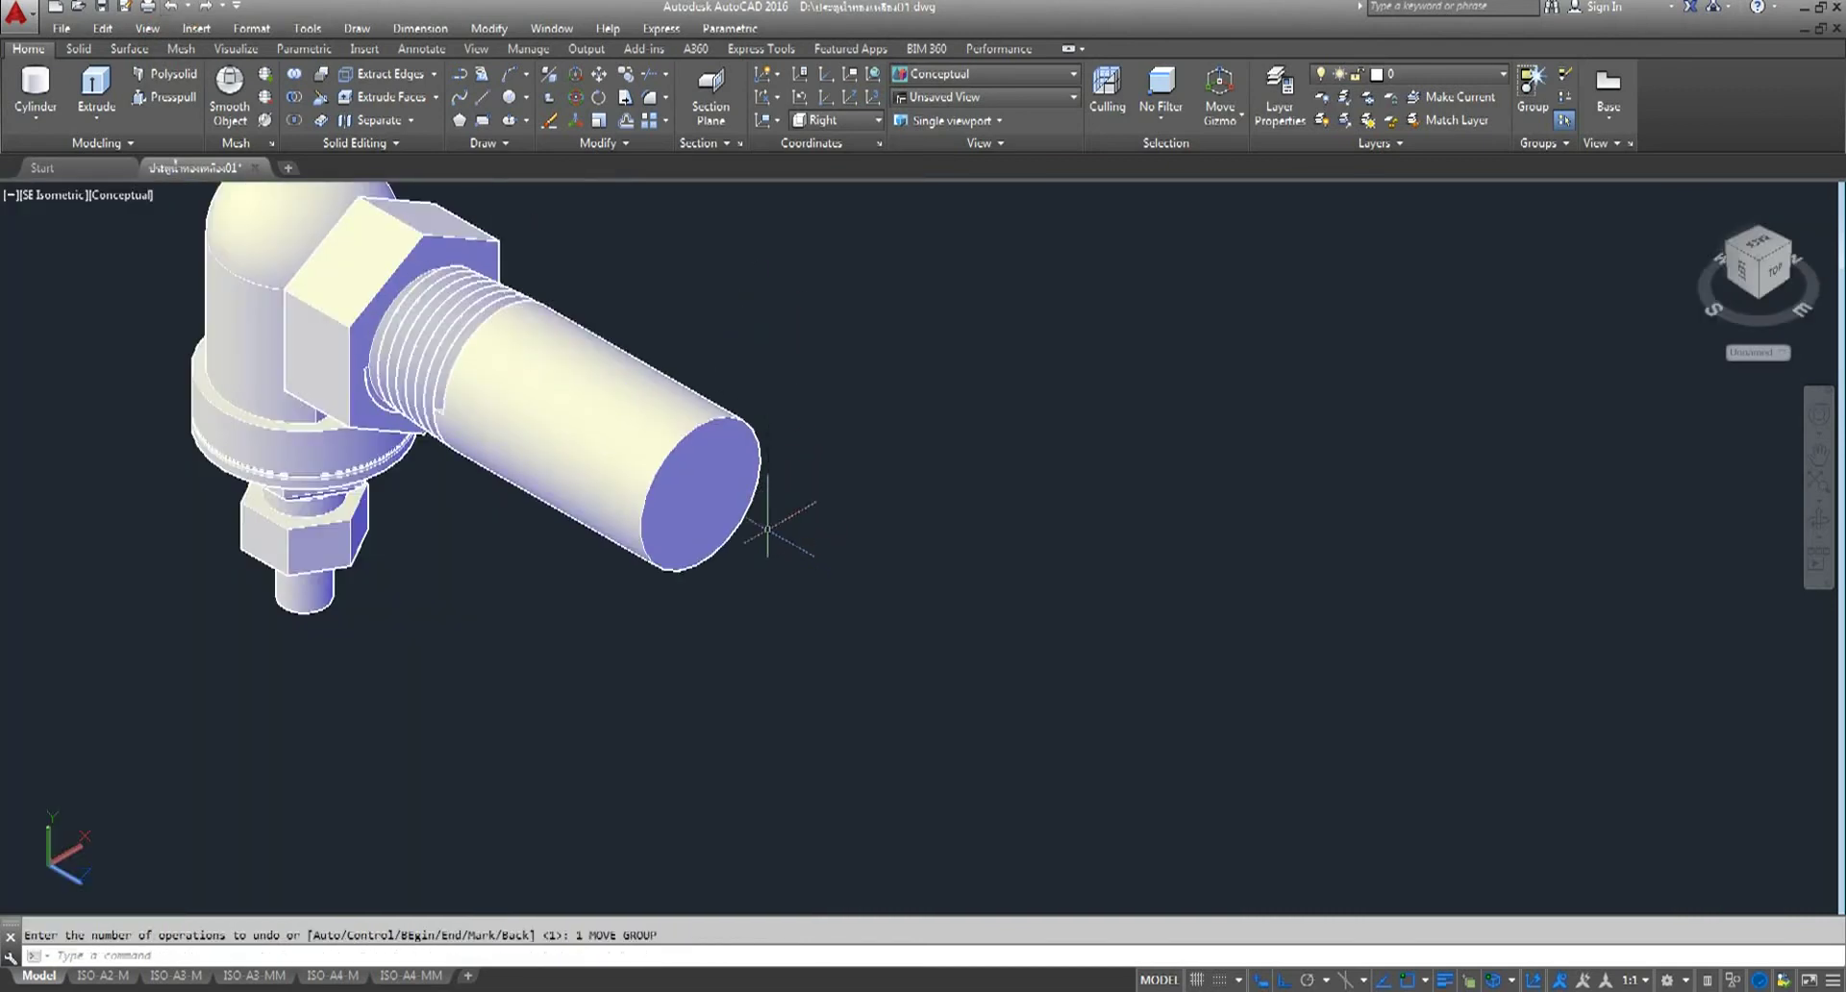
pyautogui.moveTo(446, 548); pyautogui.dragTo(511, 684, button='middle')
pyautogui.click(39, 89)
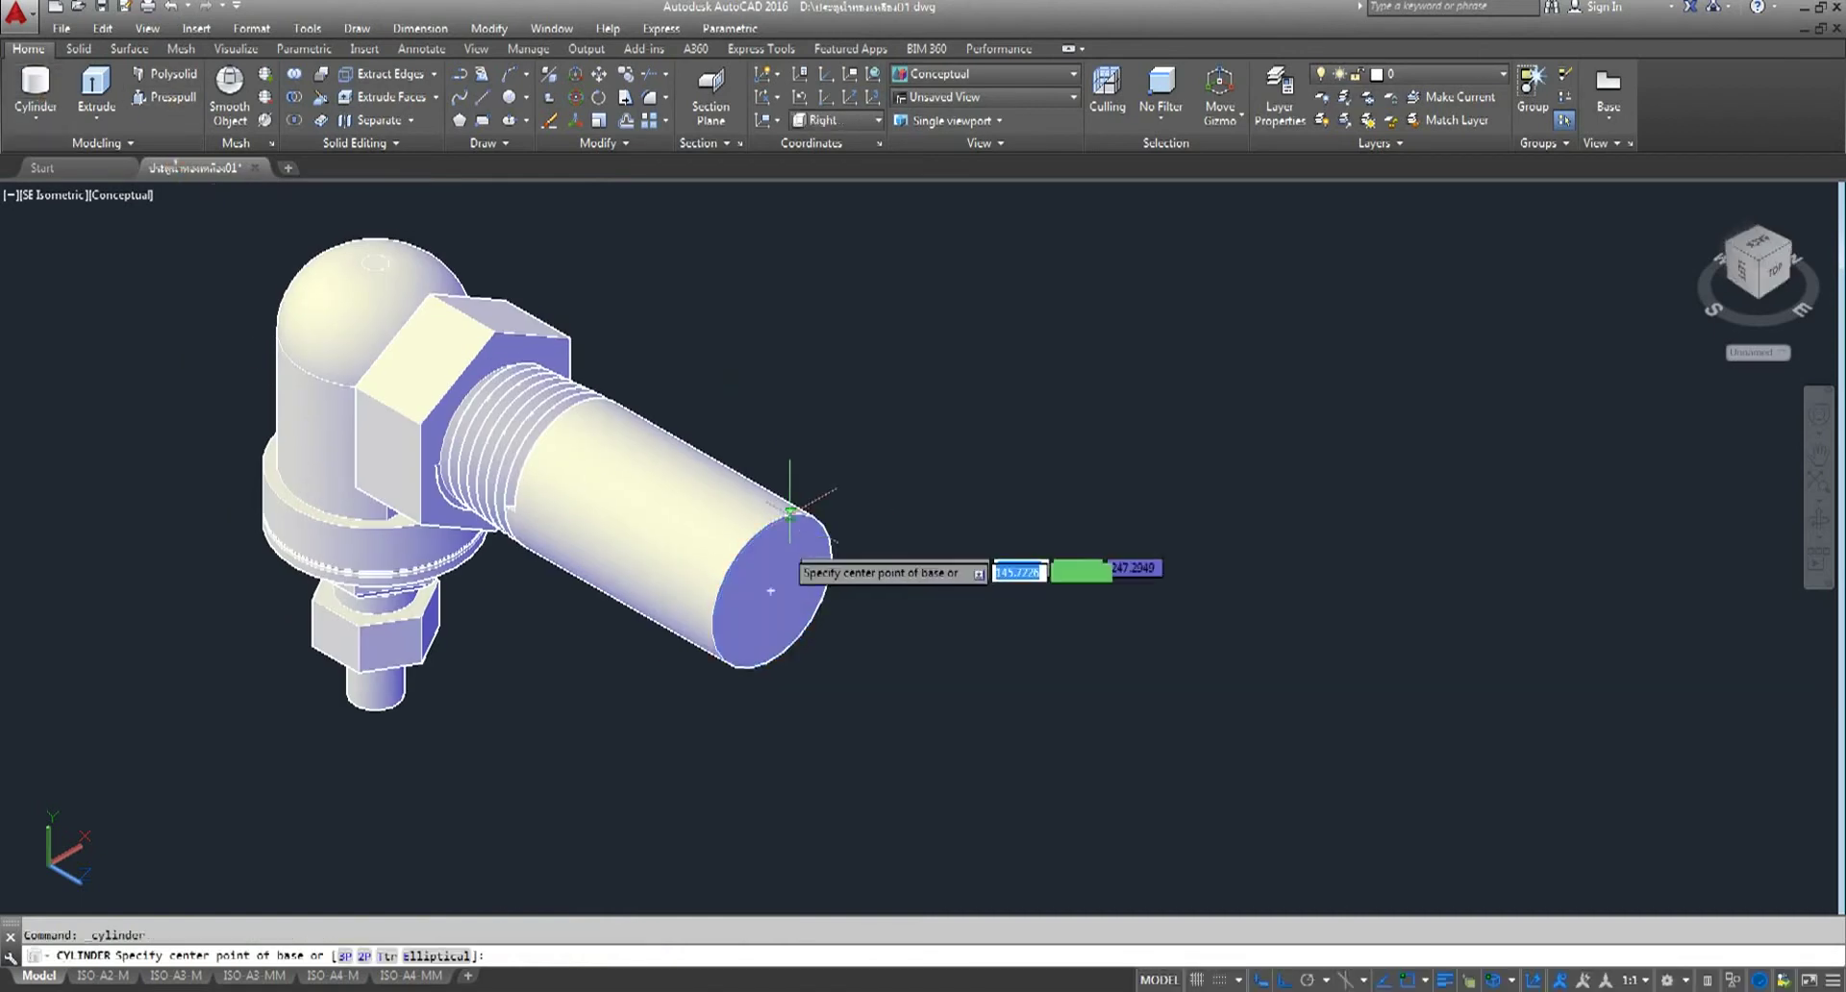
# - Draw a radius-10 cylinder from the stub's end face back through and past the elbow
pyautogui.click(770, 591)
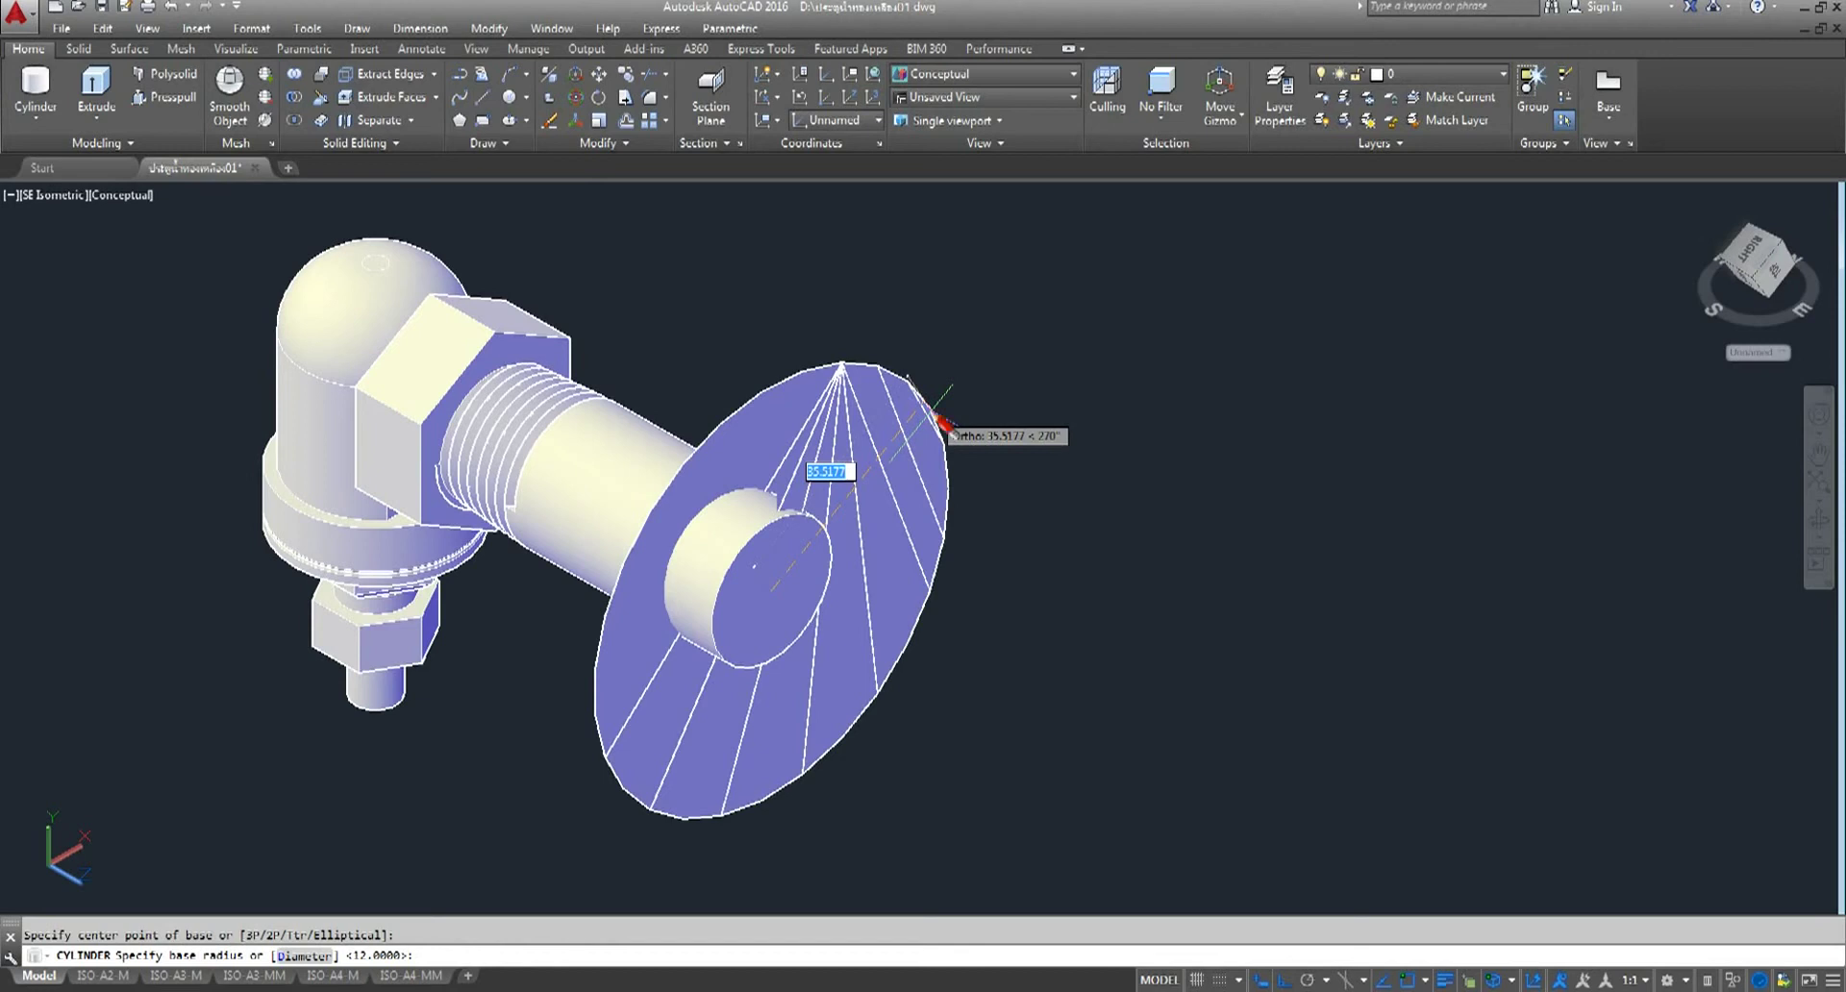
pyautogui.write('10')
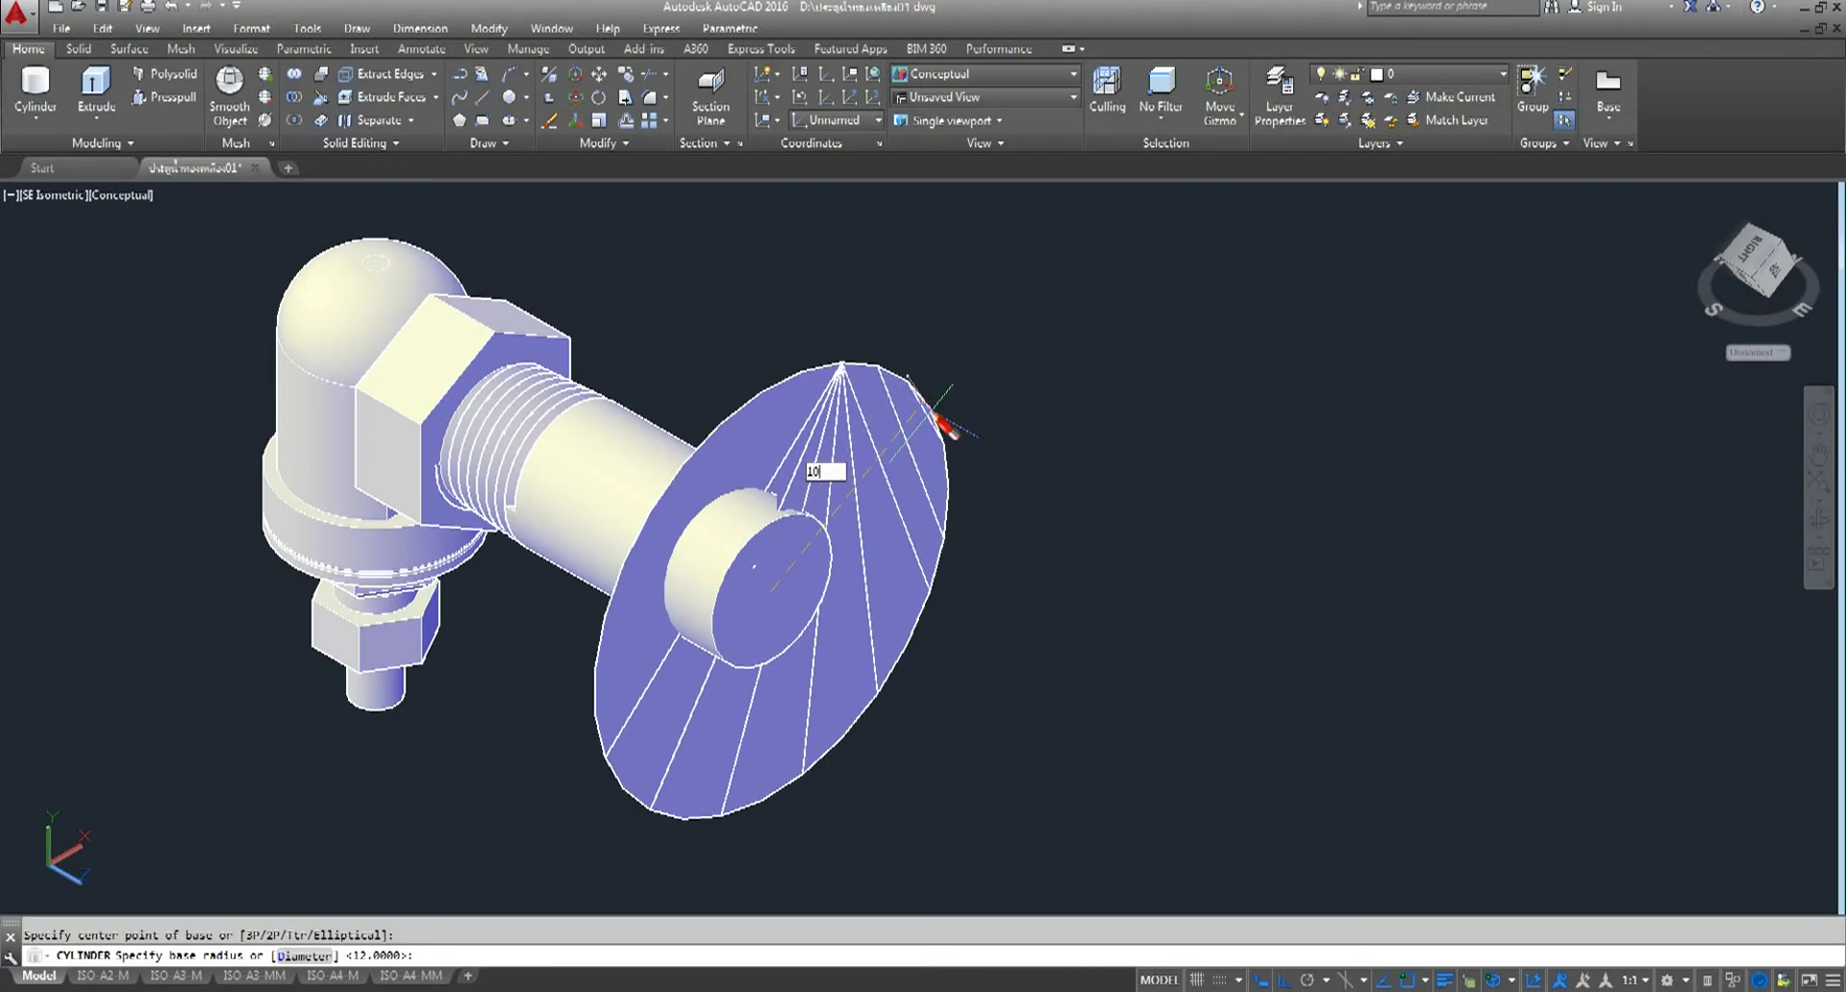
pyautogui.press('Return')
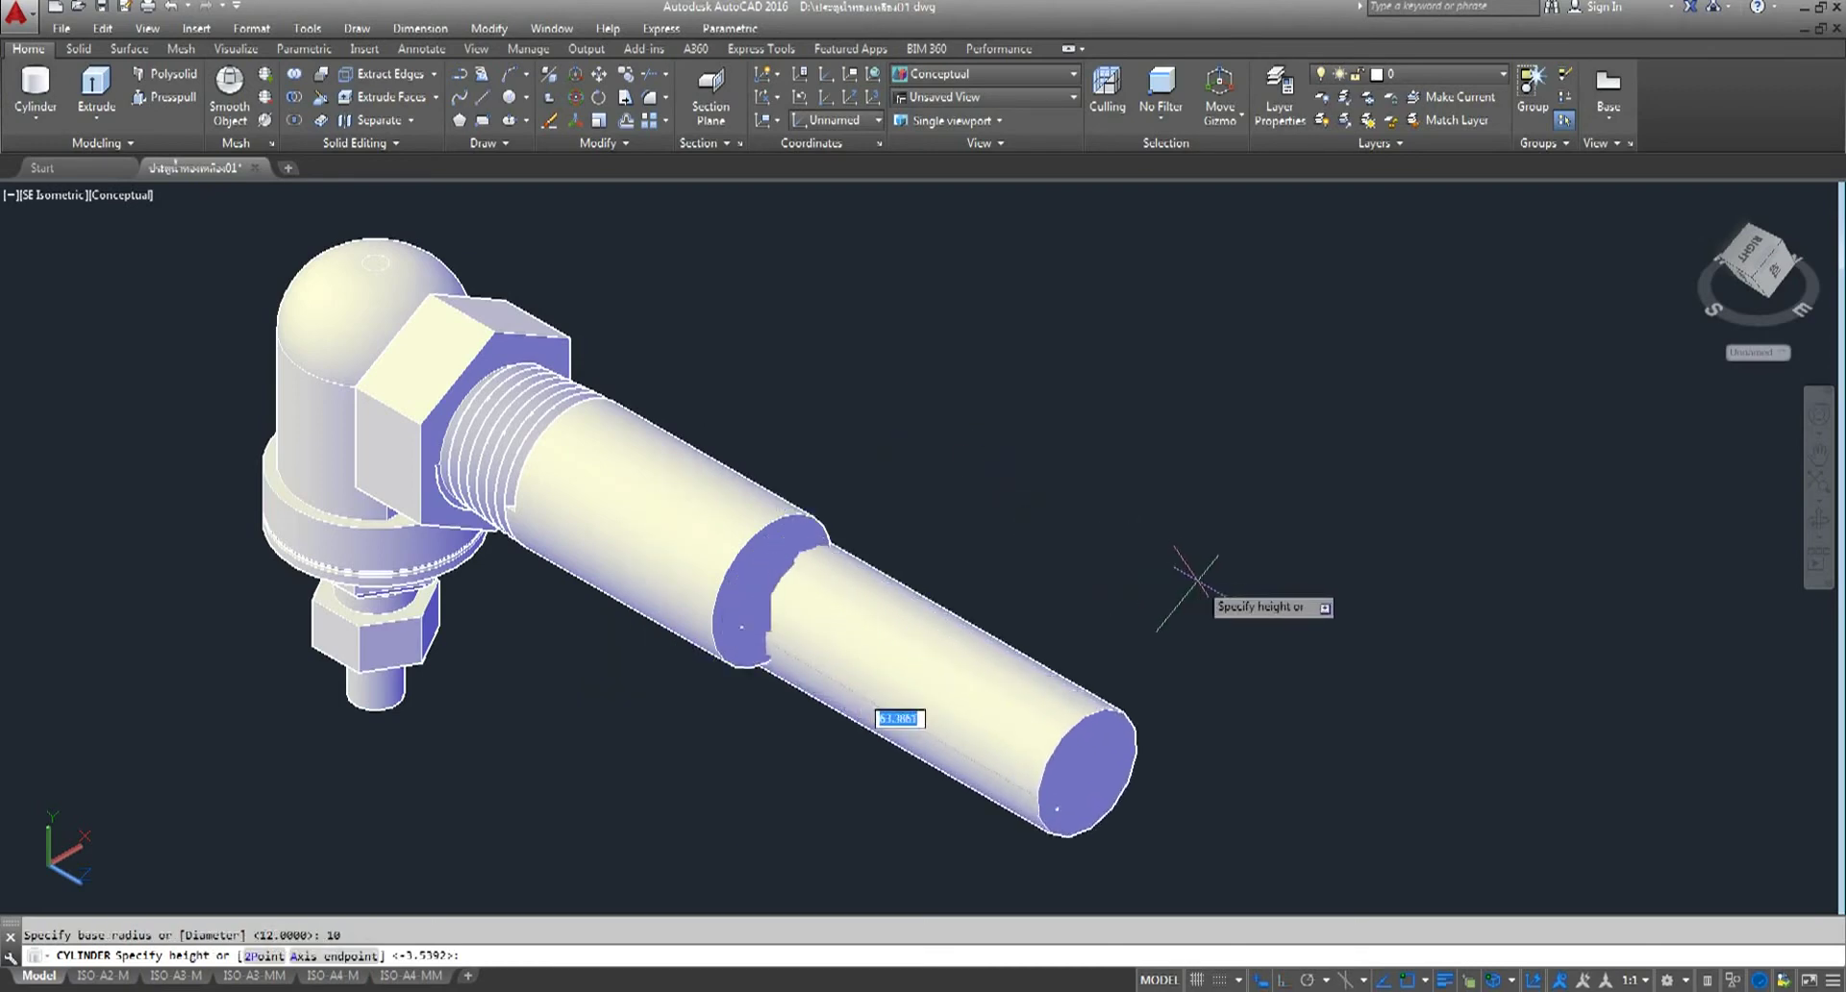
pyautogui.moveTo(865, 527); pyautogui.dragTo(1337, 739, button='middle')
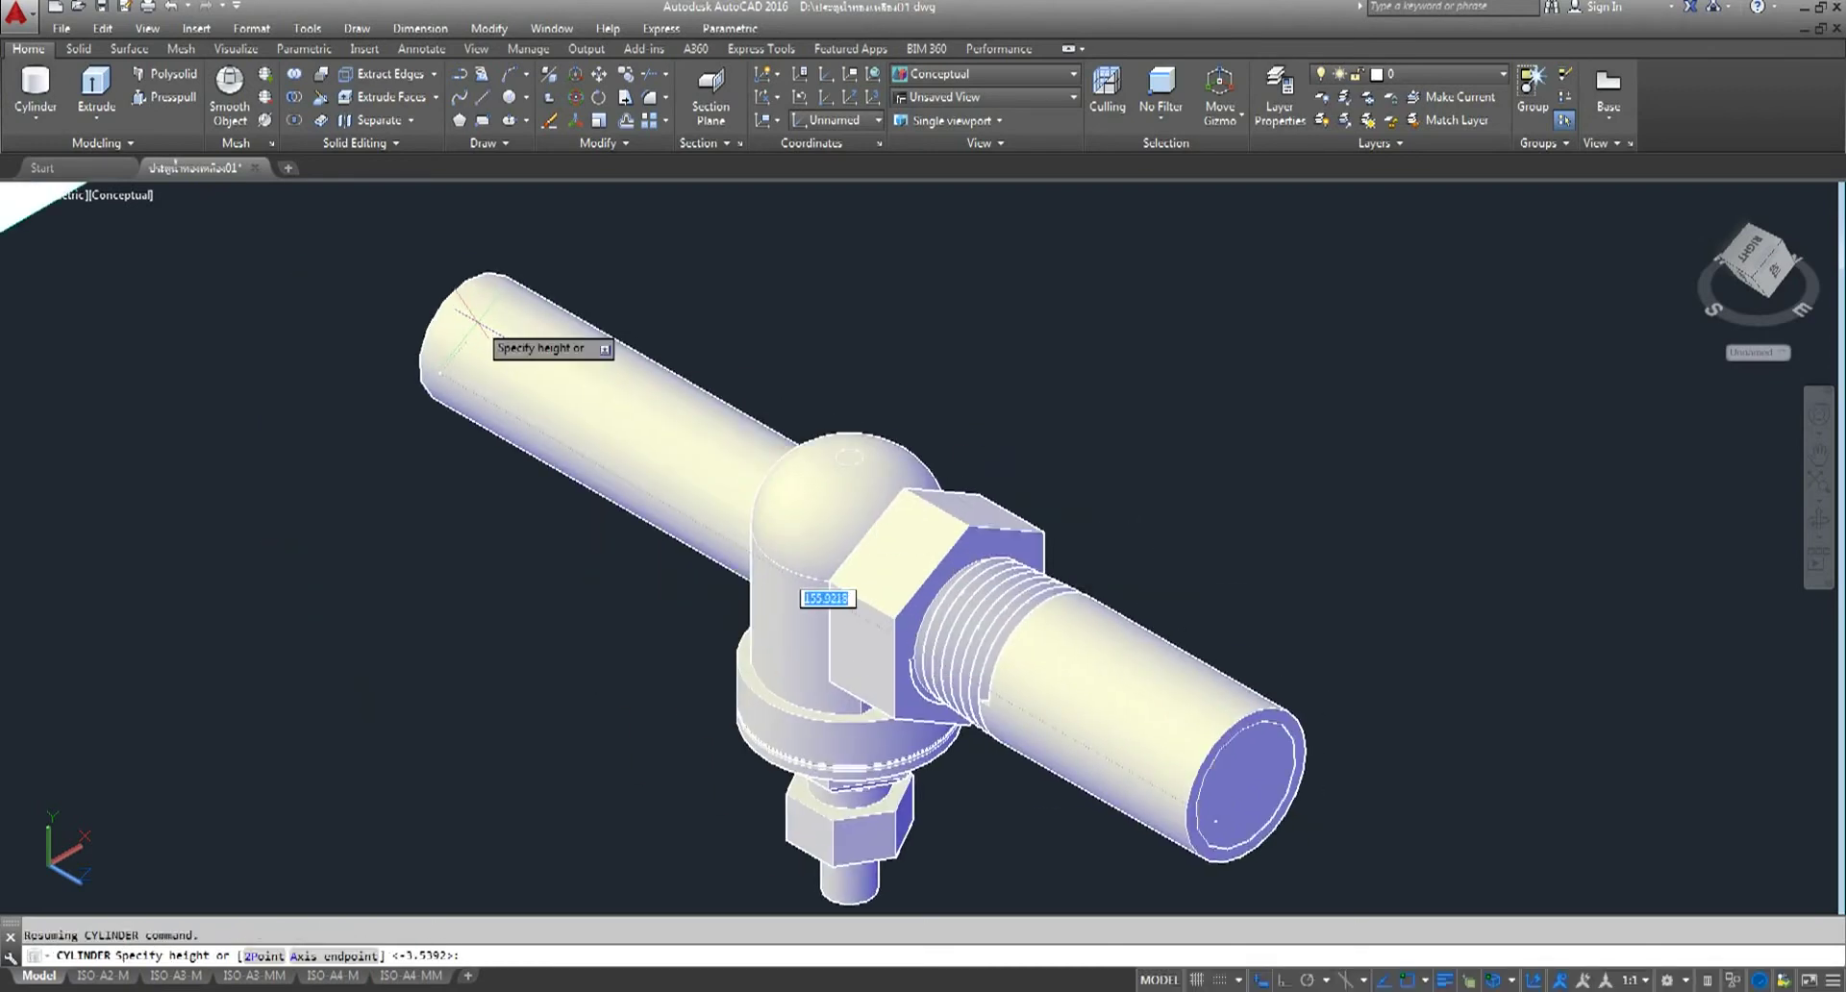
pyautogui.press('Escape')
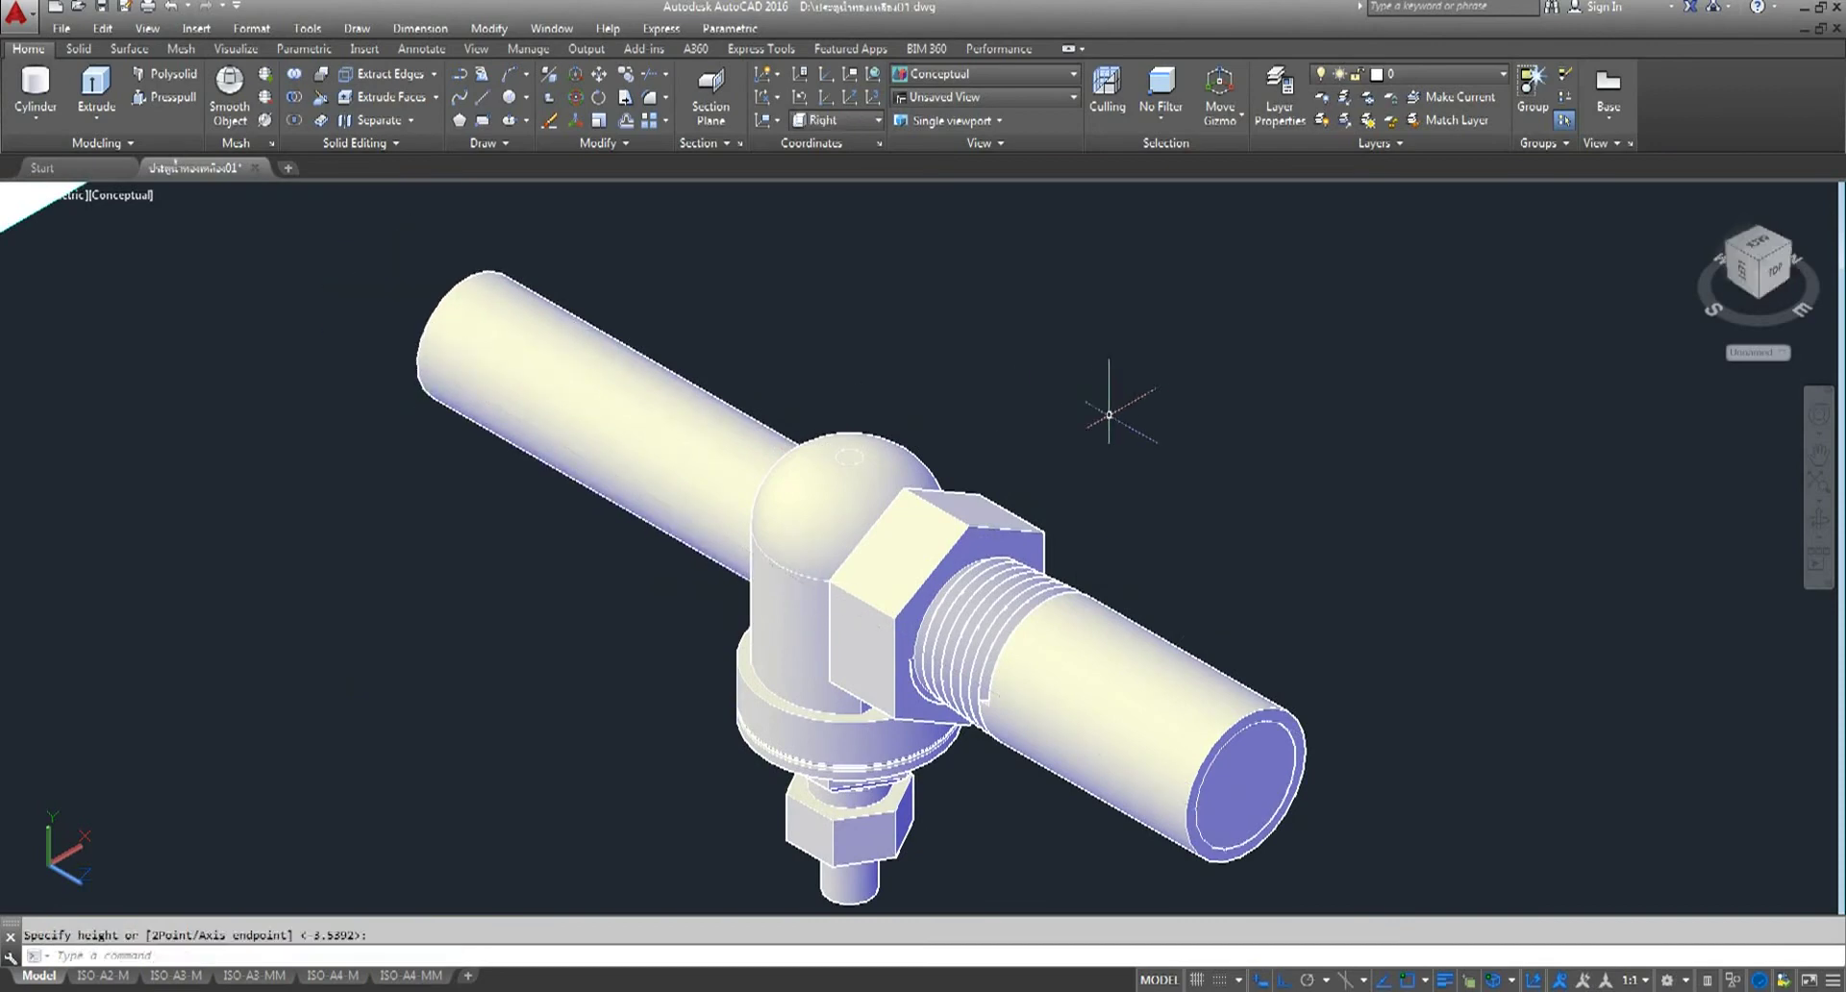
pyautogui.moveTo(1106, 400); pyautogui.dragTo(742, 330, button='middle')
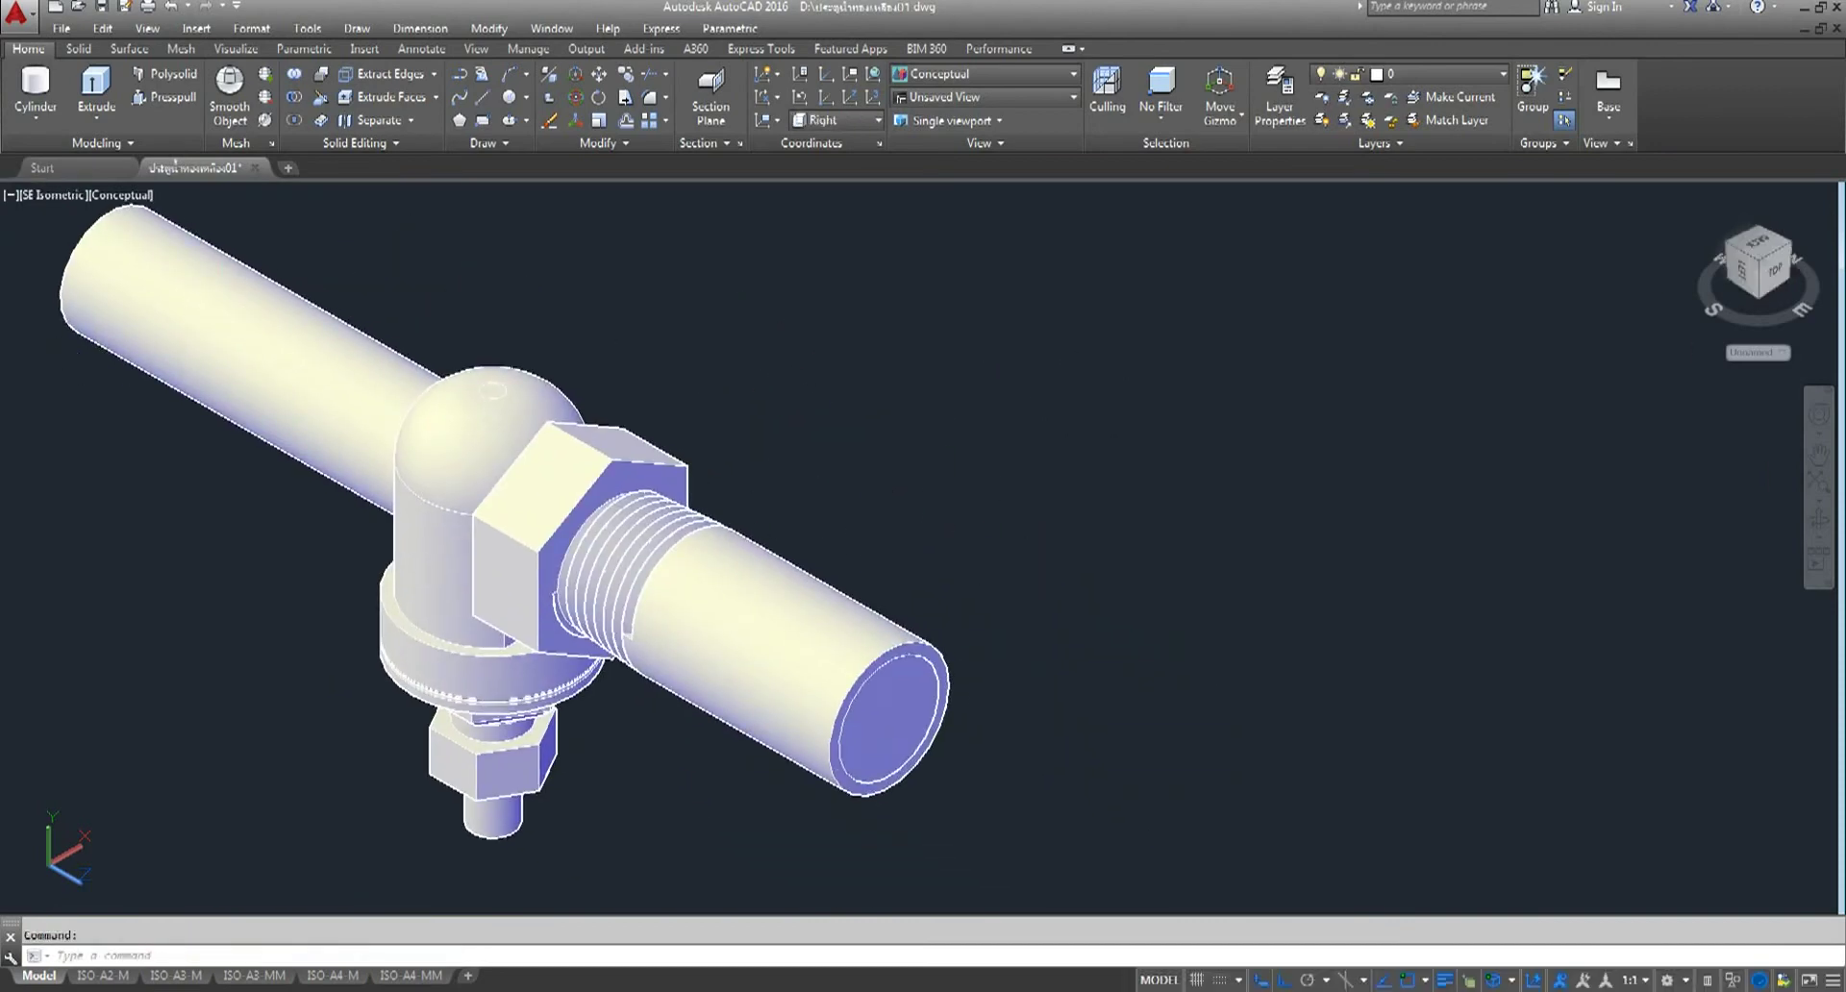
# - Put the long cylinder on the Defpoints layer and turn that layer off
pyautogui.click(241, 317)
pyautogui.click(1502, 74)
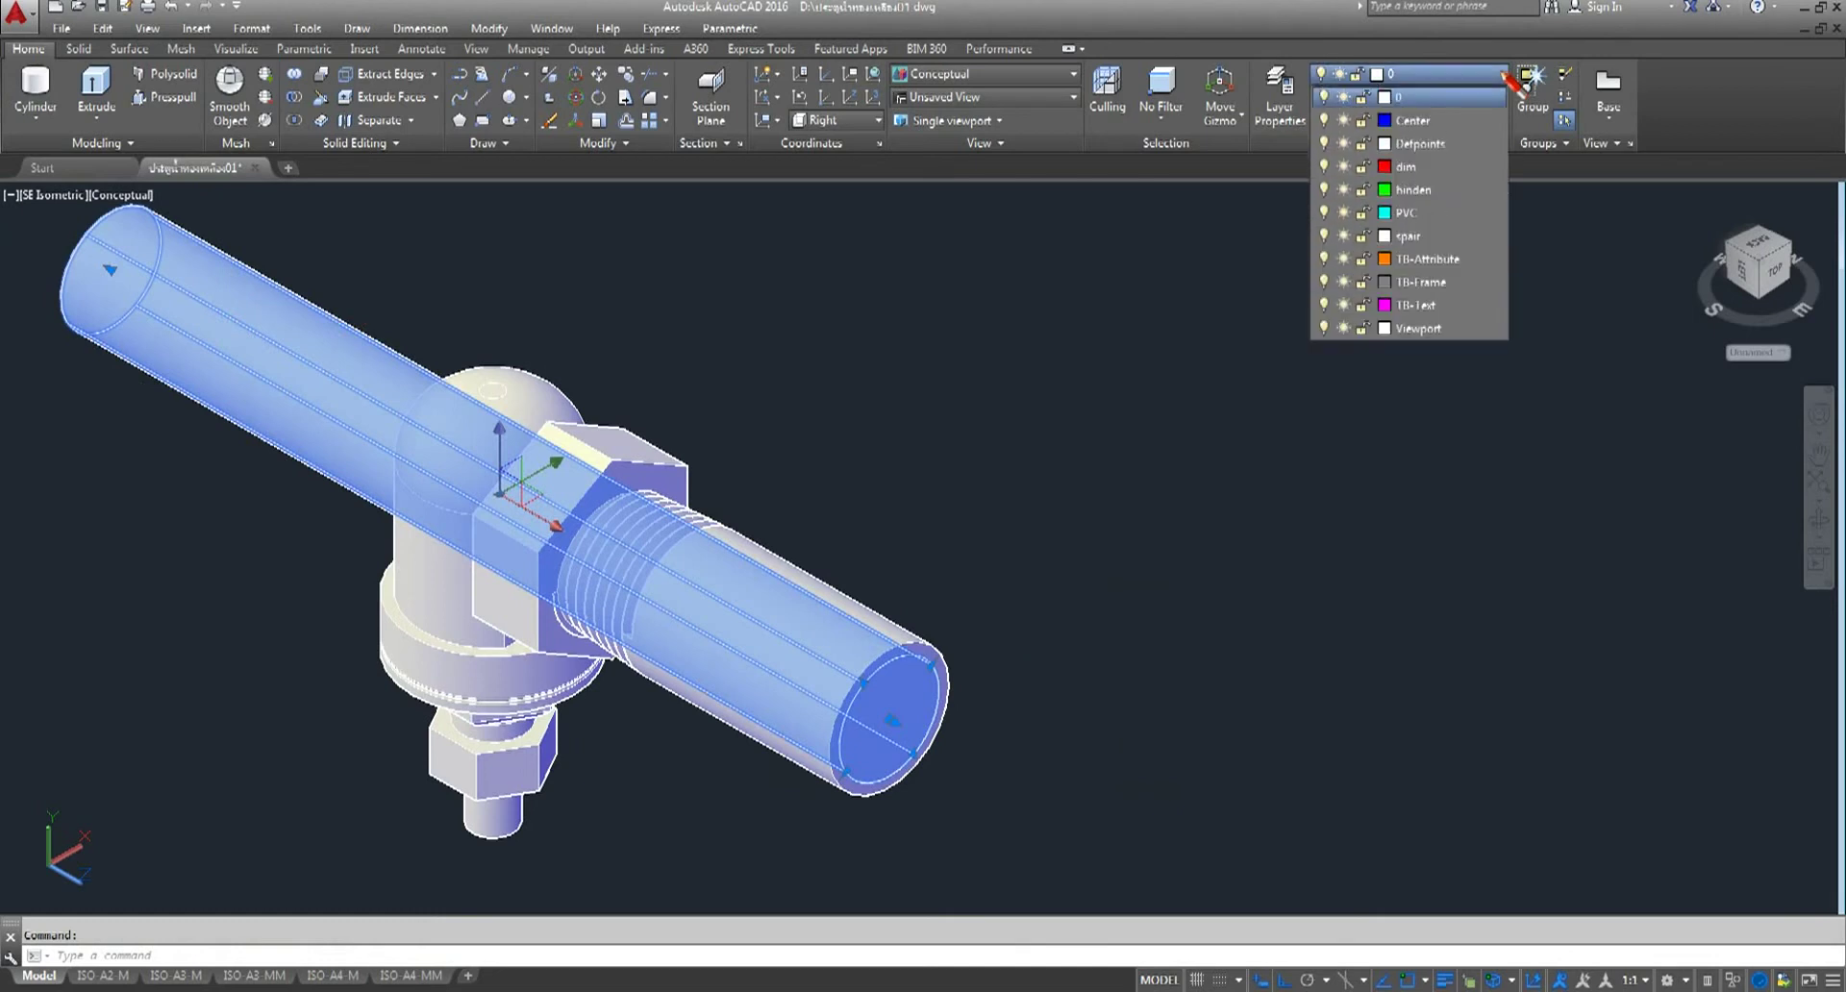
pyautogui.click(1413, 189)
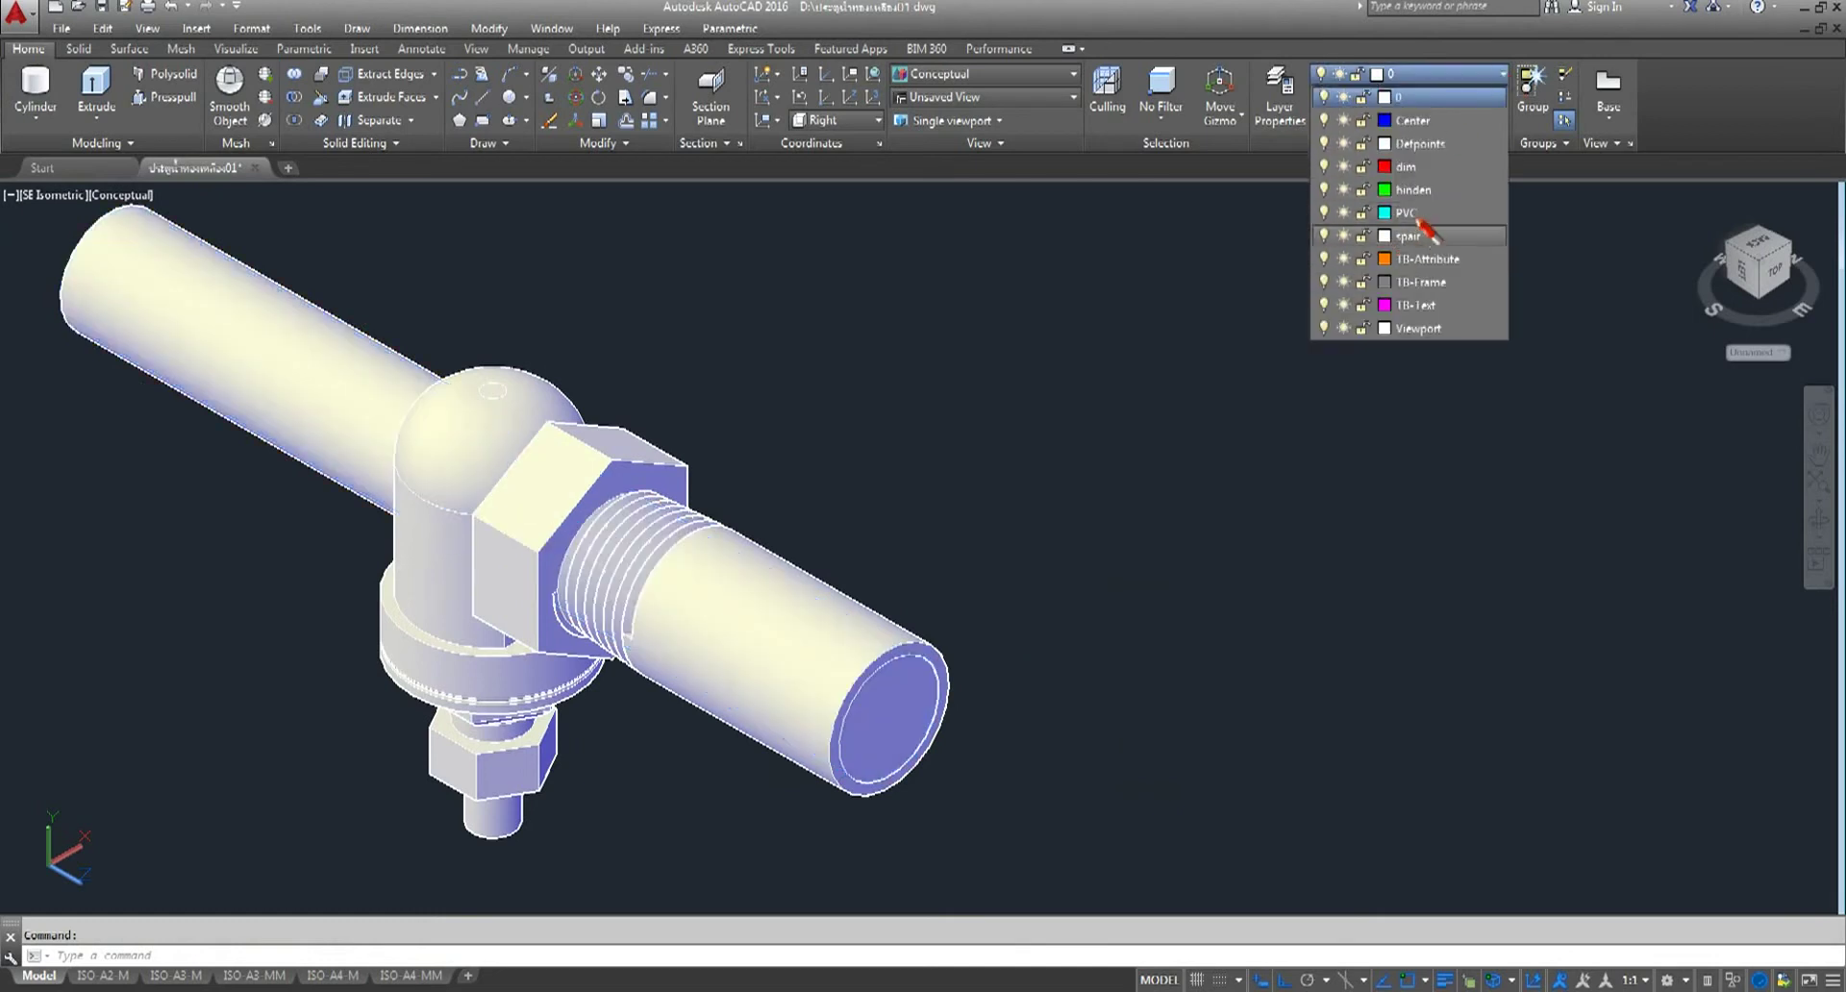
pyautogui.click(1440, 167)
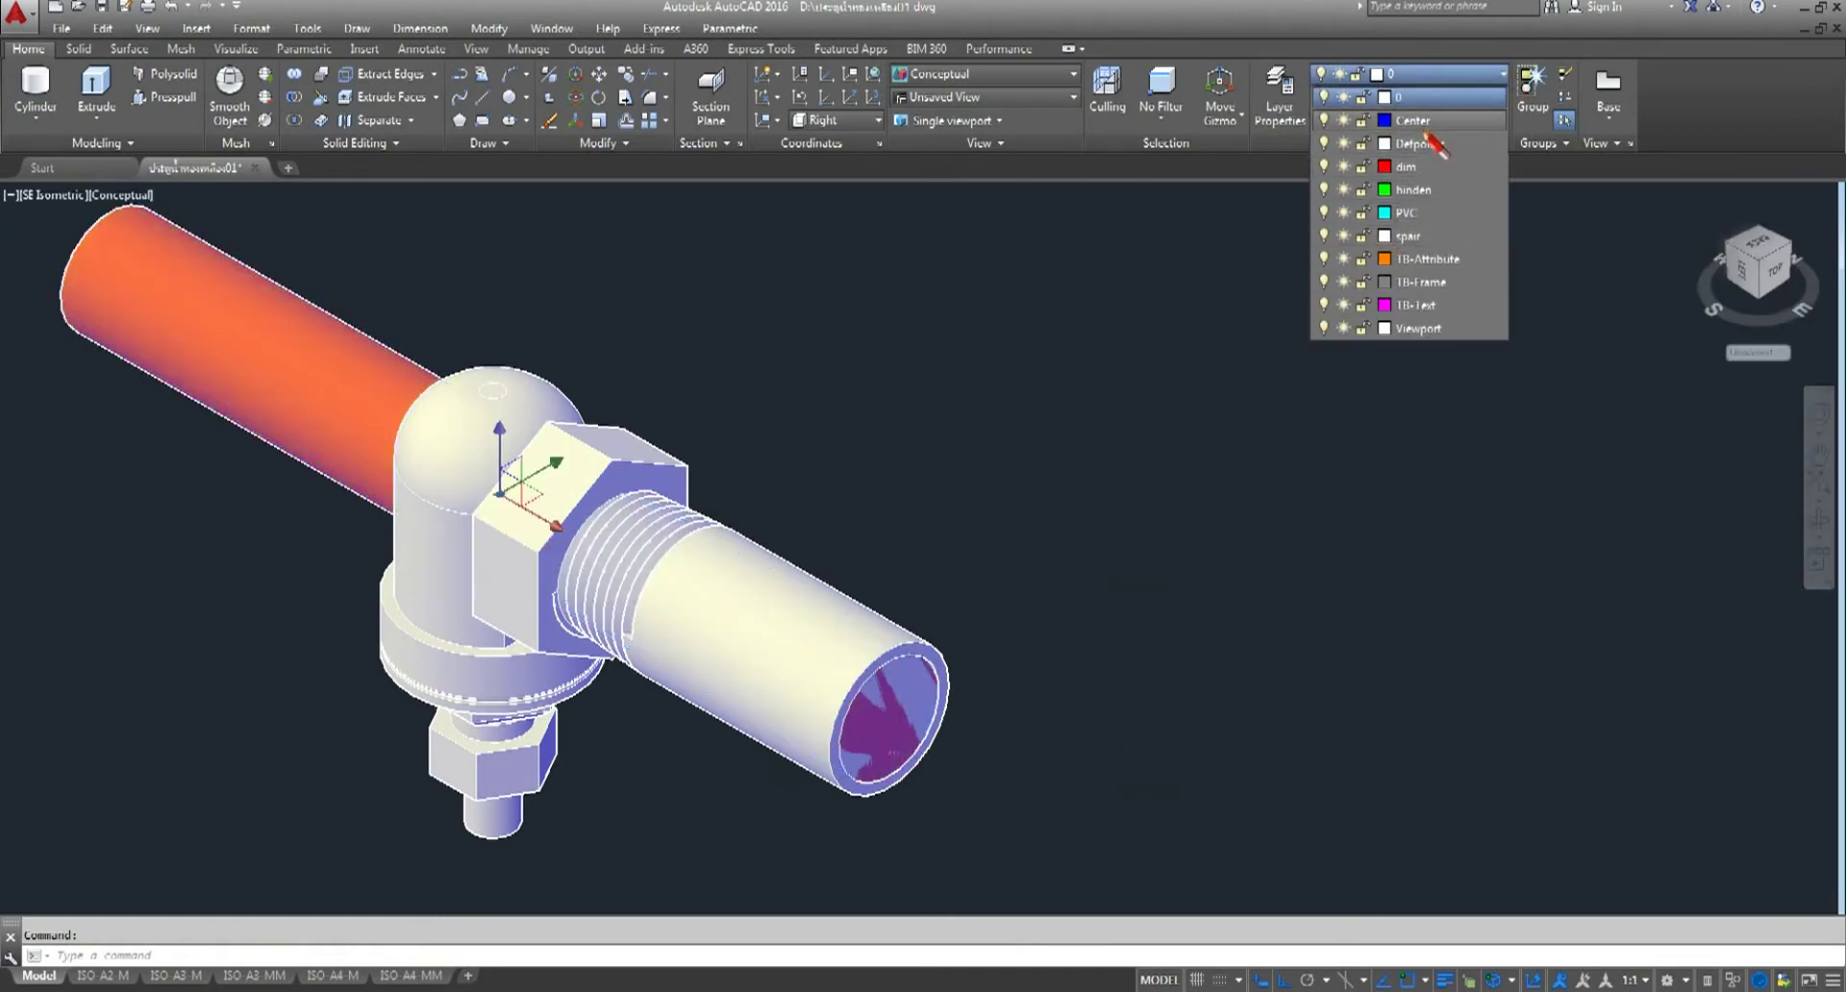
pyautogui.click(1433, 144)
pyautogui.press('Escape')
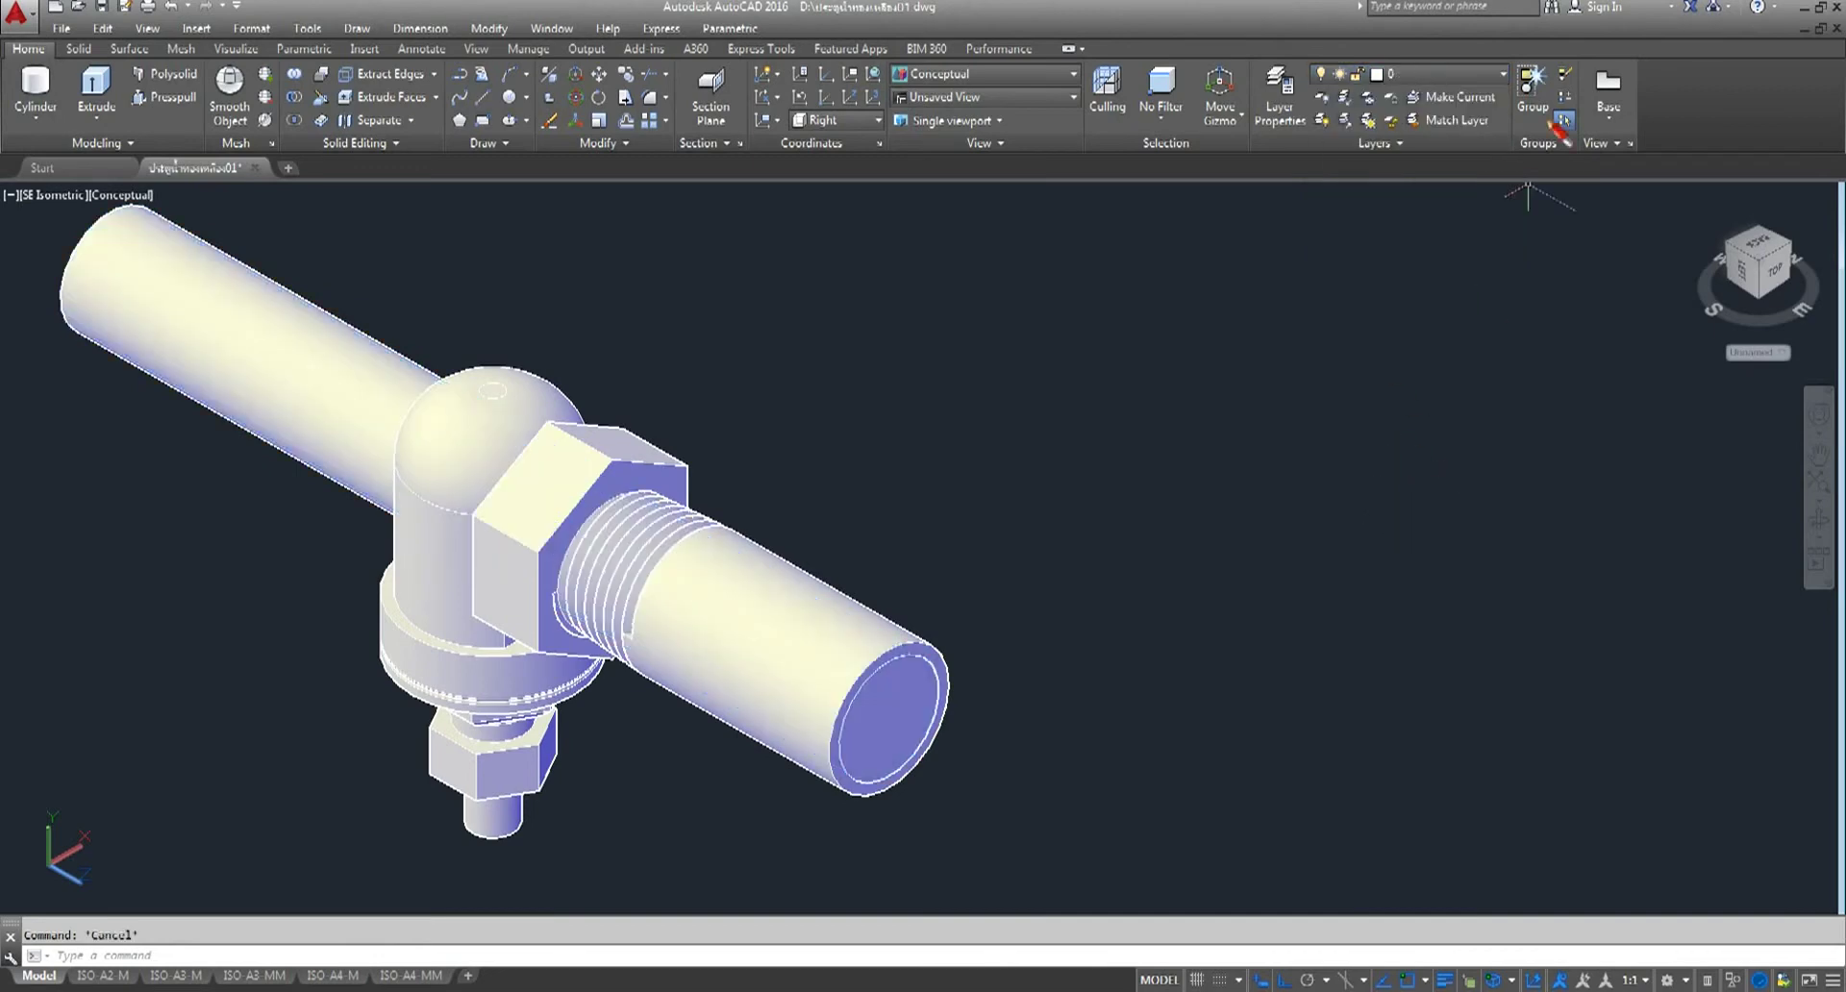
pyautogui.click(1502, 76)
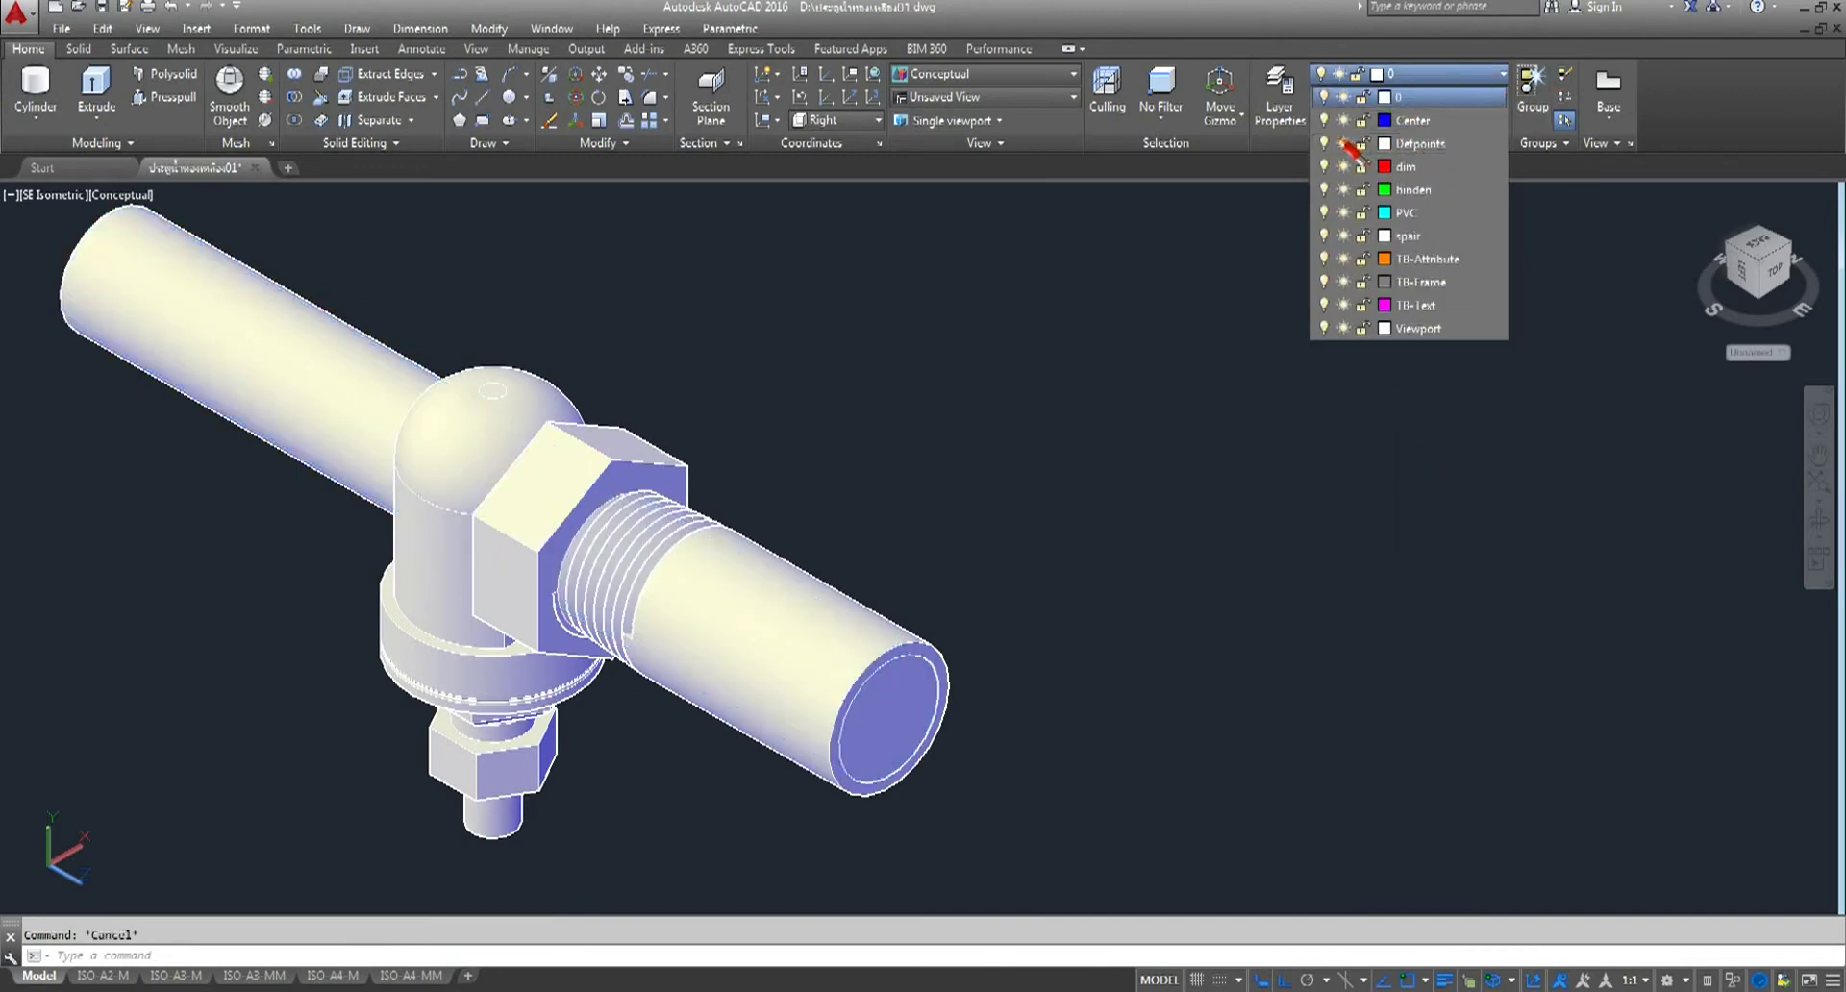
pyautogui.click(1345, 154)
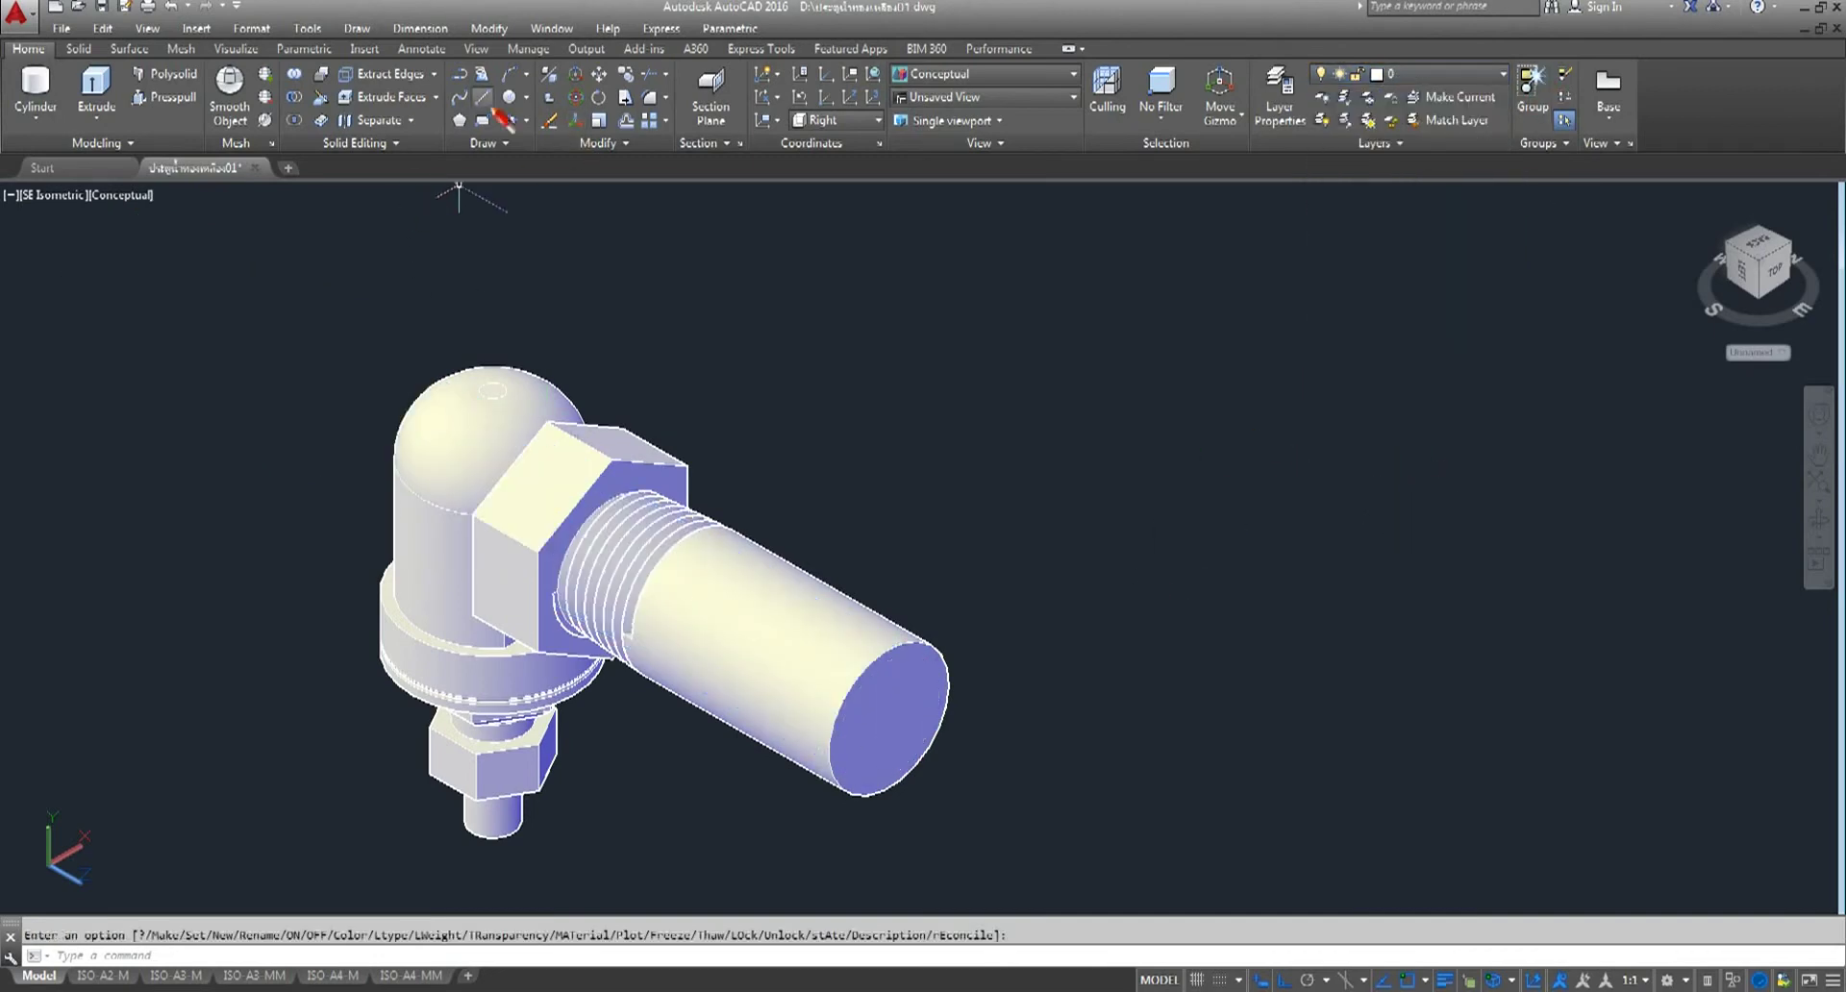
# - Subtract the threaded cylinder from the hex nut, then undo the subtraction
pyautogui.click(294, 98)
pyautogui.click(601, 476)
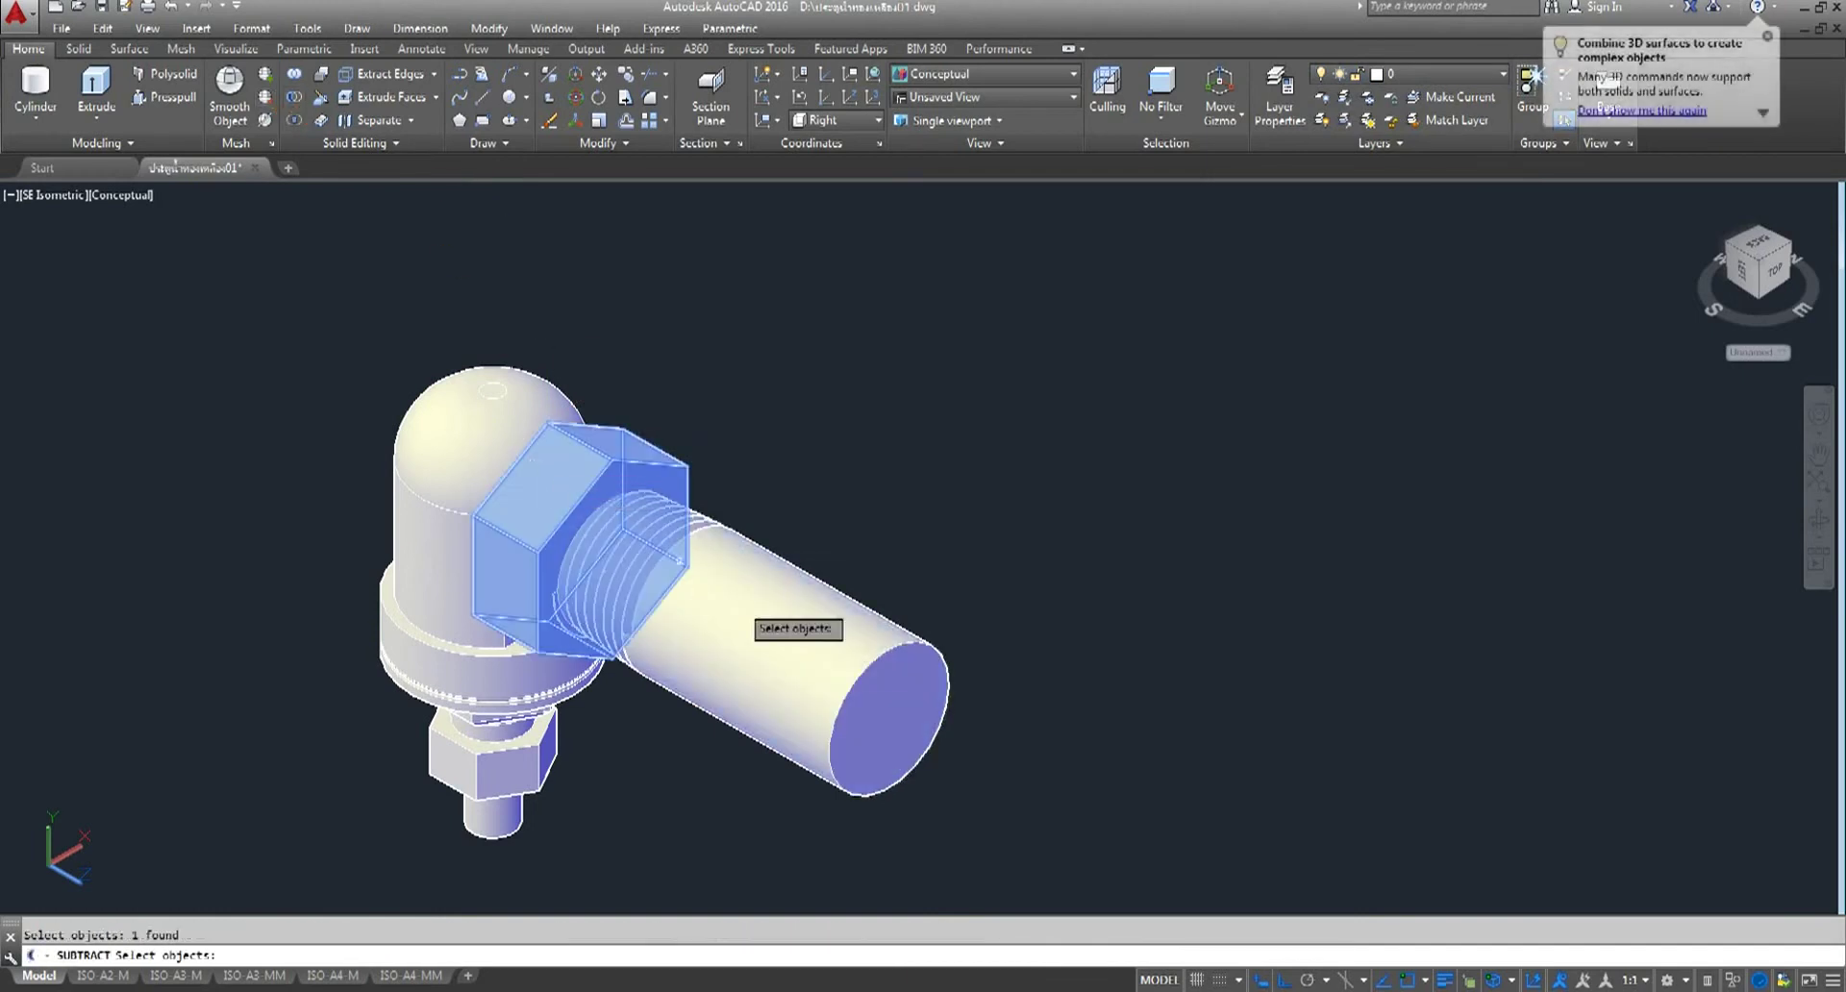
pyautogui.press('Return')
pyautogui.click(856, 635)
pyautogui.press('Return')
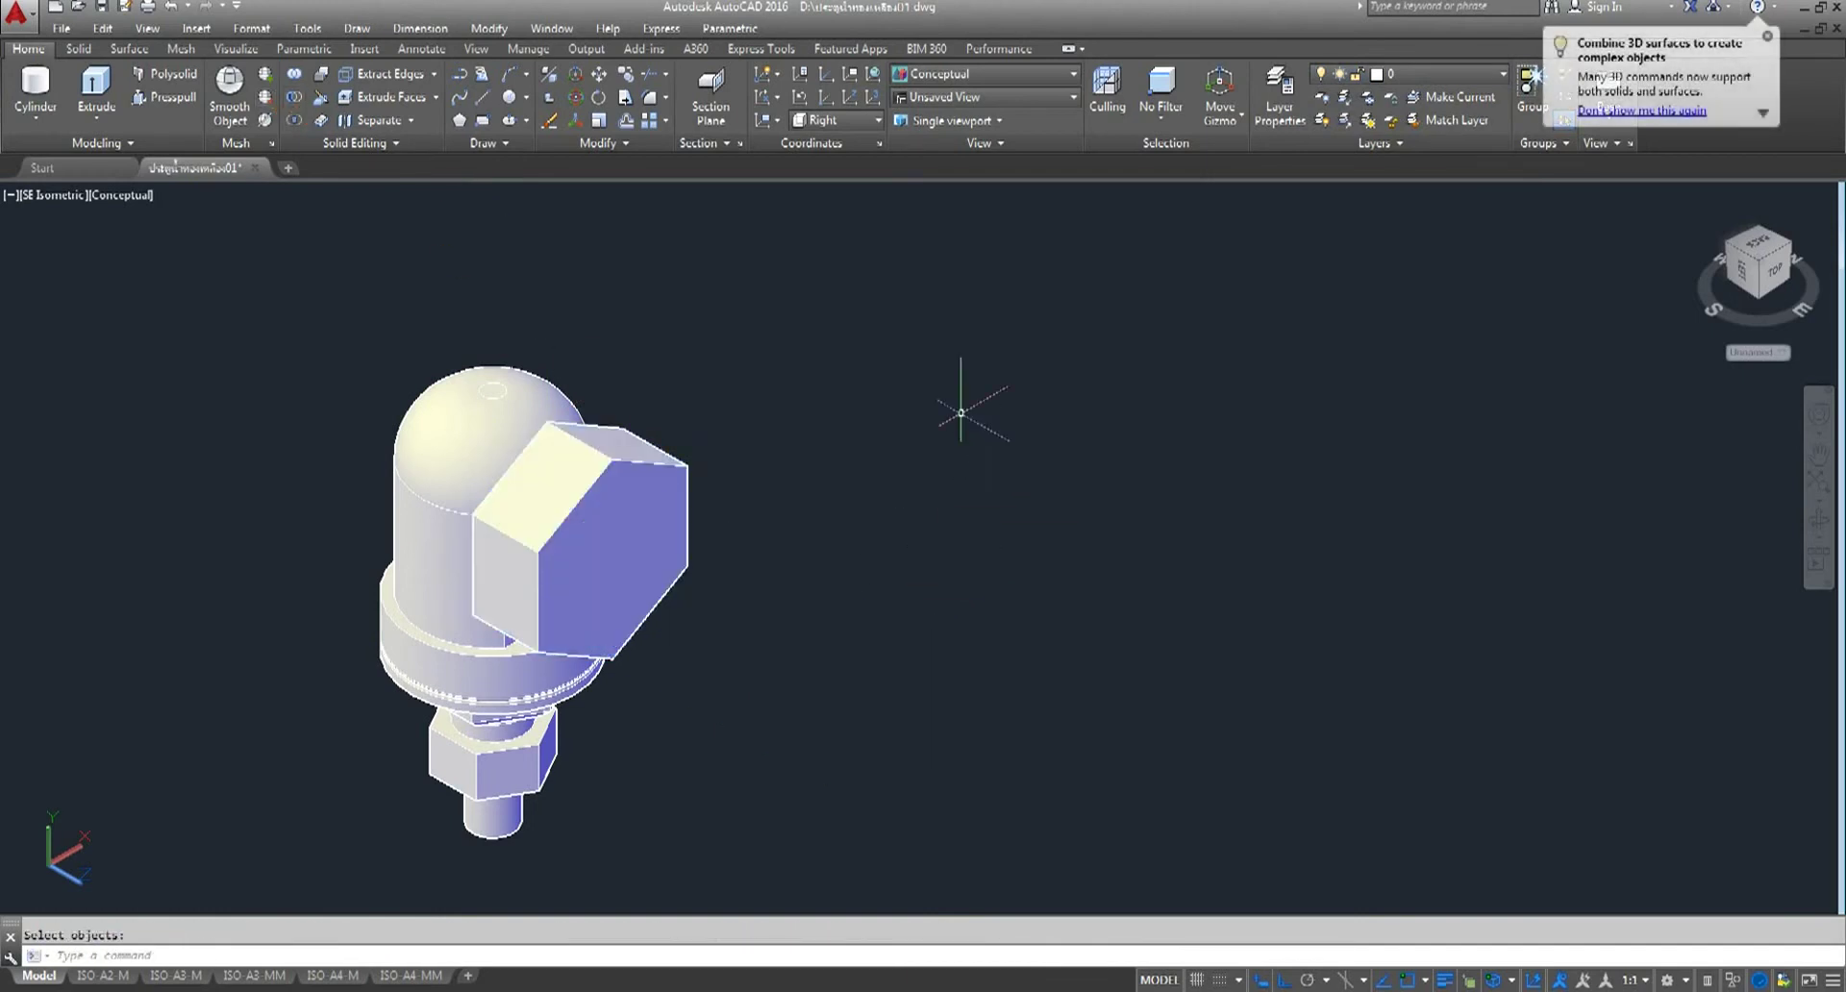
pyautogui.click(171, 6)
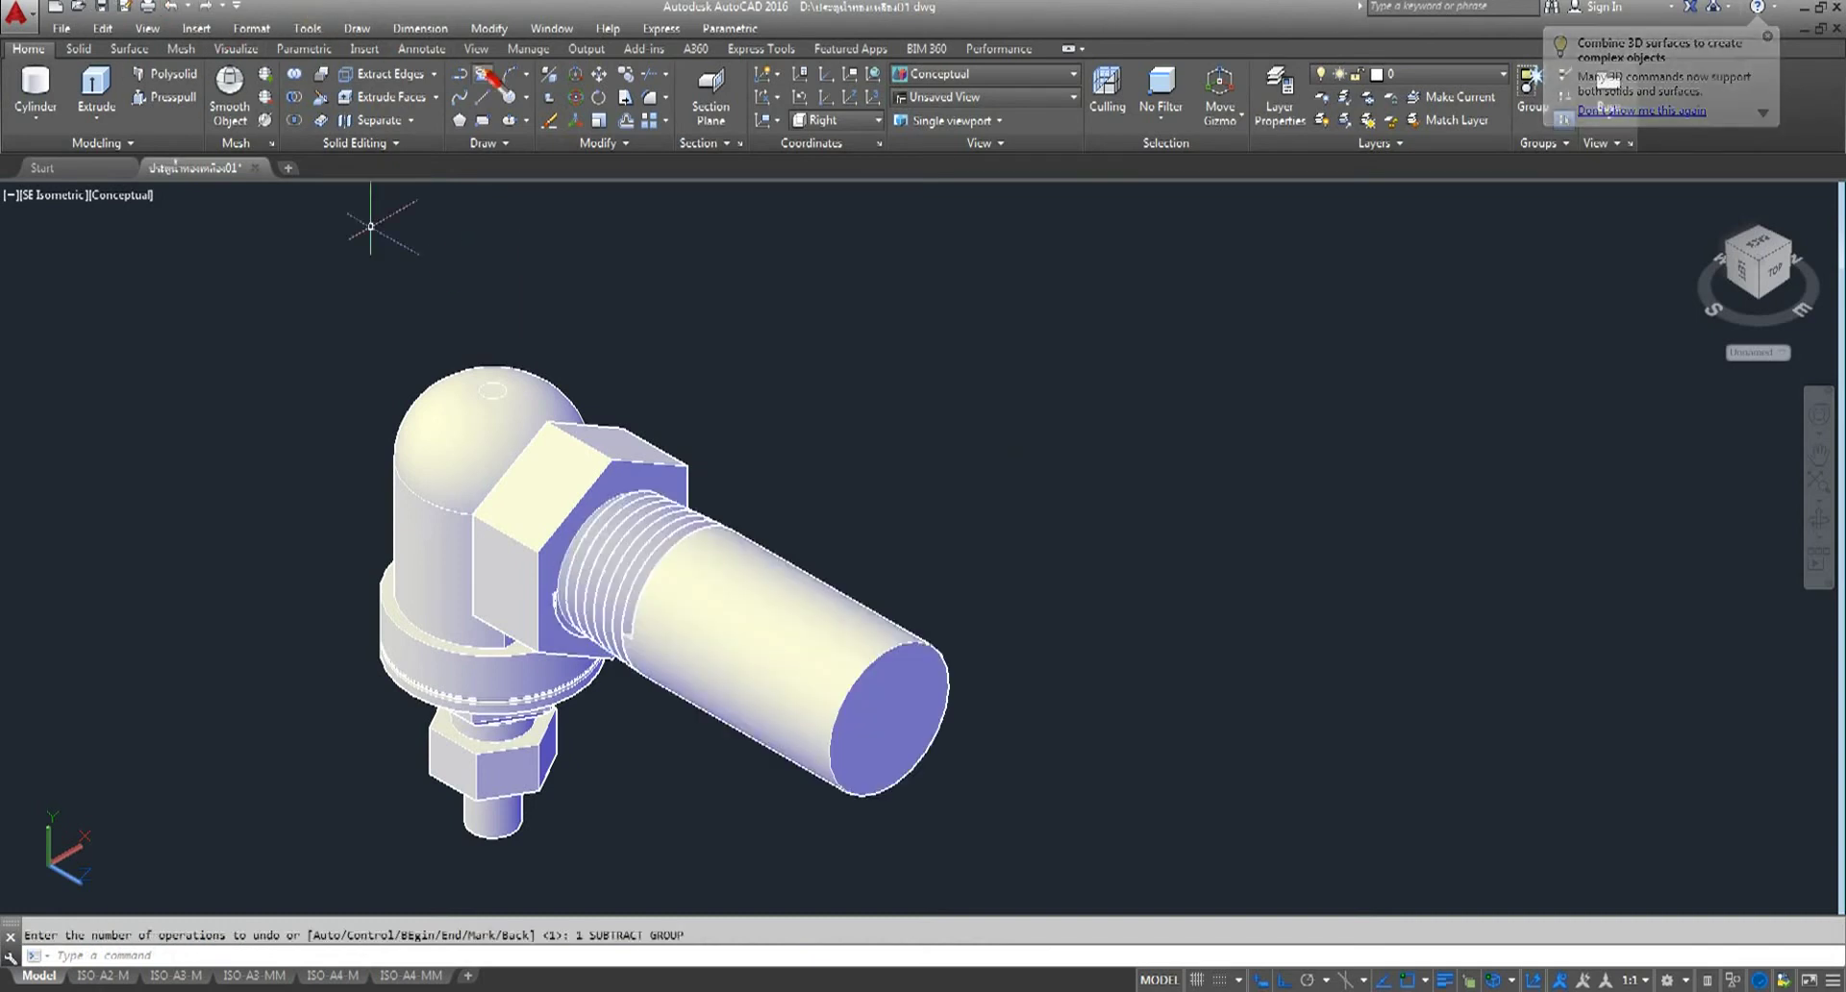
# - Move the threaded cylinder 14 units
pyautogui.click(599, 74)
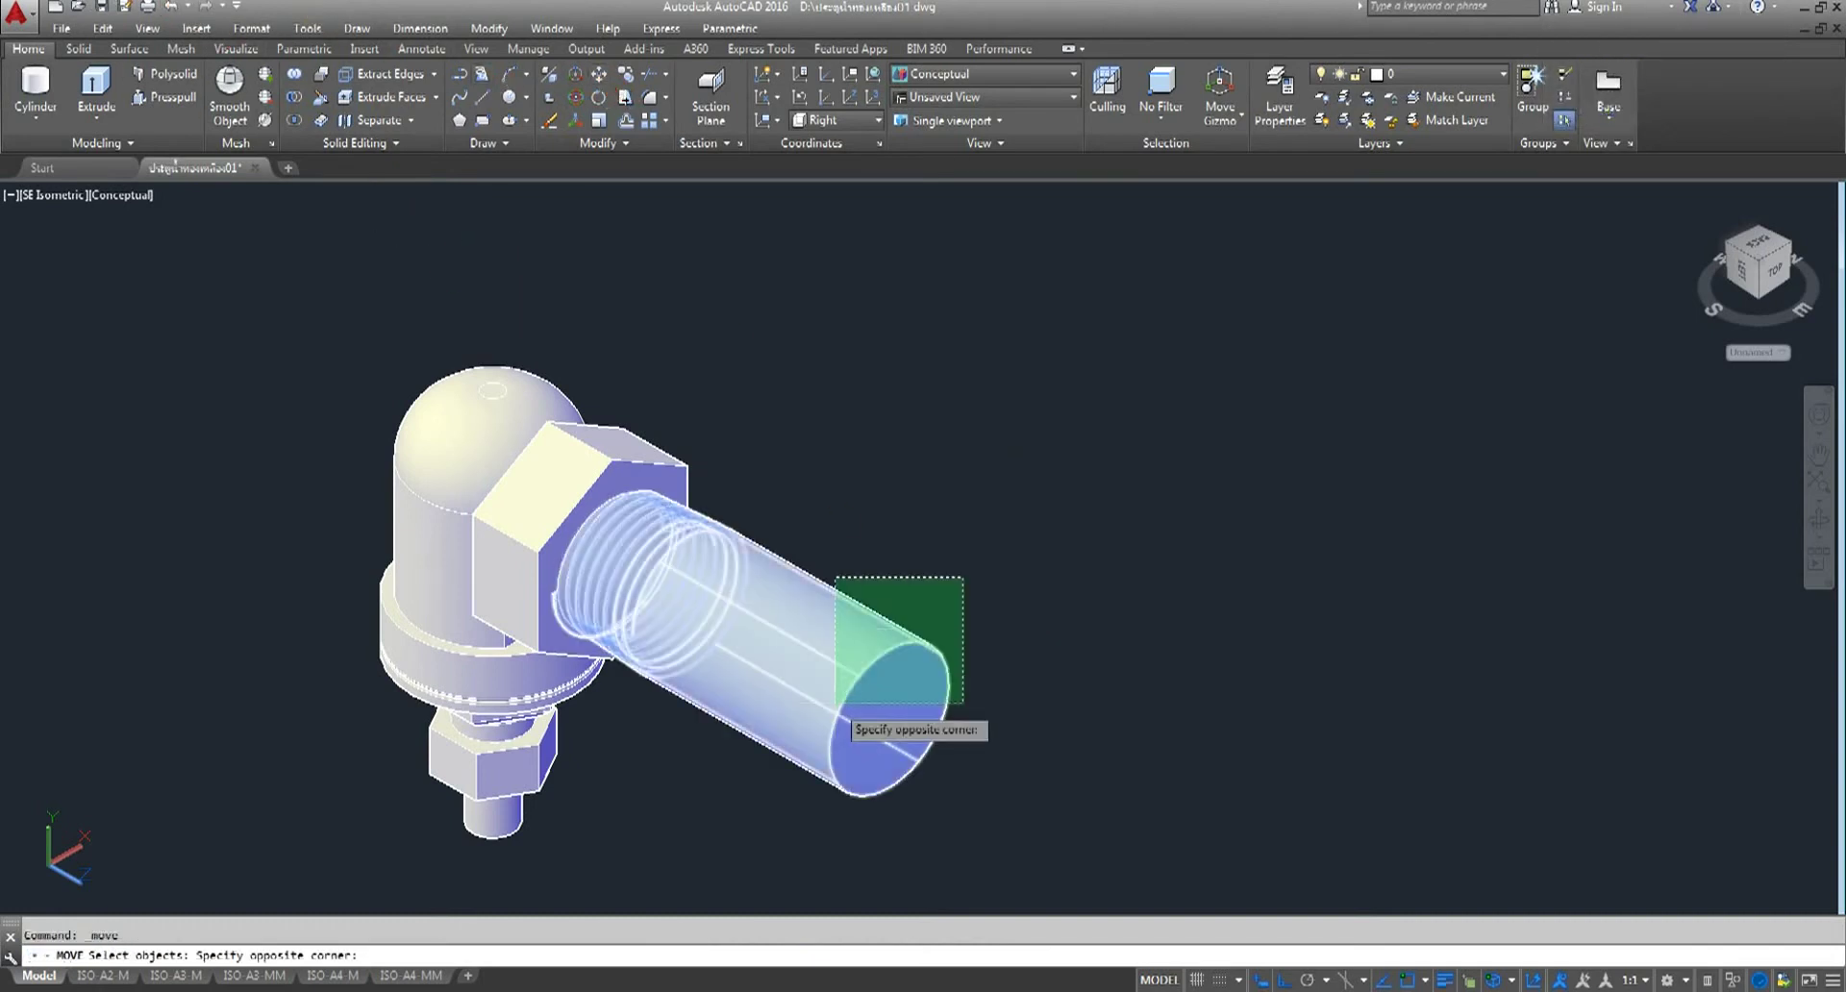
pyautogui.click(885, 654)
pyautogui.press('Return')
pyautogui.click(1122, 528)
pyautogui.write('14')
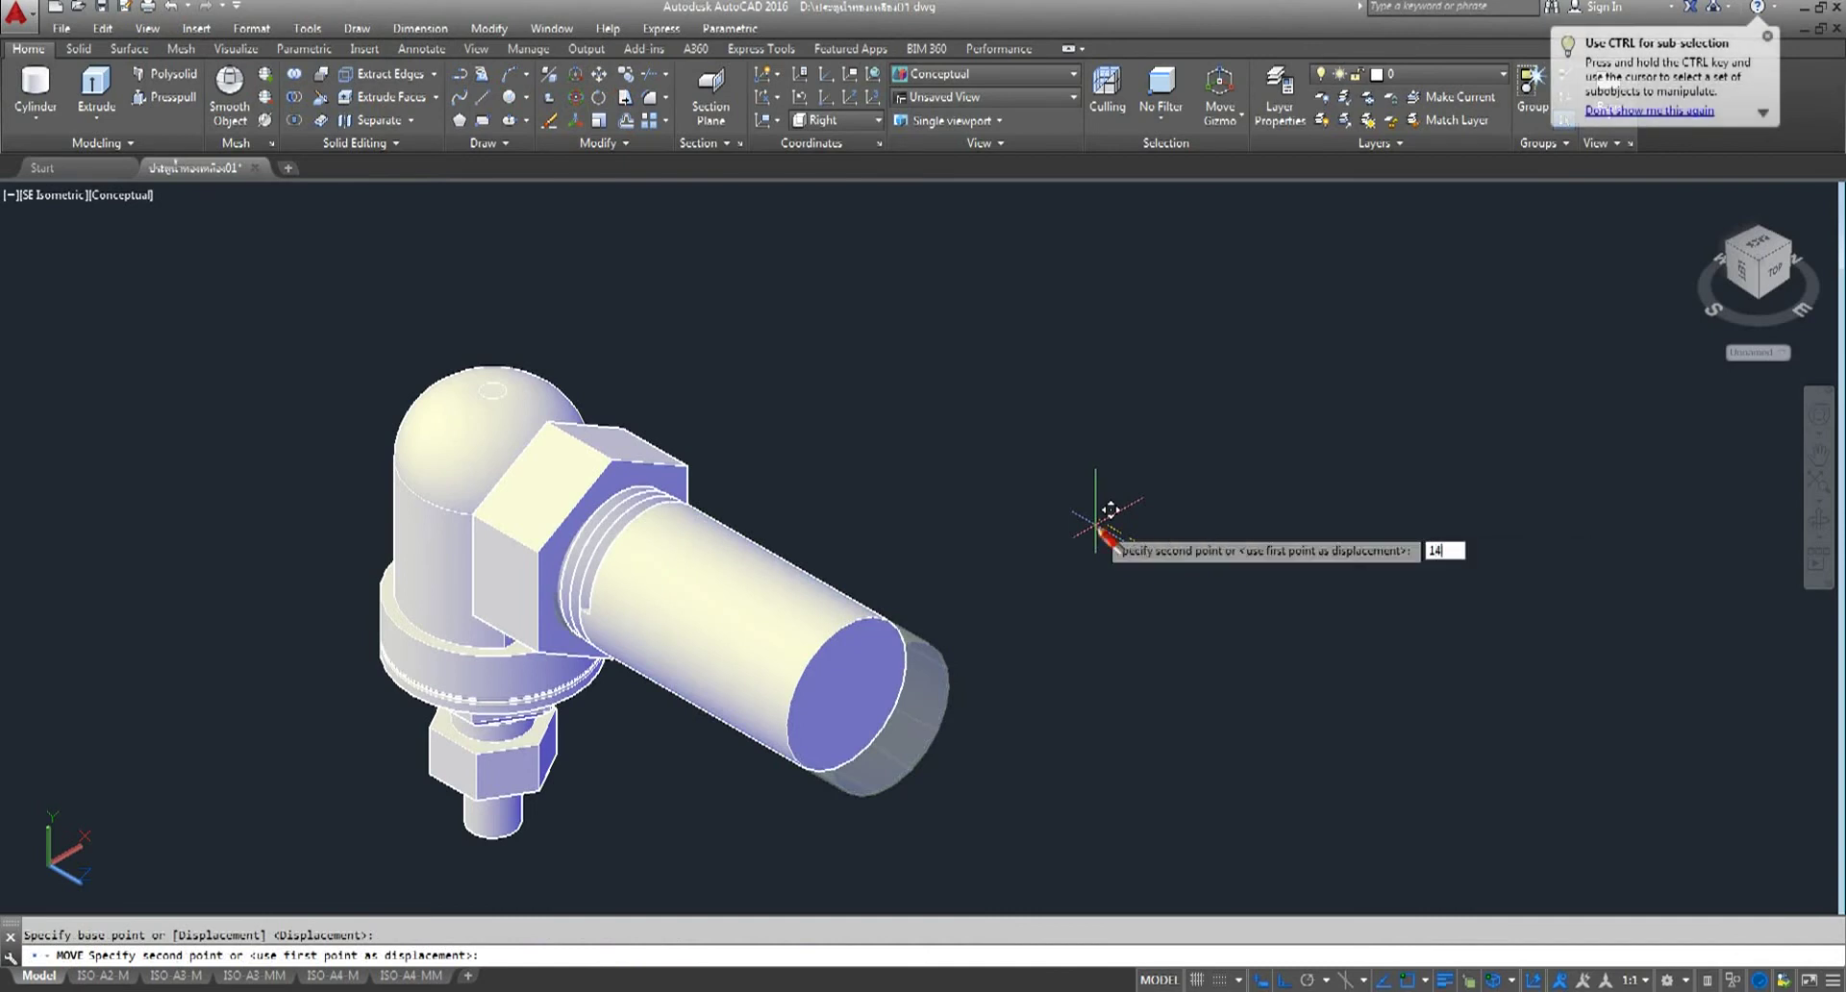
pyautogui.press('Return')
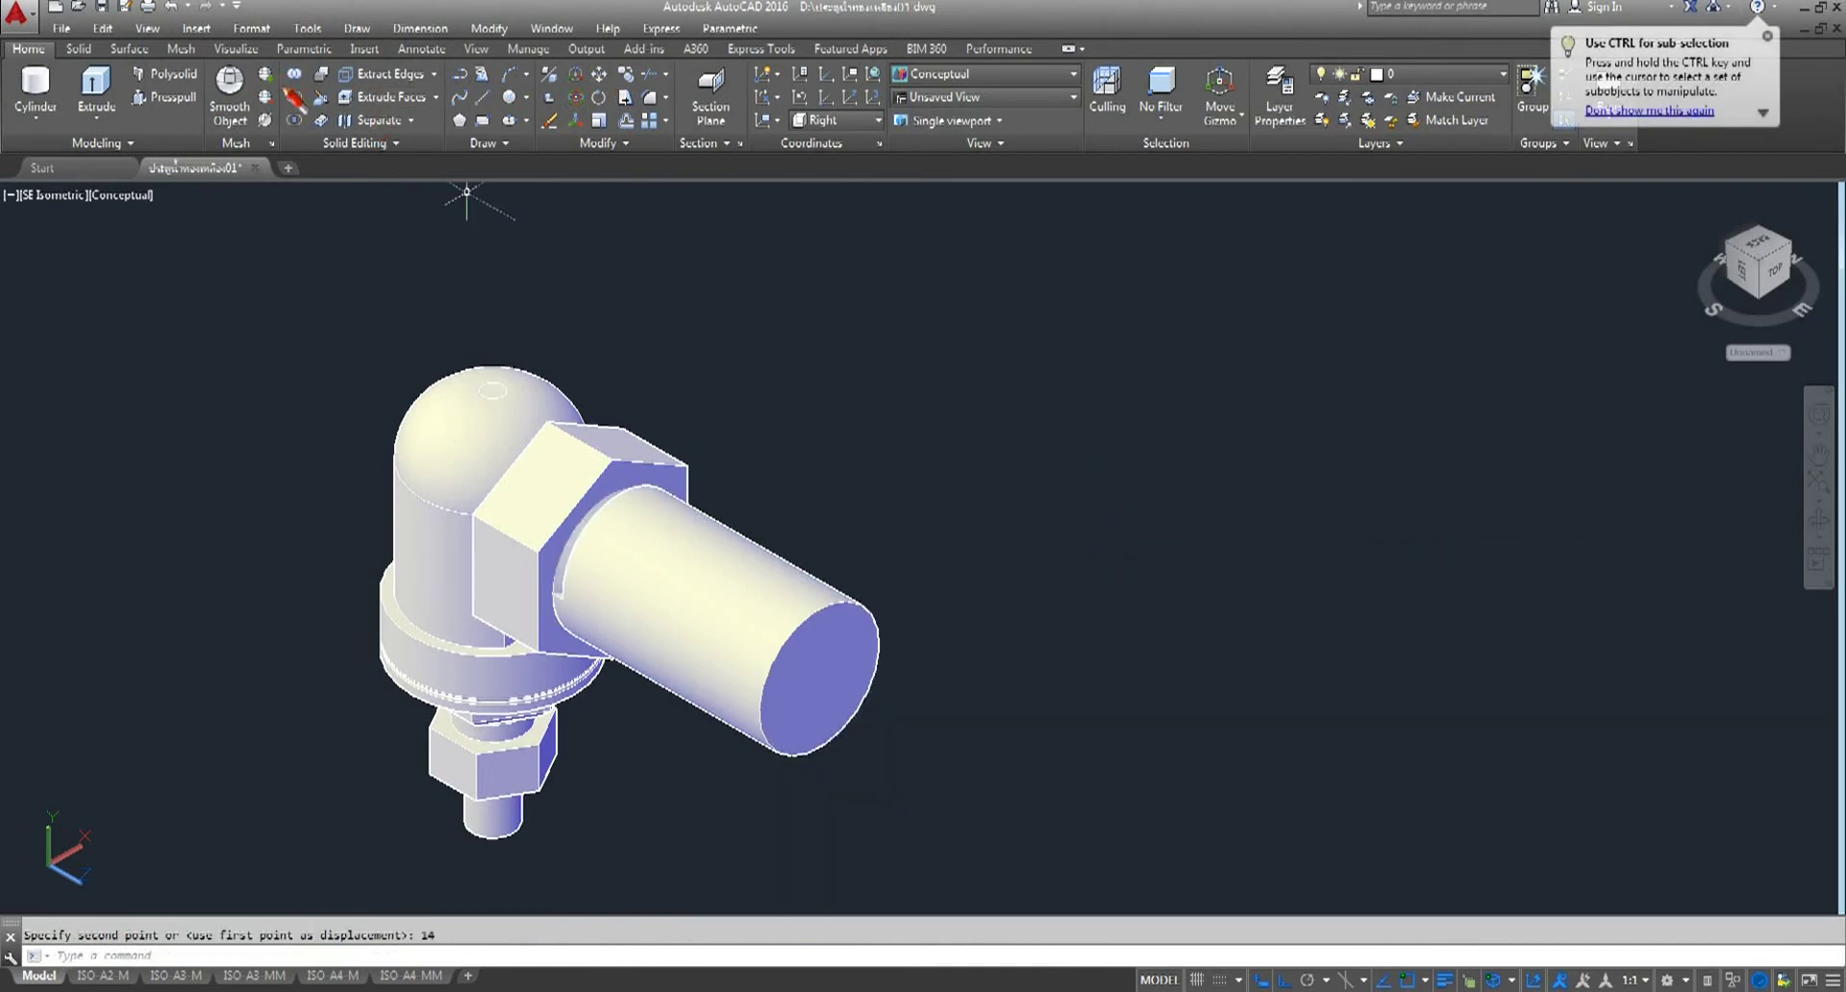
# - Subtract the threaded cylinder from the hex nut to cut its internal thread
pyautogui.click(294, 96)
pyautogui.click(524, 486)
pyautogui.press('Return')
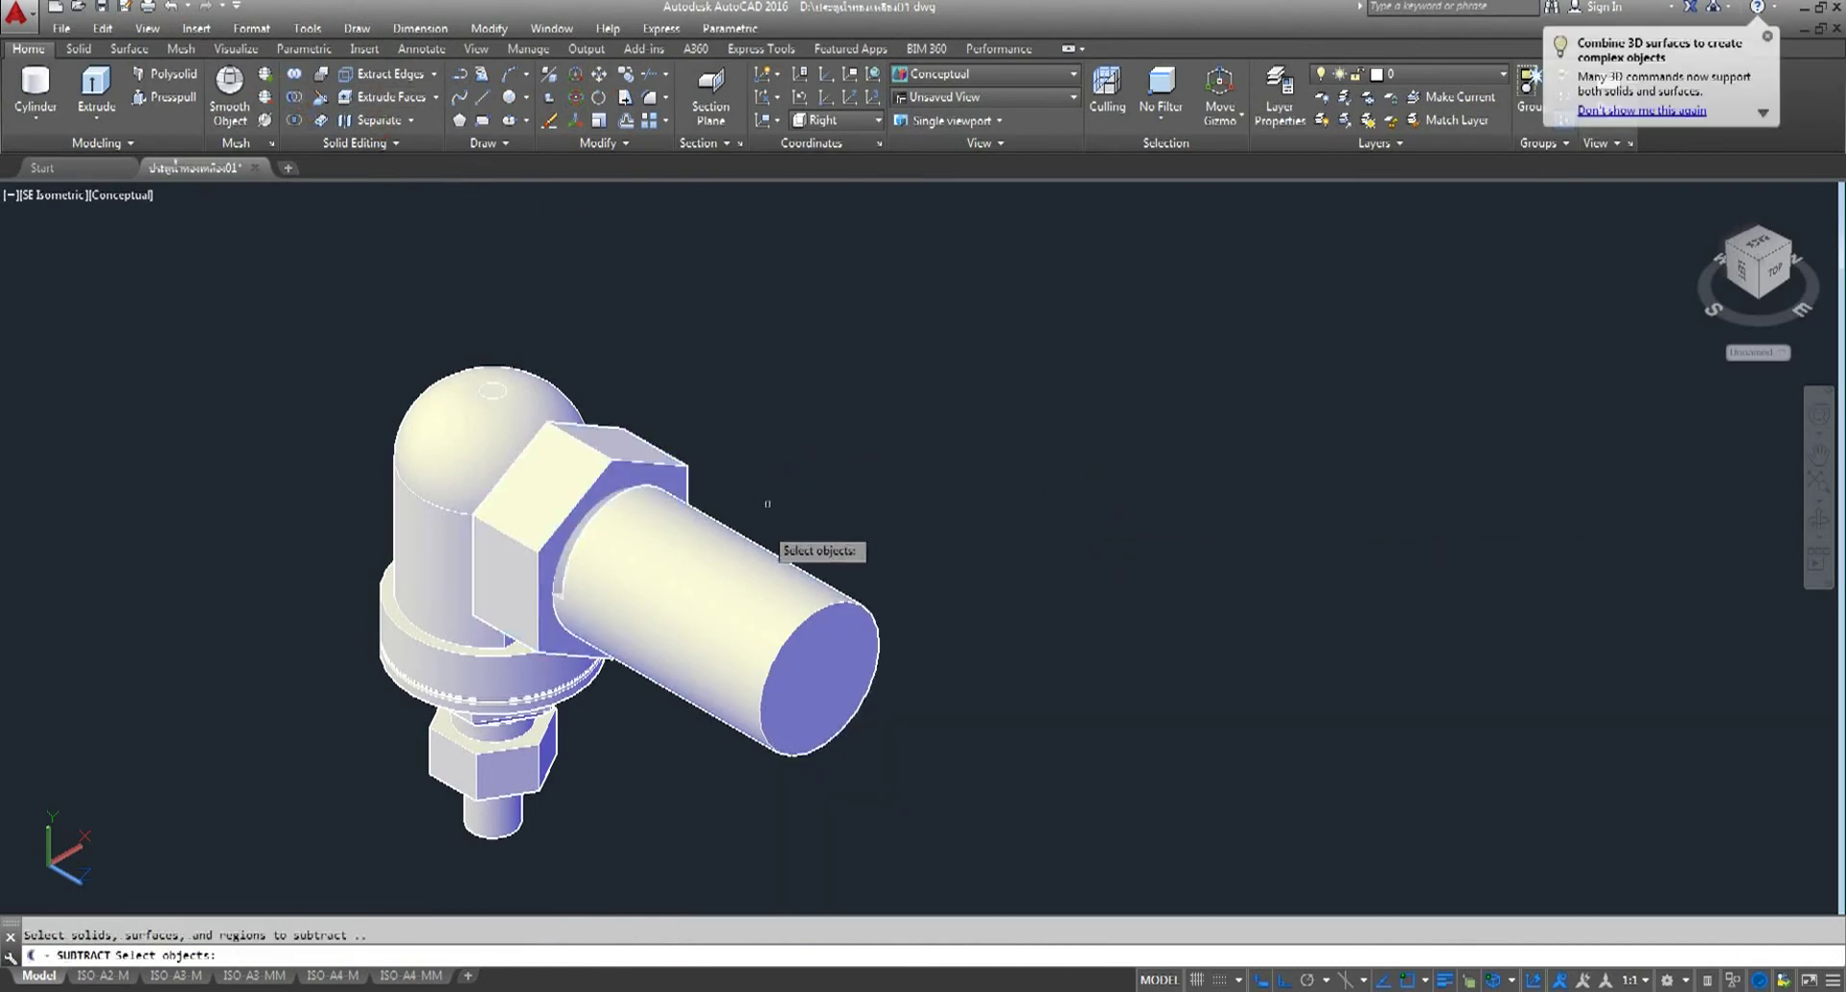
pyautogui.click(745, 569)
pyautogui.press('Return')
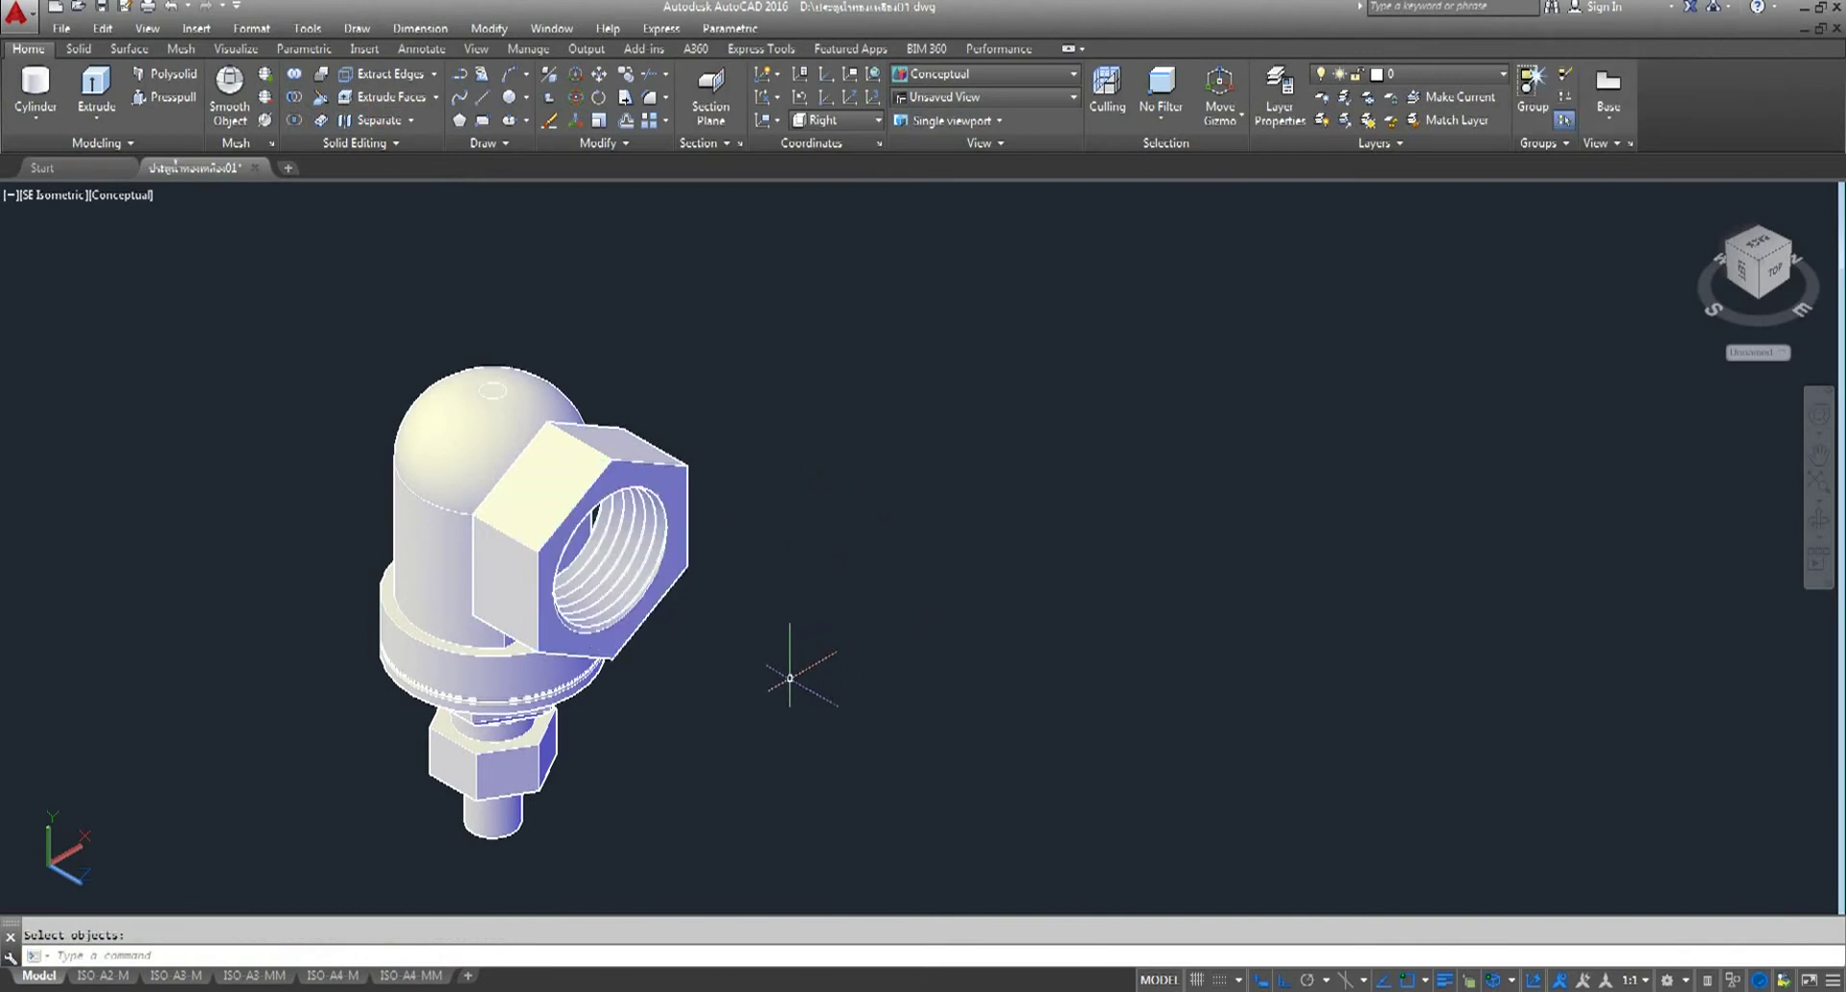
pyautogui.scroll(3, 704, 673)
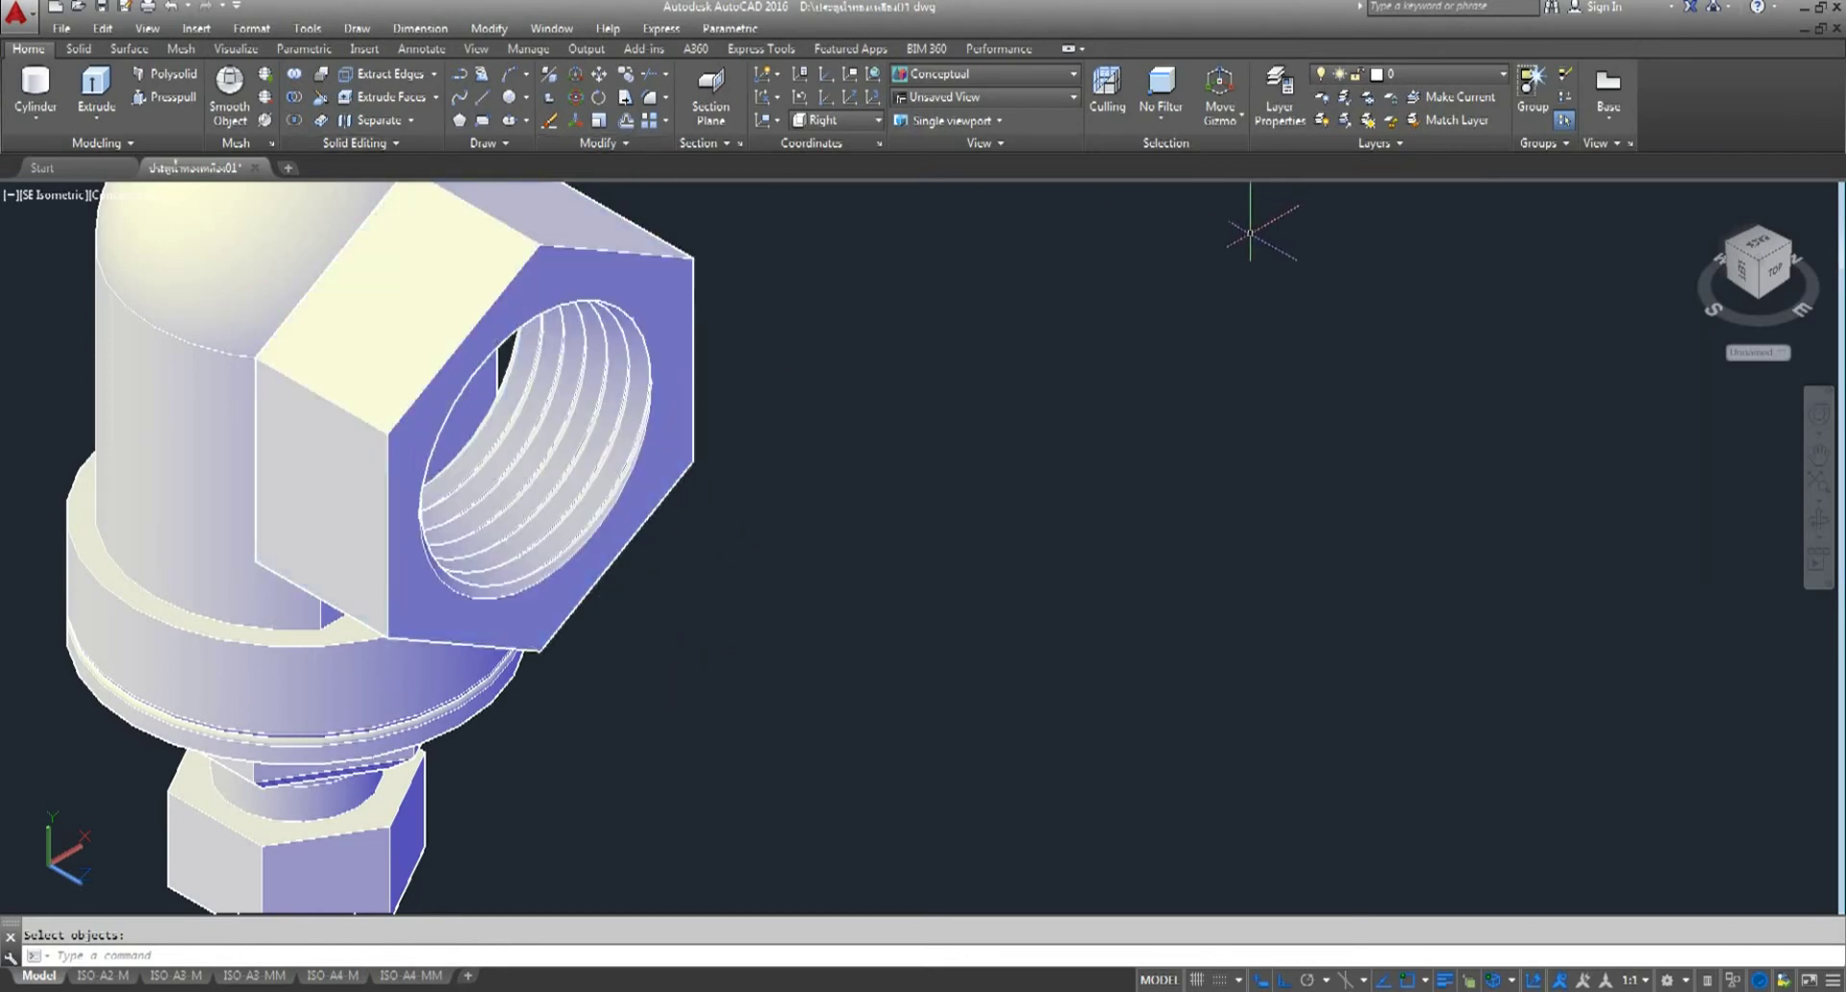
pyautogui.click(1503, 75)
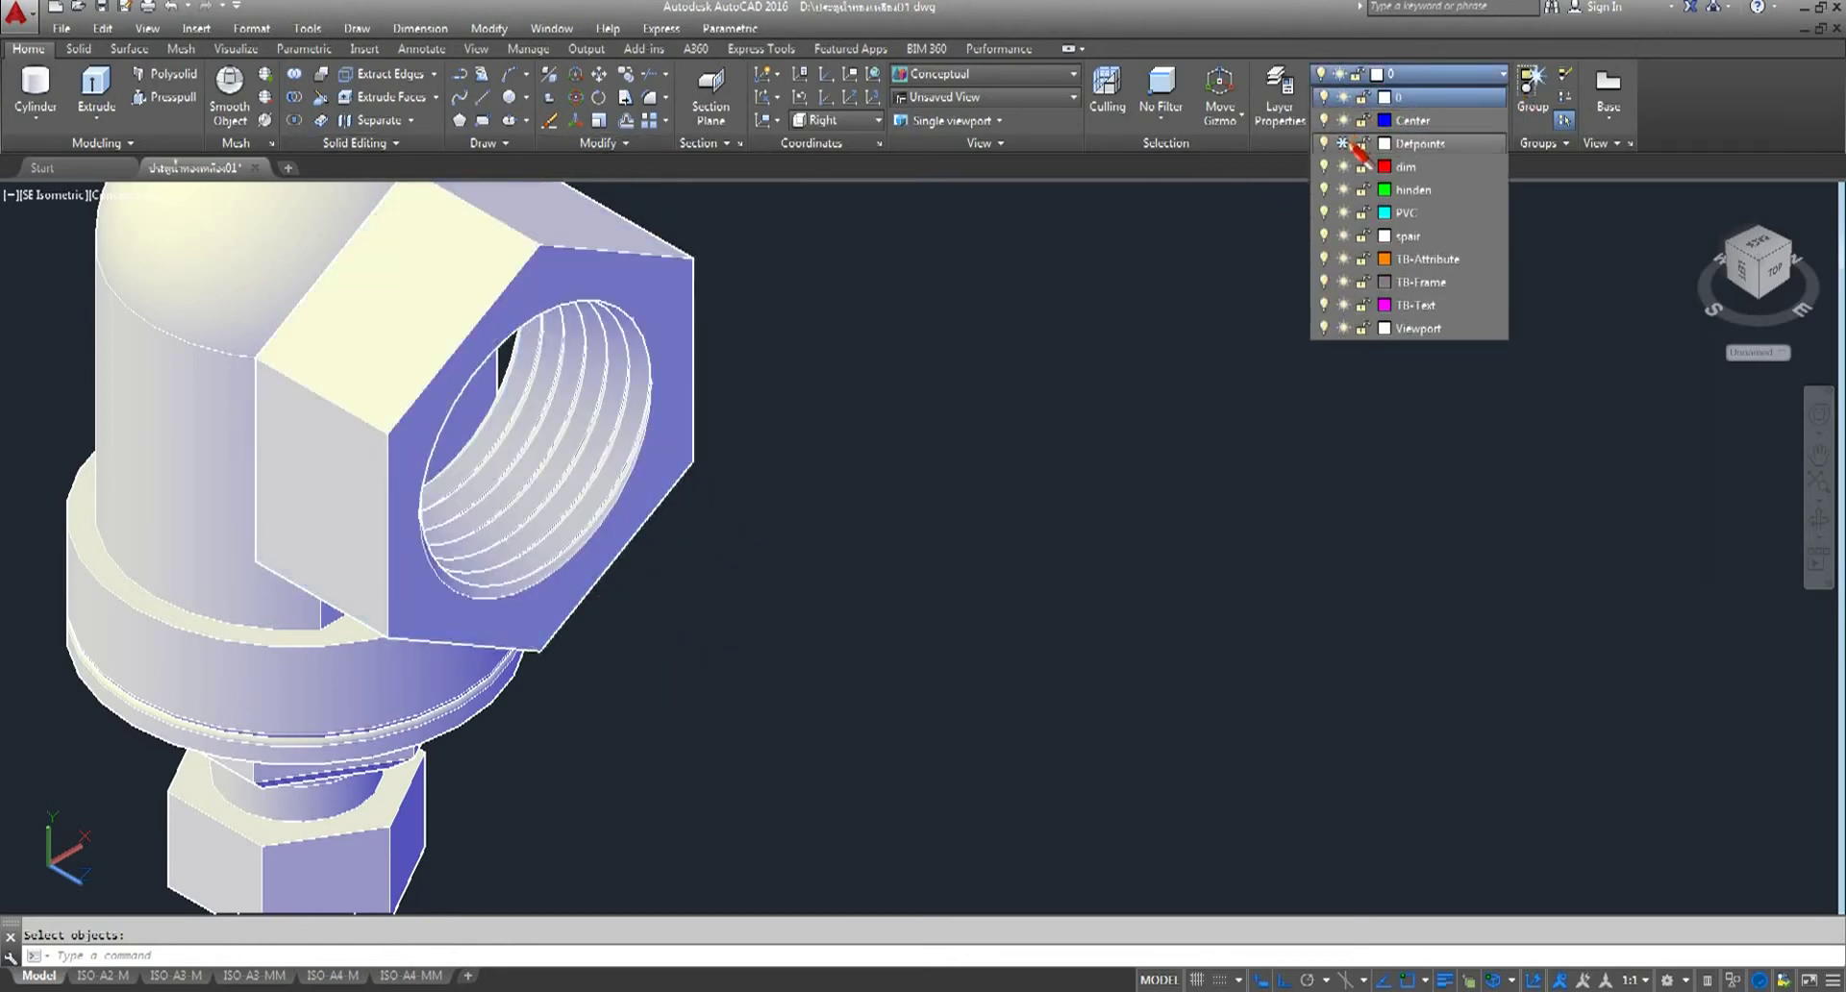
# - Turn the long pipe's layer back on
pyautogui.click(1028, 340)
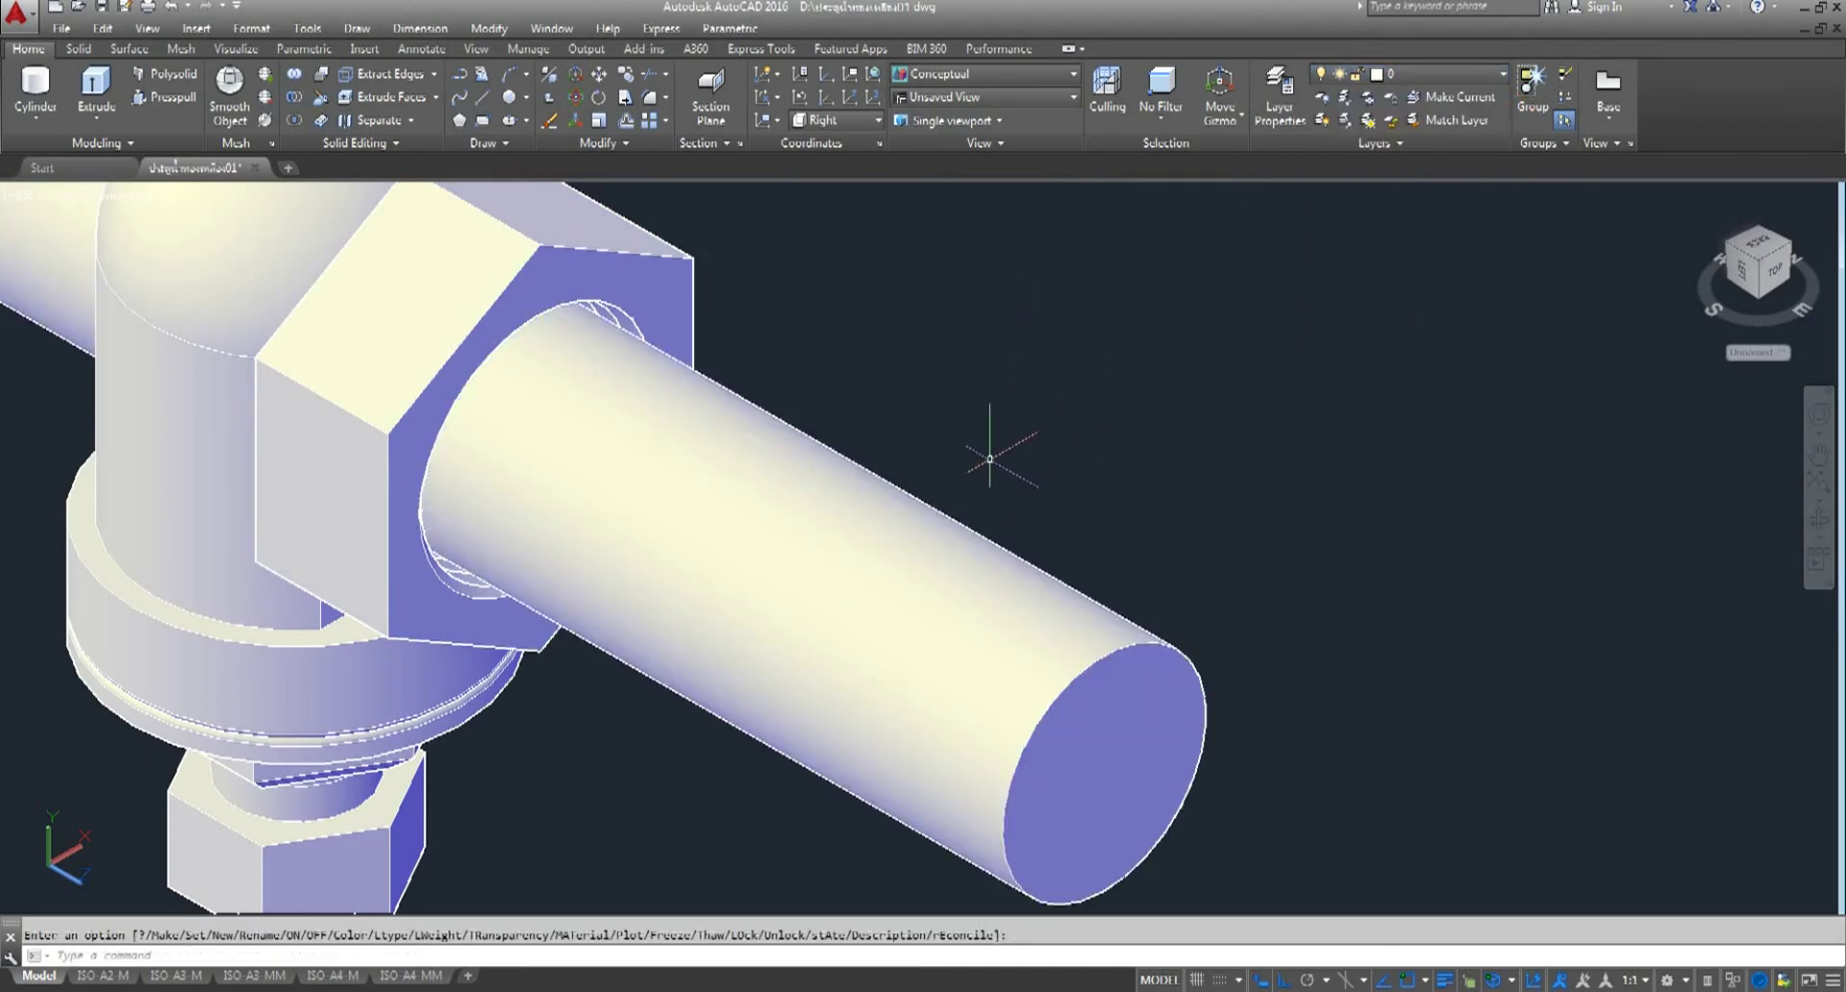
pyautogui.scroll(-5, 990, 459)
pyautogui.scroll(-1, 1001, 420)
pyautogui.press('Escape')
pyautogui.scroll(5, 1017, 510)
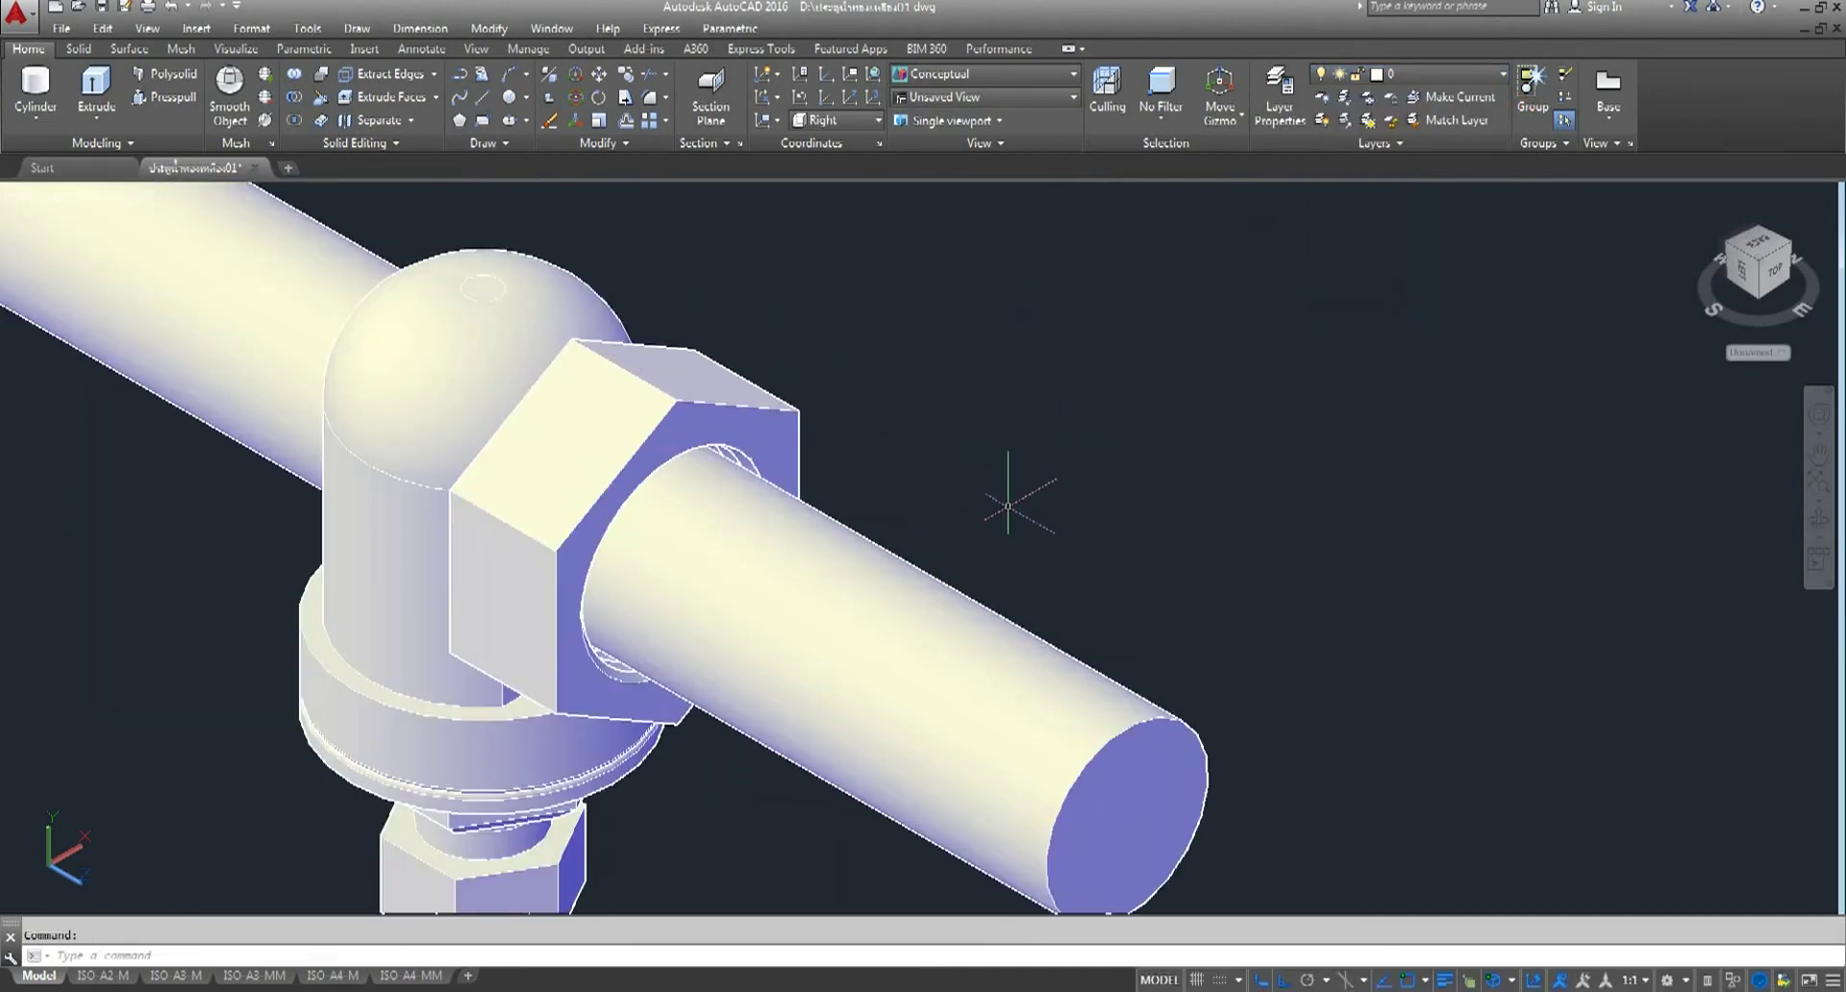
pyautogui.scroll(-4, 1005, 507)
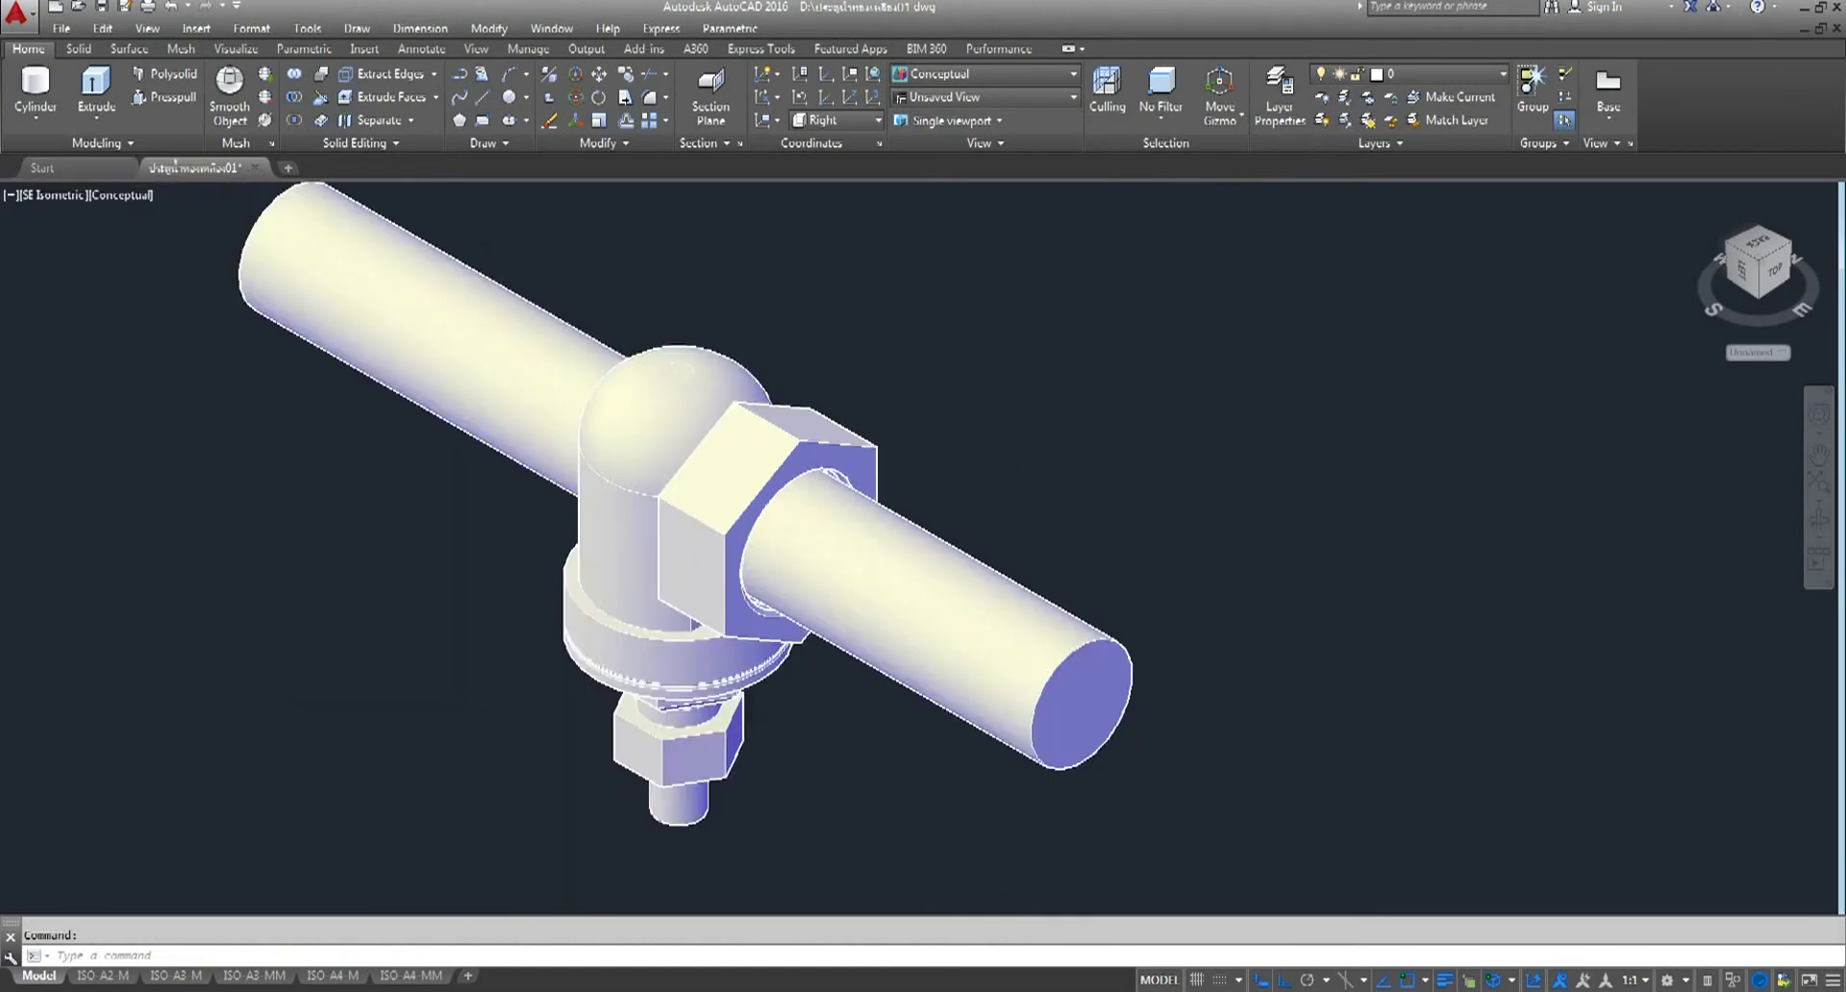
pyautogui.scroll(-3, 981, 519)
pyautogui.scroll(2, 921, 537)
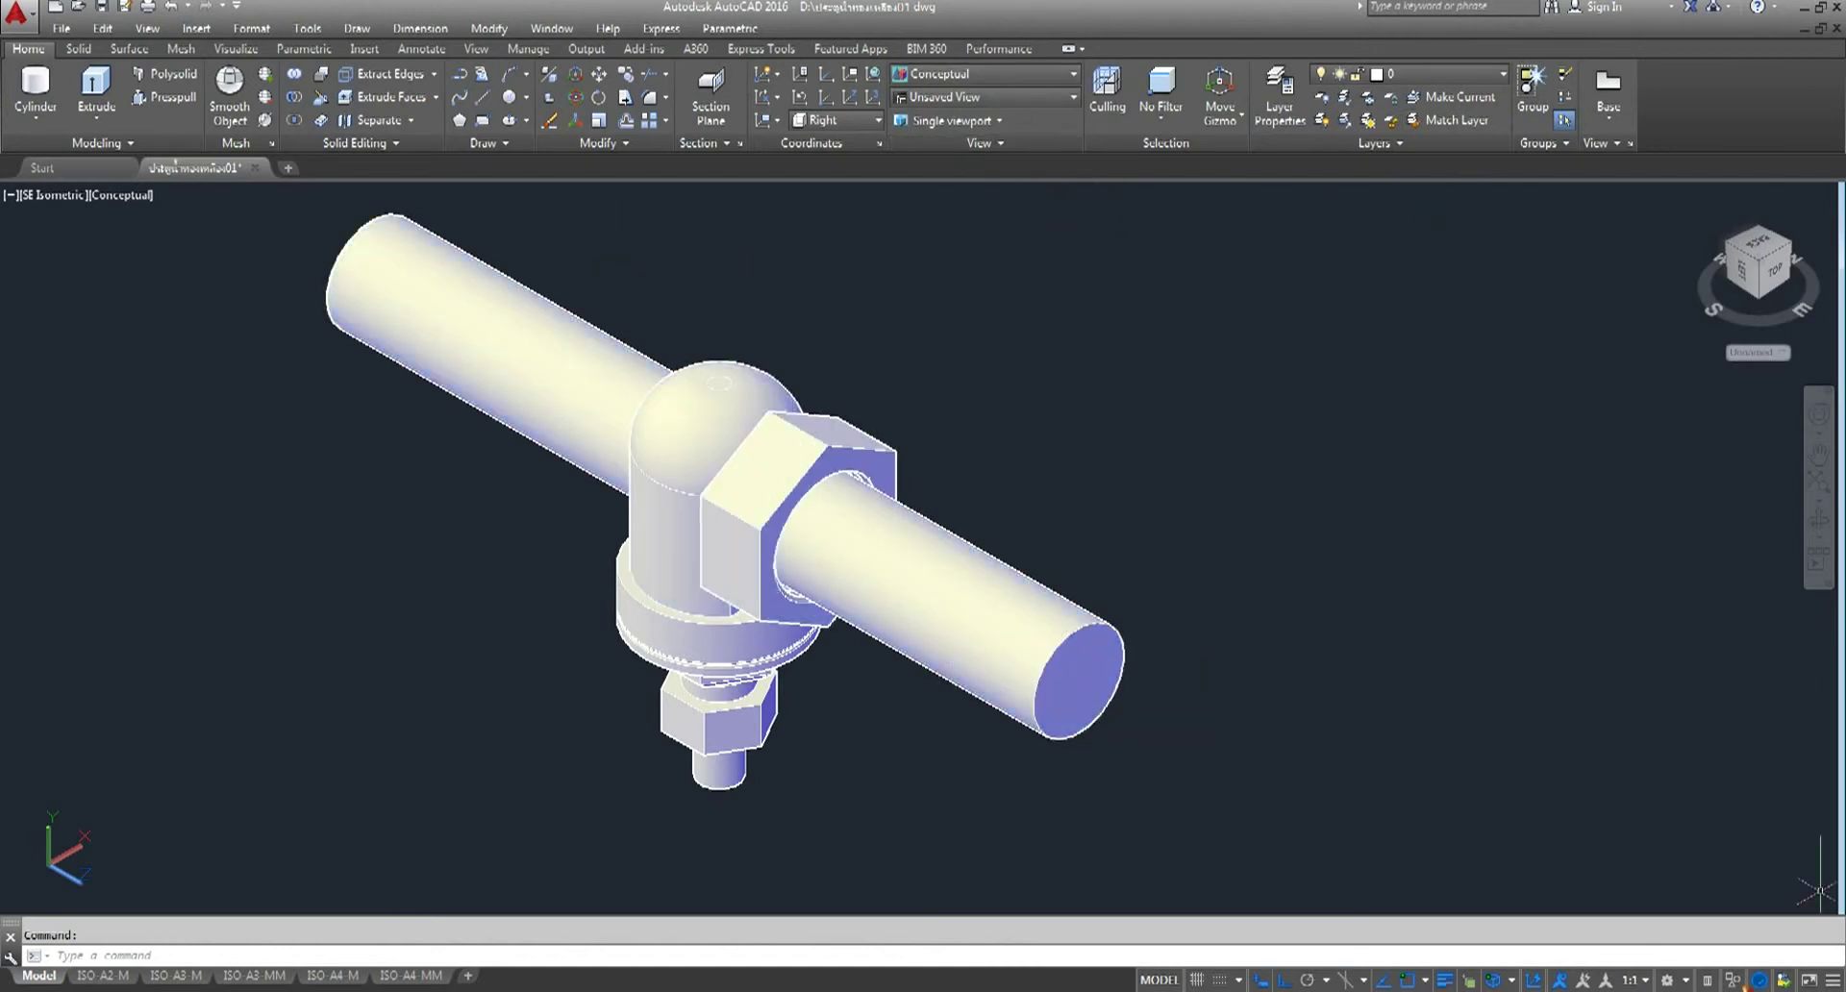
# - Isolate the long pipe and the elbow, hiding all other objects
pyautogui.click(1733, 980)
pyautogui.click(1760, 949)
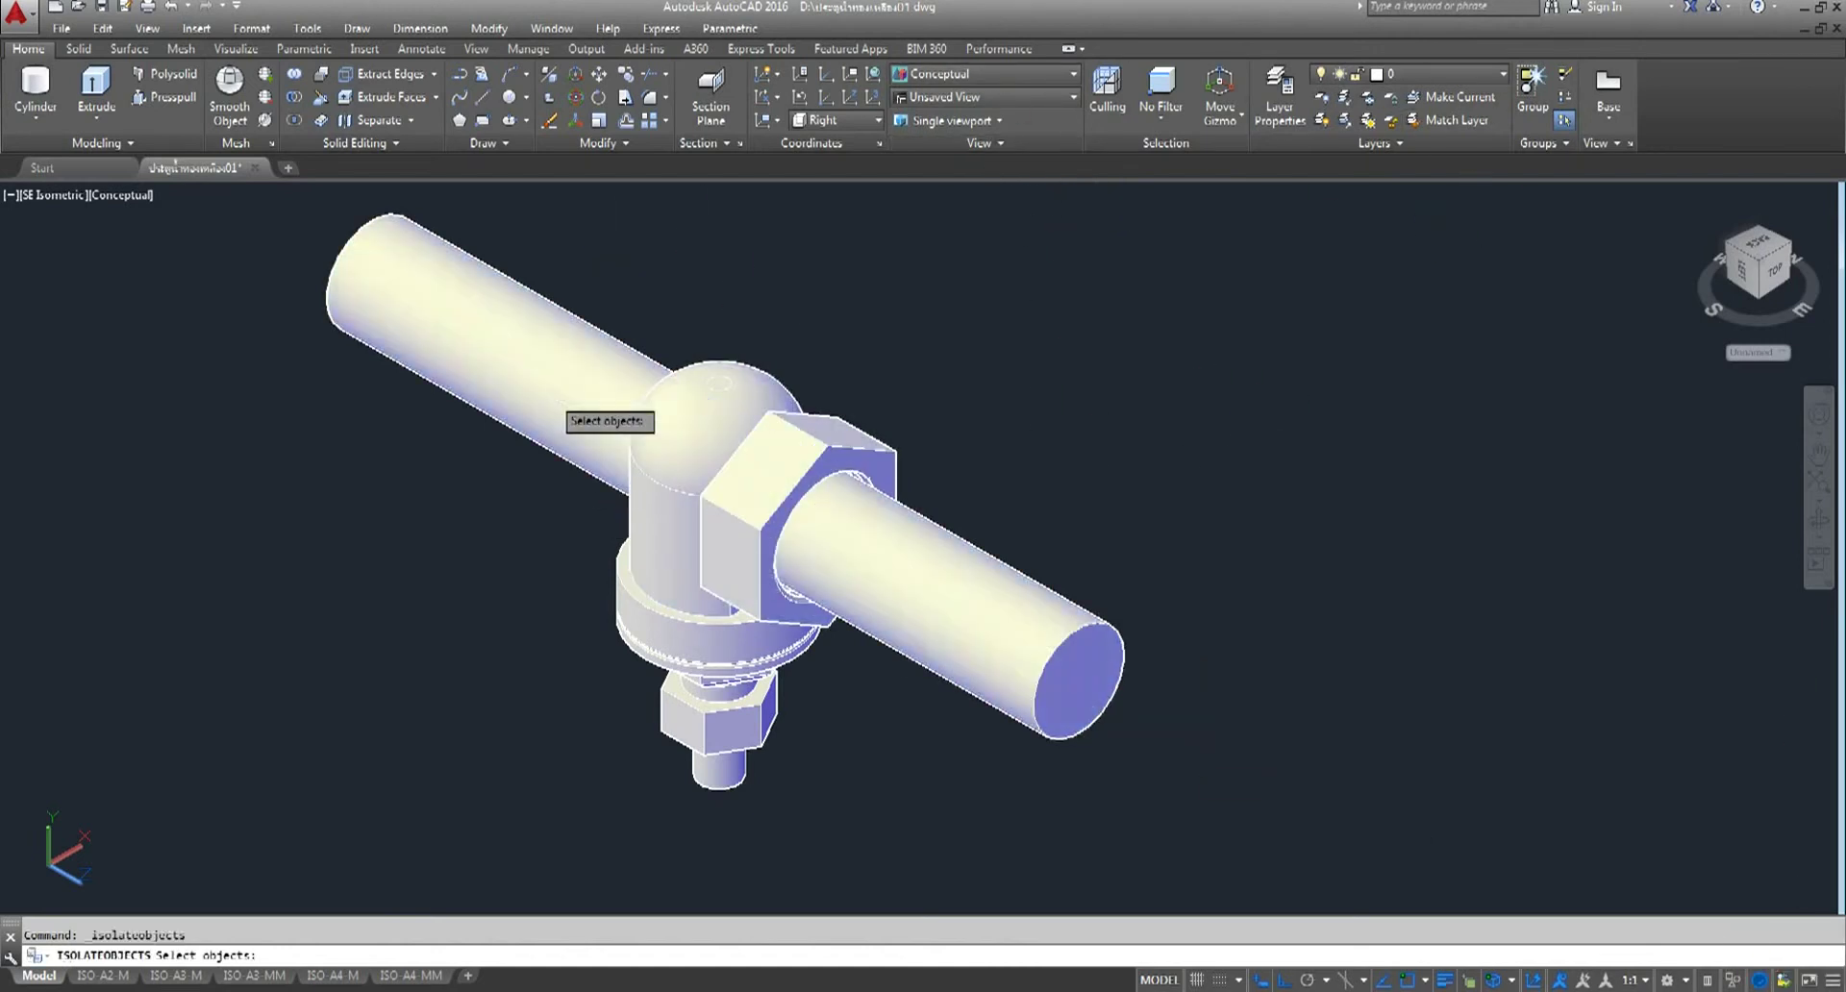
pyautogui.click(558, 409)
pyautogui.click(712, 390)
pyautogui.press('Return')
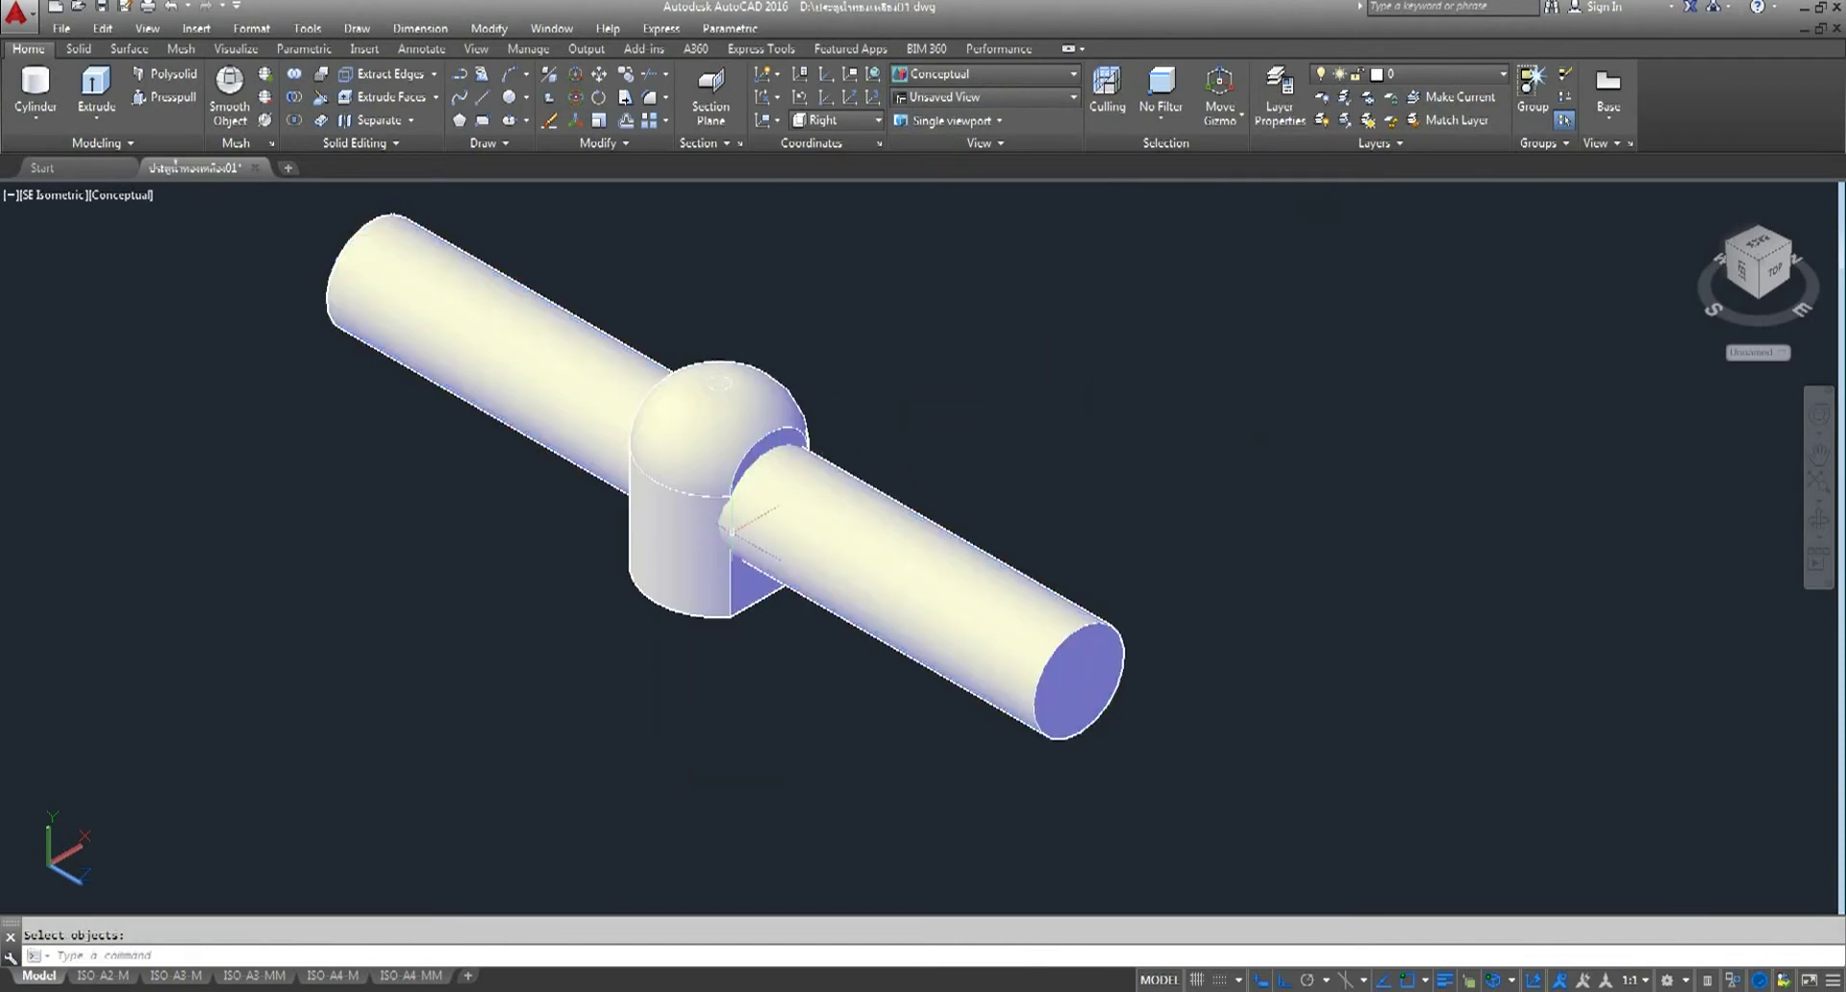
pyautogui.scroll(3, 731, 529)
# - Subtract the long pipe from the elbow to cut its hole
pyautogui.click(965, 580)
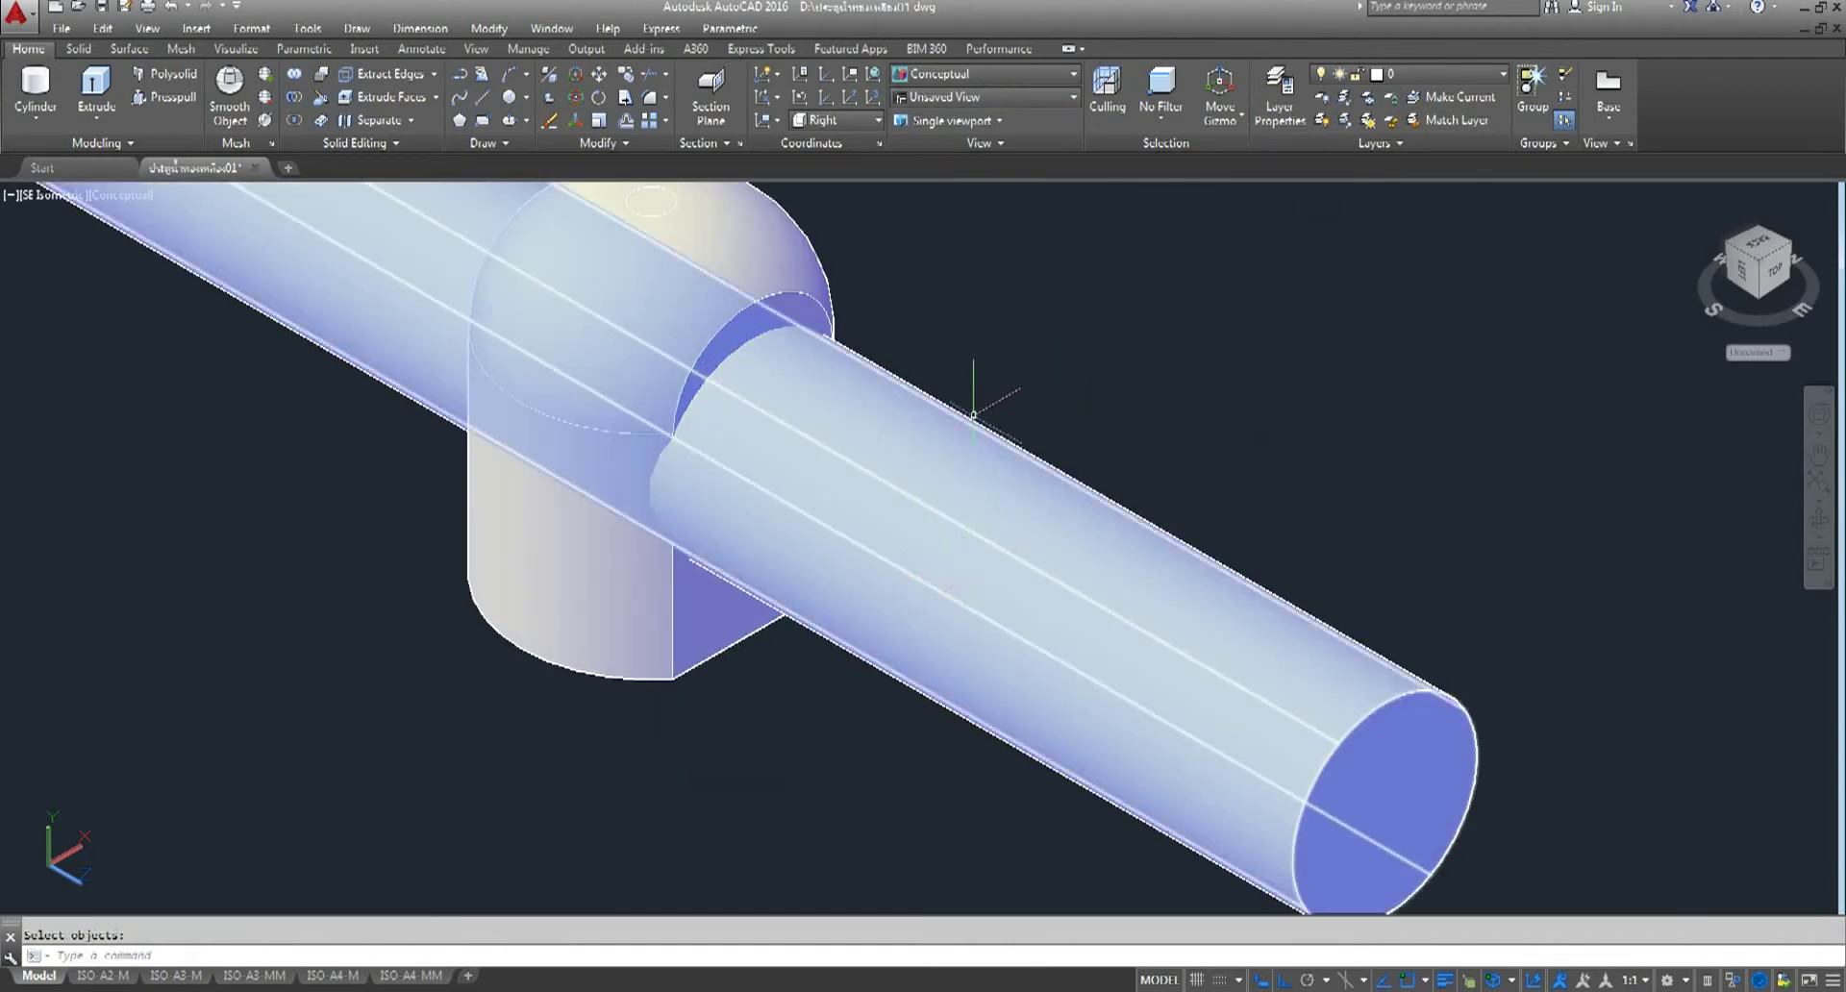
pyautogui.scroll(-2, 798, 423)
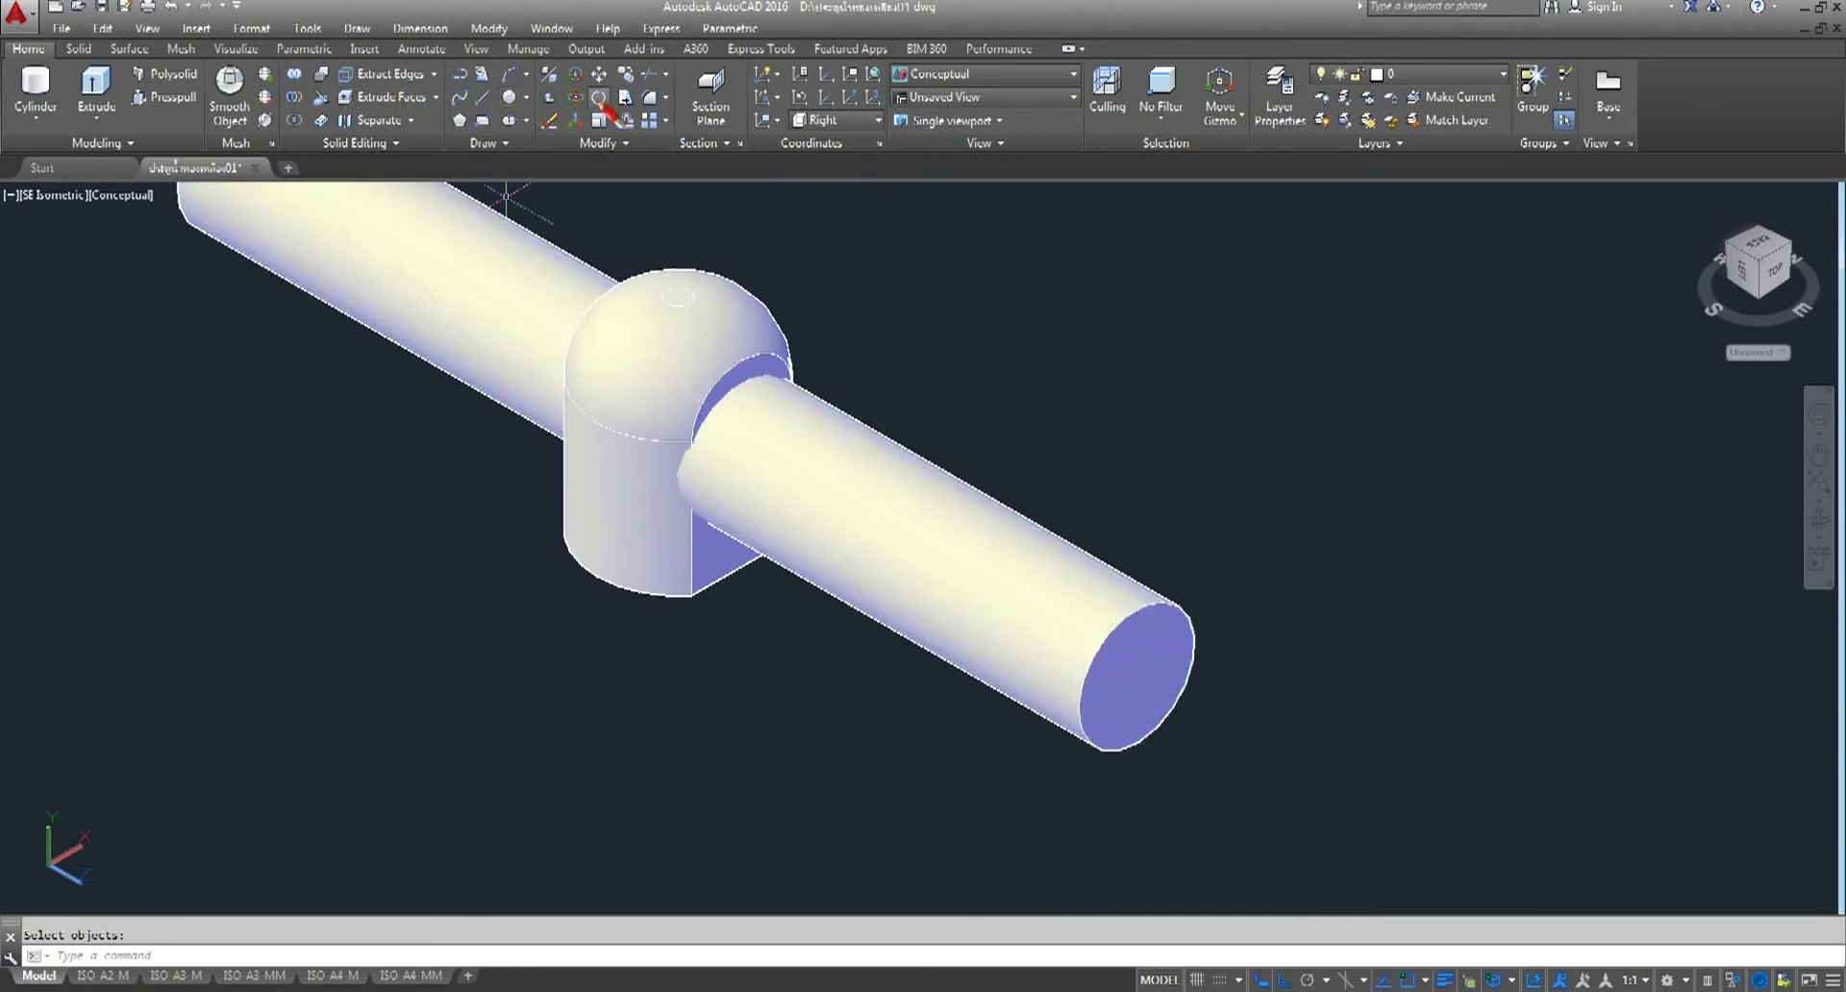
pyautogui.click(294, 97)
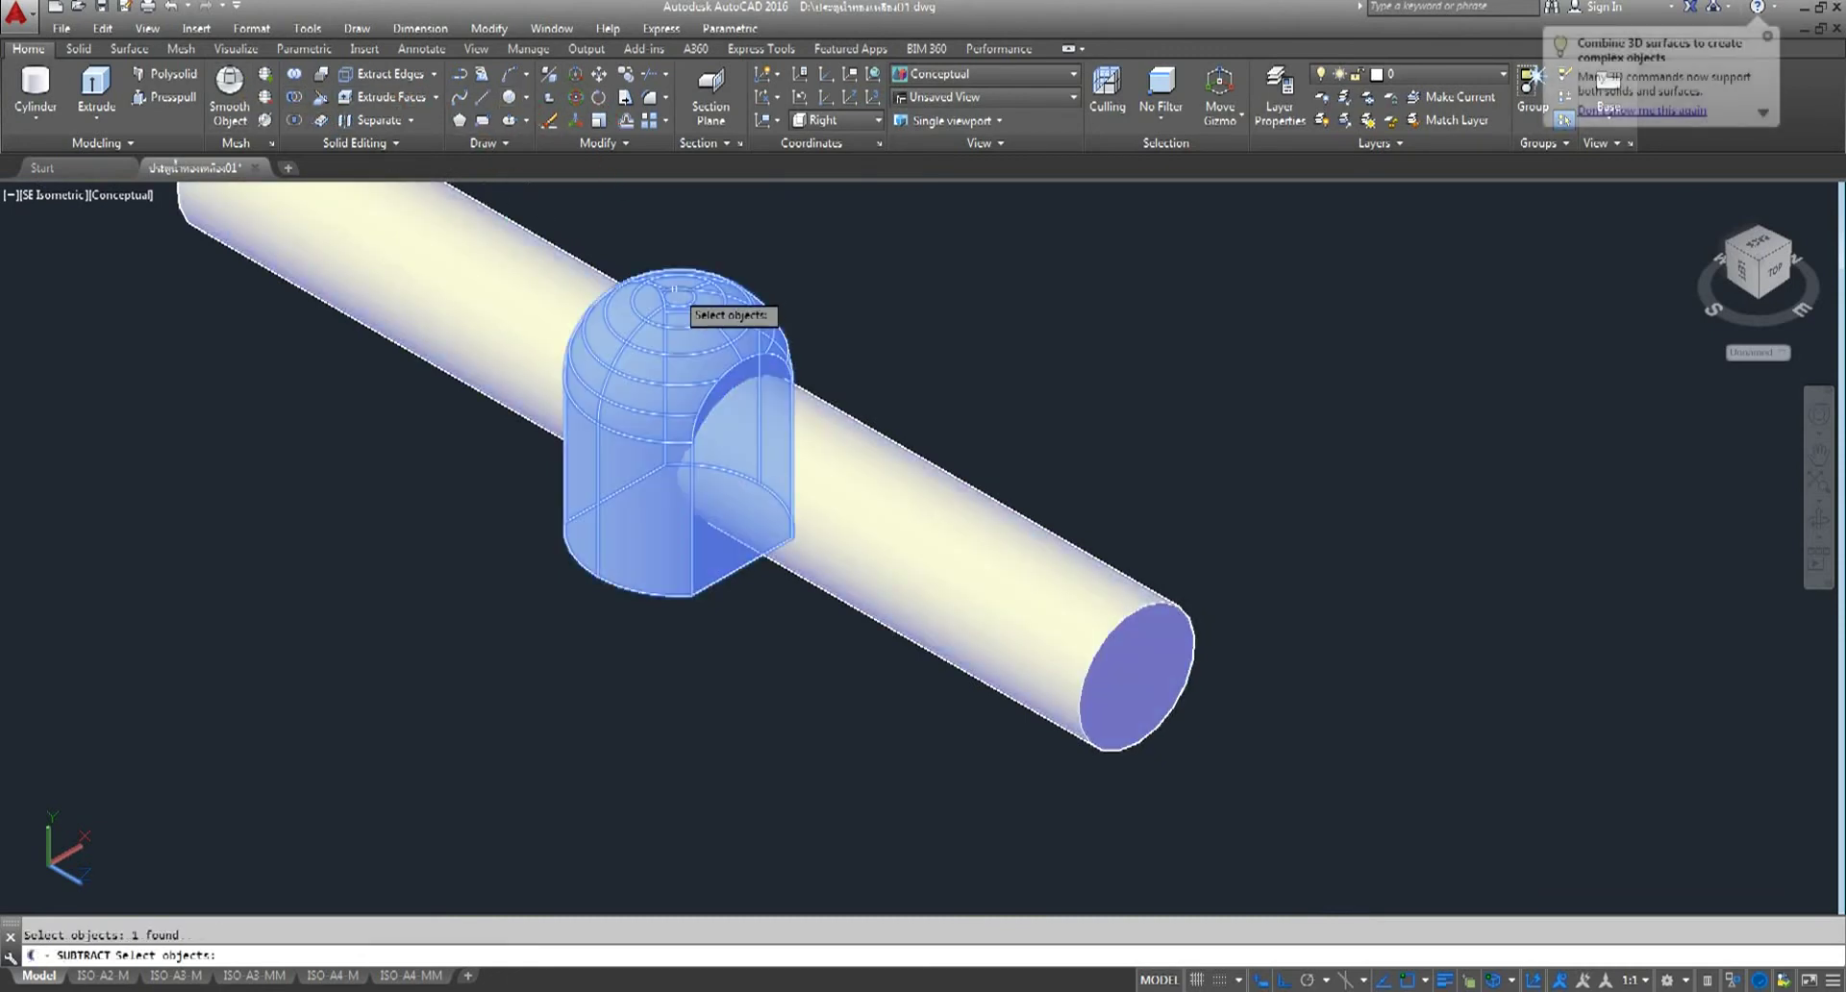
pyautogui.click(921, 471)
pyautogui.press('Return')
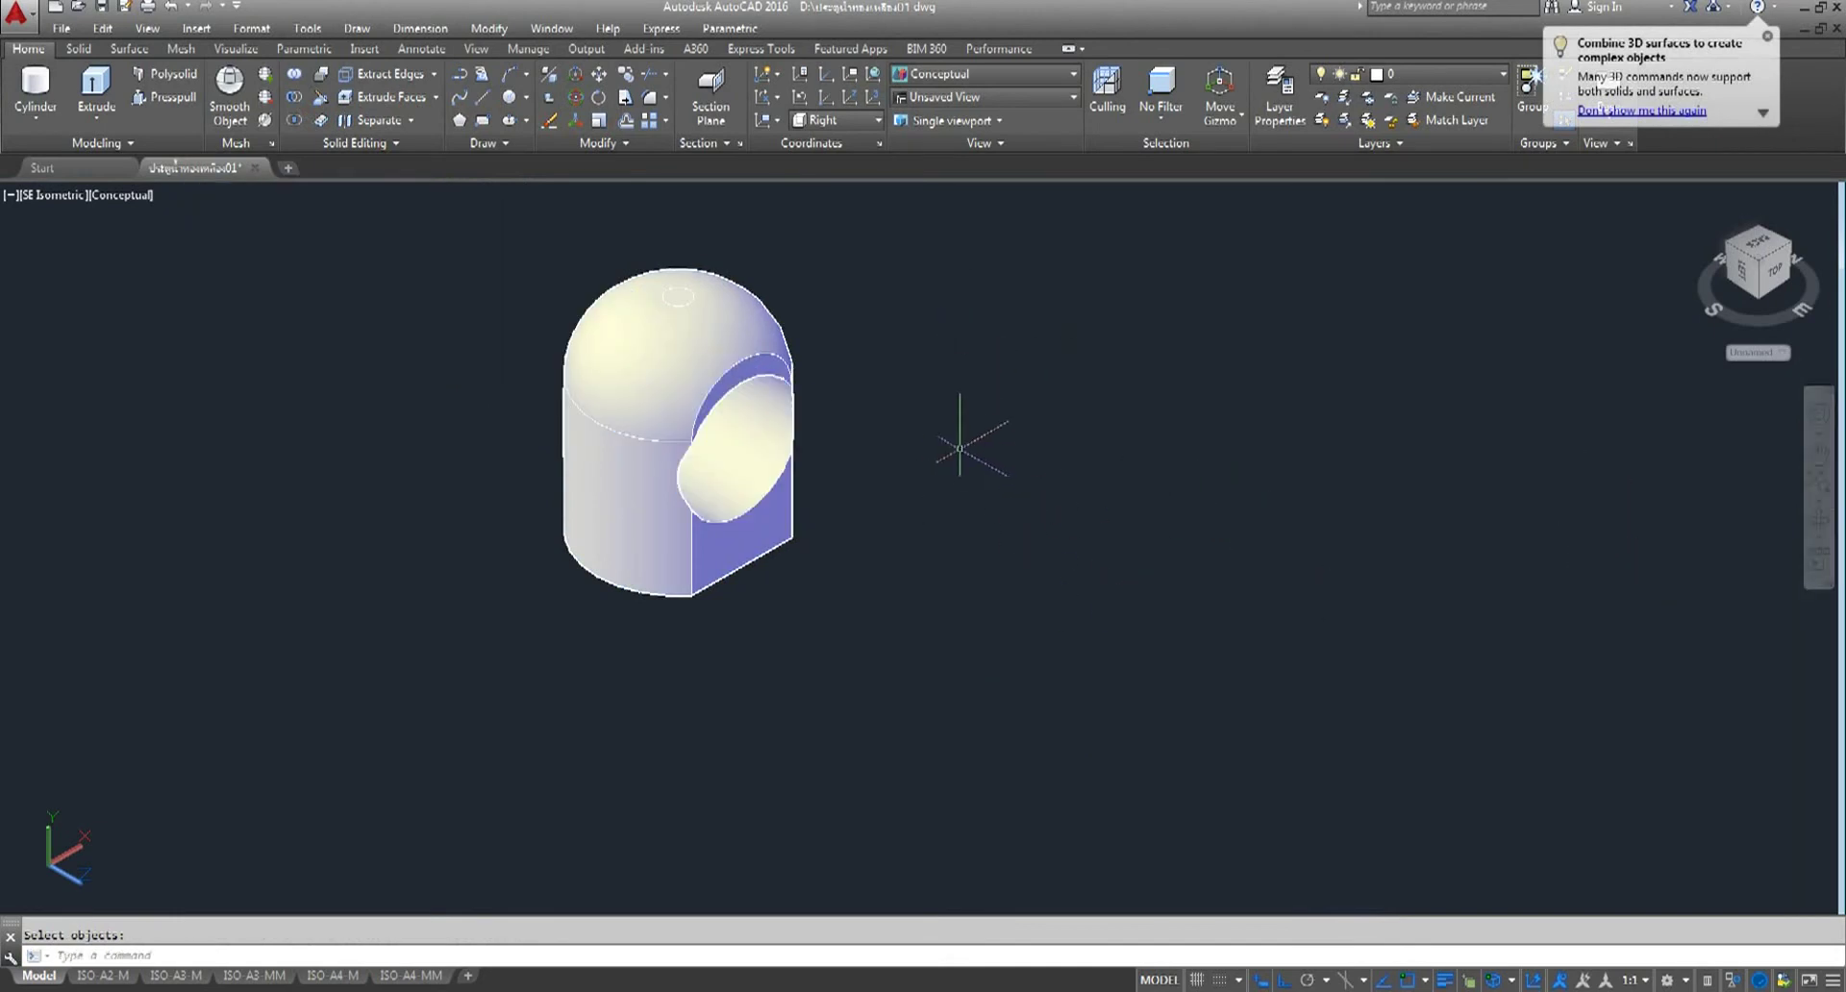
pyautogui.scroll(2, 973, 440)
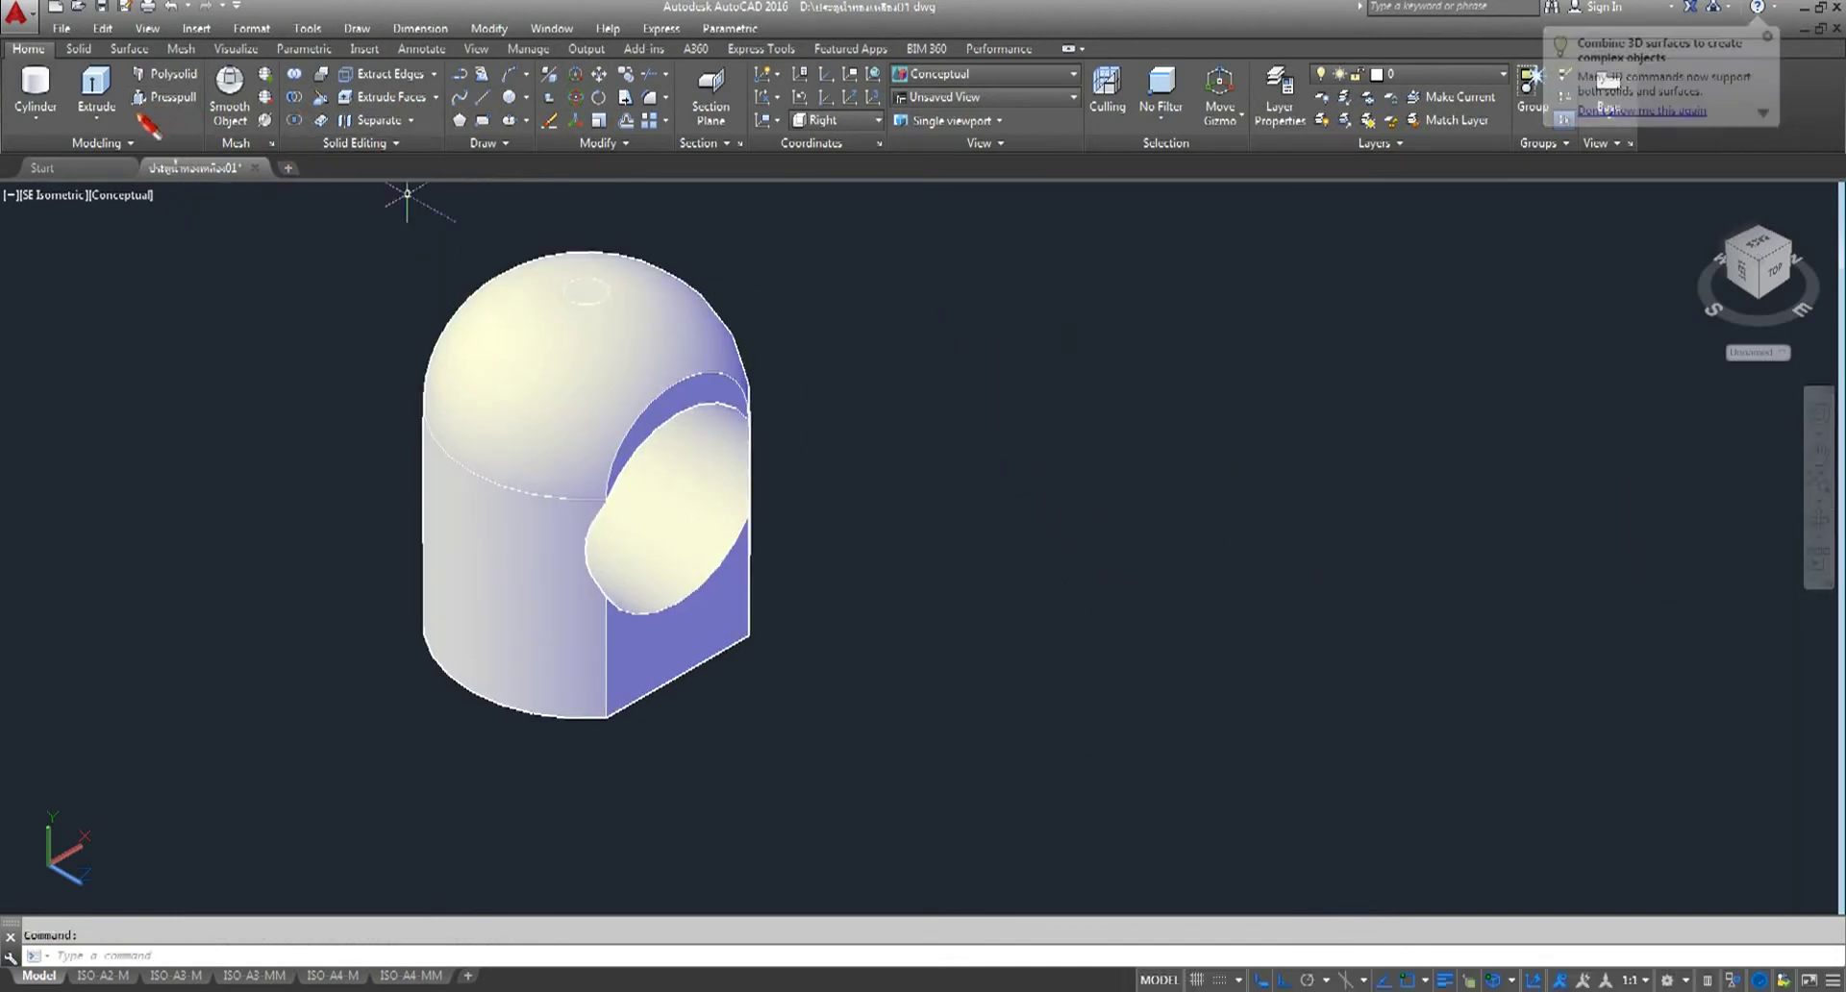
pyautogui.click(36, 88)
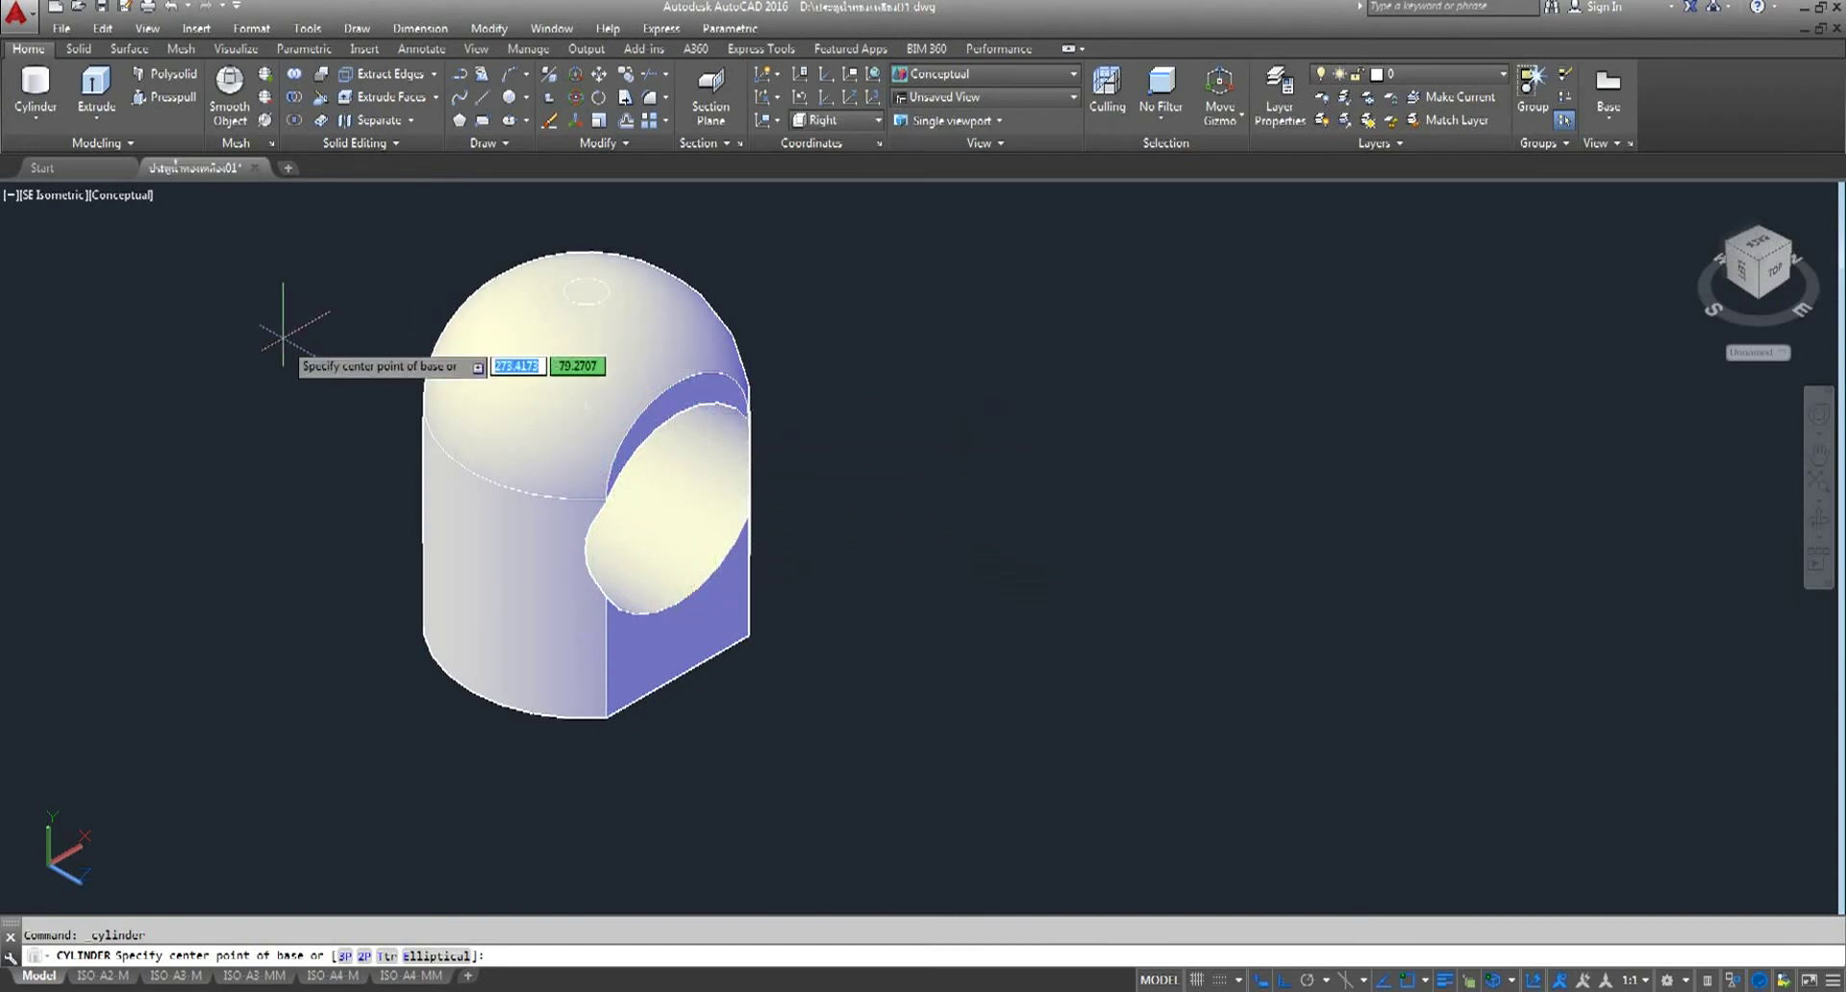
# - Undo four steps back past the pipe subtraction so the rod runs through the elbow
pyautogui.click(170, 7)
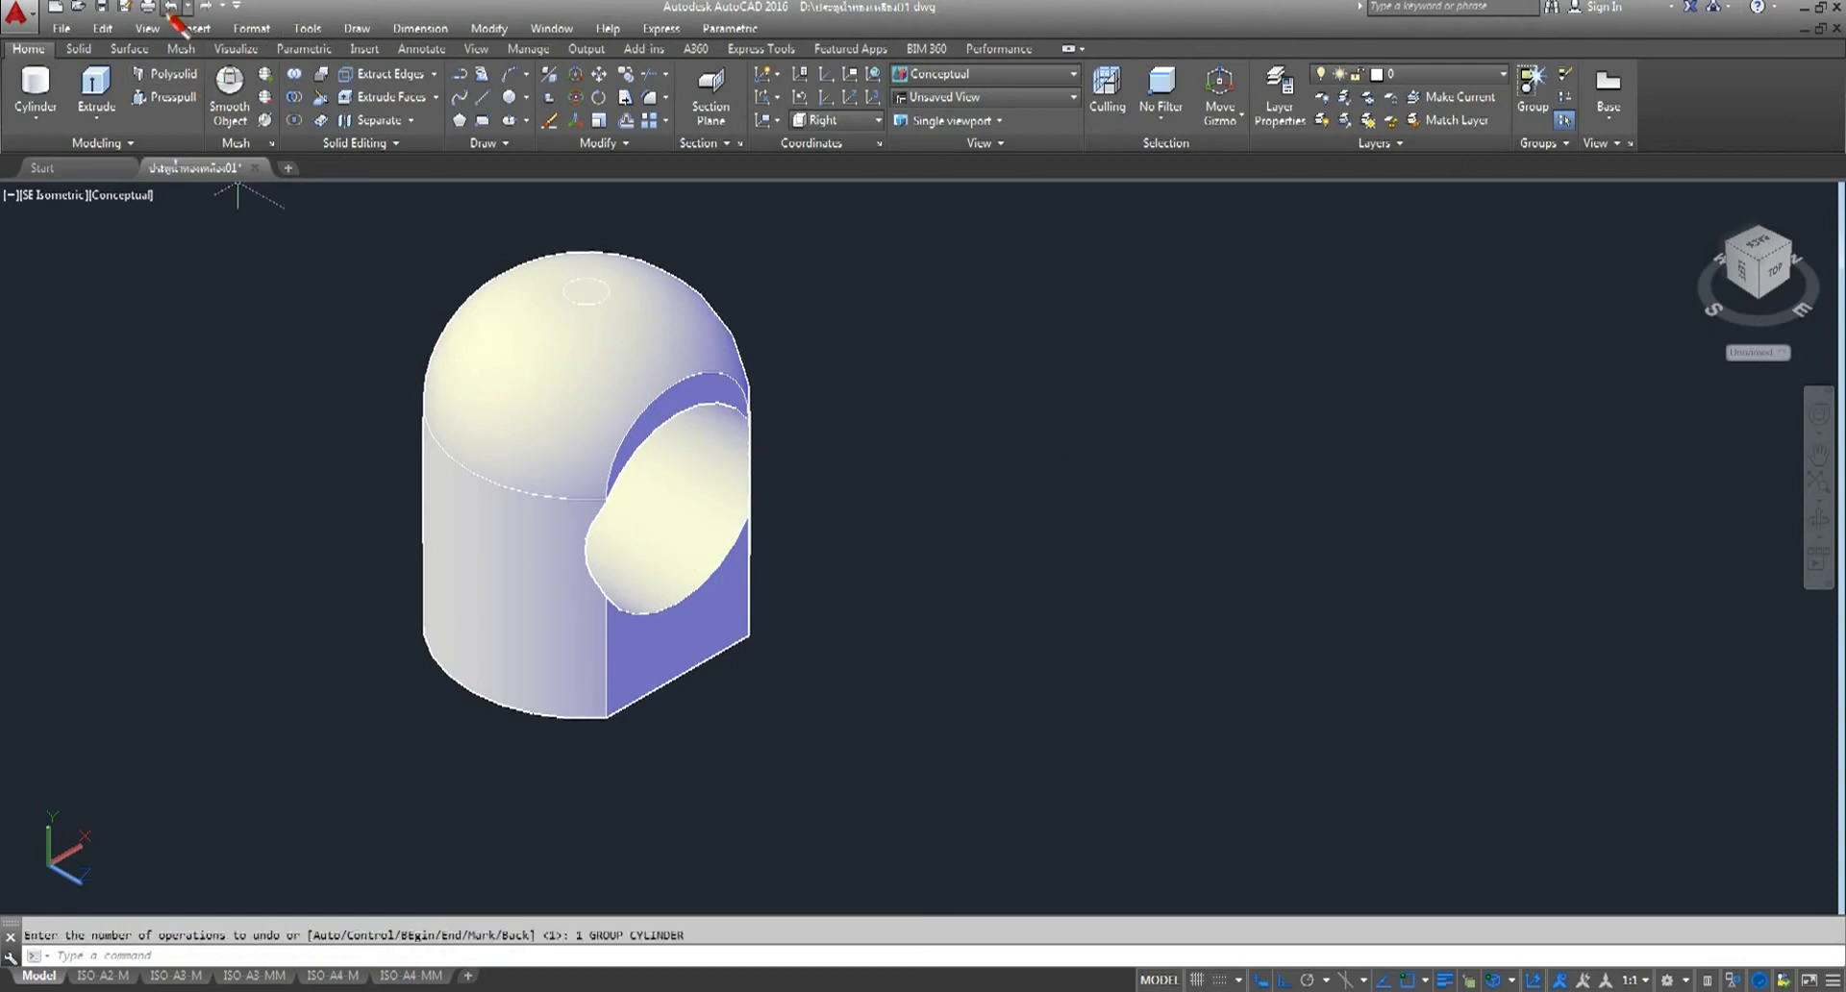
pyautogui.click(171, 9)
pyautogui.click(171, 9)
pyautogui.click(171, 9)
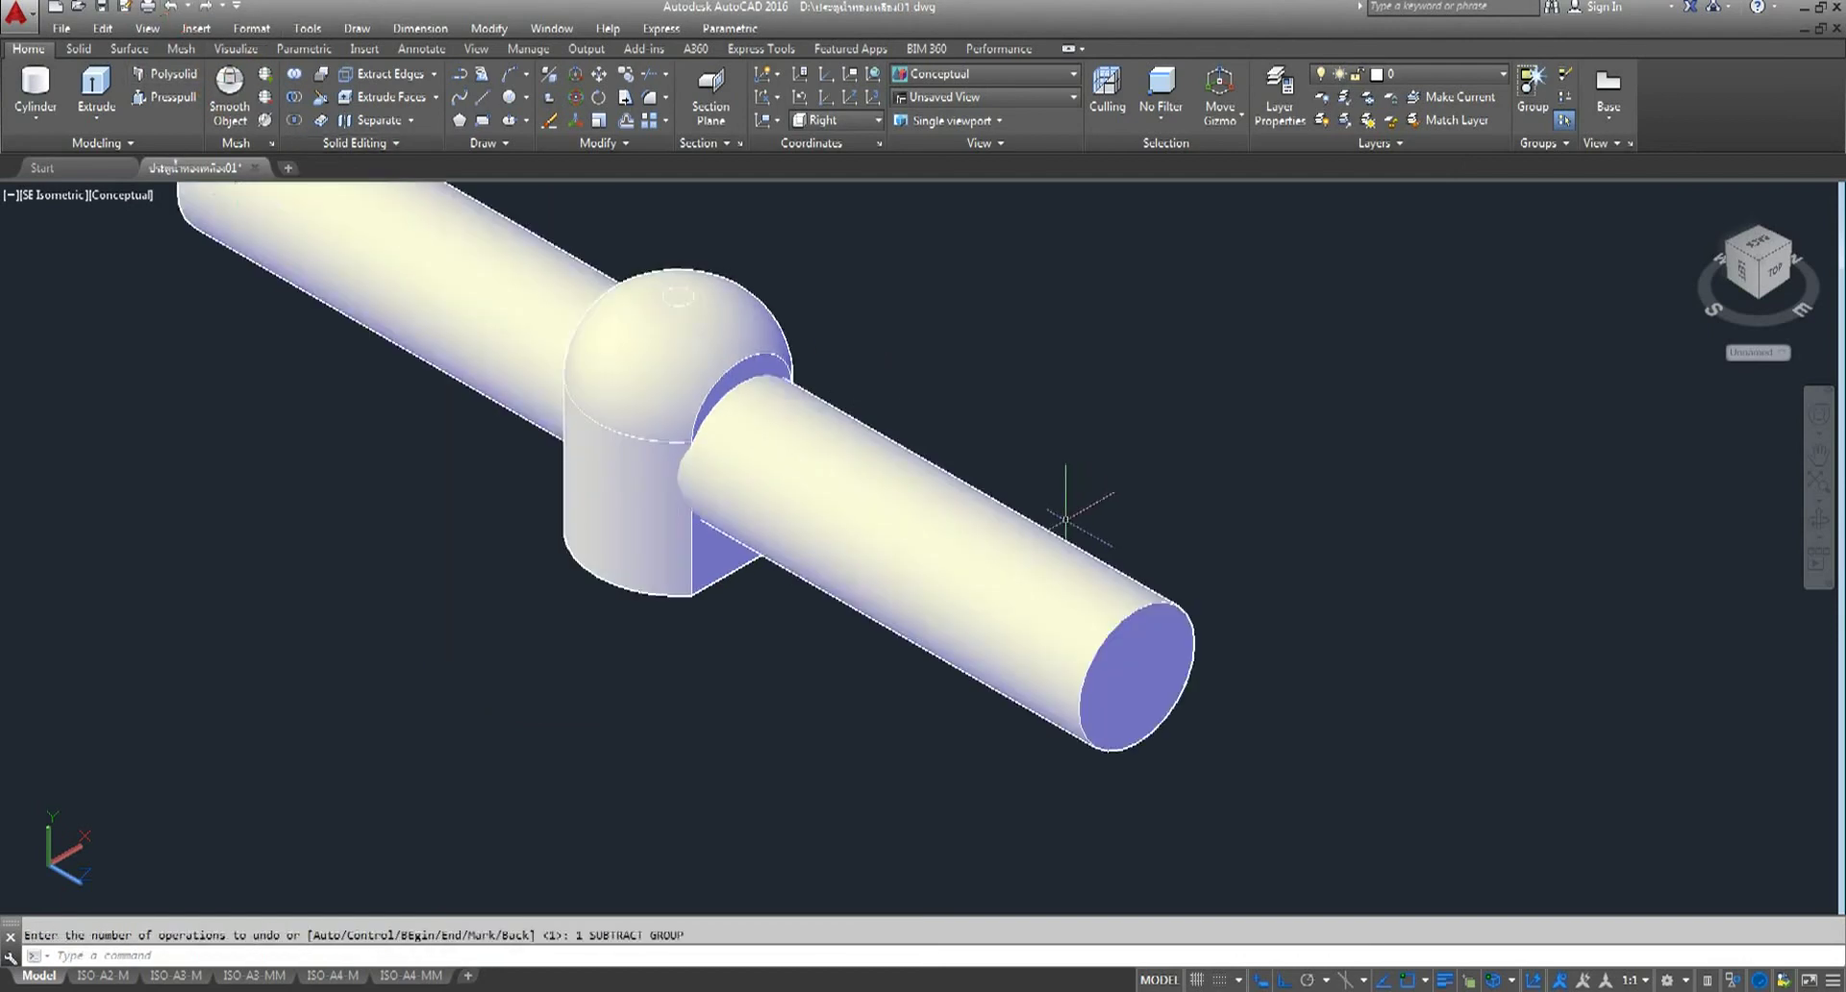
pyautogui.scroll(1, 1087, 557)
pyautogui.scroll(2, 865, 519)
pyautogui.scroll(2, 718, 486)
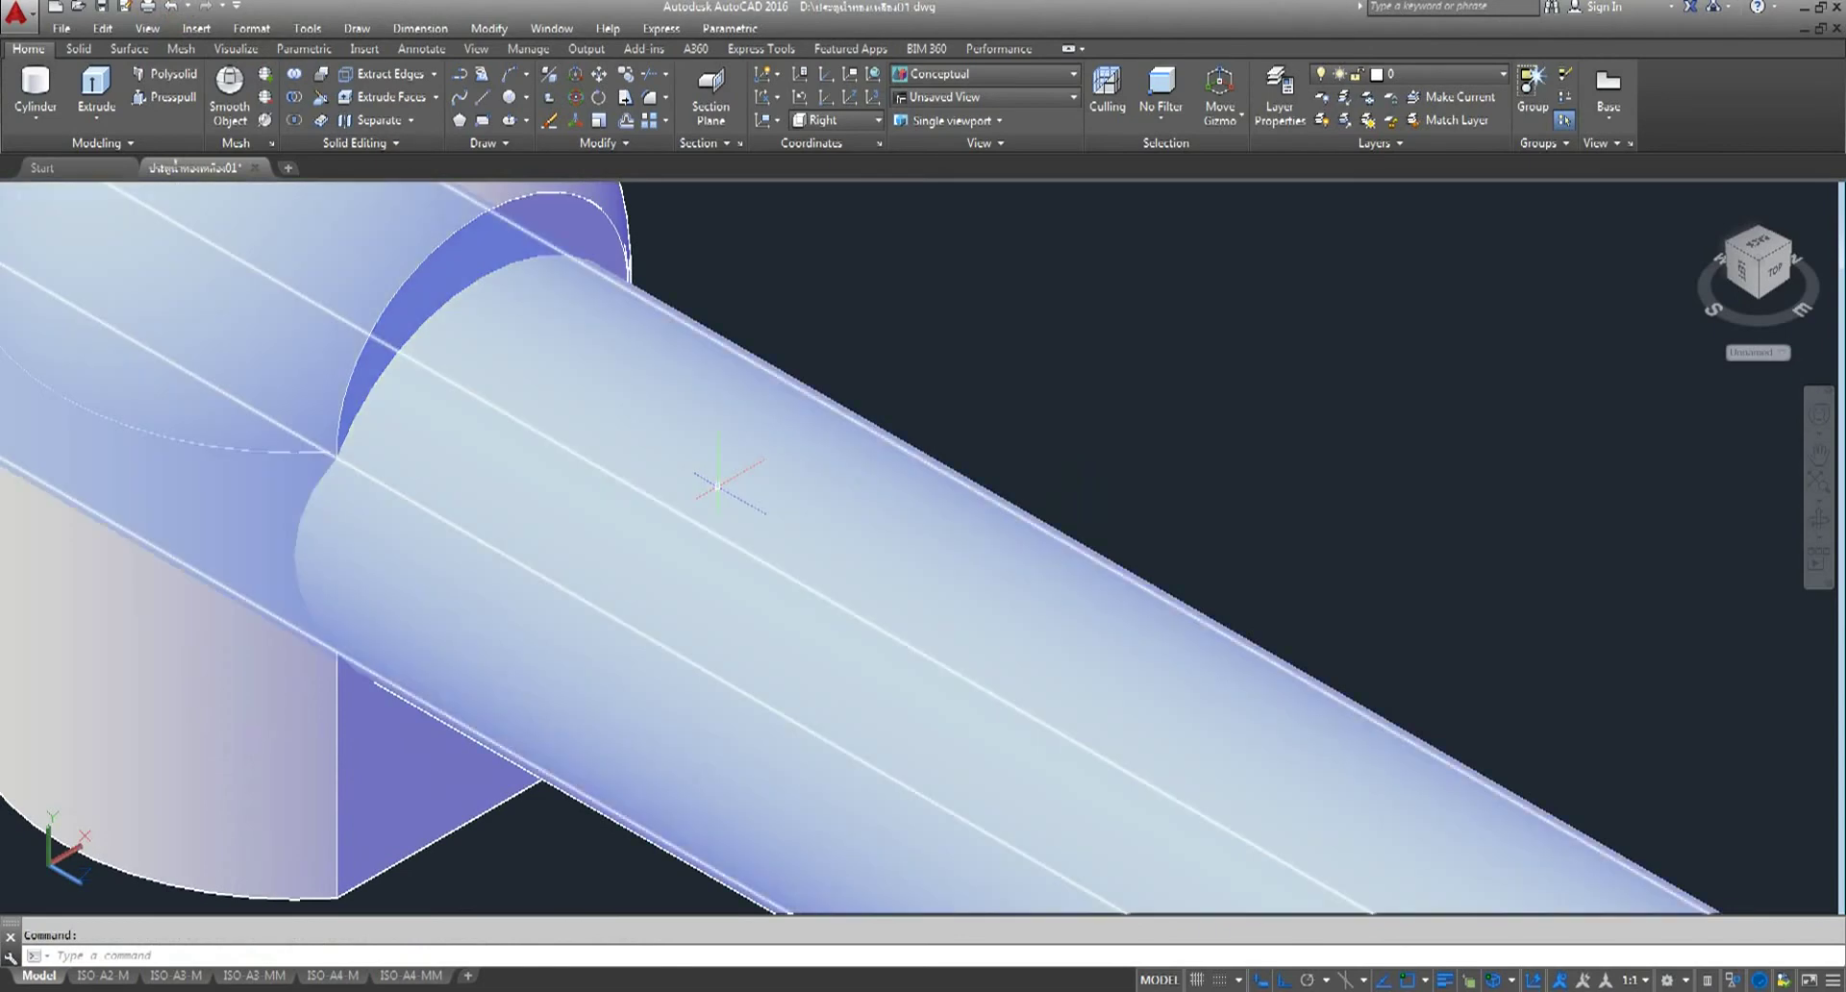
pyautogui.scroll(-5, 1026, 384)
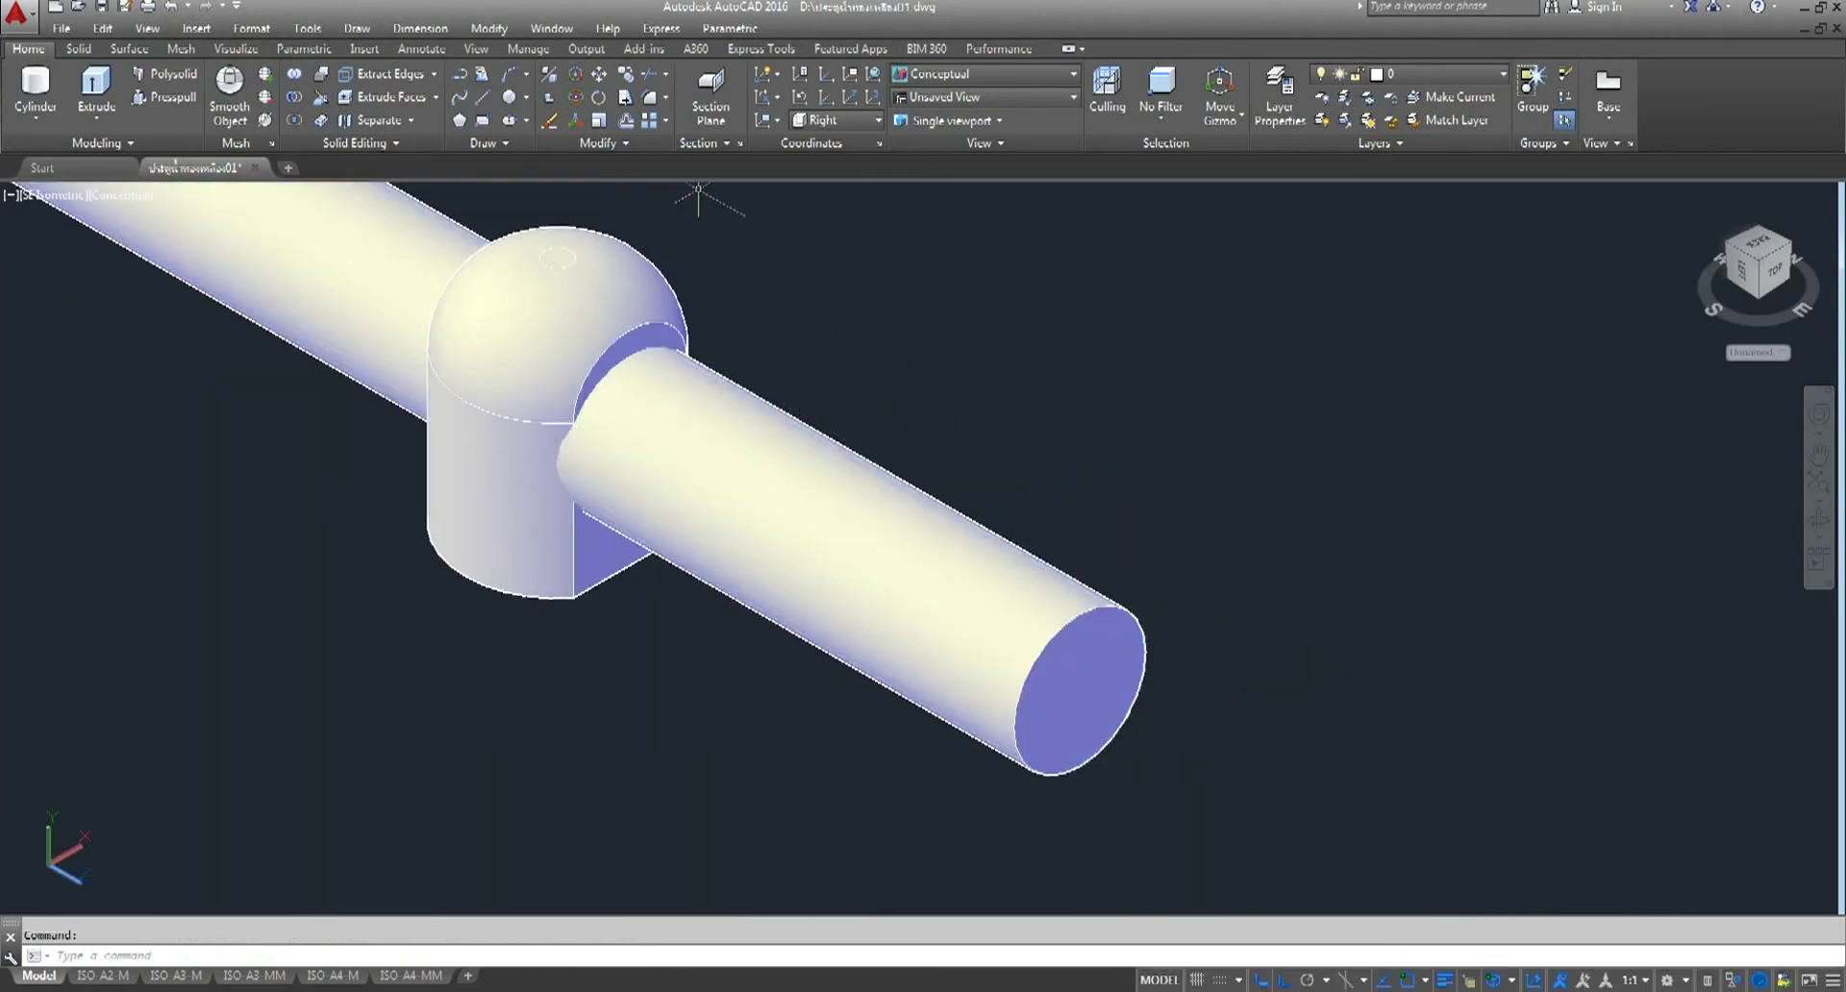
# - In Quick Properties, try rod radius 8 and 9, settling on 8.5
pyautogui.click(1085, 692)
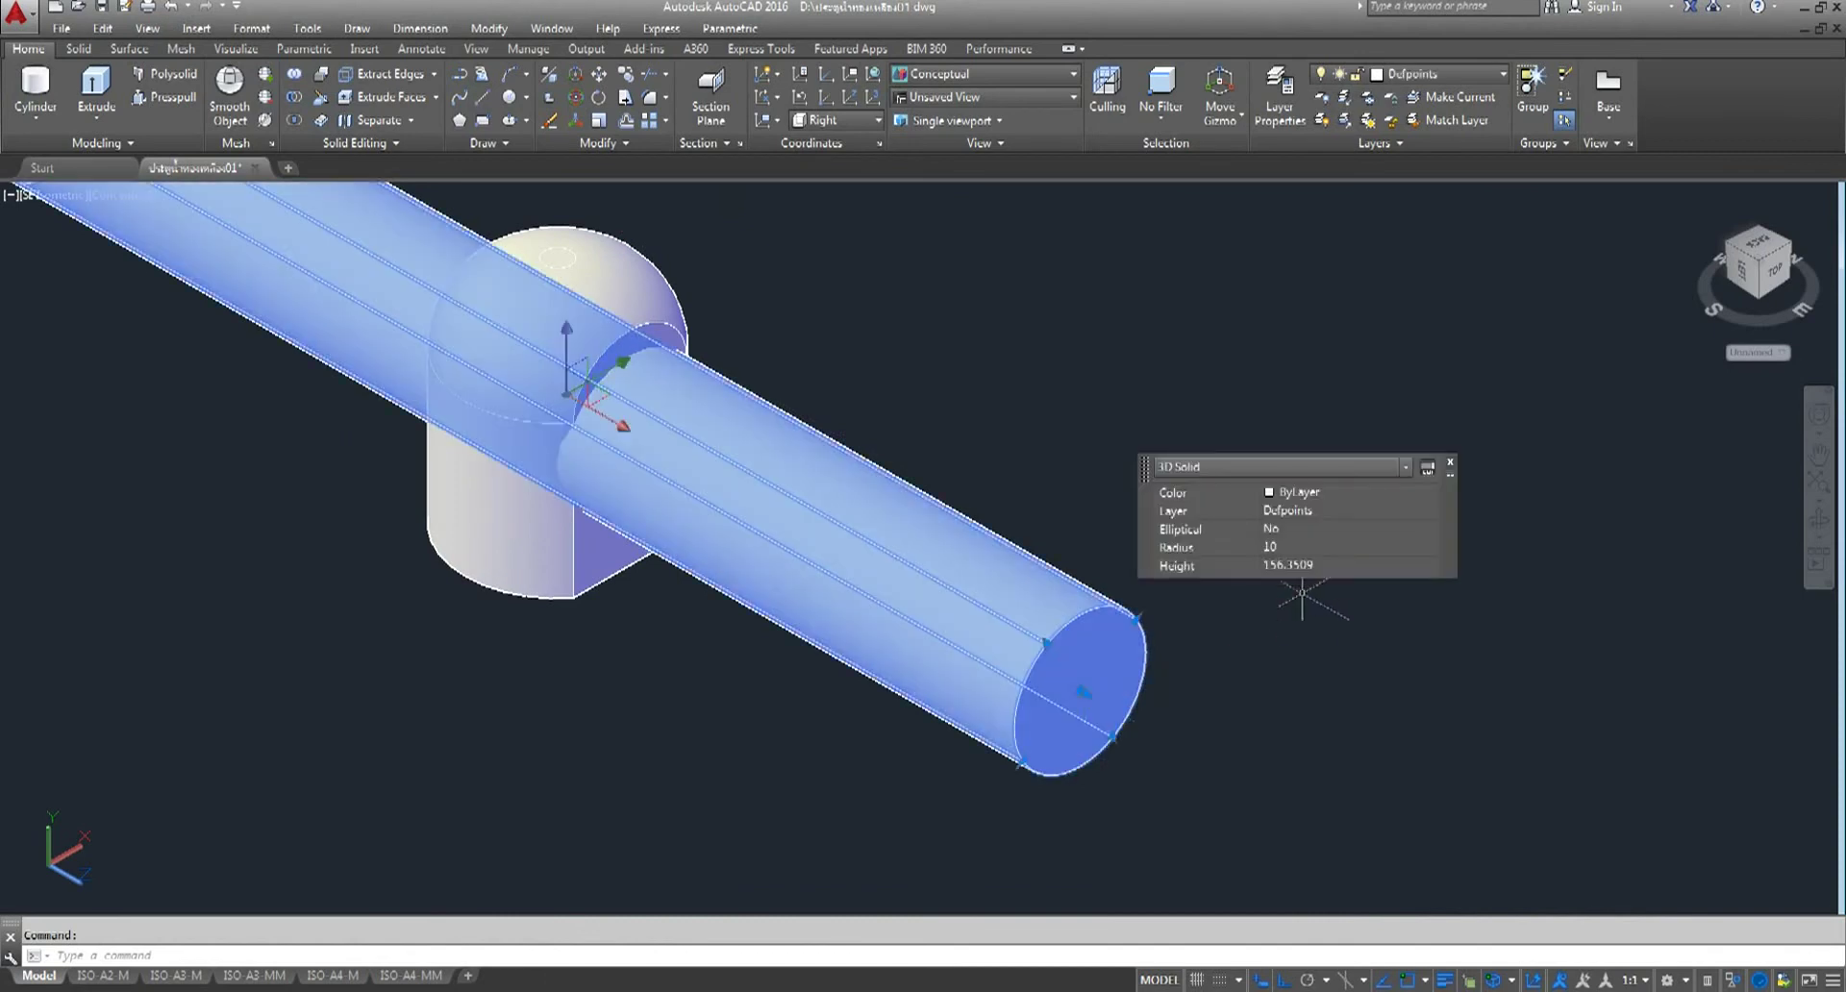
pyautogui.click(1299, 552)
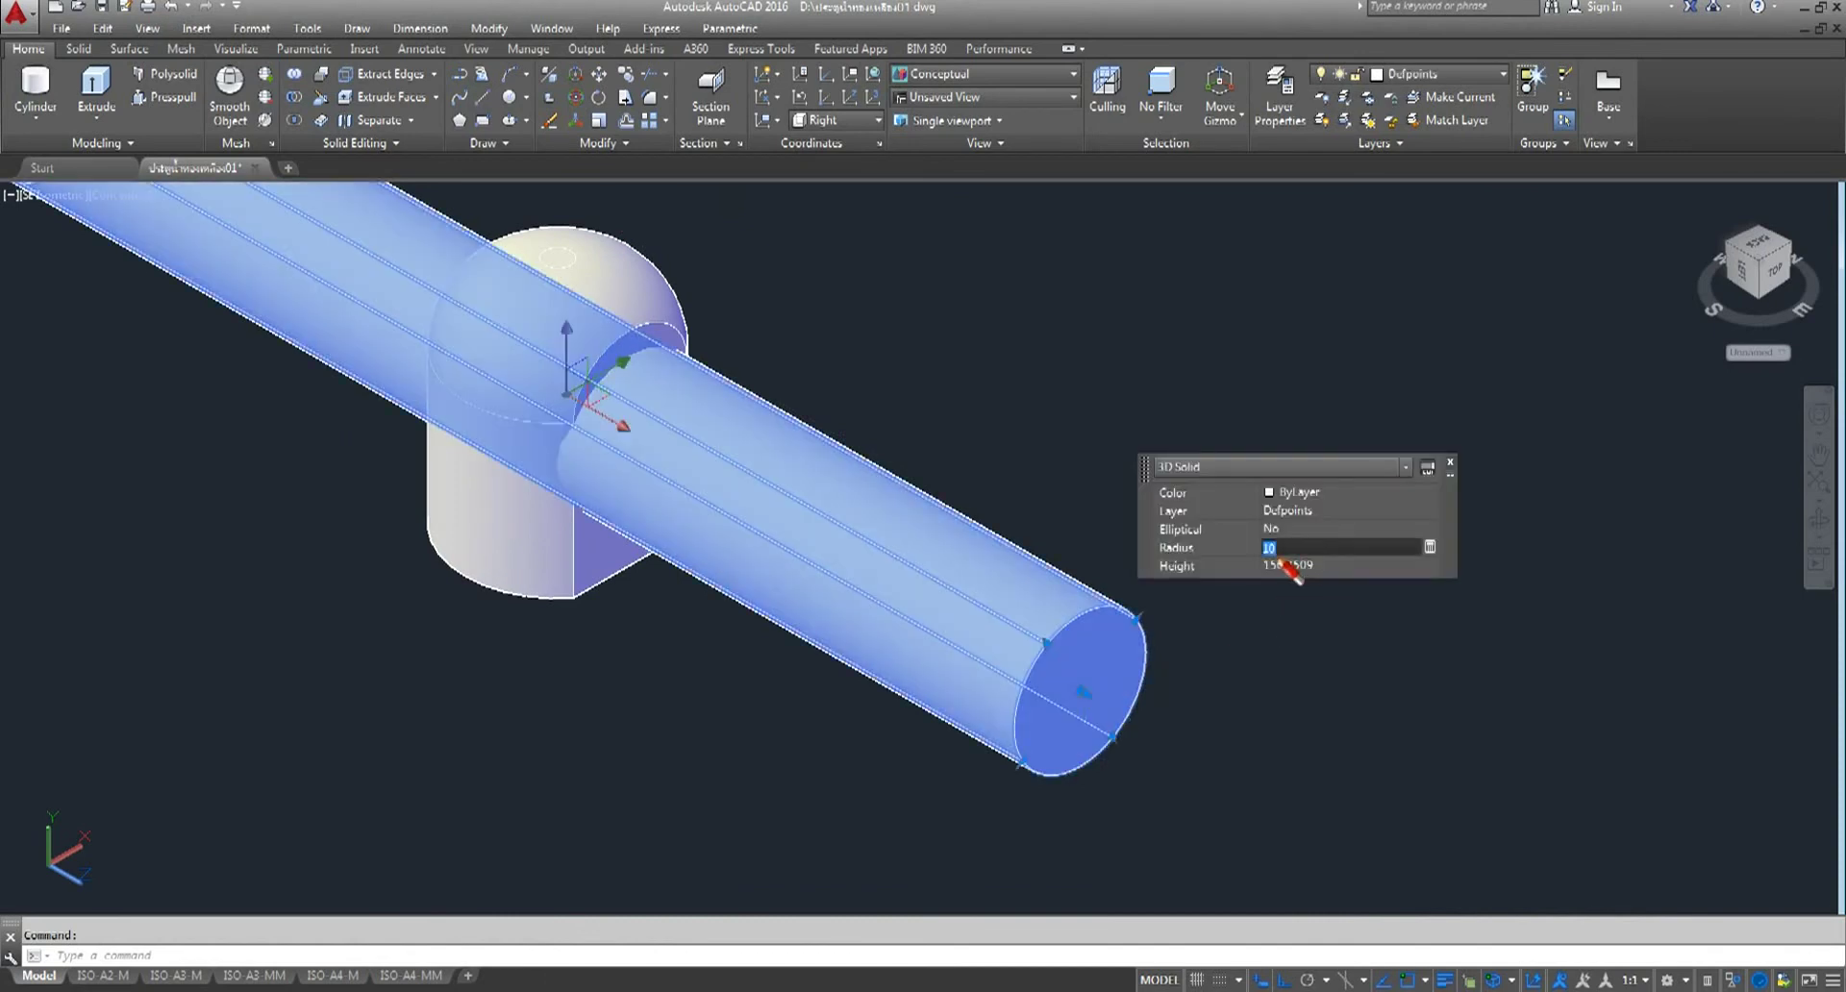
pyautogui.write('8')
pyautogui.press('Tab')
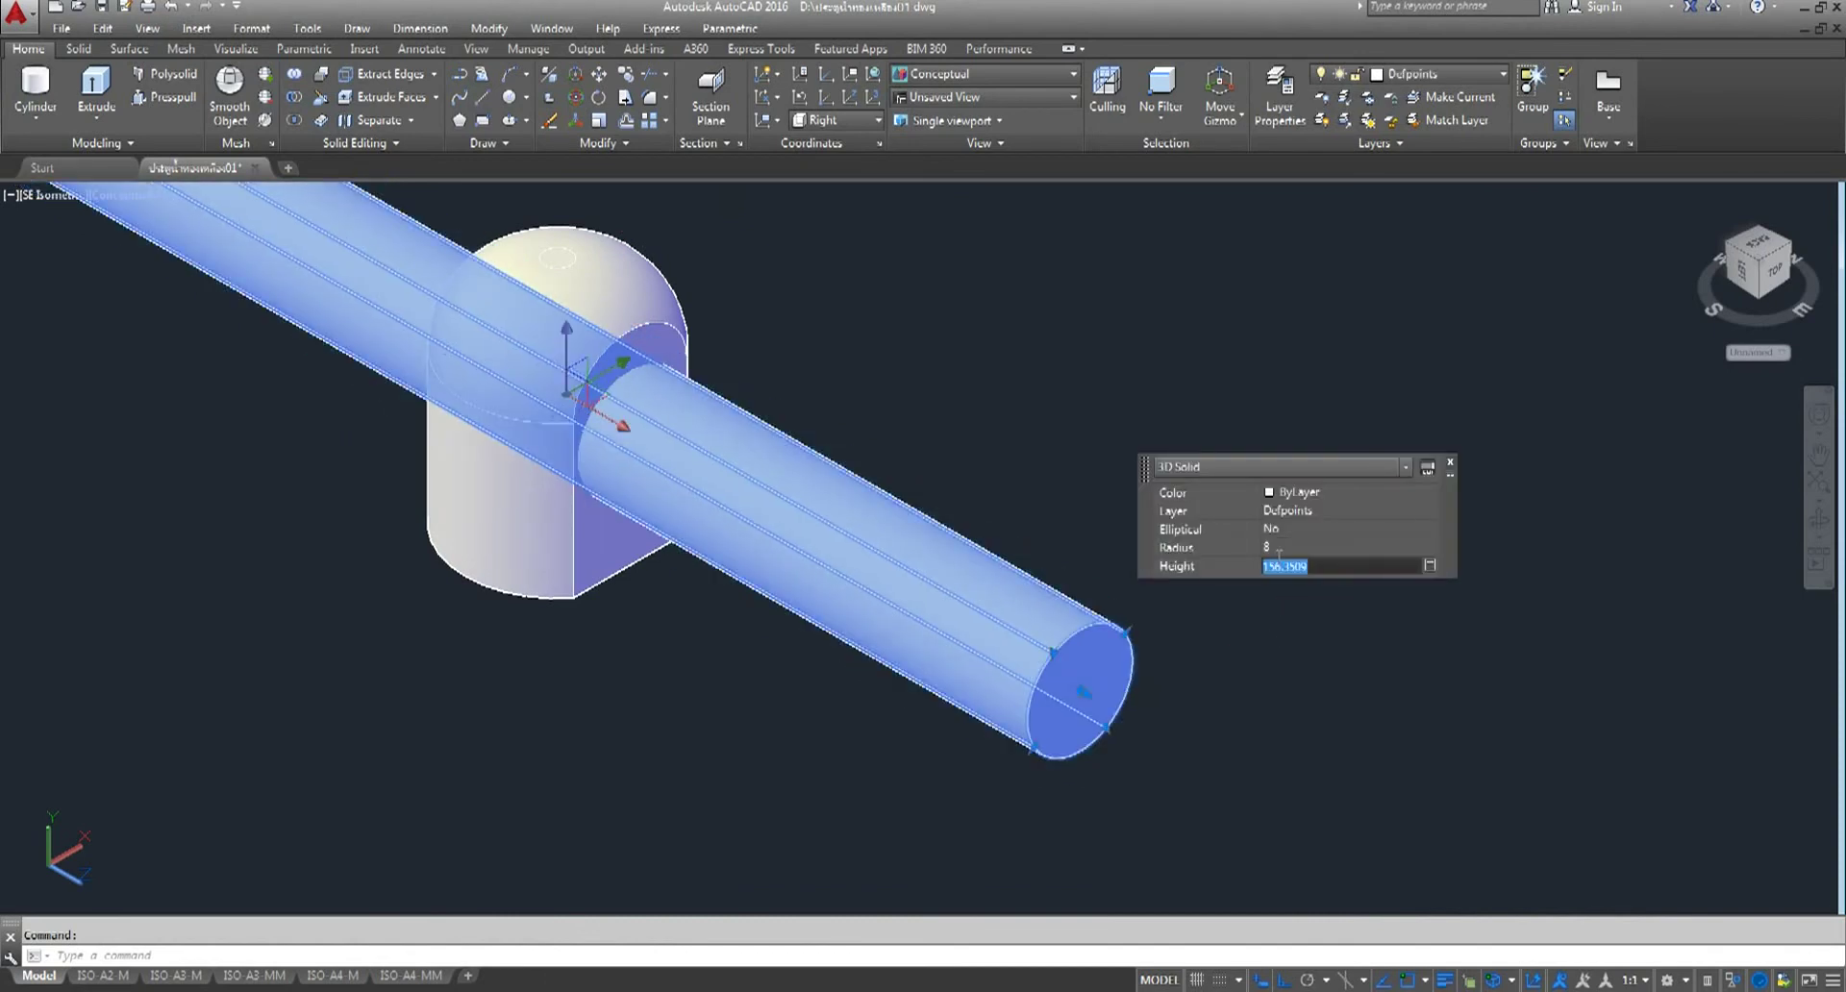
pyautogui.click(1277, 545)
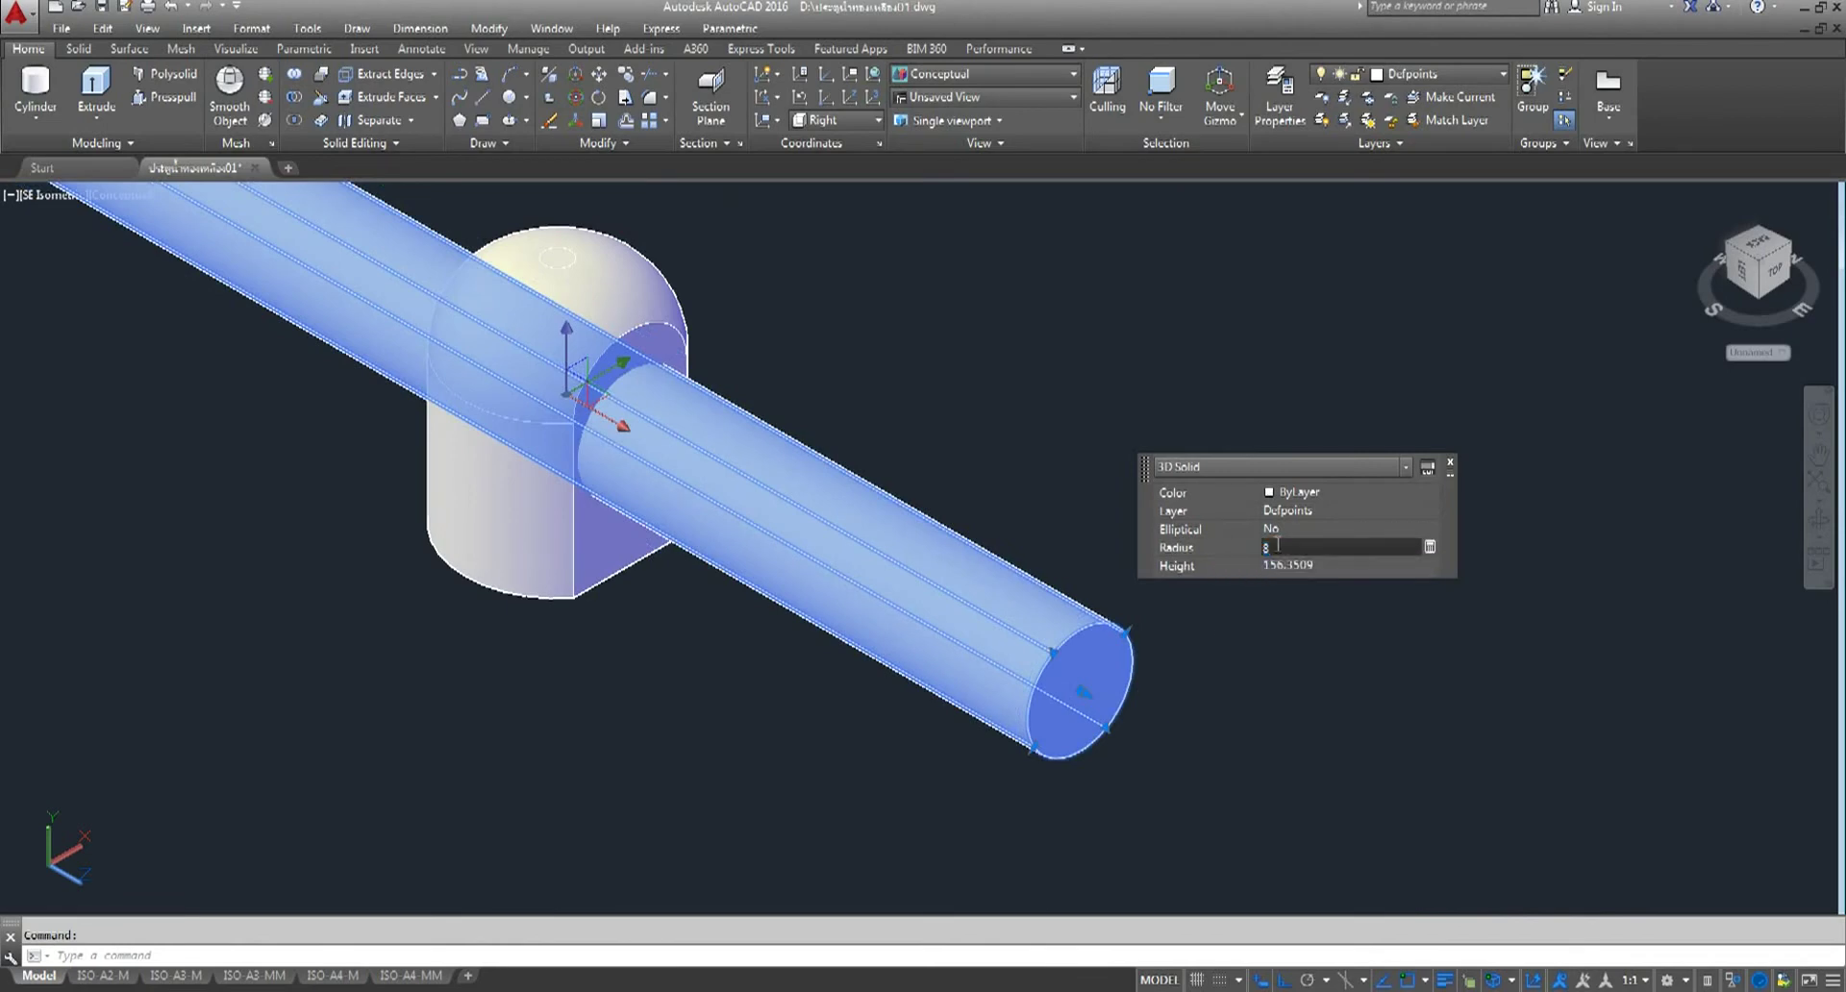
pyautogui.press('Tab')
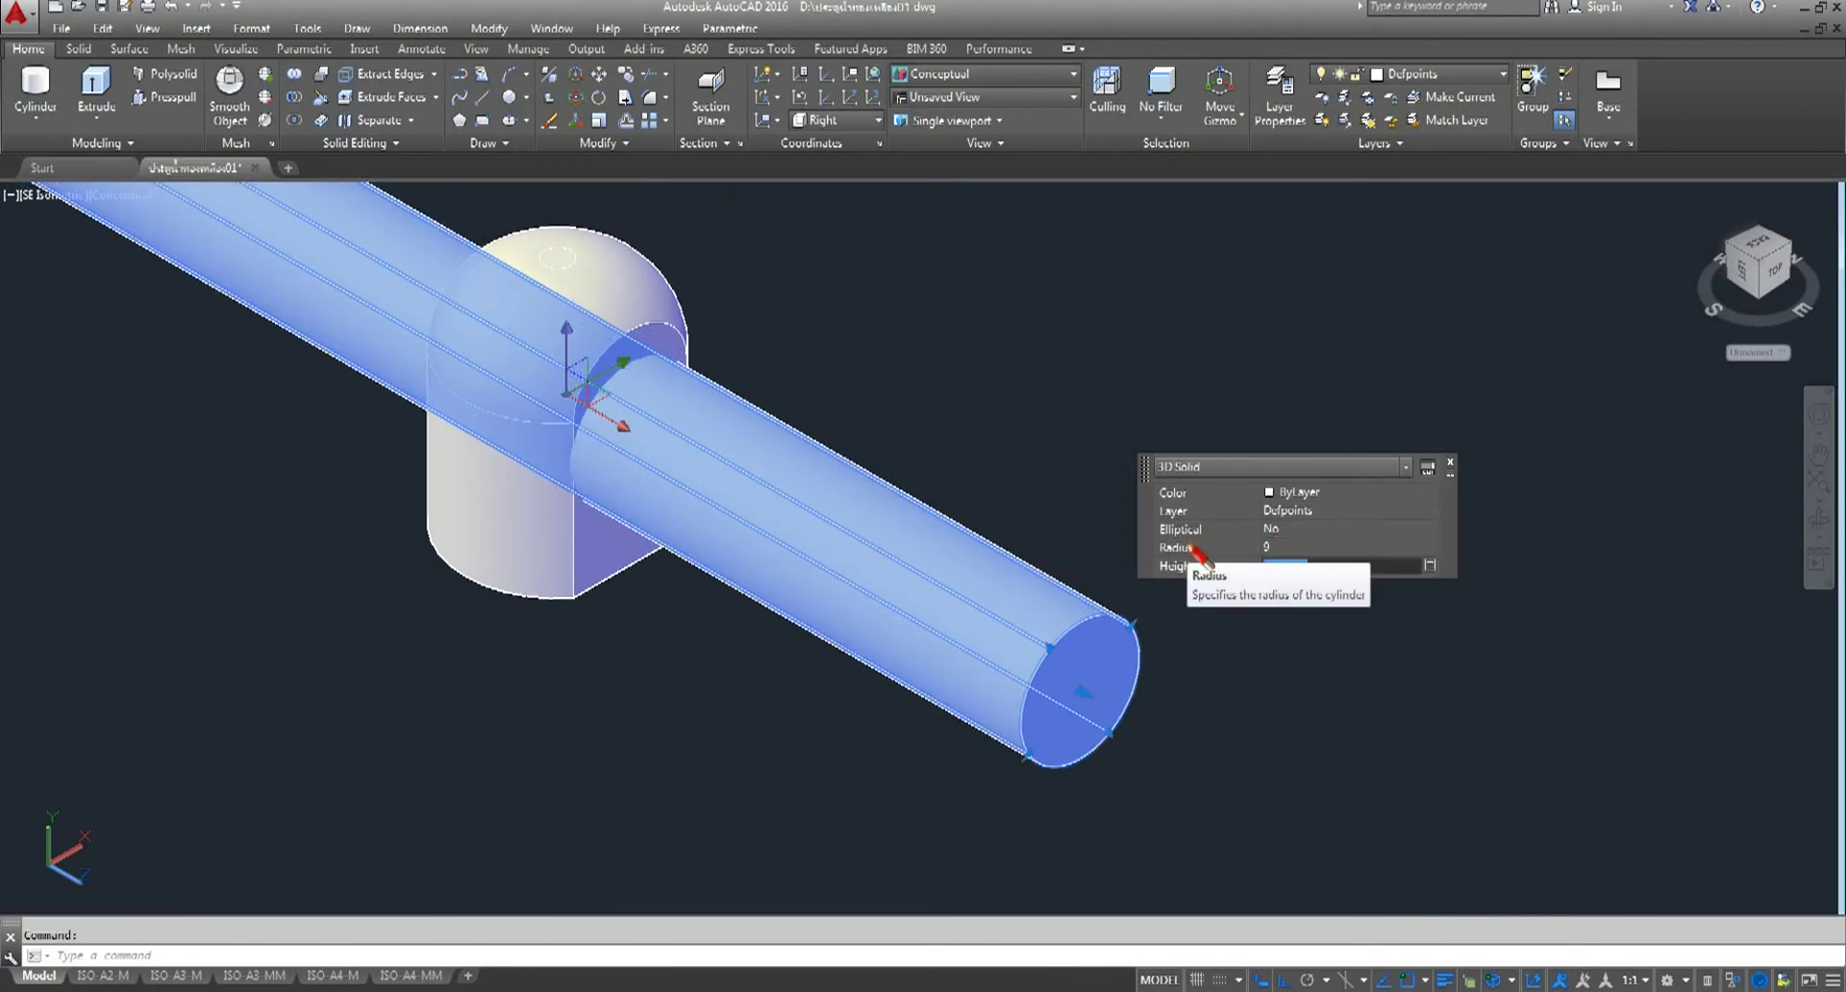
pyautogui.click(1292, 546)
pyautogui.write('8.5')
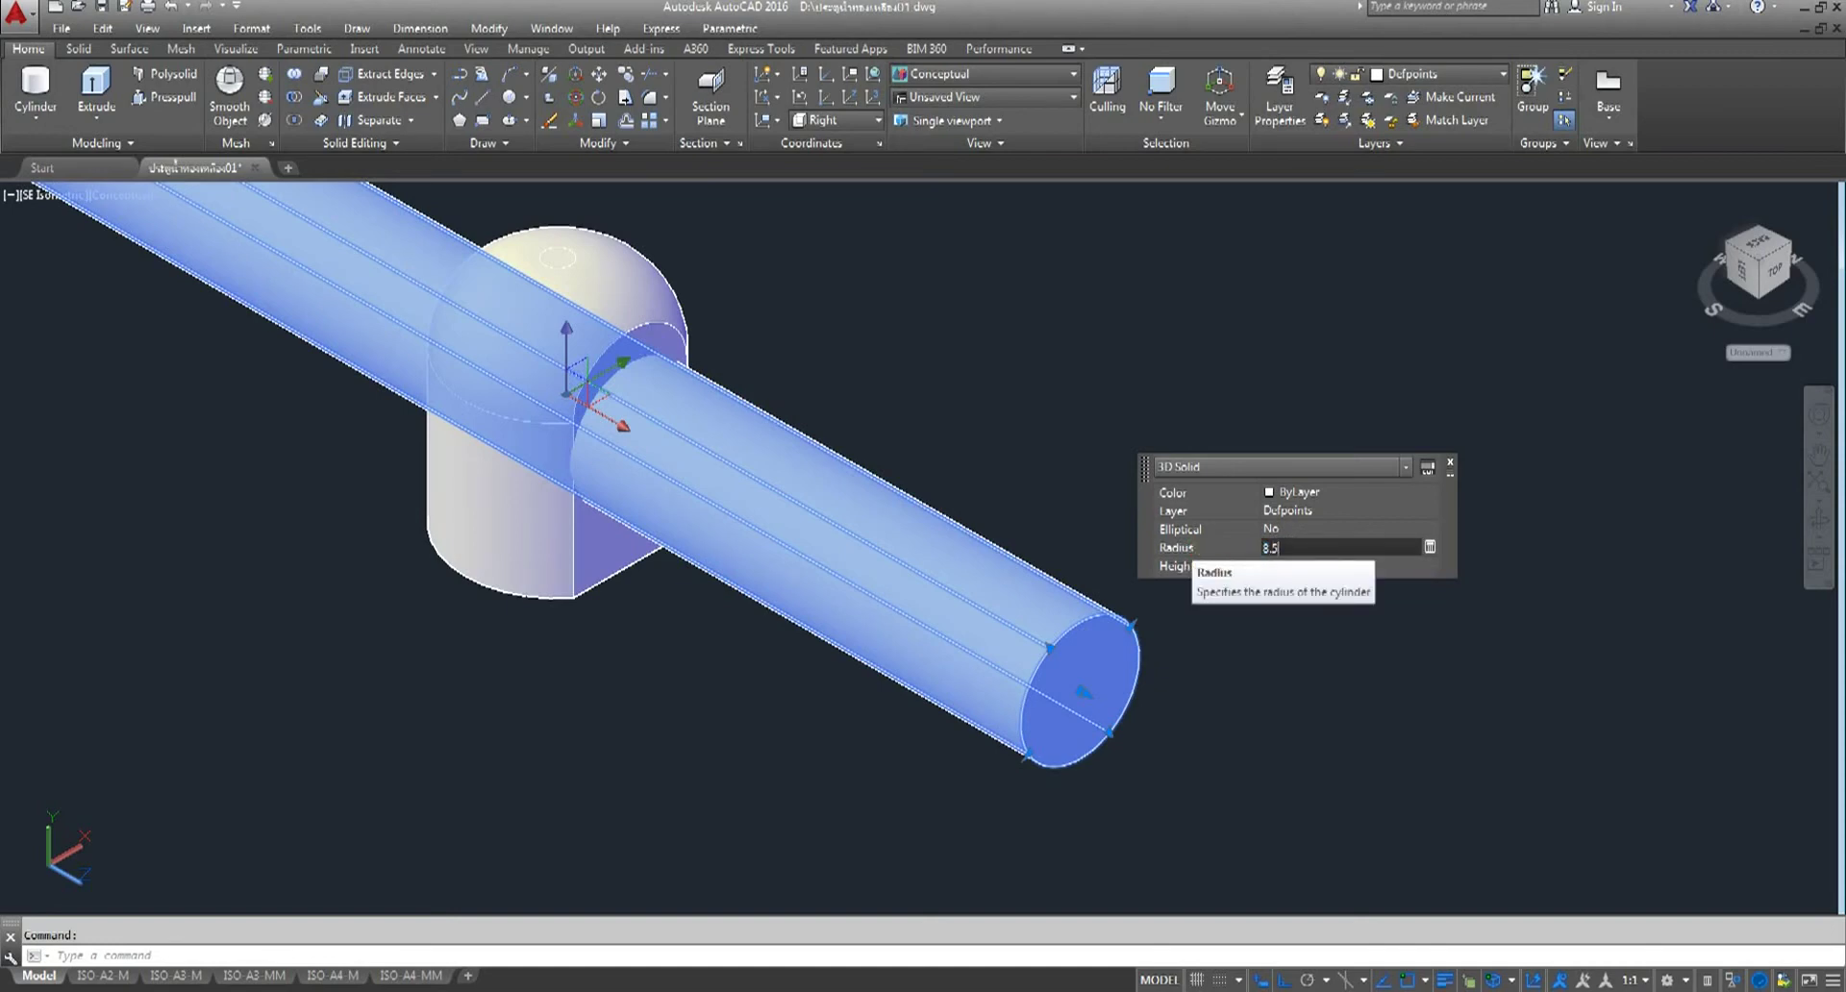
pyautogui.press('Tab')
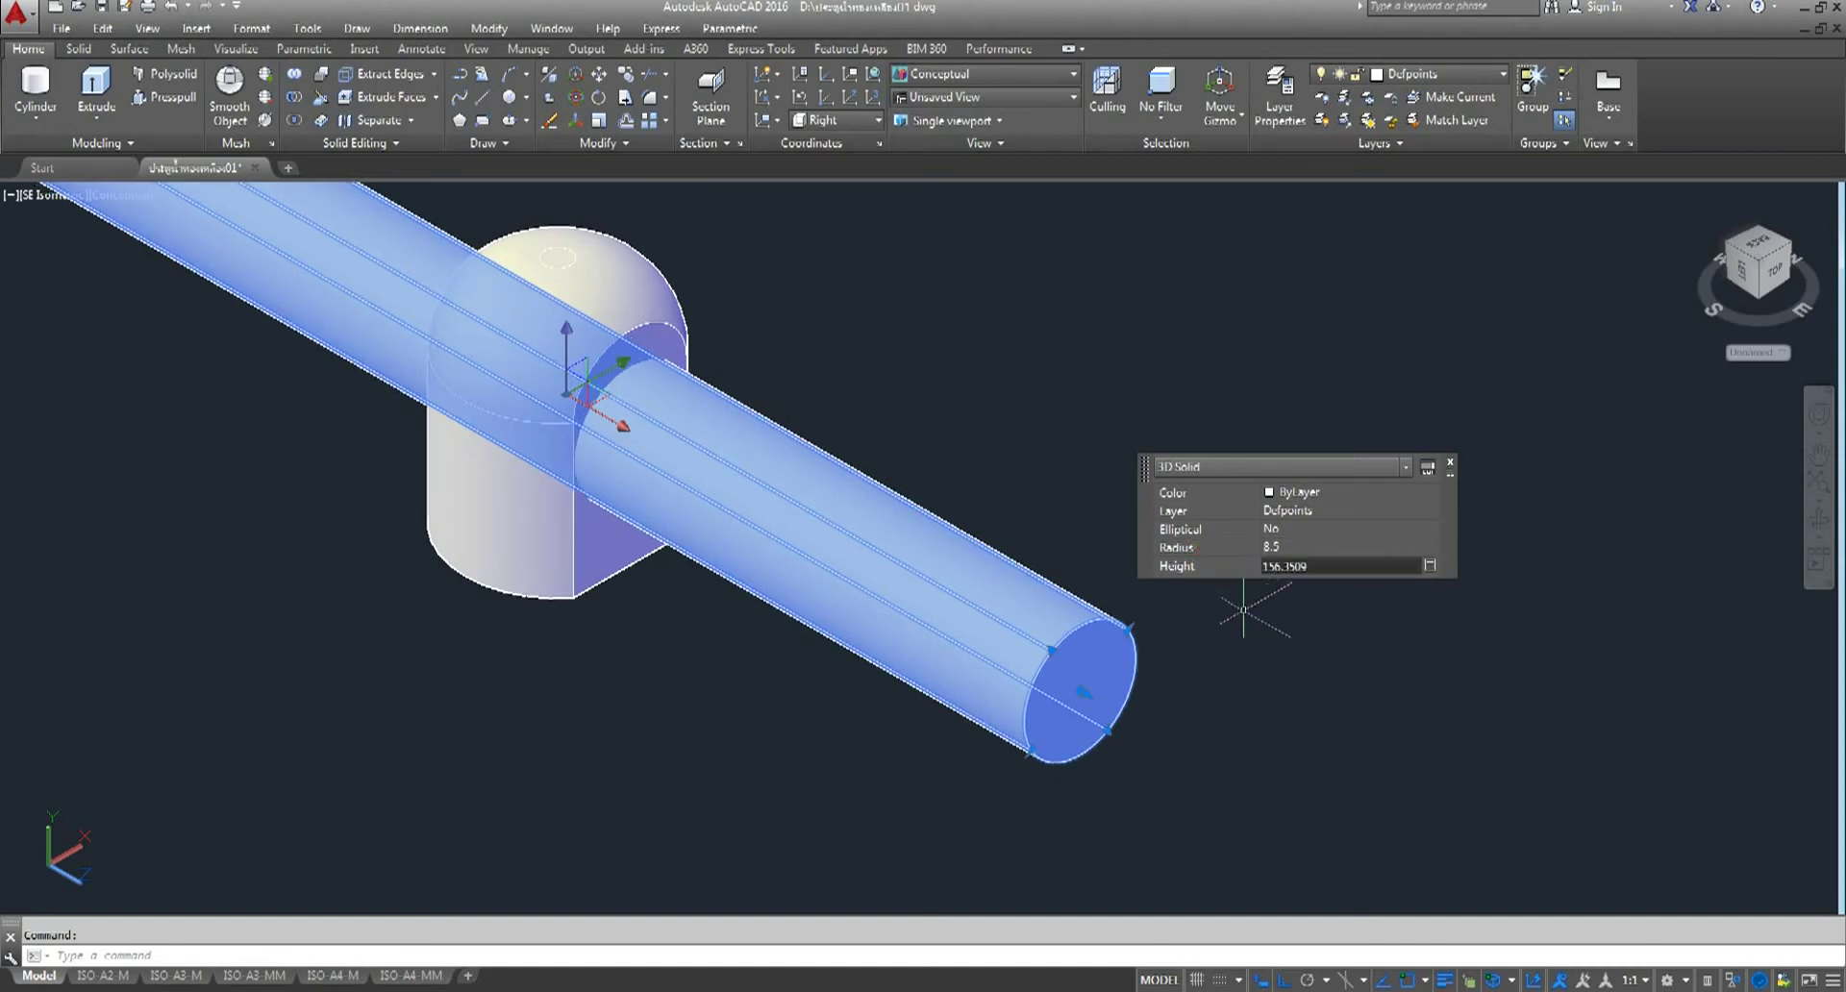
pyautogui.press('Escape')
pyautogui.moveTo(726, 586); pyautogui.dragTo(630, 568, button='middle')
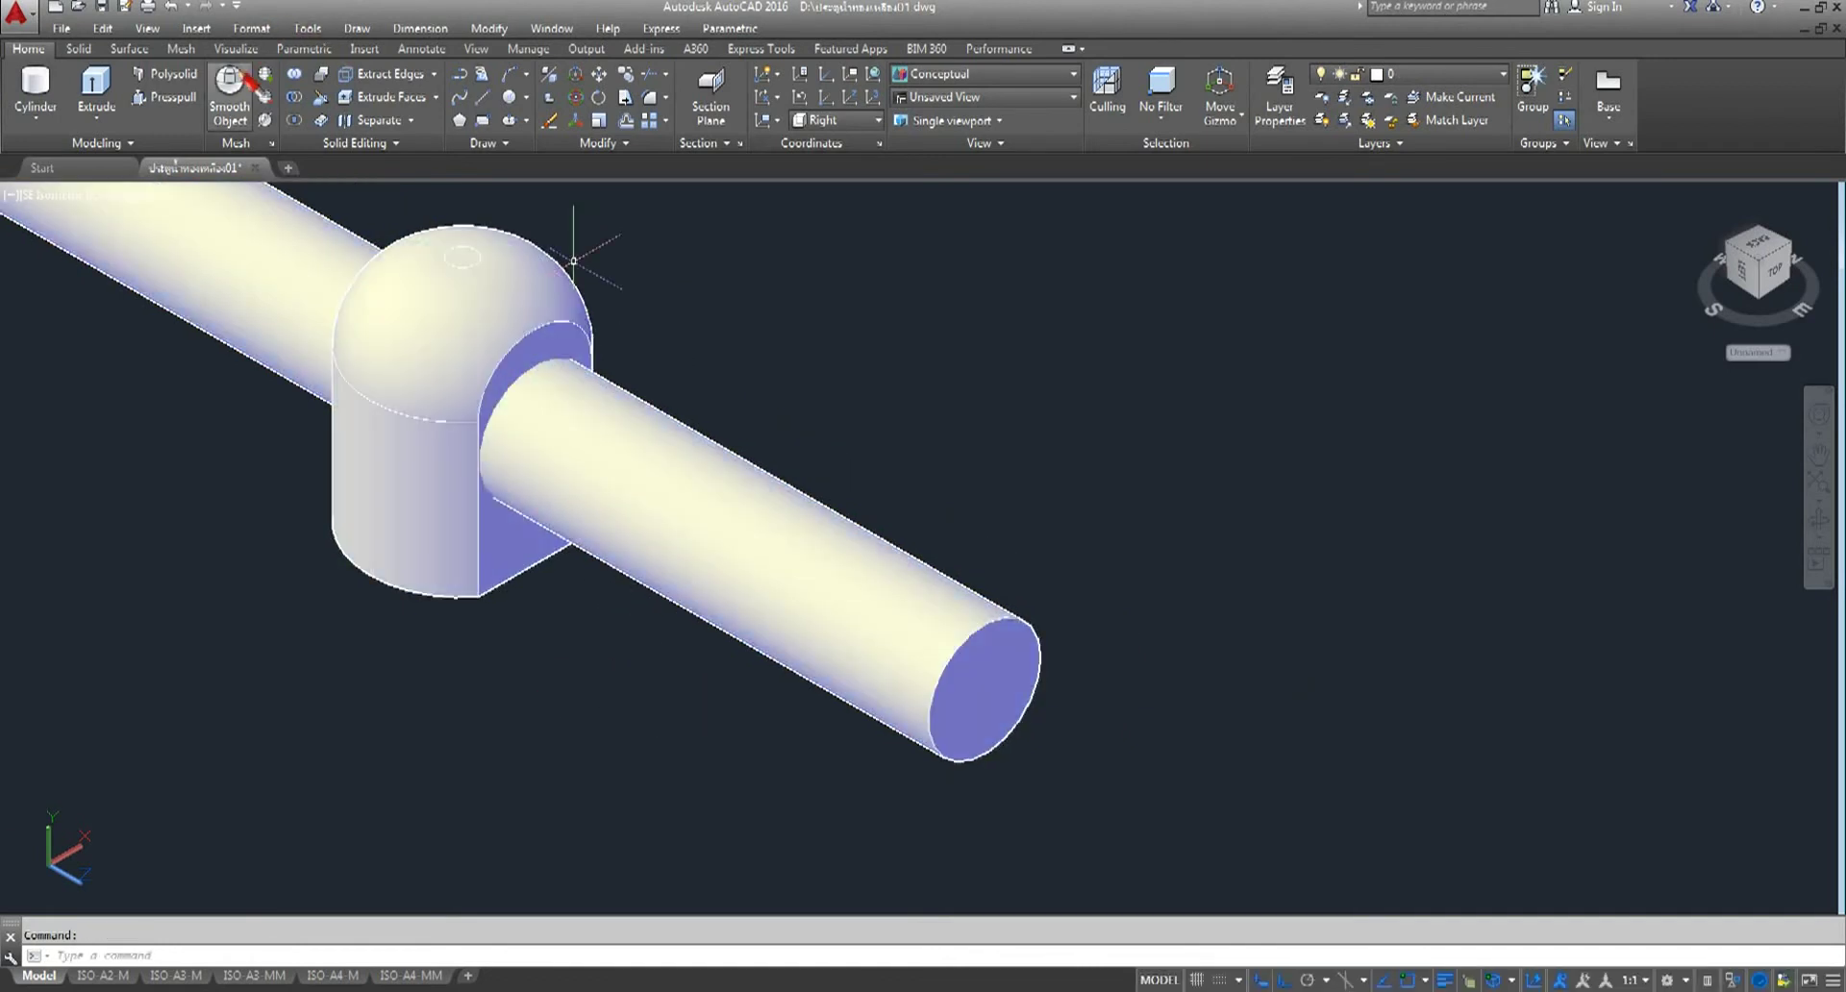
# - Subtract the rod from the block, leaving a round hole through it
pyautogui.click(294, 97)
pyautogui.click(489, 344)
pyautogui.press('Return')
pyautogui.click(692, 498)
pyautogui.press('Return')
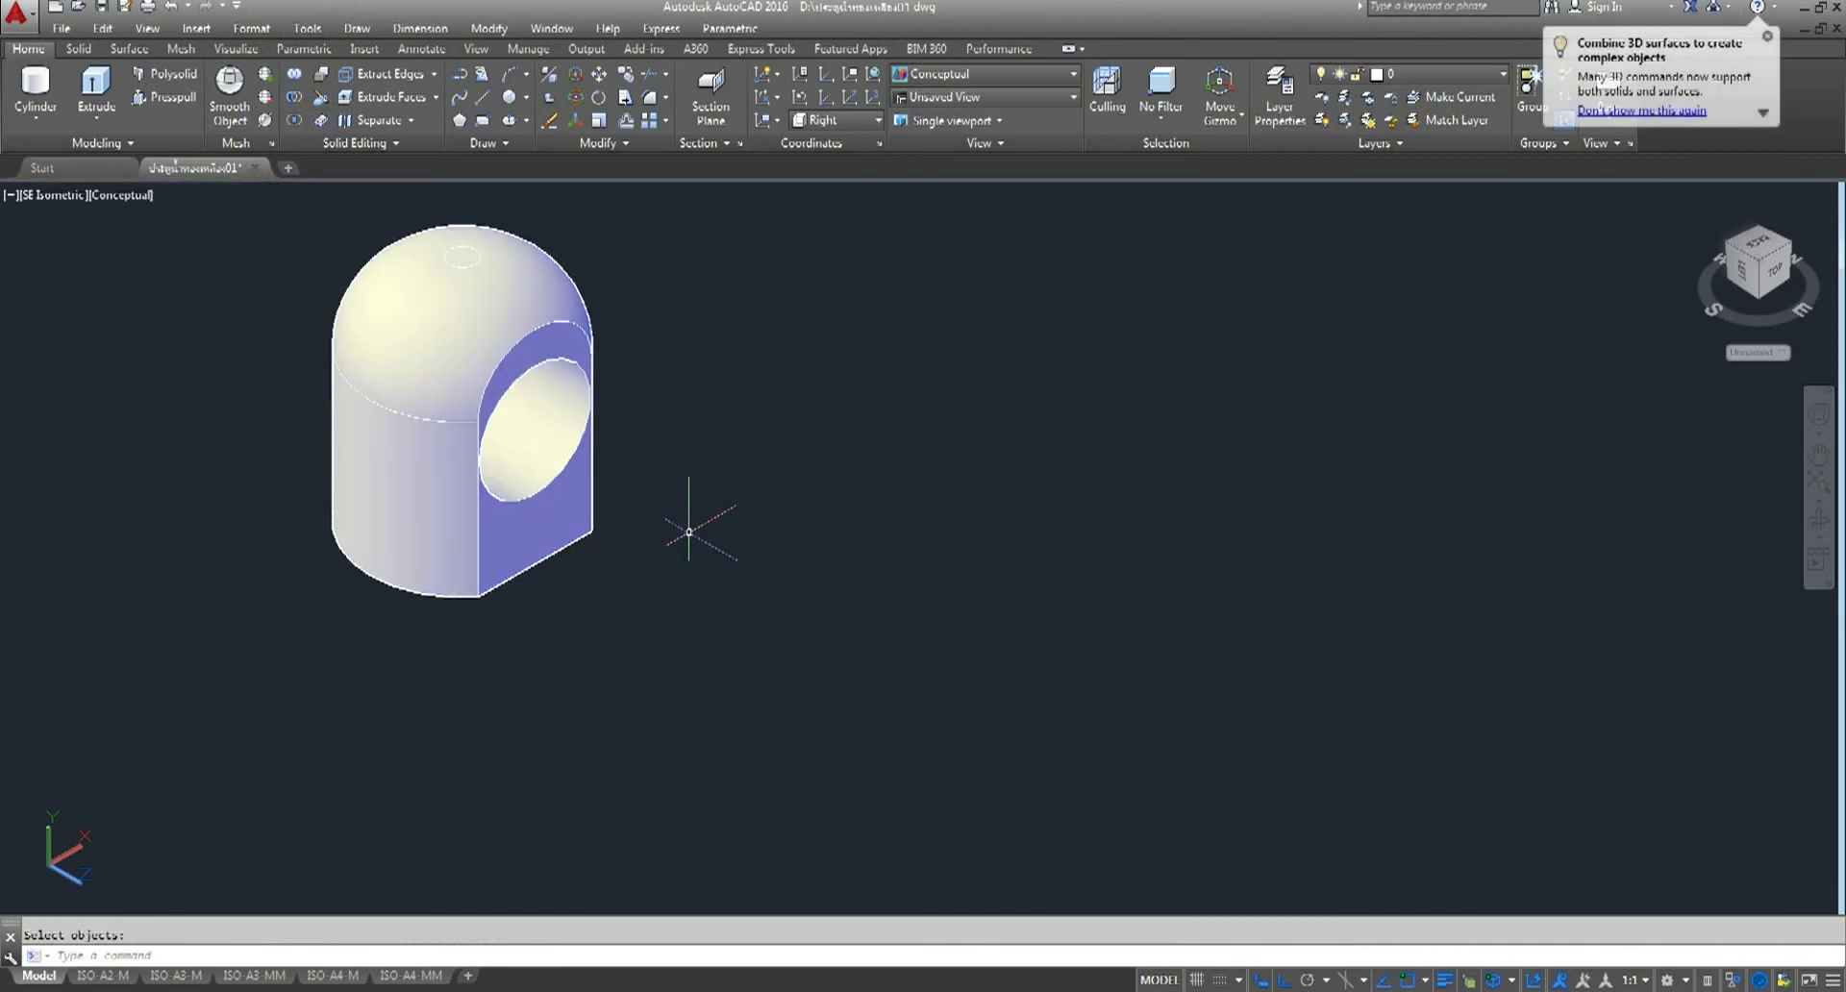
pyautogui.scroll(5, 560, 359)
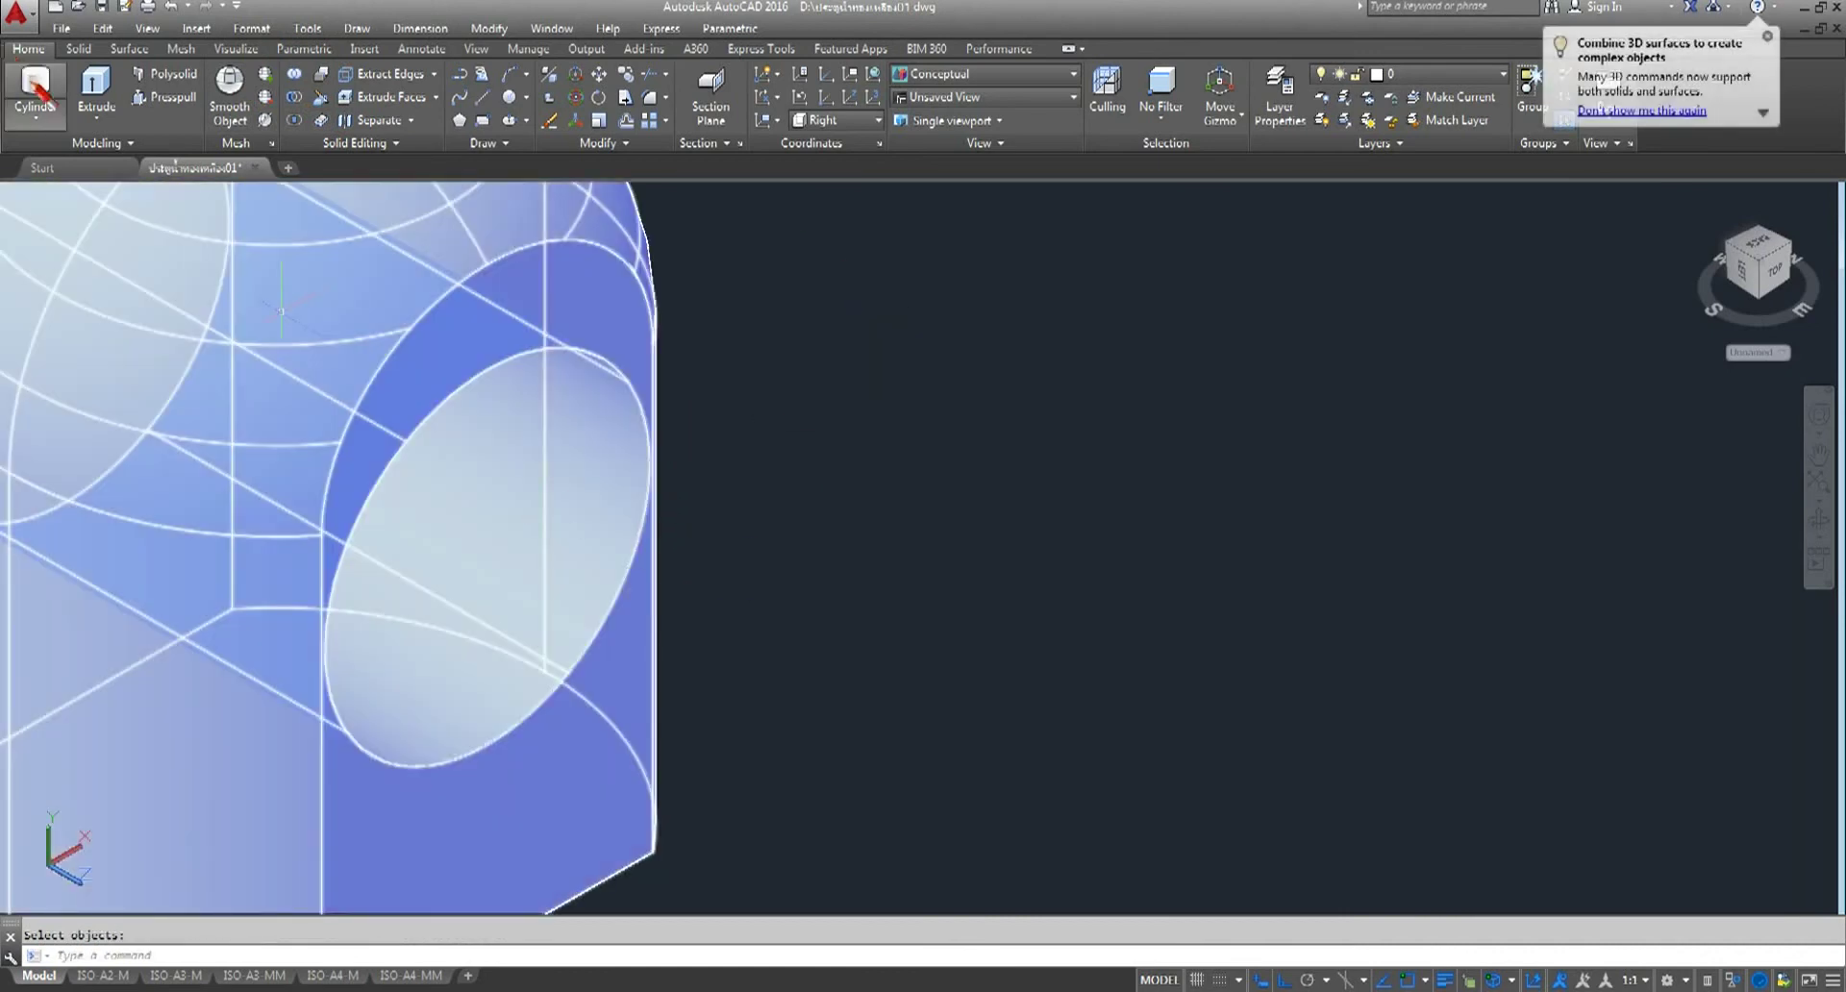
# - Start a new cylinder and cancel it
pyautogui.click(35, 91)
pyautogui.scroll(-2, 774, 520)
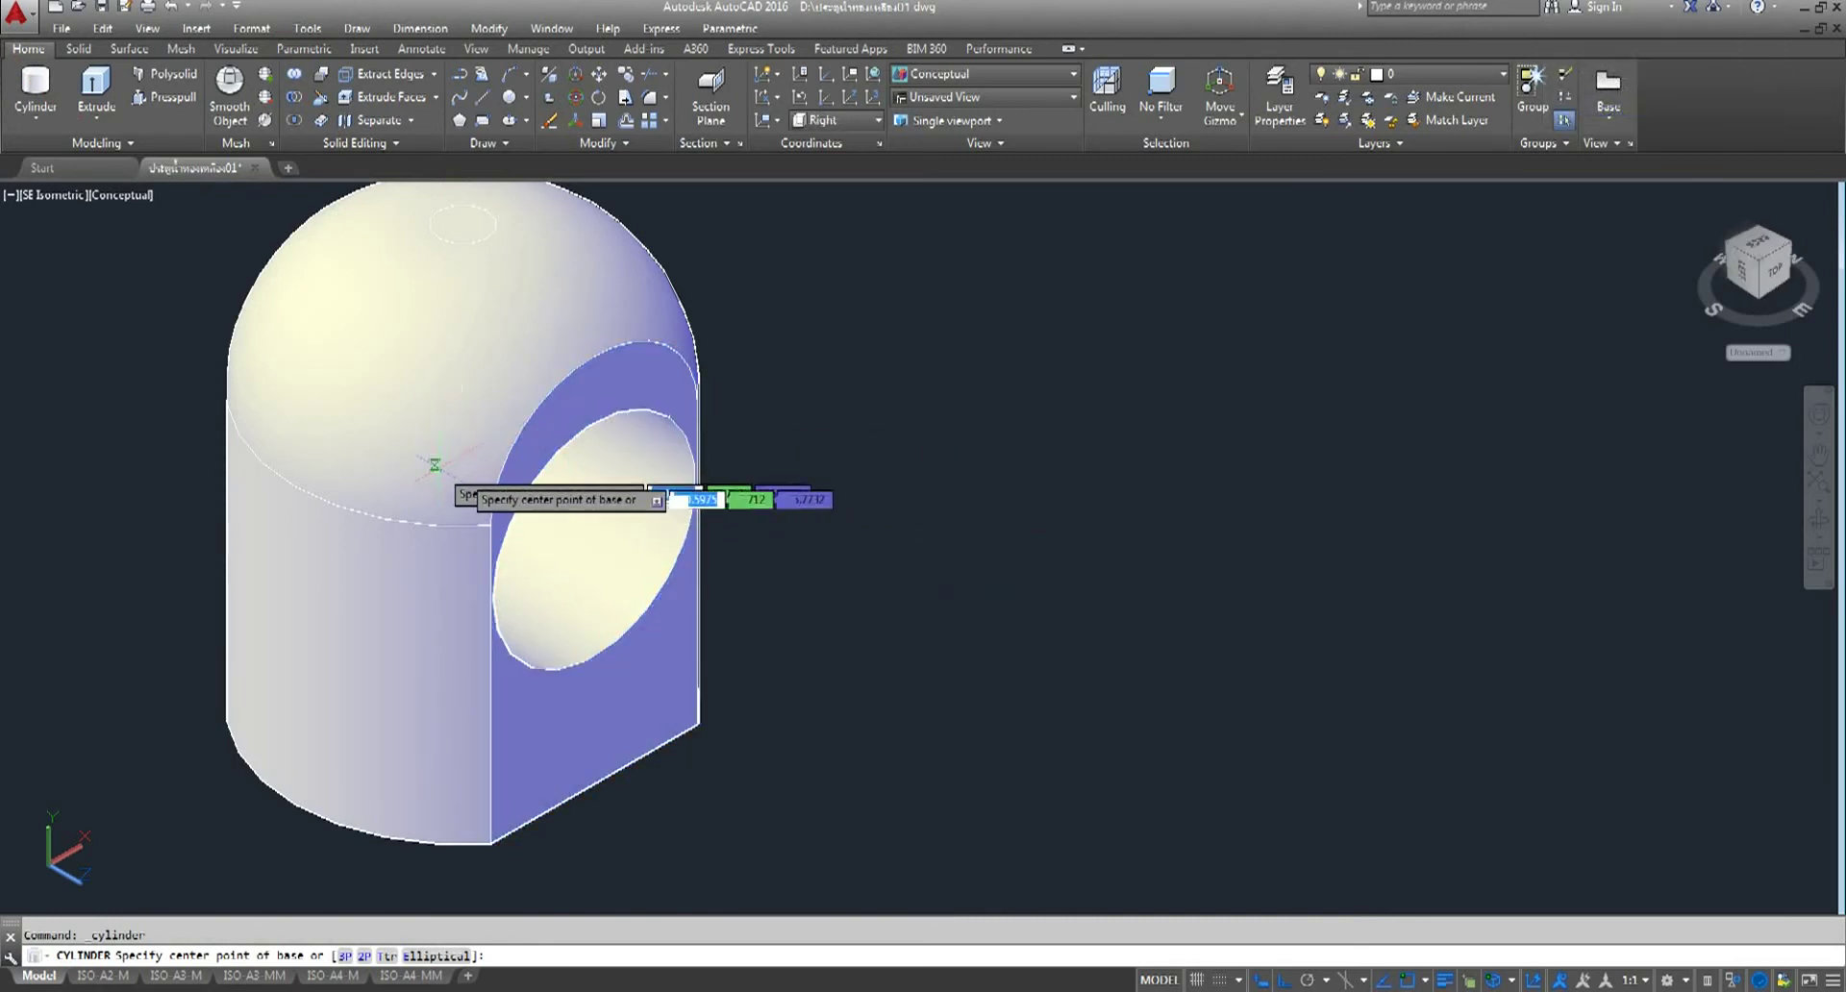
pyautogui.press('Escape')
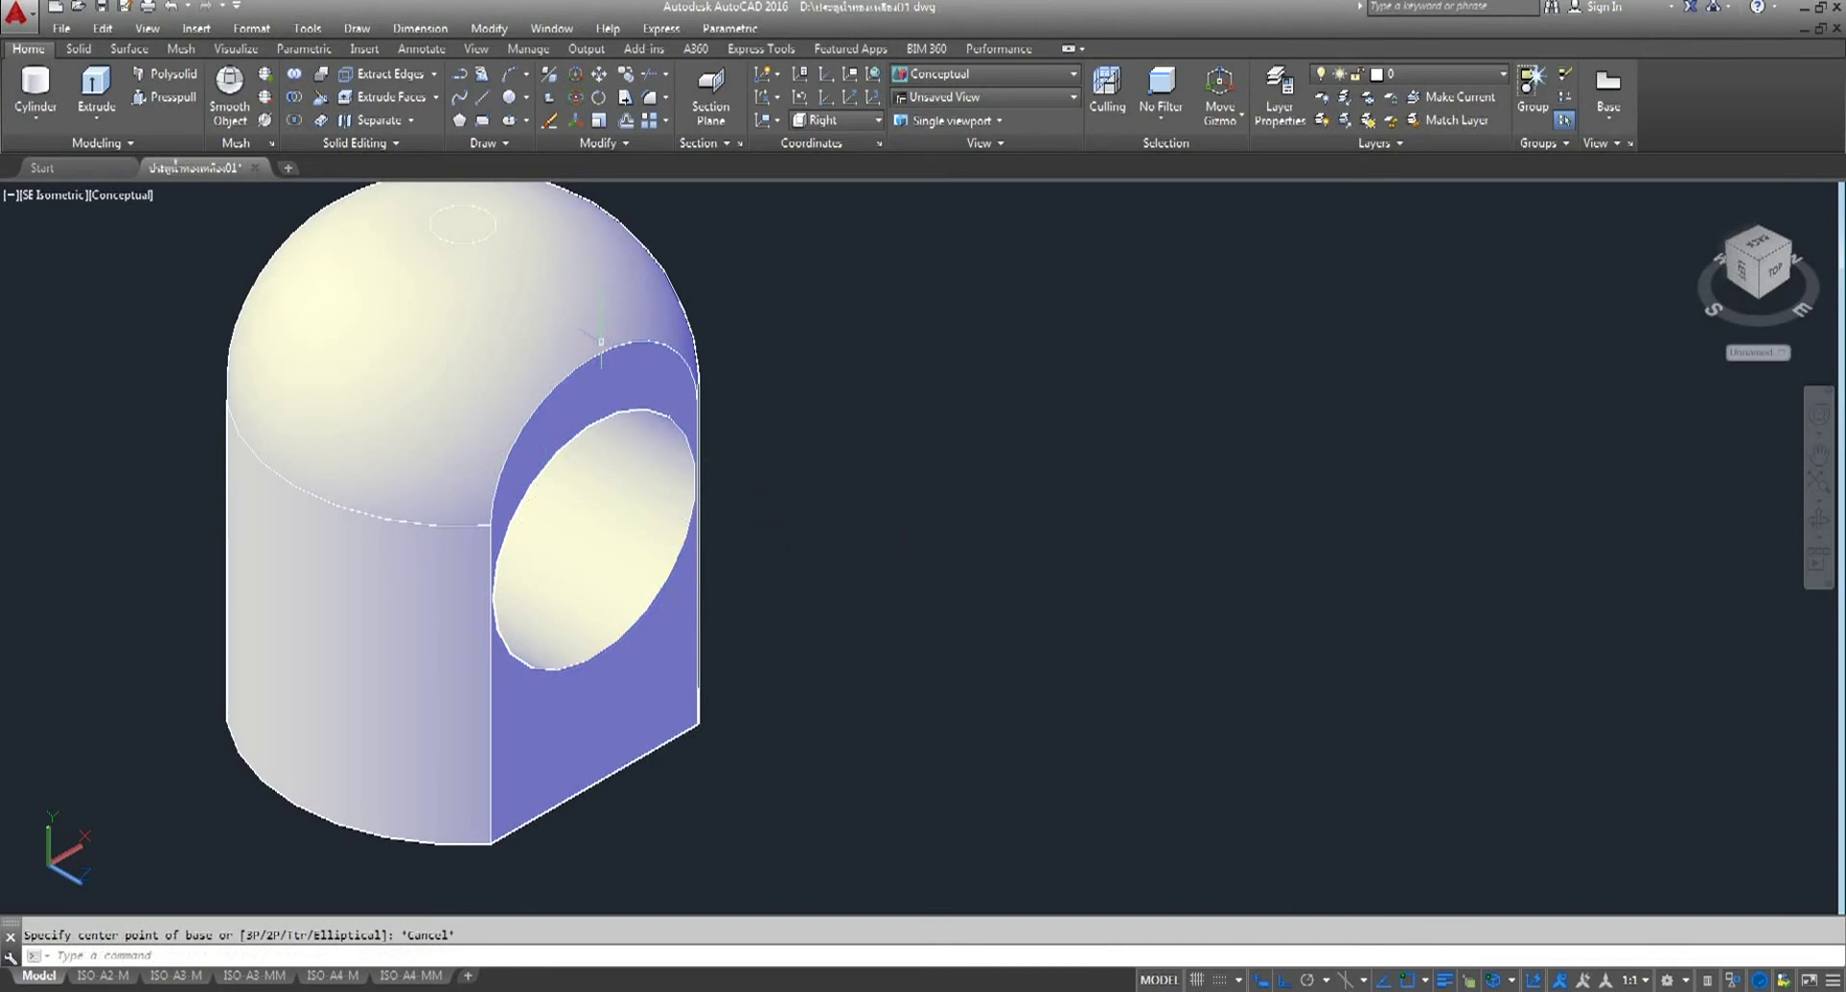
pyautogui.click(53, 195)
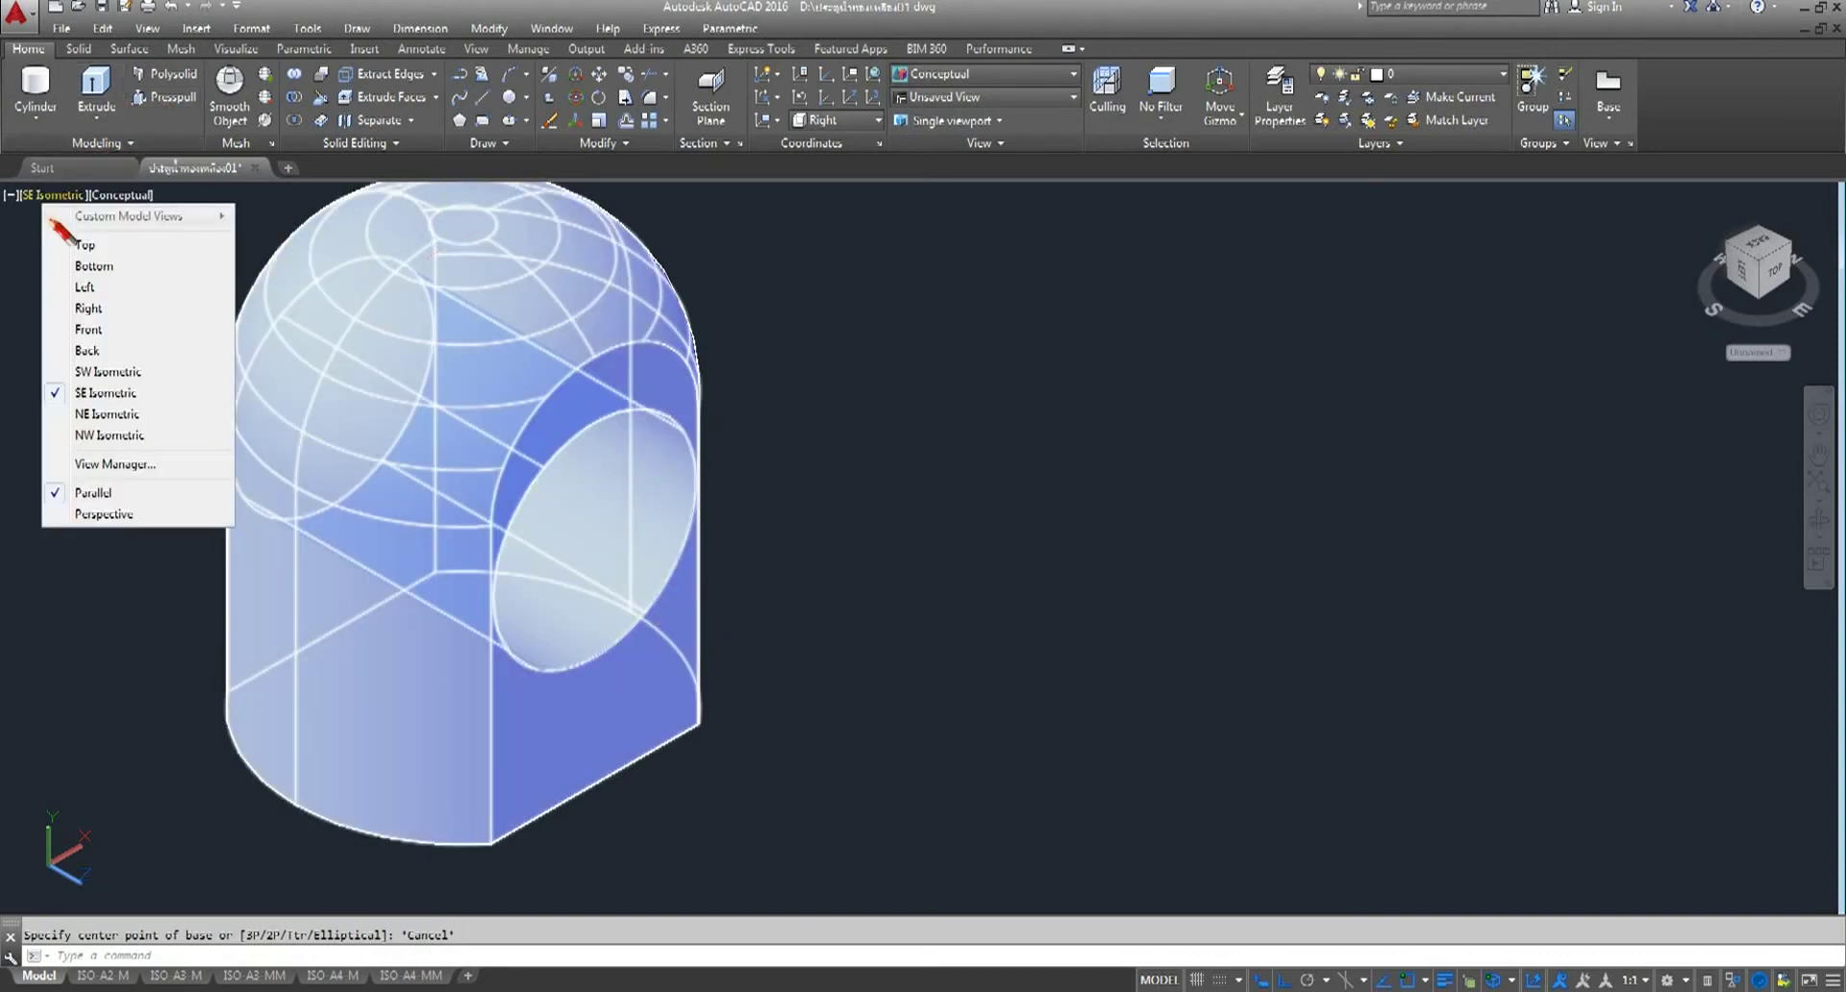
# - From the Right view, draw a radius-15 cylinder centred on the hole, then return to SE Isometric
pyautogui.click(91, 308)
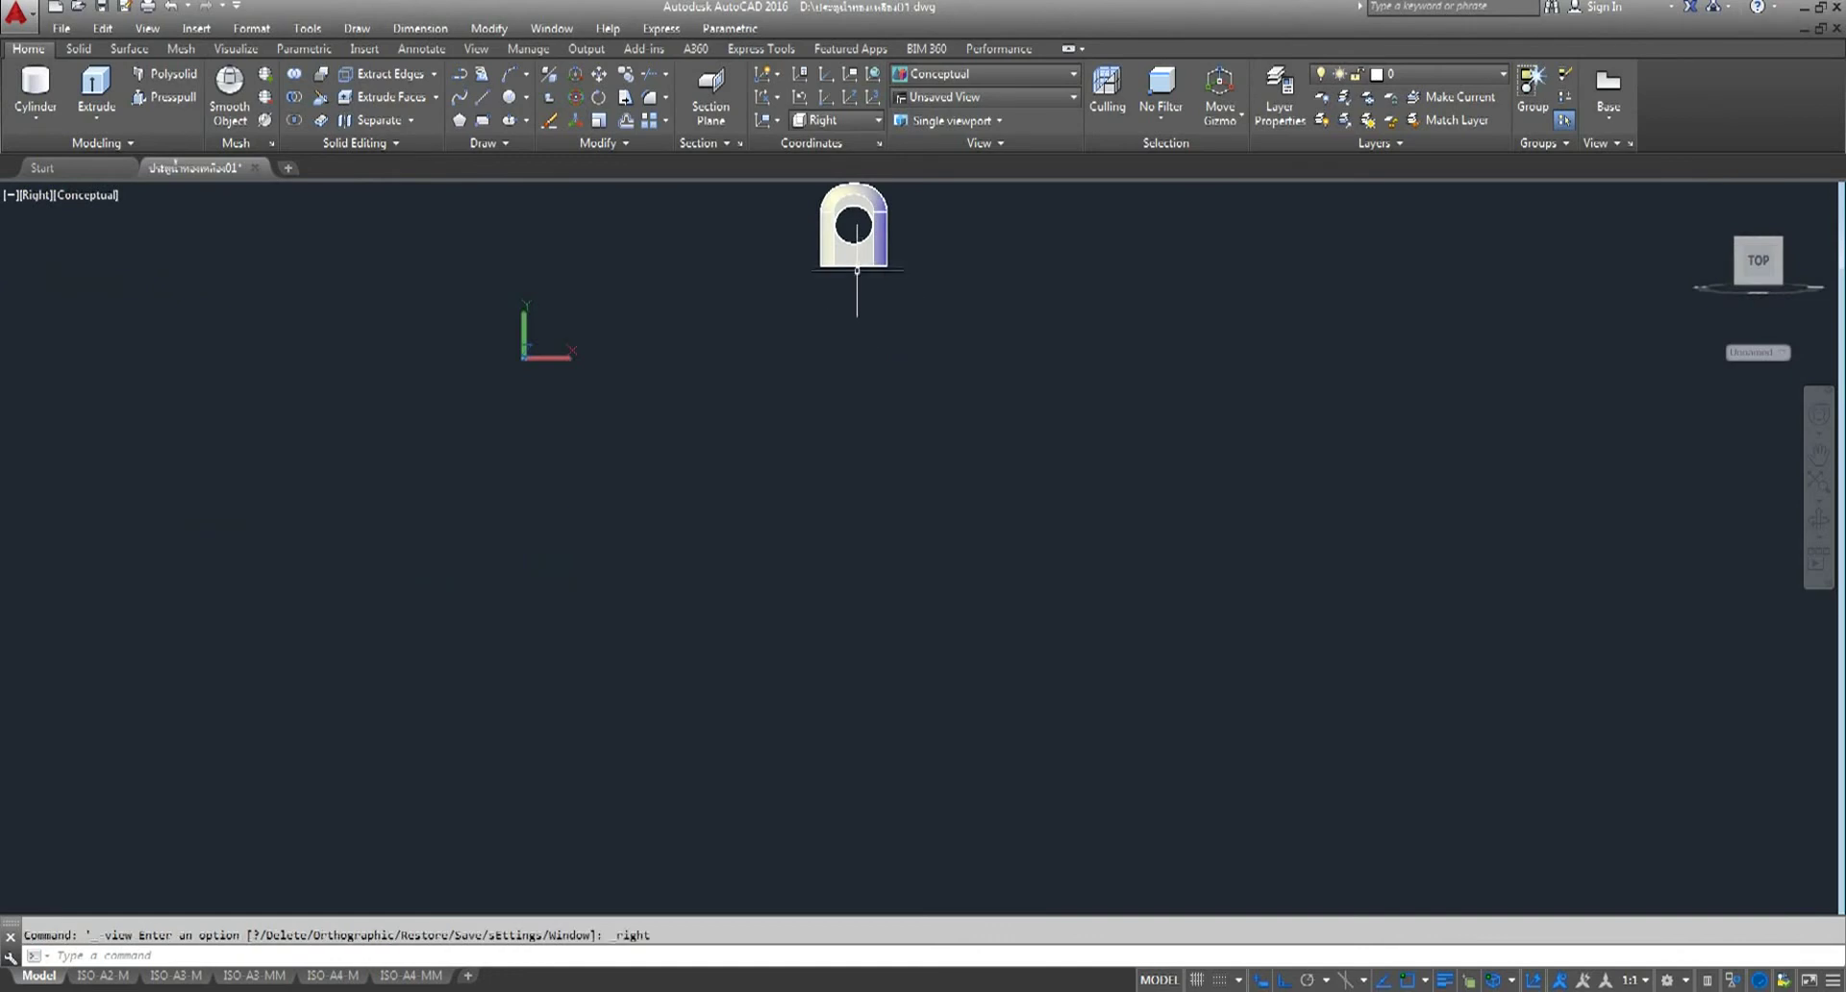
pyautogui.scroll(5, 837, 358)
pyautogui.click(35, 86)
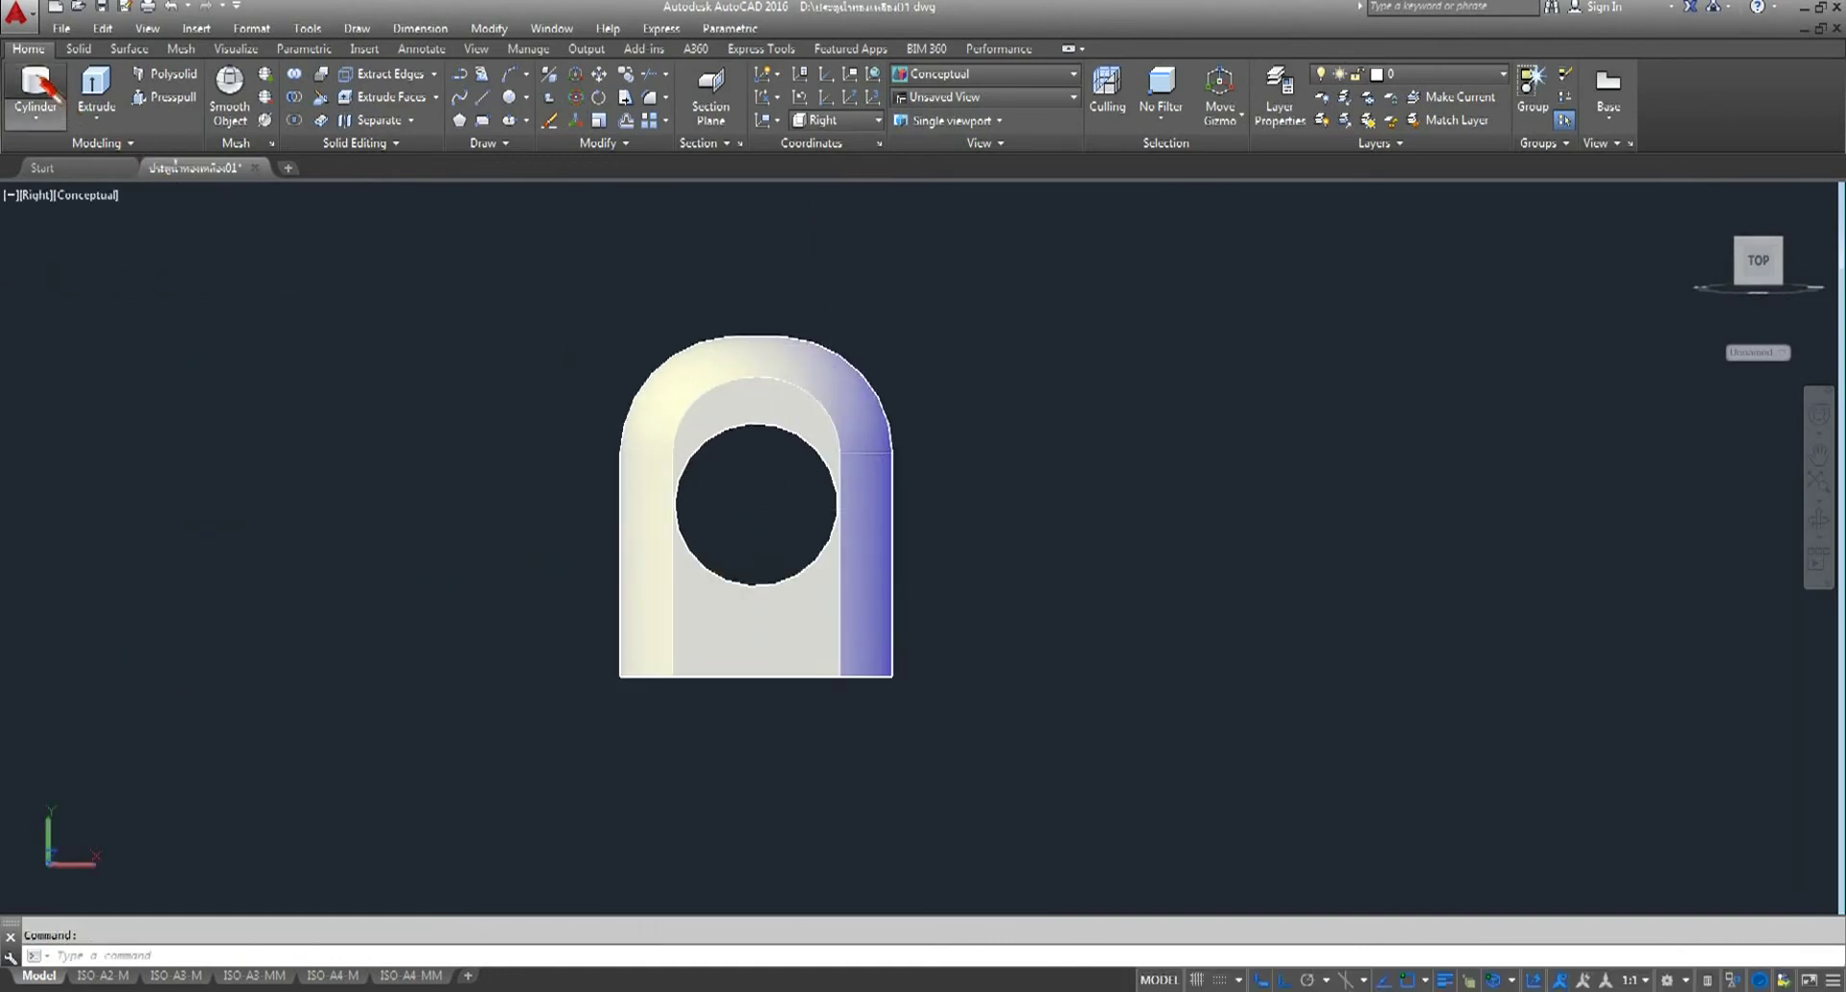
pyautogui.click(755, 504)
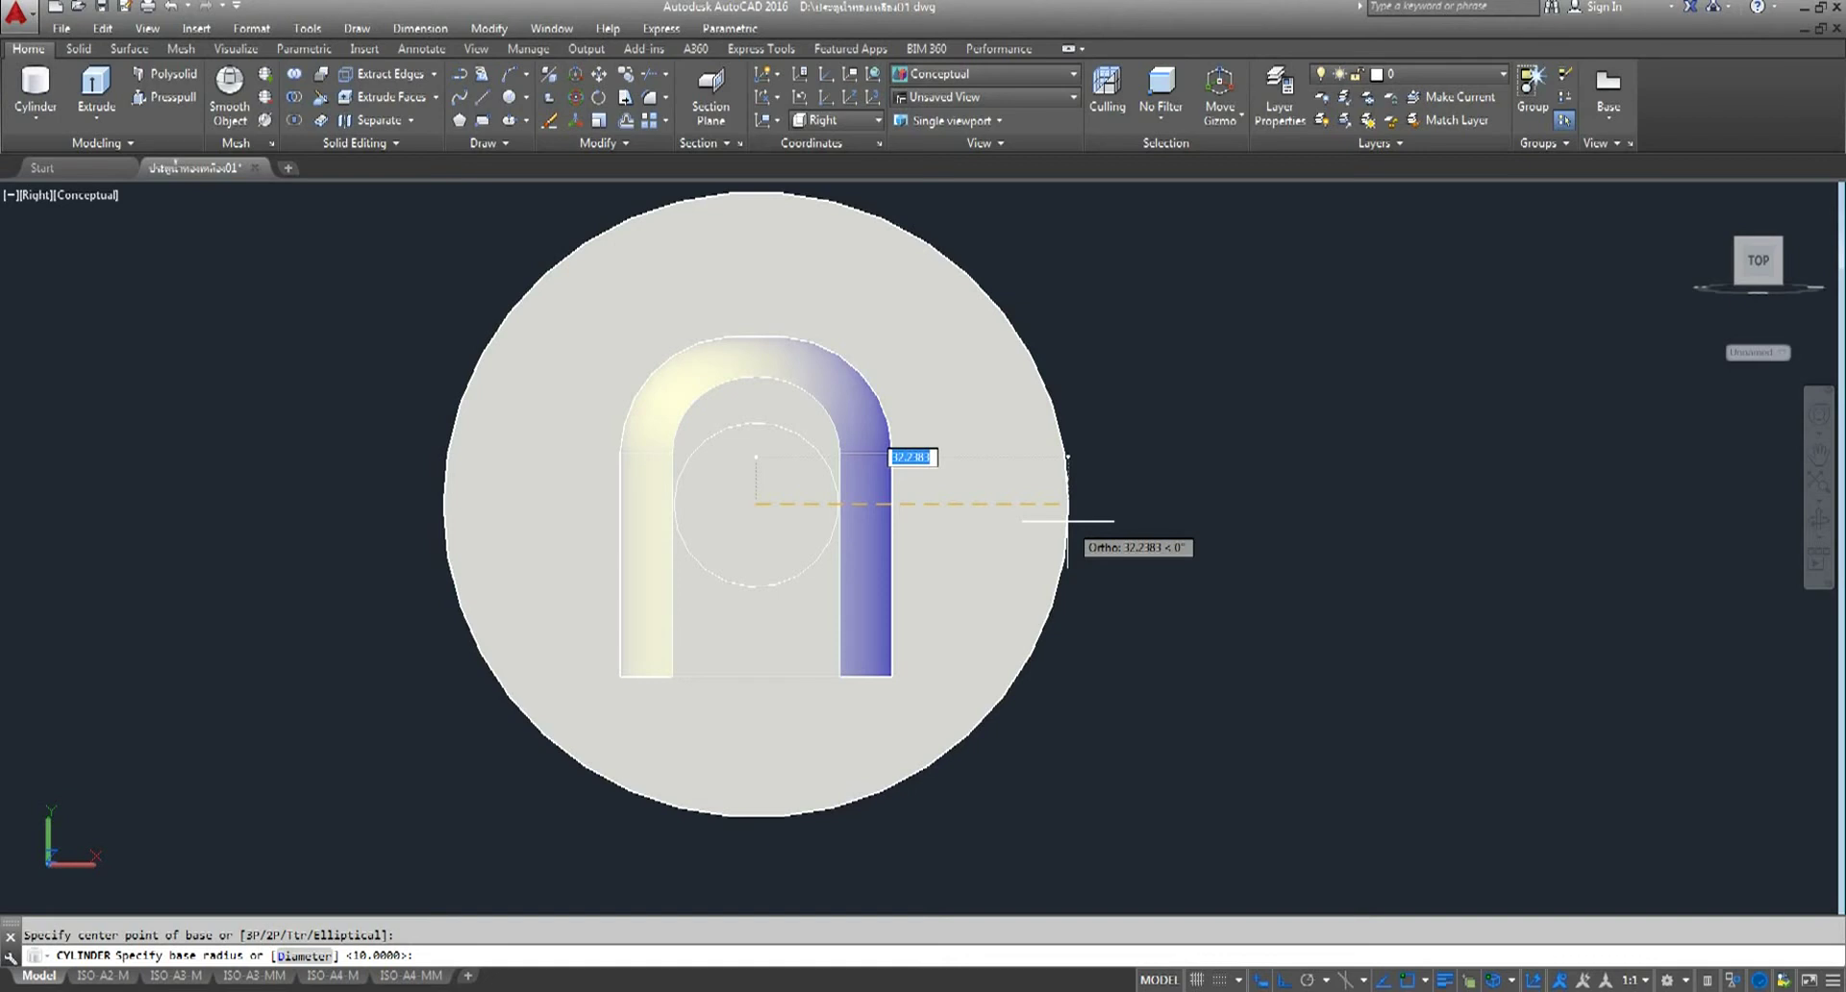
pyautogui.write('15')
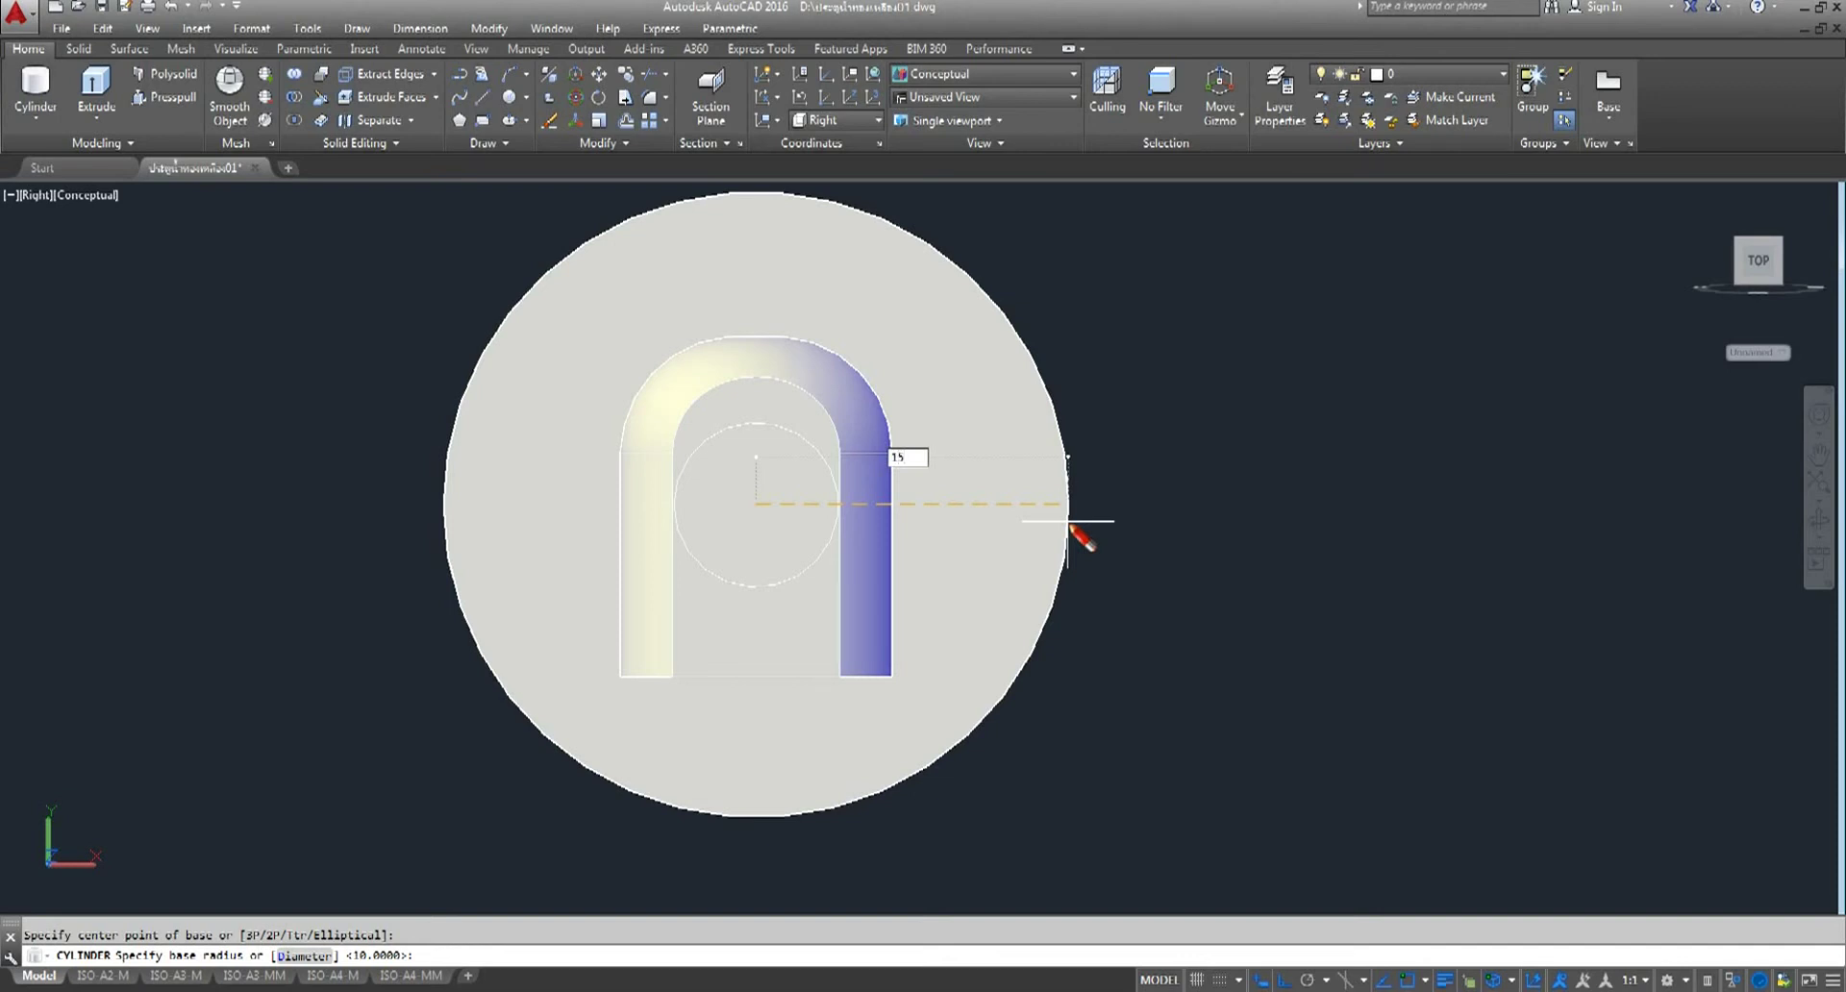
pyautogui.press('Return')
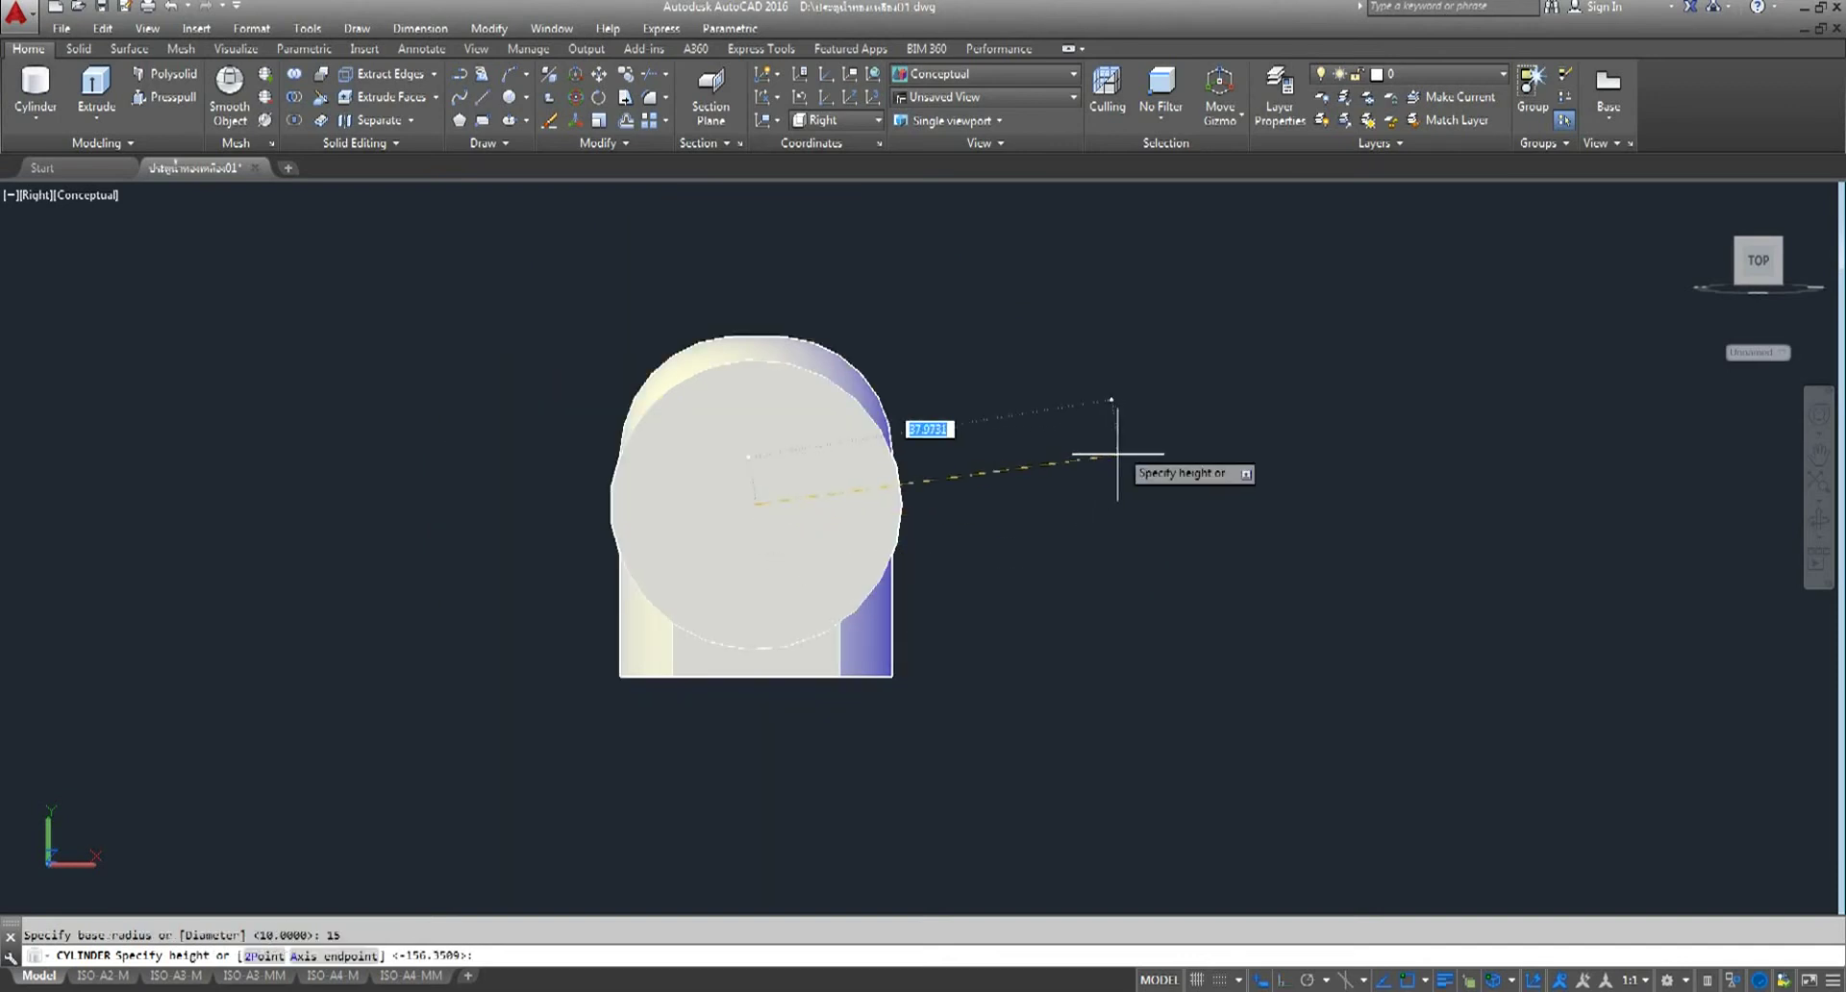
pyautogui.click(428, 727)
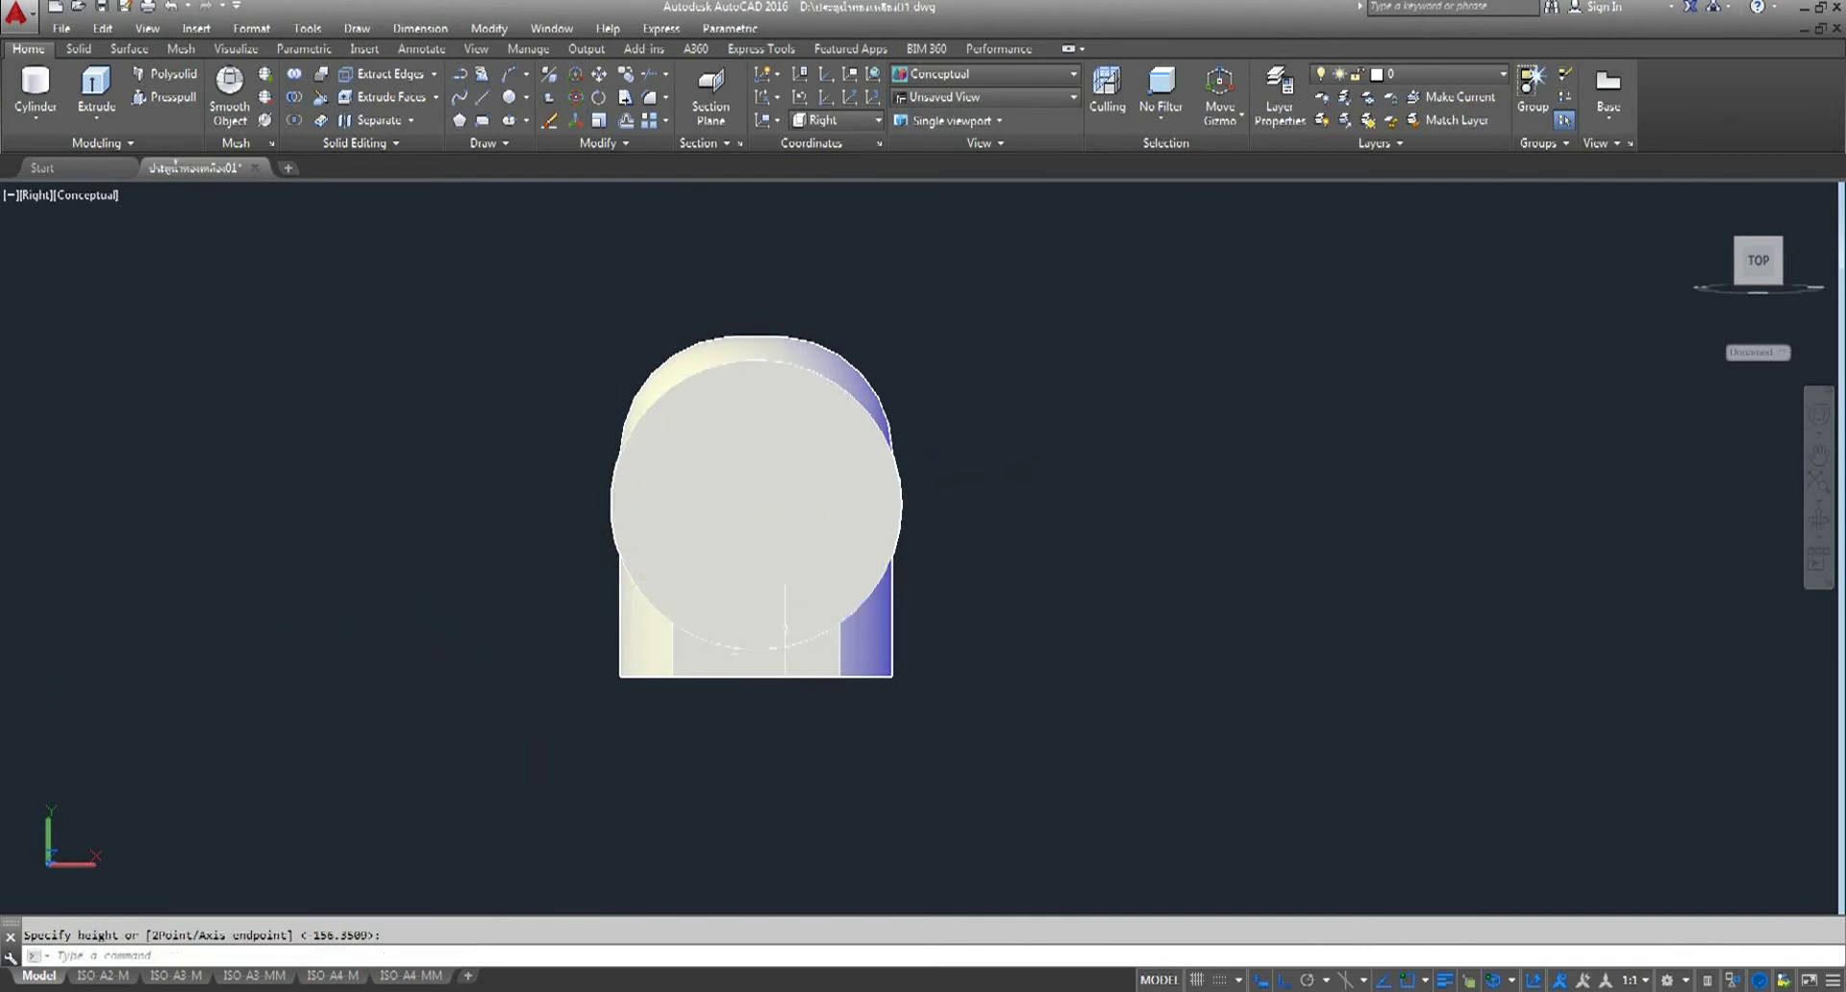
pyautogui.click(29, 196)
pyautogui.click(106, 395)
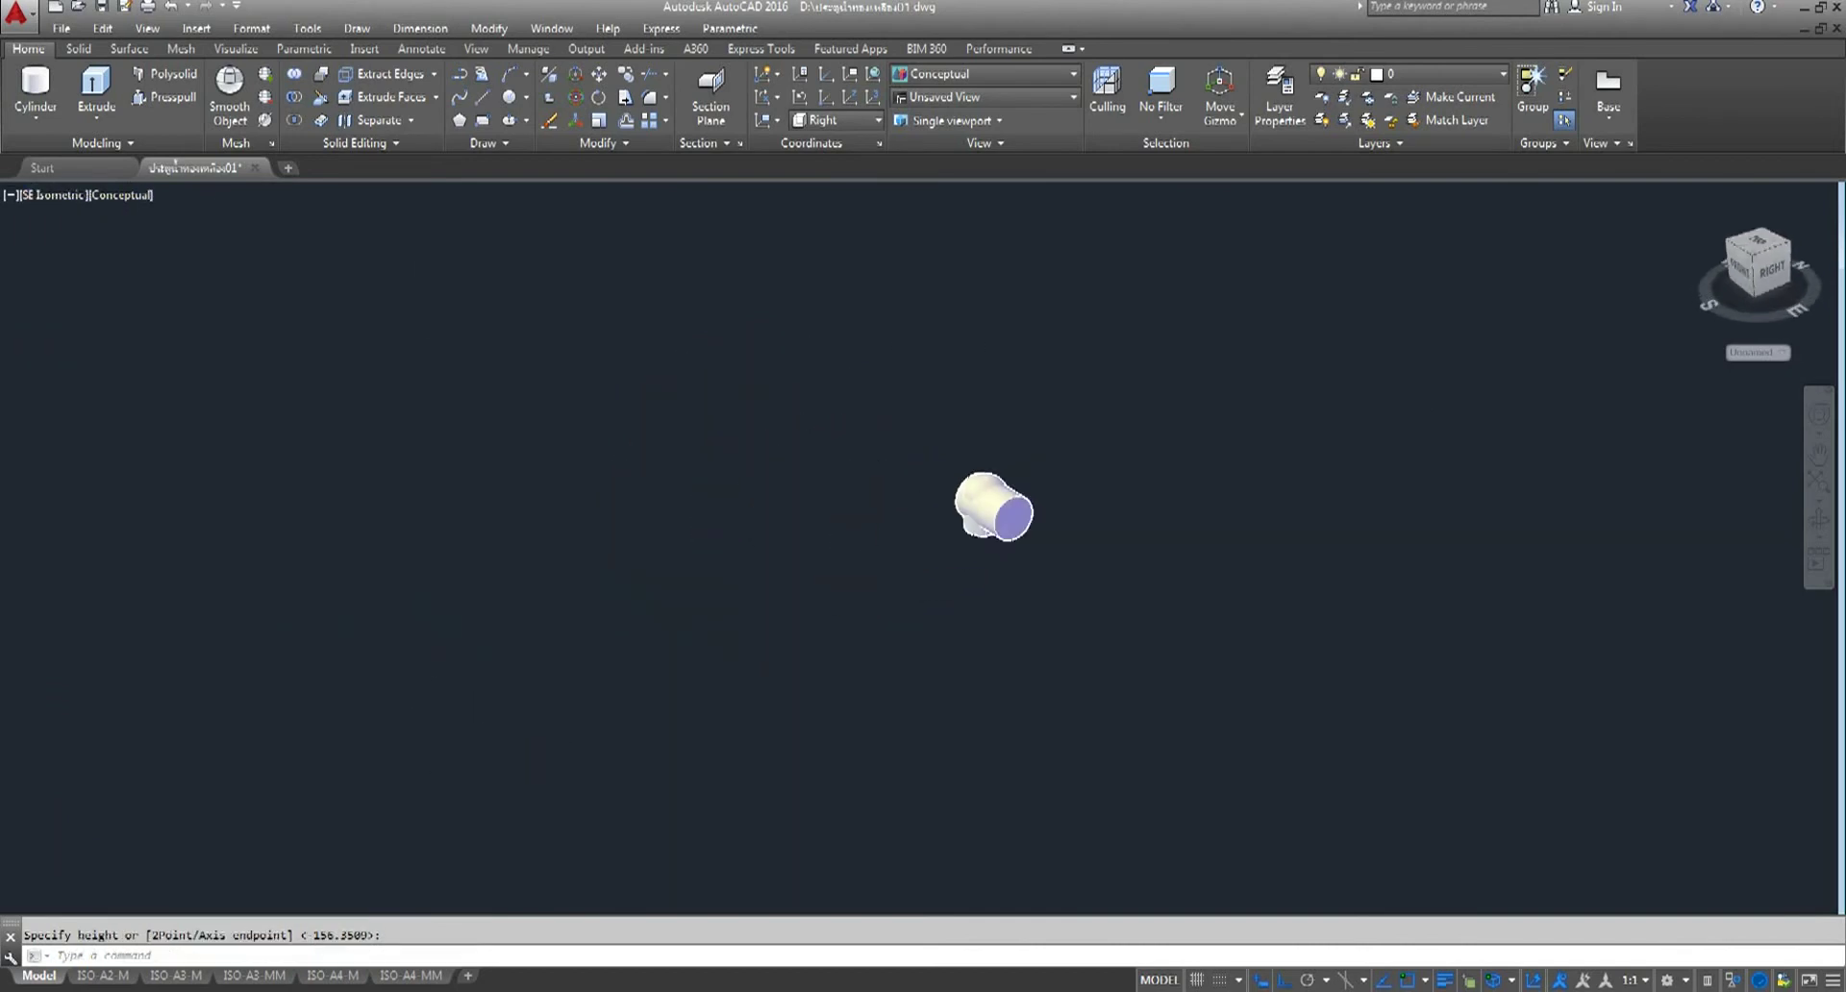
pyautogui.scroll(5, 731, 524)
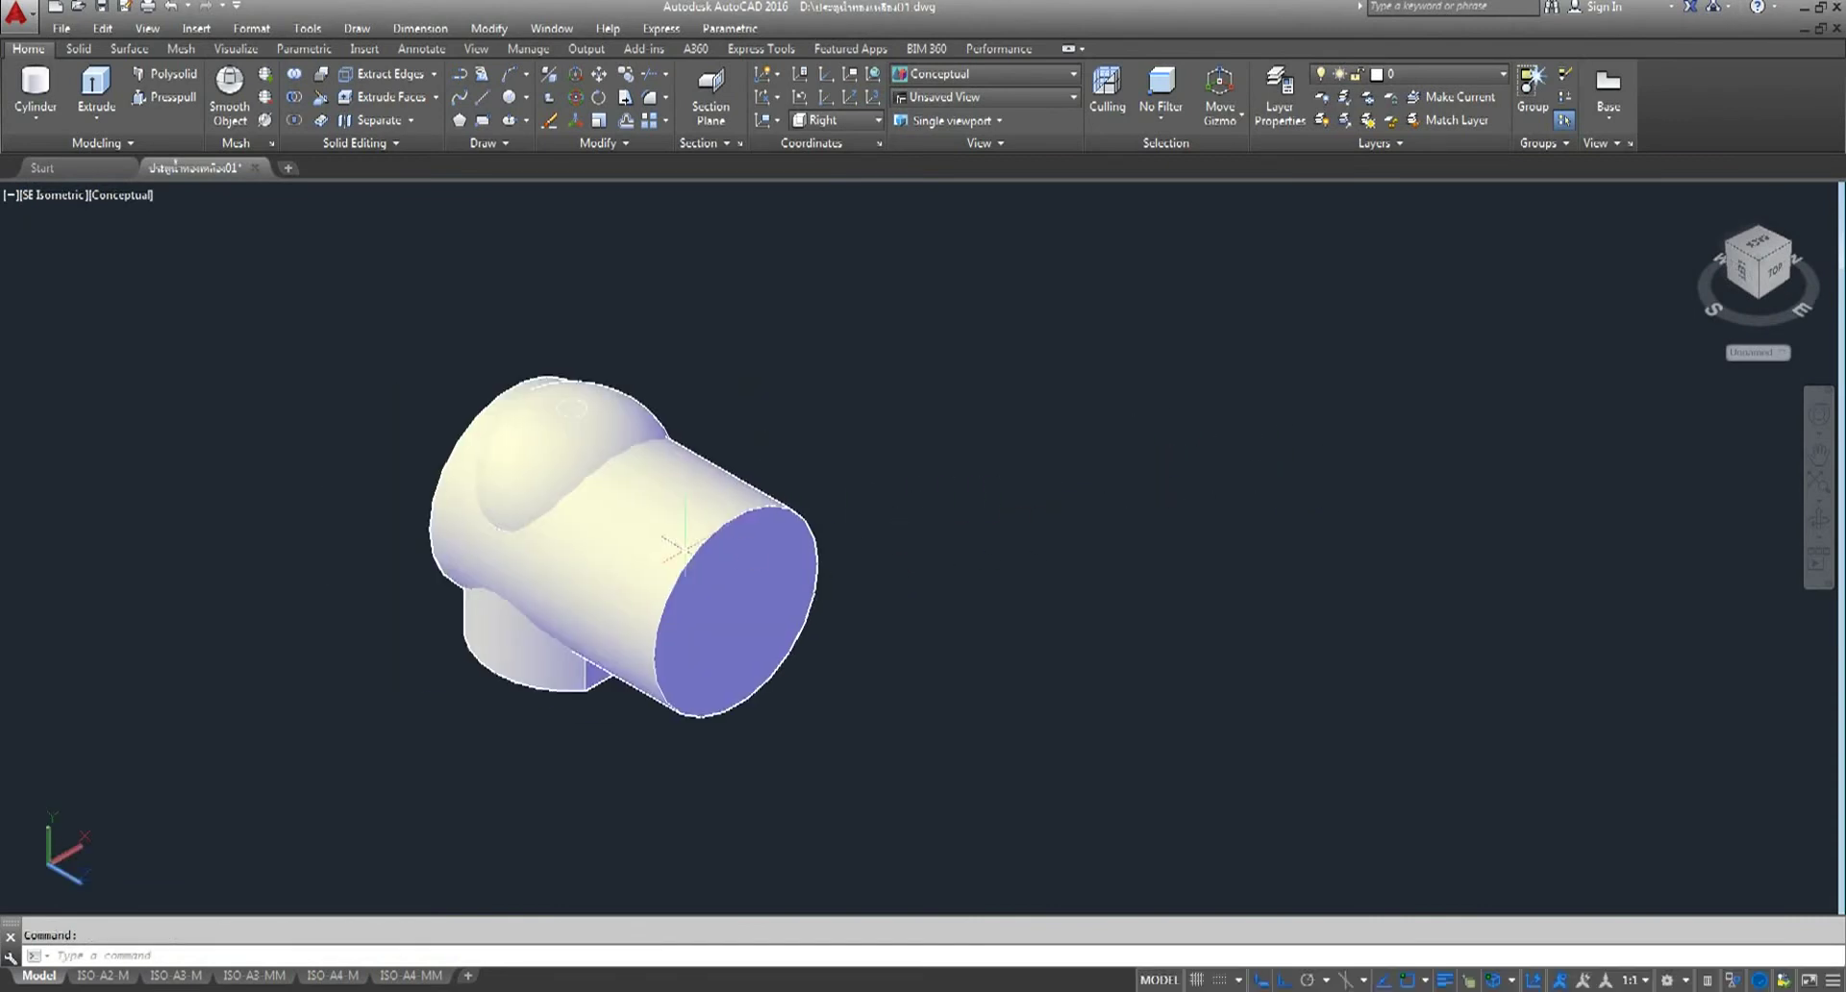
# - Switch to the Top view and centre the model
pyautogui.scroll(2, 683, 548)
pyautogui.moveTo(726, 543); pyautogui.dragTo(837, 486, button='middle')
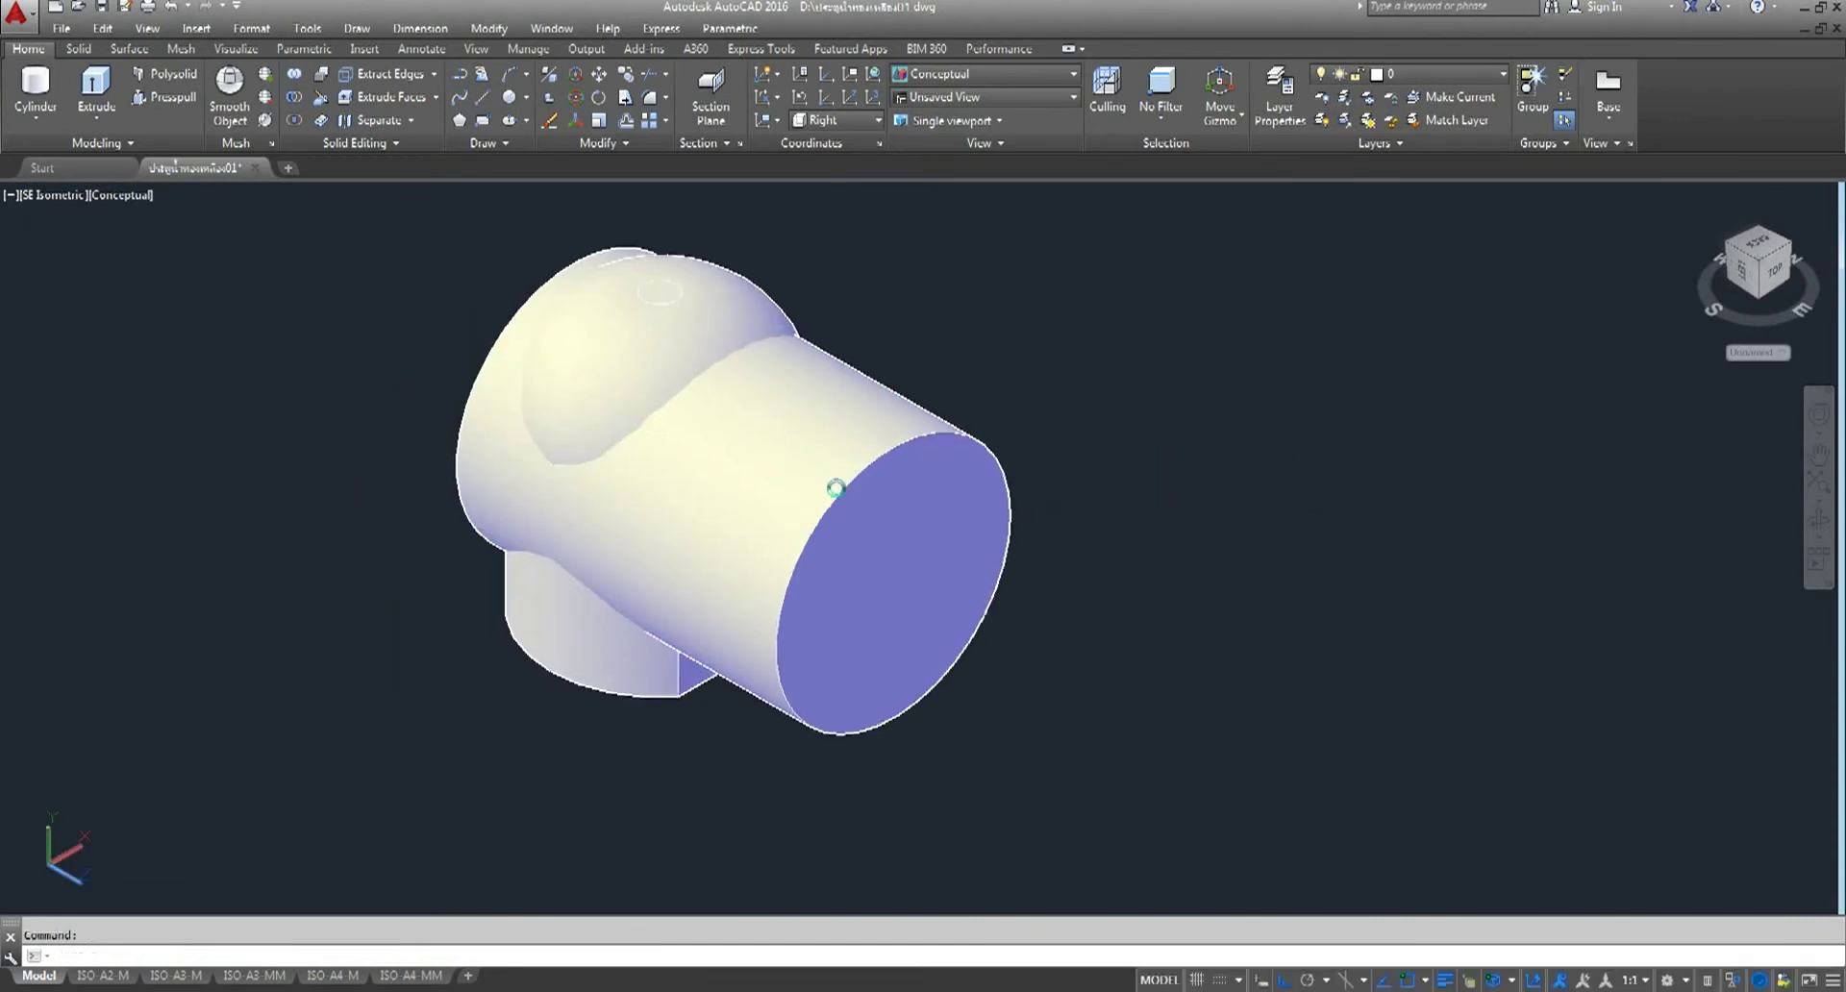
pyautogui.click(48, 197)
pyautogui.click(85, 248)
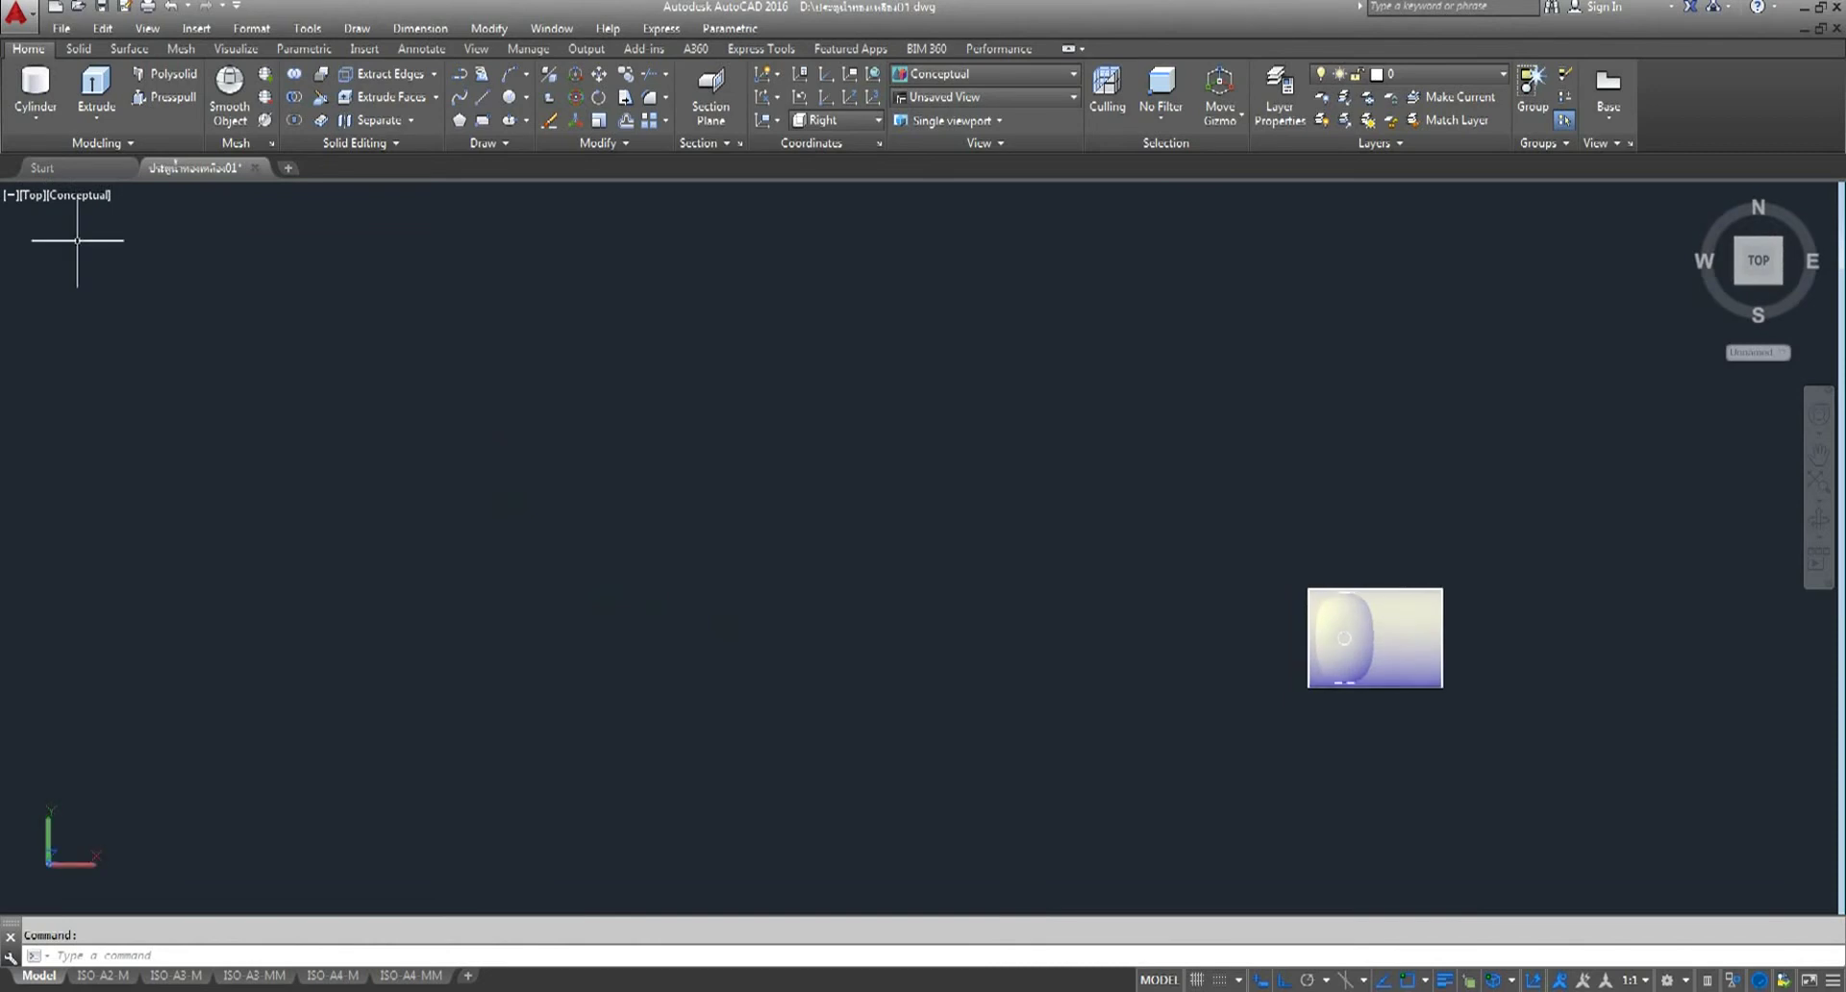
pyautogui.moveTo(1325, 674); pyautogui.dragTo(832, 602, button='middle')
pyautogui.scroll(3, 962, 605)
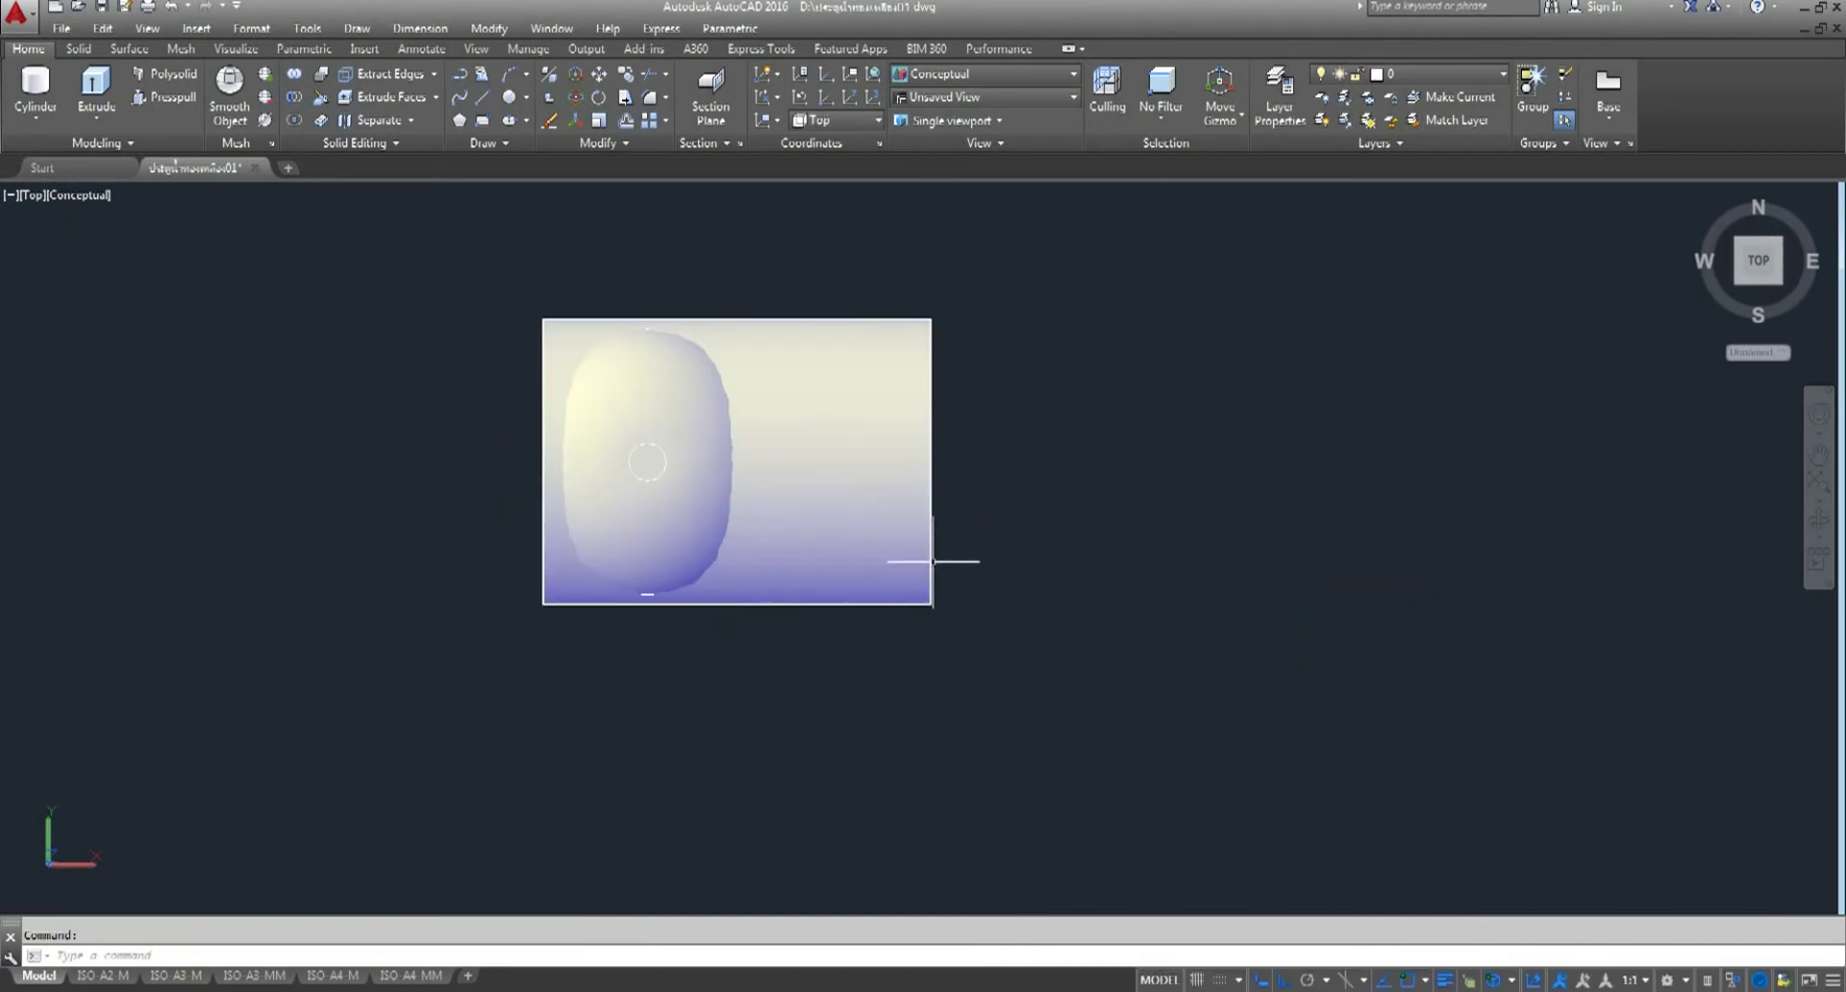
# - Move the solid from its left edge to a trial position
pyautogui.click(598, 74)
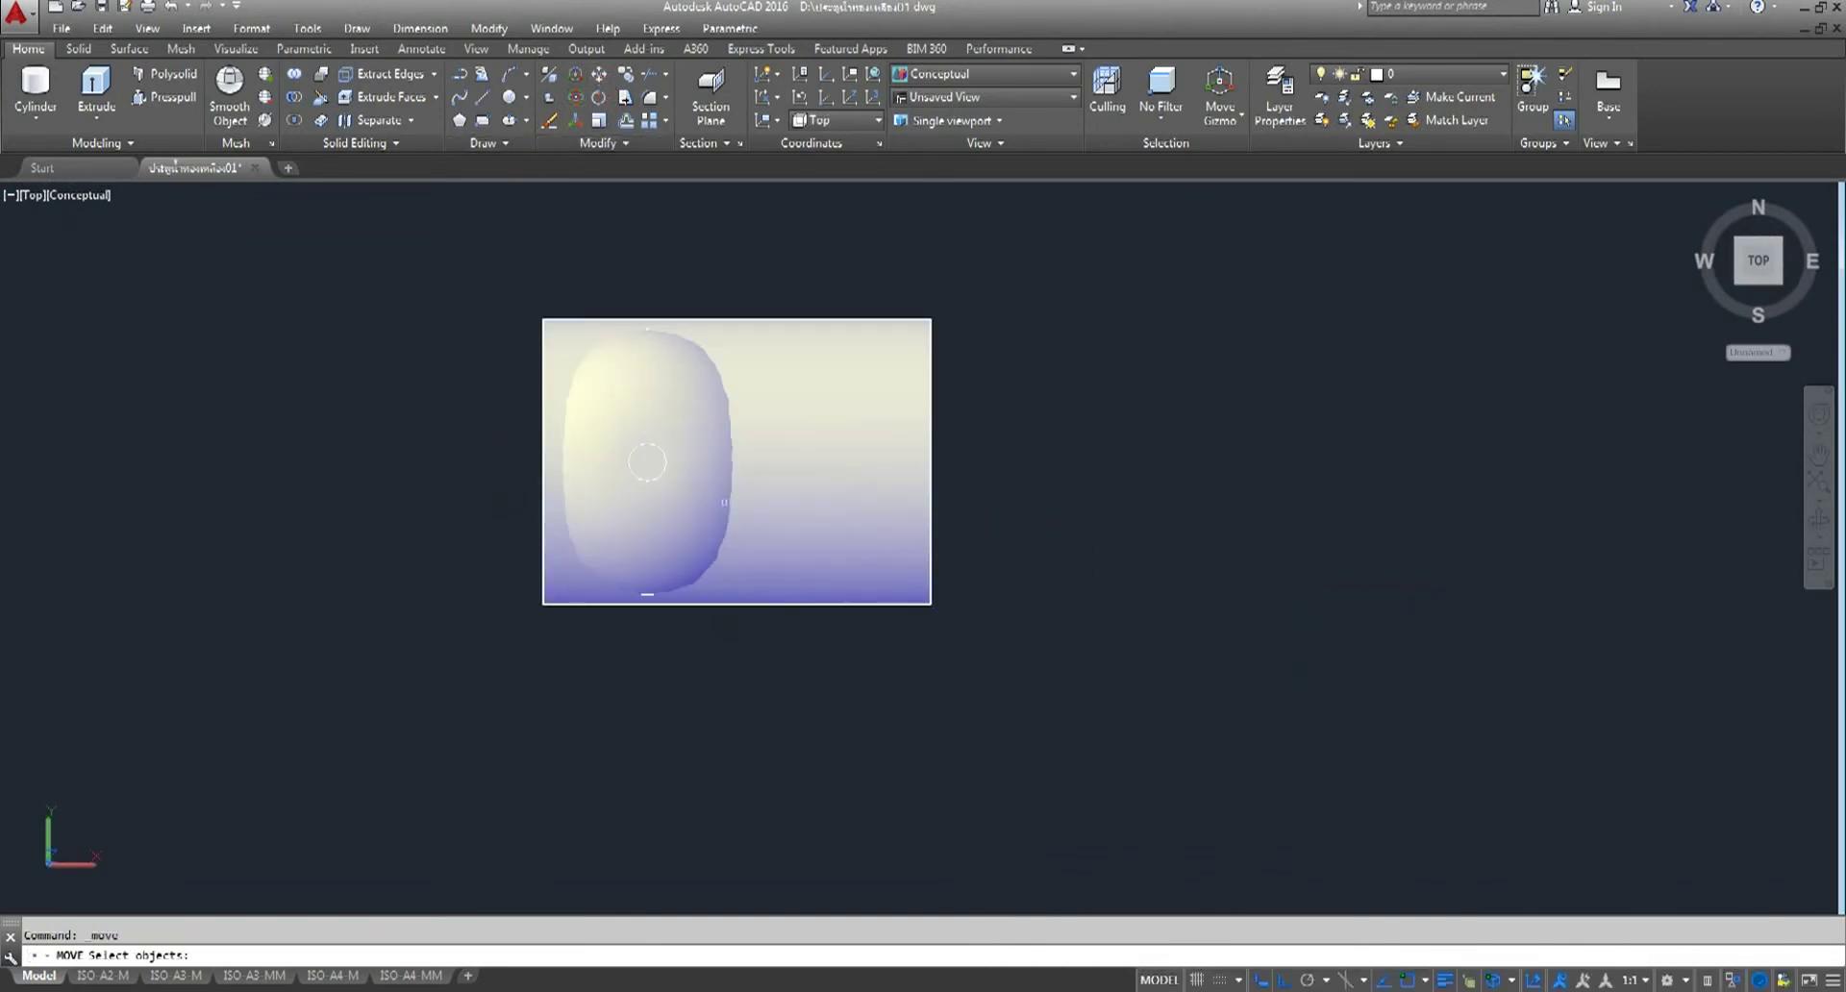
pyautogui.click(875, 528)
pyautogui.press('Return')
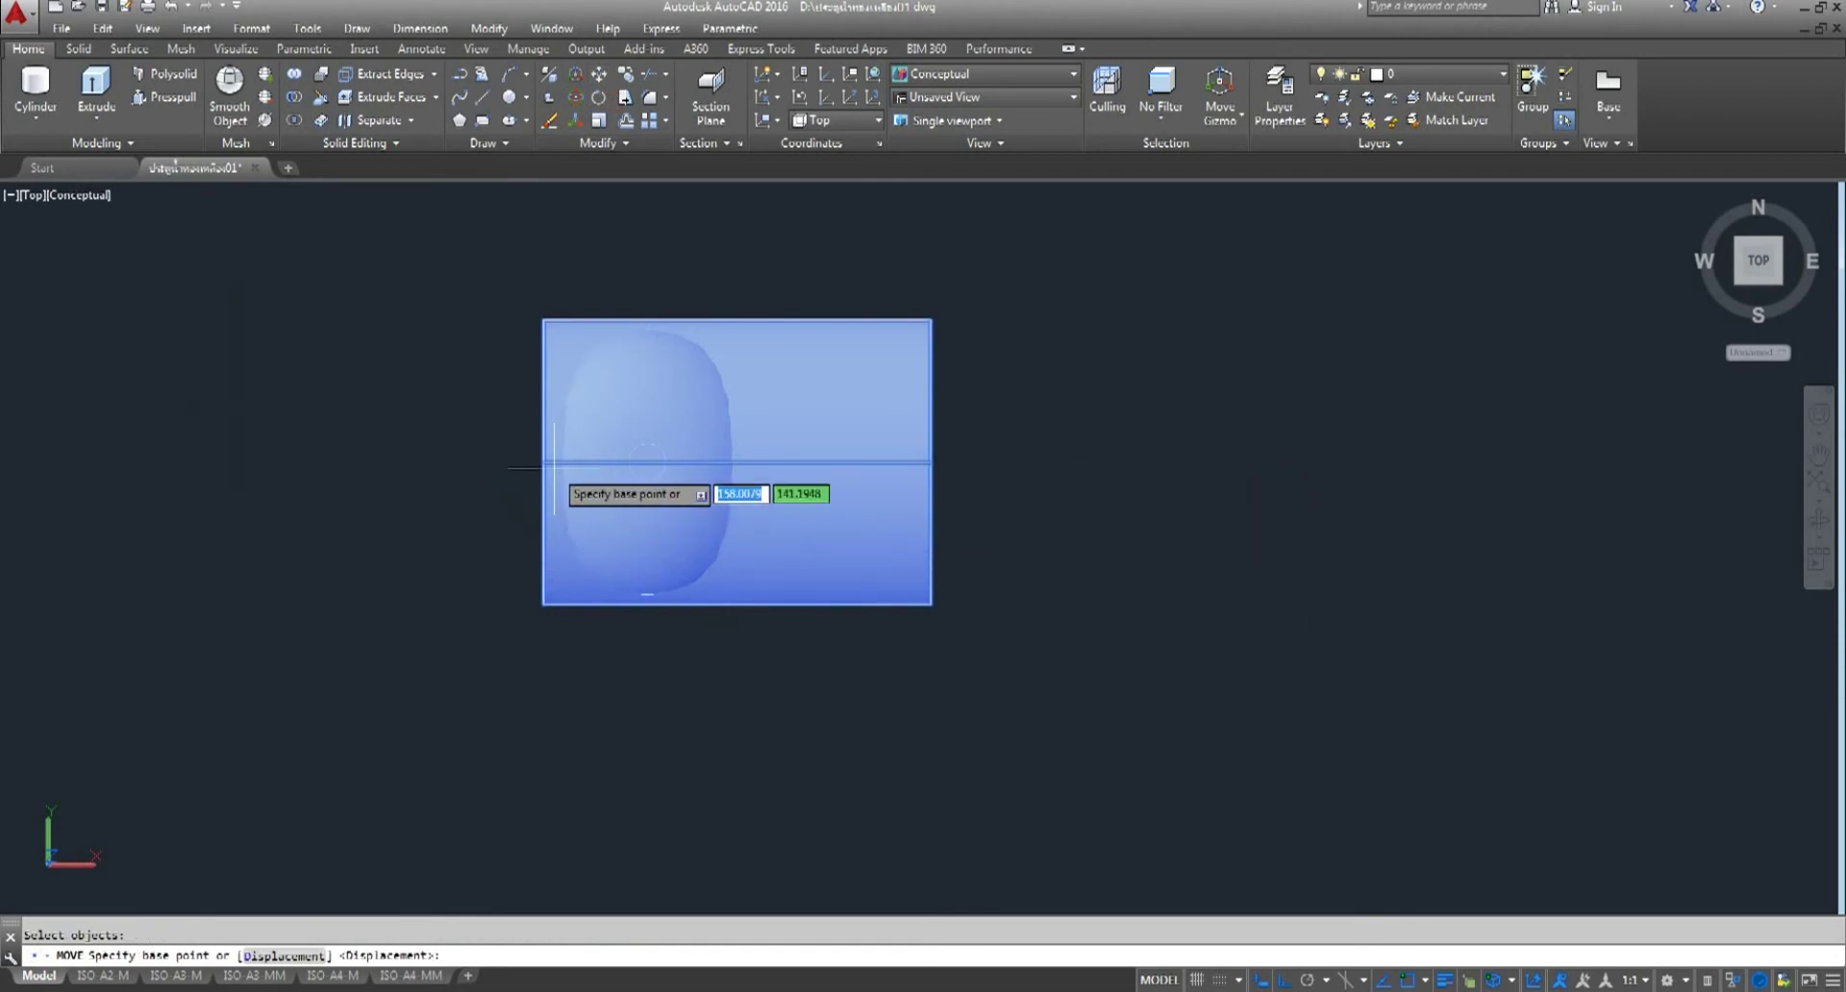
pyautogui.click(543, 462)
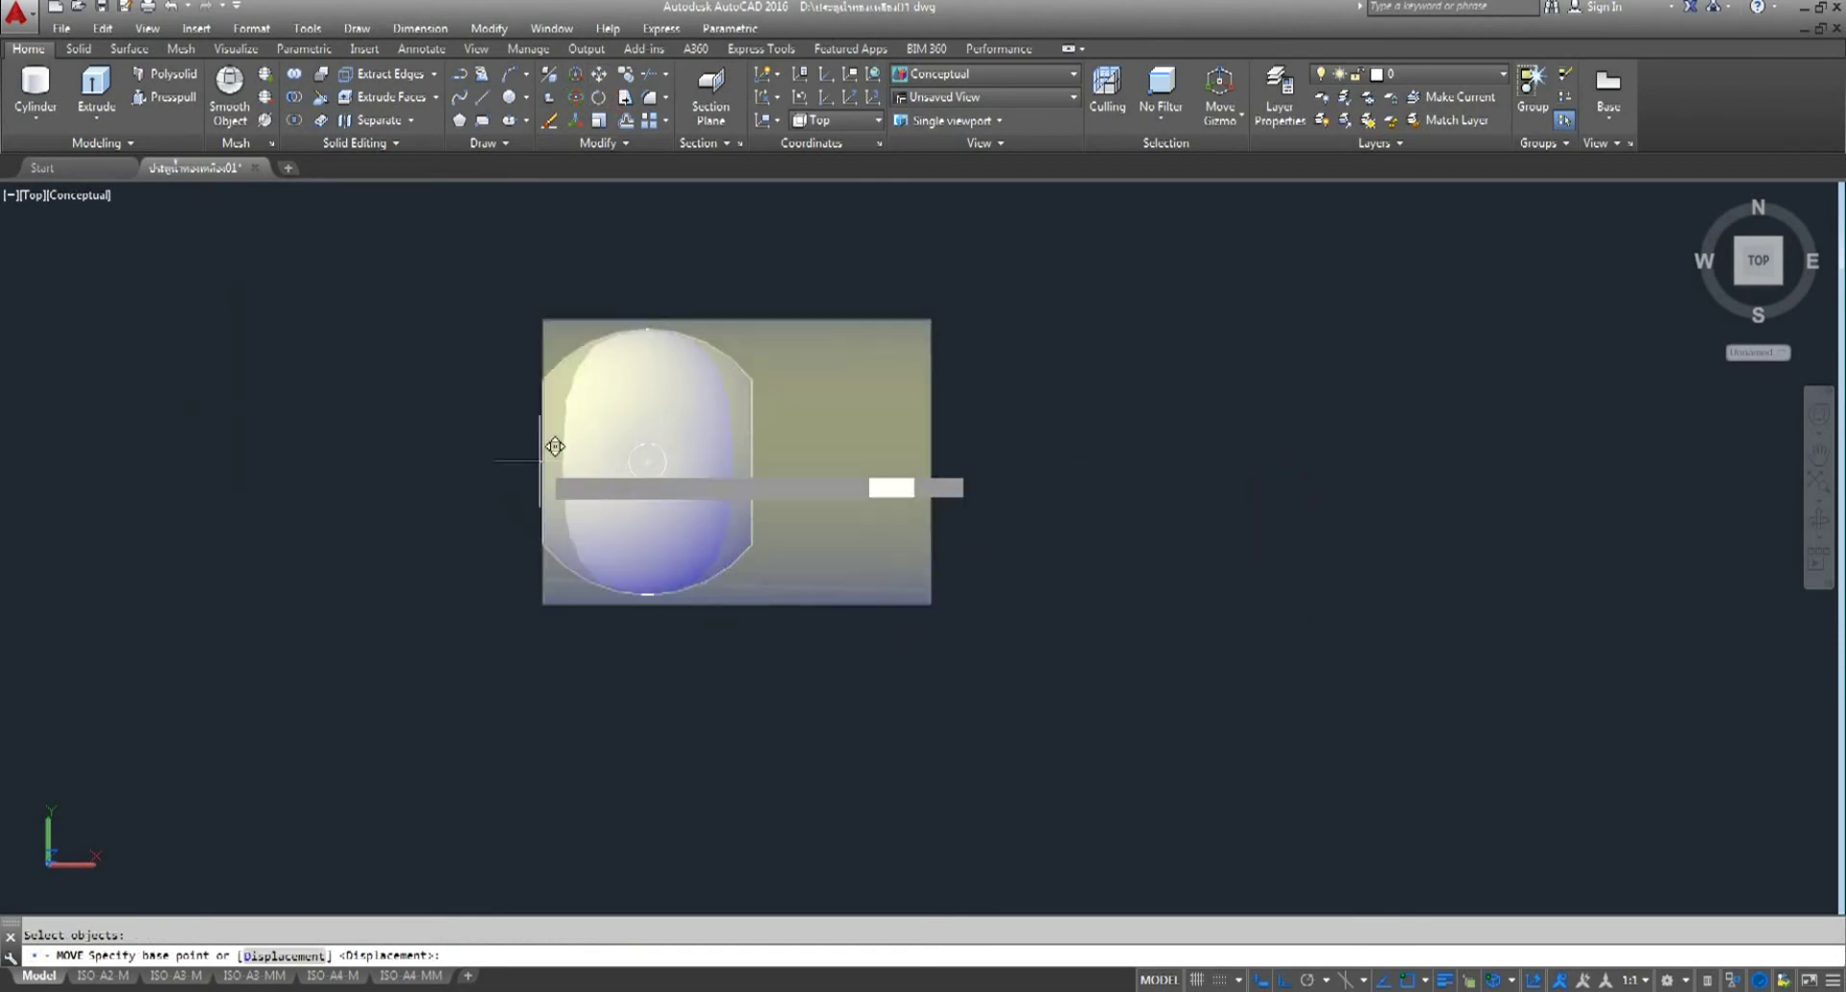
pyautogui.click(666, 461)
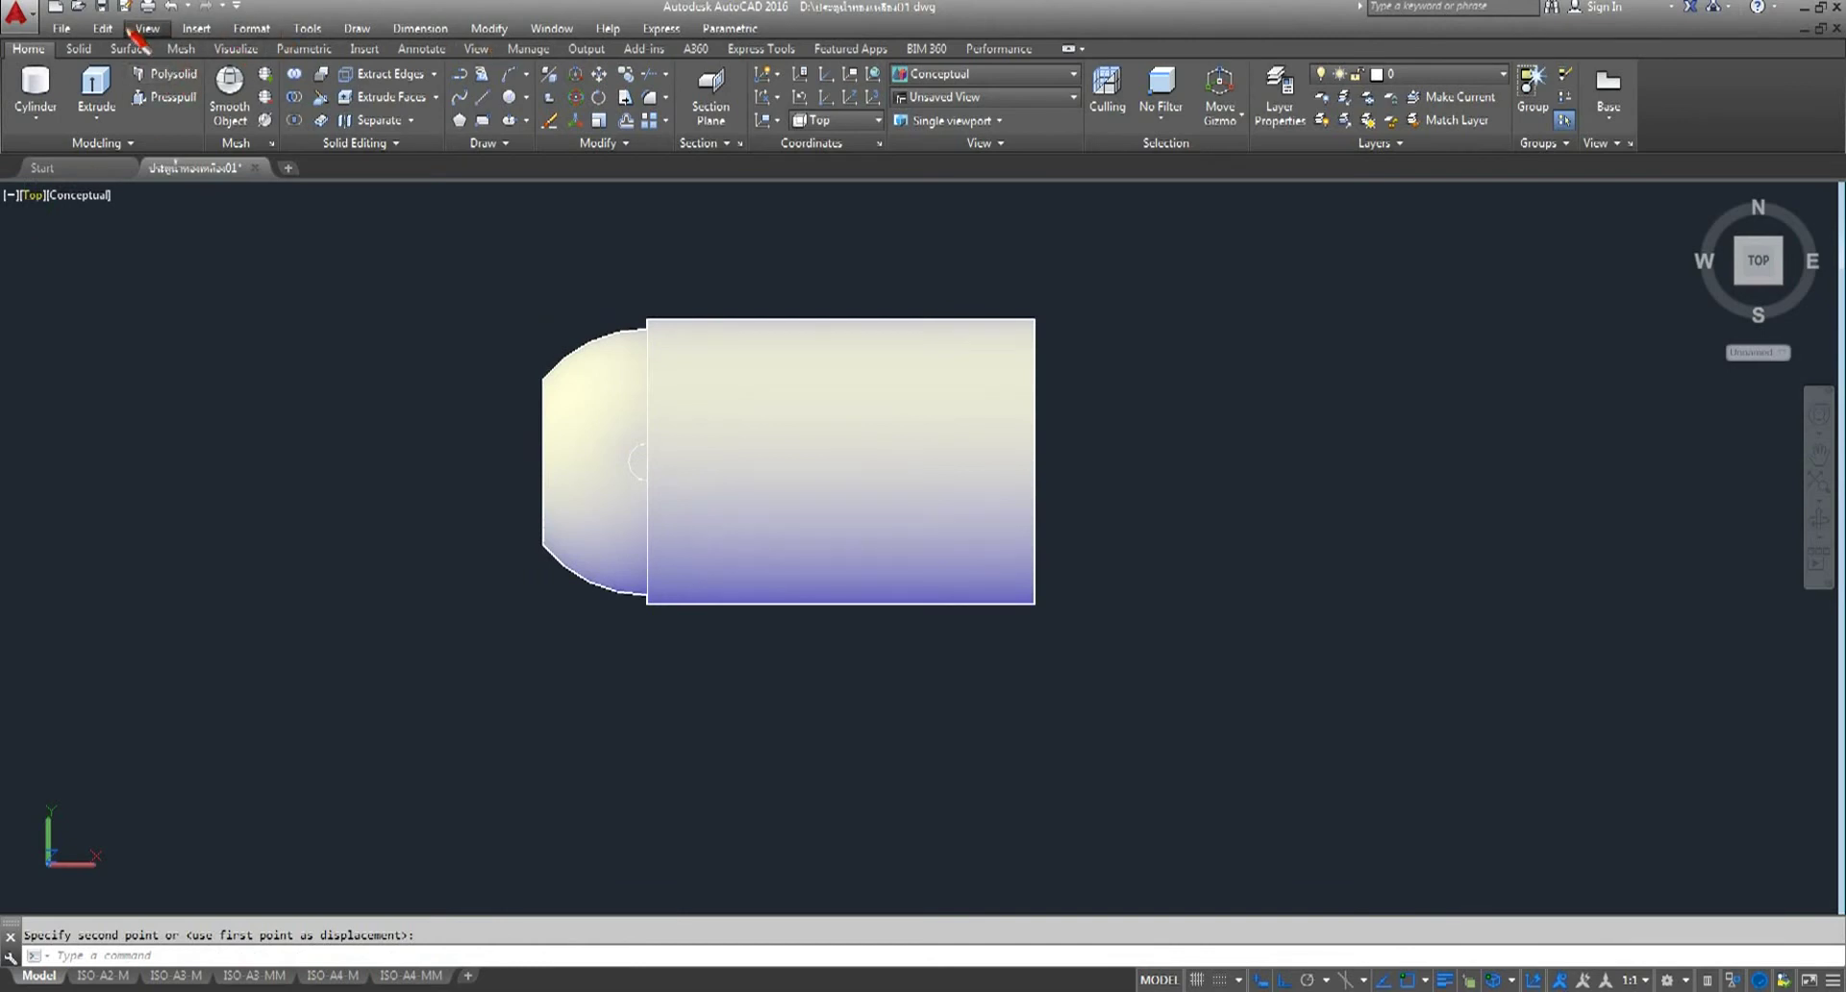
# - Undo the trial move and set the visual style to 2D Wireframe
pyautogui.click(171, 6)
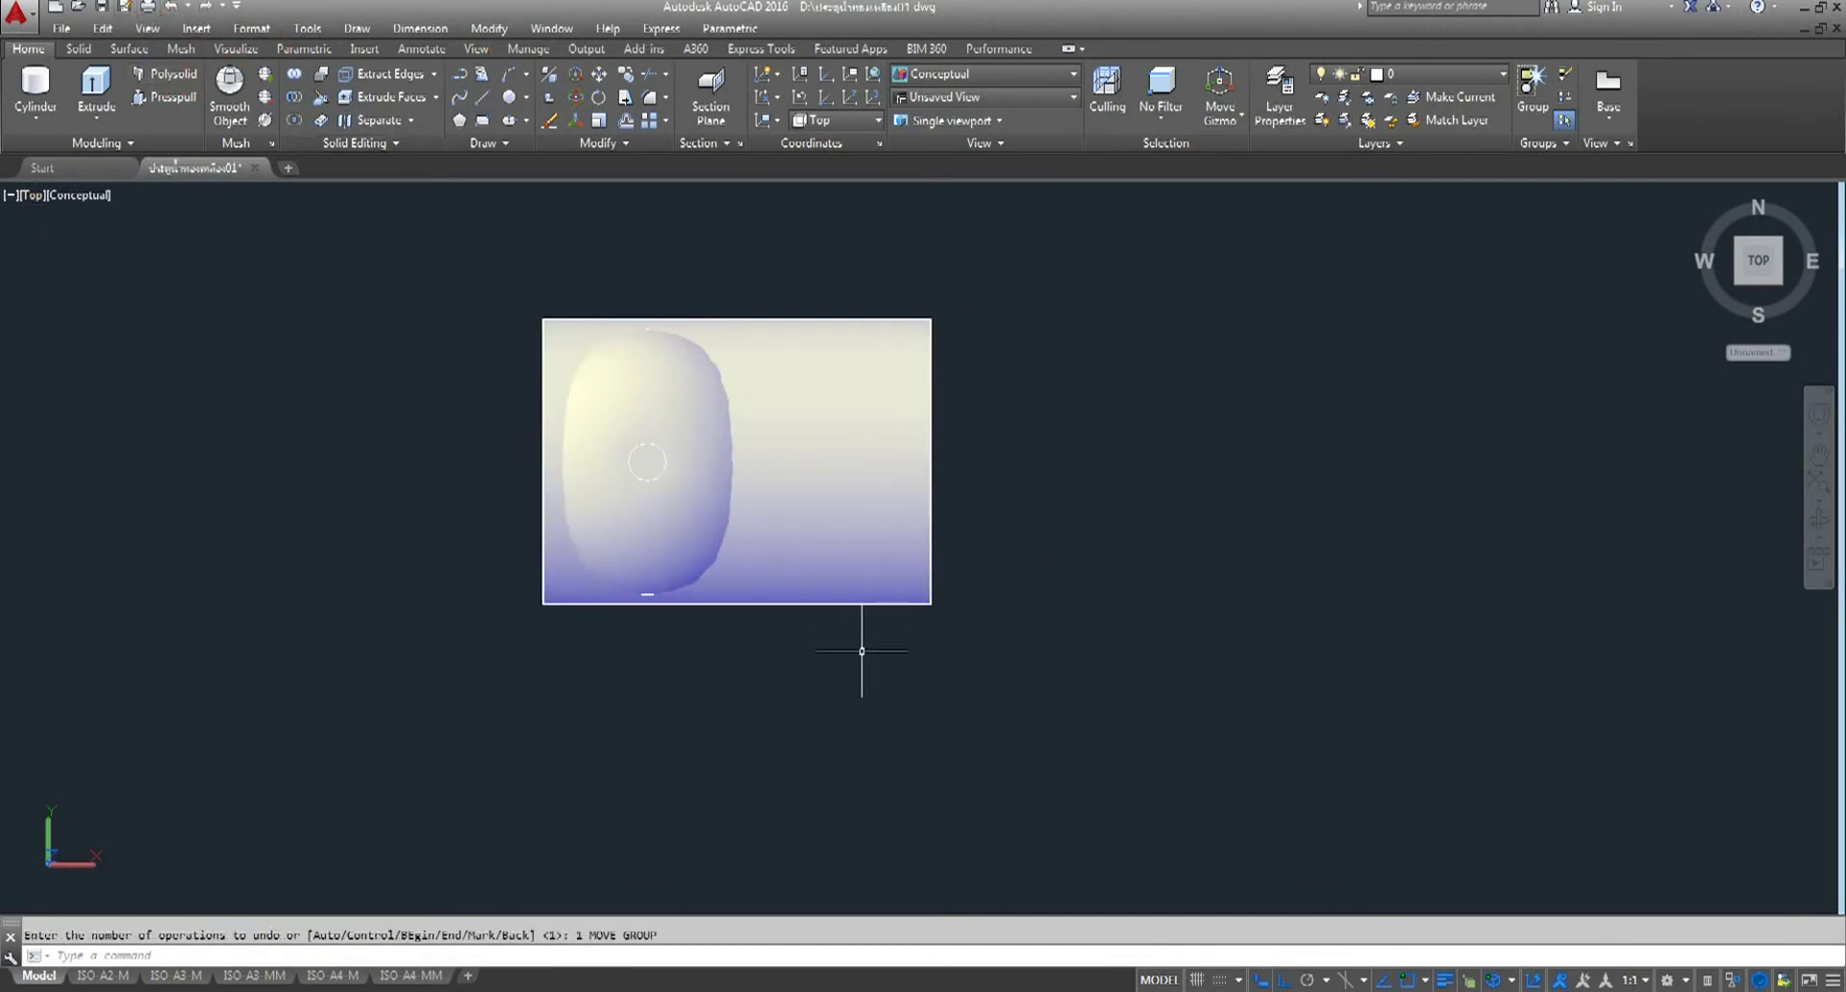
pyautogui.click(599, 74)
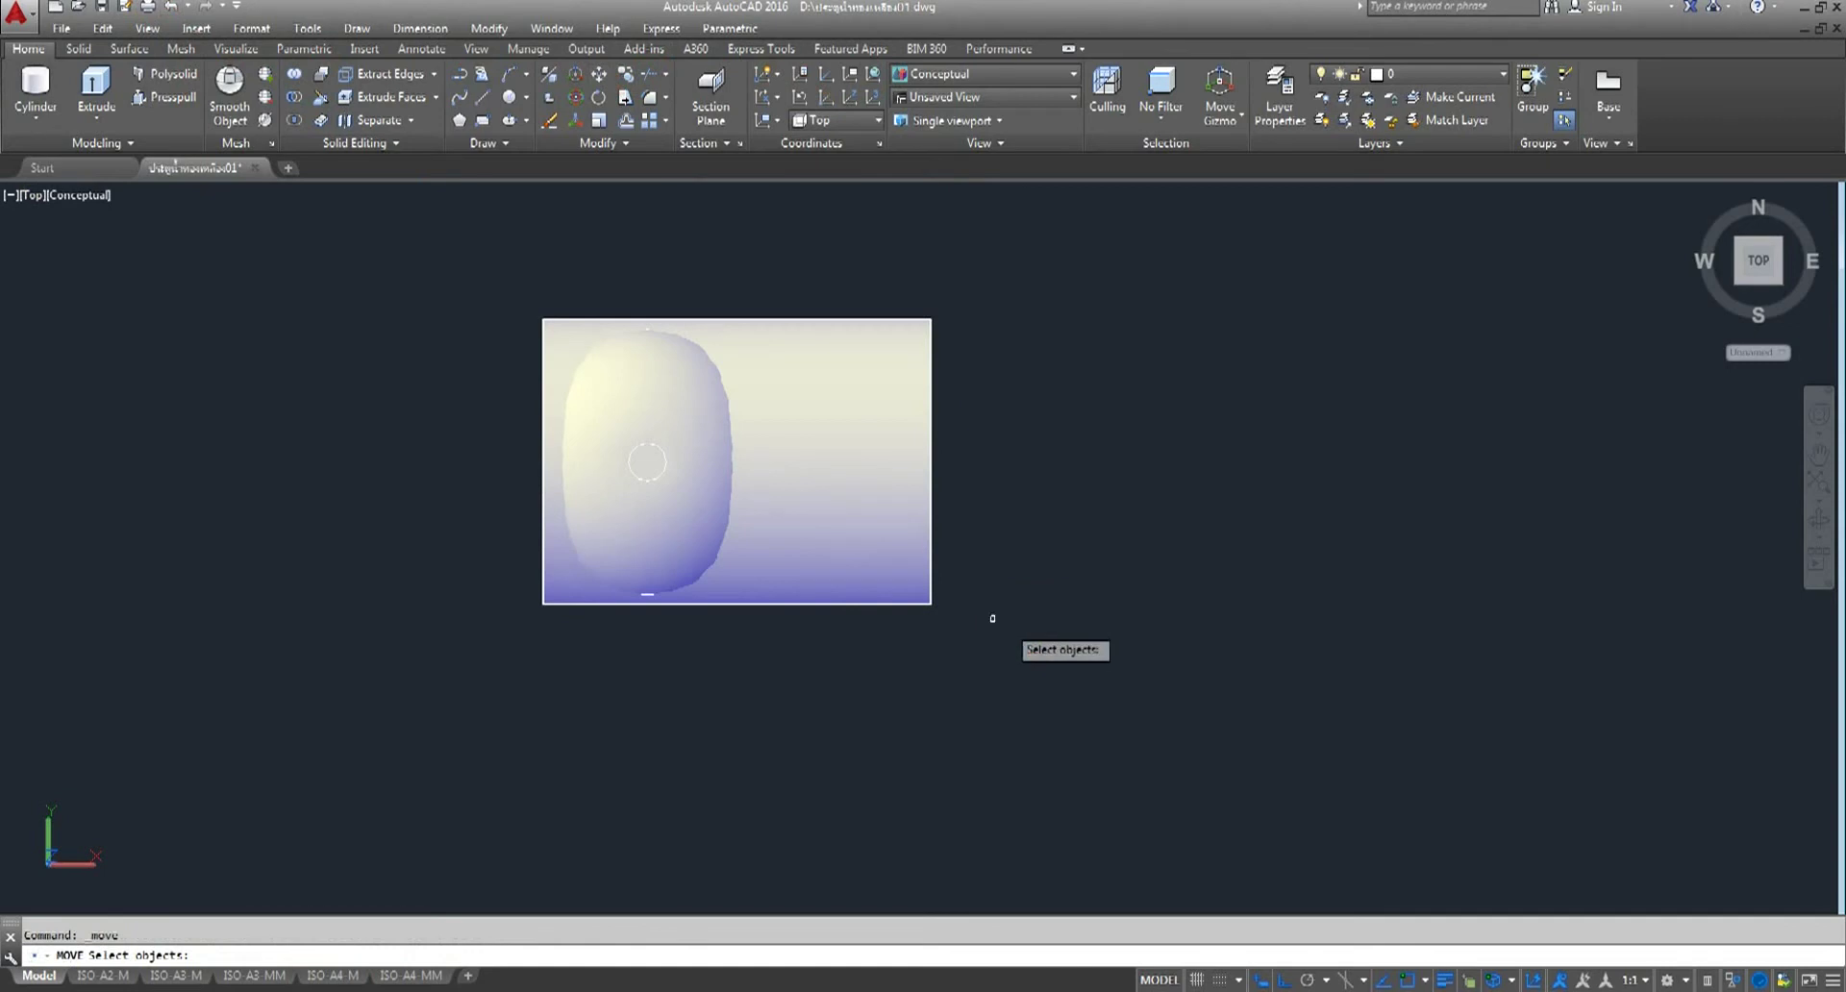
pyautogui.press('Escape')
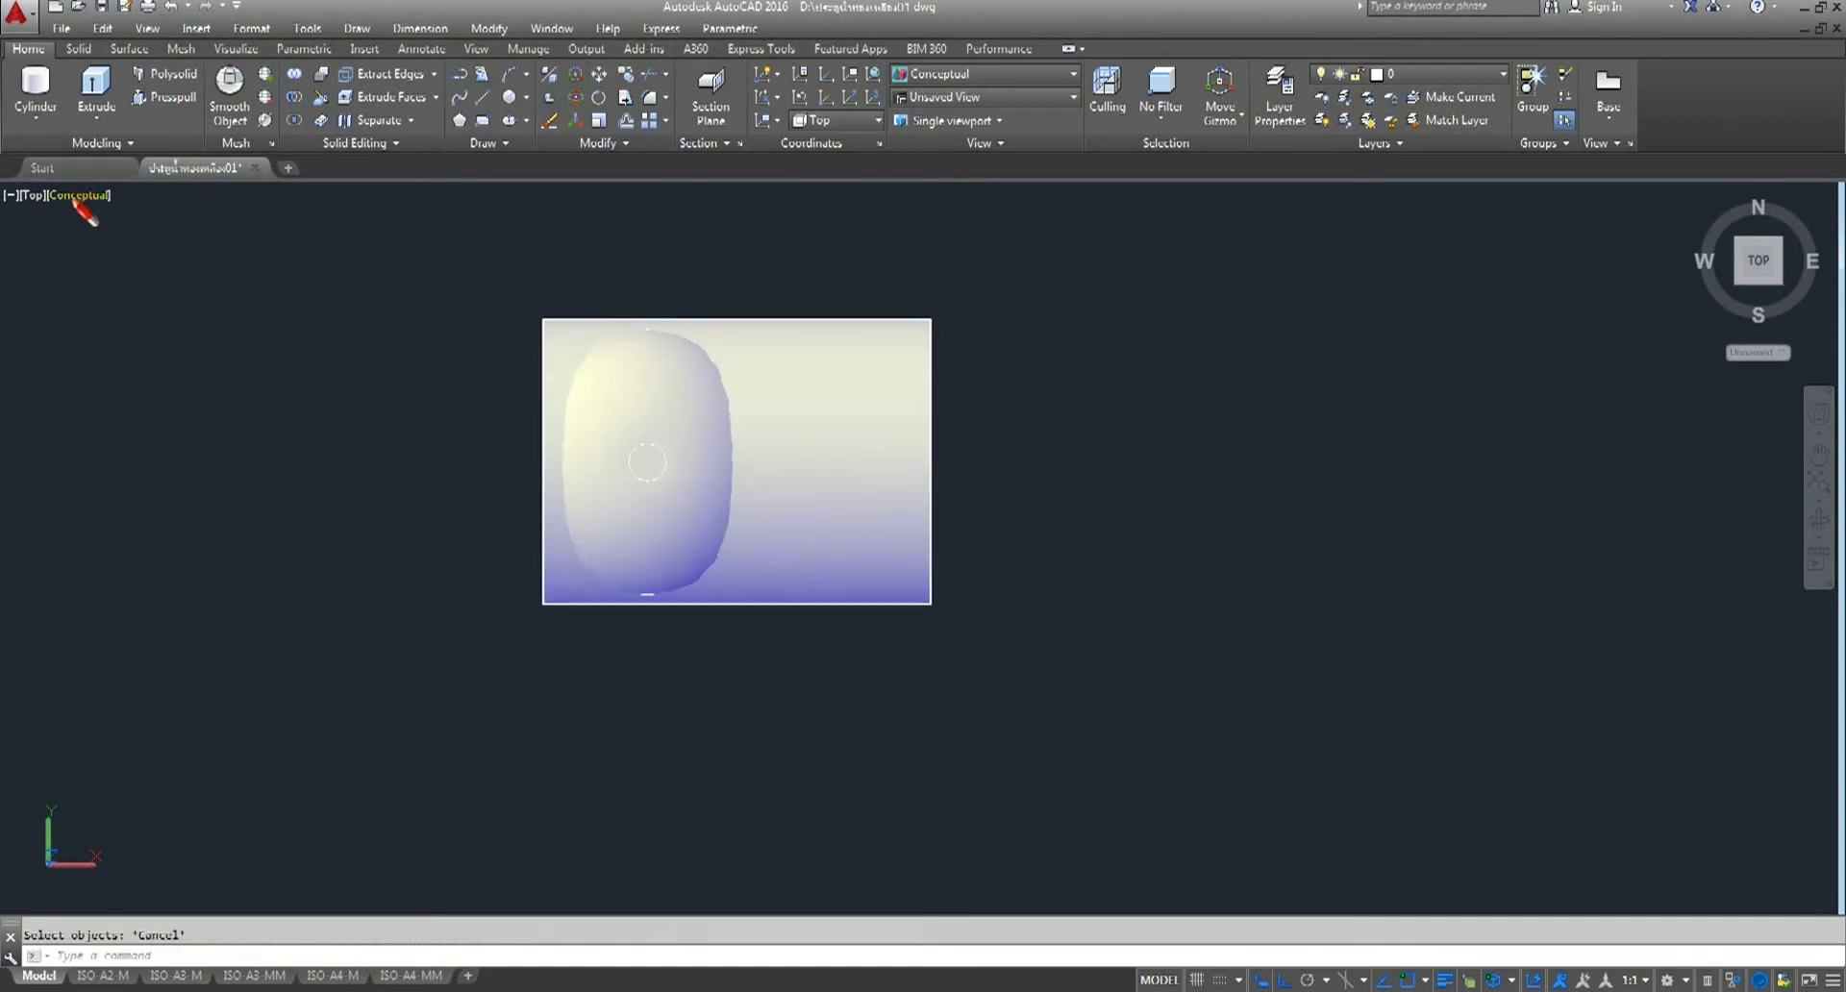
pyautogui.click(82, 195)
pyautogui.click(144, 245)
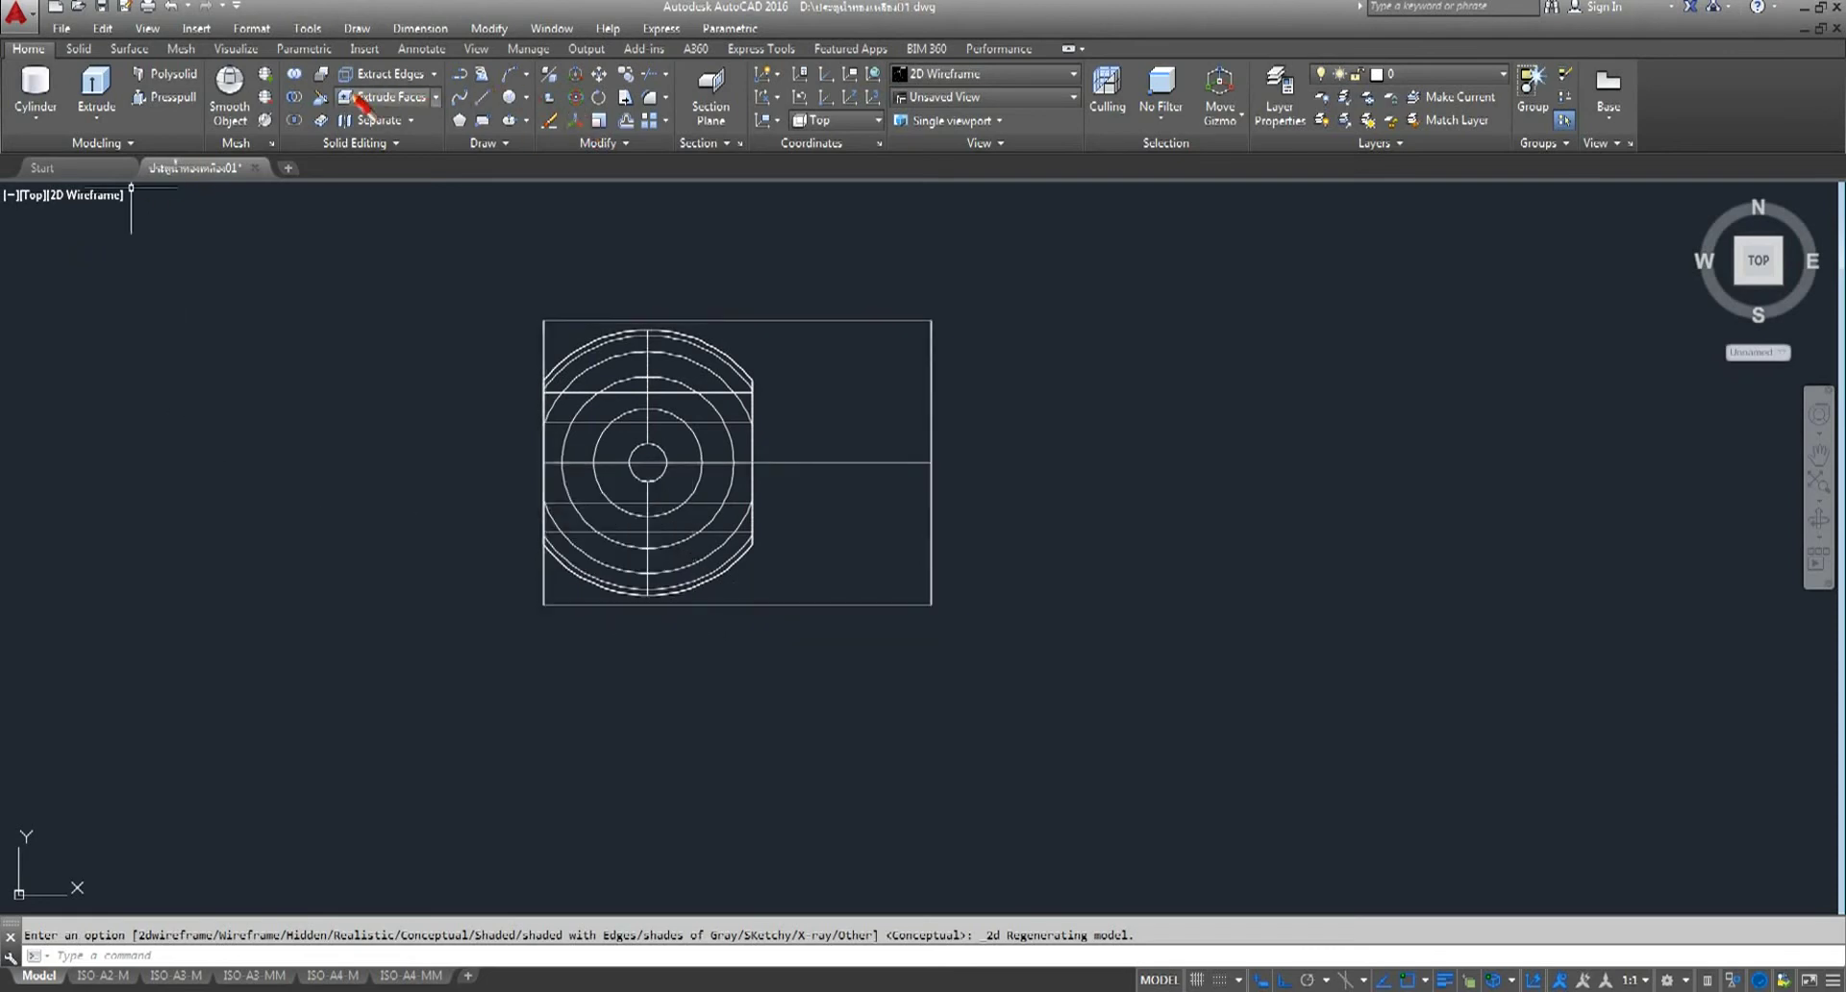
# - Start a linear dimension from the rectangle's left edge, then cancel it
pyautogui.click(406, 50)
pyautogui.click(387, 119)
pyautogui.click(543, 463)
pyautogui.click(635, 596)
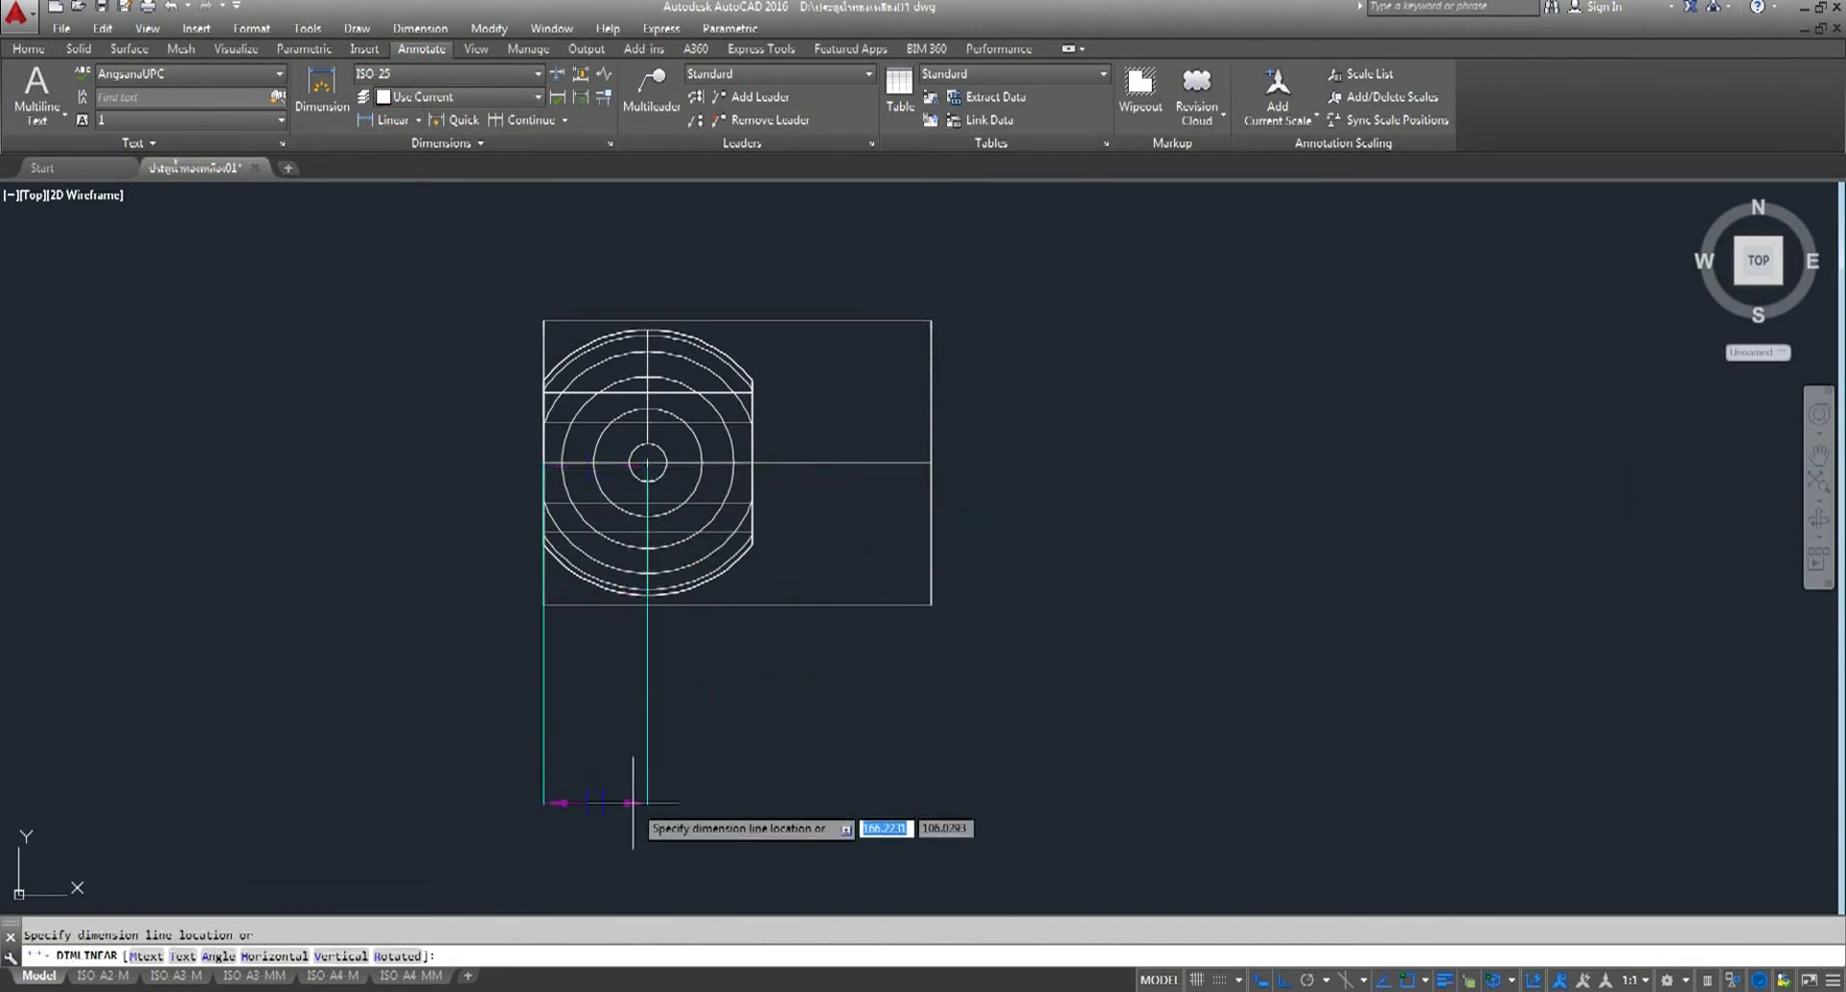
pyautogui.press('Escape')
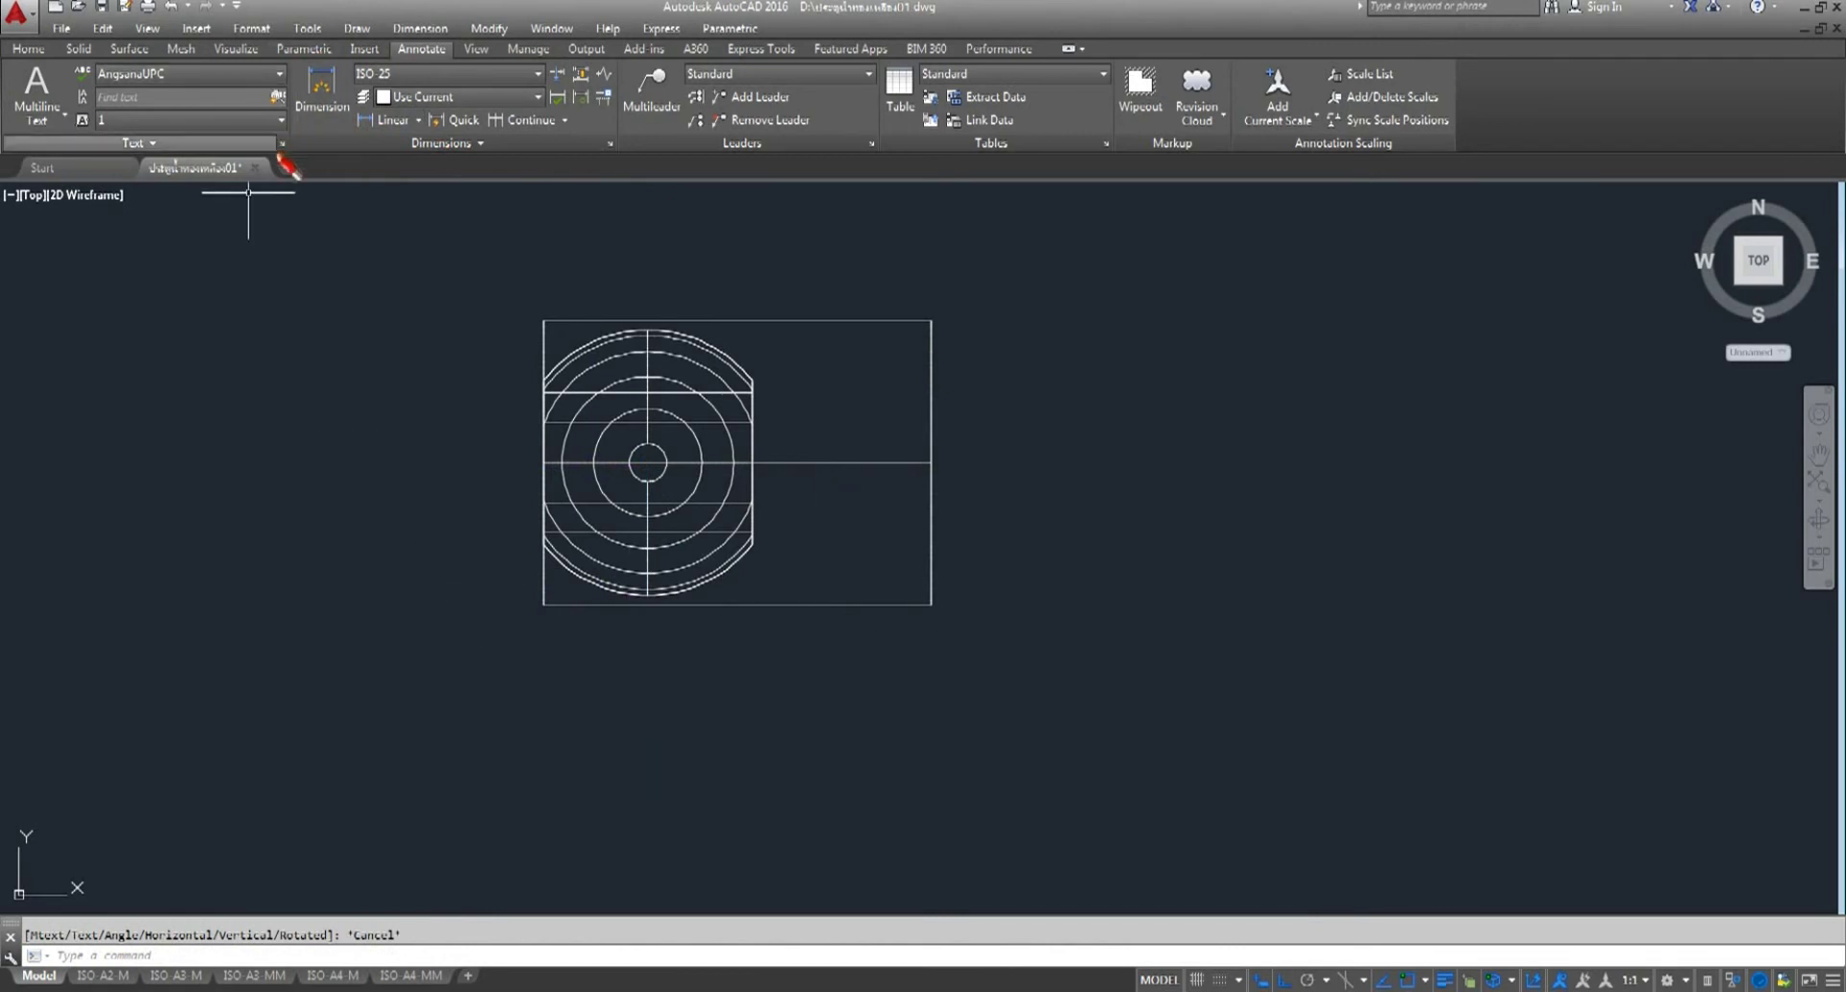
# - Move the rectangle and its horizontal centre line 11 units to the right
pyautogui.click(28, 48)
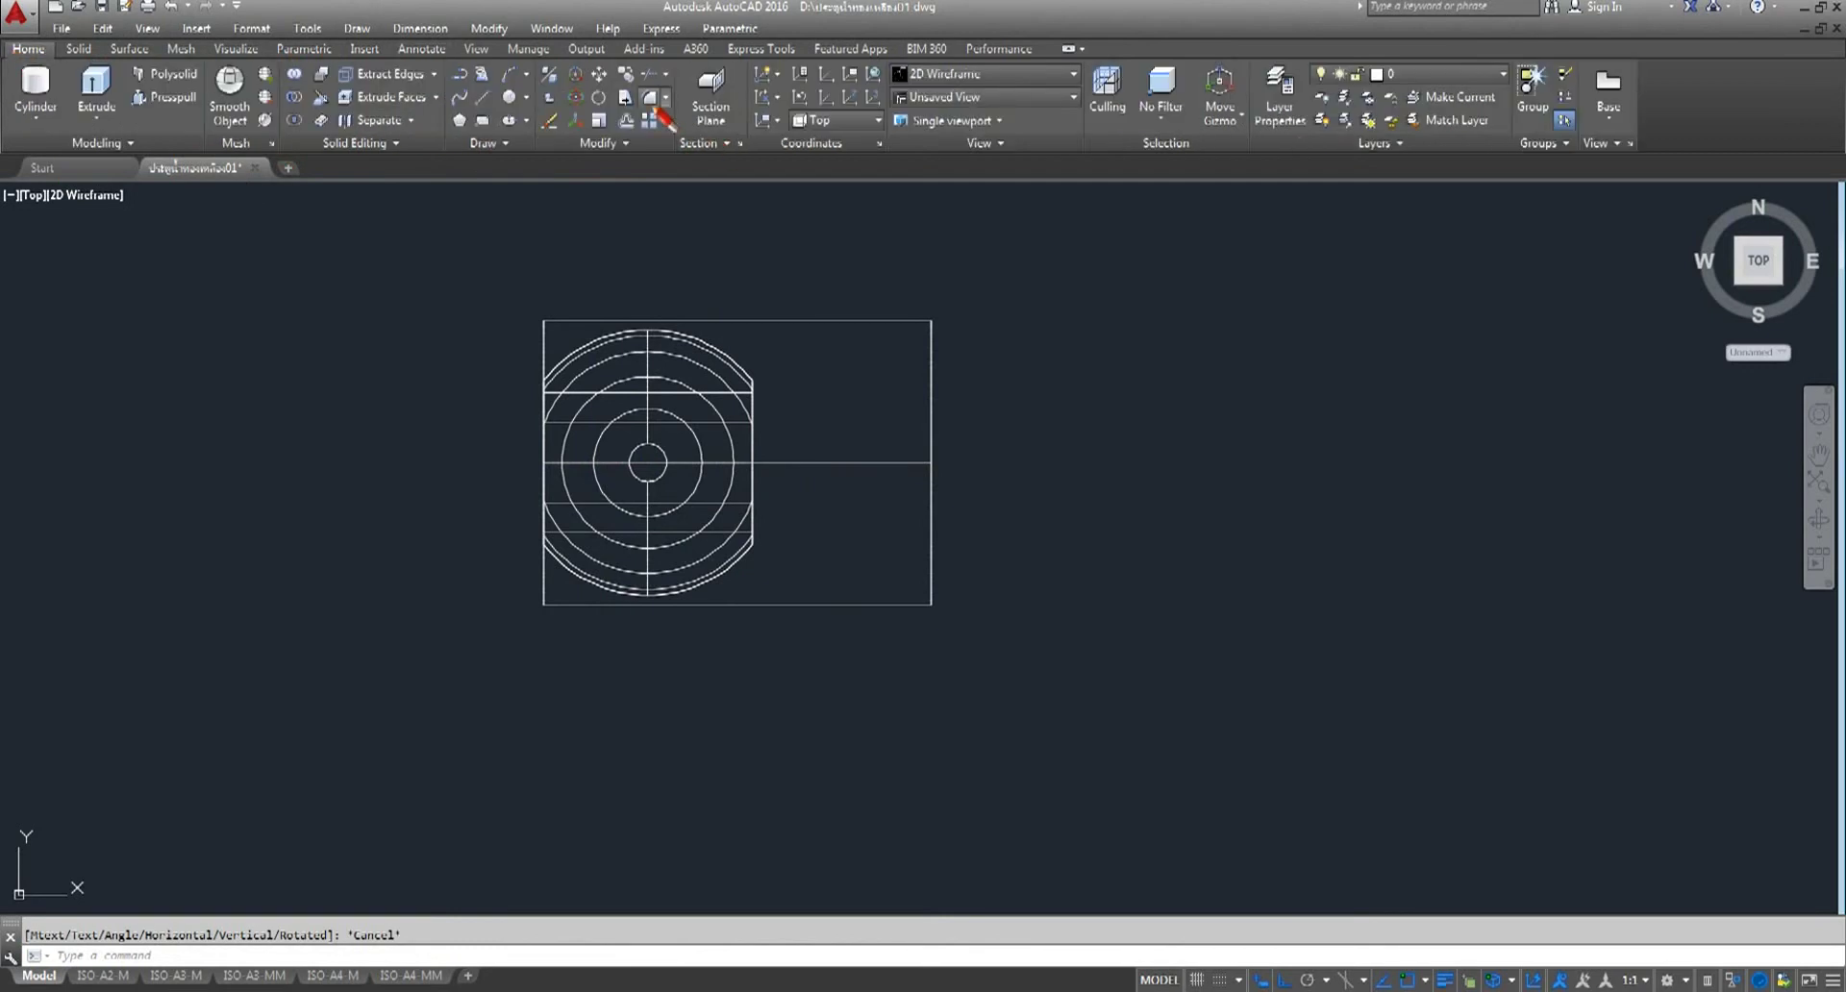
pyautogui.click(598, 74)
pyautogui.click(1052, 404)
pyautogui.click(837, 688)
pyautogui.press('Return')
pyautogui.click(1081, 619)
pyautogui.write('11')
pyautogui.press('Return')
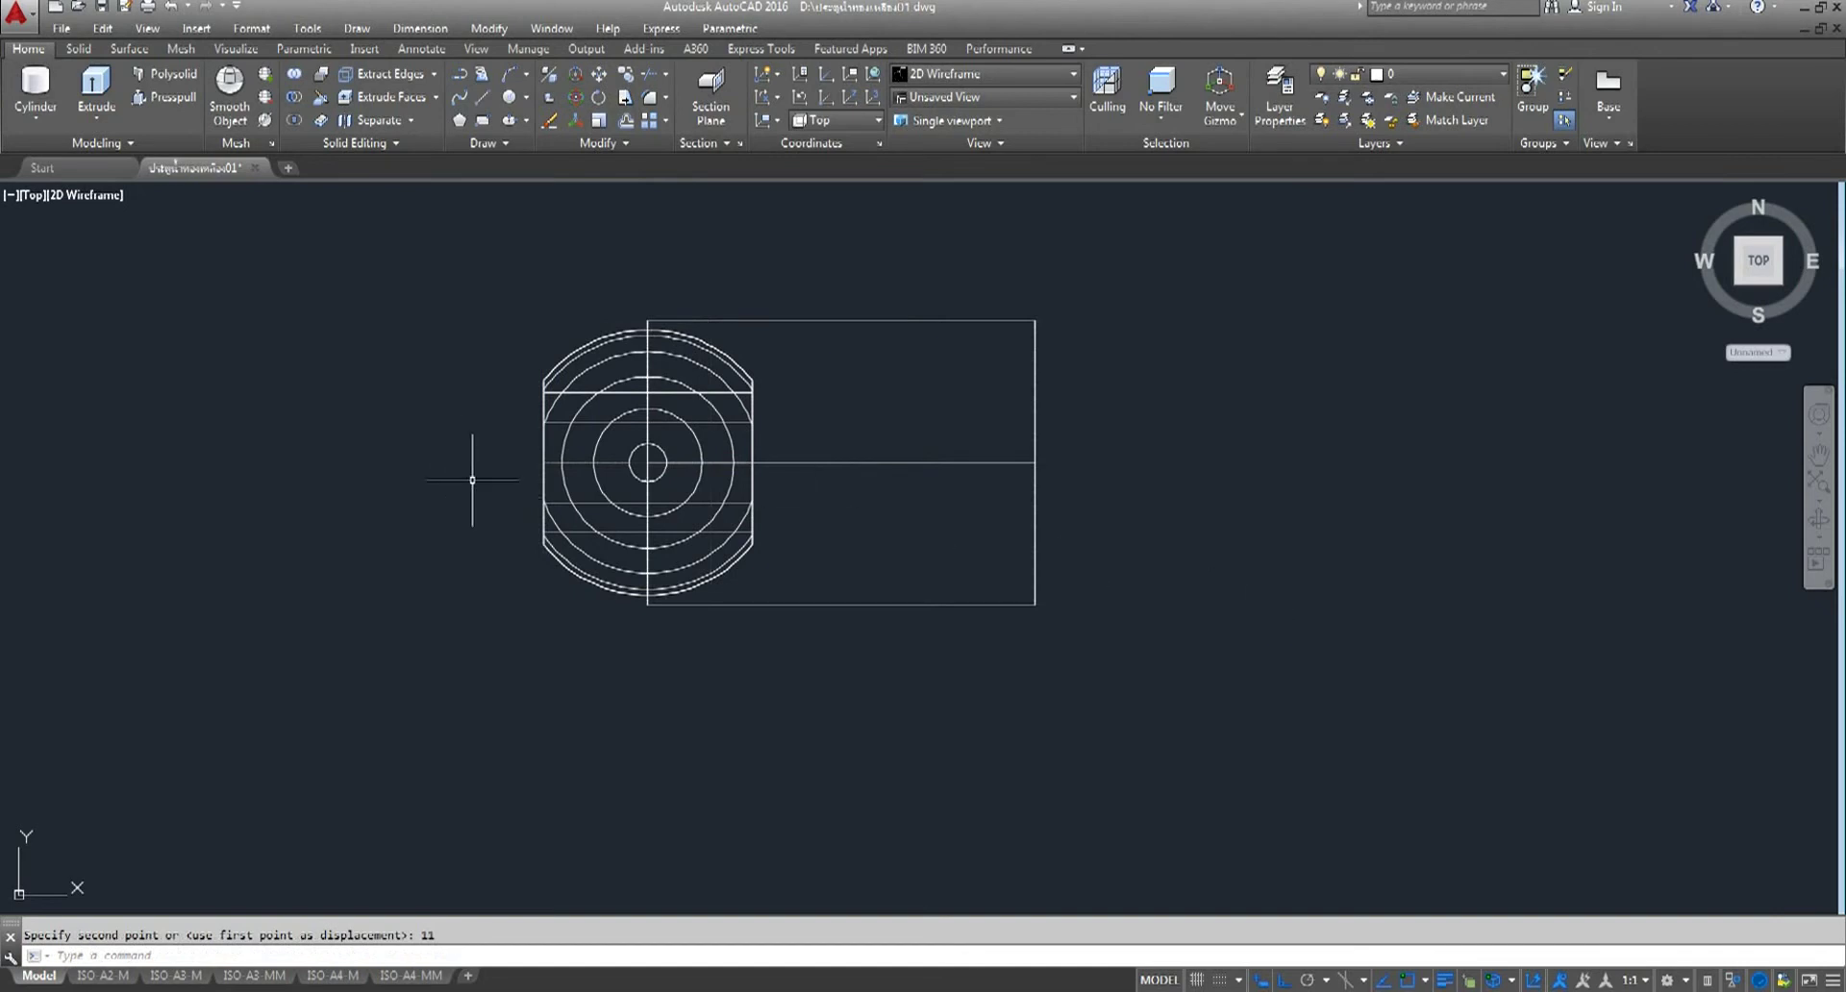
pyautogui.click(37, 197)
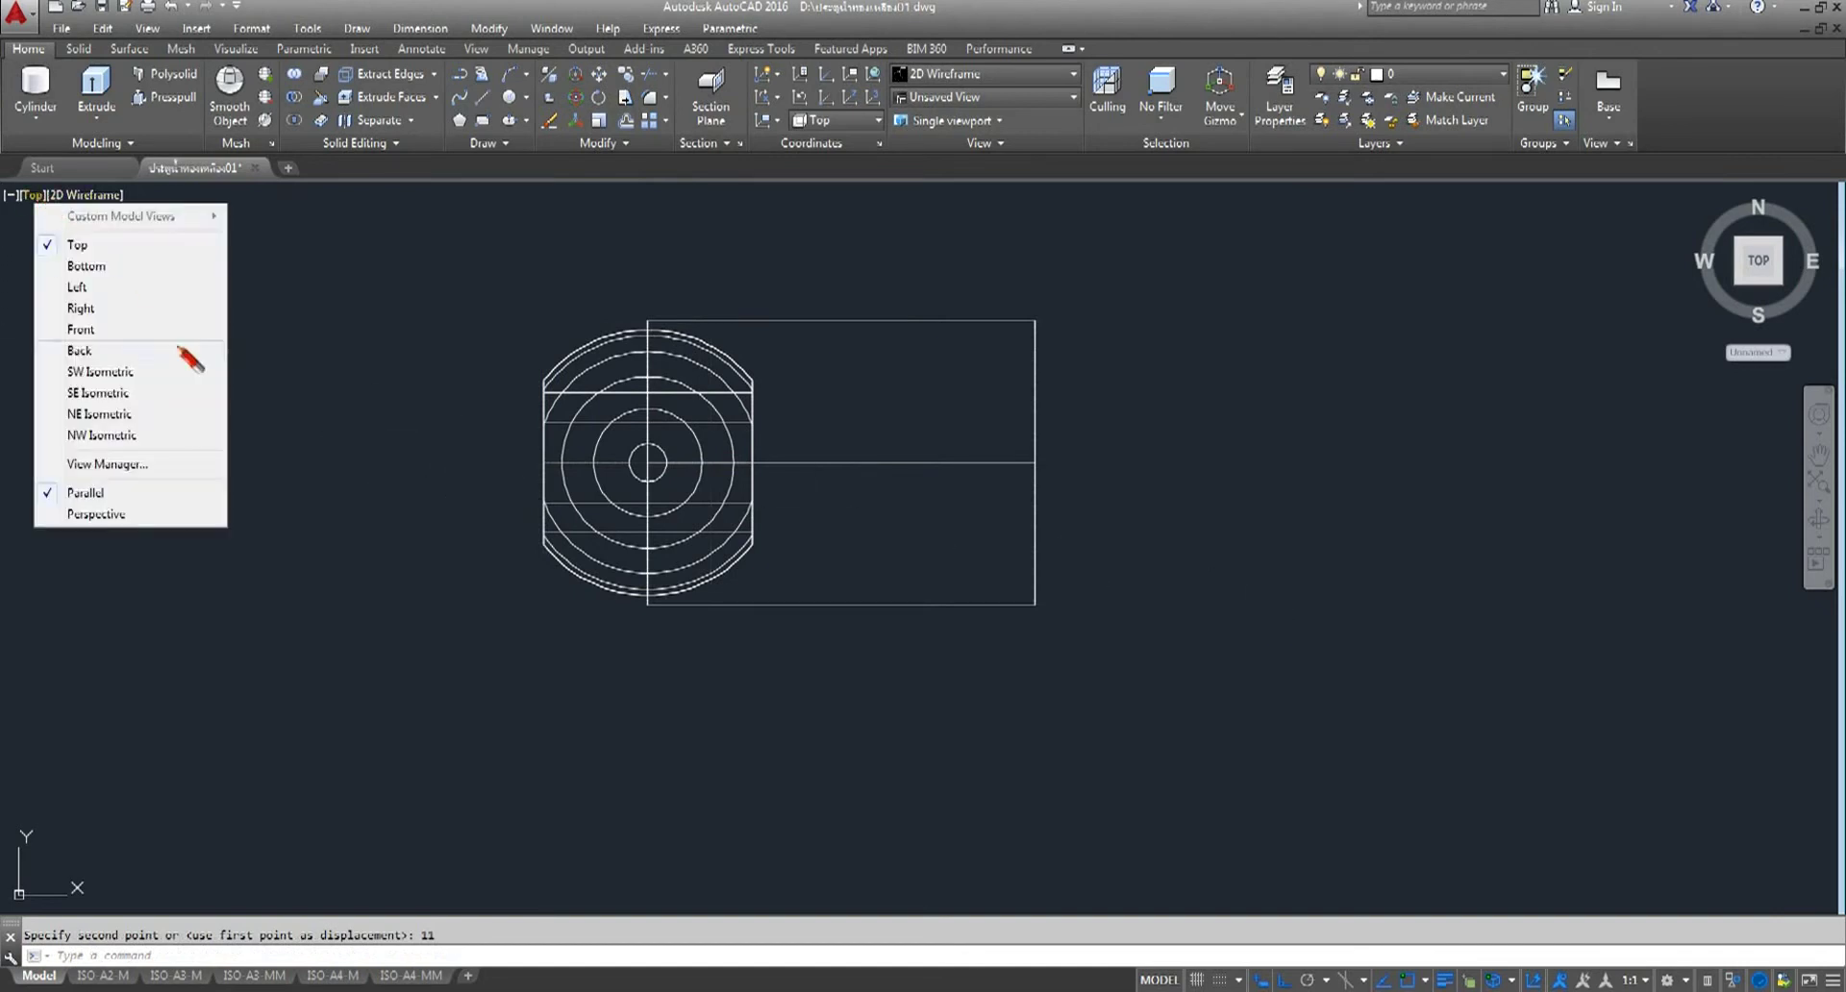
# - Switch the viewport to SE Isometric with the Conceptual visual style
pyautogui.click(115, 408)
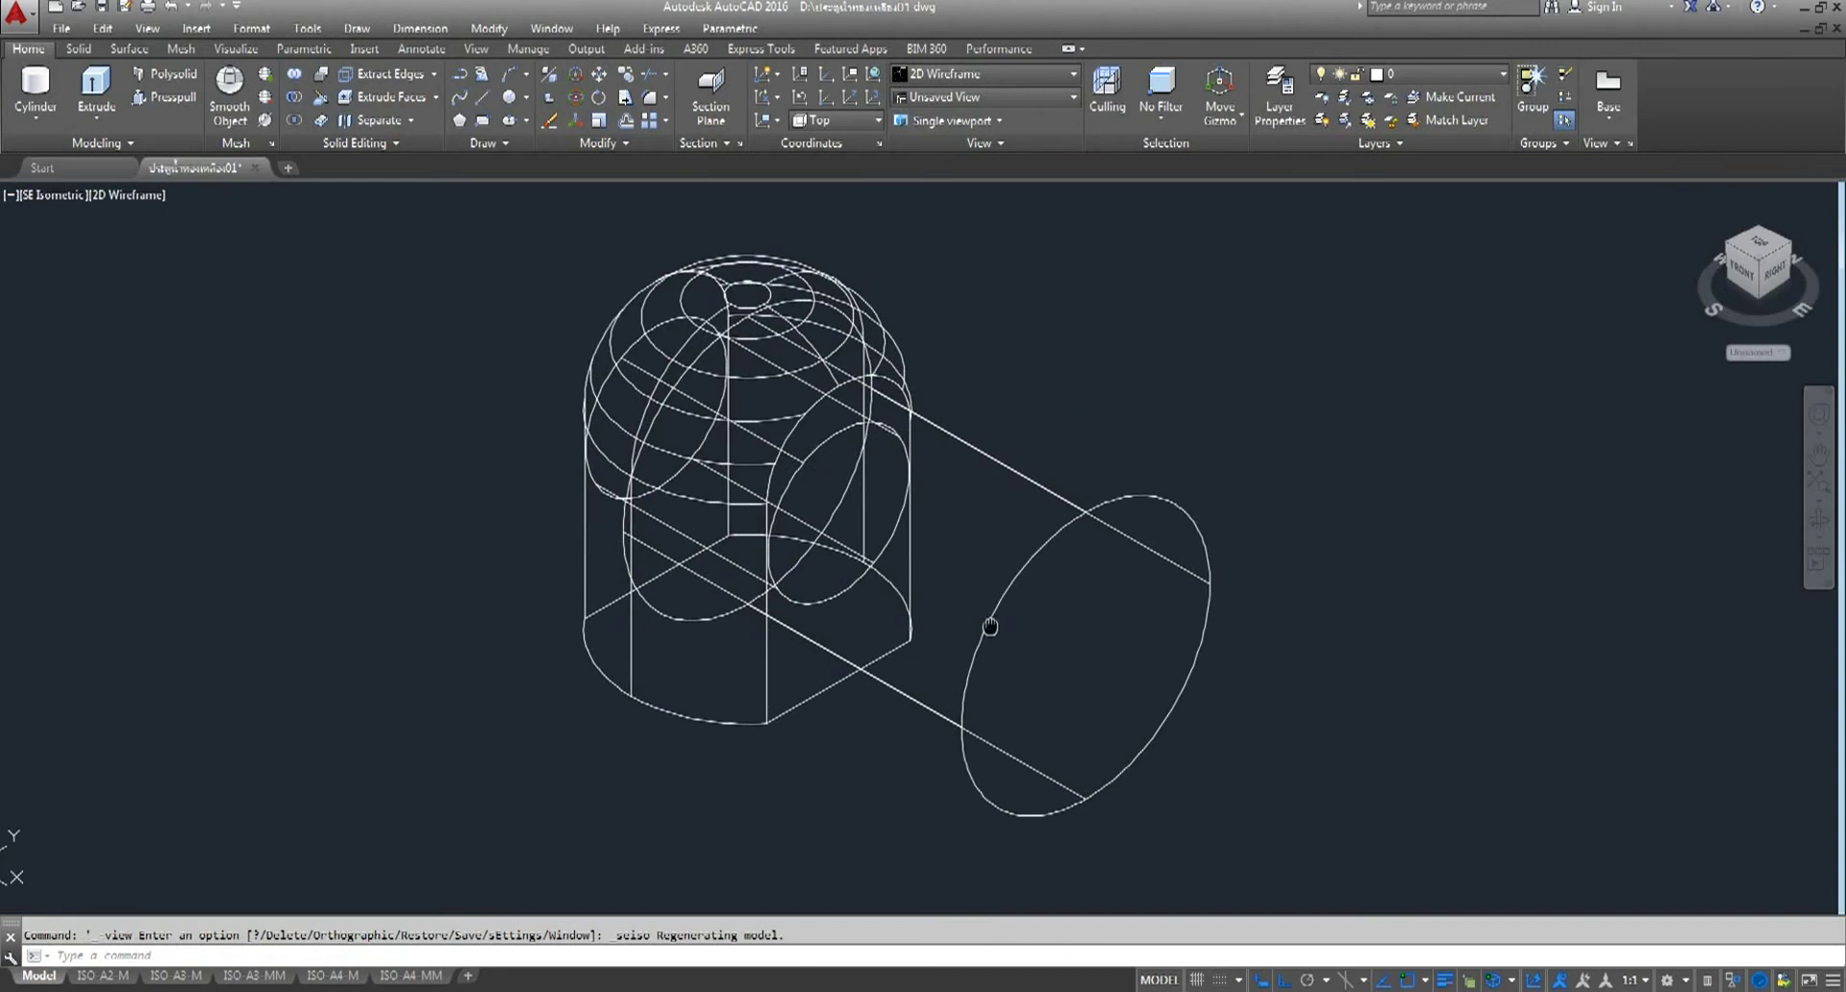
pyautogui.click(116, 197)
pyautogui.click(144, 265)
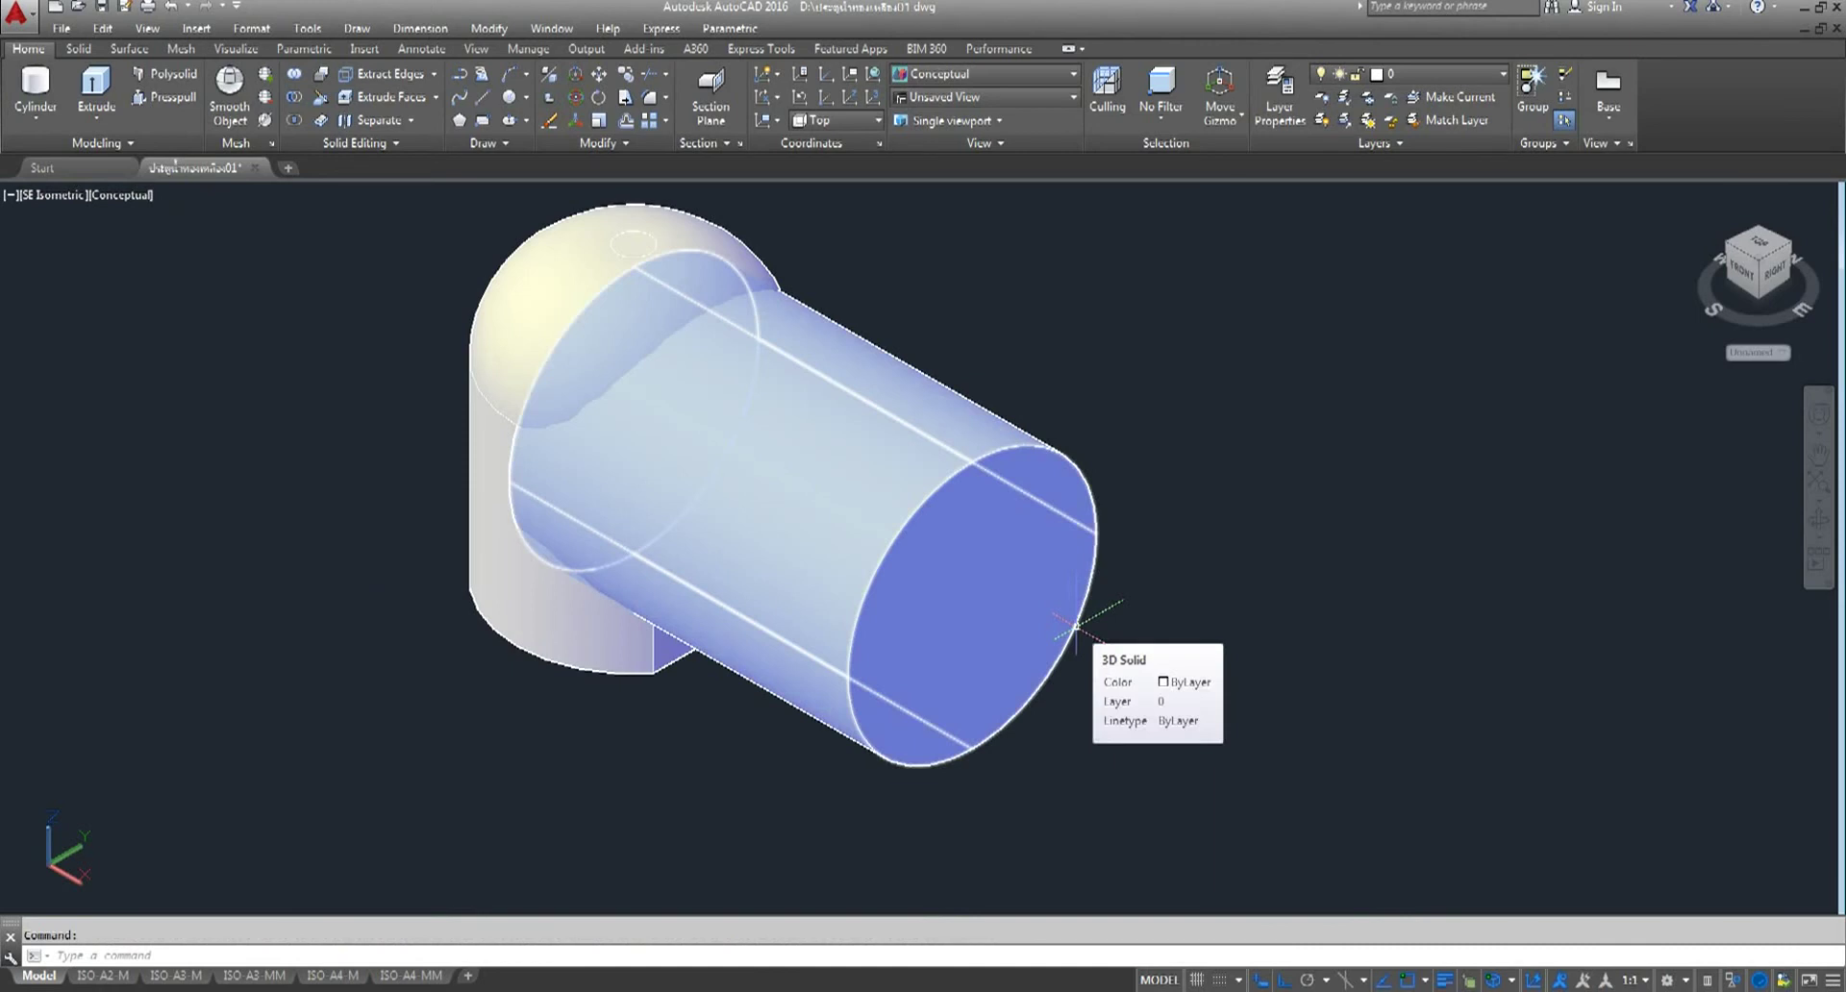
pyautogui.scroll(-2, 1077, 625)
pyautogui.scroll(3, 965, 588)
# - Select the long cylinder and orbit to inspect its left side, hole and round end
pyautogui.click(967, 598)
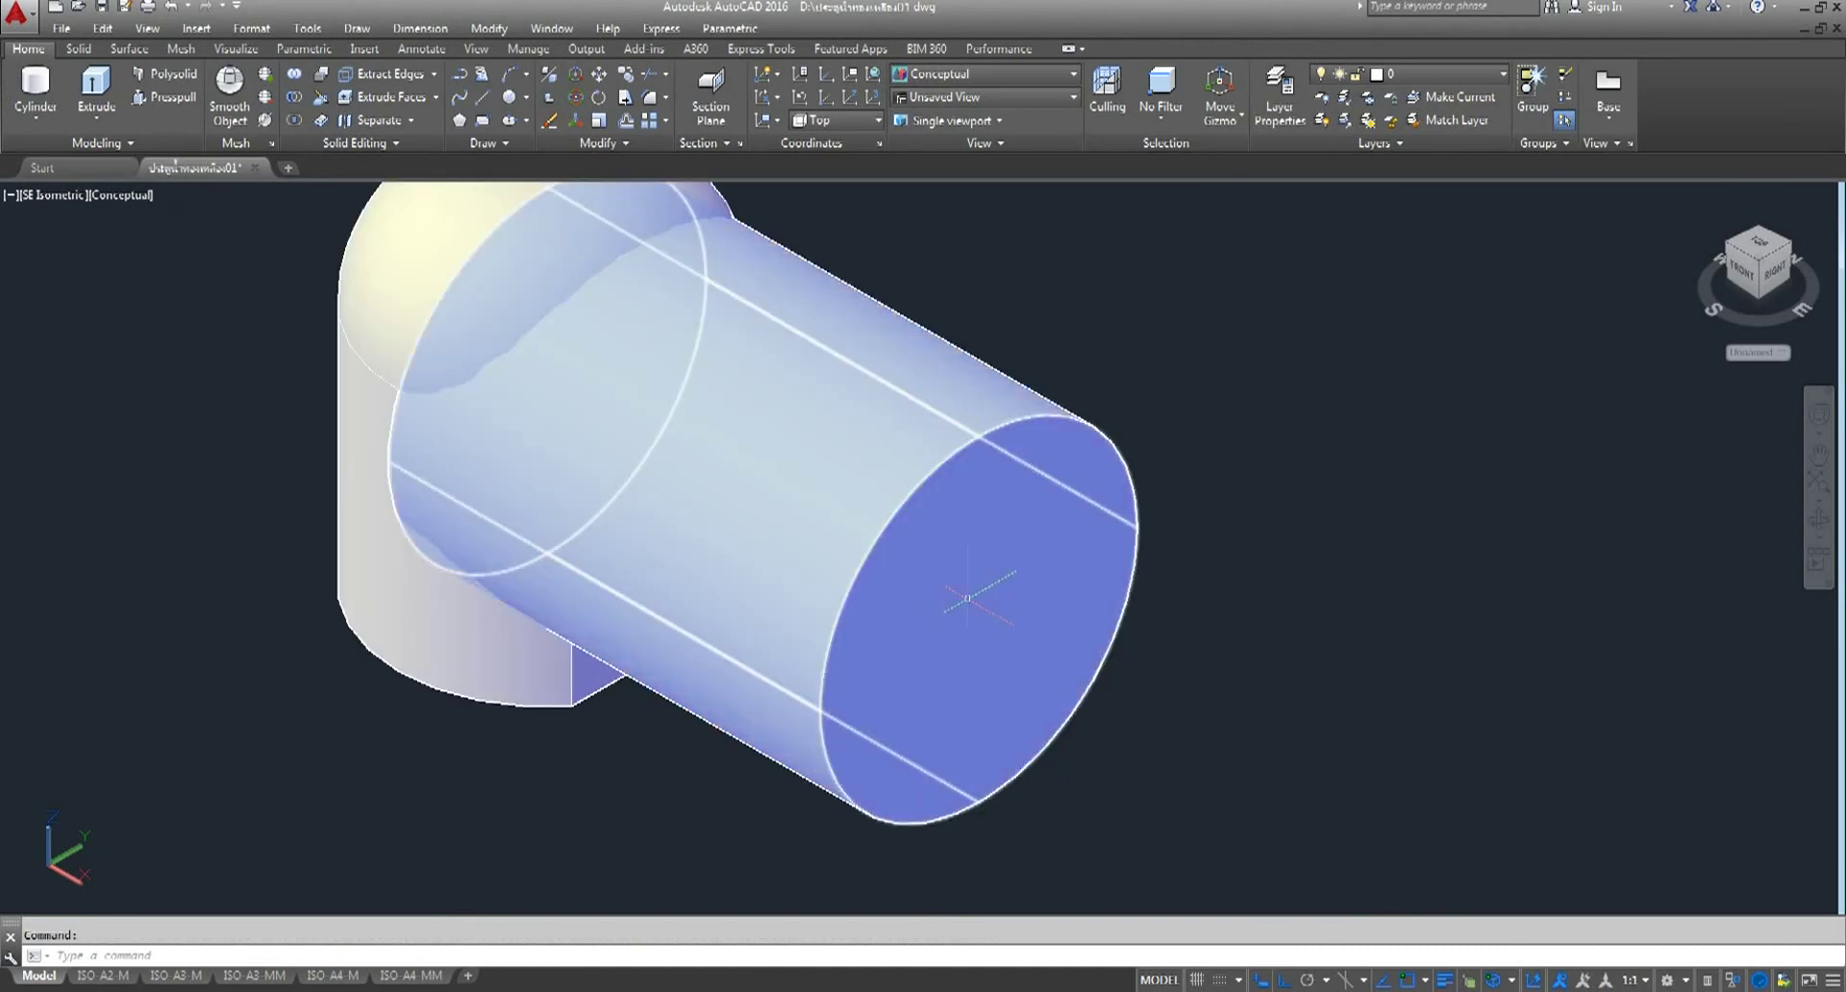
pyautogui.scroll(-2, 951, 592)
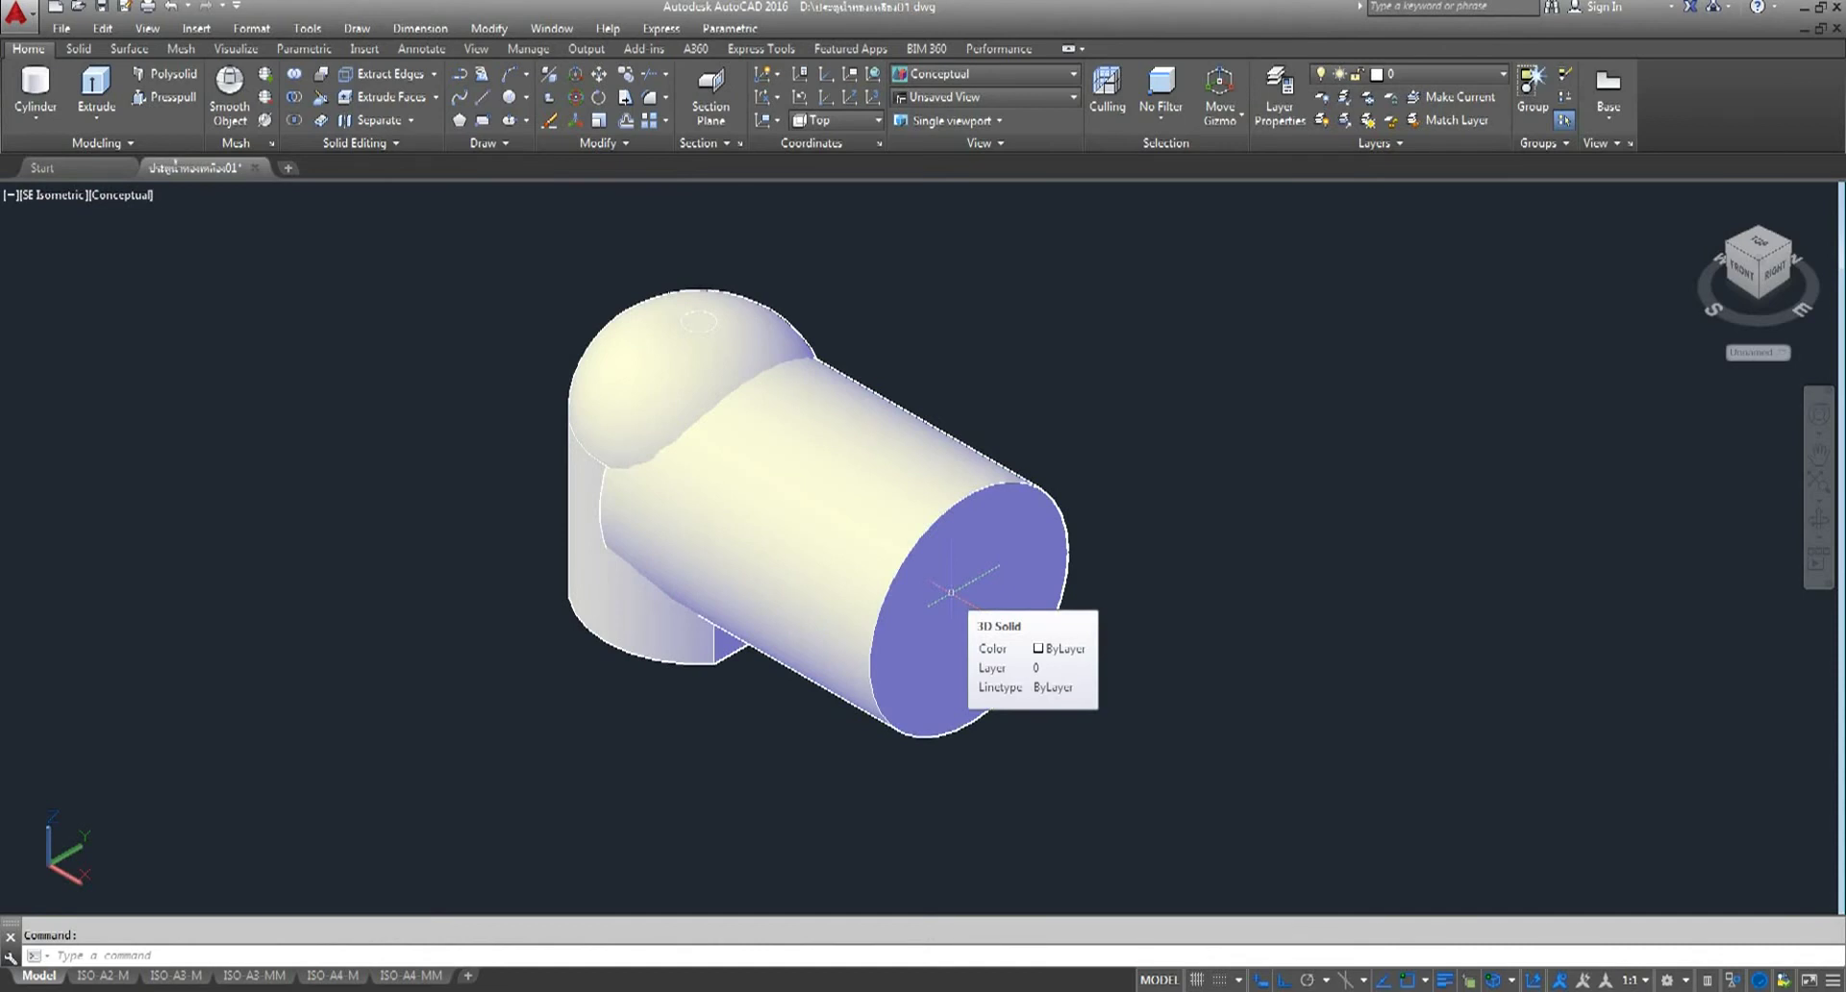
pyautogui.scroll(2, 625, 490)
pyautogui.scroll(2, 626, 489)
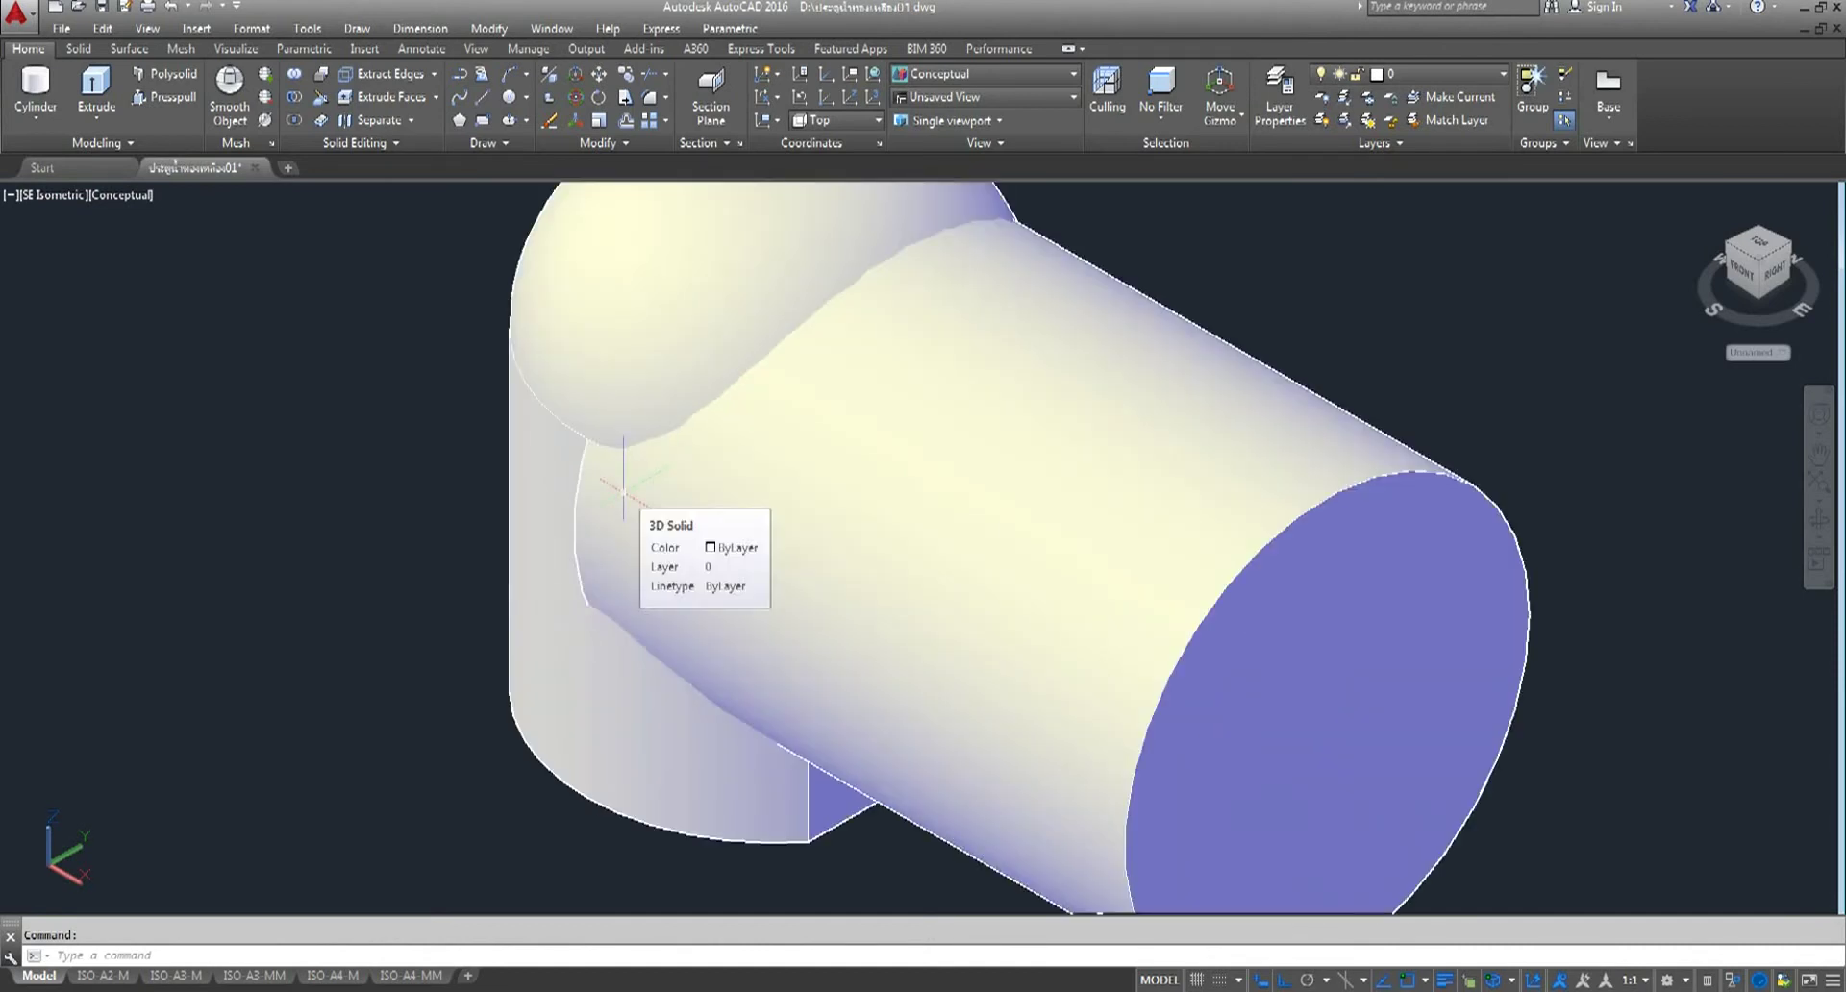
pyautogui.click(1819, 524)
pyautogui.moveTo(631, 618)
pyautogui.mouseDown()
pyautogui.moveTo(1019, 564)
pyautogui.moveTo(955, 545)
pyautogui.mouseUp()
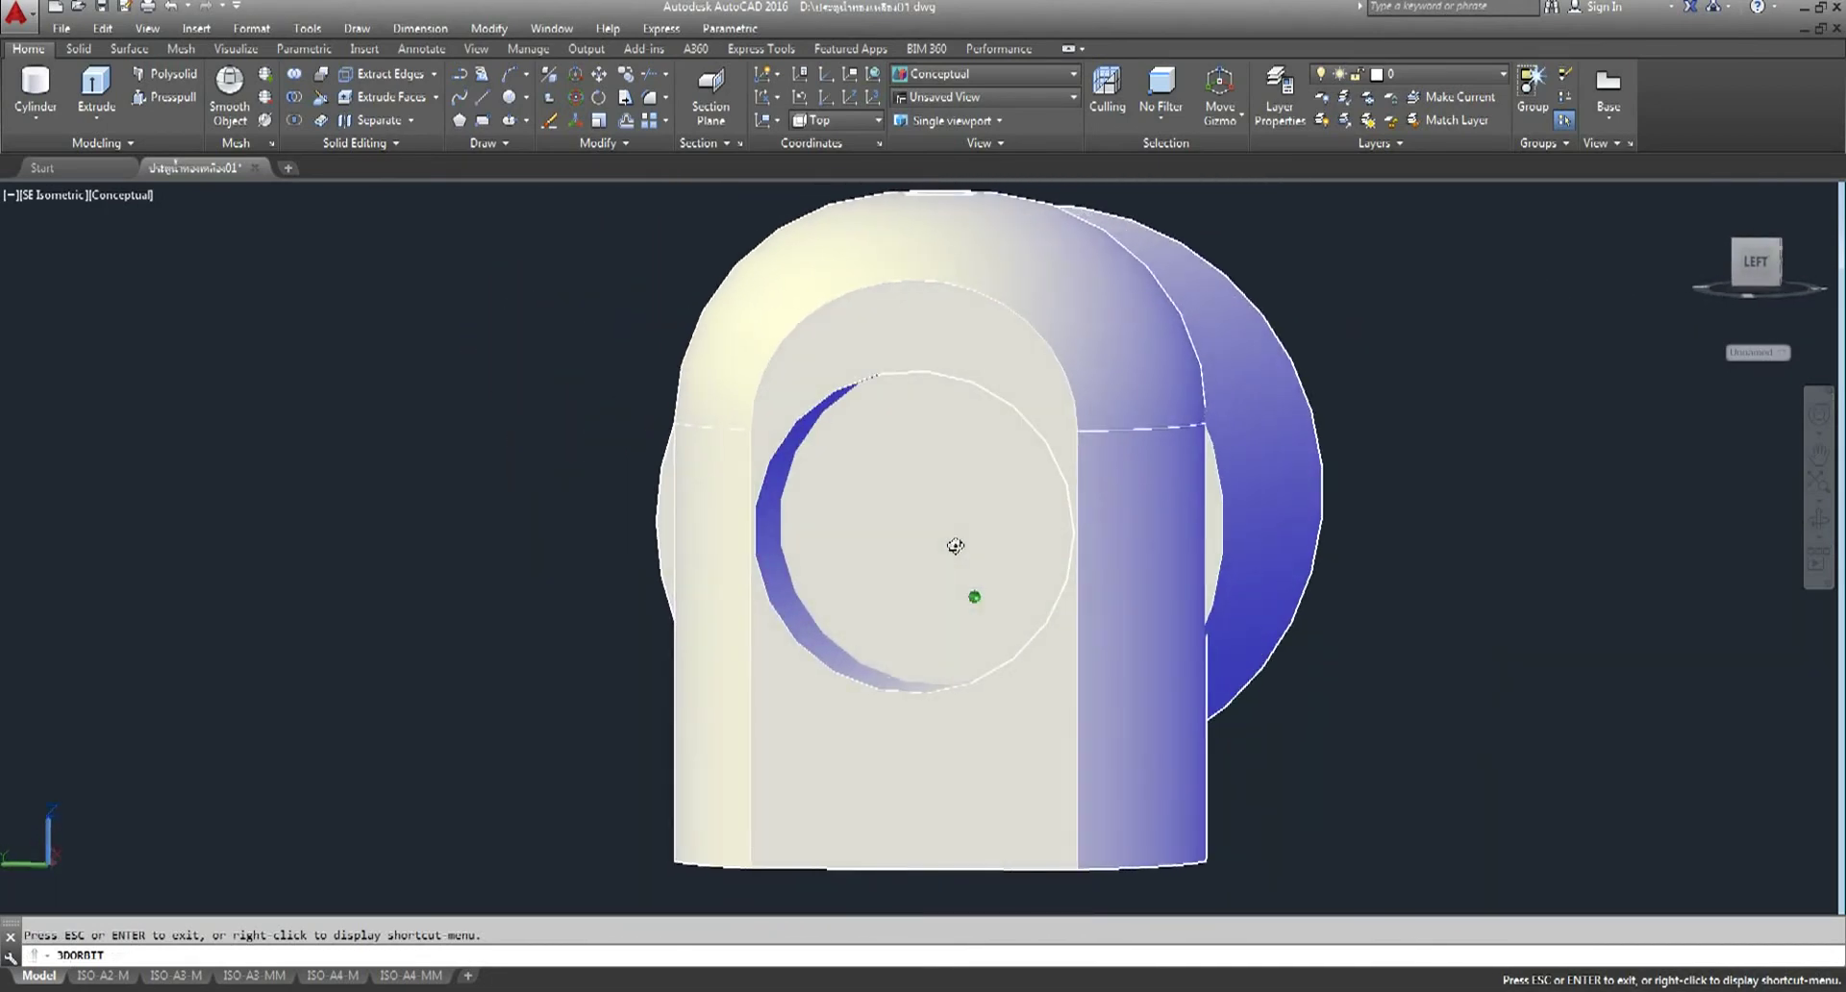
pyautogui.moveTo(955, 545)
pyautogui.mouseDown()
pyautogui.moveTo(791, 577)
pyautogui.moveTo(882, 548)
pyautogui.moveTo(1120, 547)
pyautogui.moveTo(745, 621)
pyautogui.moveTo(723, 606)
pyautogui.mouseUp()
pyautogui.moveTo(898, 647)
pyautogui.mouseDown()
pyautogui.moveTo(812, 631)
pyautogui.moveTo(820, 561)
pyautogui.moveTo(873, 508)
pyautogui.mouseUp()
pyautogui.rightClick(937, 219)
pyautogui.click(976, 236)
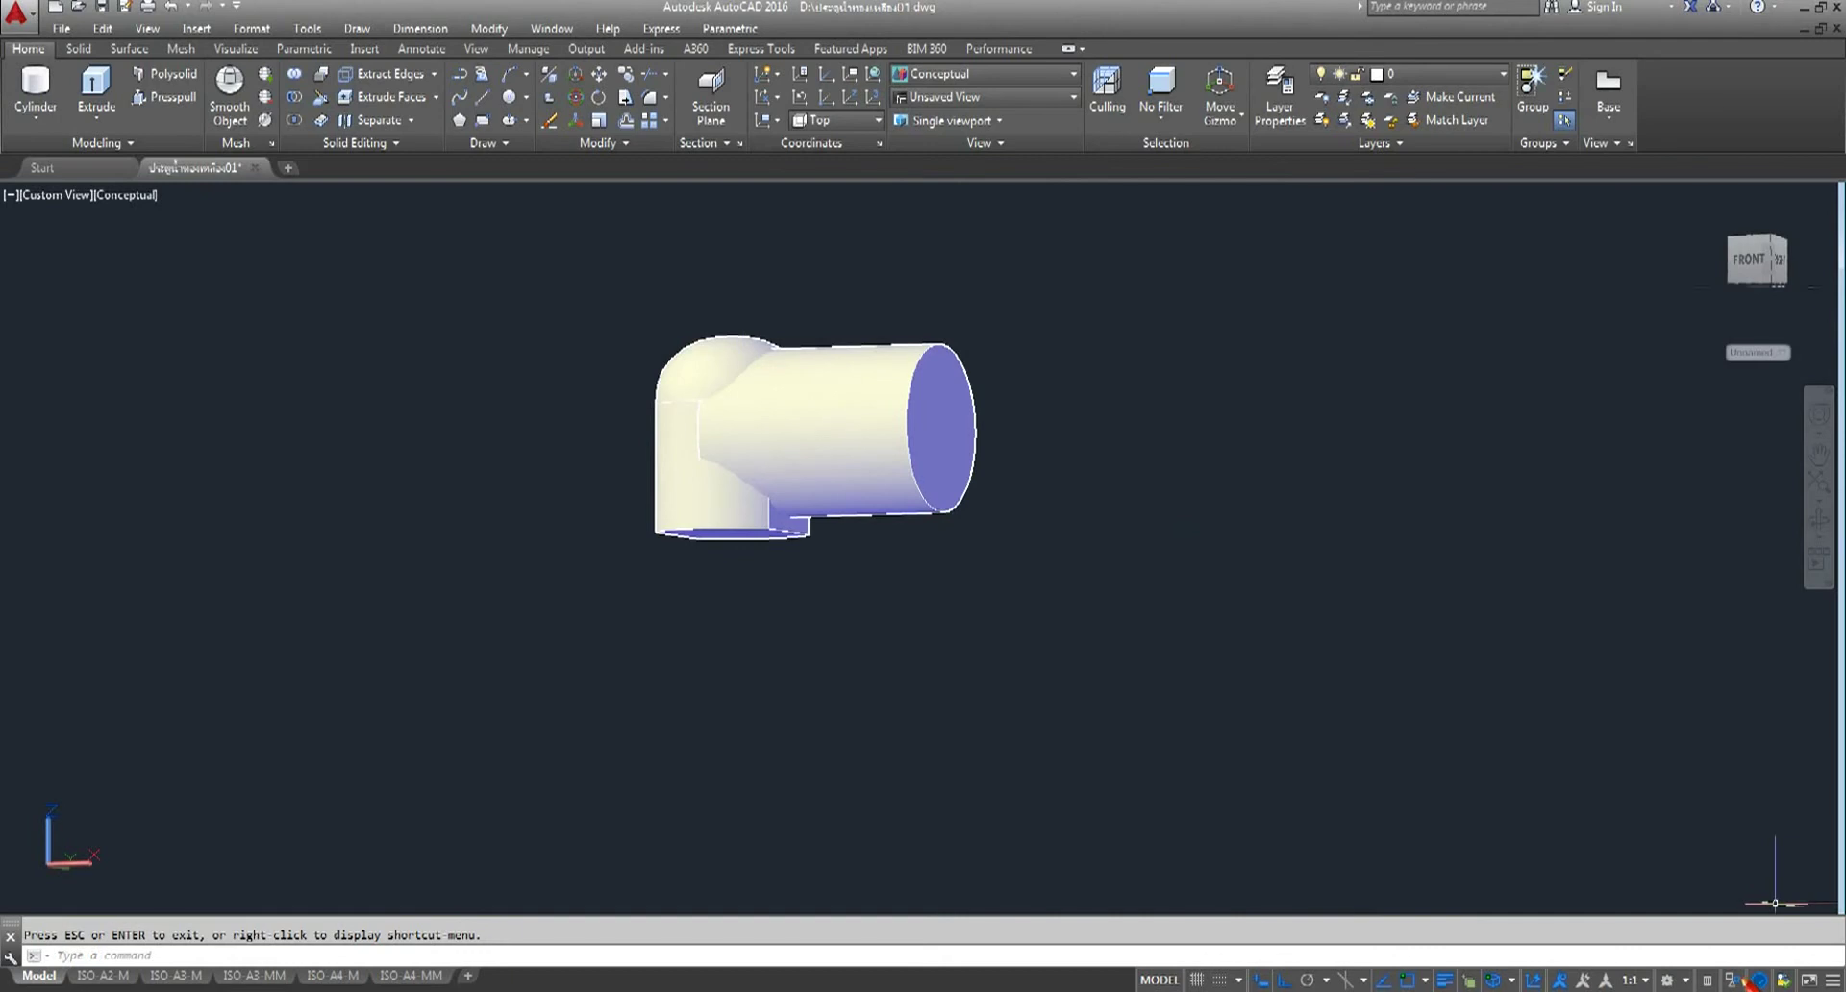
pyautogui.click(1746, 981)
# - End object isolation and select the cylinder's round end face for press-pull
pyautogui.click(1742, 970)
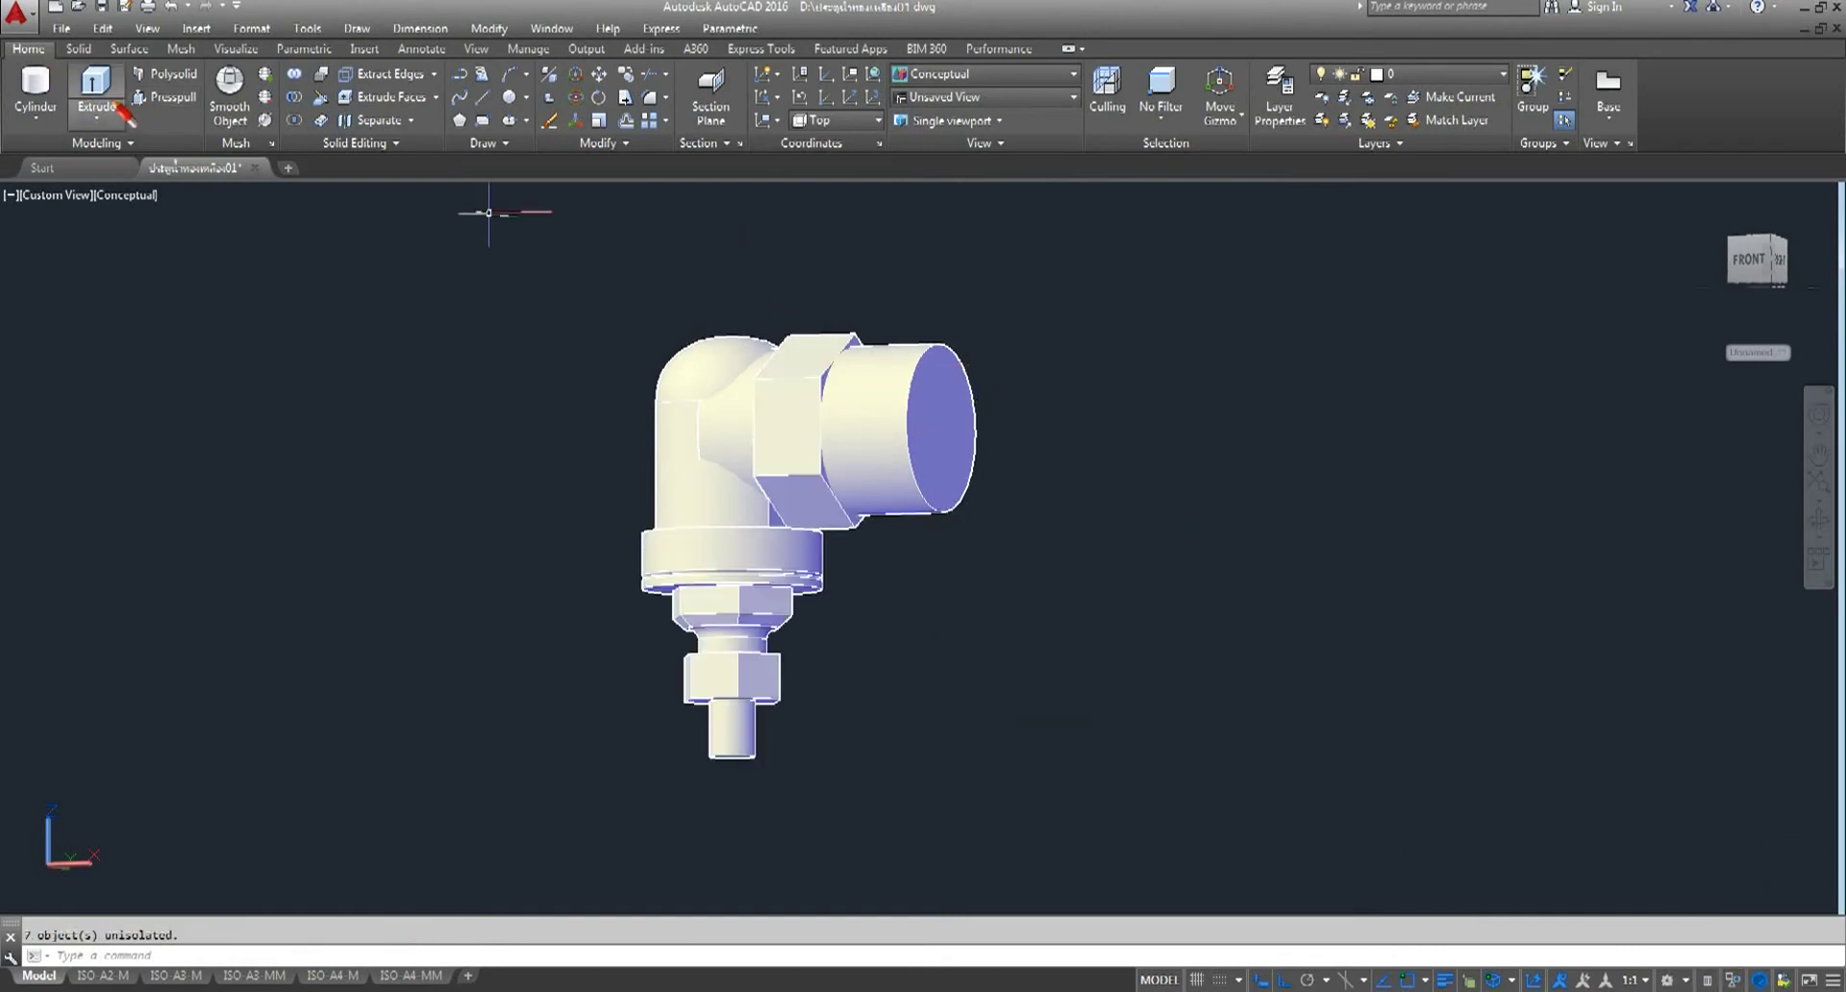
pyautogui.click(163, 96)
pyautogui.scroll(2, 904, 322)
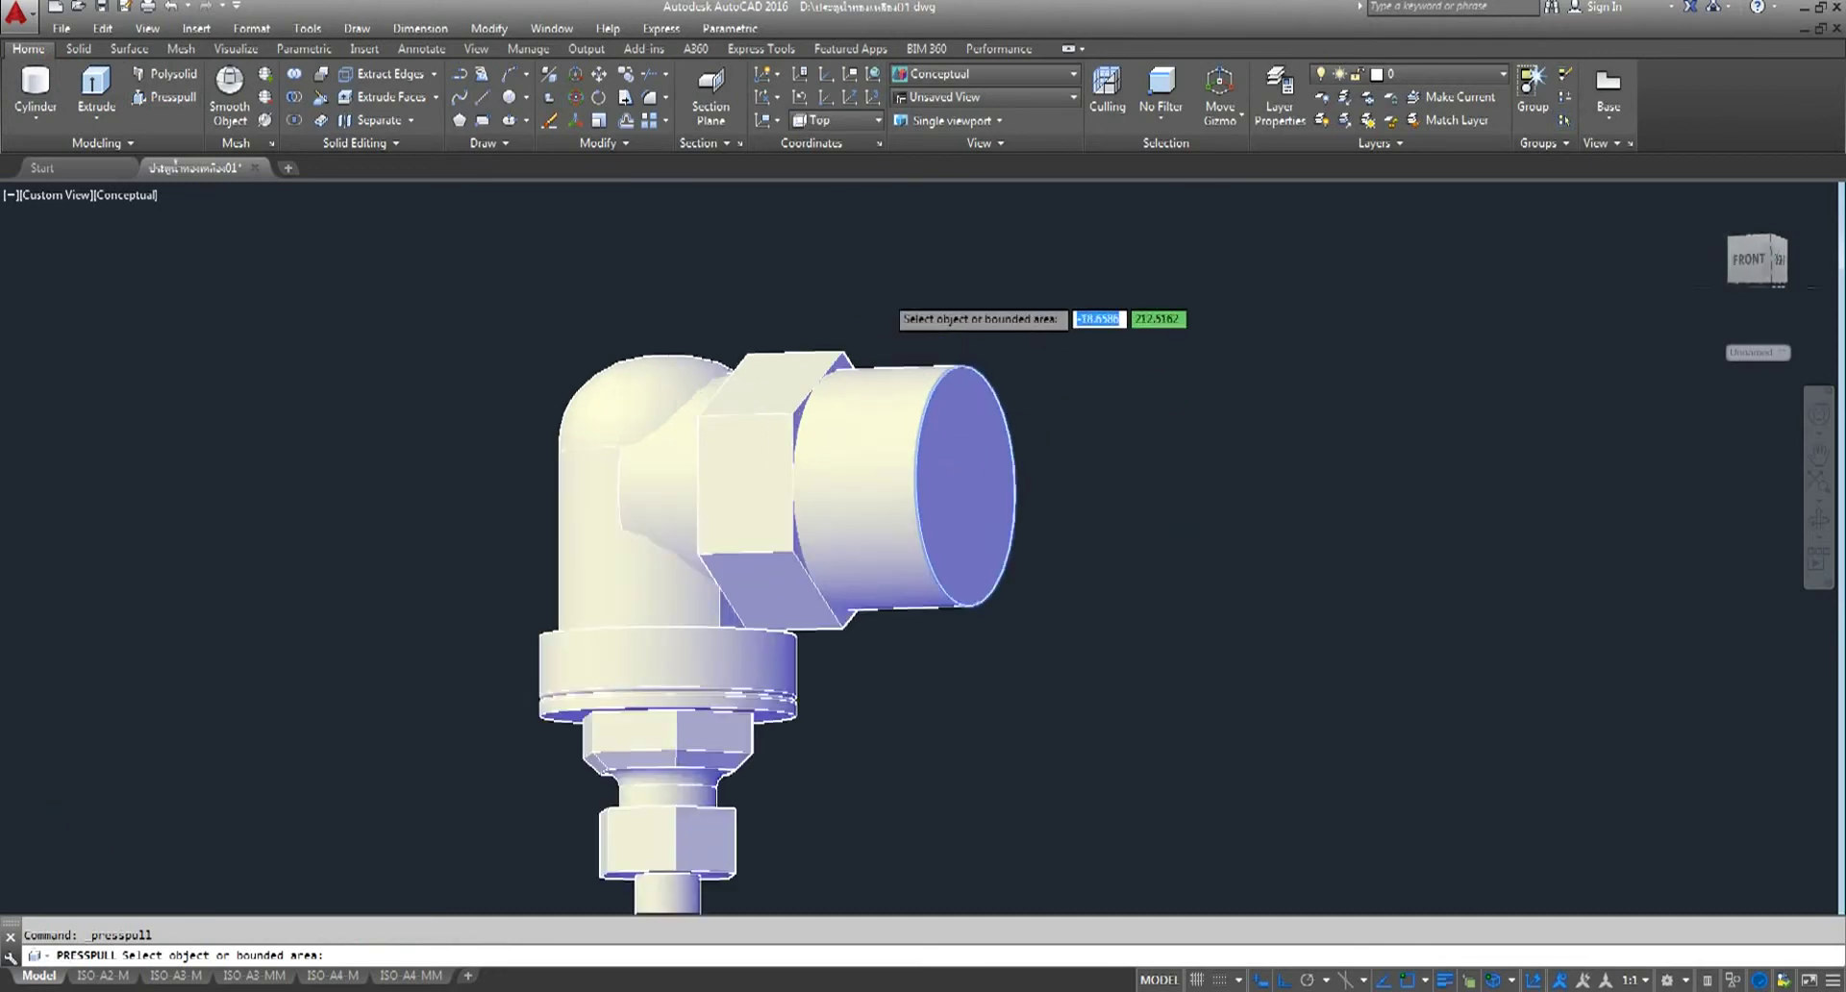
pyautogui.scroll(2, 914, 404)
pyautogui.click(964, 604)
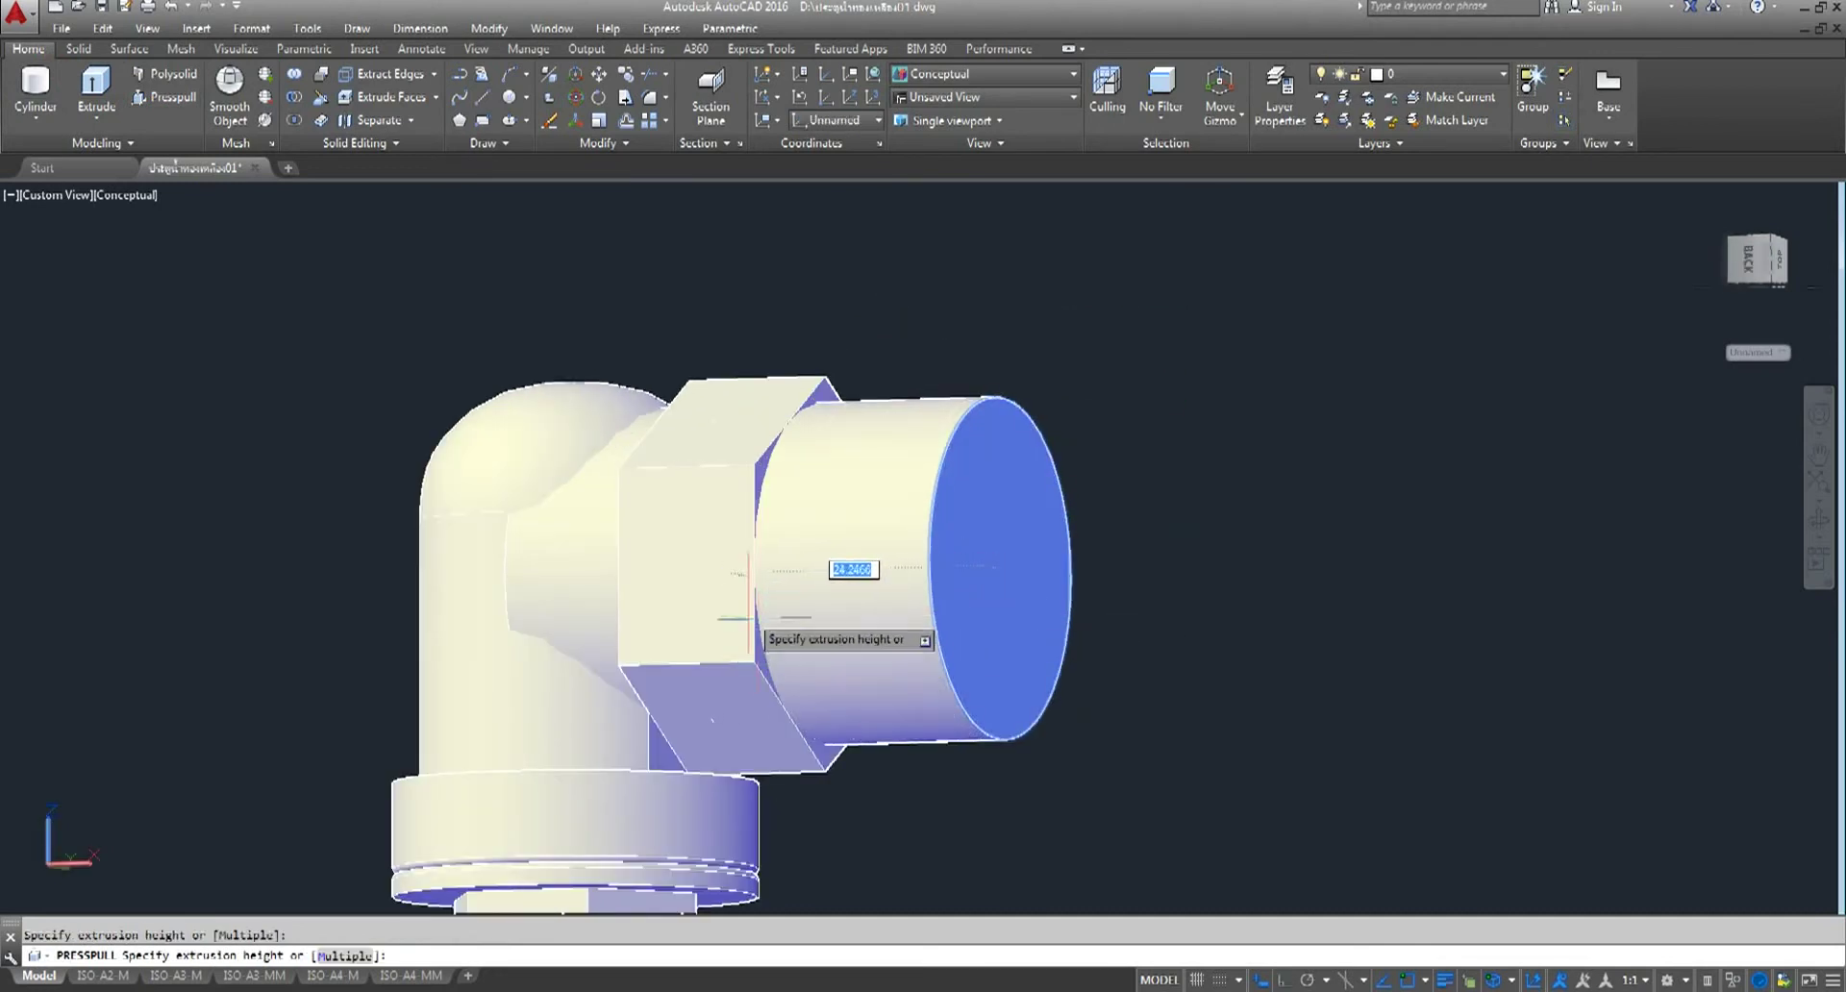
pyautogui.scroll(1, 753, 515)
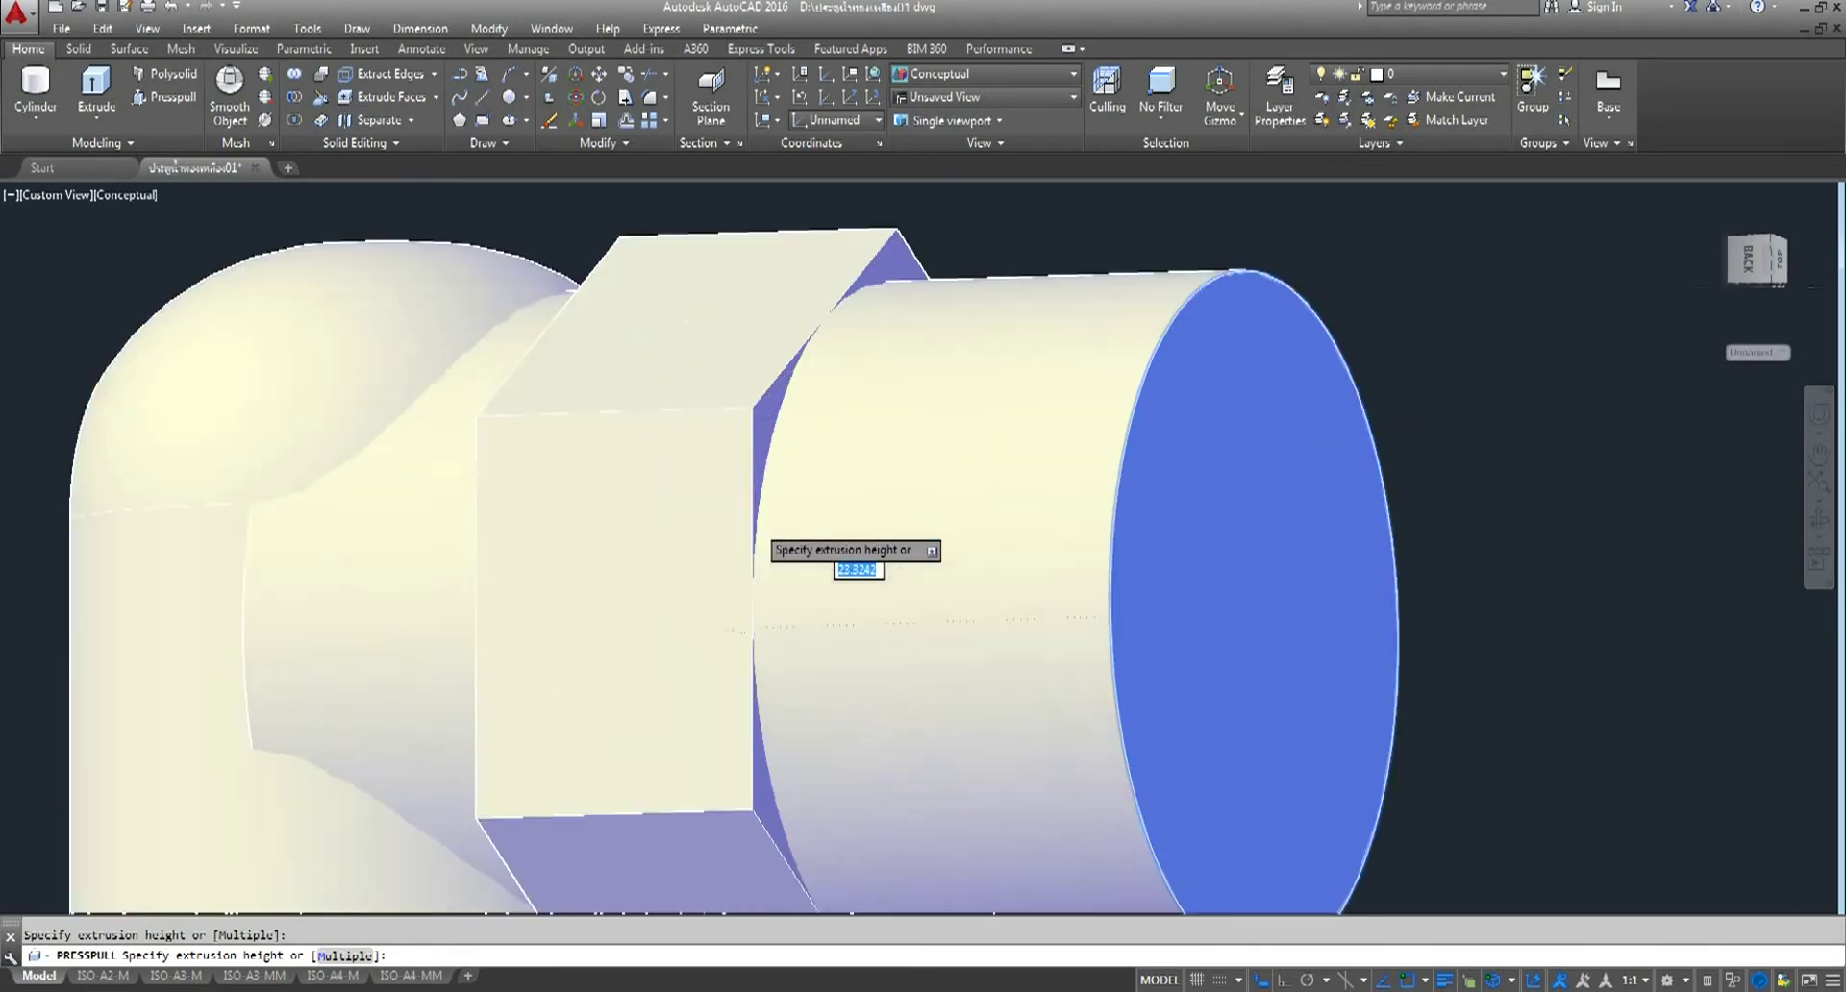
pyautogui.scroll(2, 751, 596)
pyautogui.scroll(-3, 751, 691)
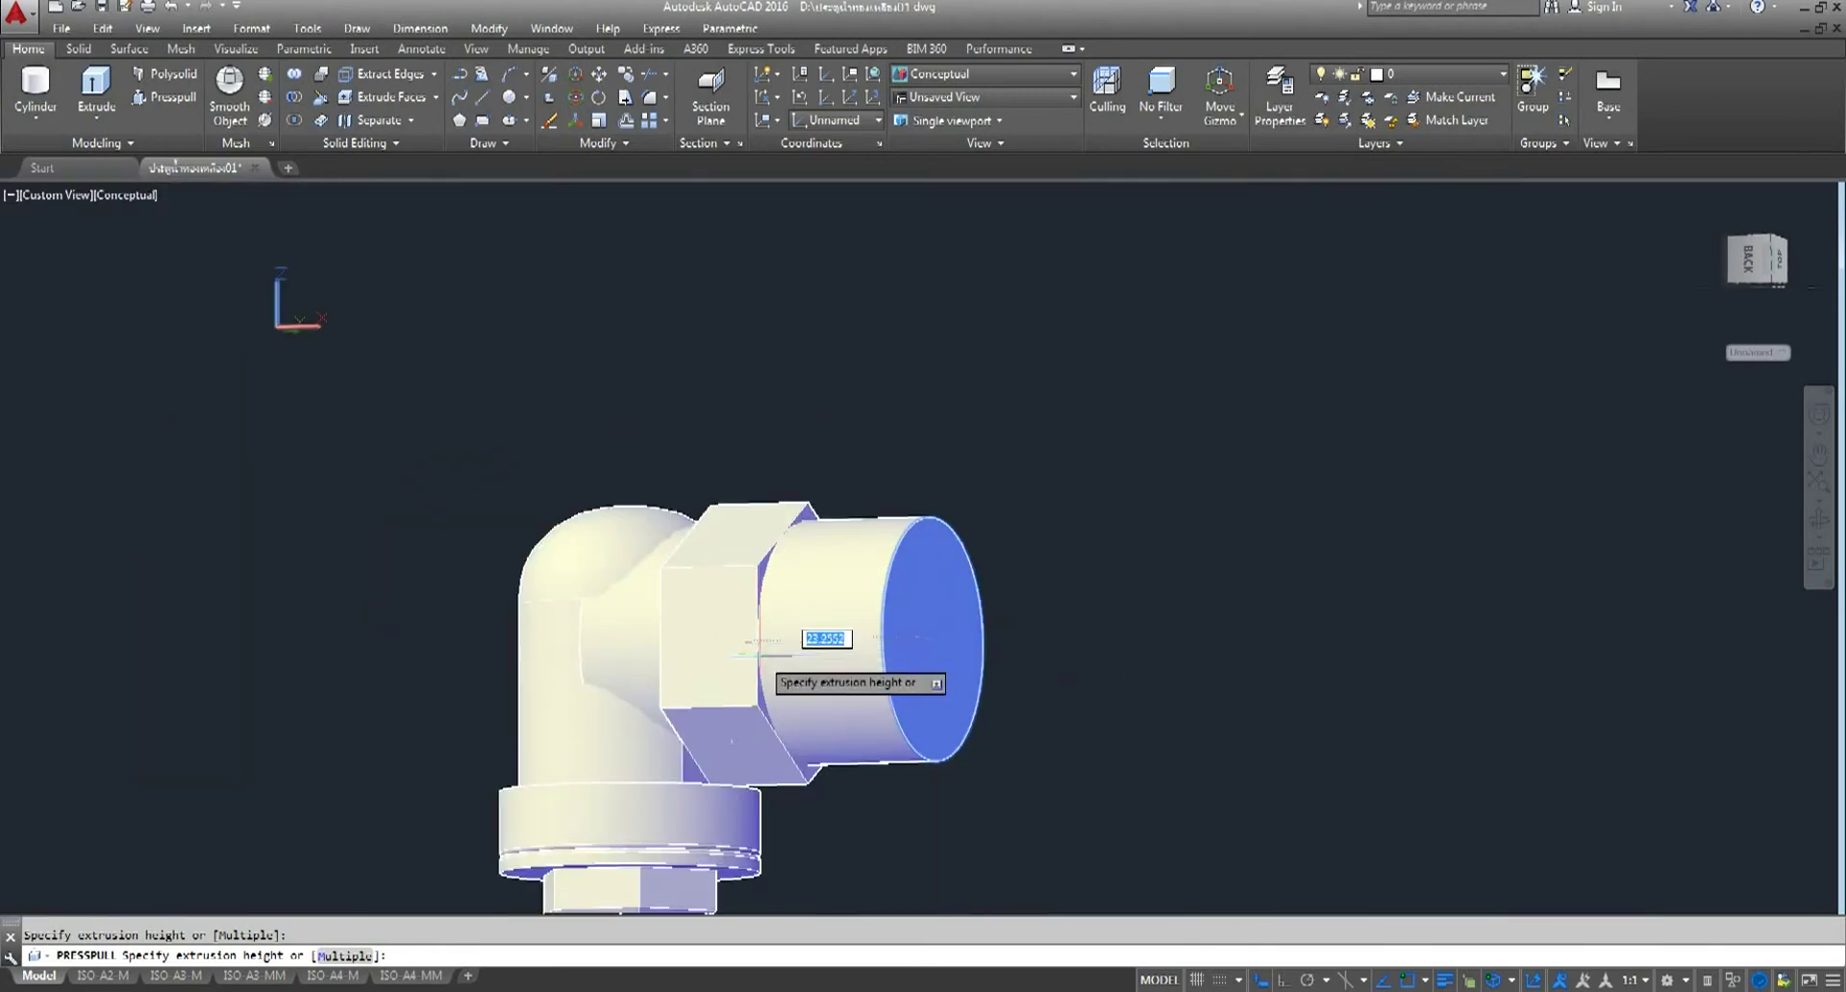
pyautogui.scroll(3, 752, 660)
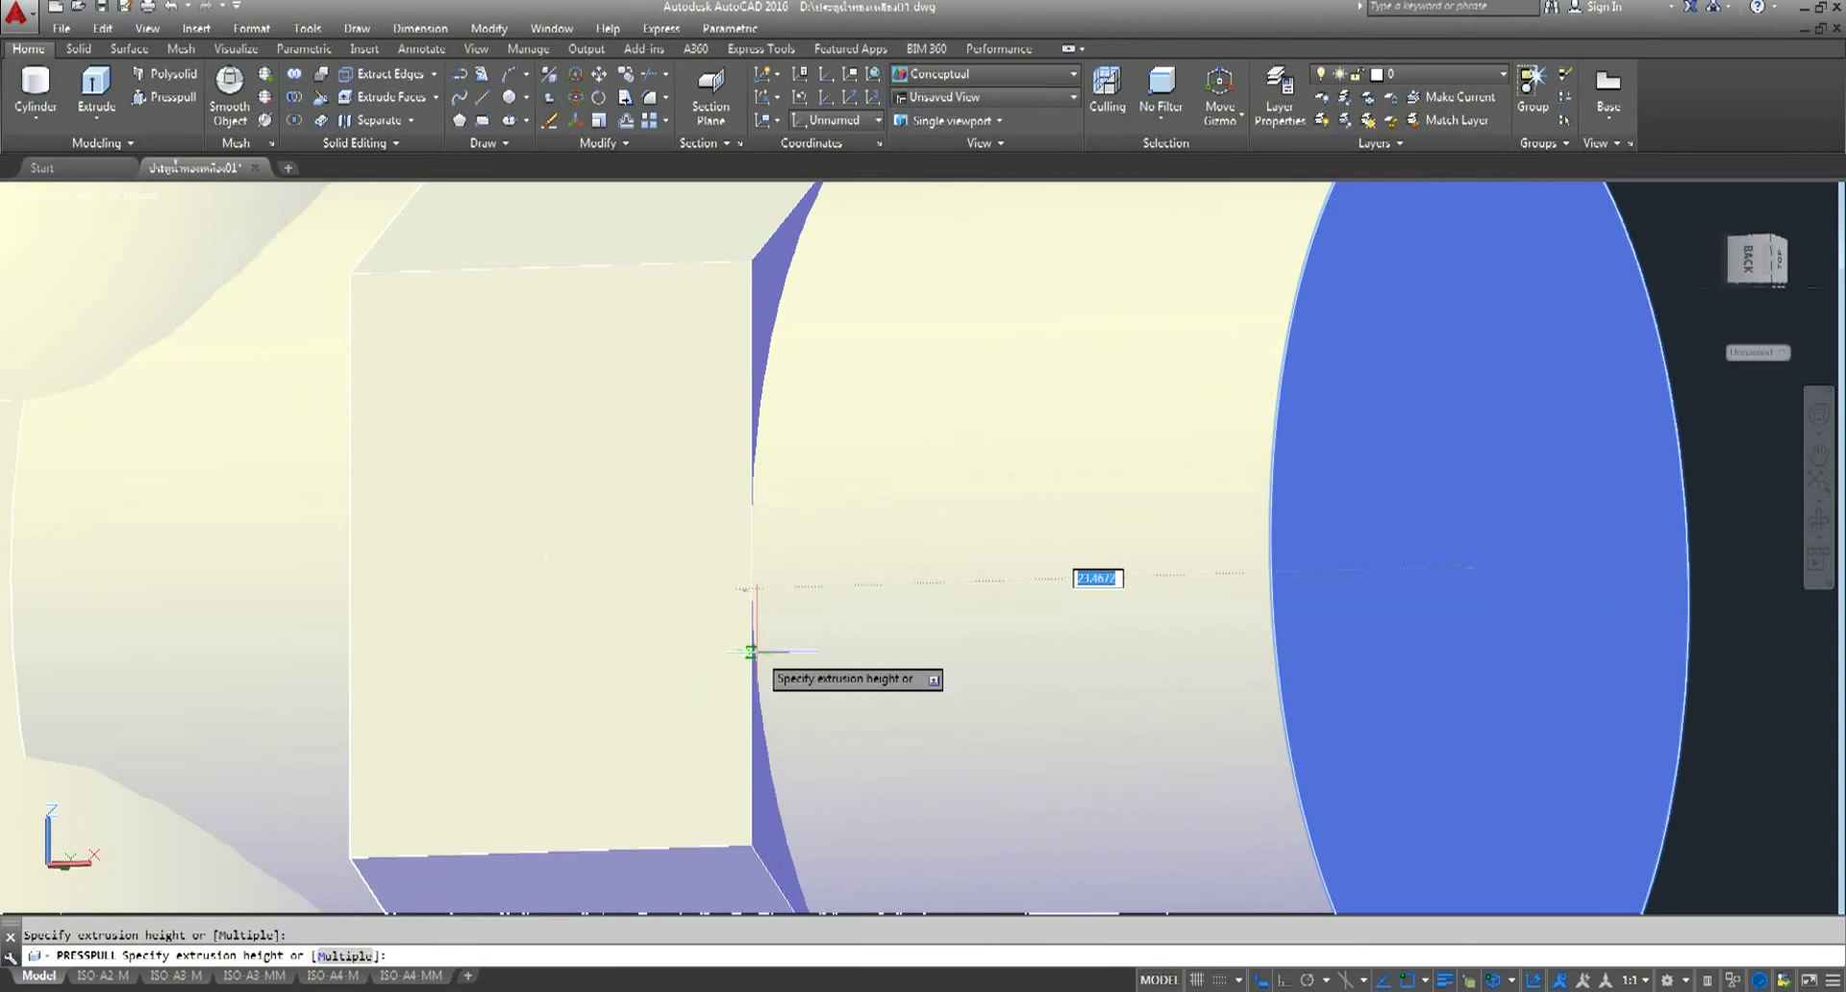
# - Push the cylinder's end face back so it sits inside the hex nut
pyautogui.click(751, 652)
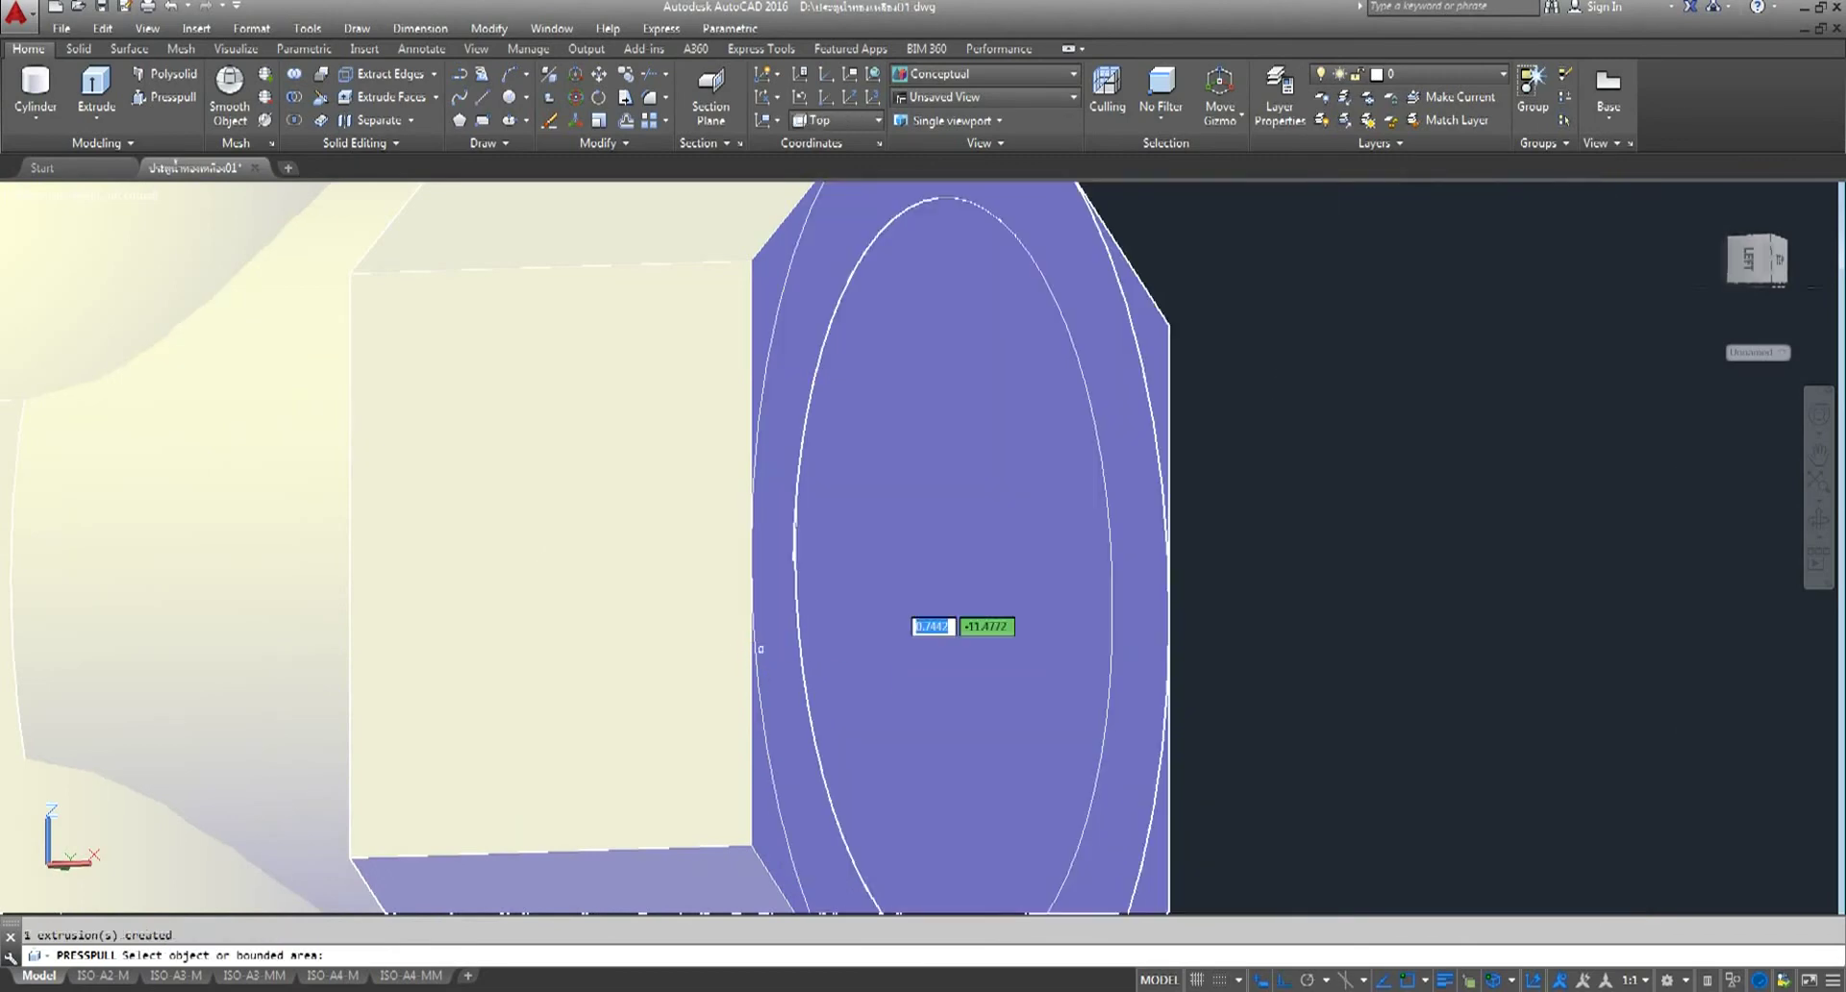
pyautogui.scroll(-3, 865, 645)
pyautogui.scroll(-1, 923, 625)
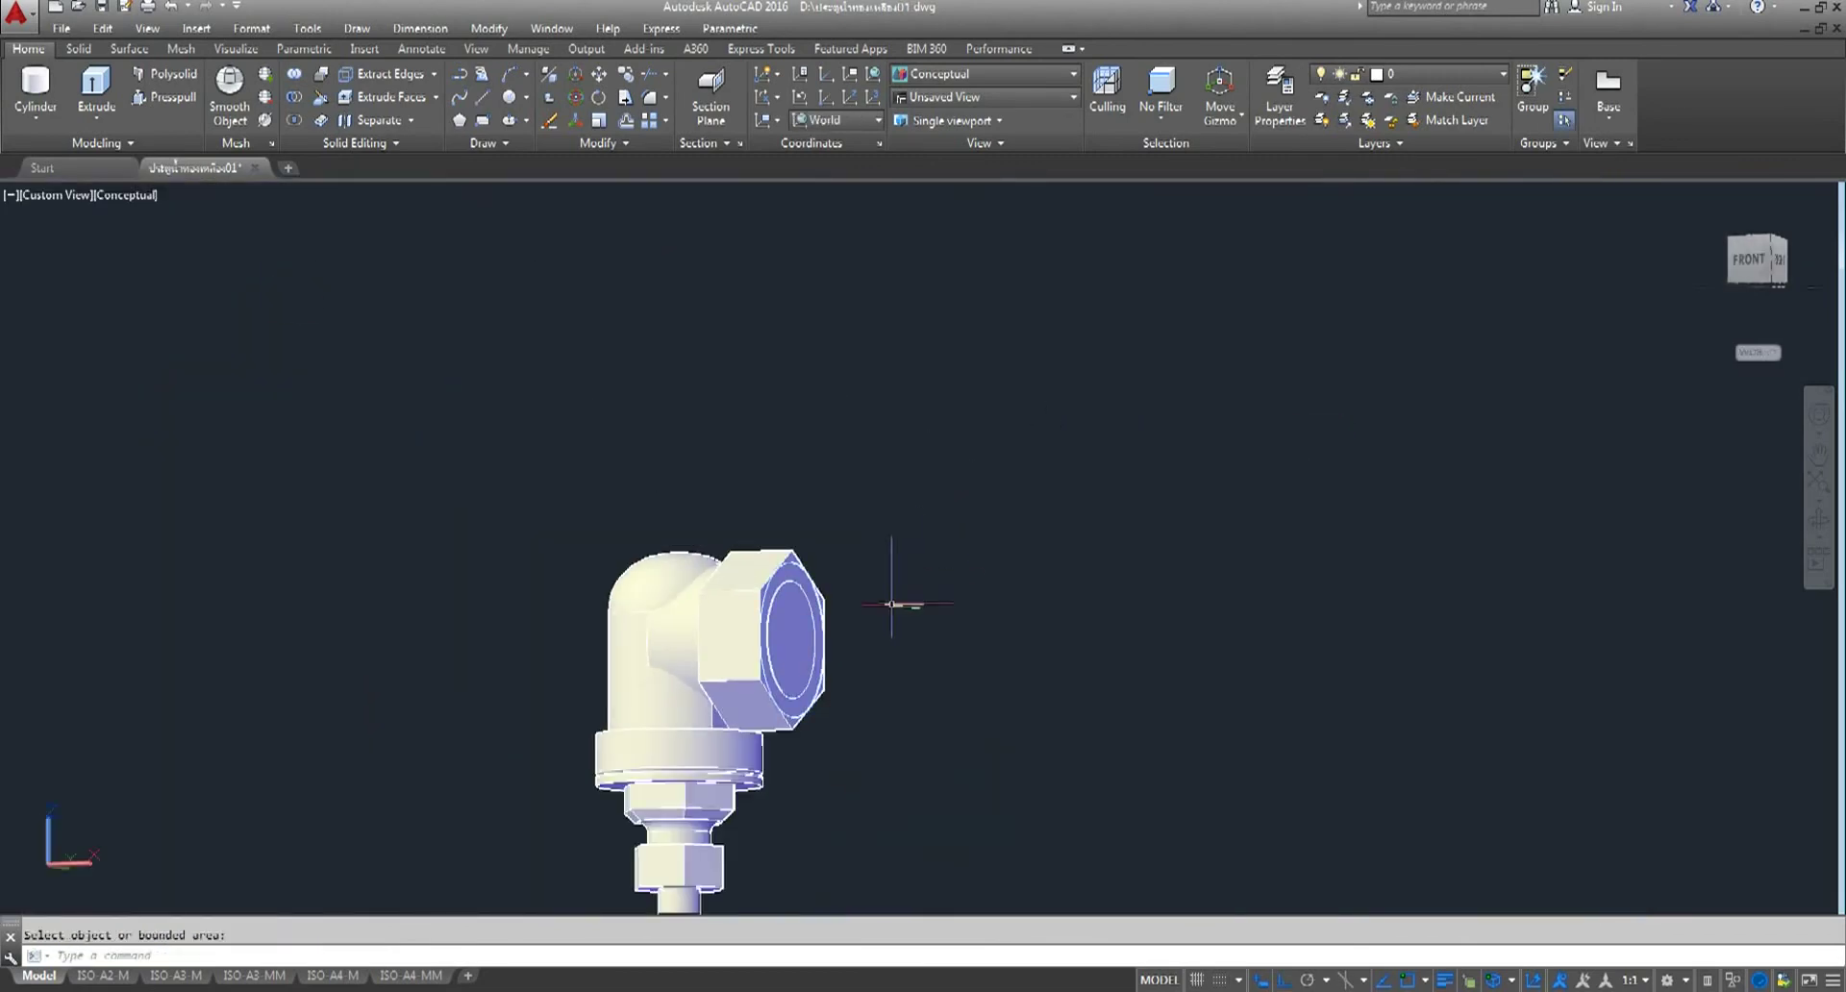
pyautogui.scroll(3, 904, 604)
pyautogui.scroll(2, 847, 495)
pyautogui.scroll(-5, 1093, 662)
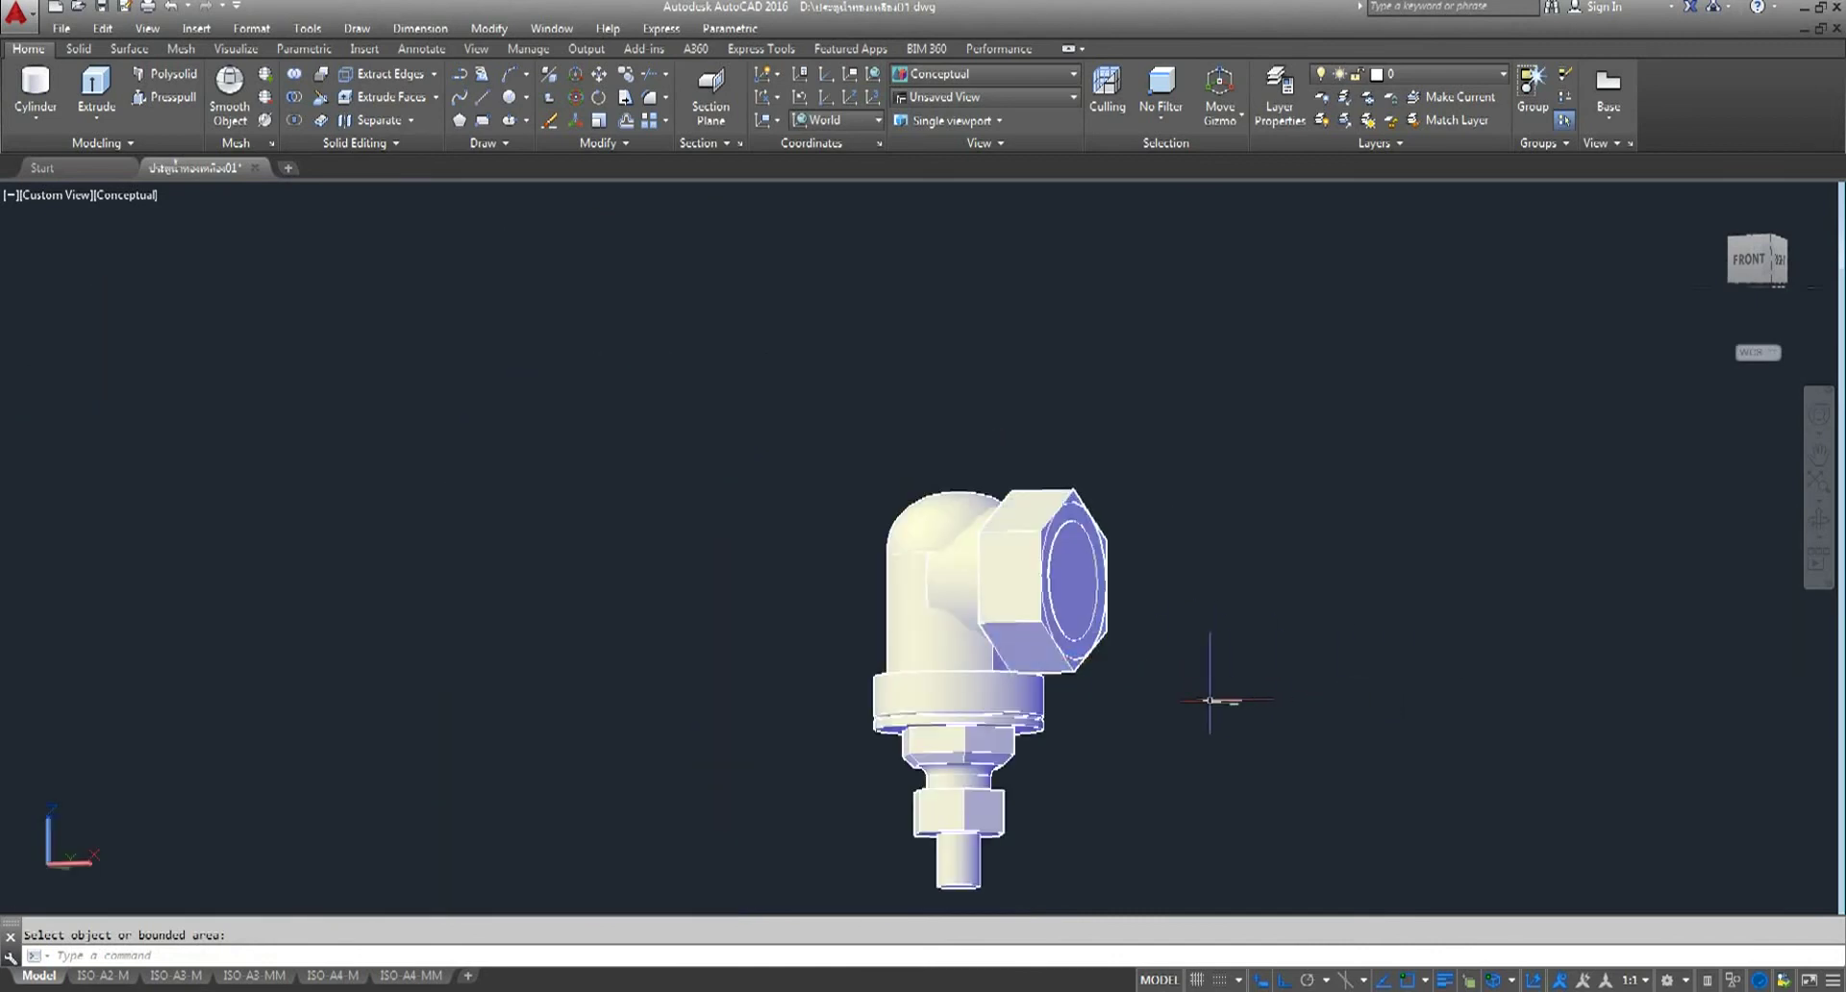
# - Orbit around the valve to face the hex nut end
pyautogui.click(1819, 534)
pyautogui.moveTo(845, 721)
pyautogui.mouseDown()
pyautogui.moveTo(1235, 801)
pyautogui.moveTo(747, 678)
pyautogui.mouseUp()
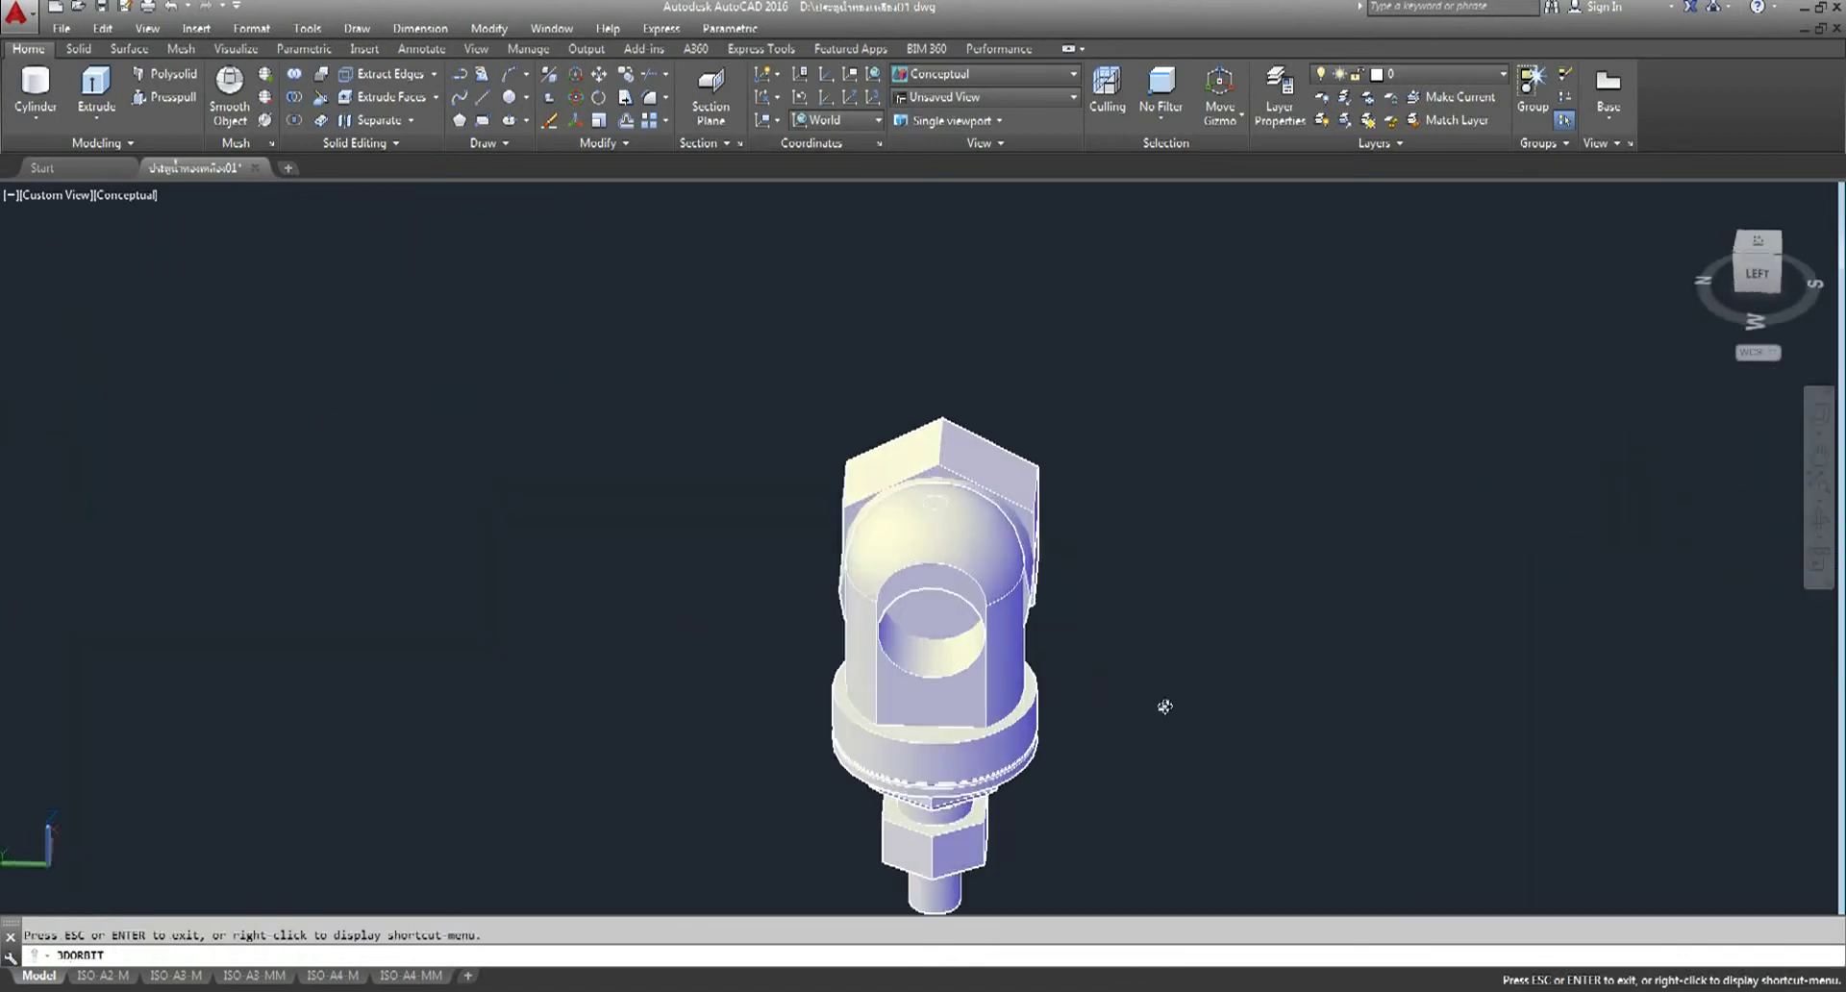
pyautogui.moveTo(747, 678); pyautogui.dragTo(858, 653)
pyautogui.scroll(3, 993, 544)
pyautogui.moveTo(855, 589)
pyautogui.mouseDown()
pyautogui.moveTo(757, 562)
pyautogui.moveTo(1231, 500)
pyautogui.mouseUp()
pyautogui.rightClick(1245, 493)
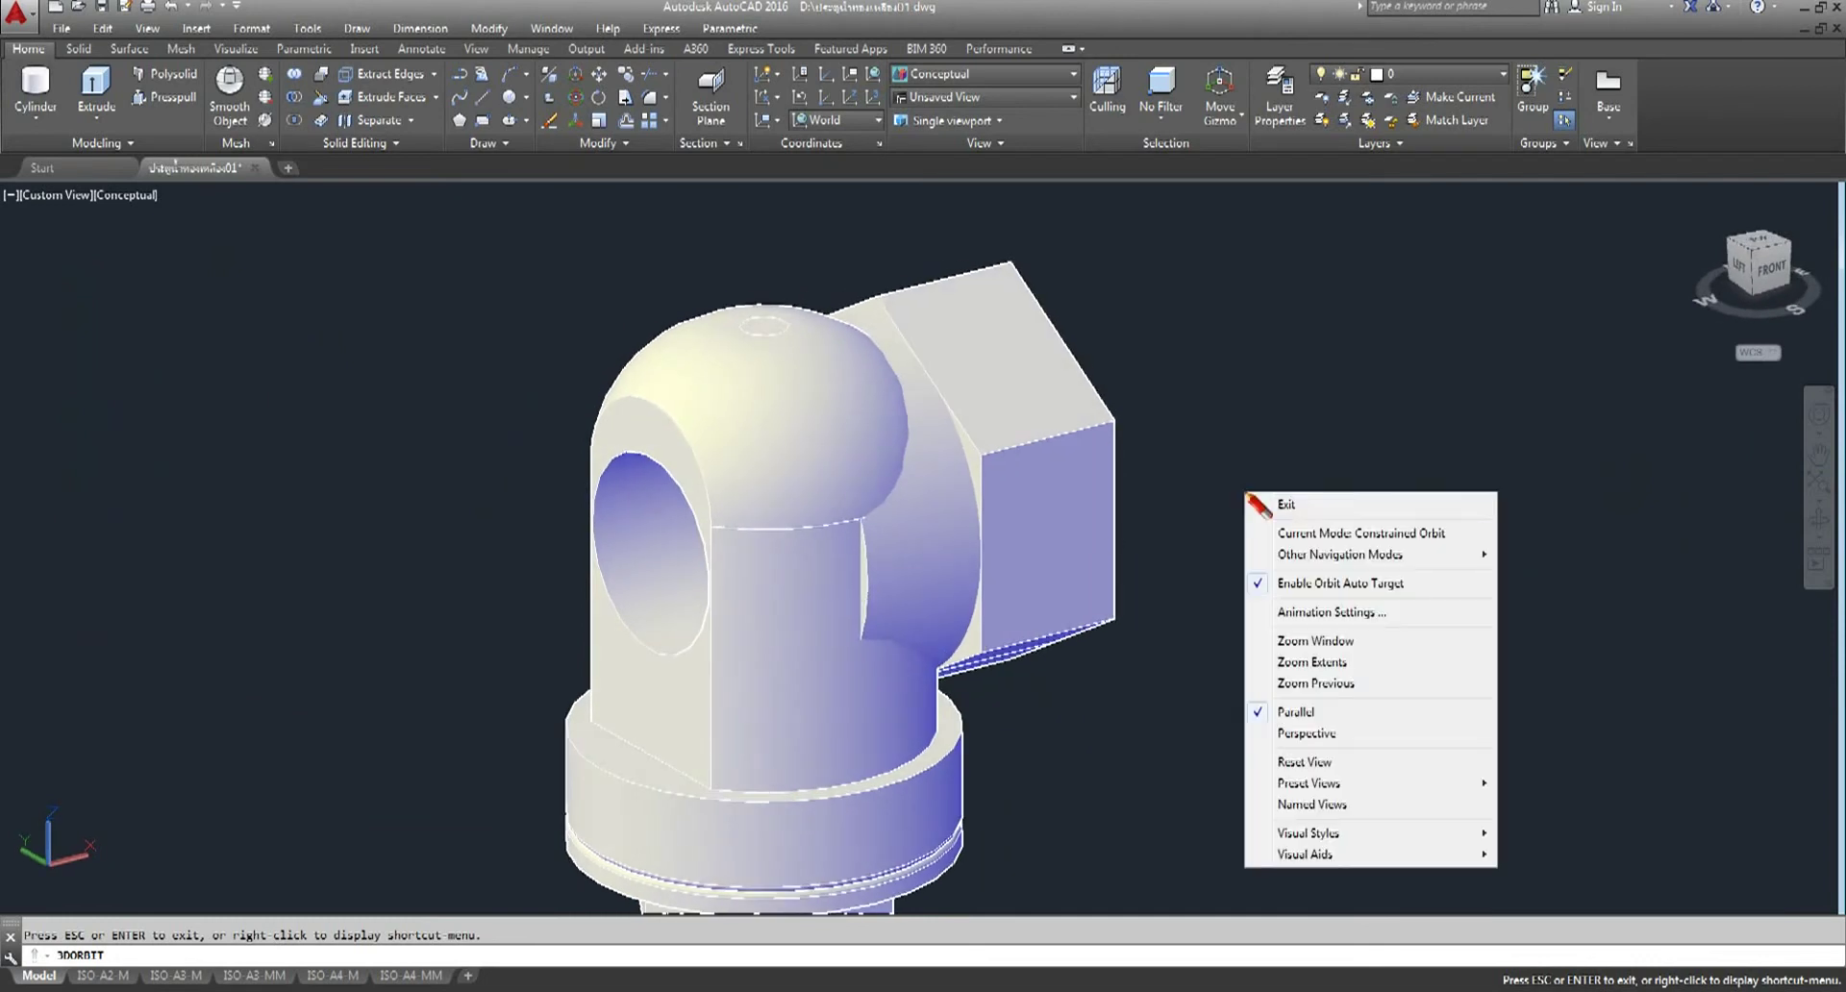
pyautogui.click(1289, 504)
# - Start press-pull again, then orbit to view the valve's left and back sides
pyautogui.click(165, 96)
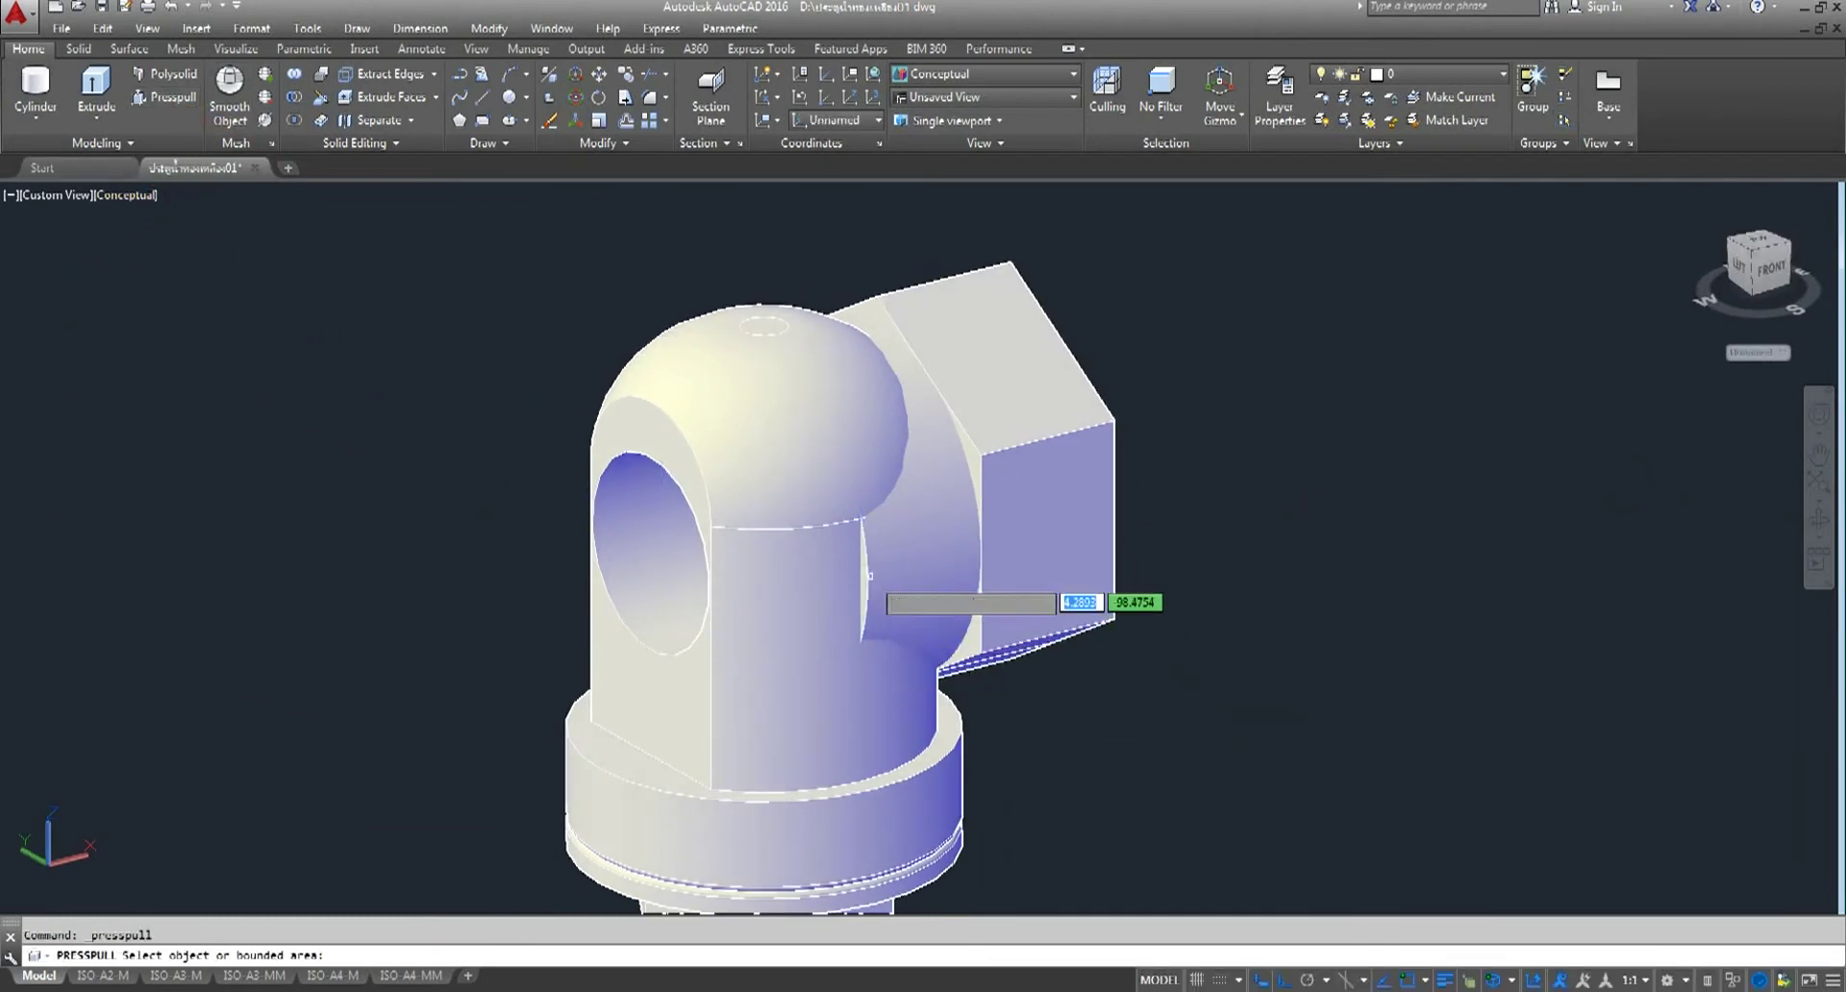
pyautogui.scroll(5, 862, 570)
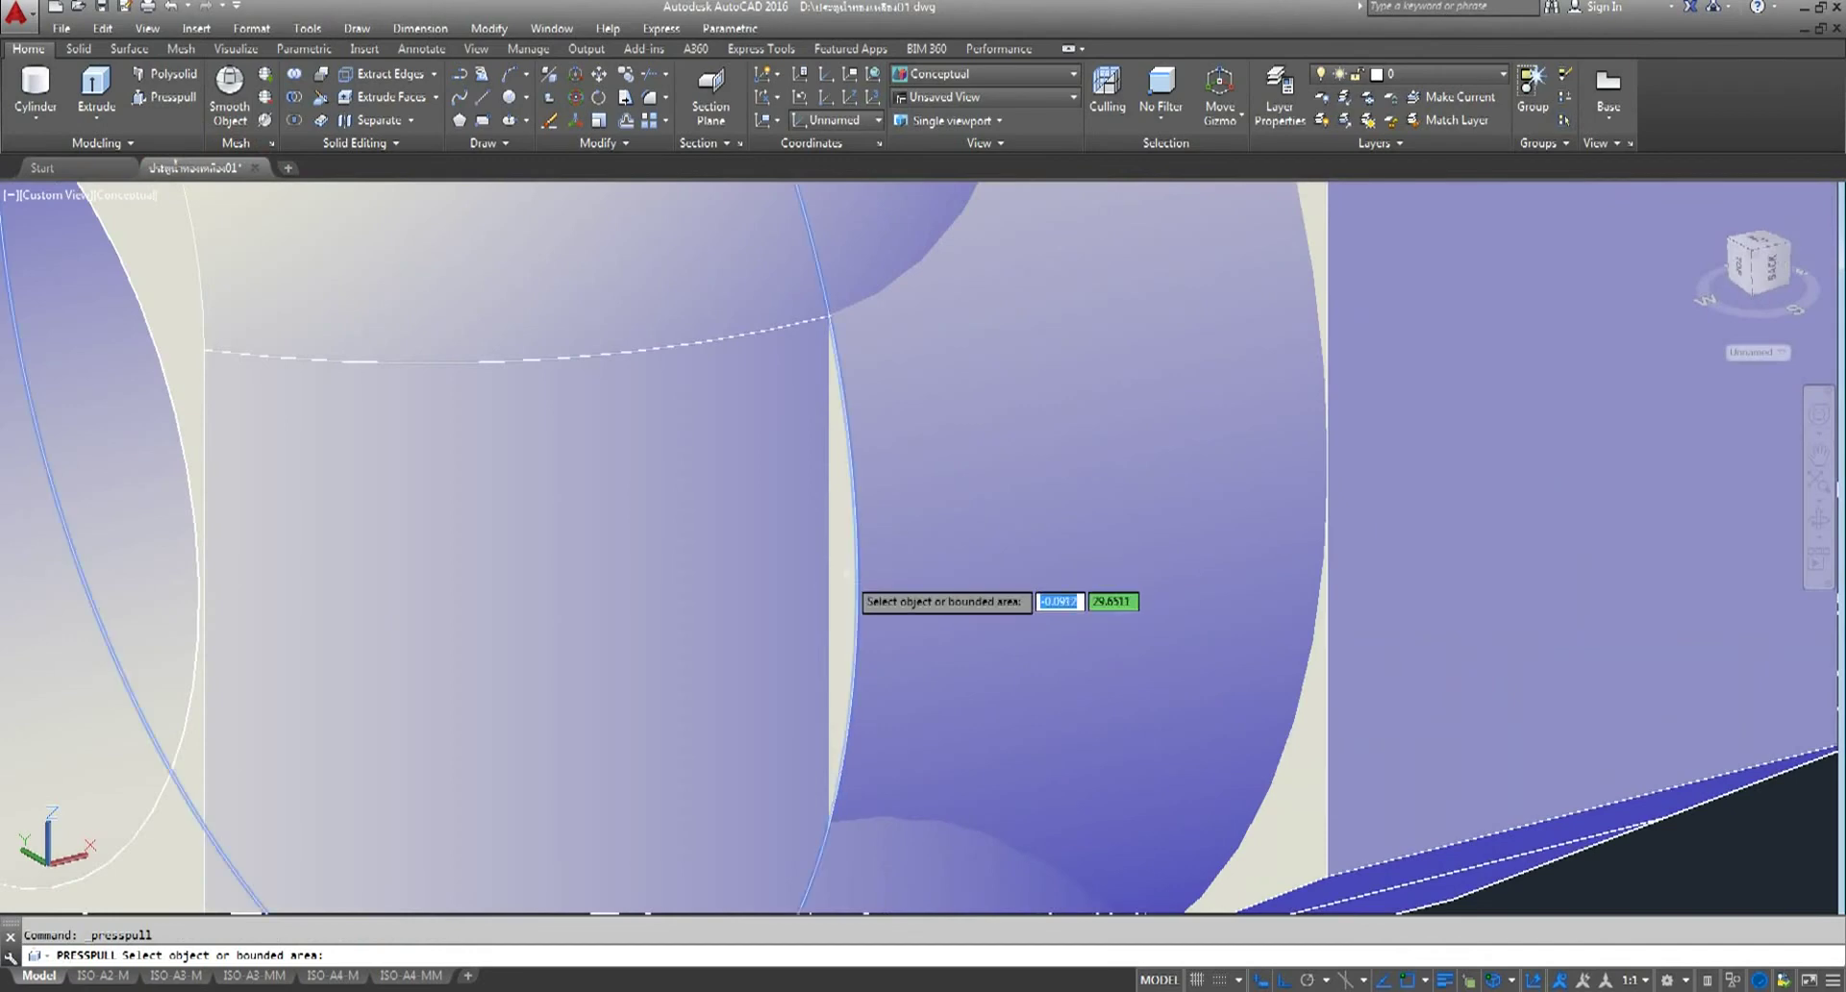
pyautogui.scroll(-5, 846, 575)
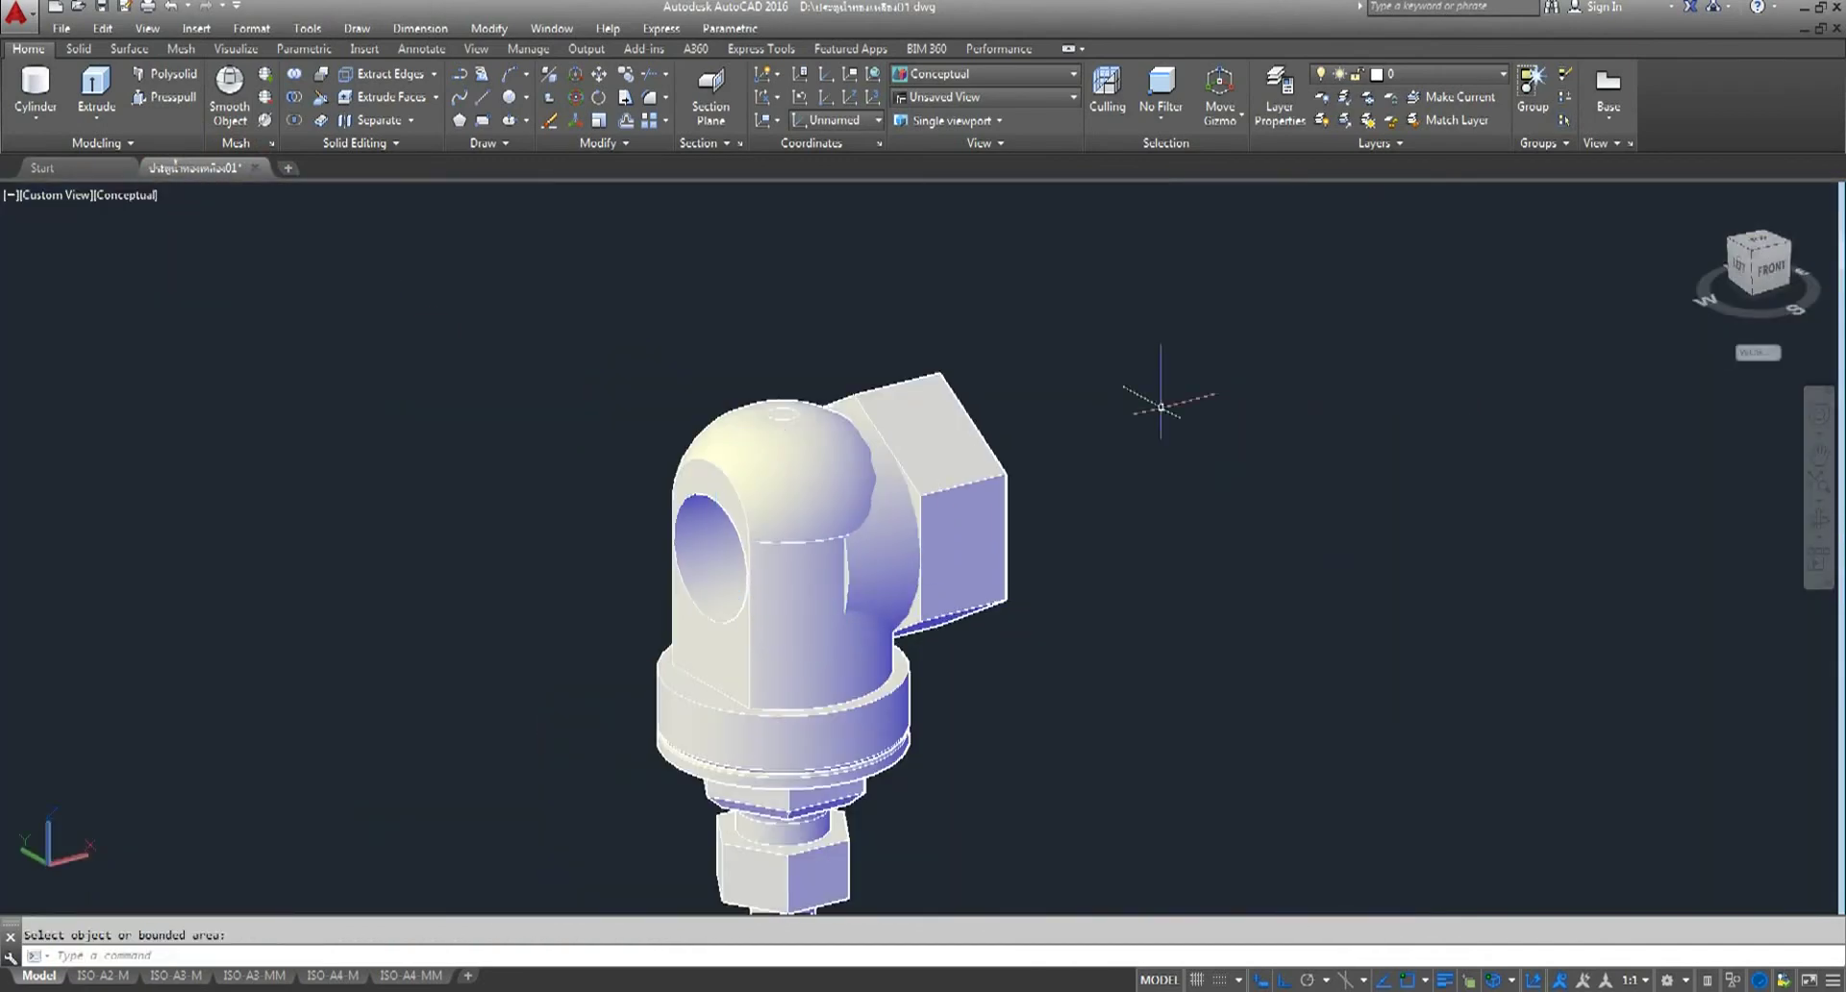
pyautogui.click(1818, 520)
pyautogui.moveTo(1195, 672)
pyautogui.mouseDown()
pyautogui.moveTo(1287, 632)
pyautogui.moveTo(1071, 701)
pyautogui.mouseUp()
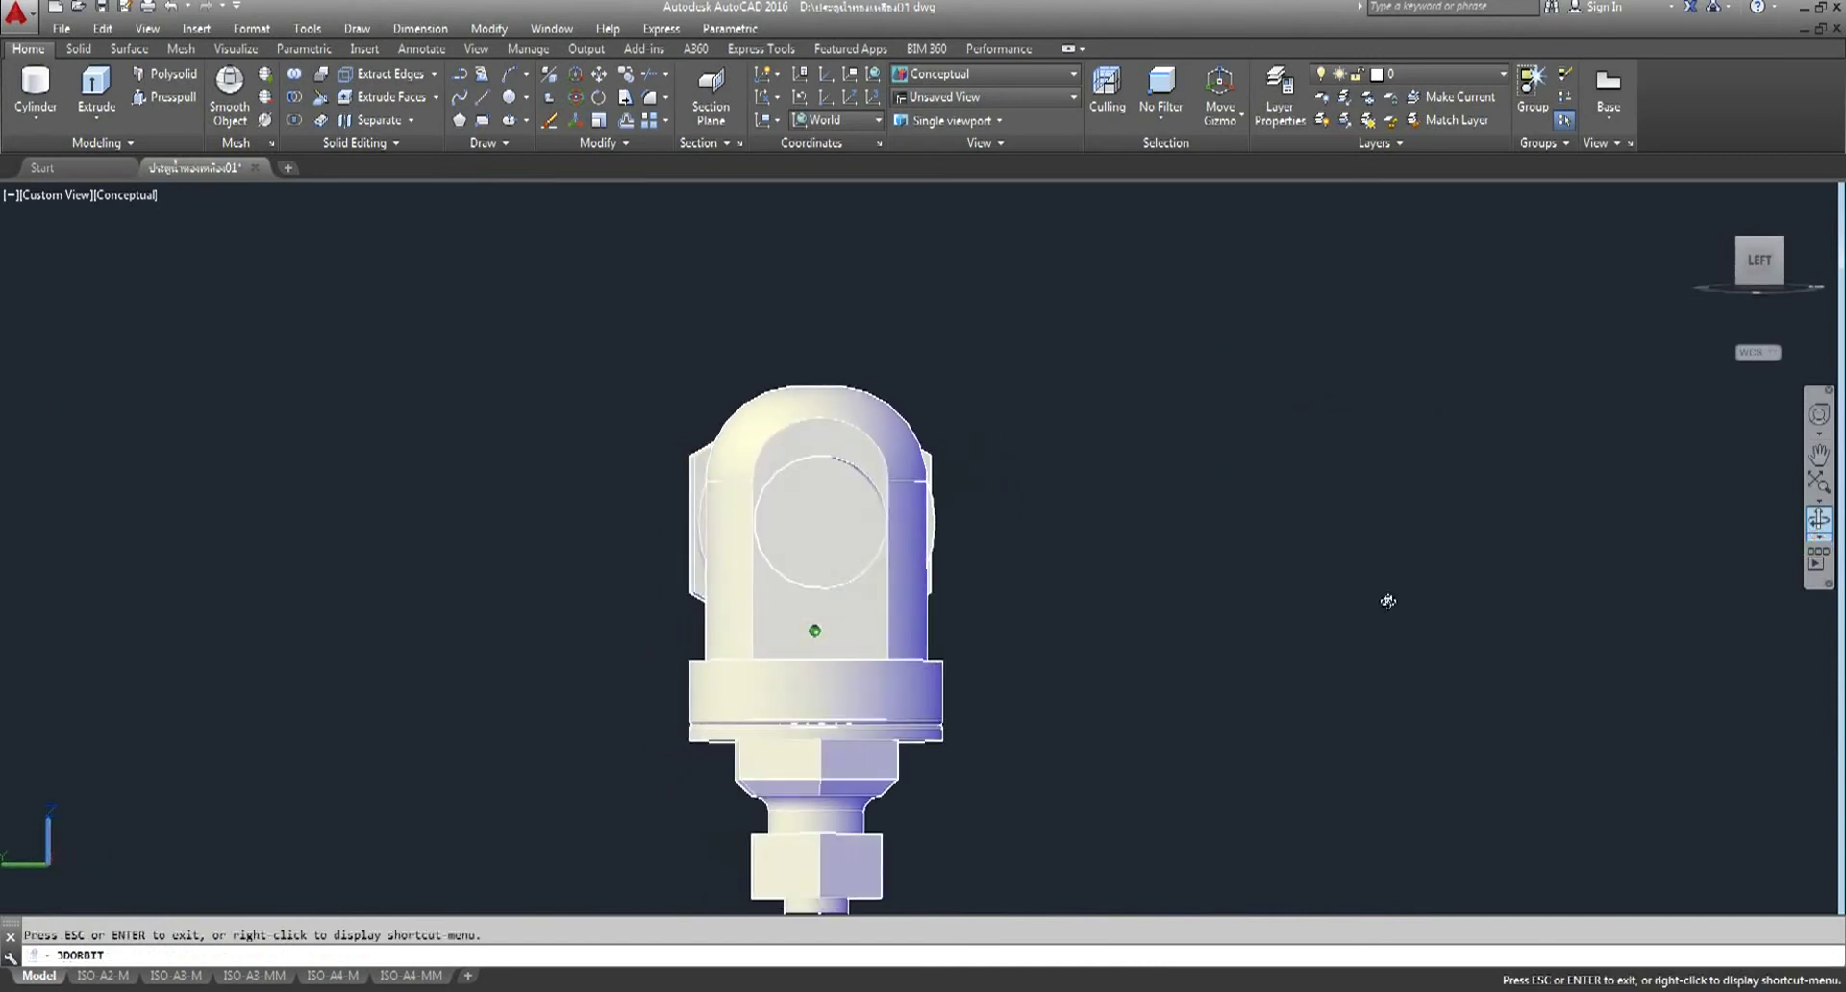
pyautogui.scroll(2, 589, 627)
pyautogui.rightClick(569, 383)
pyautogui.click(582, 397)
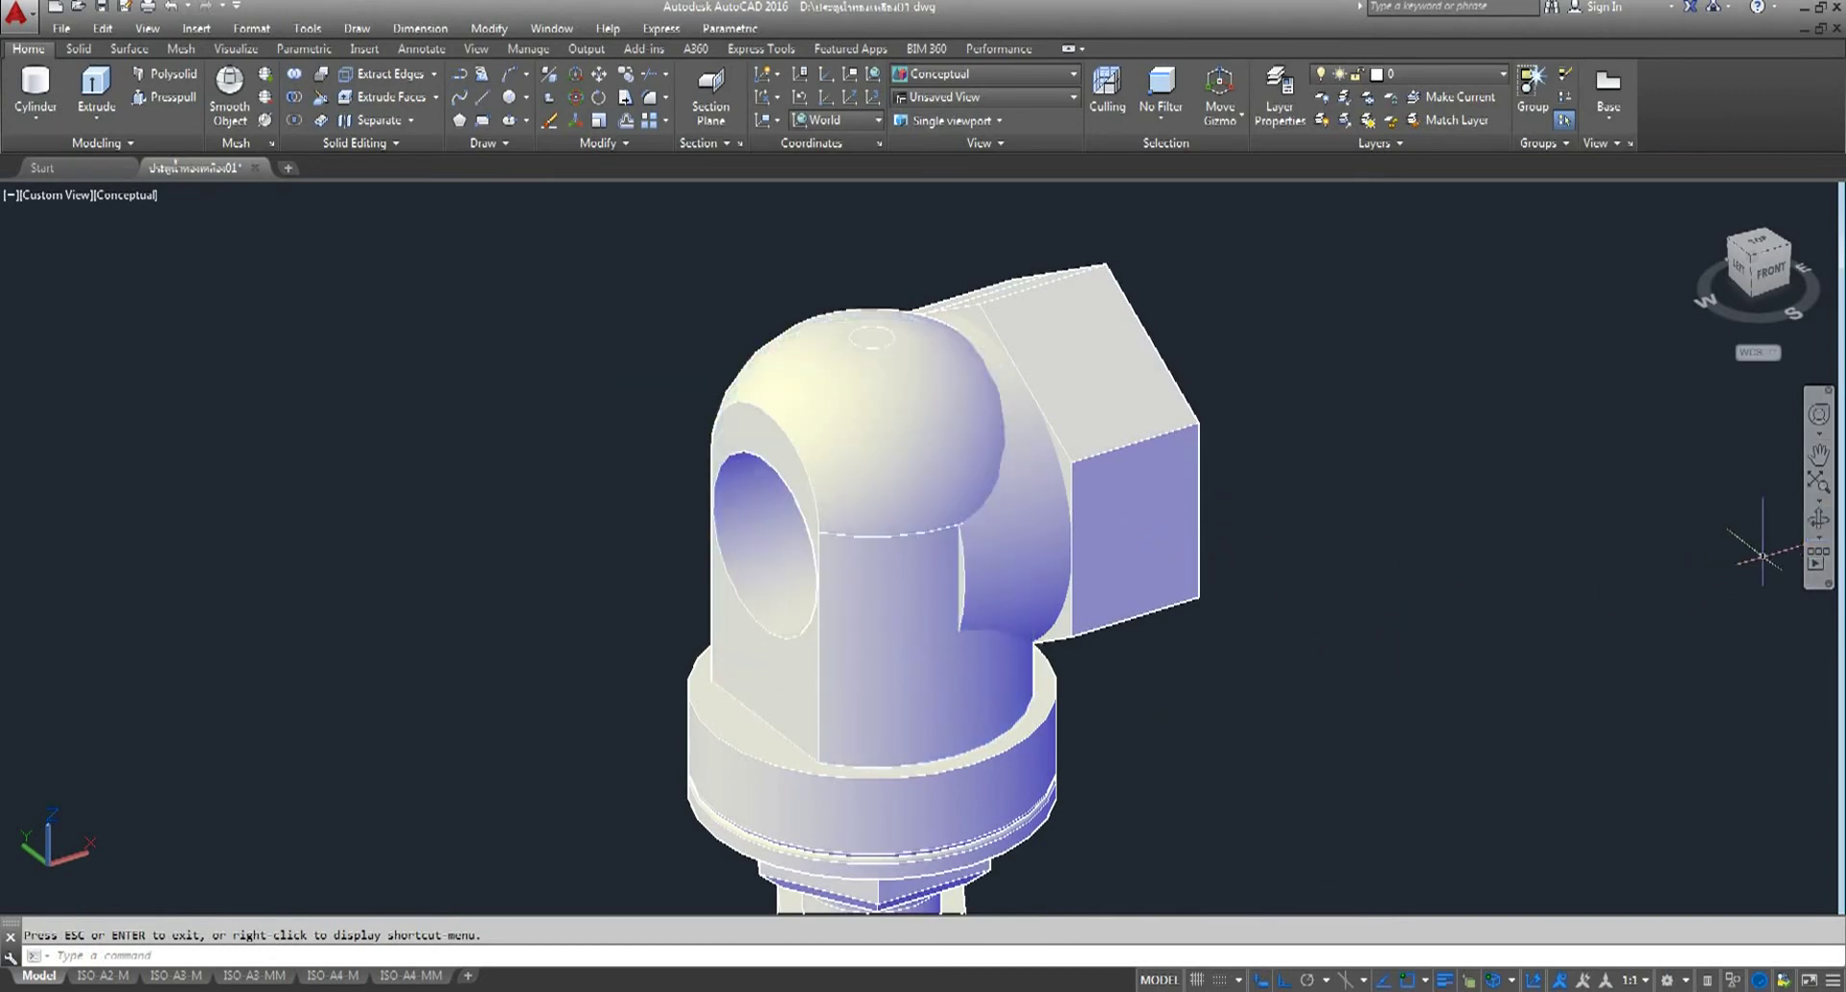
pyautogui.click(1820, 527)
pyautogui.moveTo(1323, 625); pyautogui.dragTo(728, 652)
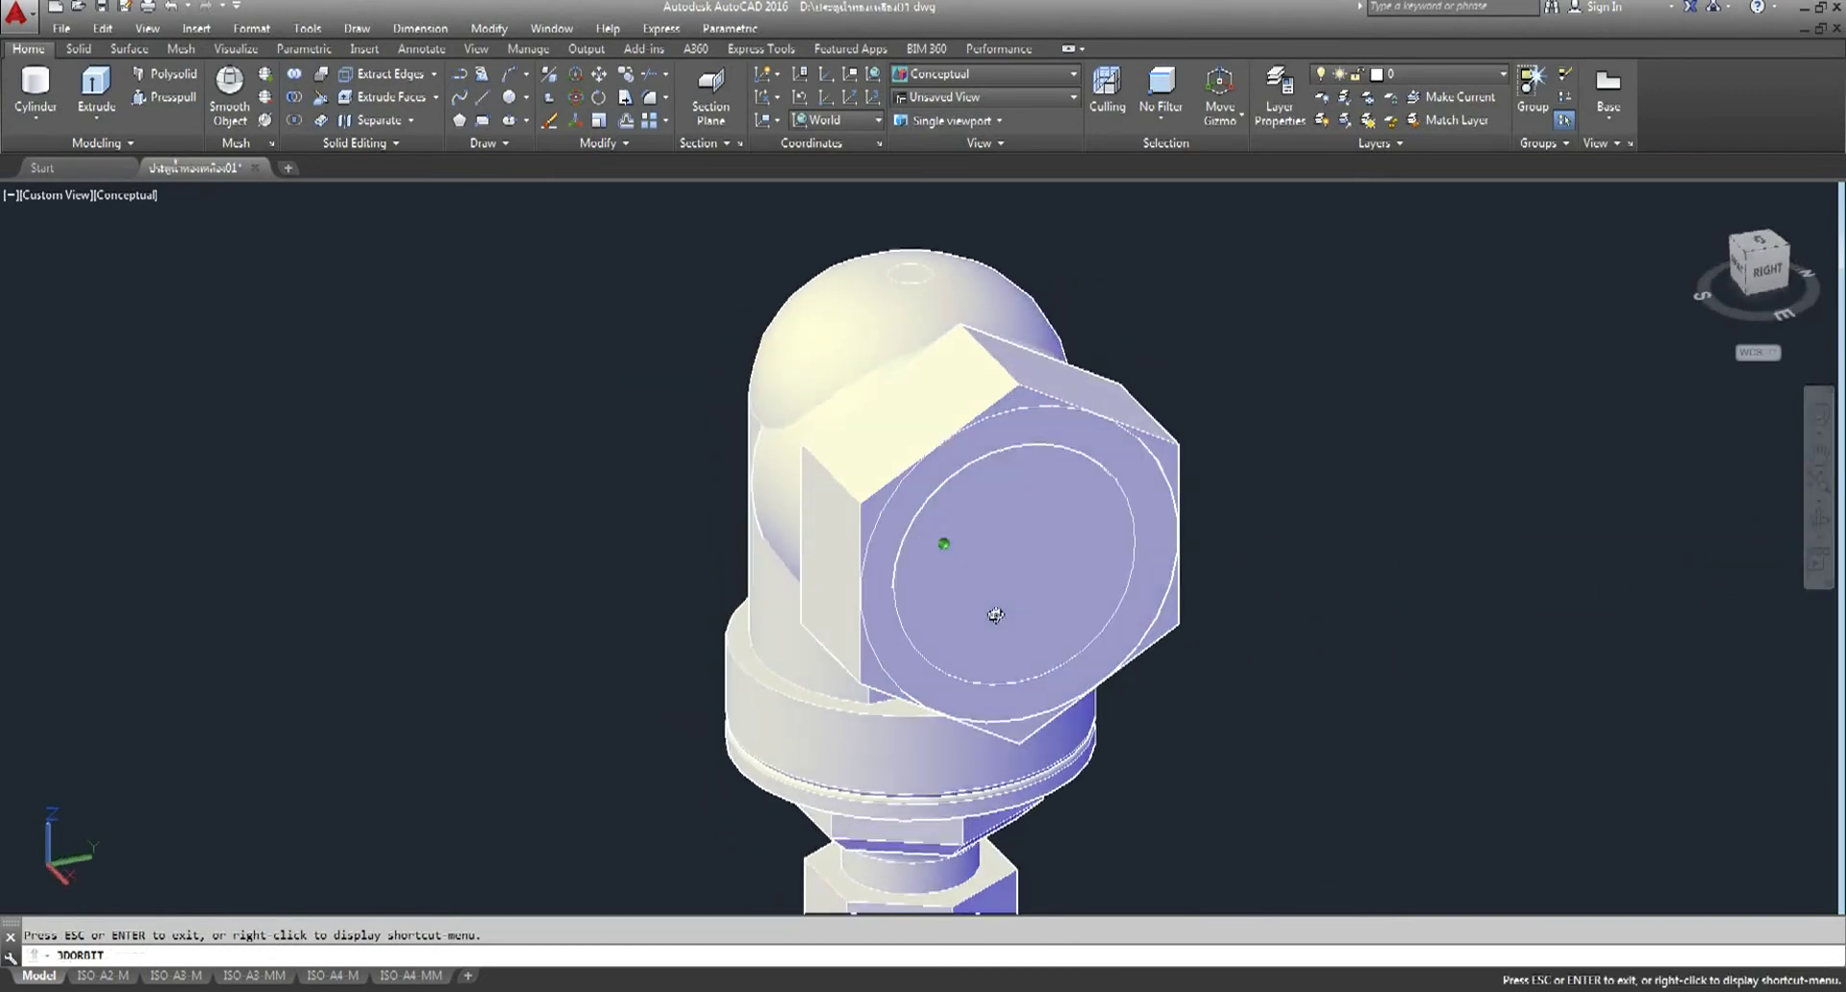
pyautogui.rightClick(408, 474)
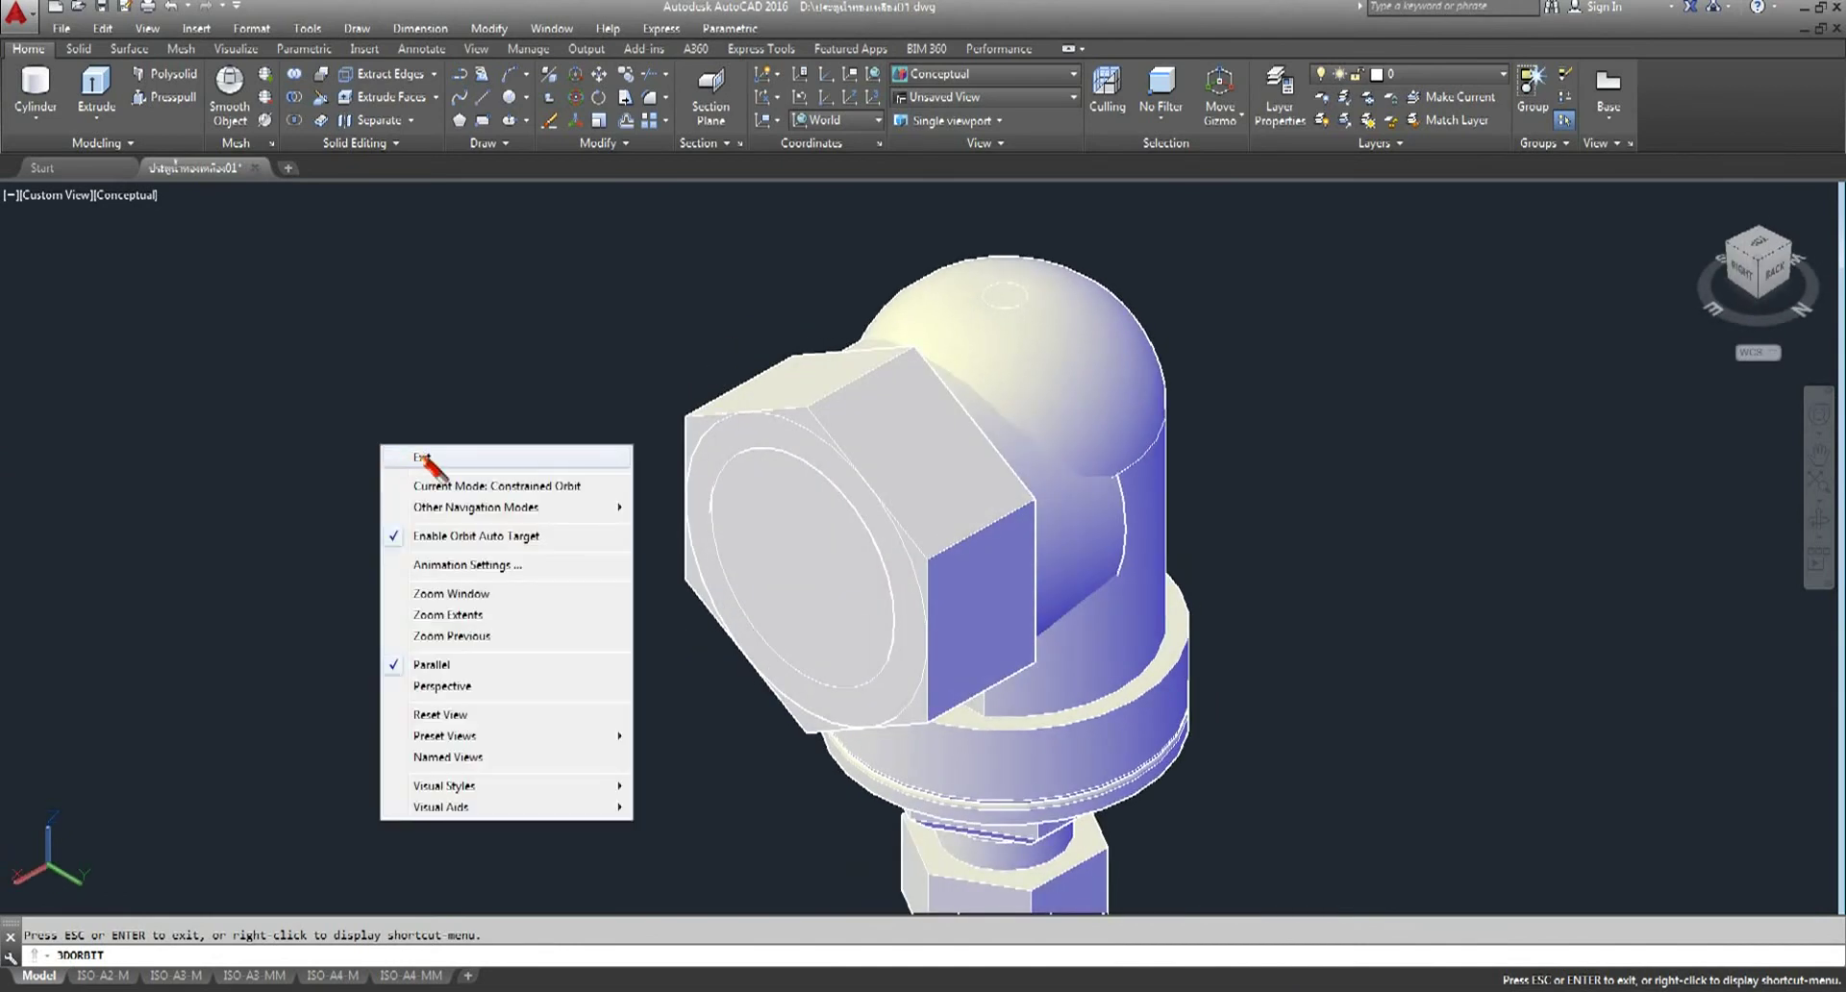
# - Draw a radius-12 cylinder centred on the nut face, extending through the elbow
pyautogui.click(423, 472)
pyautogui.click(38, 91)
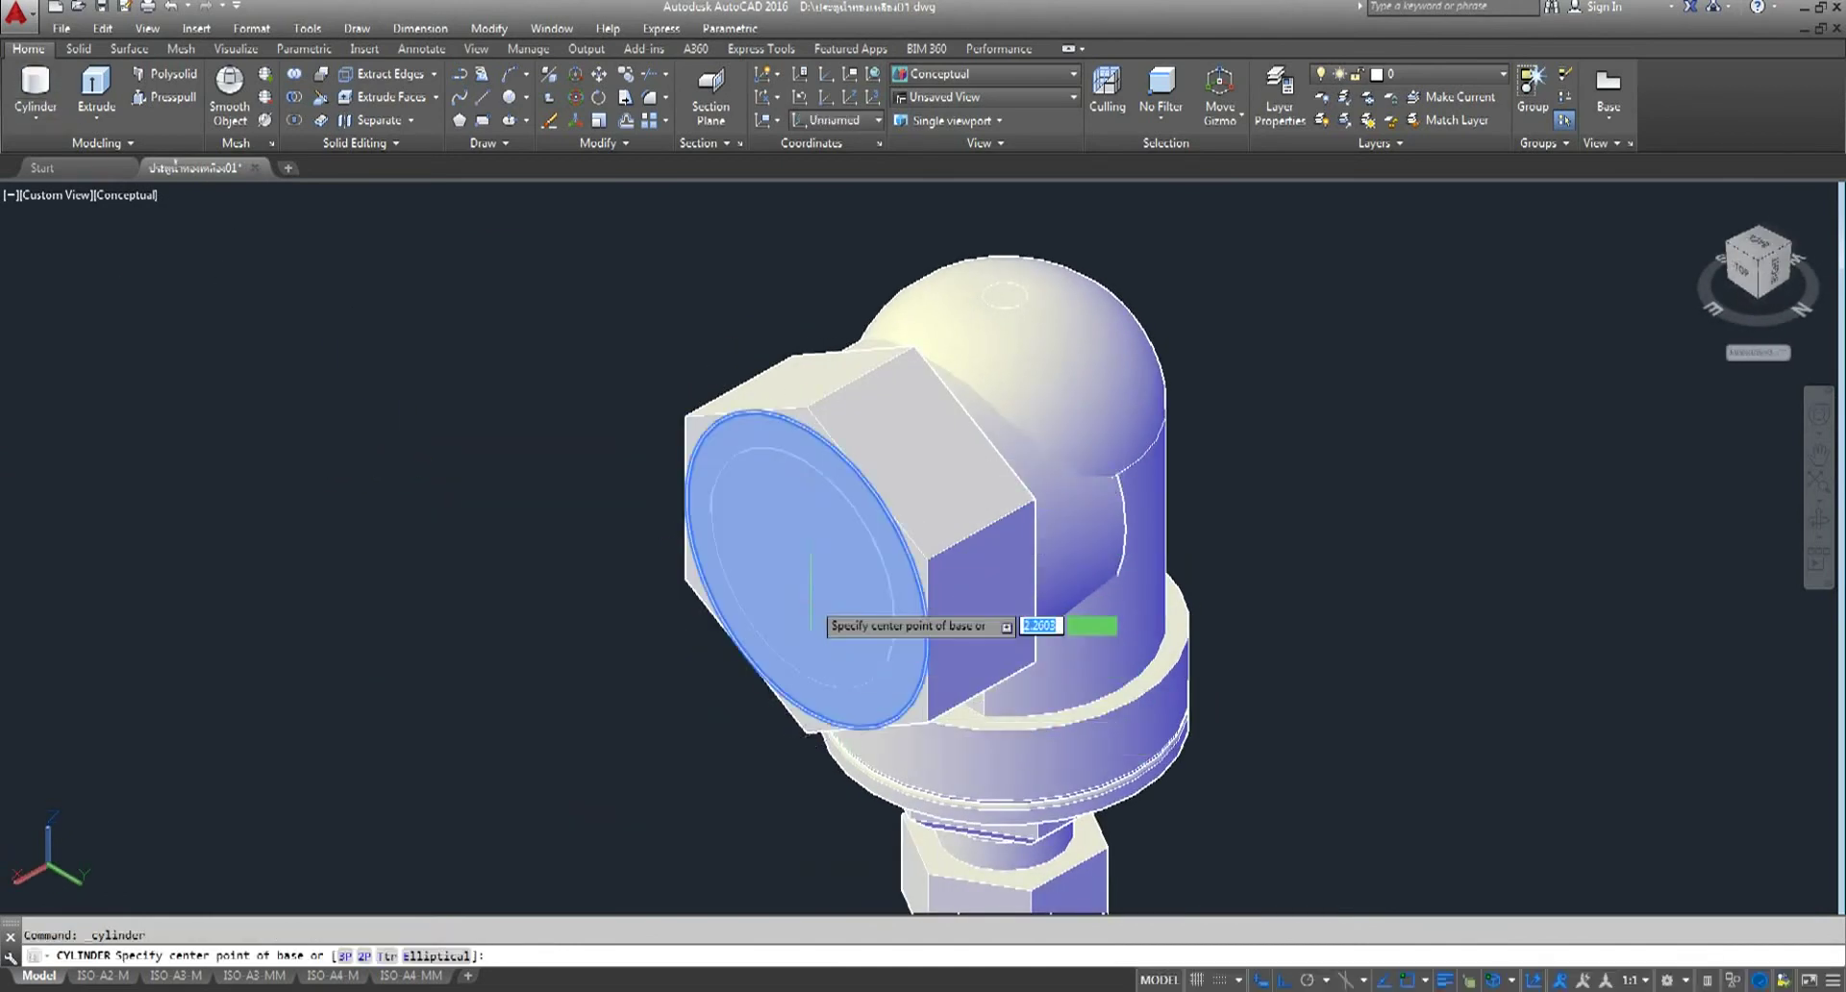
pyautogui.scroll(-2, 806, 571)
pyautogui.scroll(-1, 808, 577)
pyautogui.scroll(1, 806, 567)
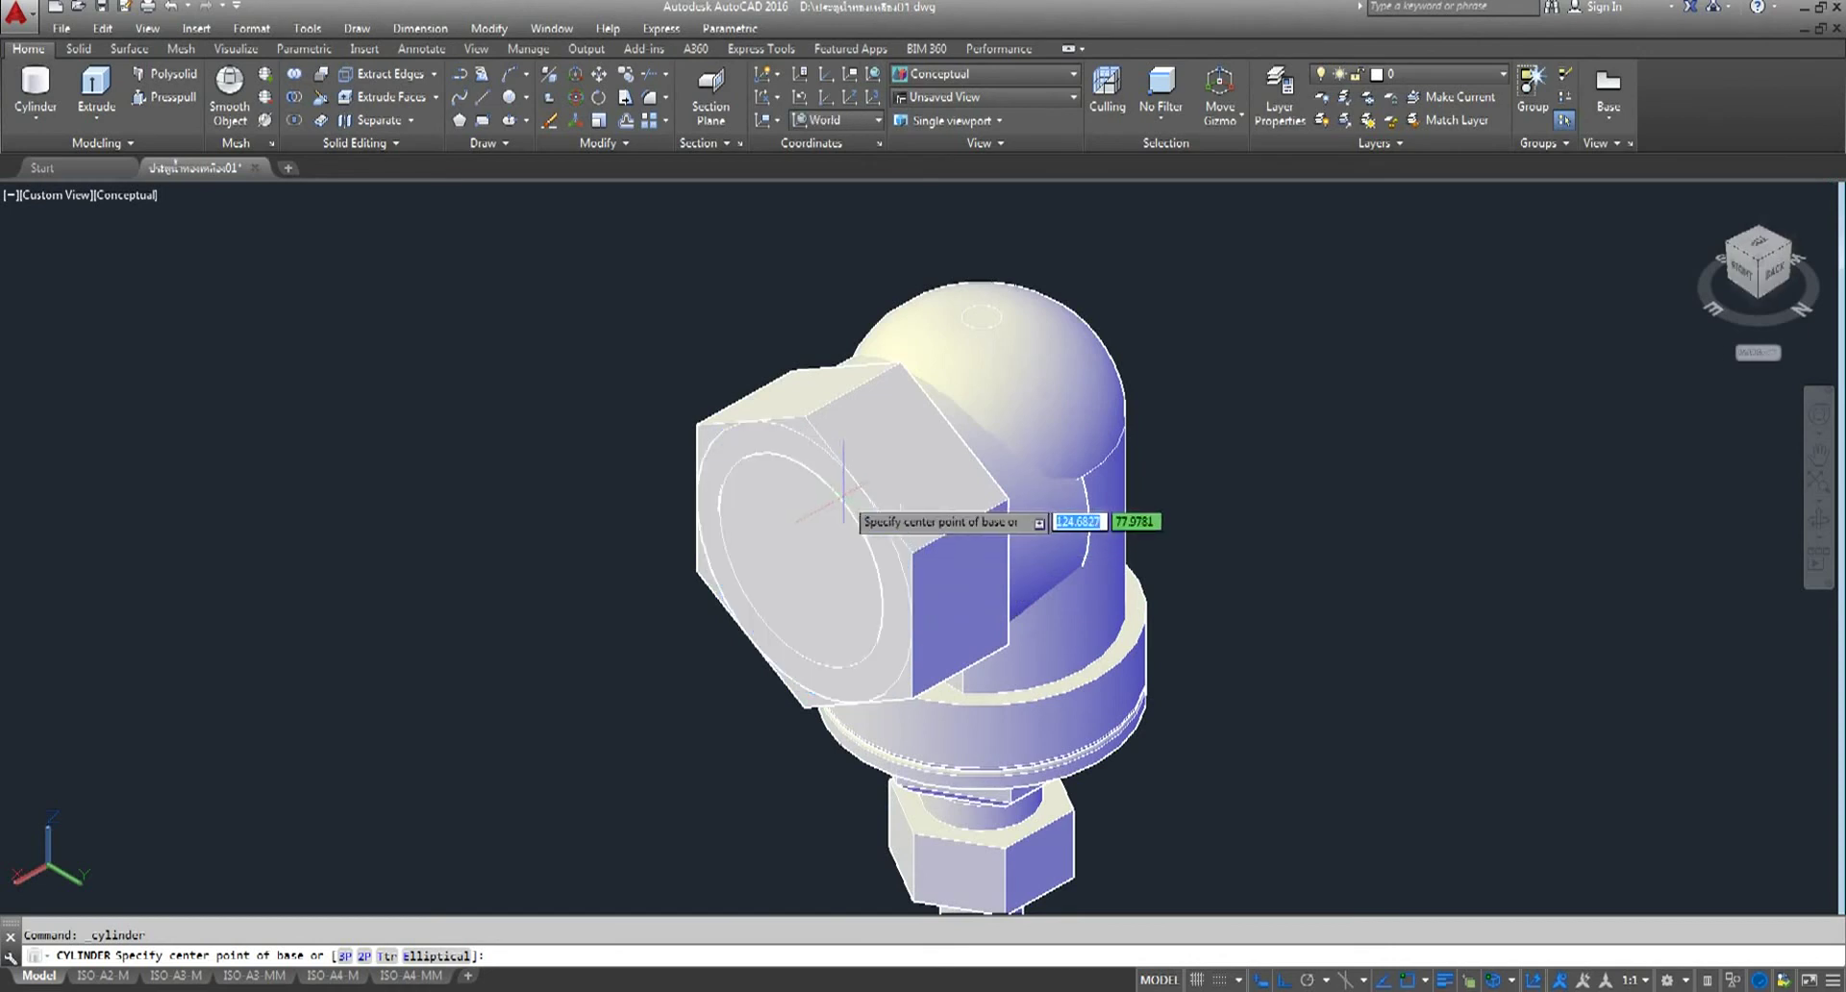
pyautogui.click(805, 561)
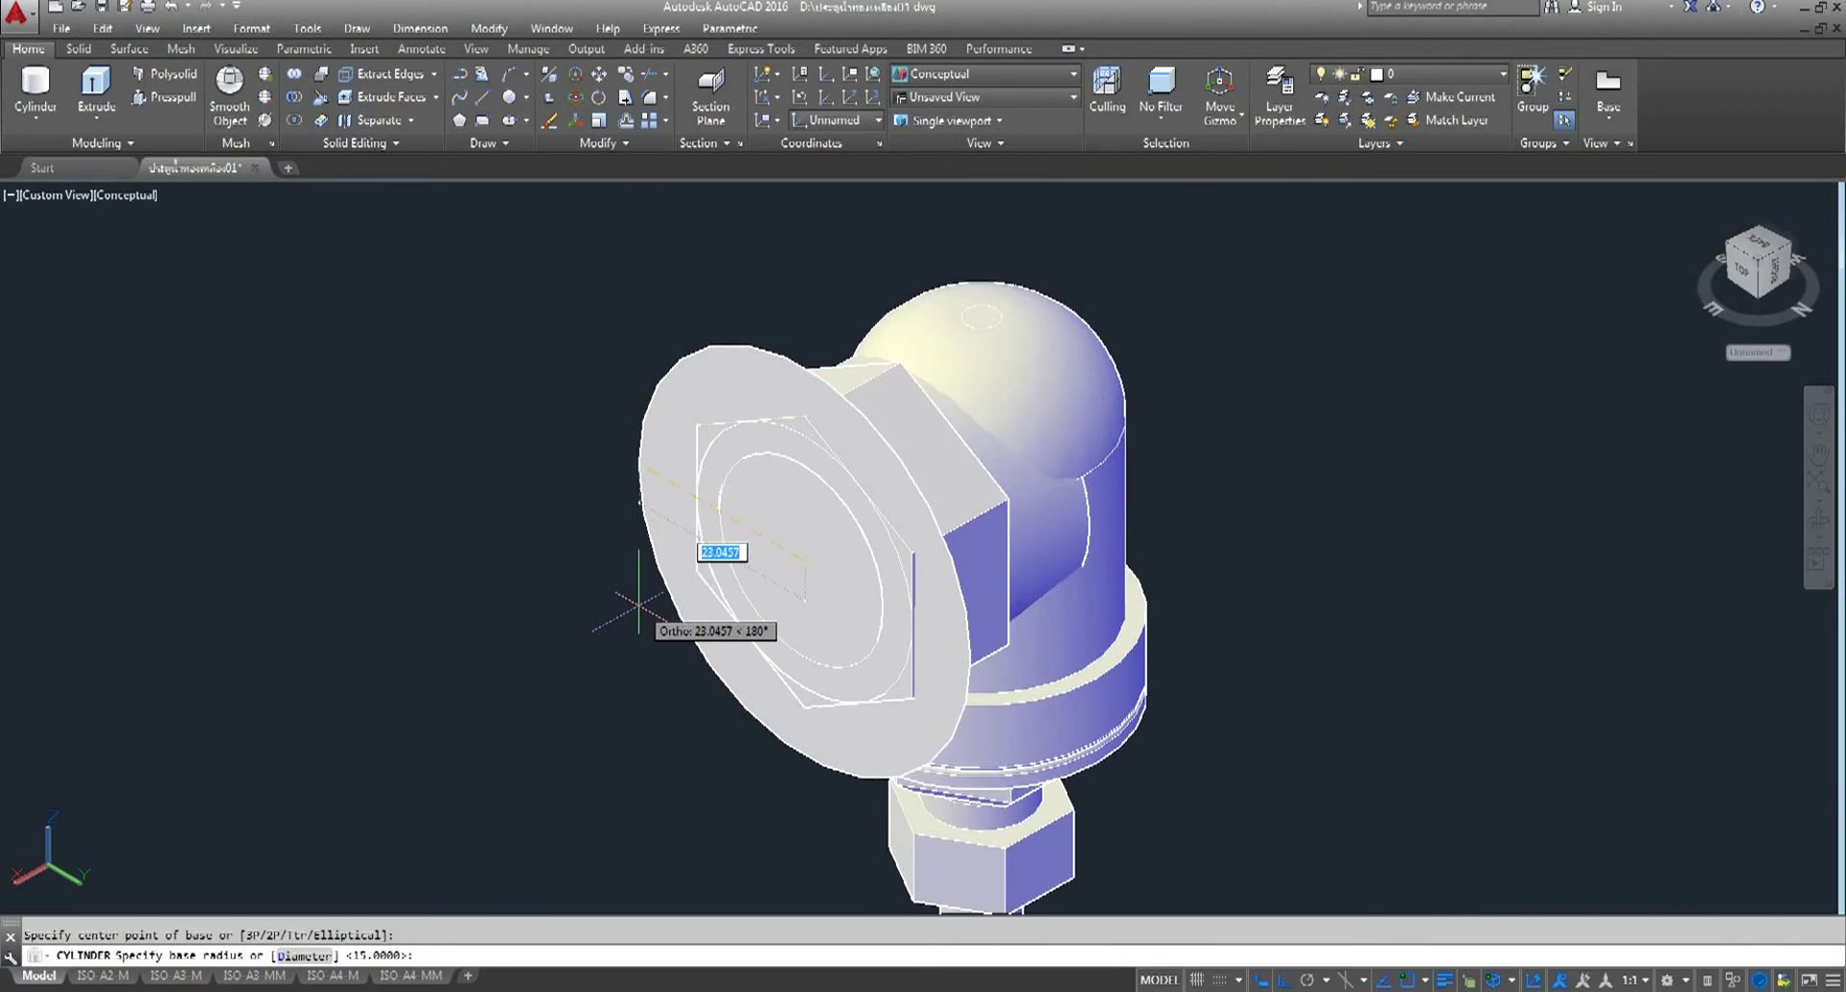
pyautogui.write('12')
pyautogui.press('Return')
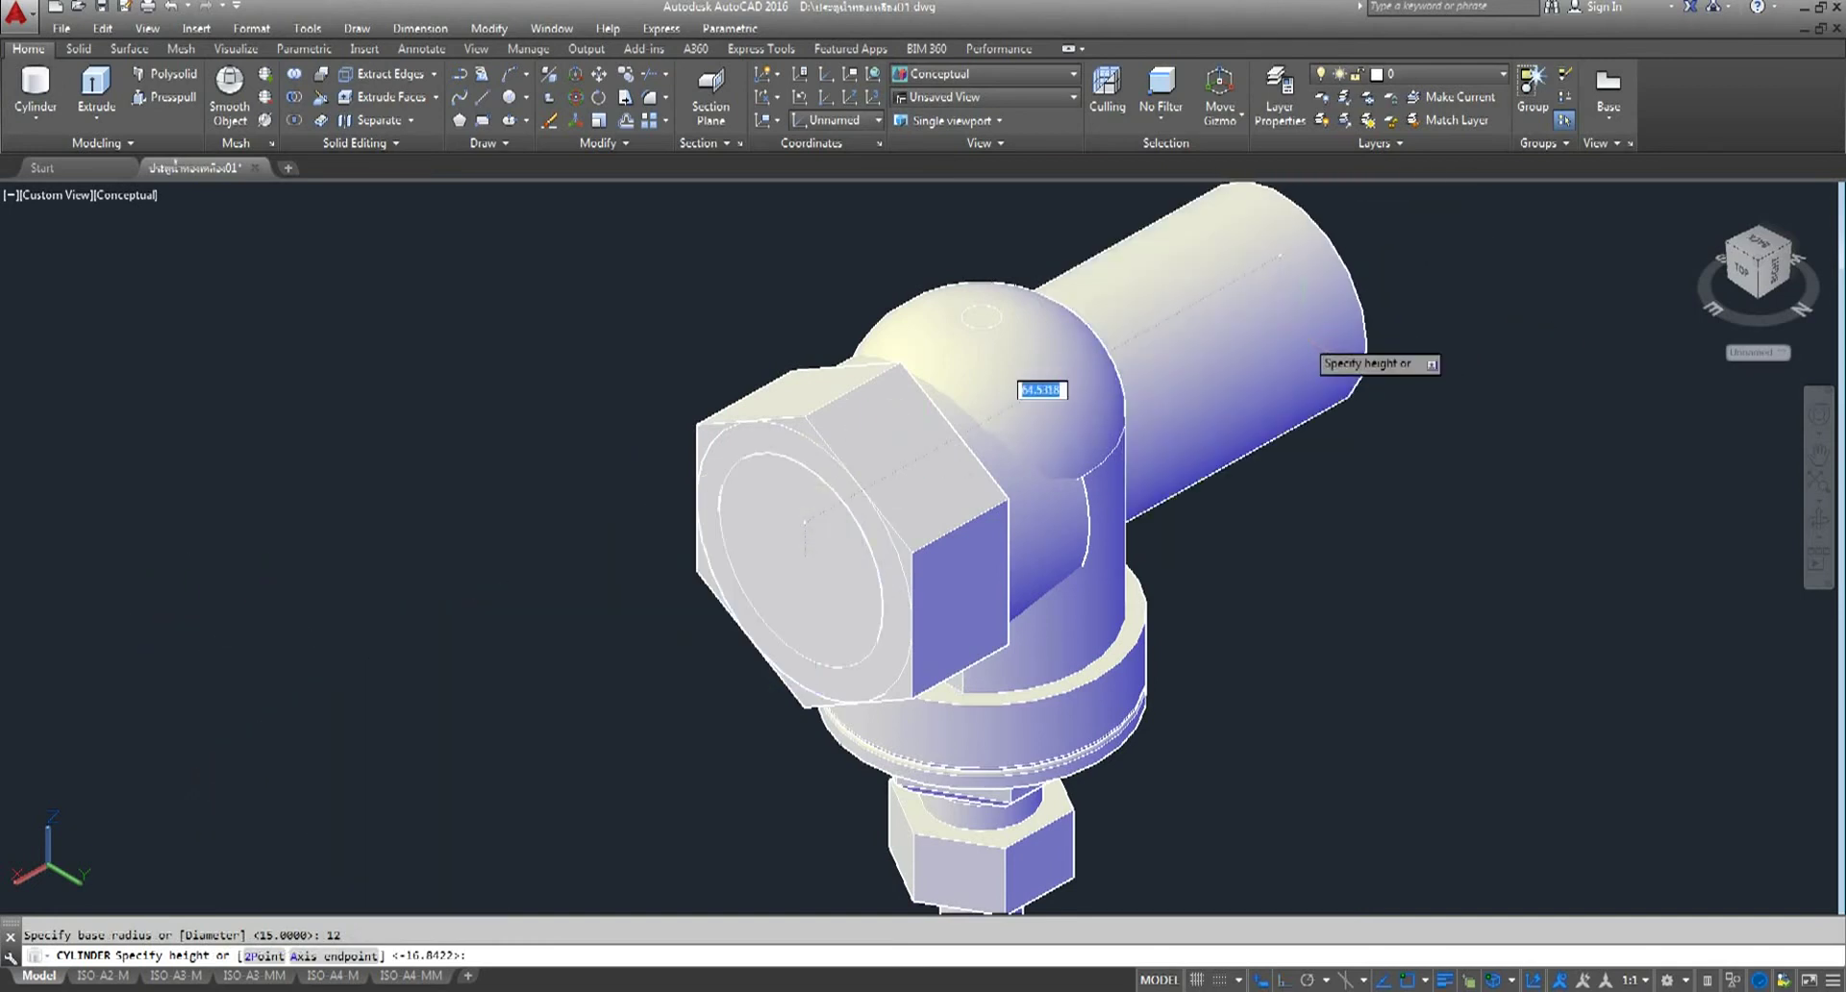
pyautogui.click(1313, 349)
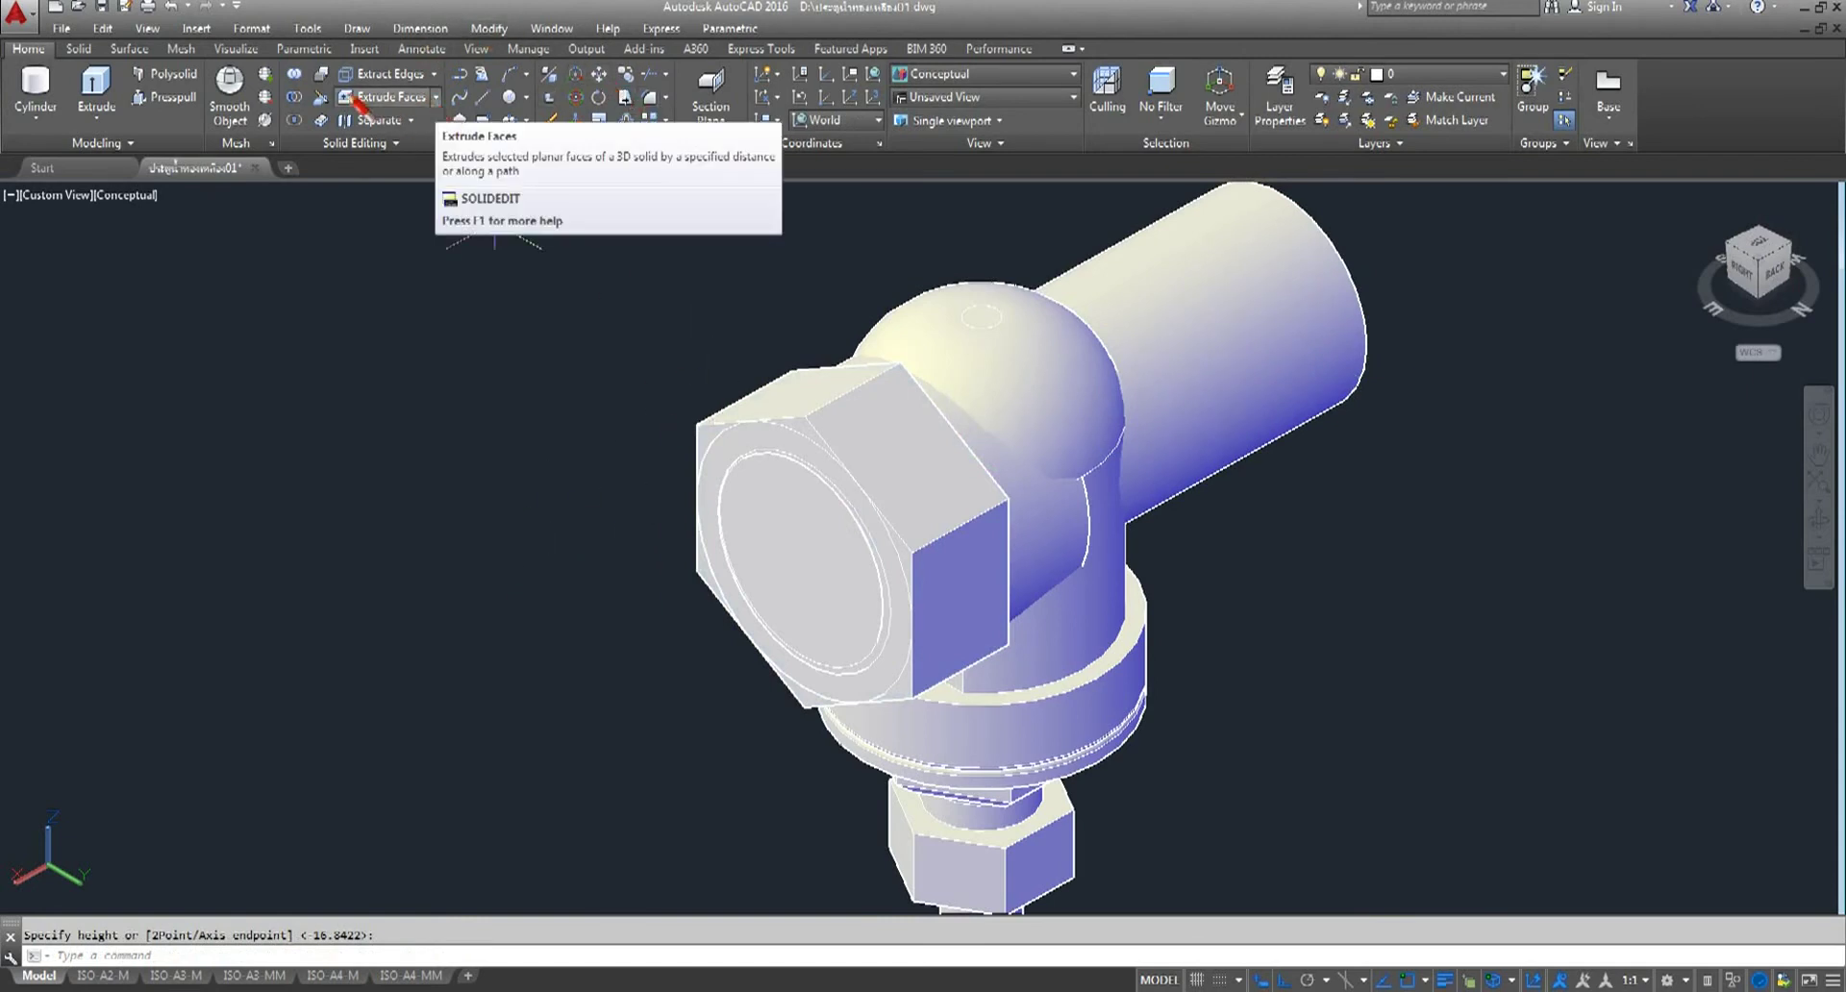
pyautogui.click(1055, 560)
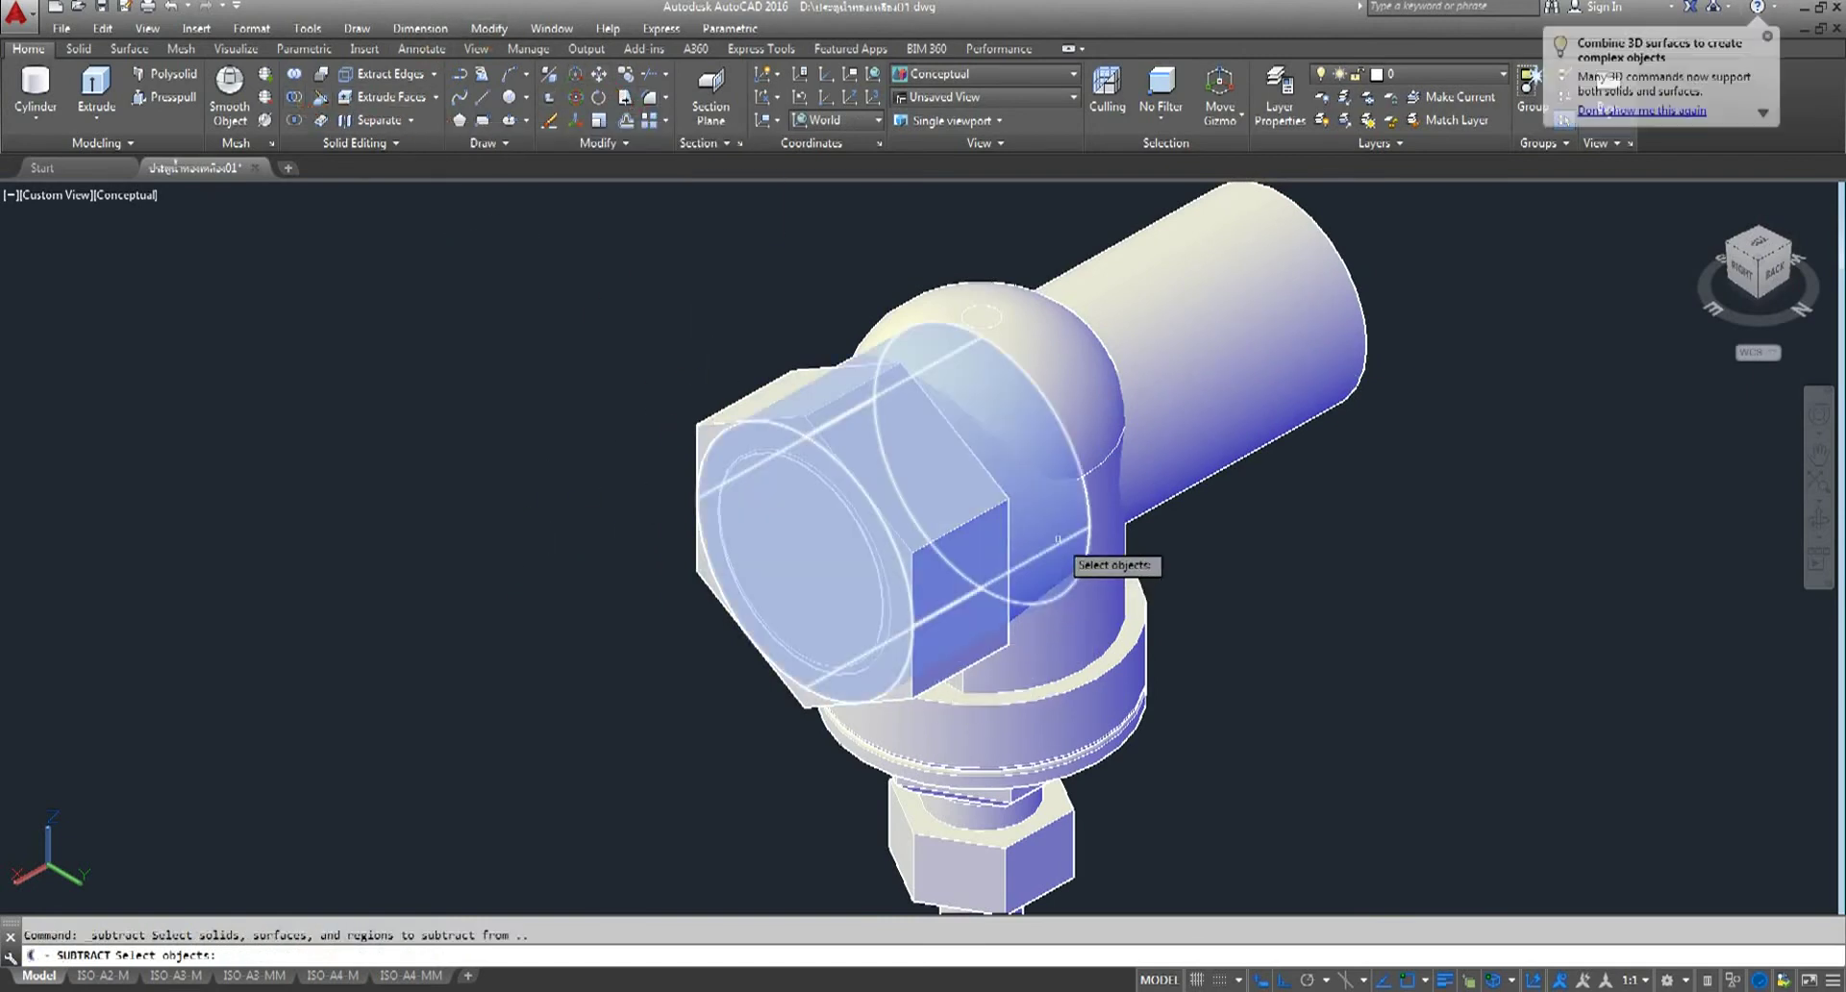
# - Subtract the radius-12 cylinder from the nut, leaving an open round bore
pyautogui.press('Return')
pyautogui.click(1216, 369)
pyautogui.press('Return')
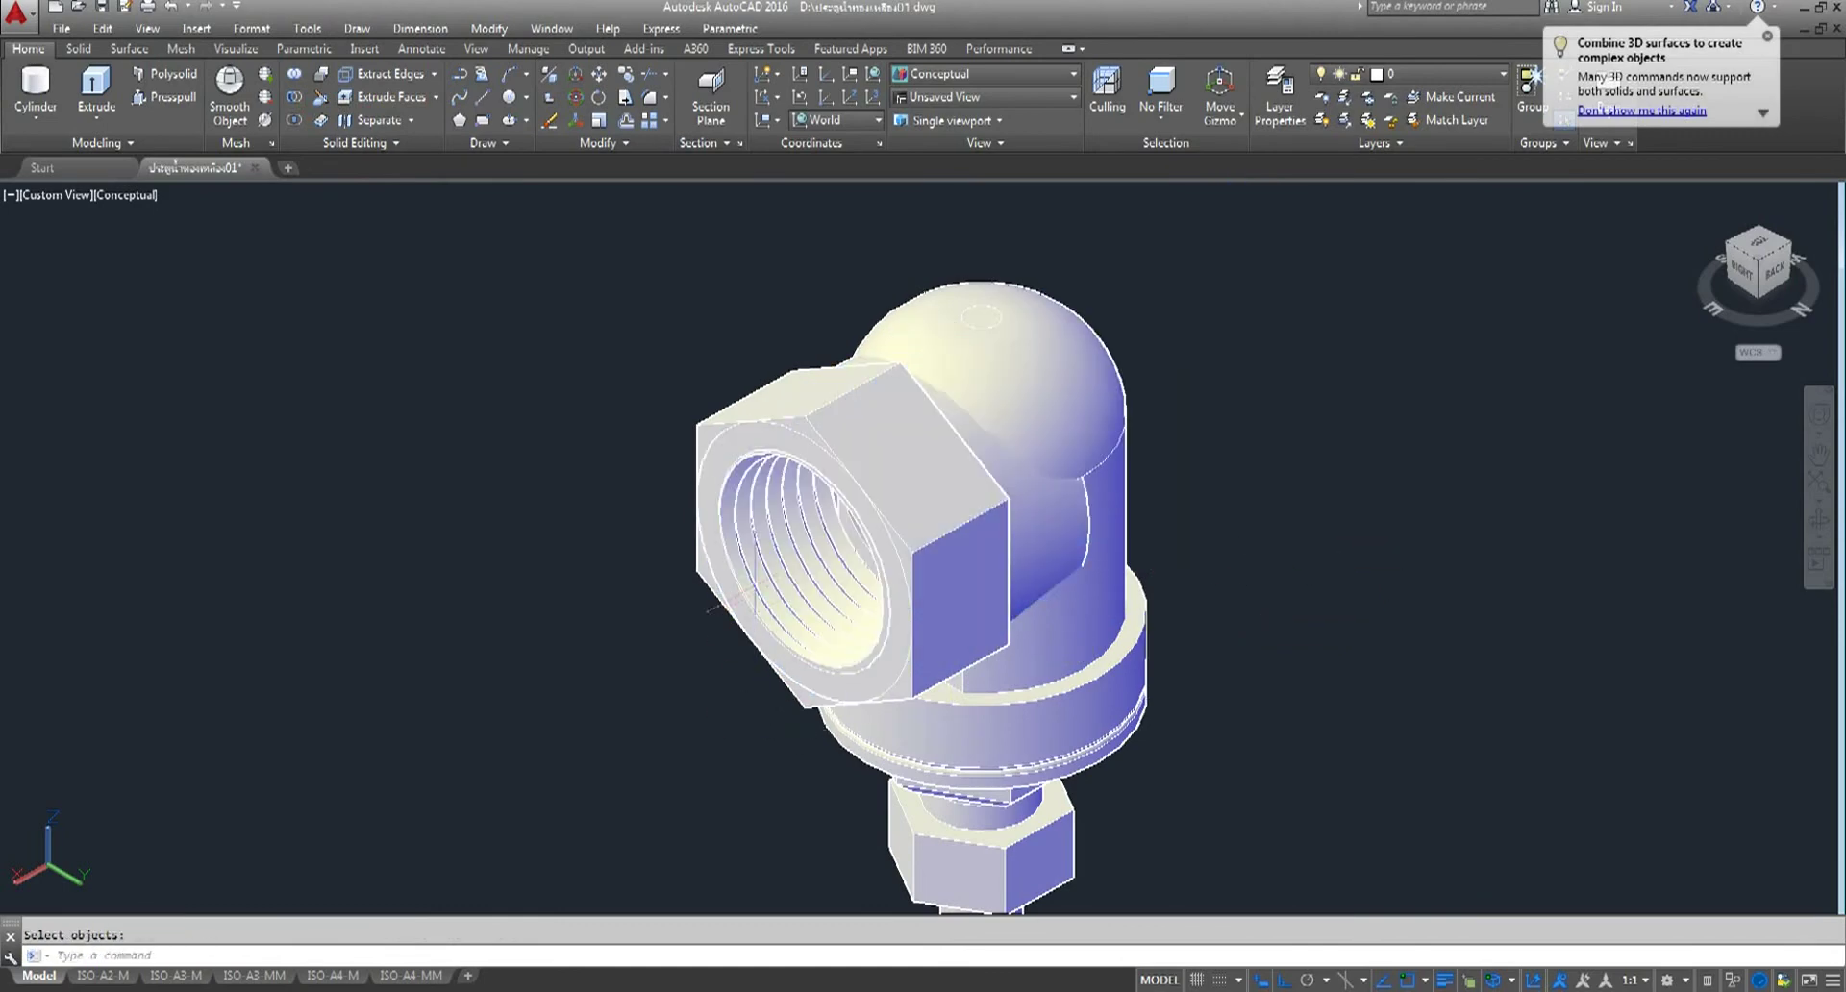
pyautogui.scroll(3, 813, 510)
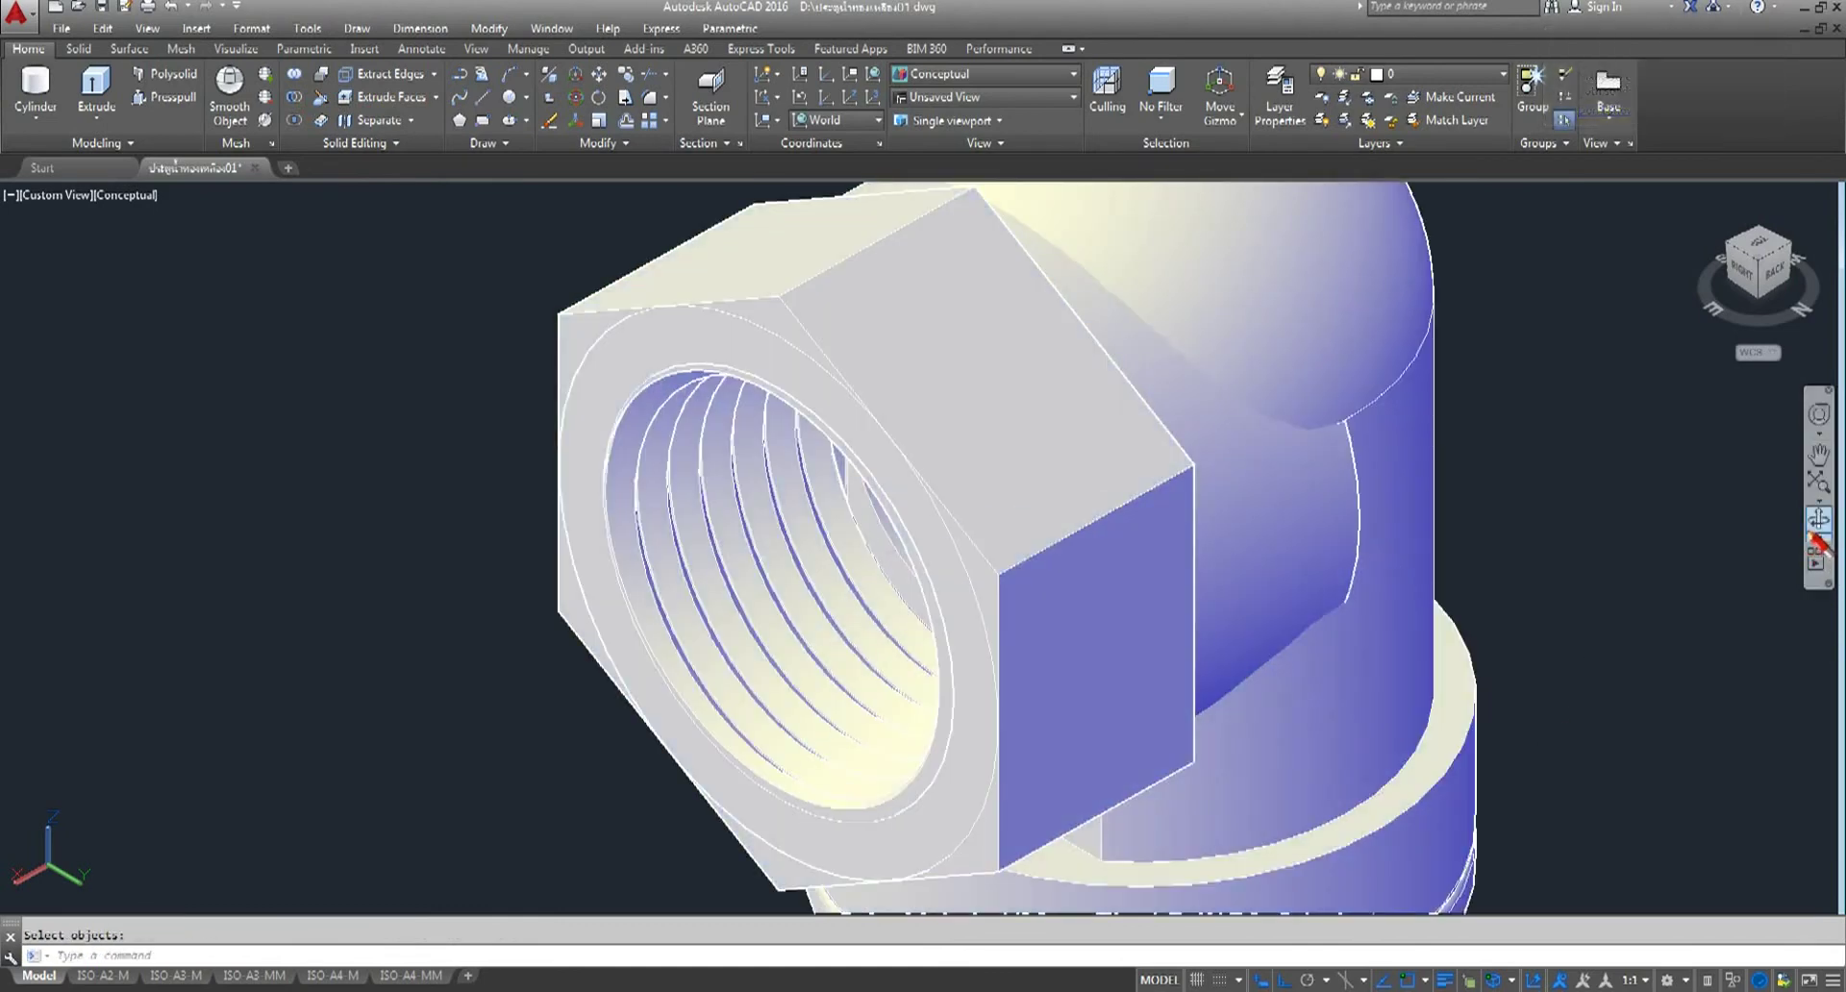
# - Orbit the model round to a level front view
pyautogui.click(1821, 522)
pyautogui.moveTo(866, 647)
pyautogui.mouseDown()
pyautogui.moveTo(989, 597)
pyautogui.moveTo(1063, 626)
pyautogui.moveTo(1098, 615)
pyautogui.moveTo(404, 651)
pyautogui.moveTo(915, 585)
pyautogui.moveTo(749, 548)
pyautogui.moveTo(1174, 568)
pyautogui.moveTo(1186, 638)
pyautogui.moveTo(935, 565)
pyautogui.moveTo(904, 689)
pyautogui.moveTo(1055, 627)
pyautogui.mouseUp()
pyautogui.moveTo(1382, 624)
pyautogui.mouseDown()
pyautogui.moveTo(1257, 573)
pyautogui.moveTo(1307, 474)
pyautogui.moveTo(1353, 546)
pyautogui.moveTo(1270, 590)
pyautogui.moveTo(1002, 589)
pyautogui.mouseUp()
pyautogui.moveTo(661, 536)
pyautogui.mouseDown()
pyautogui.moveTo(746, 577)
pyautogui.moveTo(713, 535)
pyautogui.moveTo(713, 490)
pyautogui.mouseUp()
pyautogui.rightClick(558, 424)
pyautogui.click(598, 435)
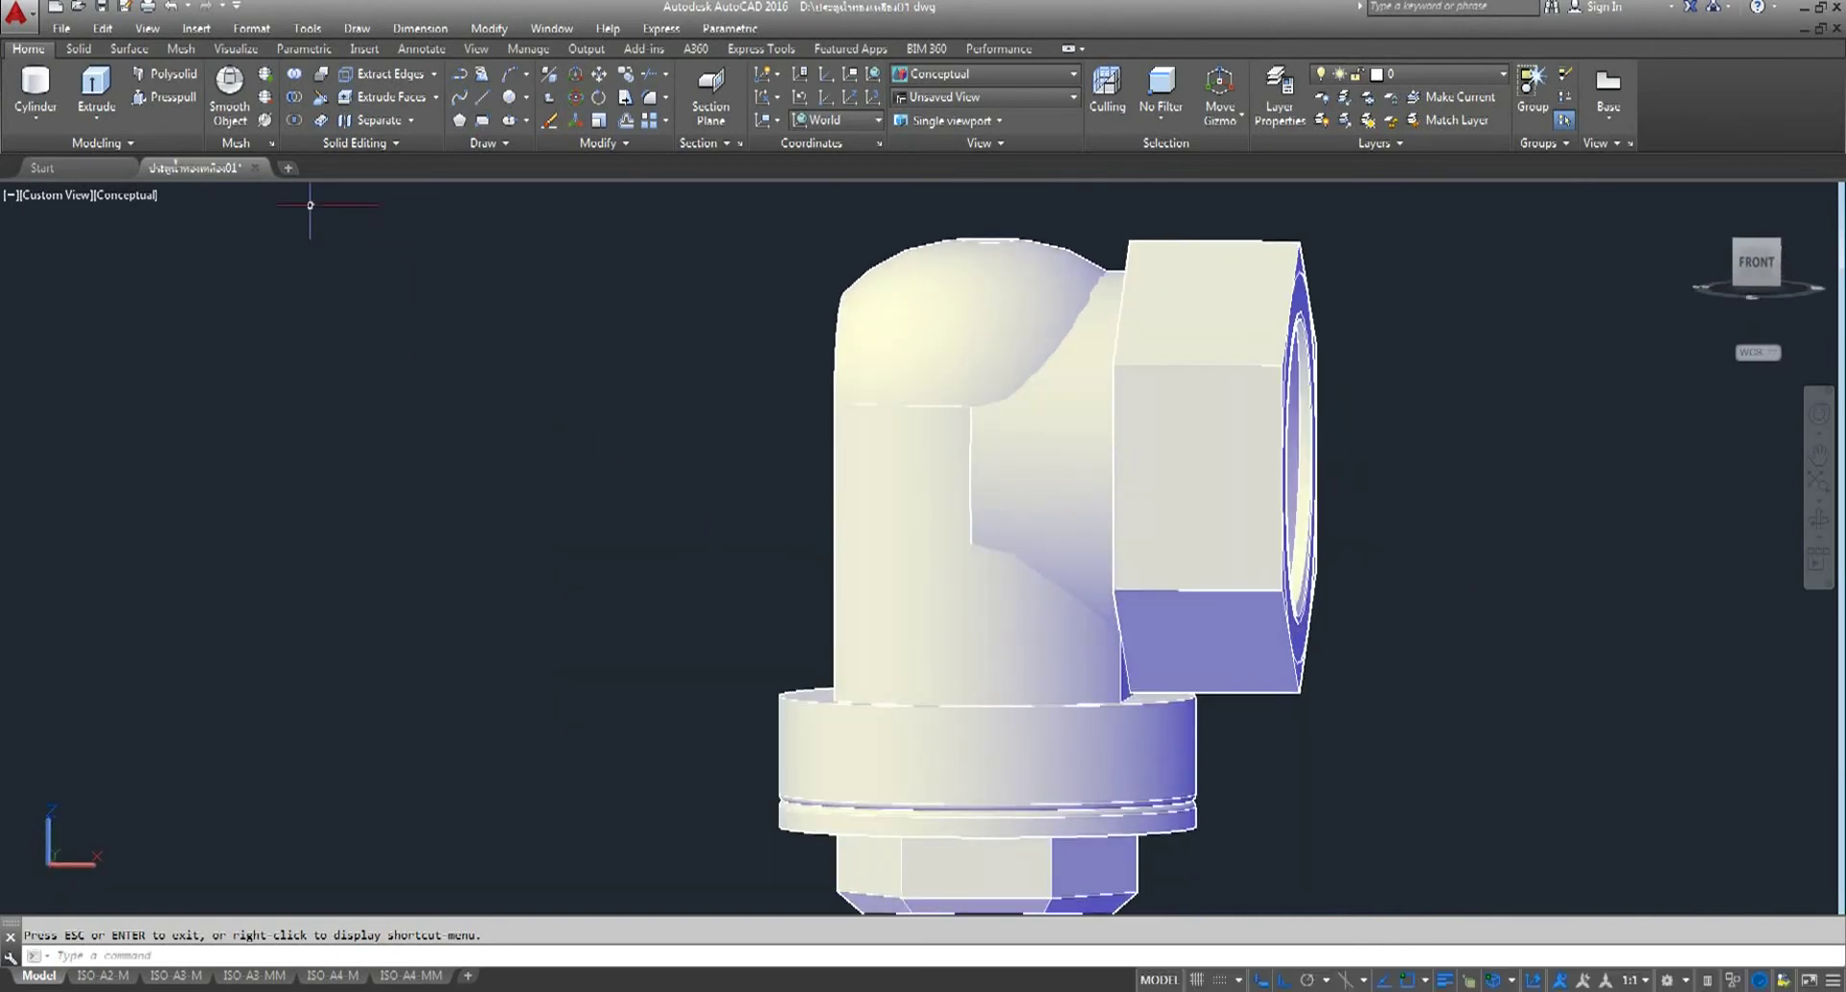
pyautogui.click(496, 147)
pyautogui.click(491, 325)
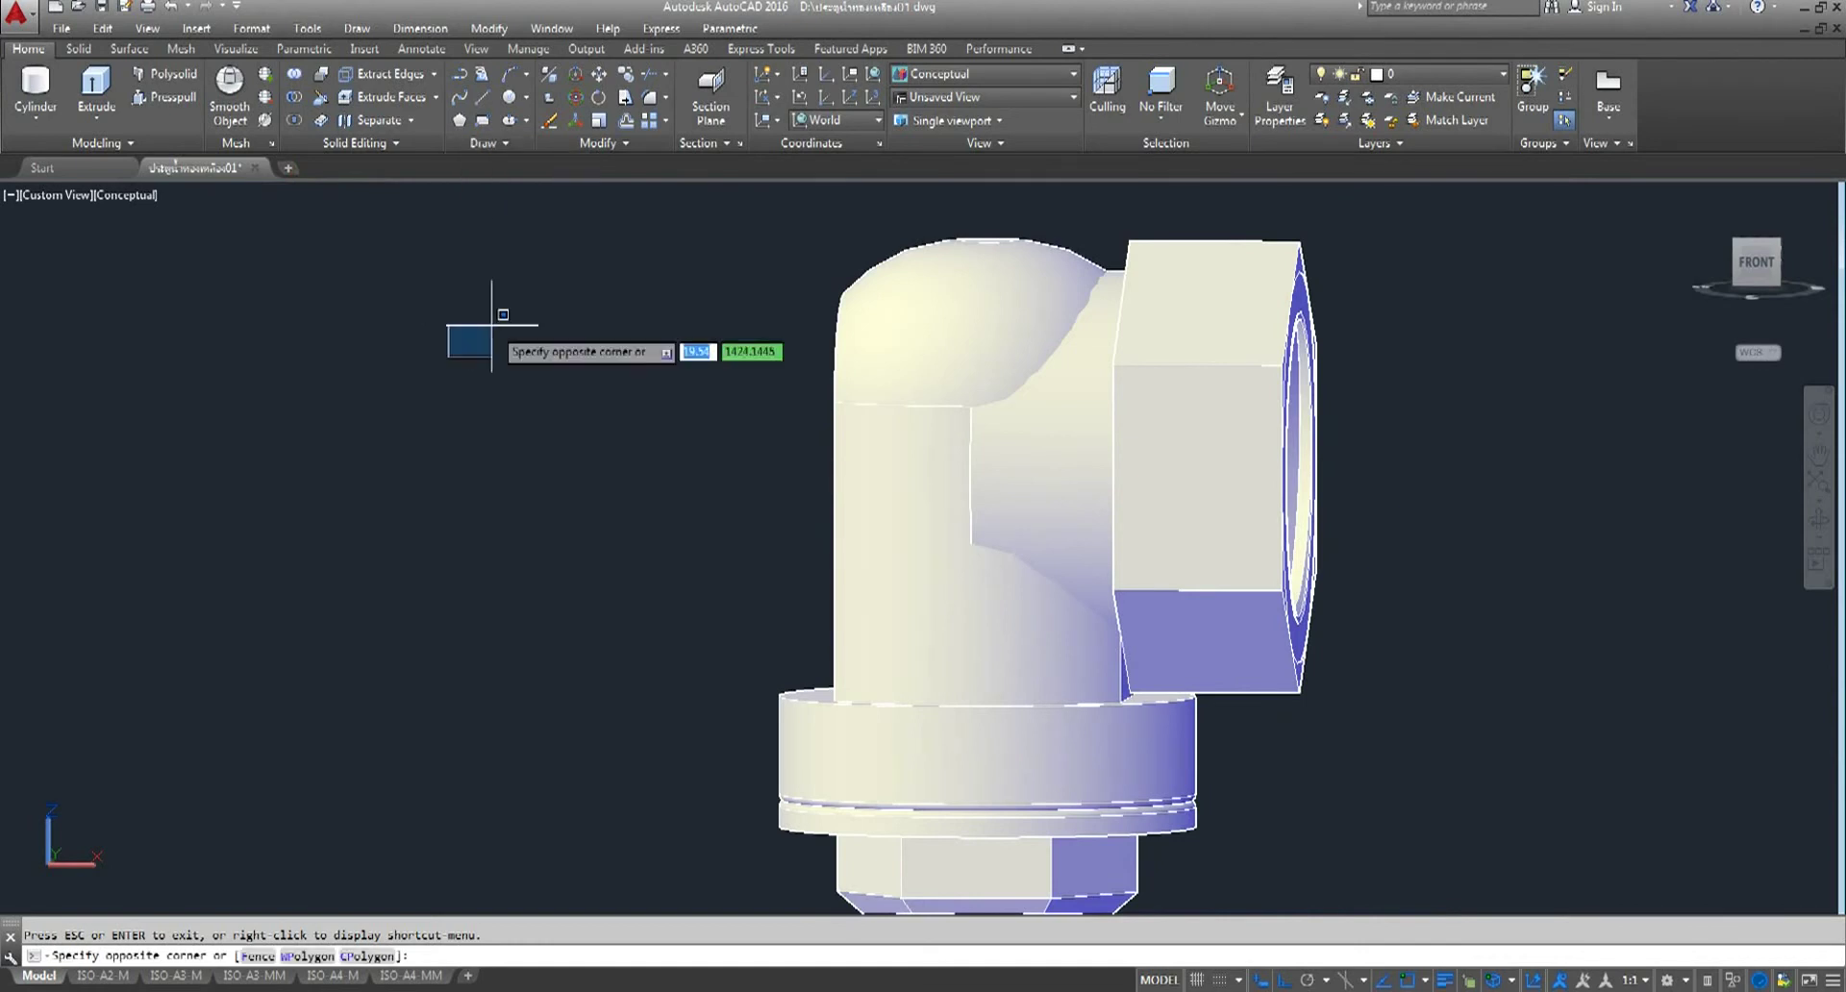
pyautogui.click(55, 196)
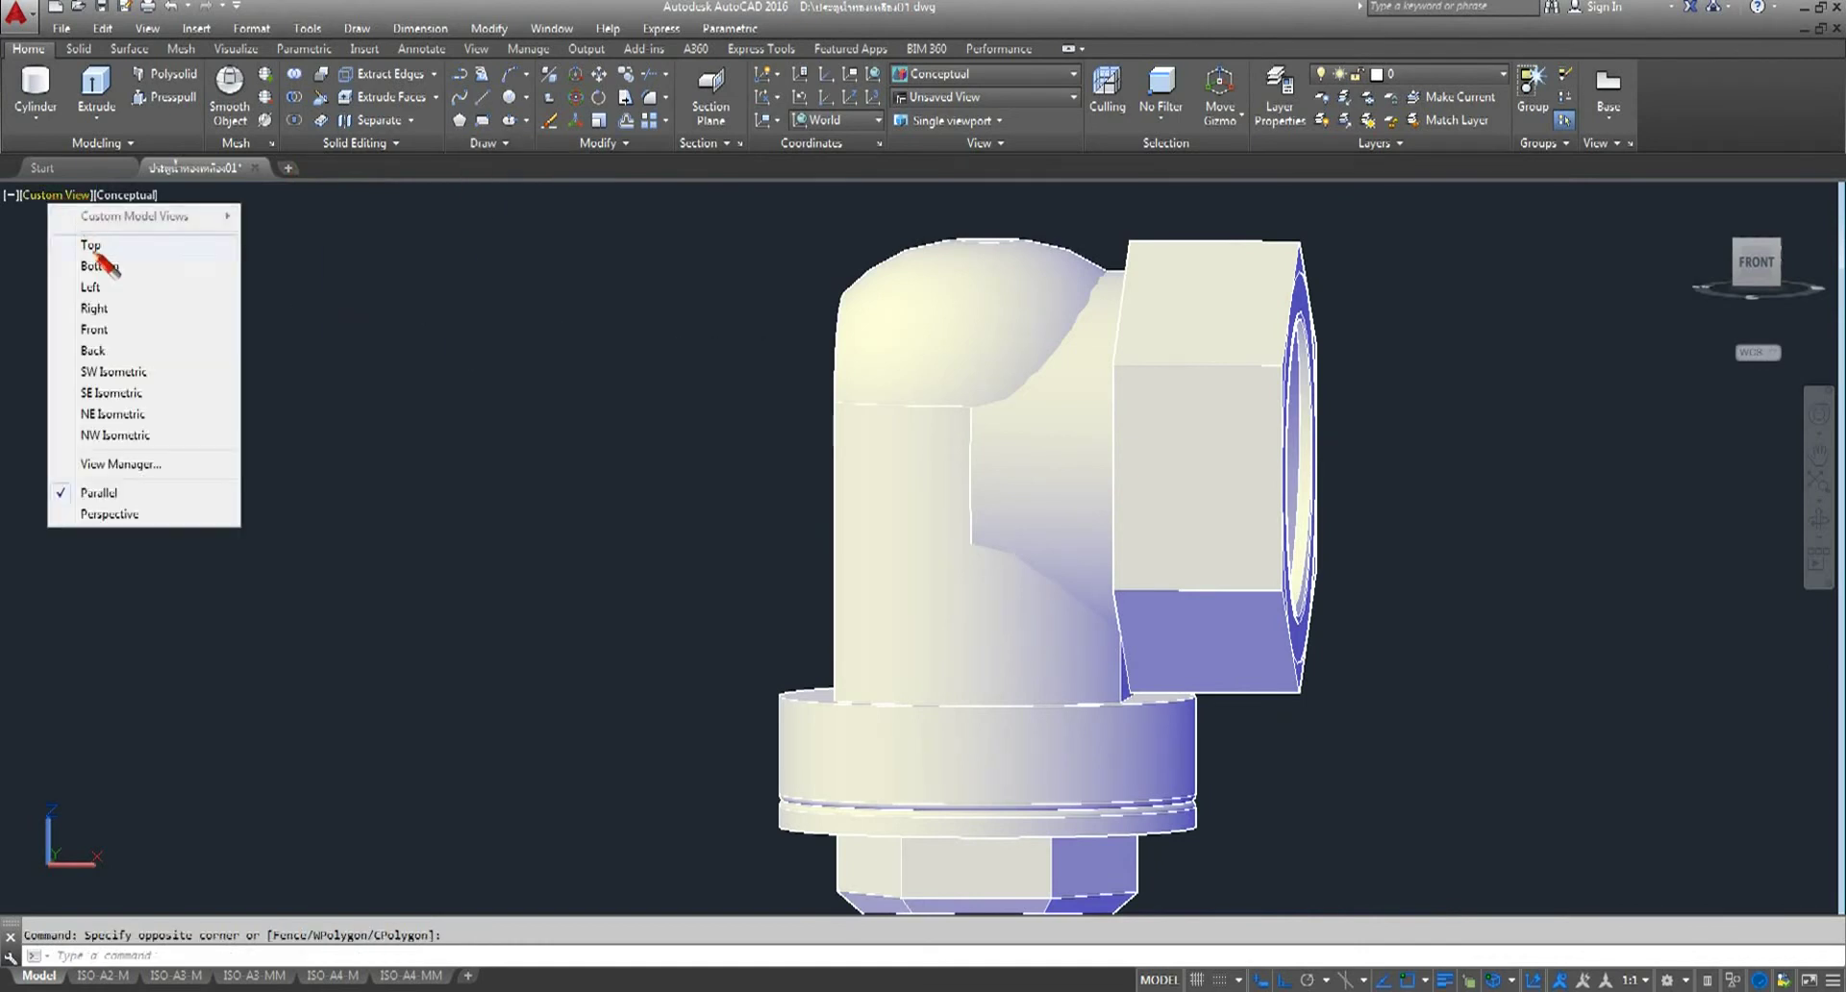
pyautogui.click(105, 333)
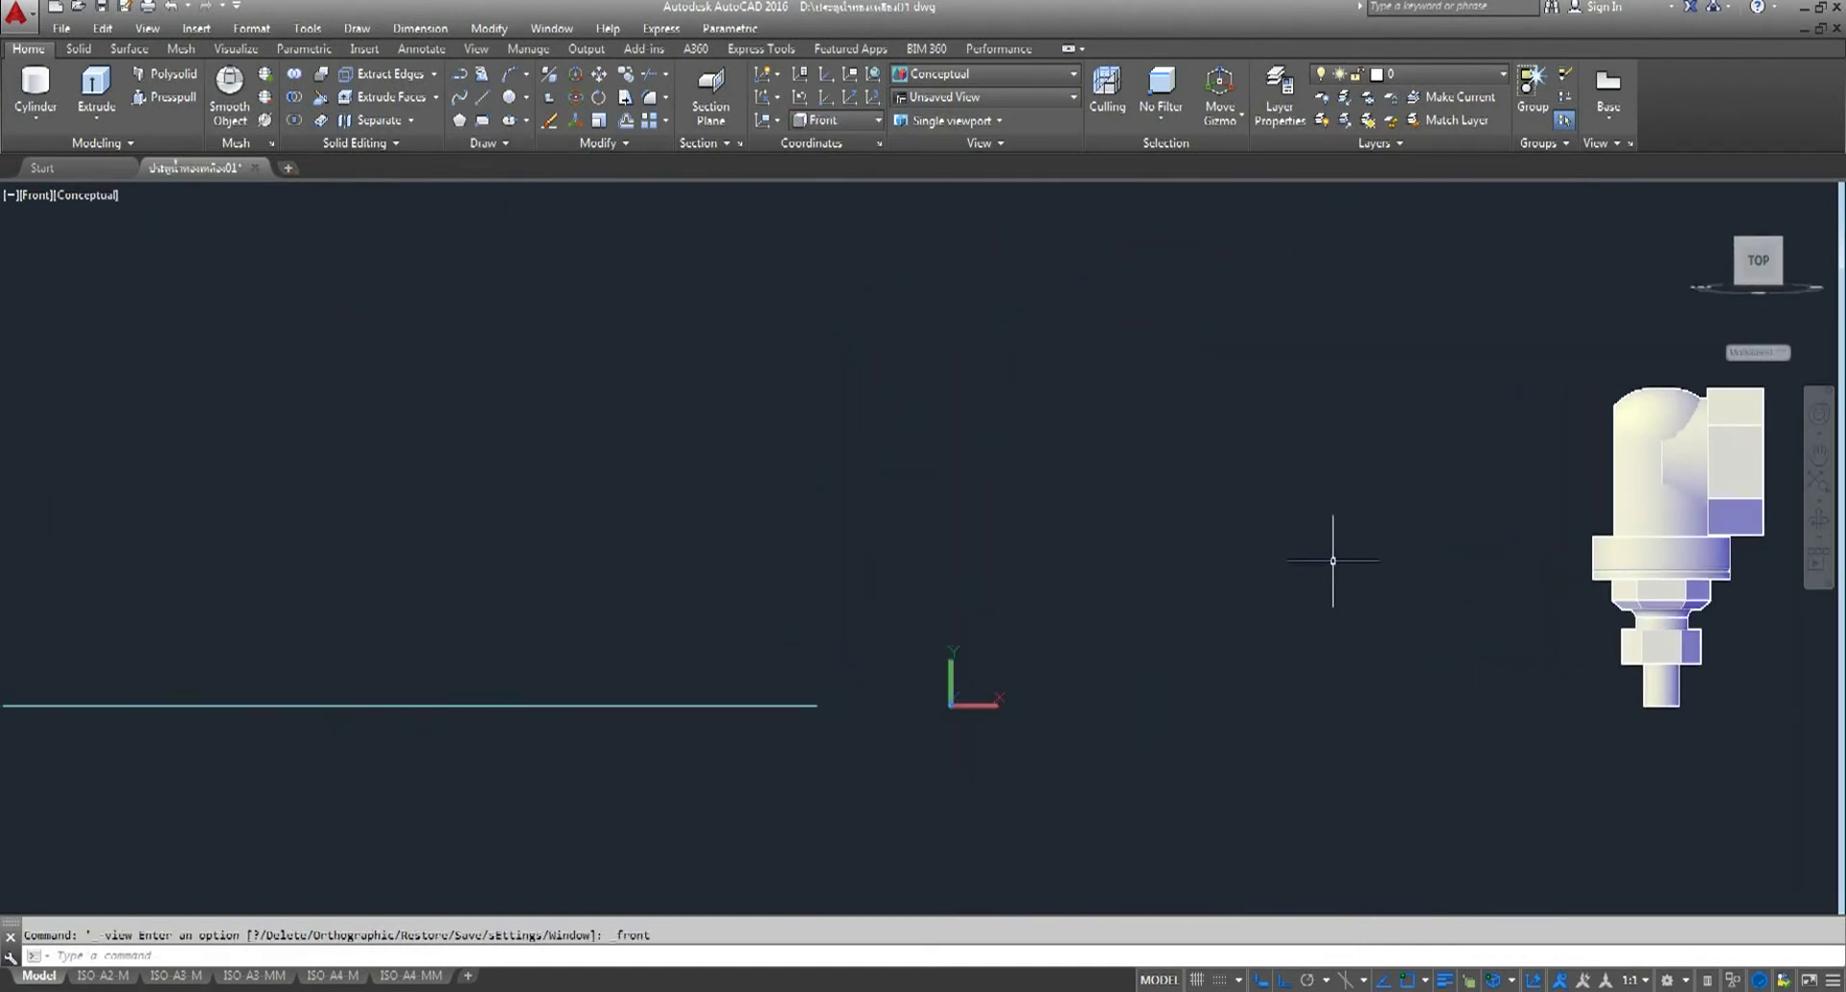
pyautogui.click(1501, 75)
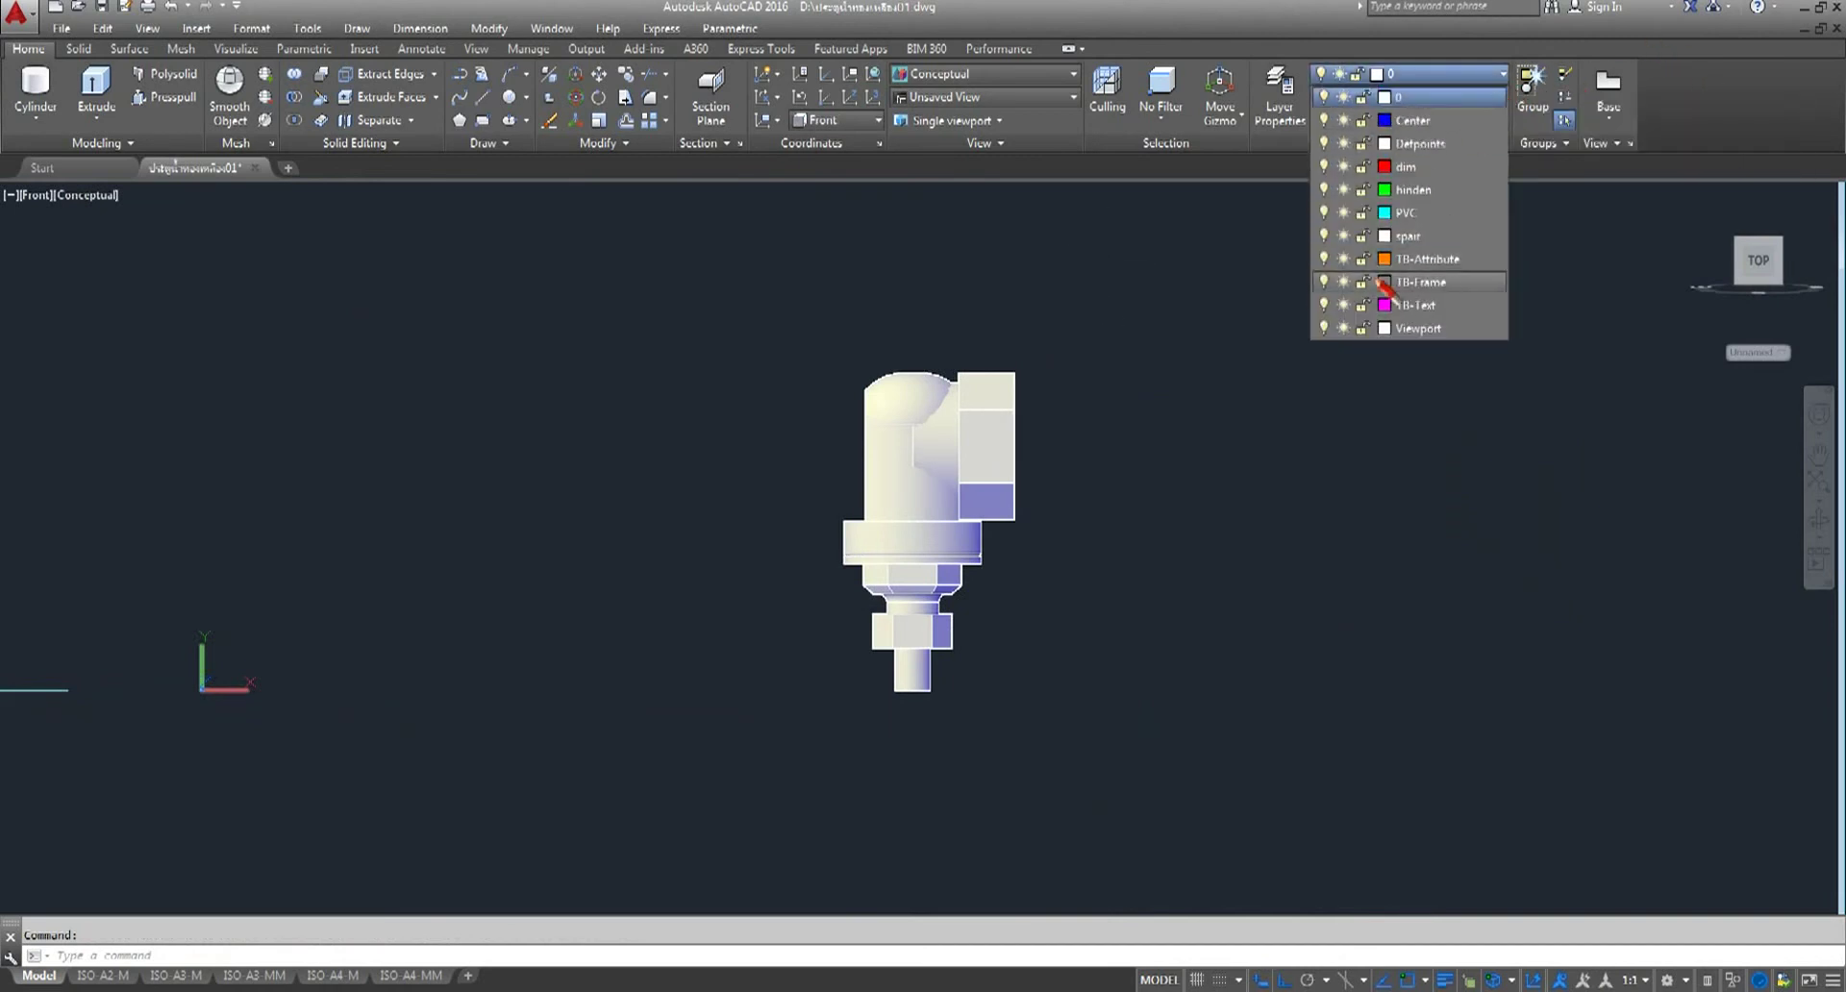
pyautogui.click(1178, 496)
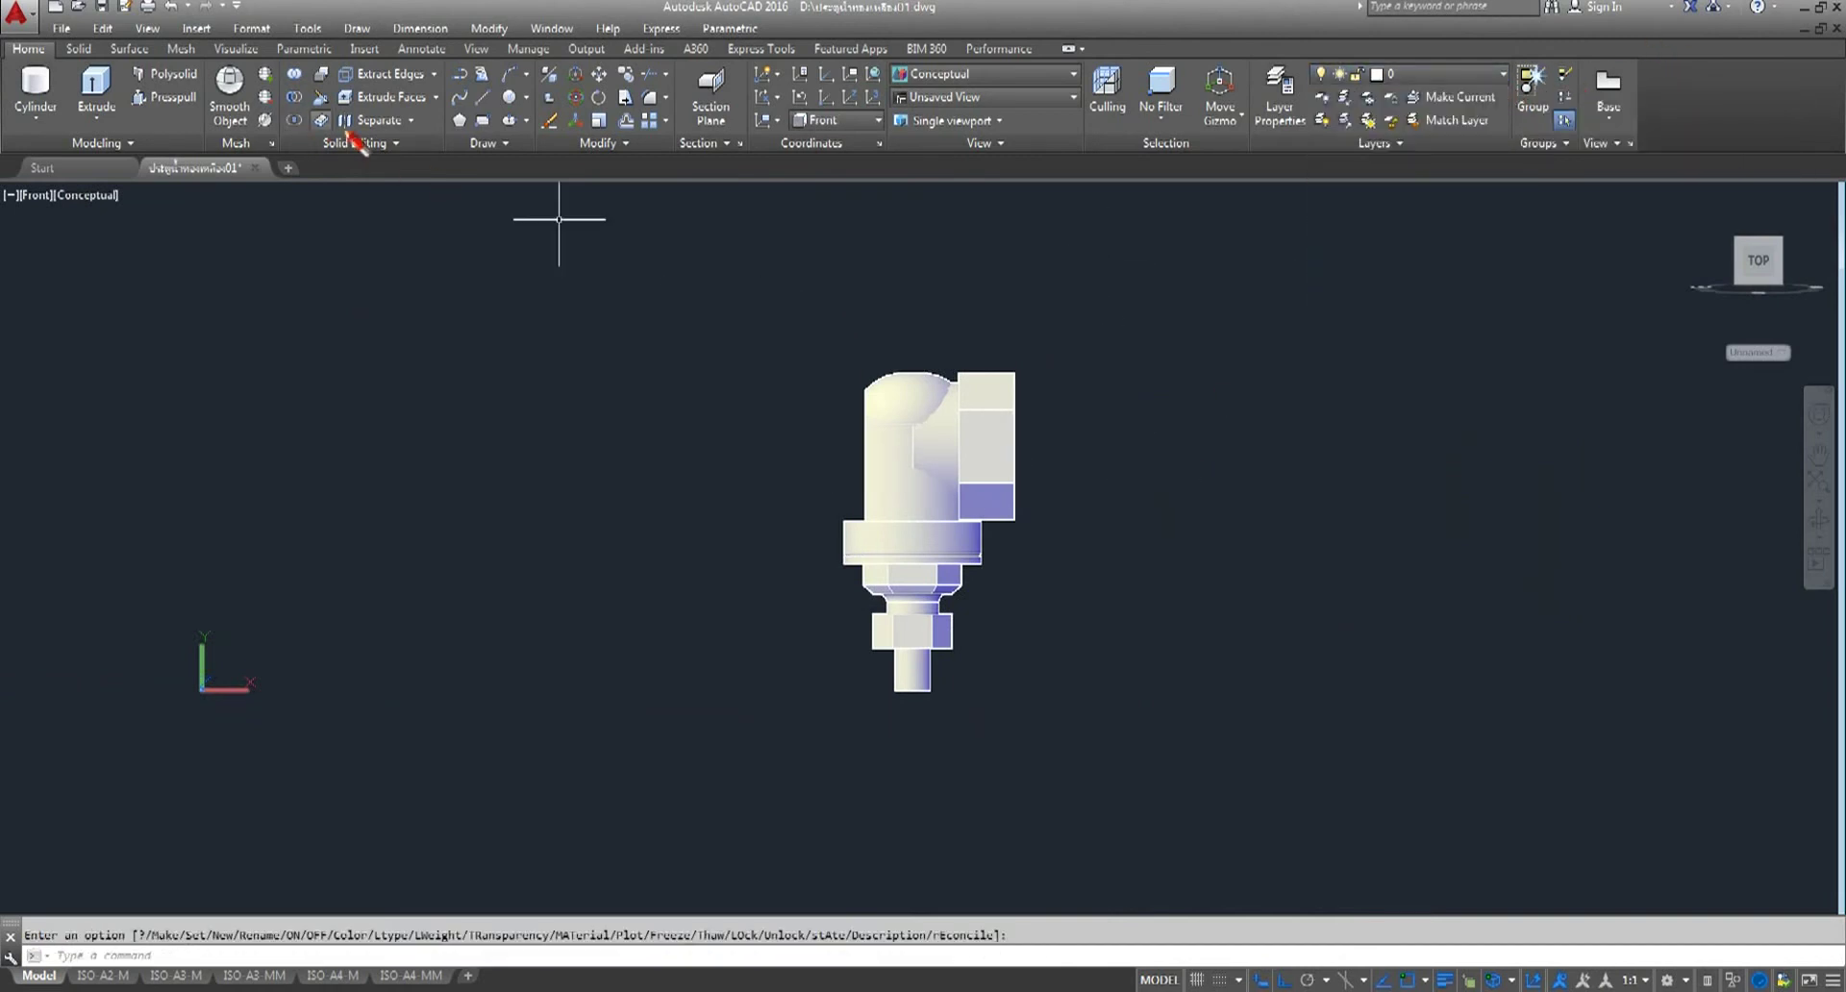
pyautogui.click(597, 145)
pyautogui.click(648, 166)
pyautogui.scroll(5, 966, 341)
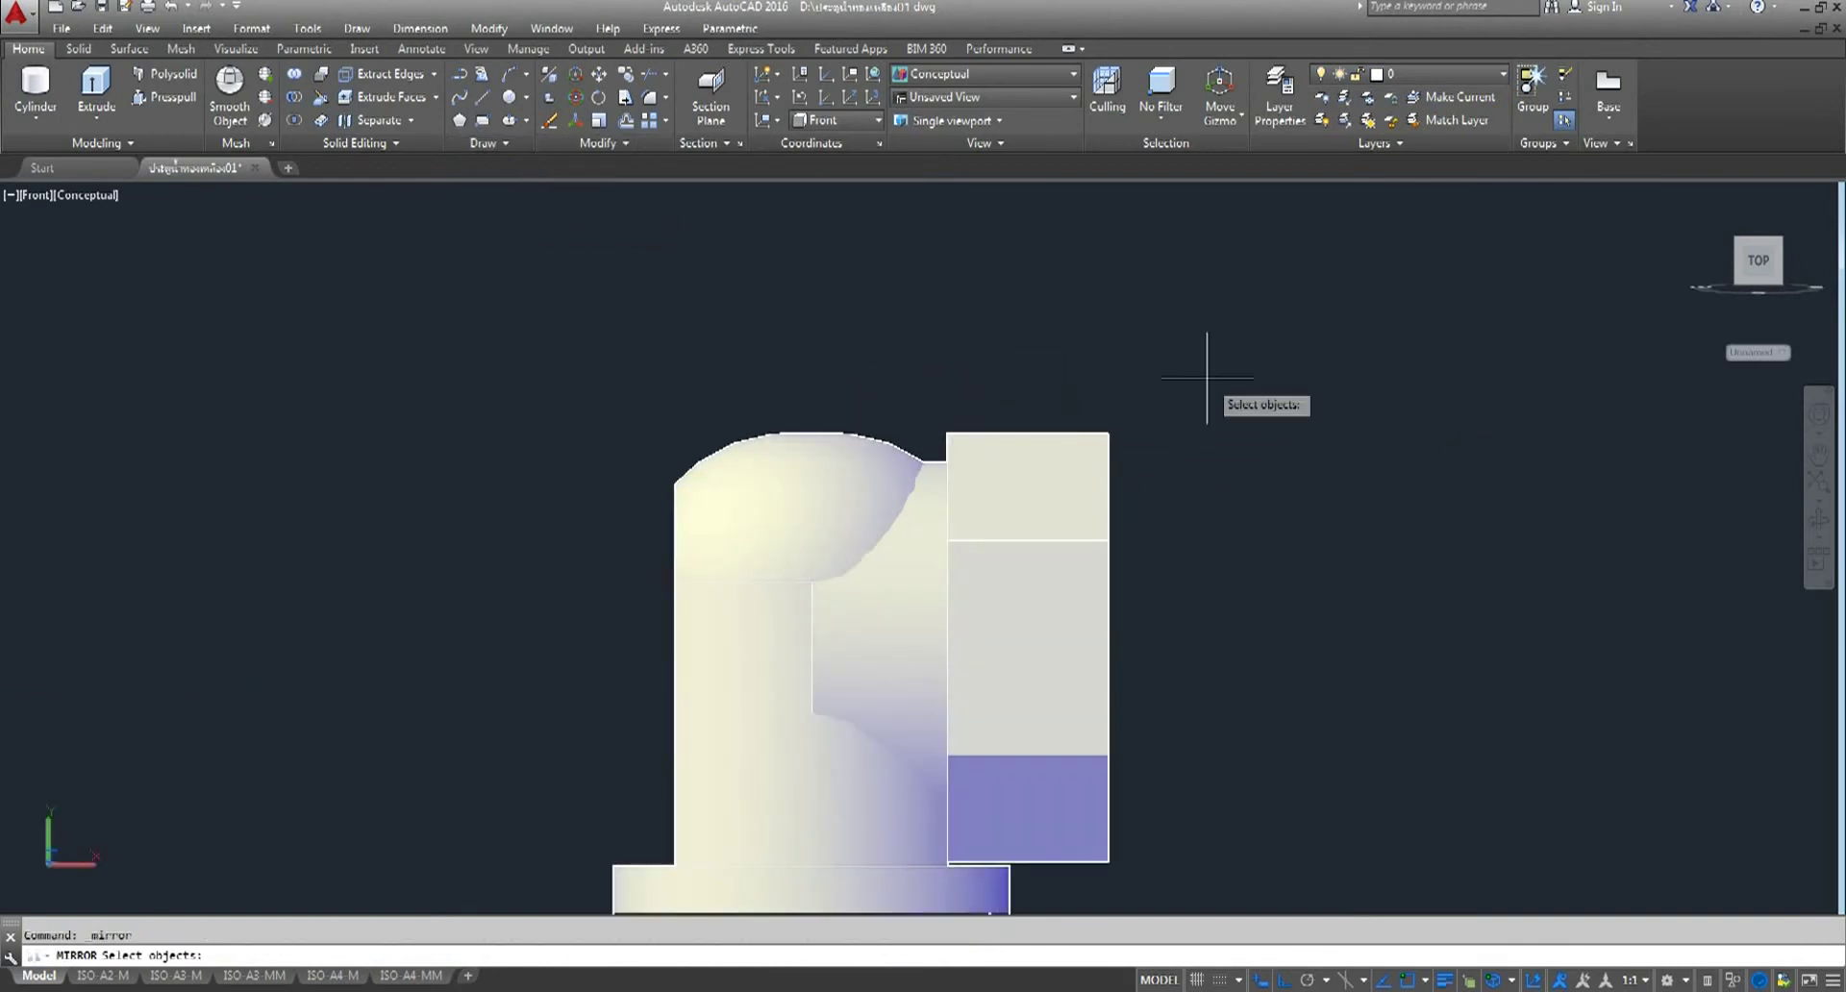
pyautogui.click(1207, 378)
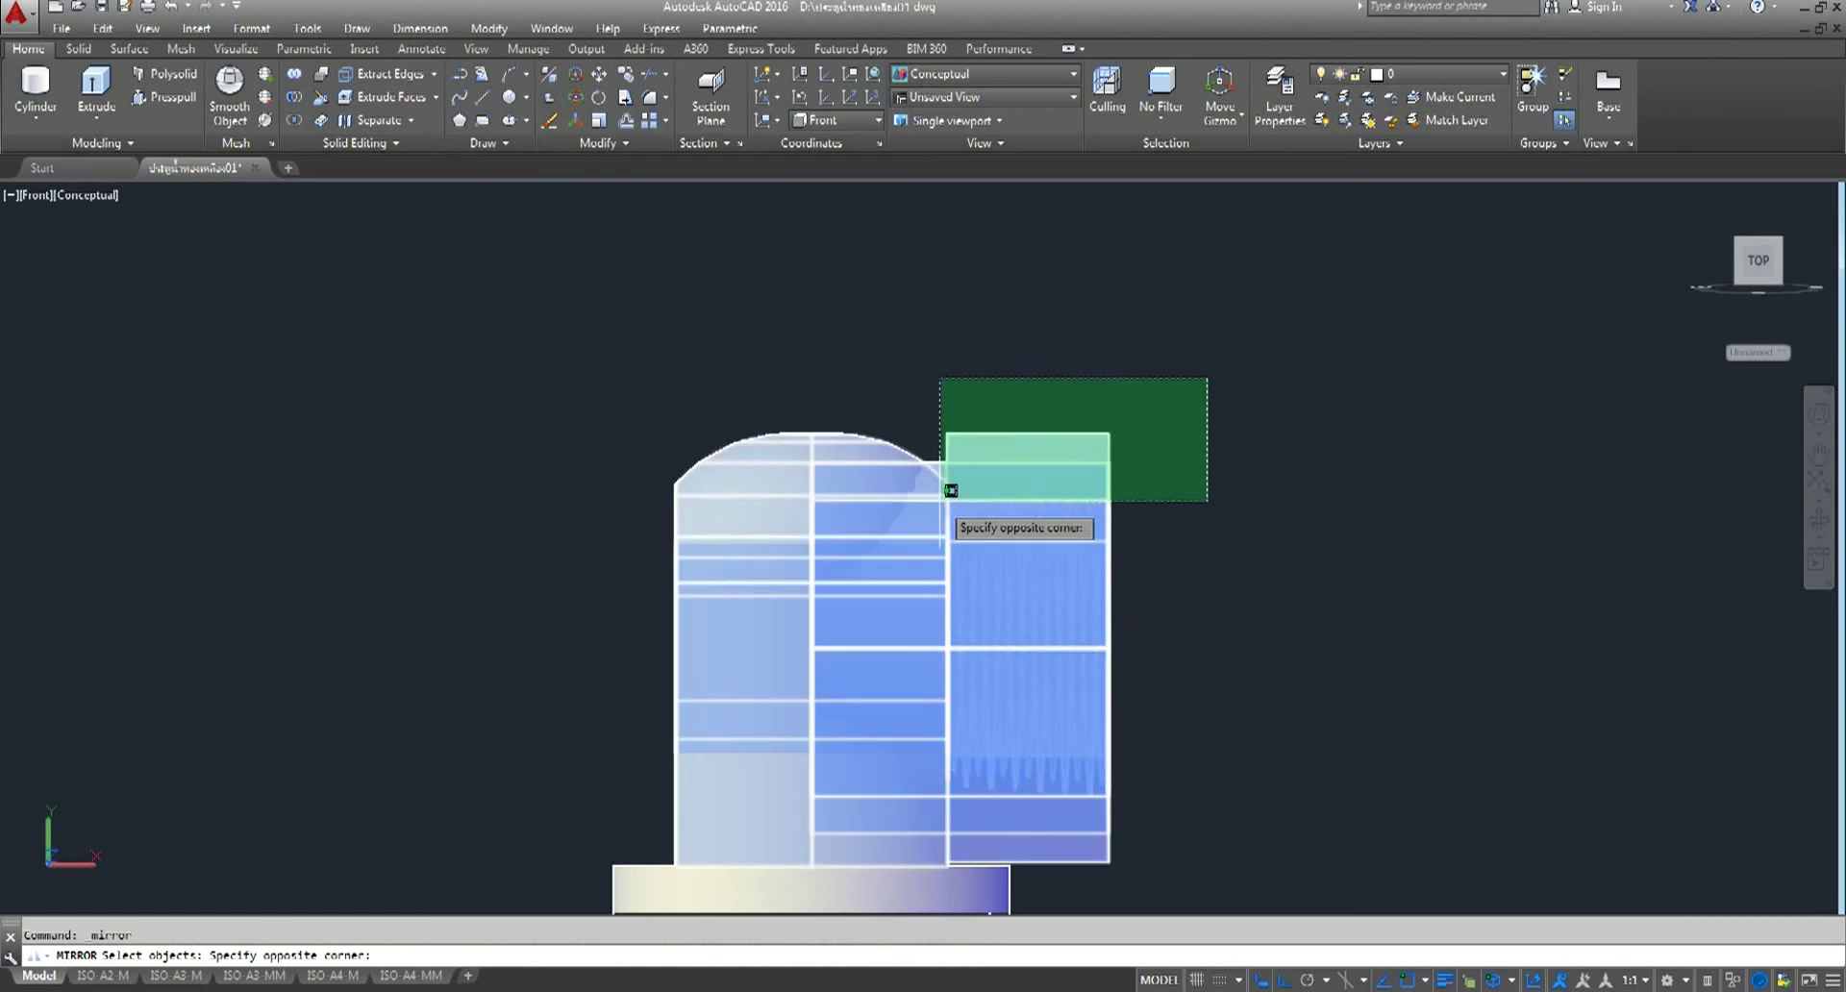
pyautogui.click(1000, 543)
pyautogui.press('Return')
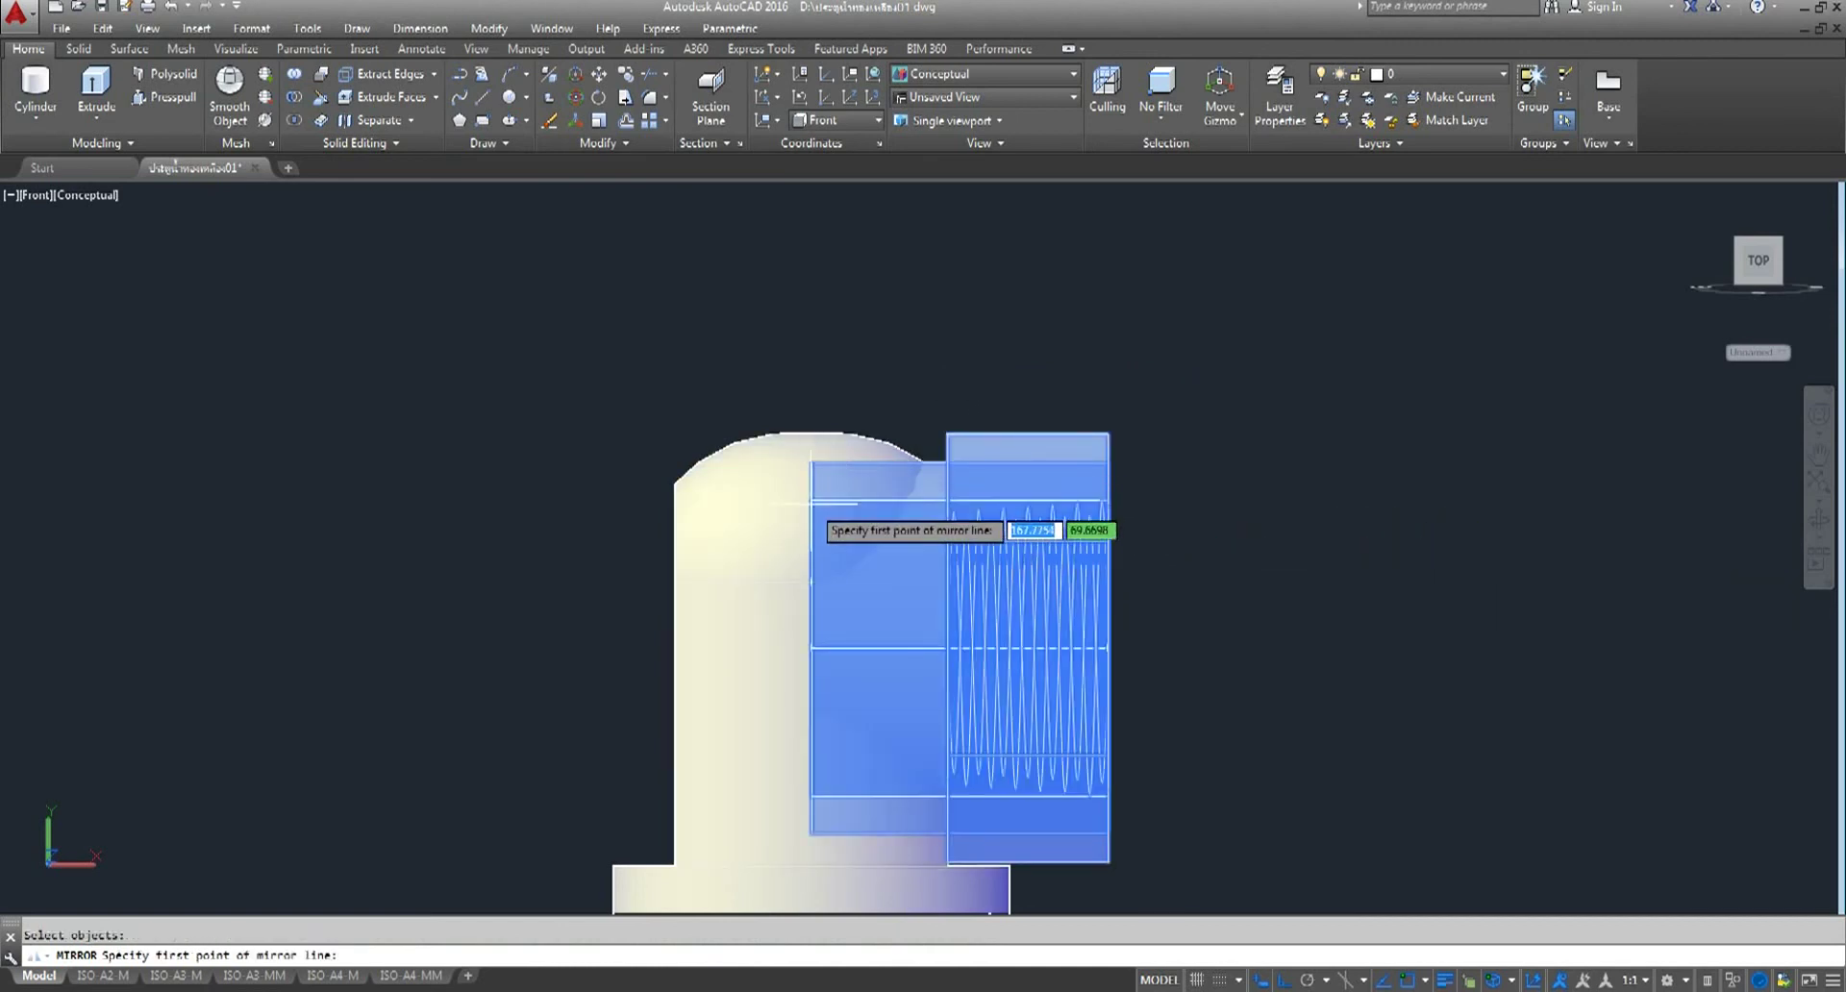
pyautogui.scroll(-2, 808, 464)
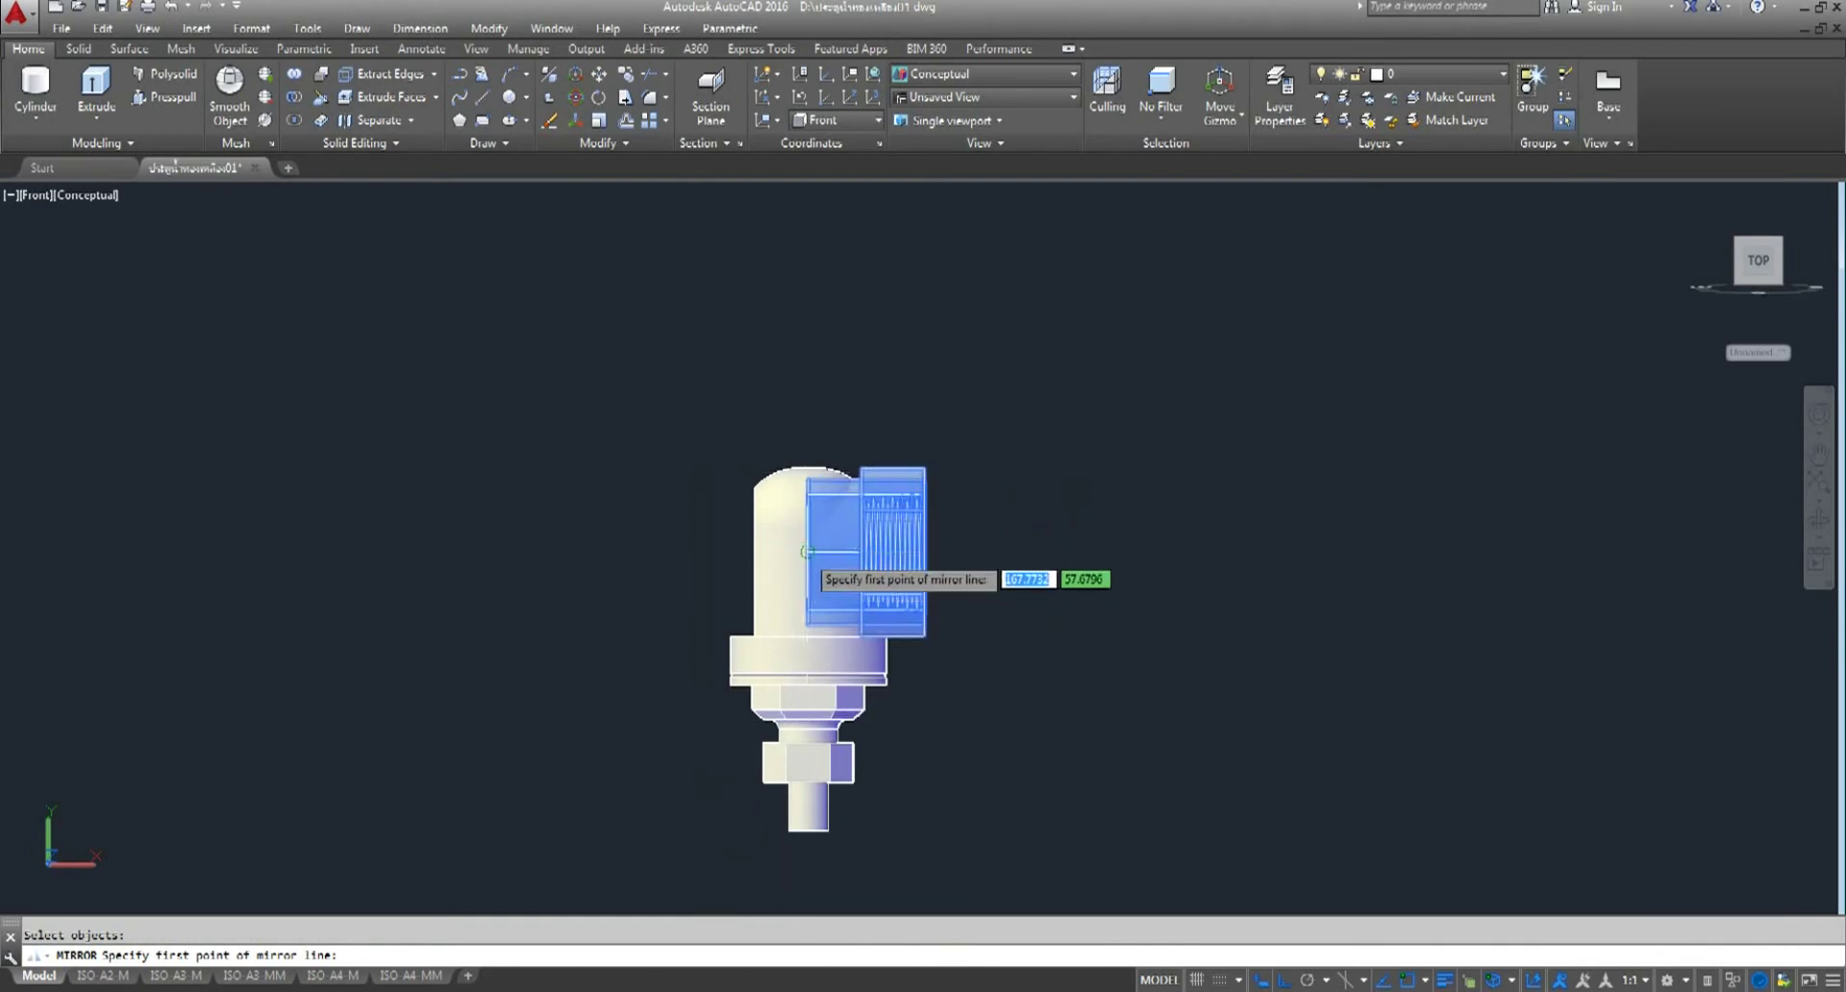
pyautogui.click(808, 552)
pyautogui.click(826, 352)
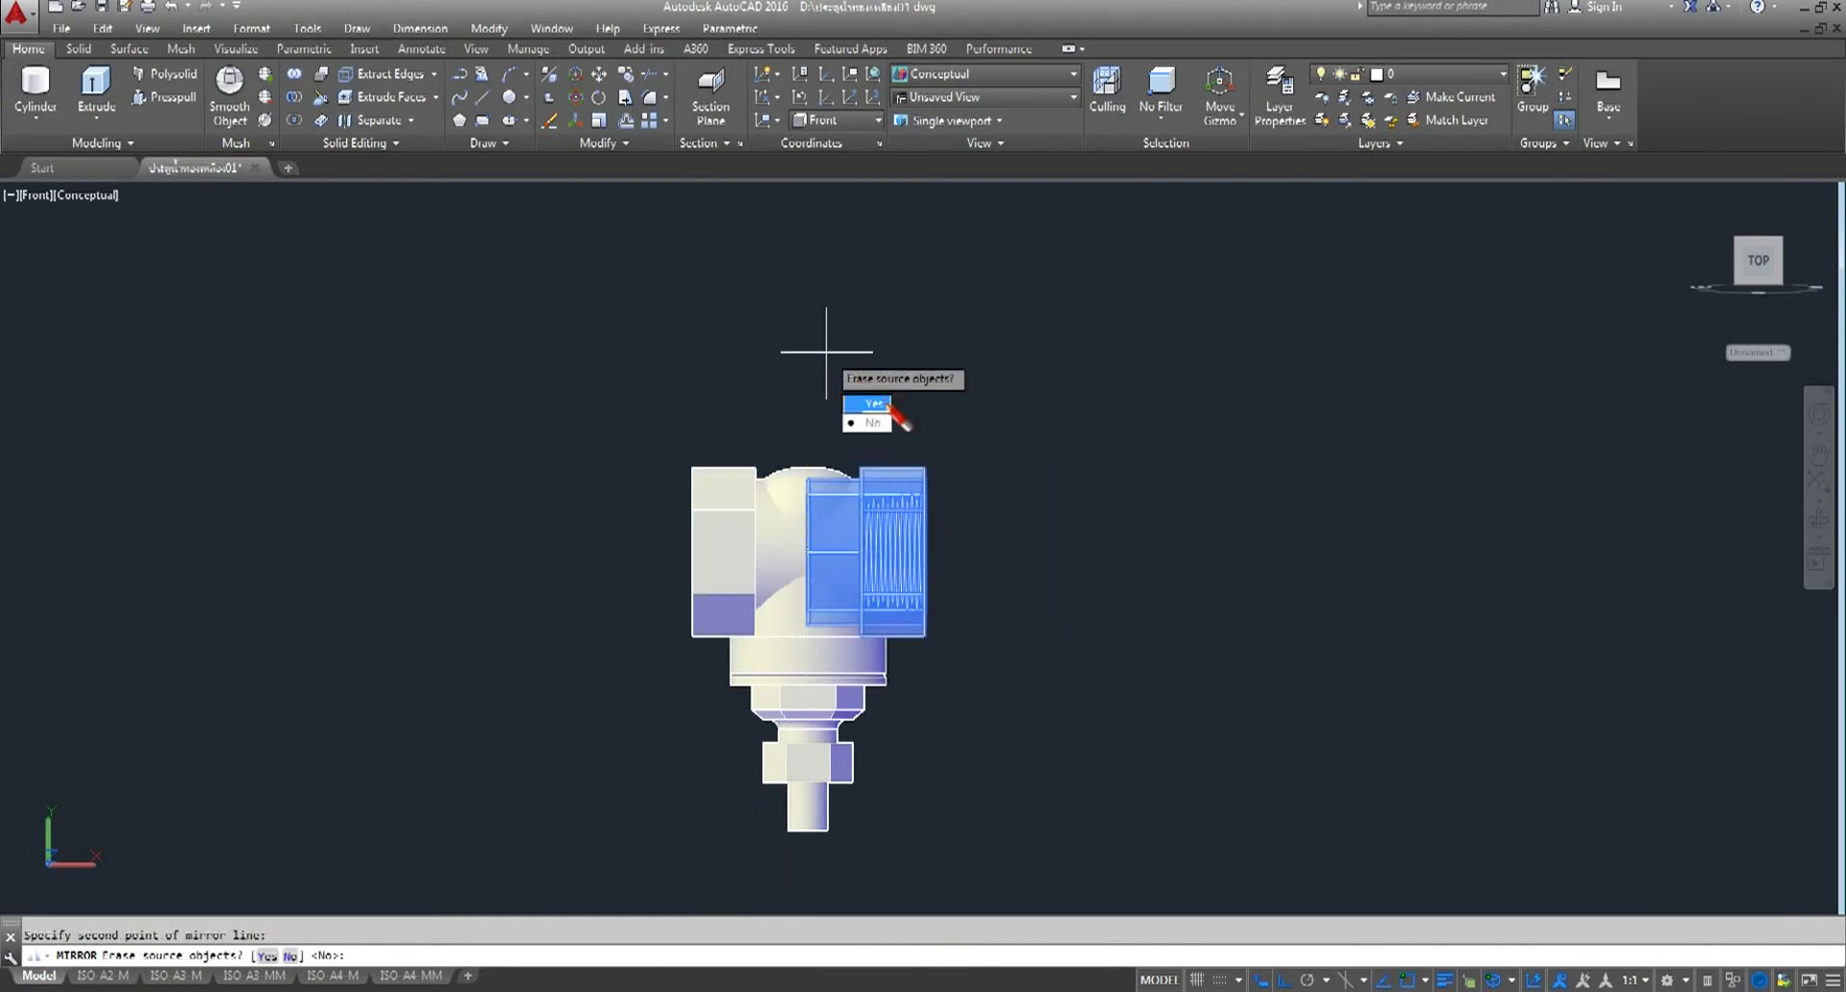
pyautogui.click(873, 423)
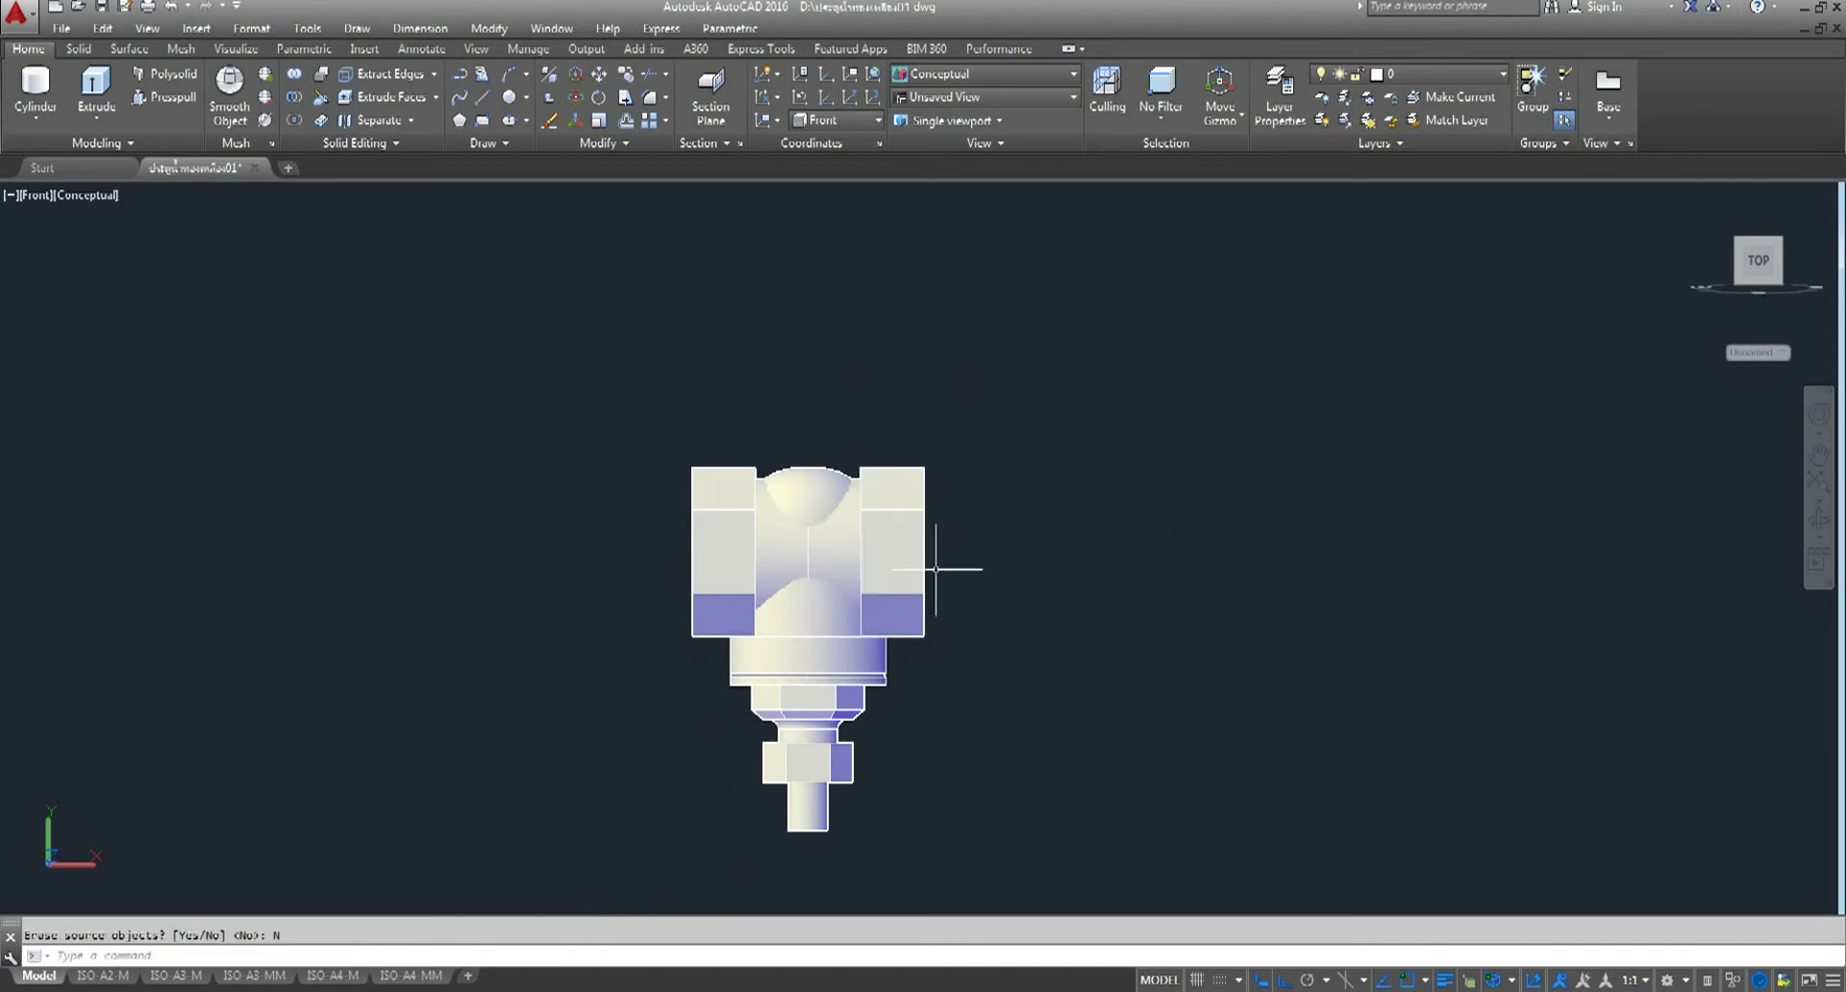
pyautogui.scroll(3, 807, 548)
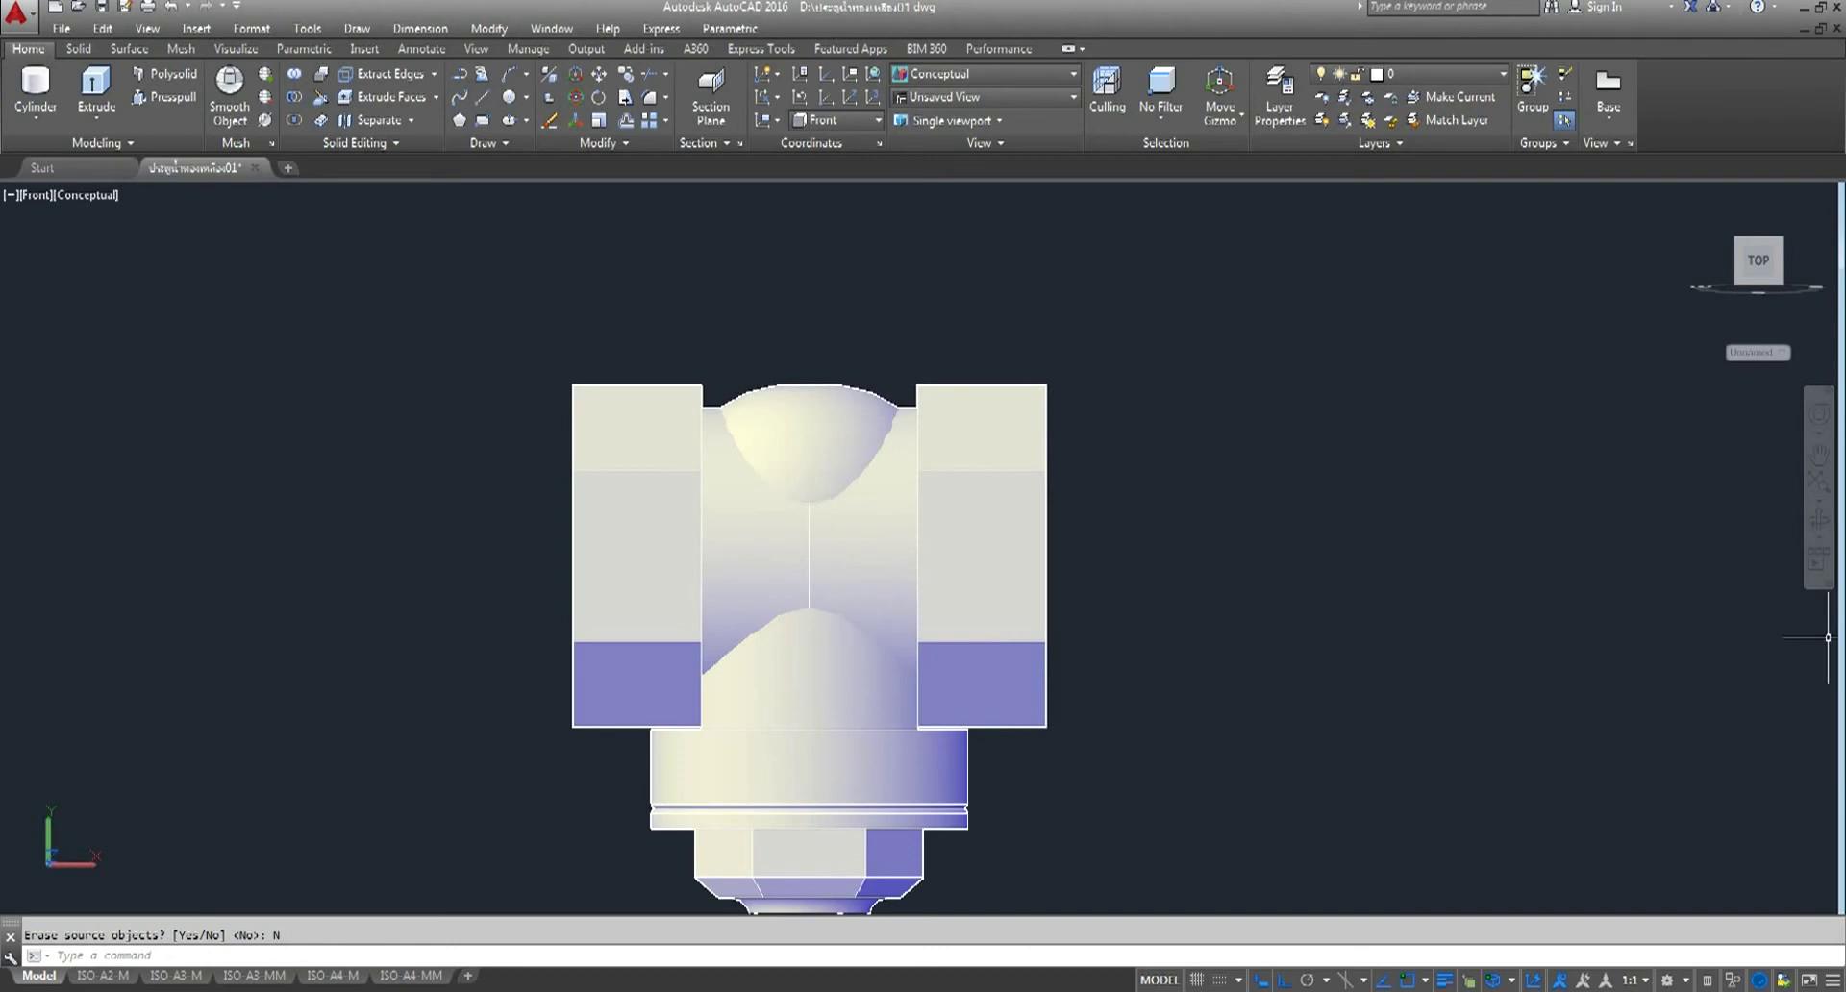
pyautogui.click(1821, 524)
pyautogui.moveTo(866, 646)
pyautogui.mouseDown()
pyautogui.moveTo(1115, 816)
pyautogui.moveTo(537, 533)
pyautogui.moveTo(711, 792)
pyautogui.moveTo(804, 529)
pyautogui.moveTo(703, 558)
pyautogui.mouseUp()
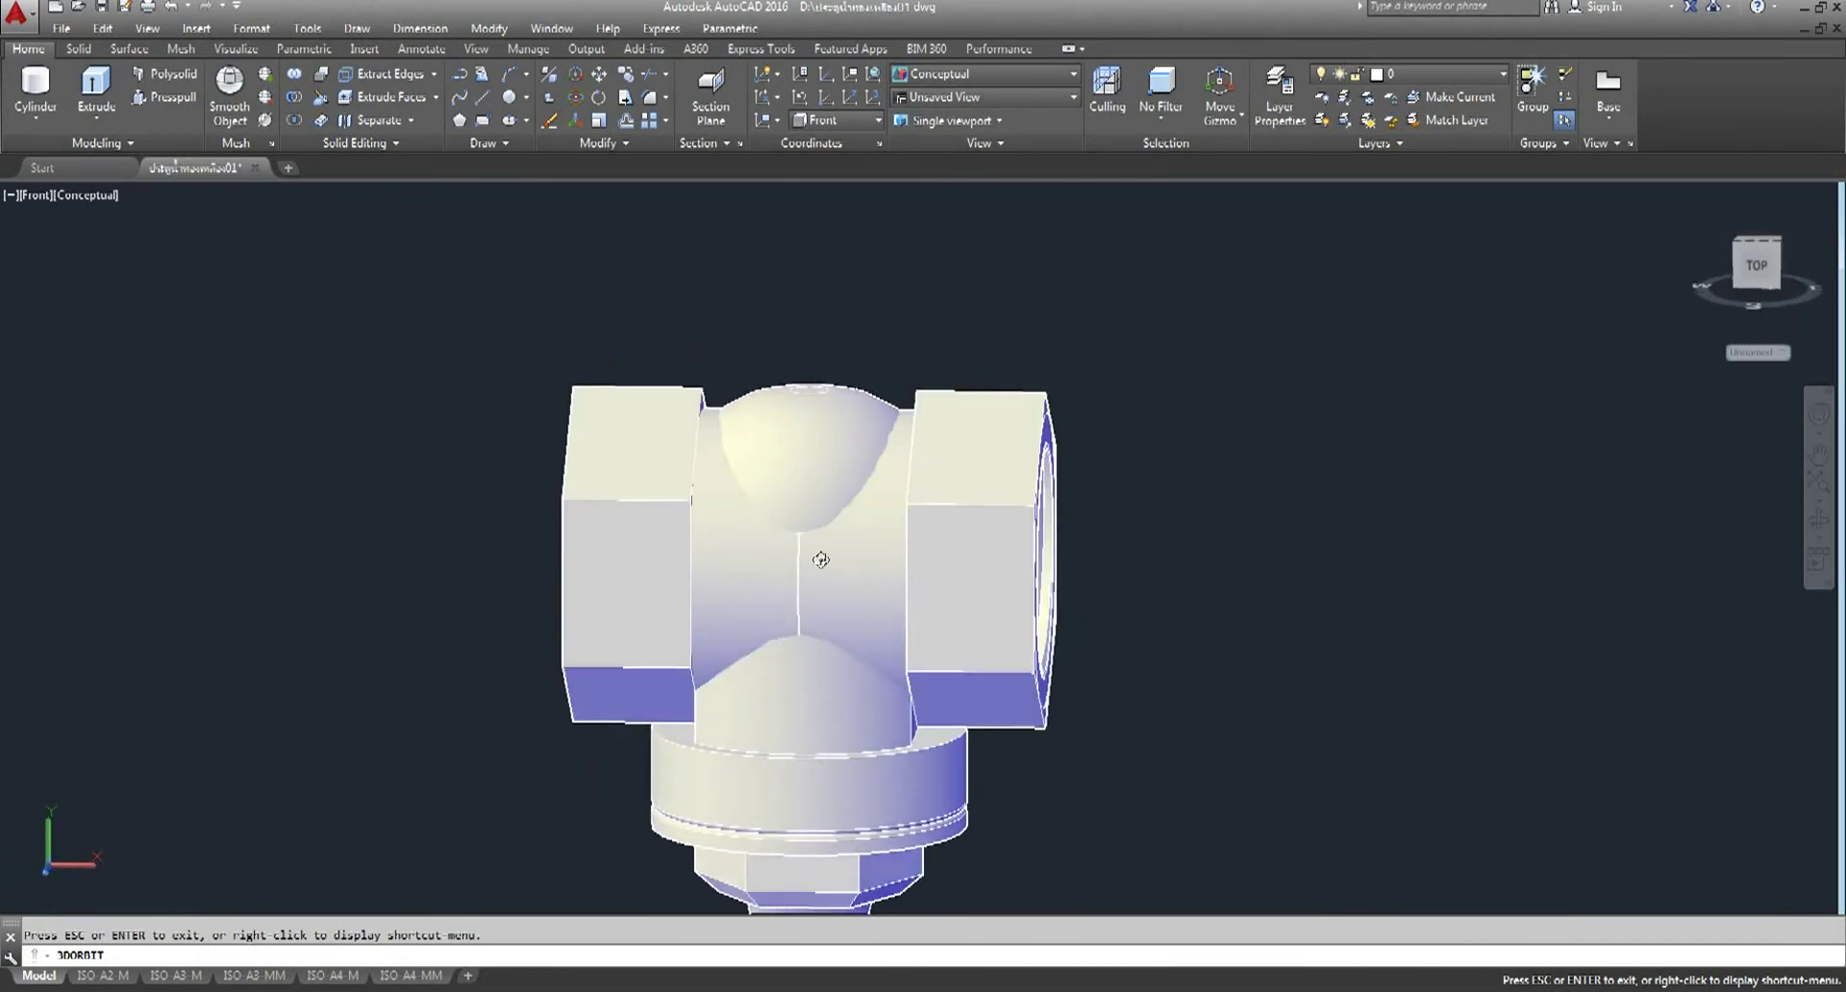
pyautogui.scroll(2, 817, 569)
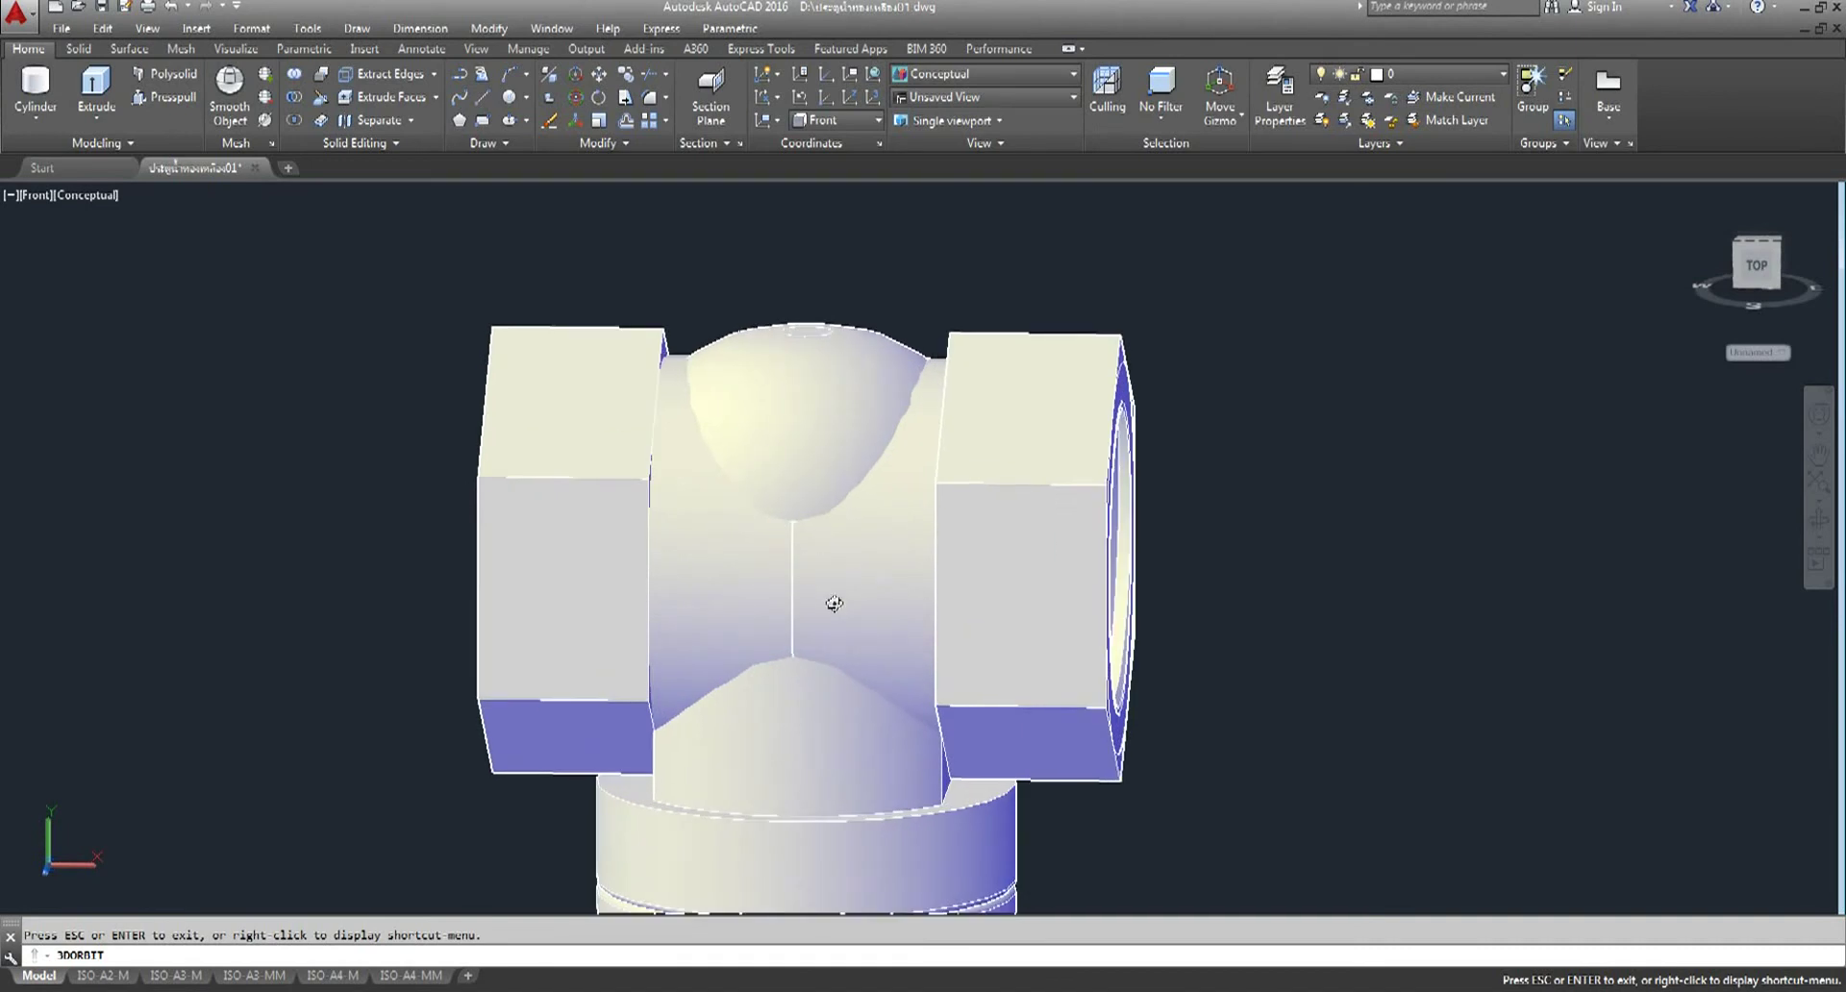
pyautogui.rightClick(1086, 257)
pyautogui.click(1127, 262)
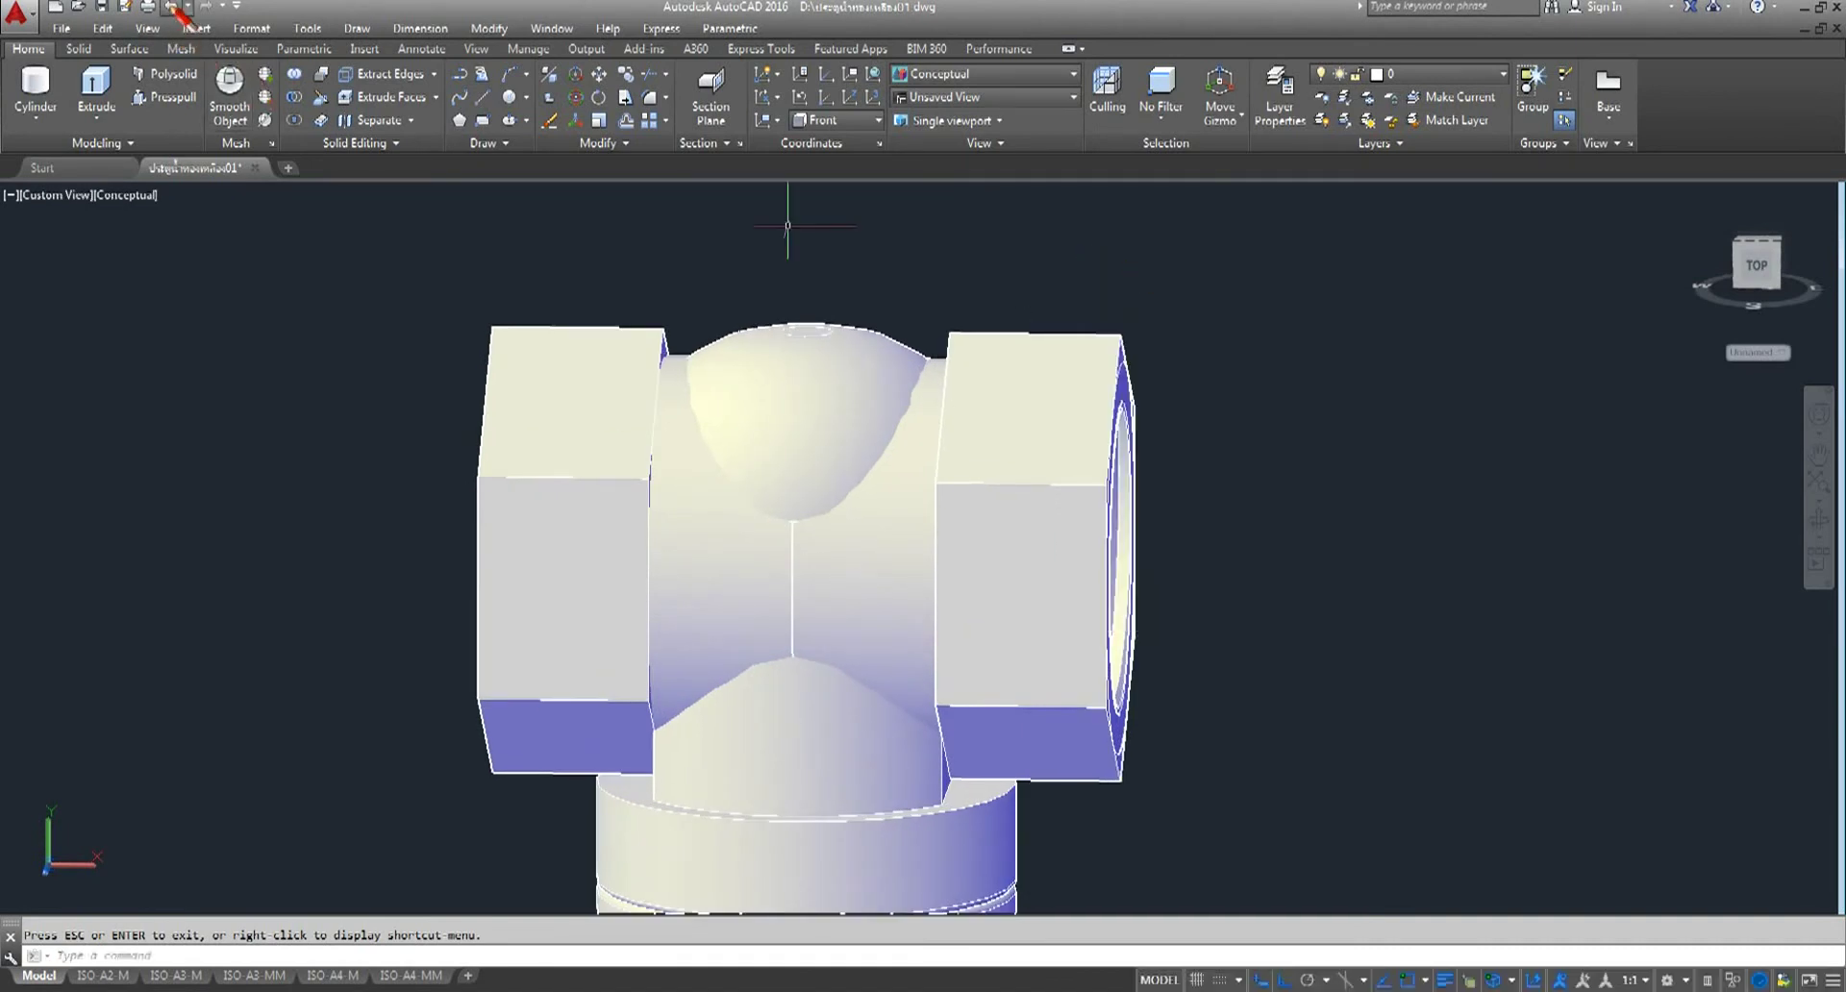
pyautogui.hotkey('ctrl', 'z')
pyautogui.click(173, 7)
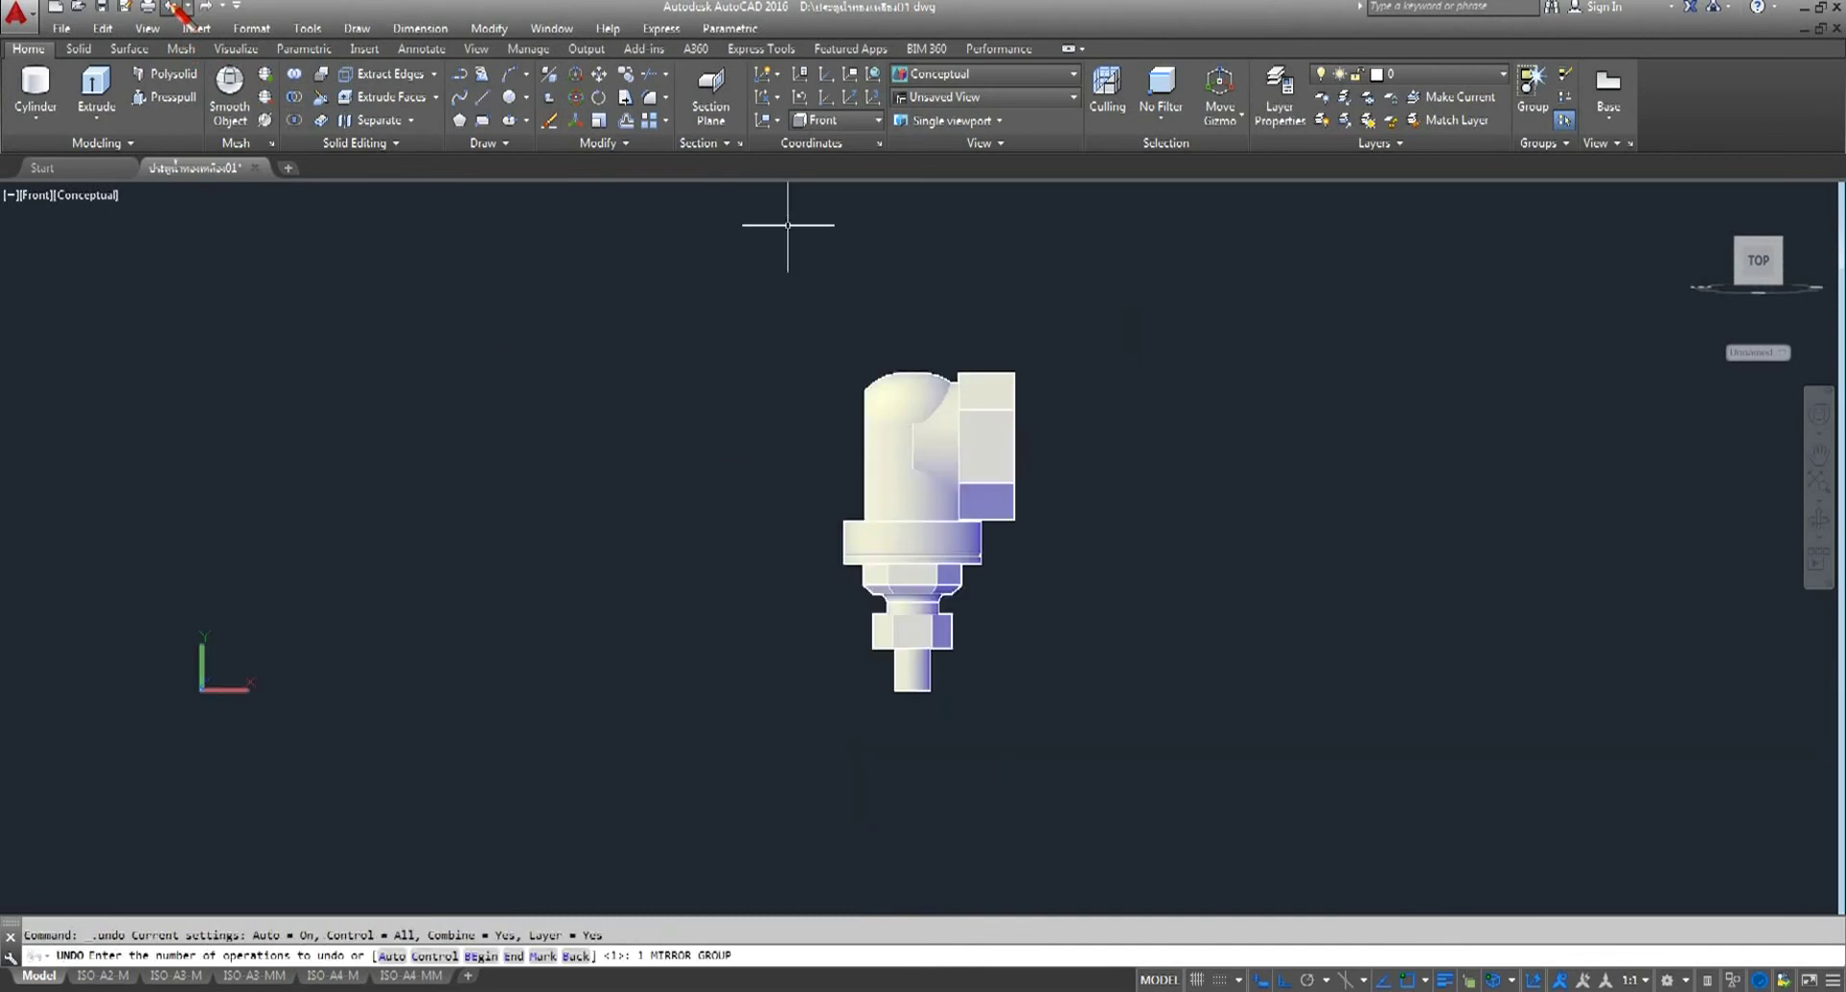
# - Orbit and zoom in to see the elbow's bore and side nut
pyautogui.click(1818, 520)
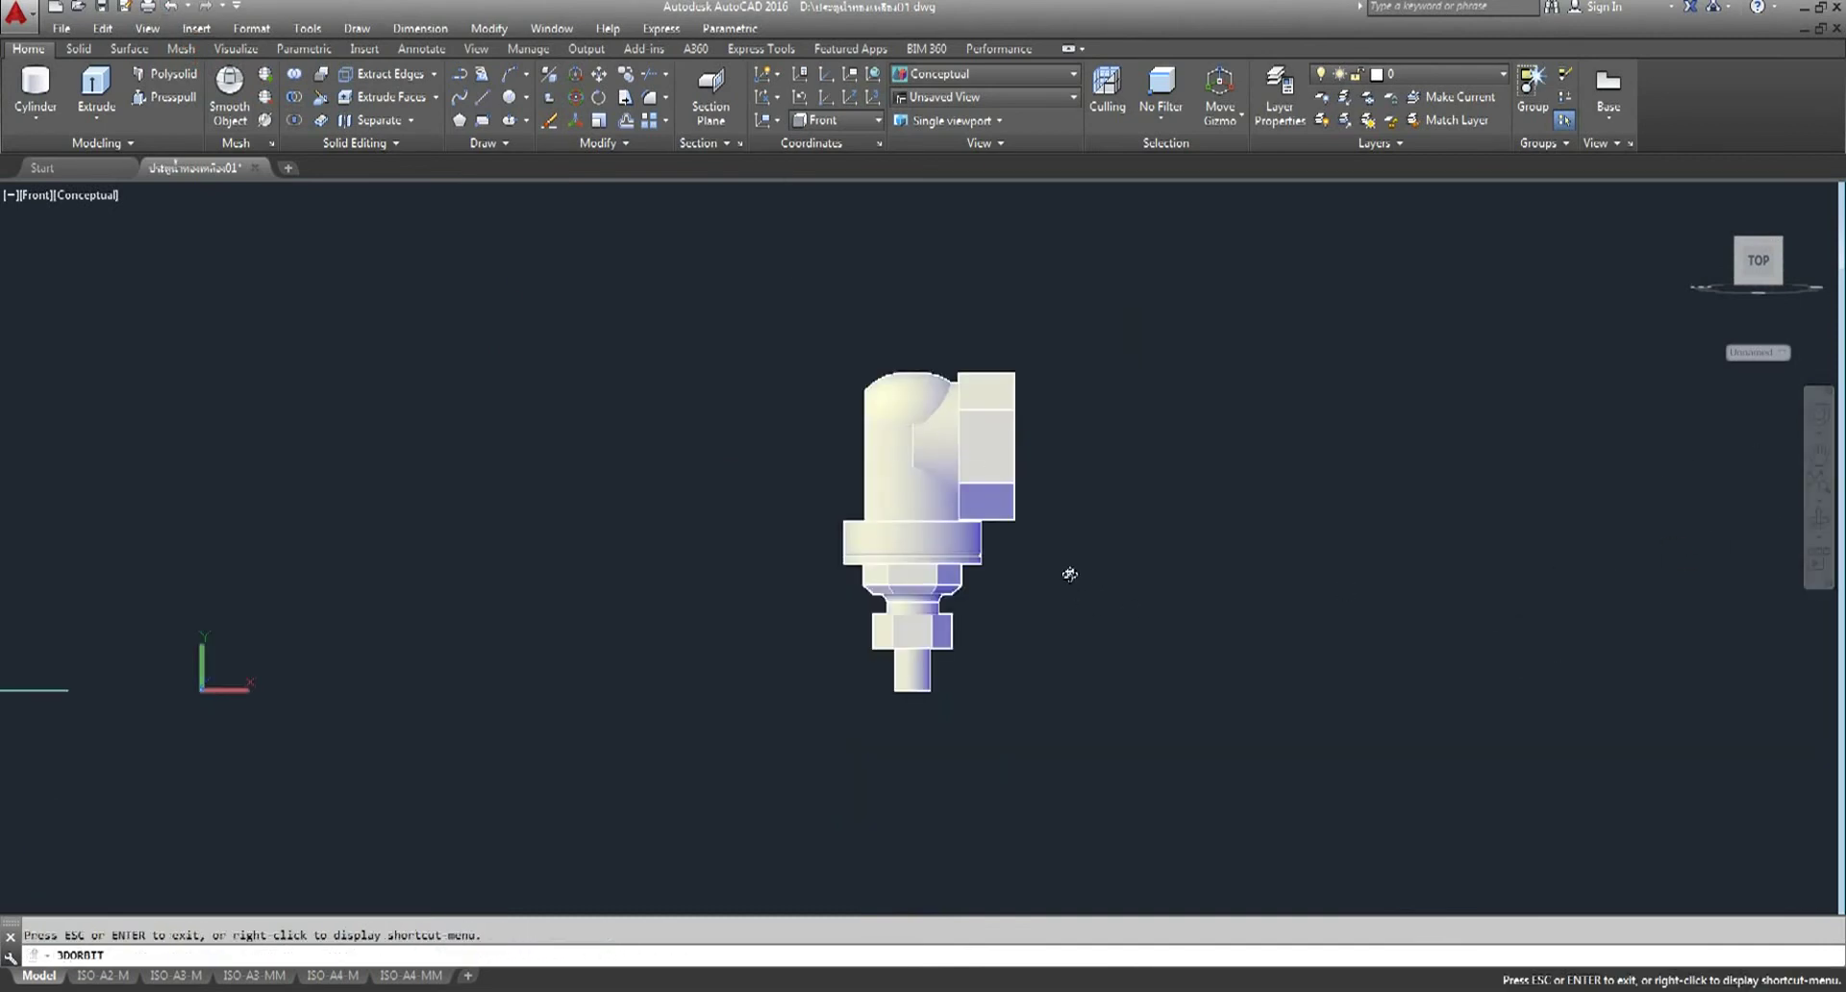
pyautogui.moveTo(1072, 573); pyautogui.dragTo(1040, 416)
pyautogui.scroll(4, 895, 487)
pyautogui.scroll(1, 894, 487)
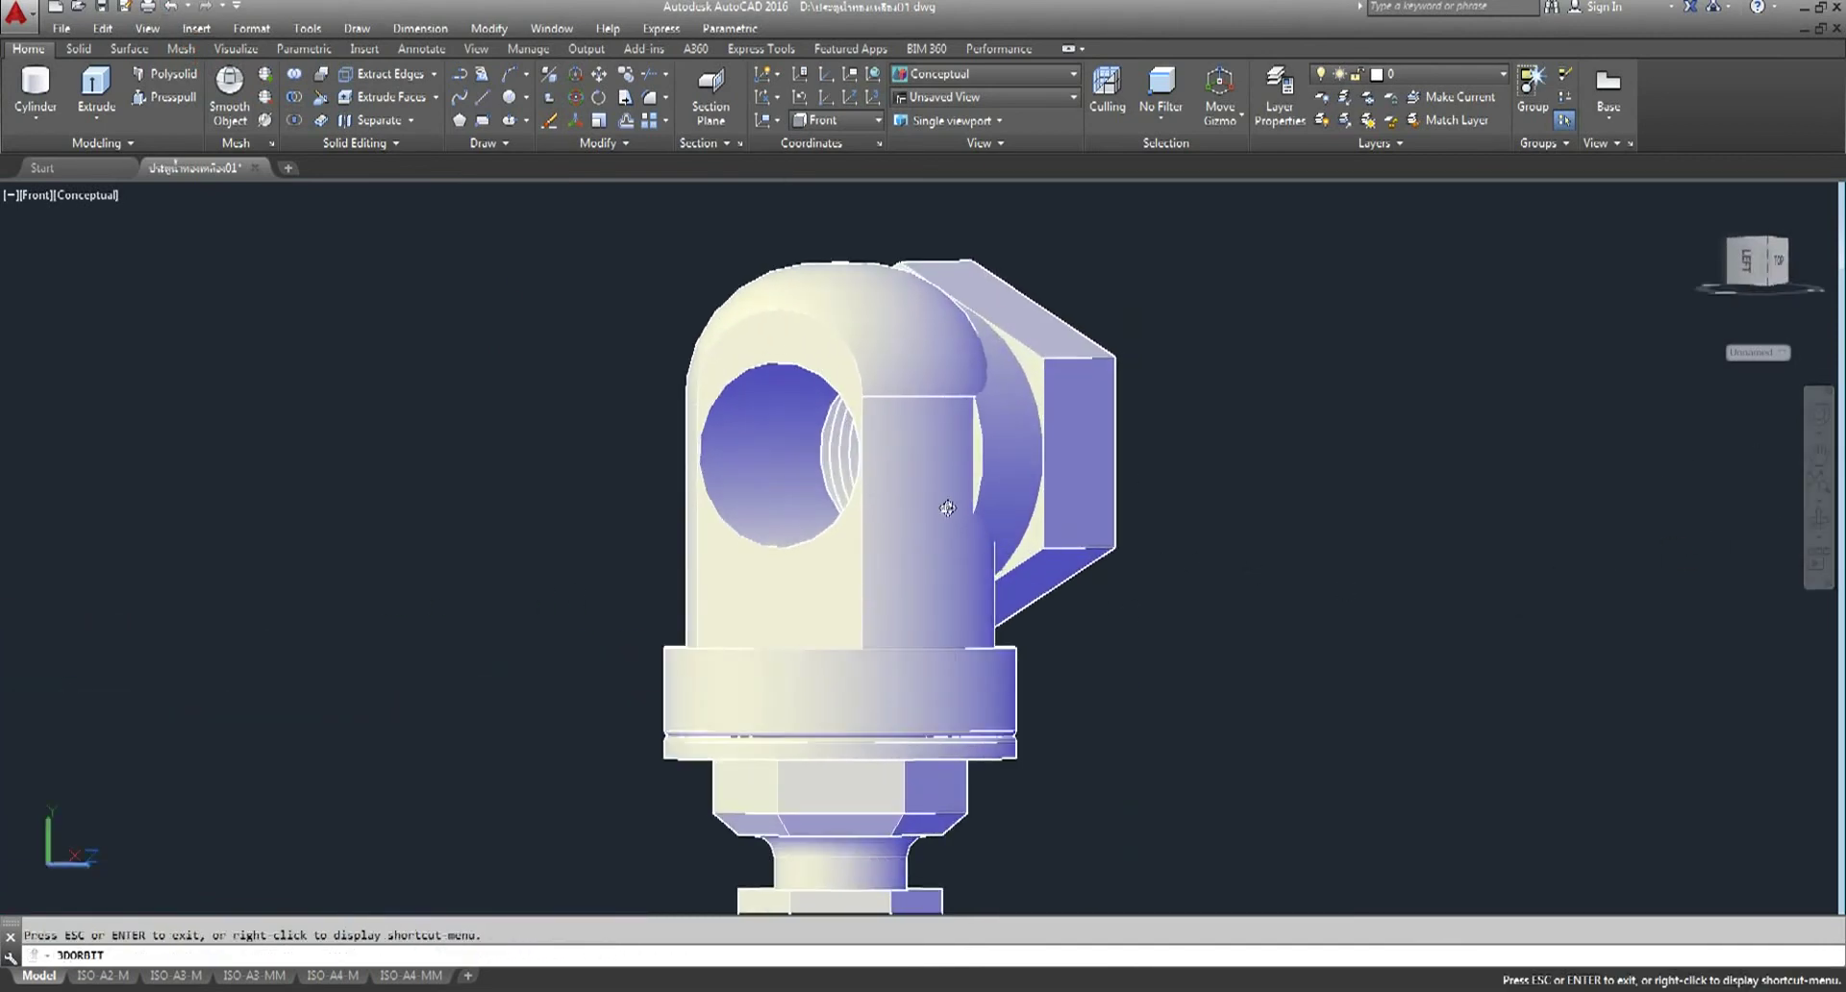
pyautogui.scroll(2, 897, 520)
pyautogui.scroll(1, 899, 553)
pyautogui.scroll(1, 837, 634)
pyautogui.scroll(1, 817, 648)
pyautogui.rightClick(1270, 465)
pyautogui.click(1284, 472)
# - Press-pull the ring face around the elbow's front opening into an extrusion
pyautogui.click(166, 96)
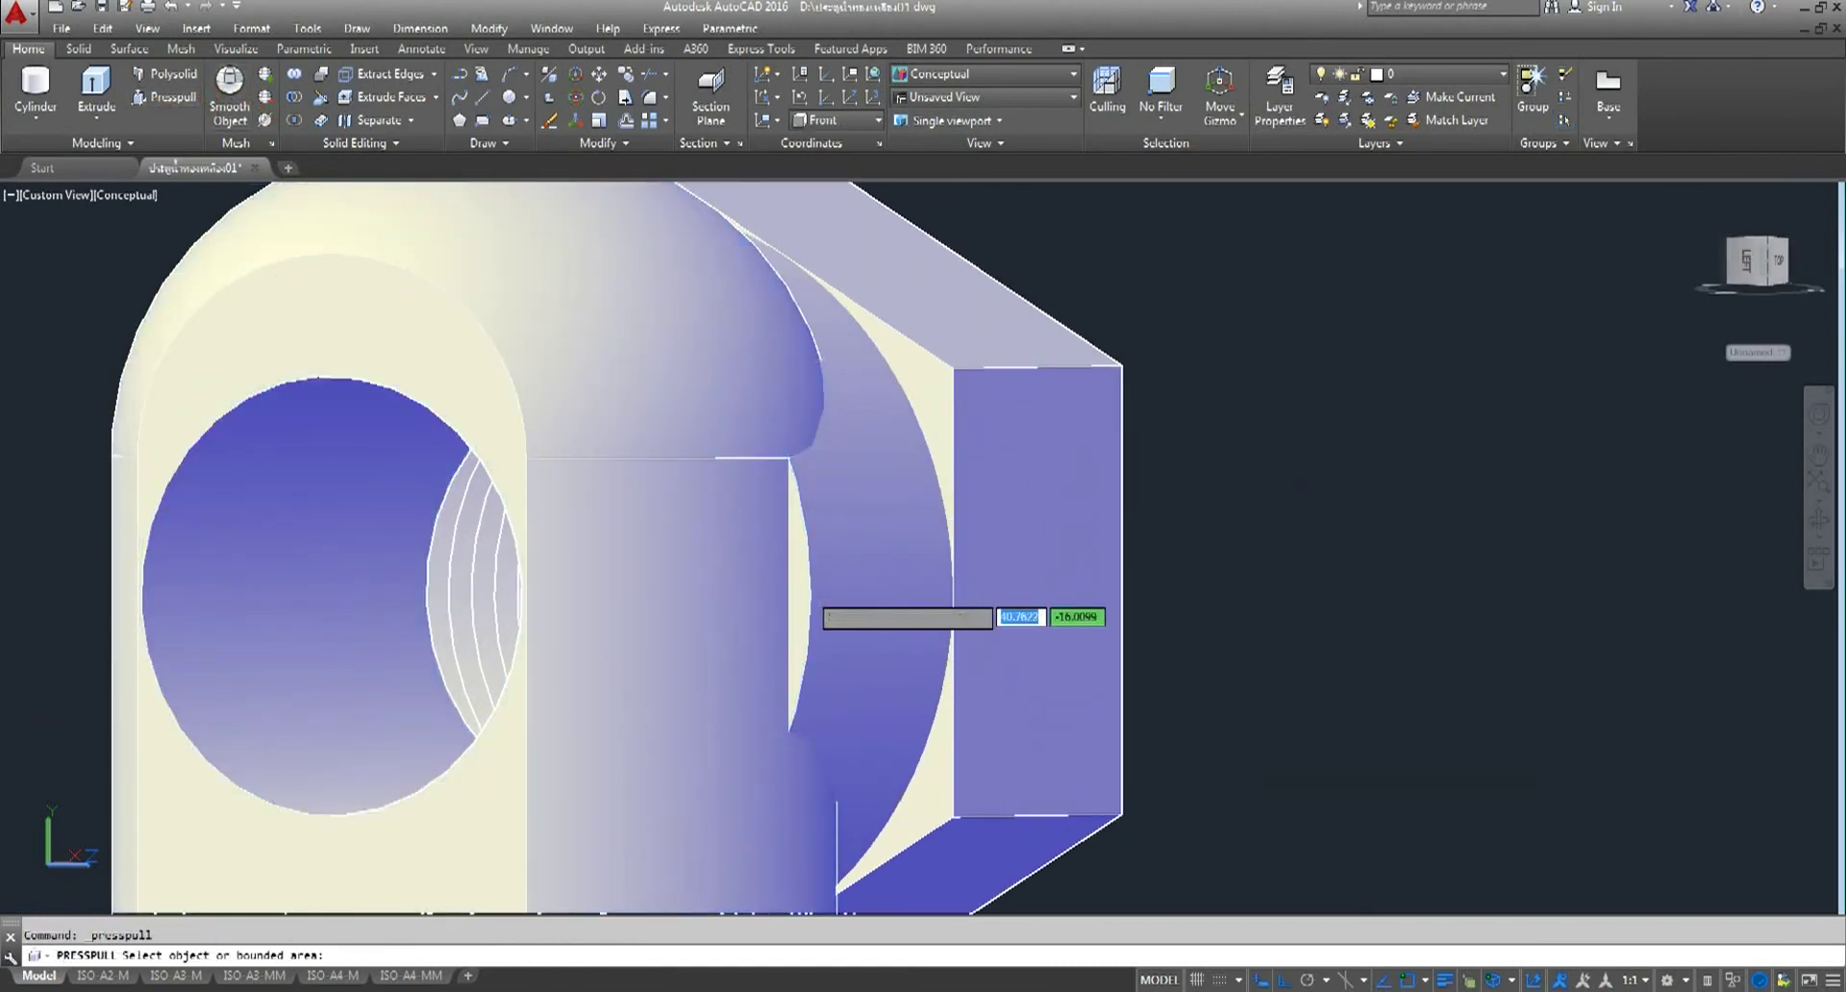
pyautogui.scroll(3, 812, 598)
pyautogui.scroll(2, 817, 543)
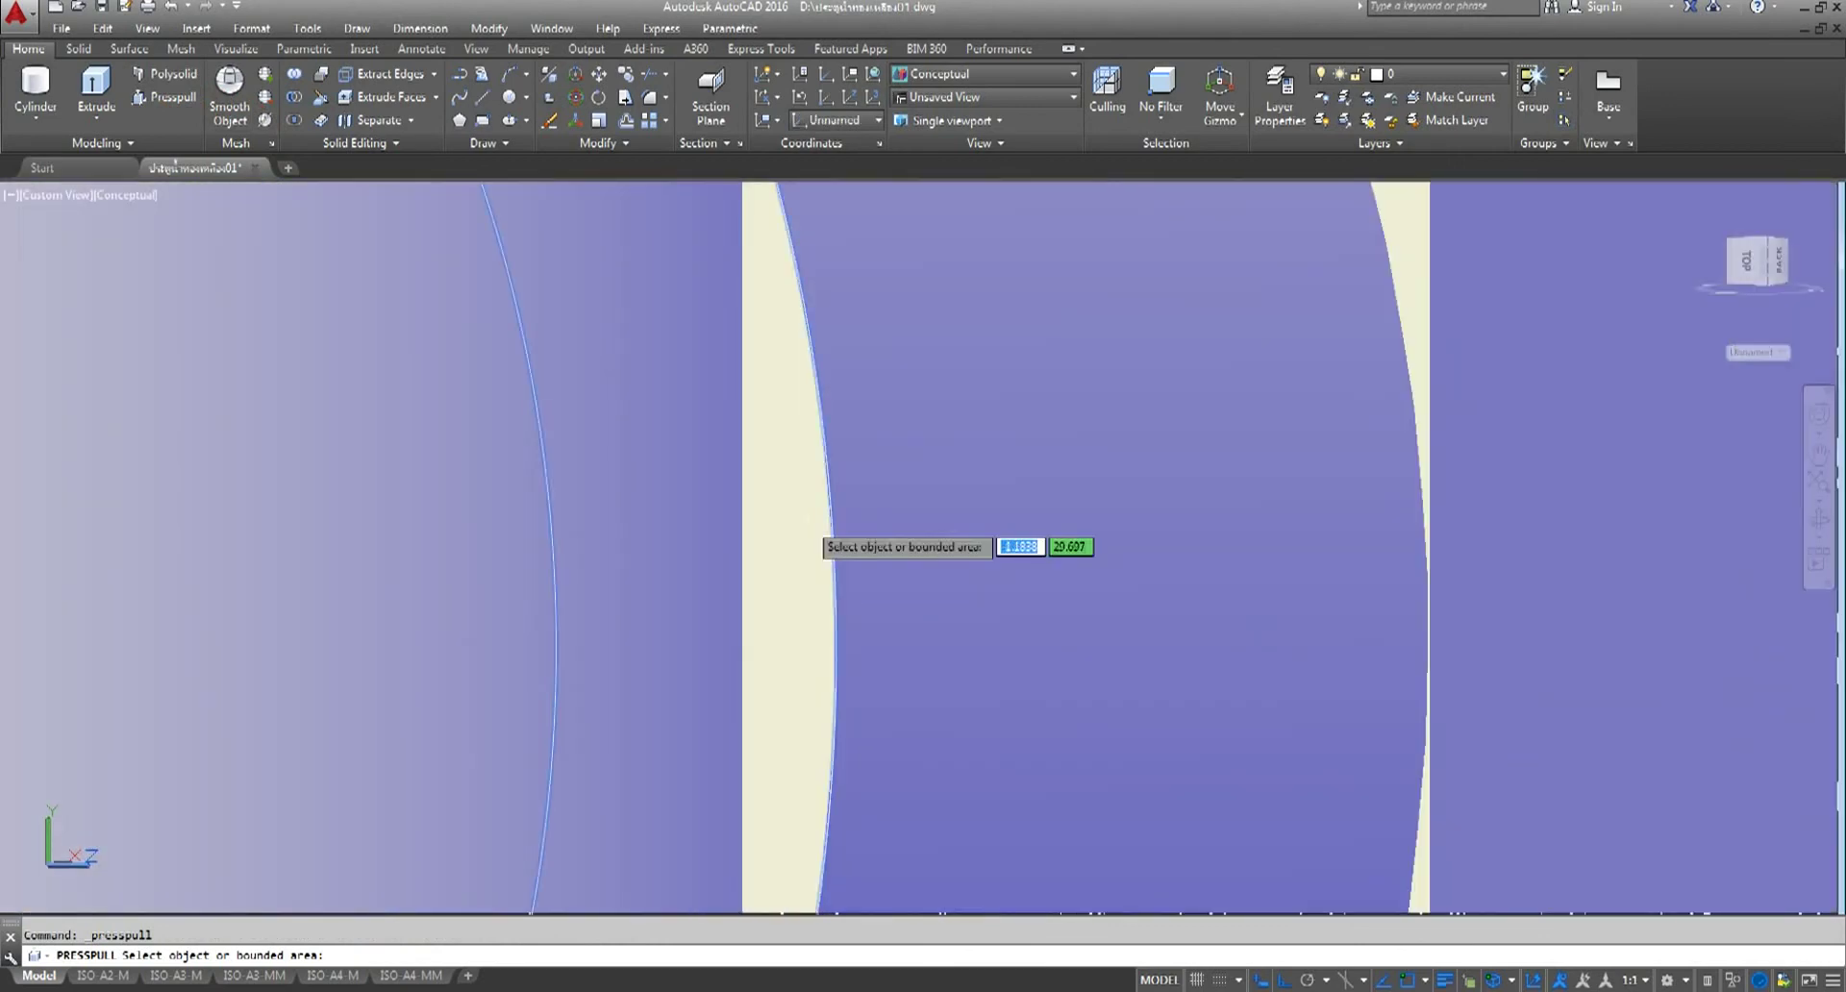
pyautogui.scroll(-5, 816, 539)
pyautogui.click(784, 538)
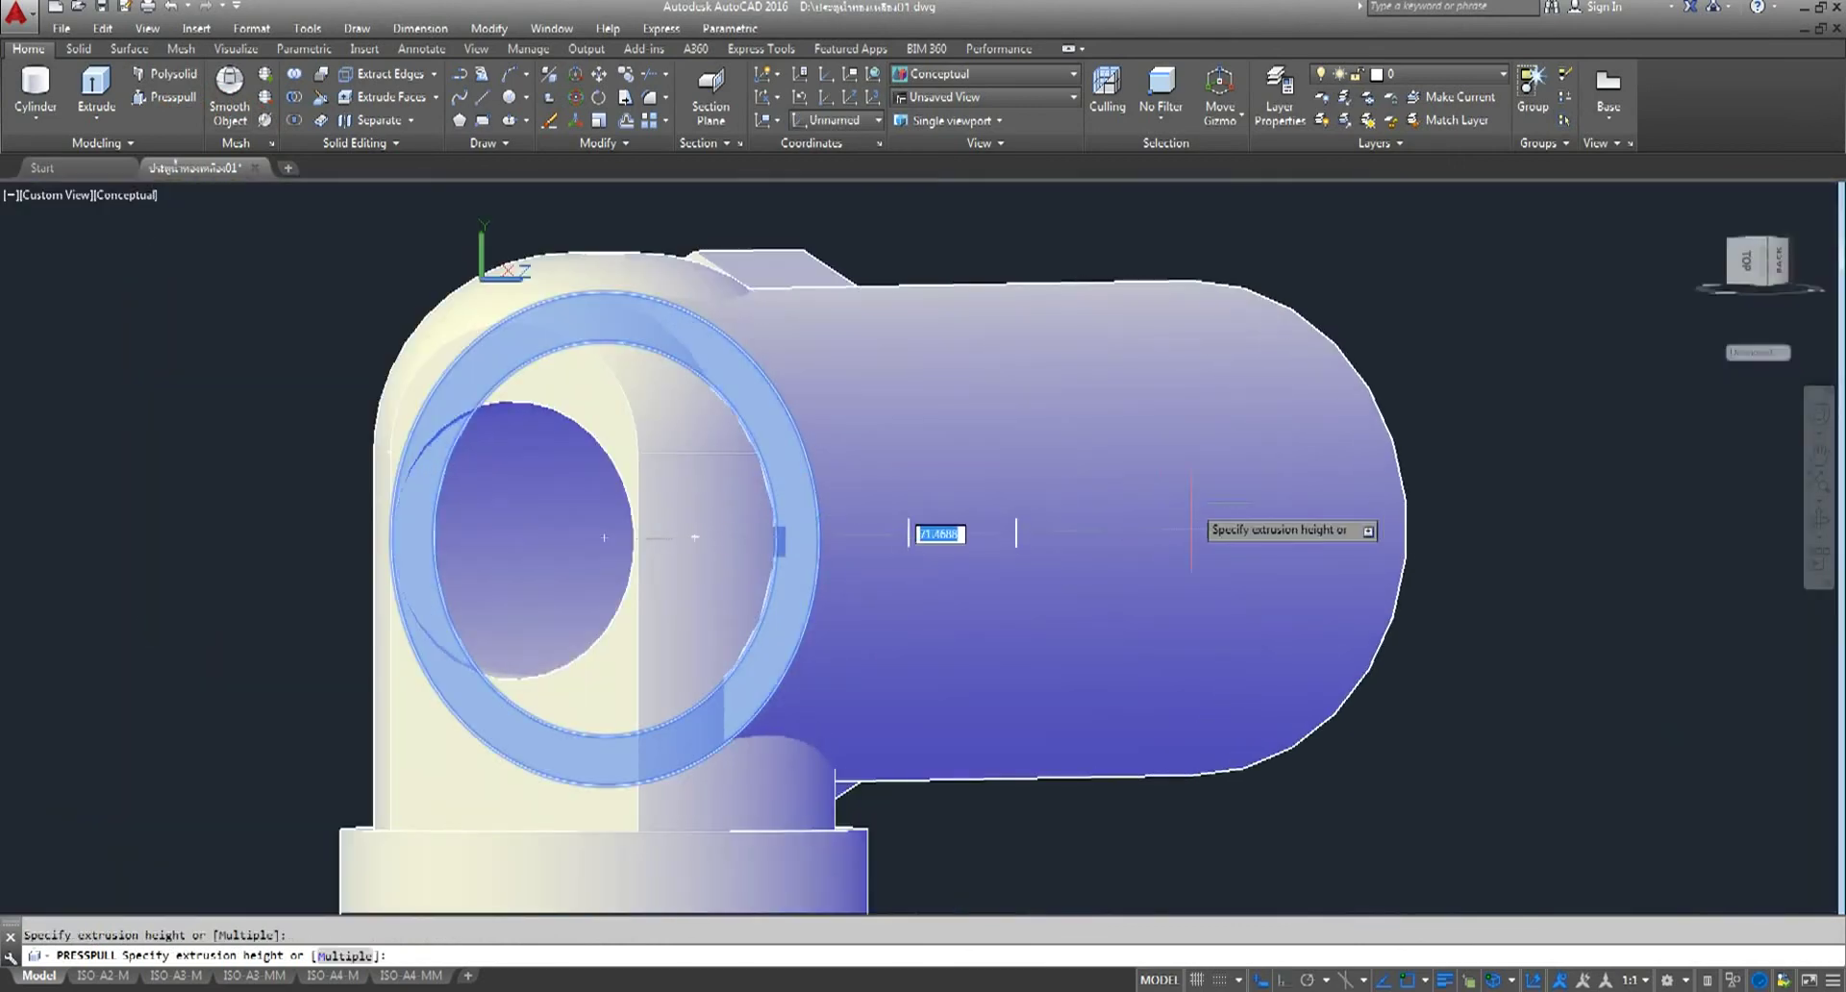
pyautogui.click(1053, 558)
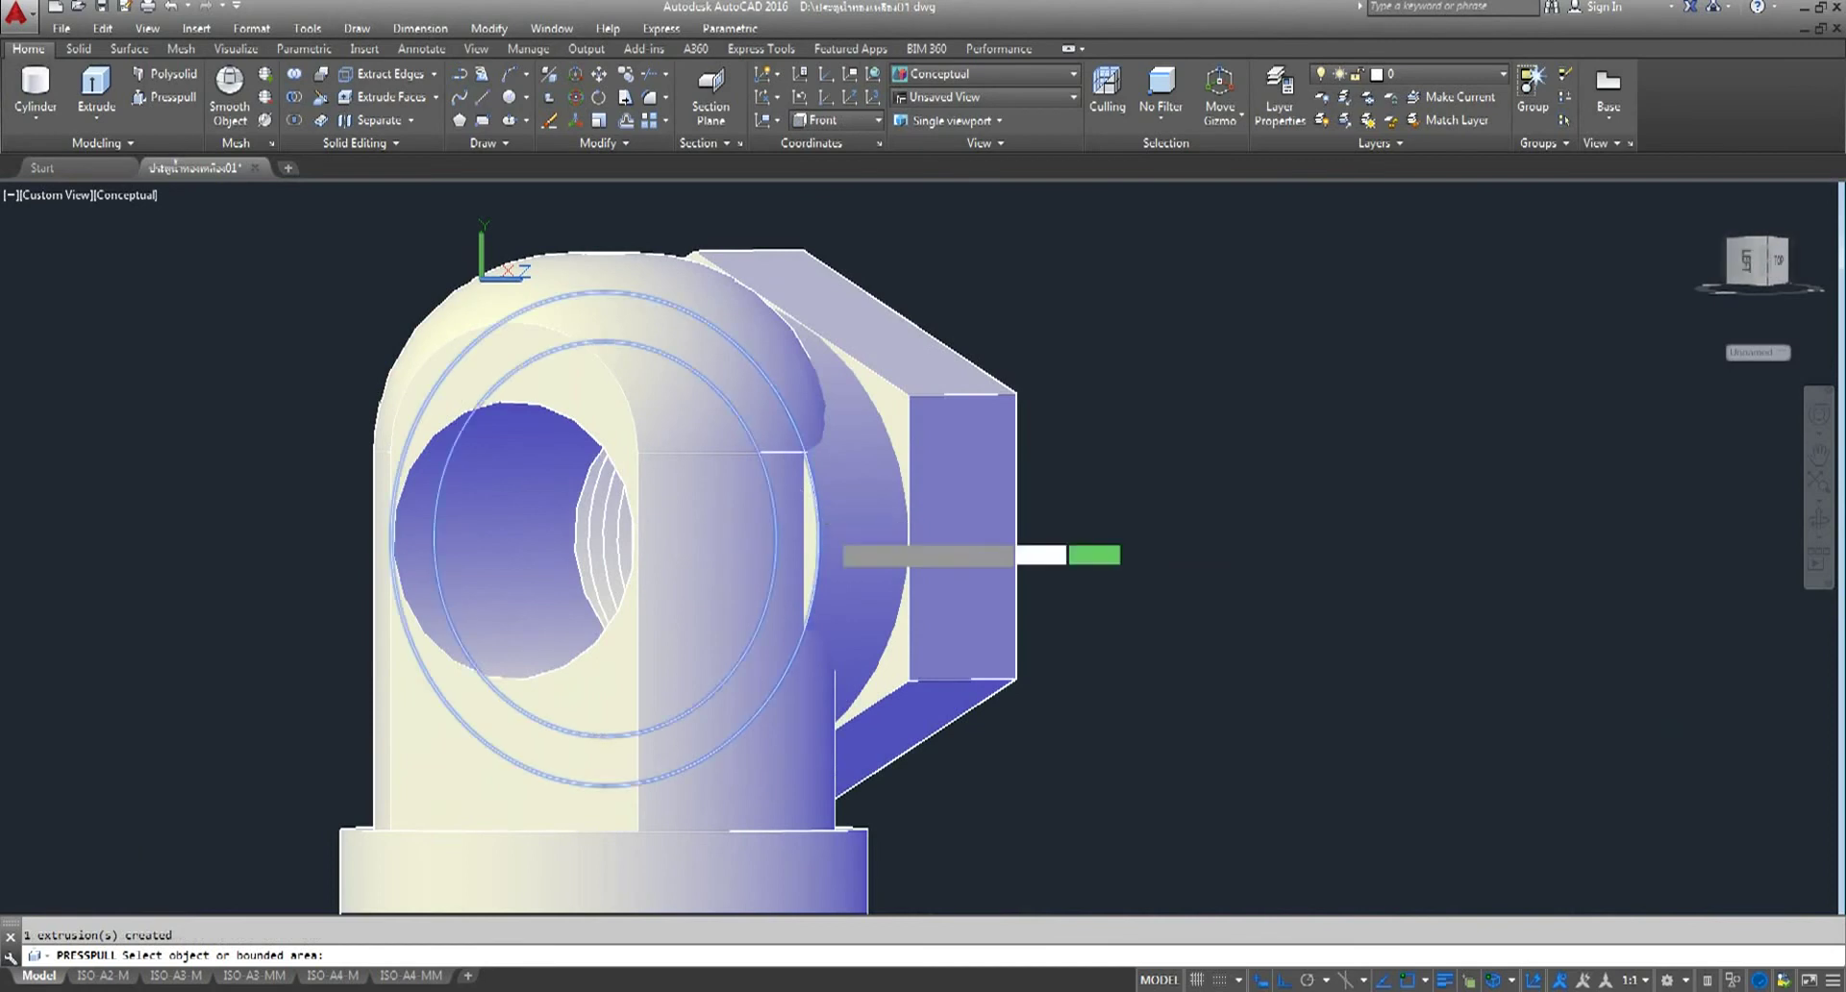
pyautogui.scroll(2, 833, 569)
pyautogui.scroll(2, 827, 568)
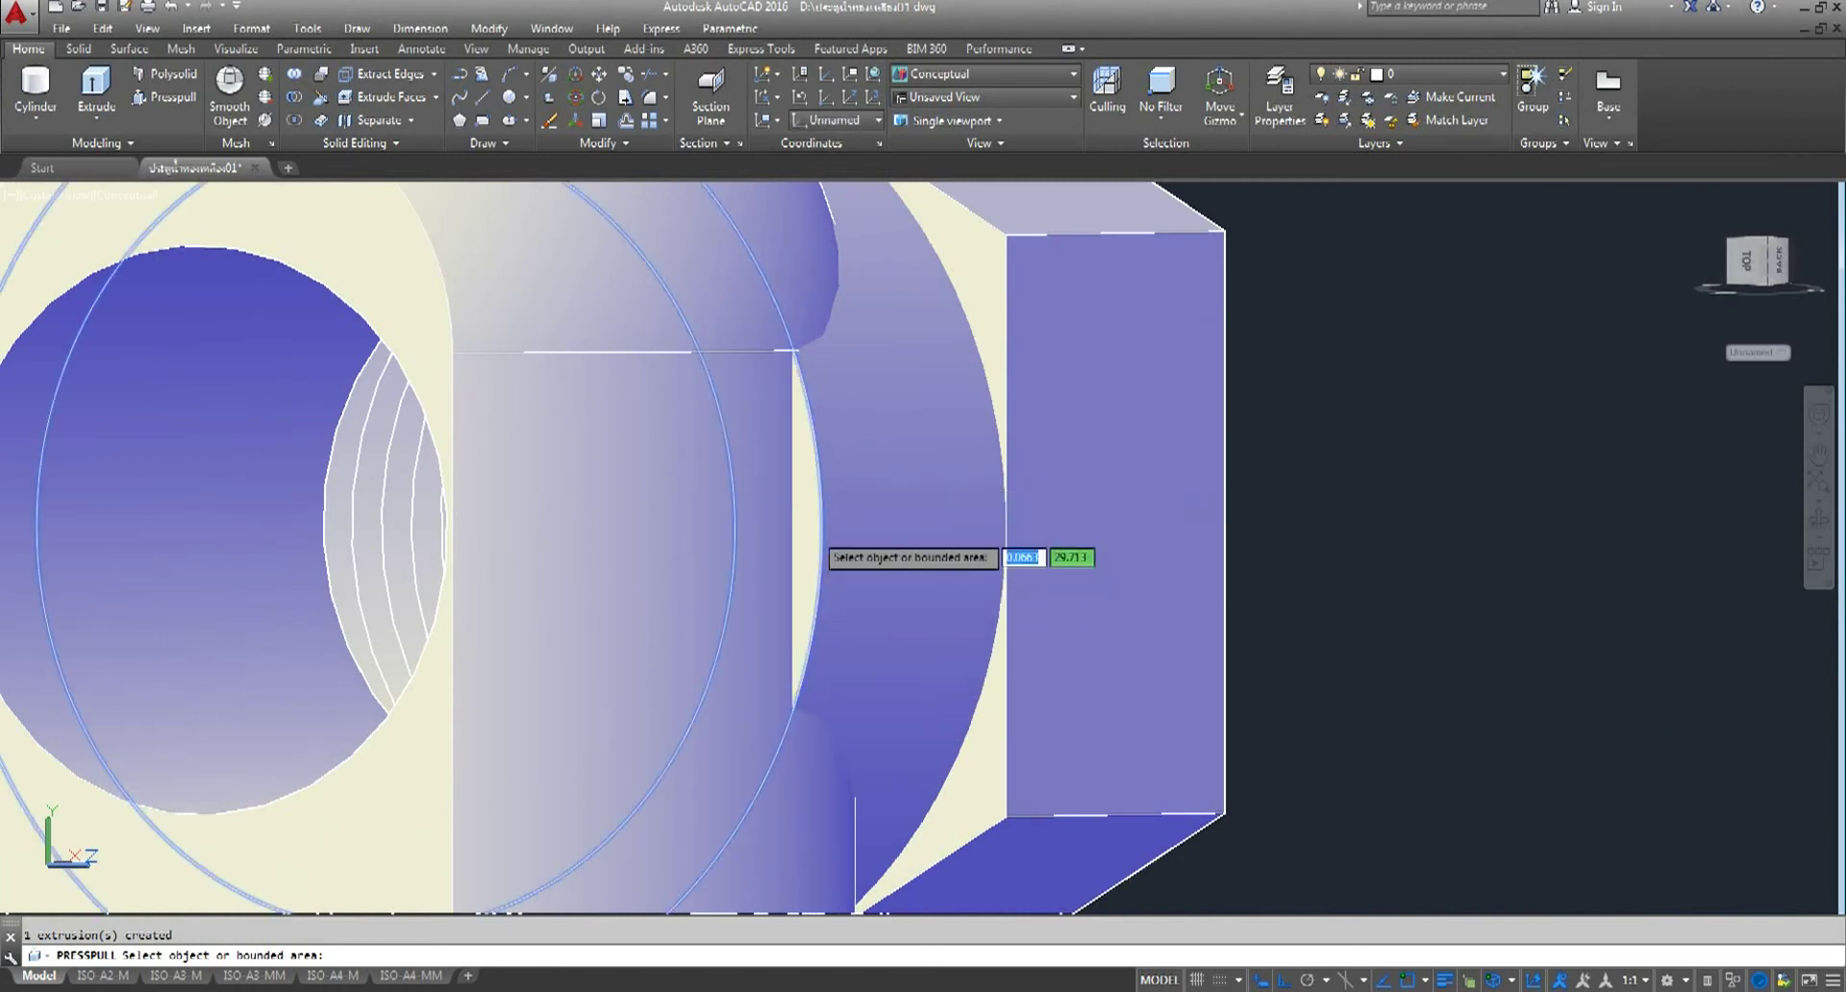
pyautogui.scroll(-5, 811, 531)
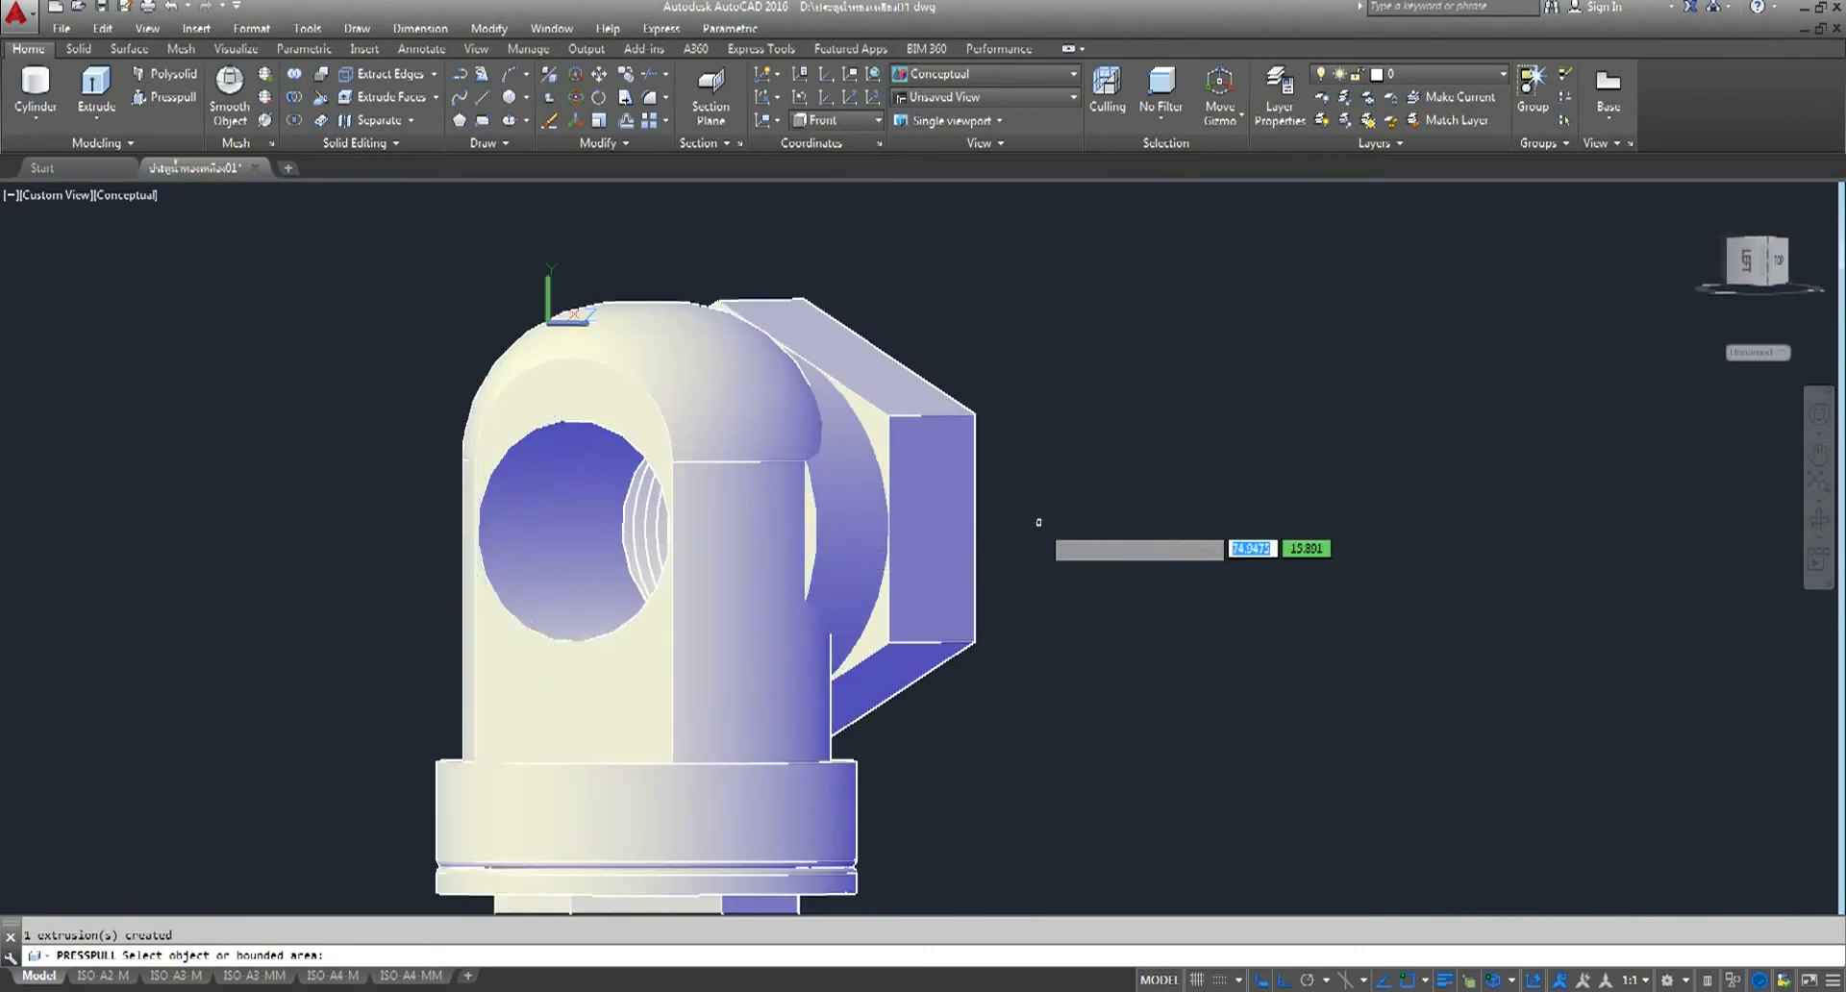
# - End press-pull, then start an extrusion on the solid and cancel it
pyautogui.press('Escape')
pyautogui.click(96, 88)
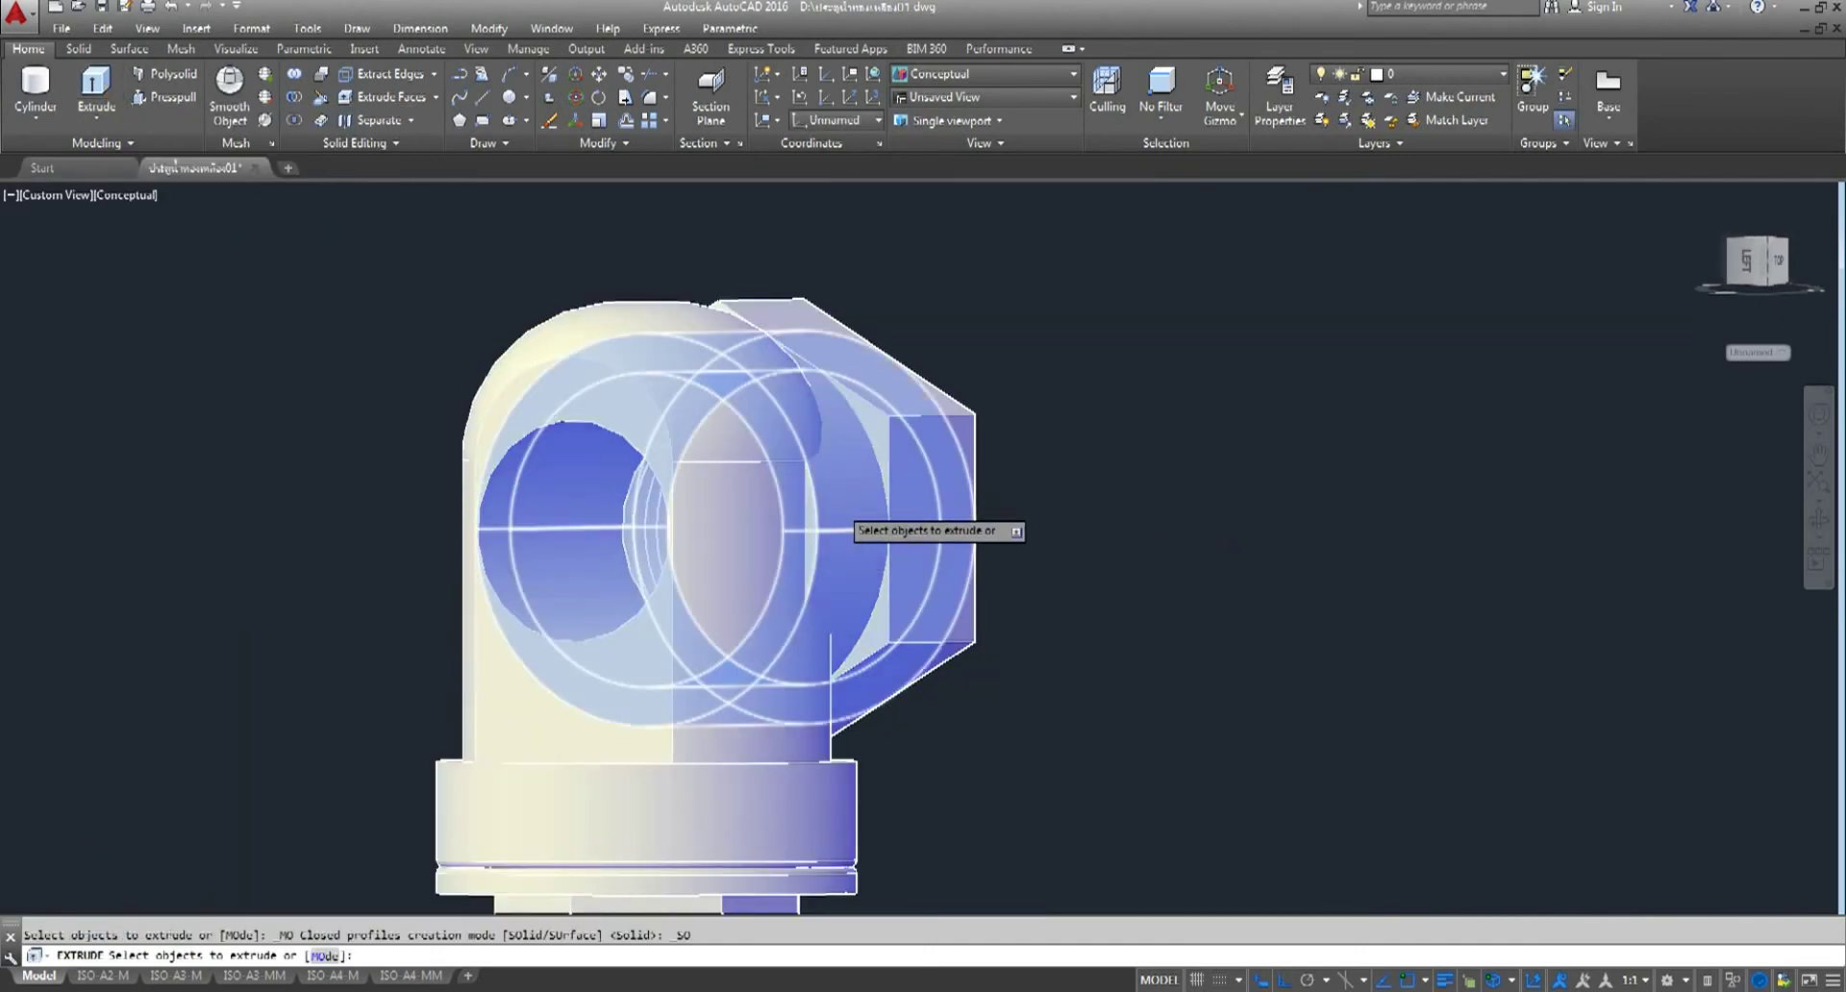
pyautogui.scroll(5, 752, 600)
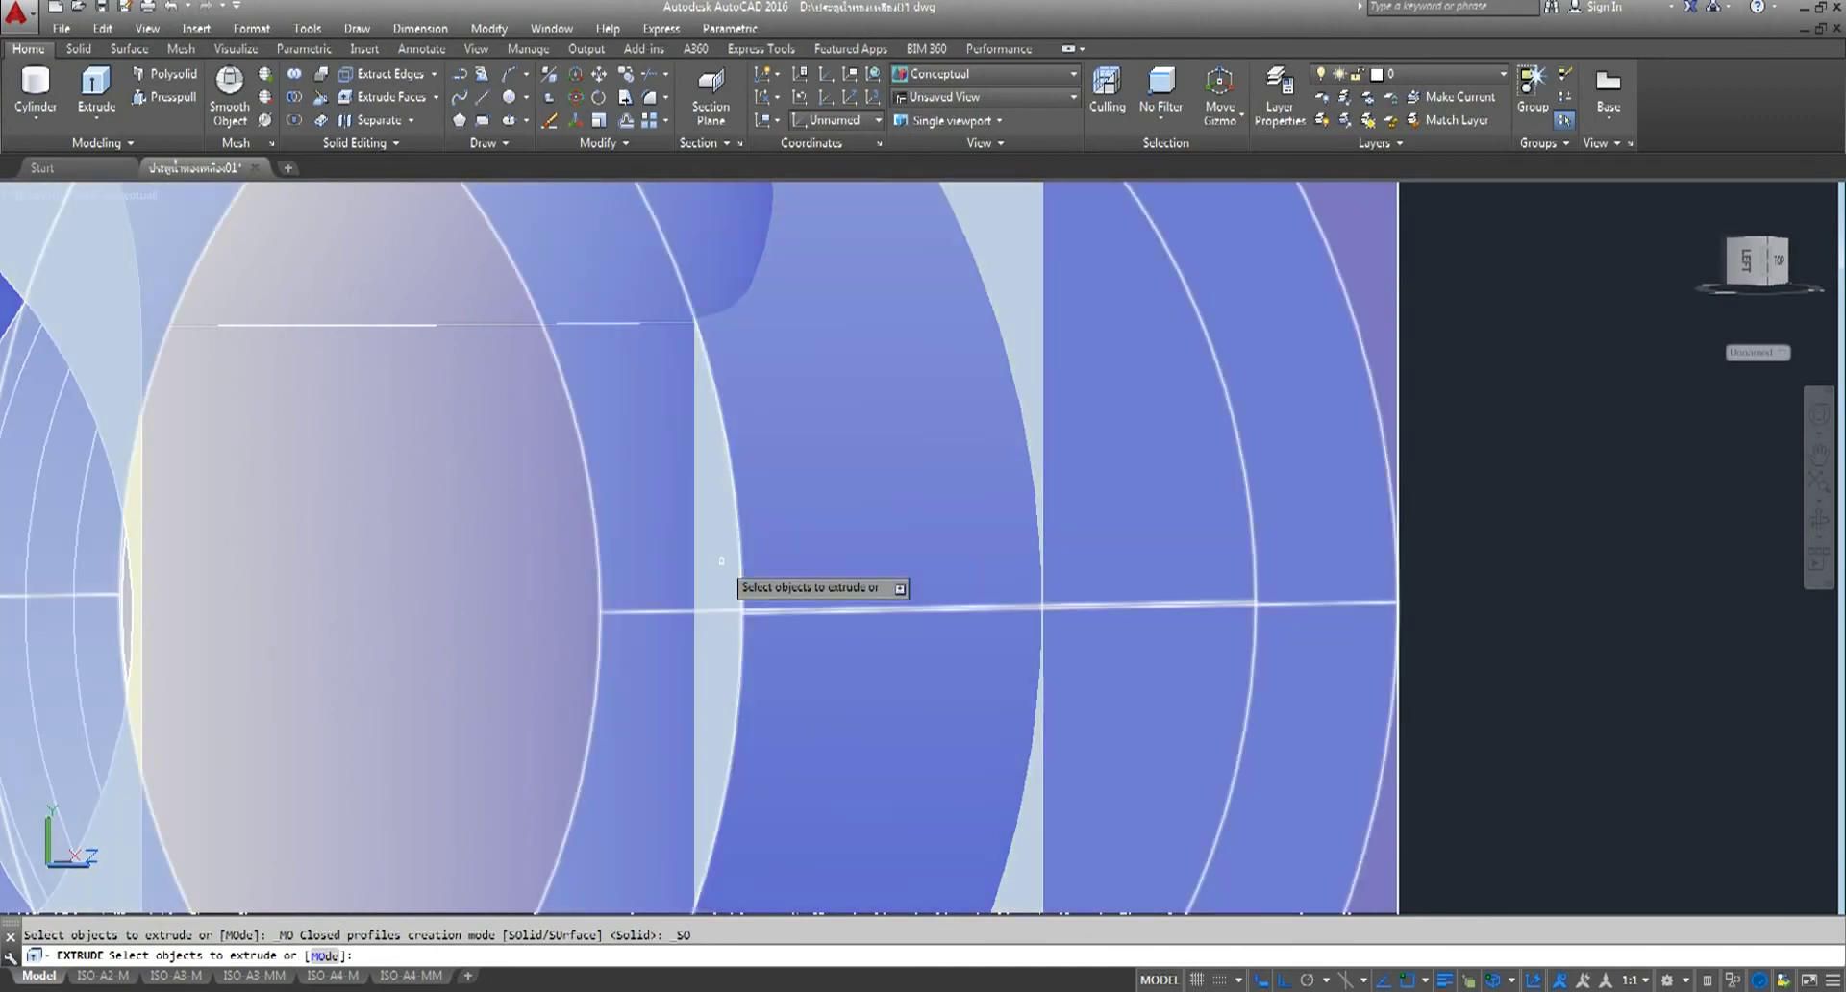
pyautogui.click(721, 560)
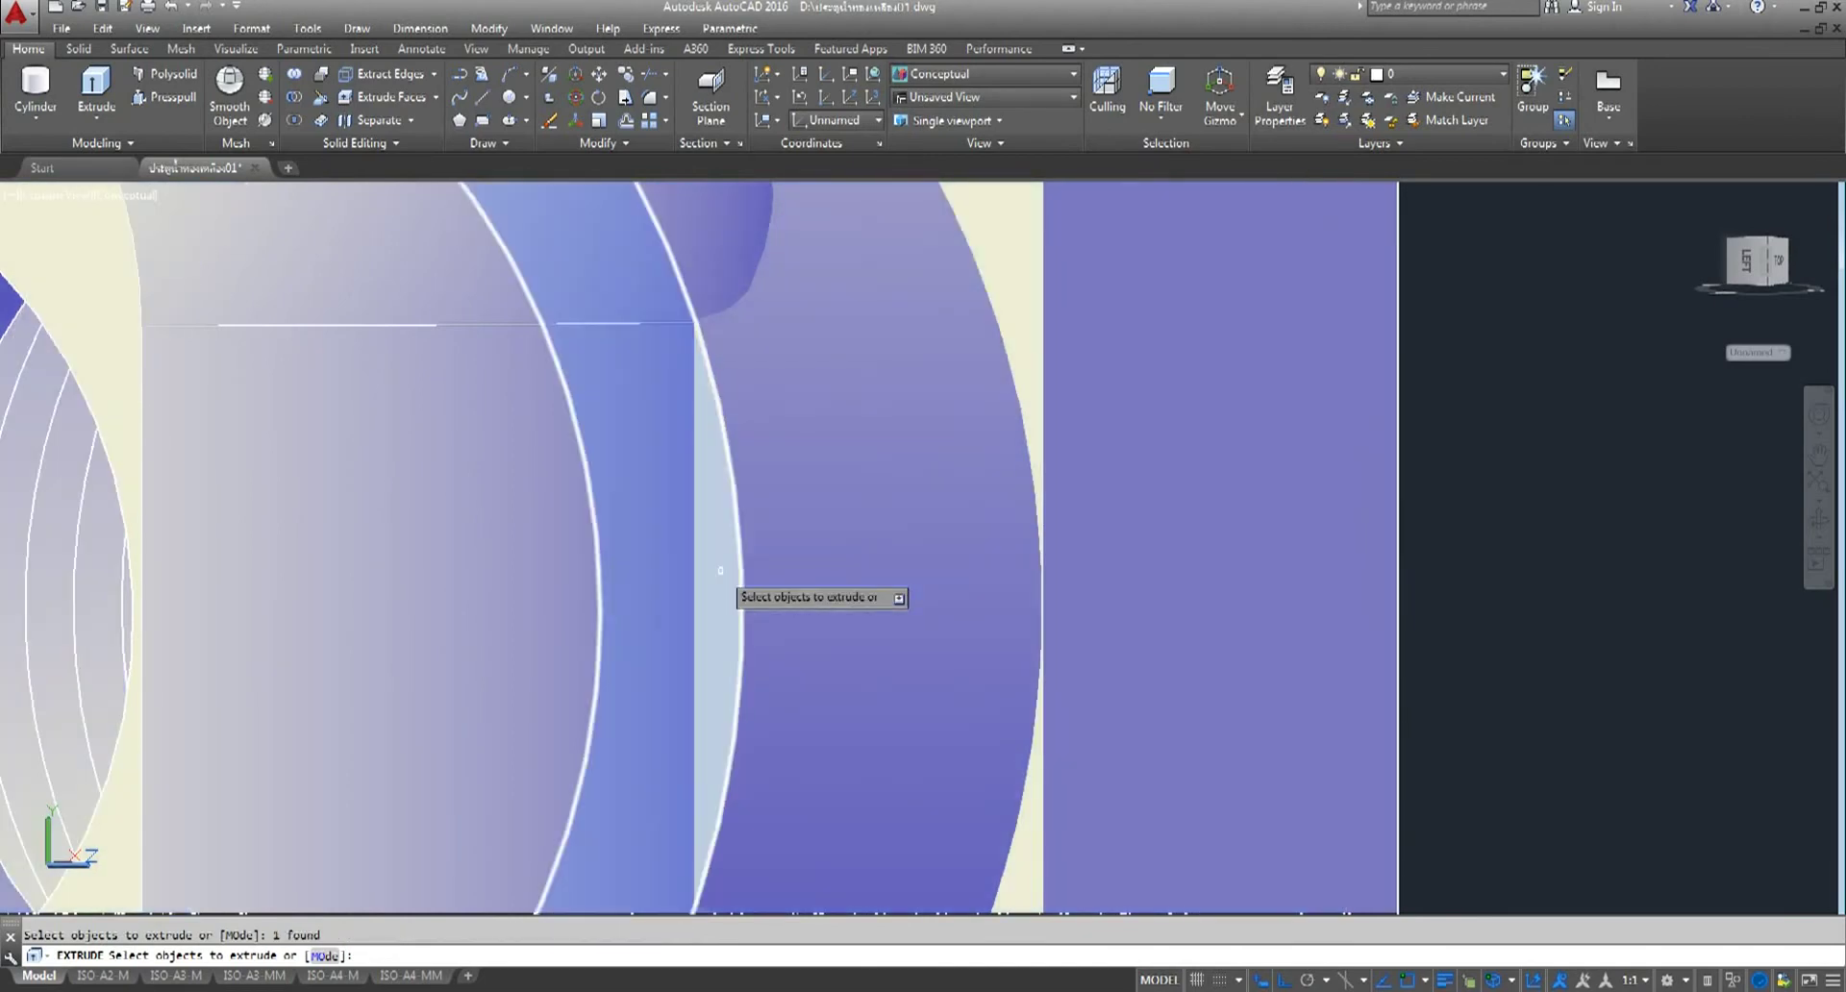
pyautogui.scroll(-5, 730, 597)
pyautogui.scroll(5, 730, 597)
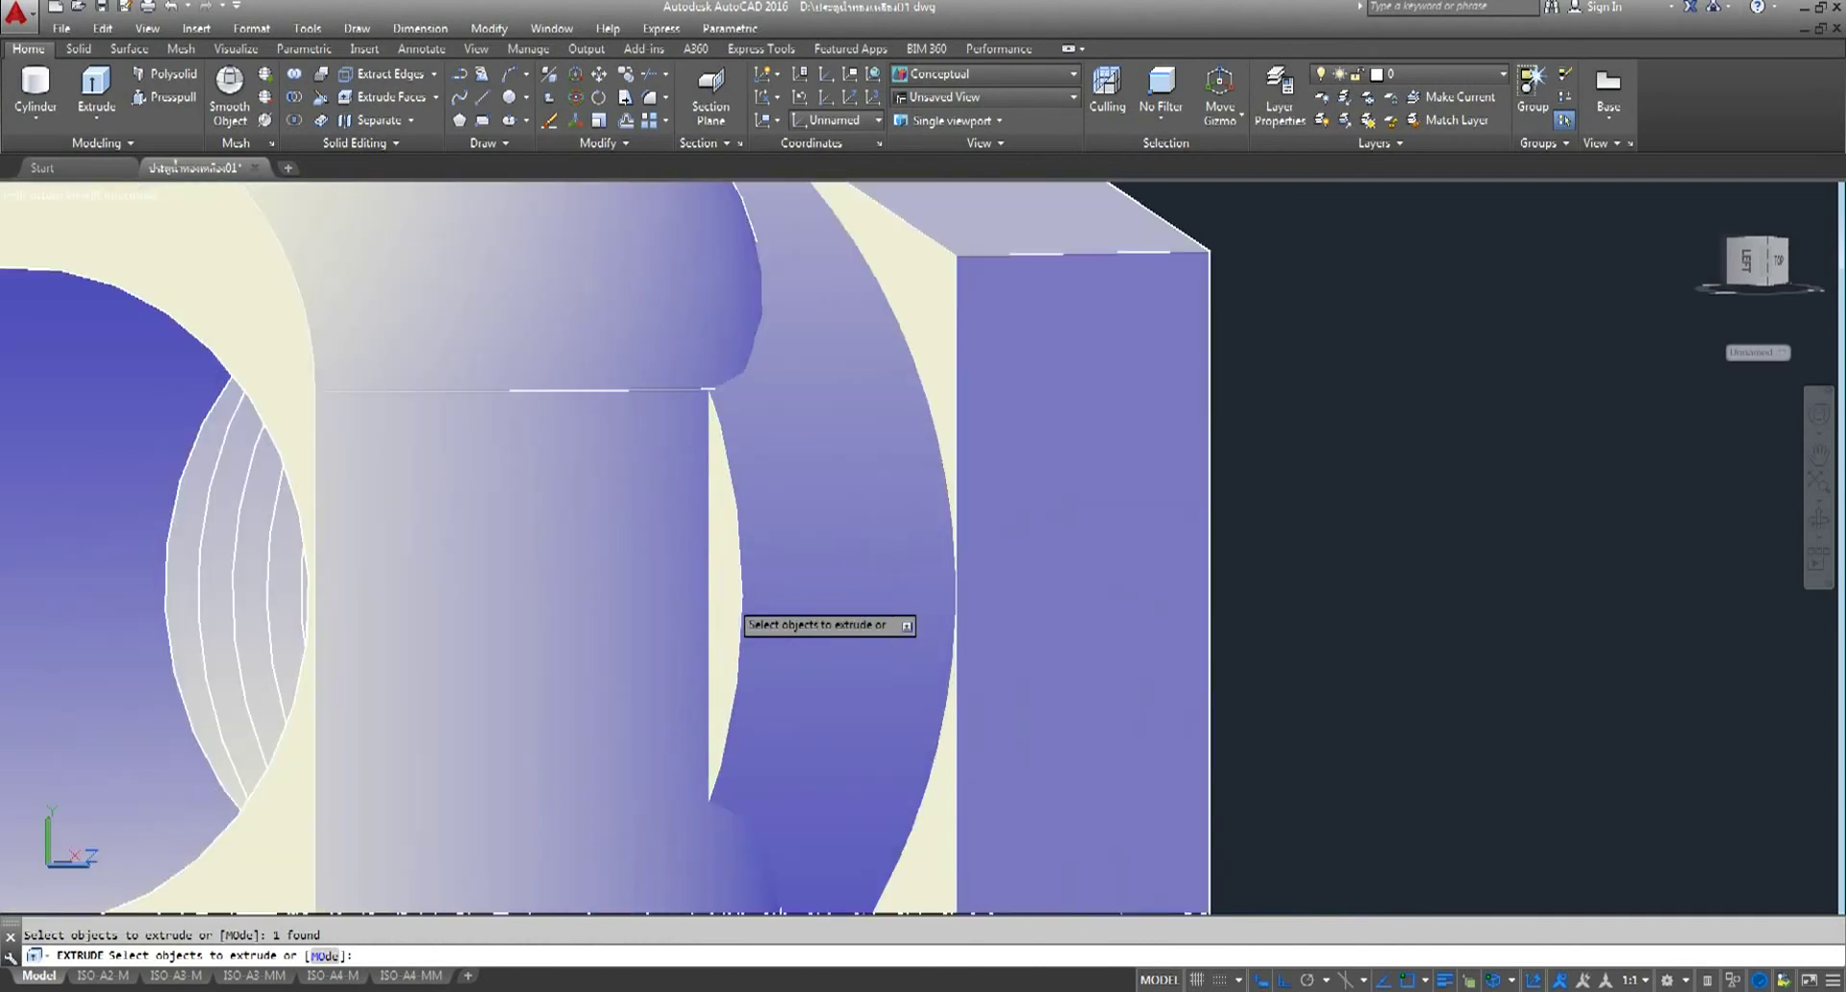
pyautogui.scroll(-1, 729, 601)
pyautogui.scroll(-3, 730, 601)
pyautogui.scroll(-2, 1020, 539)
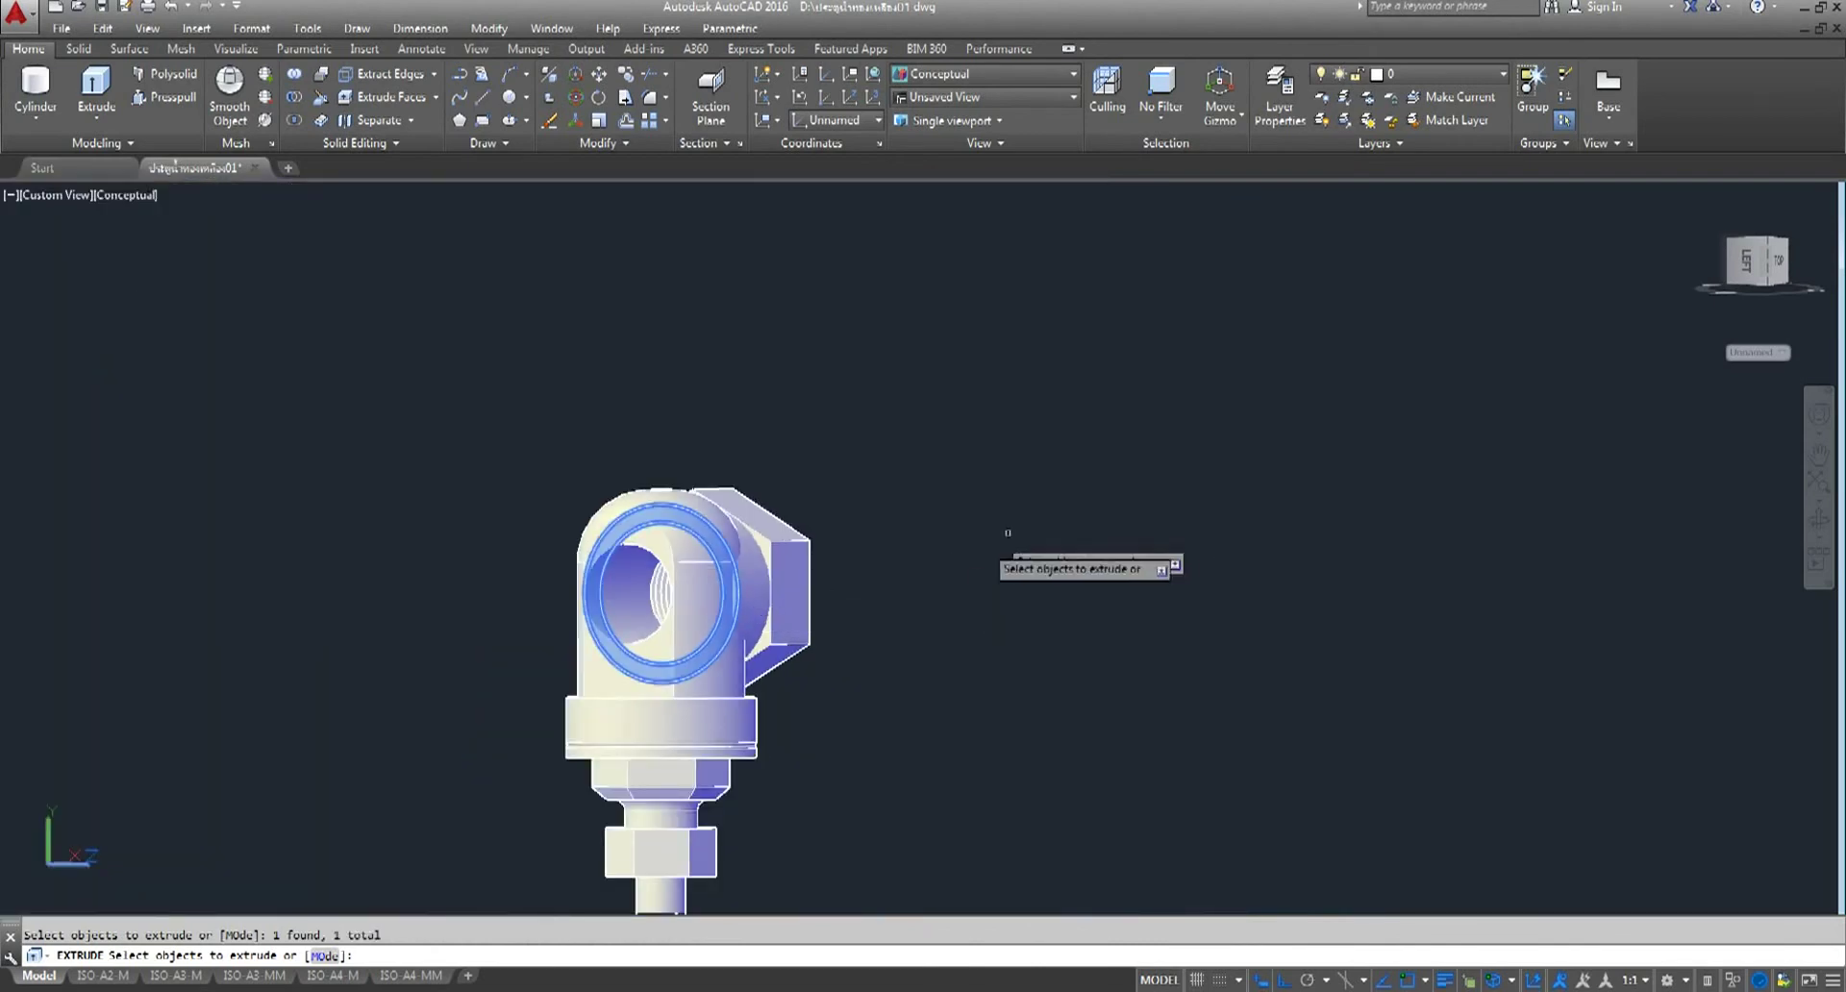
pyautogui.scroll(2, 673, 577)
pyautogui.rightClick(1160, 431)
pyautogui.click(1193, 442)
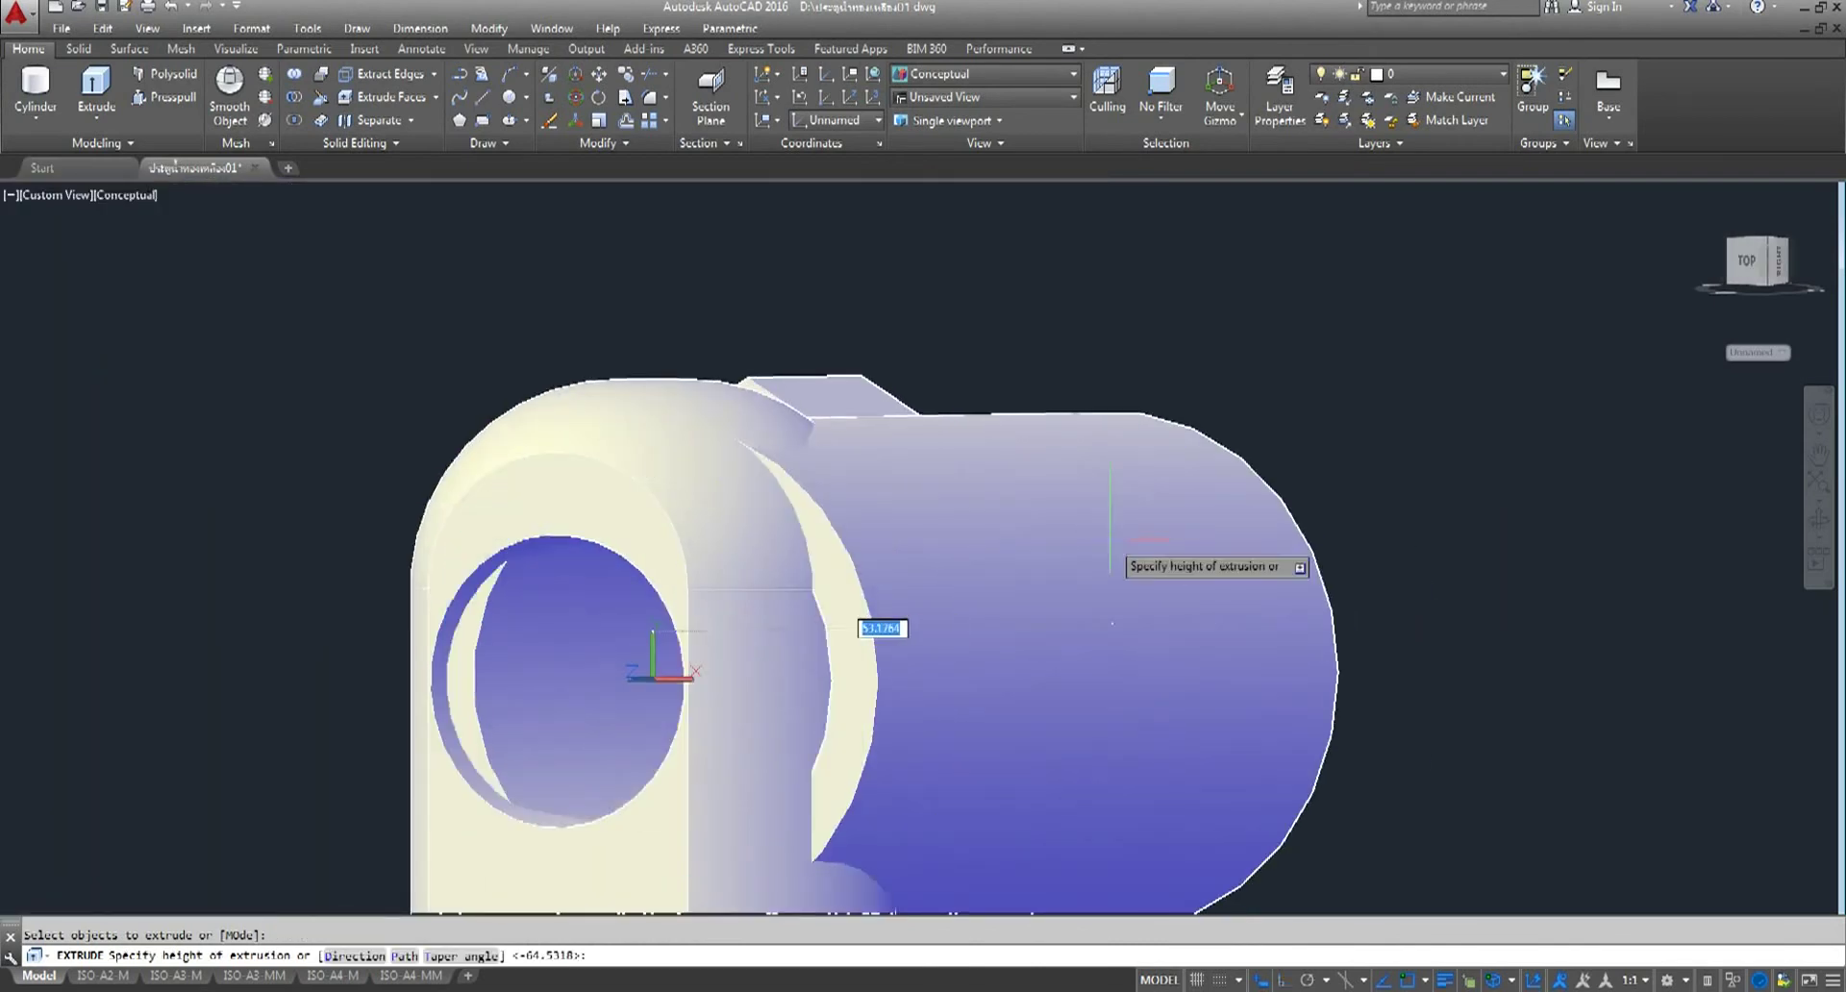
pyautogui.press('Escape')
# - Pan the view and orbit the model to a side view
pyautogui.moveTo(1142, 658); pyautogui.dragTo(931, 552, button='middle')
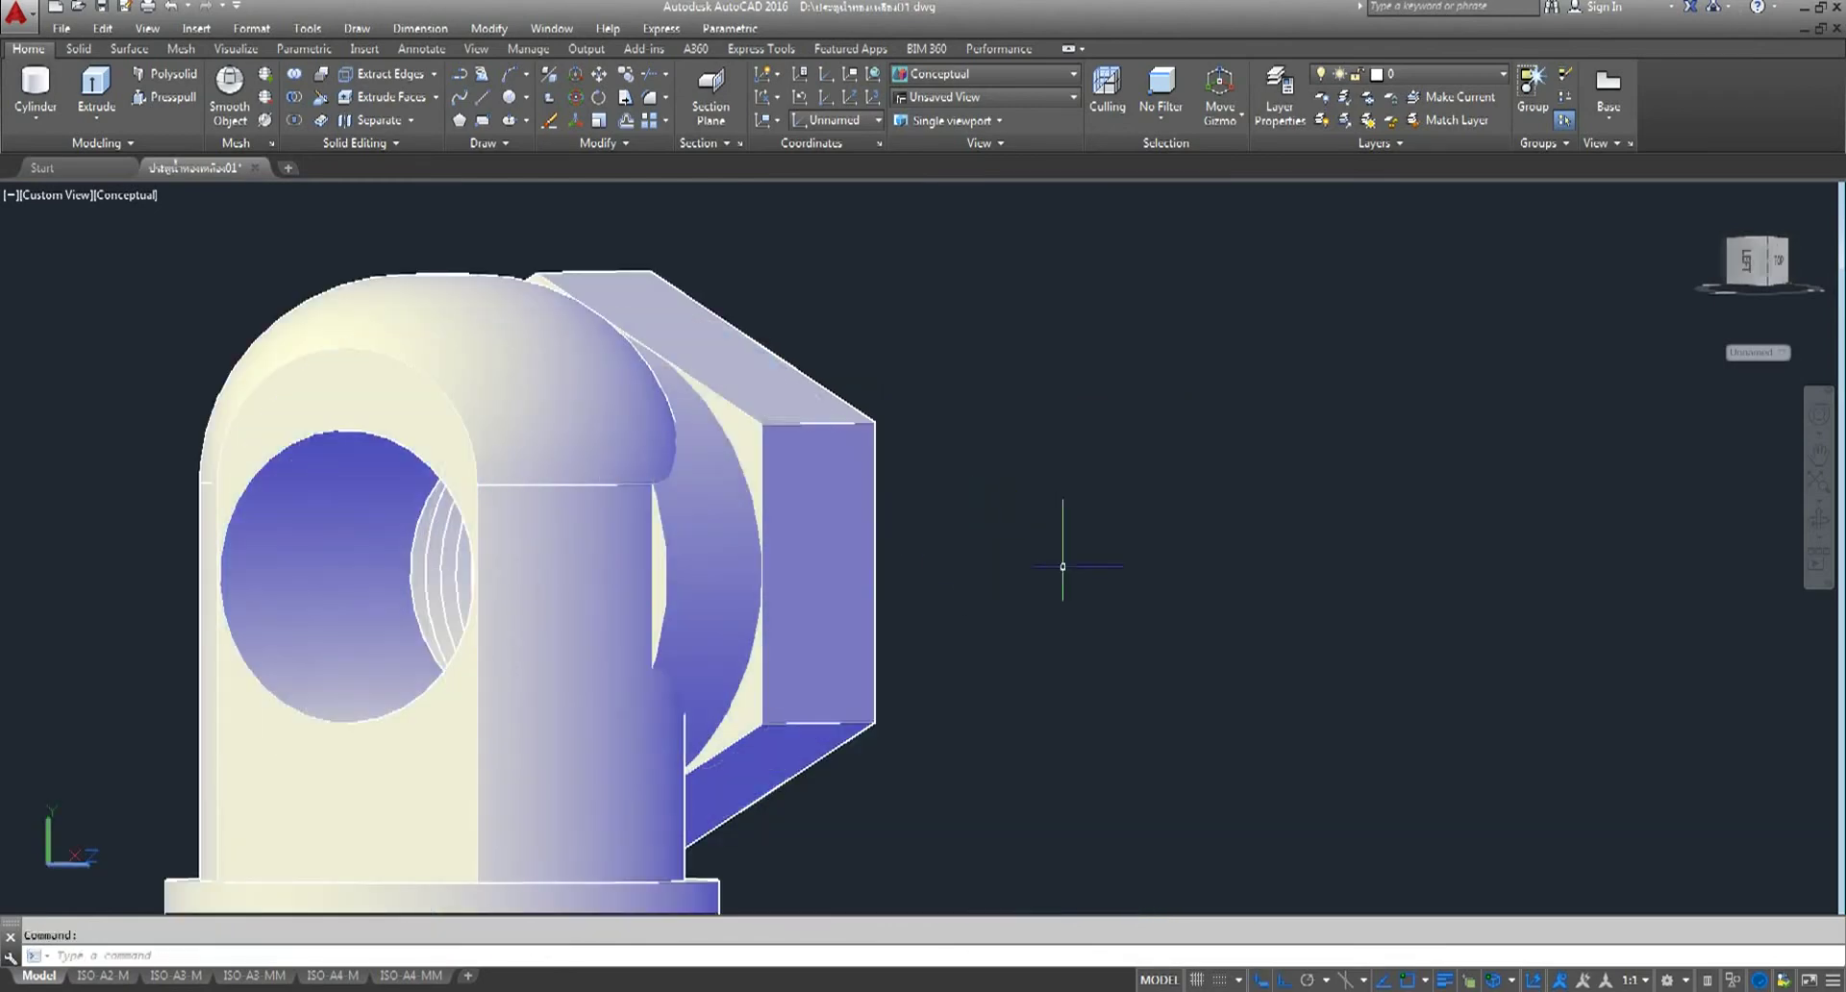
pyautogui.click(1817, 529)
pyautogui.moveTo(956, 651)
pyautogui.mouseDown()
pyautogui.moveTo(752, 656)
pyautogui.moveTo(931, 548)
pyautogui.moveTo(907, 569)
pyautogui.moveTo(692, 584)
pyautogui.mouseUp()
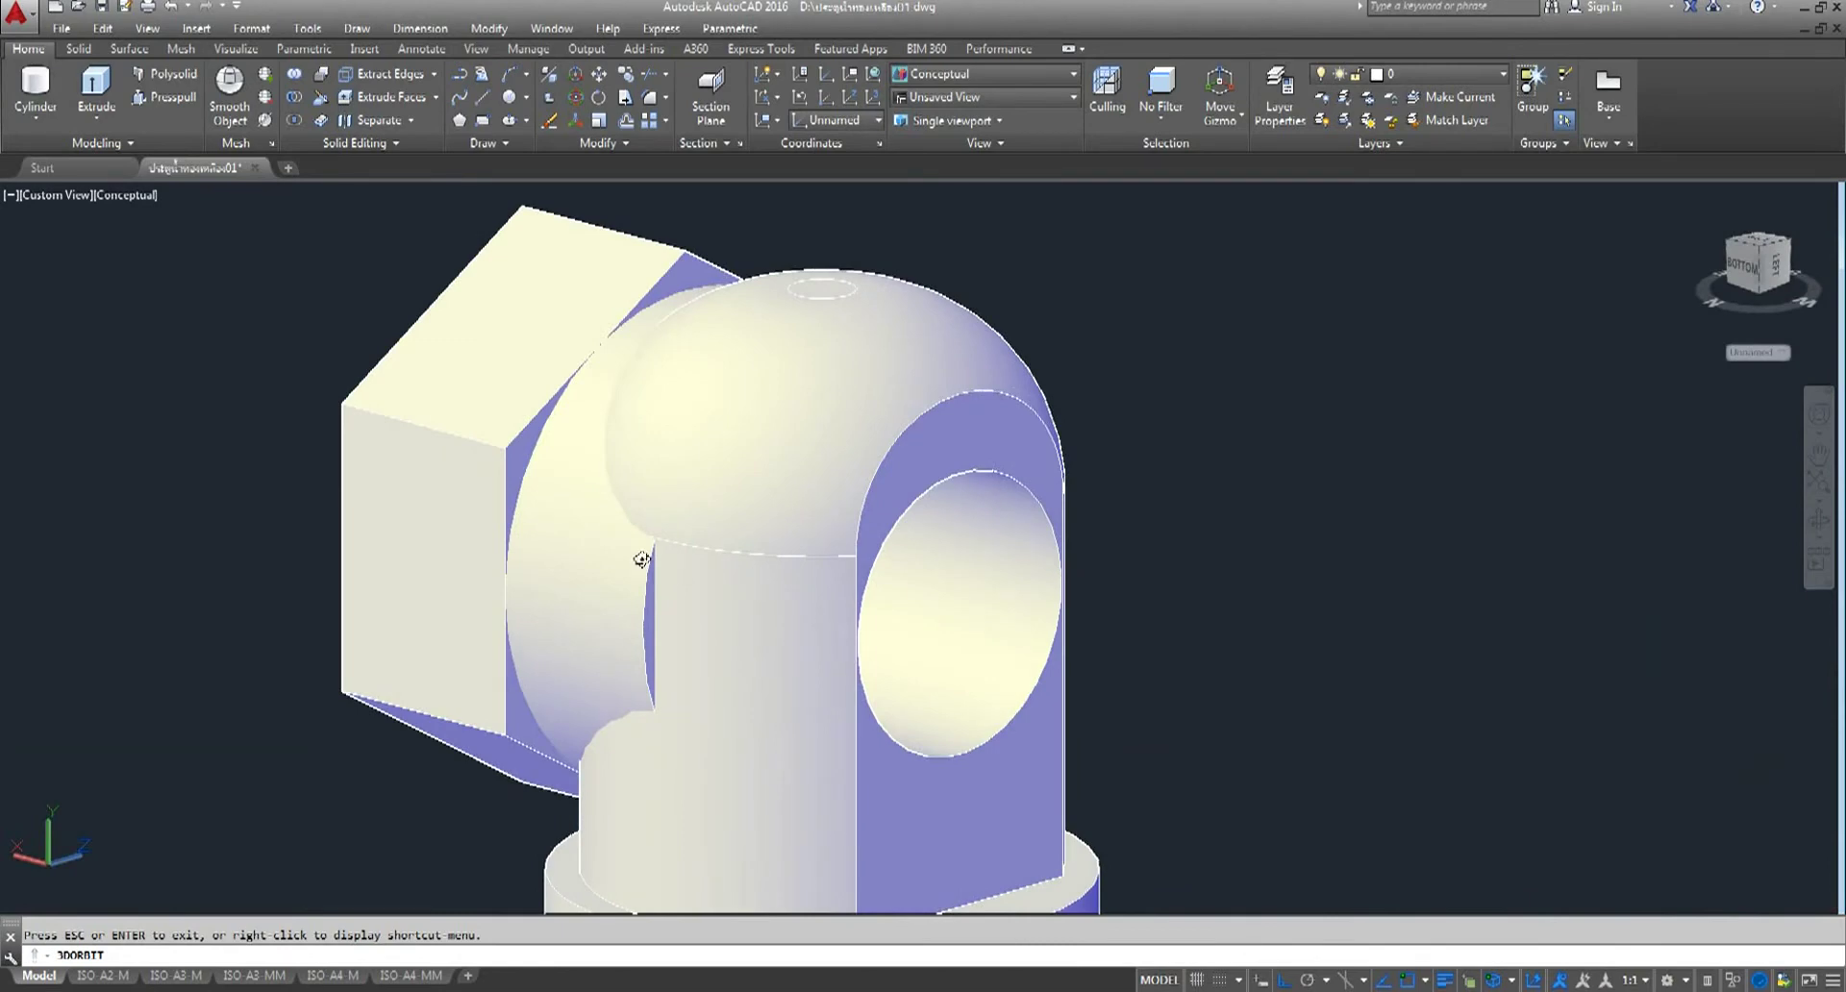
# - Orbit to view the elbow from below and behind
pyautogui.moveTo(678, 621)
pyautogui.mouseDown()
pyautogui.moveTo(523, 613)
pyautogui.moveTo(515, 730)
pyautogui.moveTo(564, 795)
pyautogui.moveTo(692, 581)
pyautogui.moveTo(820, 527)
pyautogui.moveTo(844, 461)
pyautogui.moveTo(741, 424)
pyautogui.moveTo(650, 717)
pyautogui.moveTo(597, 779)
pyautogui.moveTo(763, 556)
pyautogui.moveTo(589, 581)
pyautogui.moveTo(1071, 409)
pyautogui.moveTo(882, 265)
pyautogui.mouseUp()
pyautogui.moveTo(799, 546)
pyautogui.mouseDown()
pyautogui.moveTo(783, 441)
pyautogui.moveTo(775, 487)
pyautogui.mouseUp()
pyautogui.rightClick(1229, 302)
pyautogui.click(1243, 309)
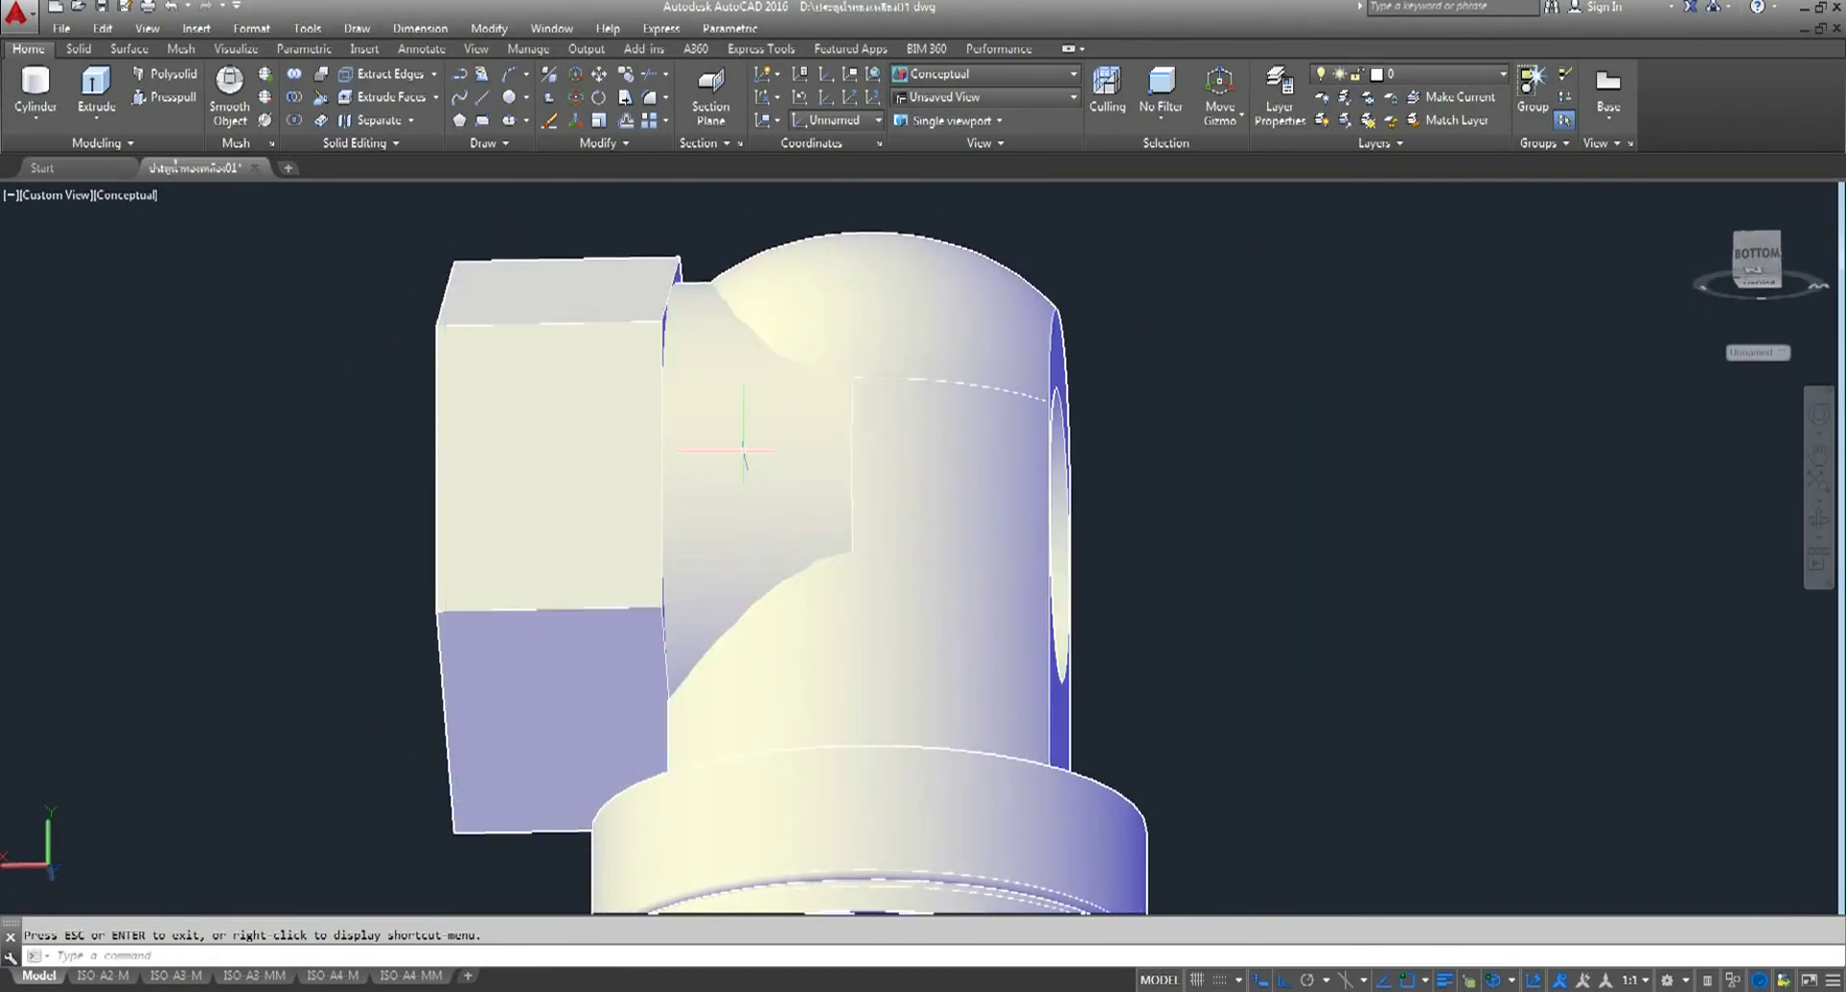
# - Erase the leftover cylinder solid overlapping the hex nut
pyautogui.click(744, 447)
pyautogui.write('3do')
pyautogui.press('Return')
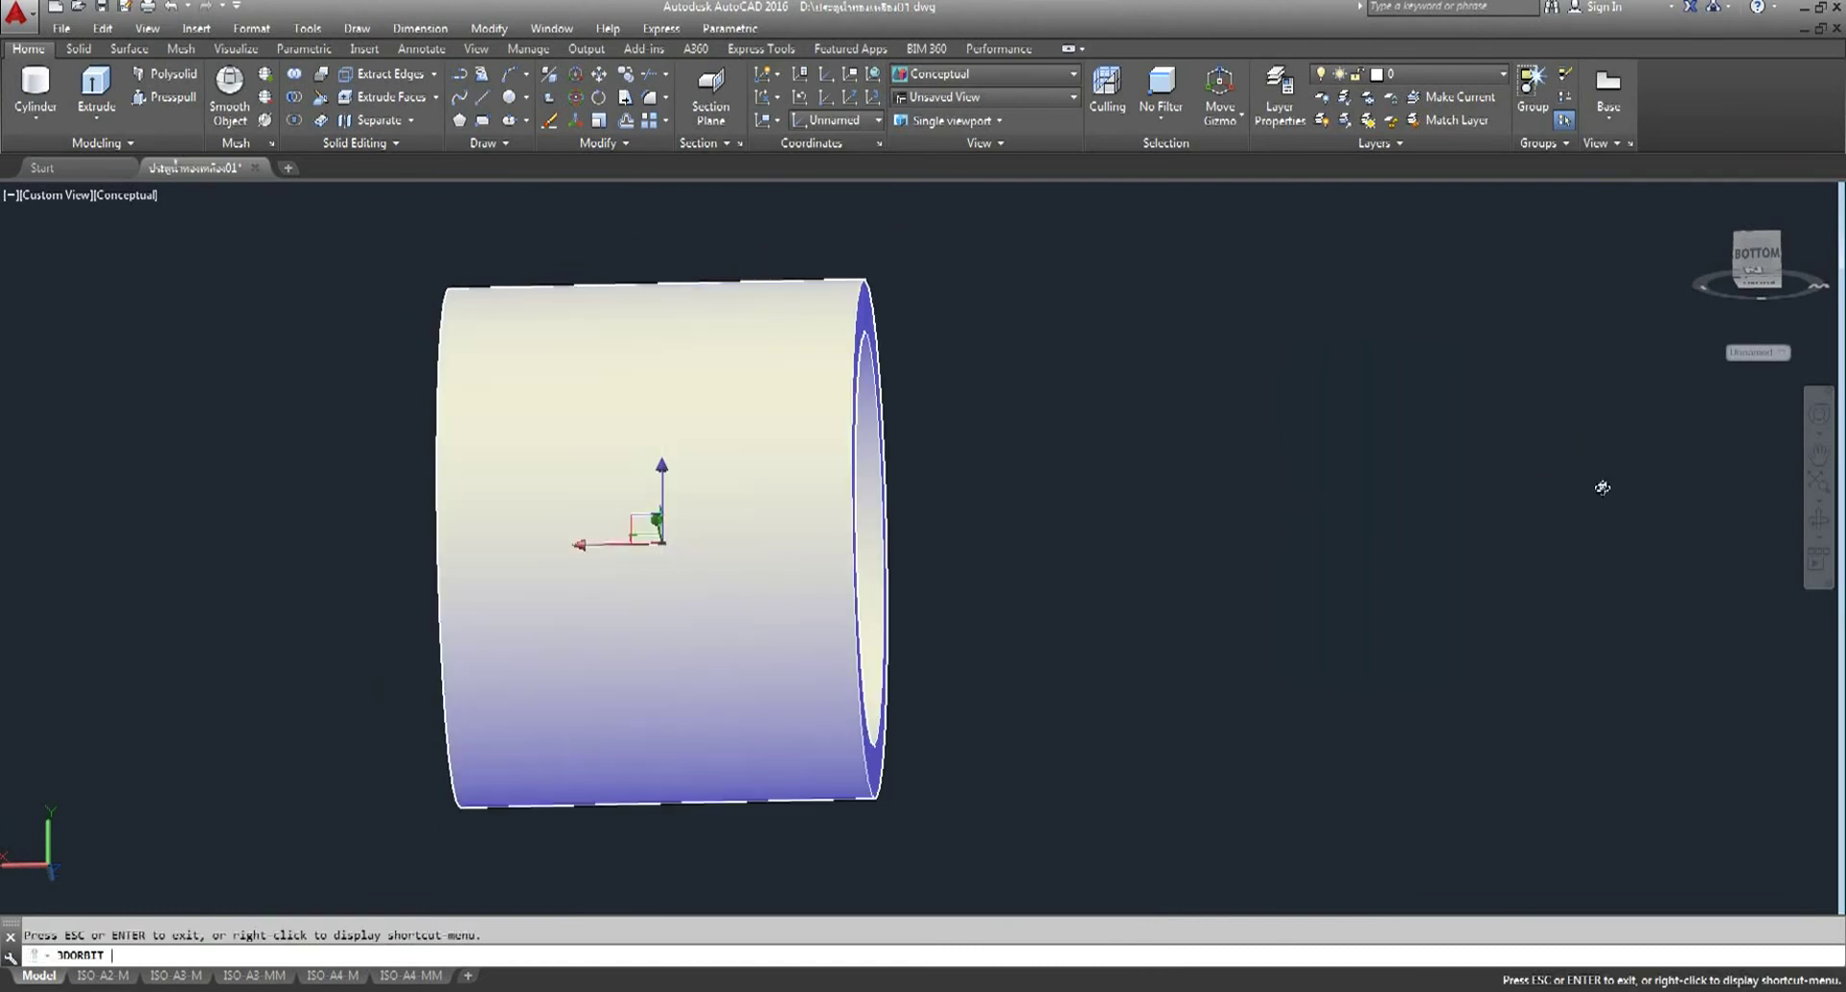
pyautogui.click(173, 7)
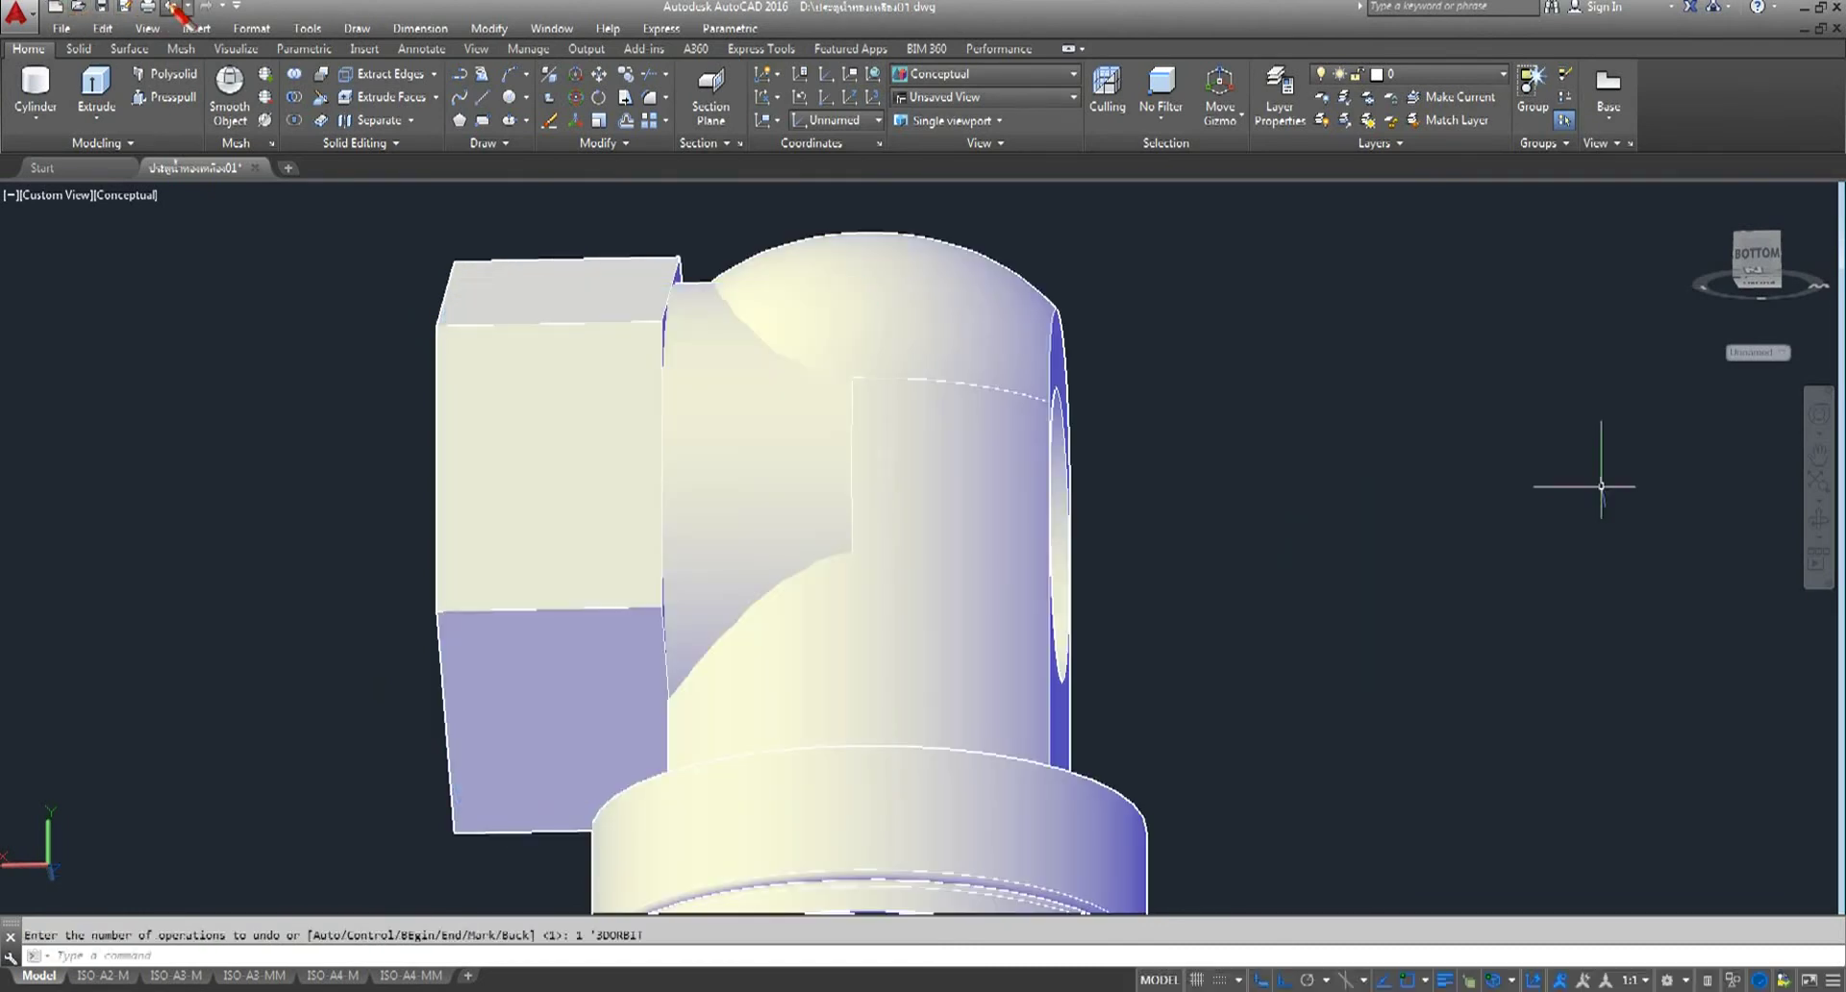
pyautogui.click(808, 528)
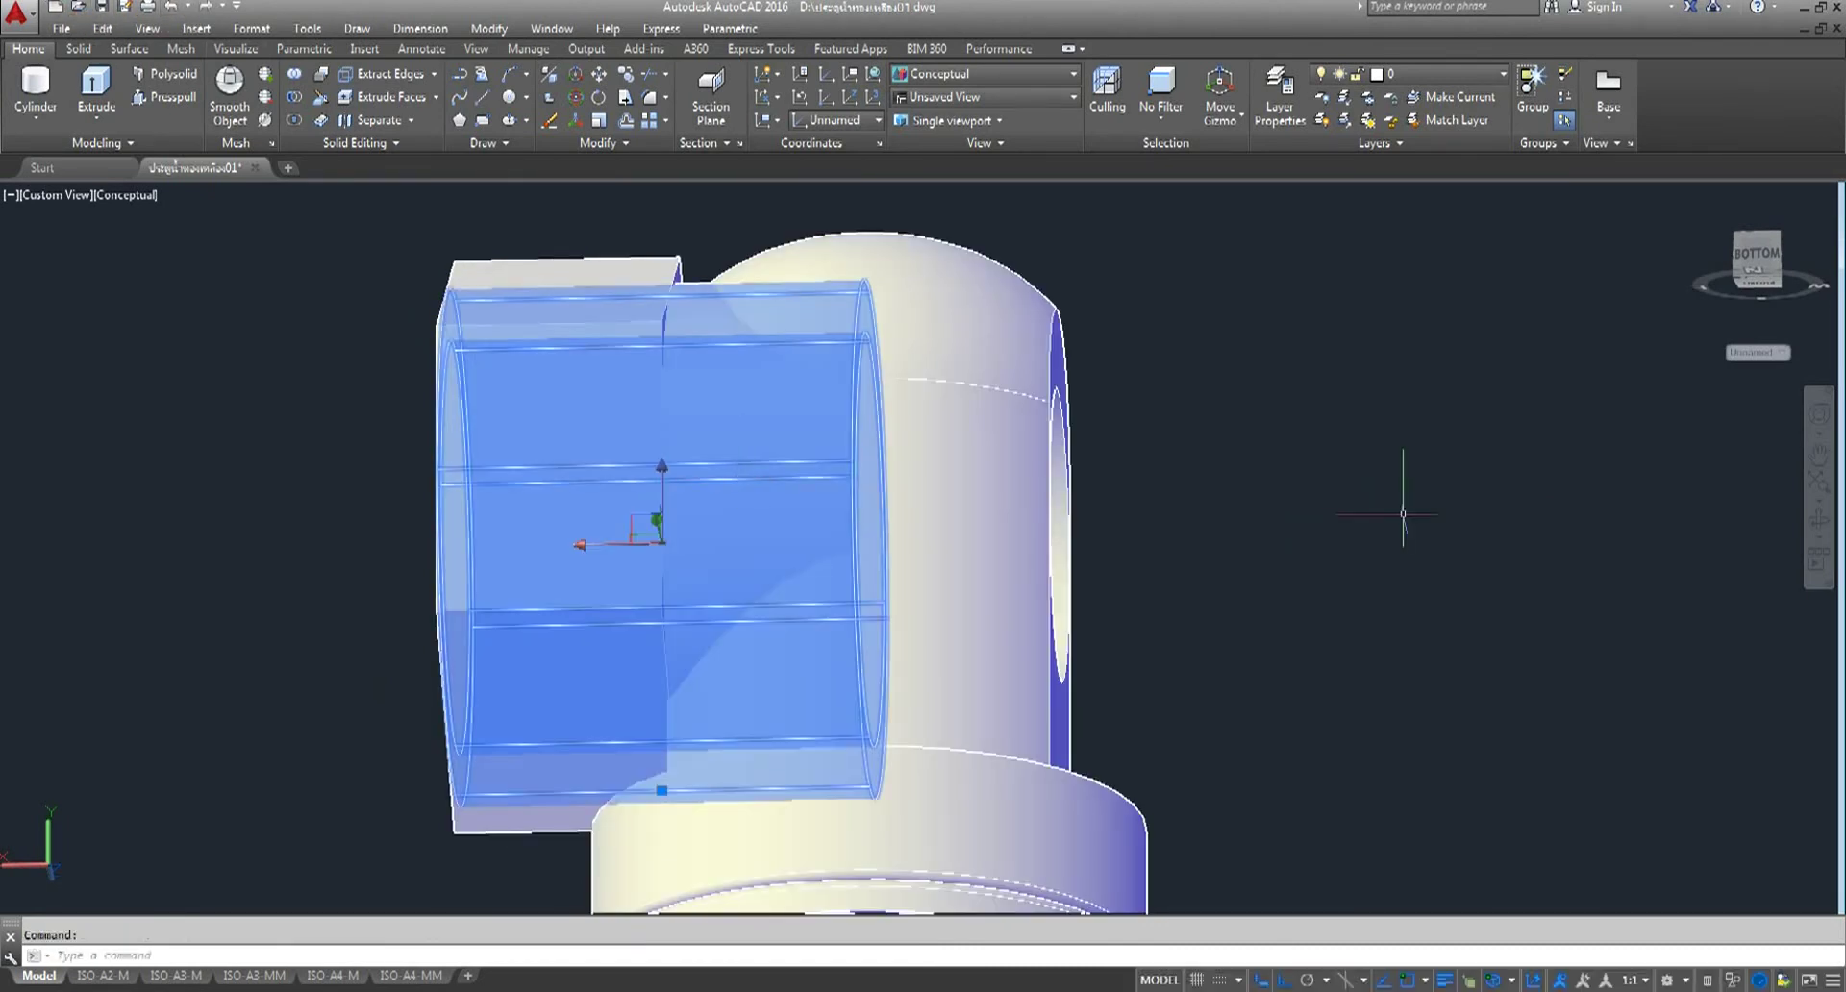
pyautogui.press('Delete')
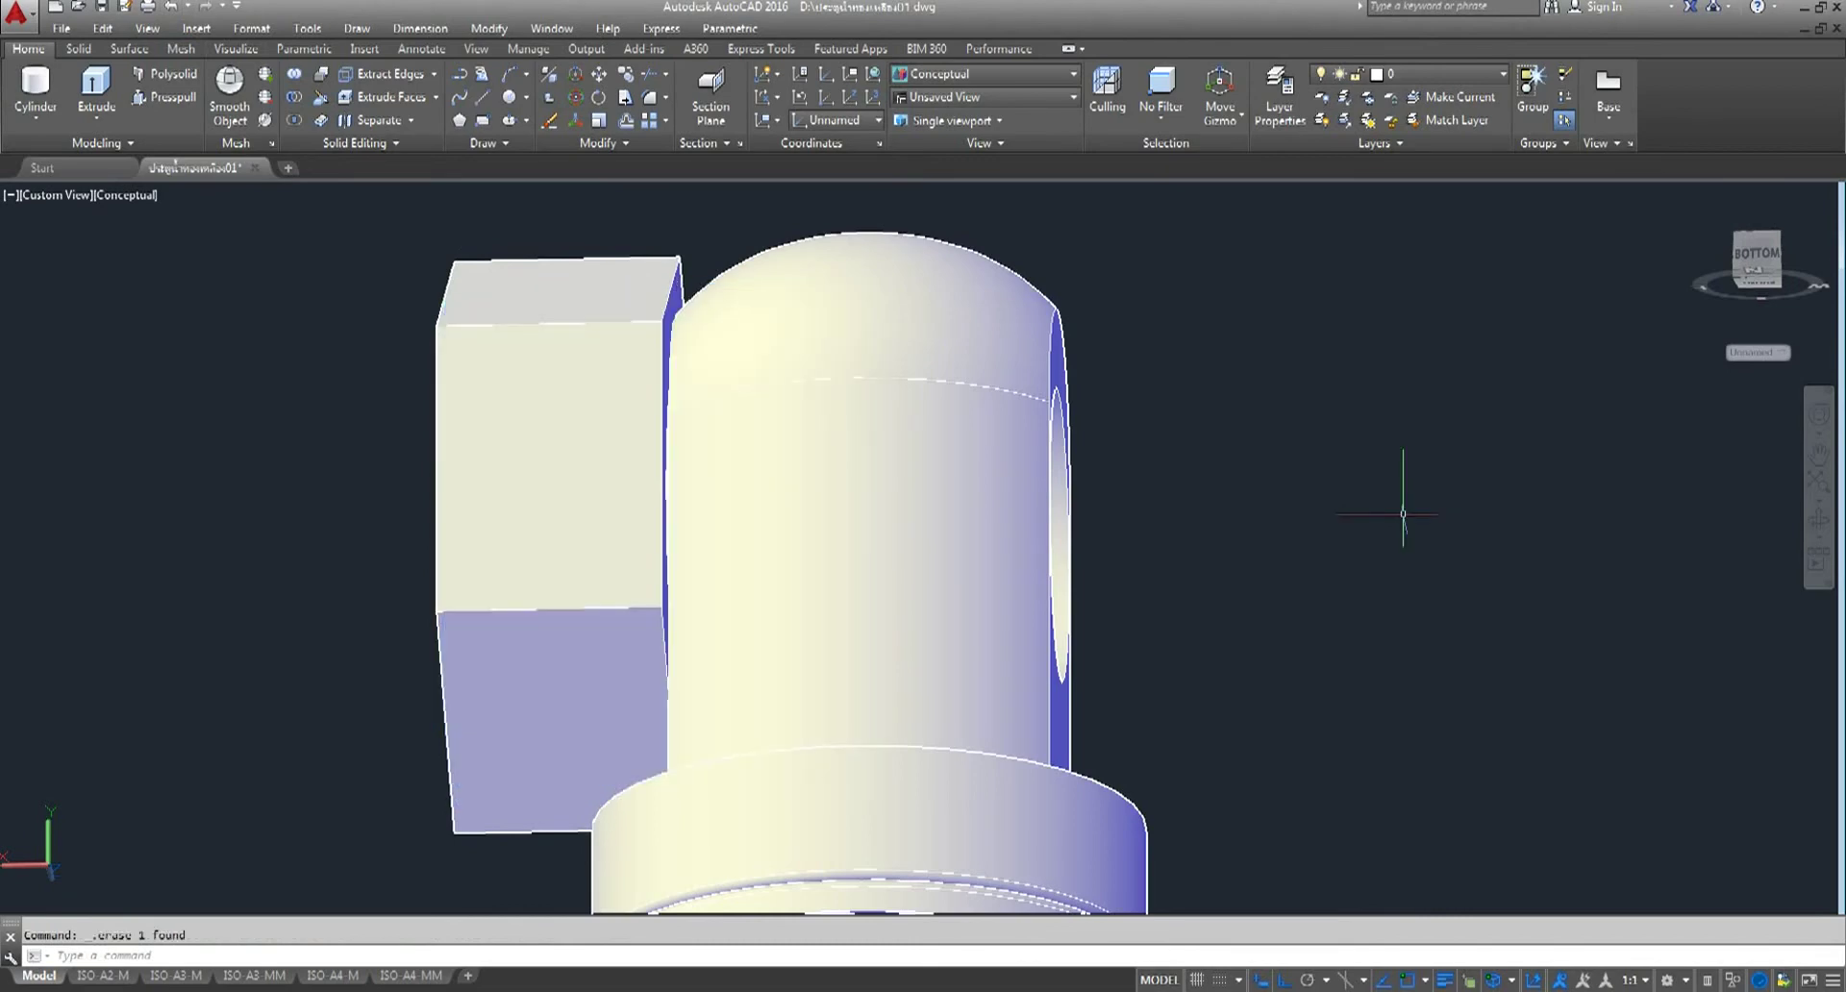
pyautogui.click(1818, 520)
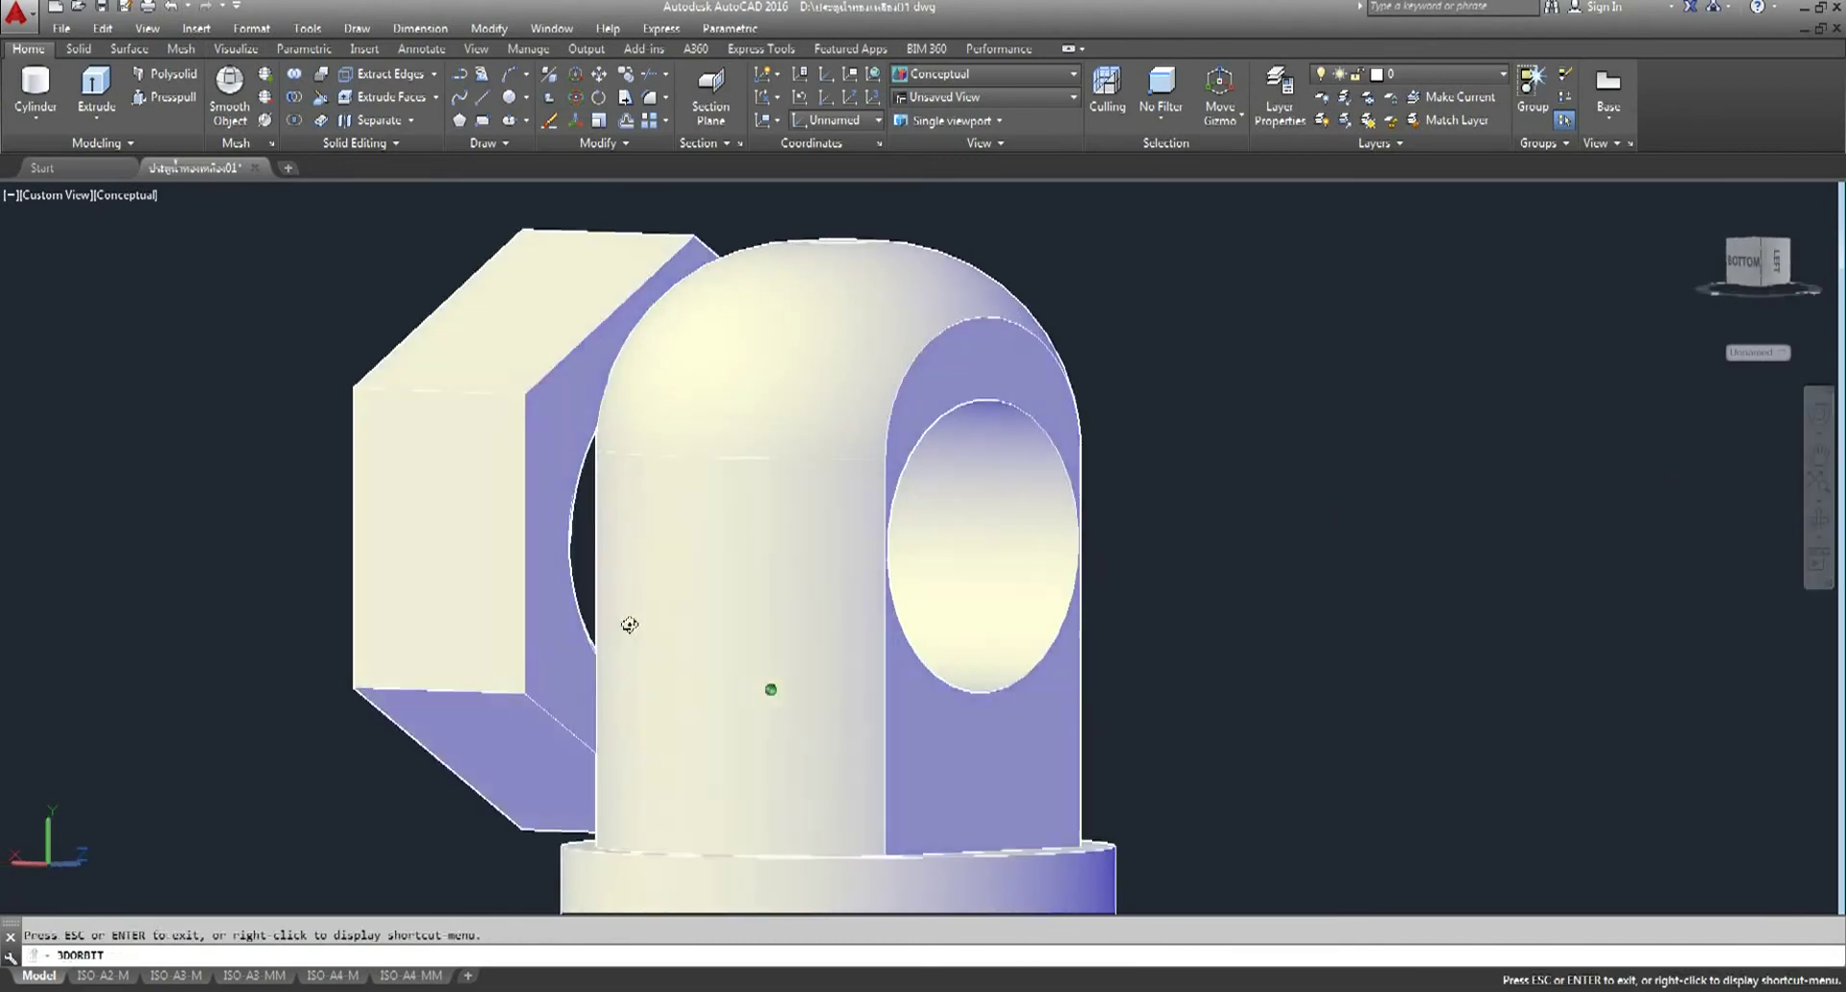
pyautogui.moveTo(640, 618); pyautogui.dragTo(568, 678)
pyautogui.moveTo(993, 602)
pyautogui.mouseDown()
pyautogui.moveTo(903, 583)
pyautogui.moveTo(1092, 610)
pyautogui.moveTo(1174, 597)
pyautogui.moveTo(912, 604)
pyautogui.moveTo(944, 437)
pyautogui.moveTo(532, 552)
pyautogui.moveTo(857, 545)
pyautogui.moveTo(1057, 615)
pyautogui.moveTo(1001, 626)
pyautogui.moveTo(874, 590)
pyautogui.moveTo(845, 639)
pyautogui.moveTo(1214, 657)
pyautogui.moveTo(1071, 561)
pyautogui.moveTo(865, 578)
pyautogui.moveTo(930, 583)
pyautogui.mouseUp()
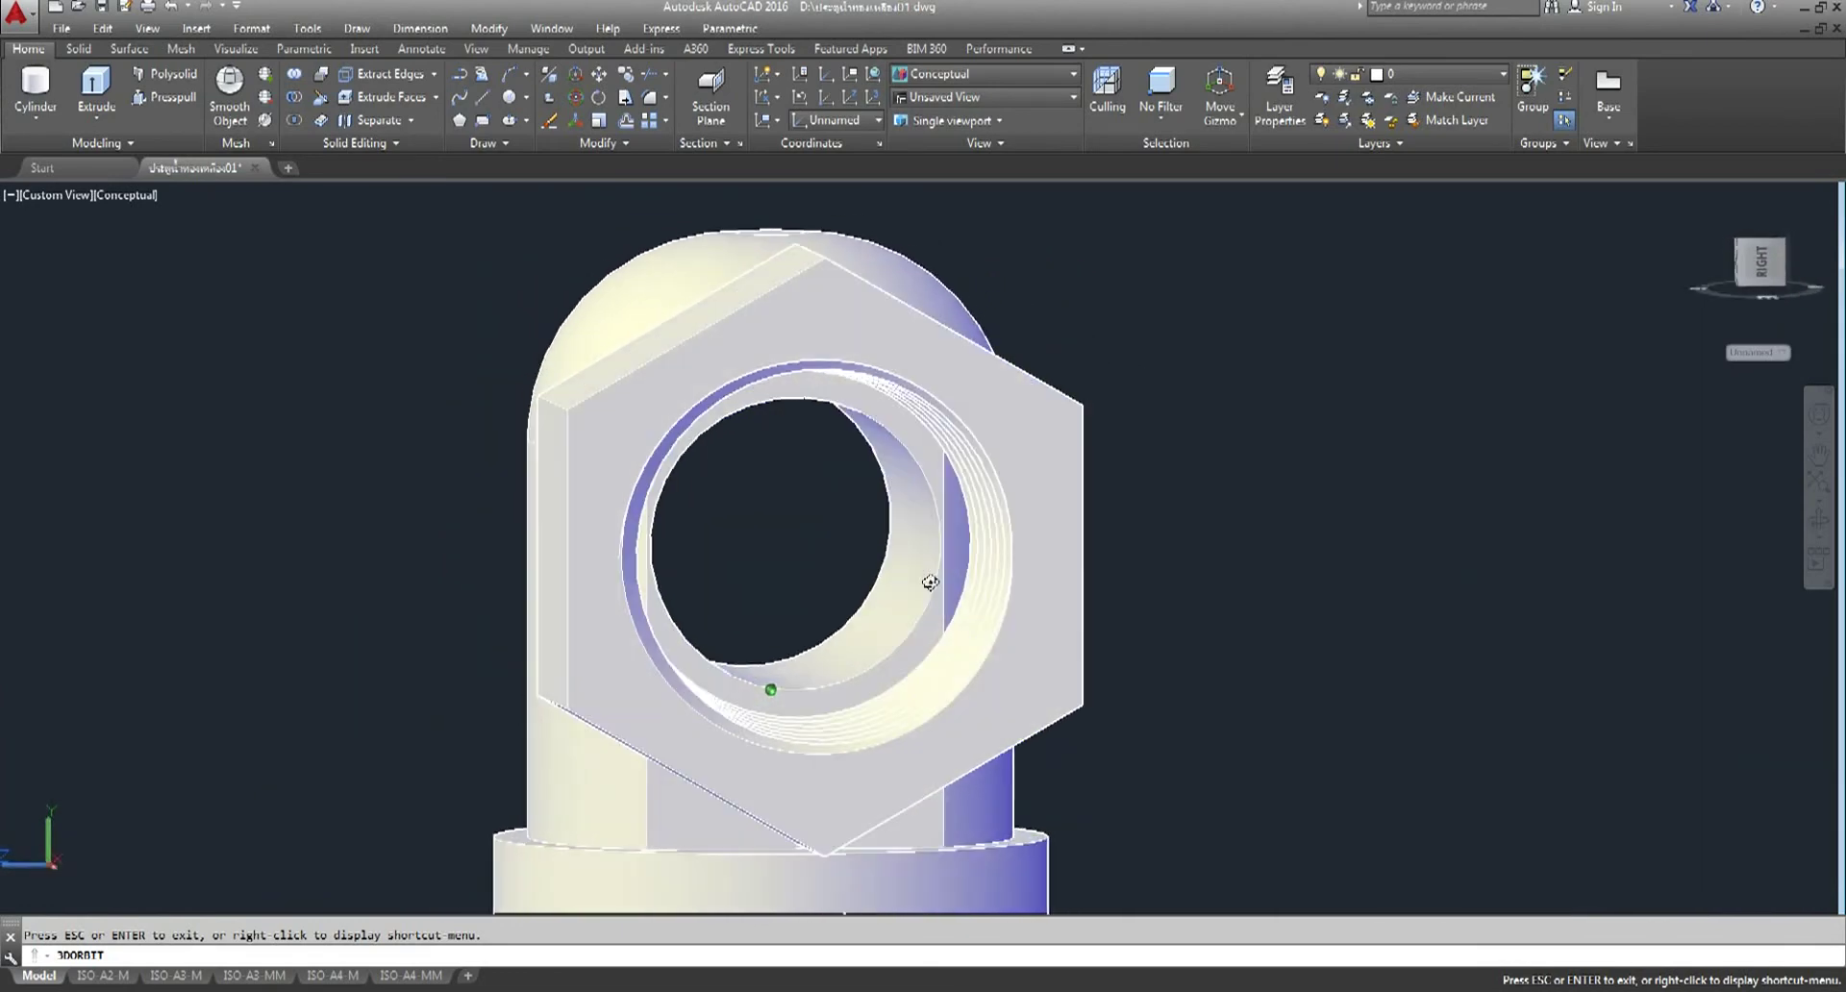
pyautogui.moveTo(1059, 579); pyautogui.dragTo(512, 620)
pyautogui.moveTo(698, 506)
pyautogui.mouseDown()
pyautogui.moveTo(659, 584)
pyautogui.moveTo(660, 630)
pyautogui.moveTo(679, 626)
pyautogui.moveTo(654, 629)
pyautogui.moveTo(962, 602)
pyautogui.moveTo(514, 635)
pyautogui.moveTo(597, 644)
pyautogui.moveTo(553, 651)
pyautogui.mouseUp()
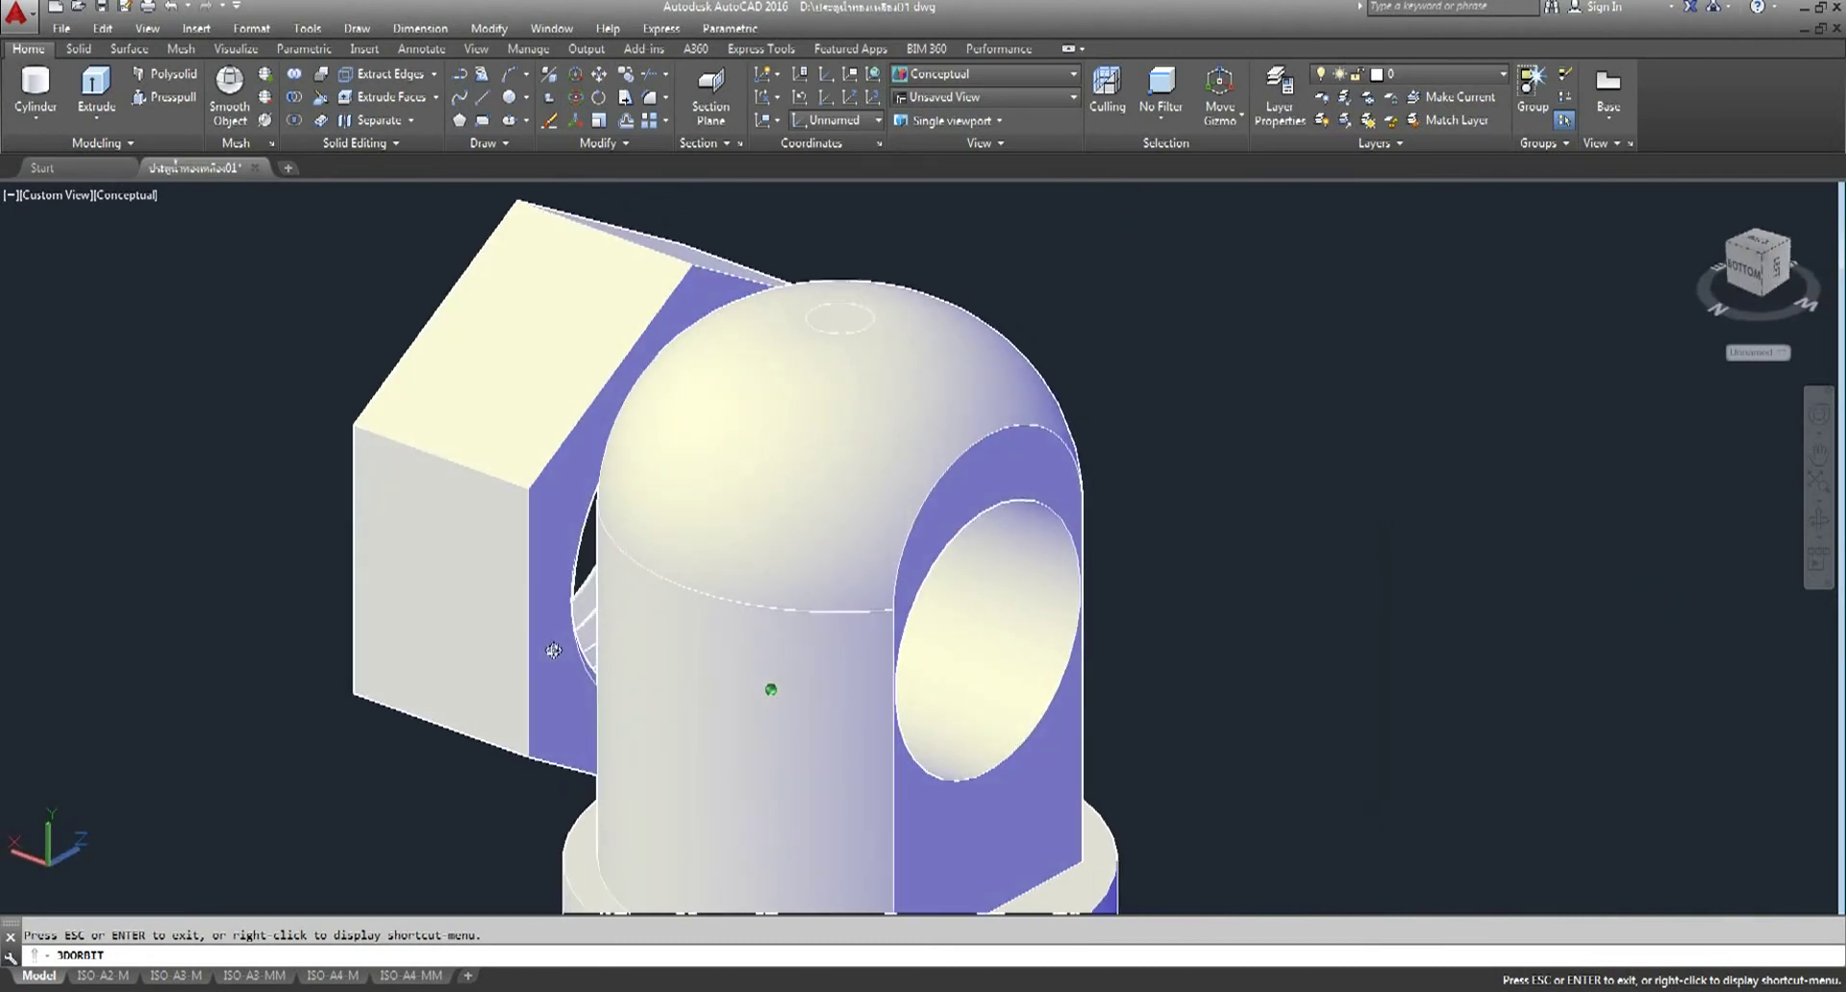
pyautogui.moveTo(679, 623)
pyautogui.mouseDown()
pyautogui.moveTo(865, 637)
pyautogui.moveTo(700, 614)
pyautogui.mouseUp()
pyautogui.rightClick(1205, 372)
pyautogui.click(1266, 383)
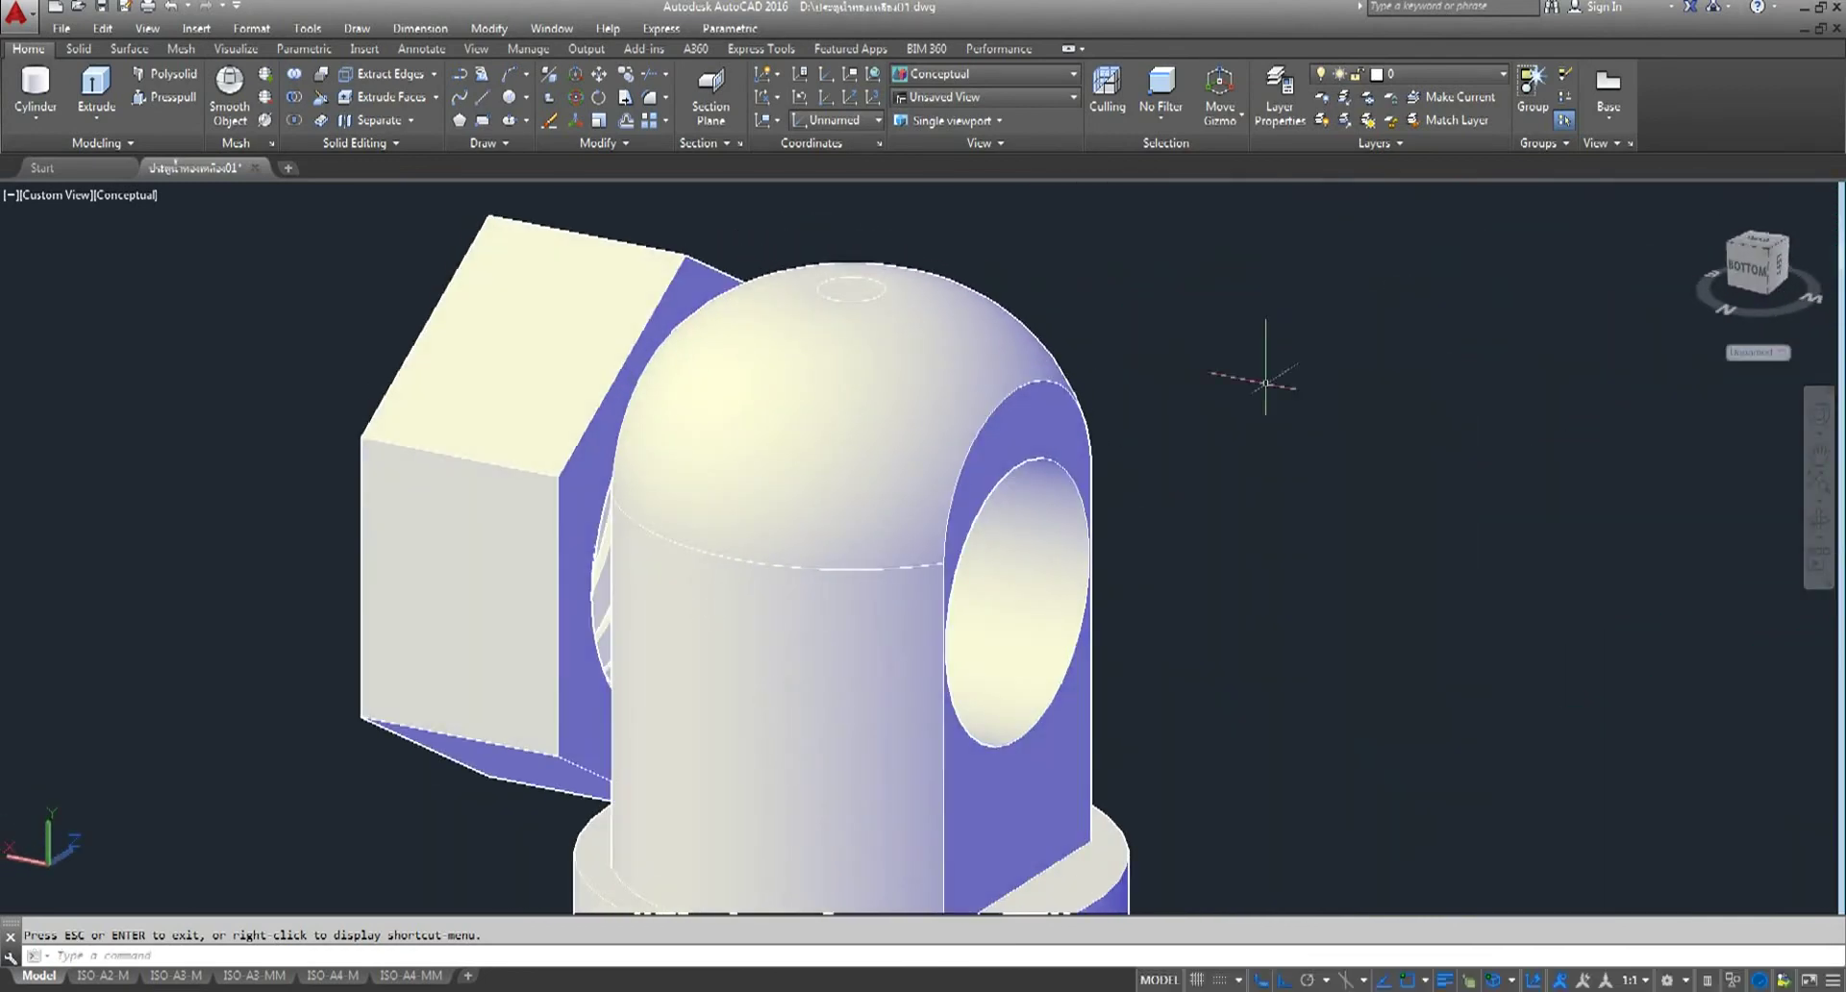
# - Press-pull two faces of the hex nut by the default height of 1
pyautogui.click(116, 96)
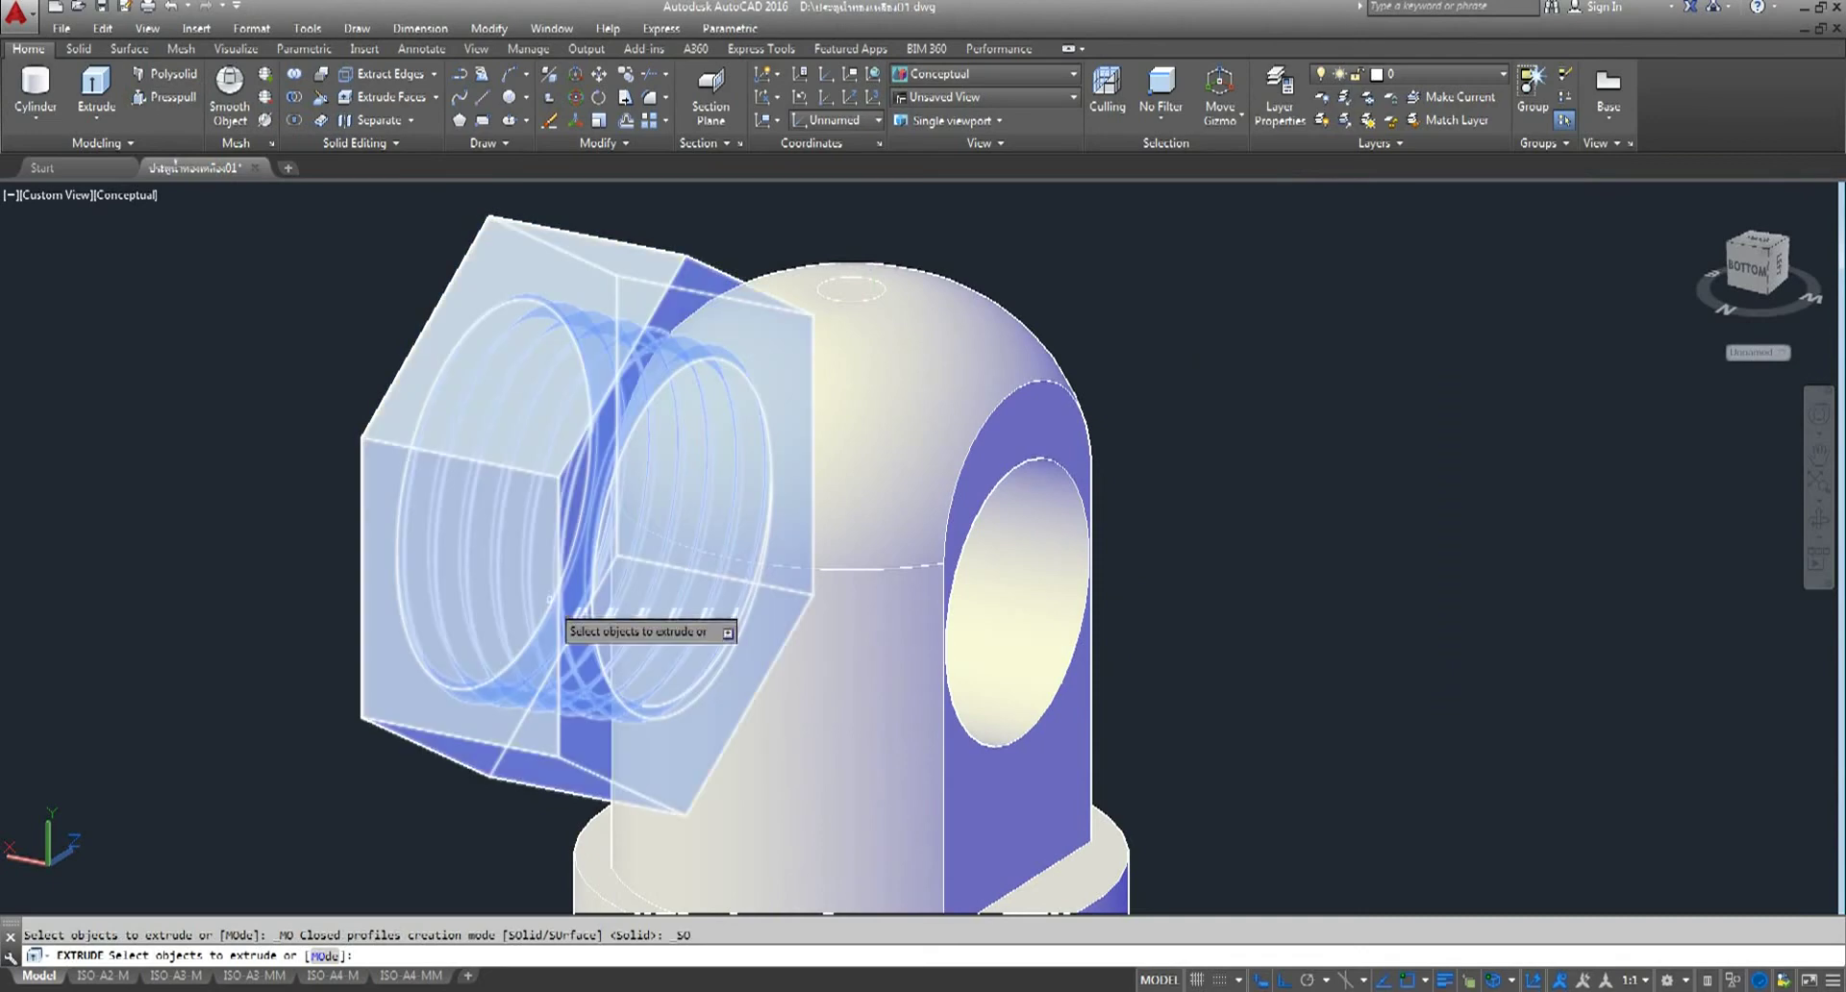
pyautogui.click(154, 98)
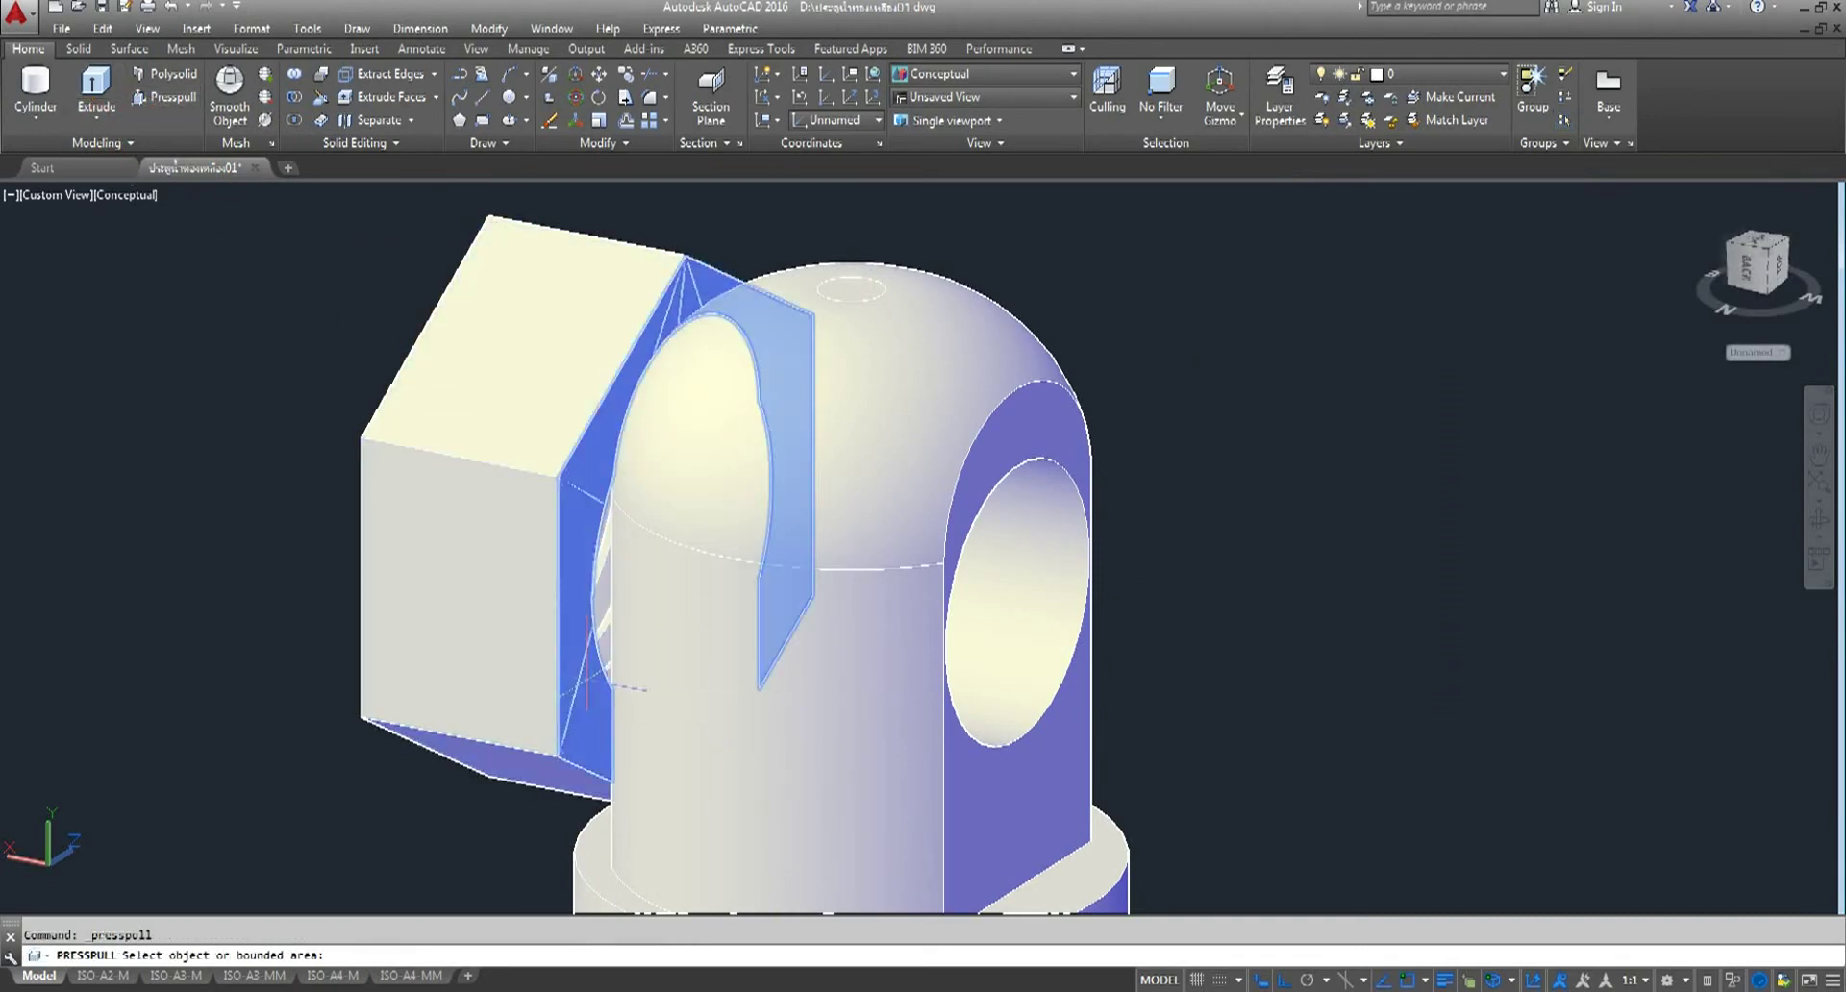
pyautogui.click(636, 695)
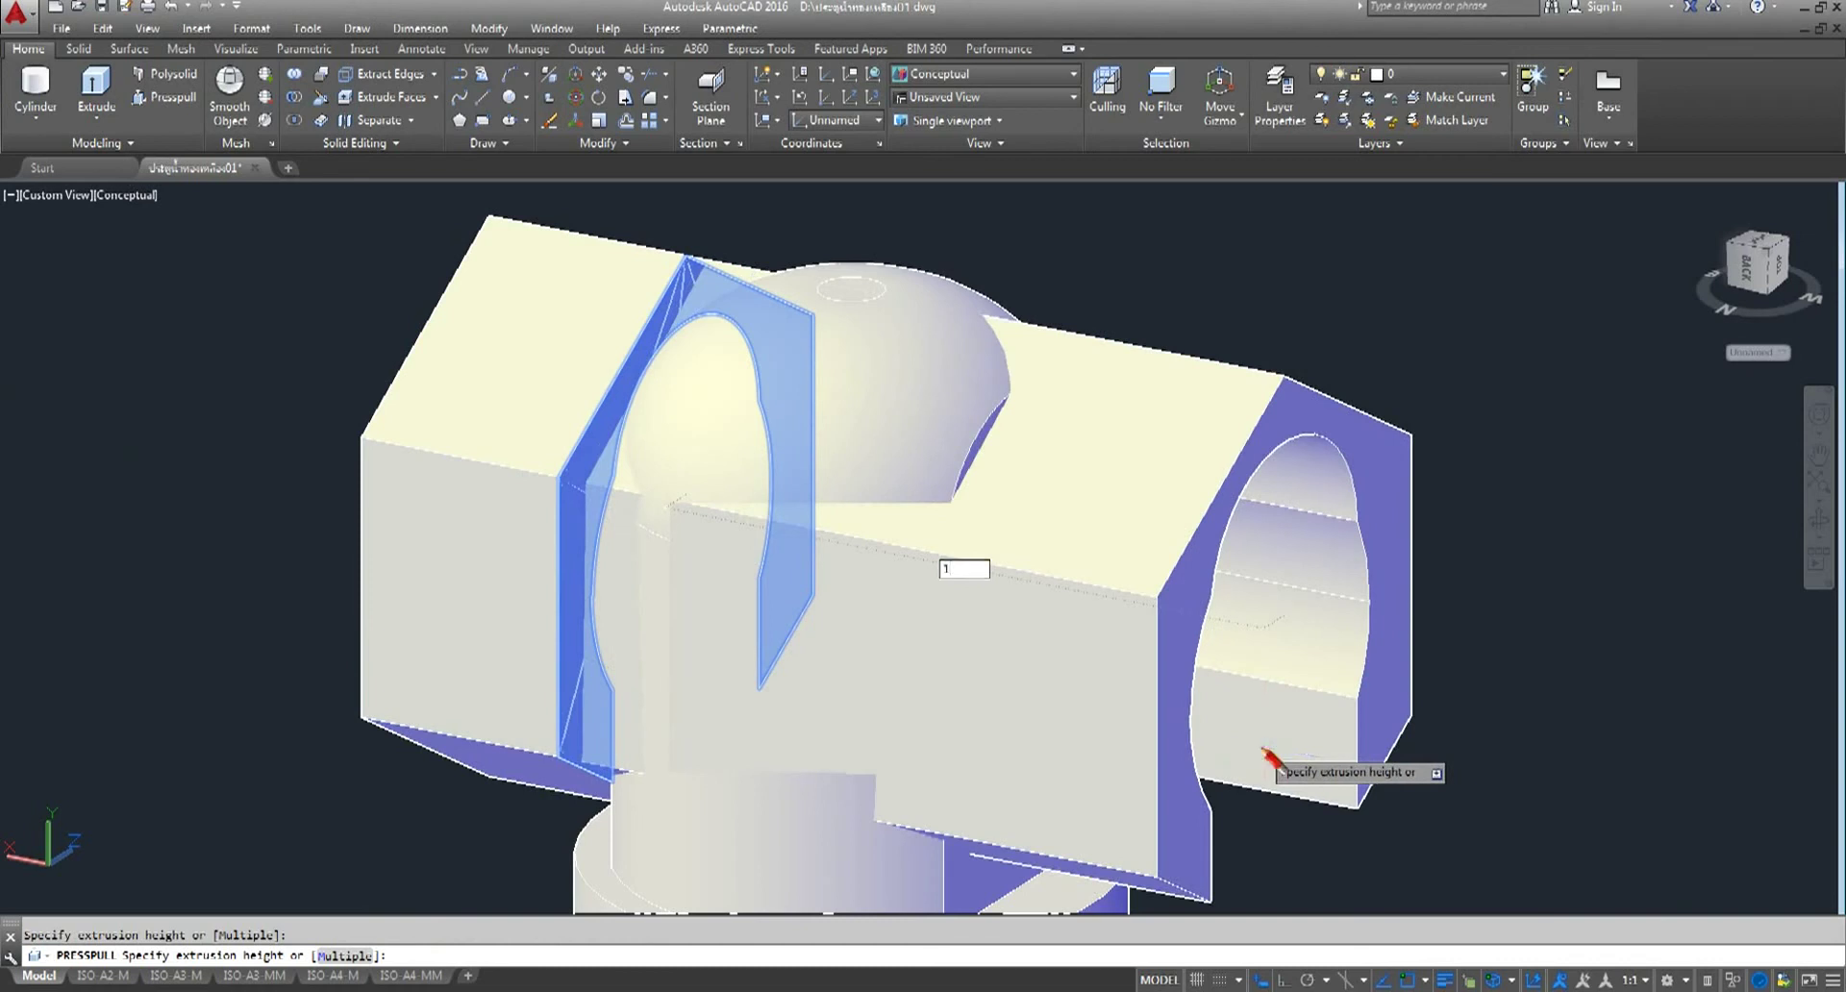
pyautogui.press('Return')
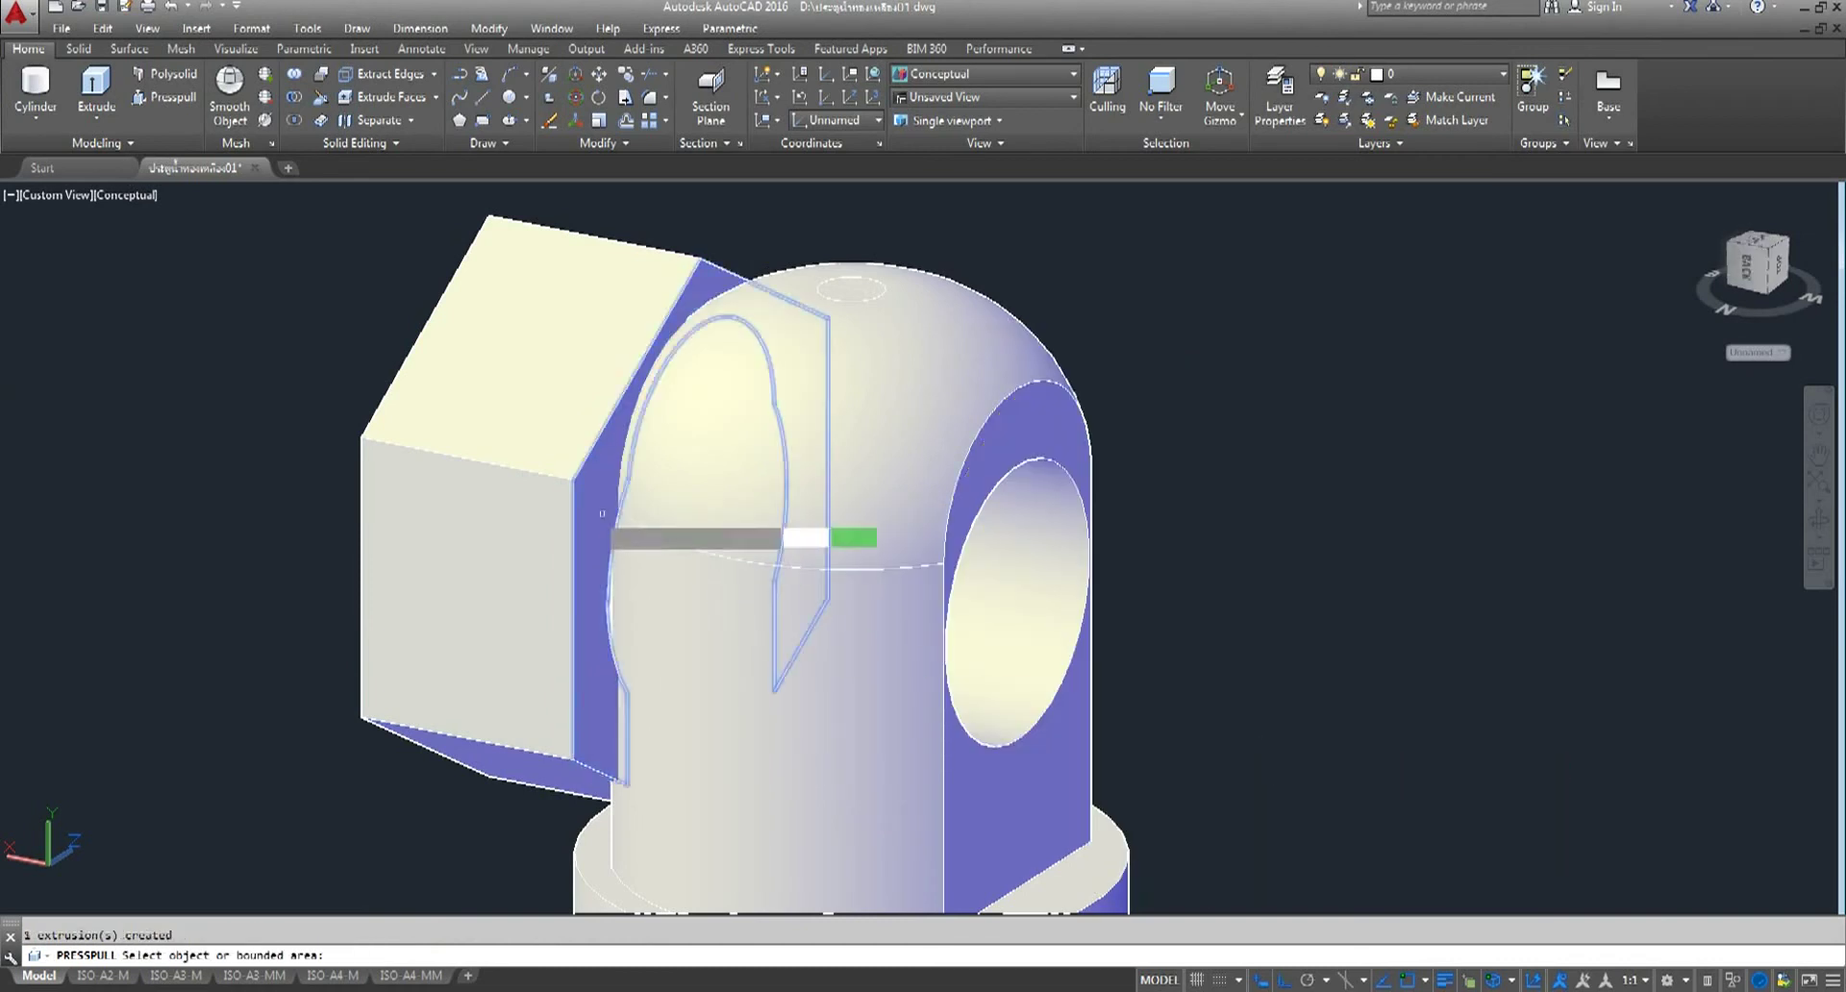
pyautogui.click(595, 508)
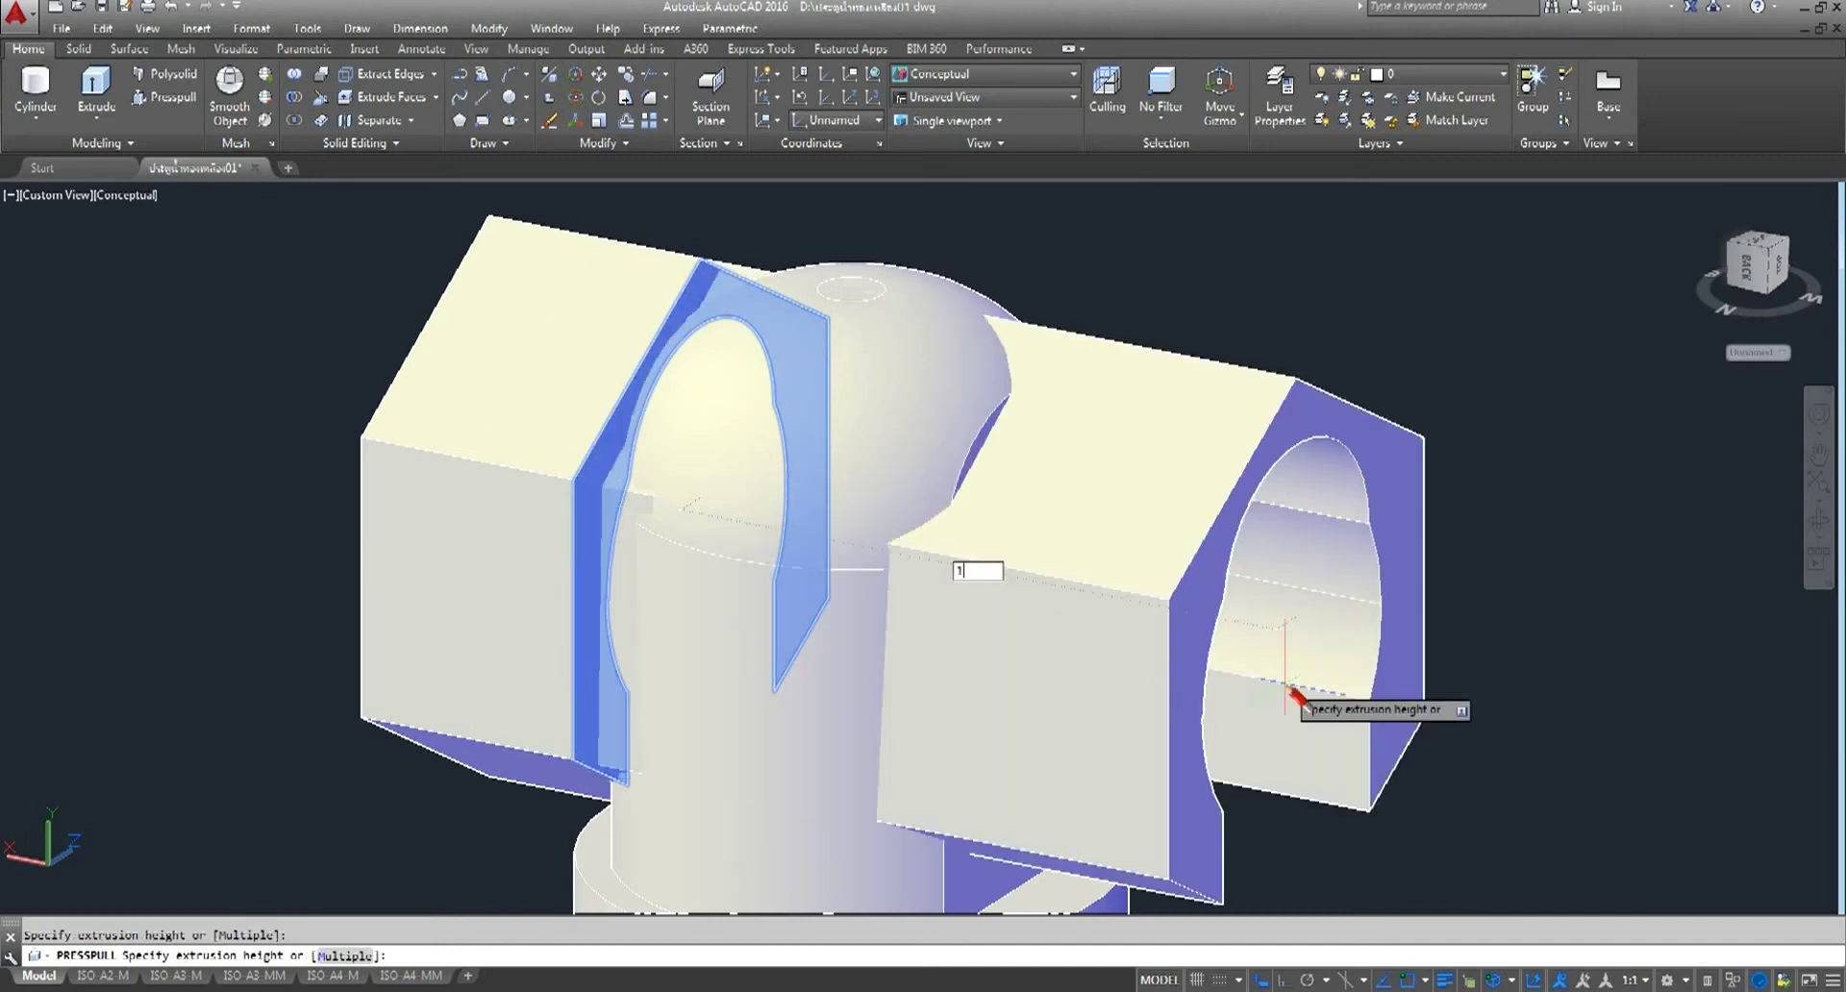
pyautogui.press('Return')
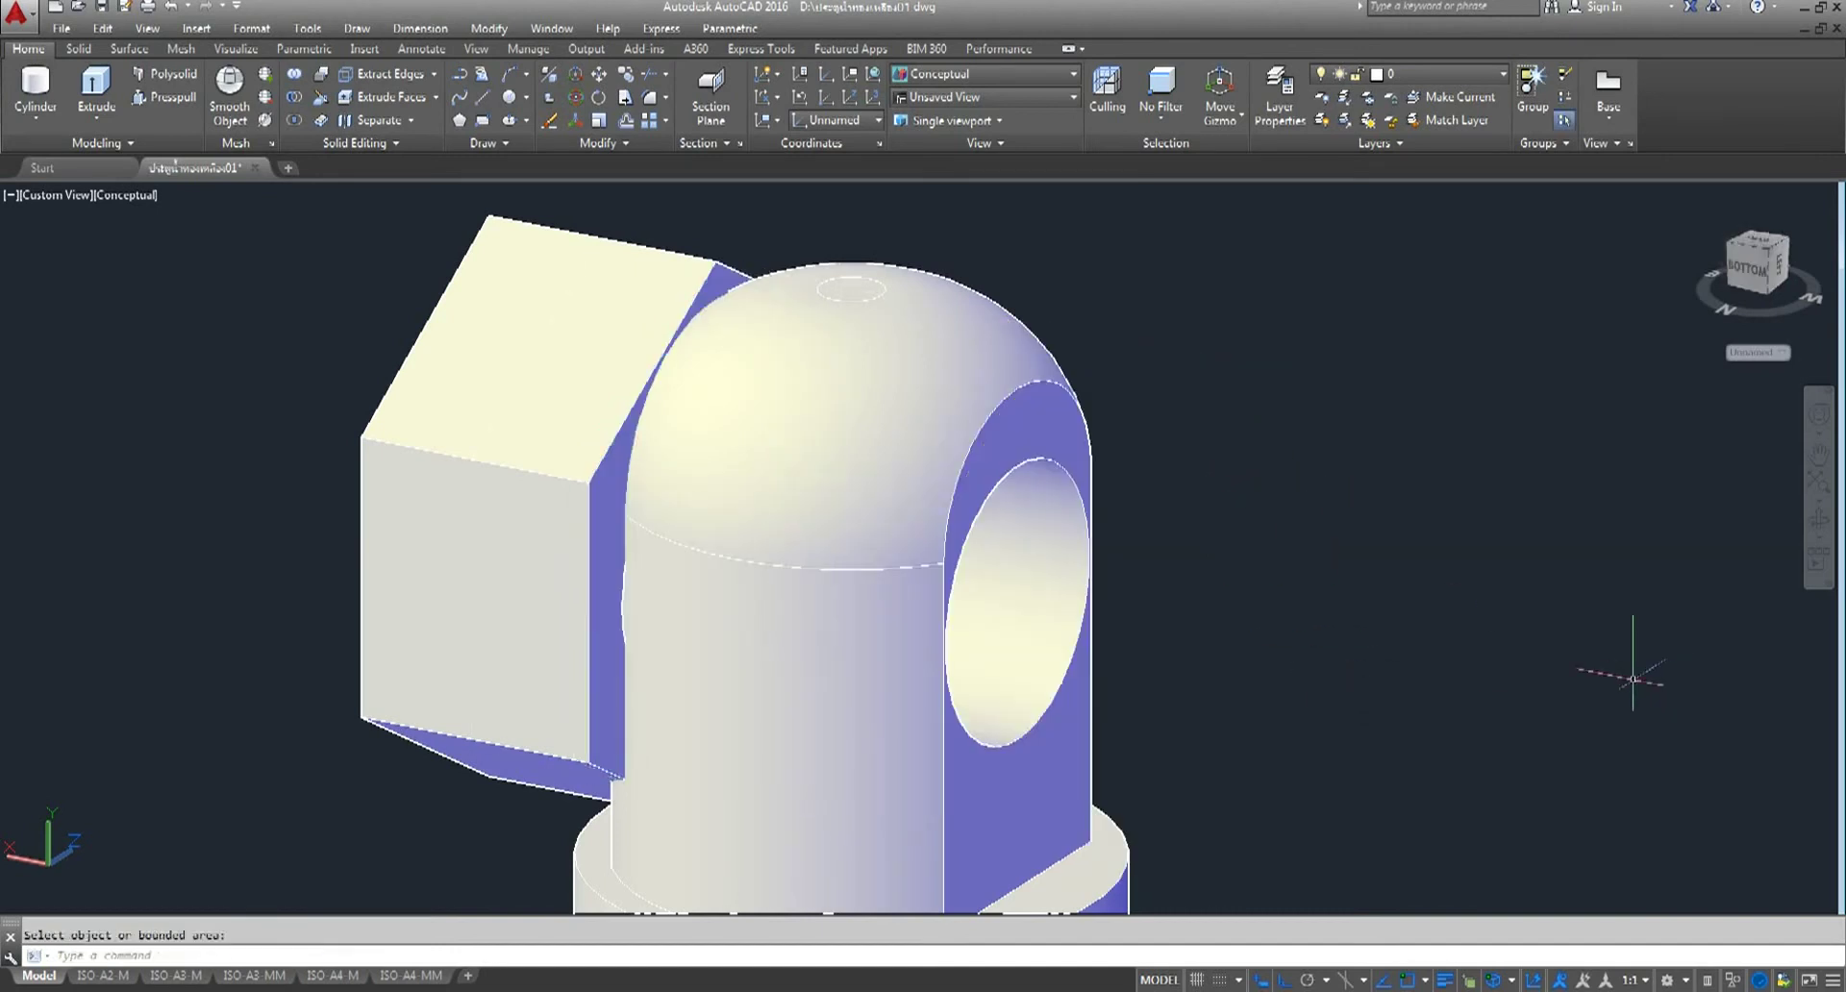
# - Orbit to a front view of the hex nut and press-pull its hexagon face by 1
pyautogui.moveTo(1689, 555)
pyautogui.keyDown('shift'); pyautogui.mouseDown(button='middle')
pyautogui.moveTo(812, 602)
pyautogui.moveTo(704, 577)
pyautogui.moveTo(729, 532)
pyautogui.moveTo(759, 540)
pyautogui.moveTo(788, 631)
pyautogui.moveTo(937, 563)
pyautogui.moveTo(1100, 544)
pyautogui.moveTo(1022, 658)
pyautogui.moveTo(871, 704)
pyautogui.moveTo(734, 648)
pyautogui.moveTo(961, 560)
pyautogui.mouseUp(button='middle'); pyautogui.keyUp('shift')
pyautogui.rightClick(1388, 427)
pyautogui.click(1469, 440)
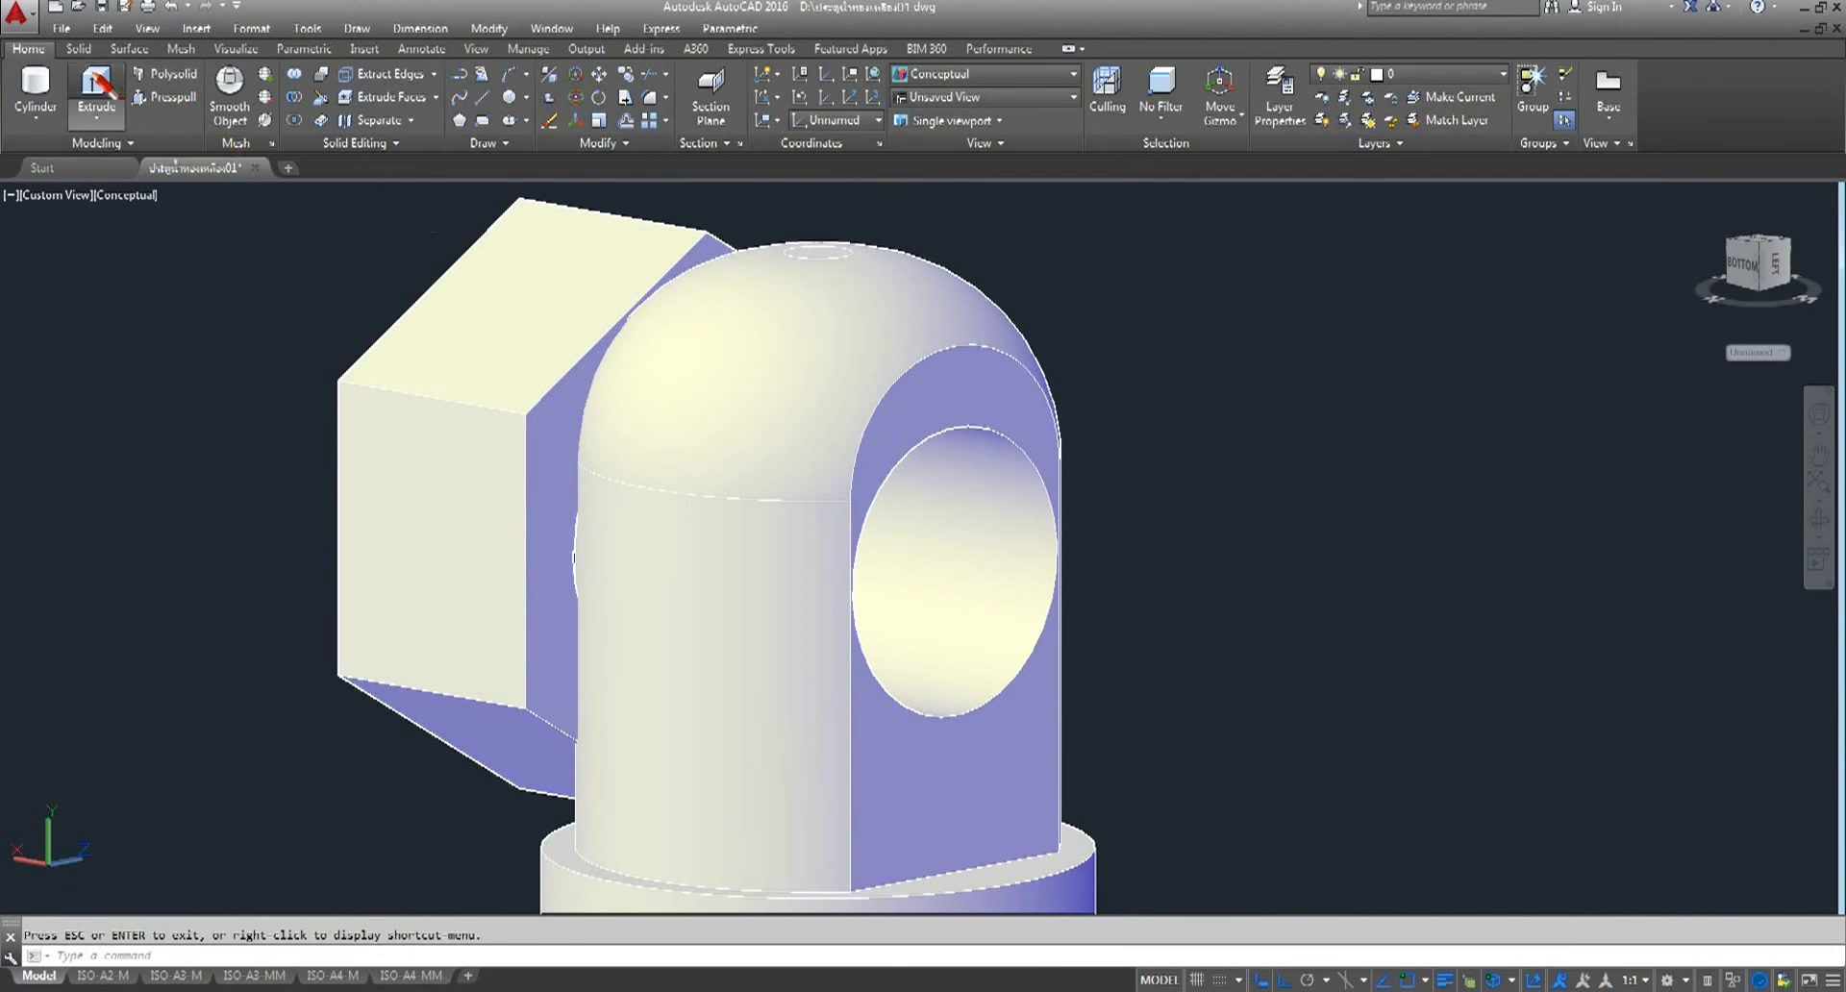
pyautogui.click(99, 84)
pyautogui.click(161, 100)
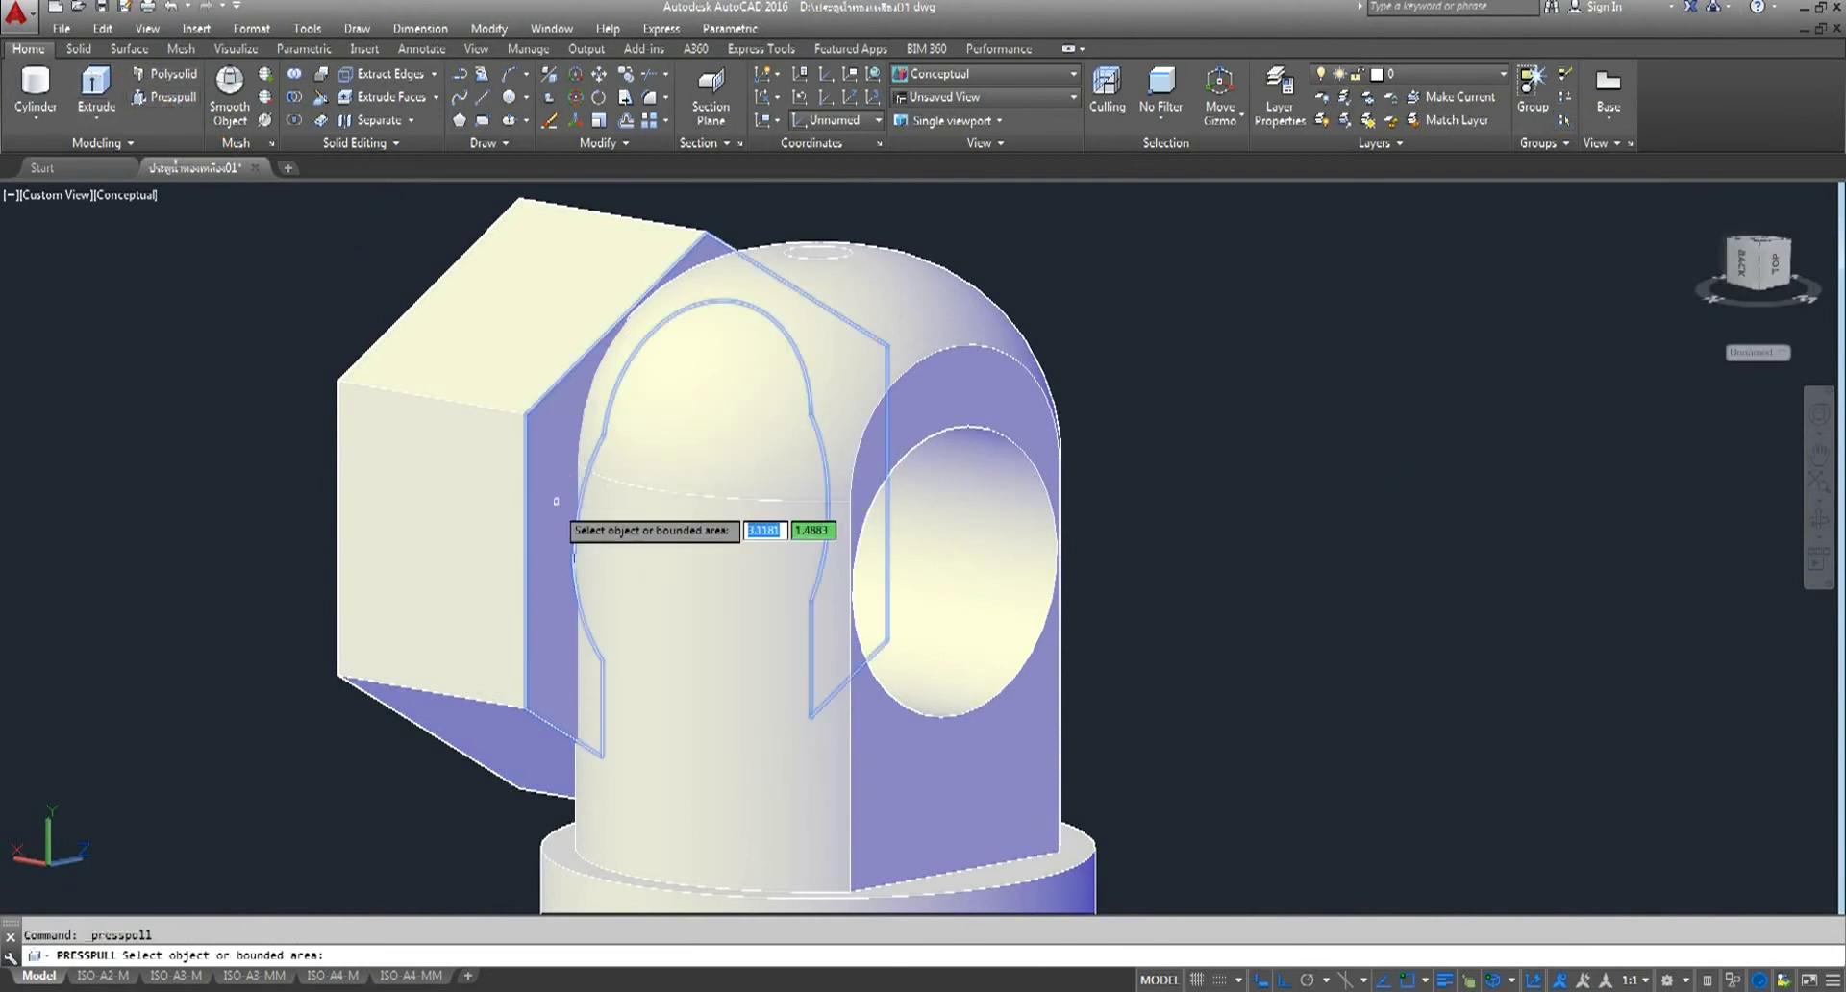
pyautogui.click(553, 514)
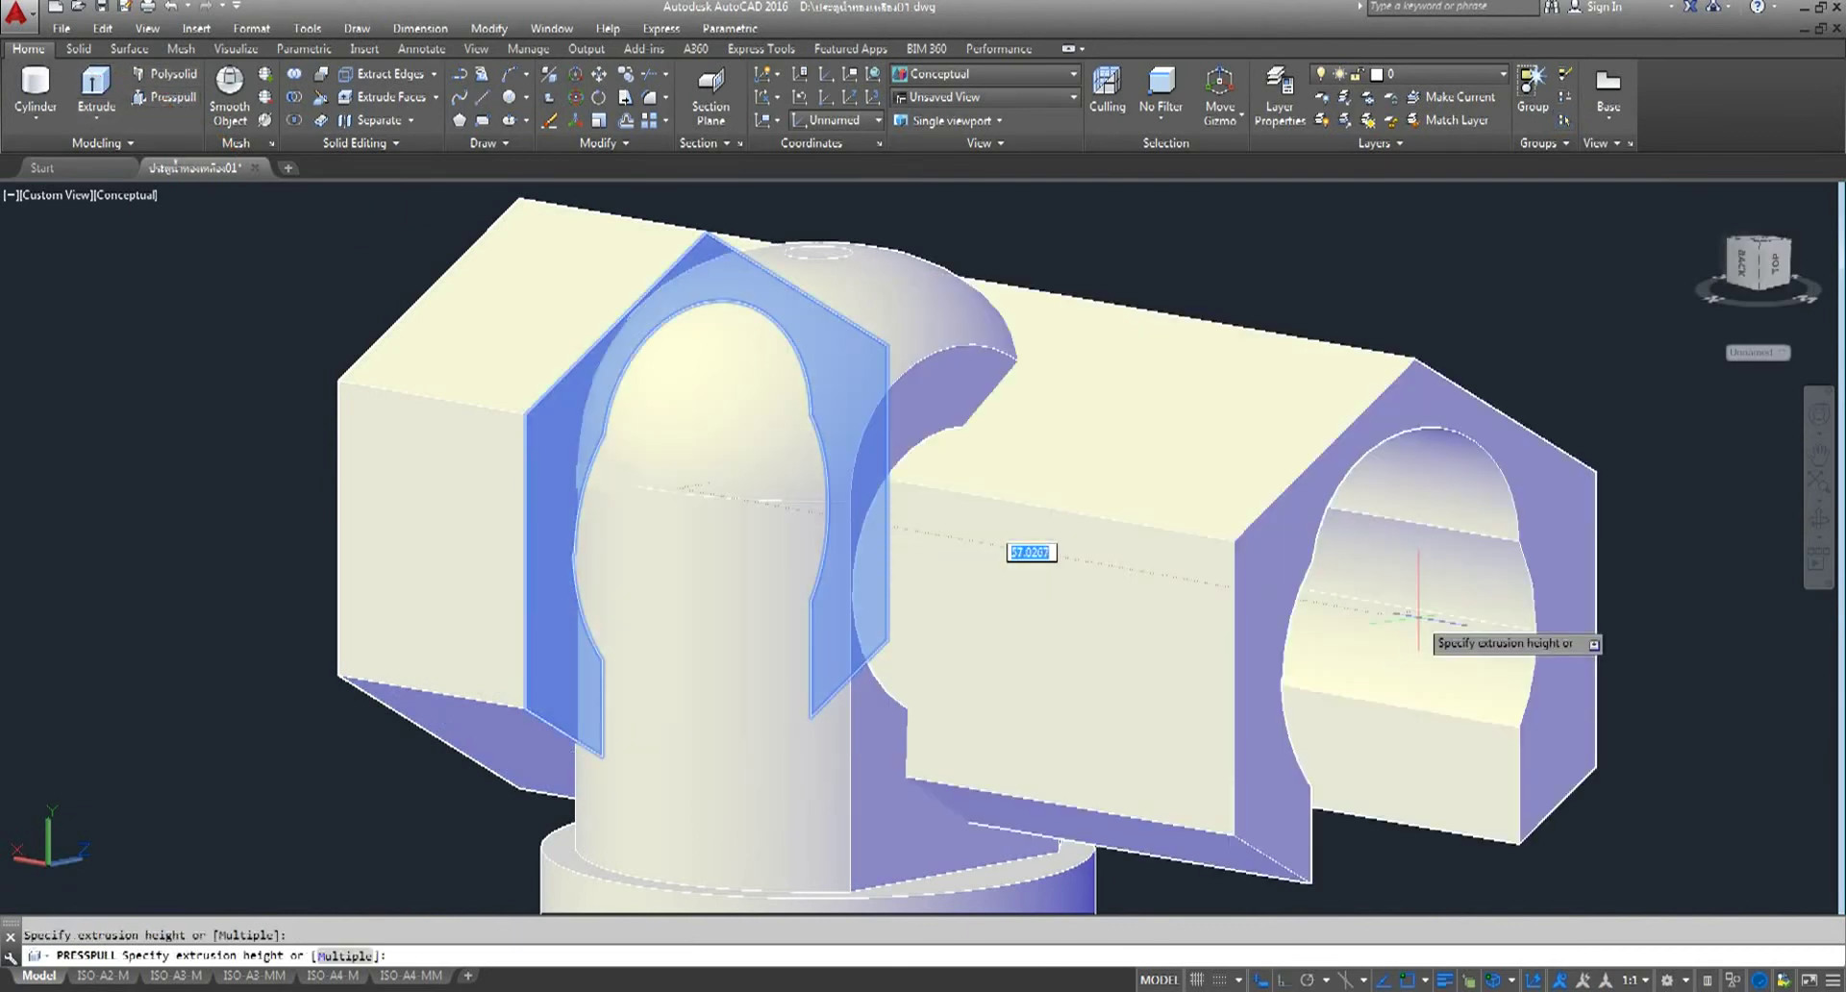
pyautogui.press('Return')
pyautogui.press('Return')
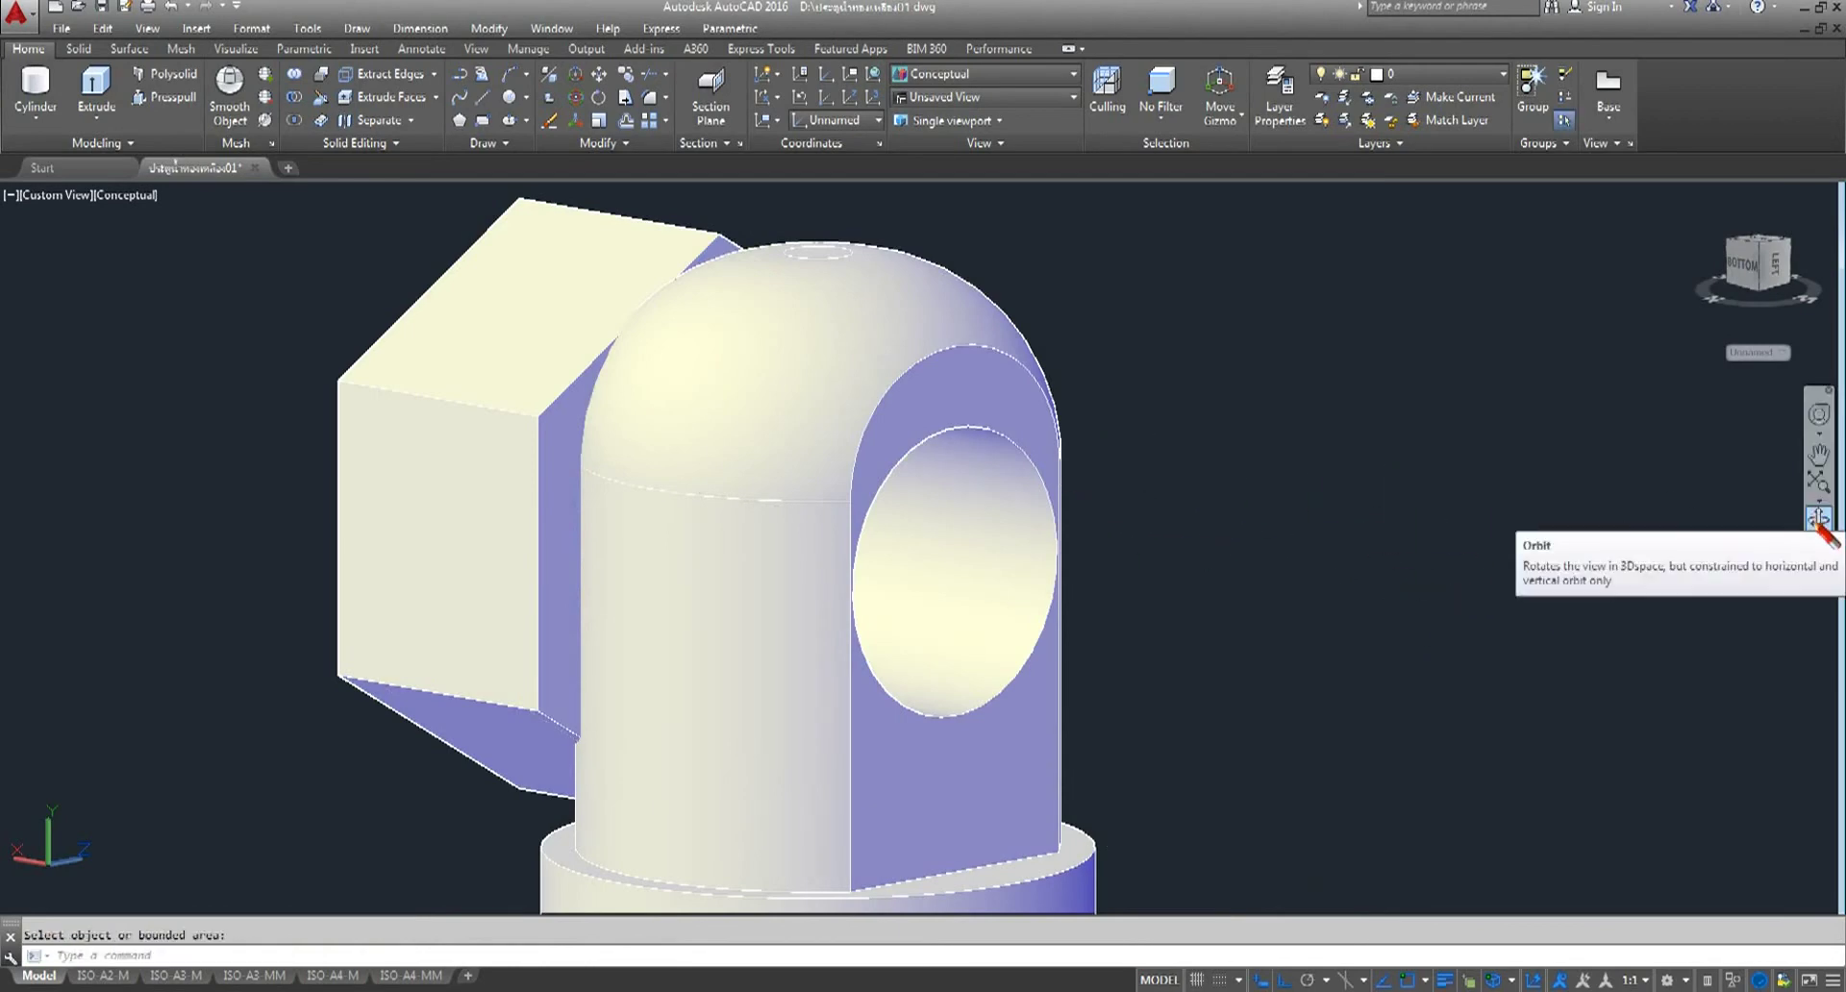
# - Orbit so the nut faces the viewer, then press-pull its end face by 3
pyautogui.click(1819, 520)
pyautogui.moveTo(717, 631)
pyautogui.mouseDown()
pyautogui.moveTo(1068, 581)
pyautogui.moveTo(838, 689)
pyautogui.moveTo(711, 542)
pyautogui.mouseUp()
pyautogui.rightClick(141, 368)
pyautogui.click(90, 333)
pyautogui.click(166, 96)
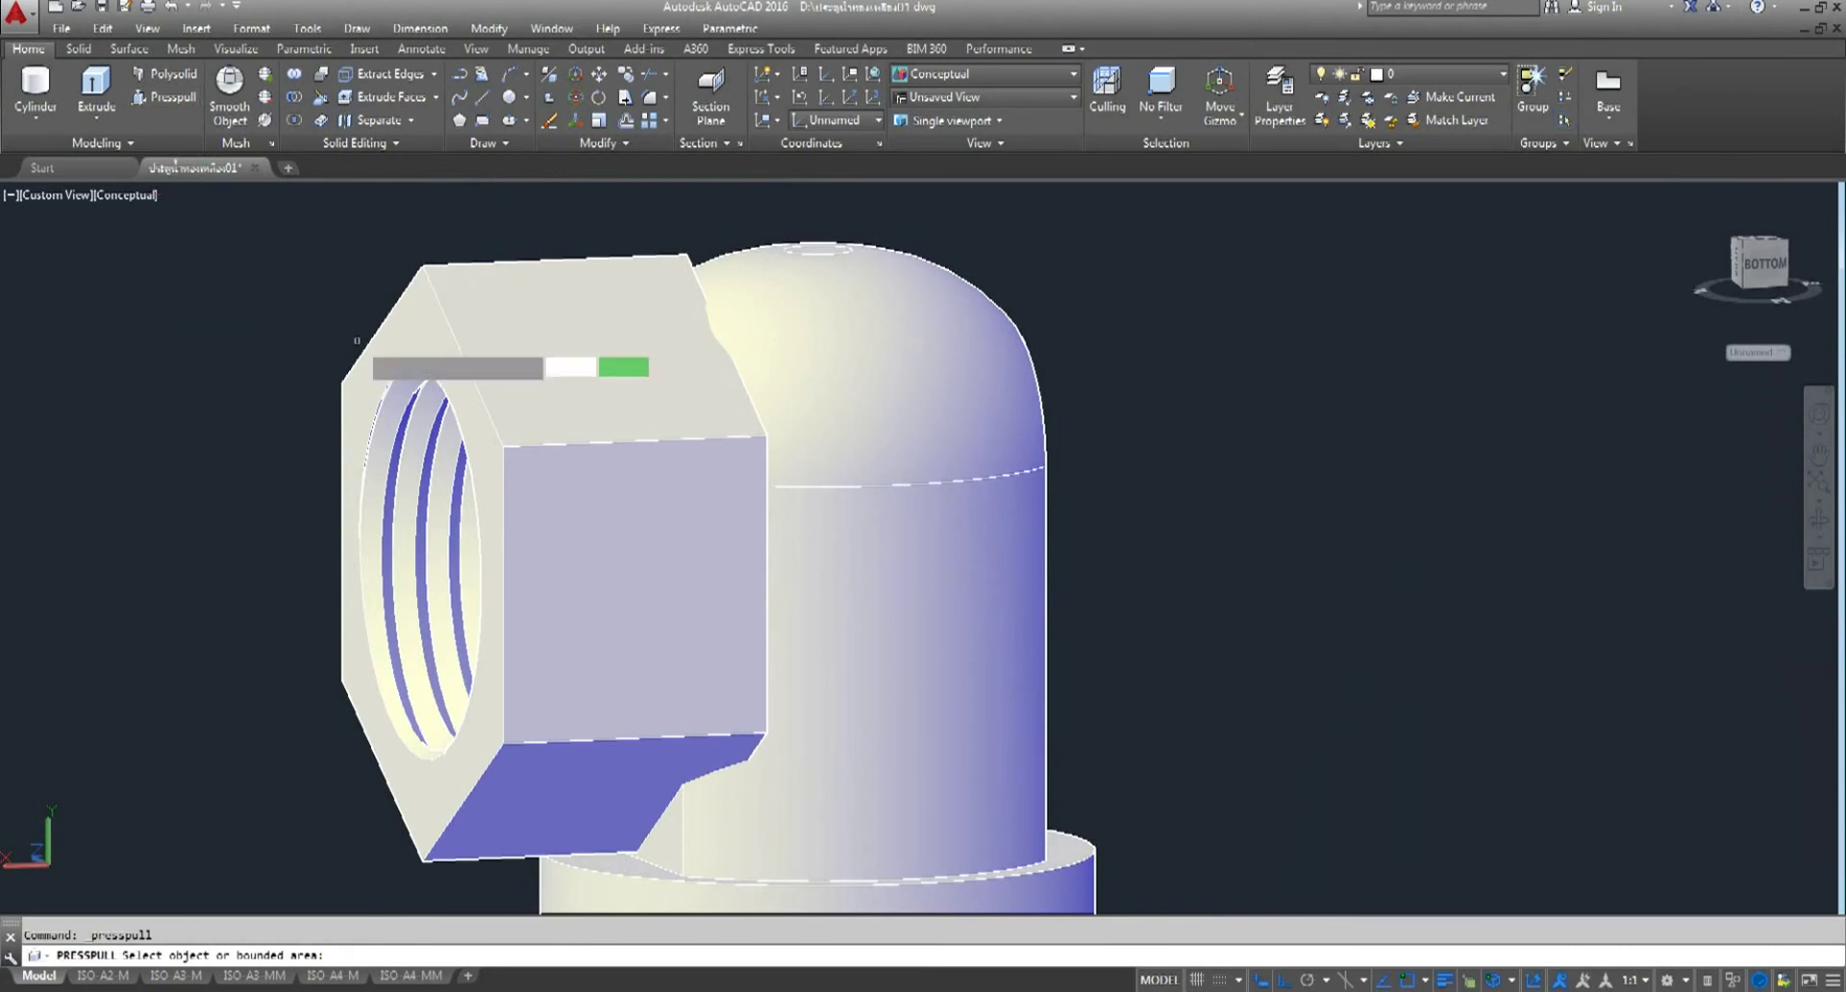
pyautogui.click(399, 385)
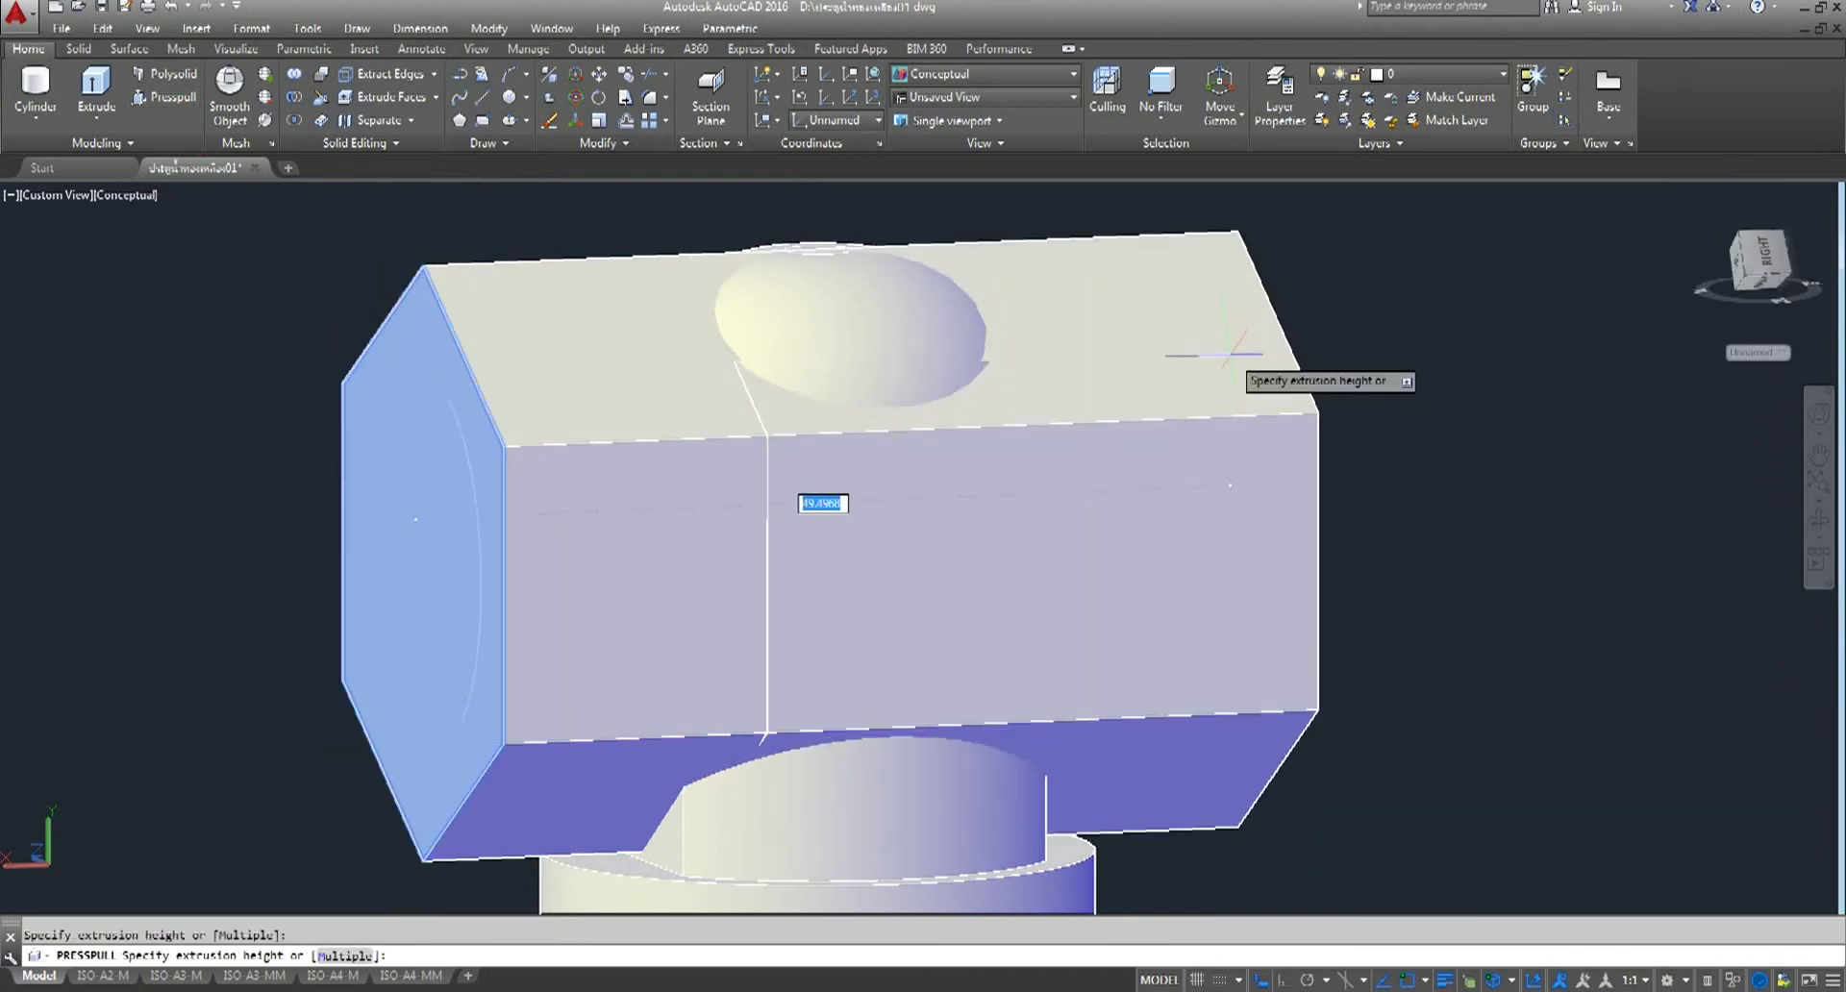
pyautogui.write('1')
pyautogui.press('Return')
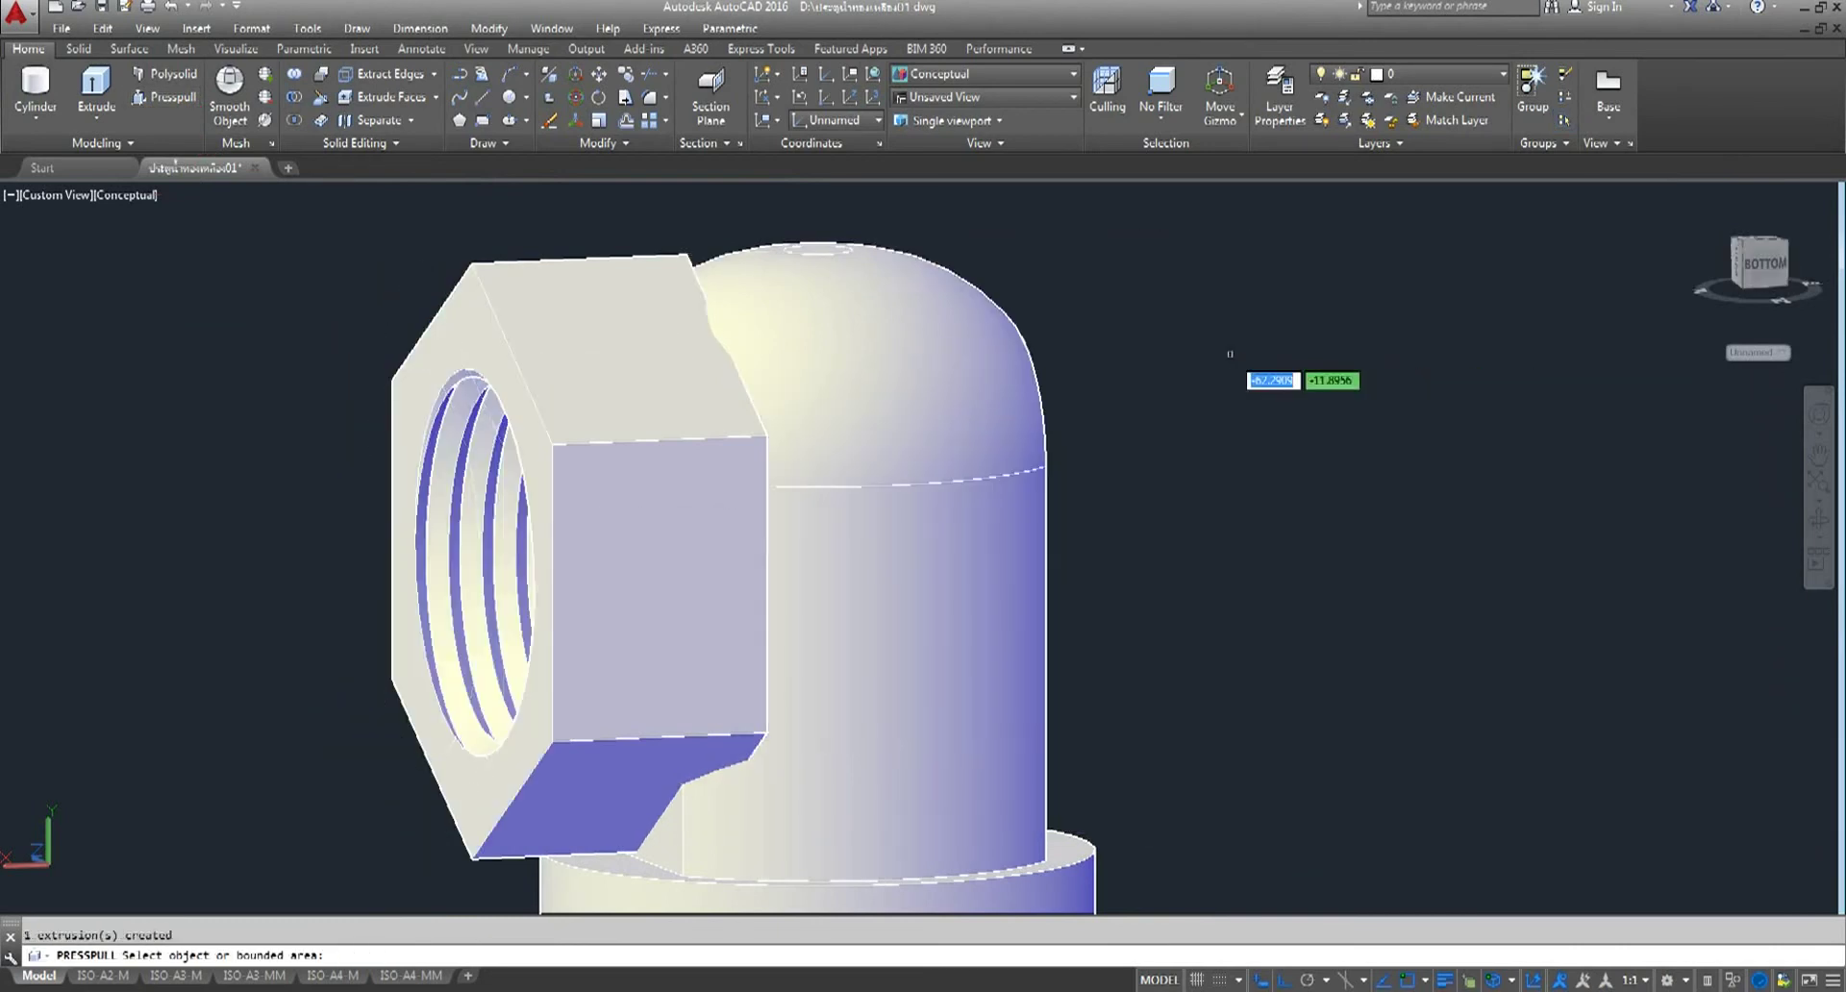
pyautogui.press('Return')
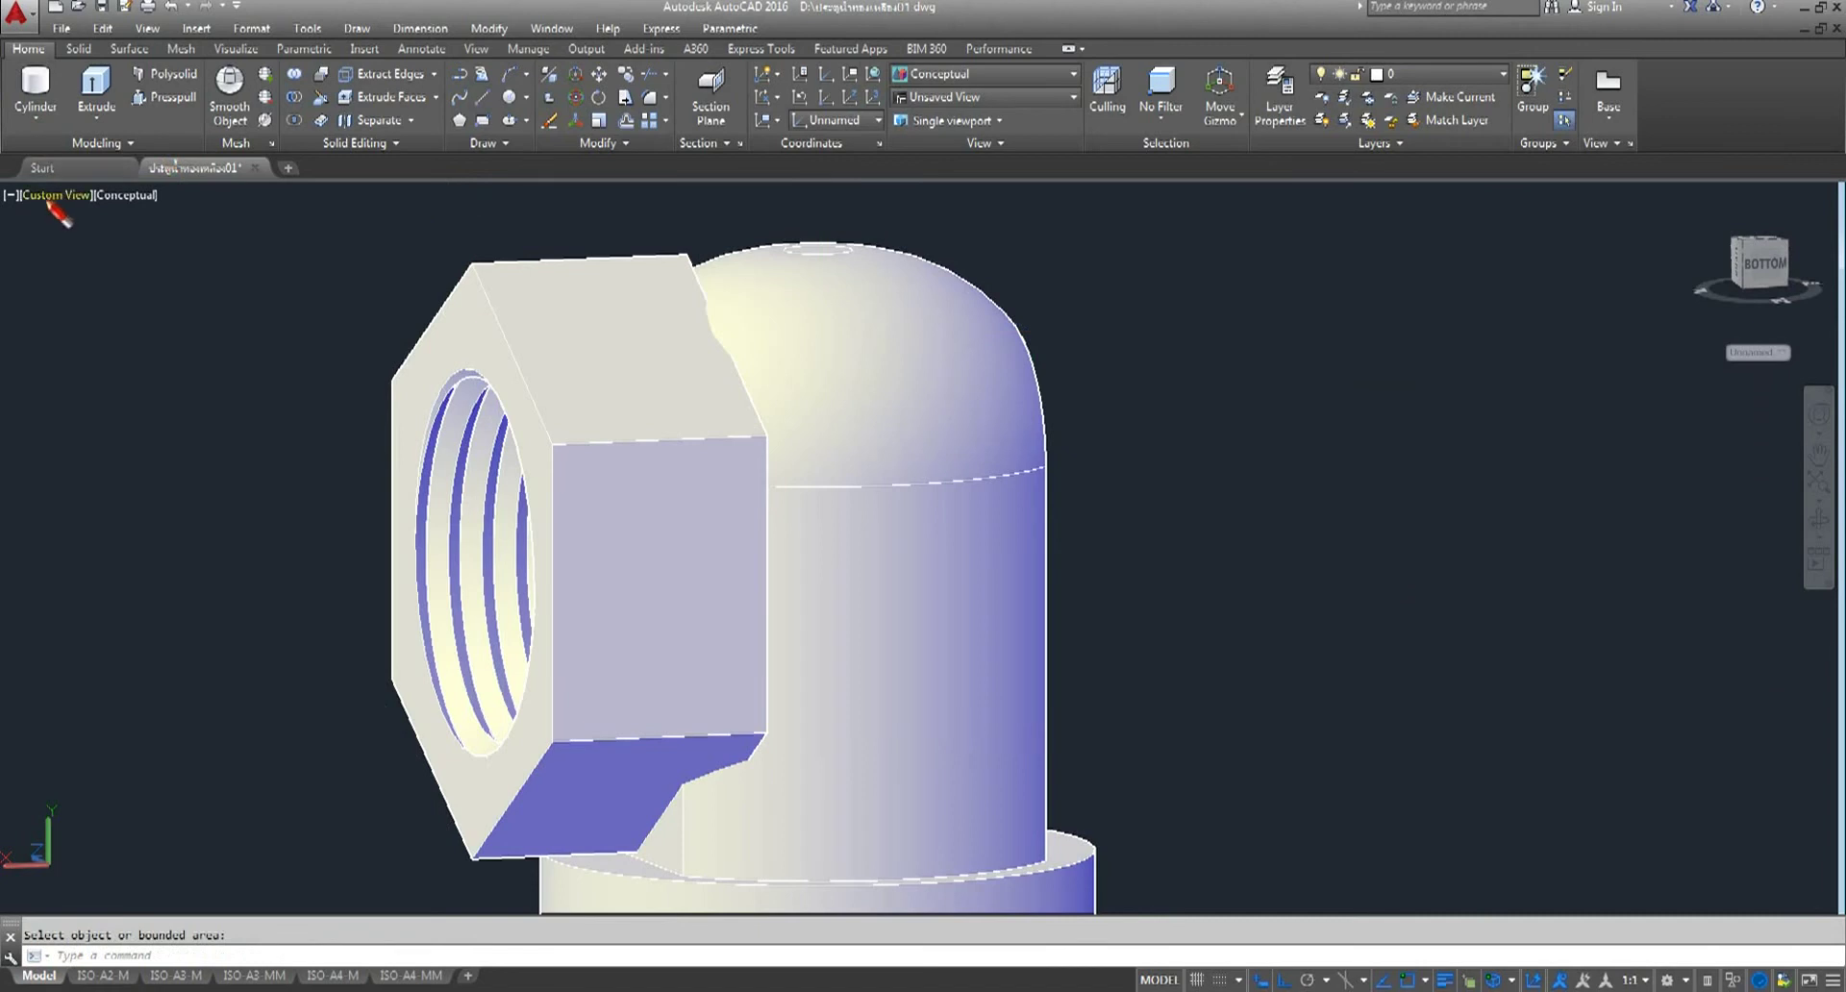
# - Switch the viewport to the Front view and zoom in
pyautogui.click(48, 200)
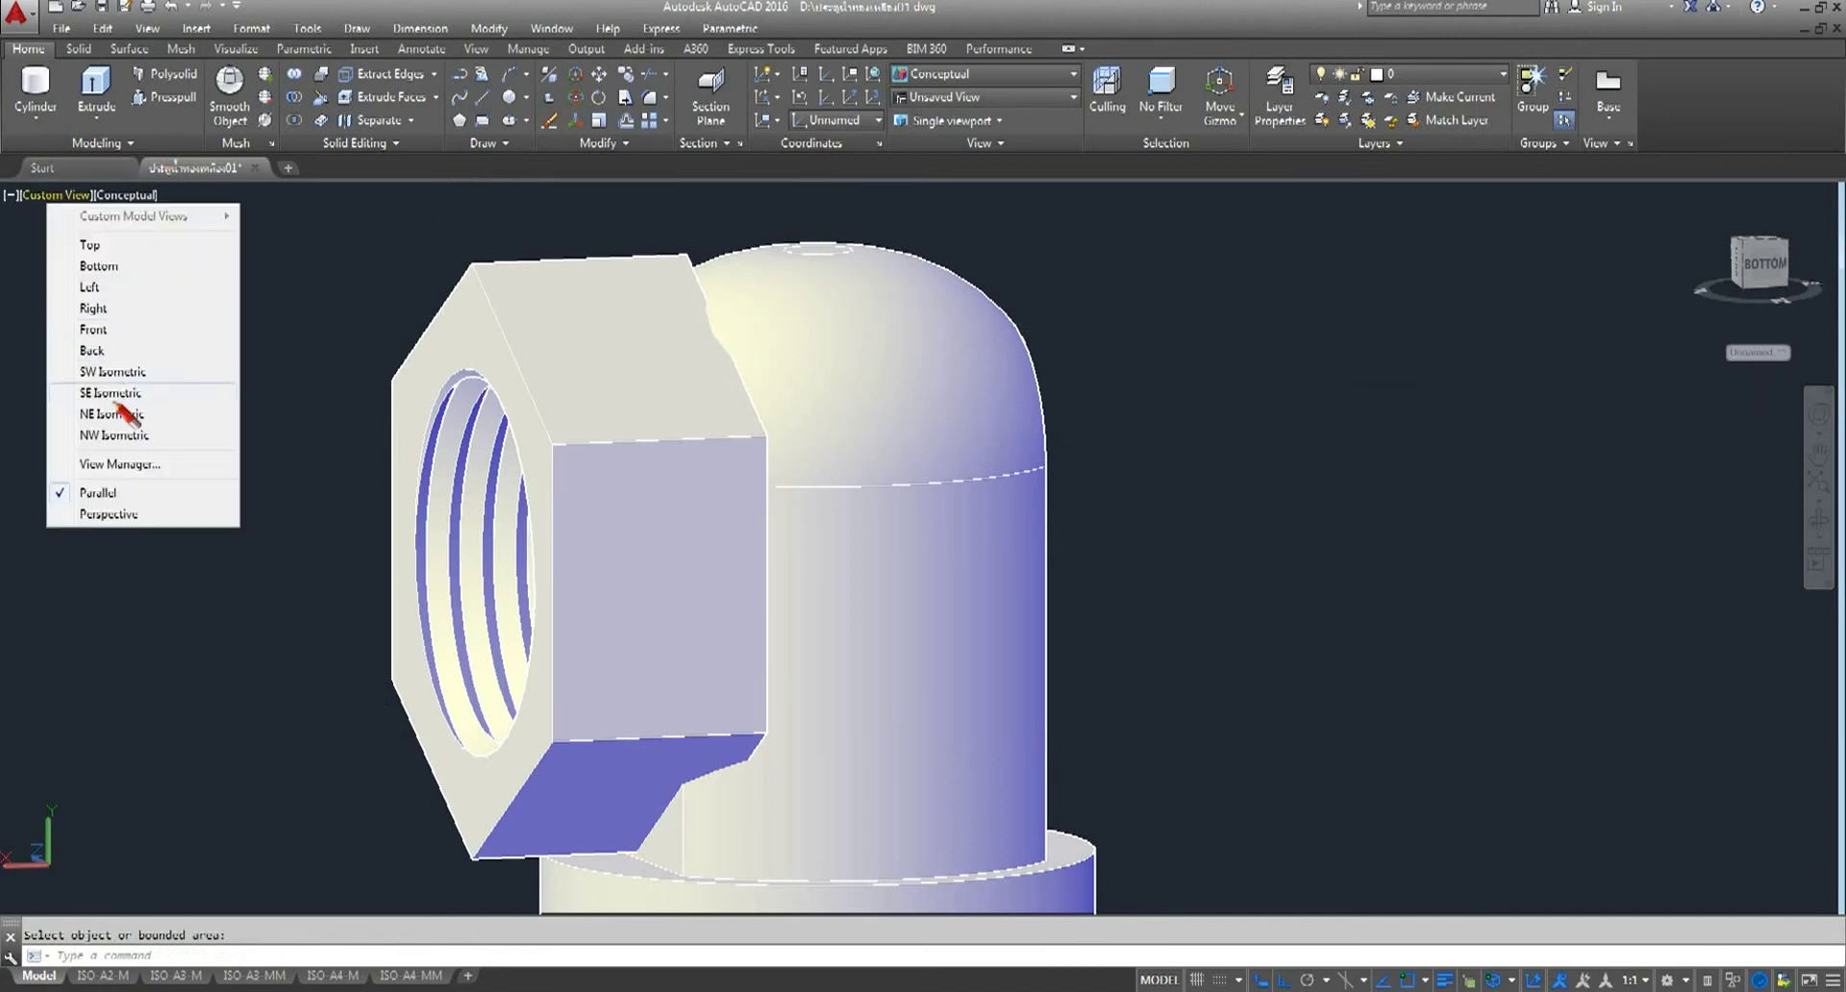
pyautogui.click(94, 330)
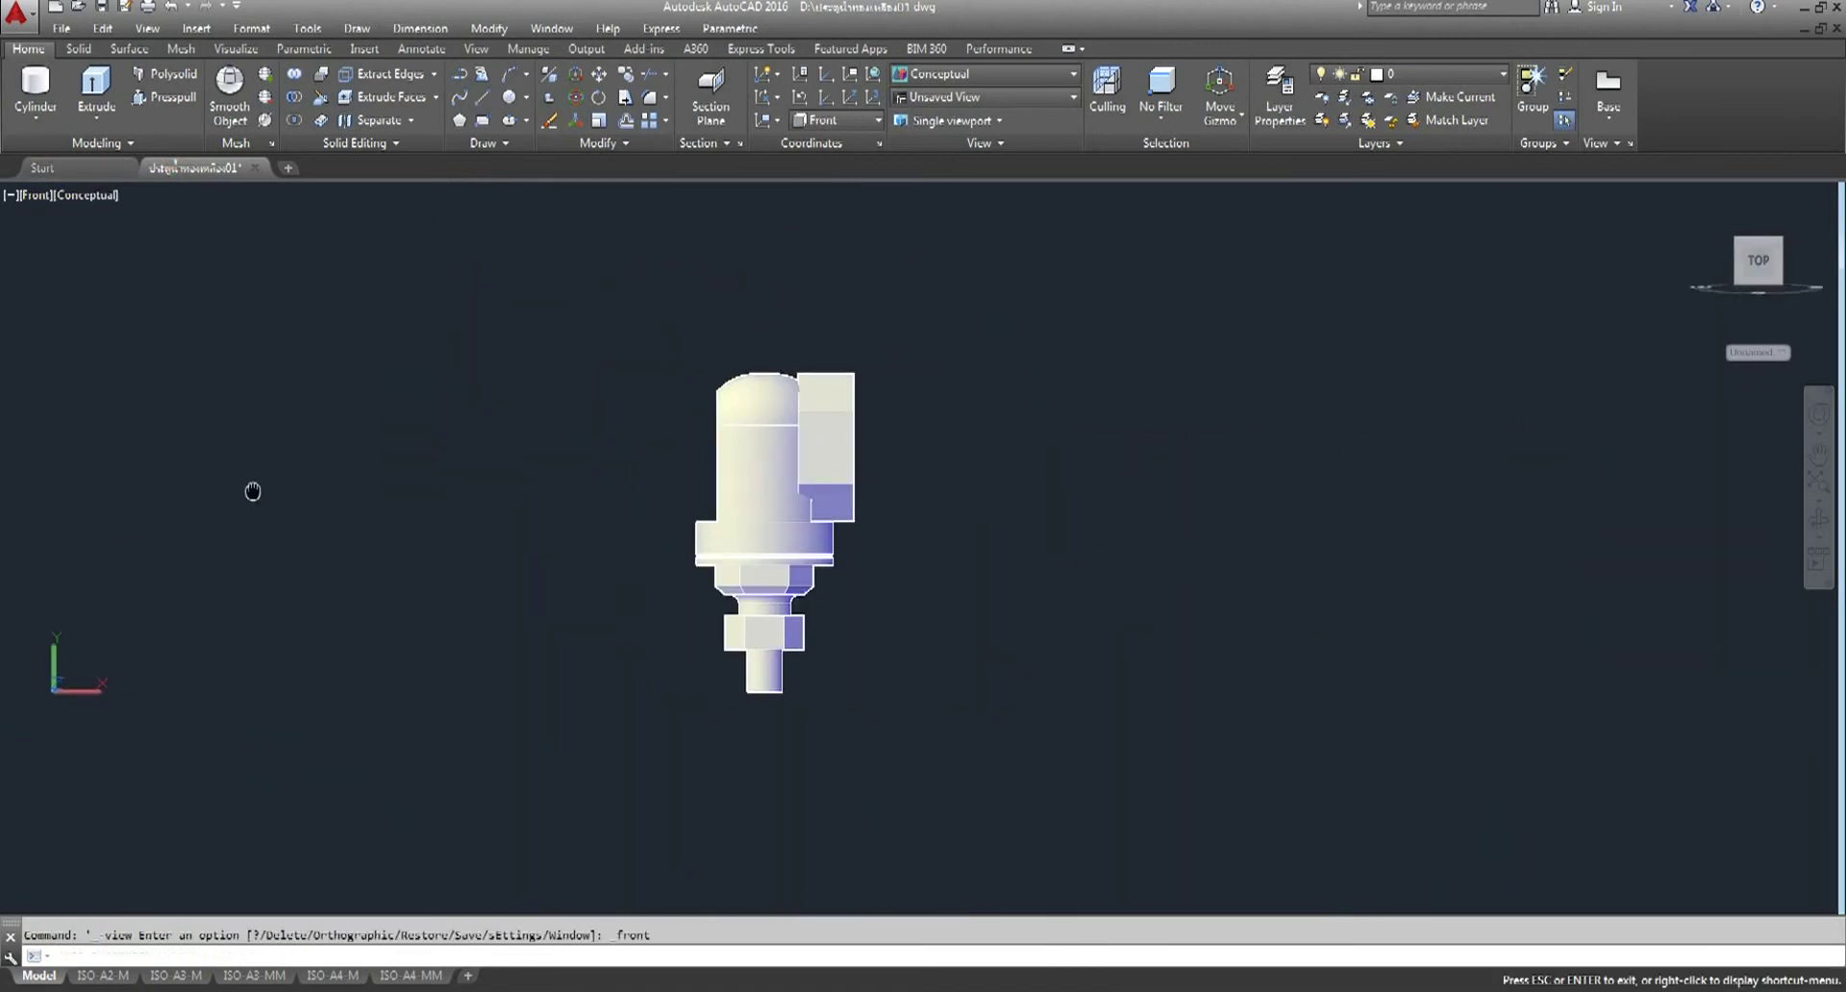
pyautogui.scroll(3, 863, 457)
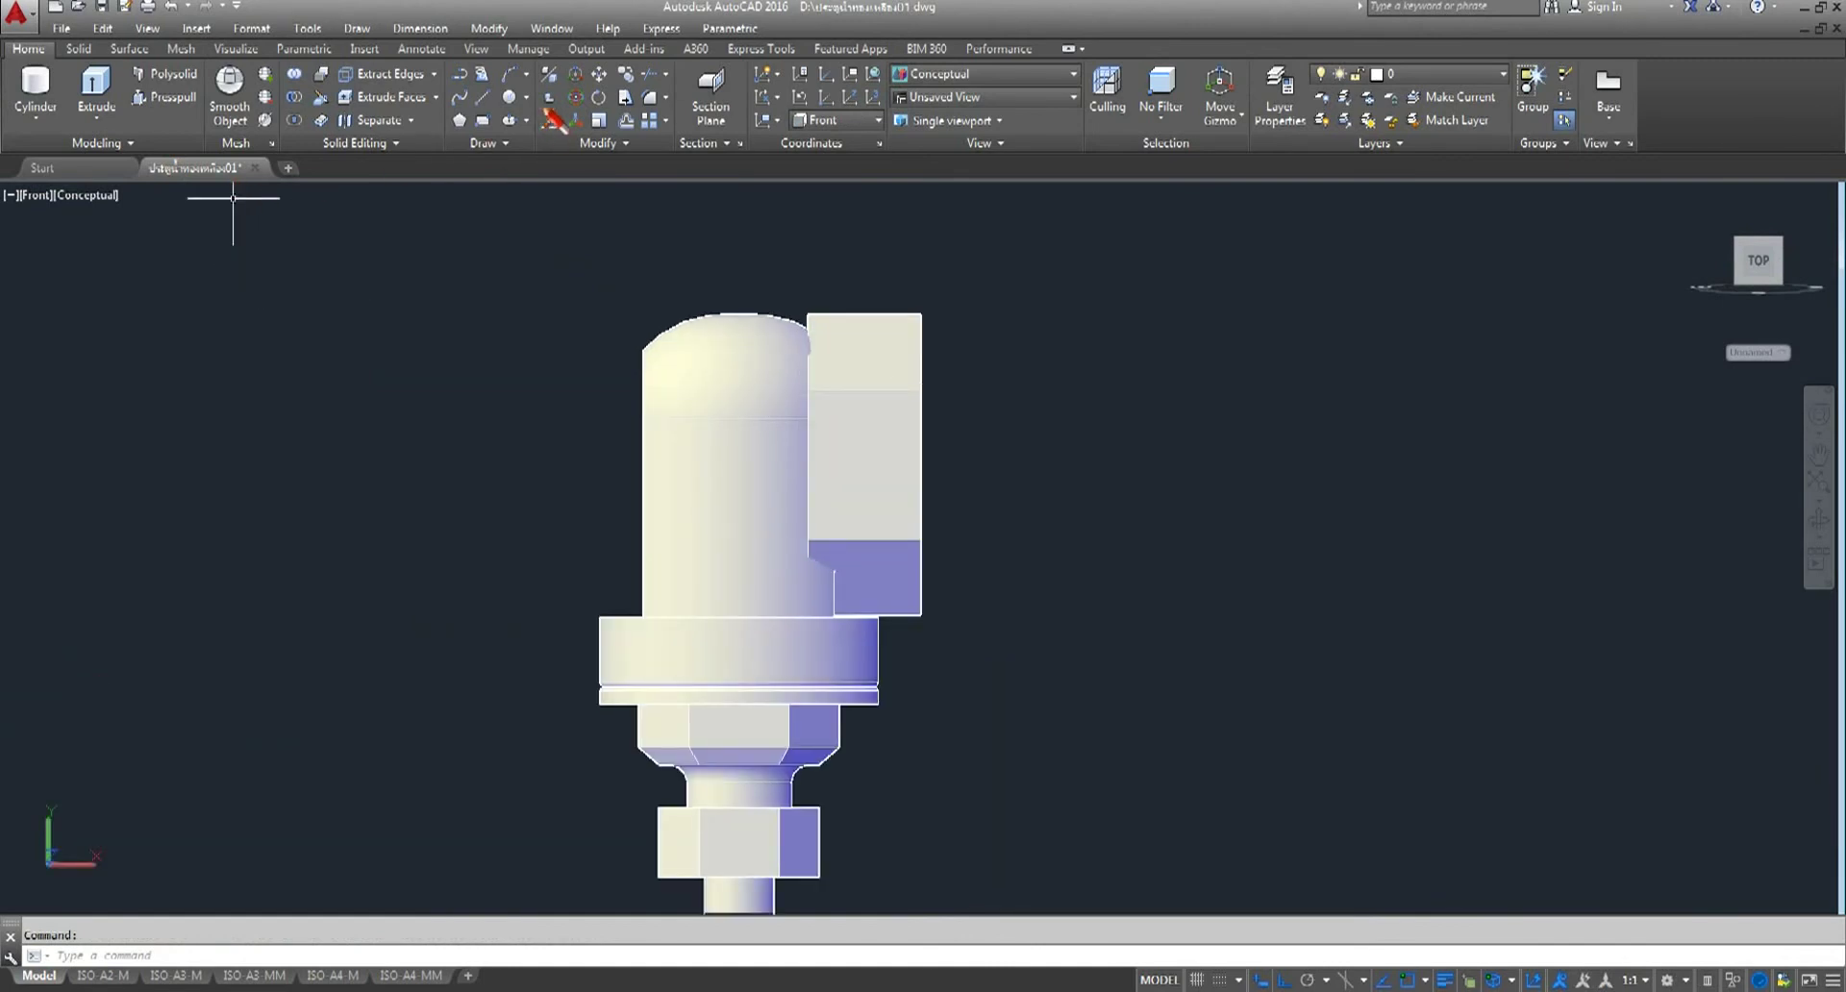
# - Mirror the right-hand box across a vertical line through the dome top, keeping the original
pyautogui.click(607, 143)
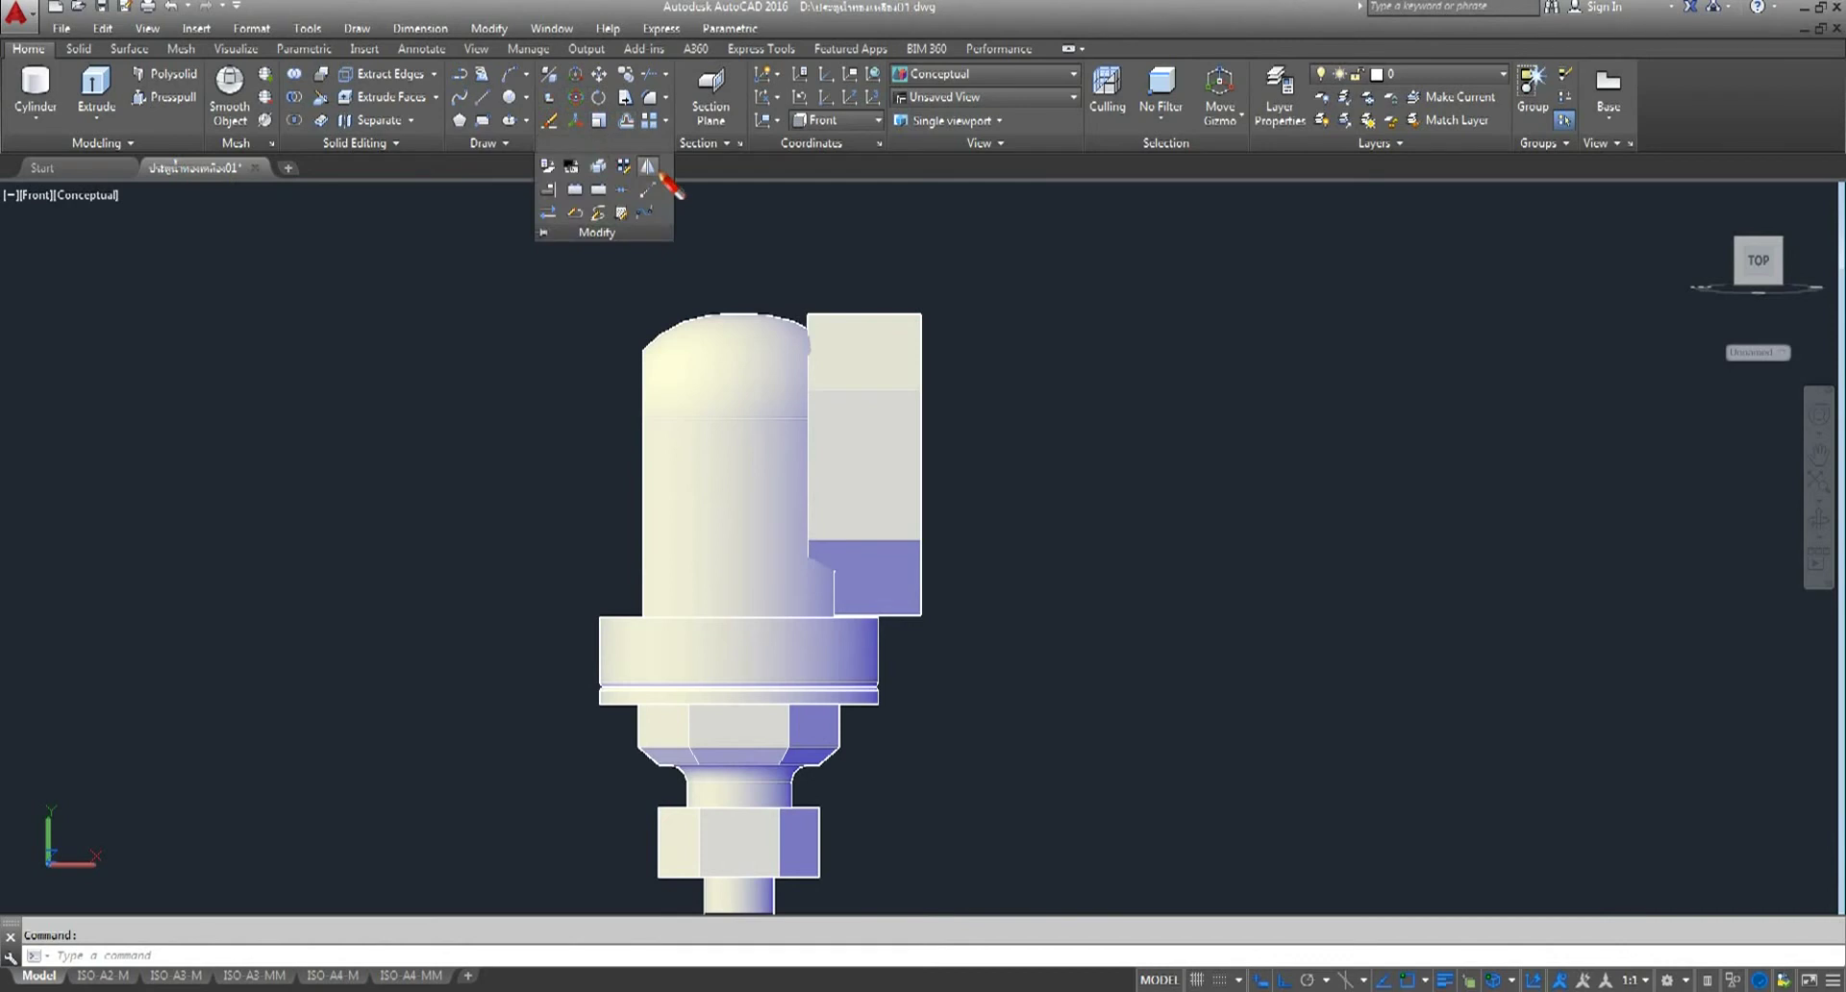
pyautogui.click(649, 168)
pyautogui.click(846, 423)
pyautogui.press('Return')
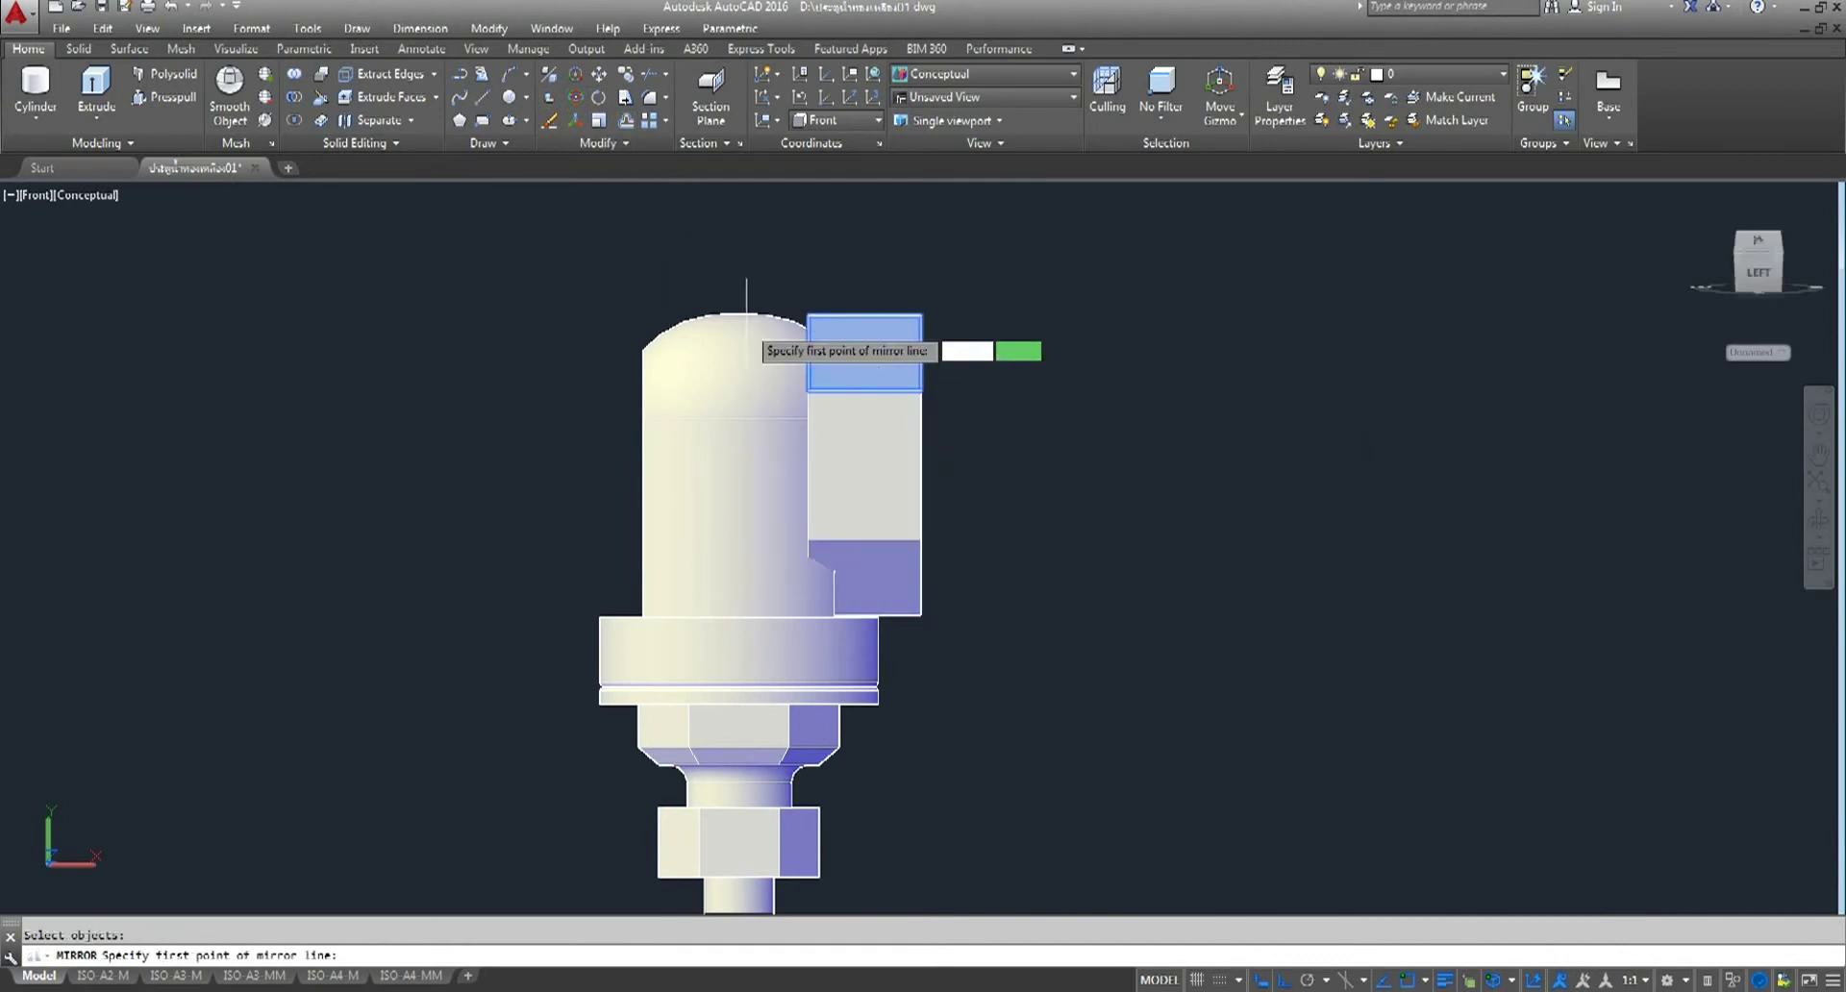
pyautogui.click(738, 314)
pyautogui.click(738, 236)
pyautogui.rightClick(741, 229)
pyautogui.click(770, 239)
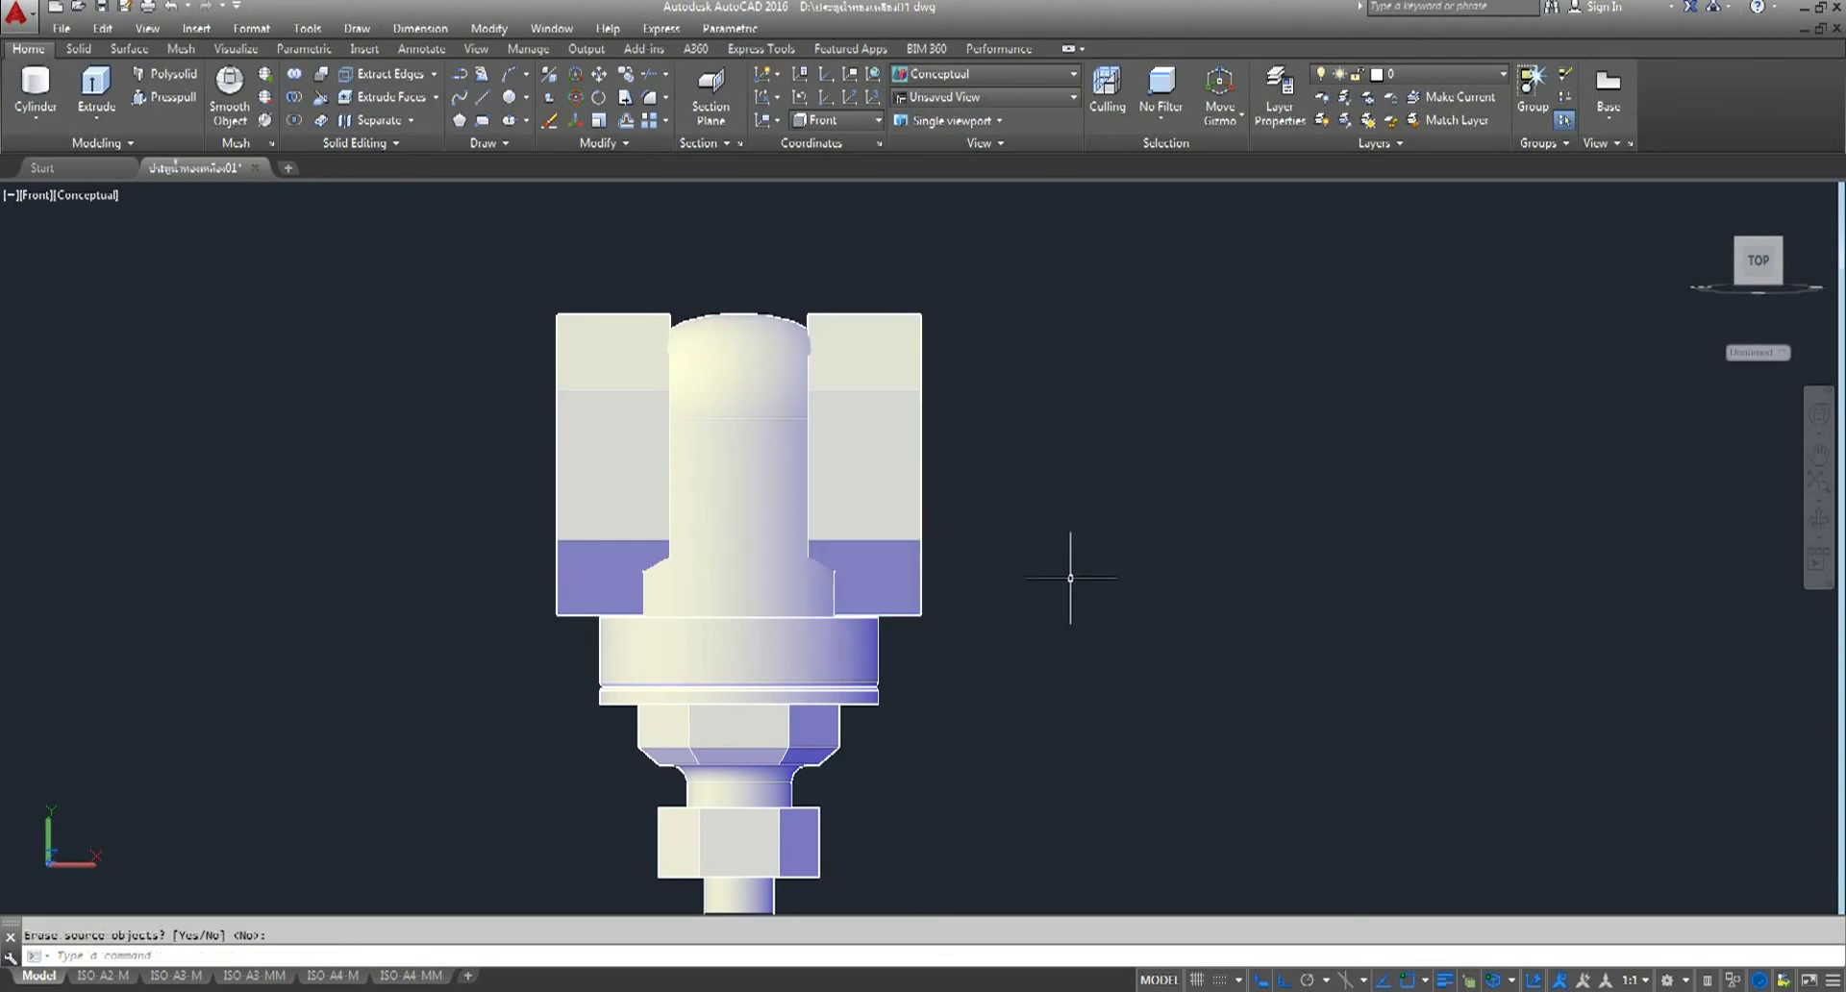
pyautogui.click(1819, 519)
pyautogui.moveTo(1154, 577)
pyautogui.mouseDown()
pyautogui.moveTo(1035, 638)
pyautogui.moveTo(896, 820)
pyautogui.moveTo(970, 433)
pyautogui.mouseUp()
# - Exit orbit and toggle the PVC layer's state in the layer list
pyautogui.rightClick(1050, 355)
pyautogui.click(1087, 363)
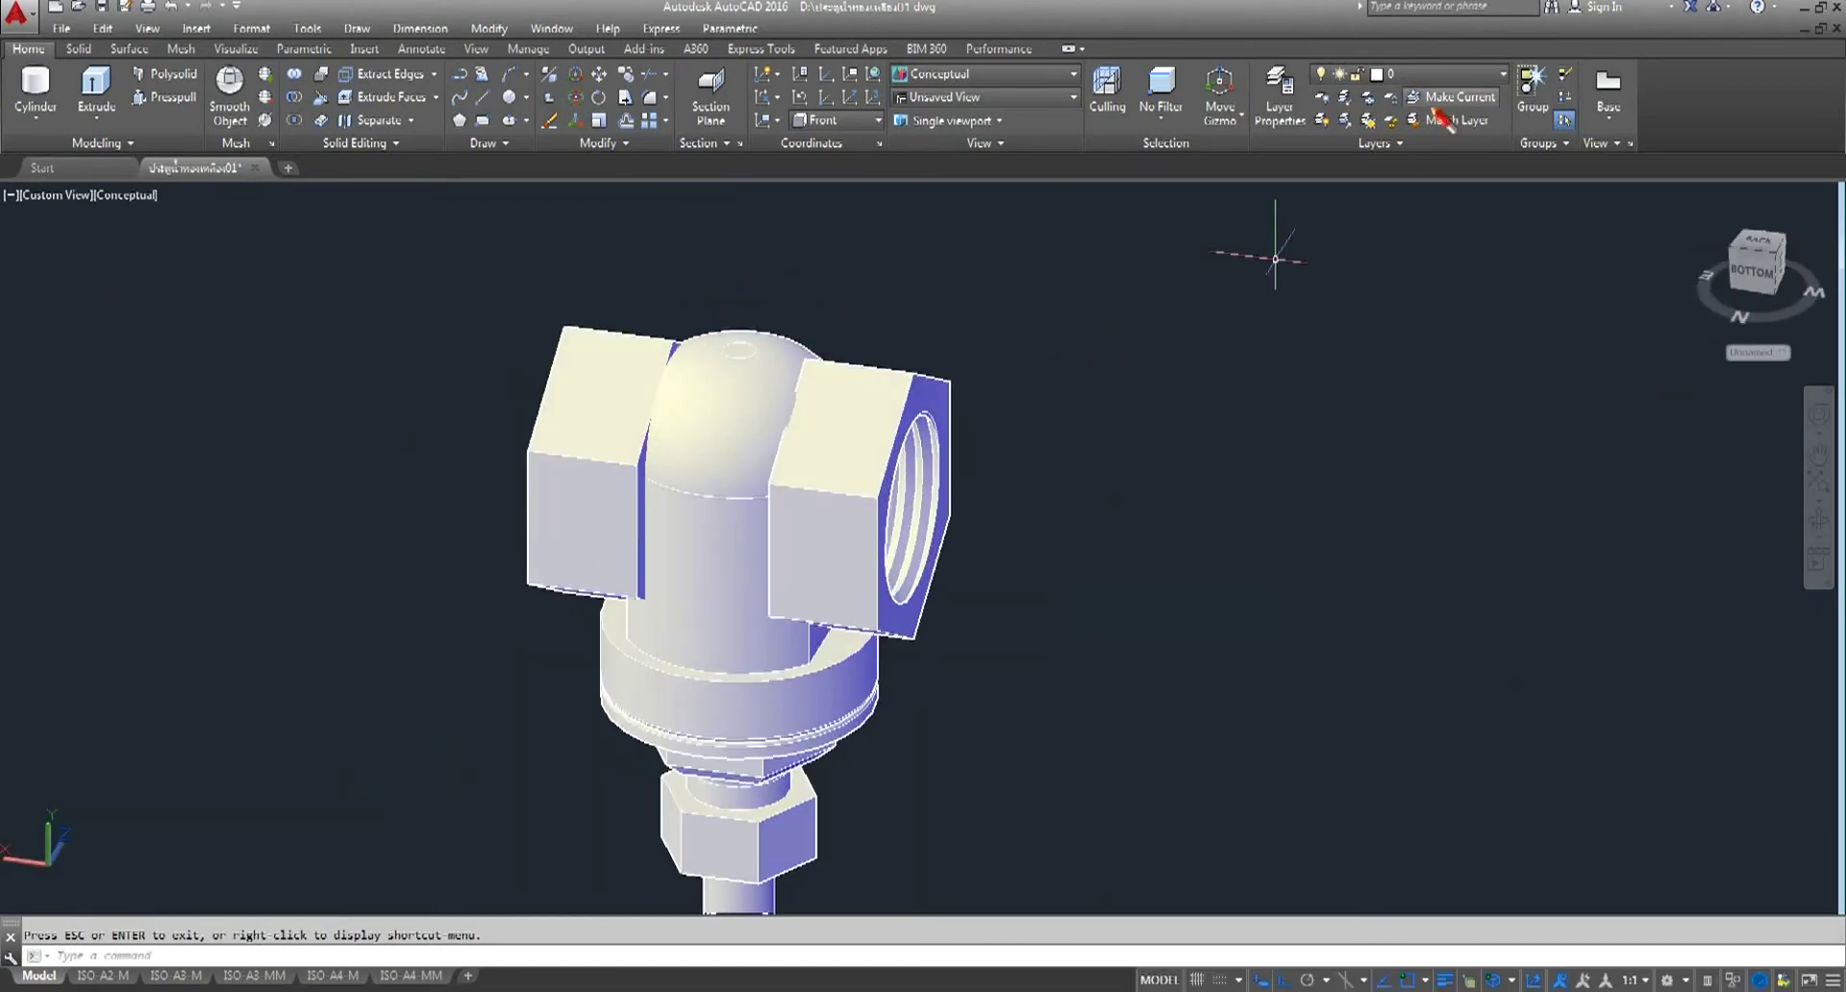
pyautogui.click(1506, 75)
pyautogui.click(1343, 260)
pyautogui.click(1148, 428)
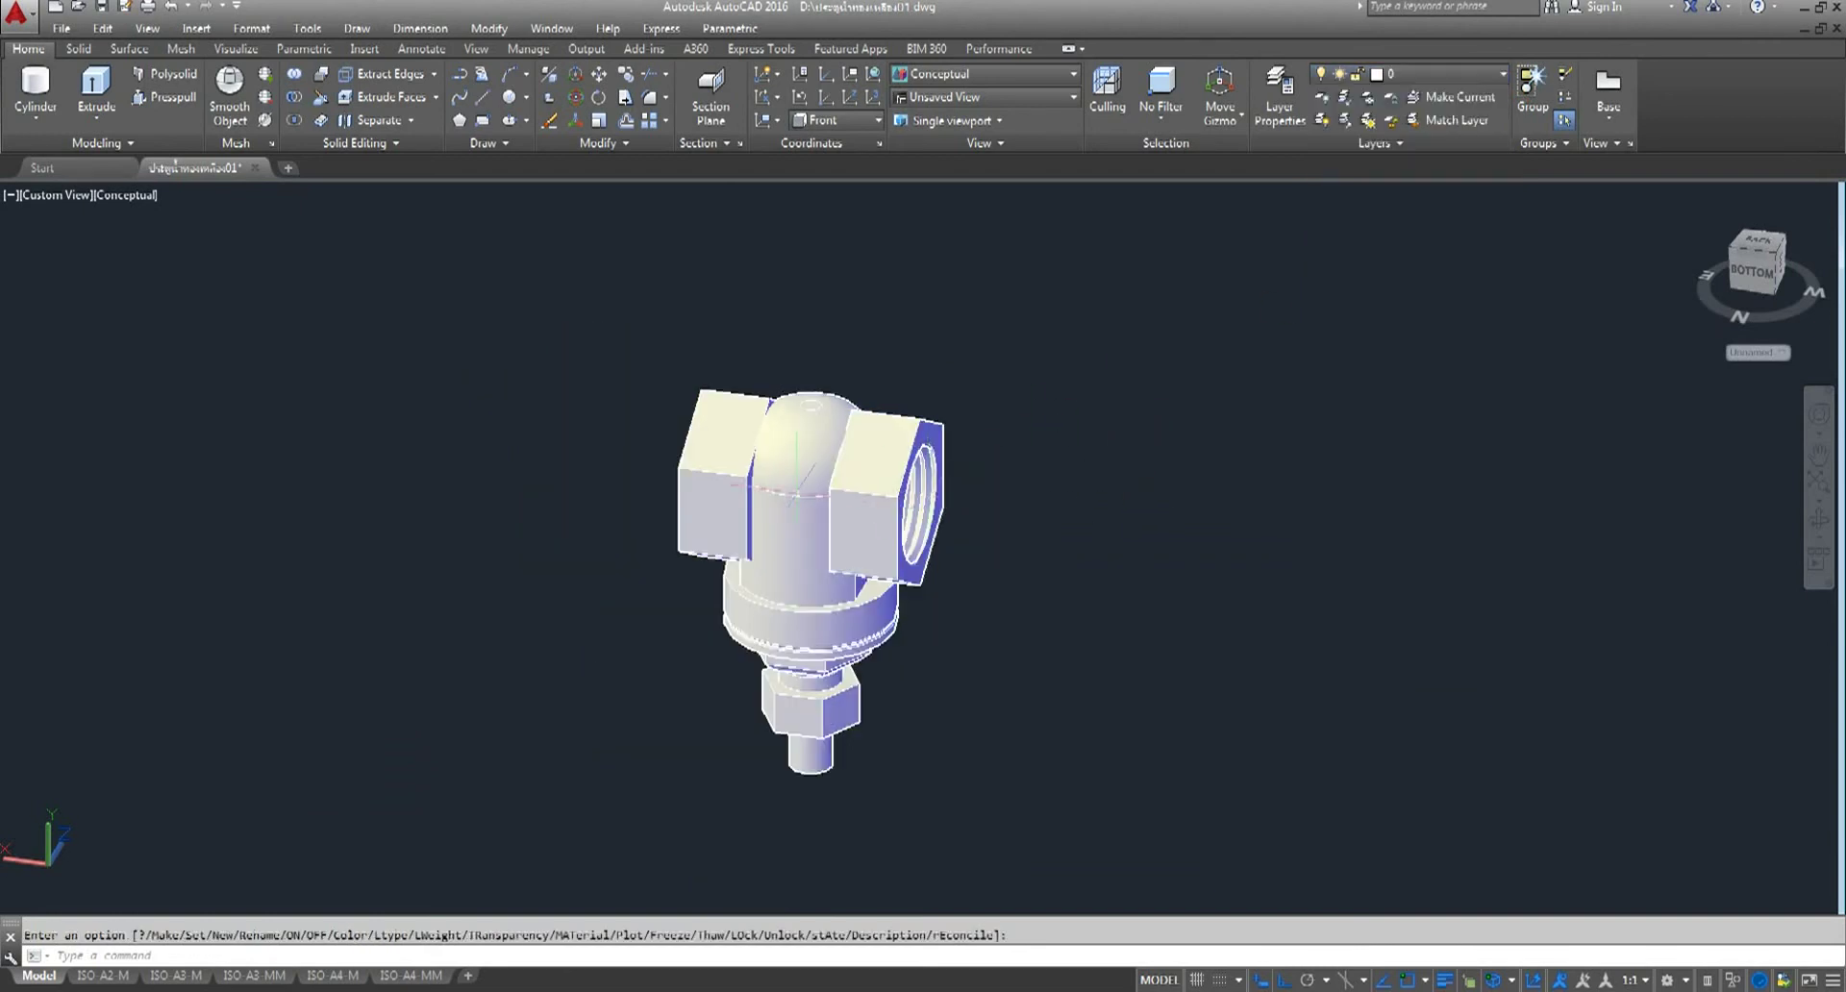
# - Switch to the SE Isometric view and bring the small model into view
pyautogui.scroll(3, 928, 495)
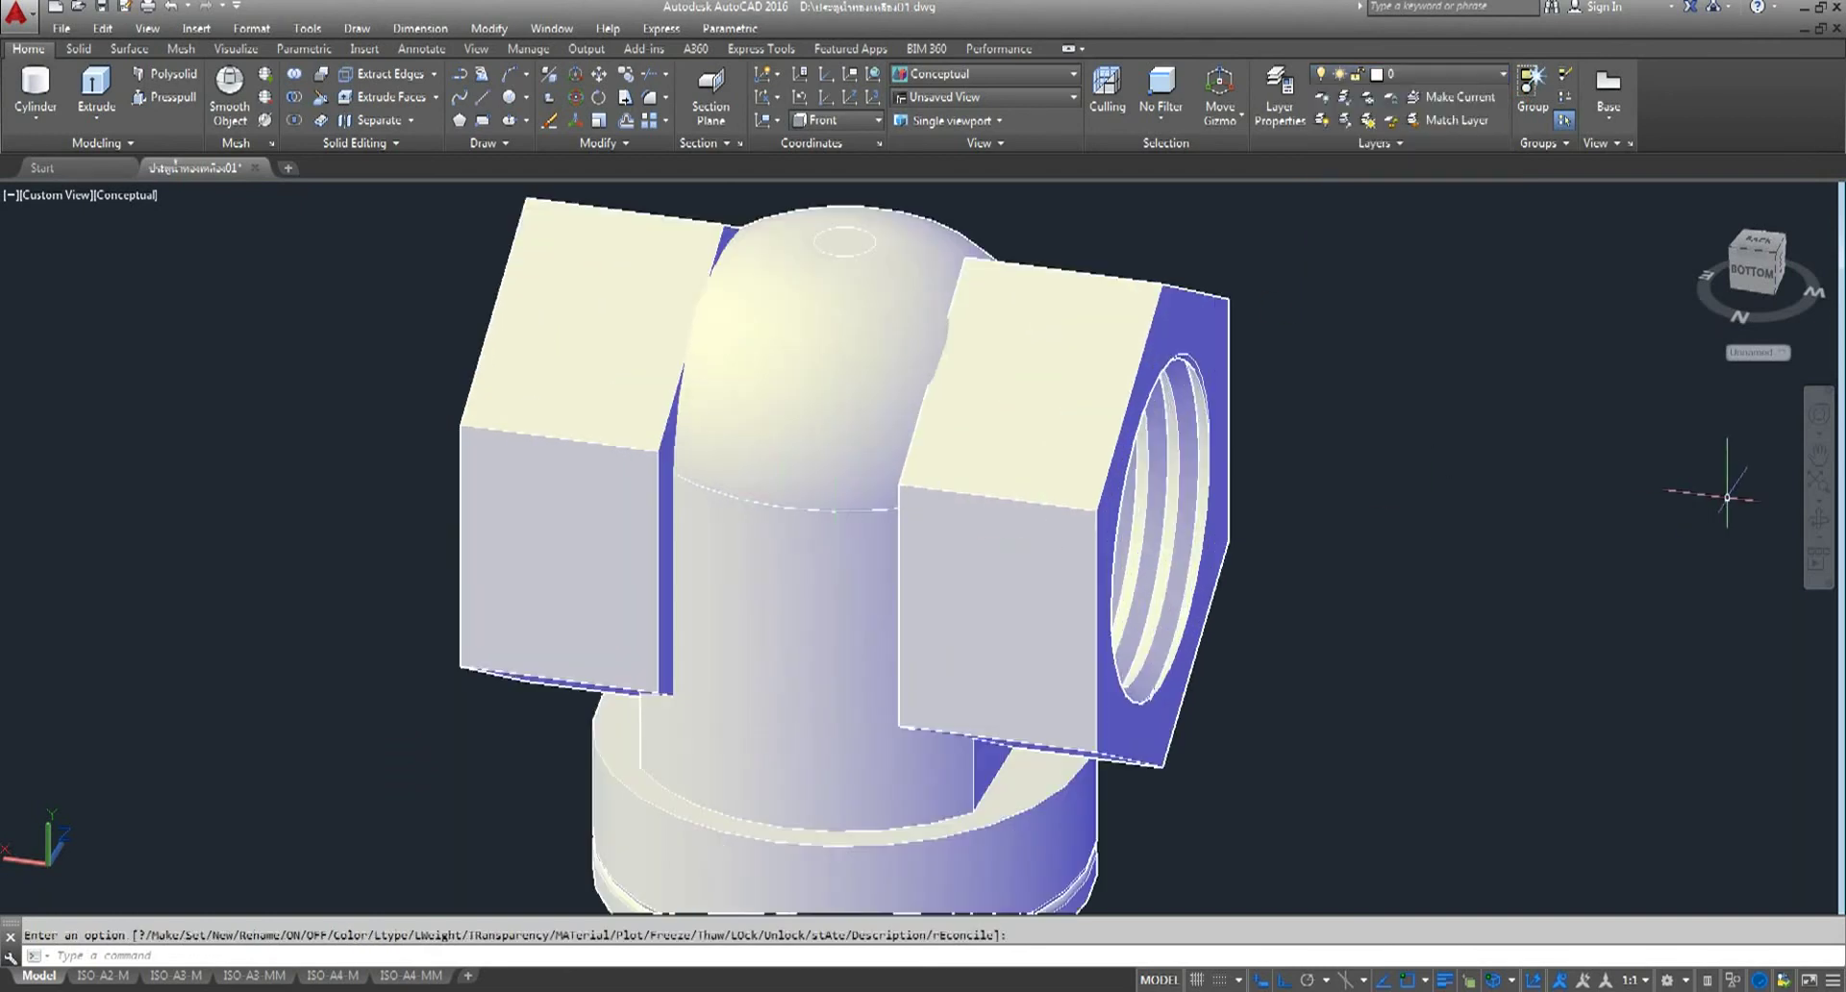
pyautogui.click(38, 196)
pyautogui.click(99, 395)
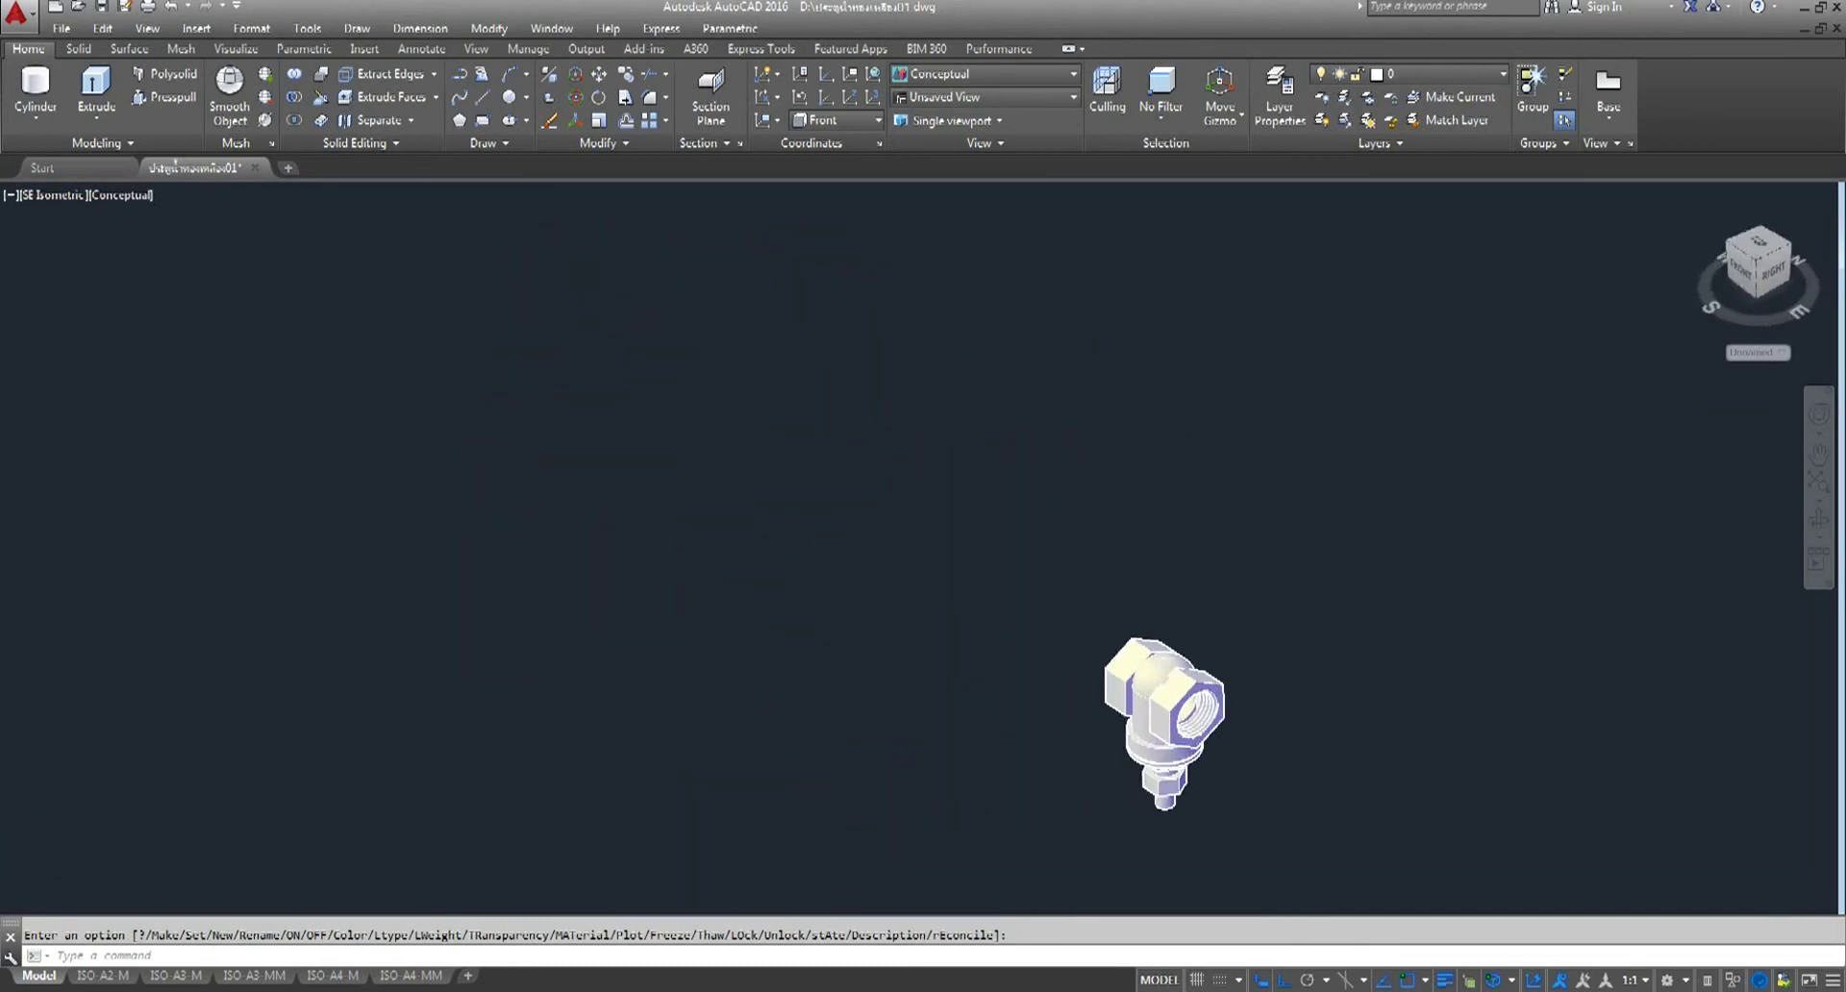
pyautogui.moveTo(1298, 630); pyautogui.dragTo(830, 486, button='middle')
pyautogui.scroll(3, 829, 485)
pyautogui.scroll(3, 830, 485)
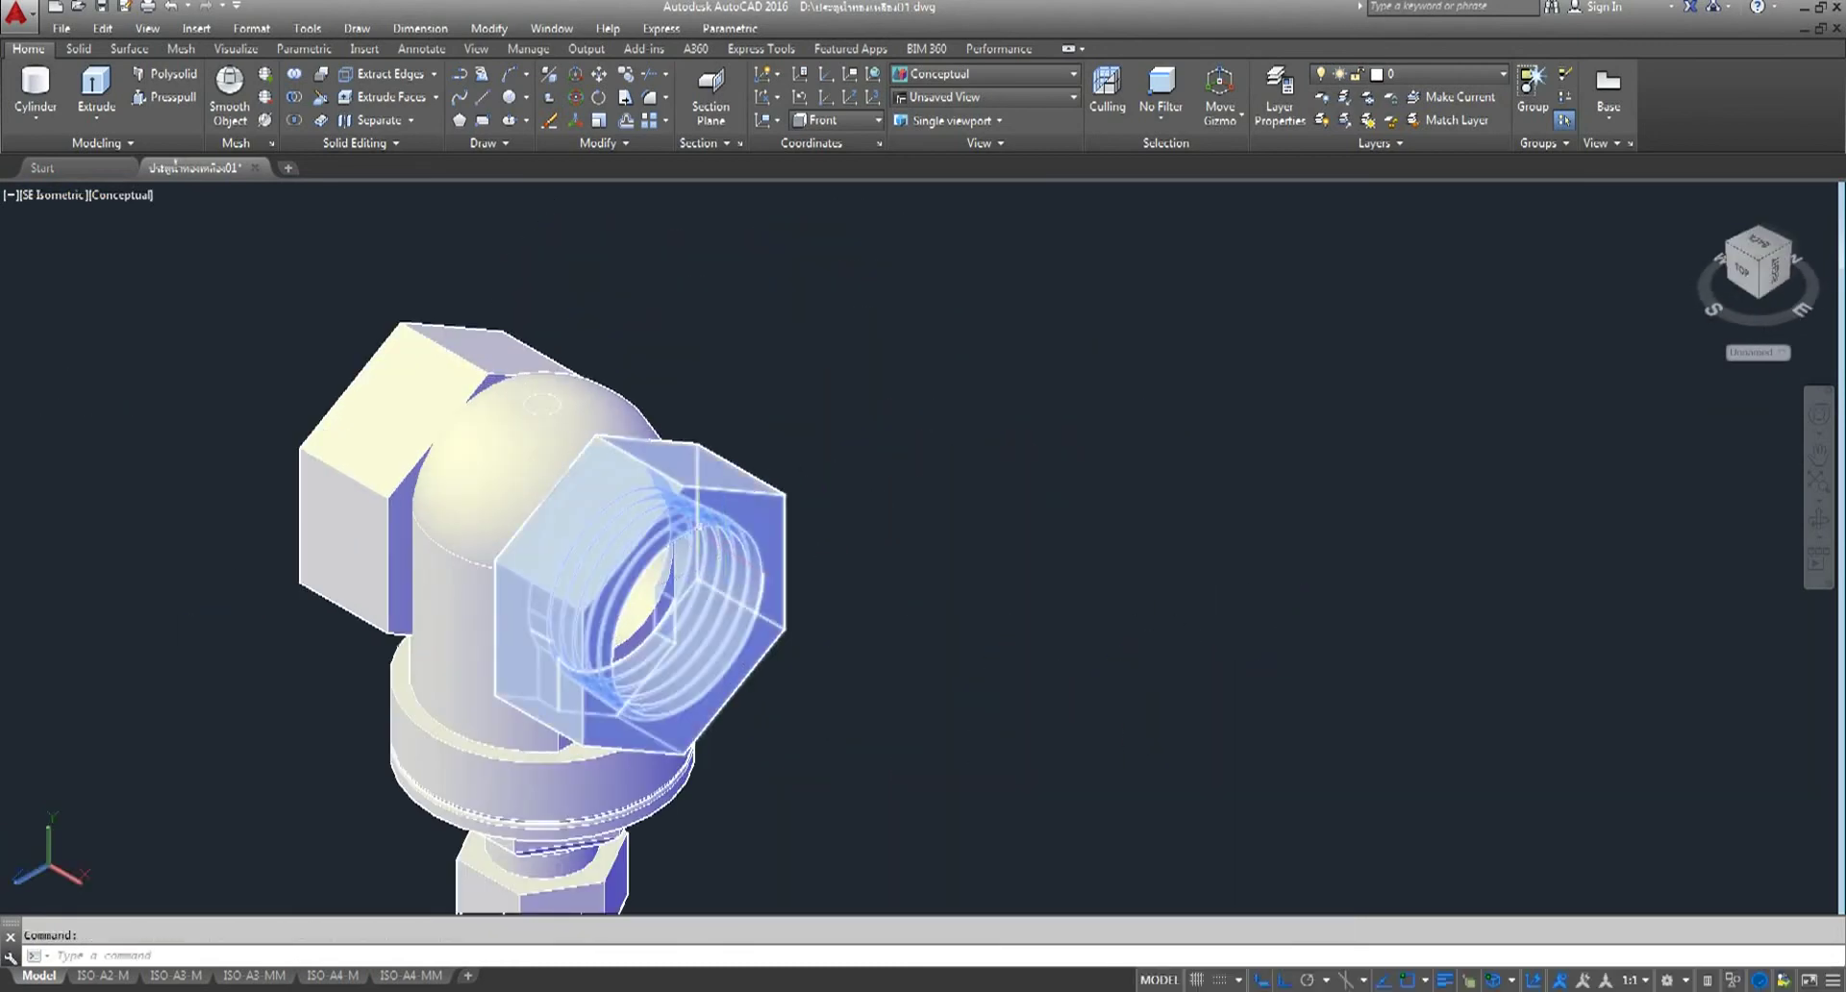
pyautogui.scroll(-1, 553, 553)
pyautogui.scroll(-2, 558, 568)
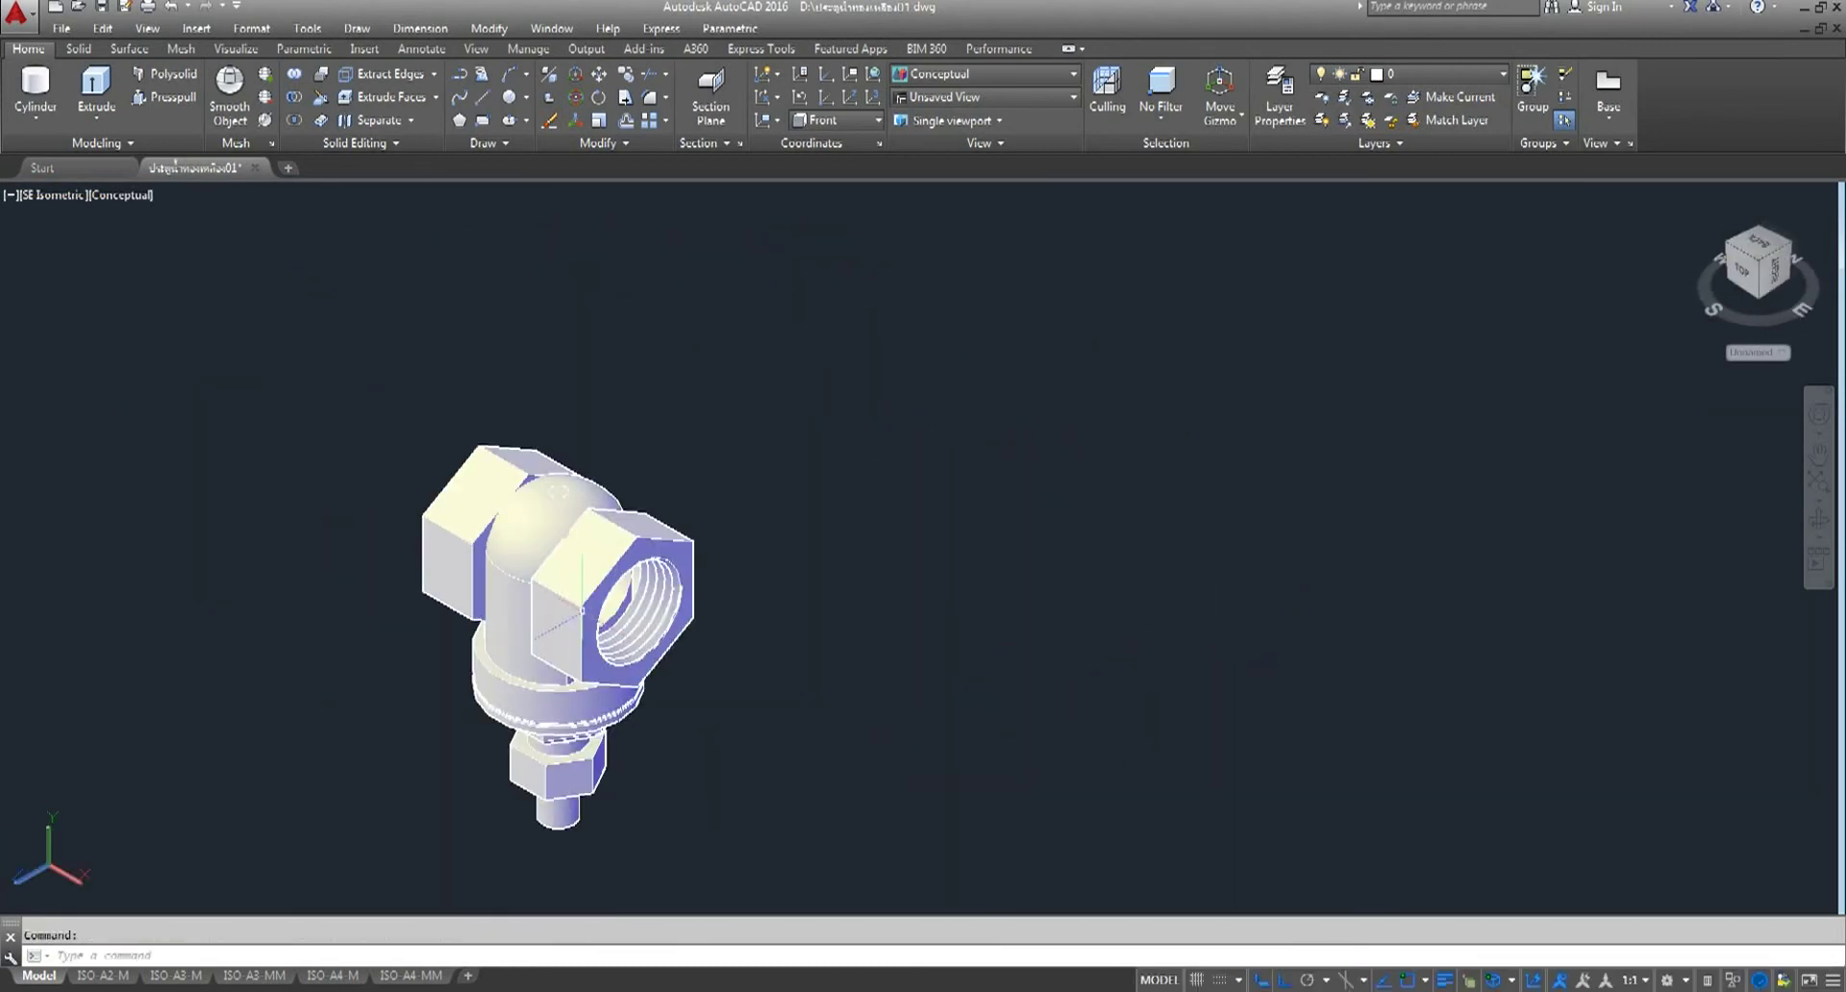
pyautogui.scroll(4, 581, 609)
pyautogui.moveTo(598, 516); pyautogui.dragTo(716, 454, button='middle')
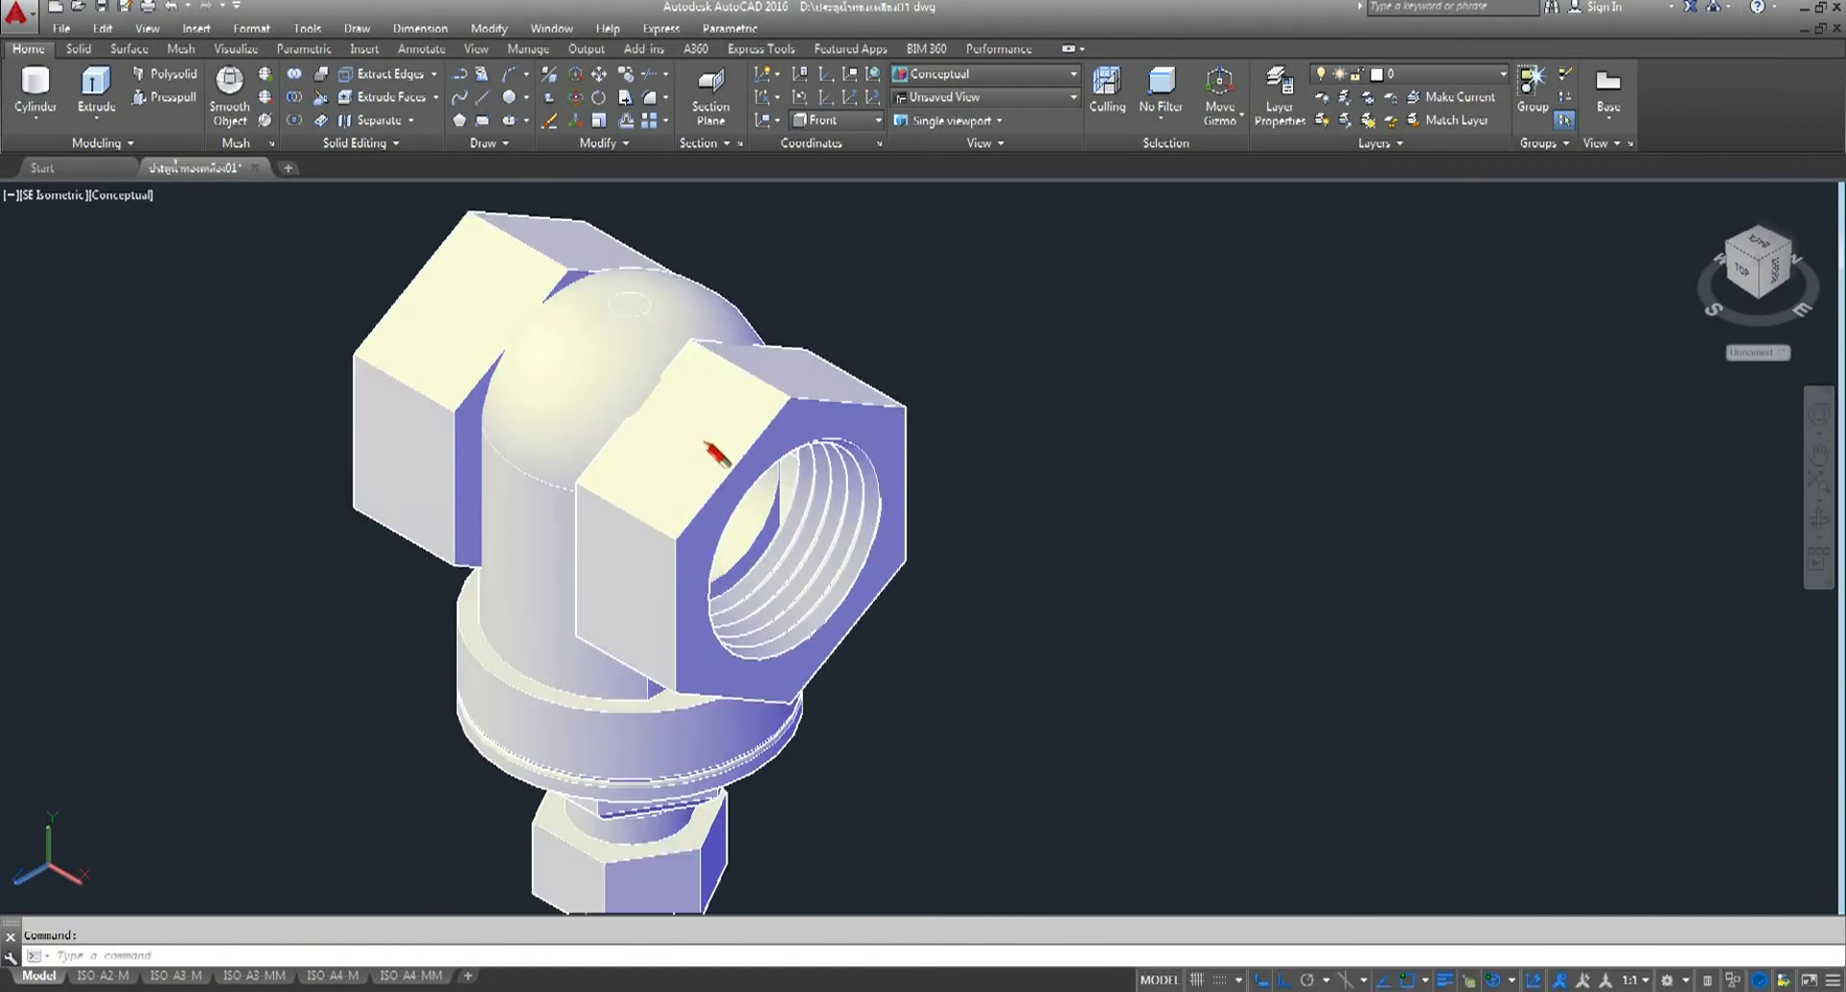
# - 3D-rotate the whole valve model about the horizontal axis so it stands upright
pyautogui.click(594, 99)
pyautogui.scroll(-2, 788, 409)
pyautogui.scroll(-1, 866, 317)
pyautogui.click(952, 233)
pyautogui.click(392, 771)
pyautogui.press('Return')
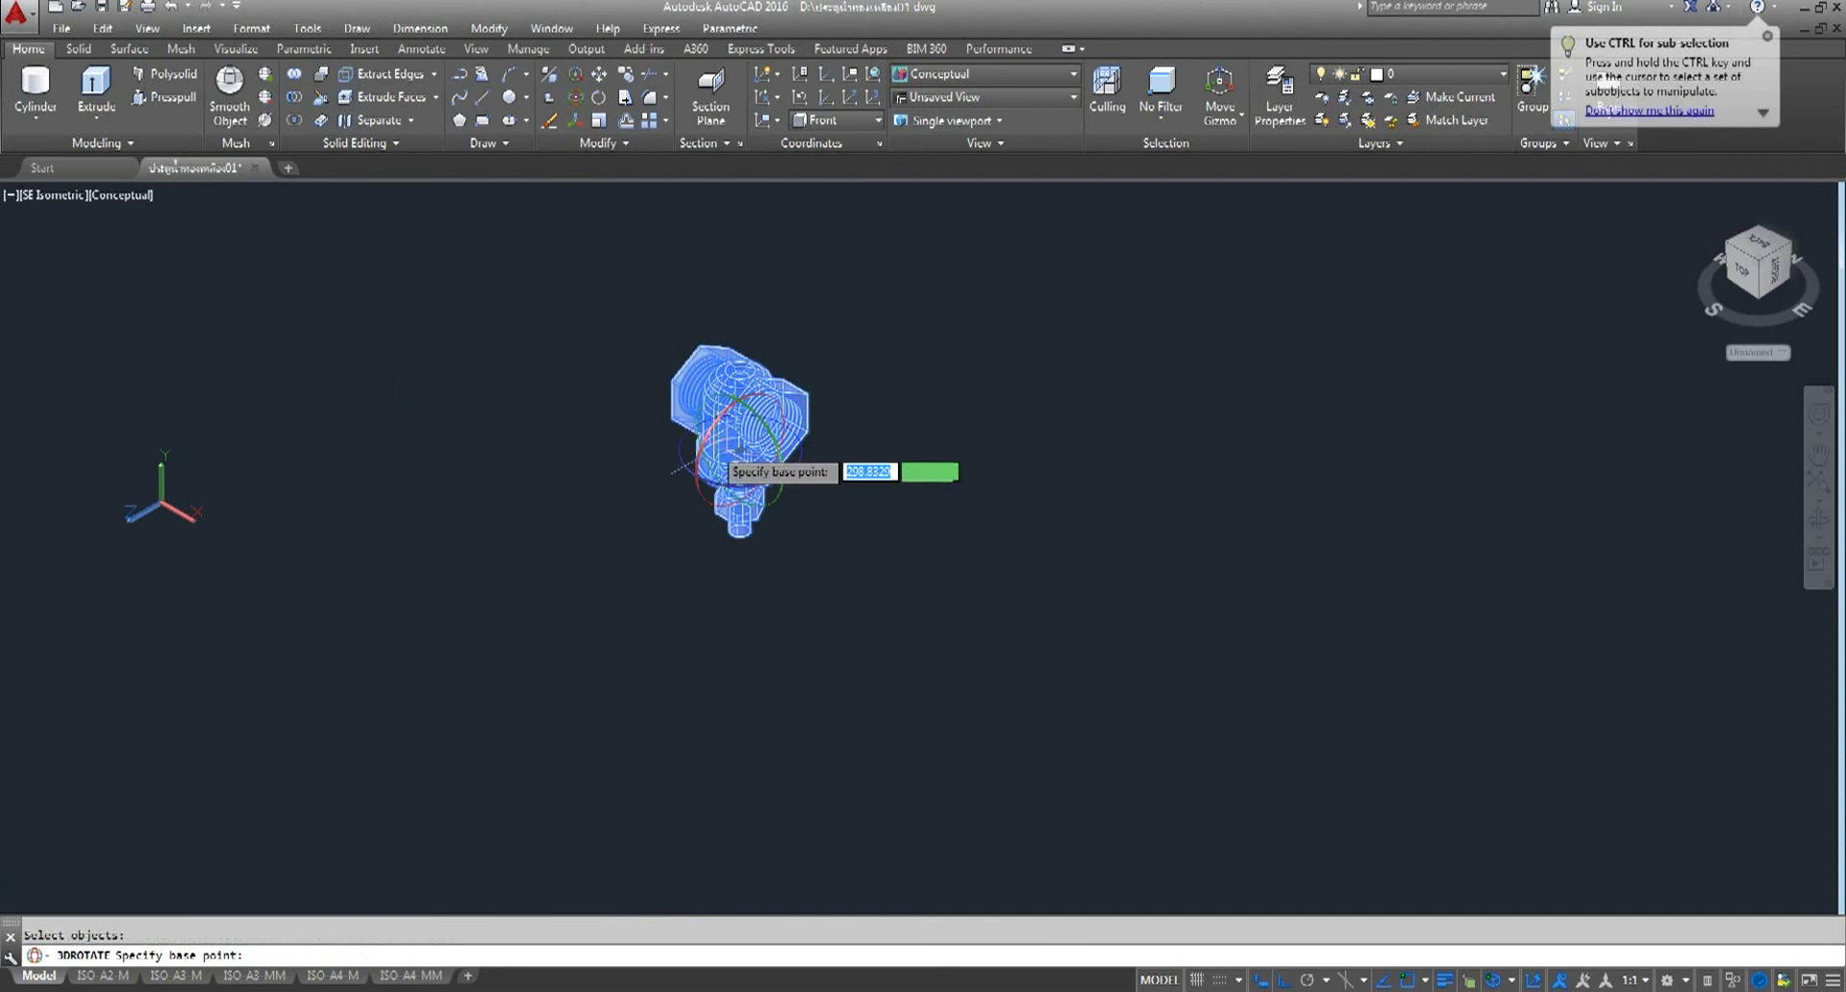
pyautogui.click(739, 462)
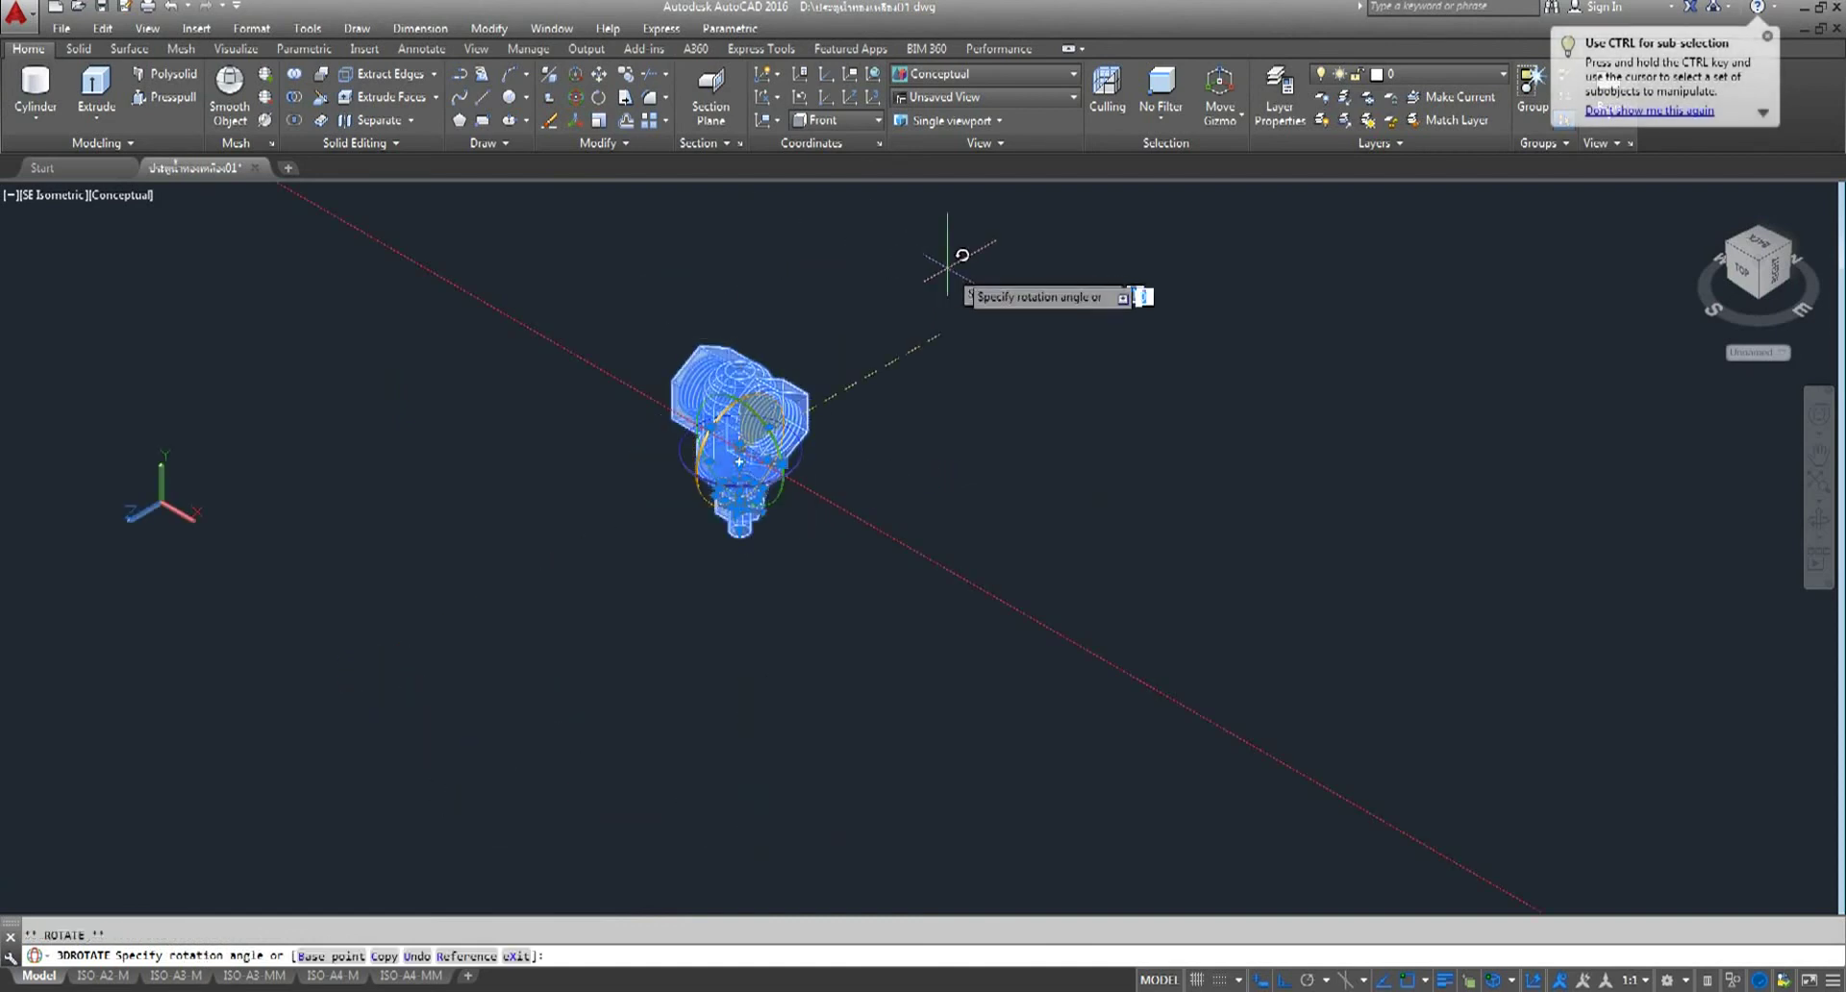
pyautogui.click(126, 412)
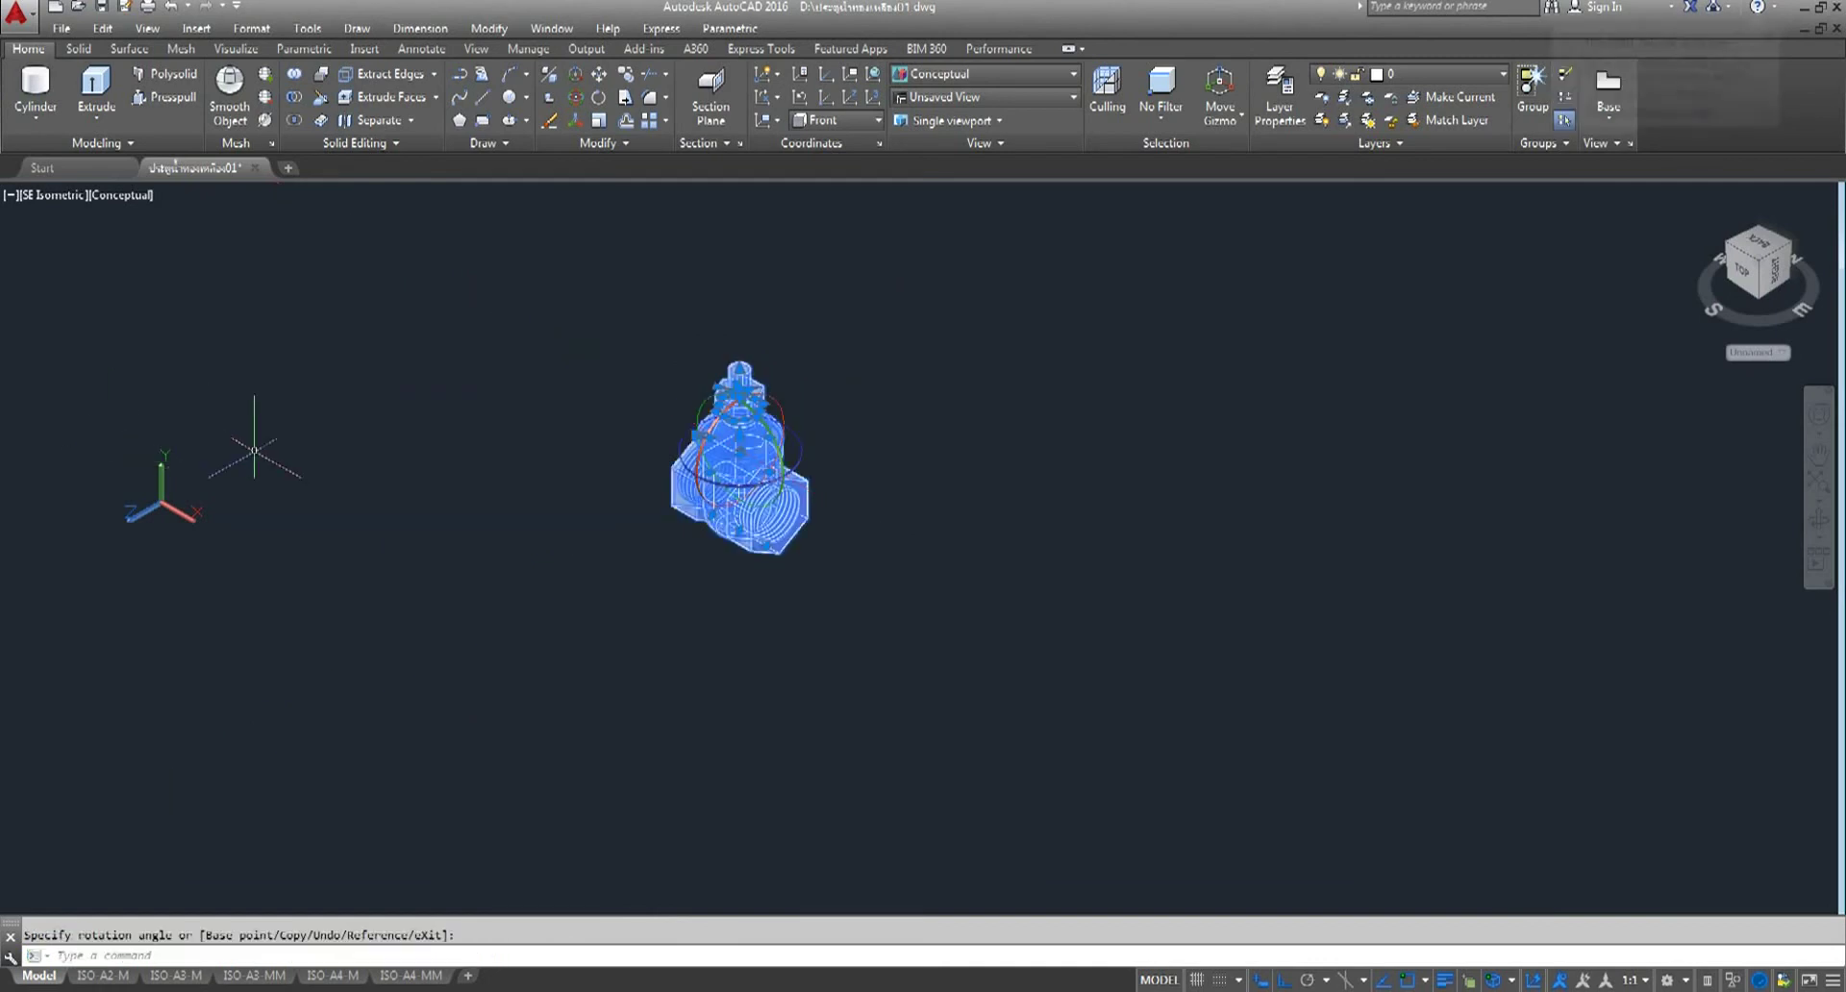
pyautogui.press('Escape')
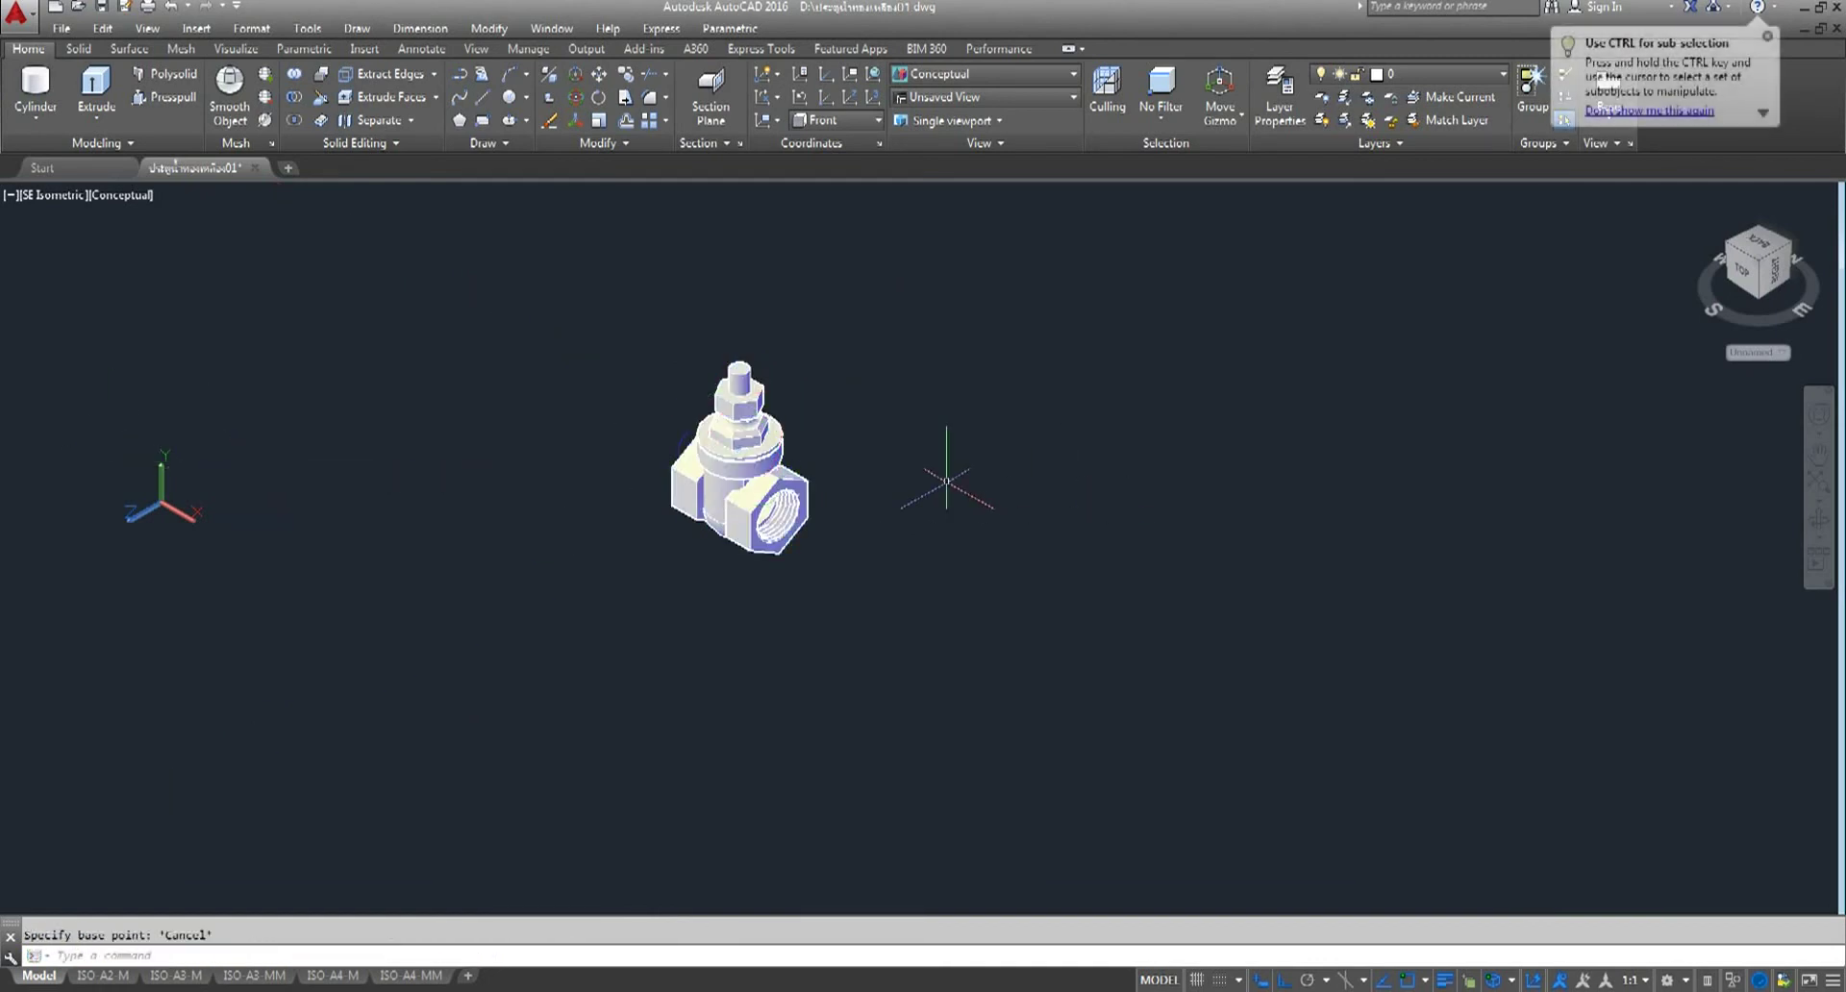
pyautogui.scroll(5, 761, 460)
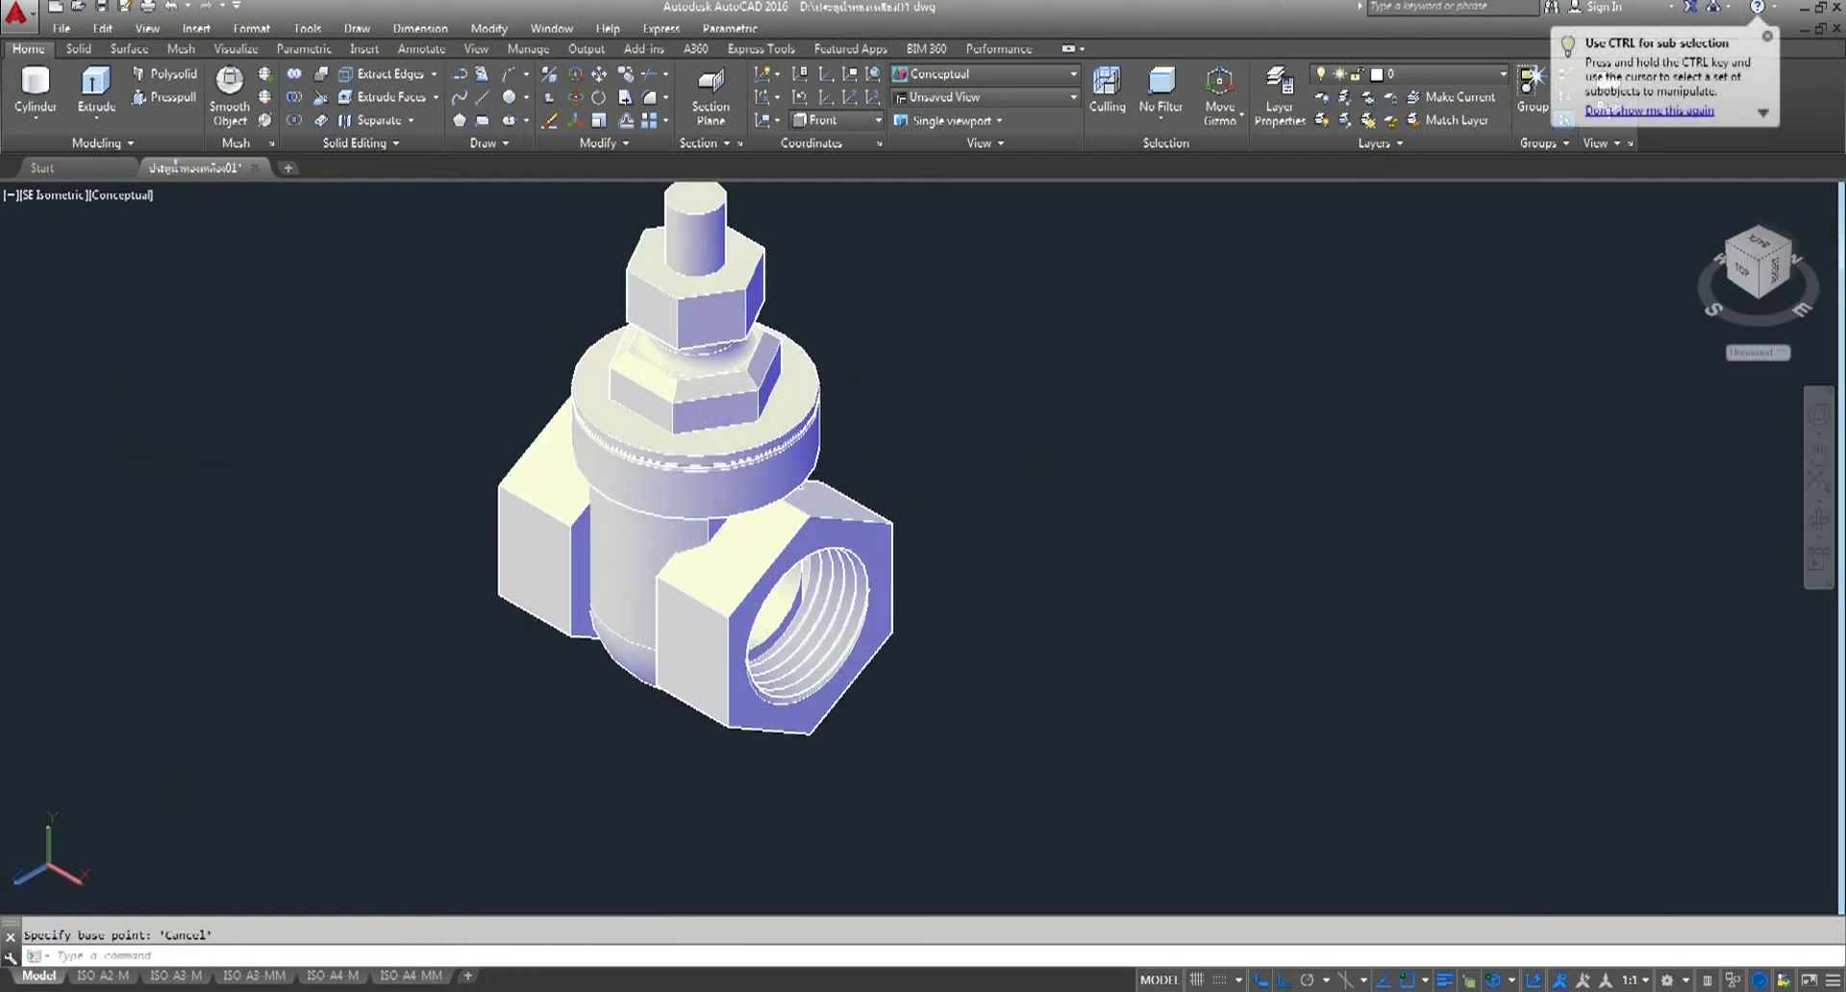
# - Orbit for a lower, frontal look at the valve, then return to SE Isometric
pyautogui.click(1818, 521)
pyautogui.moveTo(731, 443)
pyautogui.mouseDown()
pyautogui.moveTo(763, 581)
pyautogui.moveTo(911, 610)
pyautogui.moveTo(814, 565)
pyautogui.moveTo(972, 511)
pyautogui.moveTo(740, 589)
pyautogui.moveTo(767, 581)
pyautogui.mouseUp()
pyautogui.scroll(-3, 745, 577)
pyautogui.rightClick(767, 580)
pyautogui.click(692, 471)
pyautogui.click(43, 196)
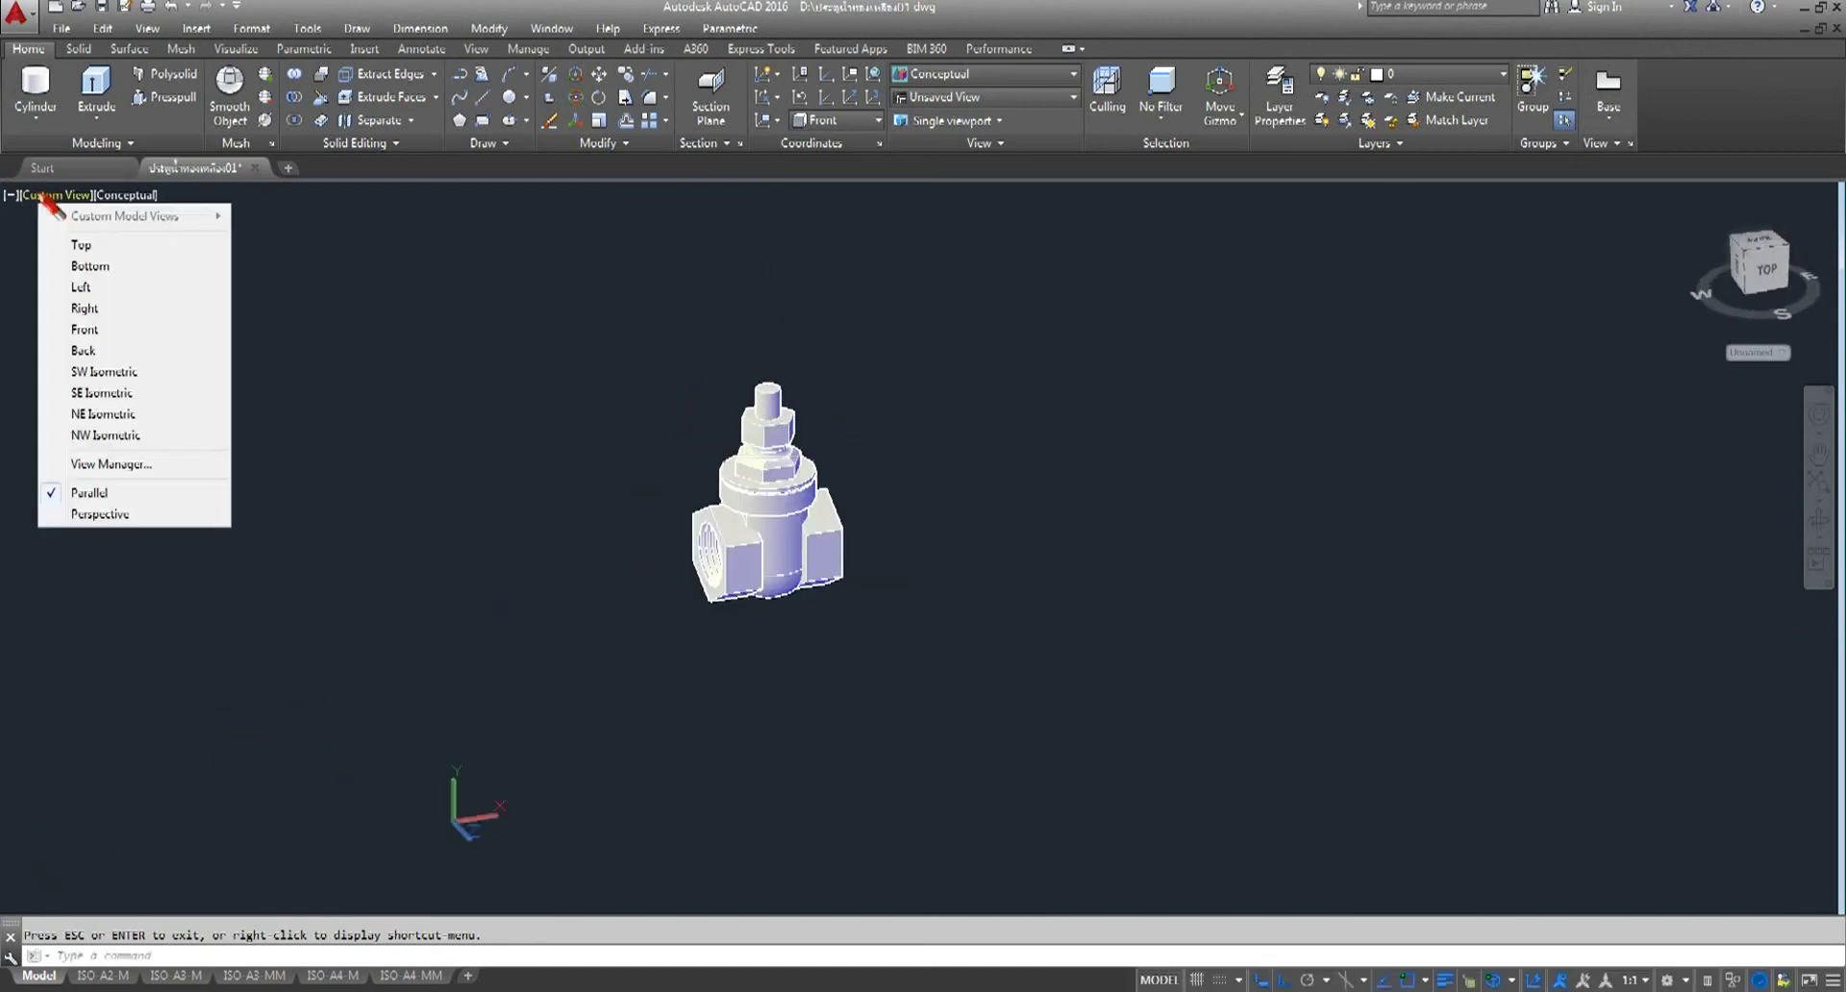
pyautogui.click(93, 392)
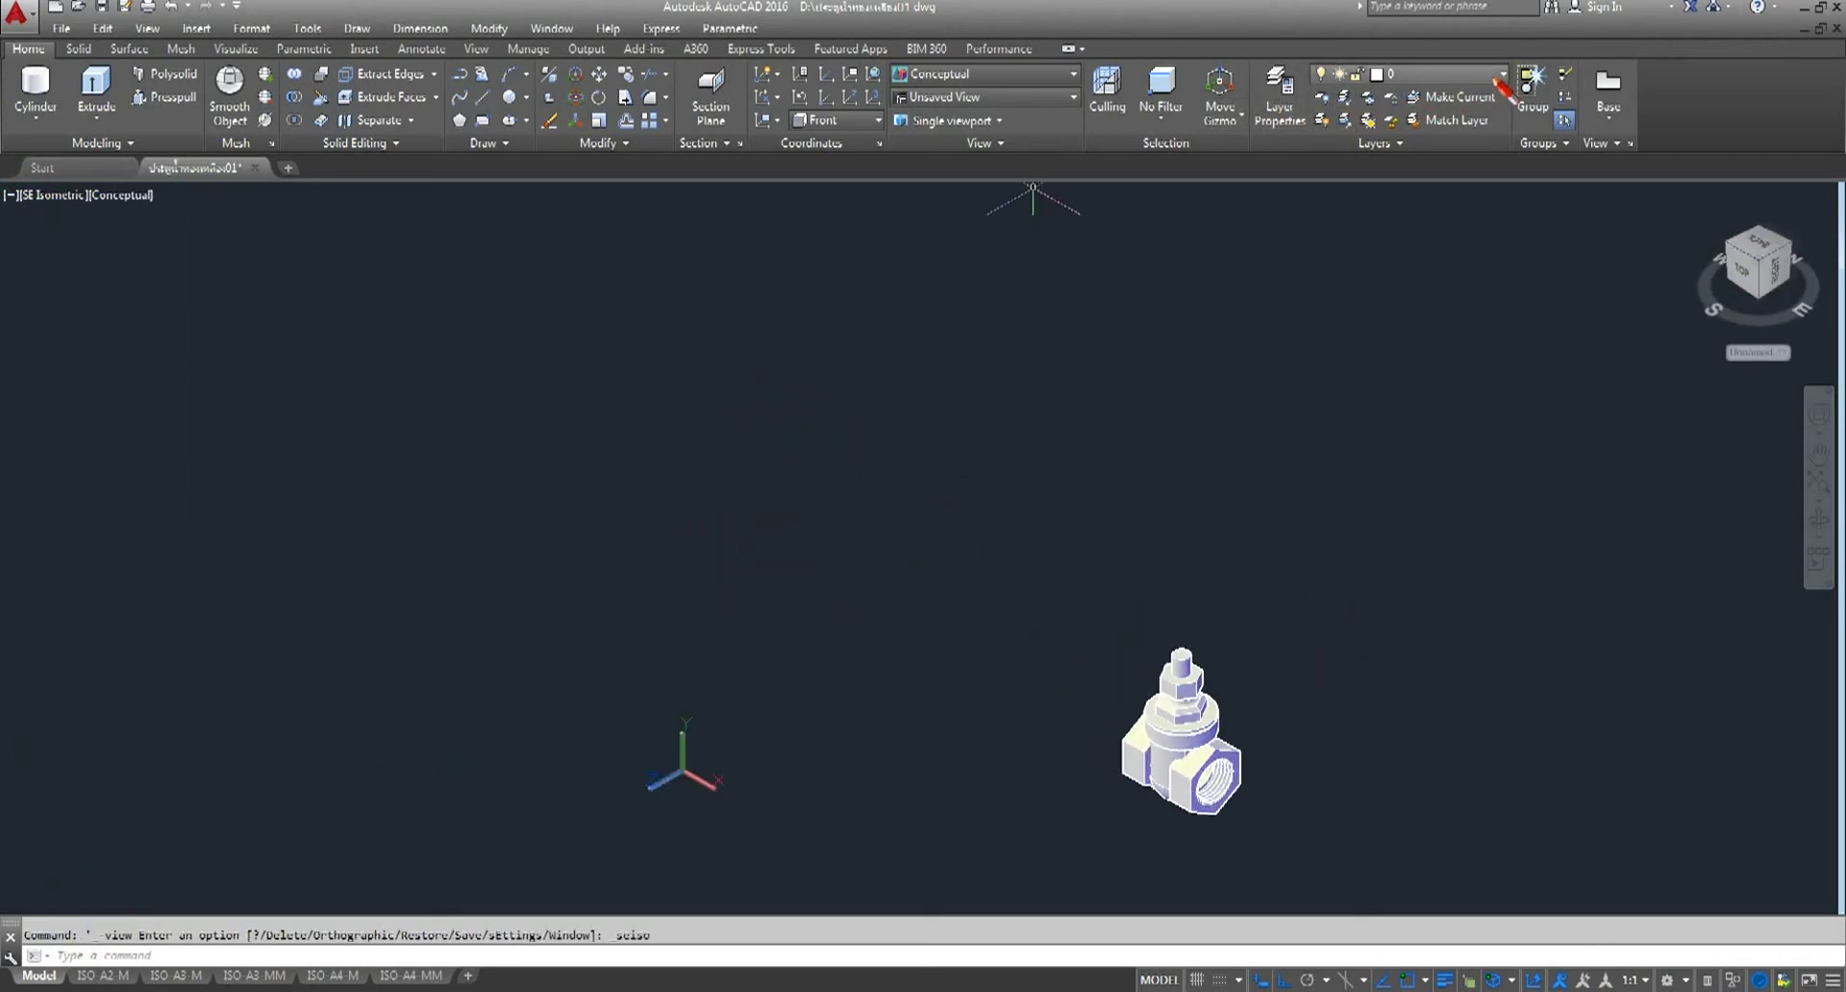
pyautogui.click(1481, 74)
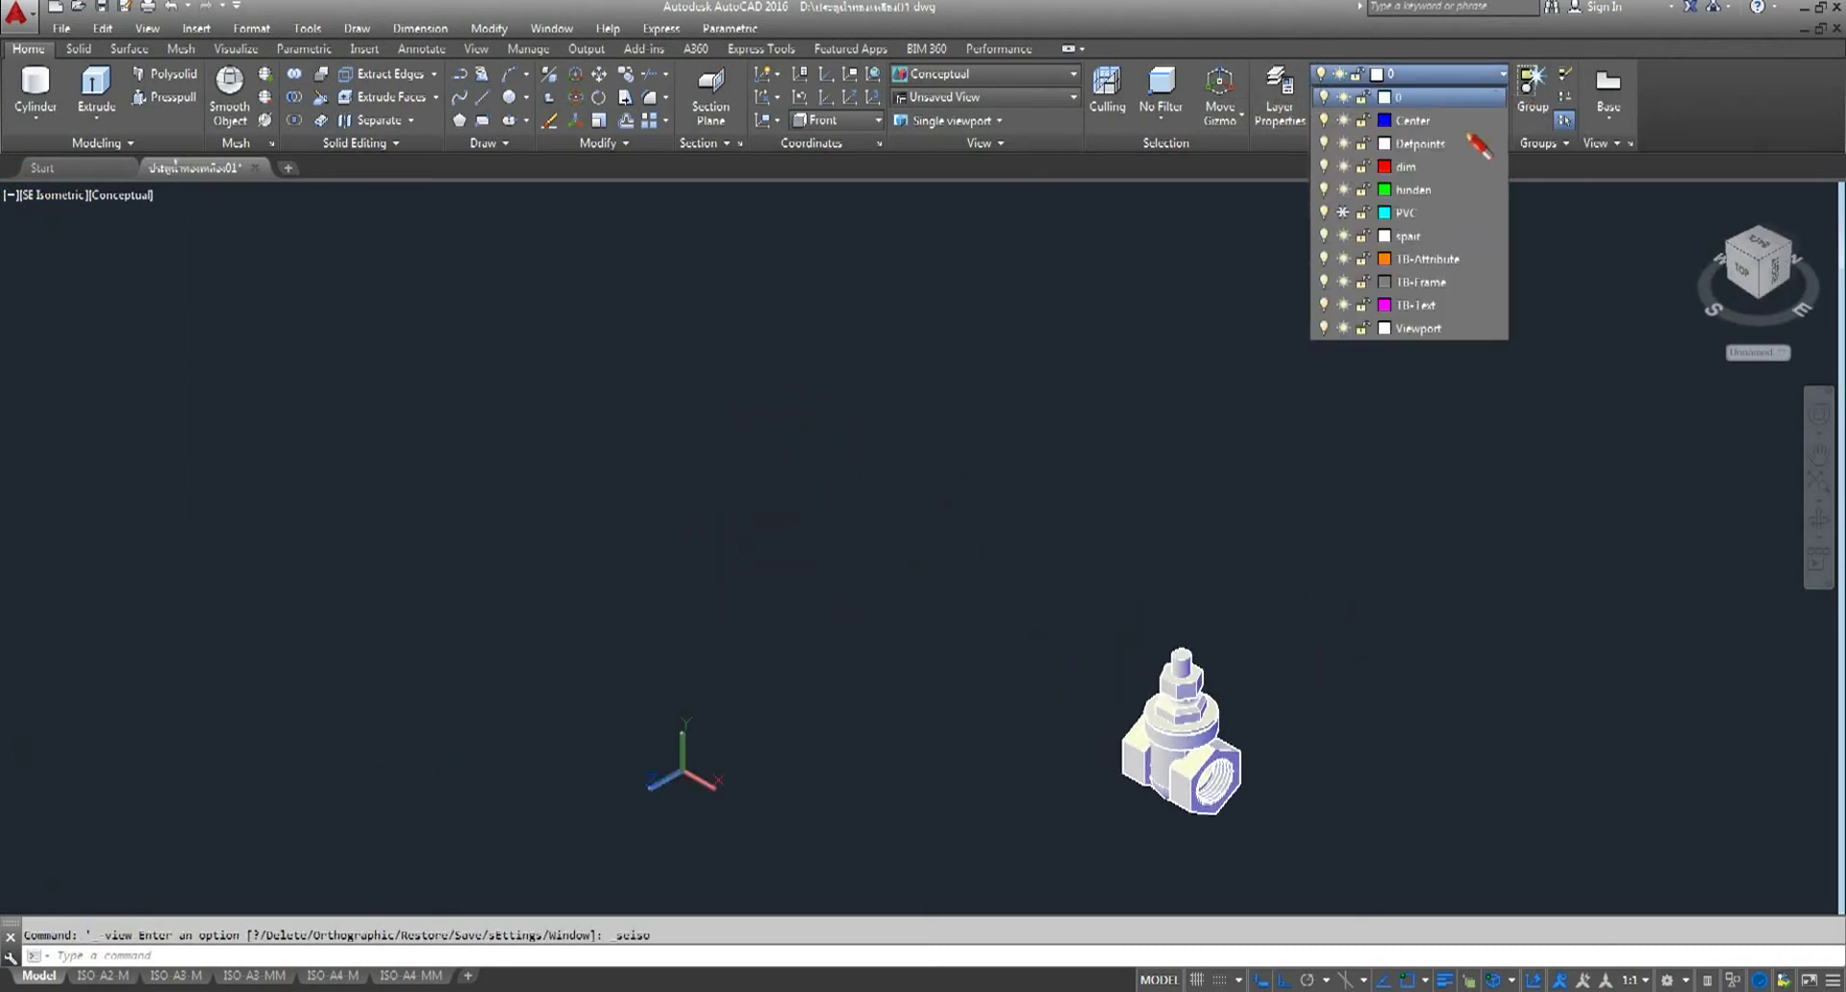
# - Thaw the PVC layer to show the valve photo, then zoom out in Top view
pyautogui.click(1344, 213)
pyautogui.click(67, 202)
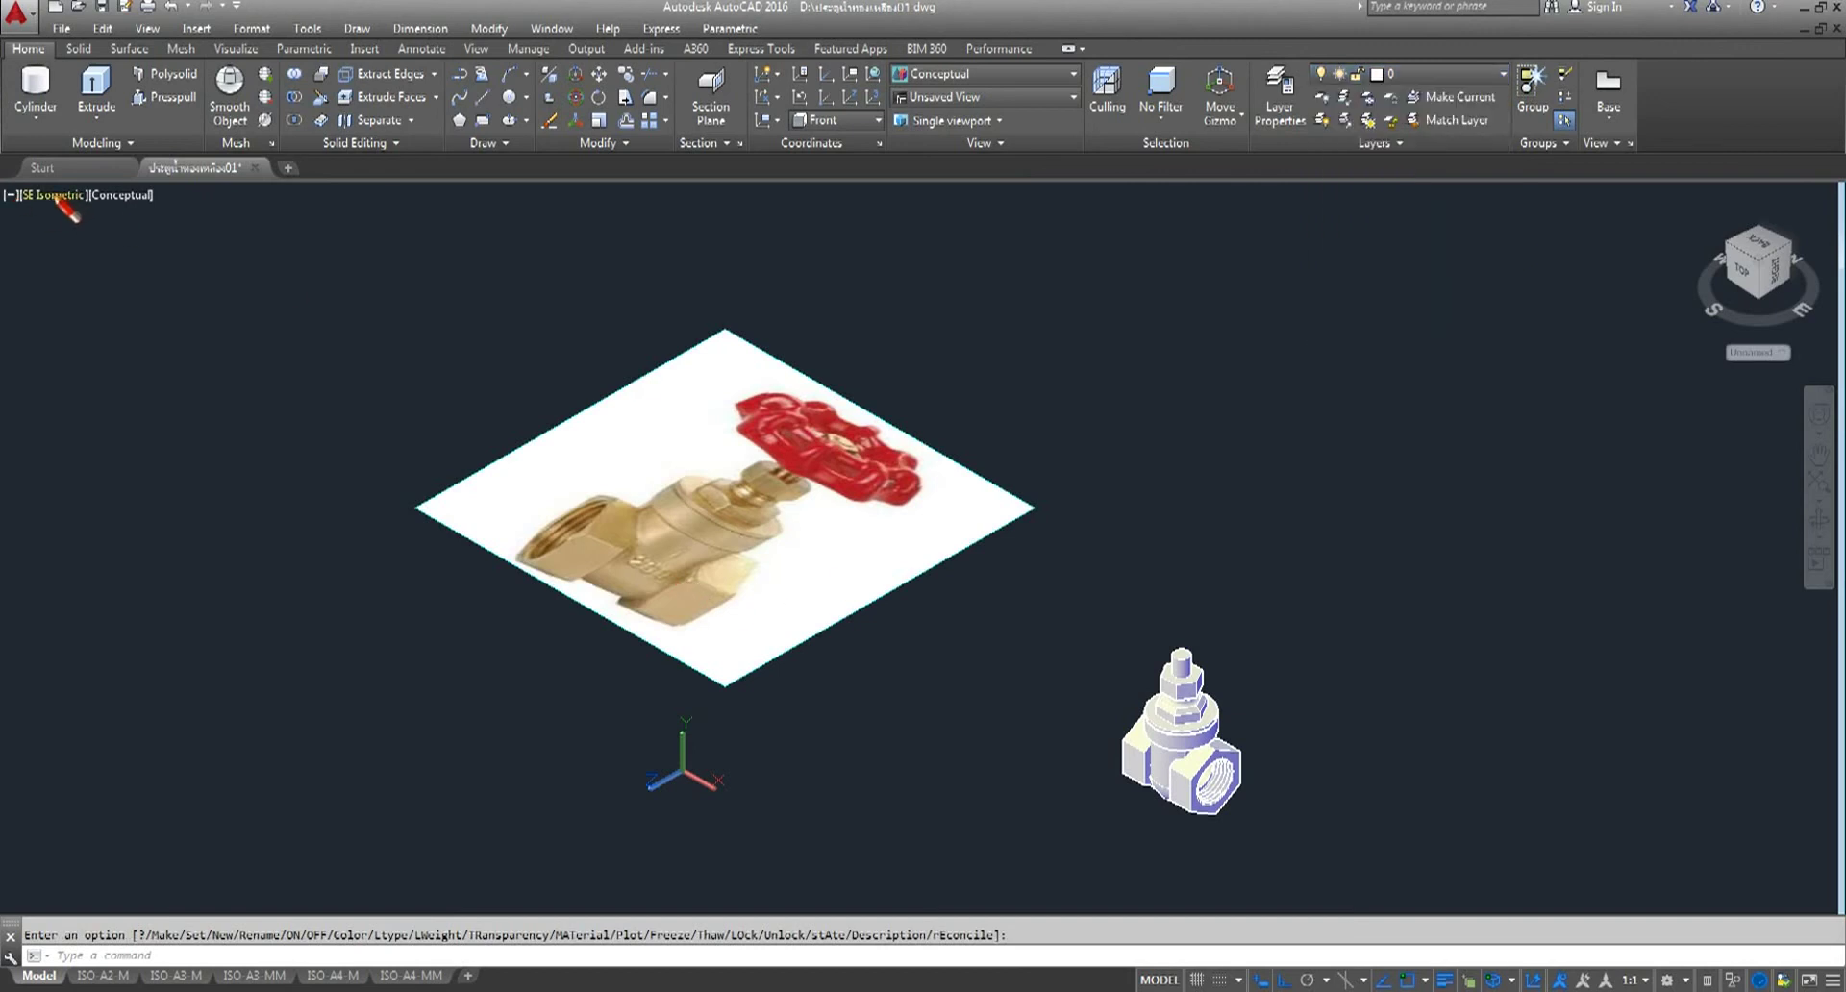
pyautogui.click(58, 195)
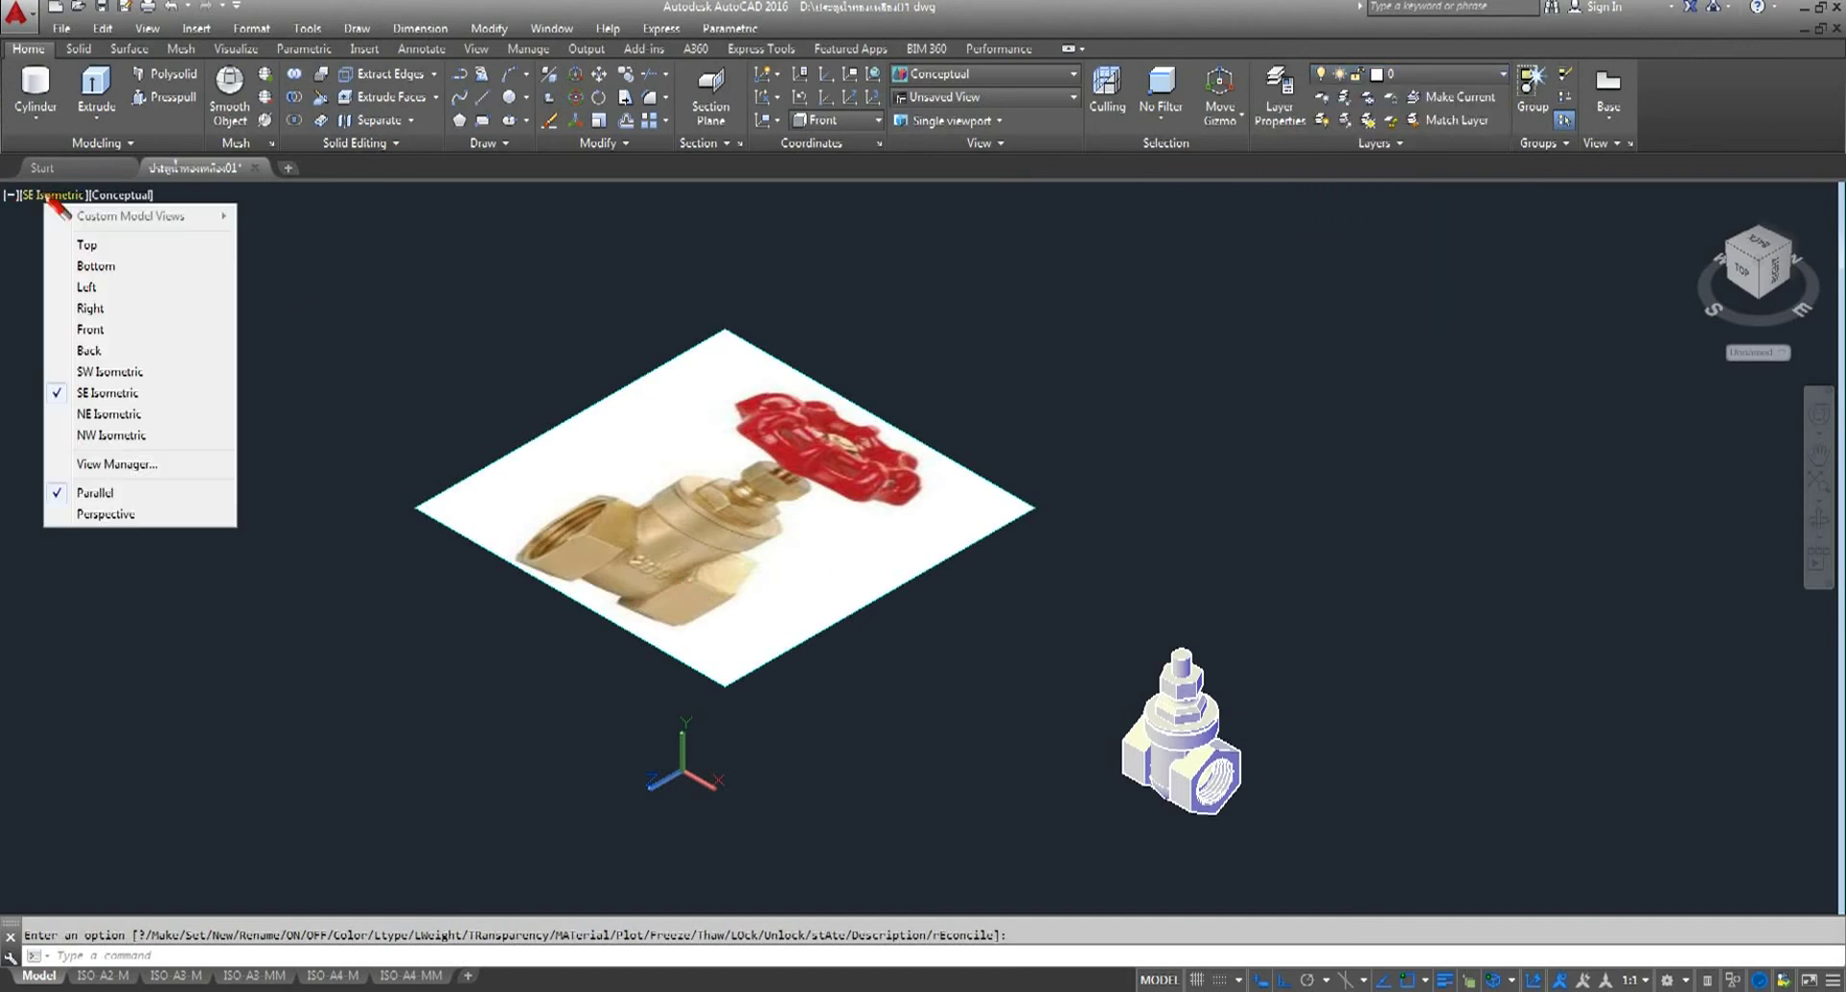
pyautogui.click(86, 245)
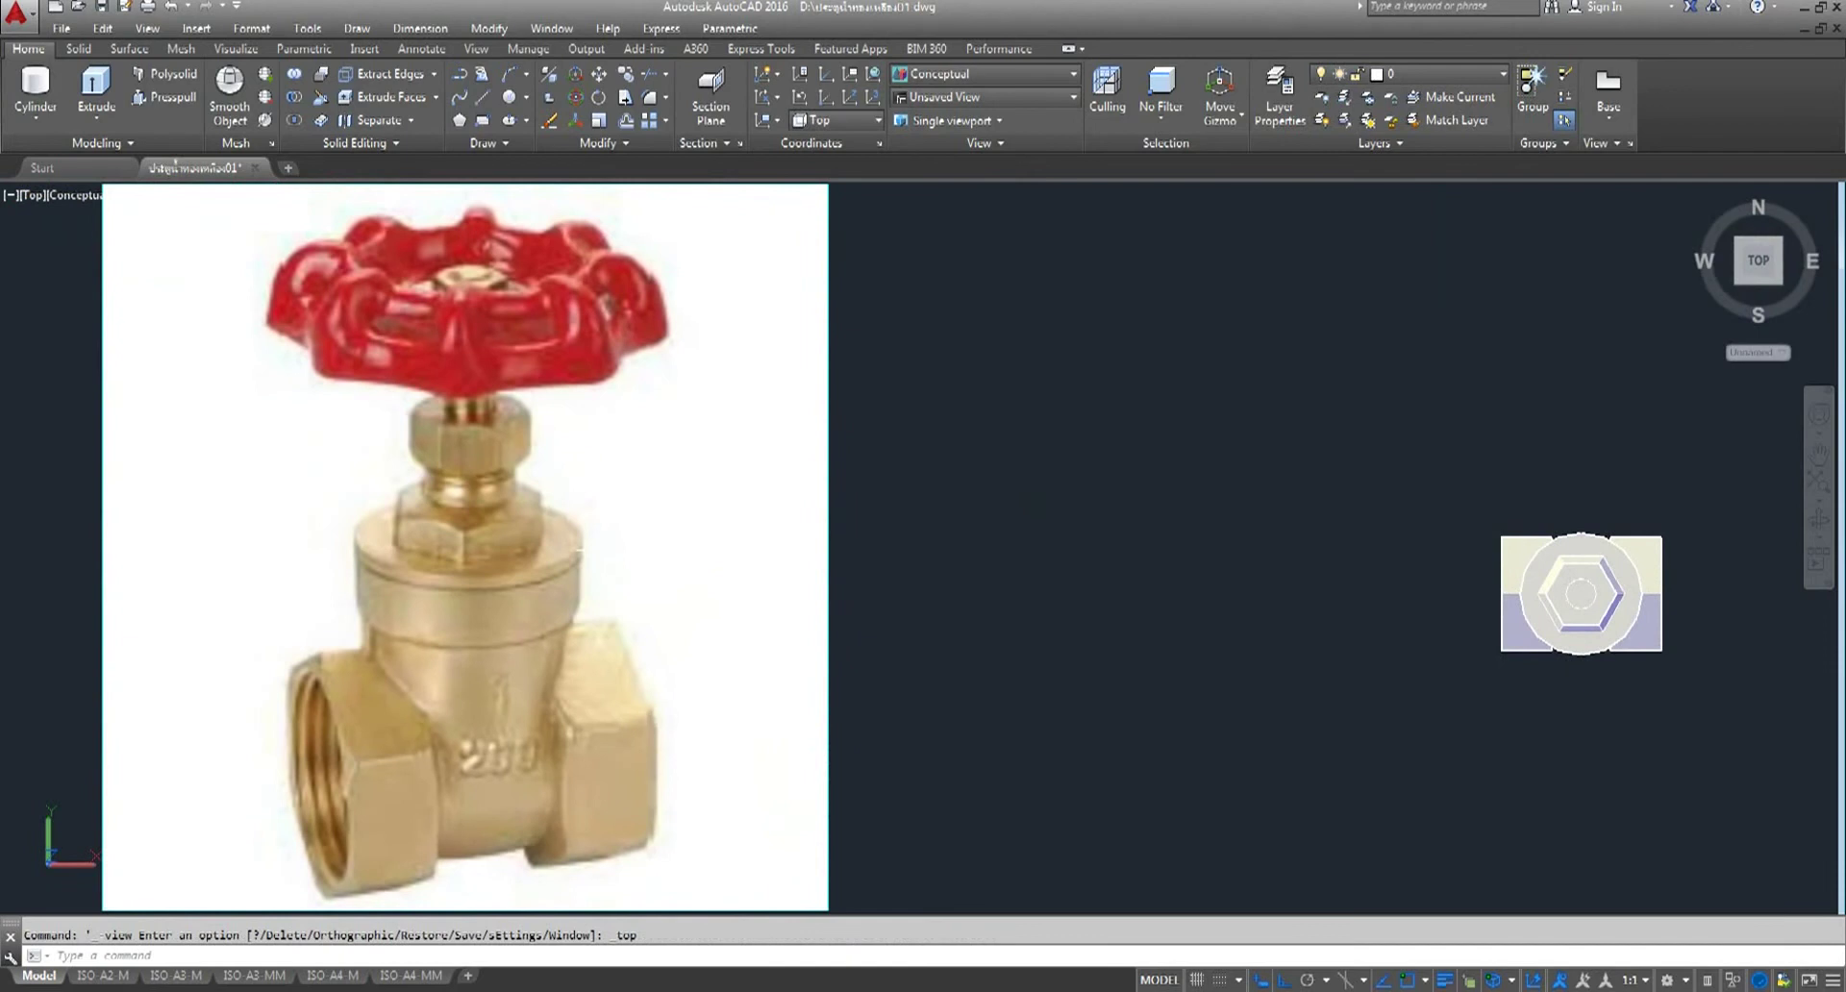
pyautogui.scroll(-2, 486, 411)
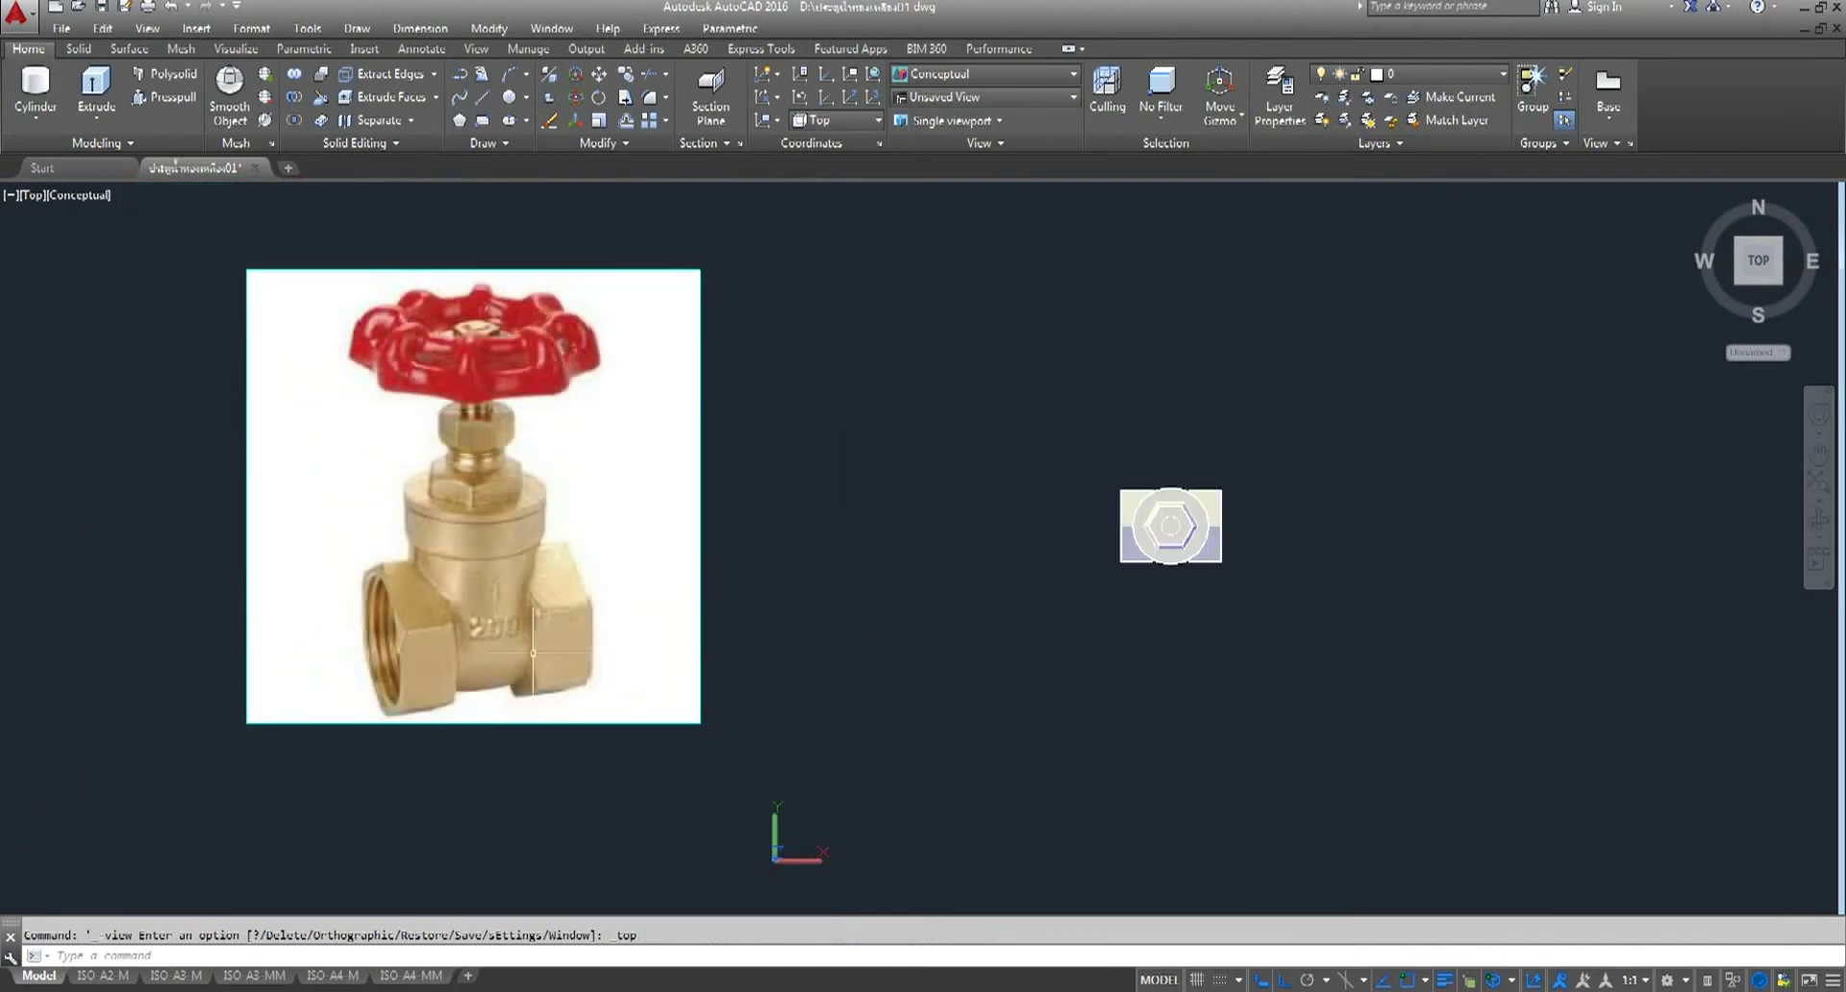
pyautogui.scroll(-1, 536, 548)
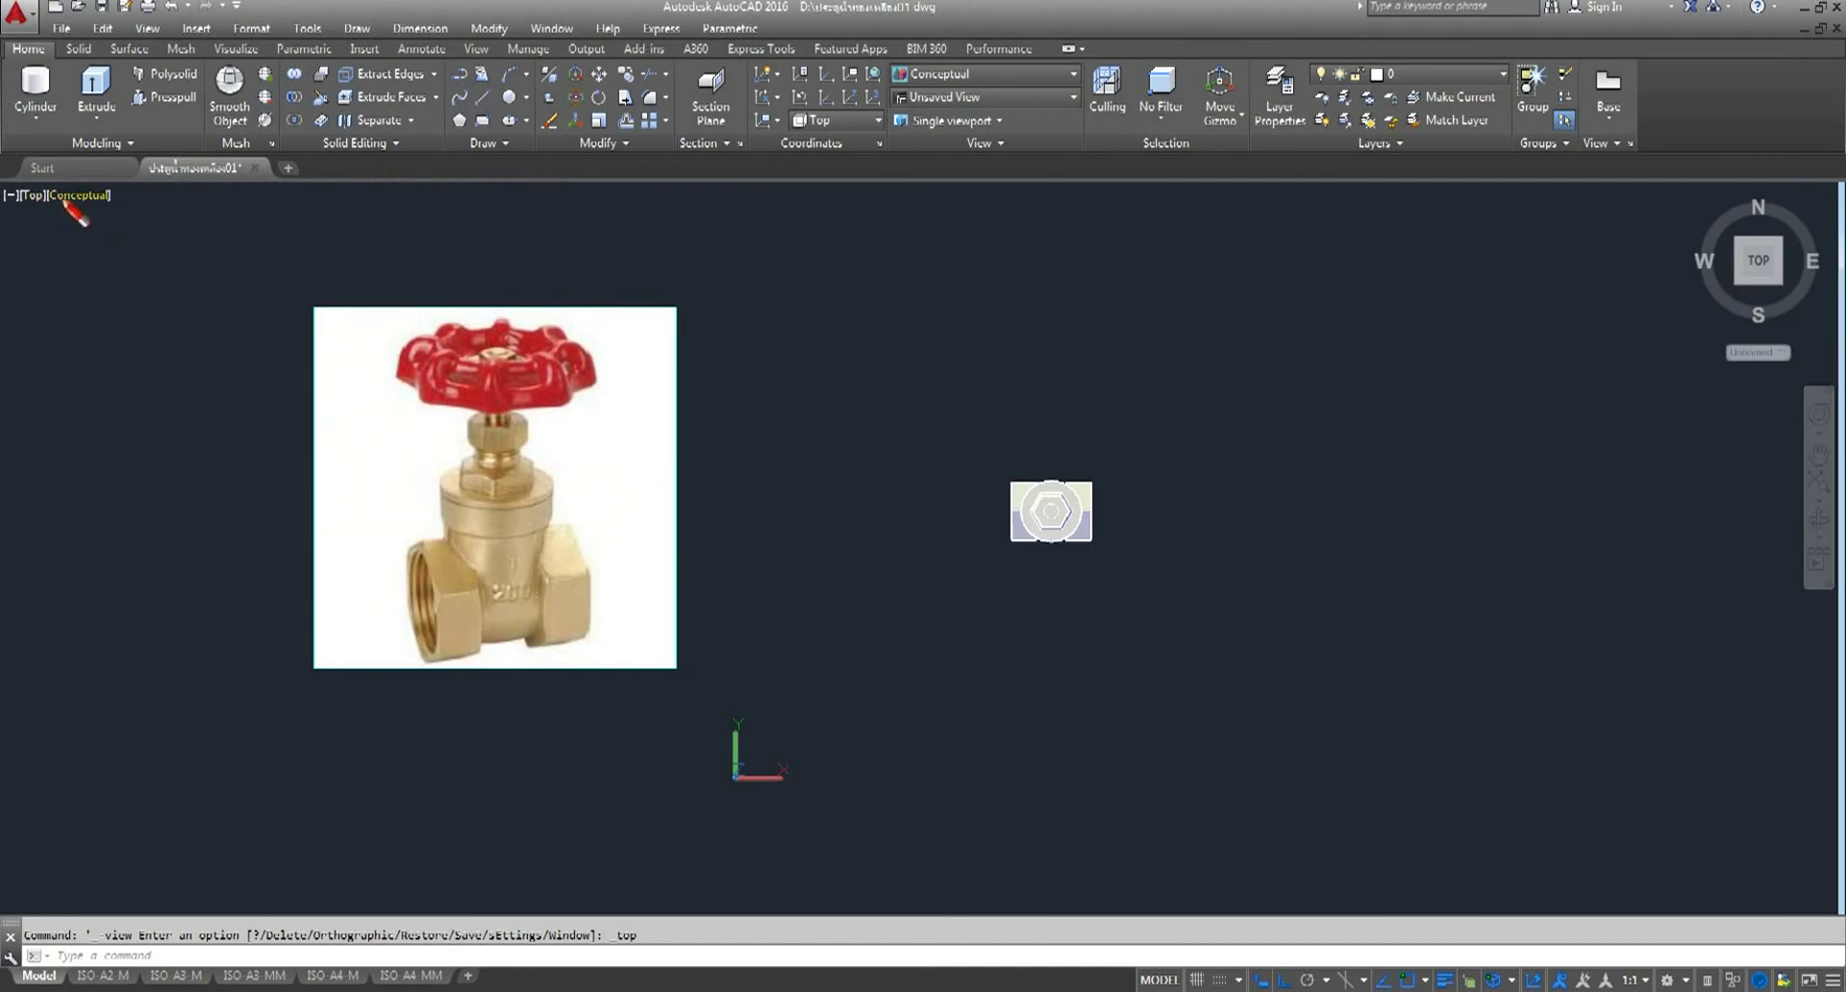
# - Start a 3D rotation of the valve from its centre, cancel it, and return to SE Isometric
pyautogui.click(575, 97)
pyautogui.moveTo(1245, 388); pyautogui.dragTo(866, 733)
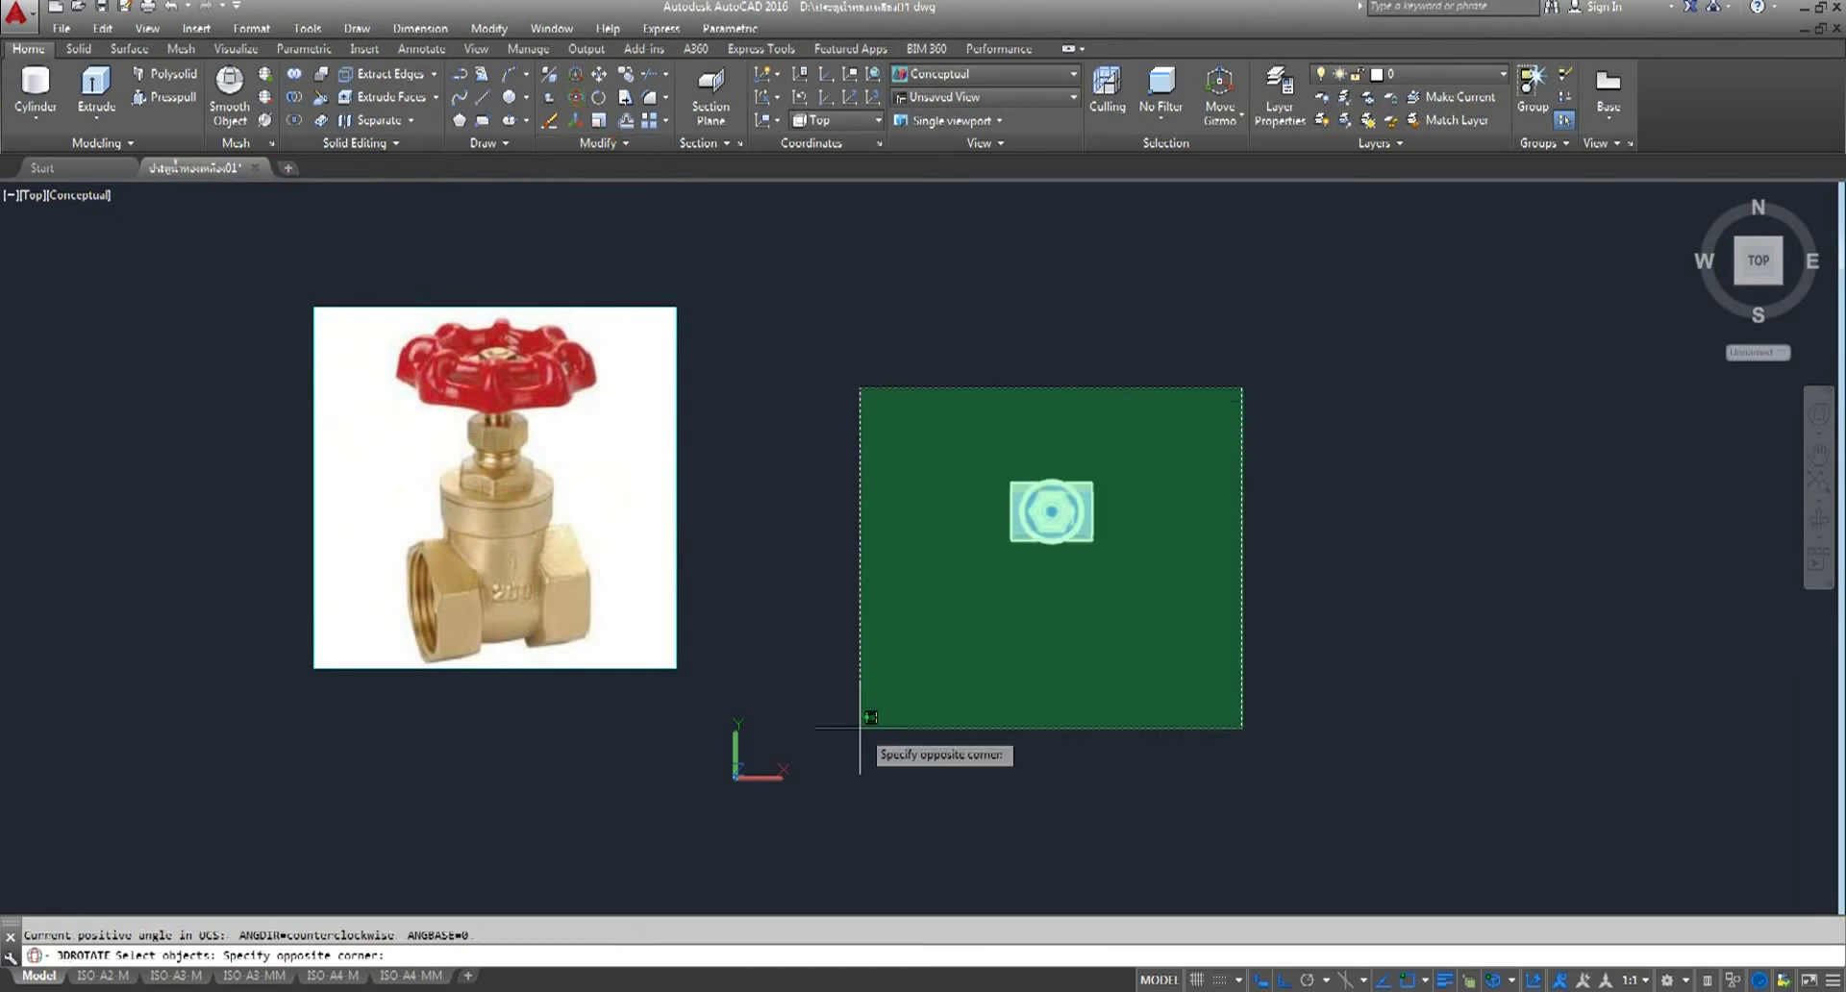
pyautogui.press('Return')
pyautogui.click(1051, 512)
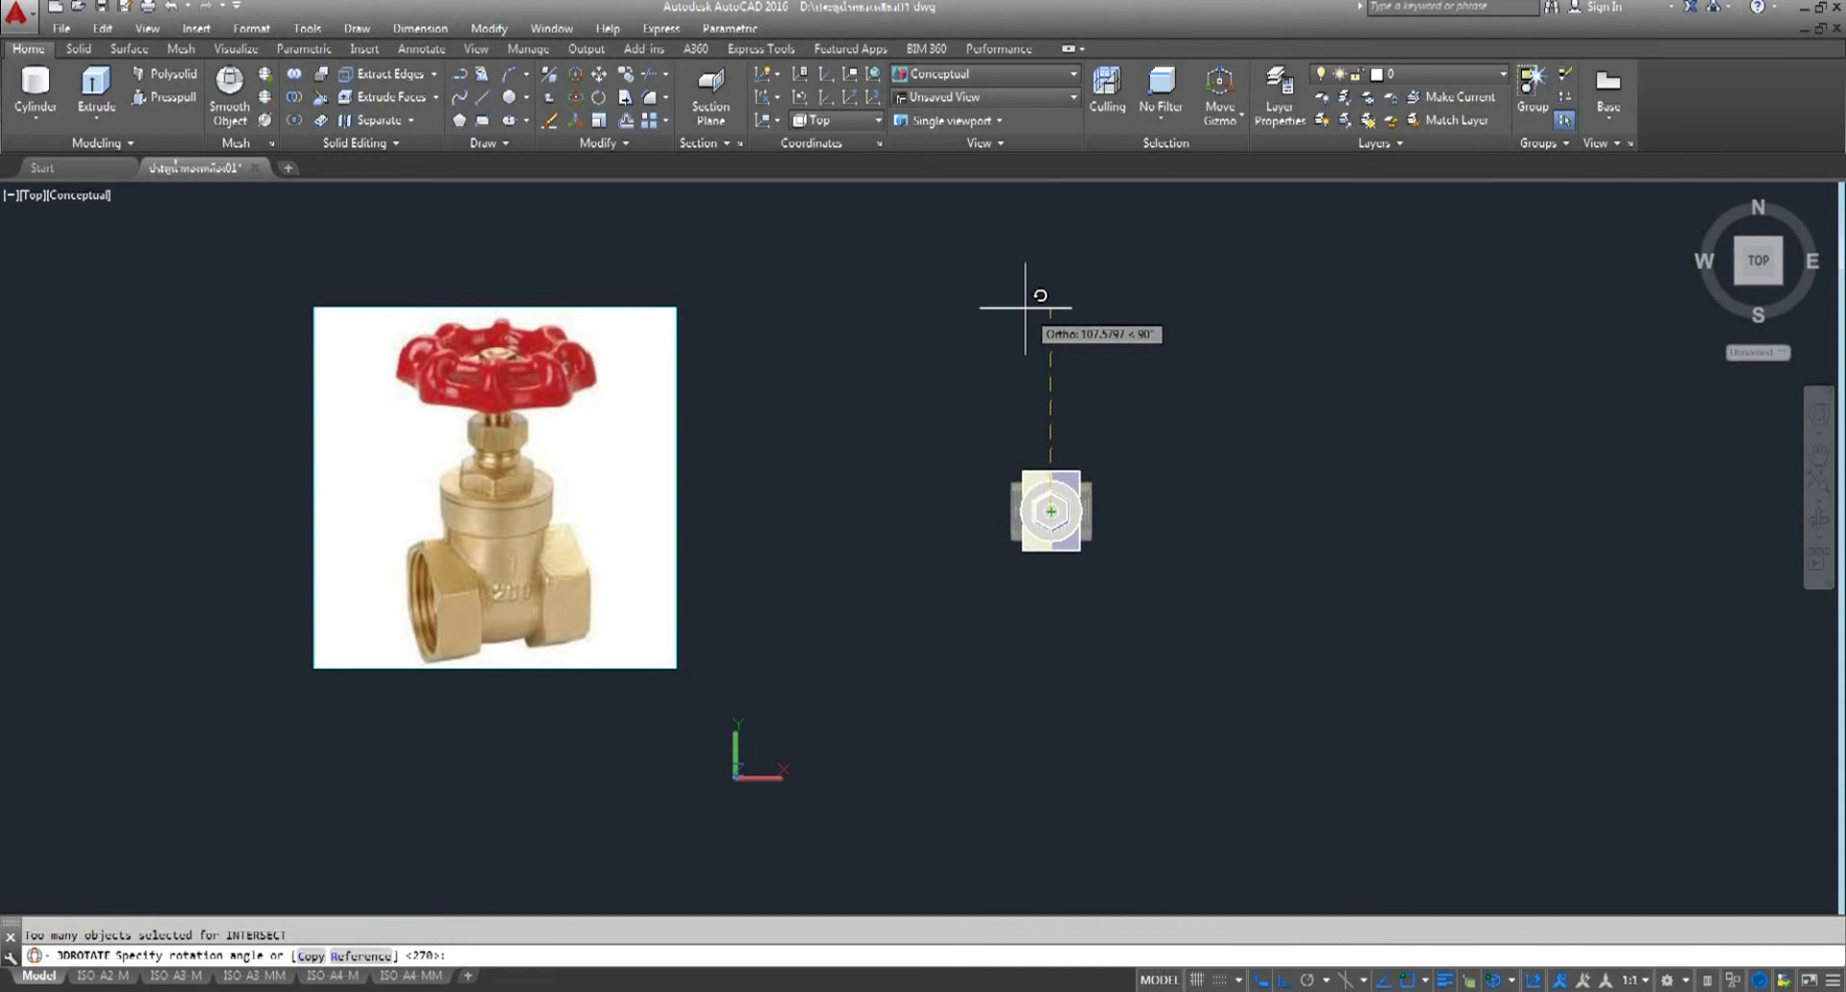
pyautogui.press('Escape')
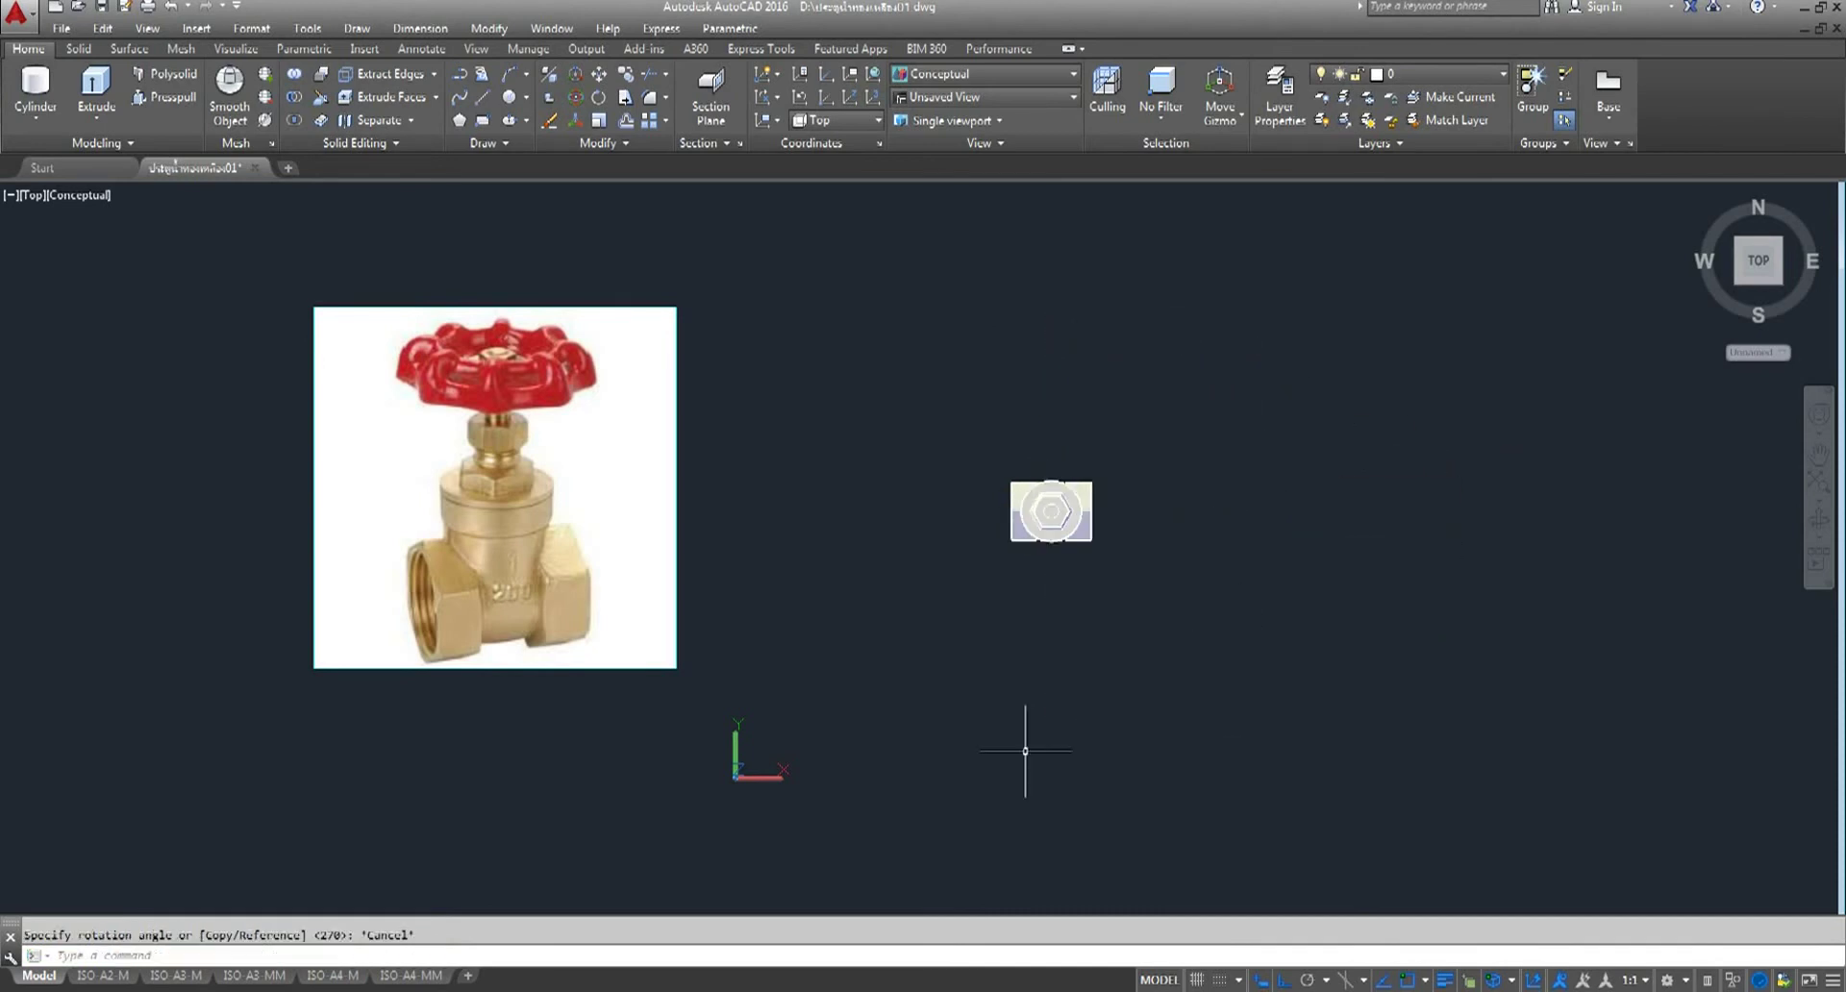
pyautogui.click(33, 196)
pyautogui.click(94, 393)
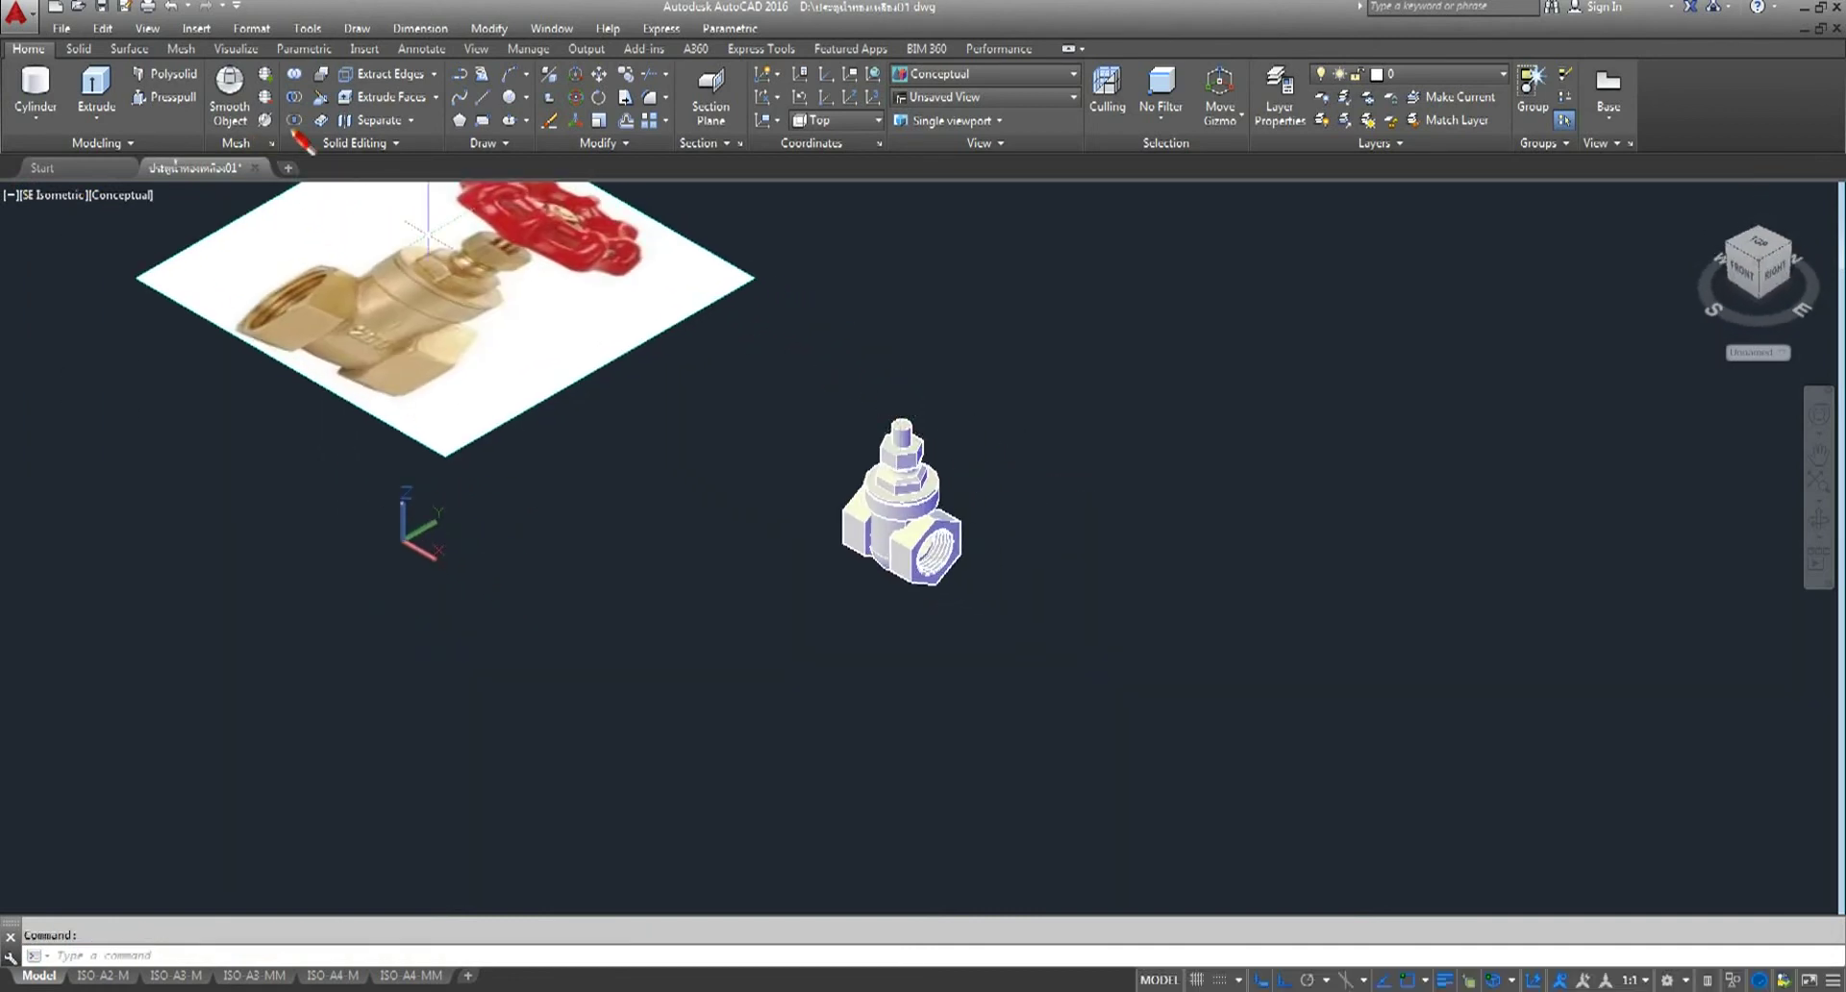
# - 3D-rotate the whole valve solid 90 degrees about an axis through its centre
pyautogui.press('Return')
pyautogui.moveTo(1042, 412); pyautogui.dragTo(671, 733)
pyautogui.press('Return')
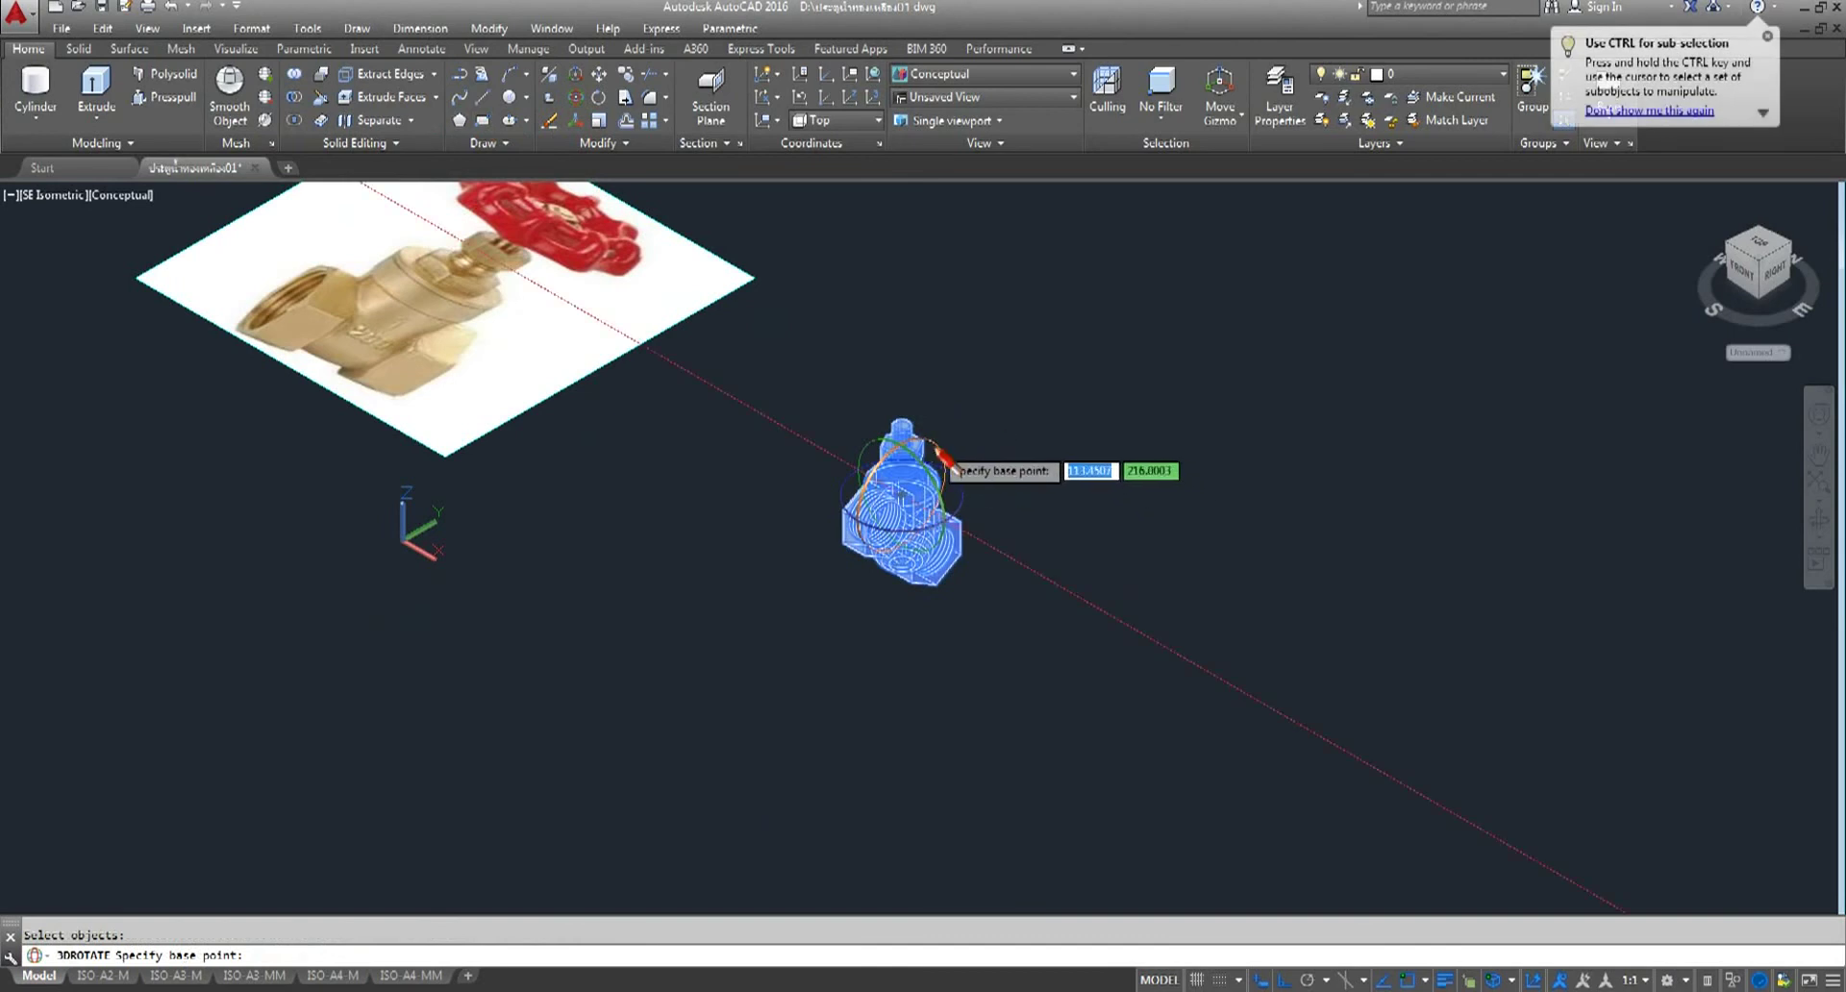
pyautogui.click(945, 459)
pyautogui.click(937, 437)
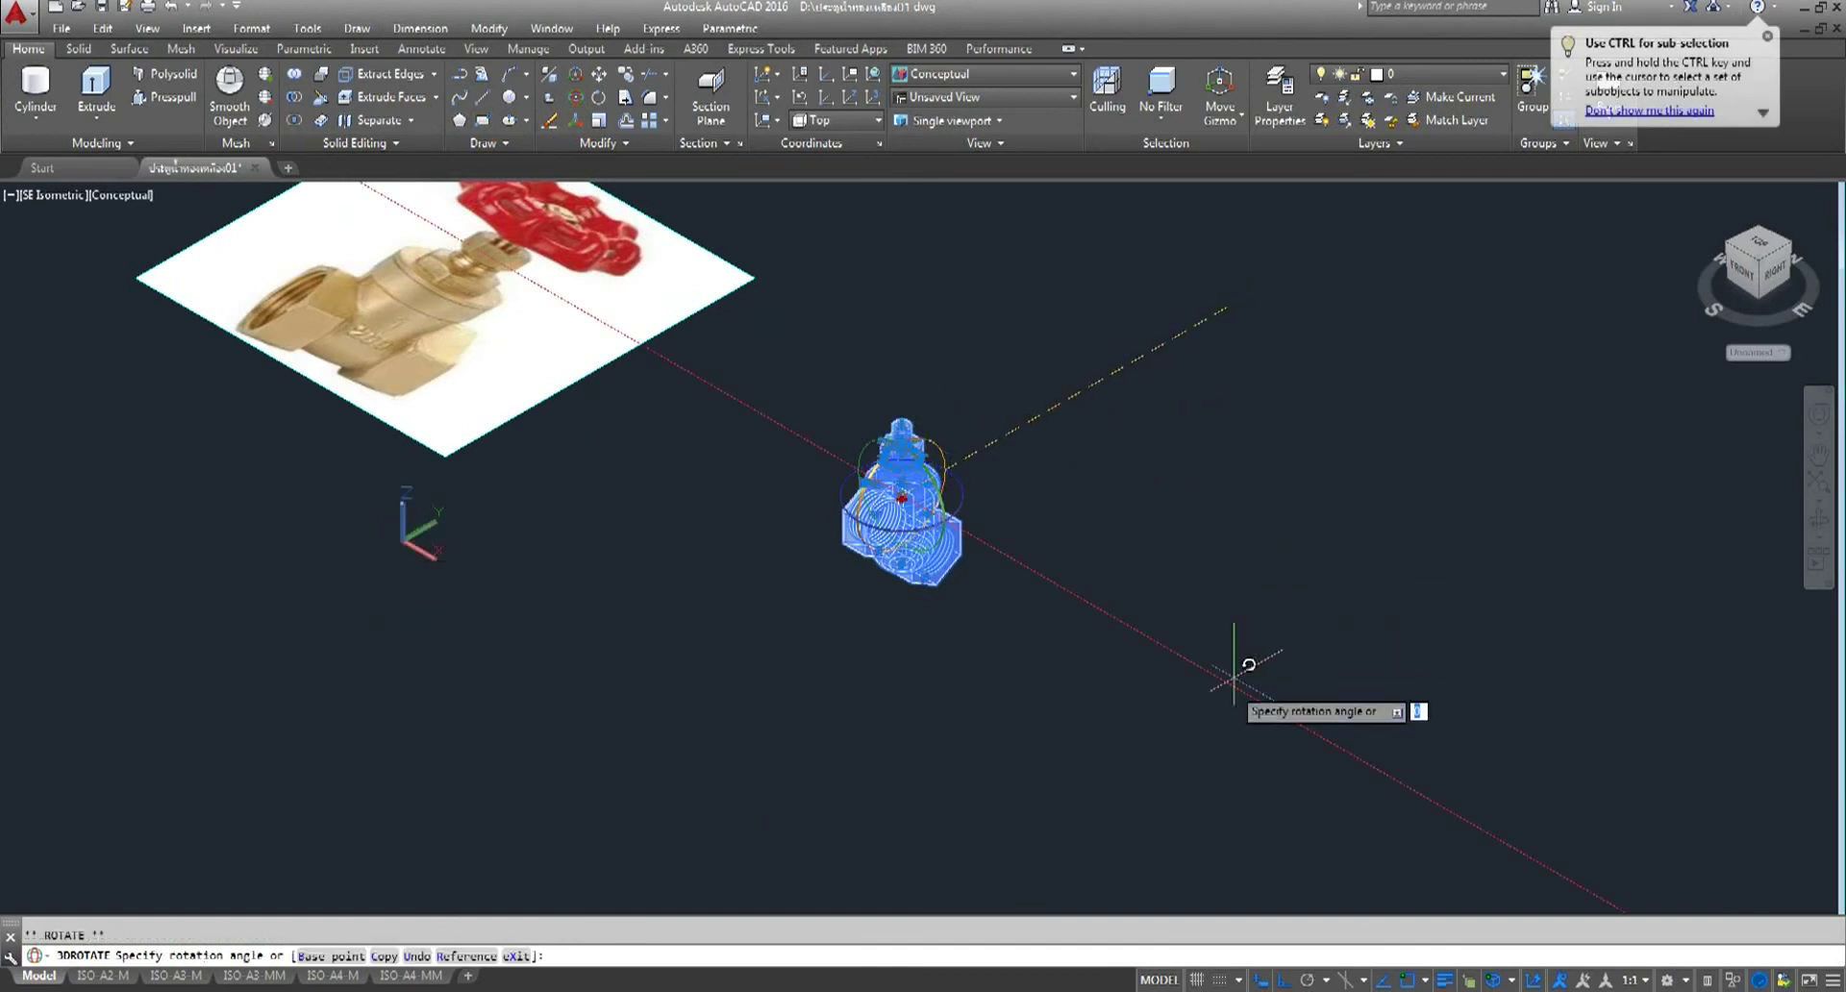
pyautogui.press('Return')
pyautogui.press('Escape')
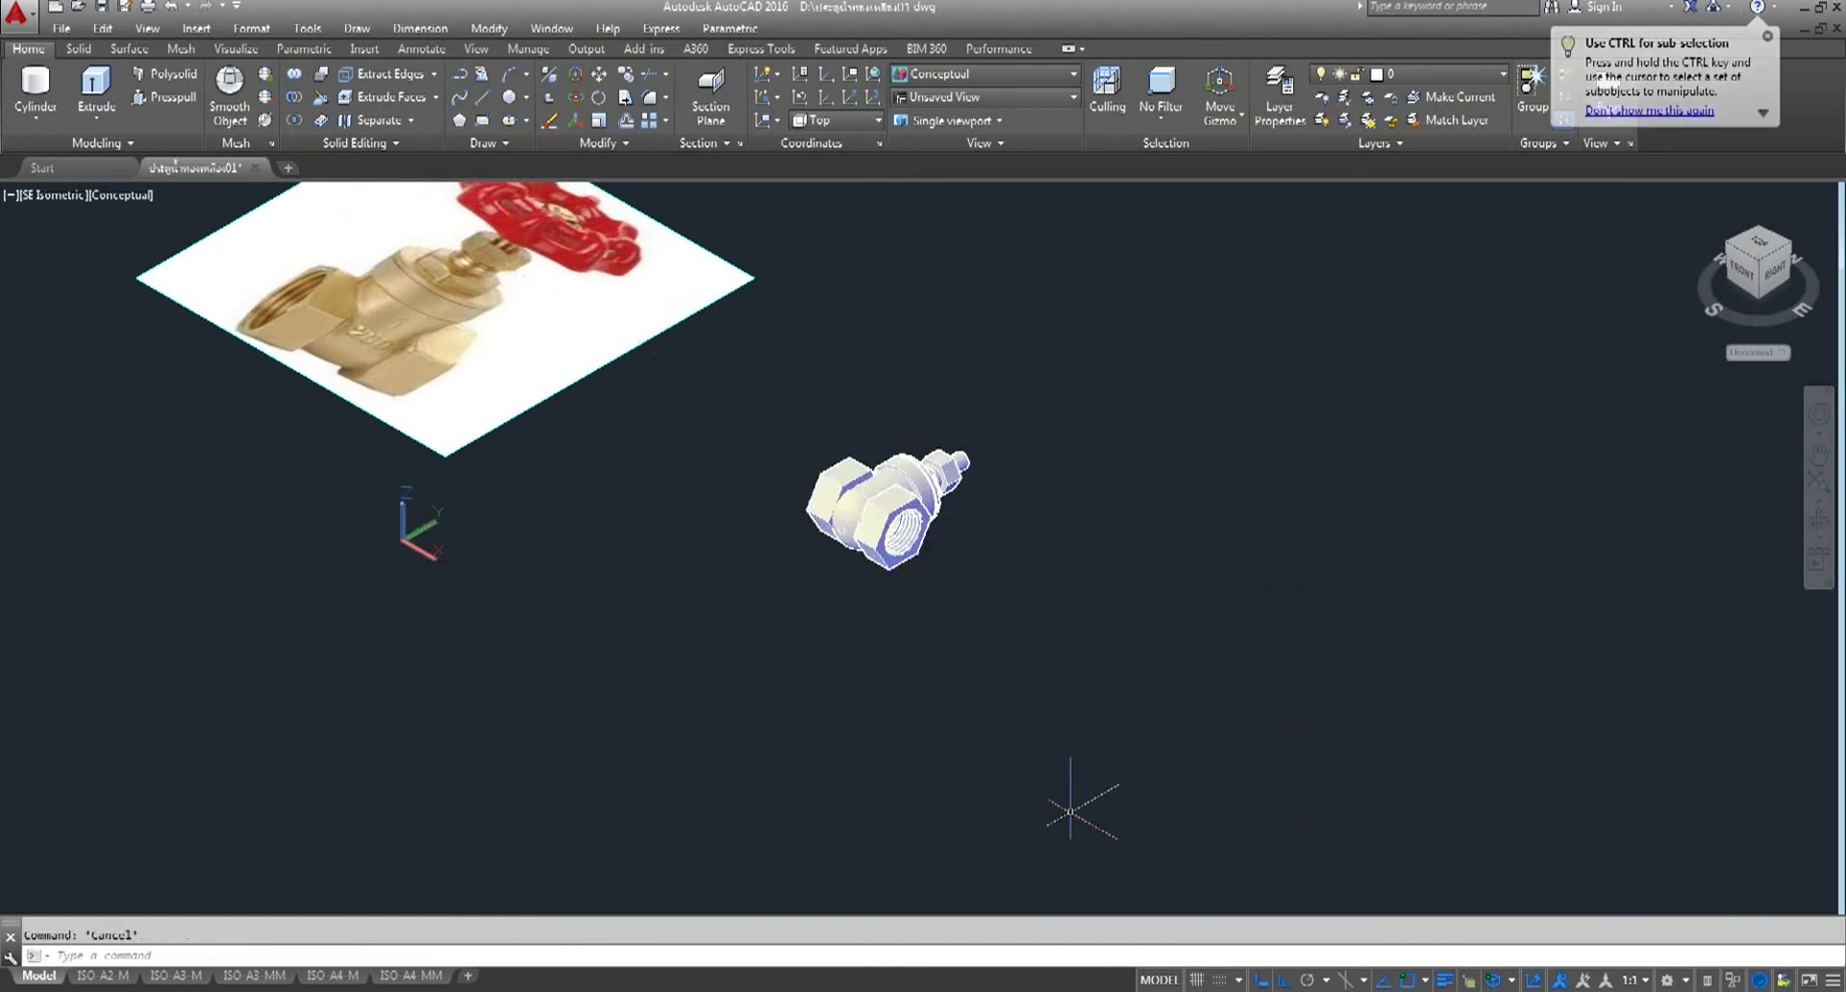
# - Switch to Top view and frame the valve beside the brass valve photo
pyautogui.click(44, 202)
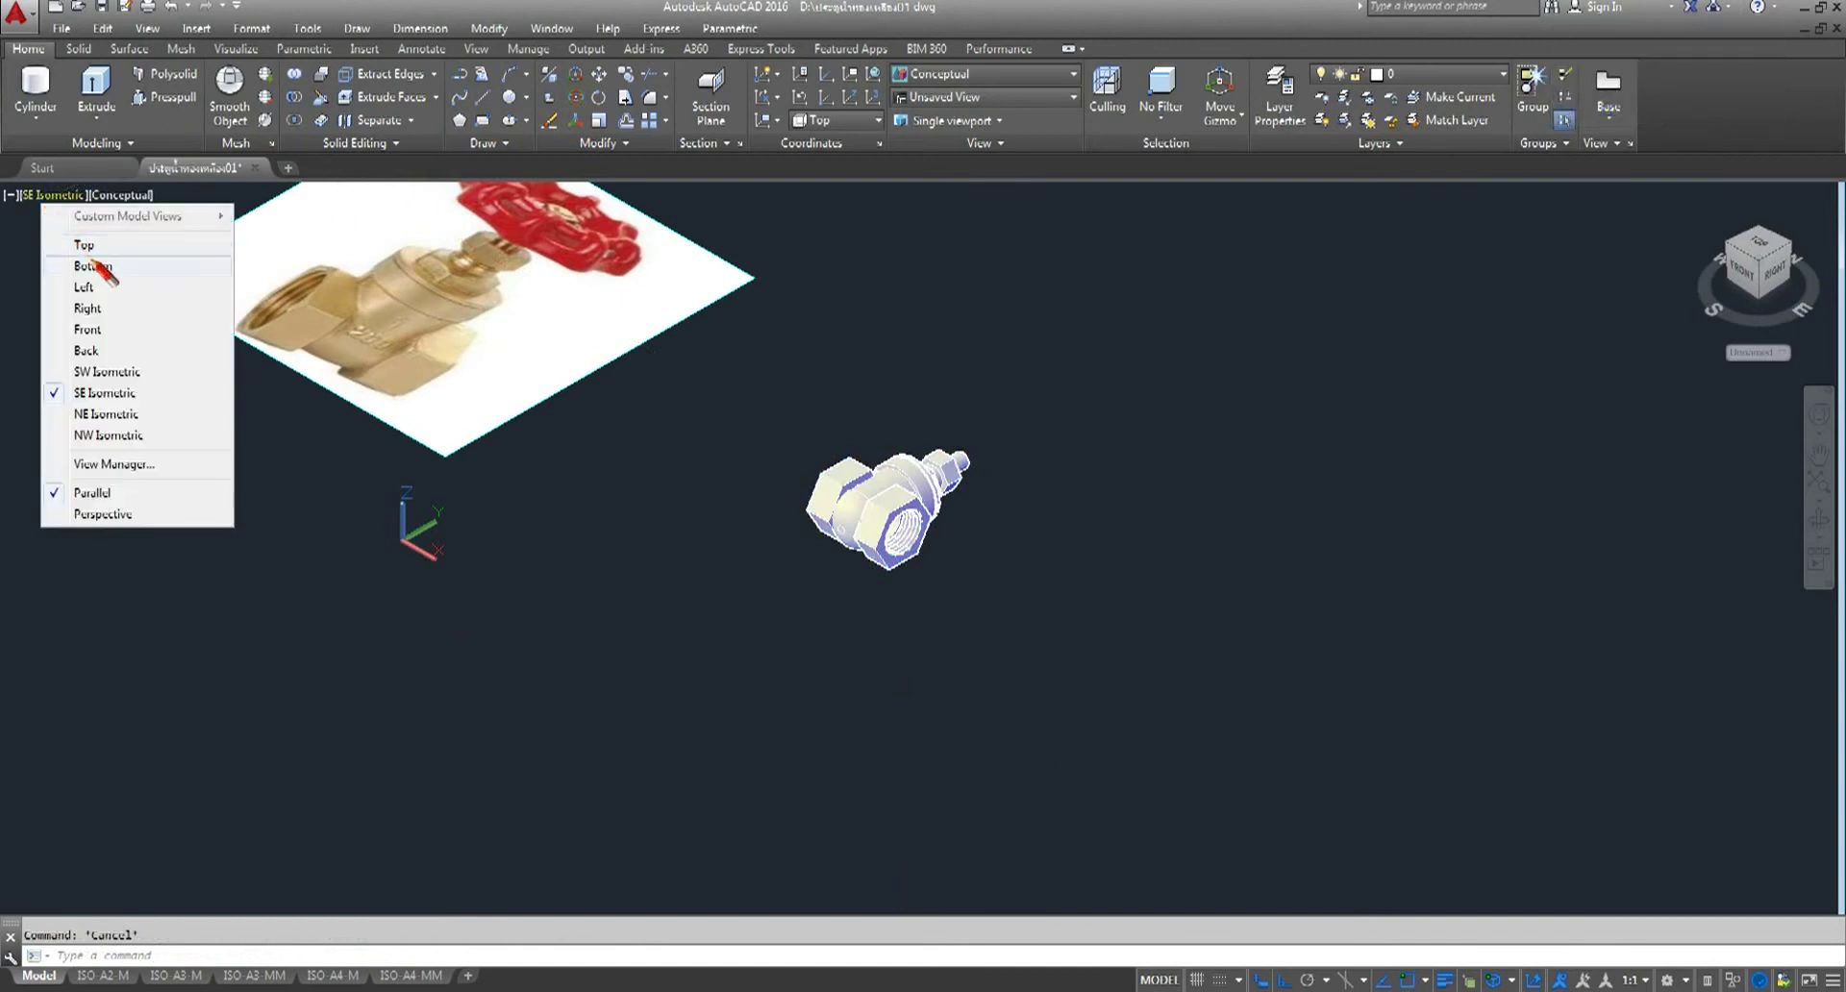
pyautogui.click(85, 245)
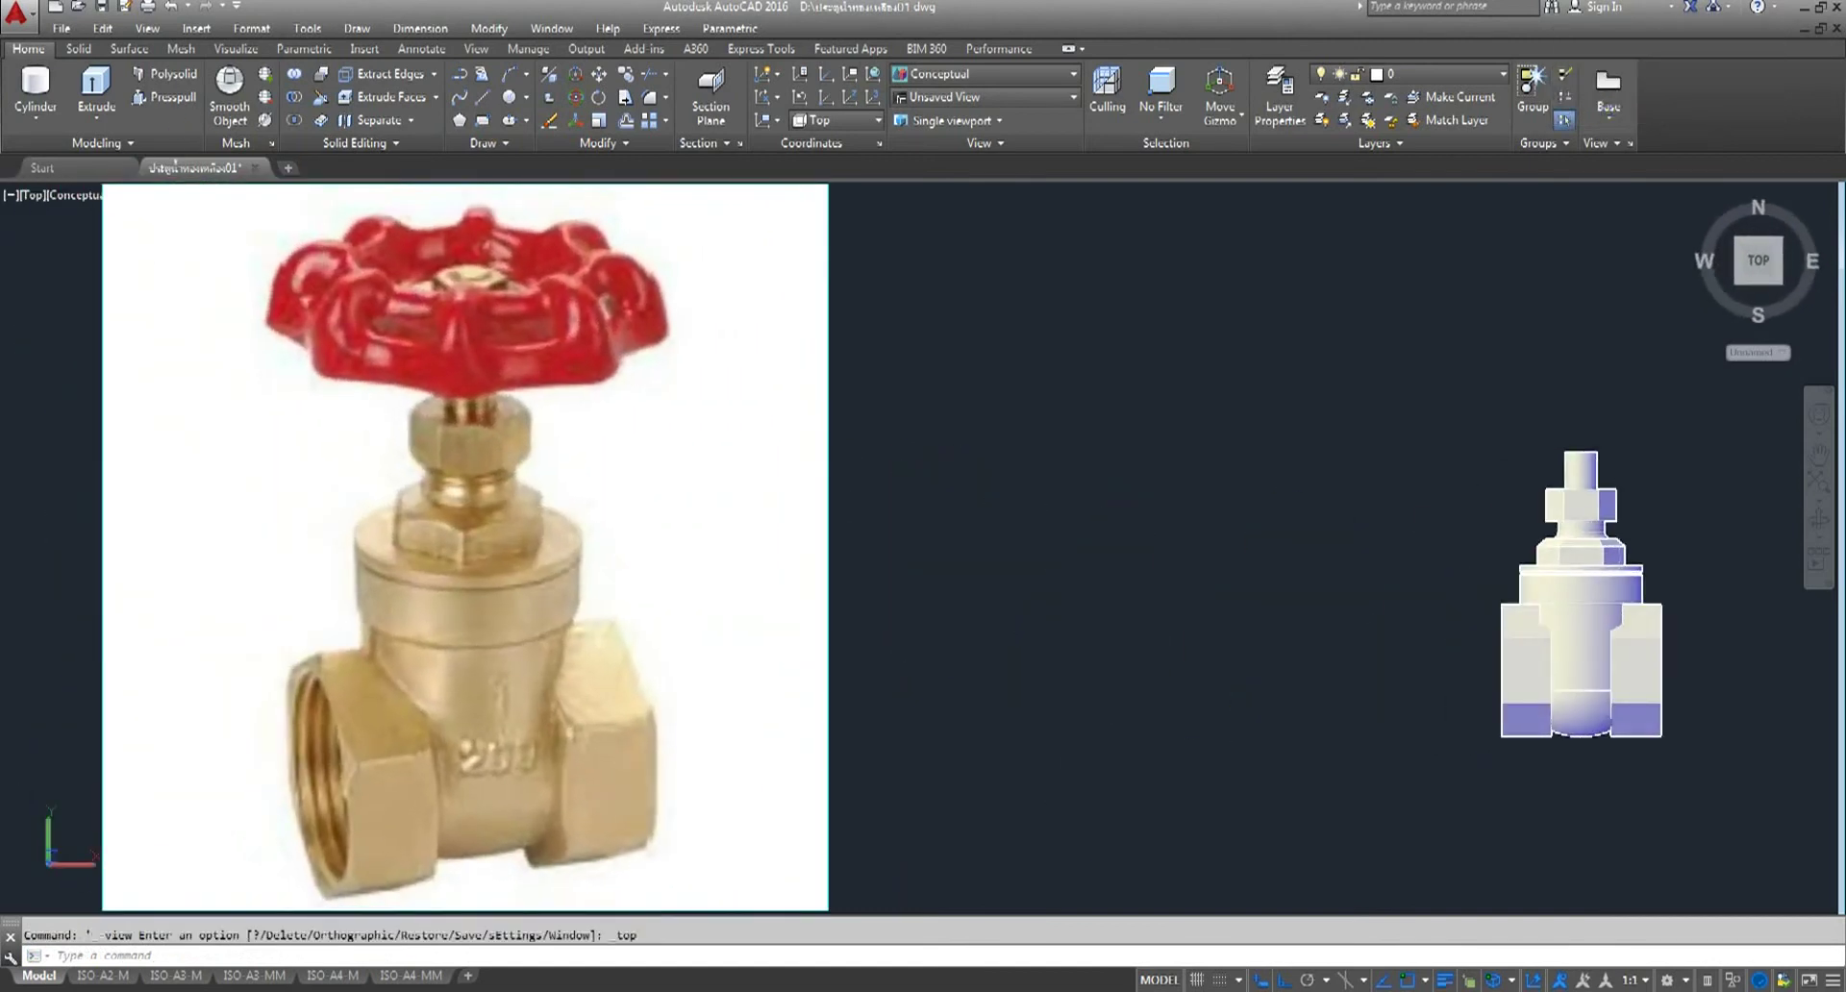
pyautogui.moveTo(1616, 521); pyautogui.dragTo(1352, 444, button='middle')
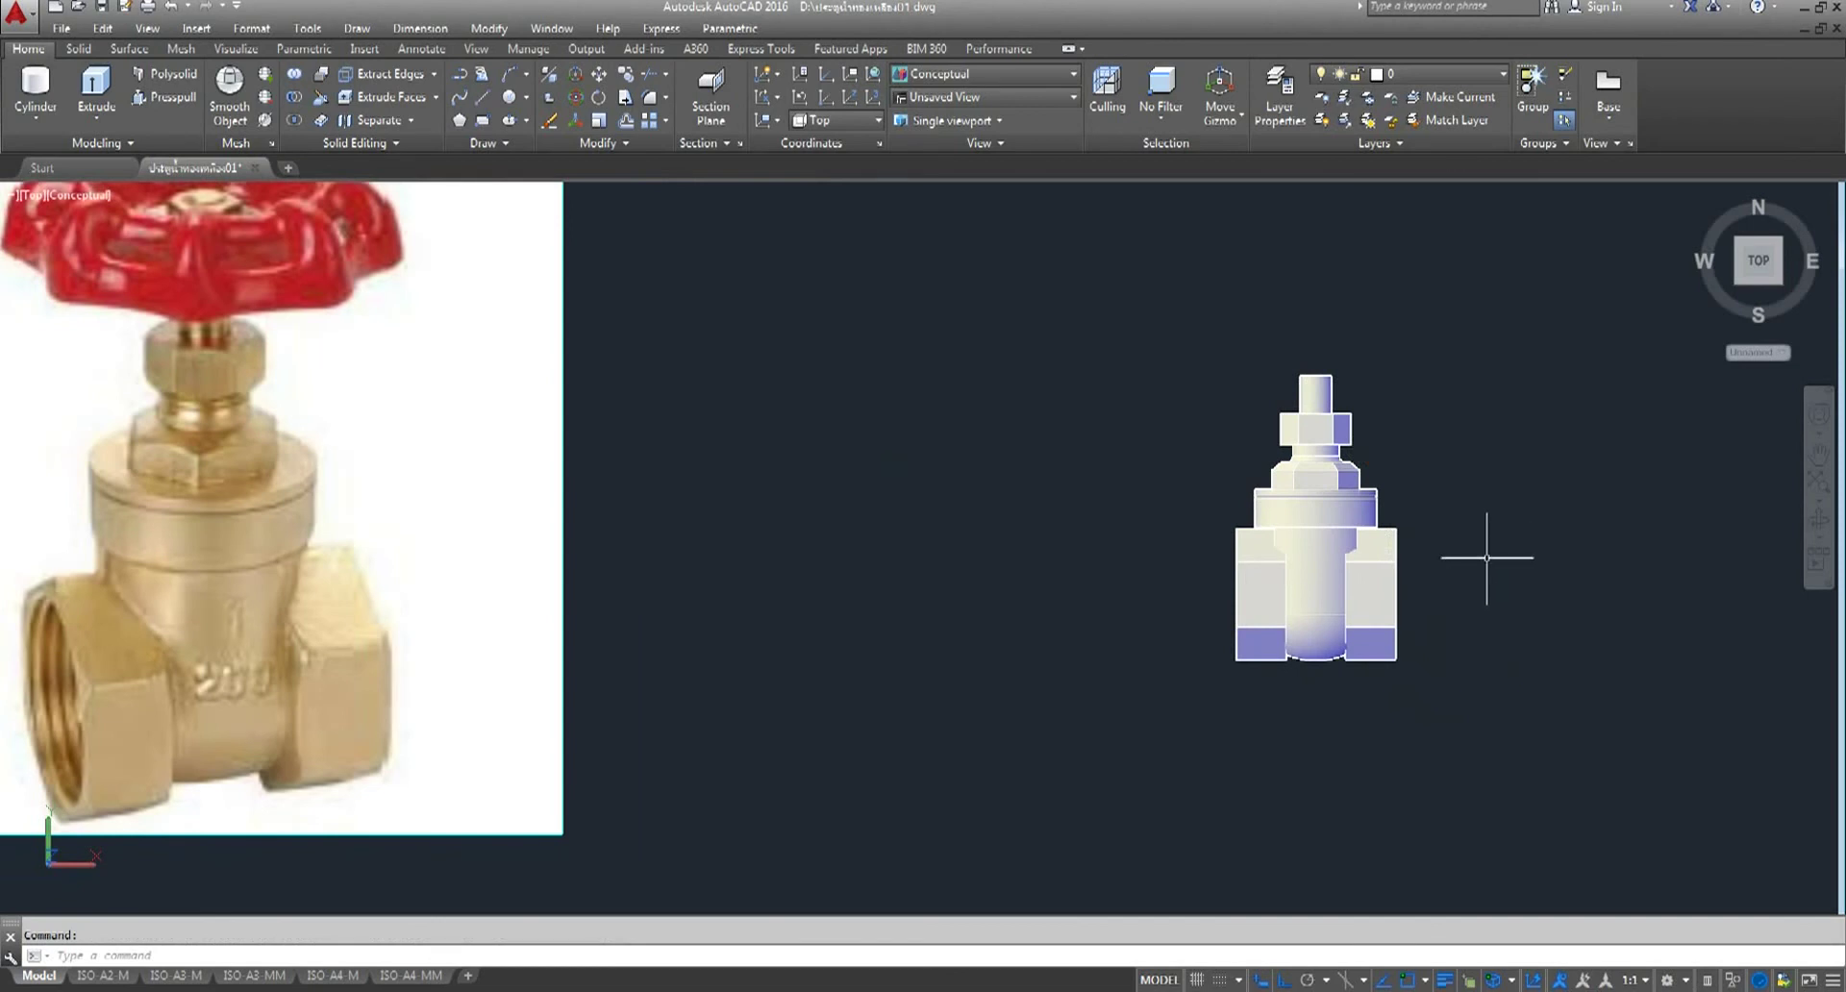
pyautogui.scroll(3, 1489, 634)
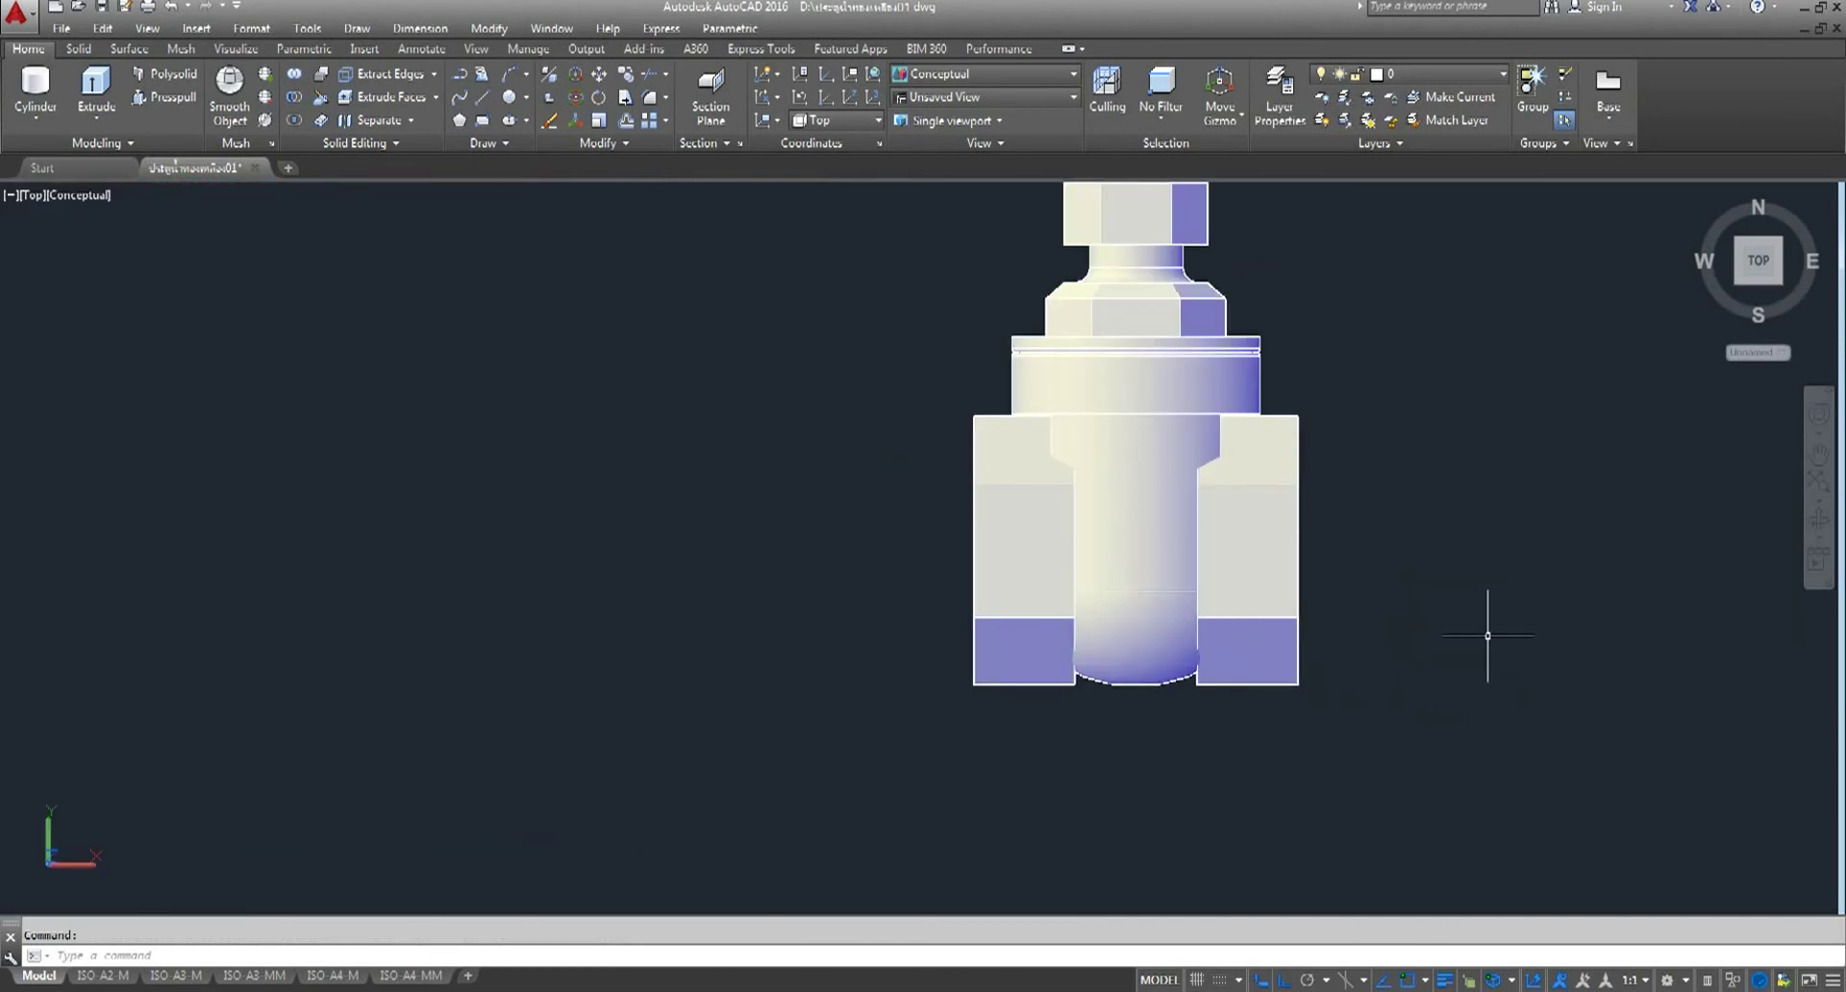
pyautogui.scroll(7, 1255, 481)
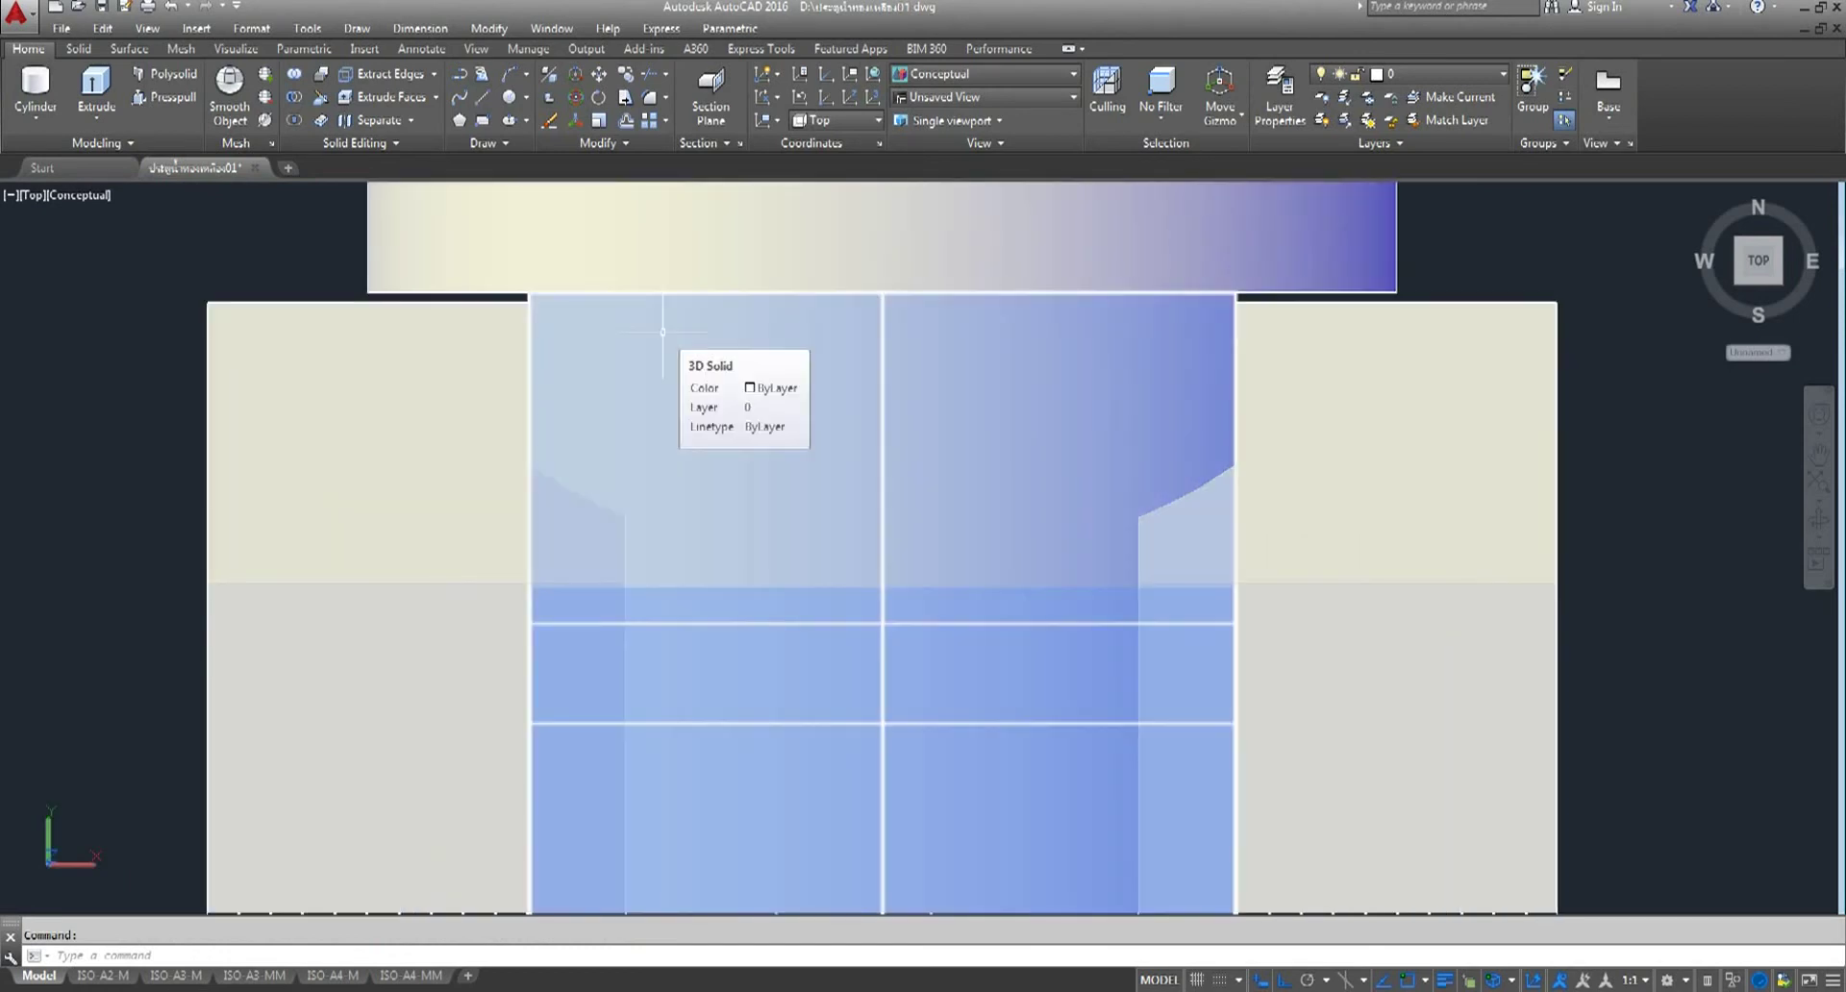
pyautogui.scroll(-5, 789, 423)
pyautogui.moveTo(788, 423); pyautogui.dragTo(893, 382, button='middle')
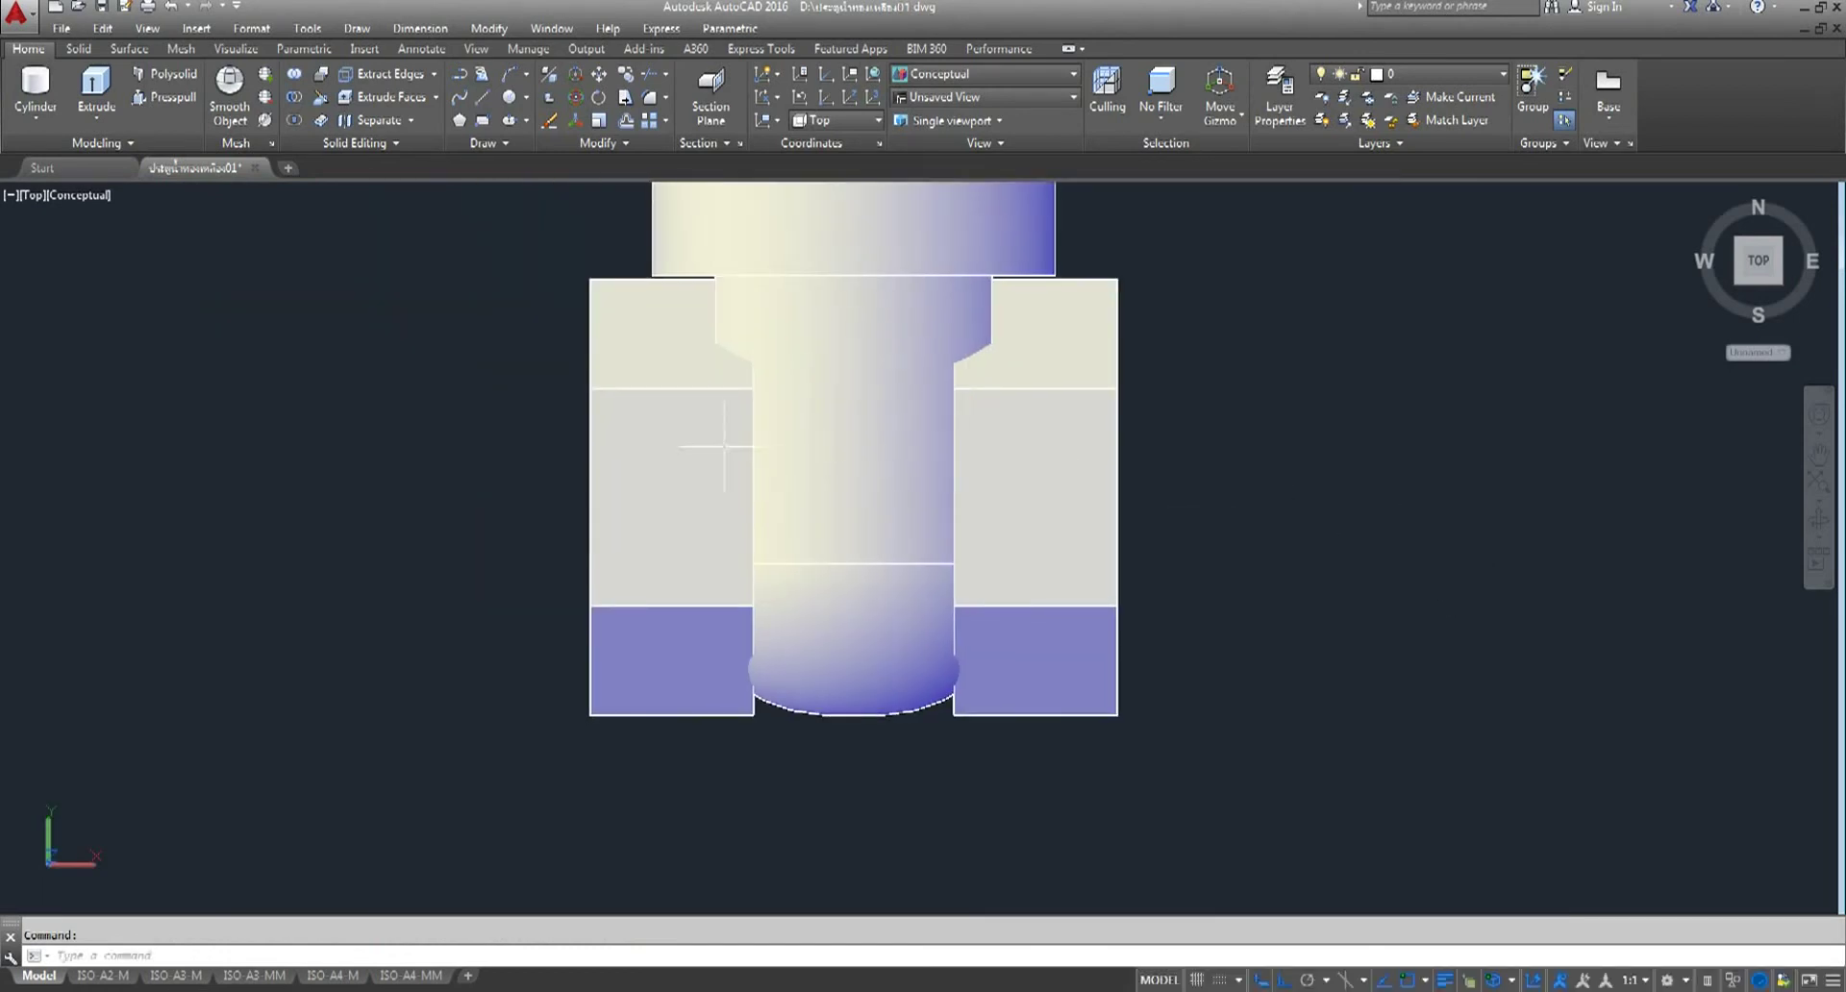
pyautogui.scroll(-4, 724, 446)
pyautogui.scroll(-4, 731, 442)
pyautogui.scroll(5, 172, 459)
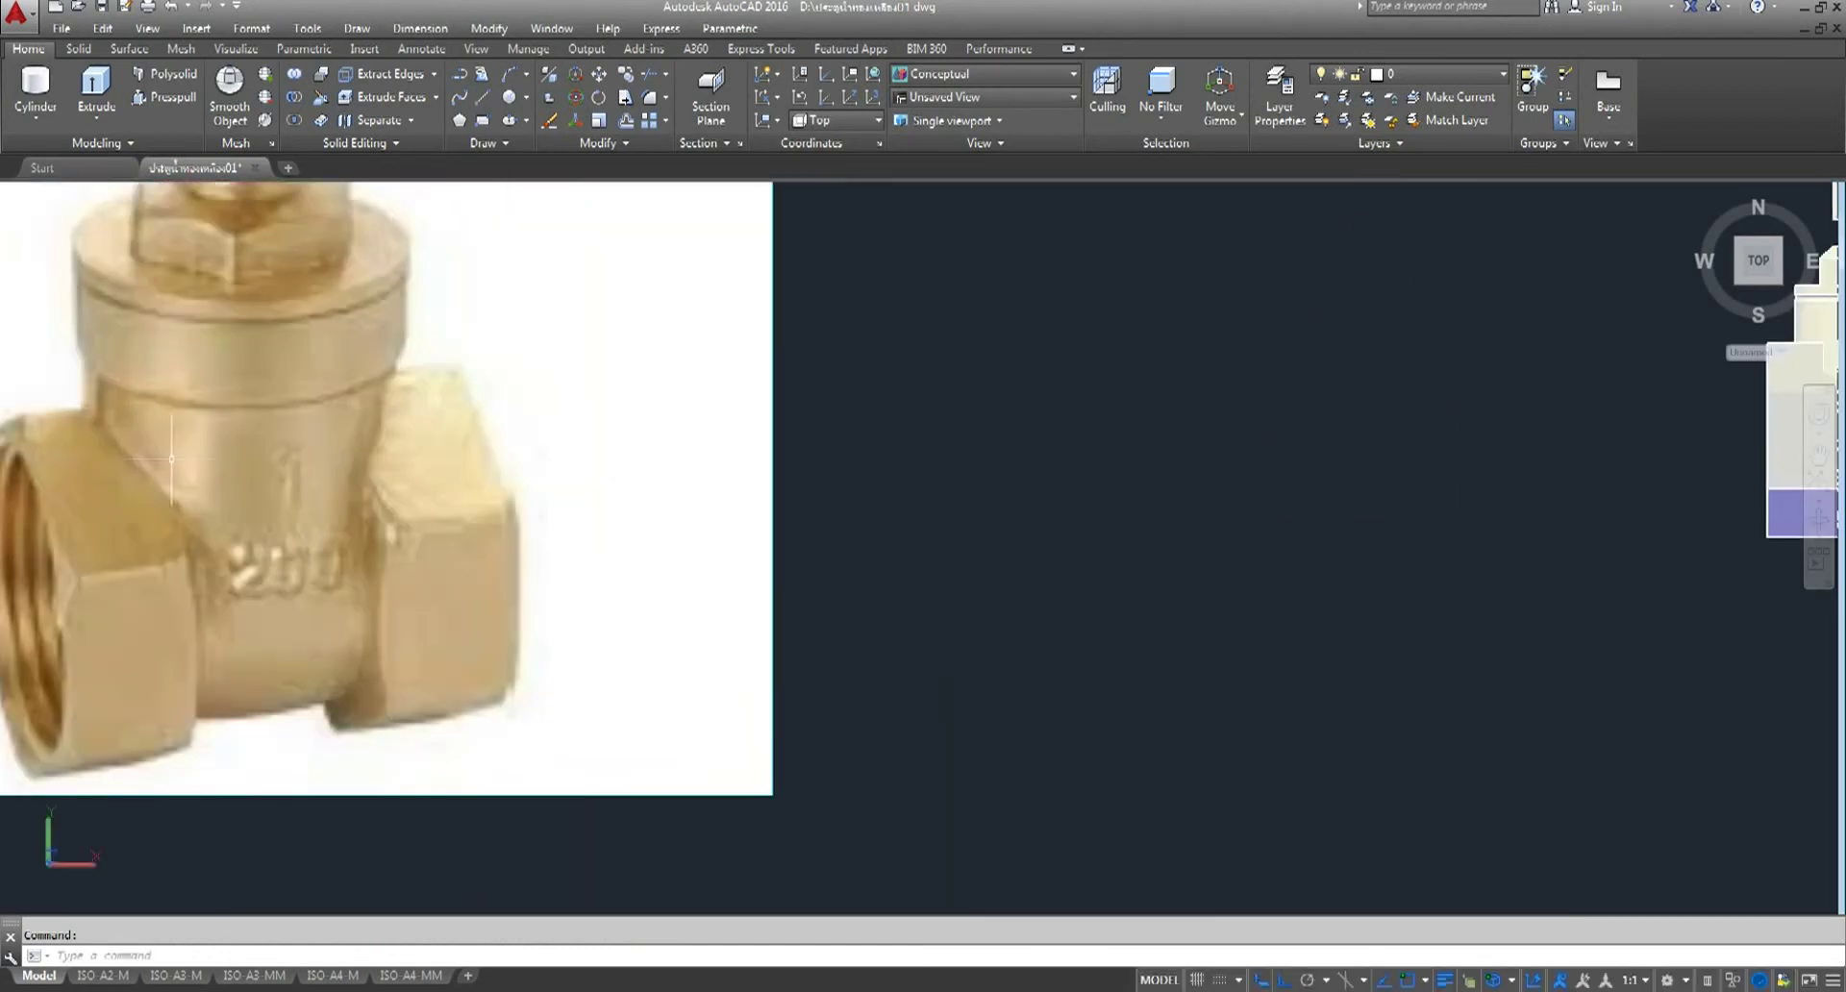
pyautogui.scroll(-4, 324, 449)
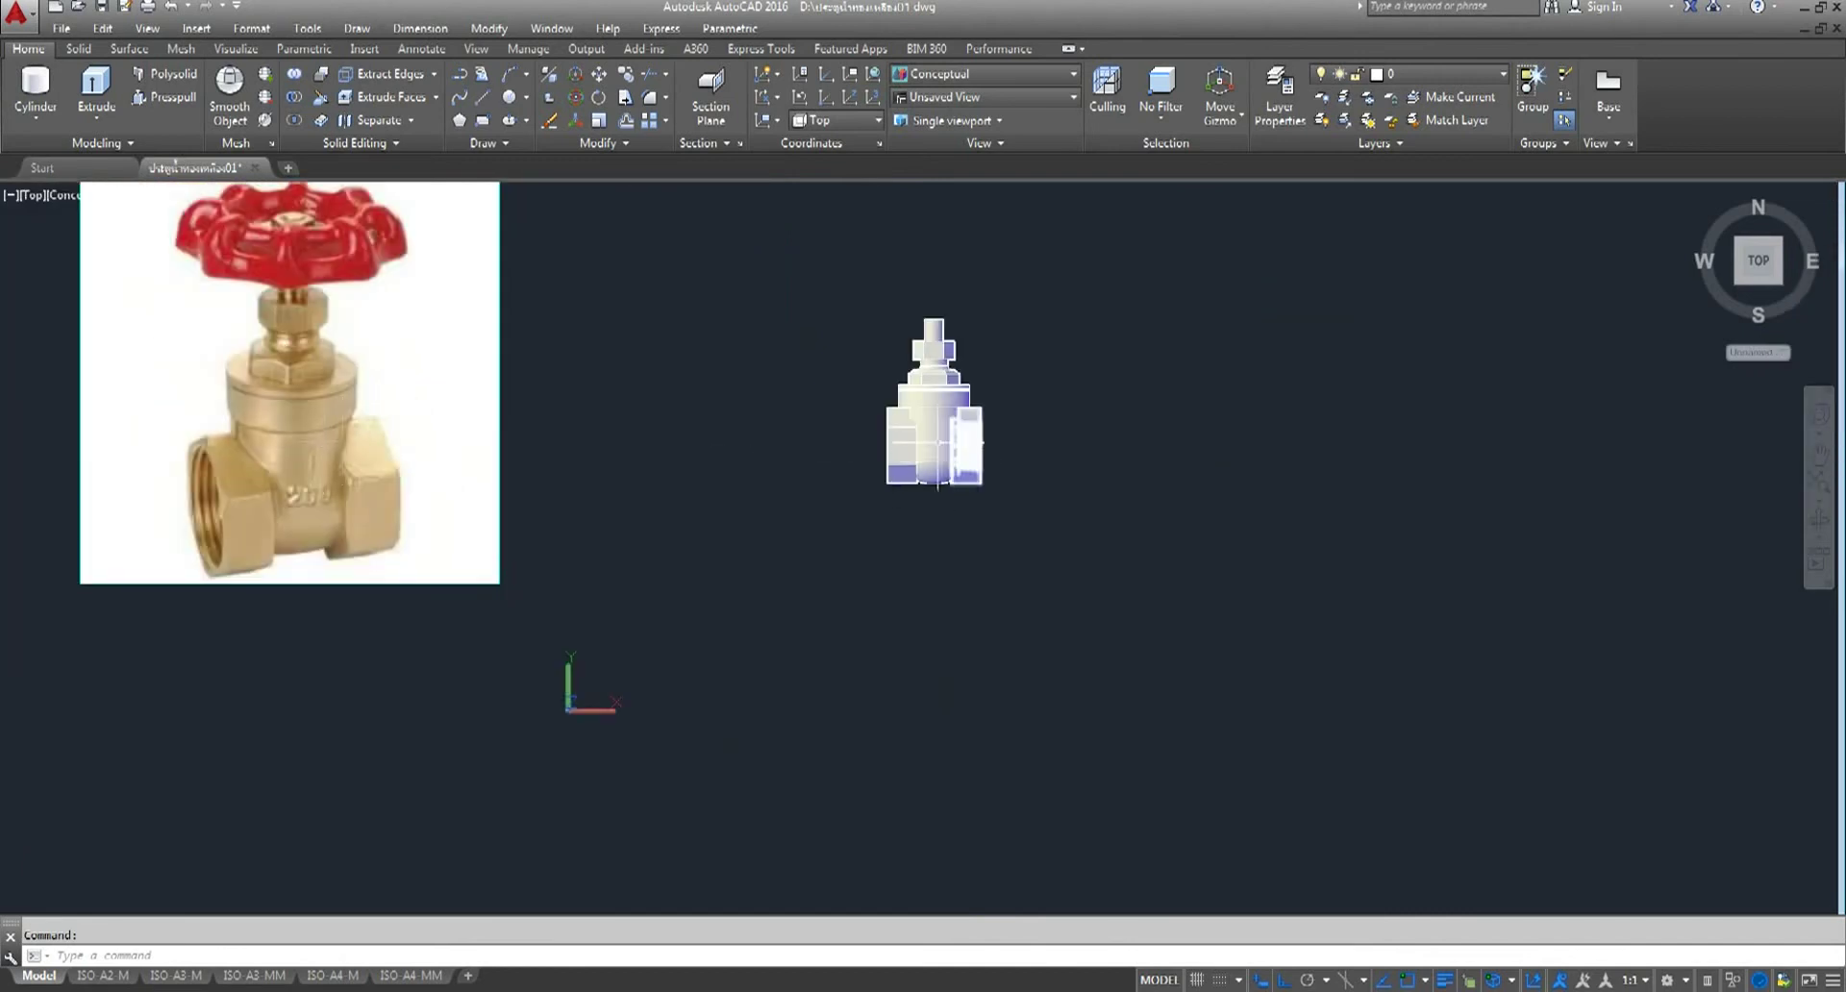
pyautogui.scroll(6, 938, 444)
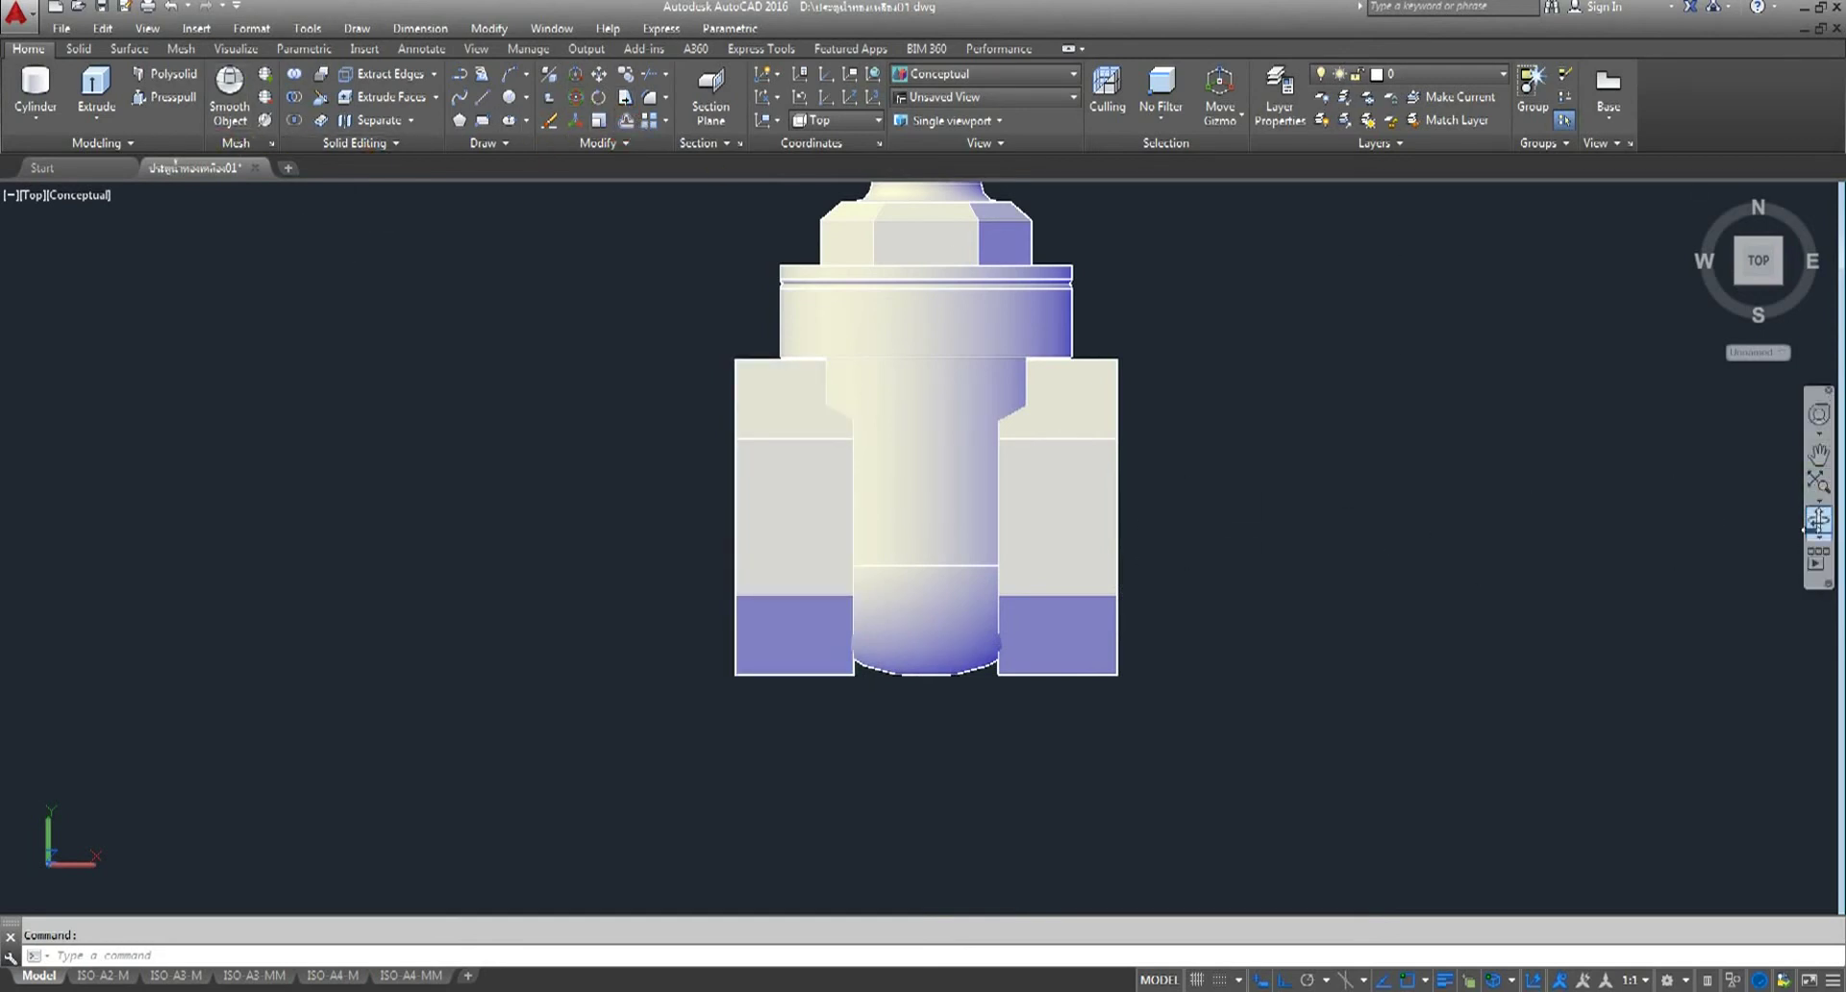
pyautogui.click(1820, 520)
pyautogui.moveTo(907, 528)
pyautogui.mouseDown()
pyautogui.moveTo(1156, 253)
pyautogui.moveTo(1224, 280)
pyautogui.moveTo(1179, 301)
pyautogui.moveTo(900, 671)
pyautogui.moveTo(1064, 412)
pyautogui.moveTo(949, 510)
pyautogui.moveTo(940, 297)
pyautogui.moveTo(938, 377)
pyautogui.moveTo(828, 259)
pyautogui.moveTo(956, 428)
pyautogui.moveTo(1084, 700)
pyautogui.moveTo(806, 532)
pyautogui.moveTo(560, 288)
pyautogui.moveTo(734, 569)
pyautogui.moveTo(590, 441)
pyautogui.mouseUp()
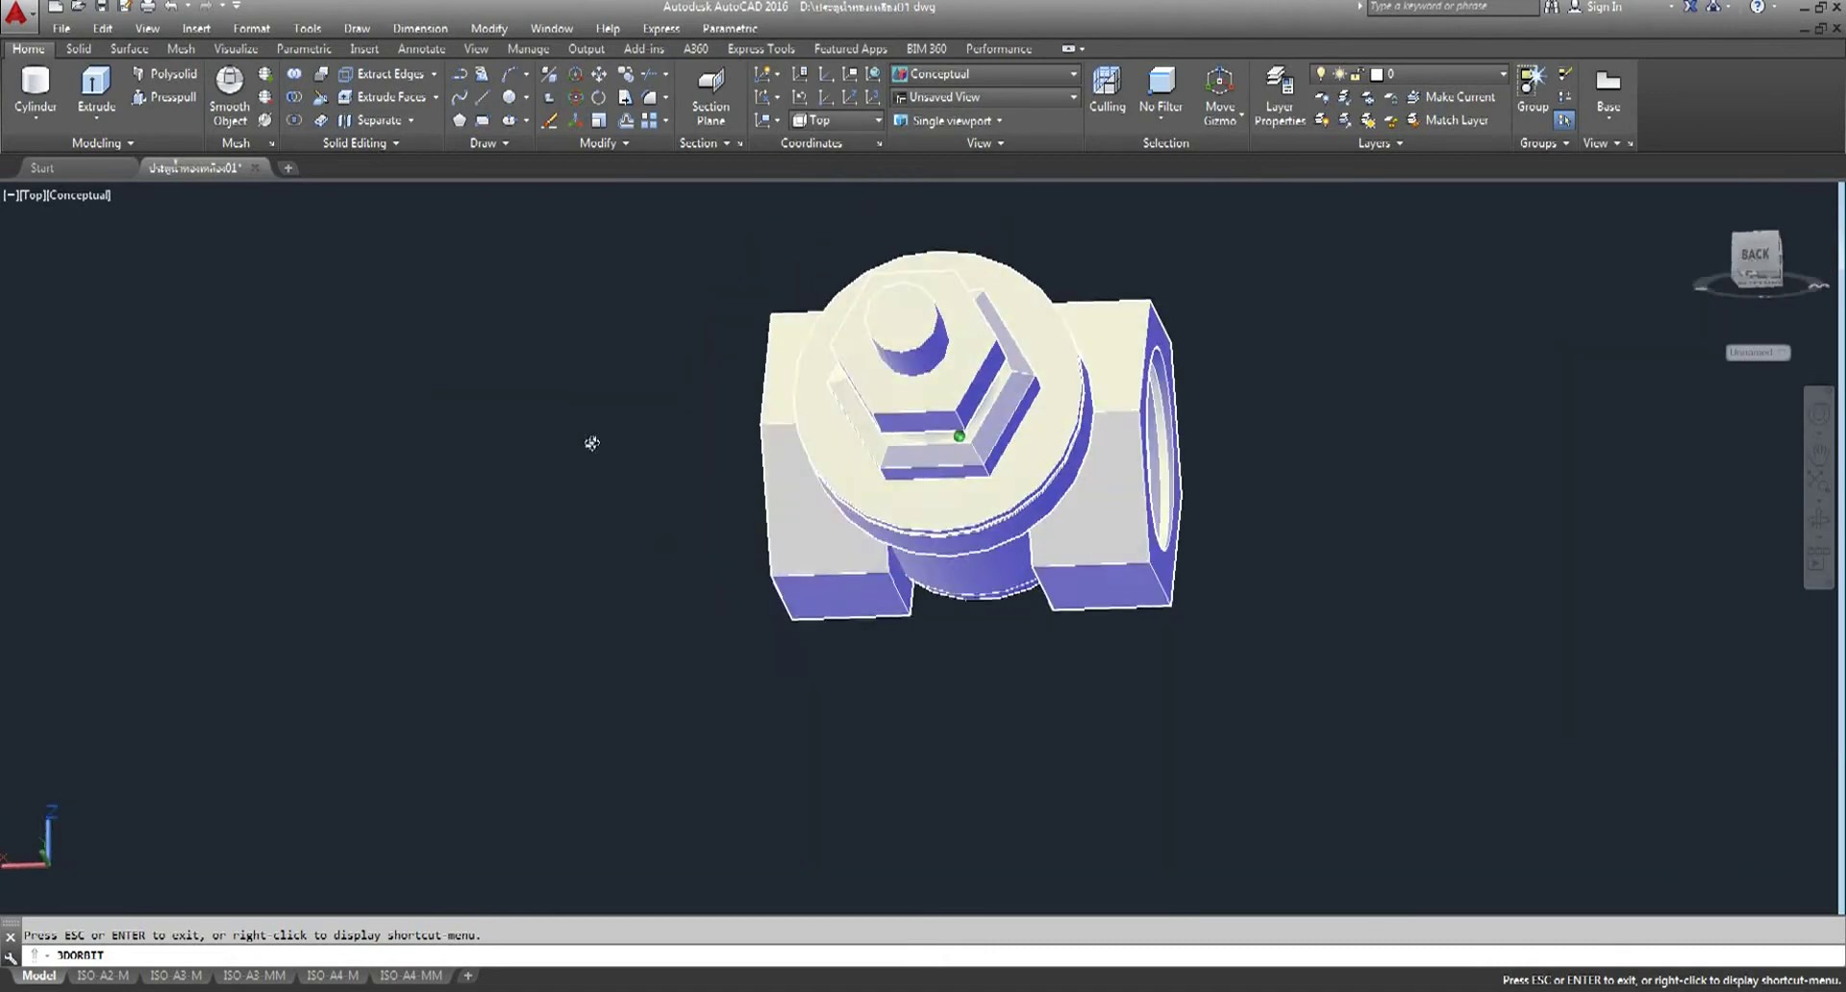
pyautogui.rightClick(597, 401)
pyautogui.click(604, 407)
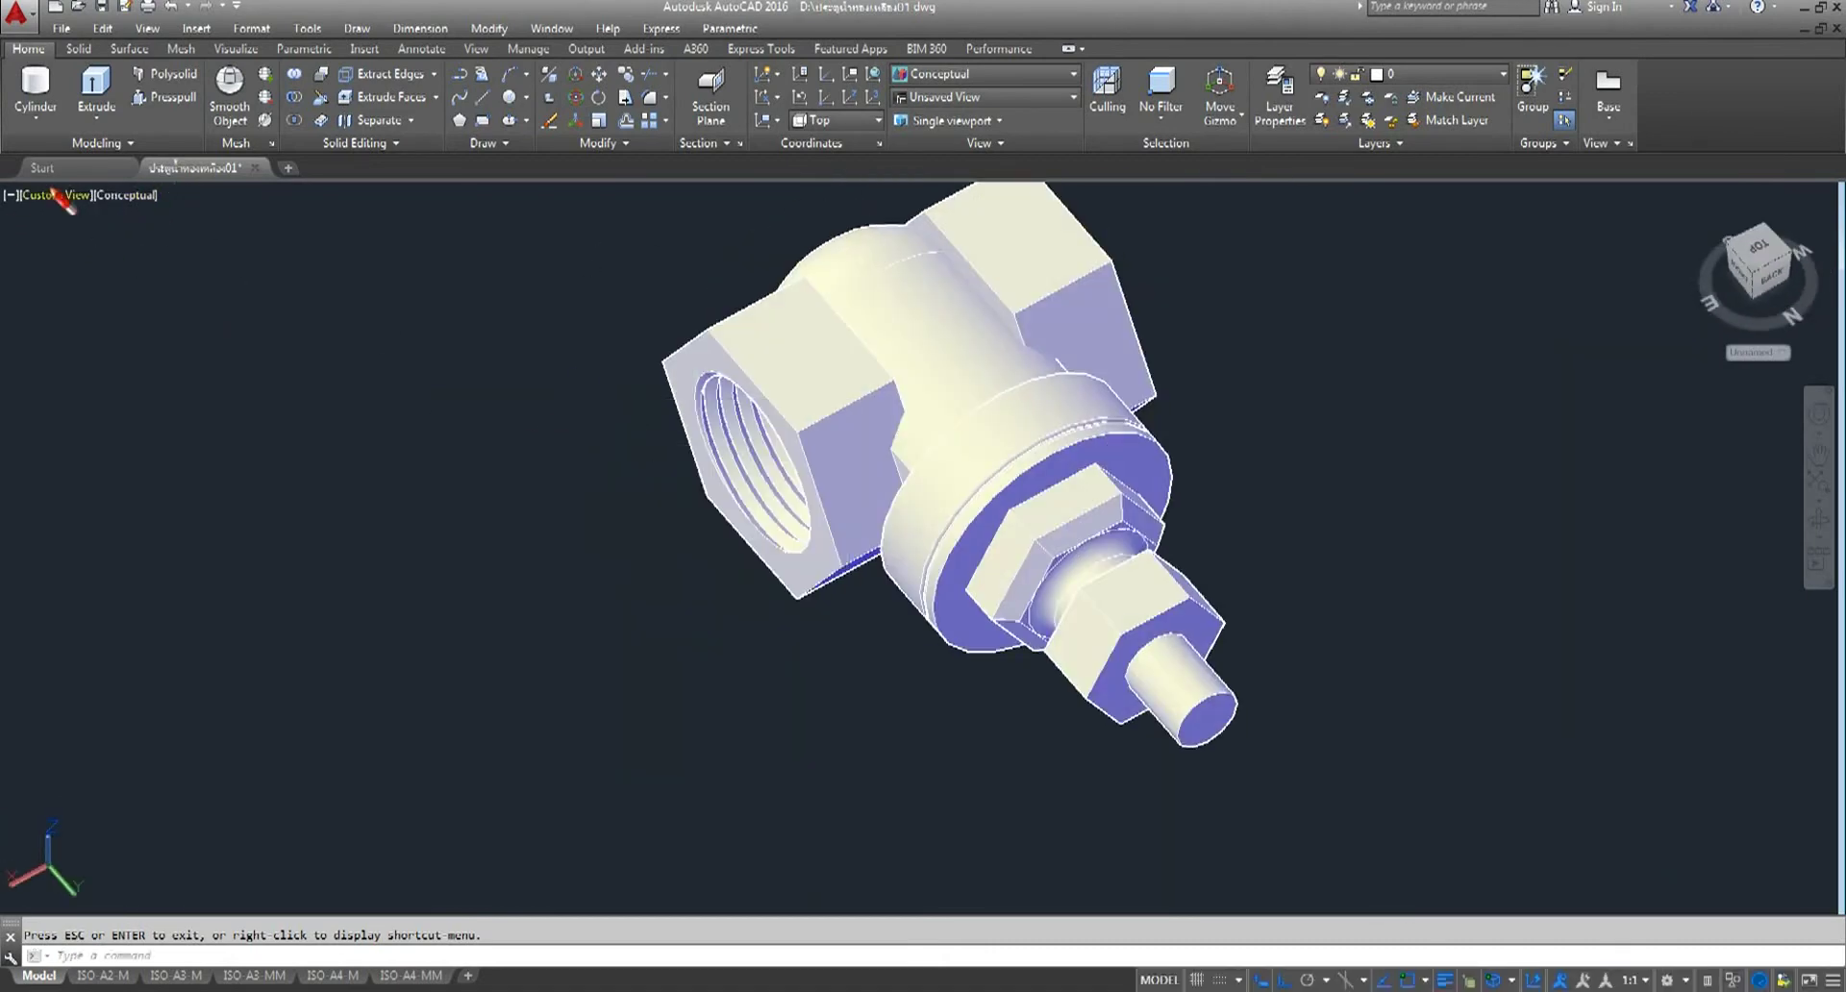
pyautogui.click(58, 196)
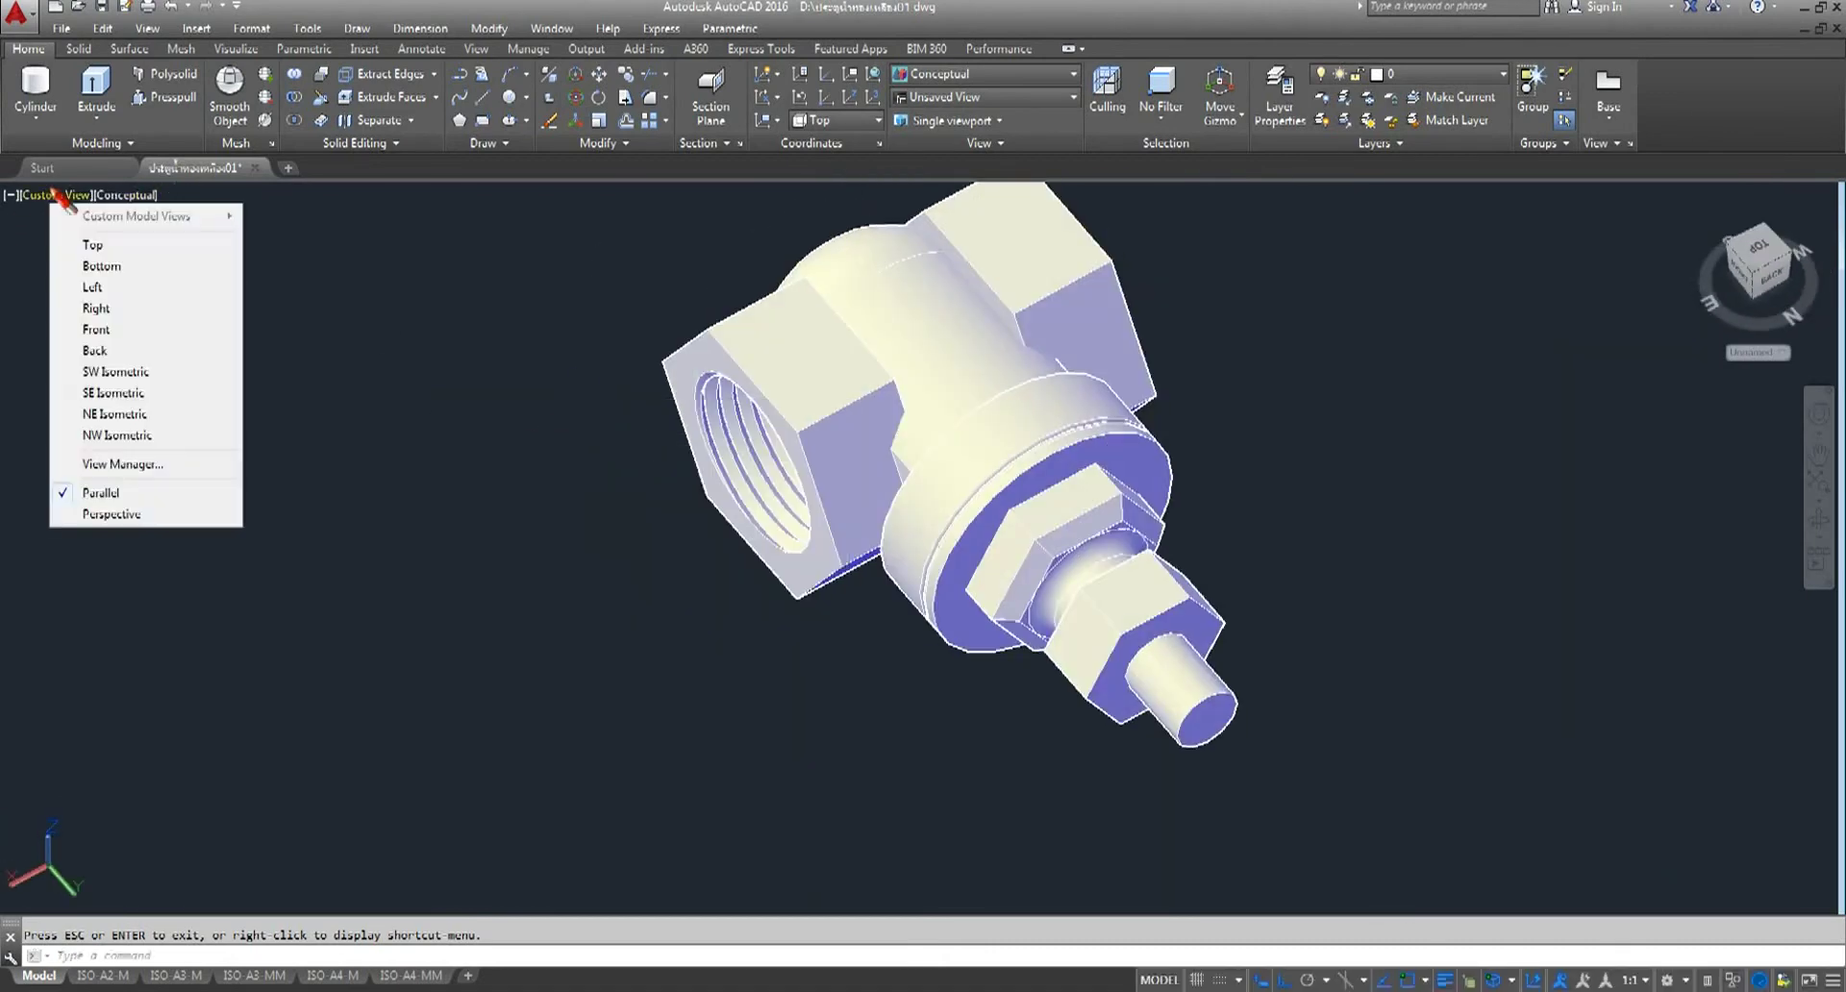
pyautogui.click(126, 392)
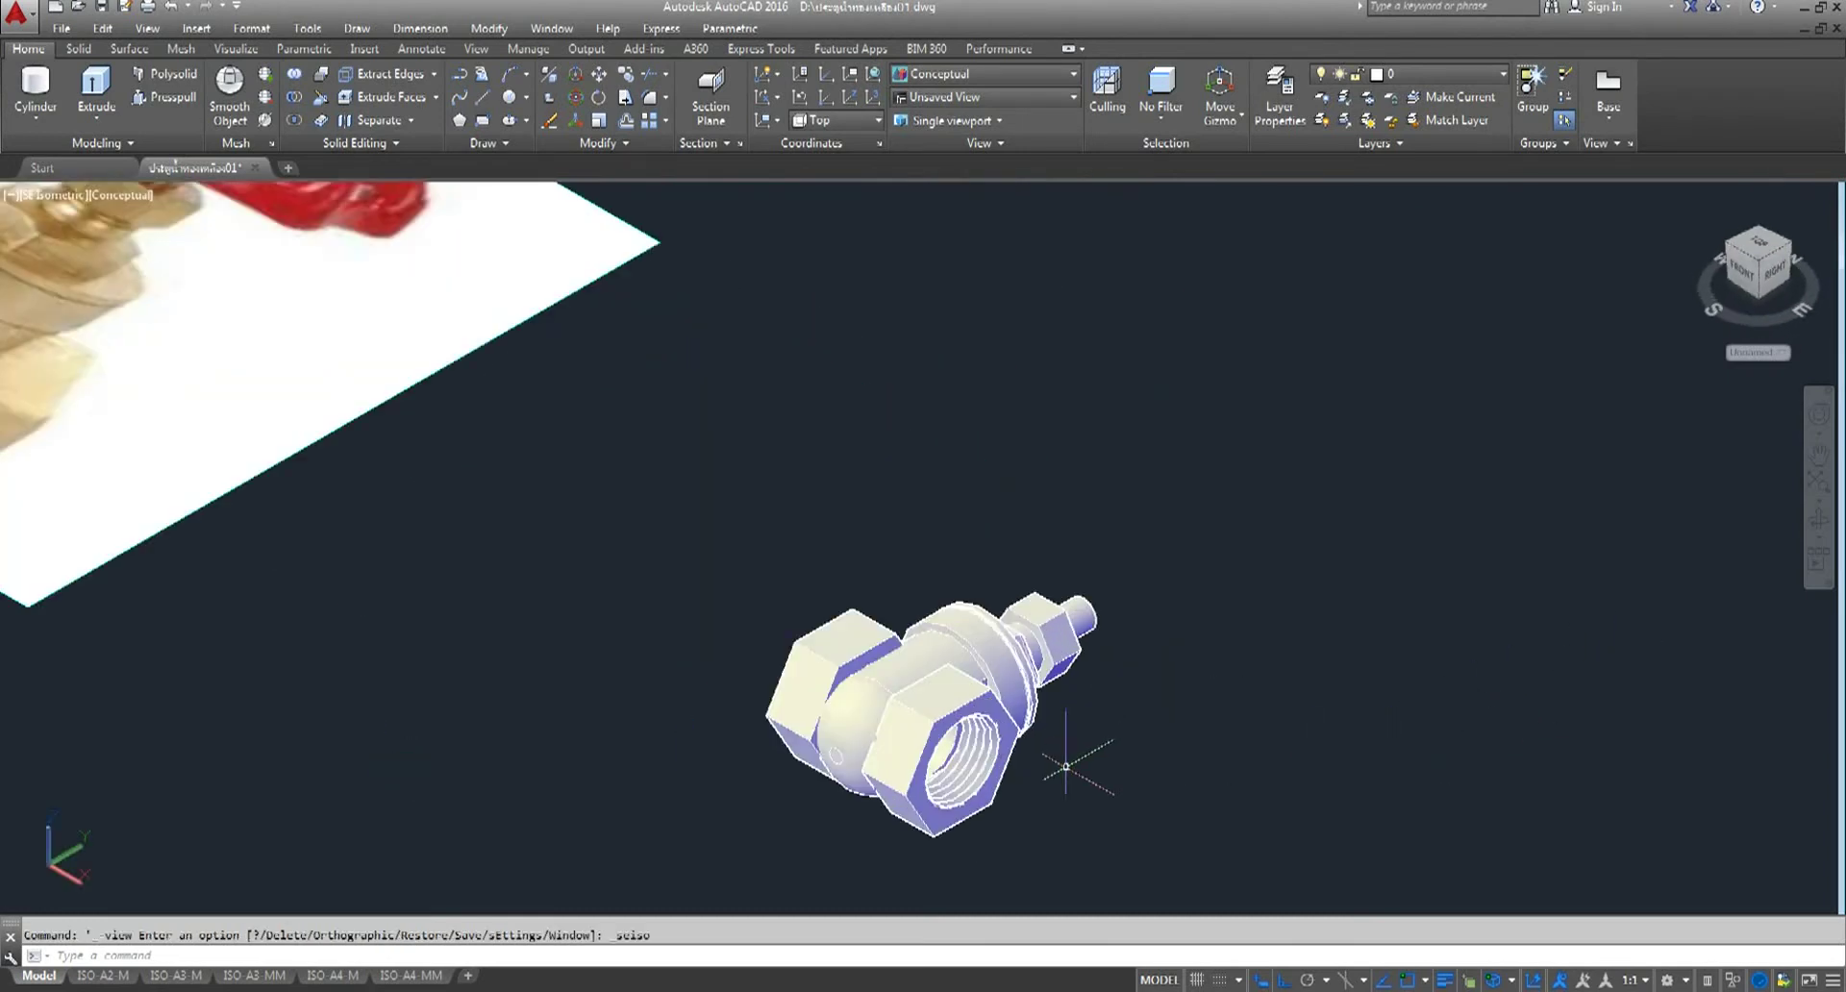
pyautogui.scroll(4, 1077, 753)
pyautogui.scroll(-5, 1076, 604)
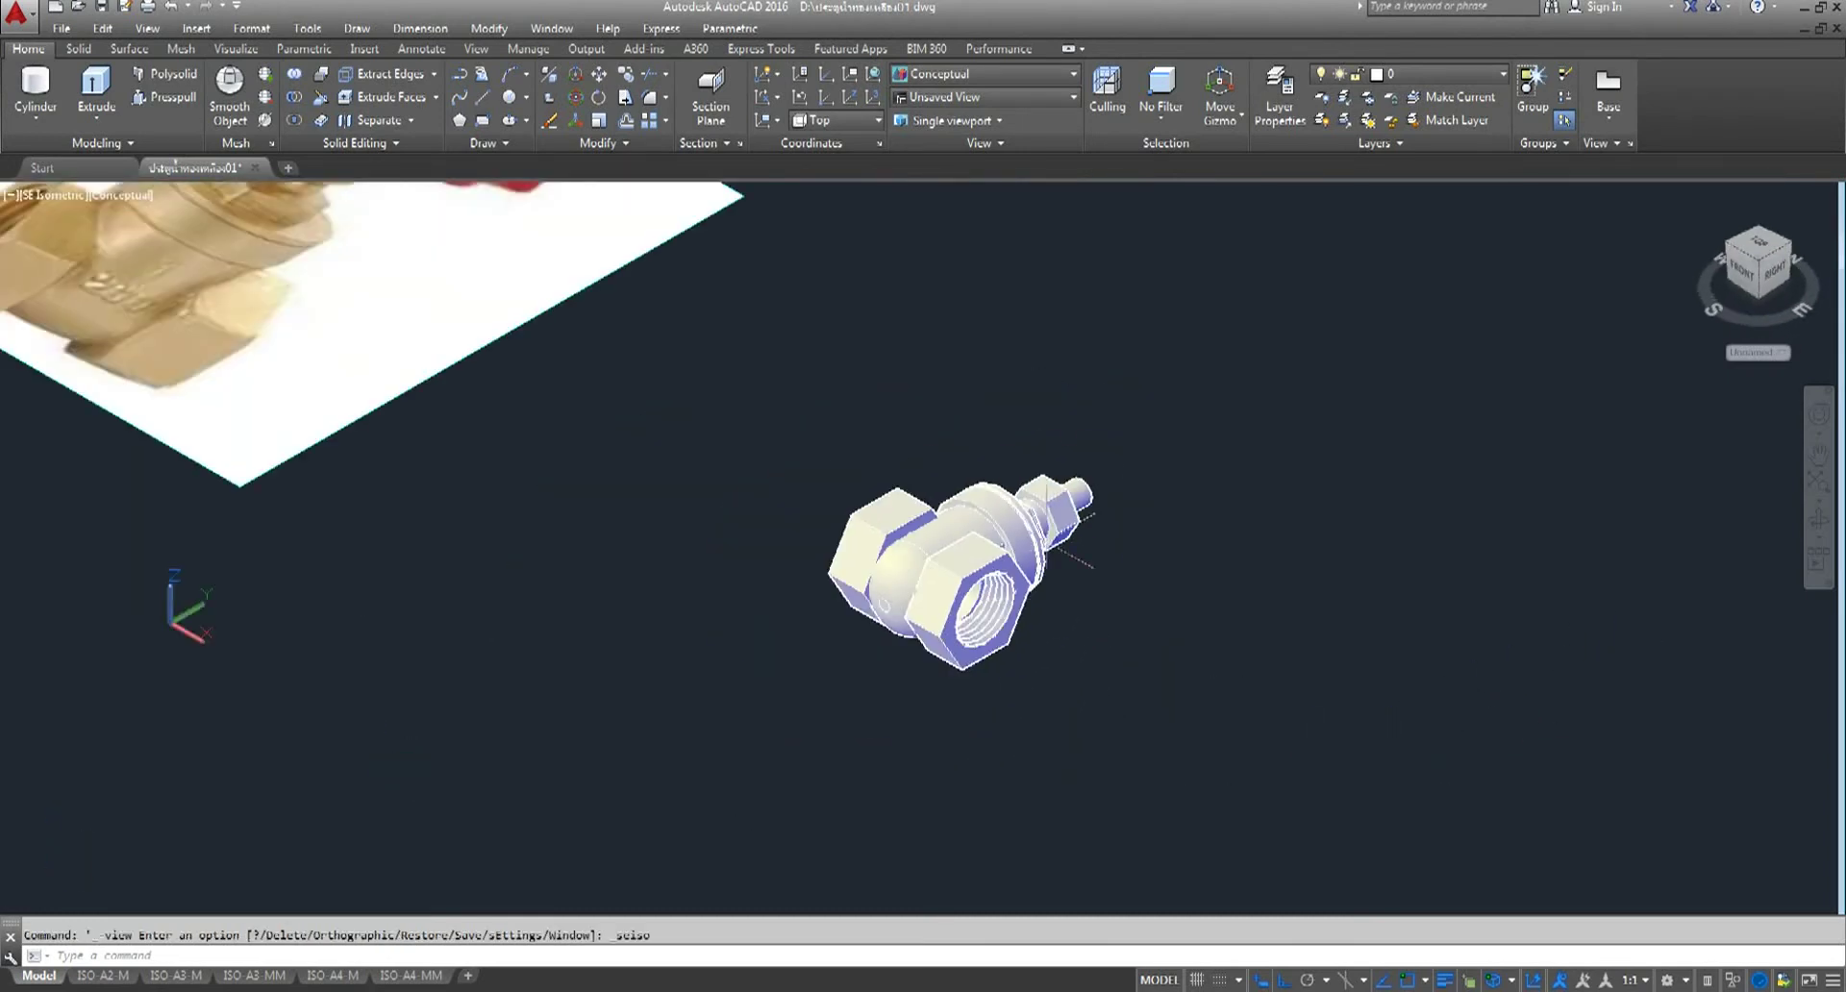
pyautogui.click(53, 195)
pyautogui.click(87, 243)
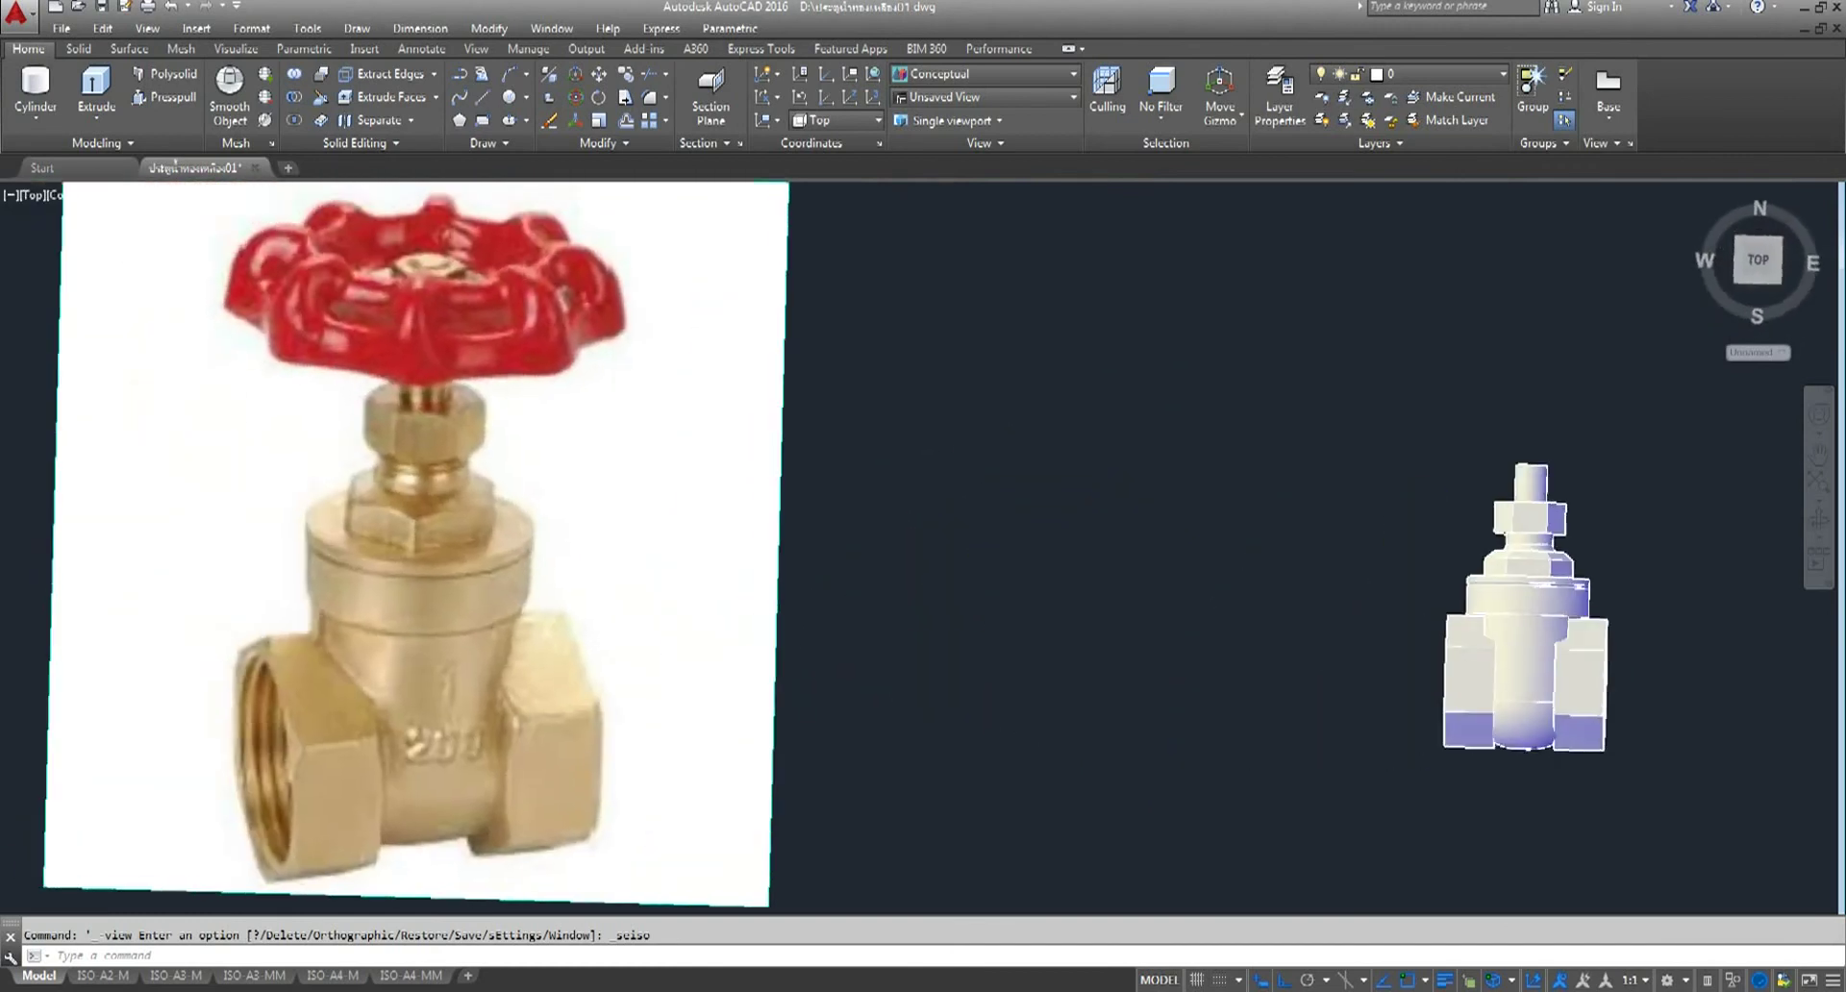
pyautogui.moveTo(1081, 573); pyautogui.dragTo(444, 459, button='middle')
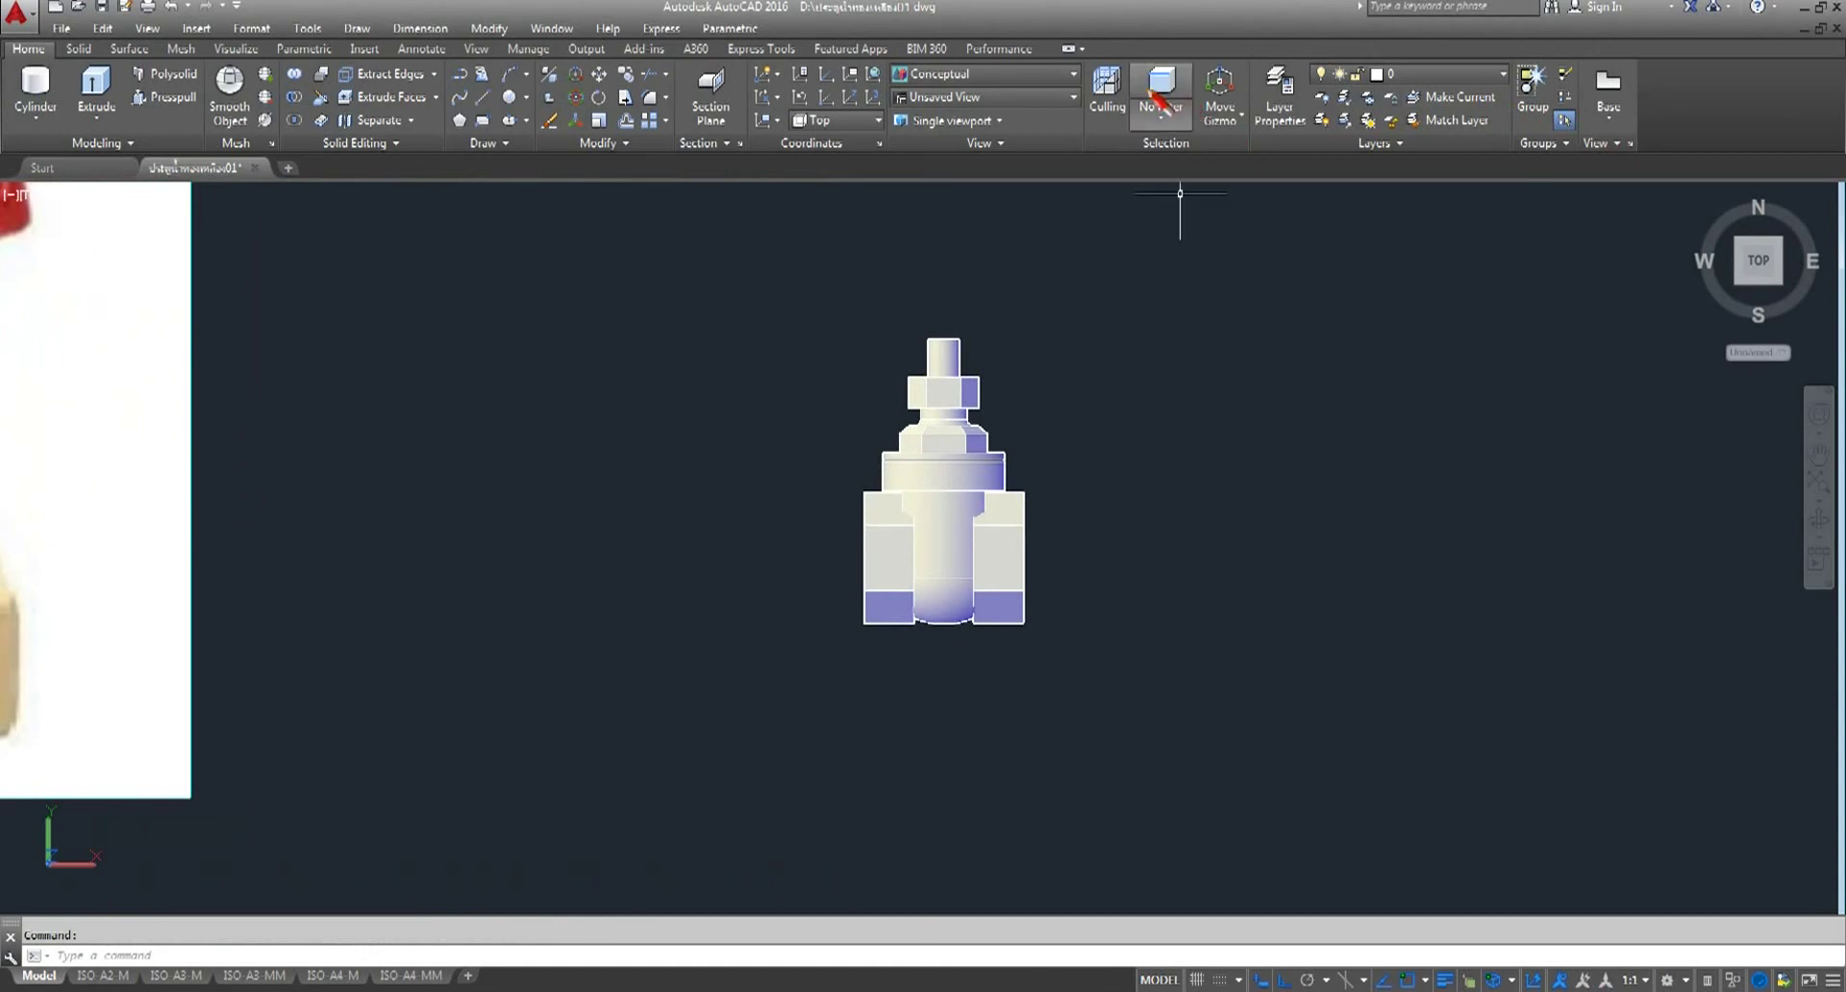
pyautogui.click(1073, 77)
pyautogui.click(1422, 76)
pyautogui.click(1422, 75)
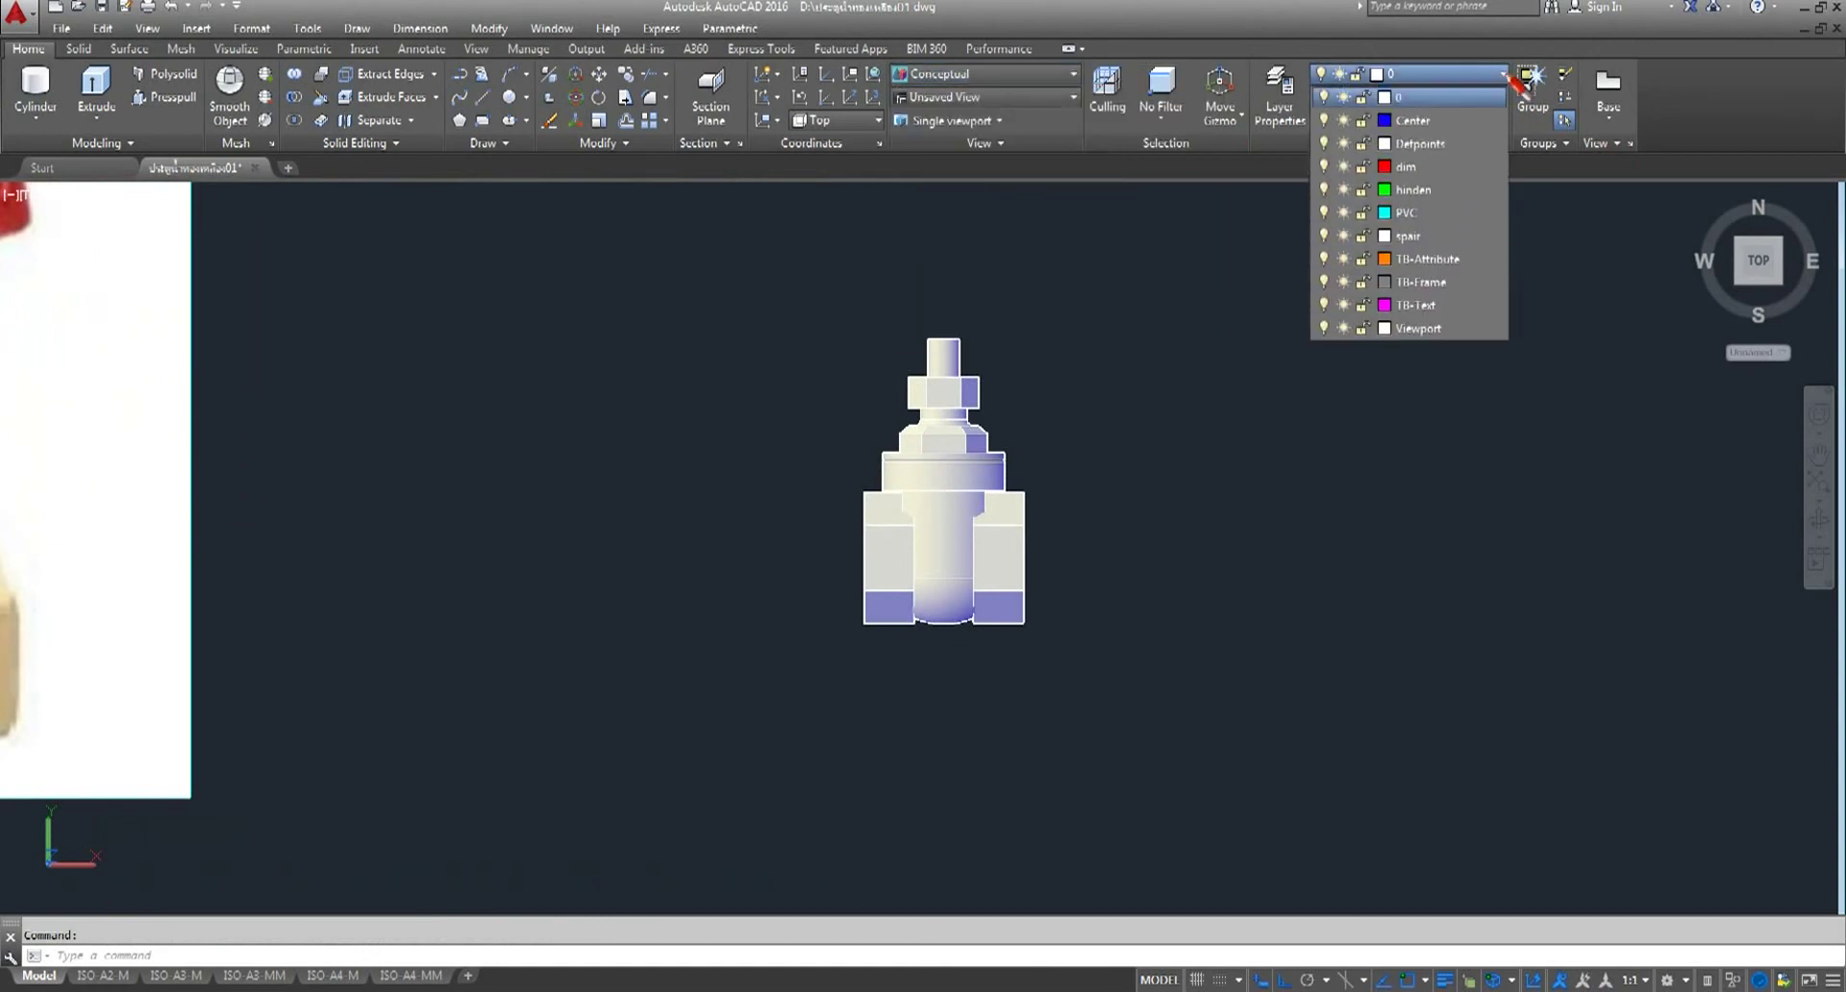
pyautogui.click(1344, 221)
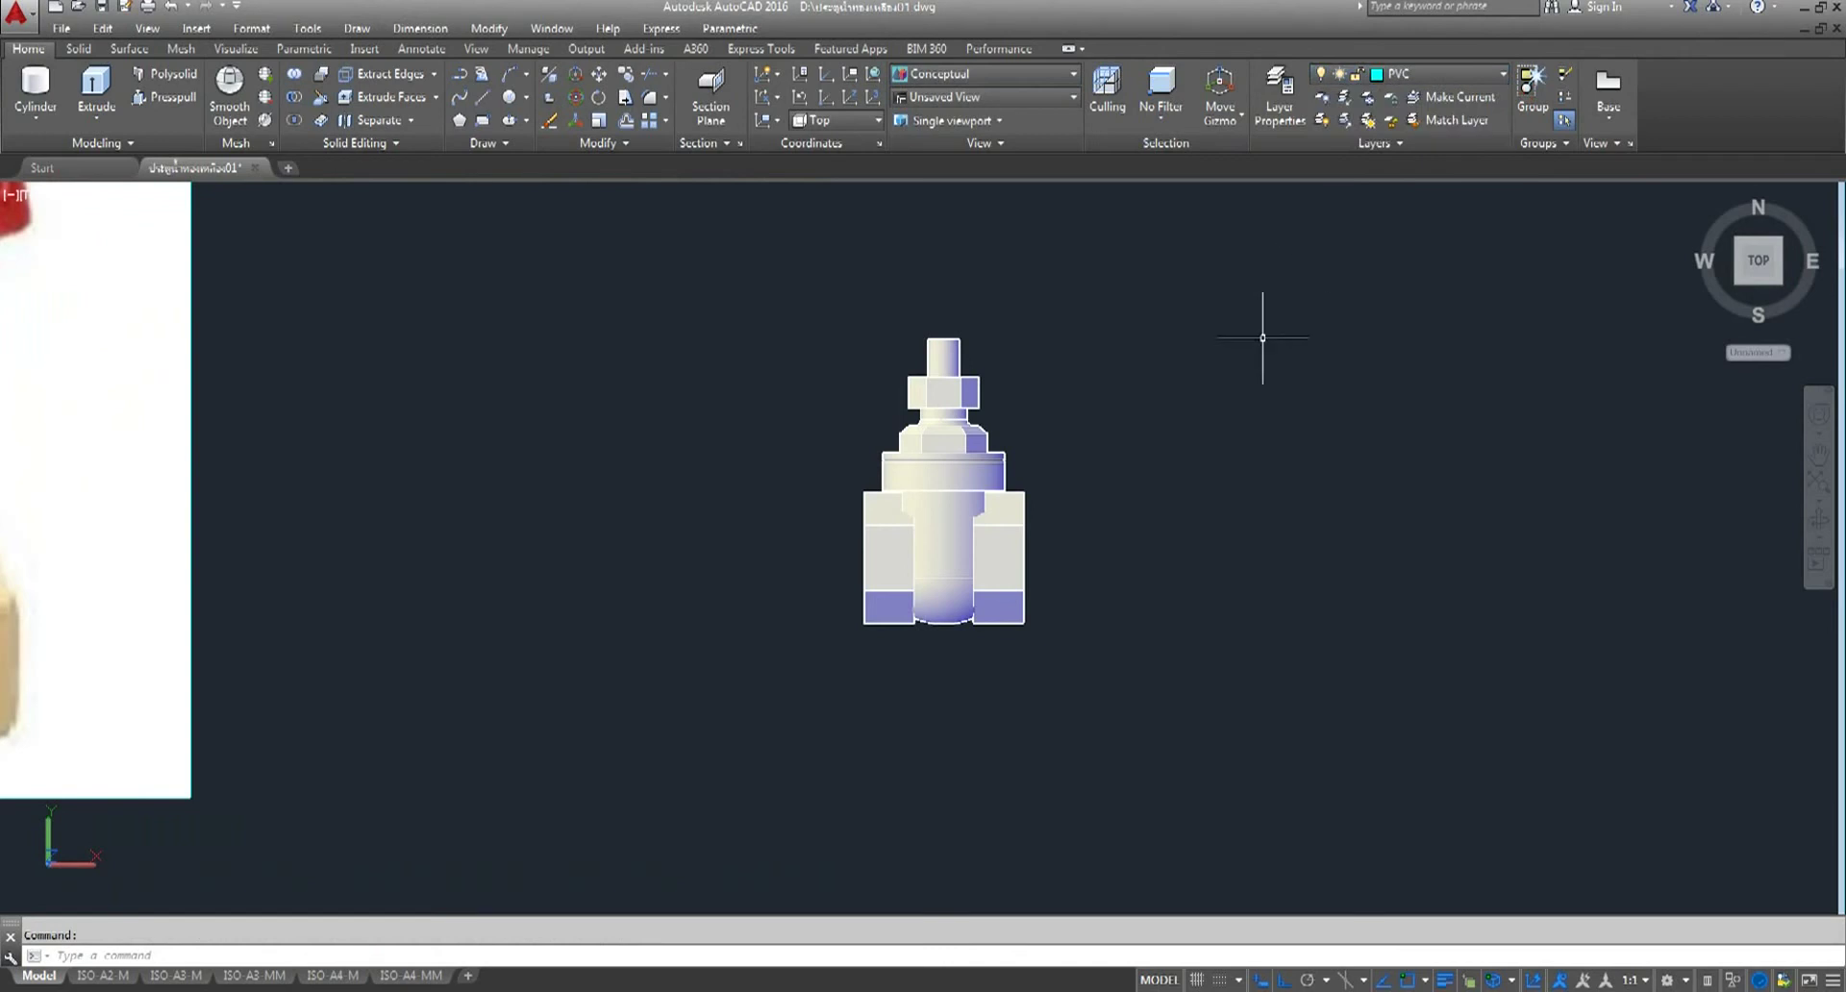
pyautogui.click(1502, 75)
pyautogui.click(1429, 100)
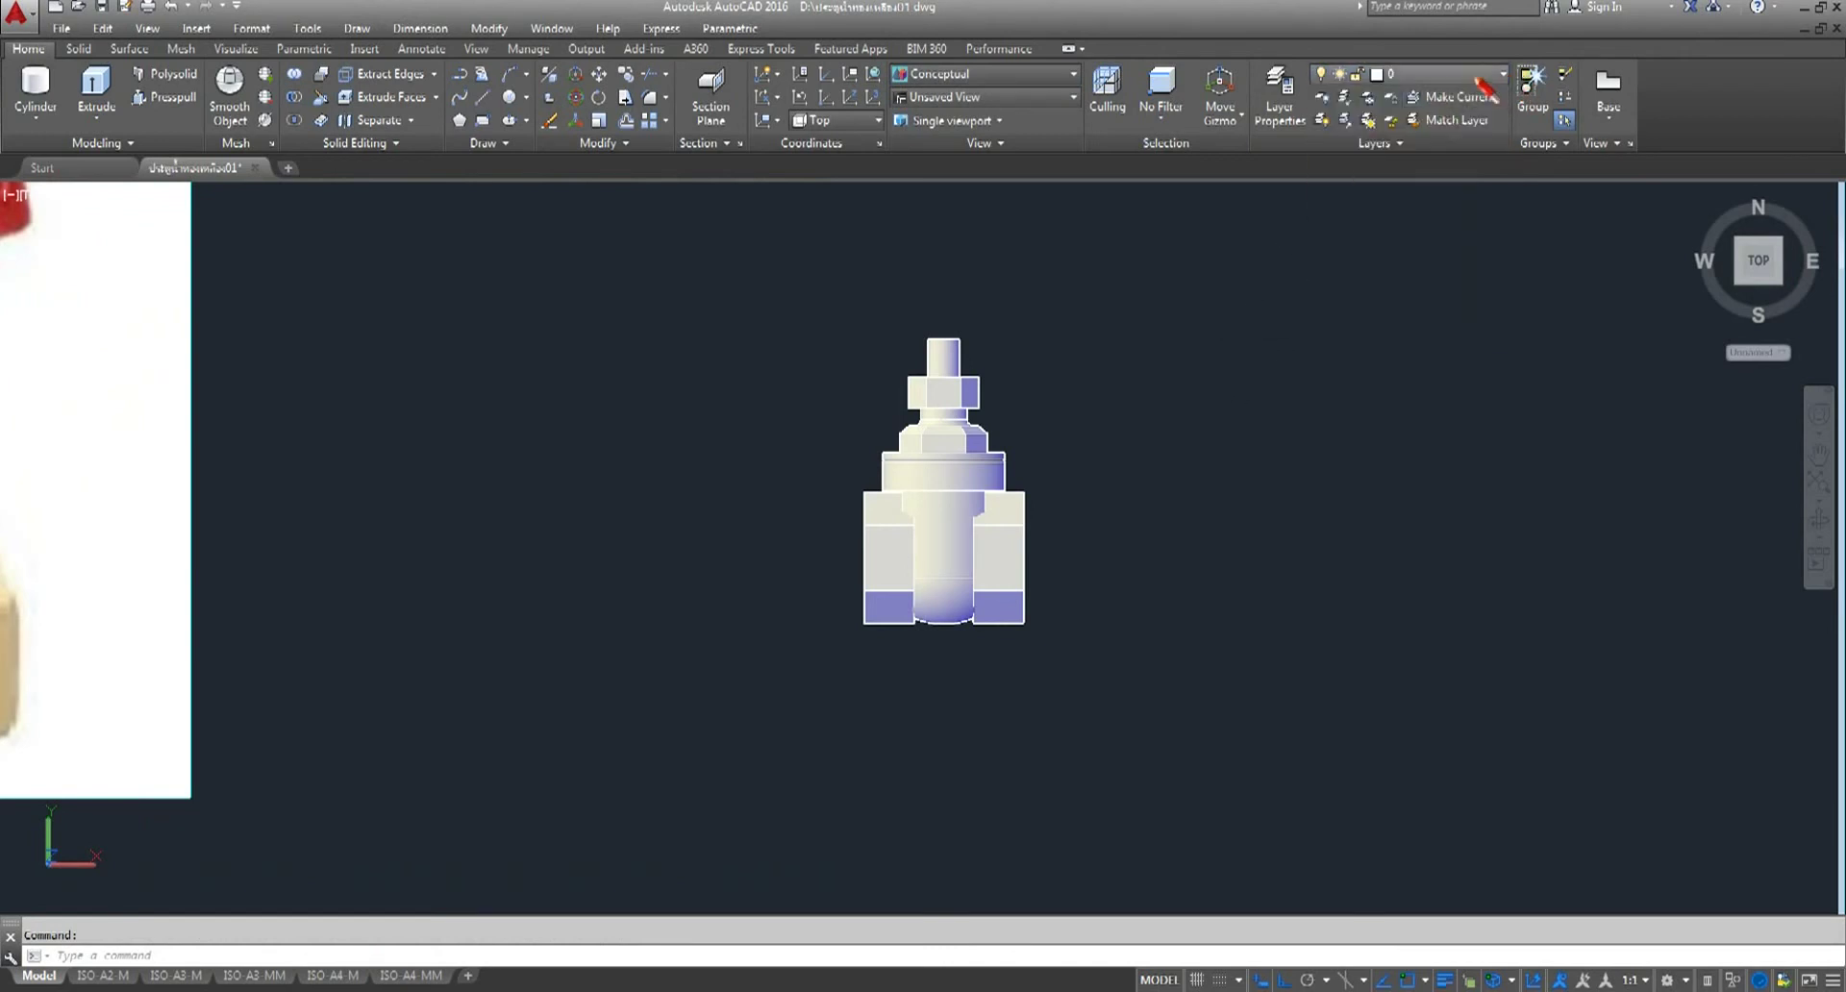
pyautogui.click(1502, 75)
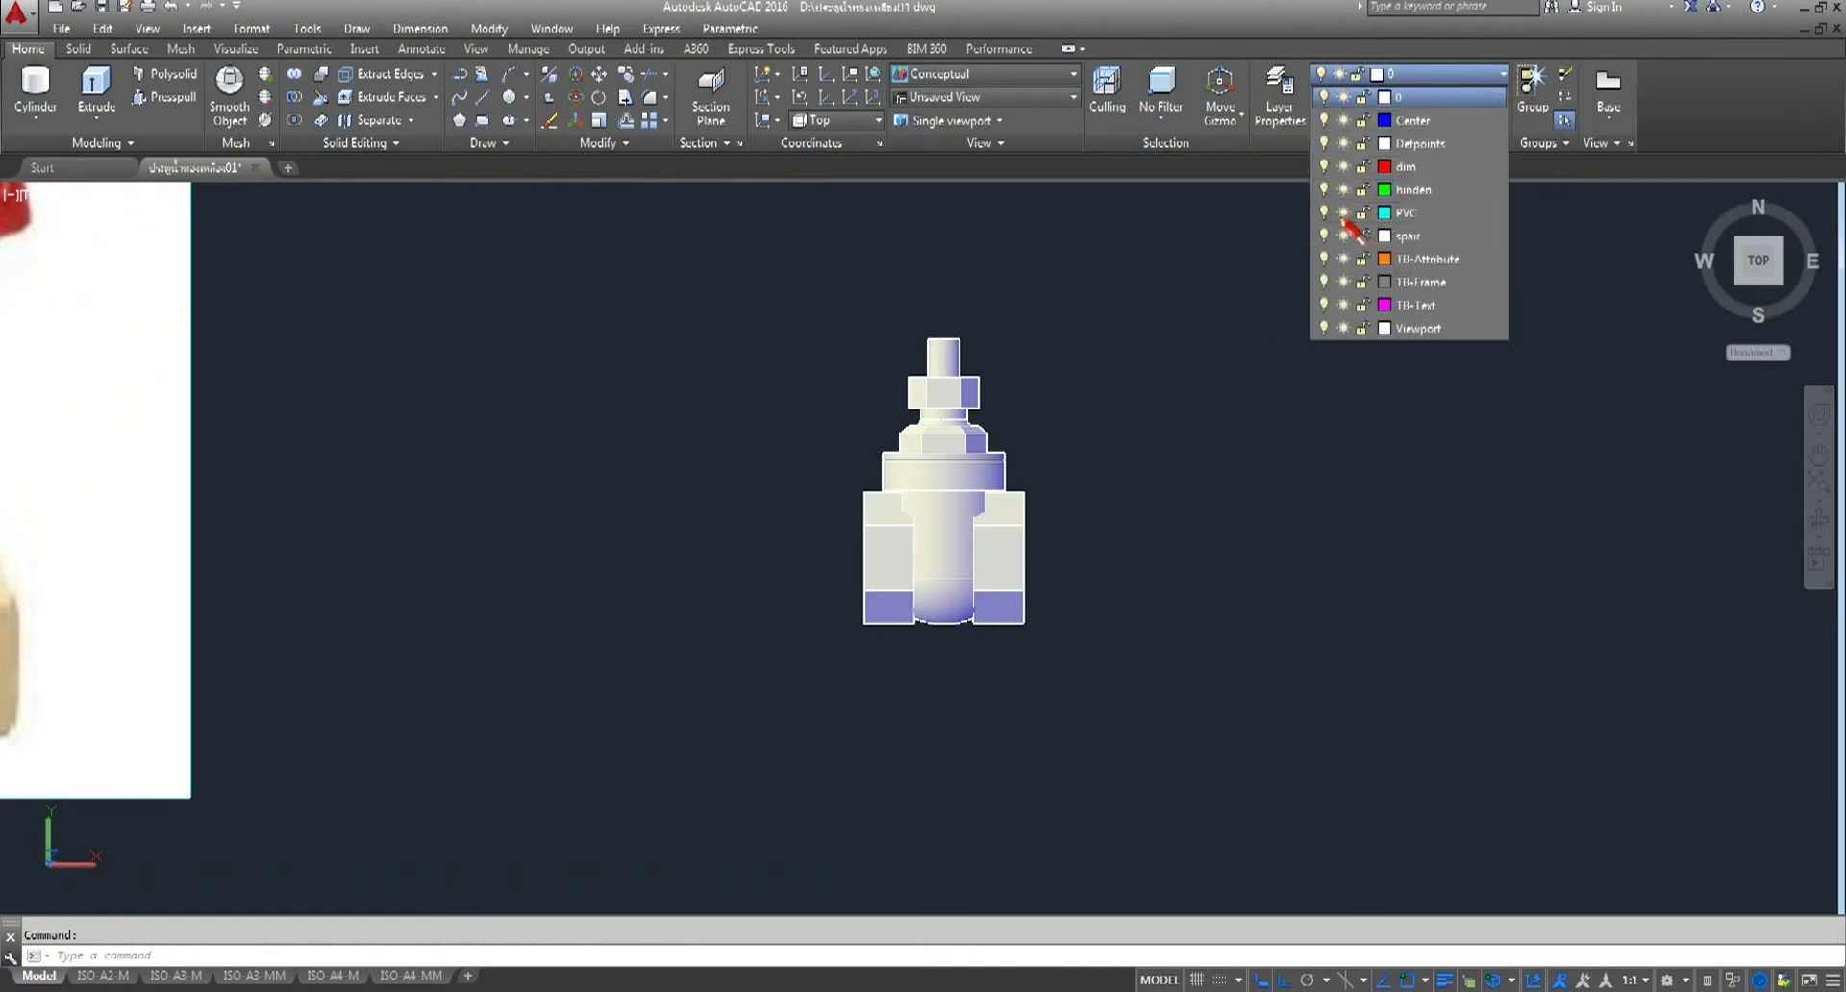
pyautogui.click(1159, 440)
pyautogui.moveTo(1151, 441); pyautogui.dragTo(982, 490, button='middle')
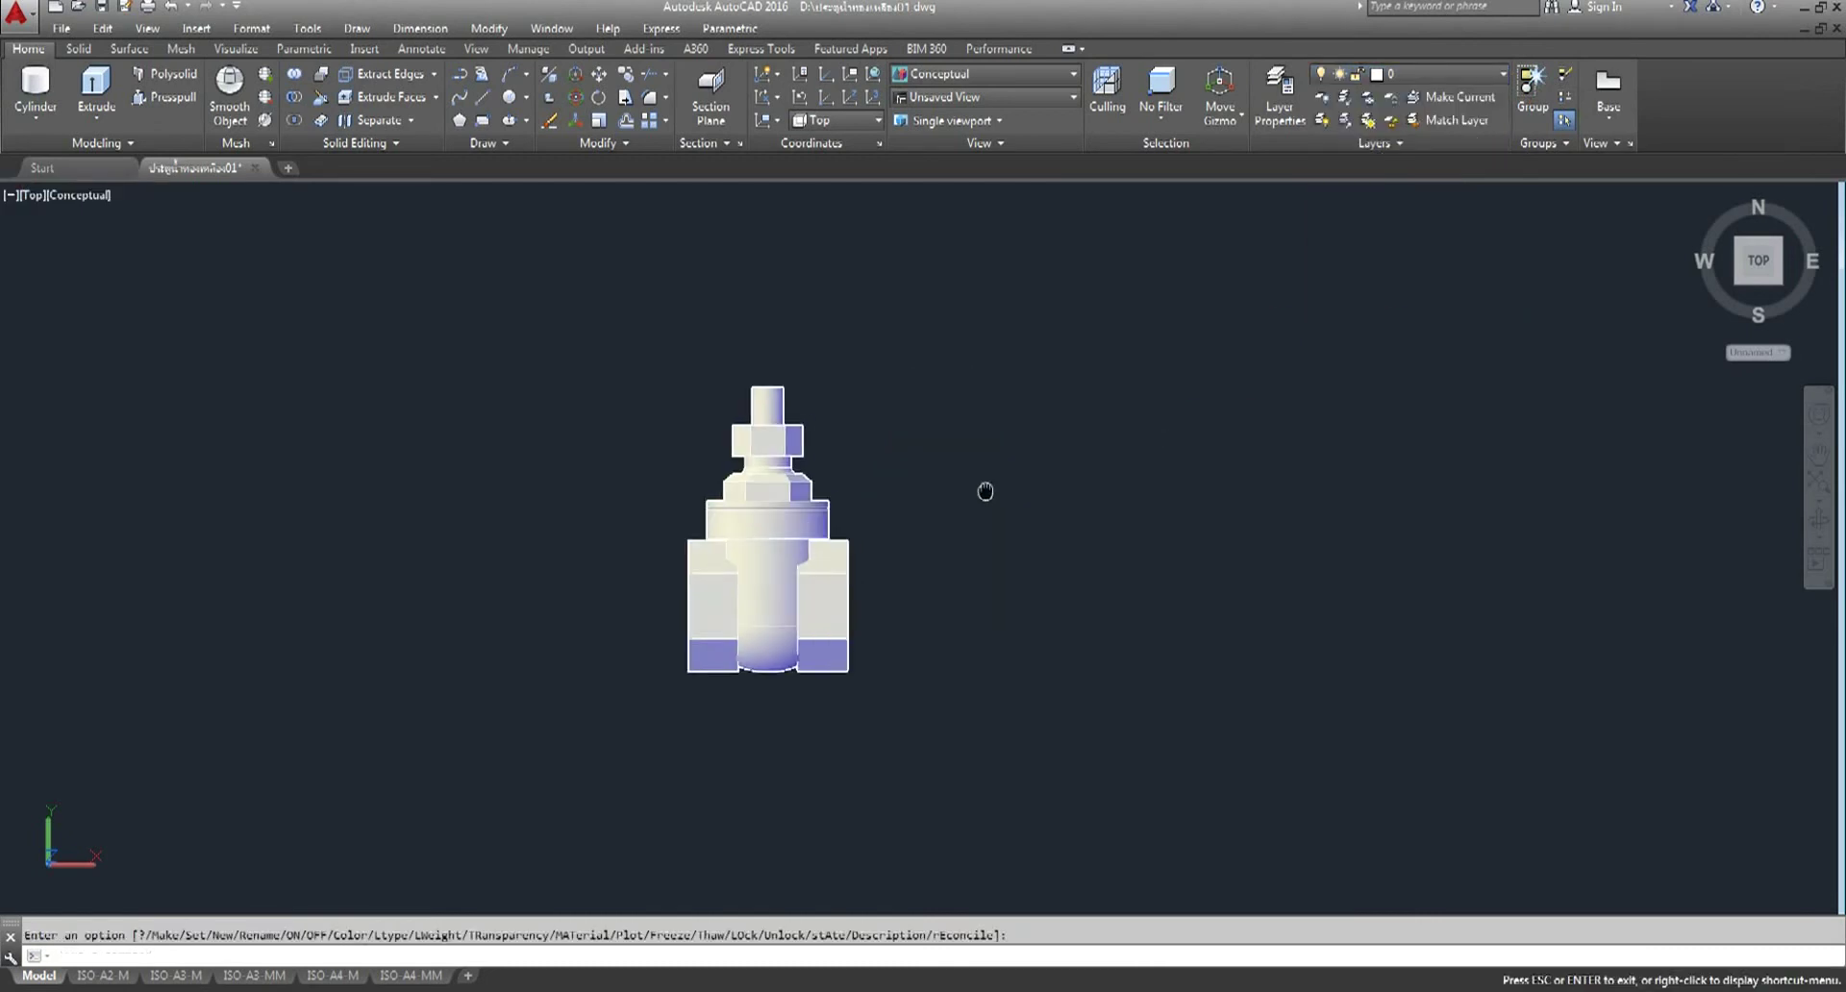
pyautogui.scroll(2, 678, 519)
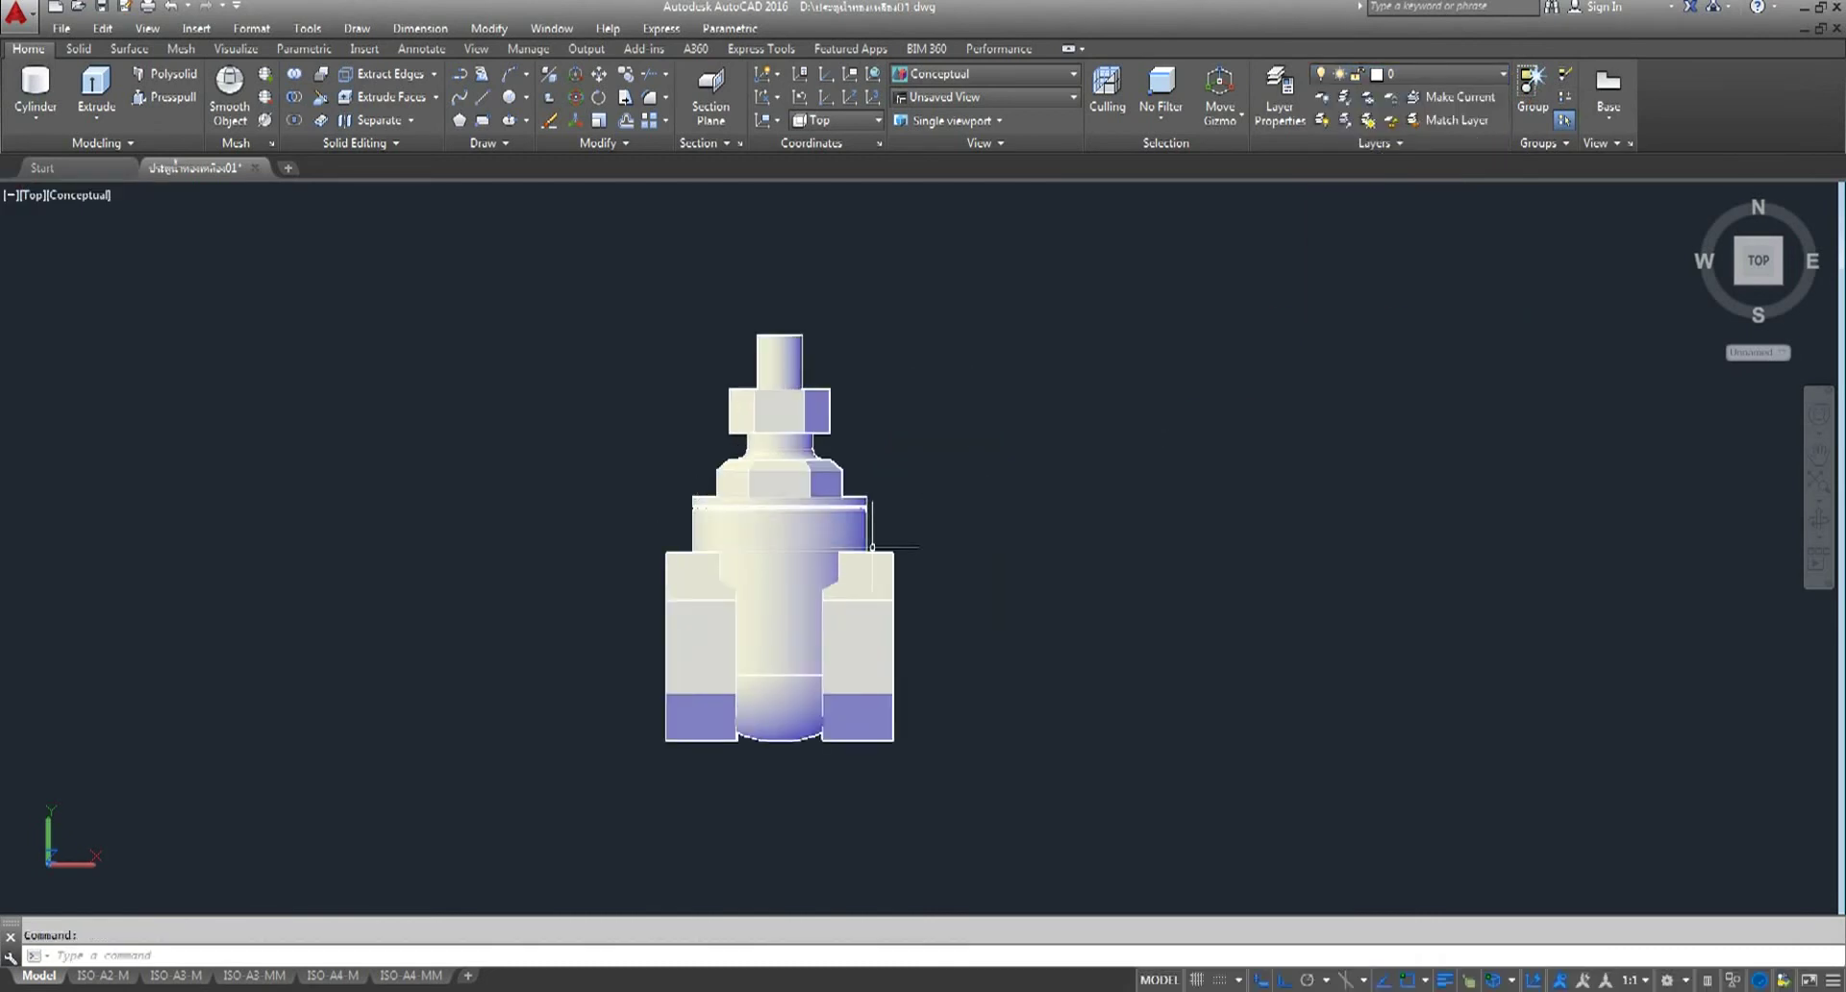
pyautogui.scroll(3, 806, 625)
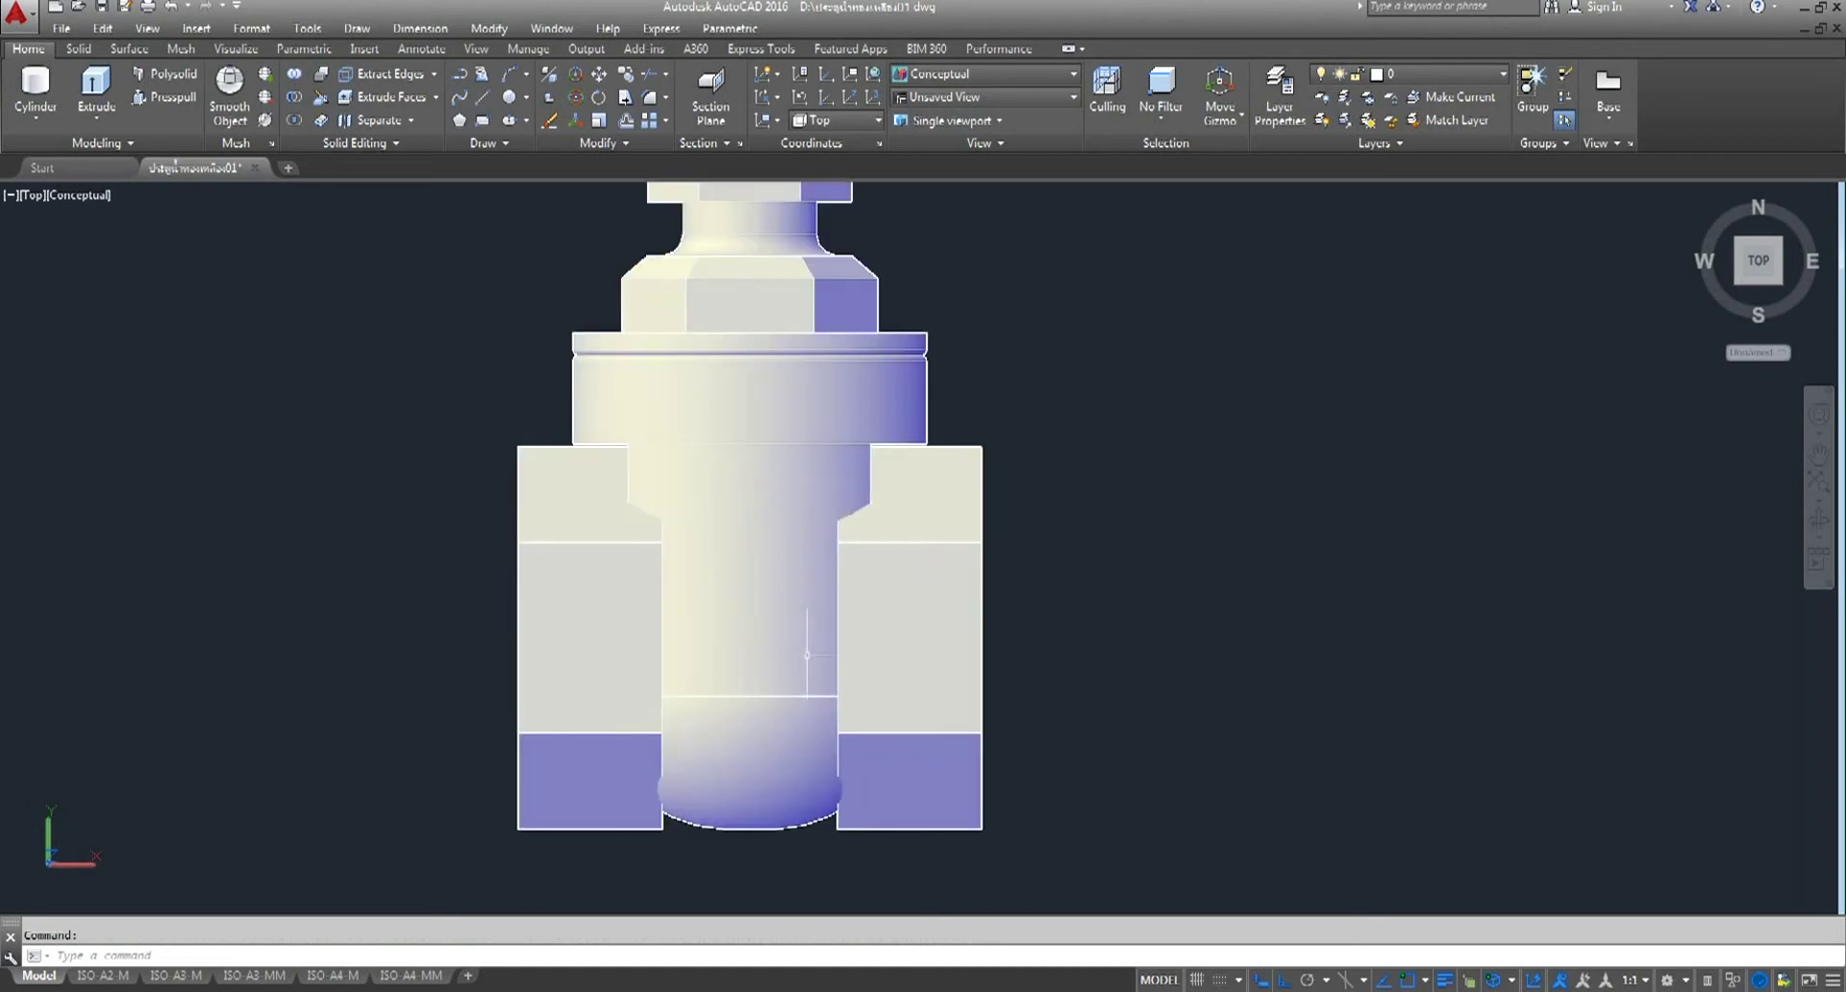
pyautogui.scroll(-4, 806, 625)
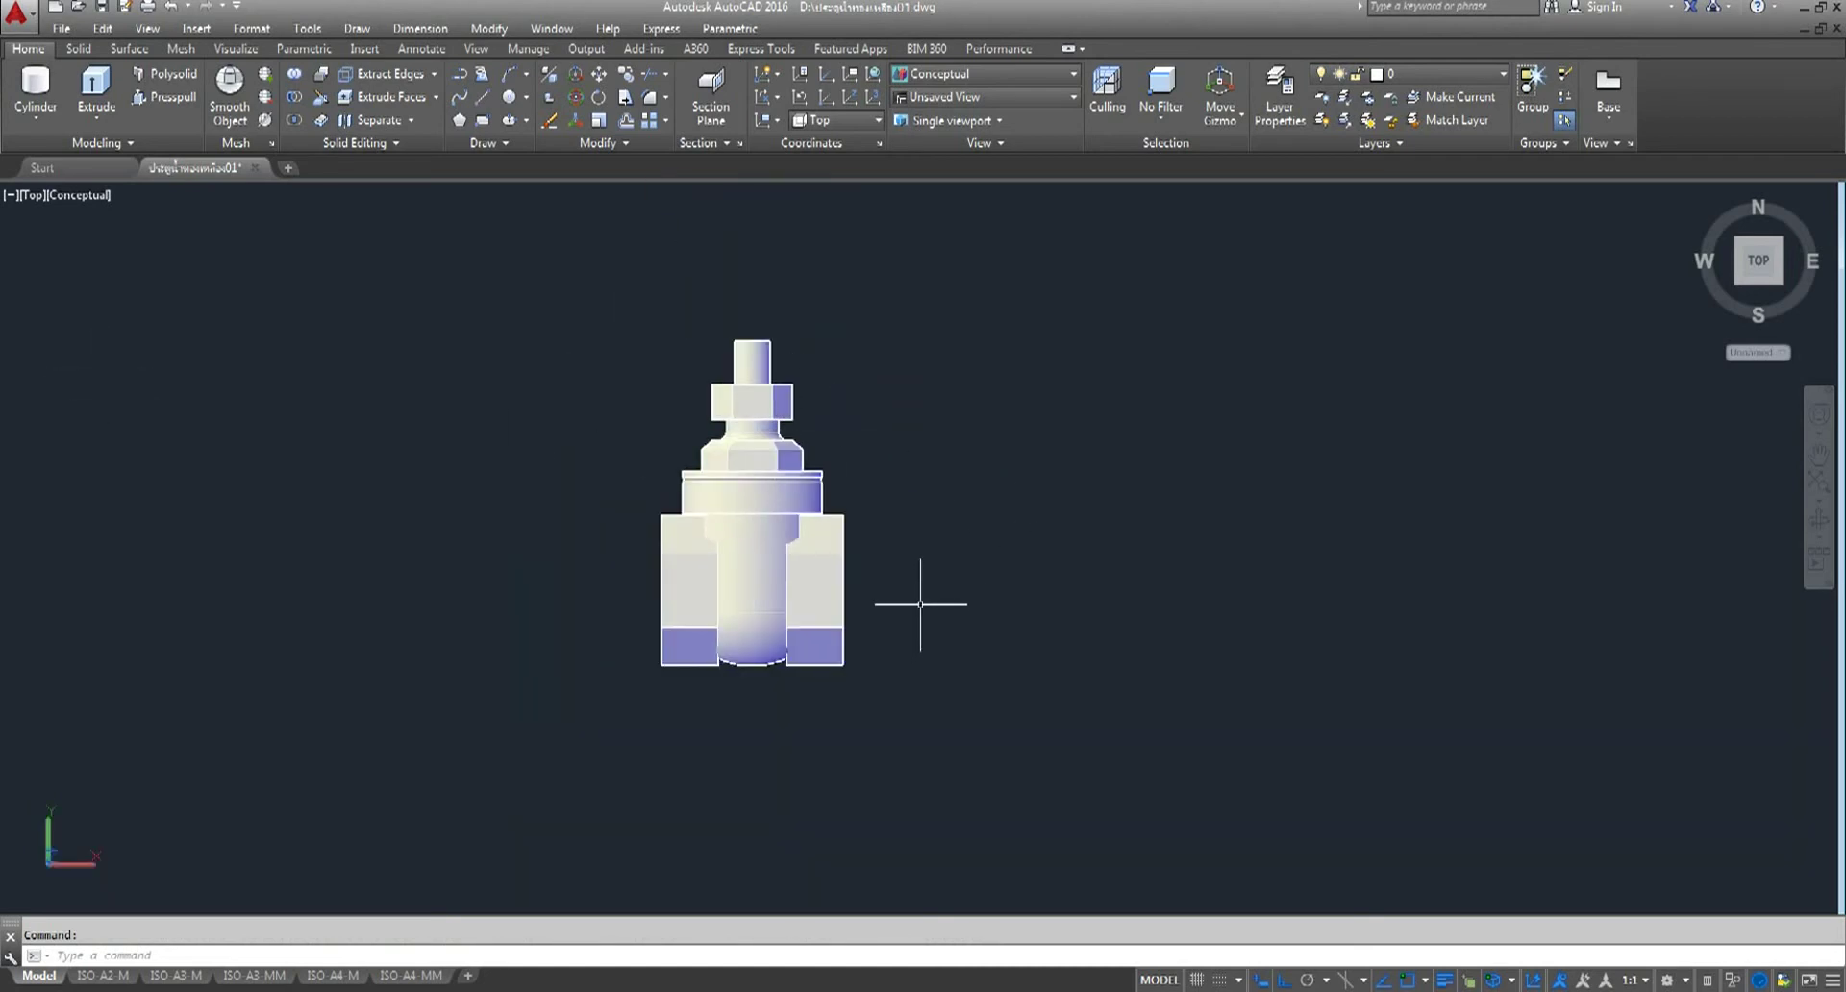
pyautogui.scroll(-6, 904, 561)
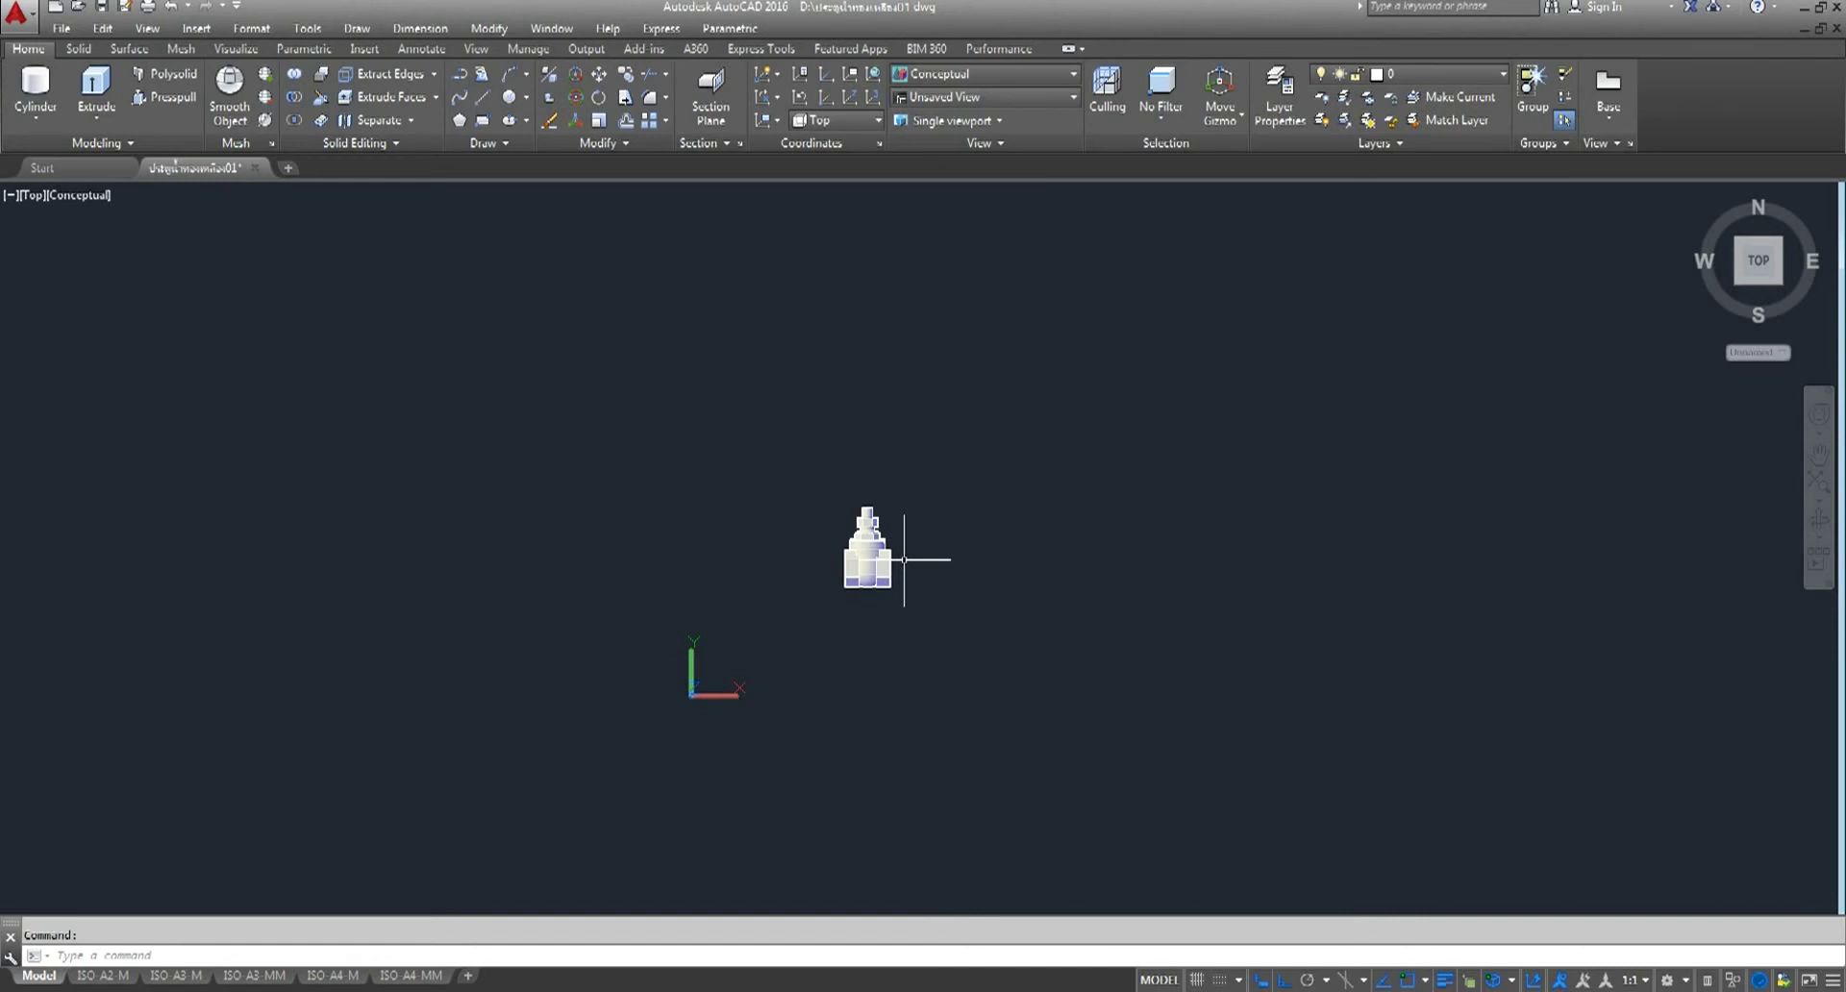
# - Set the viewport to the Front view and bring the model to the centre
pyautogui.click(33, 196)
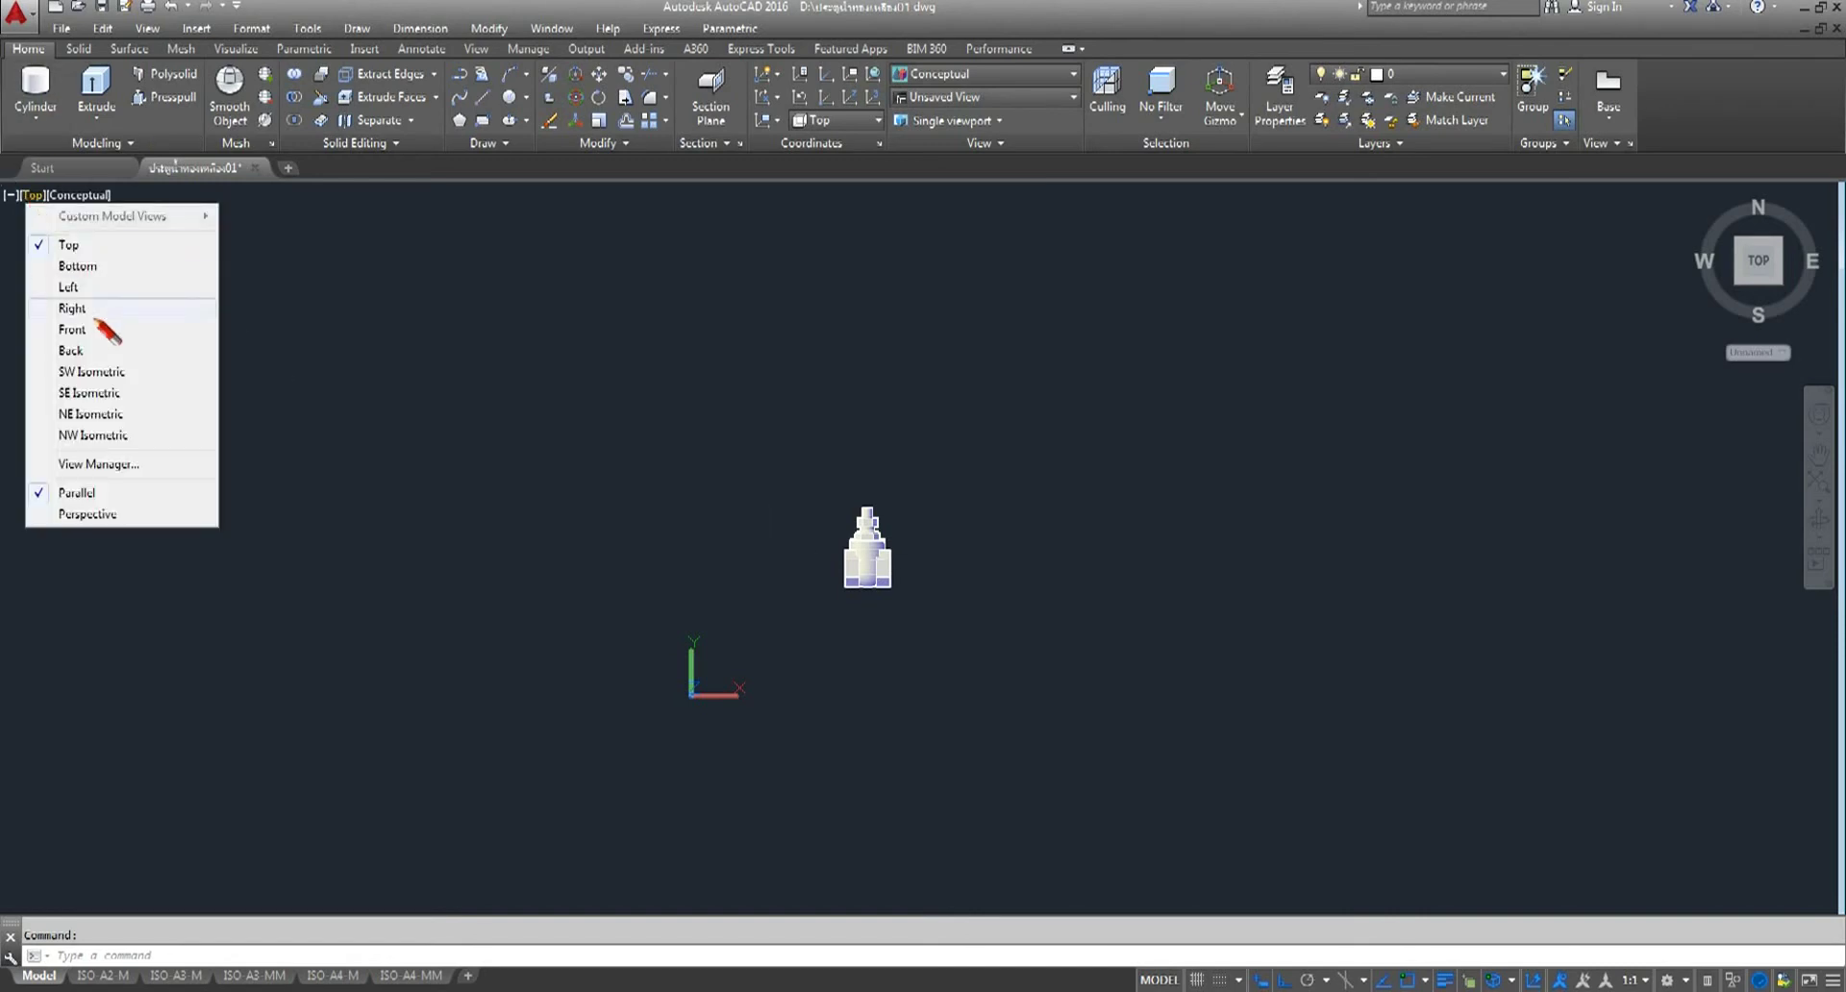
pyautogui.click(113, 333)
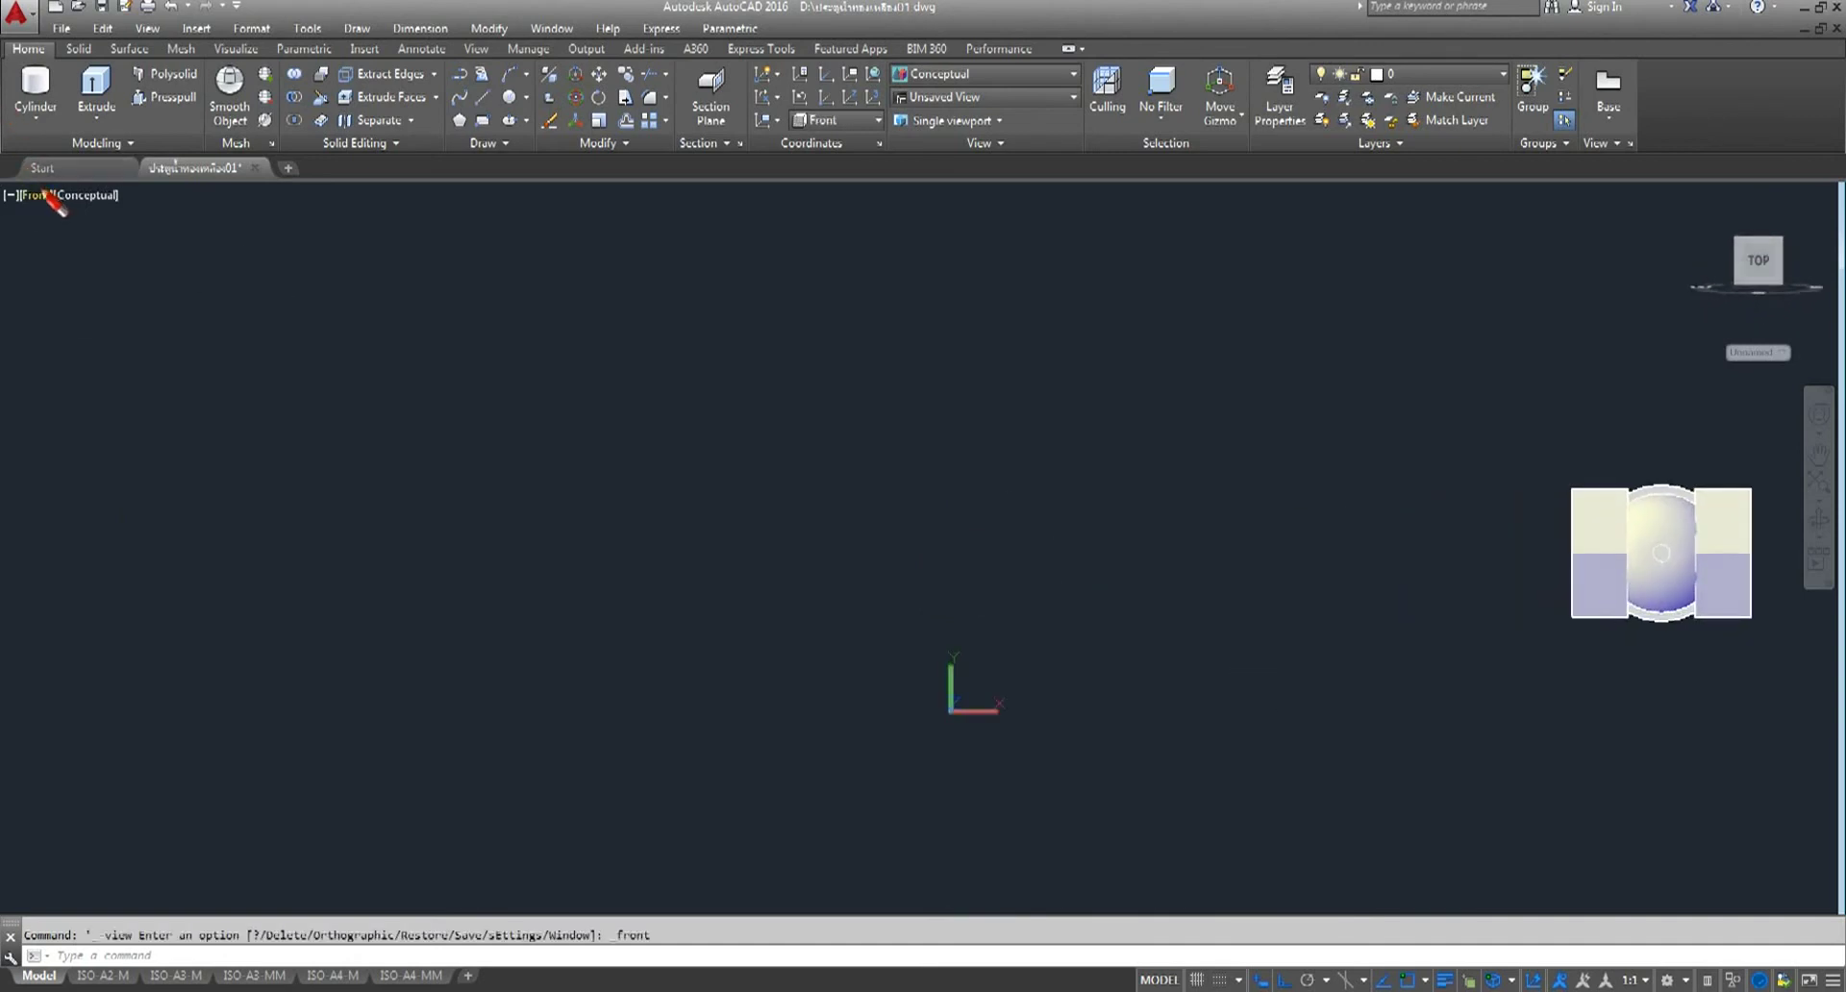
pyautogui.scroll(-4, 437, 332)
pyautogui.moveTo(804, 409); pyautogui.dragTo(597, 472, button='middle')
pyautogui.scroll(3, 597, 472)
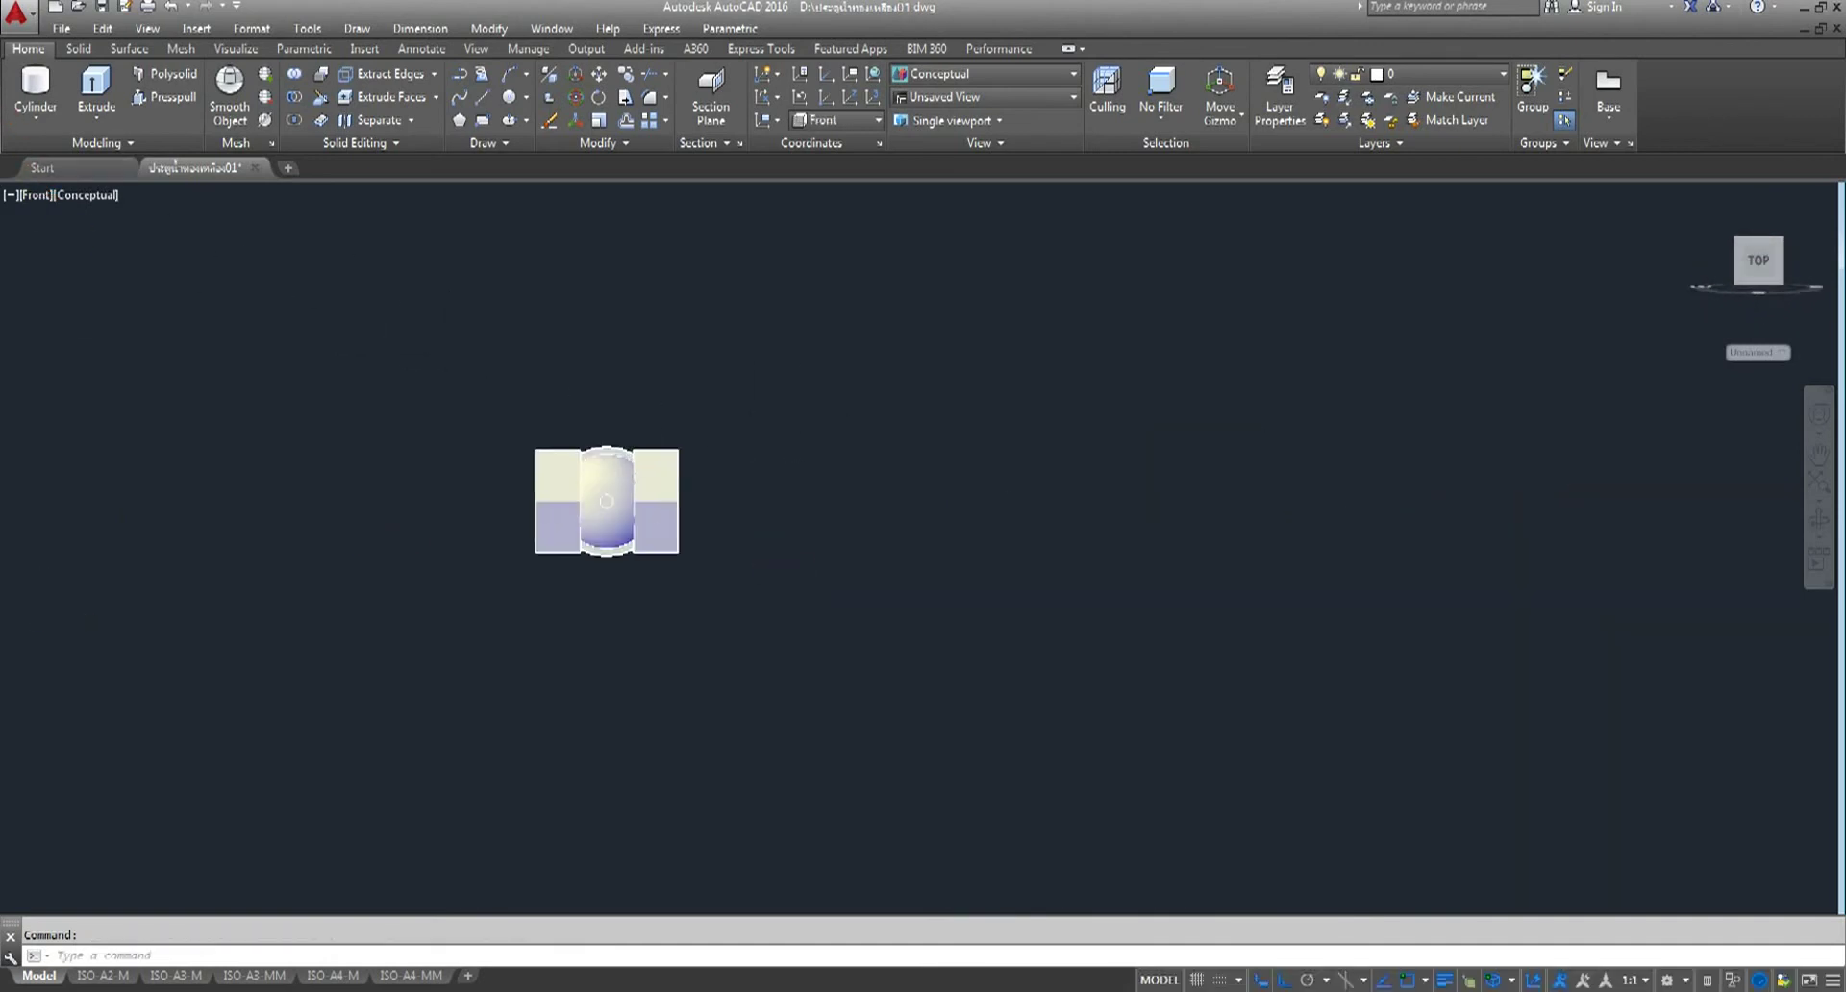
pyautogui.scroll(2, 657, 472)
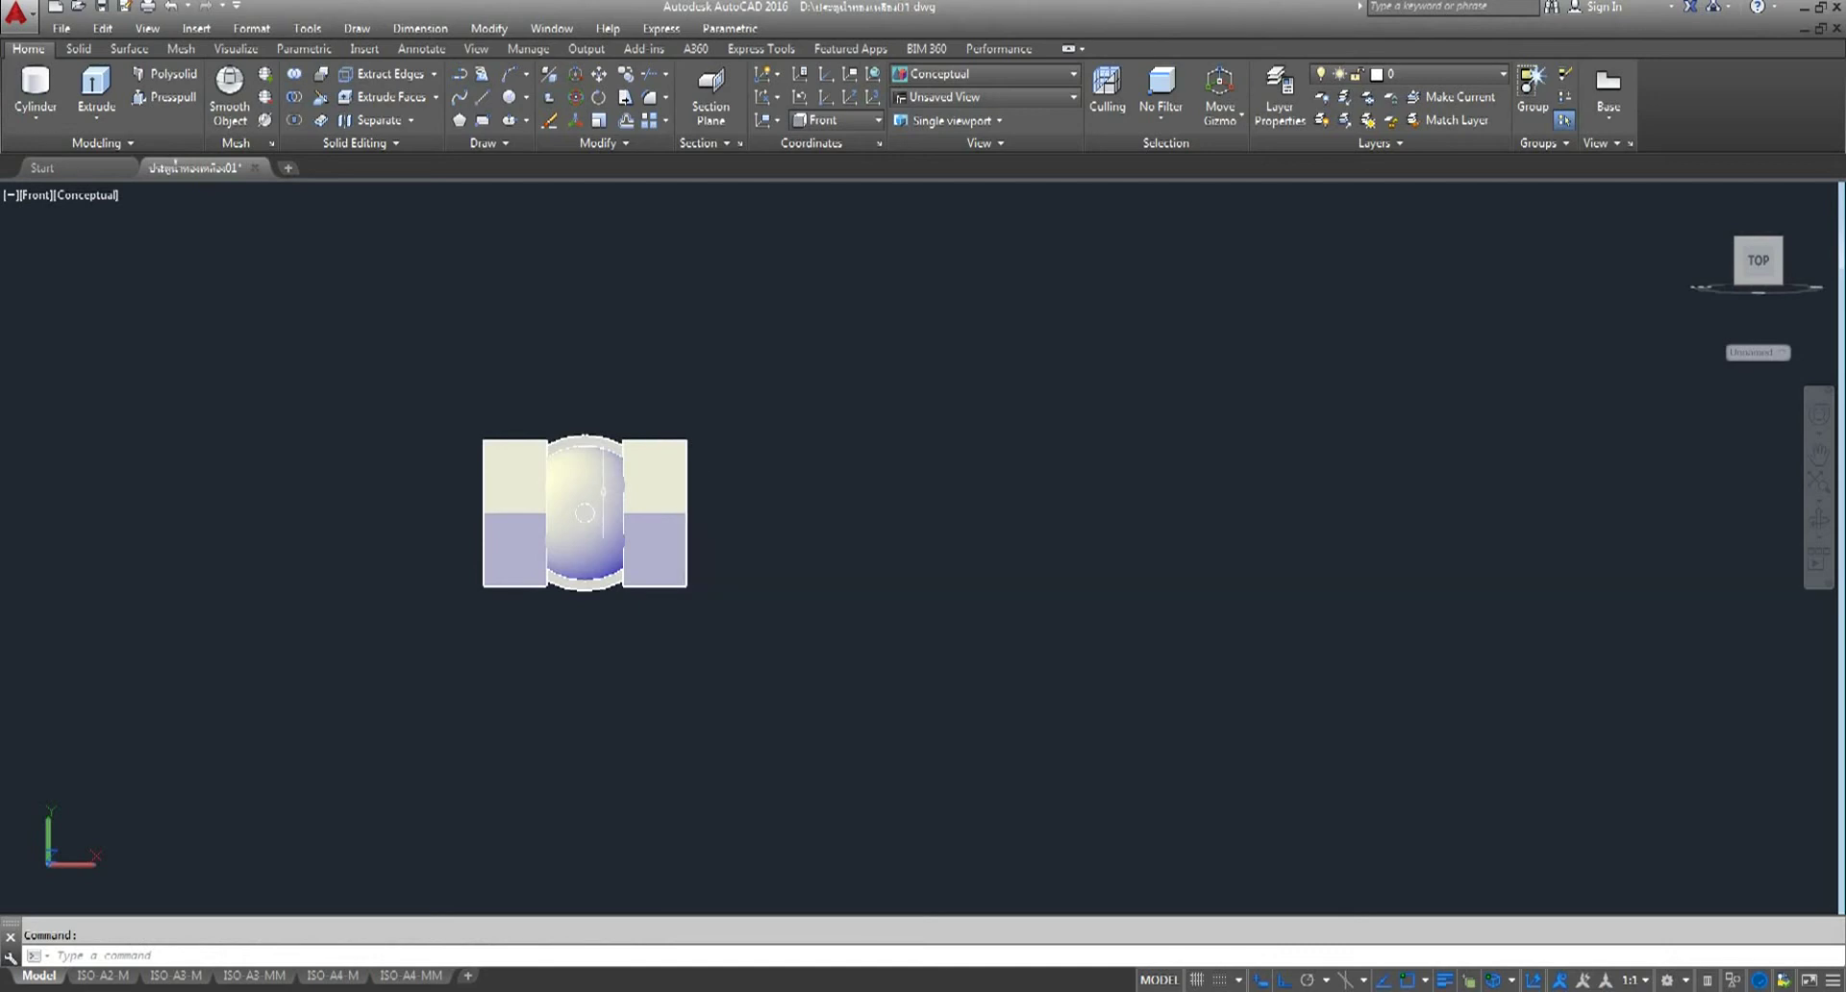
# - Switch to SE Isometric, zoom in and shift the valve parts left
pyautogui.click(35, 195)
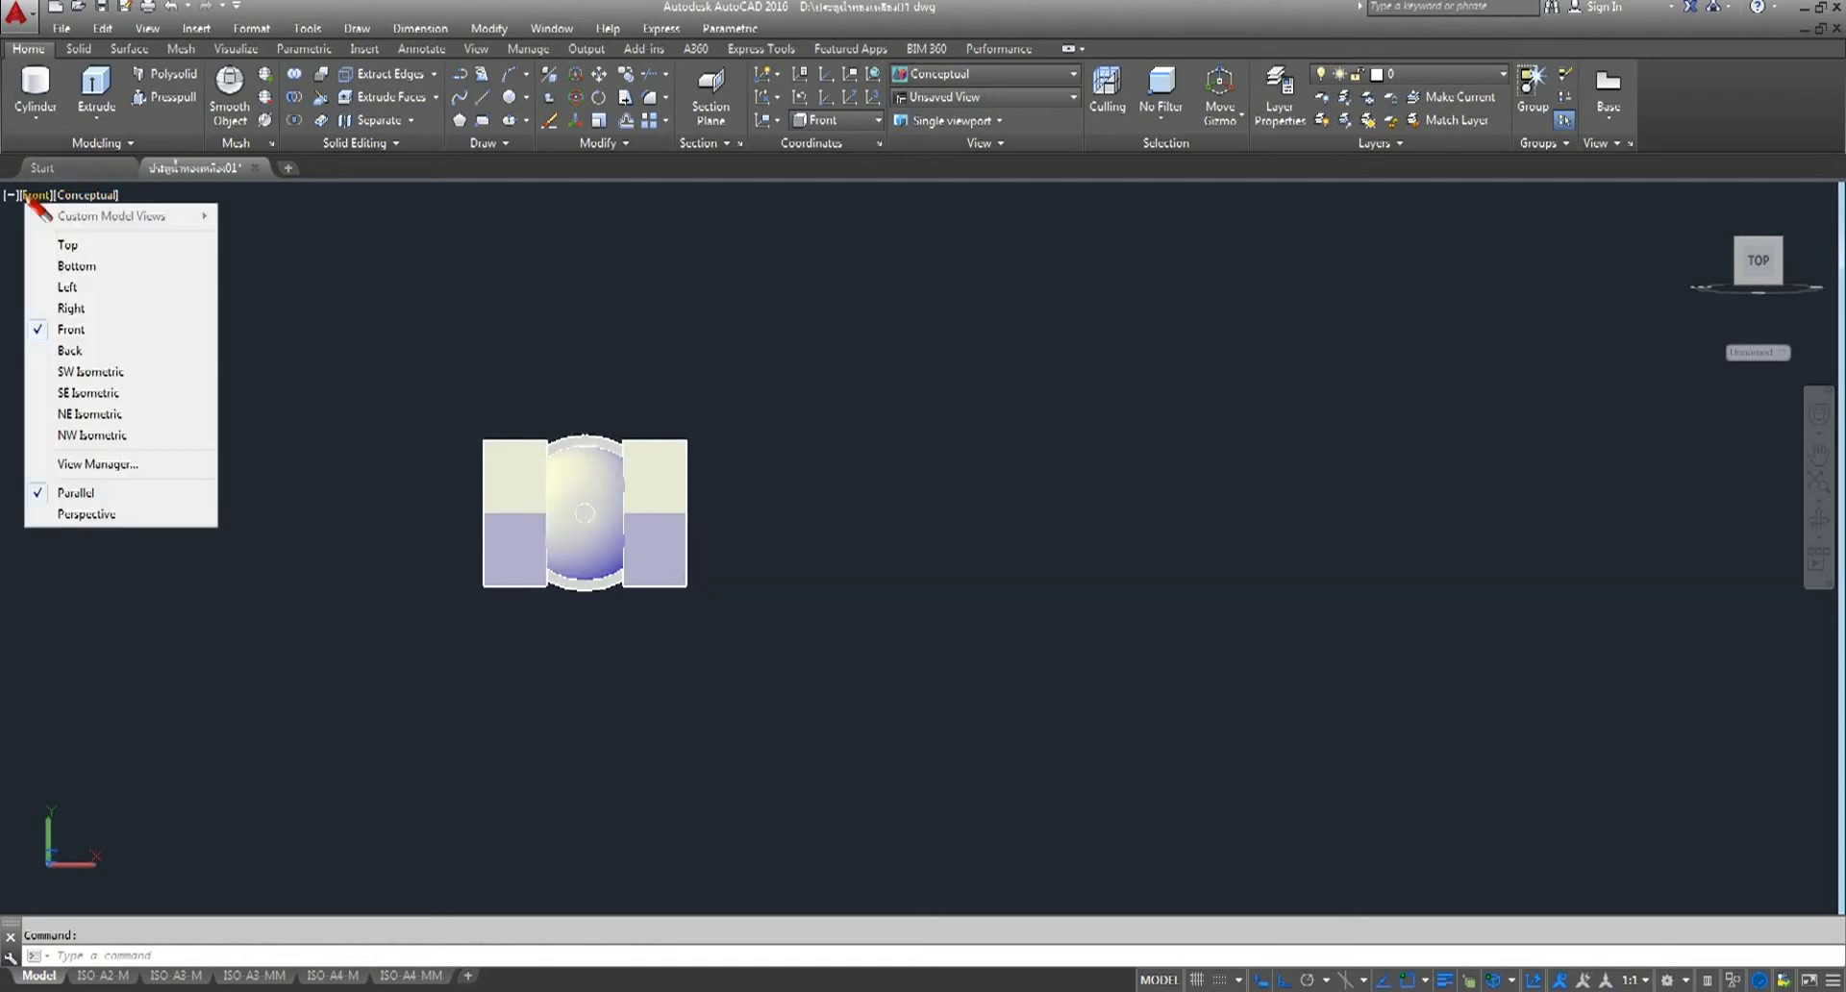
pyautogui.click(85, 393)
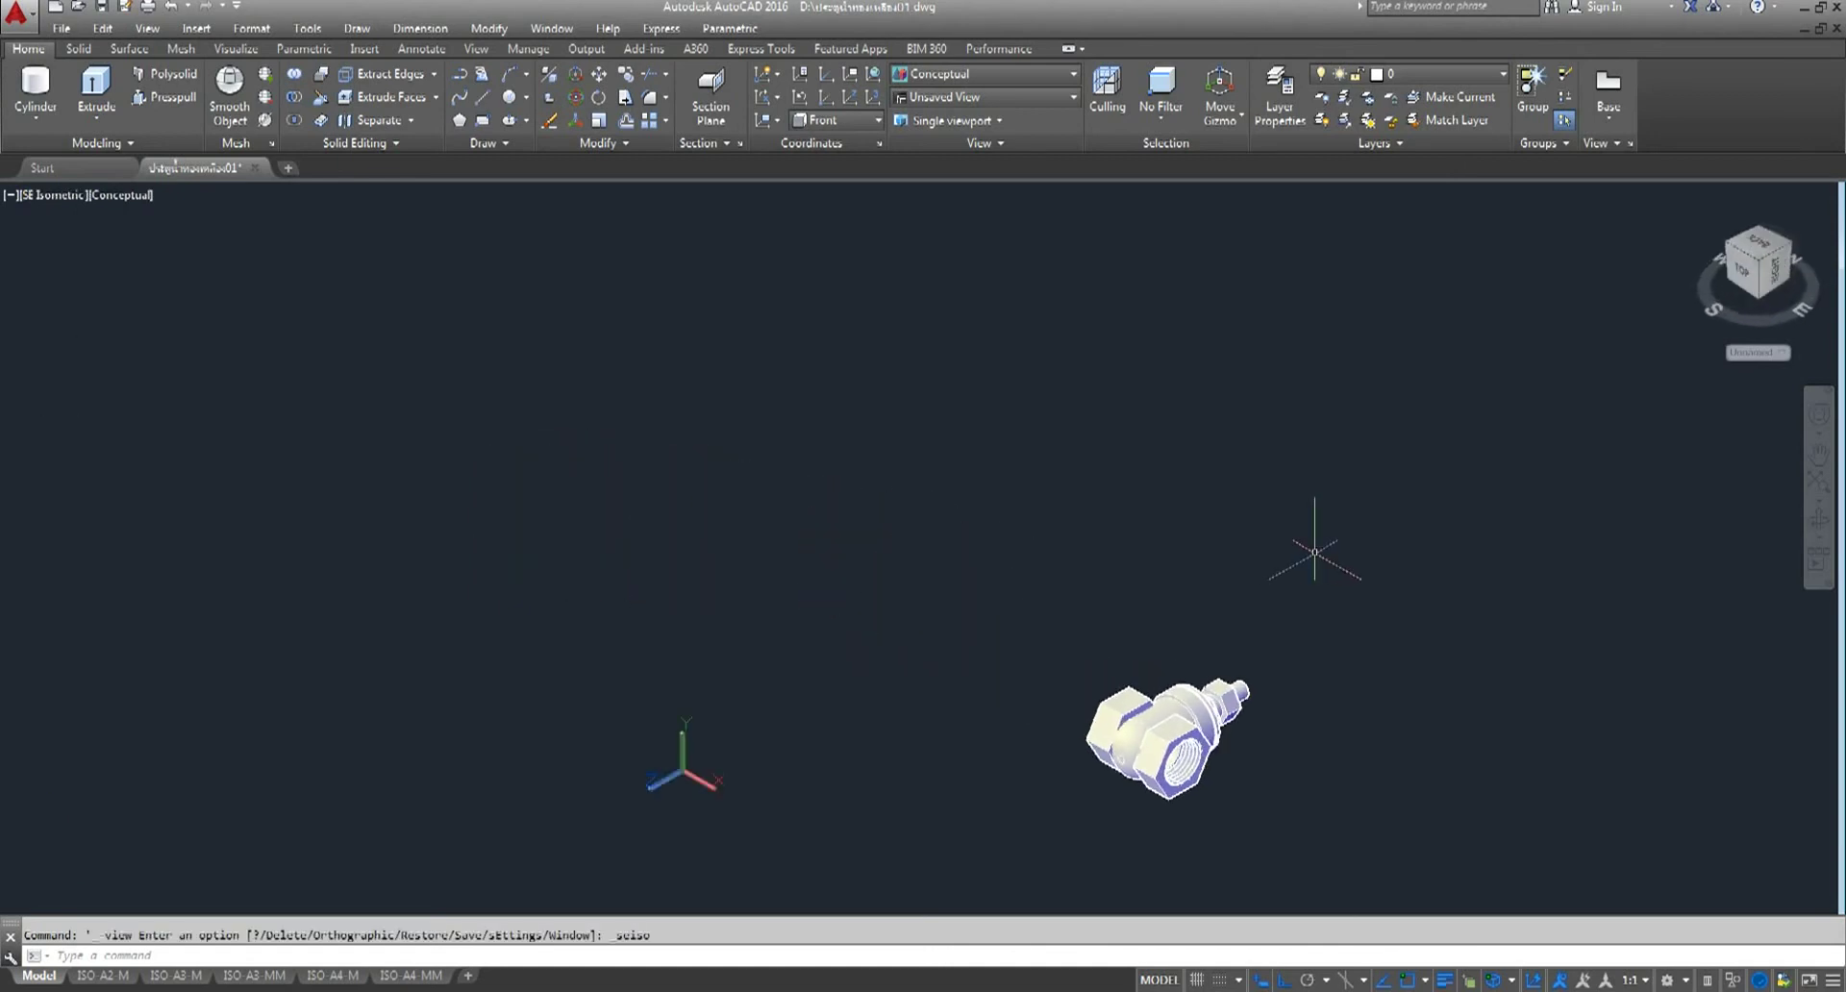
pyautogui.scroll(3, 817, 582)
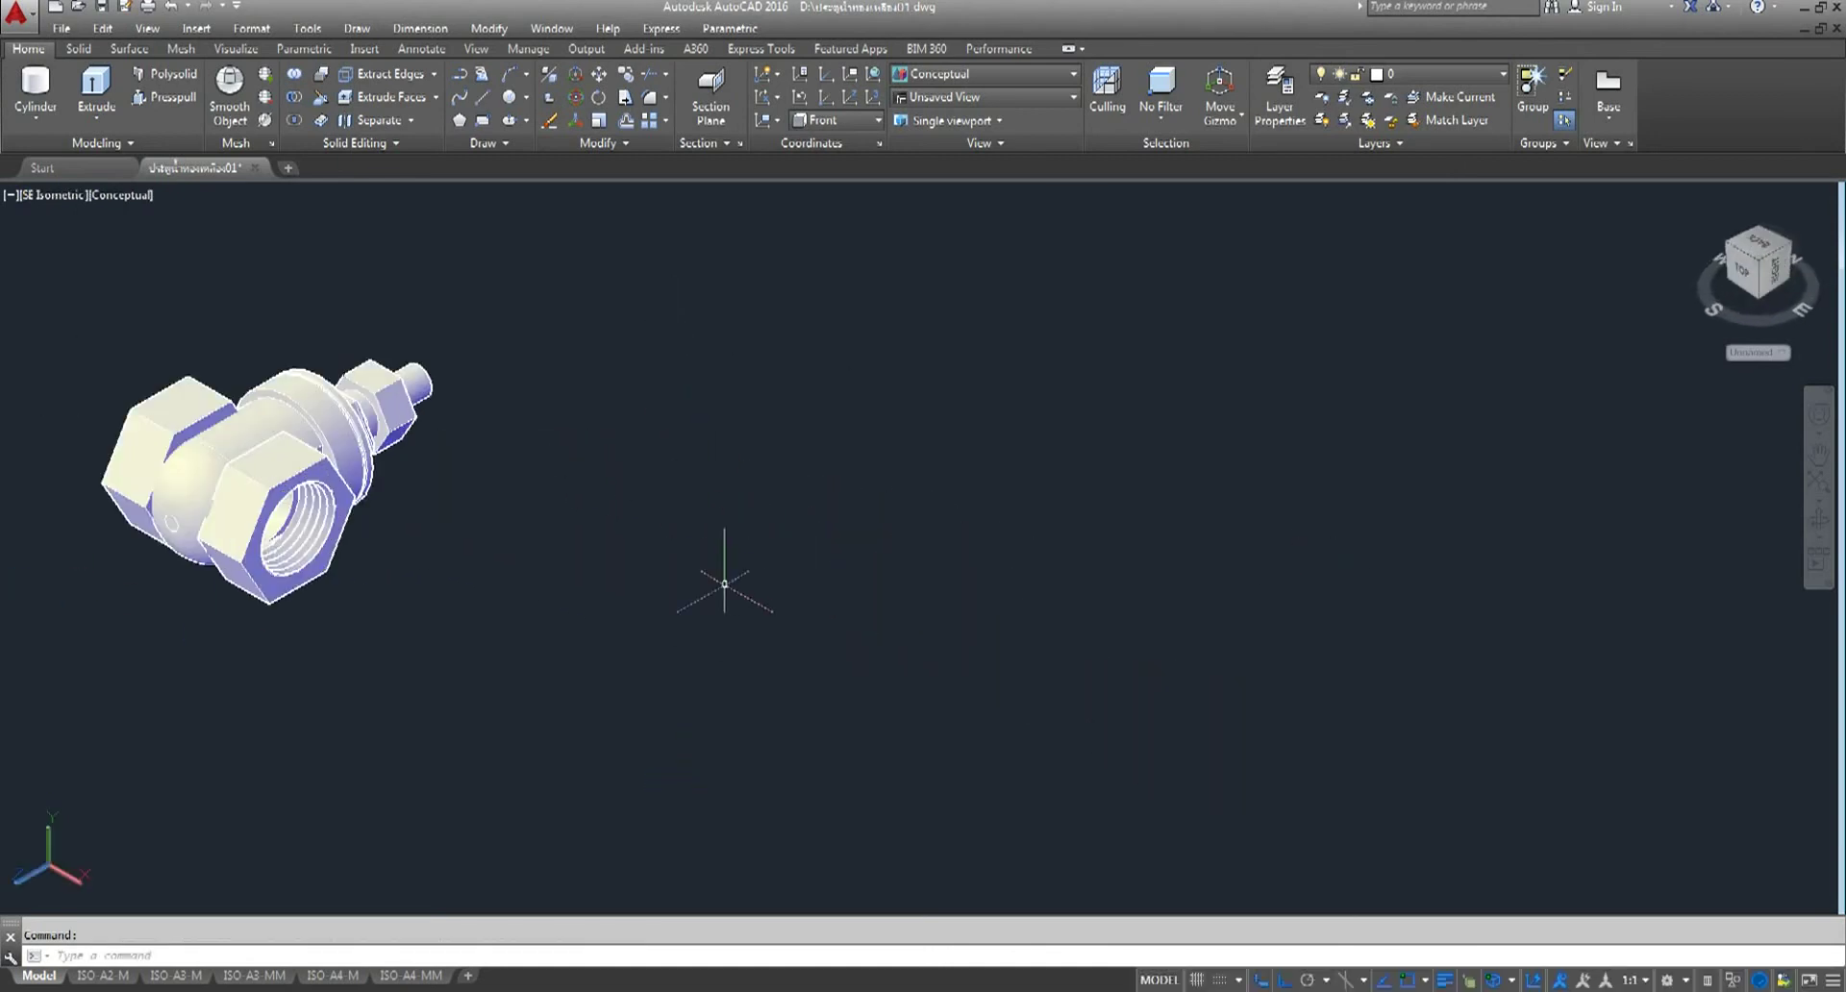
pyautogui.moveTo(866, 533); pyautogui.dragTo(763, 552, button='middle')
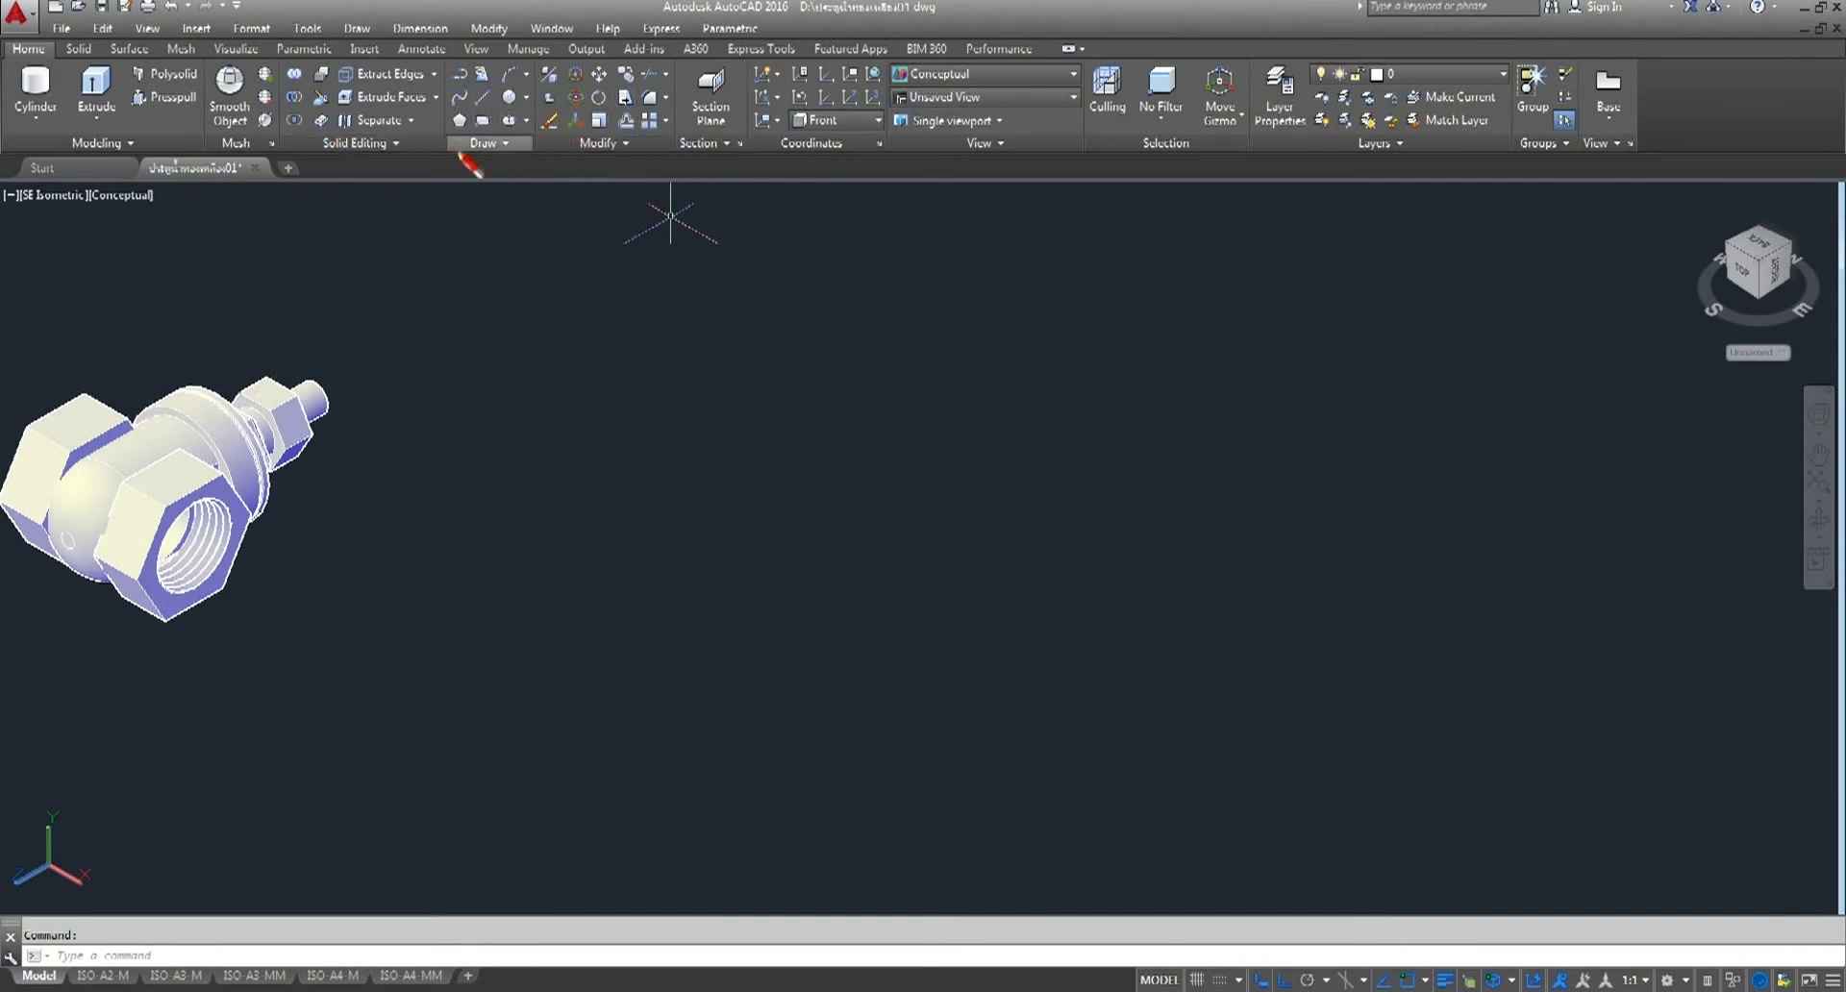
# - Start a trial six-sided circumscribed polygon and cancel it
pyautogui.click(458, 119)
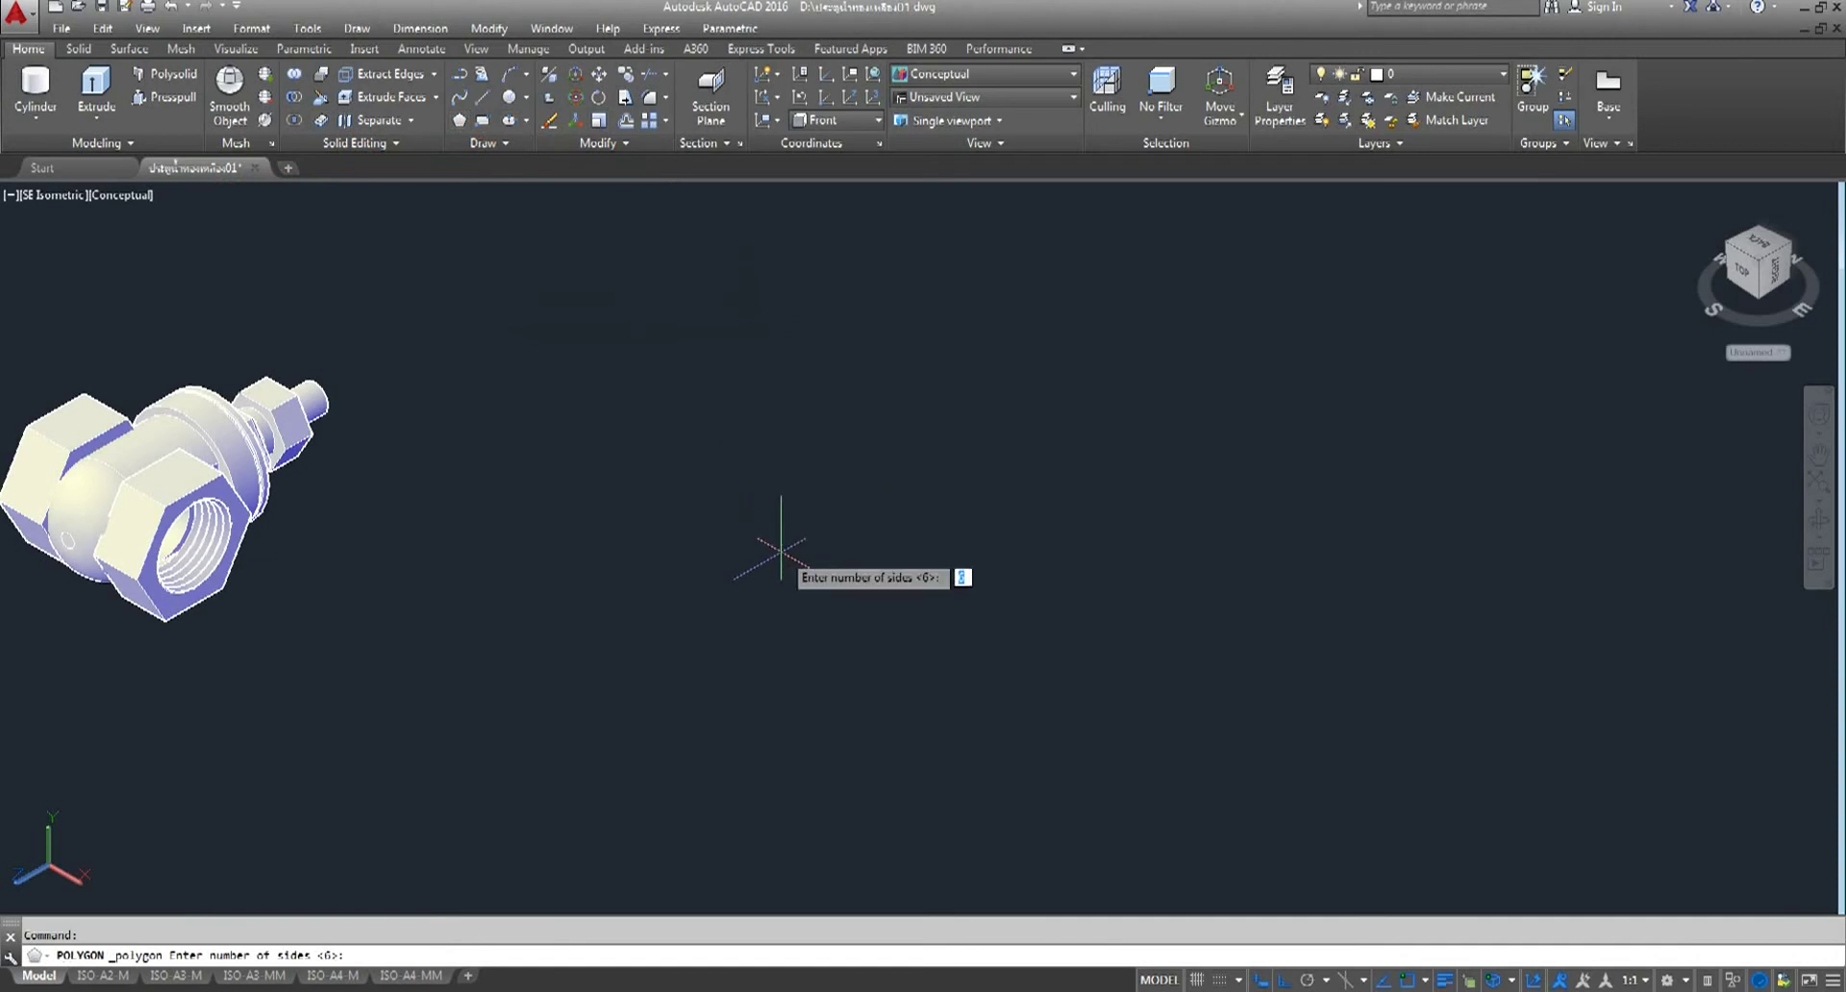
pyautogui.press('Return')
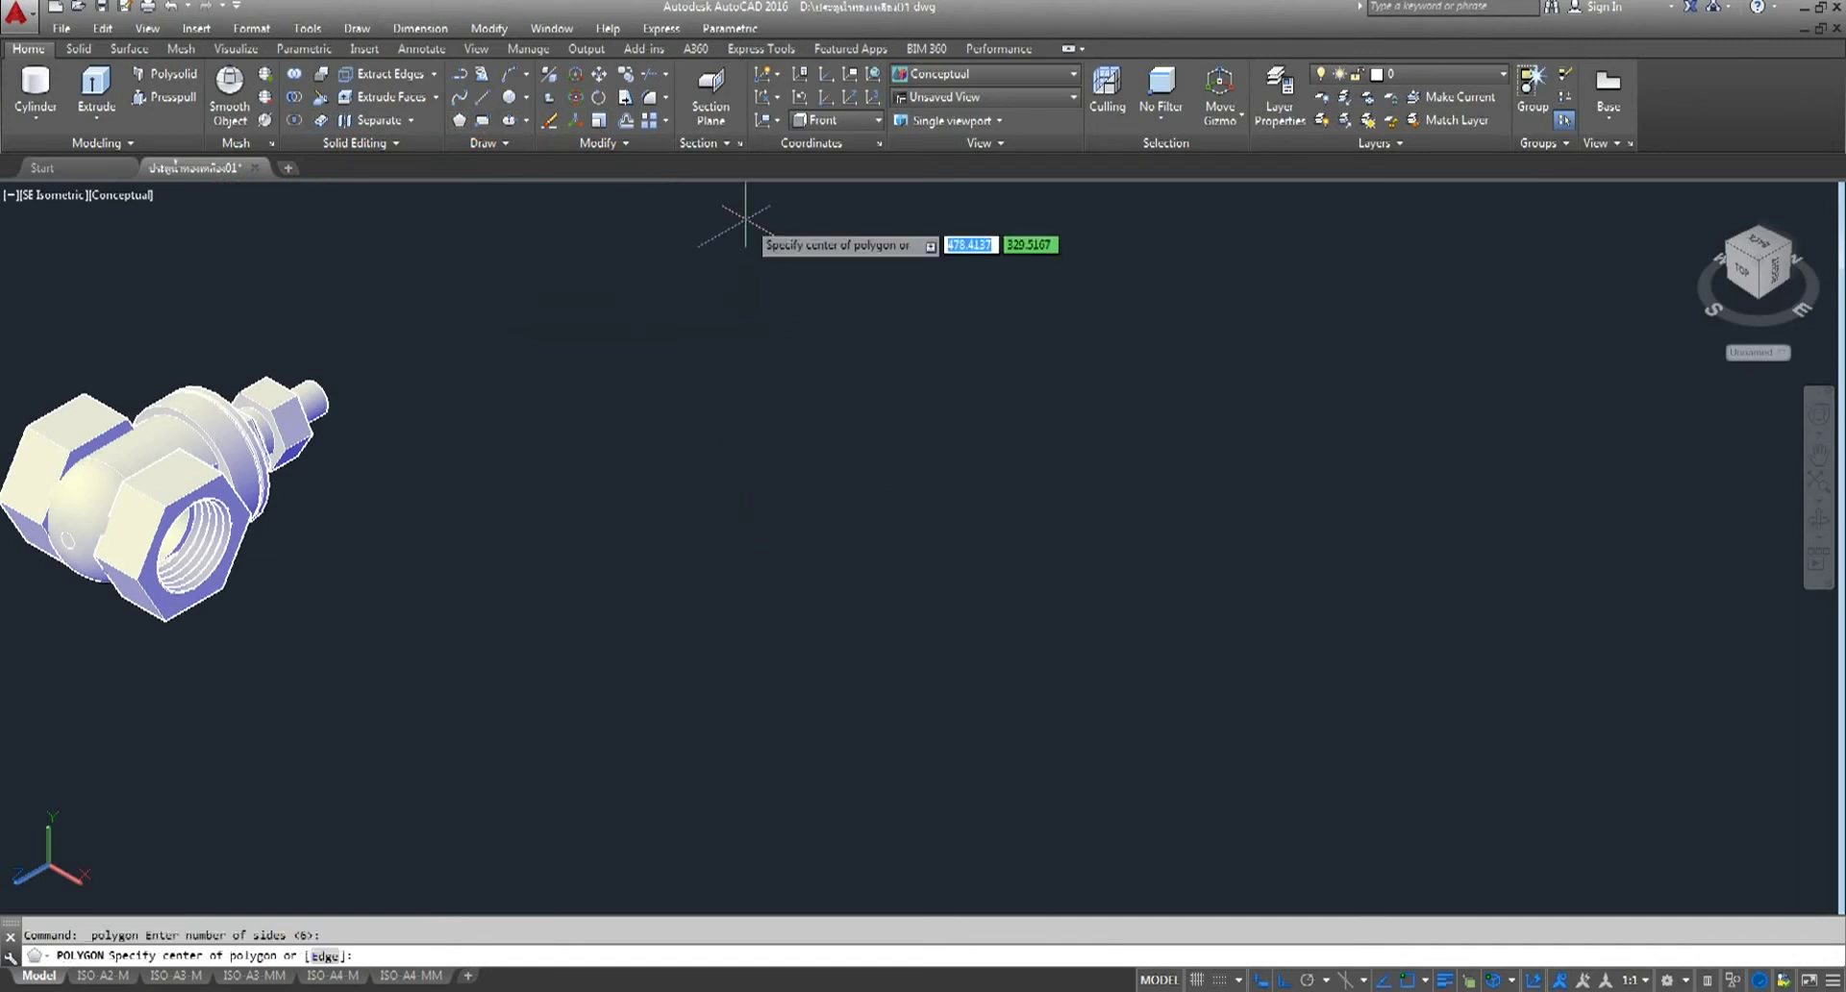
pyautogui.click(861, 603)
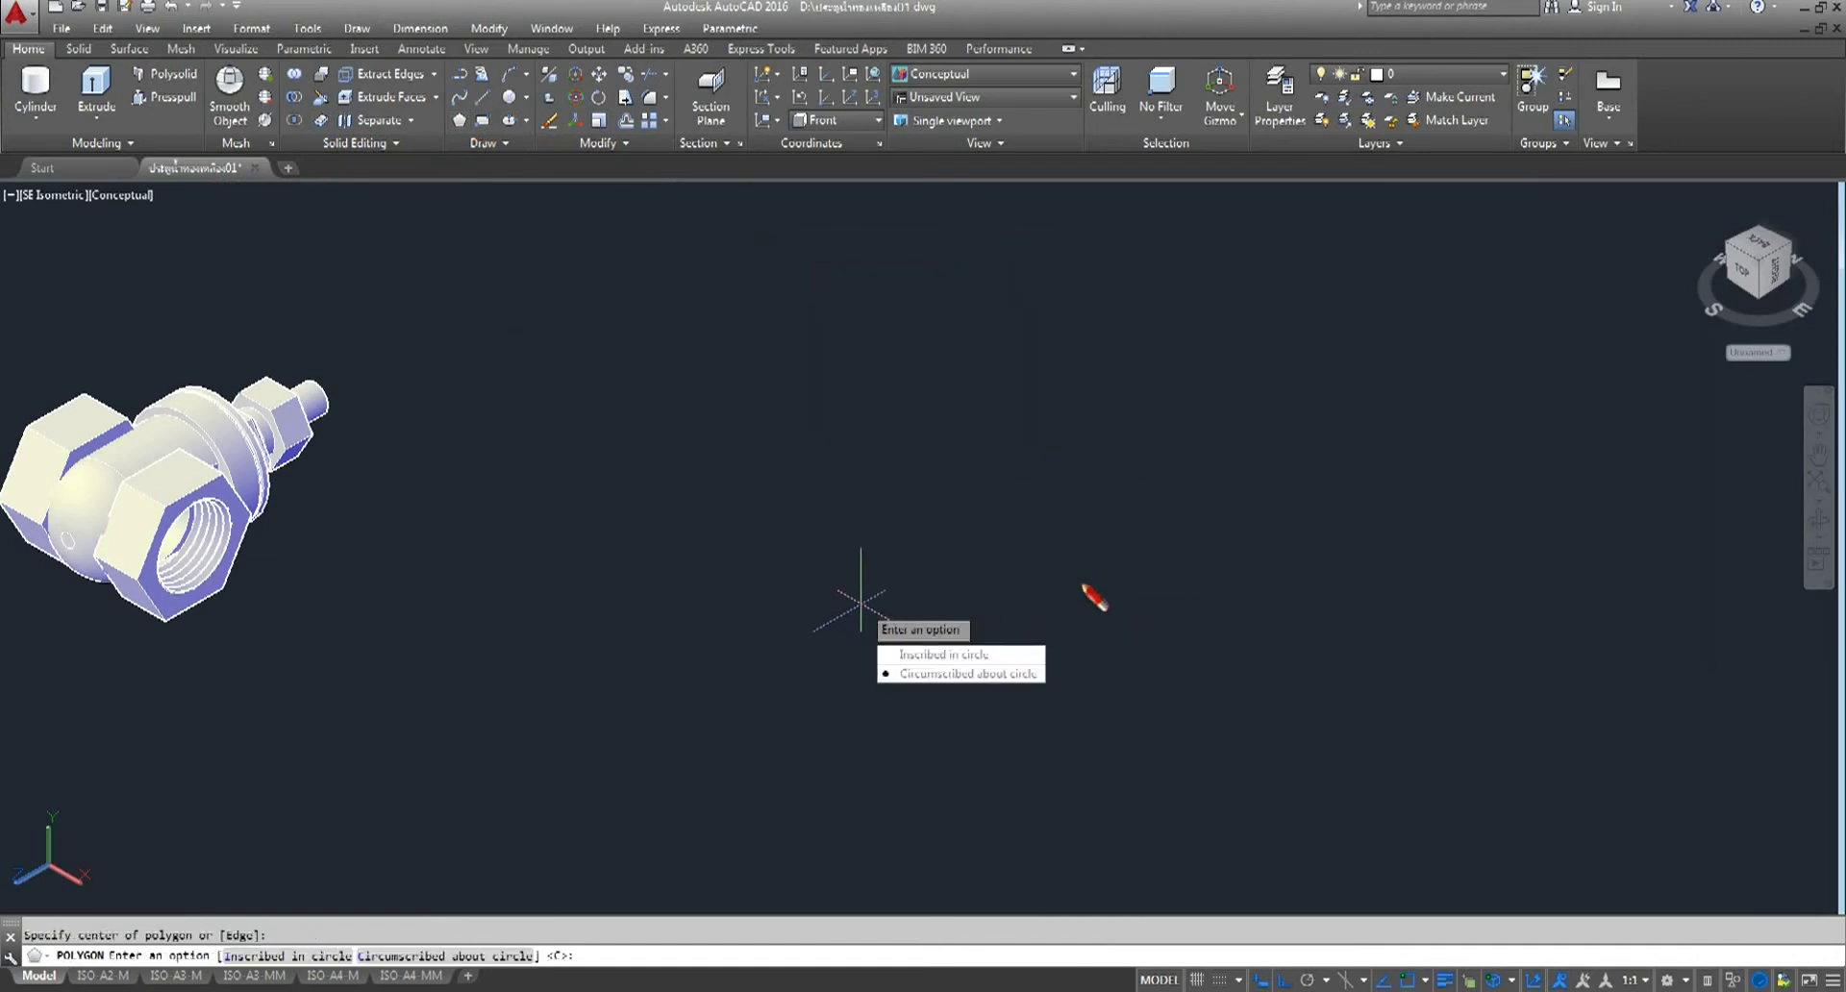
pyautogui.click(953, 676)
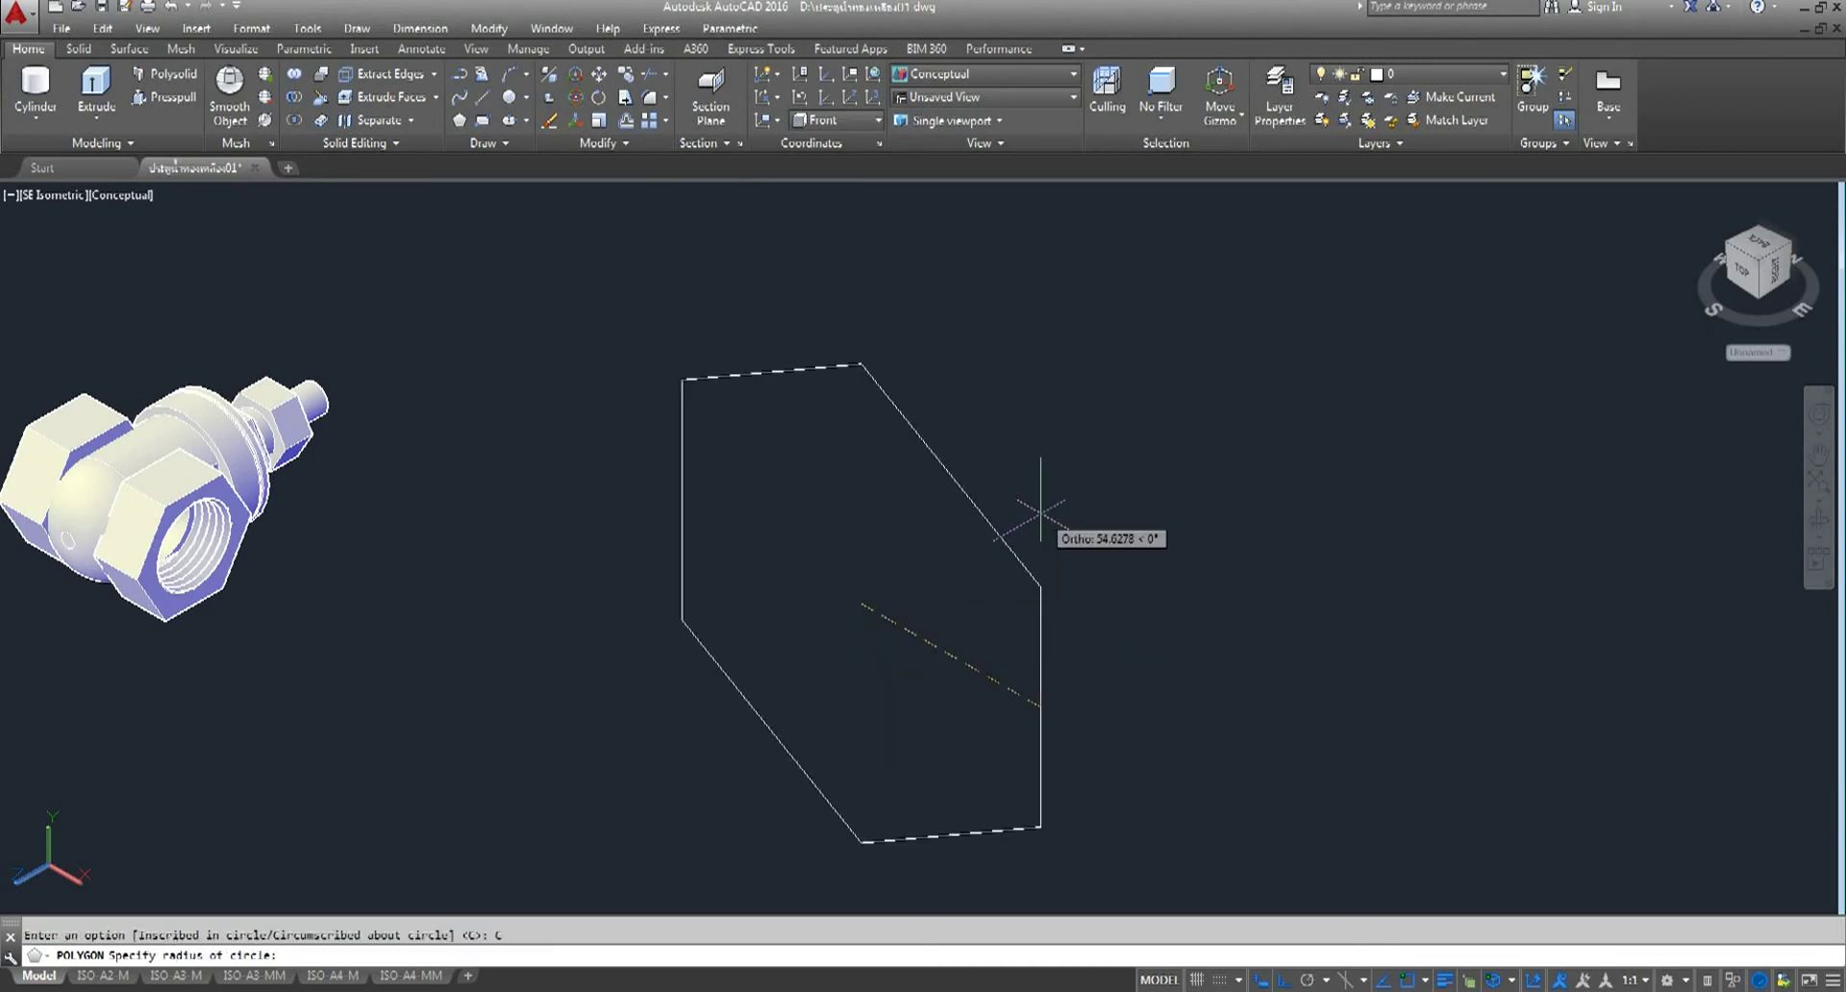
pyautogui.press('Escape')
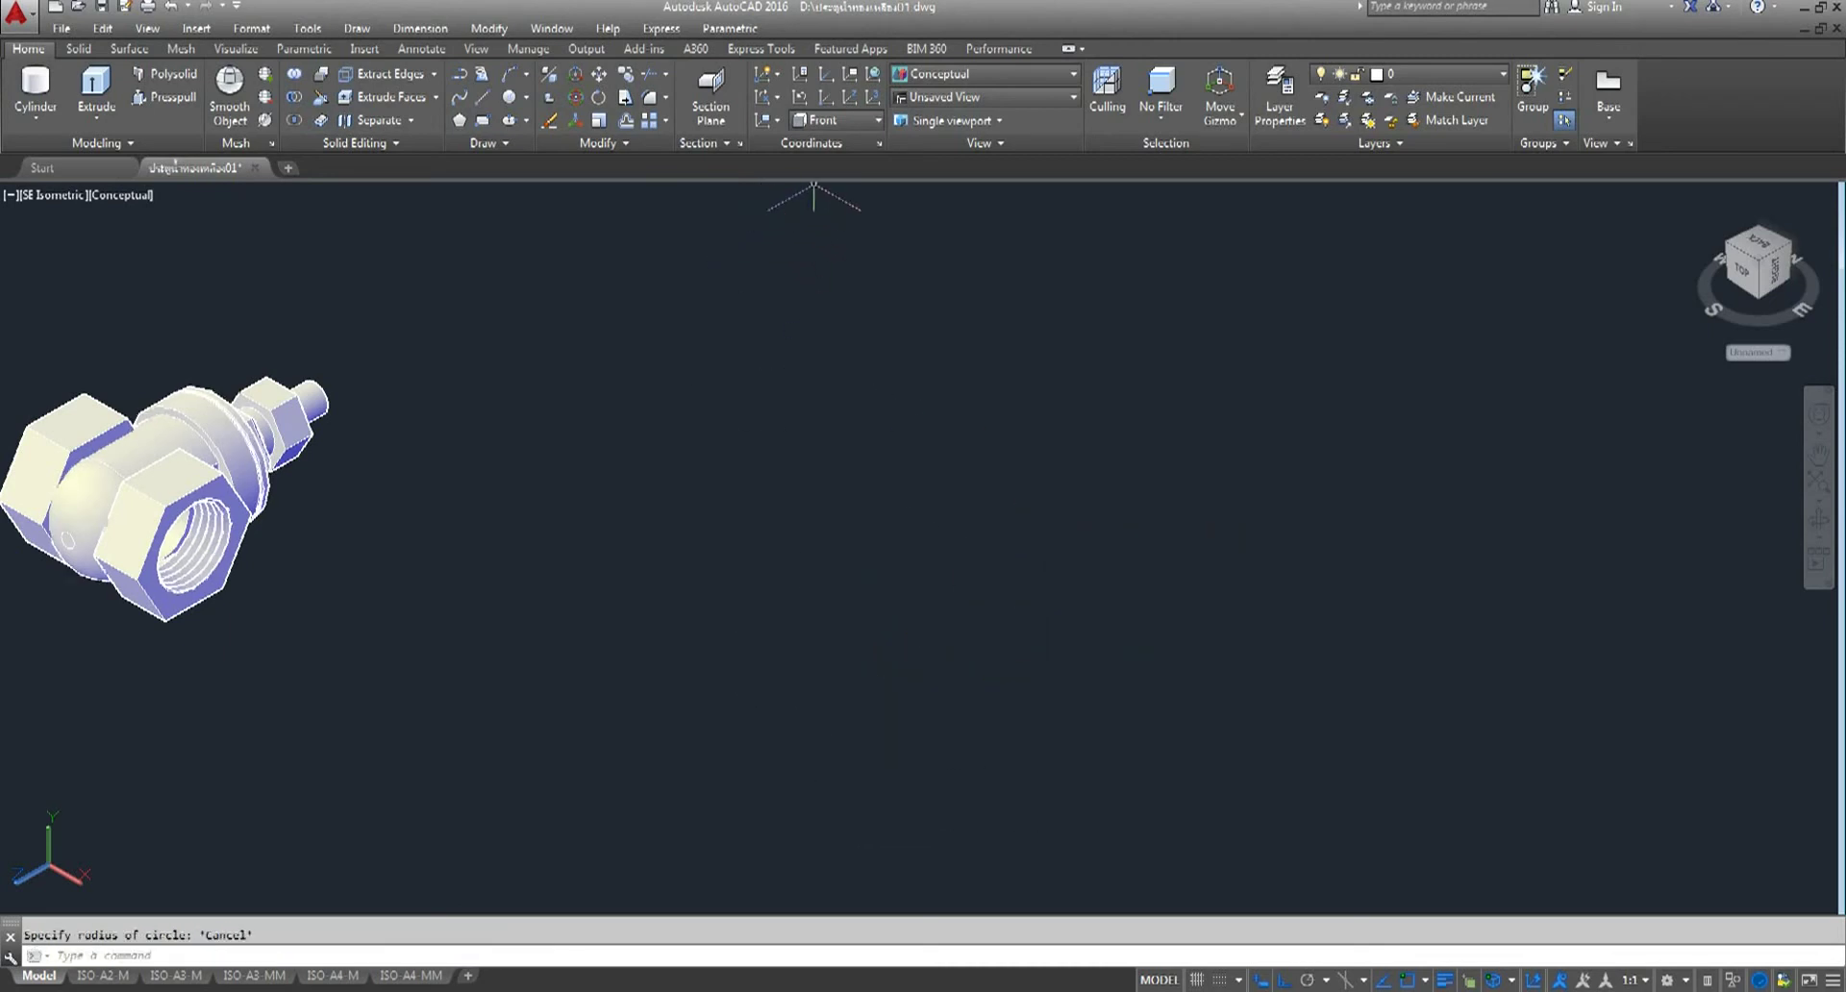
# - Open the UCS orientation list and dismiss it without changes, twice
pyautogui.click(877, 121)
pyautogui.press('Escape')
pyautogui.click(858, 121)
pyautogui.click(850, 193)
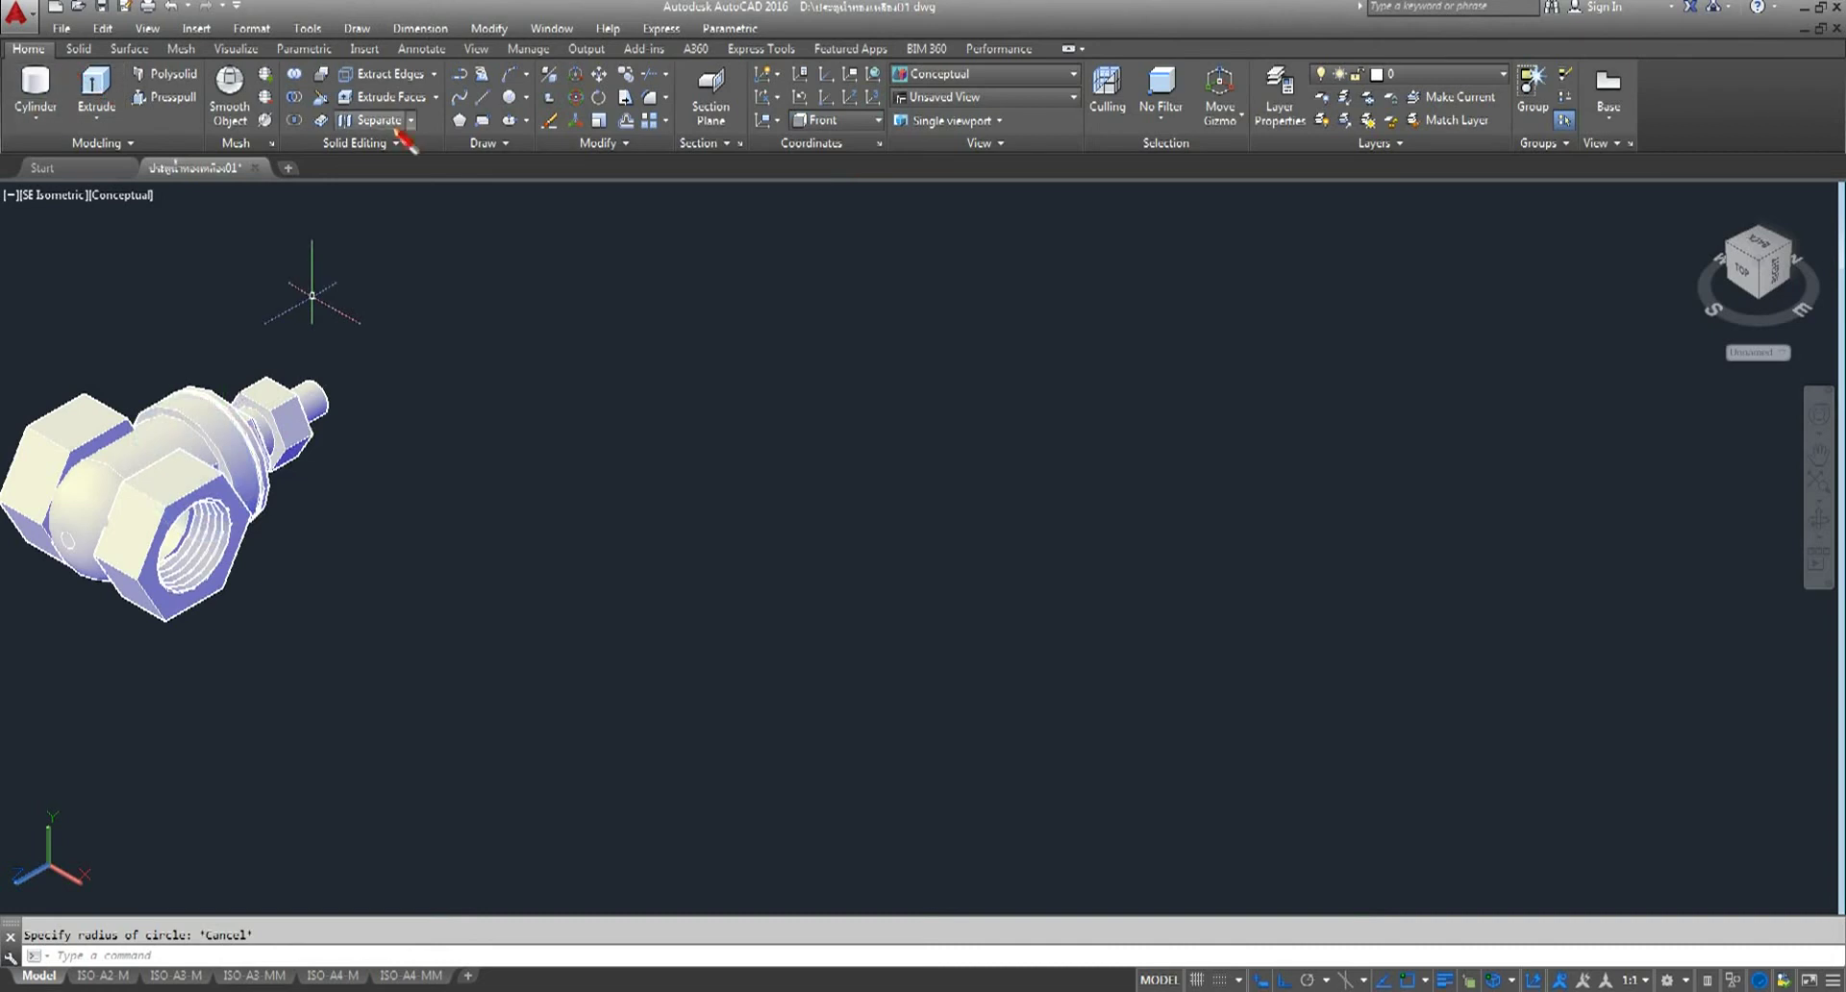
# - Cancel a second trial polygon and set the UCS orientation to Top
pyautogui.click(465, 127)
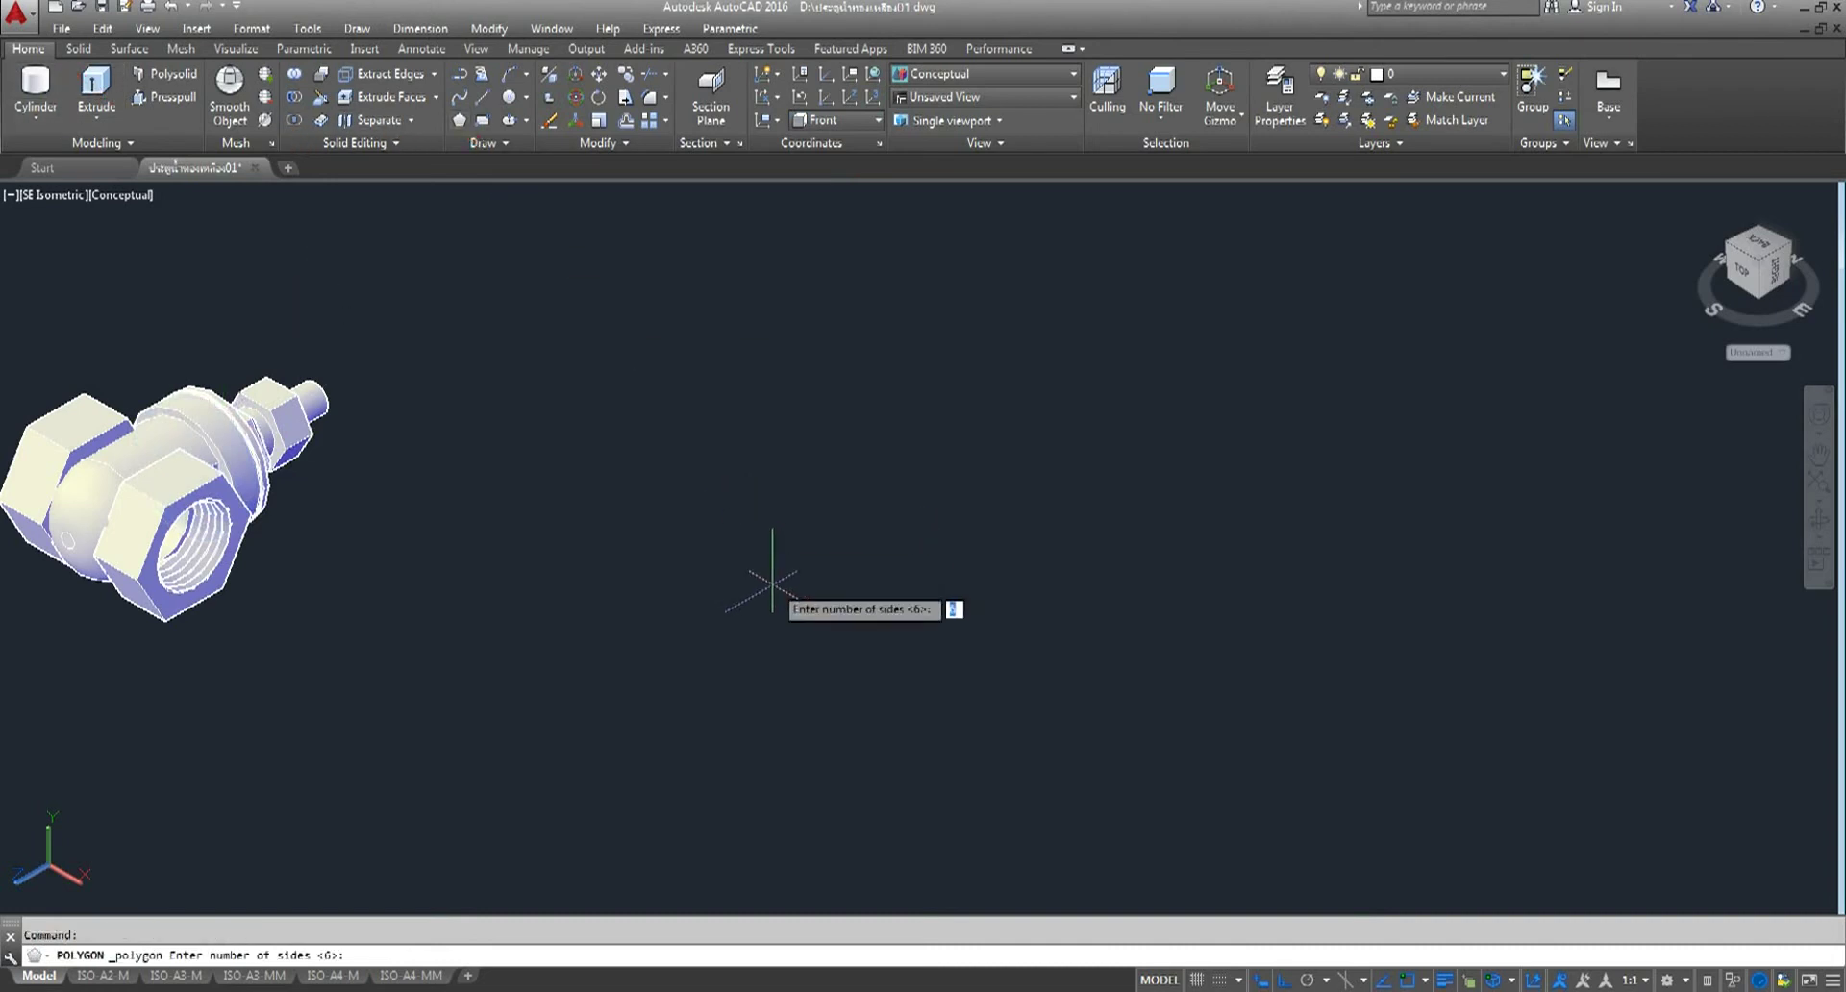
pyautogui.press('Return')
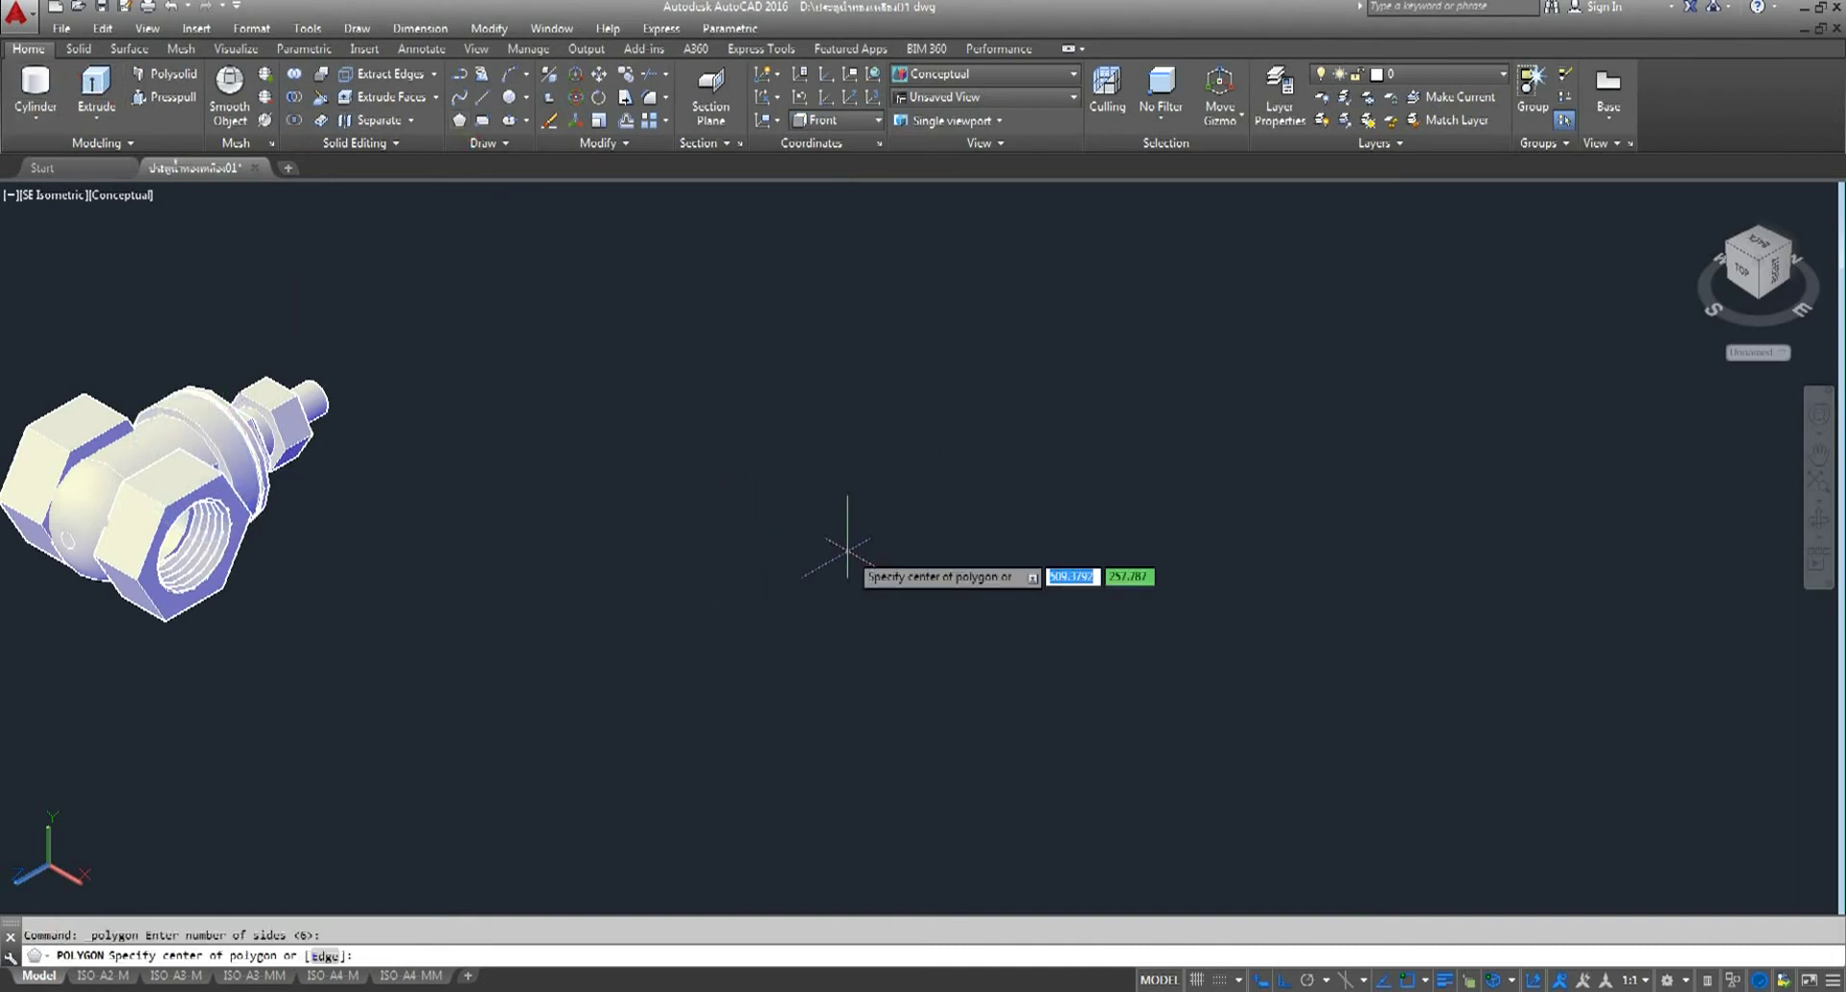
pyautogui.click(770, 568)
pyautogui.click(834, 640)
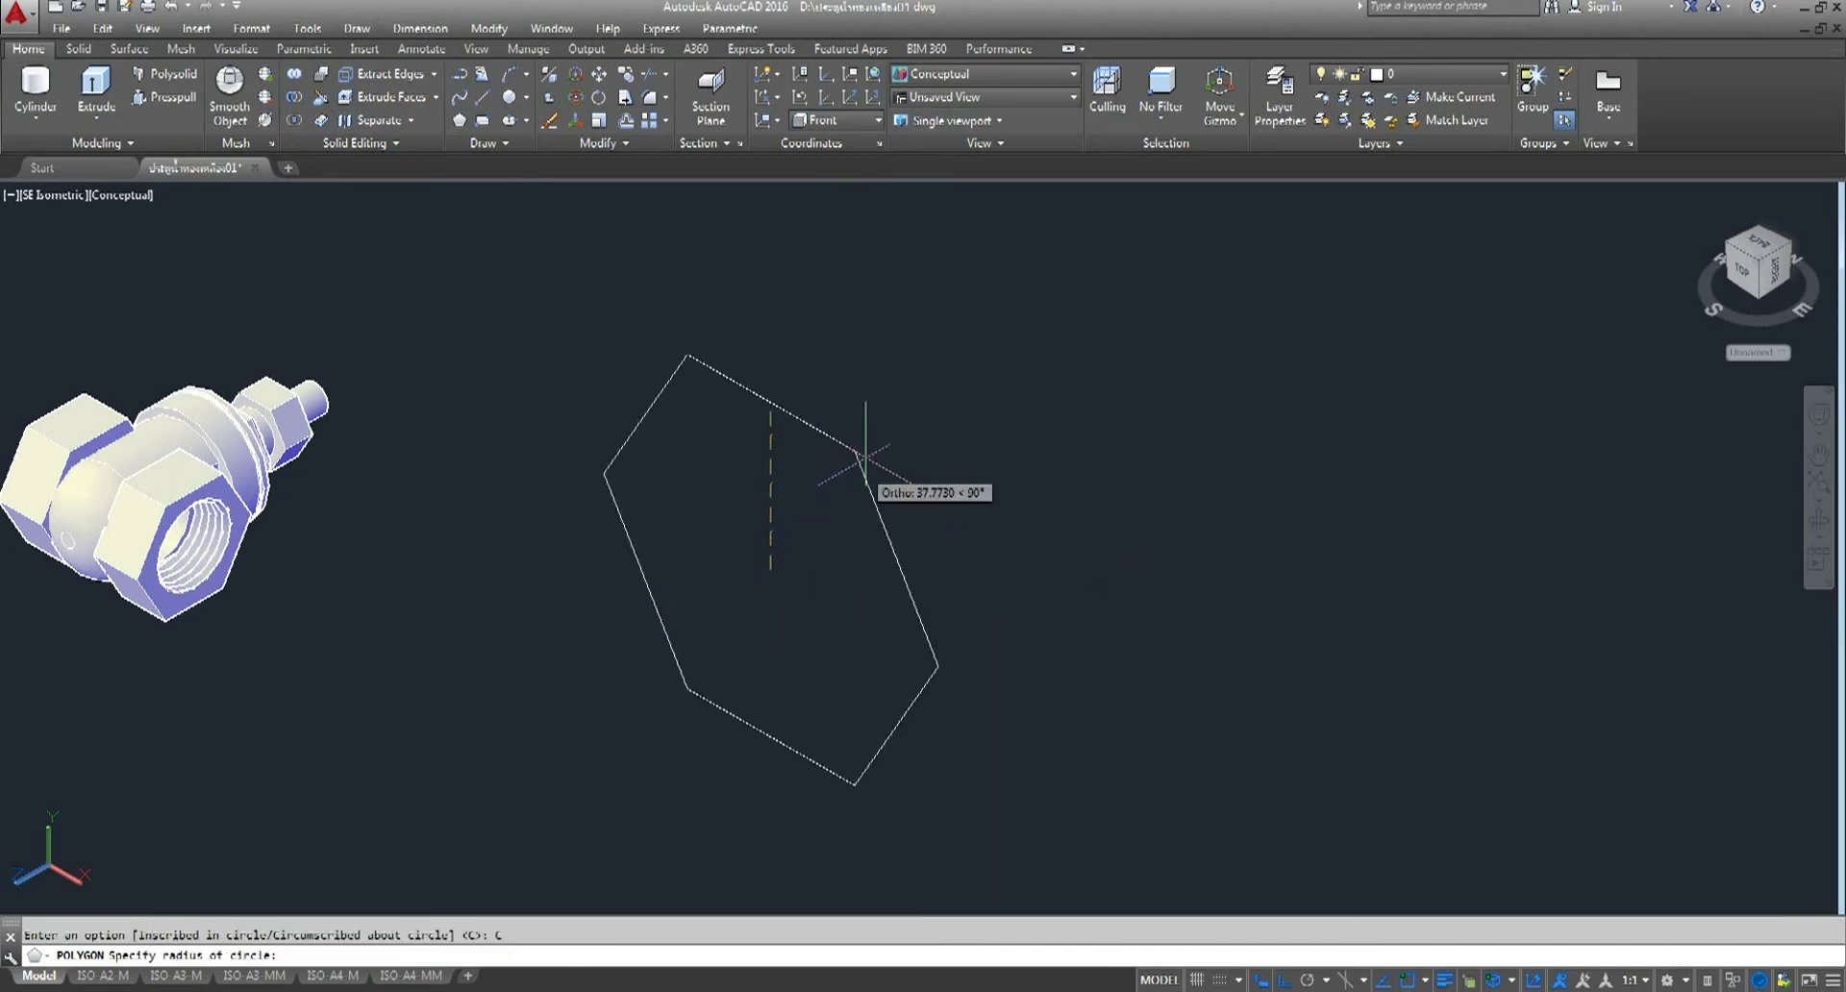
pyautogui.press('Escape')
pyautogui.click(877, 121)
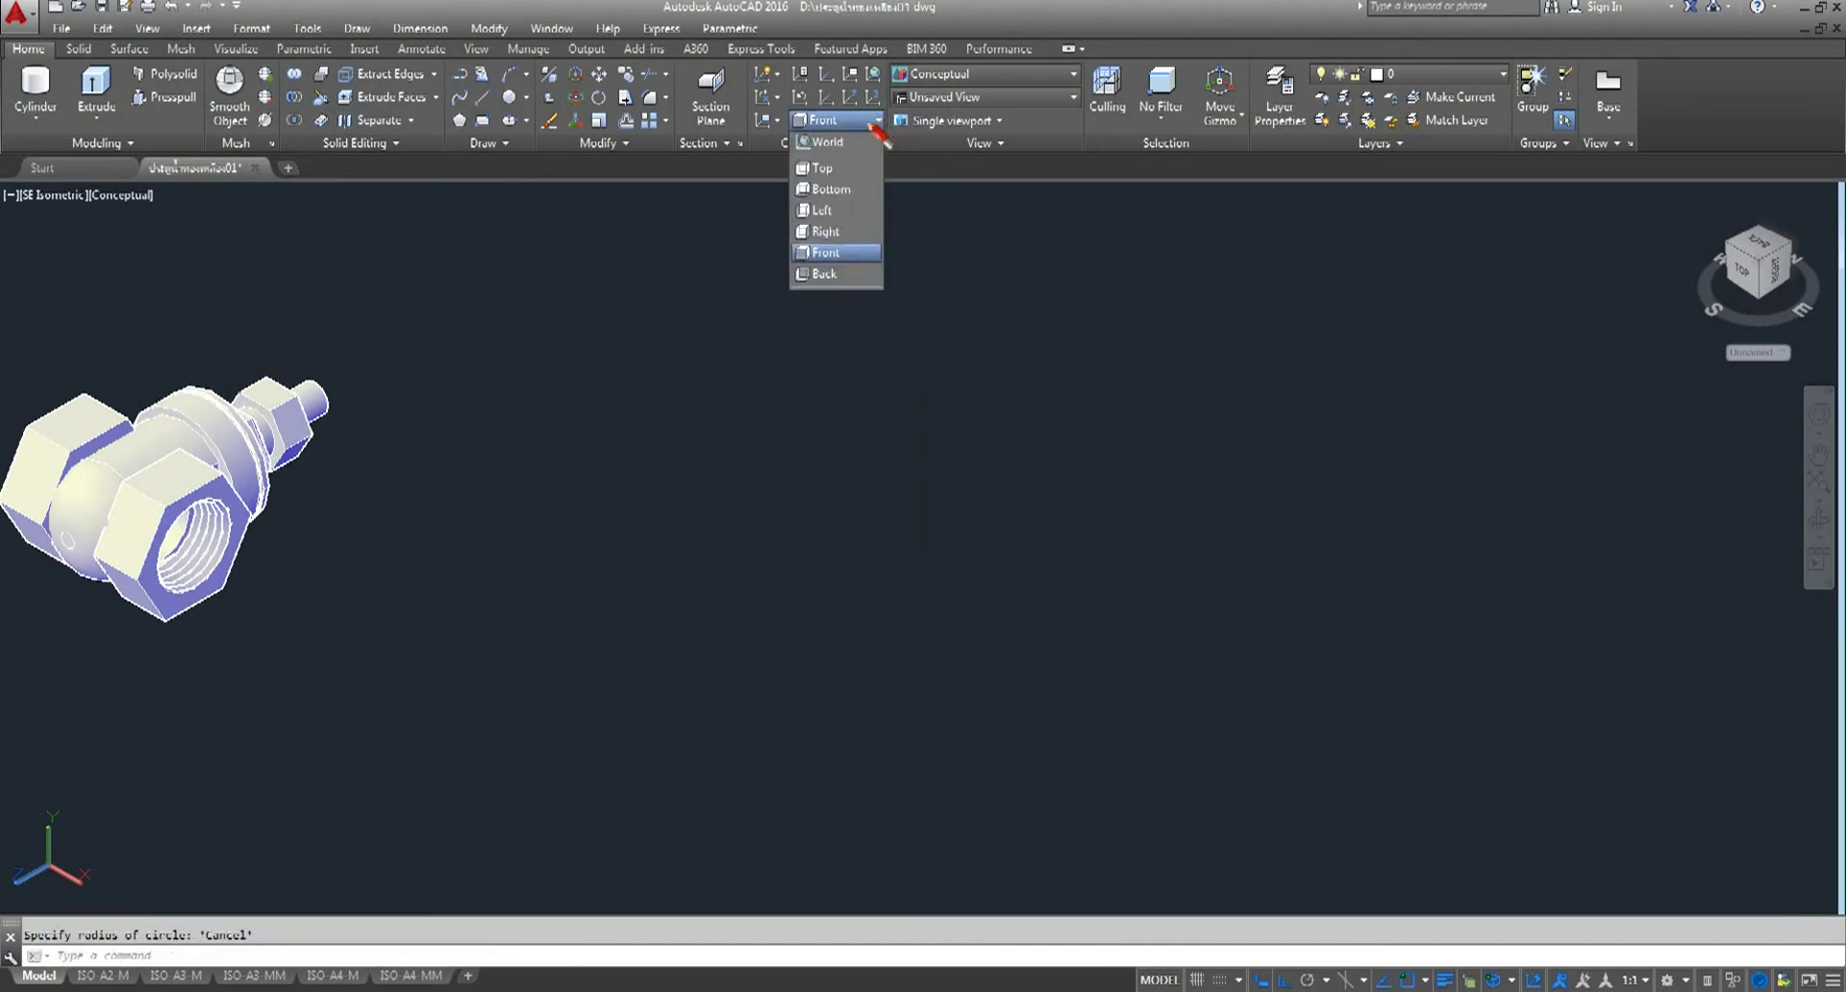
pyautogui.click(825, 168)
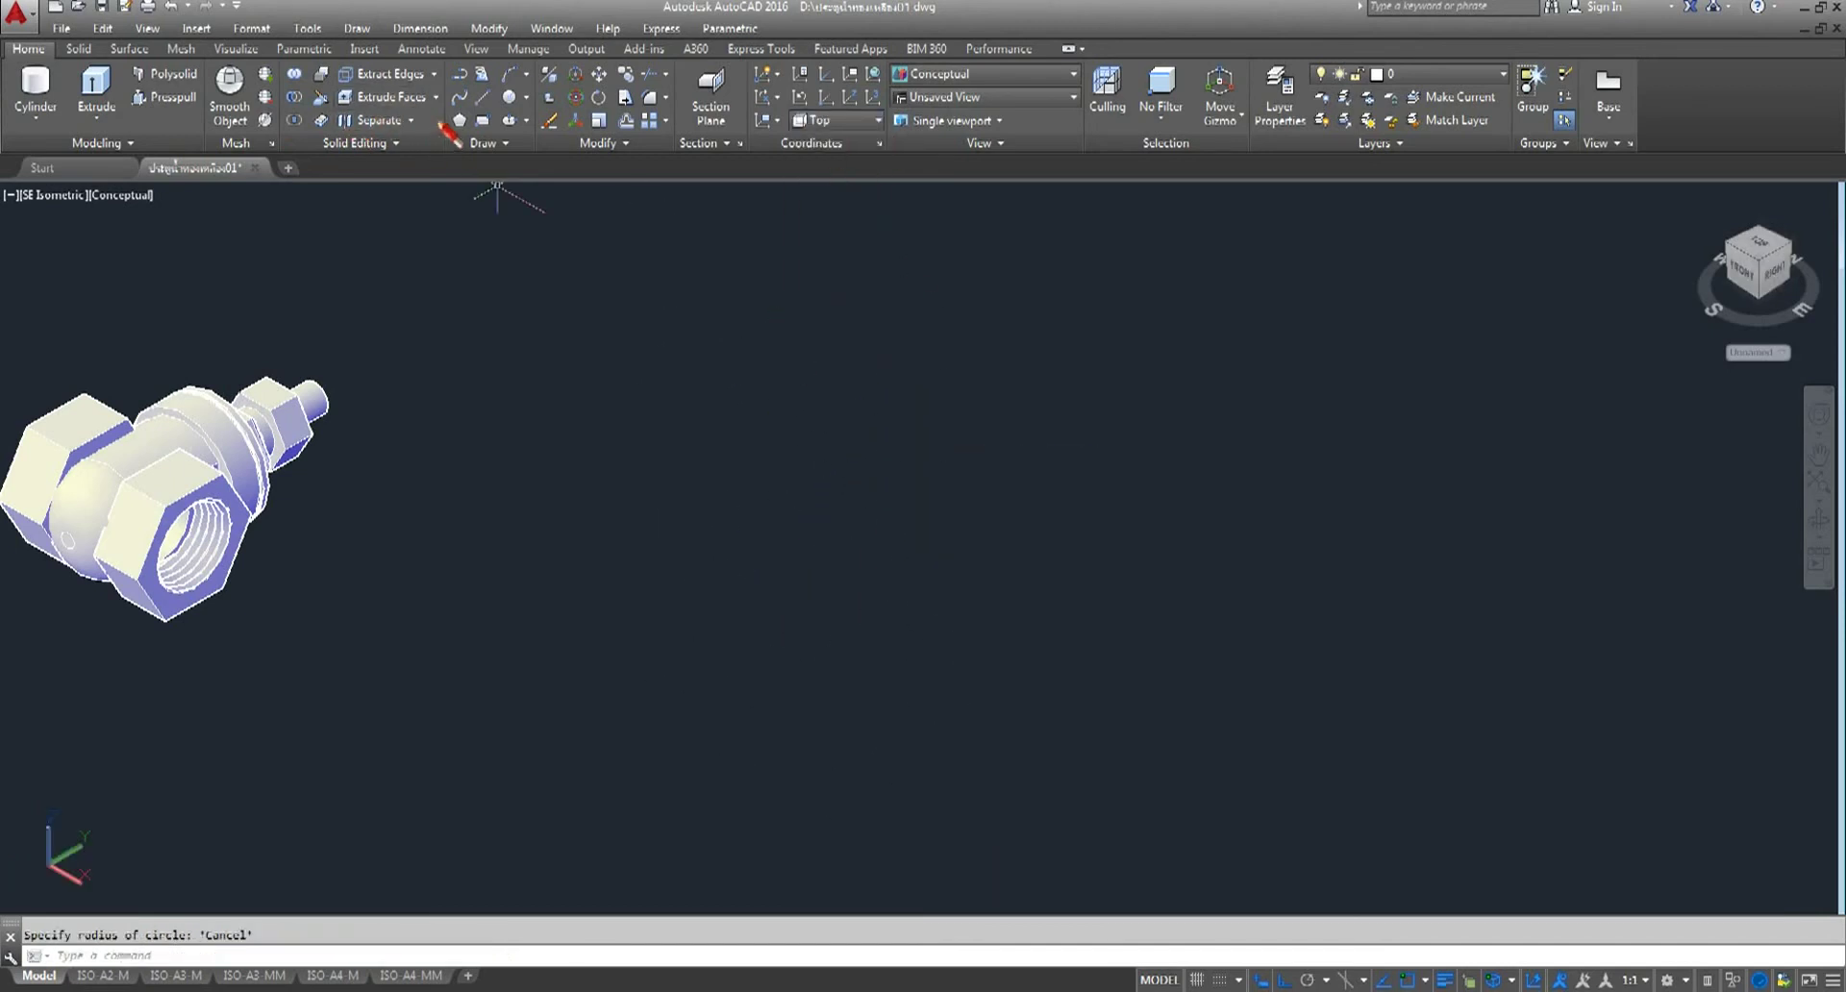
pyautogui.click(462, 122)
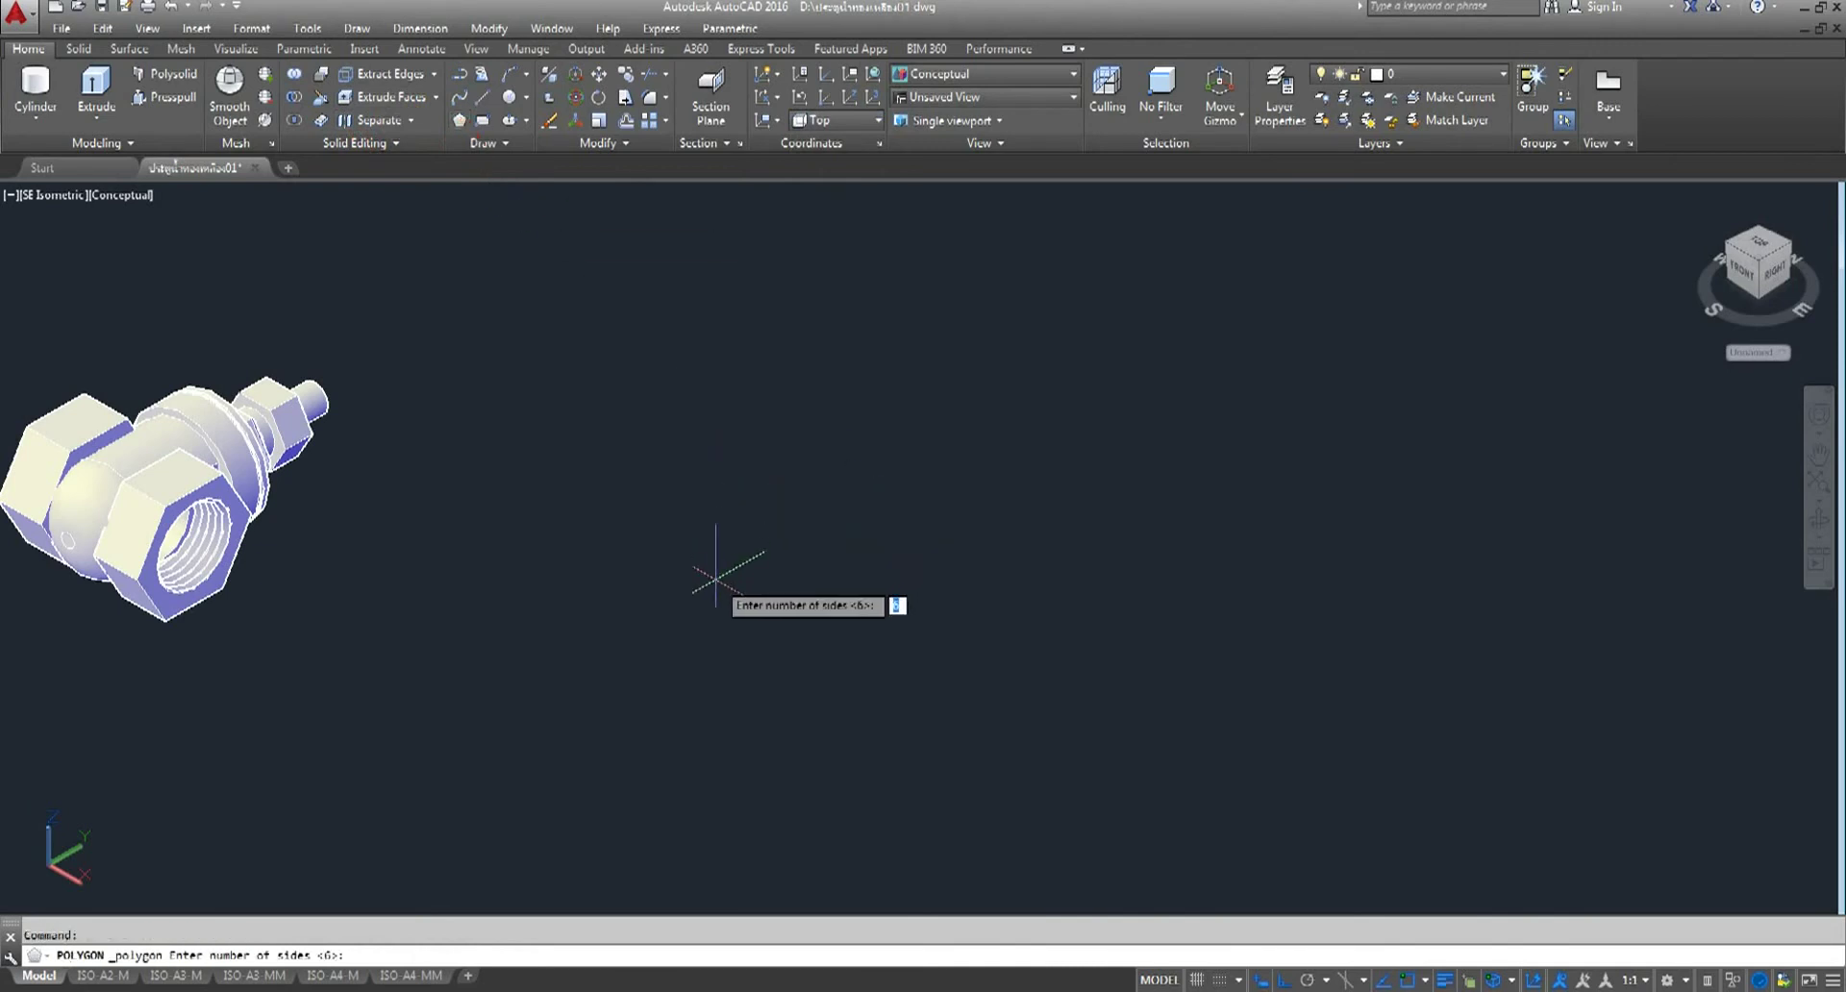
# - Draw a six-sided polygon circumscribed about a radius-25 circle, then zoom in
pyautogui.press('Return')
pyautogui.click(818, 525)
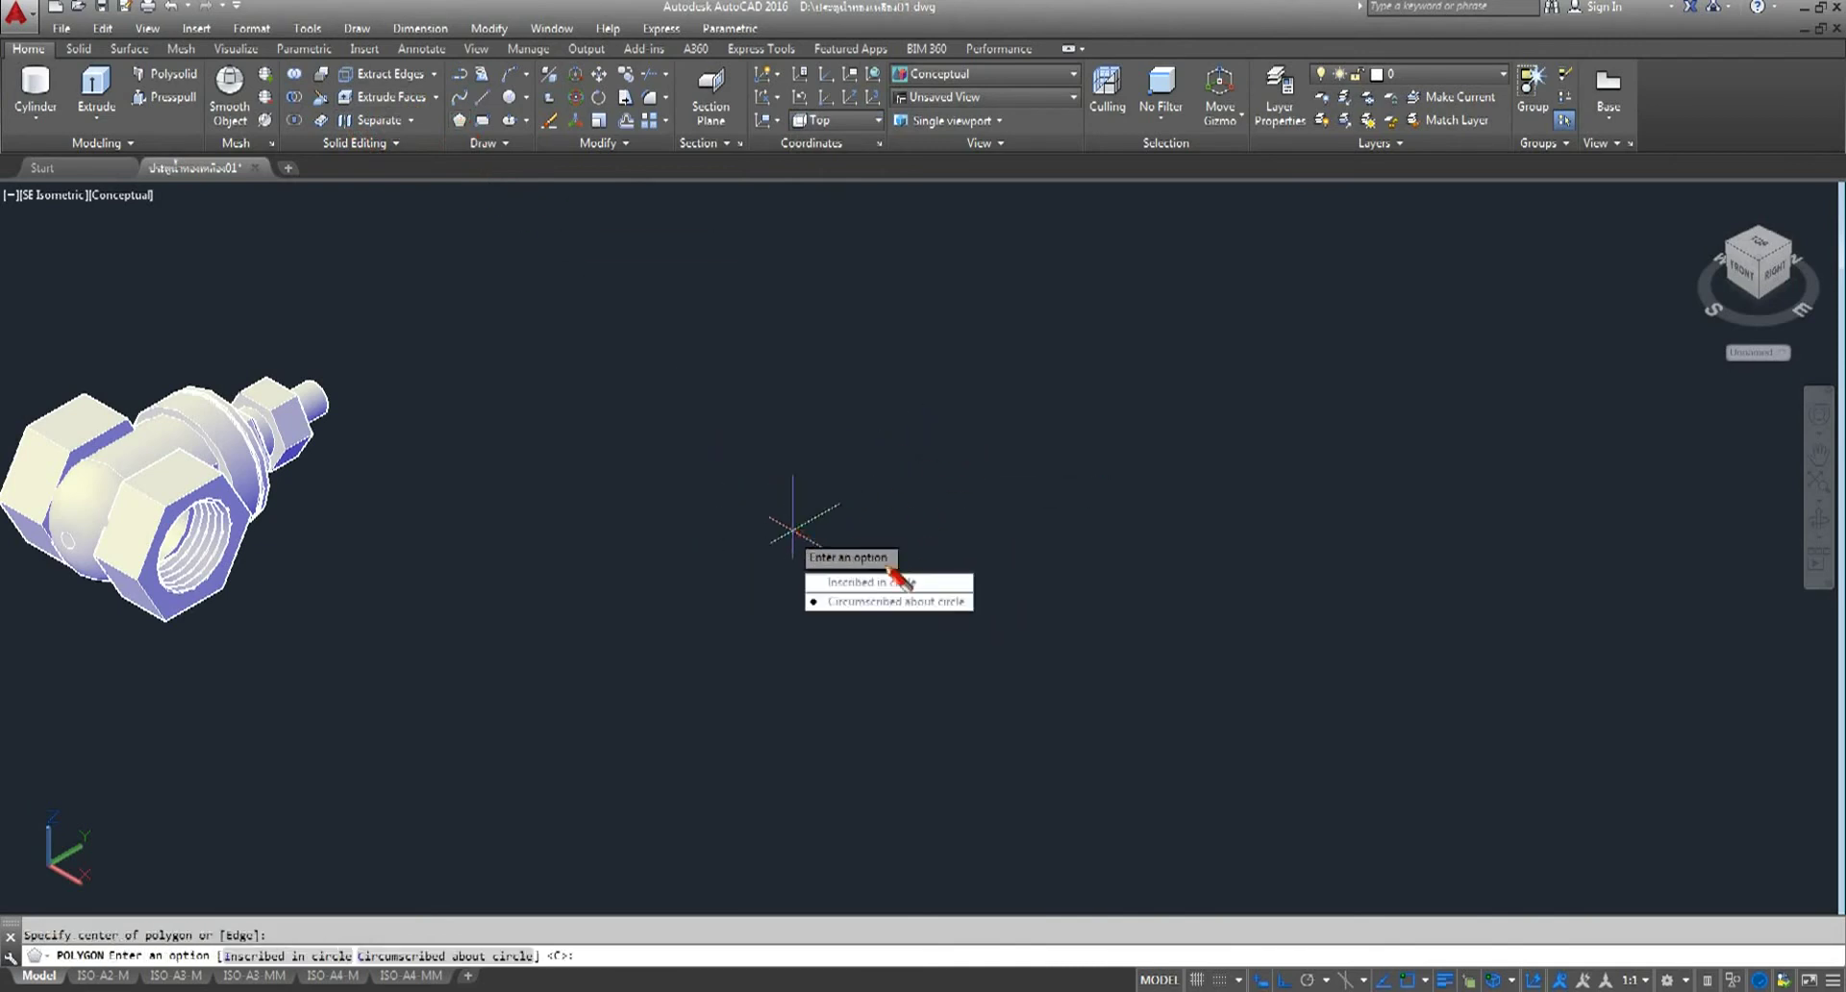
pyautogui.click(870, 602)
pyautogui.write('25')
pyautogui.press('Return')
pyautogui.scroll(2, 913, 480)
pyautogui.scroll(2, 913, 481)
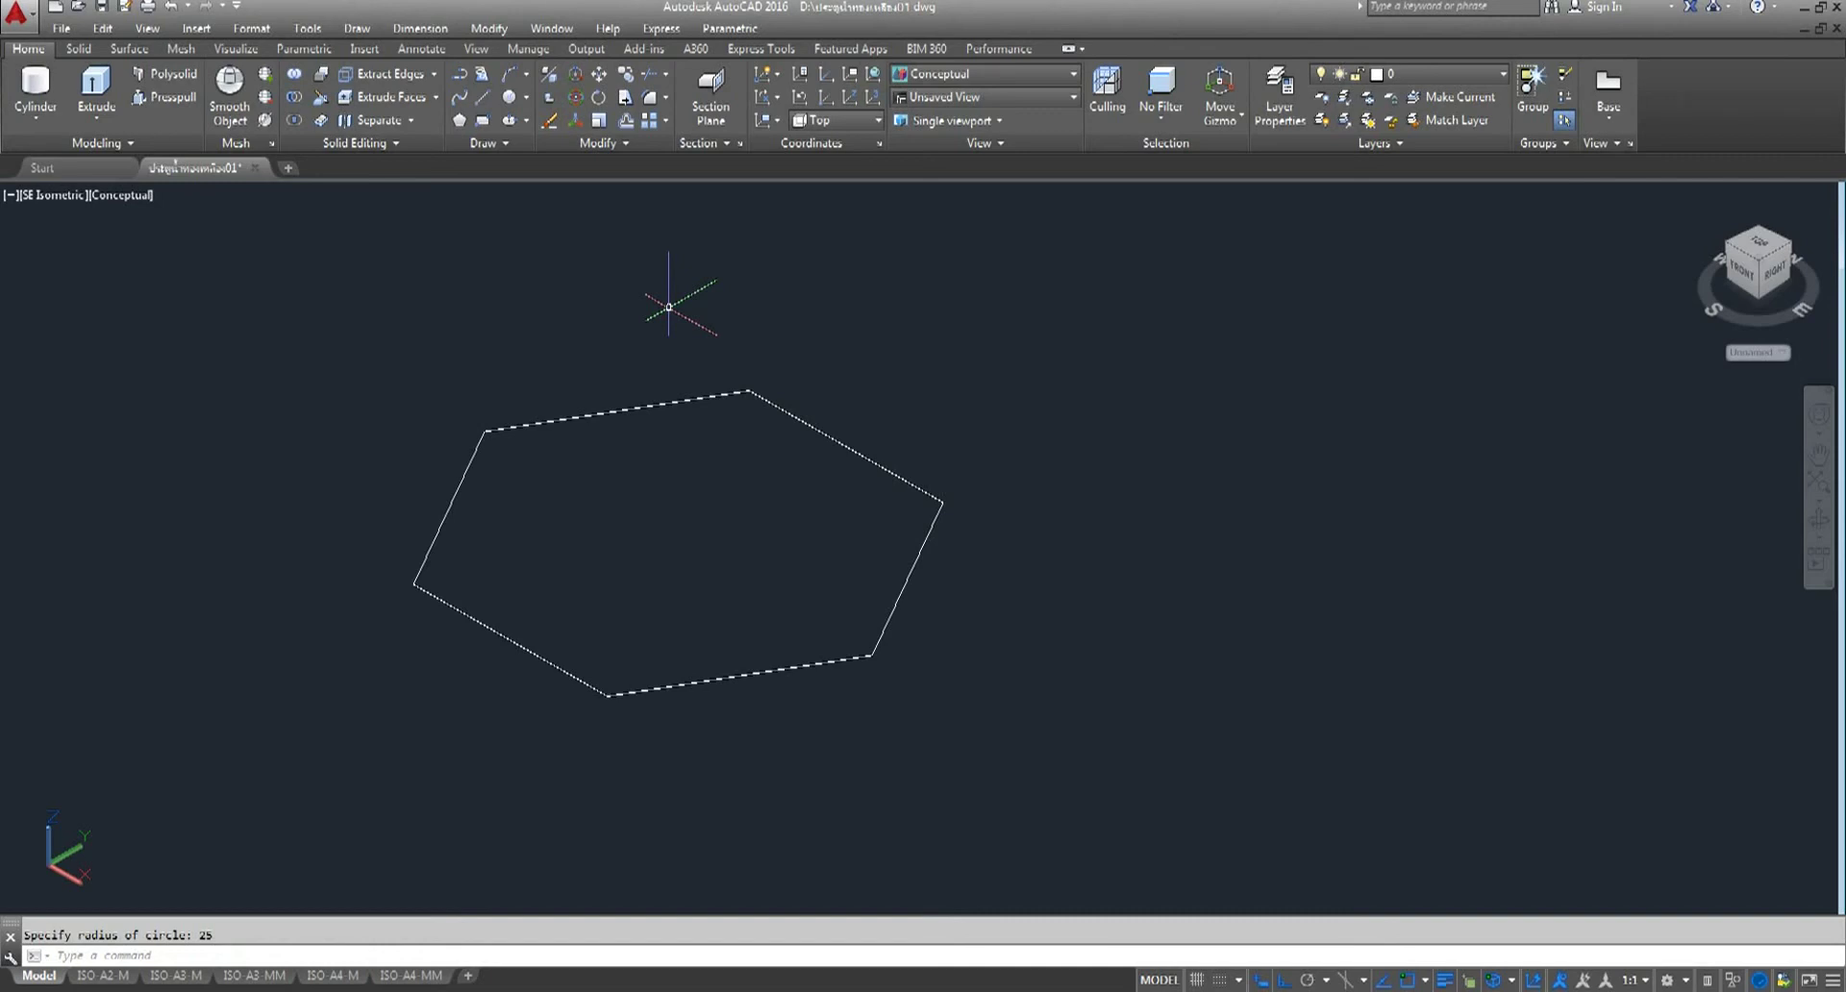
pyautogui.click(510, 96)
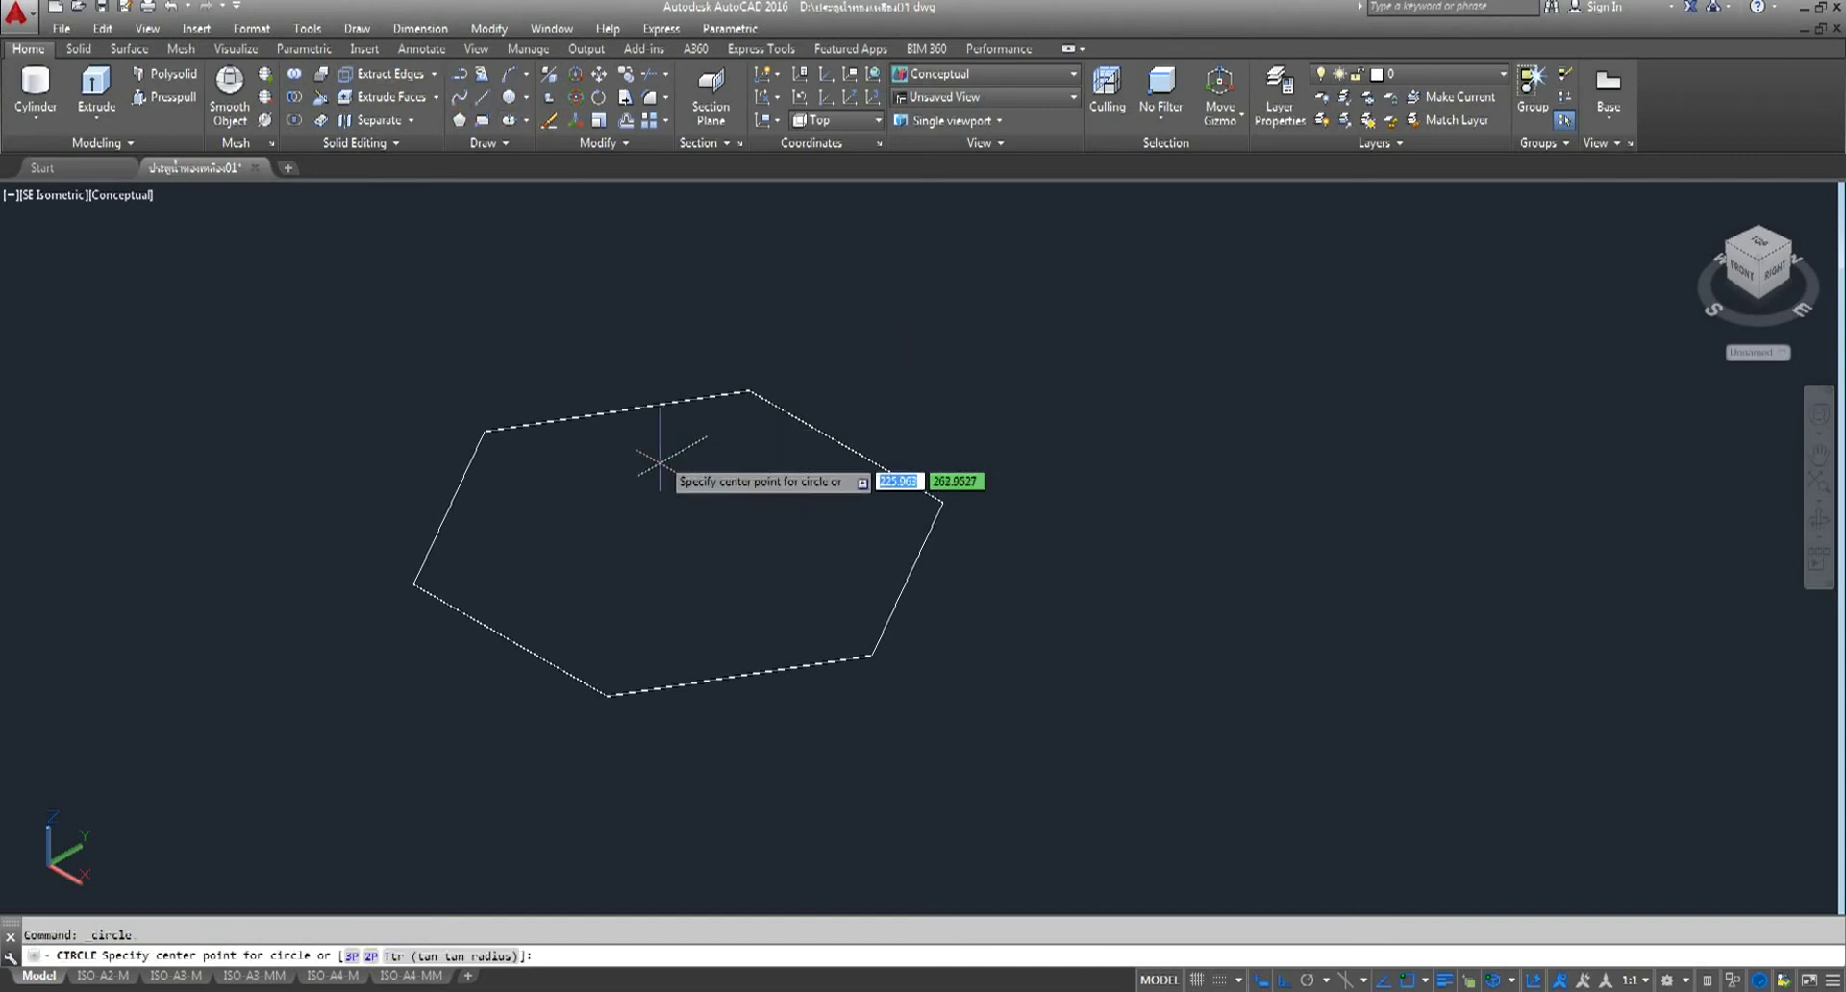
# - Draw a 35-diameter circle centred inside the hexagon
pyautogui.click(676, 541)
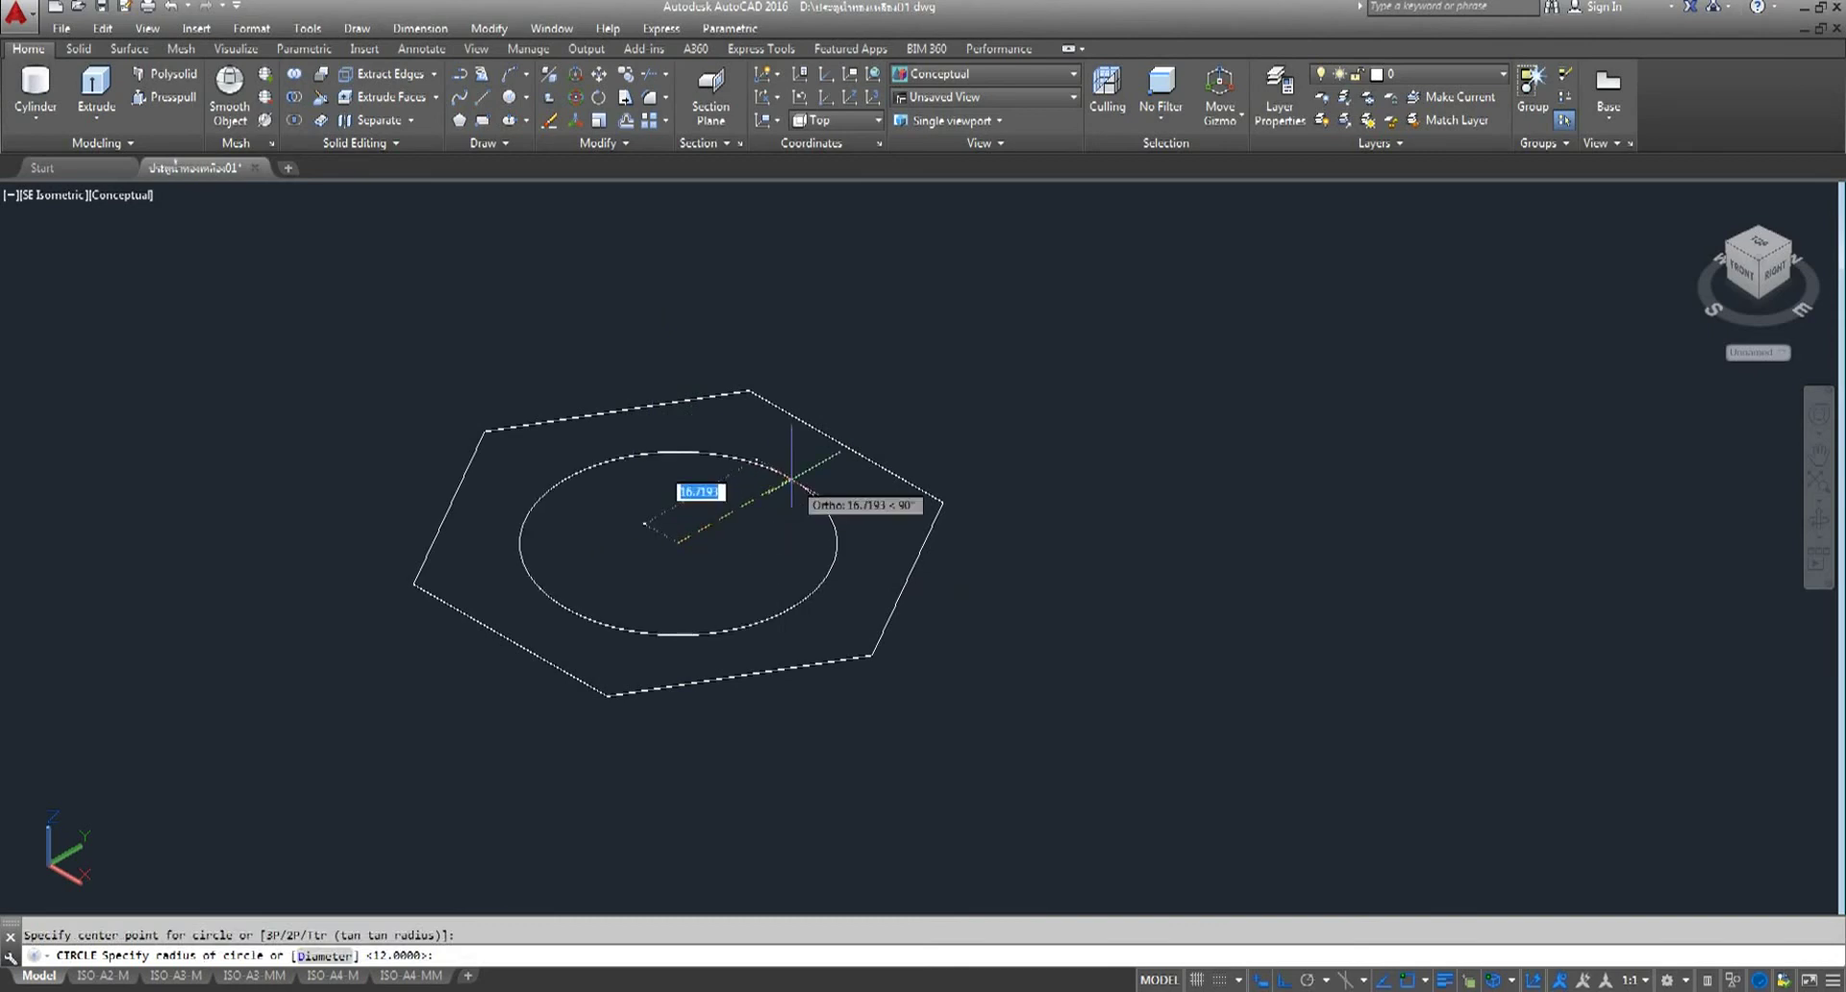
pyautogui.write('1')
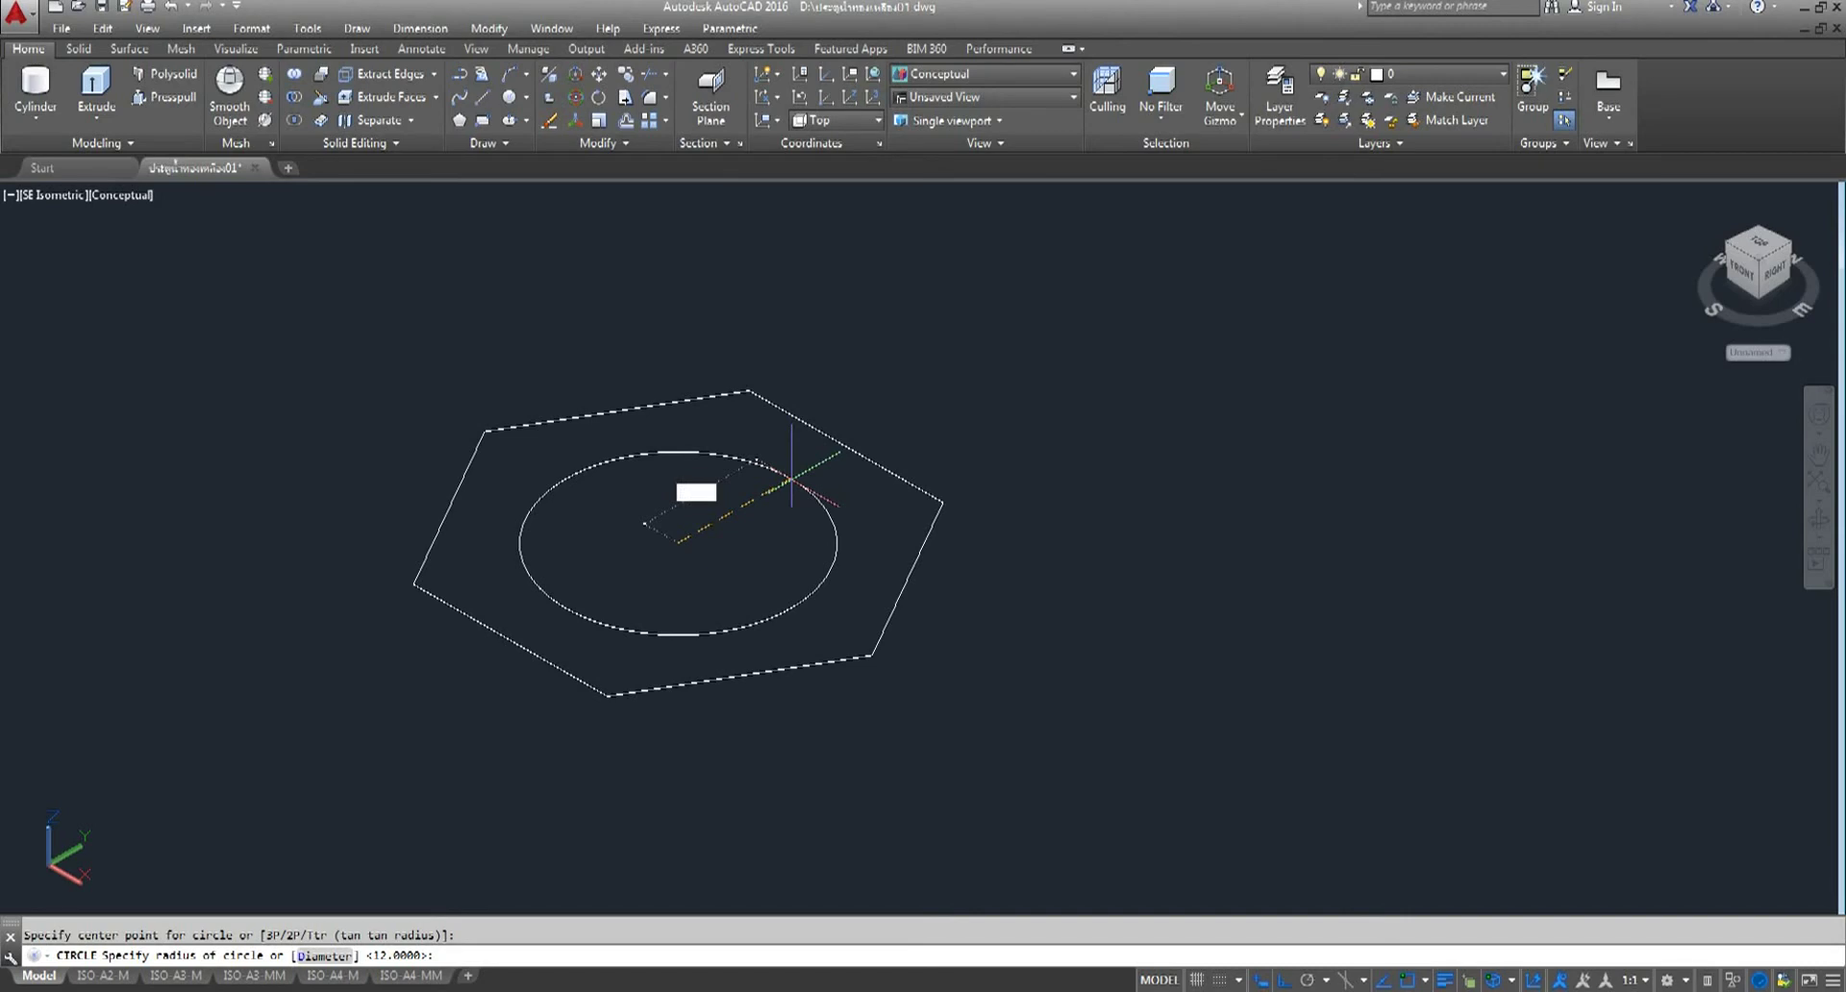
pyautogui.write('d')
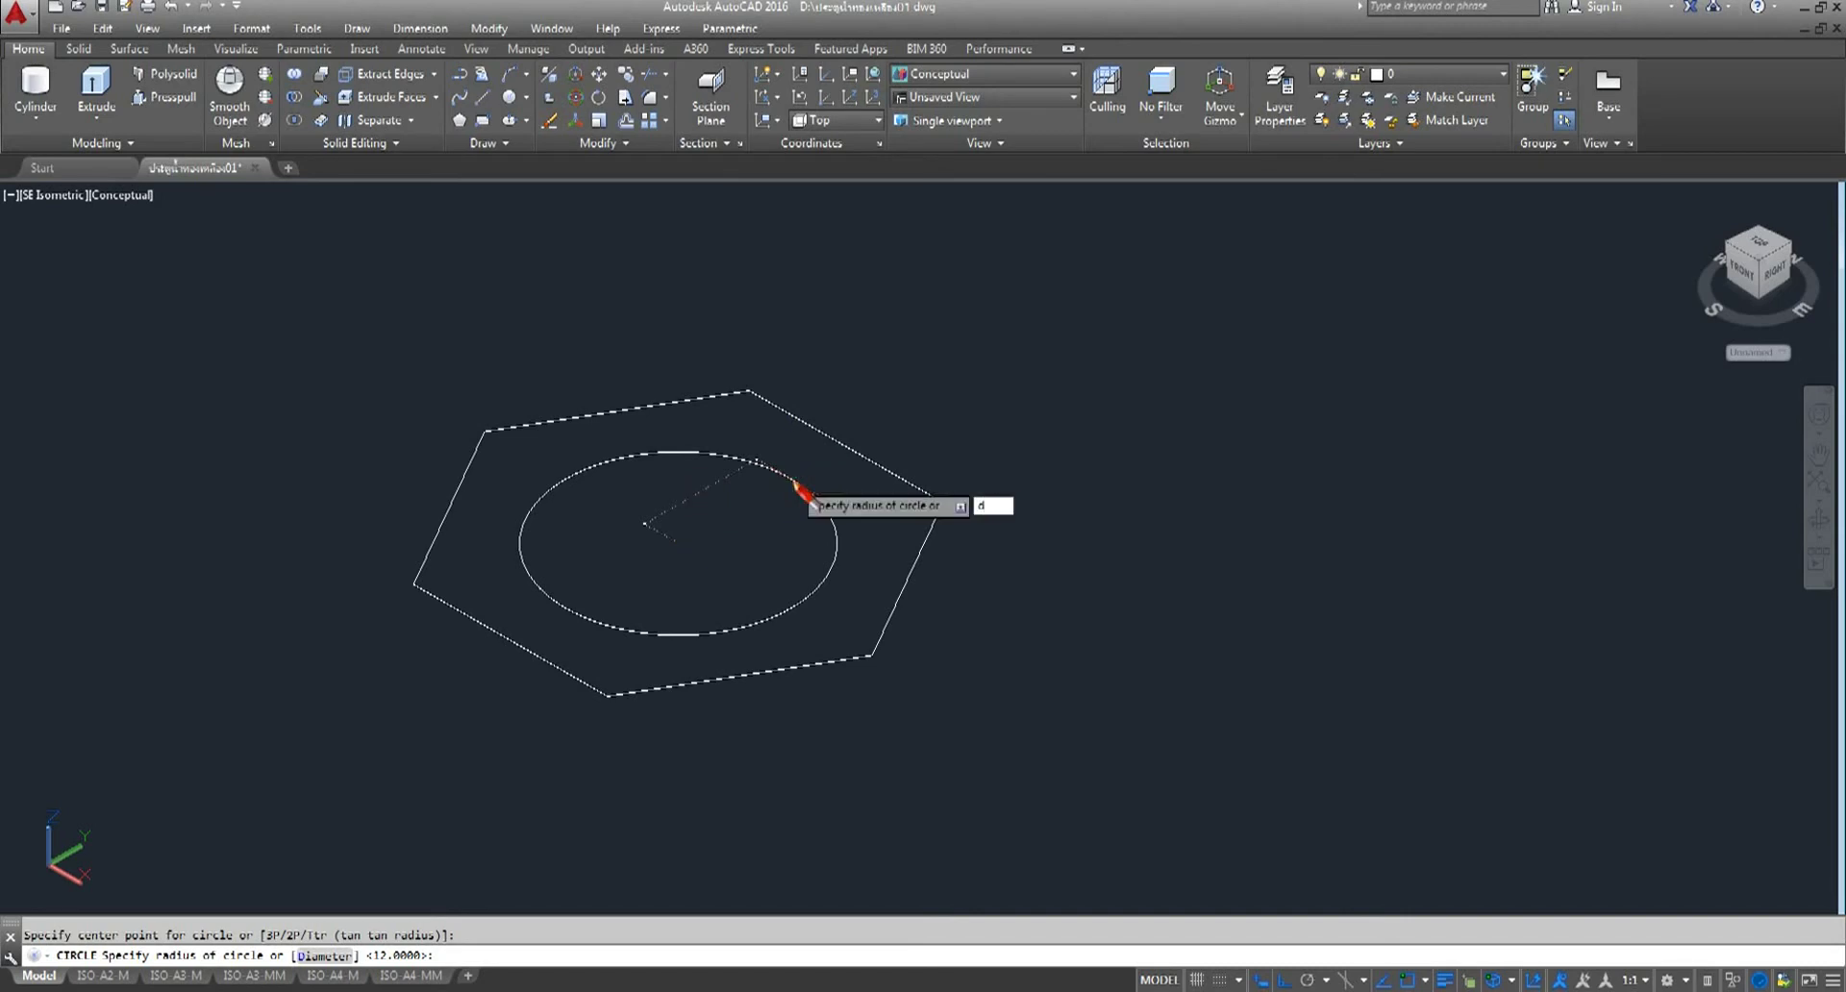
pyautogui.press('Return')
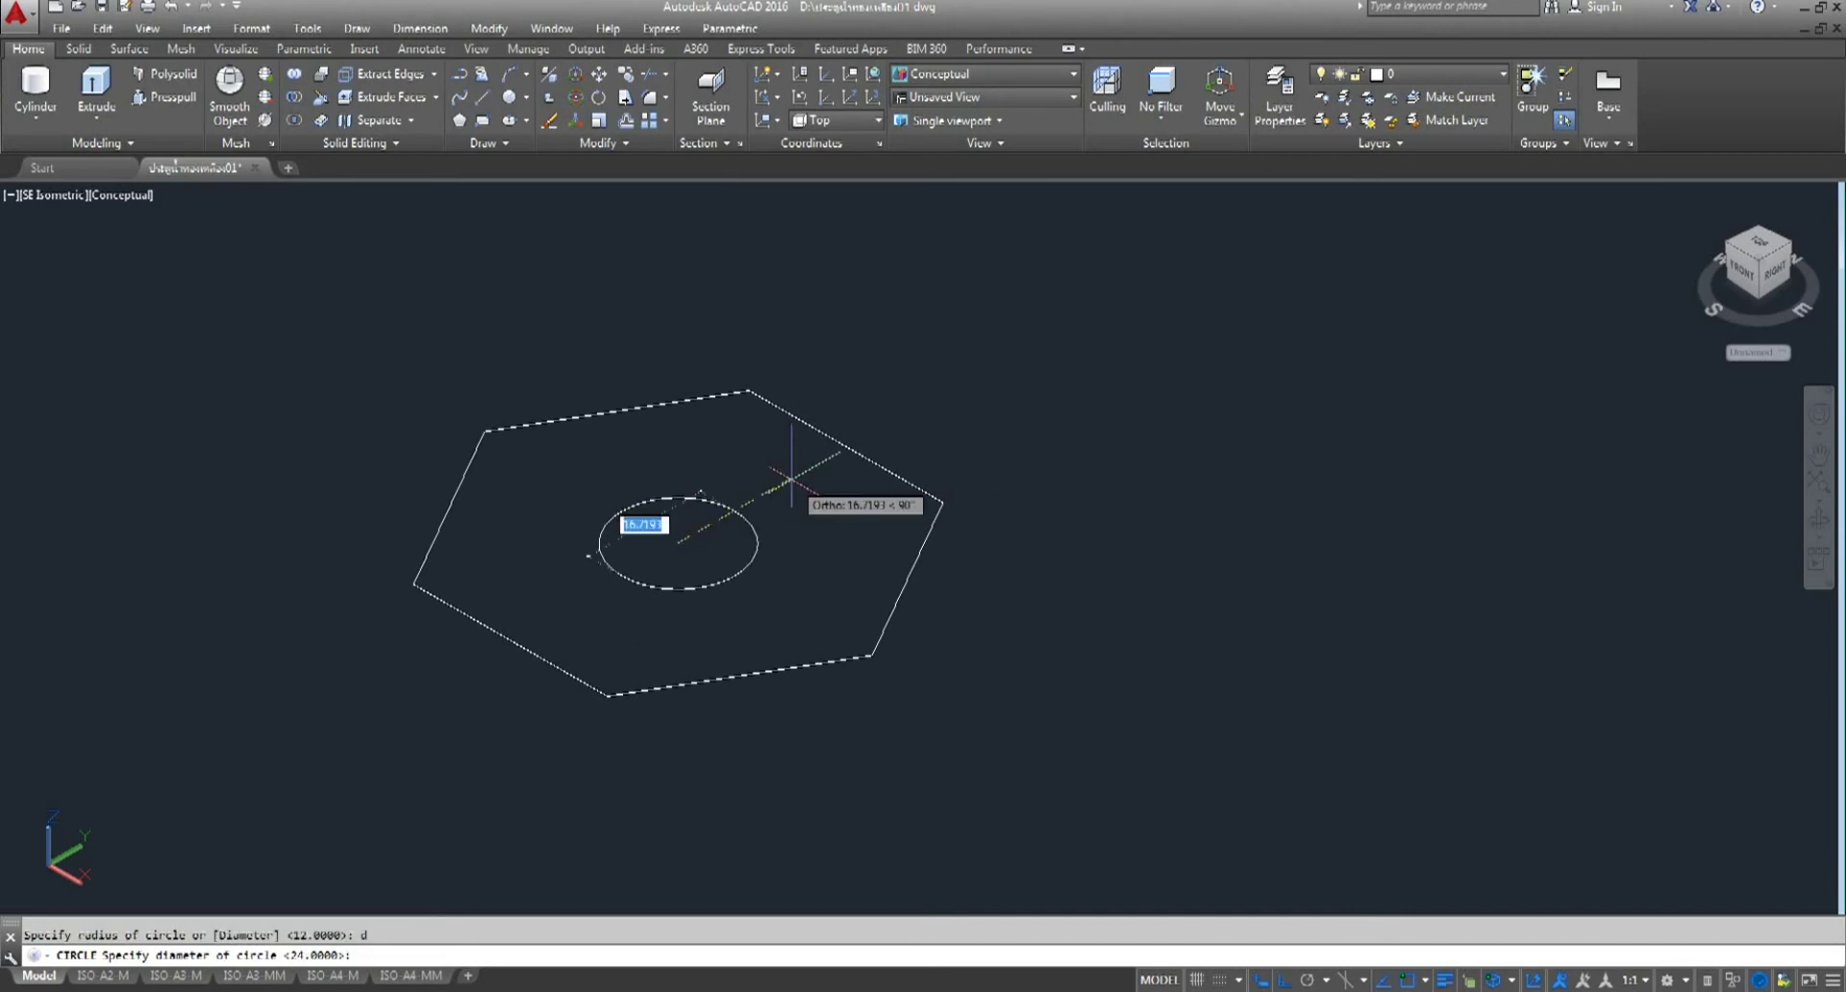
pyautogui.write('35')
pyautogui.press('Return')
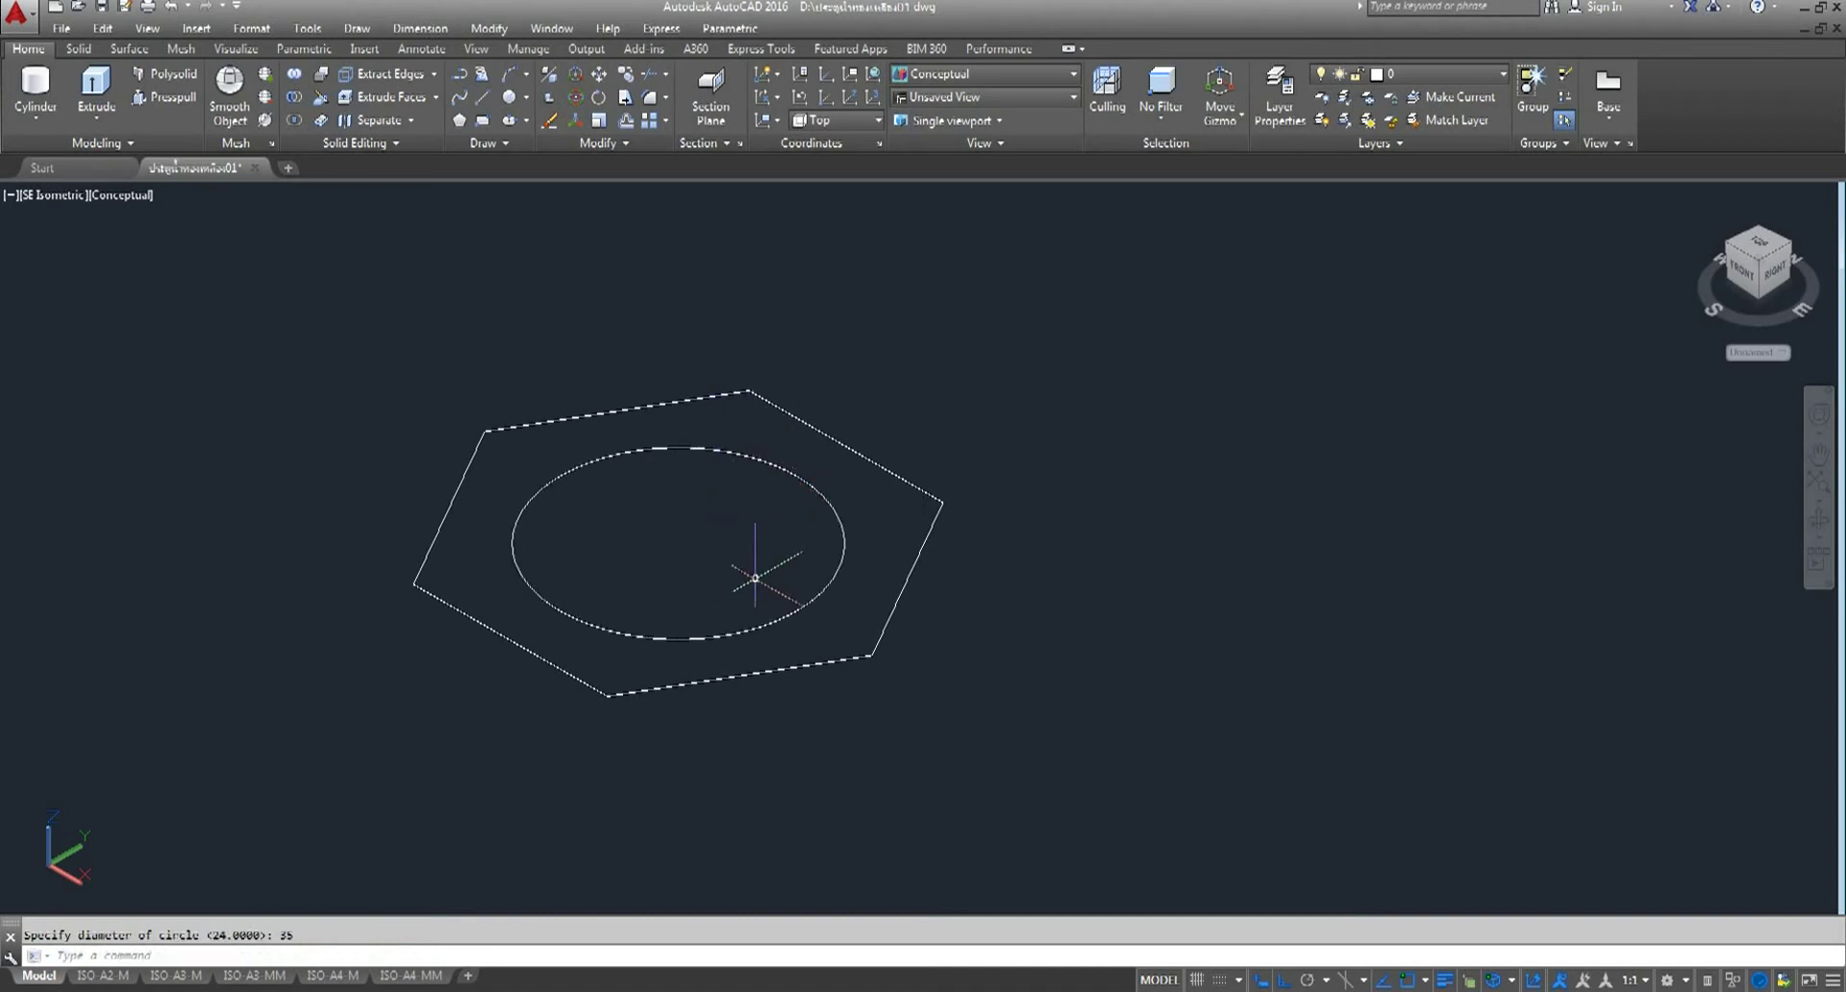
# - Move the 35-diameter circle 10 units upward
pyautogui.click(600, 73)
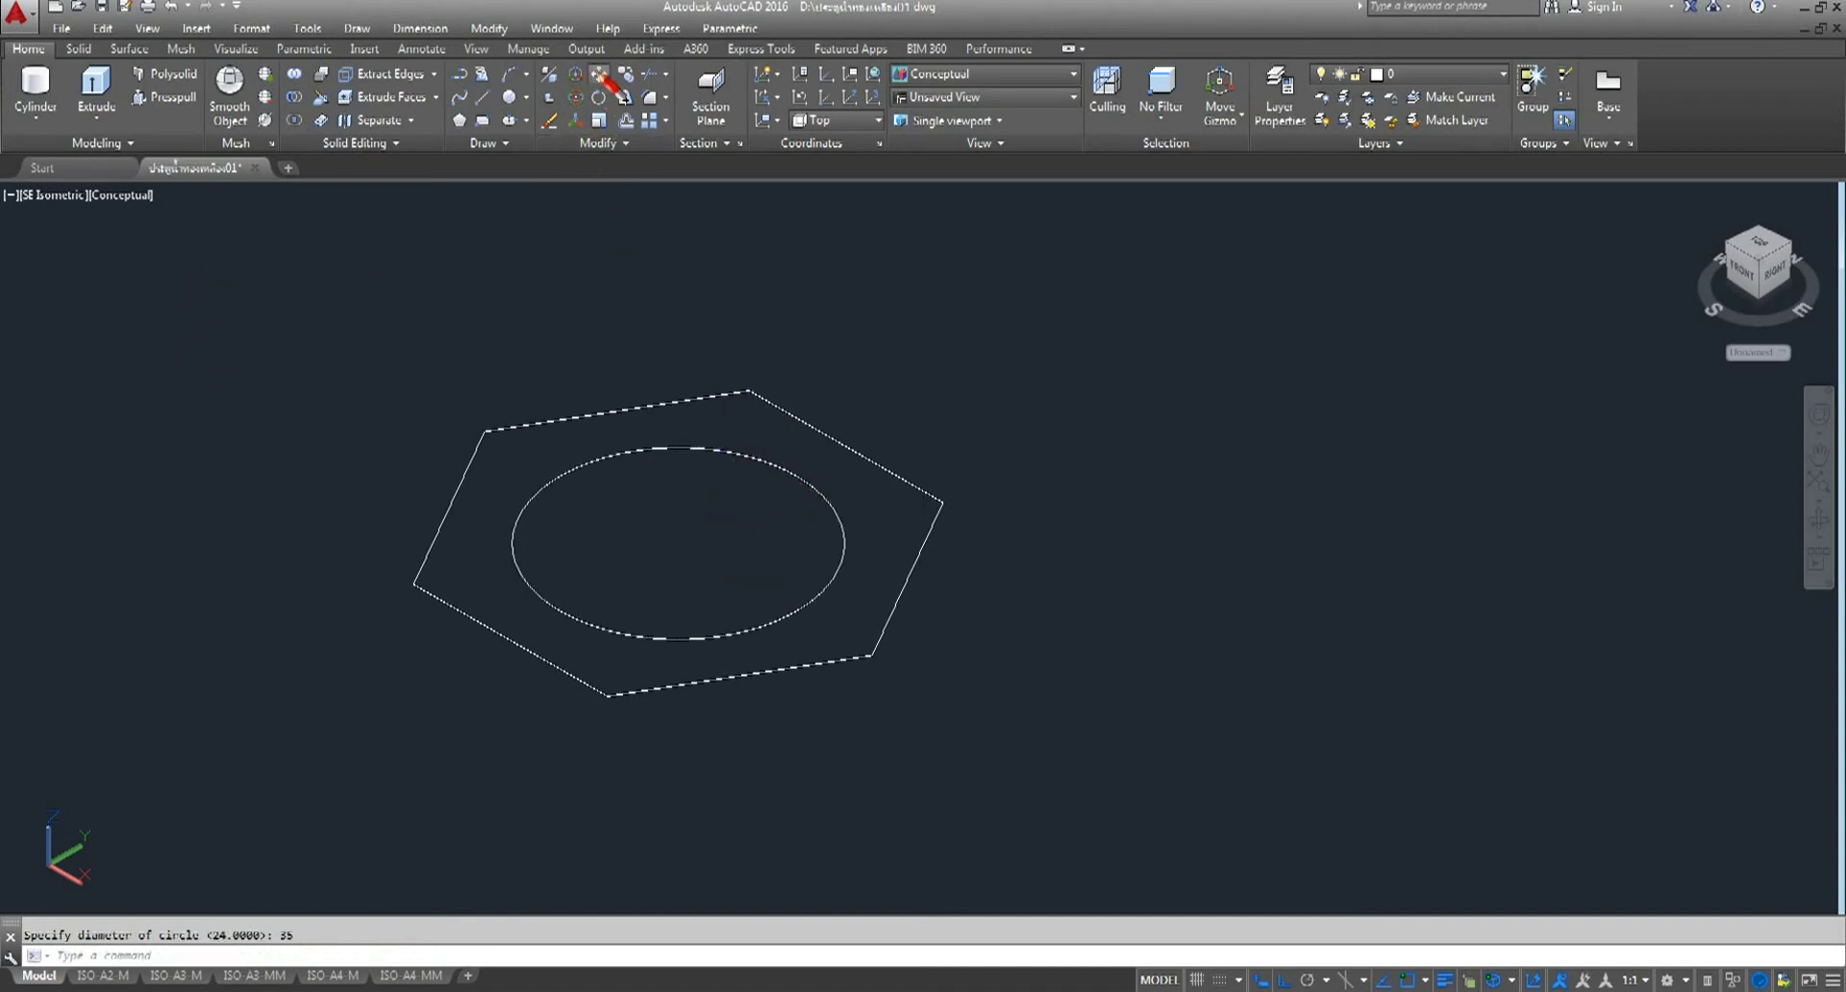
pyautogui.click(745, 450)
pyautogui.press('Return')
pyautogui.click(1144, 593)
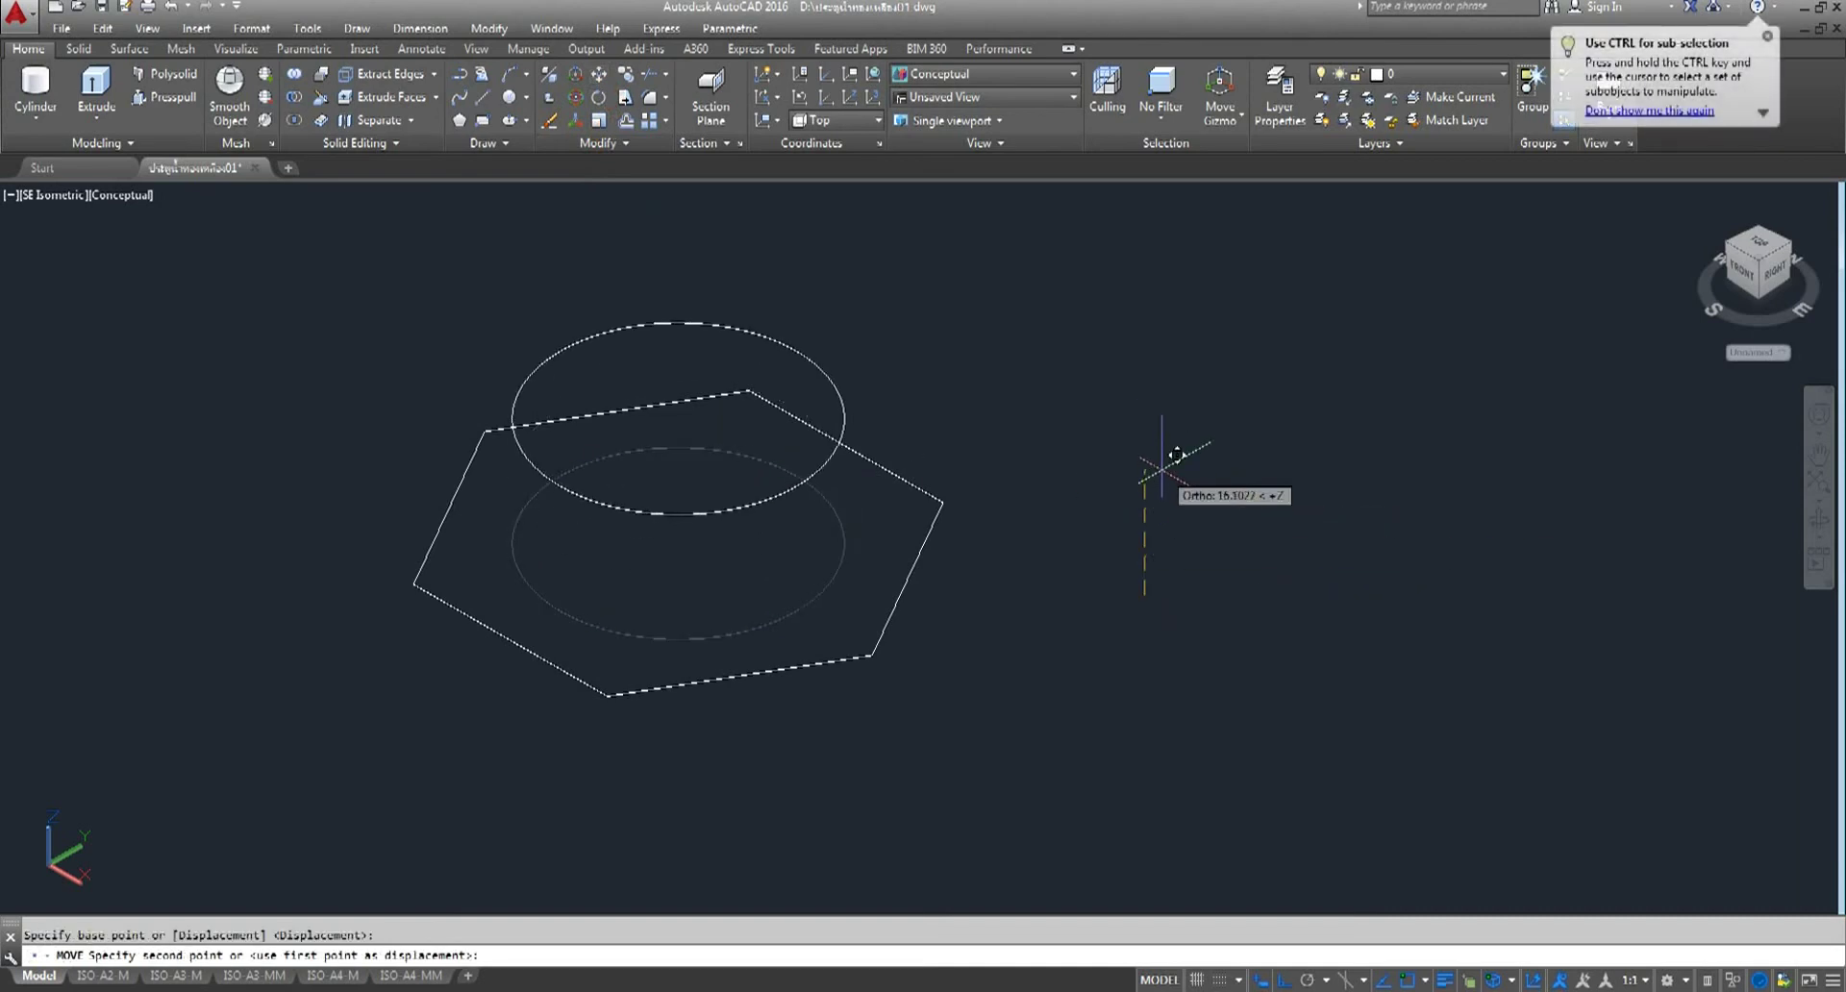
pyautogui.write('10')
pyautogui.press('Return')
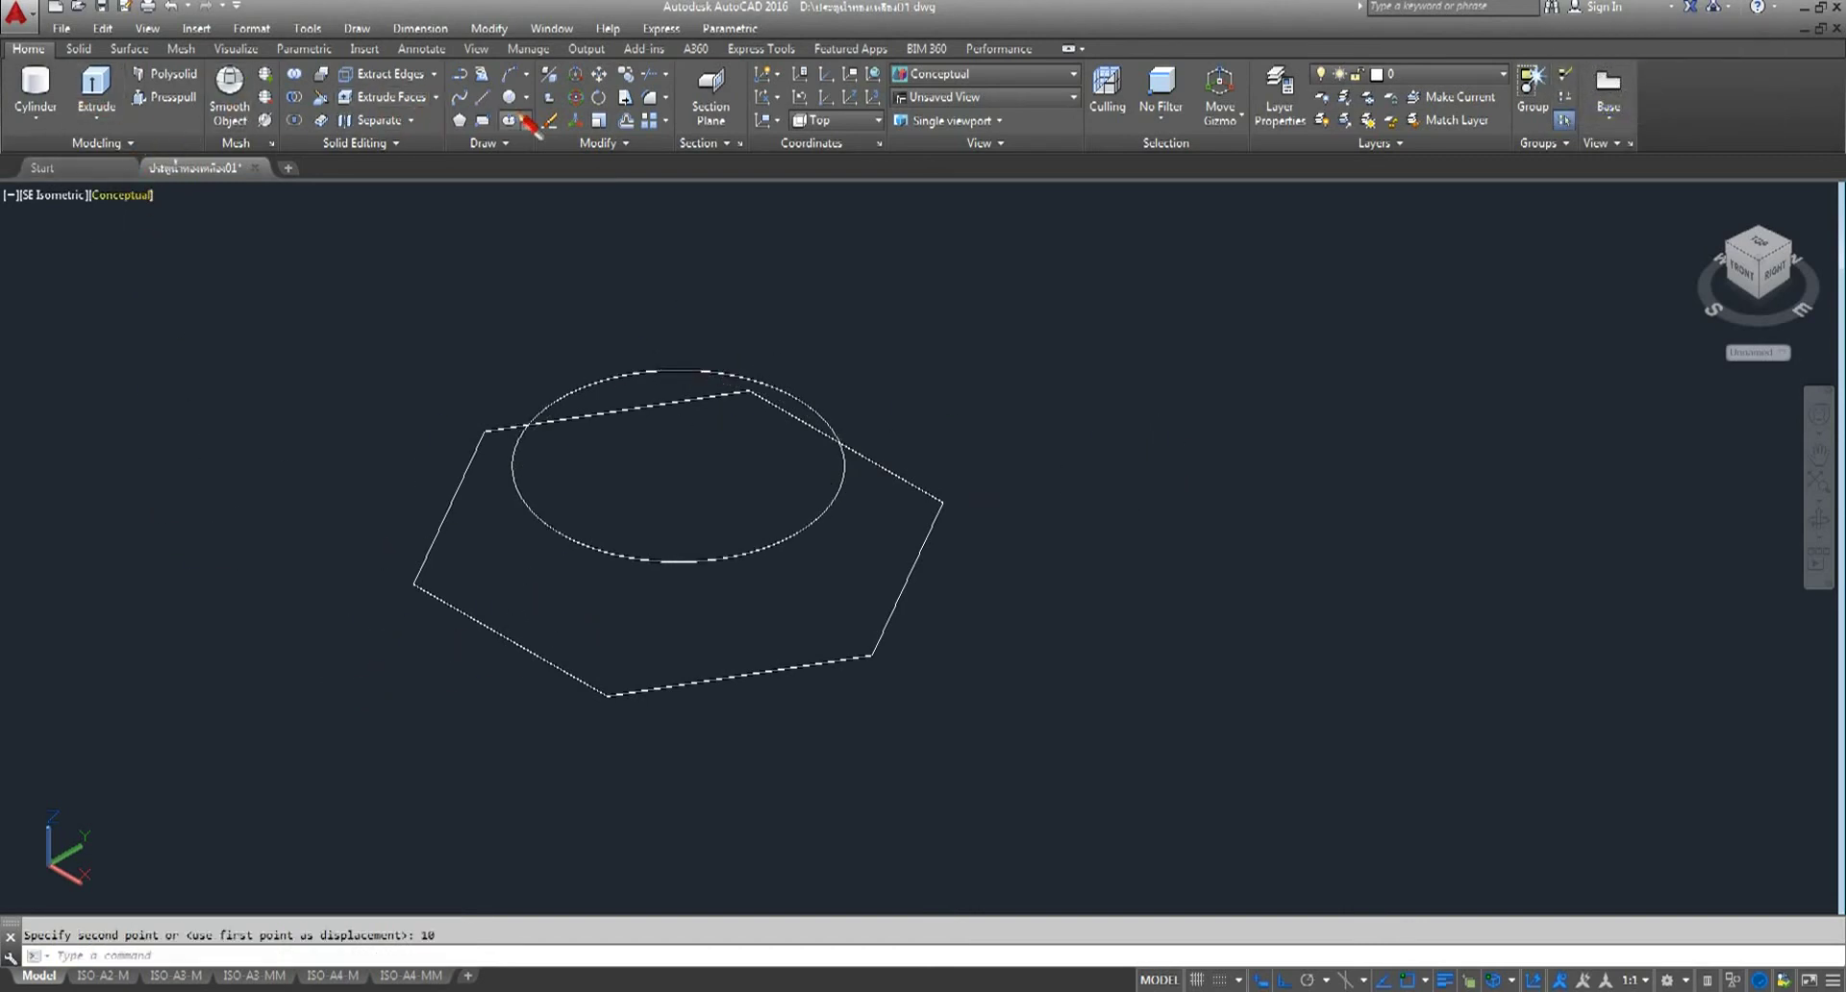
pyautogui.click(509, 96)
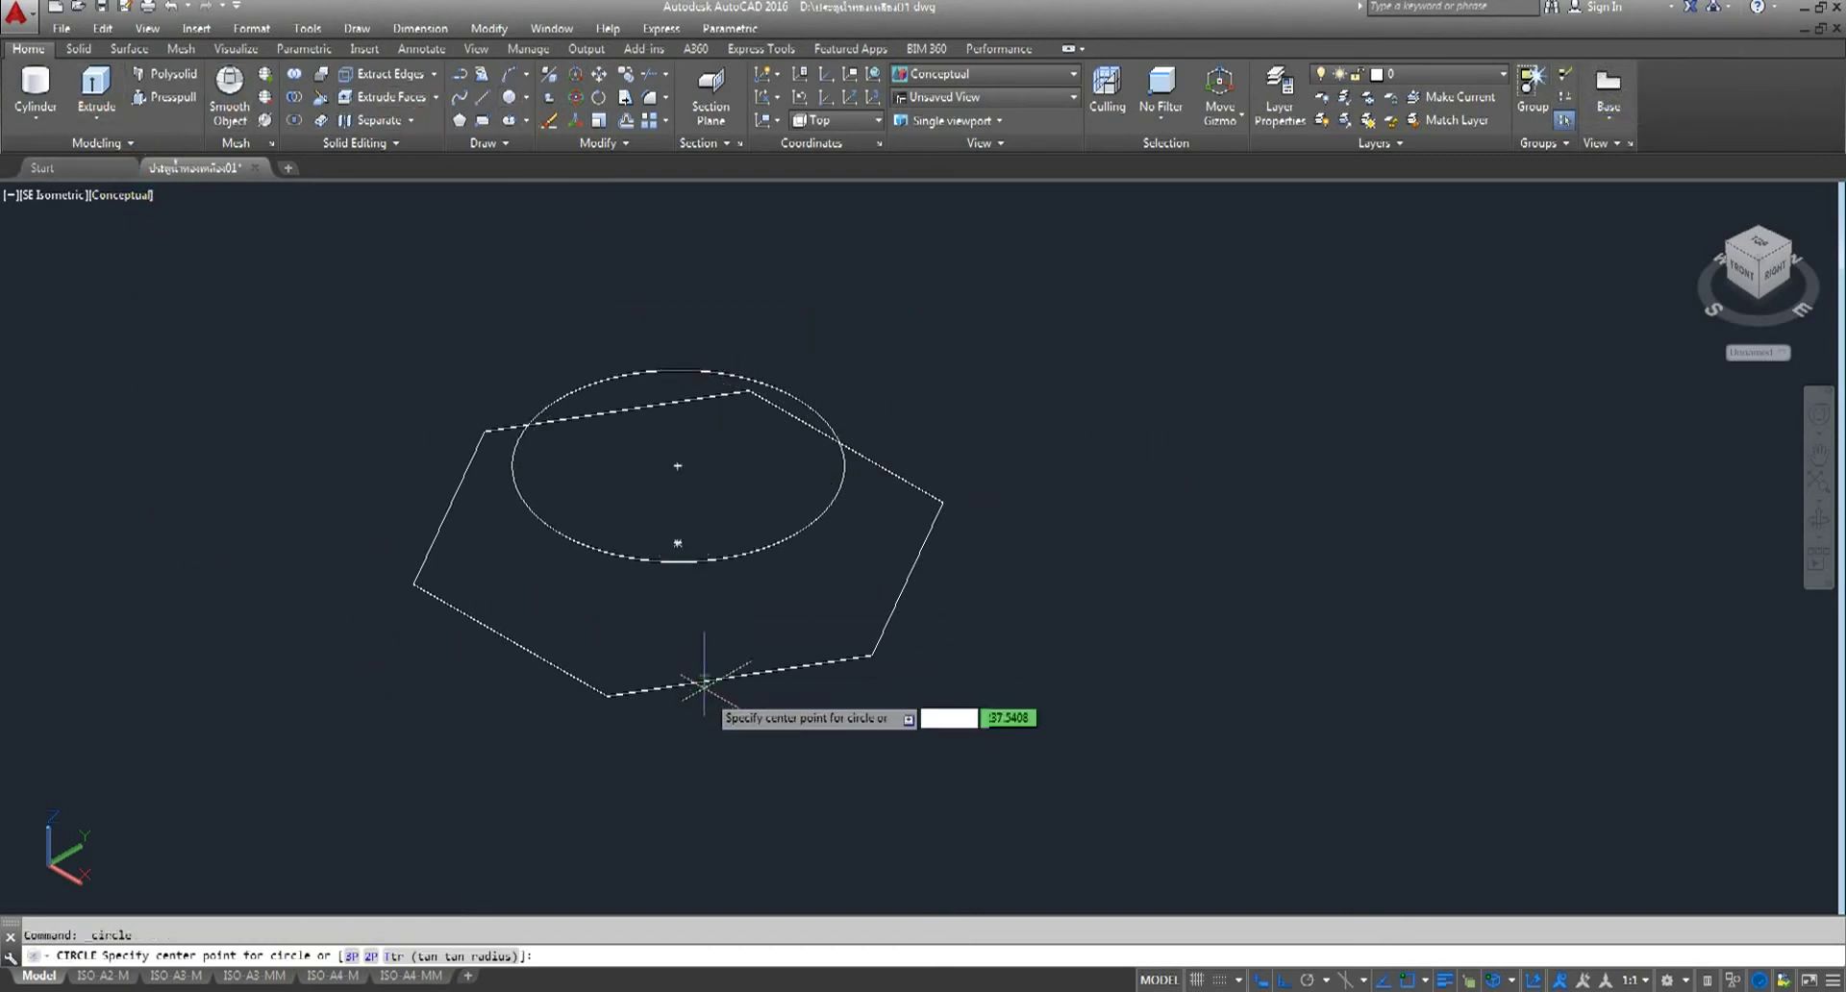
# - Draw a radius-25 circle at the hexagon's centre
pyautogui.click(677, 543)
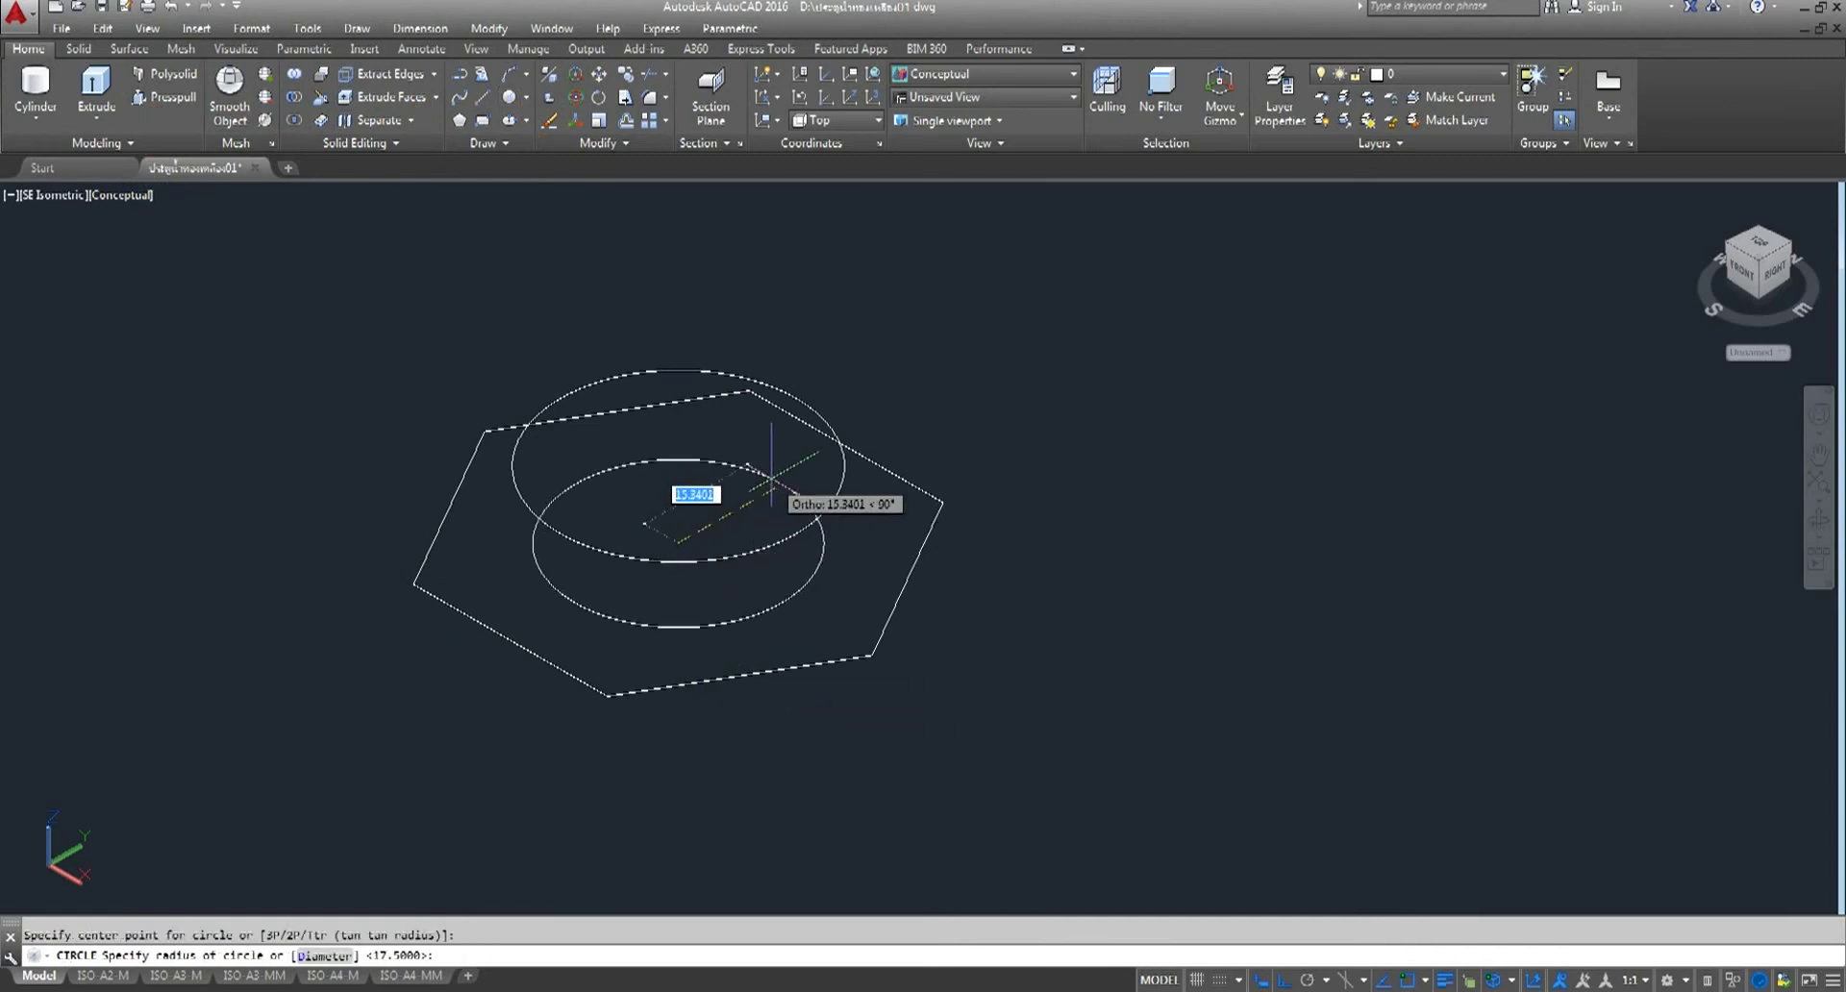
pyautogui.write('25')
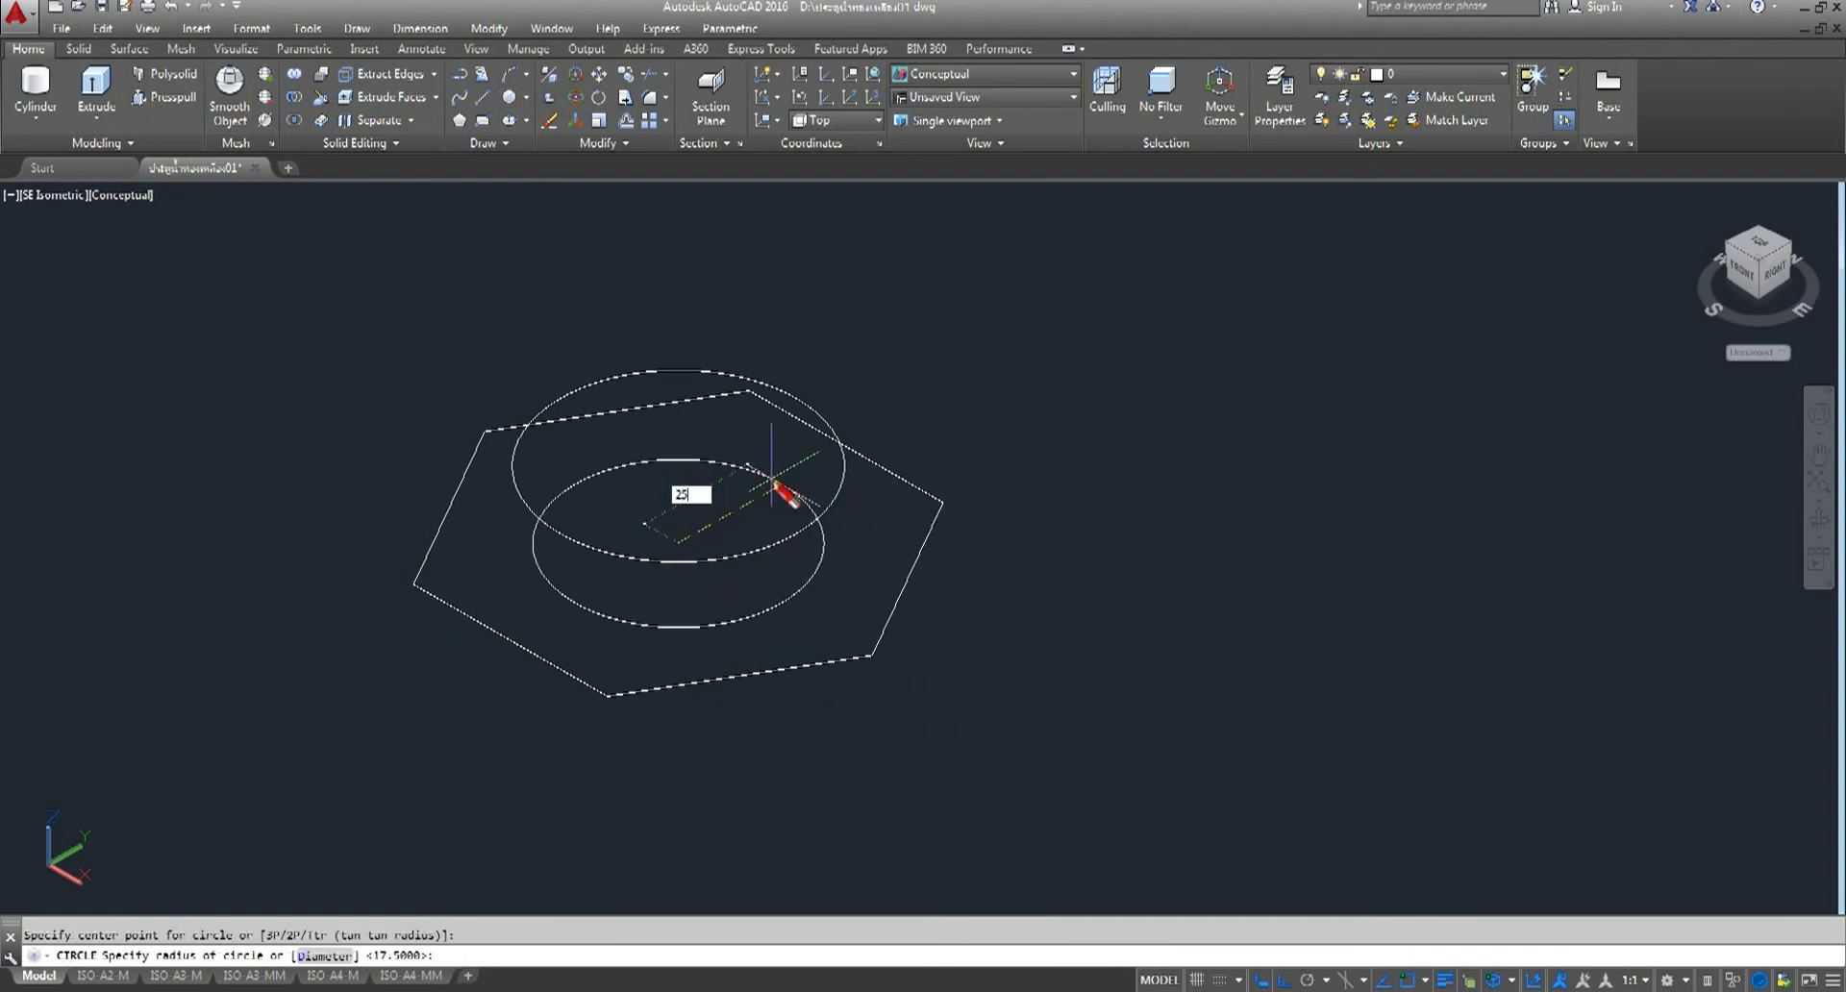
pyautogui.press('Return')
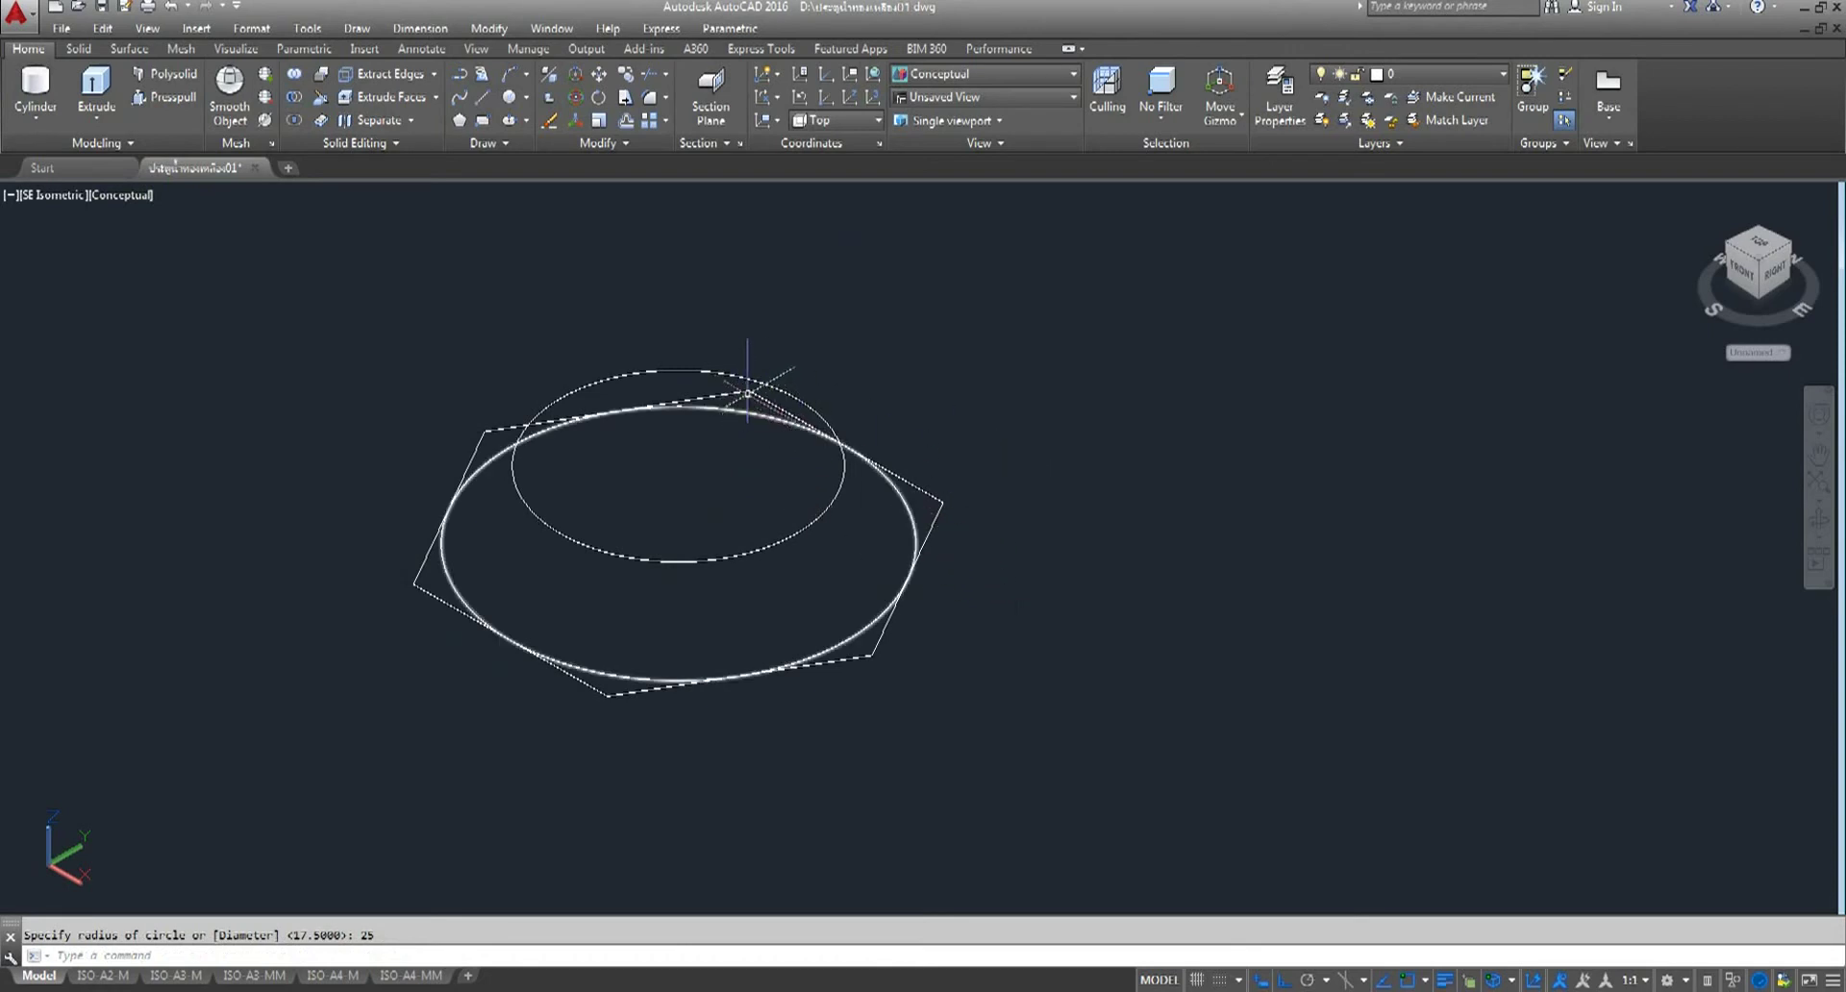
# - Put the hexagon on layer dim and freeze that layer
pyautogui.click(750, 391)
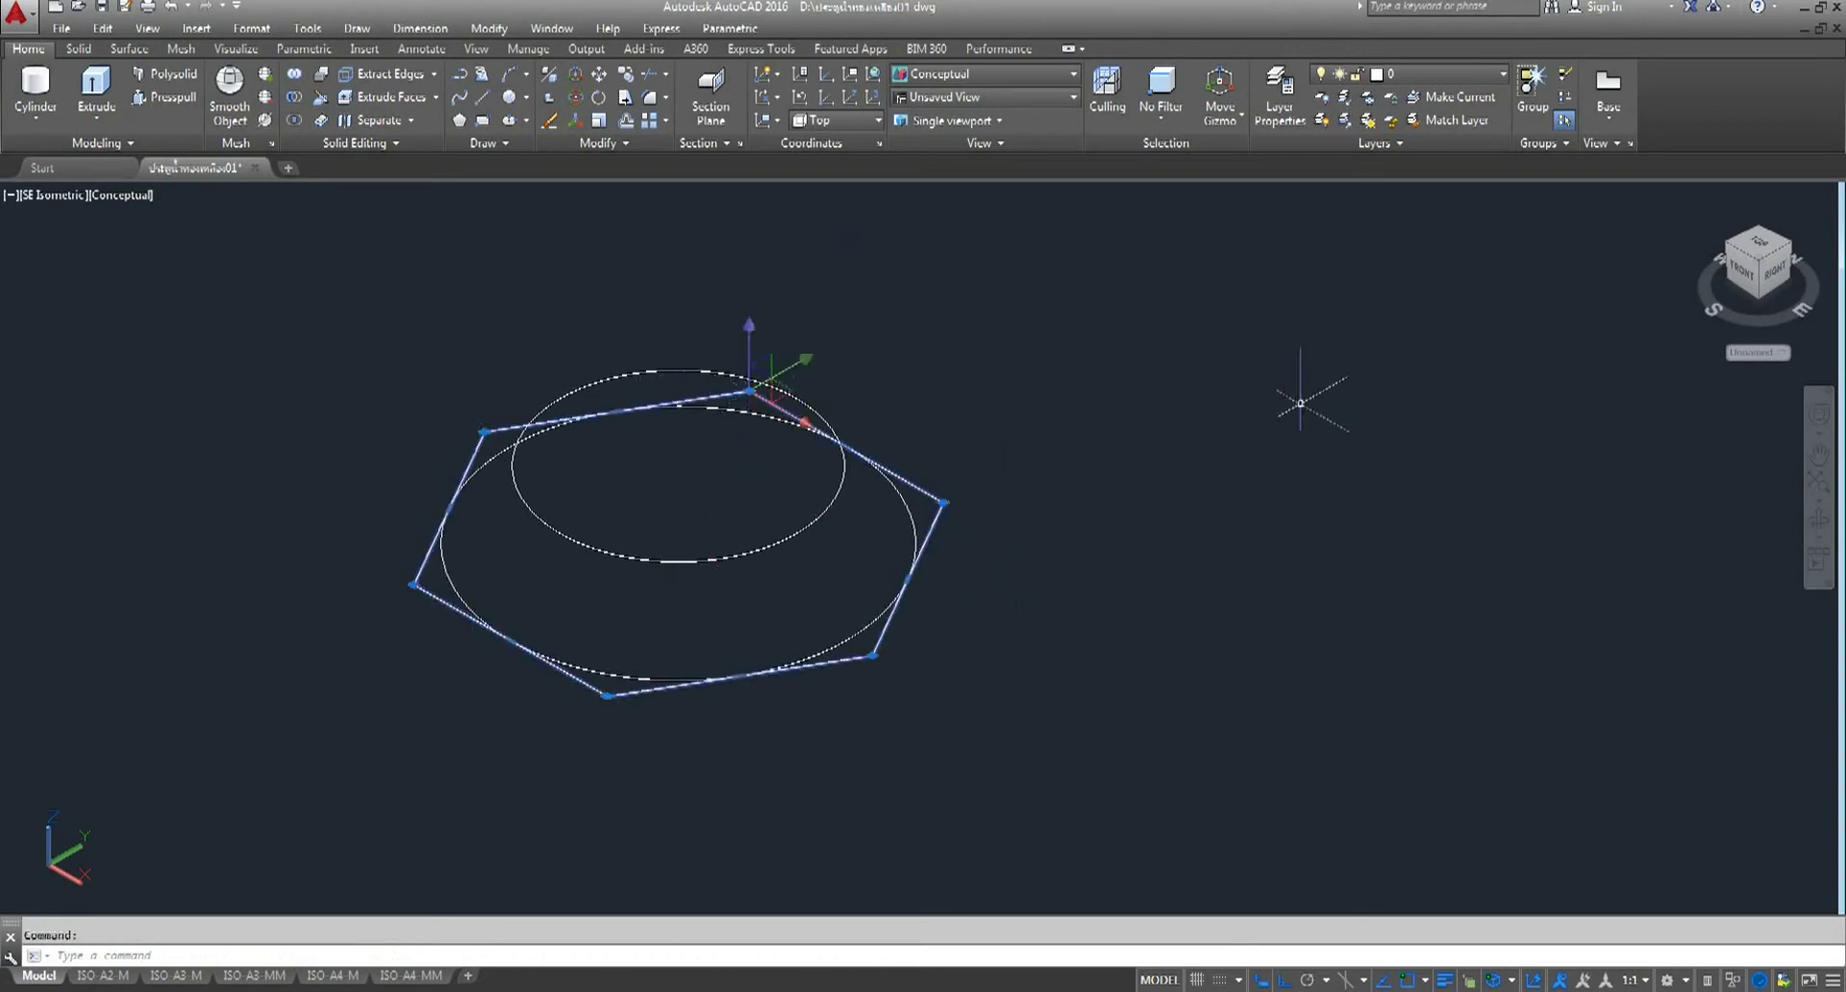
pyautogui.click(1503, 74)
pyautogui.click(1471, 170)
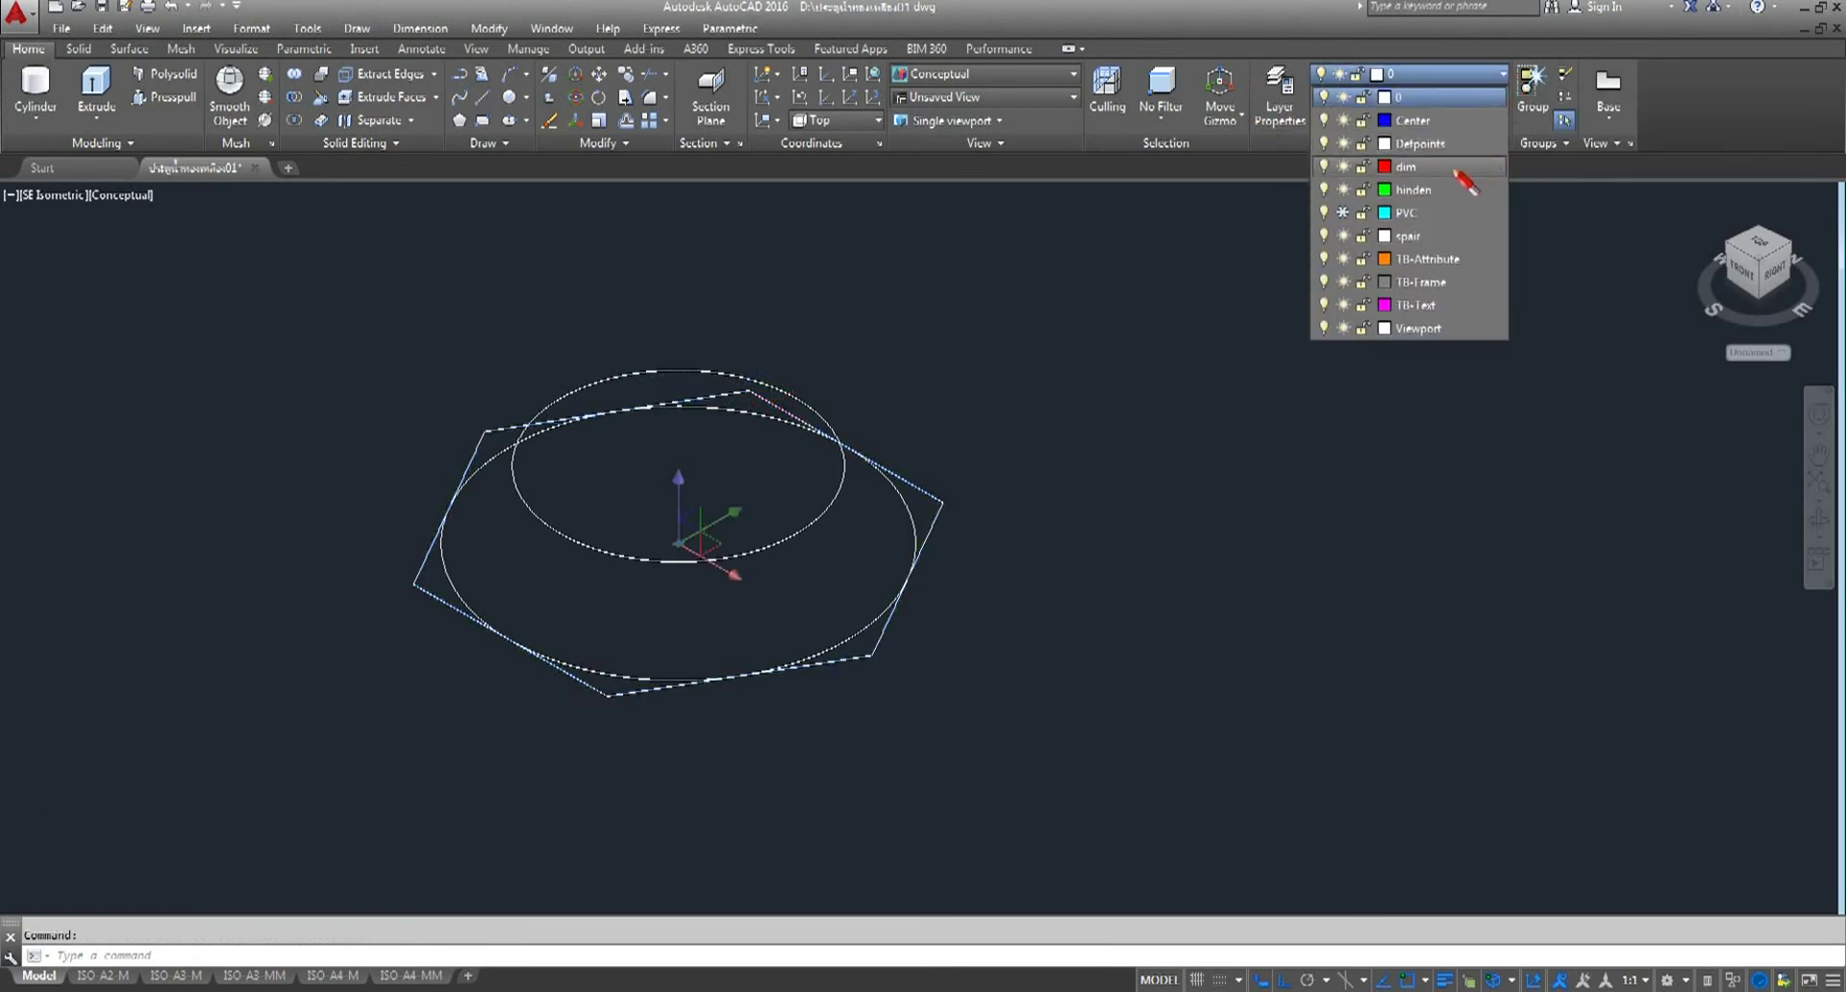
pyautogui.press('Escape')
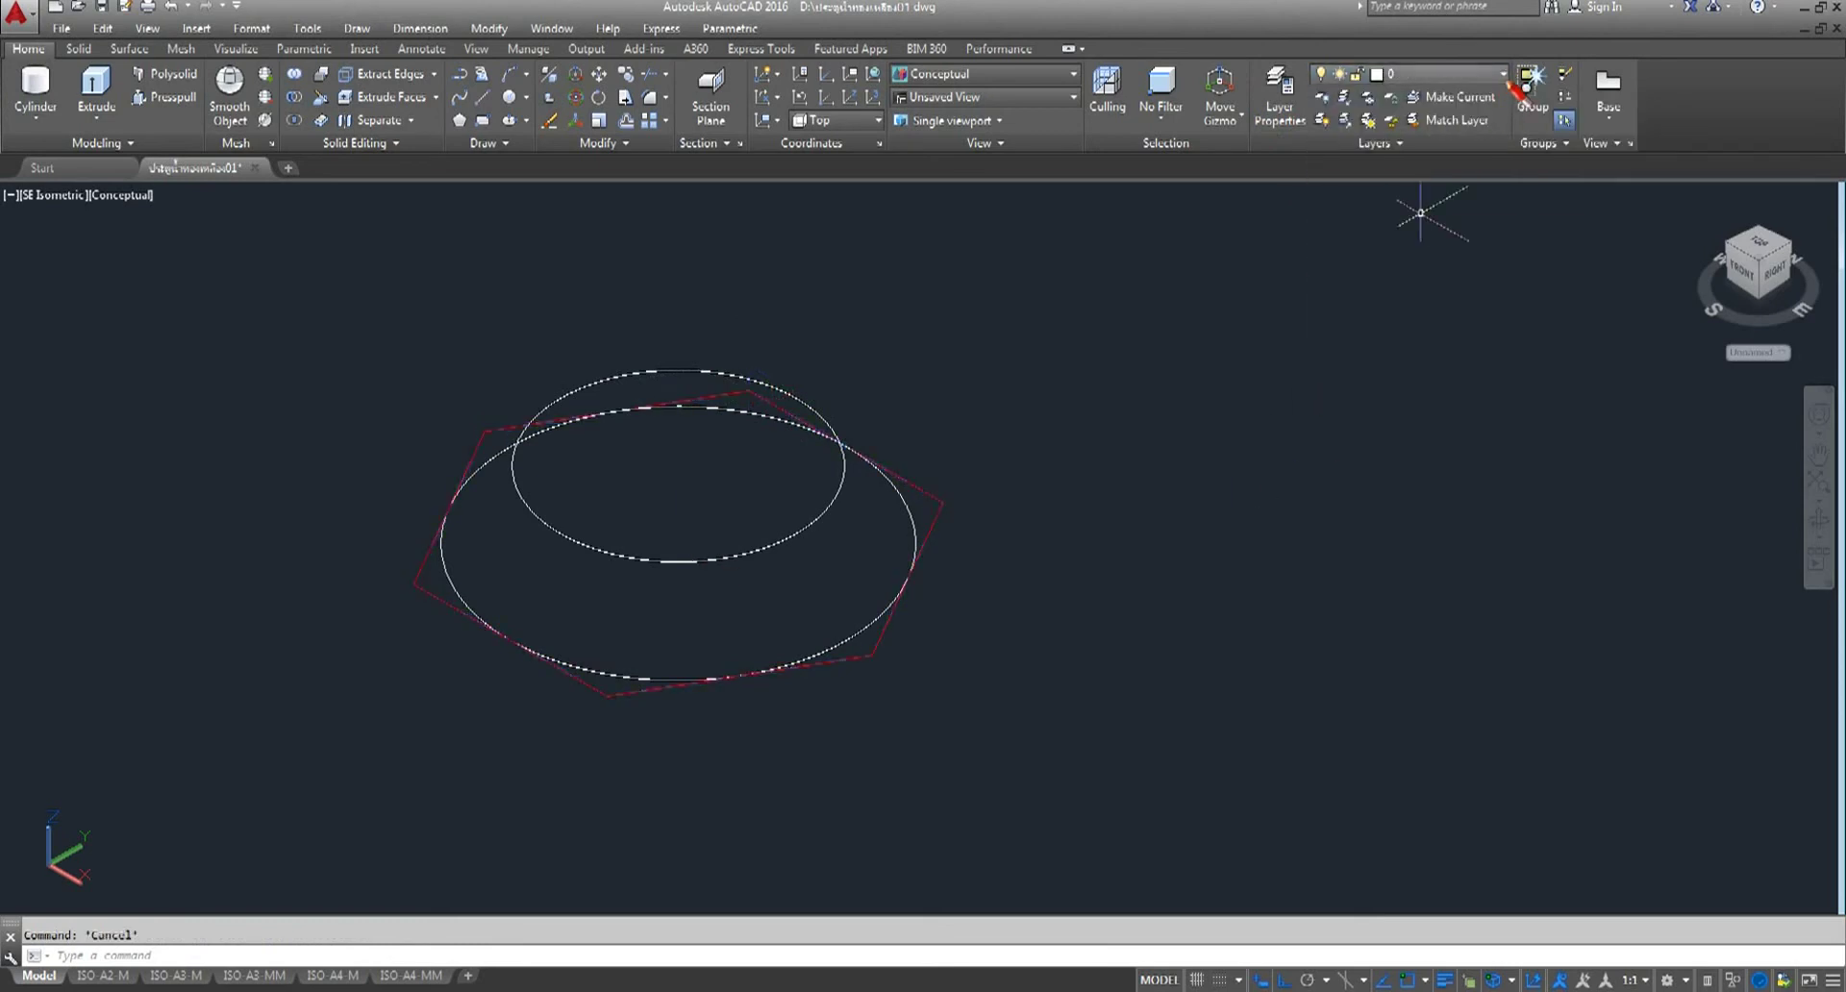
pyautogui.click(1503, 74)
pyautogui.click(1345, 167)
pyautogui.scroll(-4, 760, 524)
pyautogui.scroll(3, 741, 529)
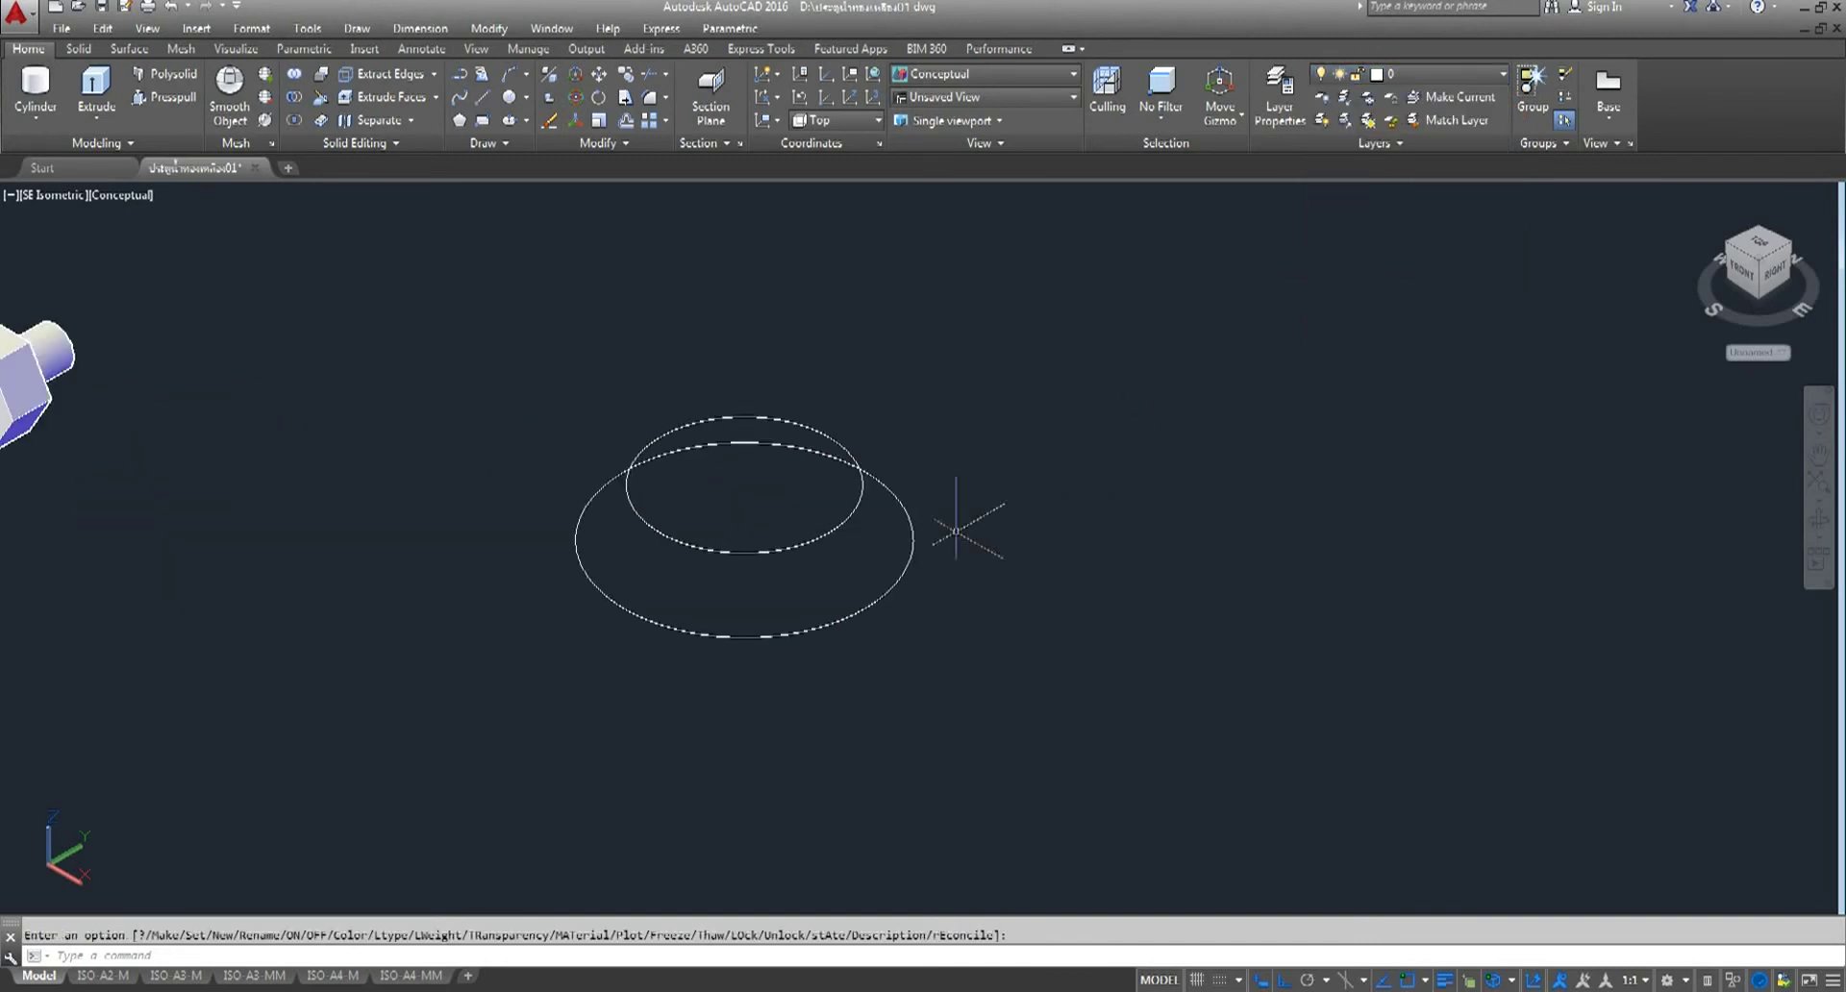
# - Isolate the circles so all other objects are hidden
pyautogui.click(1733, 980)
pyautogui.click(1769, 950)
pyautogui.click(1070, 371)
pyautogui.click(342, 843)
pyautogui.press('Return')
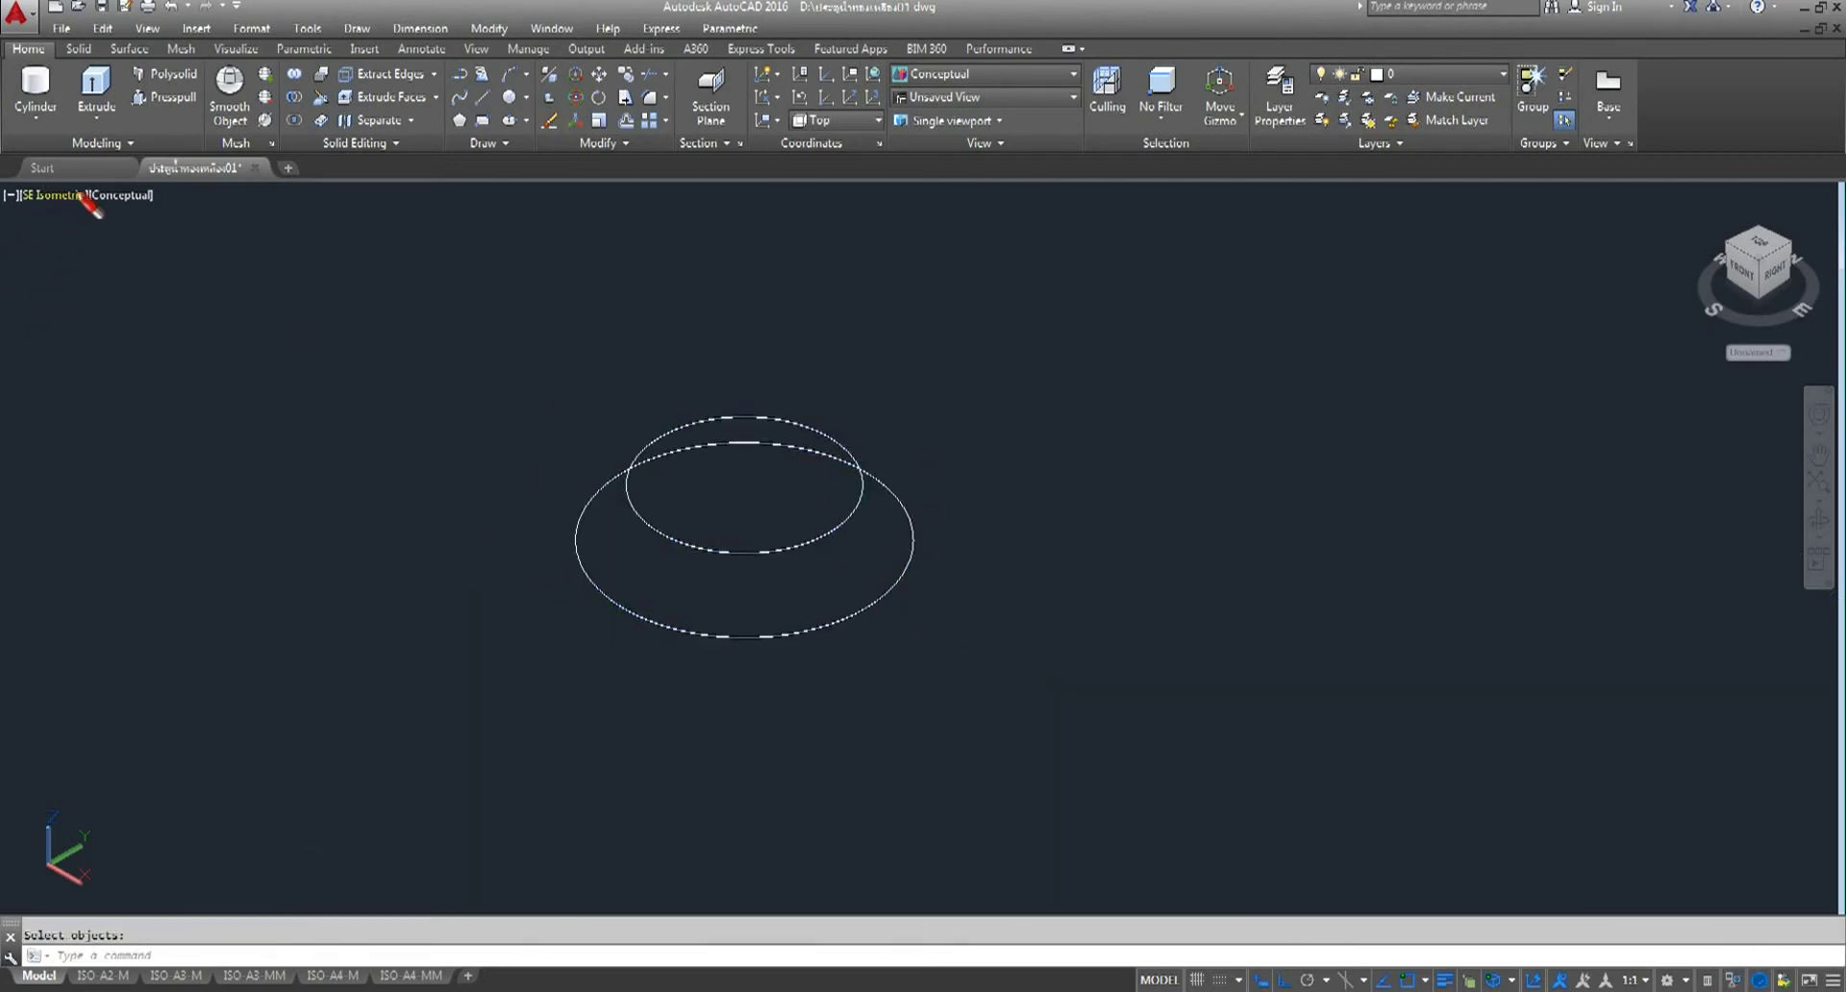
# - Switch to the Front view and centre the two profile lines
pyautogui.click(70, 198)
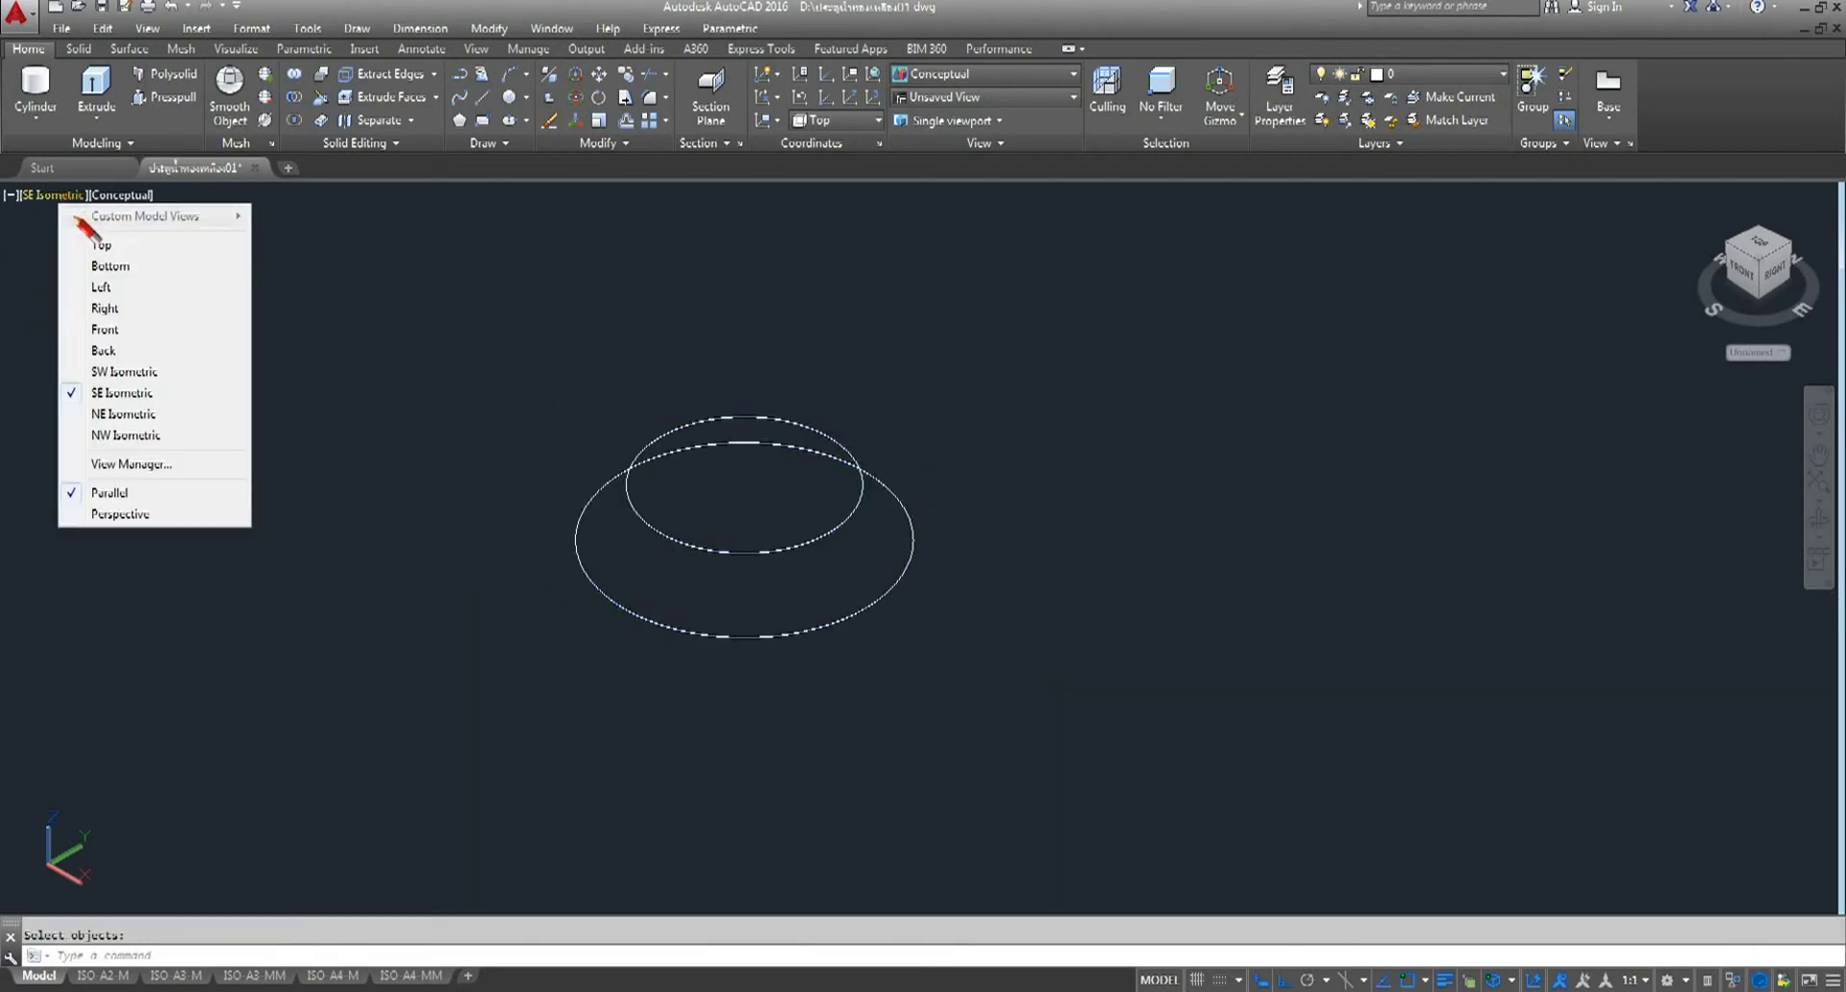
pyautogui.click(111, 330)
pyautogui.moveTo(1434, 557); pyautogui.dragTo(700, 475, button='middle')
pyautogui.scroll(3, 1106, 620)
pyautogui.scroll(2, 899, 557)
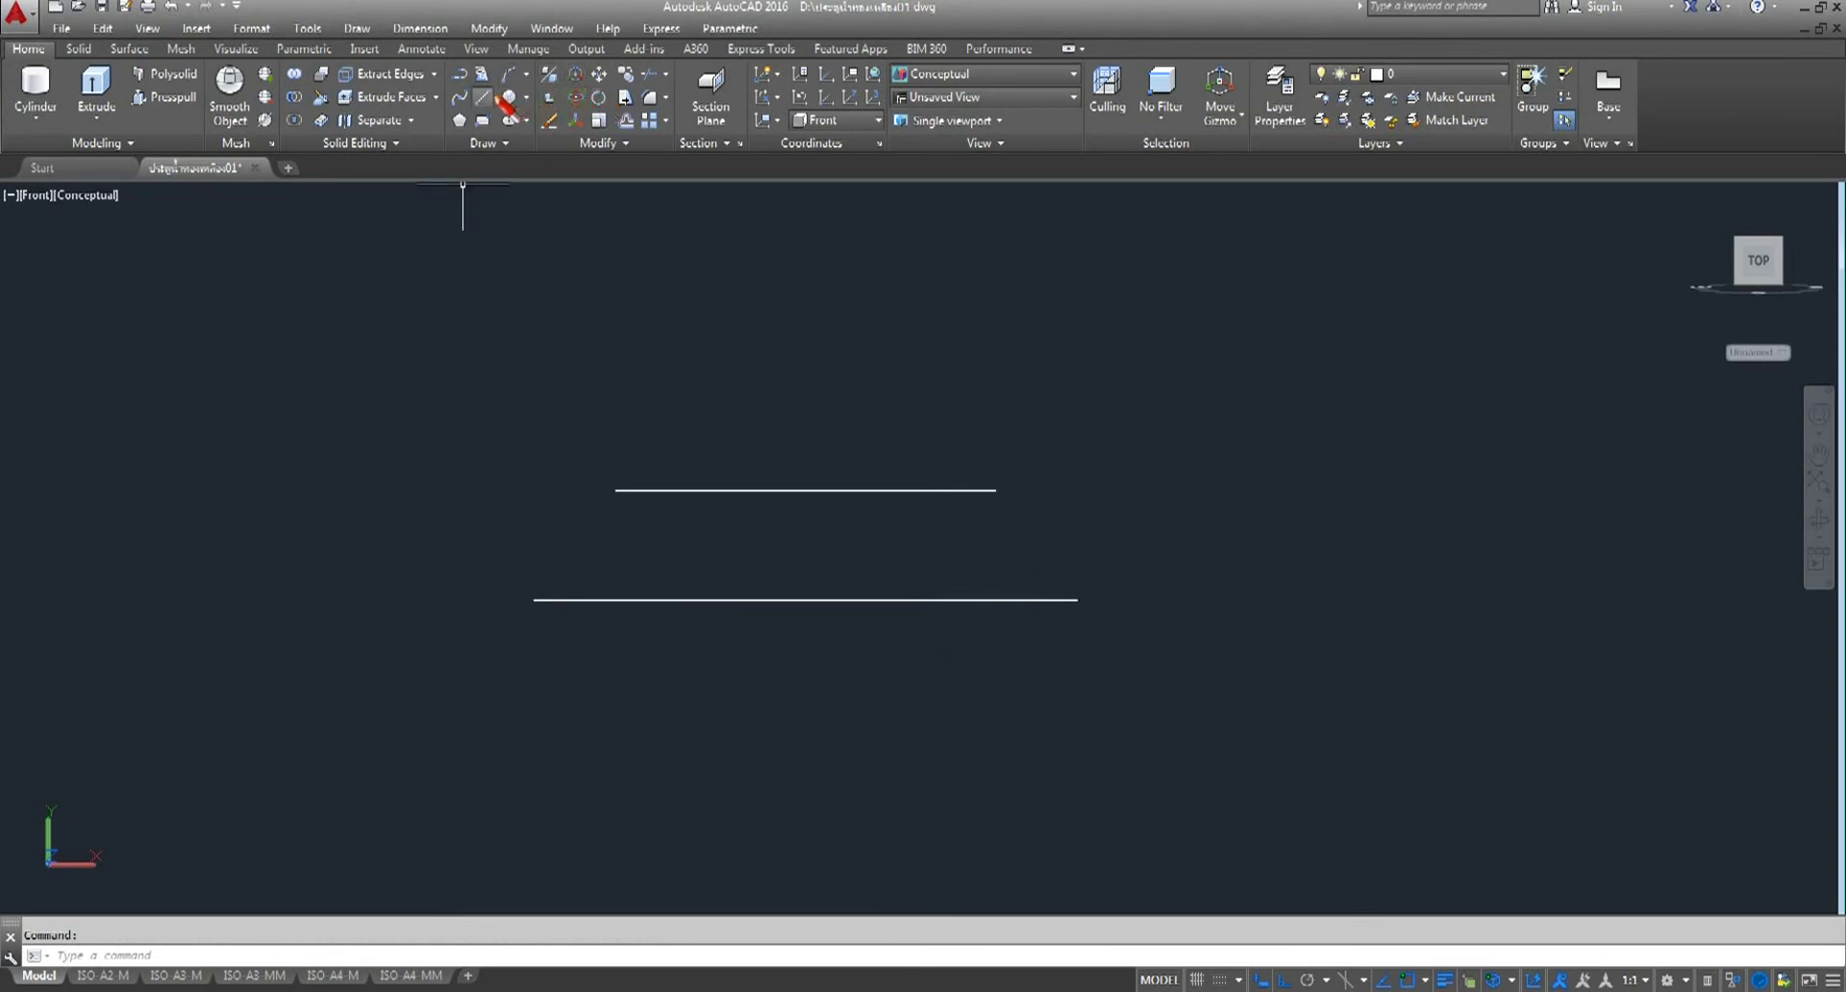
# - Draw a three-point arc from the lower line's right end to the upper line's, Ortho off
pyautogui.click(517, 82)
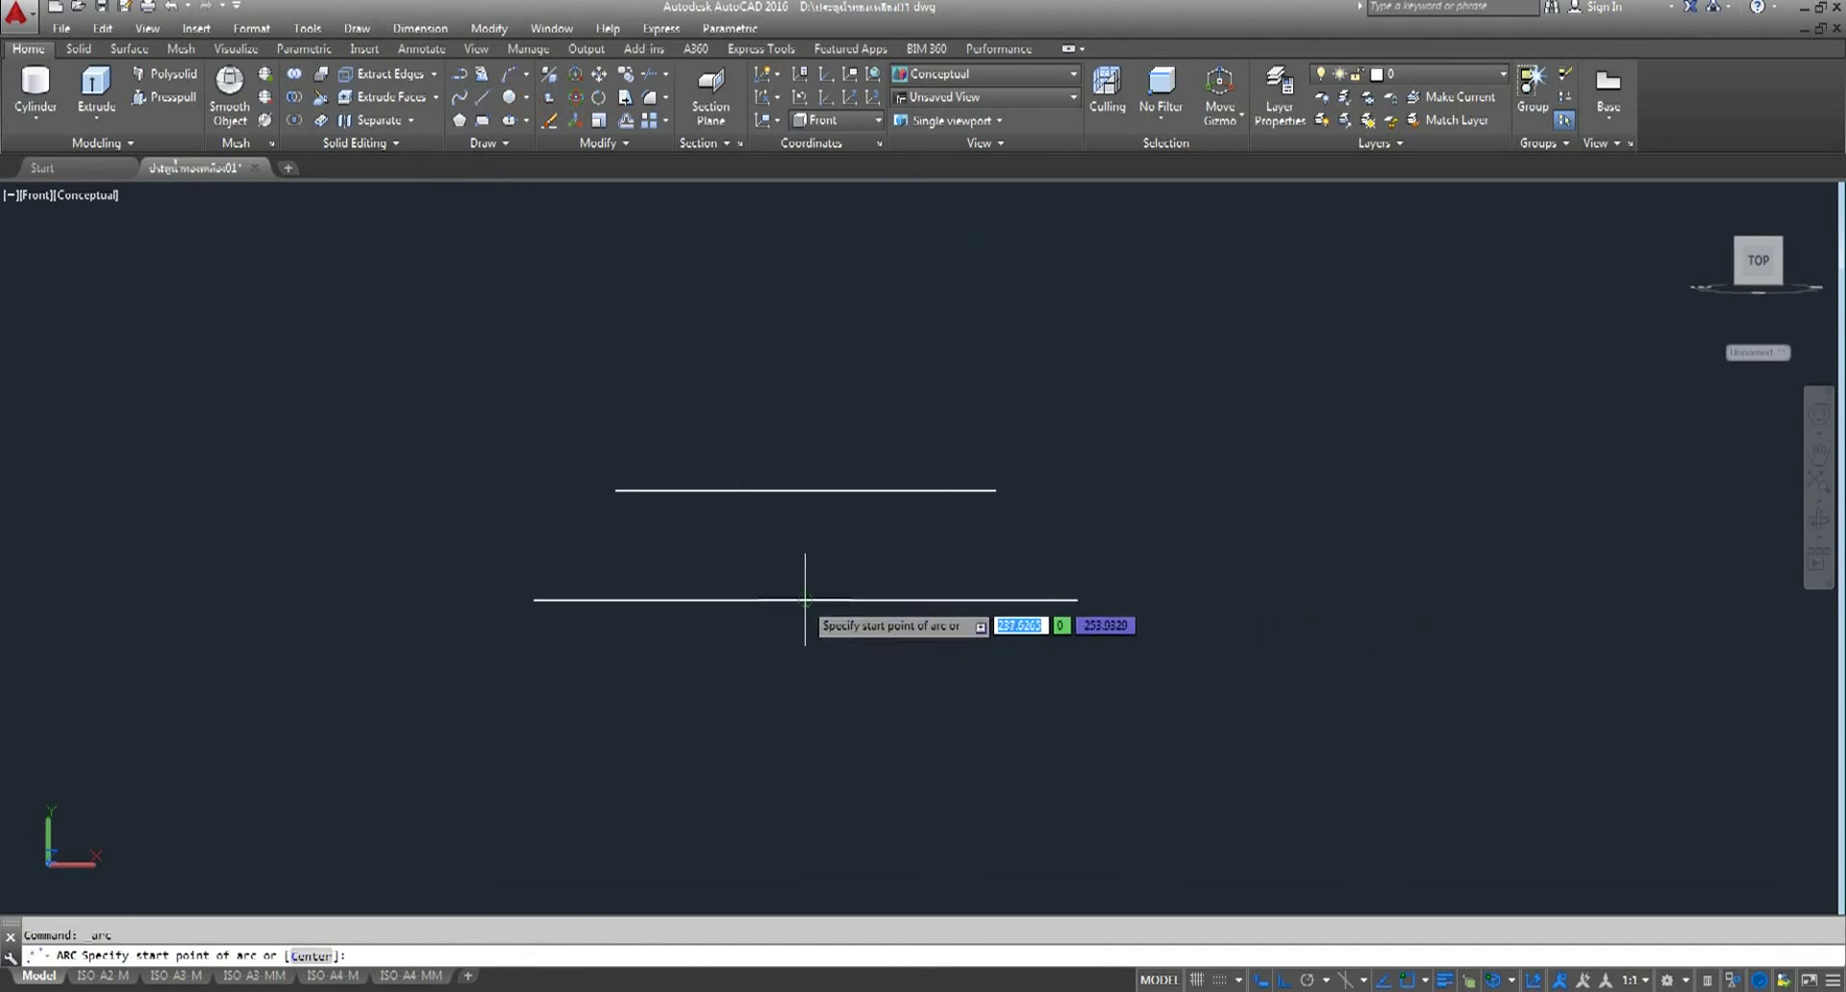
pyautogui.click(1077, 600)
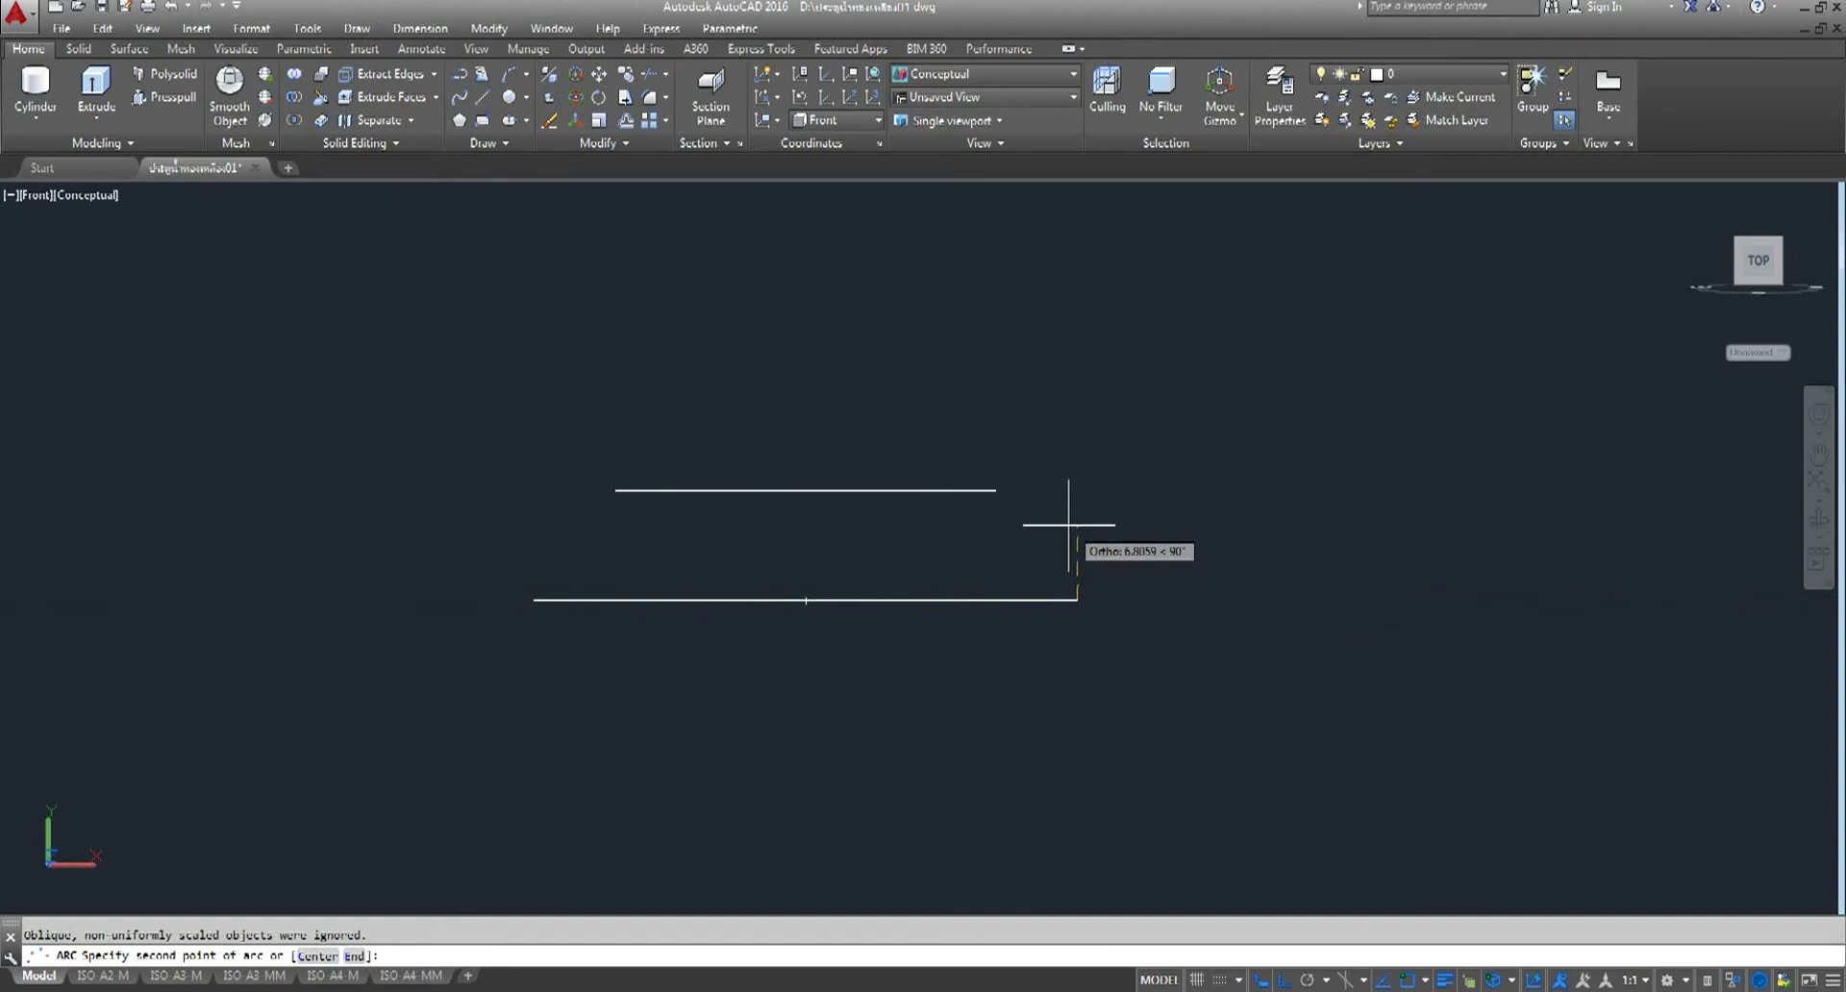
pyautogui.click(1076, 512)
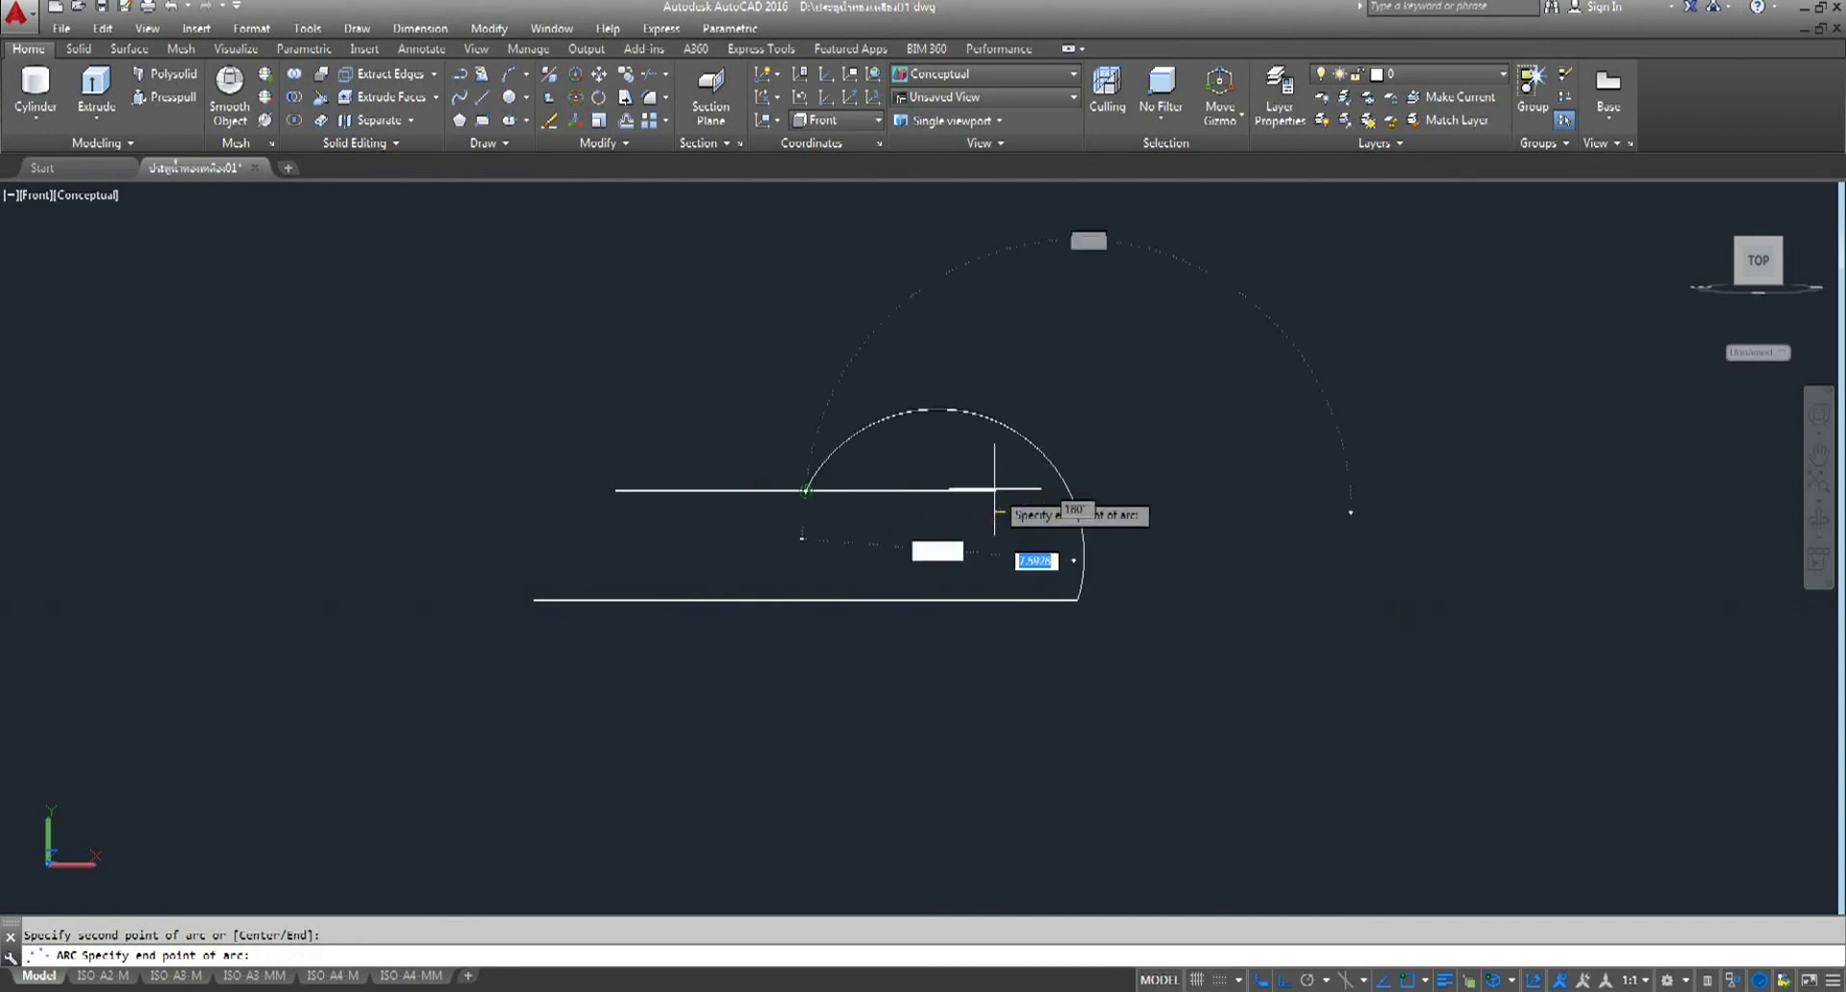
pyautogui.scroll(3, 870, 493)
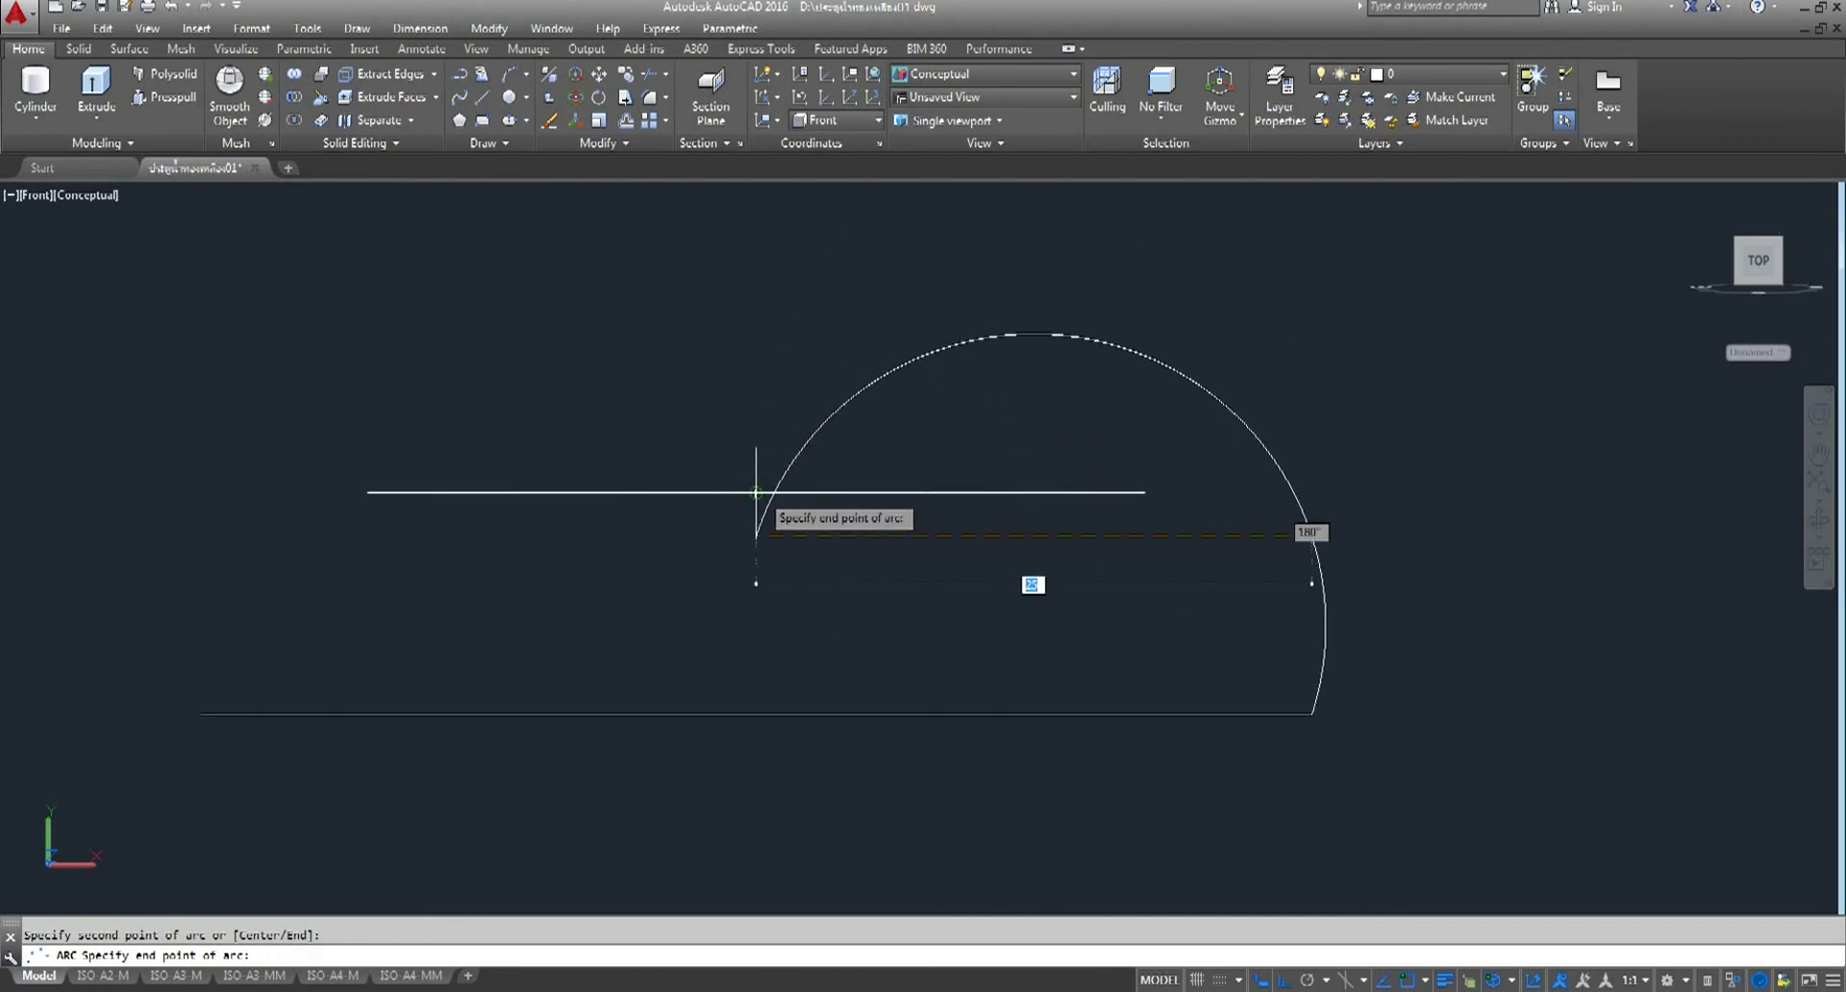
pyautogui.press('F8')
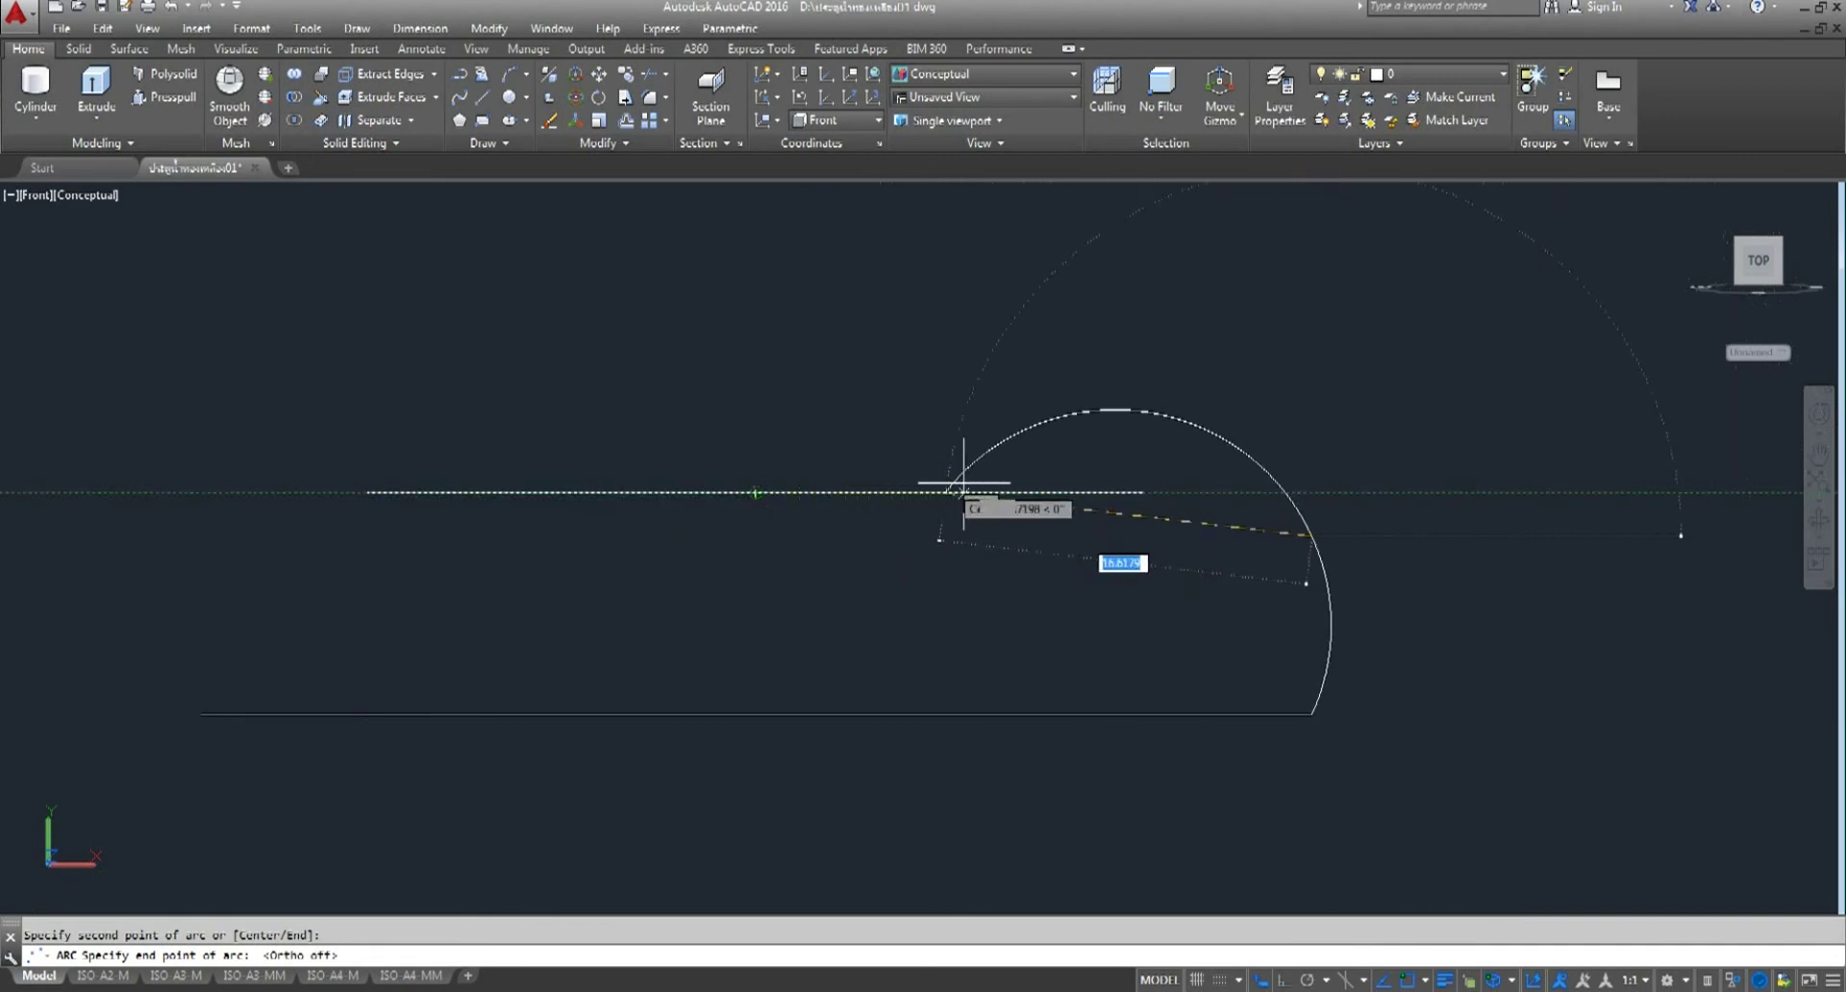
pyautogui.click(1141, 493)
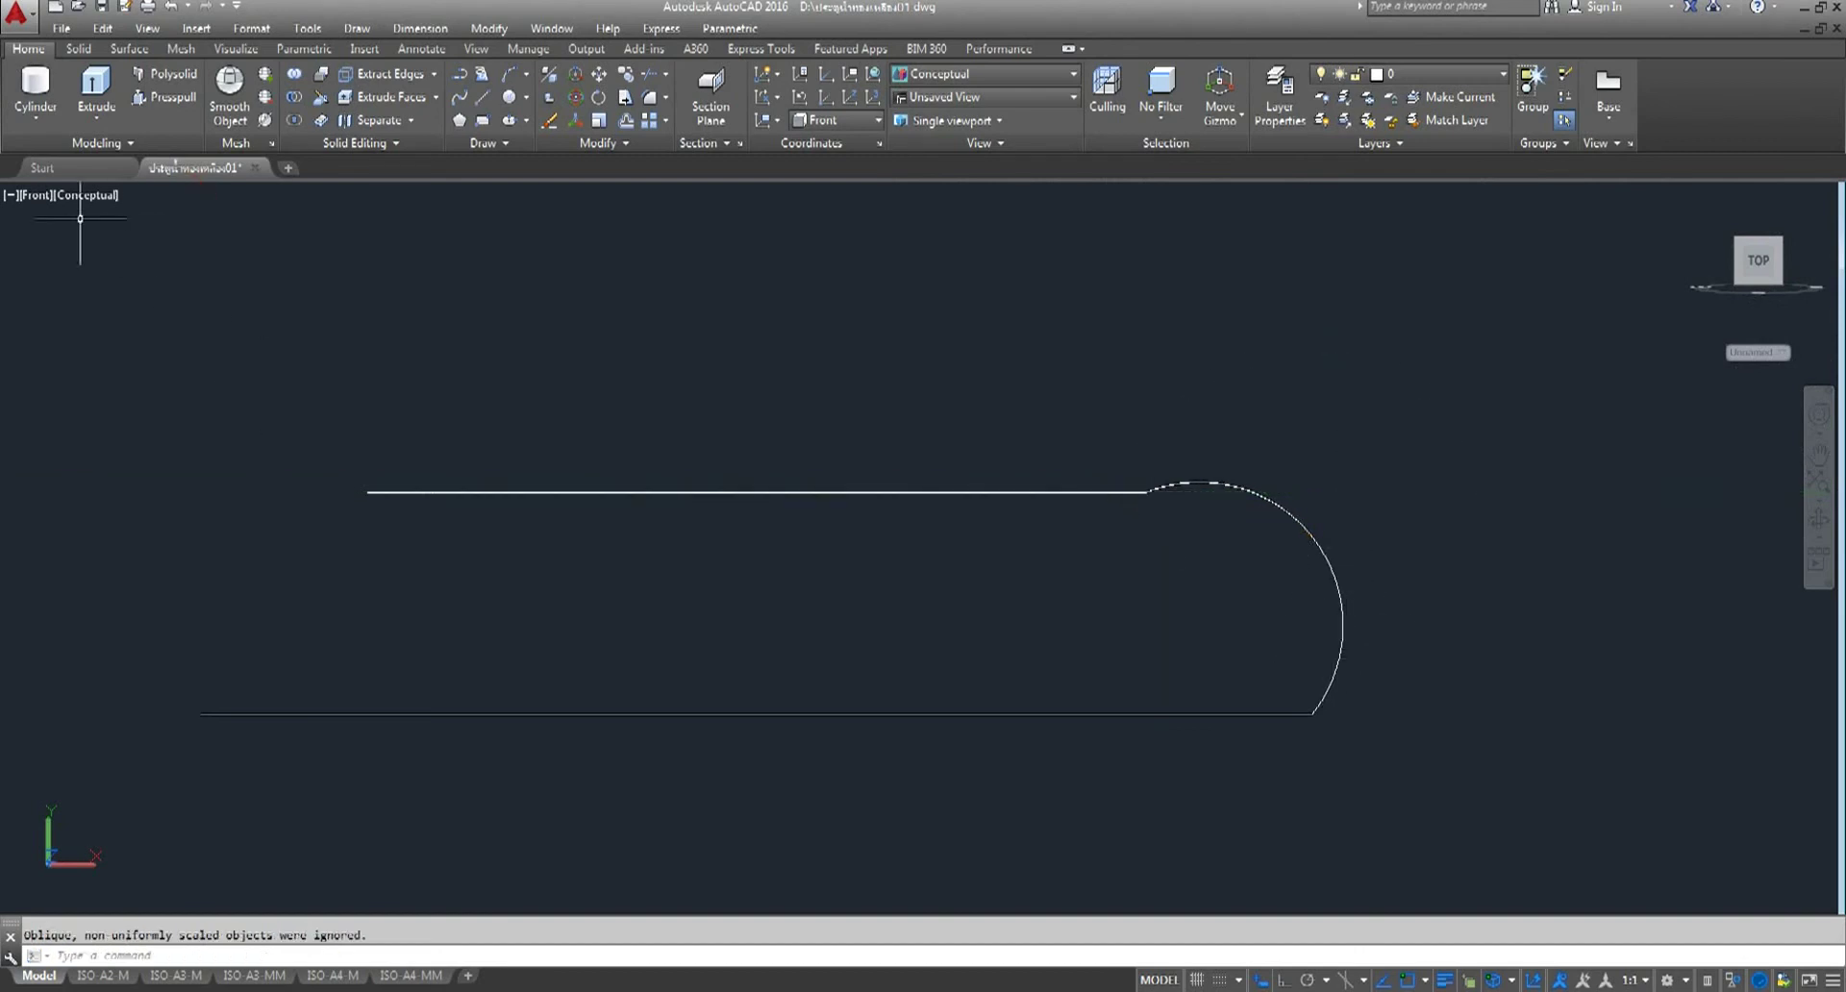
pyautogui.click(37, 195)
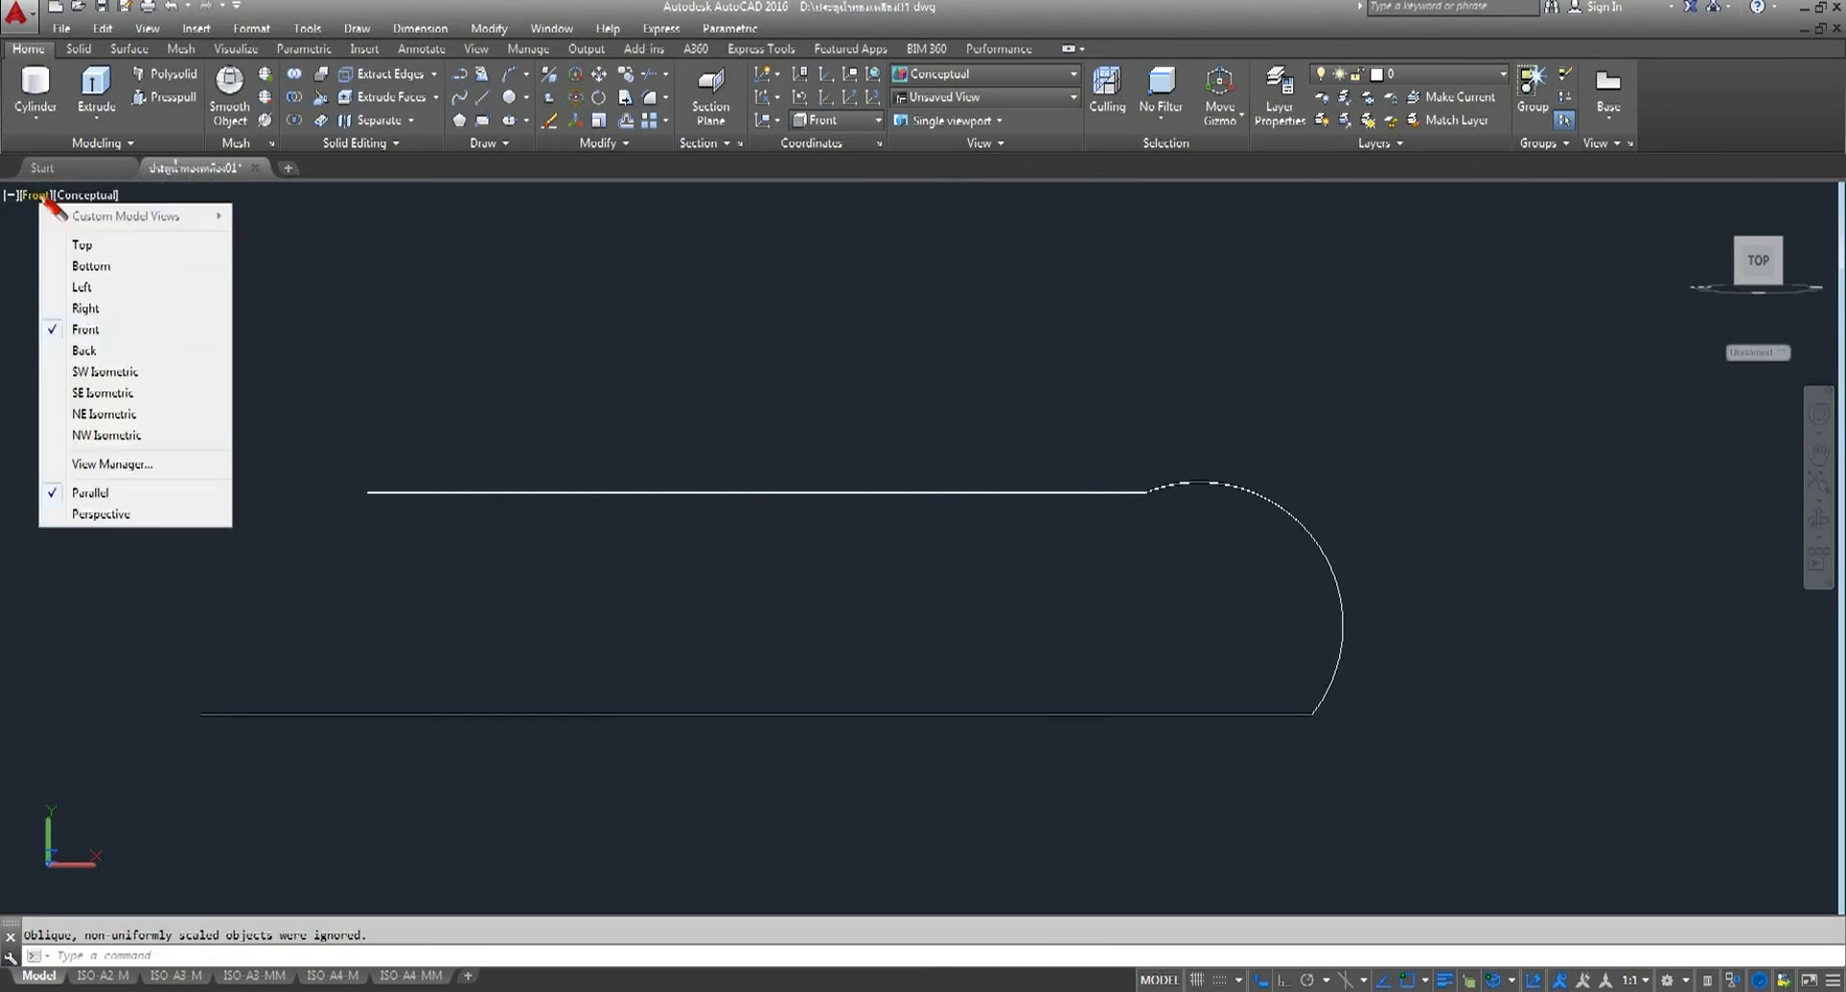
# - Return to SE Isometric and abandon a circle started in the wrong plane
pyautogui.click(120, 399)
pyautogui.scroll(3, 1401, 762)
pyautogui.scroll(2, 1401, 762)
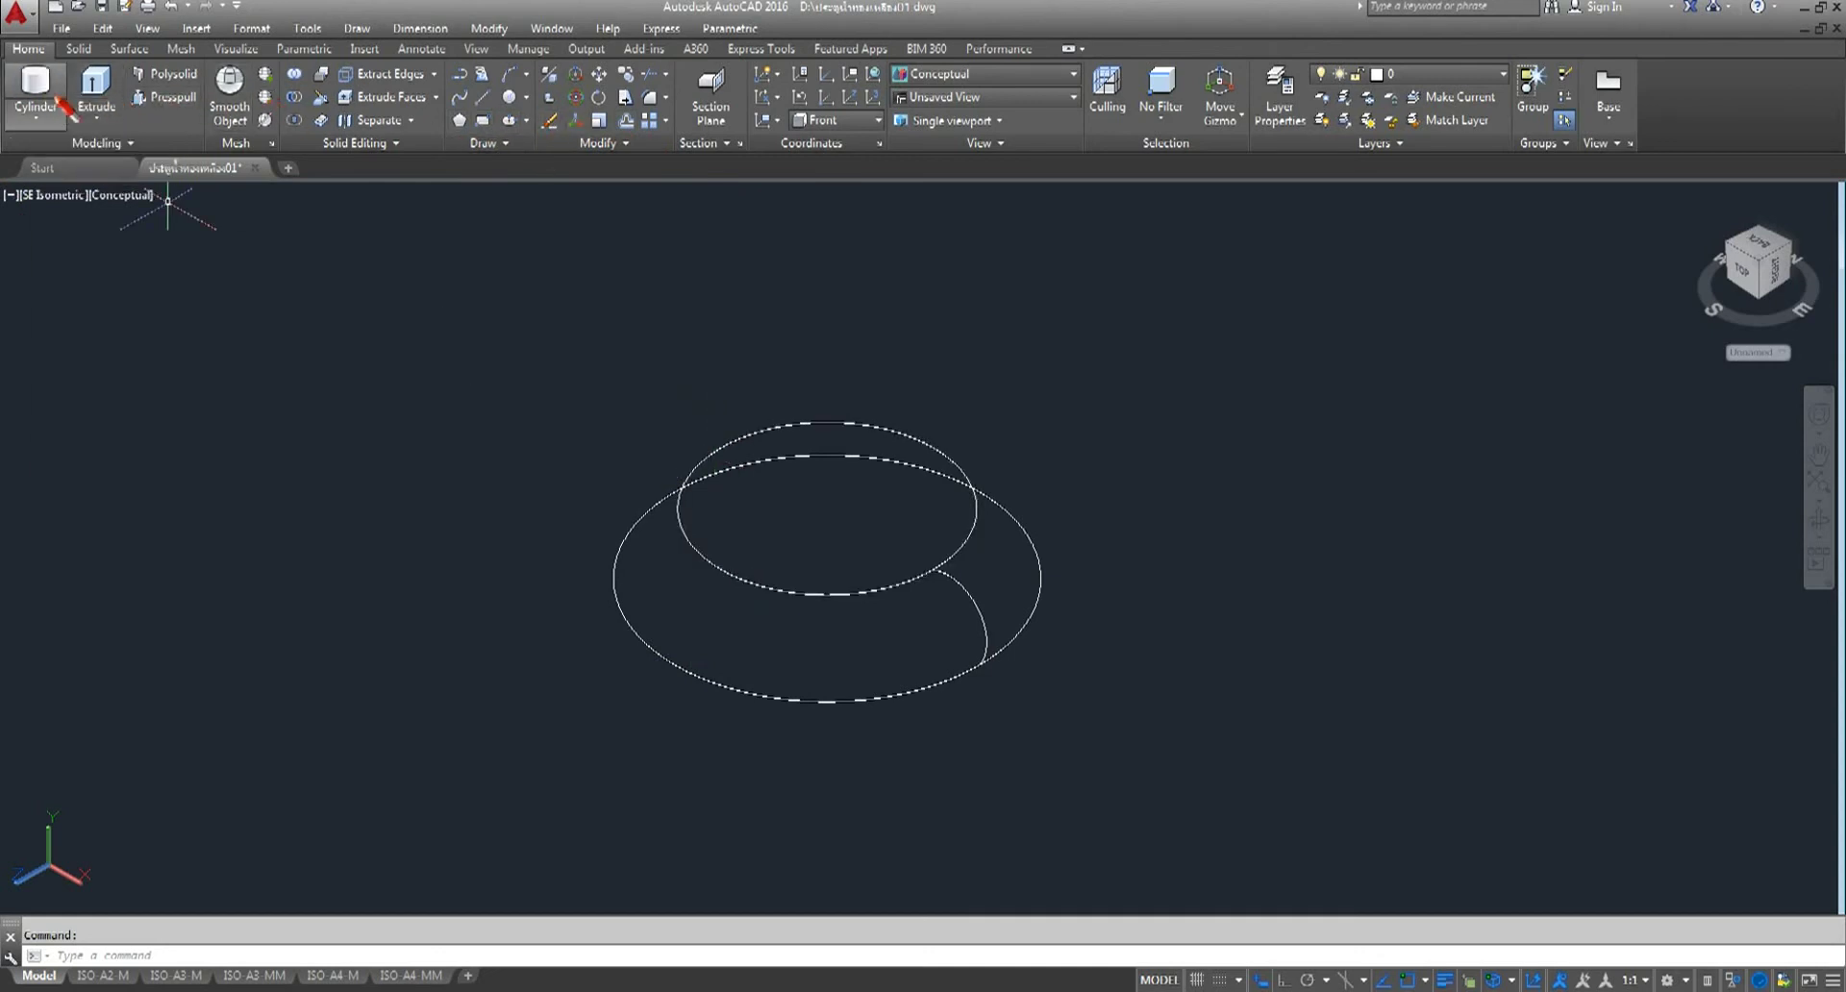
pyautogui.click(510, 98)
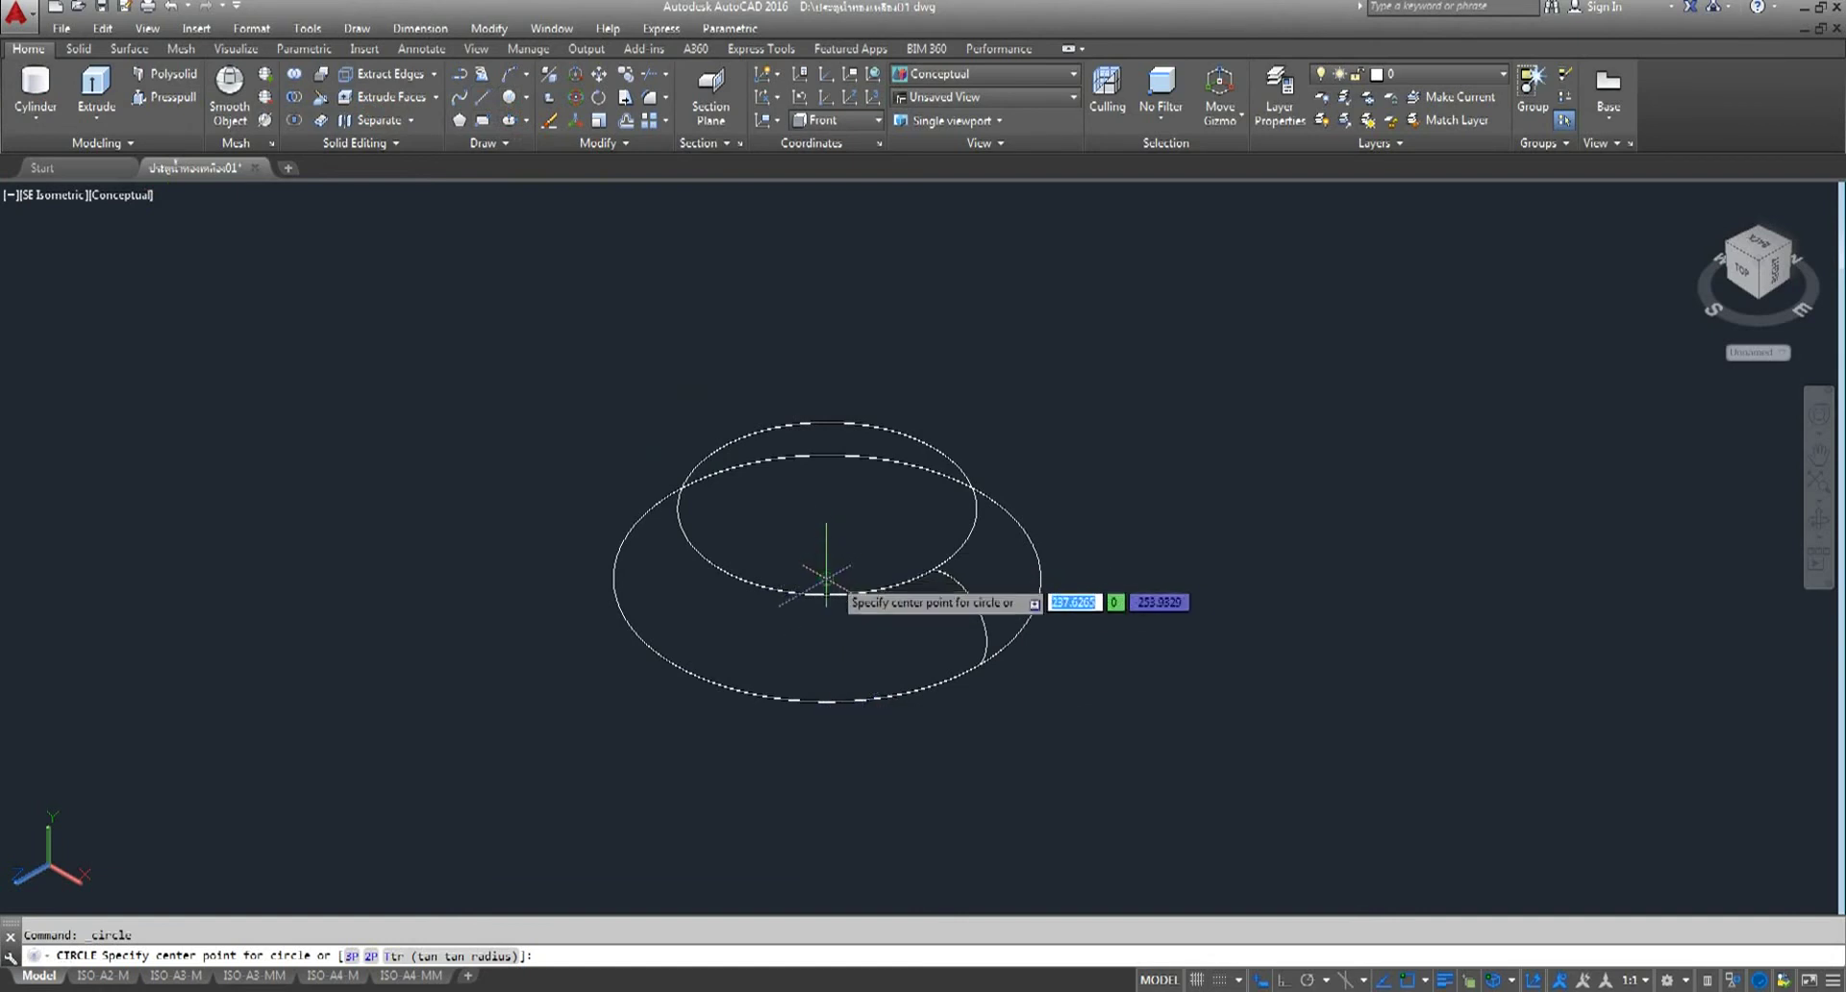
pyautogui.click(825, 575)
pyautogui.press('Escape')
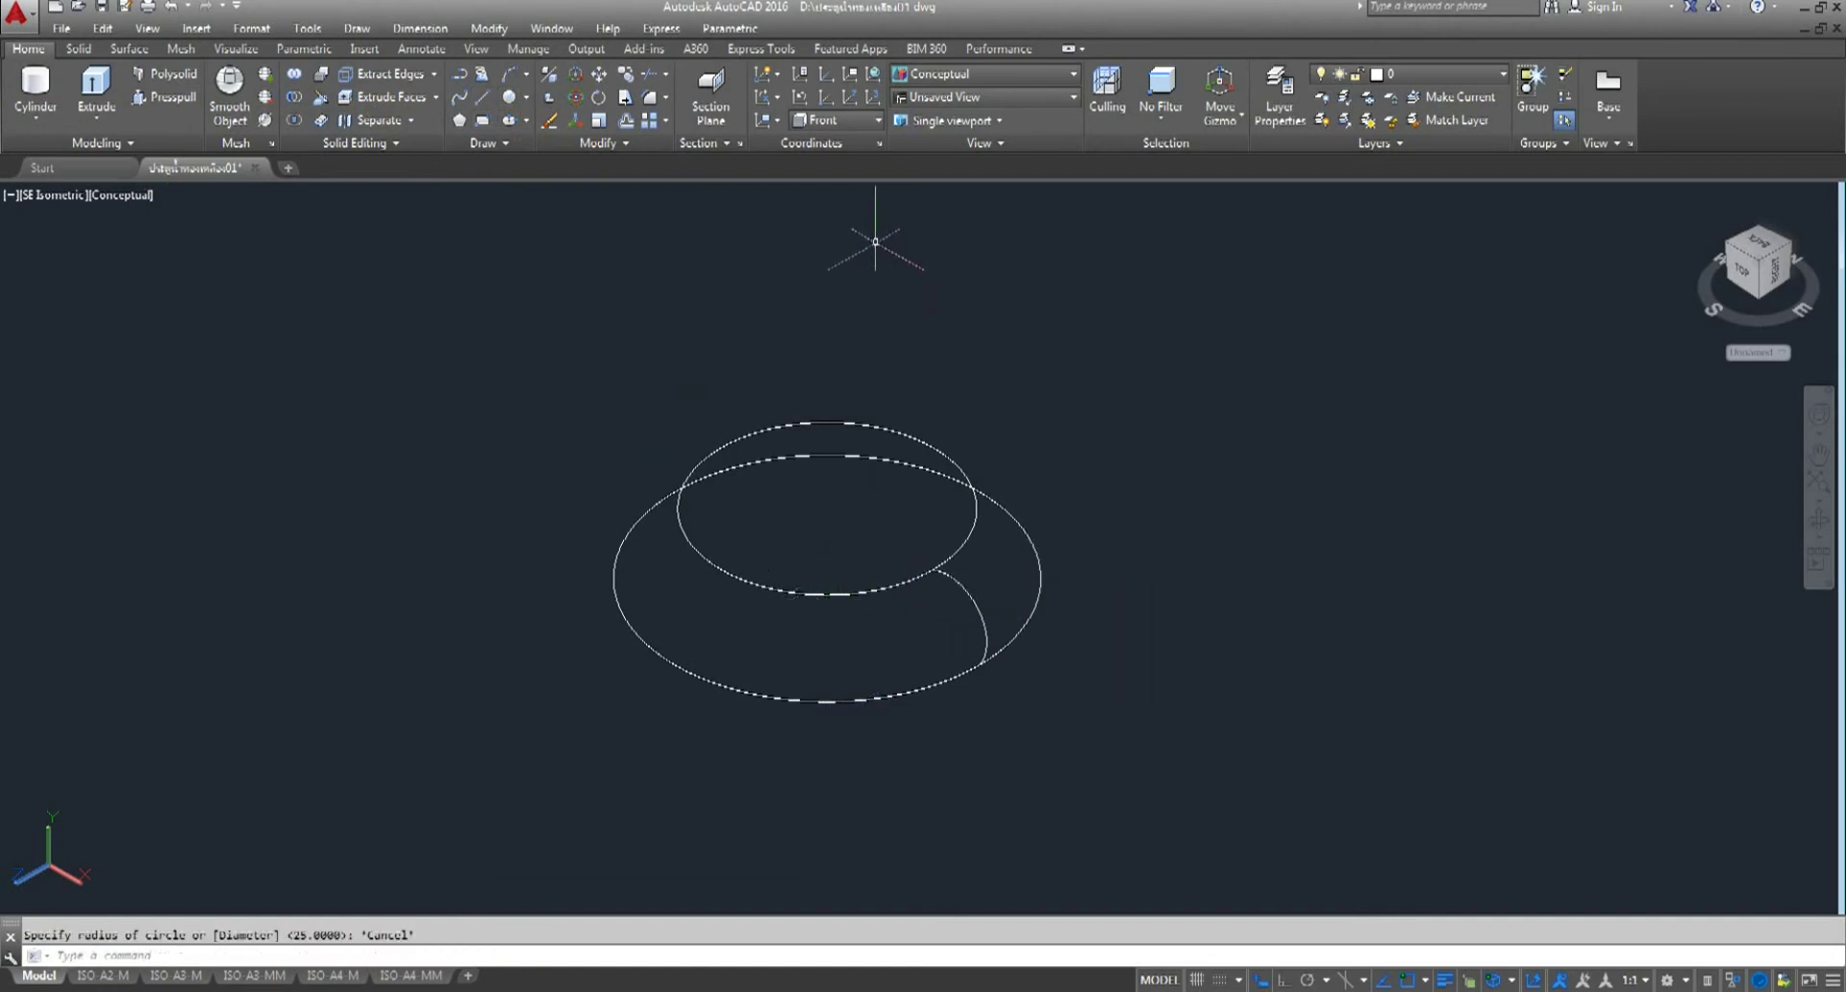
# - Set the UCS to Top and draw a radius-10 circle at the rings' centre
pyautogui.click(879, 121)
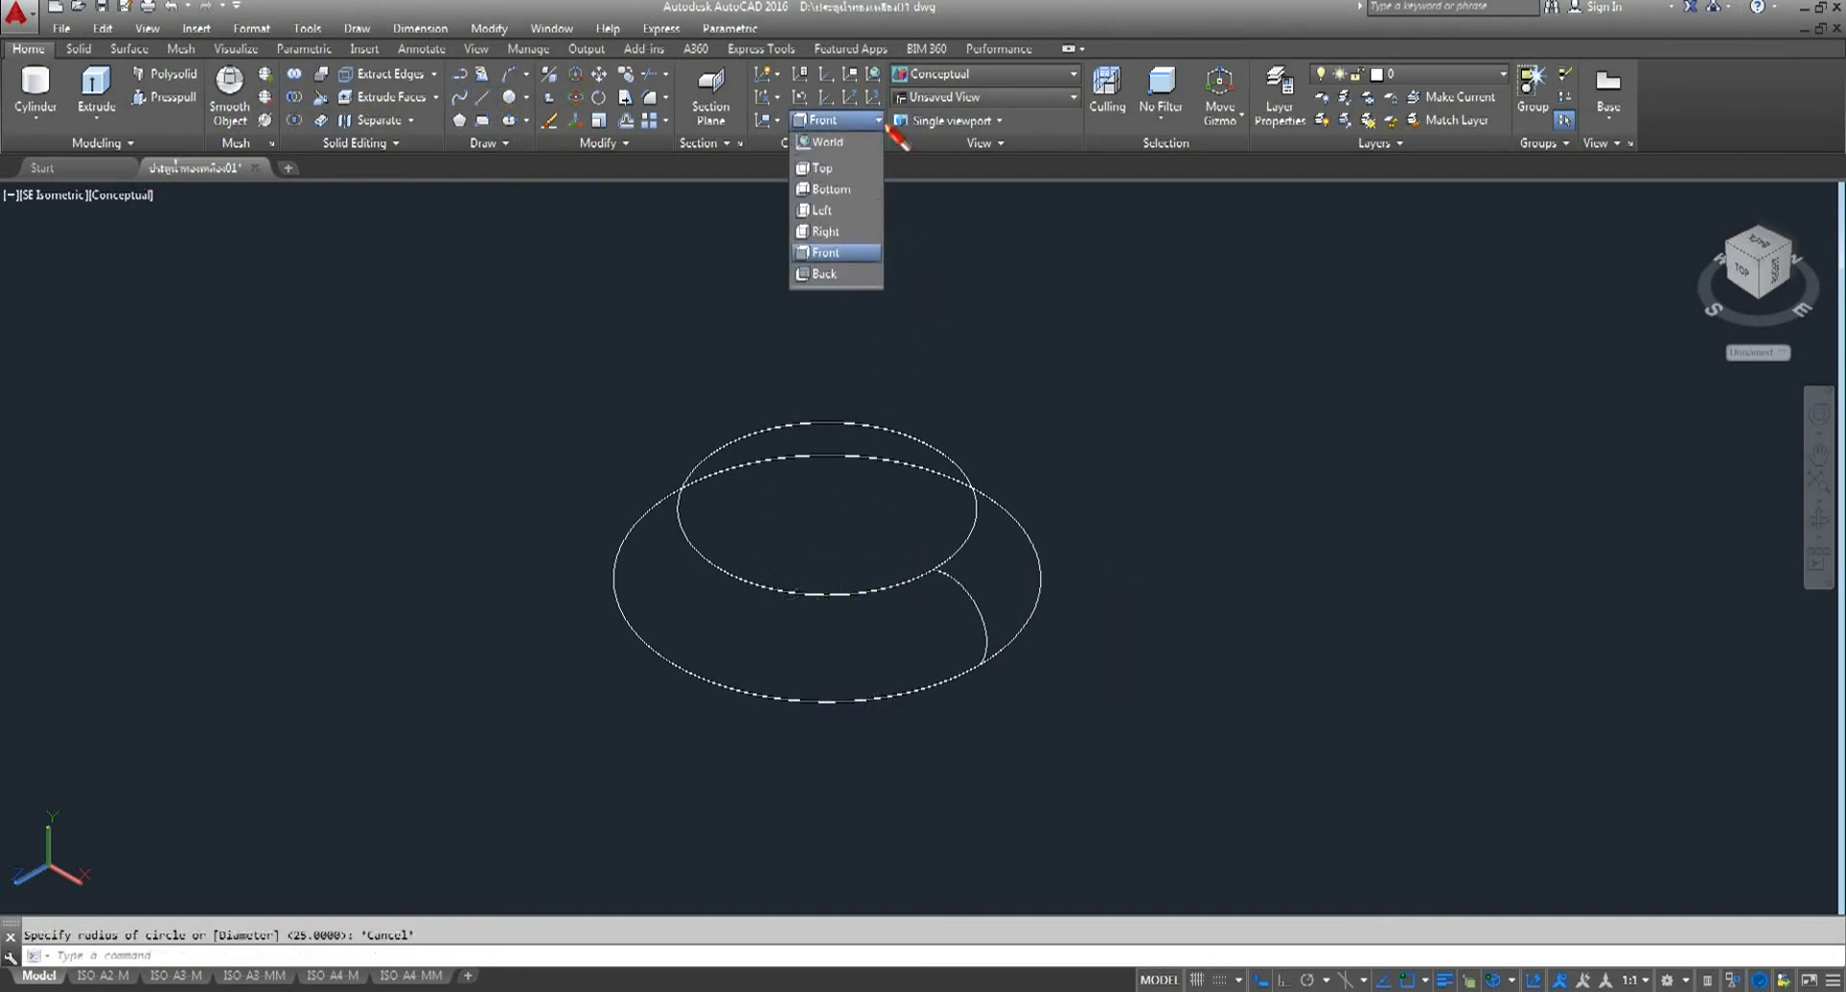
pyautogui.click(835, 169)
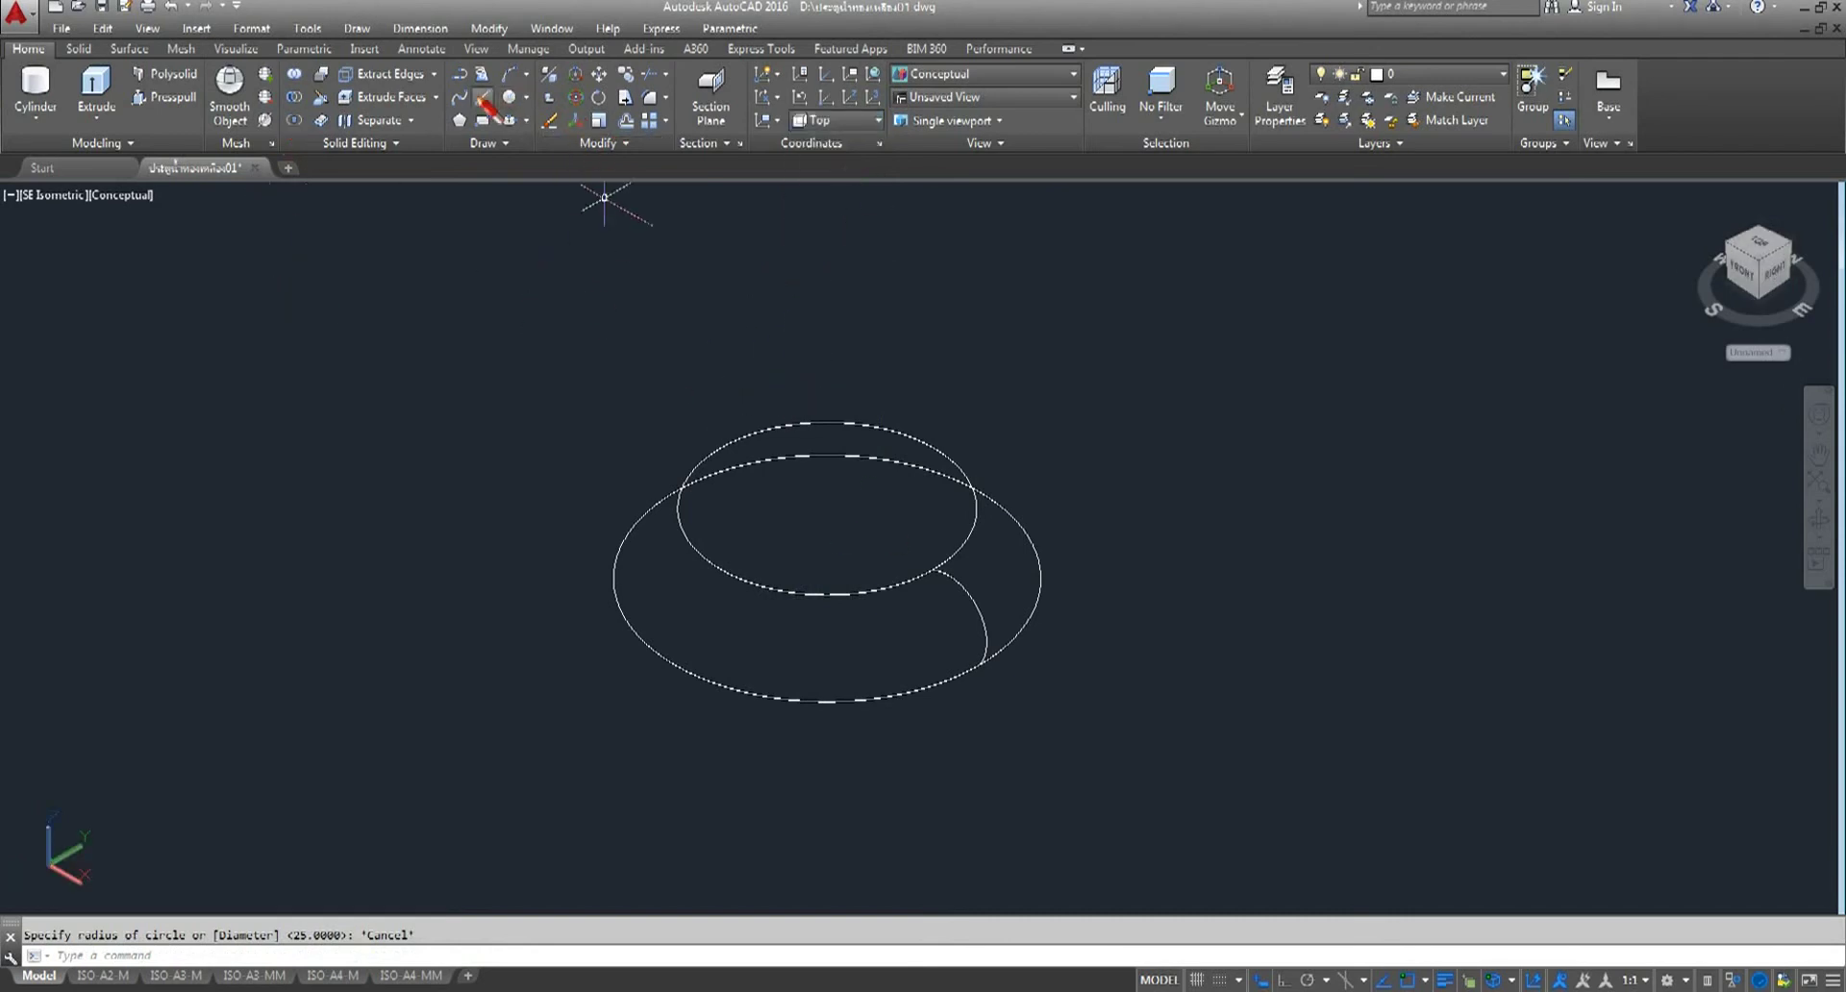
pyautogui.click(511, 97)
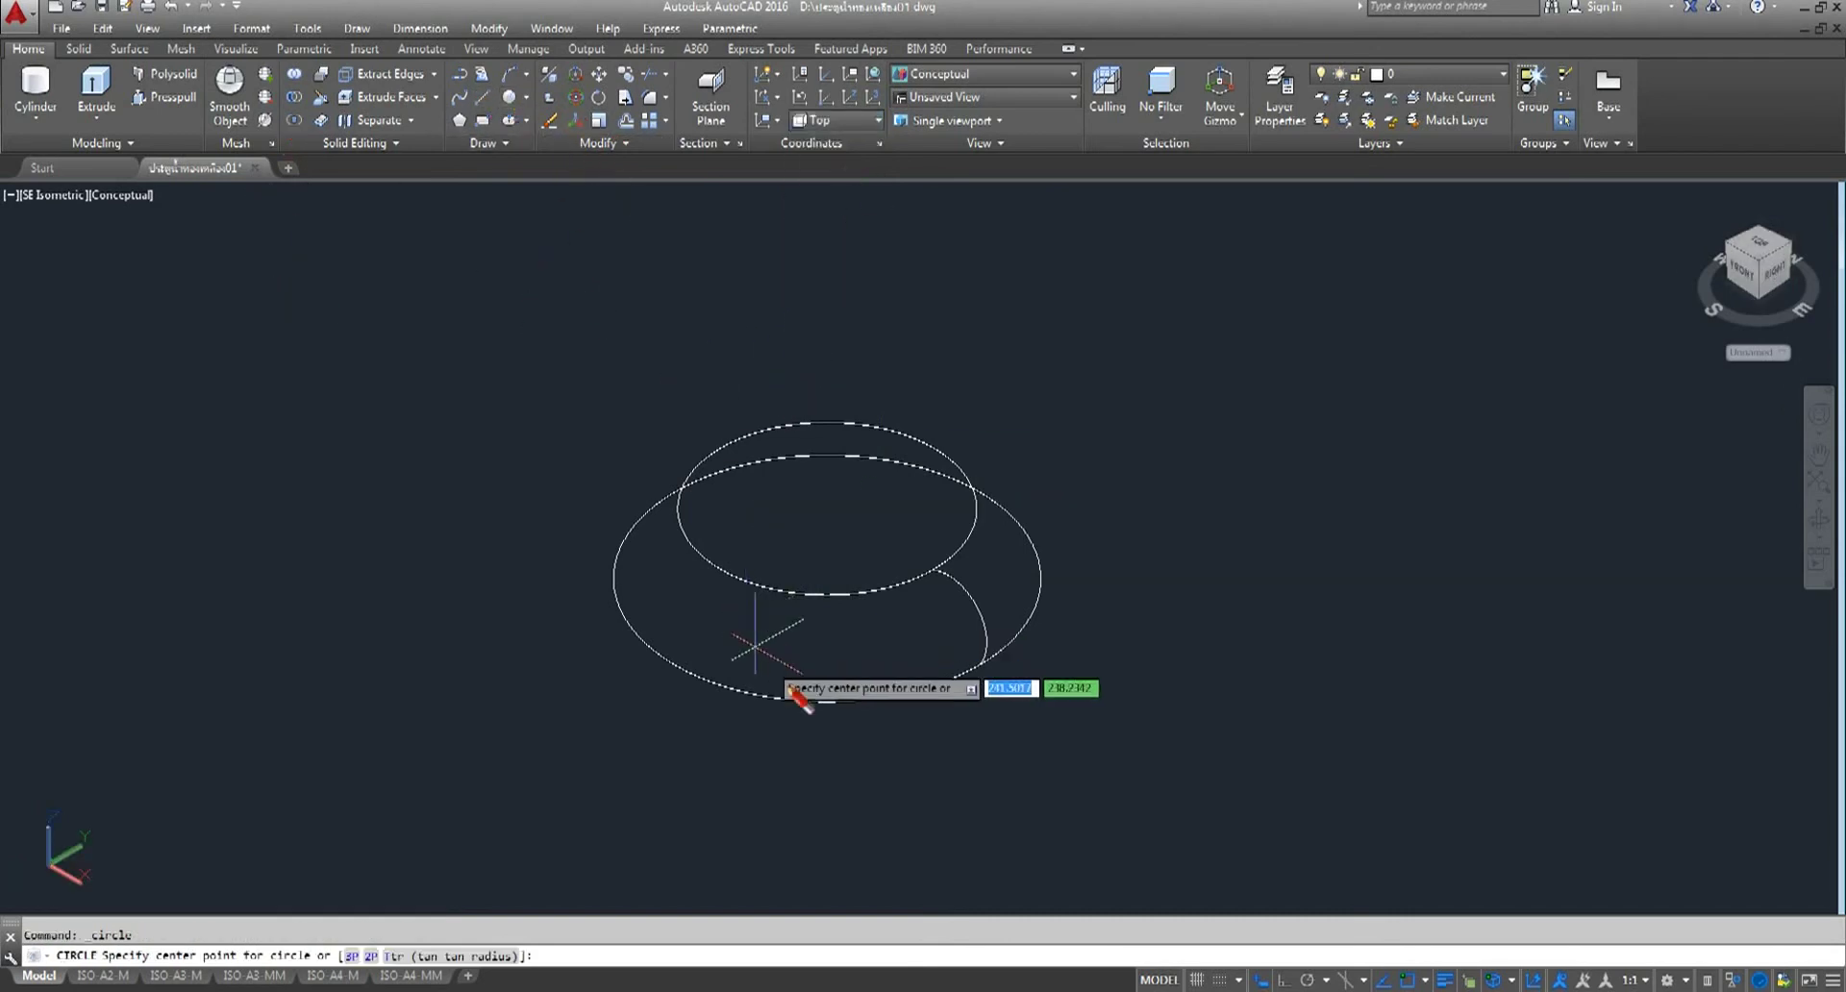
pyautogui.click(826, 578)
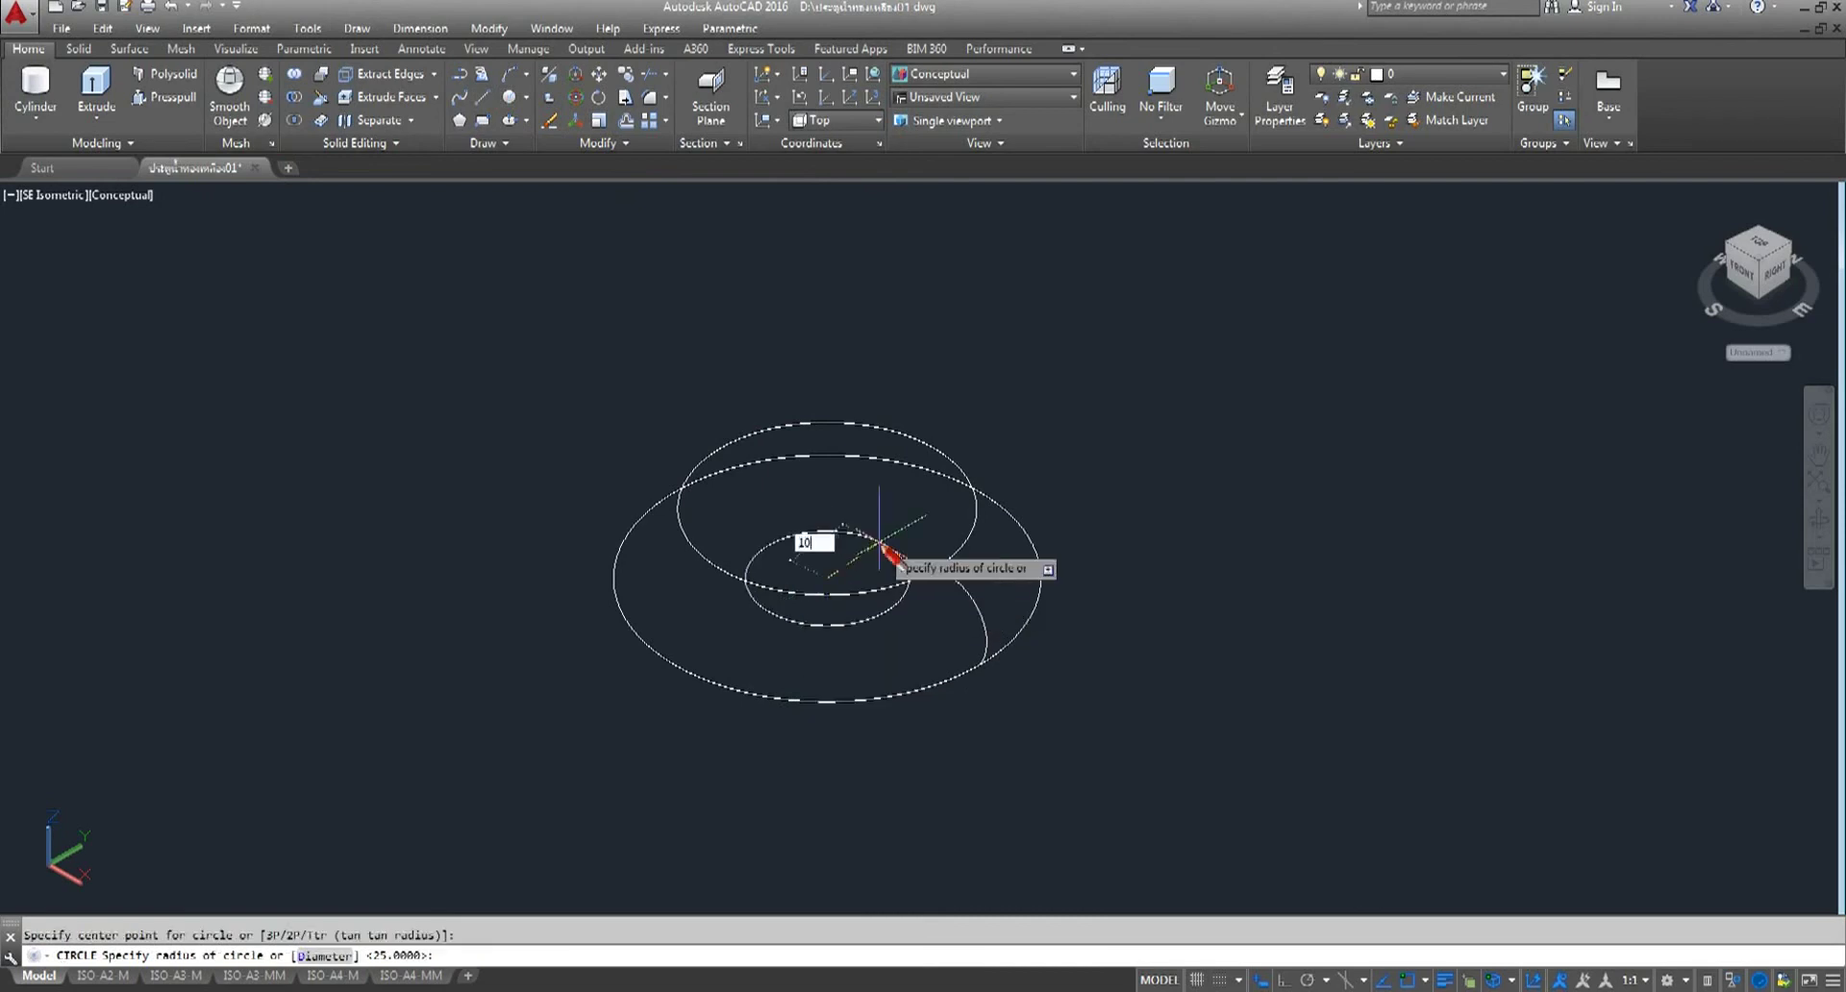
pyautogui.press('Return')
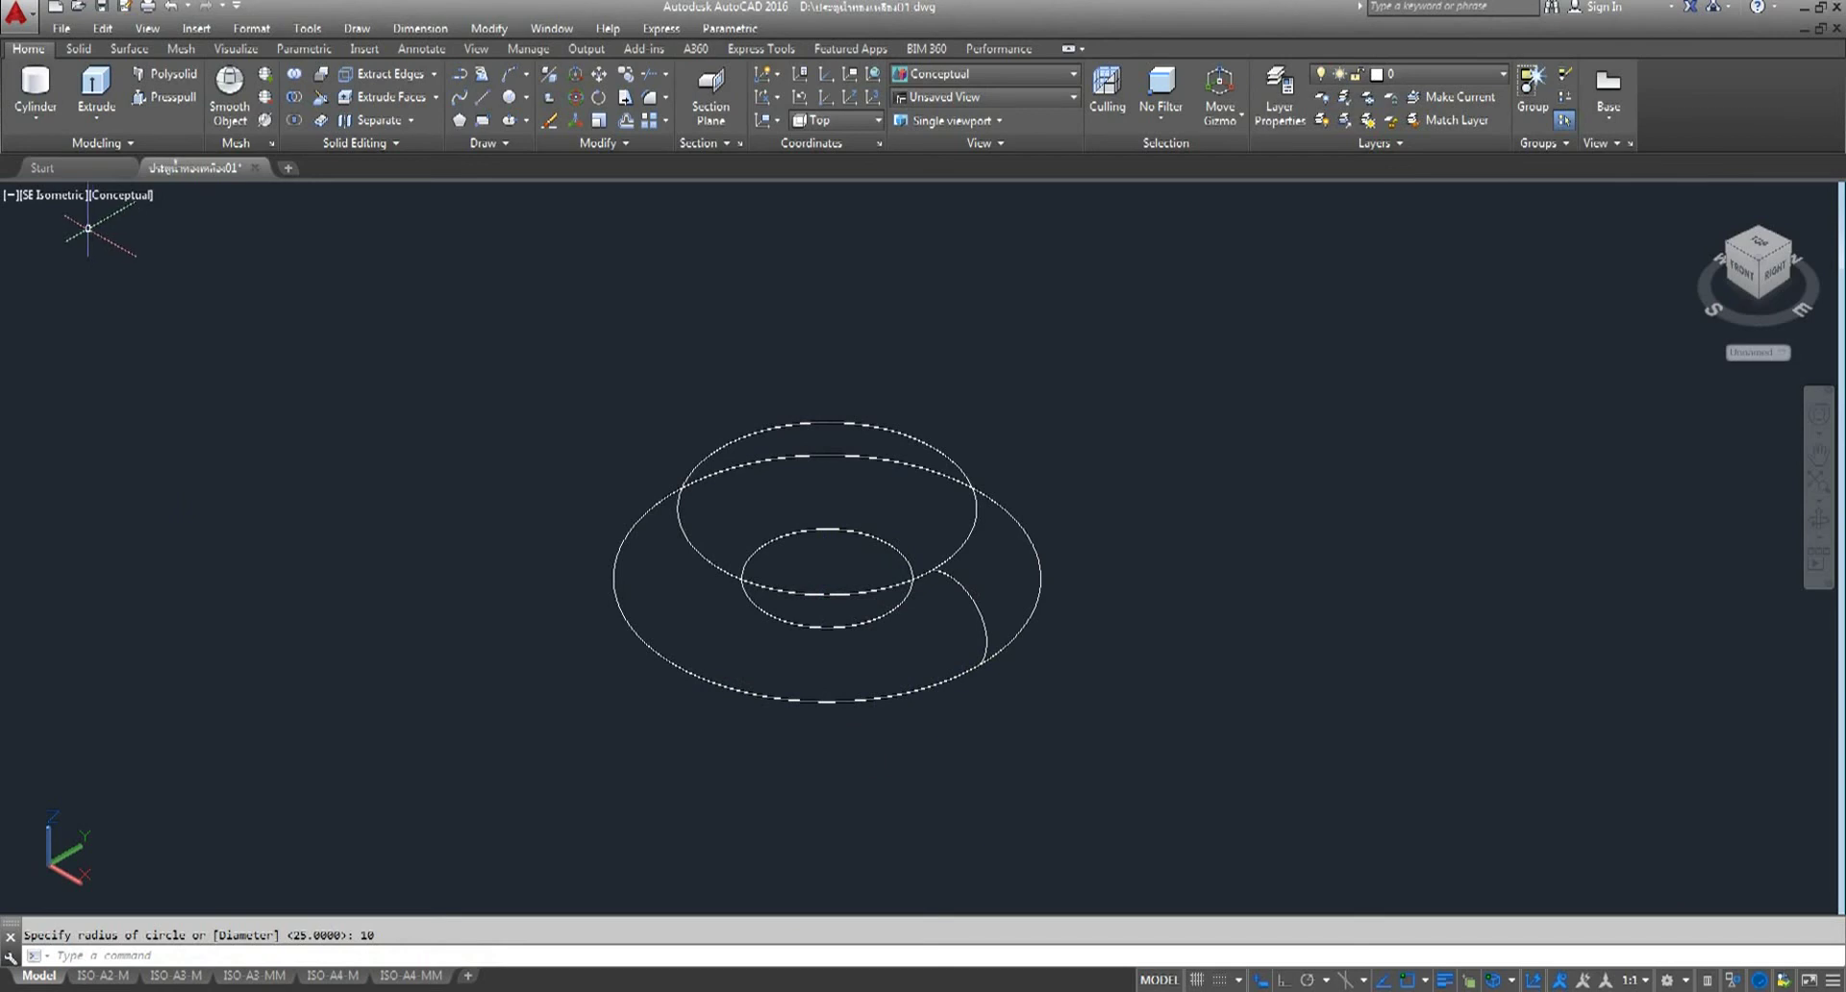
# - Switch back to the Front view and zoom in
pyautogui.click(39, 198)
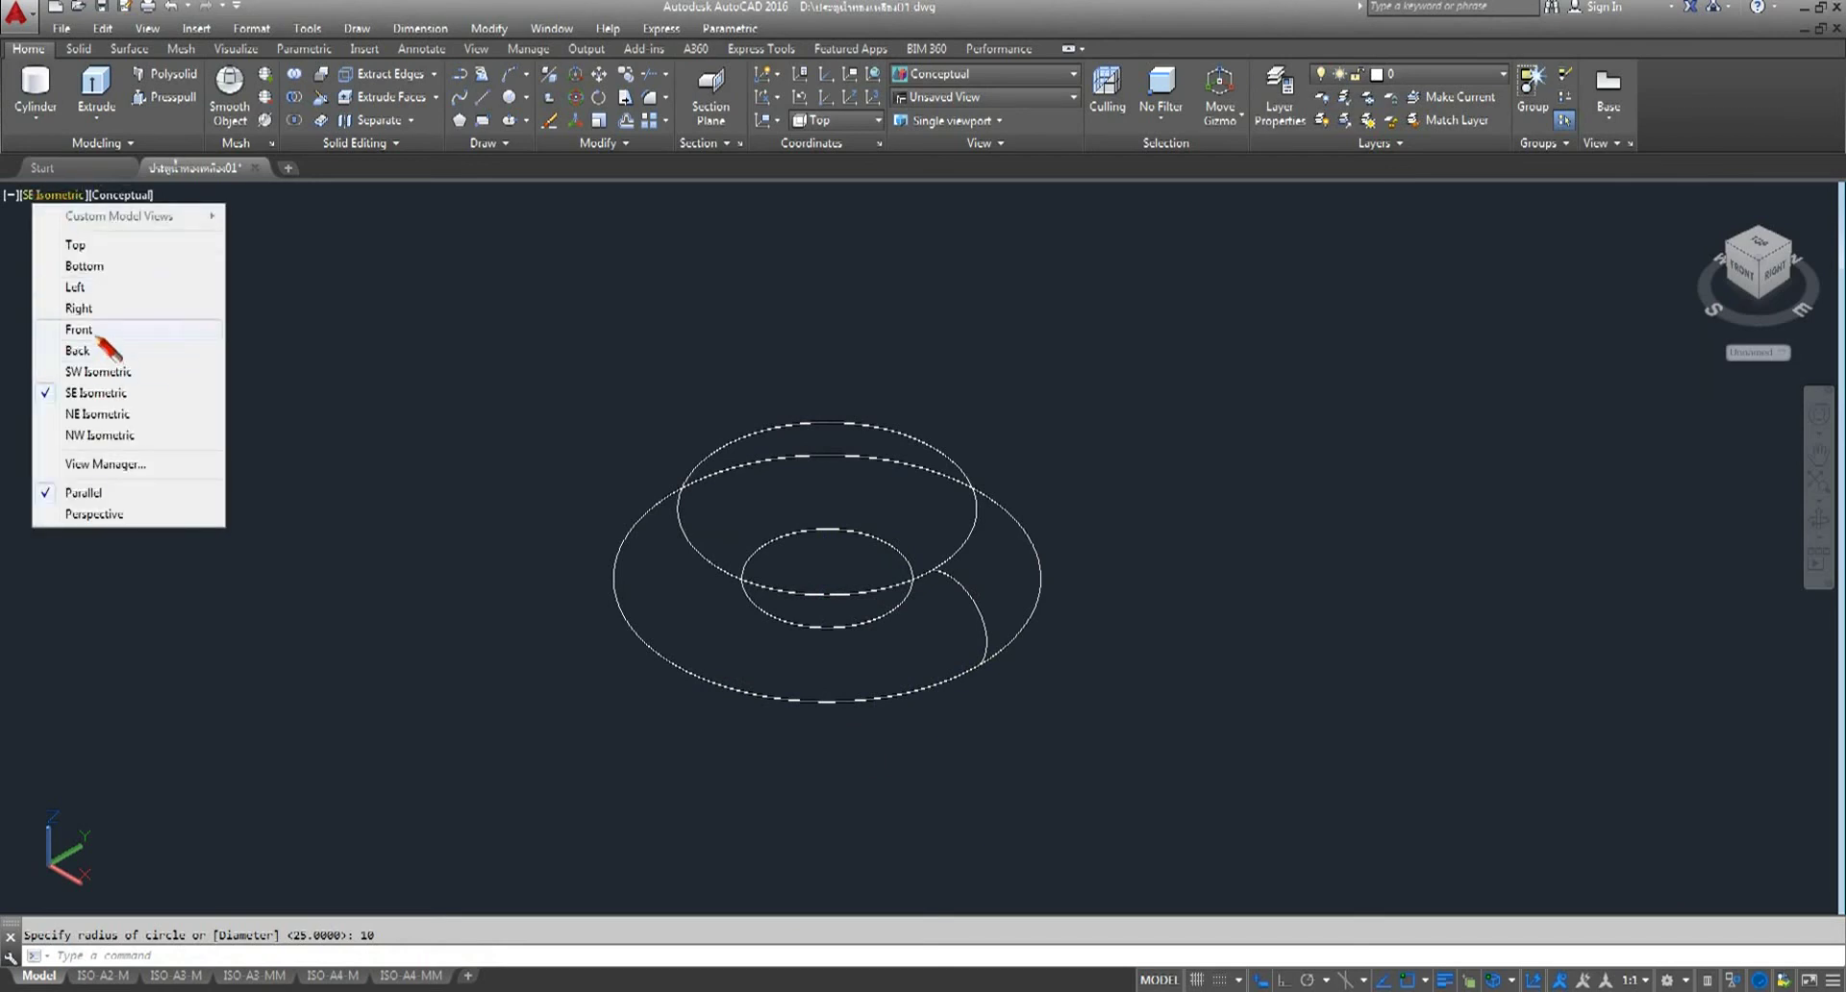
pyautogui.click(106, 356)
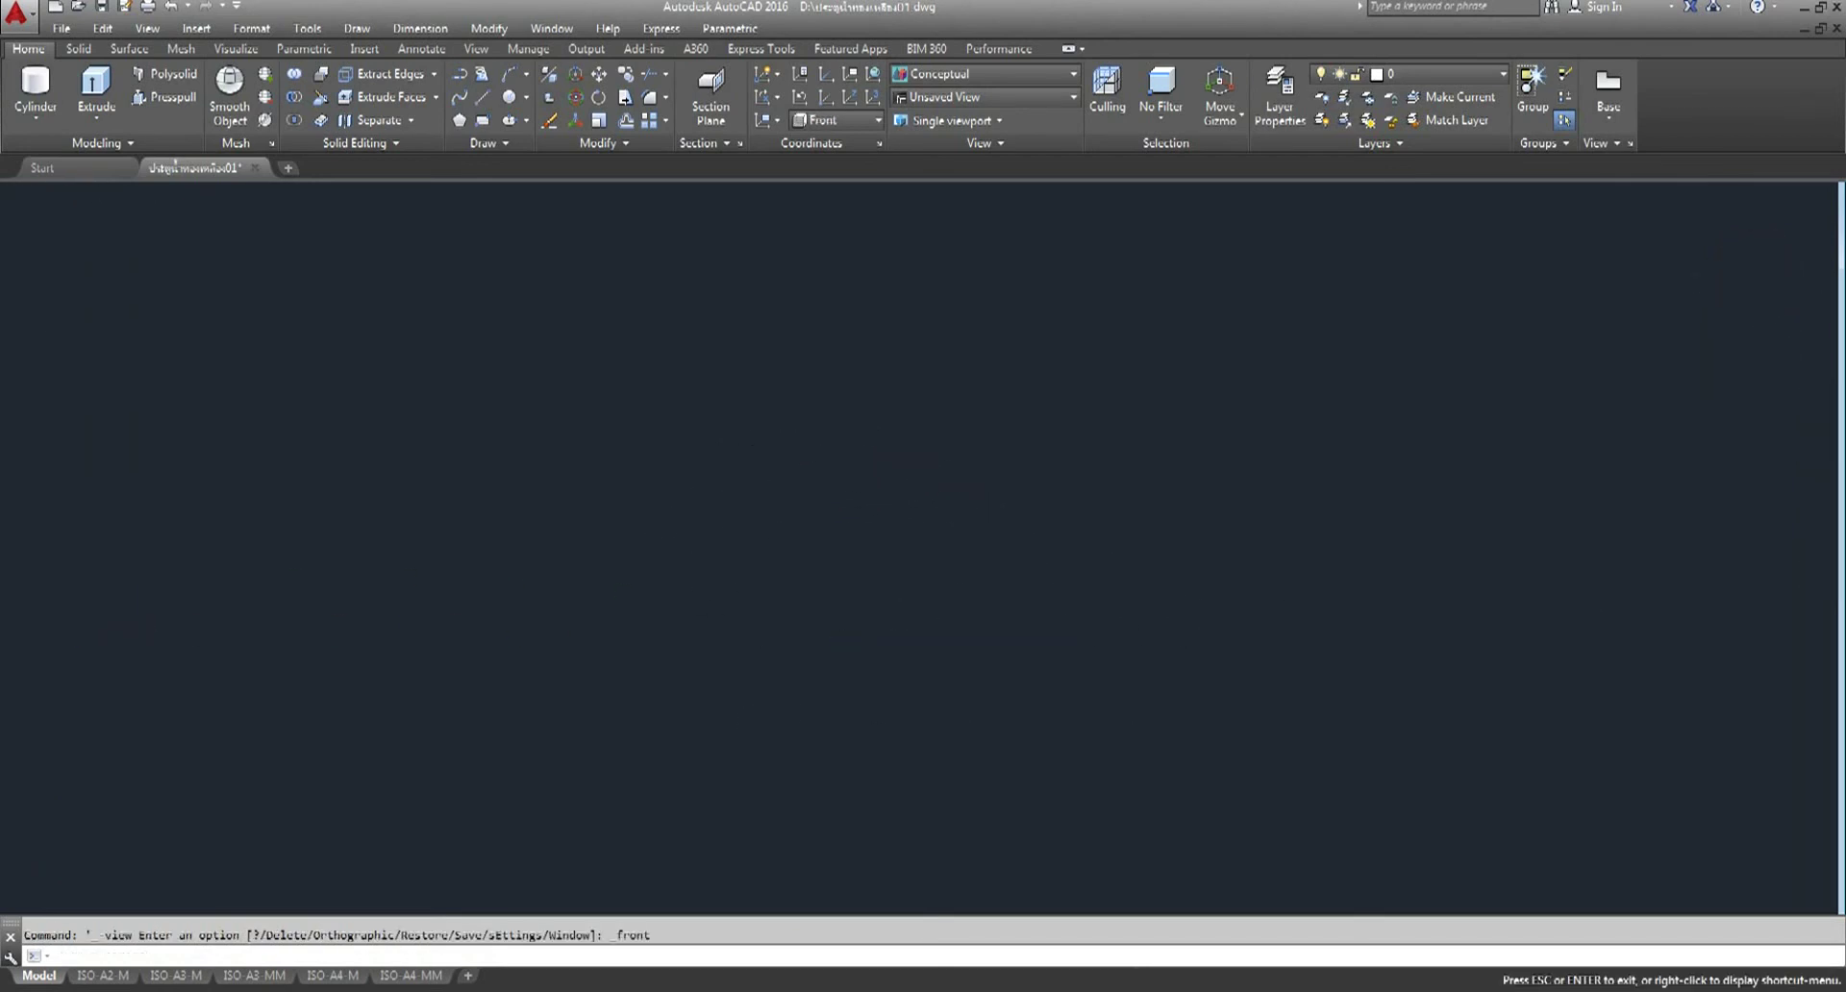
pyautogui.scroll(5, 1024, 639)
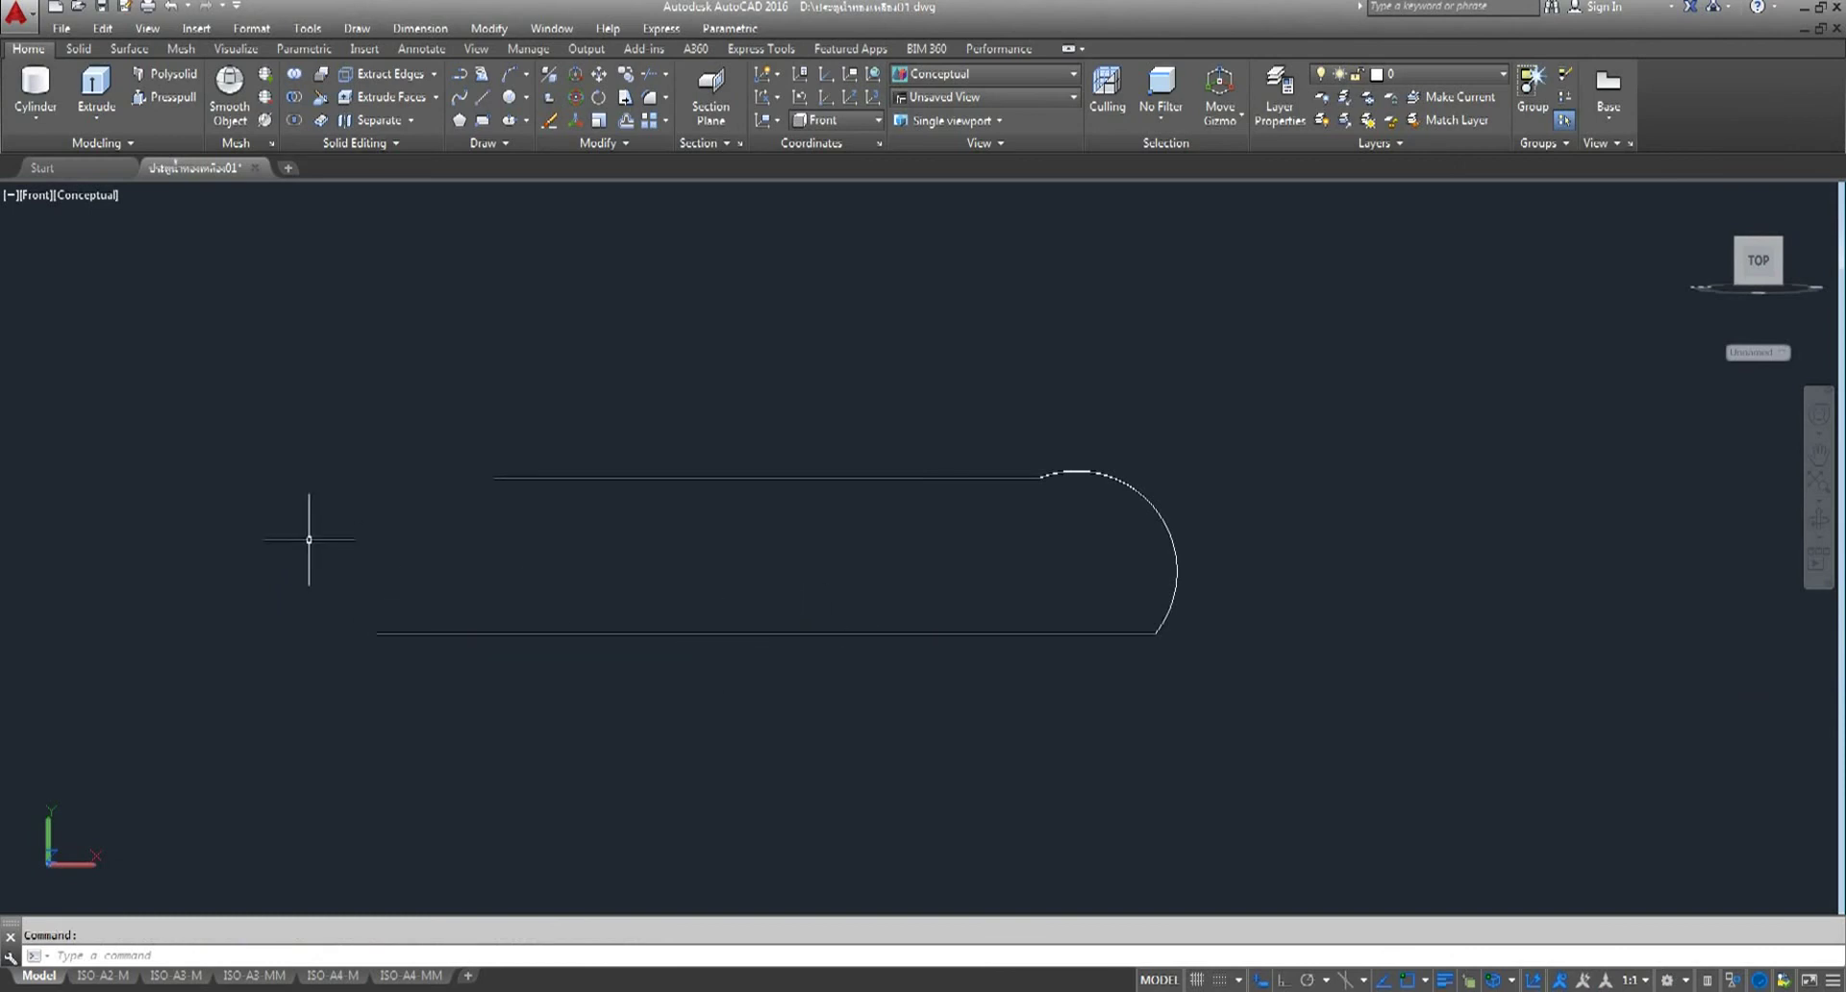
# - Switch to SE Isometric and centre the rings in the view
pyautogui.click(35, 195)
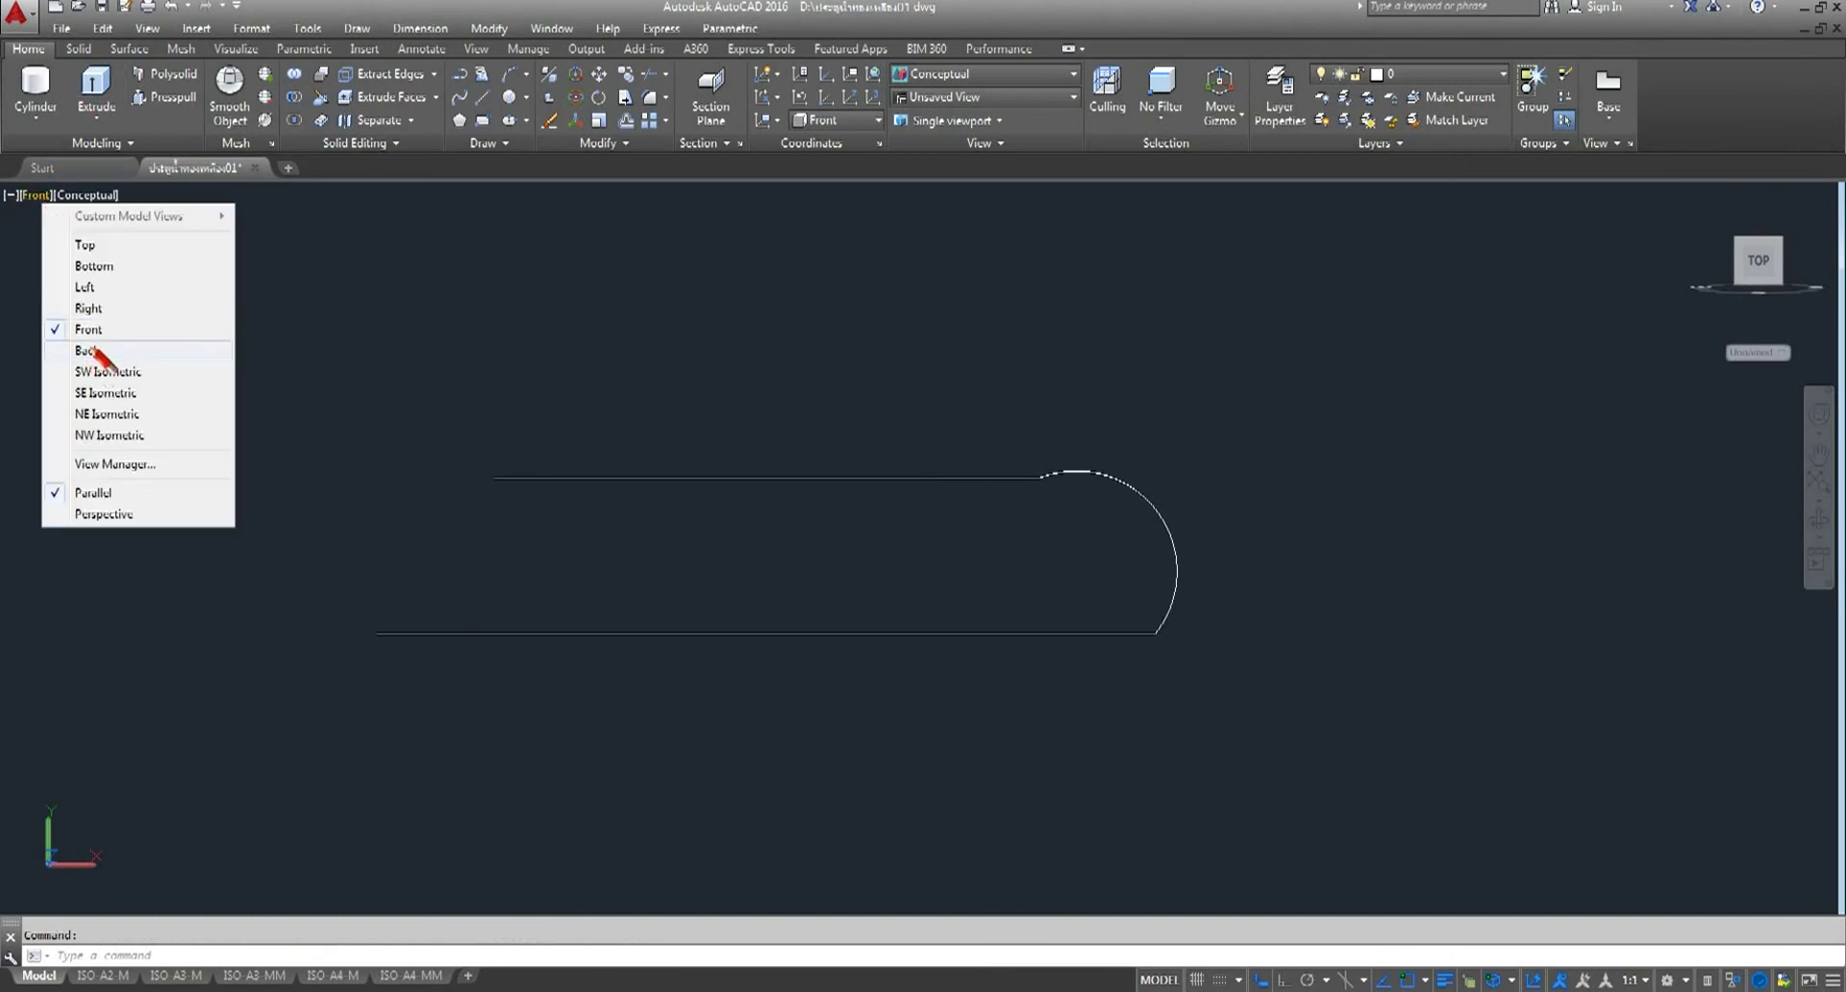
pyautogui.click(96, 392)
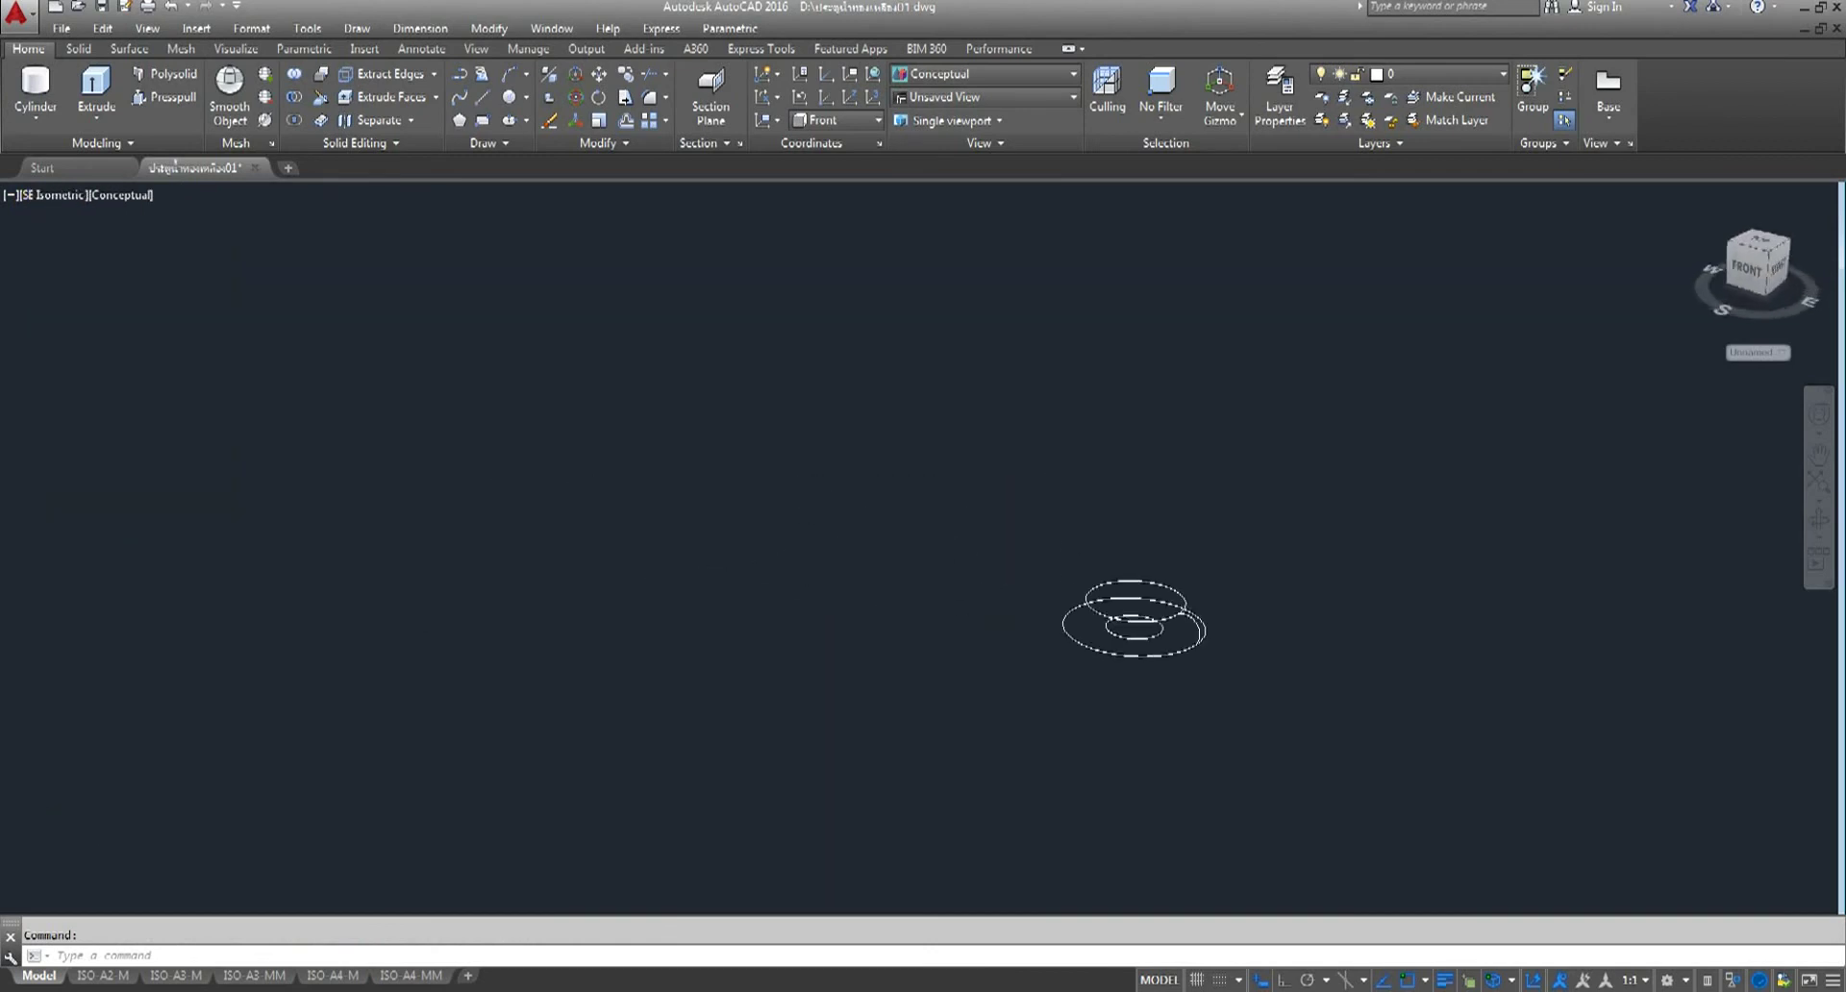
pyautogui.moveTo(1513, 752); pyautogui.dragTo(1071, 650, button='middle')
pyautogui.scroll(5, 993, 650)
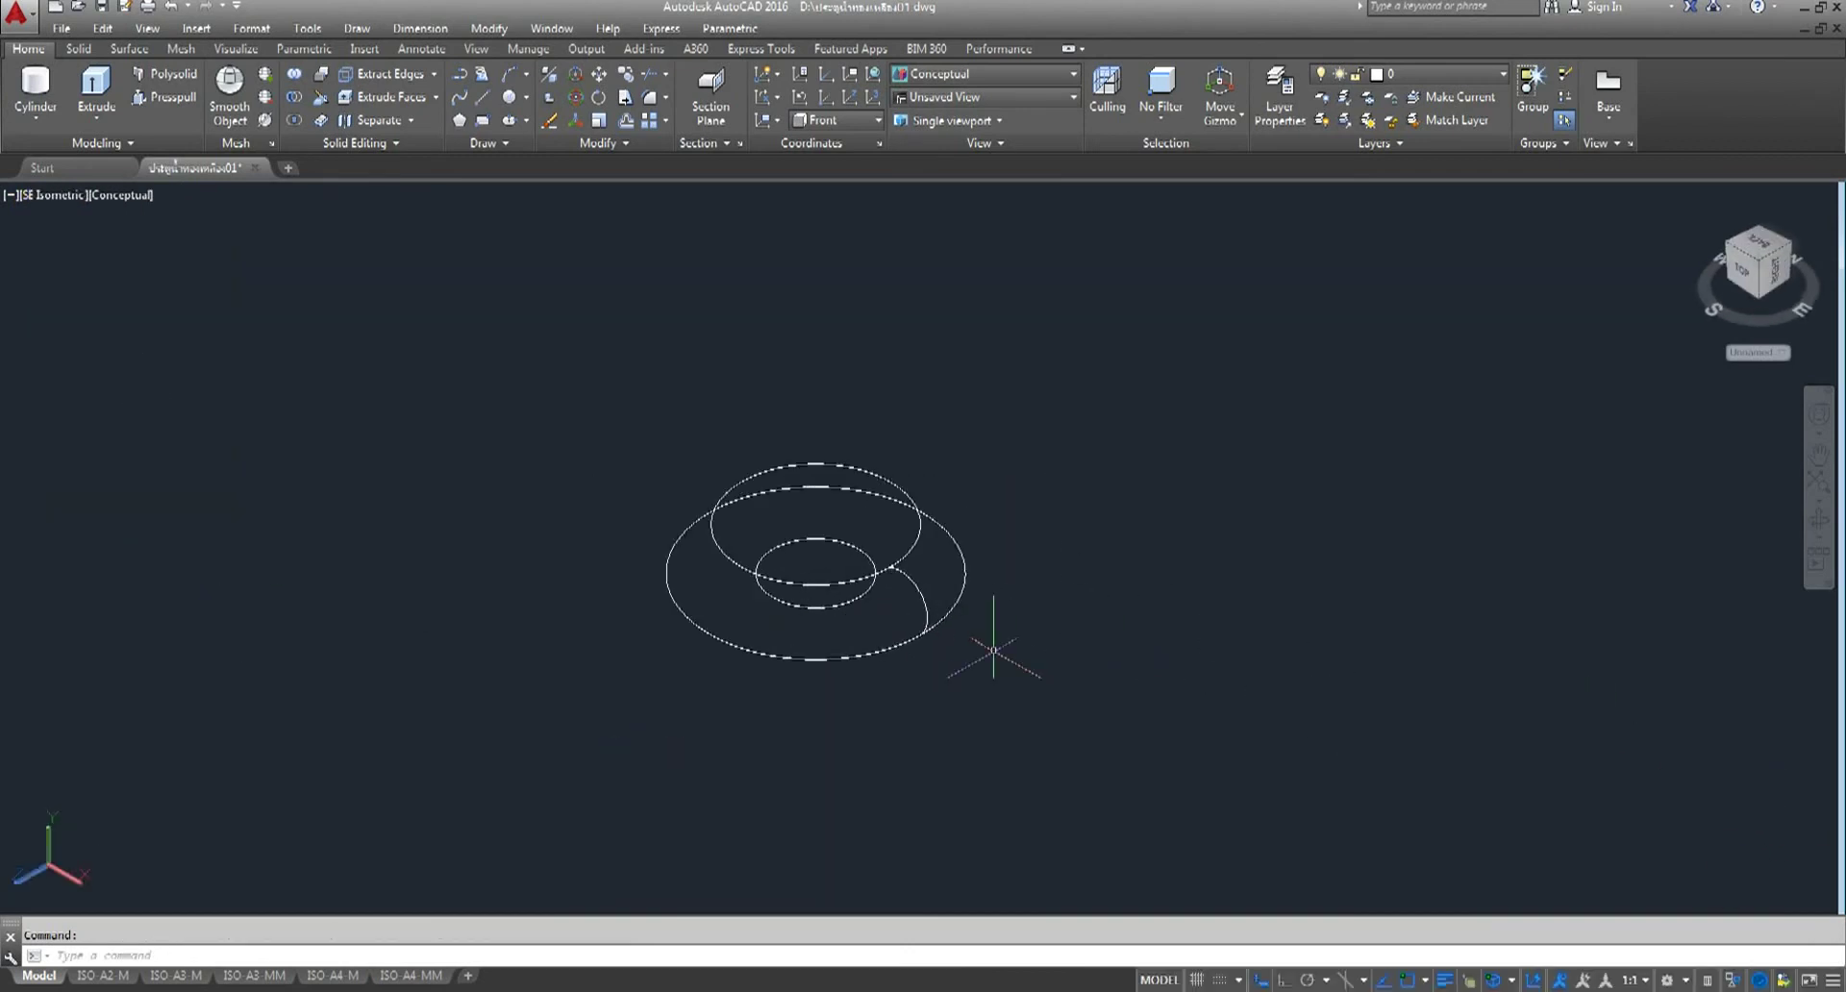
# - Extrude the radius-10 circle 5 units into a solid disc, then view it from the Front
pyautogui.click(96, 92)
pyautogui.click(861, 596)
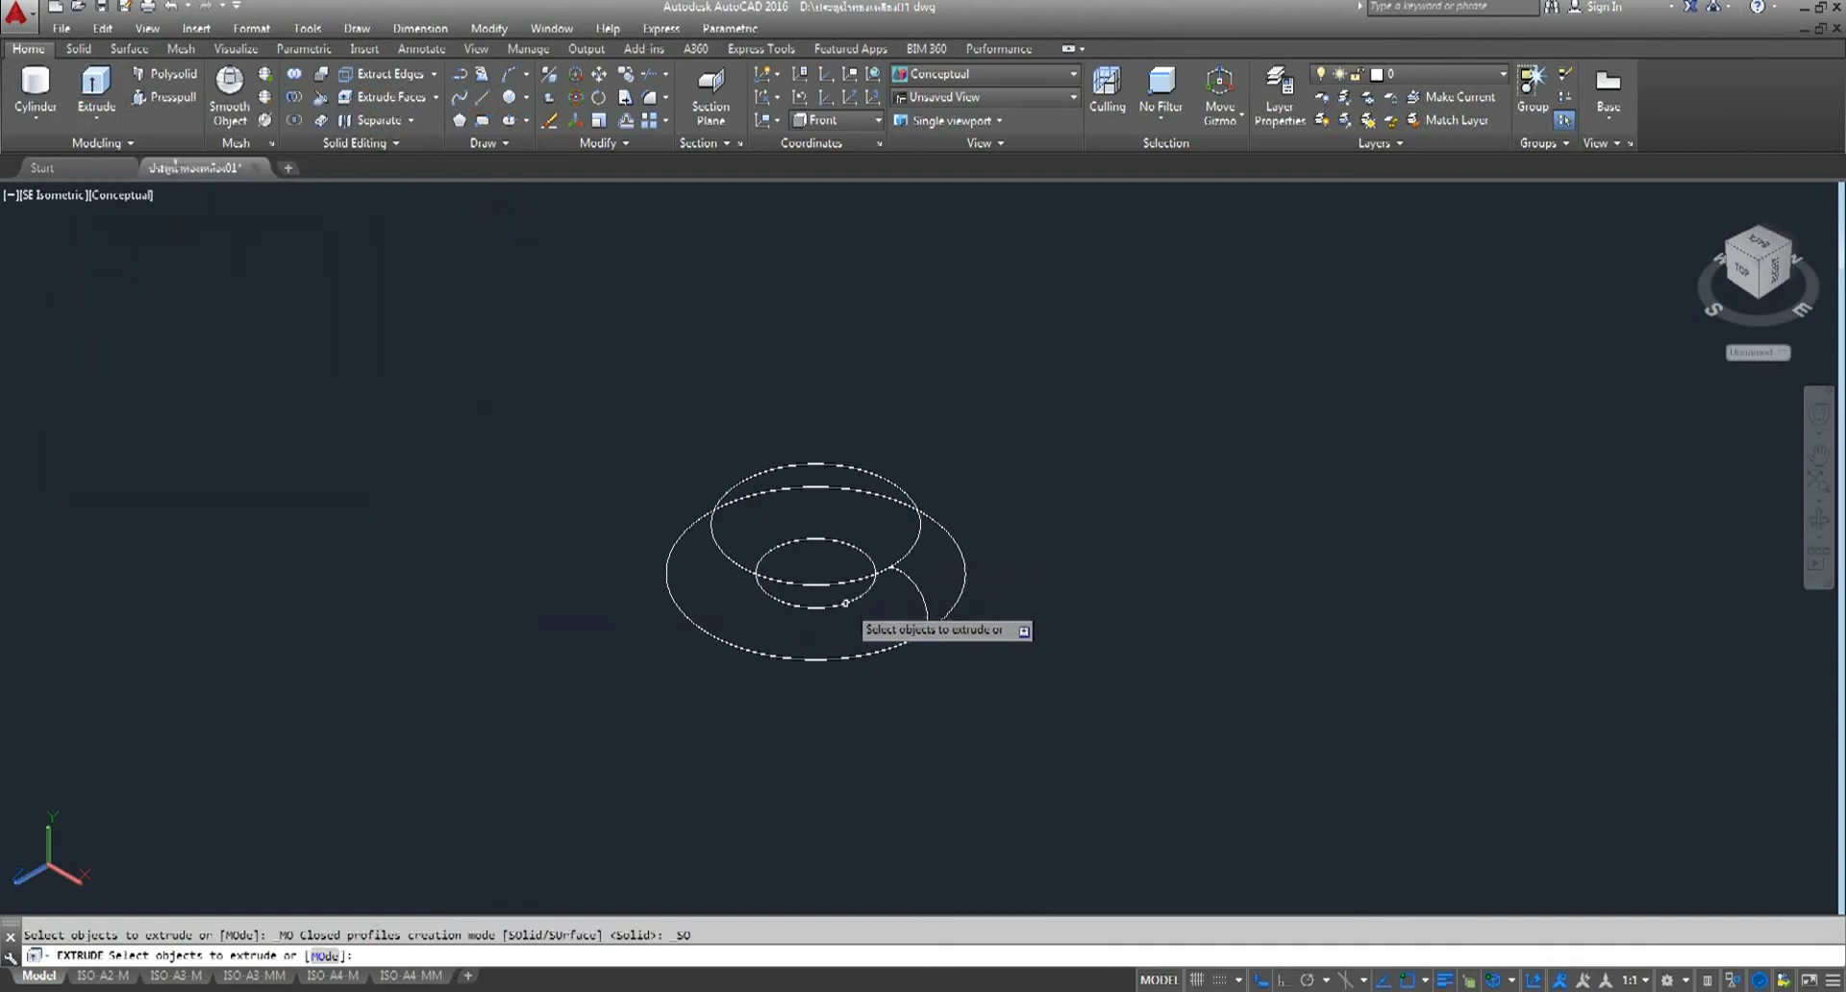
pyautogui.rightClick(1116, 476)
pyautogui.click(1161, 489)
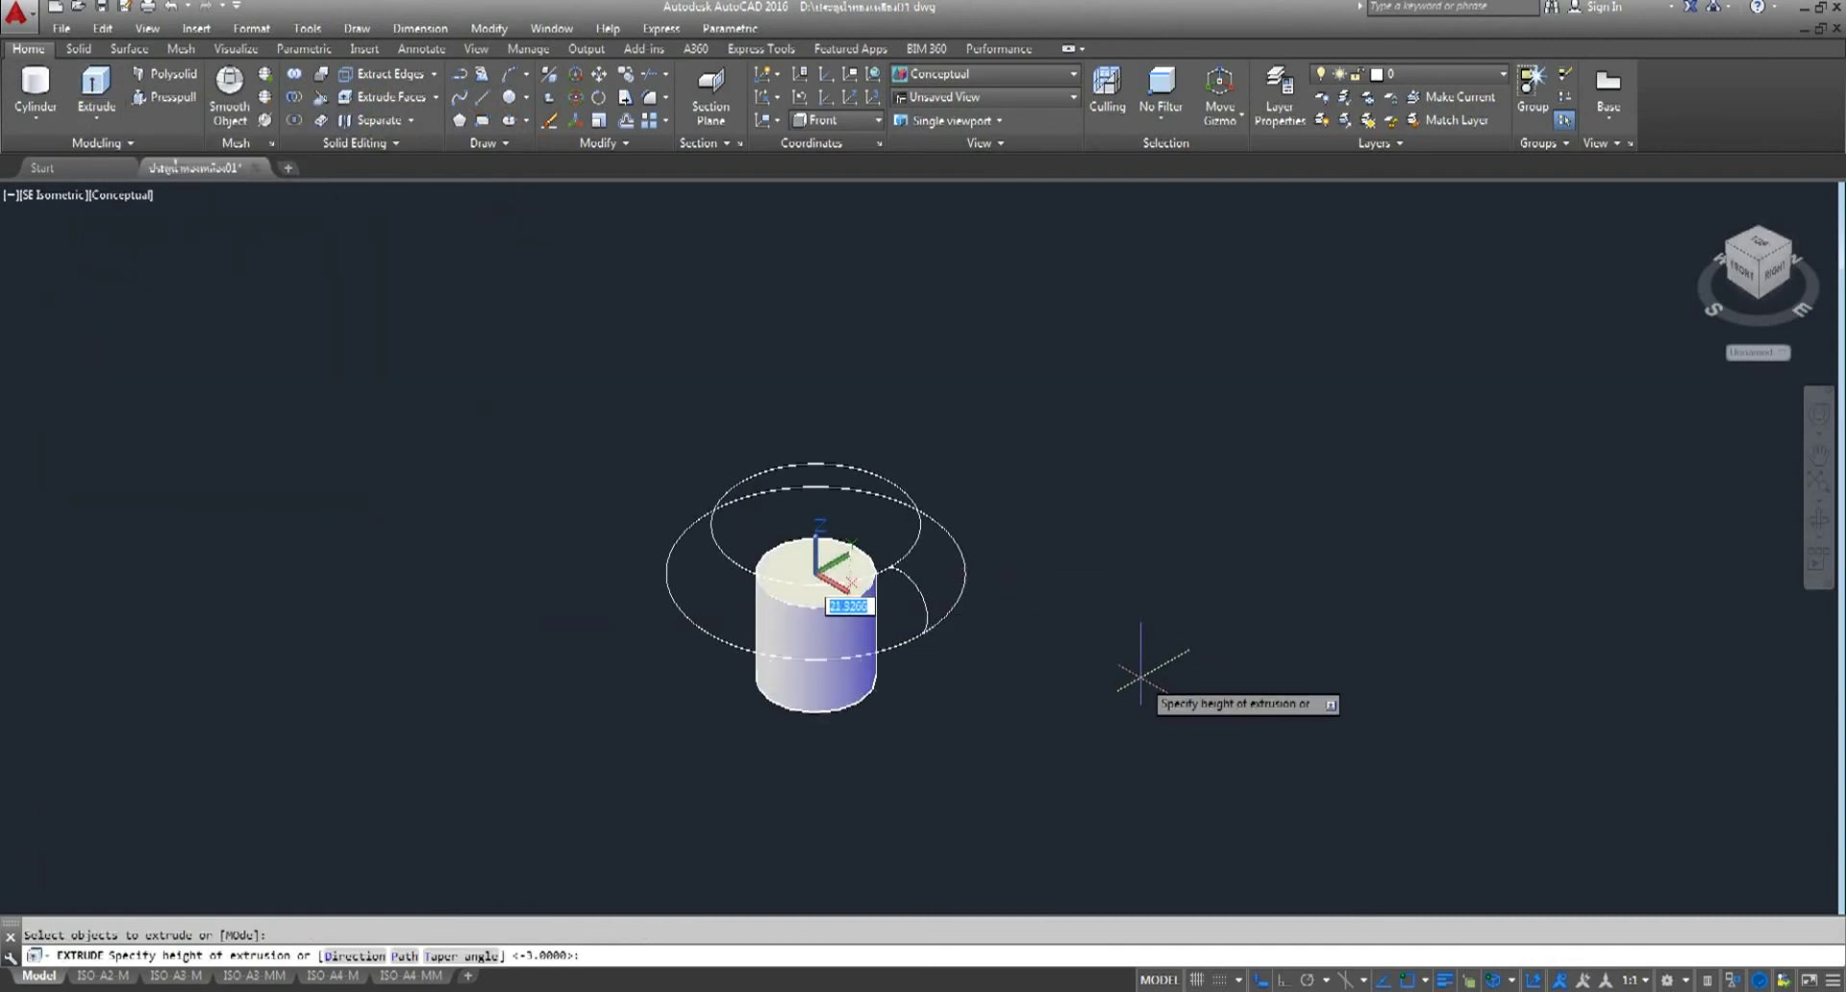
pyautogui.press('Return')
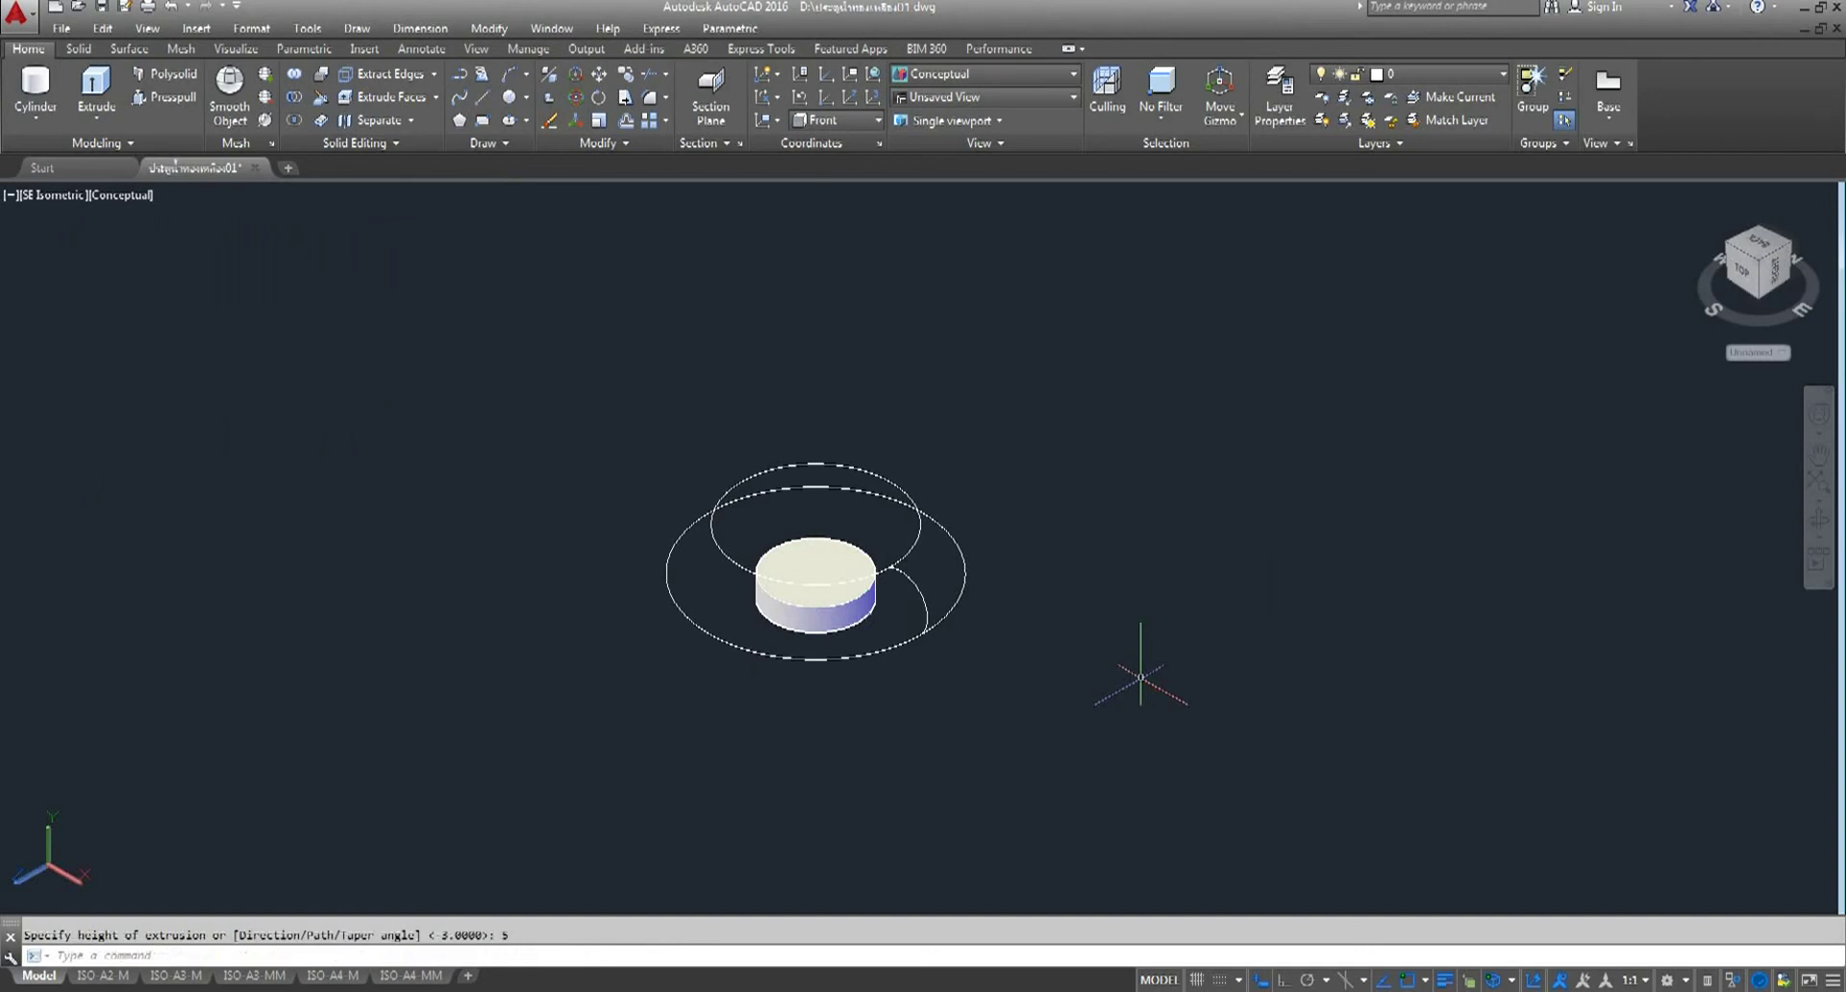
pyautogui.click(50, 195)
pyautogui.click(117, 330)
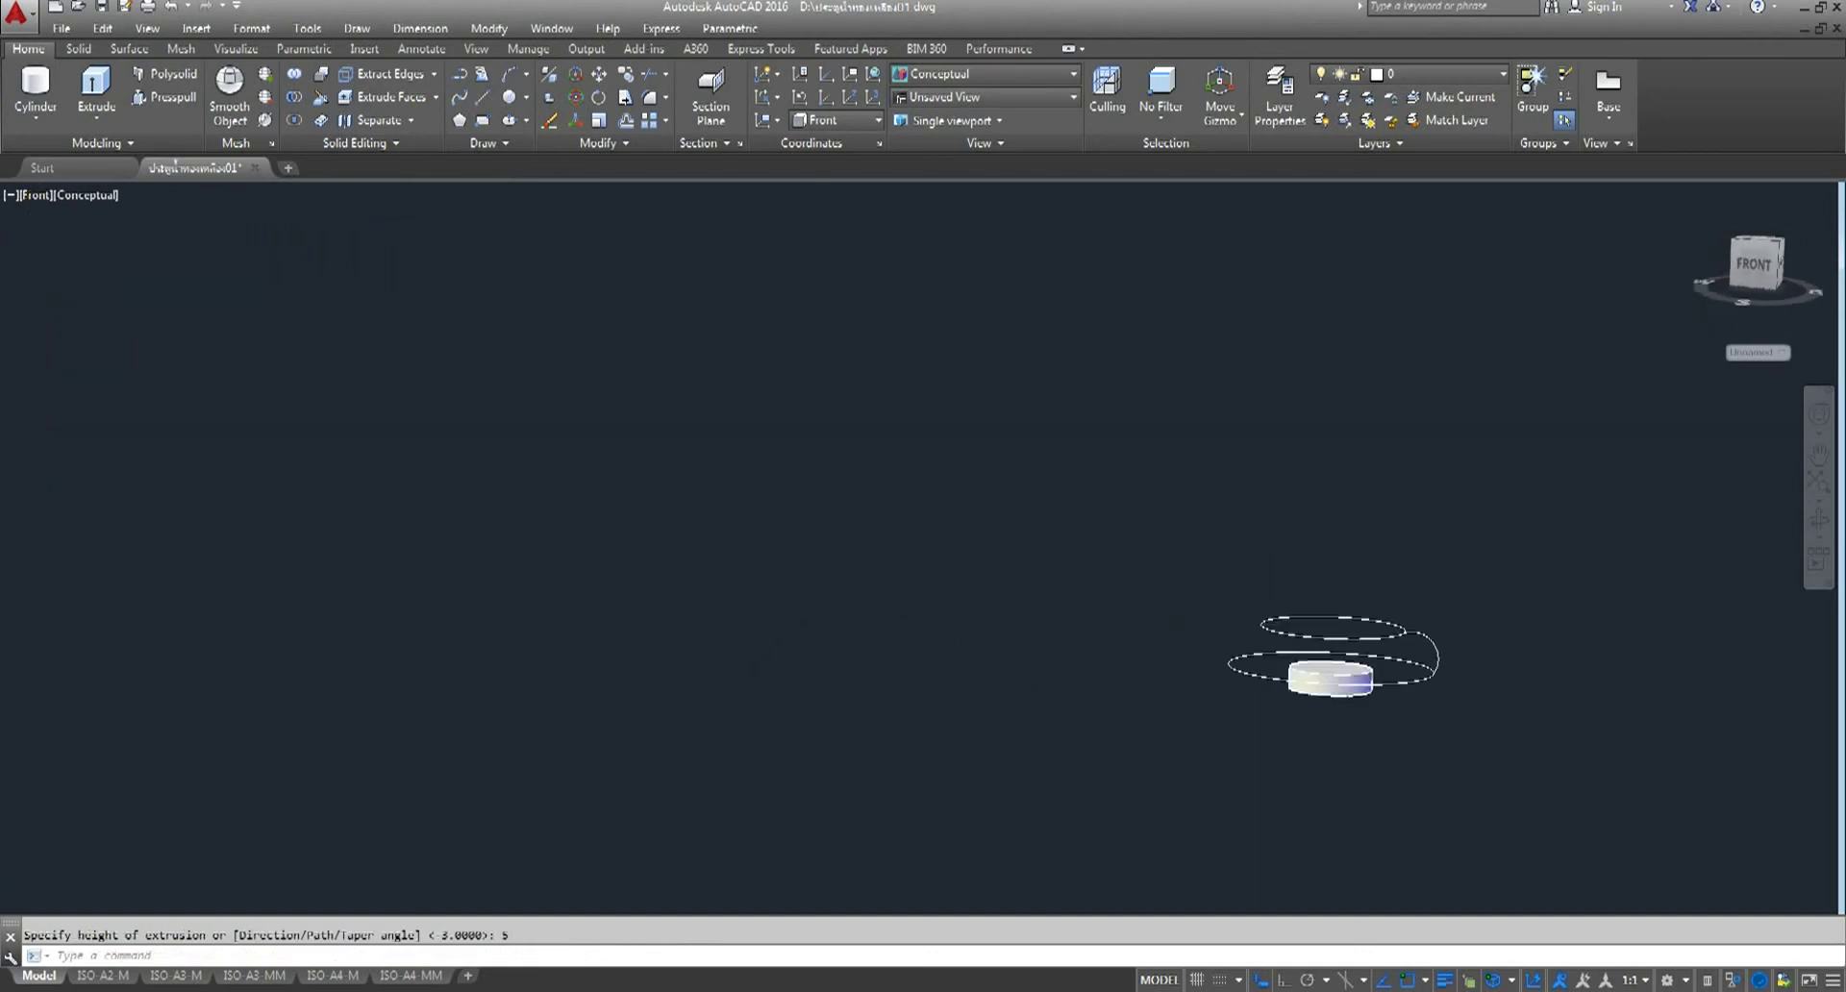
# - Zoom into the front profile and set the visual style to 2D Wireframe
pyautogui.moveTo(1245, 647); pyautogui.dragTo(486, 557, button='middle')
pyautogui.scroll(5, 827, 640)
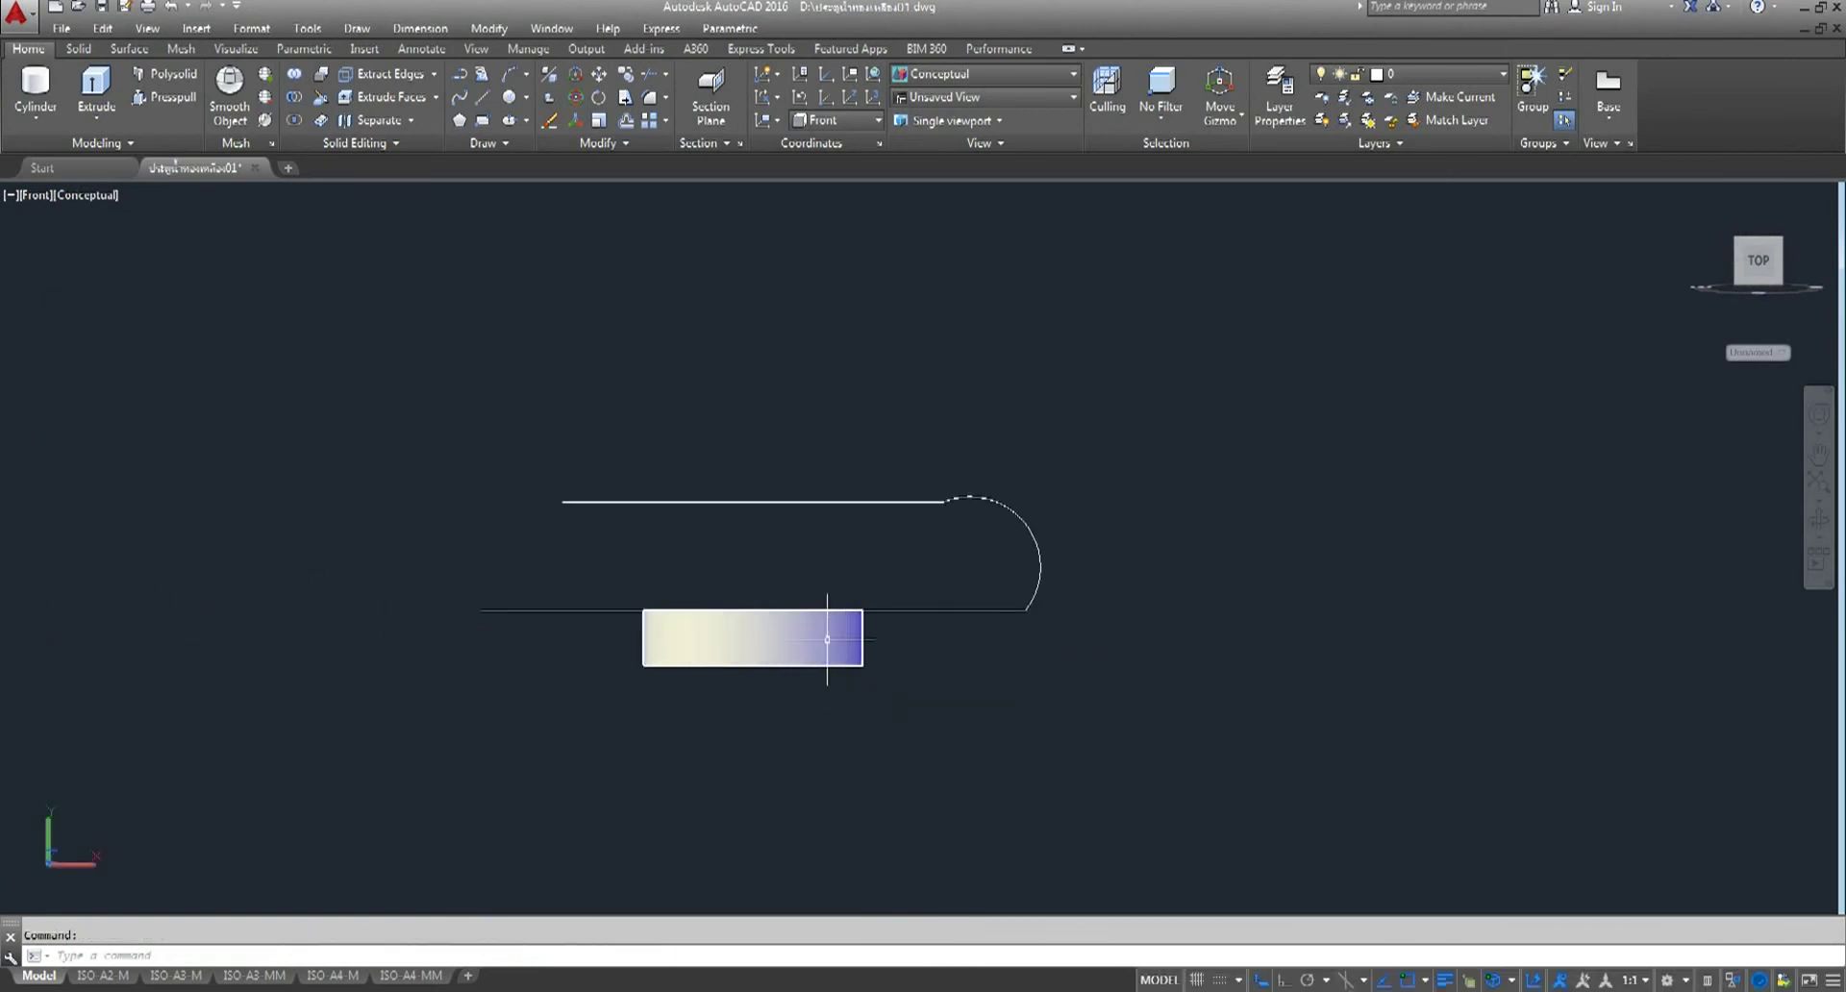
pyautogui.scroll(3, 820, 650)
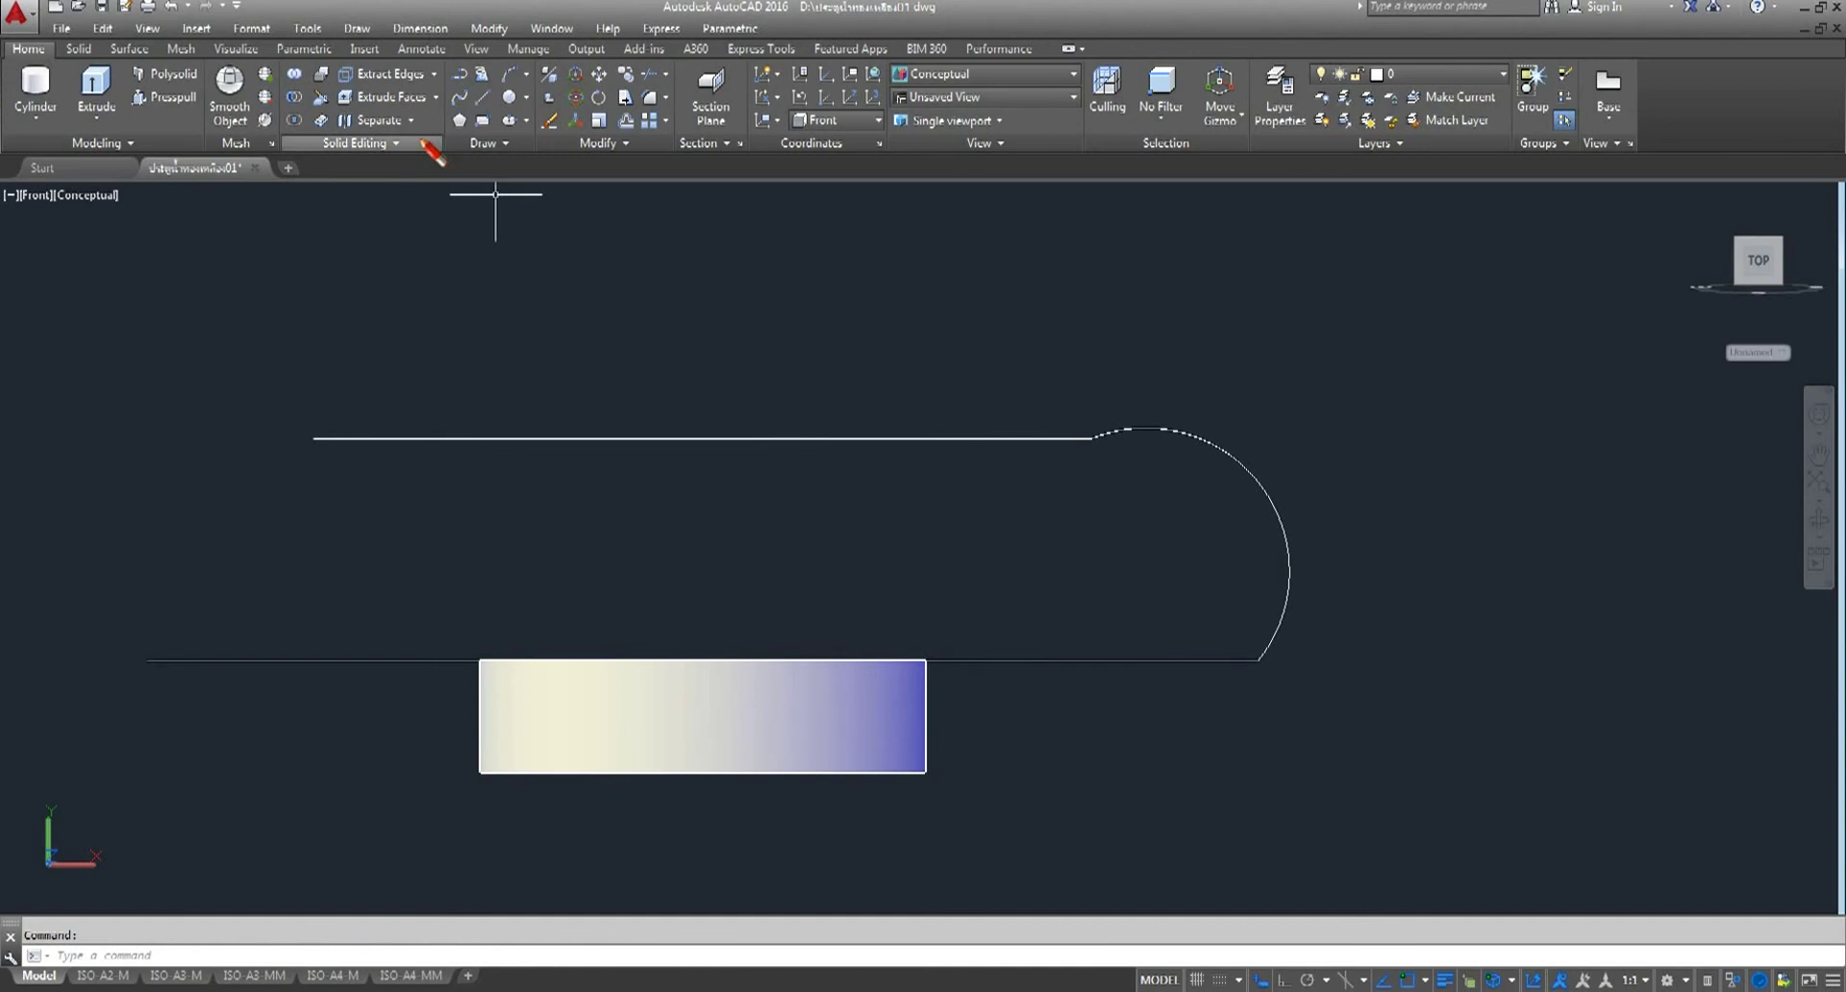
pyautogui.click(88, 197)
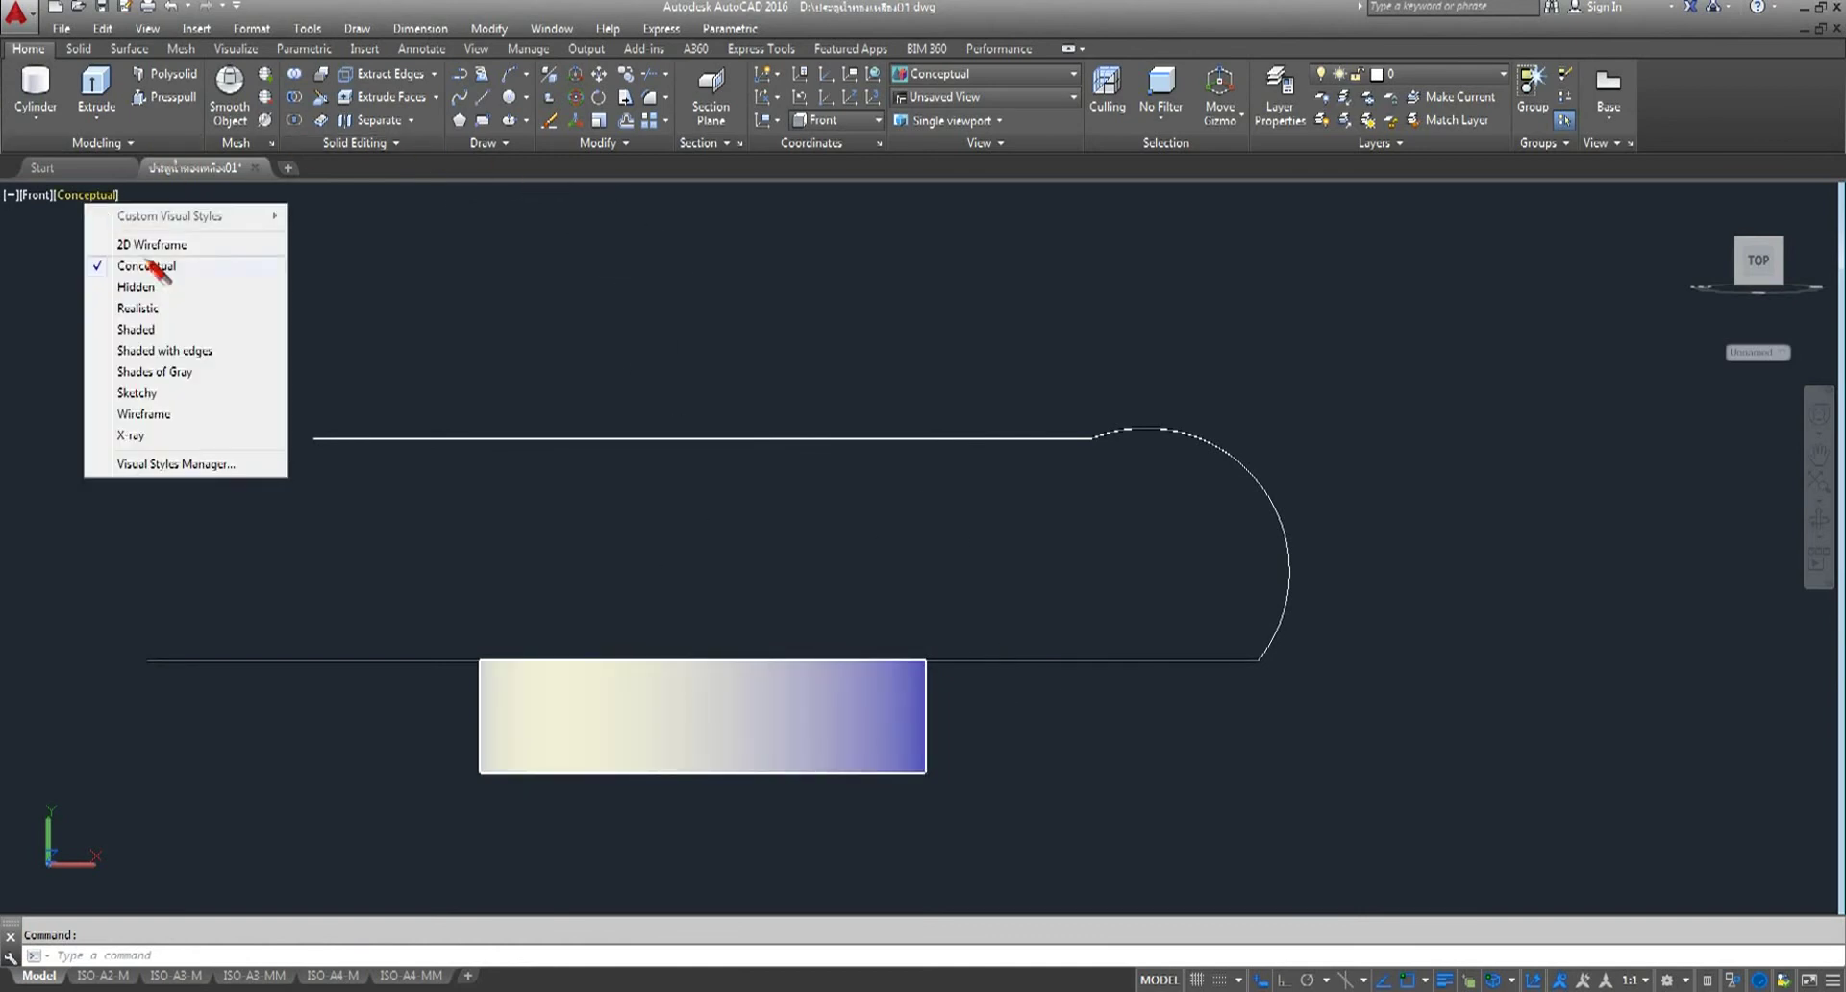
pyautogui.click(154, 237)
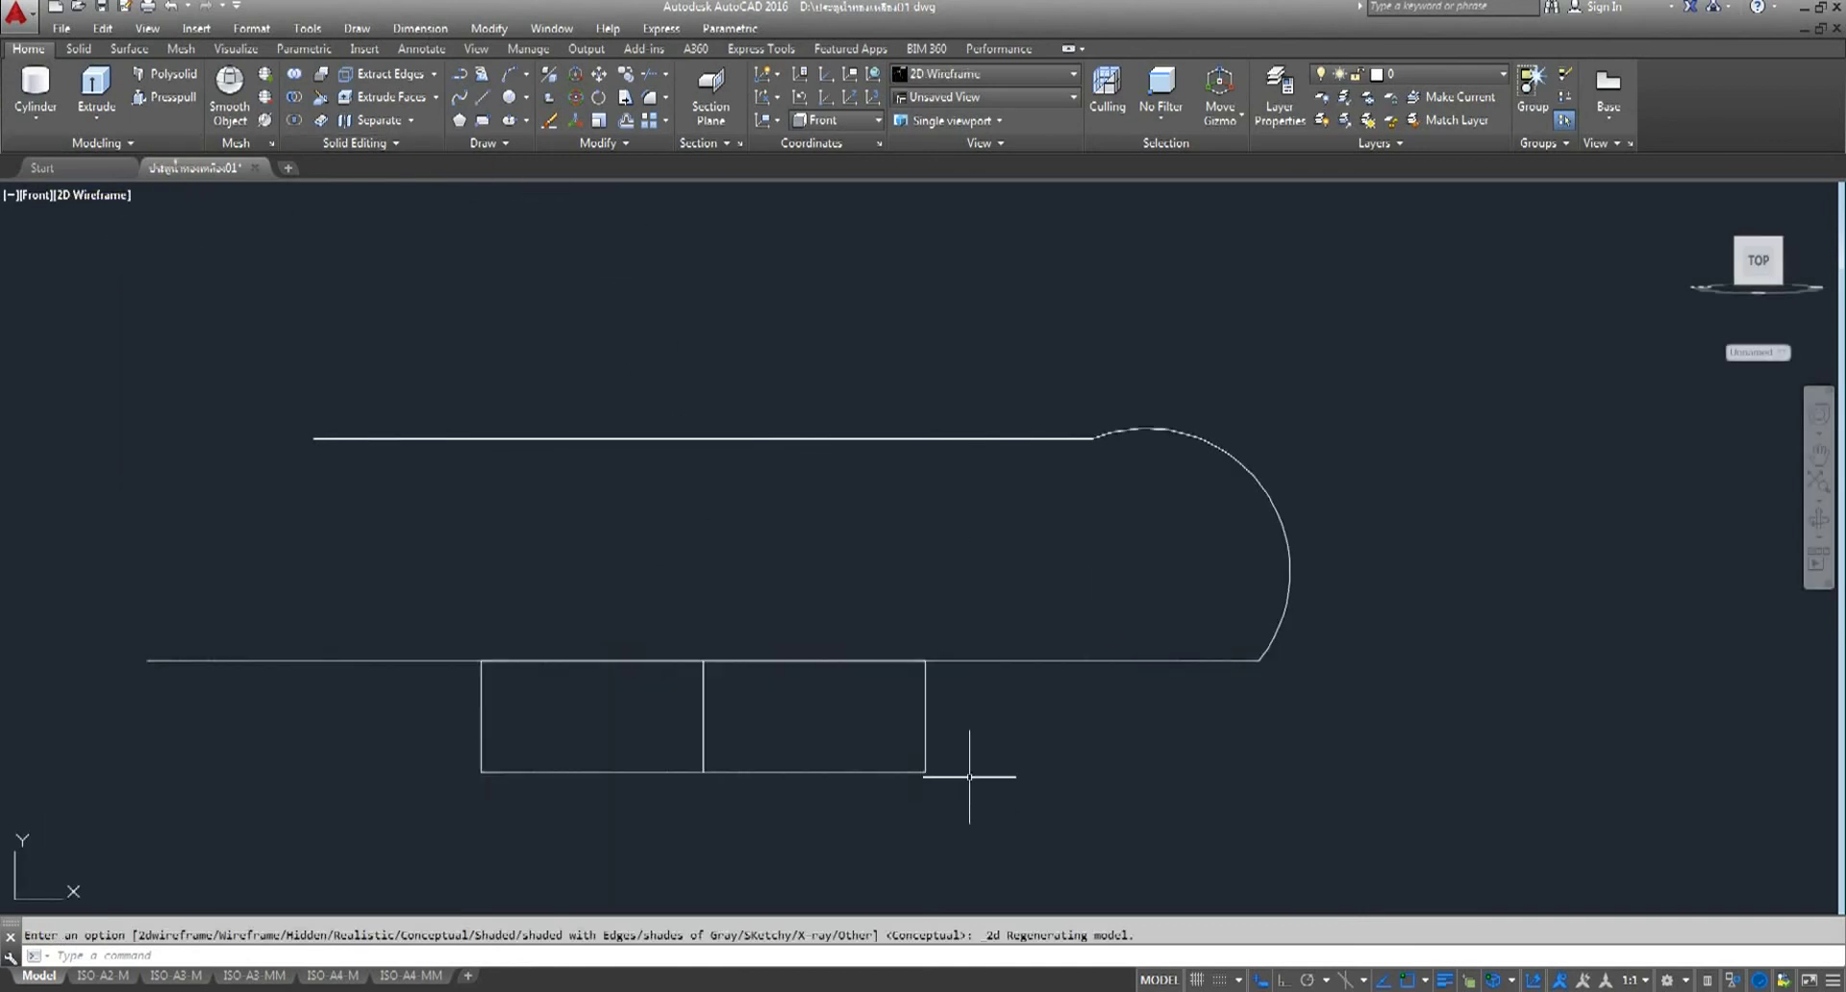
# - Draw a three-point arc from the cylinder's top corner to the upper line
pyautogui.click(509, 75)
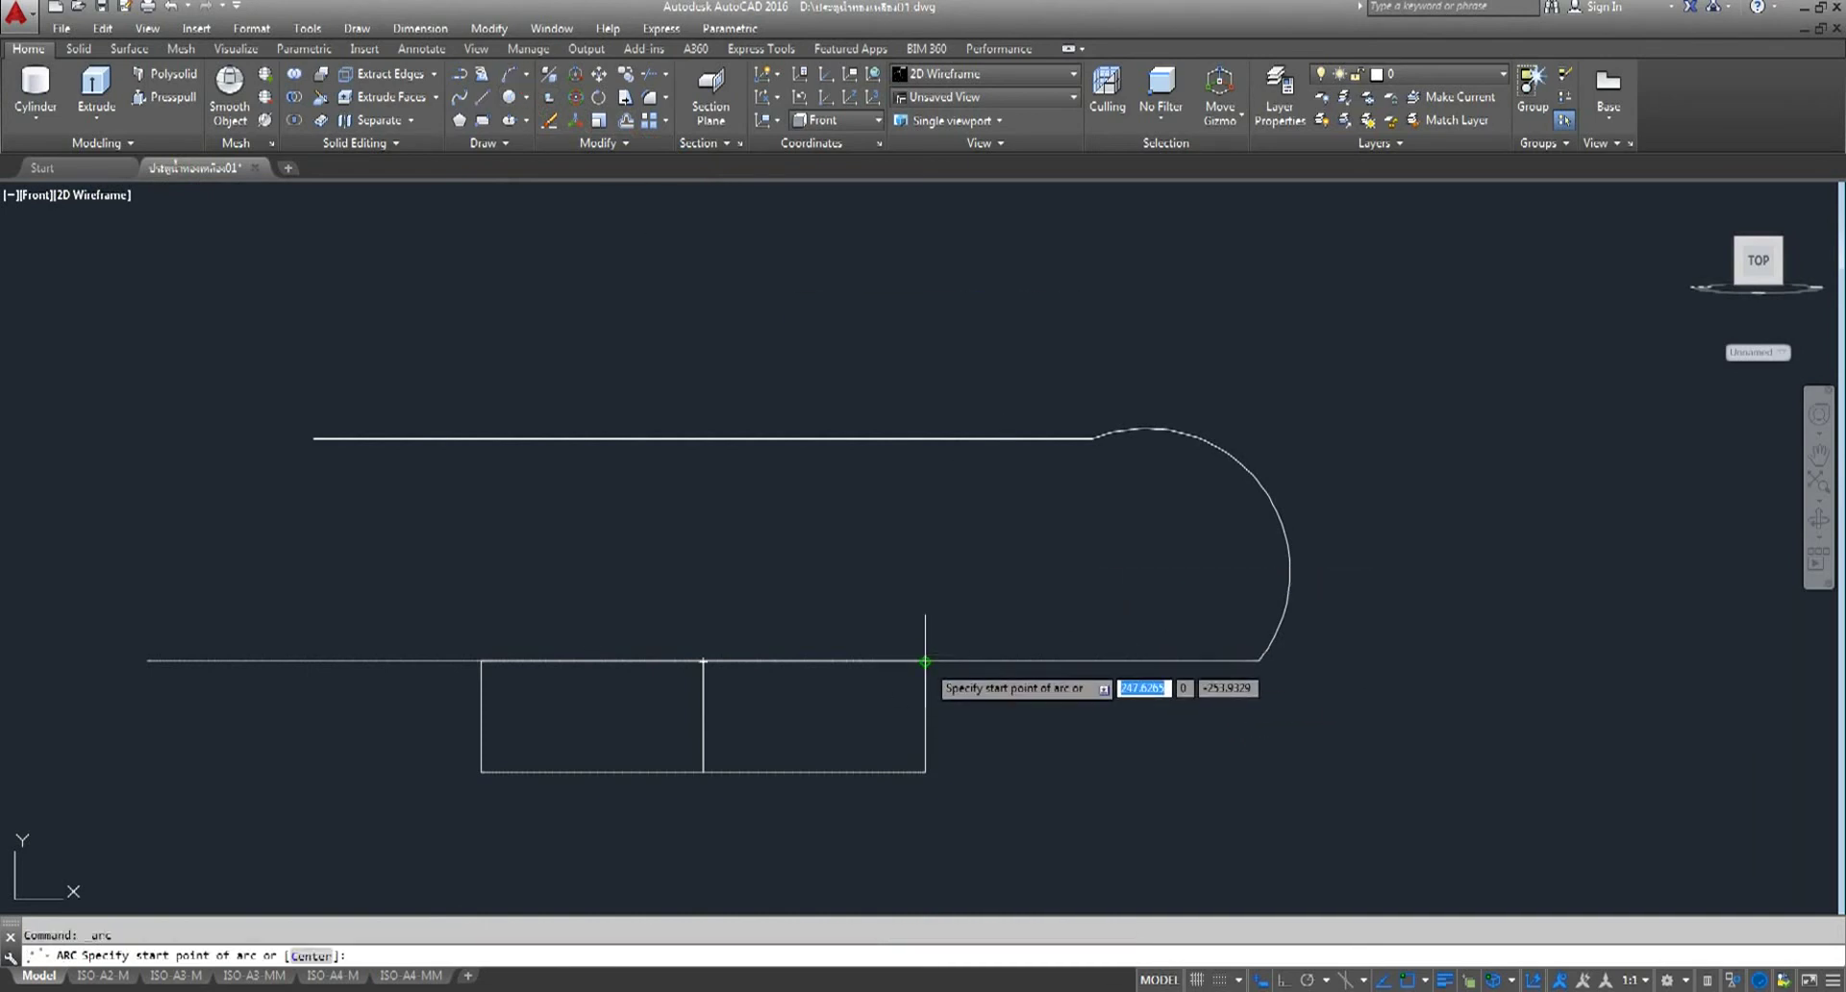
pyautogui.click(925, 661)
pyautogui.click(1064, 550)
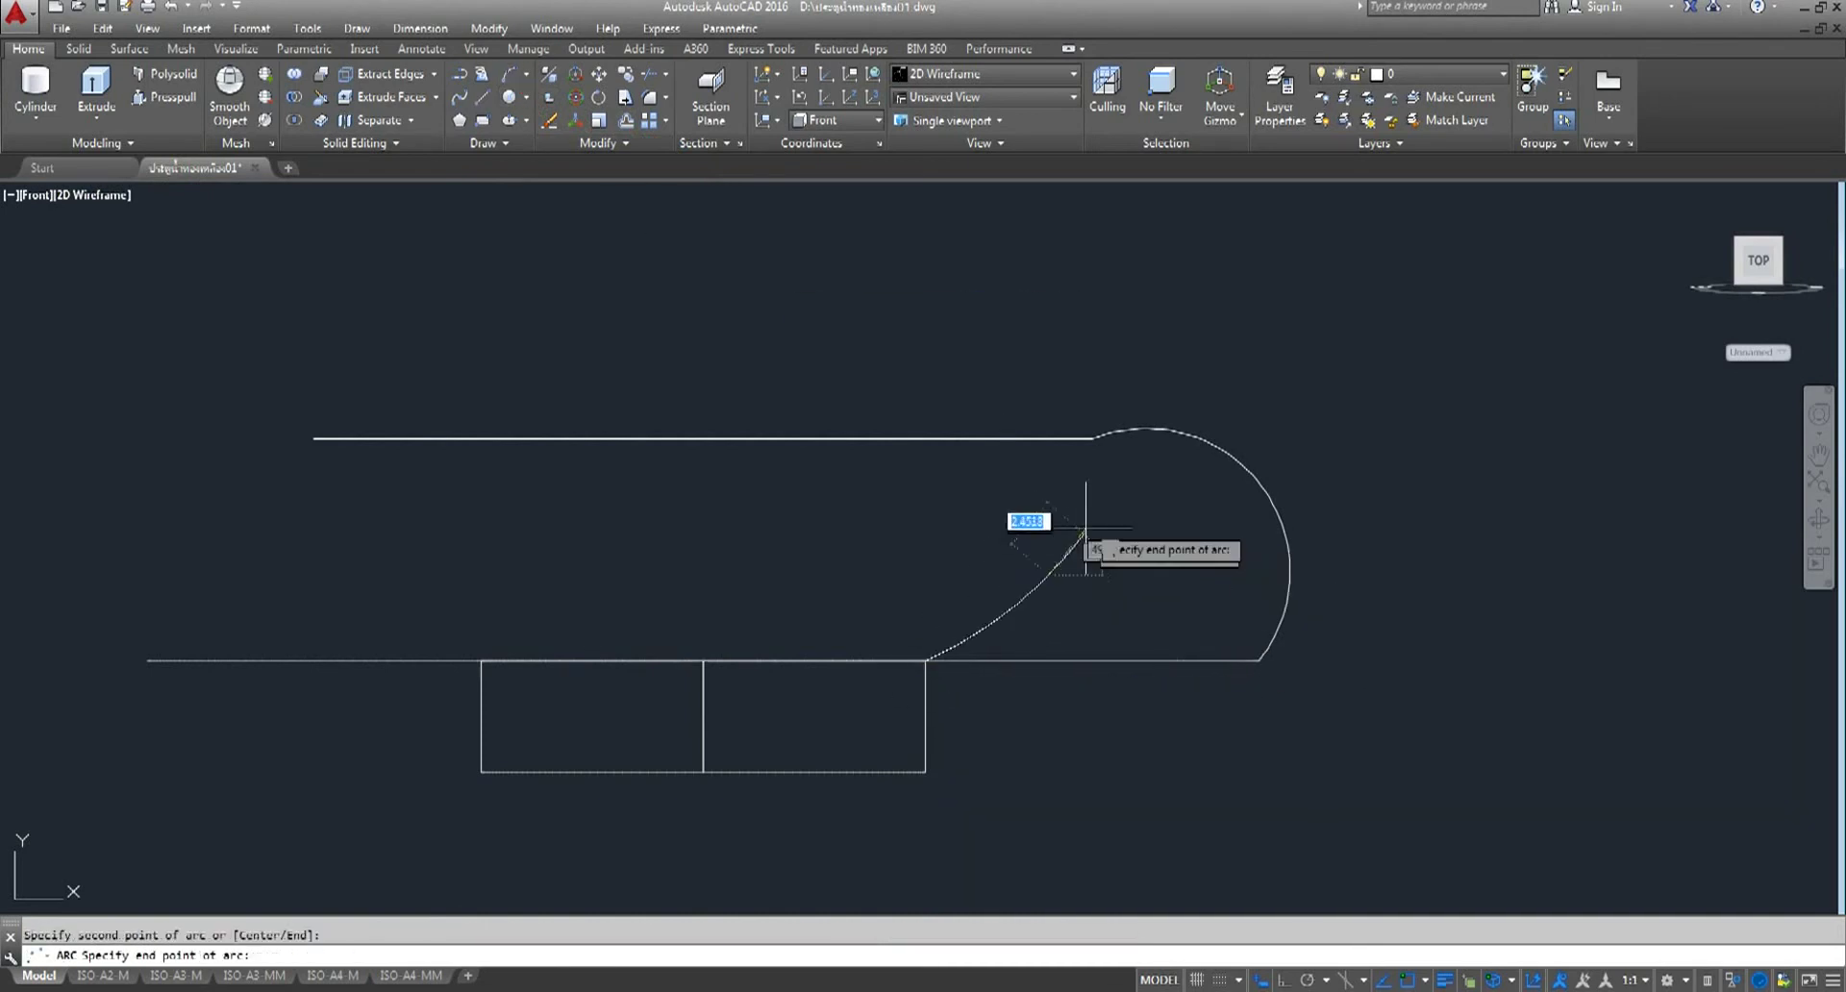
pyautogui.click(1092, 439)
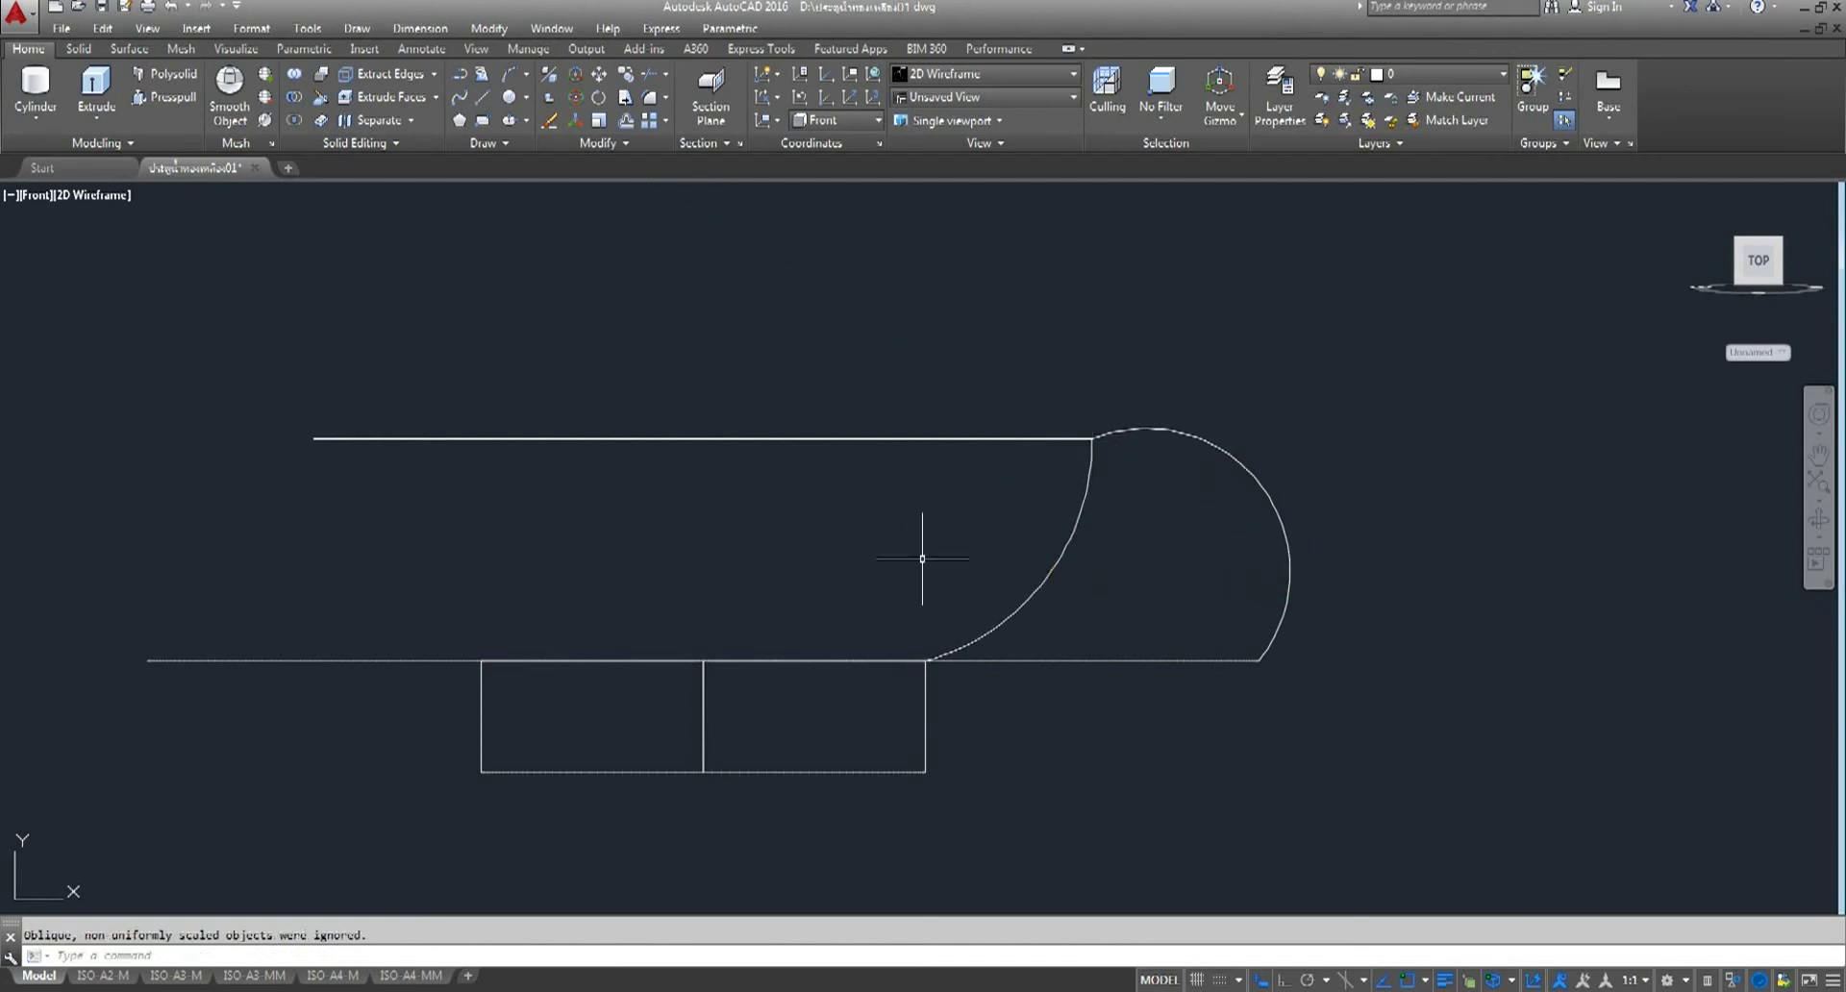
pyautogui.click(36, 195)
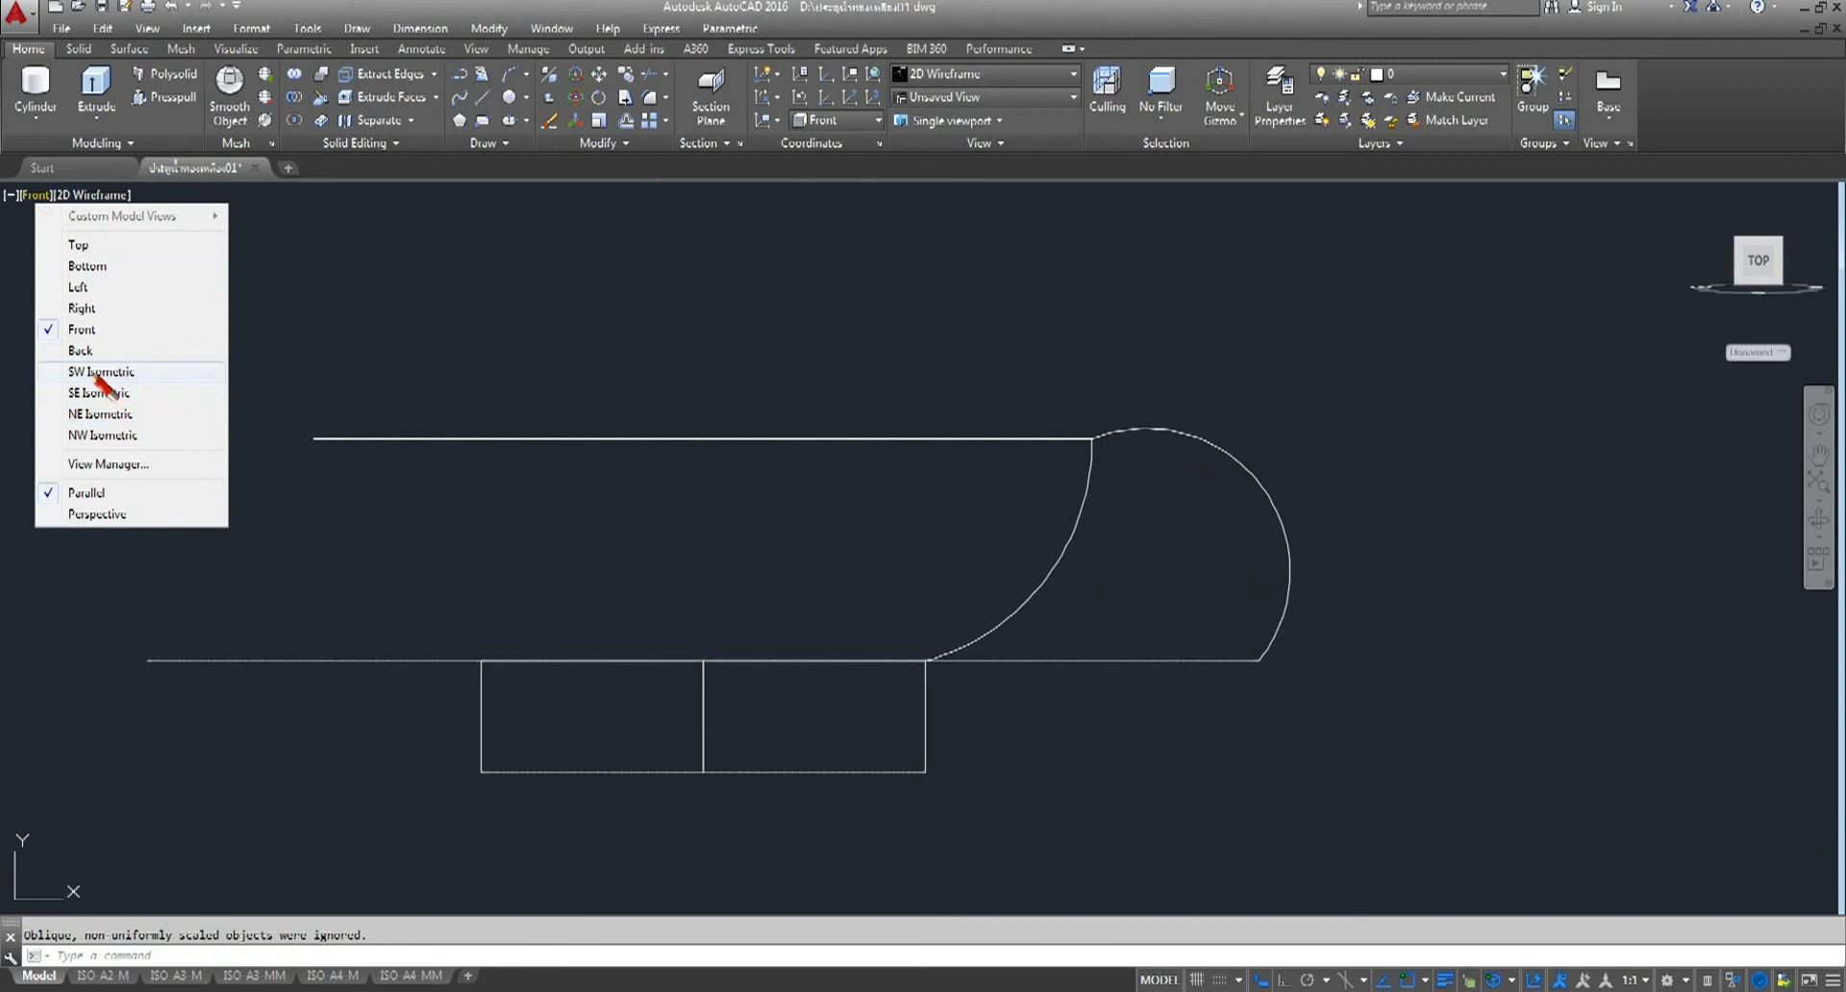
# - Switch to SE Isometric, reposition the model, and abandon a stretch of the new arc
pyautogui.click(92, 416)
pyautogui.moveTo(1249, 742); pyautogui.dragTo(1135, 621, button='middle')
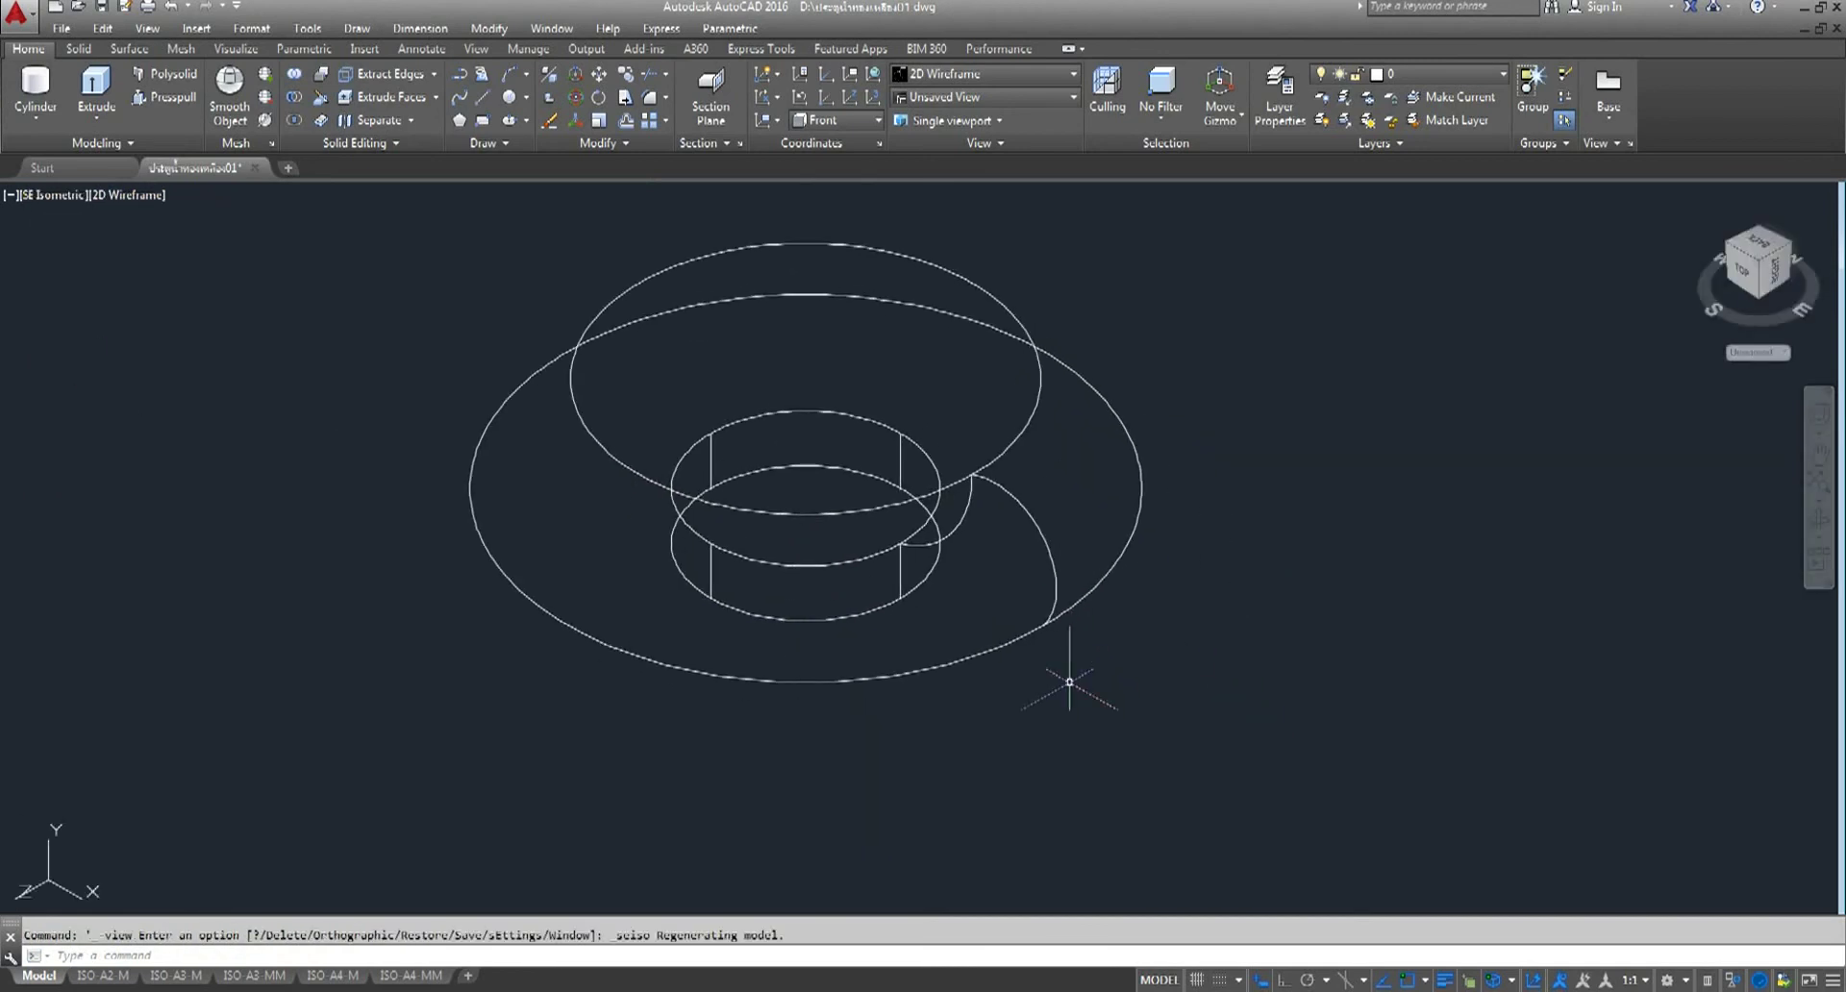
pyautogui.scroll(4, 936, 636)
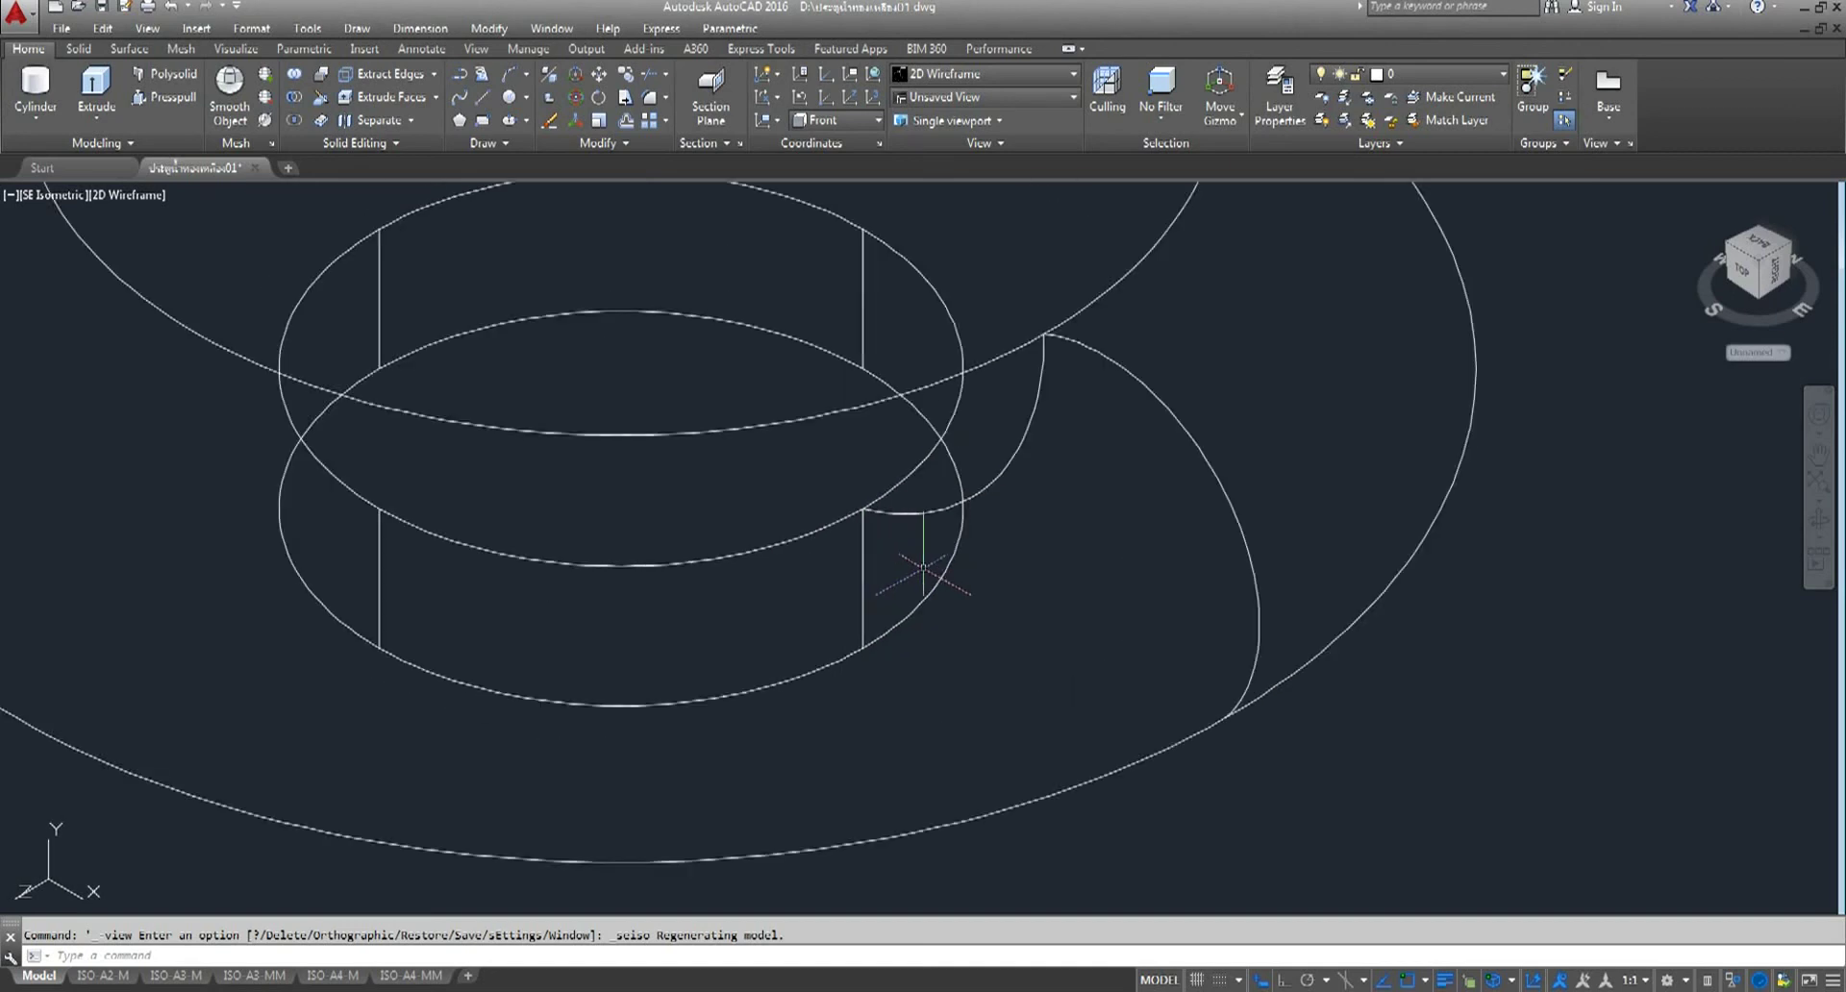
pyautogui.scroll(-2, 923, 568)
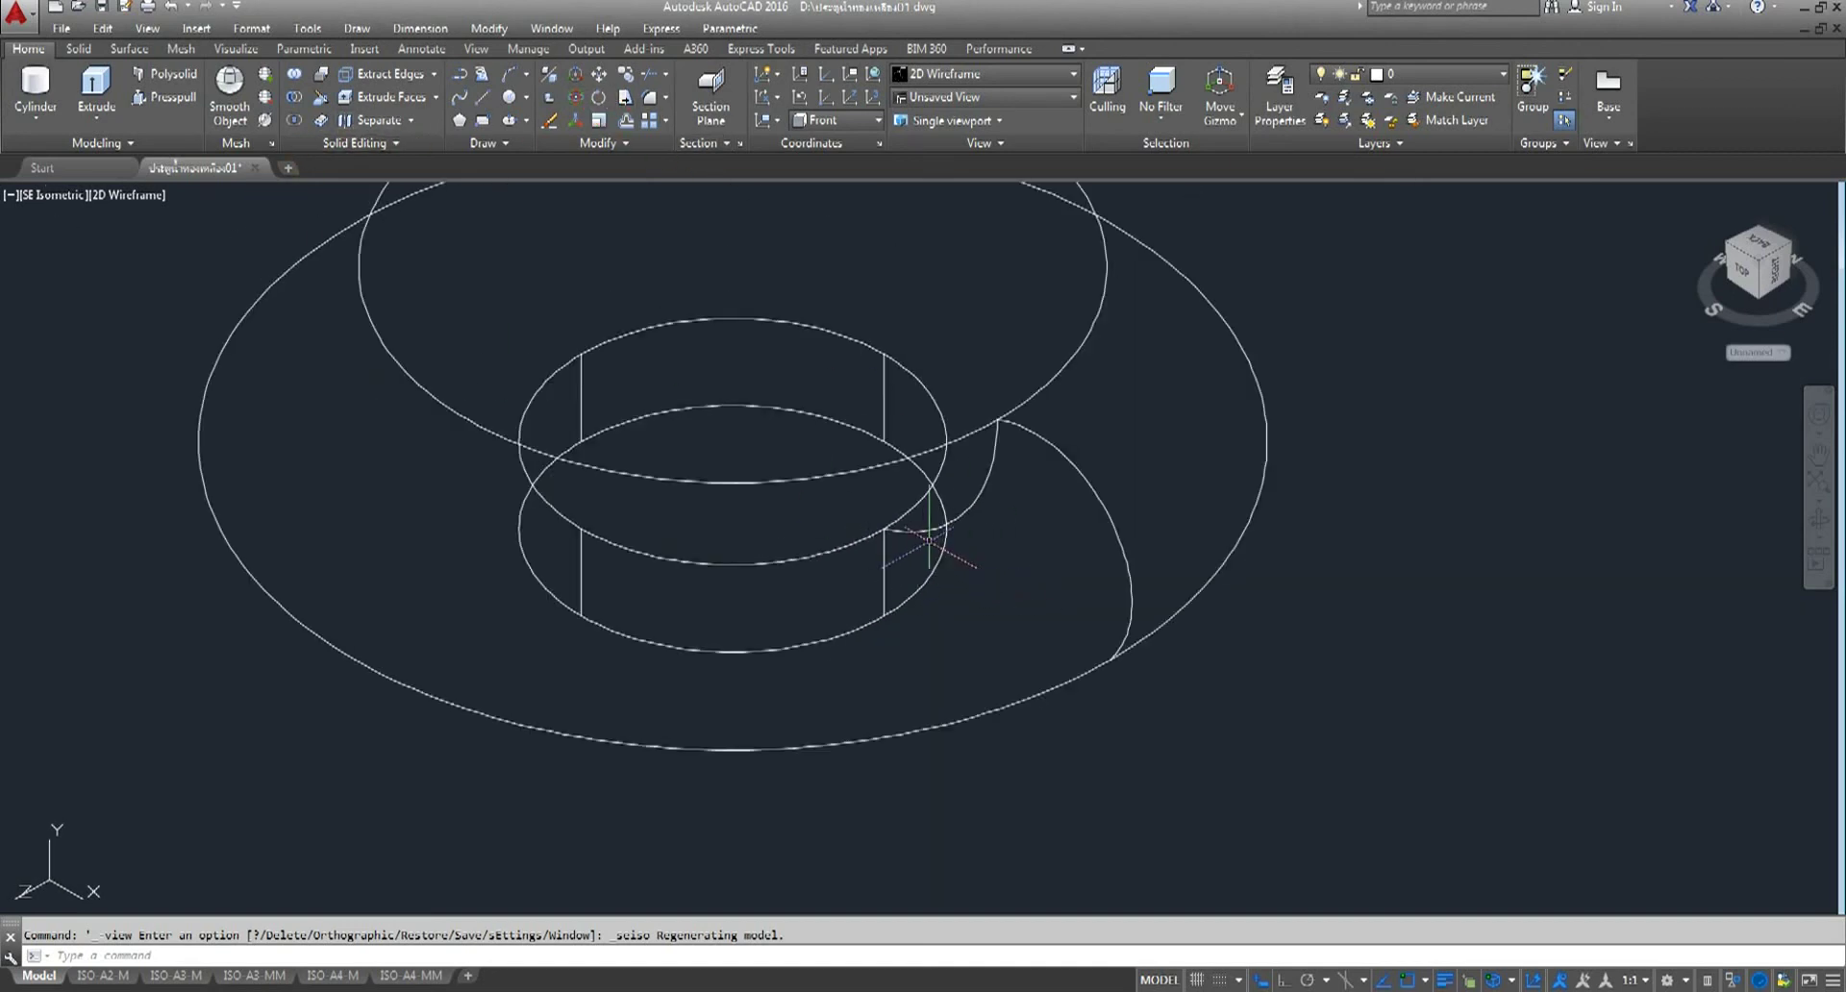
pyautogui.click(889, 529)
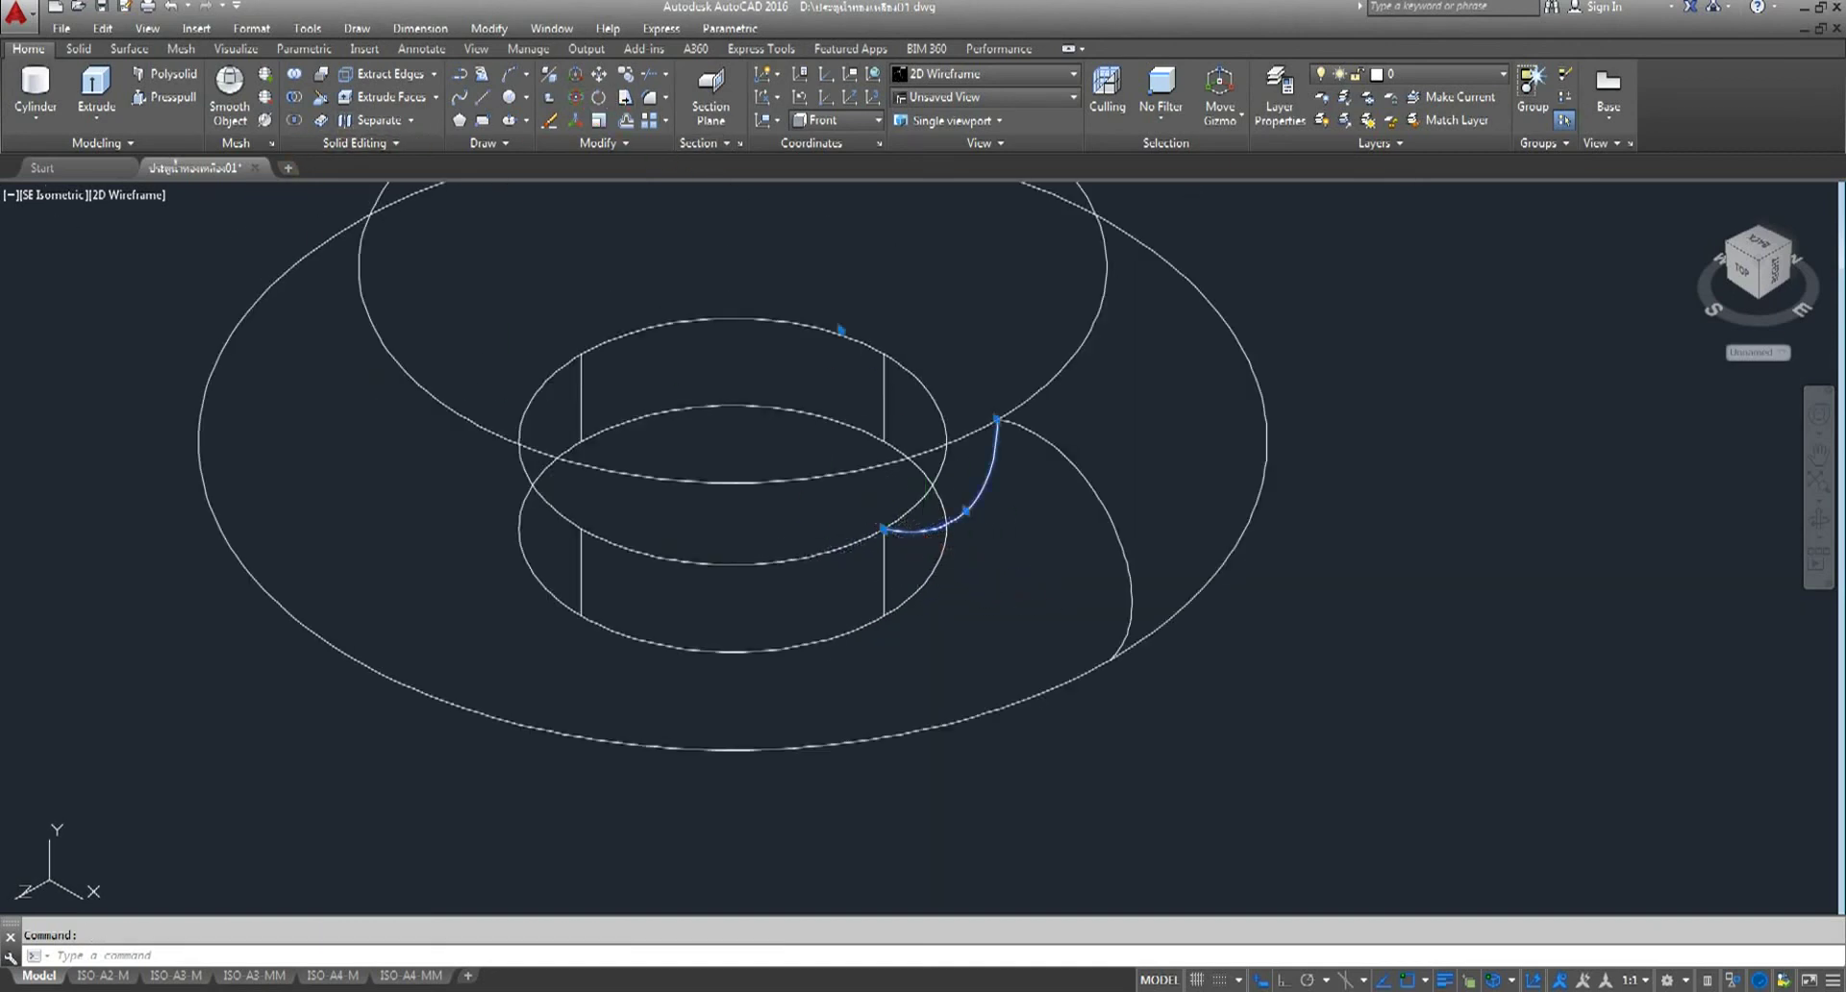
pyautogui.click(885, 529)
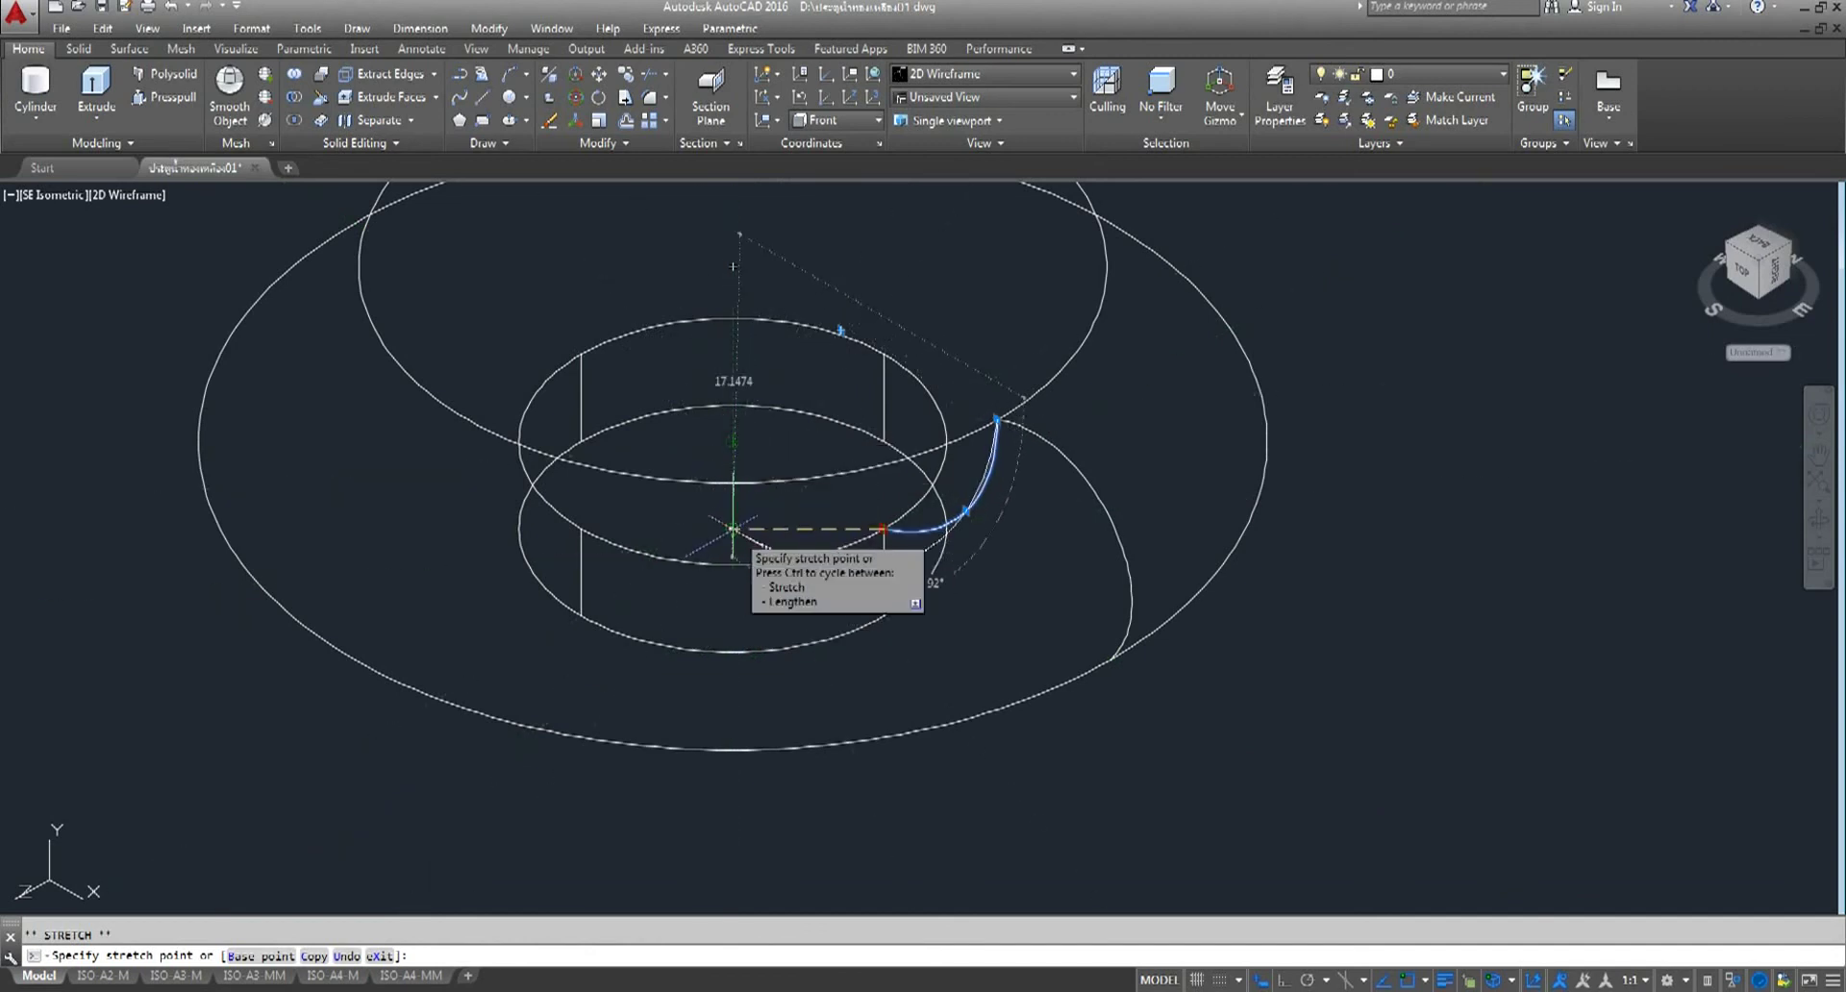
pyautogui.press('Escape')
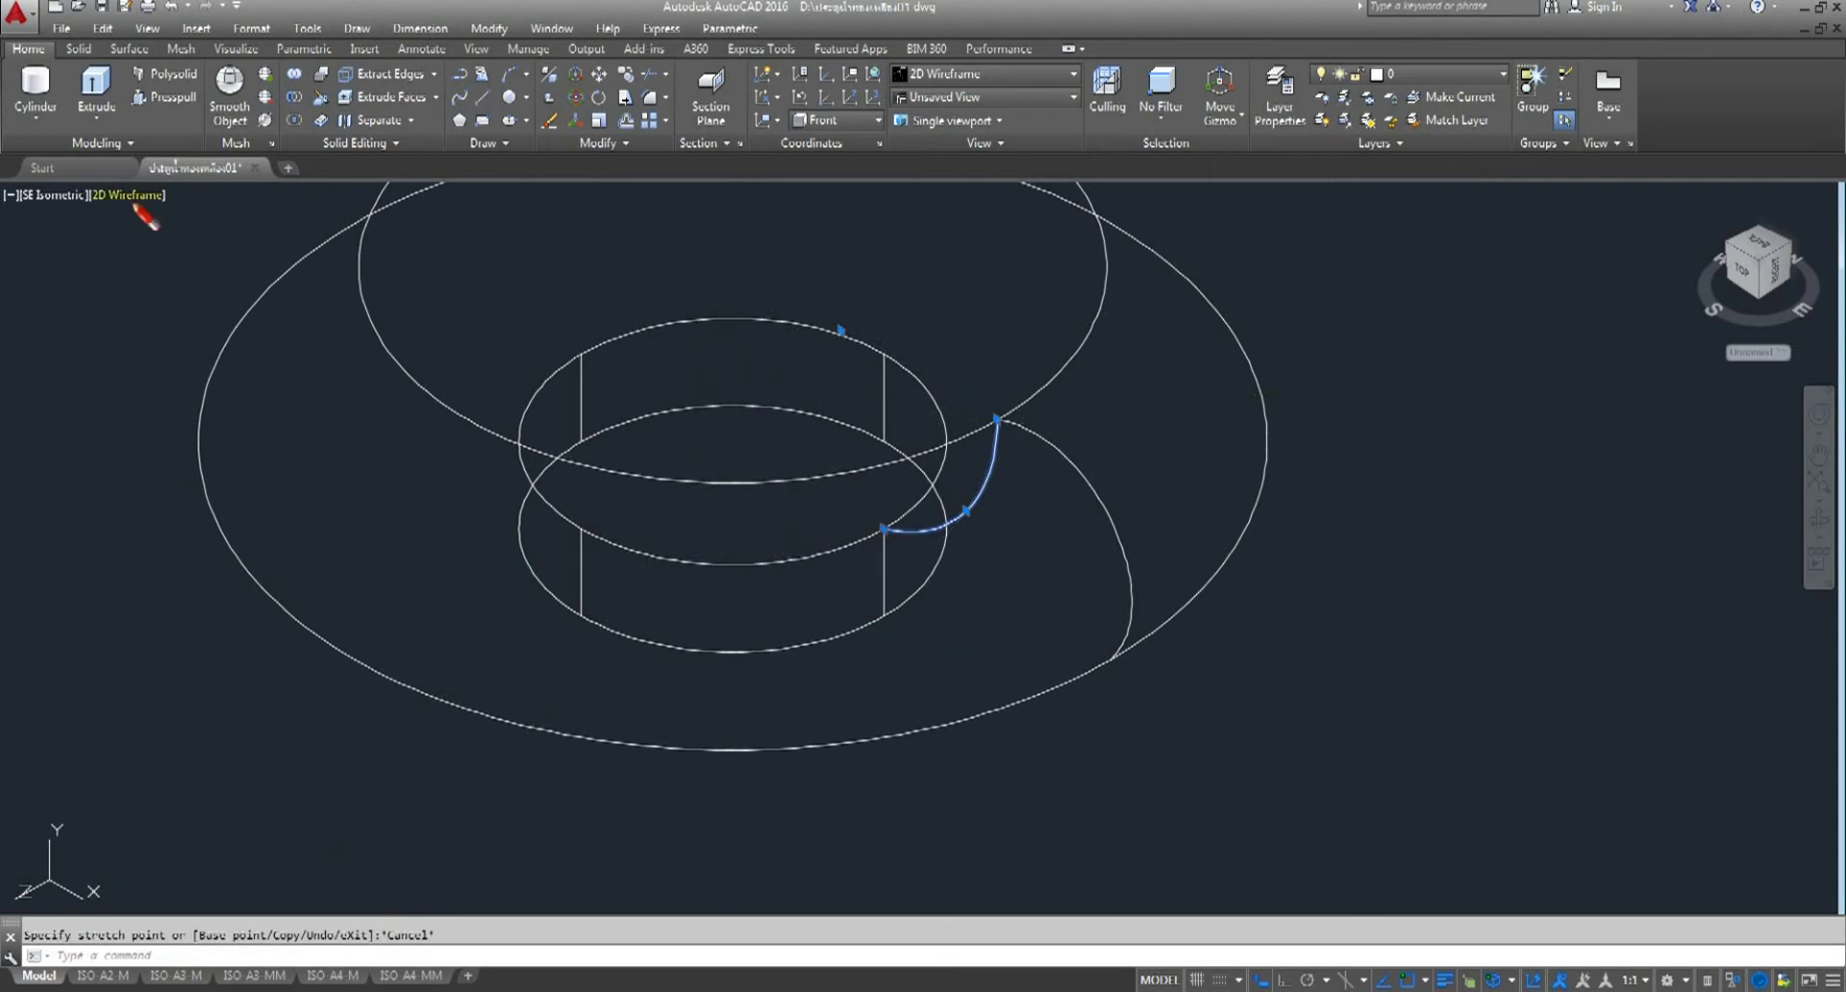
# - Set the visual style to Conceptual, then try reshaping the arc end and cancel
pyautogui.click(135, 196)
pyautogui.click(189, 264)
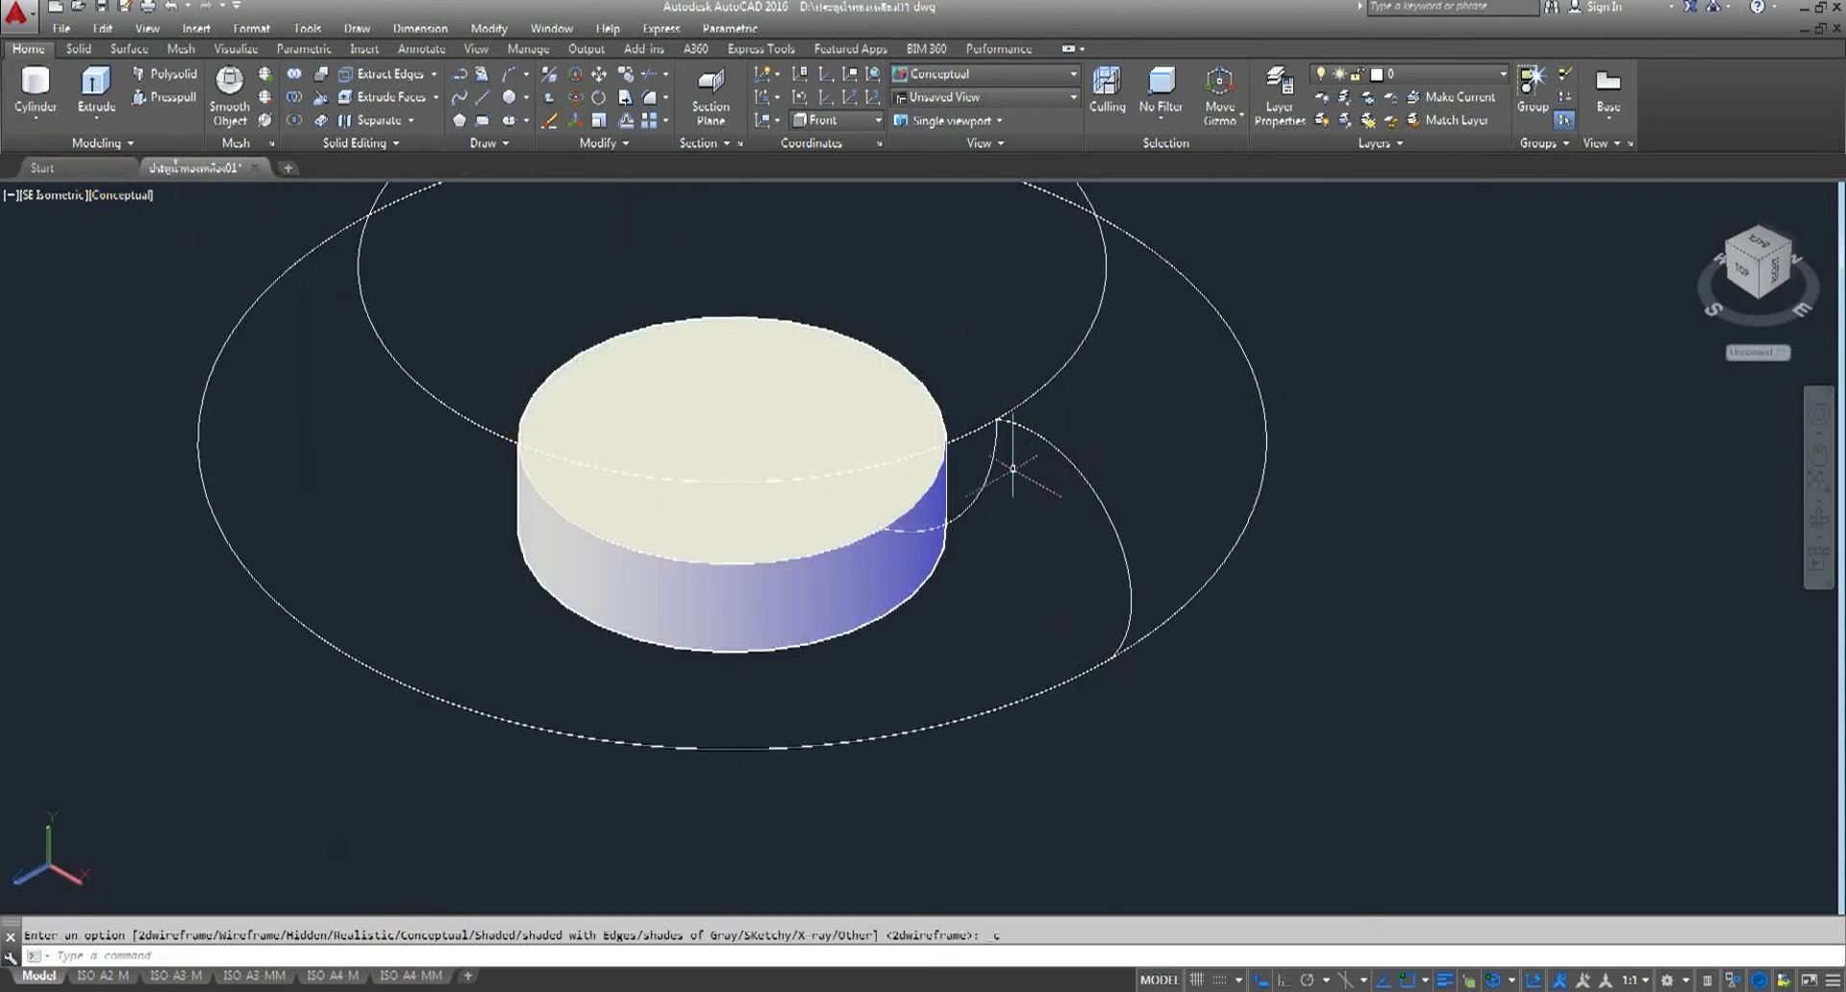
pyautogui.click(984, 482)
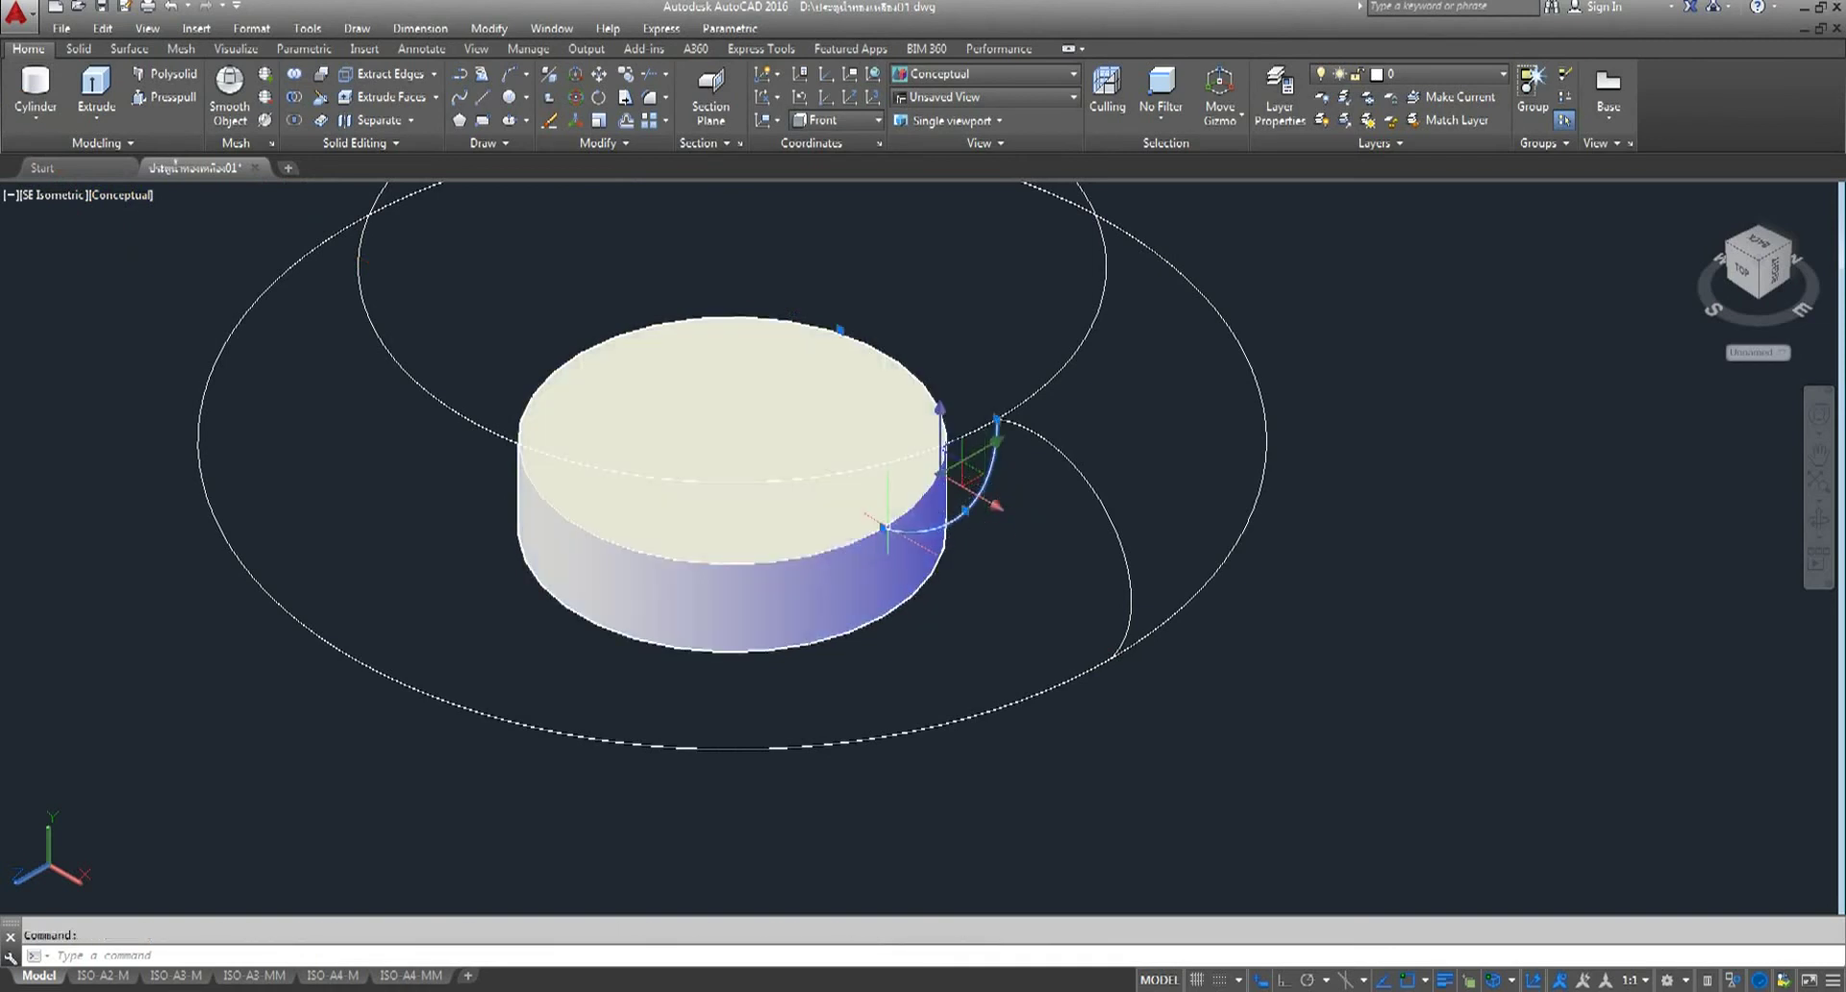
pyautogui.click(884, 528)
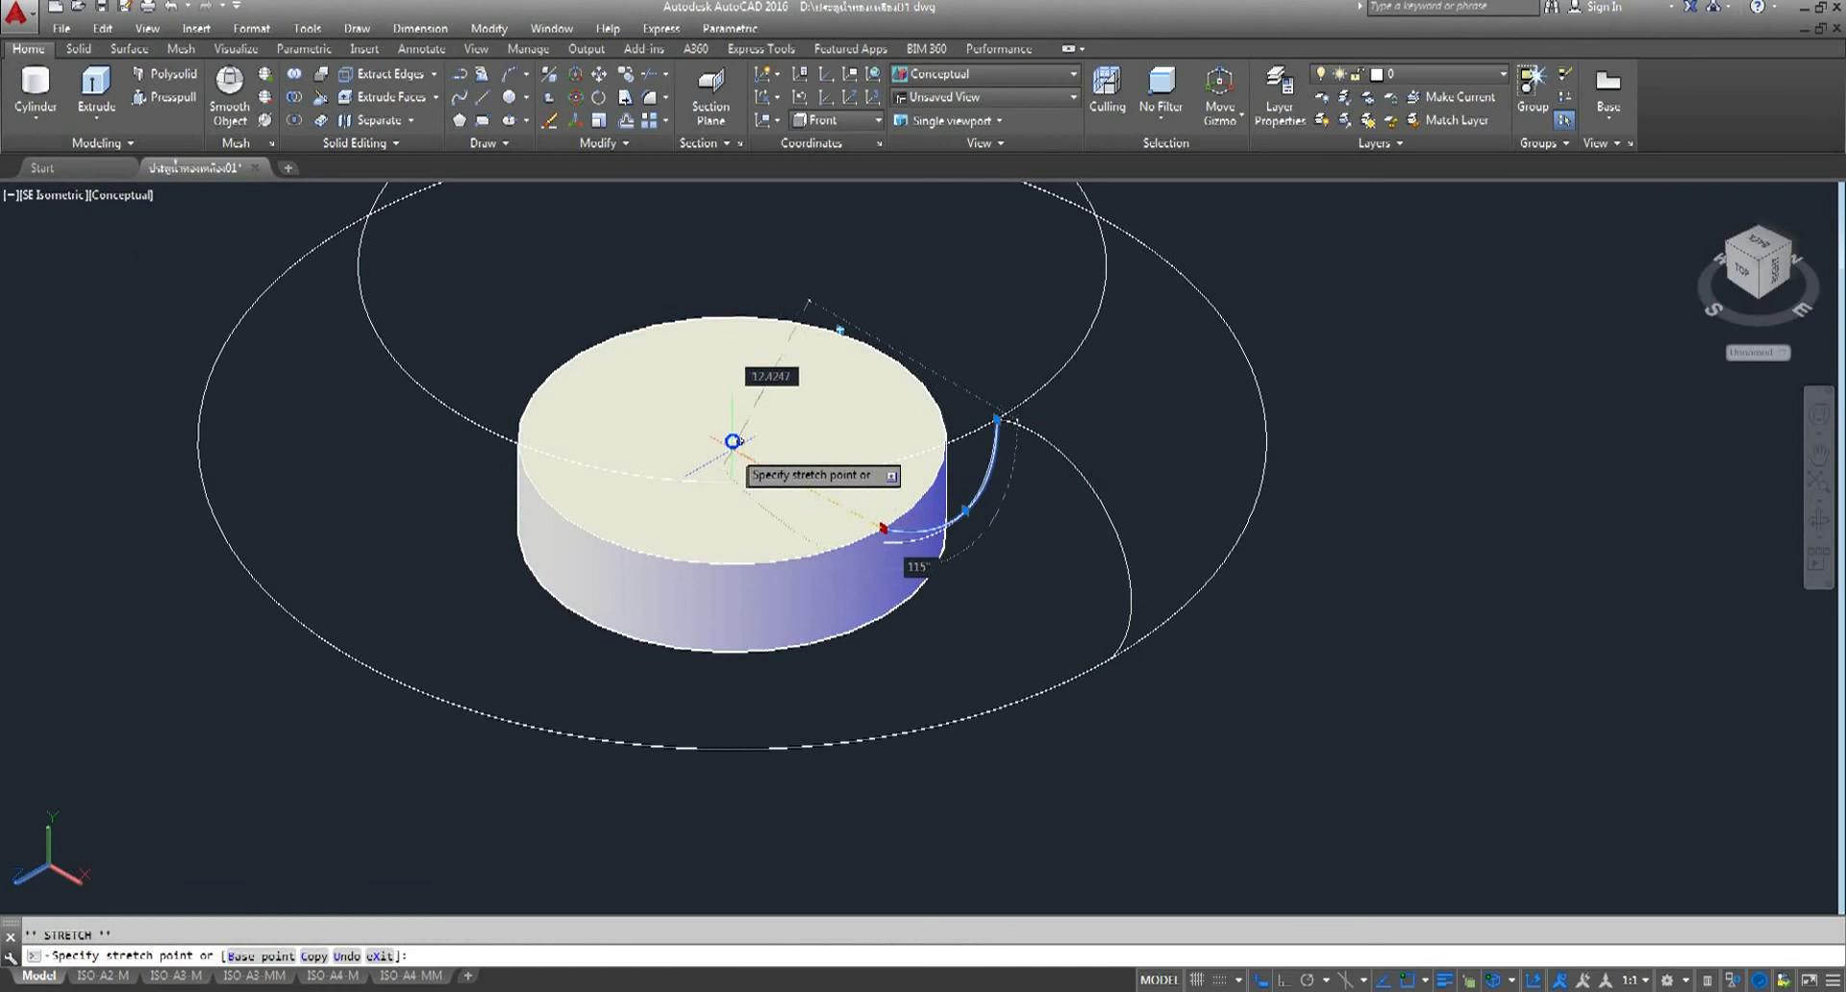
pyautogui.click(733, 440)
pyautogui.press('Escape')
pyautogui.press('Escape')
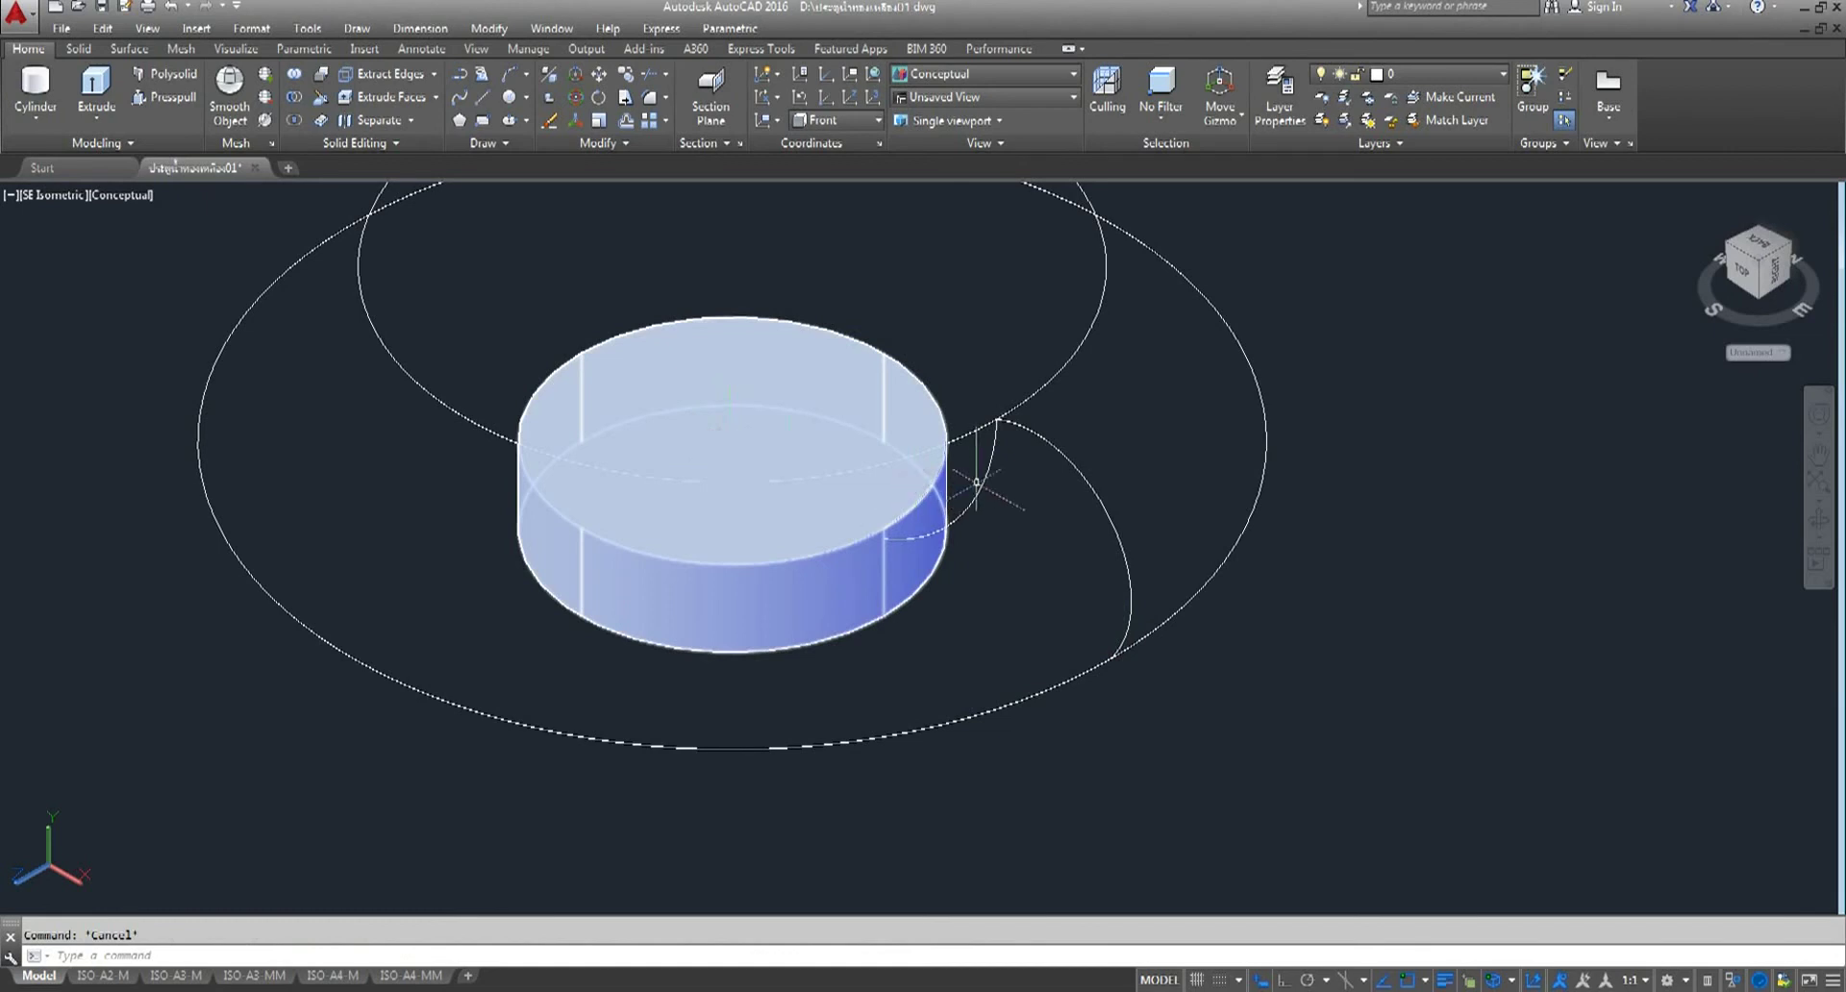
pyautogui.scroll(-4, 962, 481)
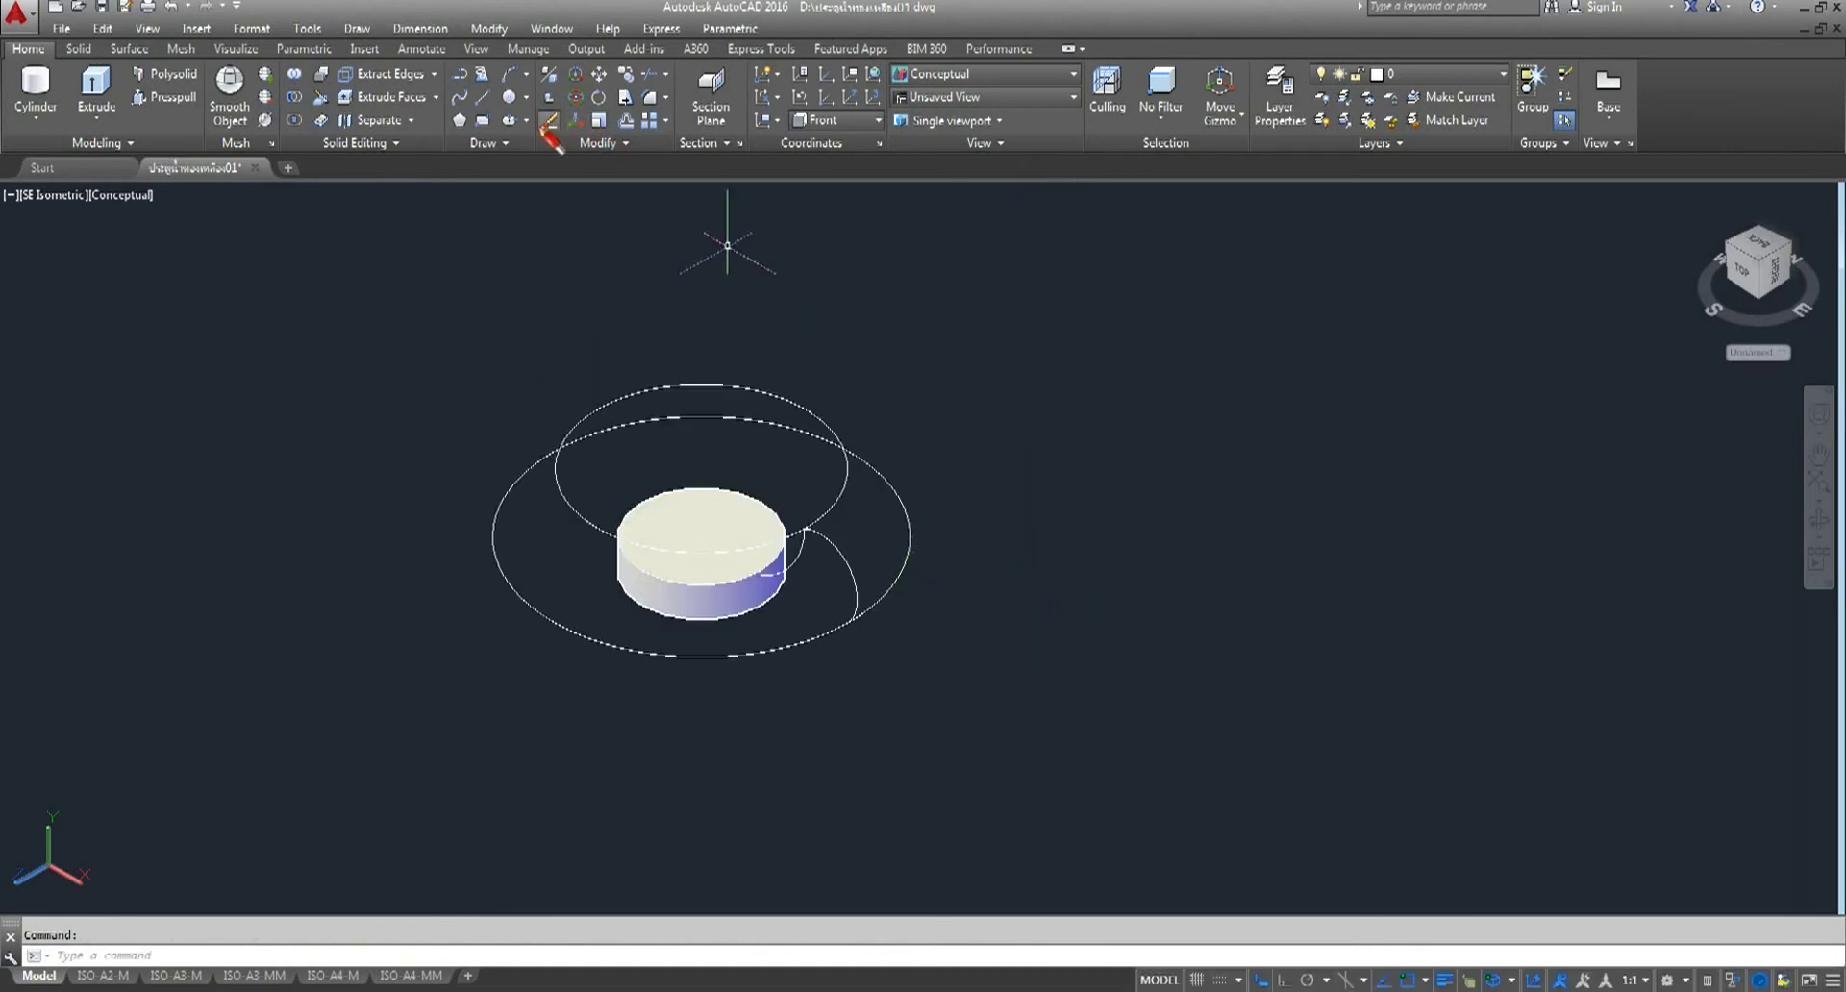
# - Draw a small radius 3 circle to the right of the model
pyautogui.click(510, 96)
pyautogui.click(1081, 627)
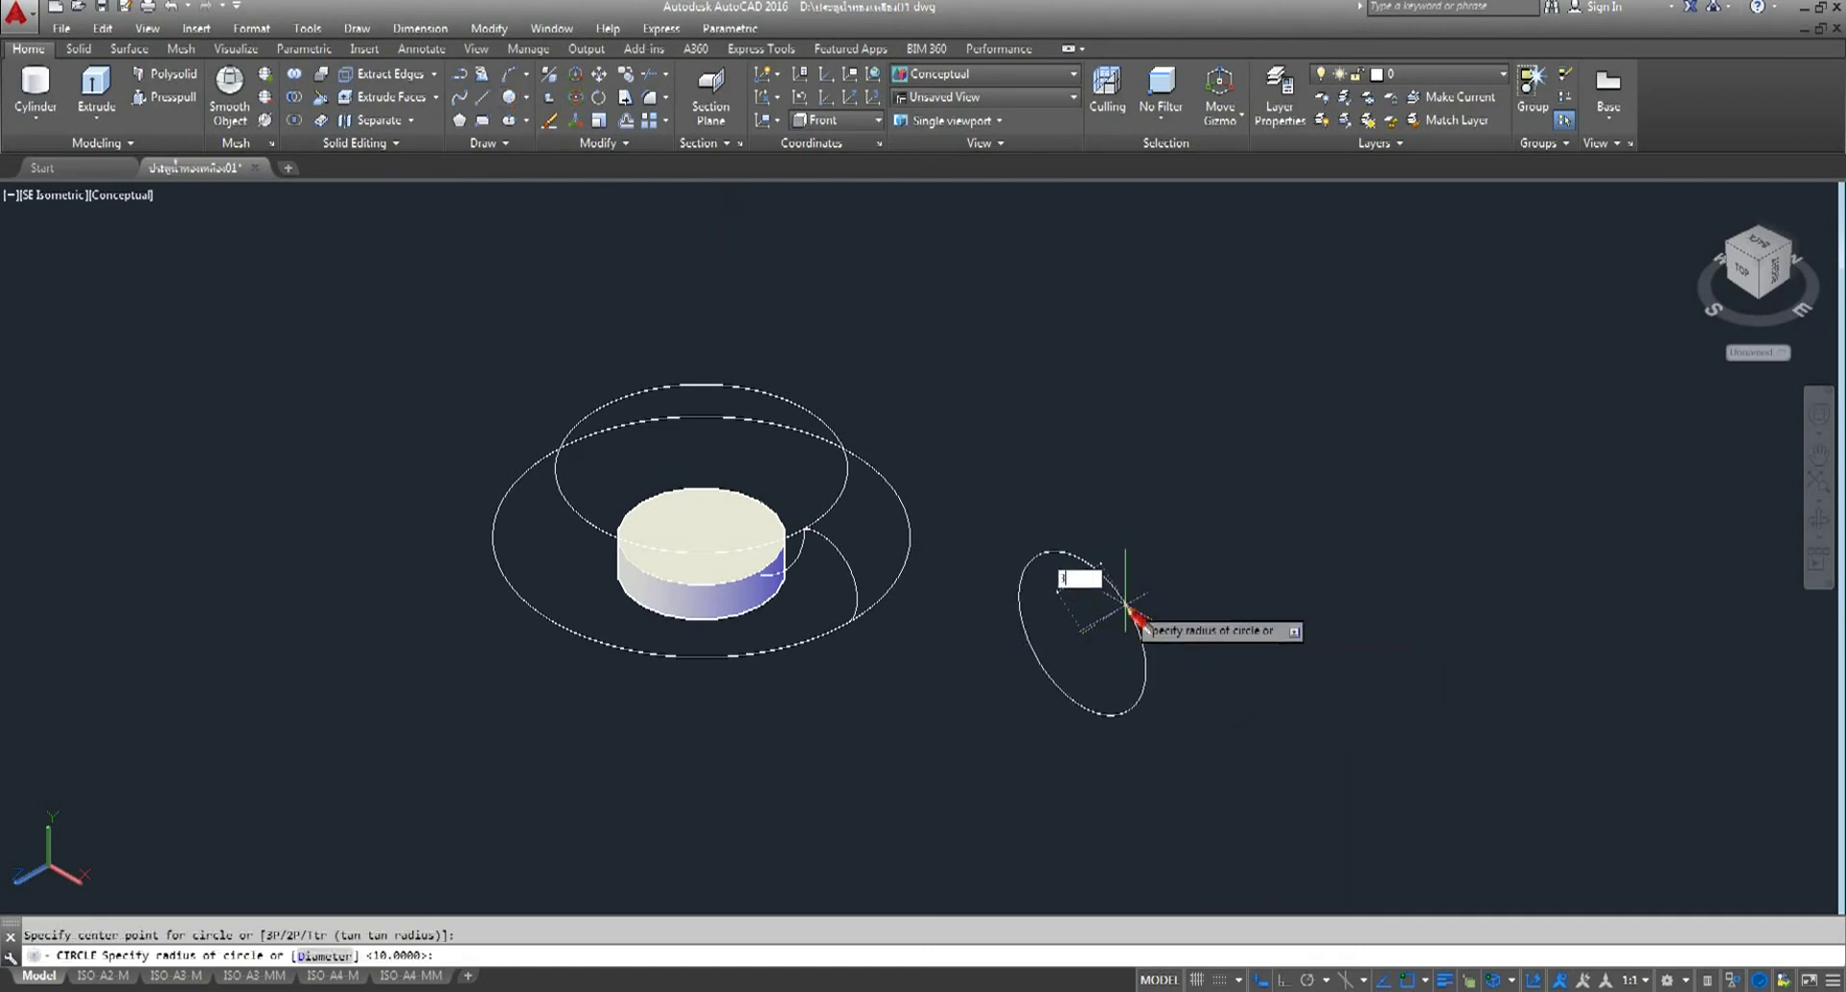
pyautogui.press('Return')
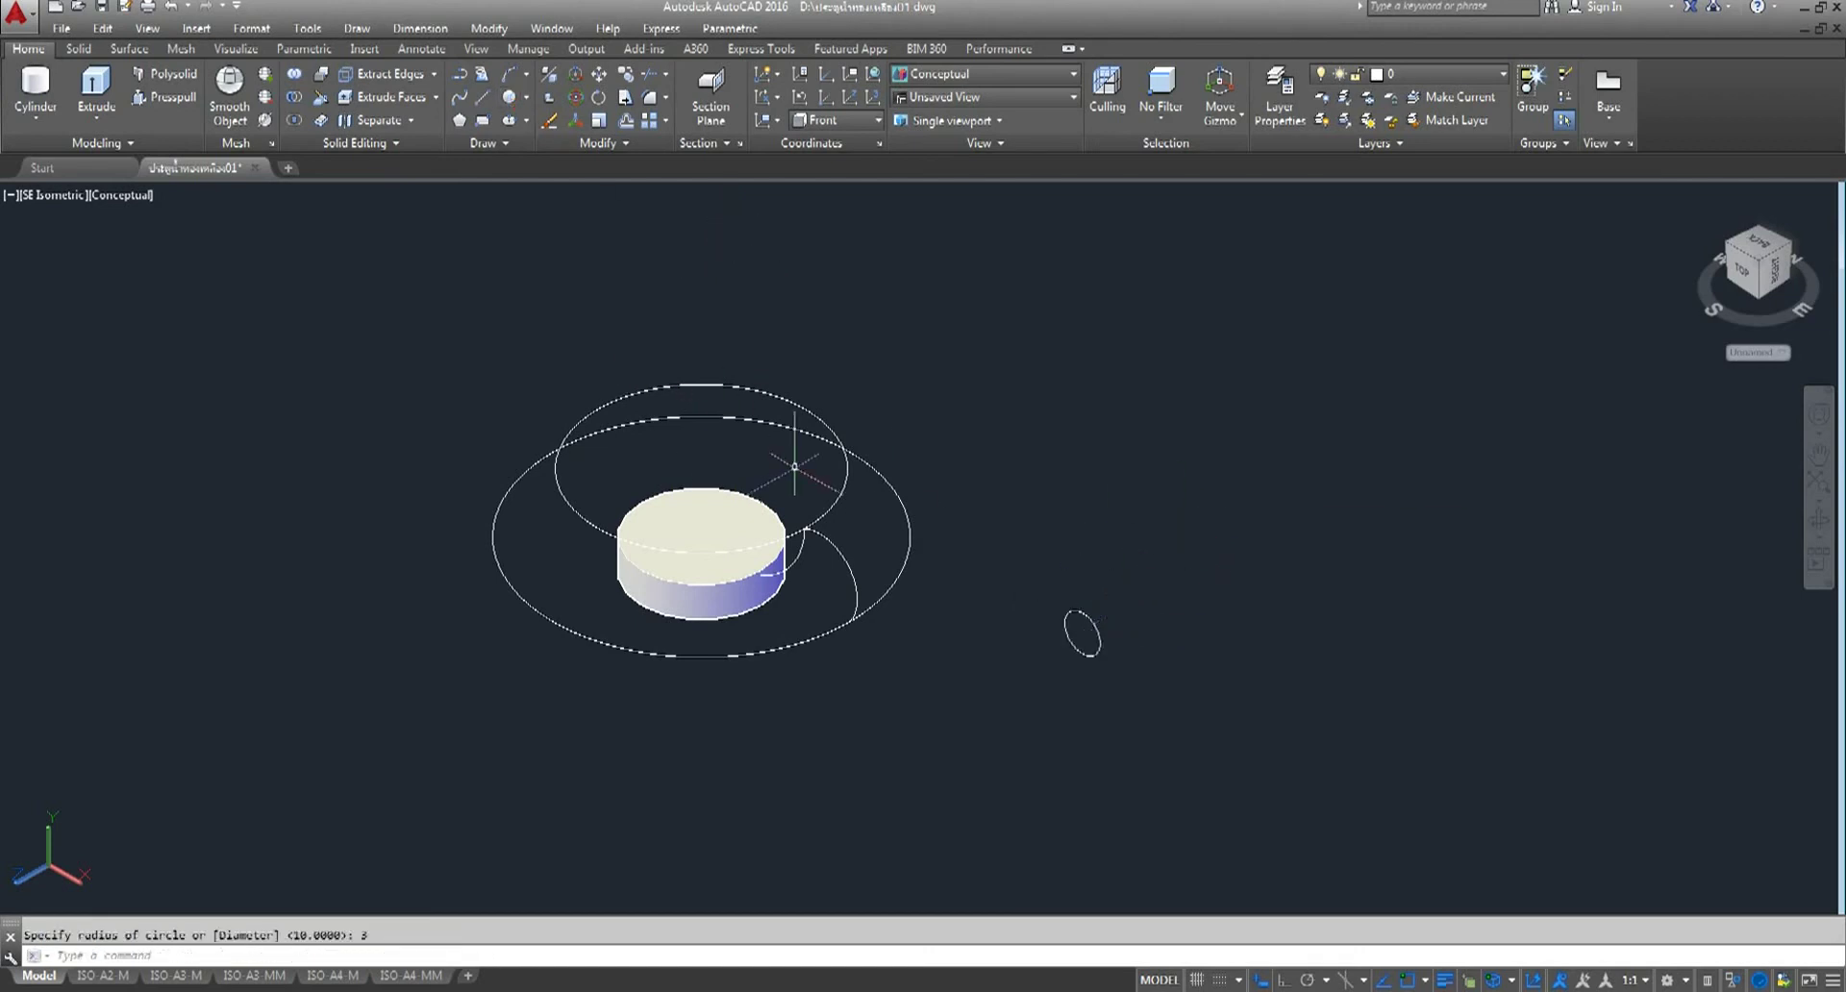
# - Copy the small circle four times along a diagonal
pyautogui.click(625, 77)
pyautogui.click(1066, 634)
pyautogui.press('Return')
pyautogui.click(1053, 787)
pyautogui.click(1135, 731)
pyautogui.click(1219, 688)
pyautogui.click(1334, 644)
pyautogui.click(1440, 606)
pyautogui.rightClick(1175, 331)
pyautogui.click(1218, 343)
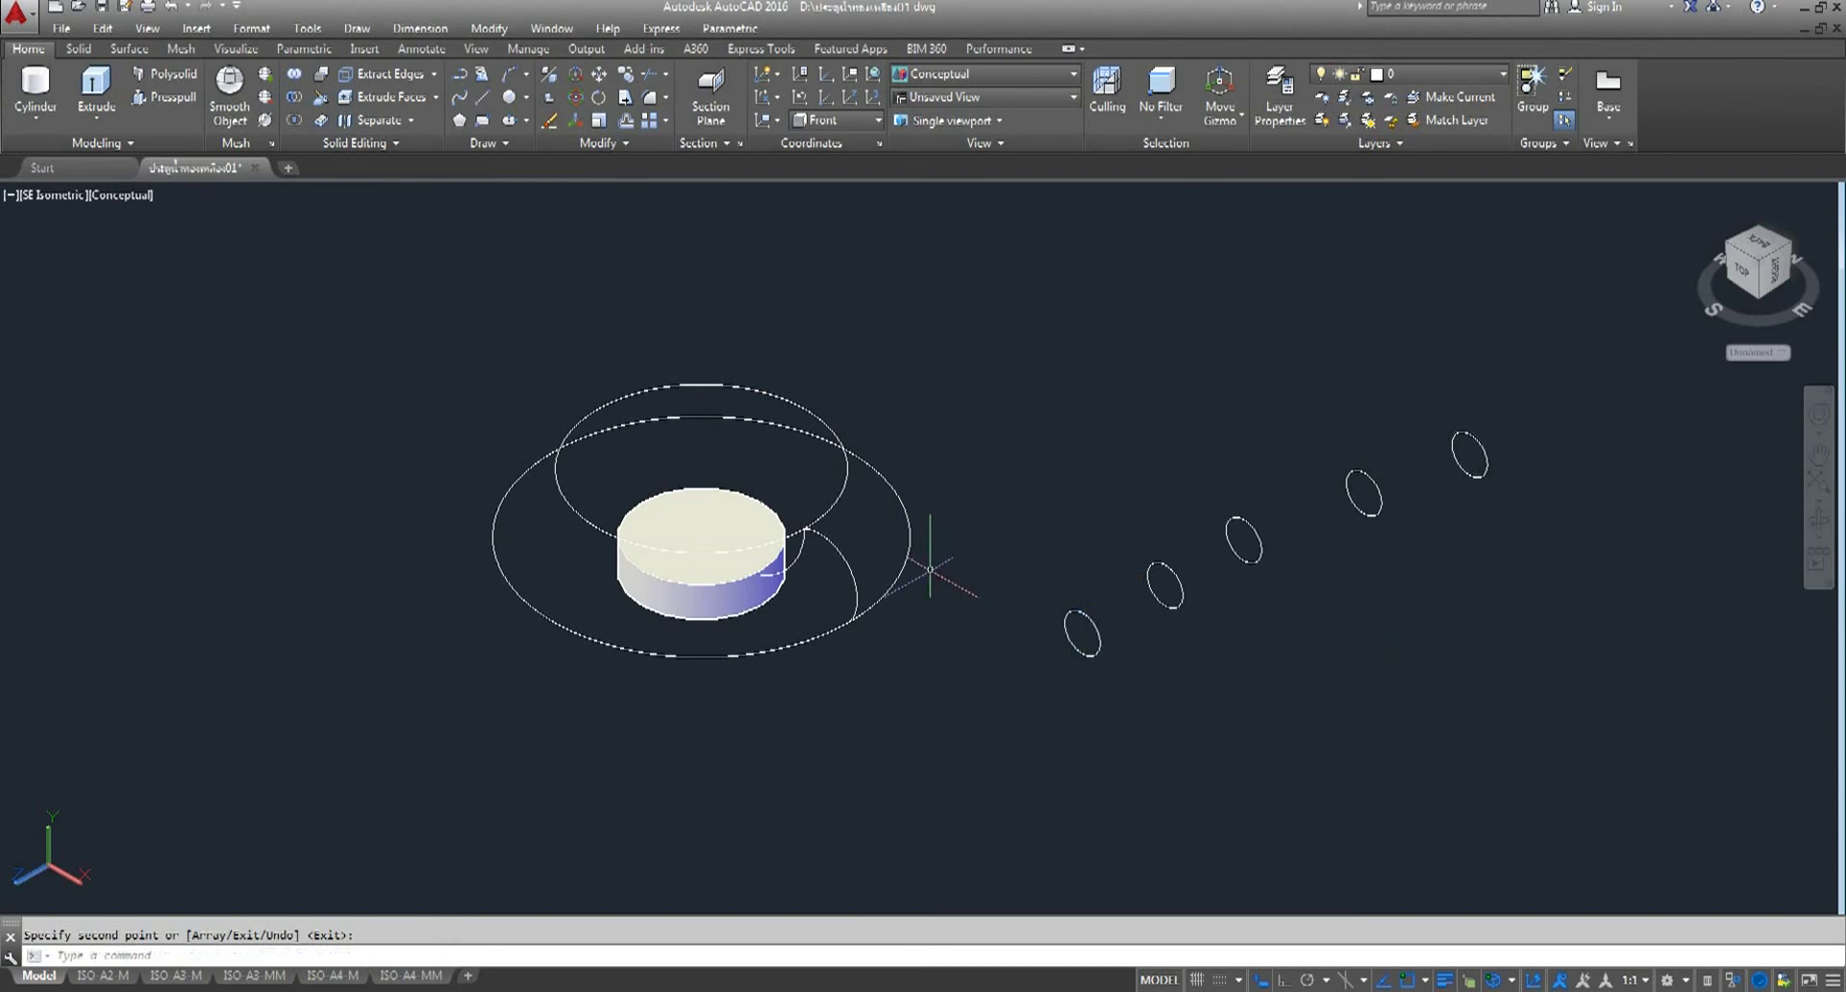
# - Sweep the lower-left circle along the large outer circle into a solid torus
pyautogui.click(93, 129)
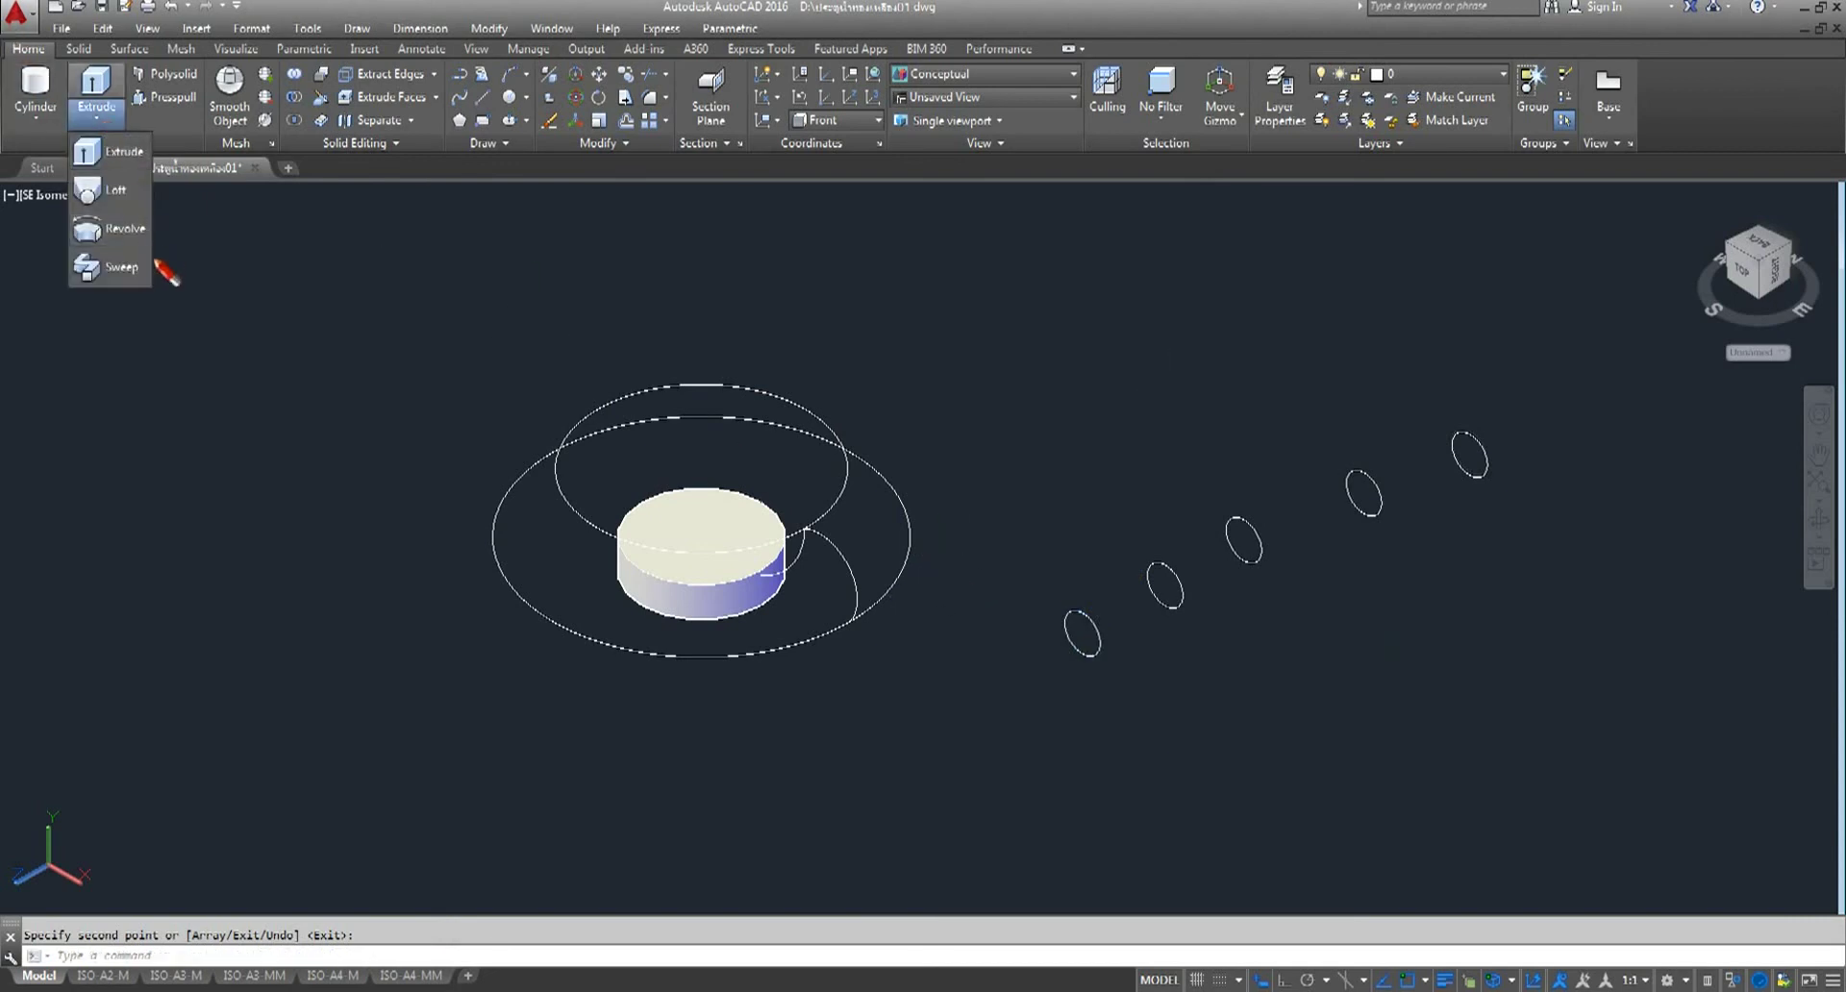
pyautogui.click(134, 277)
pyautogui.scroll(2, 1053, 640)
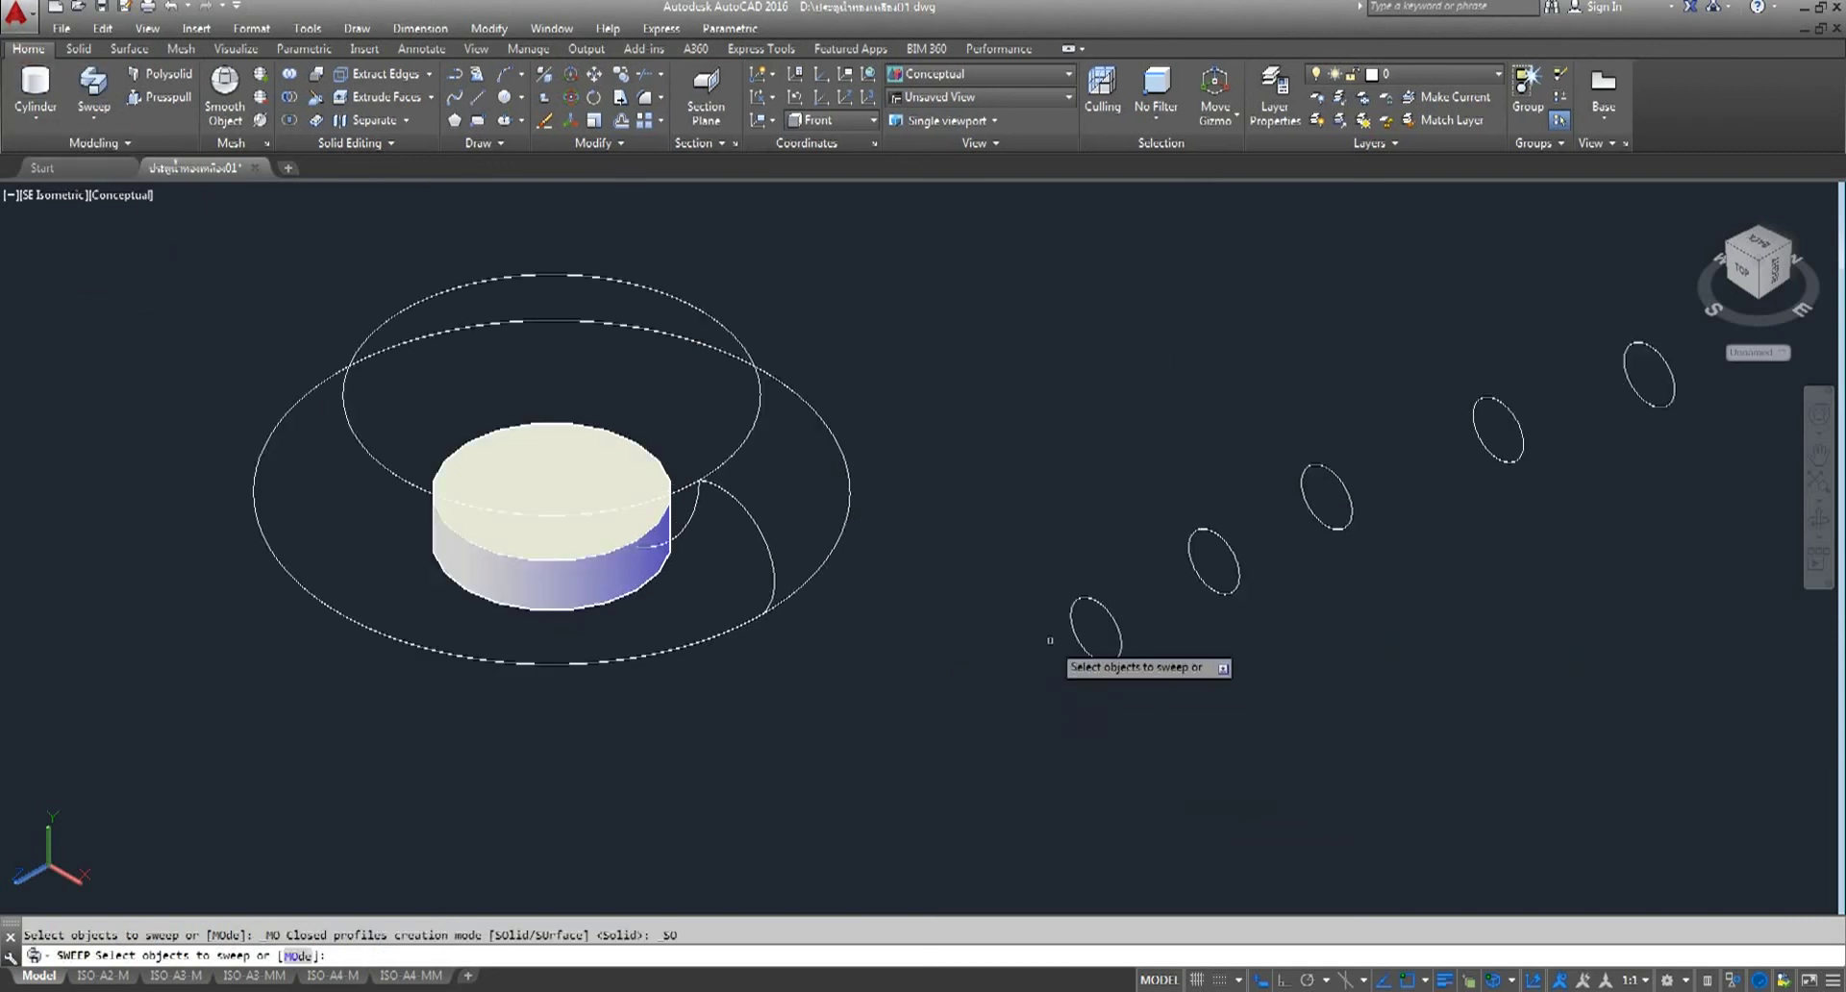
pyautogui.click(1080, 610)
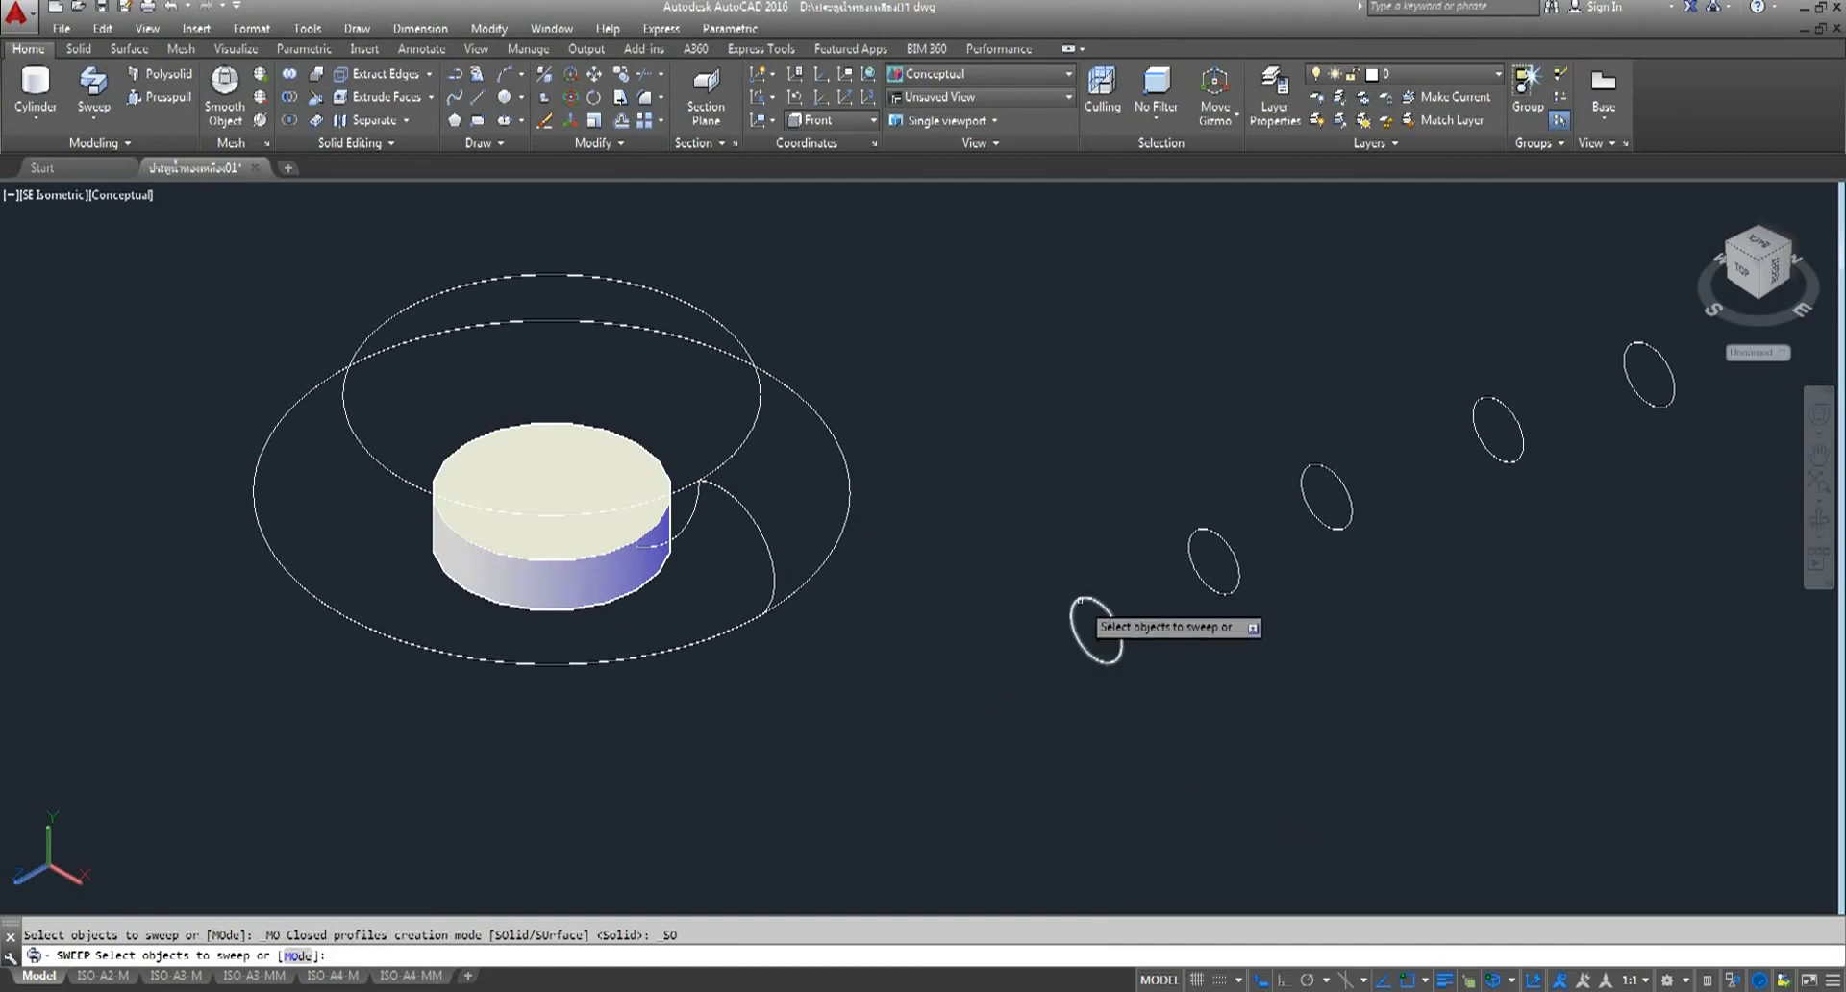
pyautogui.rightClick(1017, 504)
pyautogui.click(1061, 515)
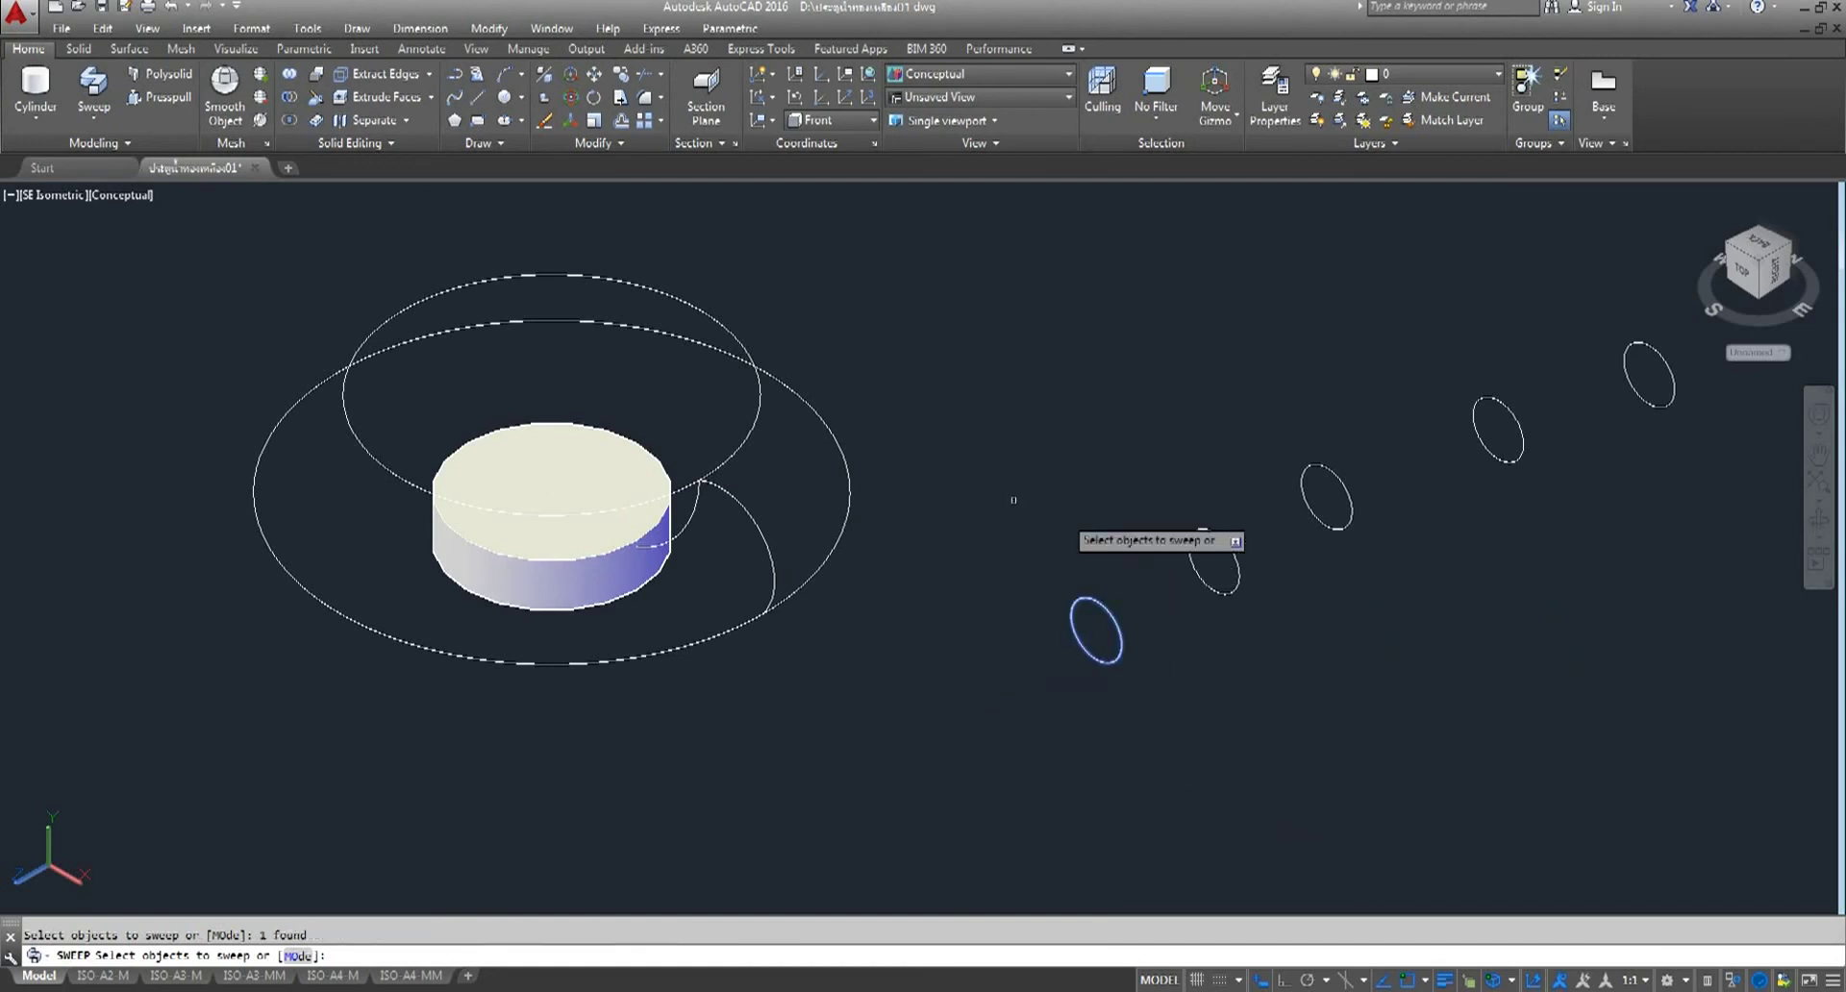
pyautogui.click(825, 566)
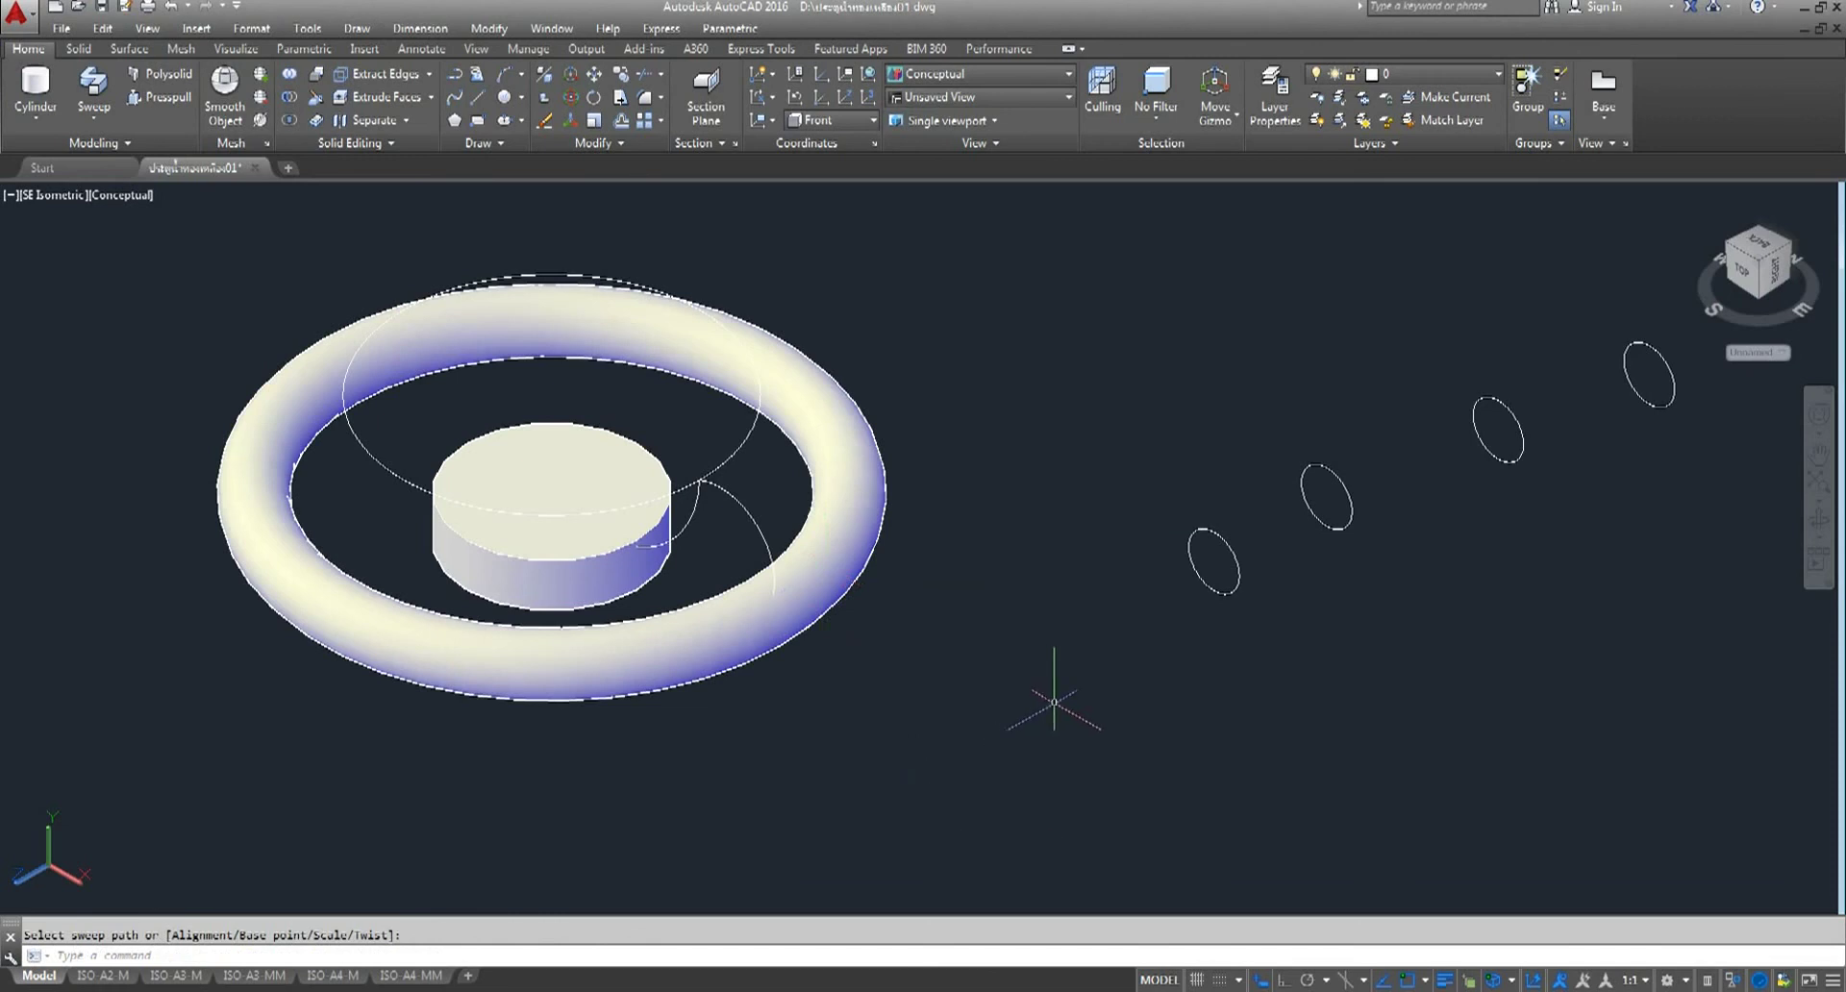
pyautogui.click(879, 445)
pyautogui.scroll(2, 677, 603)
pyautogui.scroll(3, 677, 603)
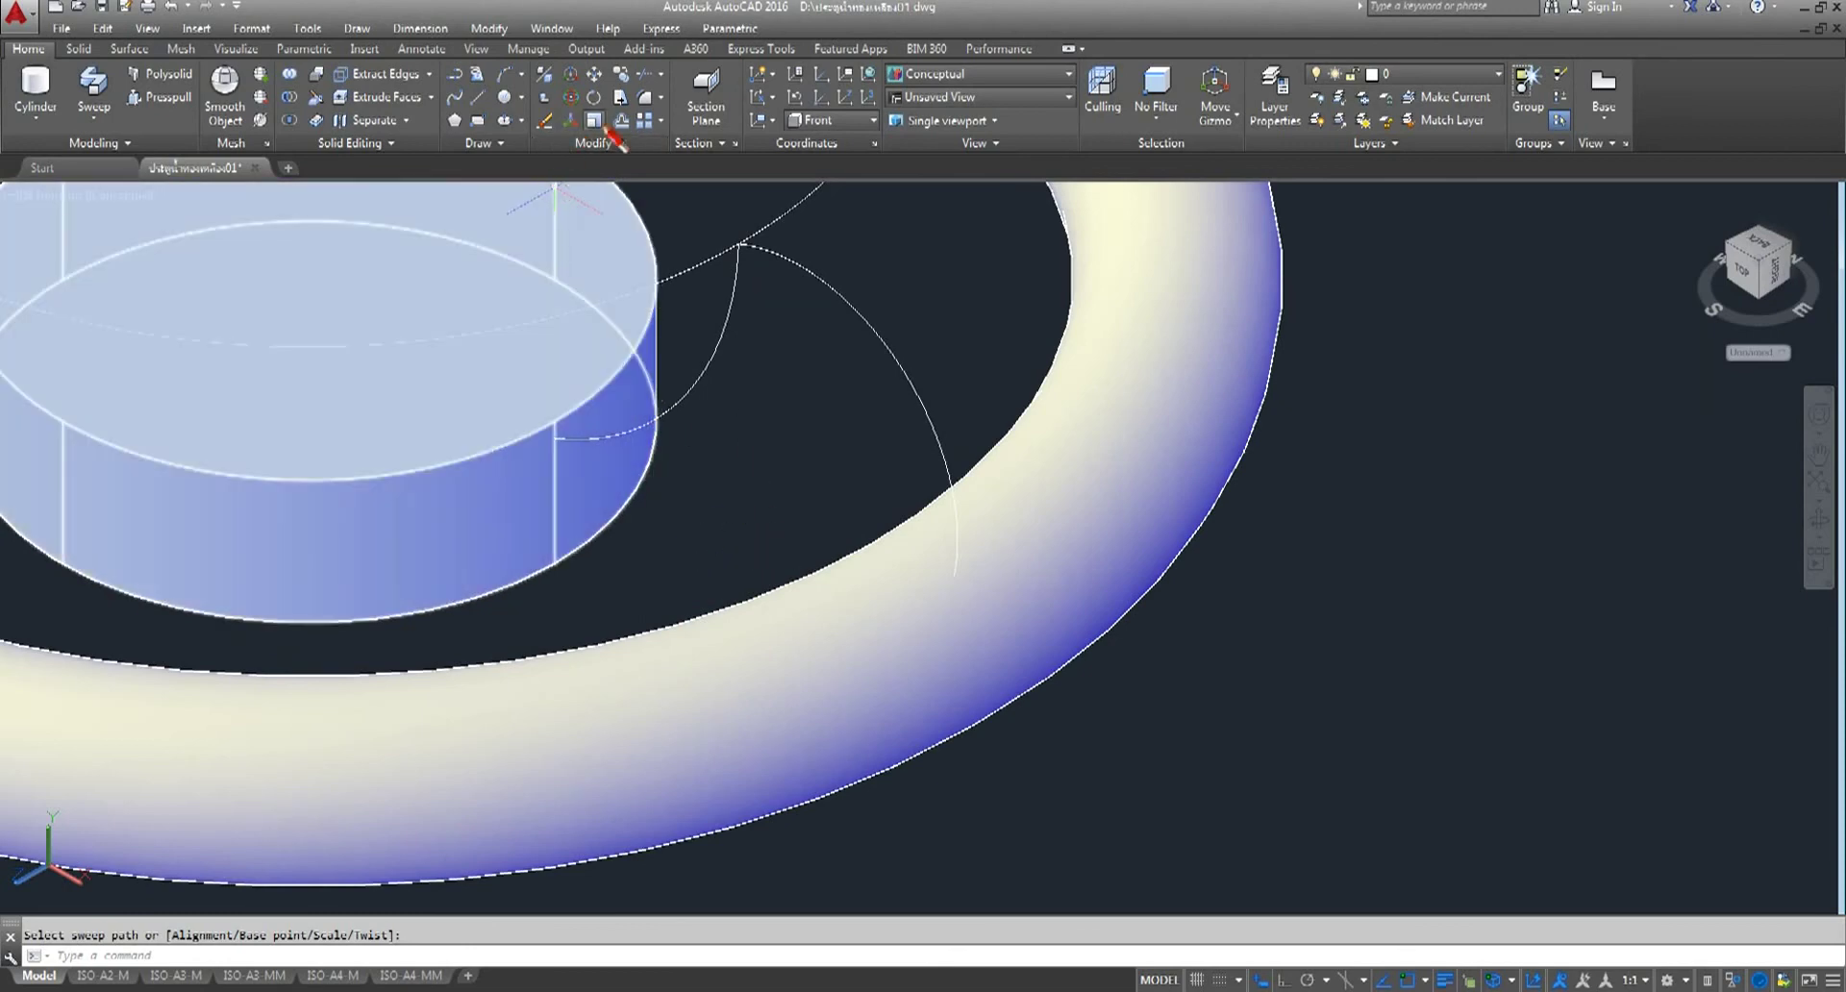
pyautogui.scroll(-5, 539, 197)
# - Sweep an ellipse along the upper circle path to form the second raised ring
pyautogui.click(93, 91)
pyautogui.click(1055, 601)
pyautogui.rightClick(1056, 473)
pyautogui.click(1086, 485)
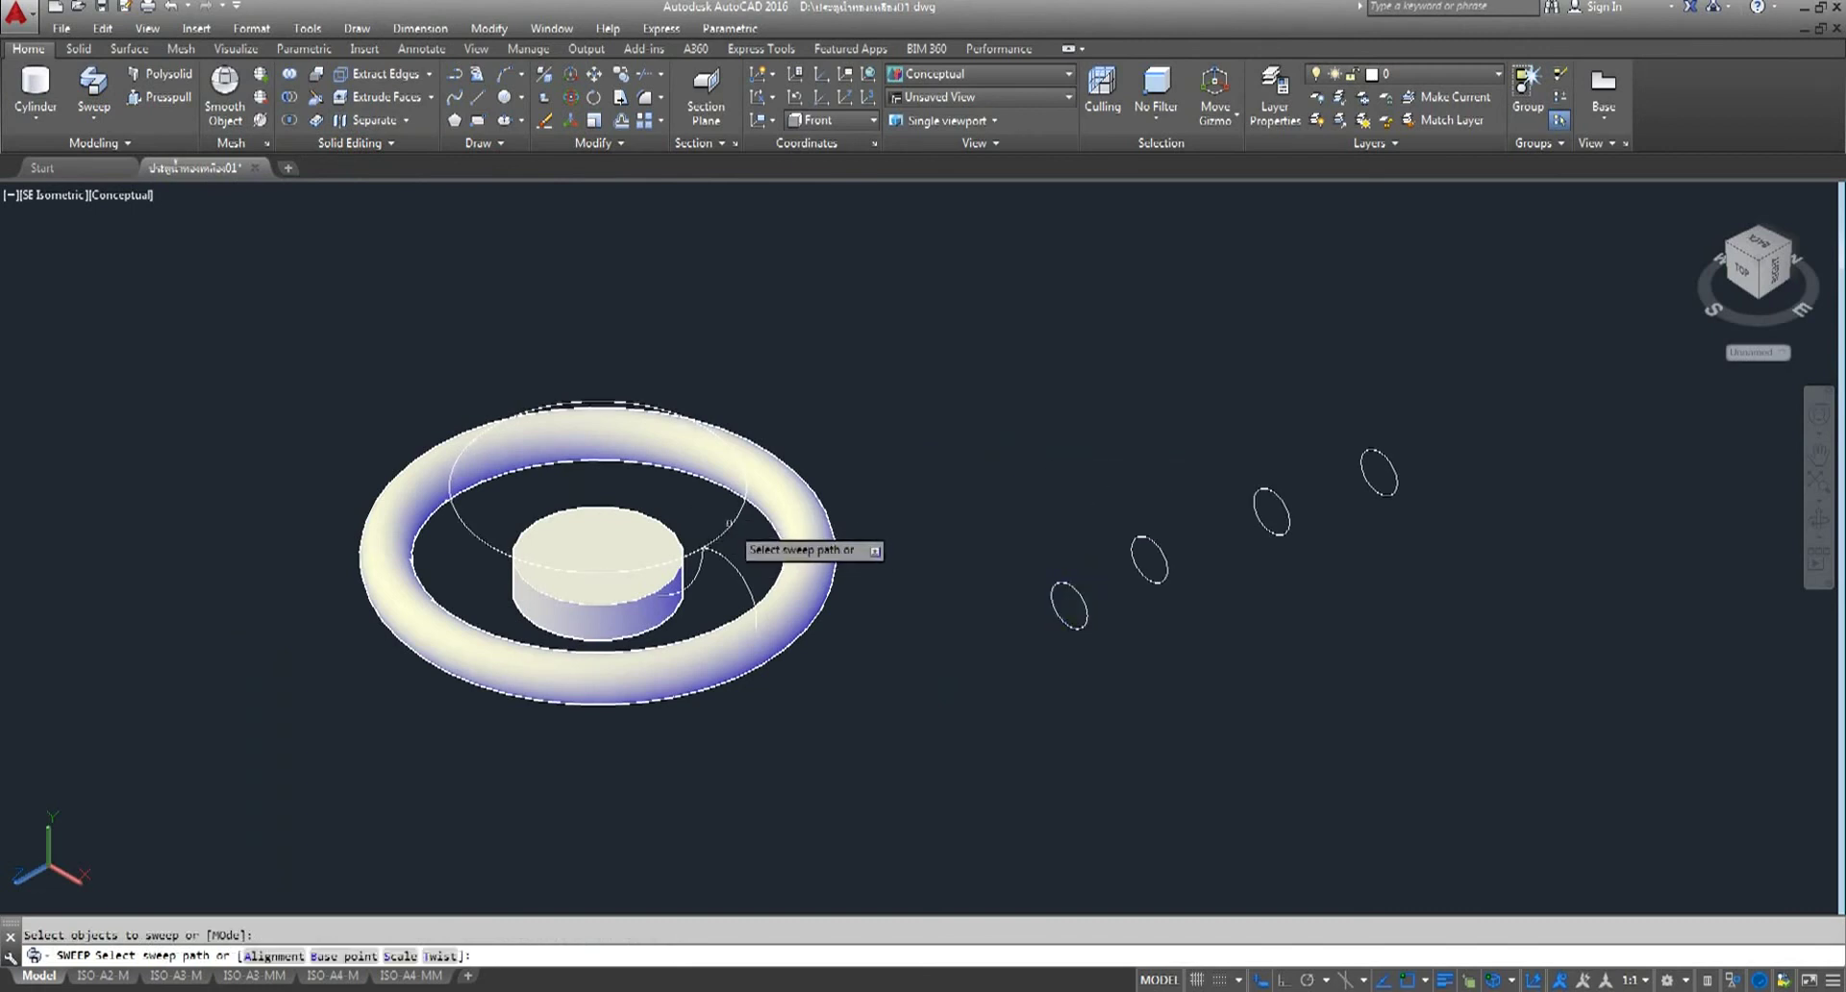
pyautogui.click(729, 539)
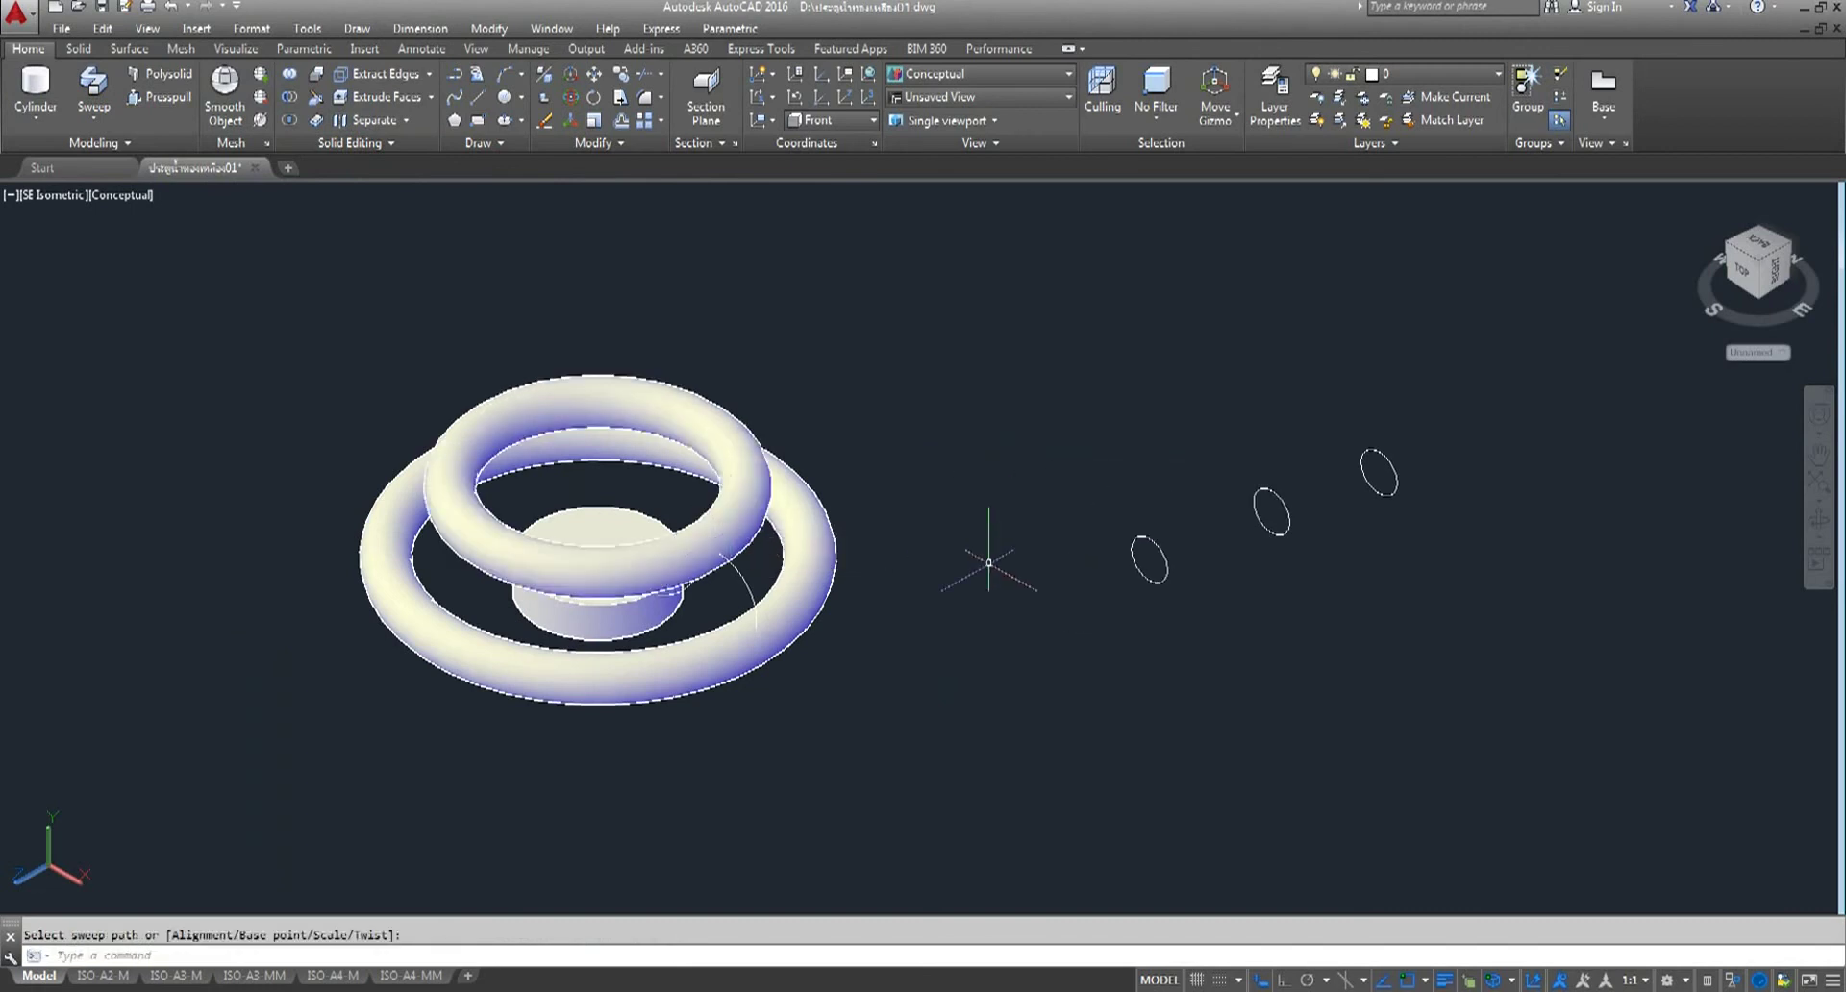
# - Sweep the left ellipse along the arc into a curved connecting tube
pyautogui.click(94, 89)
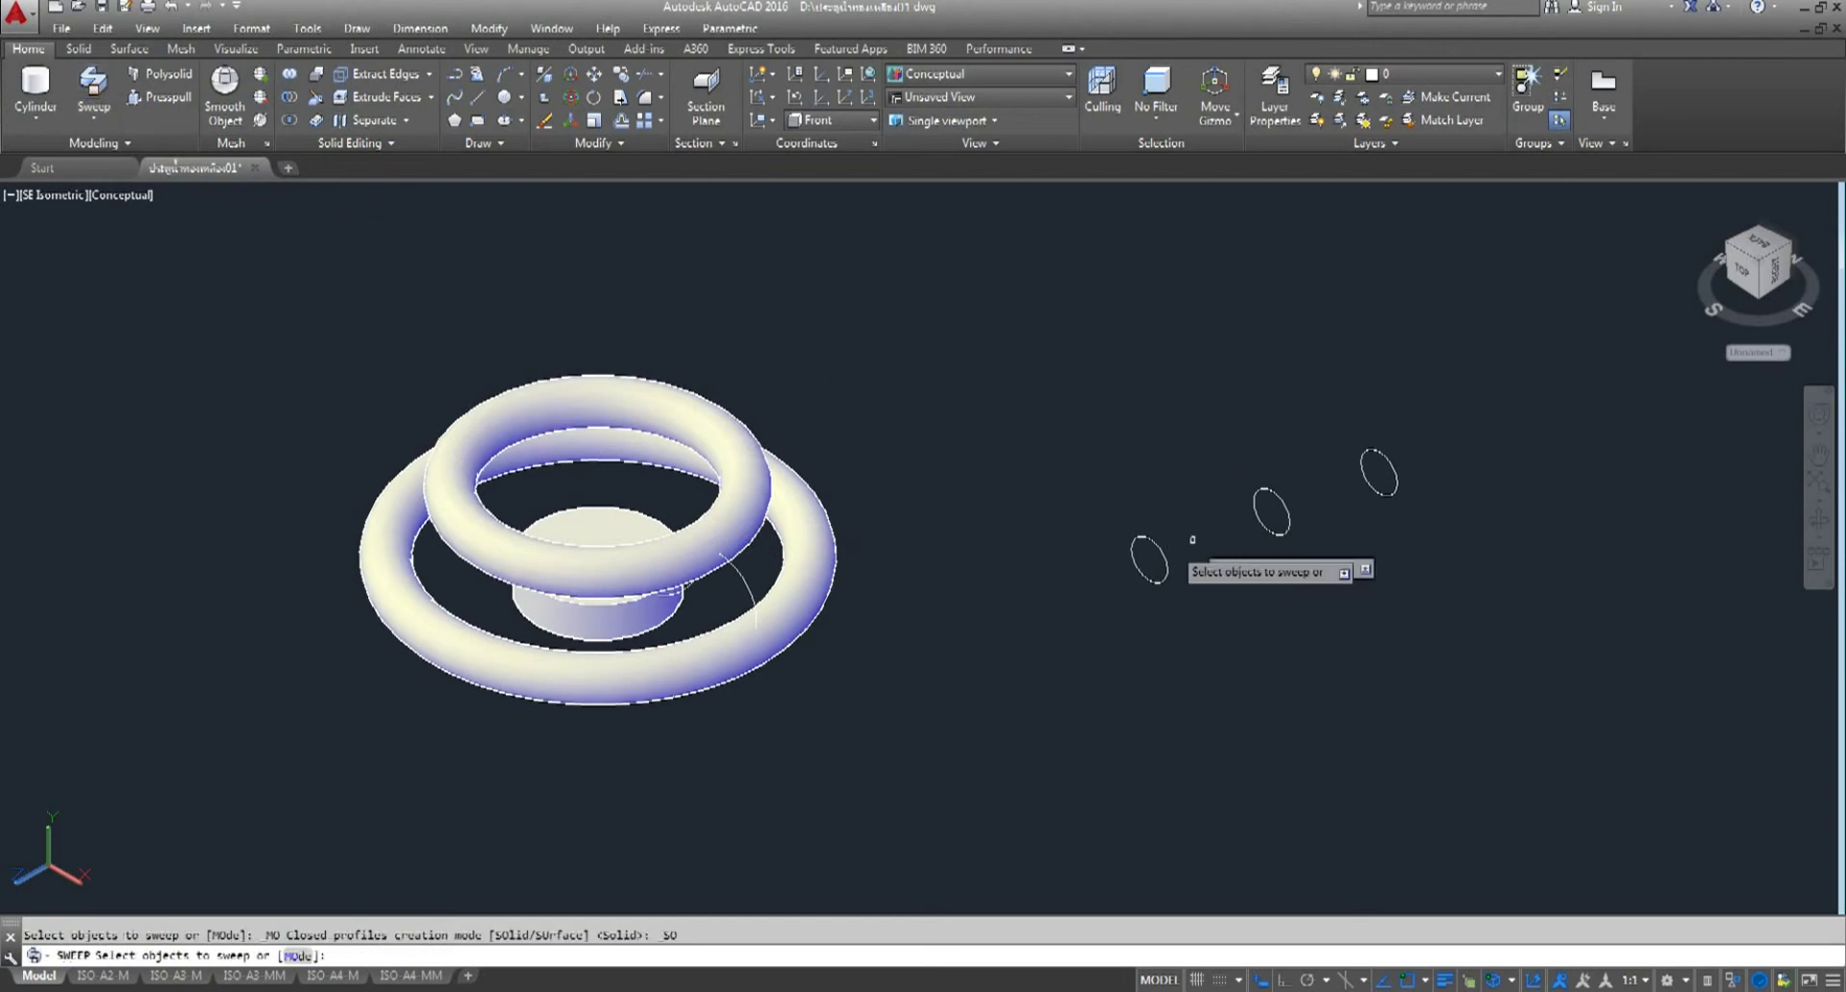
pyautogui.click(1152, 541)
pyautogui.rightClick(1076, 364)
pyautogui.click(1135, 392)
pyautogui.click(756, 598)
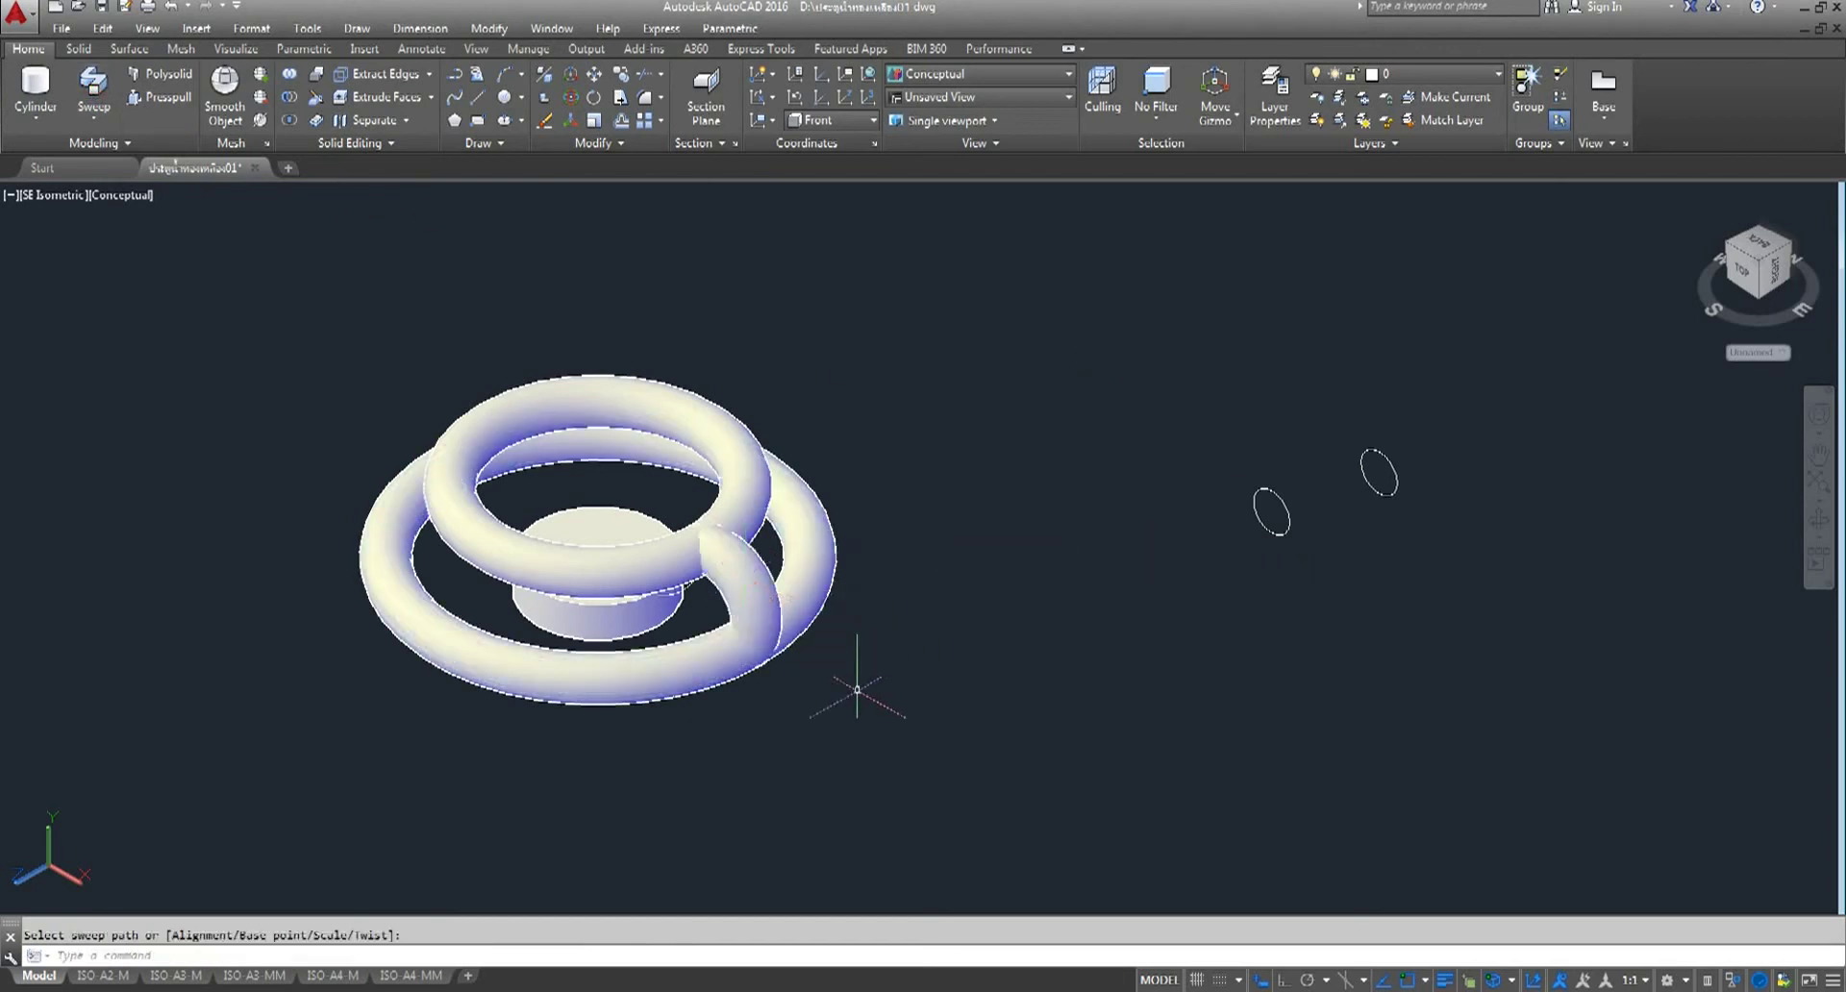
pyautogui.scroll(2, 683, 592)
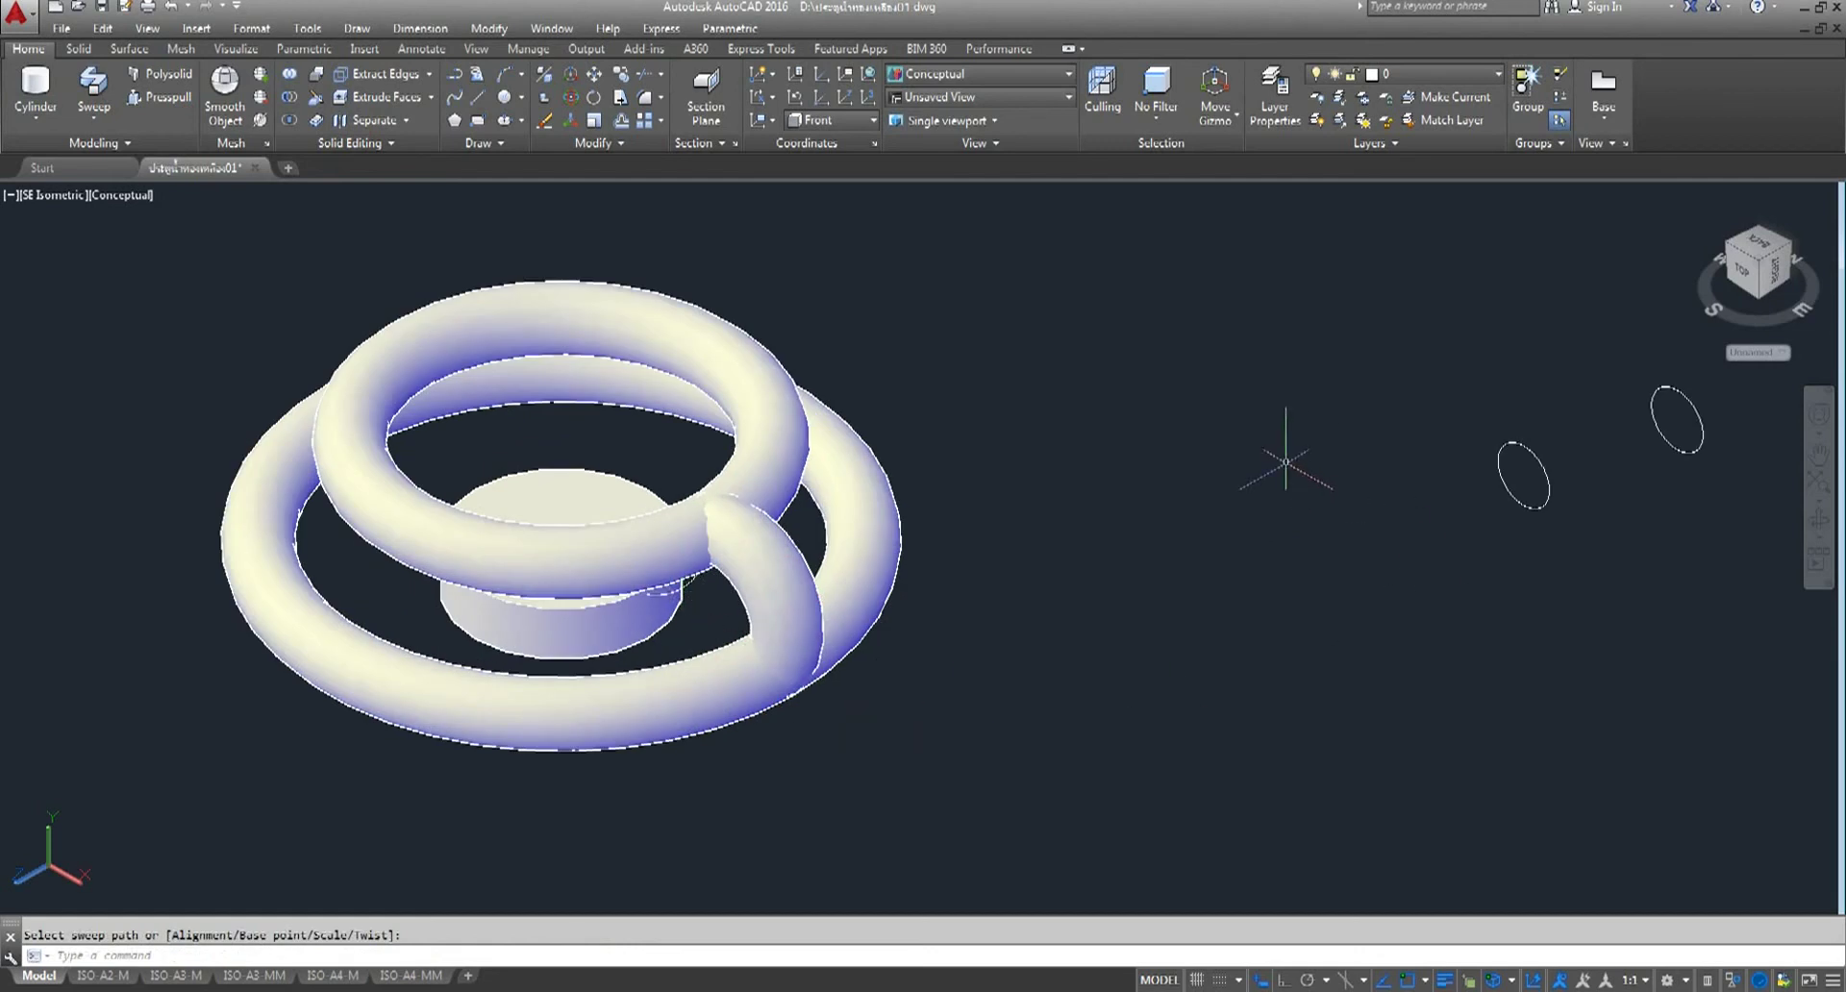
pyautogui.moveTo(1270, 533); pyautogui.dragTo(1231, 541, button='middle')
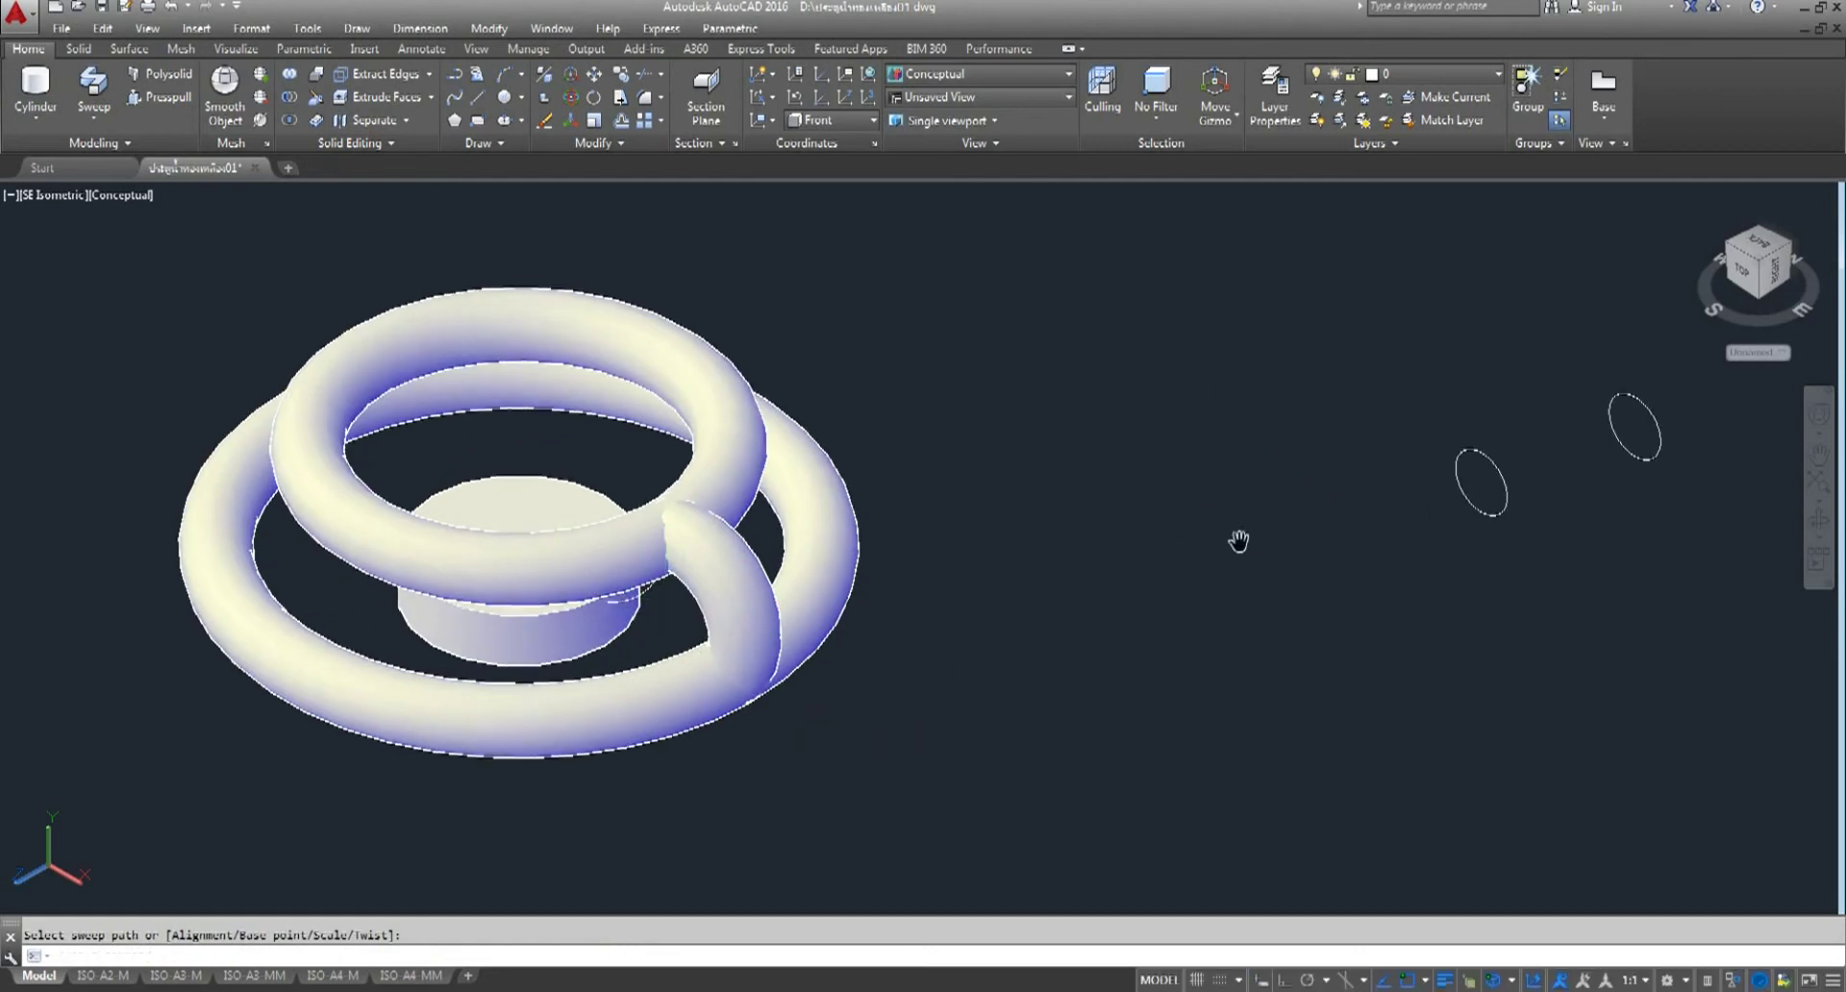
# - Draw a radius 2 circle and erase the two leftover ellipses
pyautogui.press('Escape')
pyautogui.click(504, 96)
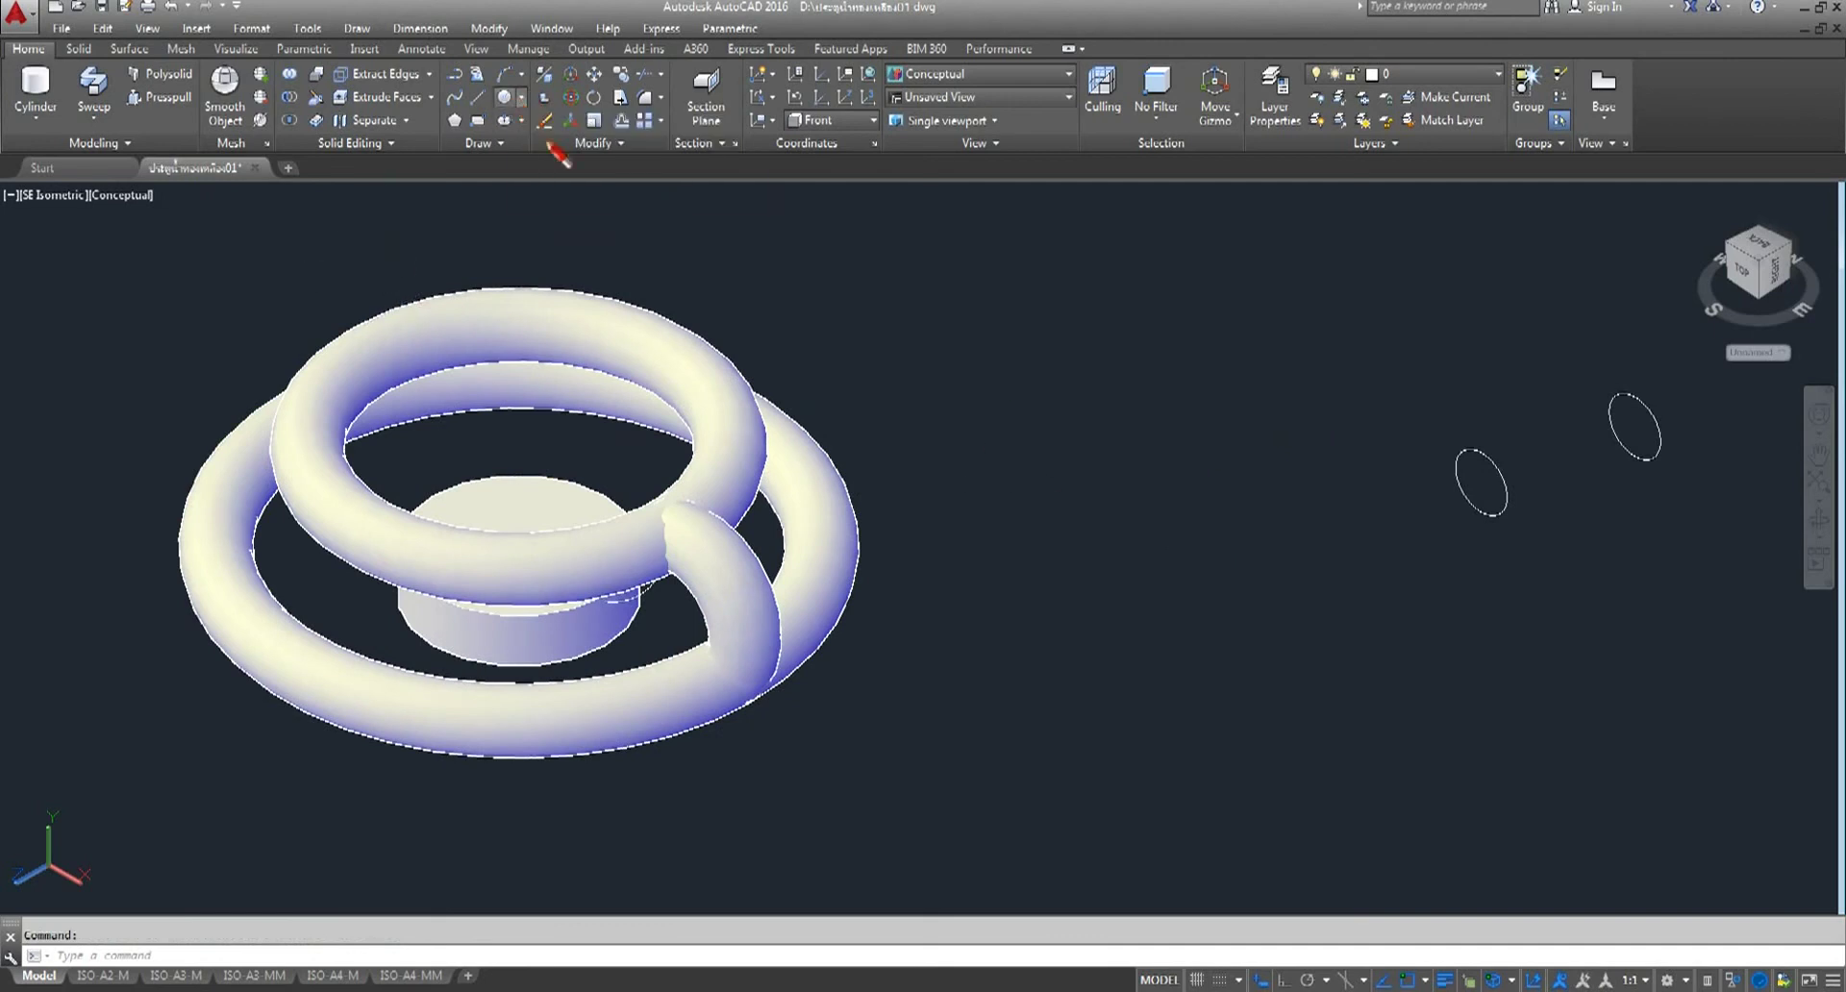
pyautogui.click(1125, 711)
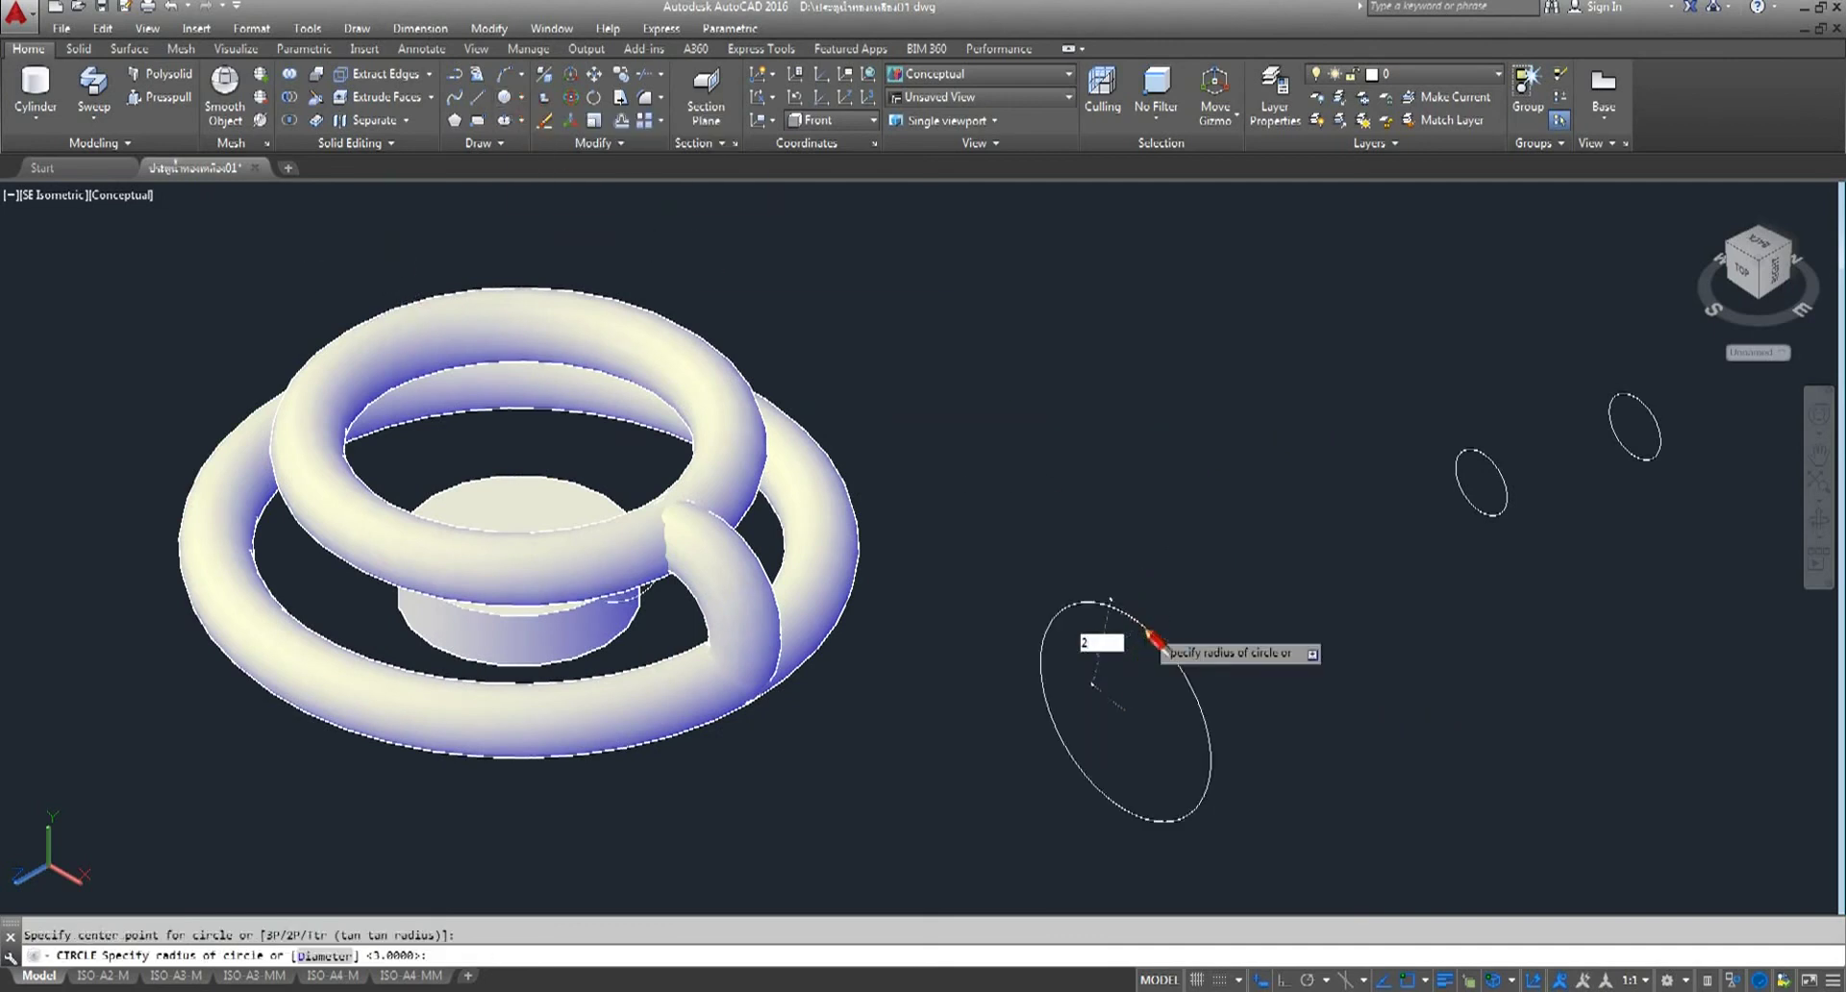
pyautogui.press('Return')
pyautogui.click(1677, 370)
pyautogui.click(1415, 553)
pyautogui.press('Delete')
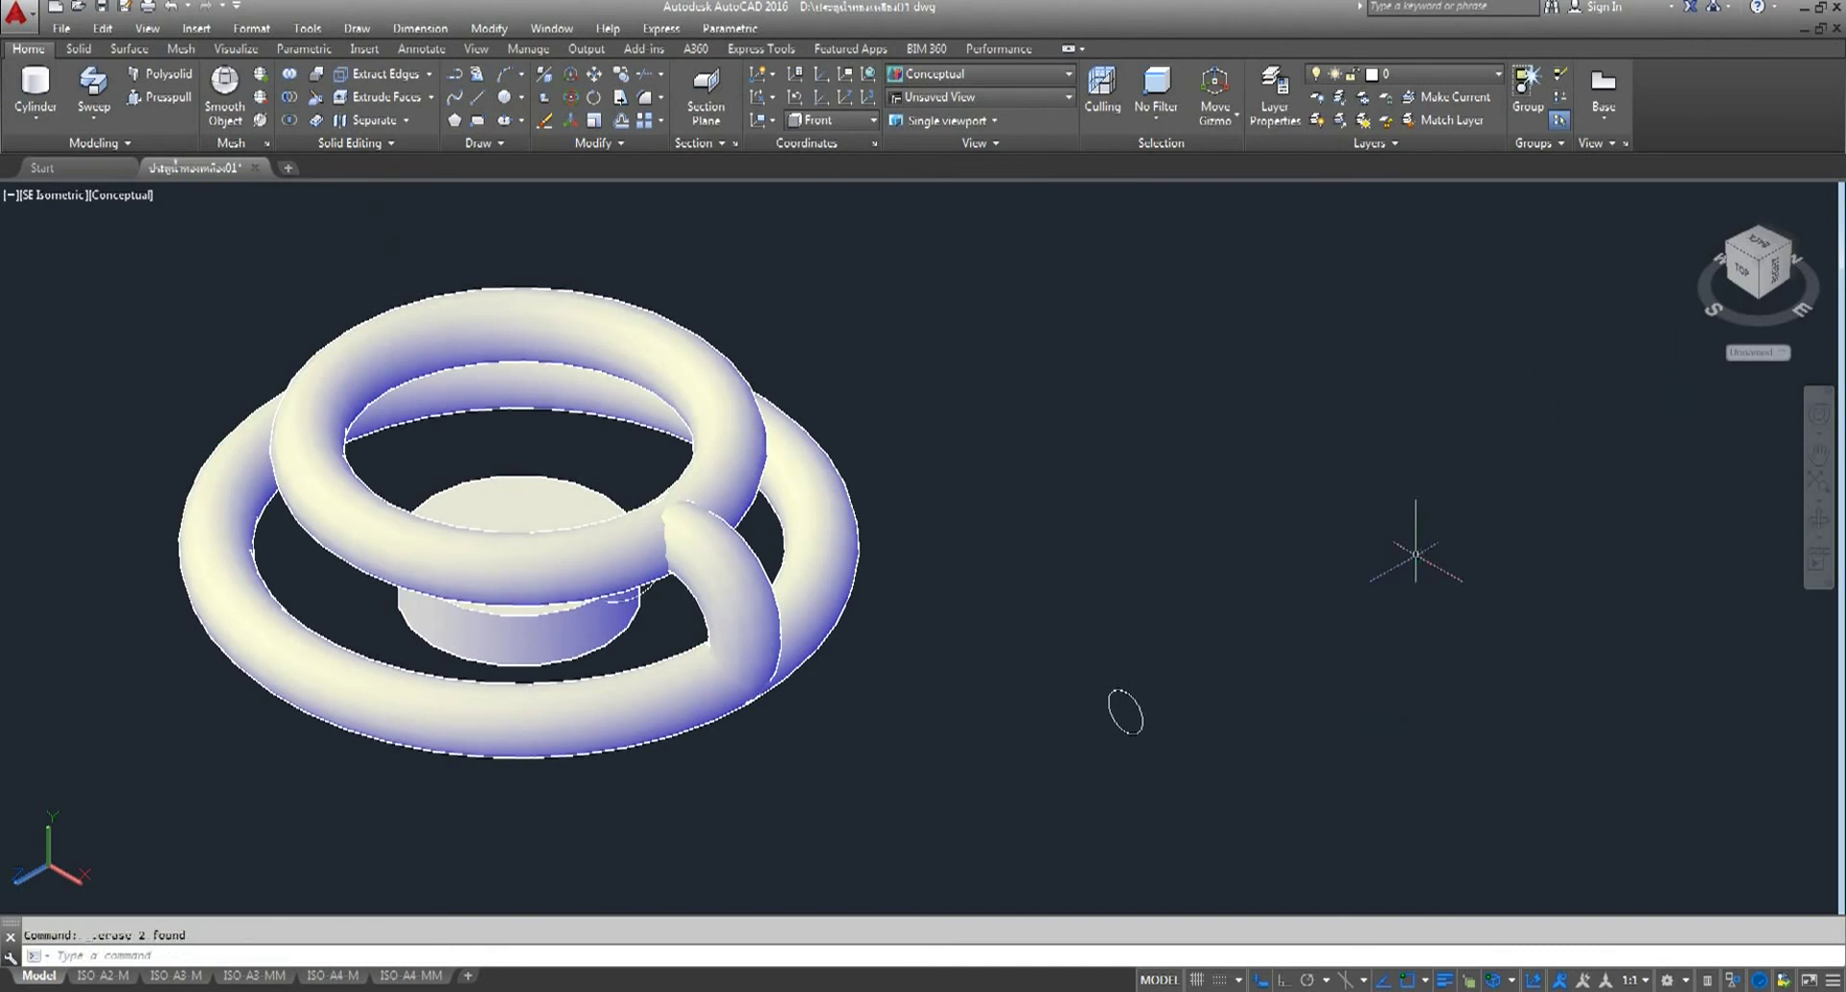
# - Sweep the radius 2 circle along the short arc into a thin spoke
pyautogui.click(108, 81)
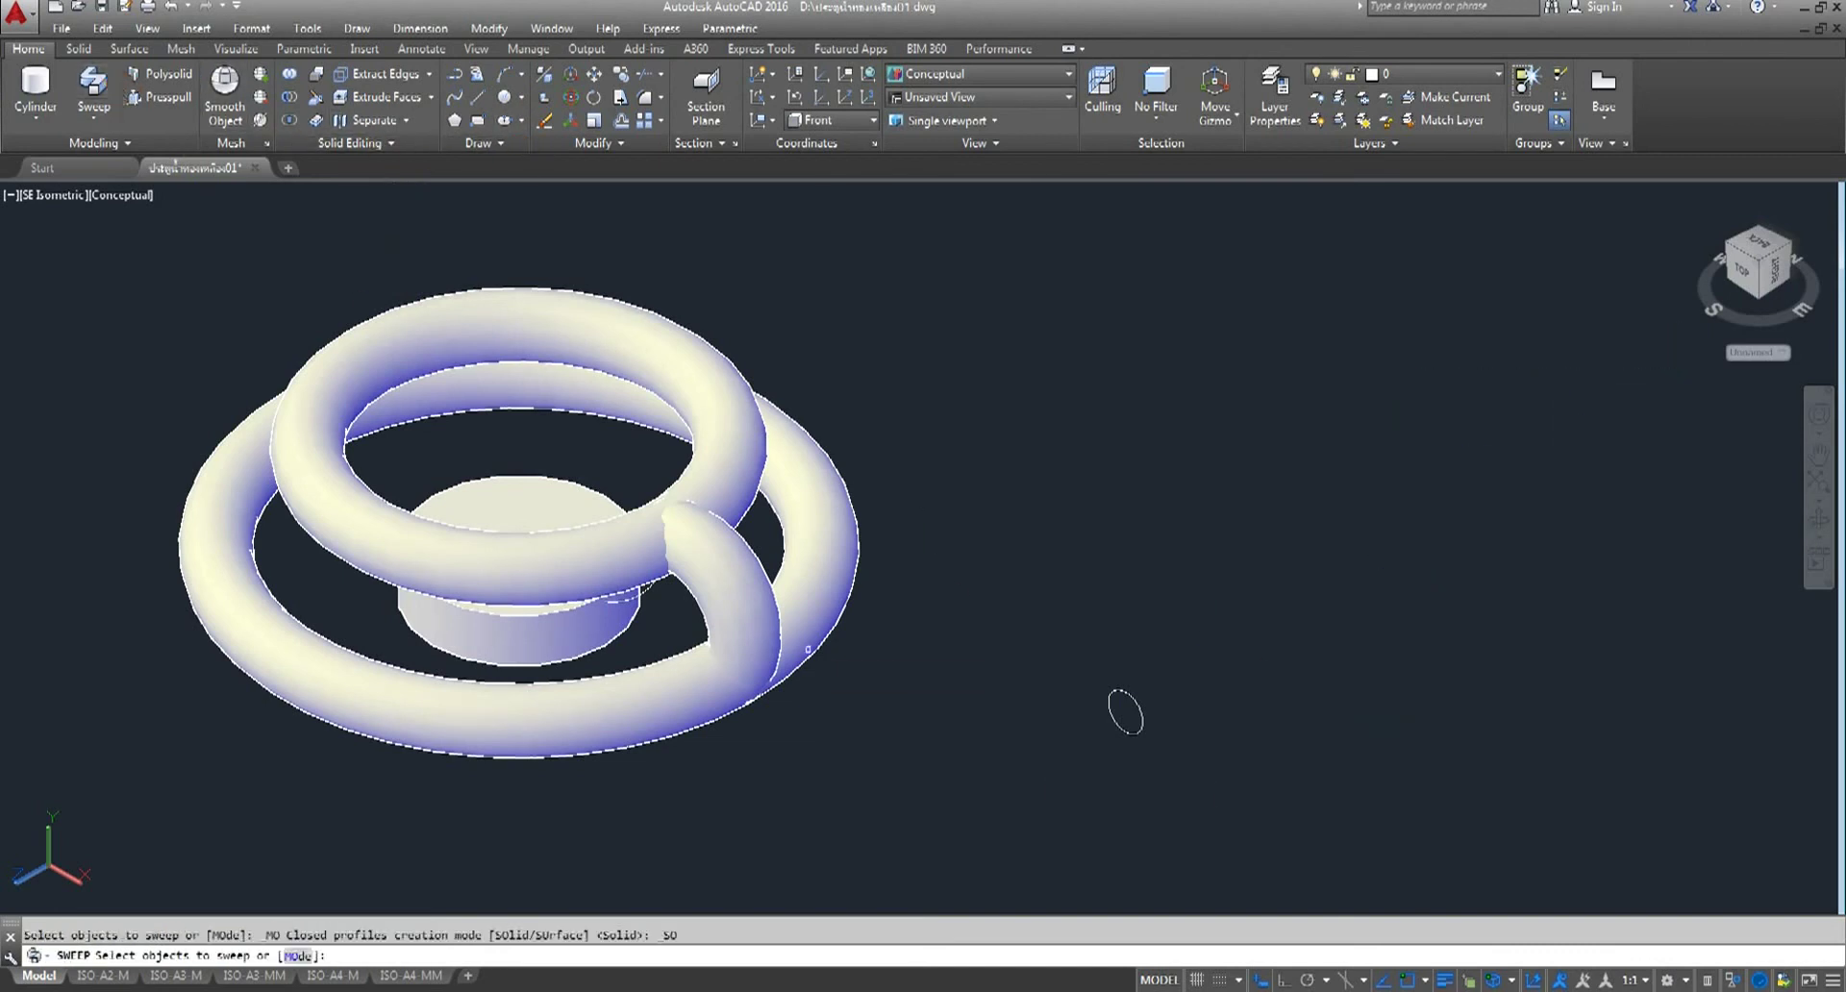
pyautogui.click(1125, 691)
pyautogui.rightClick(1126, 691)
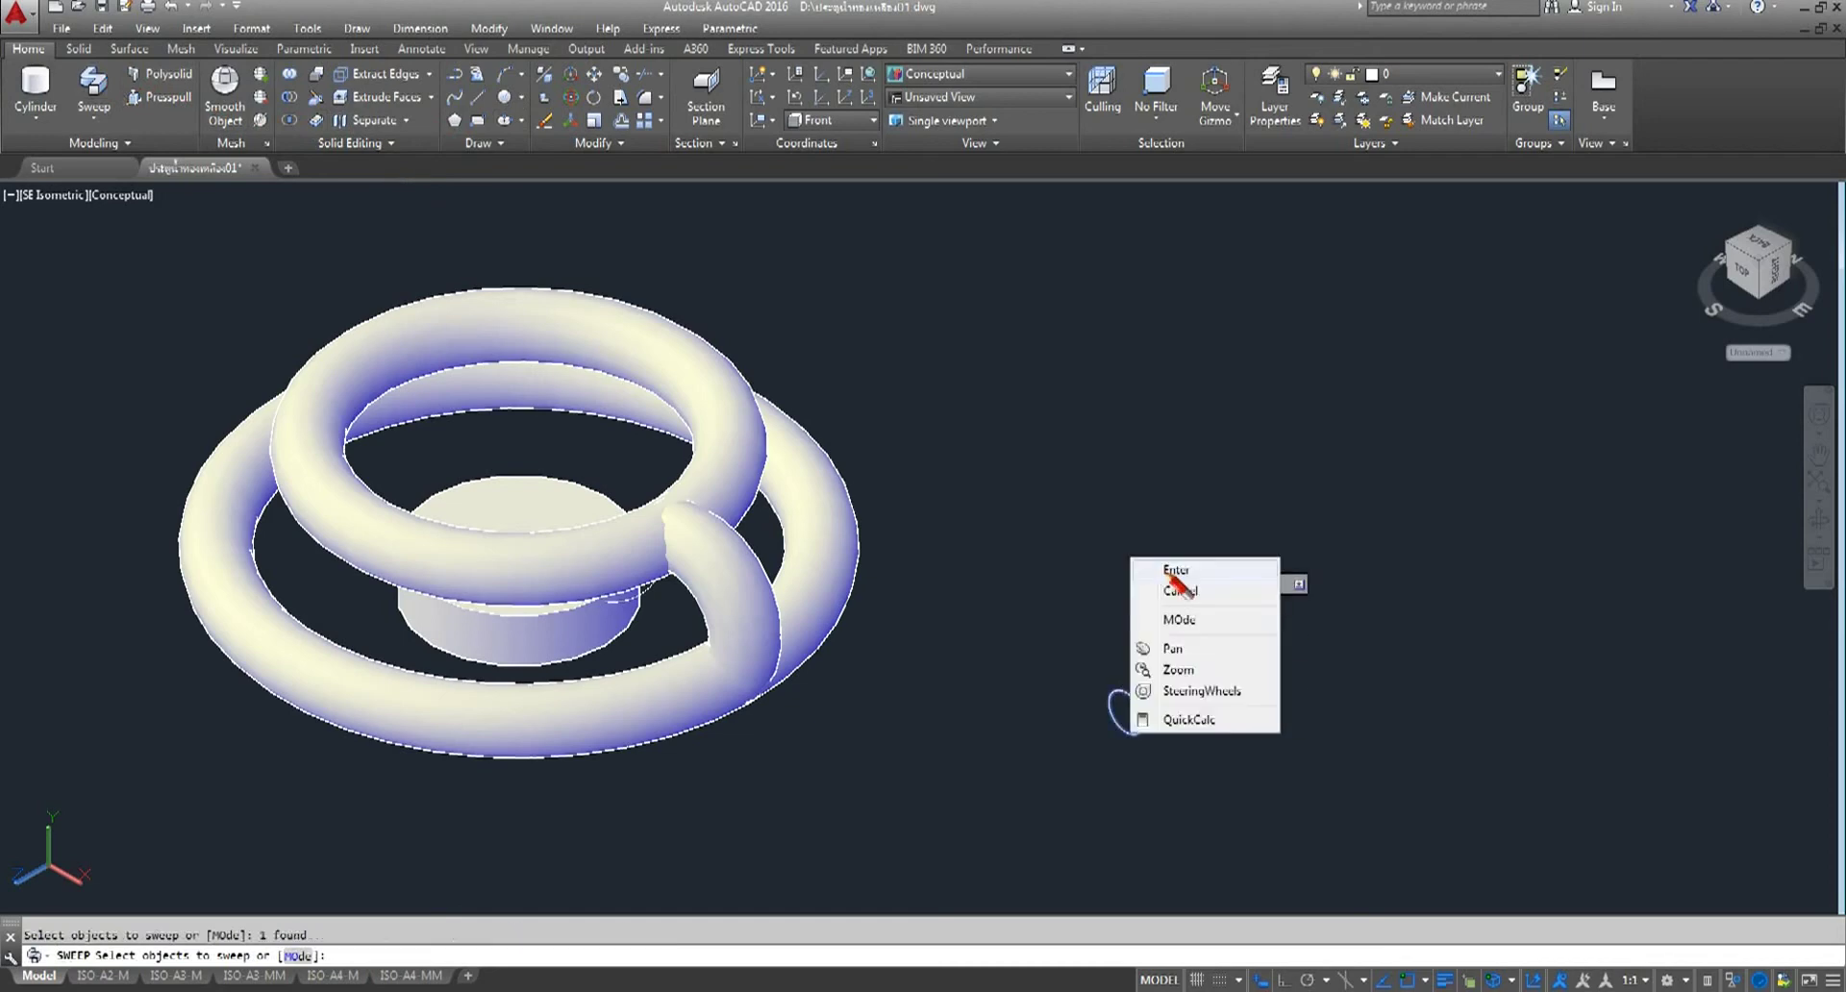
pyautogui.click(1196, 617)
pyautogui.click(645, 592)
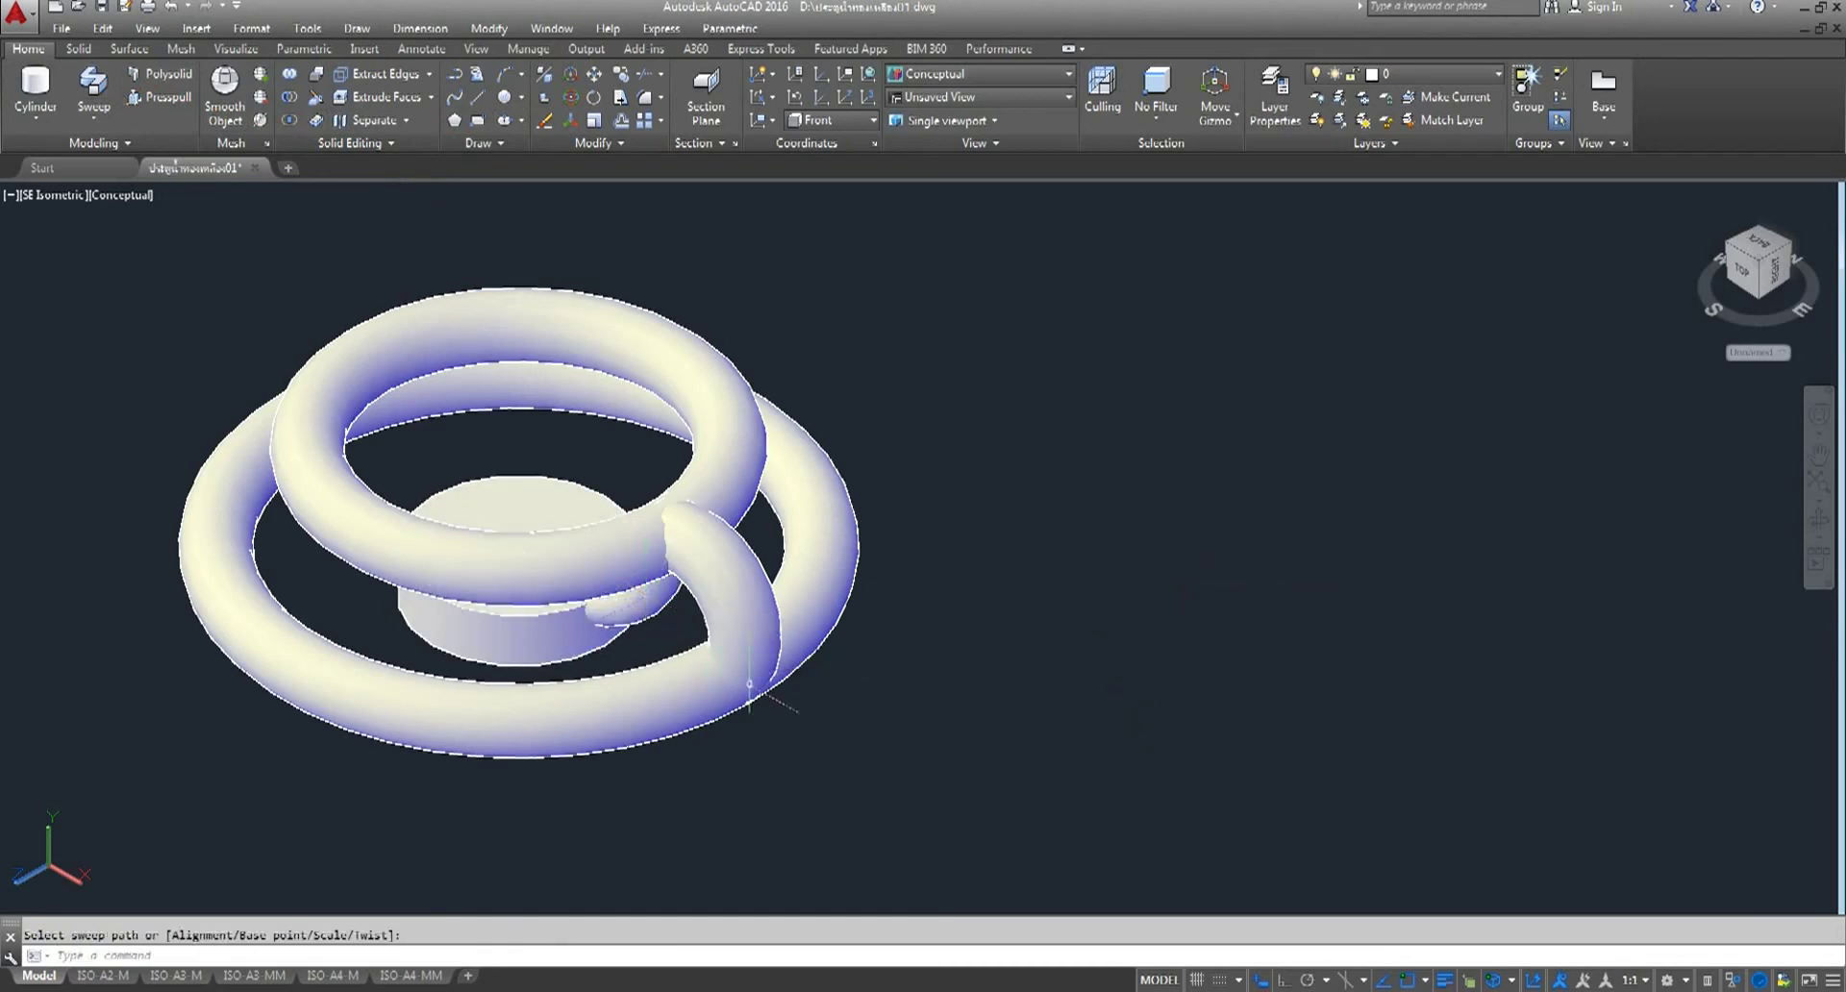
# - Press-pull the hub cylinder's circular face to extend the hub
pyautogui.moveTo(1691, 603)
pyautogui.keyDown('shift'); pyautogui.mouseDown(button='middle')
pyautogui.moveTo(1171, 775)
pyautogui.moveTo(779, 779)
pyautogui.moveTo(651, 718)
pyautogui.moveTo(944, 779)
pyautogui.mouseUp(button='middle'); pyautogui.keyUp('shift')
pyautogui.keyDown('shift'); pyautogui.moveTo(512, 598); pyautogui.dragTo(432, 625, button='middle'); pyautogui.keyUp('shift')
pyautogui.moveTo(522, 679)
pyautogui.keyDown('shift'); pyautogui.mouseDown(button='middle')
pyautogui.moveTo(462, 631)
pyautogui.moveTo(494, 728)
pyautogui.moveTo(495, 642)
pyautogui.moveTo(445, 478)
pyautogui.moveTo(406, 728)
pyautogui.mouseUp(button='middle'); pyautogui.keyUp('shift')
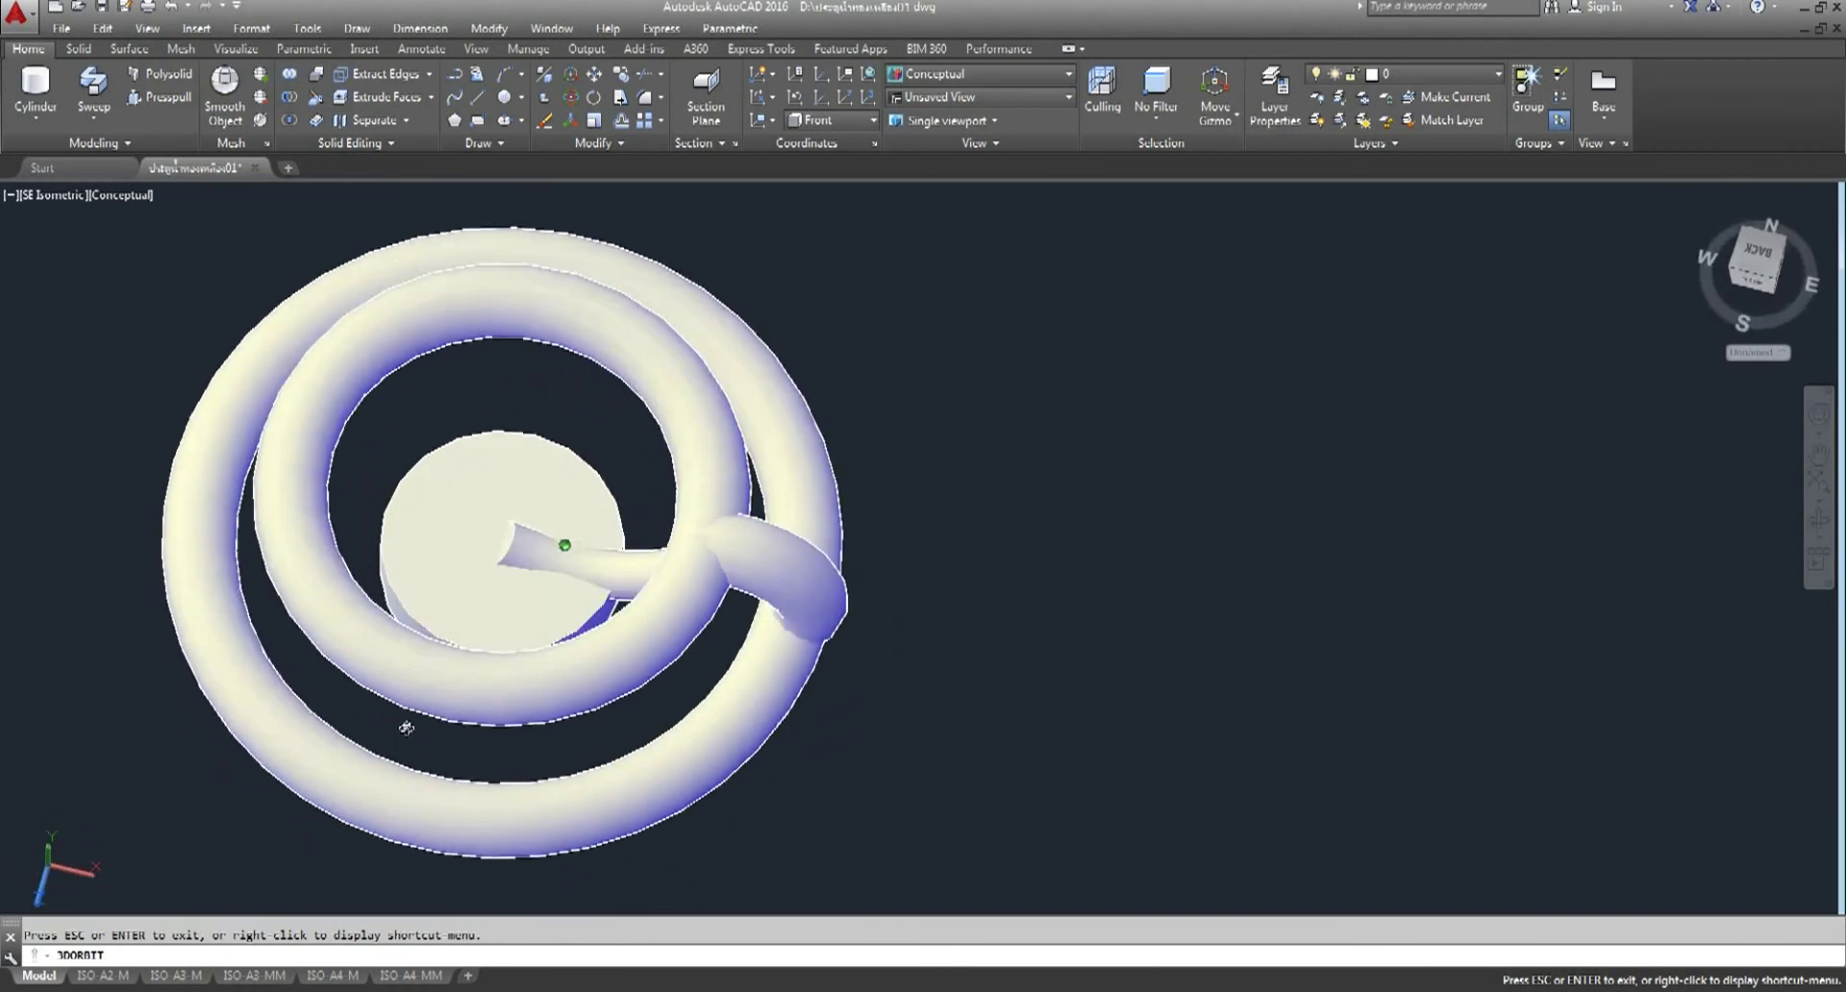
pyautogui.keyDown('shift'); pyautogui.moveTo(560, 661); pyautogui.dragTo(443, 733, button='middle'); pyautogui.keyUp('shift')
pyautogui.rightClick(1030, 471)
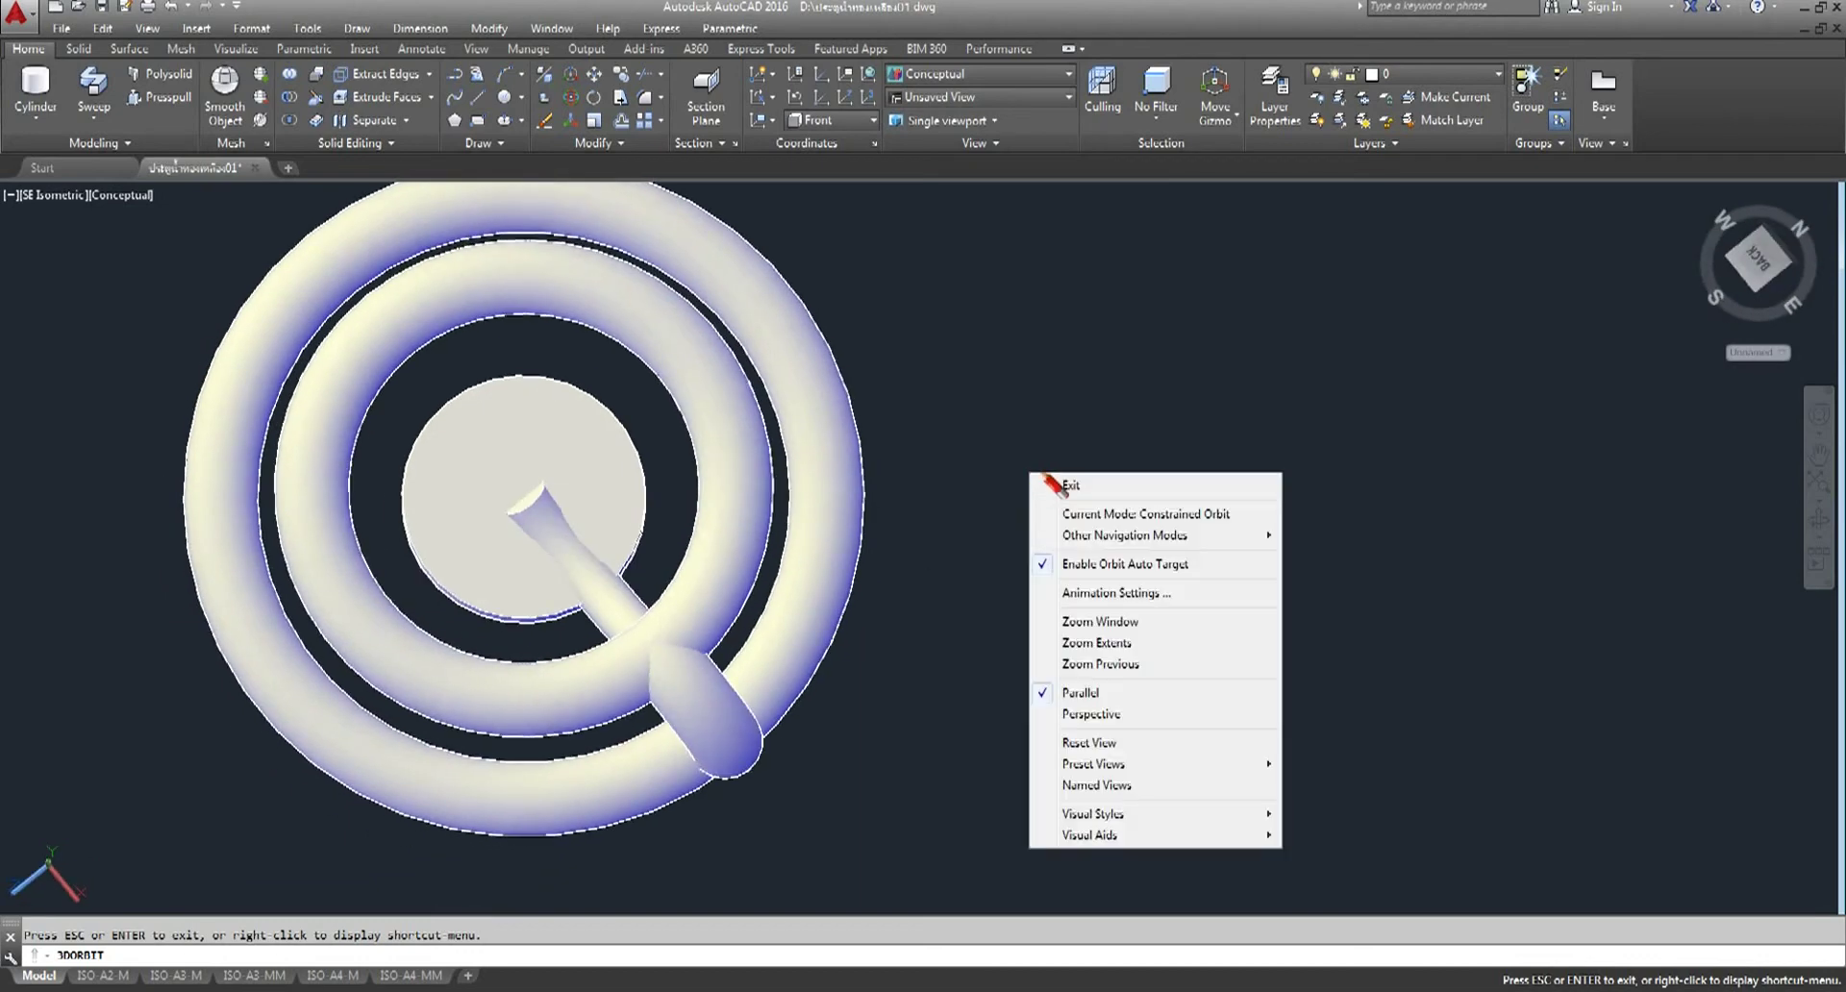
pyautogui.click(1058, 483)
pyautogui.moveTo(1451, 568)
pyautogui.keyDown('shift'); pyautogui.mouseDown(button='middle')
pyautogui.moveTo(912, 620)
pyautogui.moveTo(927, 597)
pyautogui.mouseUp(button='middle'); pyautogui.keyUp('shift')
pyautogui.rightClick(877, 419)
pyautogui.click(921, 430)
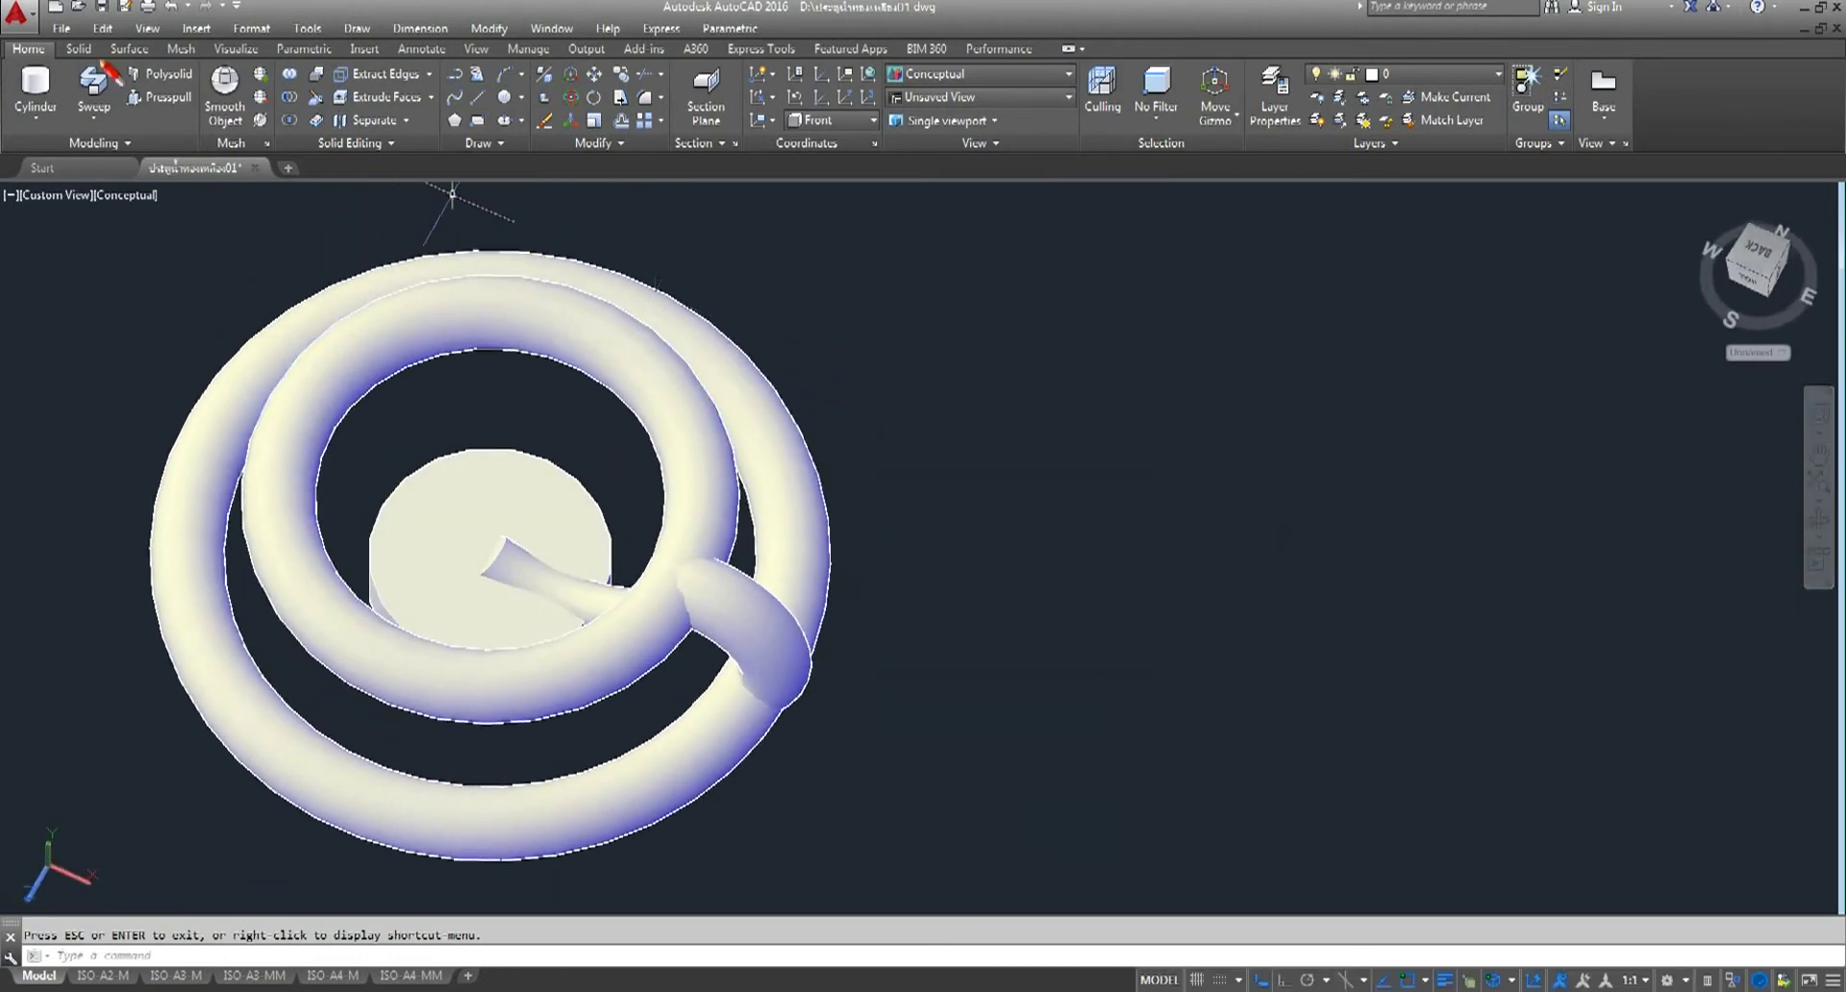
pyautogui.click(159, 96)
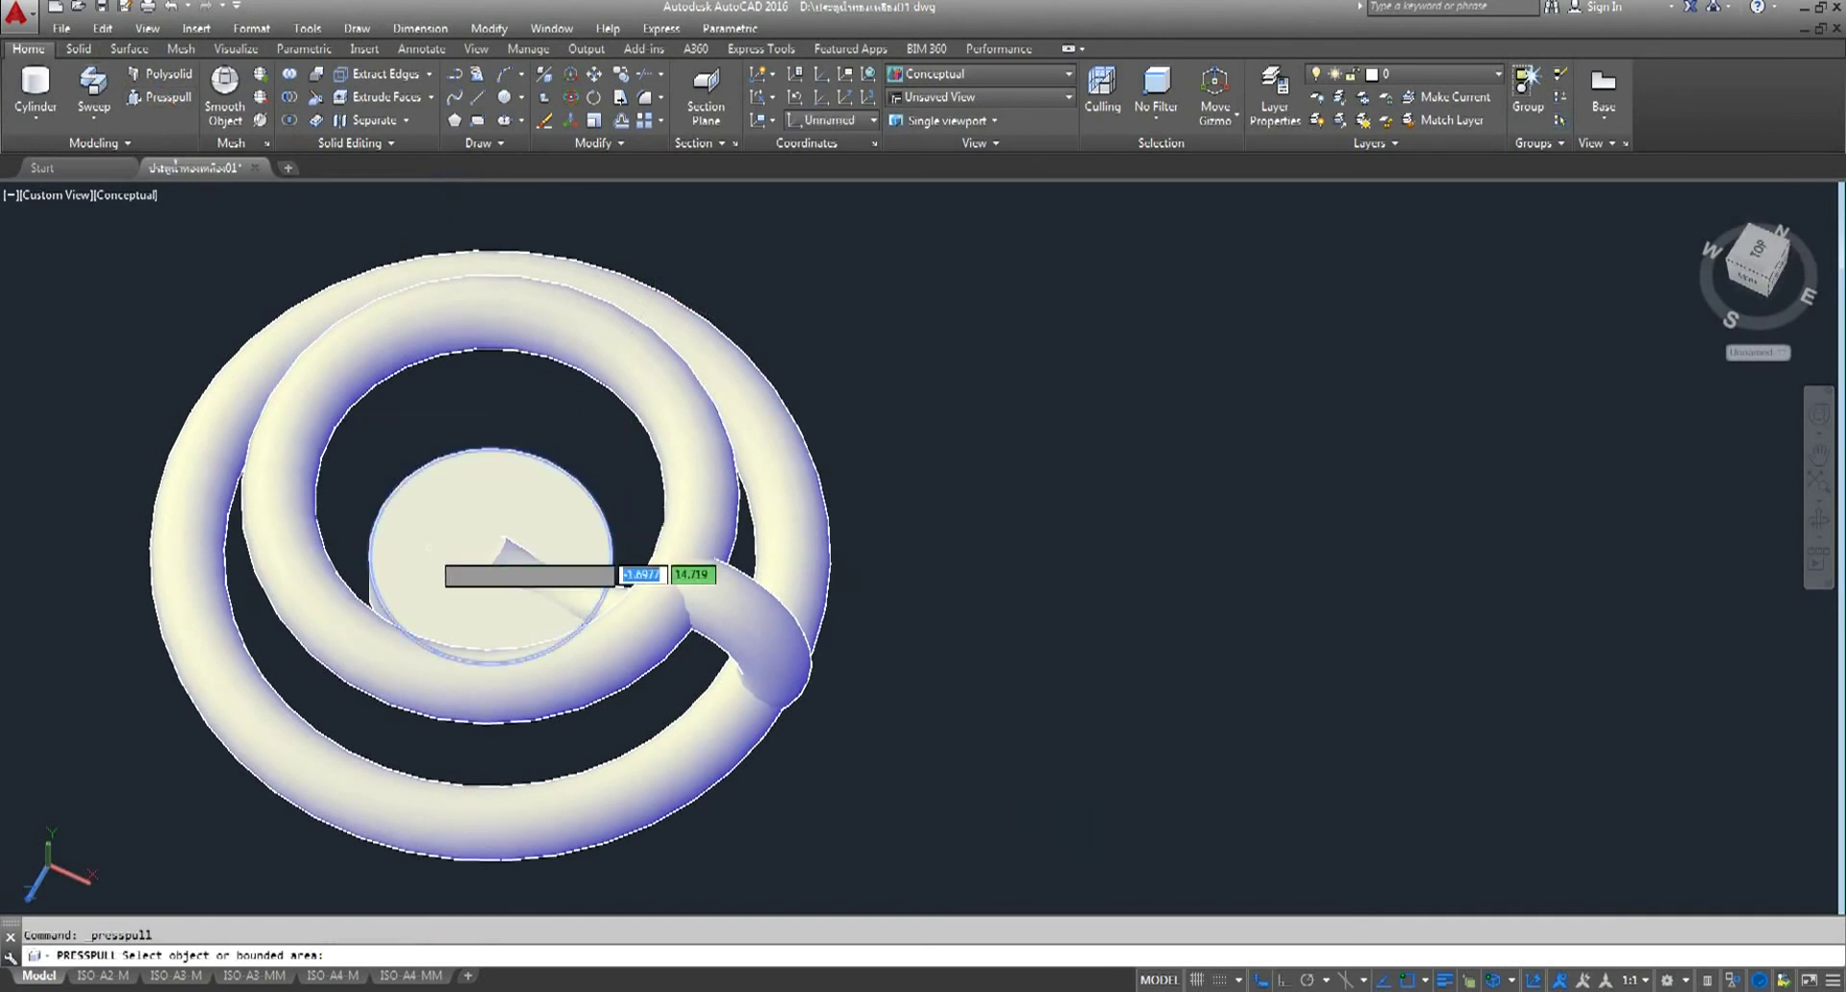
pyautogui.click(486, 562)
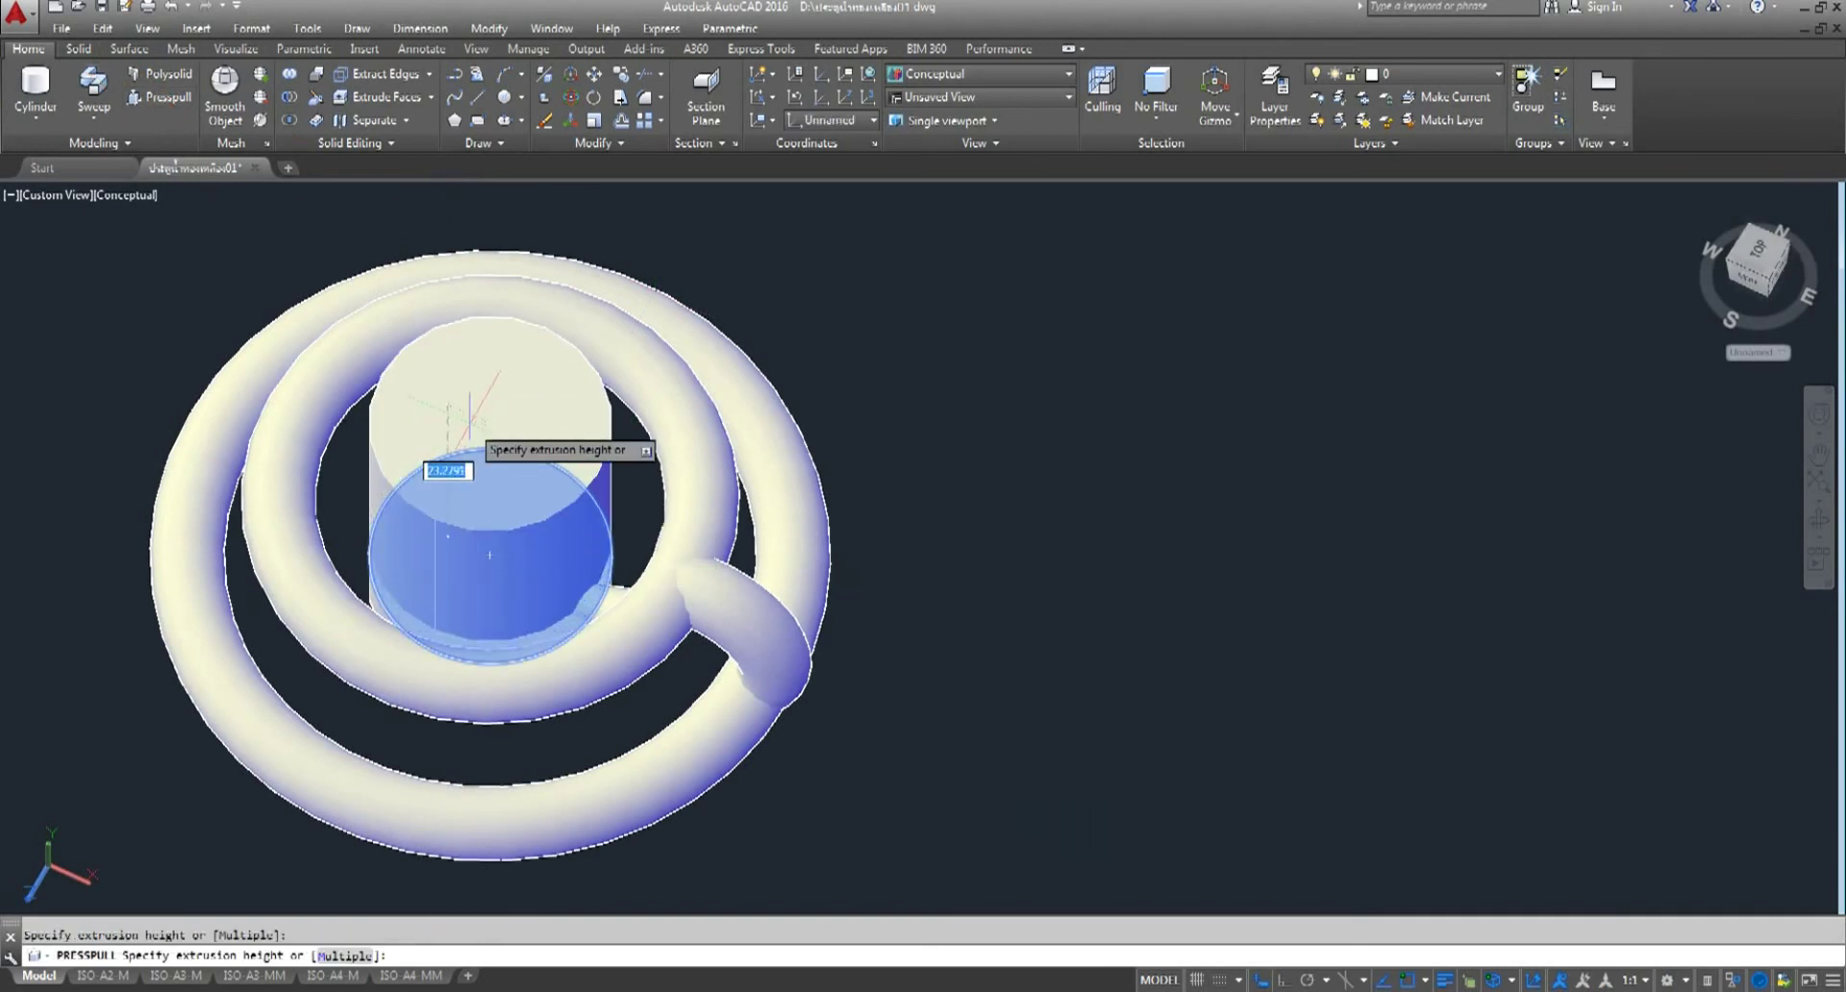
pyautogui.press('Return')
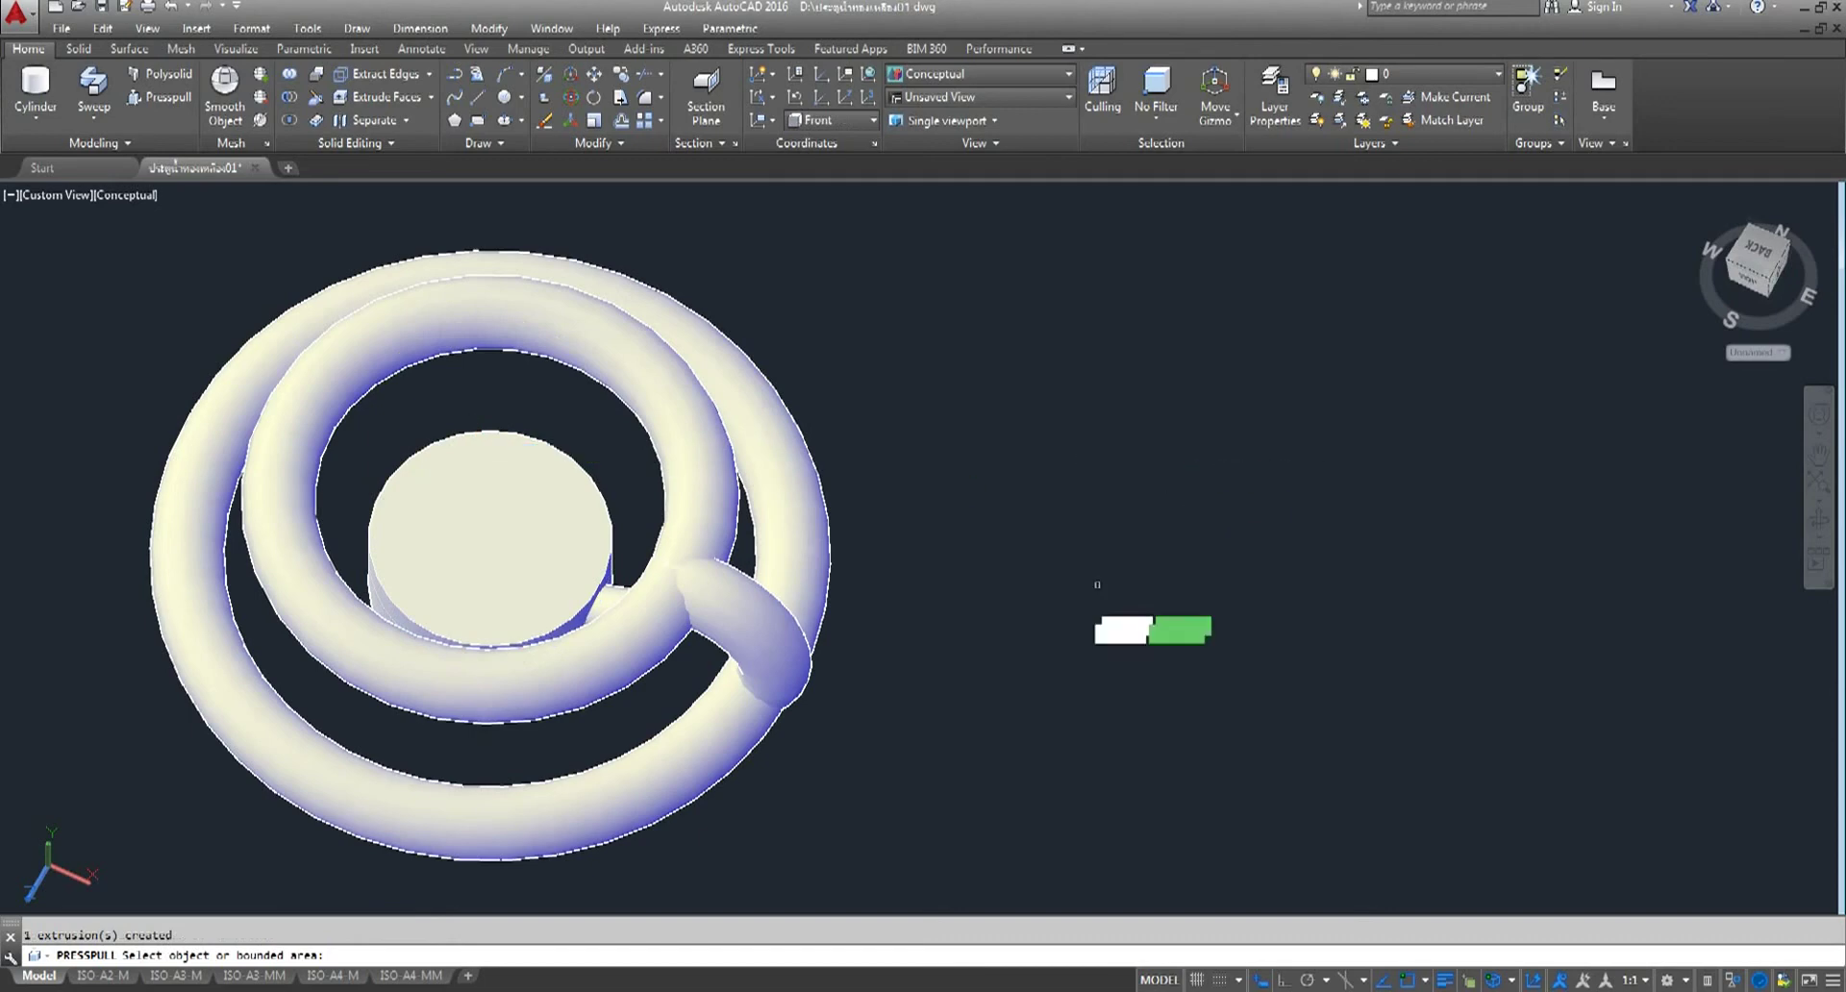
# - Extrude the hub cylinder's end face by a height of 3
pyautogui.click(1821, 524)
pyautogui.moveTo(866, 816)
pyautogui.mouseDown()
pyautogui.moveTo(853, 618)
pyautogui.moveTo(874, 577)
pyautogui.moveTo(882, 620)
pyautogui.moveTo(846, 648)
pyautogui.moveTo(494, 708)
pyautogui.moveTo(857, 429)
pyautogui.mouseUp()
pyautogui.rightClick(857, 428)
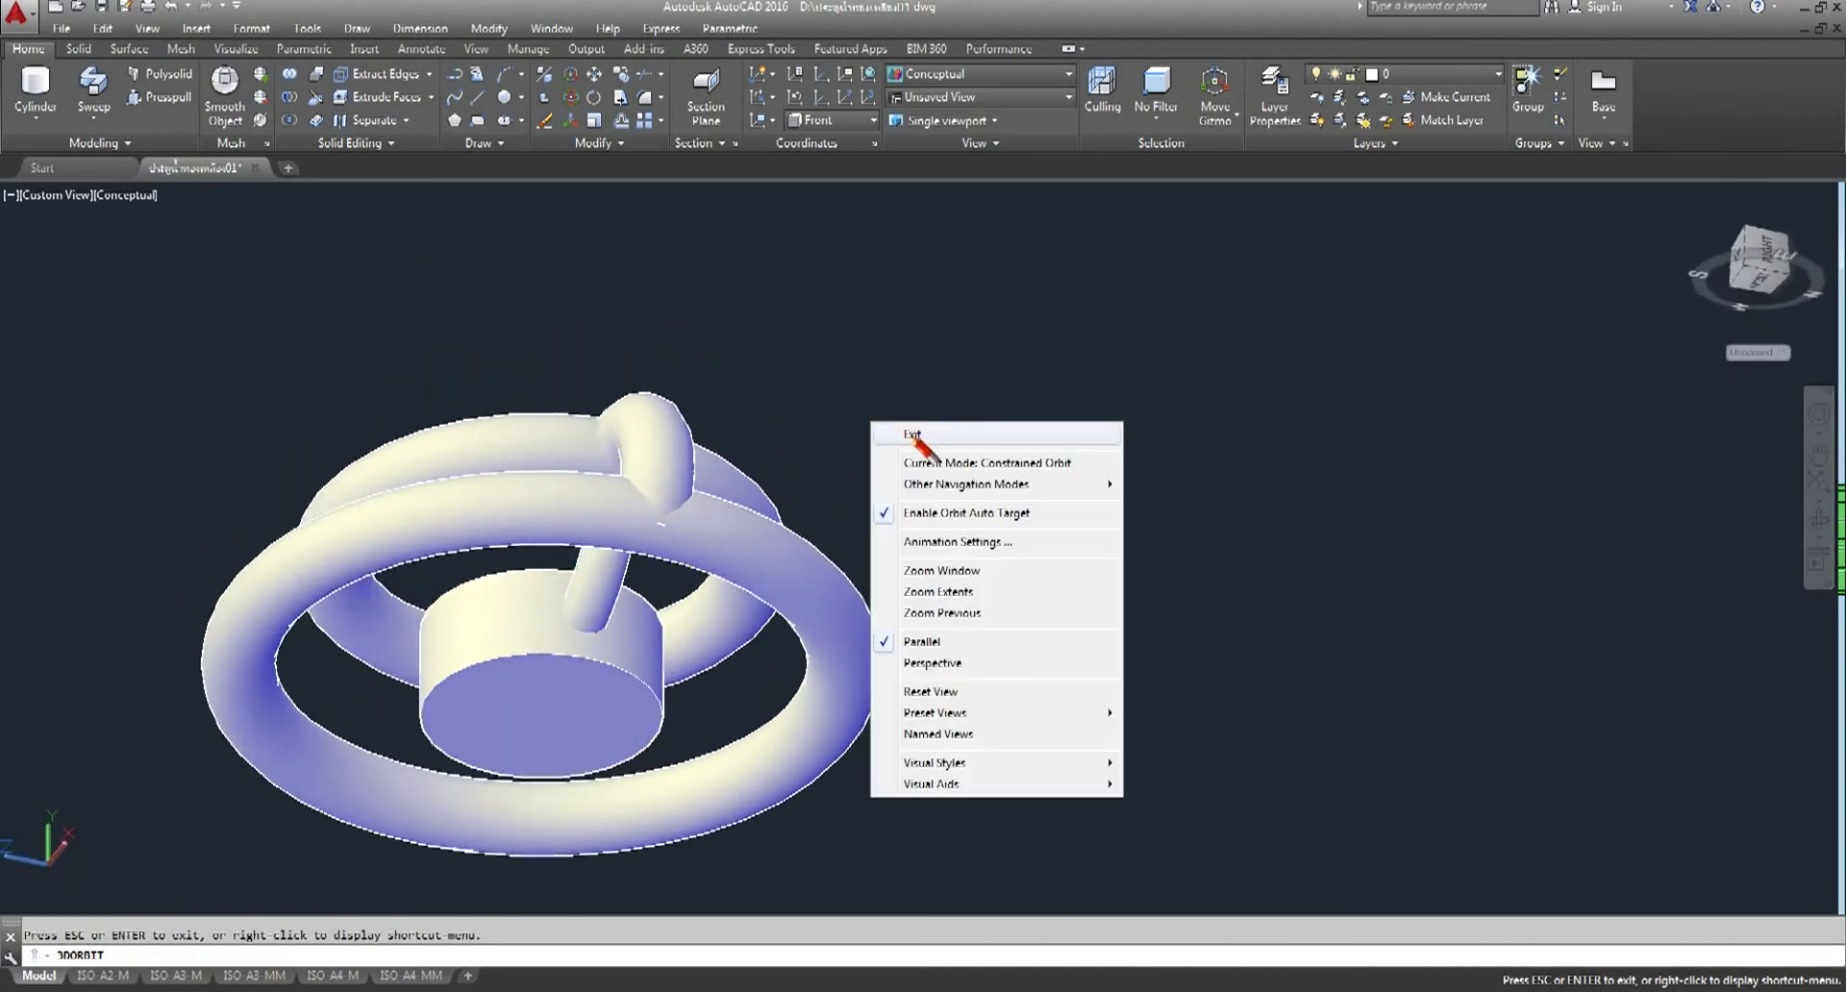
pyautogui.click(918, 431)
pyautogui.click(509, 717)
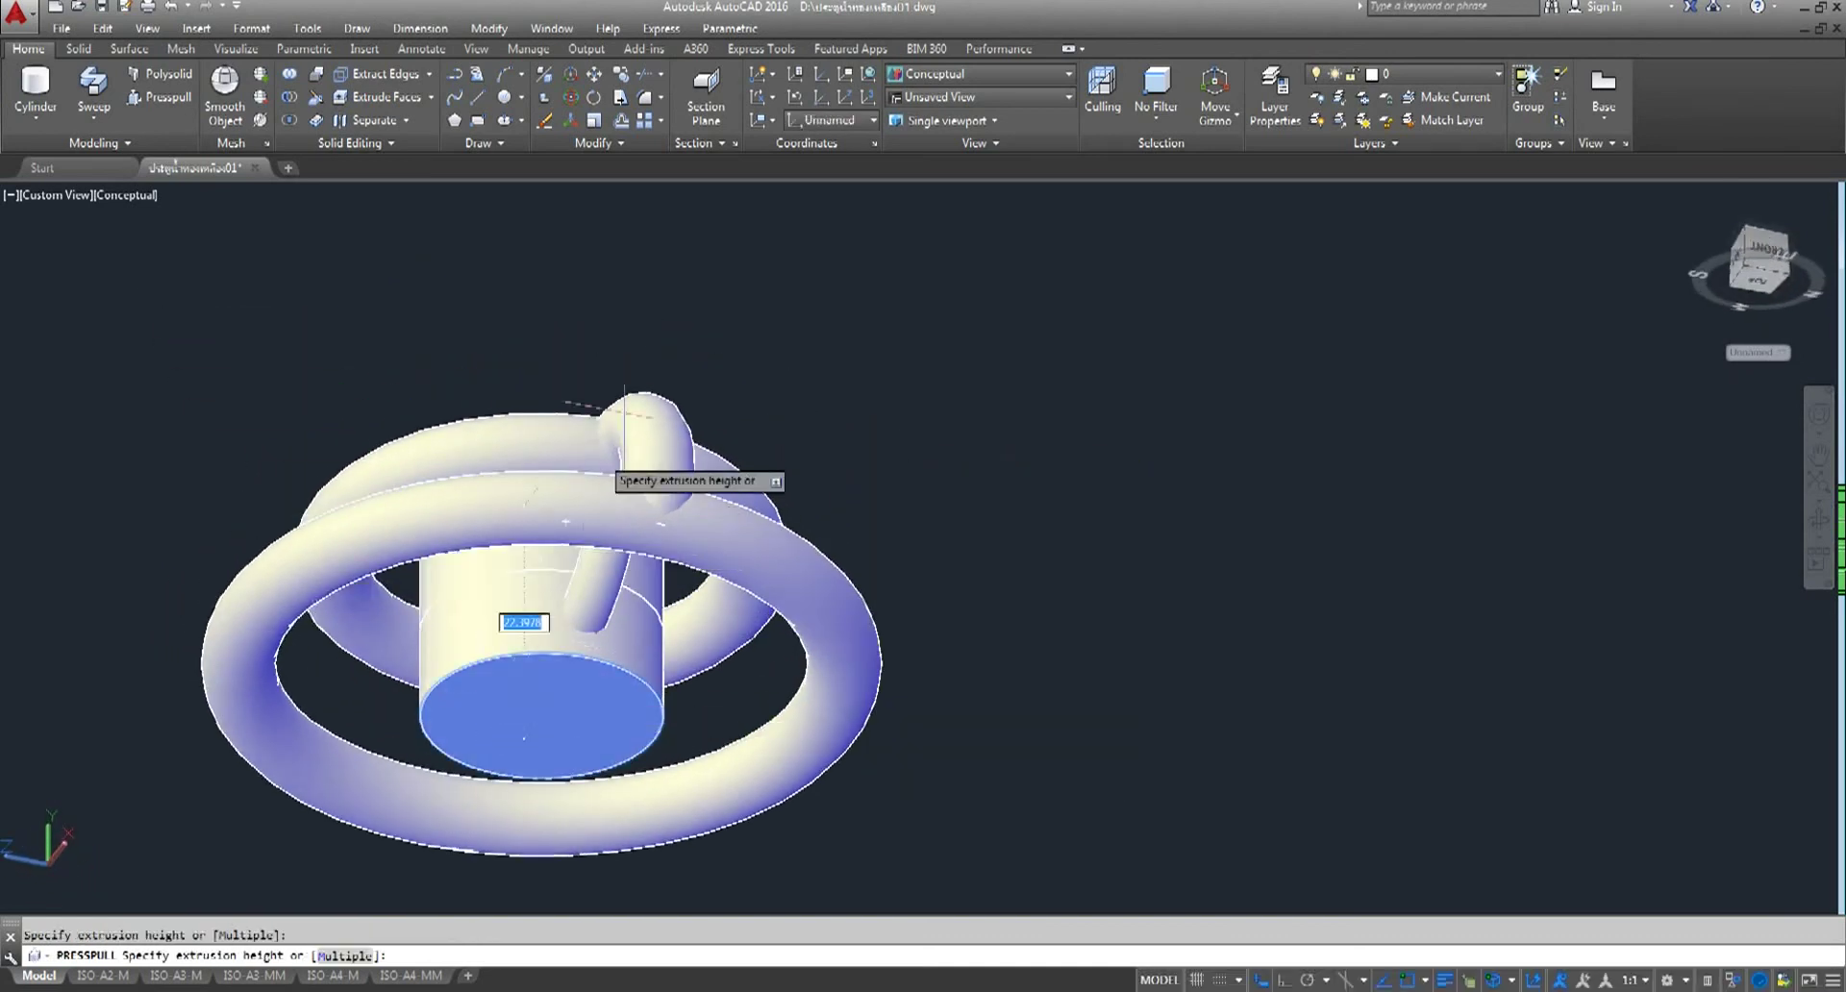
pyautogui.write('3')
pyautogui.press('Return')
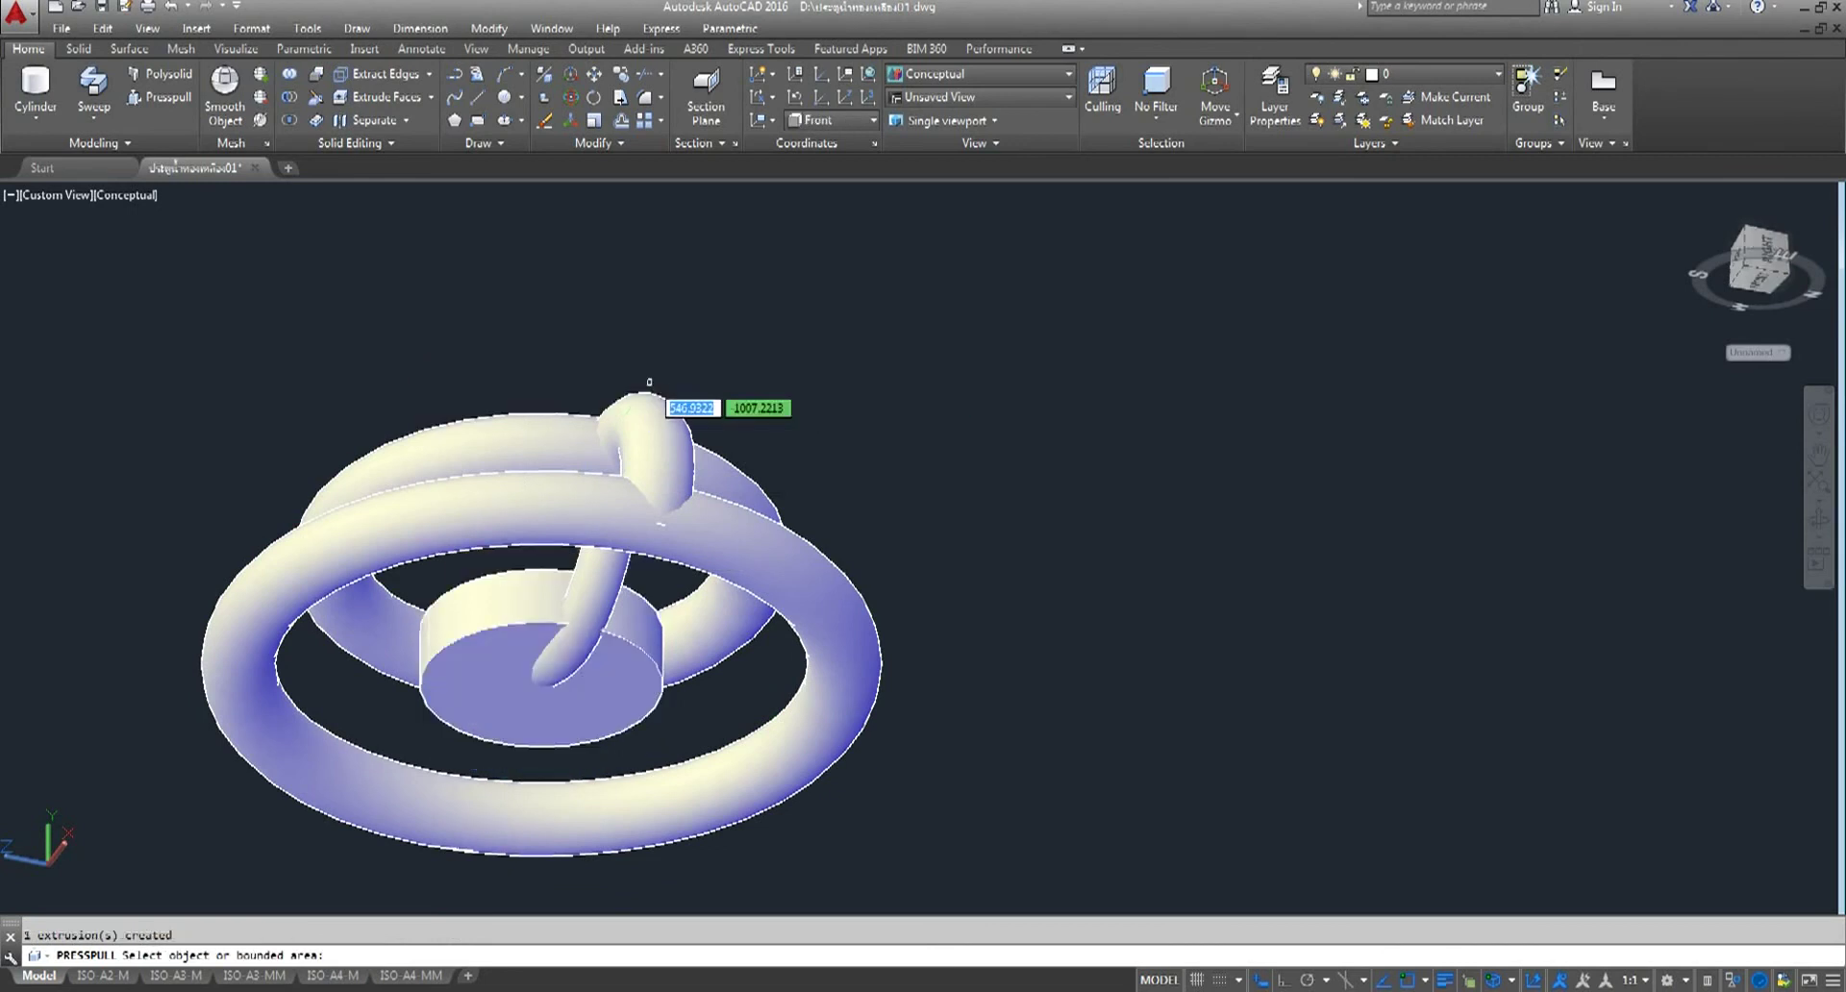
# - Pull the hub face by 1 twice more, then switch to the Top view
pyautogui.click(479, 707)
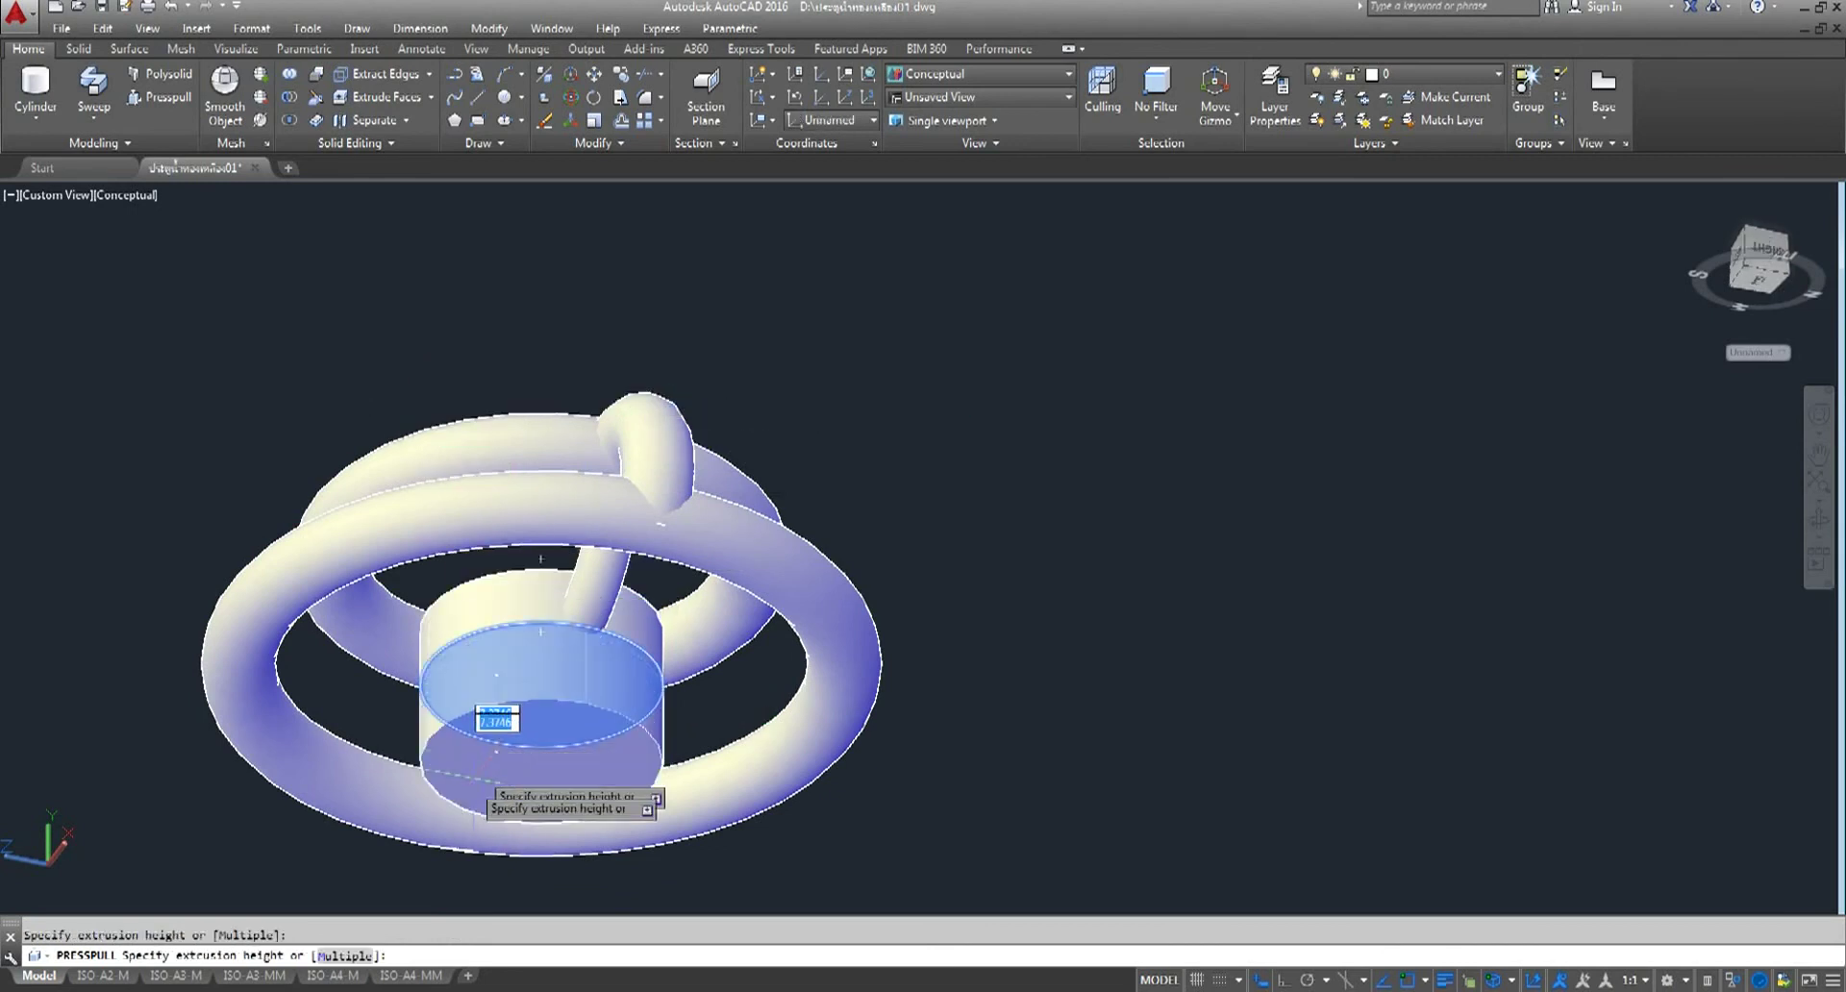
pyautogui.write('1')
pyautogui.press('Return')
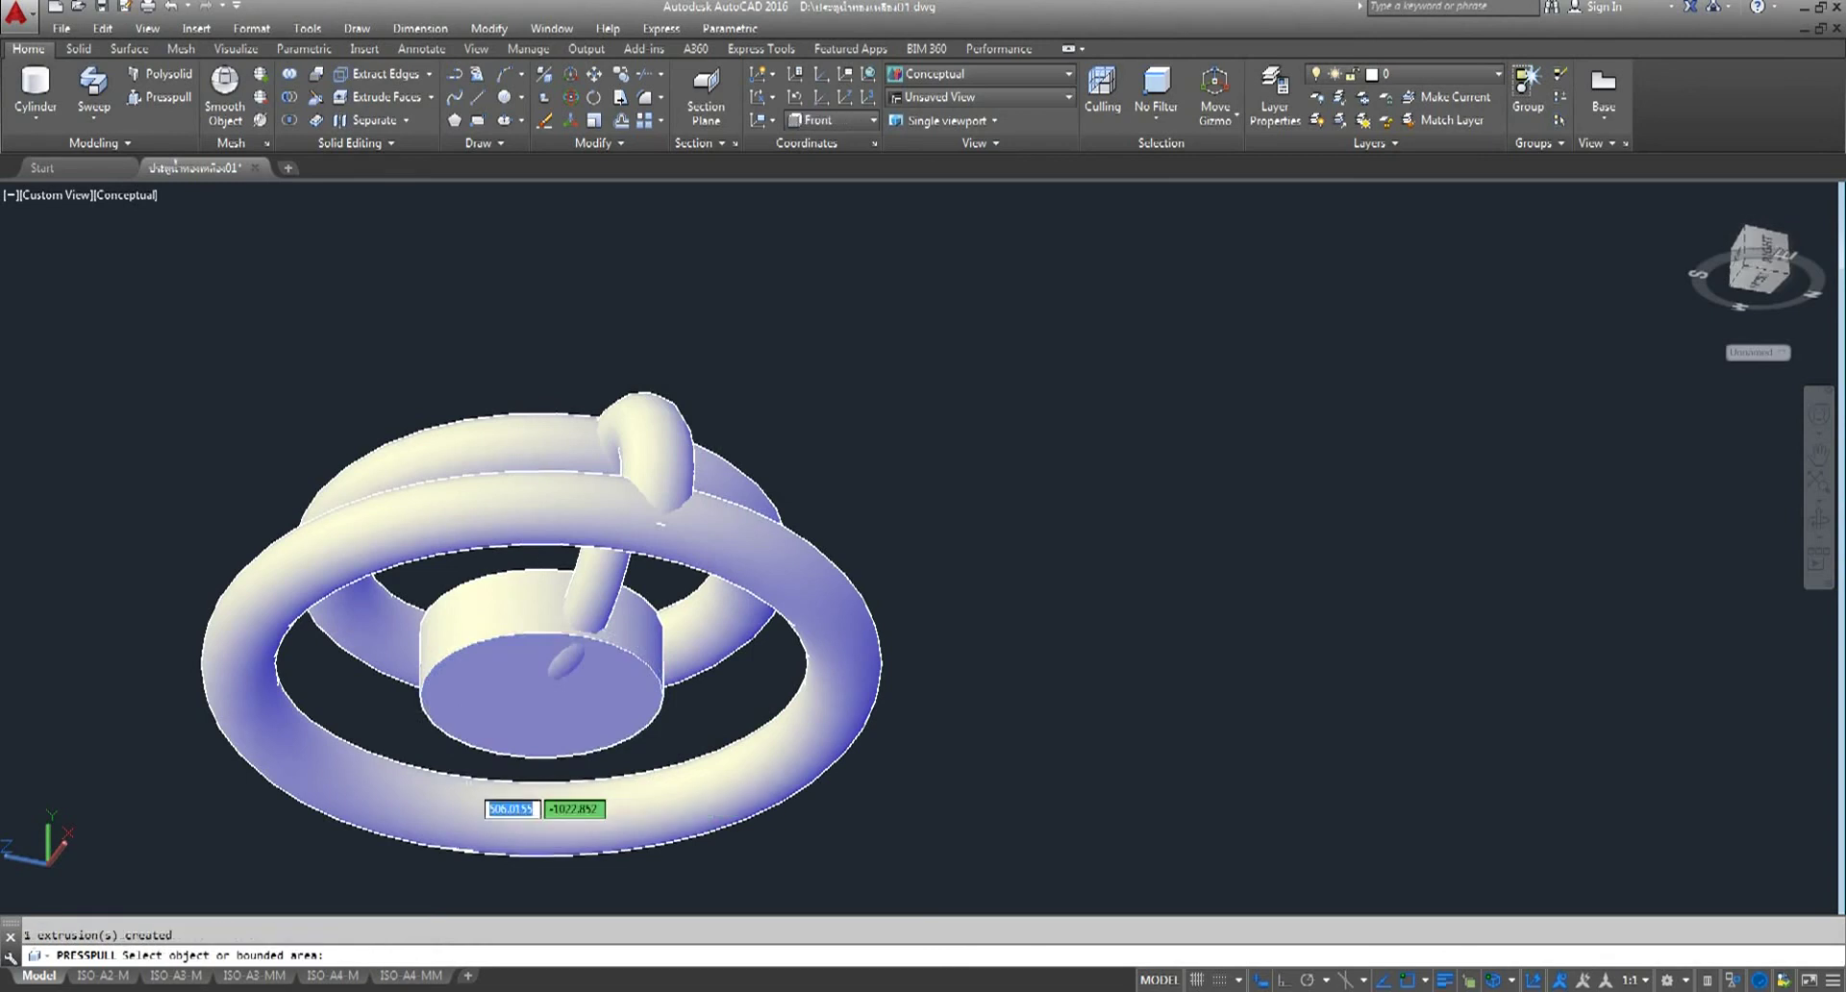
pyautogui.click(529, 688)
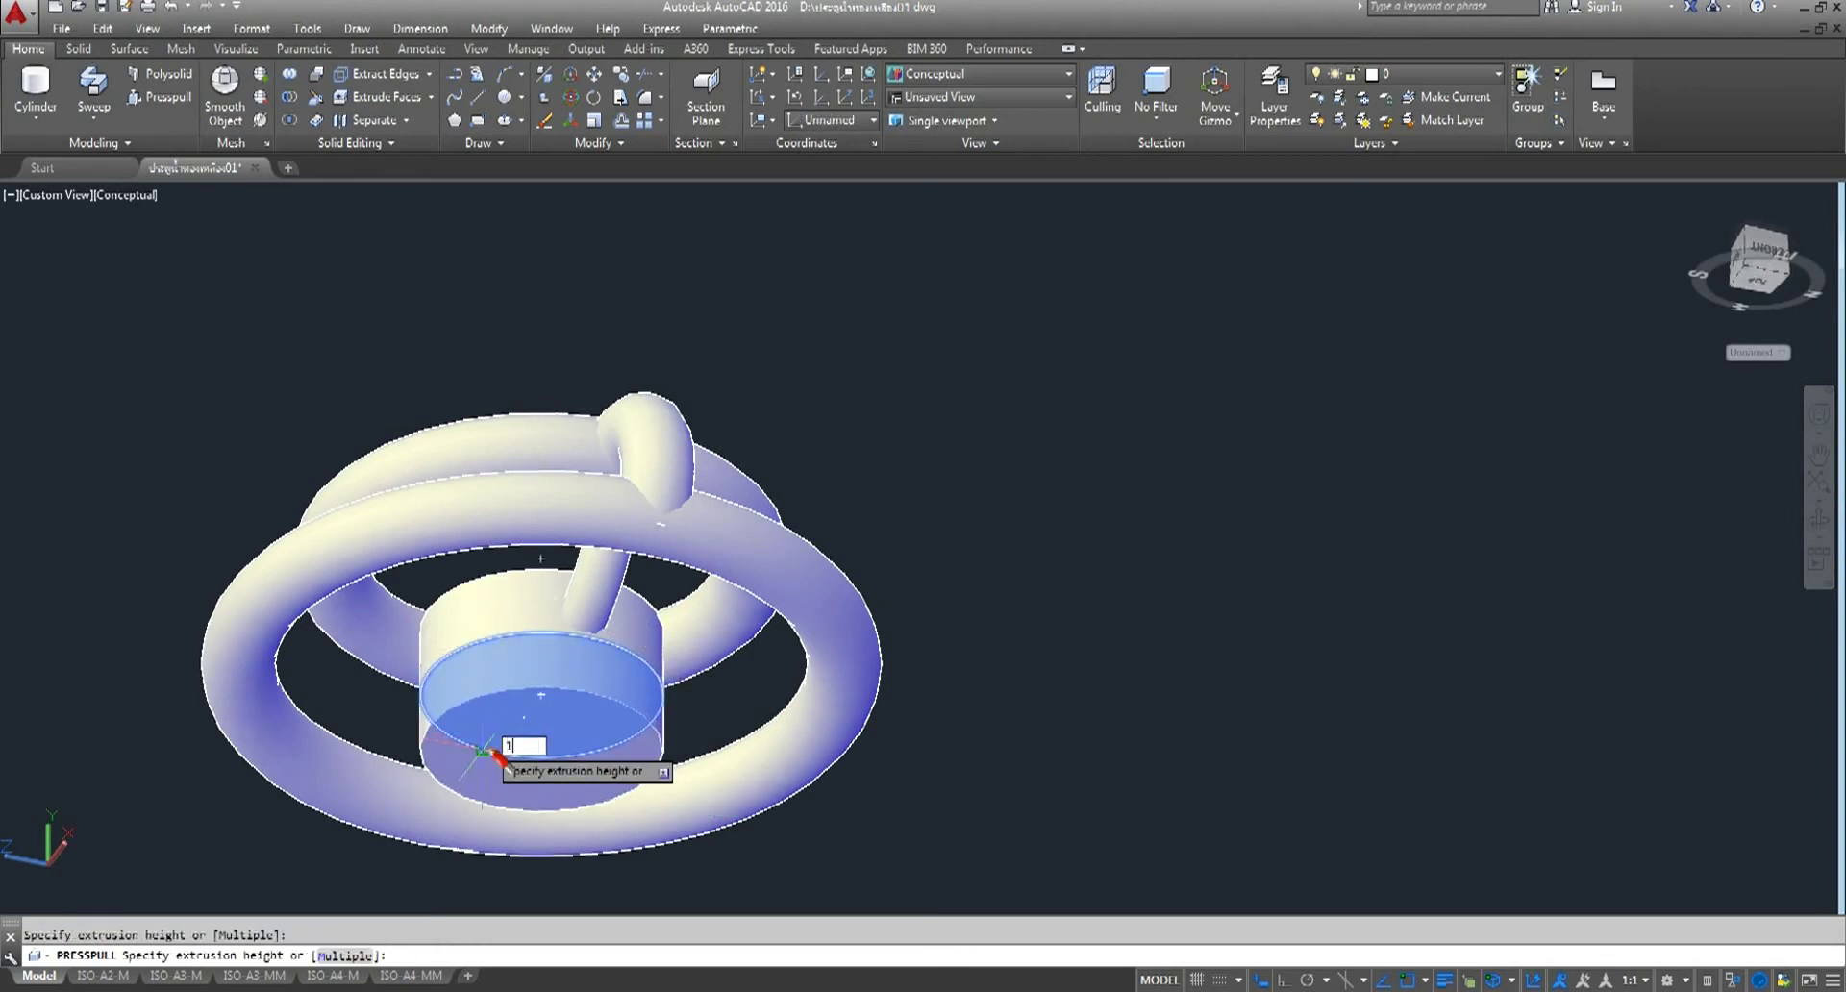
pyautogui.press('Return')
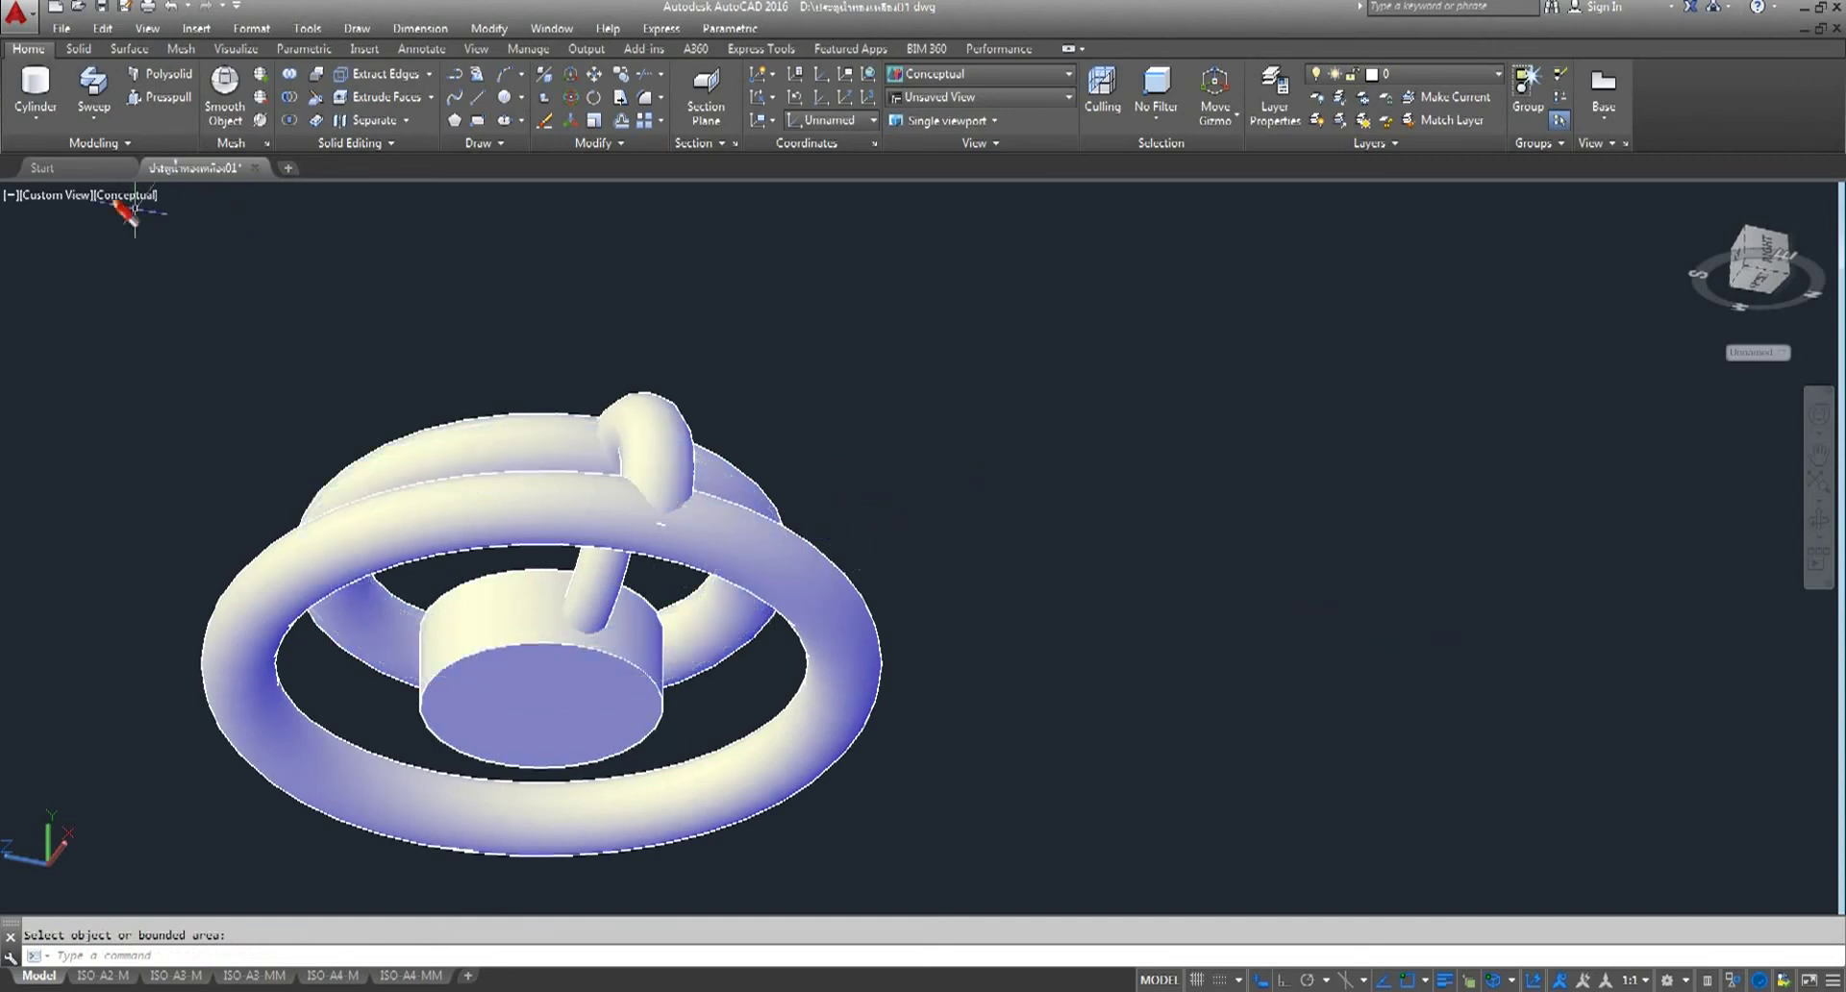
pyautogui.click(46, 196)
pyautogui.click(86, 246)
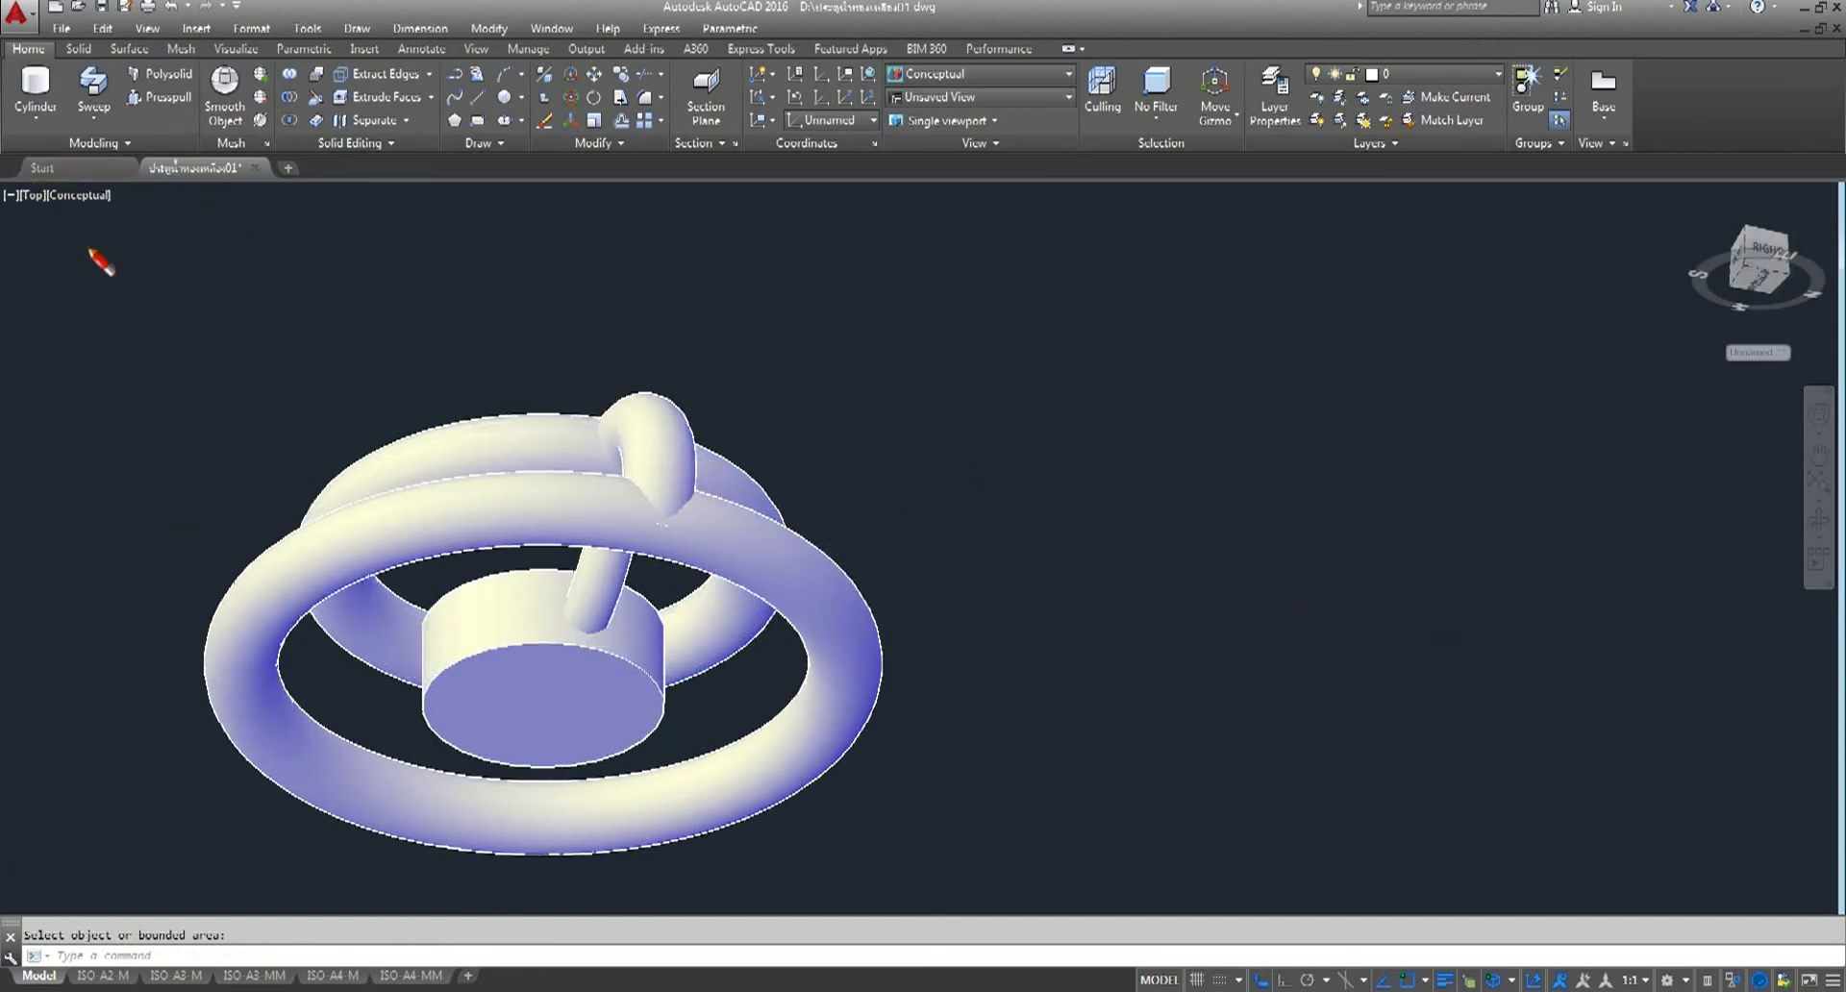
# - Polar-array the spoke around the hub centre with 6 items filling 360°
pyautogui.moveTo(581, 379); pyautogui.dragTo(928, 753, button='middle')
pyautogui.scroll(3, 726, 596)
pyautogui.scroll(2, 731, 597)
pyautogui.moveTo(1028, 696); pyautogui.dragTo(967, 500, button='middle')
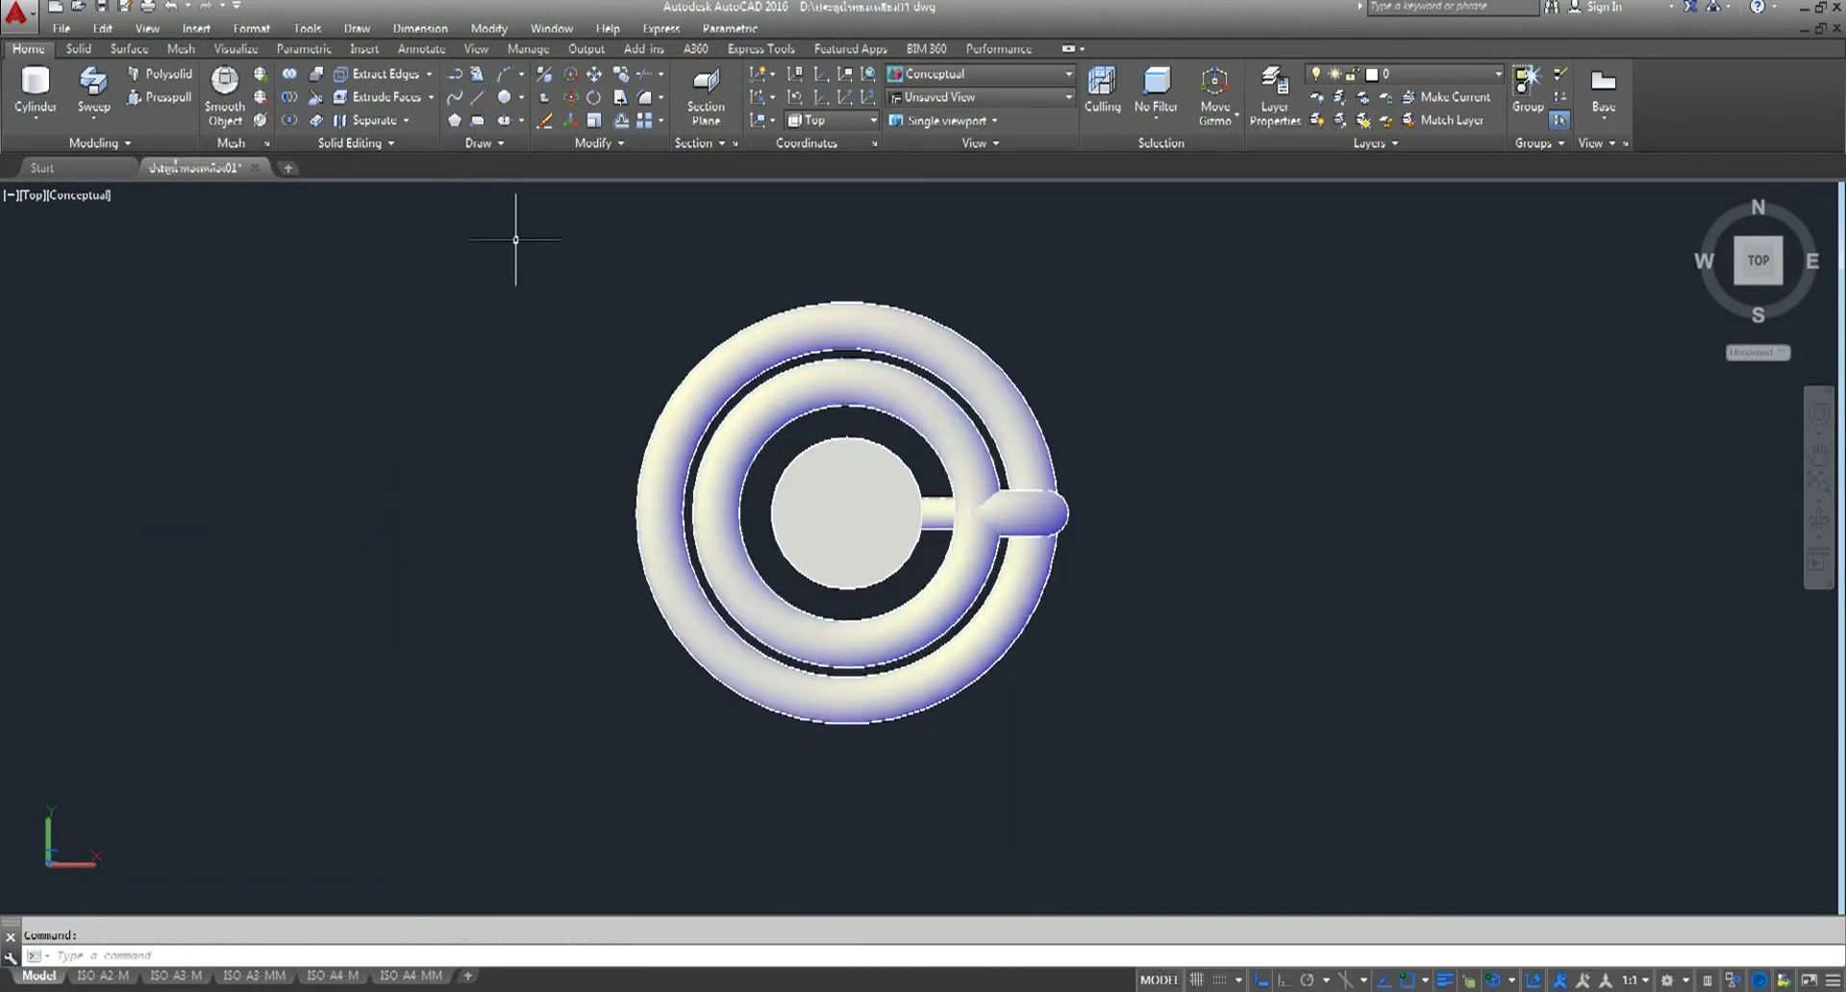
pyautogui.click(662, 121)
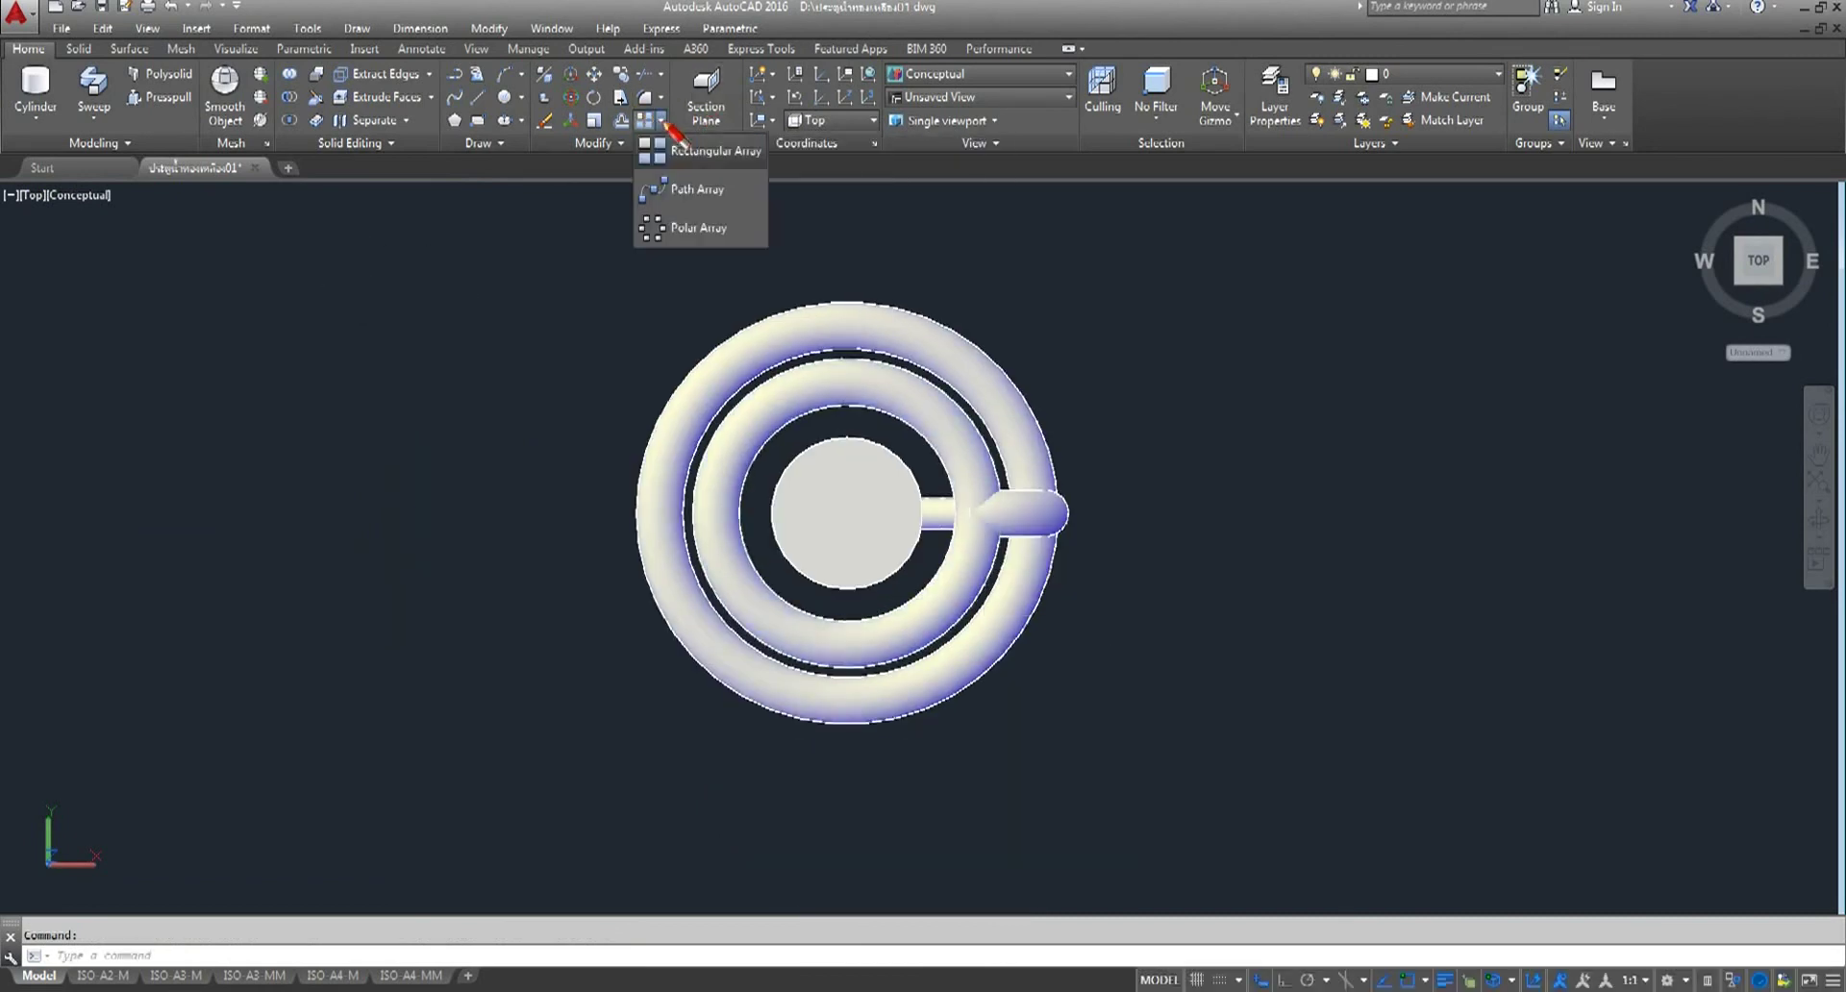
pyautogui.click(699, 223)
pyautogui.scroll(3, 1000, 577)
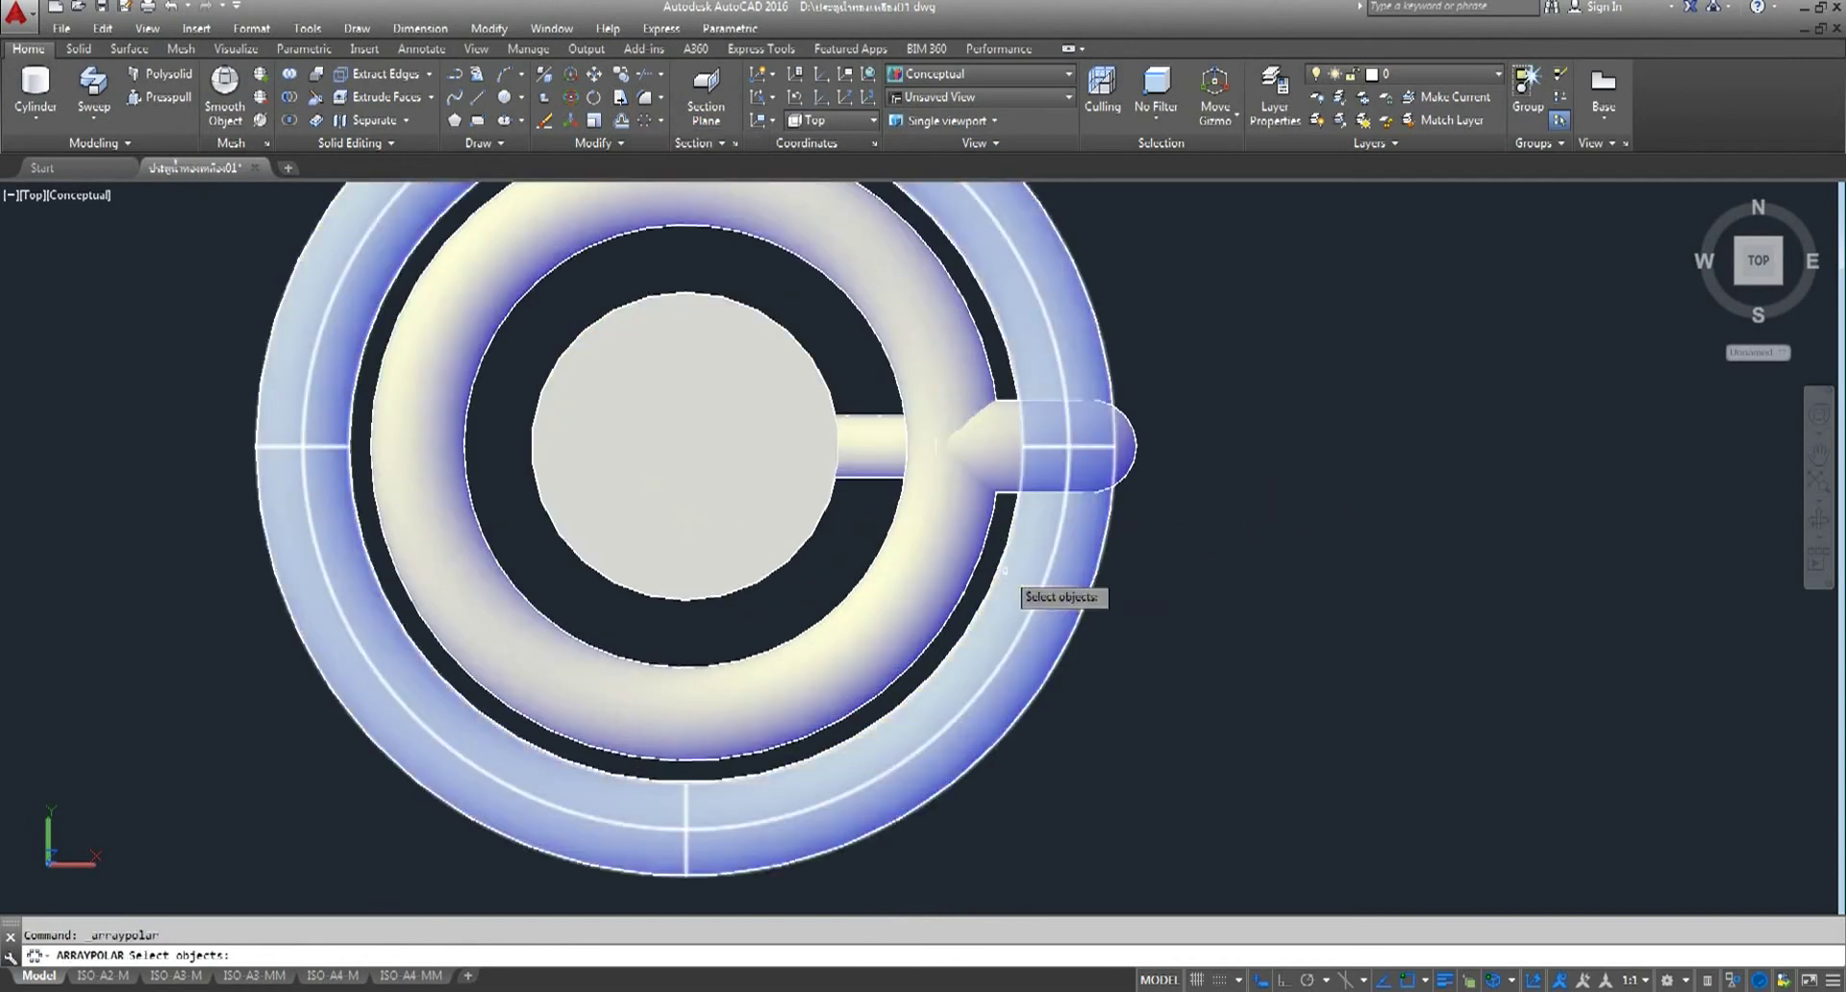
pyautogui.click(1084, 452)
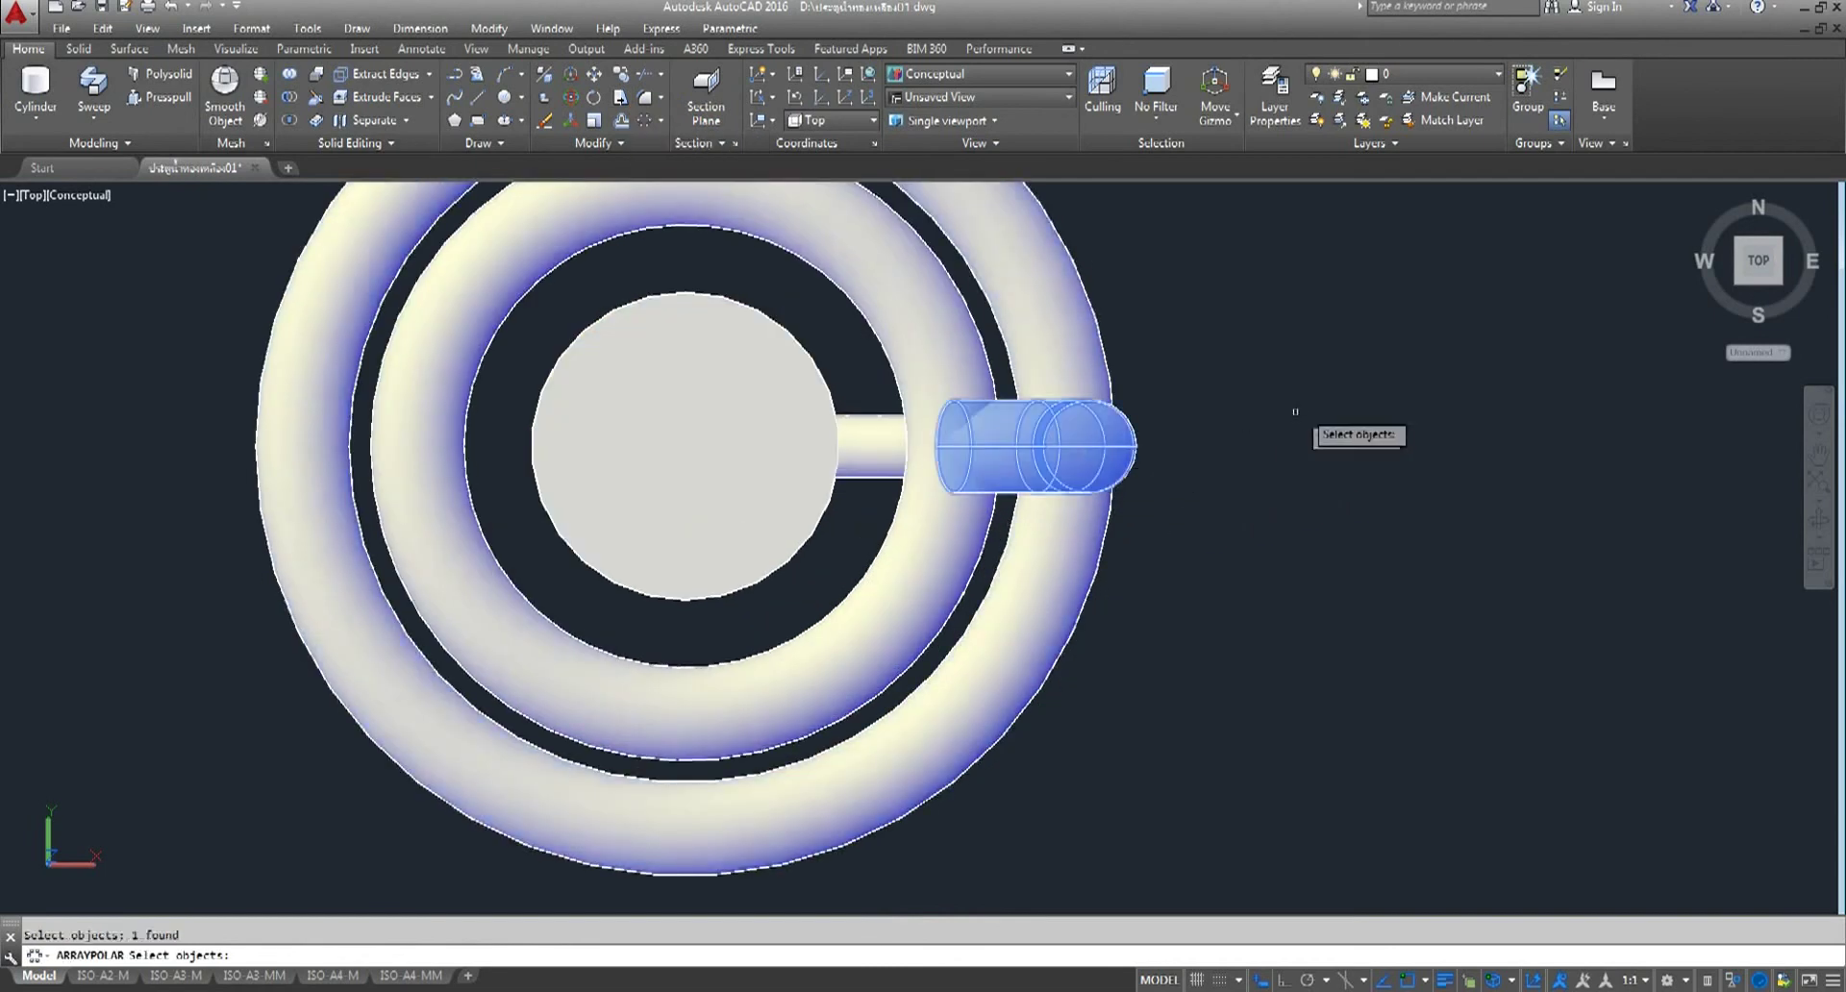
pyautogui.press('Return')
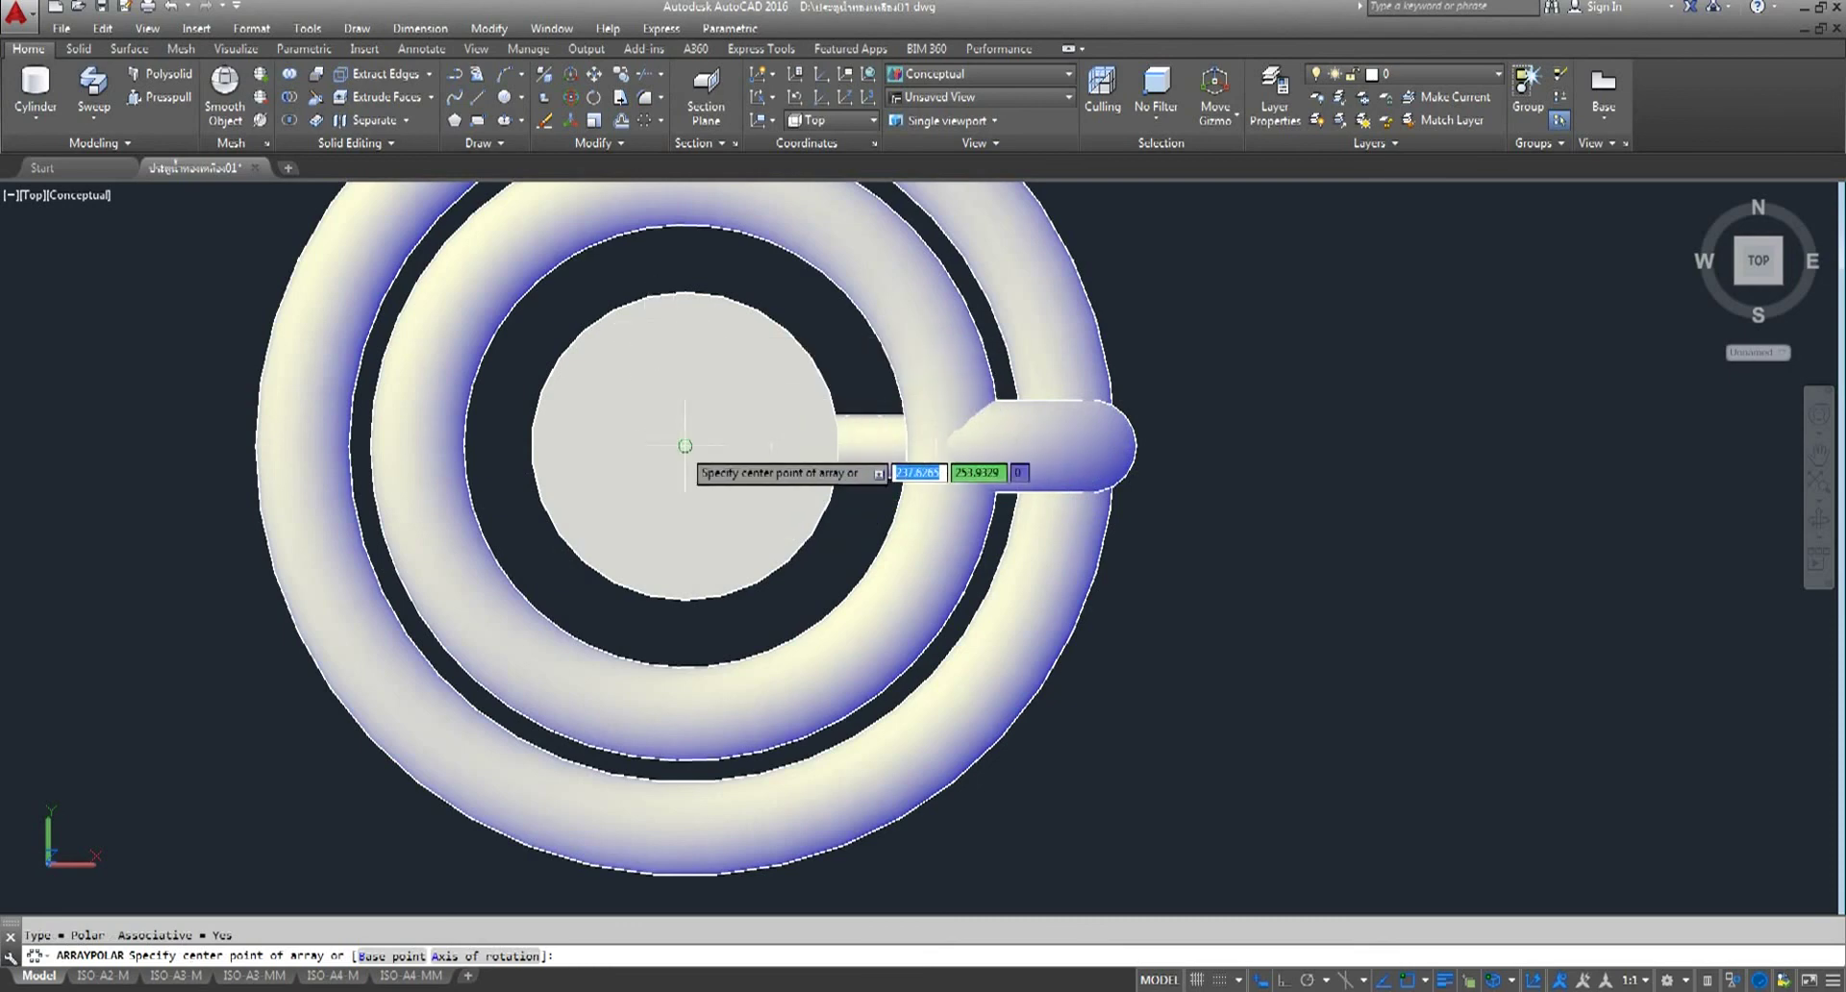
pyautogui.click(684, 447)
pyautogui.scroll(-5, 685, 452)
pyautogui.scroll(2, 673, 462)
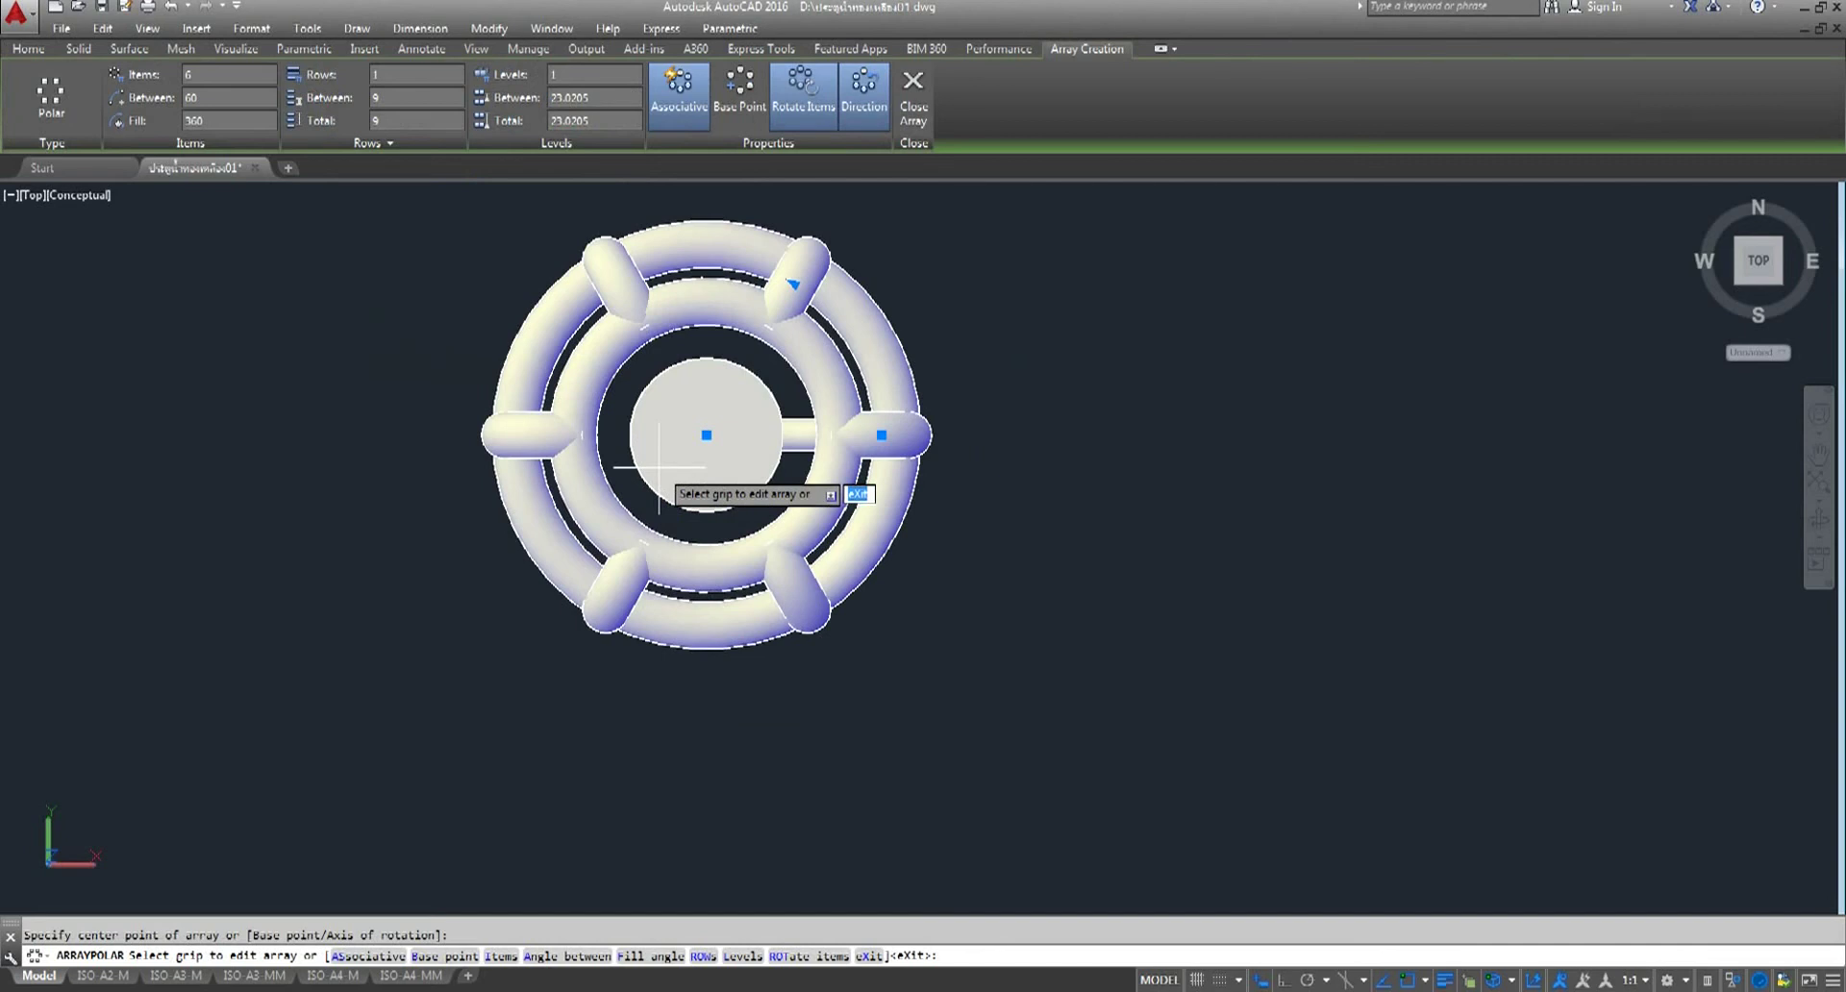
pyautogui.press('Escape')
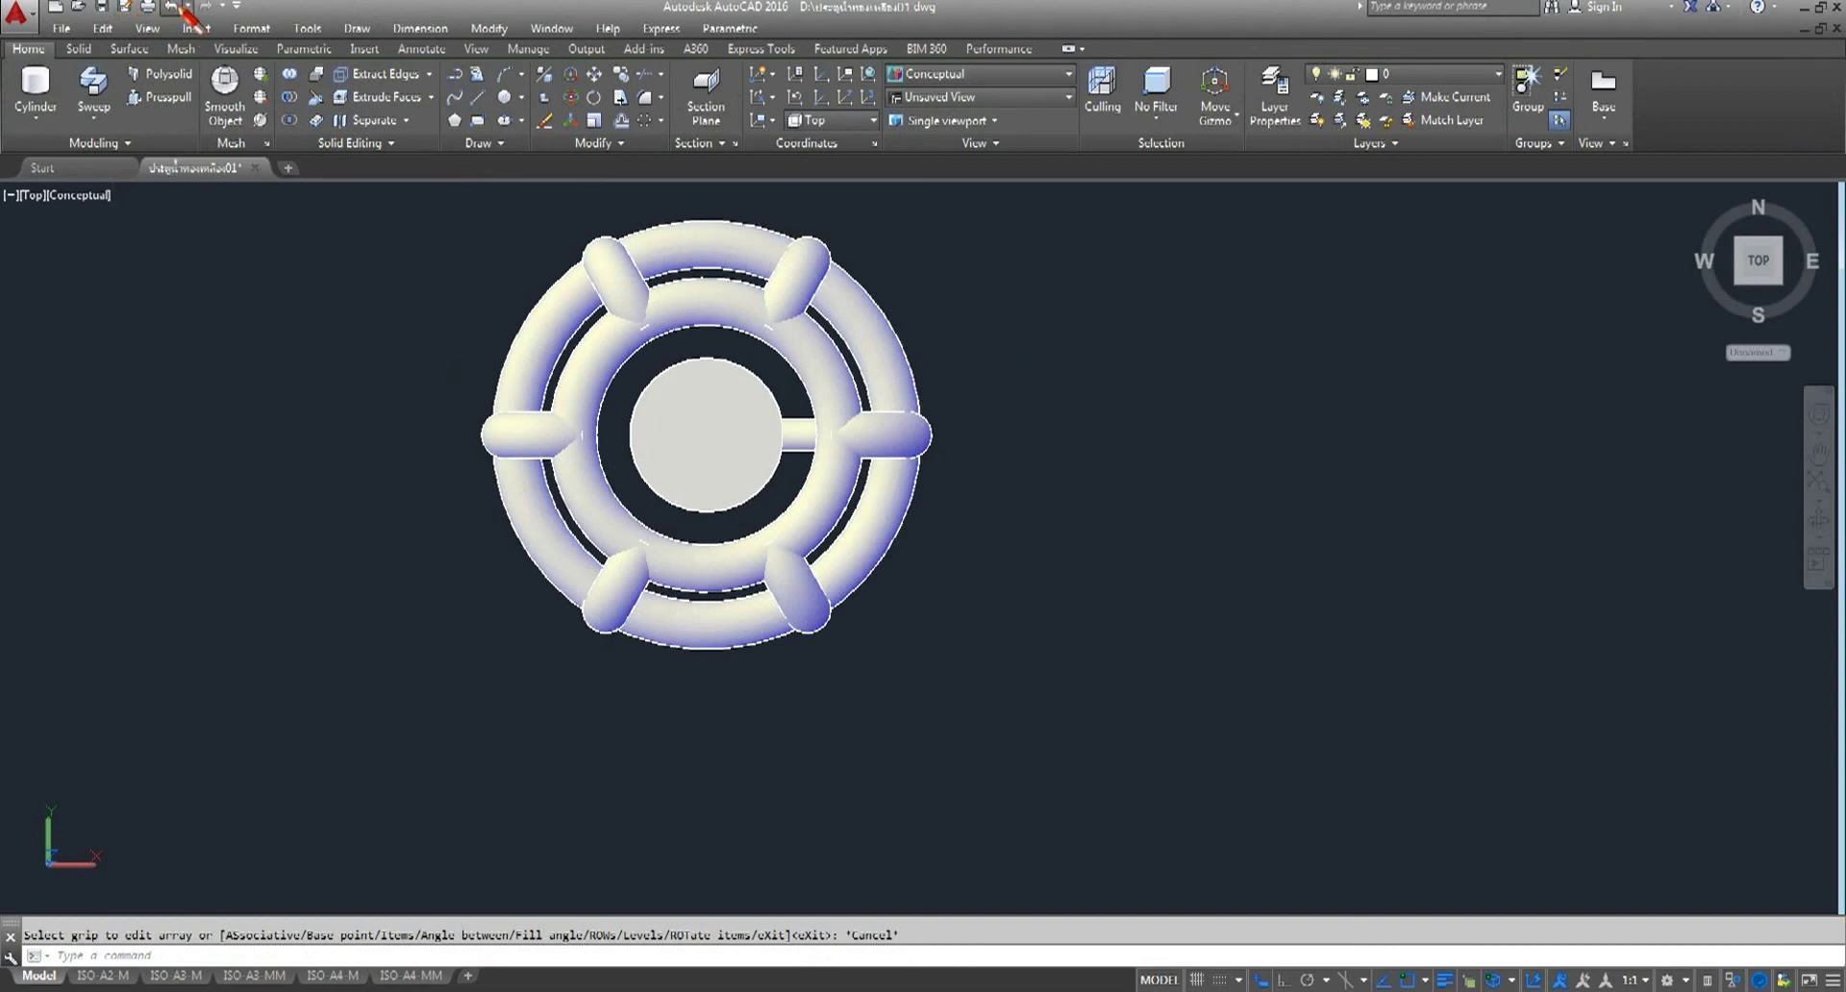
# - Undo back past the spoke array, spoke and swept rings to the plain disc and circles
pyautogui.click(173, 7)
pyautogui.click(173, 6)
pyautogui.click(173, 7)
pyautogui.click(173, 7)
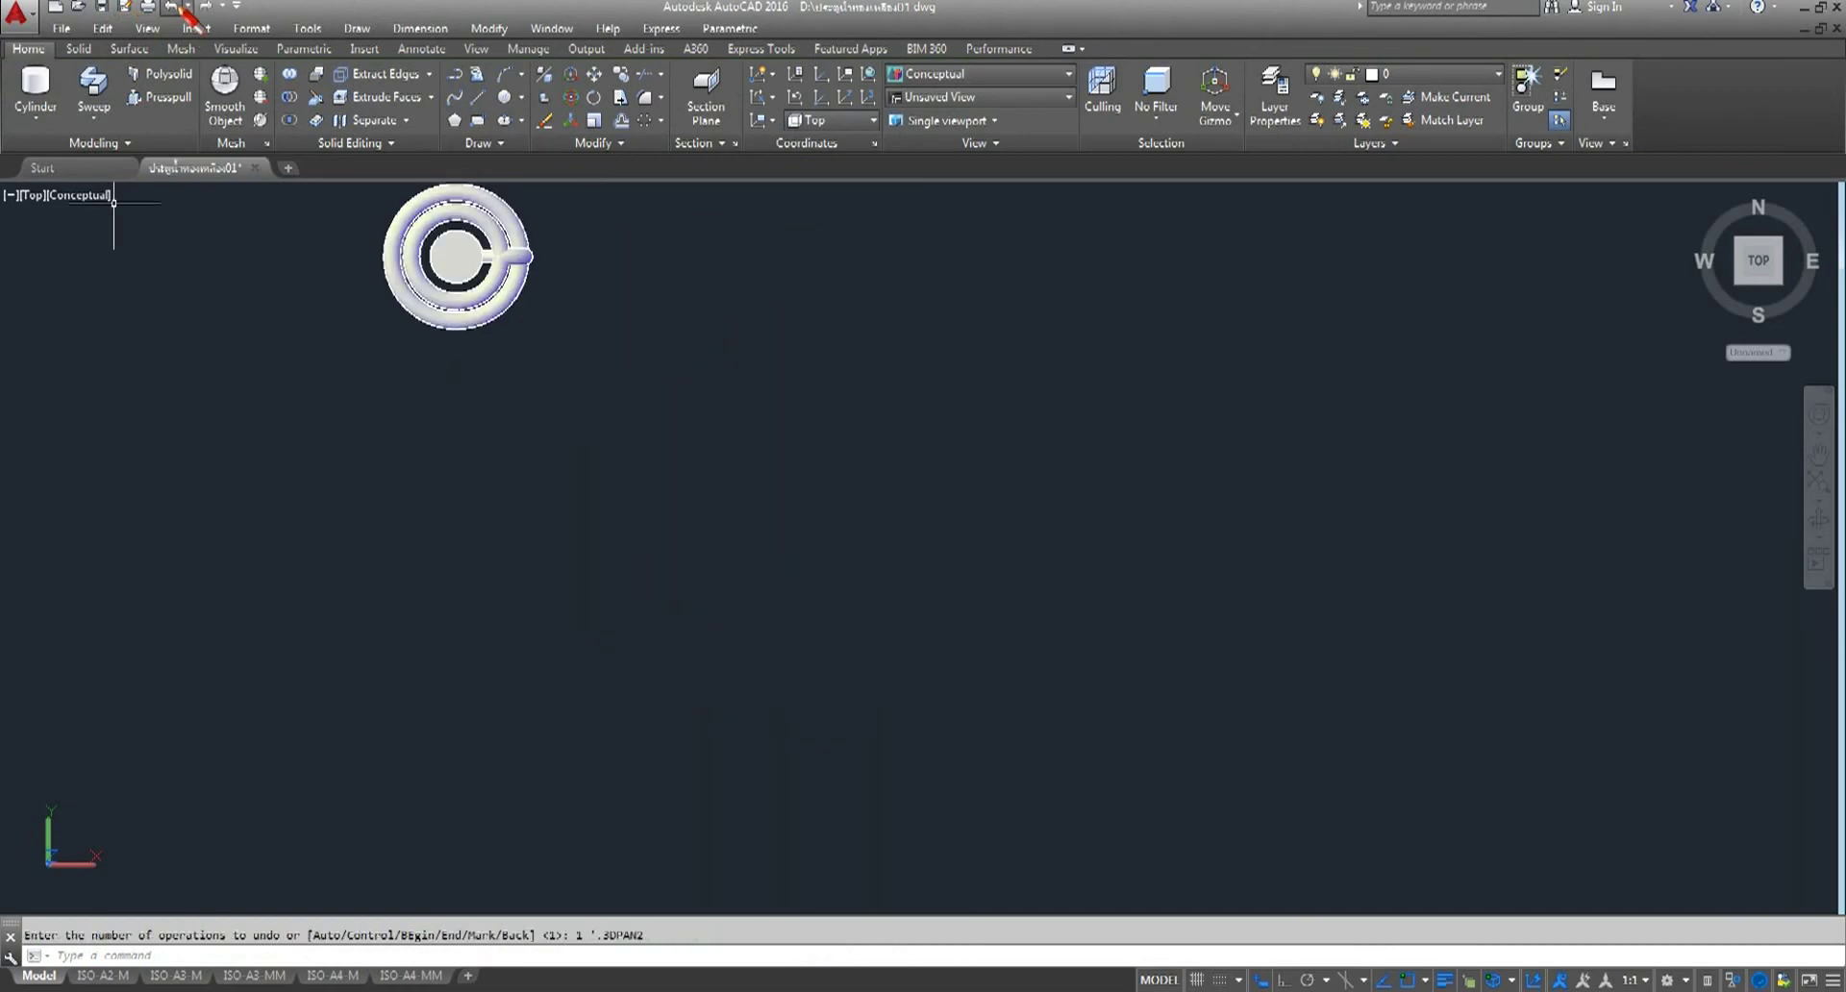
pyautogui.click(173, 6)
pyautogui.click(174, 7)
pyautogui.click(173, 6)
pyautogui.click(173, 6)
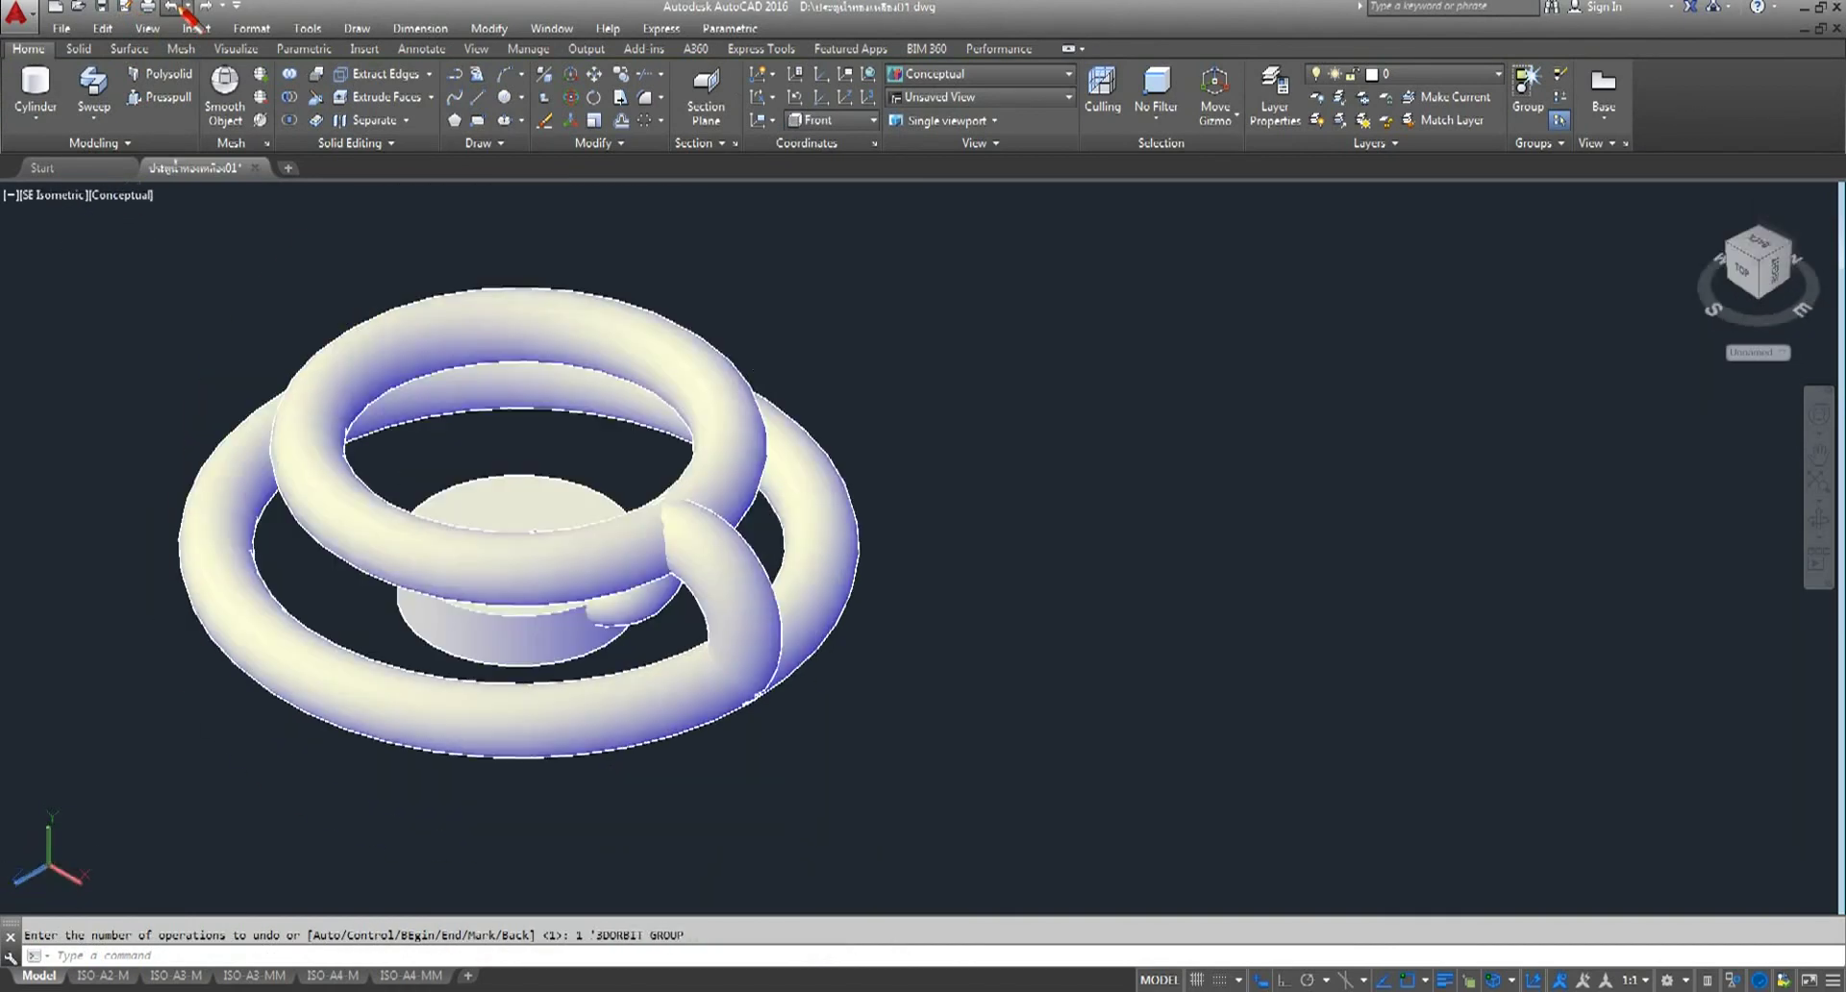
pyautogui.click(173, 6)
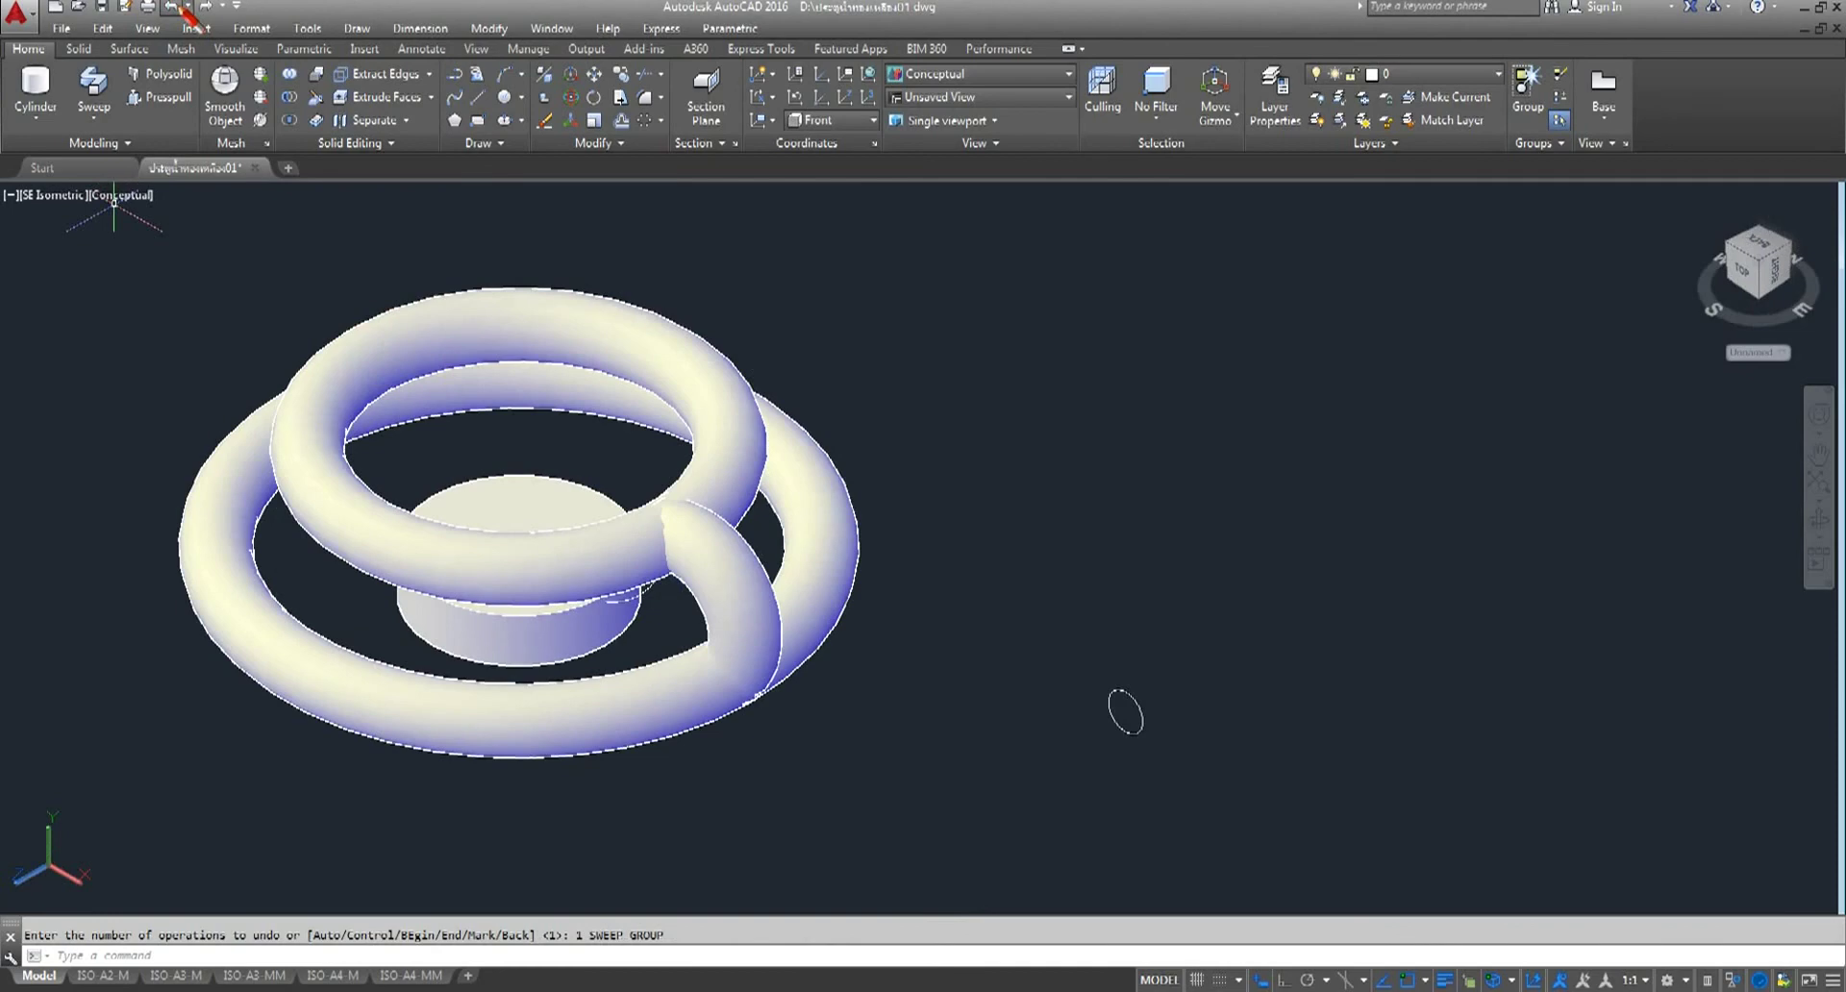
pyautogui.click(173, 7)
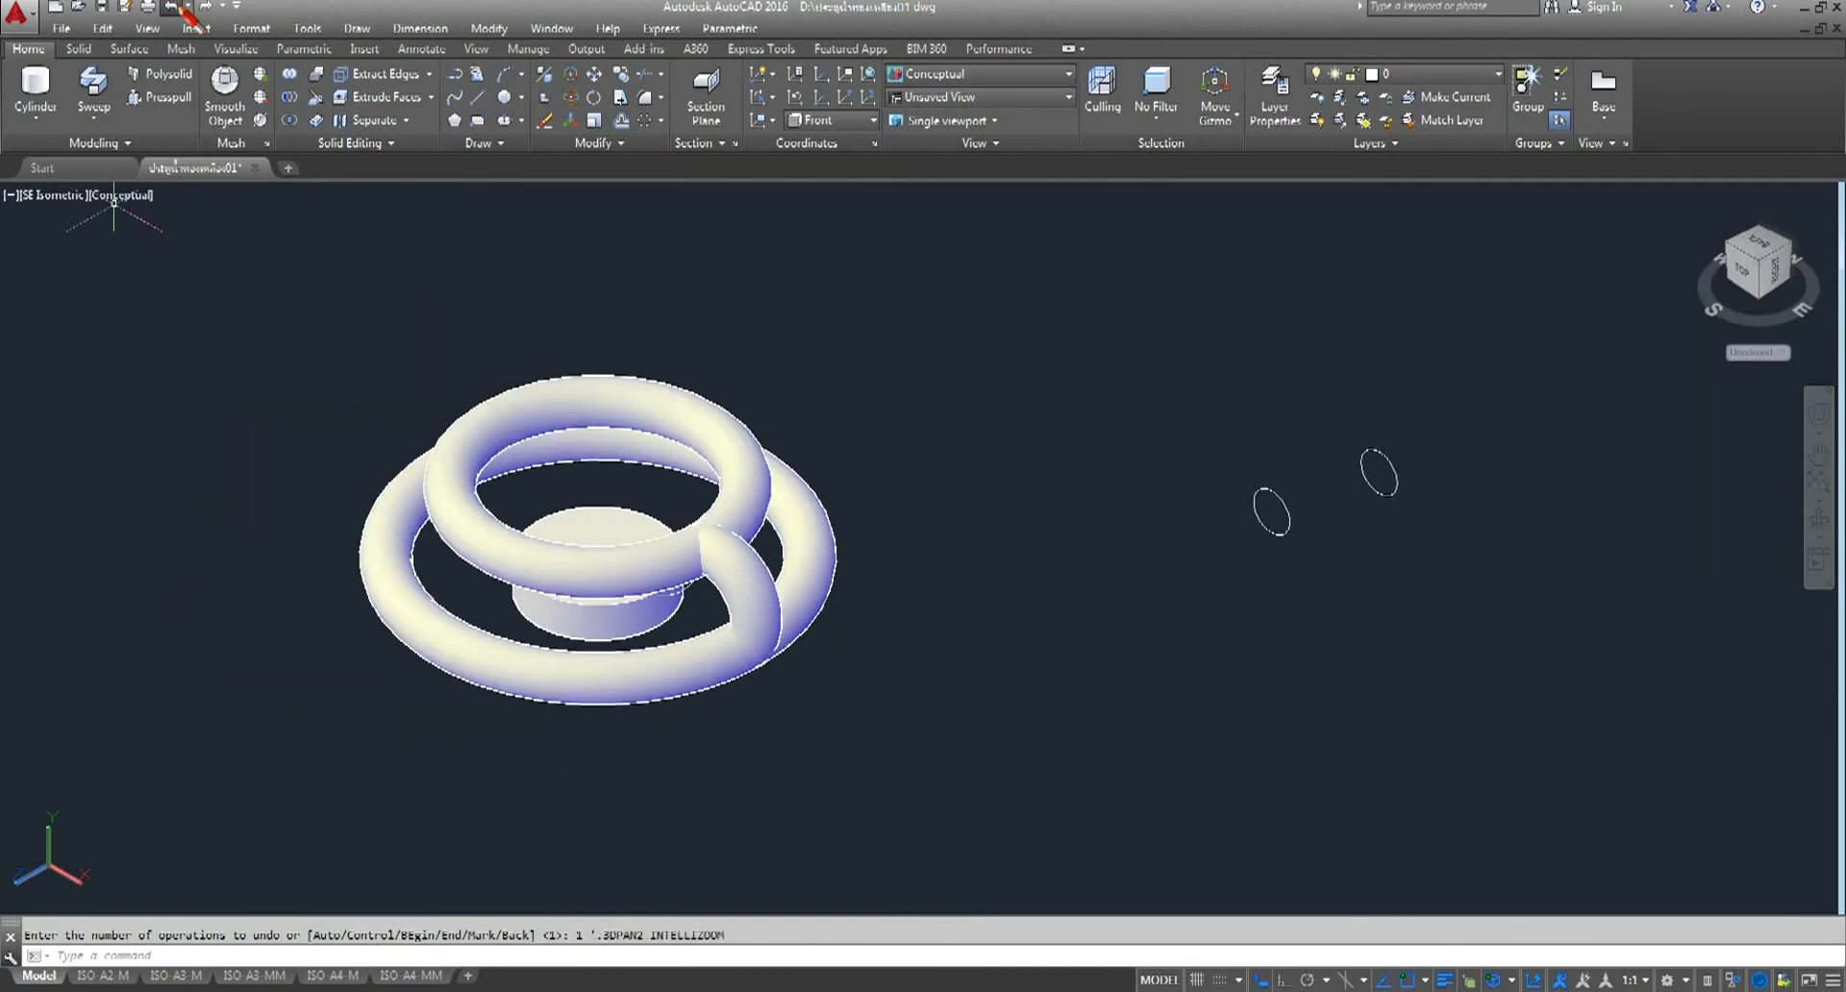
pyautogui.click(173, 7)
pyautogui.click(174, 7)
pyautogui.click(173, 7)
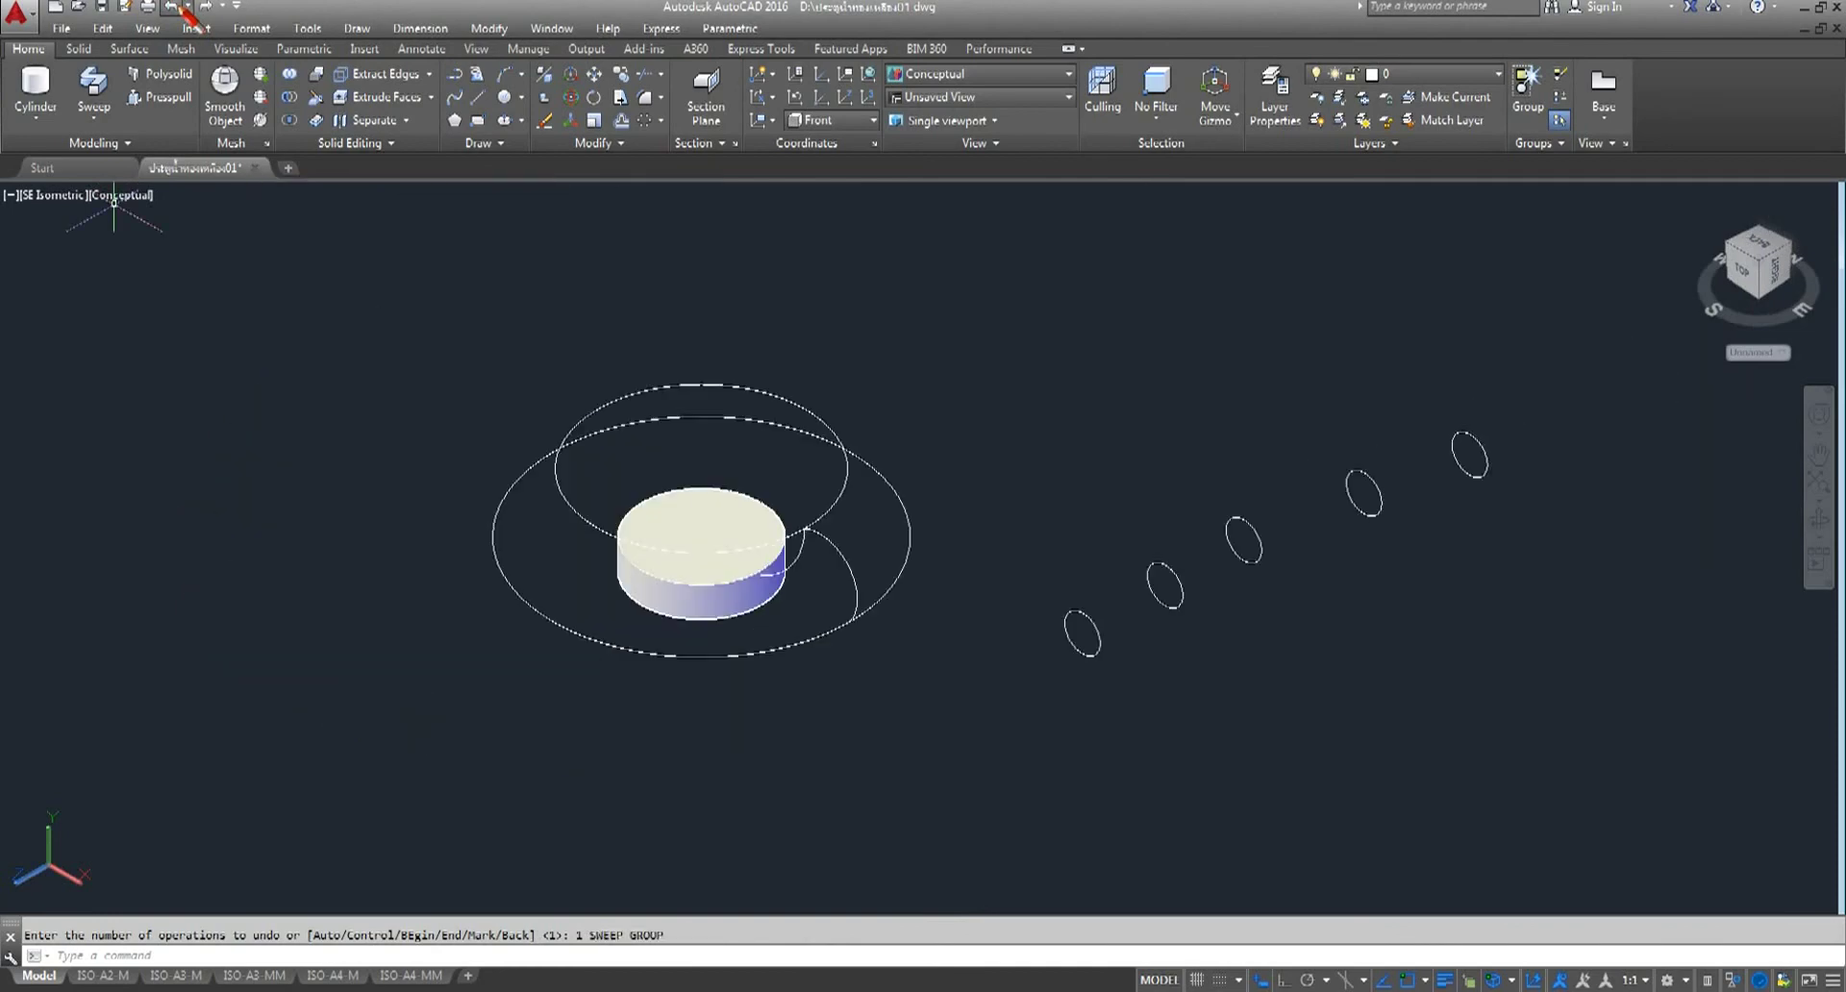
pyautogui.hotkey('ctrl', 'z')
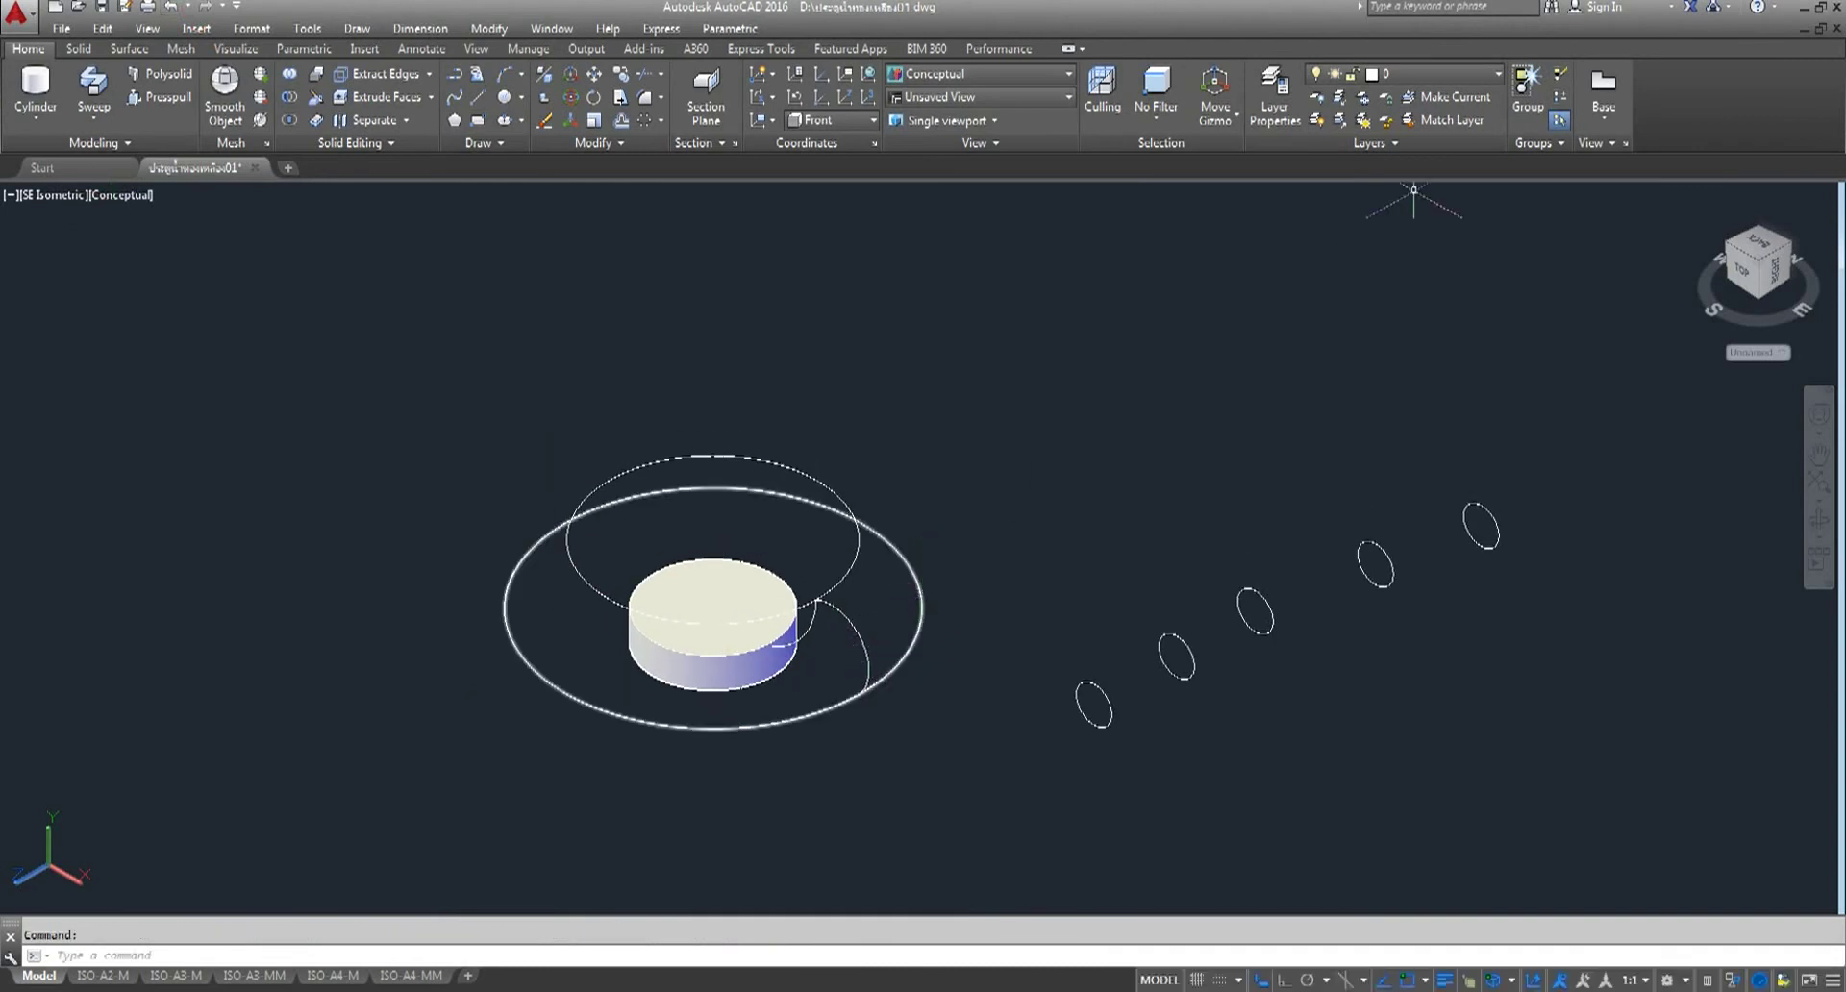
# - Thaw the dim layer to show the hexagon and delete the large base circle
pyautogui.click(1481, 74)
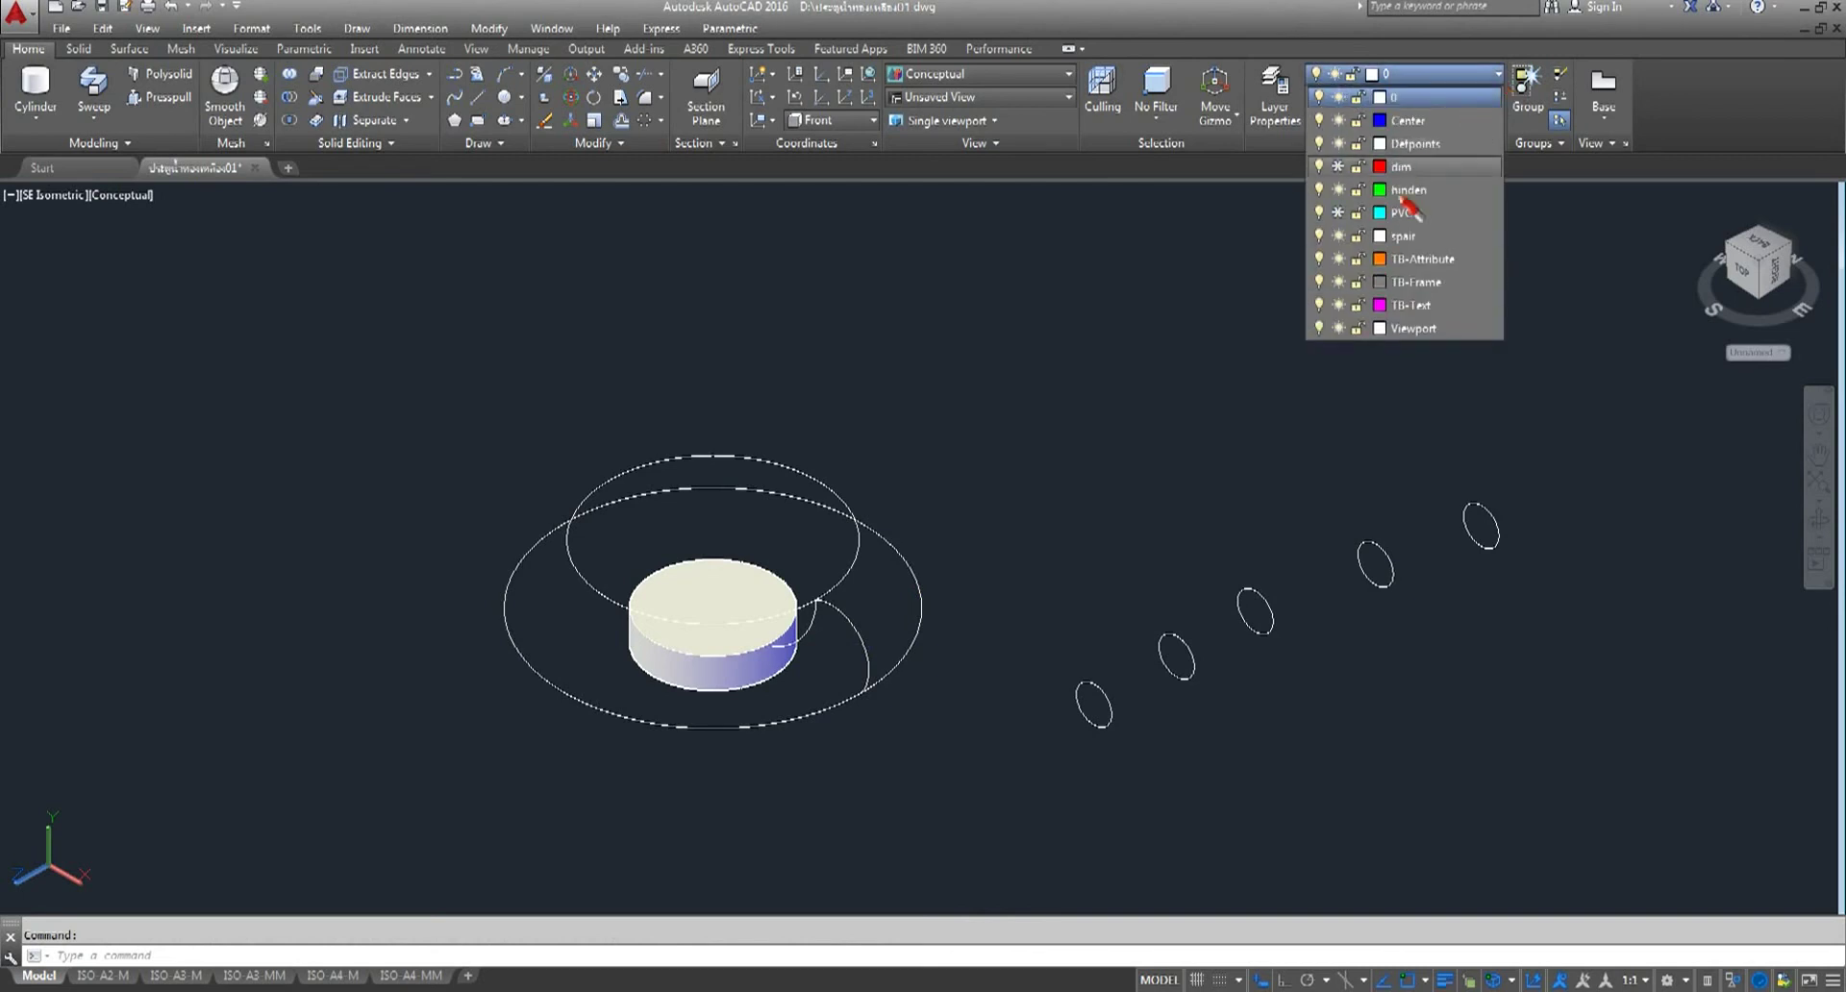
pyautogui.click(1337, 167)
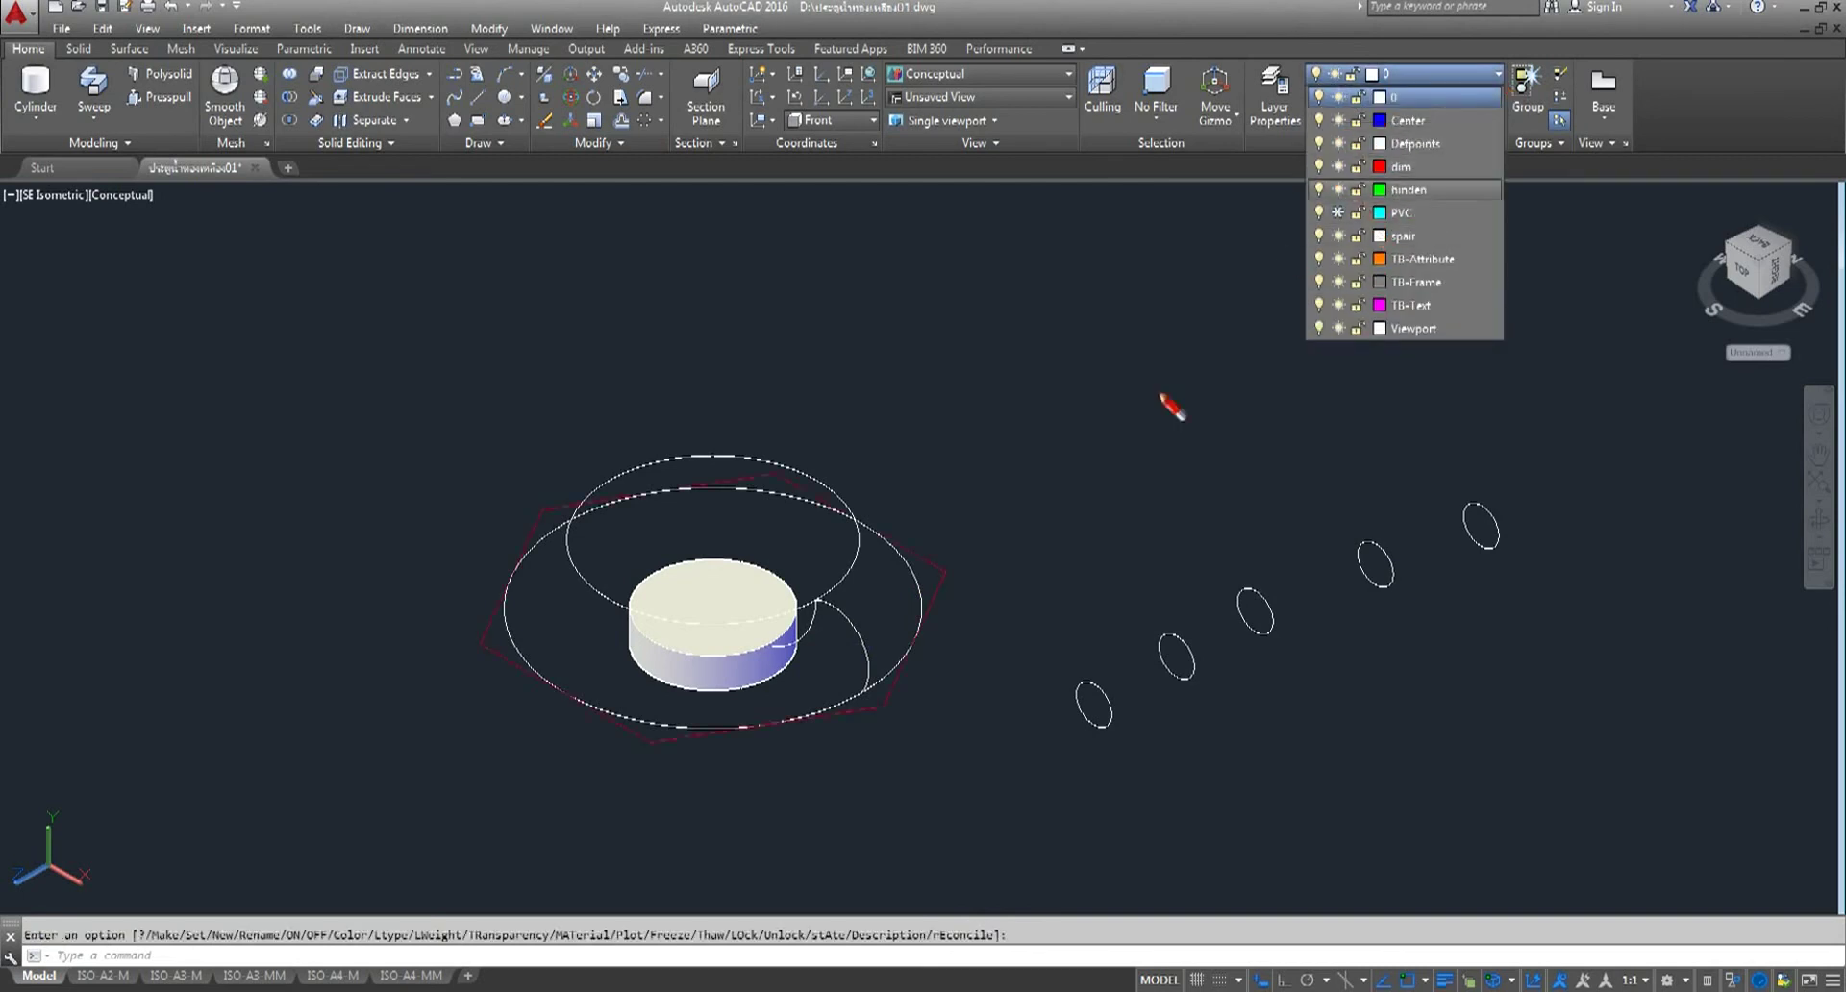
pyautogui.click(977, 689)
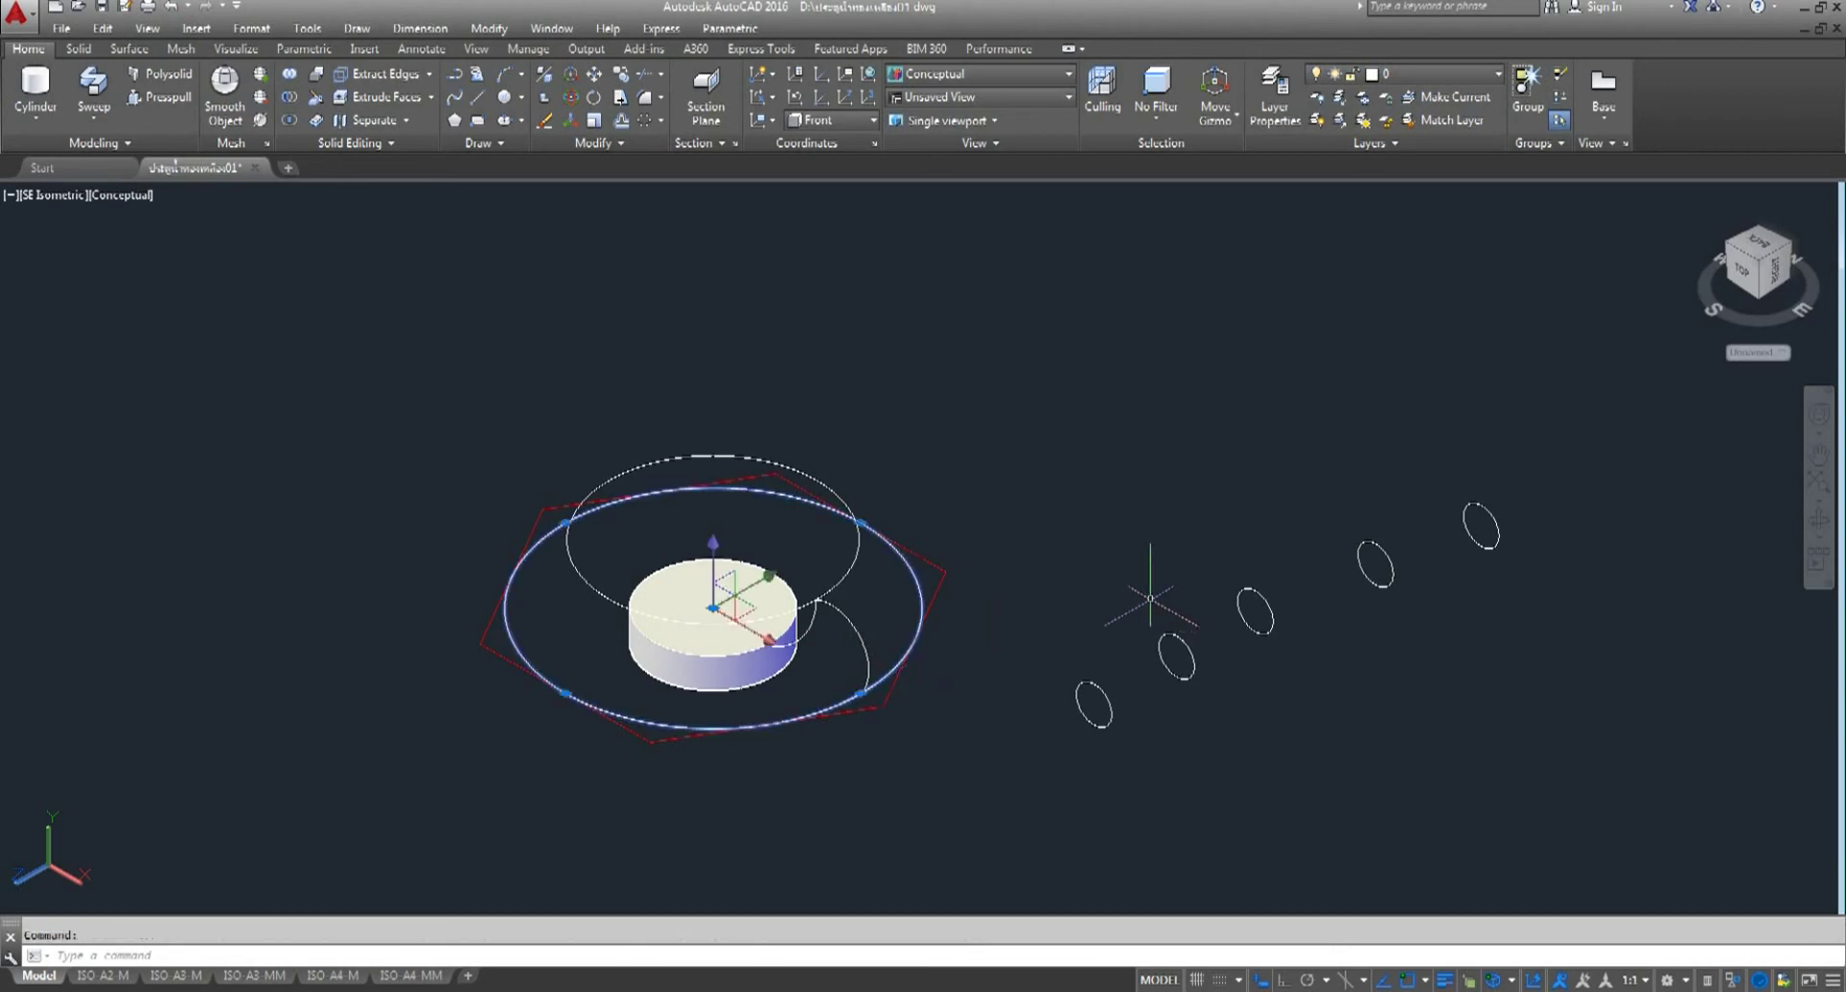
pyautogui.press('Delete')
# - Stretch the arc's end point to the hexagon corner
pyautogui.scroll(3, 786, 703)
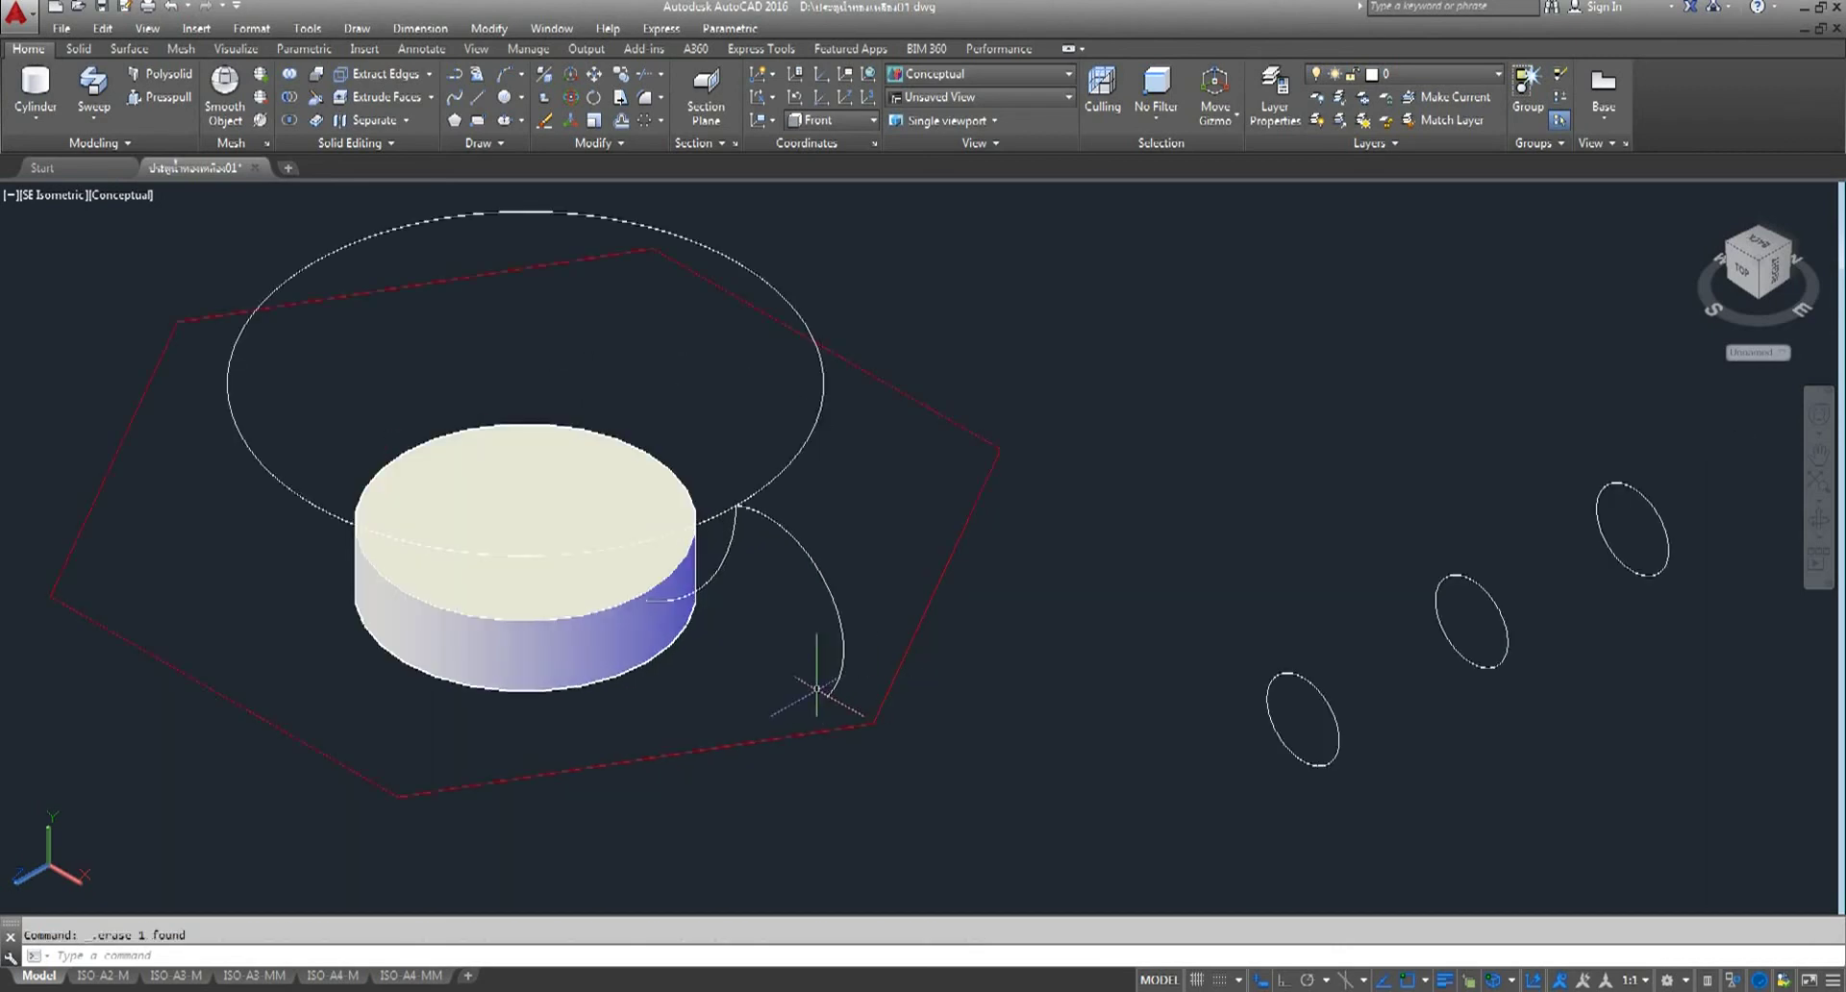
pyautogui.click(831, 698)
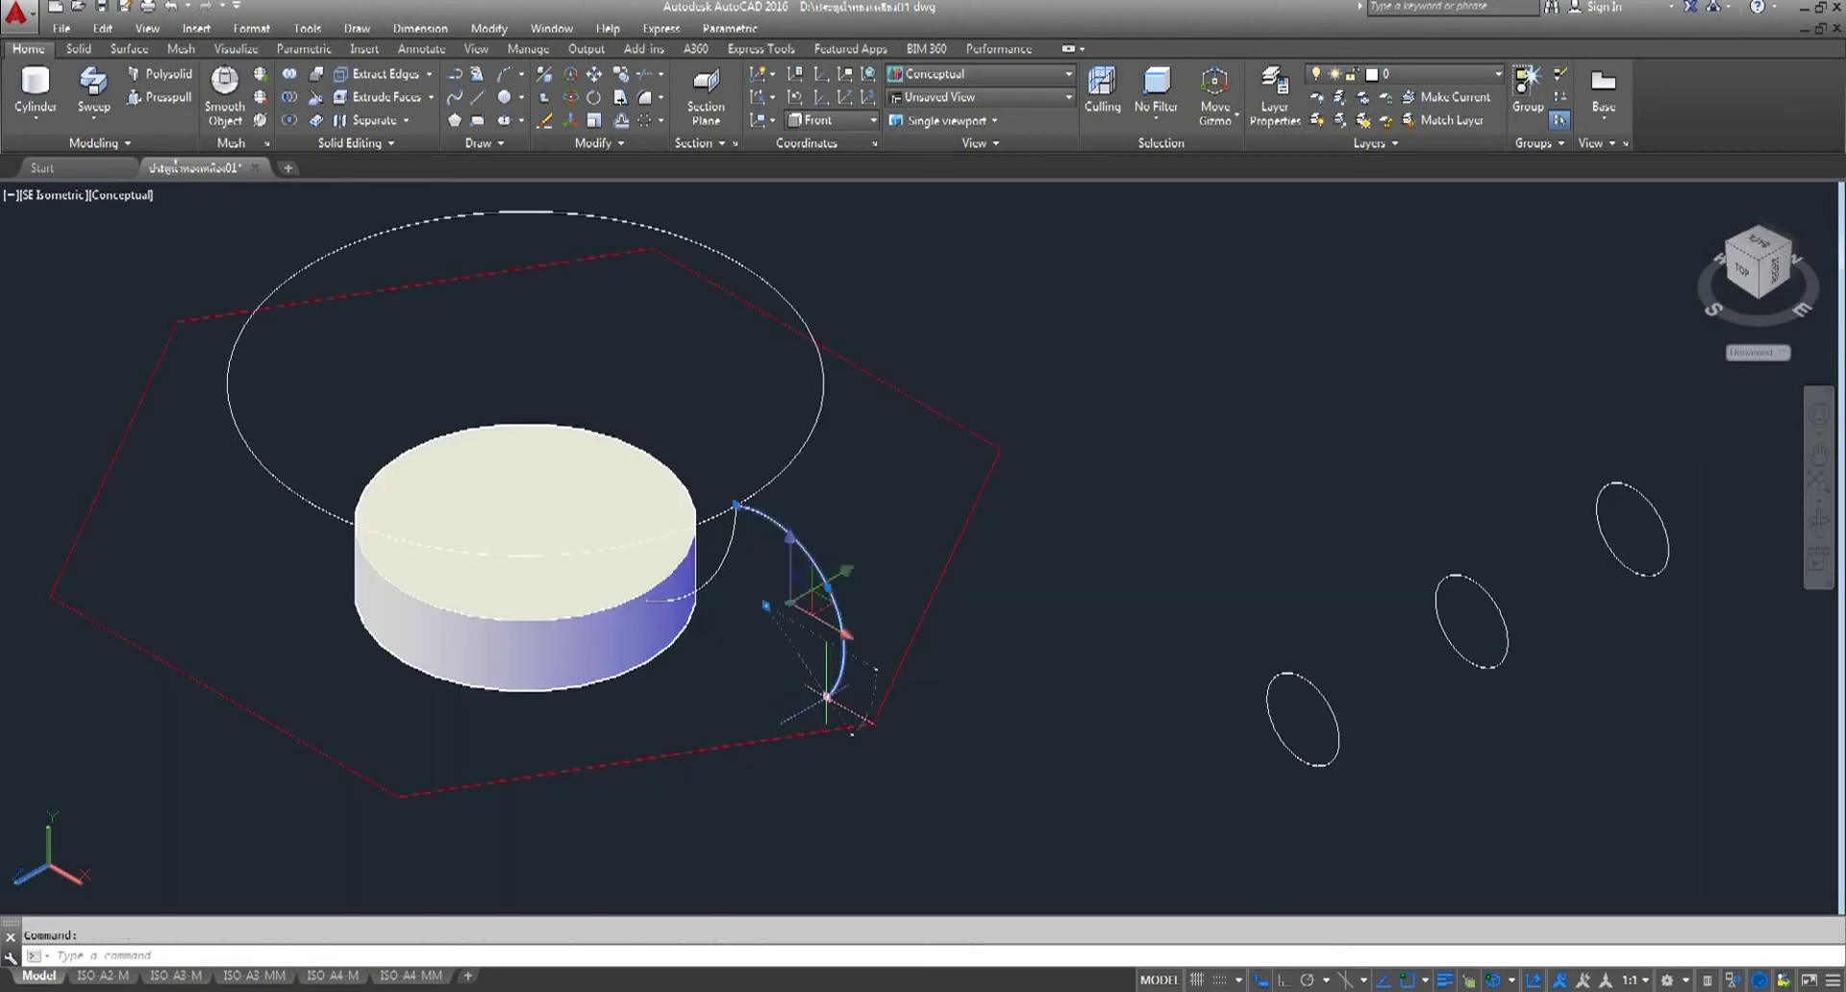
pyautogui.click(827, 695)
pyautogui.click(873, 723)
# - Sweep a small ellipse along the hexagon into a hexagonal tube frame
pyautogui.press('Escape')
pyautogui.scroll(-4, 1010, 461)
pyautogui.moveTo(1120, 561); pyautogui.dragTo(937, 560, button='middle')
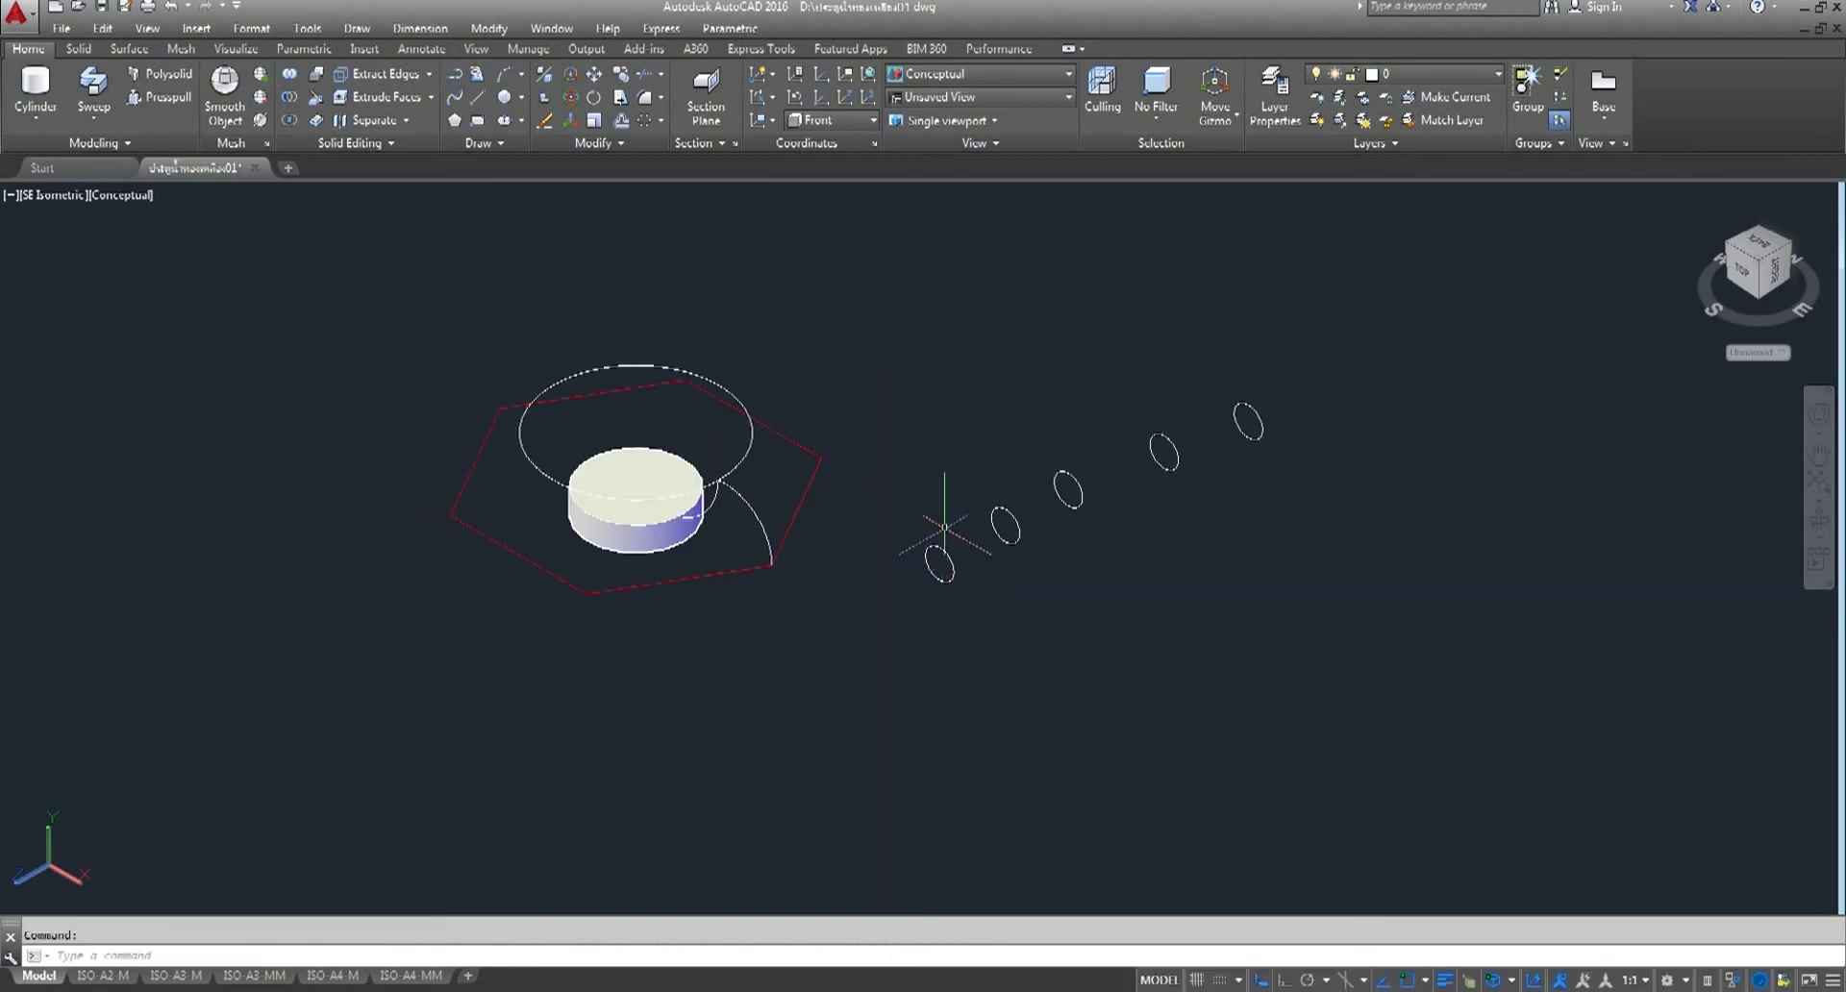
pyautogui.click(93, 87)
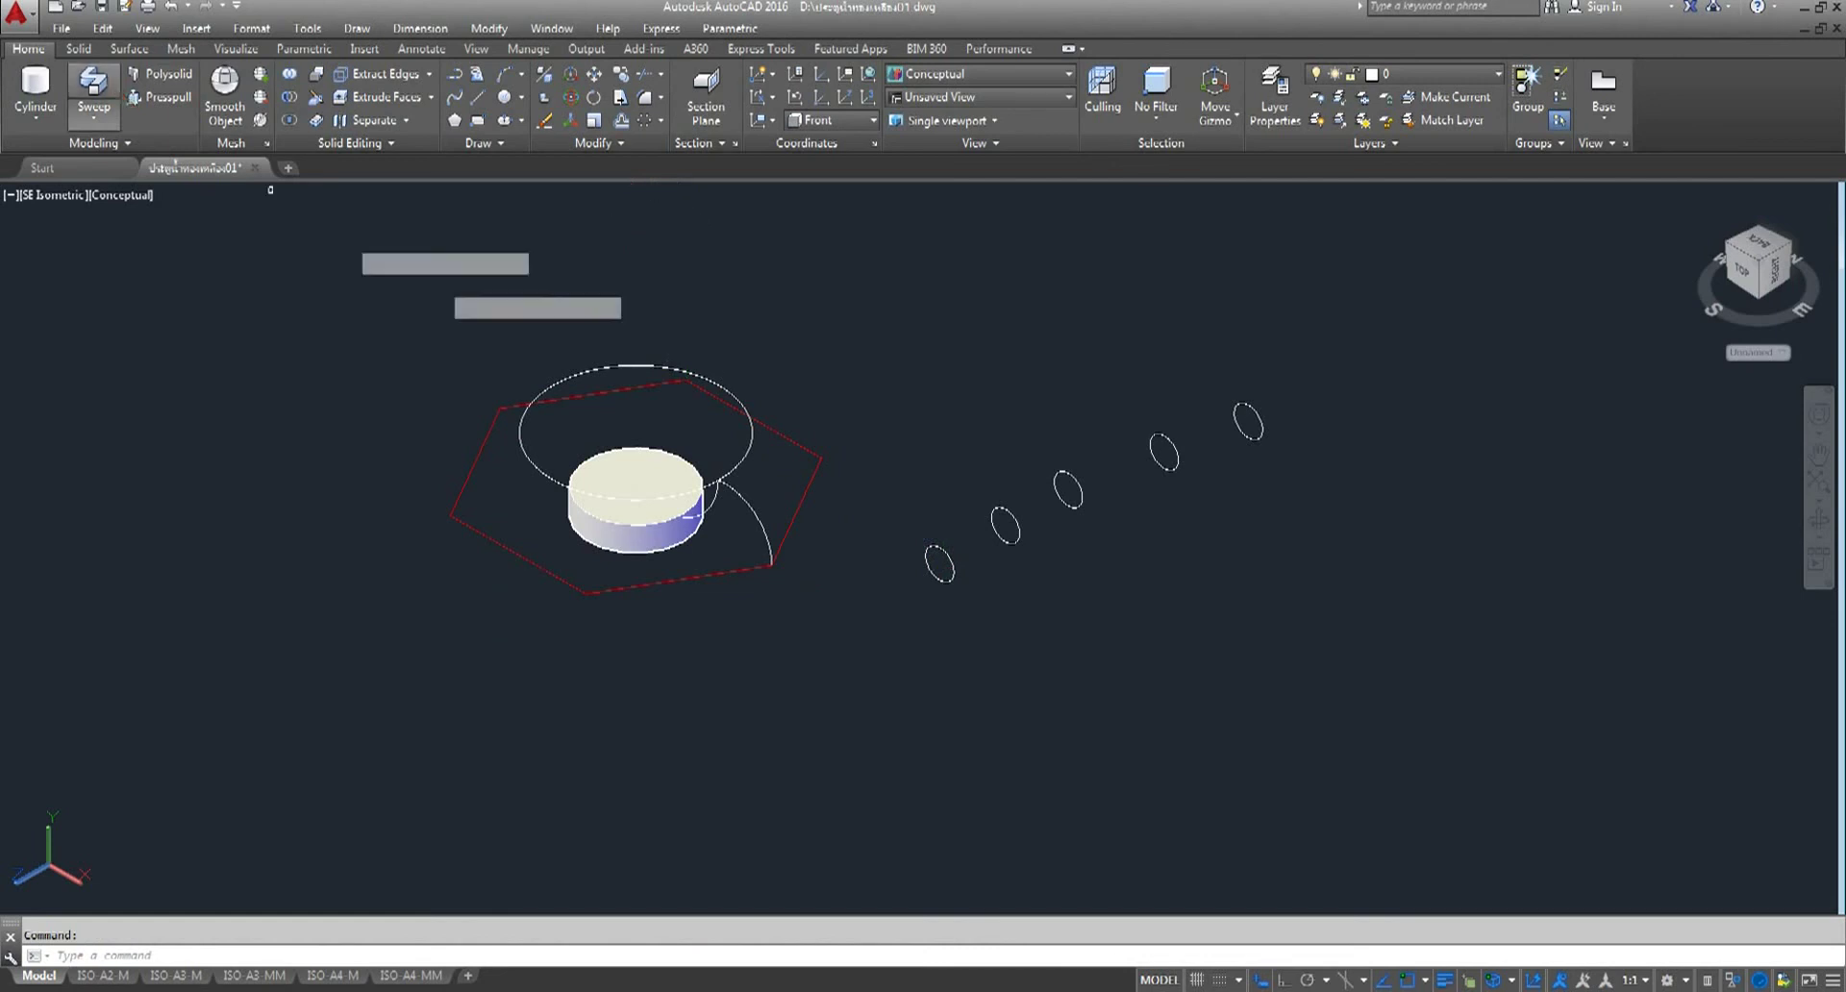
pyautogui.click(929, 553)
pyautogui.rightClick(969, 404)
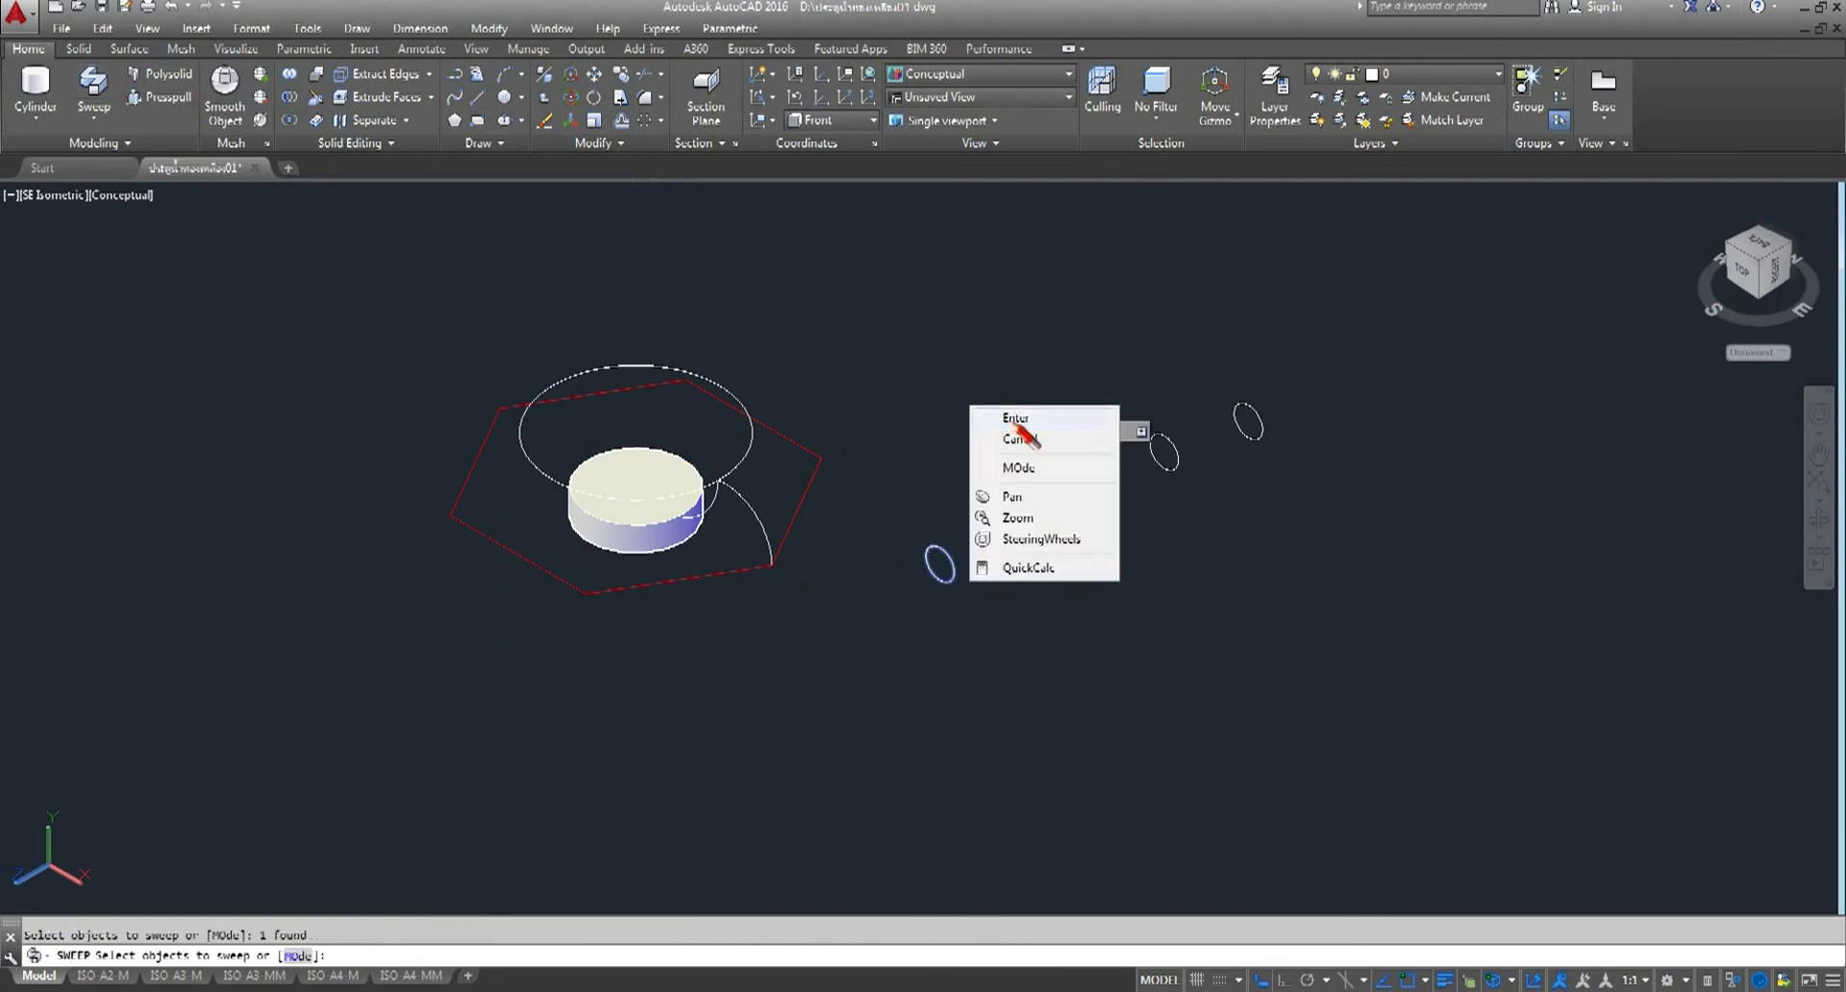
pyautogui.click(1019, 416)
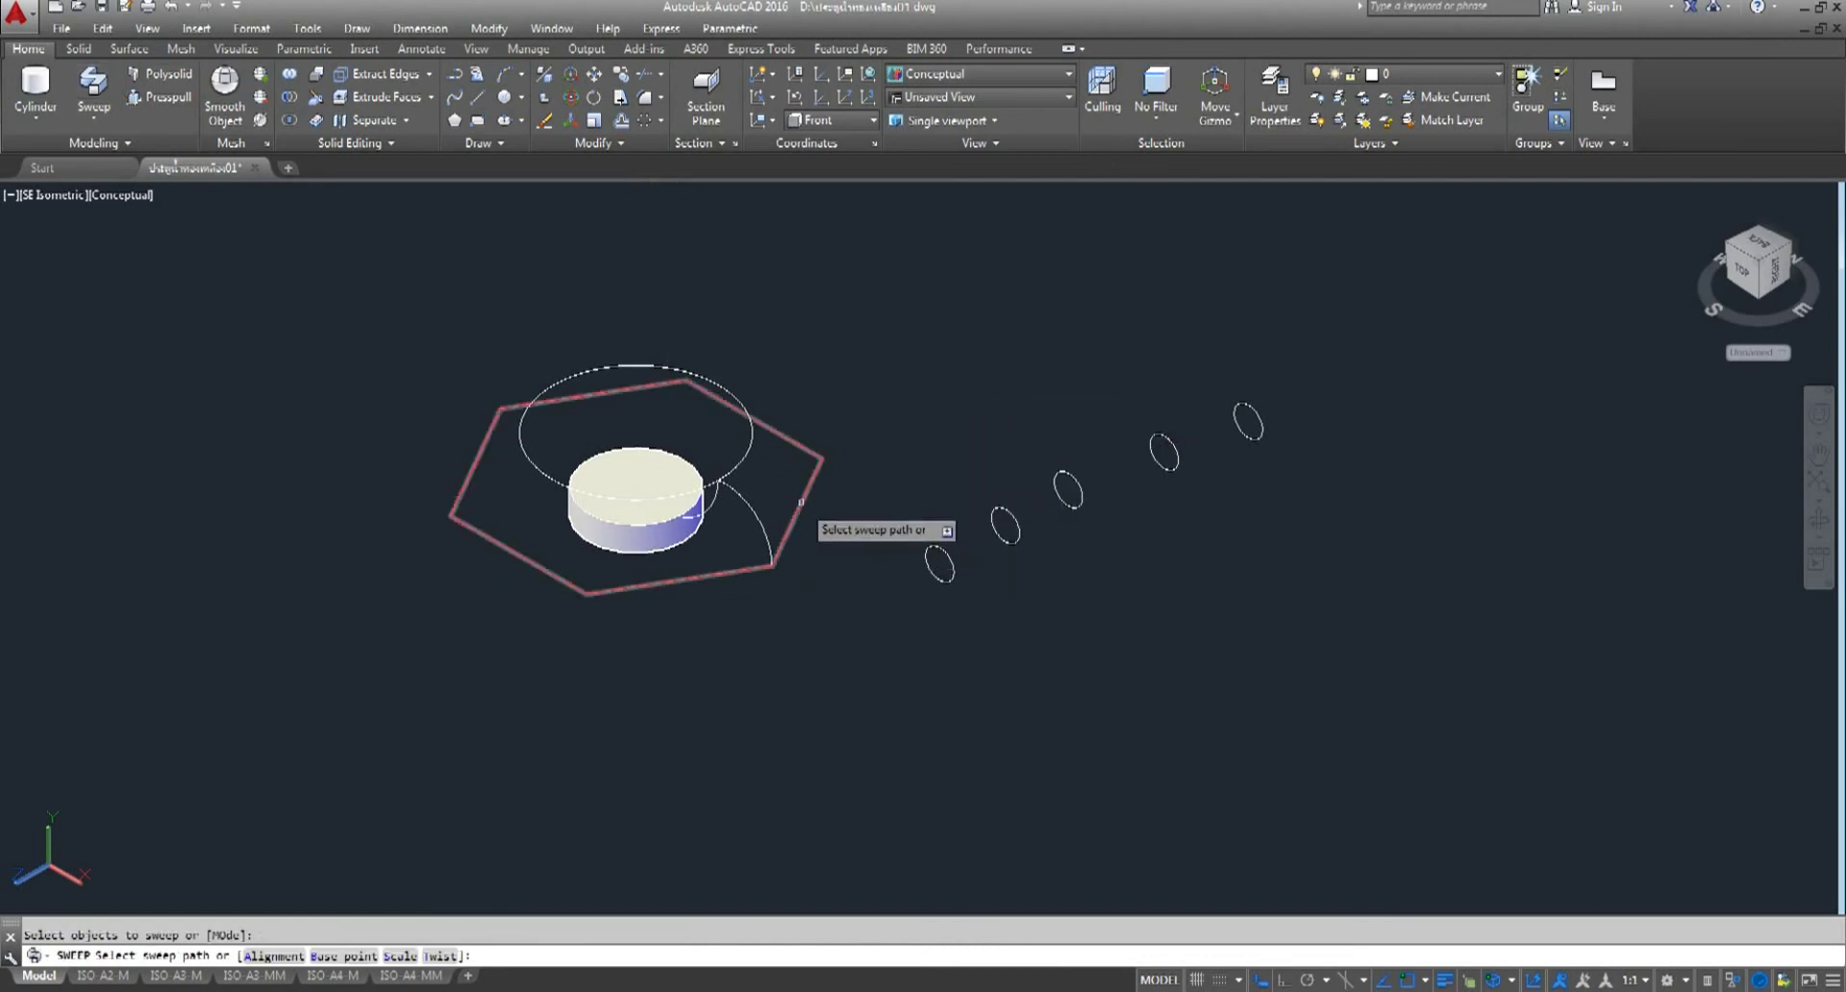
pyautogui.click(803, 511)
pyautogui.scroll(2, 822, 574)
pyautogui.scroll(2, 1113, 536)
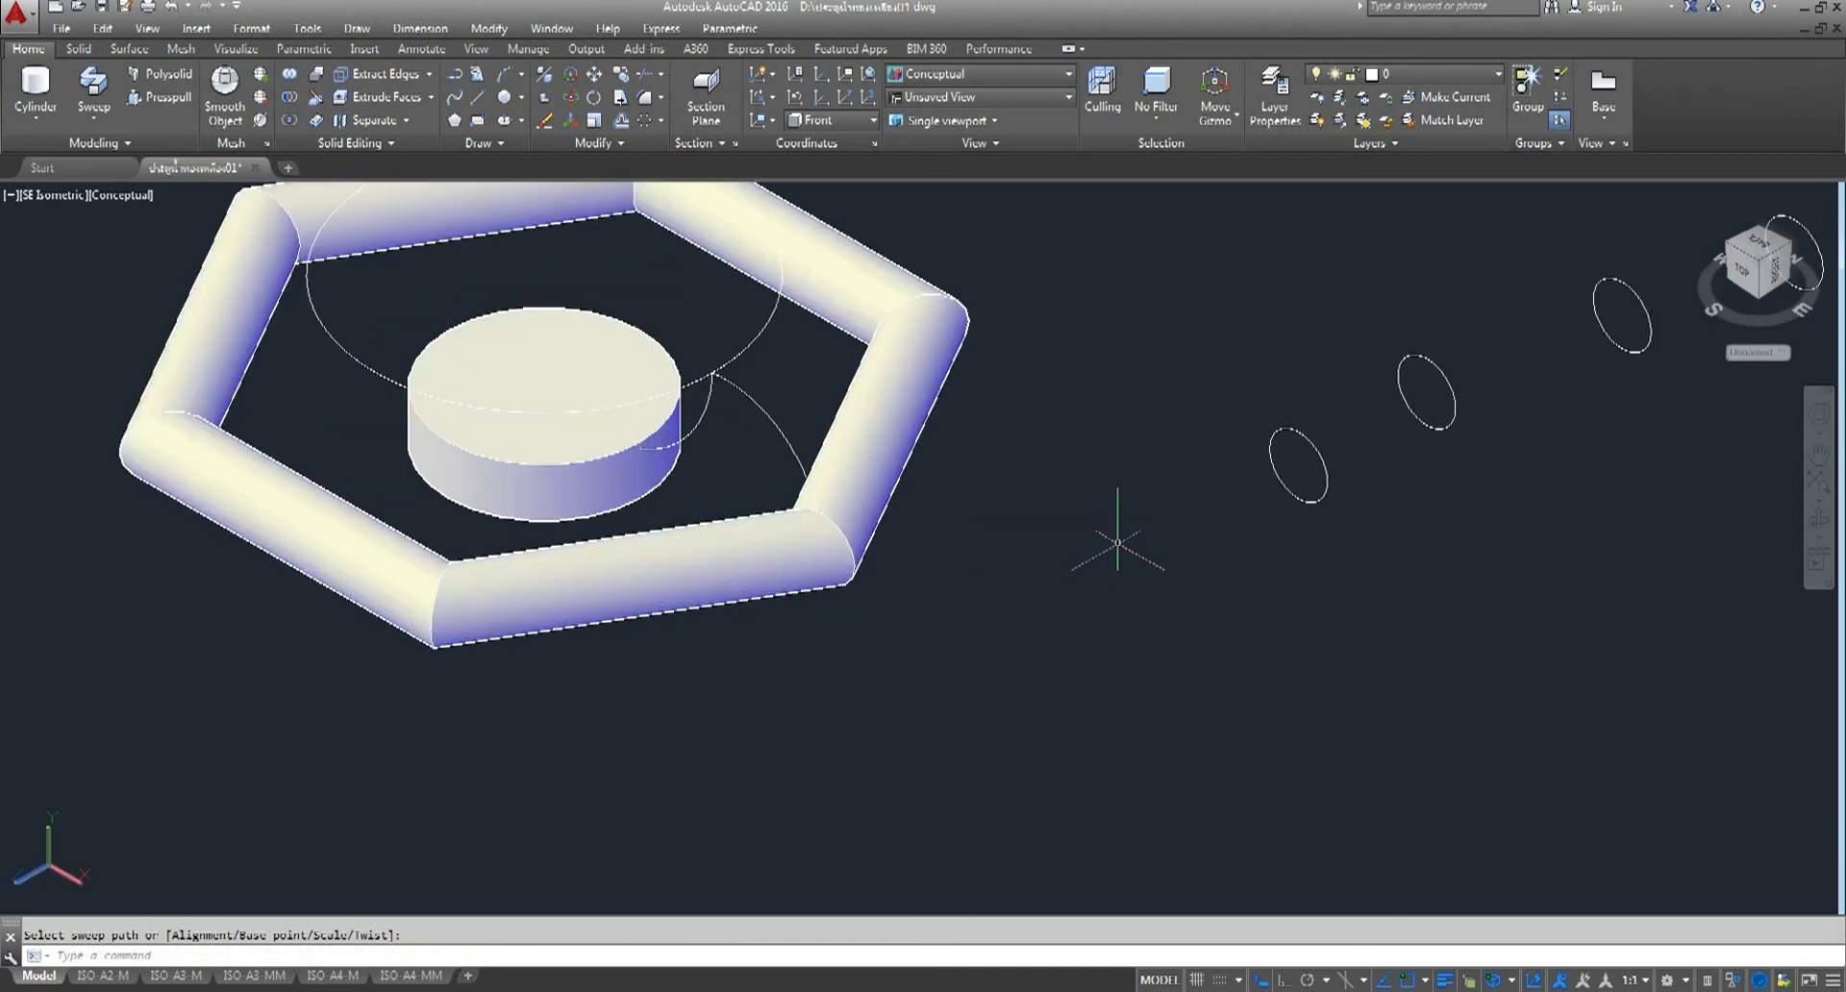
pyautogui.scroll(-1, 1097, 577)
# - Sweep the left small ellipse along the large upper circle into a torus
pyautogui.click(93, 89)
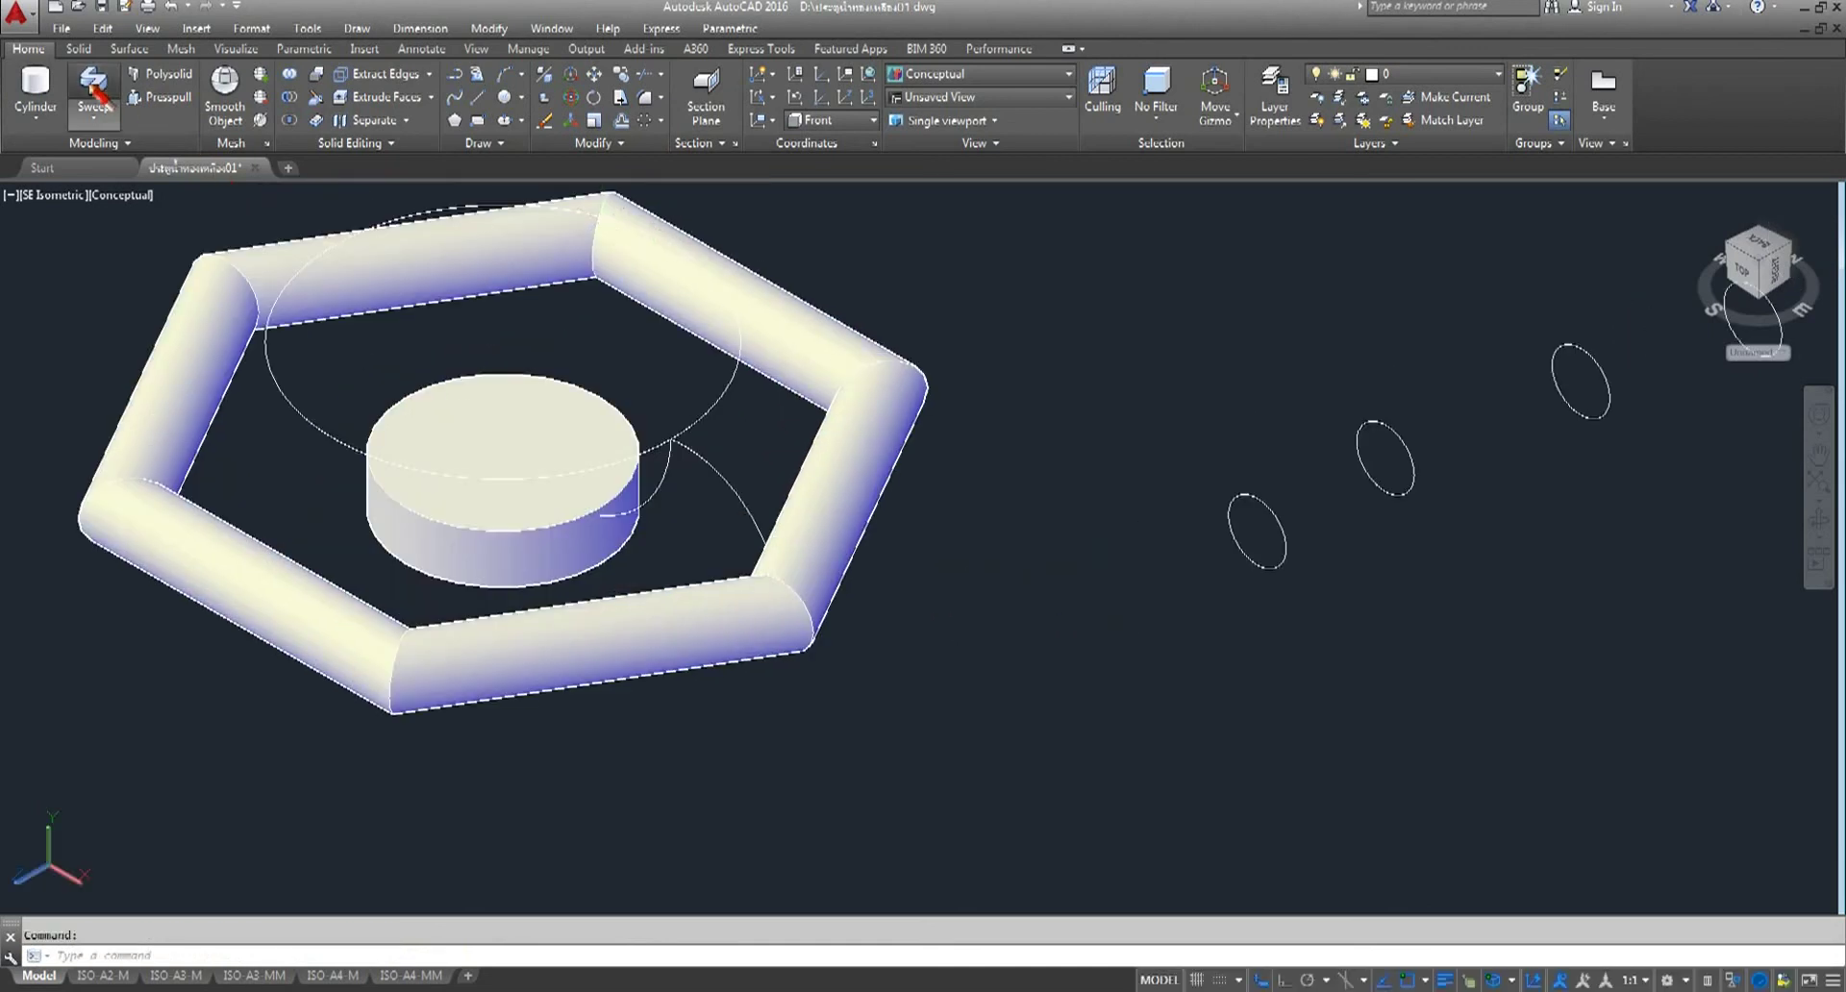
pyautogui.click(1232, 514)
pyautogui.rightClick(1123, 385)
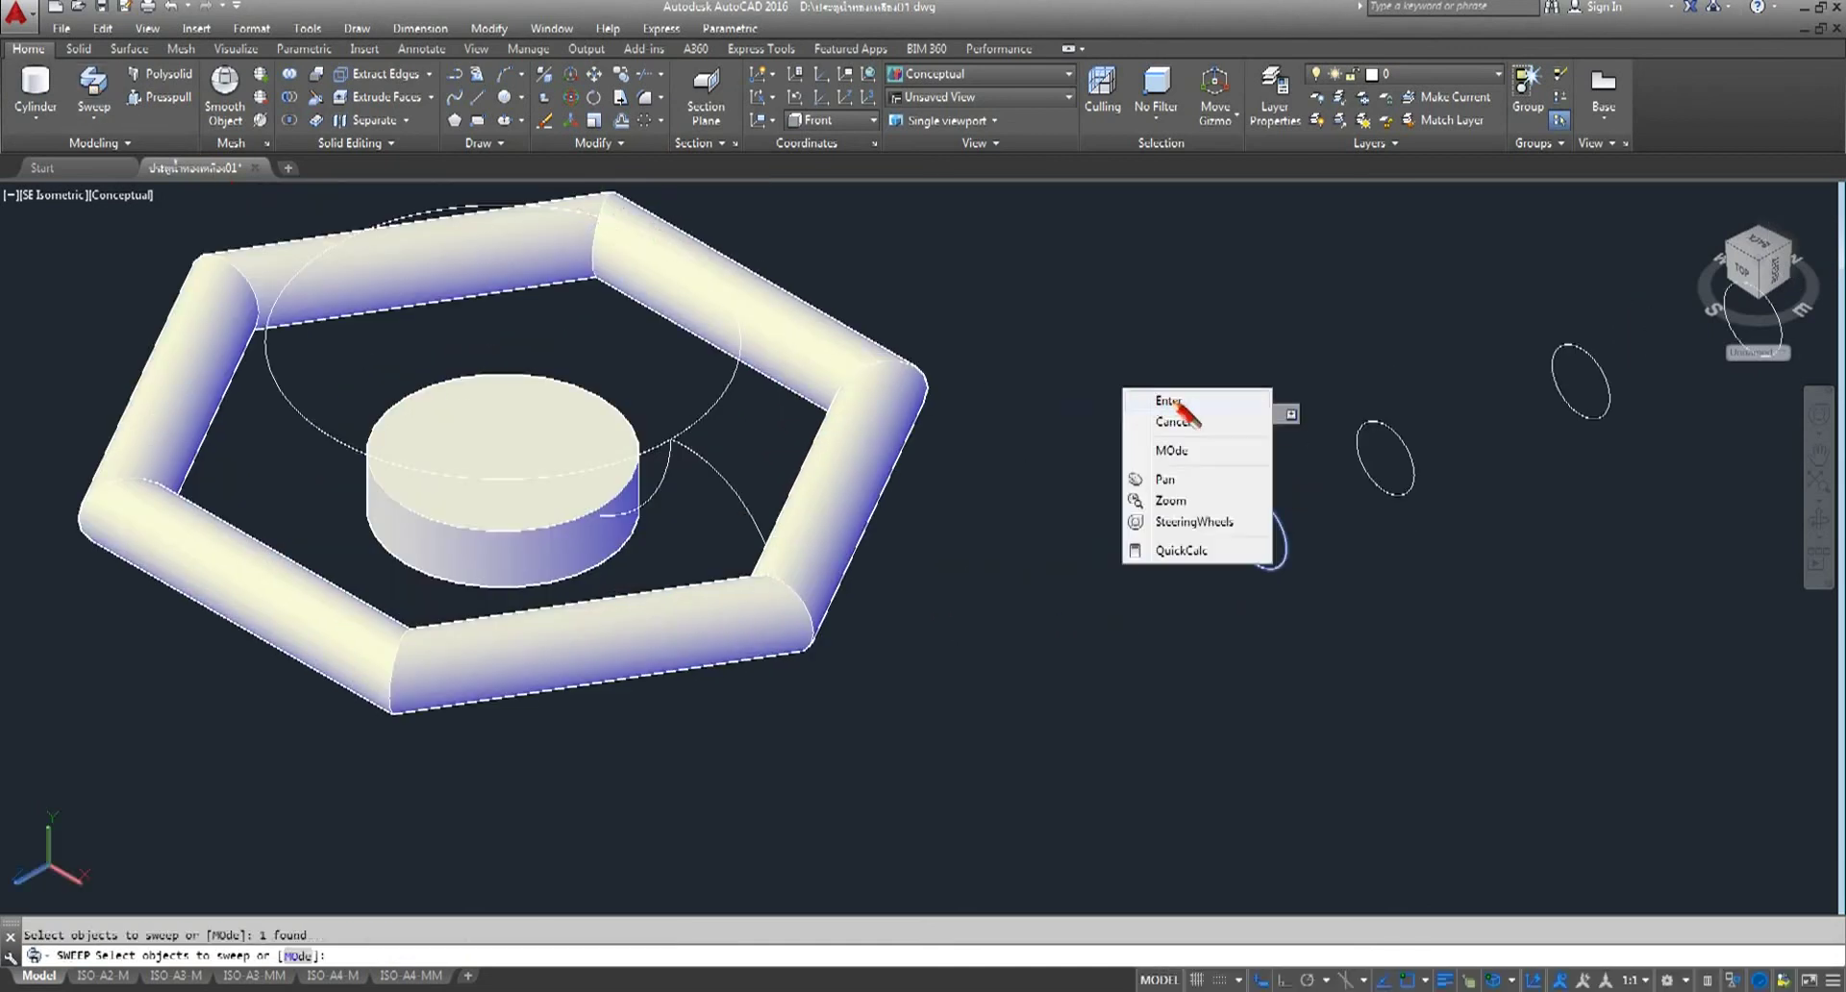
pyautogui.click(1178, 415)
pyautogui.click(717, 404)
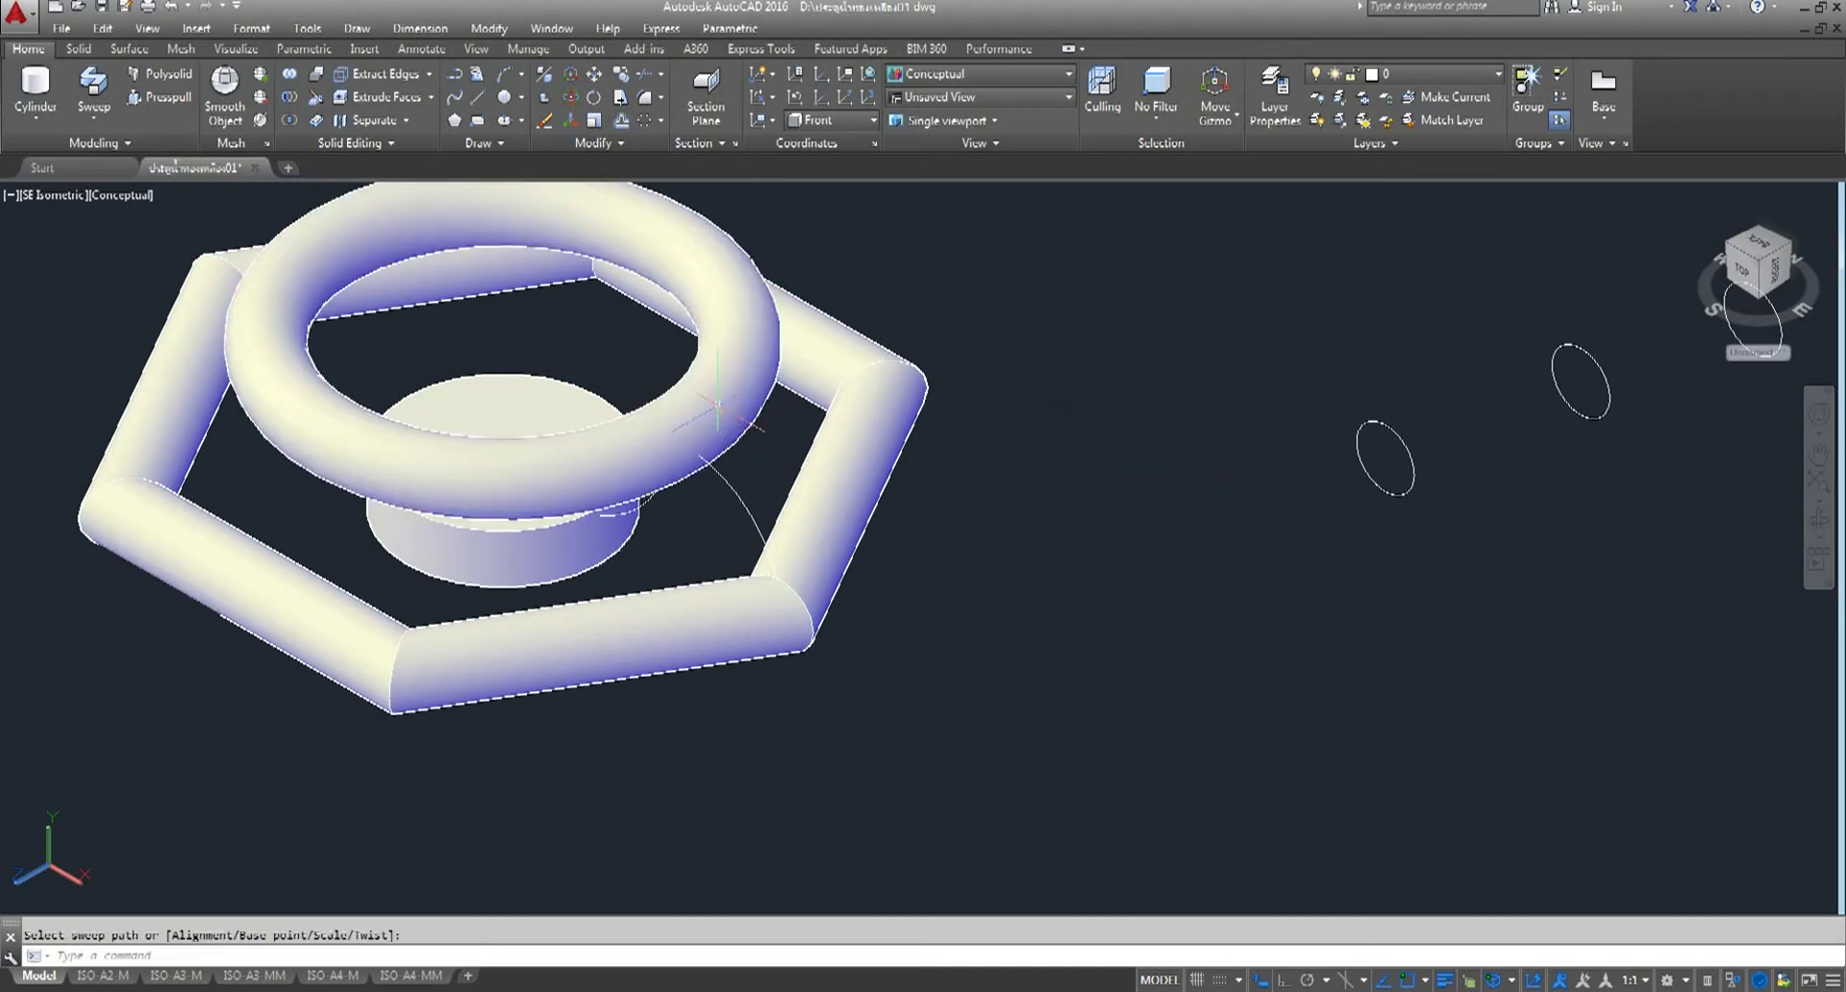
# - Sweep the next small ellipse along the arc into a curved tube
pyautogui.click(93, 88)
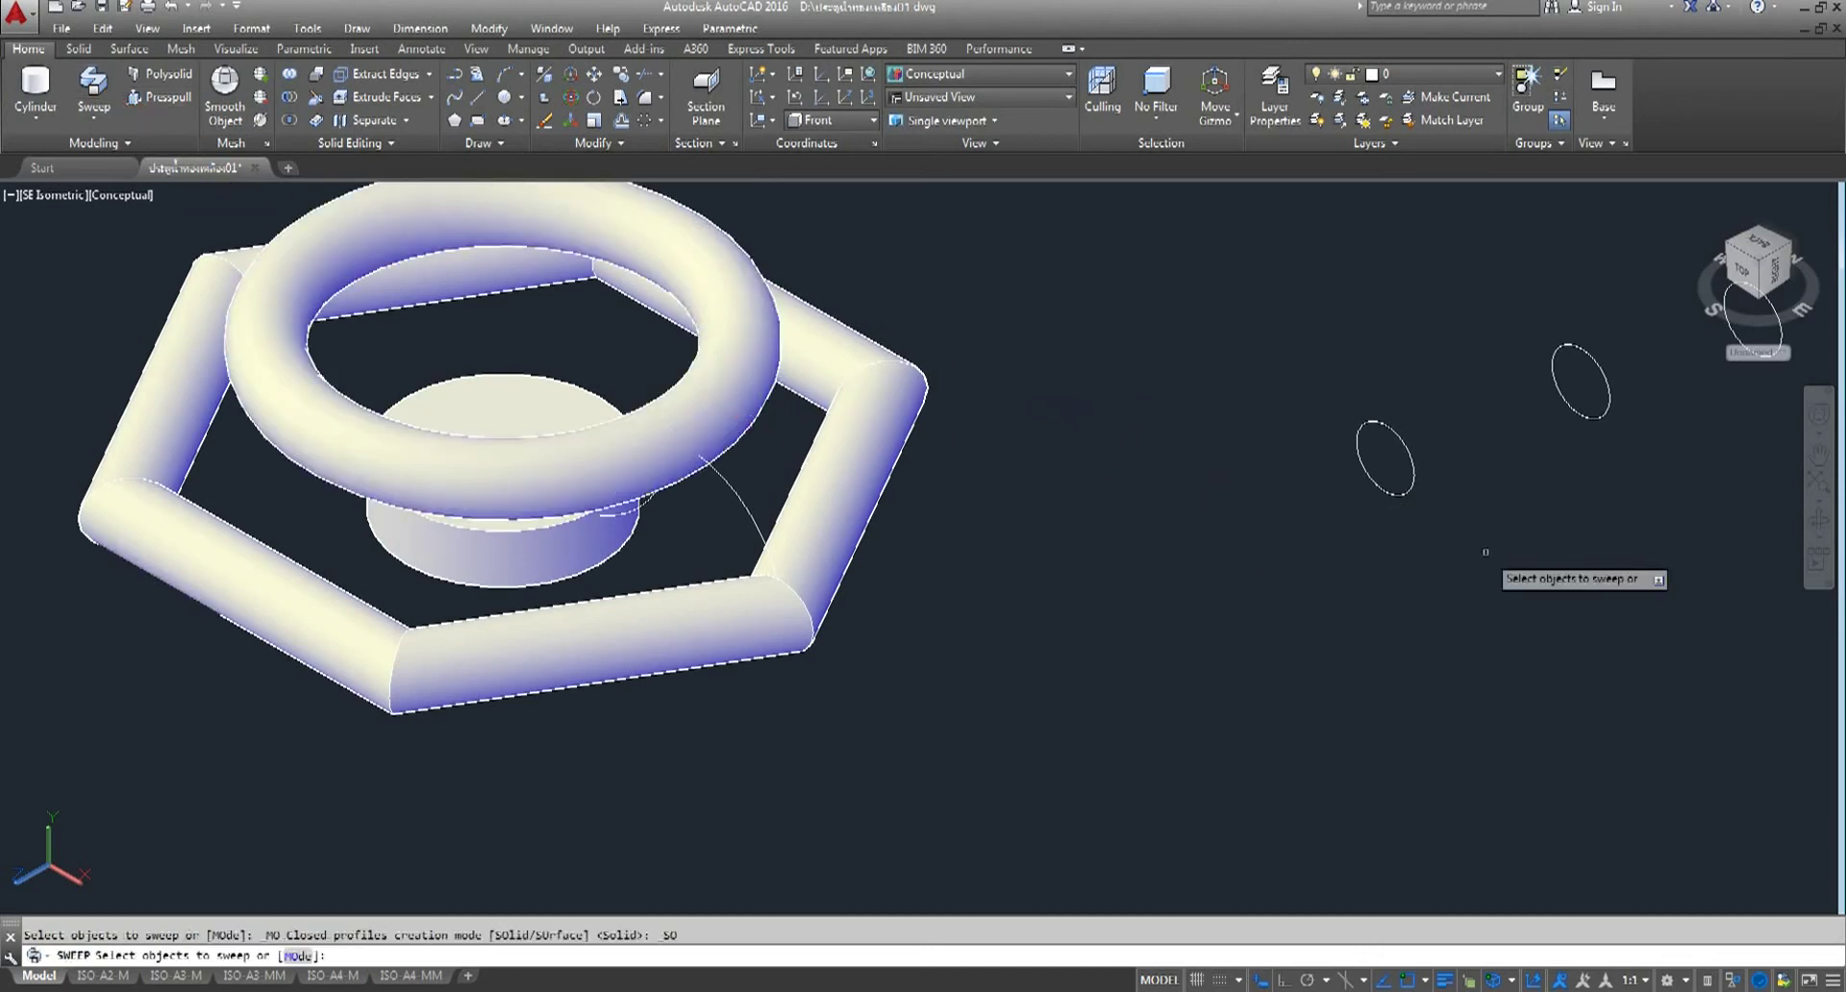
pyautogui.click(1410, 454)
pyautogui.rightClick(1391, 360)
pyautogui.click(1442, 358)
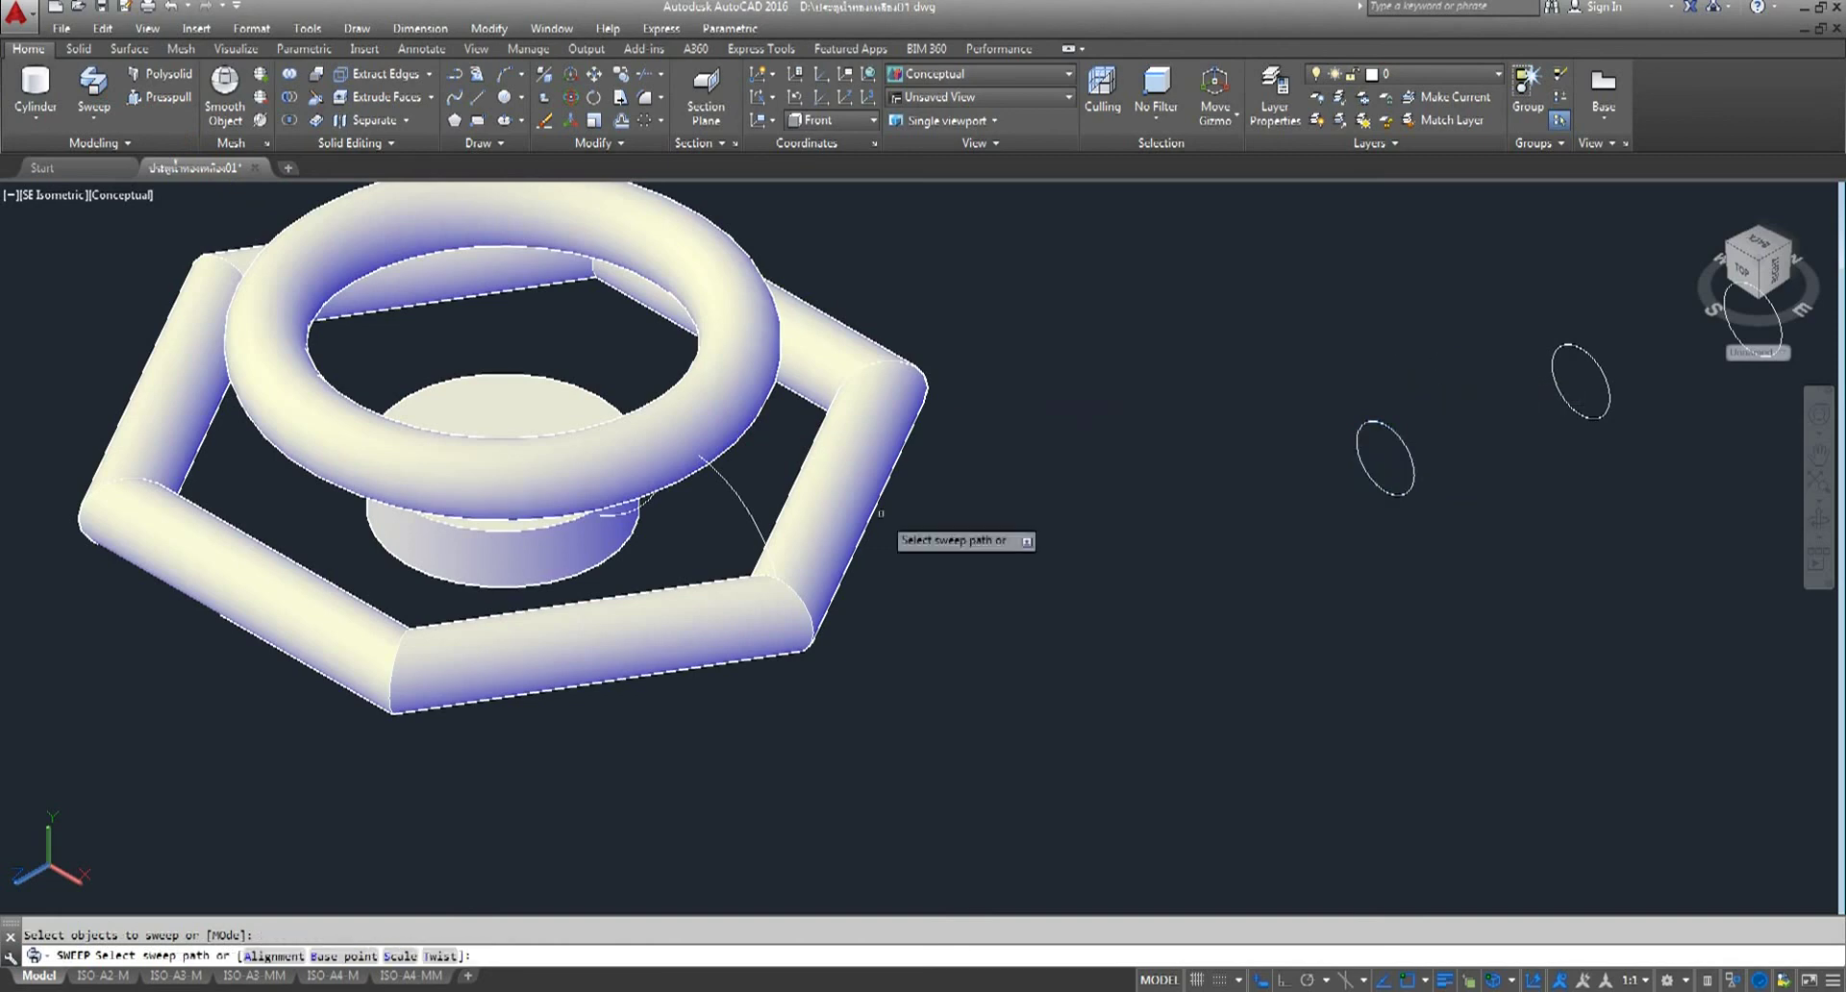
pyautogui.click(746, 509)
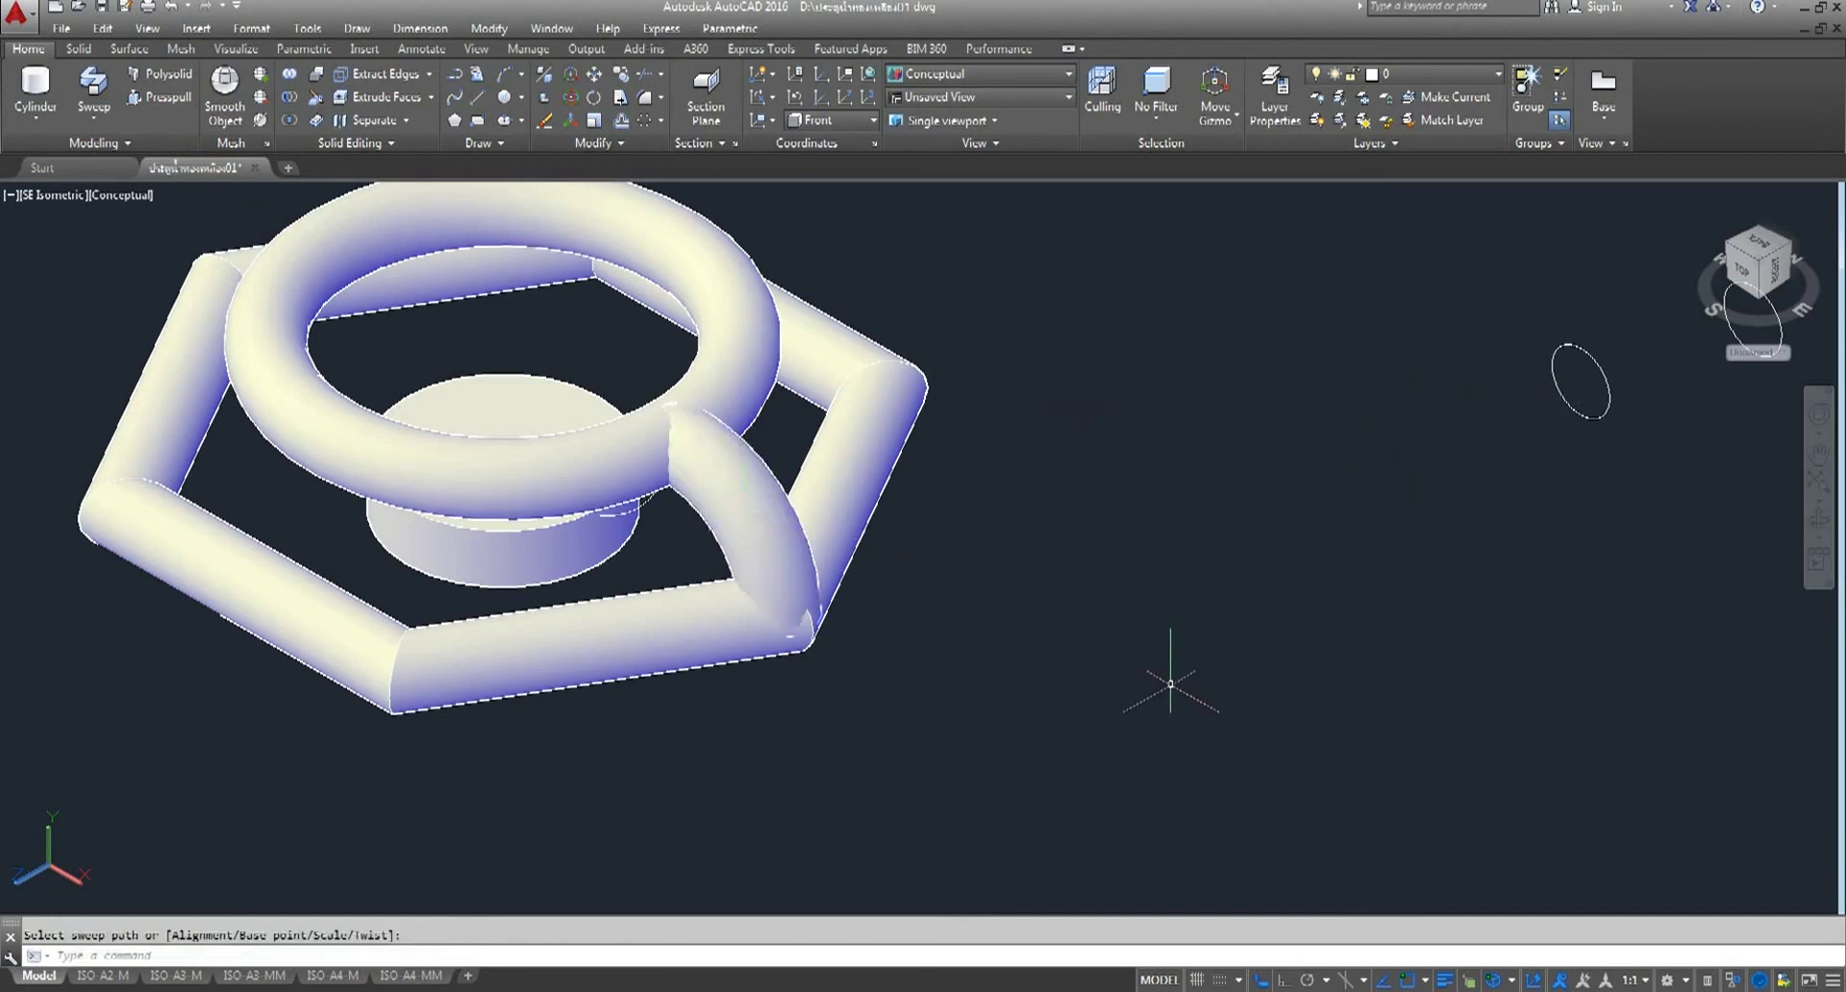
pyautogui.scroll(-2, 1068, 607)
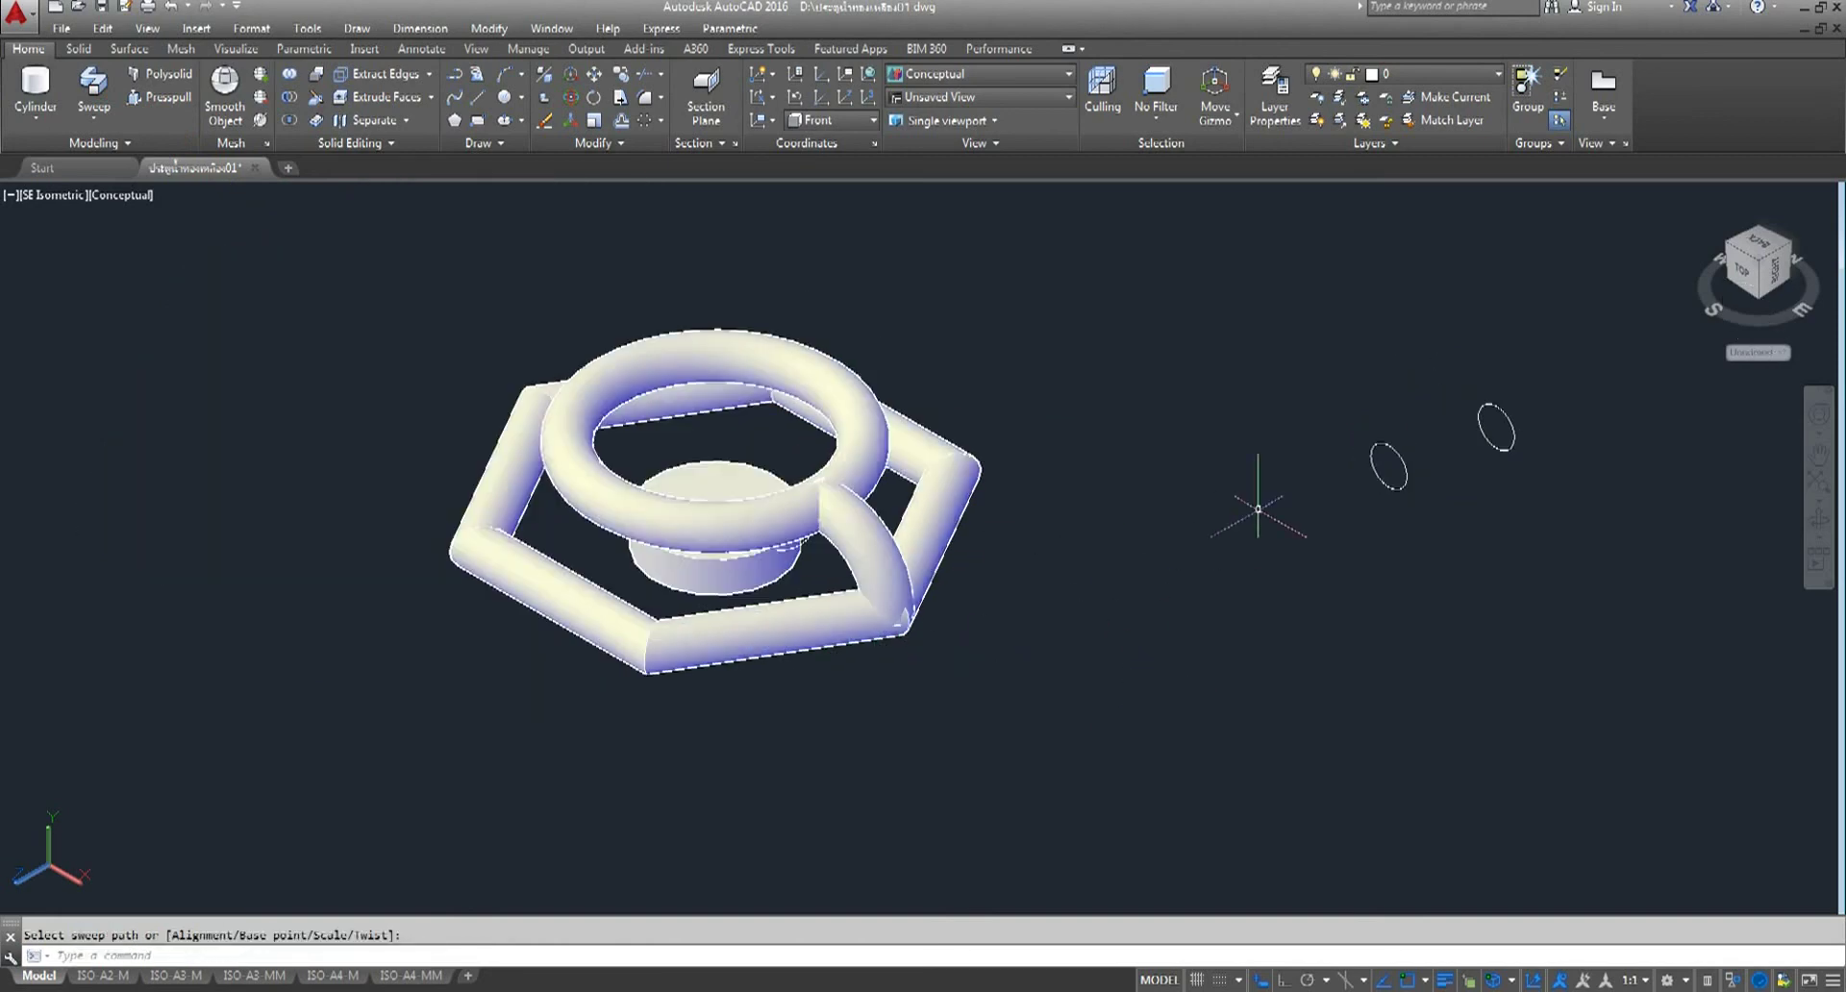
# - Draw a radius 2 circle below the torus and erase the two leftover small circles
pyautogui.click(504, 97)
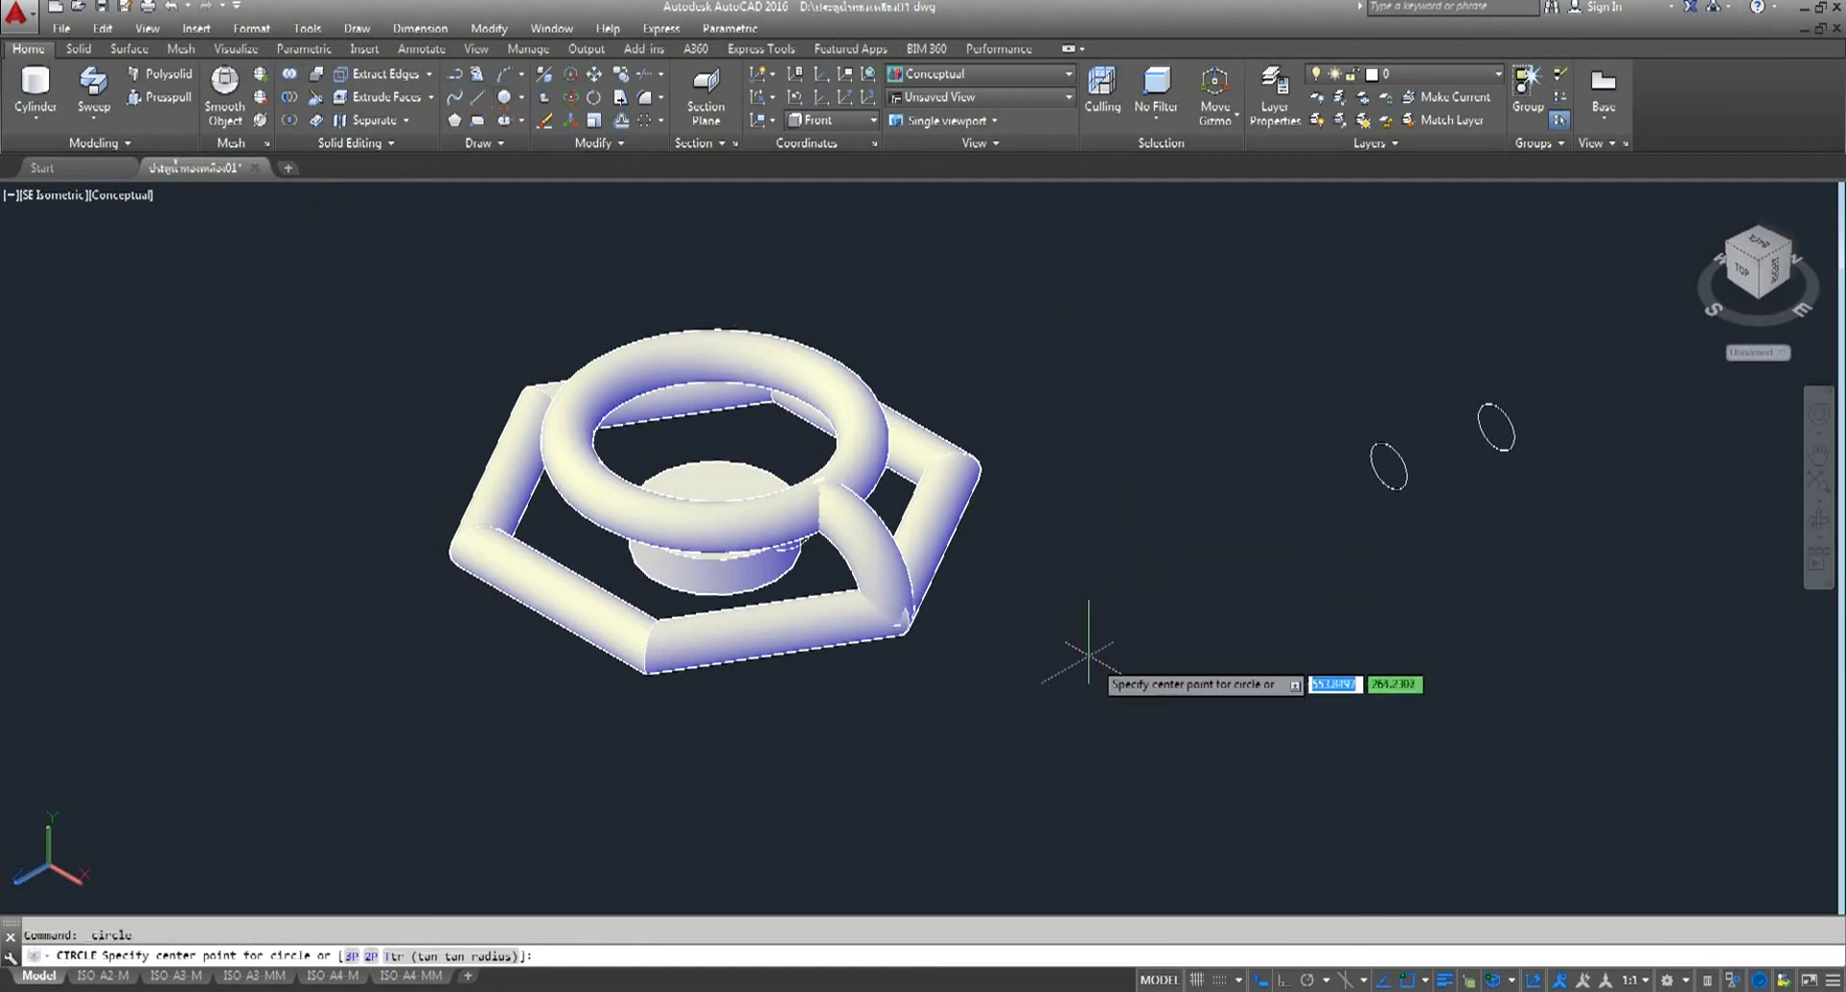
pyautogui.click(1114, 662)
pyautogui.press('Return')
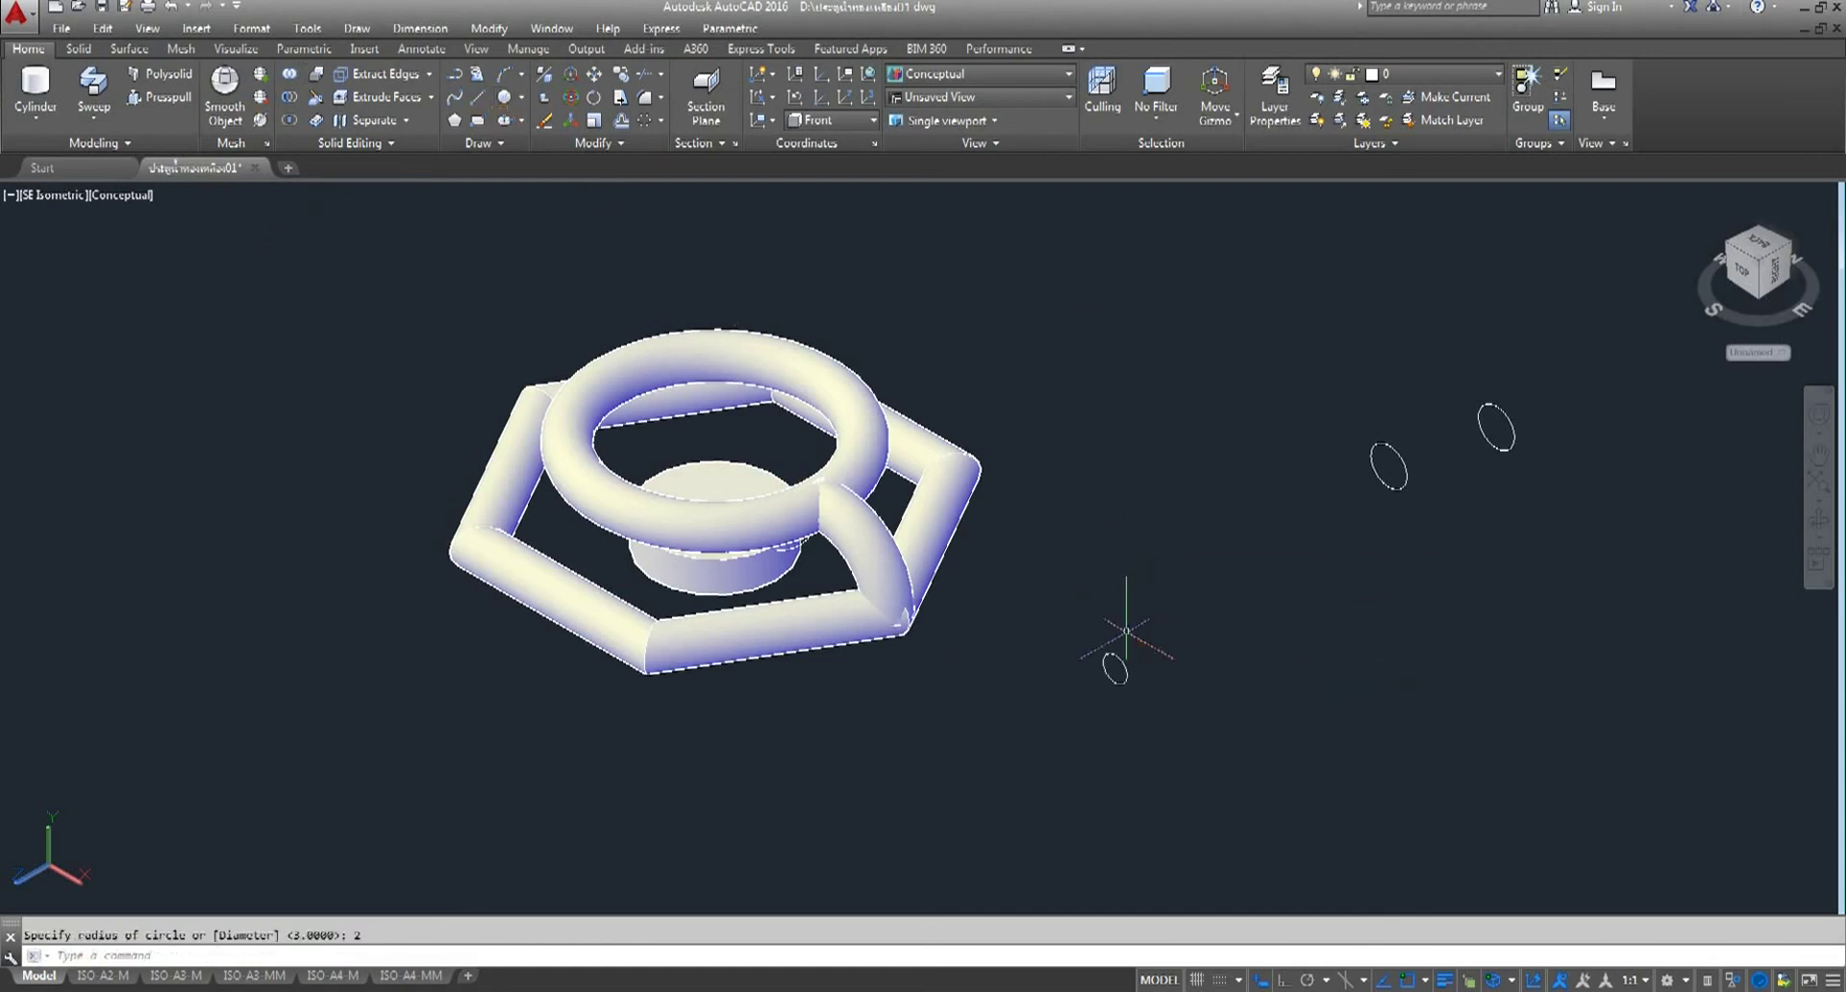
pyautogui.click(1577, 397)
pyautogui.click(1267, 583)
pyautogui.press('Delete')
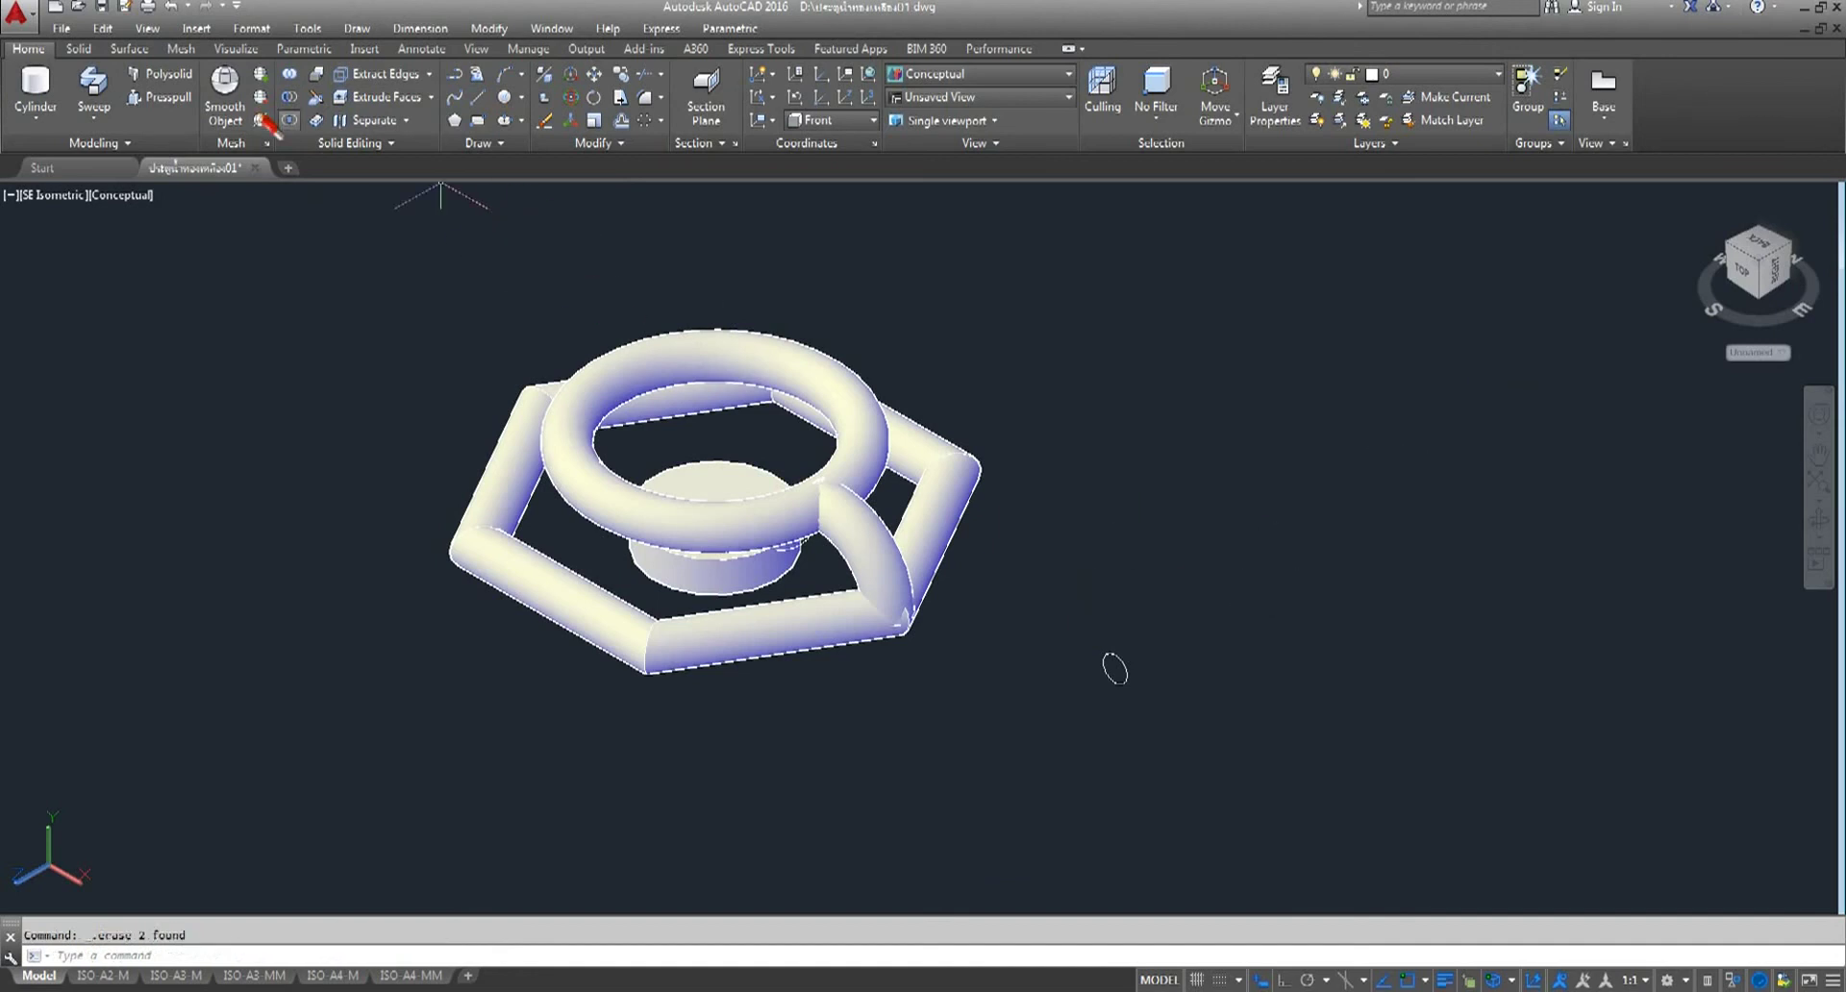
# - Sweep the new radius 2 circle along the short arc into a thin curved tube
pyautogui.click(93, 91)
pyautogui.click(1113, 667)
pyautogui.rightClick(1143, 546)
pyautogui.click(1188, 558)
pyautogui.scroll(5, 808, 572)
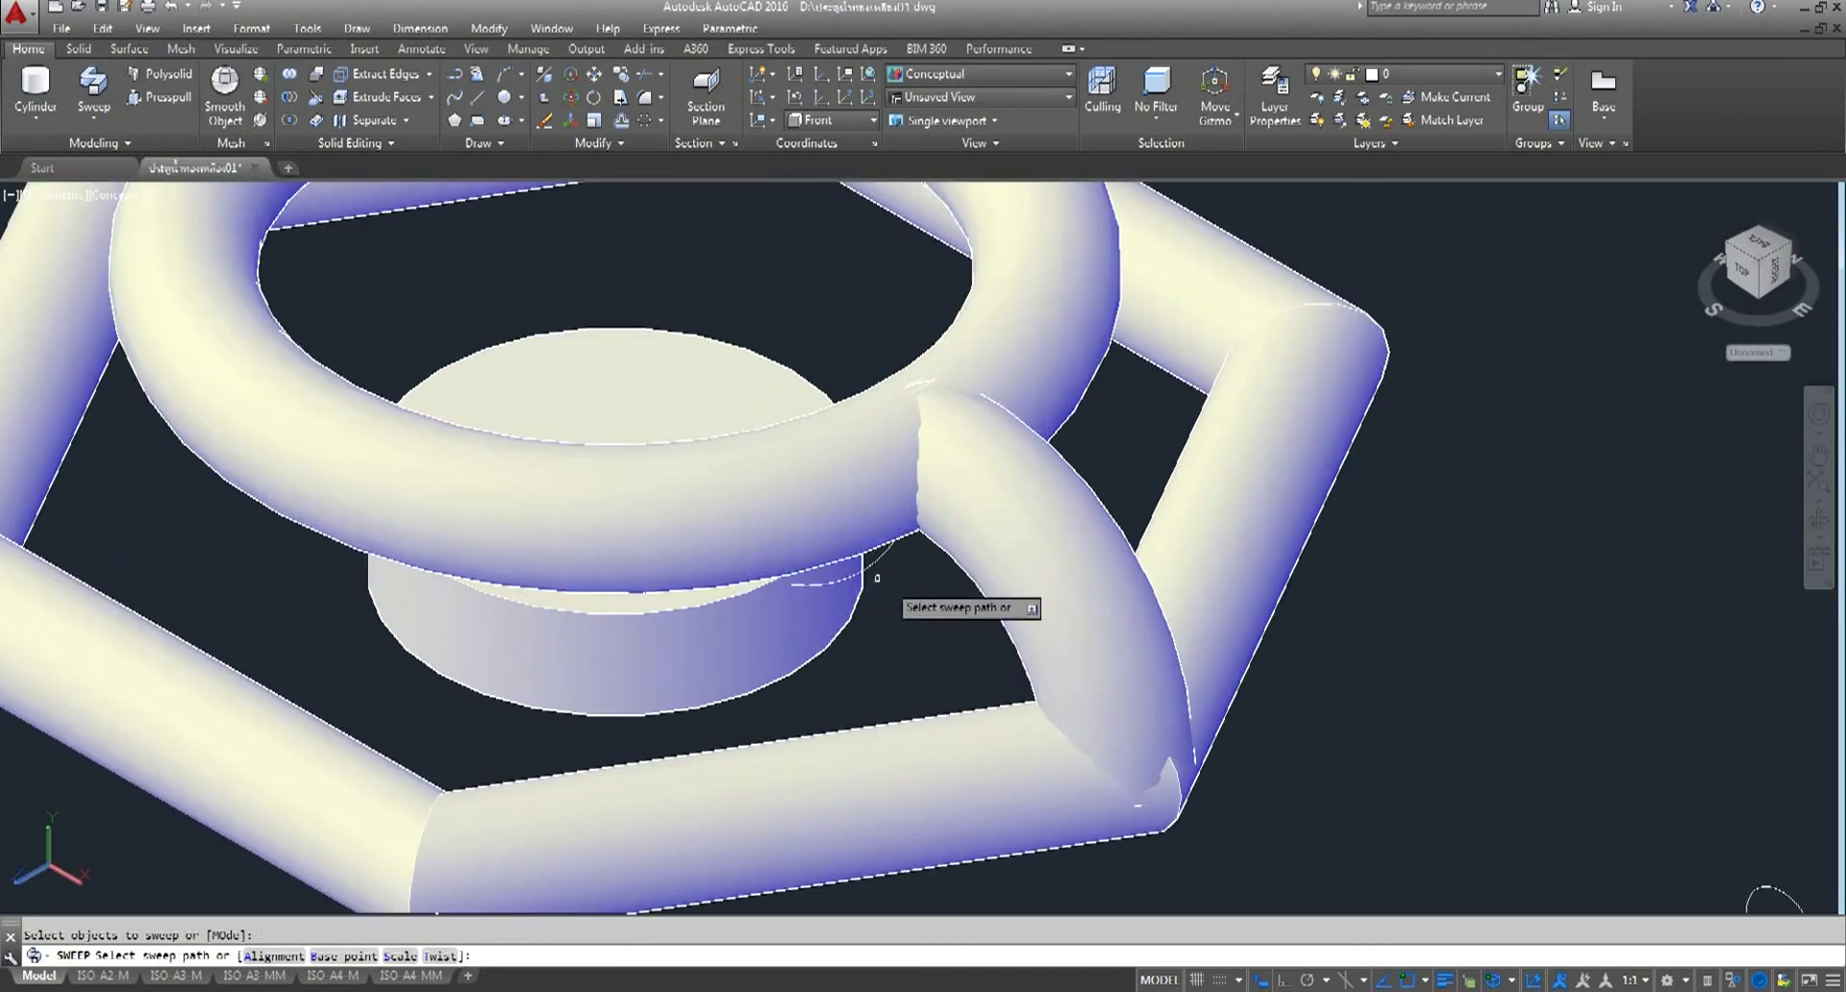
pyautogui.click(882, 553)
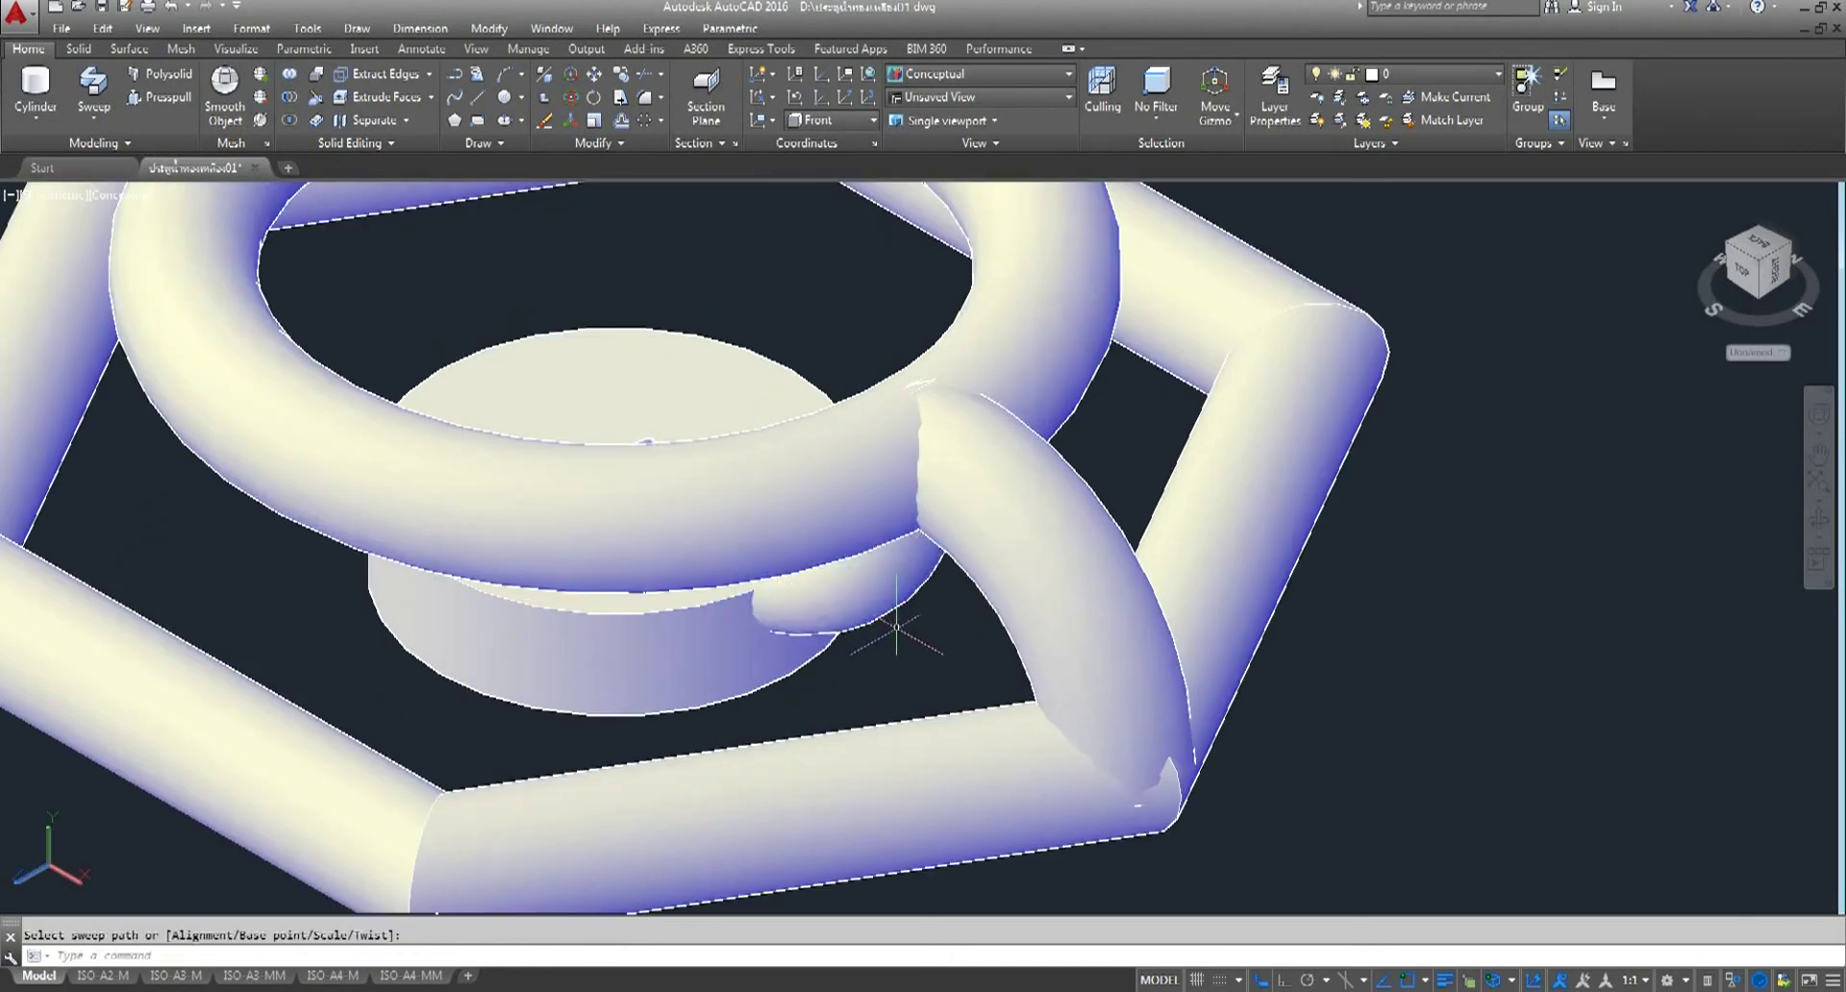
# - Press-pull the central disc's circular face into a taller hub meeting the spoke tube
pyautogui.click(160, 96)
pyautogui.click(582, 442)
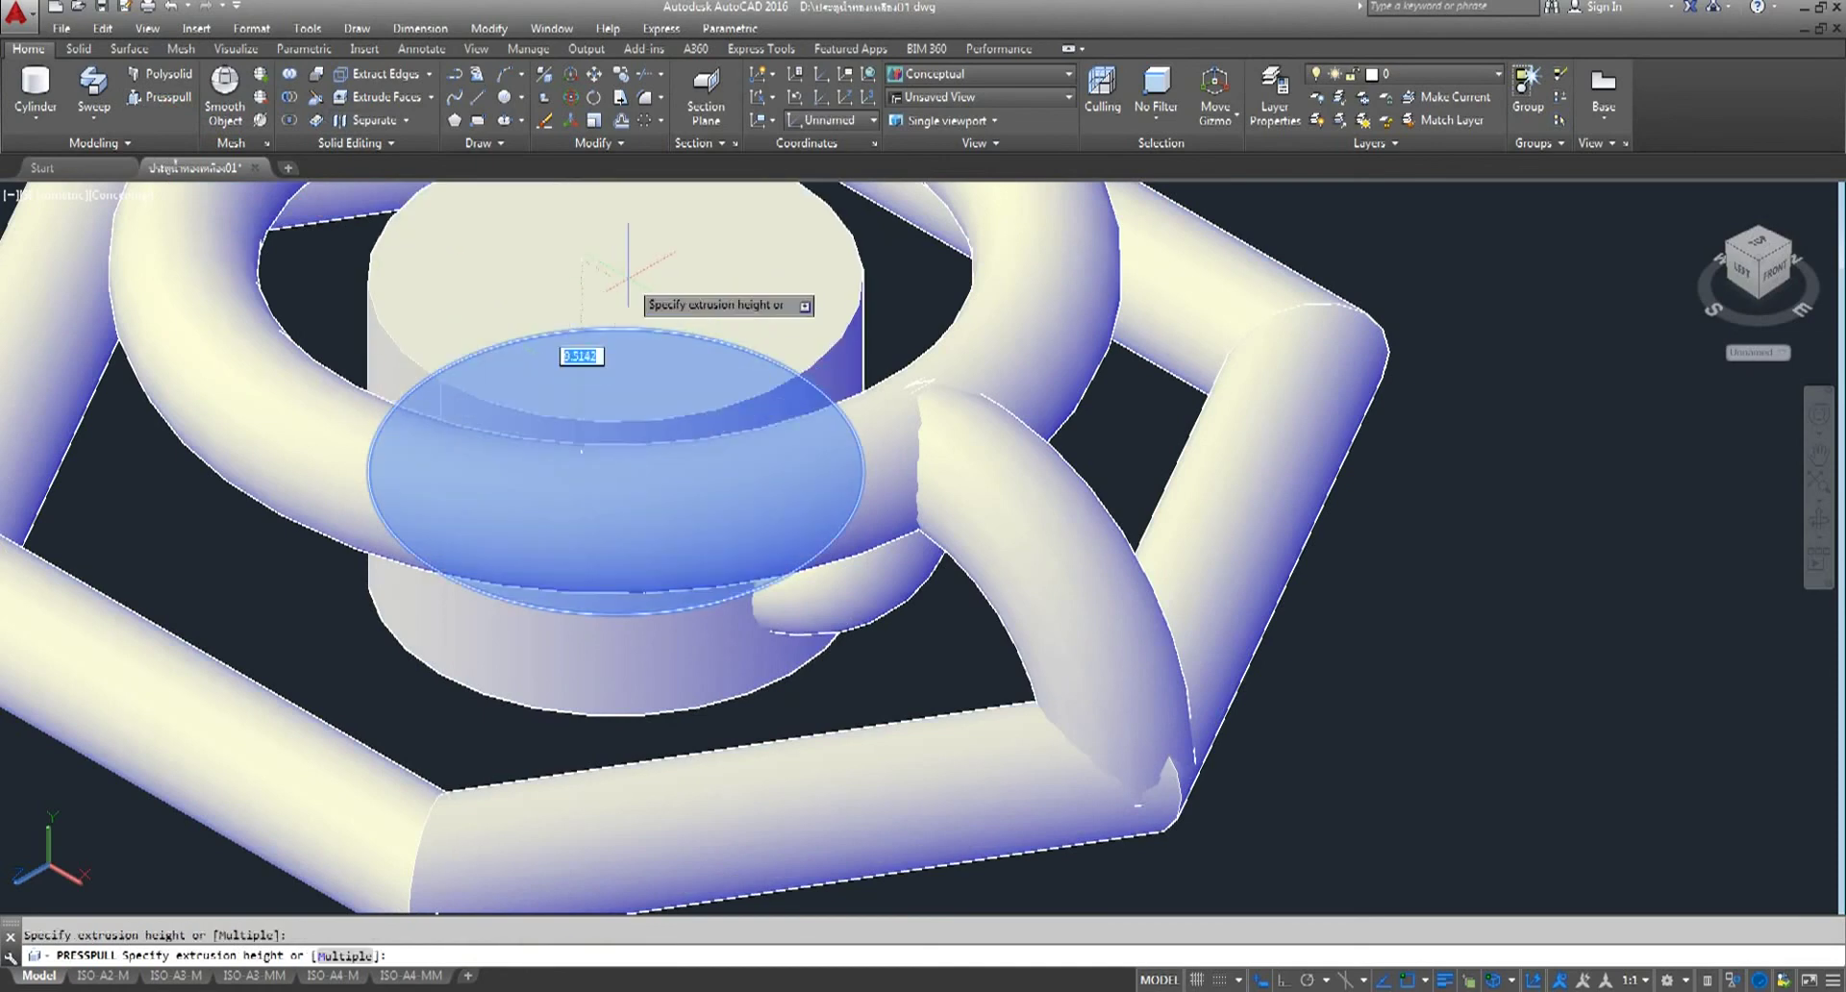
pyautogui.write('3')
pyautogui.press('Return')
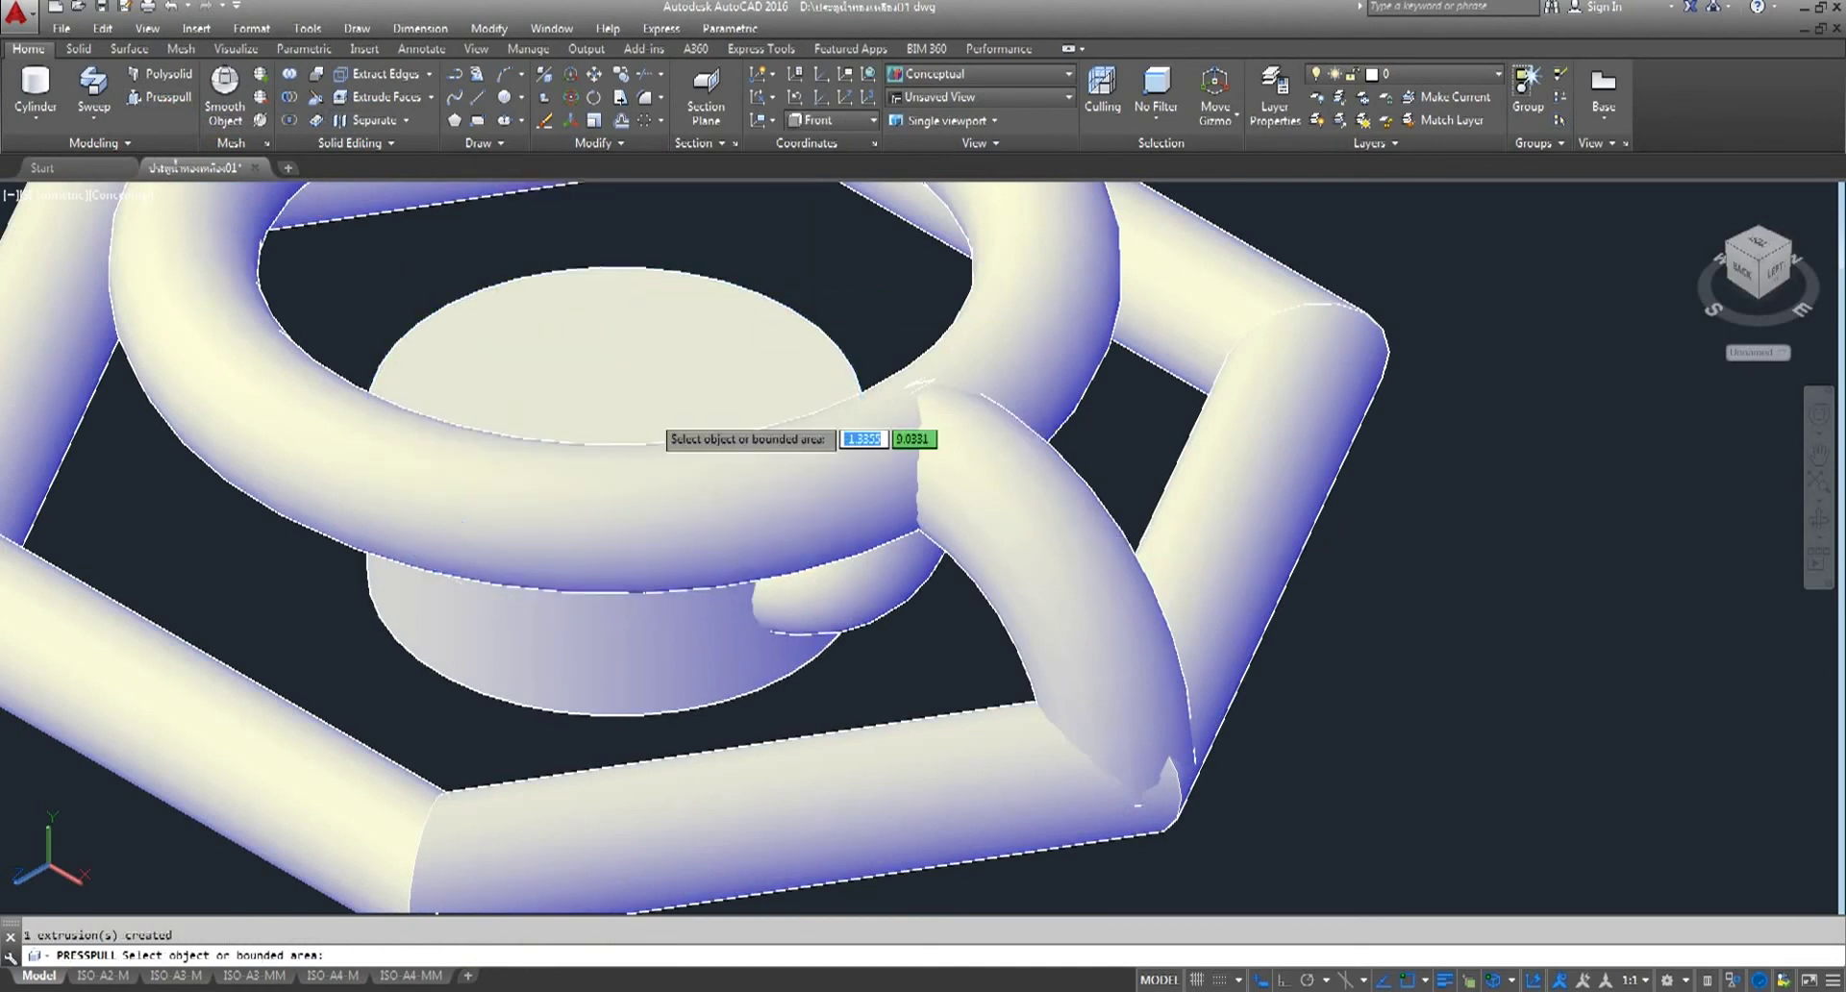
pyautogui.scroll(-5, 692, 427)
pyautogui.press('Return')
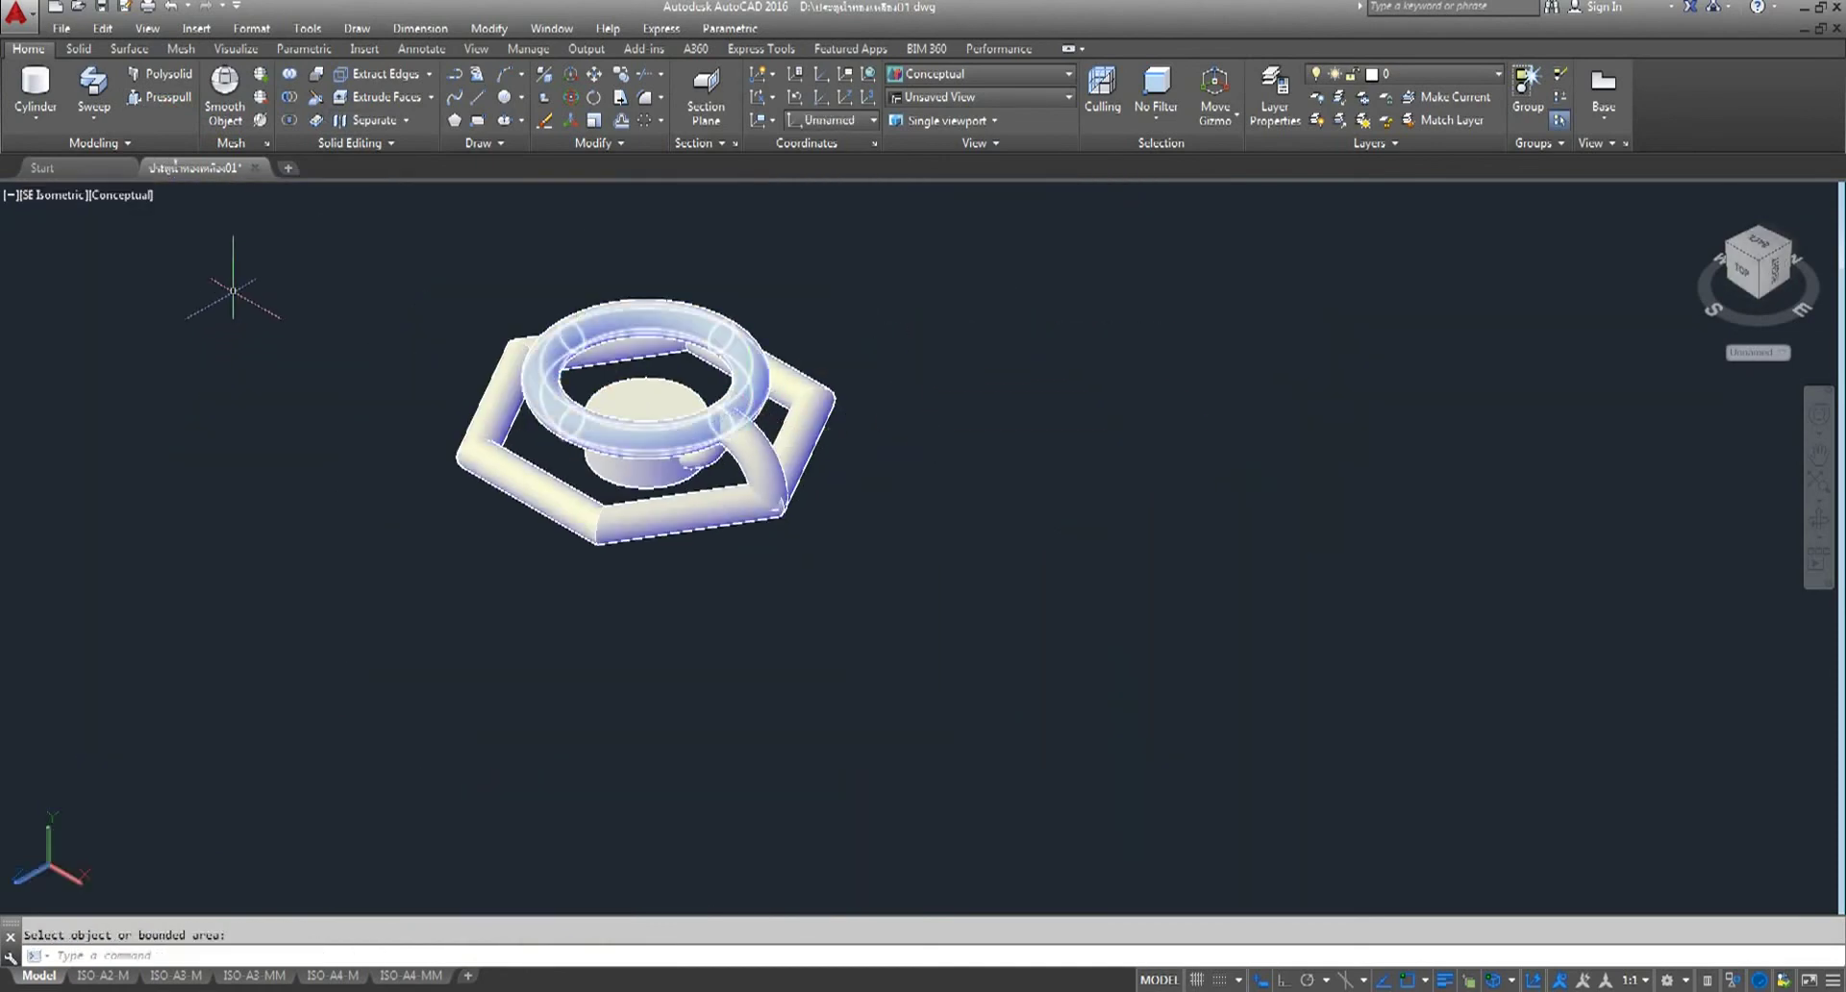
# - Switch to Top view and zoom and pan so the hexagon fills the screen
pyautogui.click(50, 196)
pyautogui.click(93, 246)
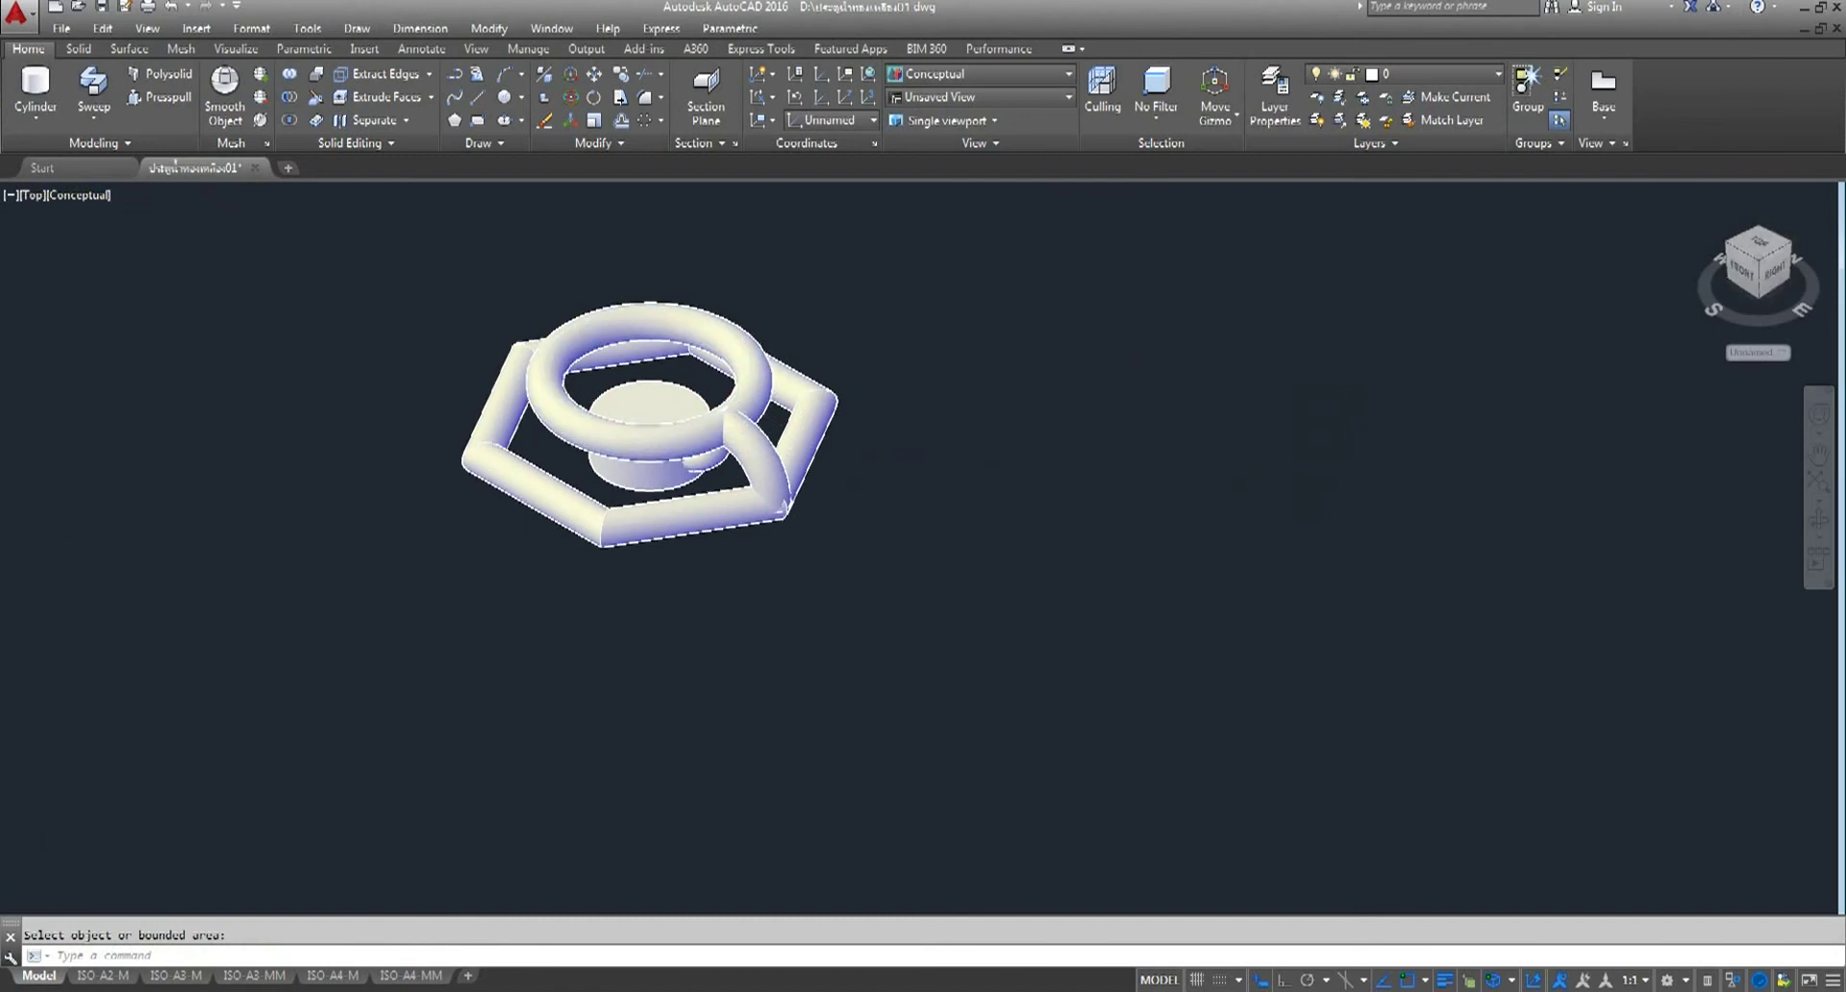
pyautogui.click(1090, 666)
pyautogui.scroll(3, 962, 447)
pyautogui.click(1272, 553)
pyautogui.scroll(3, 1150, 520)
pyautogui.moveTo(1150, 519); pyautogui.dragTo(1202, 516, button='middle')
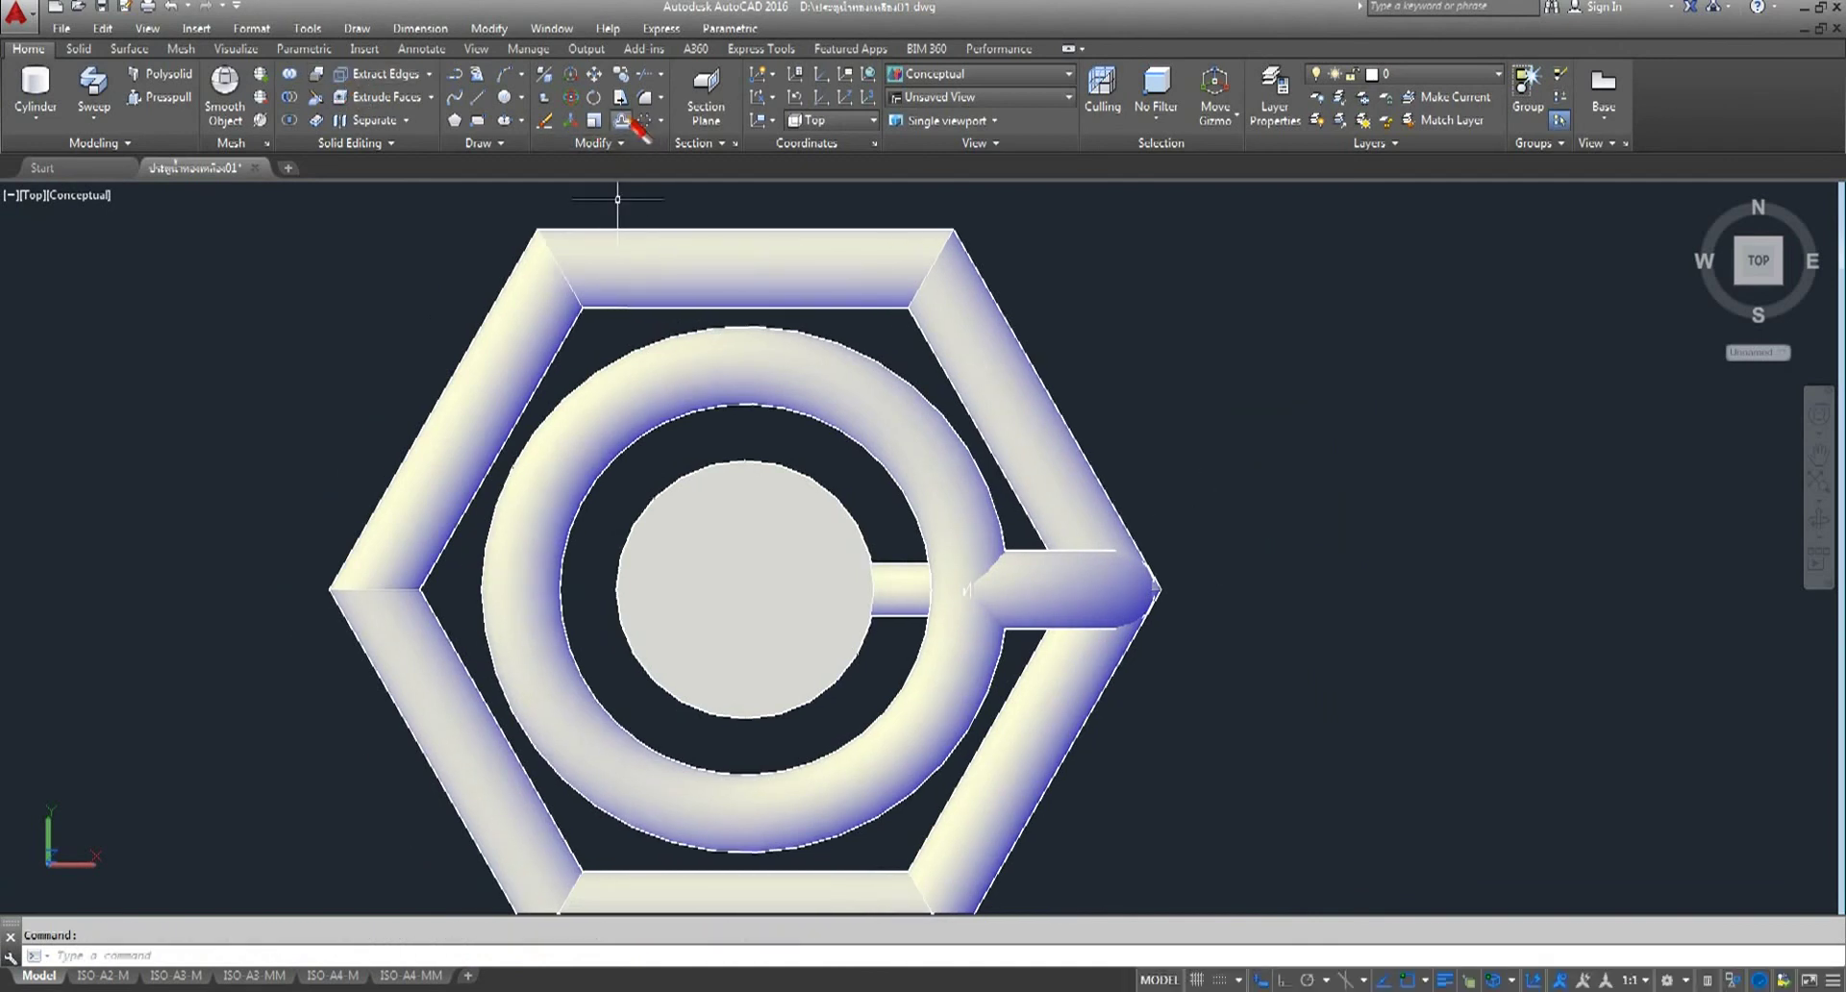
# - Polar-array the outer arm six times around the hexagon's centre
pyautogui.press('Return')
pyautogui.click(1079, 589)
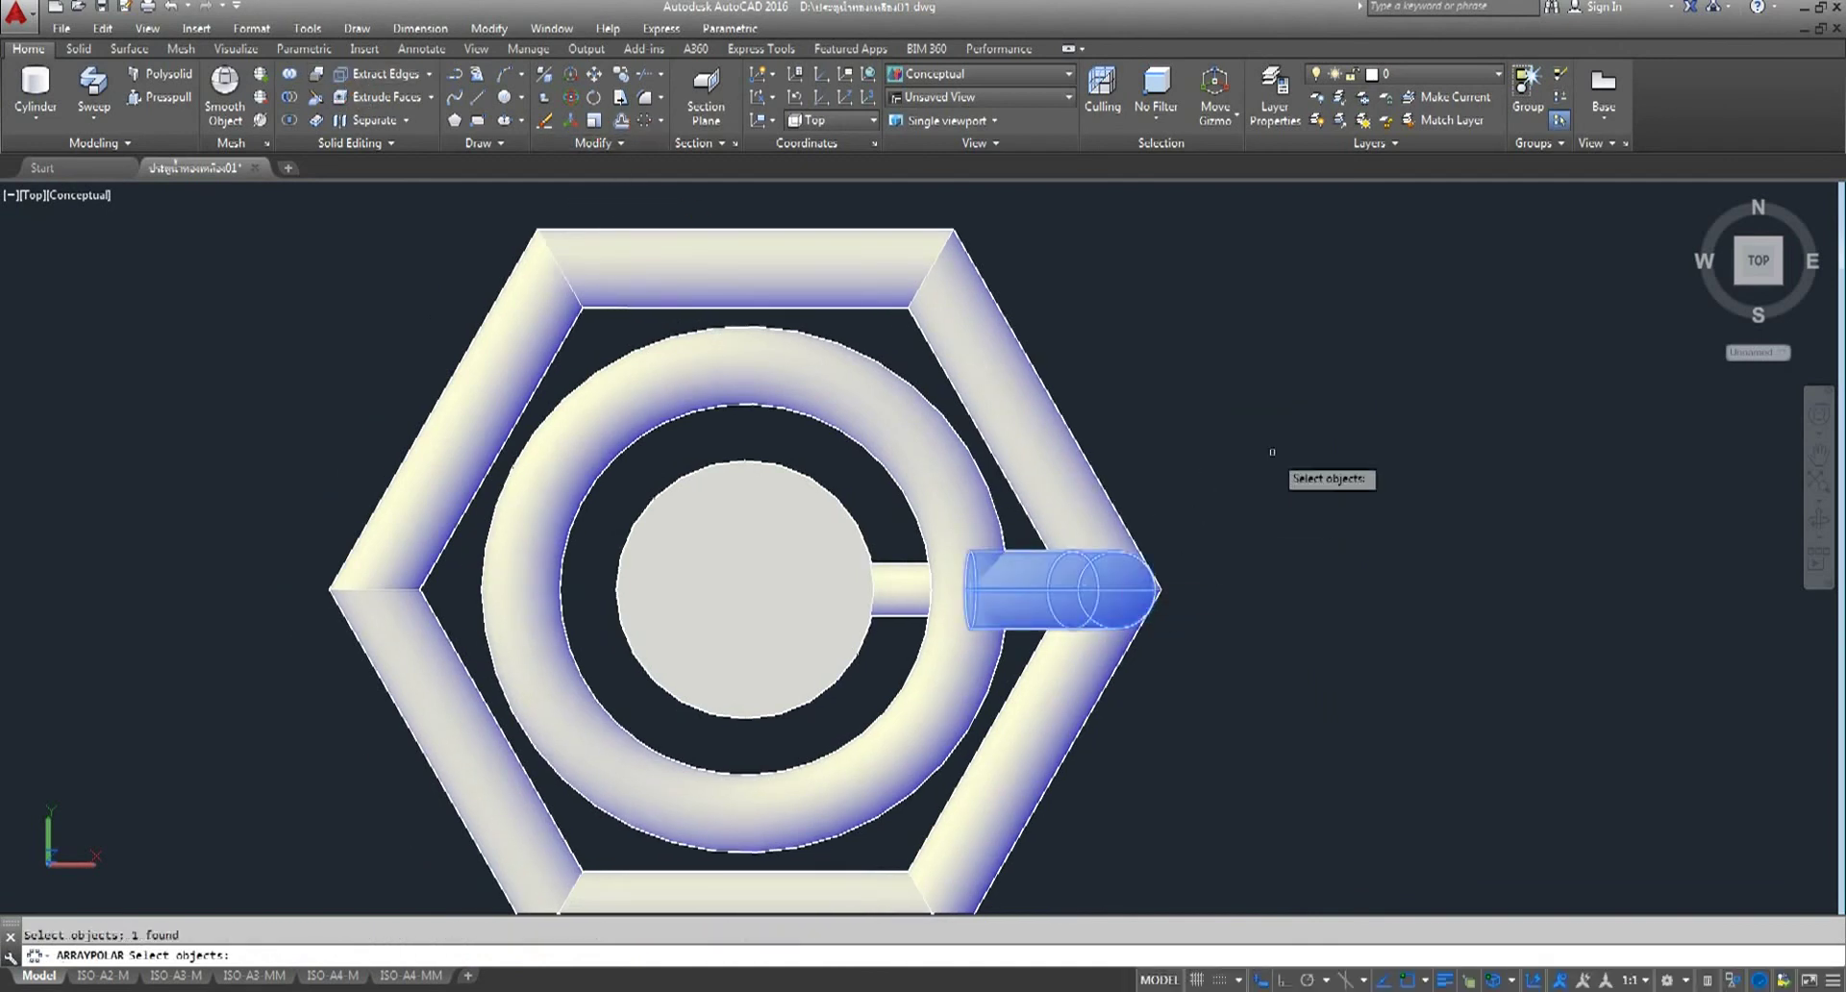
pyautogui.press('Return')
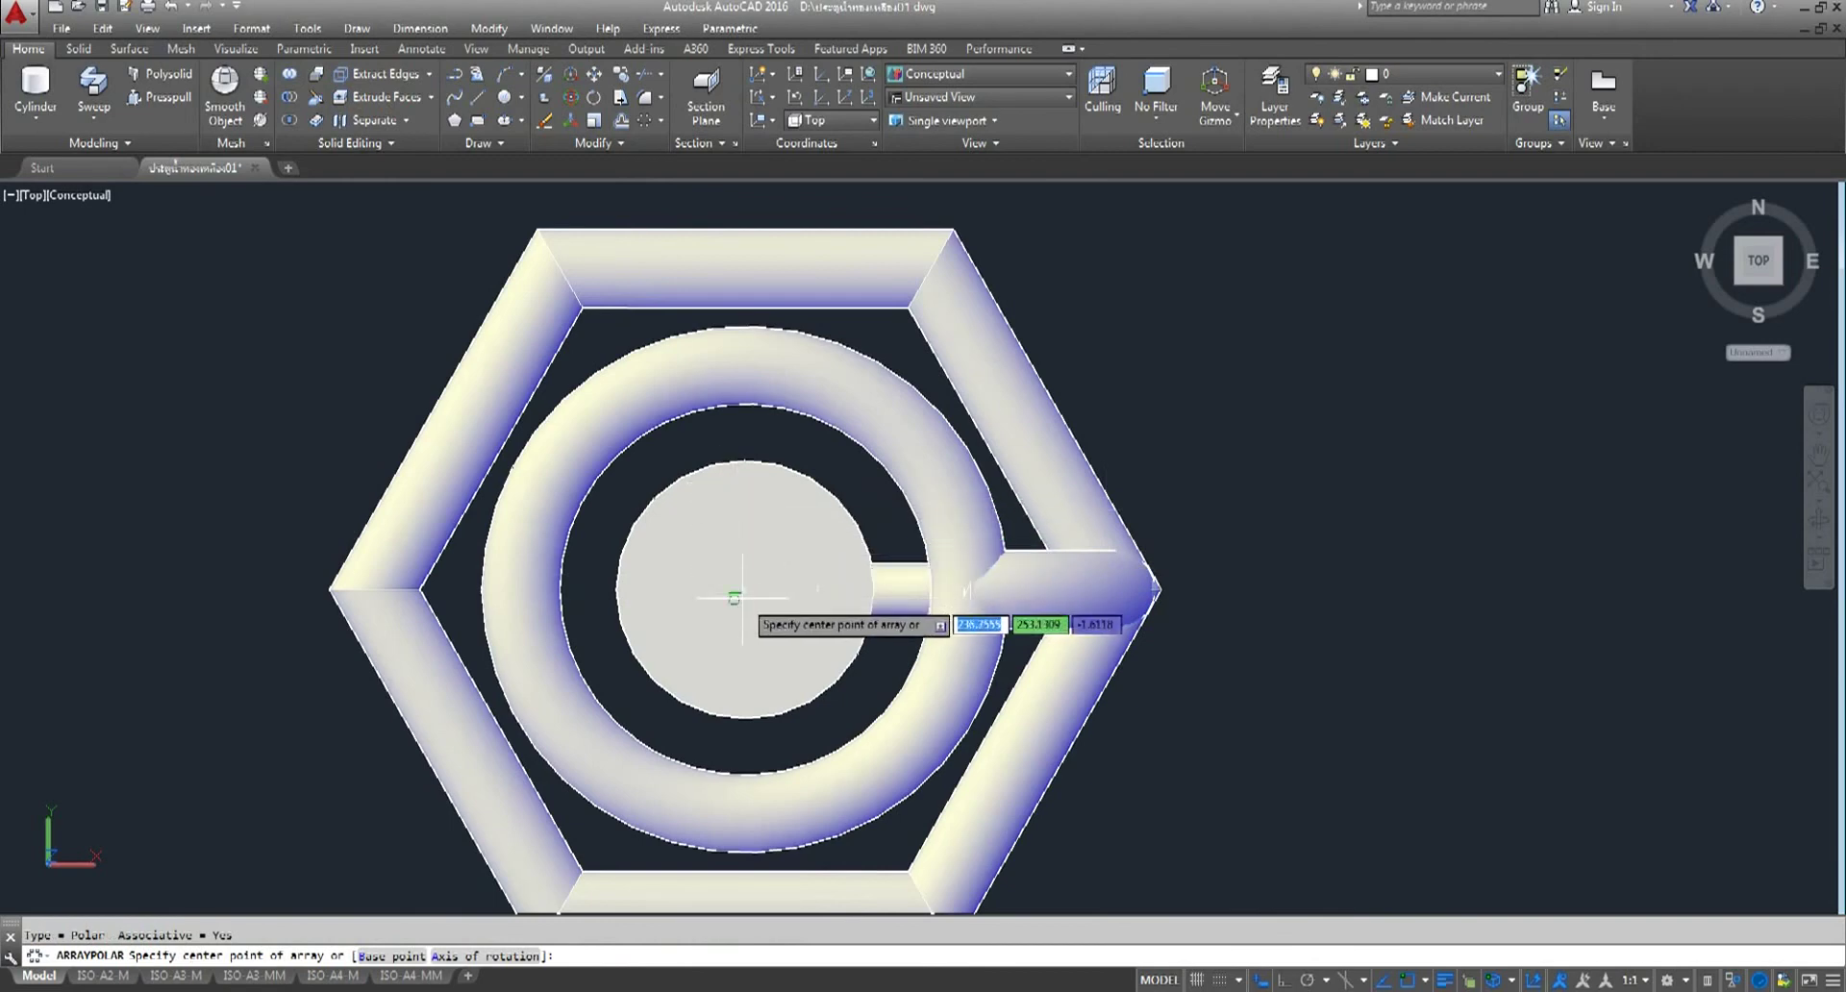
pyautogui.click(745, 589)
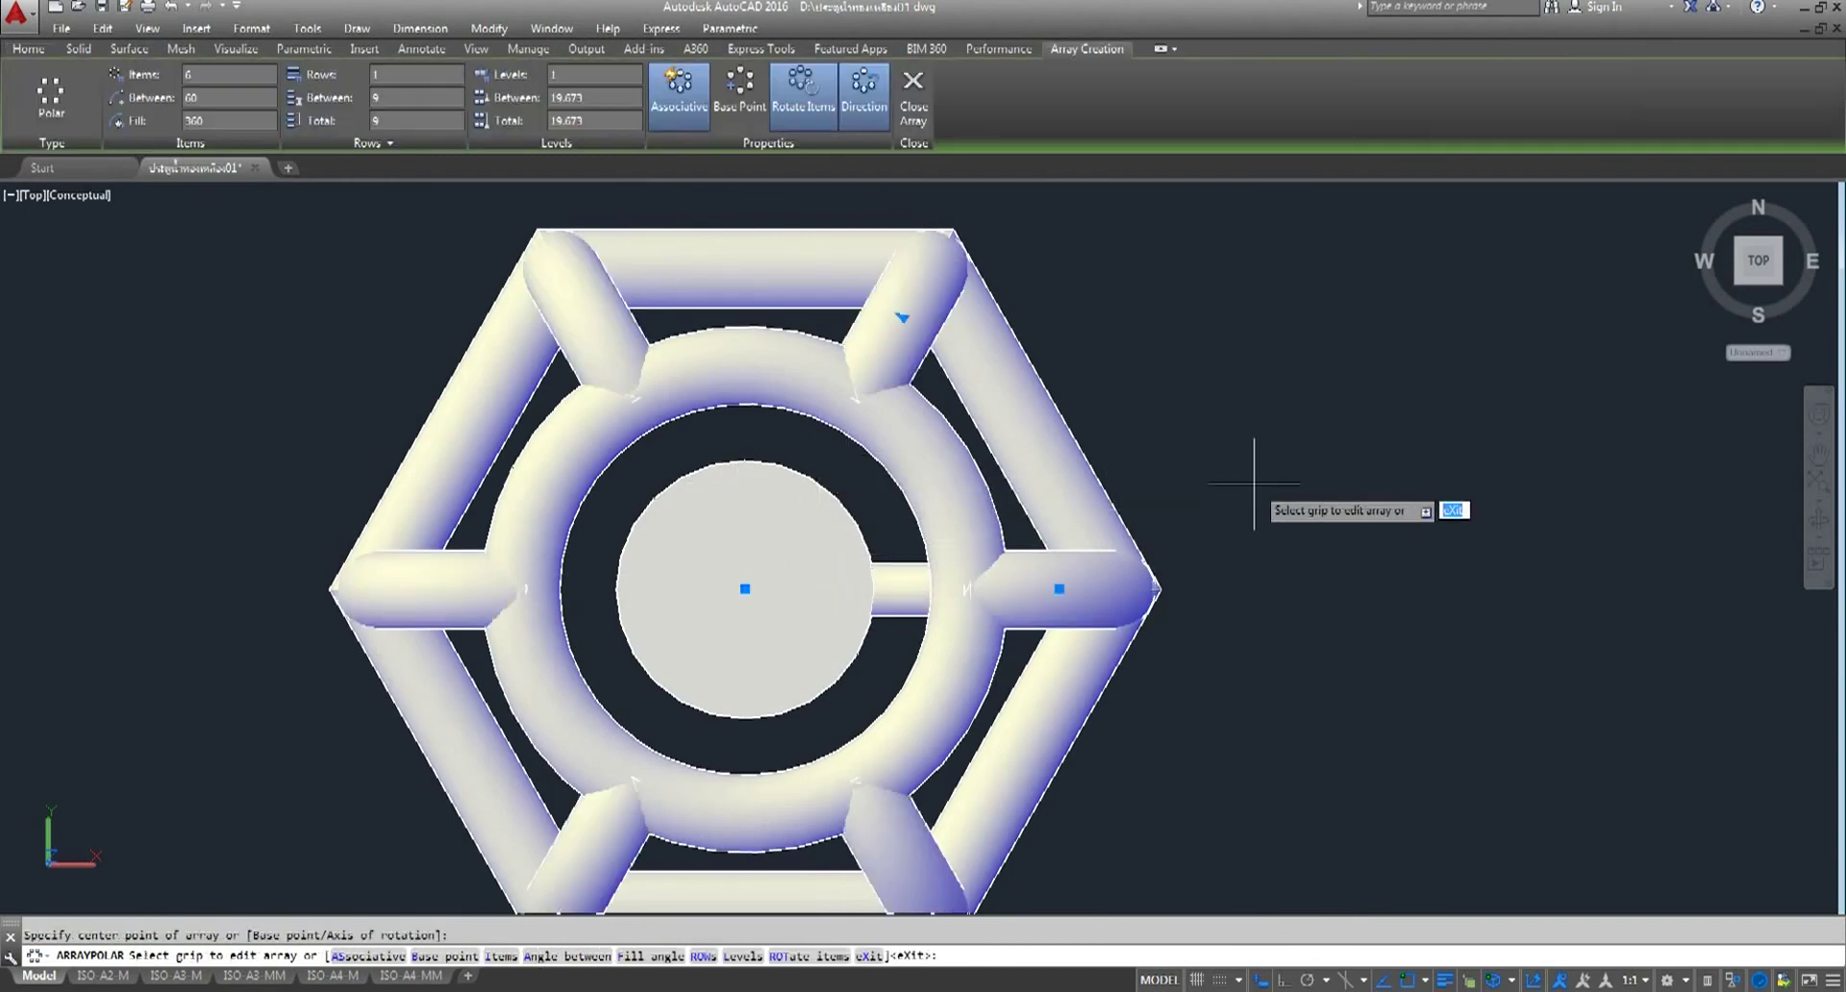
pyautogui.press('Return')
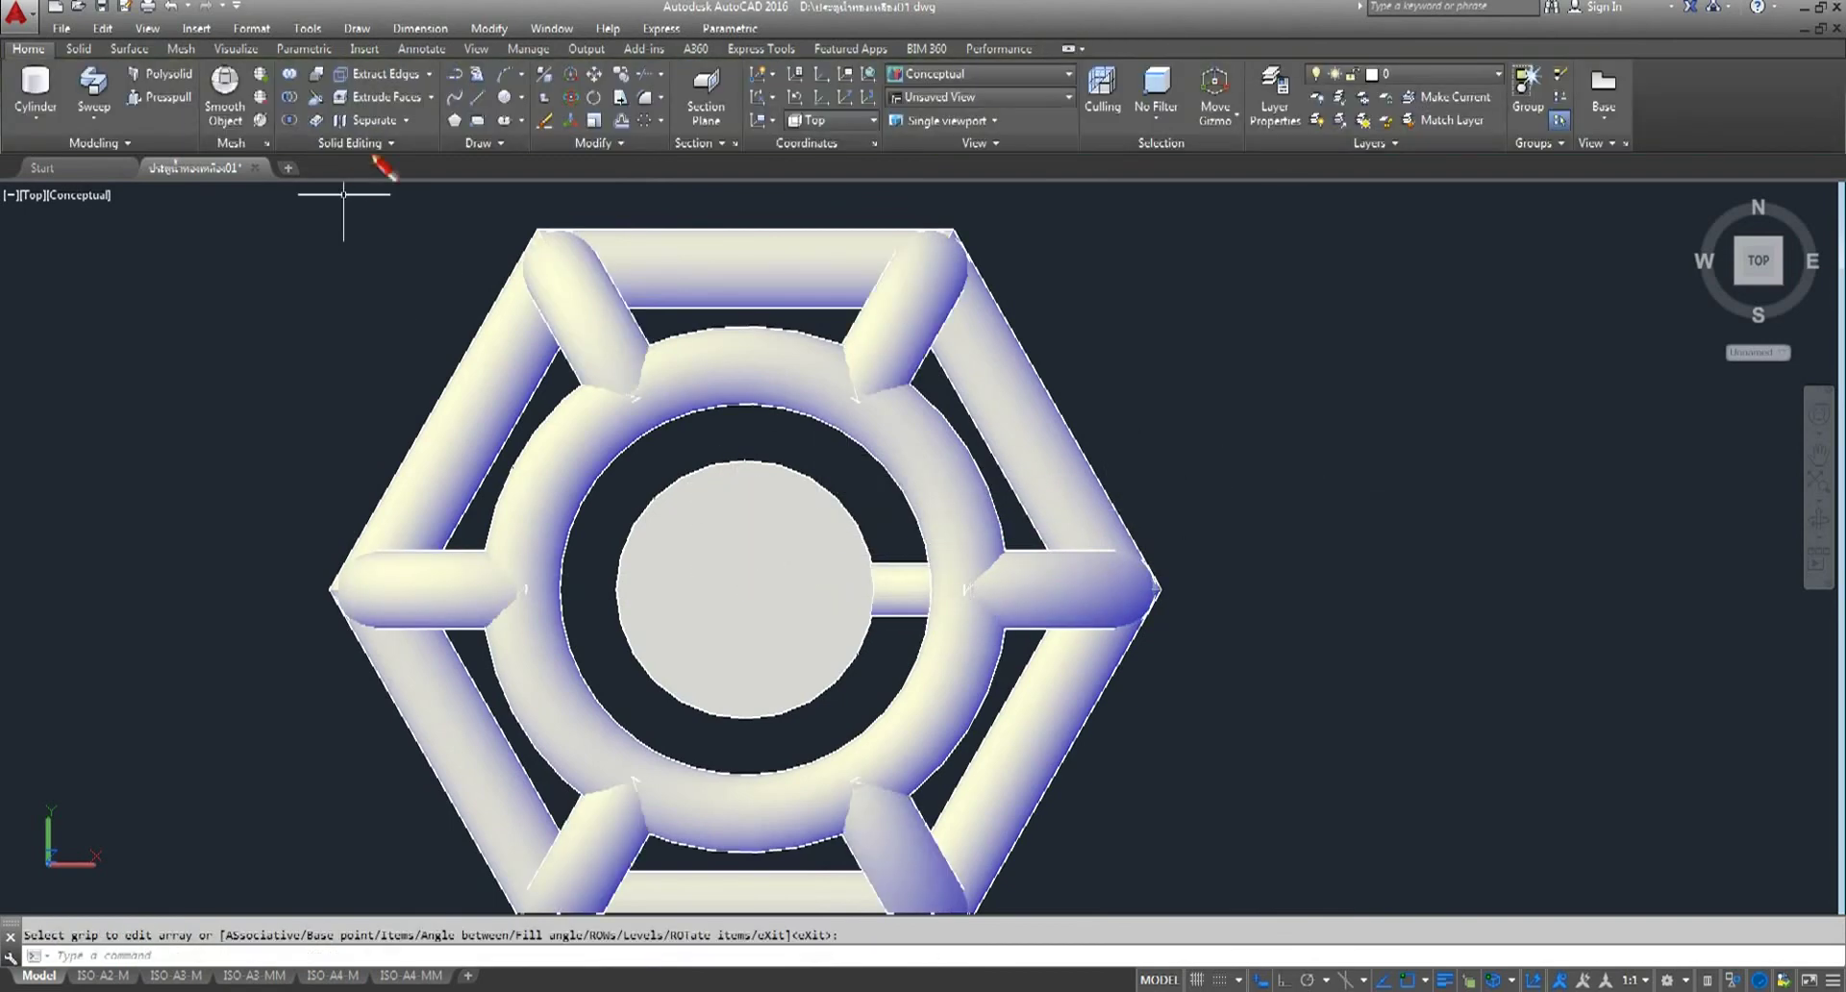
# - Polar-array the inner spoke around the disc centre with Items set to 3
pyautogui.click(646, 122)
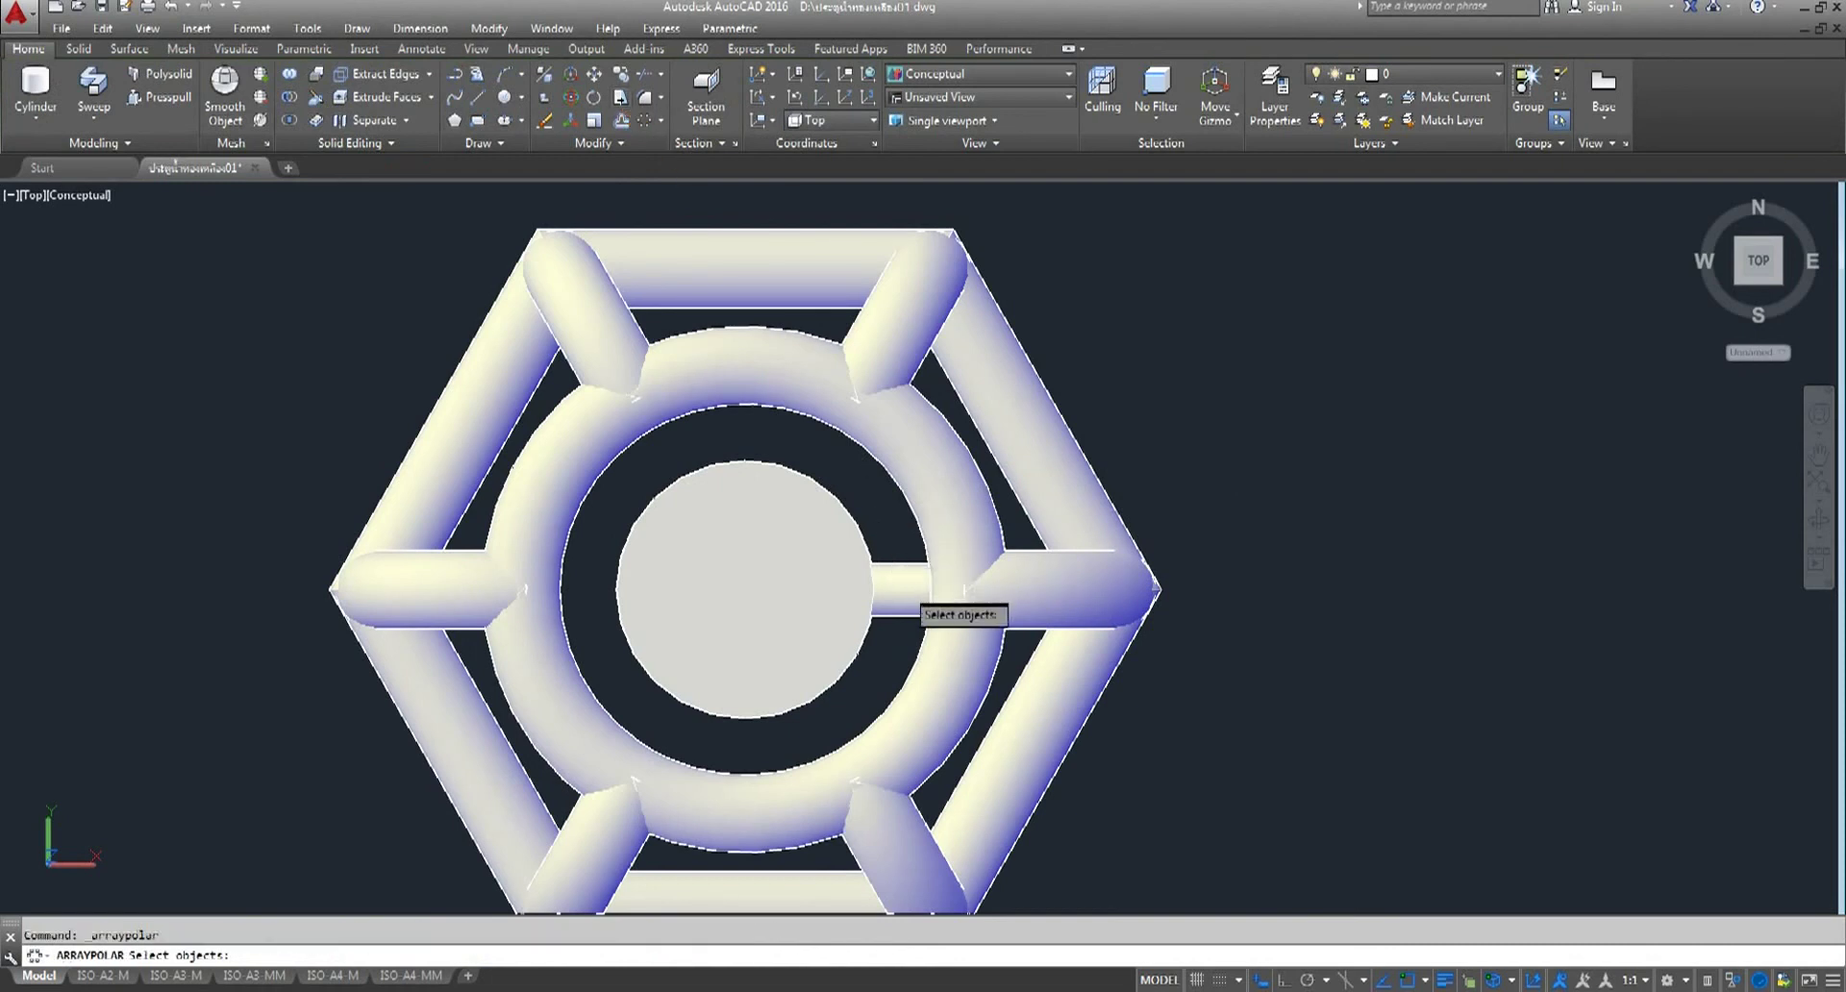
pyautogui.press('Return')
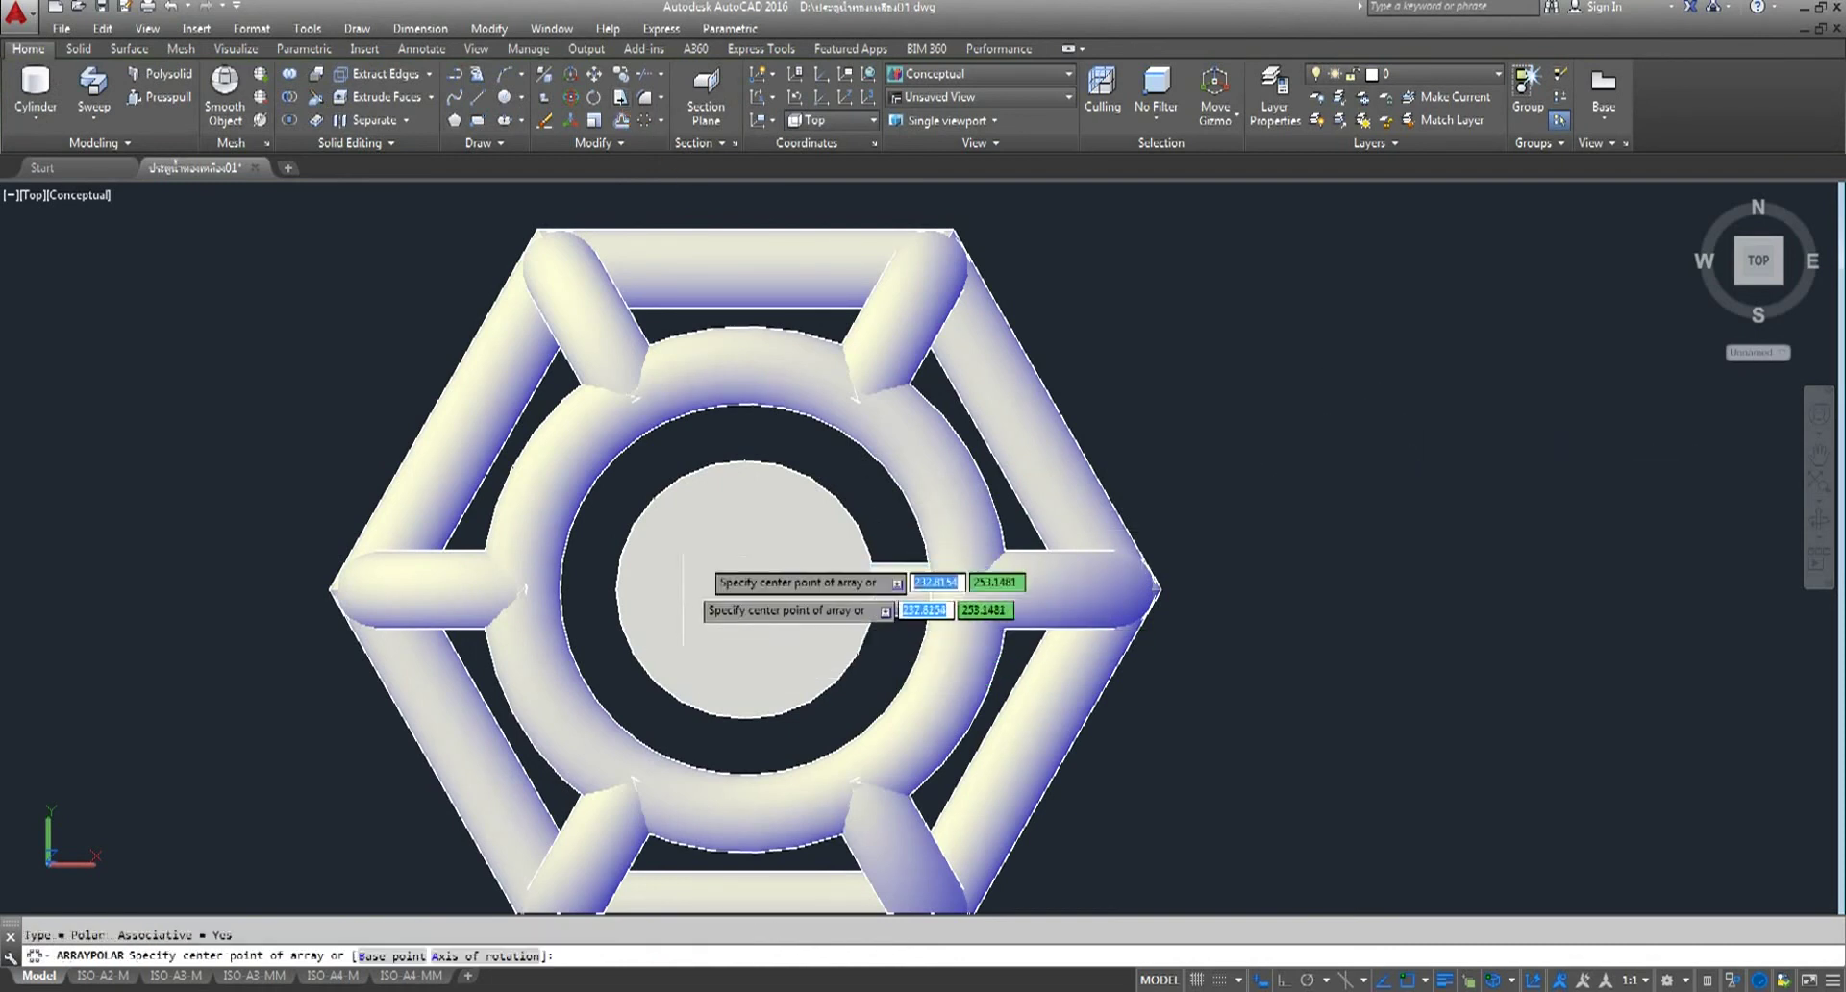
pyautogui.click(745, 589)
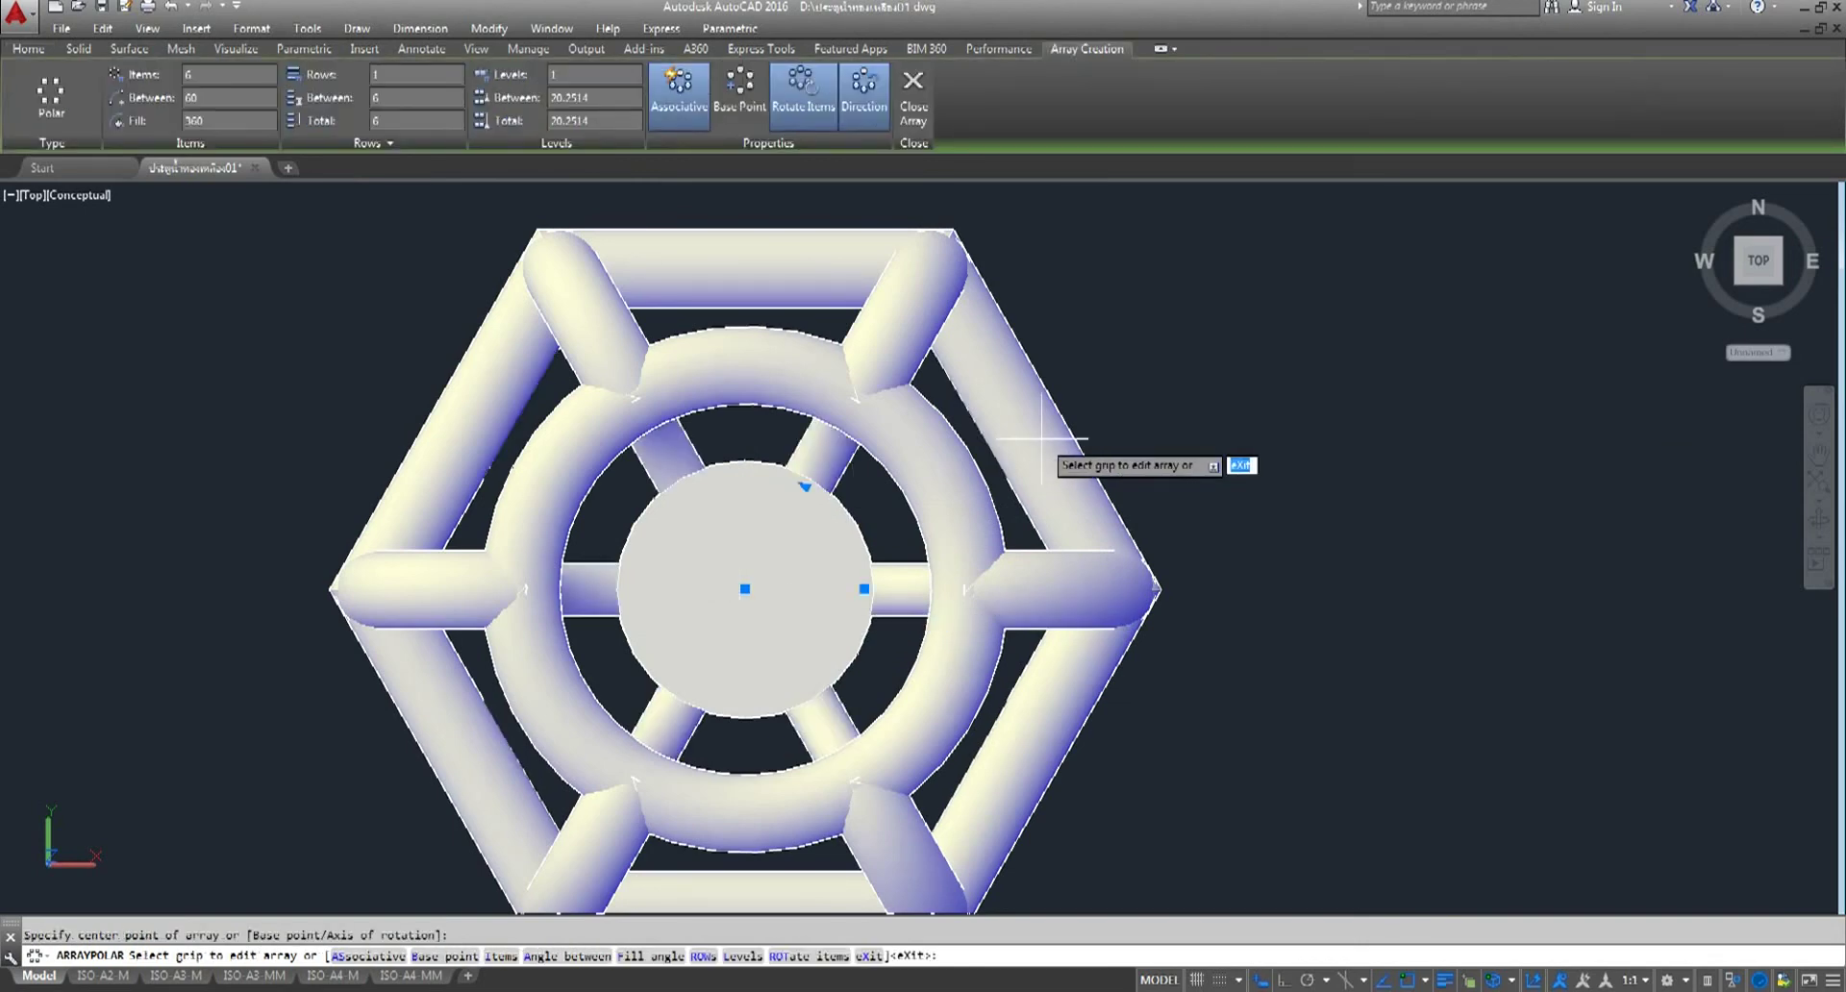
pyautogui.click(230, 77)
pyautogui.write('3')
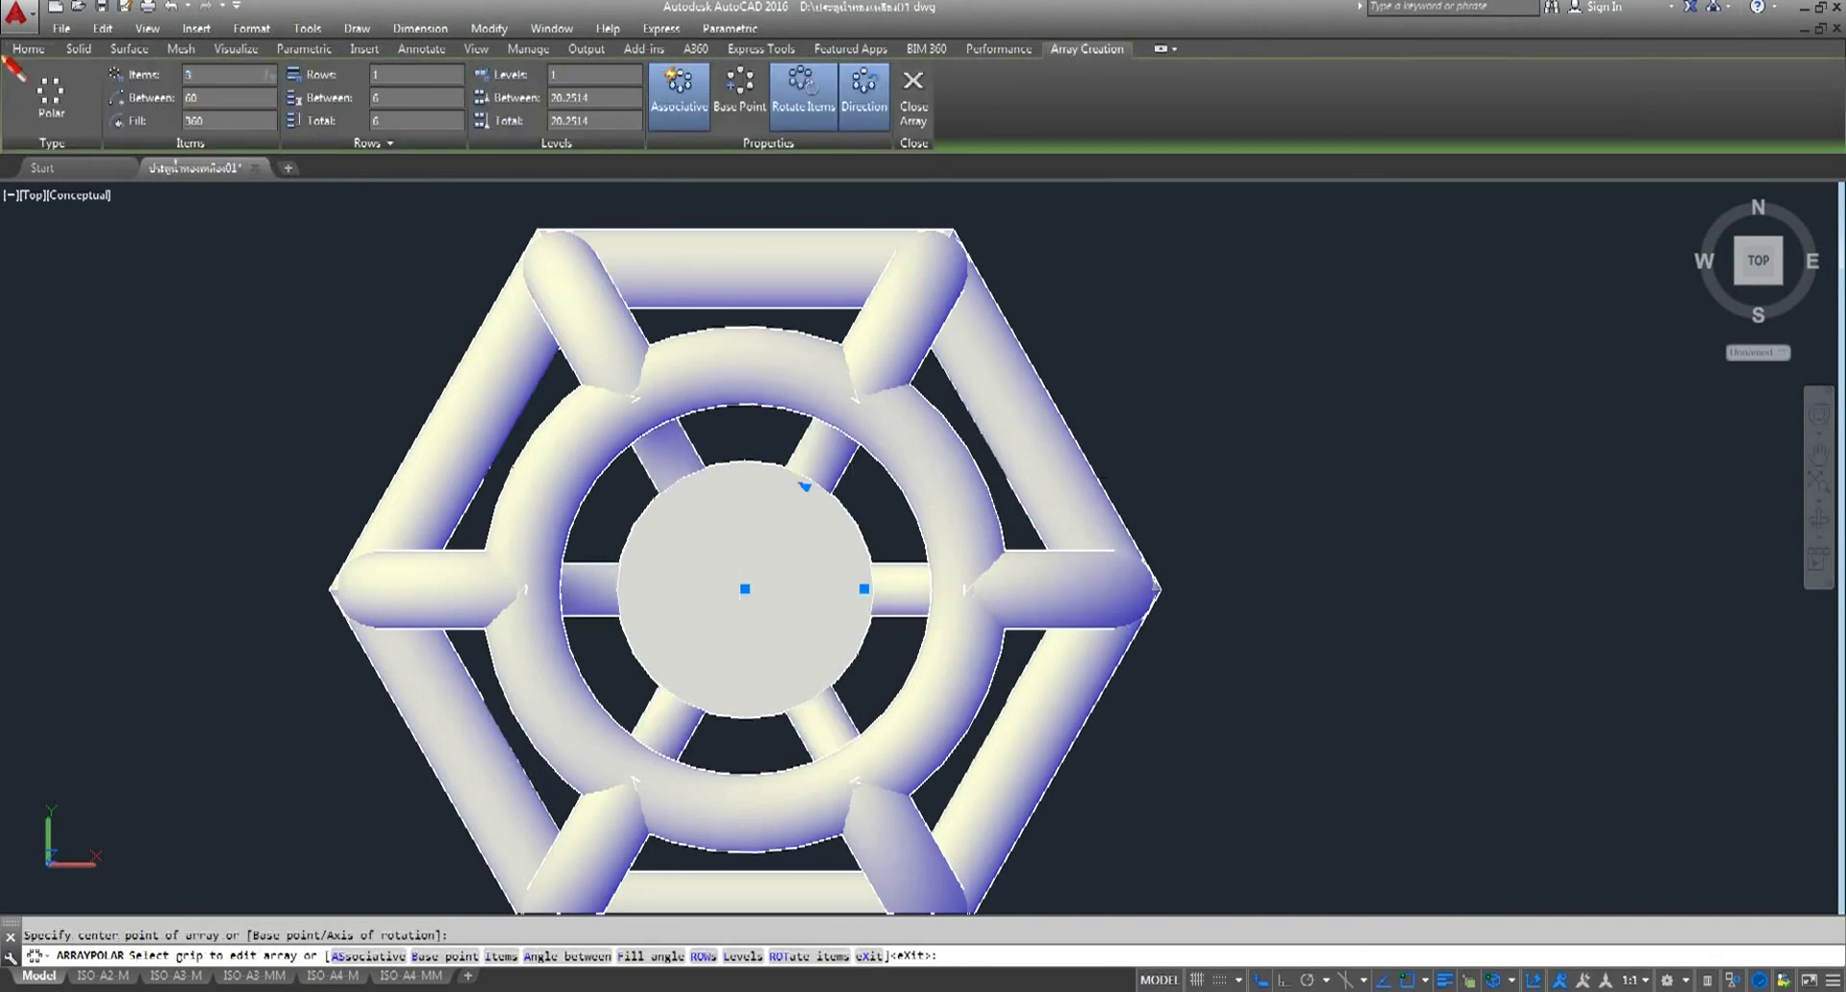
pyautogui.press('Return')
pyautogui.scroll(-4, 818, 419)
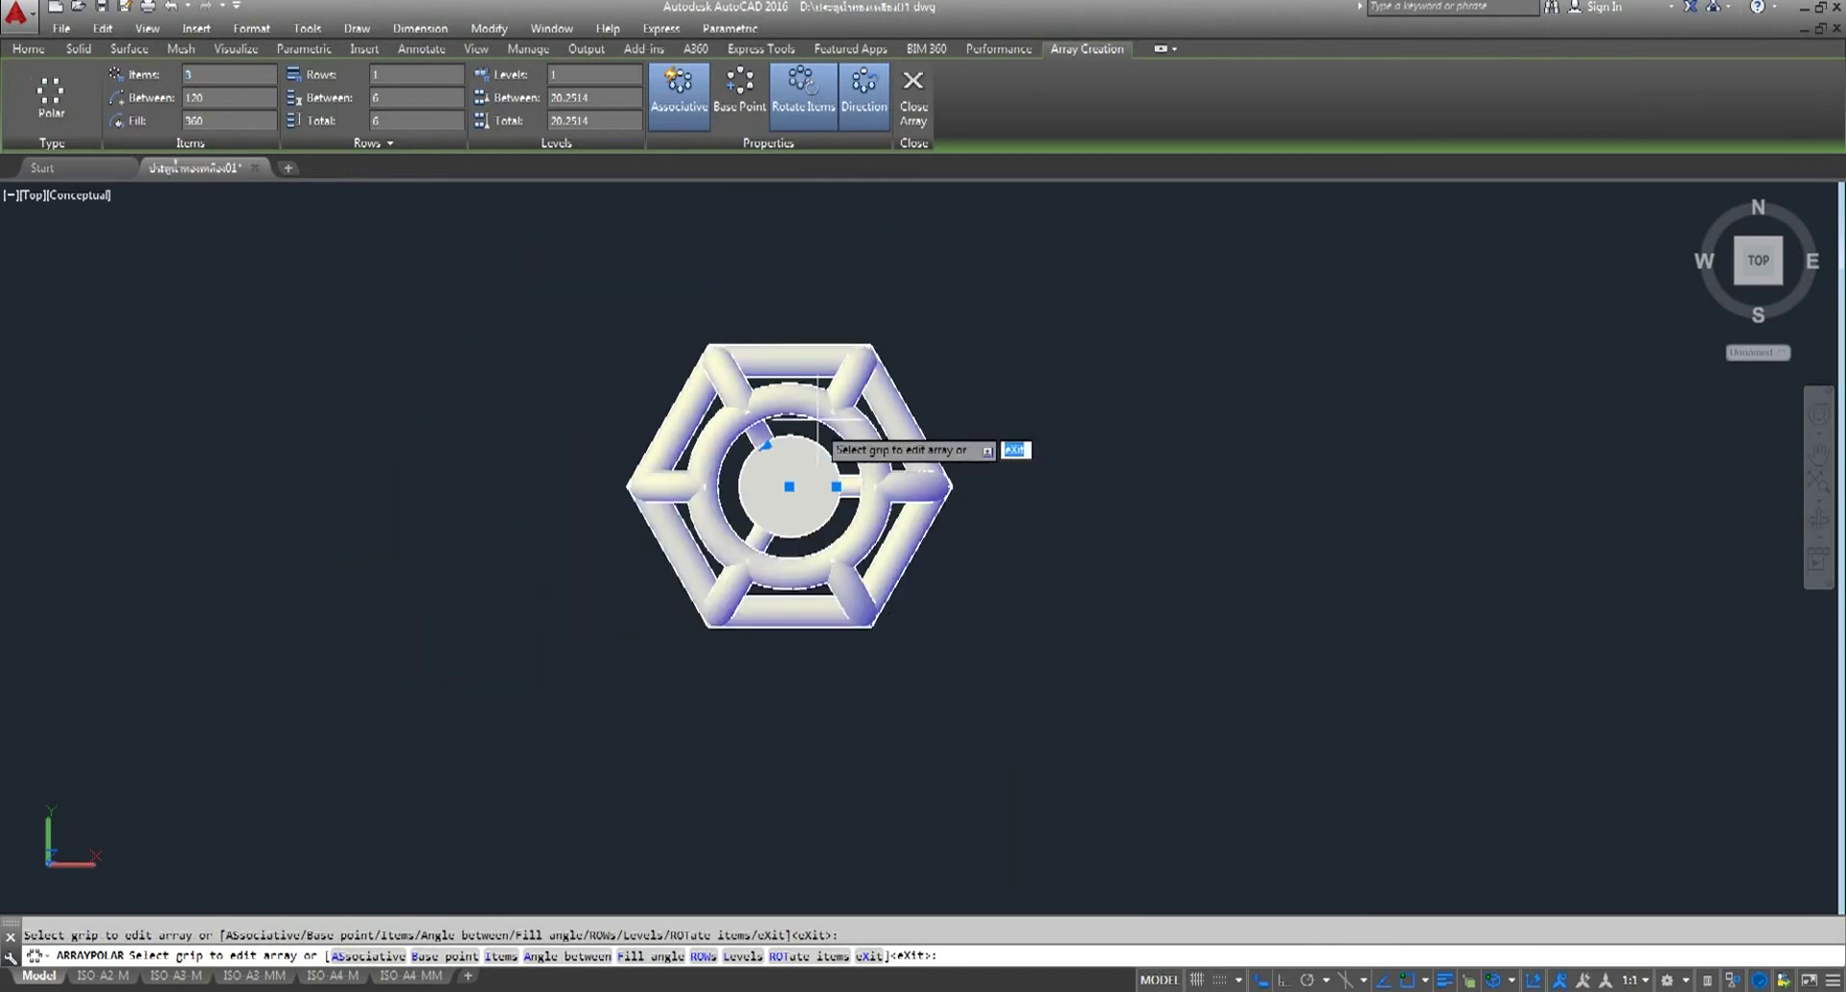
pyautogui.press('Return')
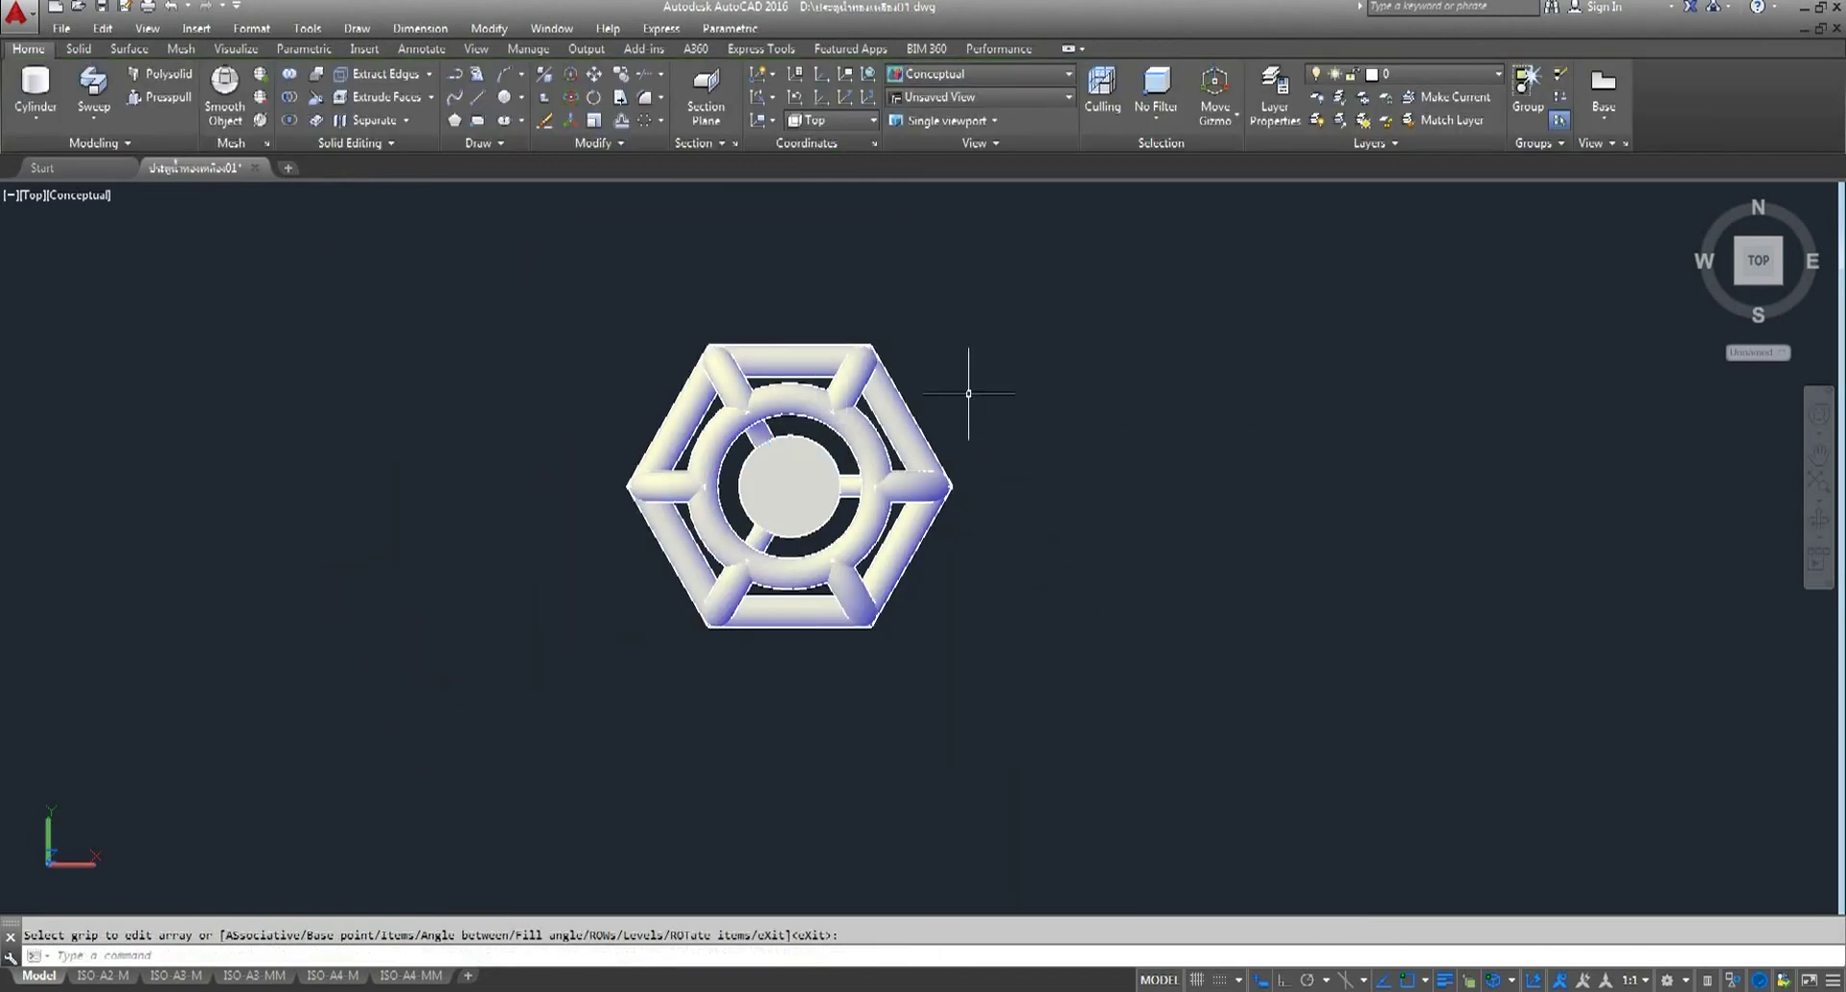
pyautogui.click(42, 197)
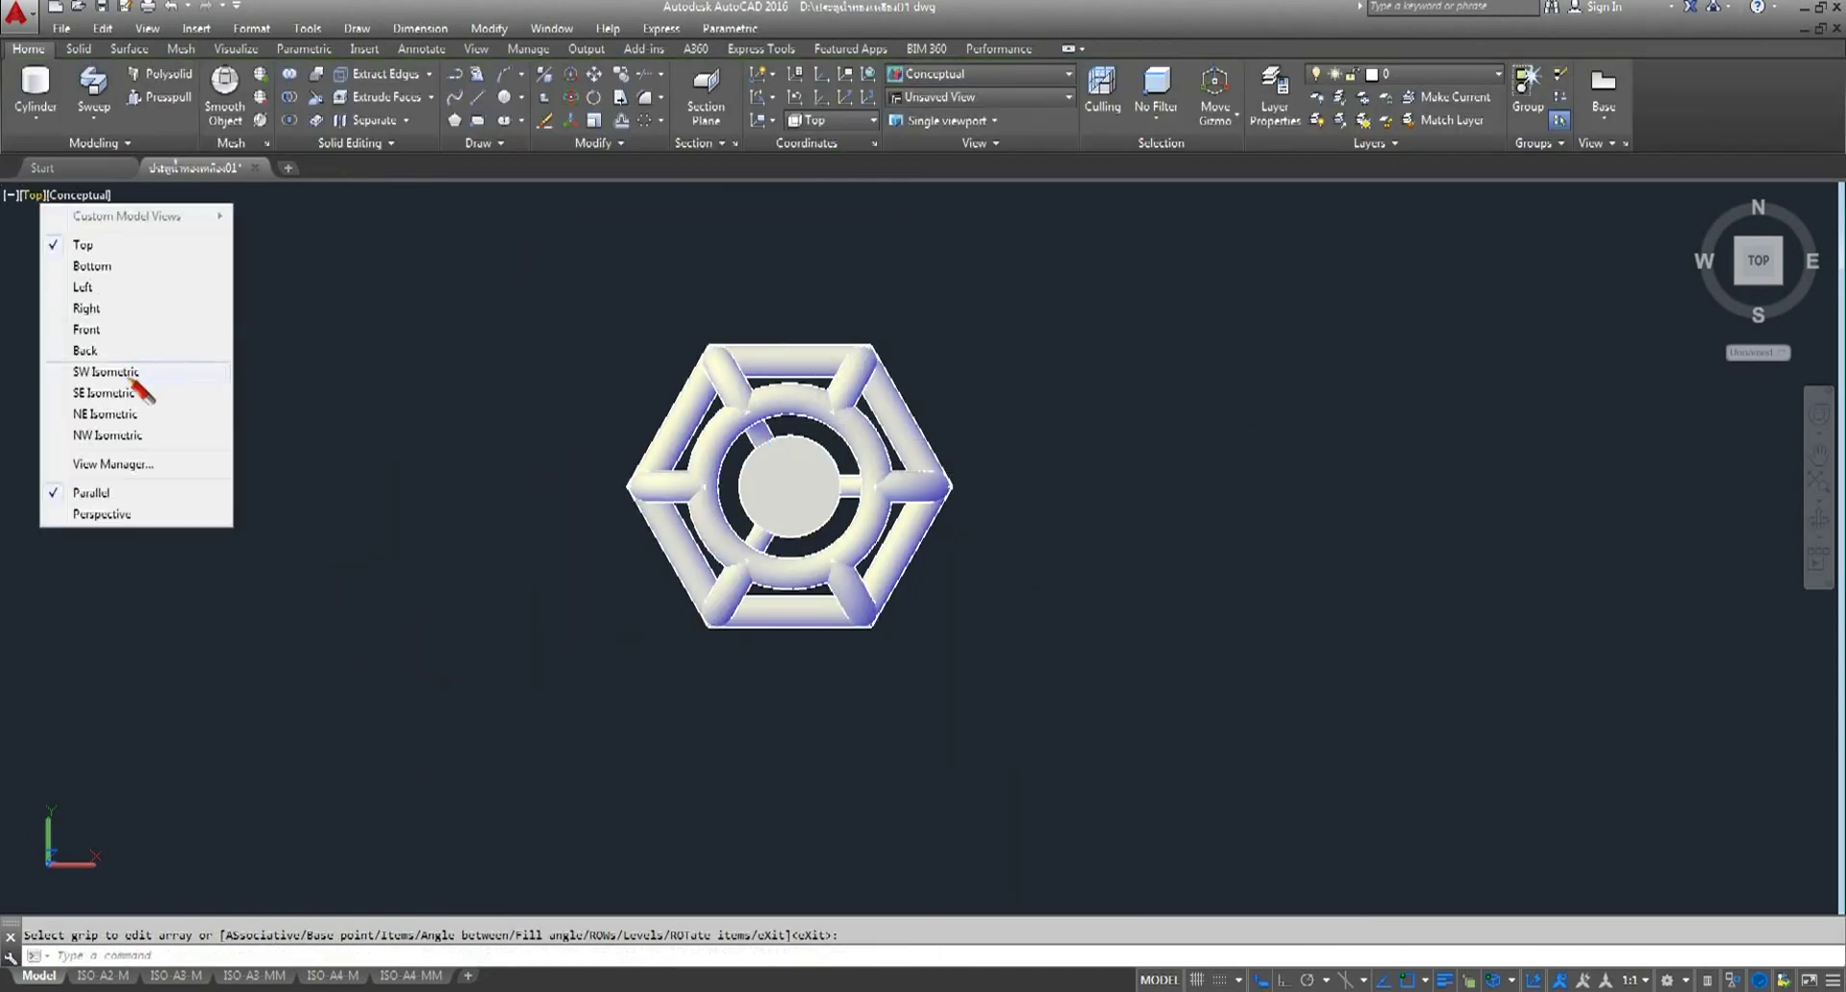
# - Switch to SE Isometric view and orbit to inspect the handwheel's underside
pyautogui.click(100, 394)
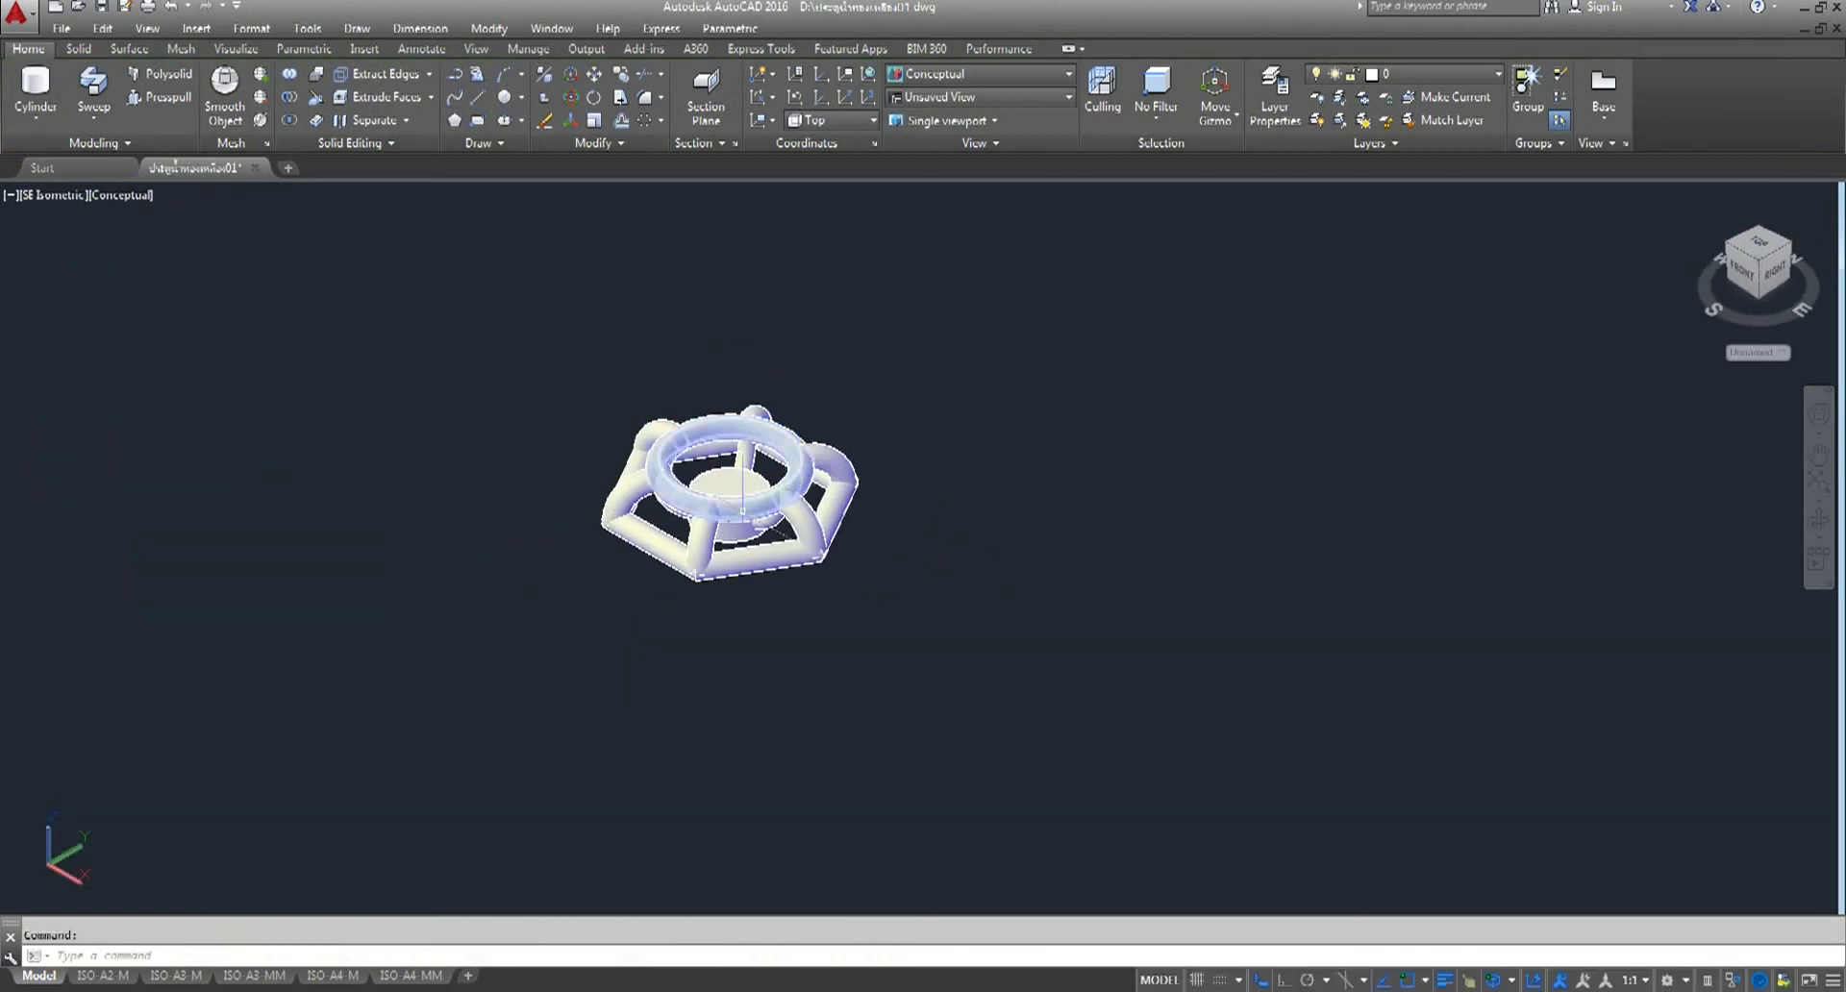
pyautogui.scroll(3, 909, 553)
pyautogui.click(1820, 520)
pyautogui.moveTo(857, 712)
pyautogui.mouseDown()
pyautogui.moveTo(1137, 709)
pyautogui.moveTo(782, 763)
pyautogui.moveTo(969, 766)
pyautogui.moveTo(997, 461)
pyautogui.moveTo(748, 542)
pyautogui.mouseUp()
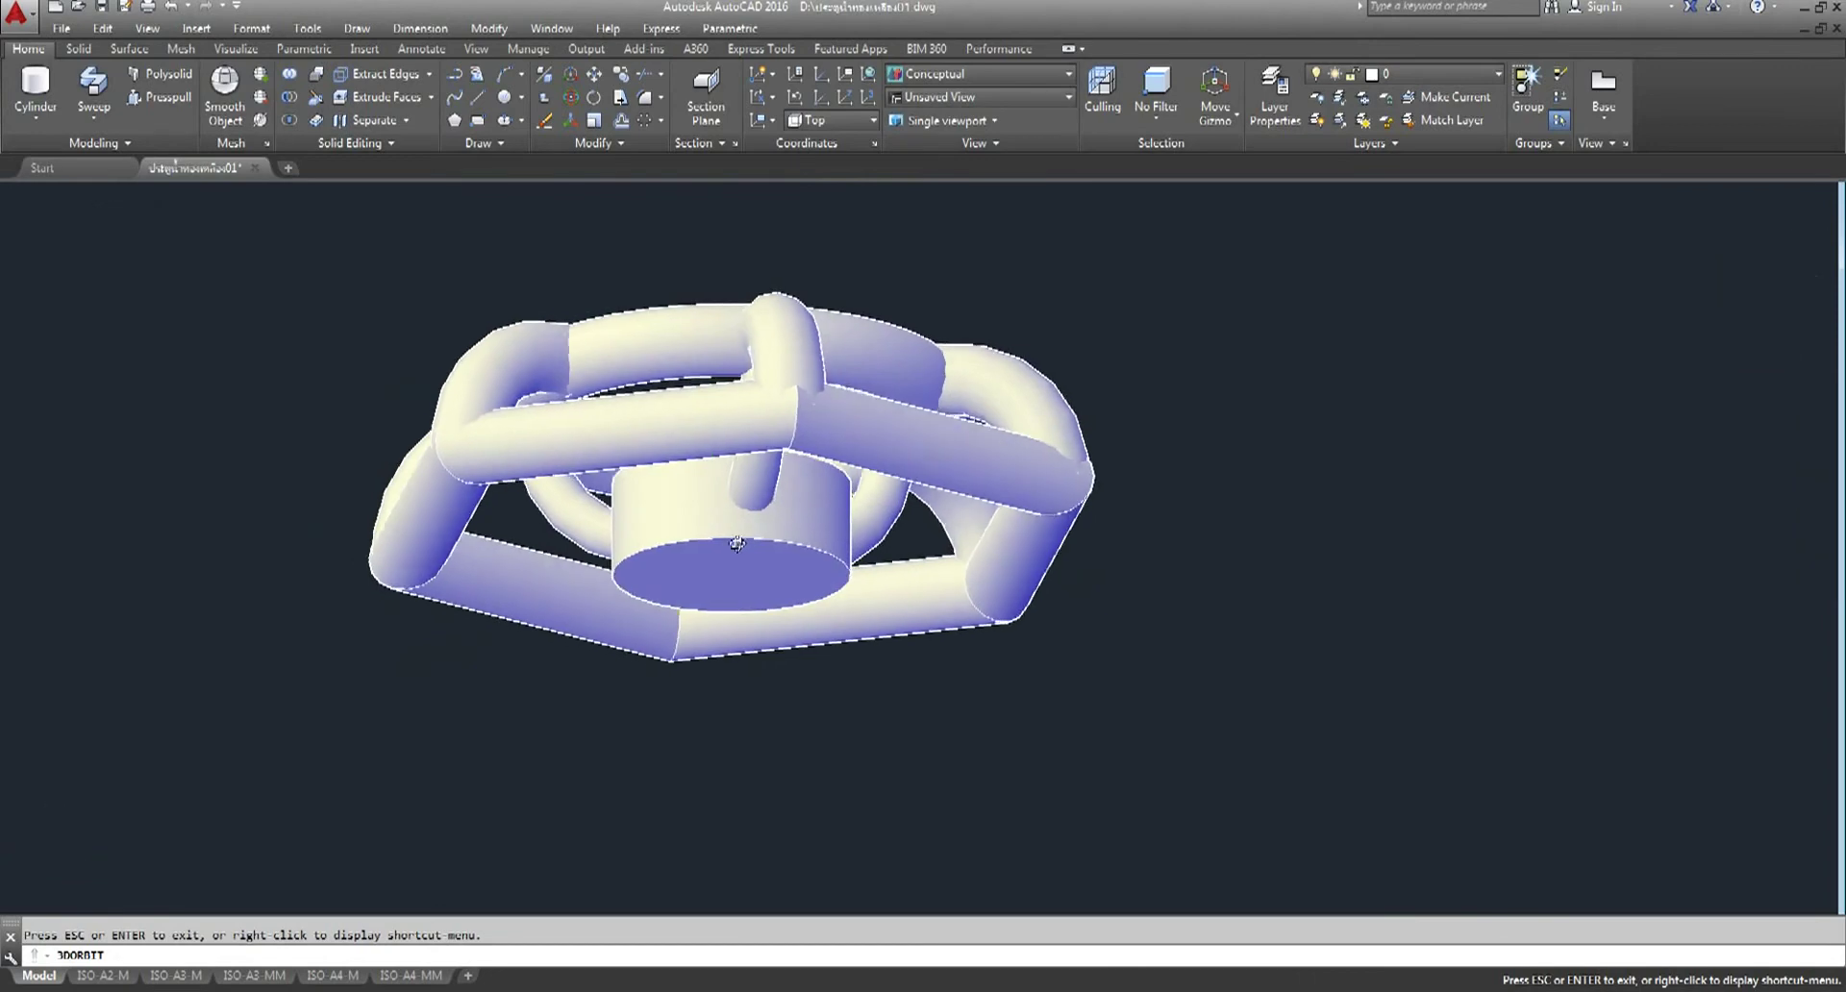
pyautogui.moveTo(749, 542)
pyautogui.mouseDown()
pyautogui.moveTo(780, 396)
pyautogui.moveTo(771, 668)
pyautogui.moveTo(824, 770)
pyautogui.moveTo(798, 413)
pyautogui.moveTo(866, 365)
pyautogui.mouseUp()
pyautogui.rightClick(1107, 215)
pyautogui.click(1158, 240)
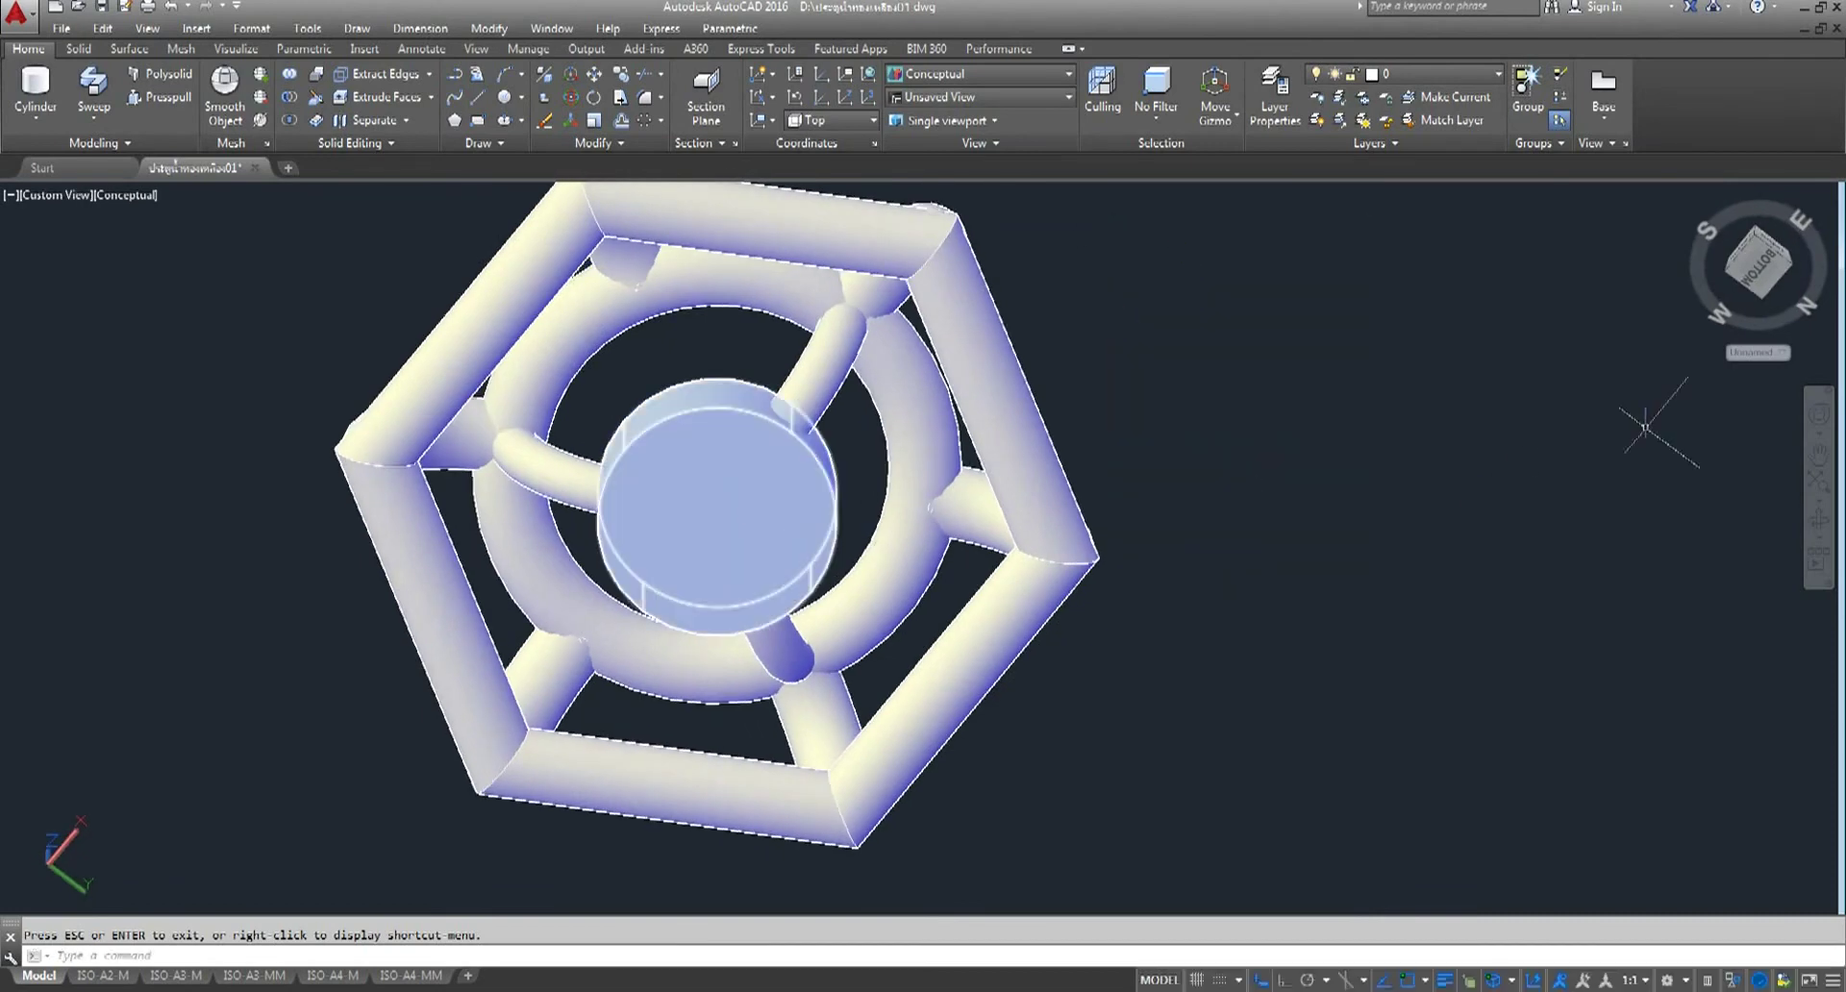
# - Orbit the handwheel back to an oblique view from above
pyautogui.click(1820, 520)
pyautogui.moveTo(789, 452)
pyautogui.mouseDown()
pyautogui.moveTo(1112, 867)
pyautogui.moveTo(836, 506)
pyautogui.mouseUp()
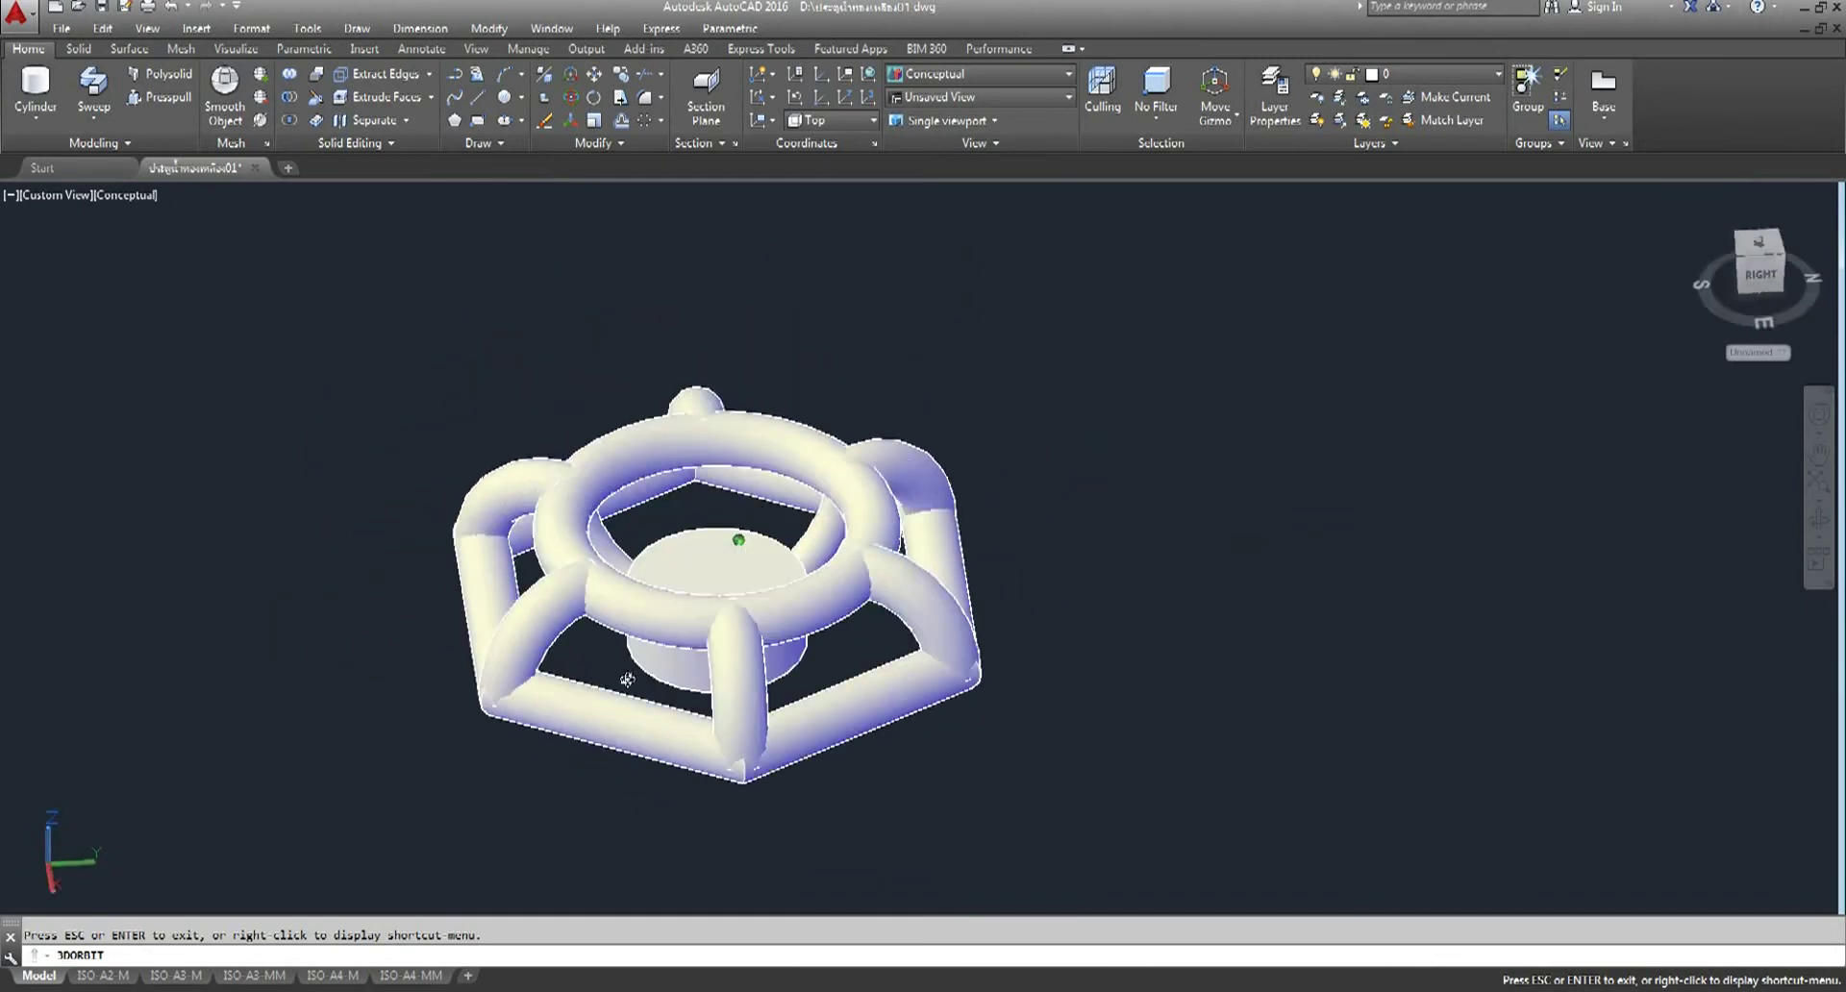
pyautogui.moveTo(544, 594); pyautogui.dragTo(938, 374)
pyautogui.rightClick(938, 373)
pyautogui.click(1012, 394)
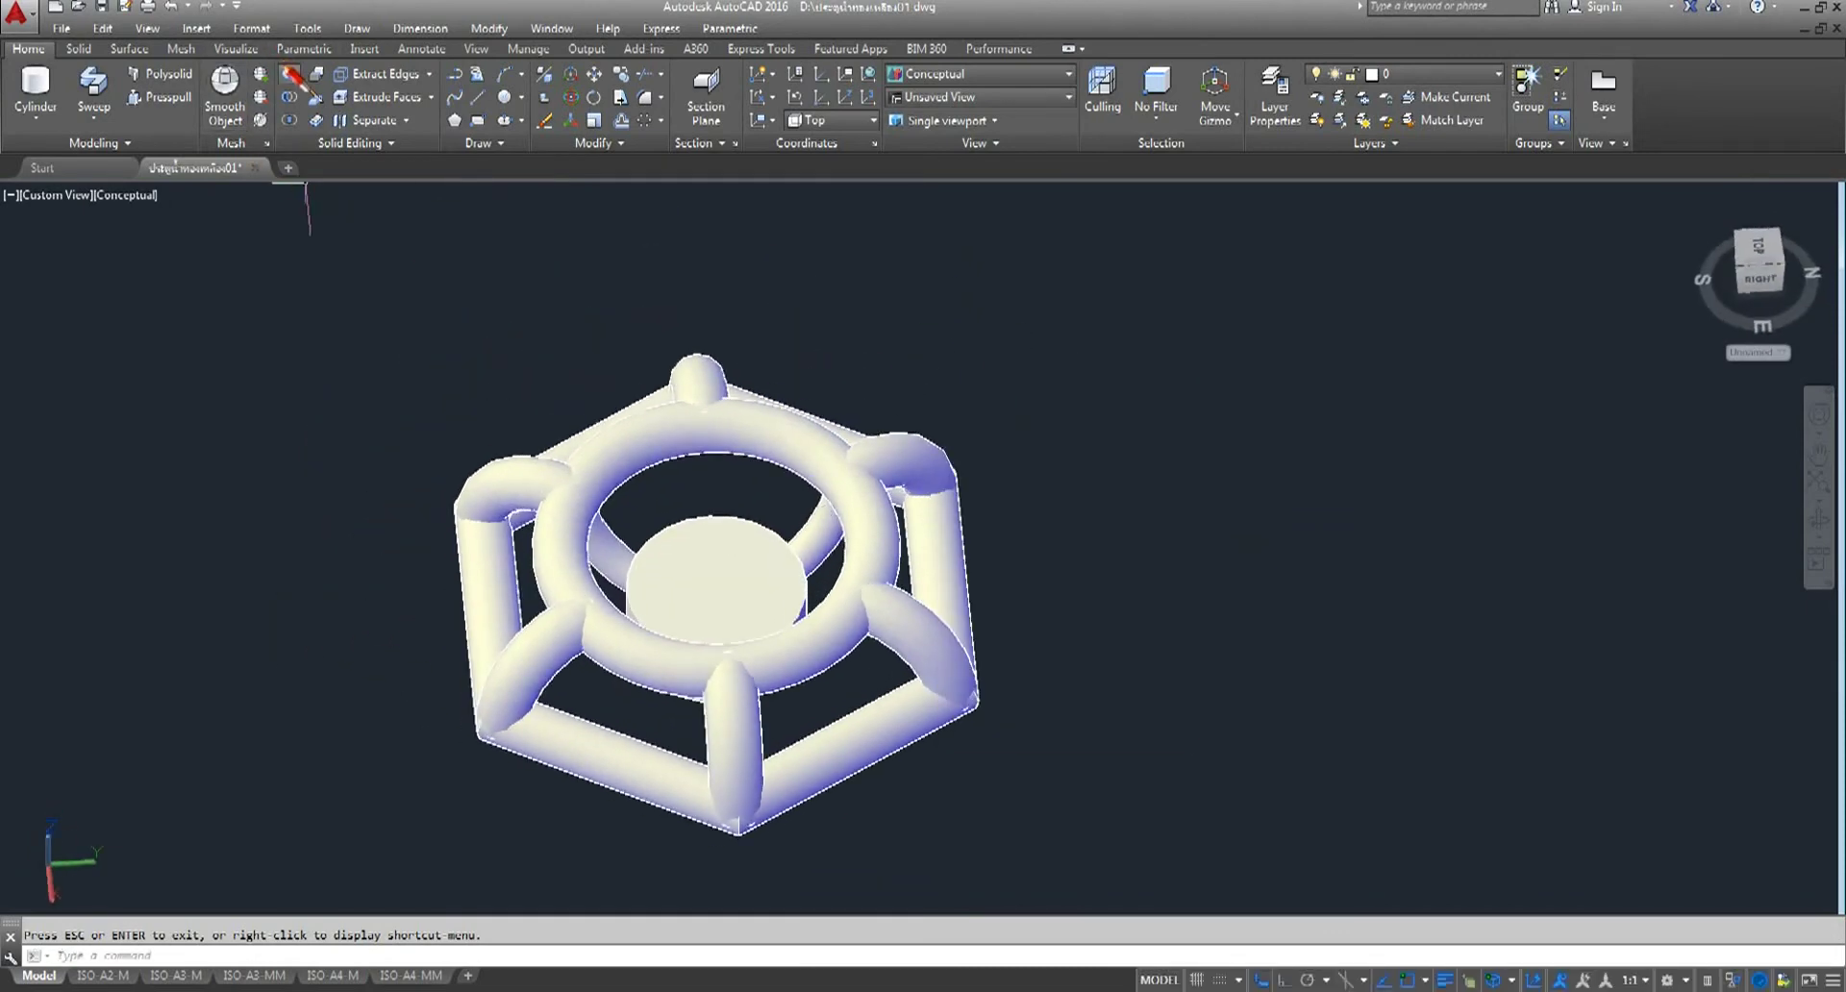
pyautogui.click(289, 74)
# - Window-select the handwheel and explode the arrayed elbow arms into separate solids
pyautogui.click(1119, 296)
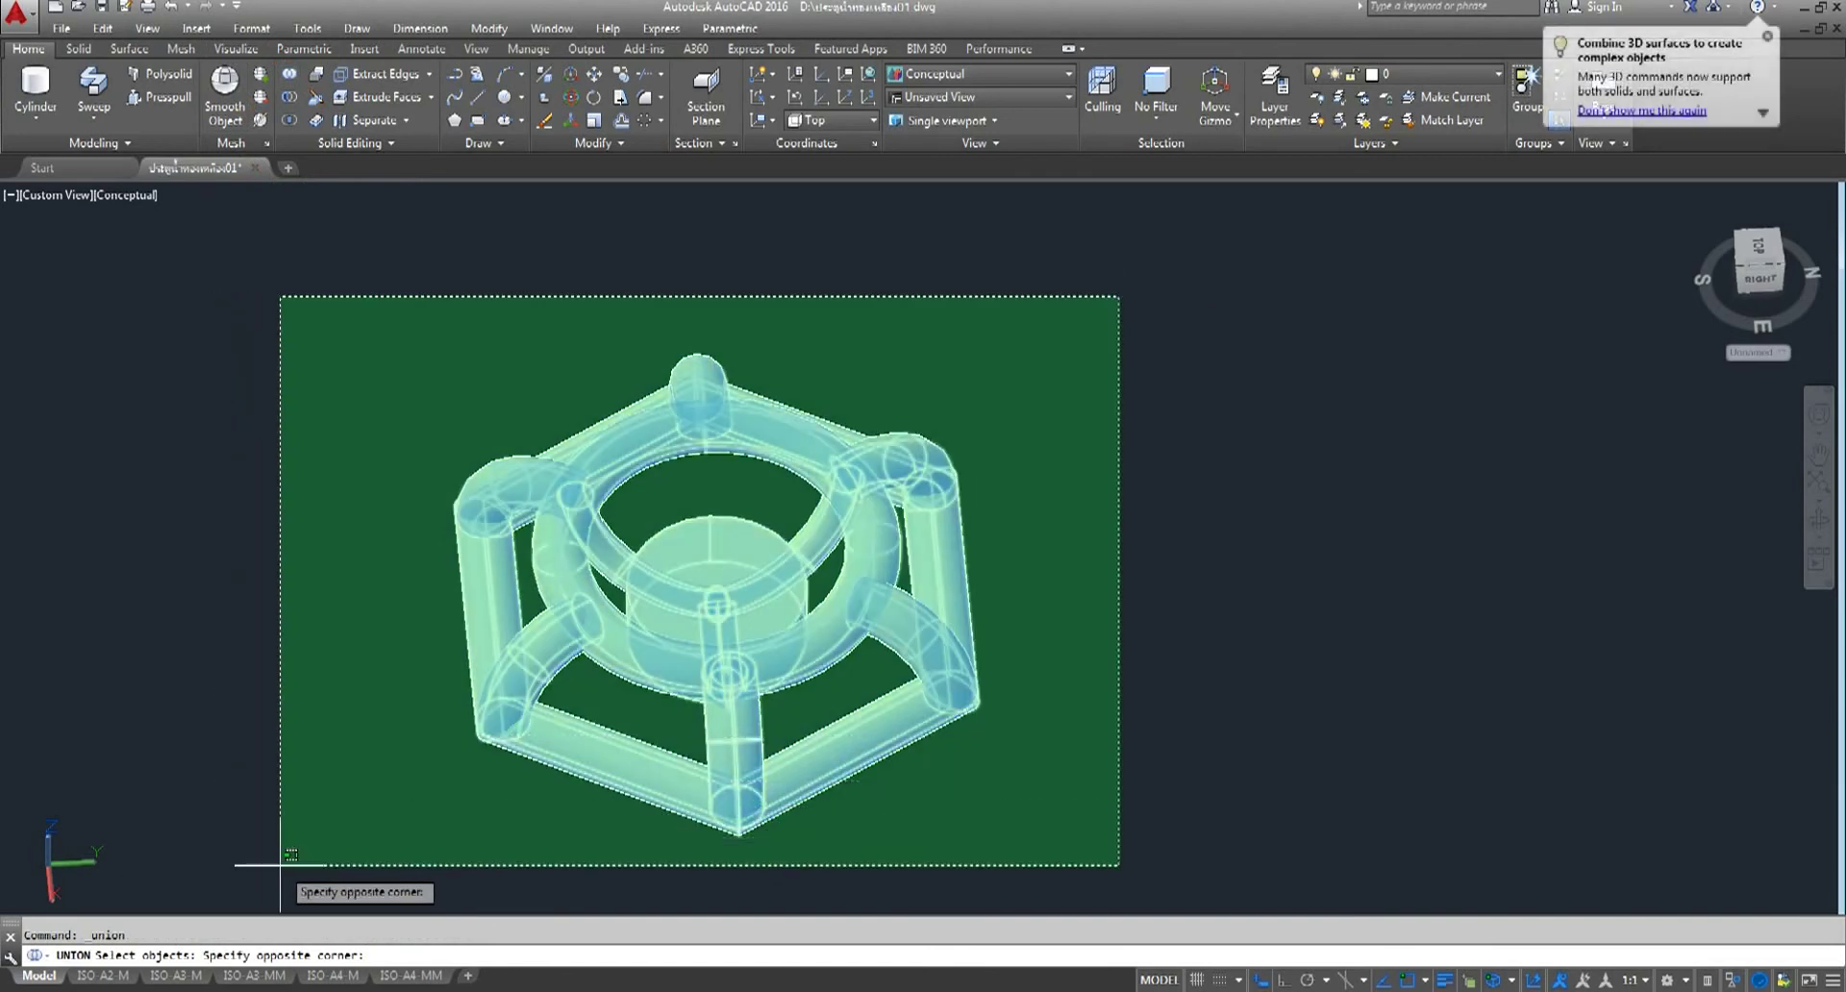
pyautogui.click(963, 421)
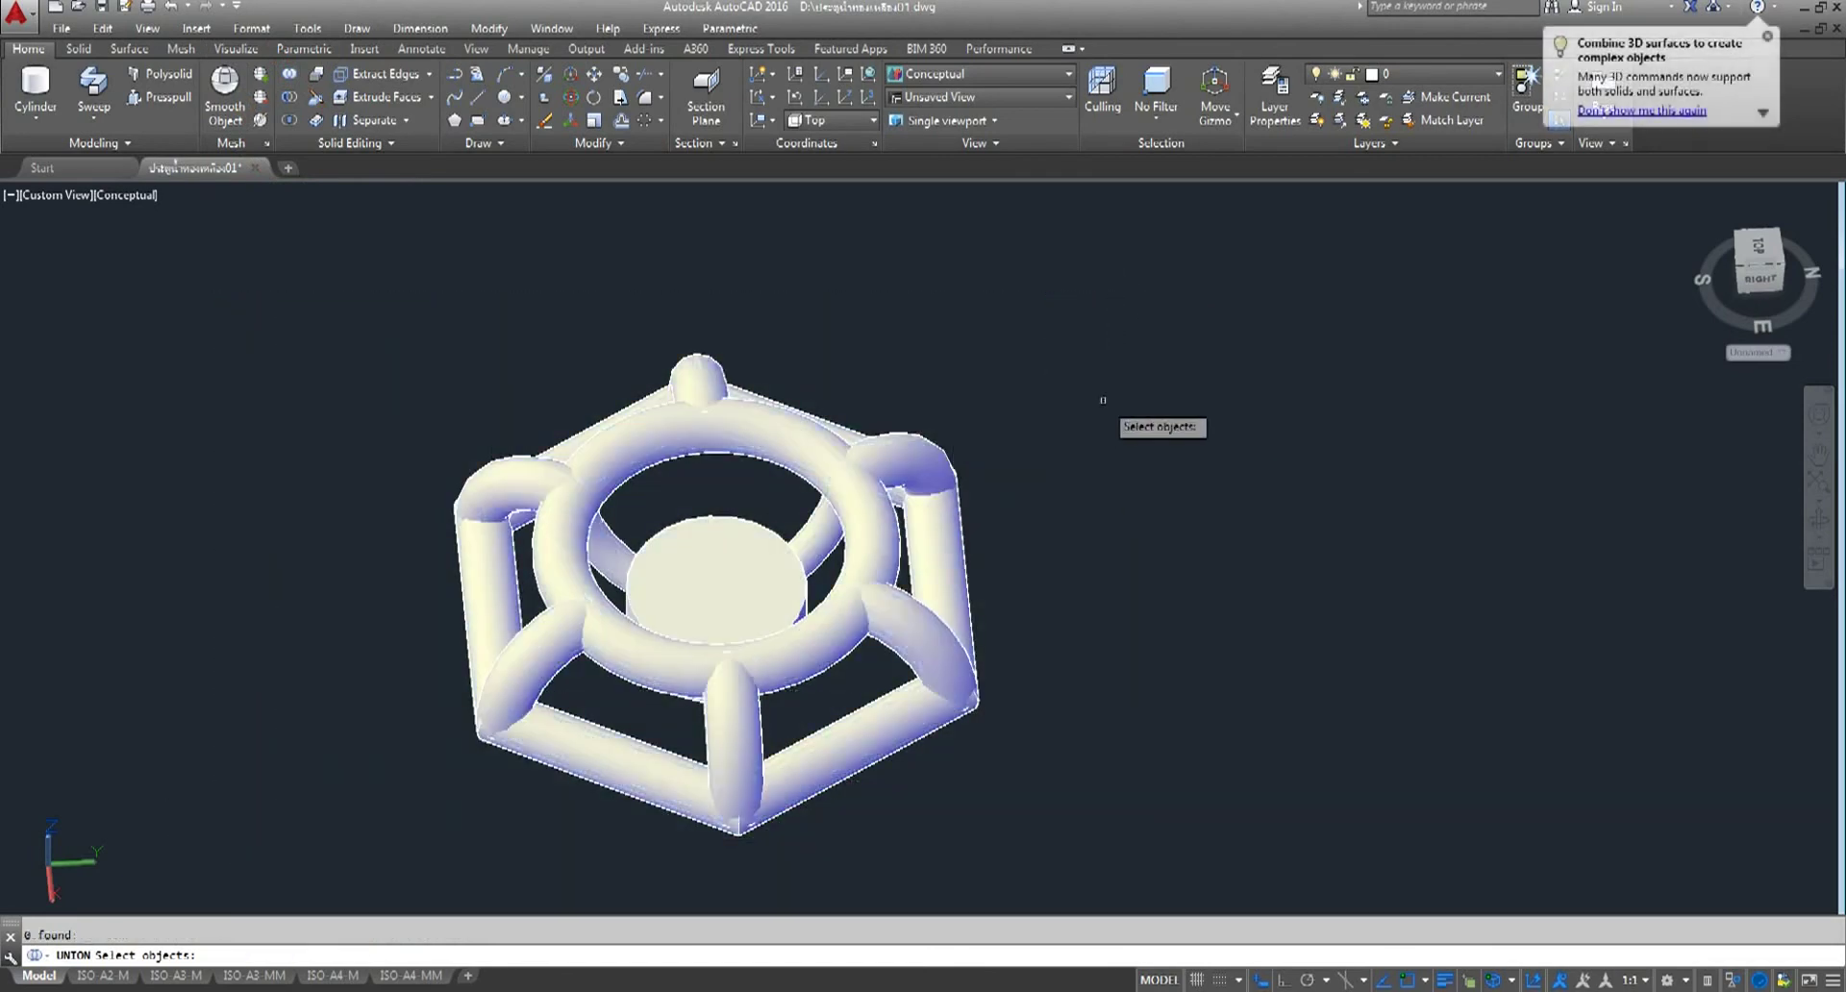
pyautogui.click(604, 144)
pyautogui.click(596, 168)
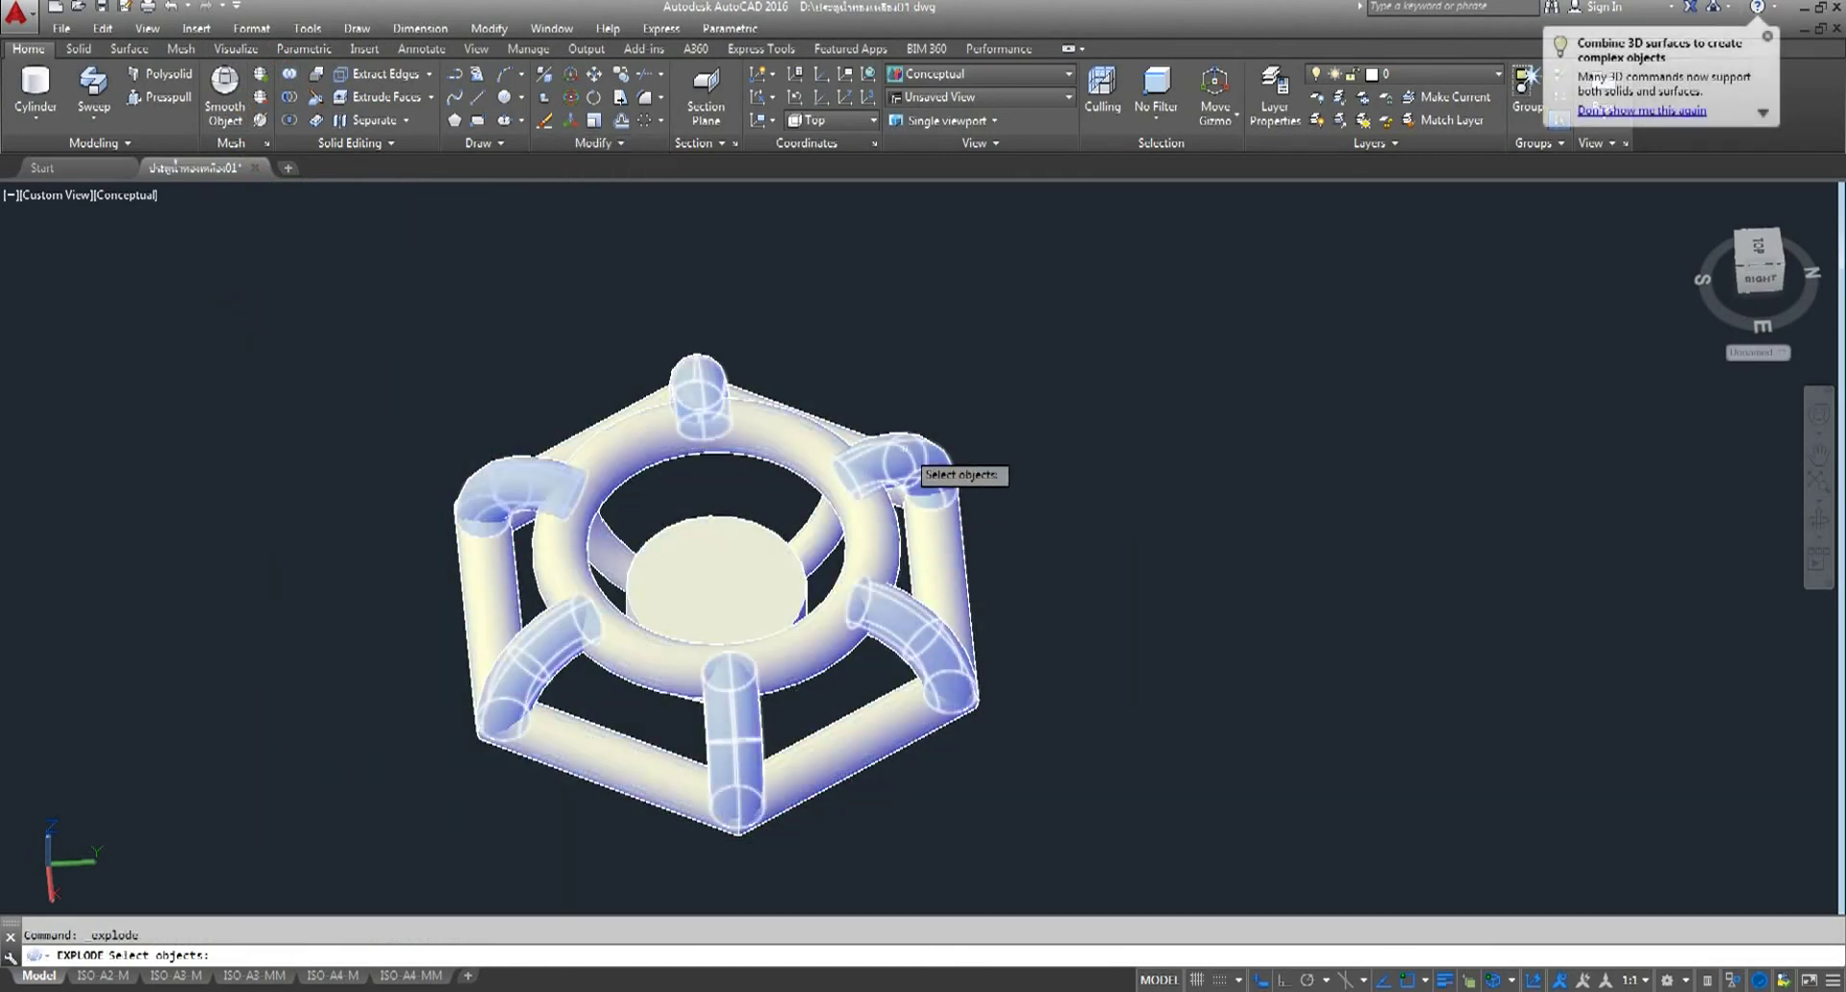
pyautogui.click(827, 469)
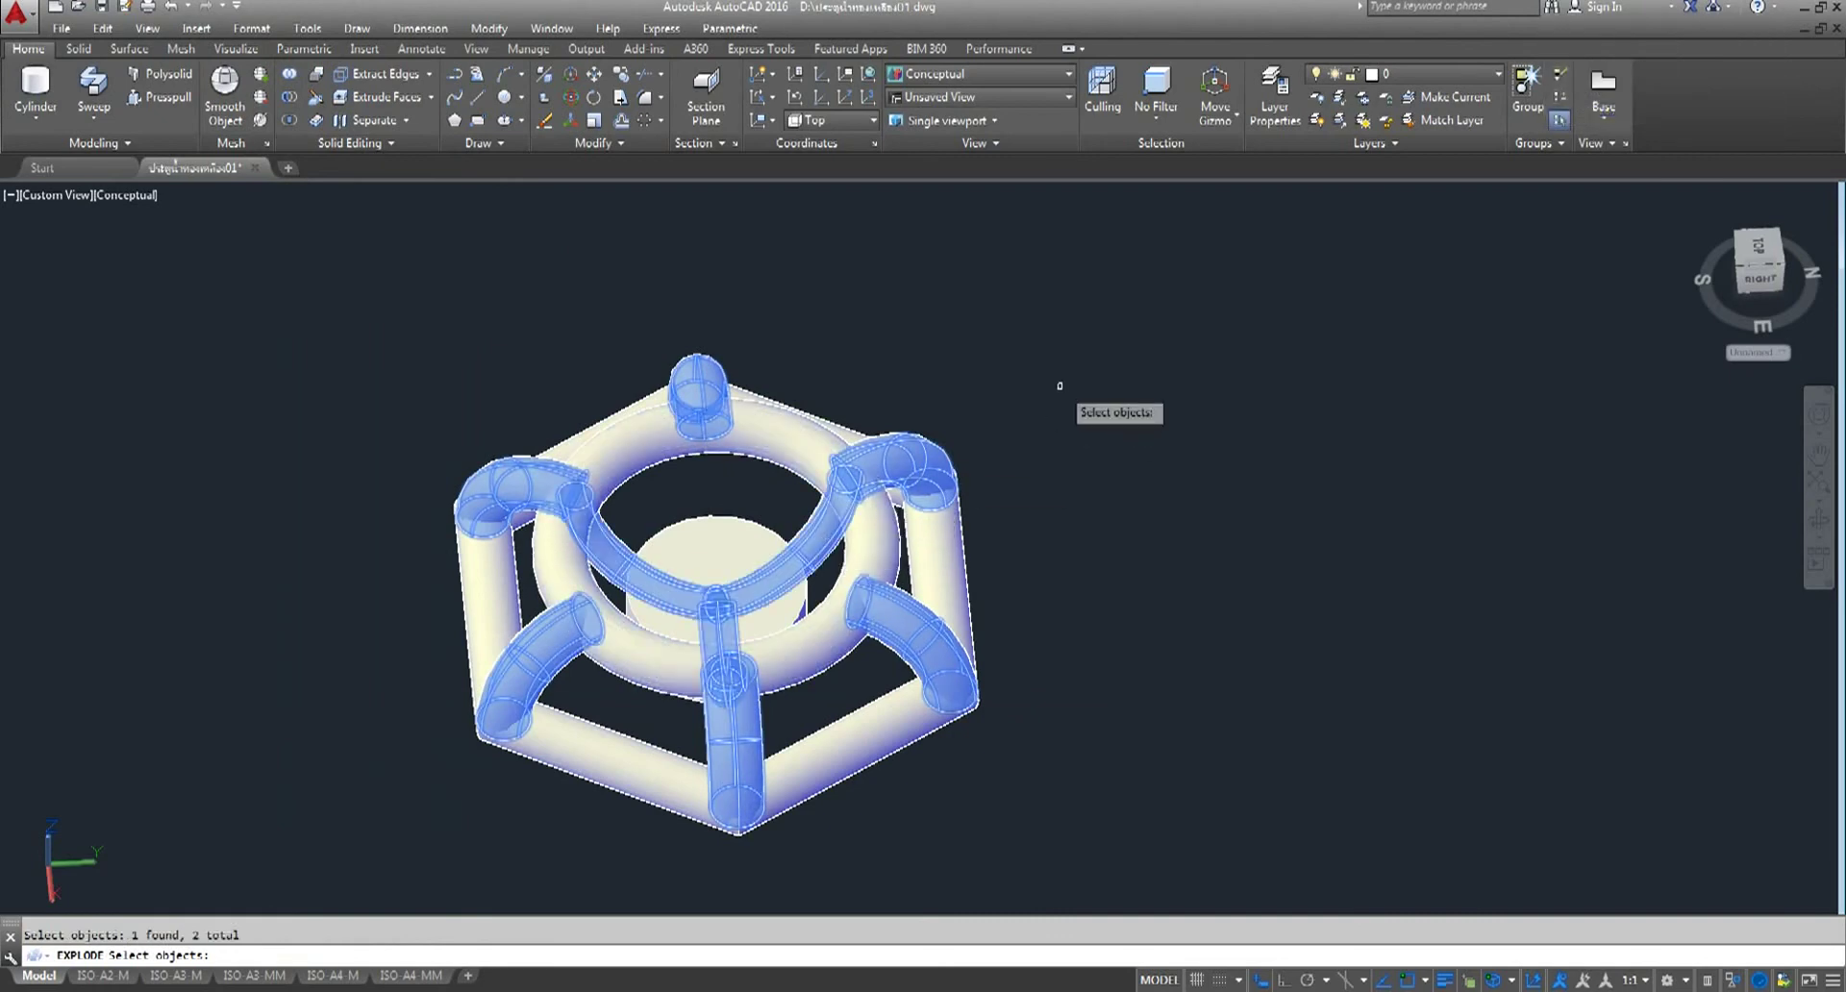
pyautogui.press('Return')
# - Union all handwheel pieces into one solid using a crossing window
pyautogui.scroll(-2, 740, 361)
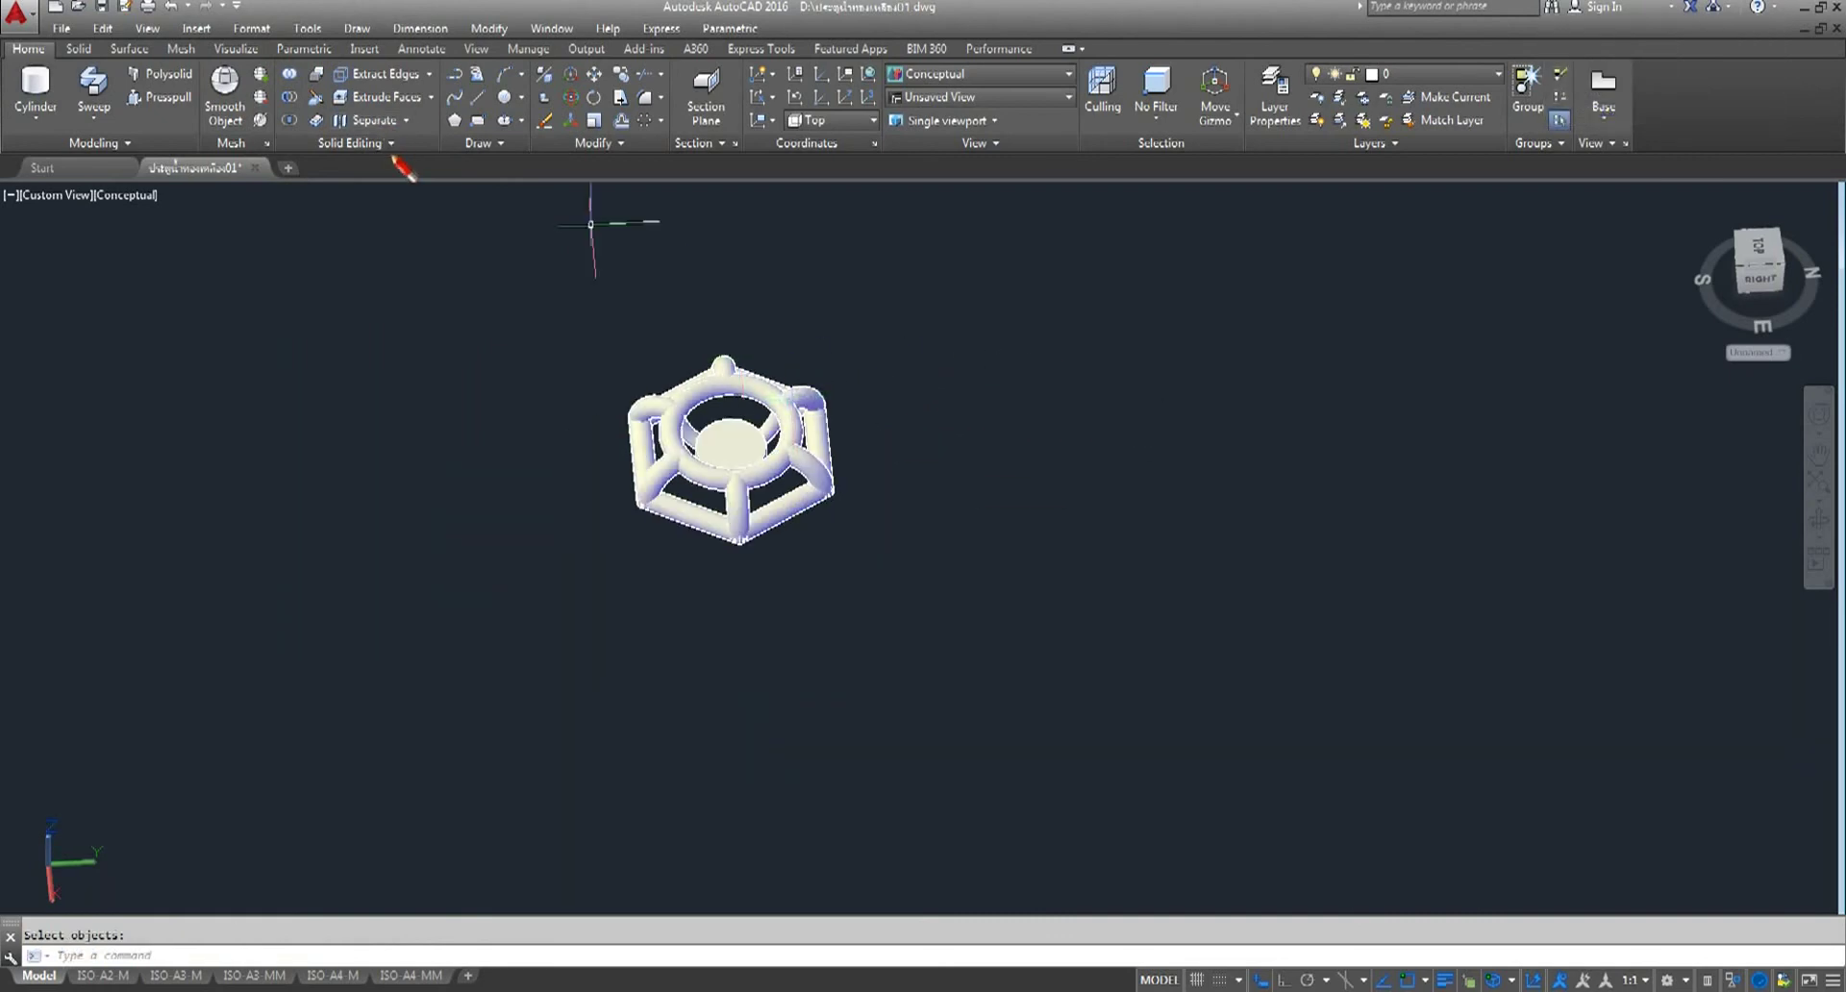
pyautogui.click(895, 297)
pyautogui.click(507, 639)
pyautogui.press('Return')
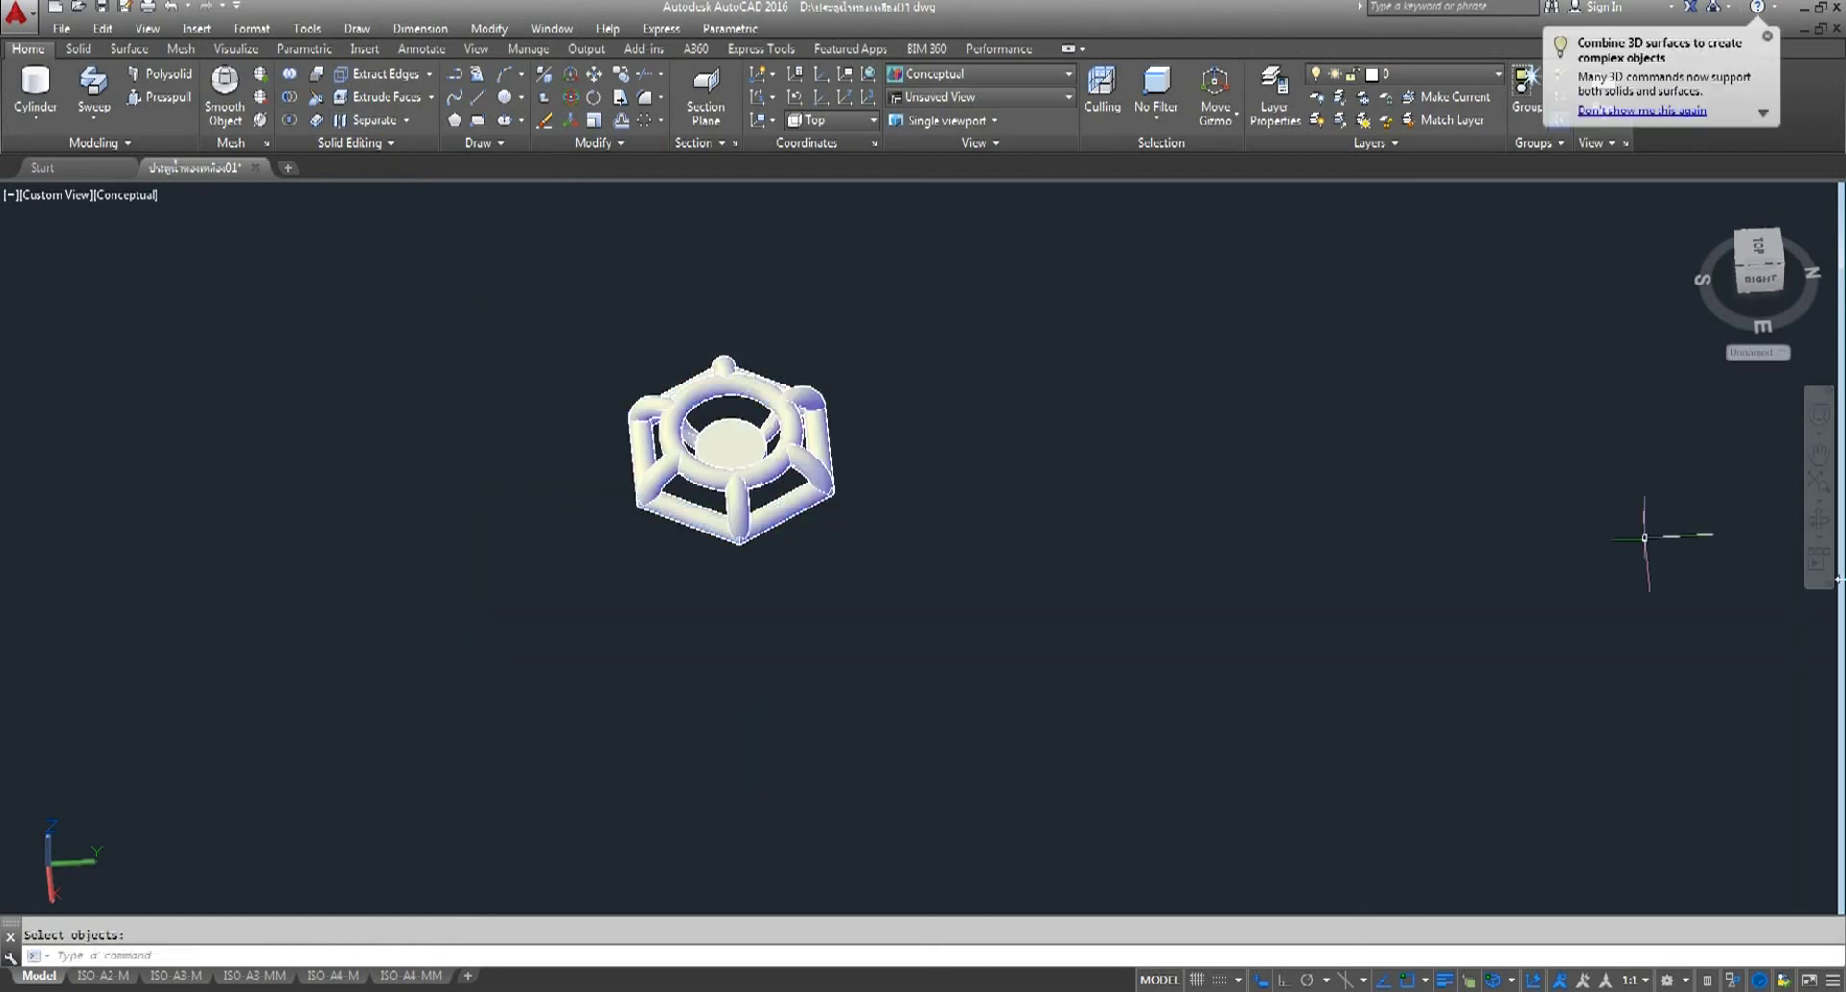
pyautogui.click(1819, 525)
pyautogui.moveTo(1017, 614); pyautogui.dragTo(663, 438)
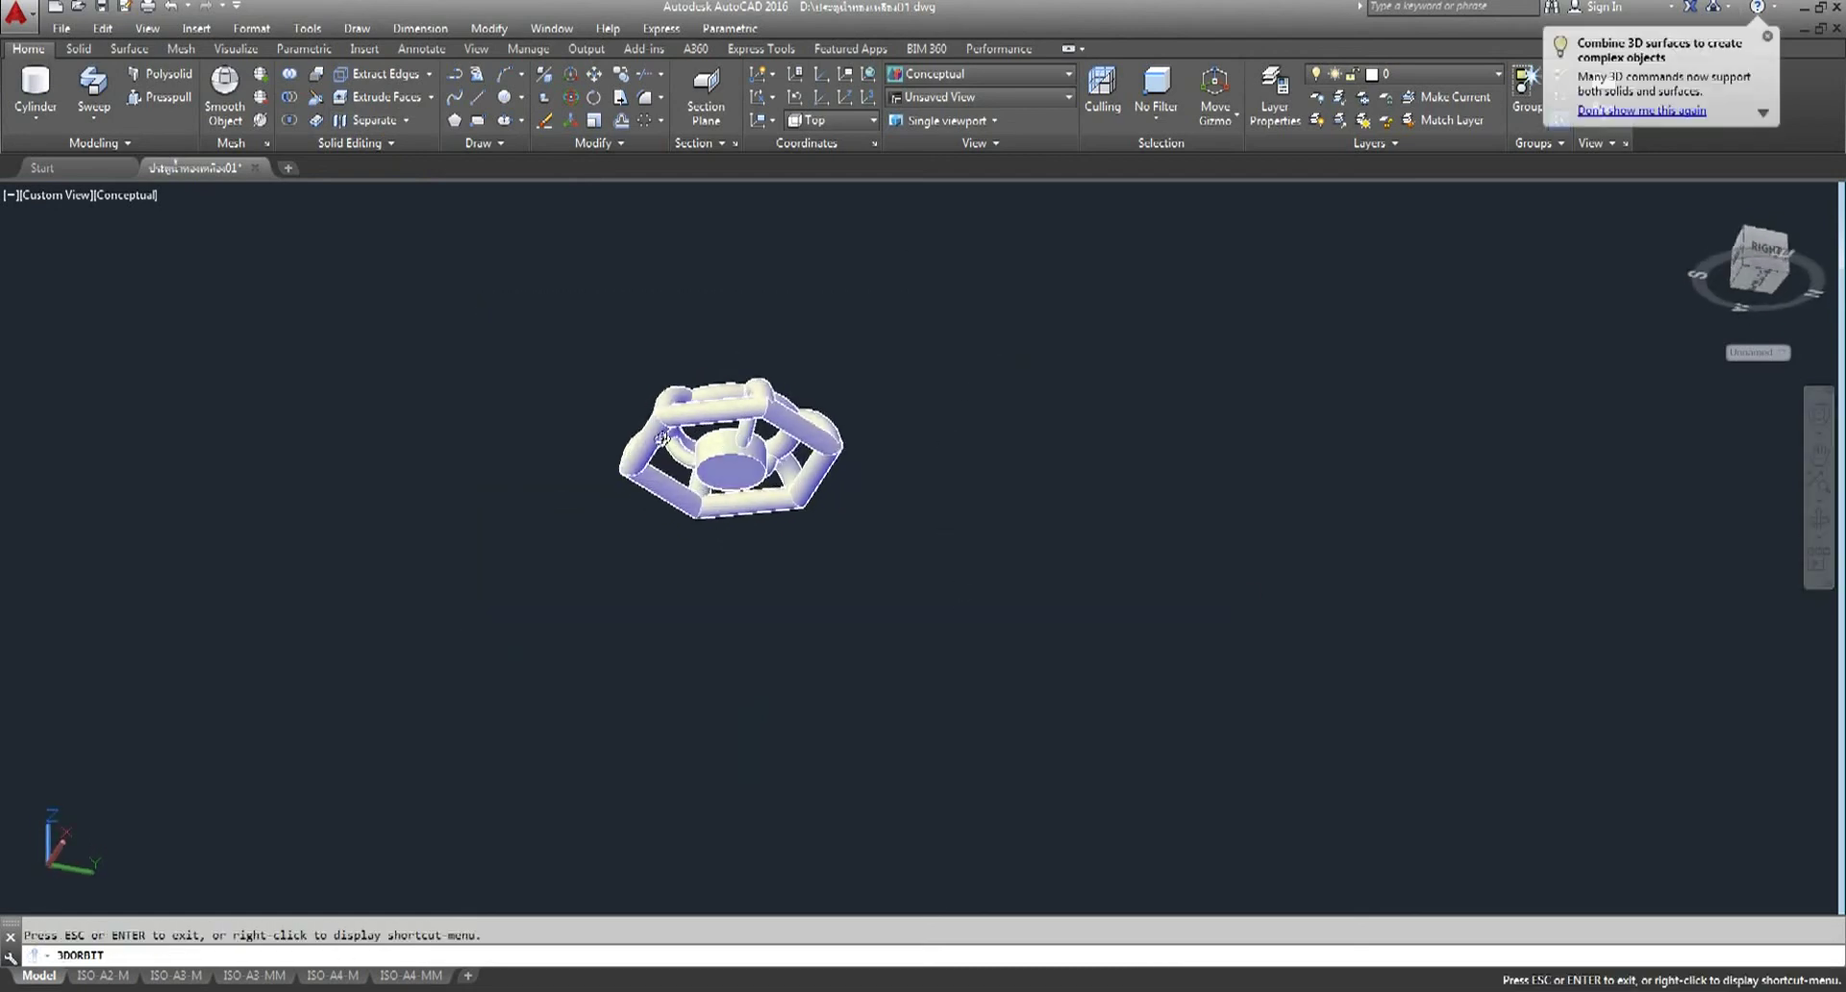
# - Zoom in and re-centre the handwheel, then exit the orbit
pyautogui.scroll(3, 941, 457)
pyautogui.scroll(3, 910, 485)
pyautogui.moveTo(555, 445); pyautogui.dragTo(841, 523, button='middle')
pyautogui.rightClick(1042, 231)
pyautogui.click(1077, 236)
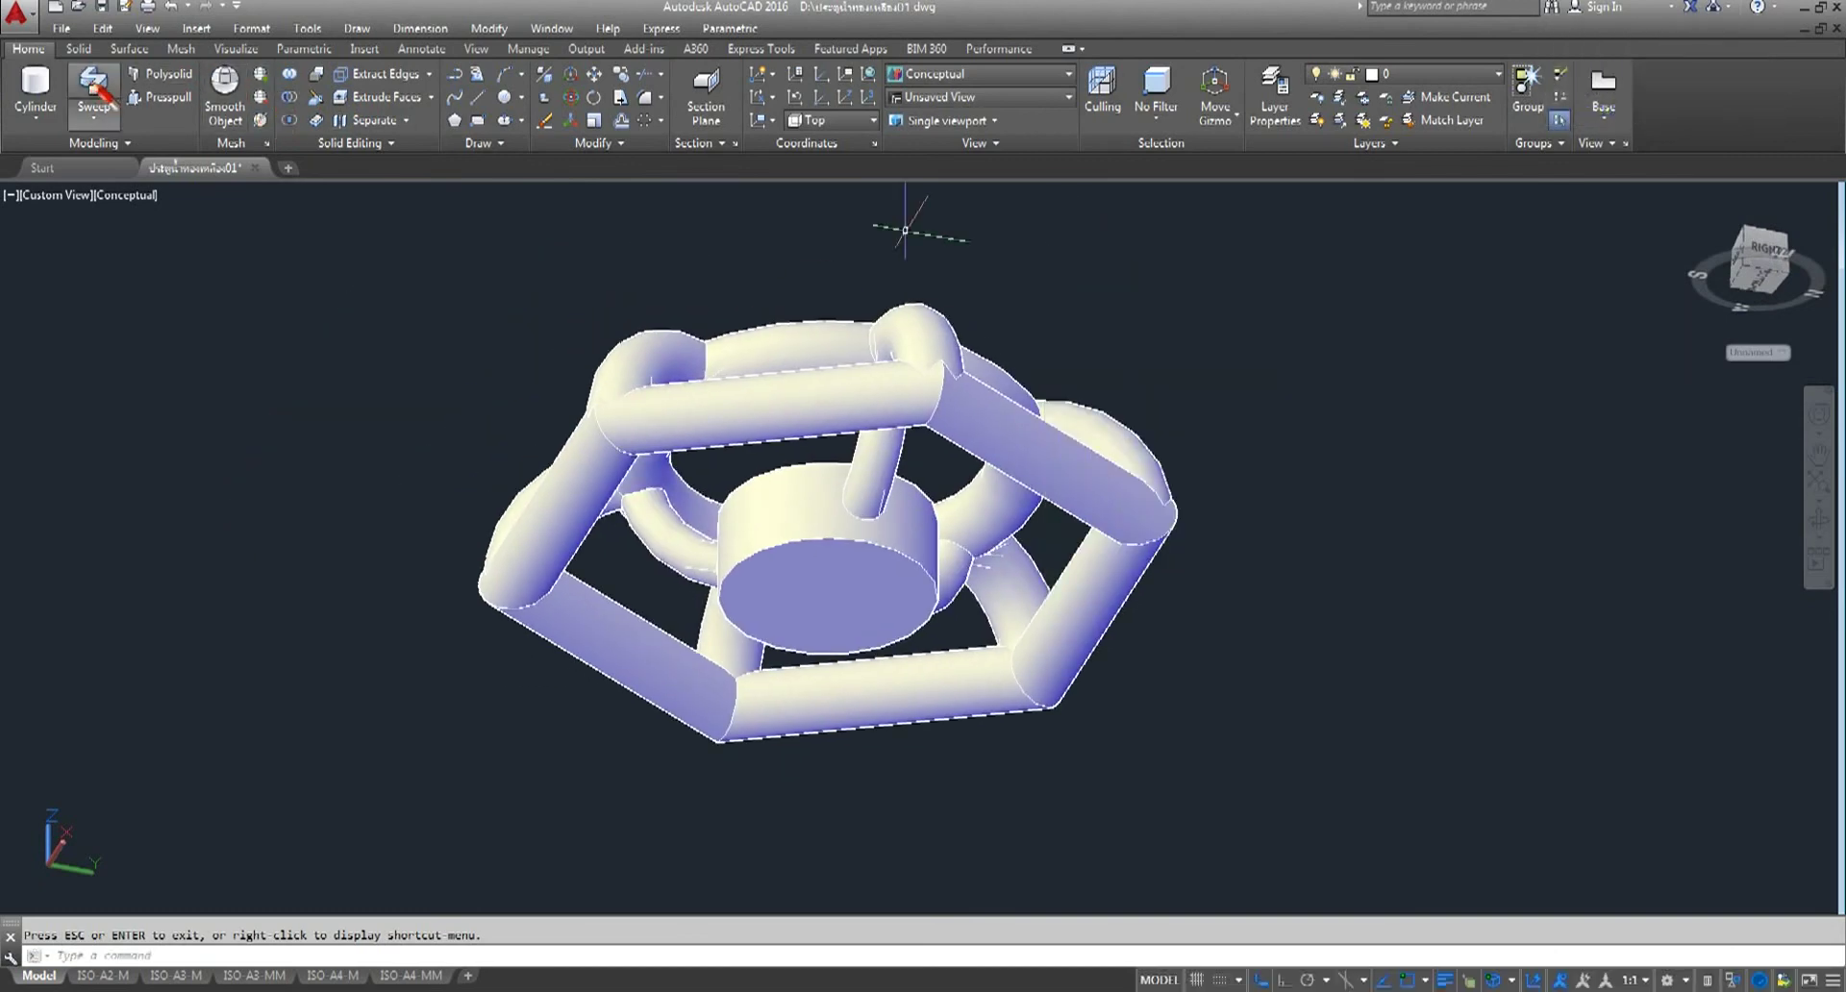
# - Press-pull the central cylinder's bottom face to a shorter disc height
pyautogui.click(152, 99)
pyautogui.click(827, 606)
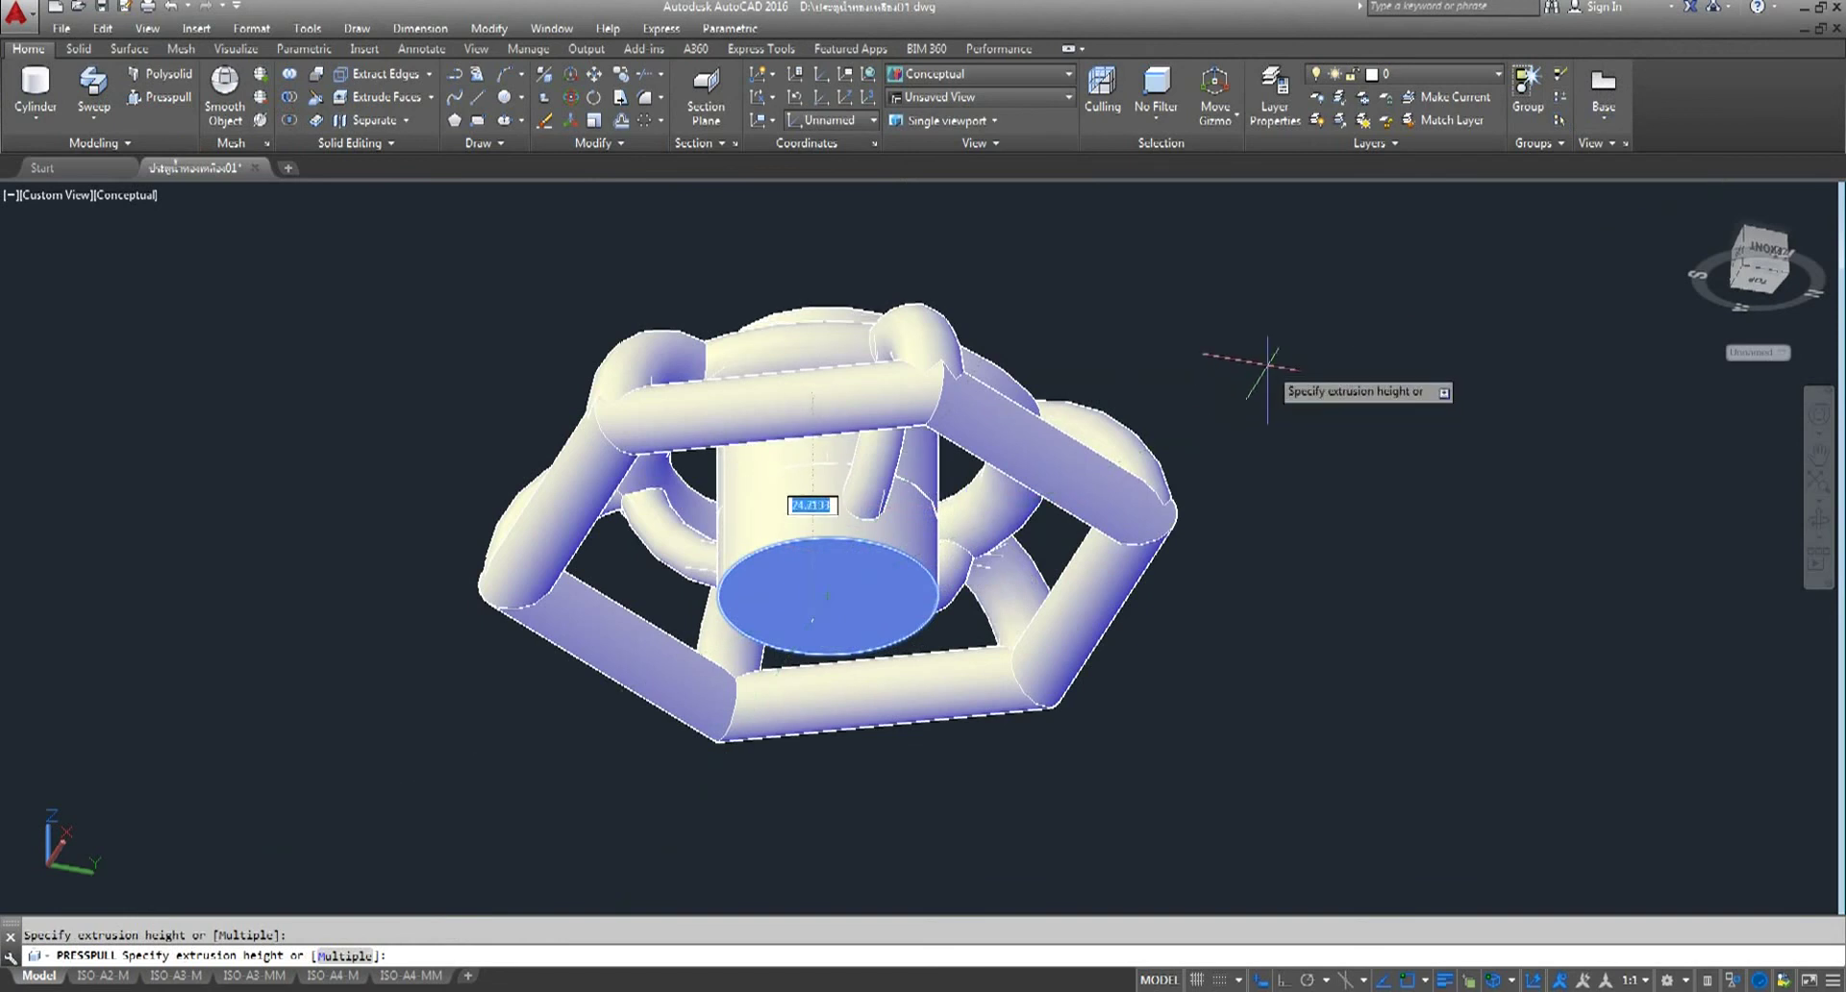
pyautogui.press('Return')
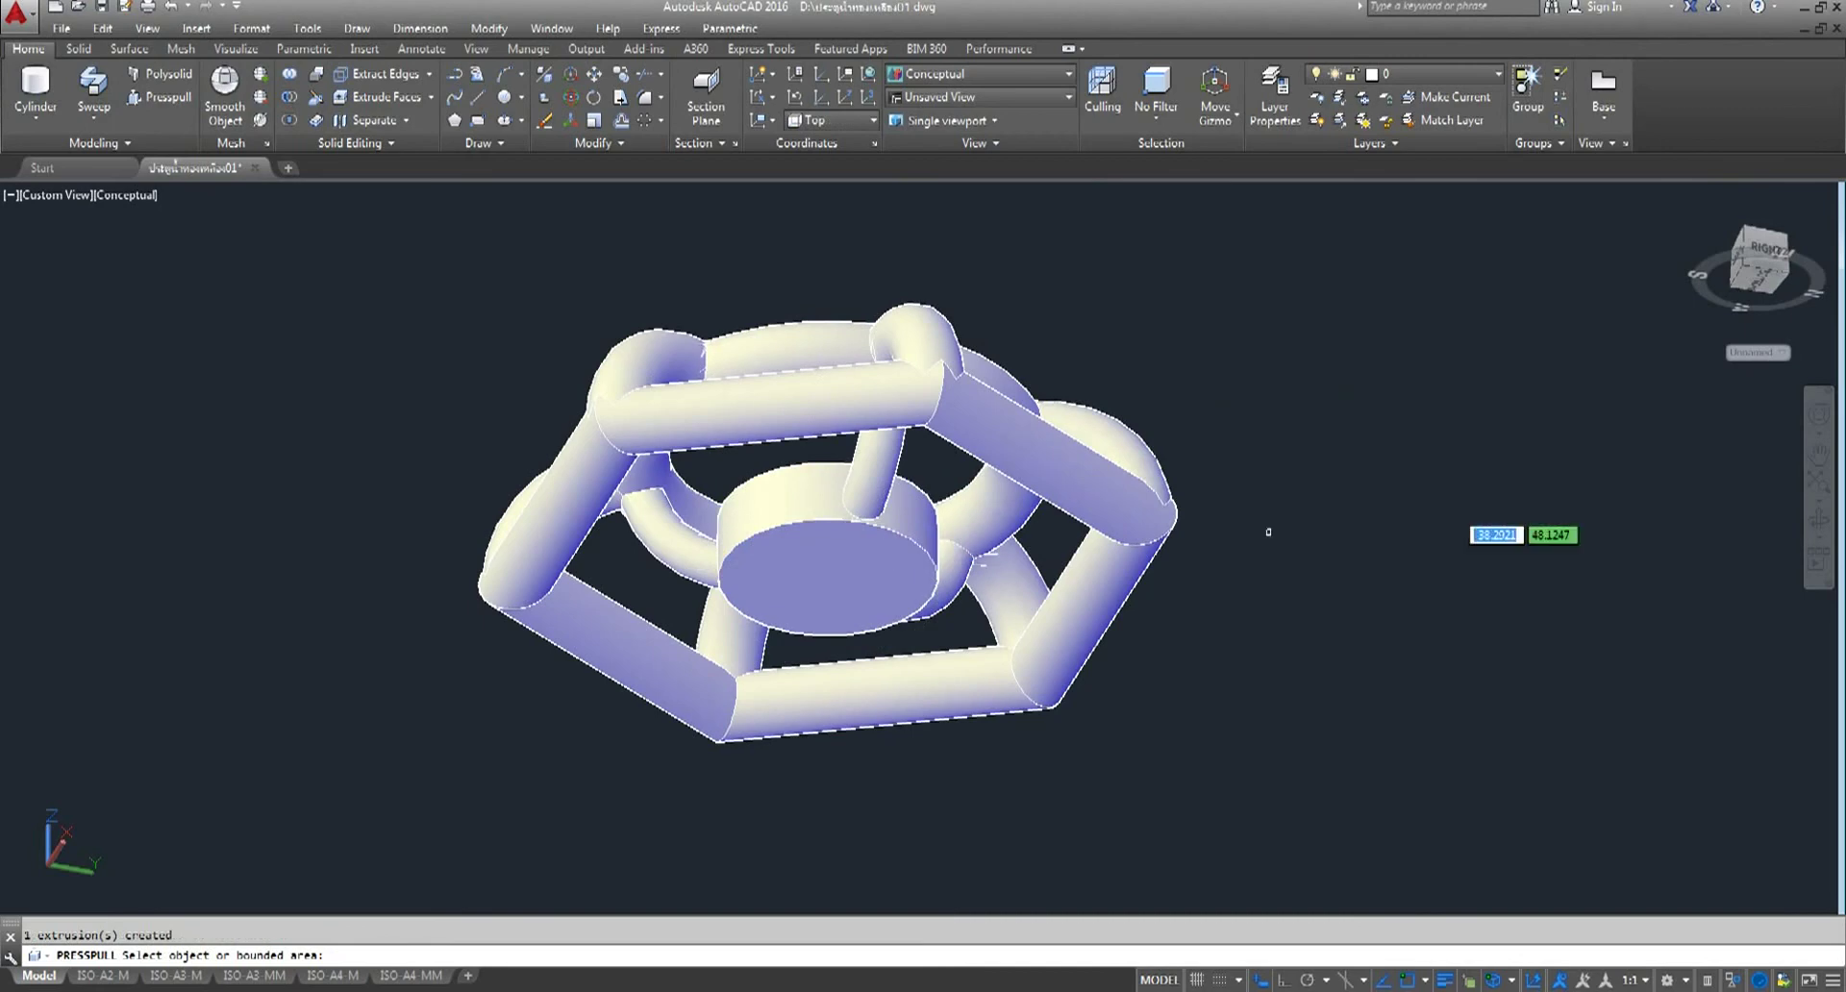
pyautogui.click(1819, 519)
pyautogui.moveTo(827, 519); pyautogui.dragTo(834, 600)
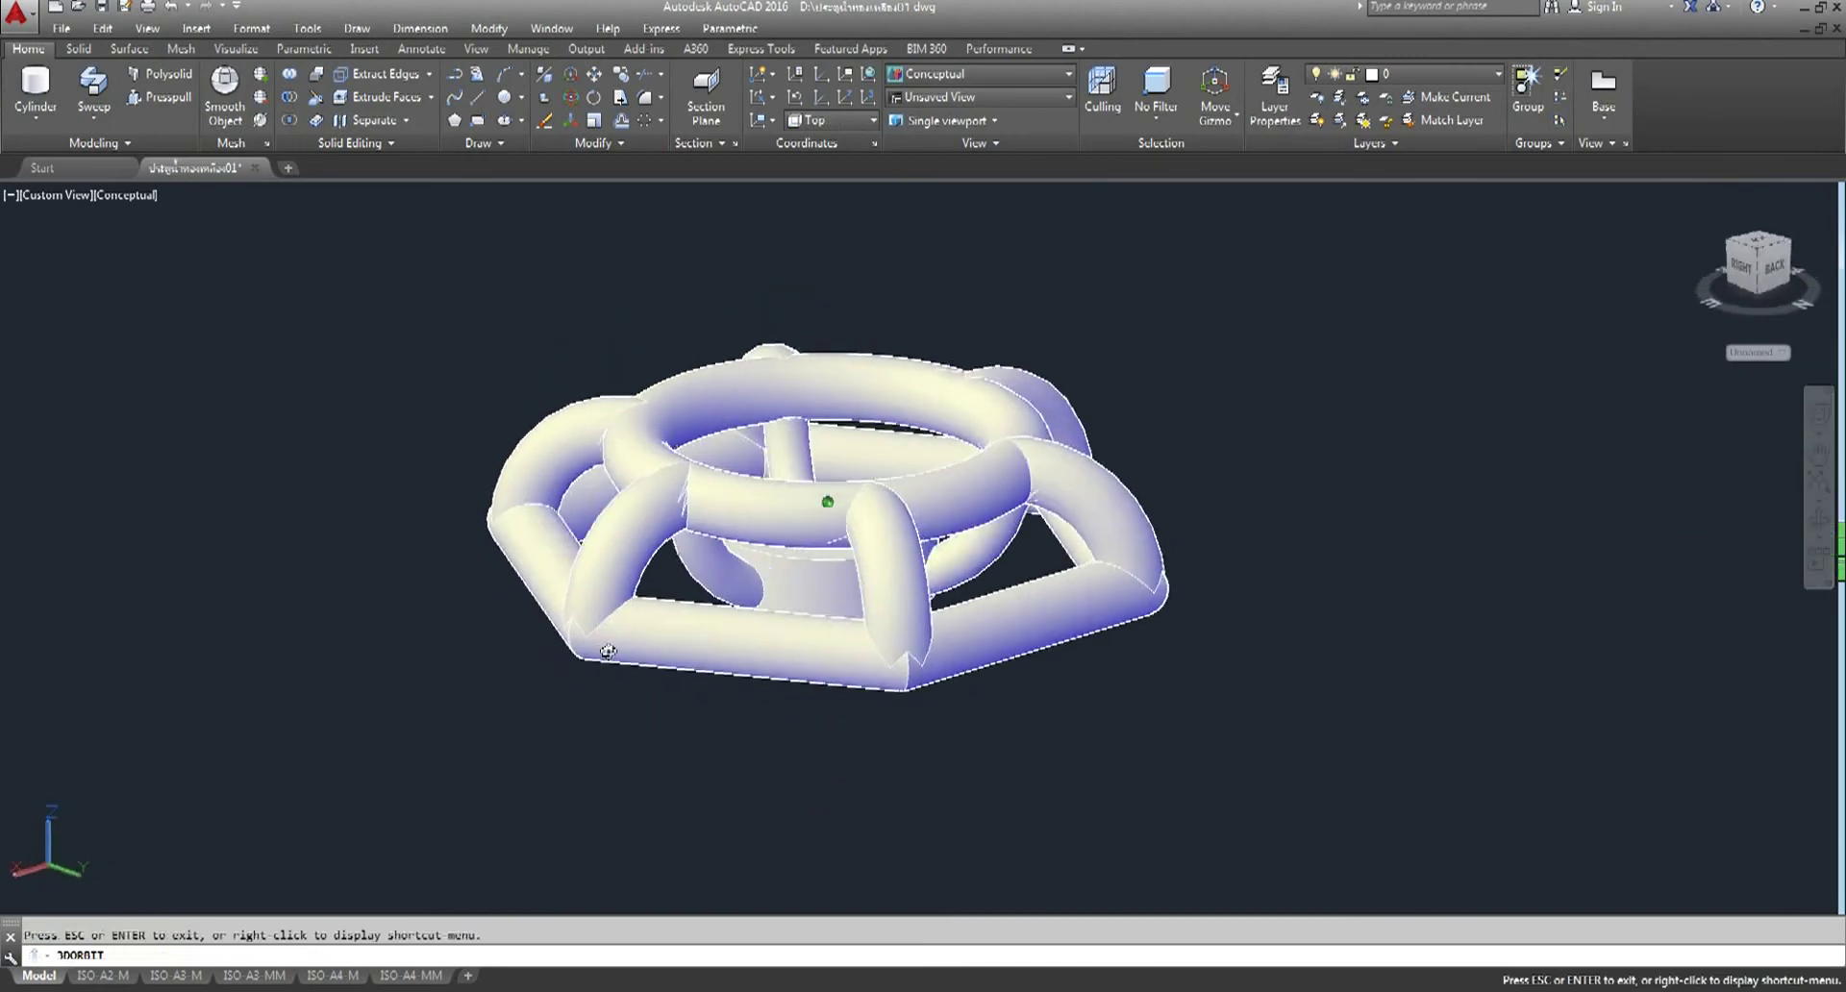
pyautogui.moveTo(834, 600); pyautogui.dragTo(491, 763)
pyautogui.rightClick(1270, 331)
pyautogui.click(1309, 344)
pyautogui.scroll(-4, 961, 360)
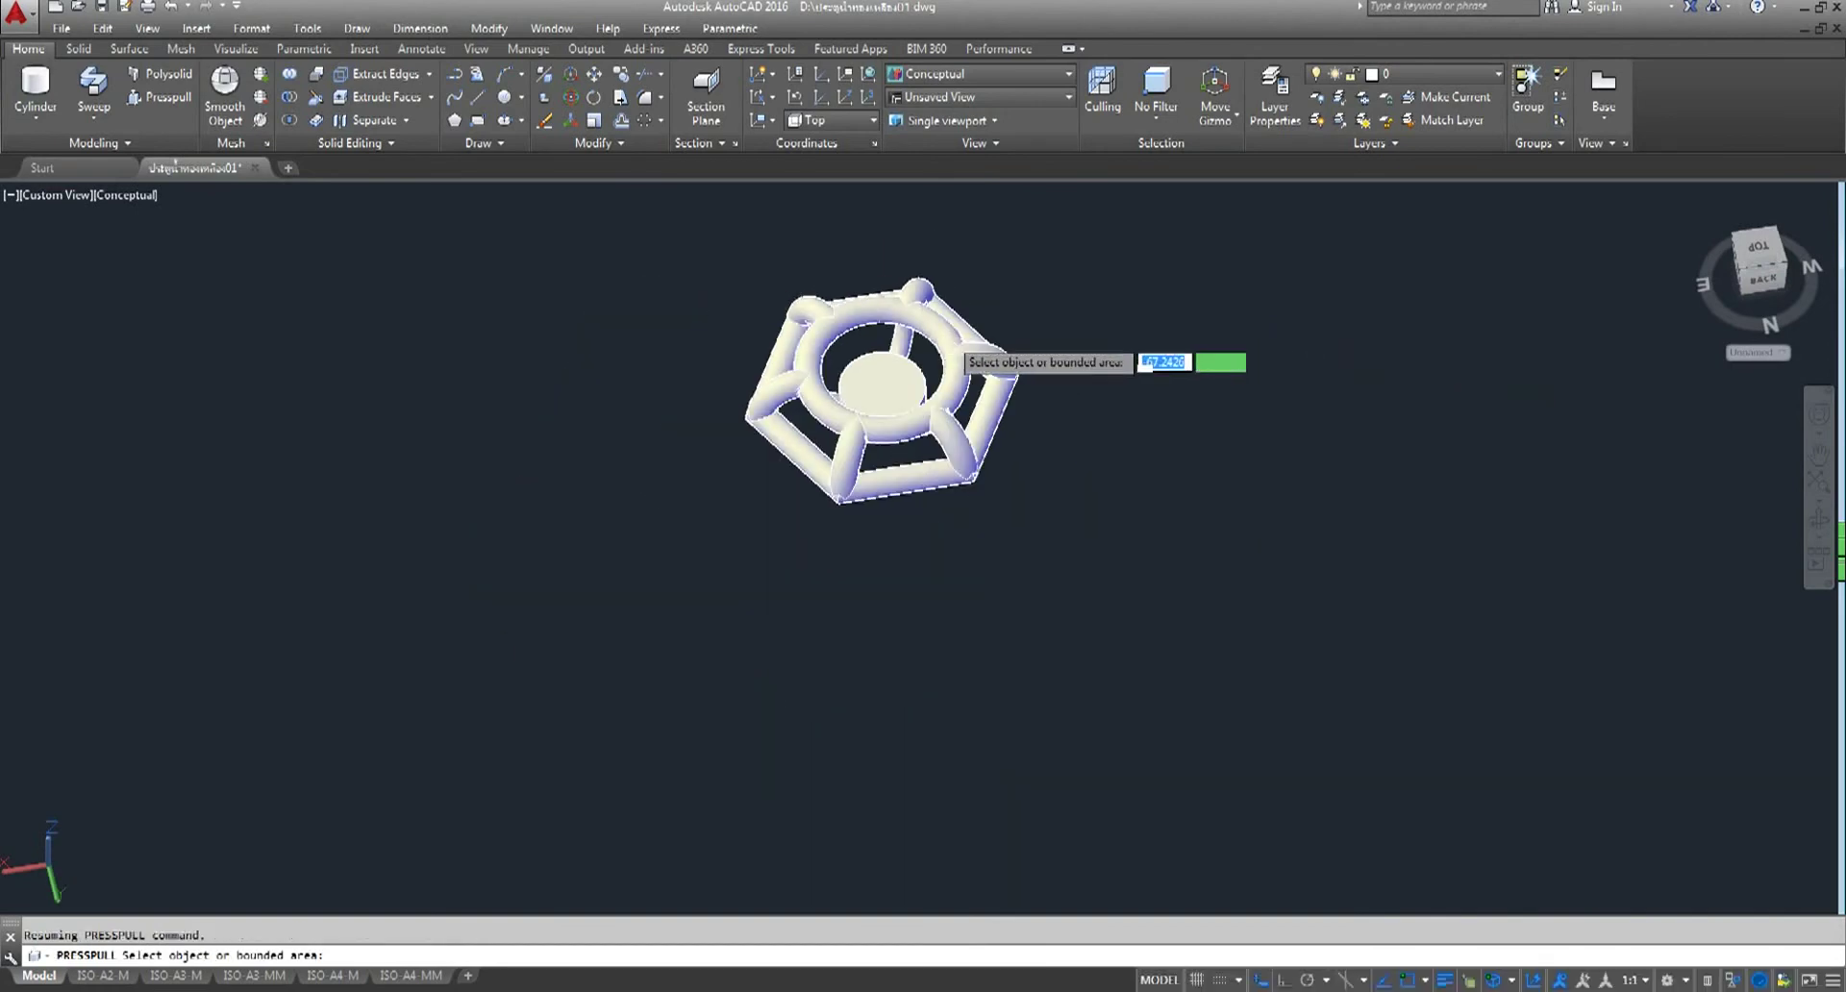
pyautogui.scroll(2, 894, 365)
pyautogui.press('Escape')
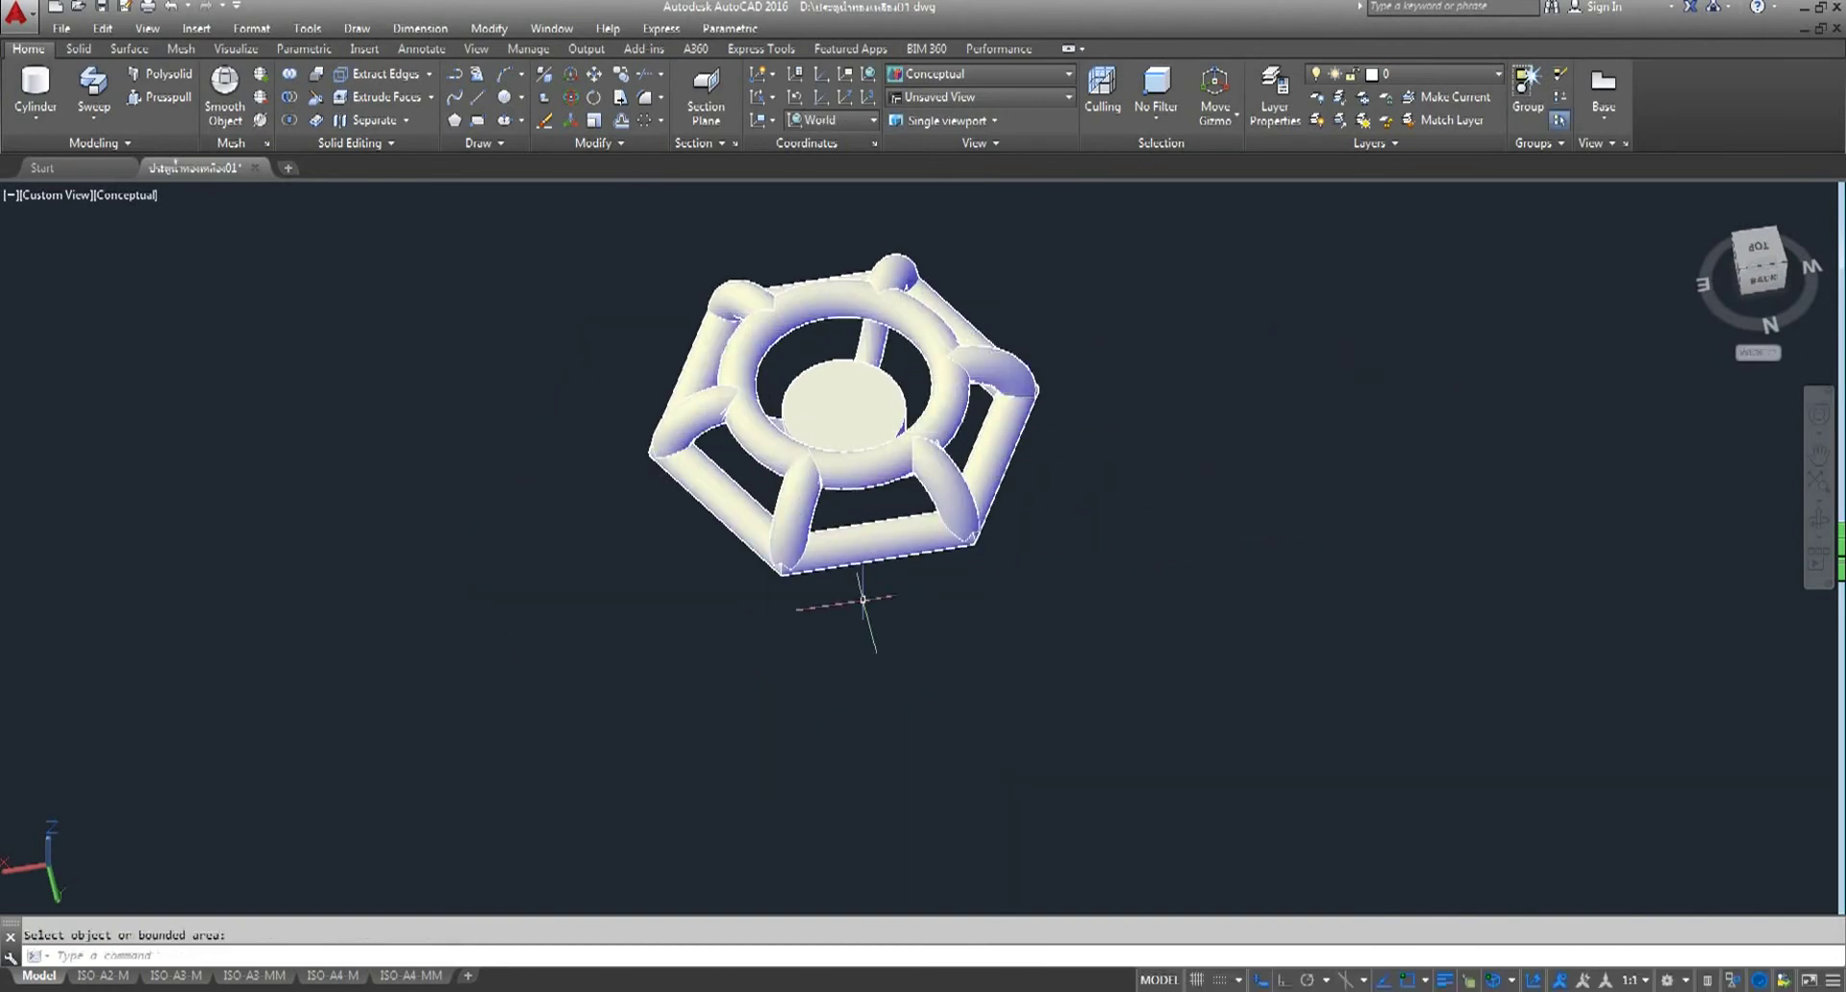
# - Show the valve body and handwheel together in SE Isometric view
pyautogui.click(845, 575)
pyautogui.click(50, 194)
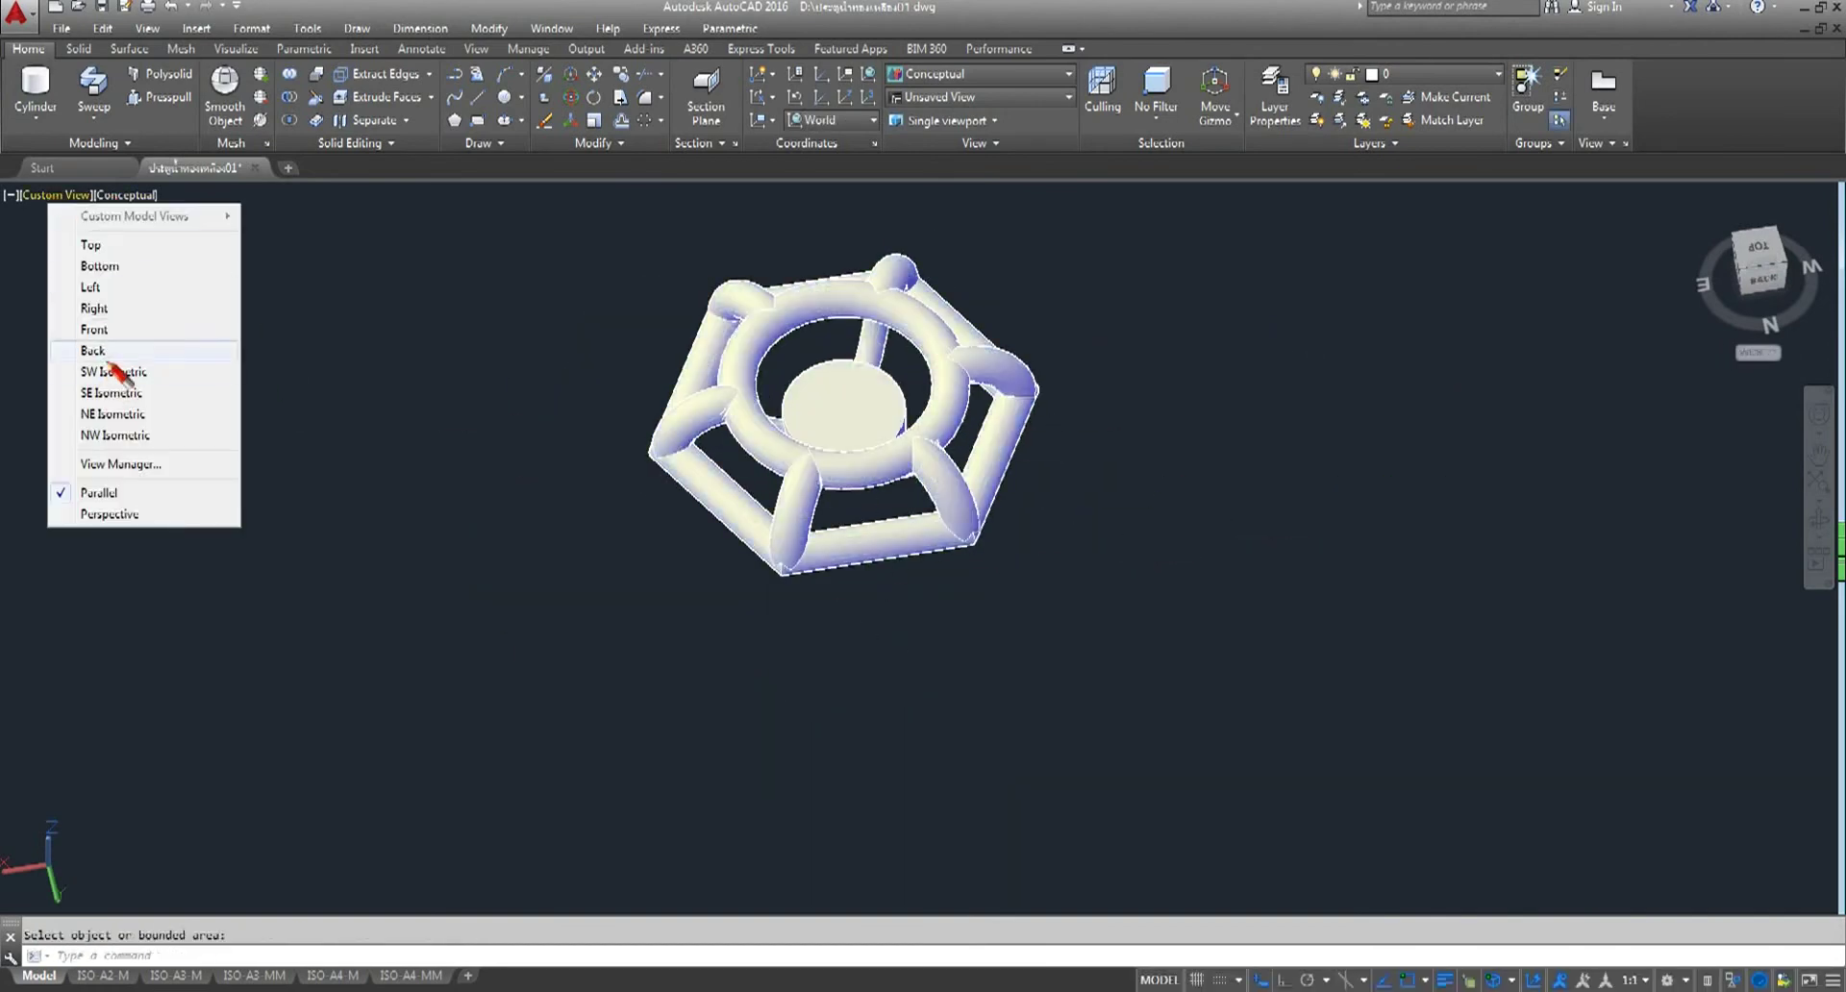
pyautogui.click(110, 392)
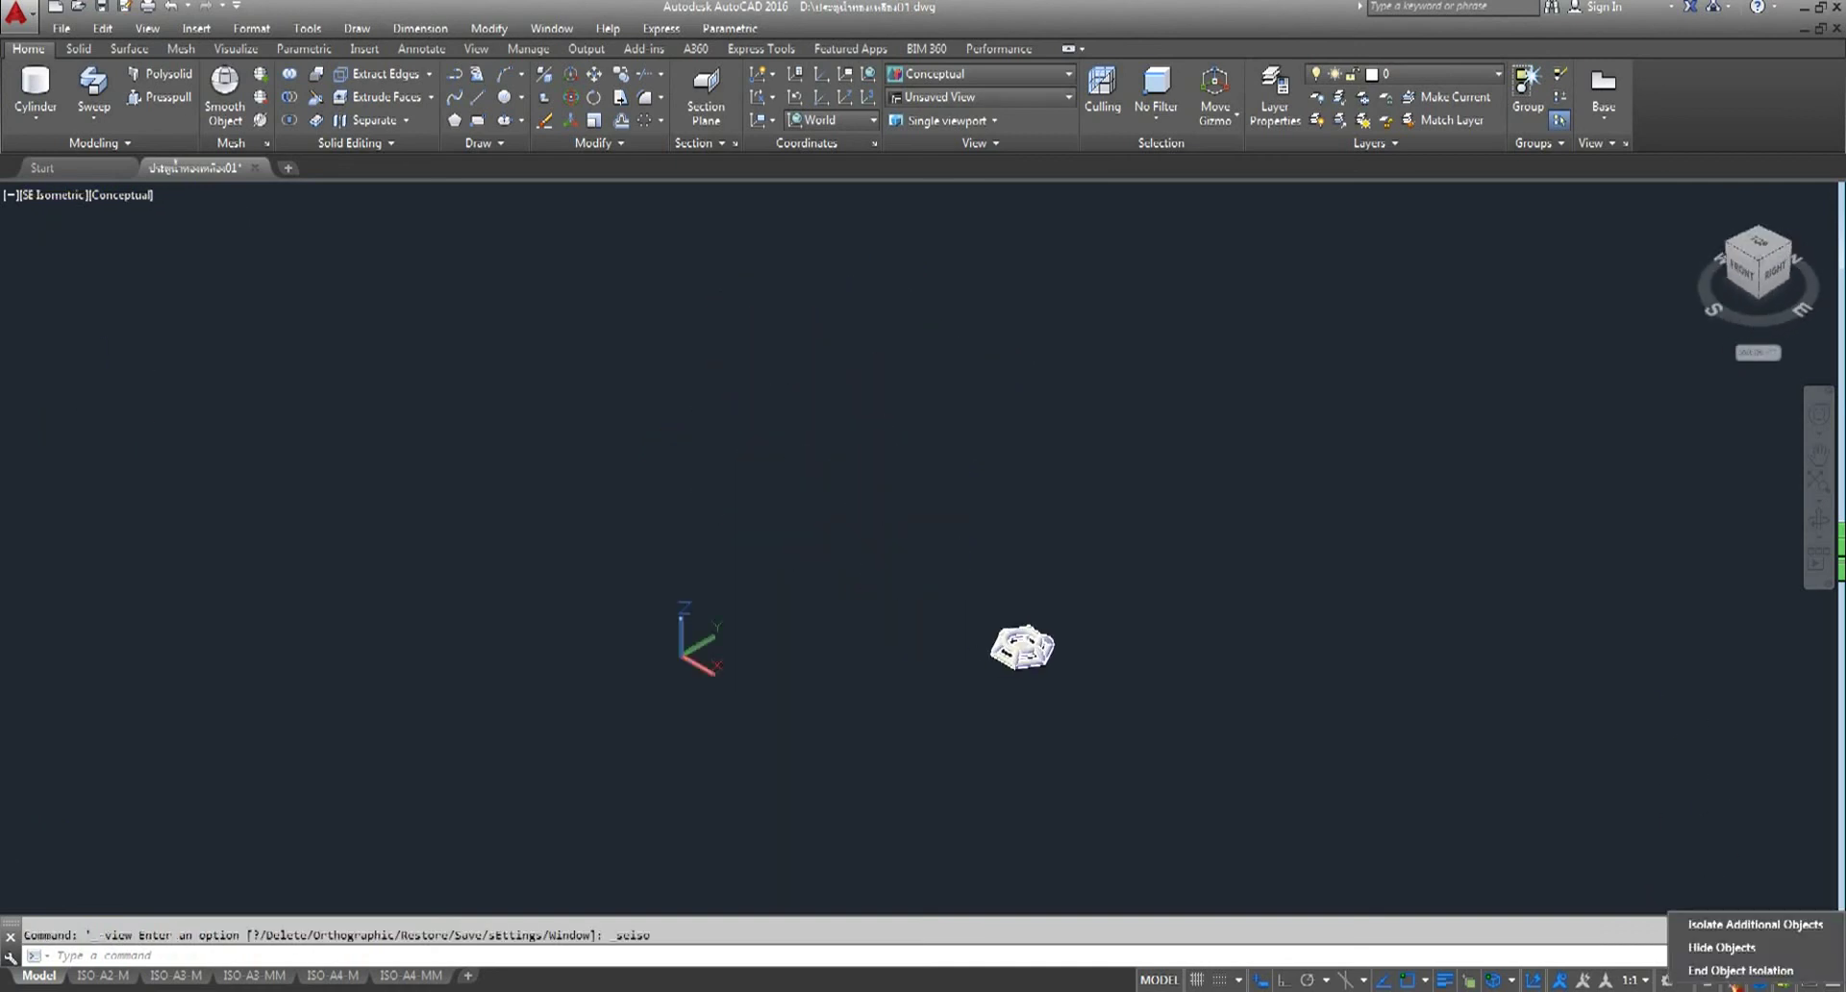
pyautogui.scroll(5, 827, 721)
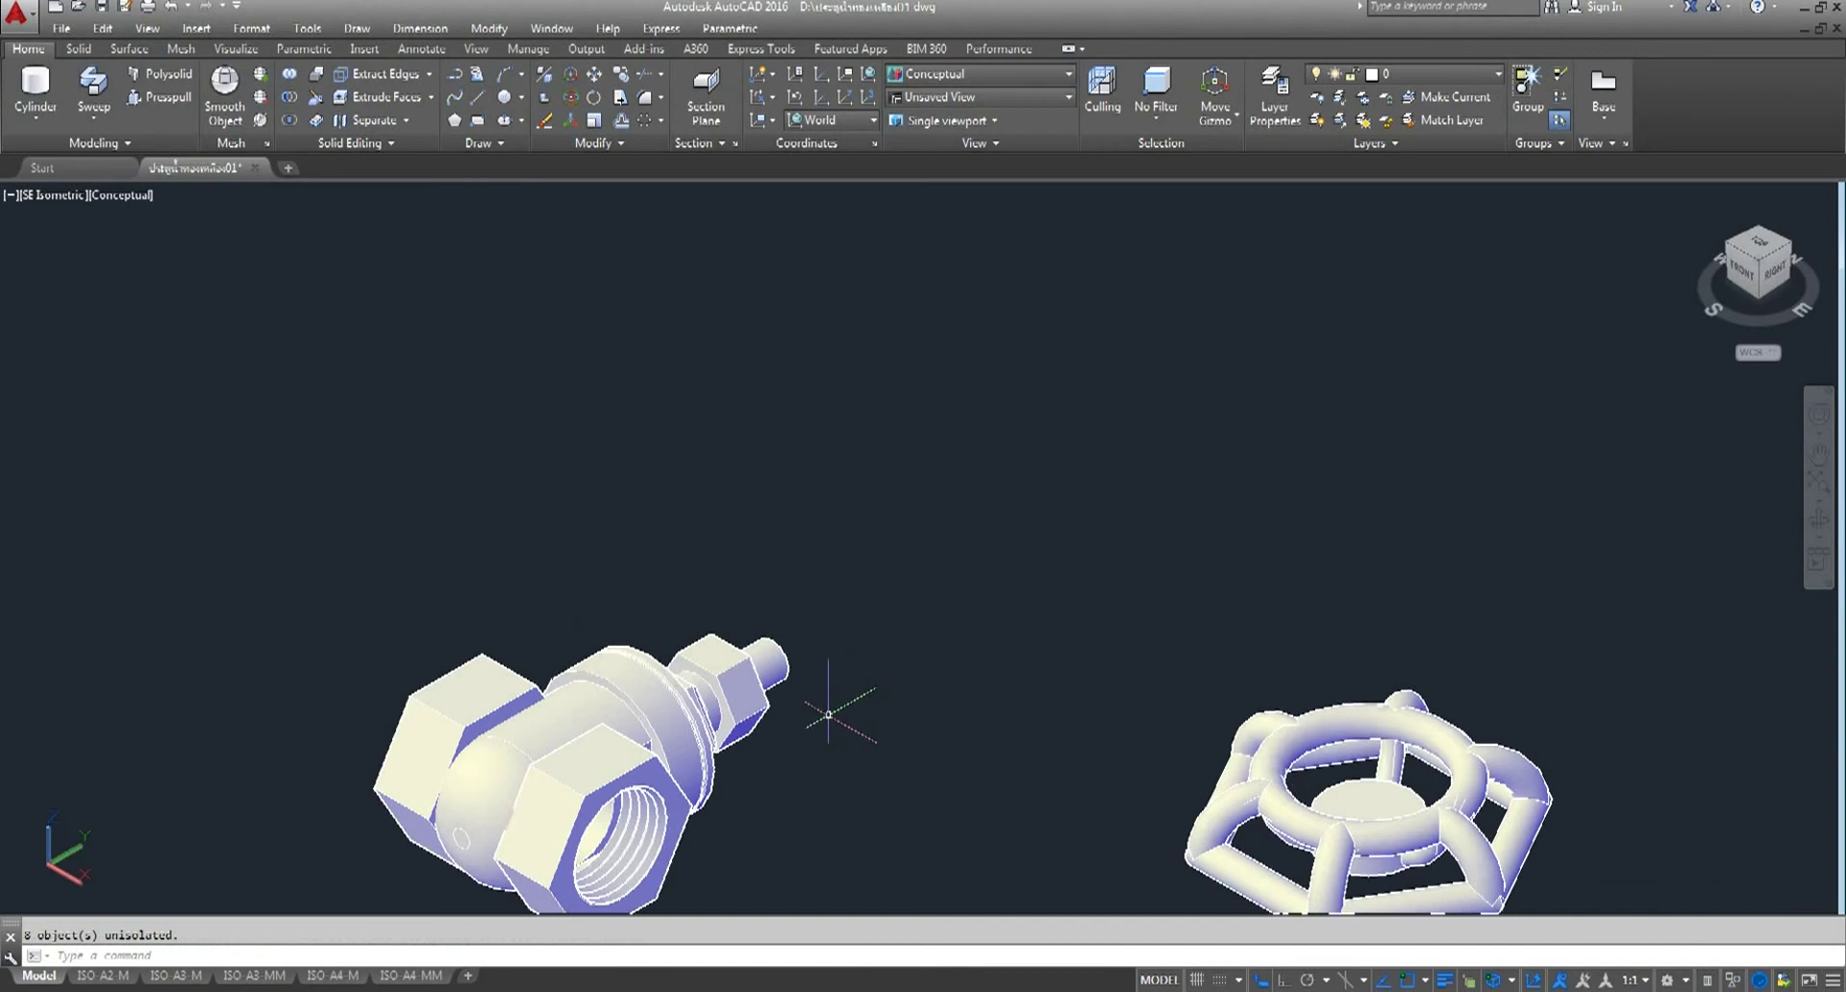
# - Begin a 3D rotation of the handwheel about its centre, then cancel it
pyautogui.moveTo(836, 709); pyautogui.dragTo(783, 524, button='middle')
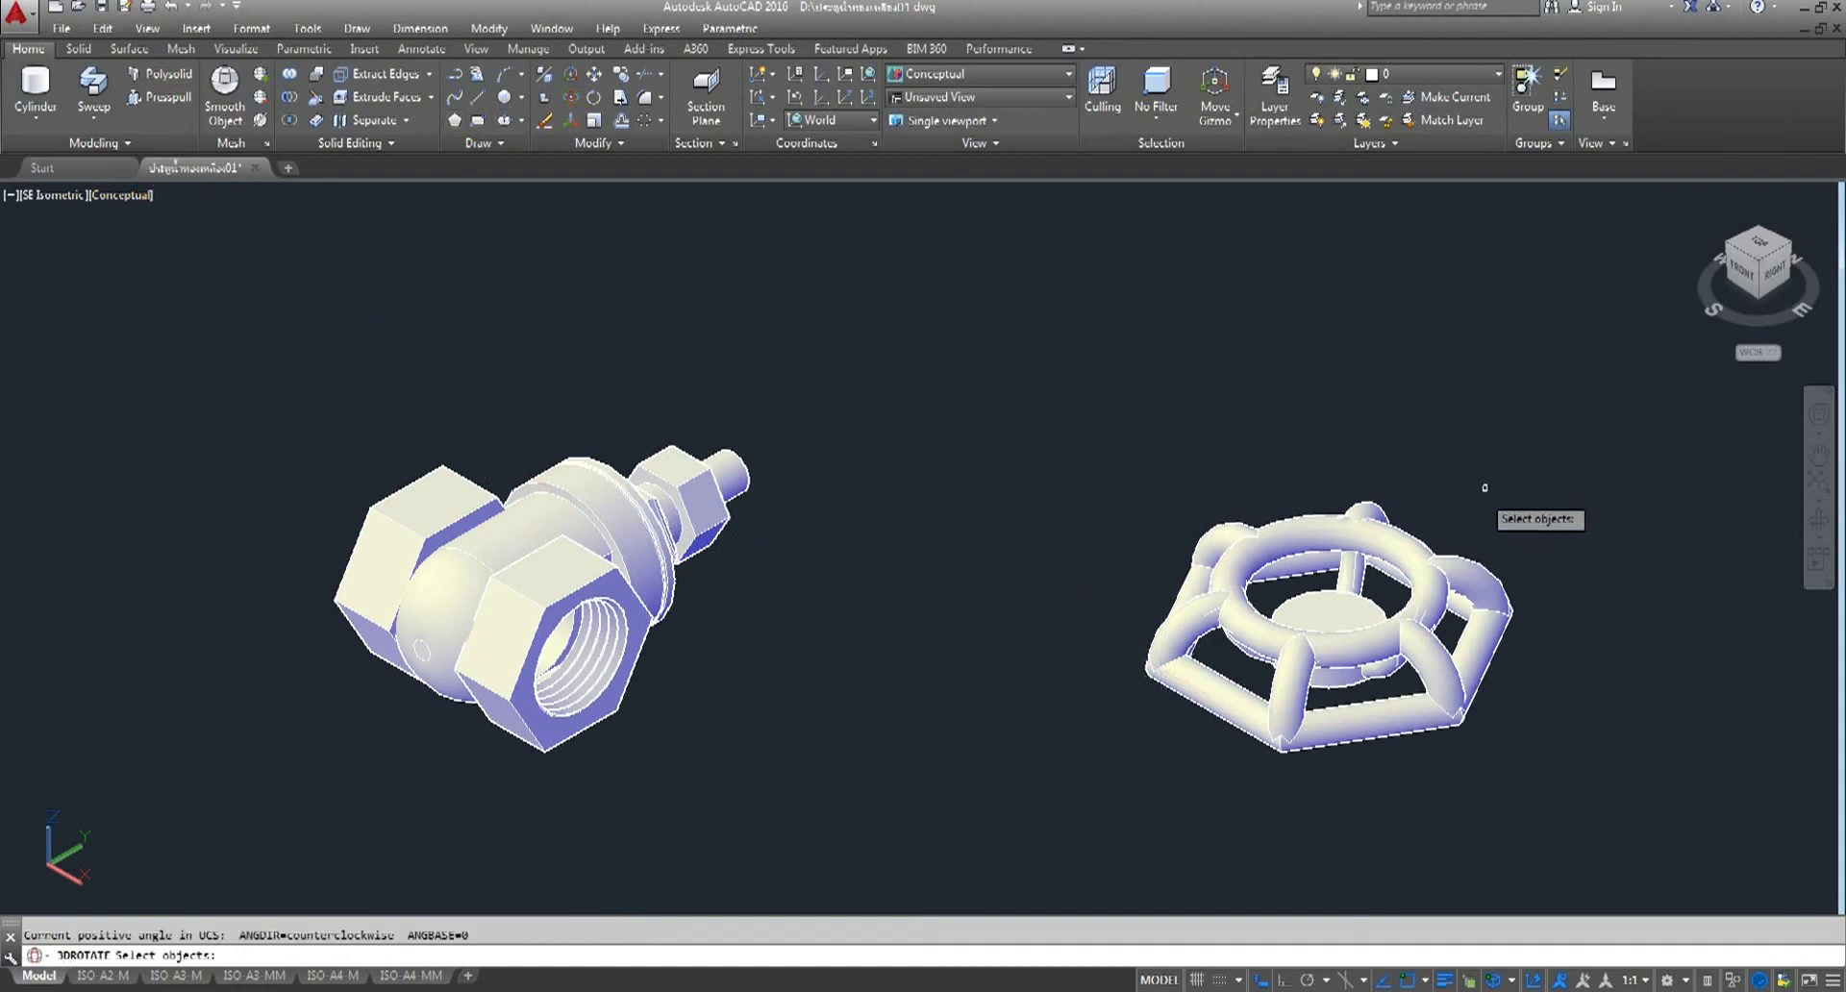
pyautogui.moveTo(1587, 492); pyautogui.dragTo(987, 829)
pyautogui.press('Return')
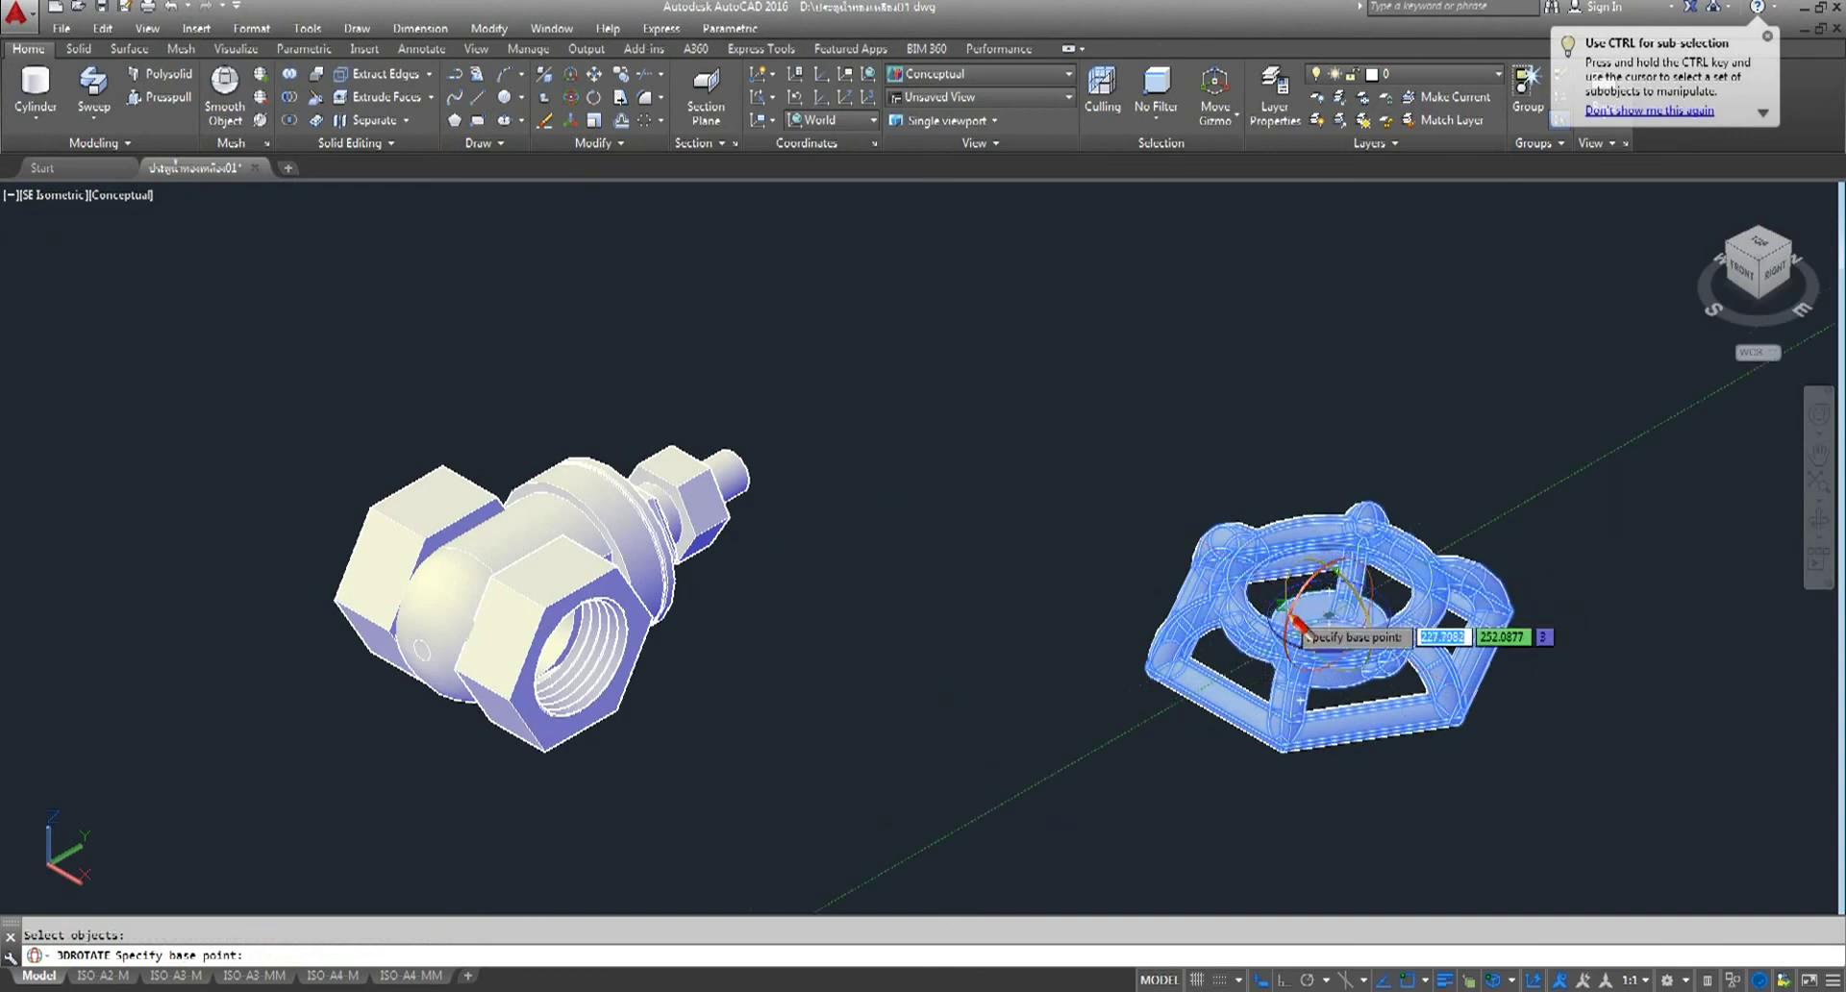
pyautogui.click(1330, 626)
pyautogui.click(1346, 588)
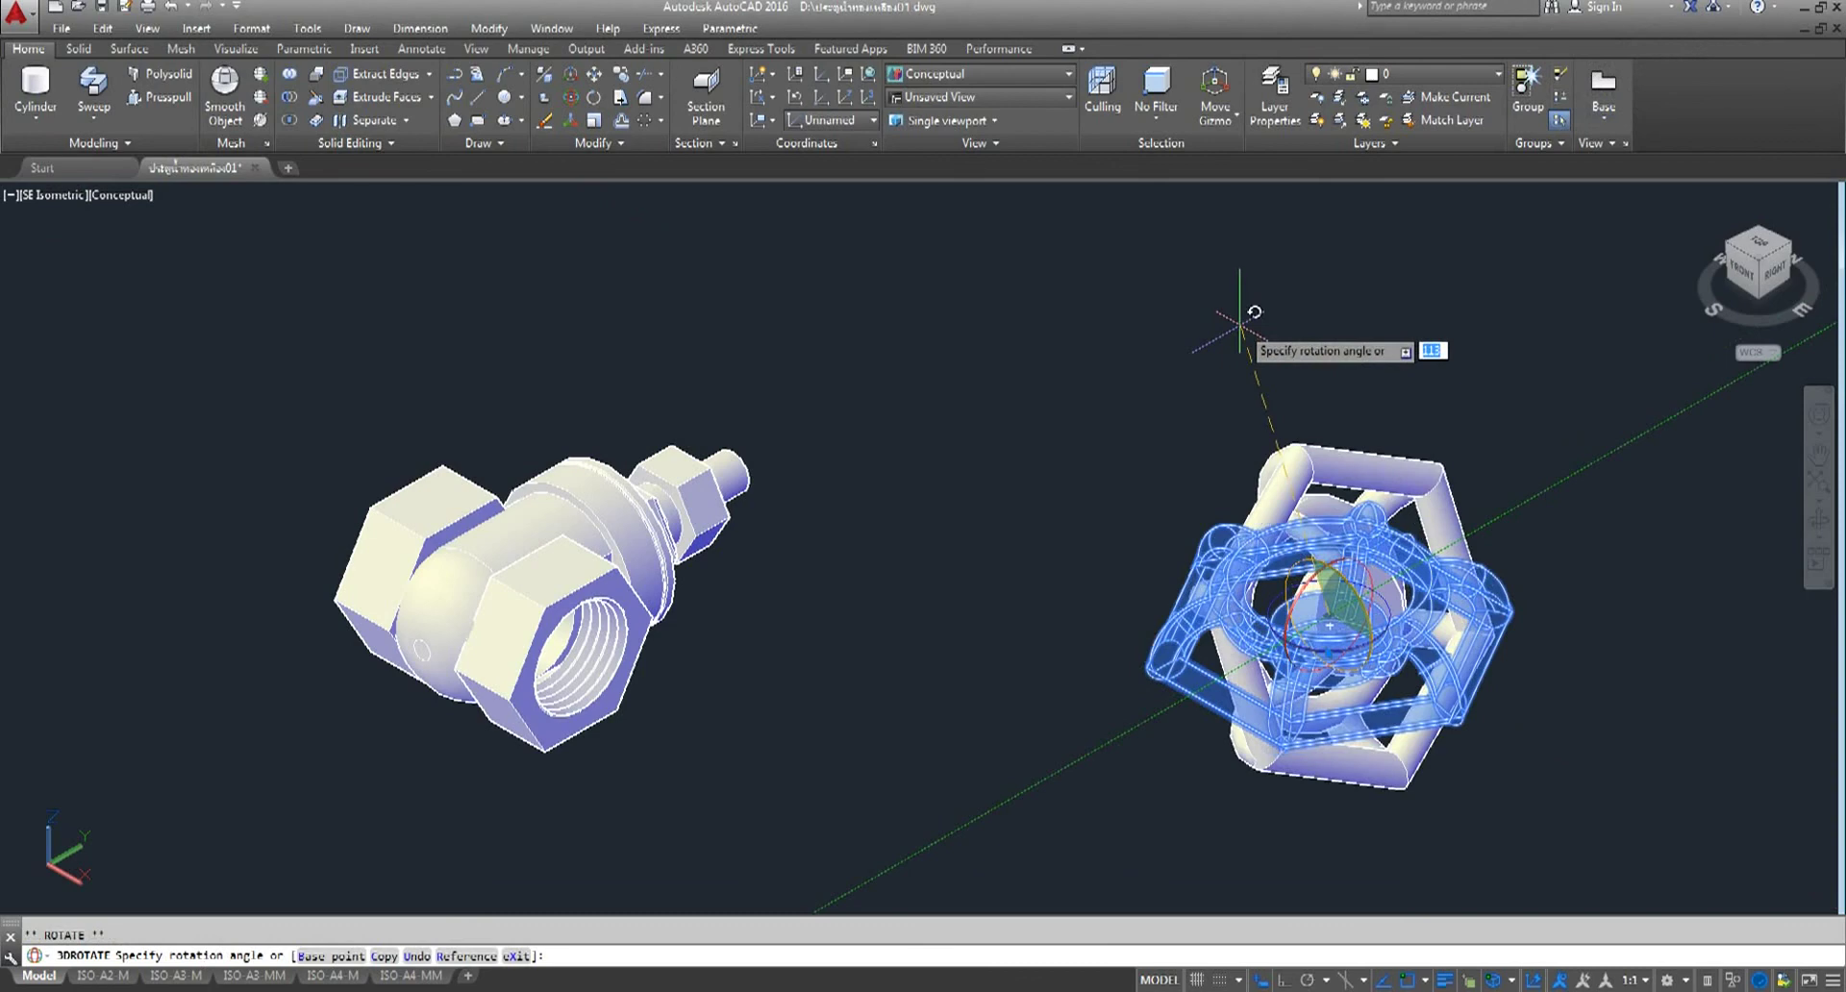
pyautogui.press('F8')
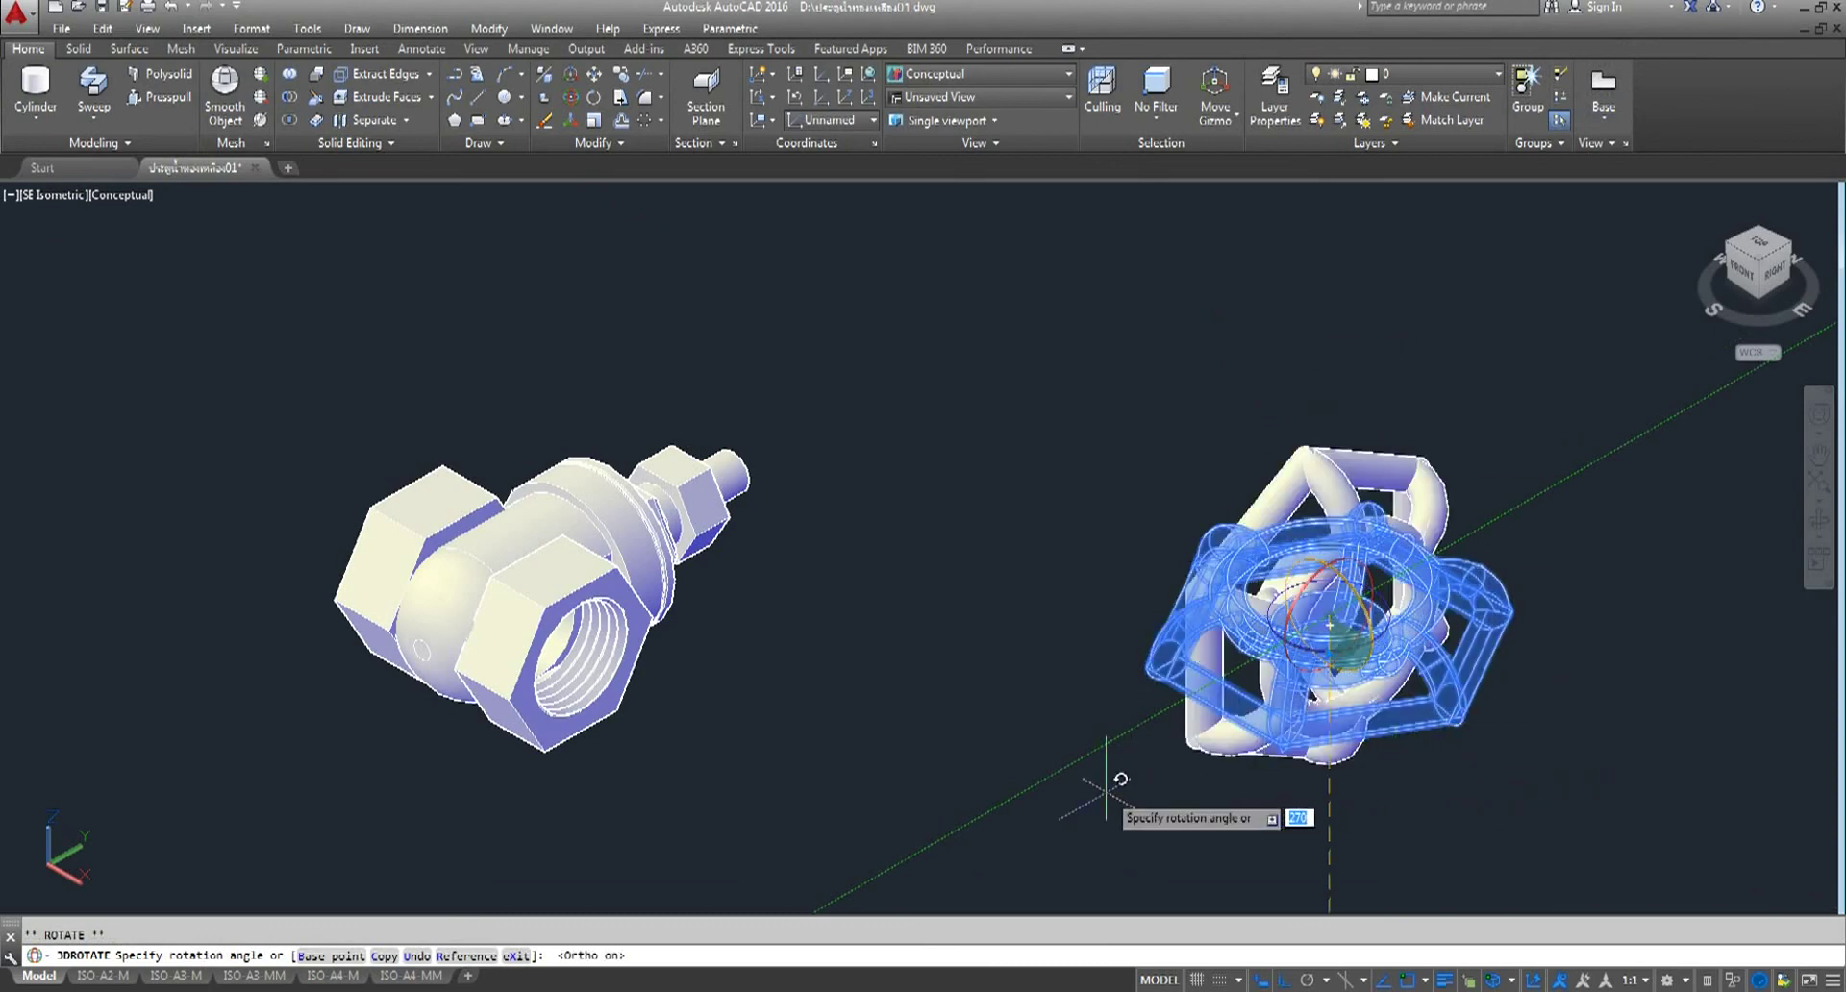
pyautogui.press('Escape')
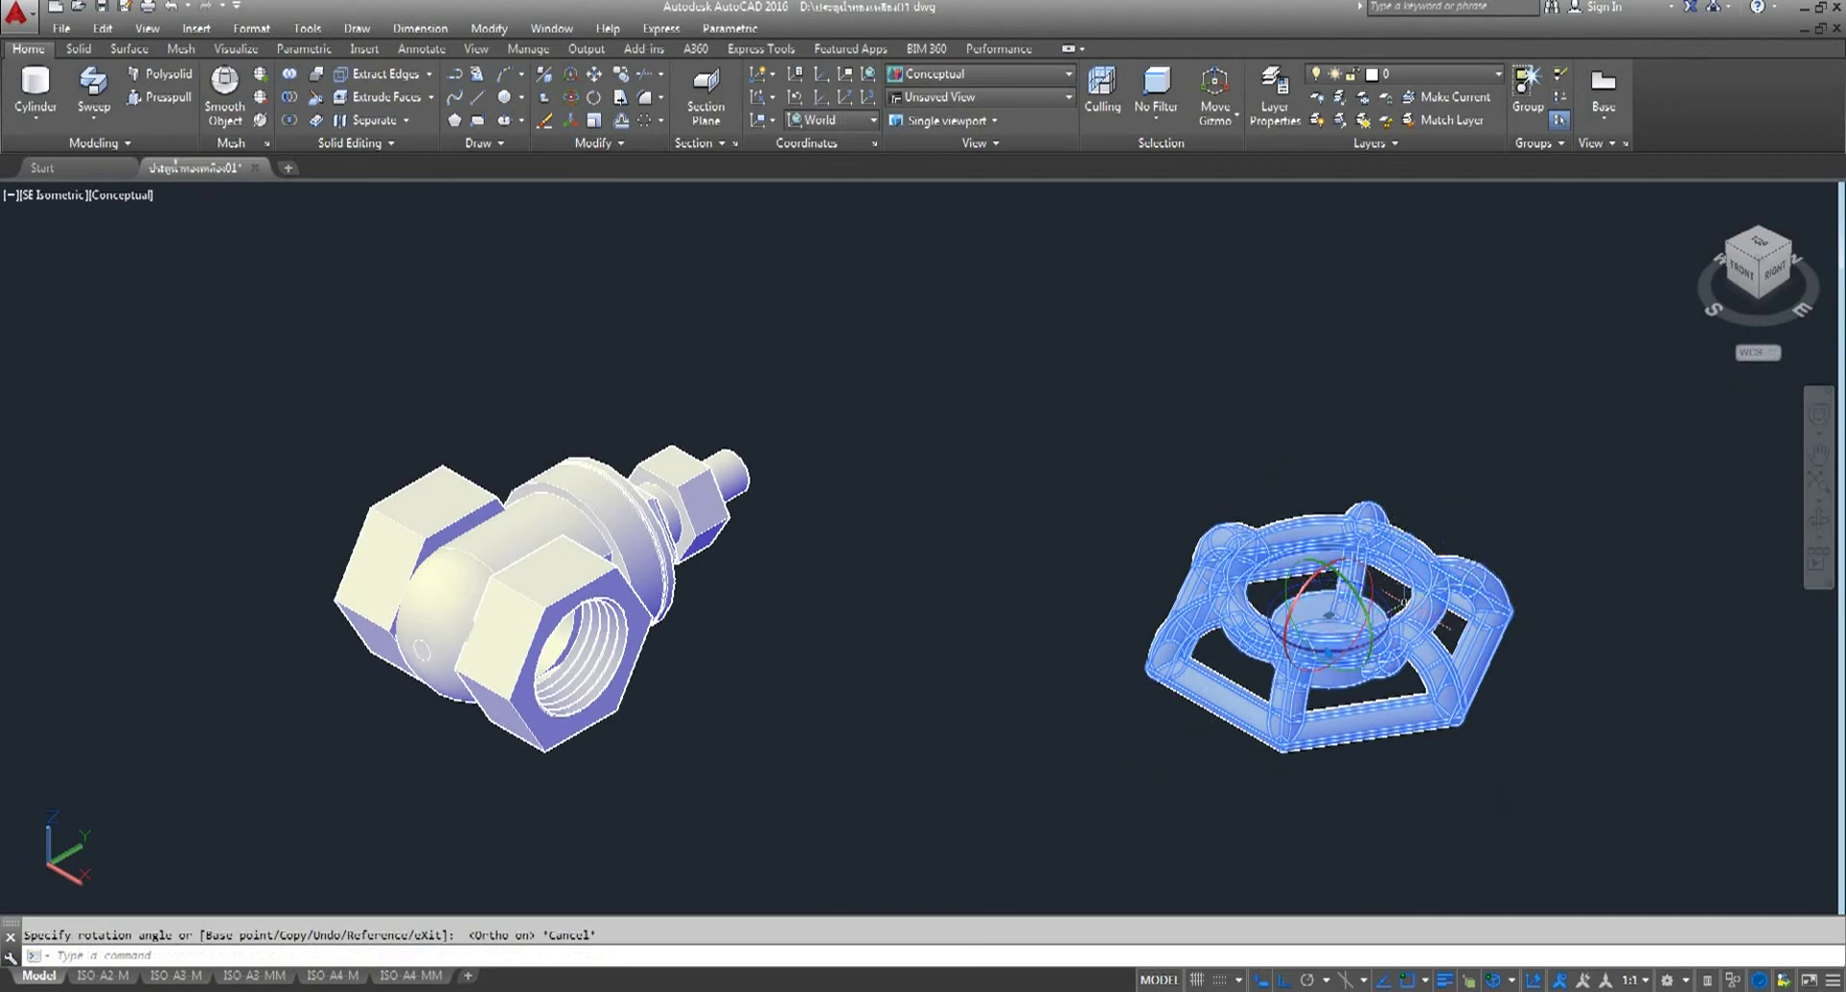
# - Rotate the handwheel 90° so it stands upright, then reselect it
pyautogui.moveTo(1396, 690); pyautogui.dragTo(1096, 690, button='middle')
pyautogui.scroll(3, 1096, 690)
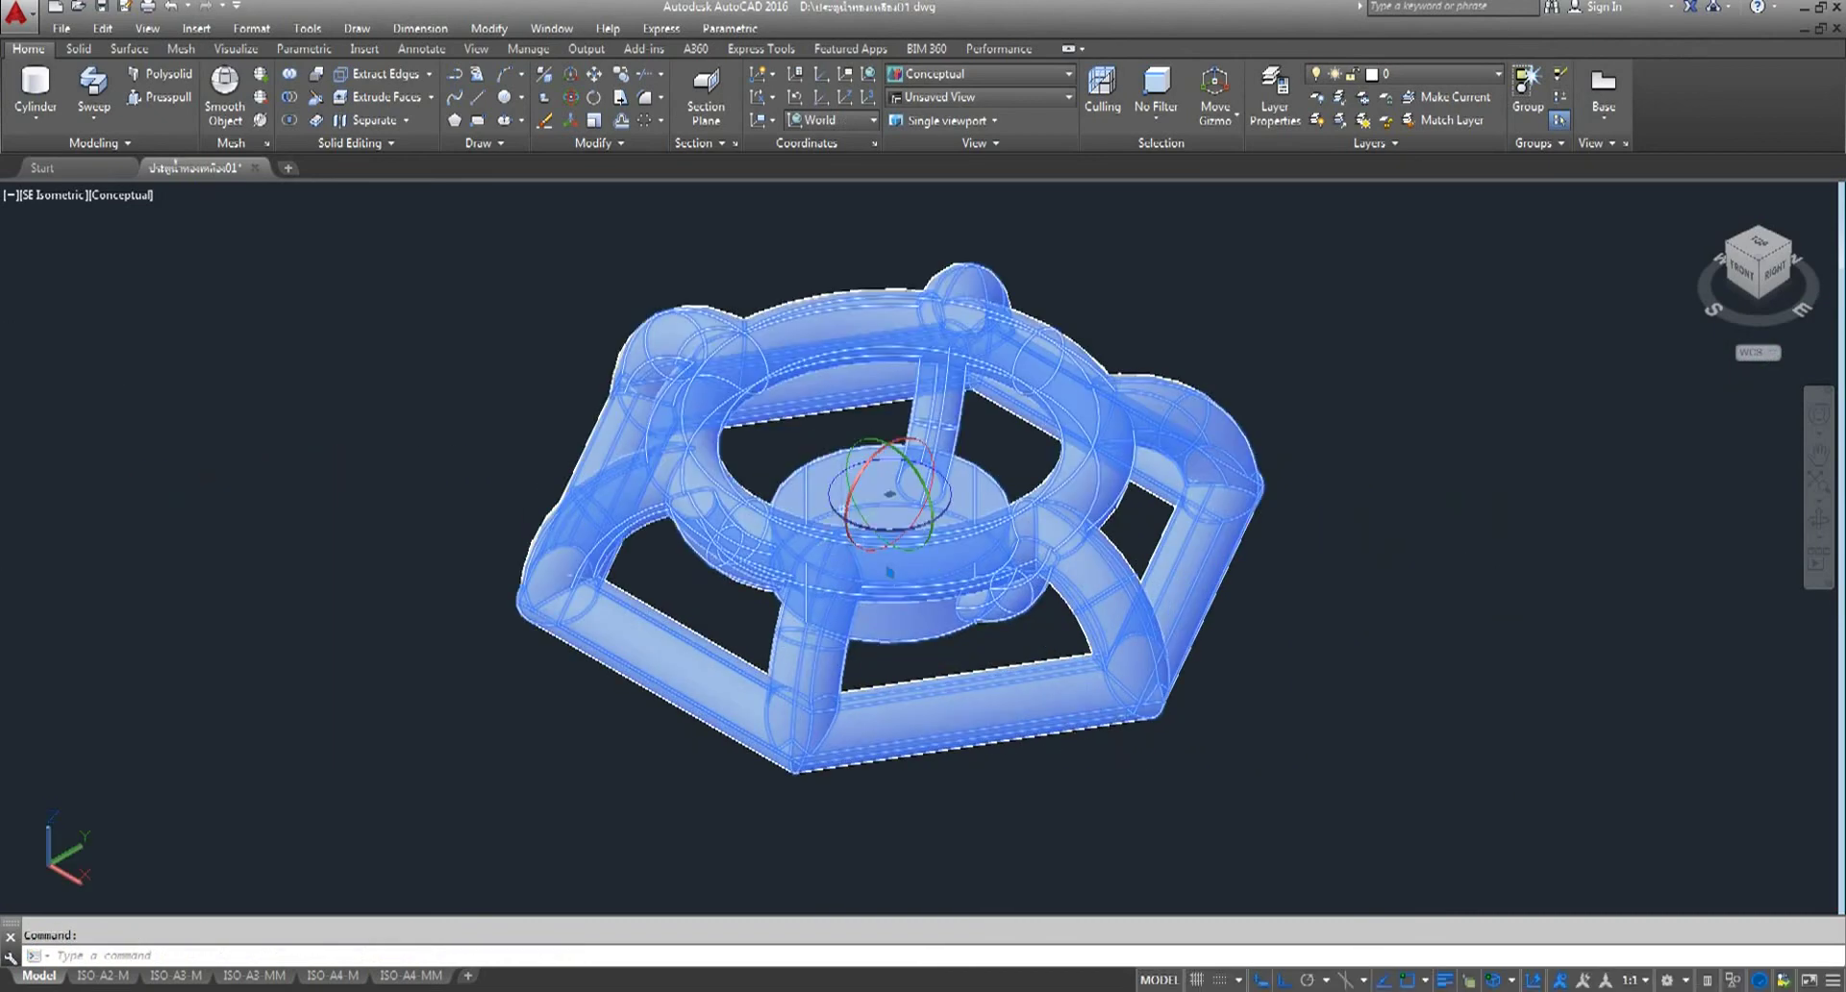
pyautogui.click(913, 450)
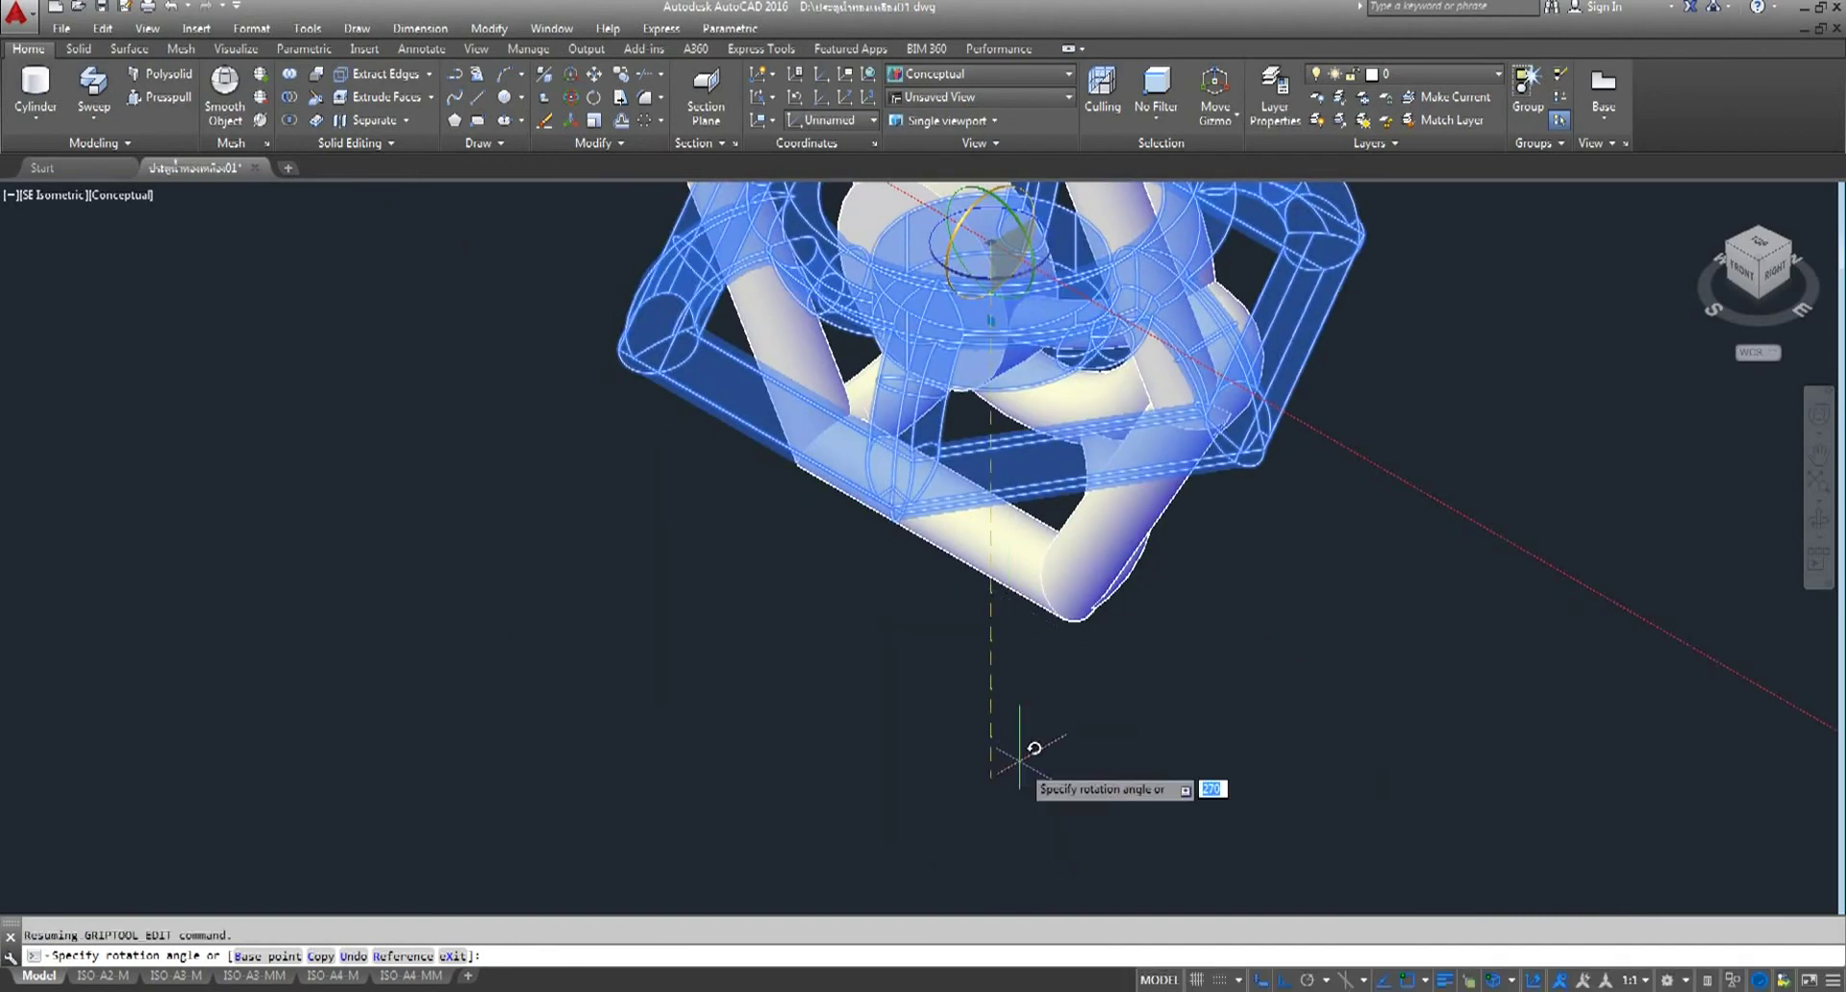
pyautogui.click(1021, 775)
pyautogui.press('Escape')
pyautogui.scroll(-5, 1021, 774)
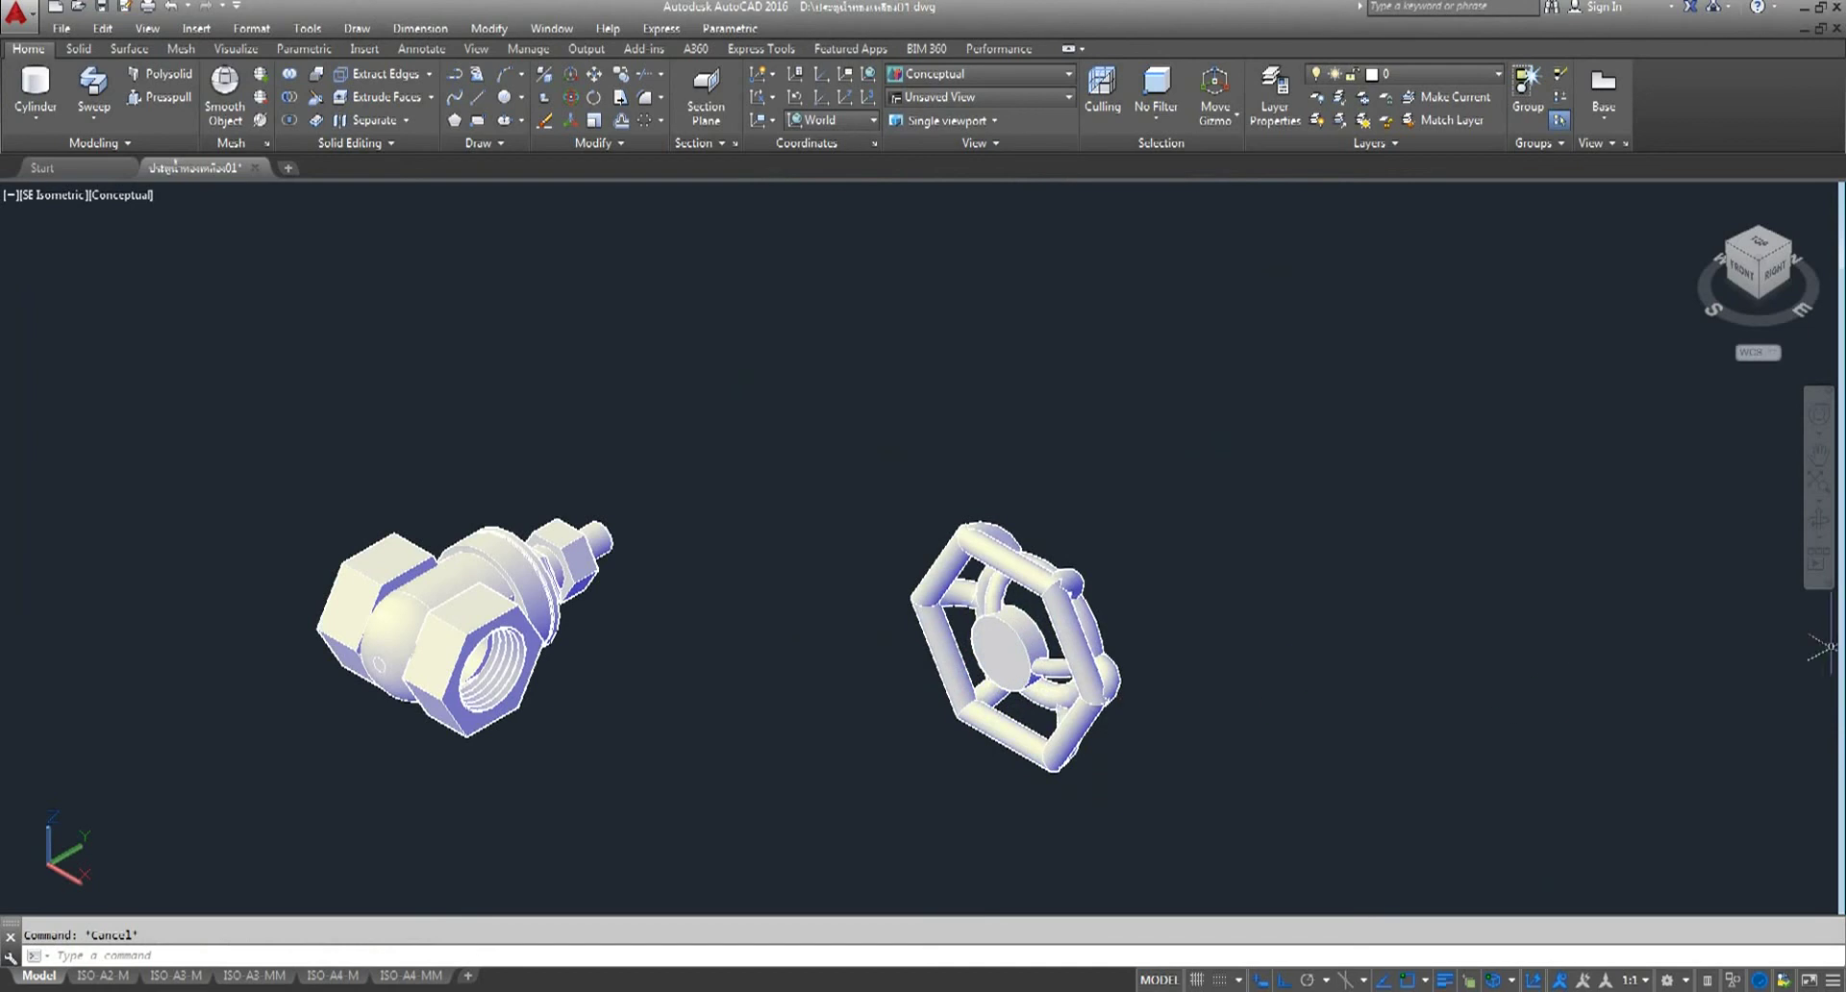
pyautogui.click(1287, 444)
pyautogui.click(828, 693)
# - Move the handwheel with M from its centre onto the end of the valve stem
pyautogui.write('m')
pyautogui.press('Return')
pyautogui.scroll(5, 1022, 643)
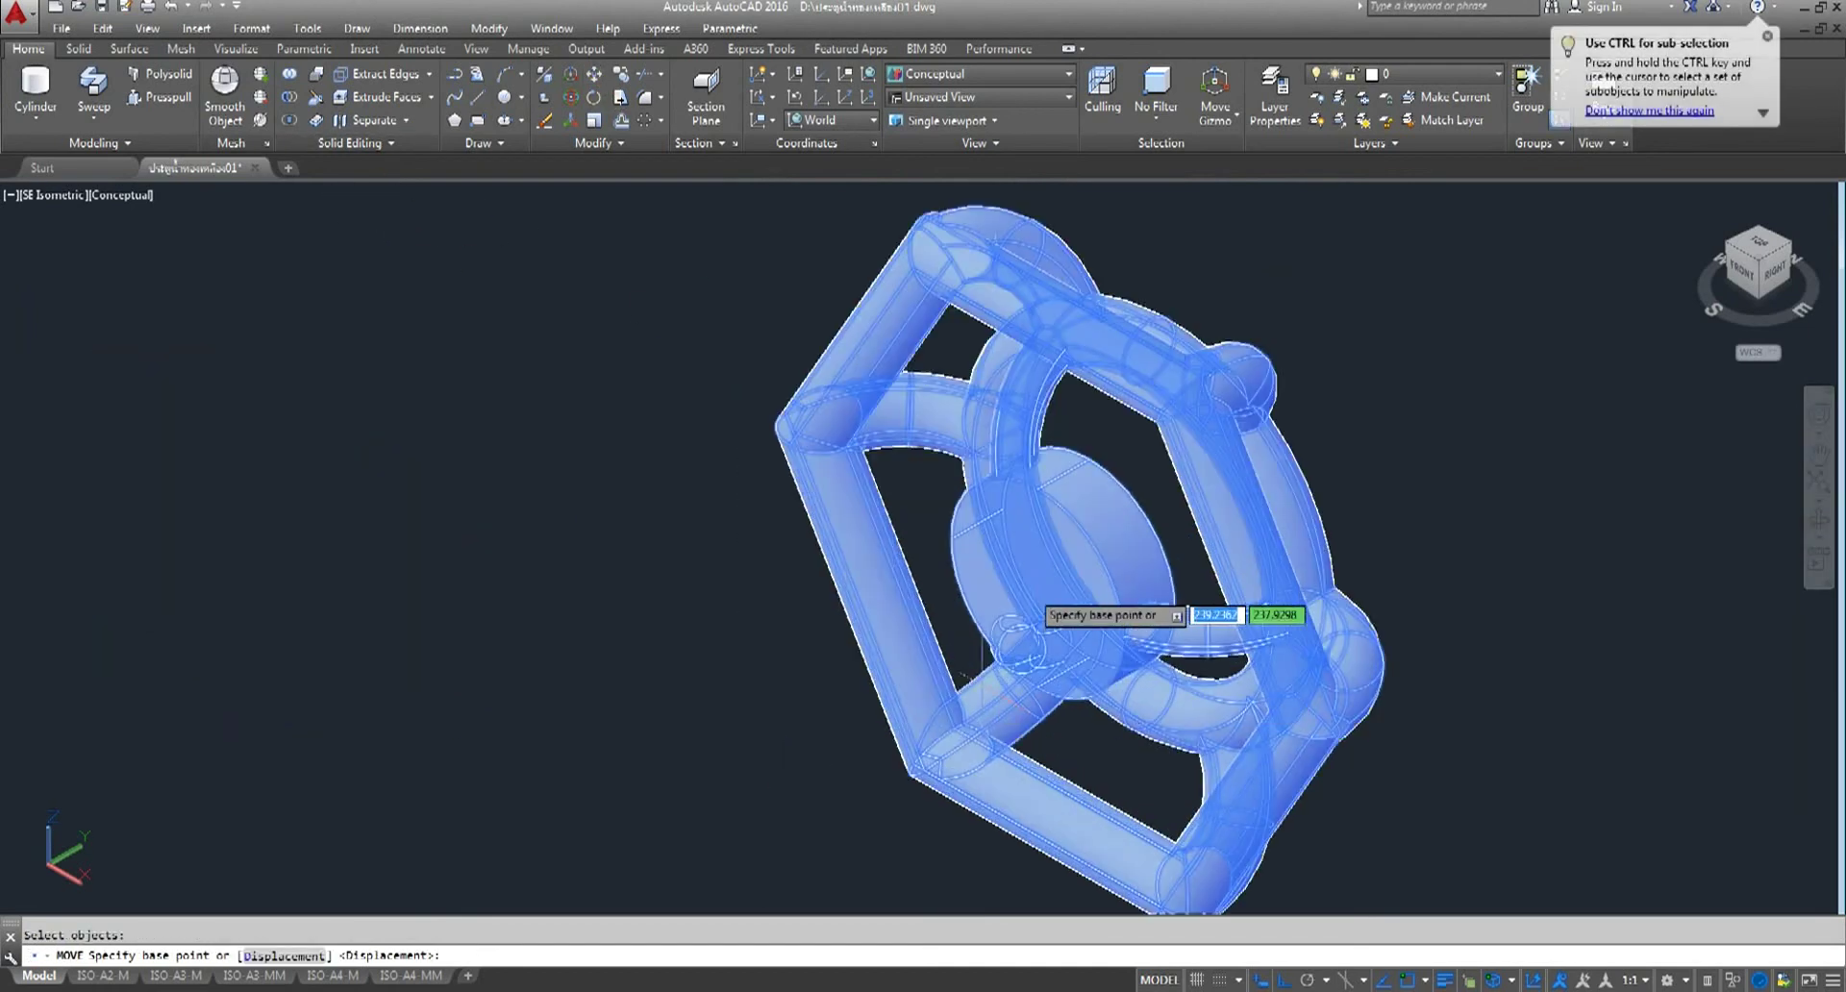
pyautogui.click(1088, 558)
pyautogui.scroll(-5, 1087, 557)
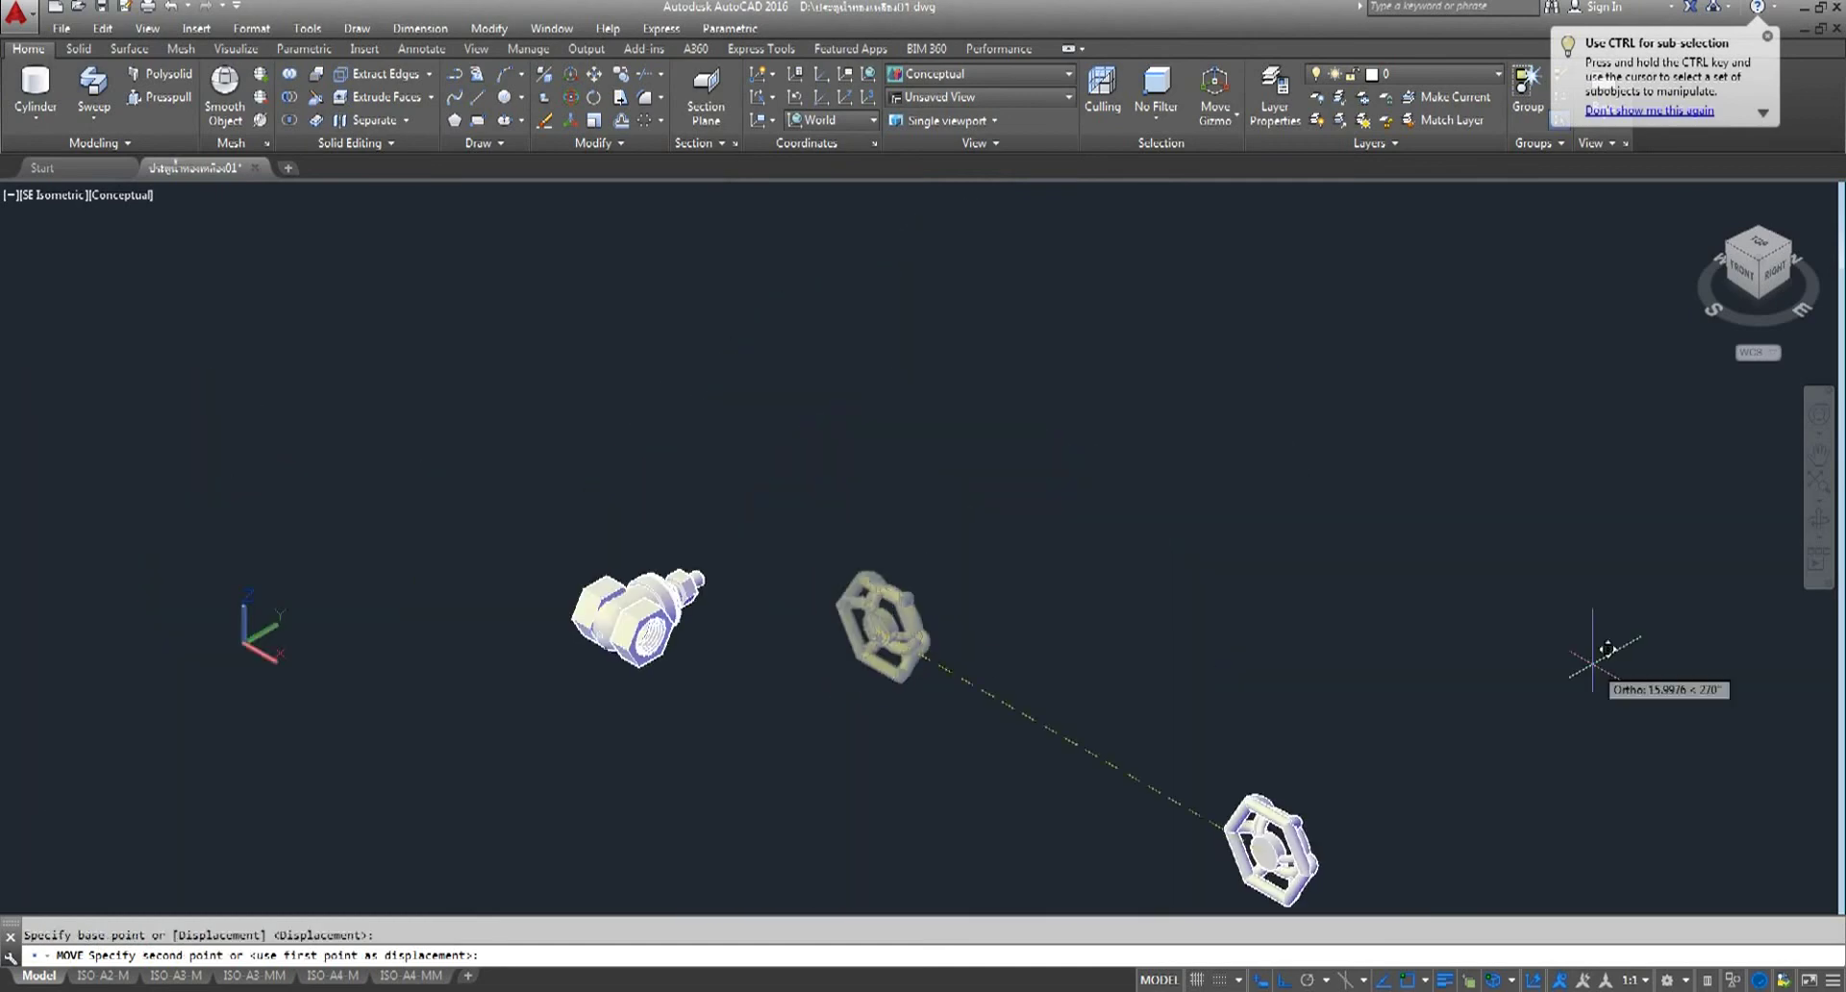
pyautogui.click(1821, 531)
pyautogui.moveTo(746, 618); pyautogui.dragTo(555, 646)
pyautogui.scroll(2, 558, 649)
pyautogui.scroll(3, 568, 659)
pyautogui.scroll(4, 577, 670)
pyautogui.rightClick(787, 495)
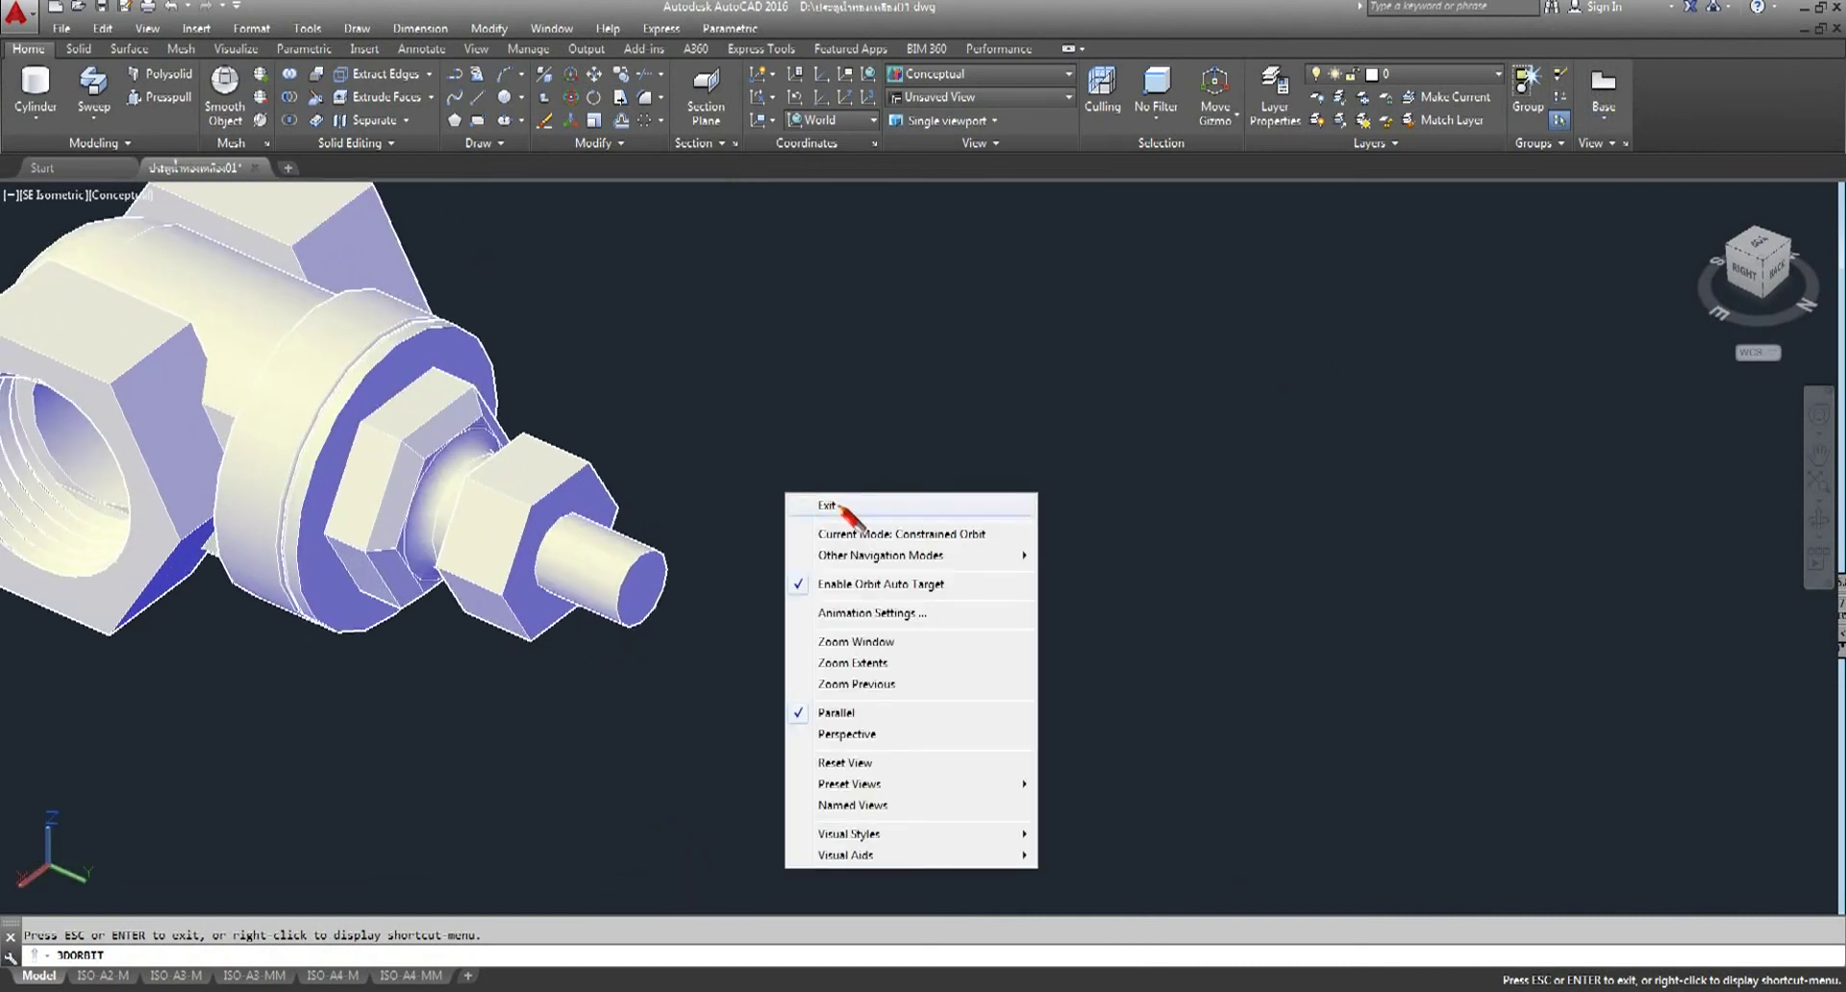
pyautogui.click(837, 506)
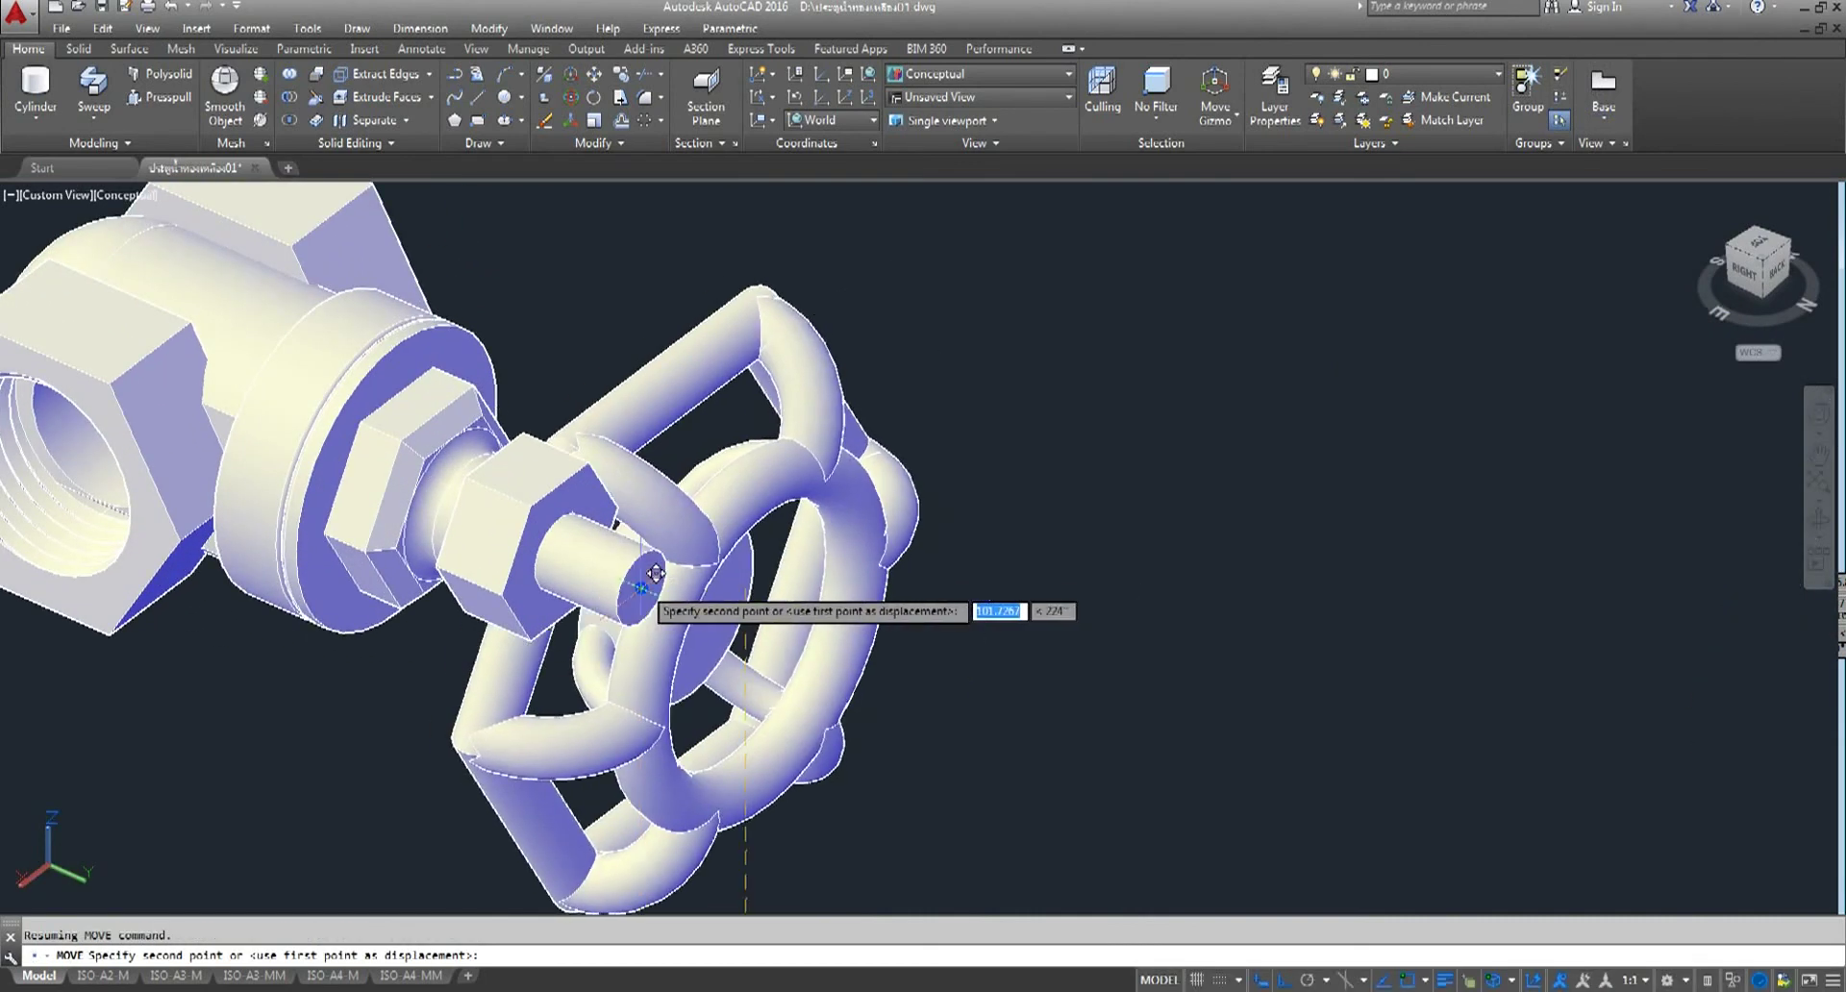
pyautogui.click(642, 584)
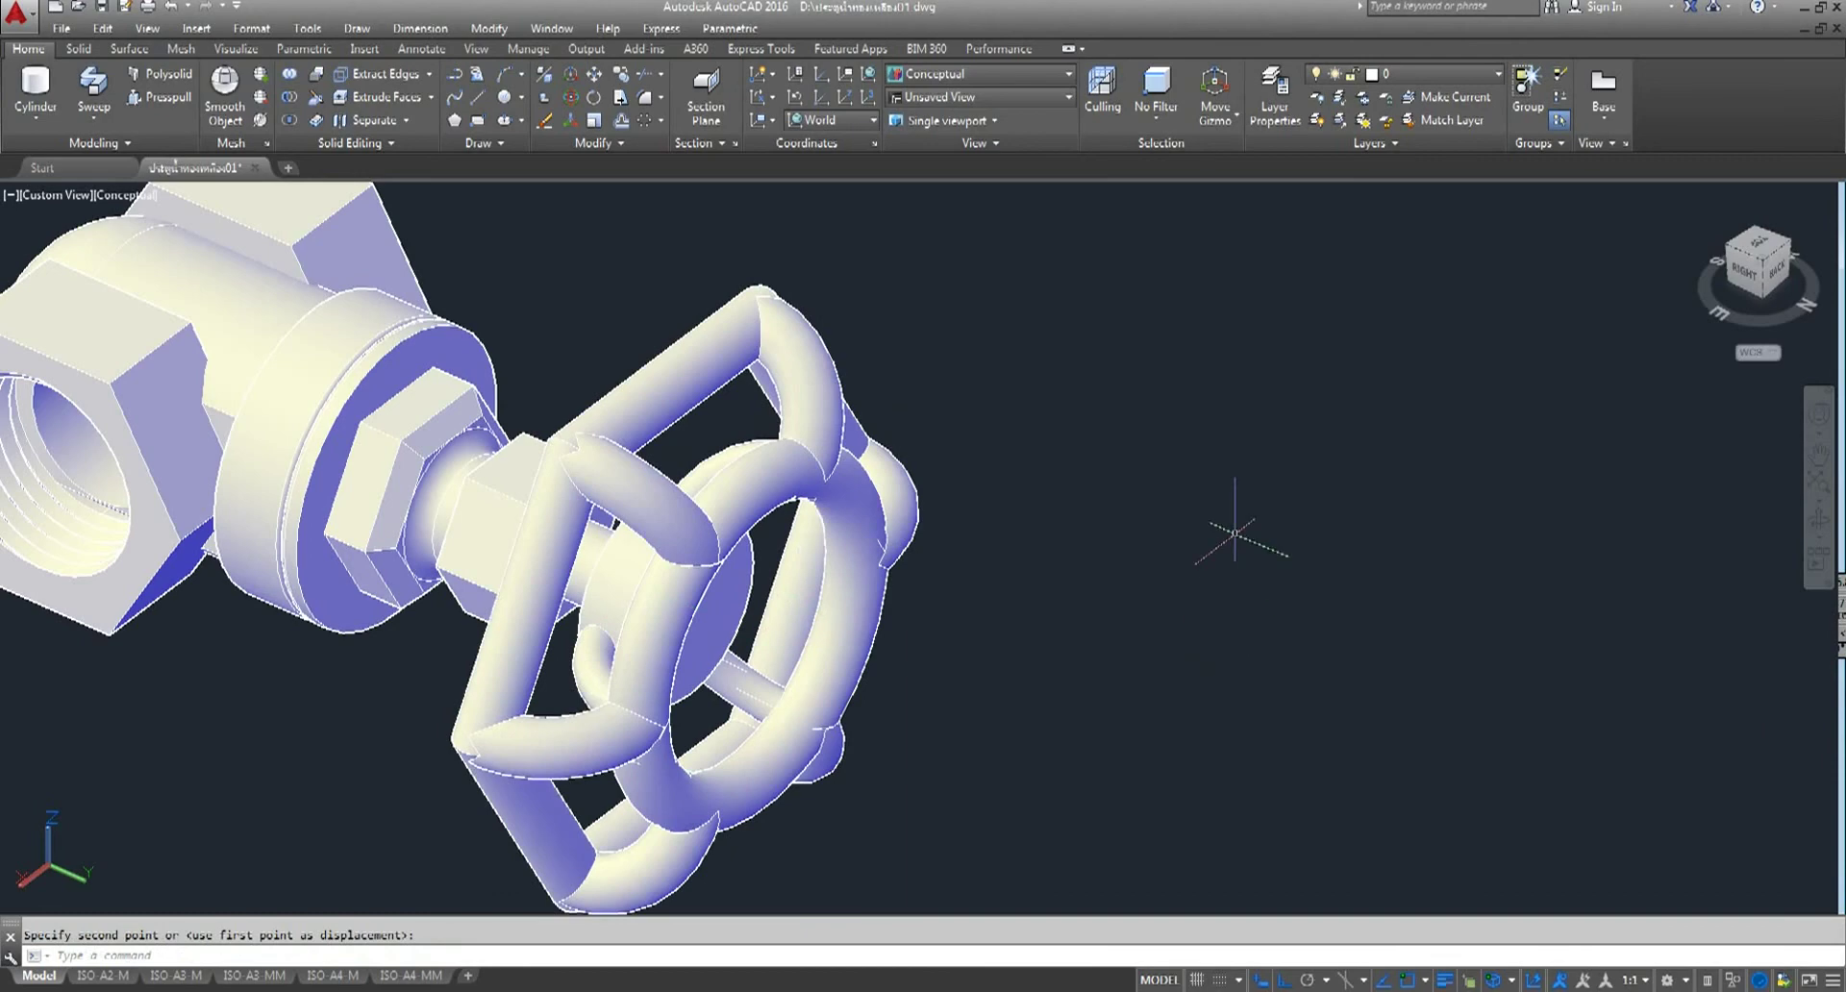
pyautogui.scroll(-5, 952, 654)
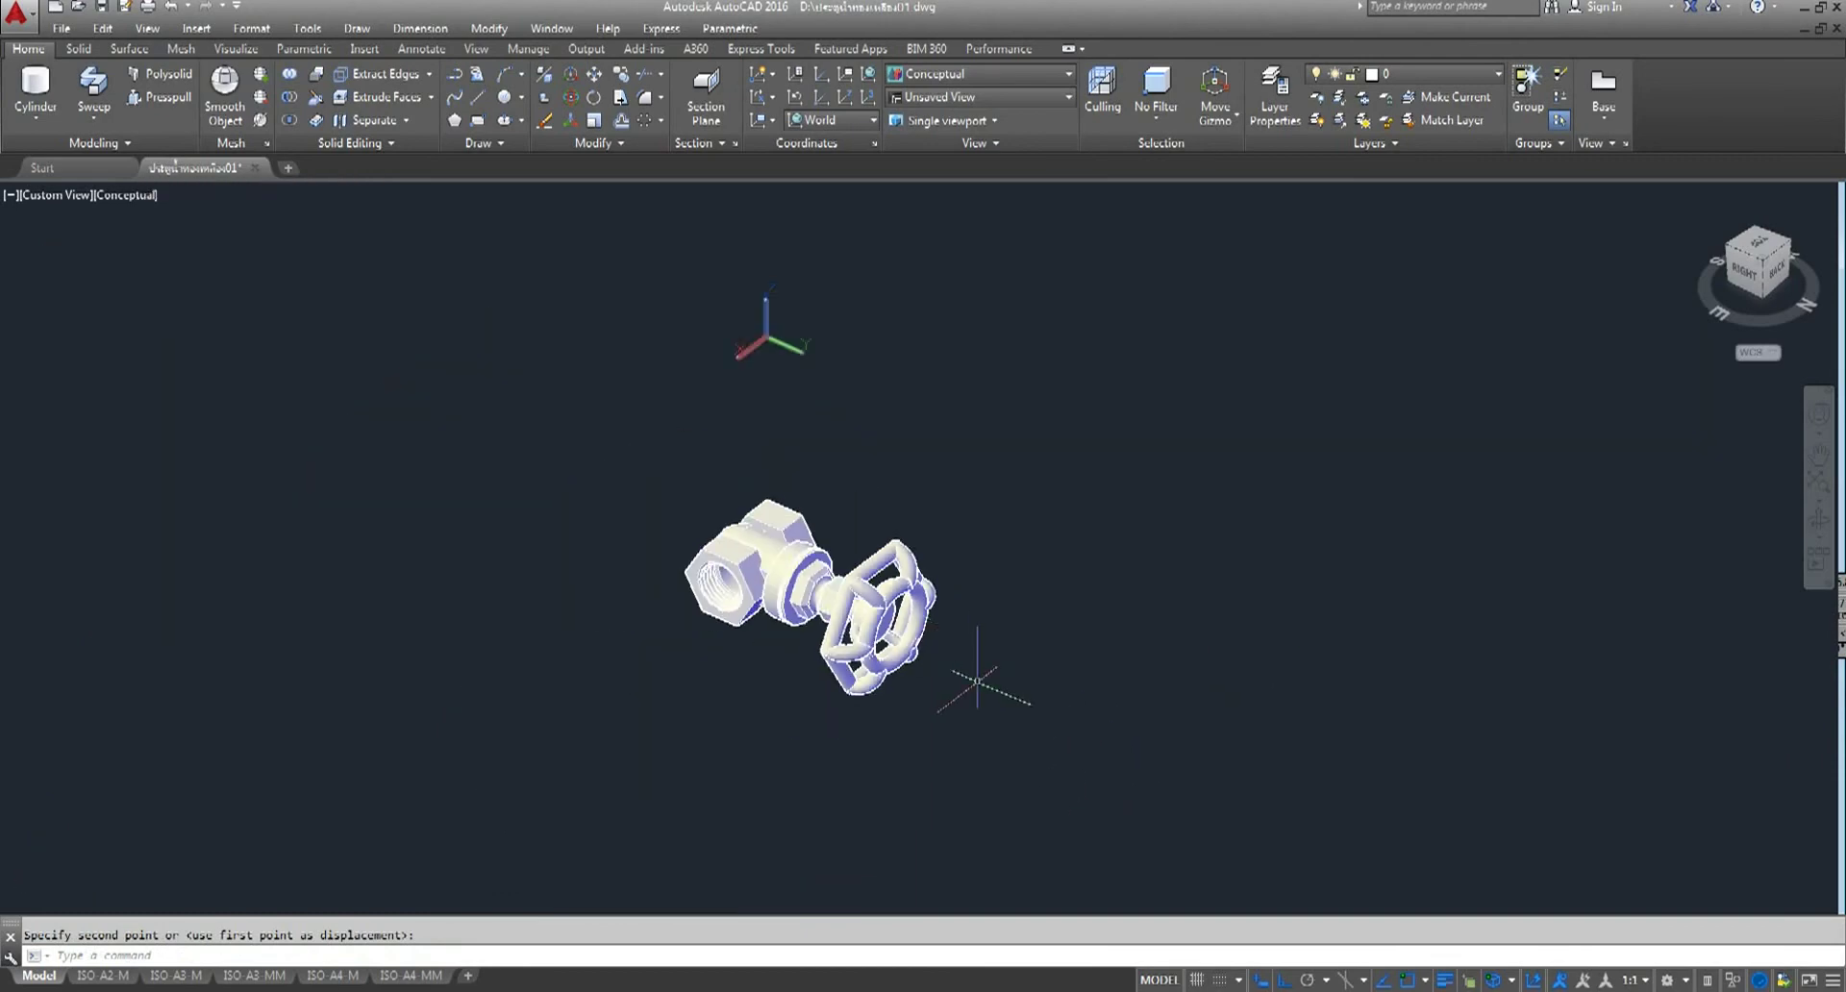
# - Switch to Top view and orbit the valve to an oblique view showing the nut
pyautogui.click(61, 196)
pyautogui.click(101, 245)
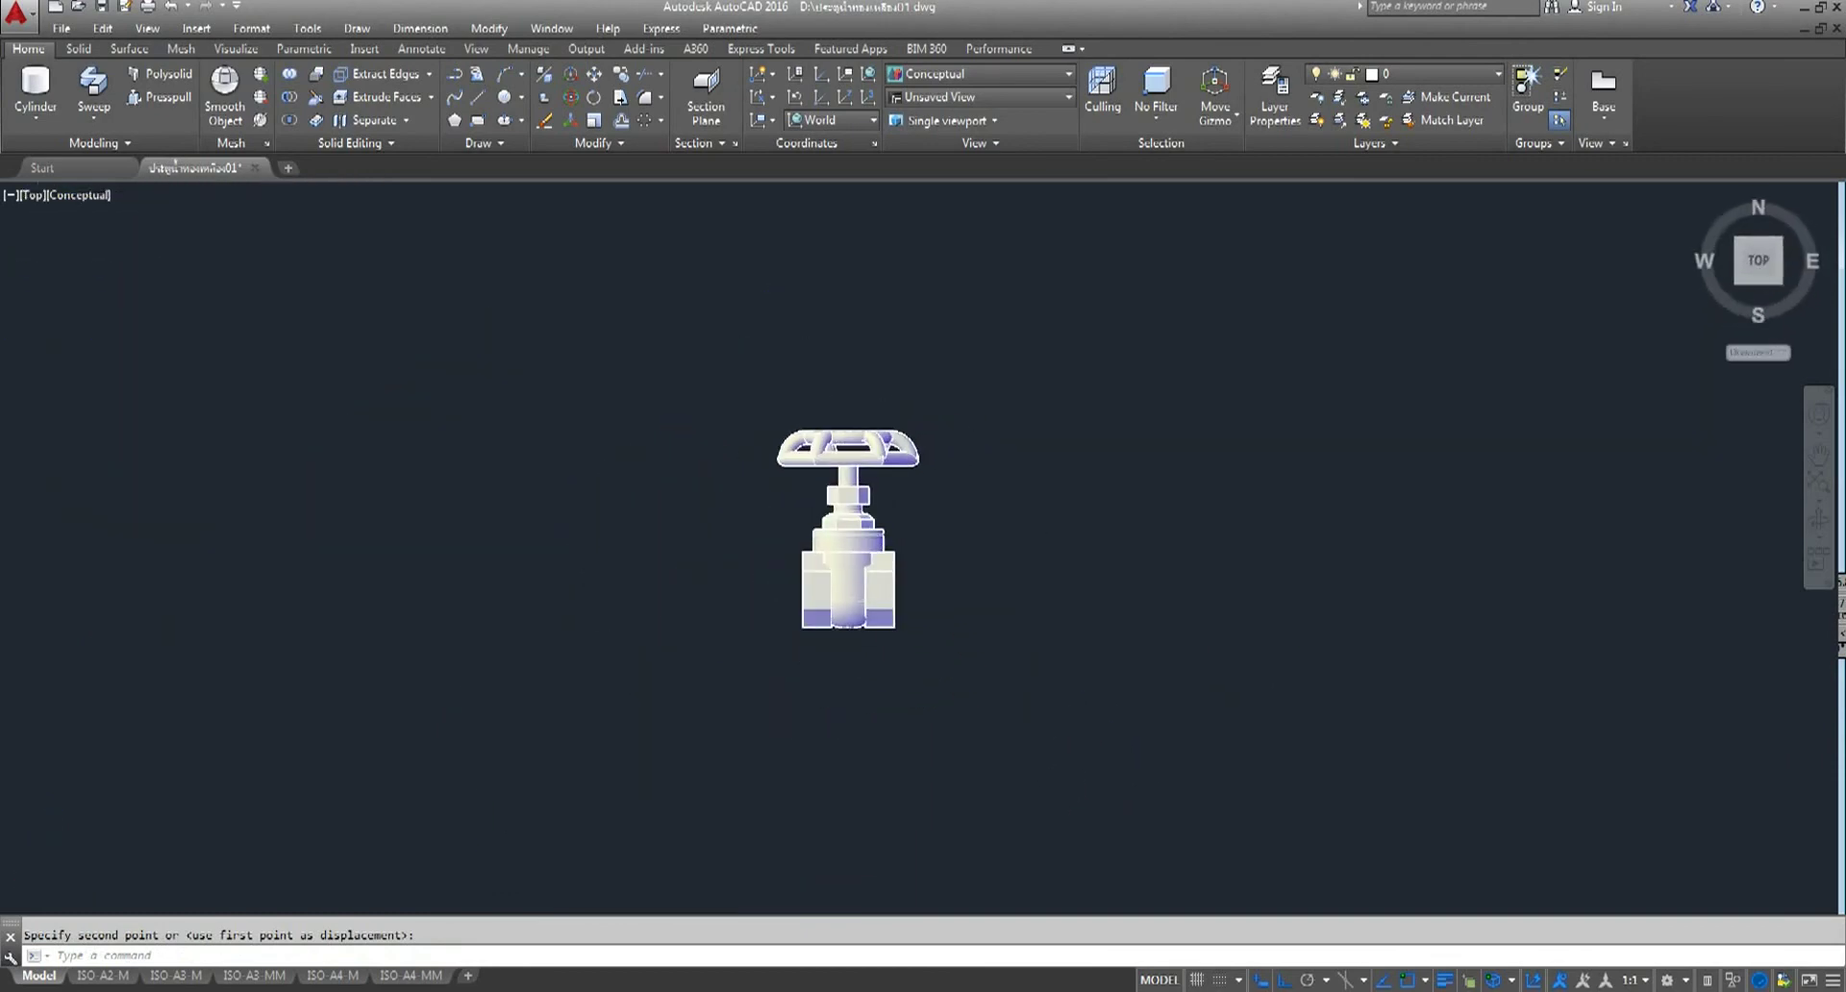
pyautogui.scroll(4, 837, 450)
pyautogui.moveTo(735, 578); pyautogui.dragTo(789, 569, button='middle')
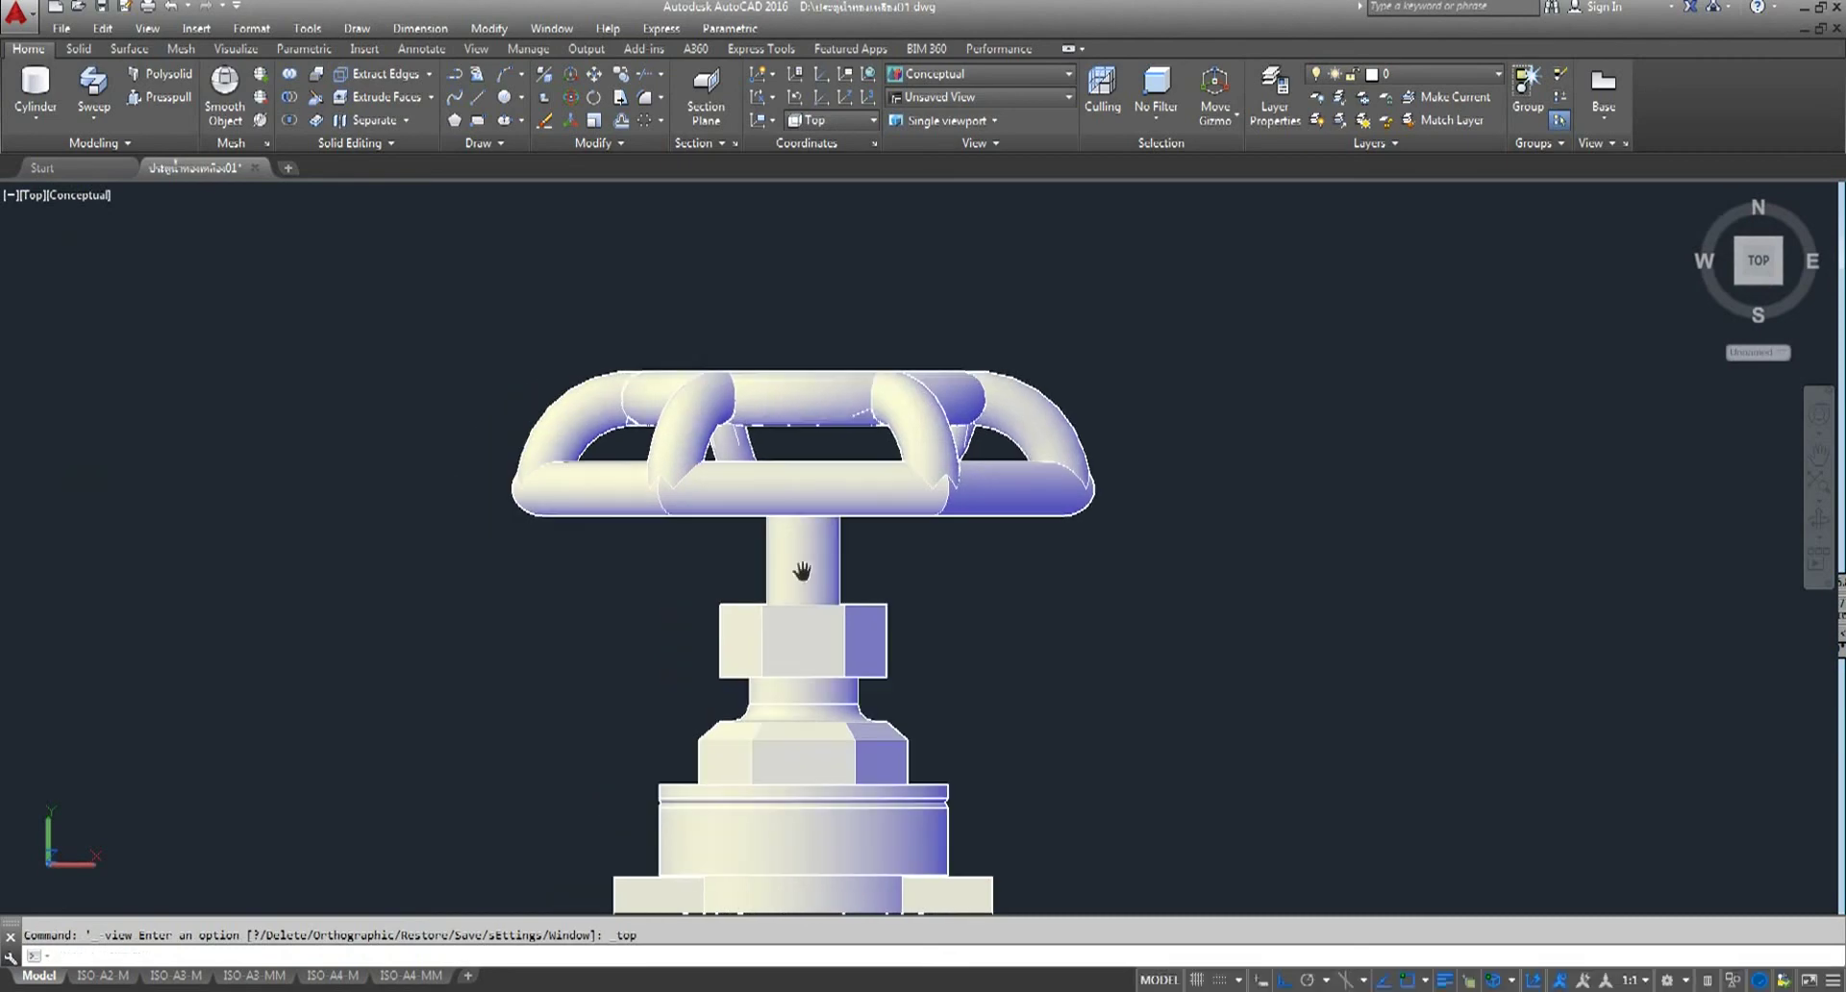
pyautogui.click(1820, 524)
pyautogui.moveTo(731, 500)
pyautogui.mouseDown()
pyautogui.moveTo(950, 573)
pyautogui.moveTo(971, 511)
pyautogui.mouseUp()
pyautogui.moveTo(1185, 593)
pyautogui.mouseDown()
pyautogui.moveTo(1059, 721)
pyautogui.moveTo(1080, 750)
pyautogui.moveTo(1414, 651)
pyautogui.moveTo(609, 677)
pyautogui.moveTo(1064, 804)
pyautogui.moveTo(977, 808)
pyautogui.moveTo(837, 862)
pyautogui.moveTo(787, 473)
pyautogui.moveTo(757, 473)
pyautogui.mouseUp()
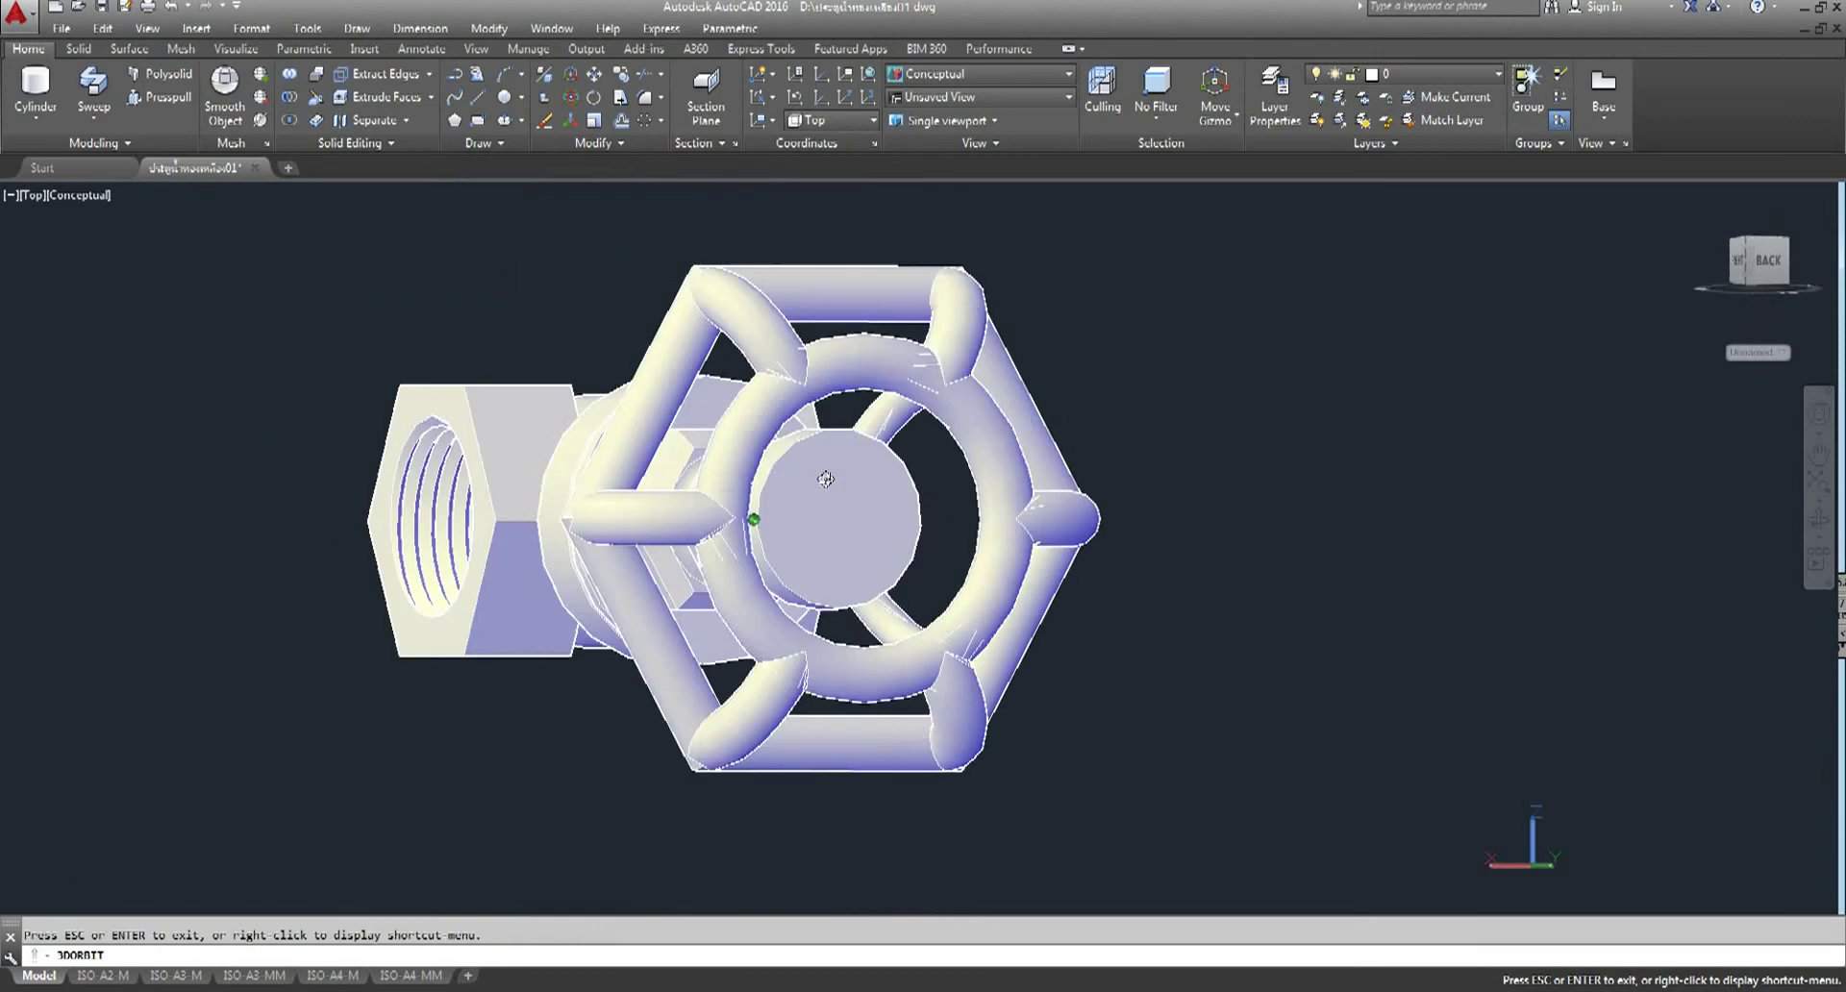
pyautogui.moveTo(832, 594); pyautogui.dragTo(729, 608)
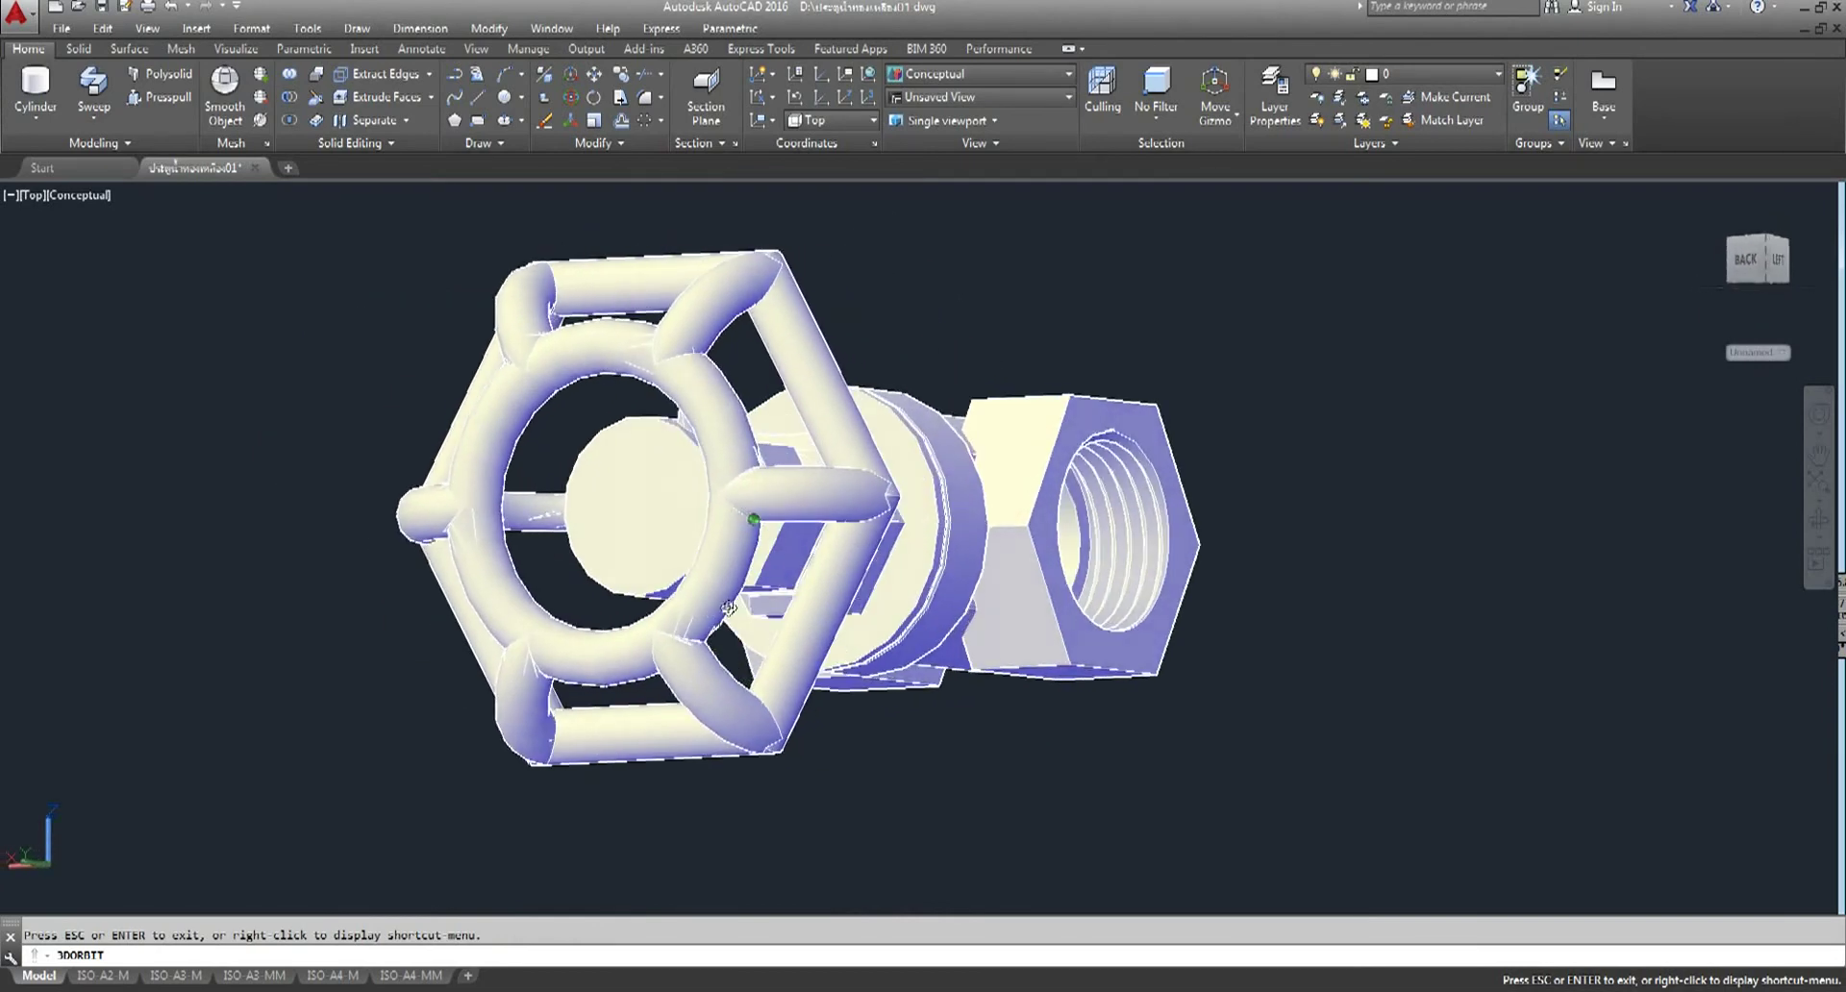
pyautogui.rightClick(982, 303)
pyautogui.click(1018, 312)
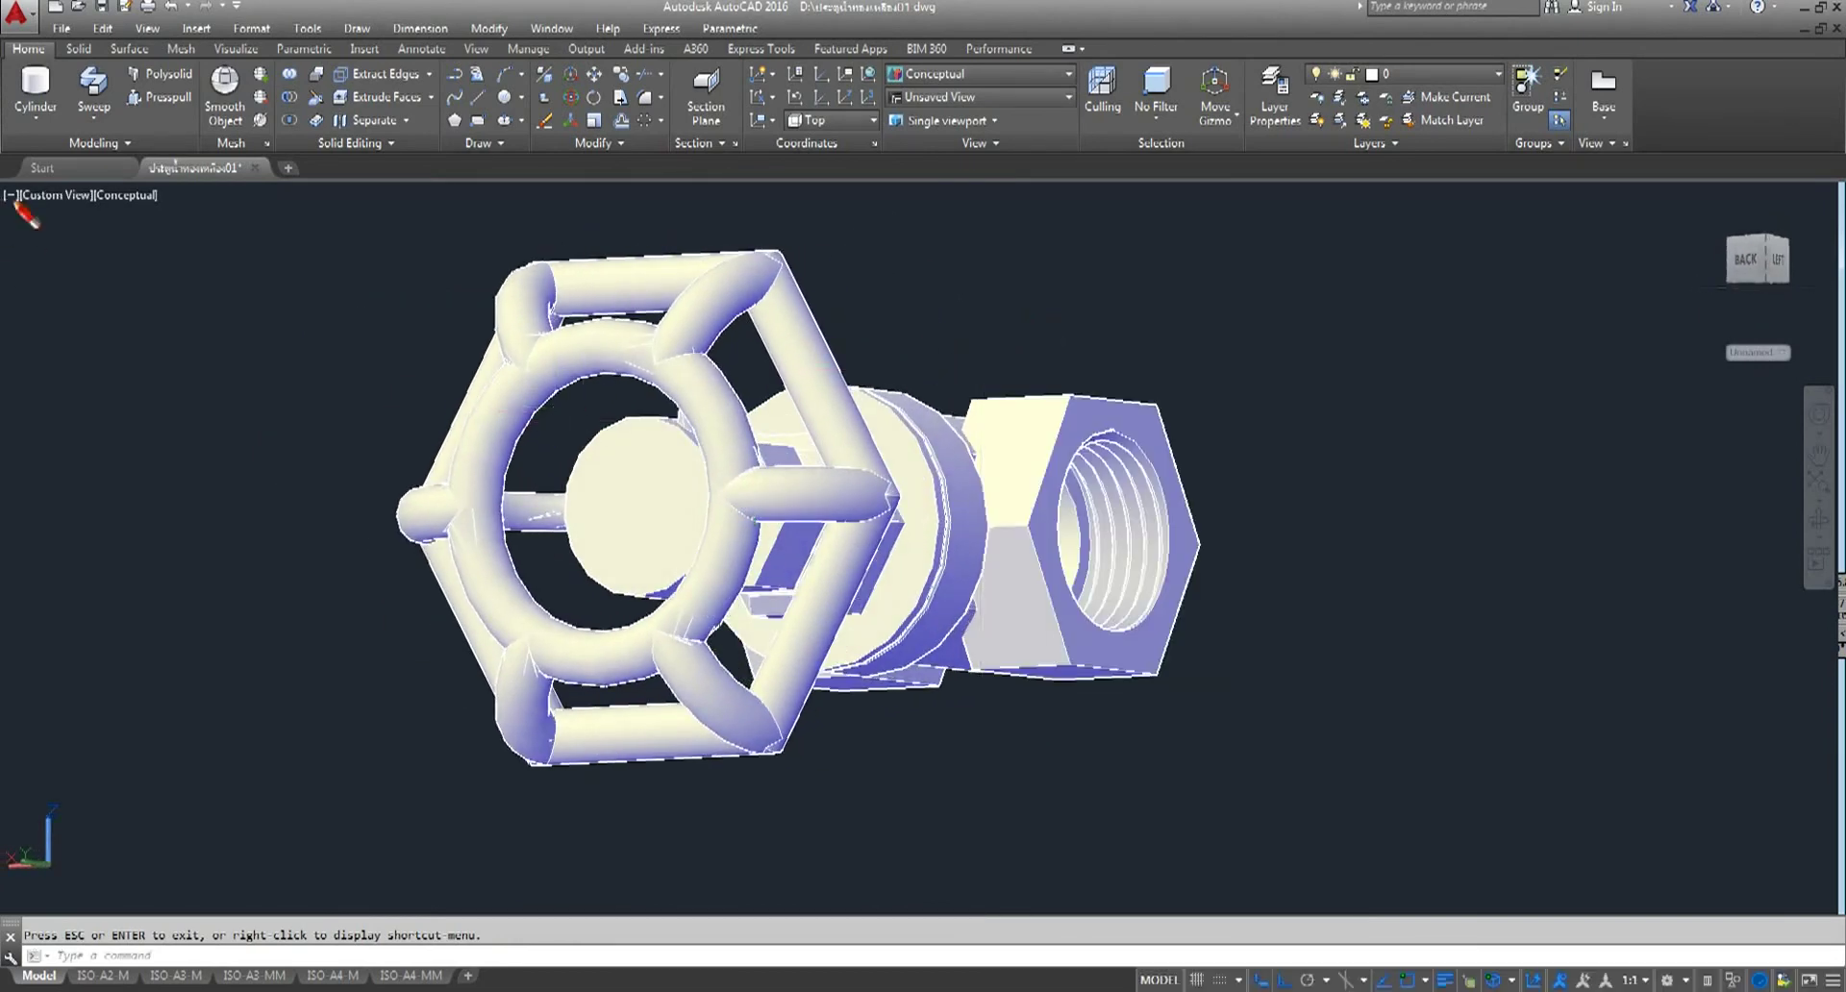
# - Return to Top view, fit the valve, and orbit to an oblique view above the hub
pyautogui.click(60, 197)
pyautogui.click(99, 244)
pyautogui.click(1829, 486)
pyautogui.click(1818, 521)
pyautogui.moveTo(1051, 478)
pyautogui.mouseDown()
pyautogui.moveTo(942, 429)
pyautogui.moveTo(1216, 320)
pyautogui.moveTo(775, 640)
pyautogui.moveTo(995, 258)
pyautogui.moveTo(1318, 577)
pyautogui.moveTo(1302, 486)
pyautogui.moveTo(1175, 502)
pyautogui.moveTo(1151, 564)
pyautogui.moveTo(975, 600)
pyautogui.mouseUp()
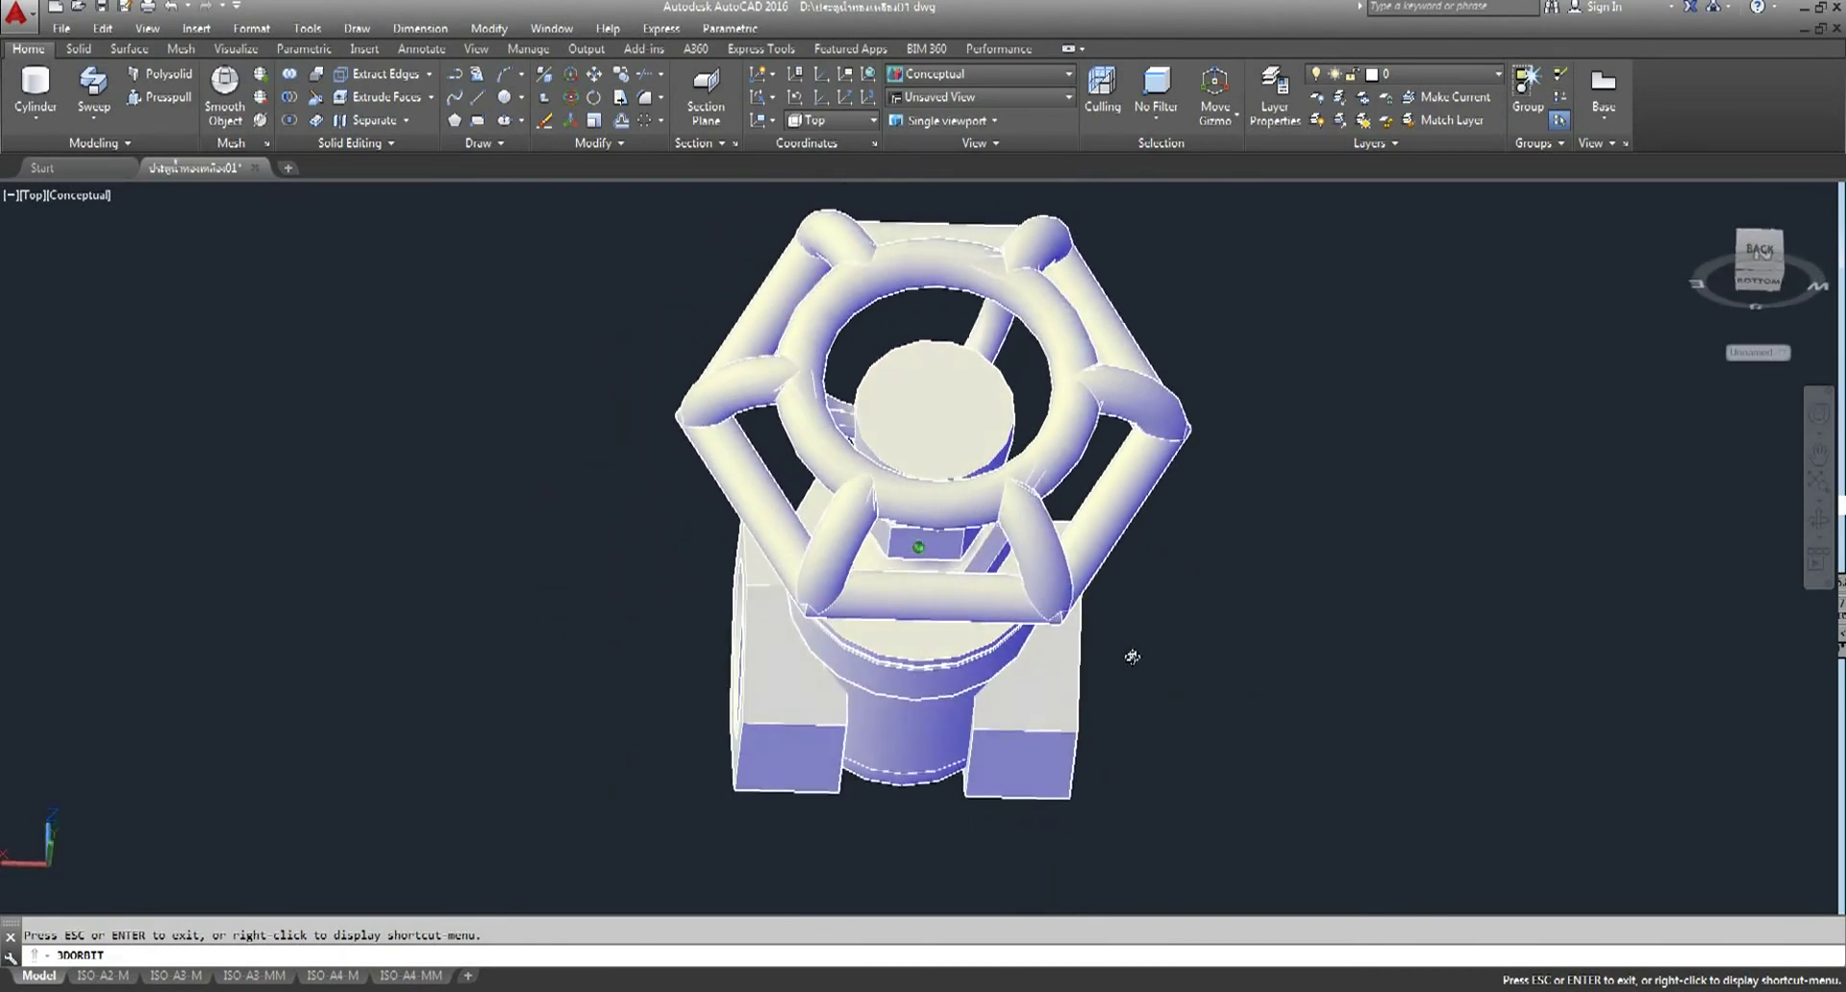
pyautogui.scroll(2, 975, 600)
pyautogui.moveTo(1087, 835)
pyautogui.mouseDown()
pyautogui.moveTo(898, 527)
pyautogui.moveTo(932, 583)
pyautogui.mouseUp()
pyautogui.rightClick(1288, 350)
pyautogui.click(1331, 361)
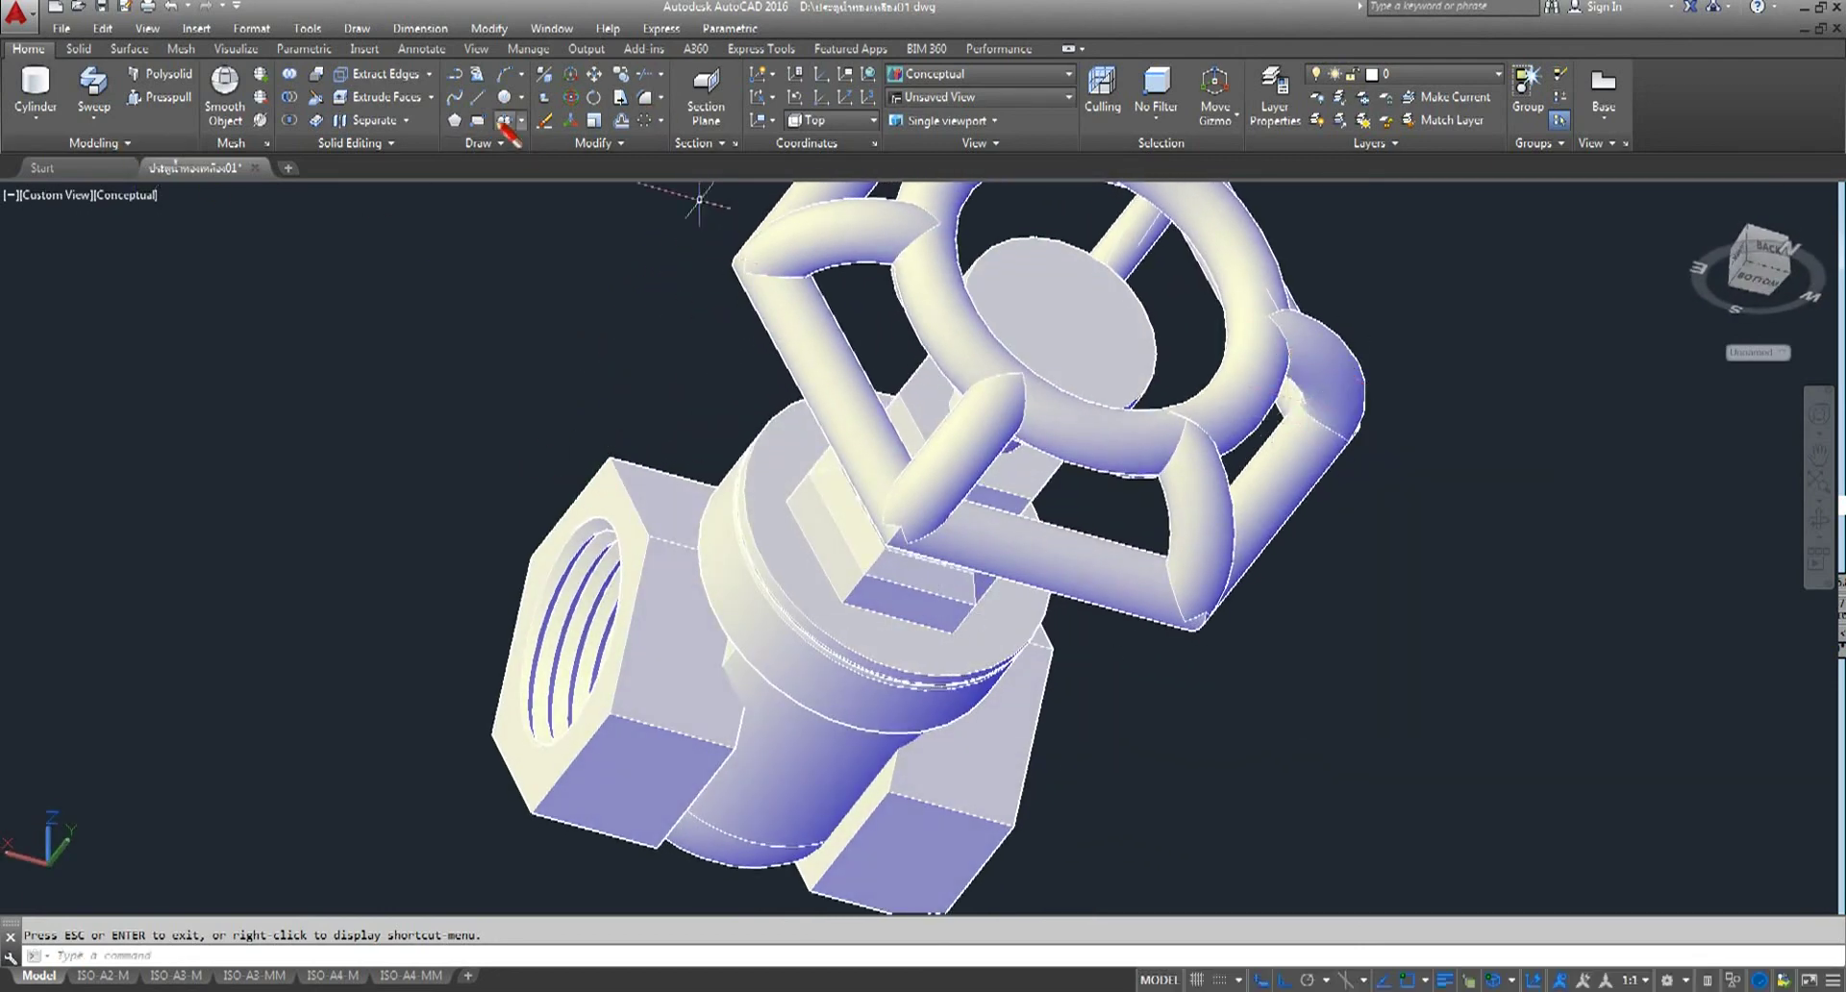
# - Draw a six-sided circumscribed polygon of radius 5 centred on the hub's top face
pyautogui.click(454, 120)
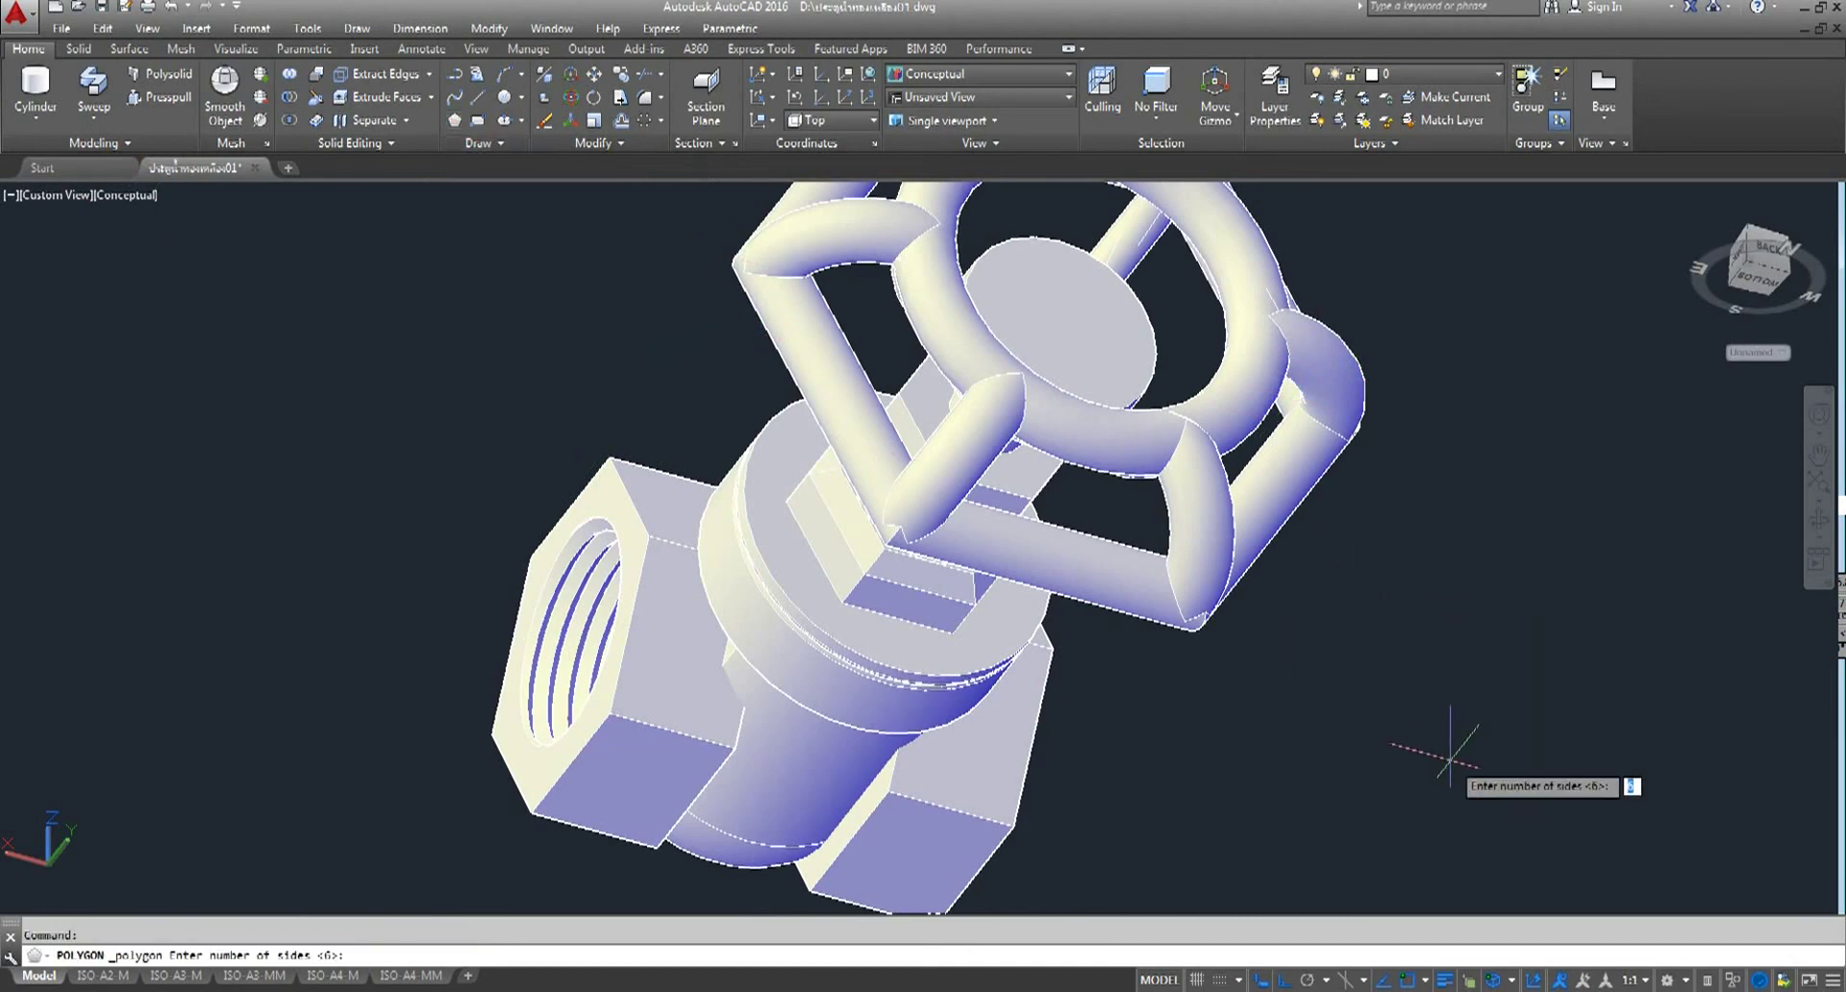
pyautogui.press('Return')
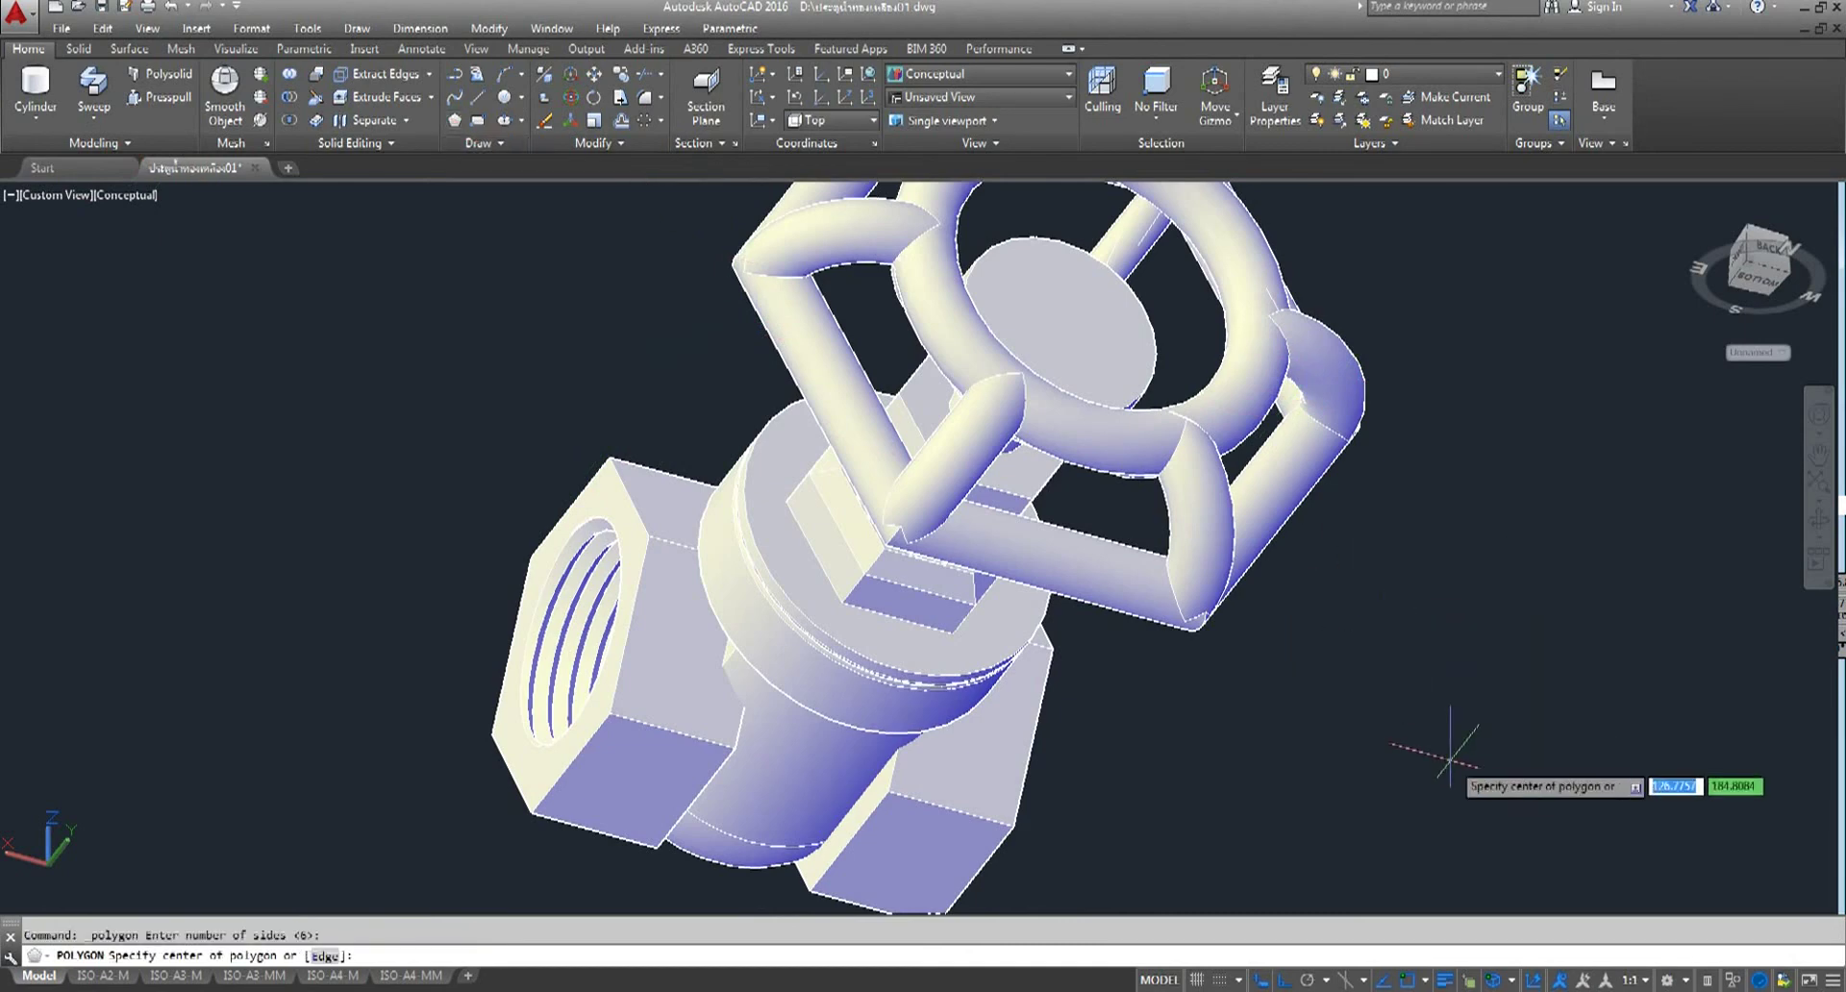
pyautogui.click(1059, 327)
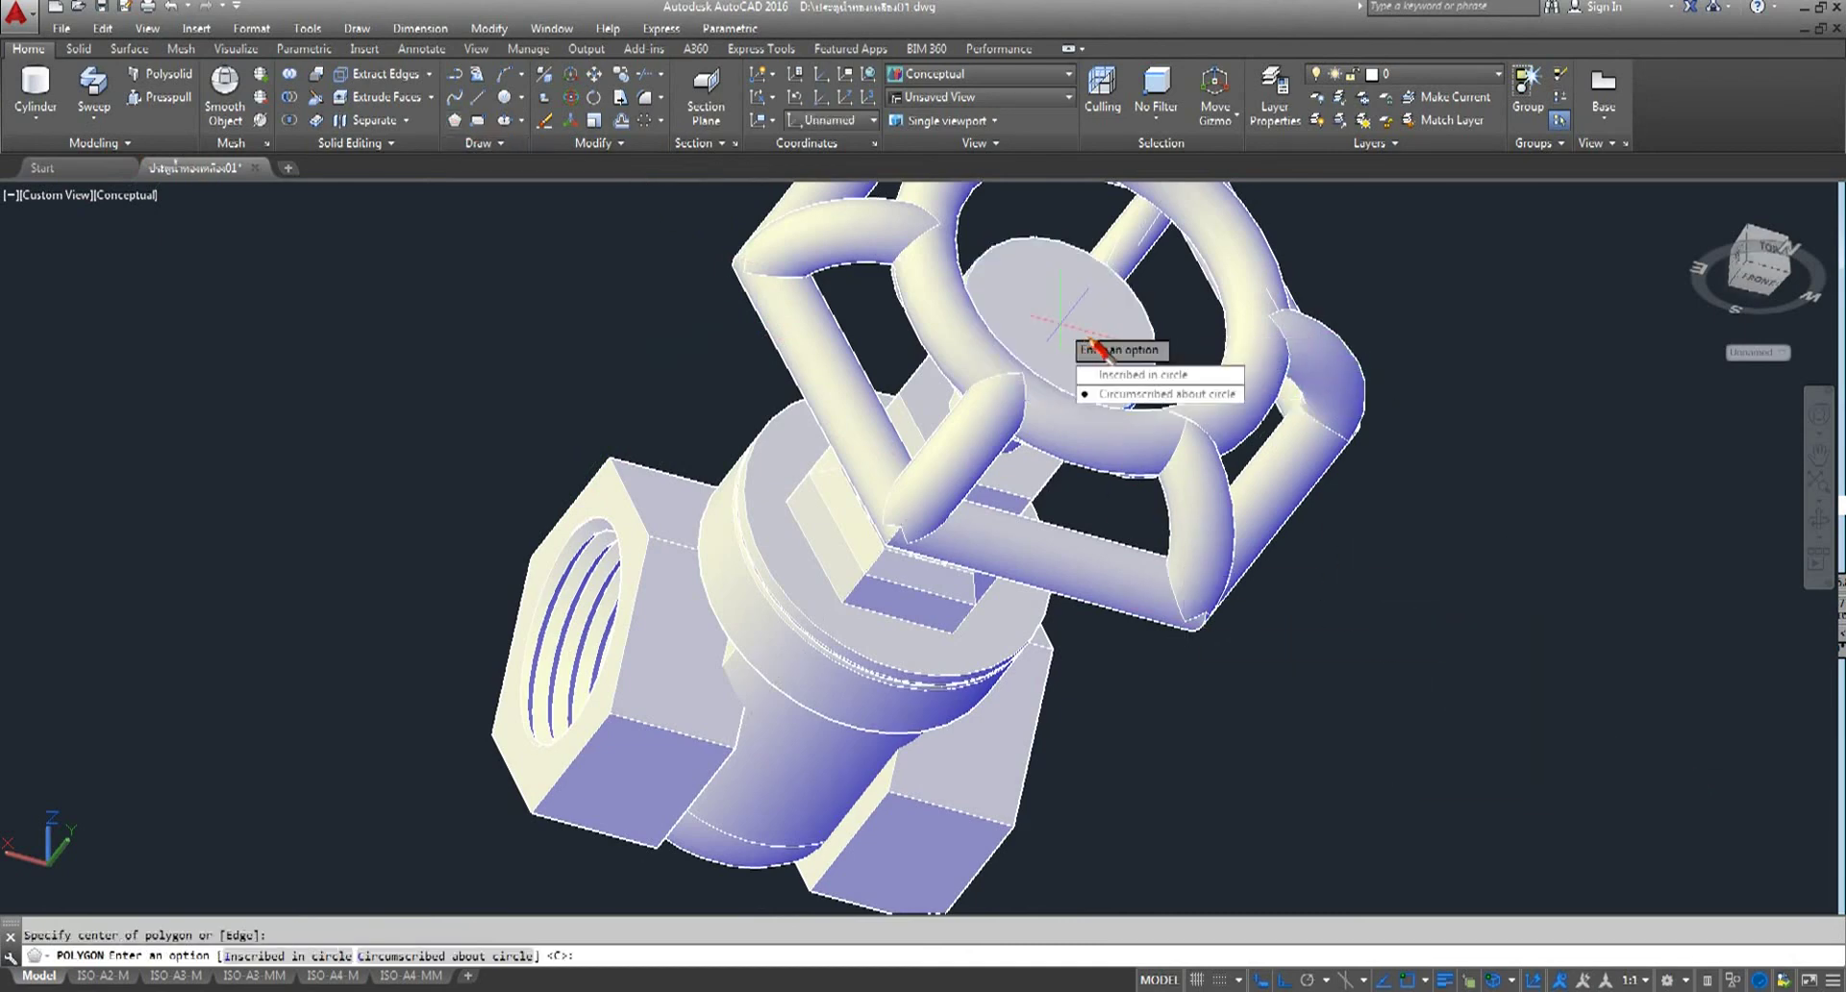
pyautogui.click(1127, 396)
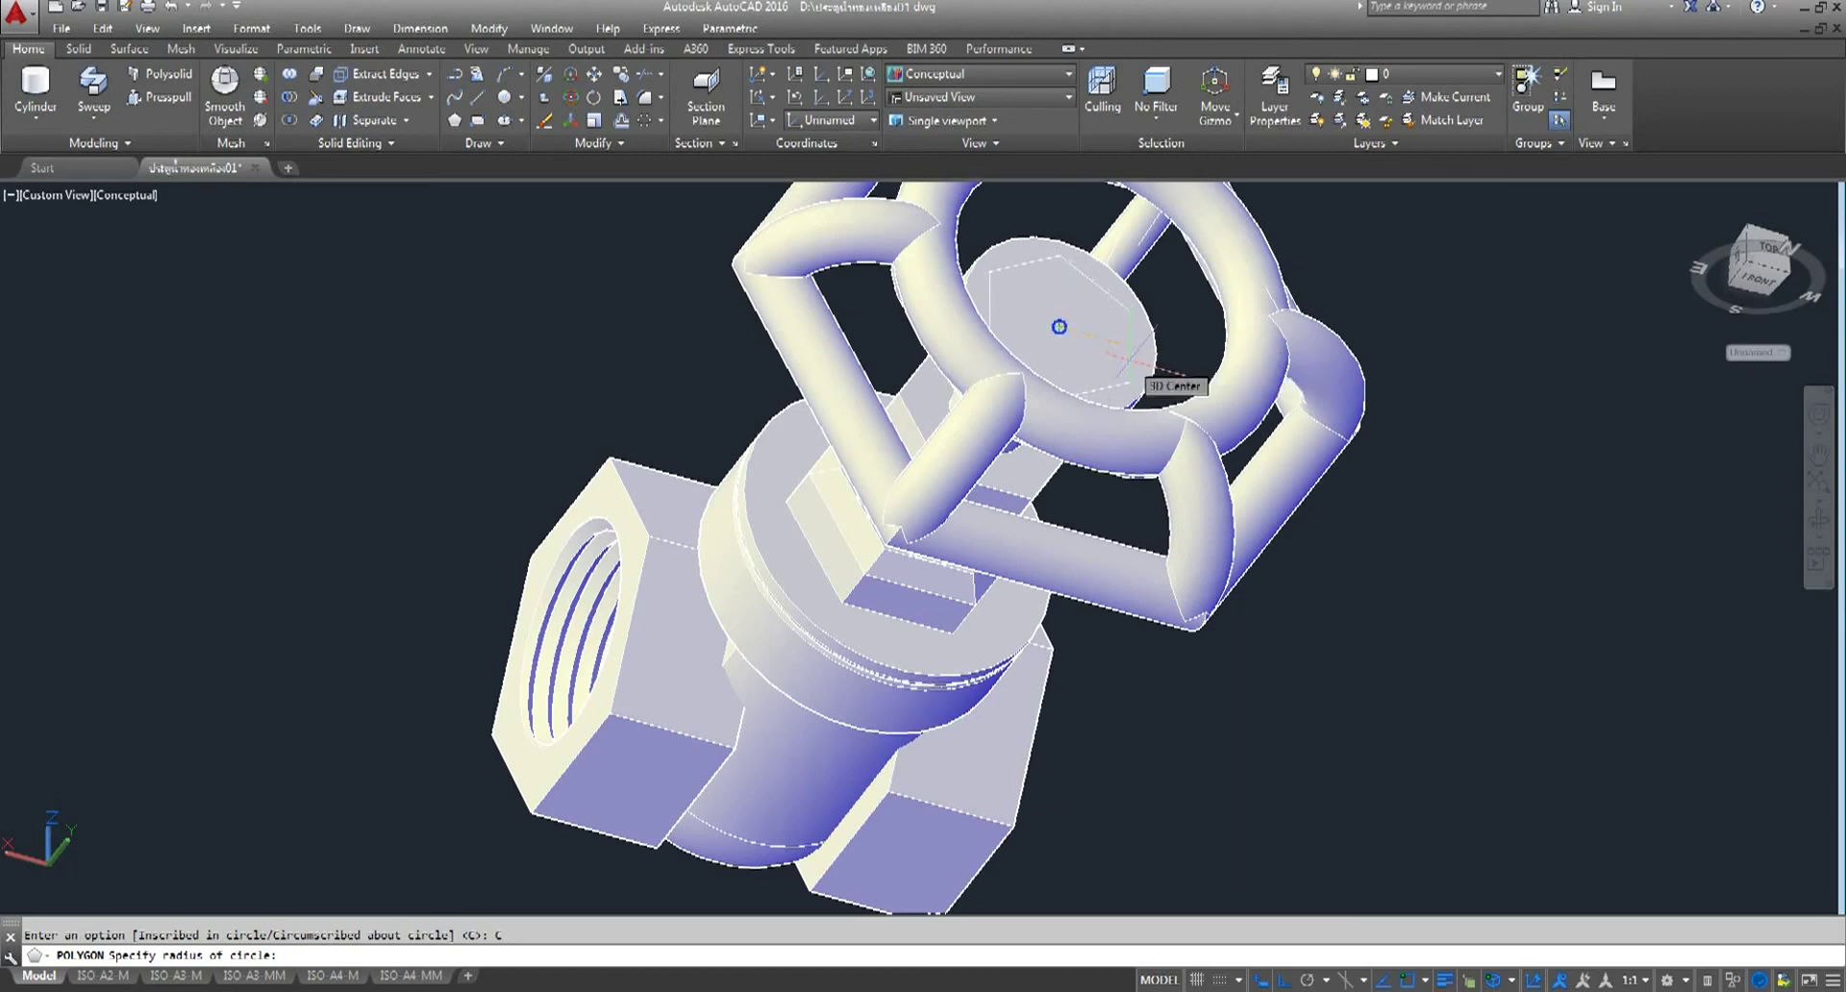
pyautogui.write('5')
pyautogui.press('Return')
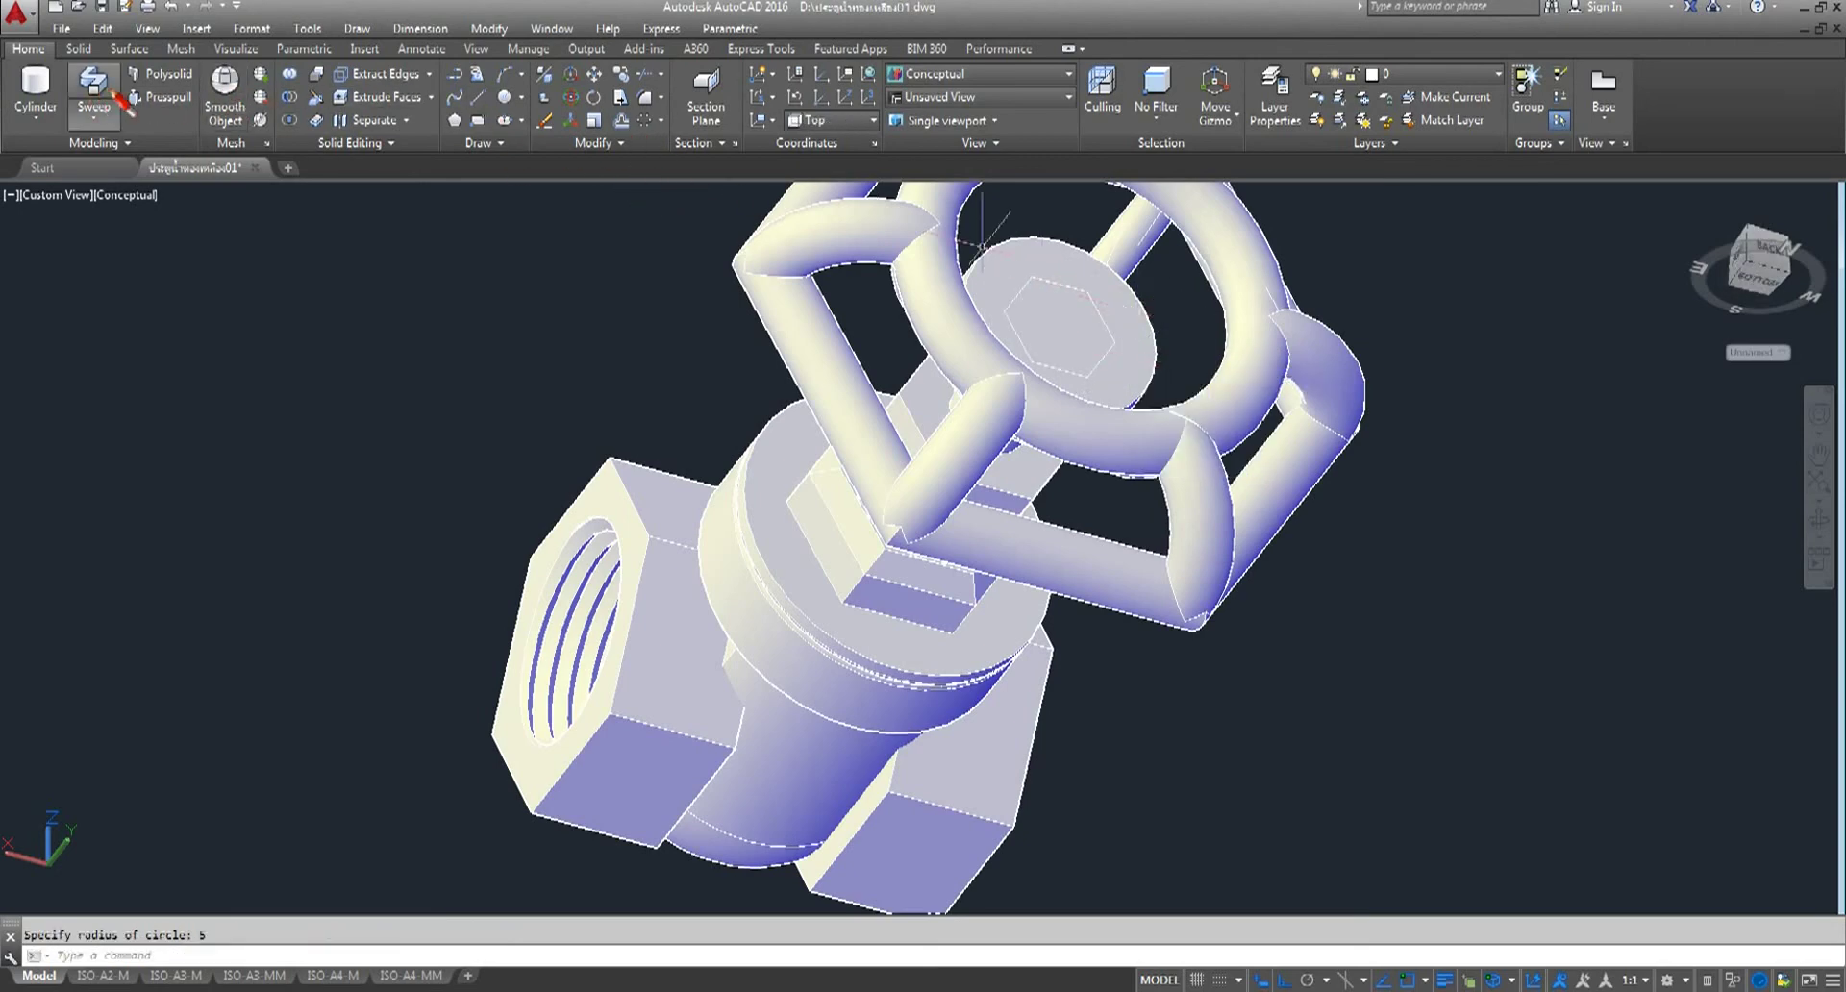
pyautogui.click(95, 114)
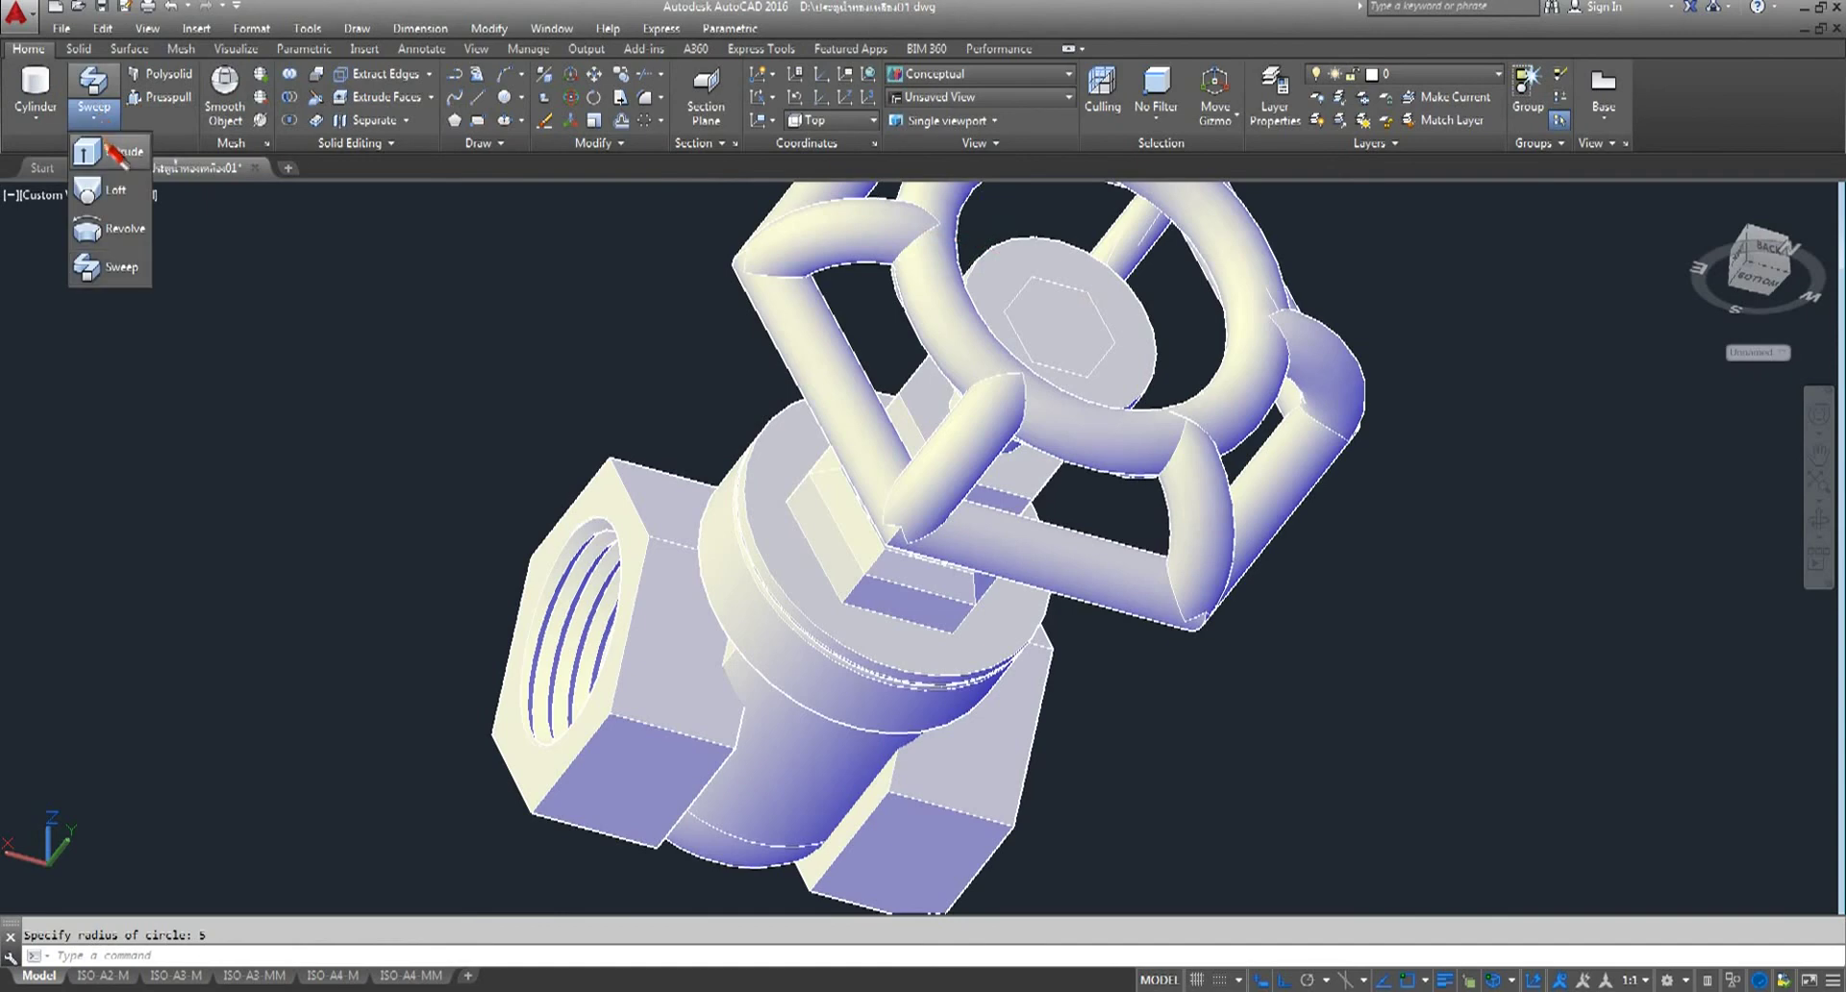
# - Extrude the small hexagon above the stem 4 units tall to form a nut
pyautogui.click(114, 151)
pyautogui.click(1105, 363)
pyautogui.rightClick(1430, 507)
pyautogui.click(1474, 517)
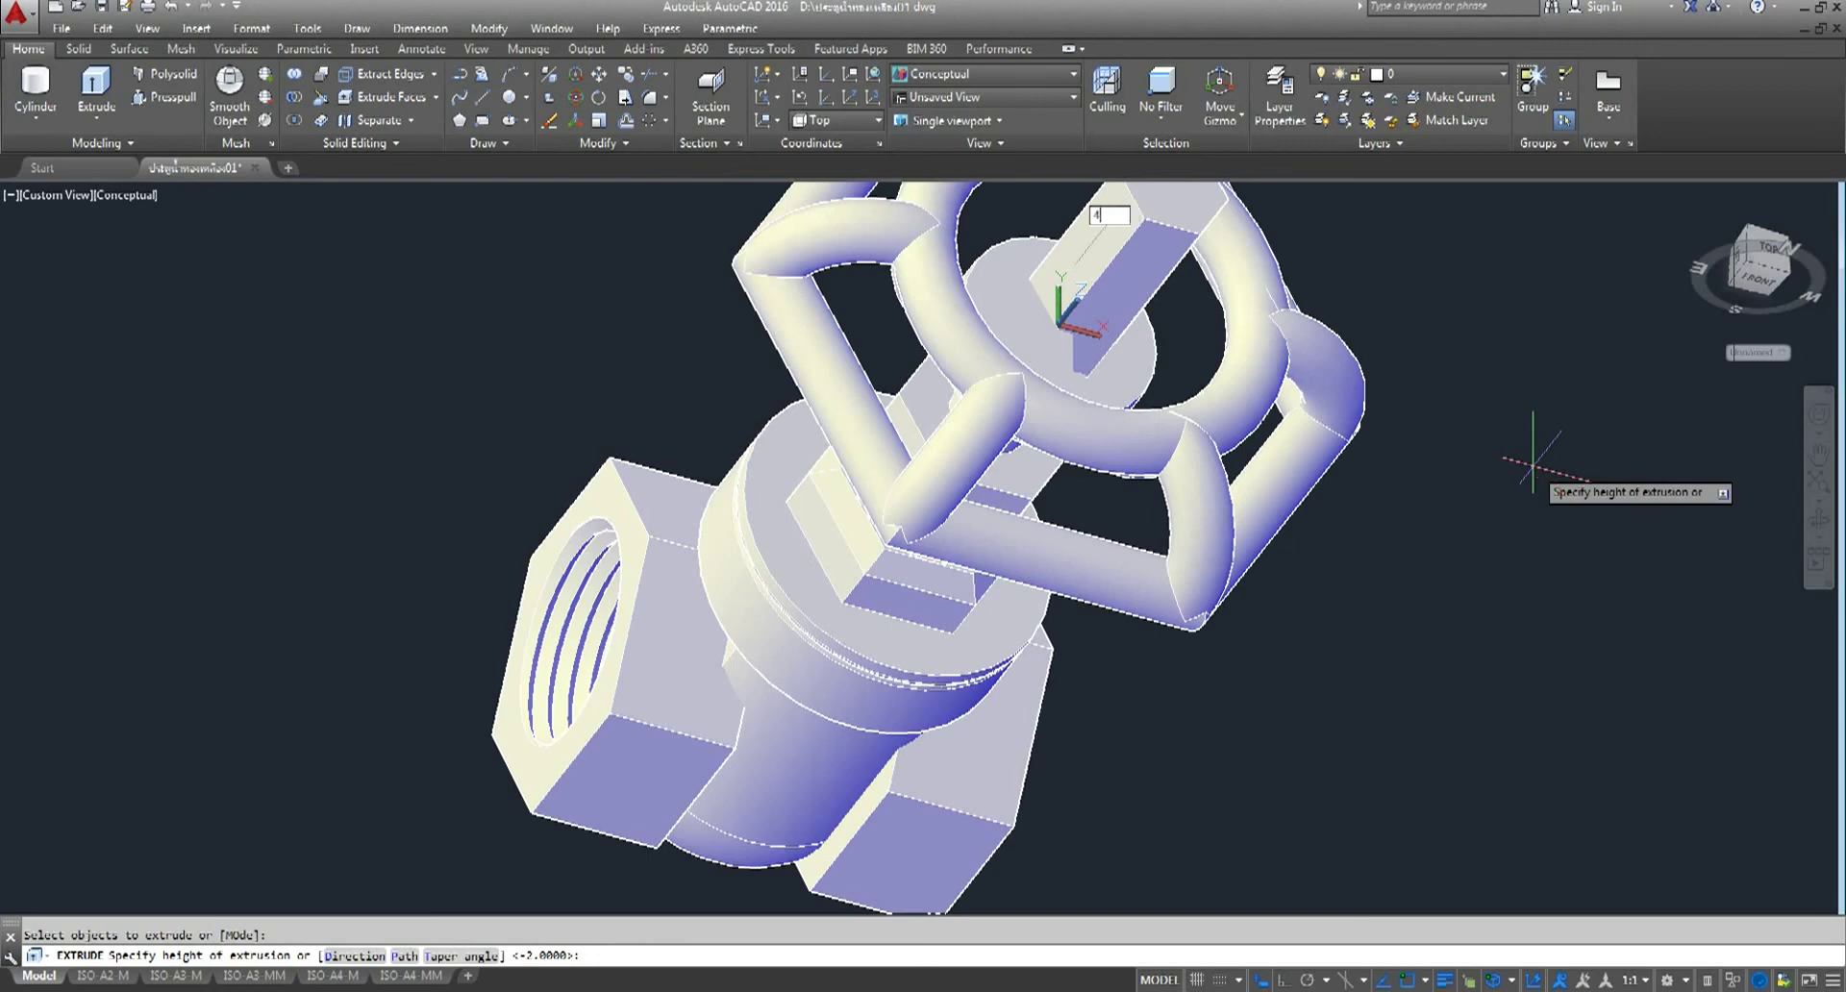
pyautogui.press('Return')
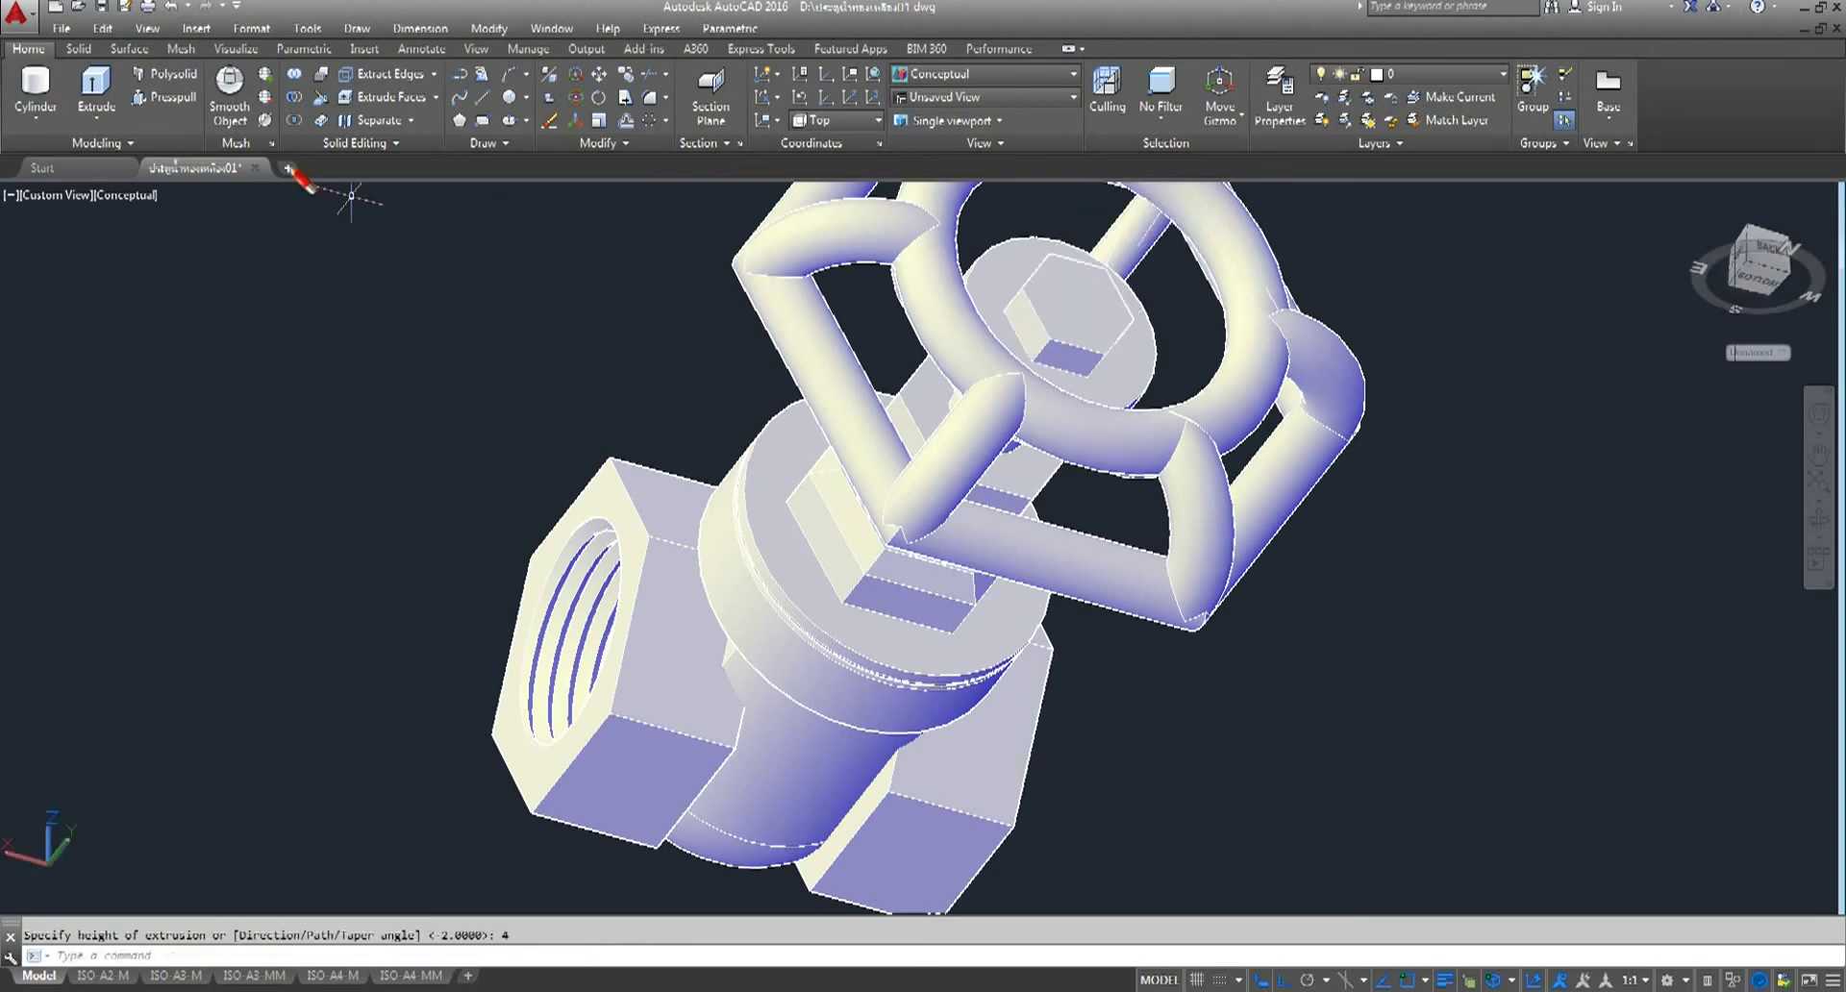
pyautogui.write('circle')
# - Draw a cylinder of radius 2 and height 2 centred on the hex nut's top
pyautogui.click(35, 92)
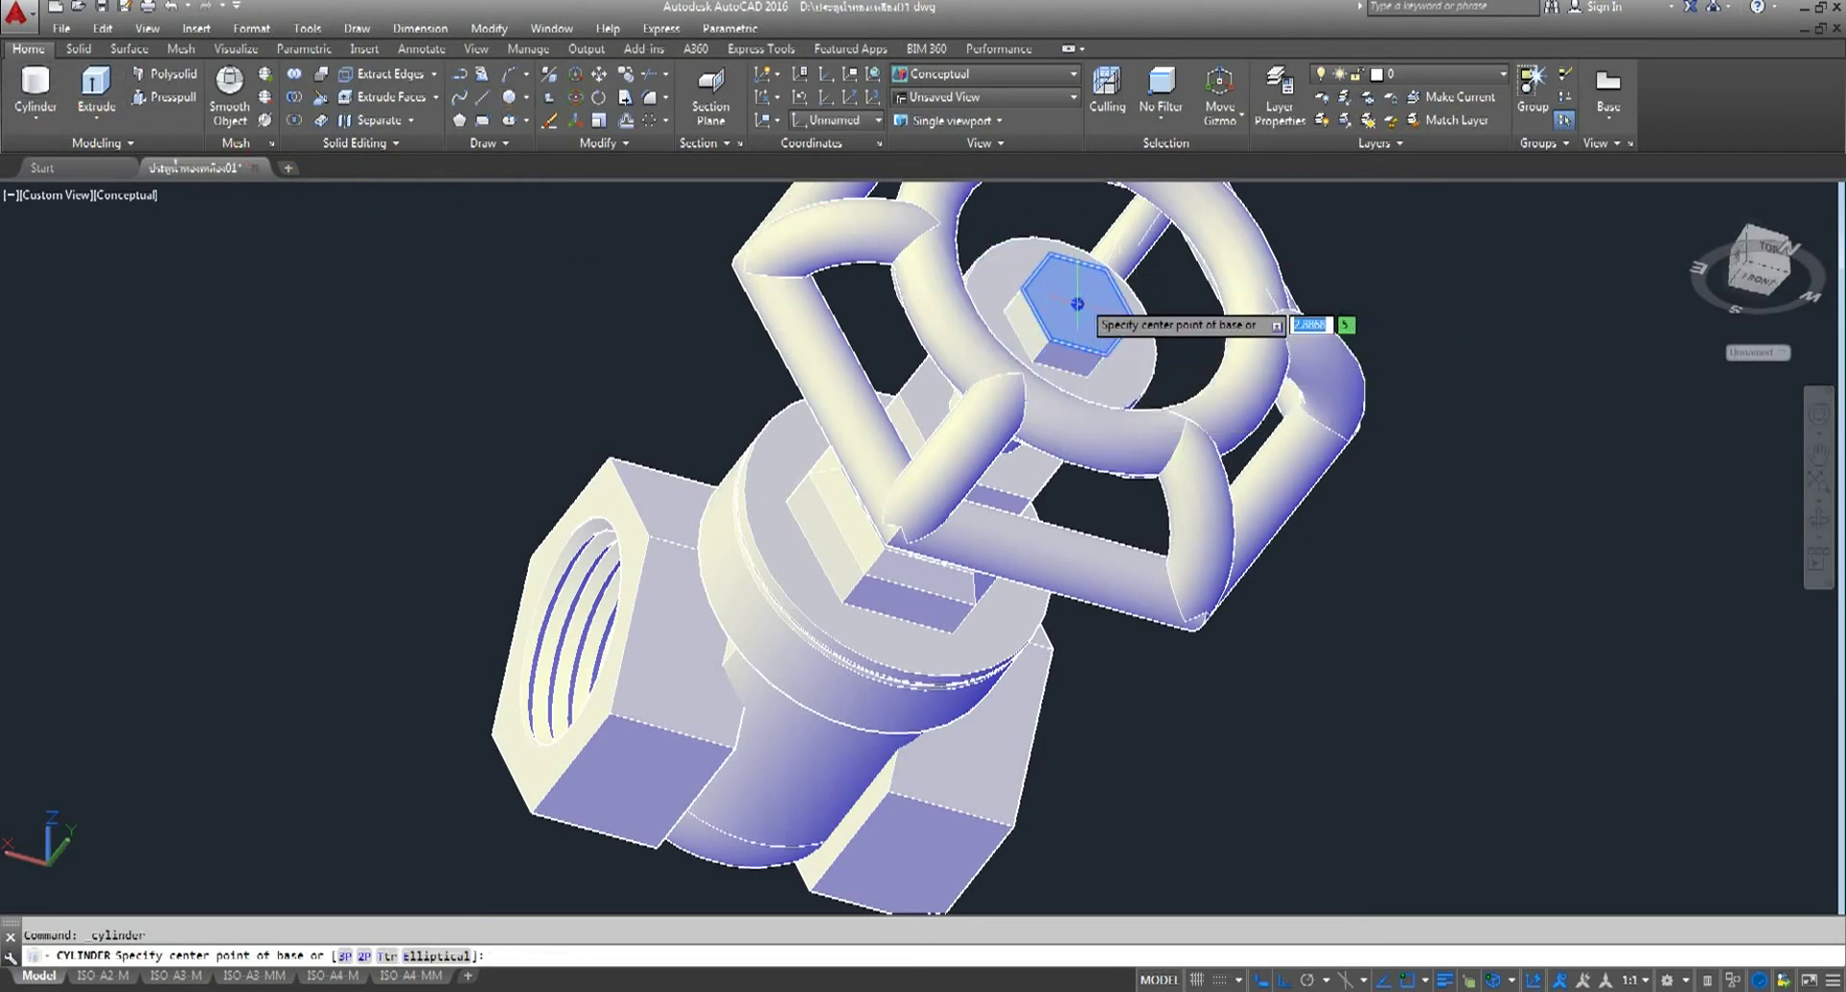
pyautogui.click(1077, 303)
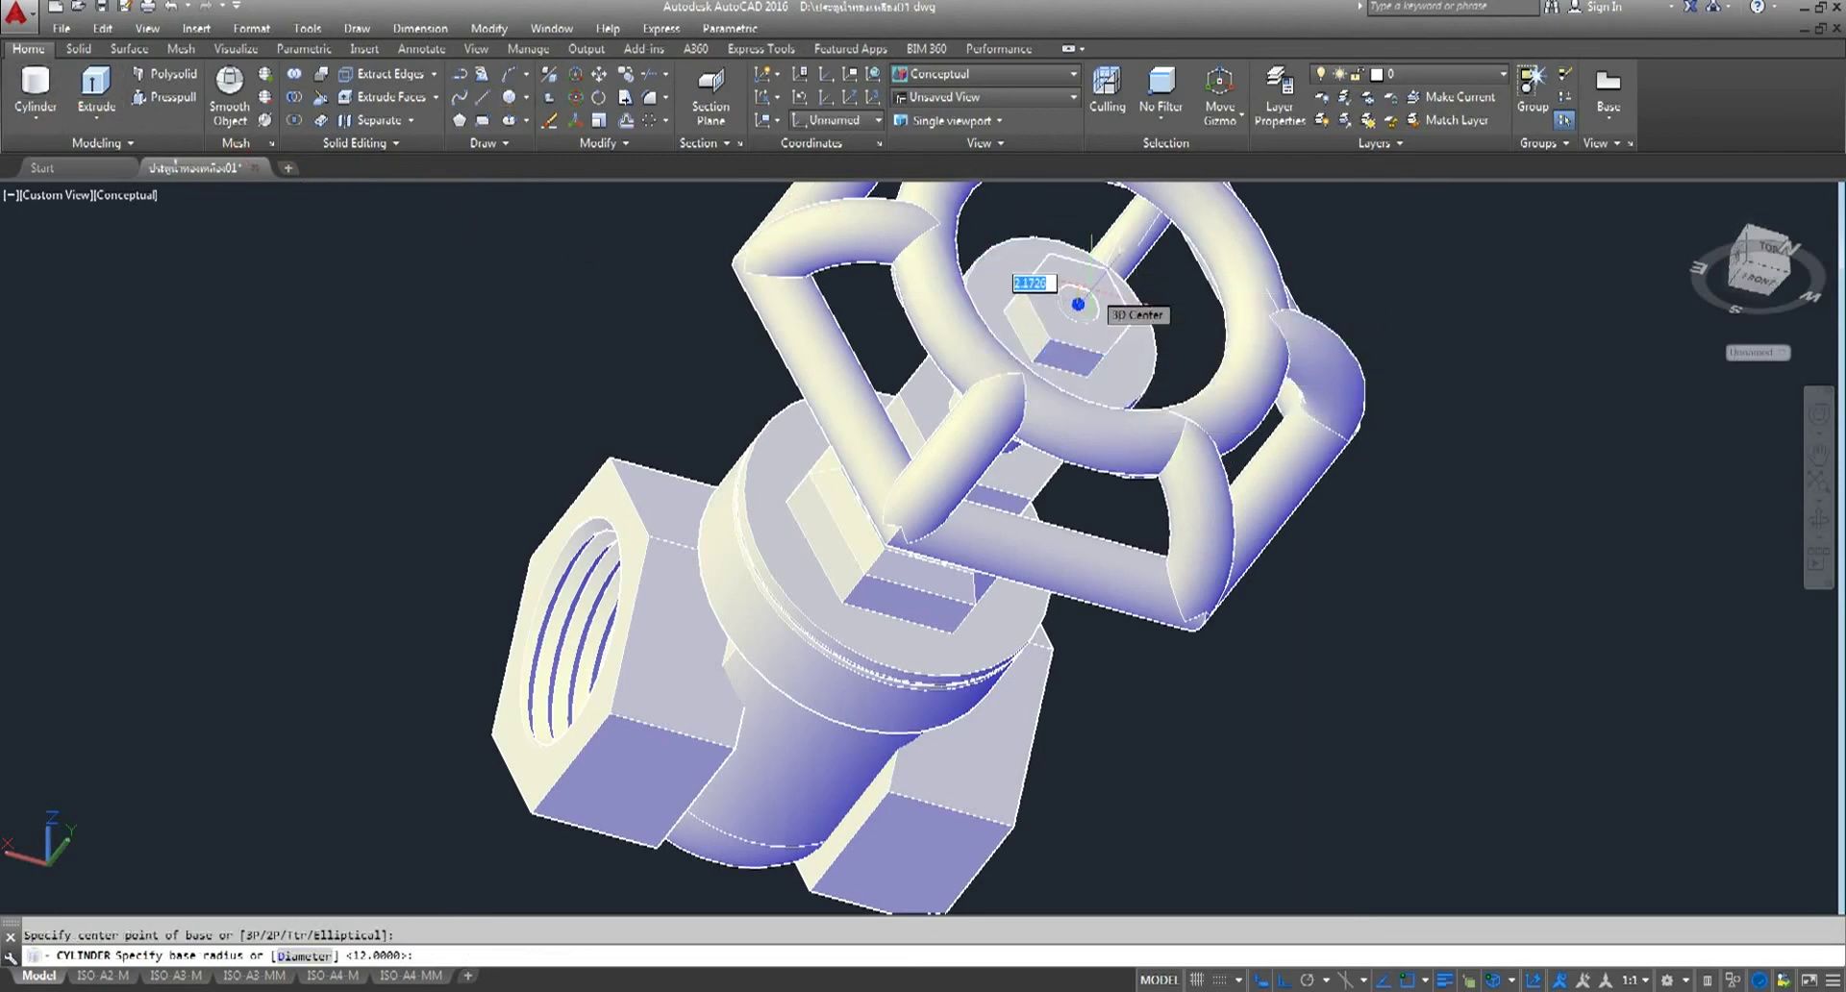
pyautogui.write('2')
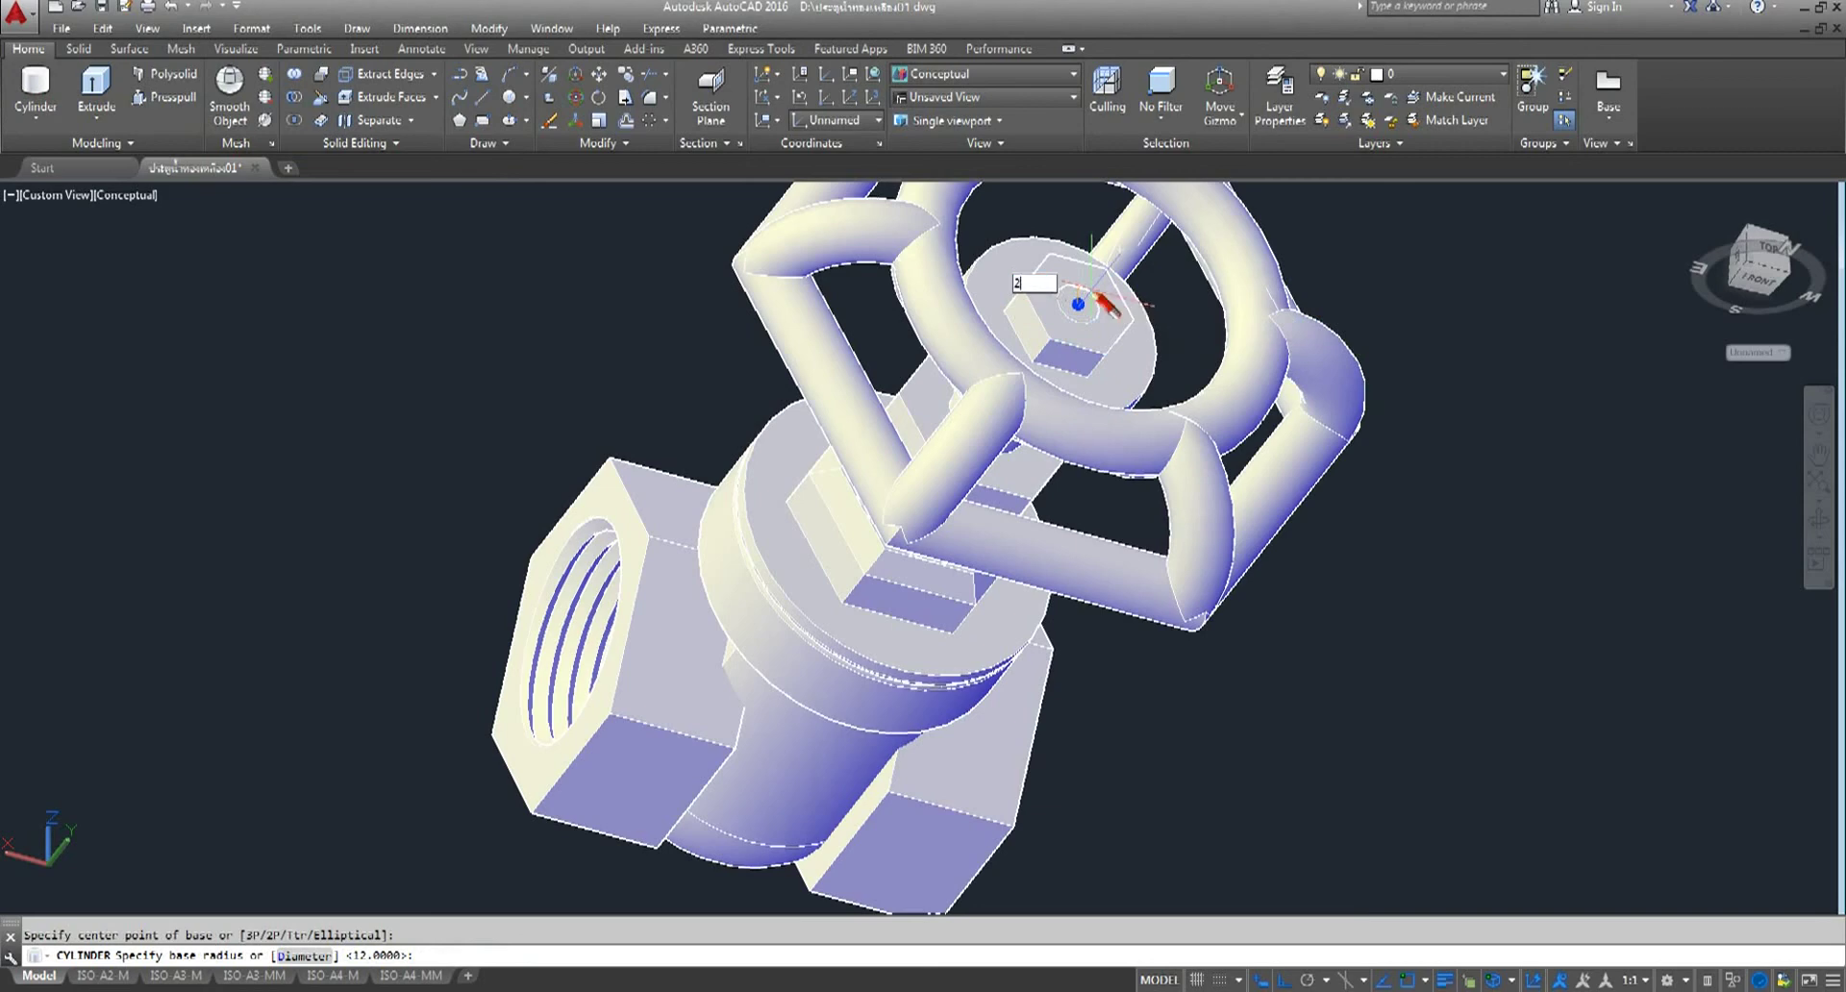
pyautogui.press('Return')
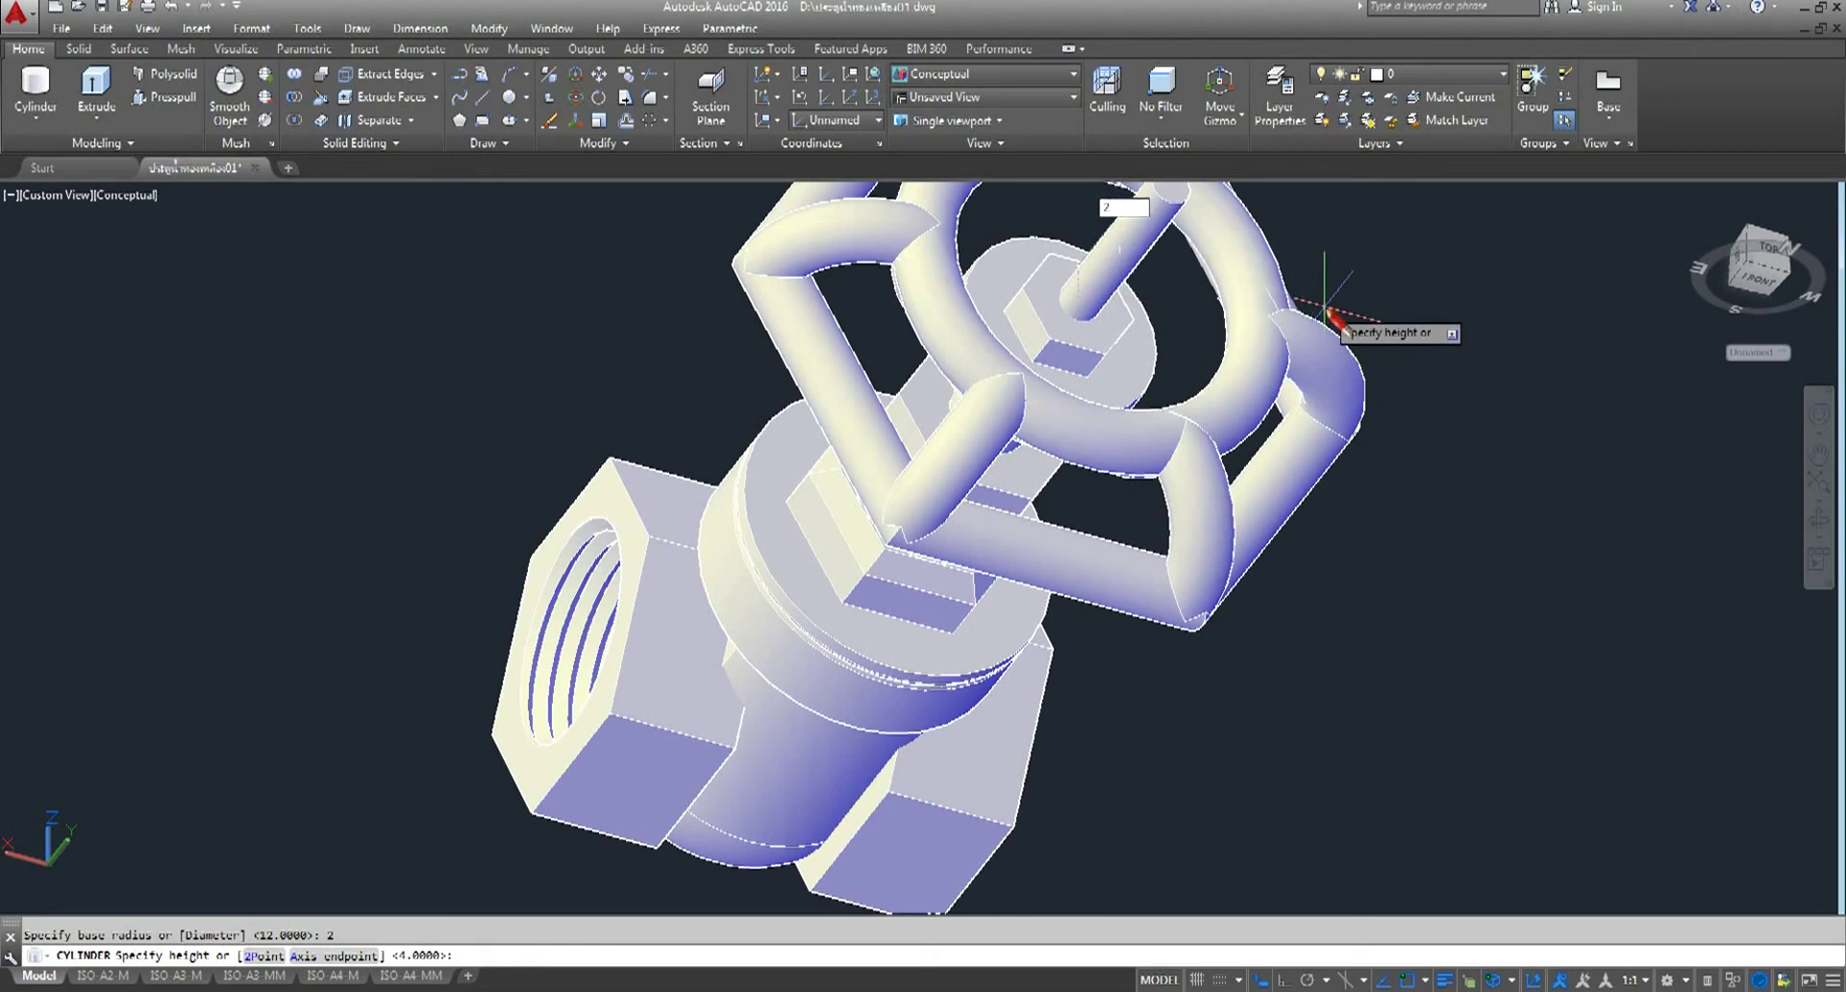
pyautogui.press('Return')
pyautogui.scroll(-3, 650, 356)
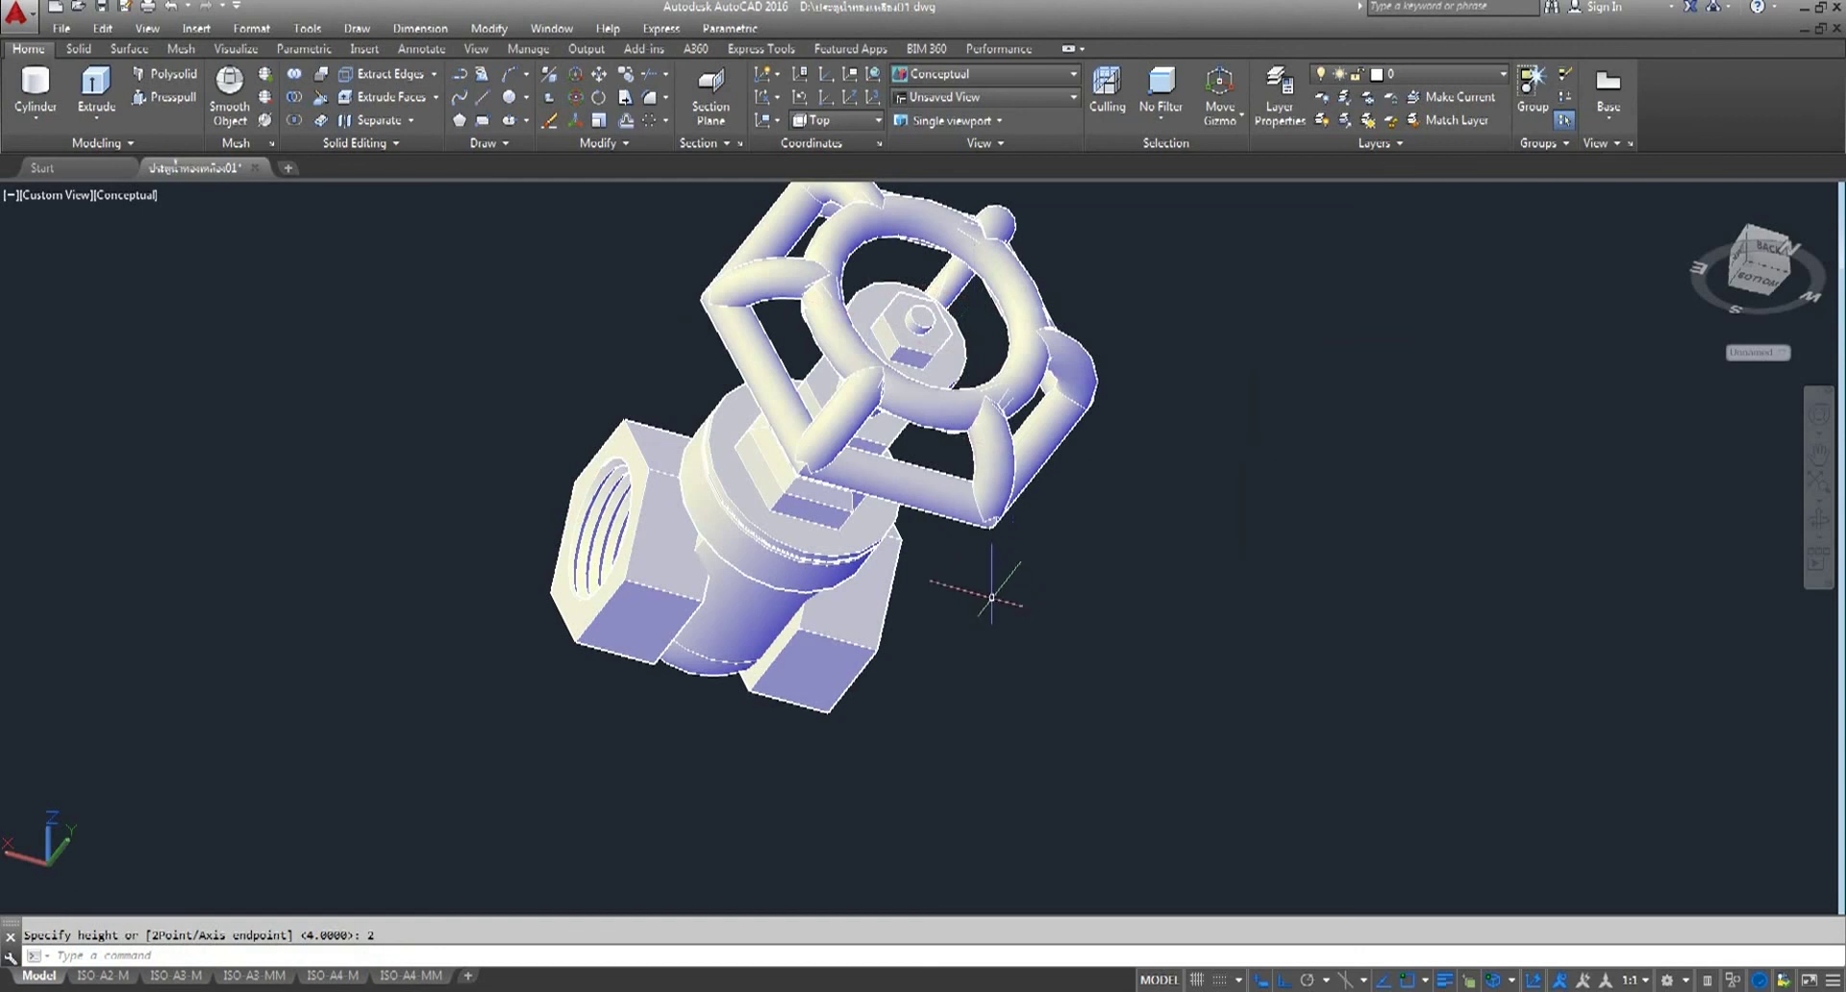
# - Check the valve in Front and Top views, then settle on SE Isometric
pyautogui.click(58, 195)
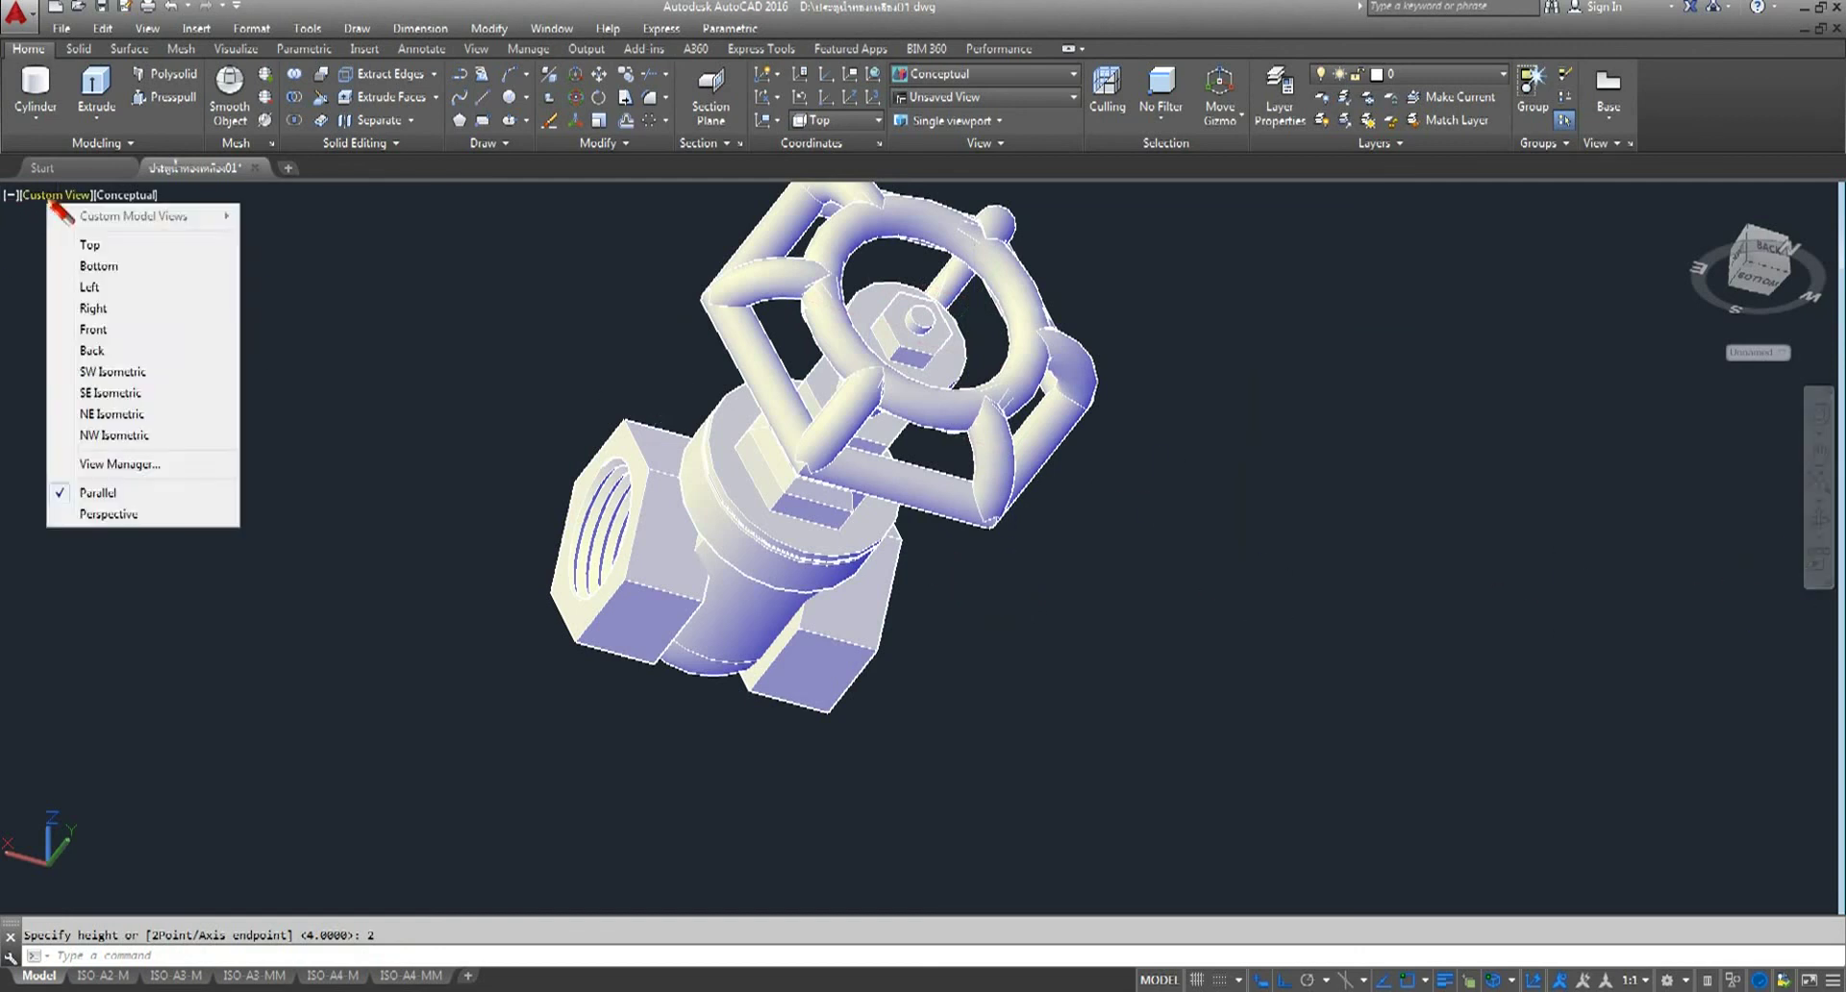
pyautogui.click(113, 343)
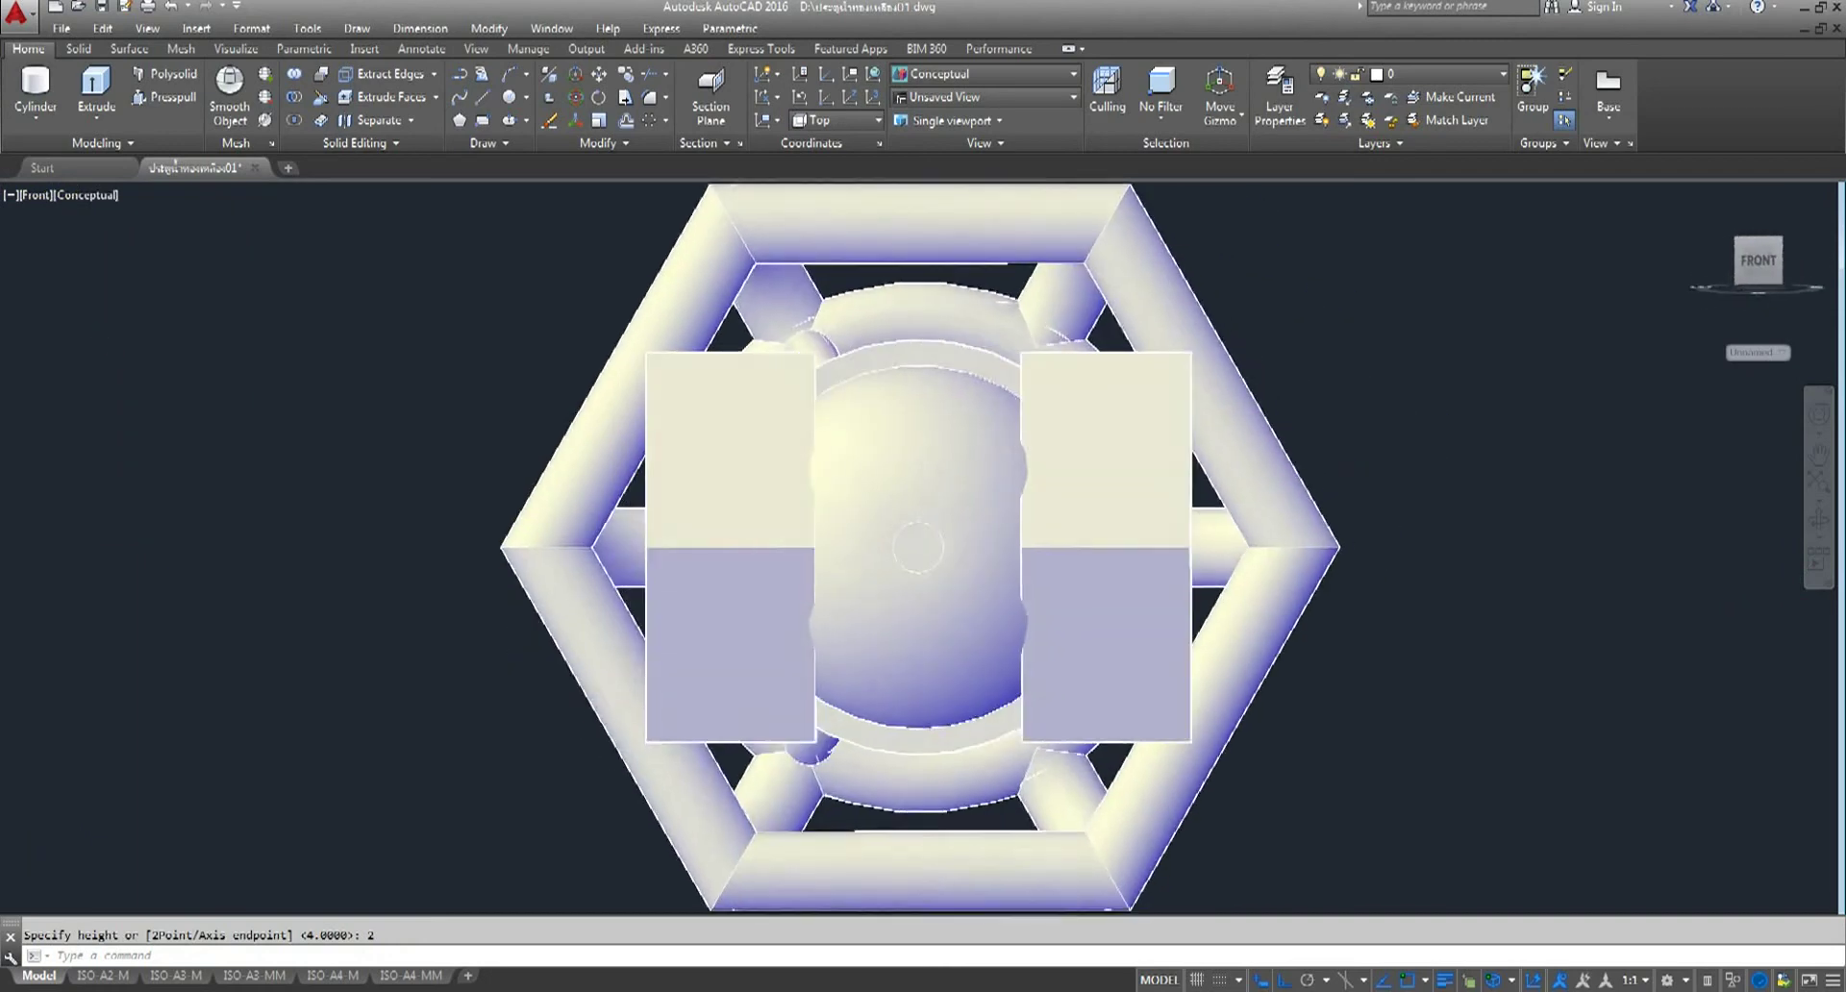
pyautogui.click(52, 197)
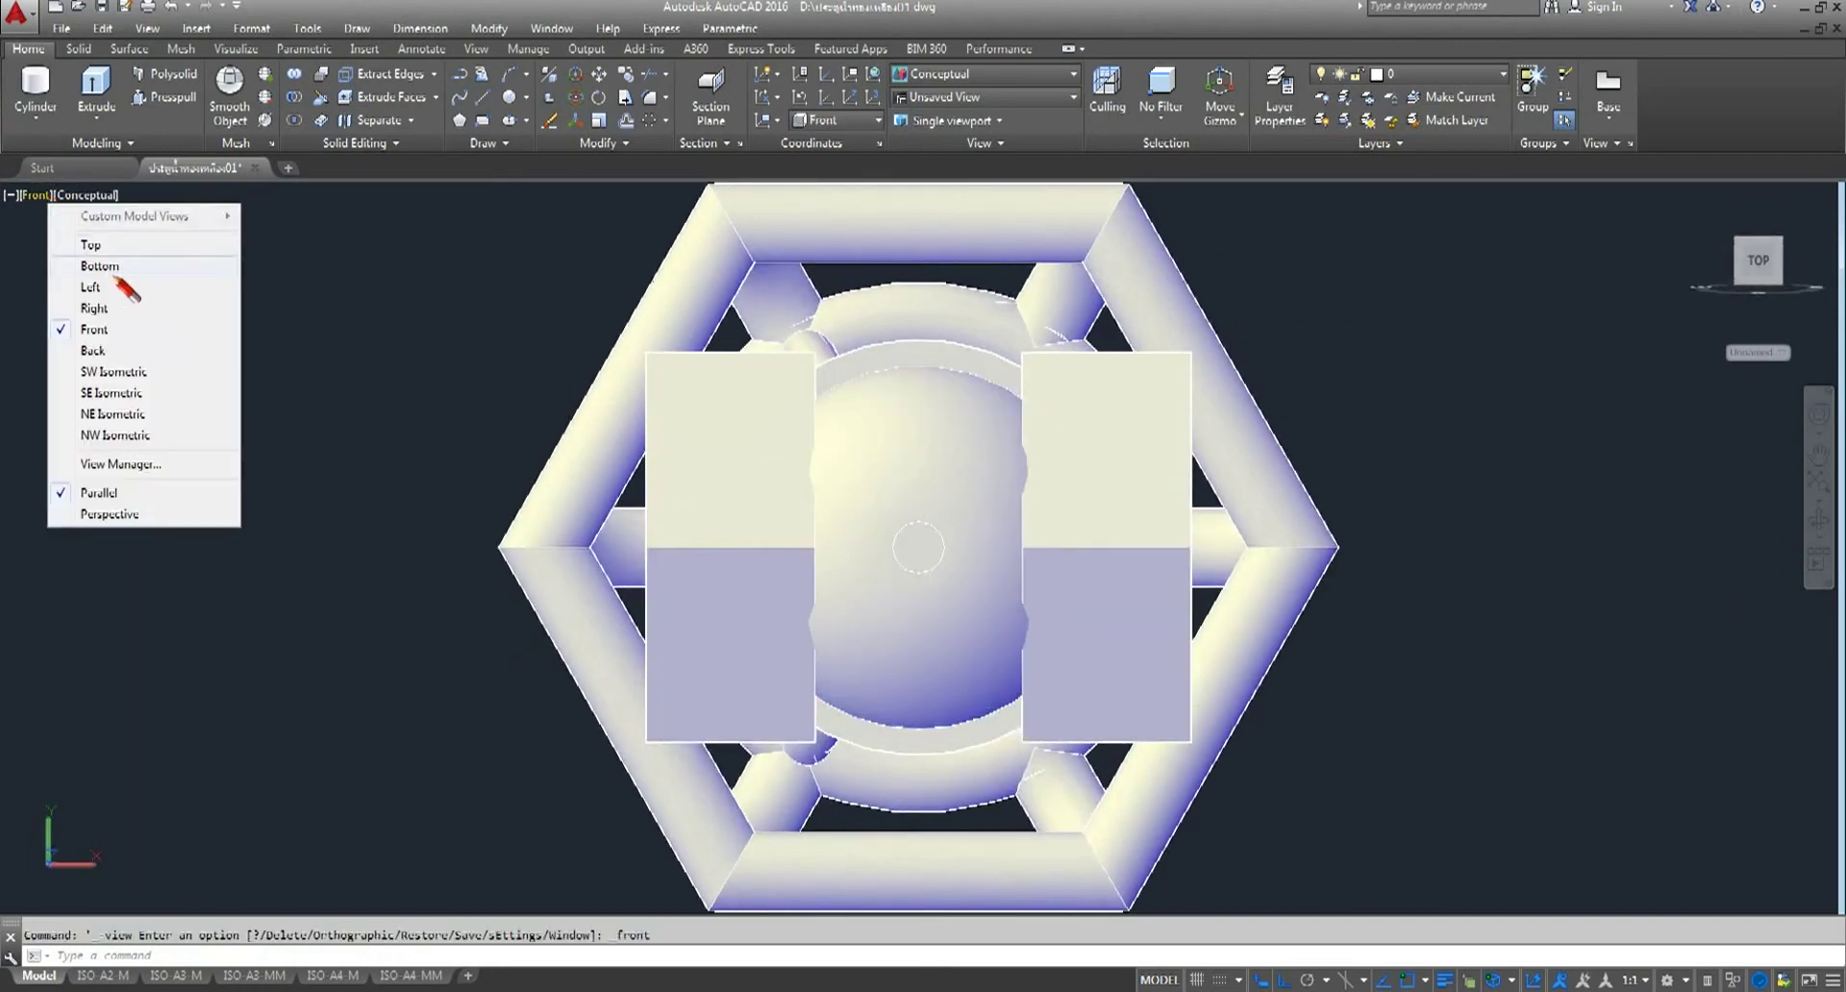
pyautogui.click(114, 240)
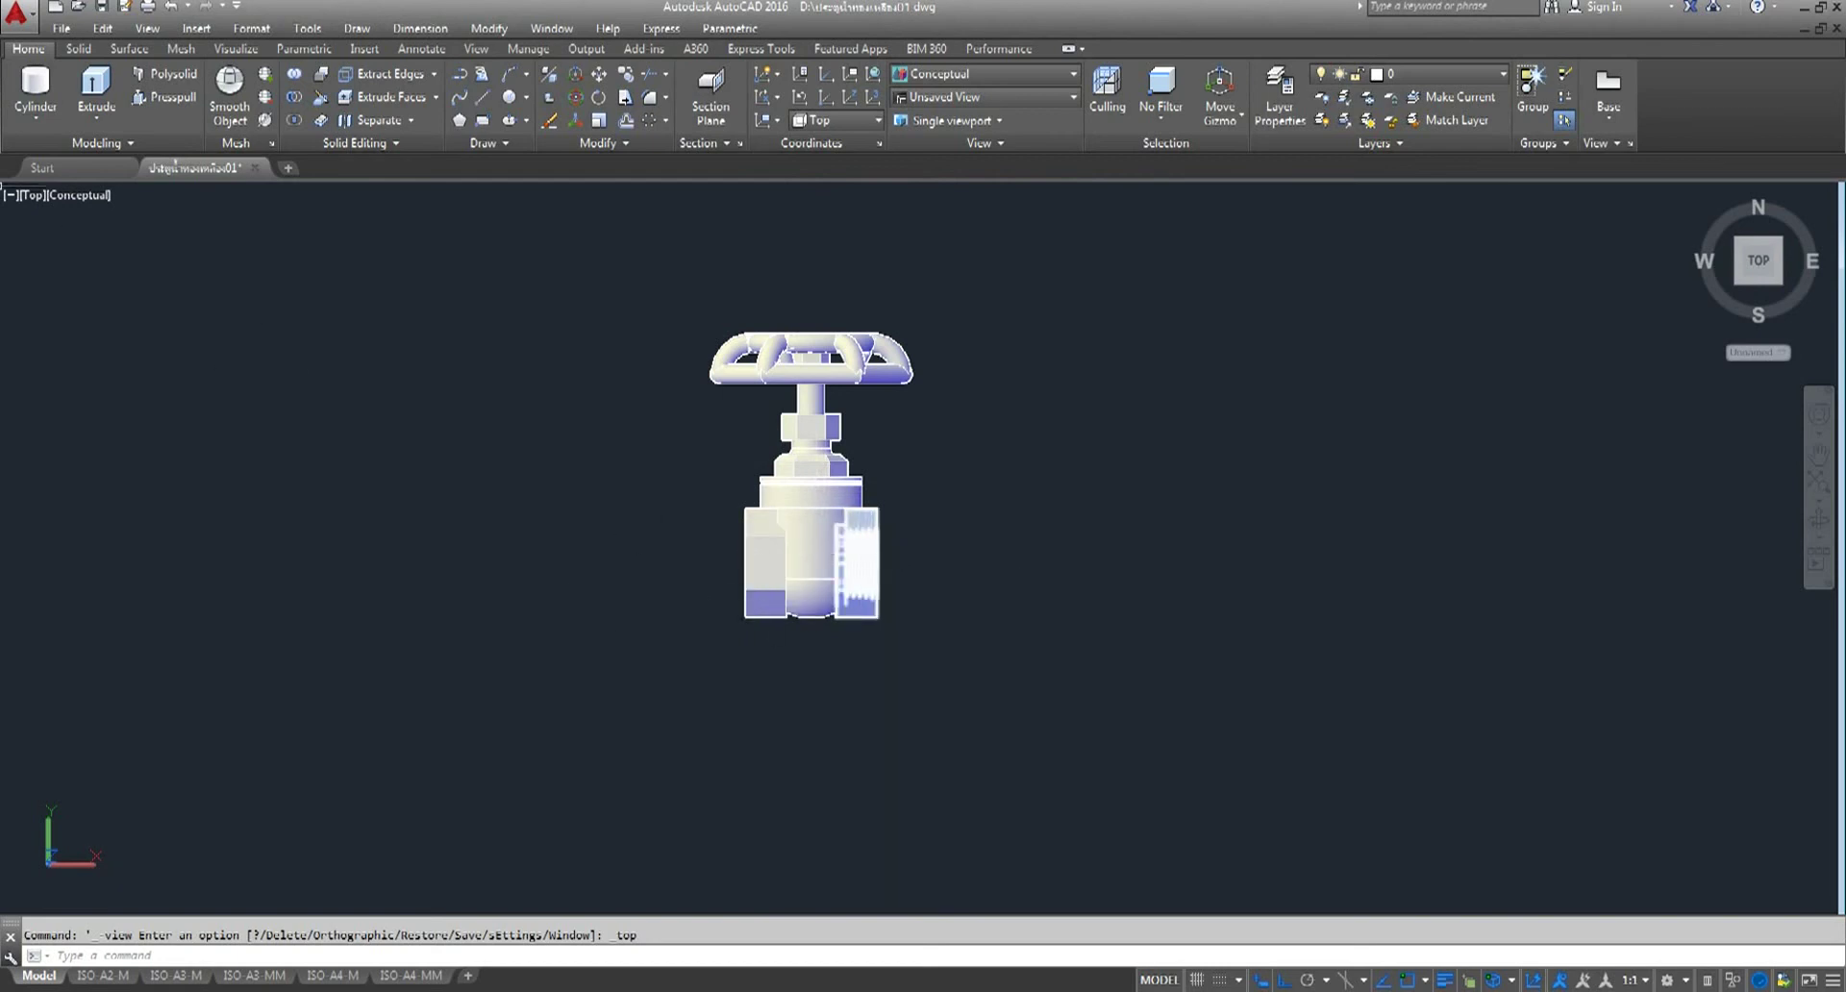
pyautogui.click(31, 195)
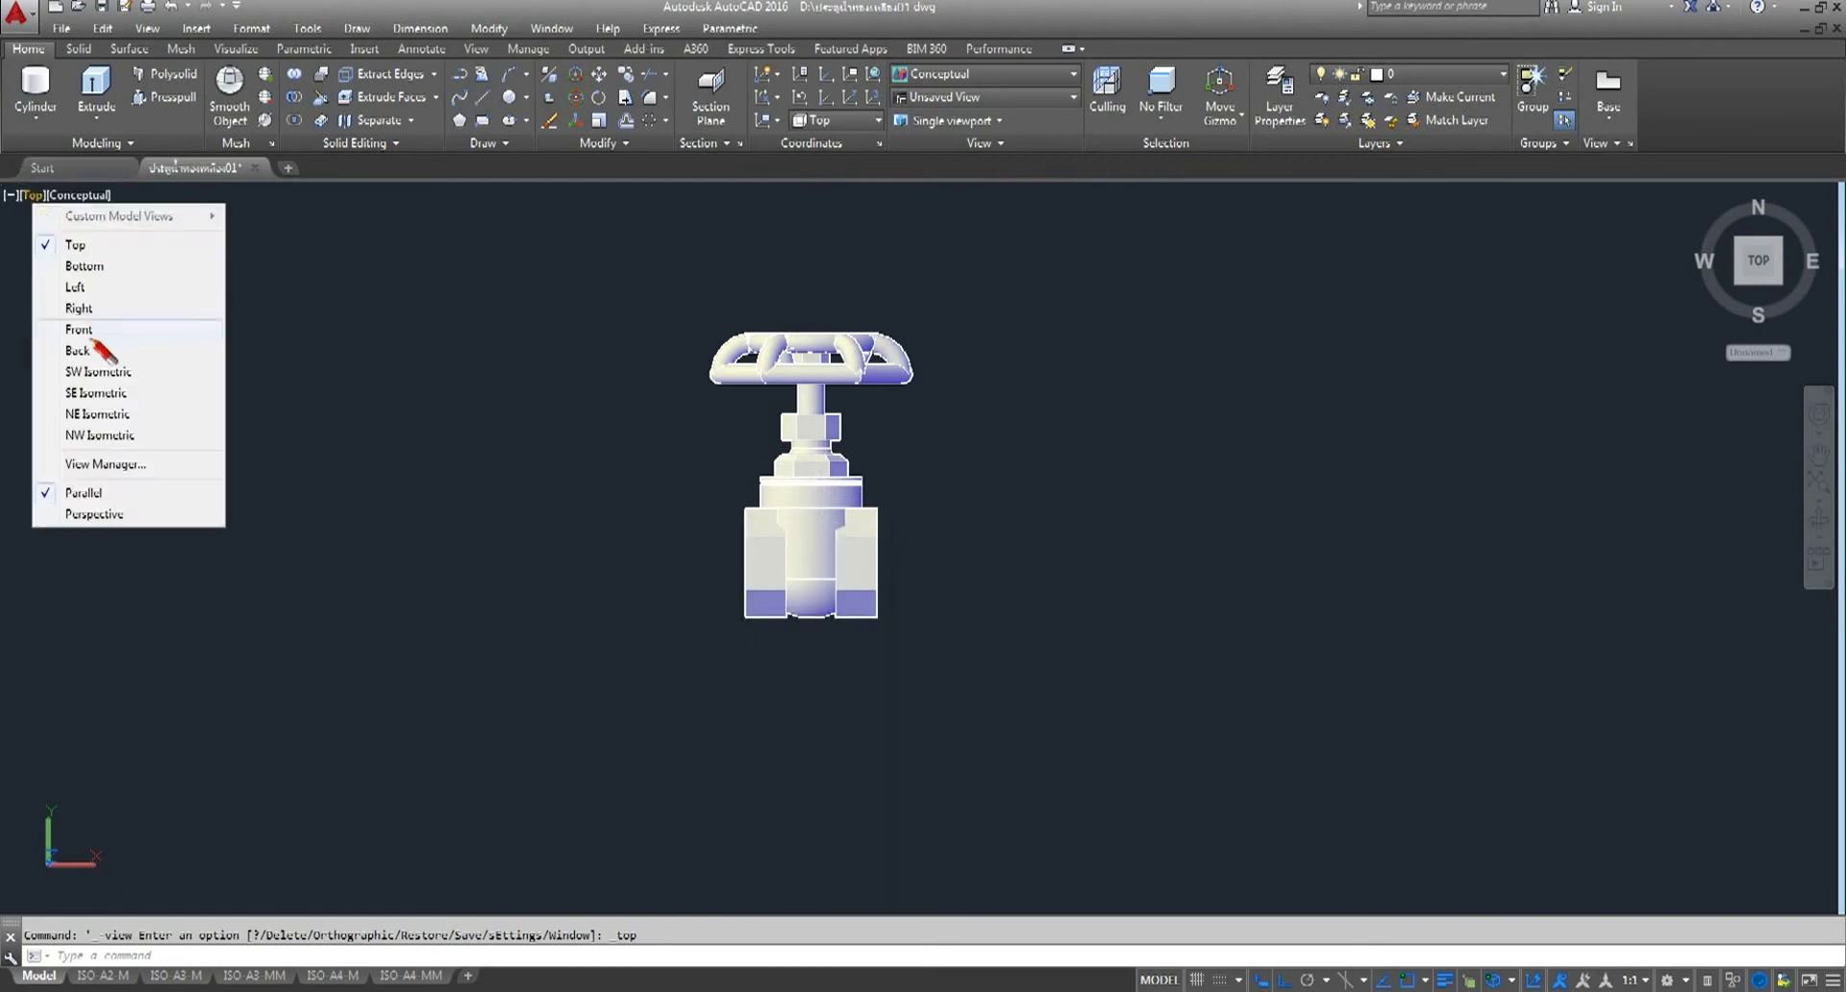
pyautogui.click(89, 411)
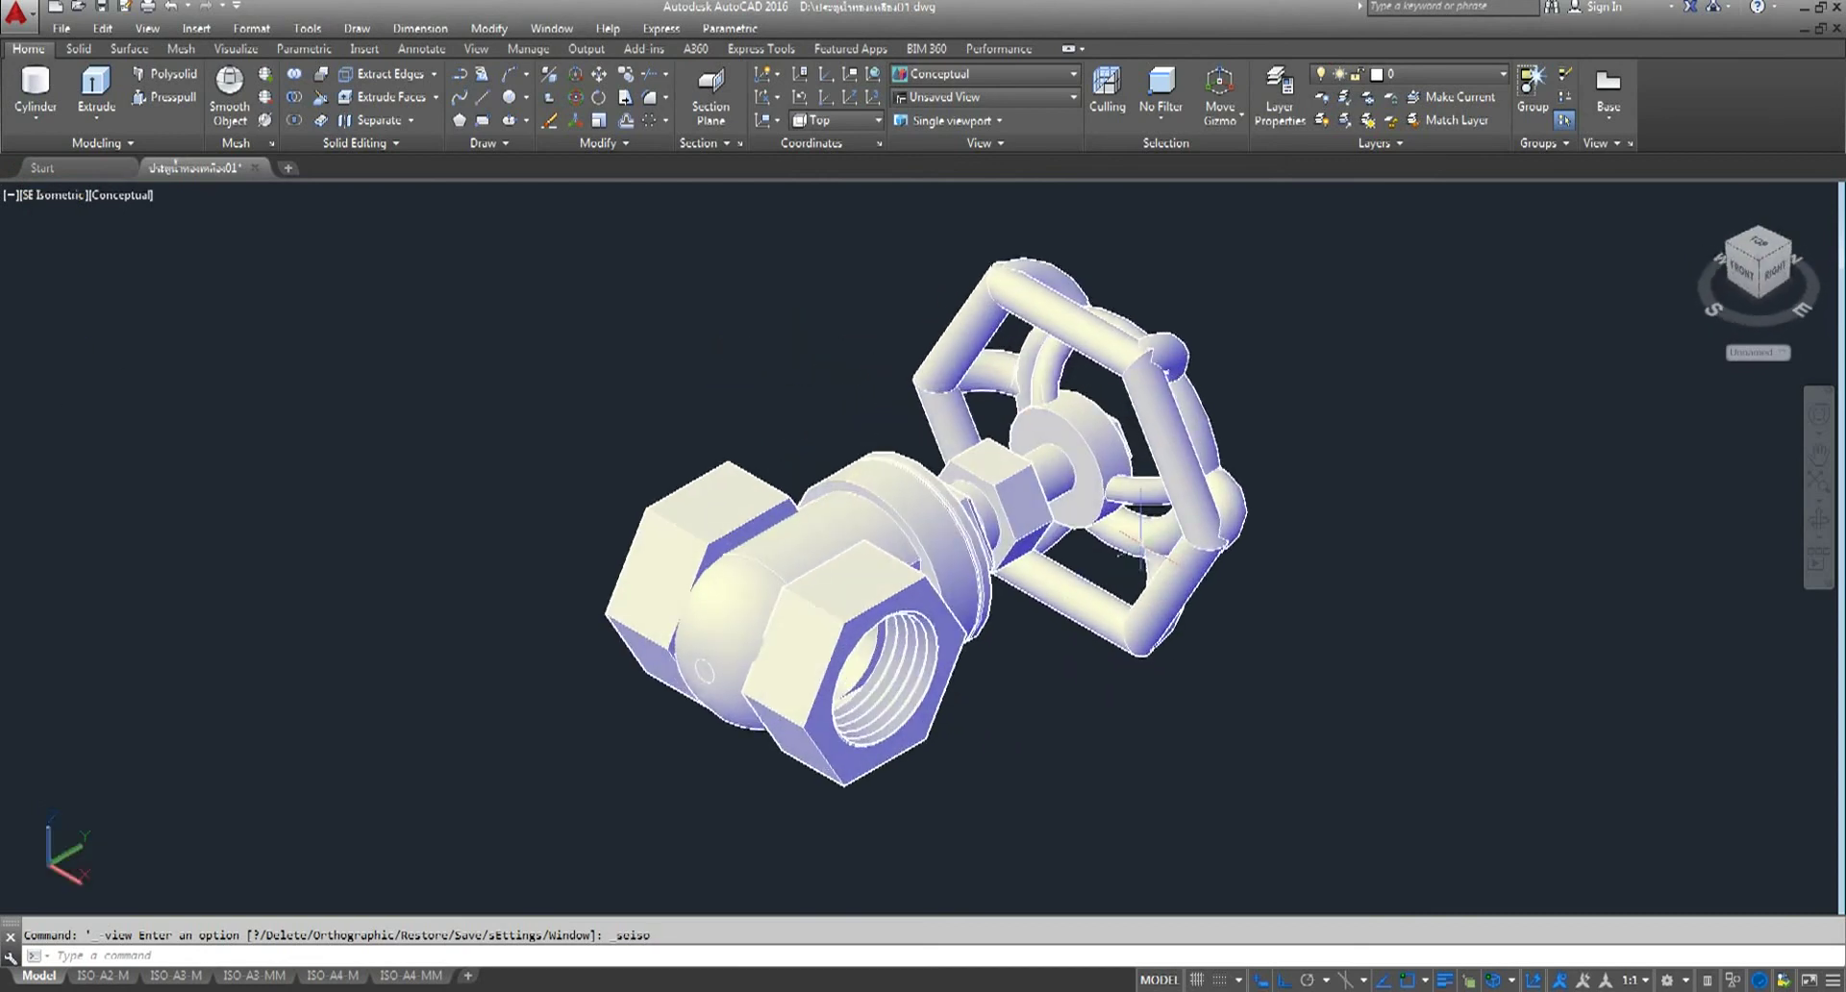
# - Use 3DROTATE on the whole valve so it stands upright with the handwheel on top
pyautogui.scroll(-2, 1001, 472)
pyautogui.scroll(-2, 34, 596)
pyautogui.scroll(2, 806, 423)
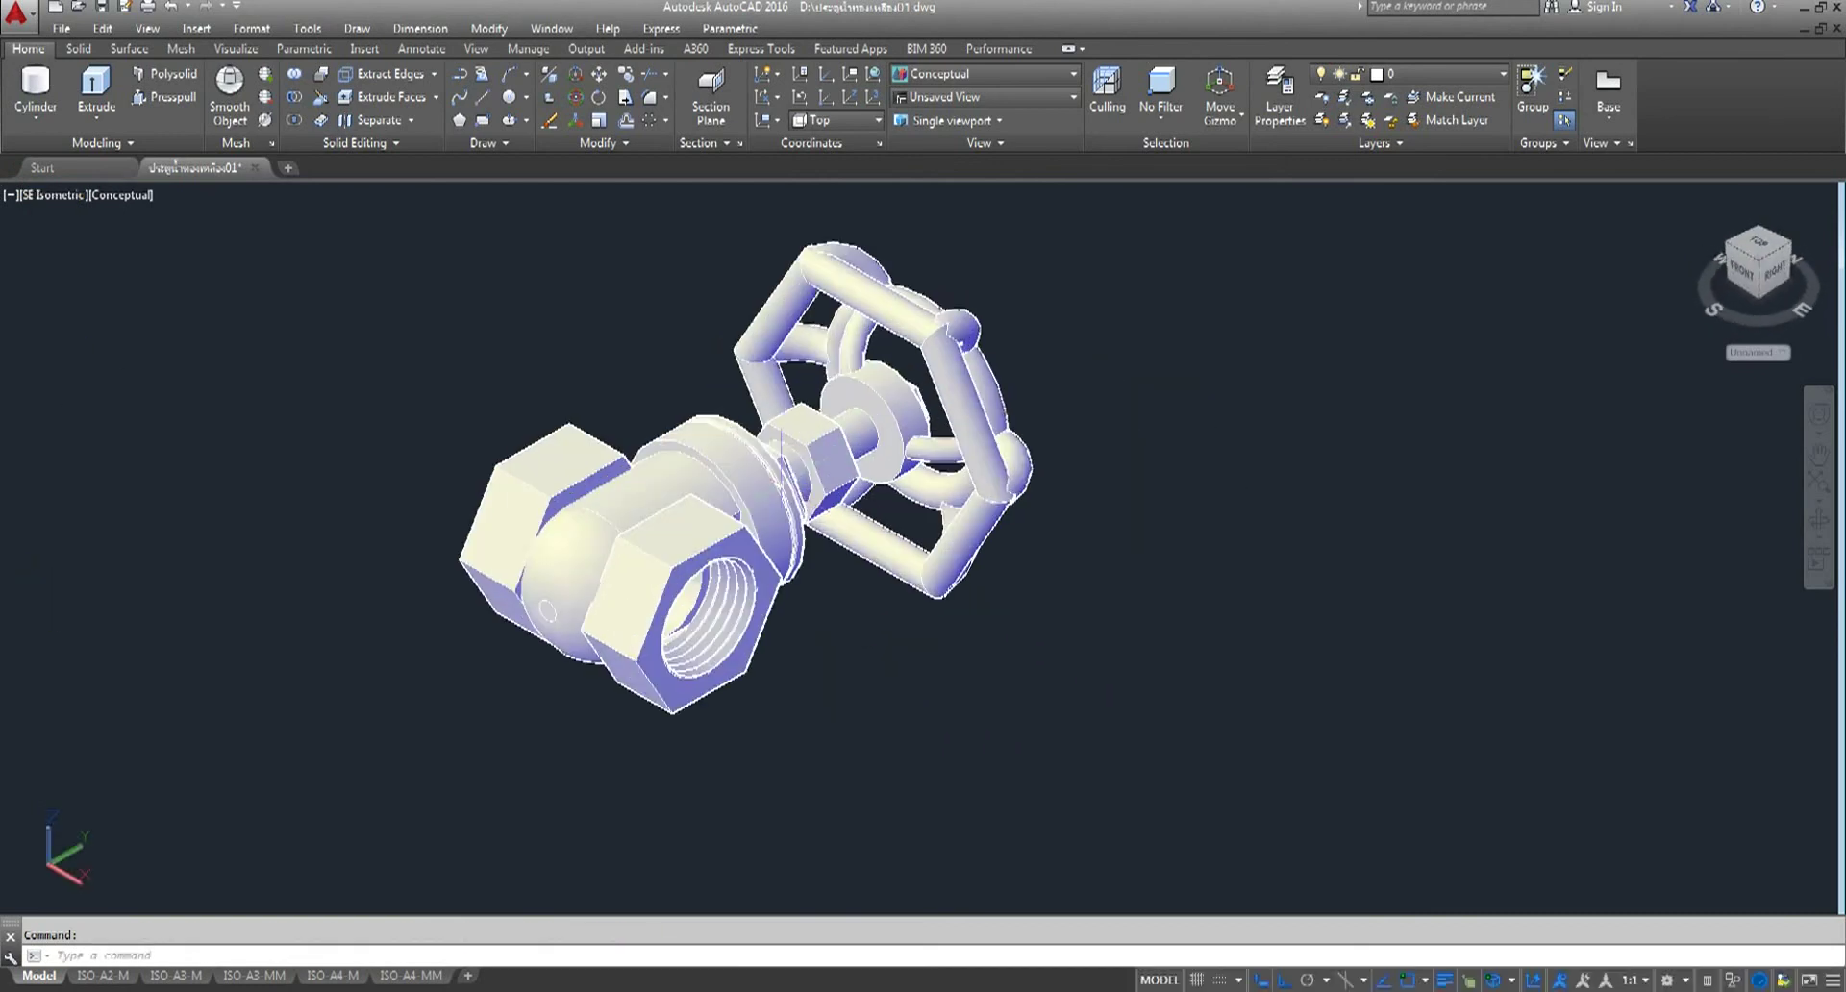
pyautogui.scroll(-2, 806, 423)
pyautogui.keyDown('shift'); pyautogui.moveTo(789, 505); pyautogui.dragTo(792, 490, button='middle'); pyautogui.keyUp('shift')
pyautogui.scroll(-2, 793, 492)
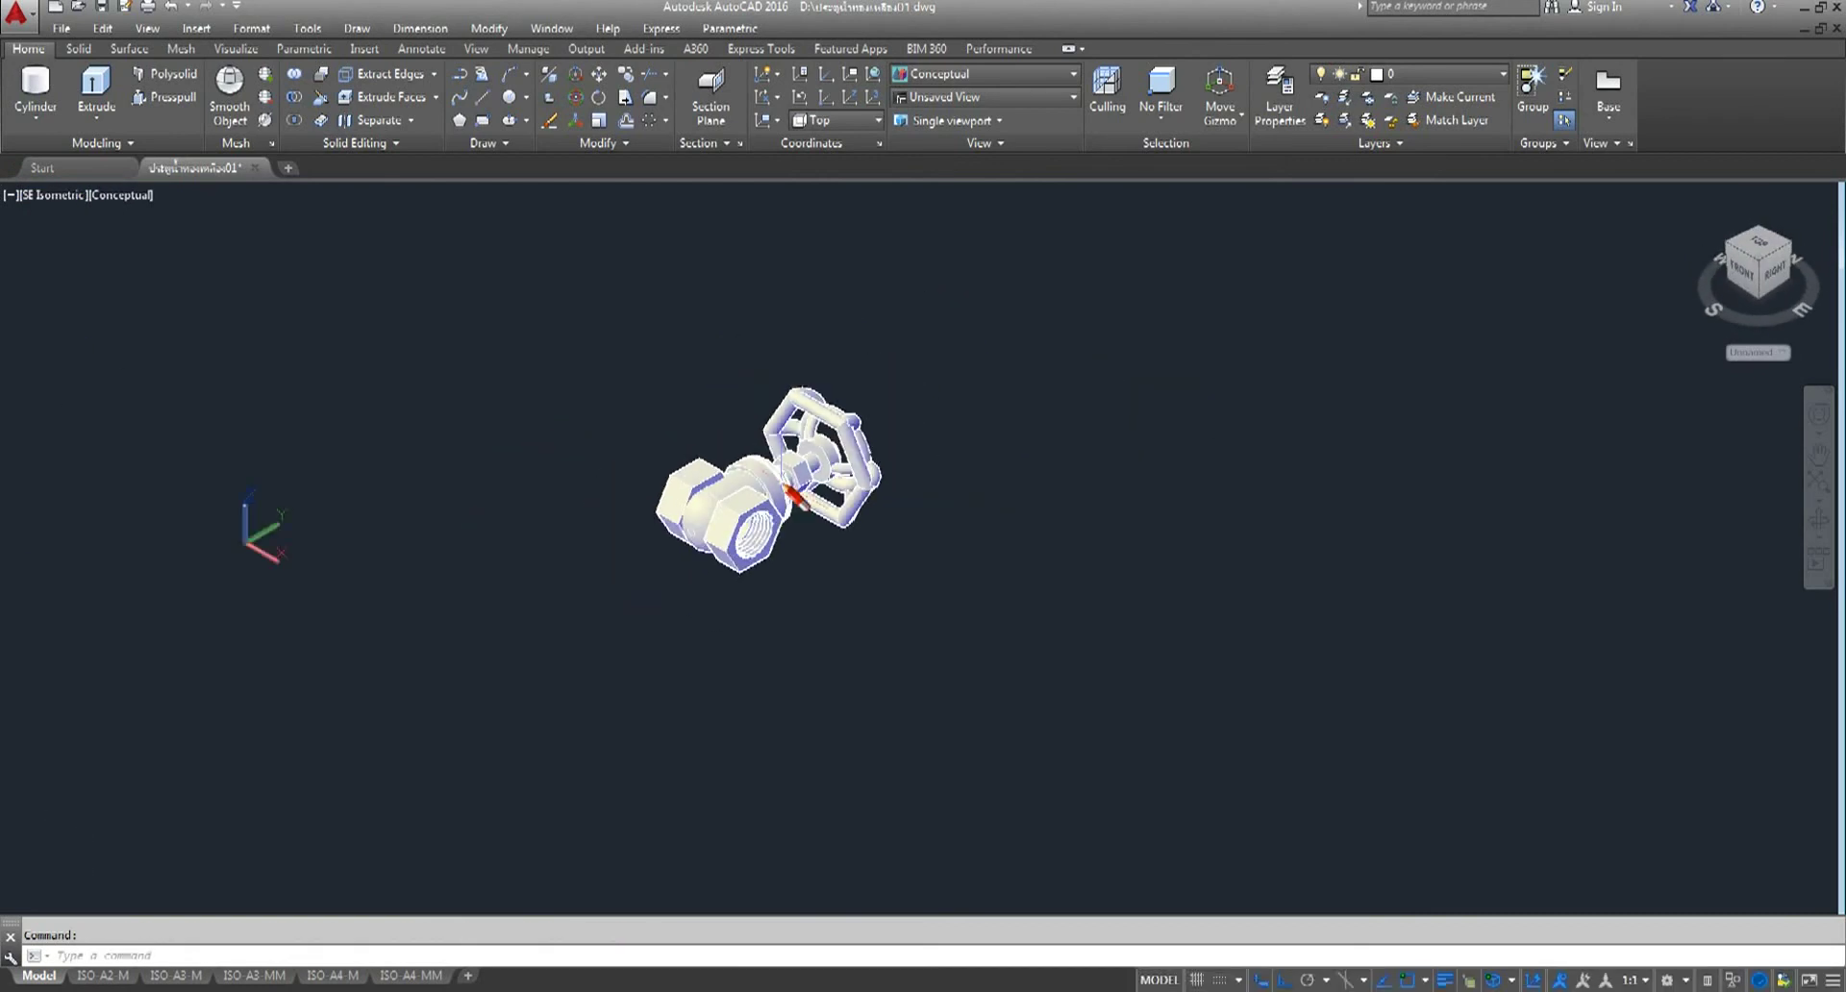
pyautogui.click(575, 97)
pyautogui.click(985, 330)
pyautogui.click(427, 684)
pyautogui.press('Return')
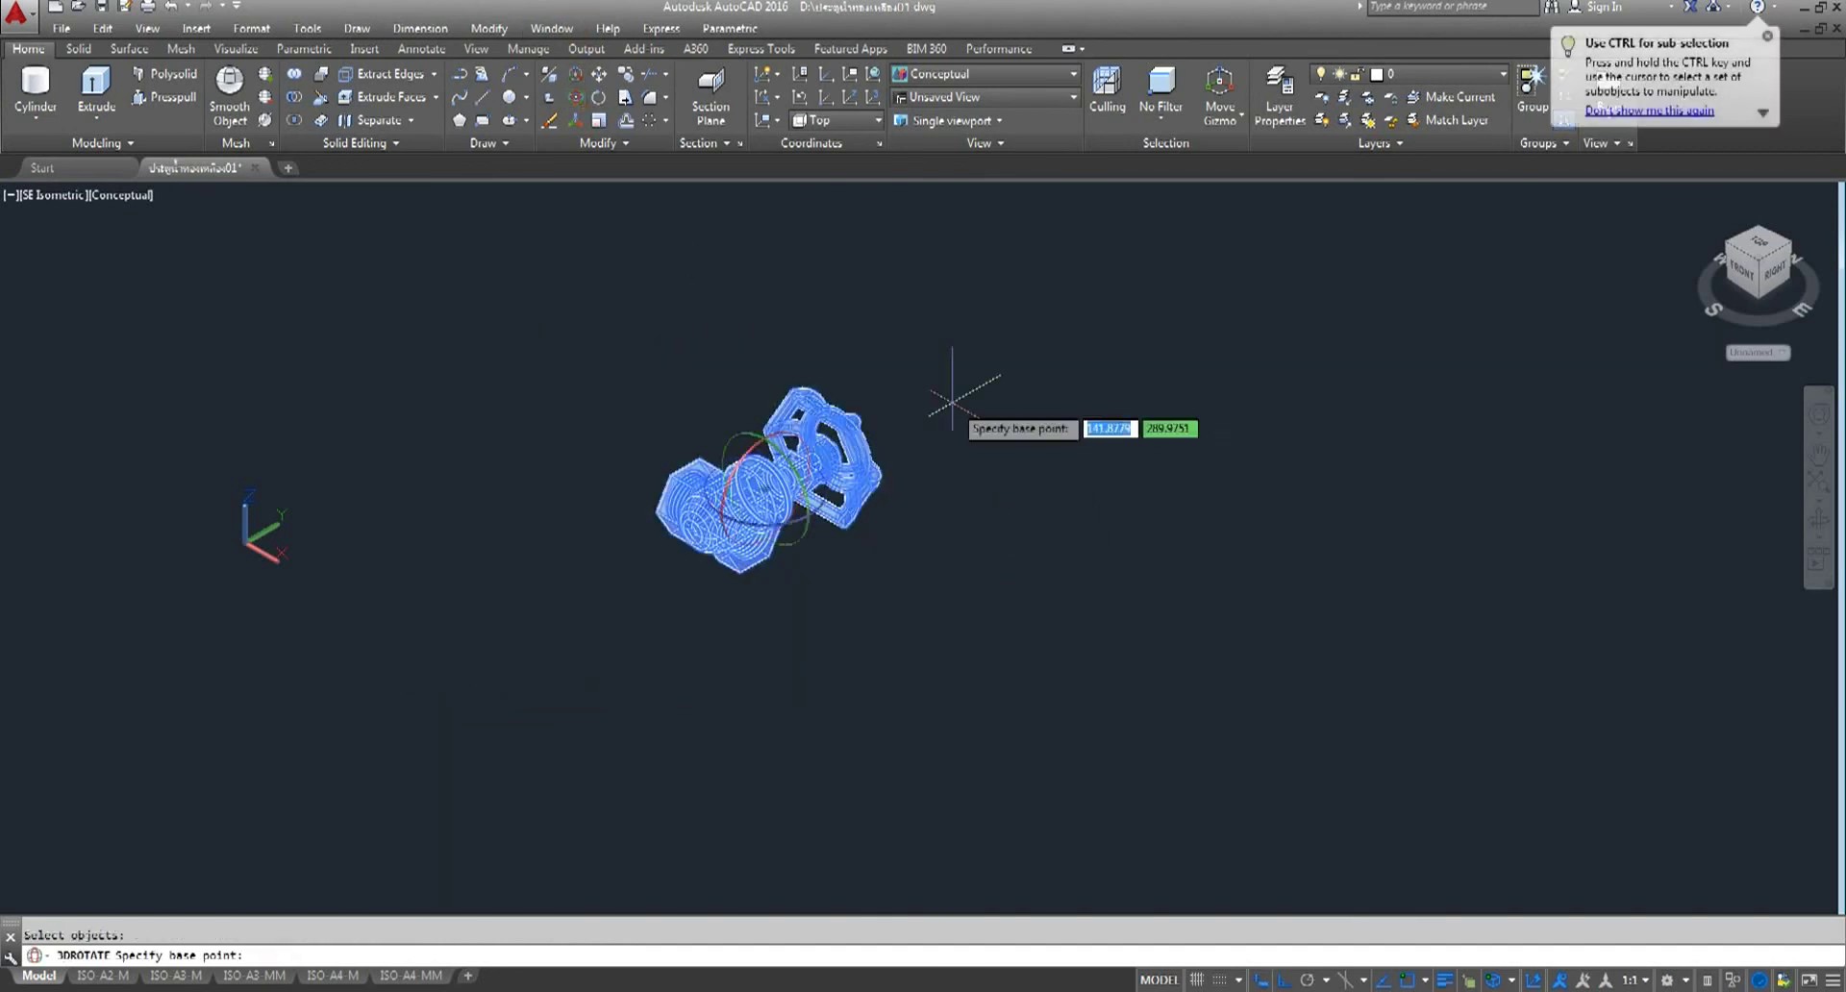
pyautogui.click(762, 439)
pyautogui.click(735, 193)
pyautogui.press('Escape')
# - Zoom to extents so the upright valve fills the viewport
pyautogui.scroll(2, 881, 400)
pyautogui.scroll(3, 962, 539)
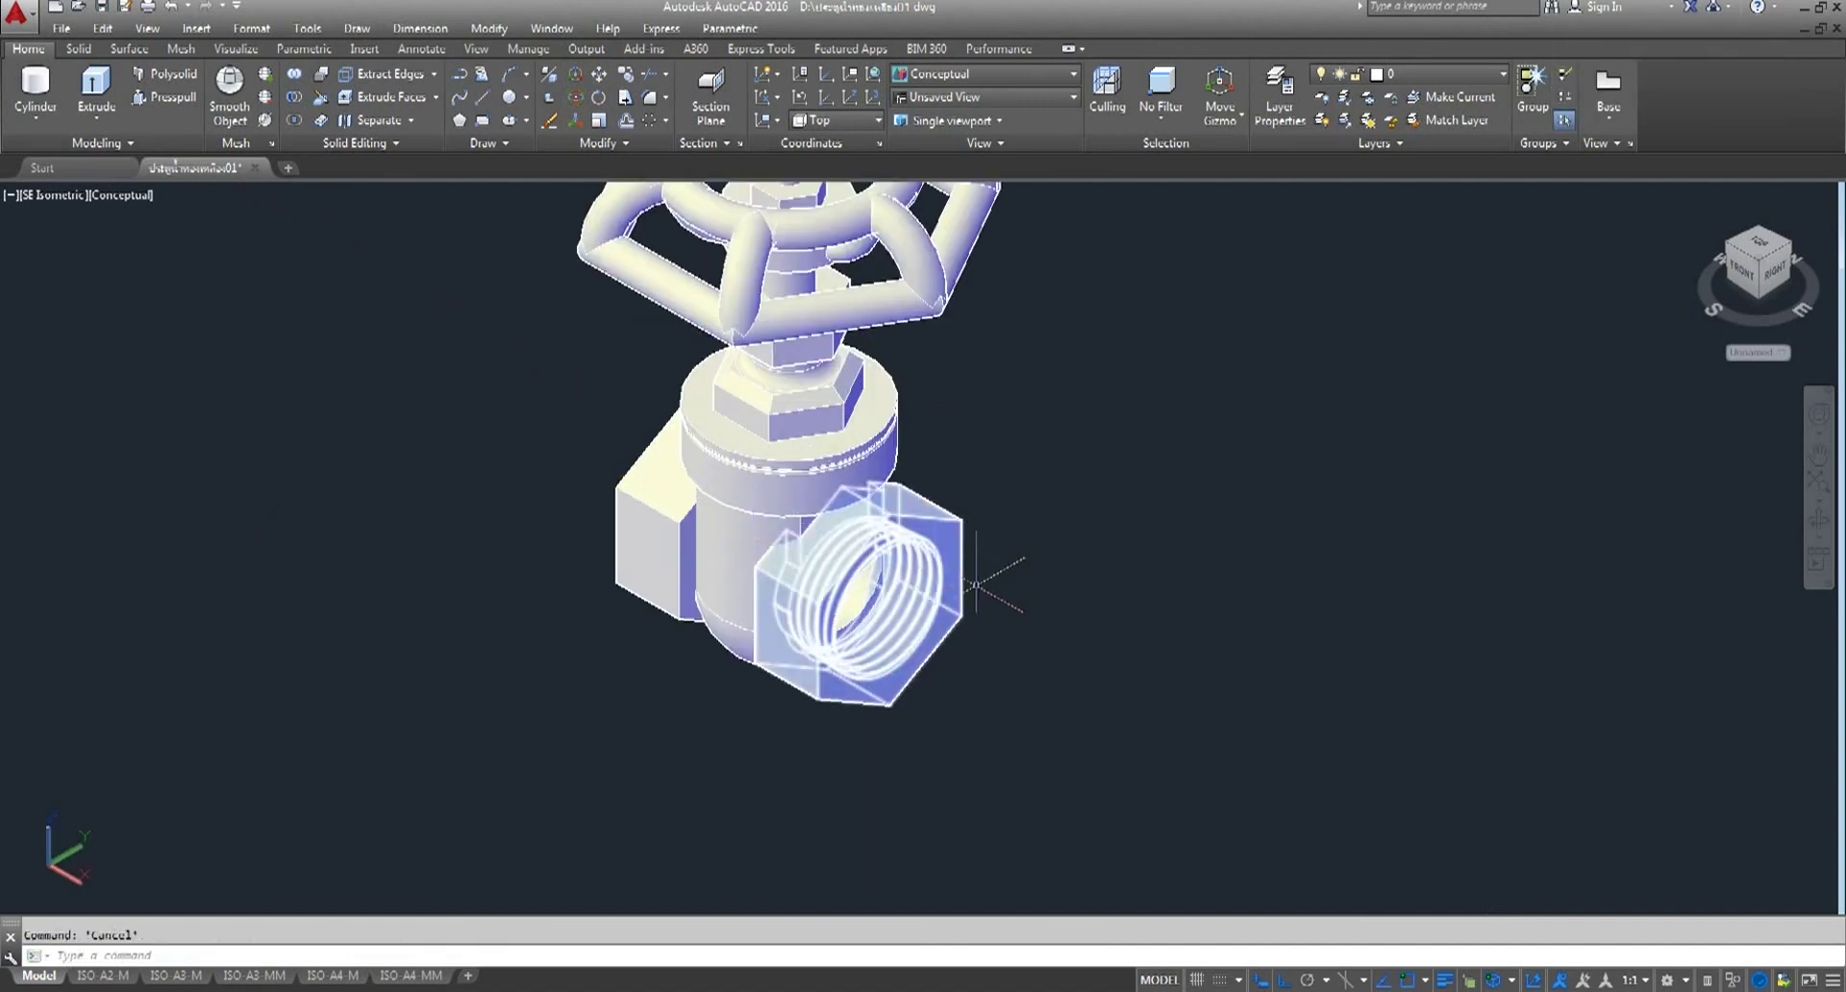
pyautogui.click(1819, 481)
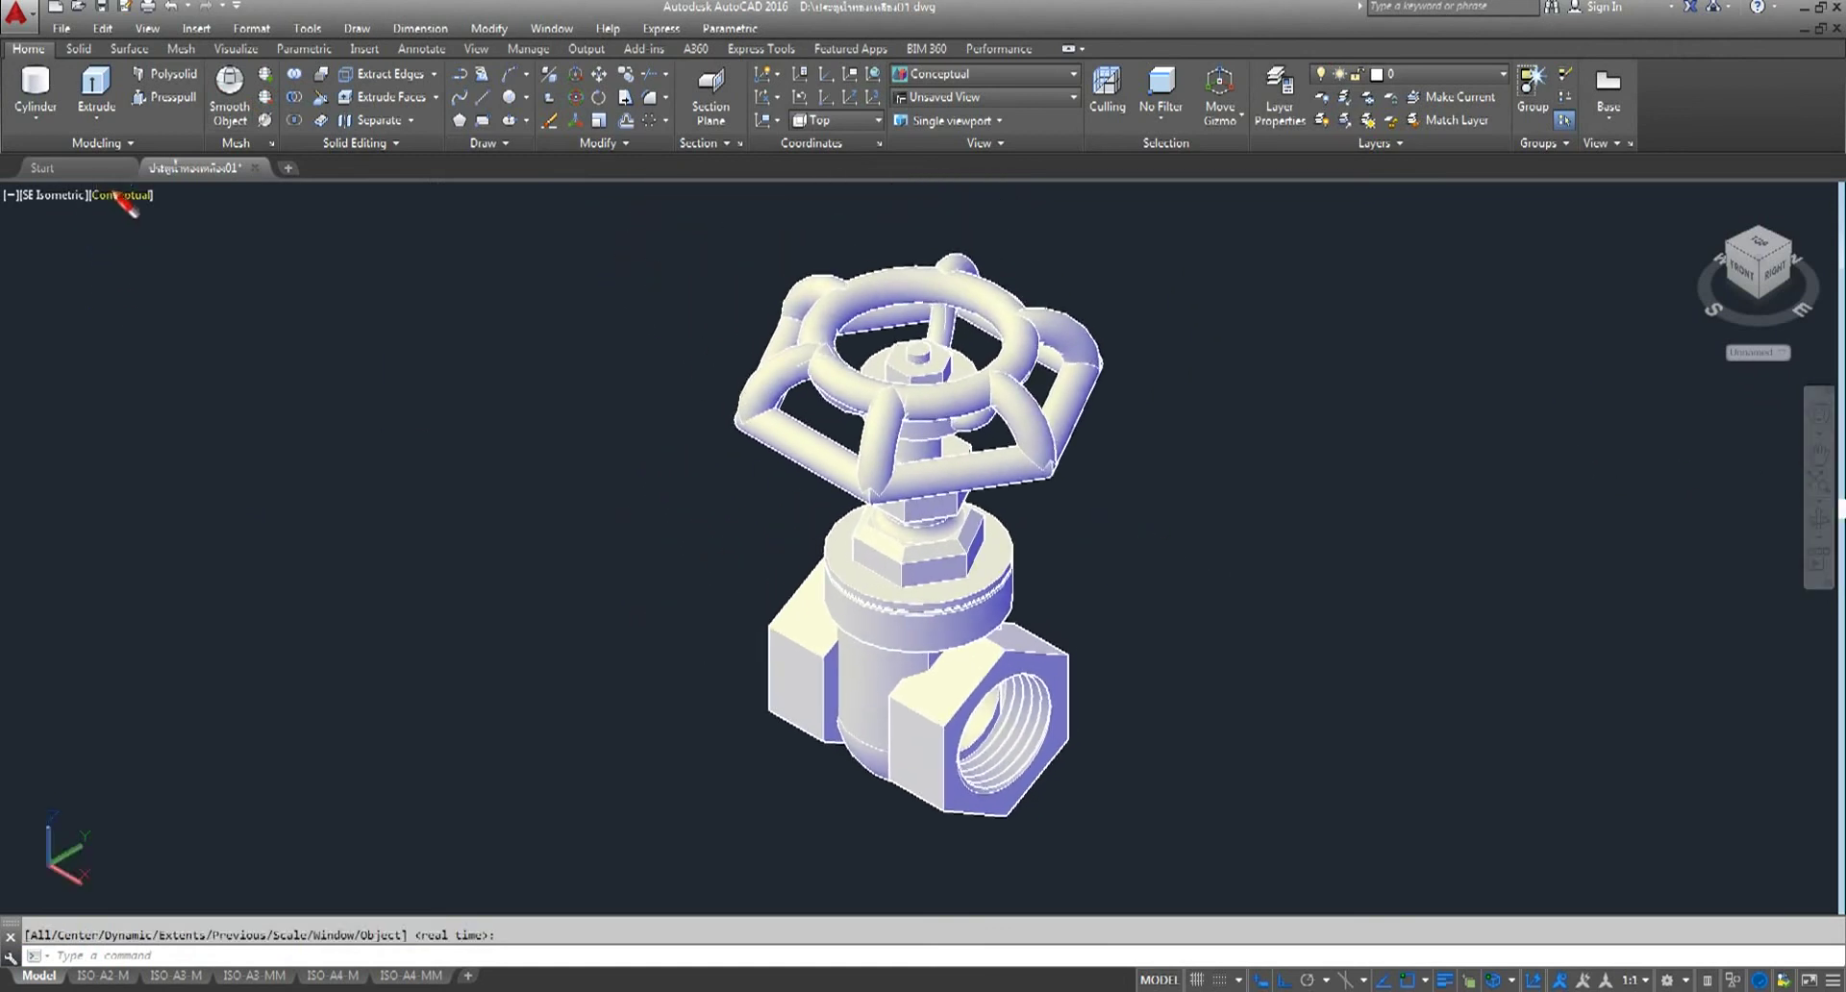
# - Shade the model in the Realistic visual style and open the Materials Browser
pyautogui.click(123, 196)
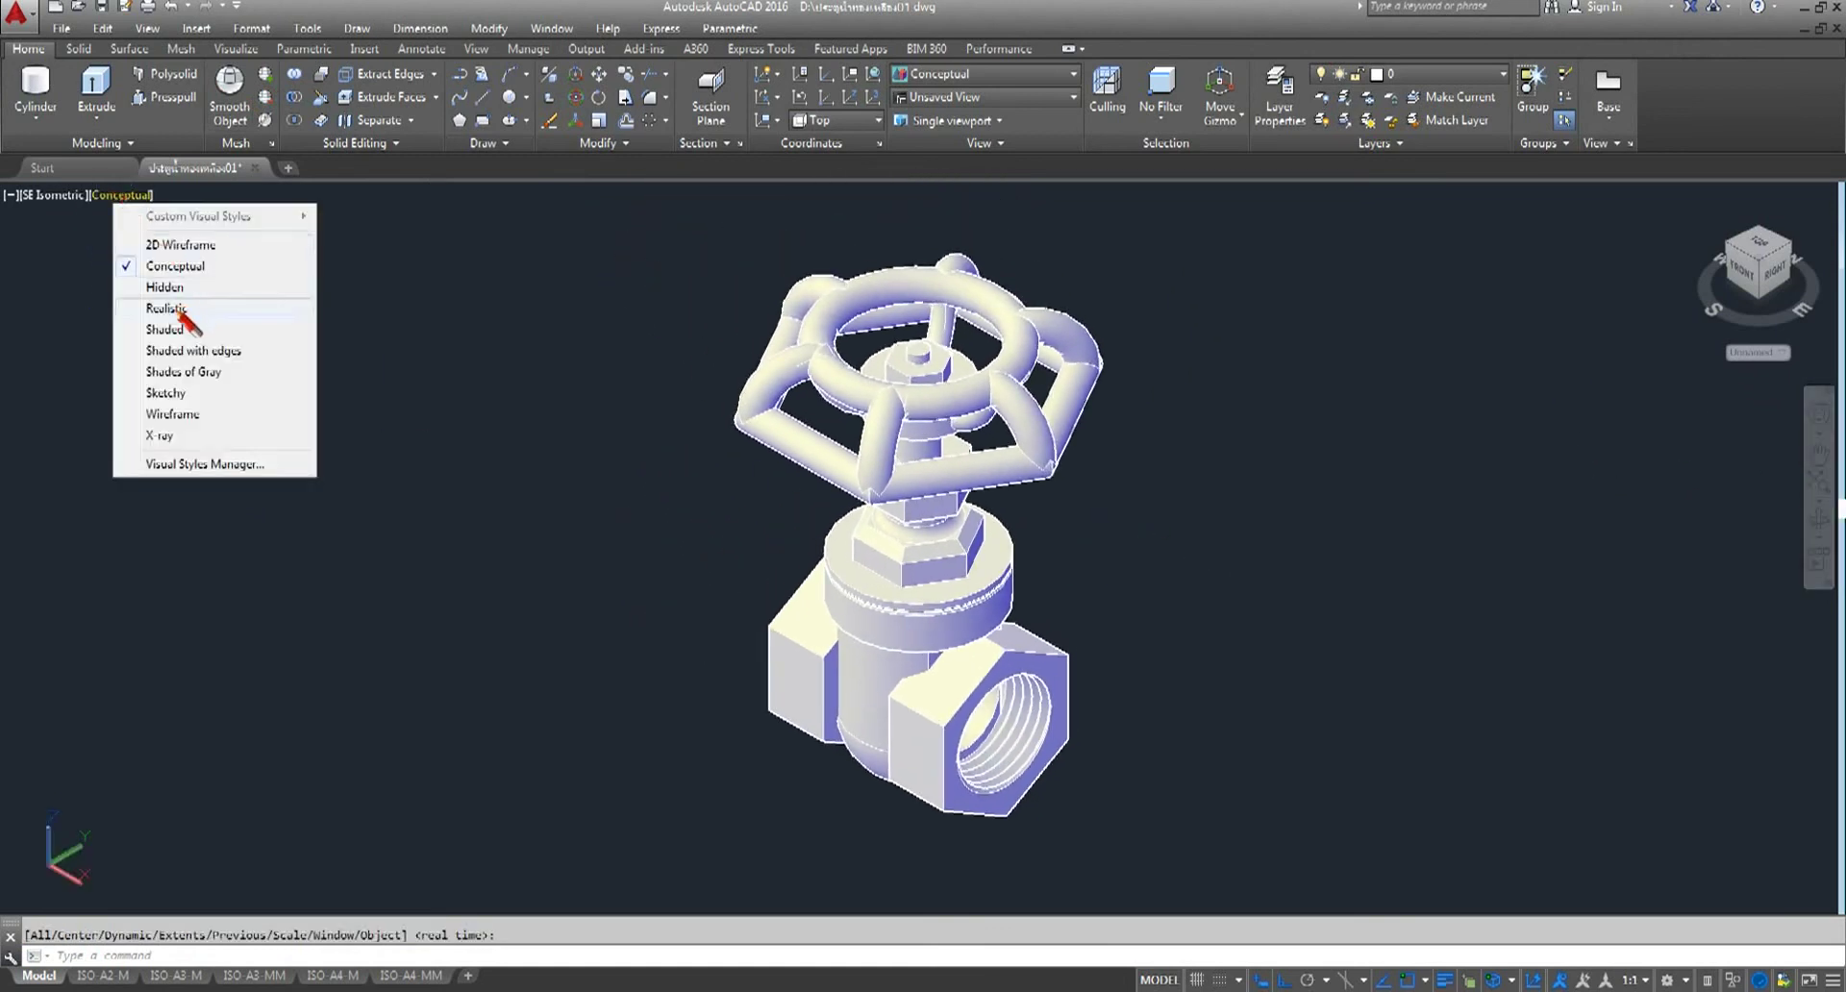
pyautogui.click(181, 306)
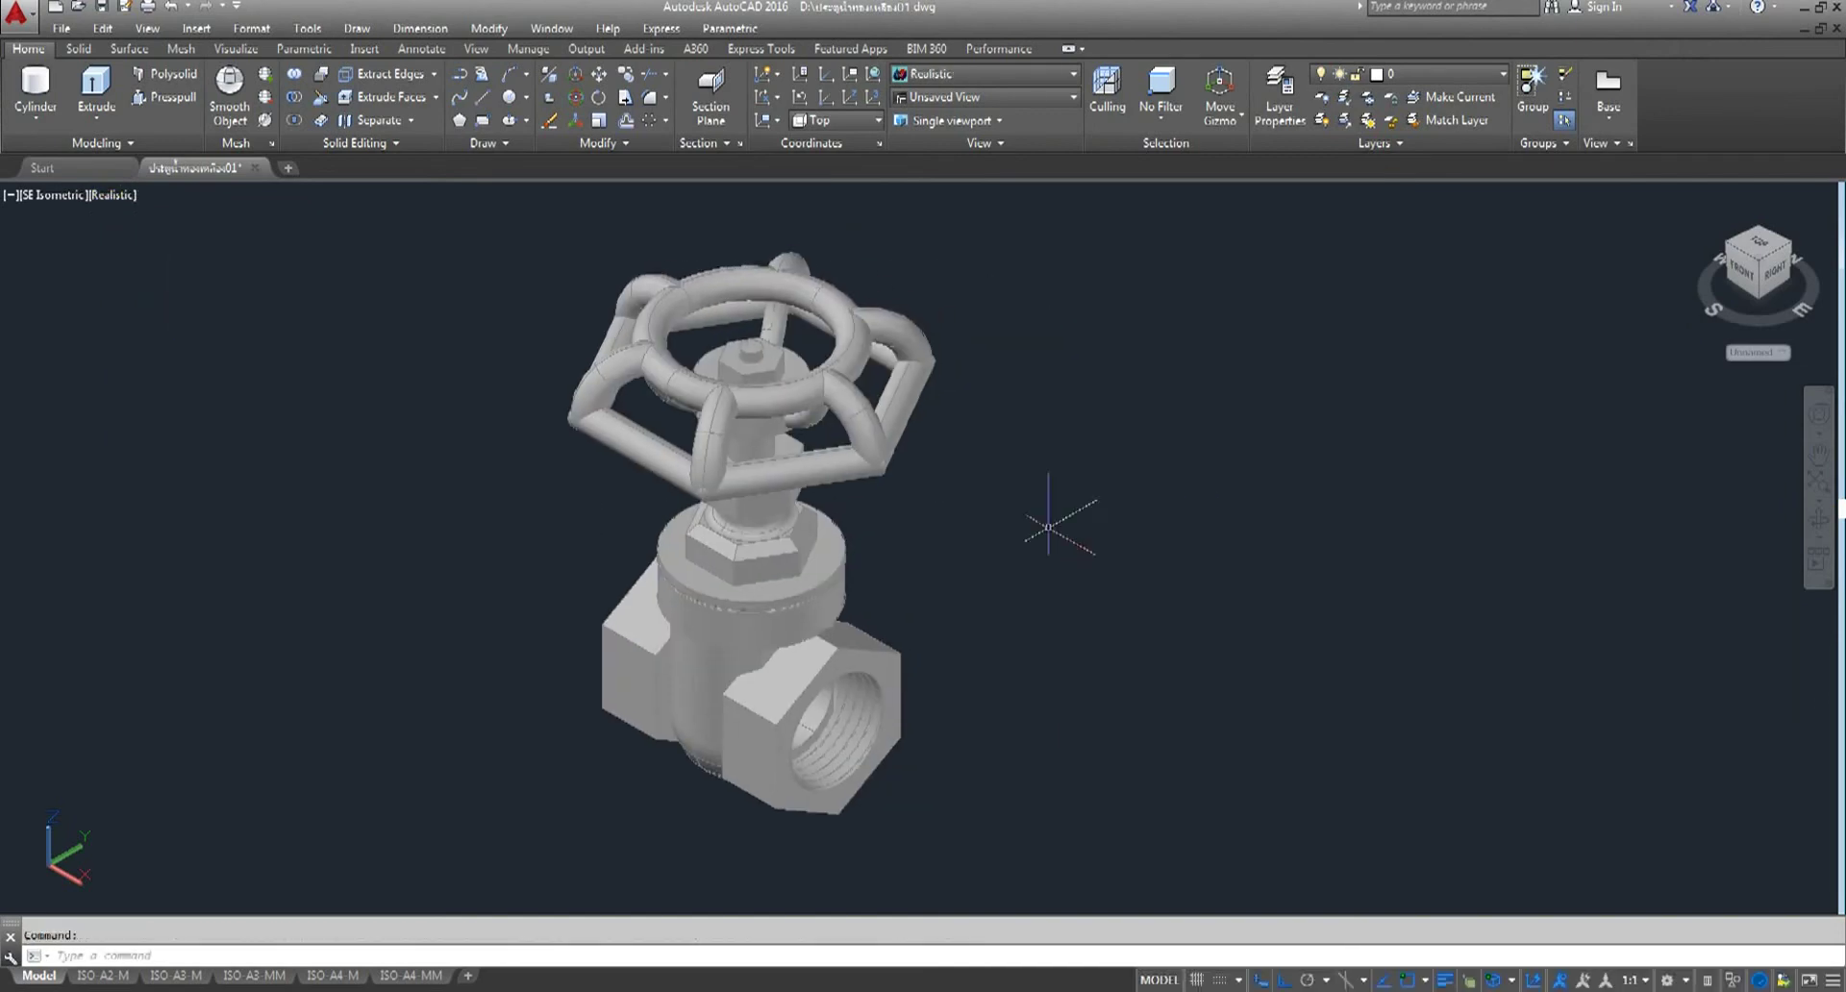
pyautogui.click(235, 48)
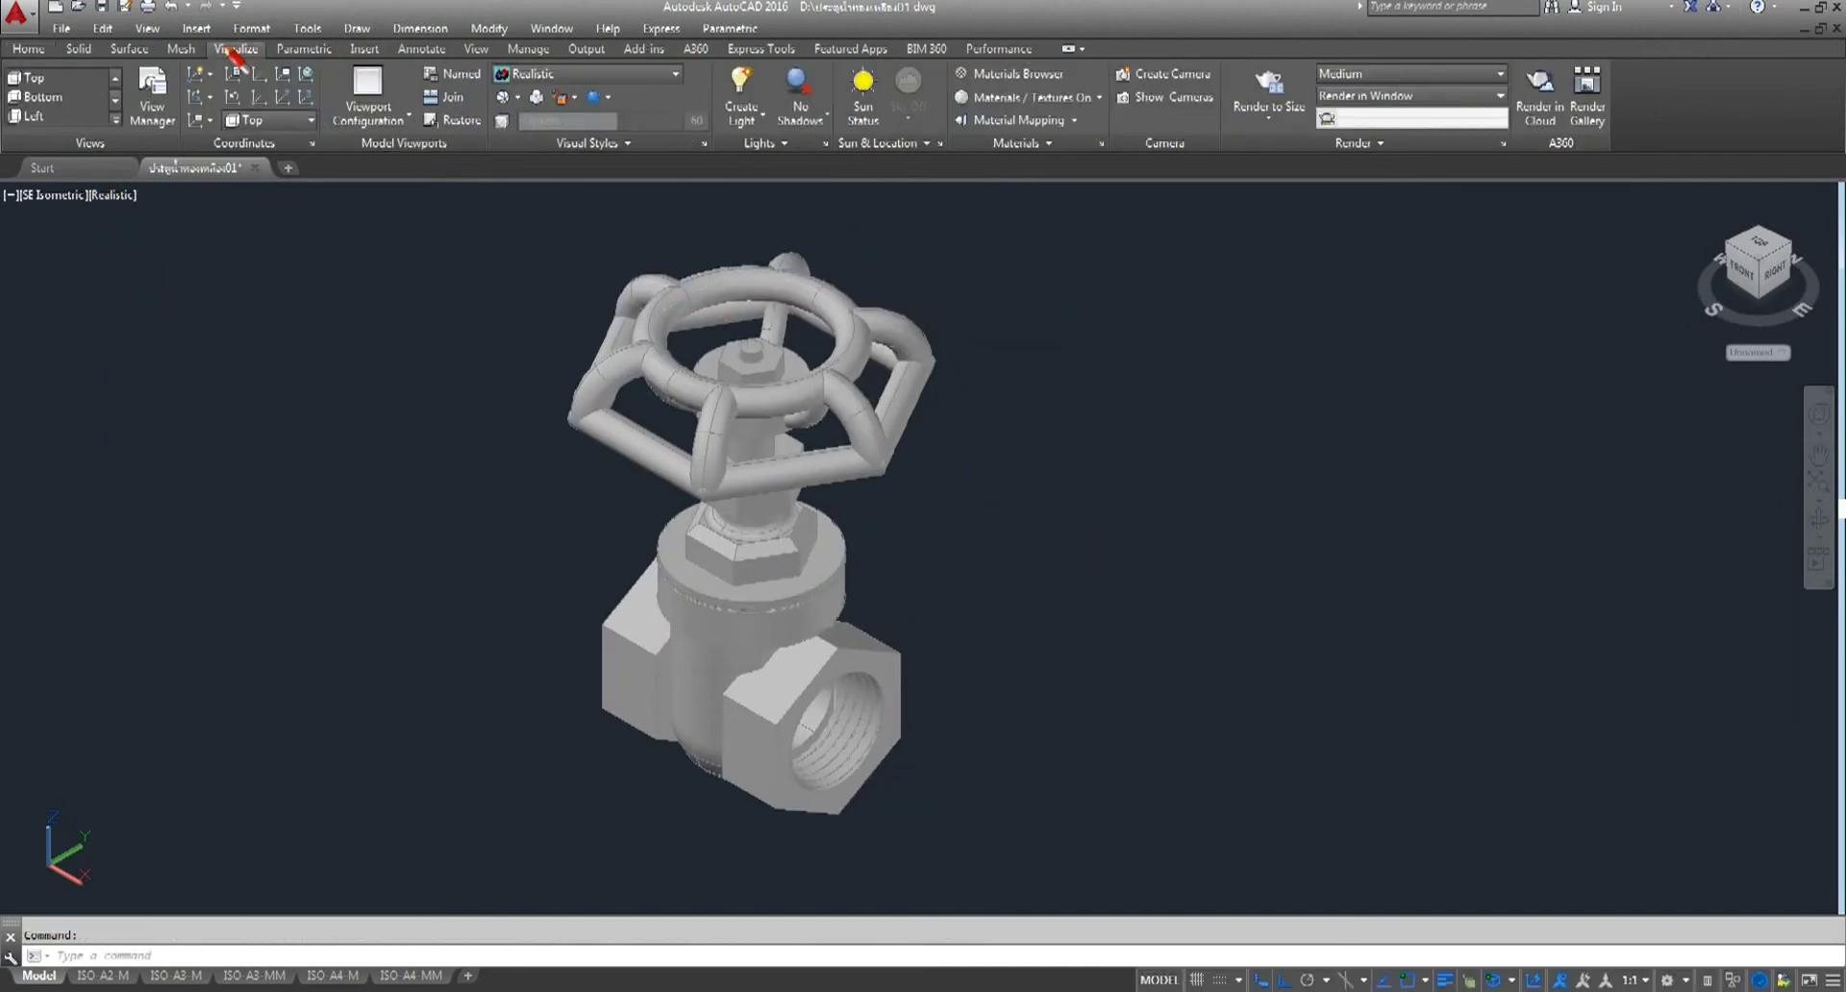
pyautogui.click(1015, 73)
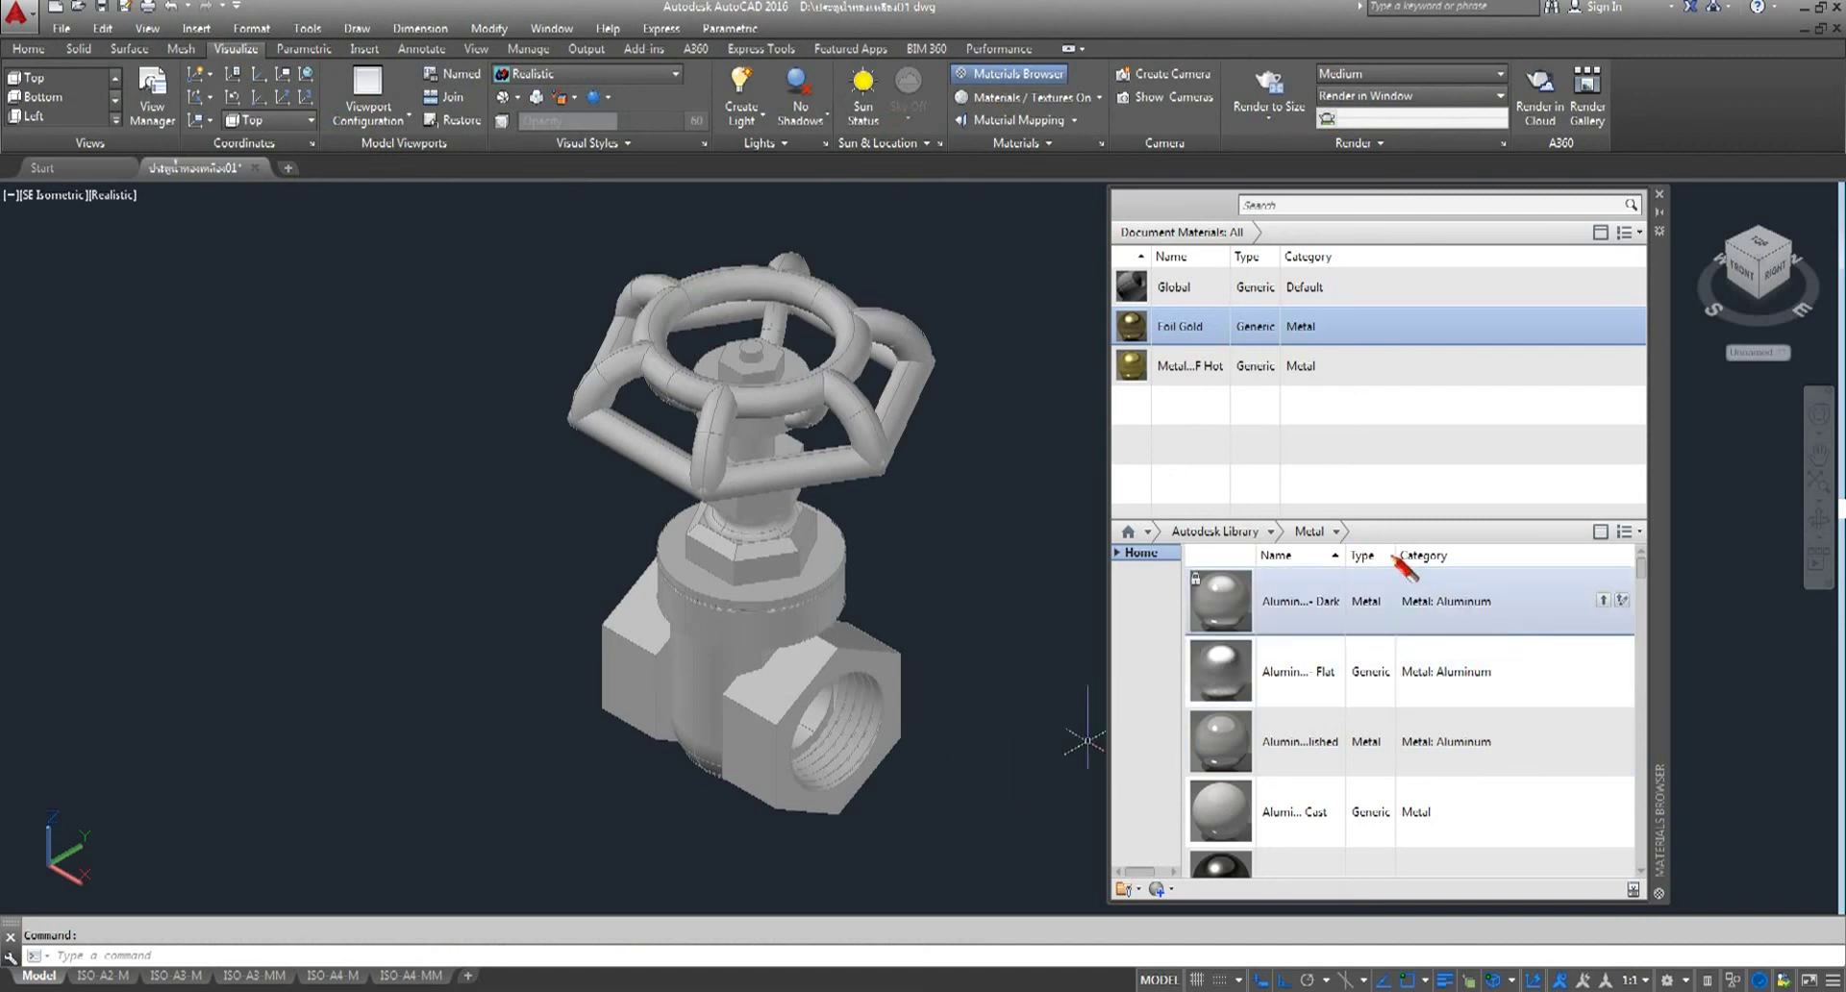
# - Browse all Metal materials, shift the valve slightly, and select the handwheel
pyautogui.click(1337, 532)
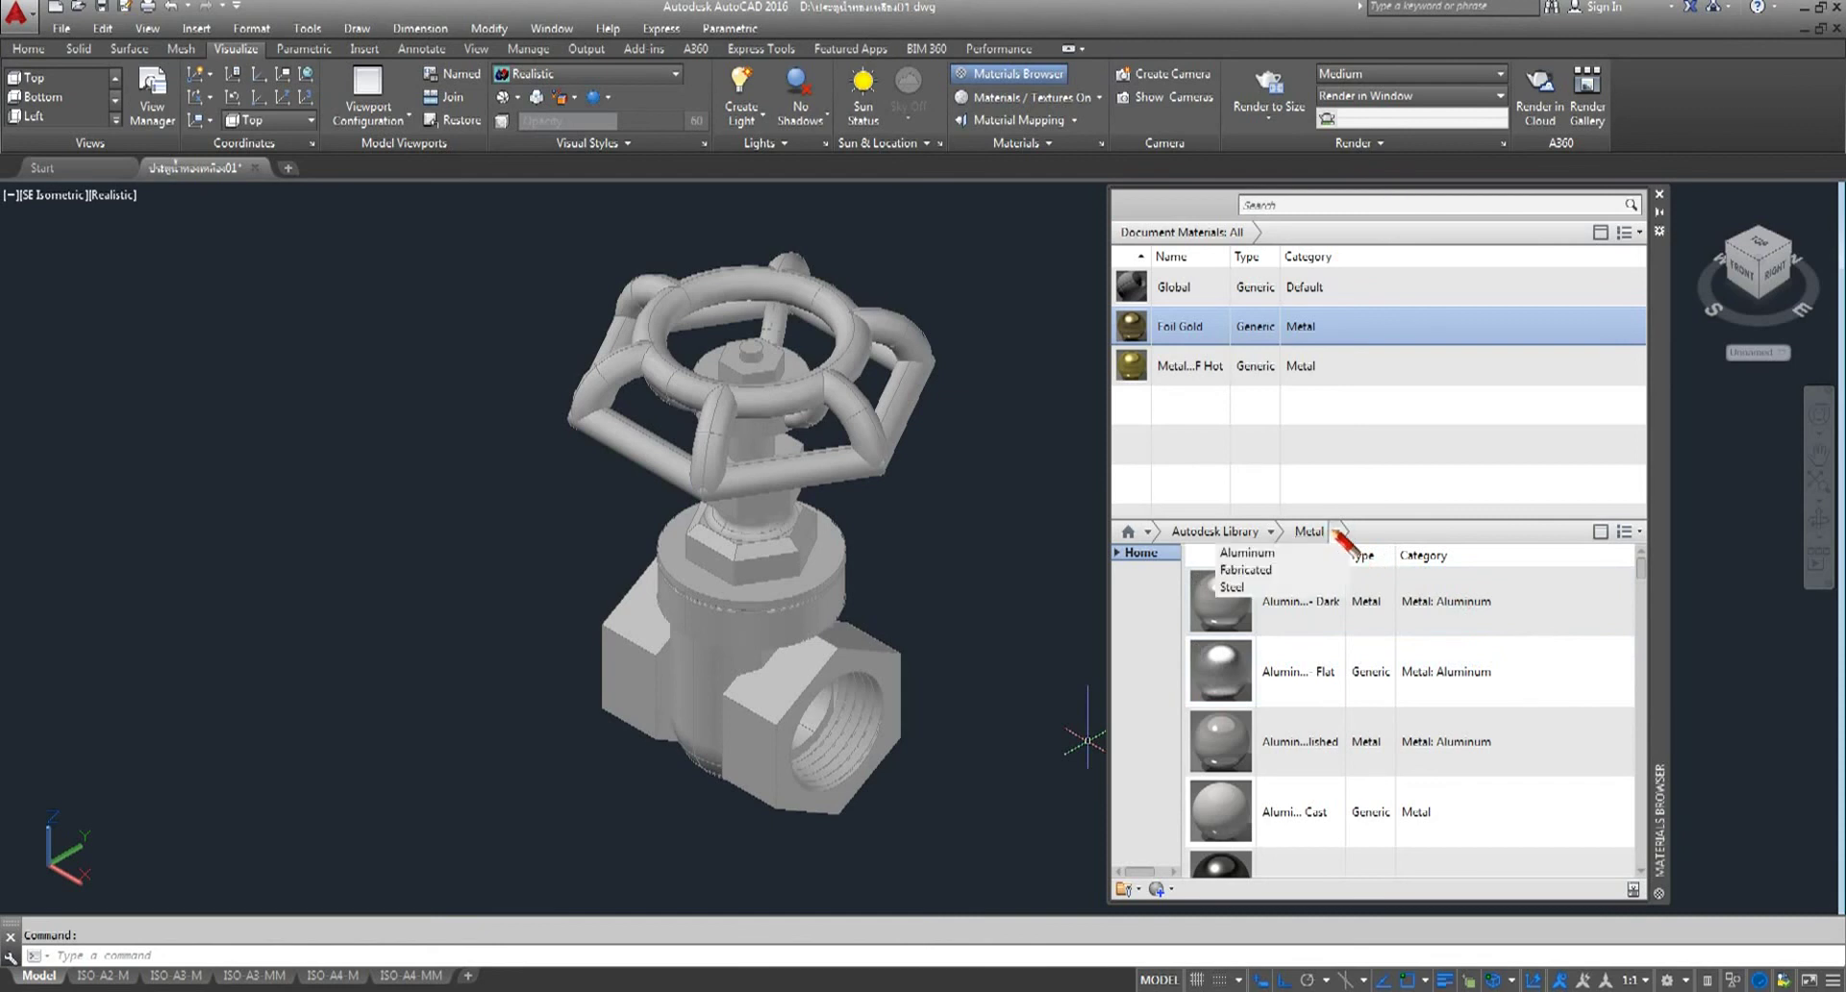
pyautogui.click(1312, 531)
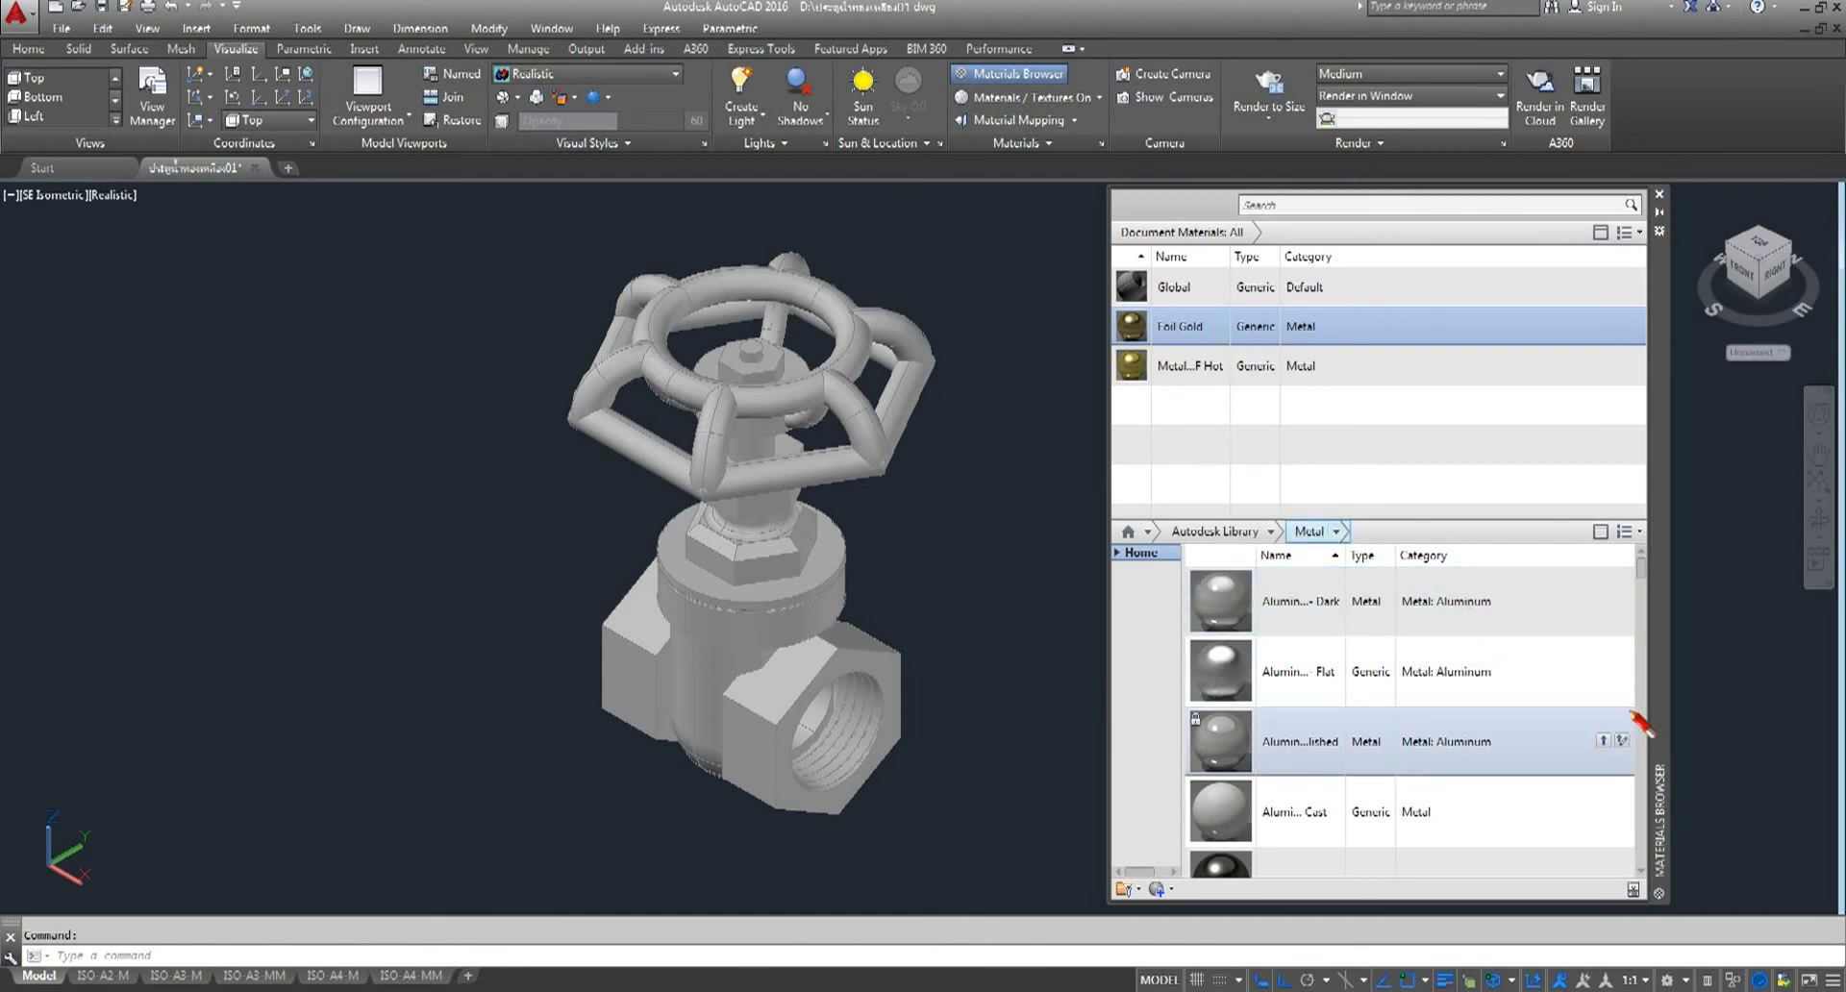
pyautogui.moveTo(1650, 573)
pyautogui.mouseDown()
pyautogui.moveTo(1653, 880)
pyautogui.moveTo(1644, 737)
pyautogui.mouseUp()
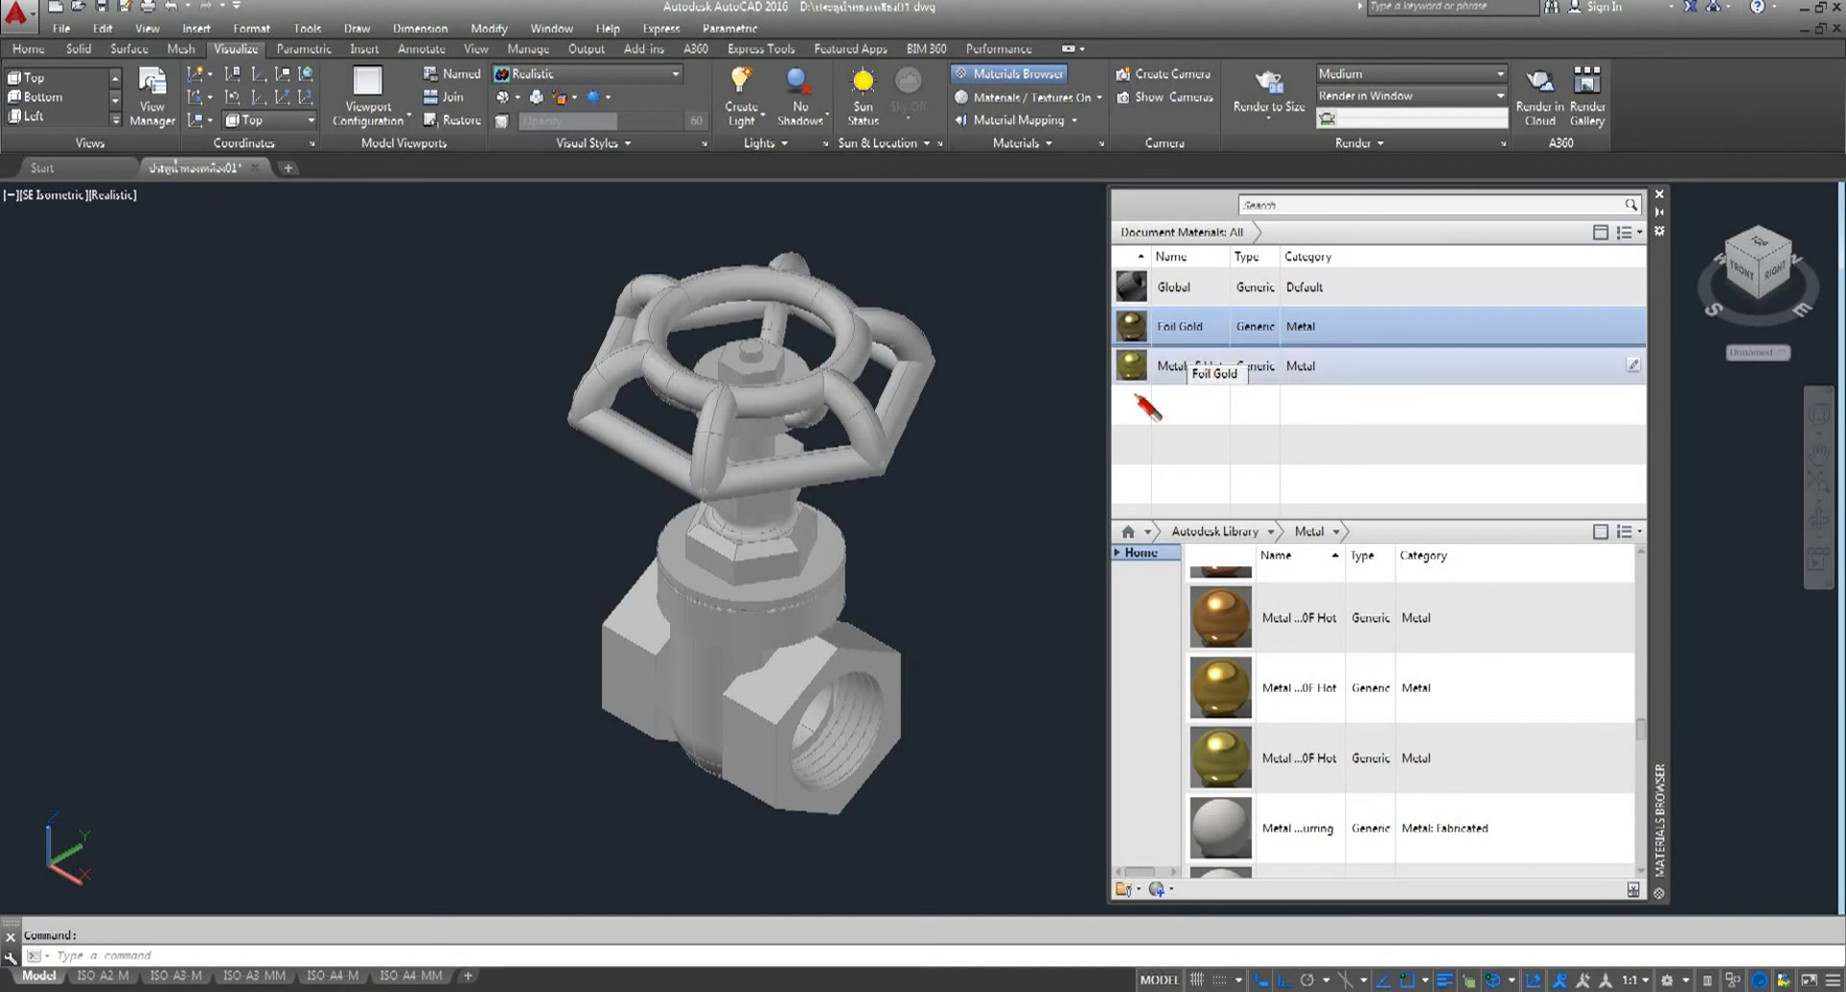
pyautogui.click(1036, 485)
pyautogui.moveTo(1003, 446); pyautogui.dragTo(887, 489, button='middle')
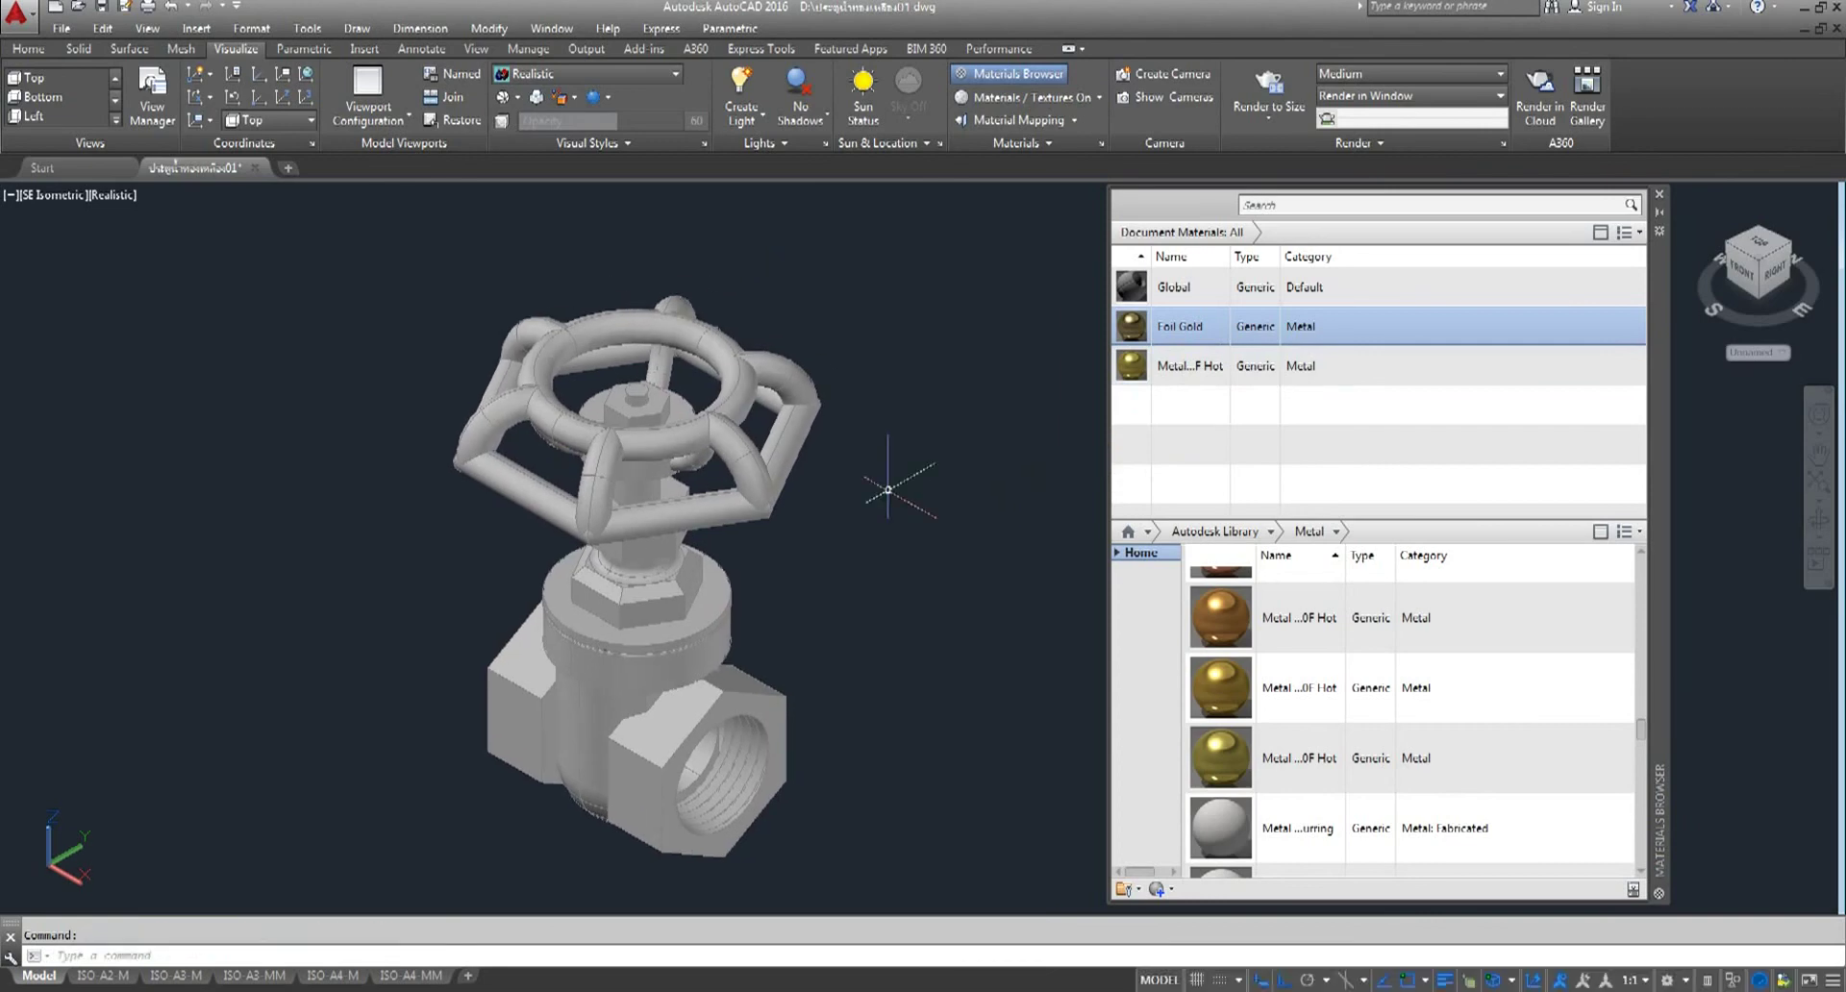
pyautogui.click(784, 468)
# - Assign a red Plastic library material to the selected handwheel
pyautogui.scroll(1, 1293, 596)
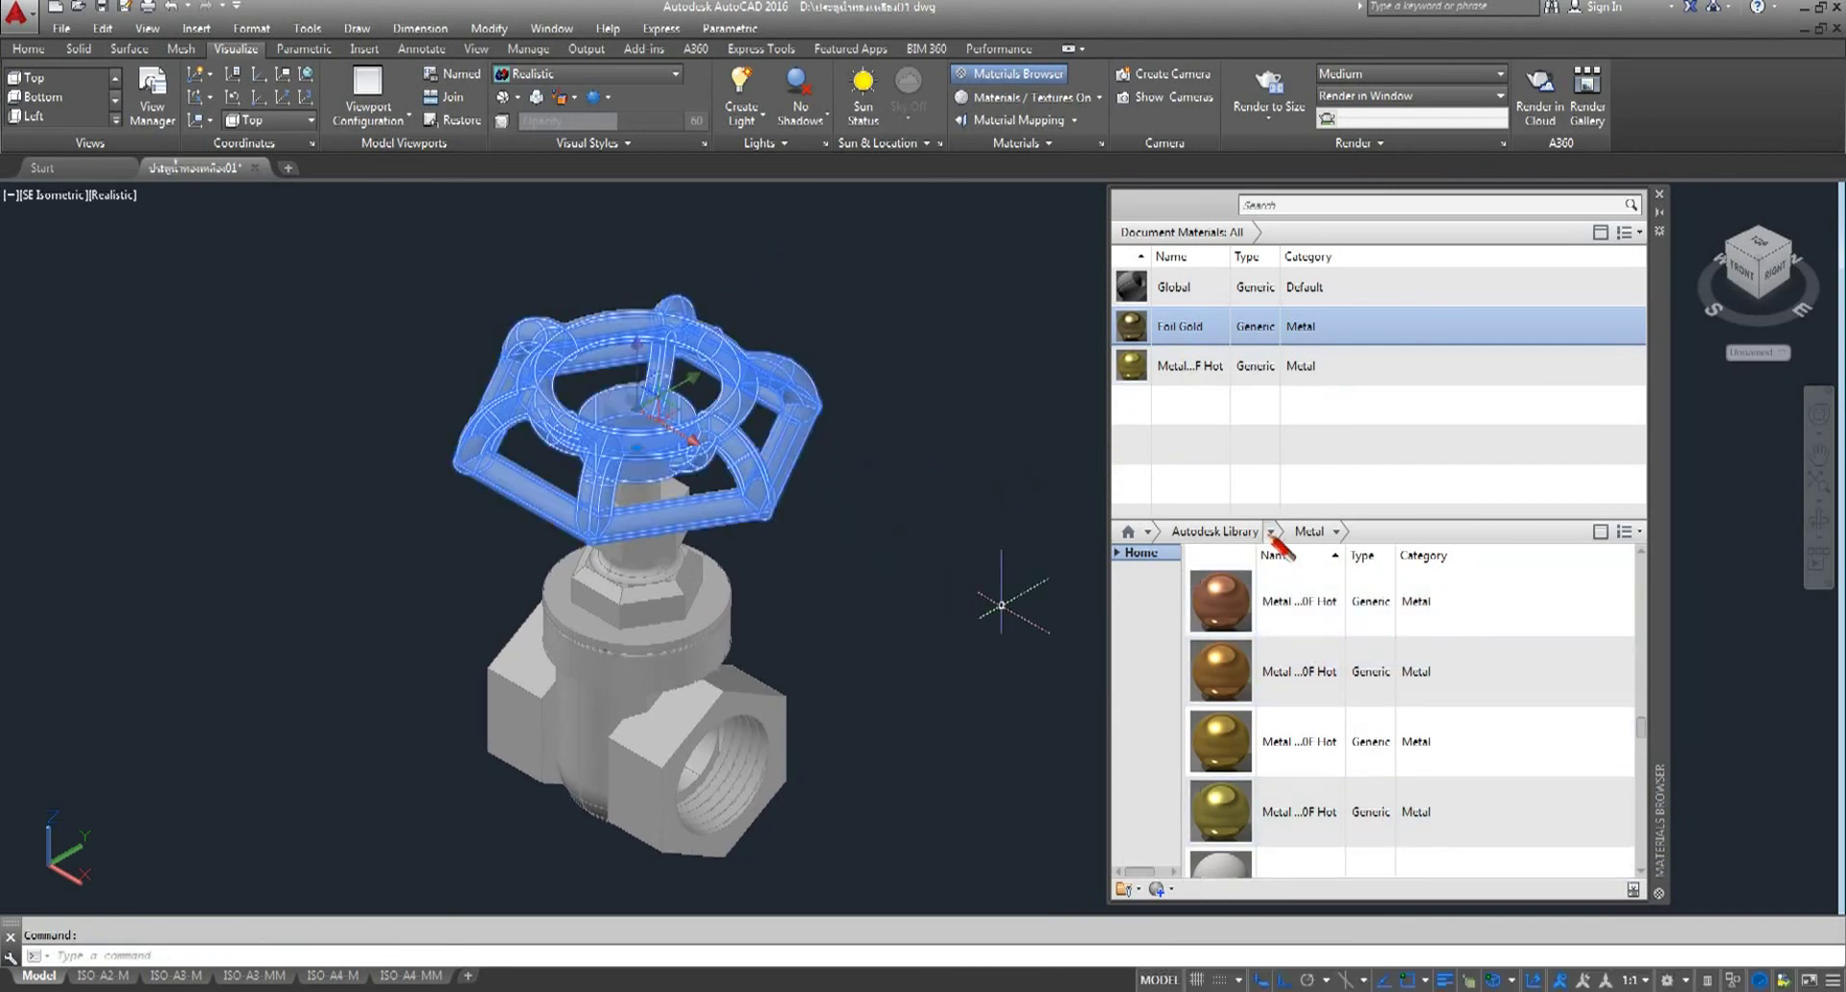
pyautogui.click(1271, 532)
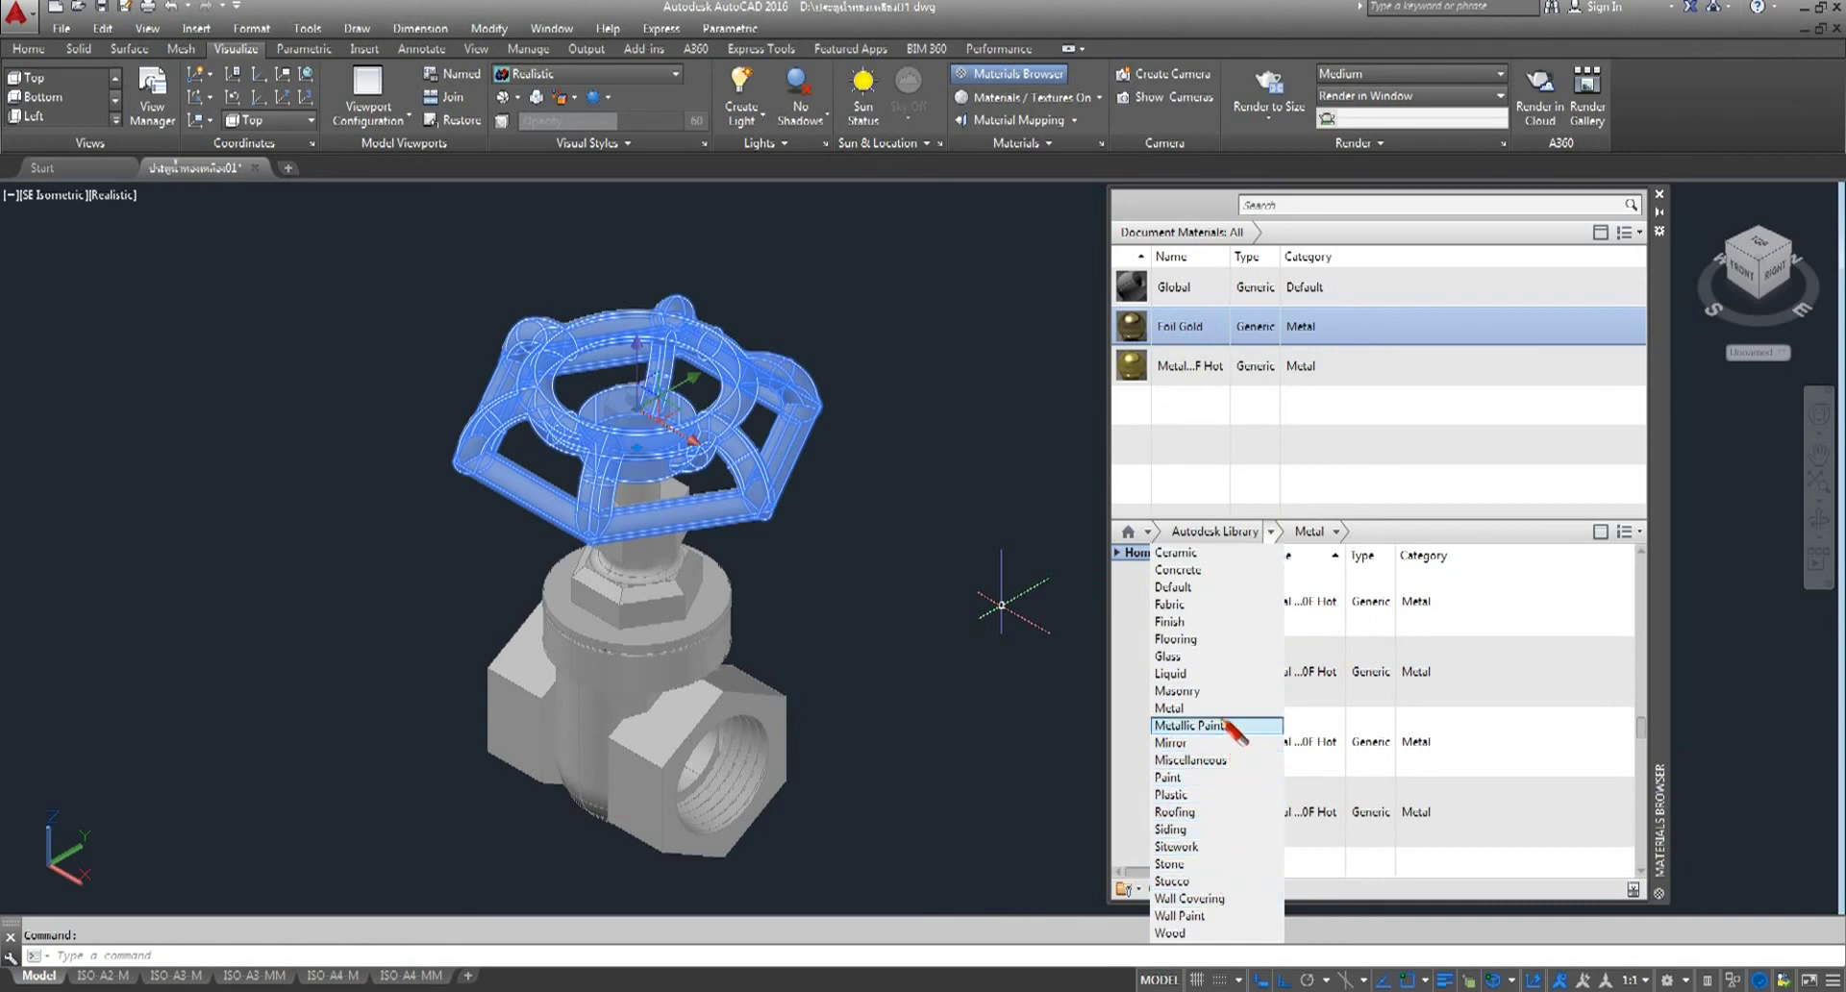
pyautogui.click(1204, 794)
pyautogui.scroll(-1, 1249, 752)
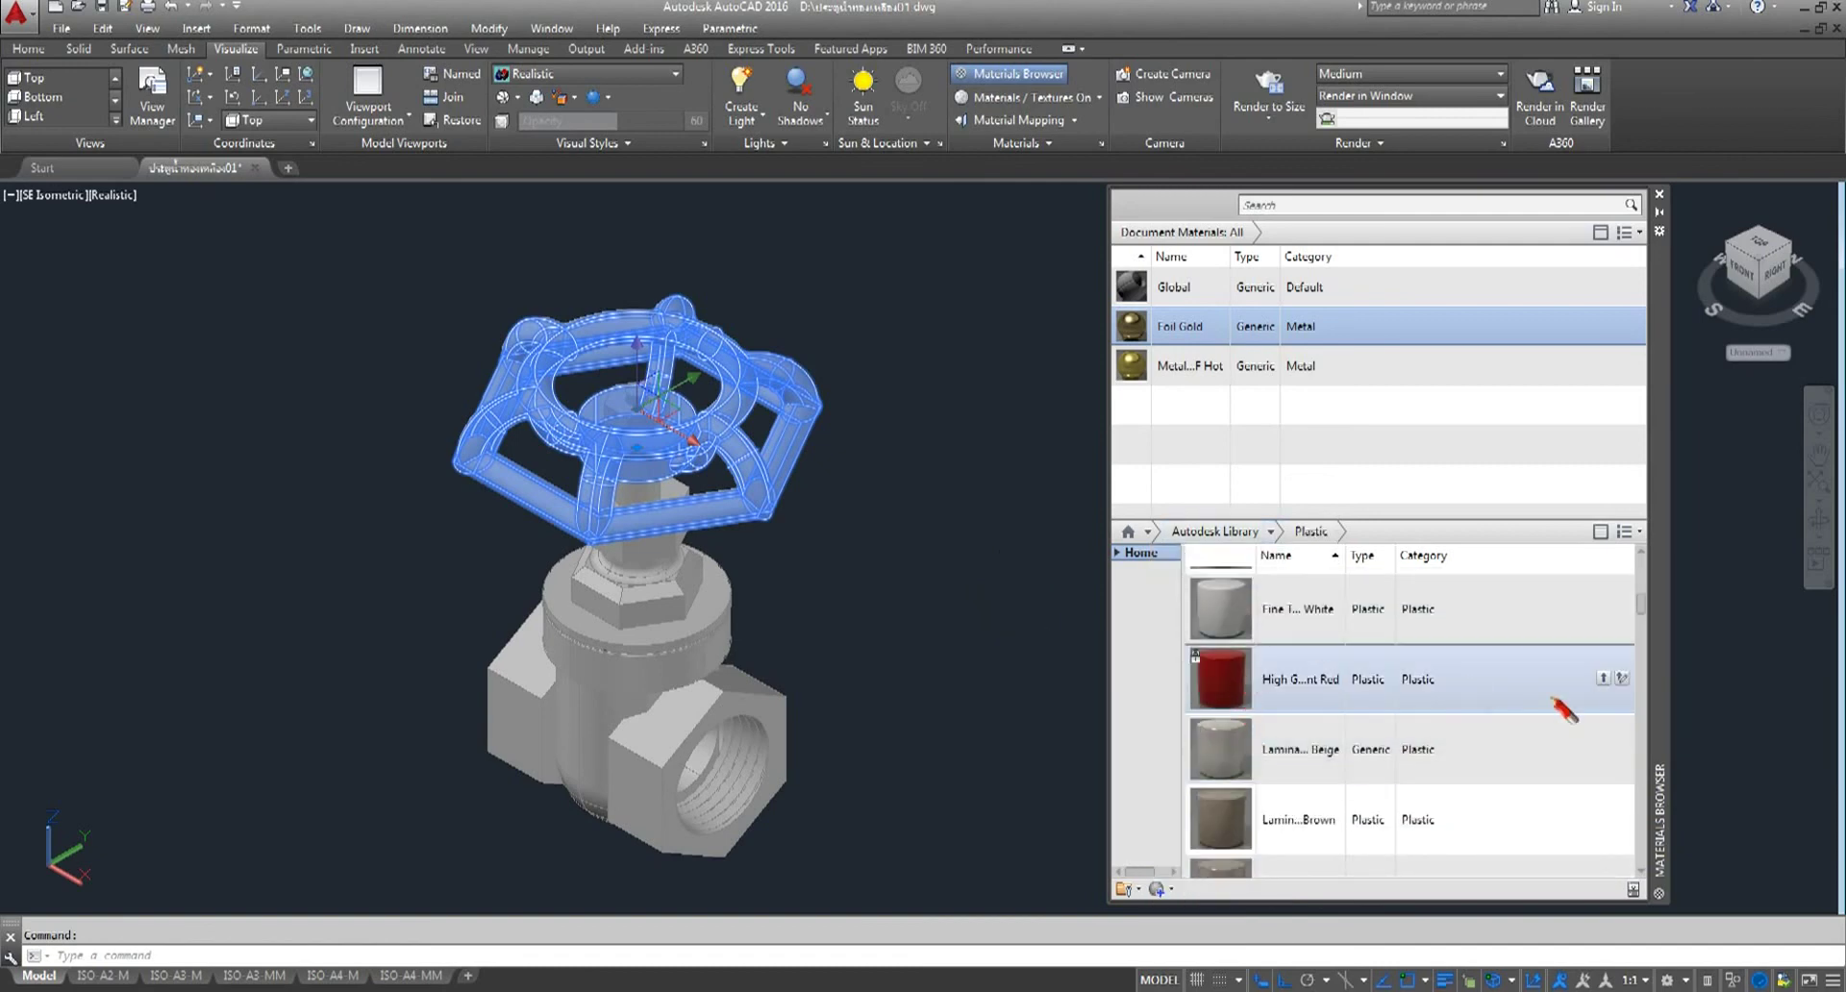
pyautogui.click(1608, 679)
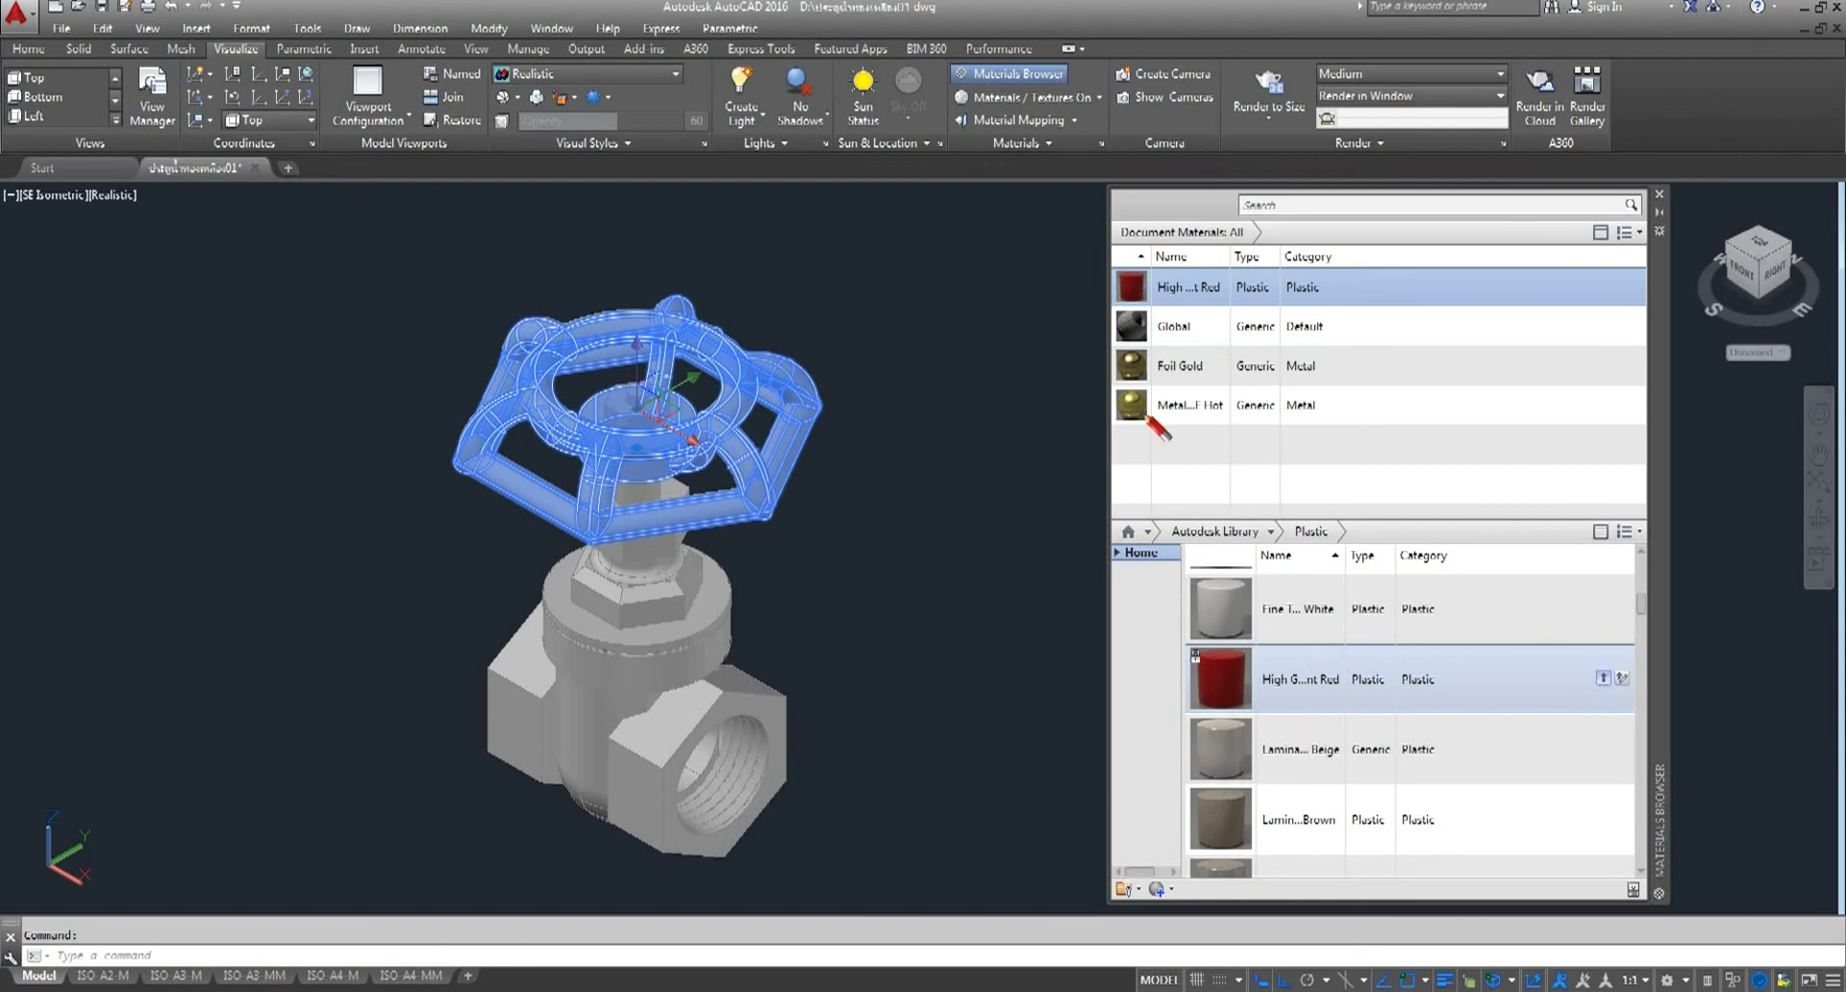
# - Turn off edge lines on the shaded model
pyautogui.scroll(2, 759, 365)
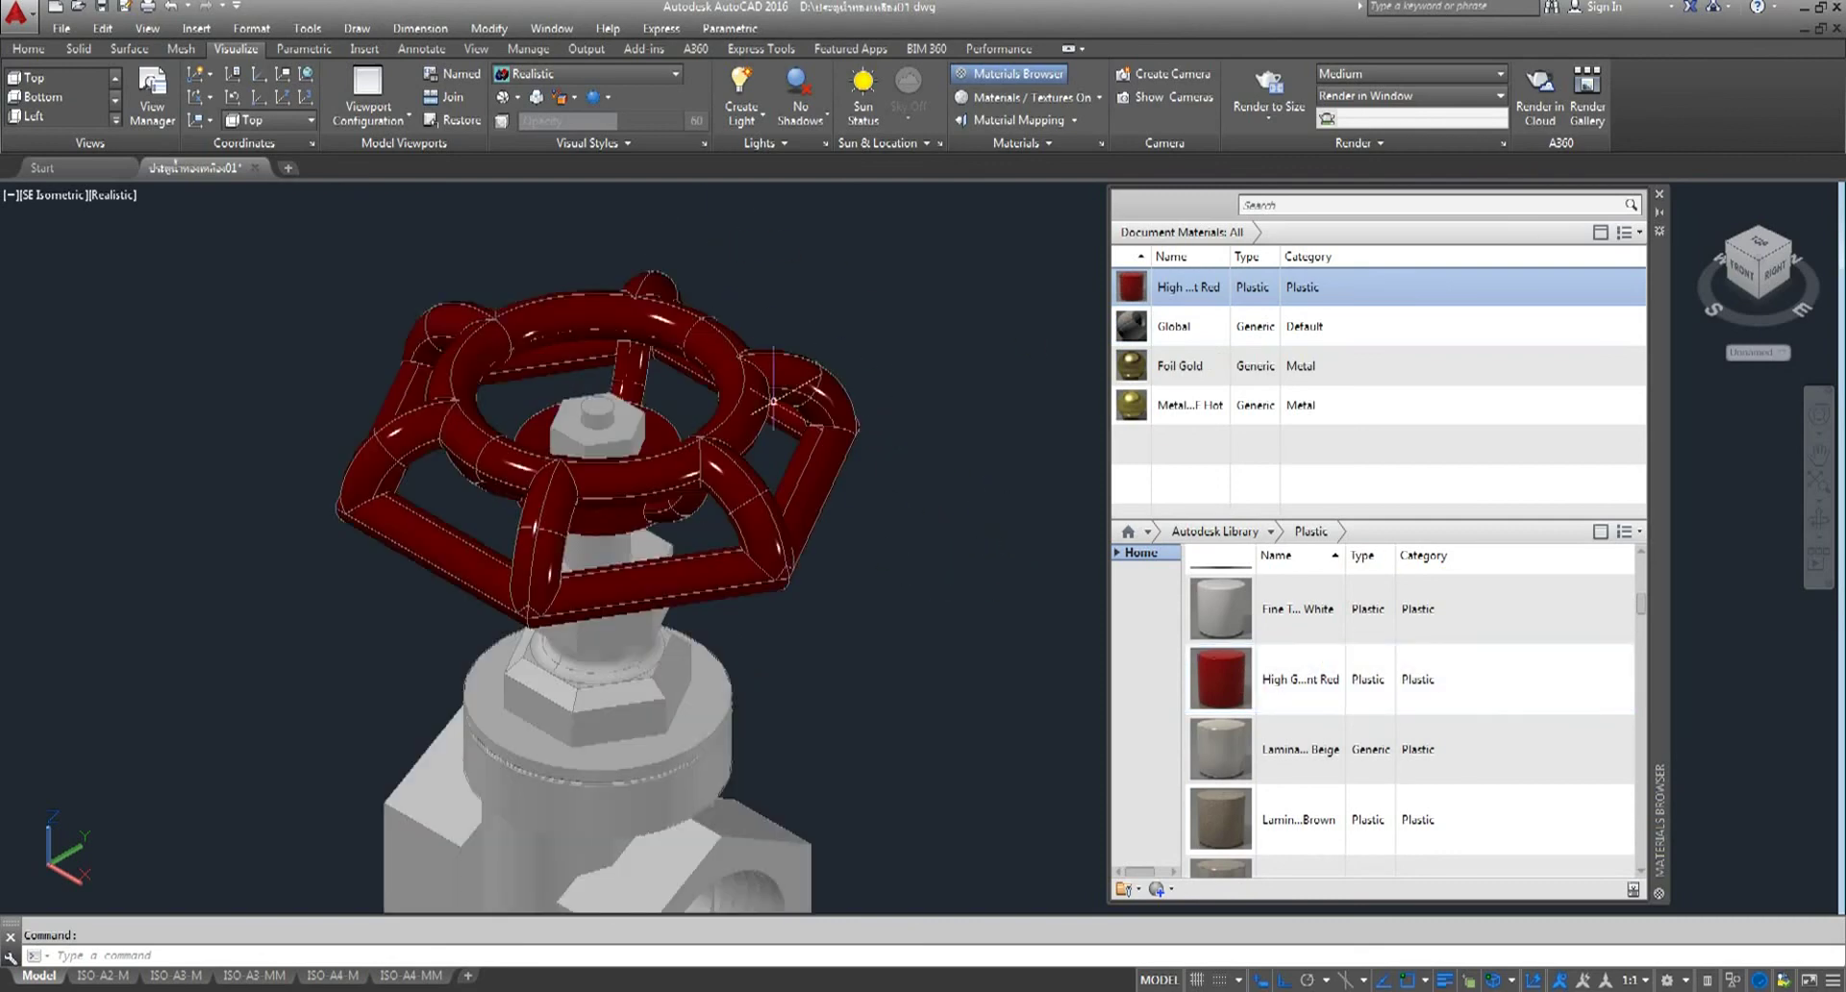
pyautogui.click(516, 97)
pyautogui.click(542, 134)
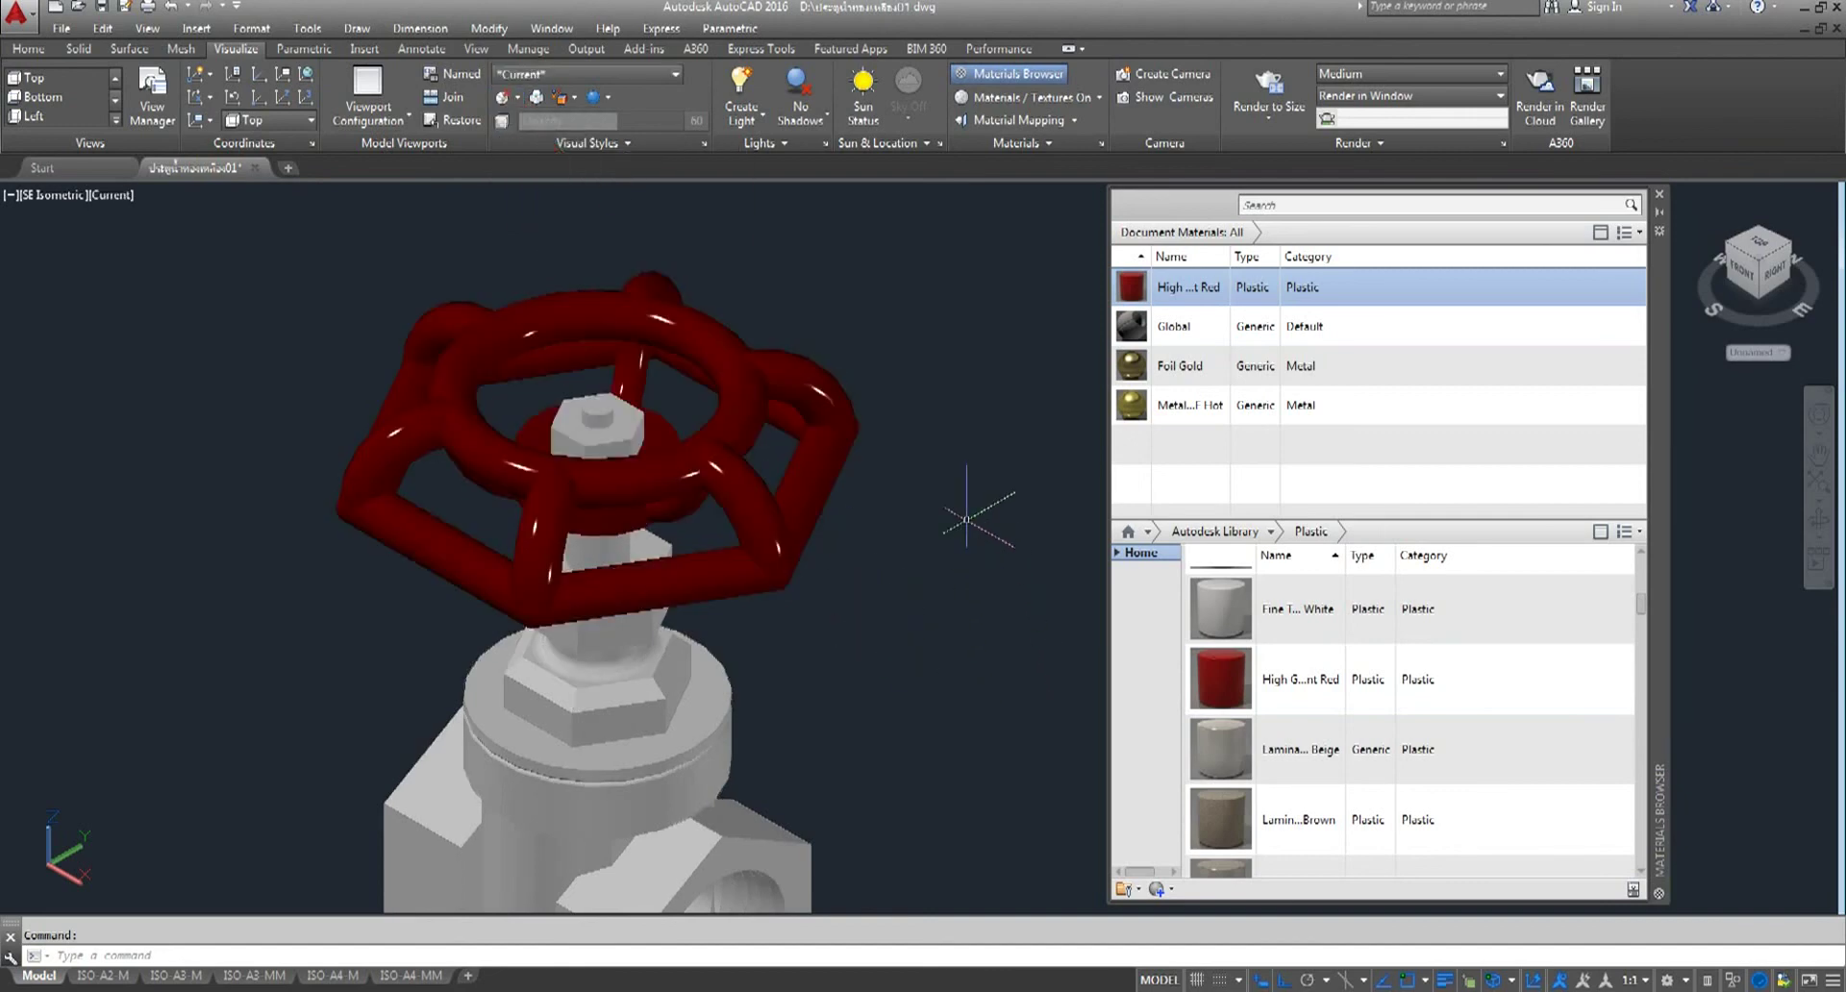
# - Deselect everything, select the valve body and give it the gold Metal...F Hot material
pyautogui.scroll(-1, 961, 524)
pyautogui.scroll(-1, 962, 515)
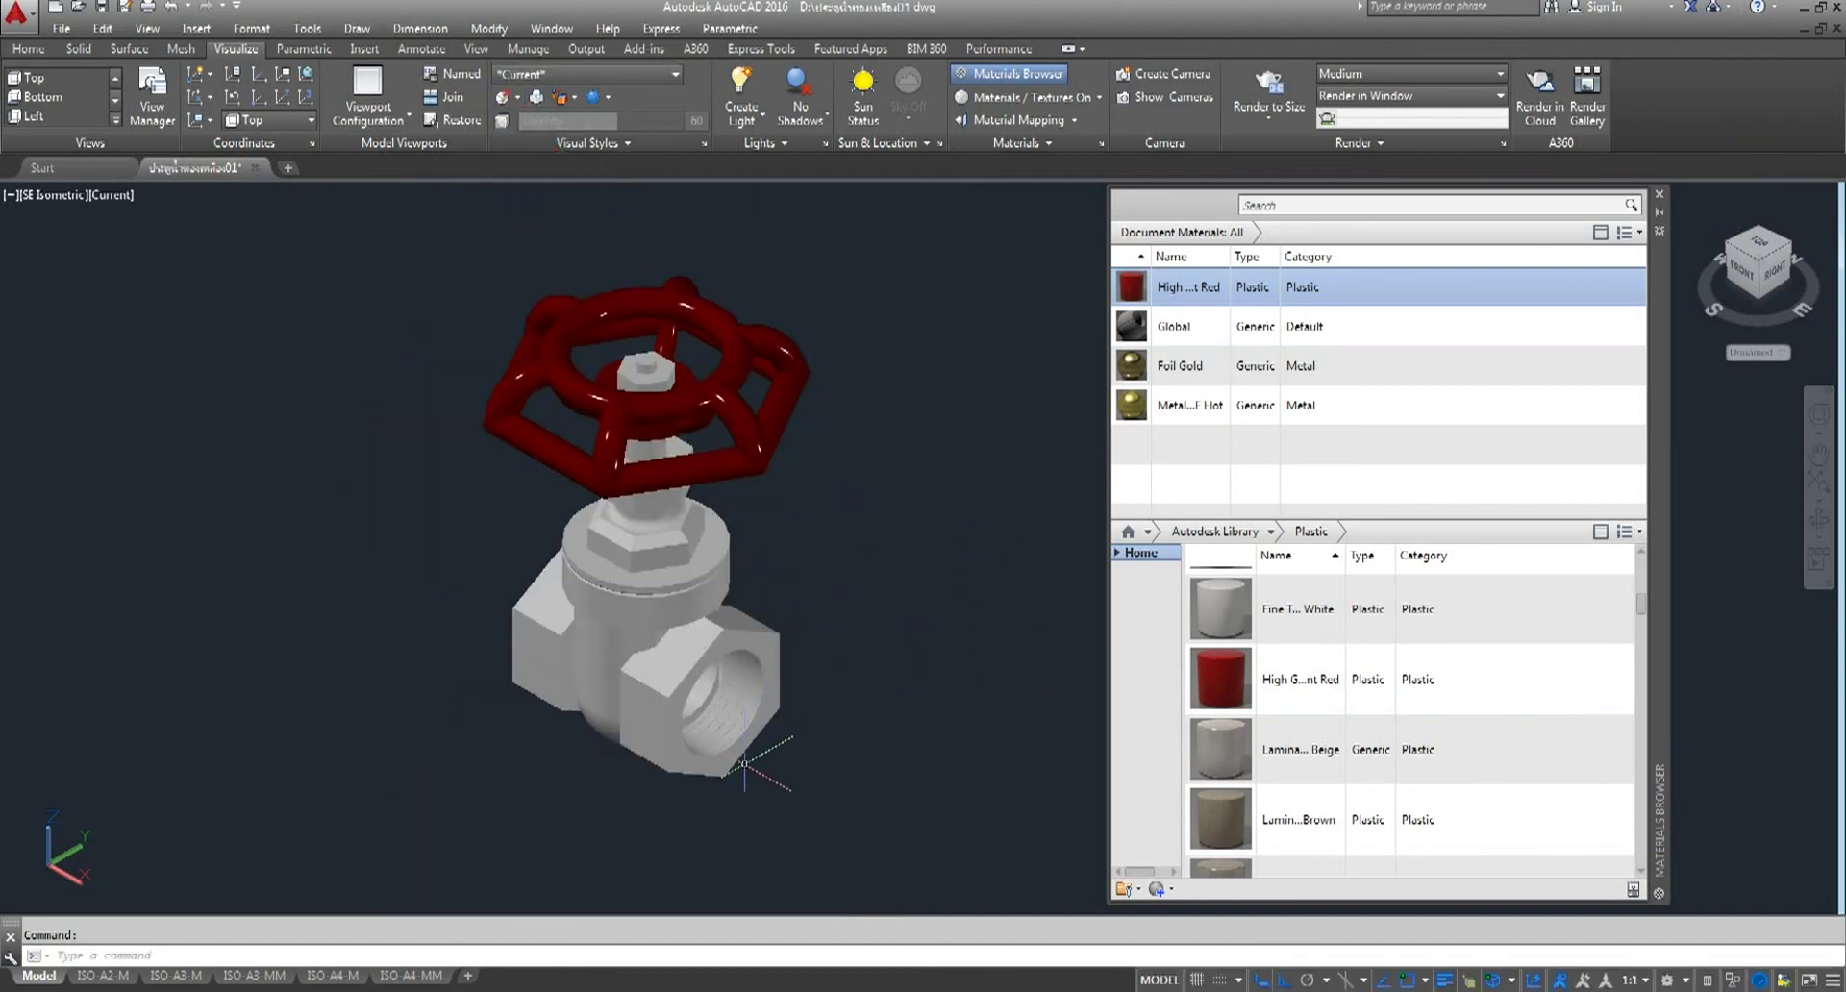
pyautogui.click(801, 589)
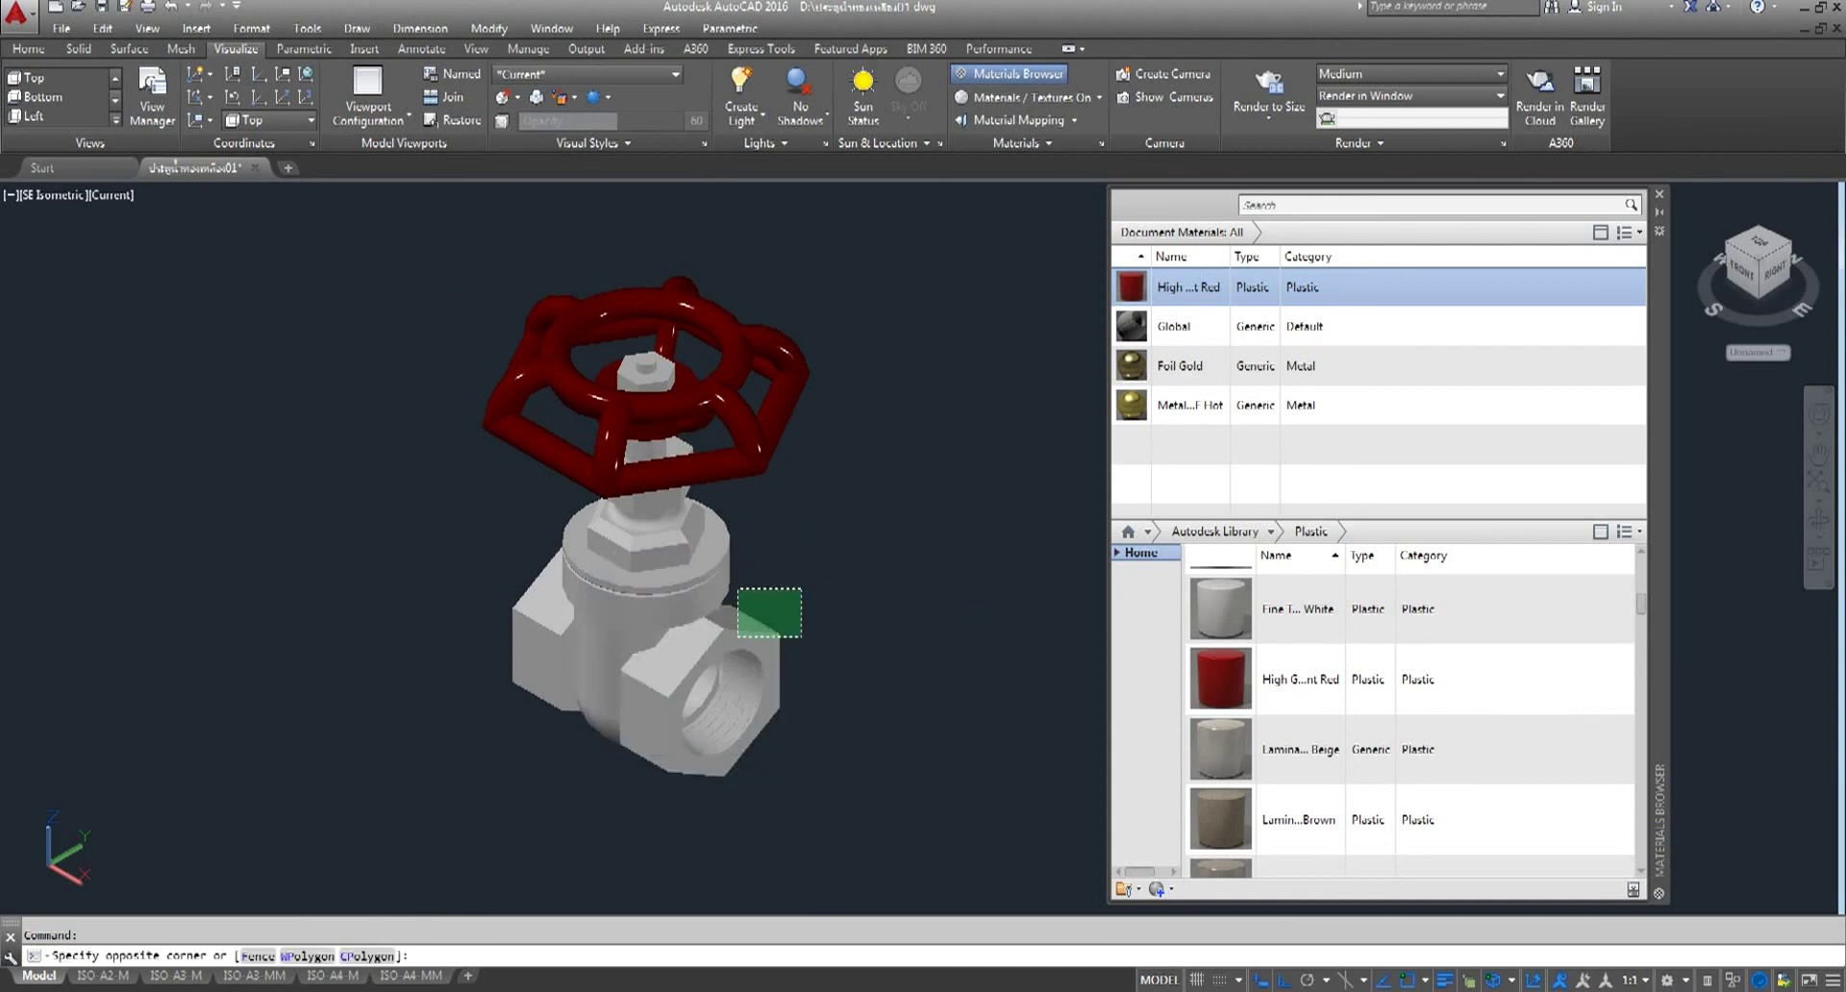
pyautogui.click(871, 611)
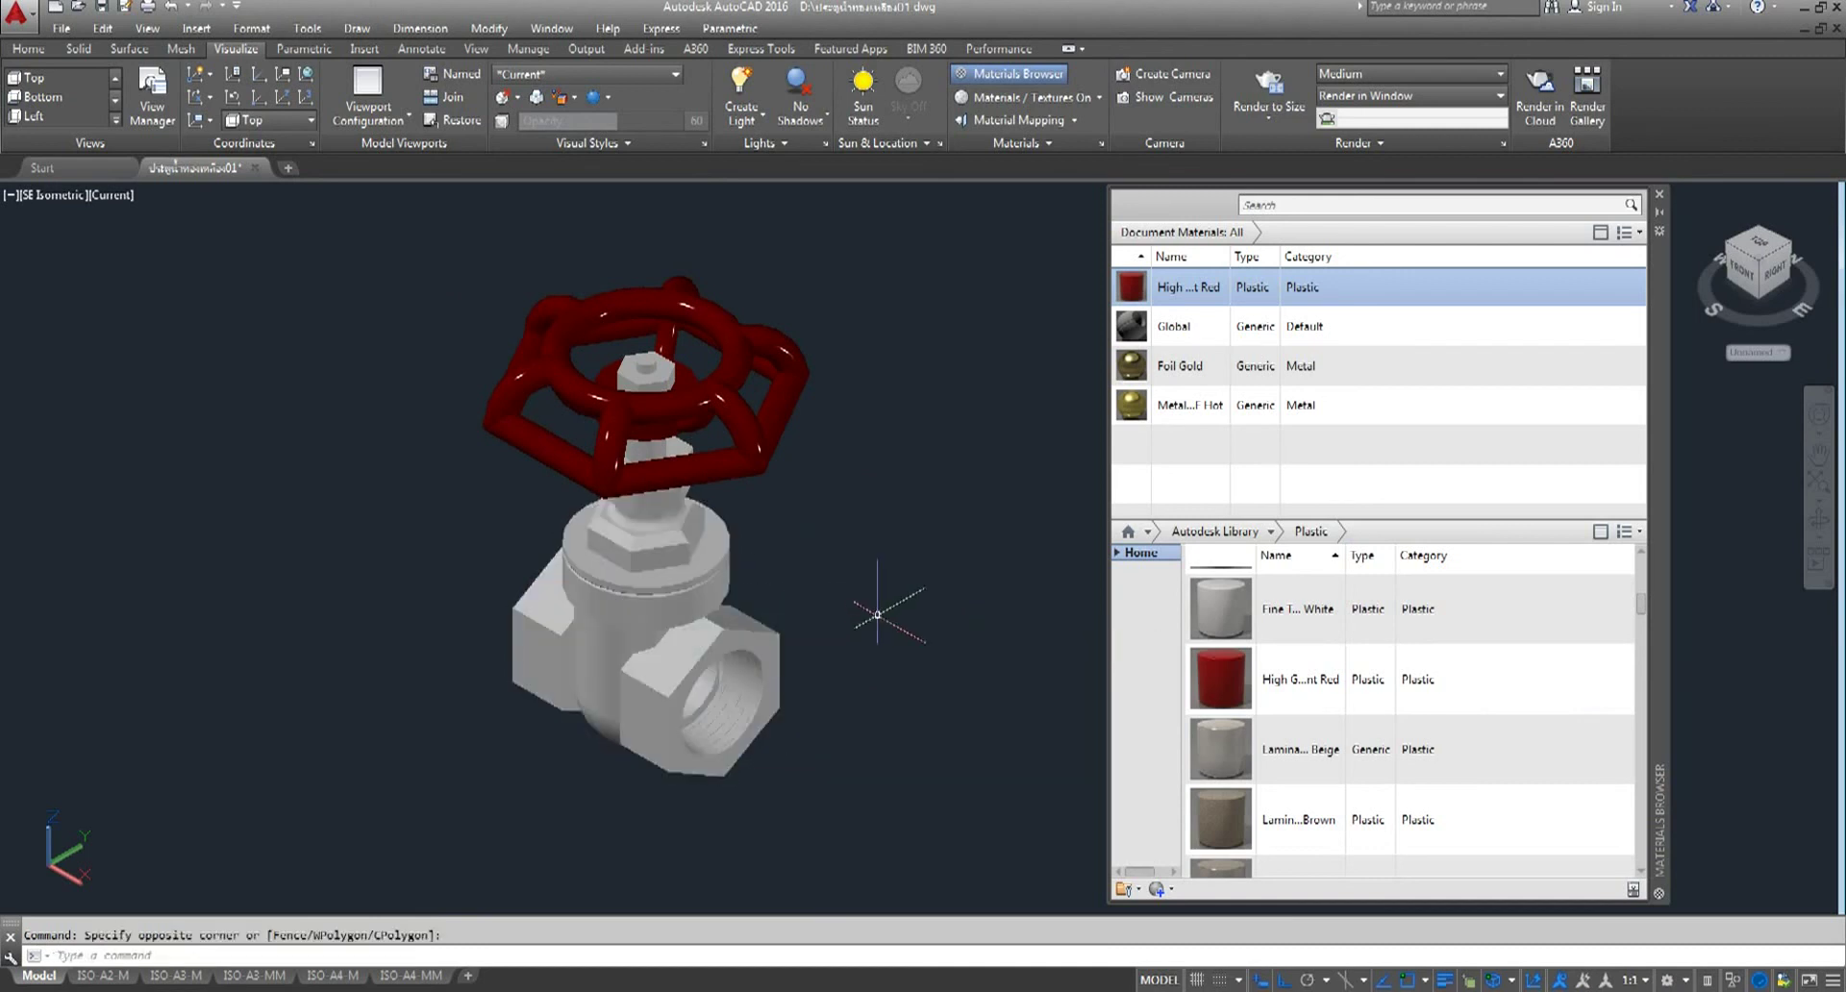
pyautogui.moveTo(1143, 426); pyautogui.dragTo(622, 644)
pyautogui.click(524, 647)
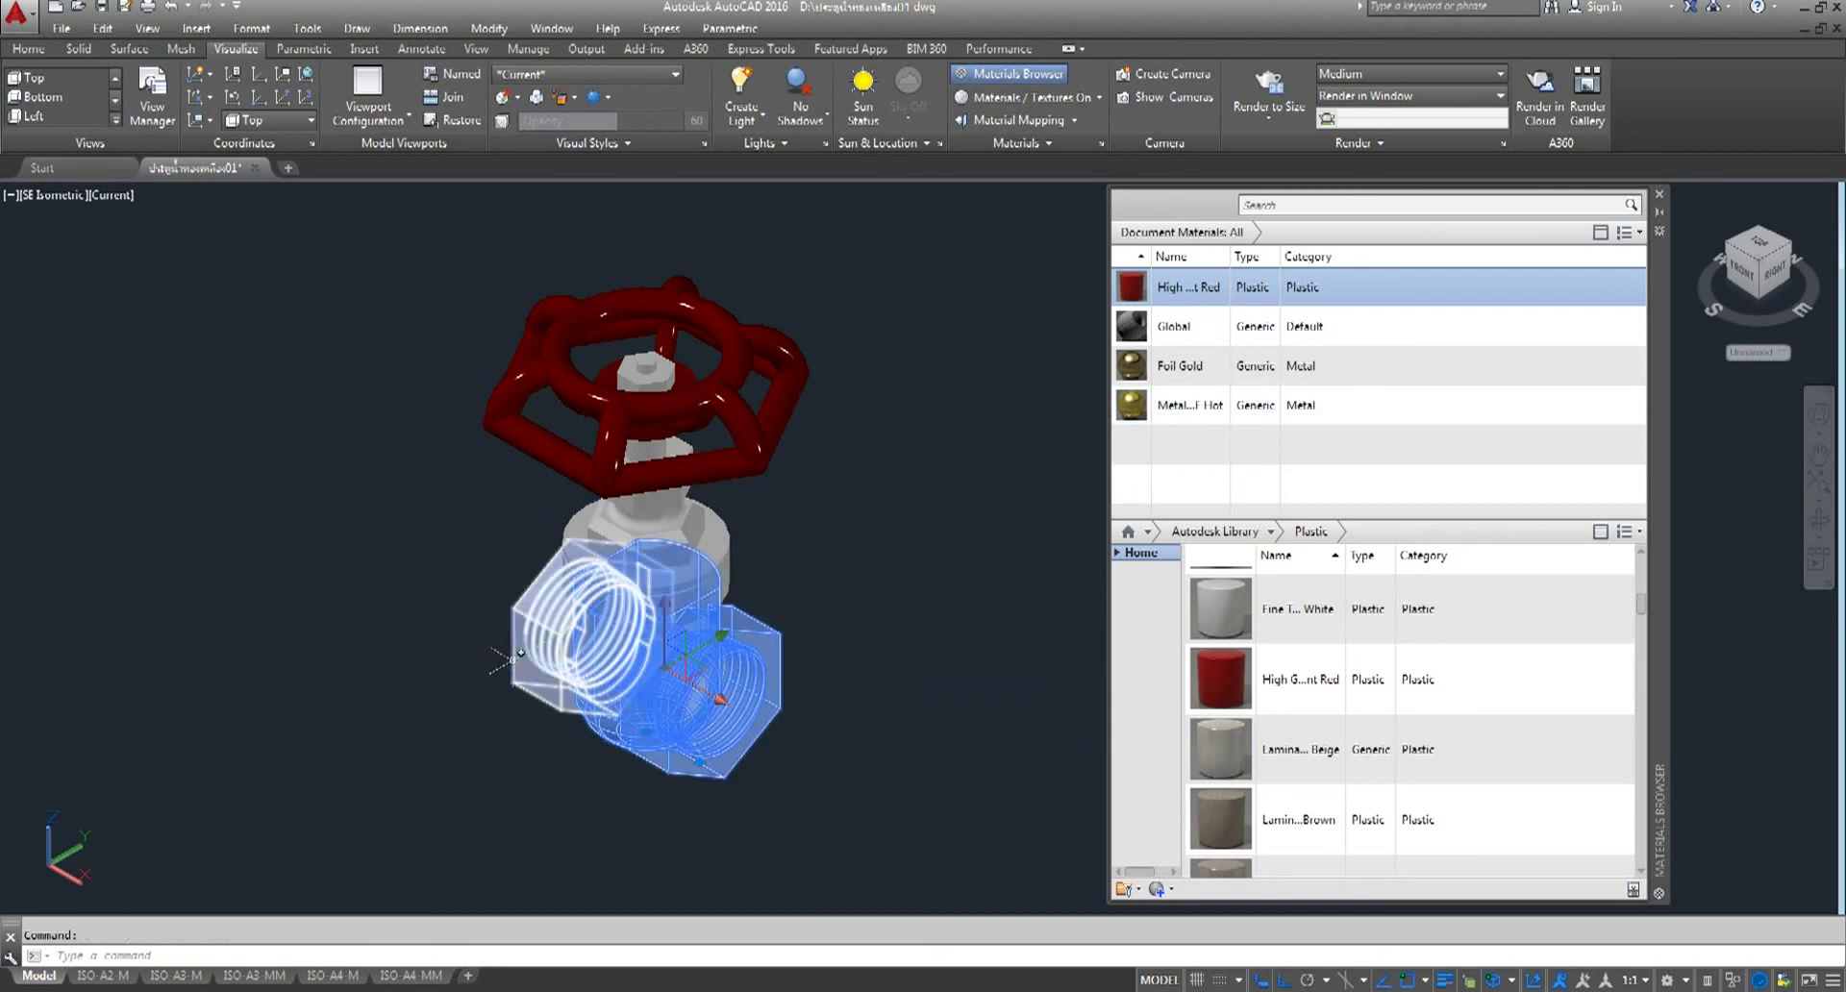
pyautogui.click(1154, 412)
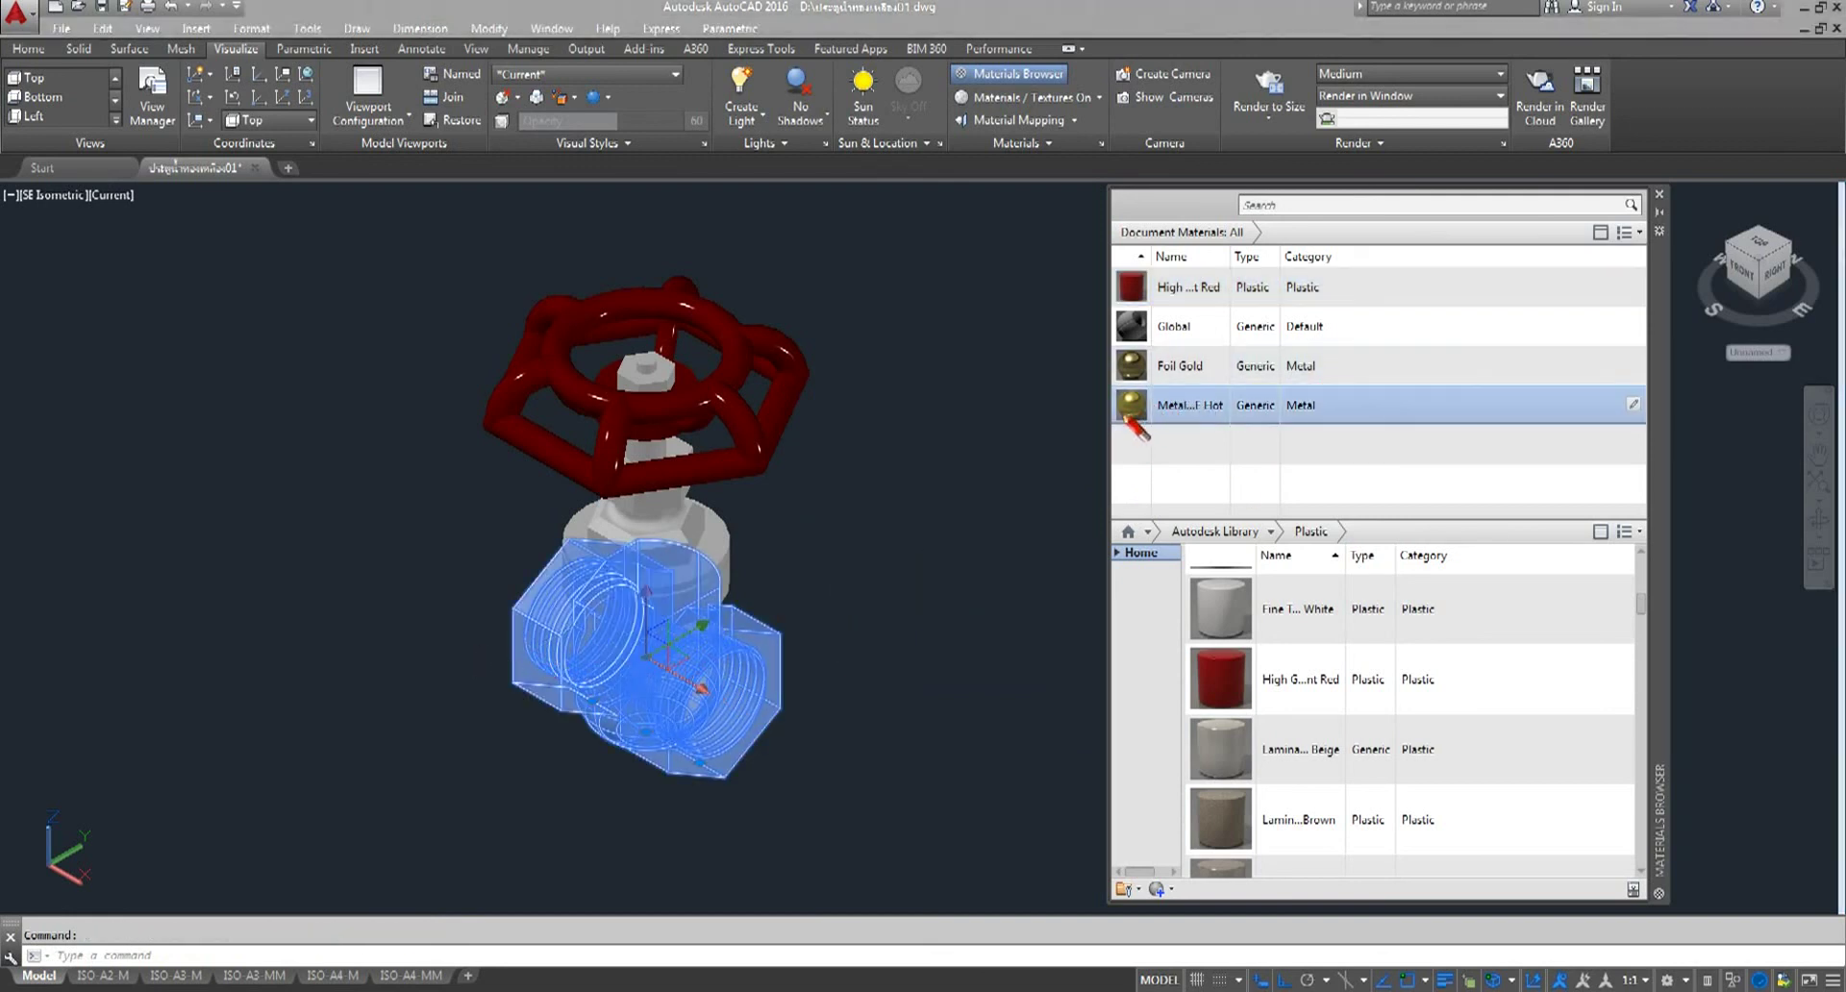
# - Give the bonnet collar the gold metal material
pyautogui.scroll(2, 585, 724)
pyautogui.scroll(2, 616, 692)
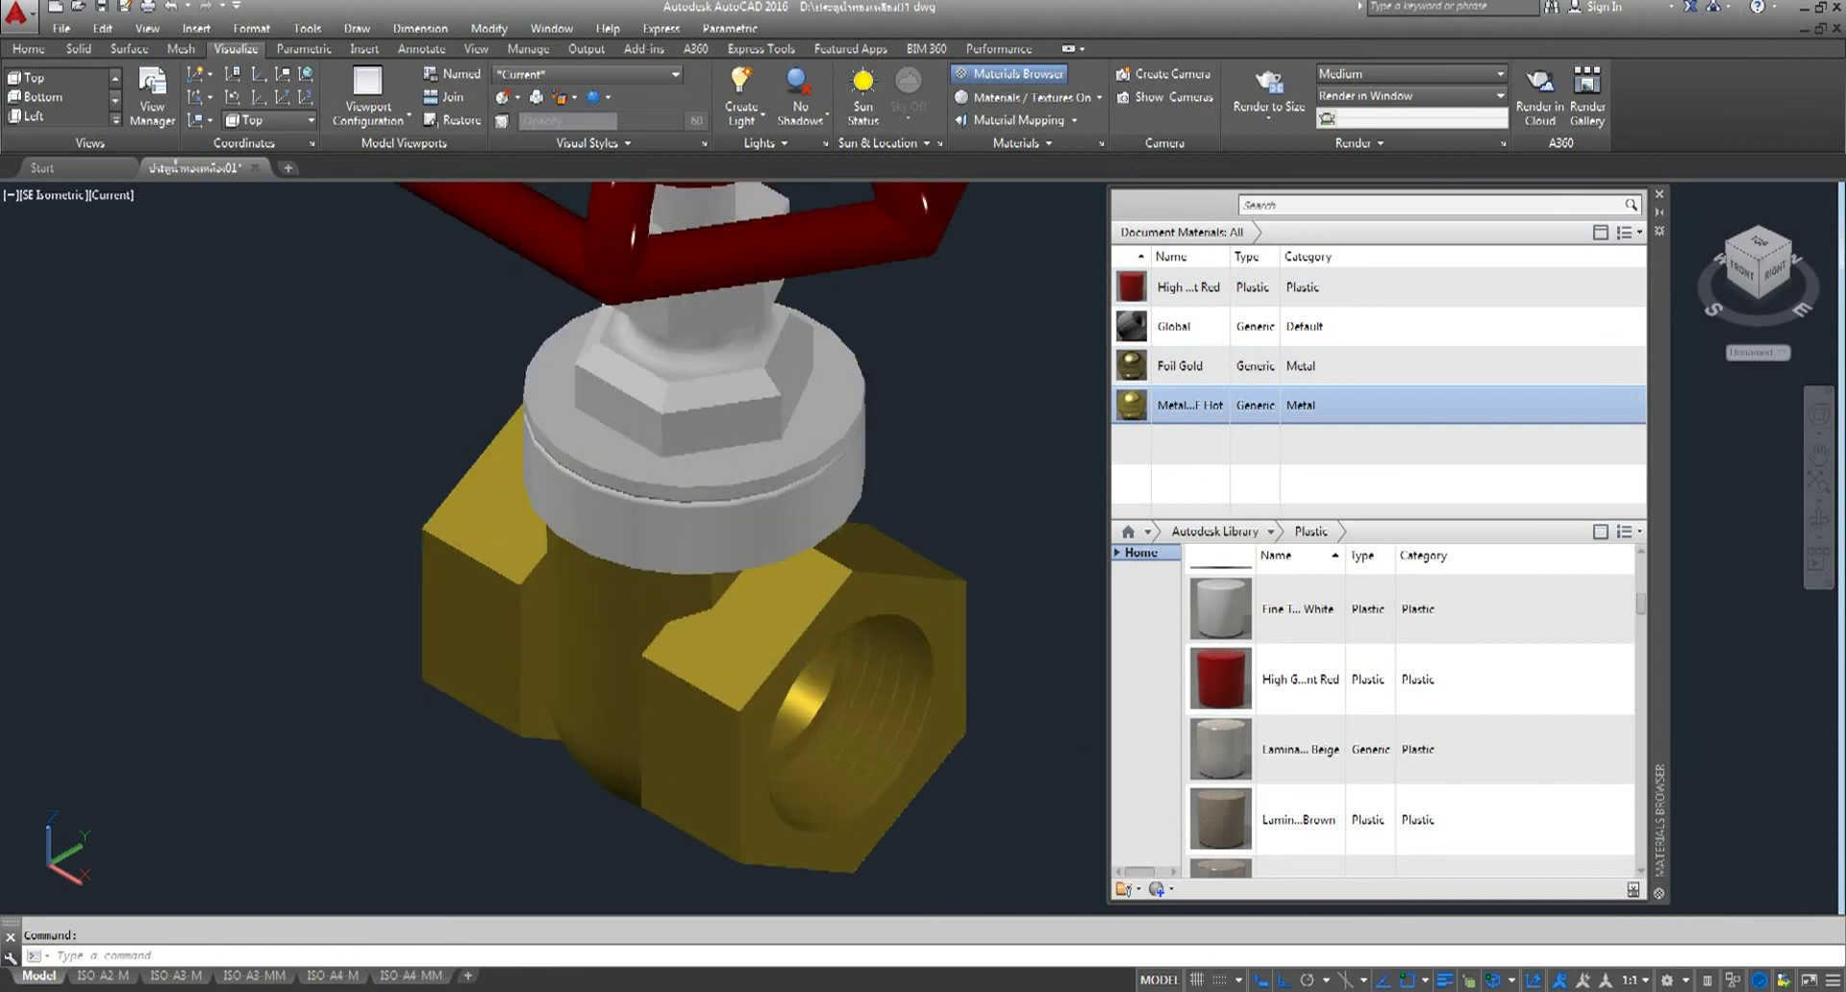
pyautogui.scroll(1, 1251, 601)
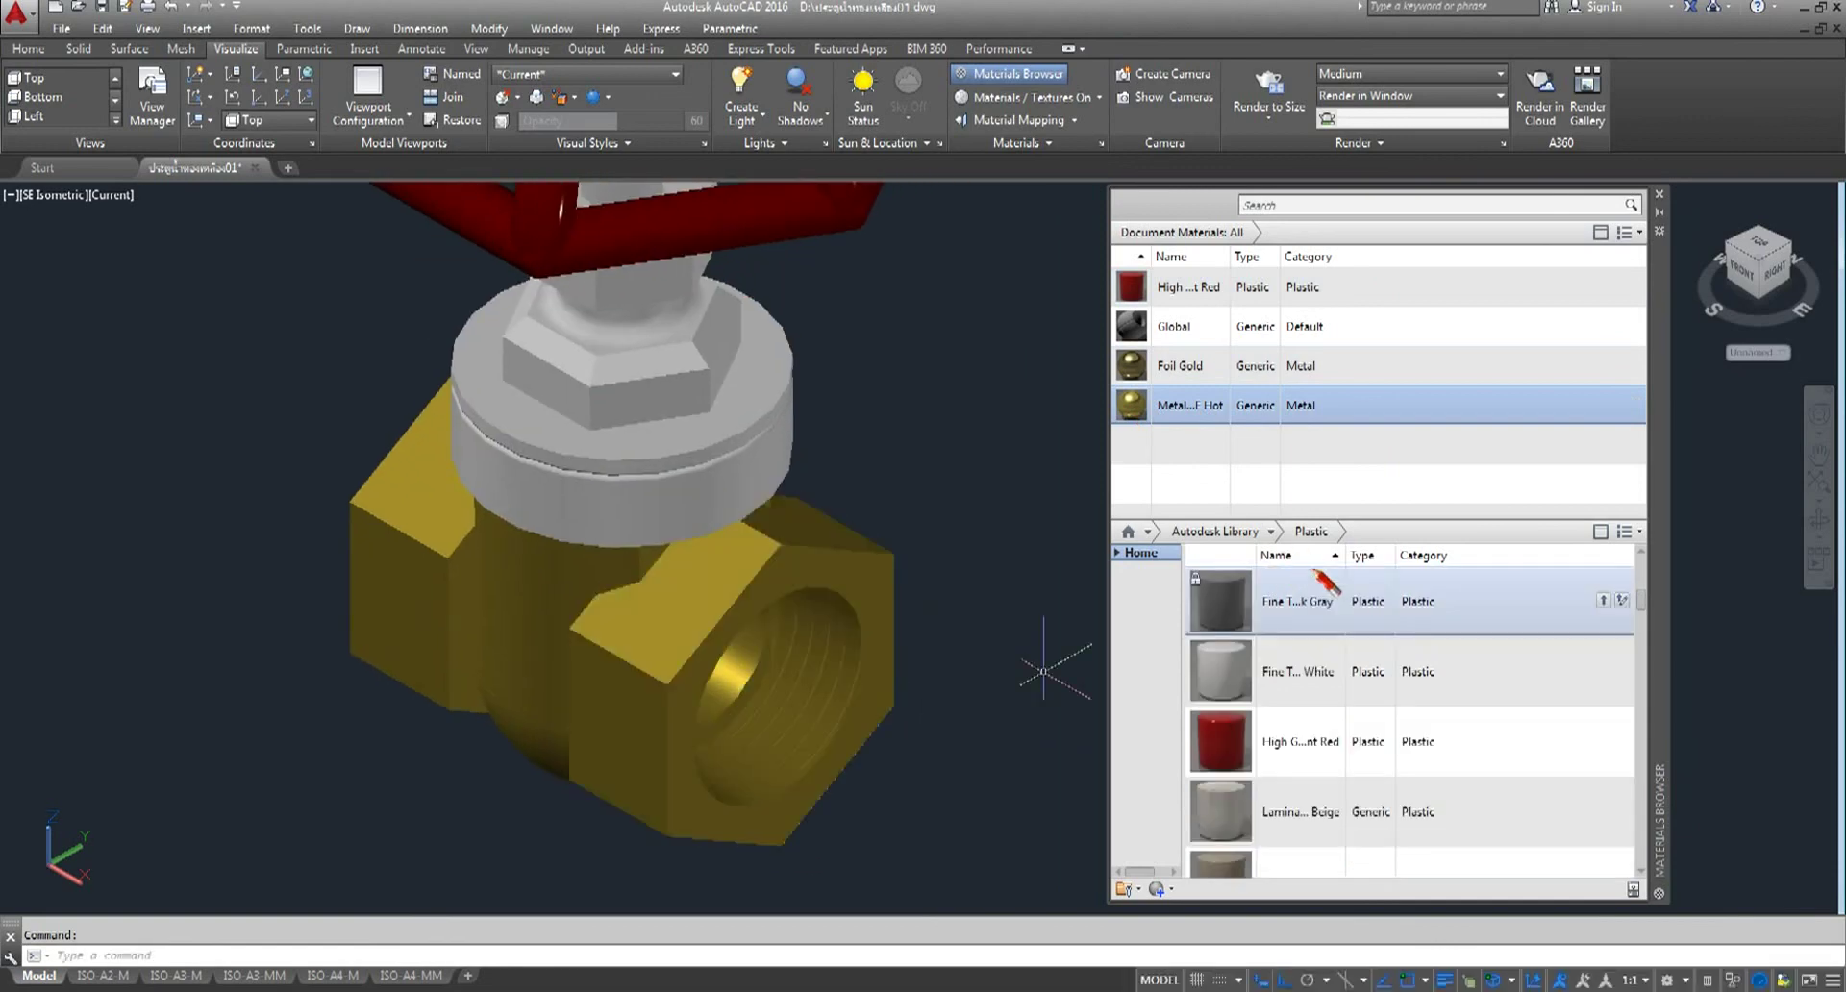
pyautogui.moveTo(673, 577)
pyautogui.keyDown('shift'); pyautogui.mouseDown(button='middle')
pyautogui.moveTo(837, 702)
pyautogui.moveTo(762, 663)
pyautogui.moveTo(742, 676)
pyautogui.moveTo(817, 618)
pyautogui.moveTo(883, 616)
pyautogui.mouseUp(button='middle'); pyautogui.keyUp('shift')
pyautogui.moveTo(882, 616)
pyautogui.mouseDown()
pyautogui.moveTo(860, 604)
pyautogui.moveTo(796, 750)
pyautogui.mouseUp()
pyautogui.rightClick(920, 531)
pyautogui.click(973, 534)
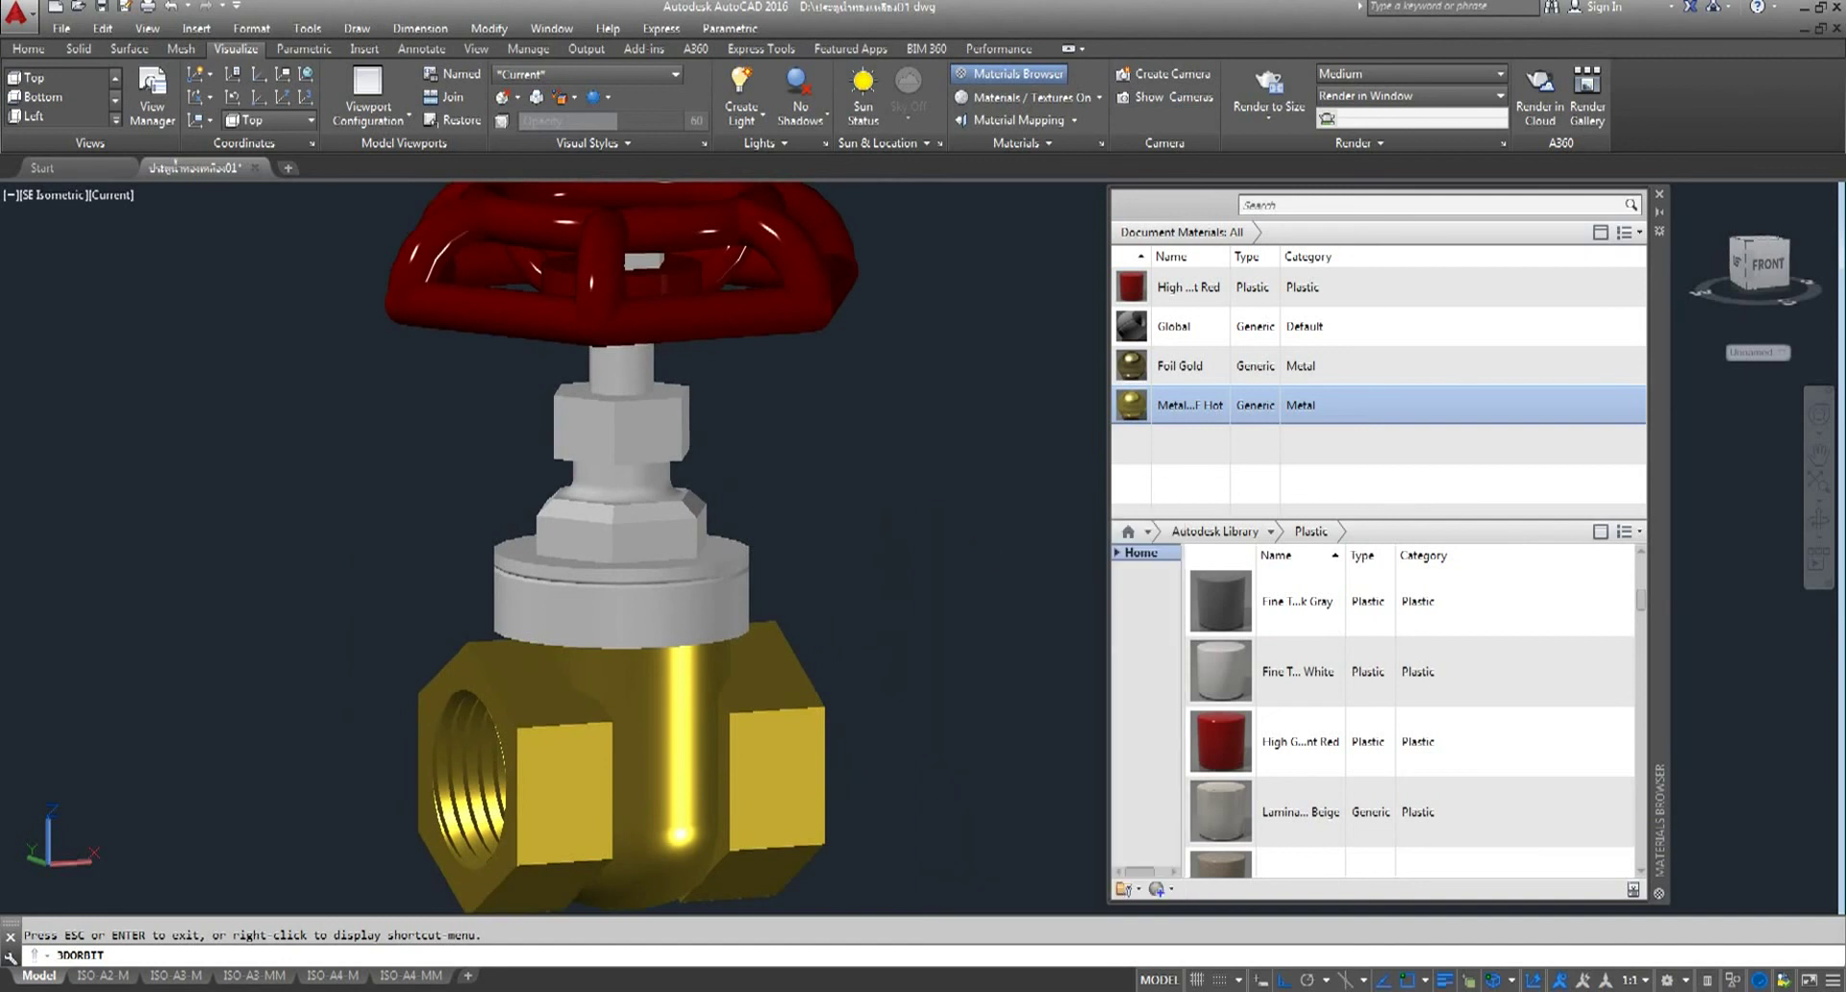
pyautogui.click(664, 611)
pyautogui.moveTo(1377, 406)
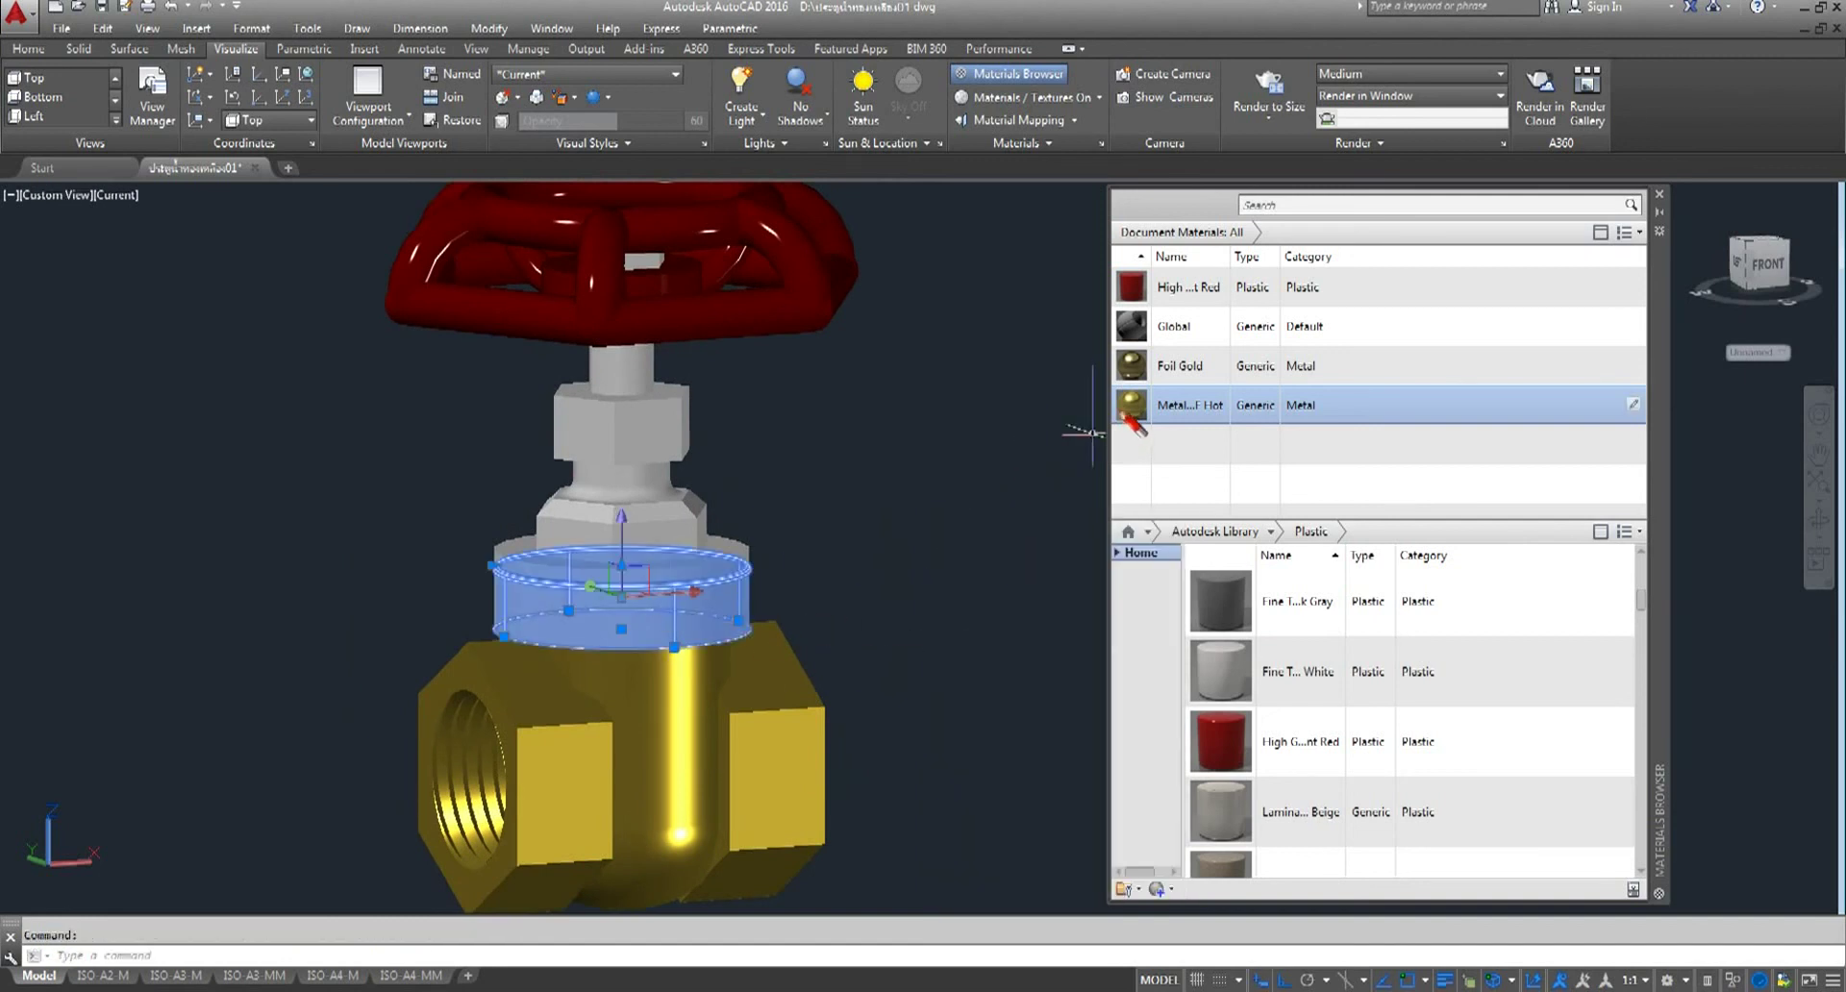
pyautogui.moveTo(1063, 475); pyautogui.dragTo(725, 556)
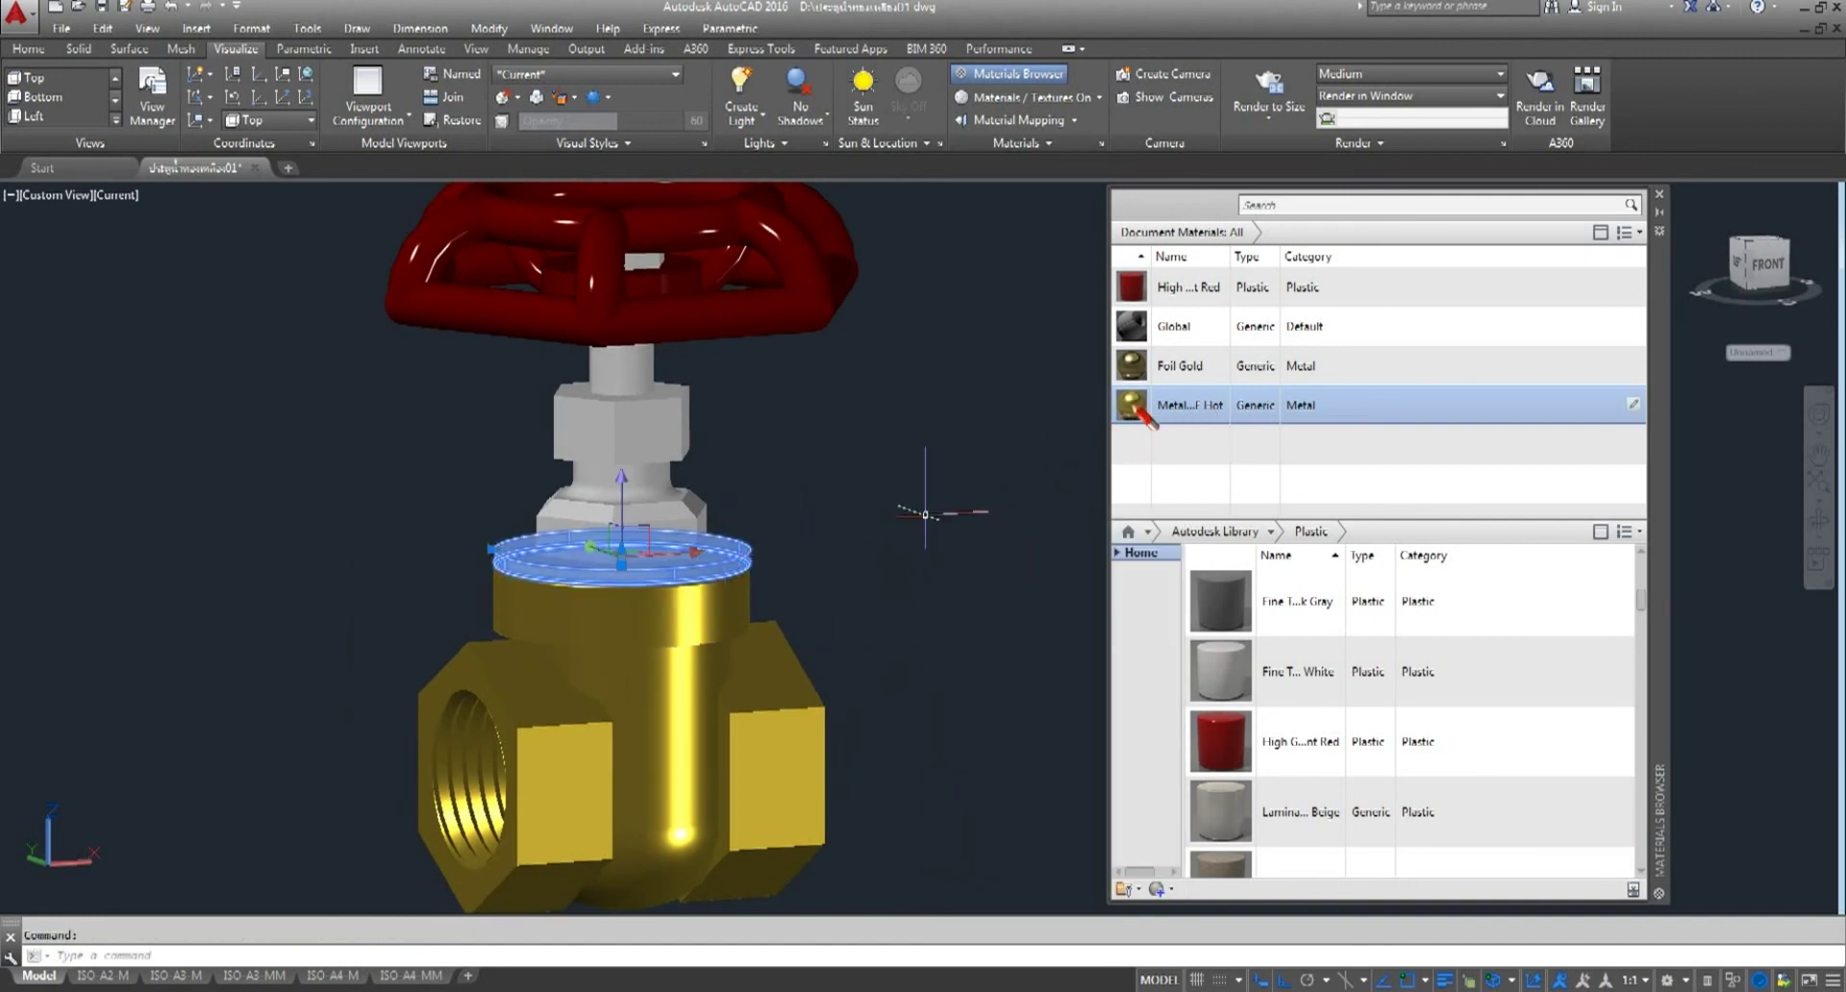
# - Apply Foil Gold to the lower hex nut, upper hex nut and stem
pyautogui.click(649, 550)
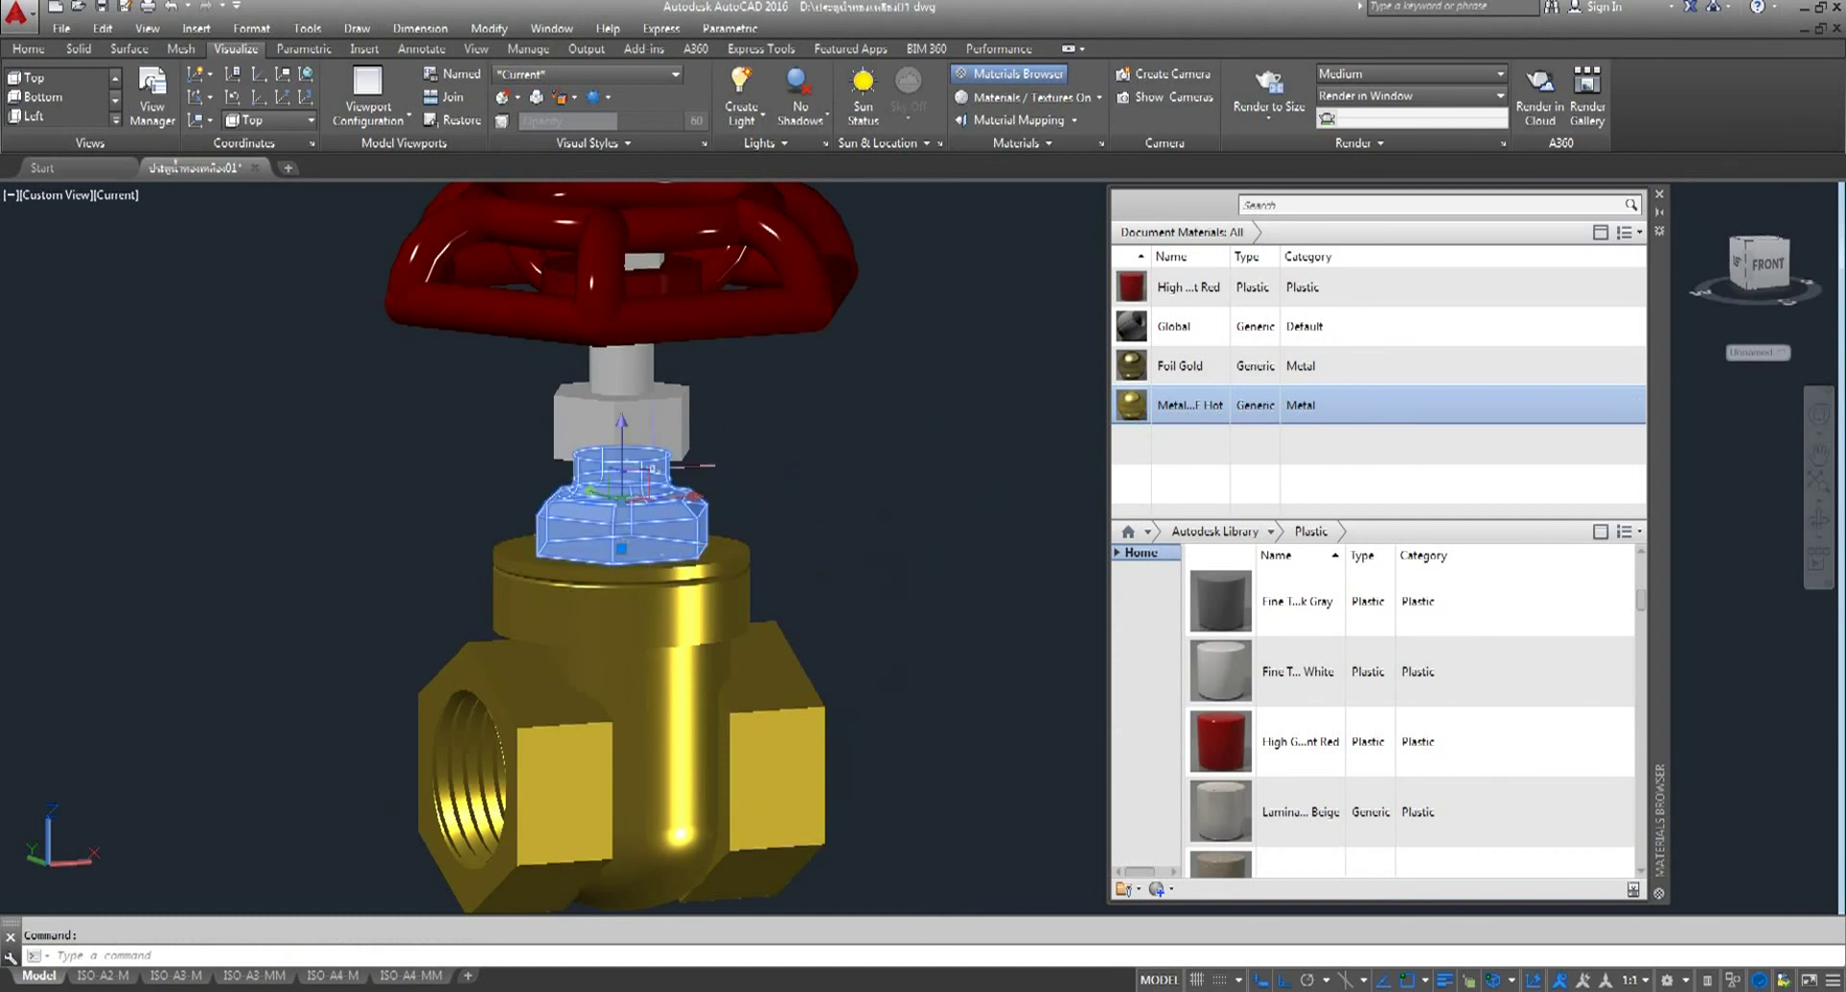
pyautogui.click(652, 418)
pyautogui.click(622, 347)
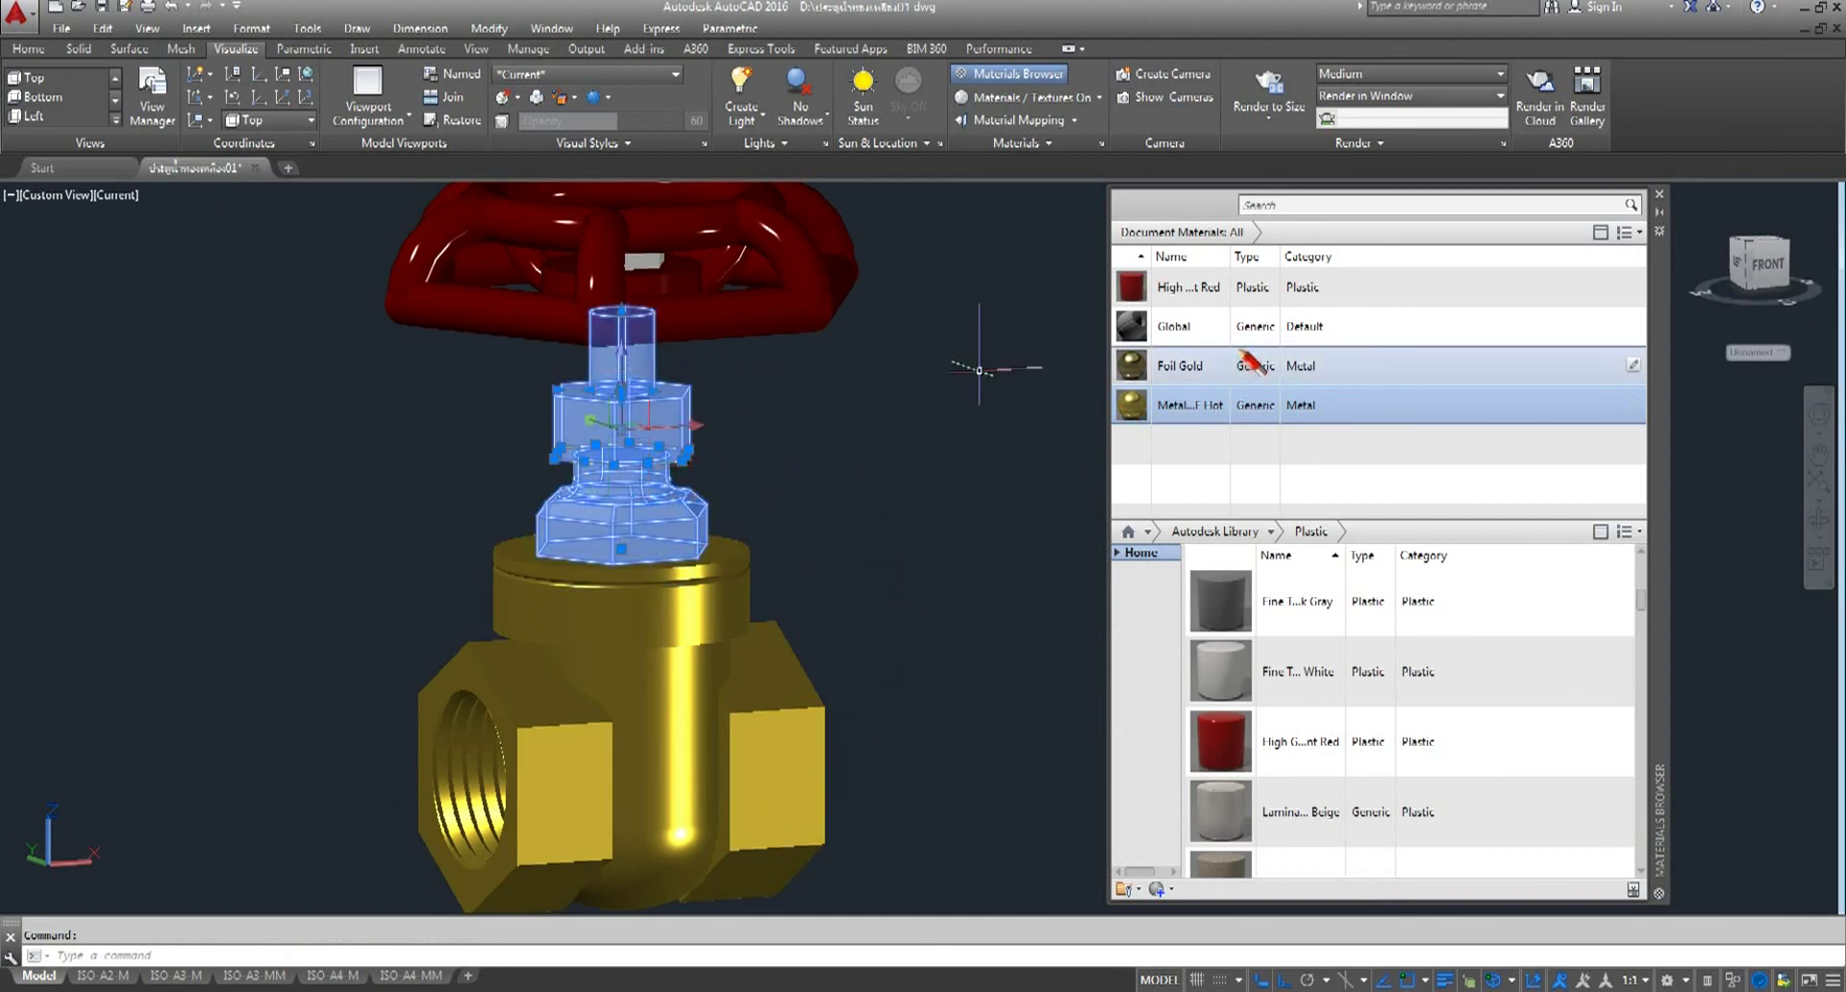
pyautogui.click(1139, 373)
pyautogui.scroll(-5, 827, 597)
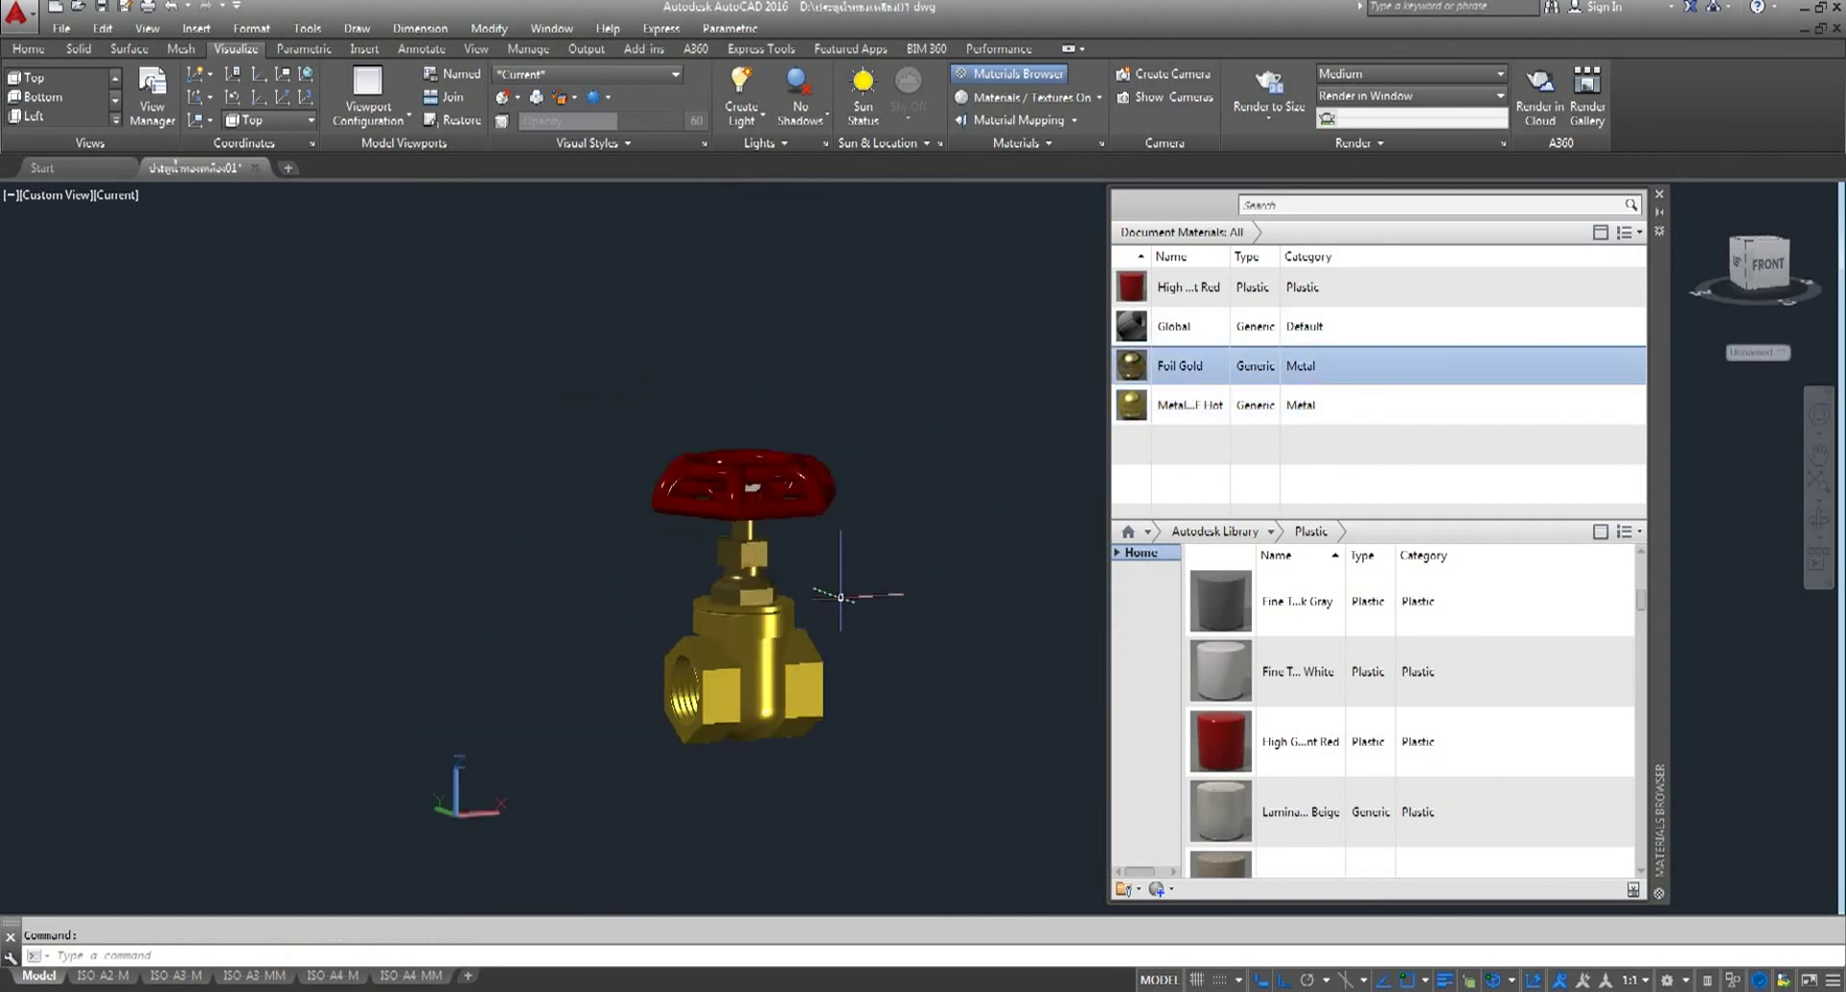
pyautogui.scroll(5, 837, 477)
pyautogui.moveTo(1819, 491)
pyautogui.click(1821, 538)
# - Clear the stray ring selection and orbit the valve to an isometric angle
pyautogui.click(848, 738)
pyautogui.click(949, 668)
pyautogui.press('Escape')
pyautogui.press('Escape')
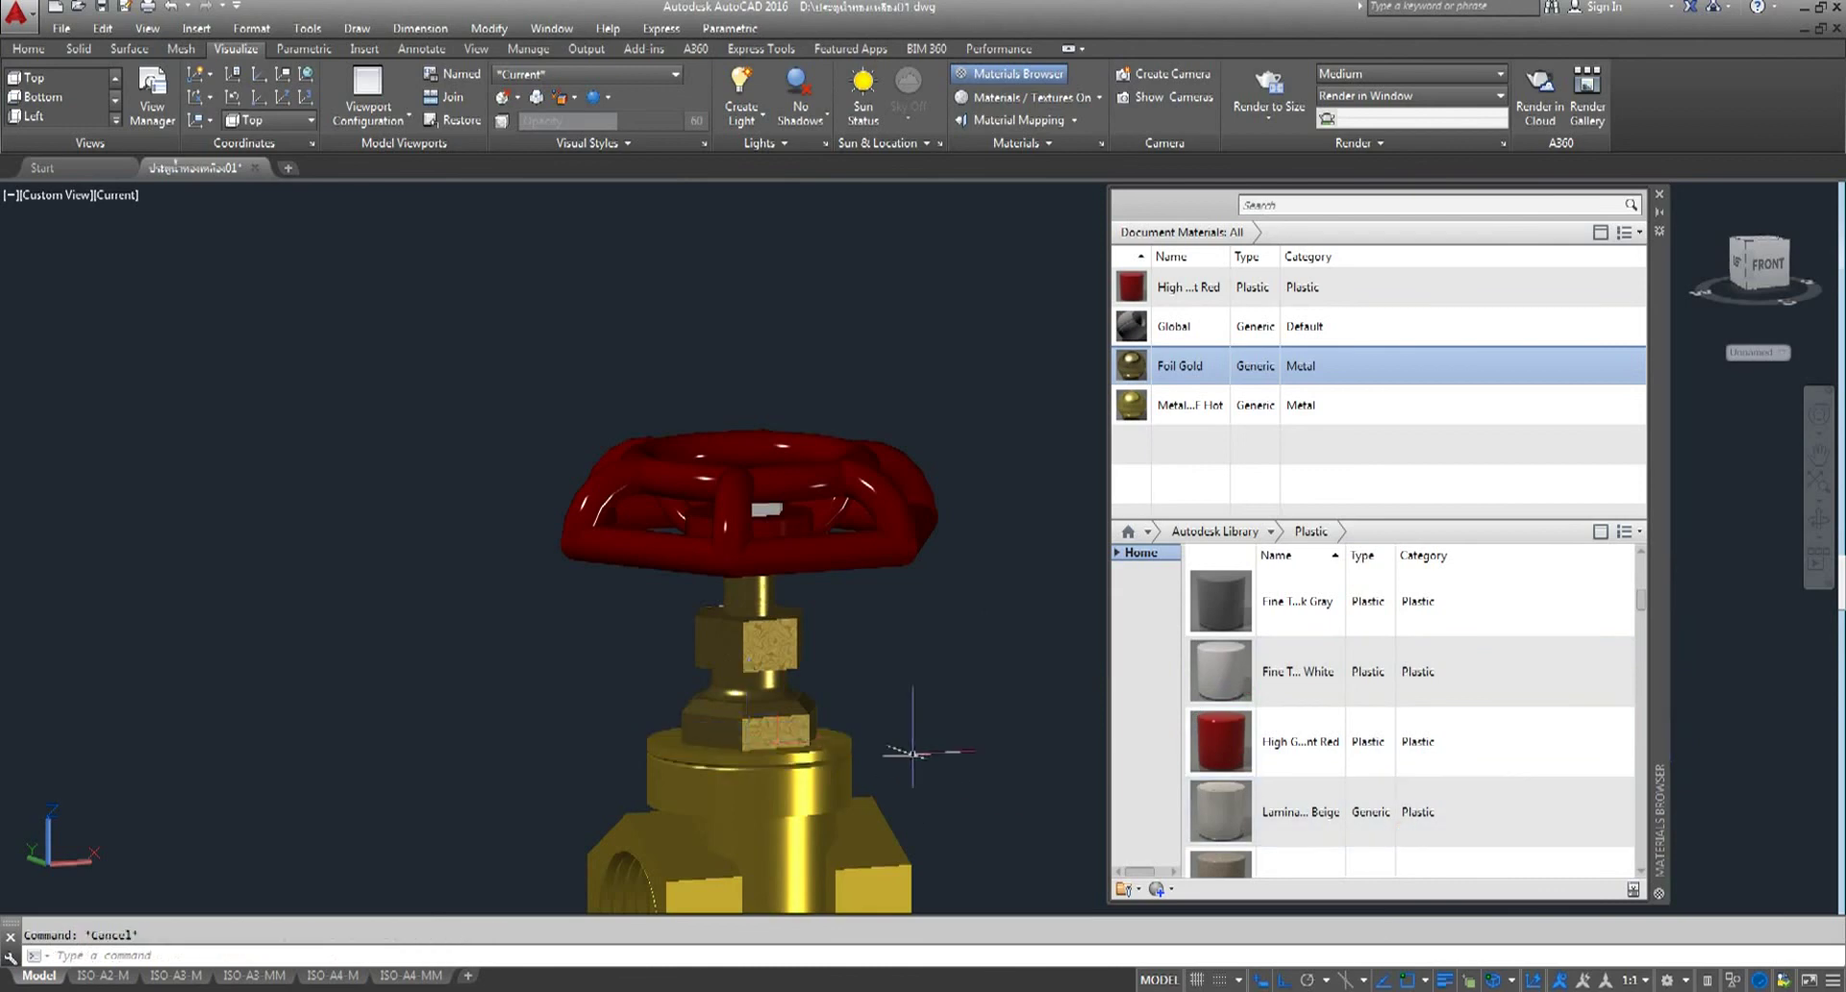
pyautogui.click(1821, 519)
pyautogui.moveTo(874, 626)
pyautogui.mouseDown()
pyautogui.moveTo(841, 660)
pyautogui.moveTo(940, 490)
pyautogui.mouseUp()
pyautogui.rightClick(939, 491)
pyautogui.click(981, 502)
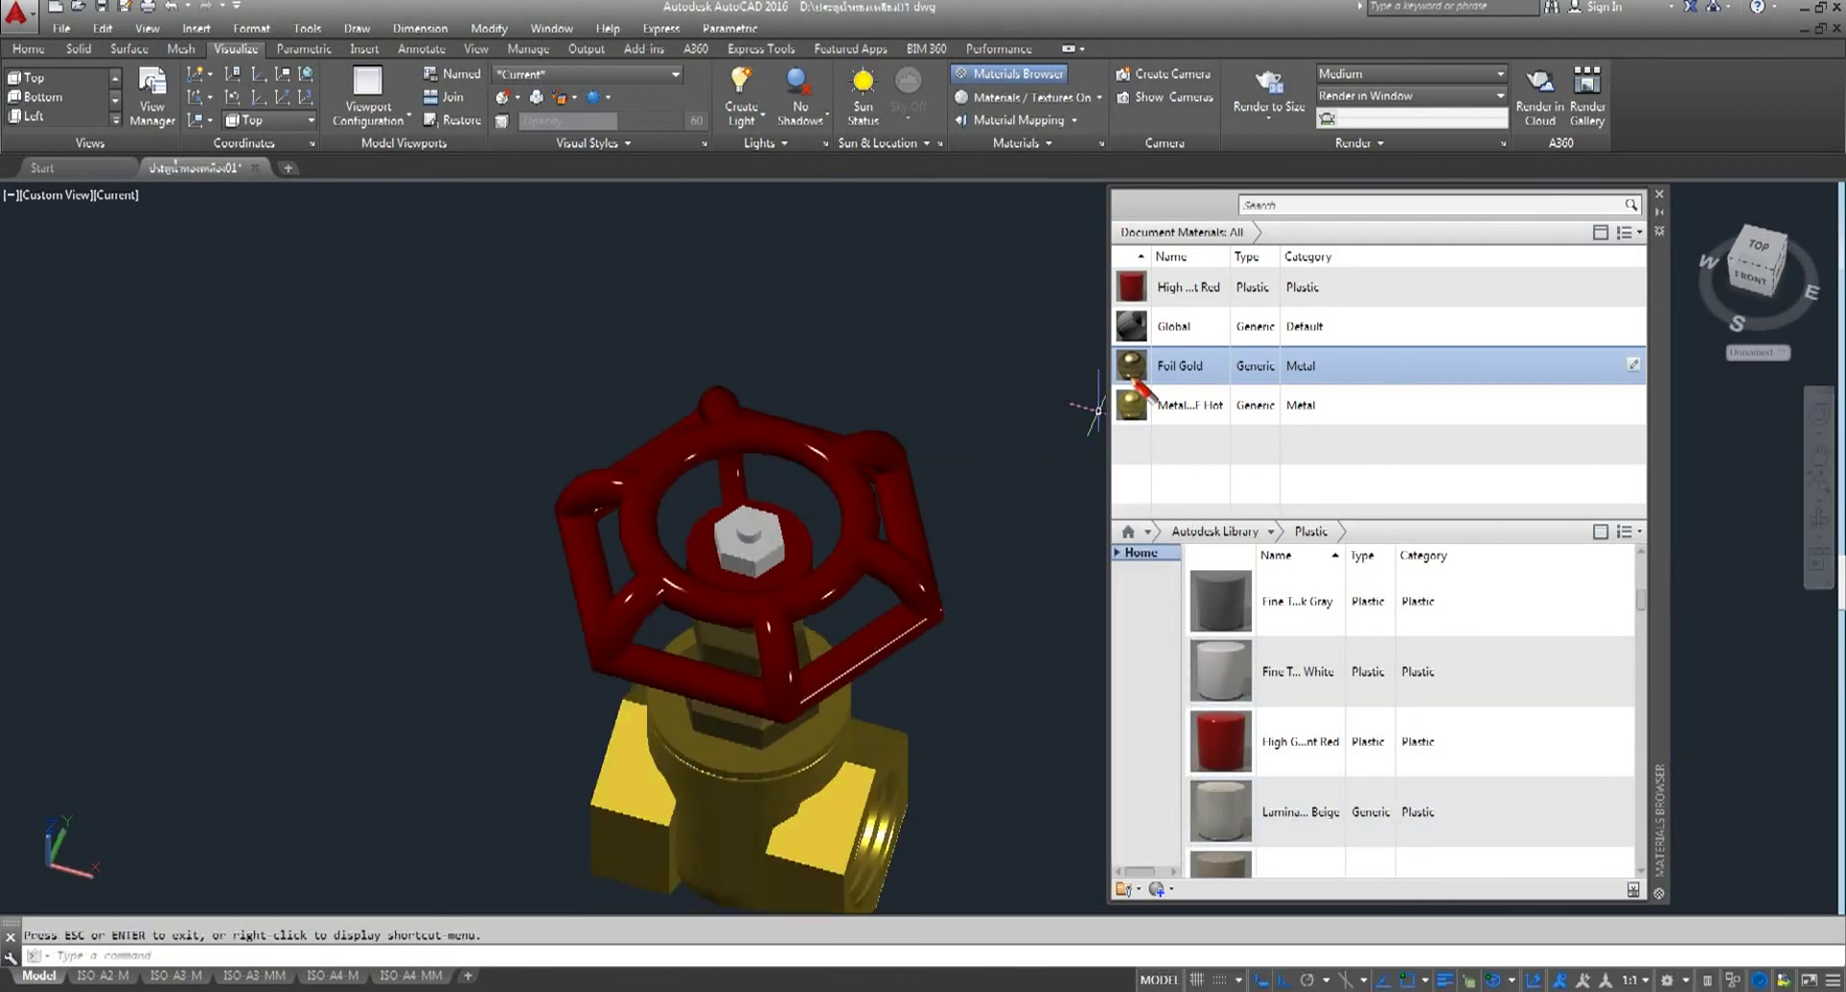
# - Give the small hex nut atop the handwheel the gold Metal...F Hot material
pyautogui.scroll(3, 779, 556)
pyautogui.scroll(3, 779, 556)
pyautogui.click(706, 461)
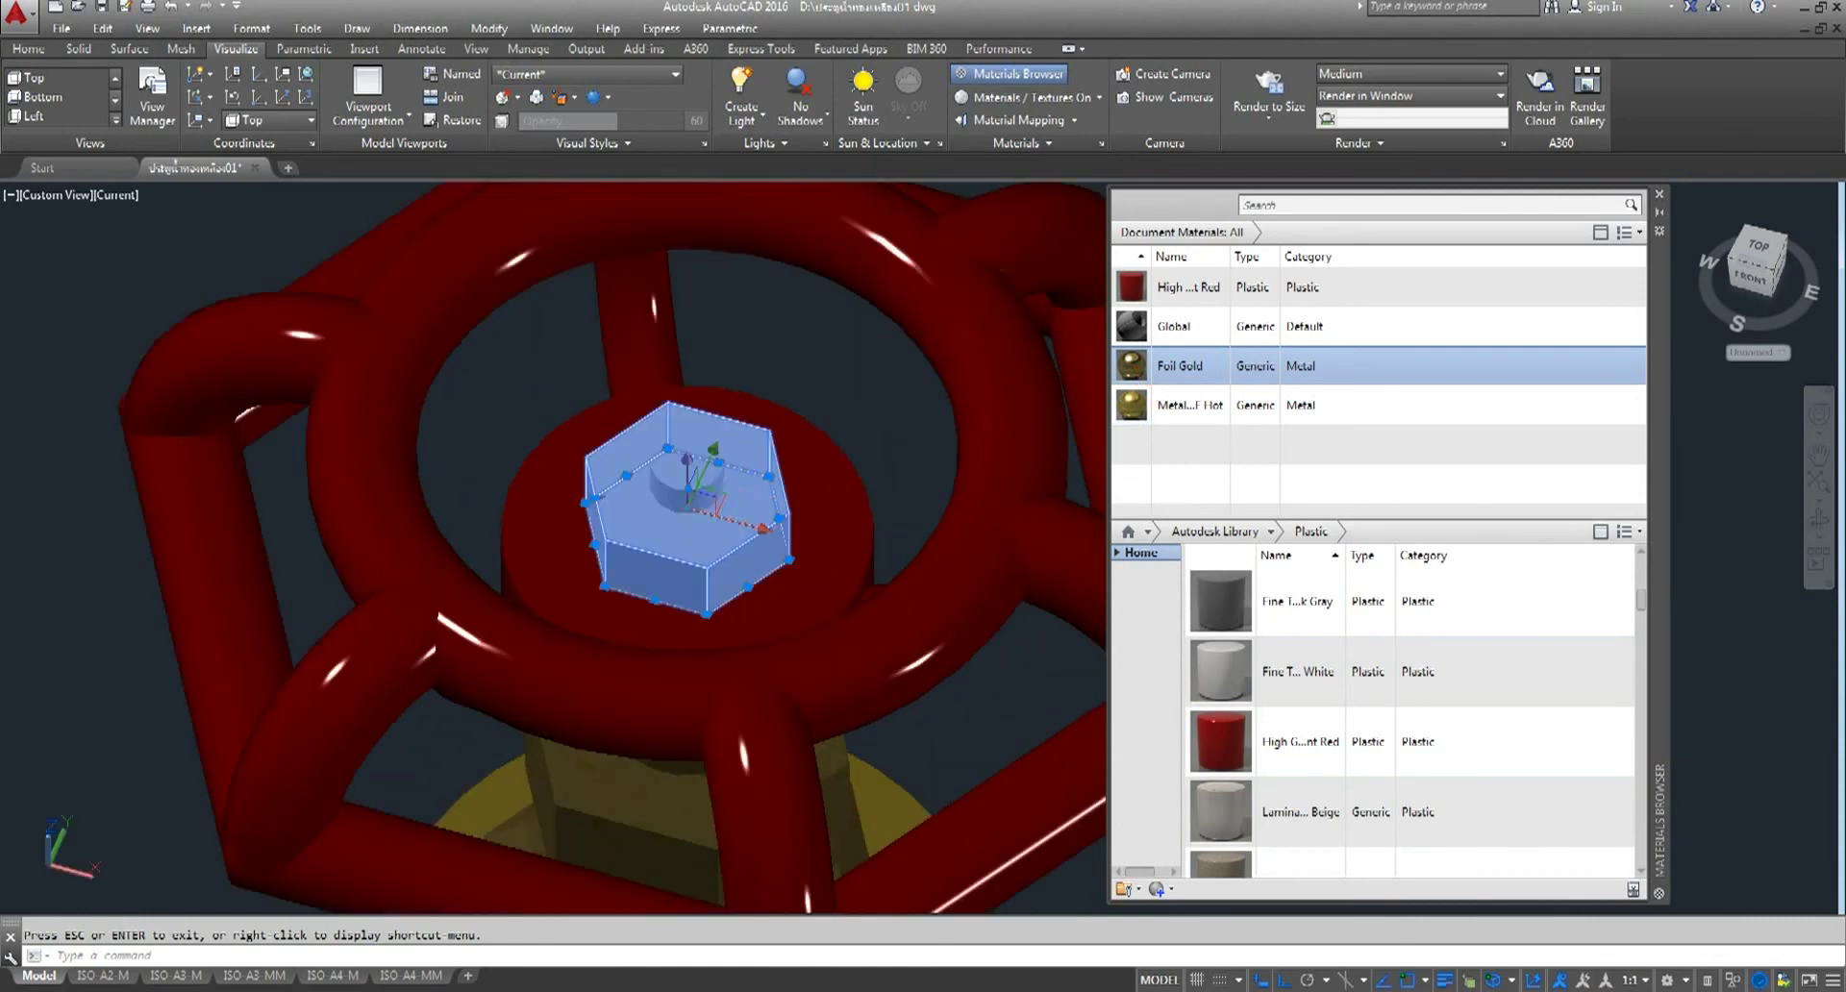
pyautogui.click(688, 486)
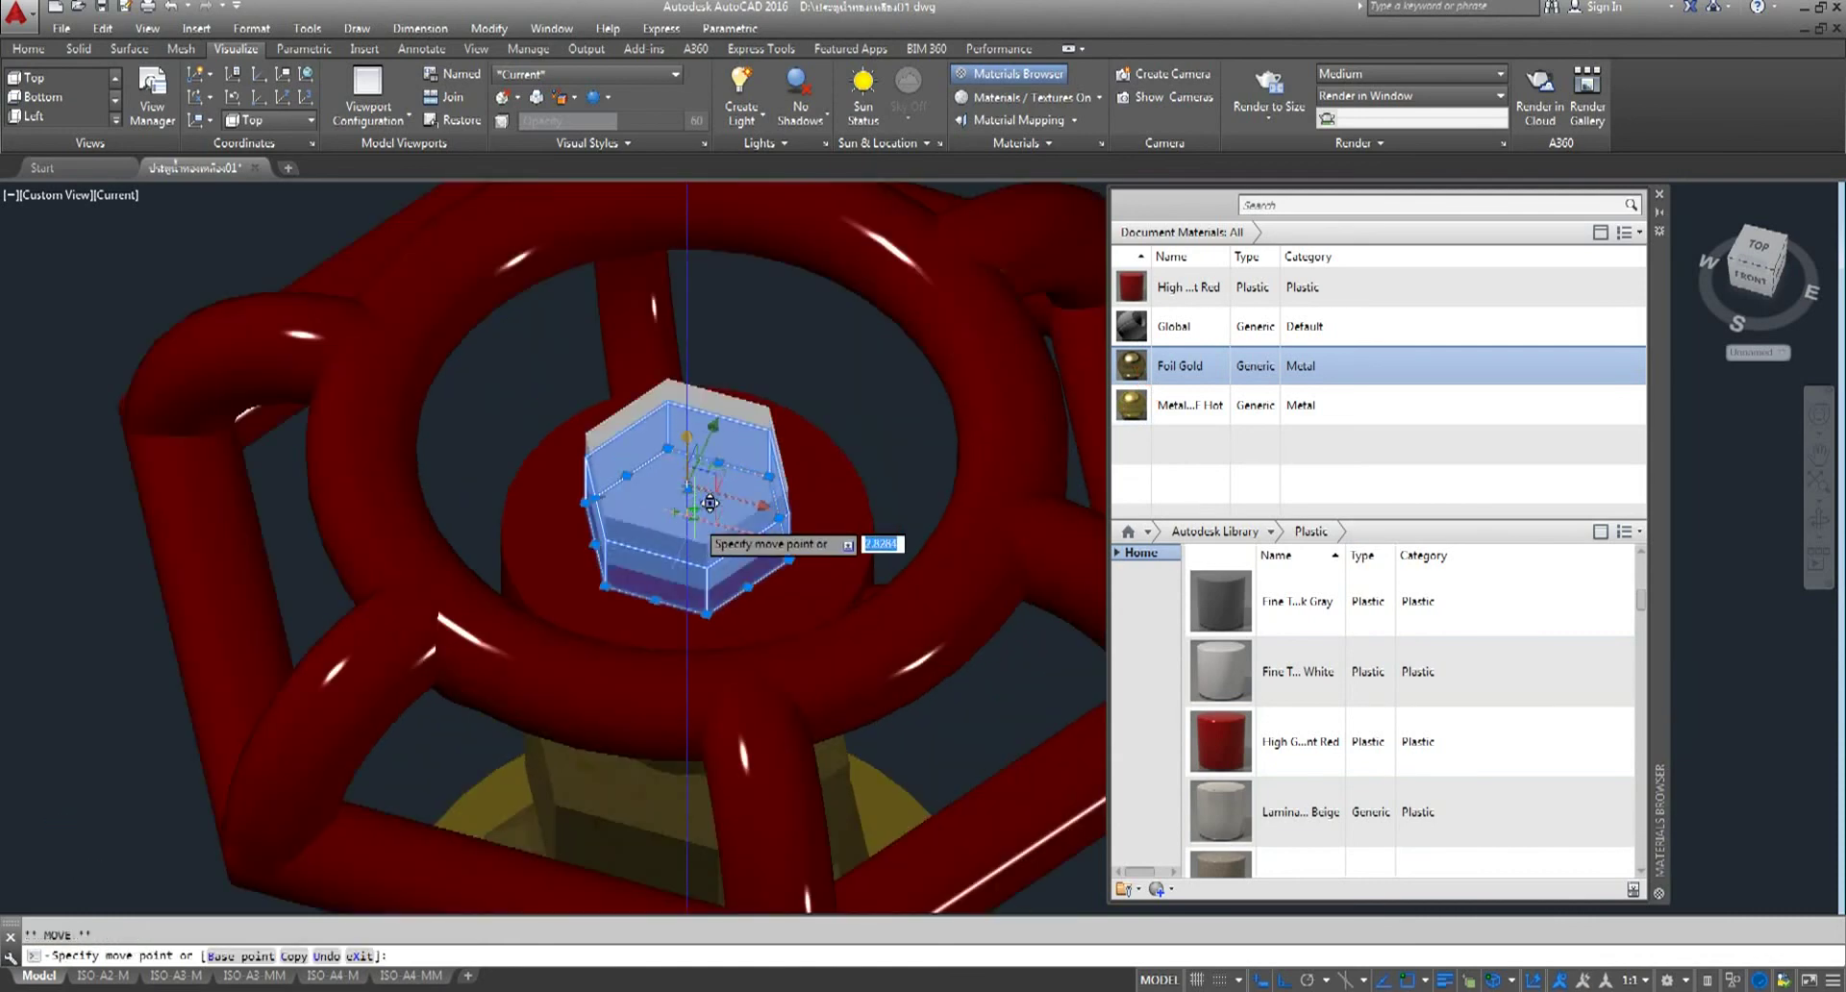
pyautogui.press('Escape')
pyautogui.moveTo(1131, 405); pyautogui.dragTo(680, 478)
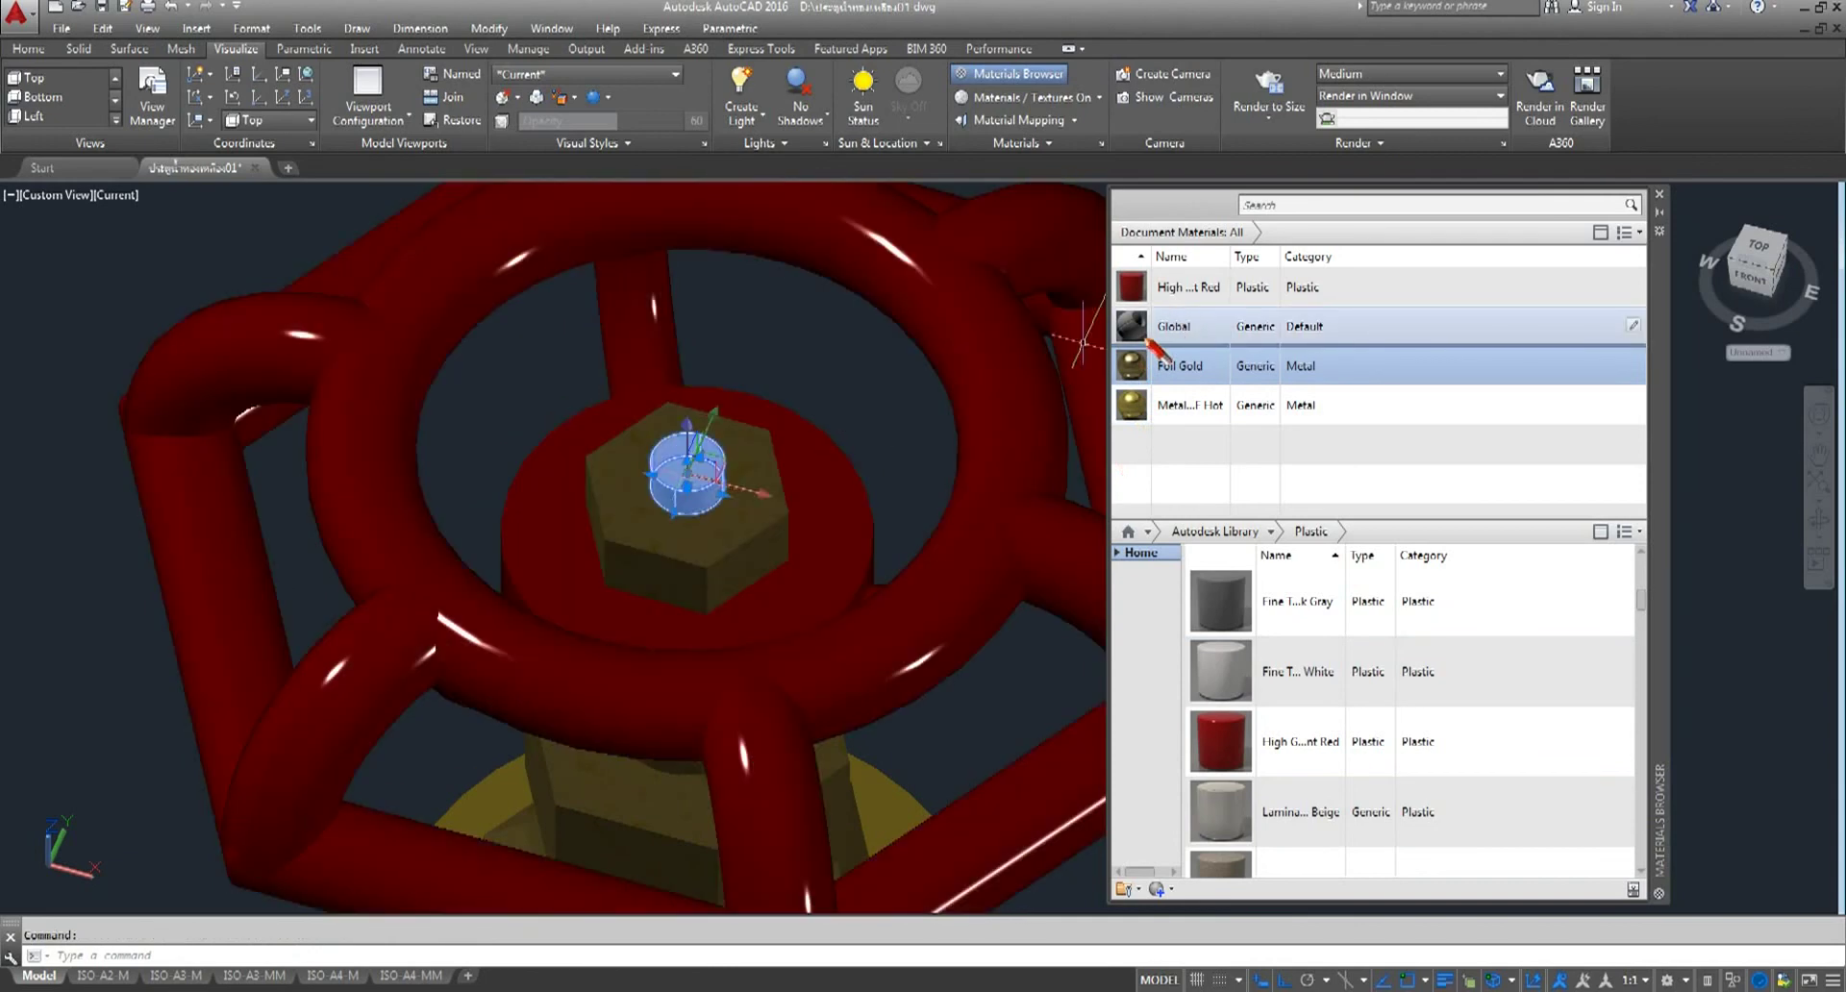
pyautogui.press('Escape')
# - Orbit the valve round to face the front
pyautogui.scroll(-5, 548, 414)
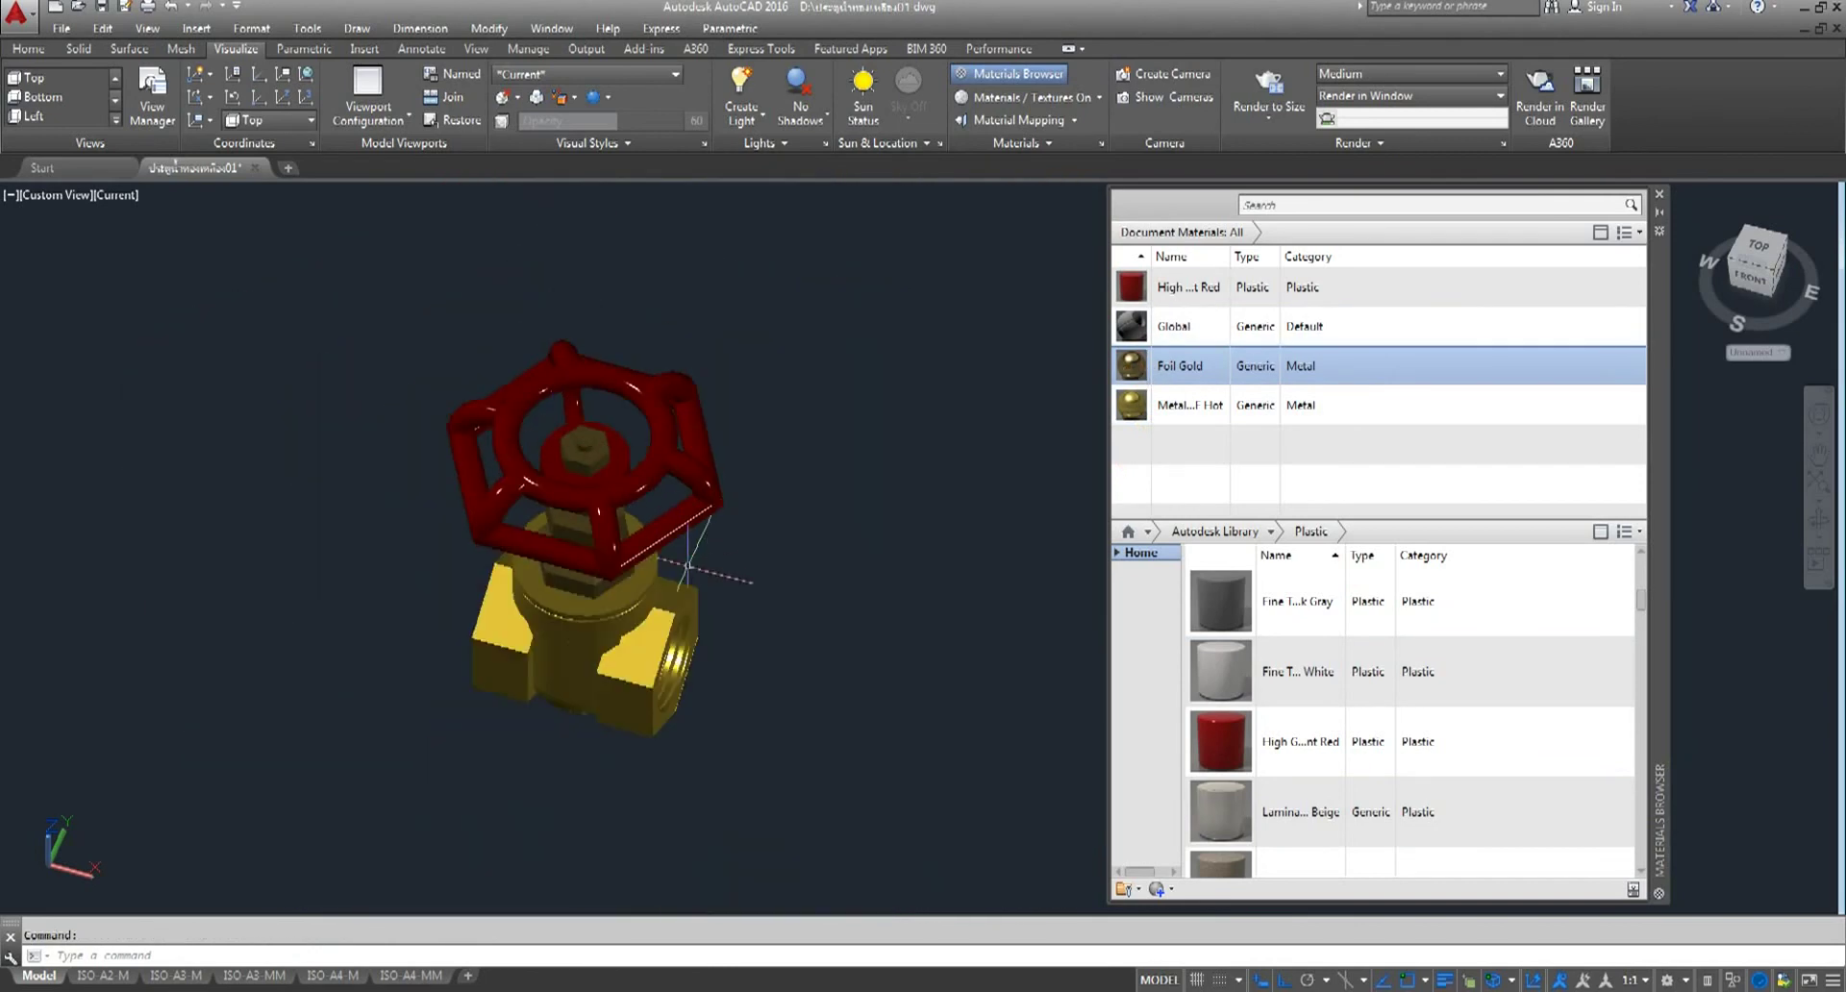
pyautogui.moveTo(731, 539)
pyautogui.keyDown('shift'); pyautogui.mouseDown(button='middle')
pyautogui.moveTo(608, 655)
pyautogui.moveTo(453, 667)
pyautogui.moveTo(741, 700)
pyautogui.moveTo(623, 693)
pyautogui.mouseUp(button='middle'); pyautogui.keyUp('shift')
pyautogui.moveTo(624, 693); pyautogui.dragTo(513, 735)
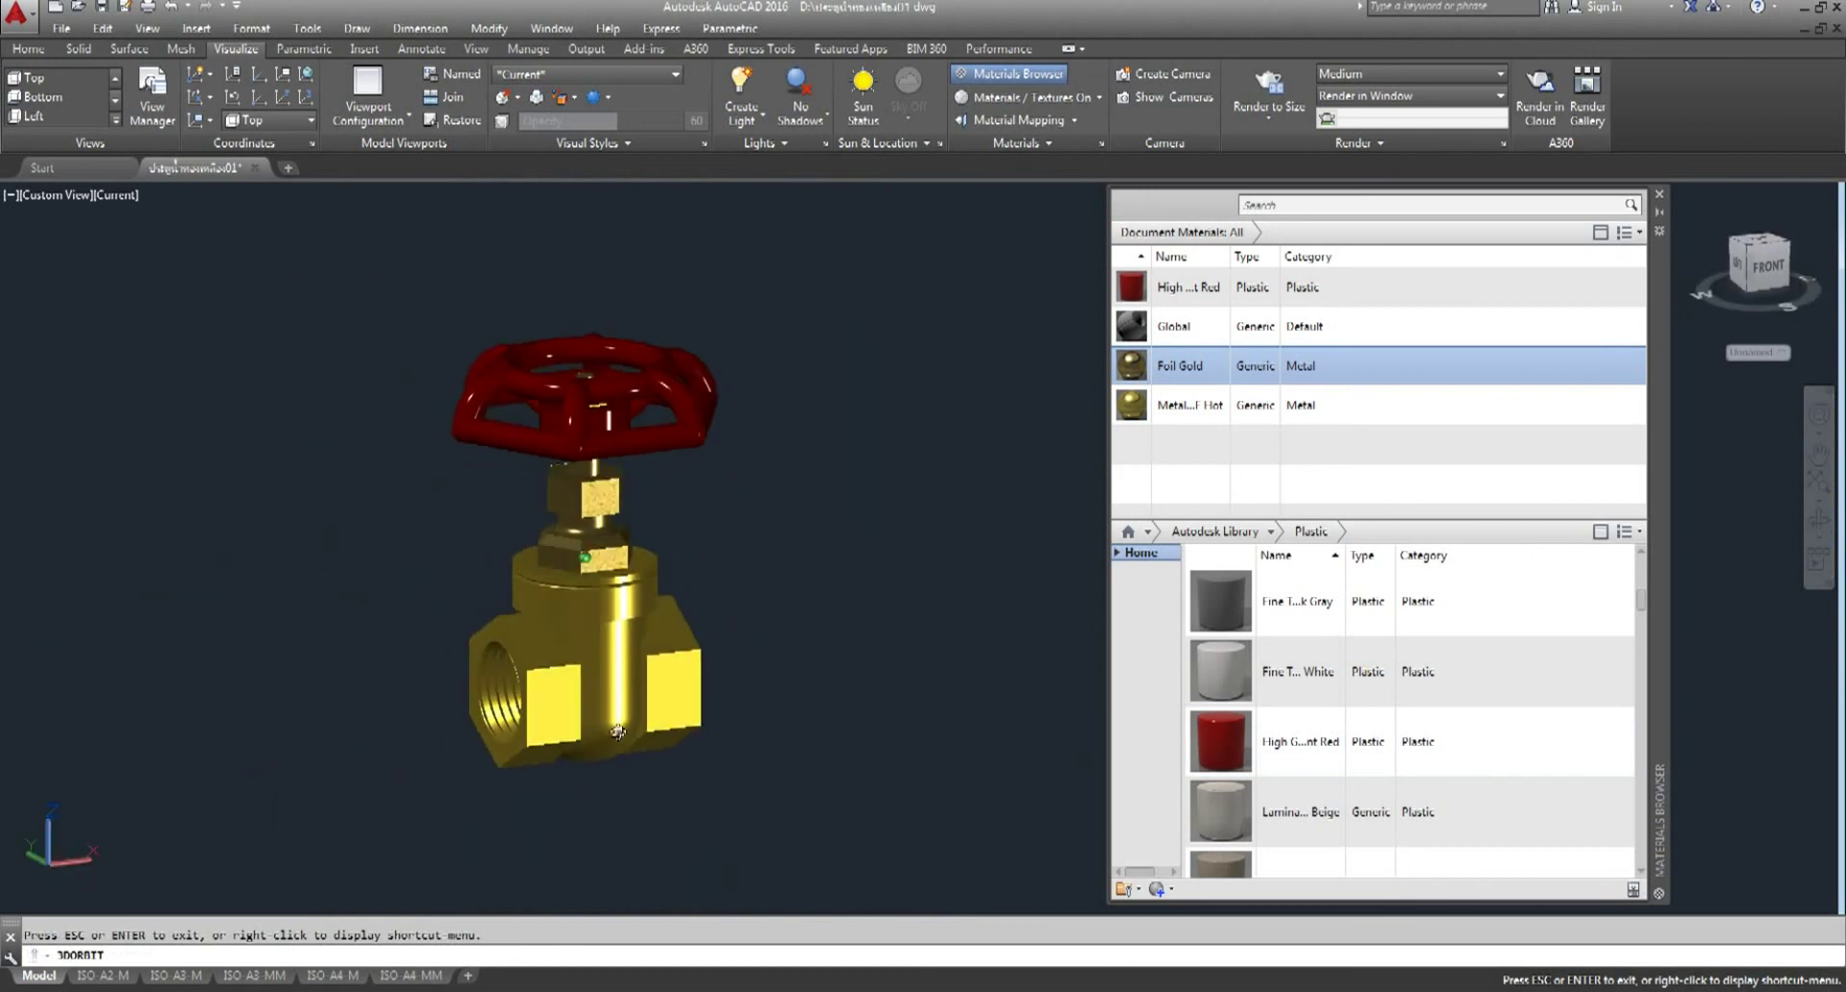
pyautogui.rightClick(890, 487)
pyautogui.click(938, 493)
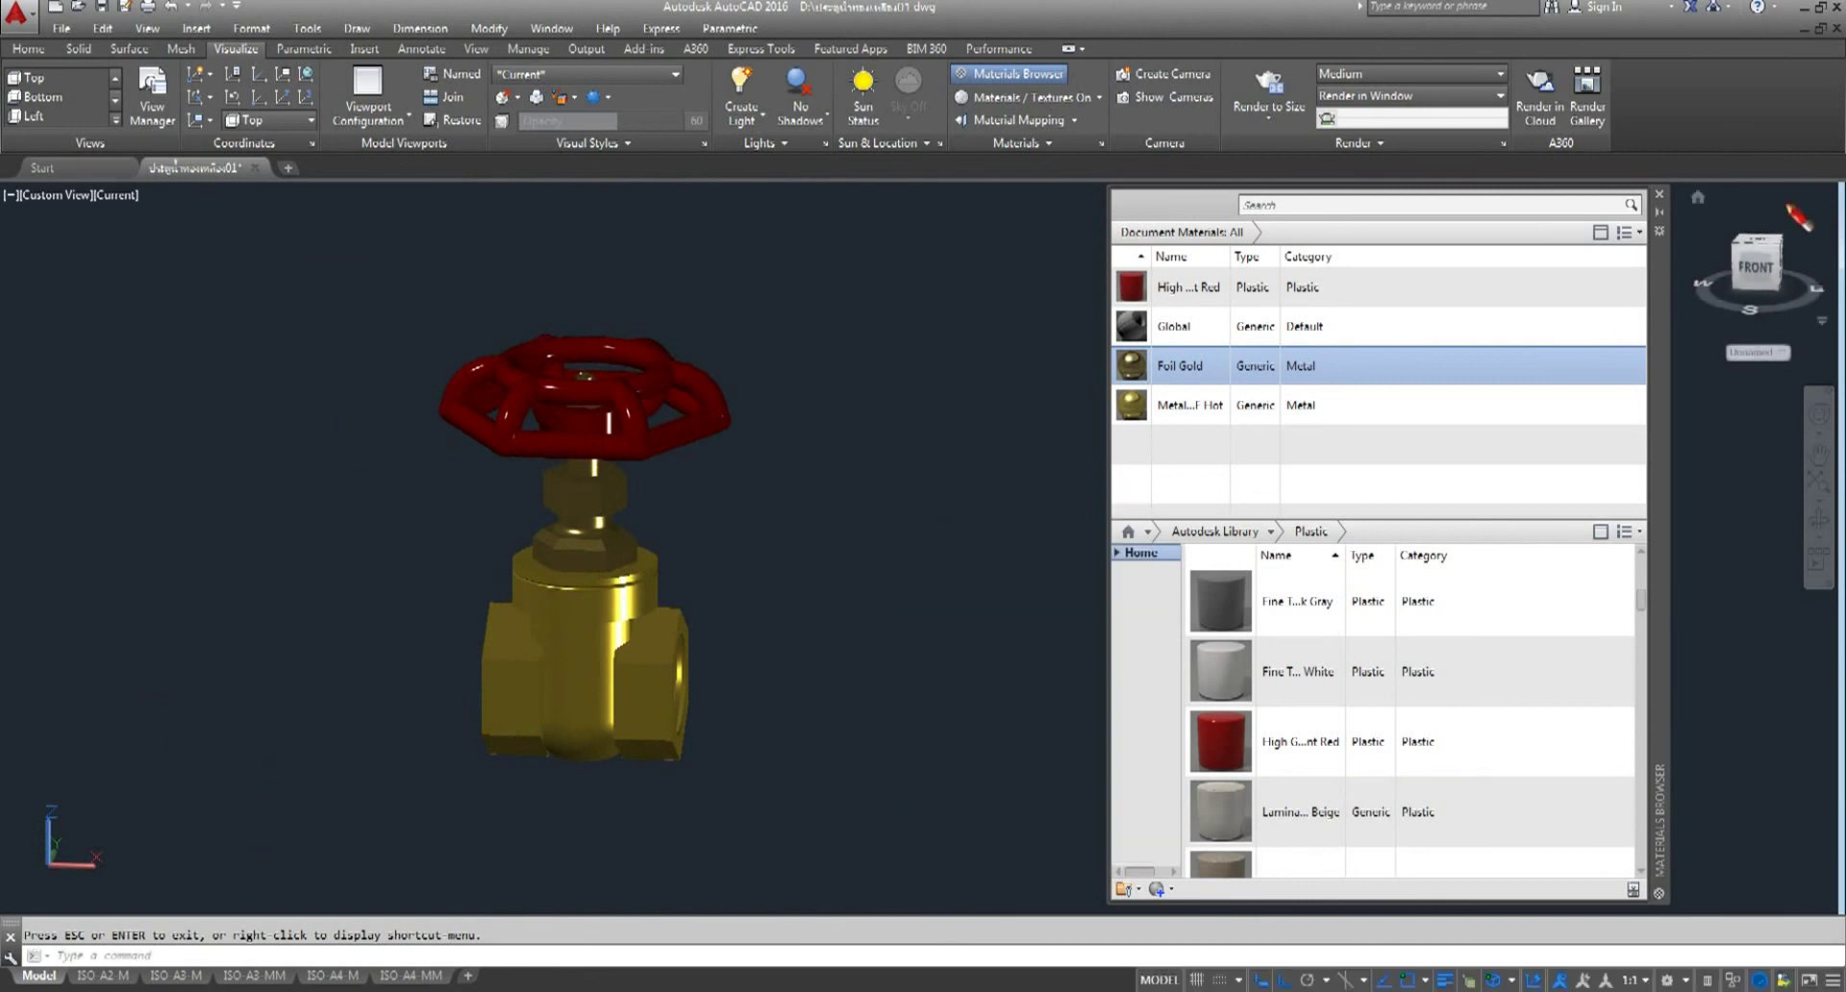
# - Close the Materials Browser and show the valve in Front view
pyautogui.click(1663, 197)
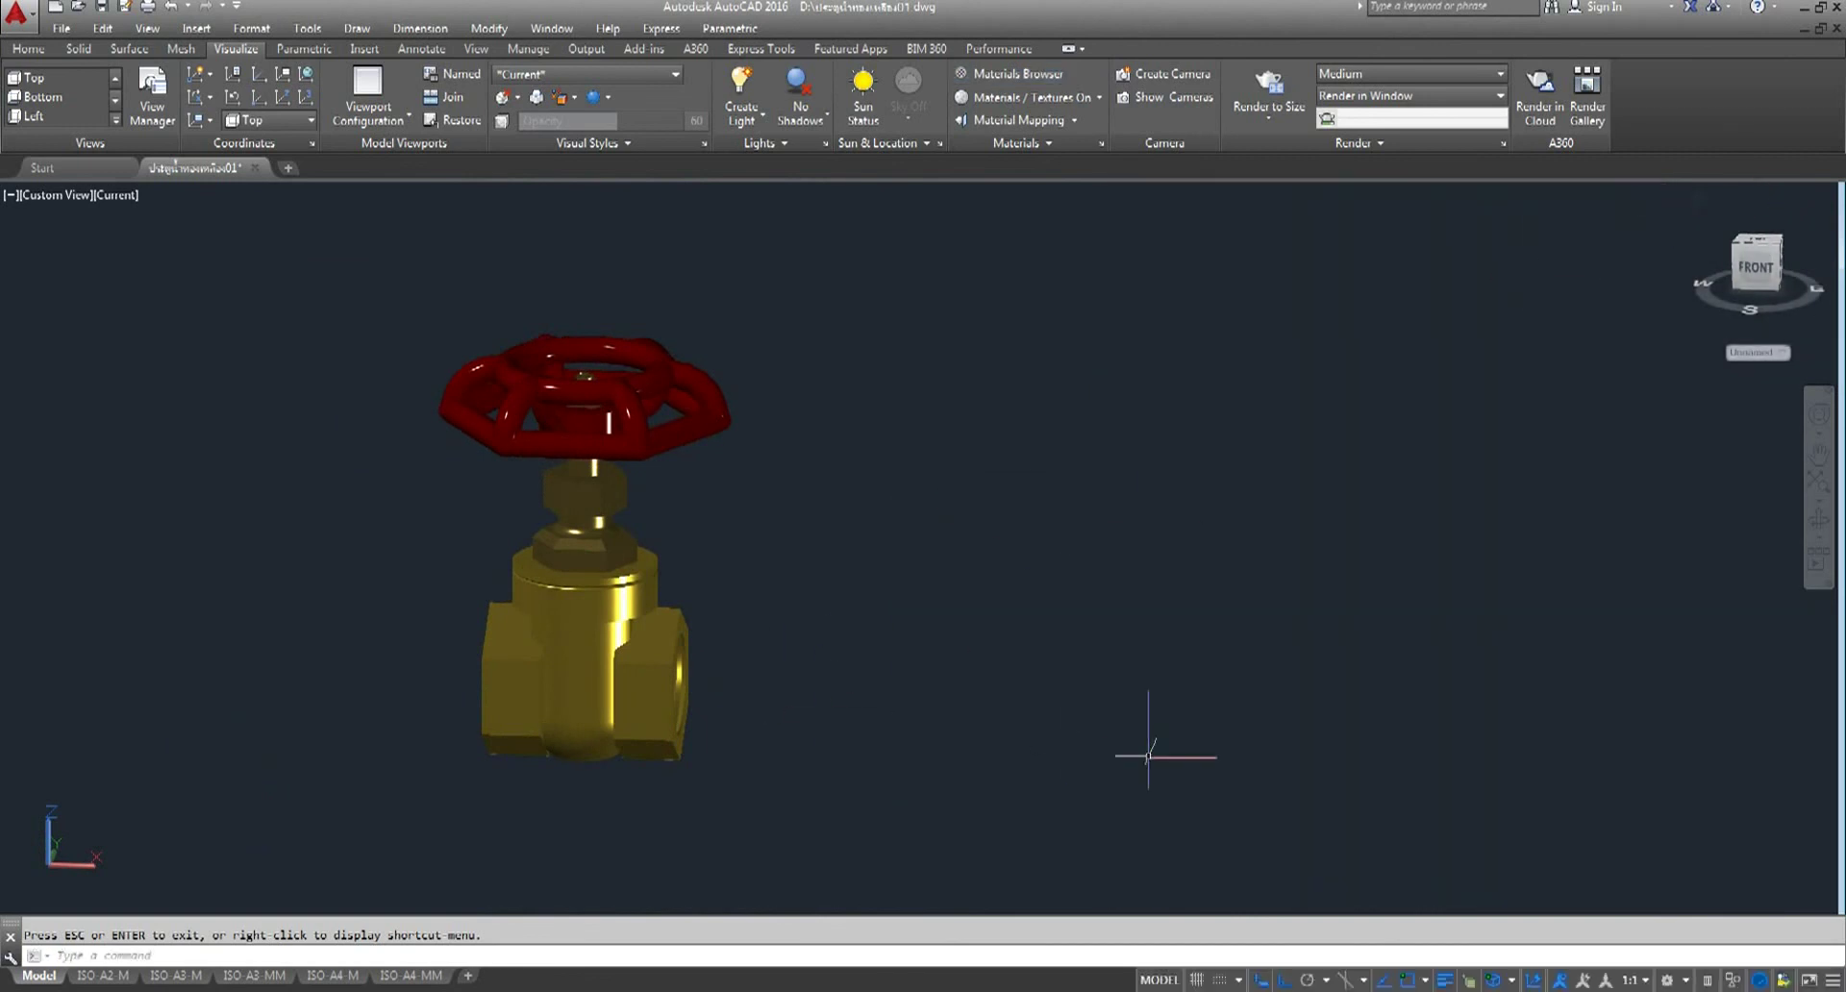
pyautogui.click(54, 197)
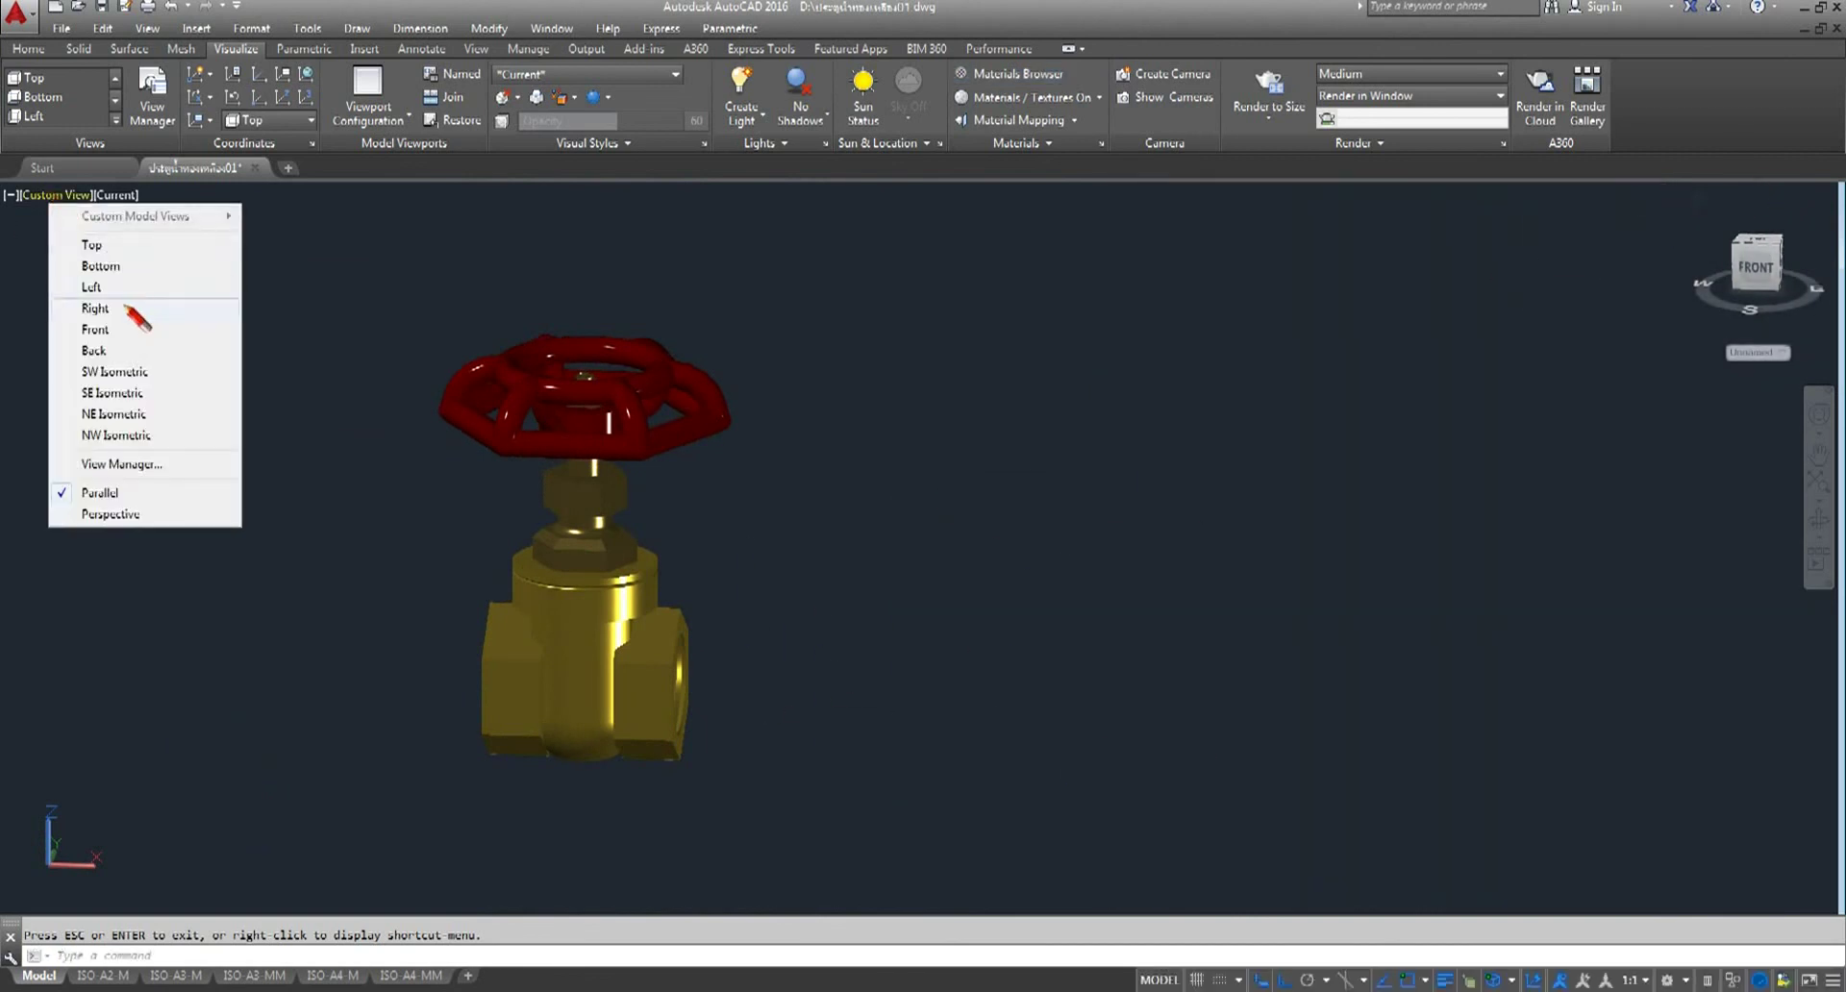
pyautogui.click(96, 333)
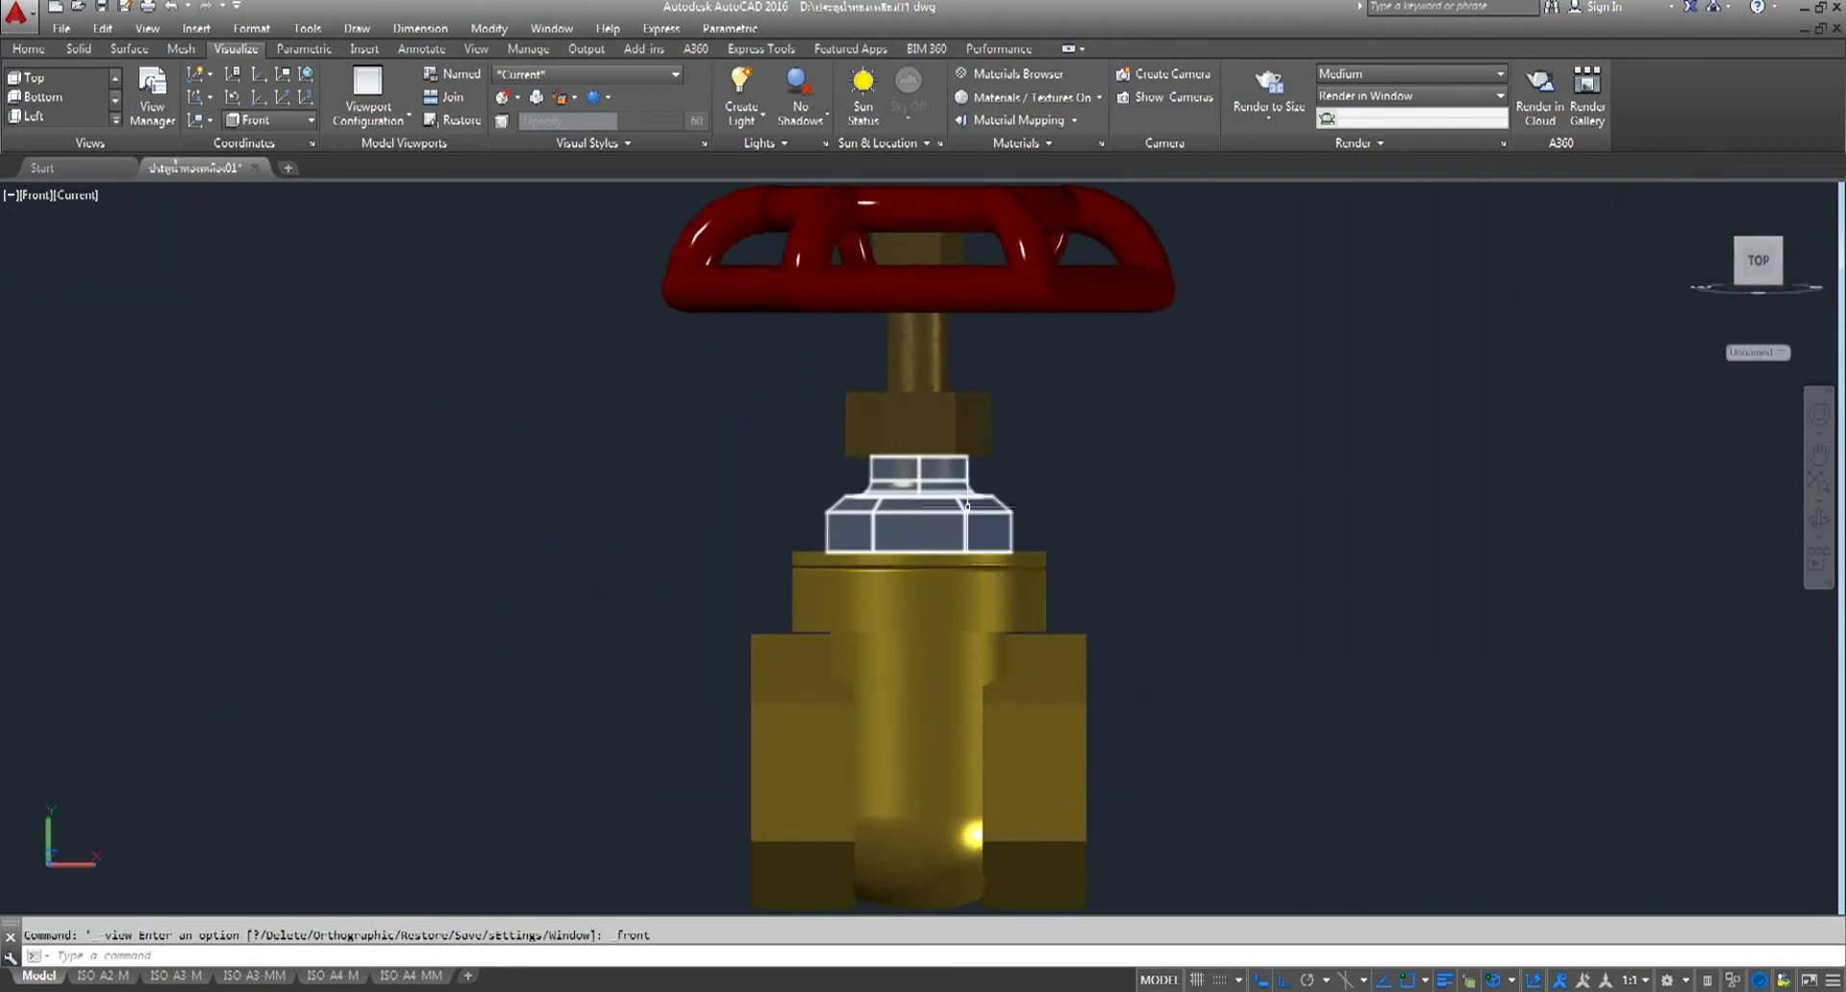
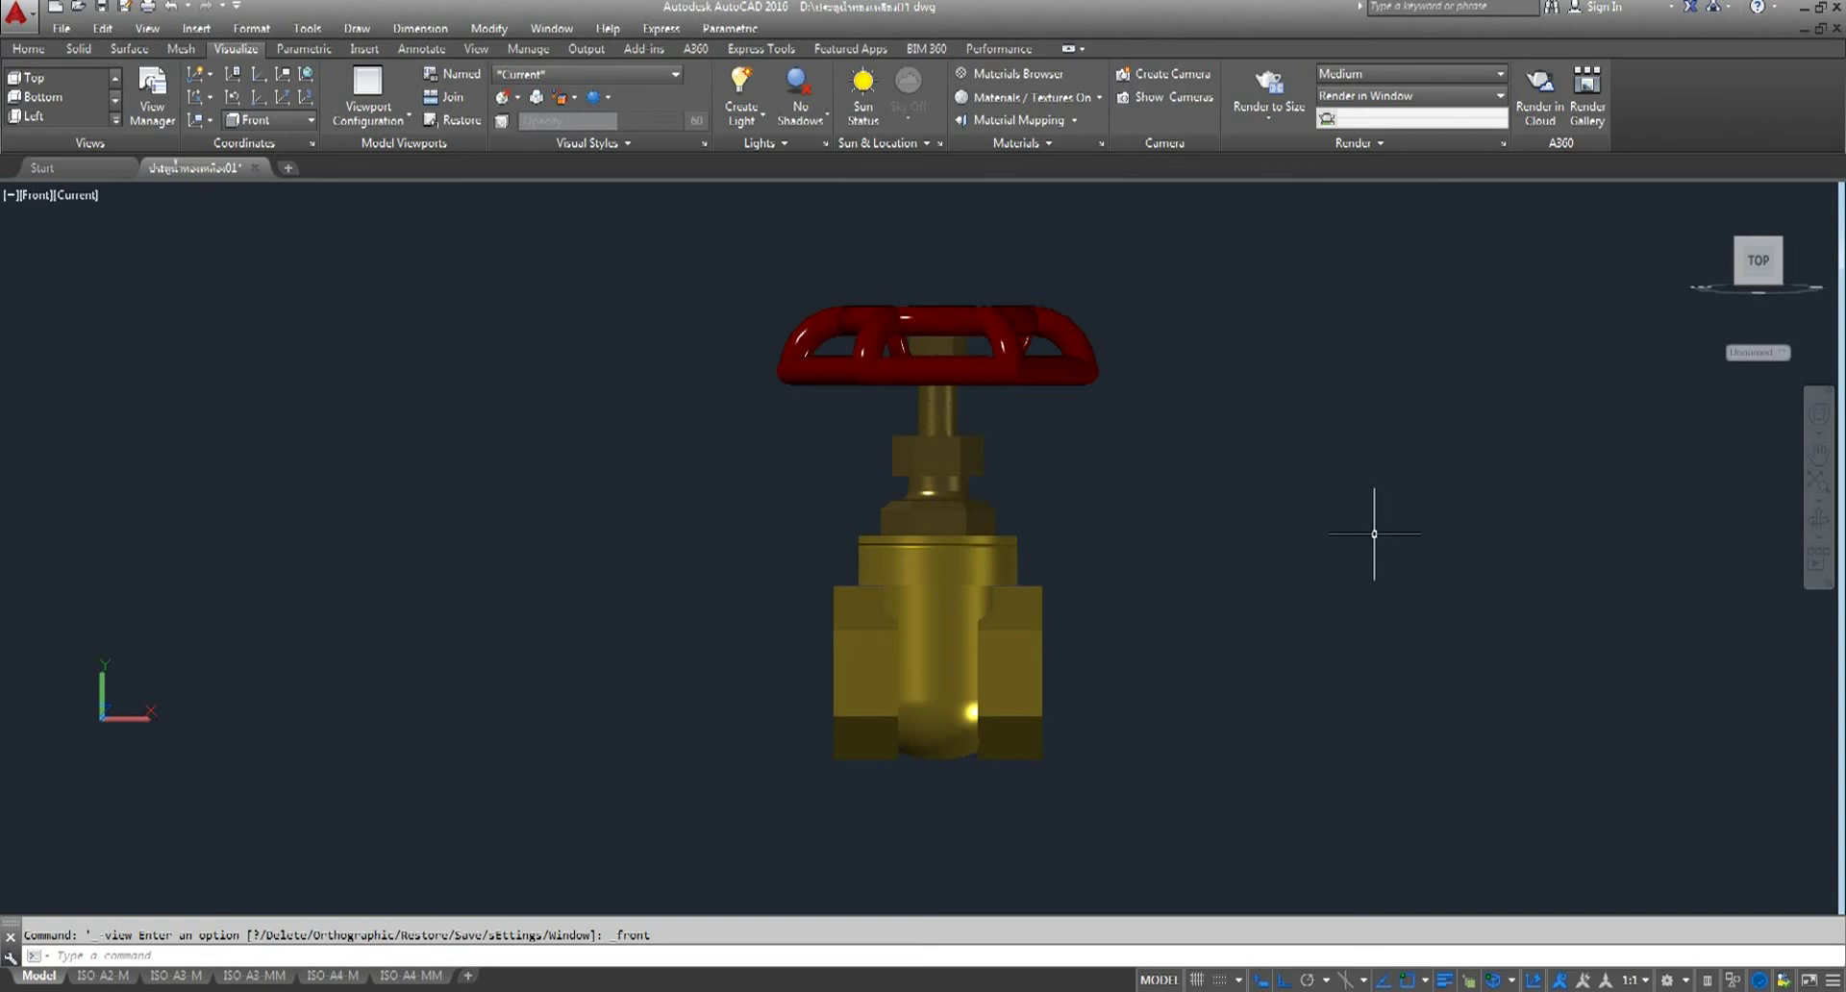
# - Shade the valve in the Conceptual visual style
pyautogui.click(67, 198)
pyautogui.click(197, 272)
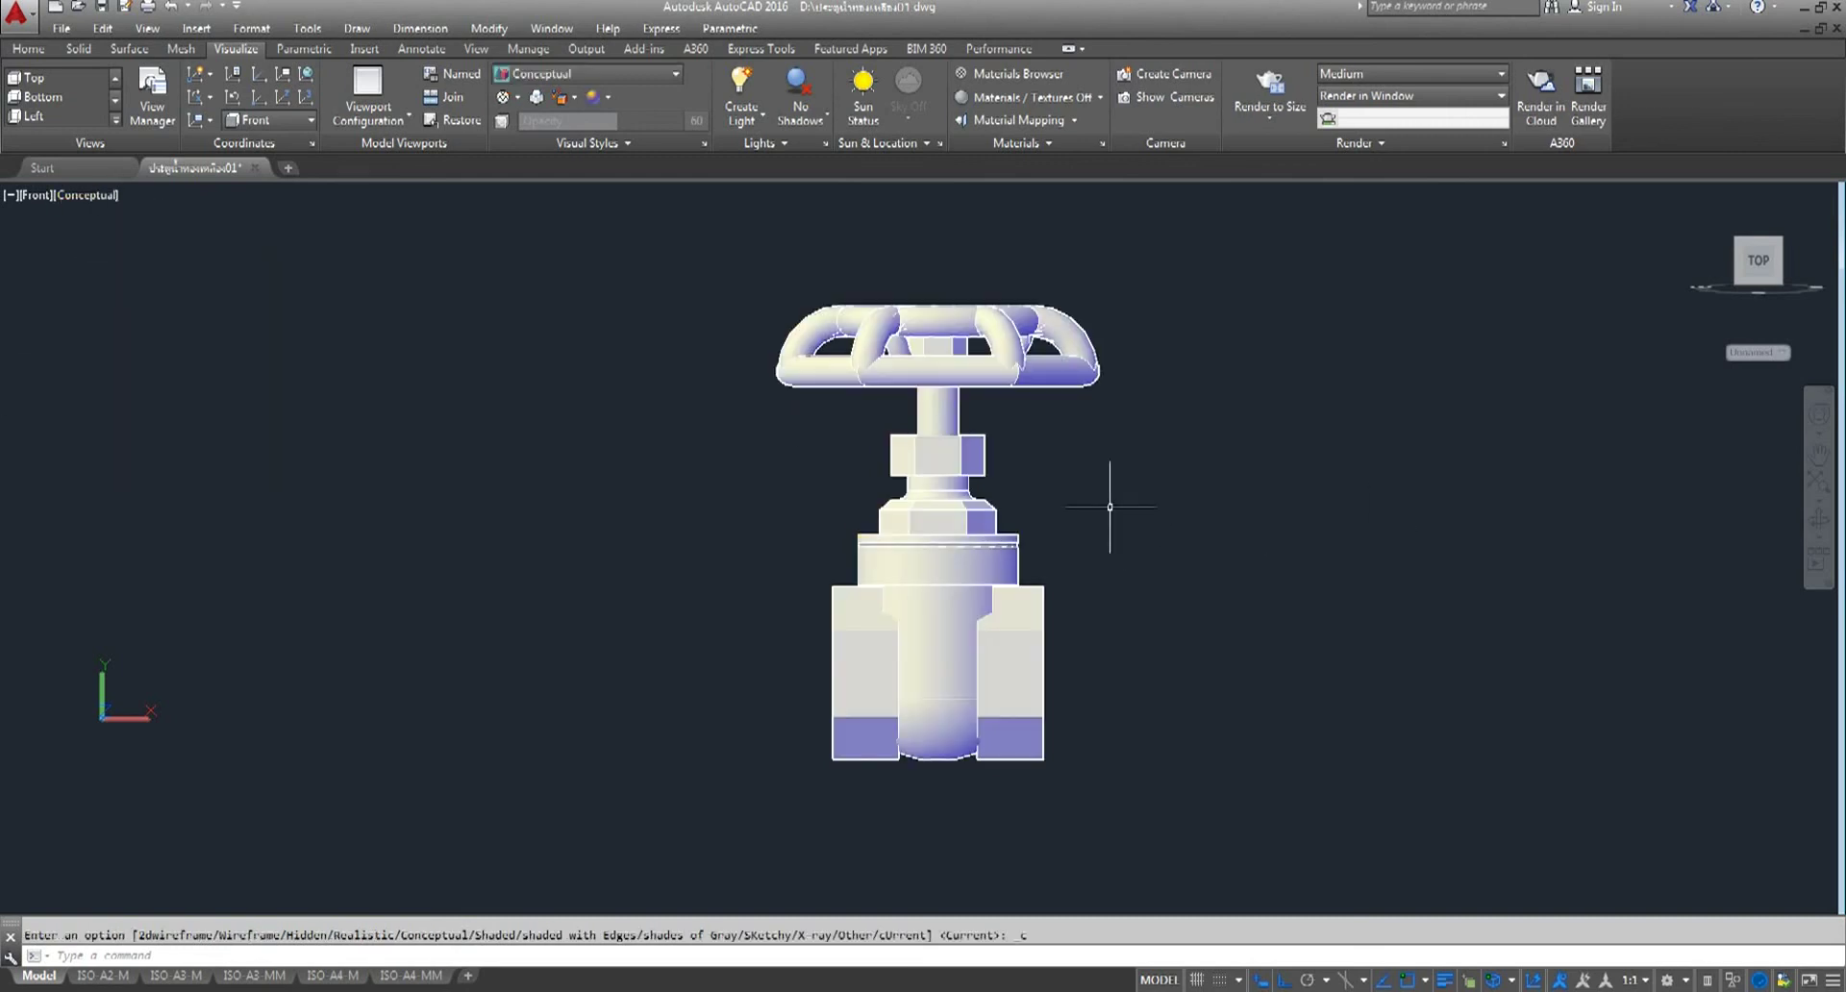
pyautogui.scroll(-4, 1109, 507)
pyautogui.moveTo(1104, 514); pyautogui.dragTo(865, 577, button='middle')
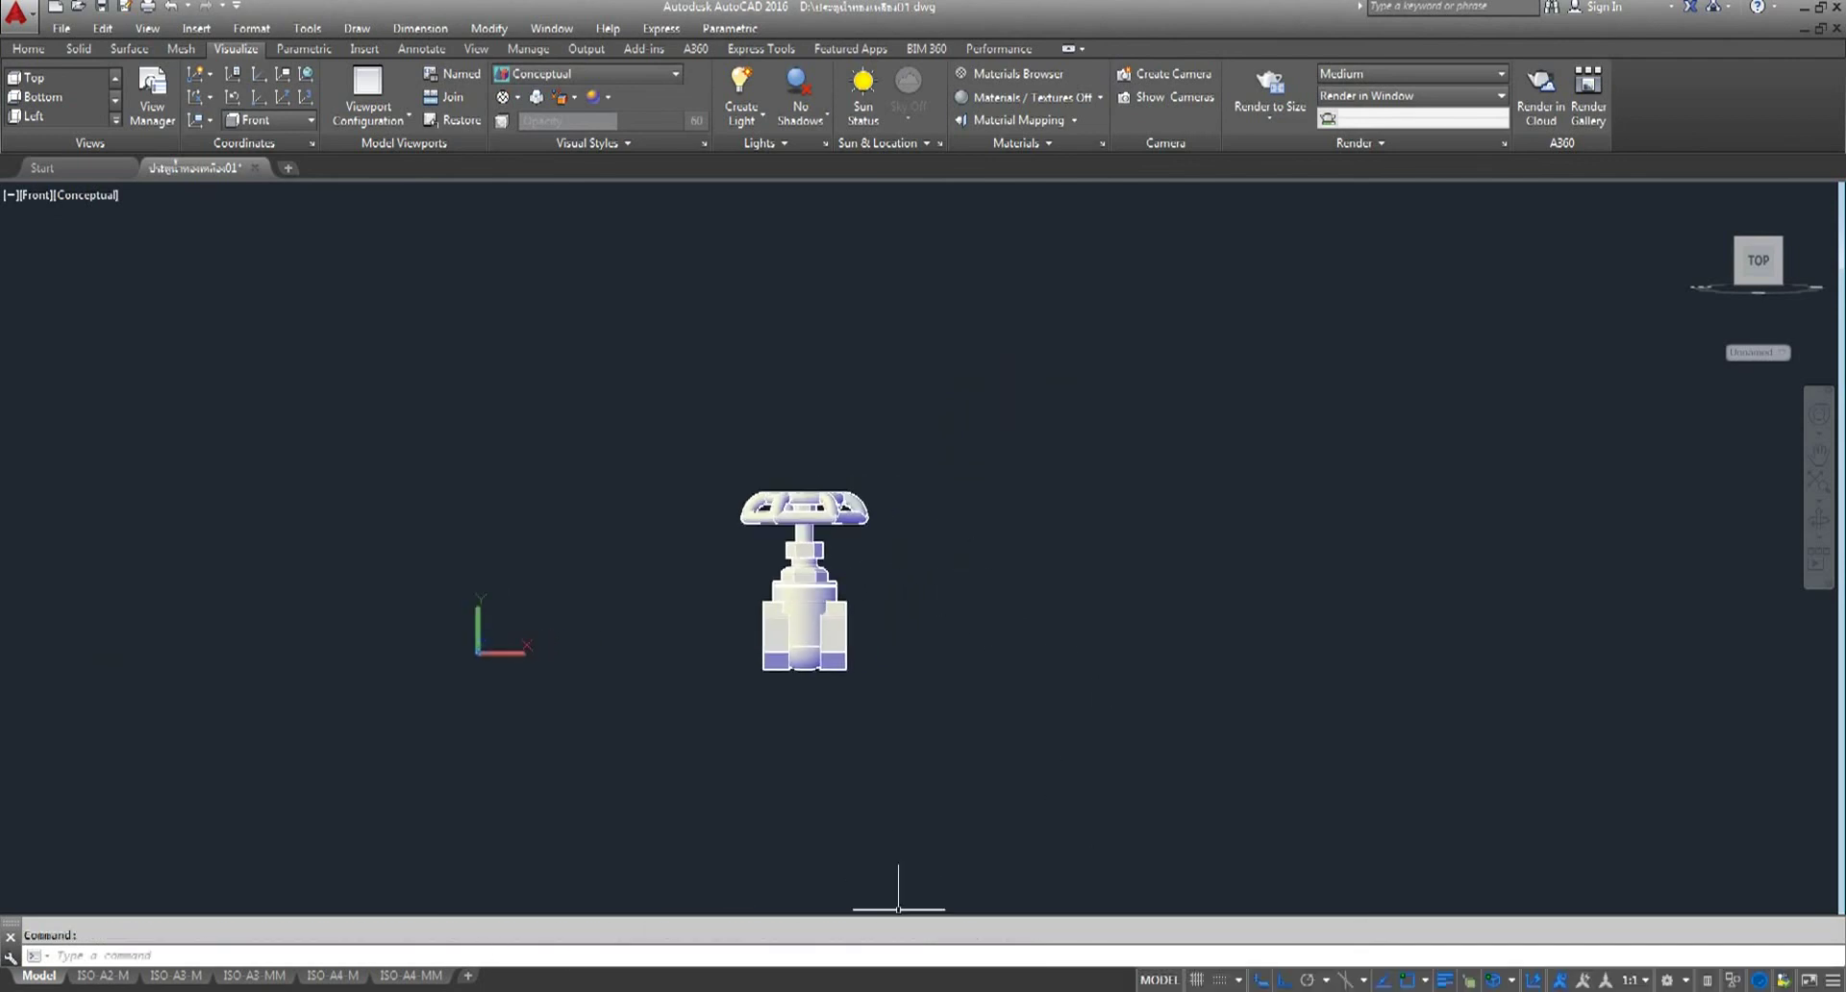
pyautogui.scroll(2, 904, 595)
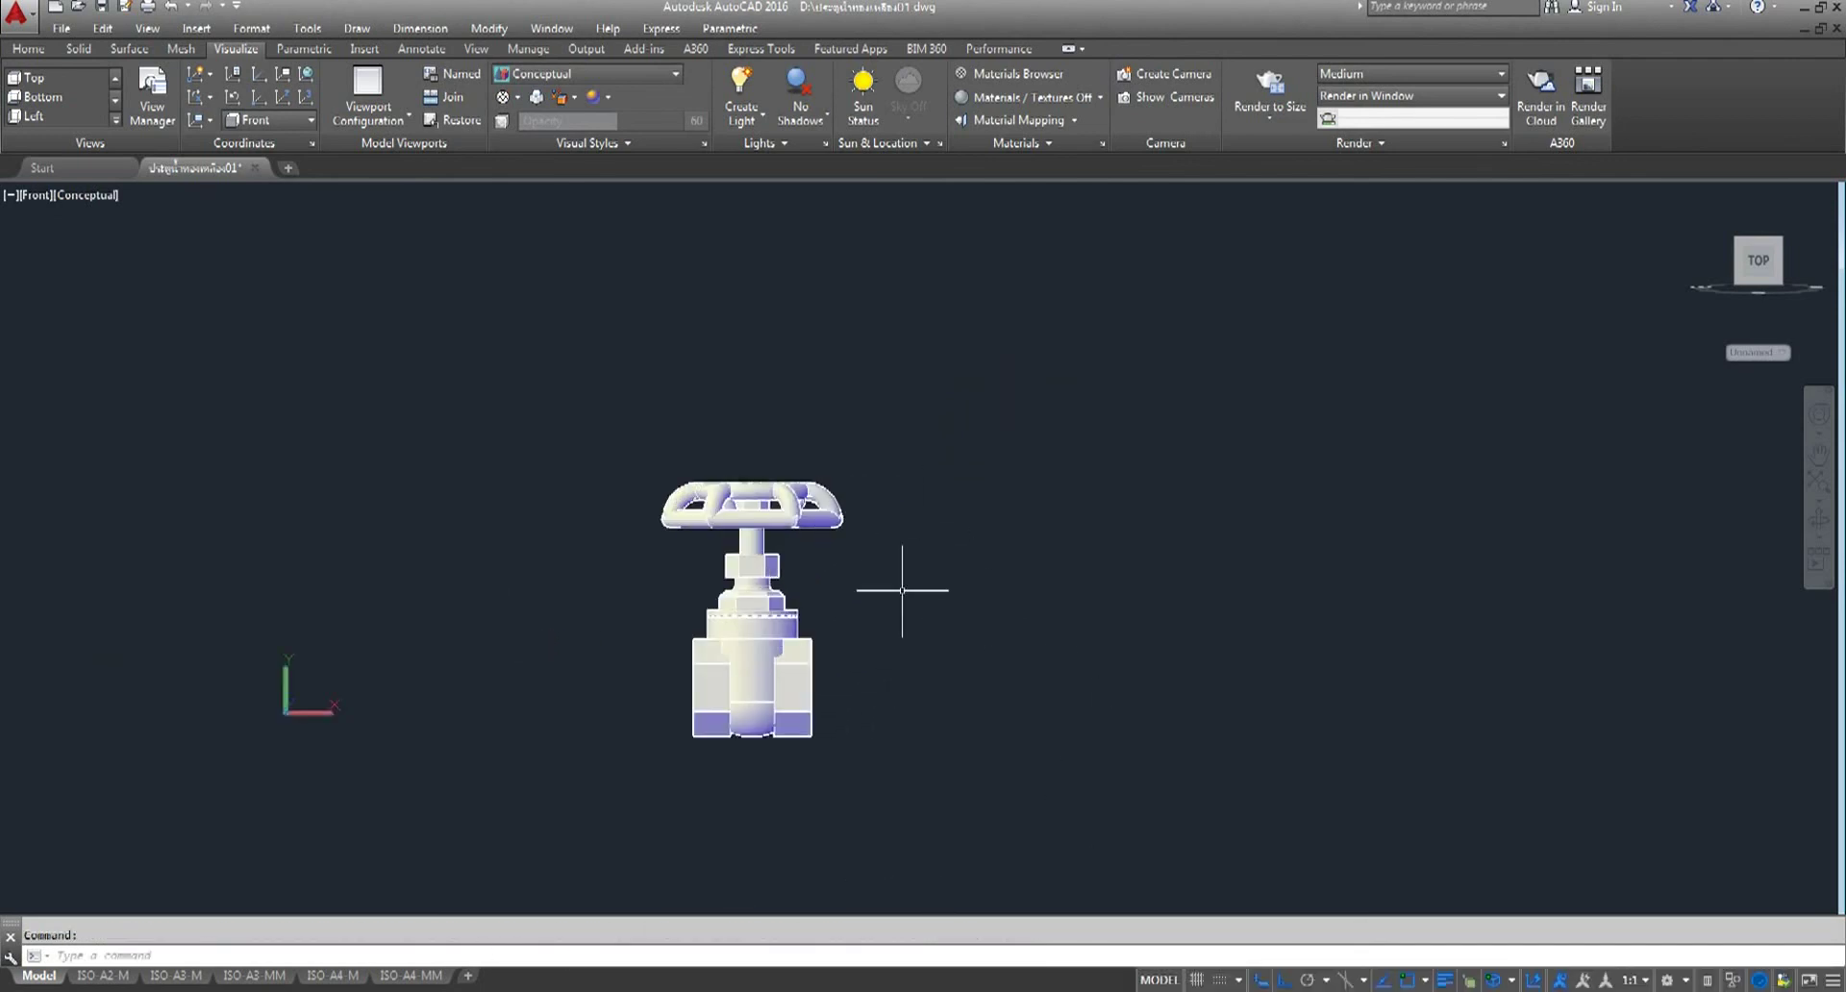
# - Split the drawing area into Four: Equal viewports and try each viewport in turn
pyautogui.click(12, 197)
pyautogui.moveTo(112, 237)
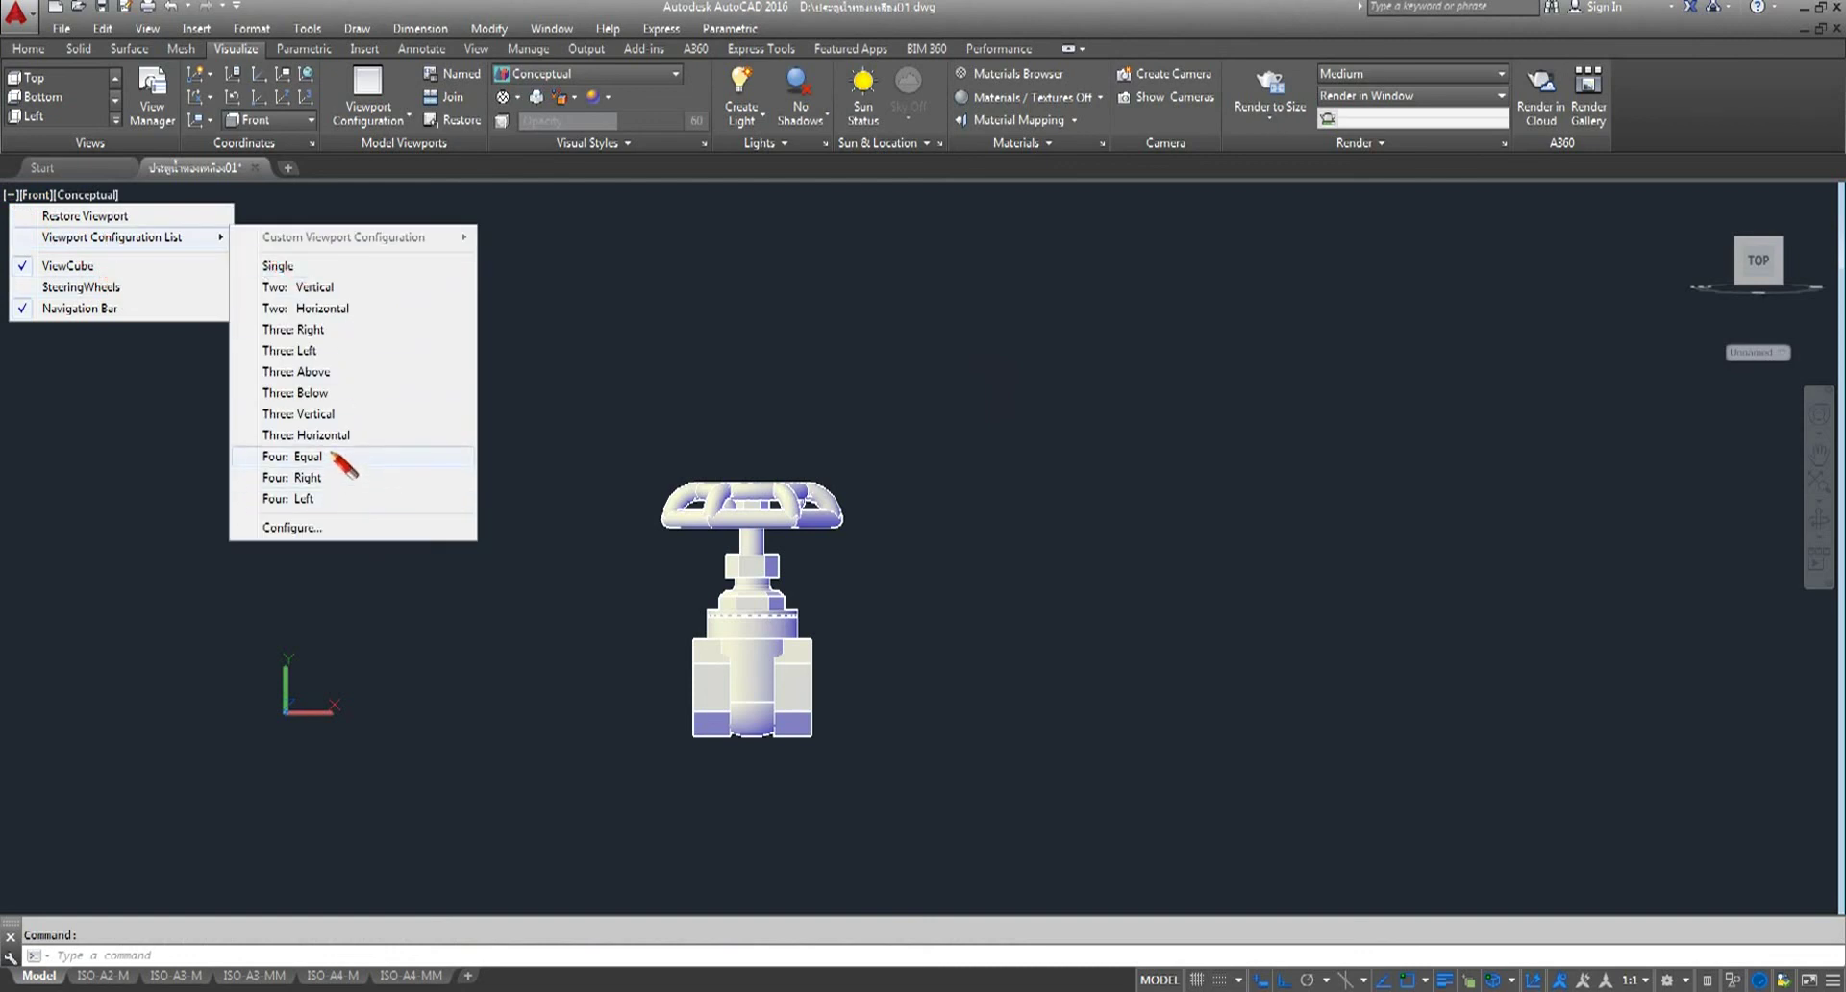
pyautogui.click(330, 456)
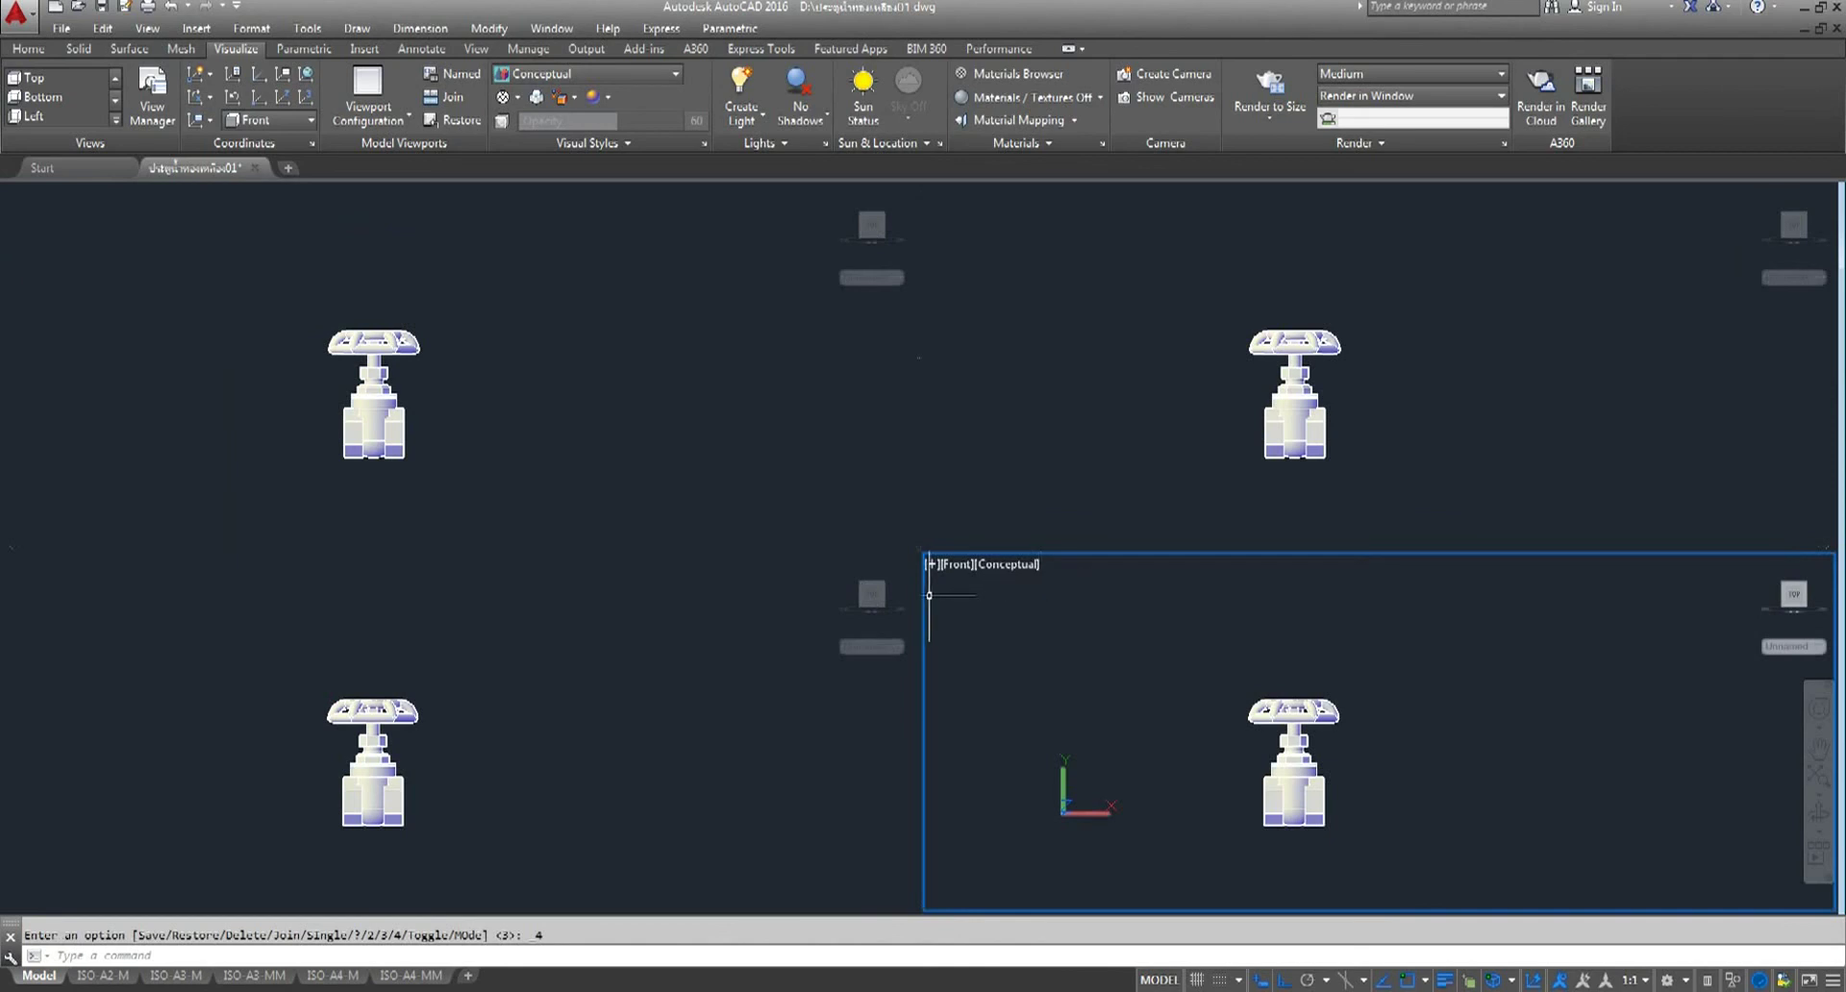
pyautogui.click(684, 347)
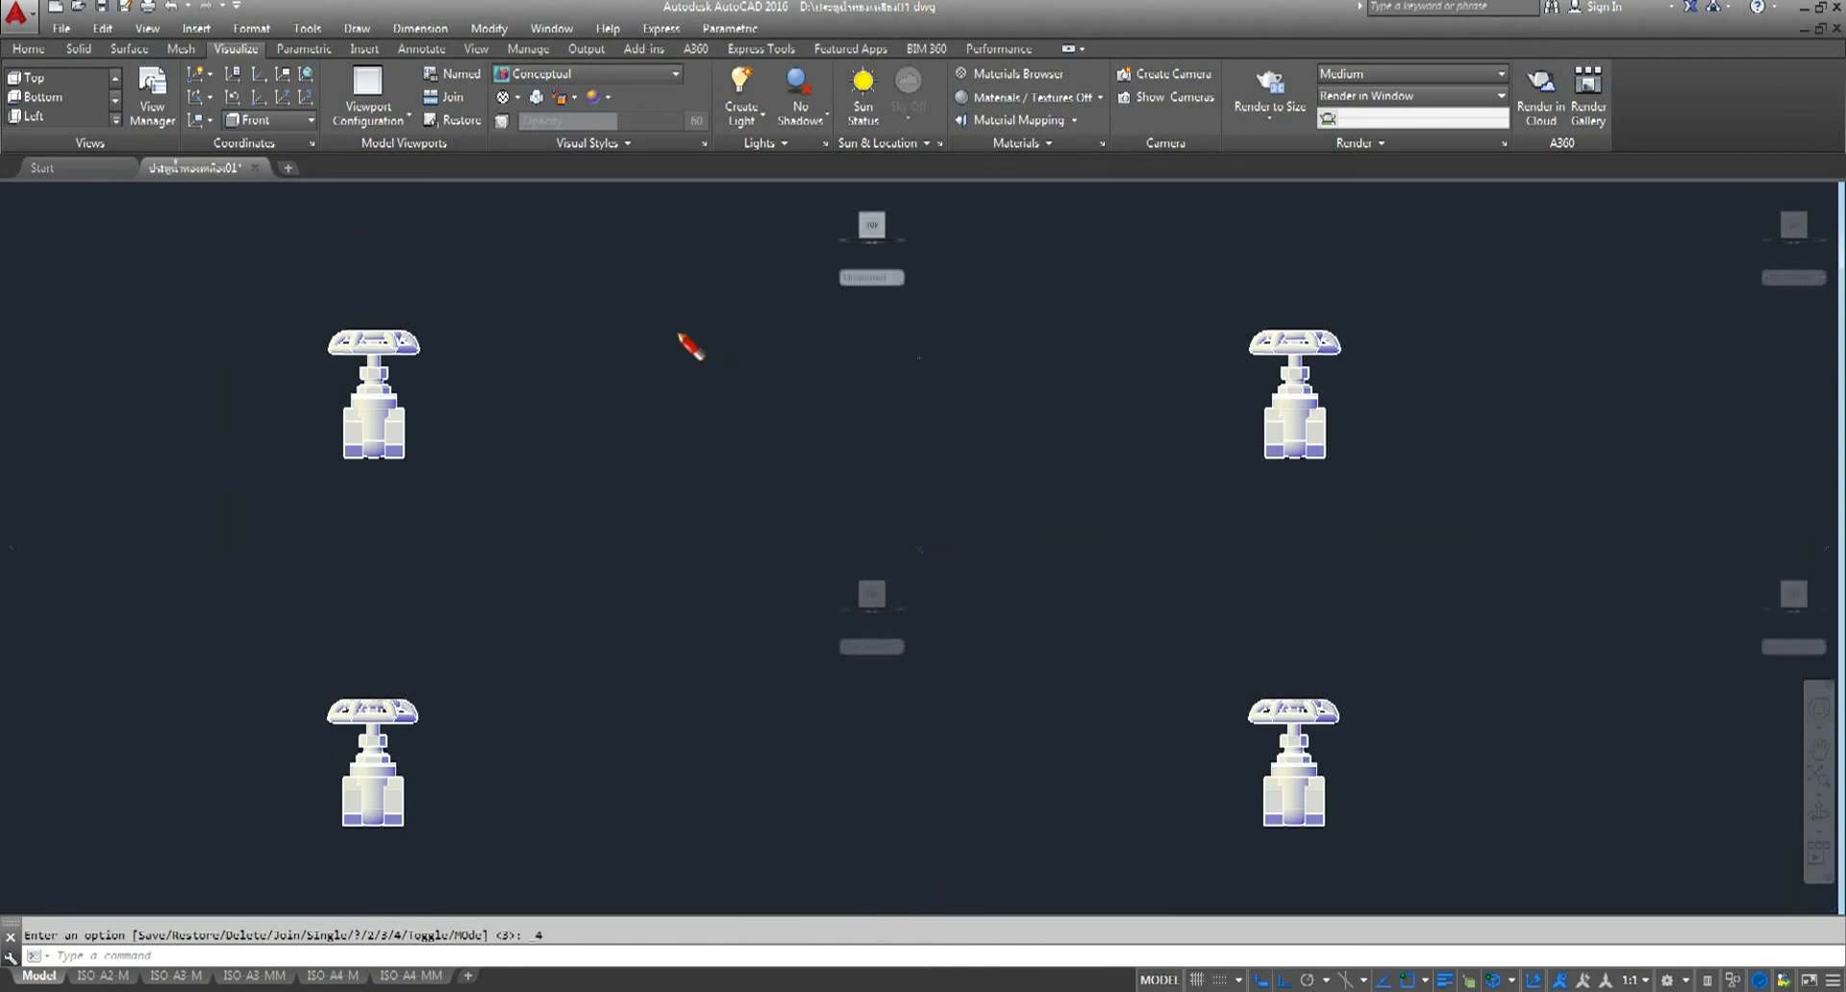
pyautogui.click(663, 762)
pyautogui.click(635, 441)
pyautogui.click(766, 798)
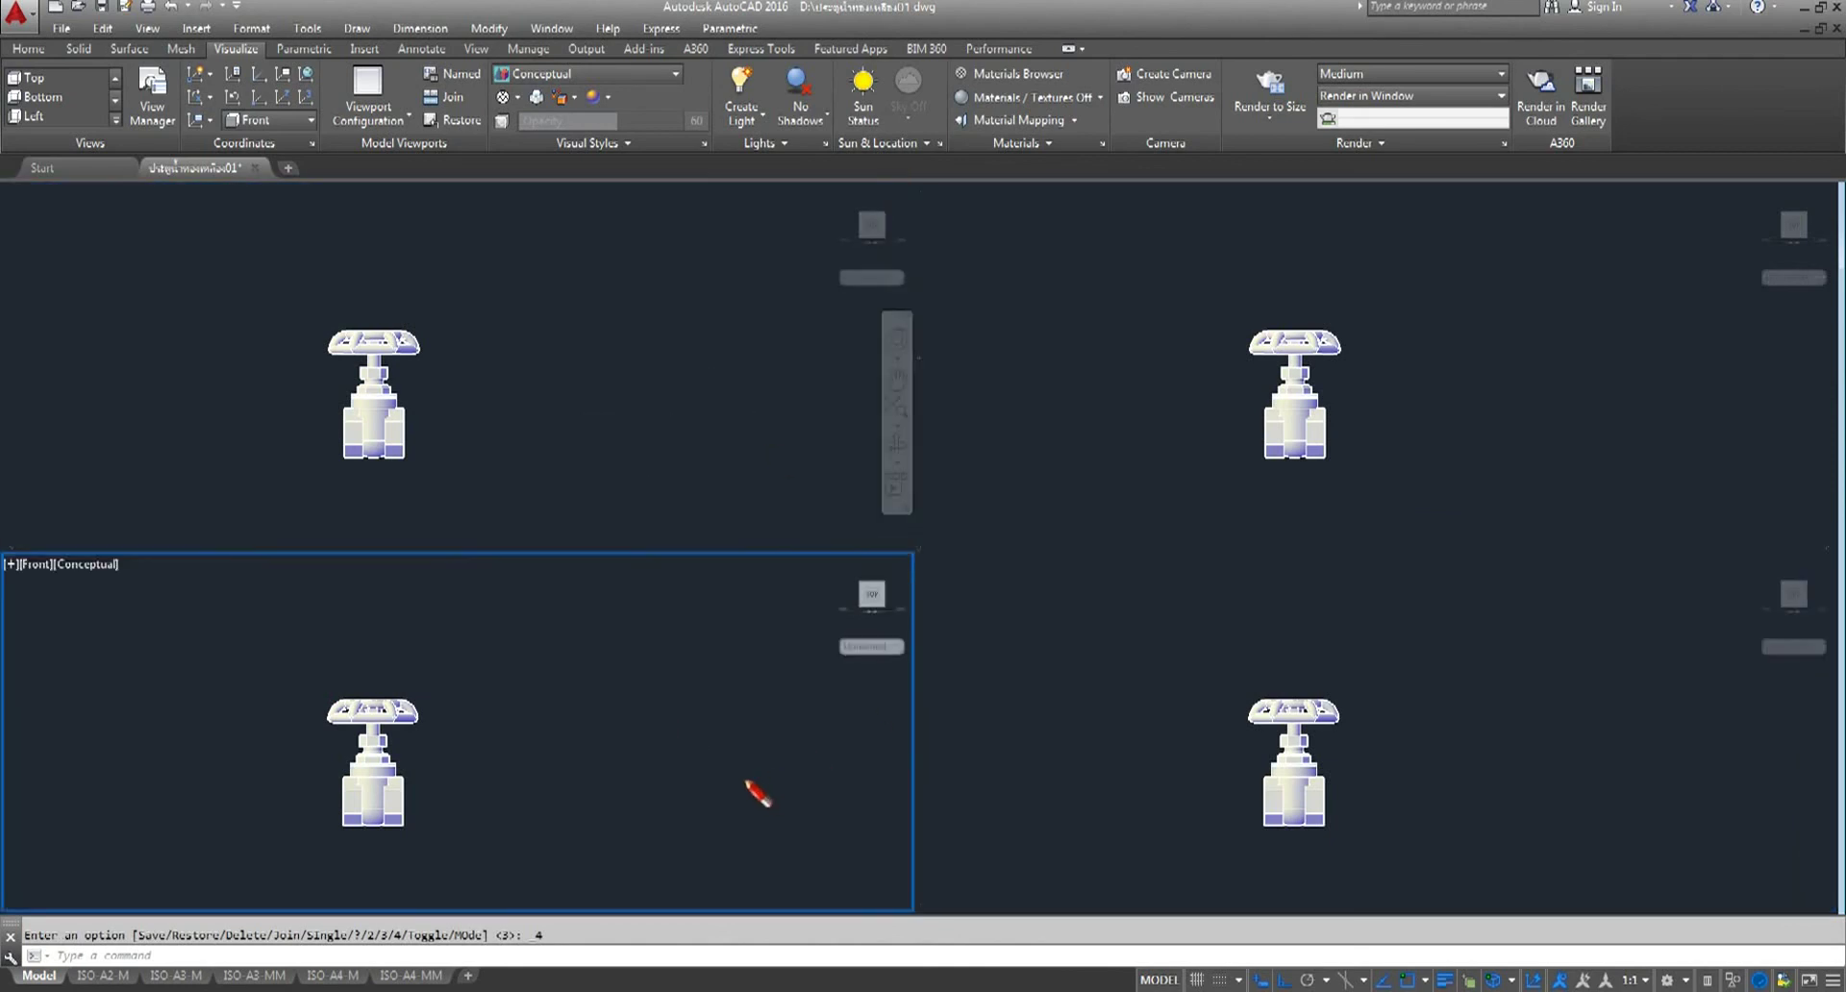
pyautogui.click(1085, 662)
pyautogui.click(1142, 413)
pyautogui.click(590, 408)
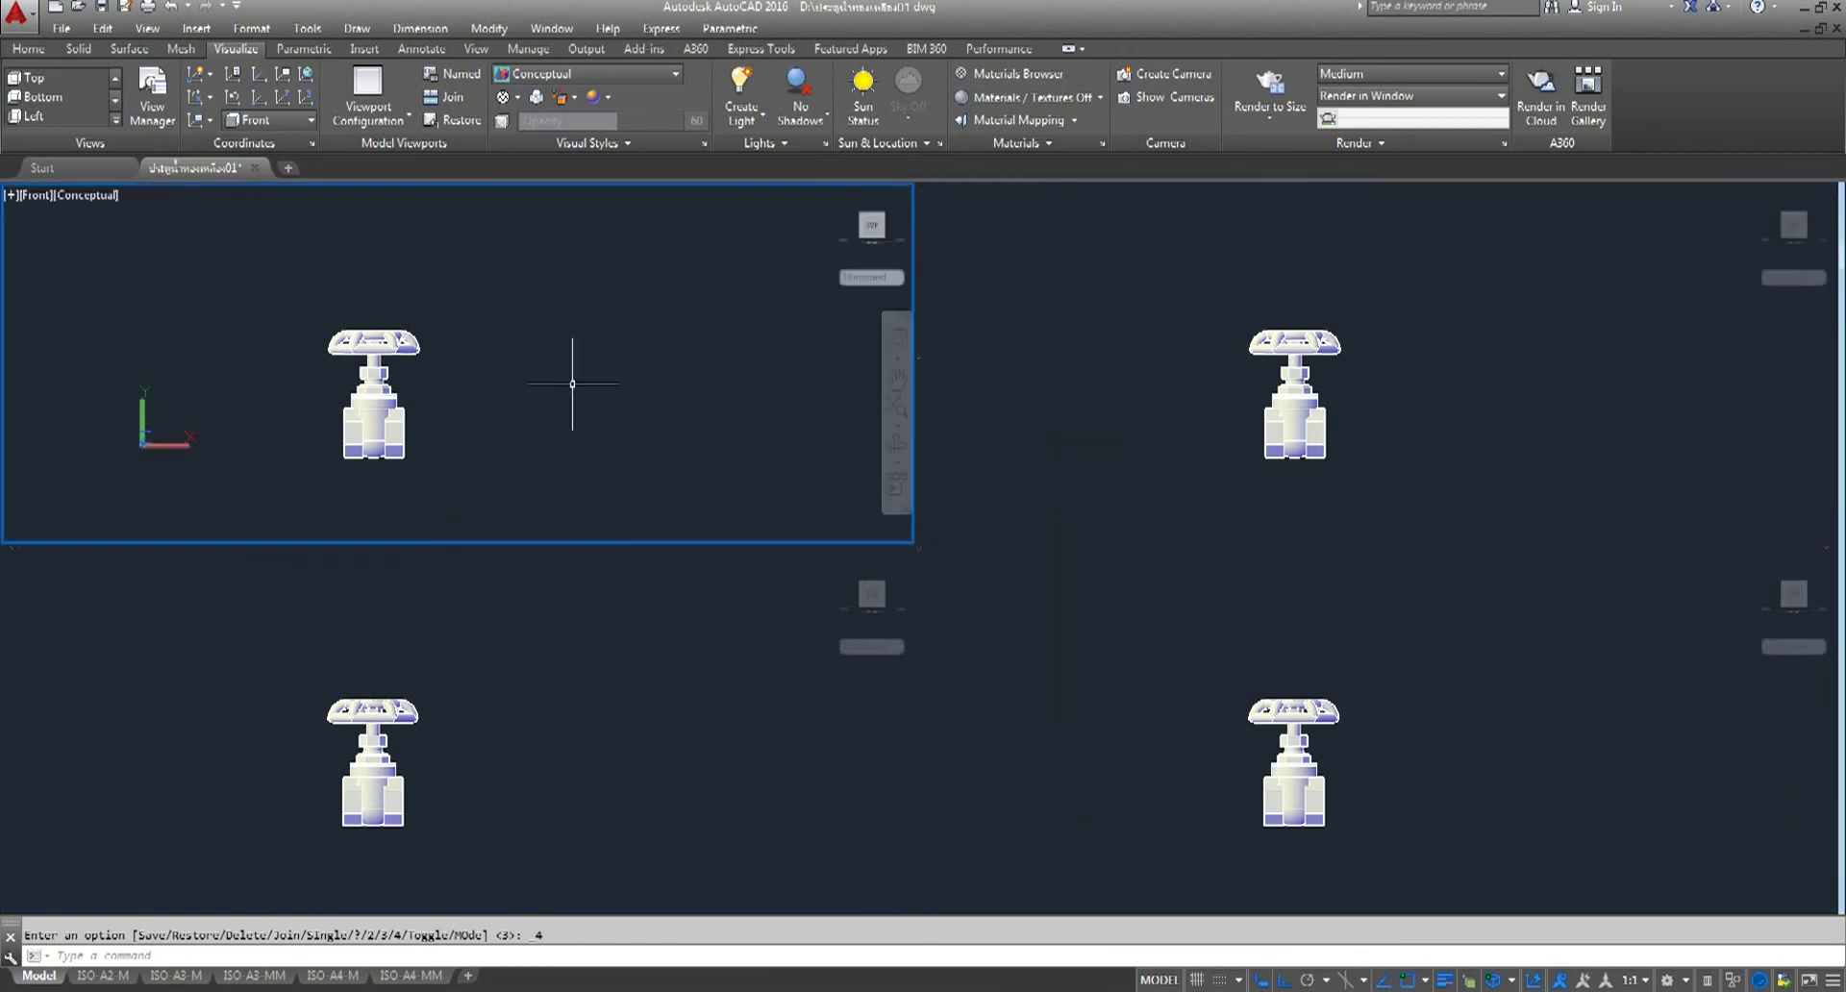
pyautogui.click(565, 756)
pyautogui.click(1067, 650)
pyautogui.click(699, 361)
pyautogui.click(691, 752)
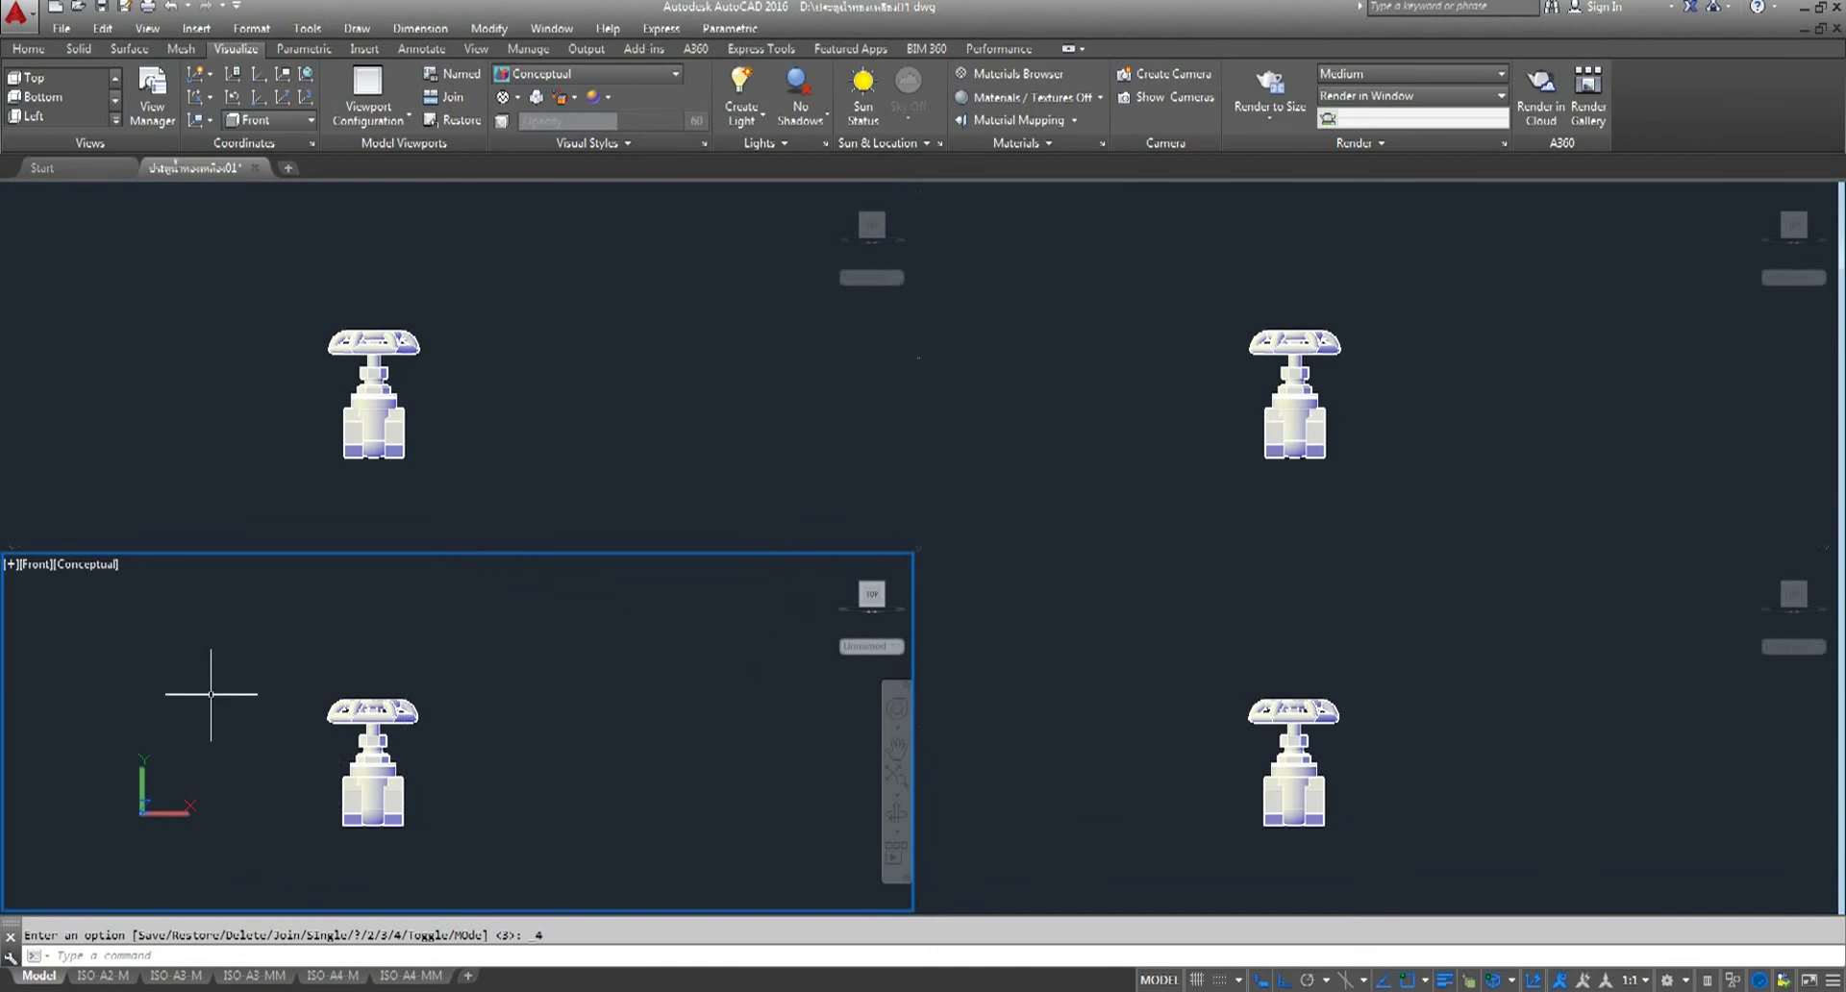
# - Set the upper-left viewport's view to Top
pyautogui.click(284, 376)
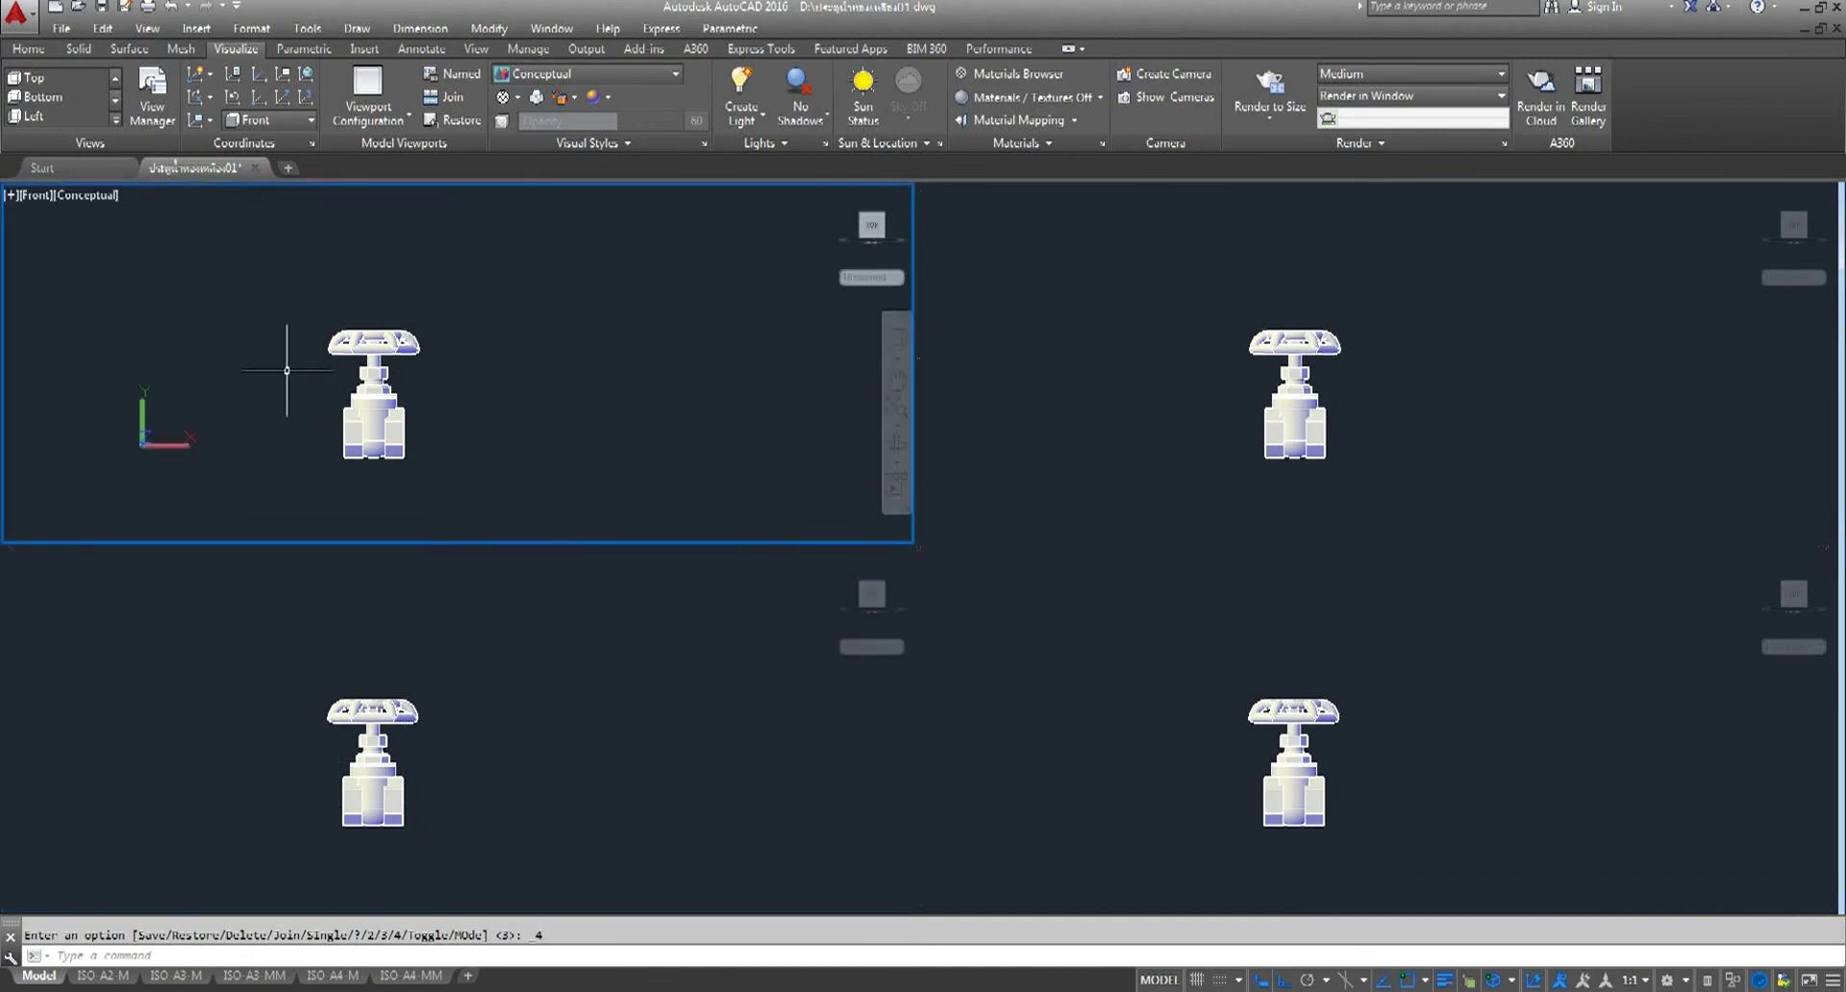
pyautogui.click(35, 196)
pyautogui.click(75, 245)
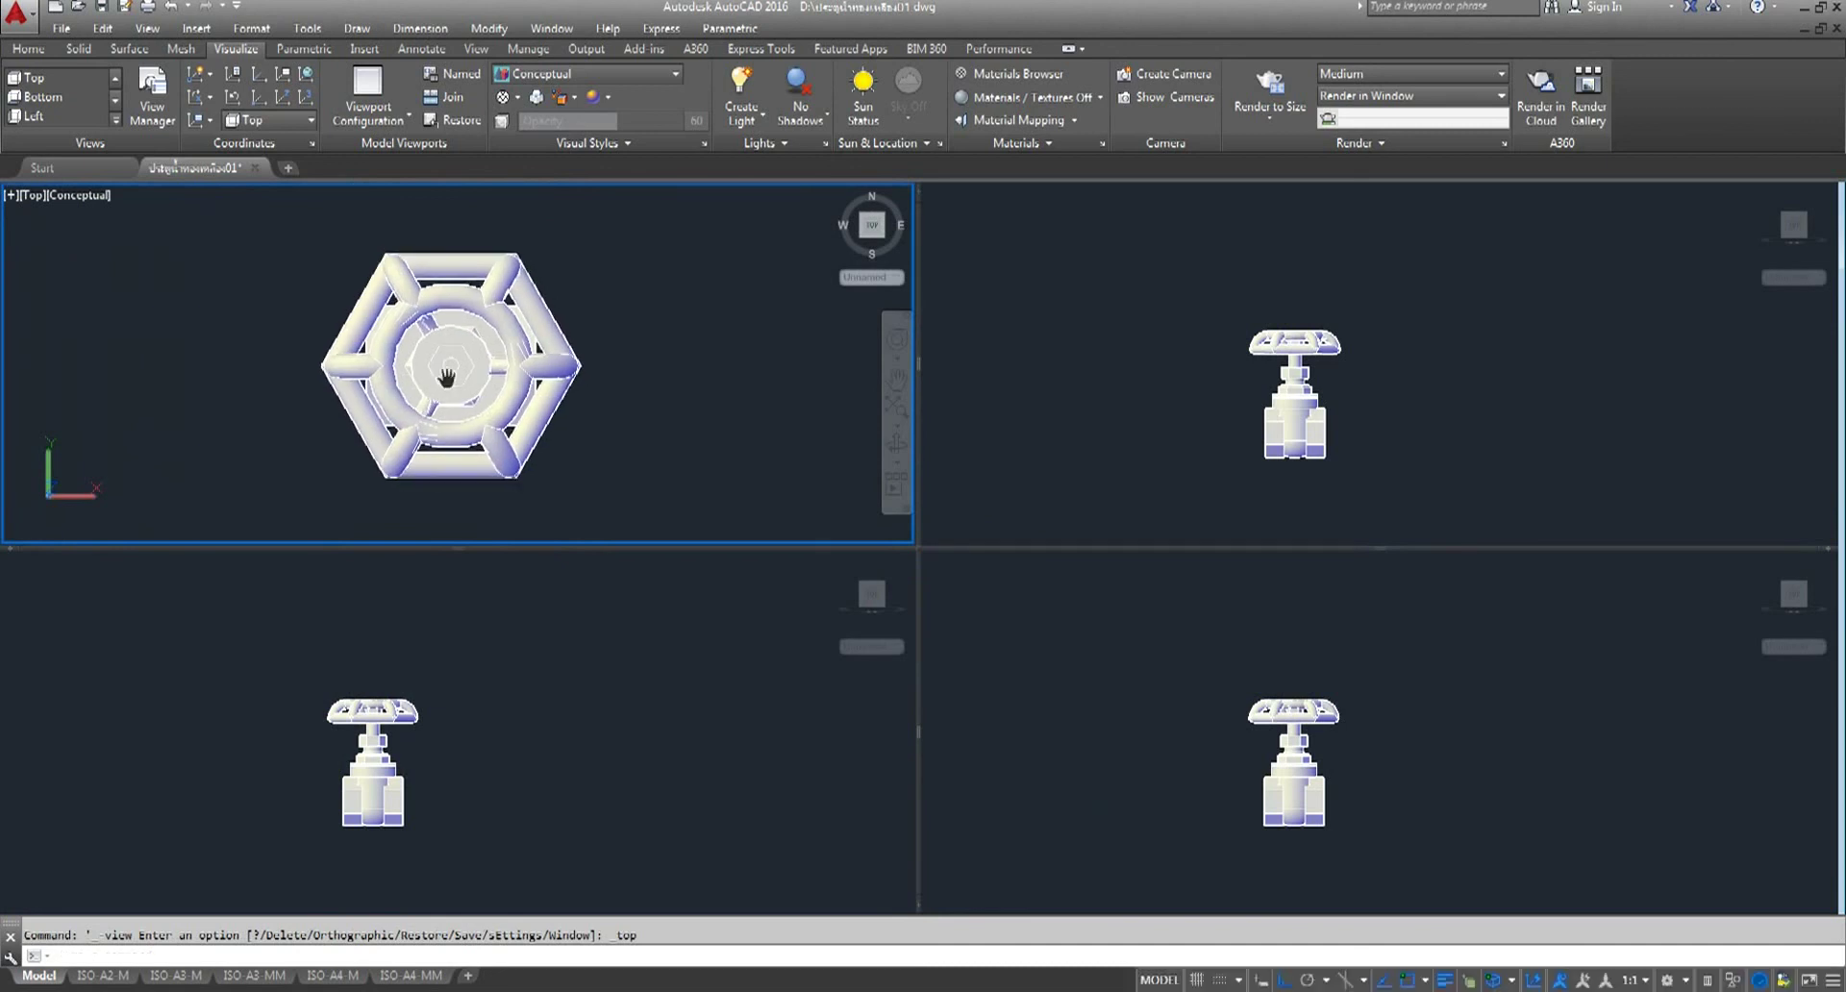
# - Set the upper-right viewport's view to Right
pyautogui.click(1234, 358)
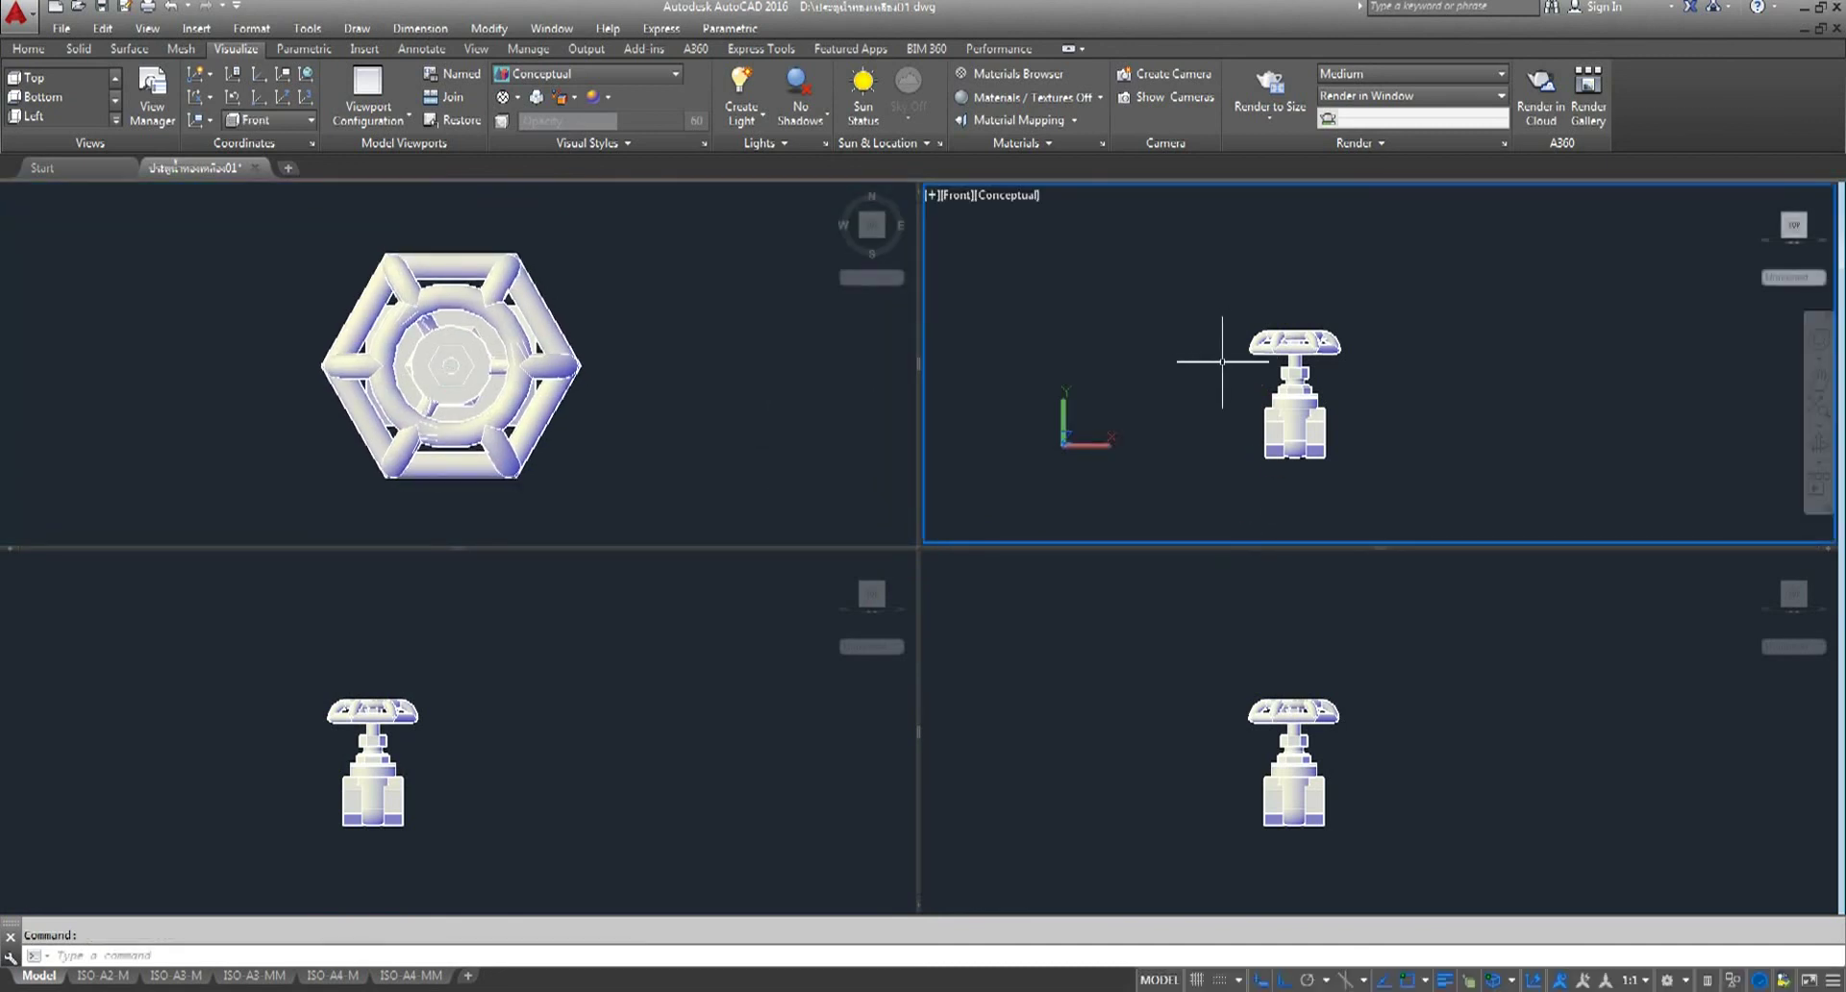
pyautogui.click(964, 195)
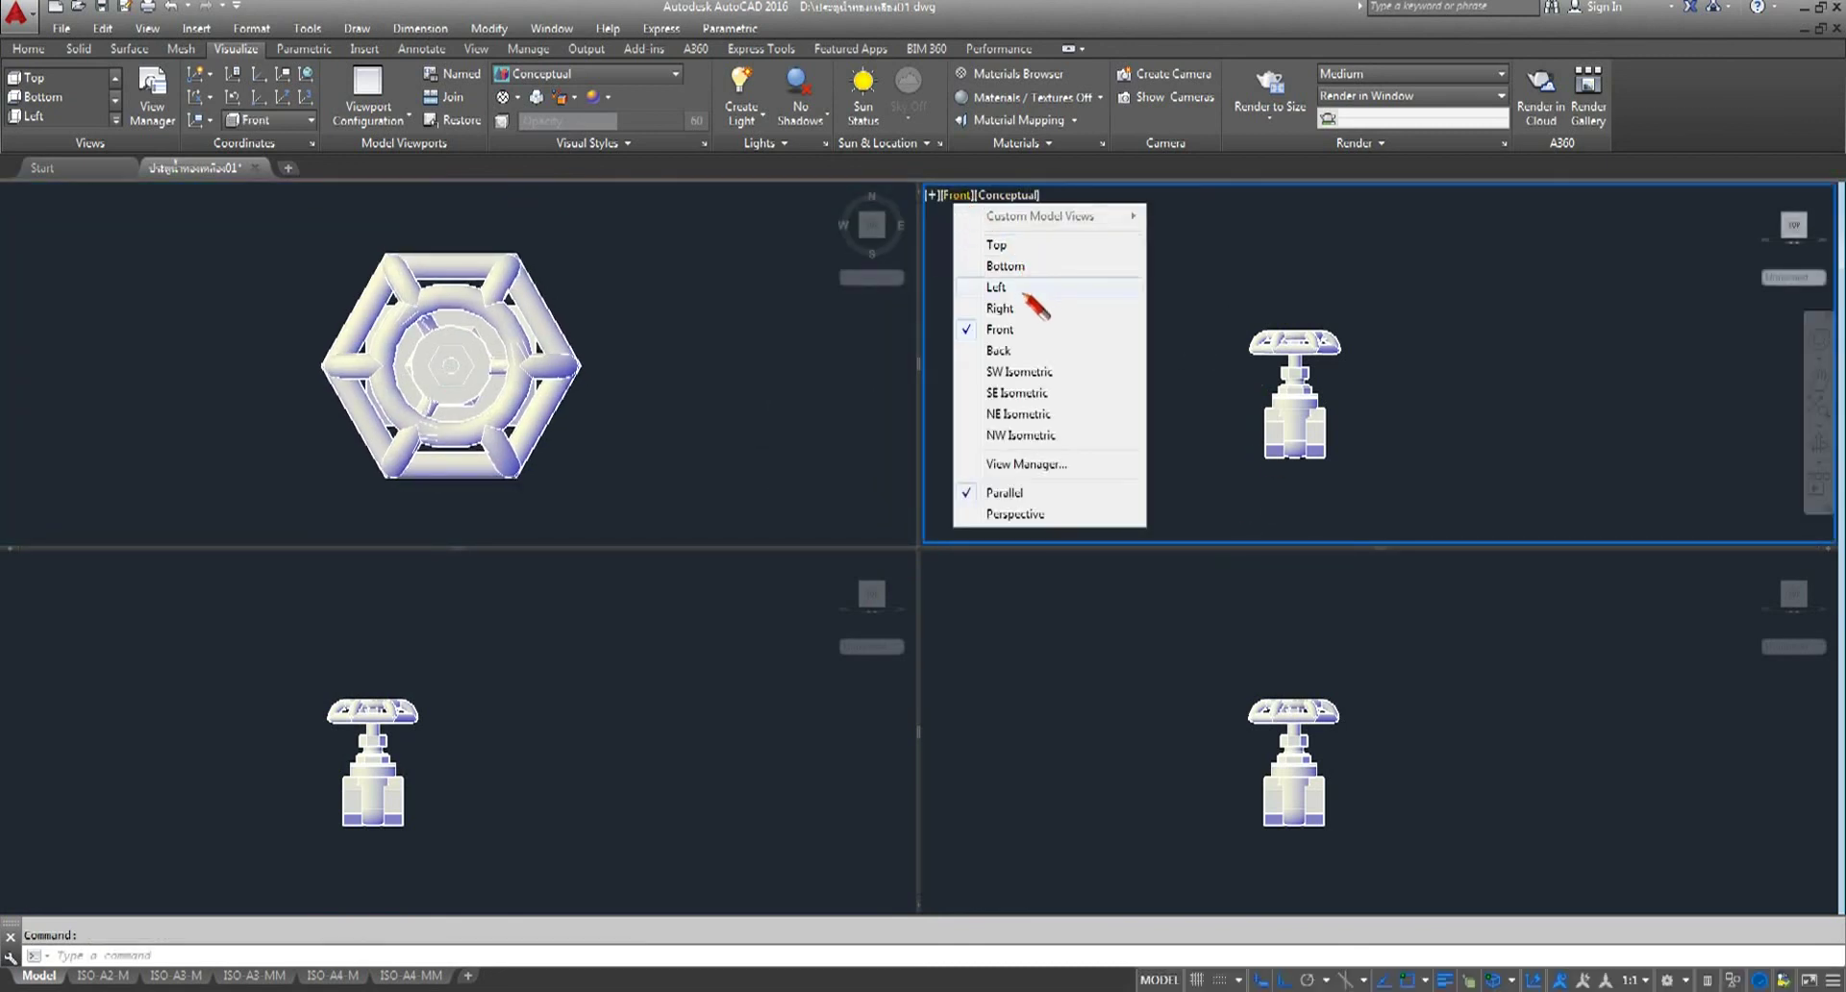
pyautogui.click(1019, 326)
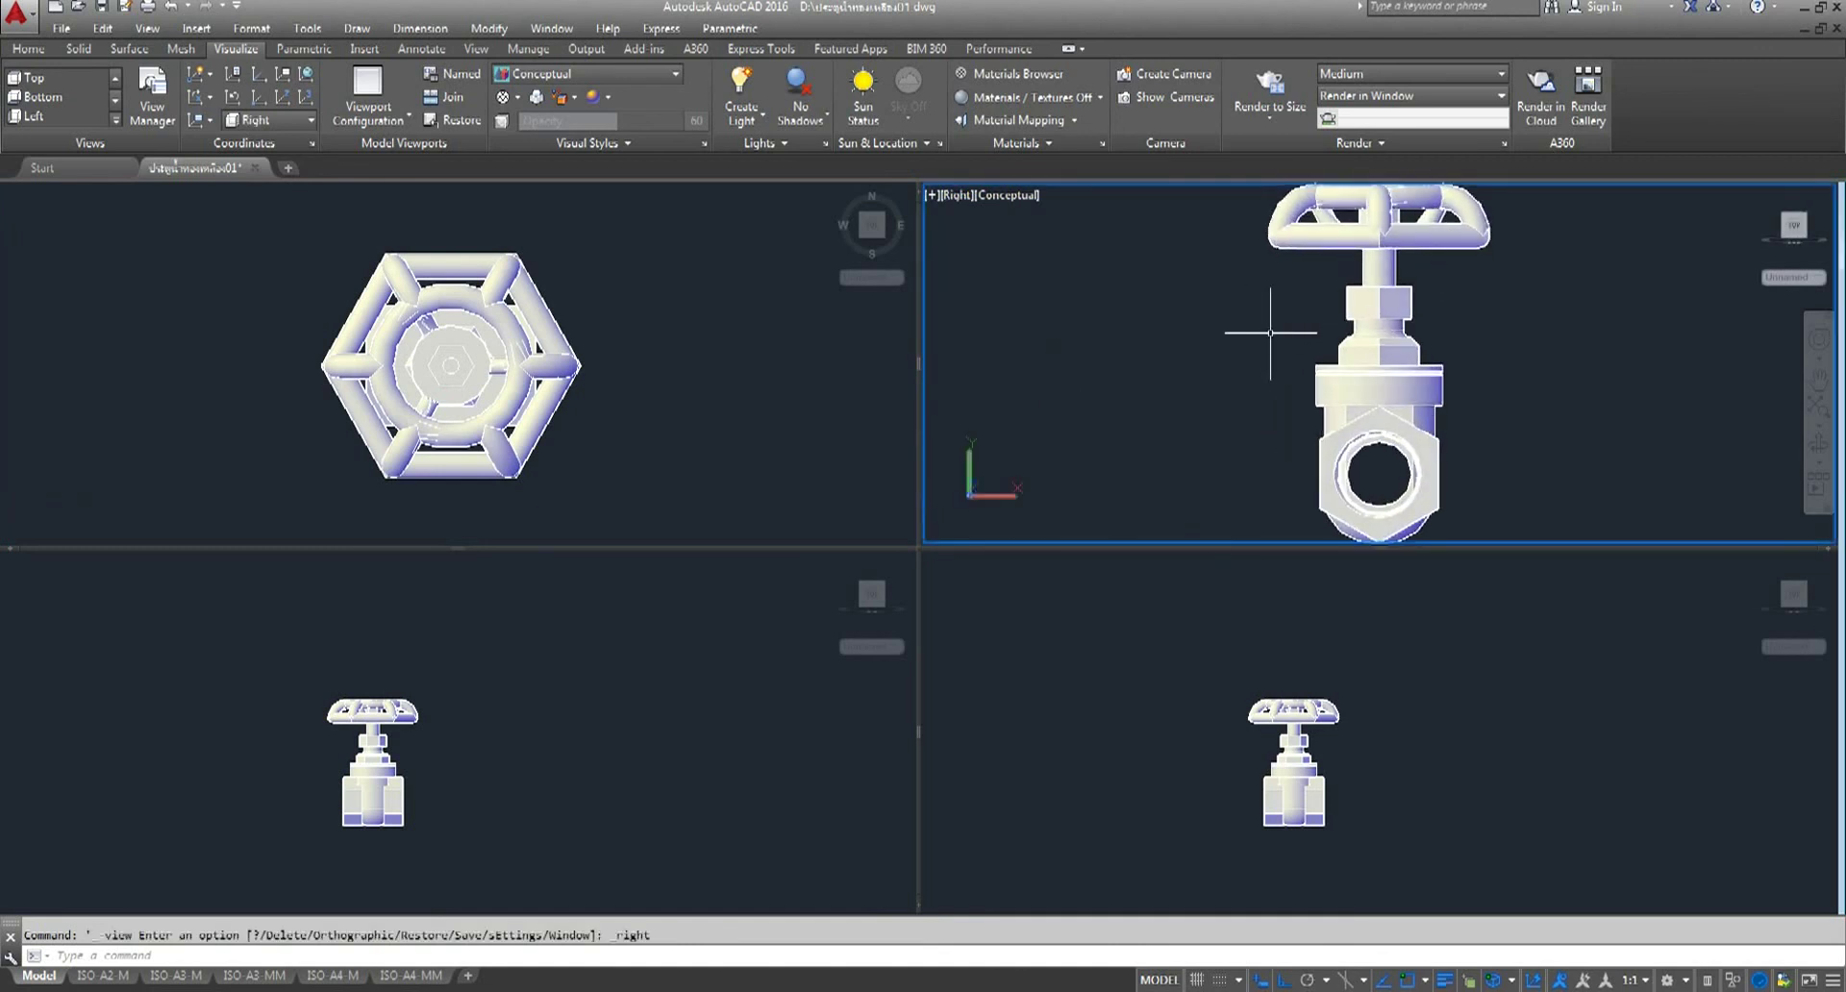
pyautogui.scroll(-2, 1271, 333)
# - Set the lower-right viewport's view to SE Isometric
pyautogui.click(1430, 680)
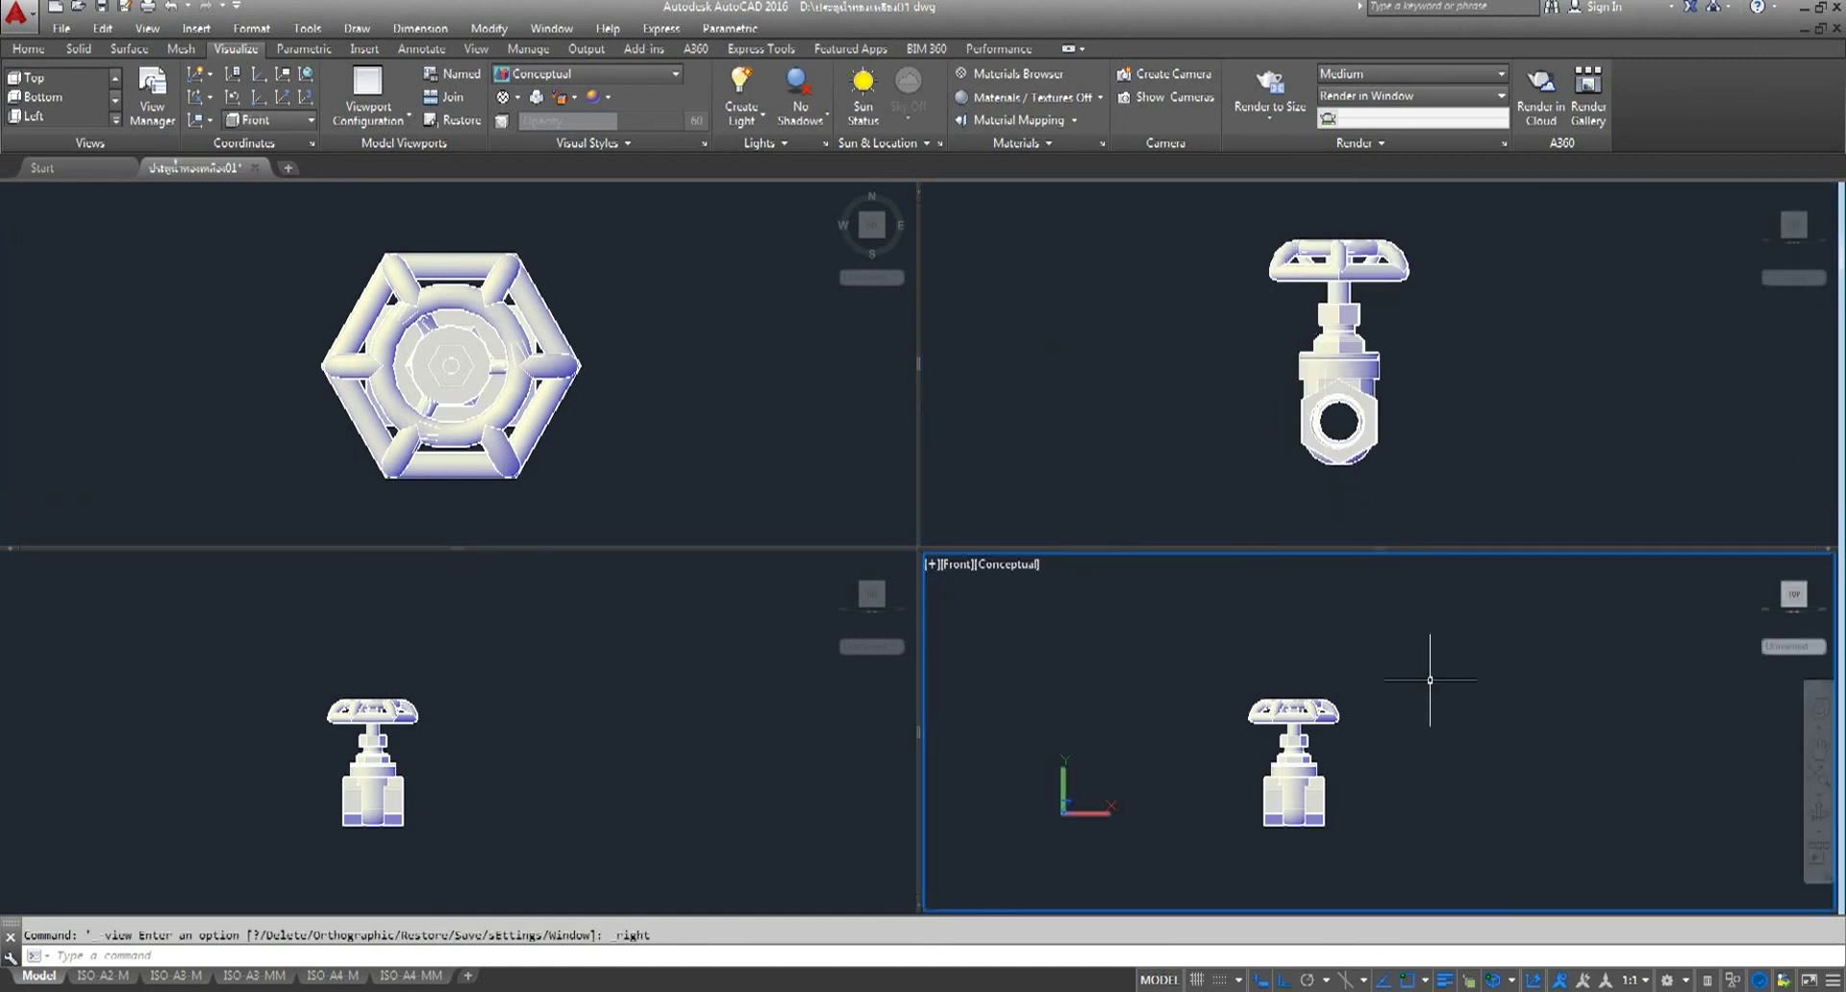
pyautogui.click(956, 565)
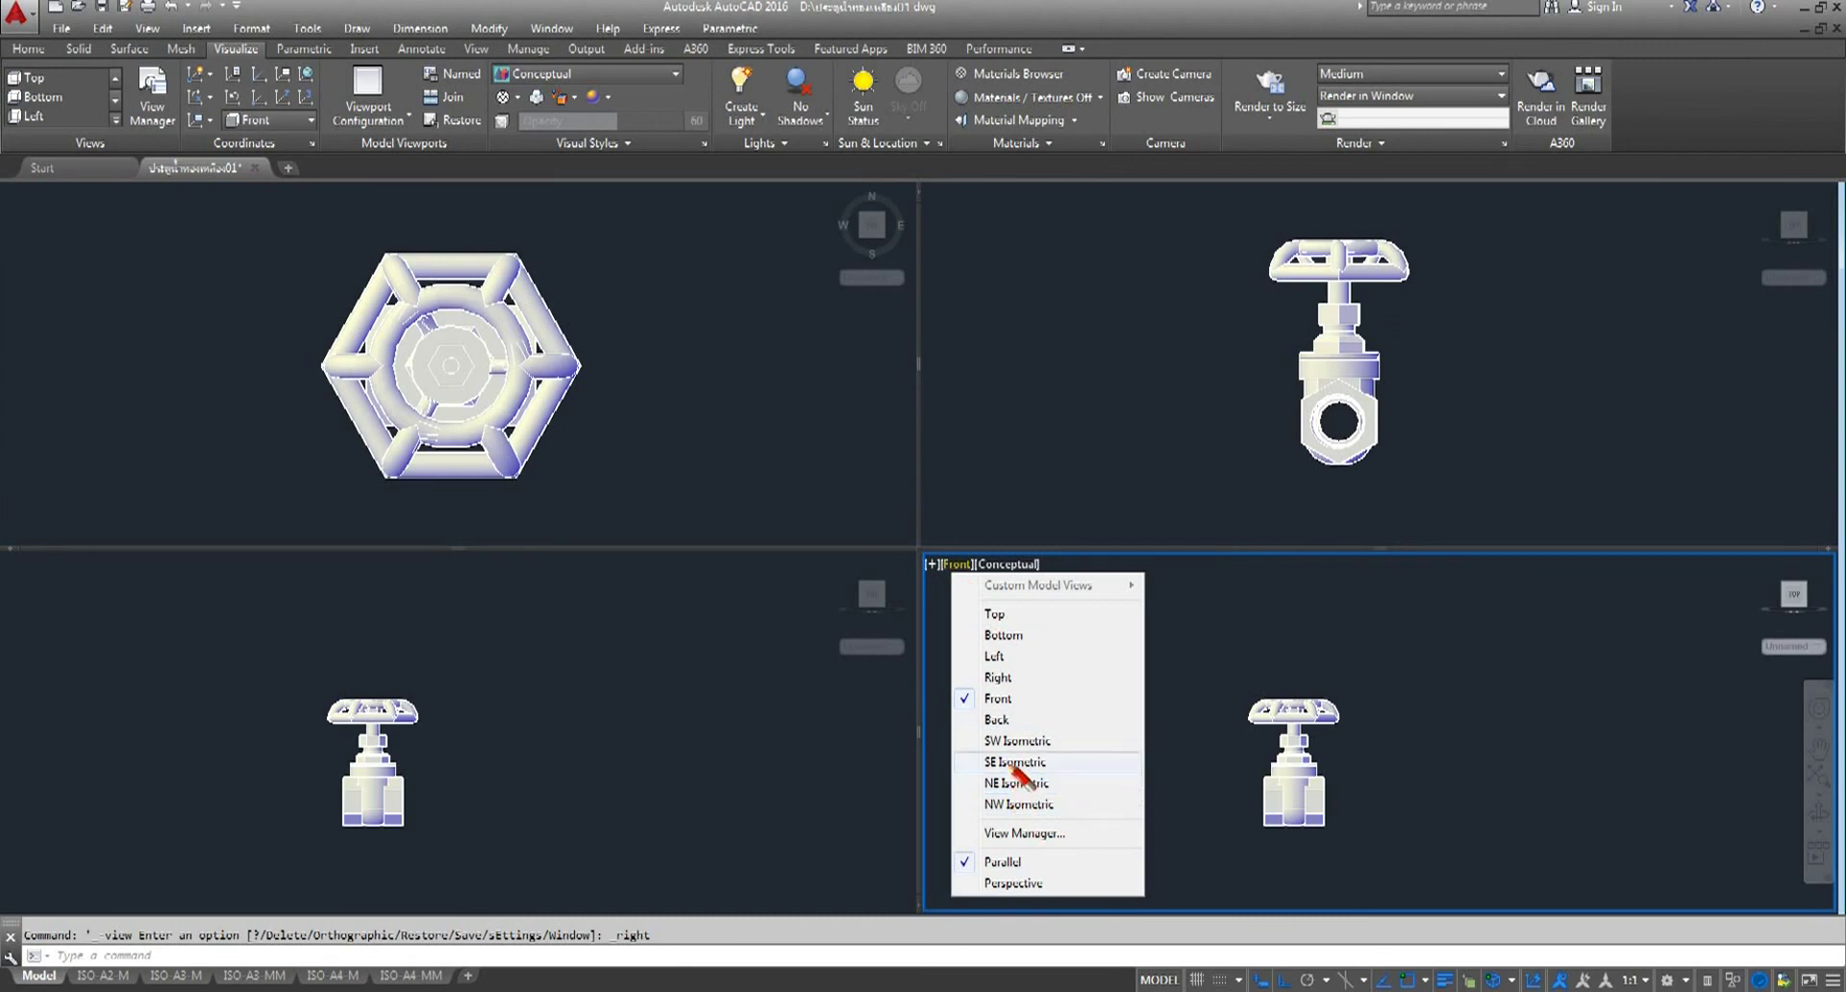
pyautogui.click(1017, 764)
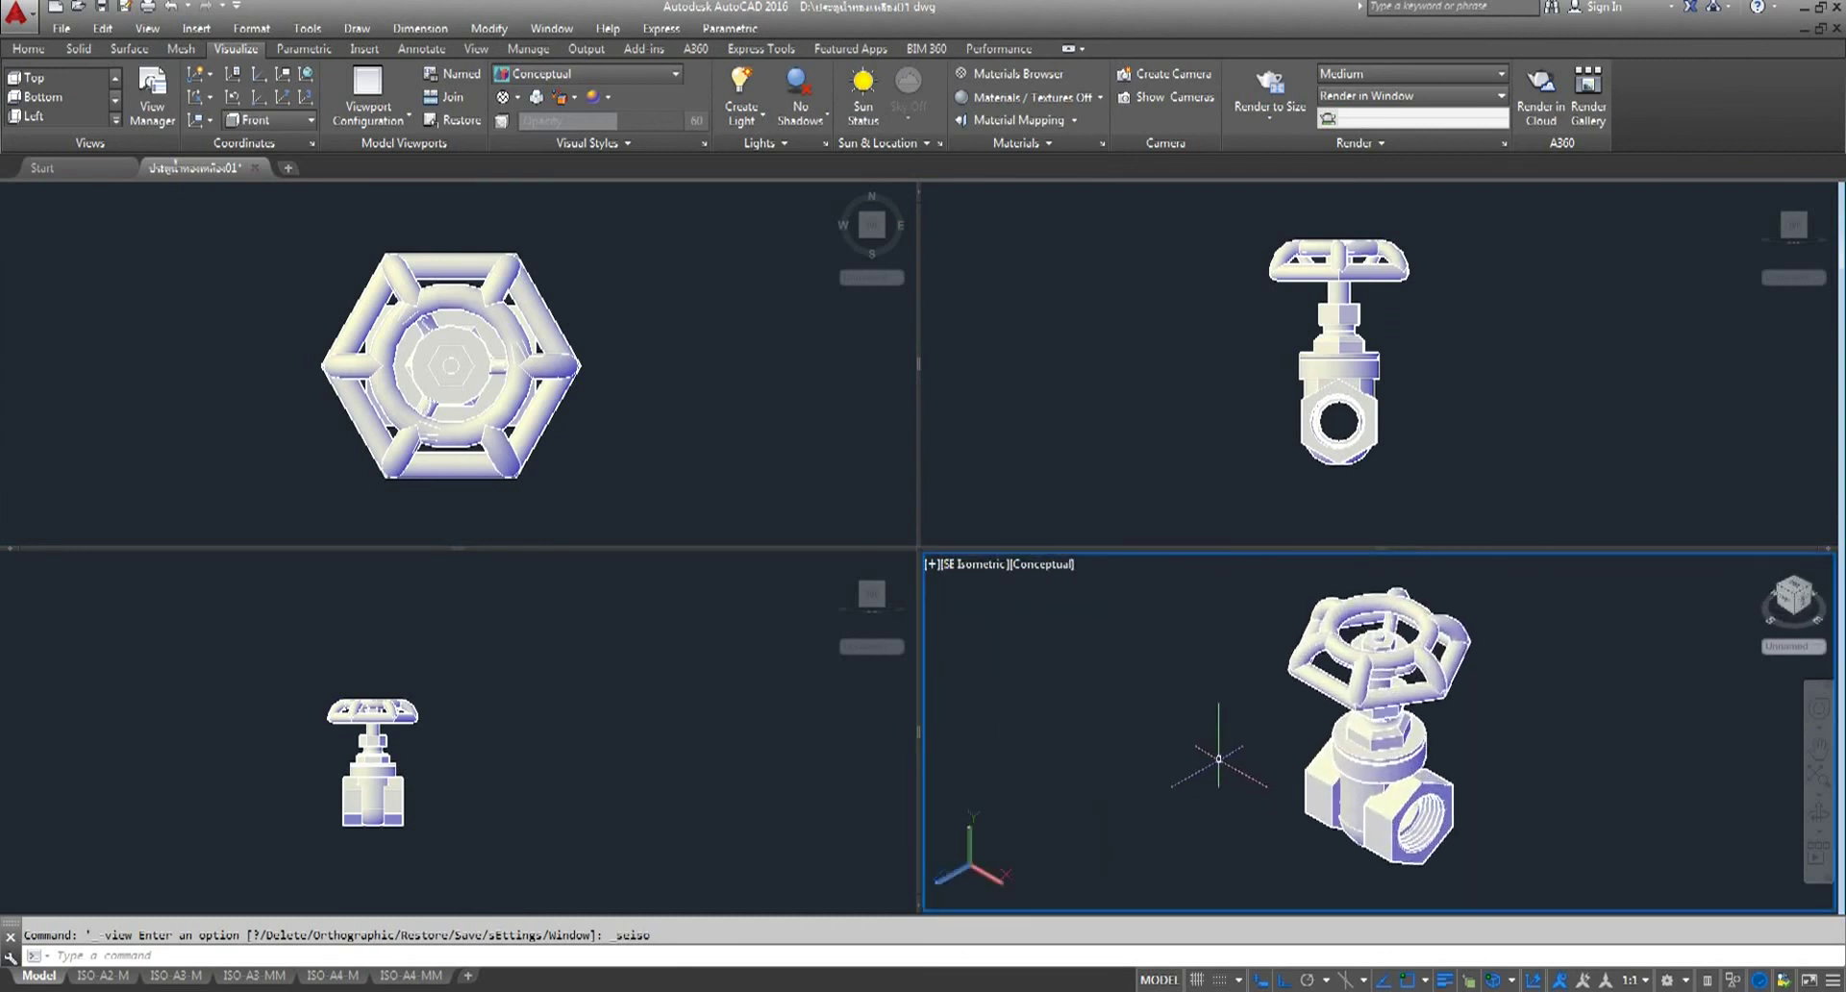
pyautogui.click(527, 755)
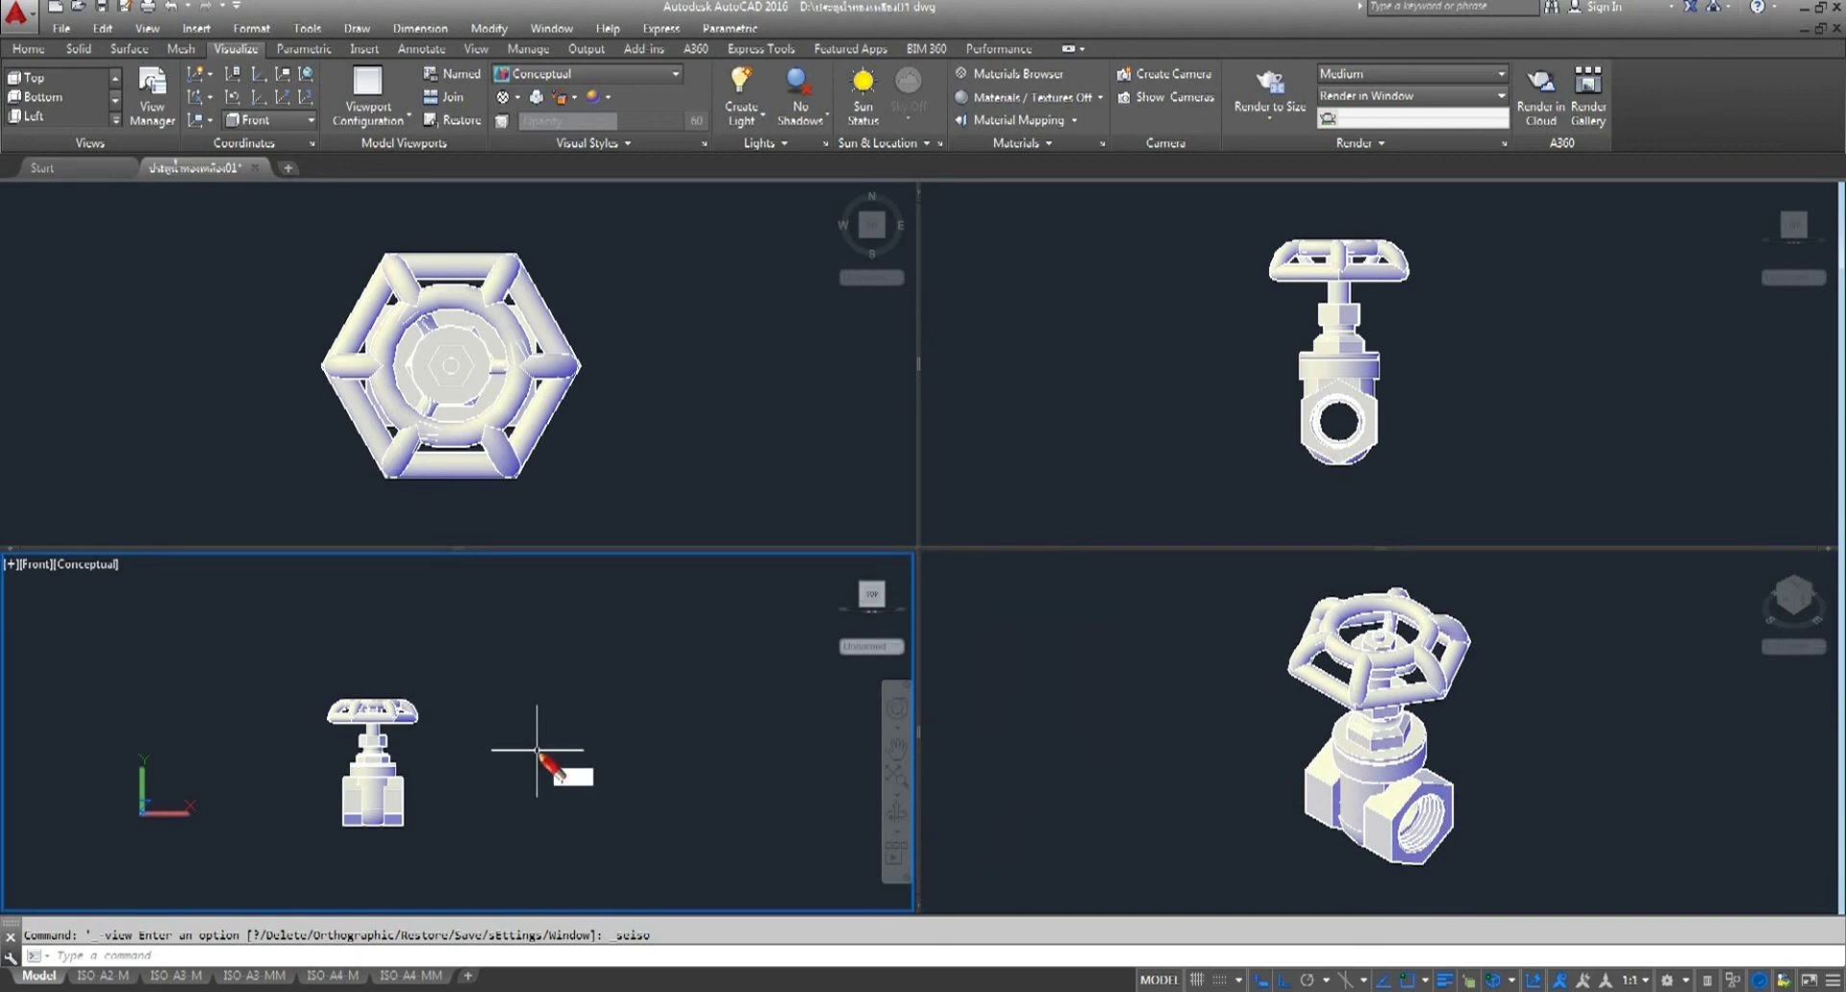
# - Flatshot the Front view into a block placed right of the valve, entering 90
pyautogui.write('latshot')
pyautogui.press('Return')
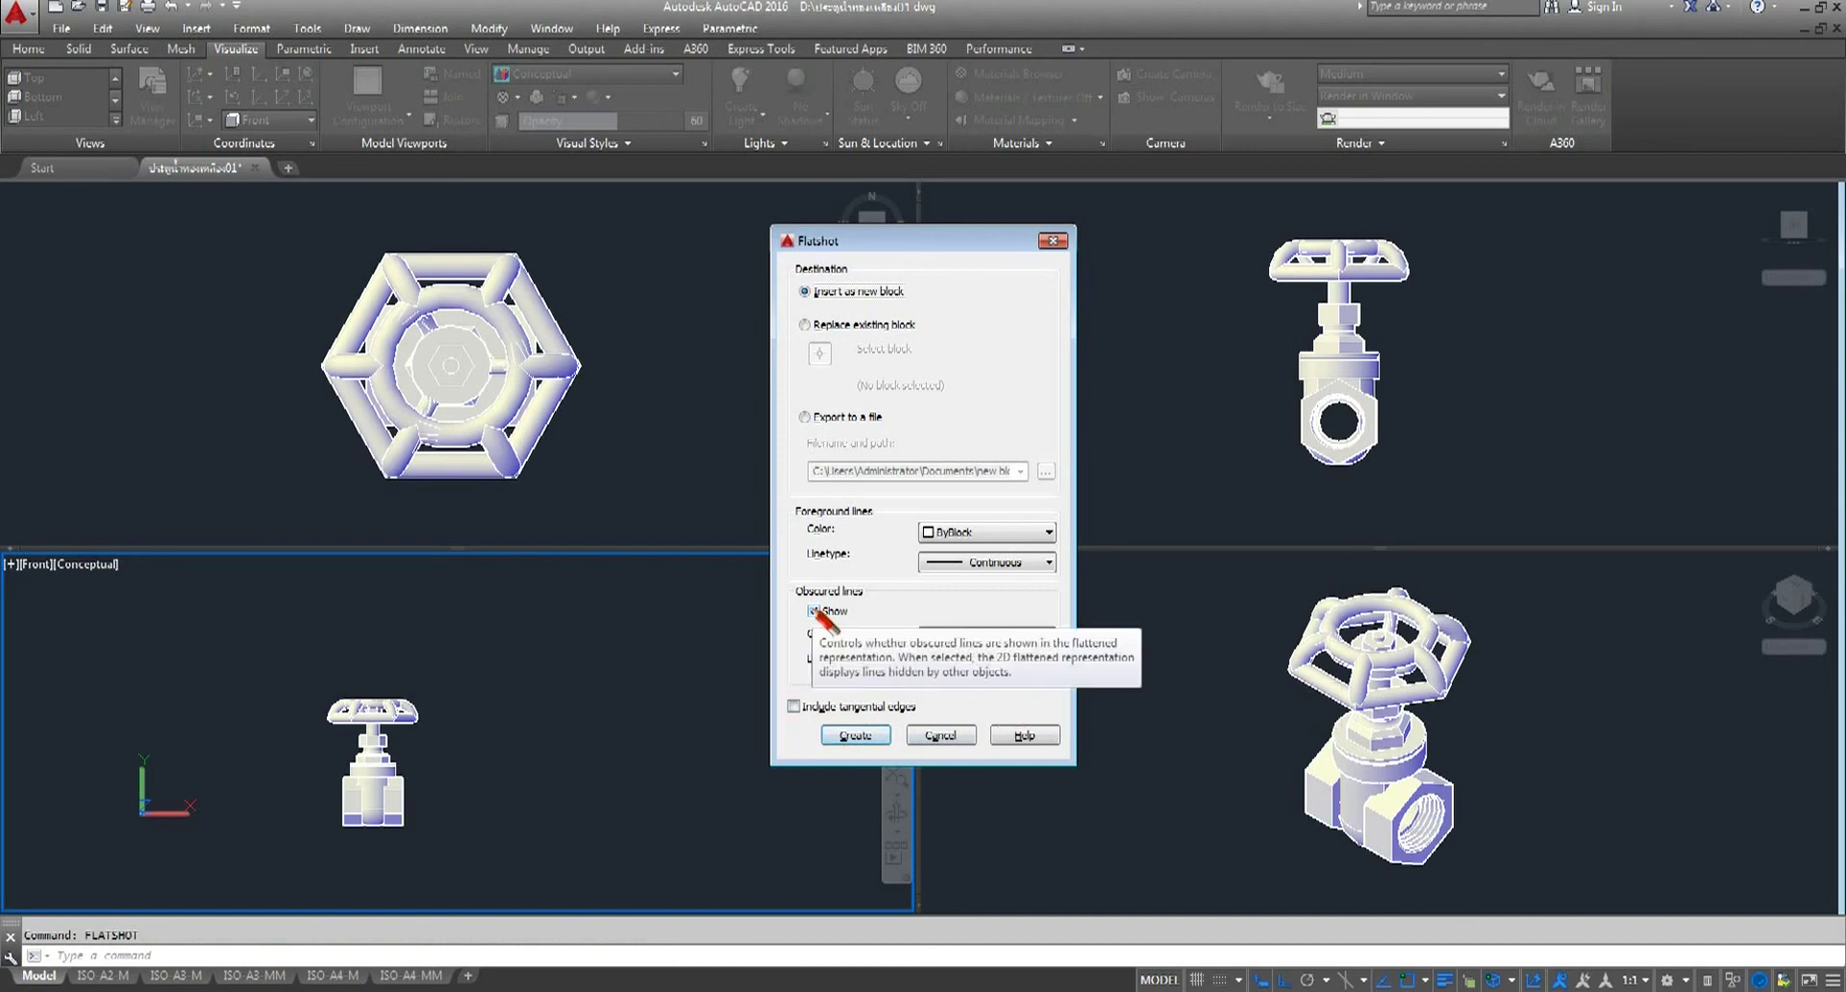
pyautogui.click(815, 611)
pyautogui.click(856, 735)
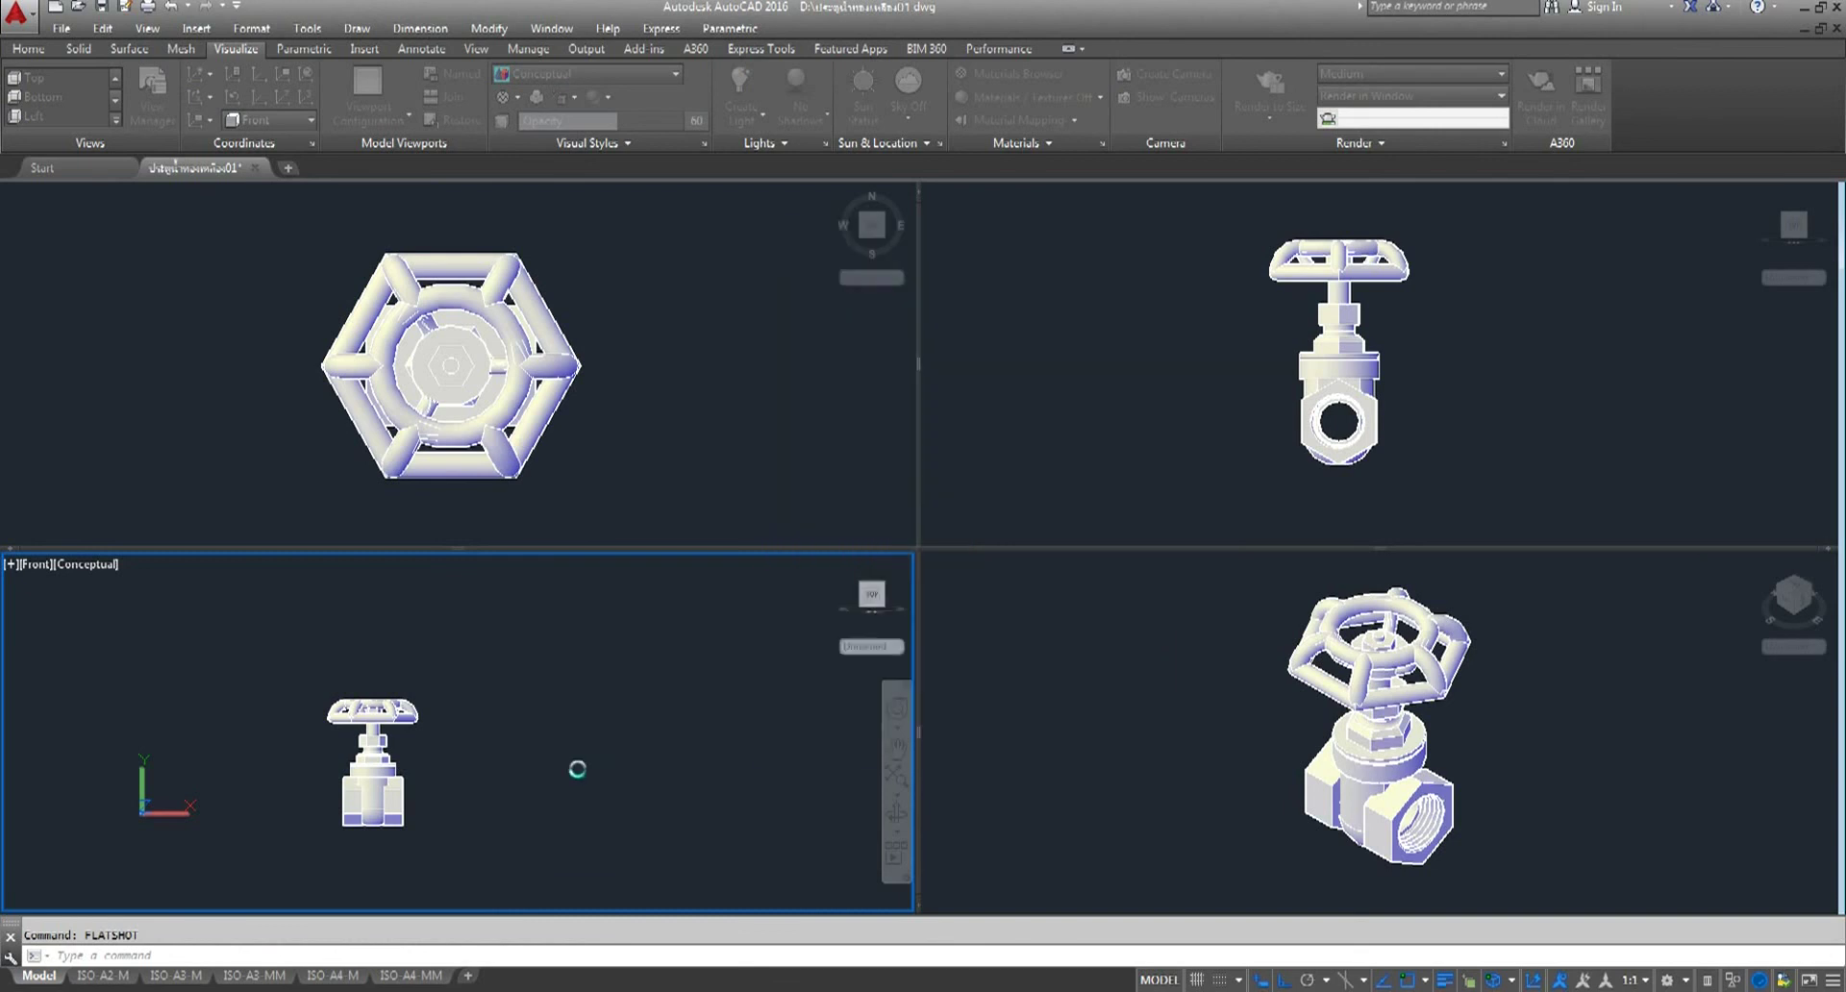
pyautogui.click(461, 814)
pyautogui.press('Return')
pyautogui.press('Return')
pyautogui.press('Return')
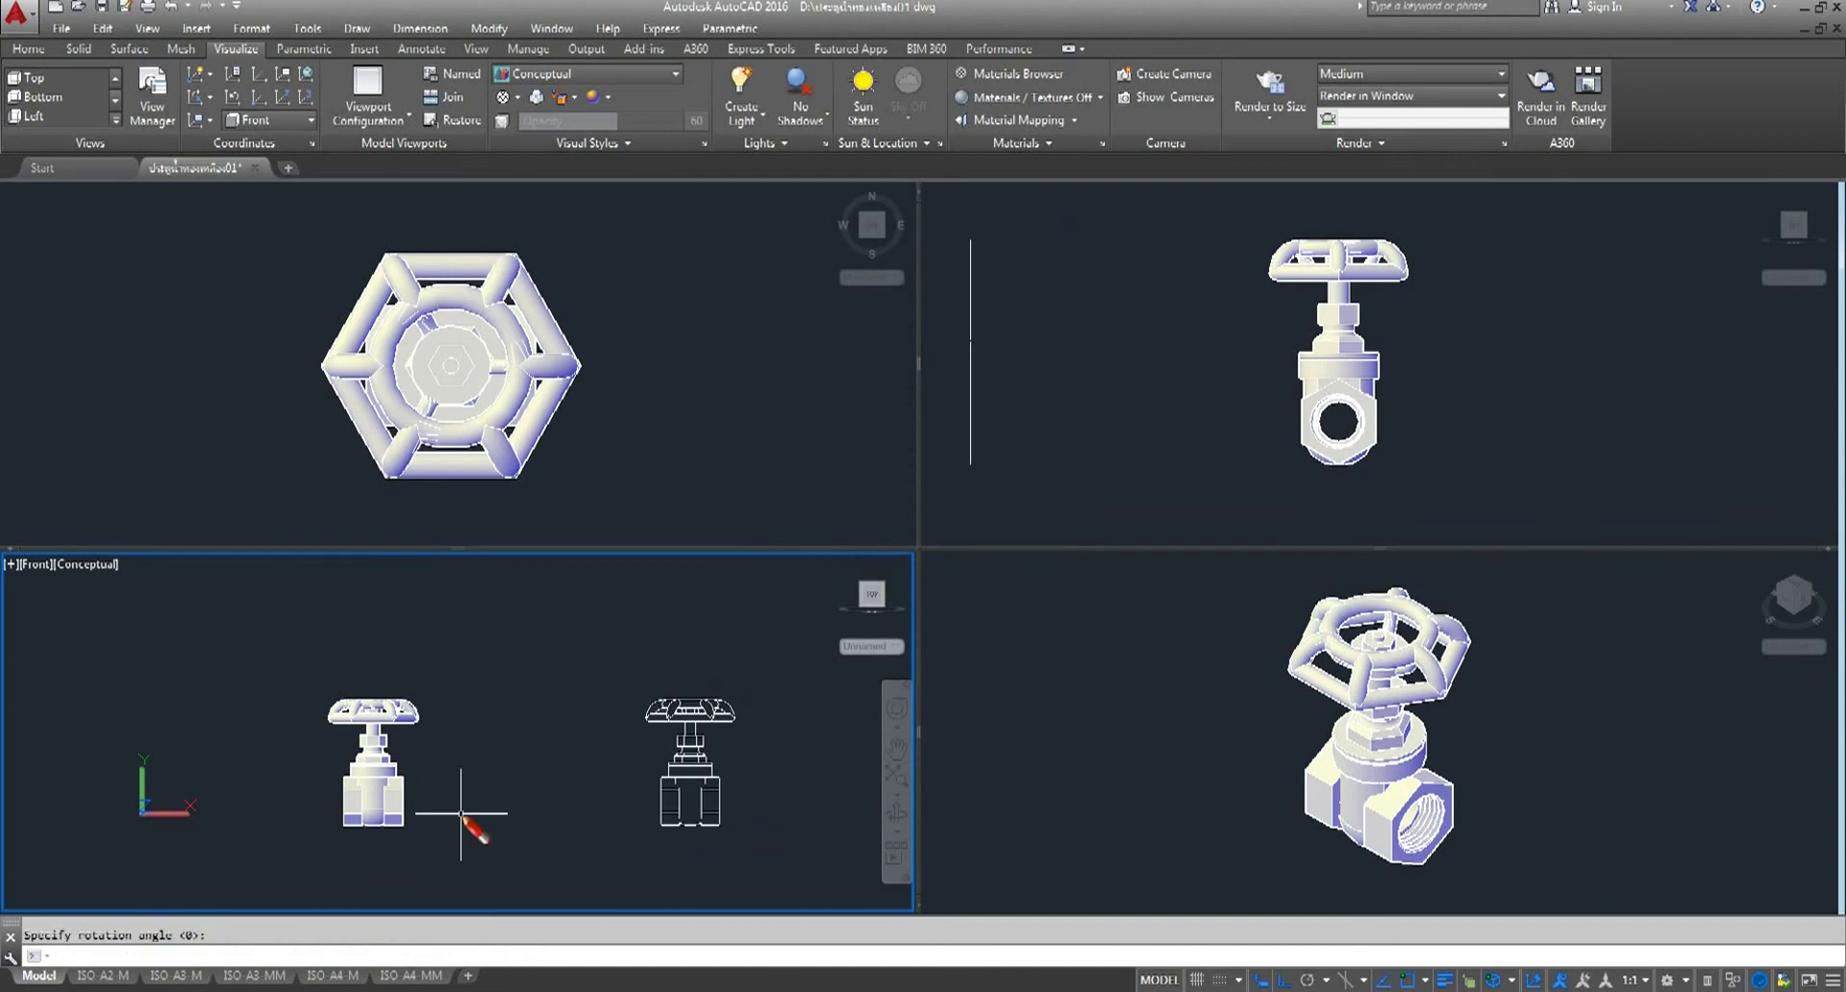
pyautogui.scroll(2, 731, 822)
pyautogui.scroll(2, 711, 829)
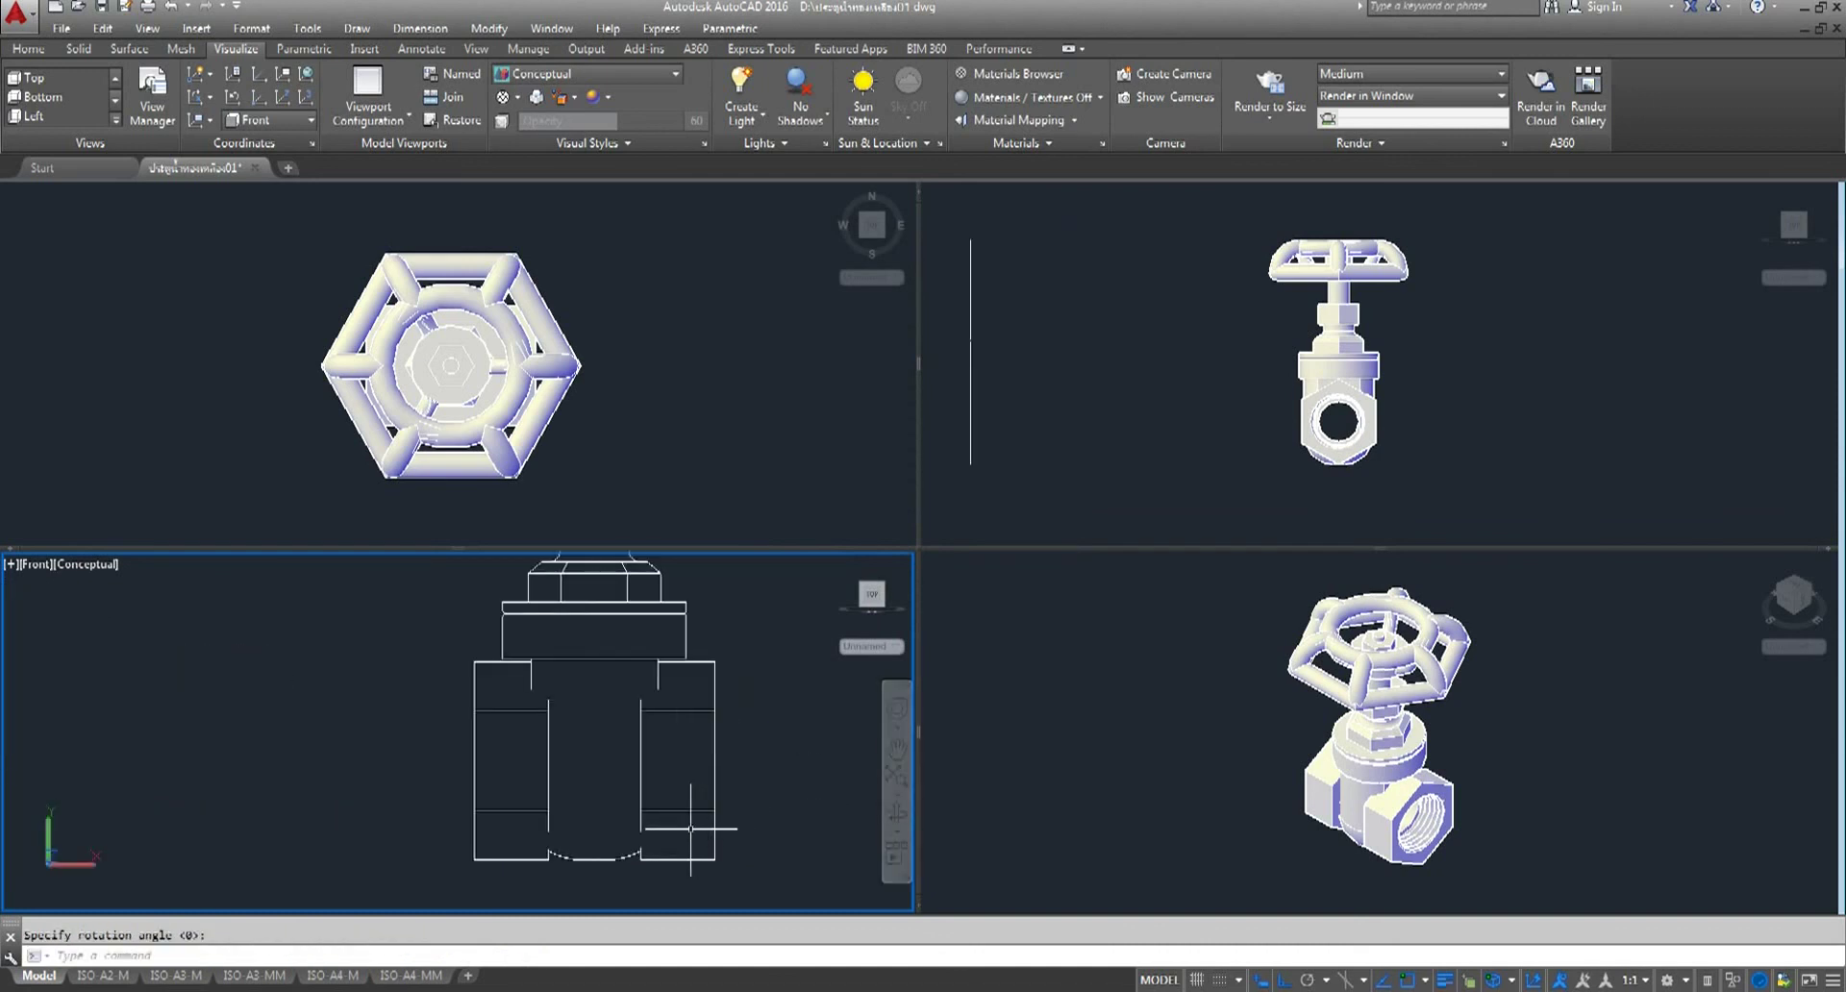
pyautogui.scroll(-3, 620, 799)
pyautogui.scroll(3, 612, 784)
pyautogui.scroll(-1, 610, 779)
pyautogui.scroll(1, 610, 779)
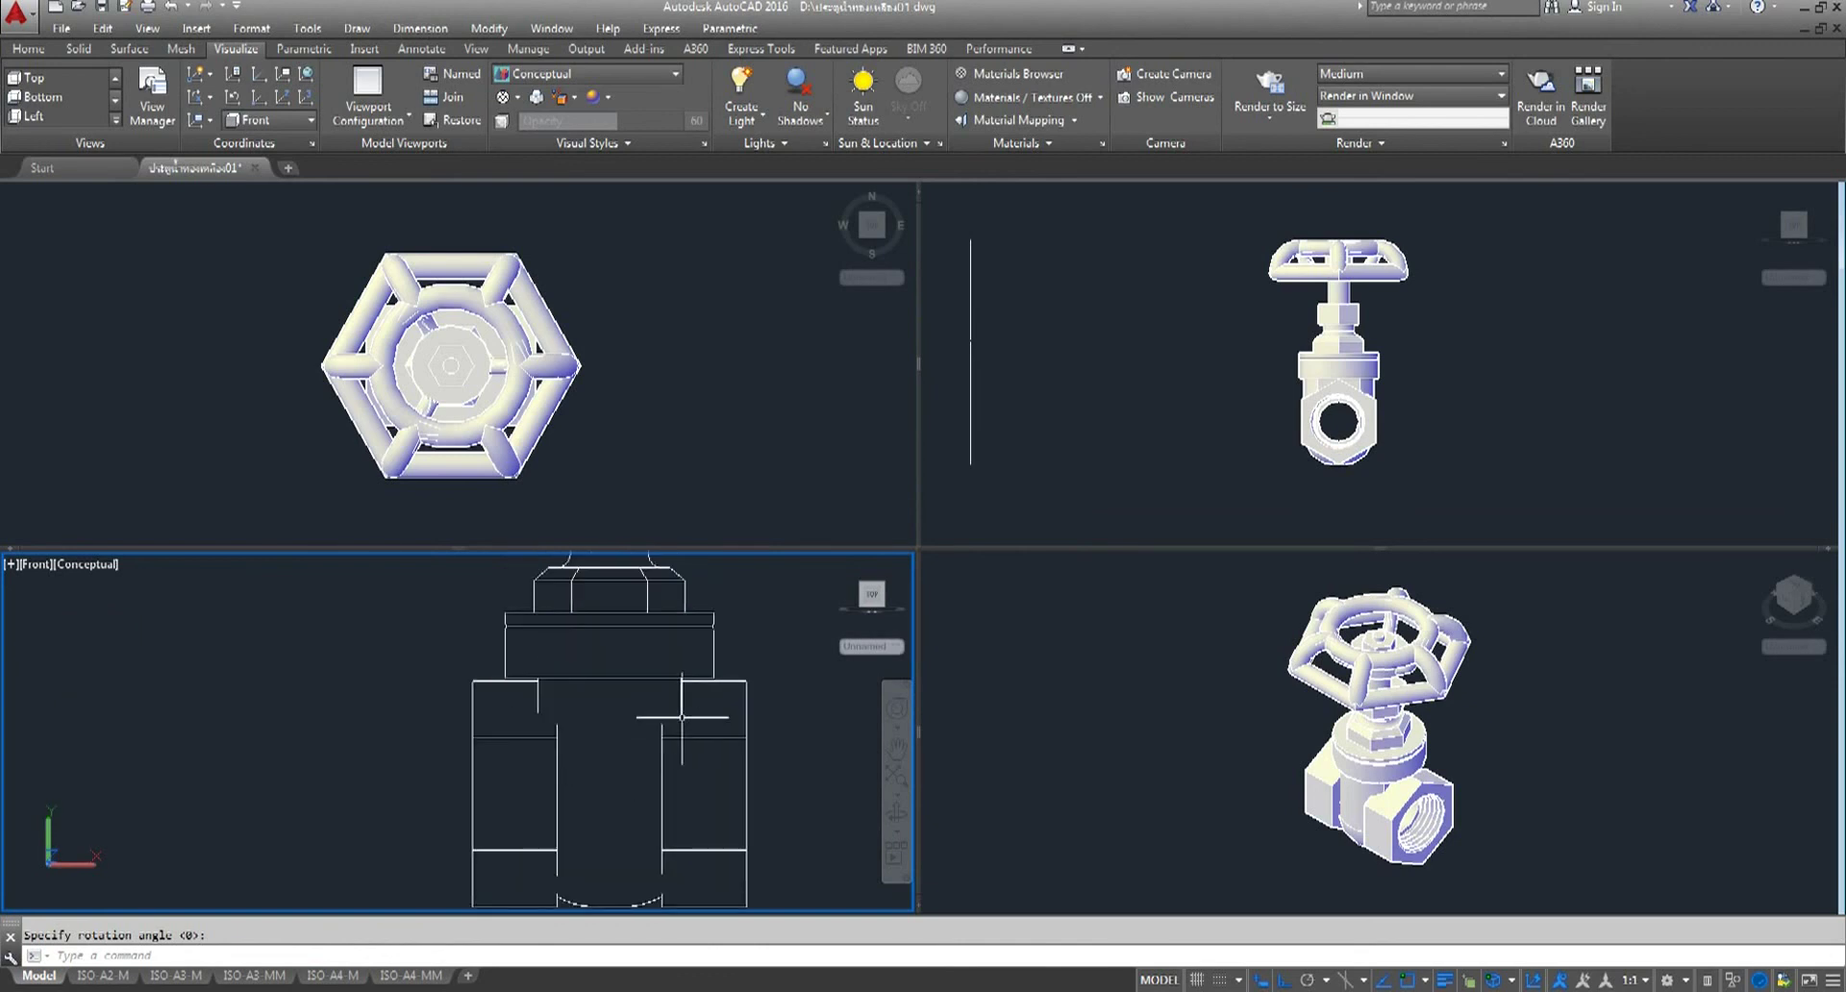
pyautogui.scroll(-2, 648, 728)
pyautogui.write('90')
pyautogui.press('Return')
pyautogui.scroll(-2, 653, 765)
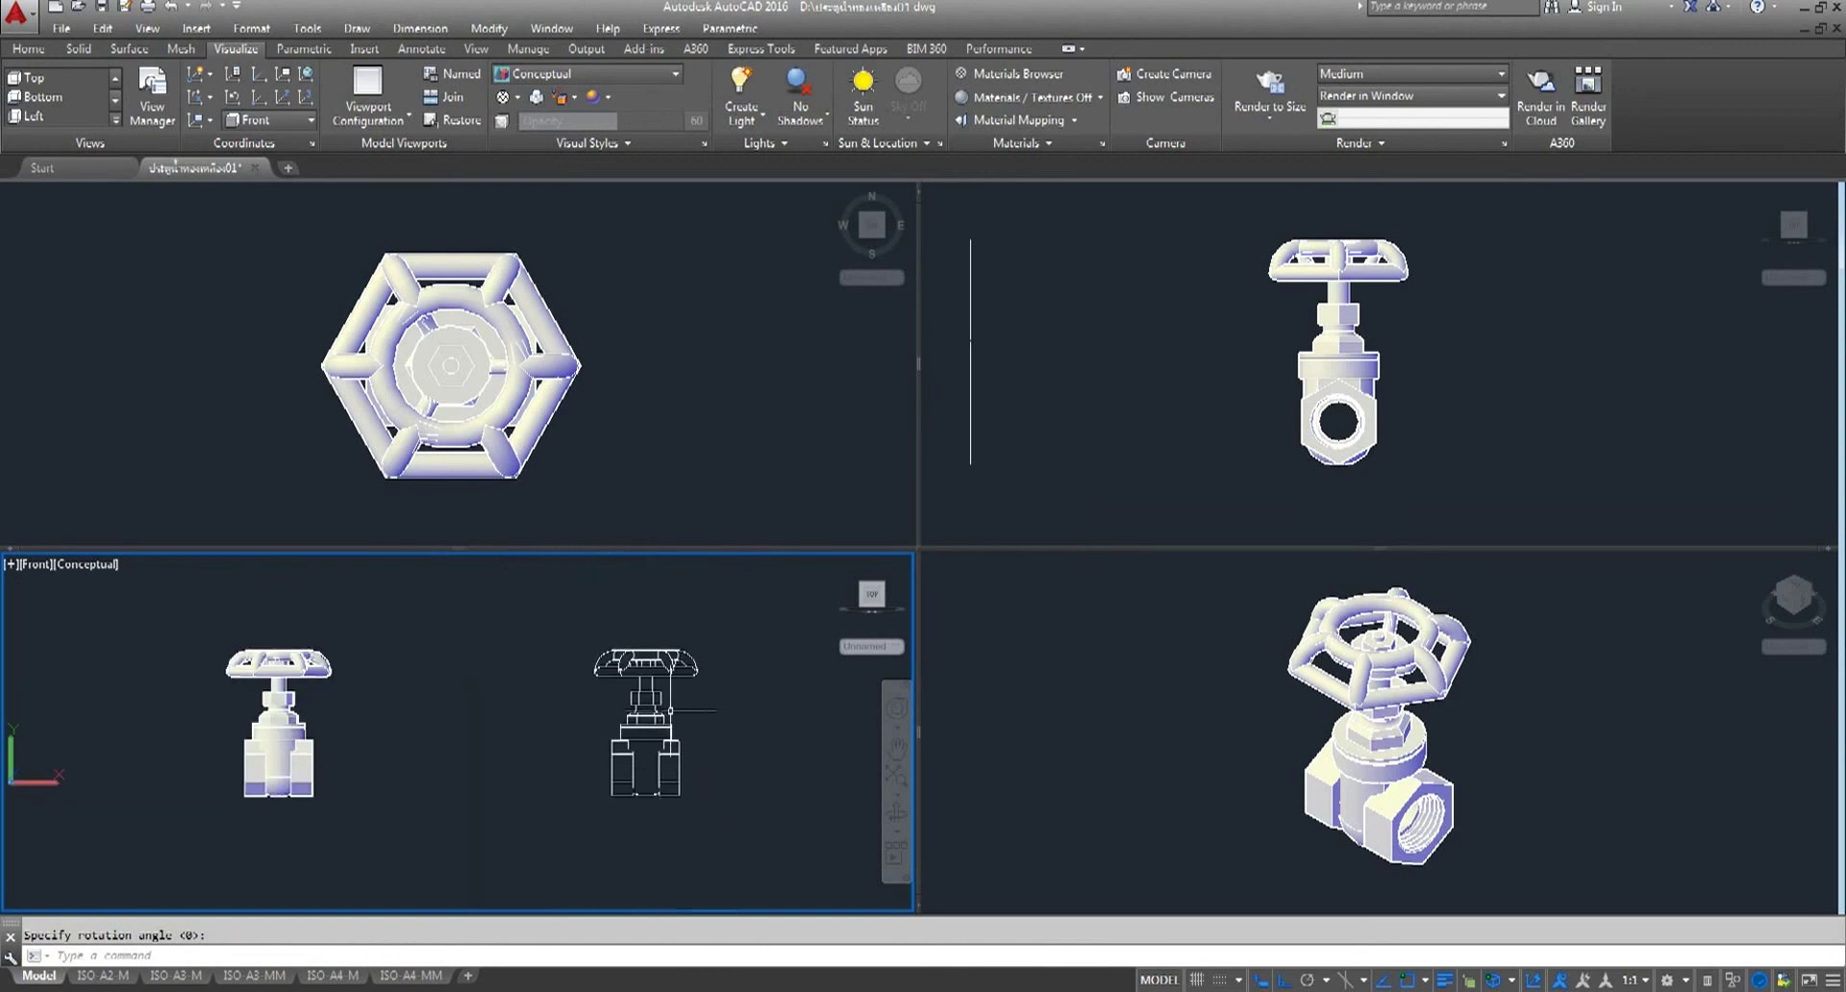
pyautogui.scroll(2, 539, 760)
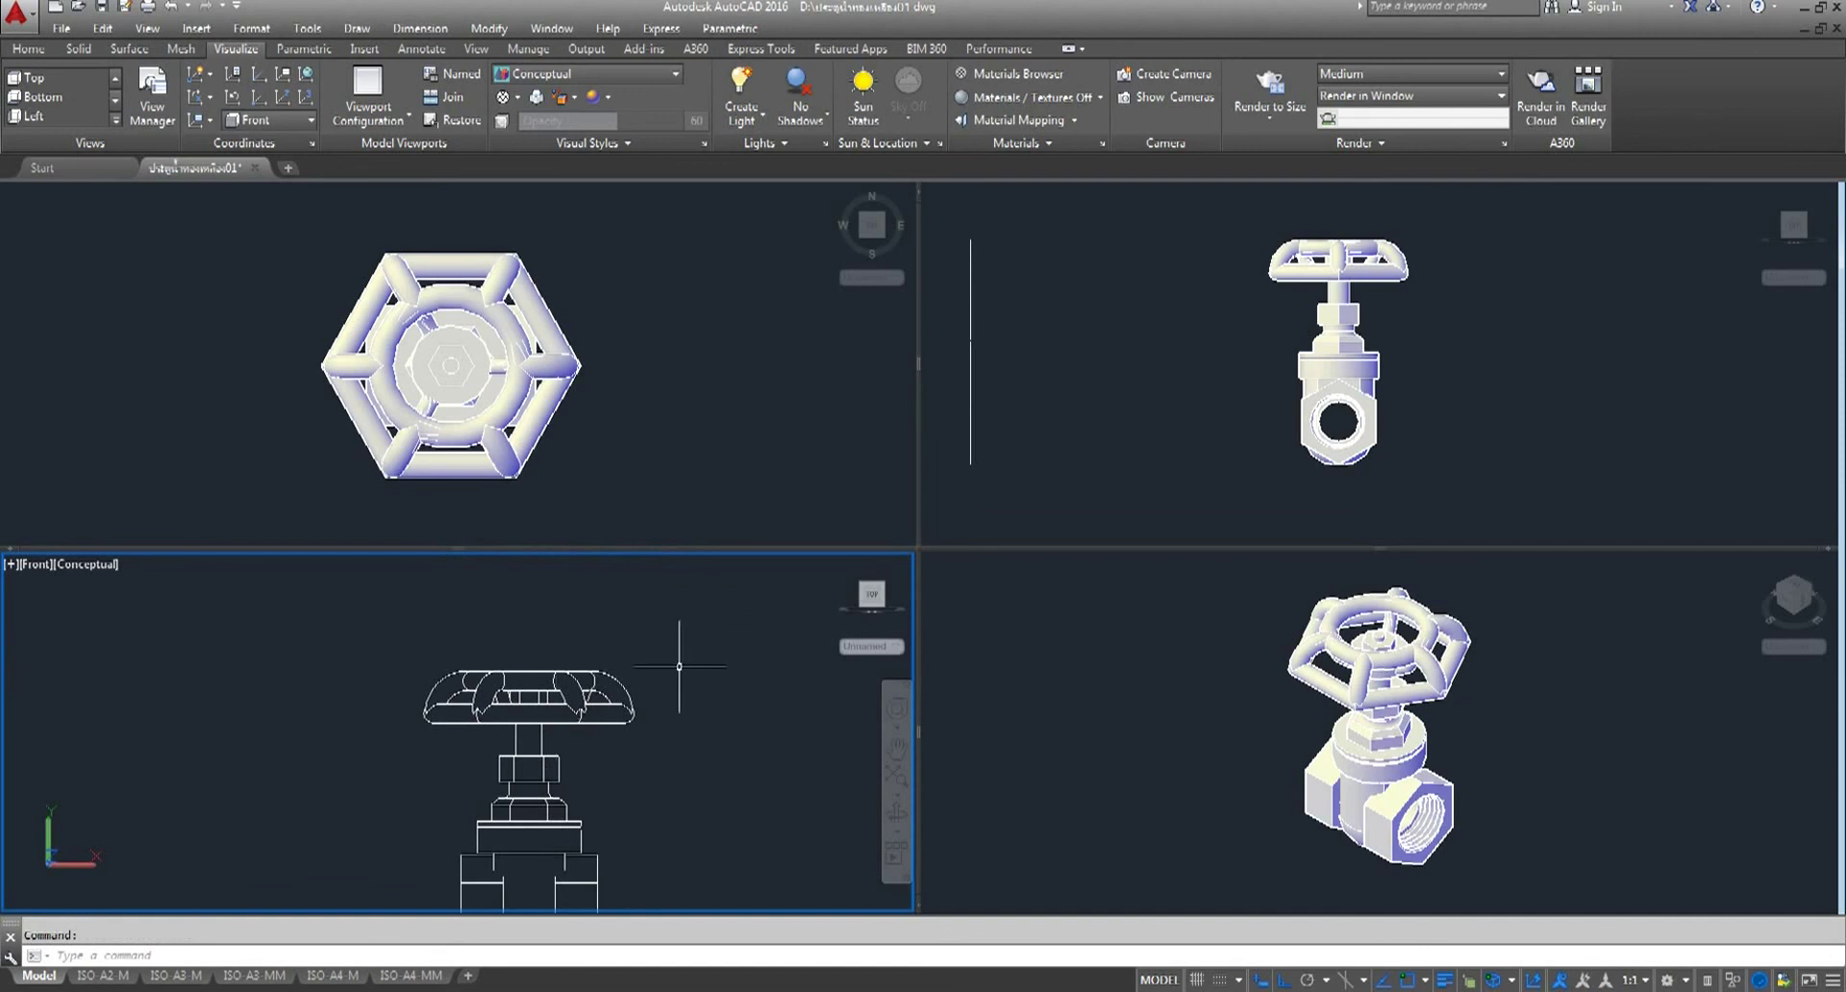
pyautogui.scroll(-1, 700, 721)
pyautogui.scroll(-3, 673, 716)
# - Repeat FLATSHOT from the Top viewport's right-click menu
pyautogui.click(700, 406)
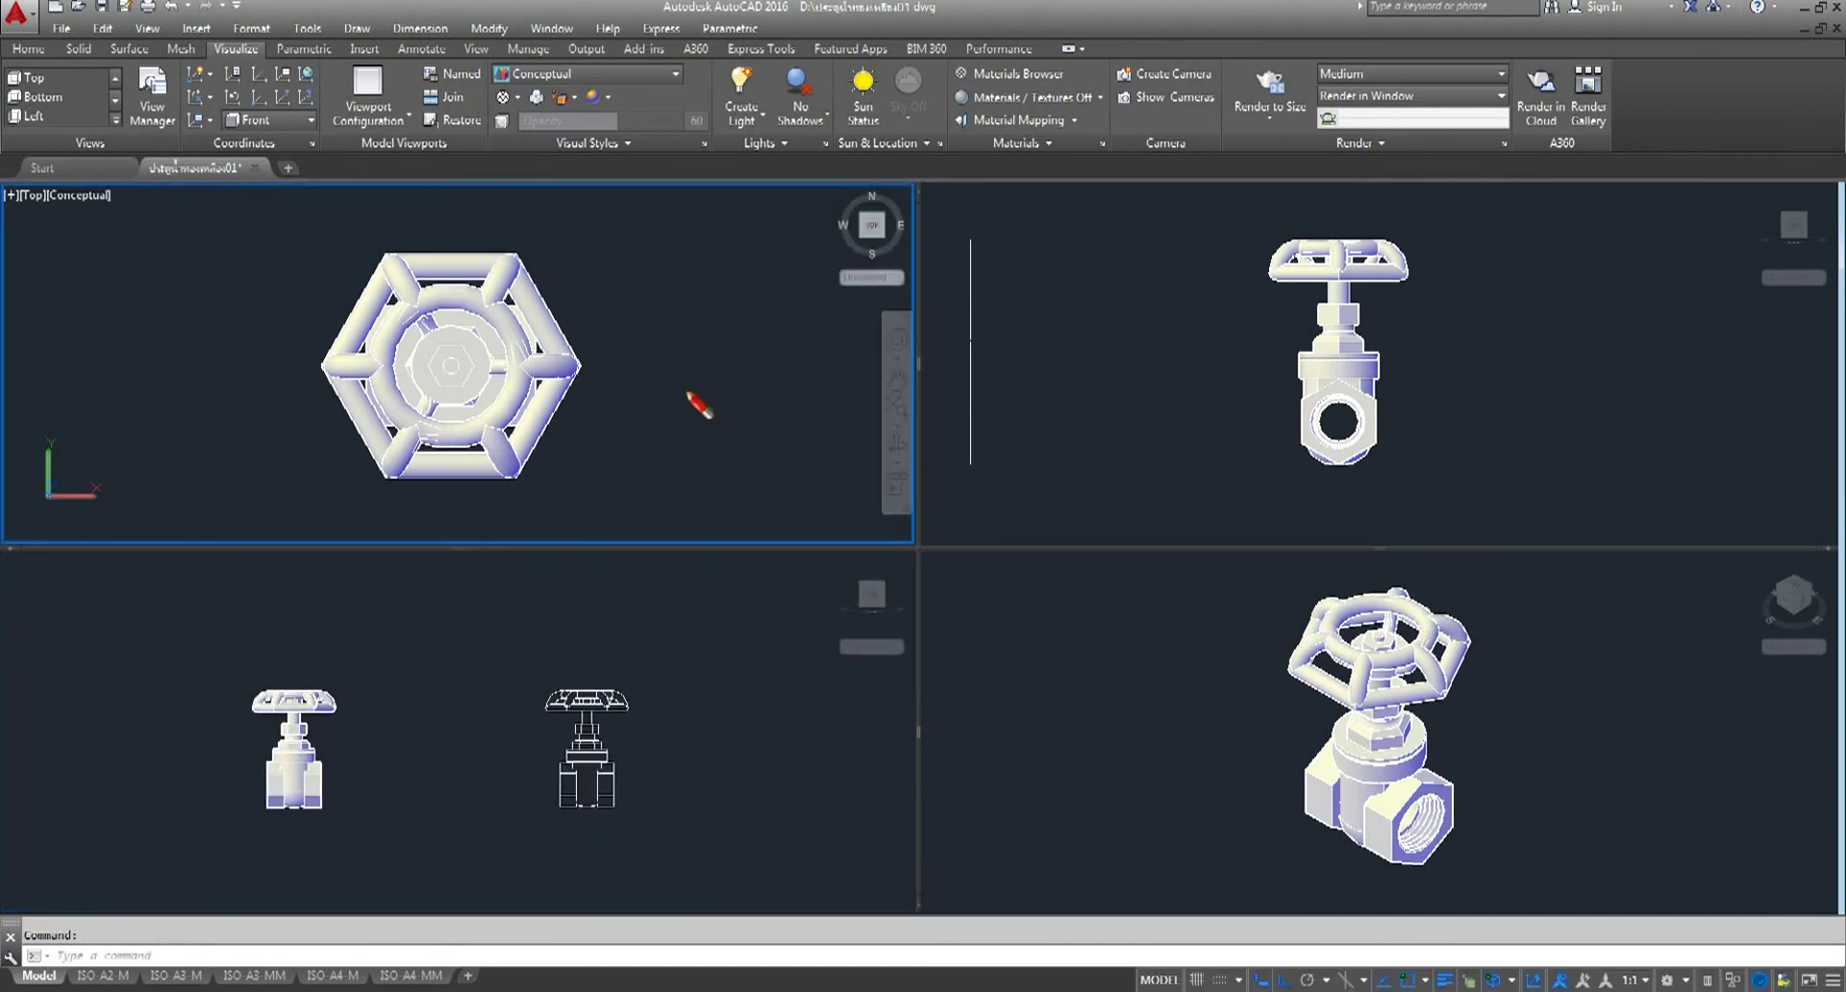
pyautogui.rightClick(686, 392)
pyautogui.click(753, 403)
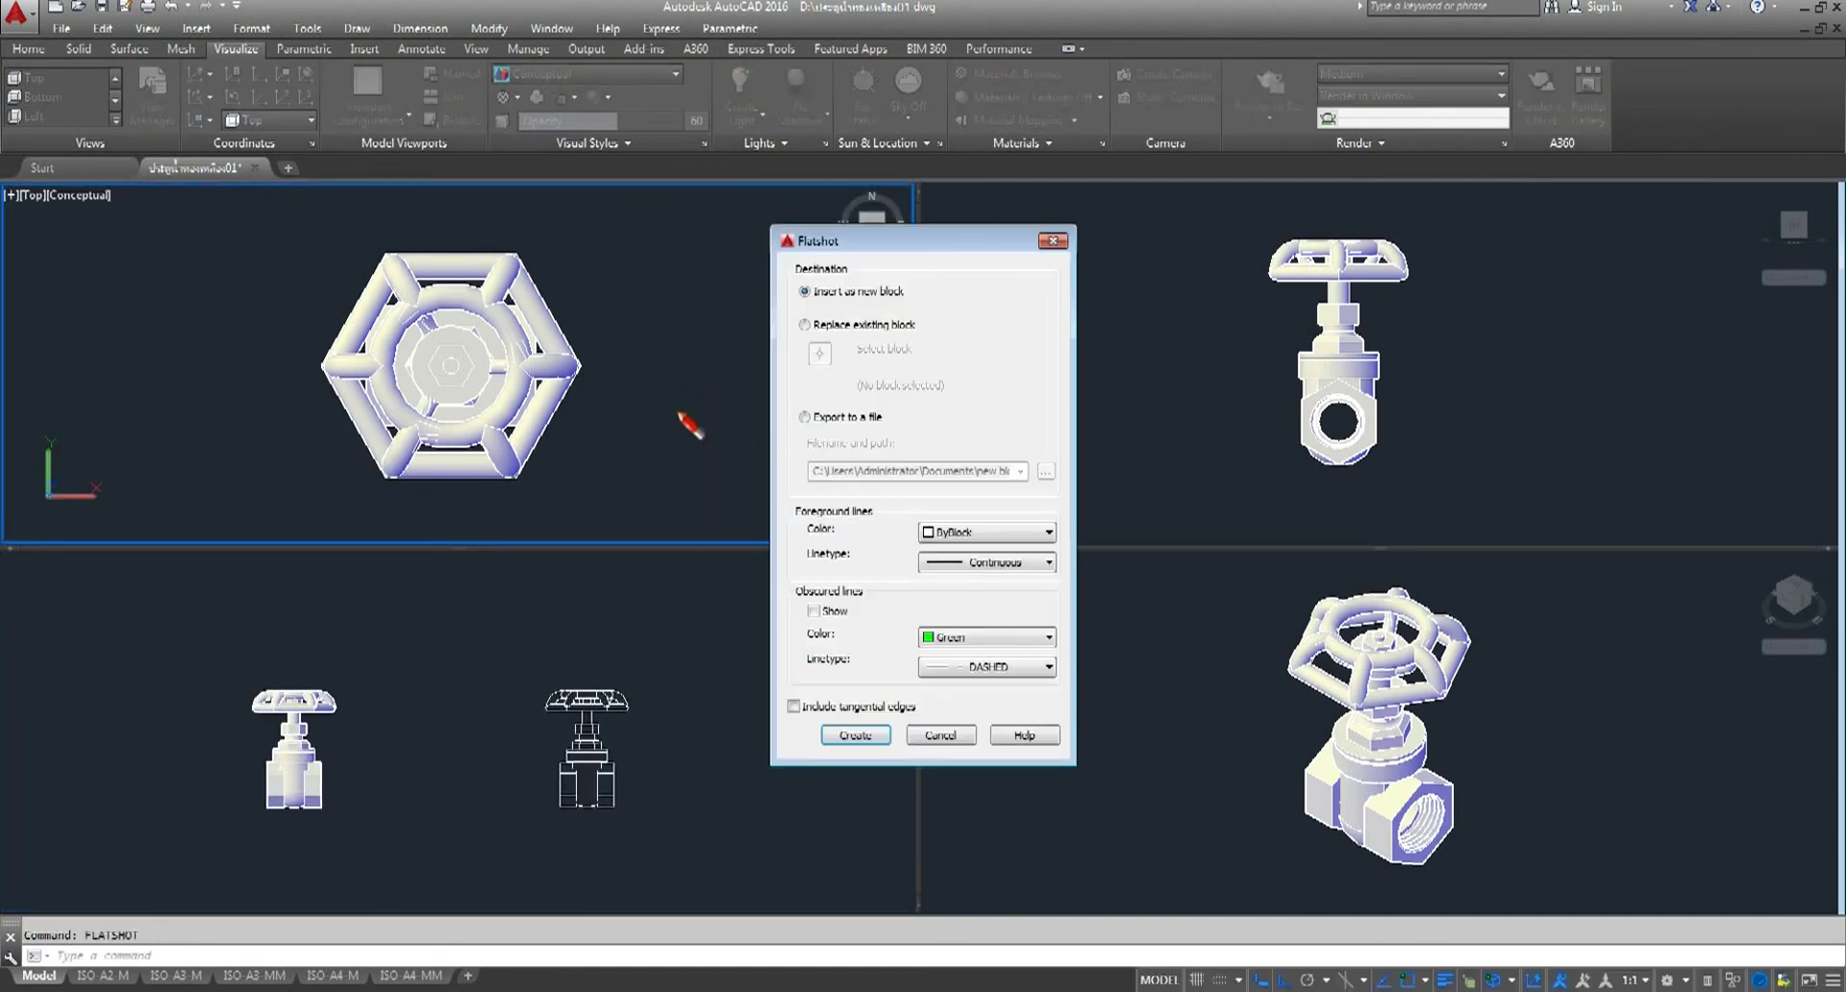
# - Create the flattened Top view block and place it beside the model
pyautogui.click(855, 735)
pyautogui.scroll(-4, 625, 424)
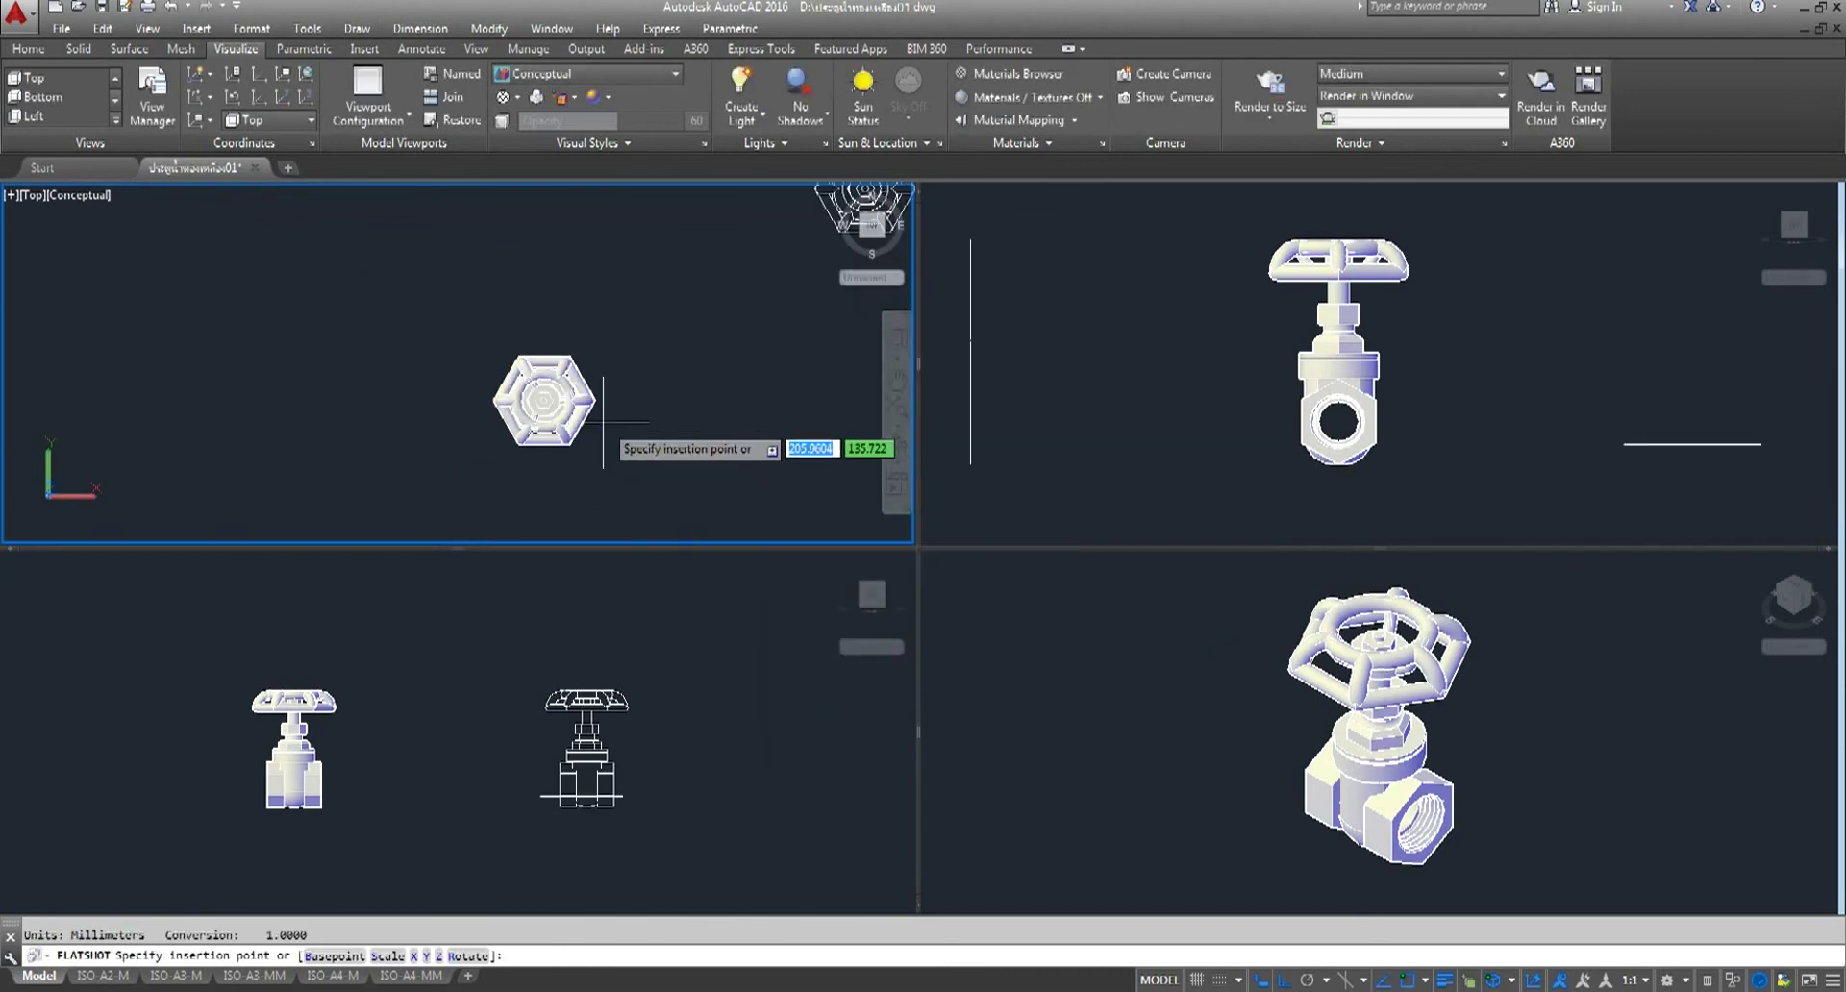
pyautogui.moveTo(627, 383)
pyautogui.mouseDown(button='middle')
pyautogui.moveTo(386, 462)
pyautogui.moveTo(419, 266)
pyautogui.mouseUp(button='middle')
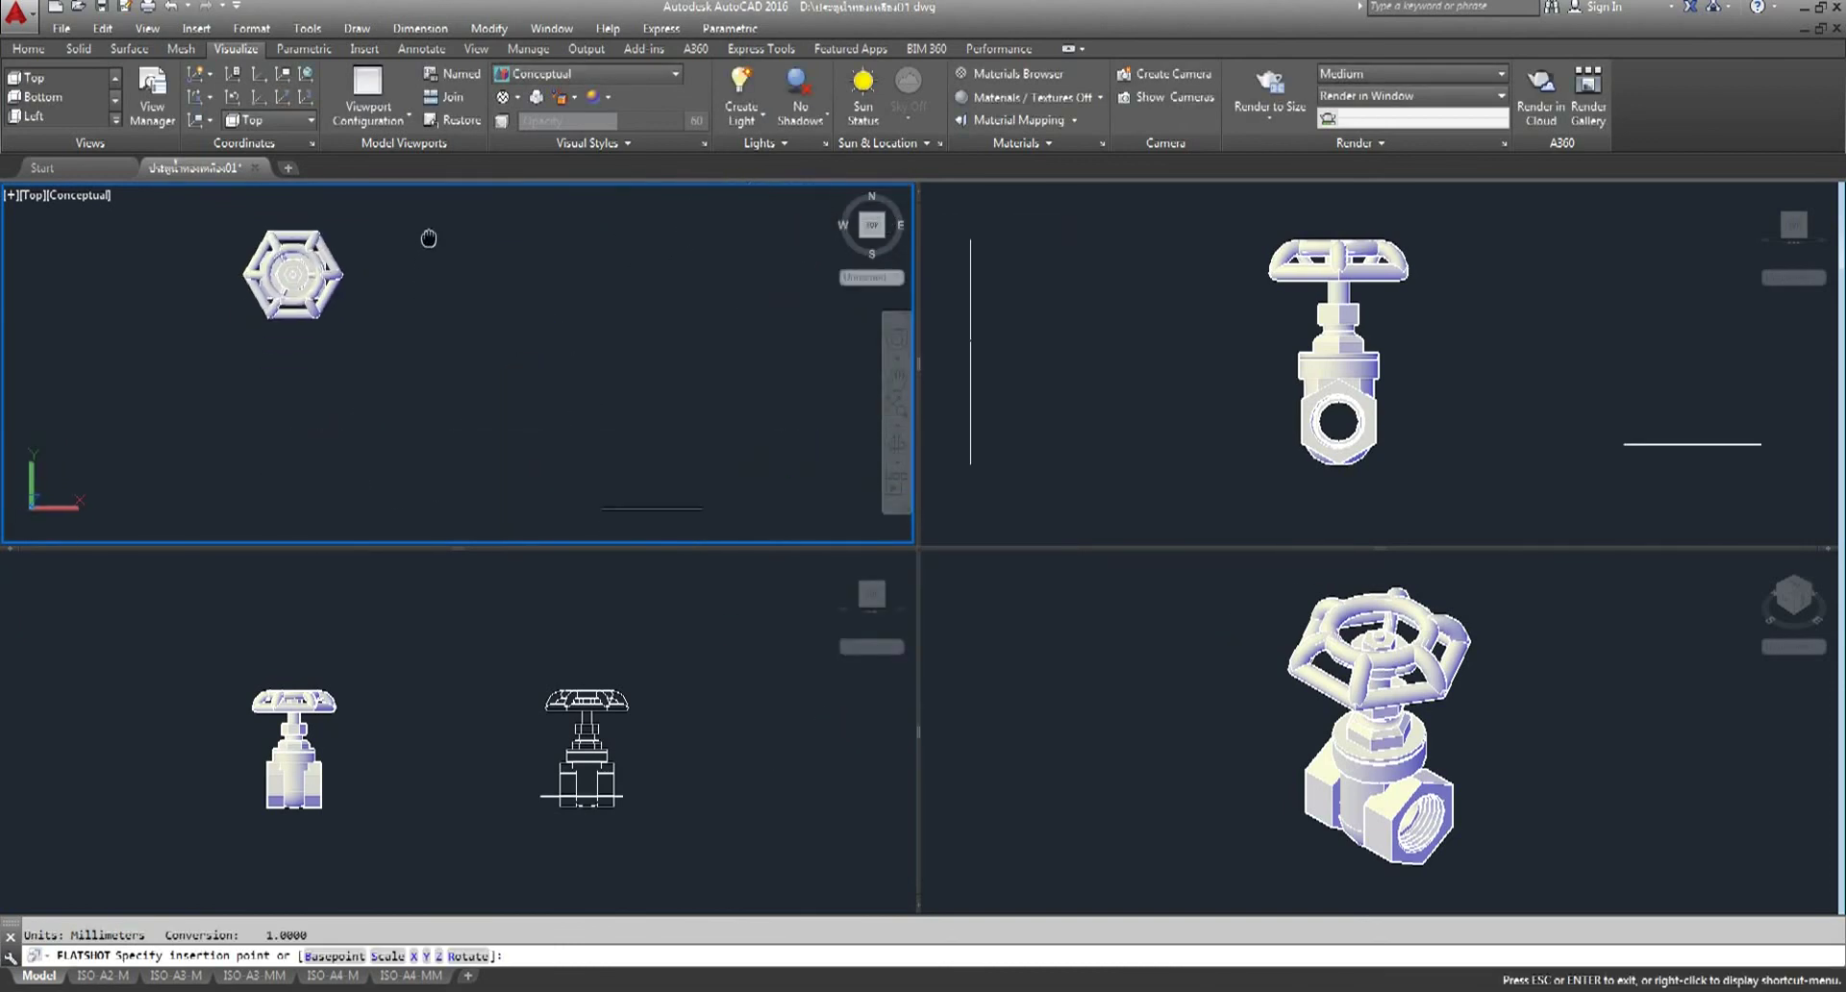
pyautogui.click(410, 443)
pyautogui.press('Return')
pyautogui.press('Return')
pyautogui.press('Return')
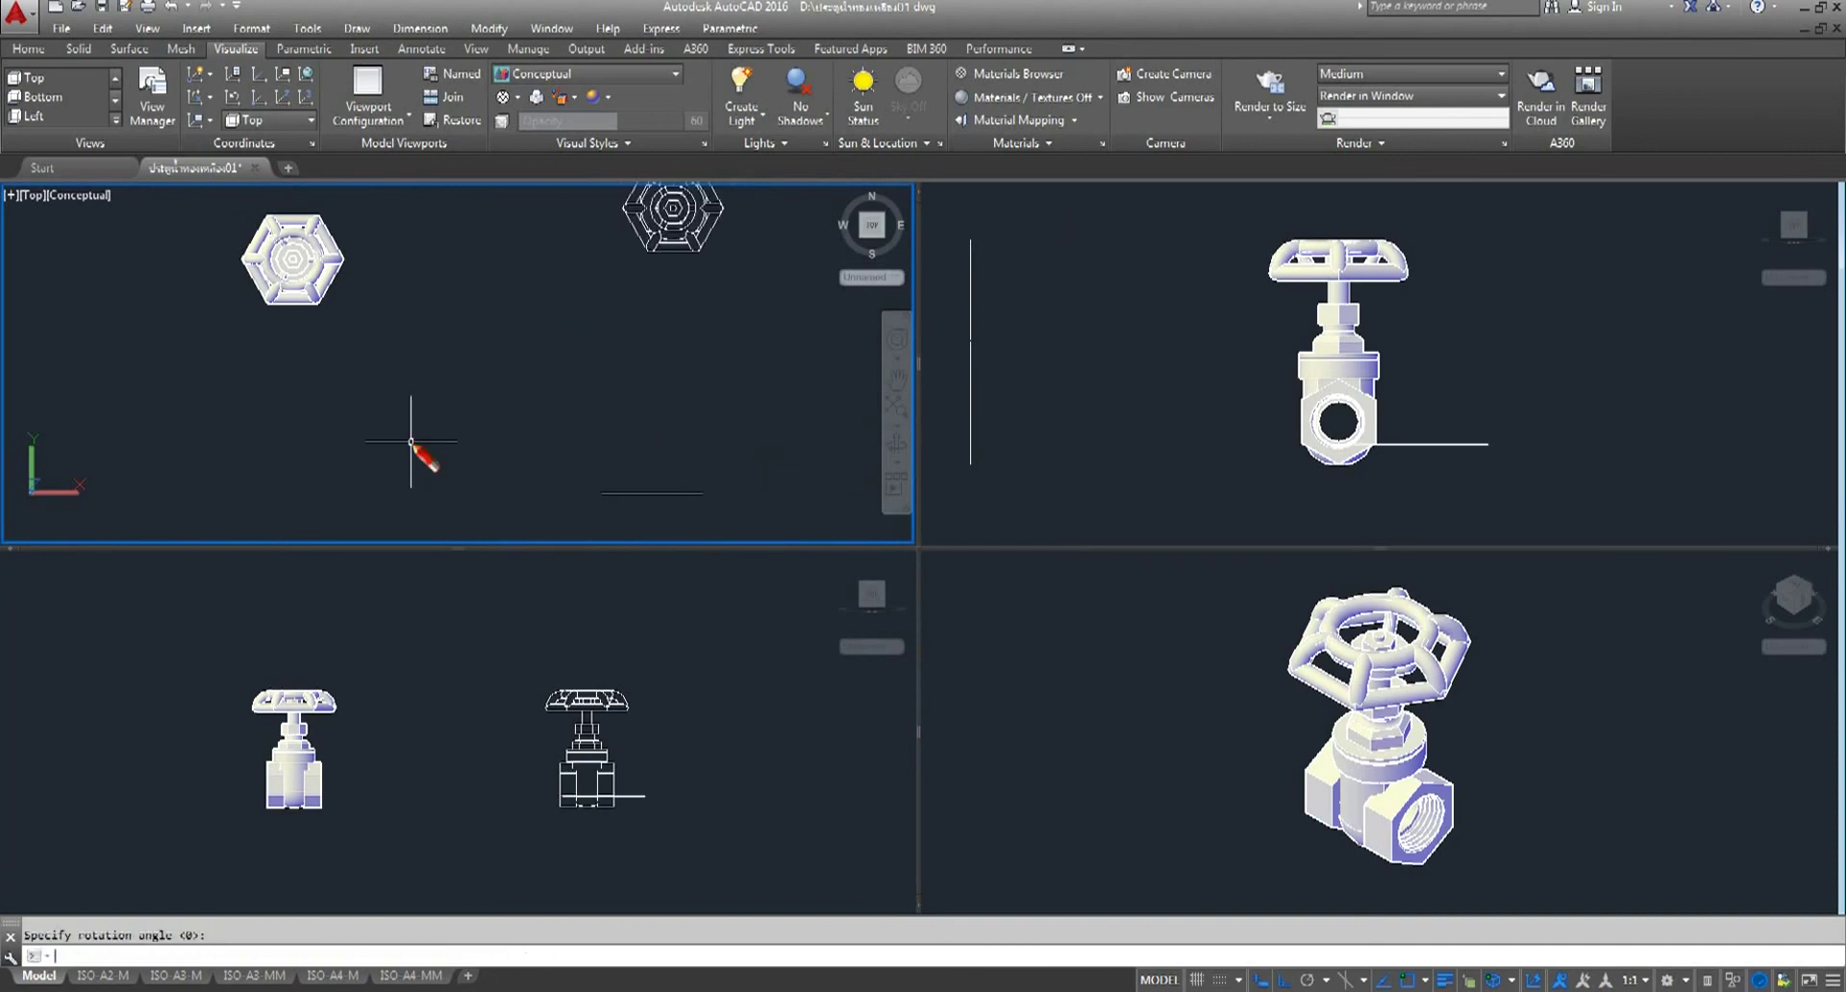
# - Flatshot the Right viewport and place its block beside the shaded valve
pyautogui.click(1164, 466)
pyautogui.rightClick(1106, 430)
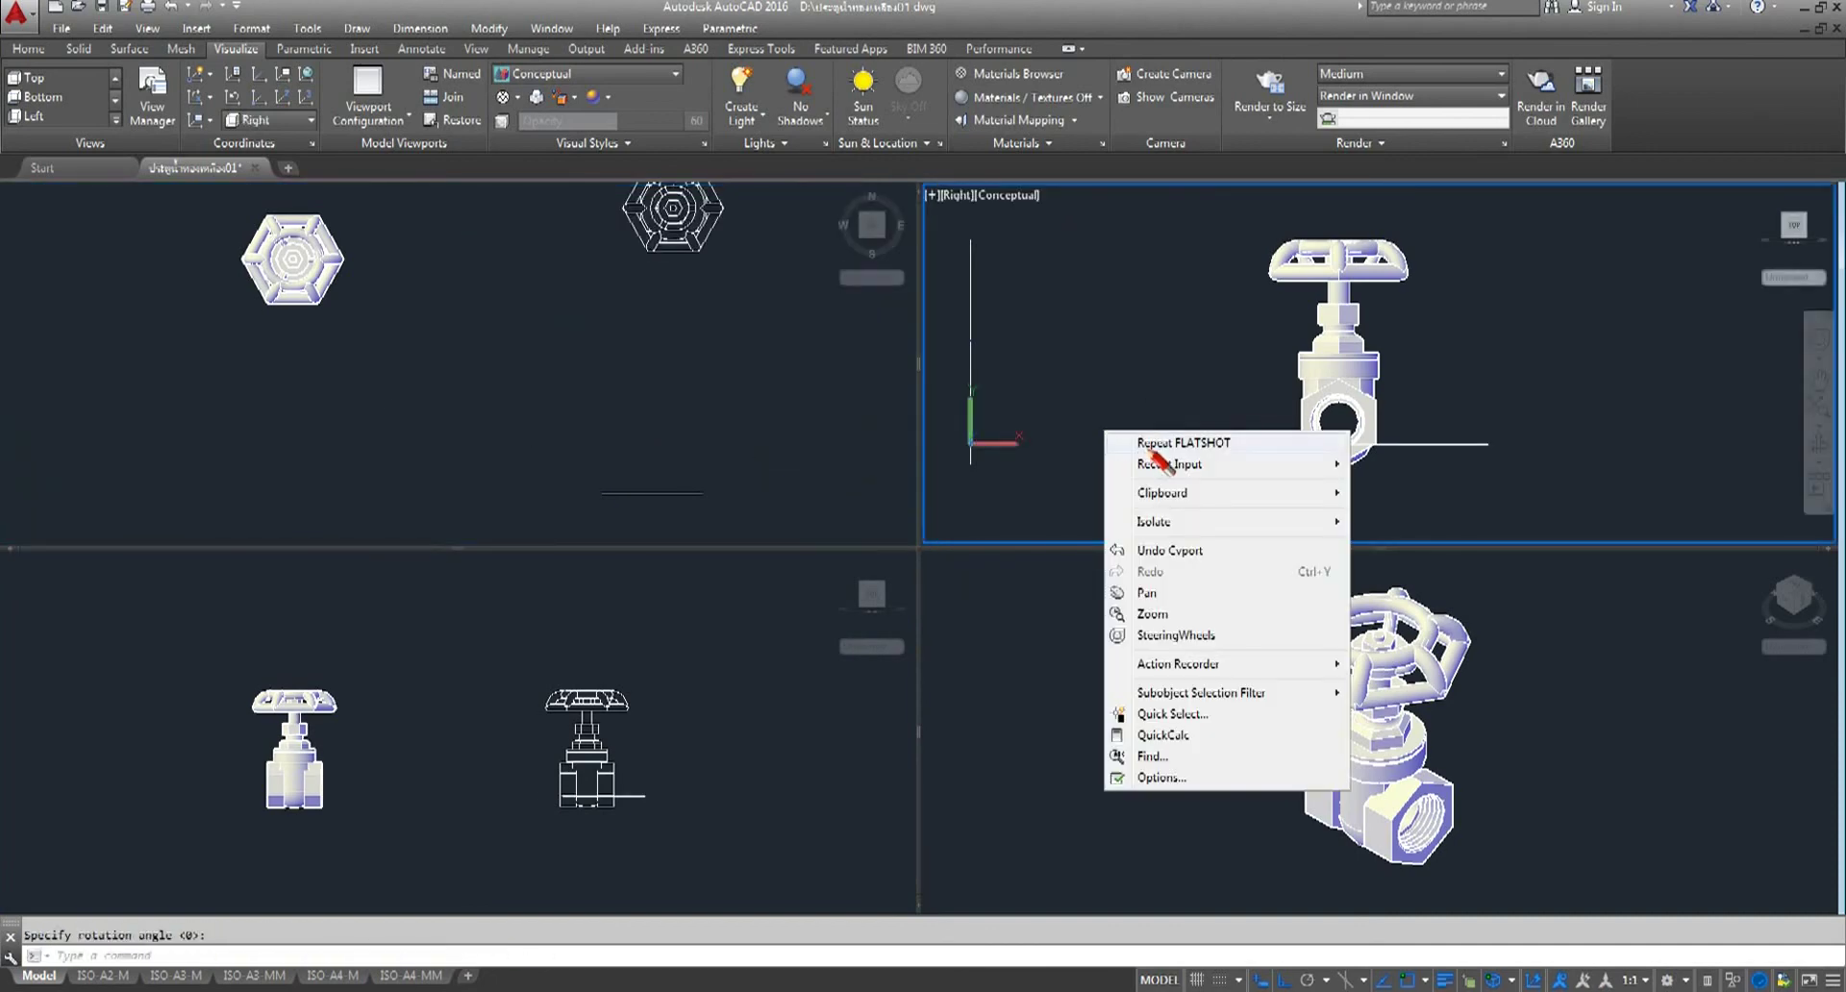
pyautogui.click(1164, 442)
pyautogui.click(862, 735)
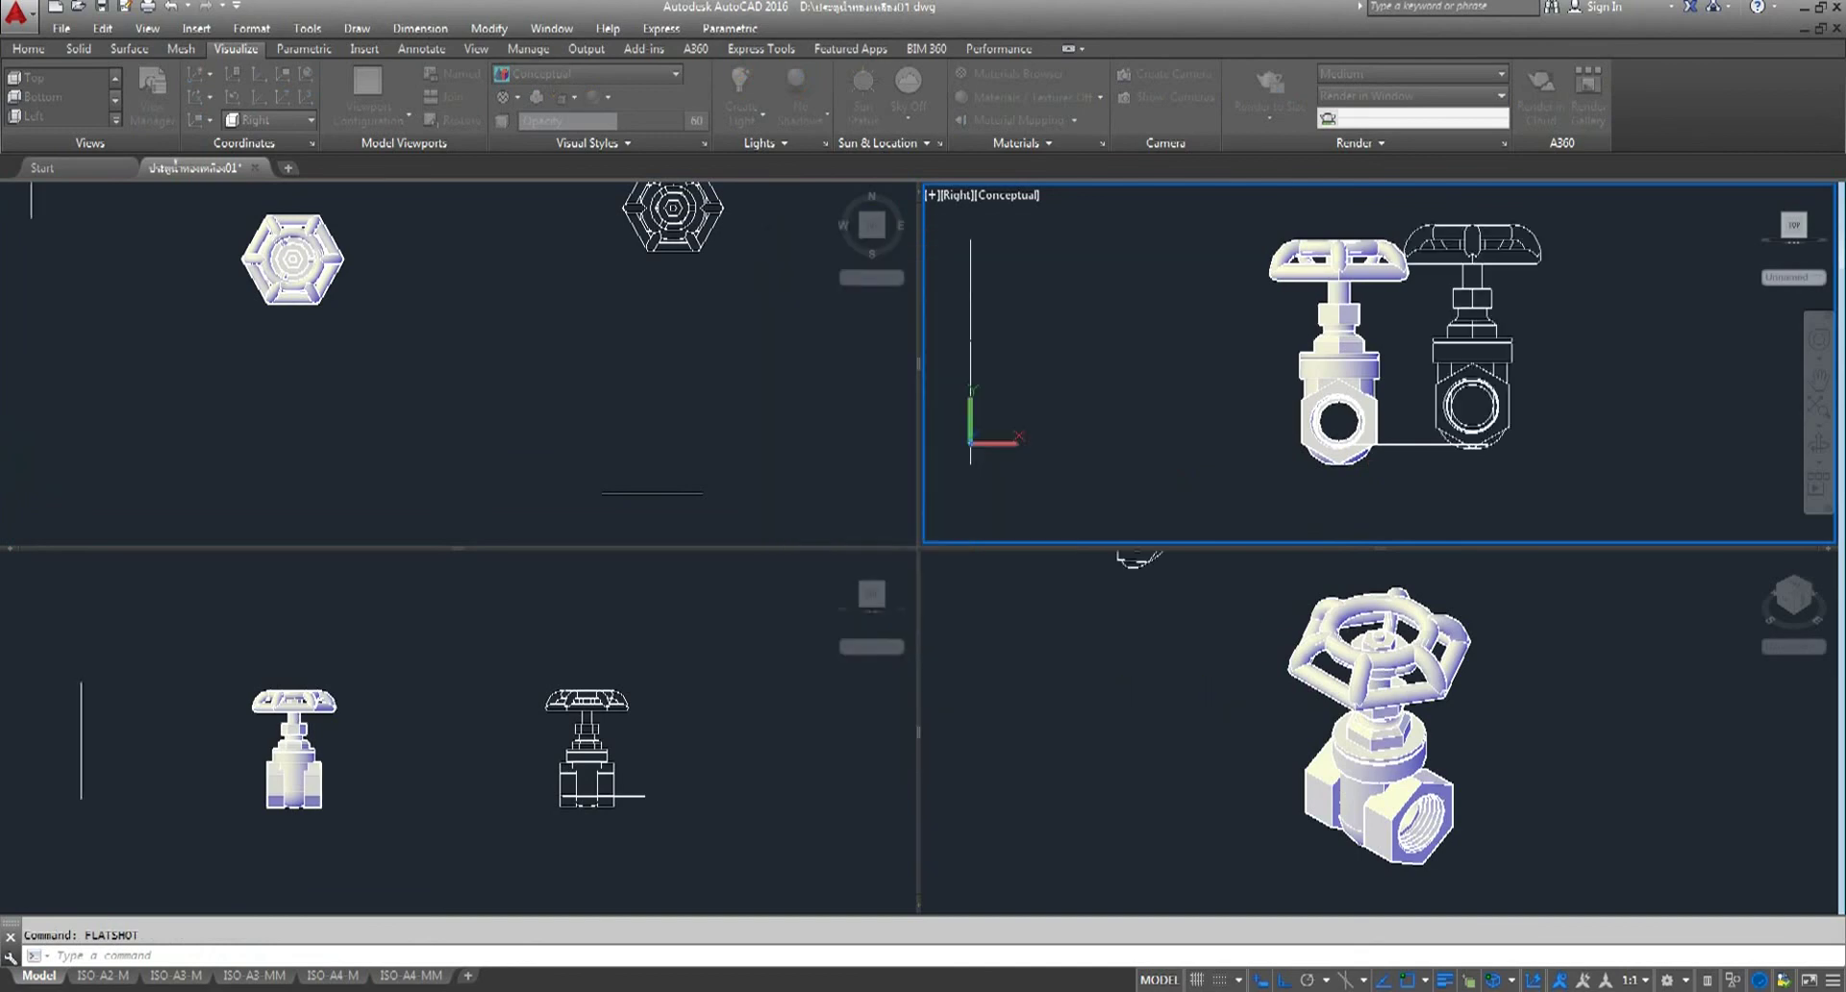
pyautogui.click(1192, 452)
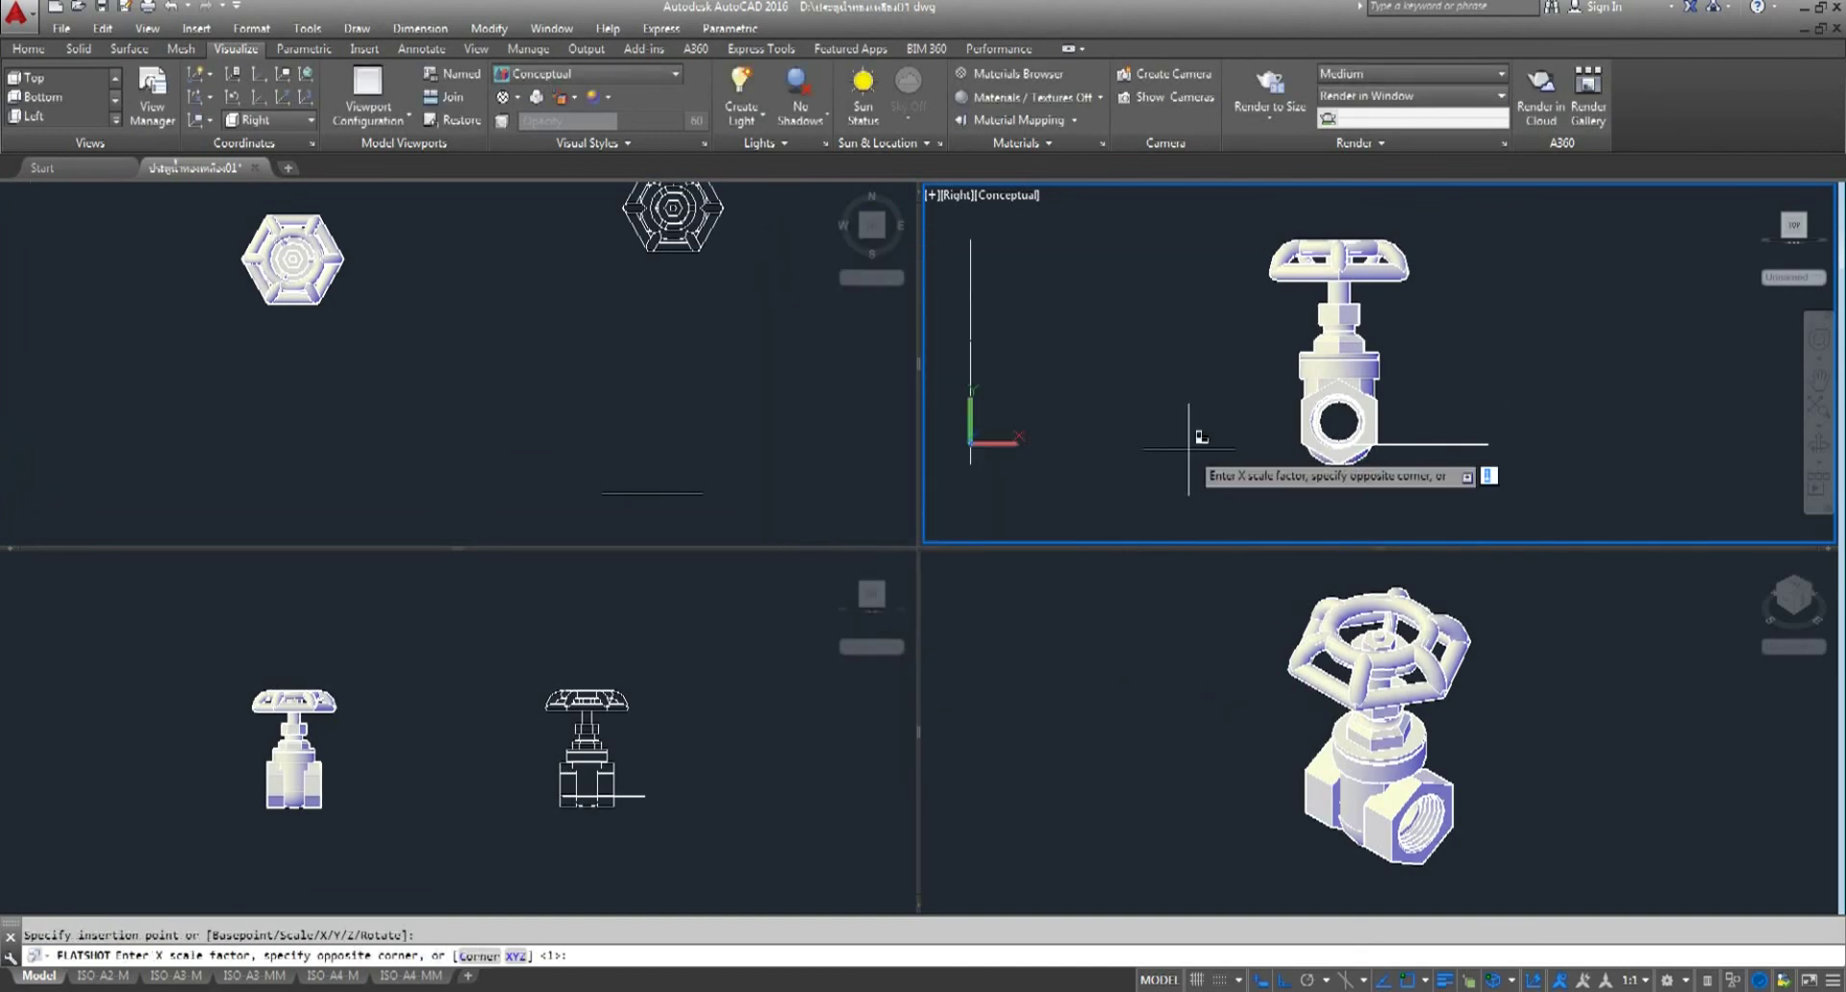
pyautogui.press('Return')
pyautogui.press('Return')
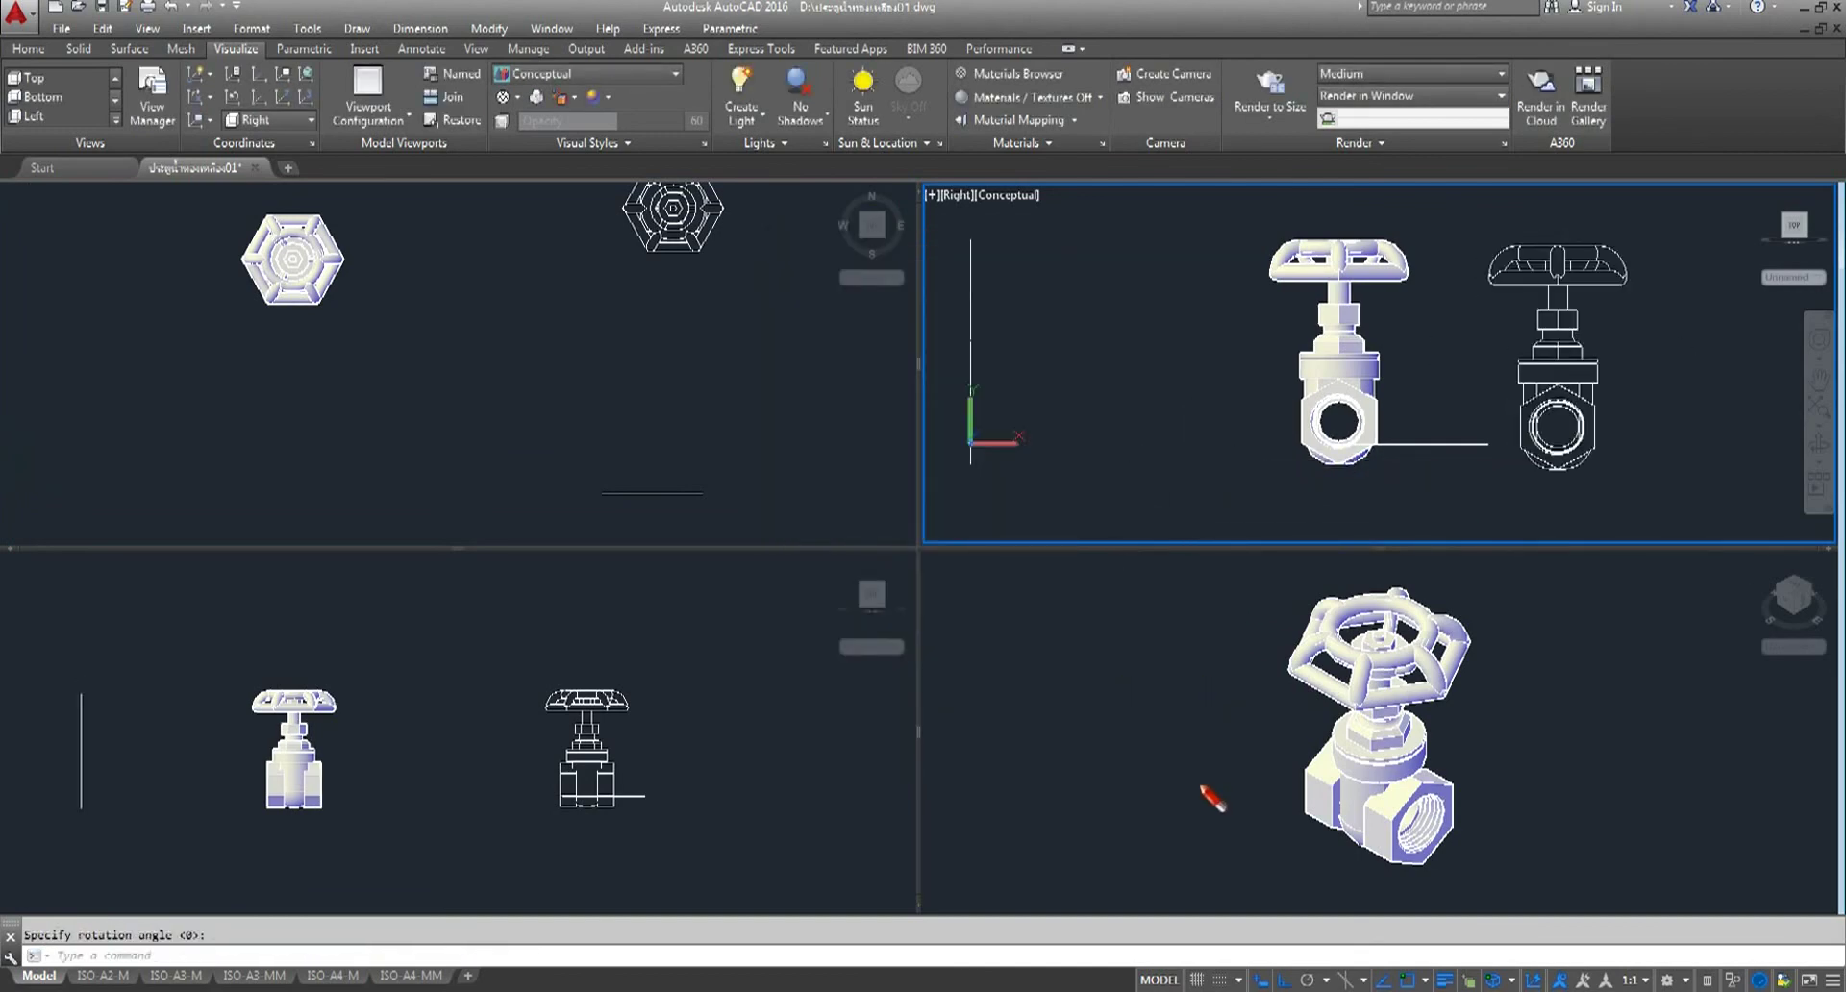
# - Flatshot the SE Isometric viewport and place its block beside the valve
pyautogui.click(1208, 796)
pyautogui.rightClick(1162, 719)
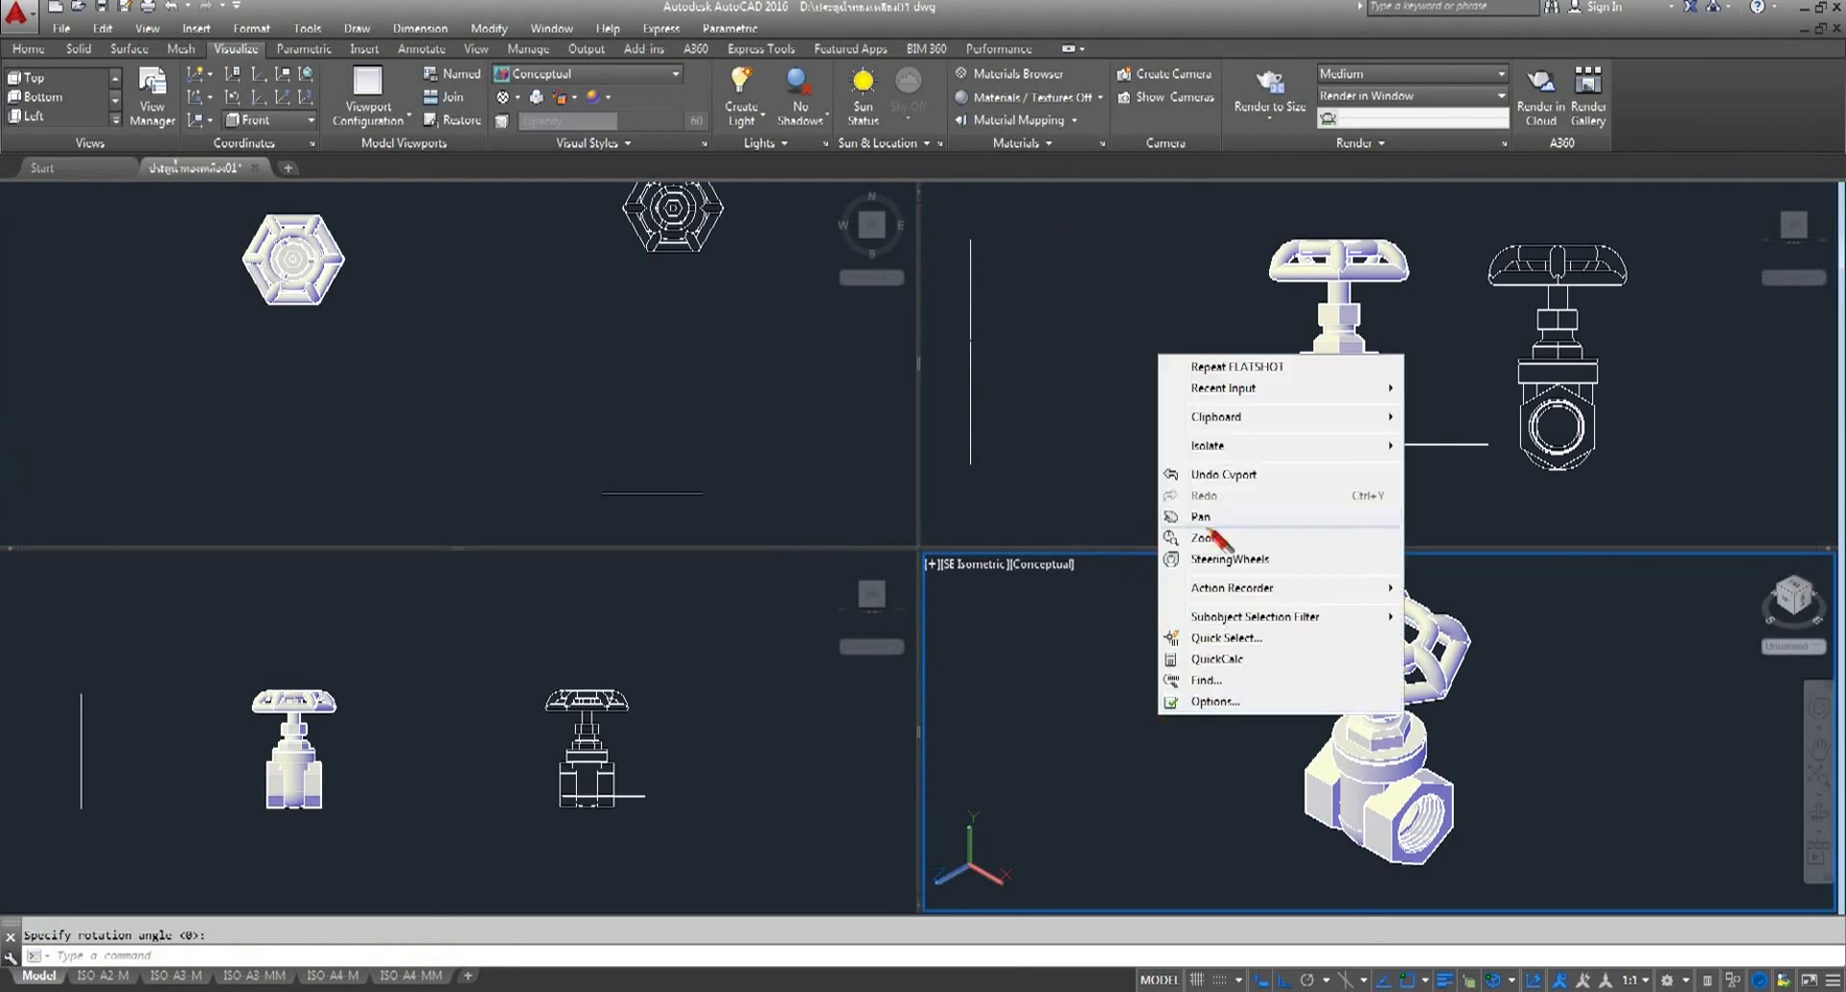
pyautogui.click(1226, 367)
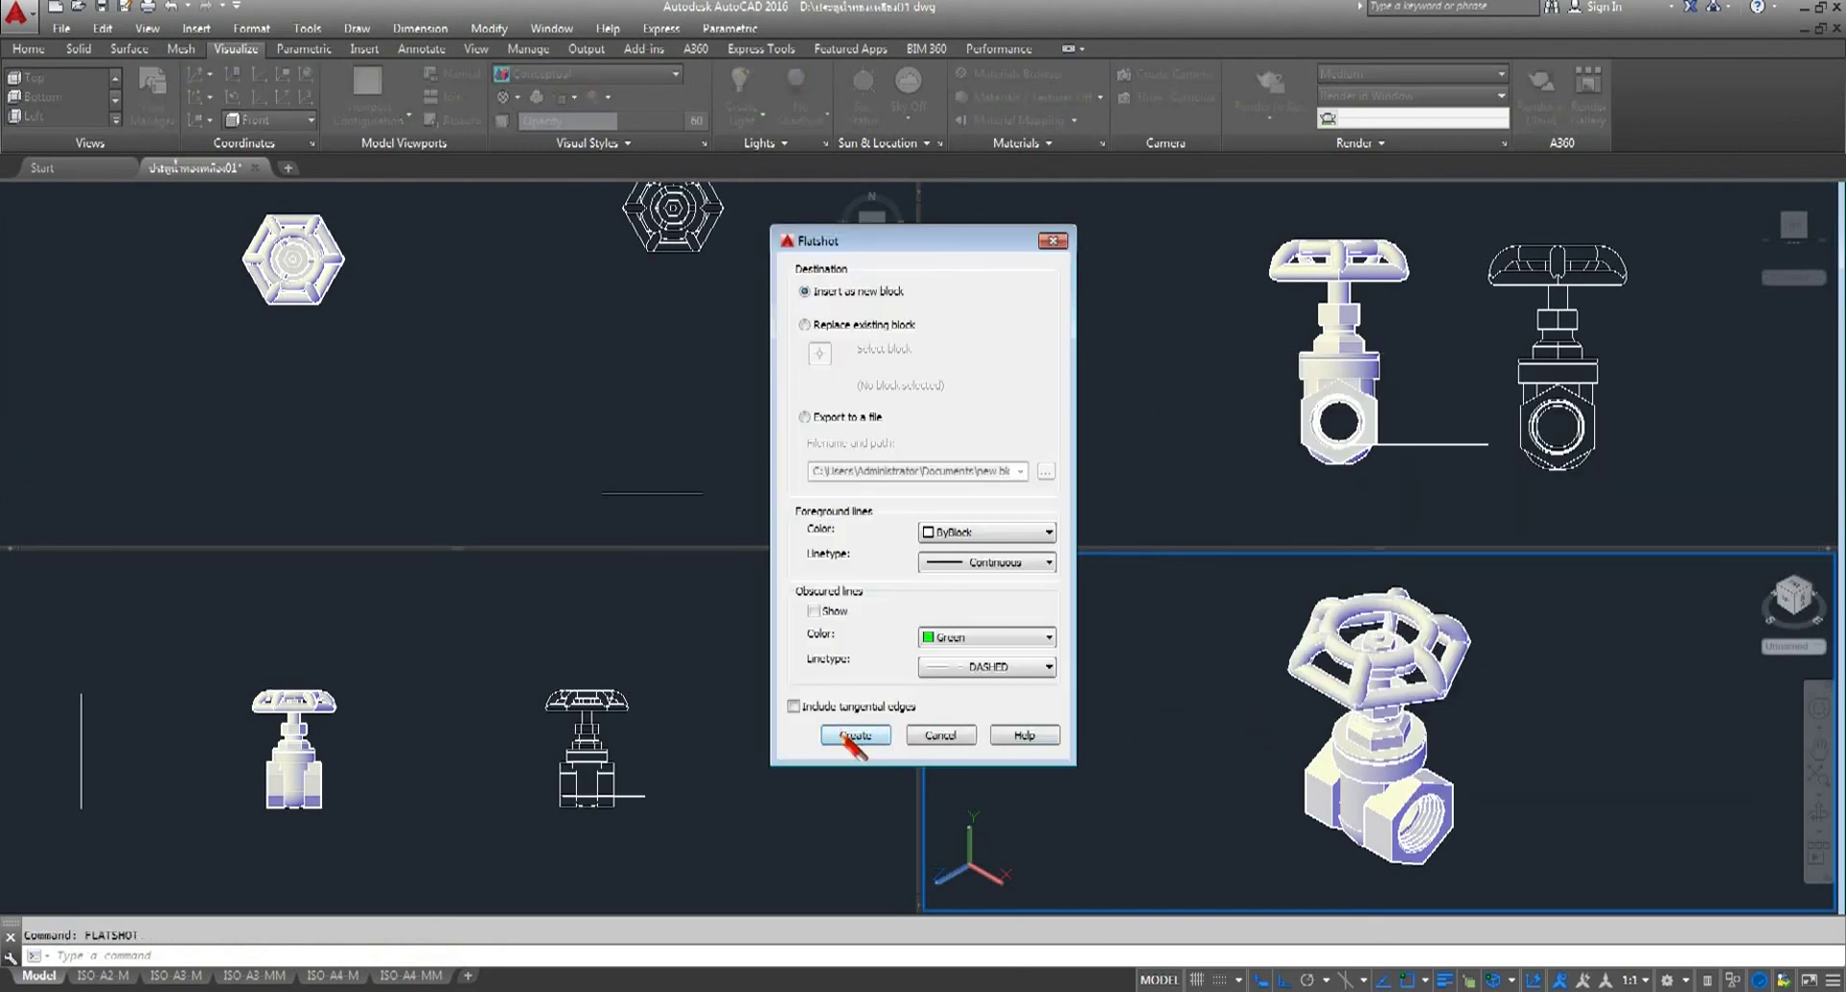
pyautogui.click(851, 738)
pyautogui.click(1457, 684)
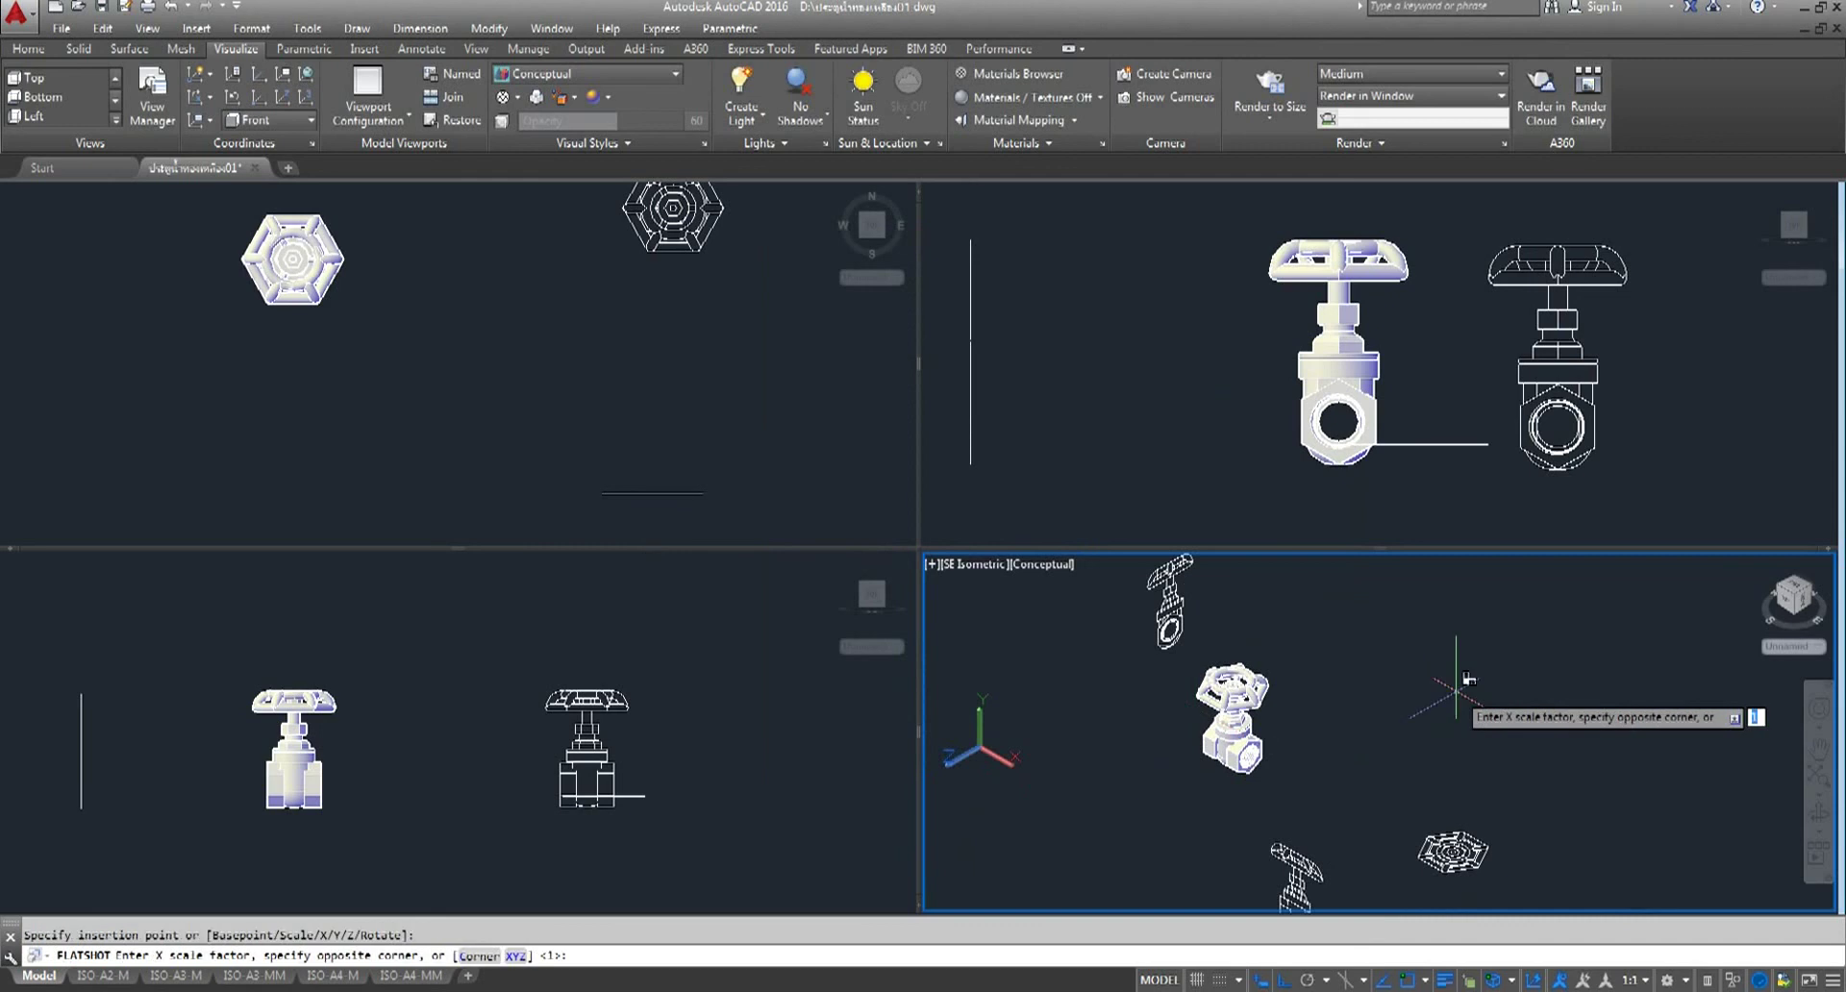
pyautogui.press('Return')
pyautogui.press('Return')
pyautogui.press('Return')
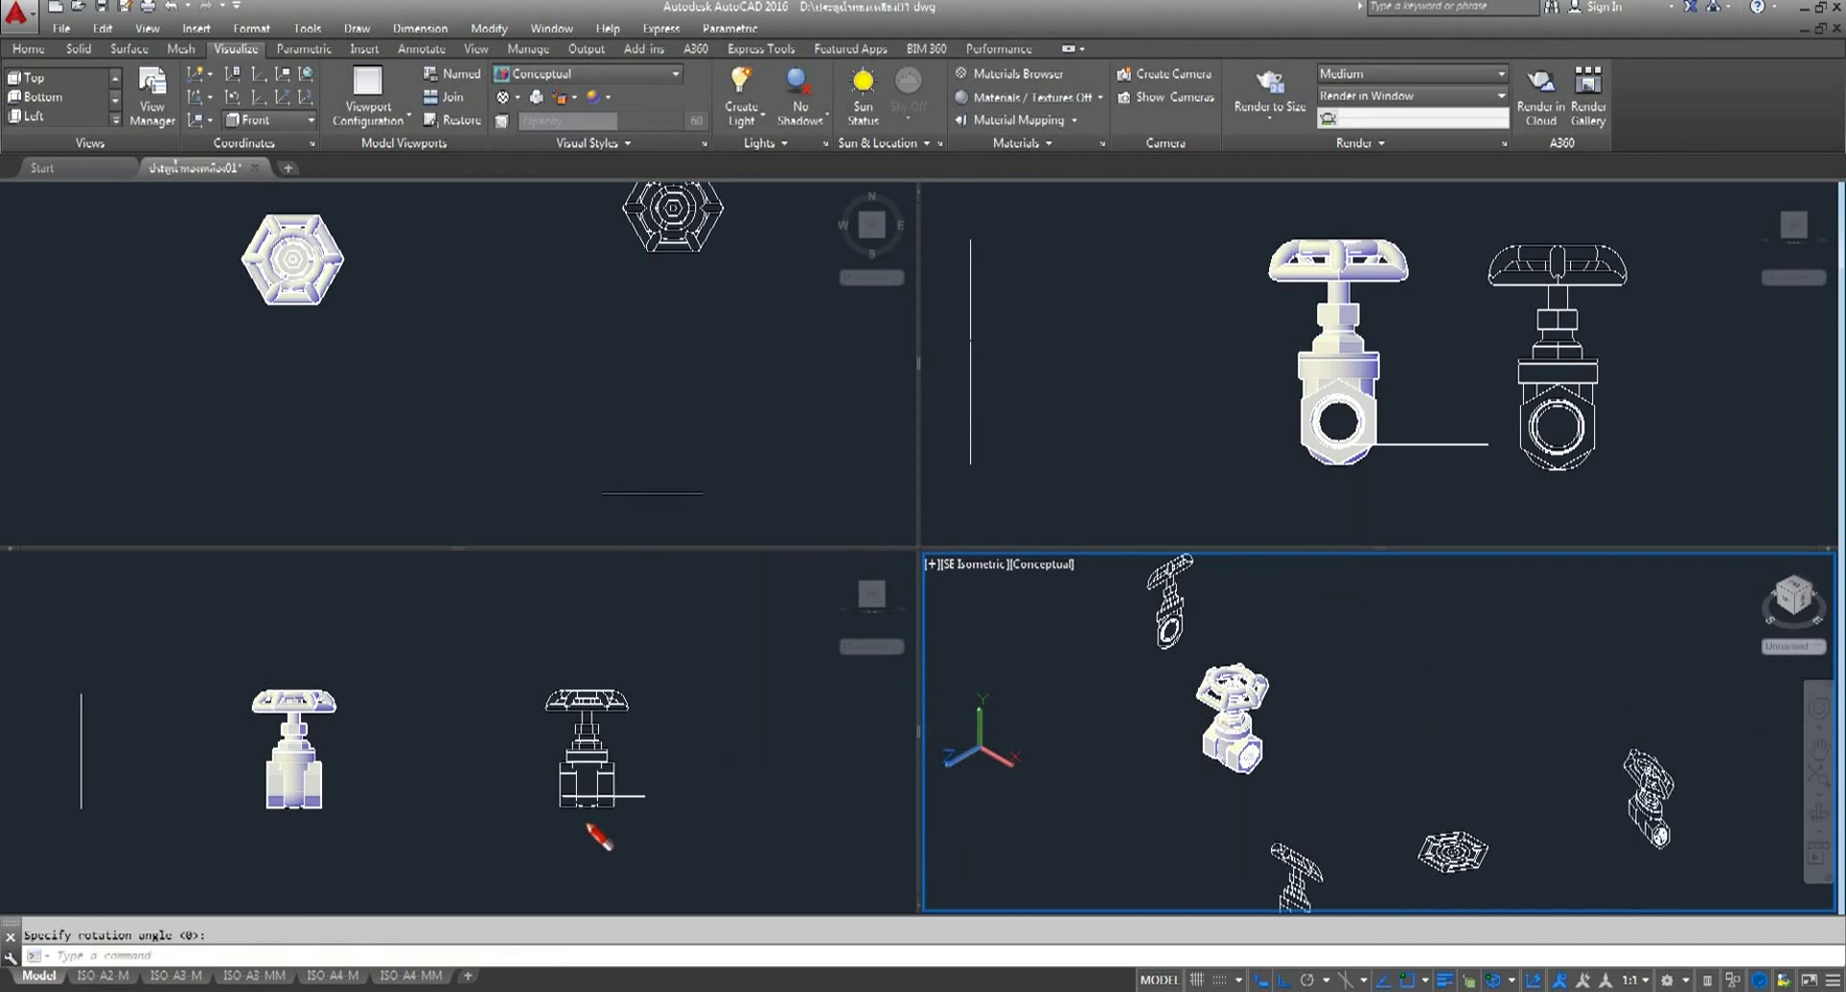
pyautogui.click(478, 743)
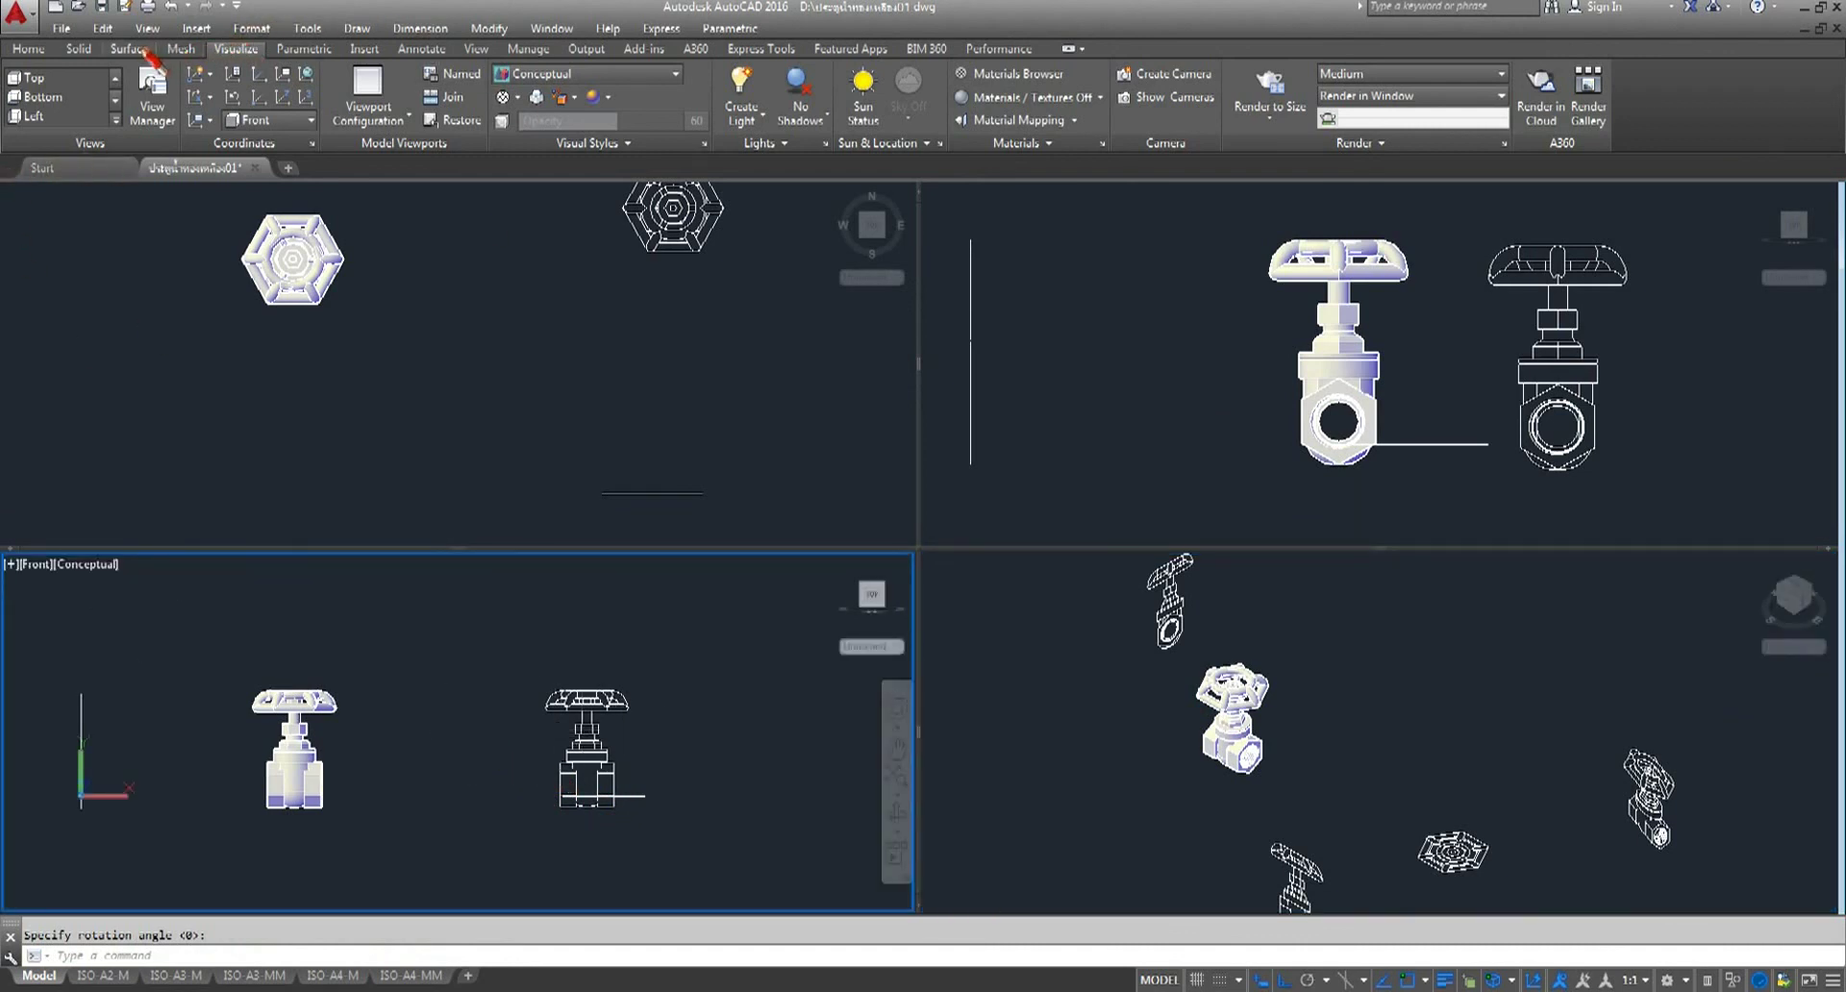
# - Insert the hexagon top-view block above the flat front view
pyautogui.click(364, 48)
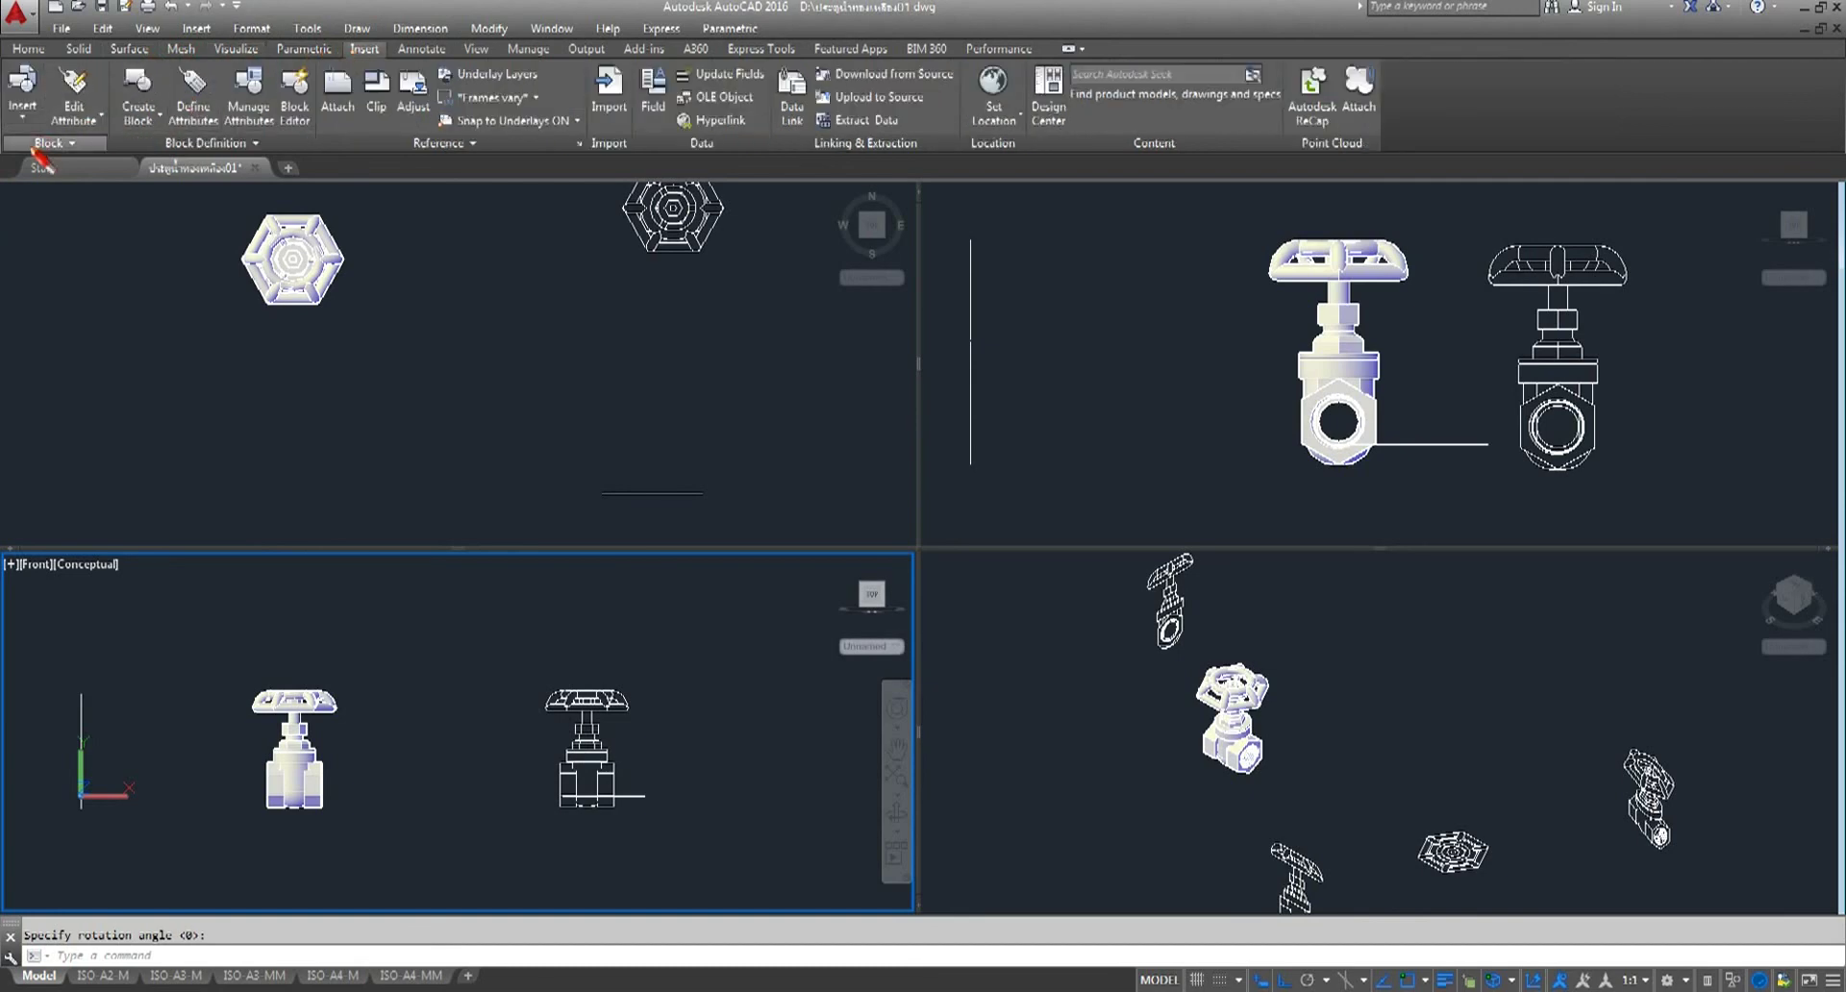
pyautogui.click(29, 122)
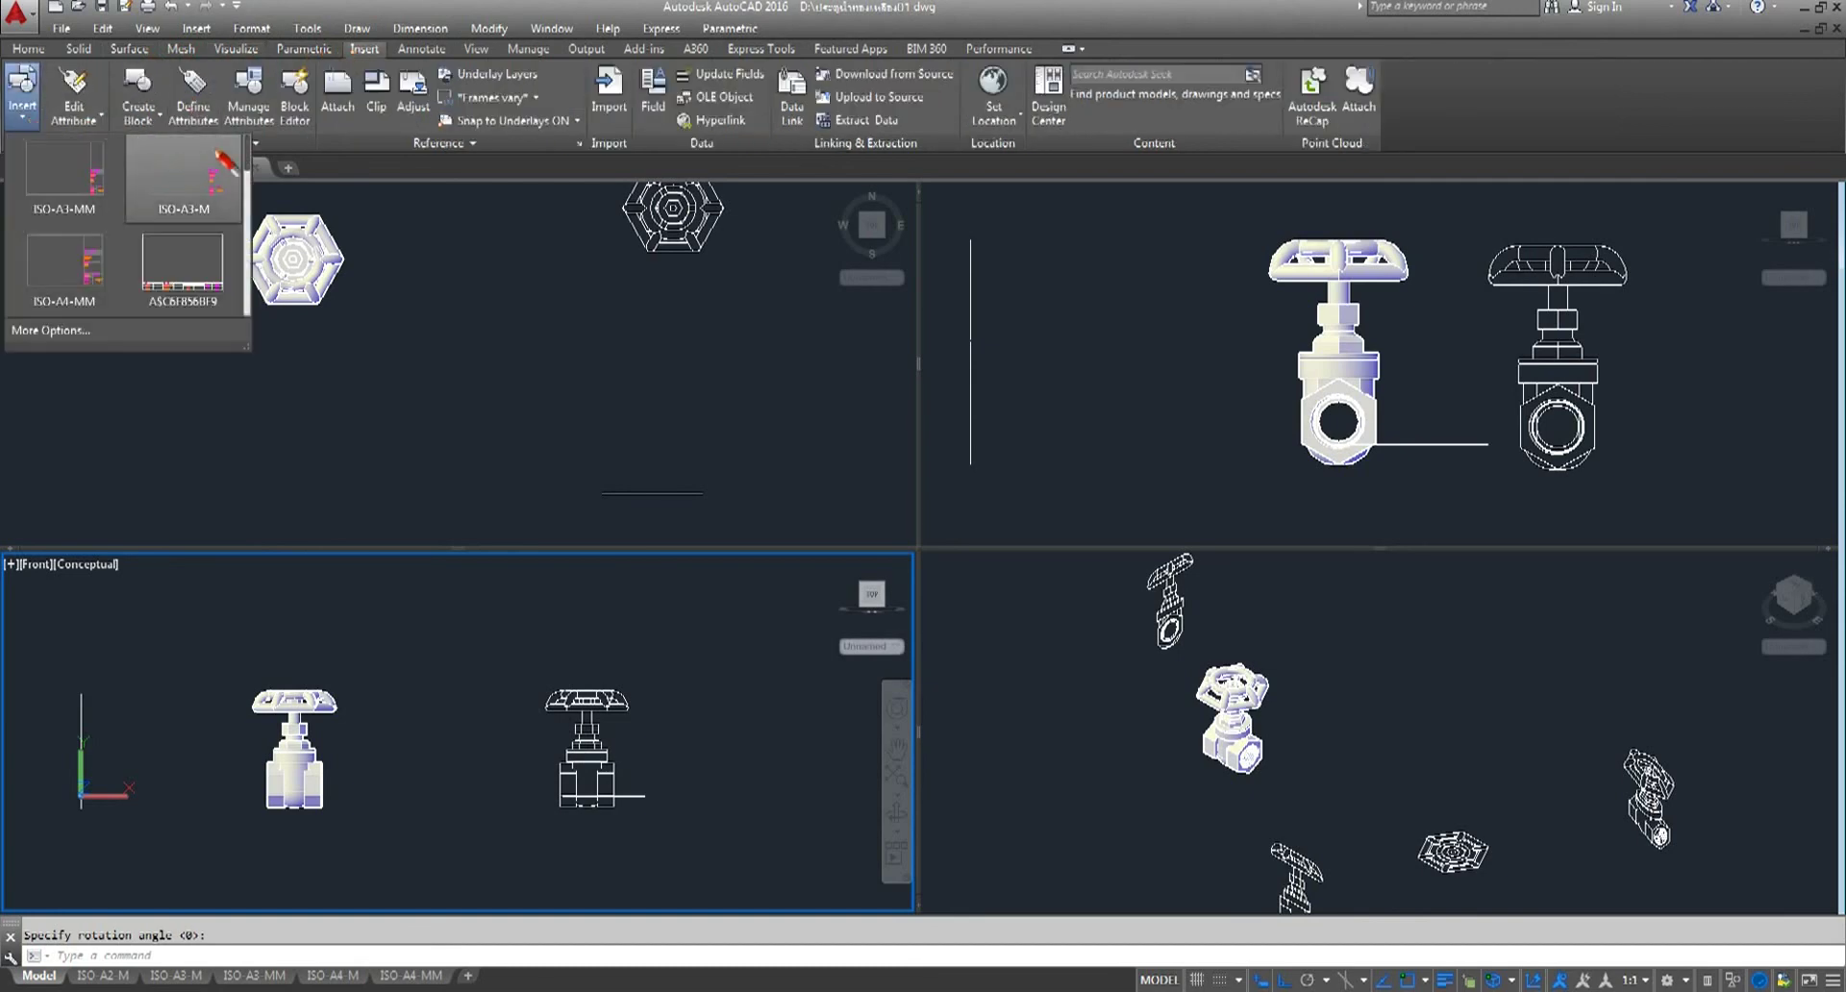
pyautogui.moveTo(248, 154); pyautogui.dragTo(240, 300)
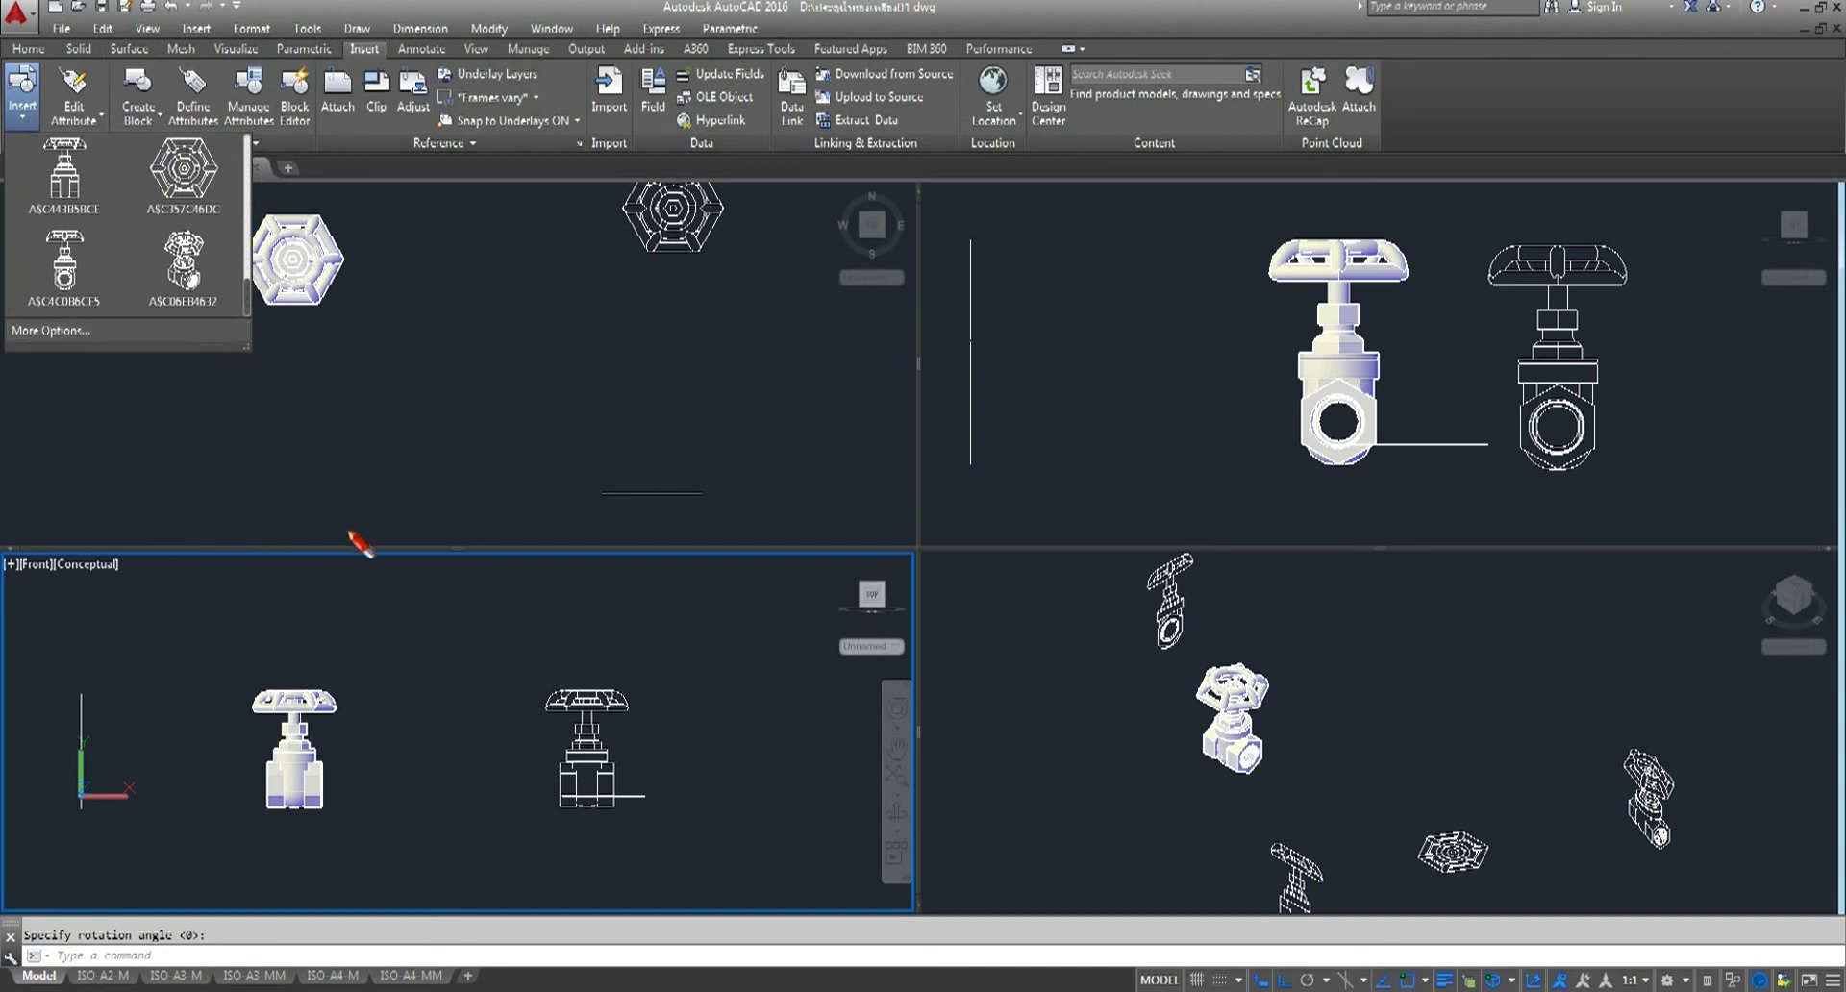
pyautogui.click(183, 171)
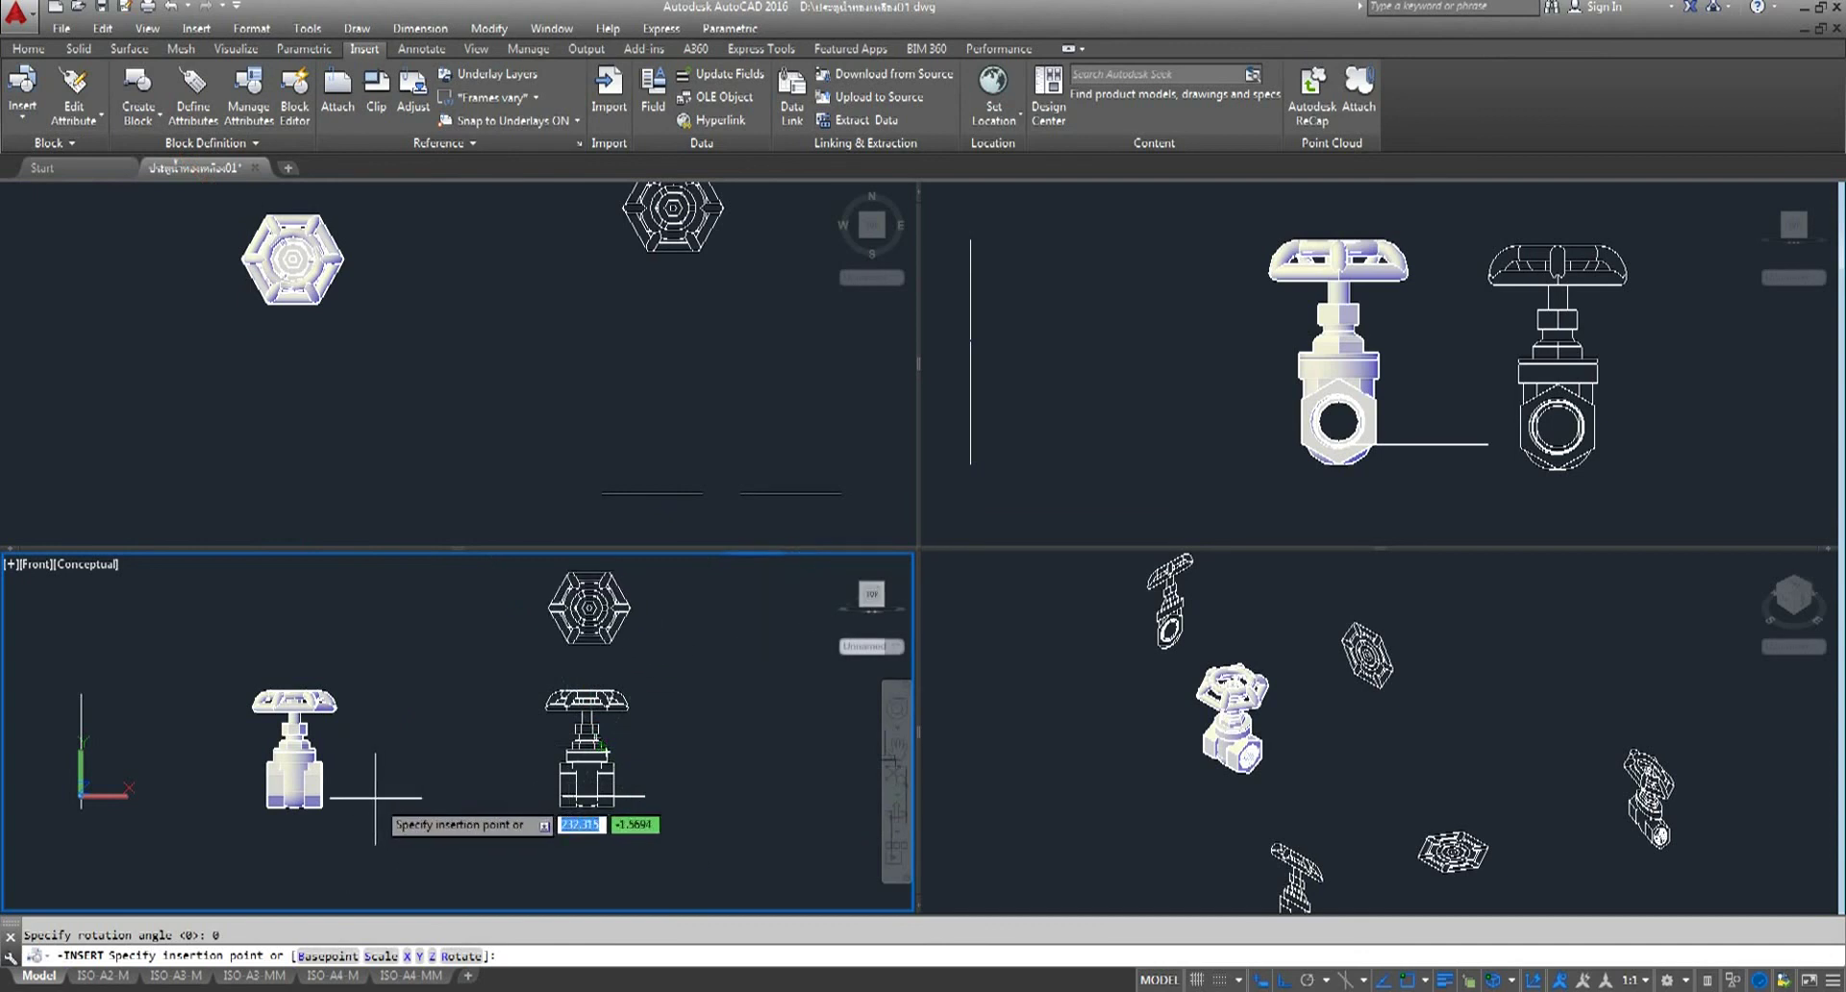
pyautogui.click(370, 798)
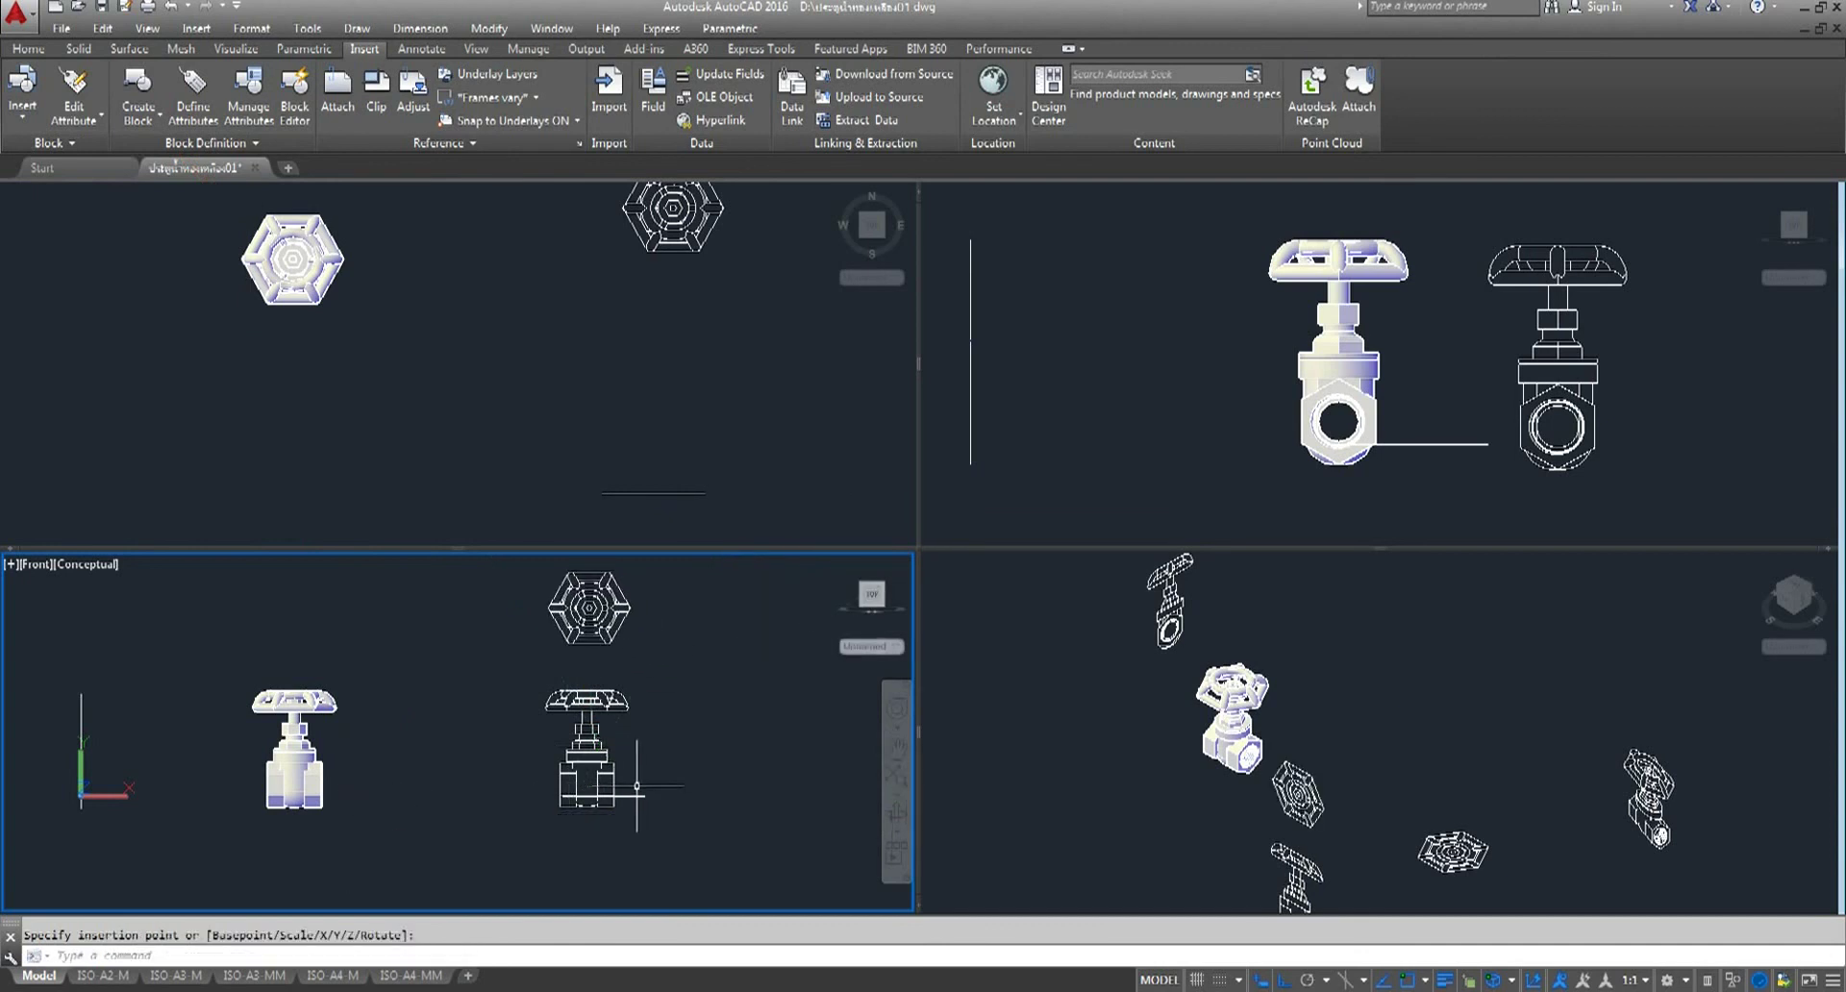
pyautogui.moveTo(657, 771); pyautogui.dragTo(519, 781, button='middle')
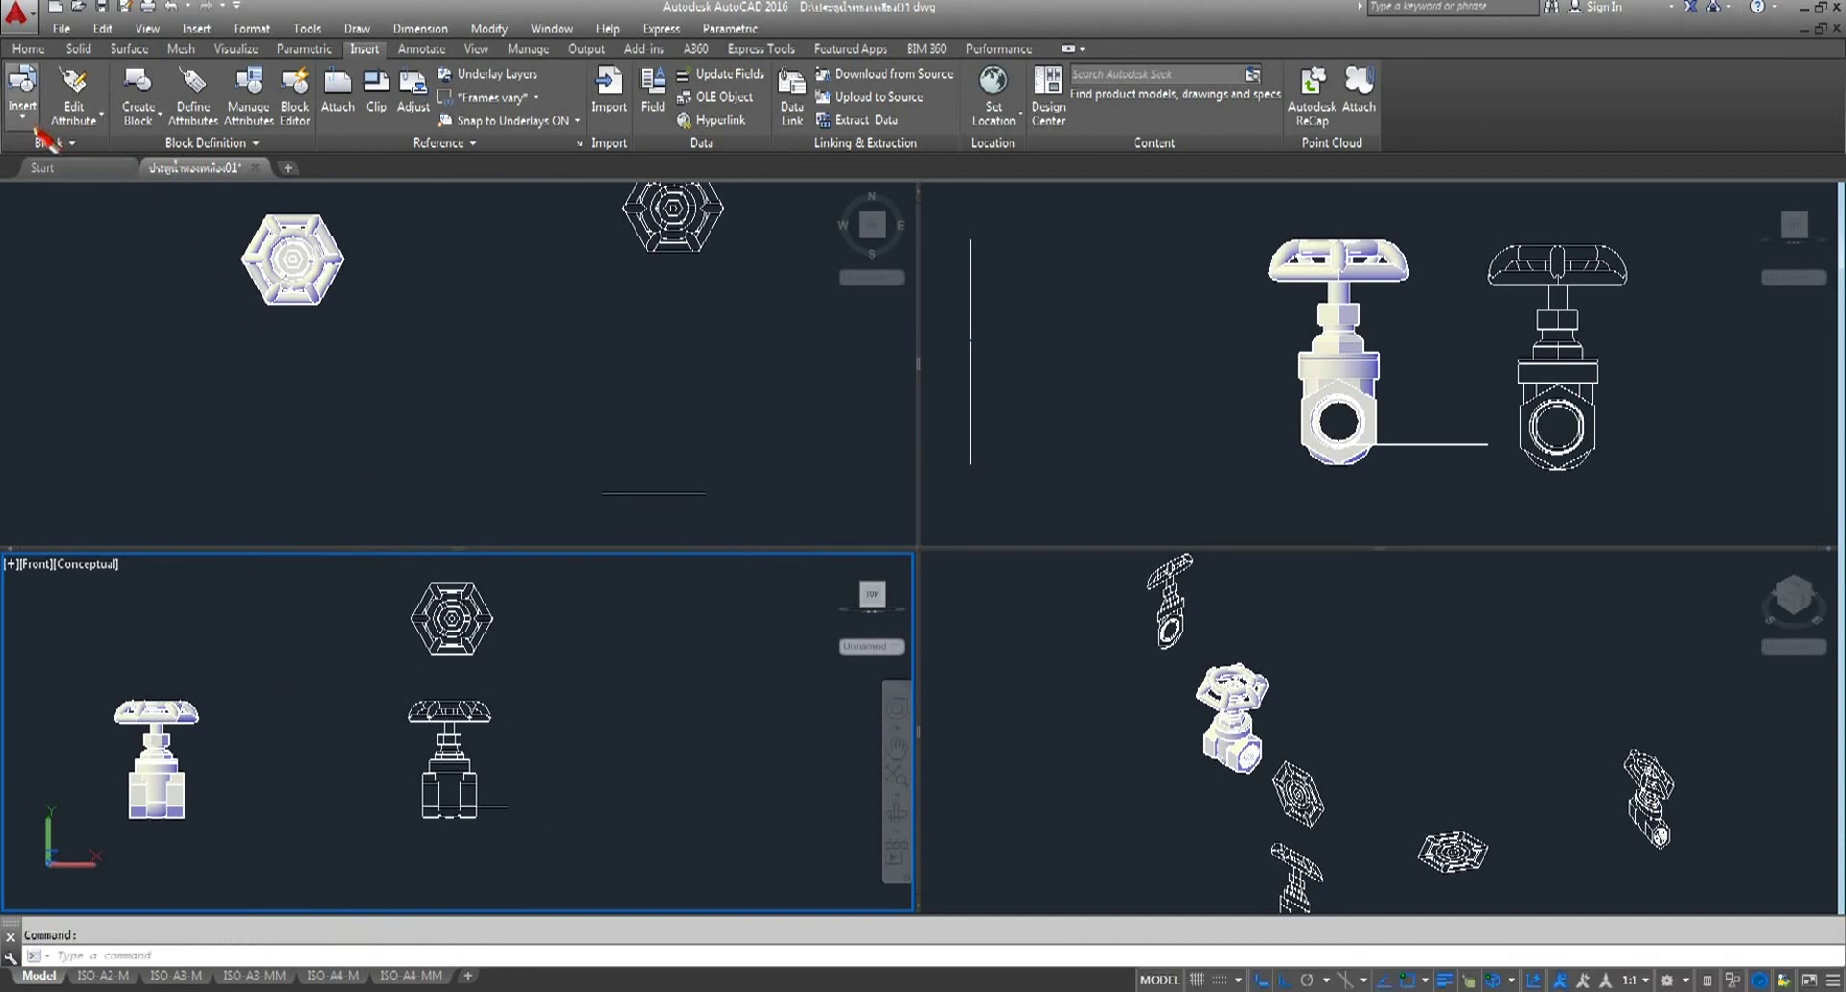
# - Insert the ASC4C0B8CF5 side block and the isometric block around the front outline
pyautogui.click(22, 96)
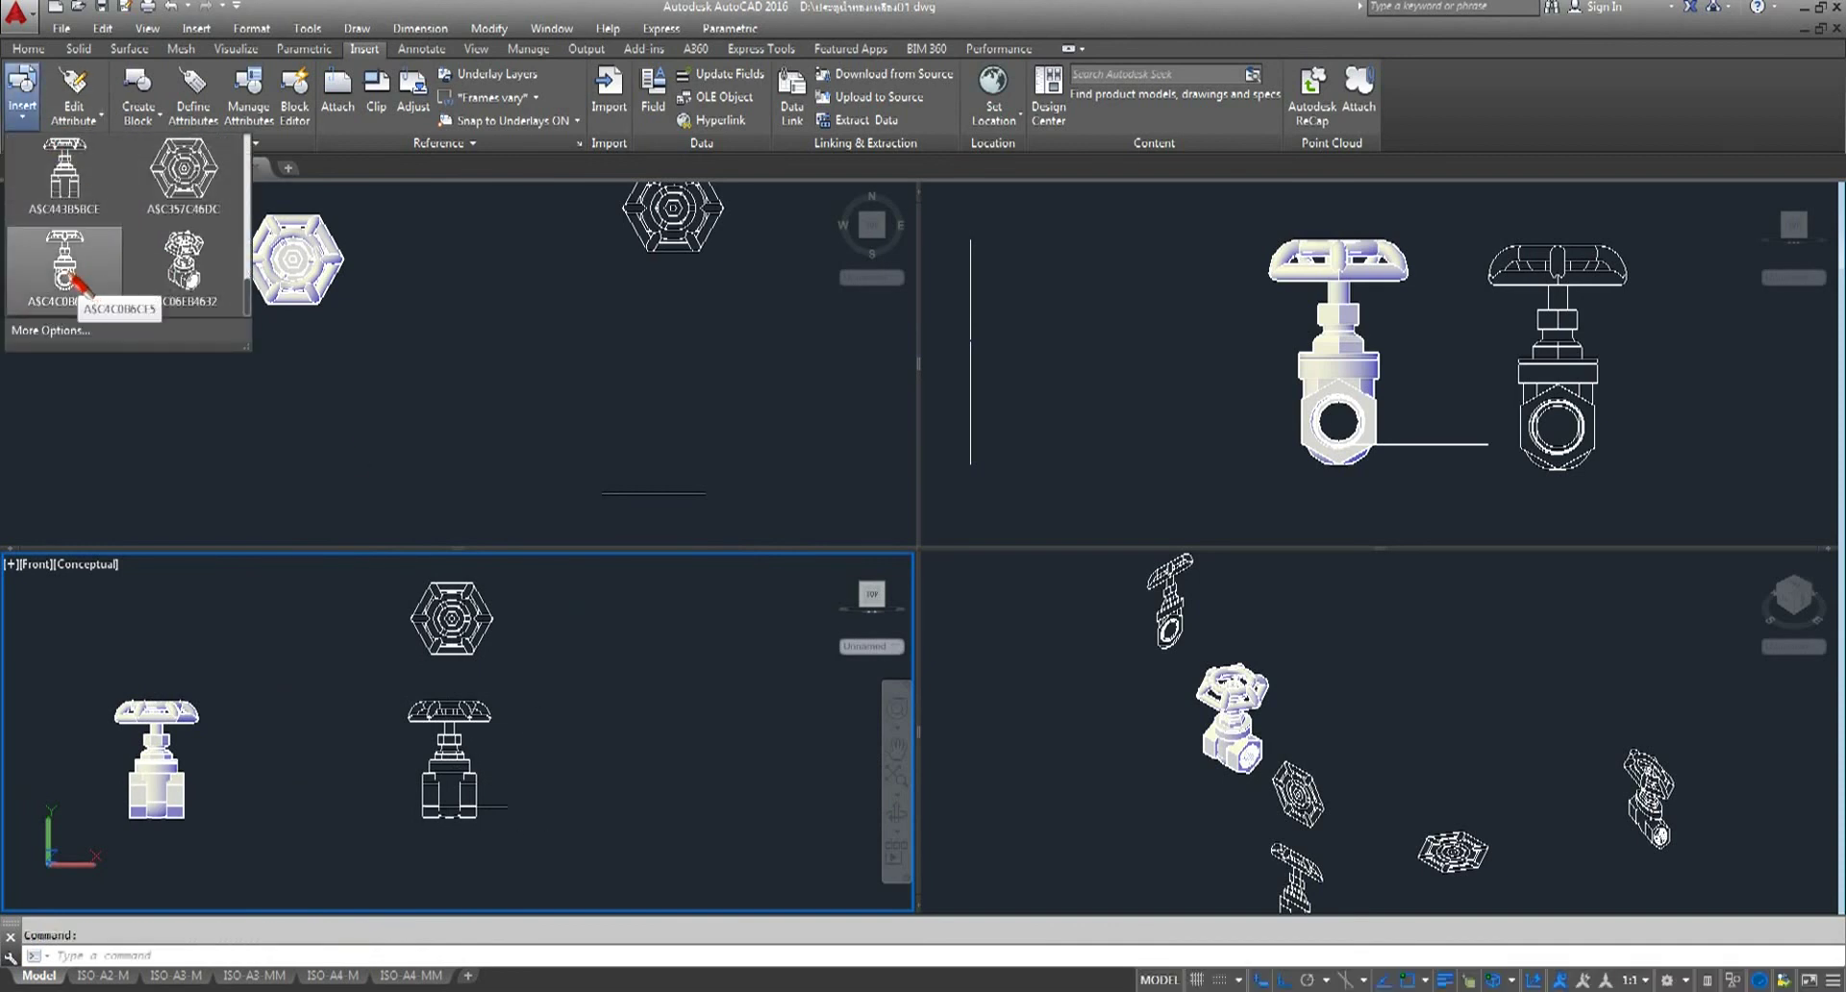
pyautogui.click(70, 279)
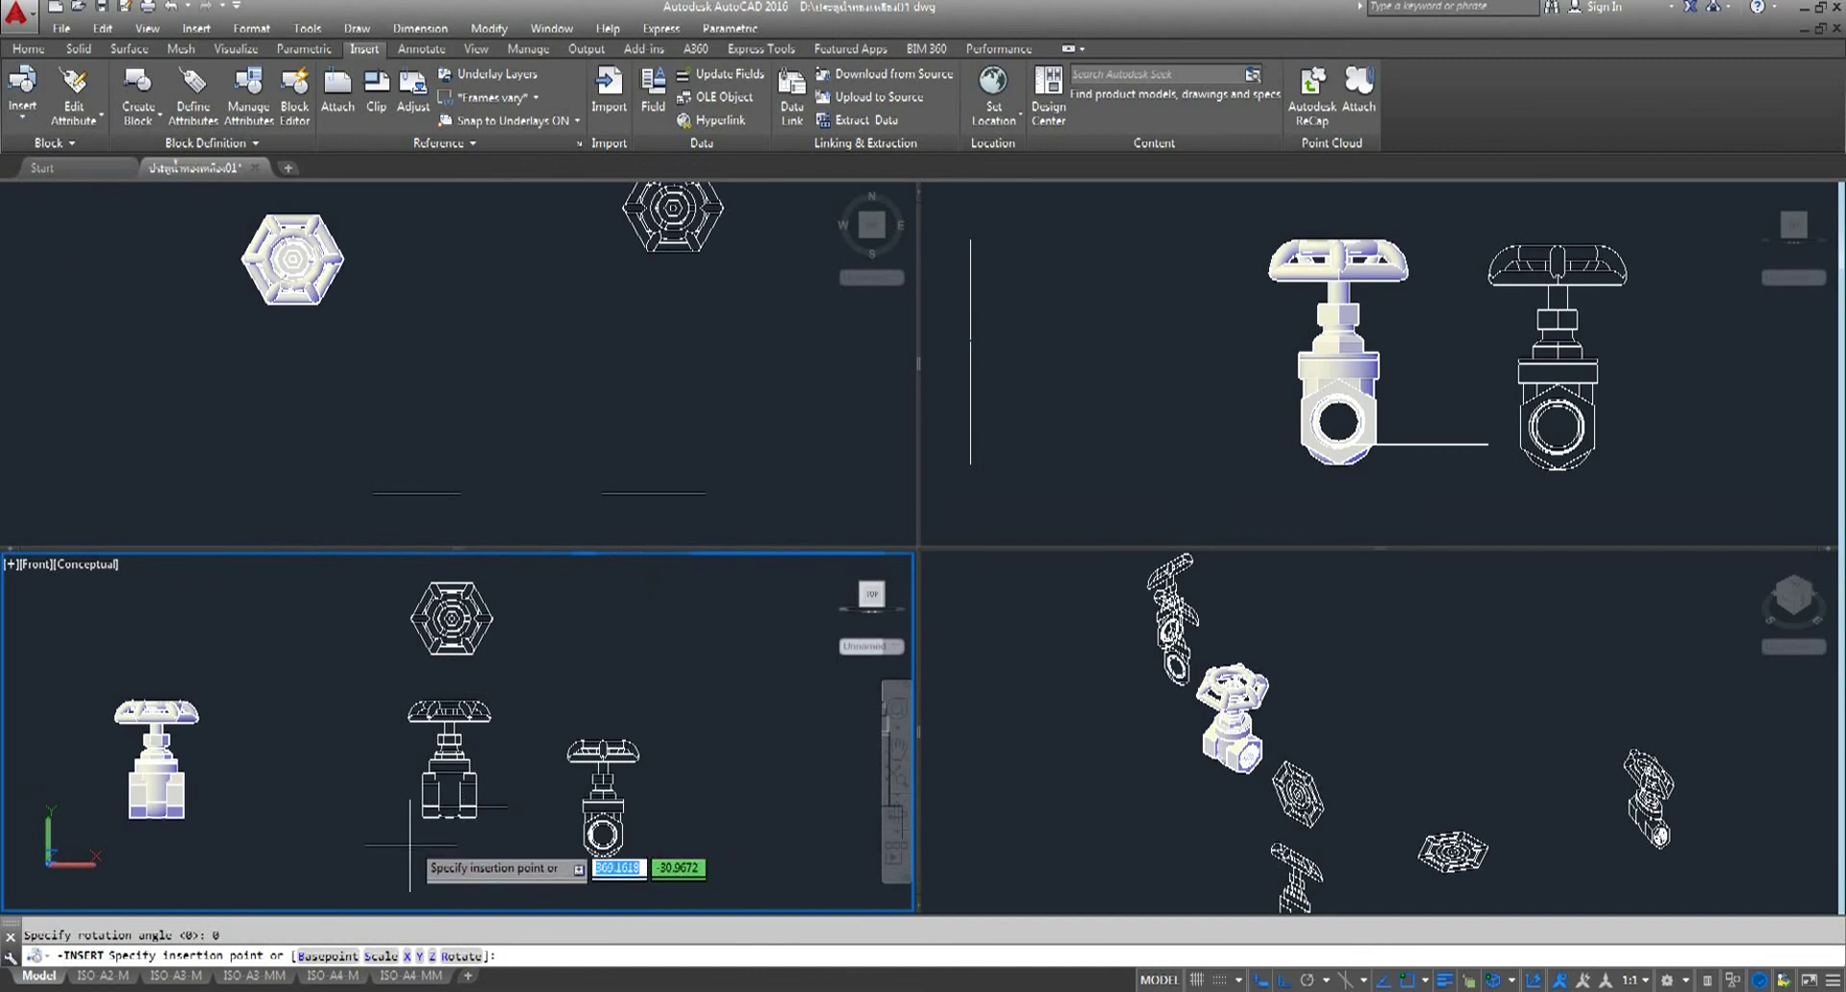
pyautogui.click(625, 784)
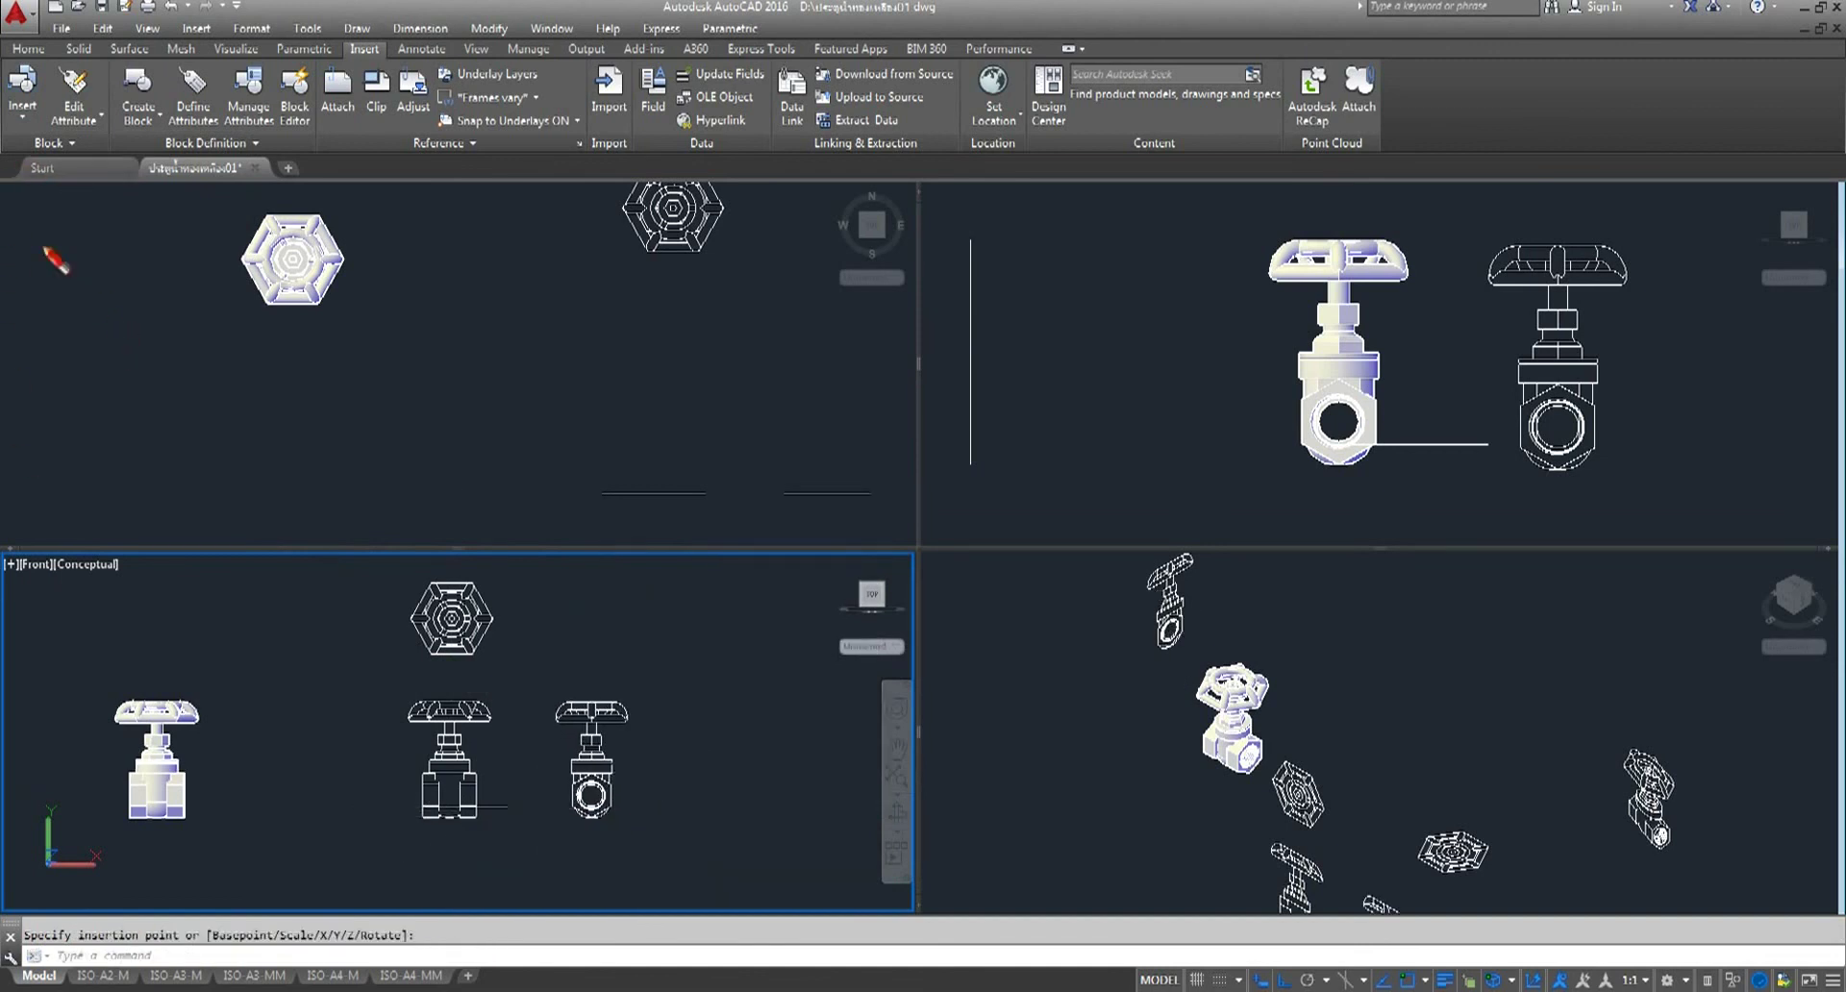
pyautogui.click(22, 101)
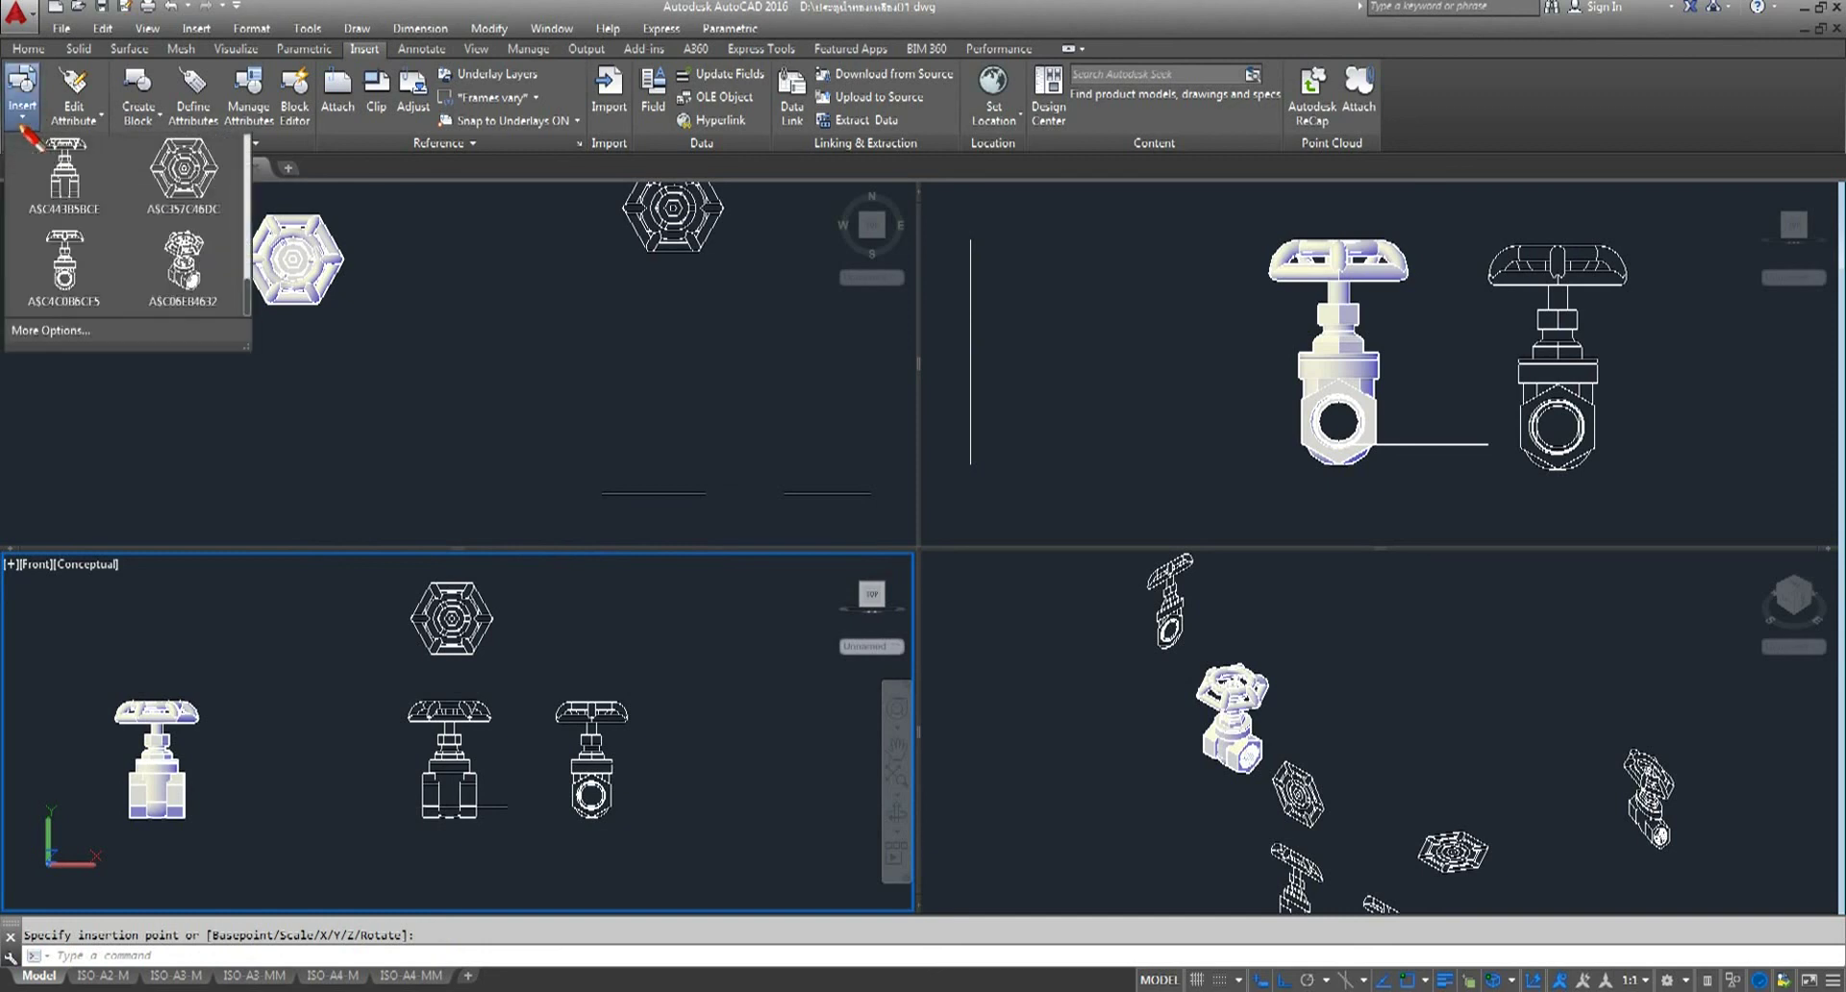
pyautogui.click(182, 279)
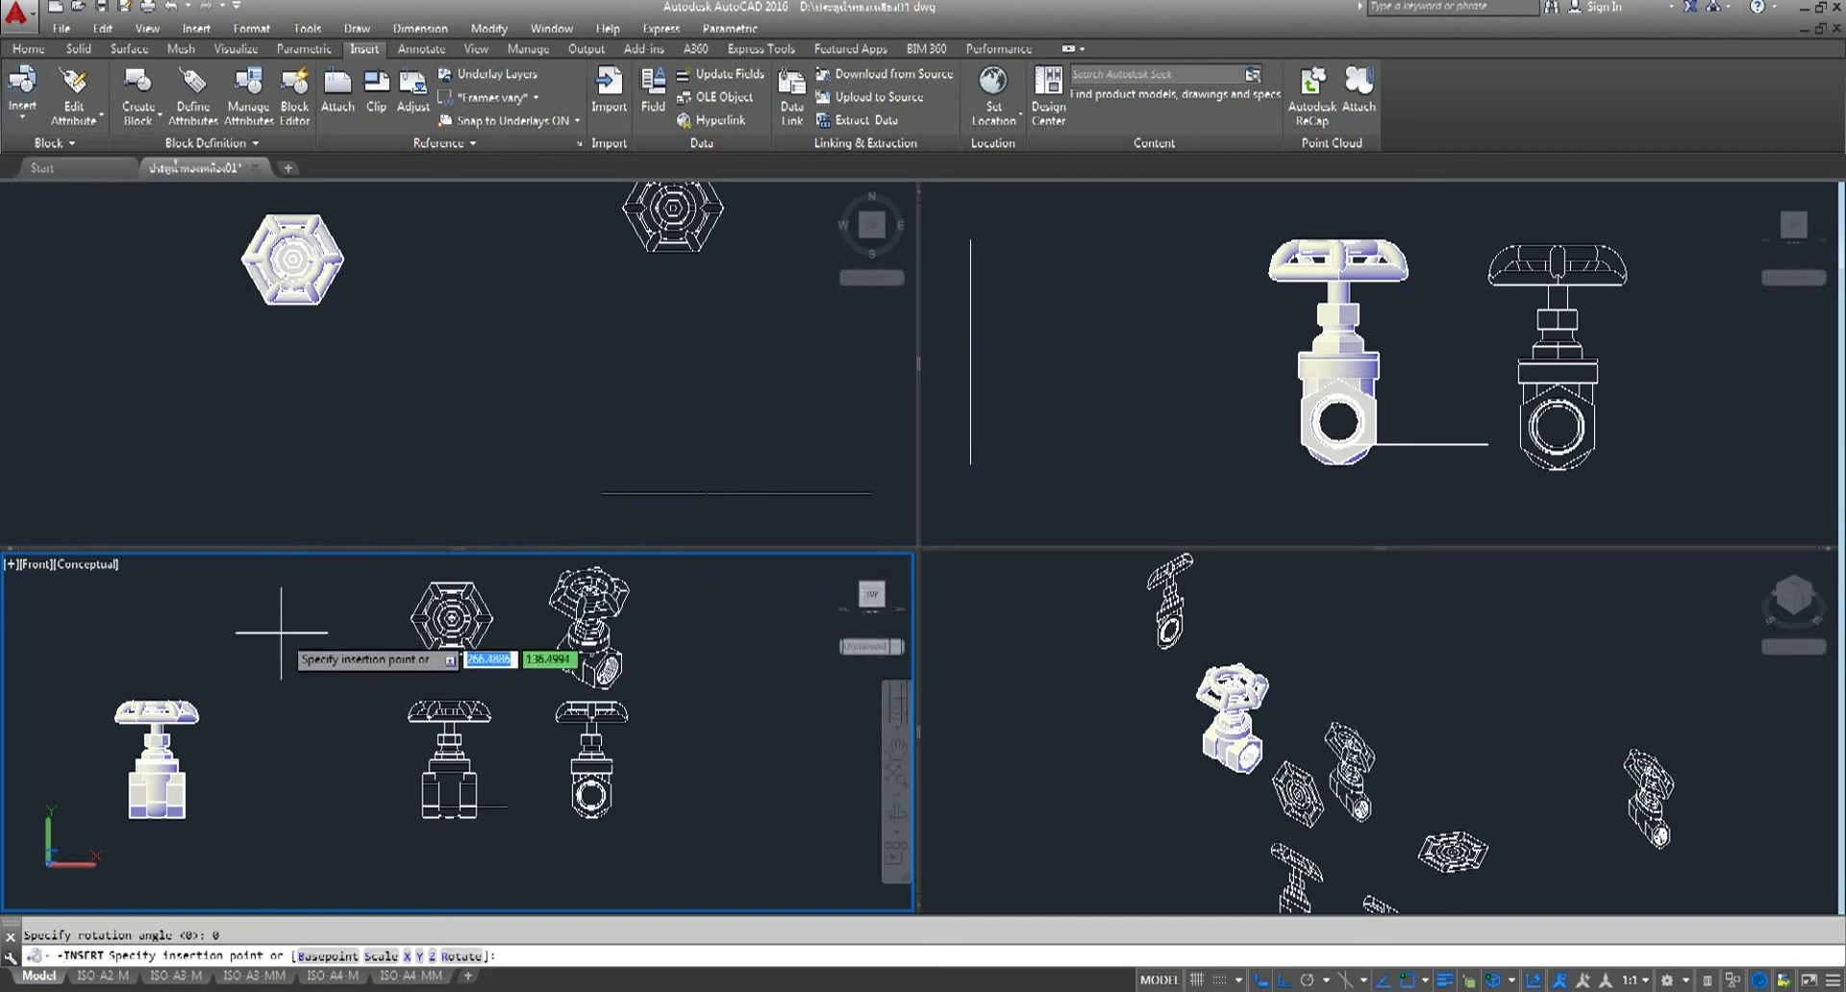
pyautogui.click(518, 832)
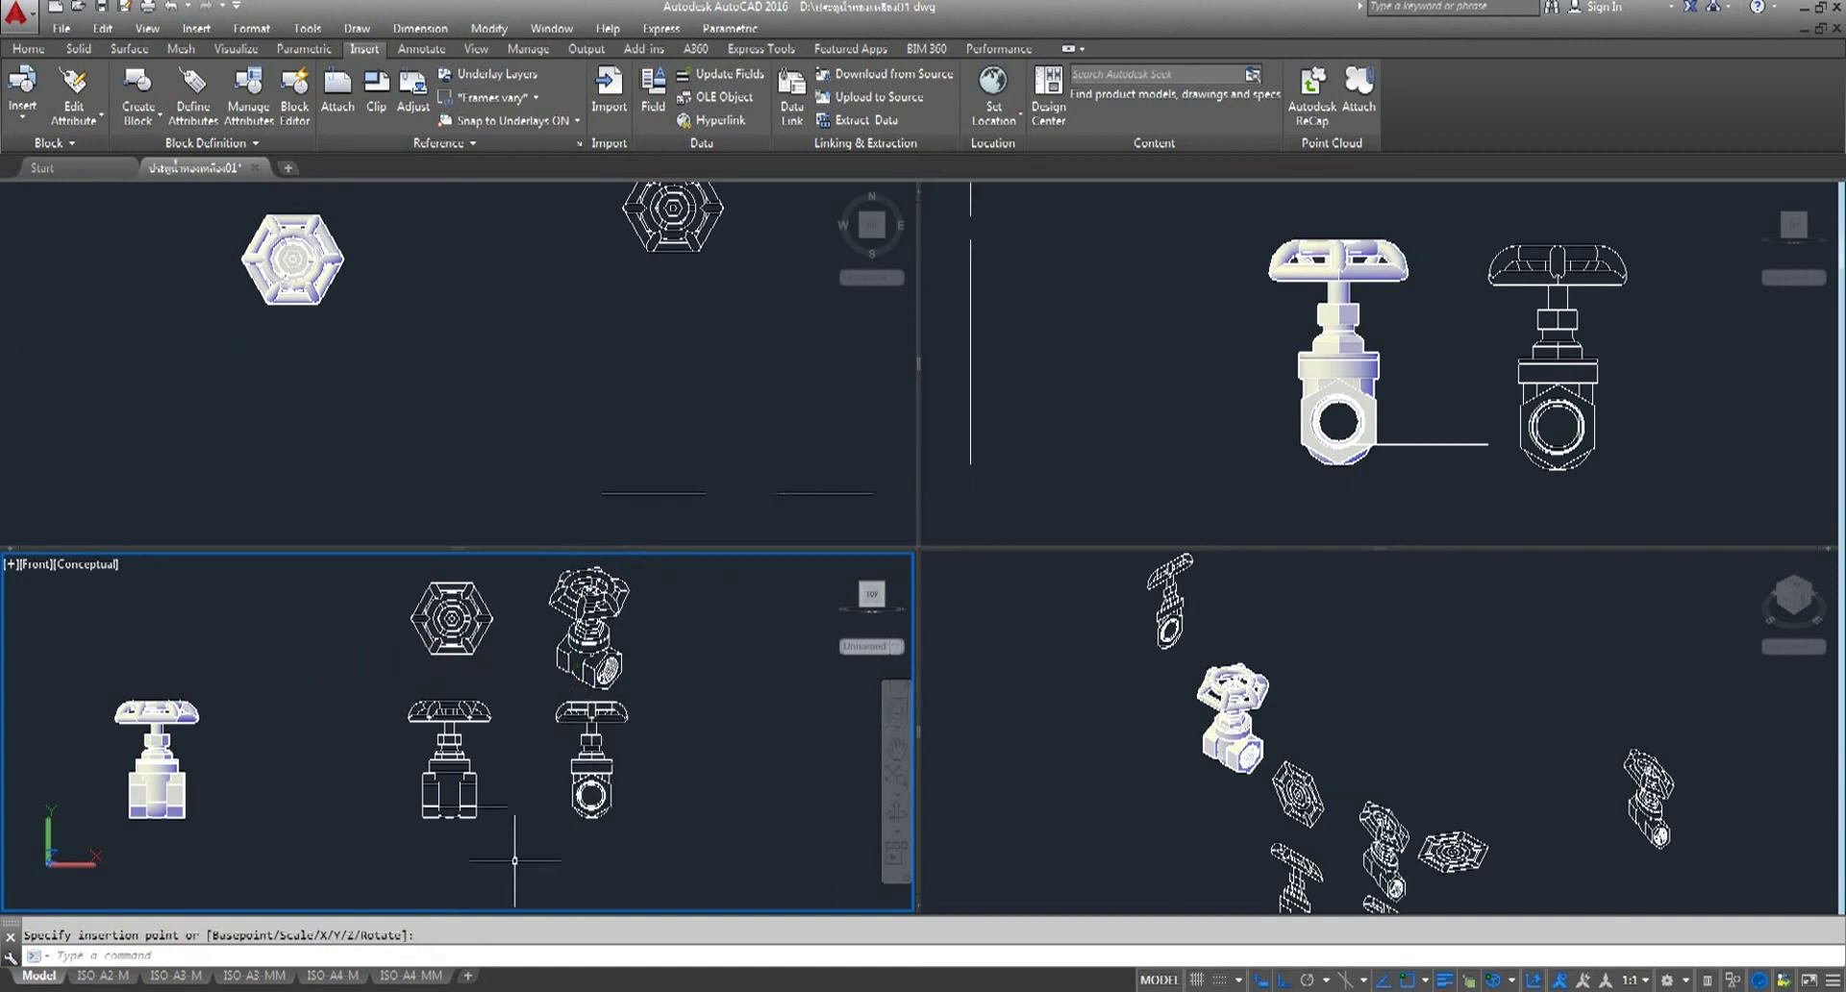
# - Select and delete the leftover hexagon block
pyautogui.click(723, 755)
pyautogui.click(724, 754)
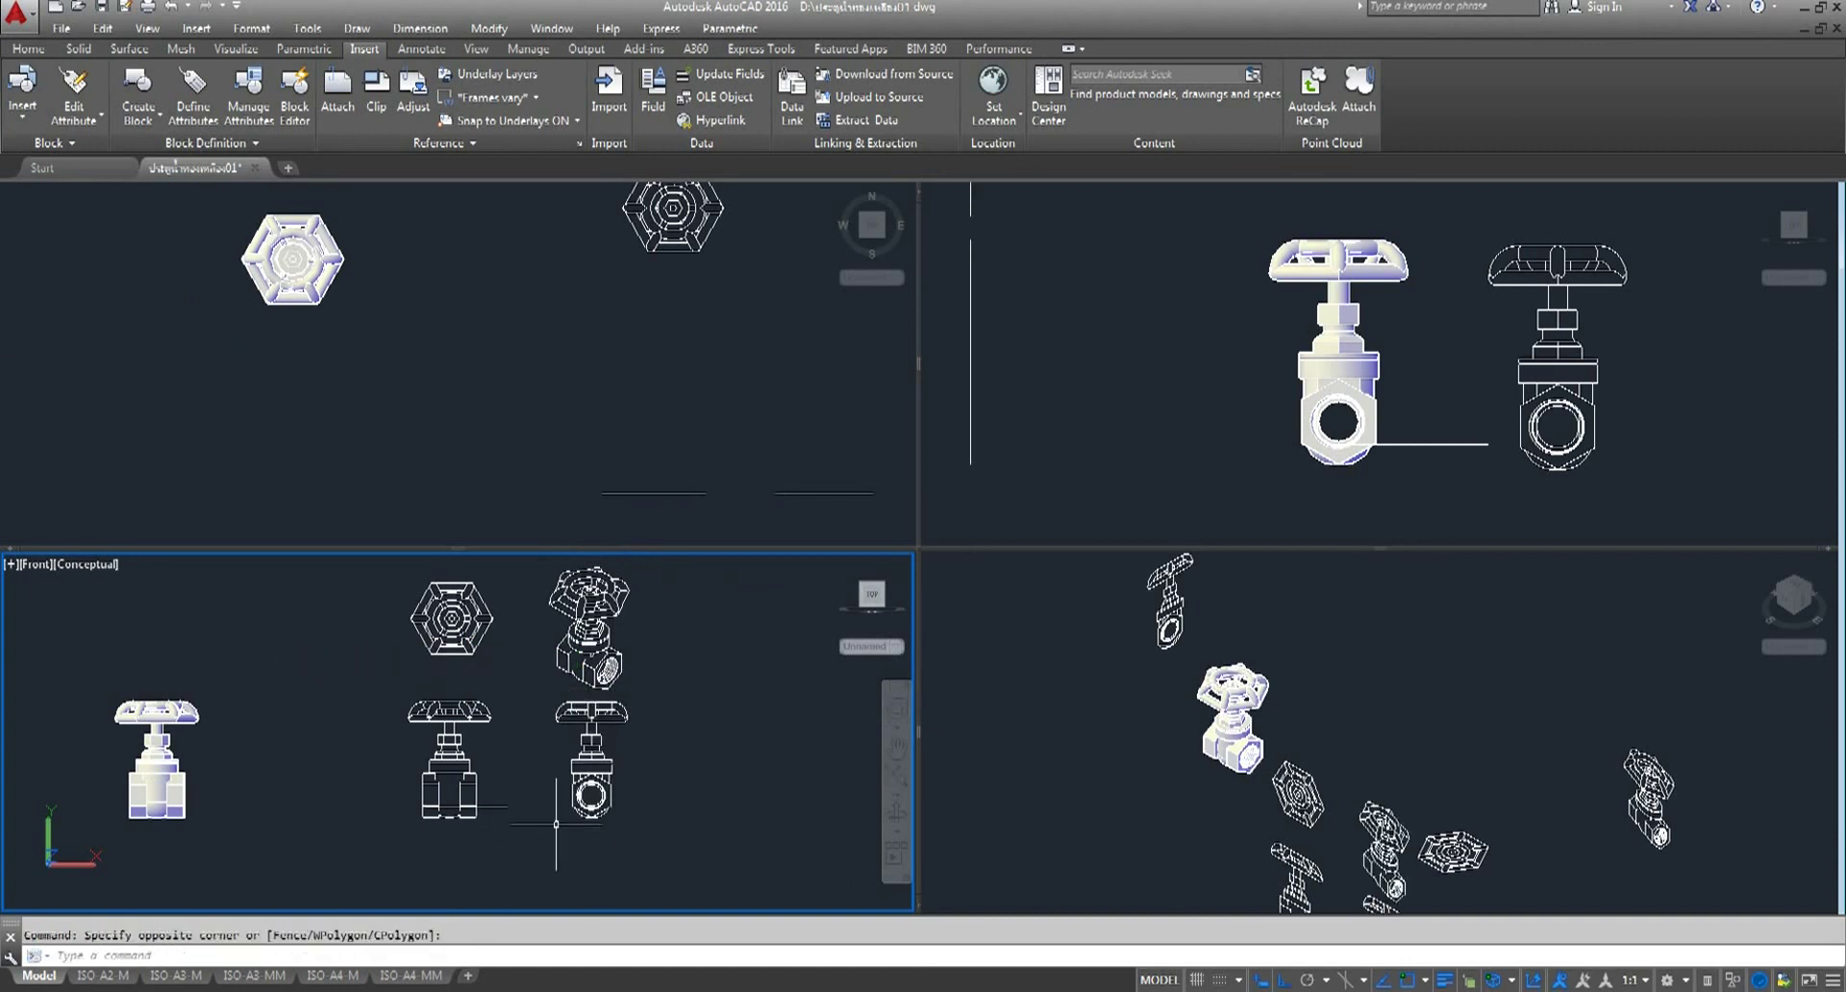
pyautogui.click(506, 801)
pyautogui.click(498, 829)
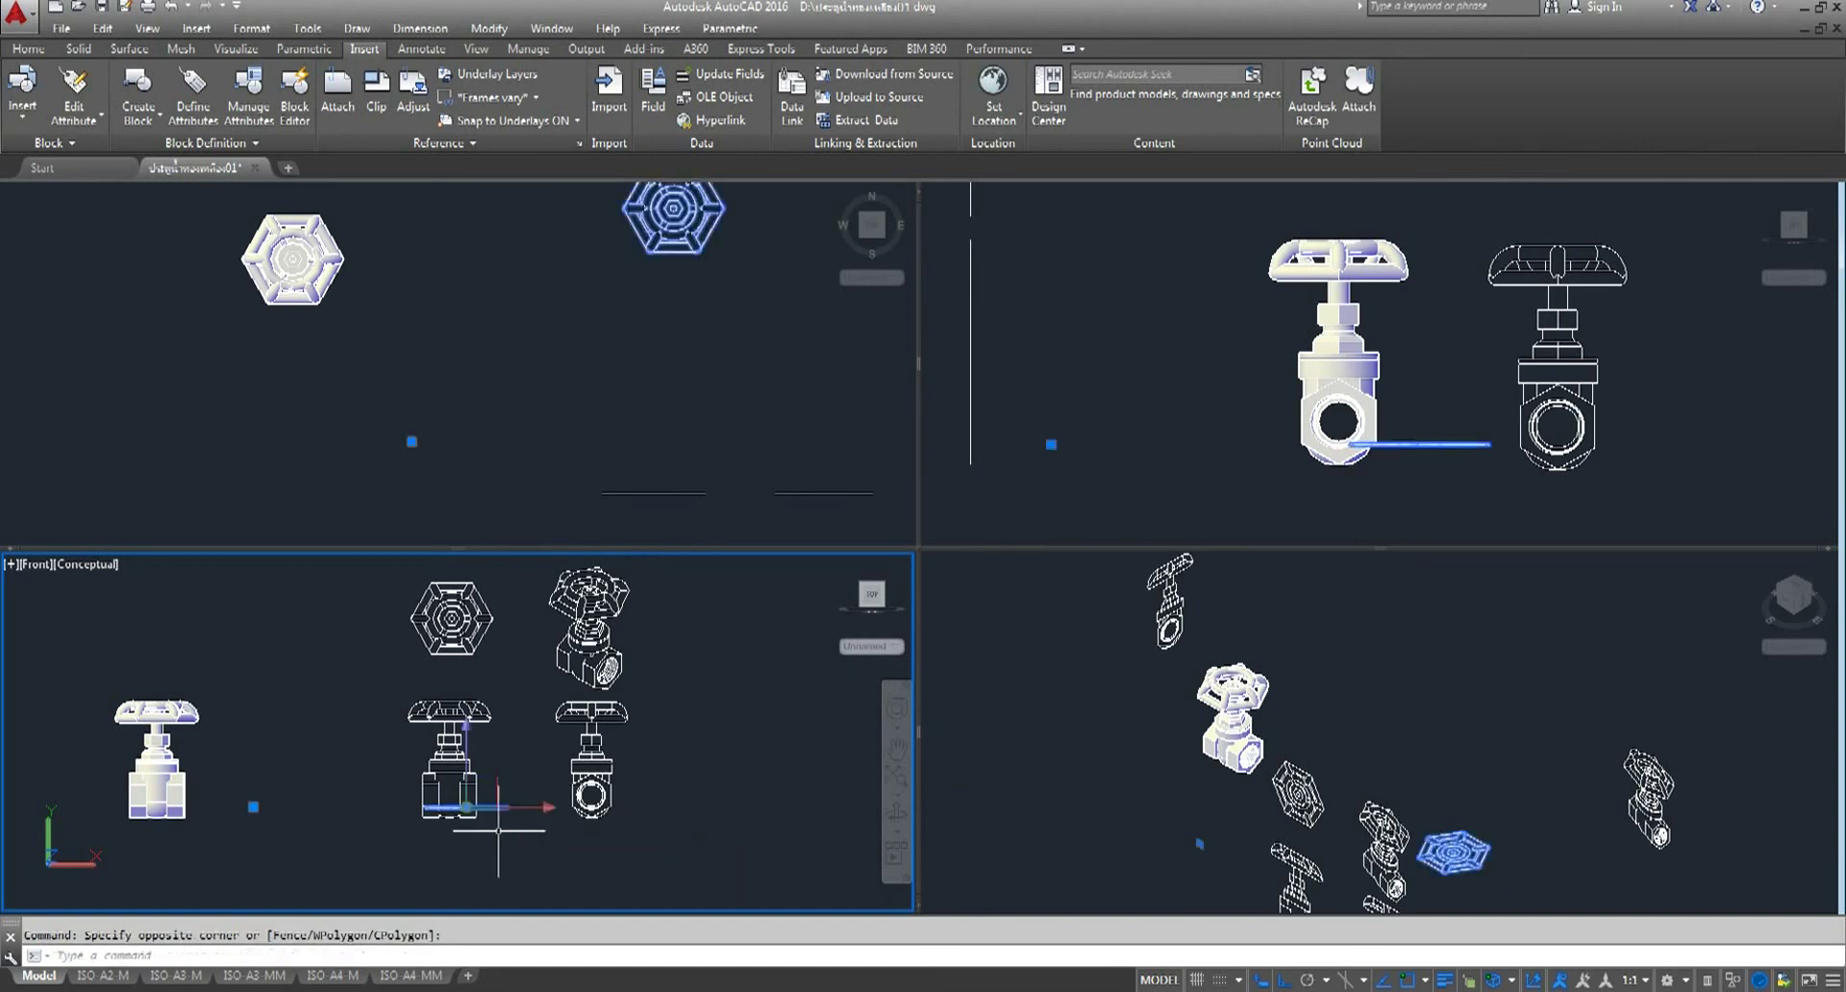
pyautogui.press('Delete')
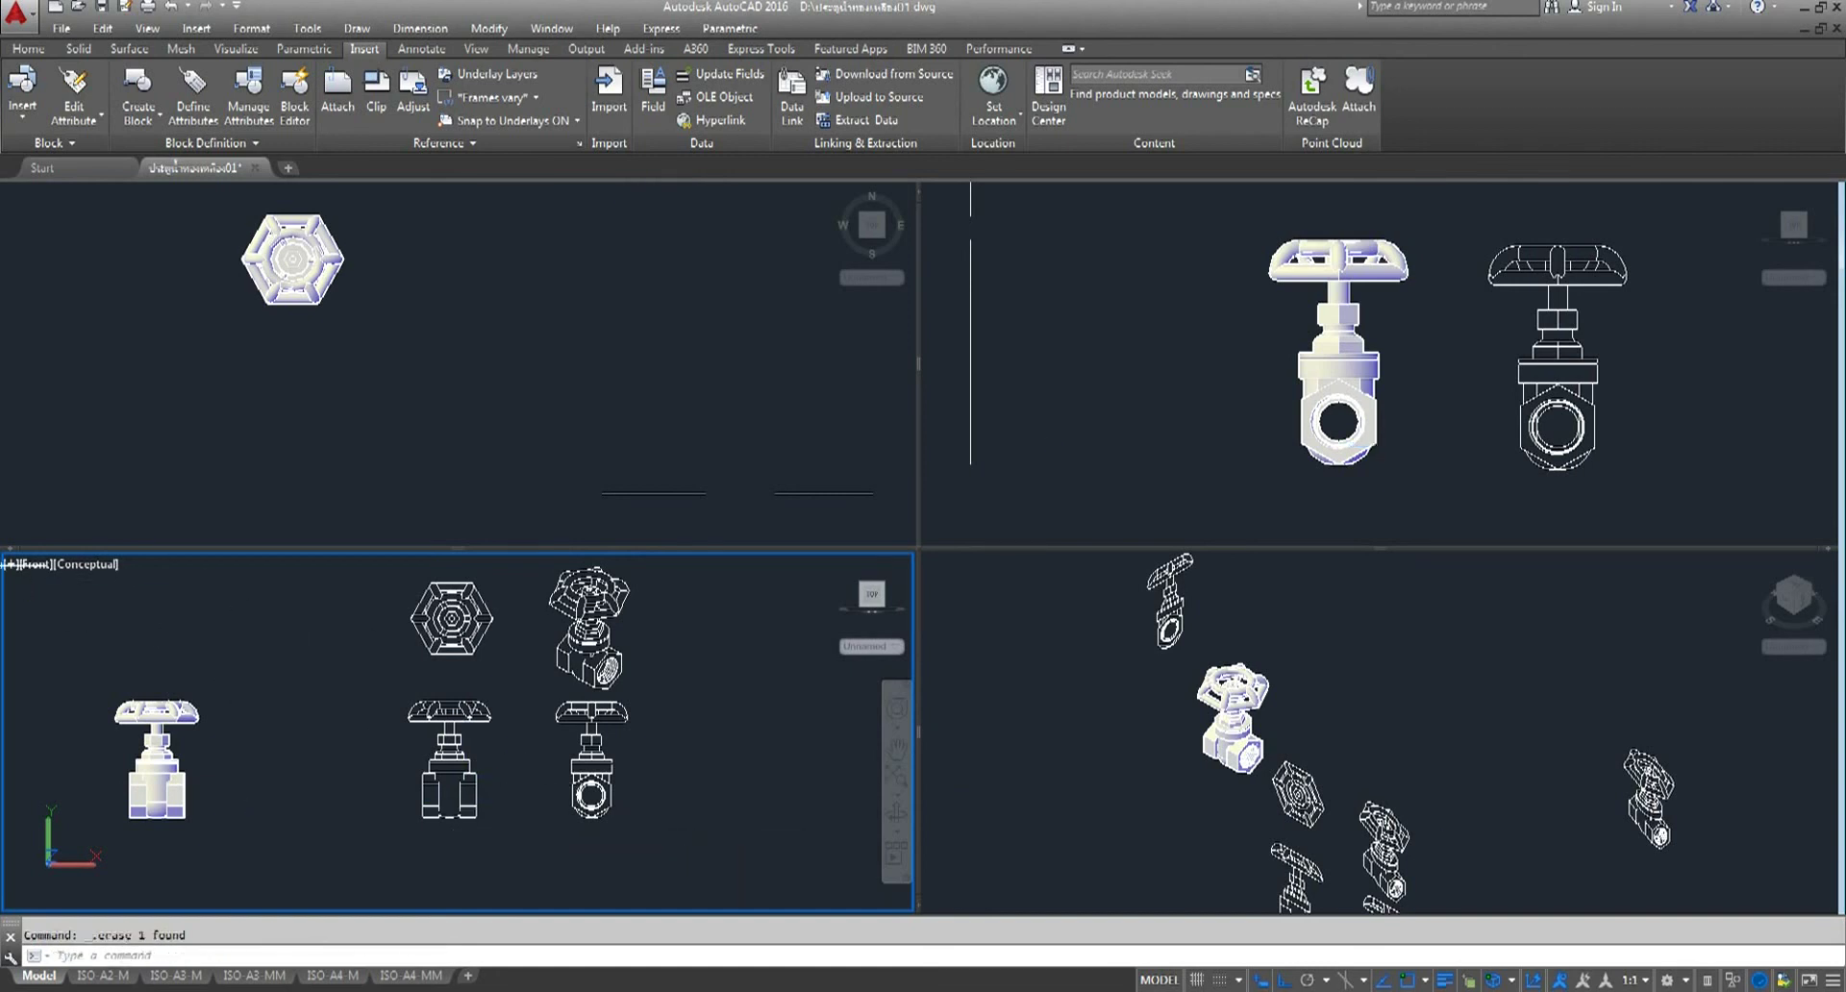
pyautogui.click(10, 565)
pyautogui.moveTo(112, 606)
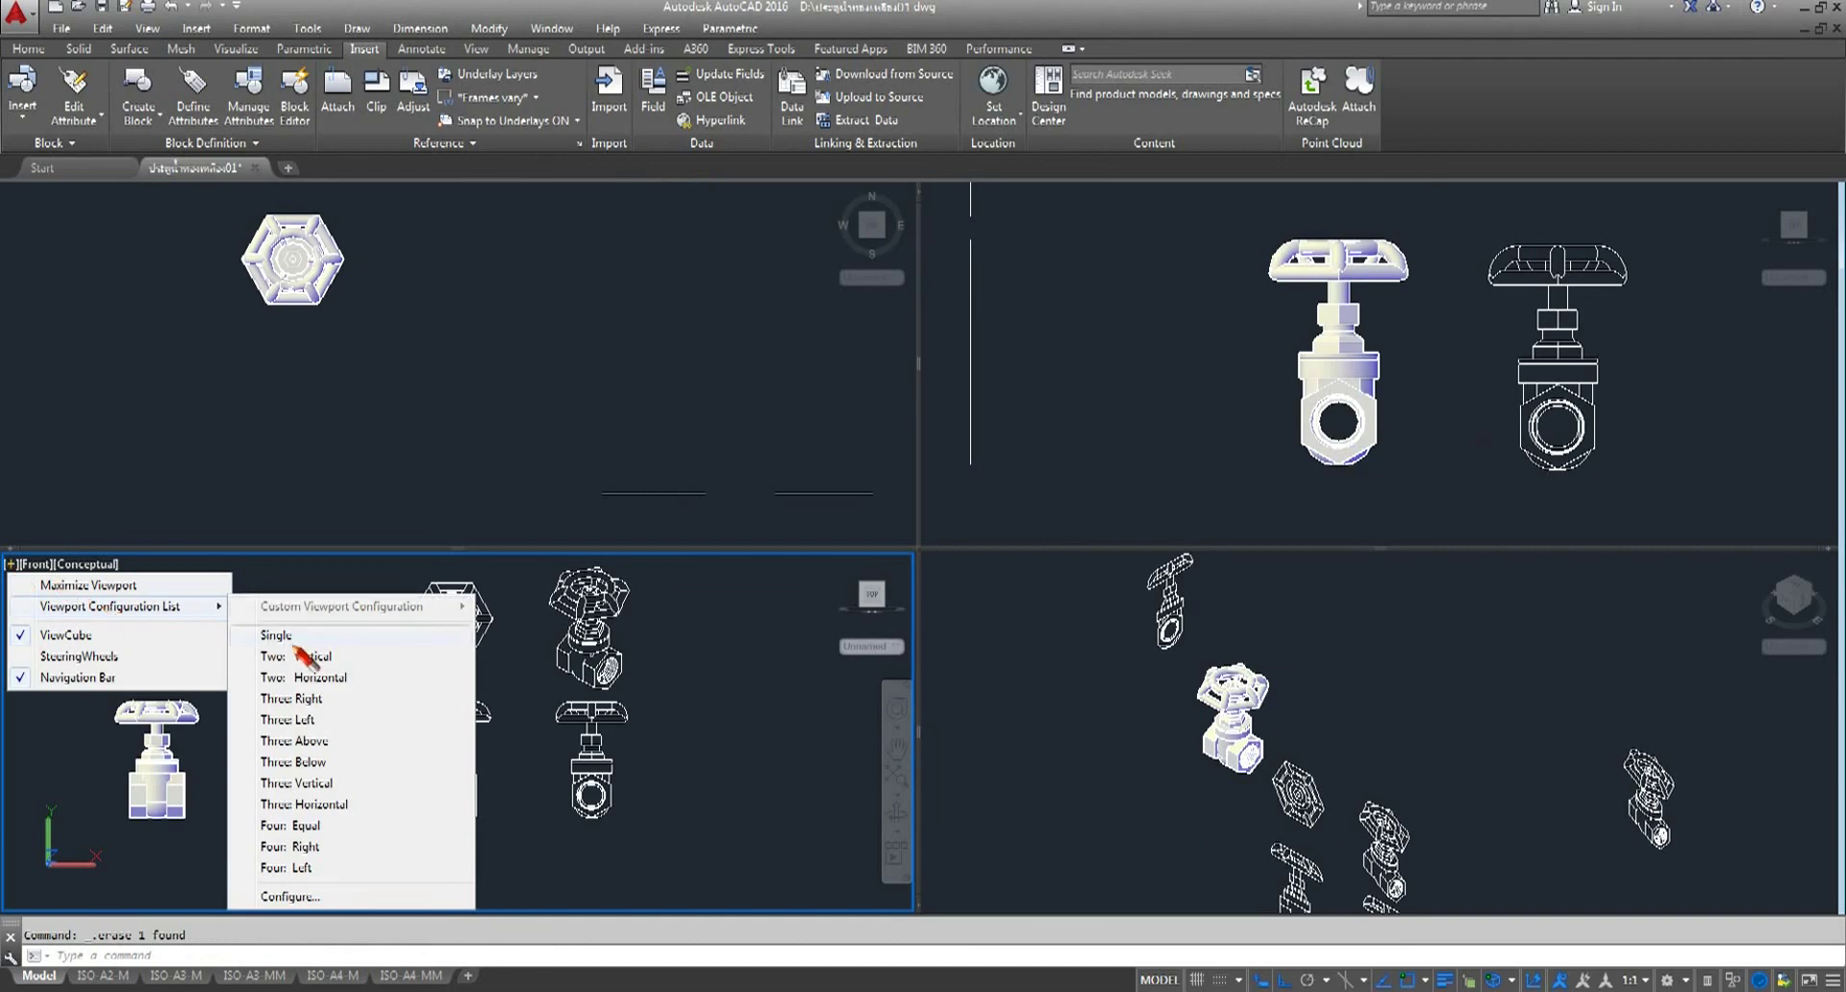
# - Return to a single full-size Front viewport
pyautogui.click(289, 639)
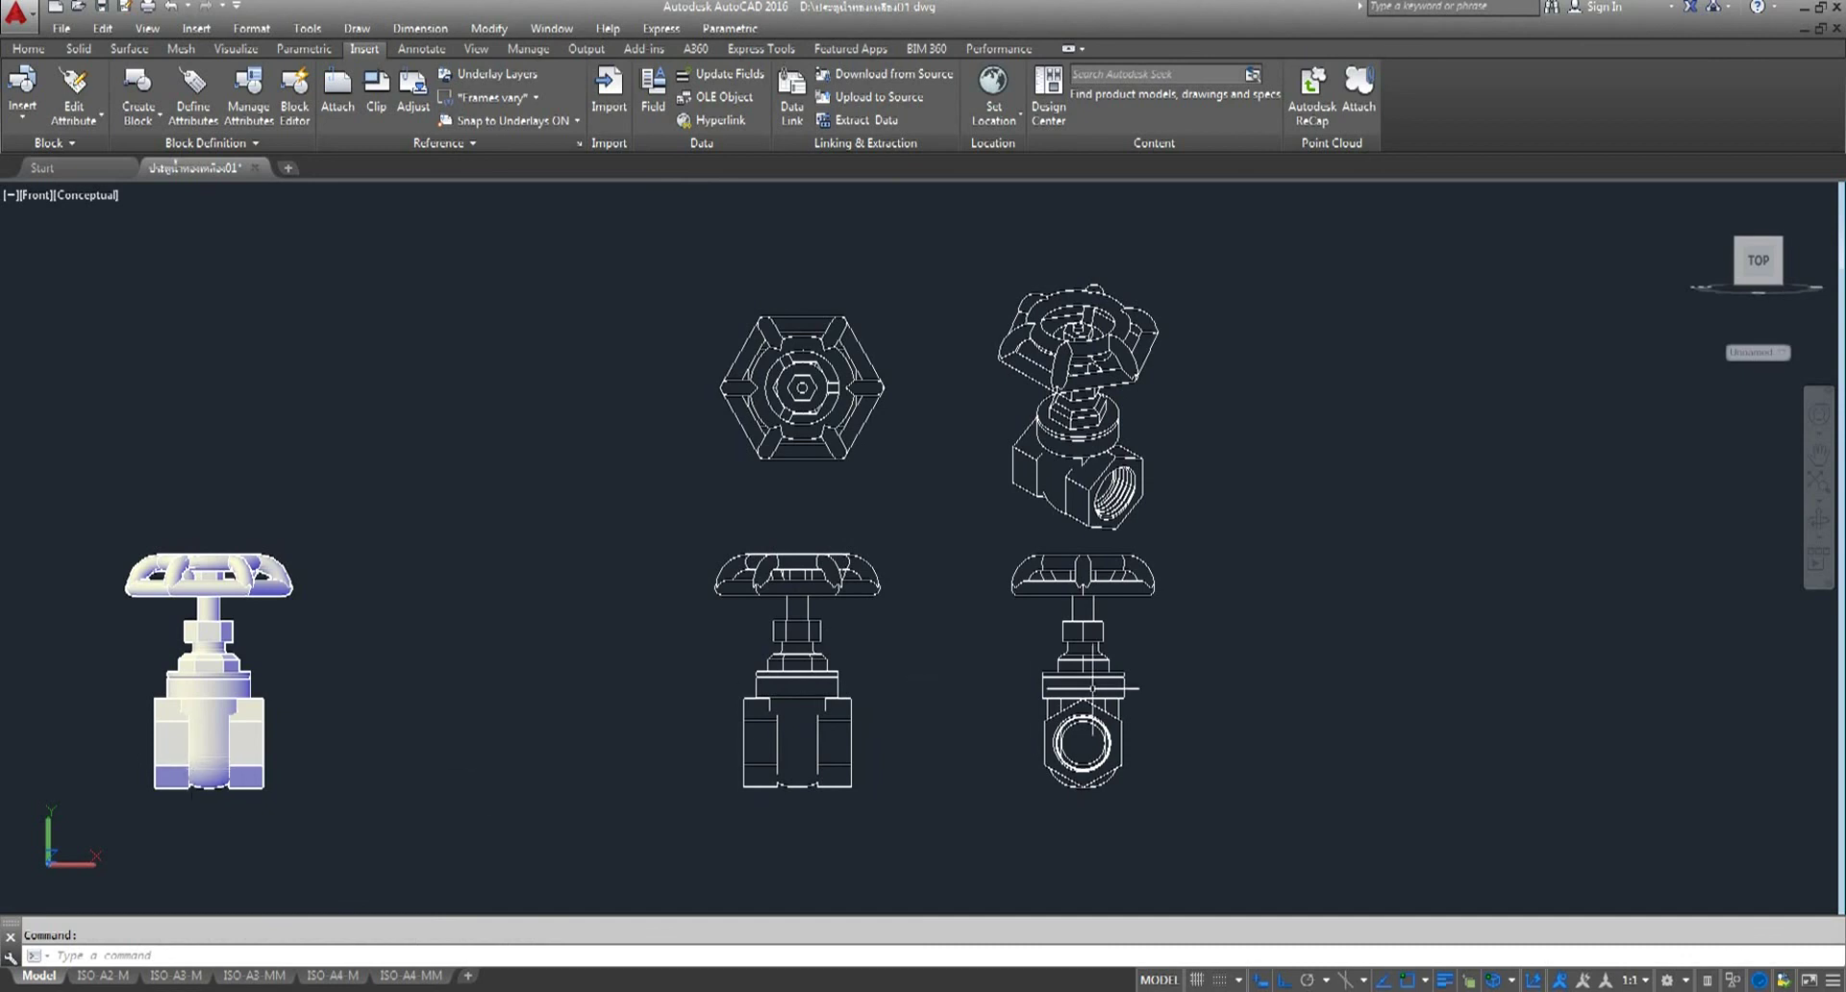
pyautogui.moveTo(960, 501); pyautogui.dragTo(879, 517, button='middle')
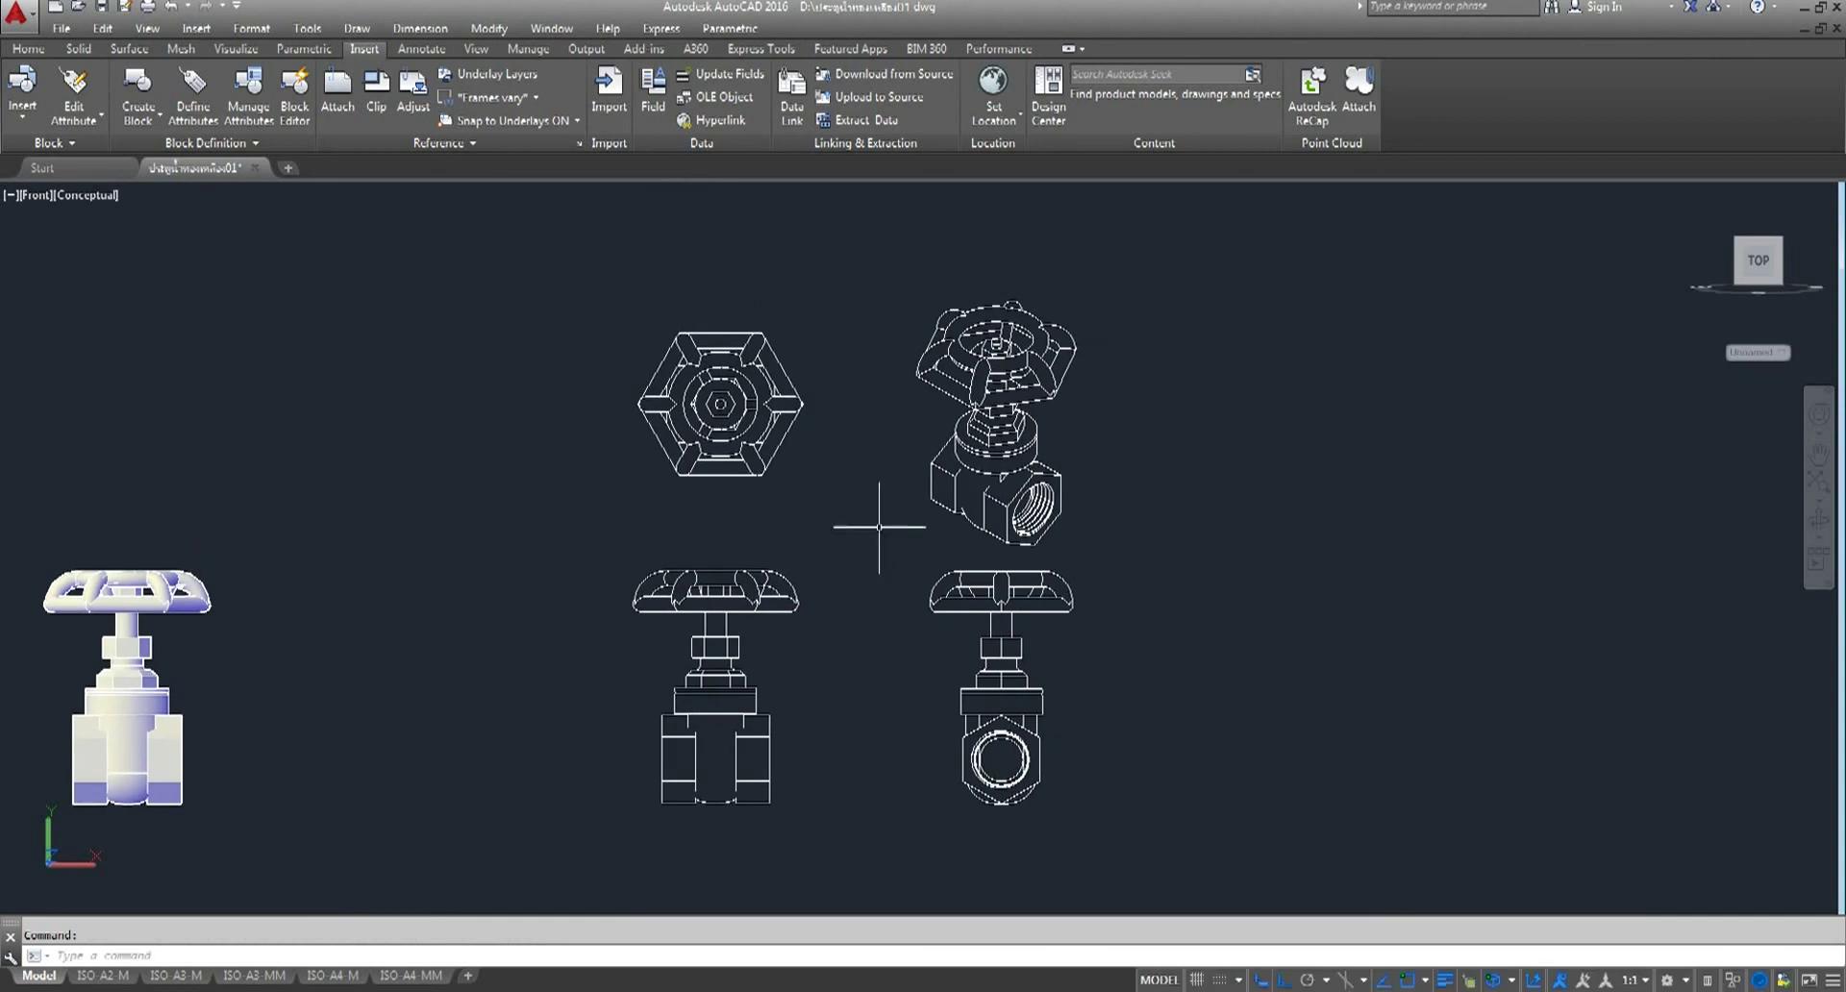
pyautogui.click(27, 48)
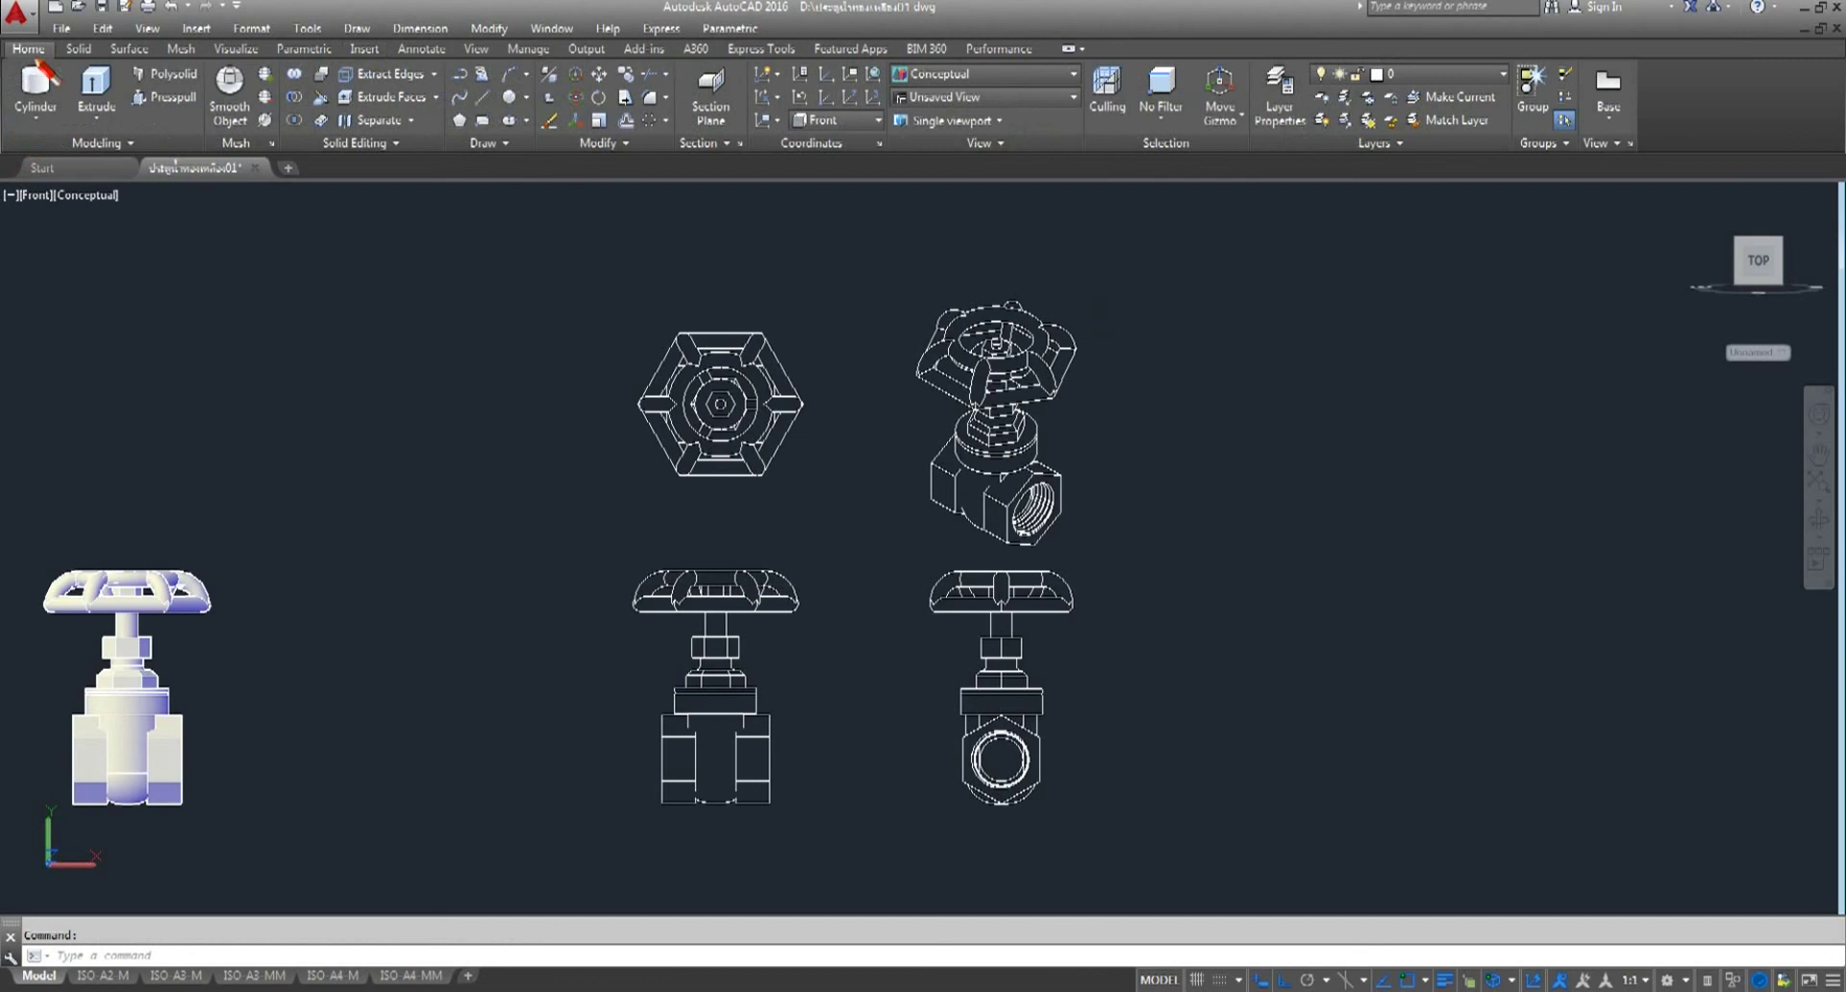
# - Set the visual style to 2D Wireframe using VS and 2D
pyautogui.click(86, 196)
pyautogui.write('vs')
pyautogui.press('Return')
pyautogui.write('2d')
pyautogui.press('Return')
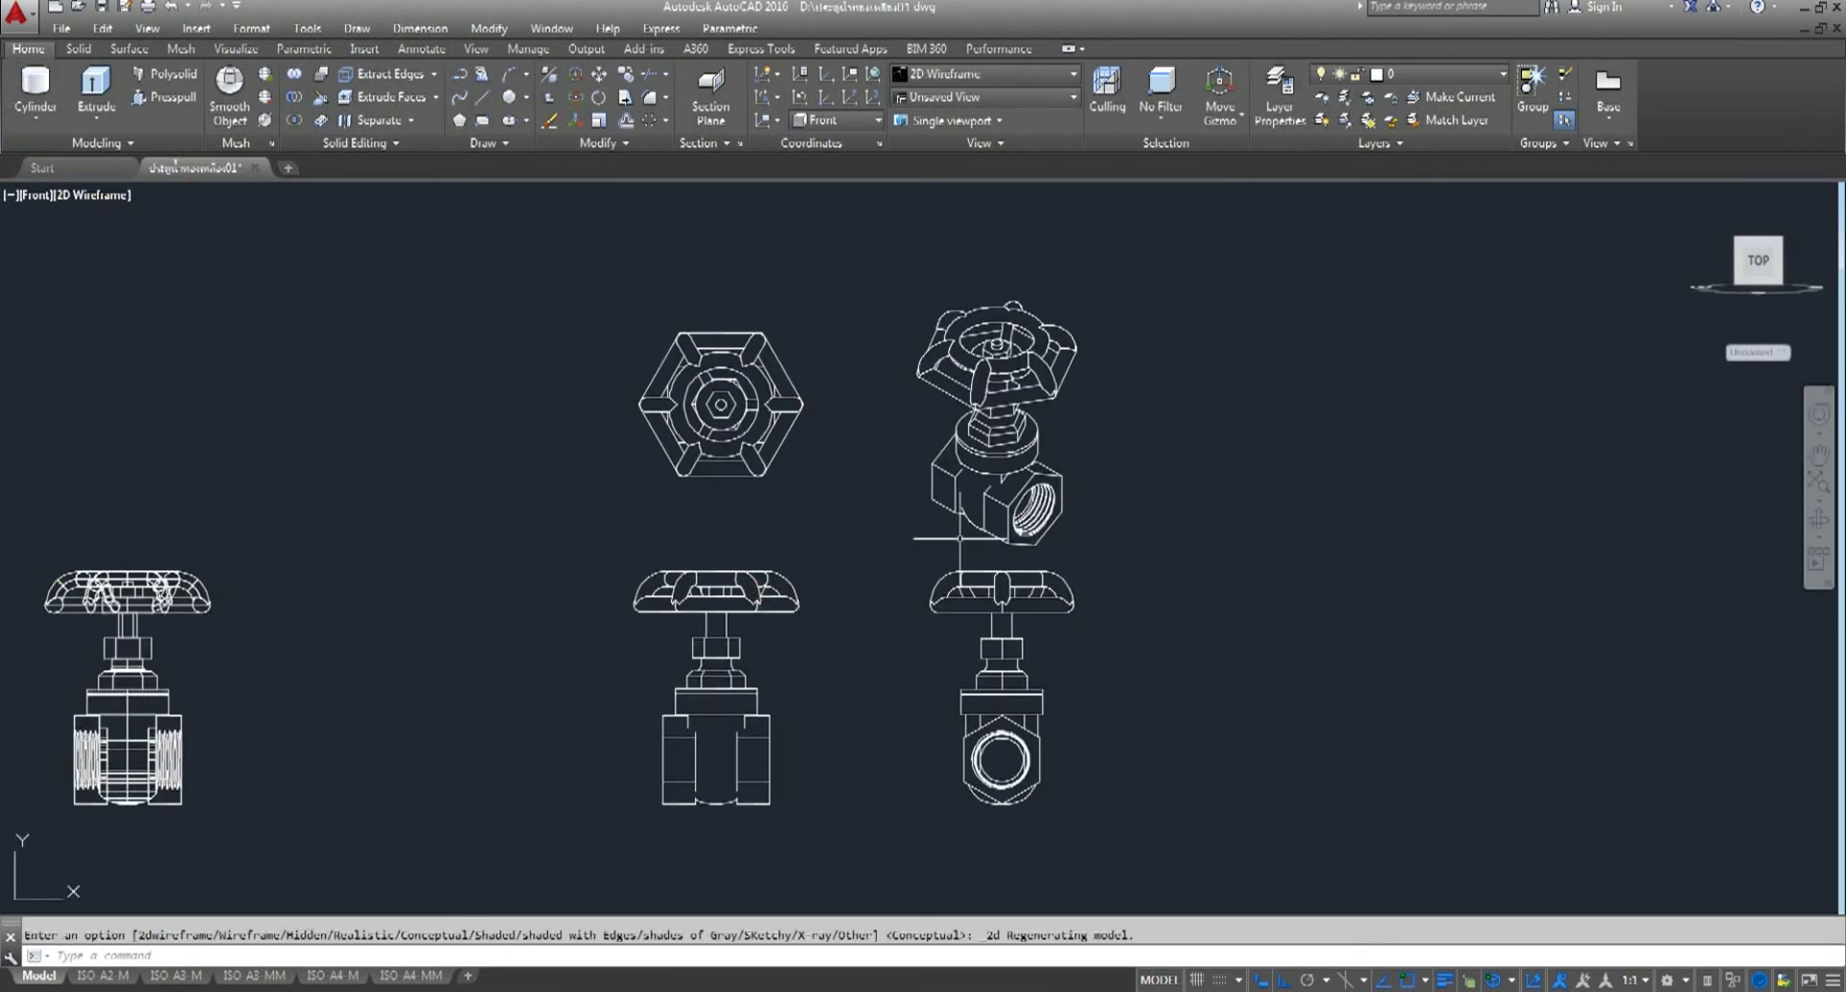
pyautogui.scroll(6, 669, 813)
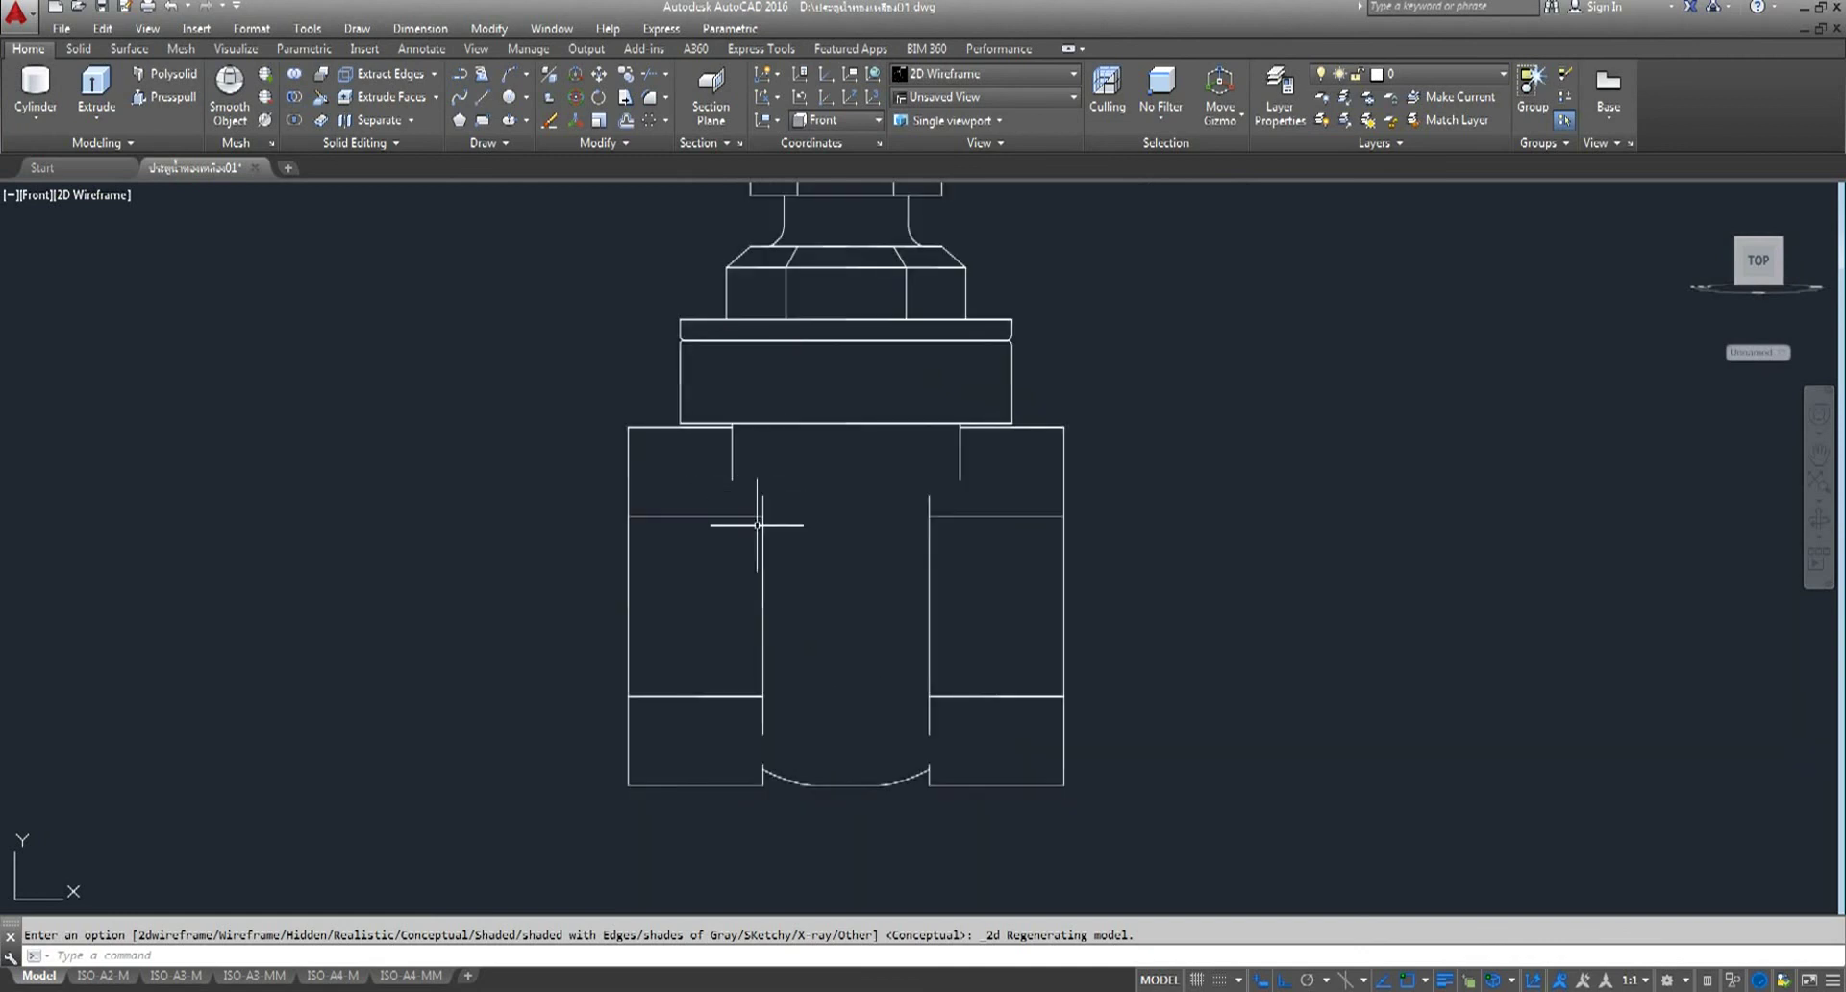
pyautogui.scroll(-5, 758, 525)
pyautogui.scroll(-2, 758, 549)
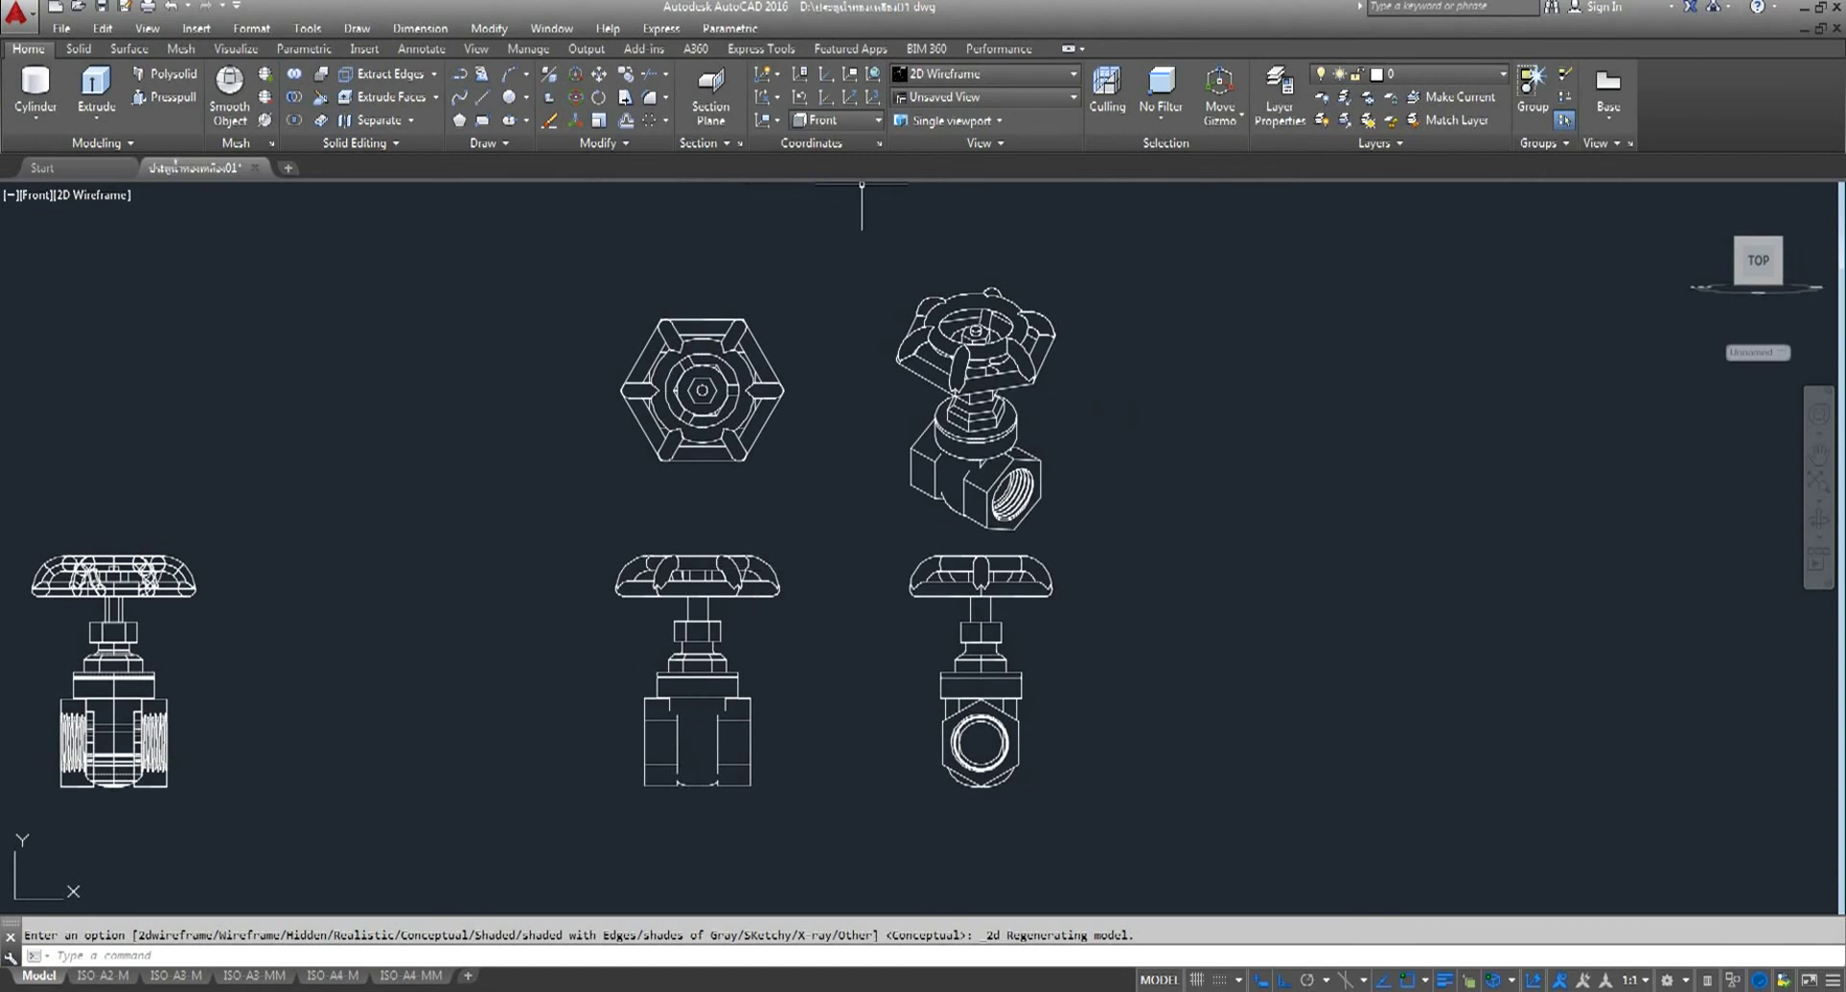
pyautogui.click(1500, 79)
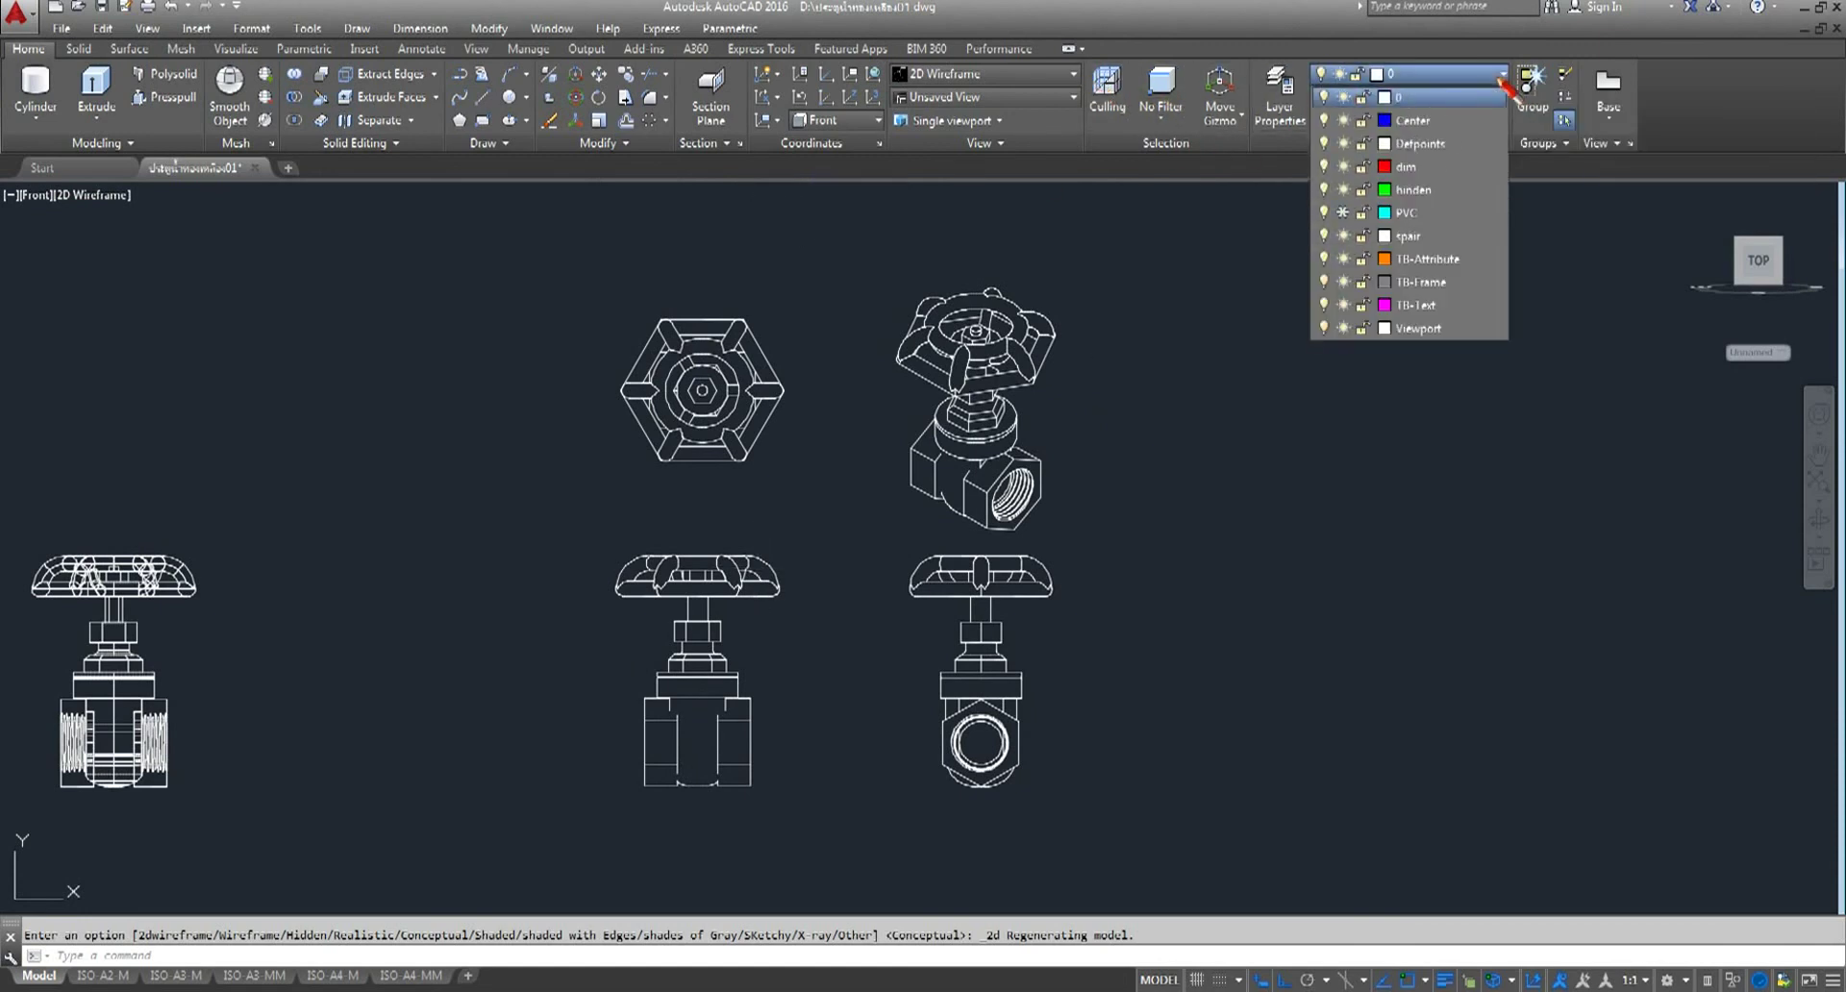
# - Make Center the current layer and draw a vertical centre line through hexagon and front view
pyautogui.click(1439, 122)
pyautogui.click(1446, 123)
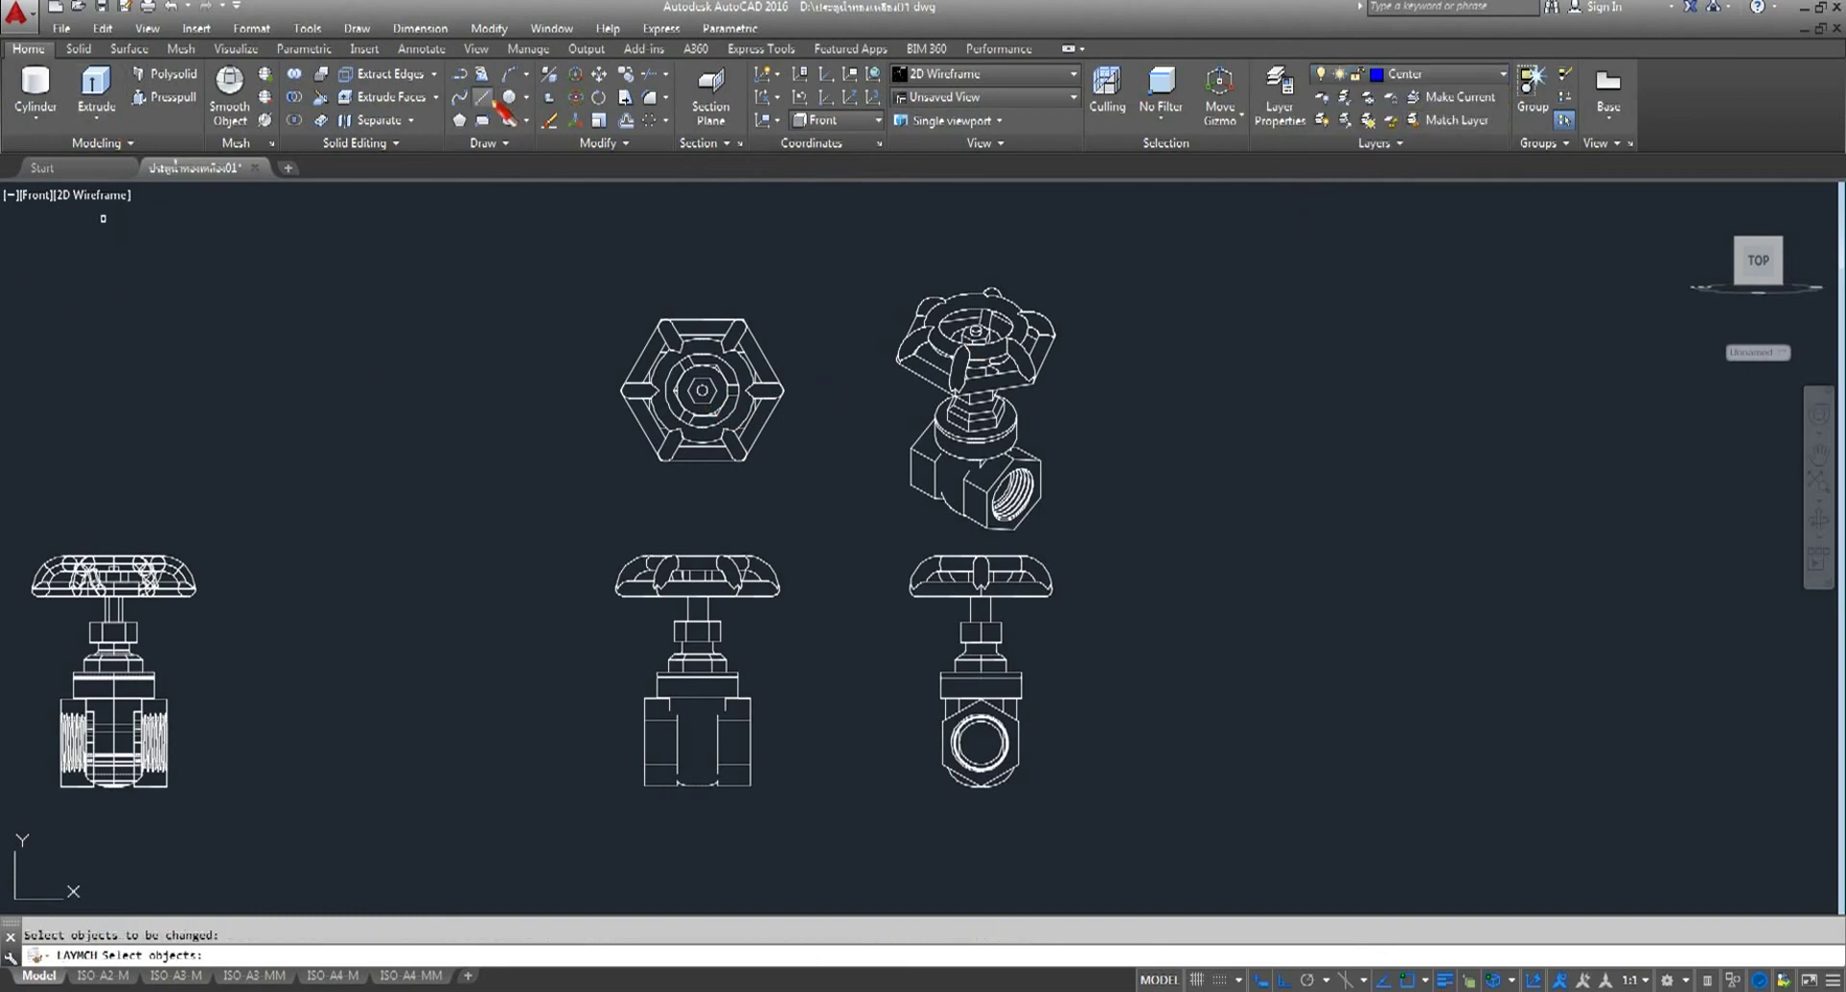
pyautogui.write('line')
pyautogui.click(702, 390)
pyautogui.moveTo(704, 781); pyautogui.dragTo(724, 689, button='middle')
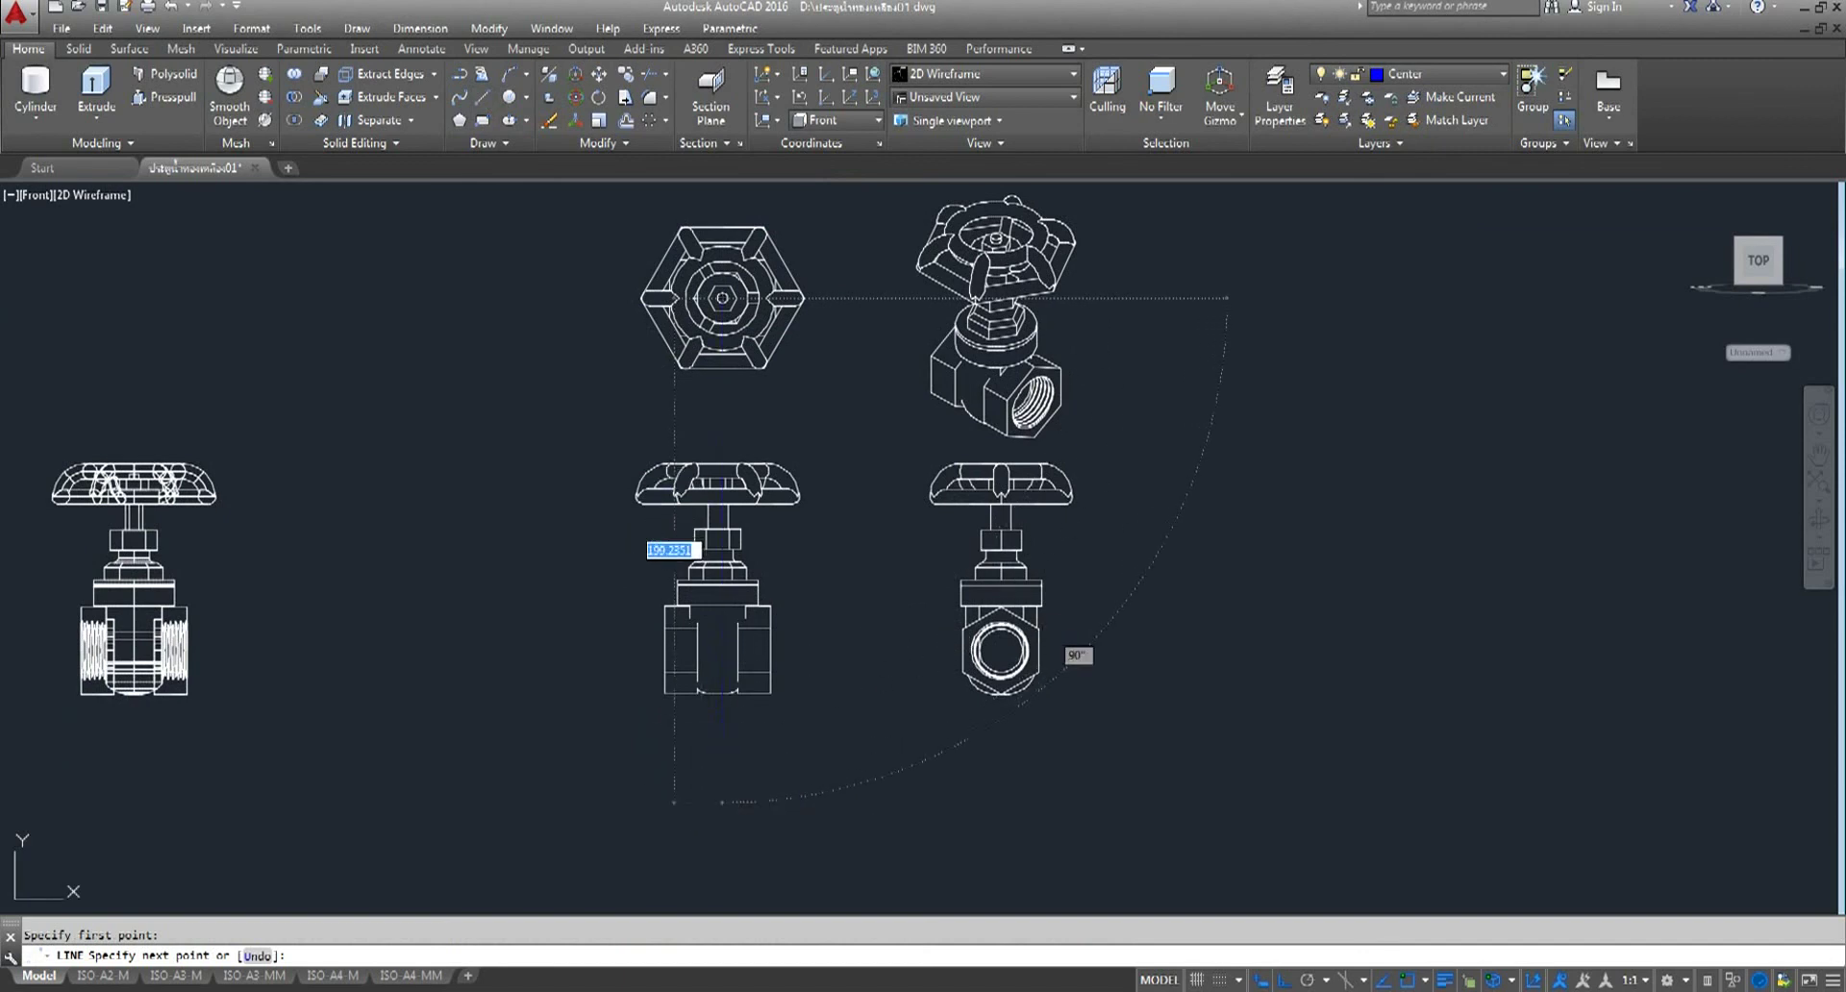
pyautogui.click(721, 801)
pyautogui.rightClick(880, 678)
pyautogui.click(924, 707)
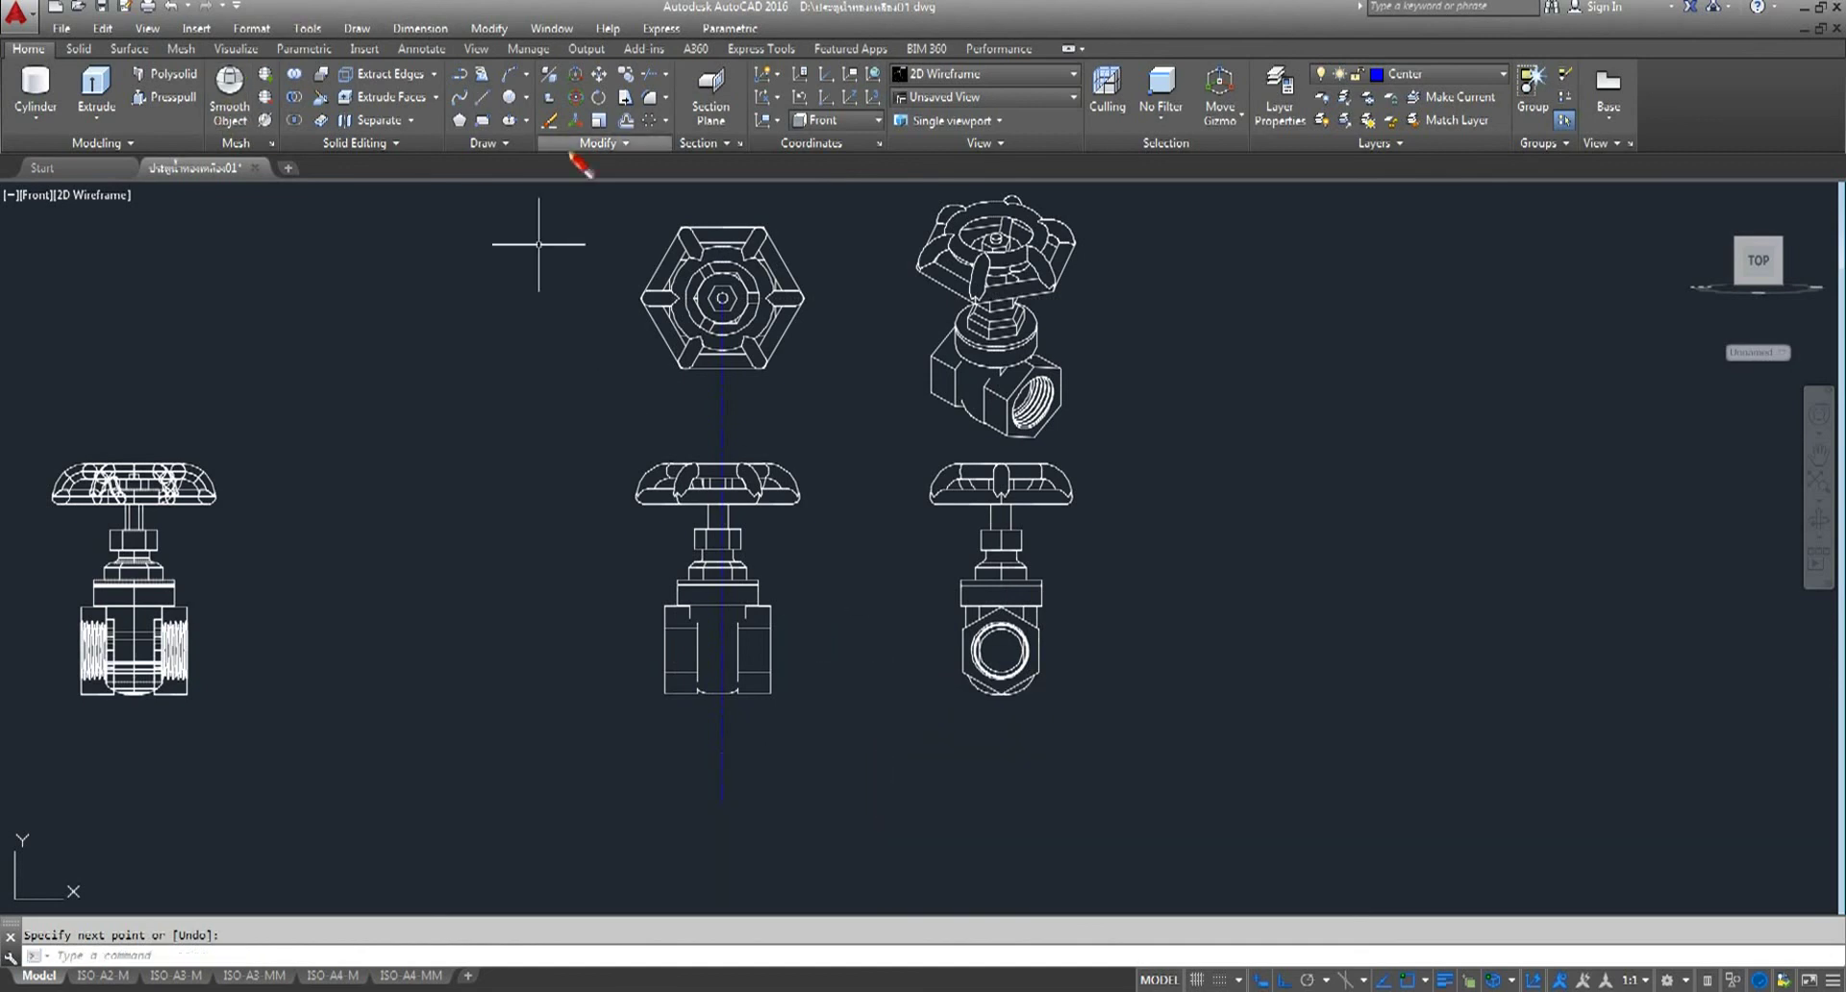
# - Draw a horizontal centre line across both valve bores
pyautogui.click(482, 97)
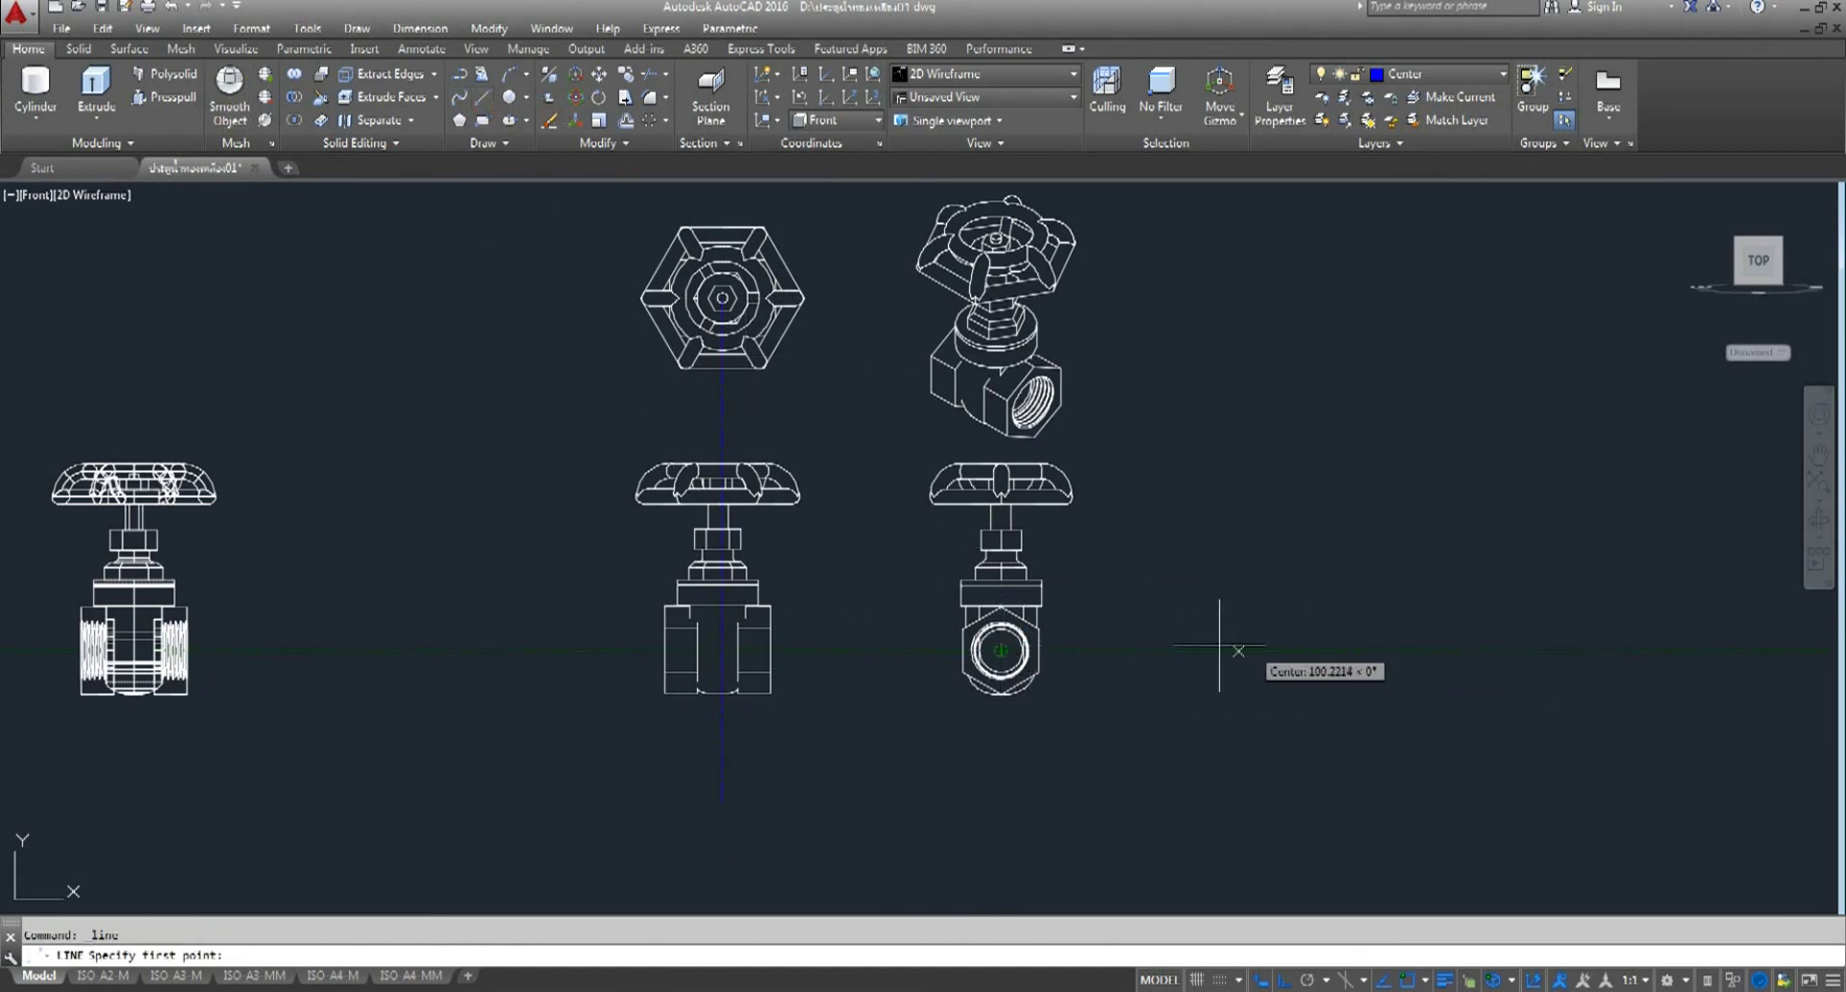
pyautogui.click(1141, 651)
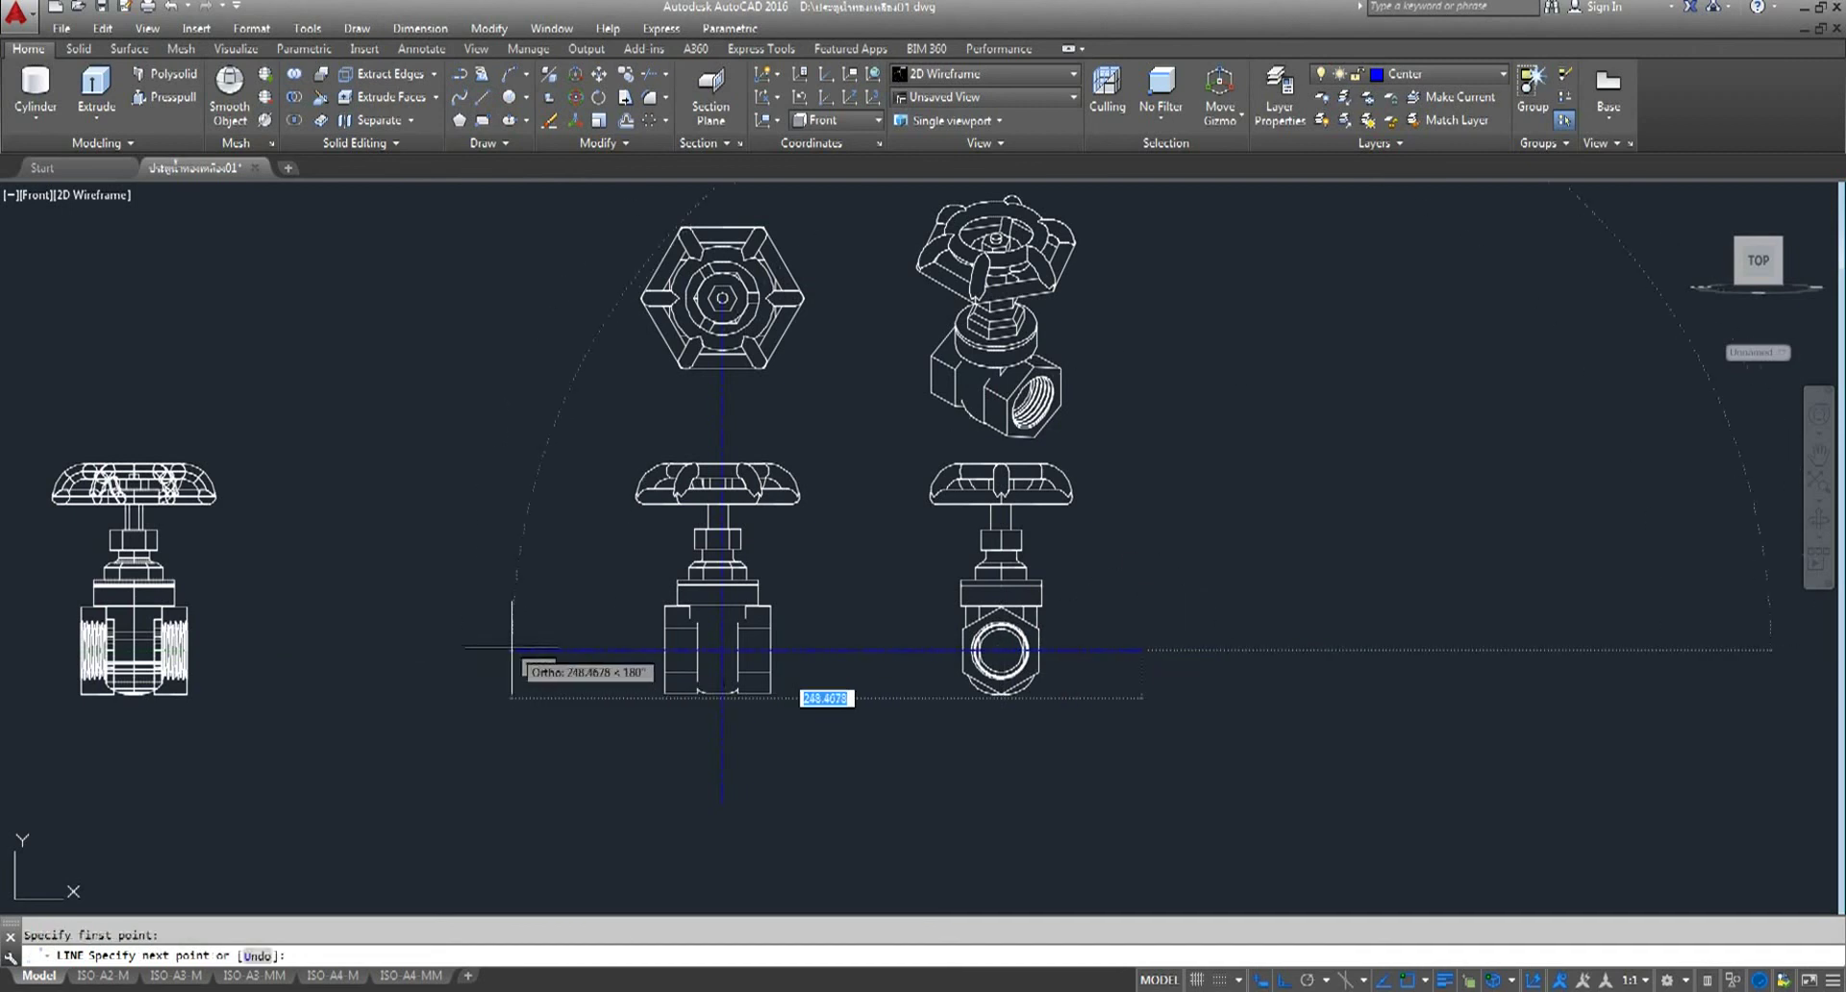
pyautogui.rightClick(547, 488)
pyautogui.click(595, 499)
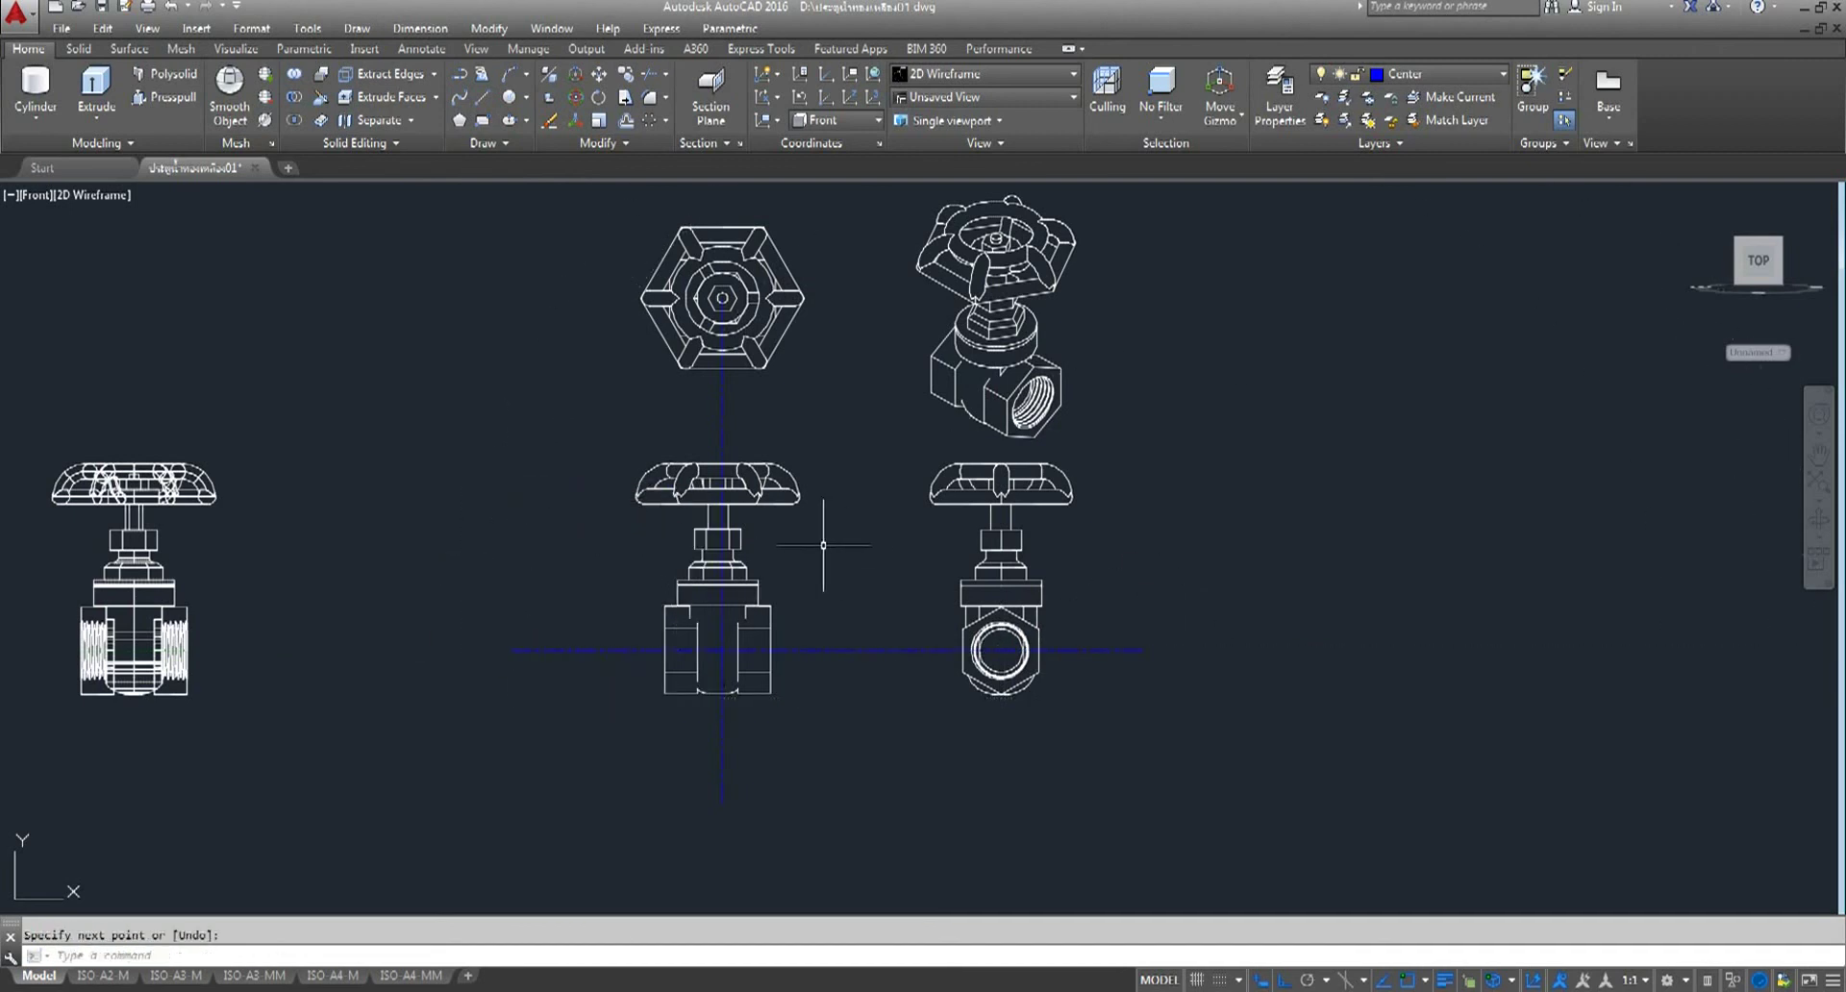
pyautogui.scroll(2, 754, 663)
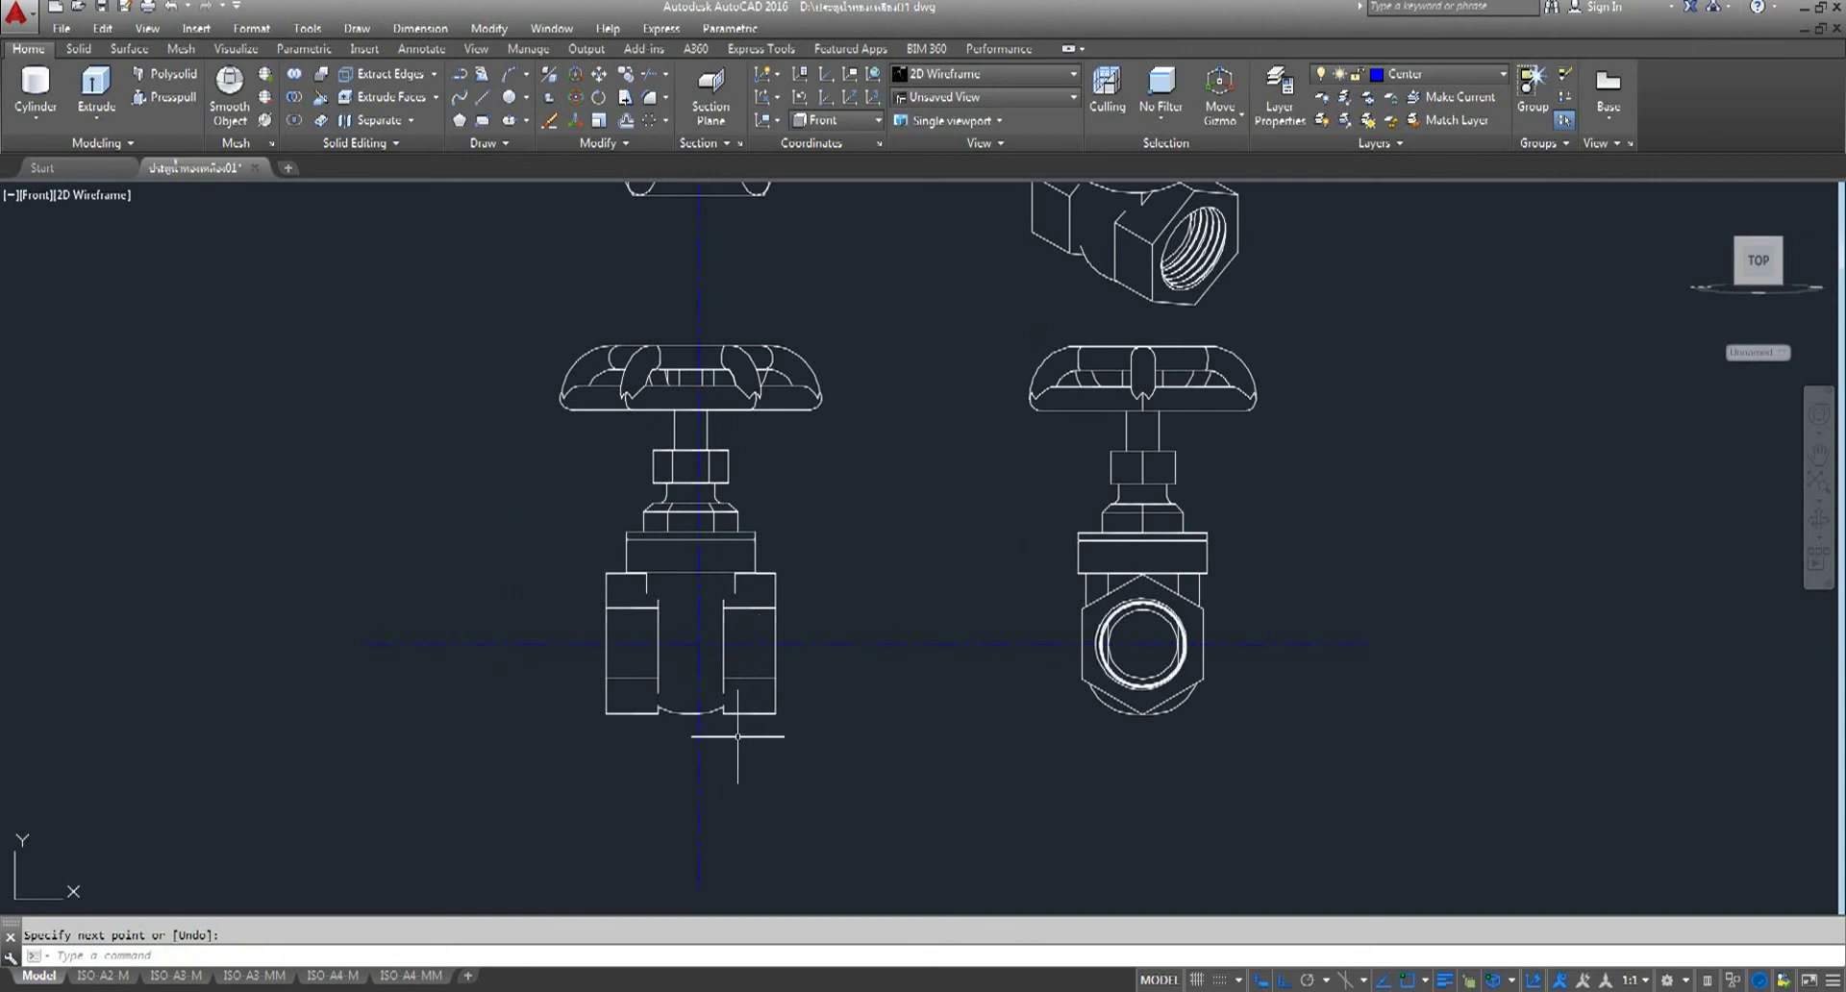
pyautogui.scroll(1, 662, 424)
pyautogui.scroll(2, 663, 424)
pyautogui.scroll(3, 662, 424)
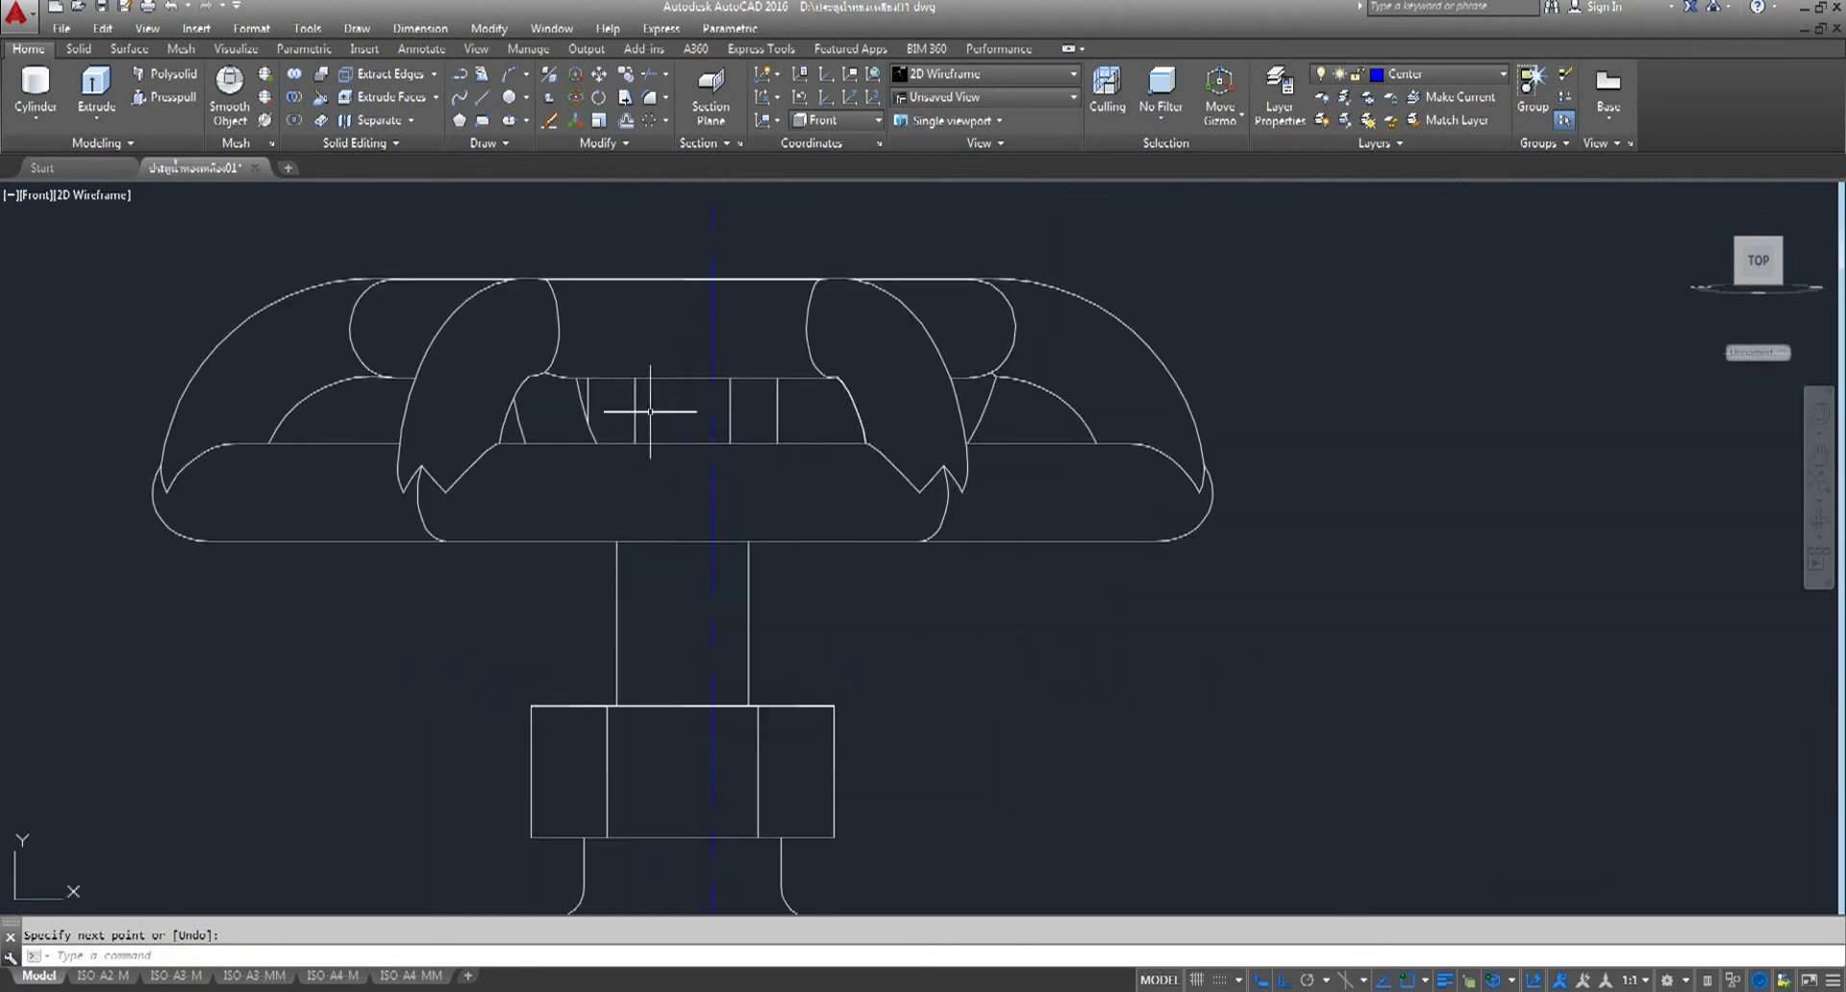
pyautogui.scroll(-4, 634, 382)
pyautogui.scroll(2, 844, 482)
pyautogui.scroll(2, 692, 492)
pyautogui.scroll(-3, 924, 619)
pyautogui.scroll(1, 853, 573)
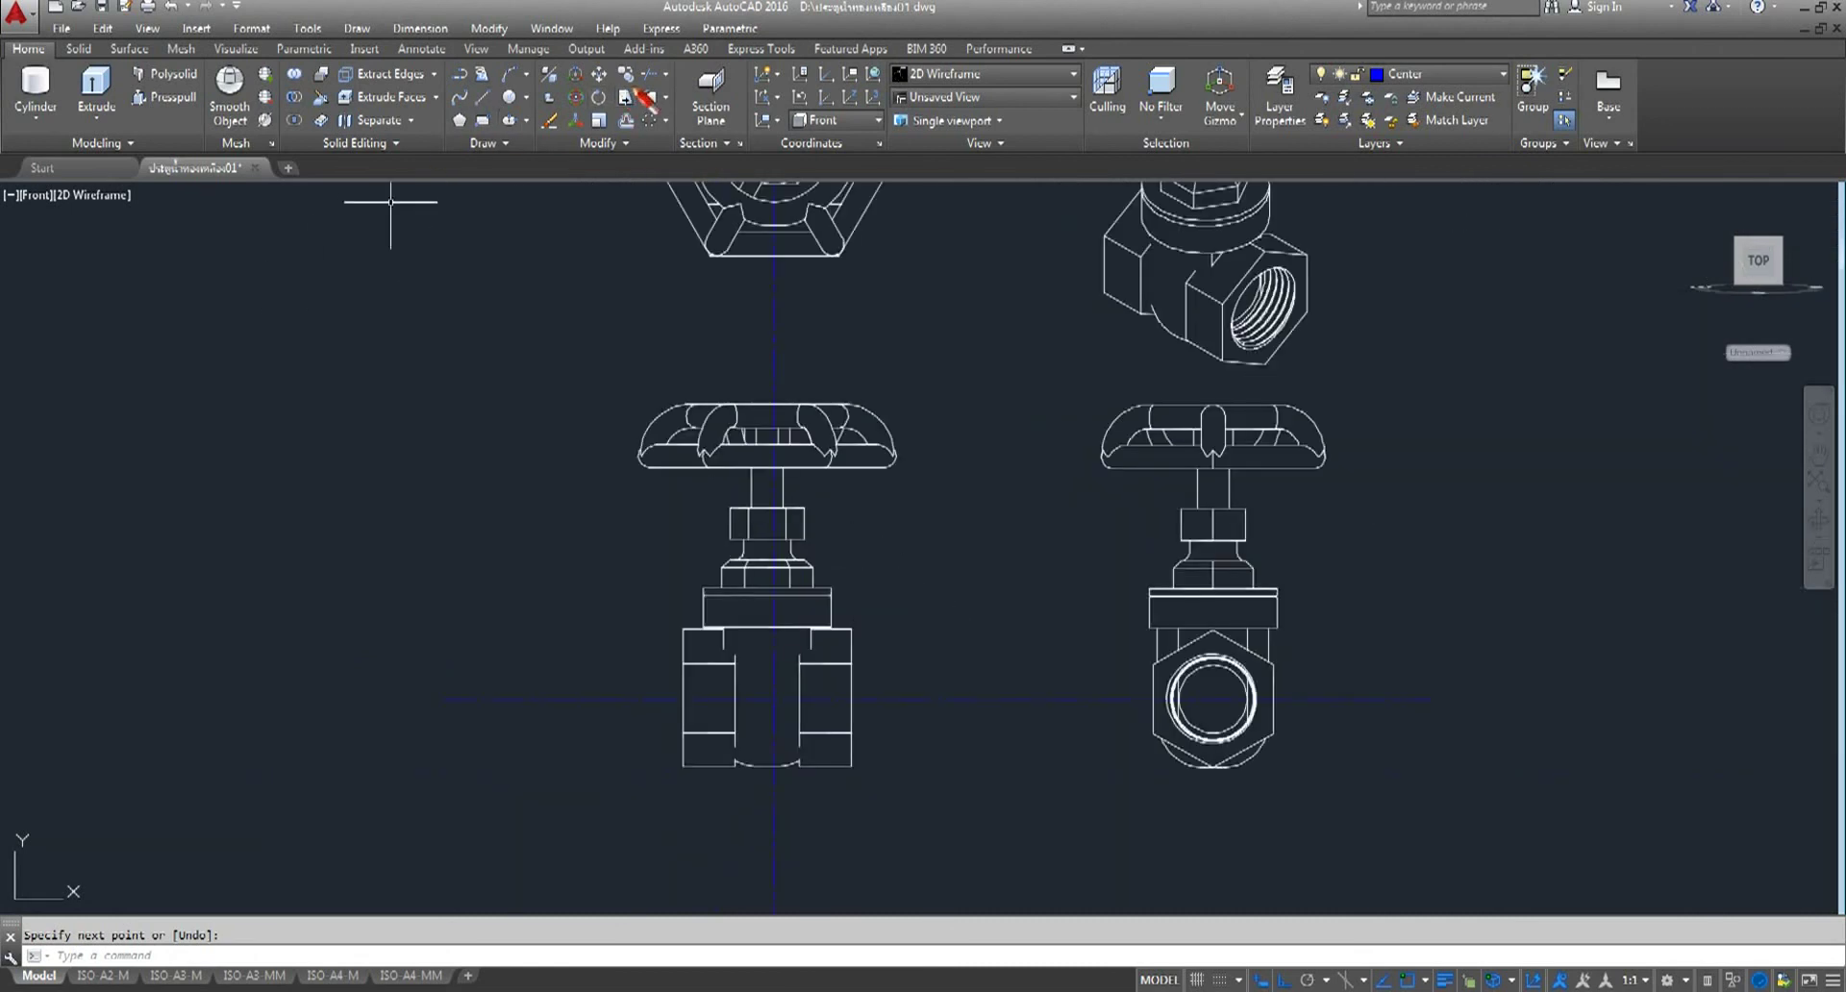
pyautogui.click(599, 75)
# - Move the front valve view so its stem midpoint sits on the vertical centre line
pyautogui.click(491, 325)
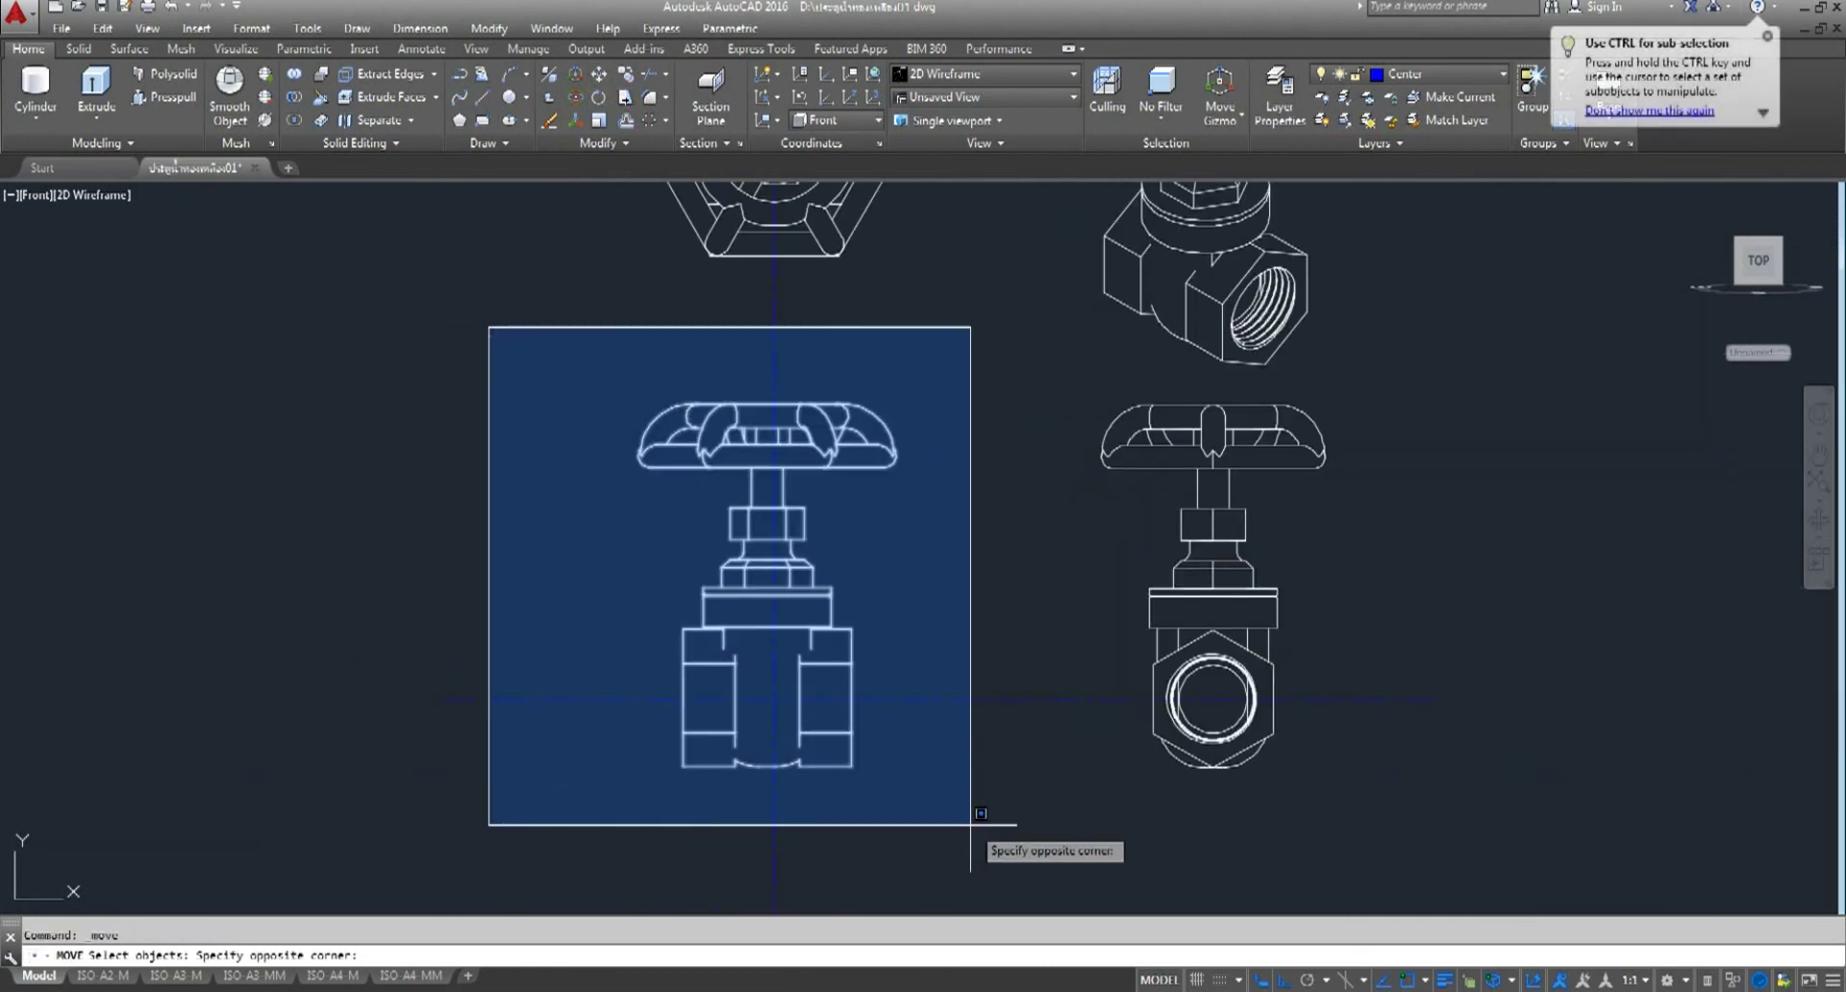
pyautogui.click(1018, 872)
pyautogui.press('Return')
pyautogui.scroll(6, 739, 464)
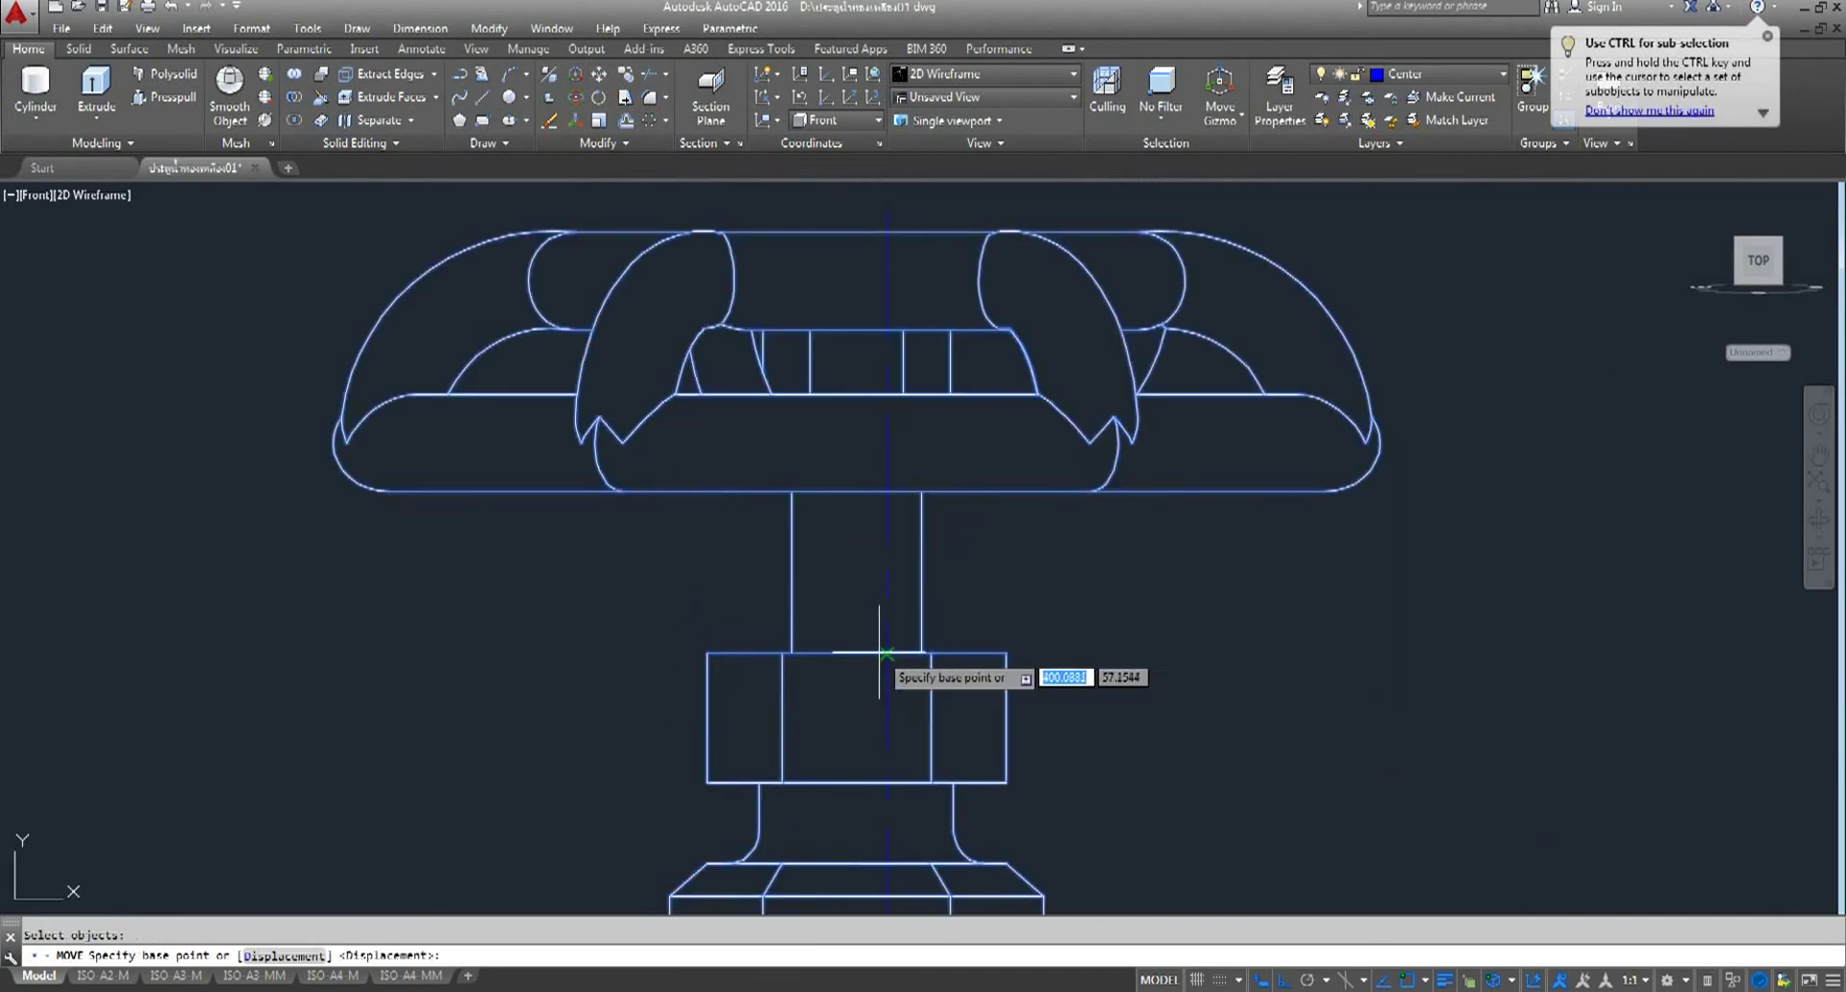
pyautogui.click(878, 653)
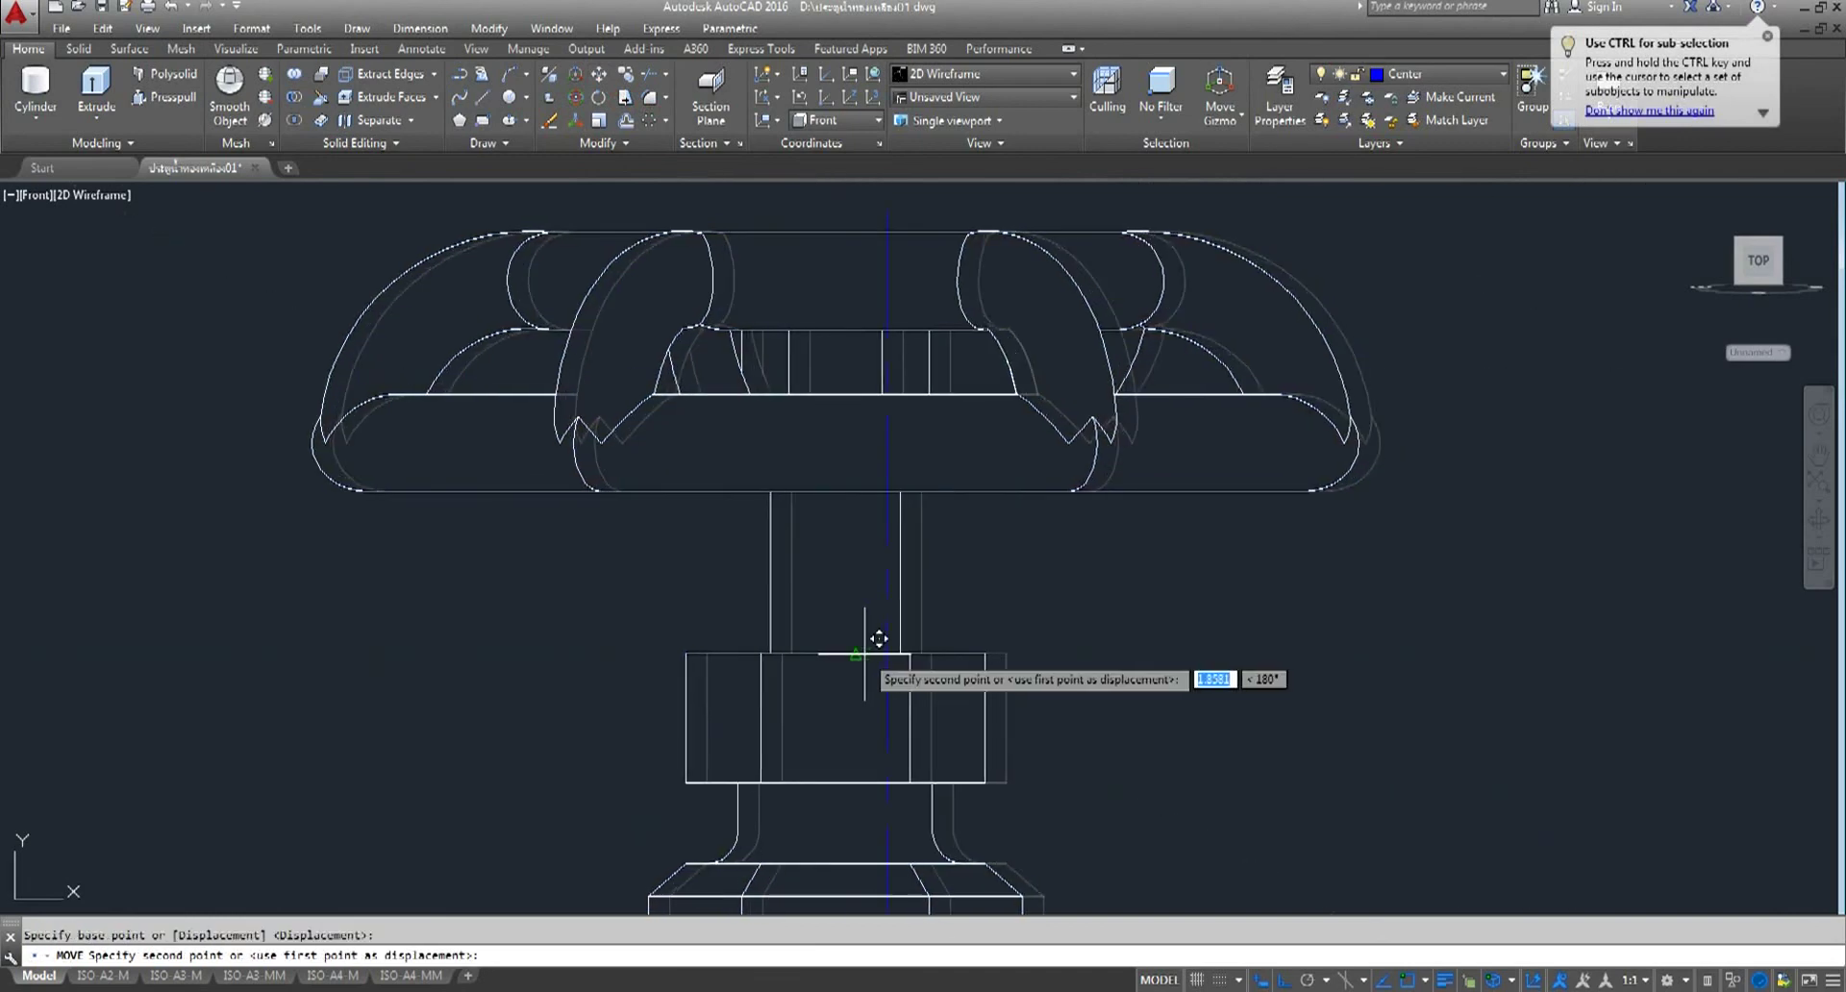
pyautogui.click(857, 641)
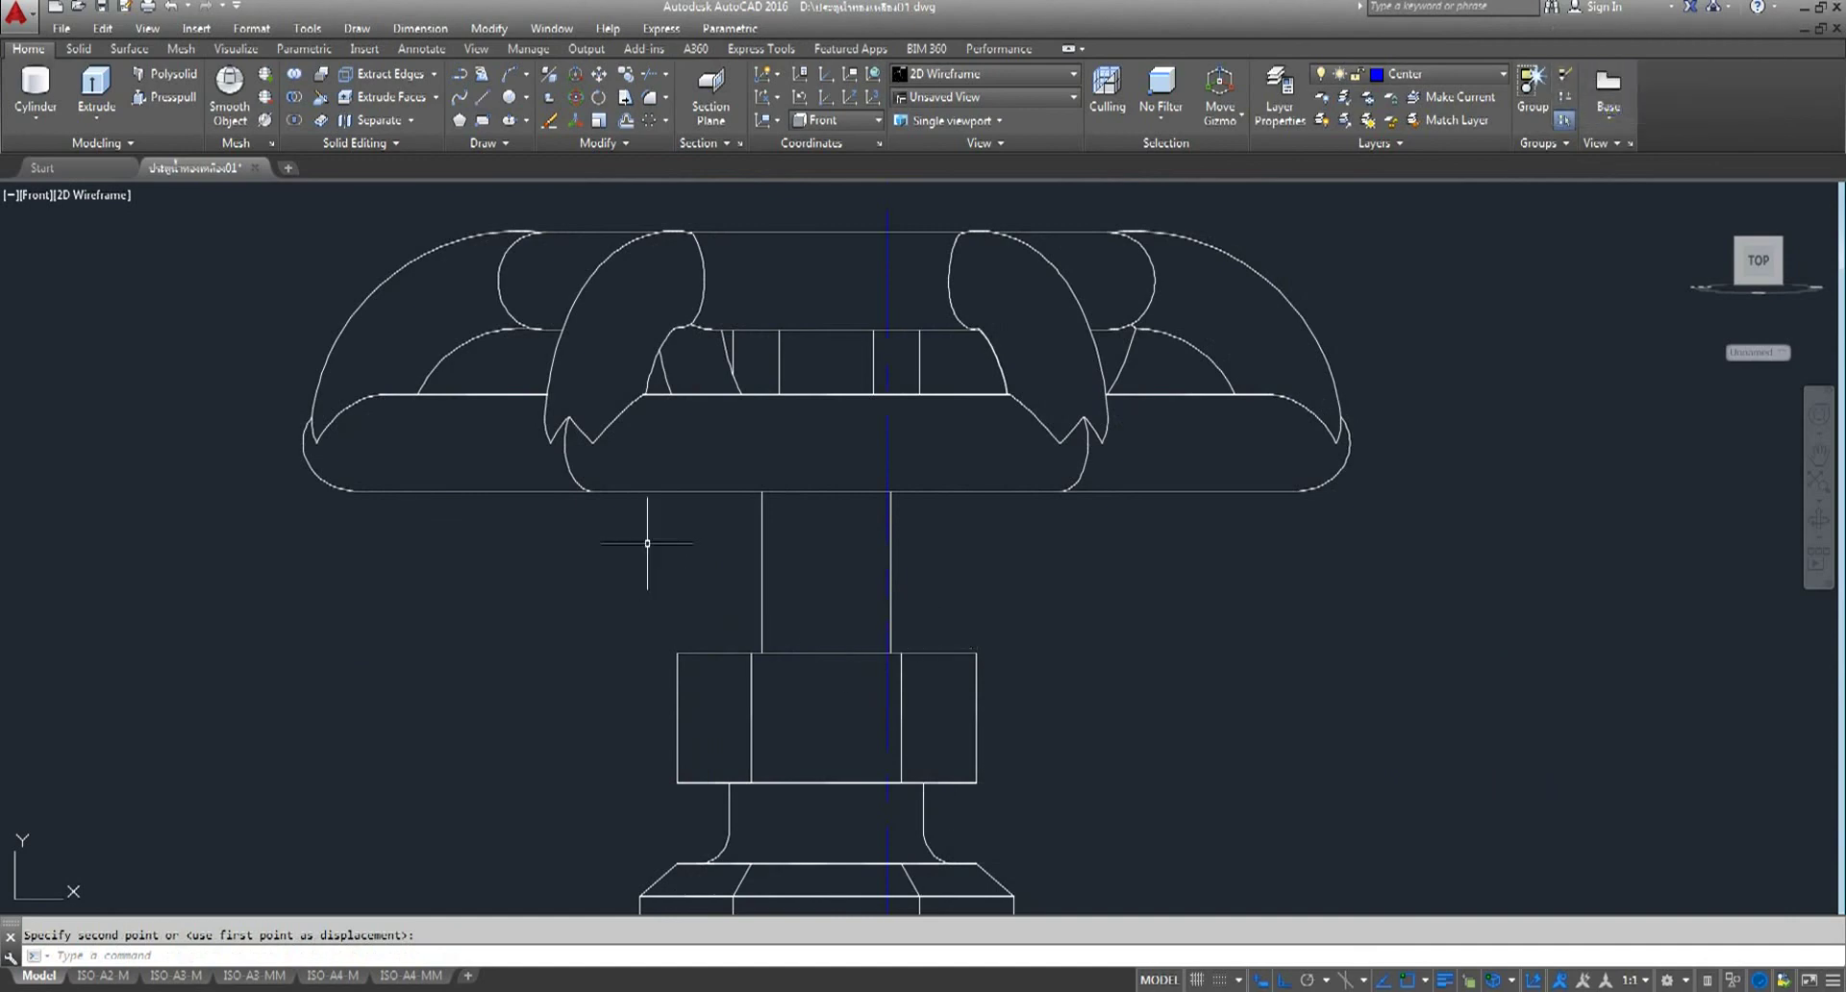
pyautogui.scroll(-4, 639, 536)
pyautogui.scroll(-4, 679, 548)
# - Move the other valve view so its handwheel midpoint lands on the centre line
pyautogui.click(599, 73)
pyautogui.click(553, 424)
pyautogui.click(878, 770)
pyautogui.press('Return')
pyautogui.scroll(5, 809, 514)
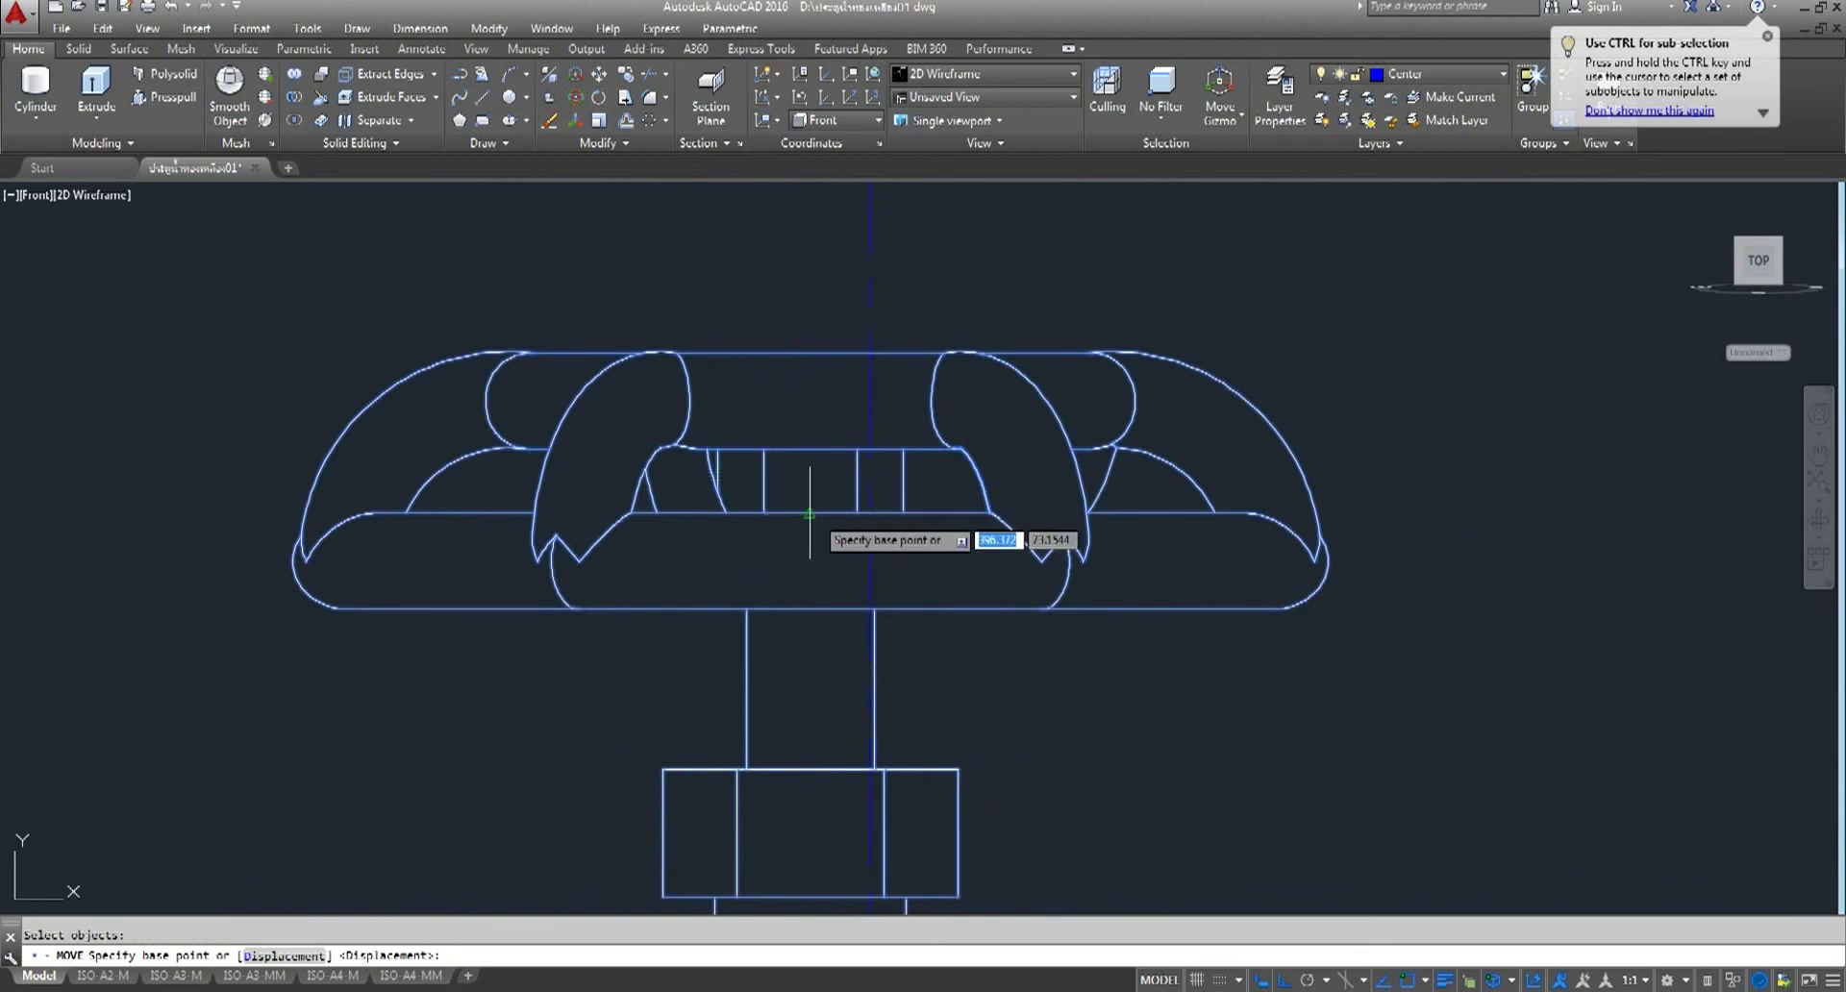
pyautogui.click(810, 515)
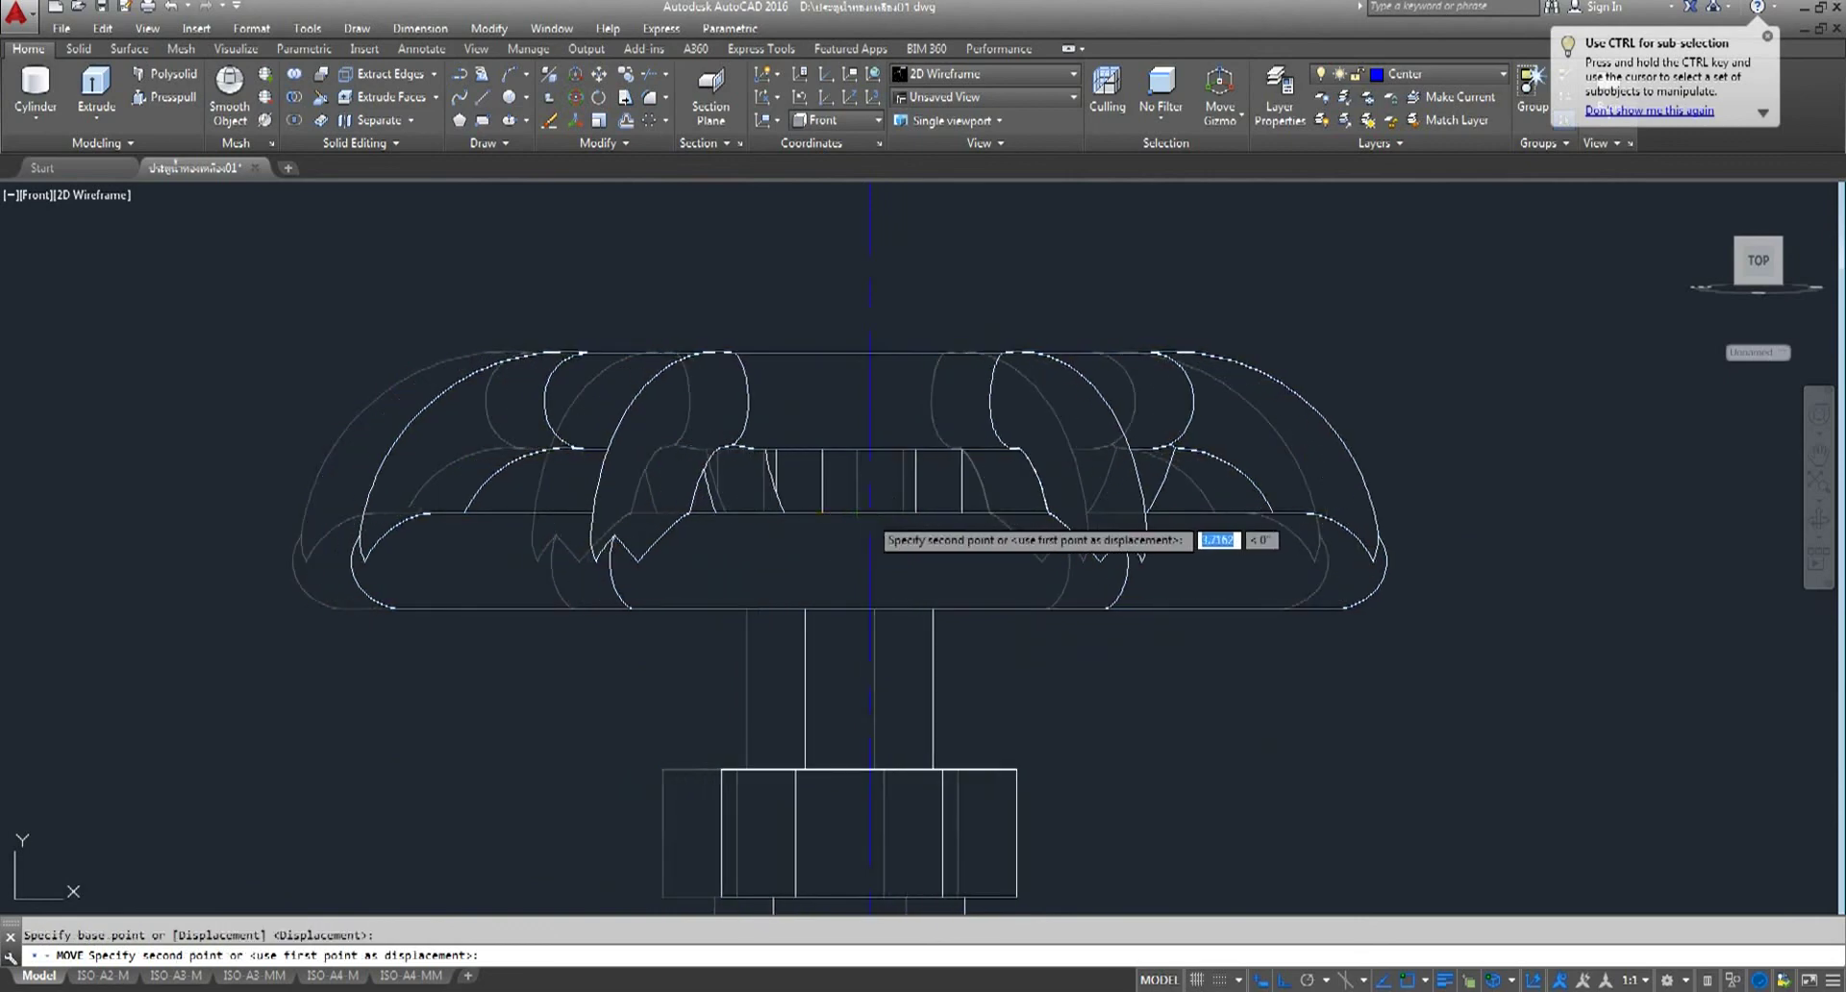
pyautogui.scroll(-5, 884, 497)
pyautogui.click(674, 652)
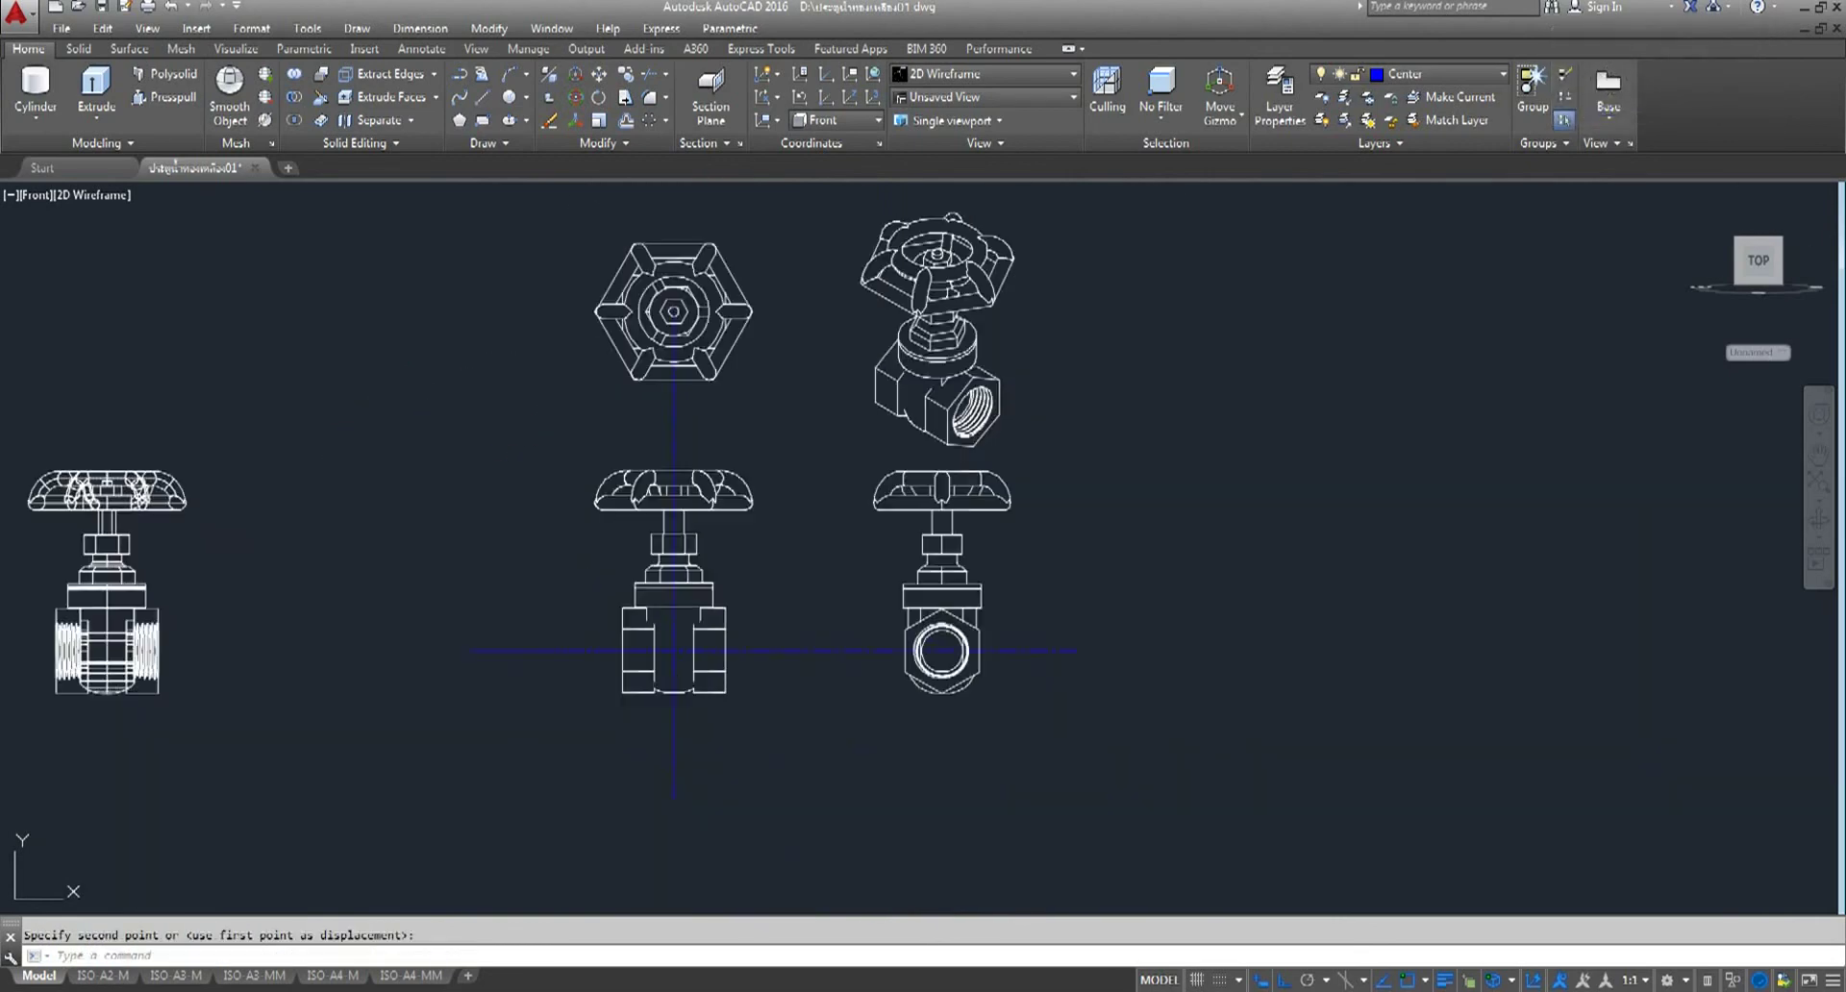
pyautogui.moveTo(674, 651); pyautogui.dragTo(663, 712, button='middle')
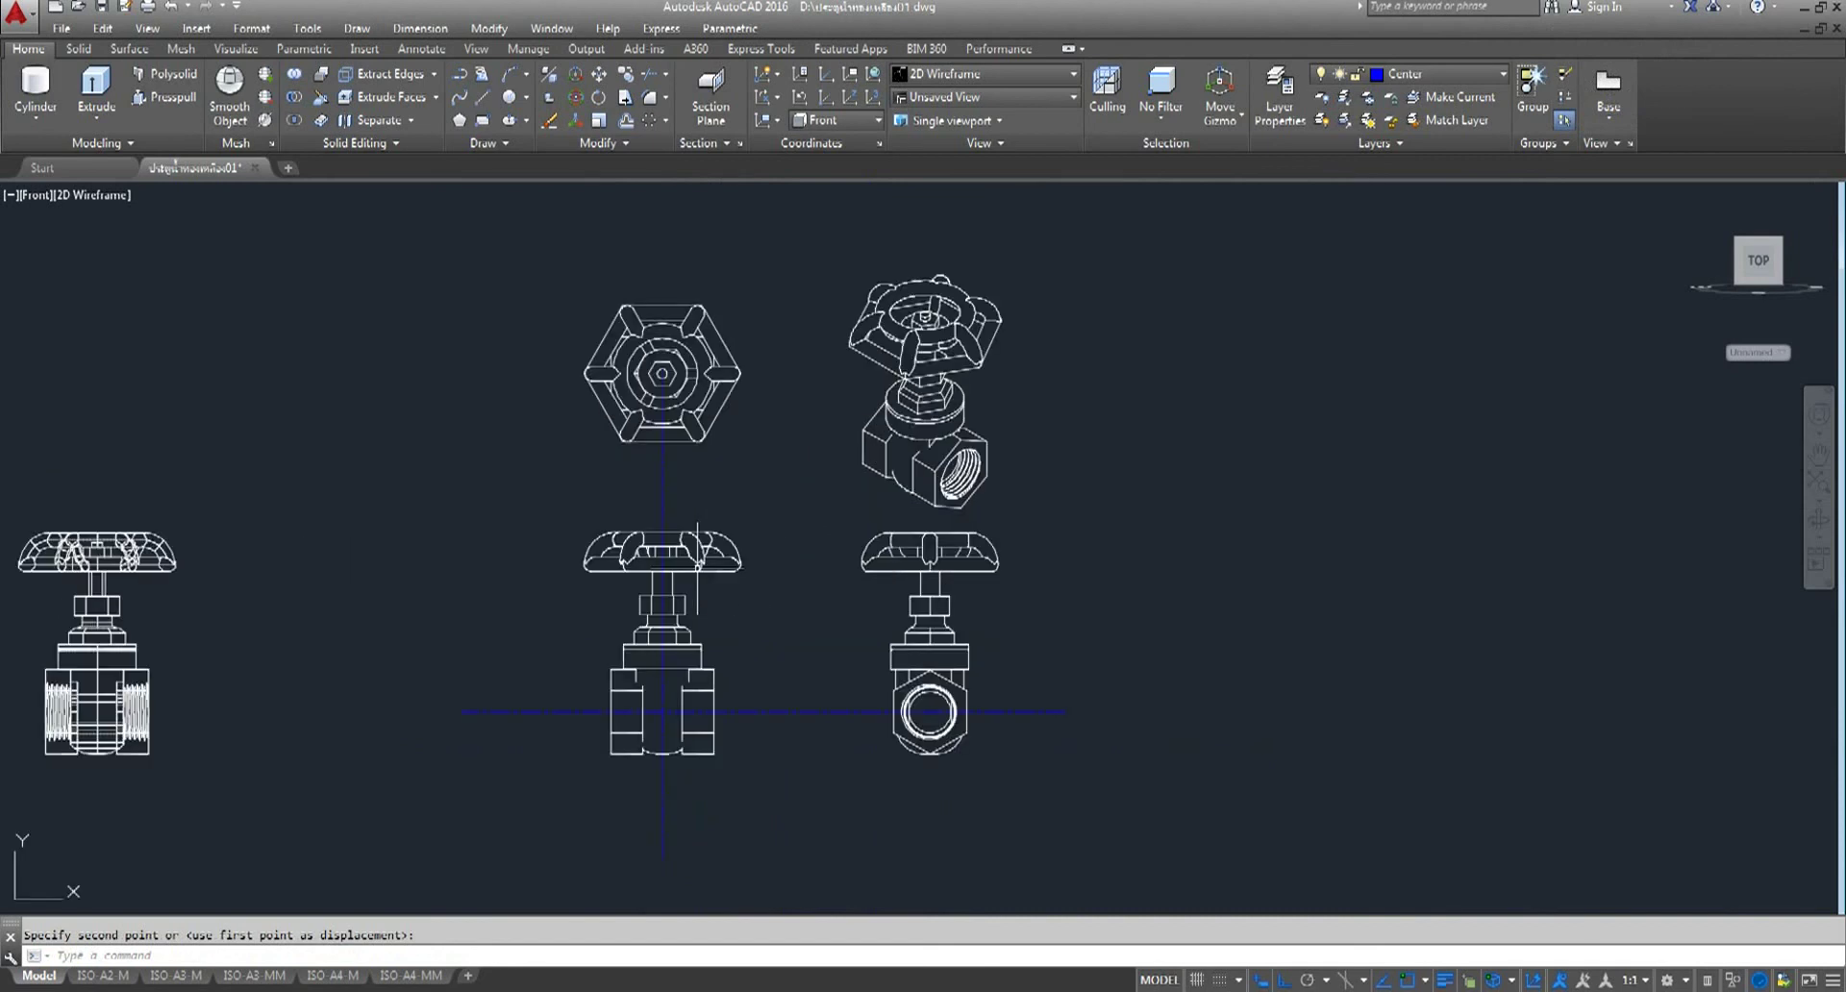
pyautogui.moveTo(1154, 381); pyautogui.dragTo(1058, 424, button='middle')
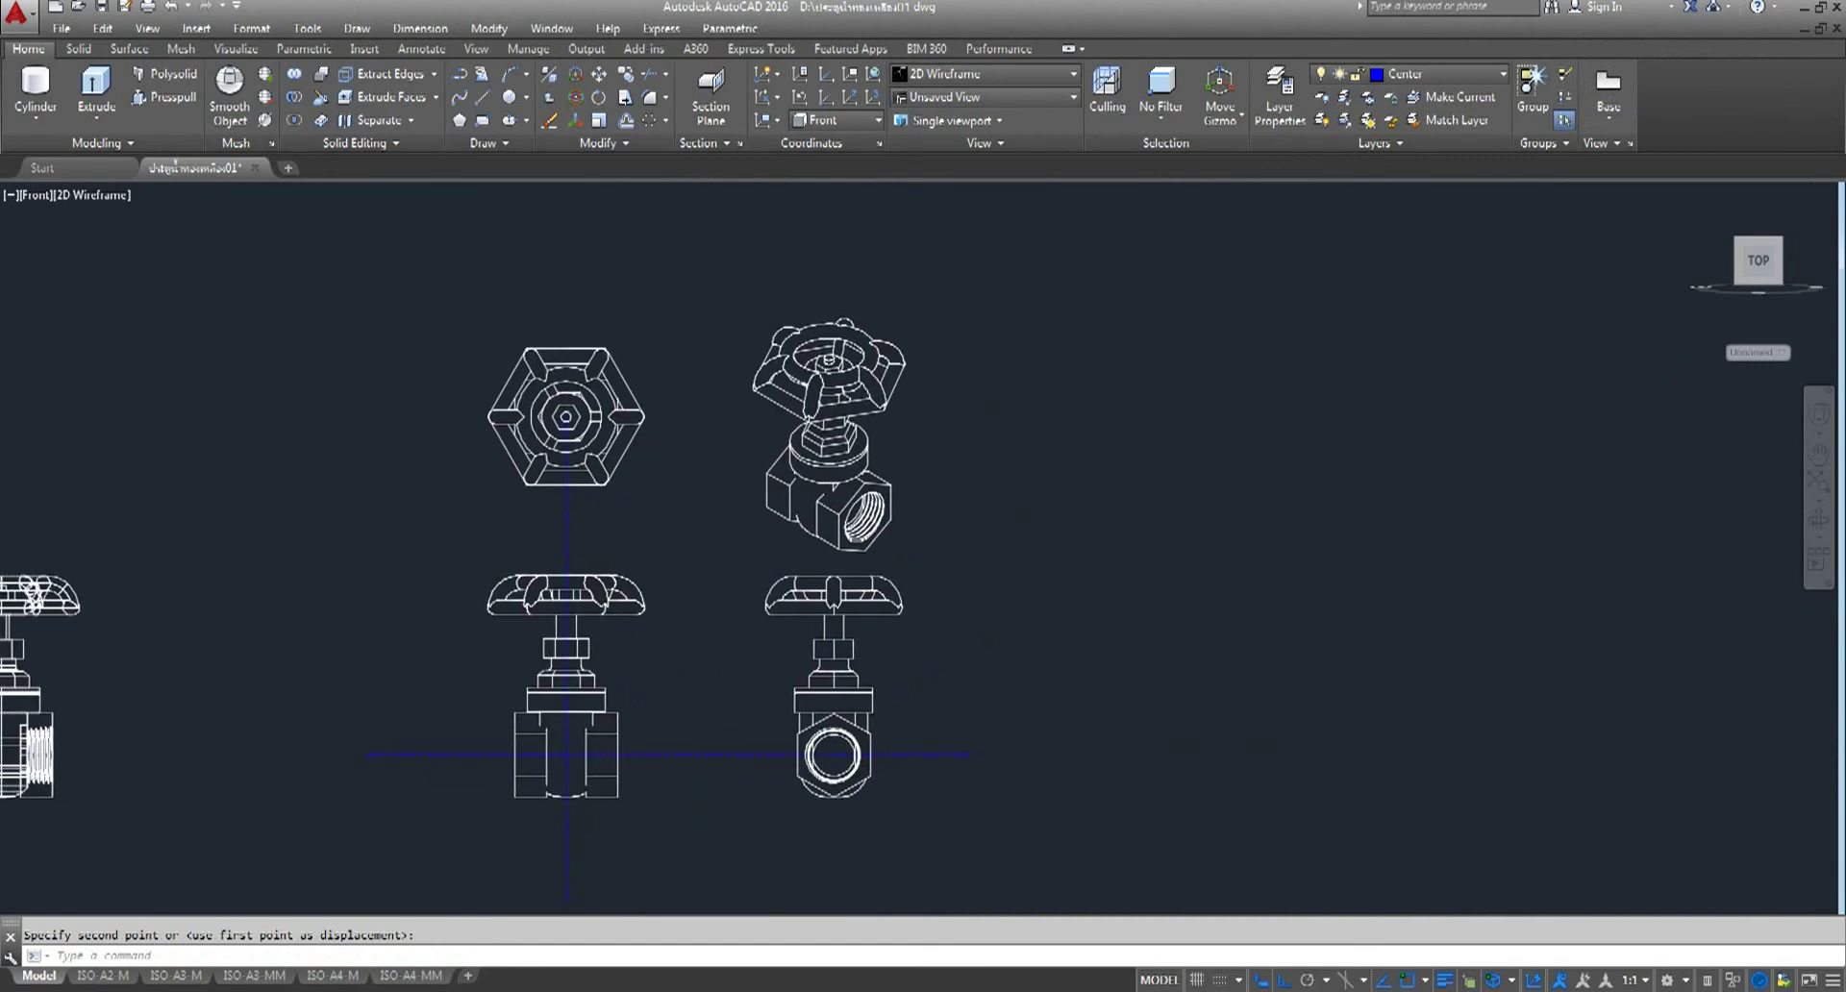
pyautogui.scroll(-2, 1027, 436)
pyautogui.scroll(2, 841, 449)
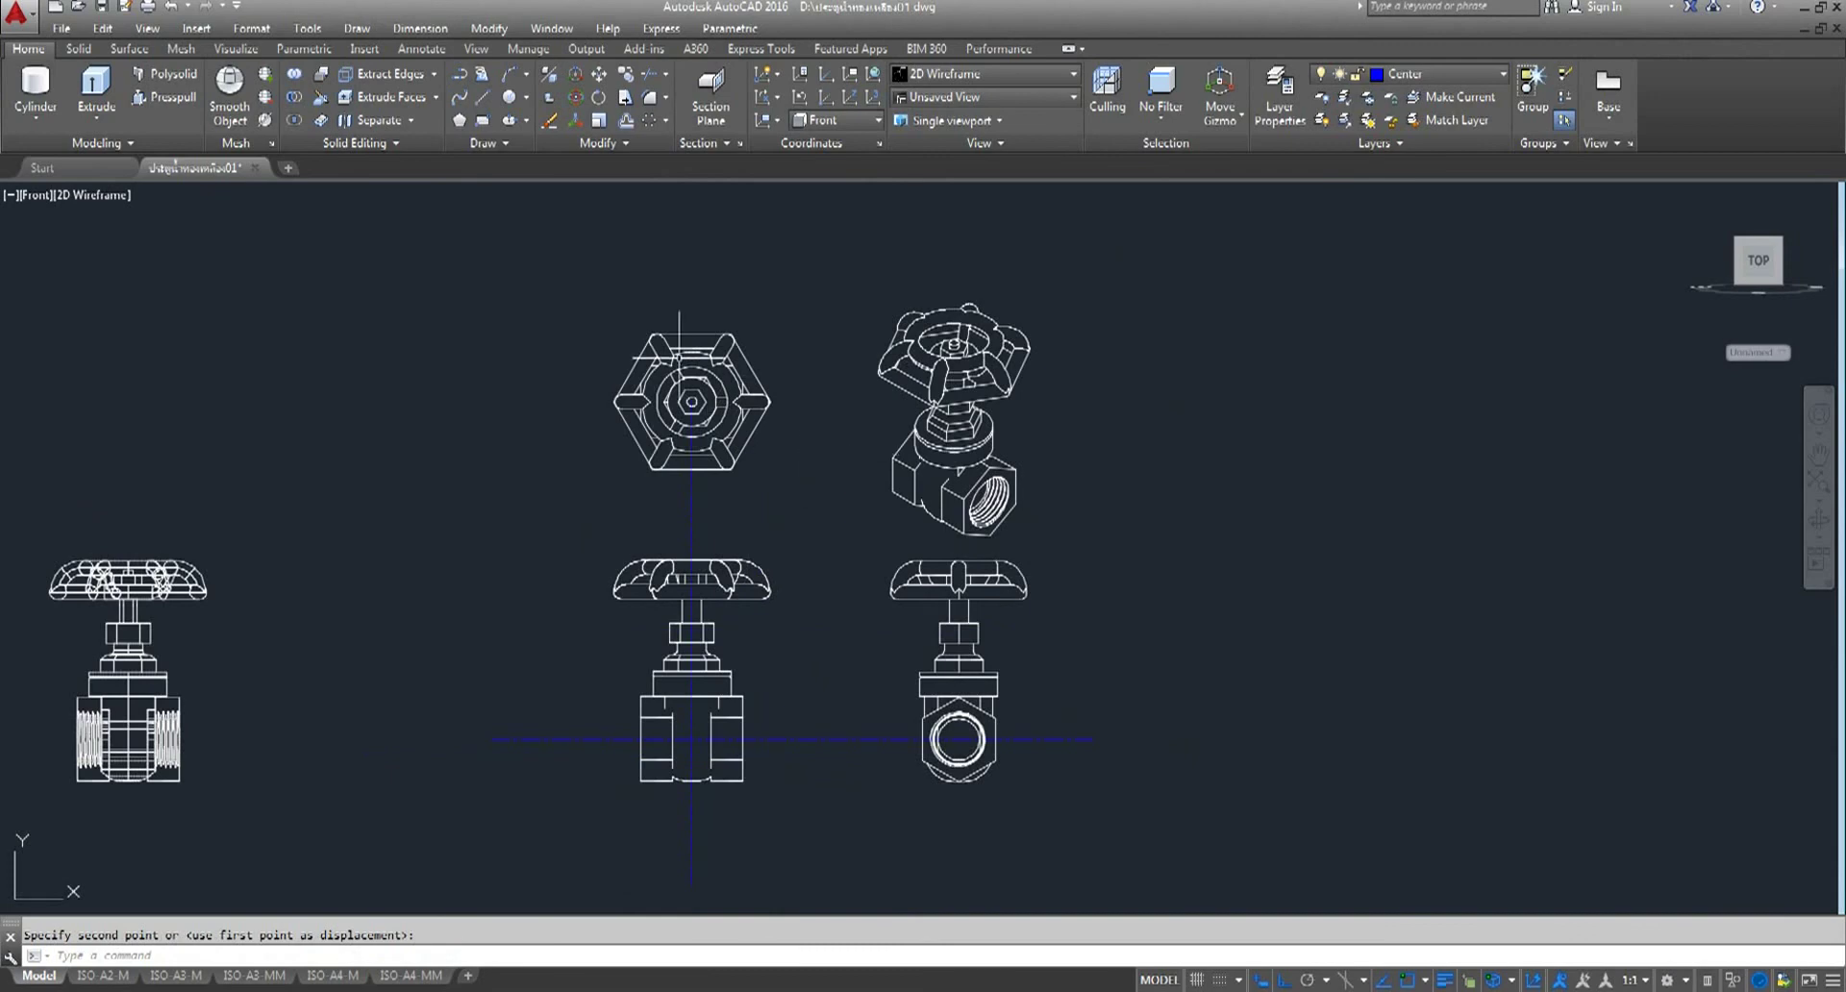
pyautogui.scroll(5, 679, 356)
pyautogui.scroll(-4, 591, 307)
pyautogui.scroll(-1, 597, 297)
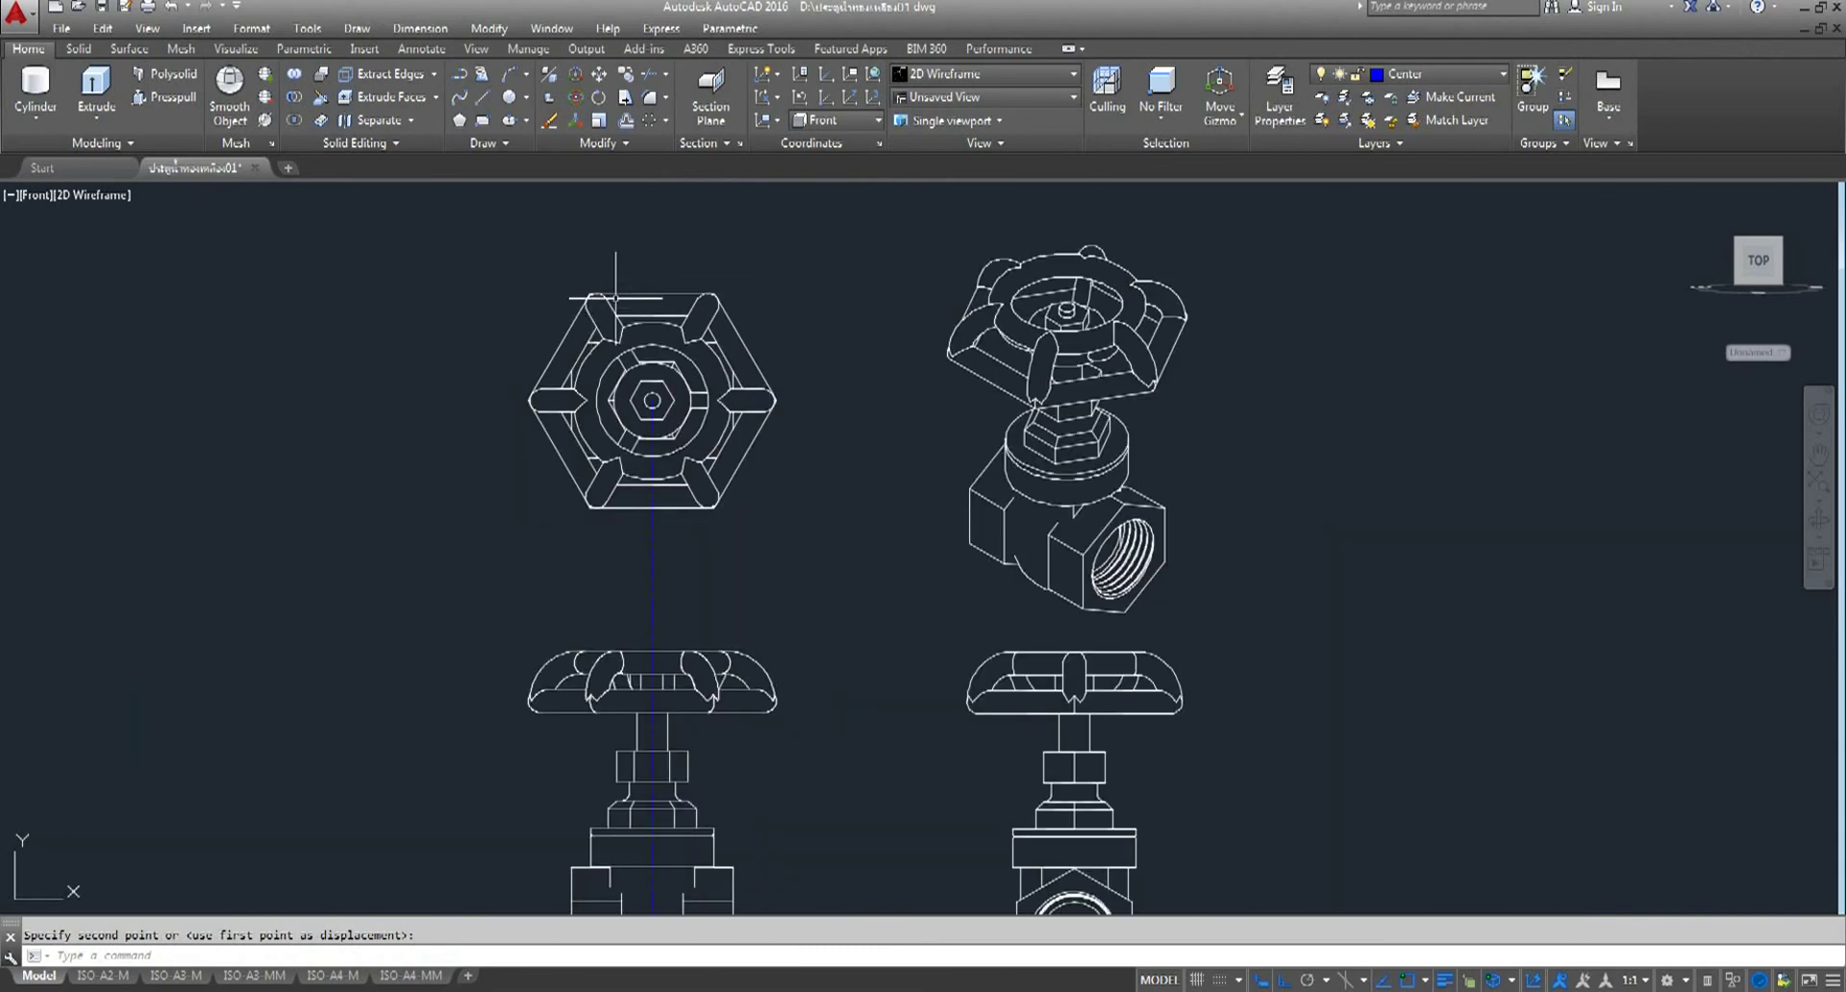
pyautogui.moveTo(598, 297); pyautogui.dragTo(607, 424, button='middle')
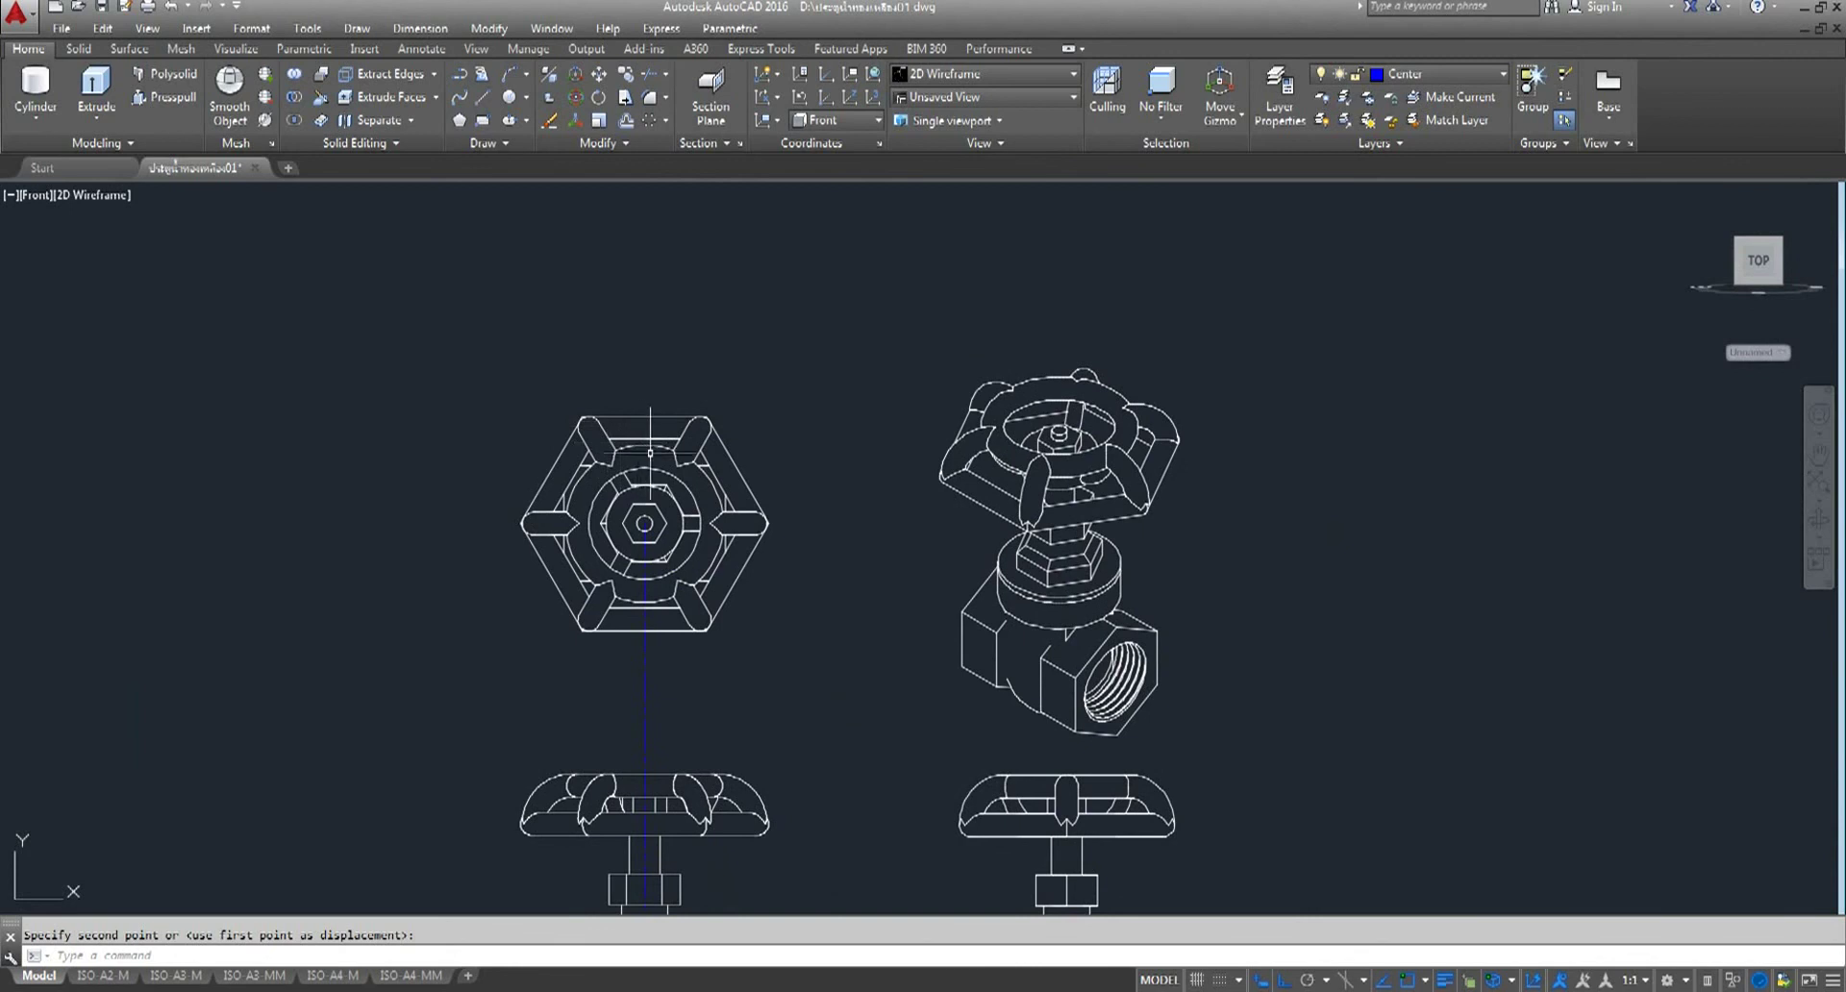
# - Start an aligned dimension across the hexagon's upper-left and right corners, then cancel it
pyautogui.click(426, 49)
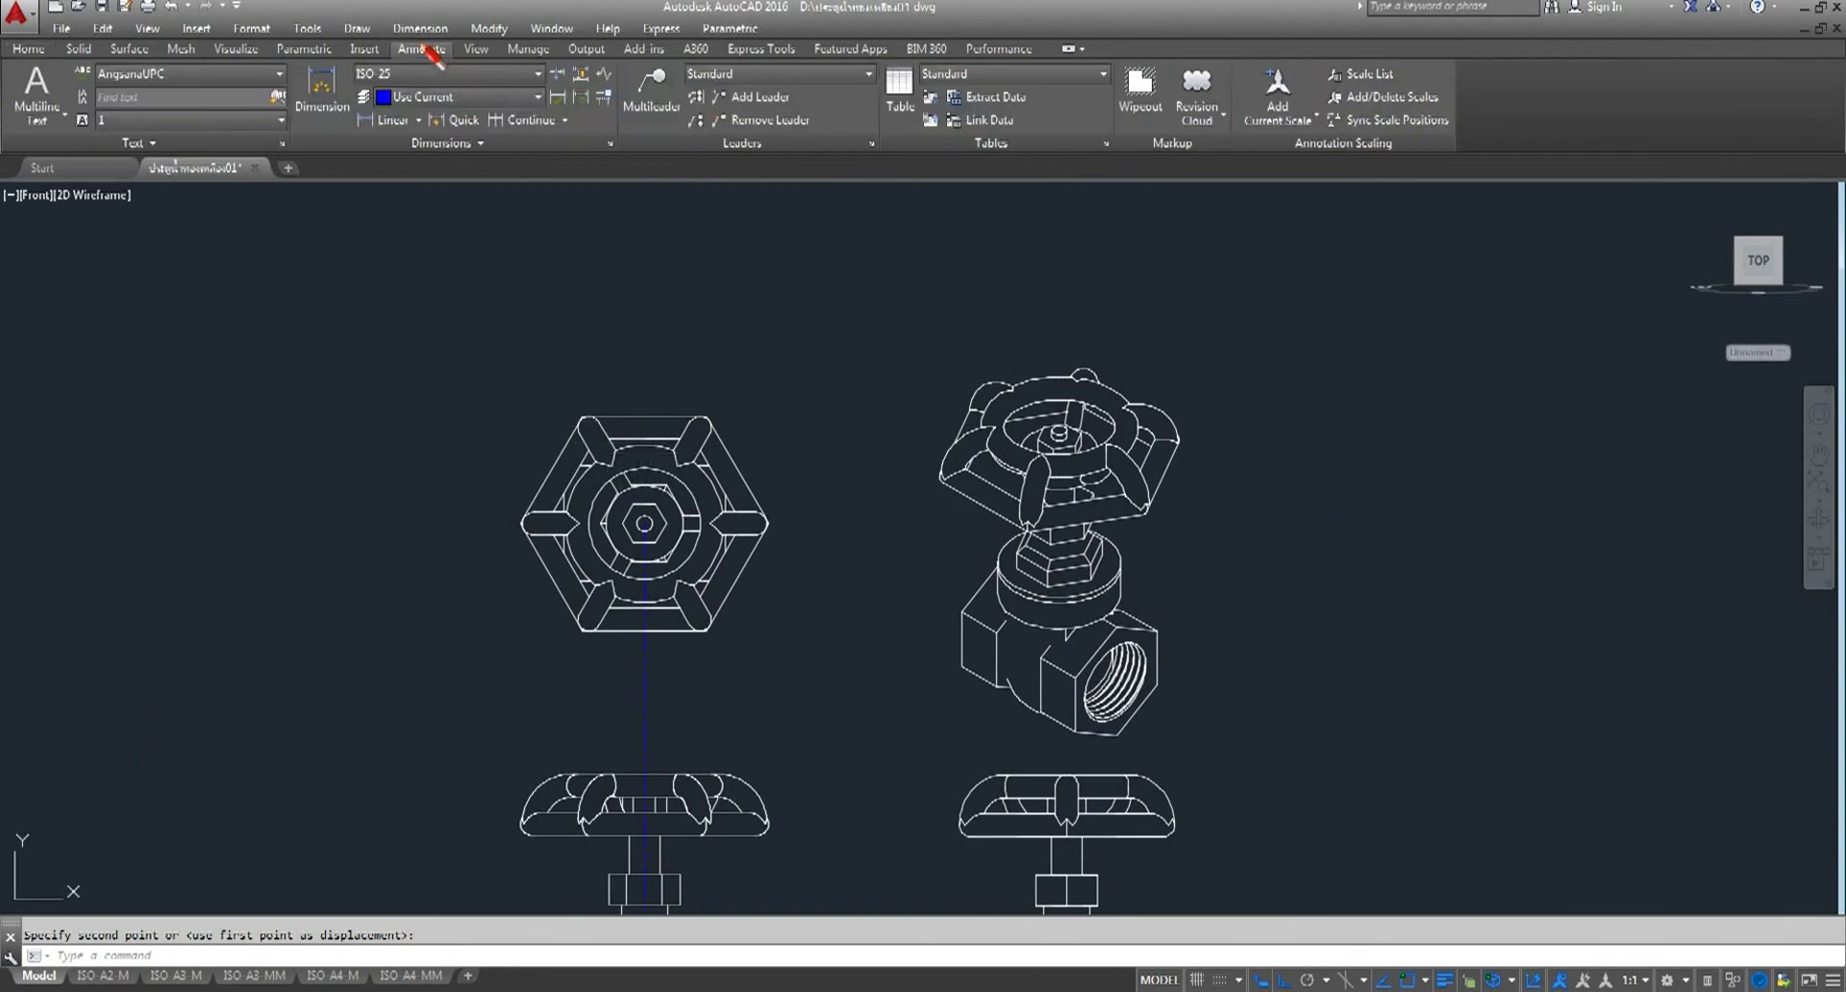
pyautogui.click(425, 123)
pyautogui.click(404, 227)
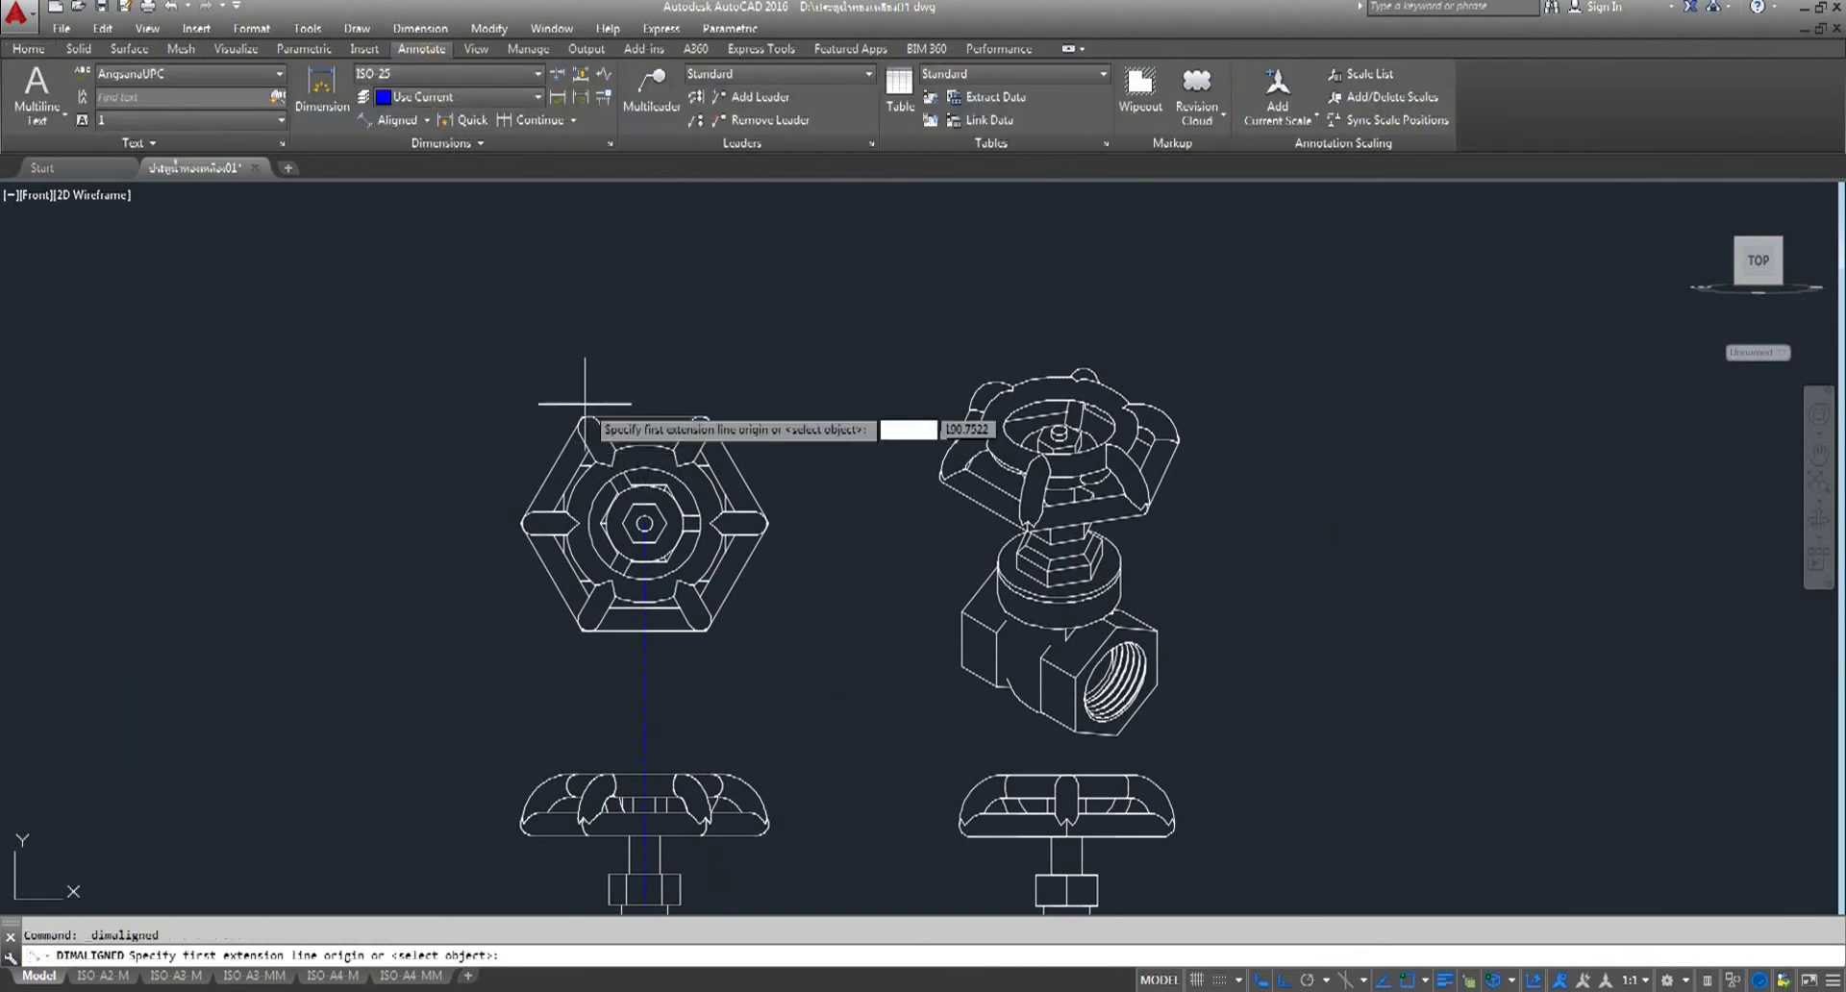
pyautogui.click(568, 465)
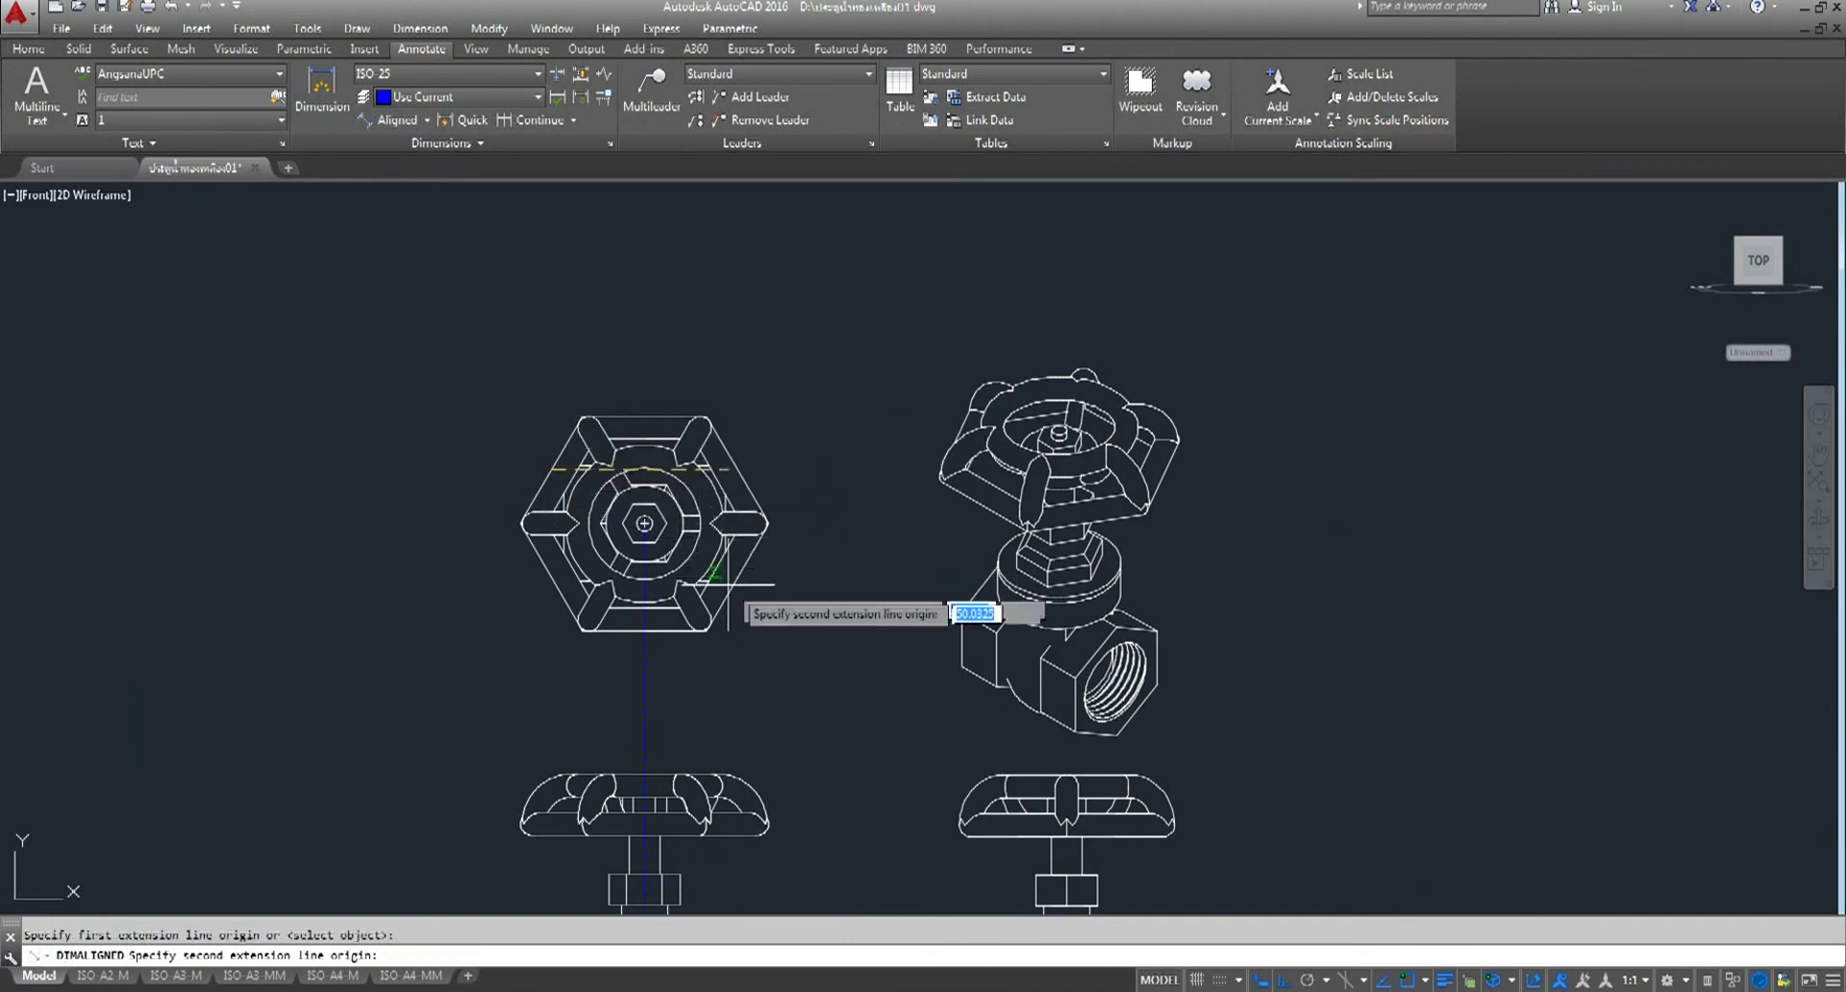
pyautogui.click(767, 524)
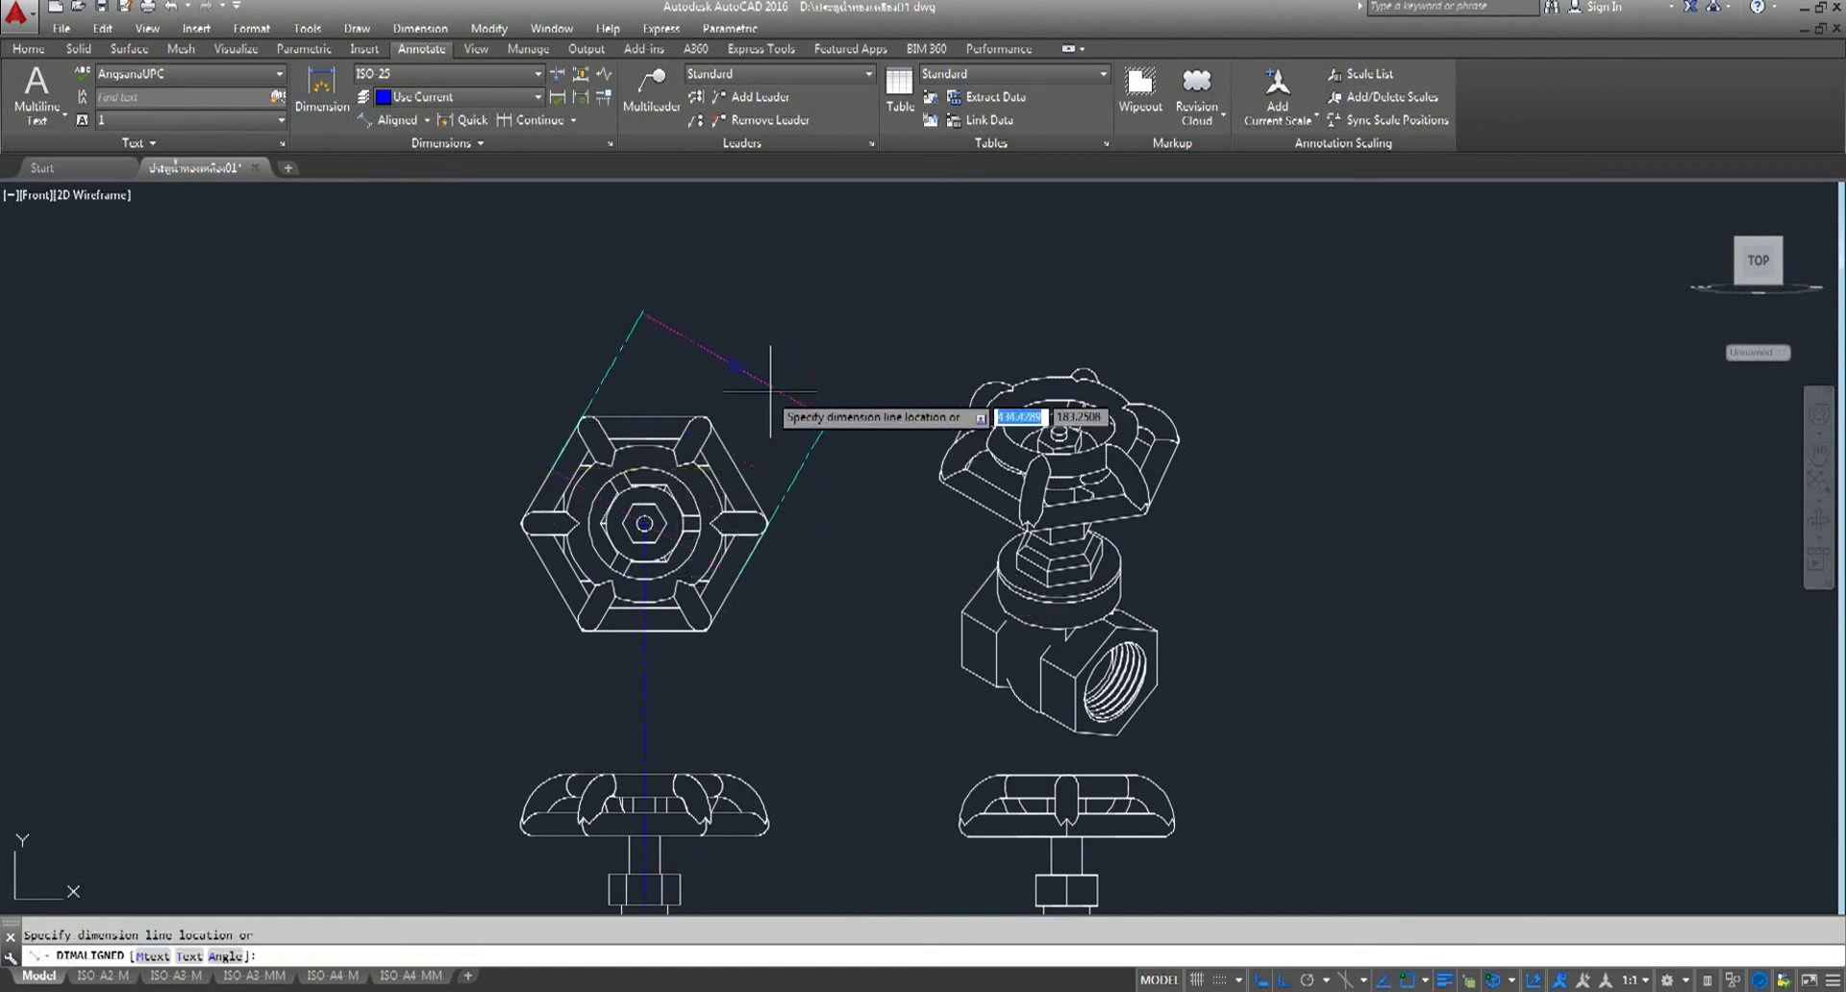
pyautogui.press('Escape')
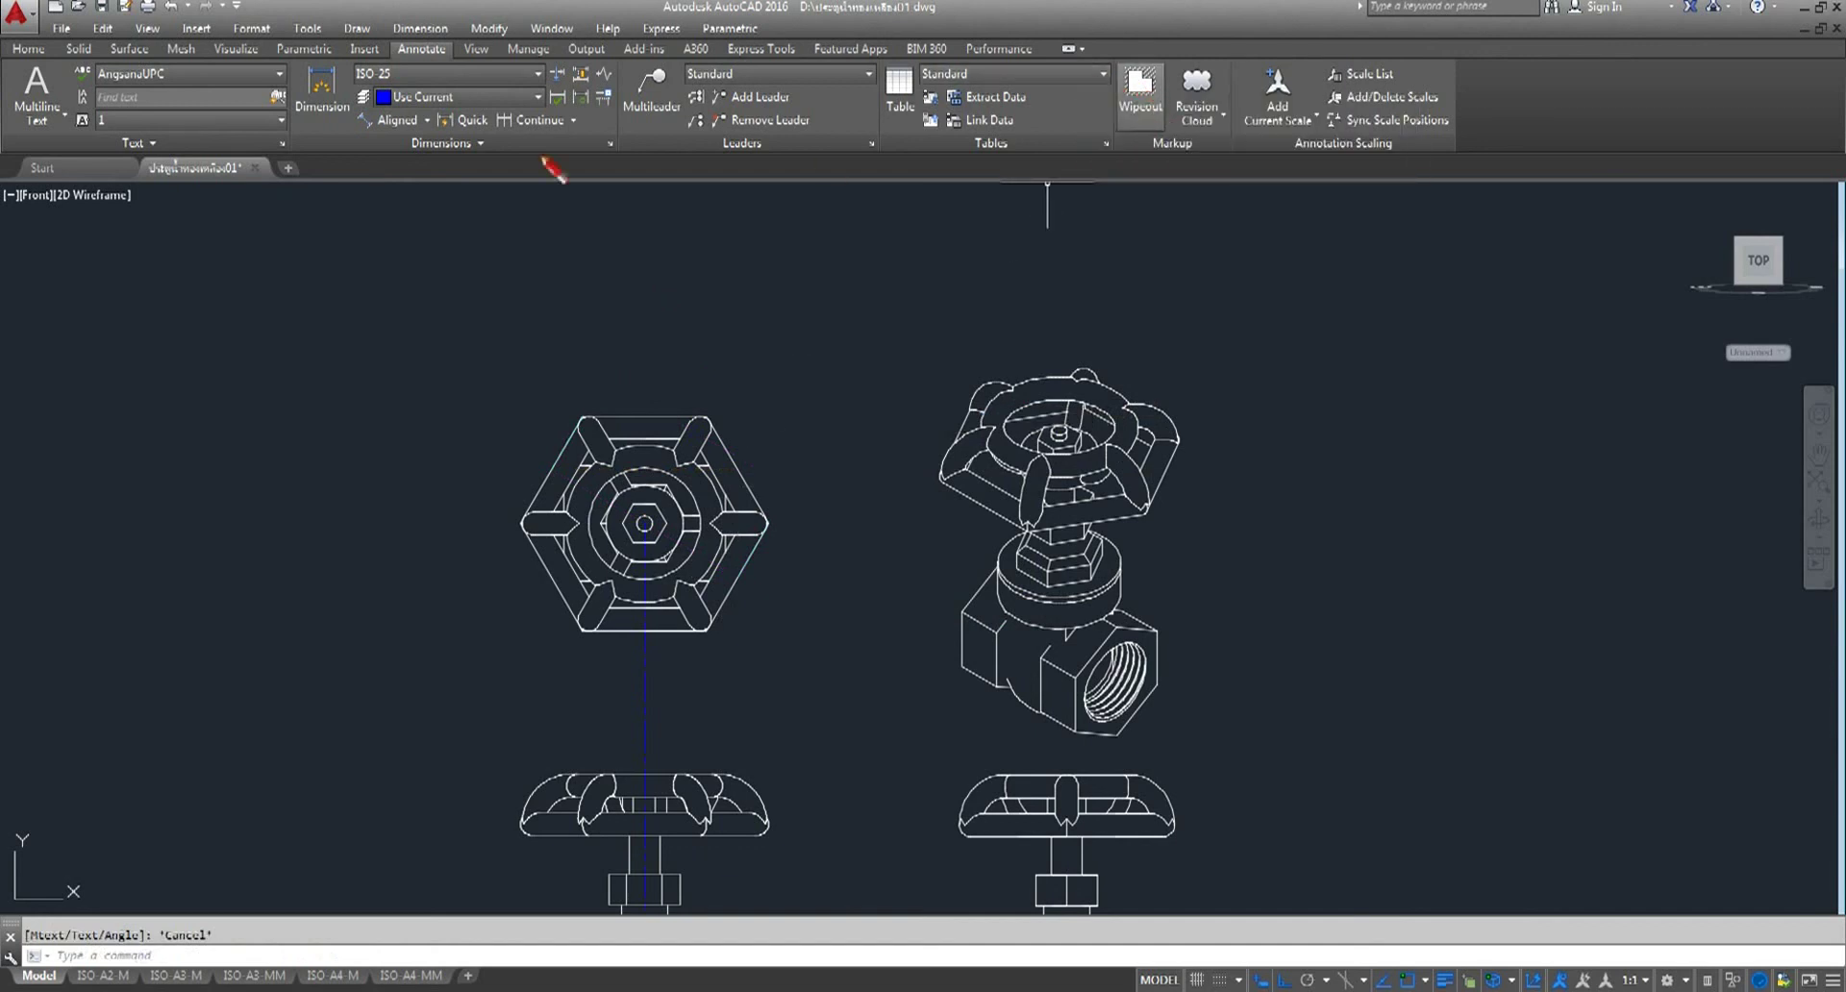
pyautogui.click(27, 50)
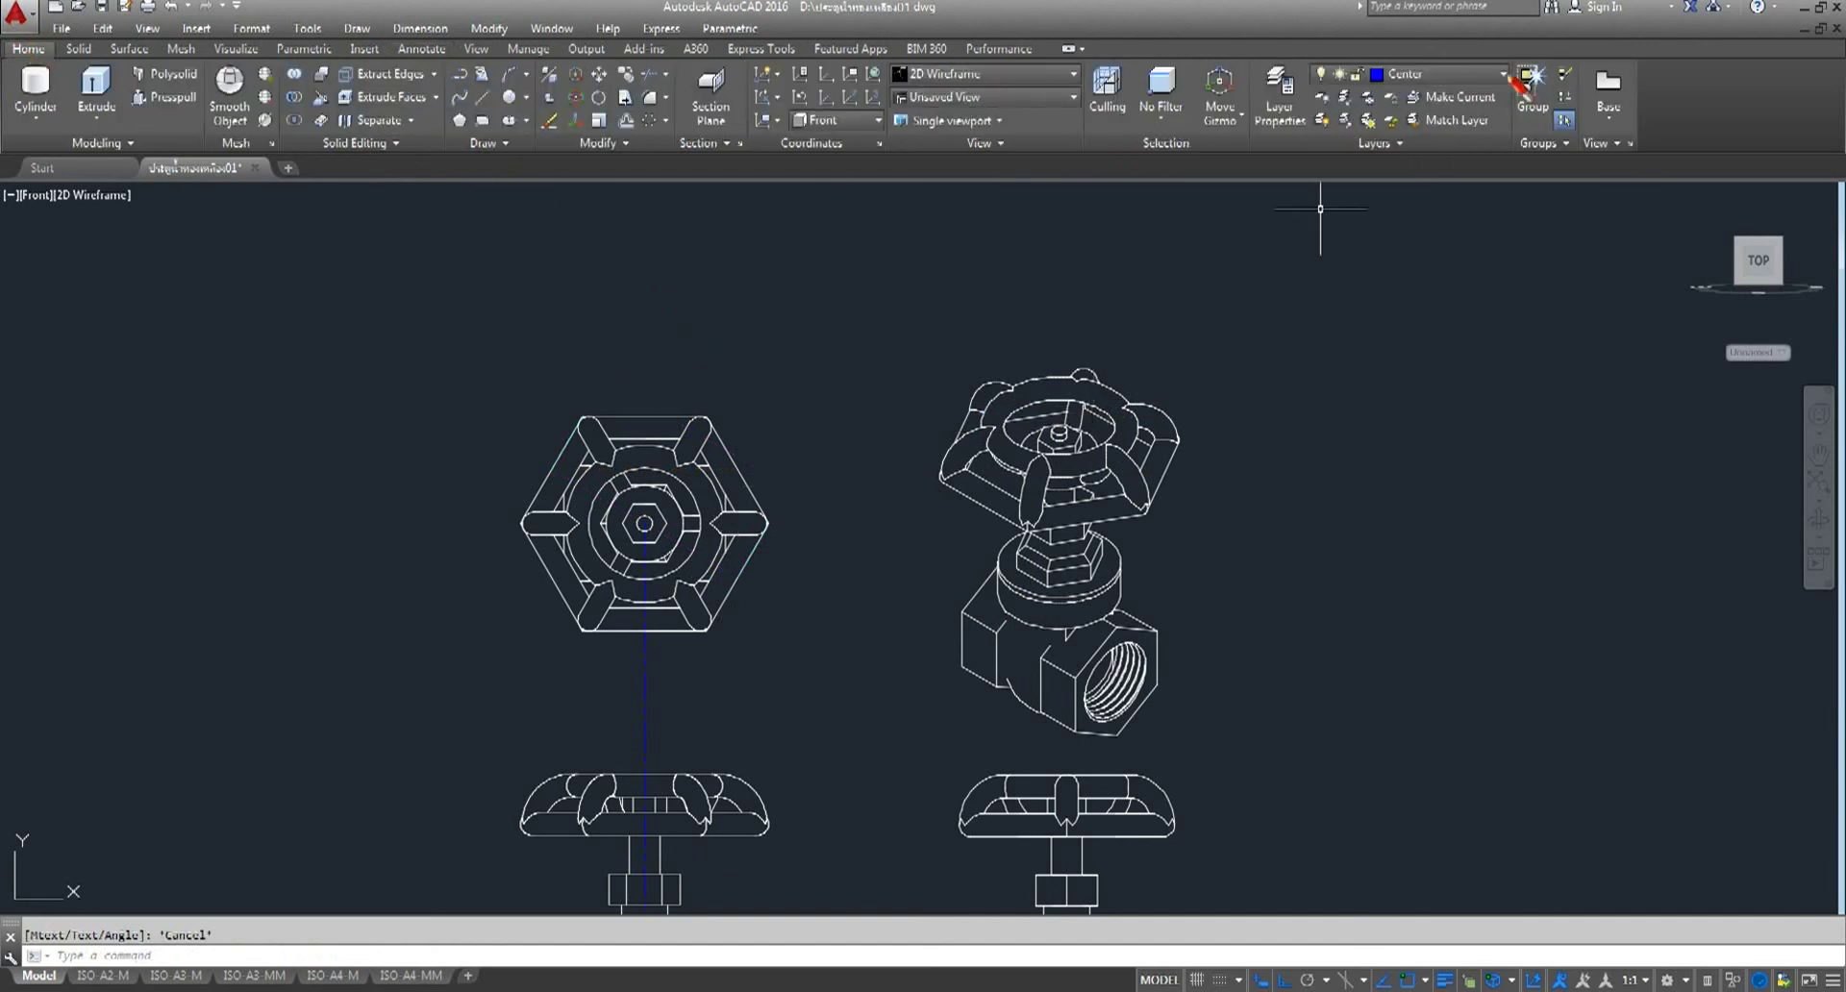
# - Make dim the current layer and dimension the hexagon corner-to-corner with a 56 aligned dimension above it
pyautogui.click(1404, 74)
pyautogui.click(1406, 168)
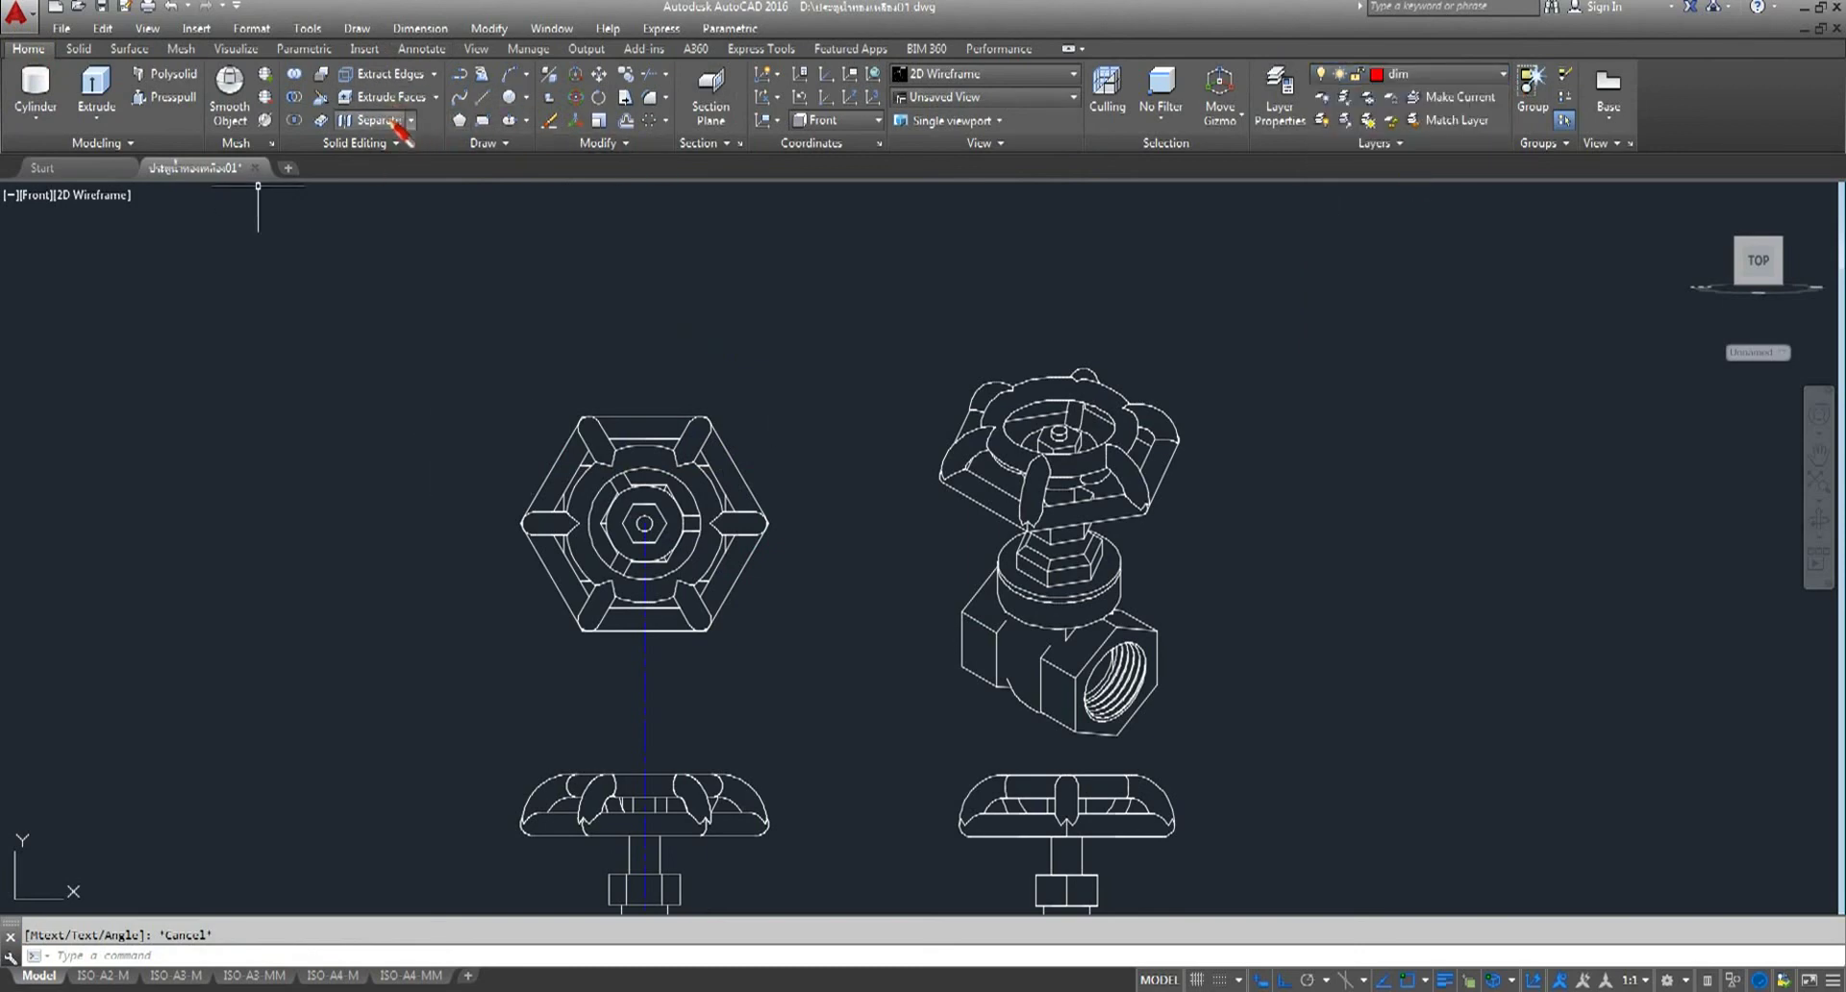
pyautogui.click(423, 49)
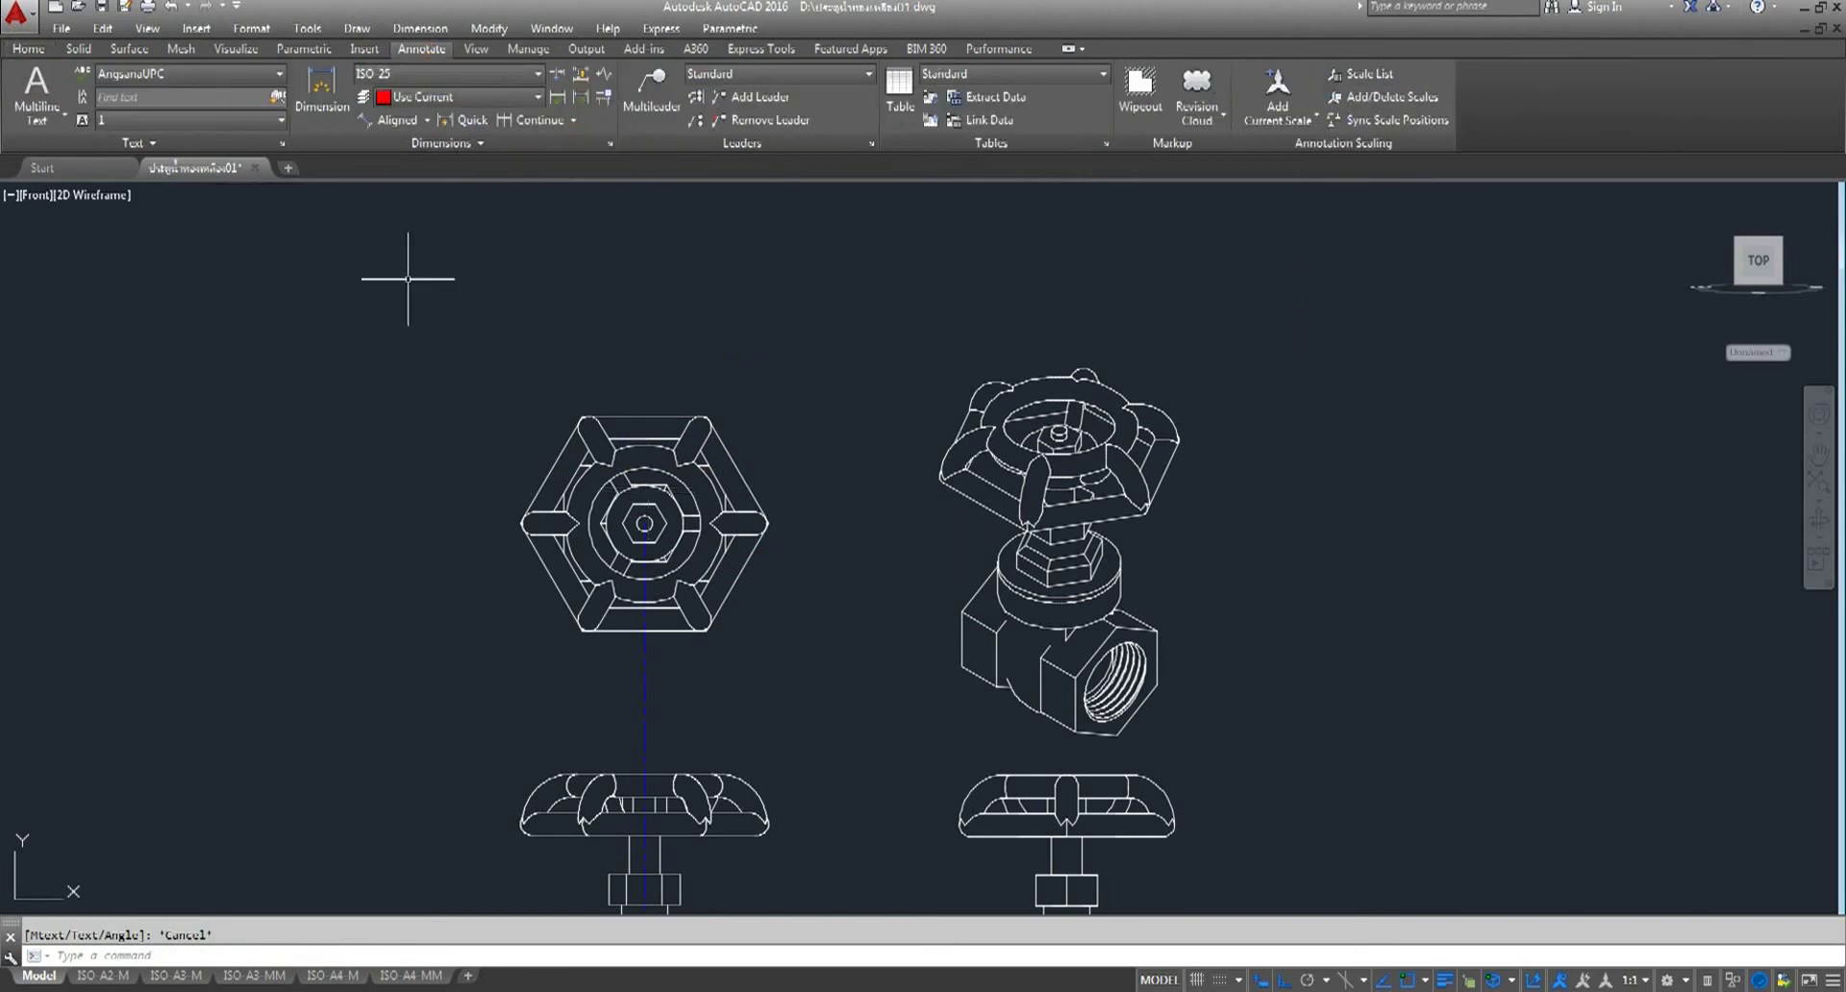
pyautogui.click(414, 120)
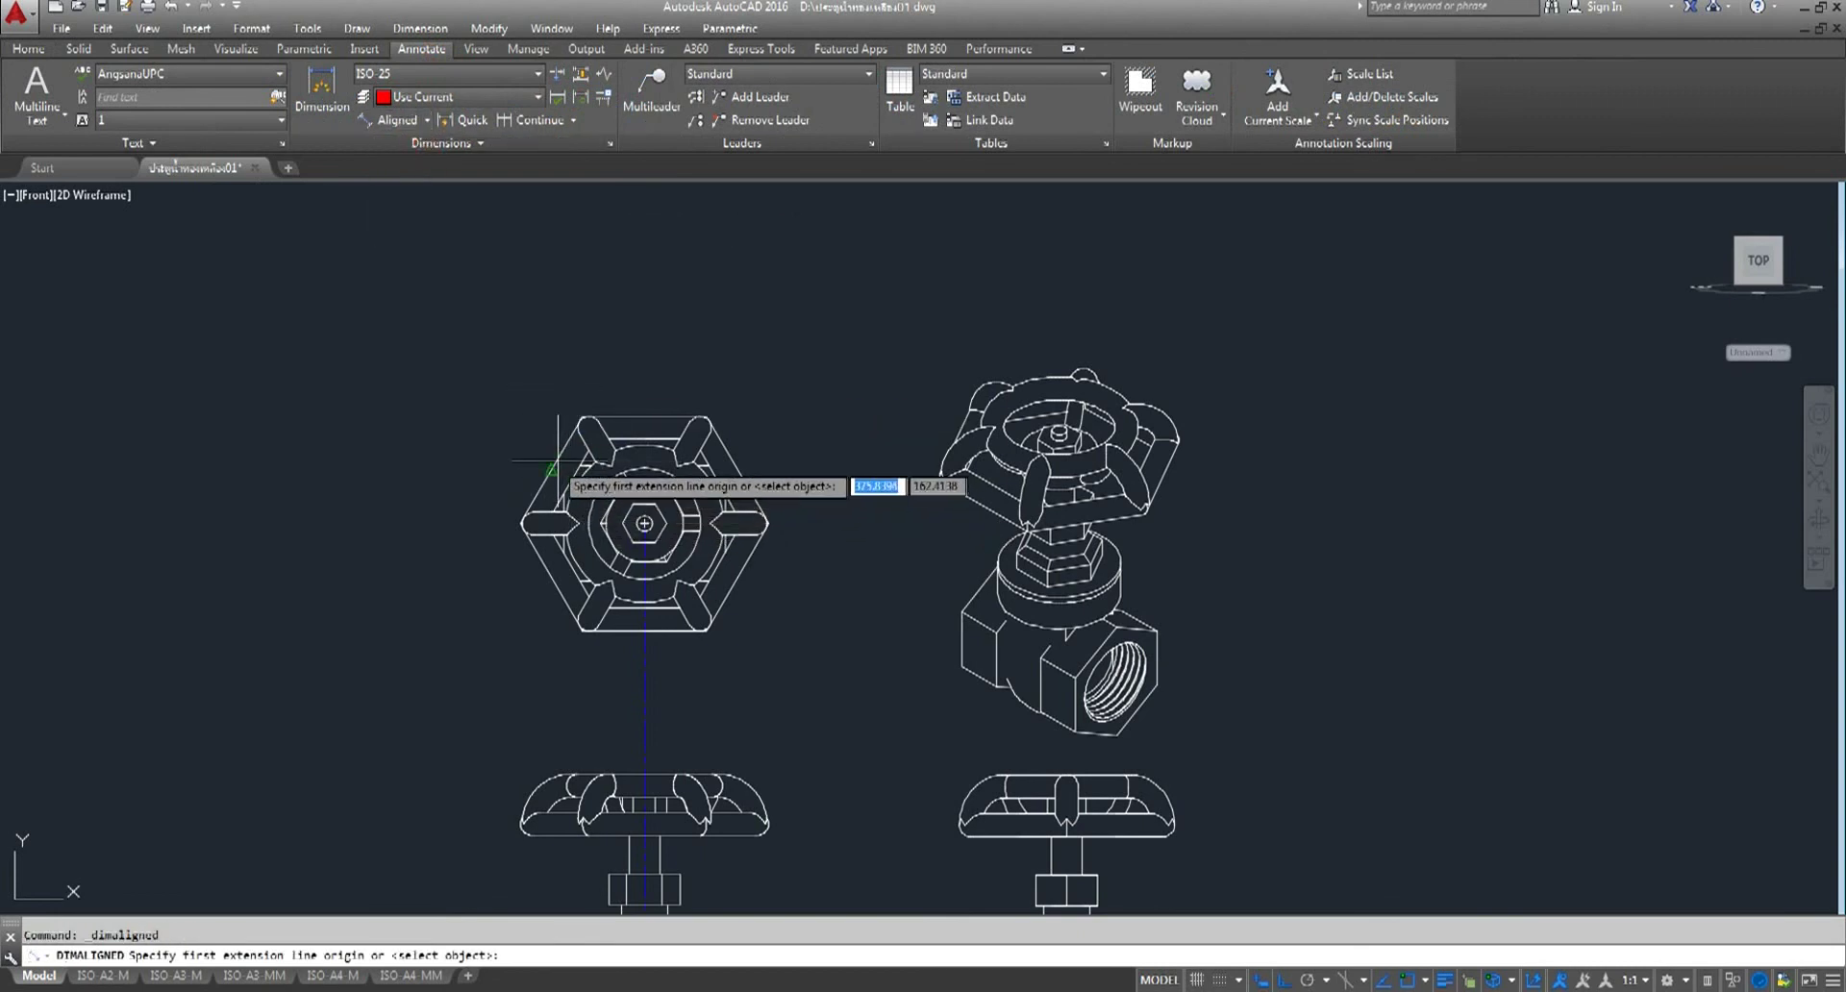
pyautogui.click(580, 416)
pyautogui.click(768, 525)
pyautogui.scroll(2, 760, 420)
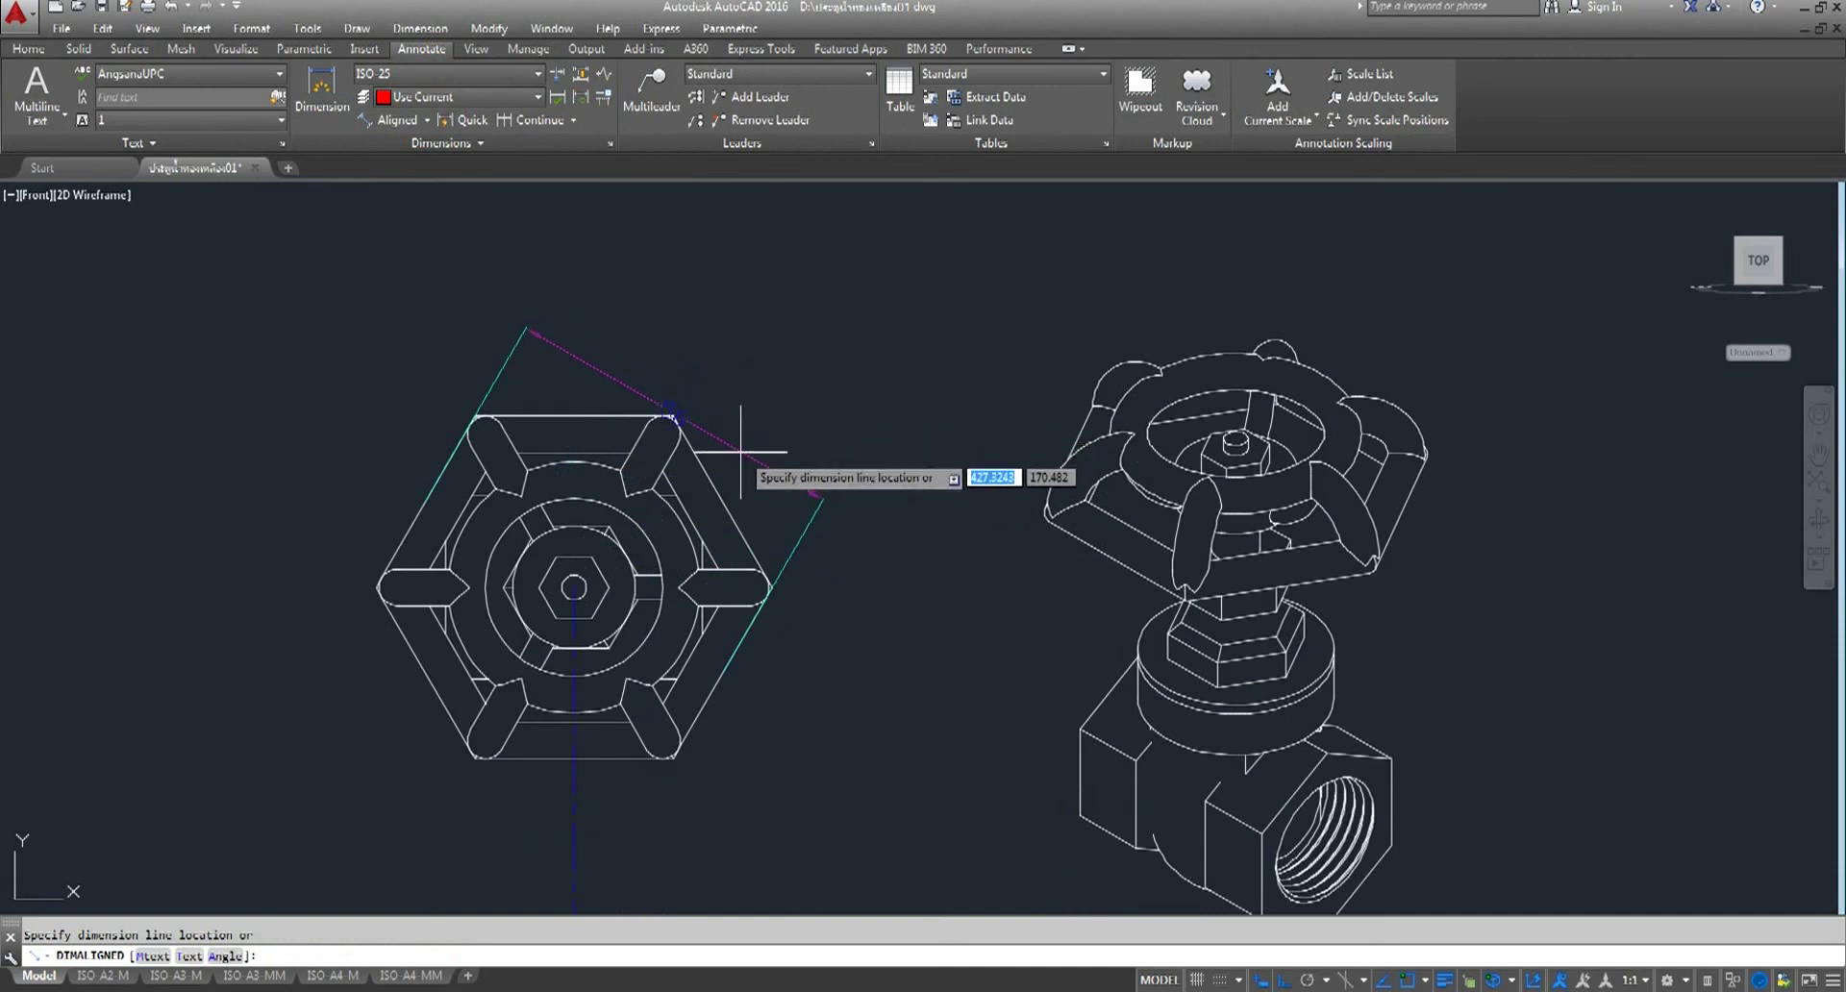
pyautogui.click(741, 452)
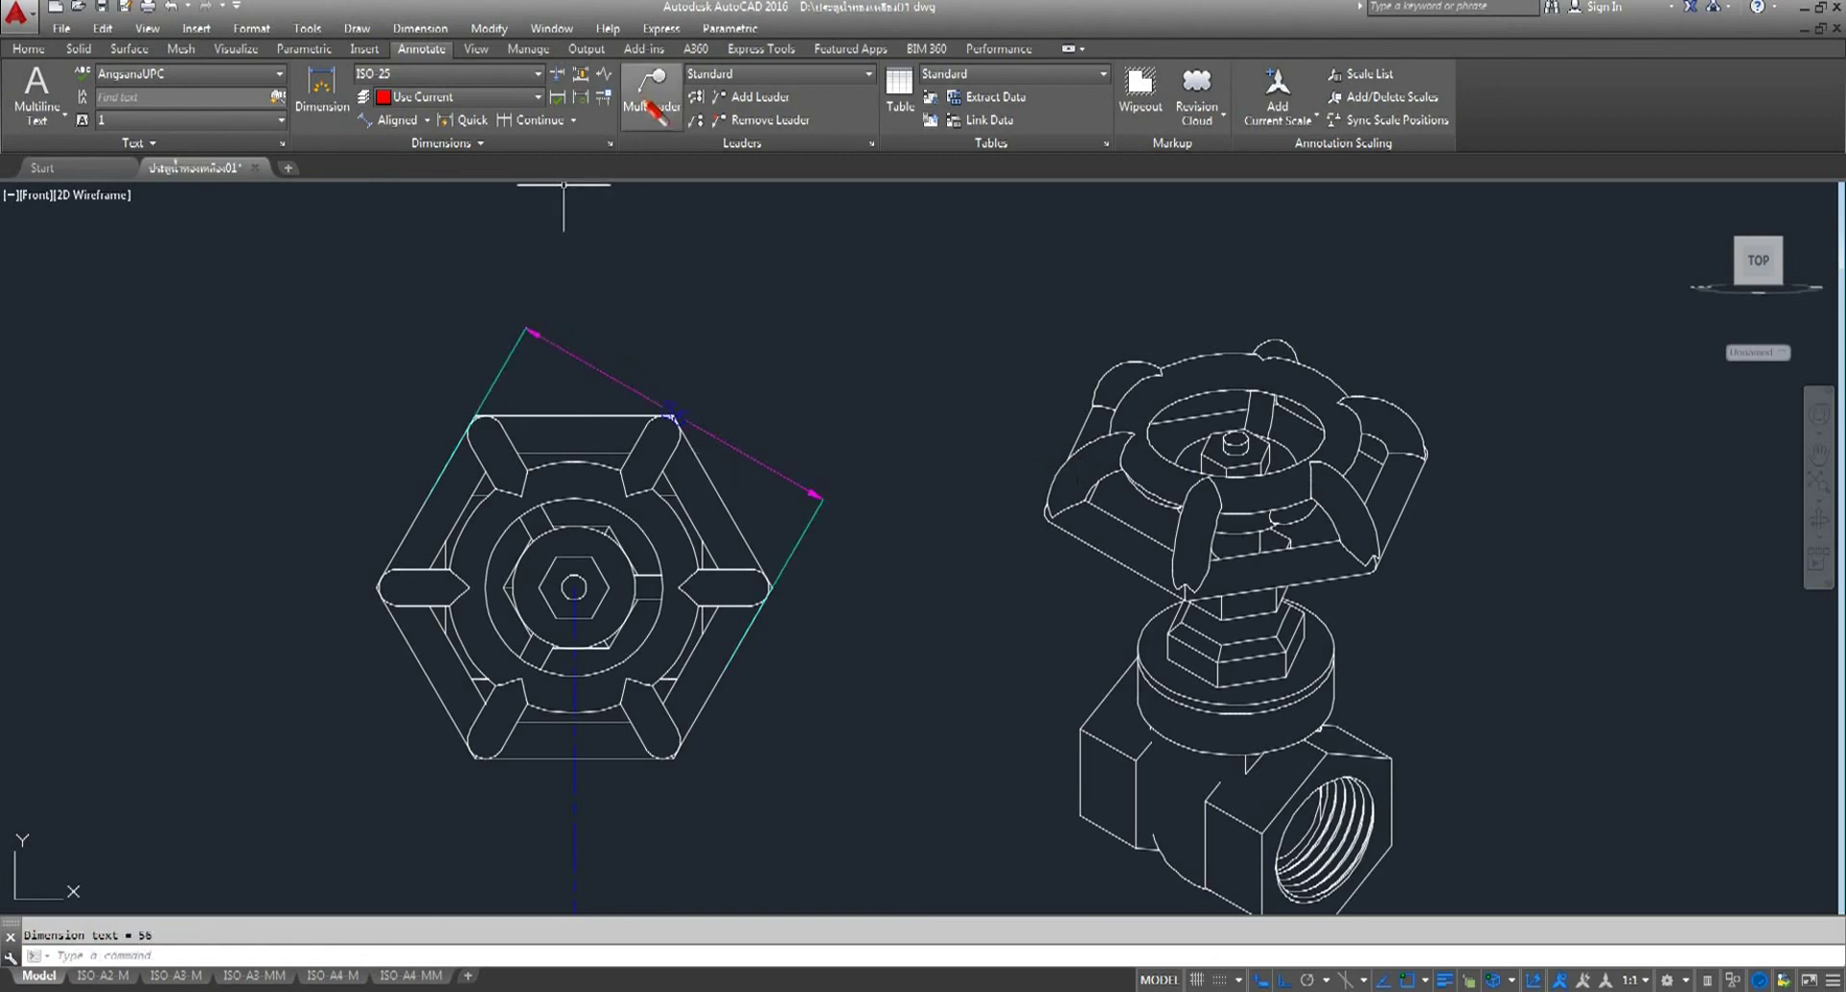
pyautogui.click(29, 49)
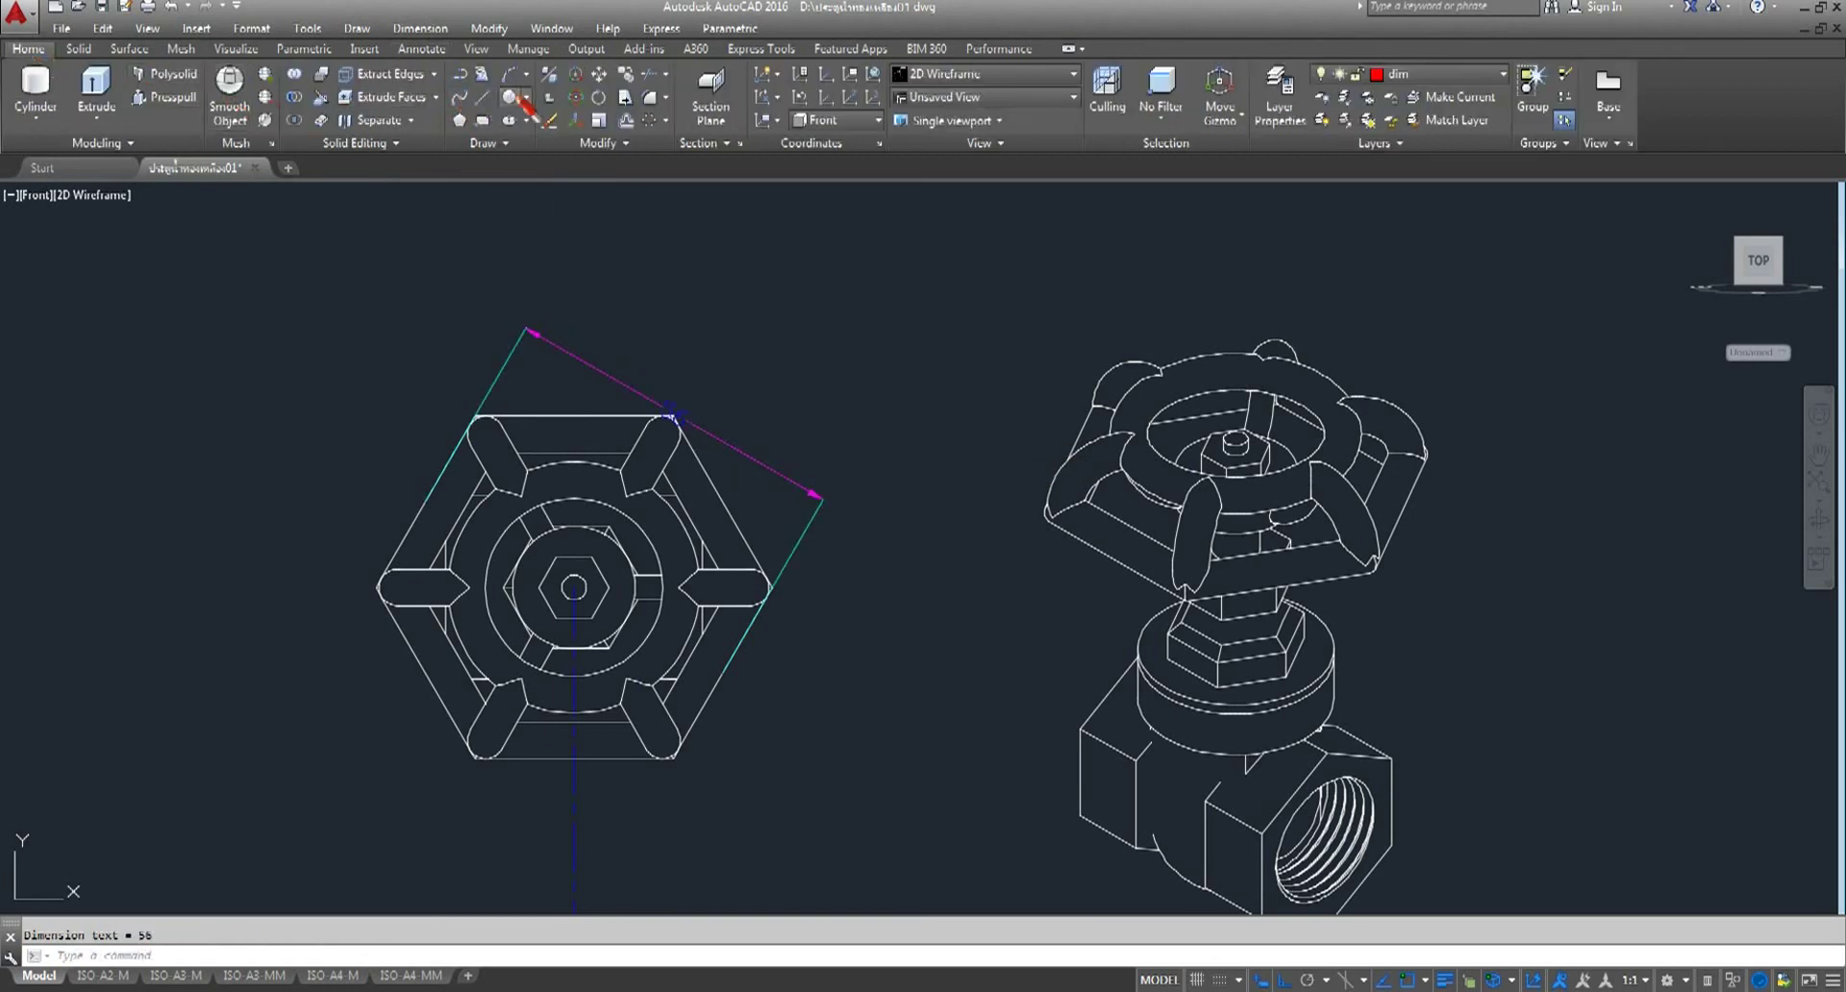
pyautogui.write('move')
# - Try moving the 56 dimension from a base point, then cancel the move
pyautogui.click(797, 476)
pyautogui.press('Return')
pyautogui.click(829, 785)
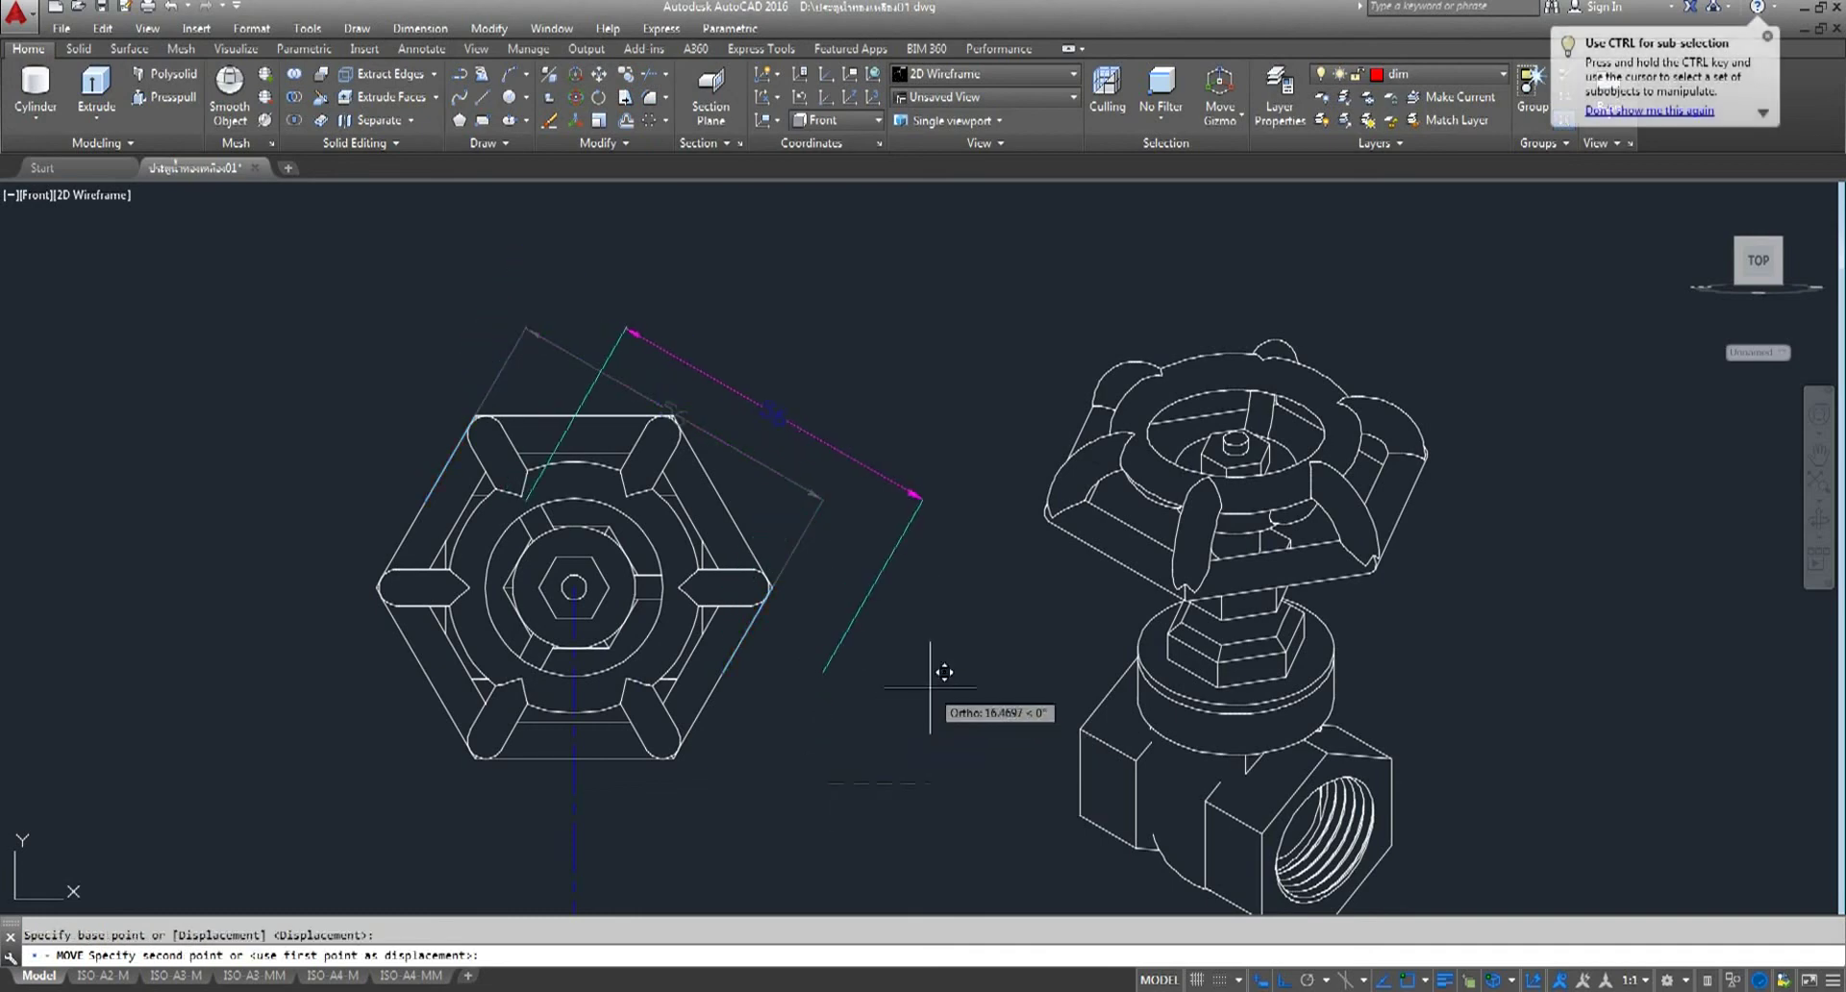
pyautogui.press('Escape')
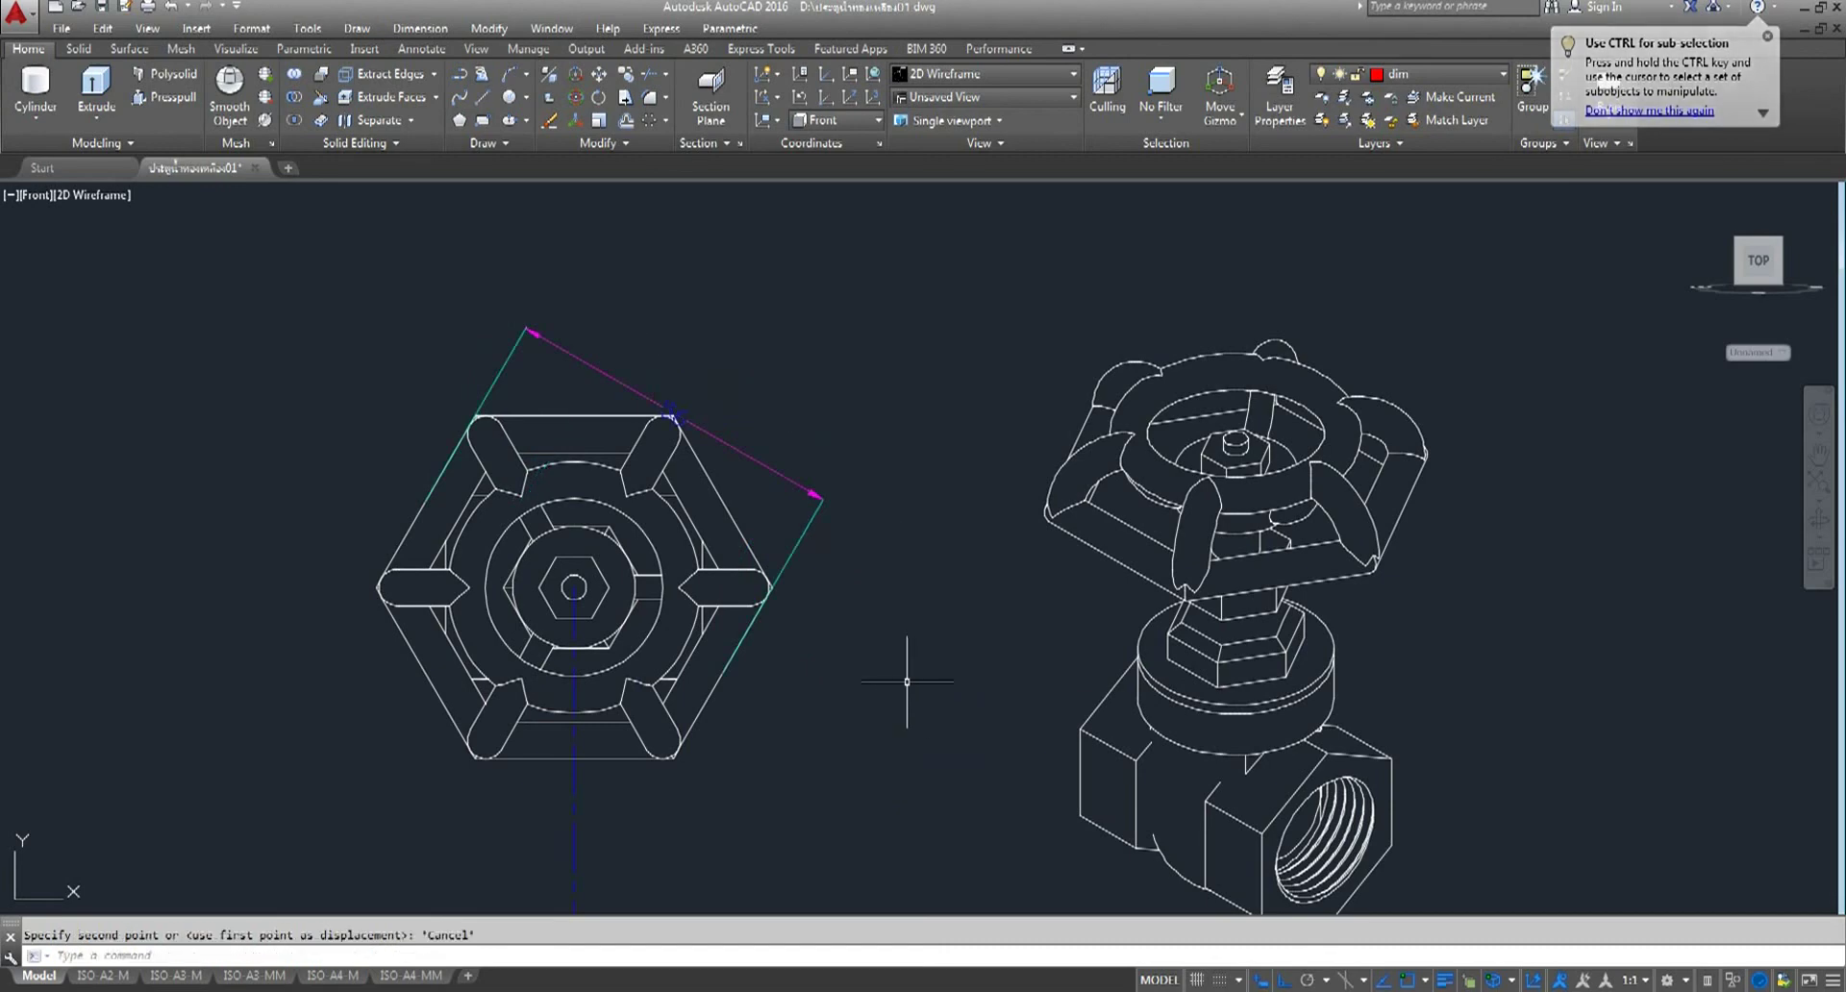
# - Grab the 56 dimension's lower-left grip, then cancel the stretch, leaving it unchanged
pyautogui.click(493, 384)
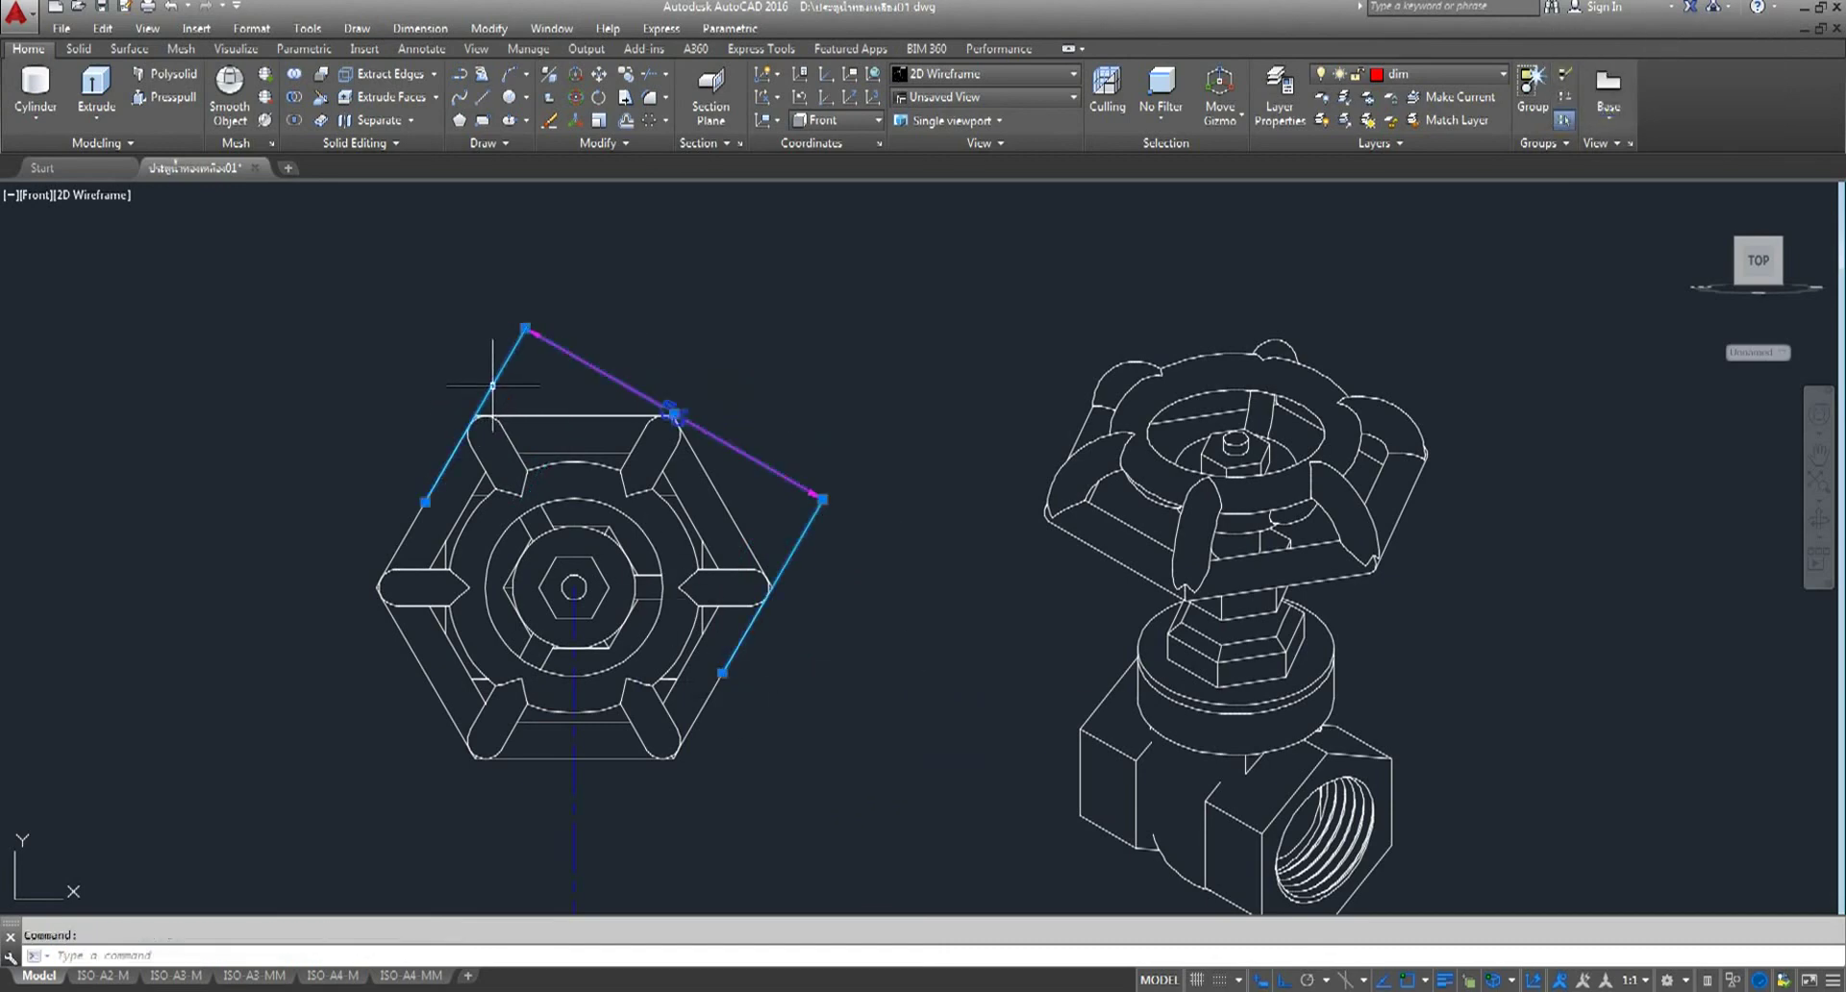
pyautogui.click(426, 501)
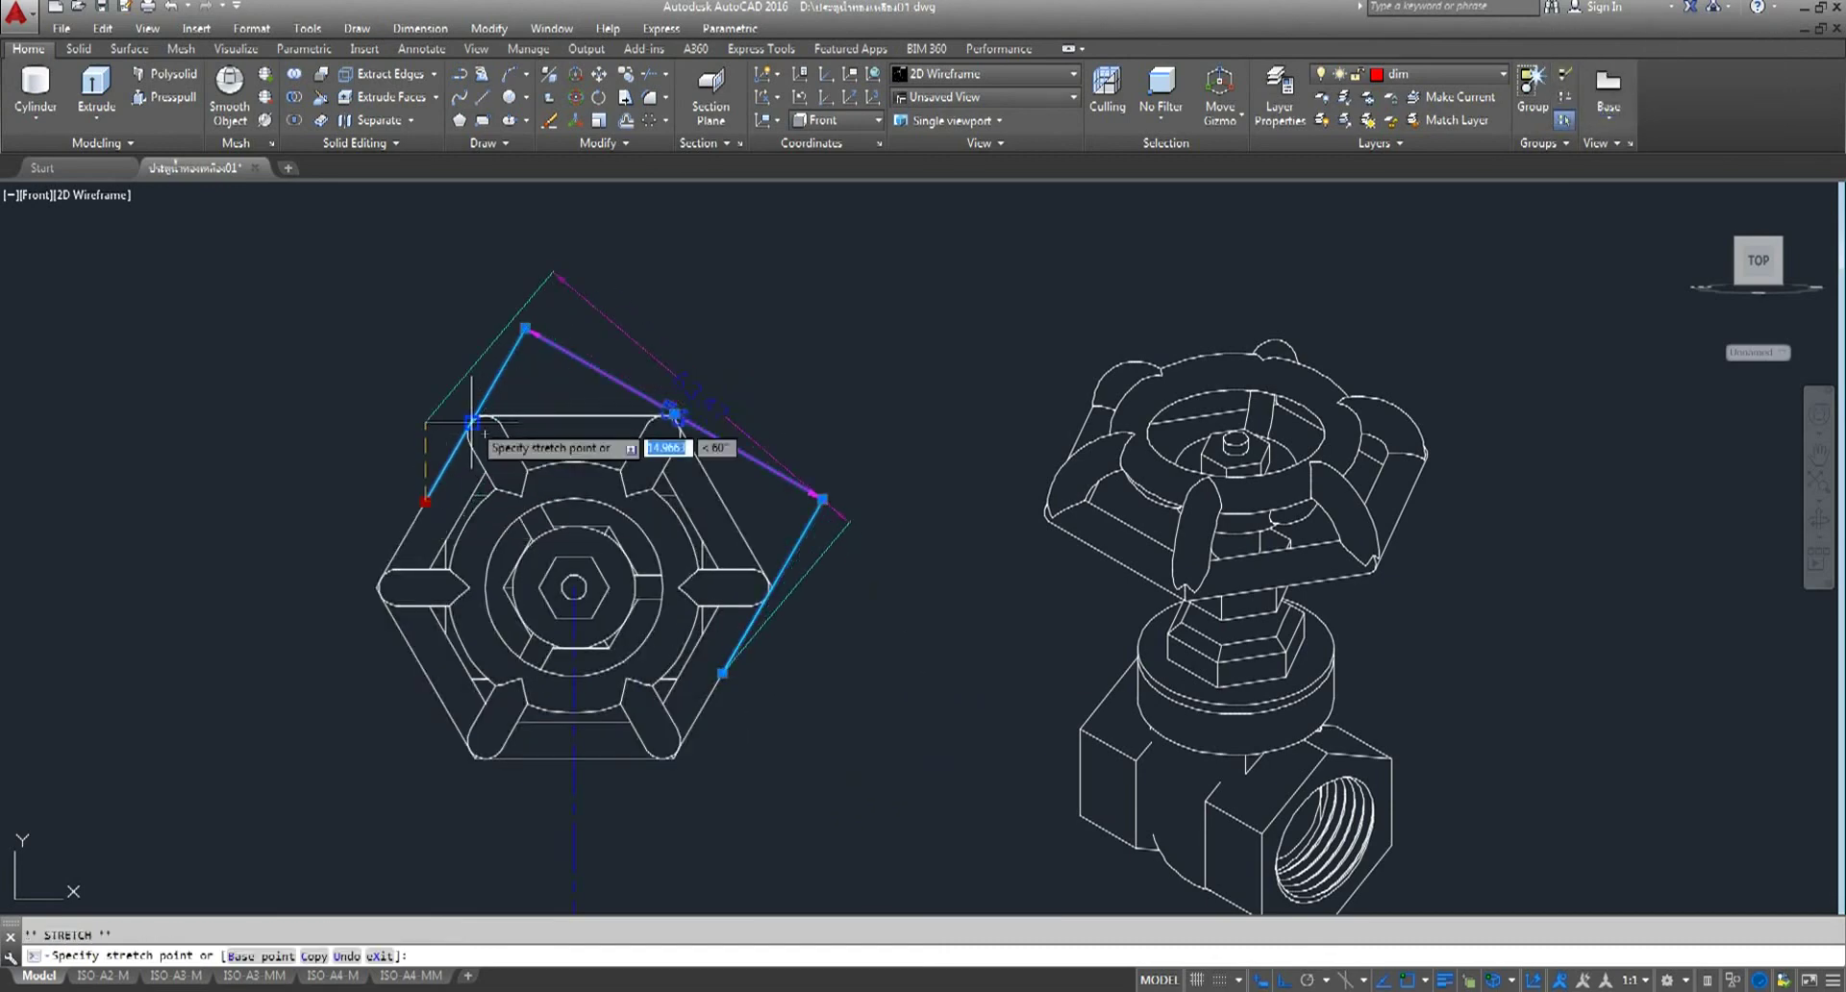
pyautogui.press('Escape')
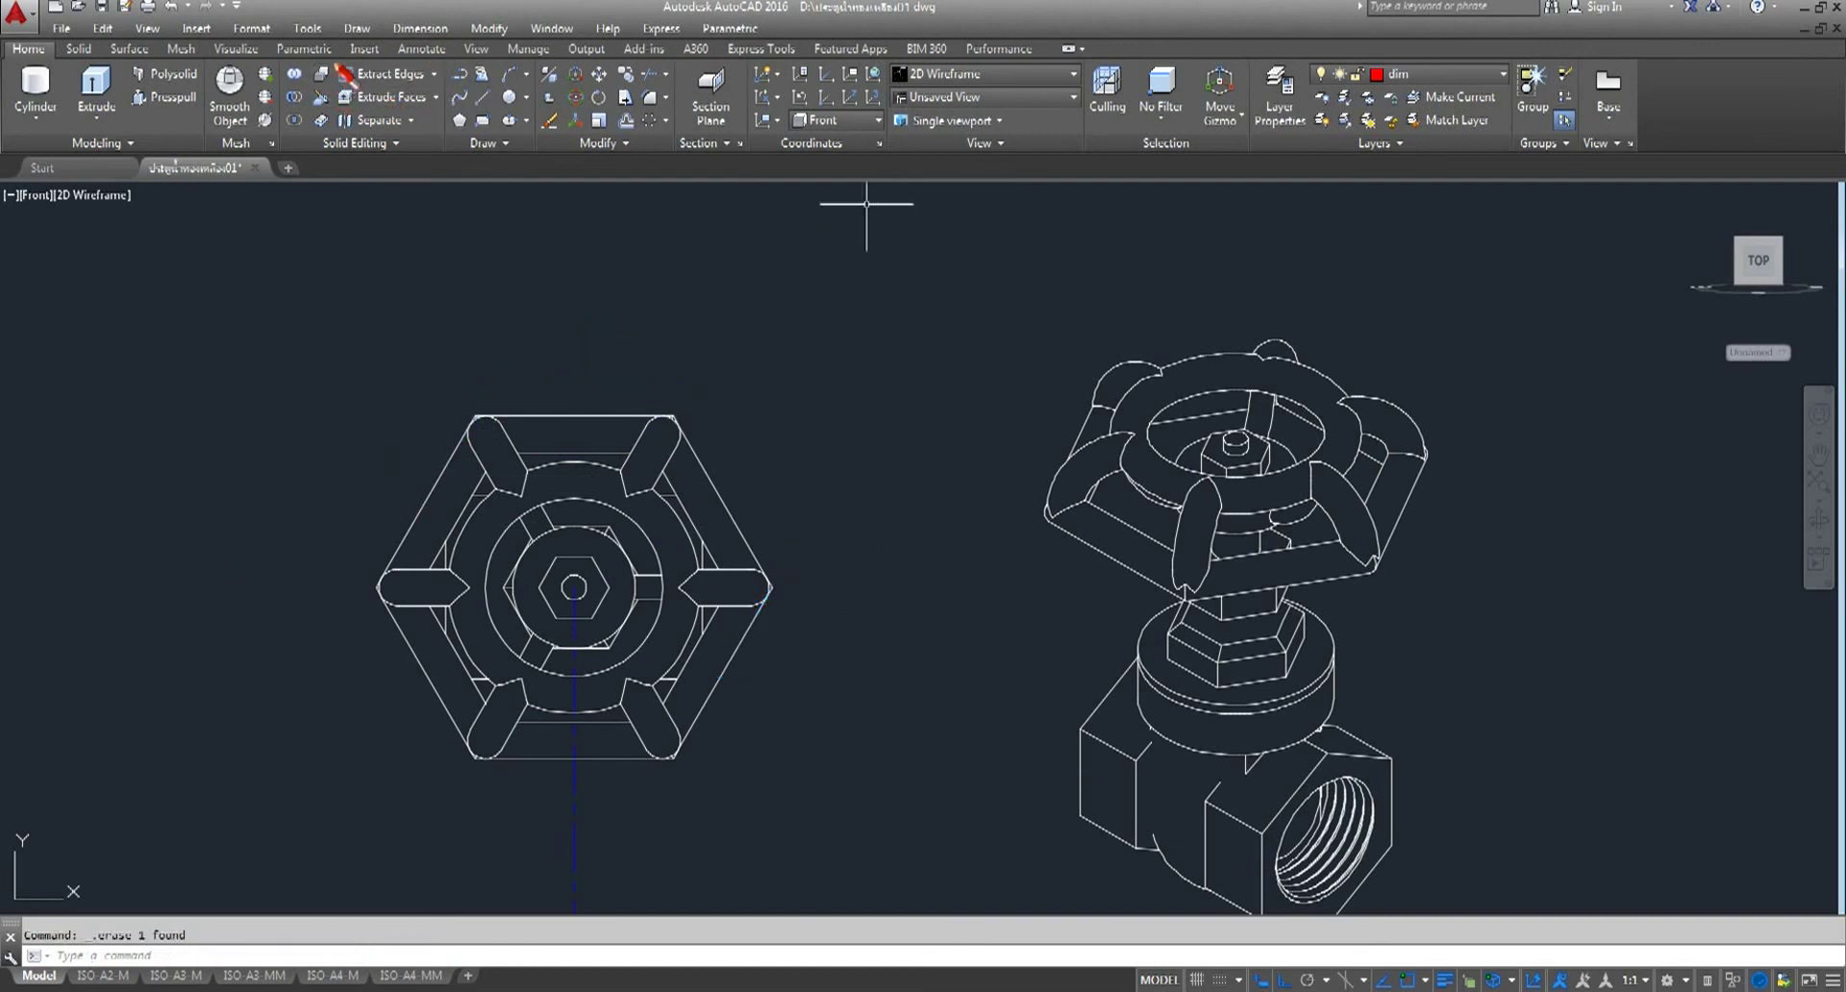
pyautogui.click(421, 51)
pyautogui.click(354, 120)
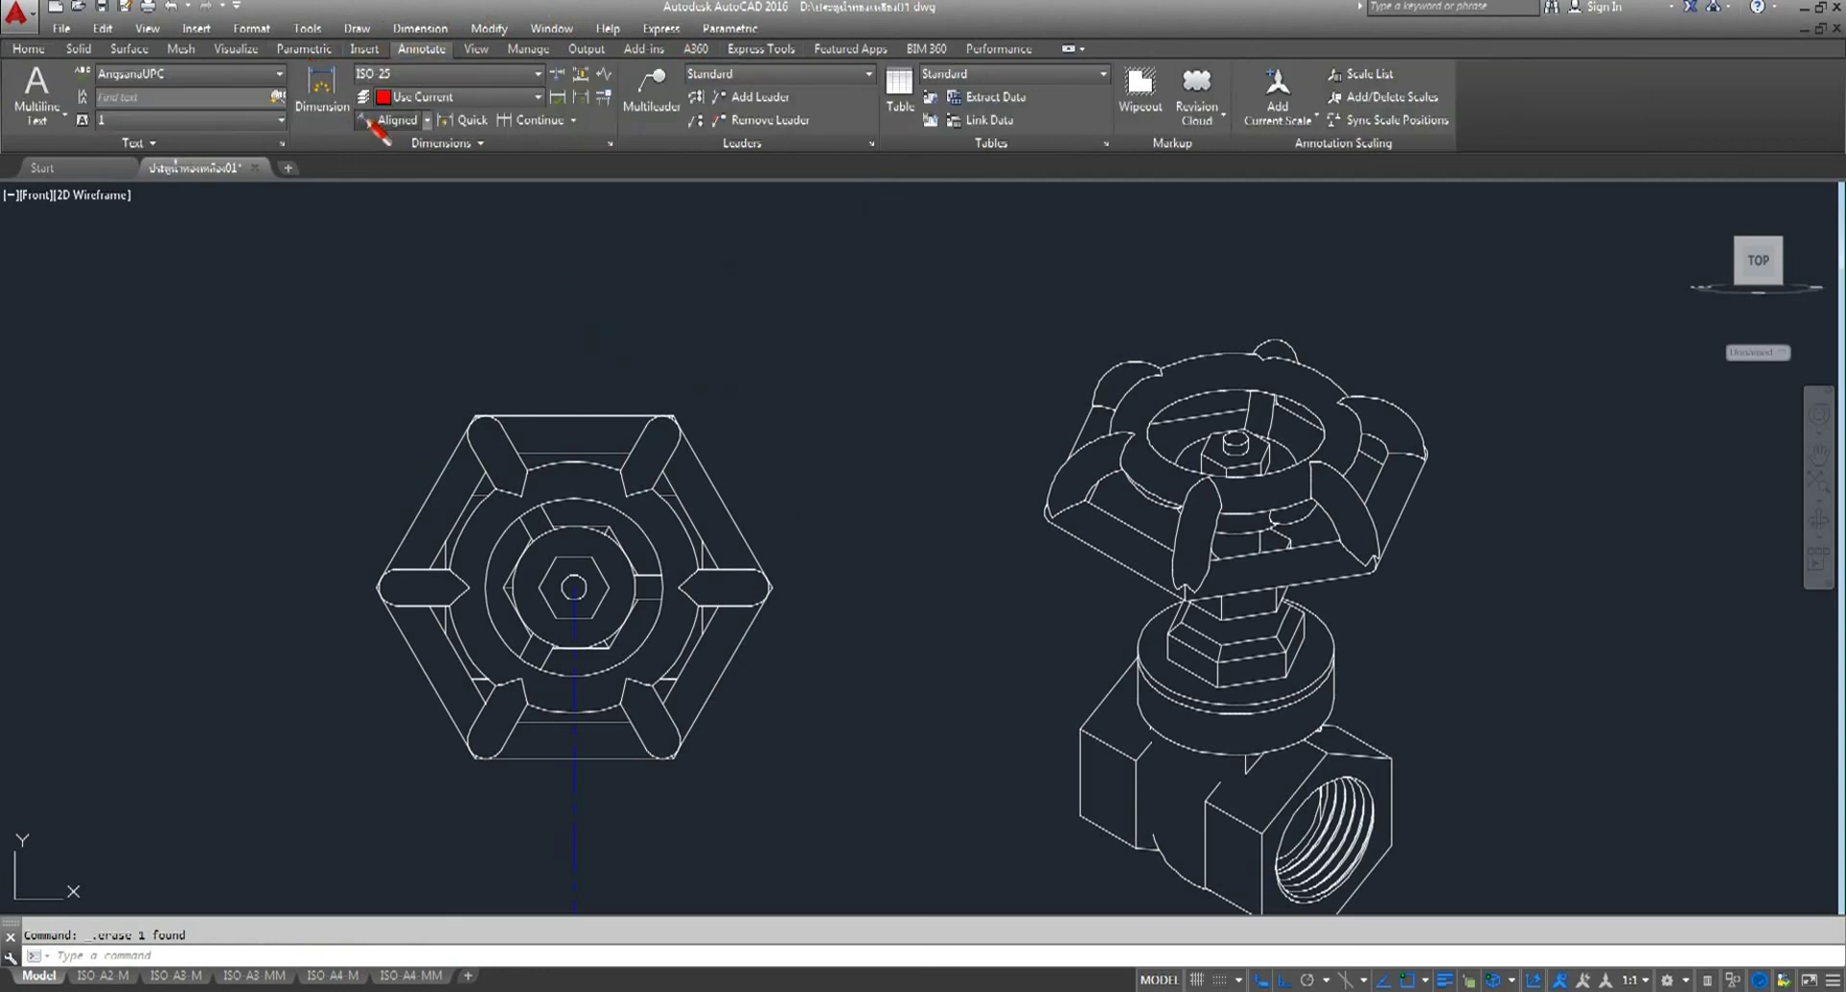
# - Re-add the 56 aligned dimension above the hexagon from its upper-left to right corner
pyautogui.scroll(5, 486, 414)
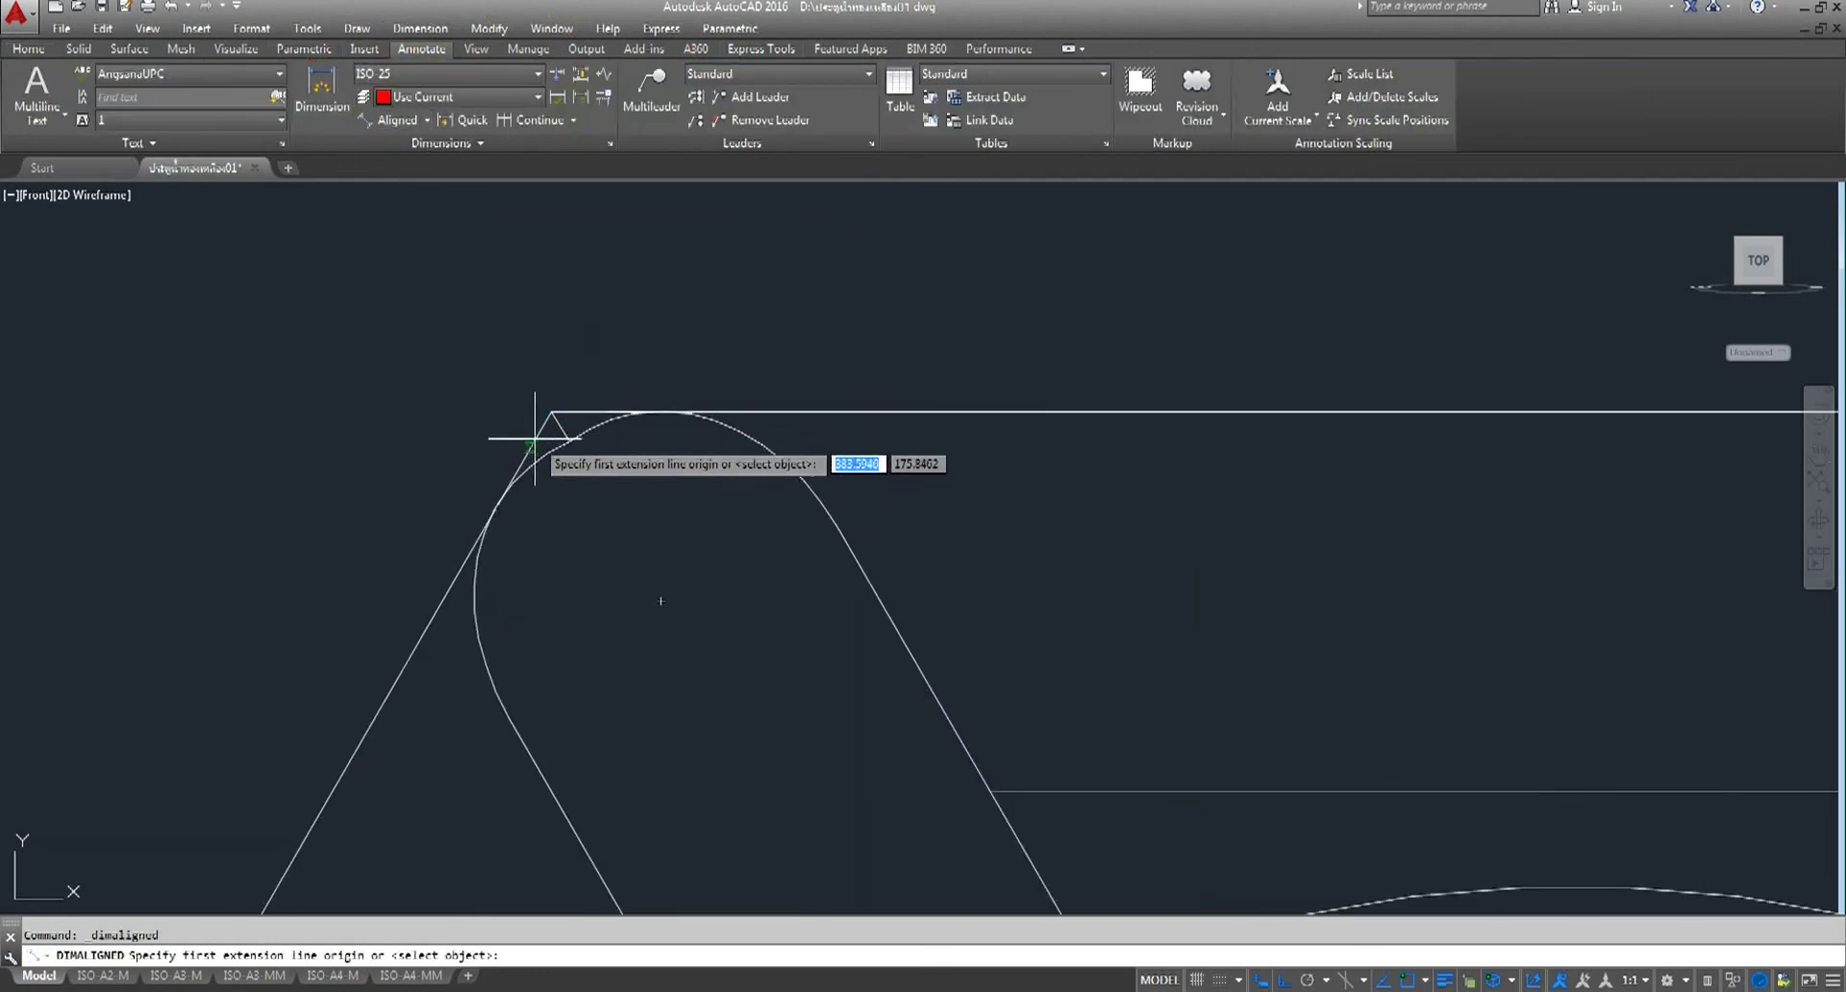
pyautogui.click(551, 412)
pyautogui.scroll(-5, 582, 395)
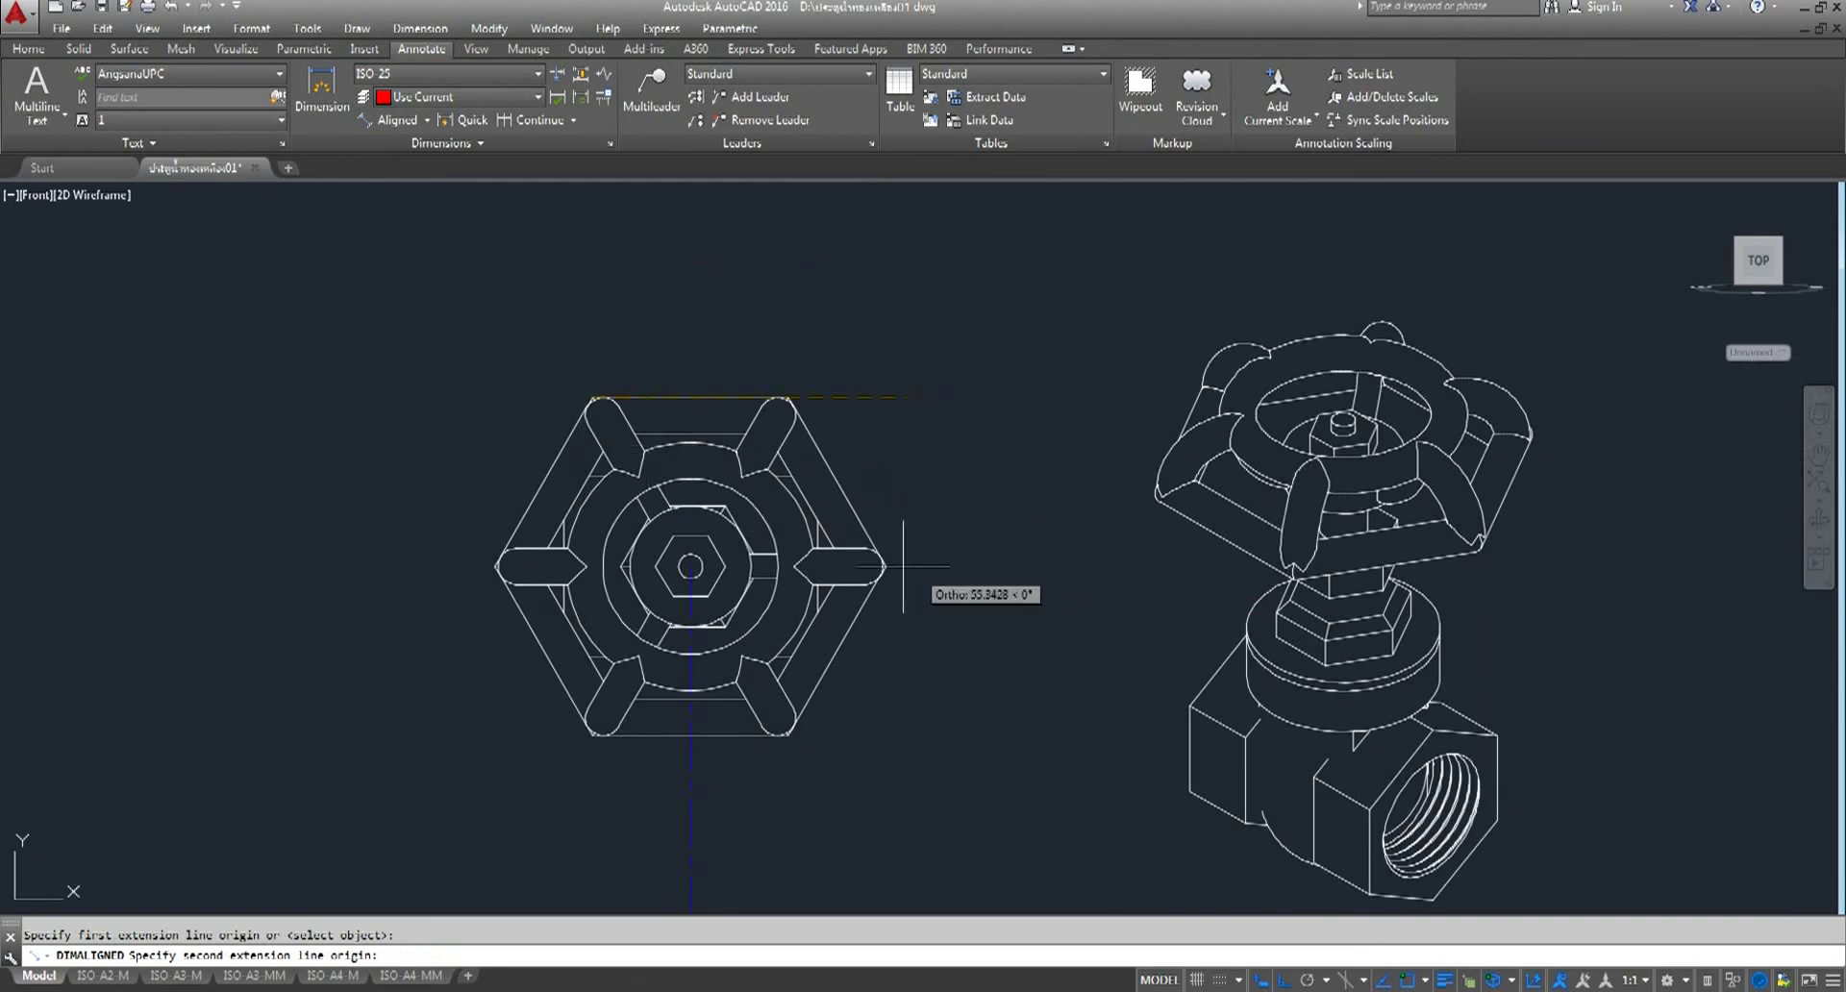
pyautogui.scroll(4, 899, 582)
pyautogui.scroll(2, 866, 597)
pyautogui.click(729, 707)
pyautogui.scroll(-2, 799, 596)
pyautogui.scroll(-2, 769, 625)
pyautogui.scroll(-2, 800, 479)
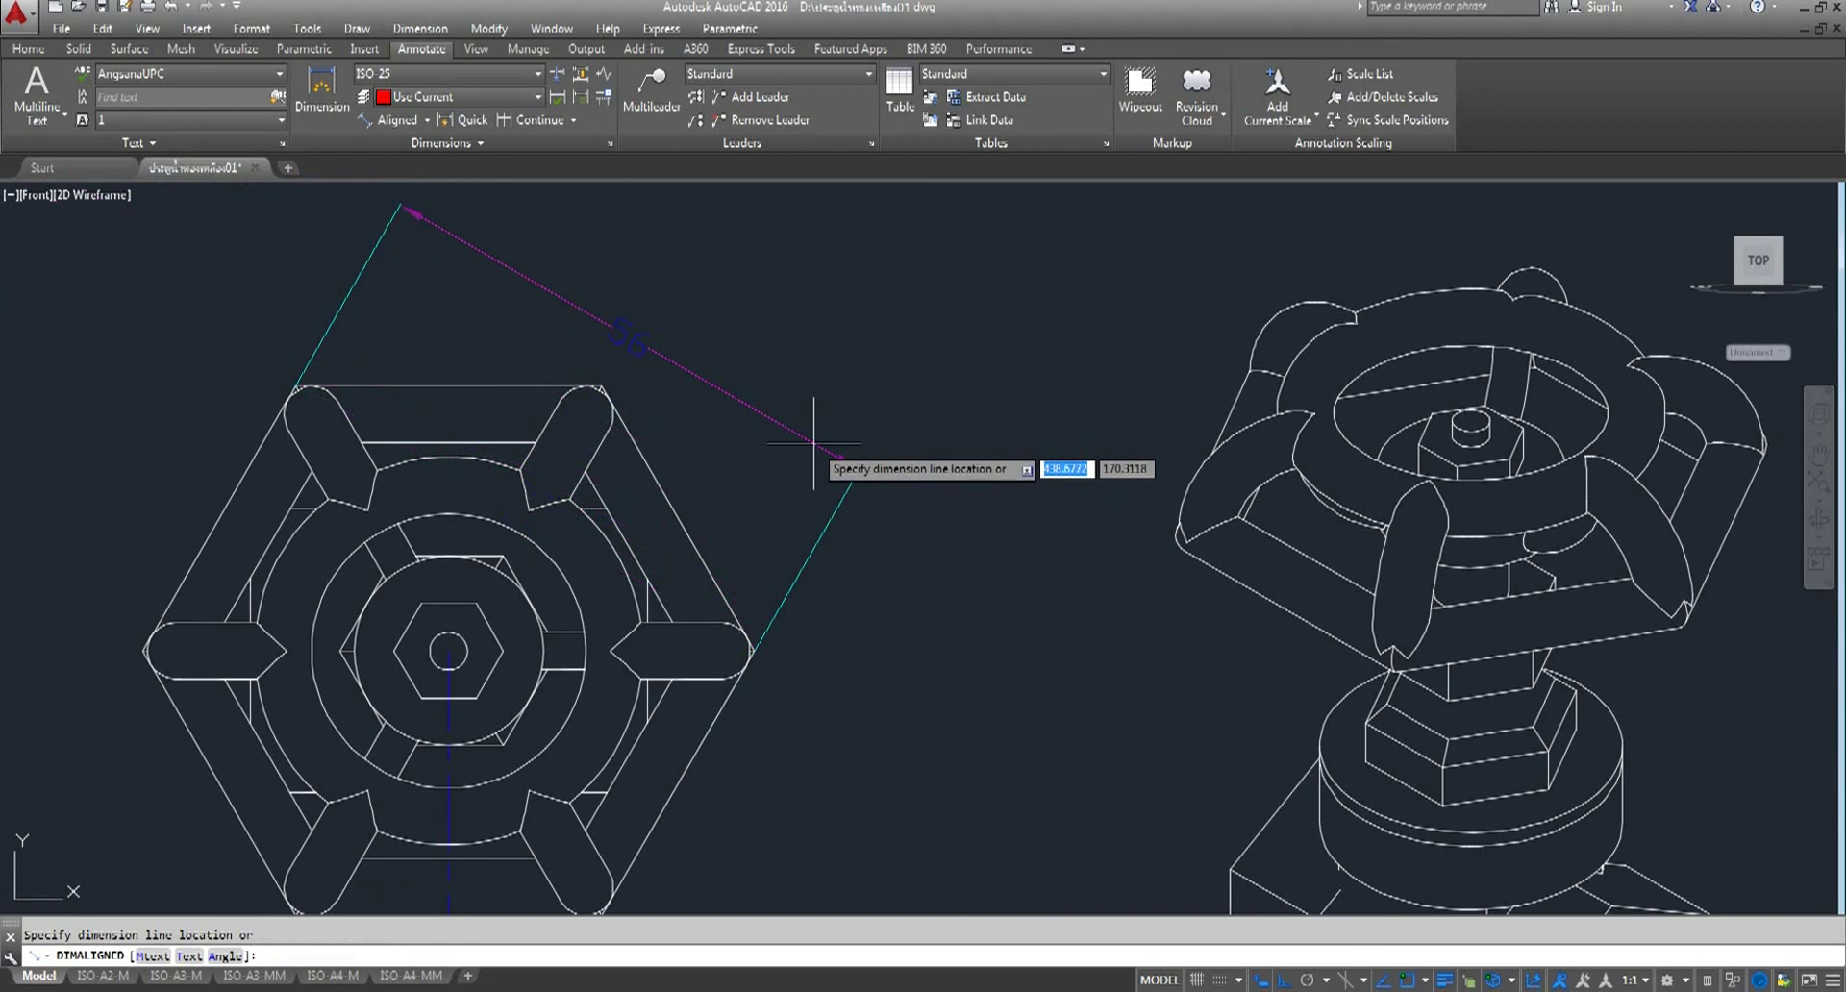
pyautogui.click(814, 444)
# - Add a 30 aligned dimension along the lower-left edge of the valve body's hex nut
pyautogui.scroll(-5, 808, 423)
pyautogui.scroll(1, 788, 403)
pyautogui.scroll(3, 778, 383)
pyautogui.scroll(-4, 778, 384)
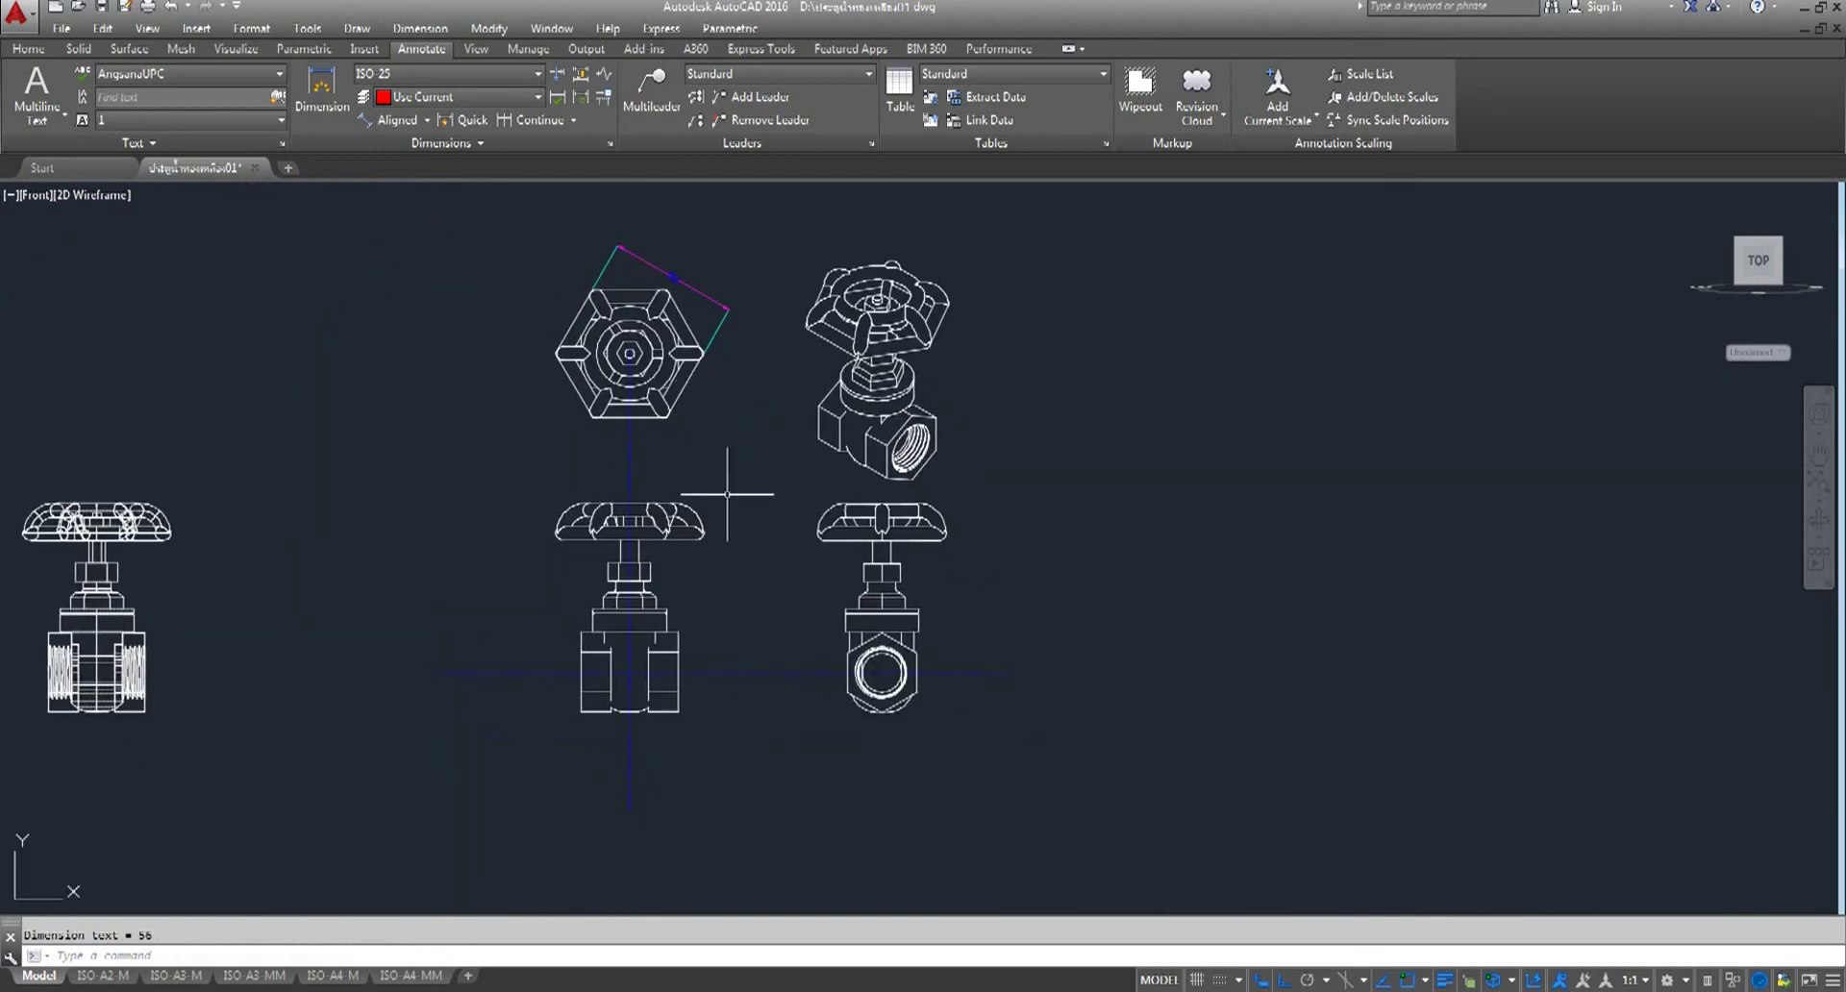
pyautogui.scroll(2, 661, 543)
pyautogui.scroll(-2, 731, 577)
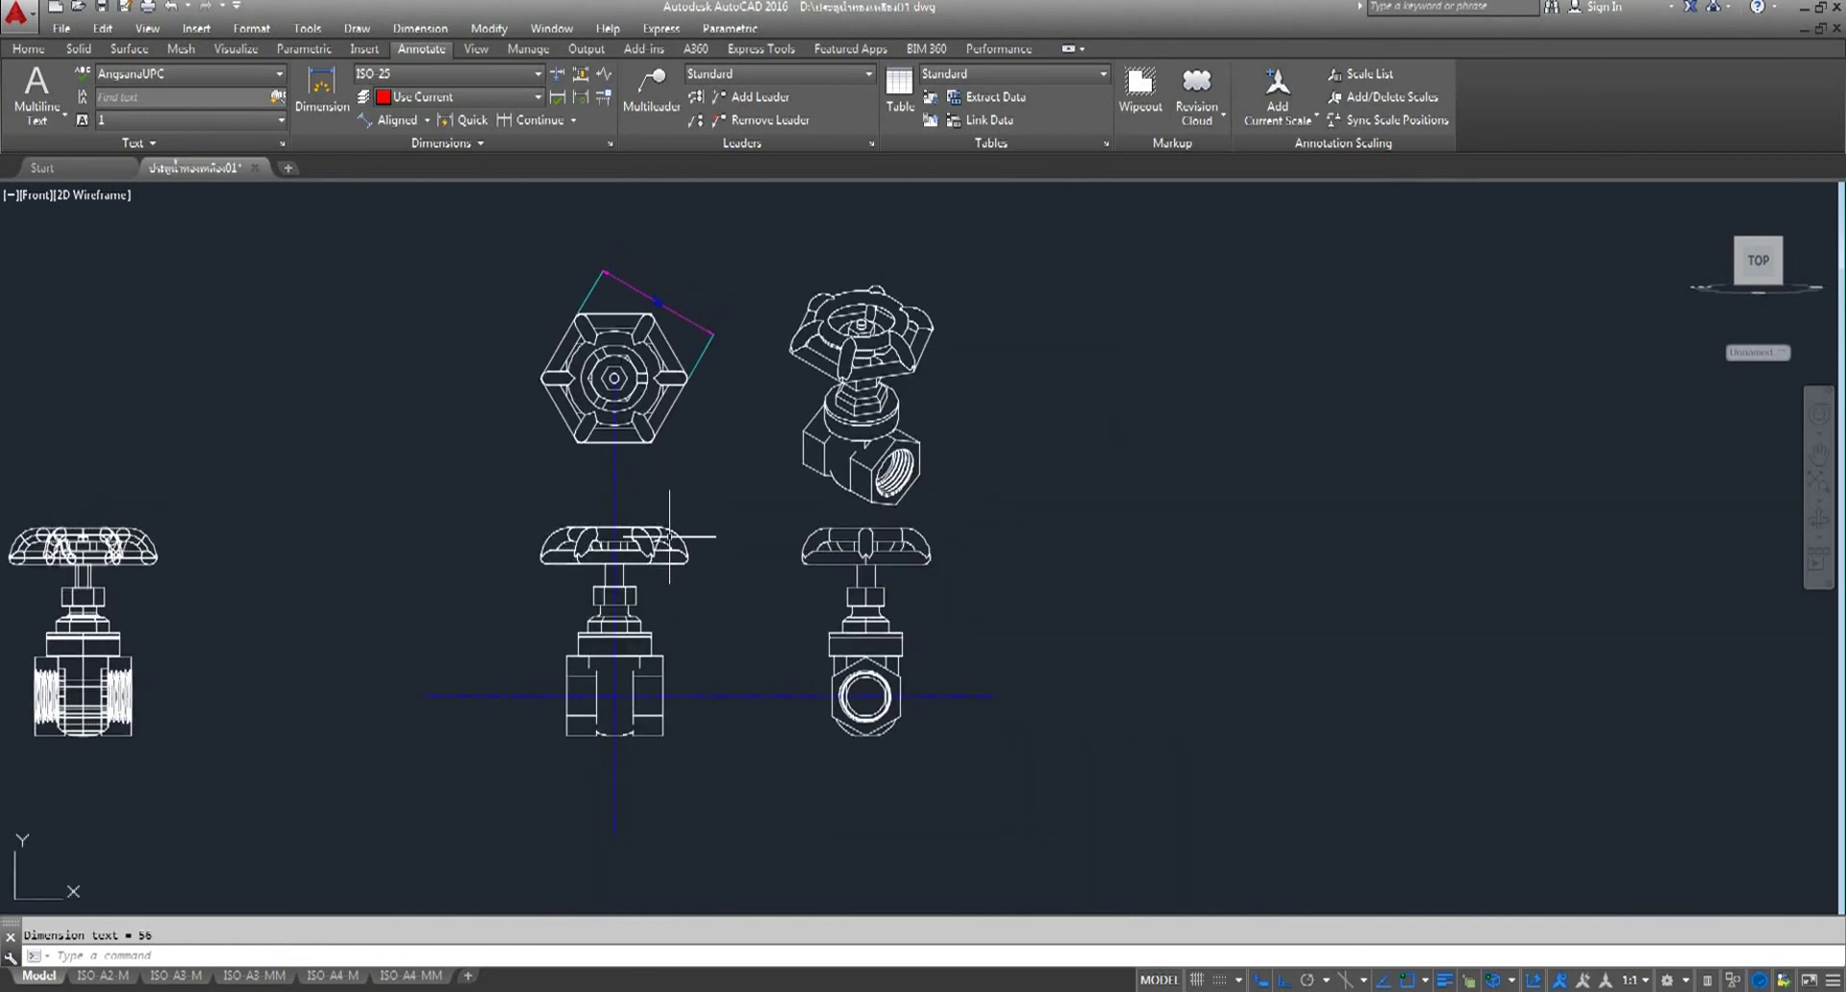
pyautogui.scroll(4, 837, 735)
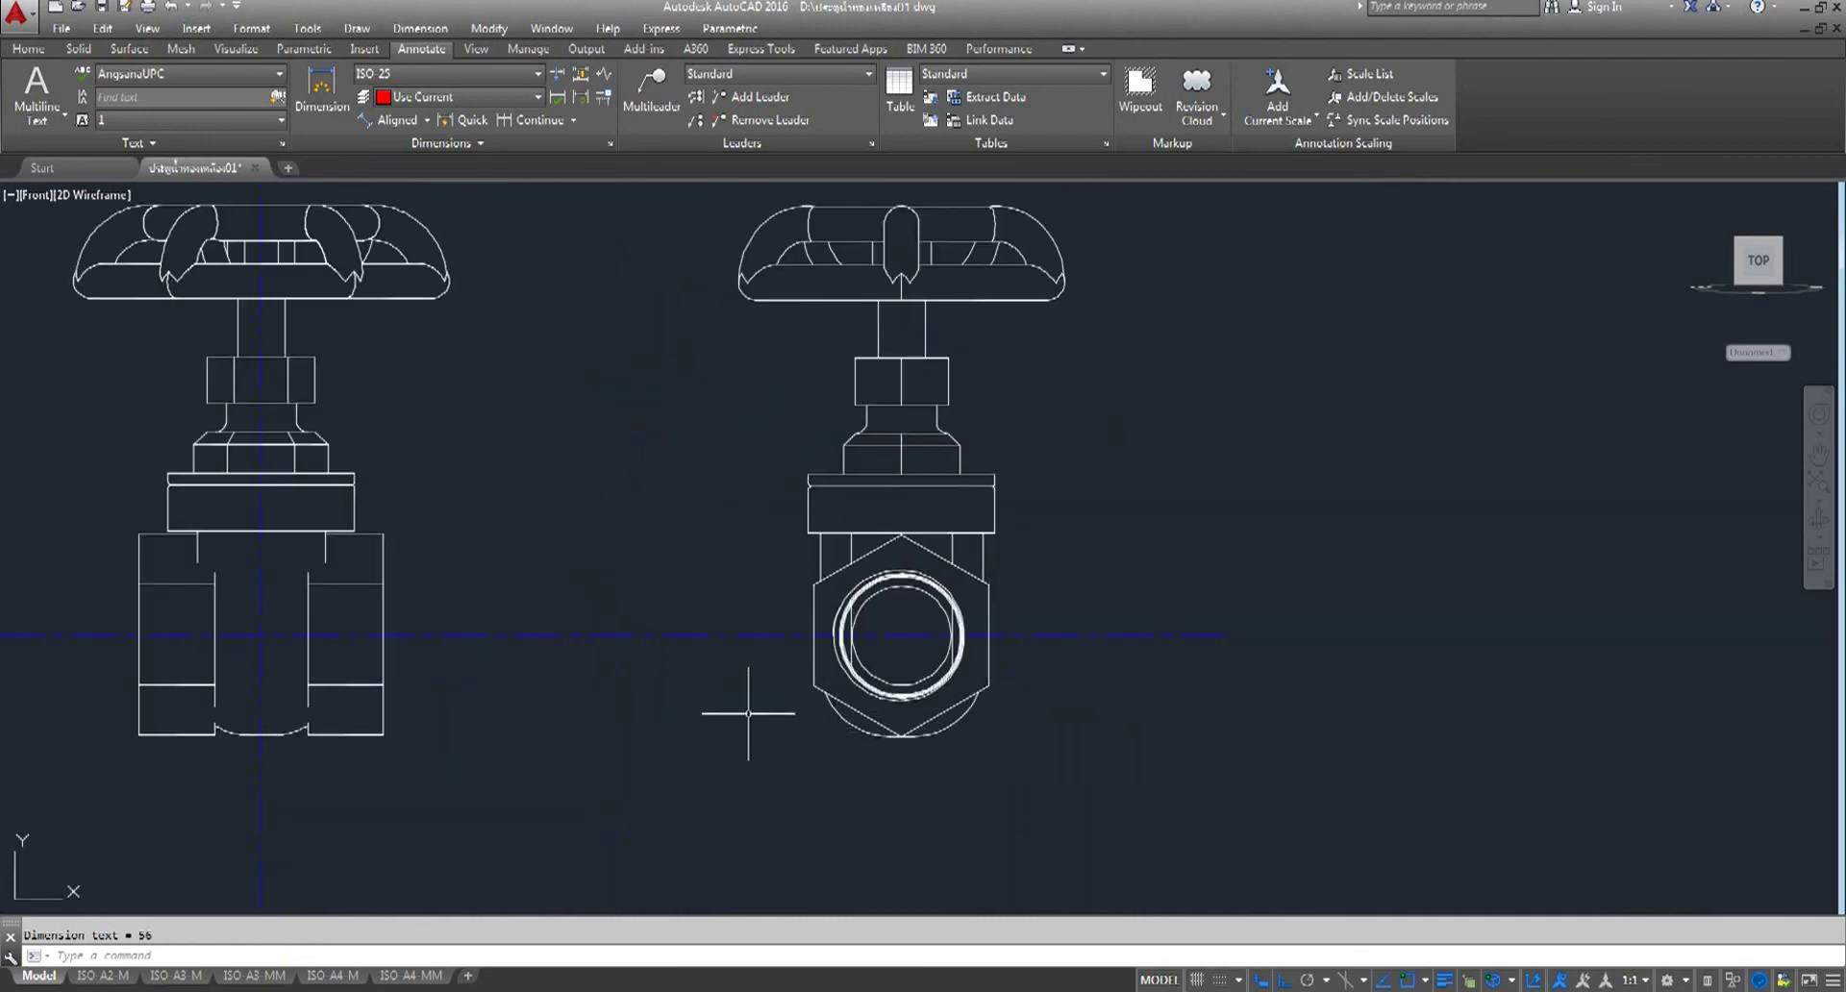
pyautogui.scroll(-3, 748, 713)
pyautogui.scroll(3, 754, 638)
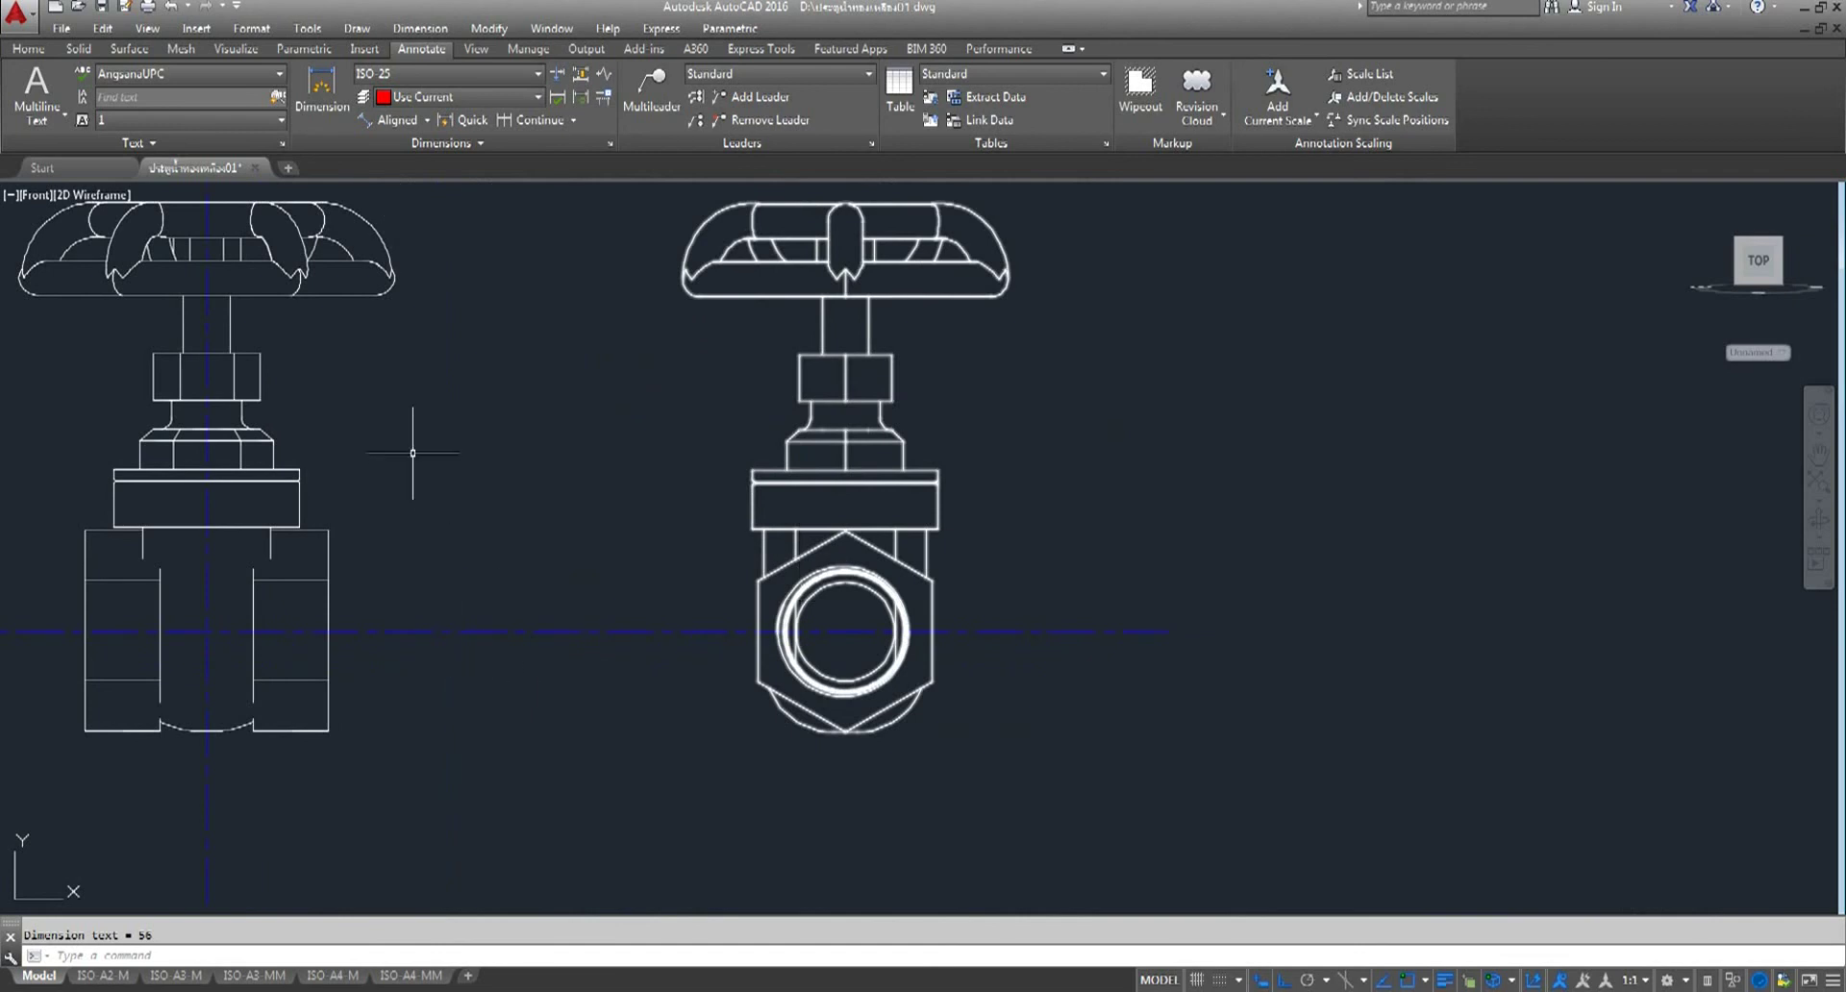
pyautogui.click(389, 119)
pyautogui.scroll(4, 730, 755)
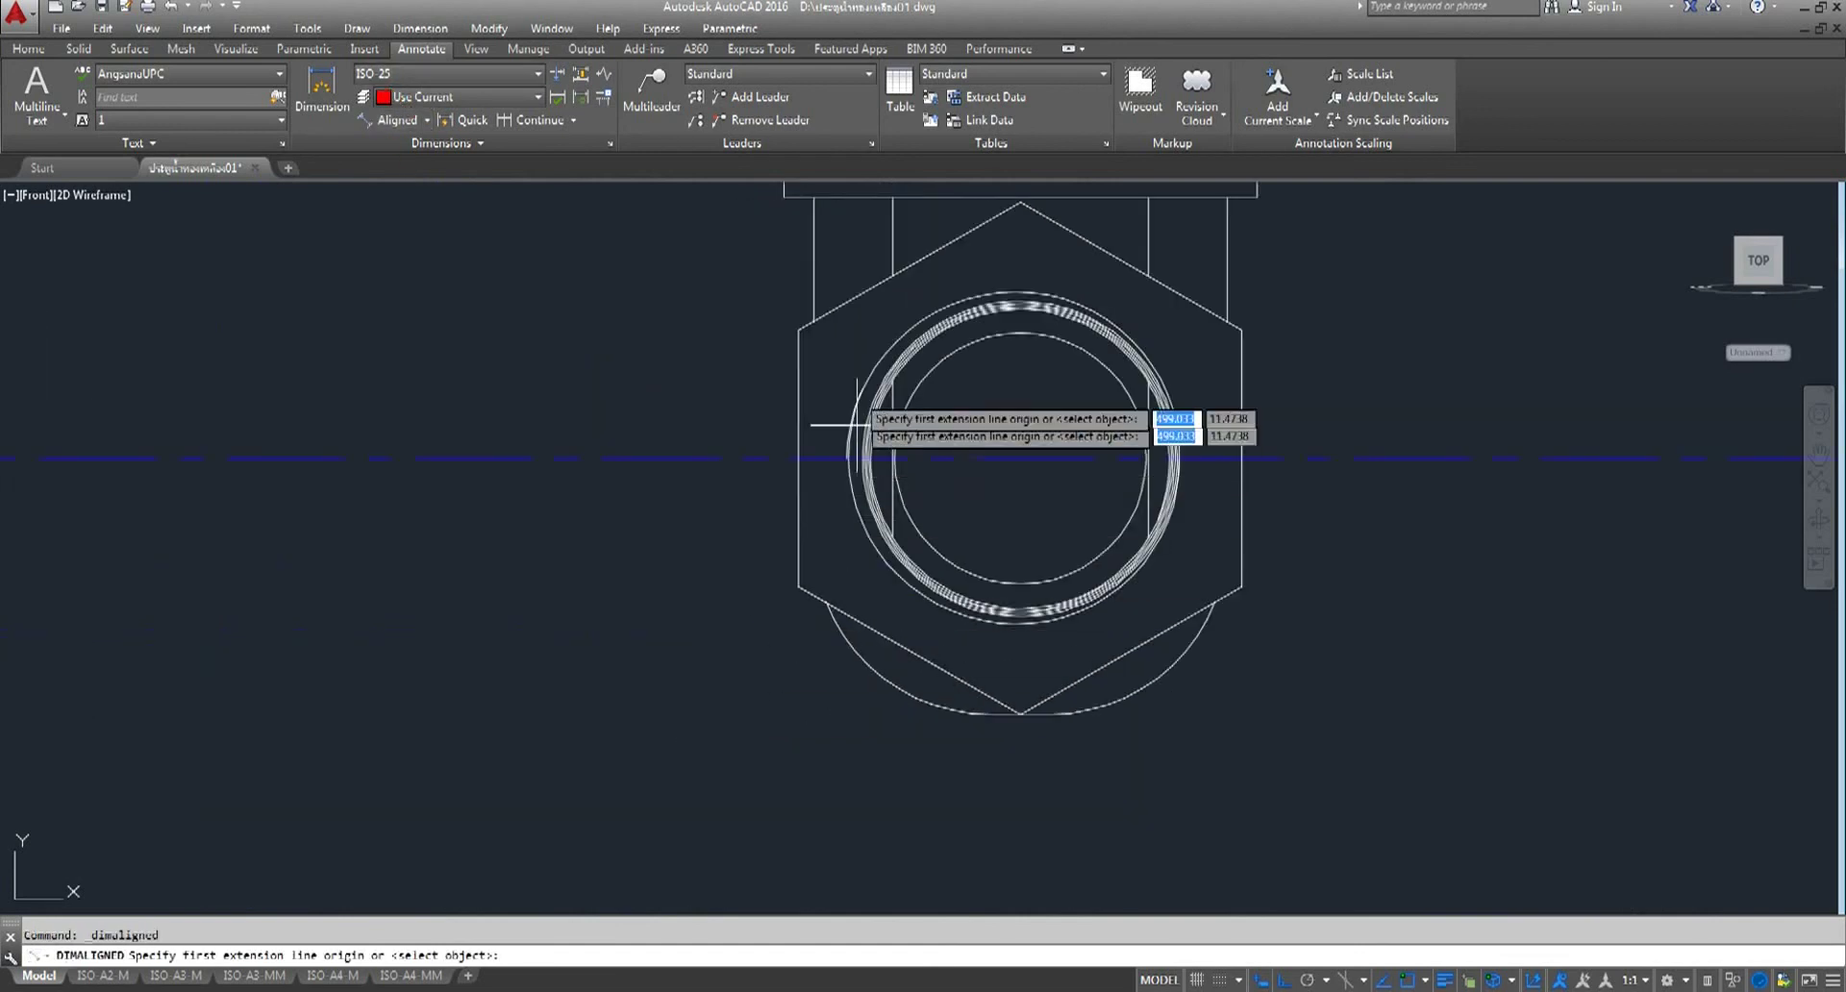
pyautogui.click(798, 329)
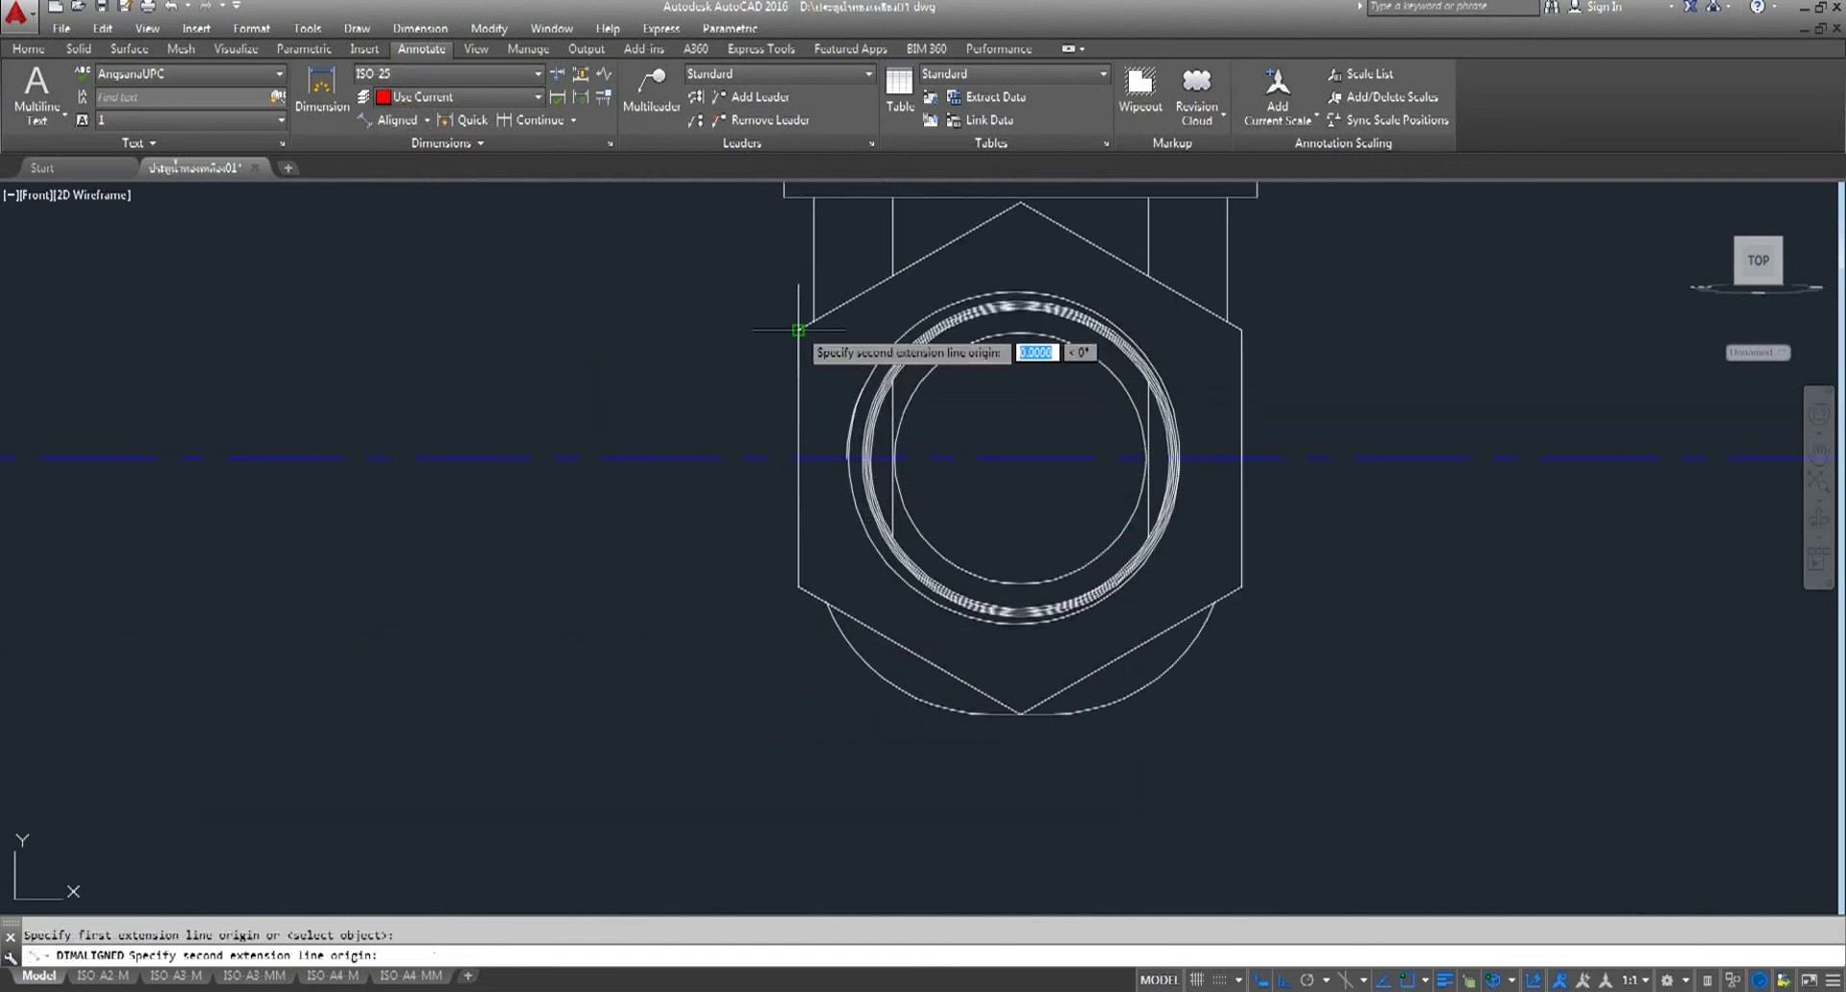
pyautogui.click(1029, 714)
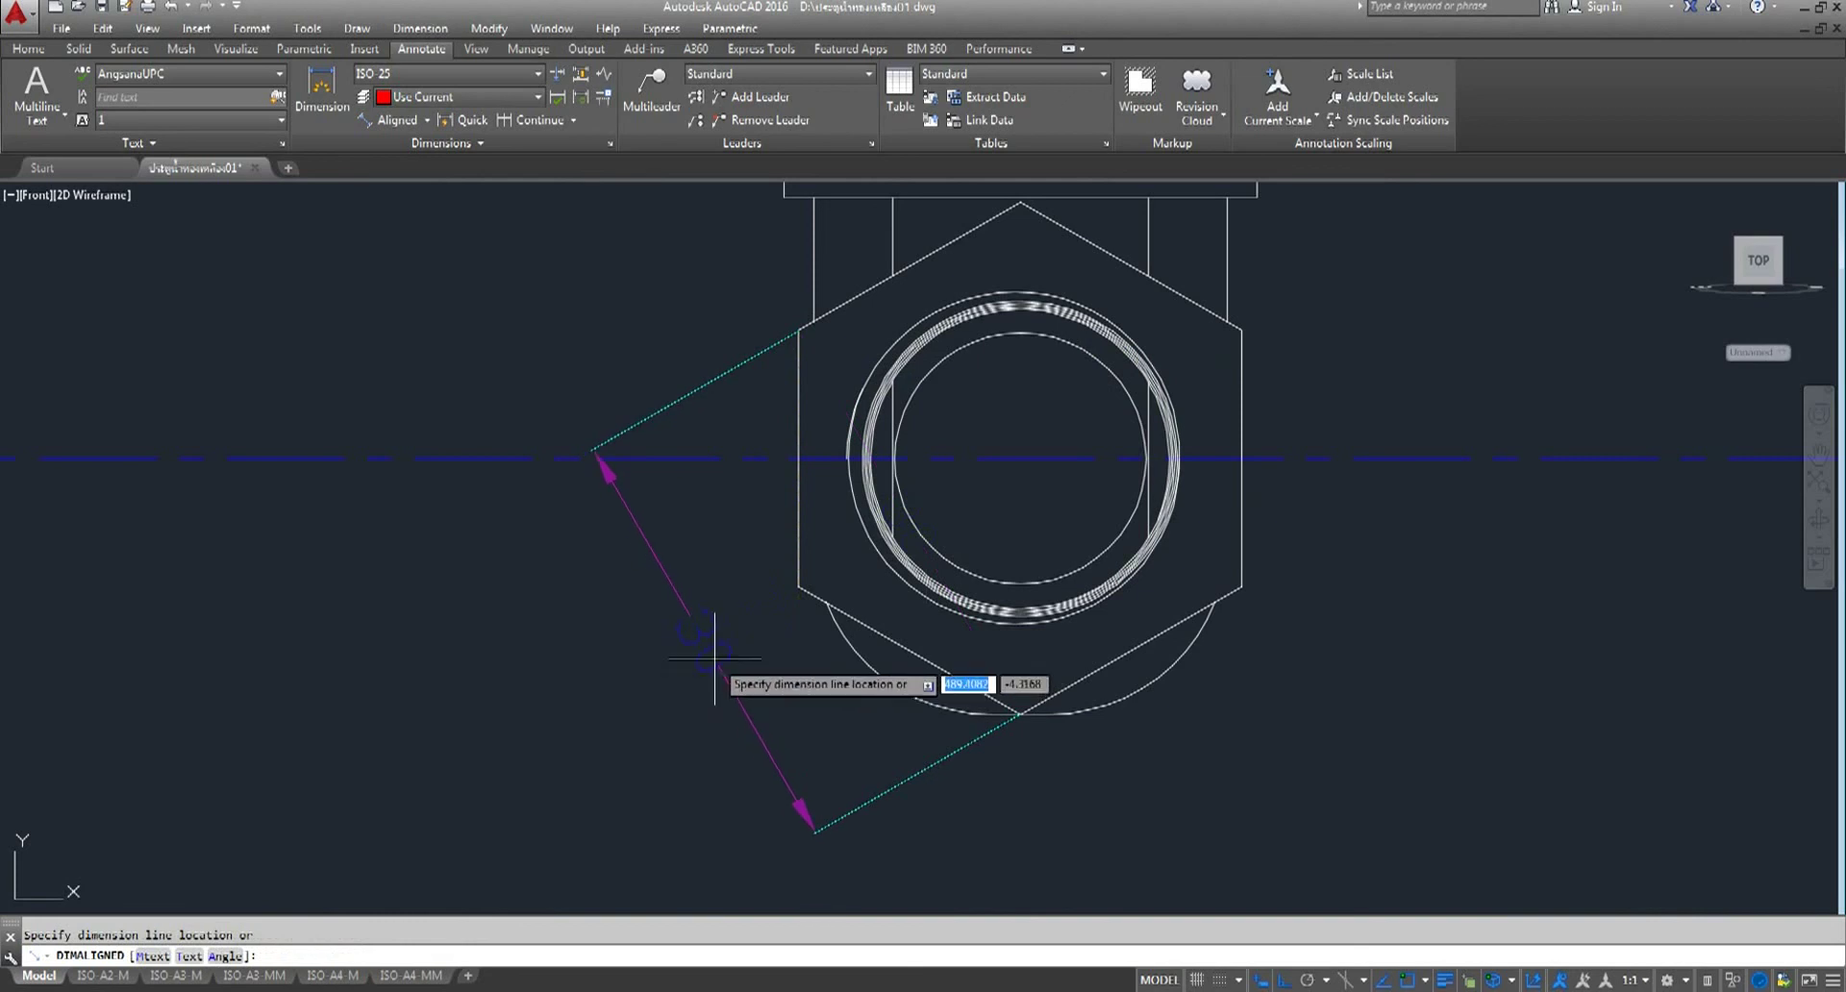
pyautogui.click(715, 660)
pyautogui.scroll(-5, 711, 654)
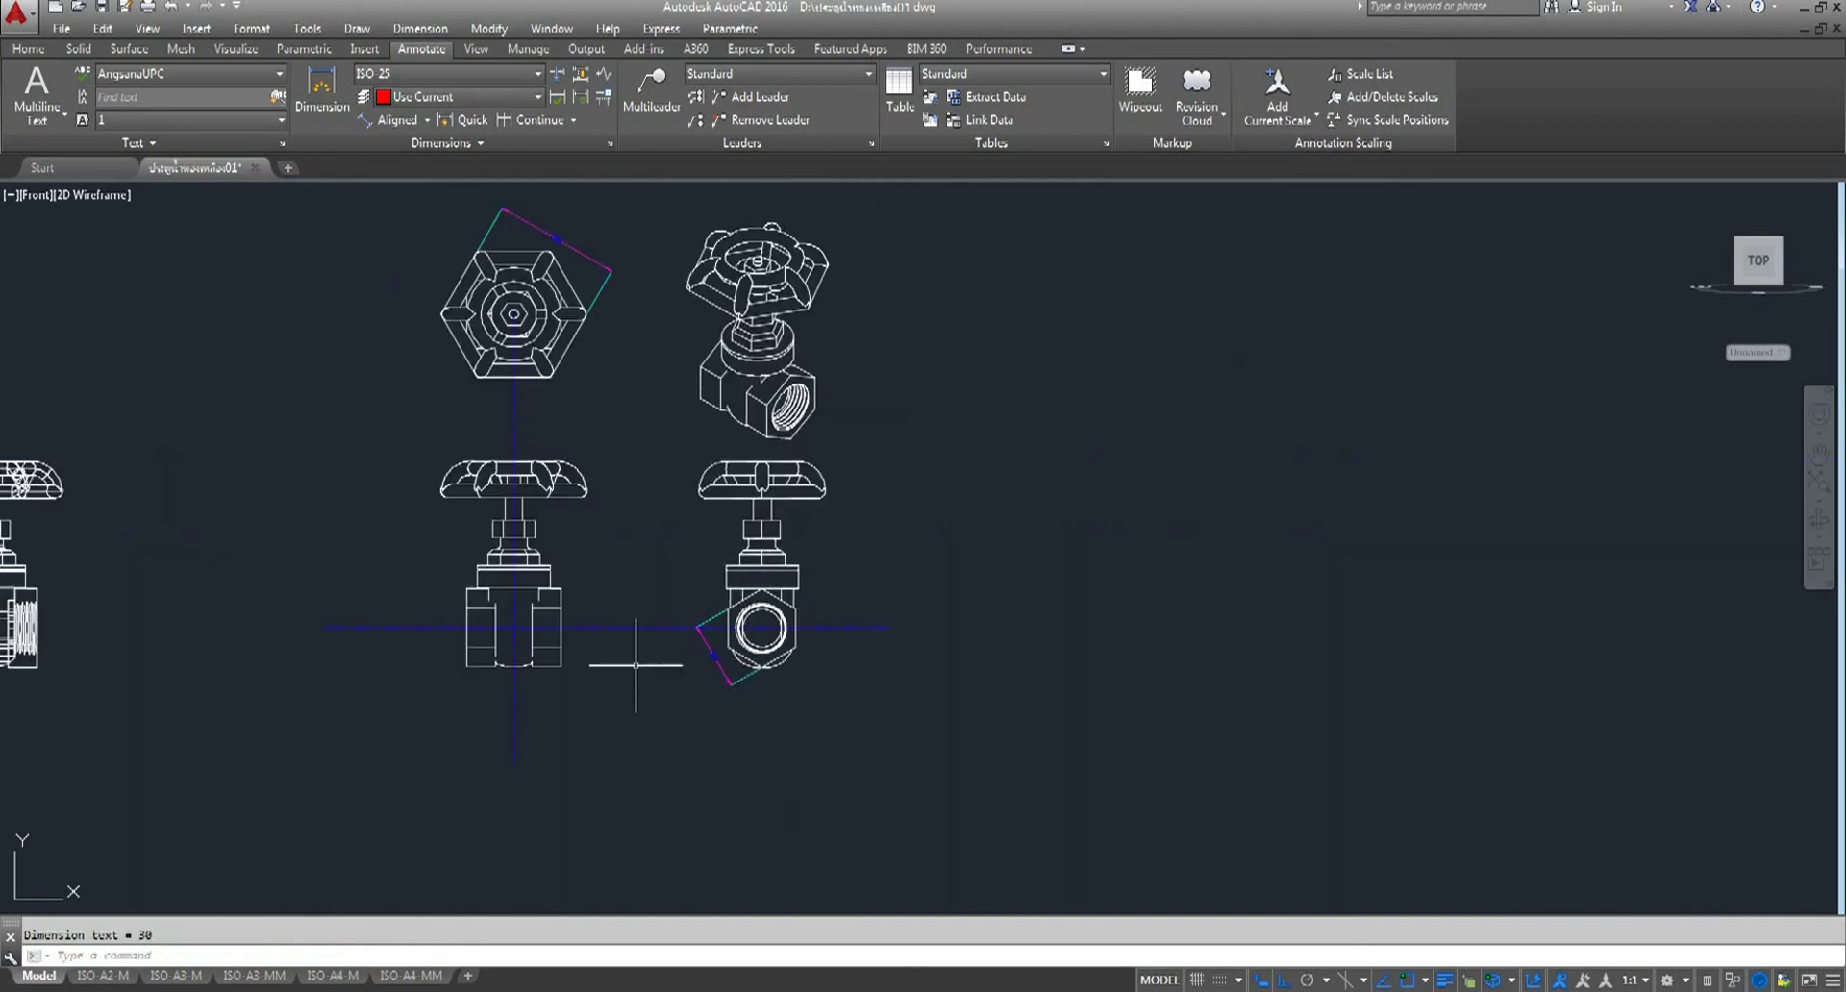
pyautogui.moveTo(467, 673); pyautogui.dragTo(592, 685, button='middle')
pyautogui.scroll(4, 722, 647)
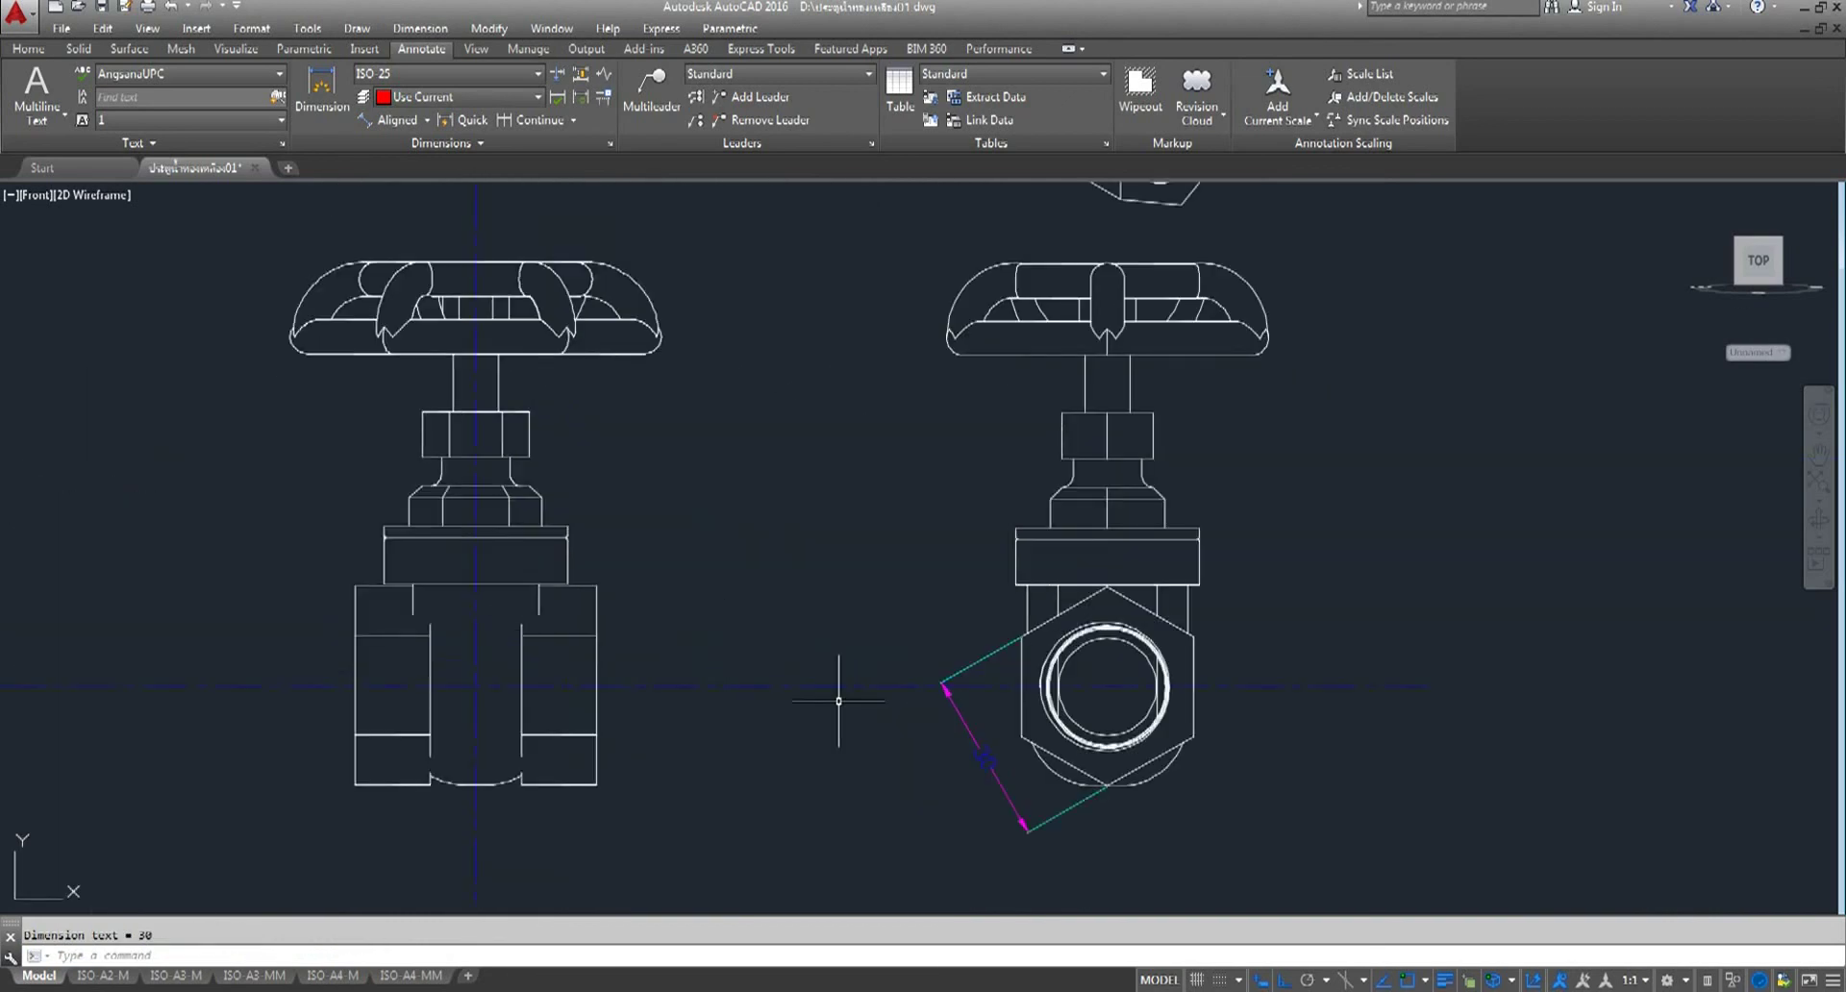
pyautogui.moveTo(715, 636); pyautogui.dragTo(801, 762, button='middle')
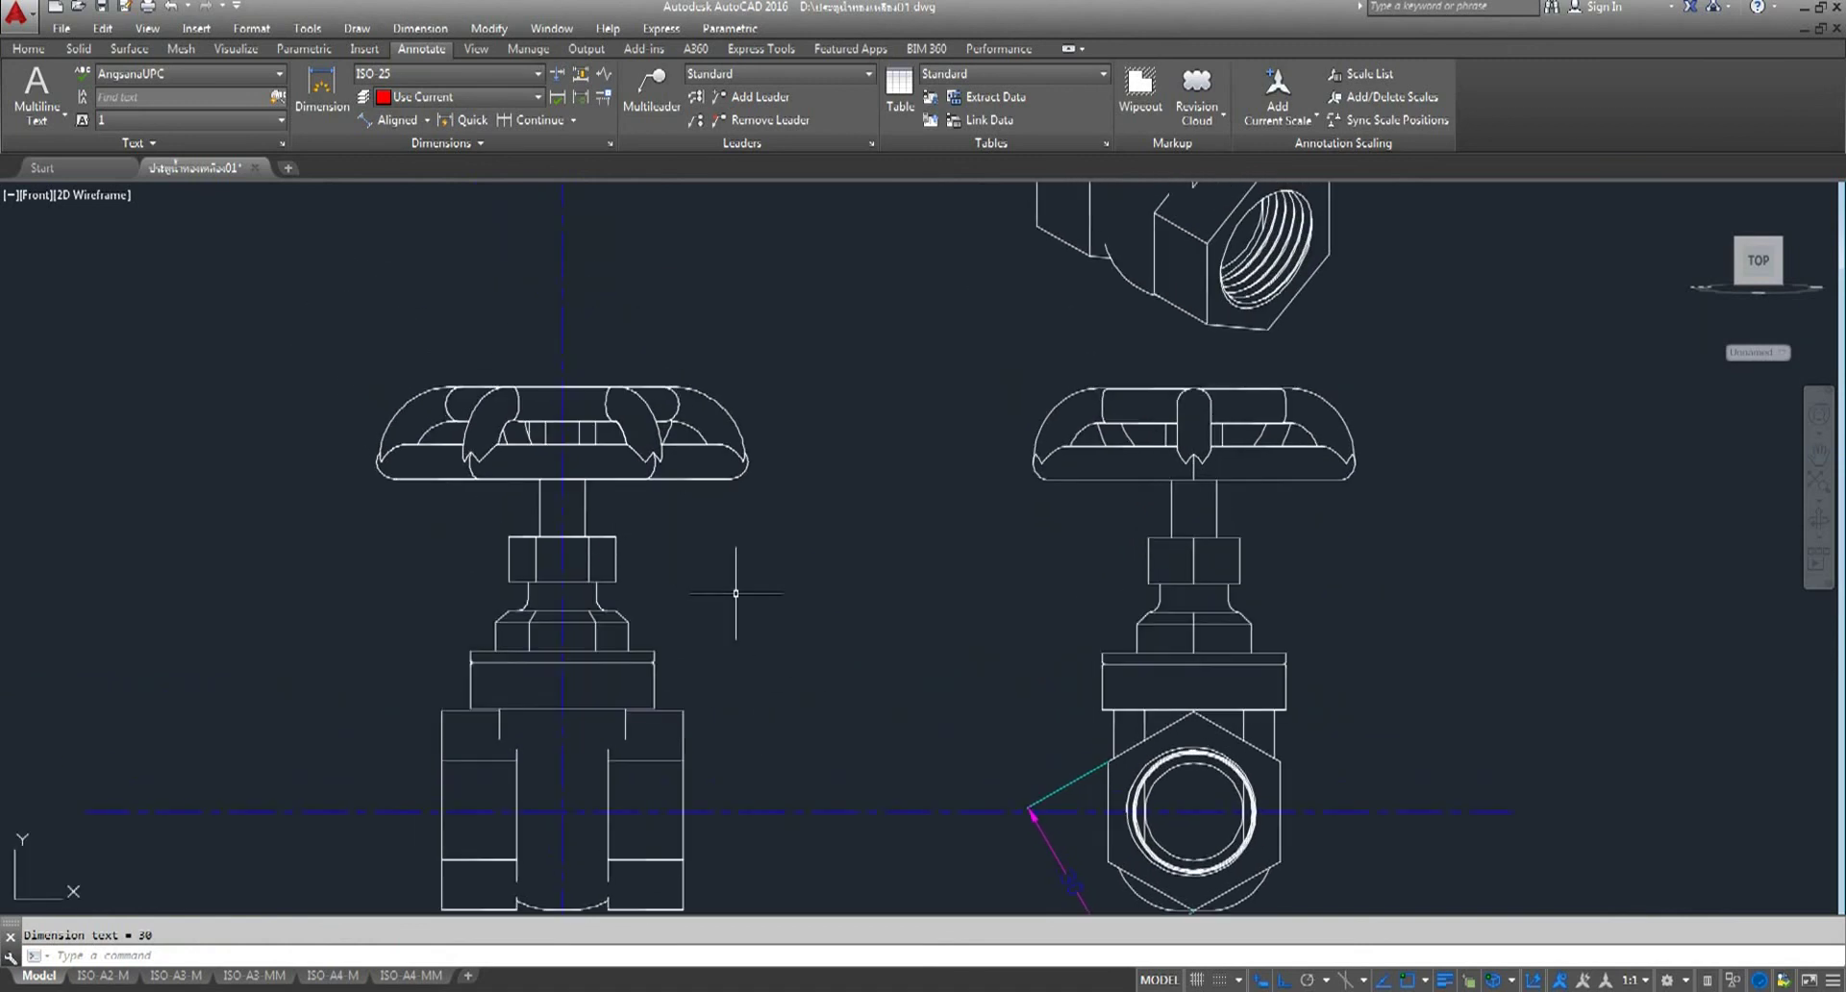
pyautogui.scroll(-2, 769, 605)
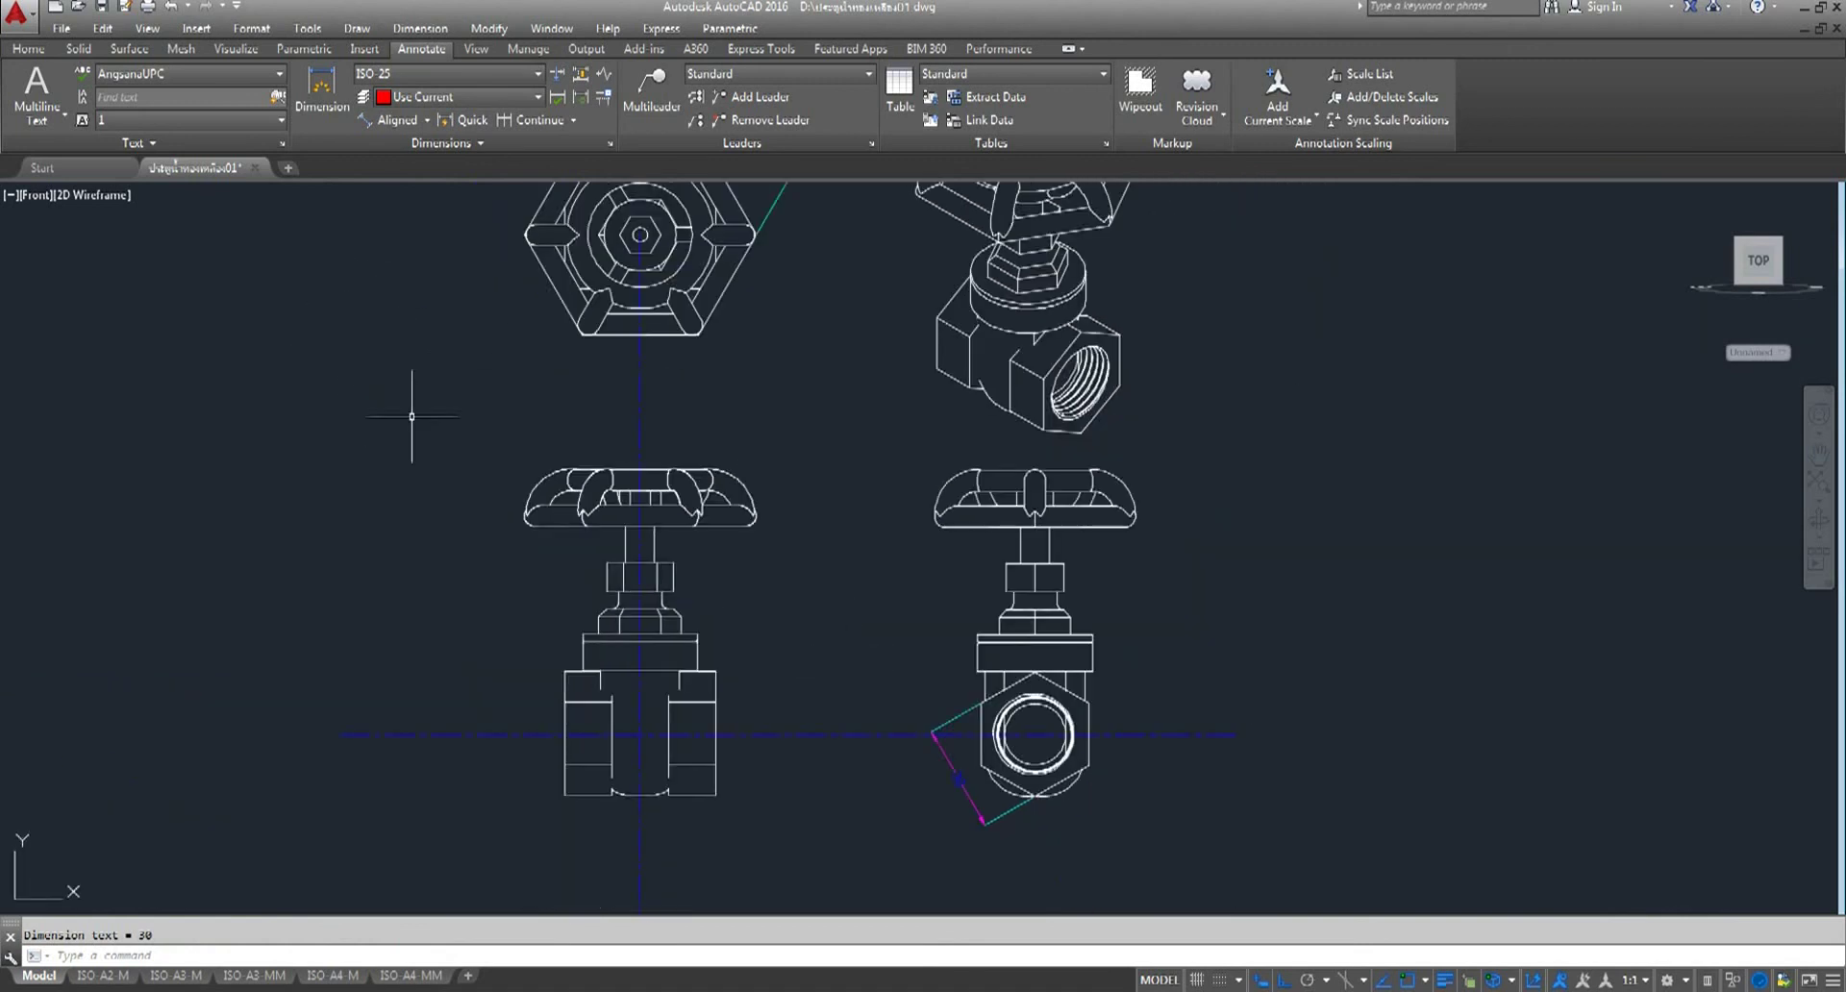
pyautogui.click(427, 119)
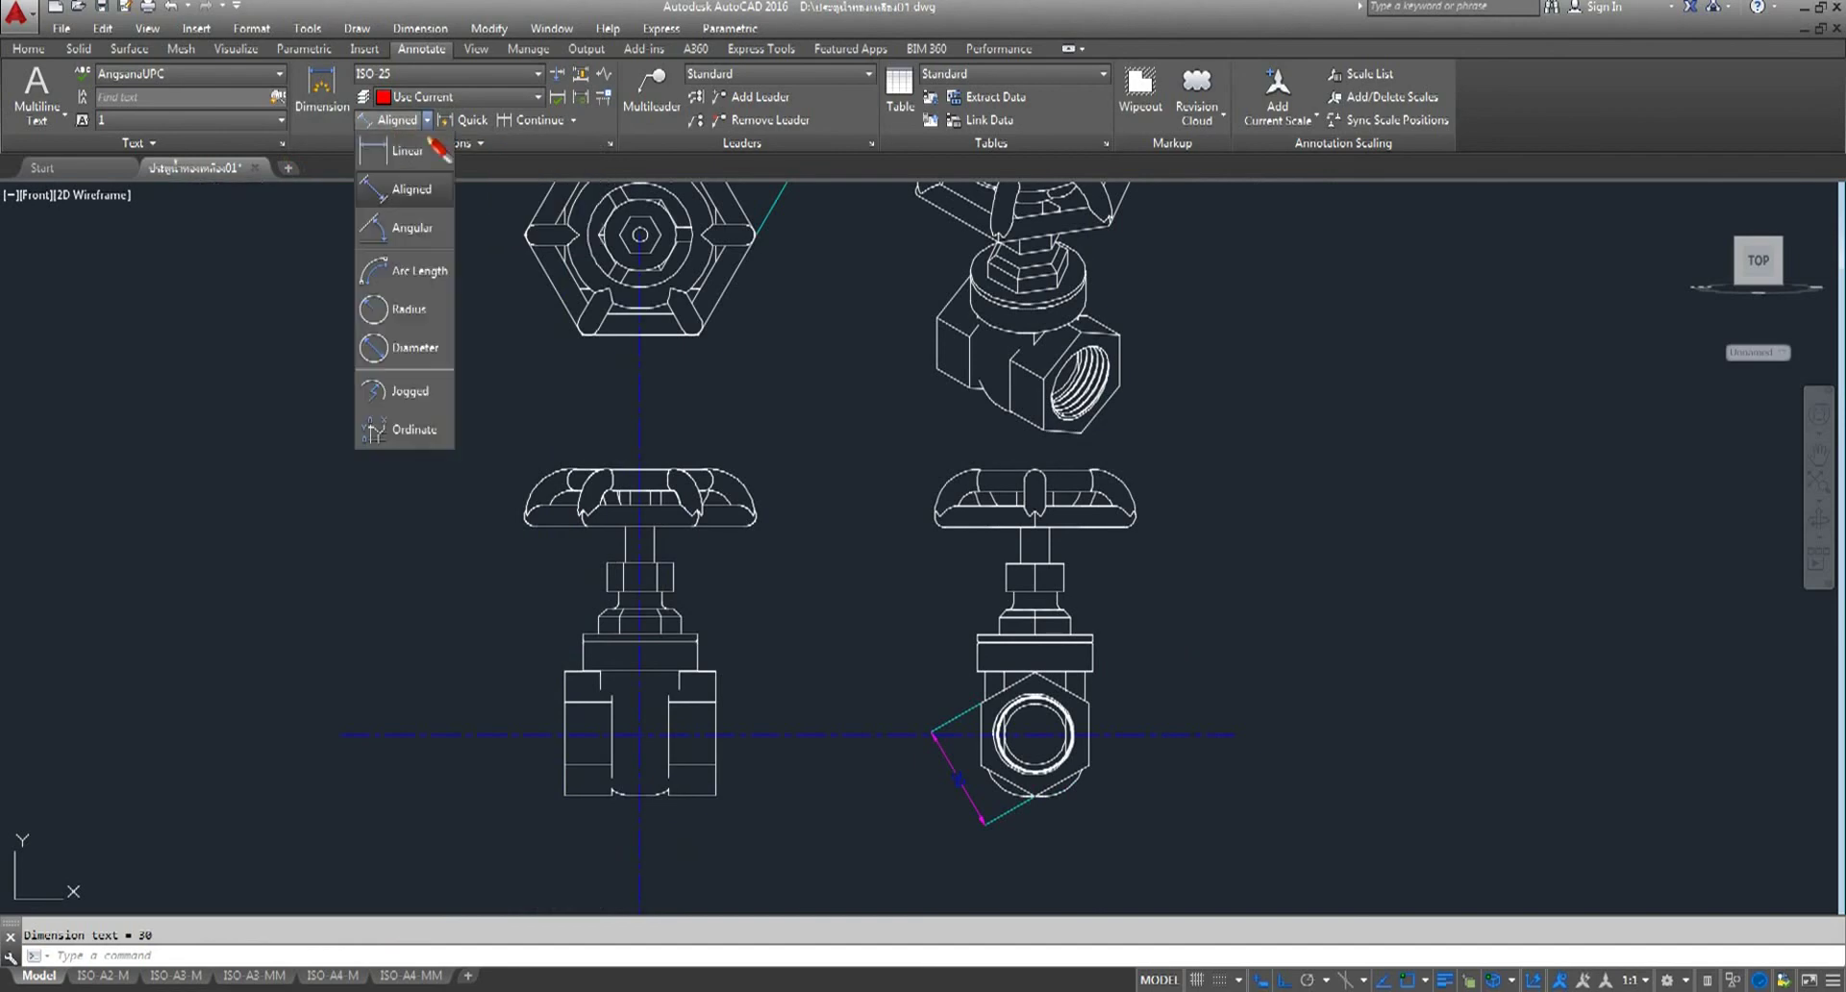
# - Add a vertical linear dimension for the front view's overall height, stem nut to body bottom
pyautogui.click(402, 154)
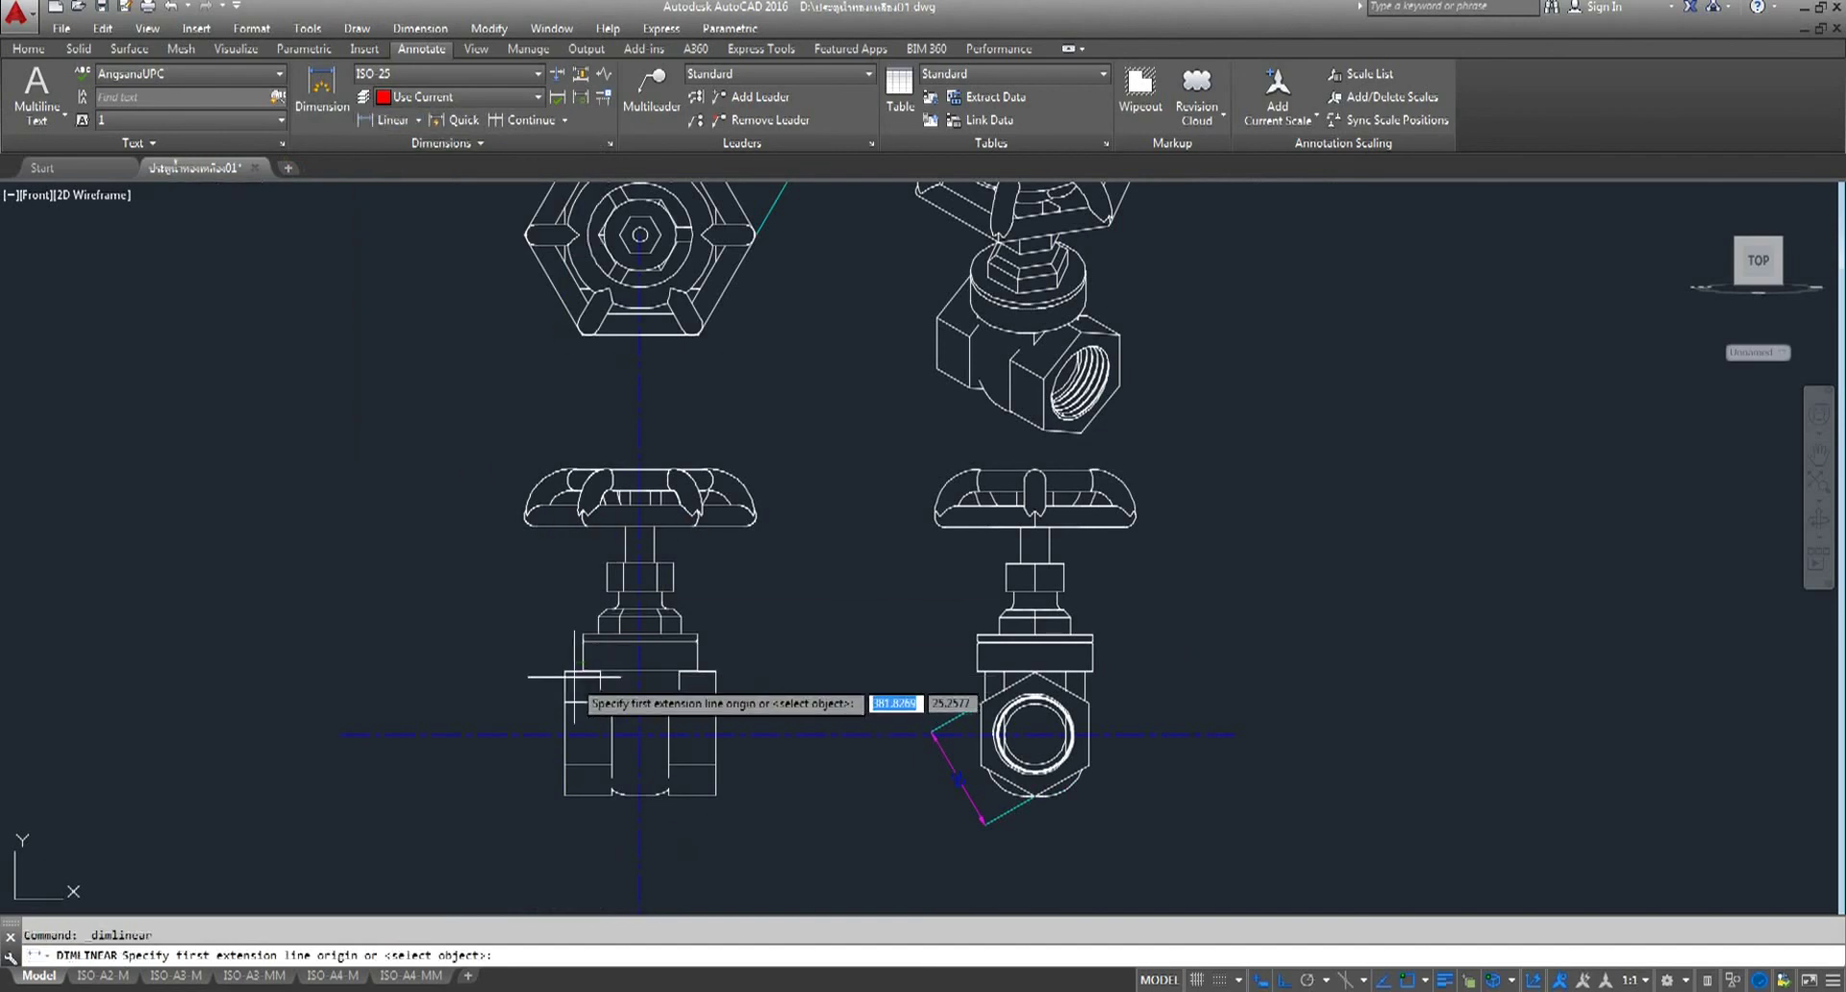
pyautogui.scroll(5, 596, 616)
pyautogui.scroll(-3, 618, 568)
pyautogui.scroll(6, 641, 299)
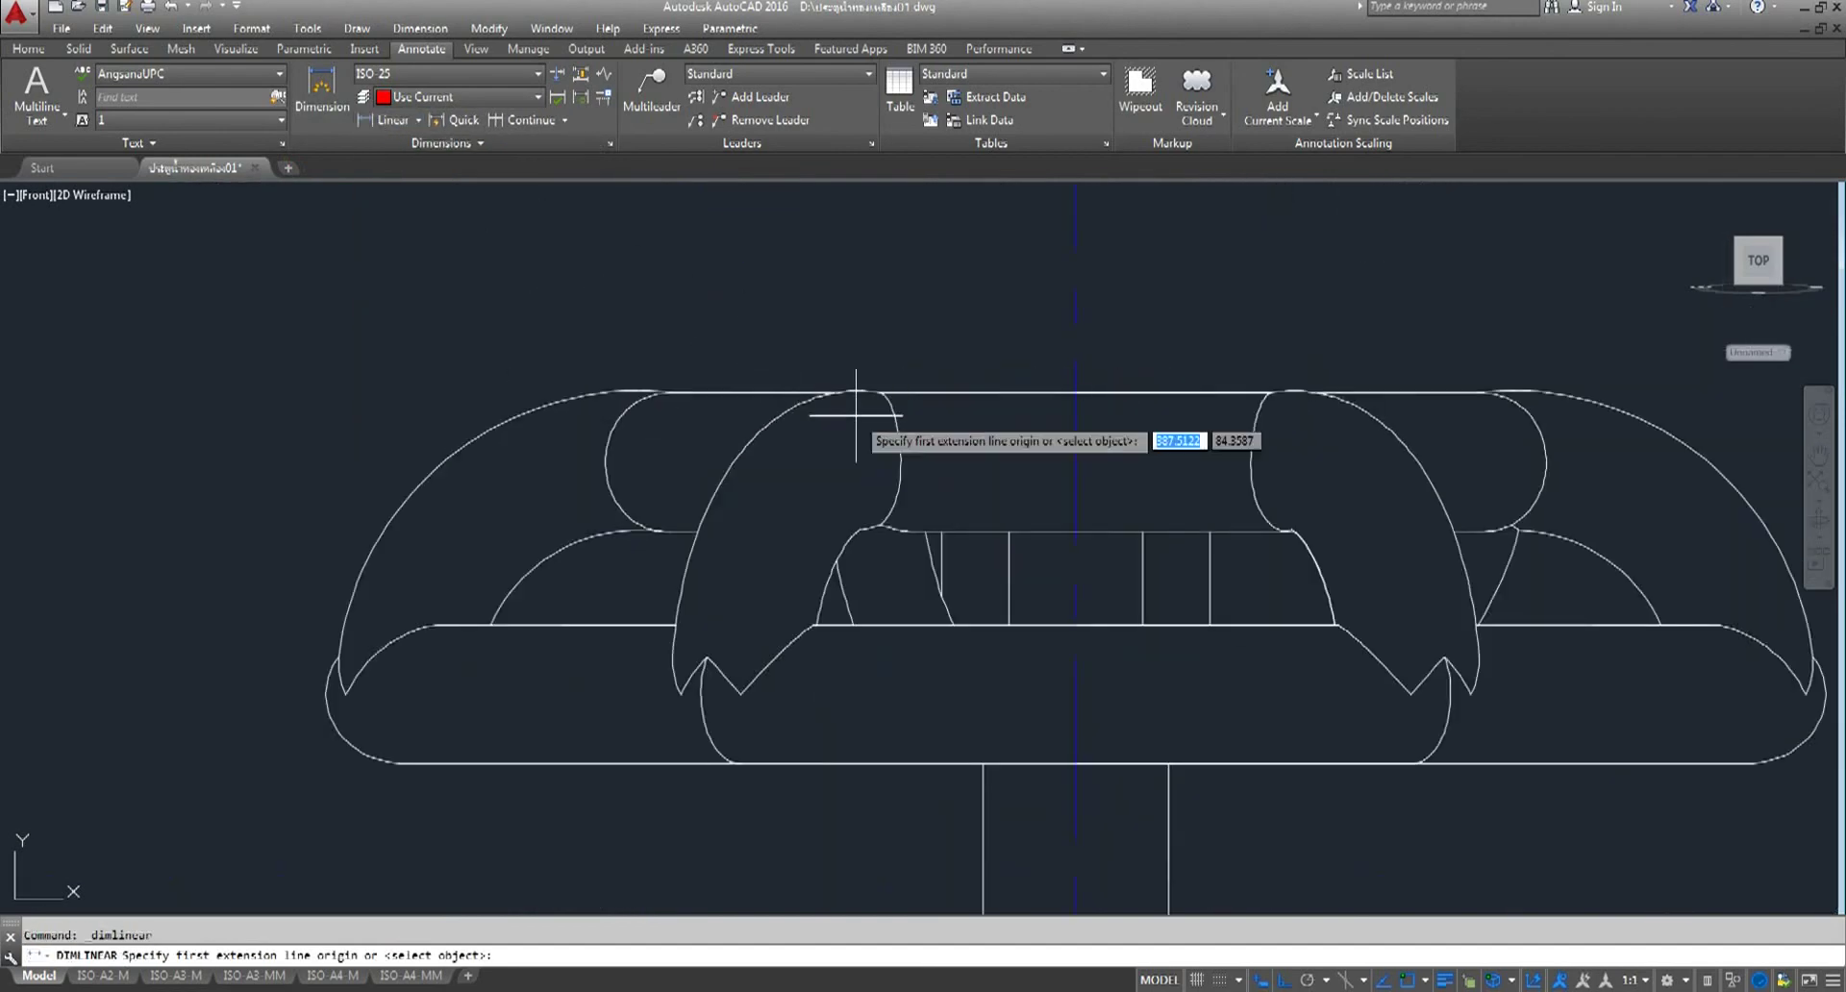
pyautogui.scroll(-4, 846, 404)
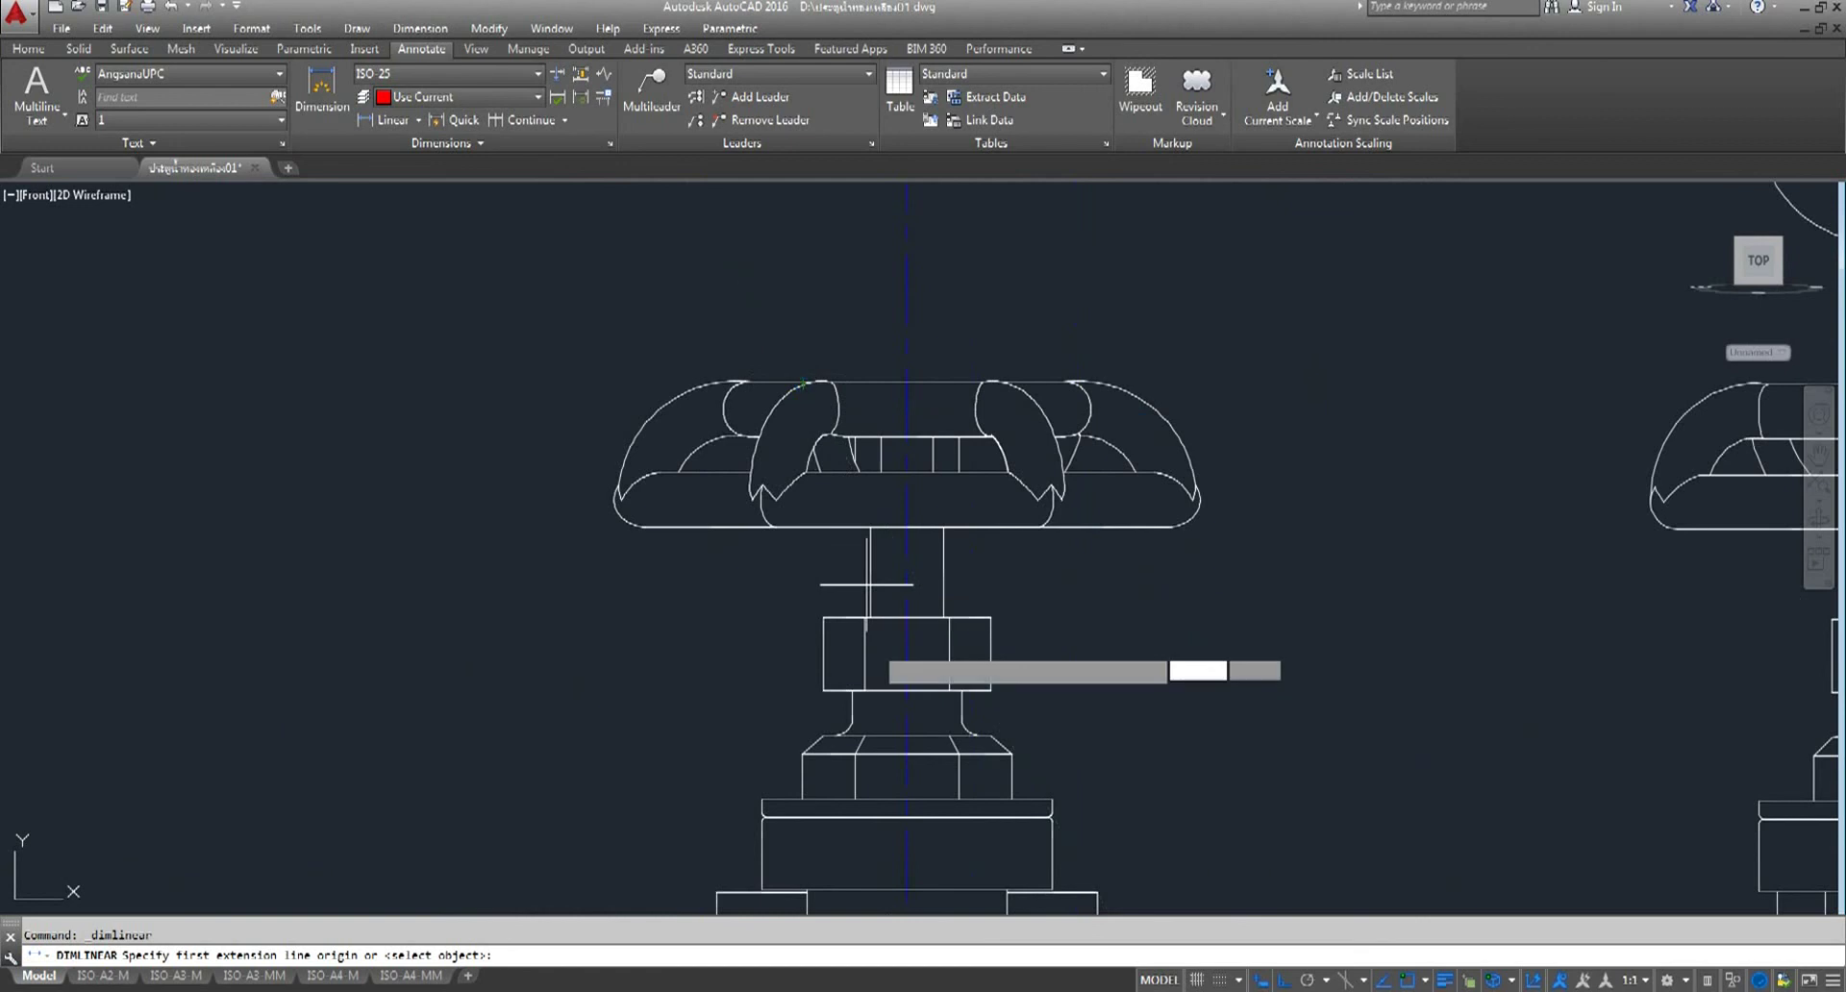
pyautogui.click(823, 618)
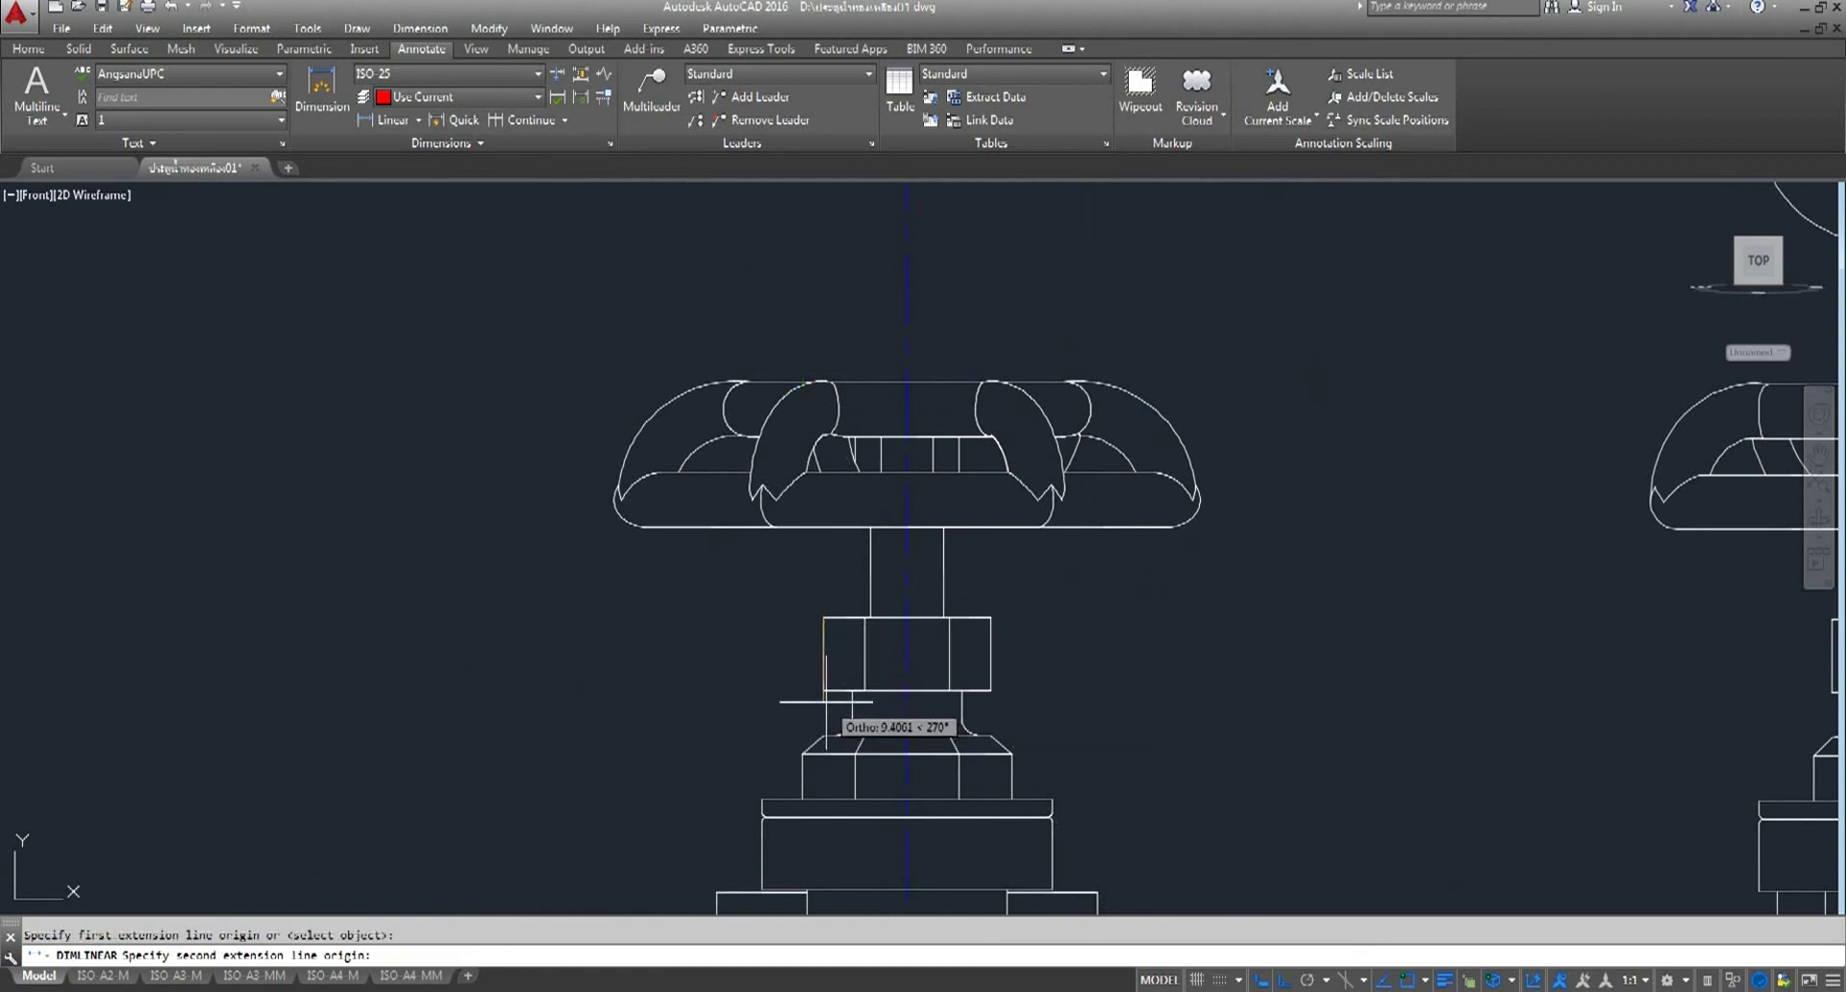
pyautogui.scroll(-6, 882, 575)
pyautogui.scroll(4, 858, 755)
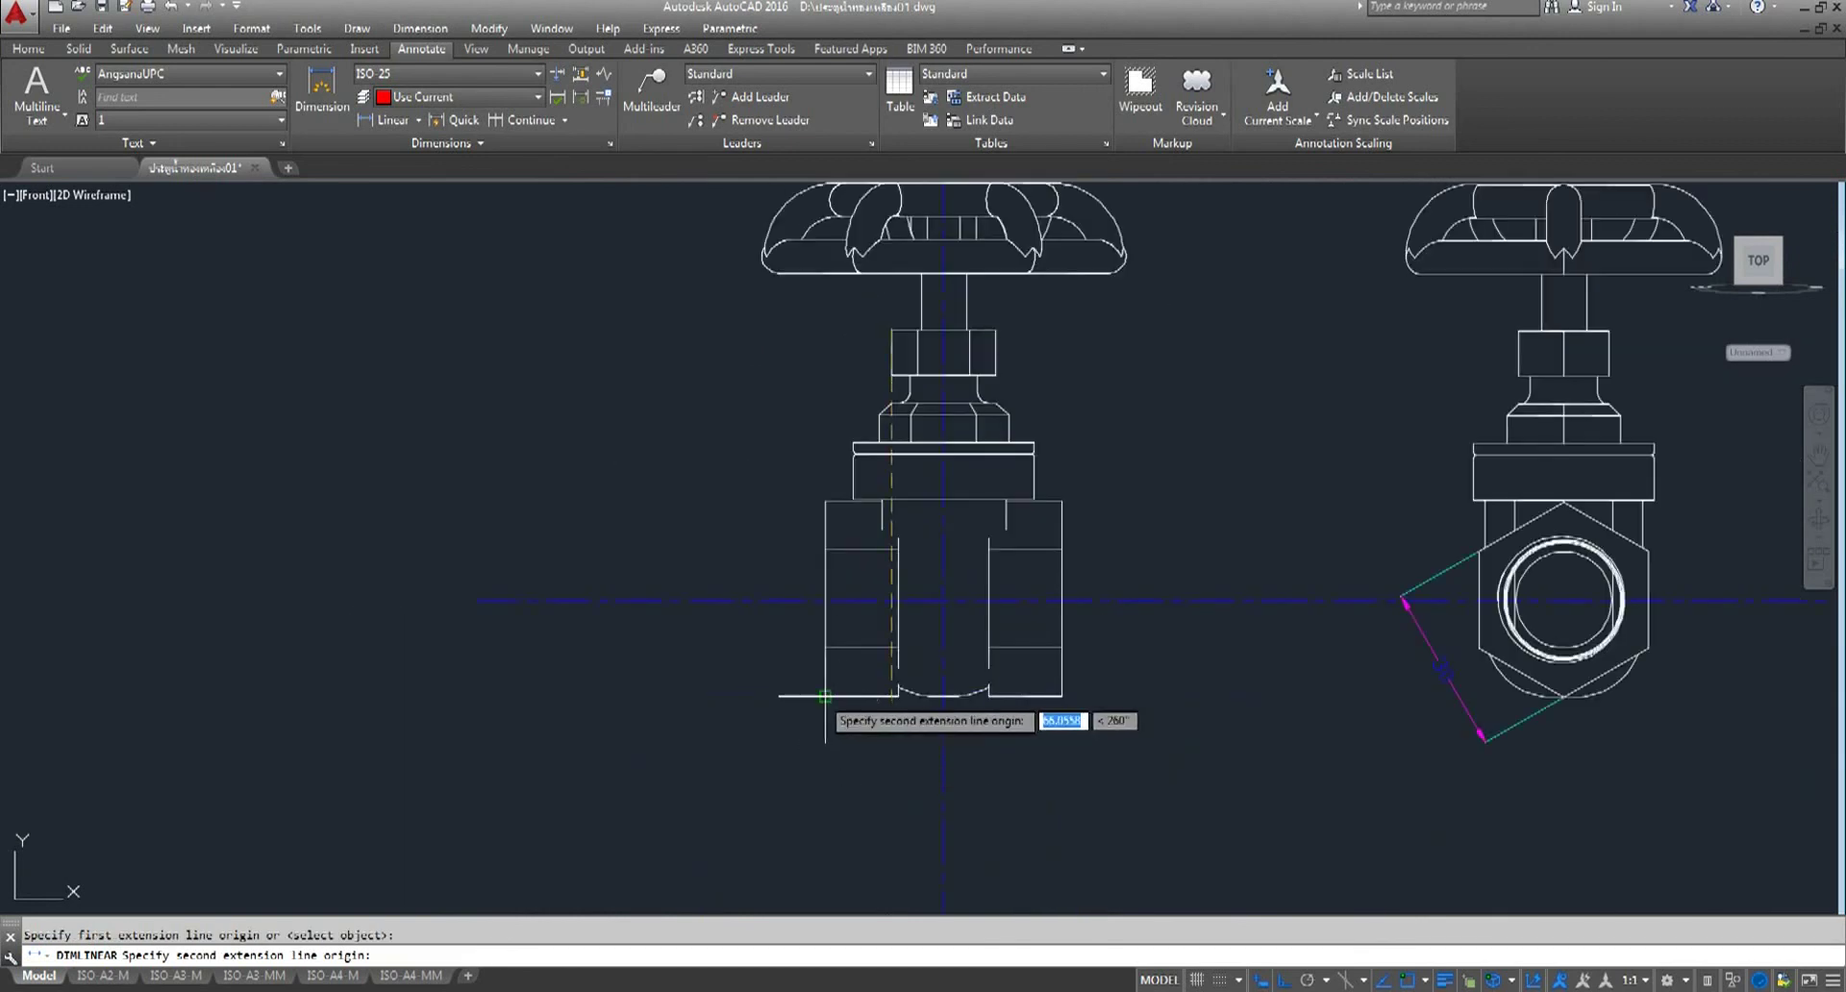
pyautogui.click(824, 694)
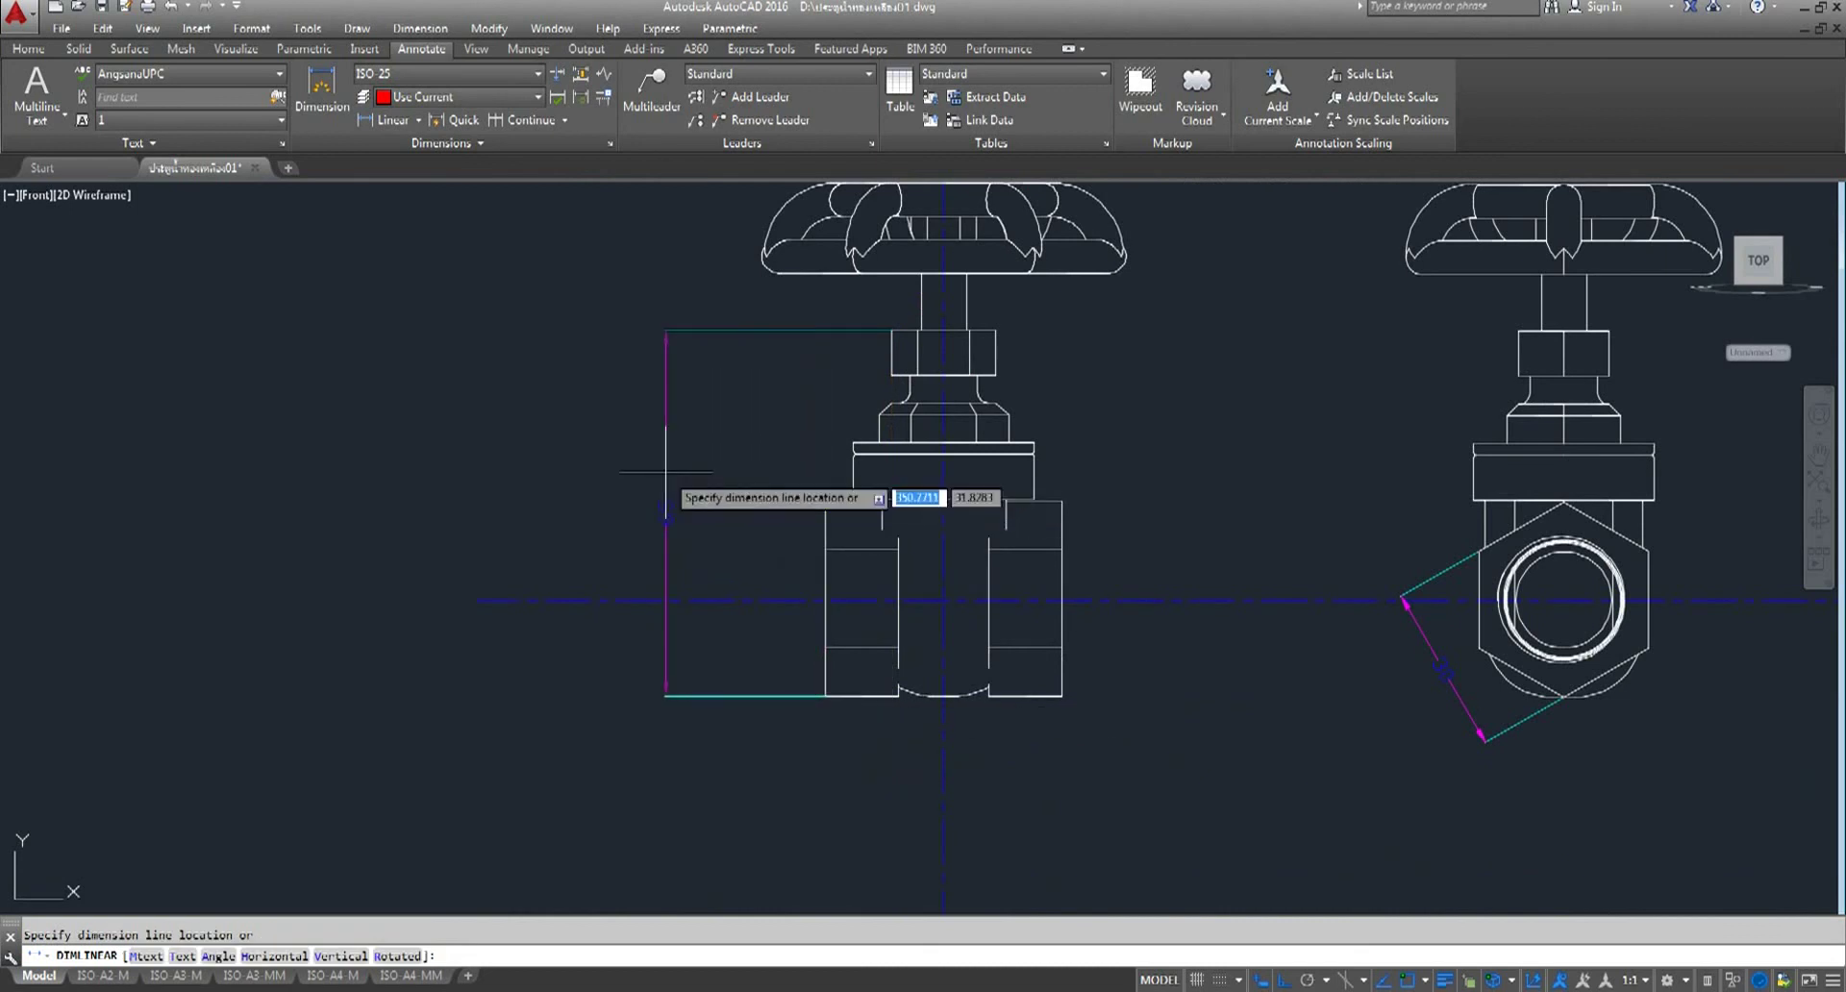
pyautogui.click(666, 471)
pyautogui.moveTo(754, 475); pyautogui.dragTo(692, 584, button='middle')
# - Add linear dimensions for the stem nut height and the valve body height beside it
pyautogui.rightClick(414, 386)
pyautogui.click(457, 452)
pyautogui.scroll(4, 822, 442)
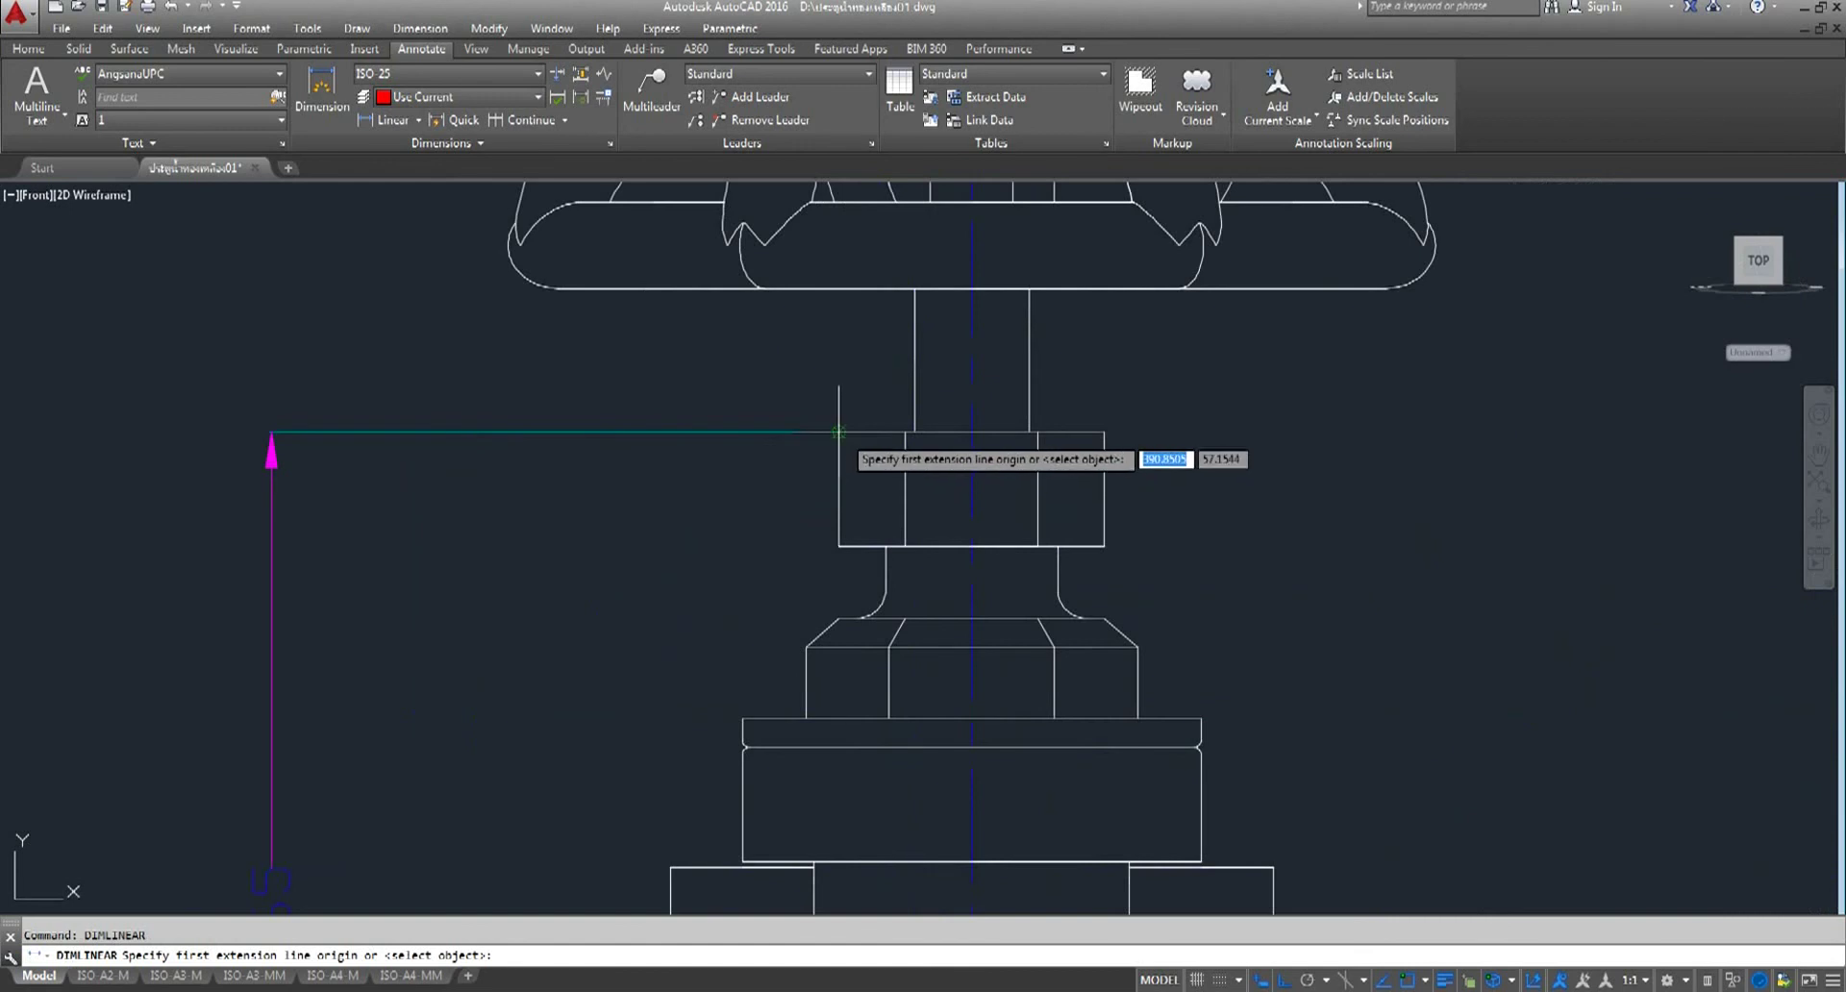
pyautogui.click(838, 433)
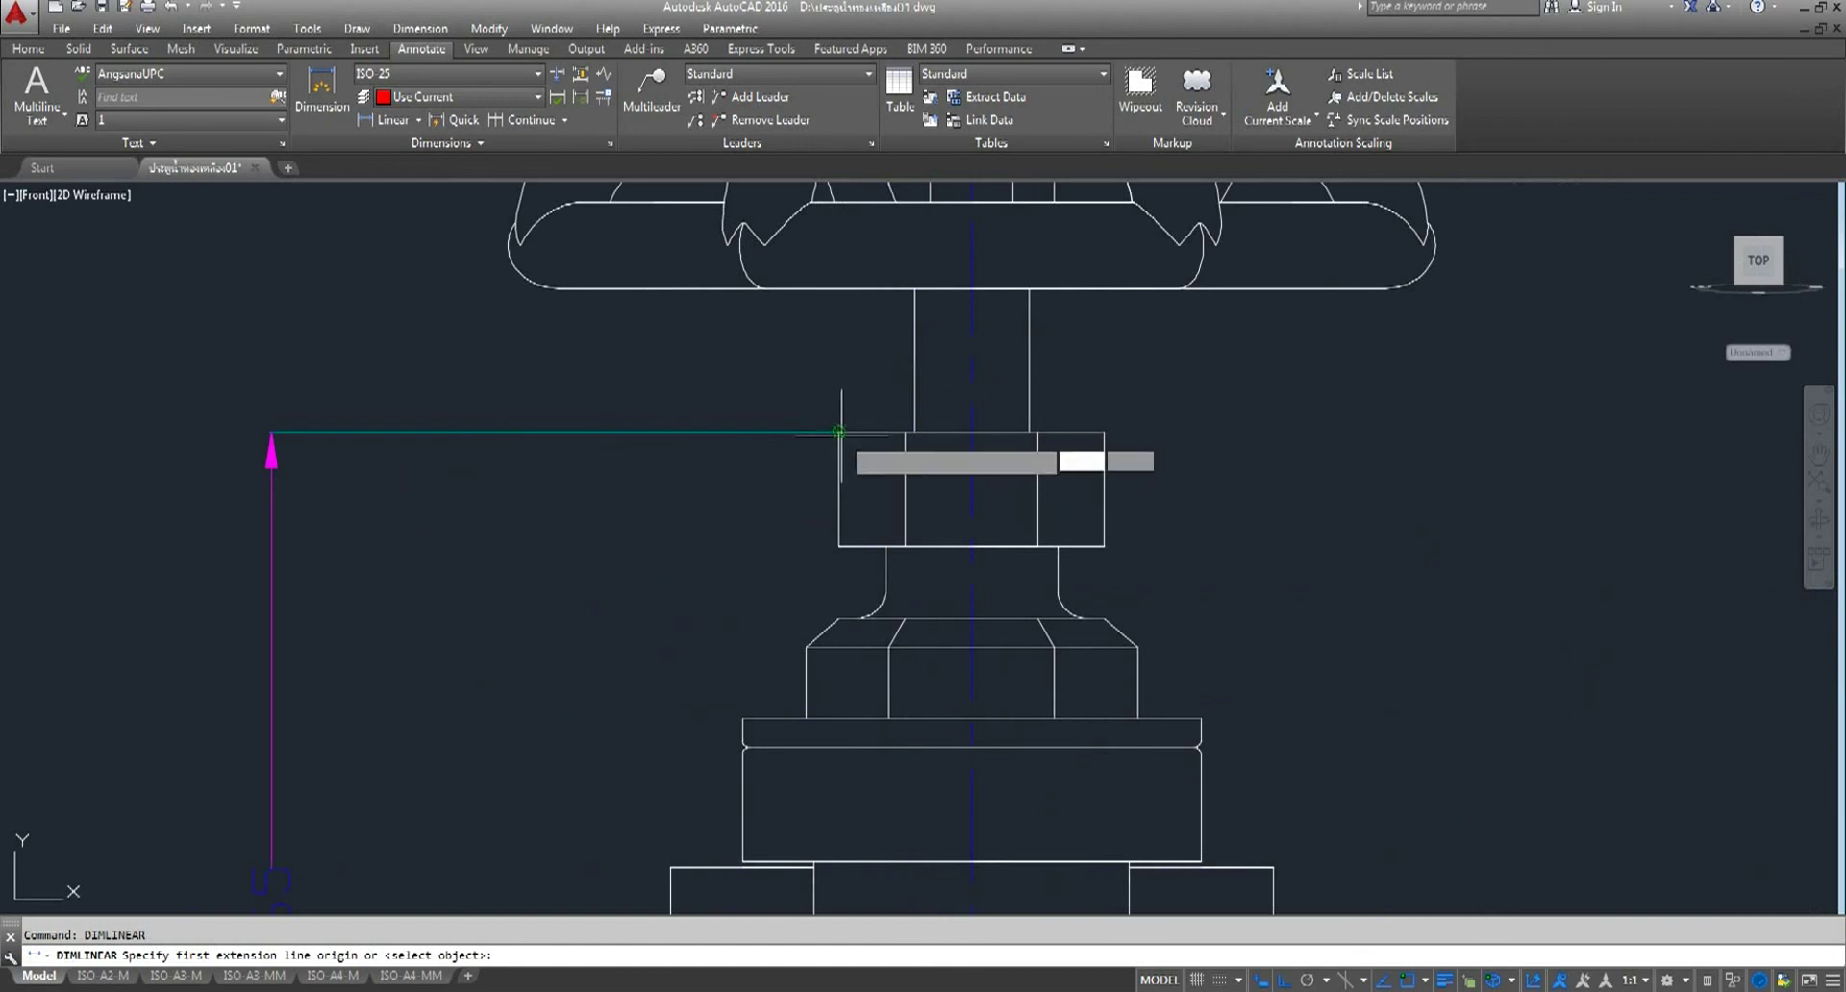
pyautogui.click(838, 546)
pyautogui.click(626, 510)
pyautogui.rightClick(527, 484)
pyautogui.click(553, 494)
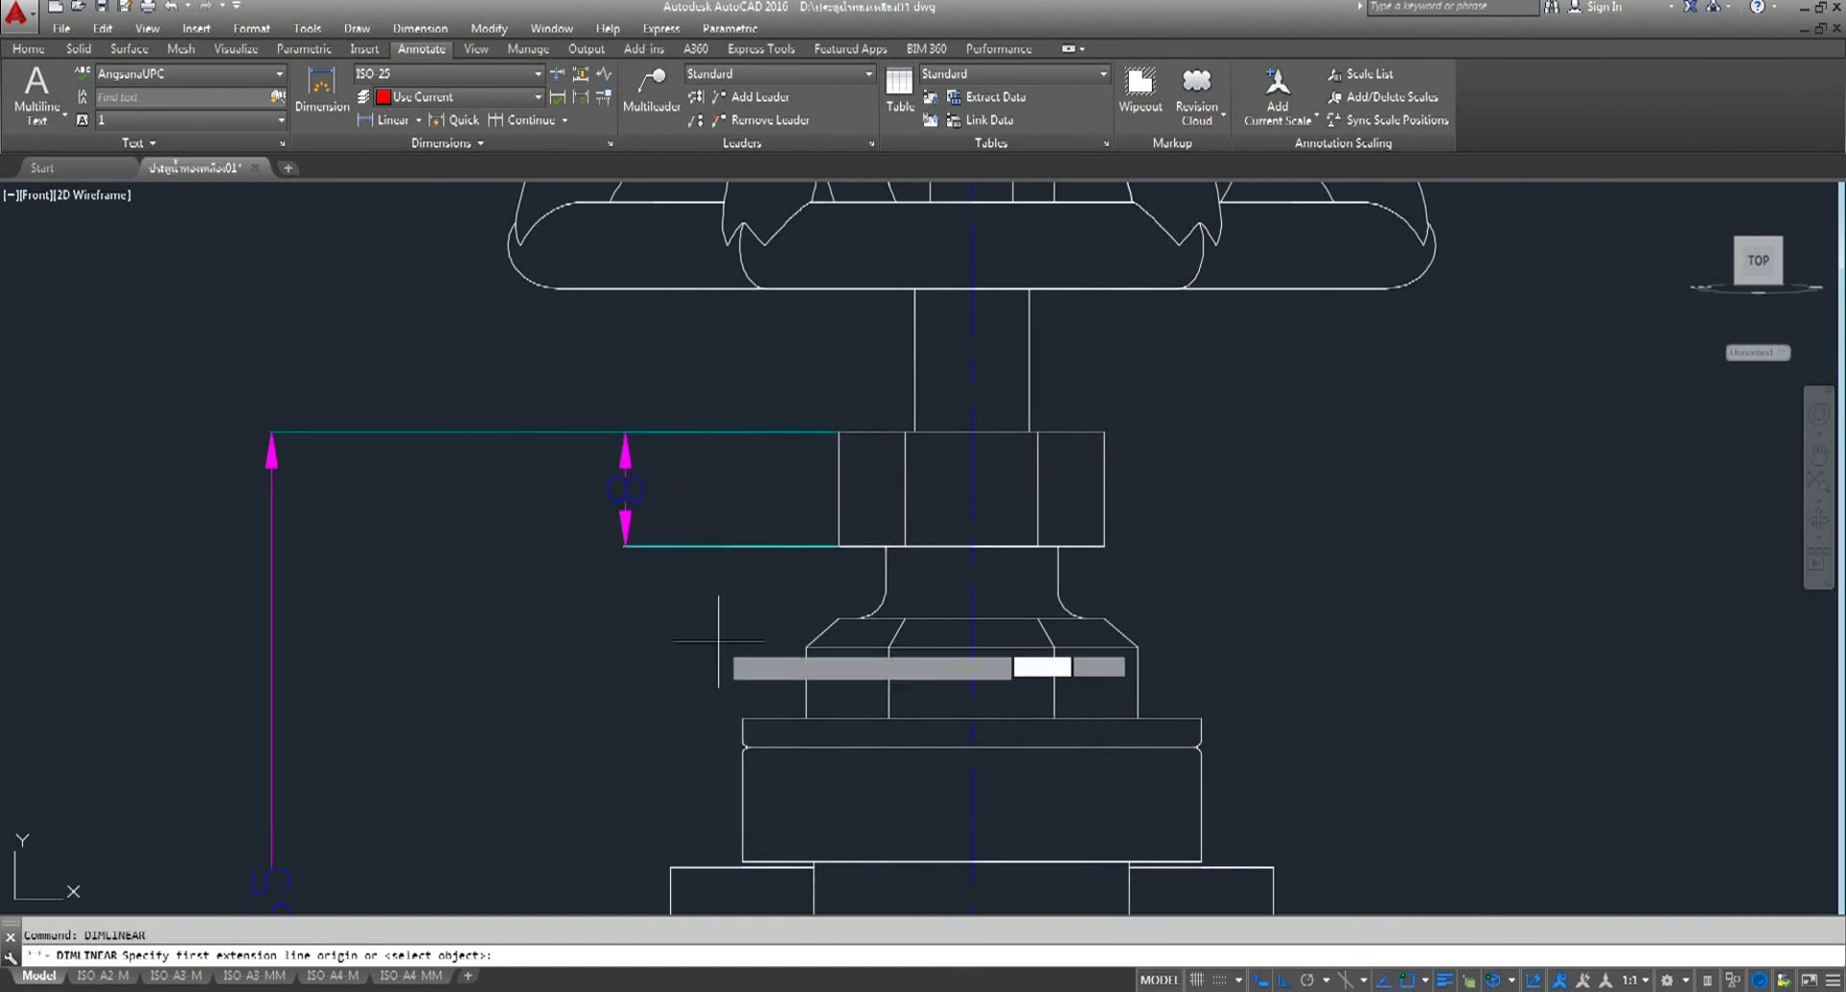
pyautogui.scroll(-2, 735, 769)
pyautogui.moveTo(684, 846); pyautogui.dragTo(746, 547, button='middle')
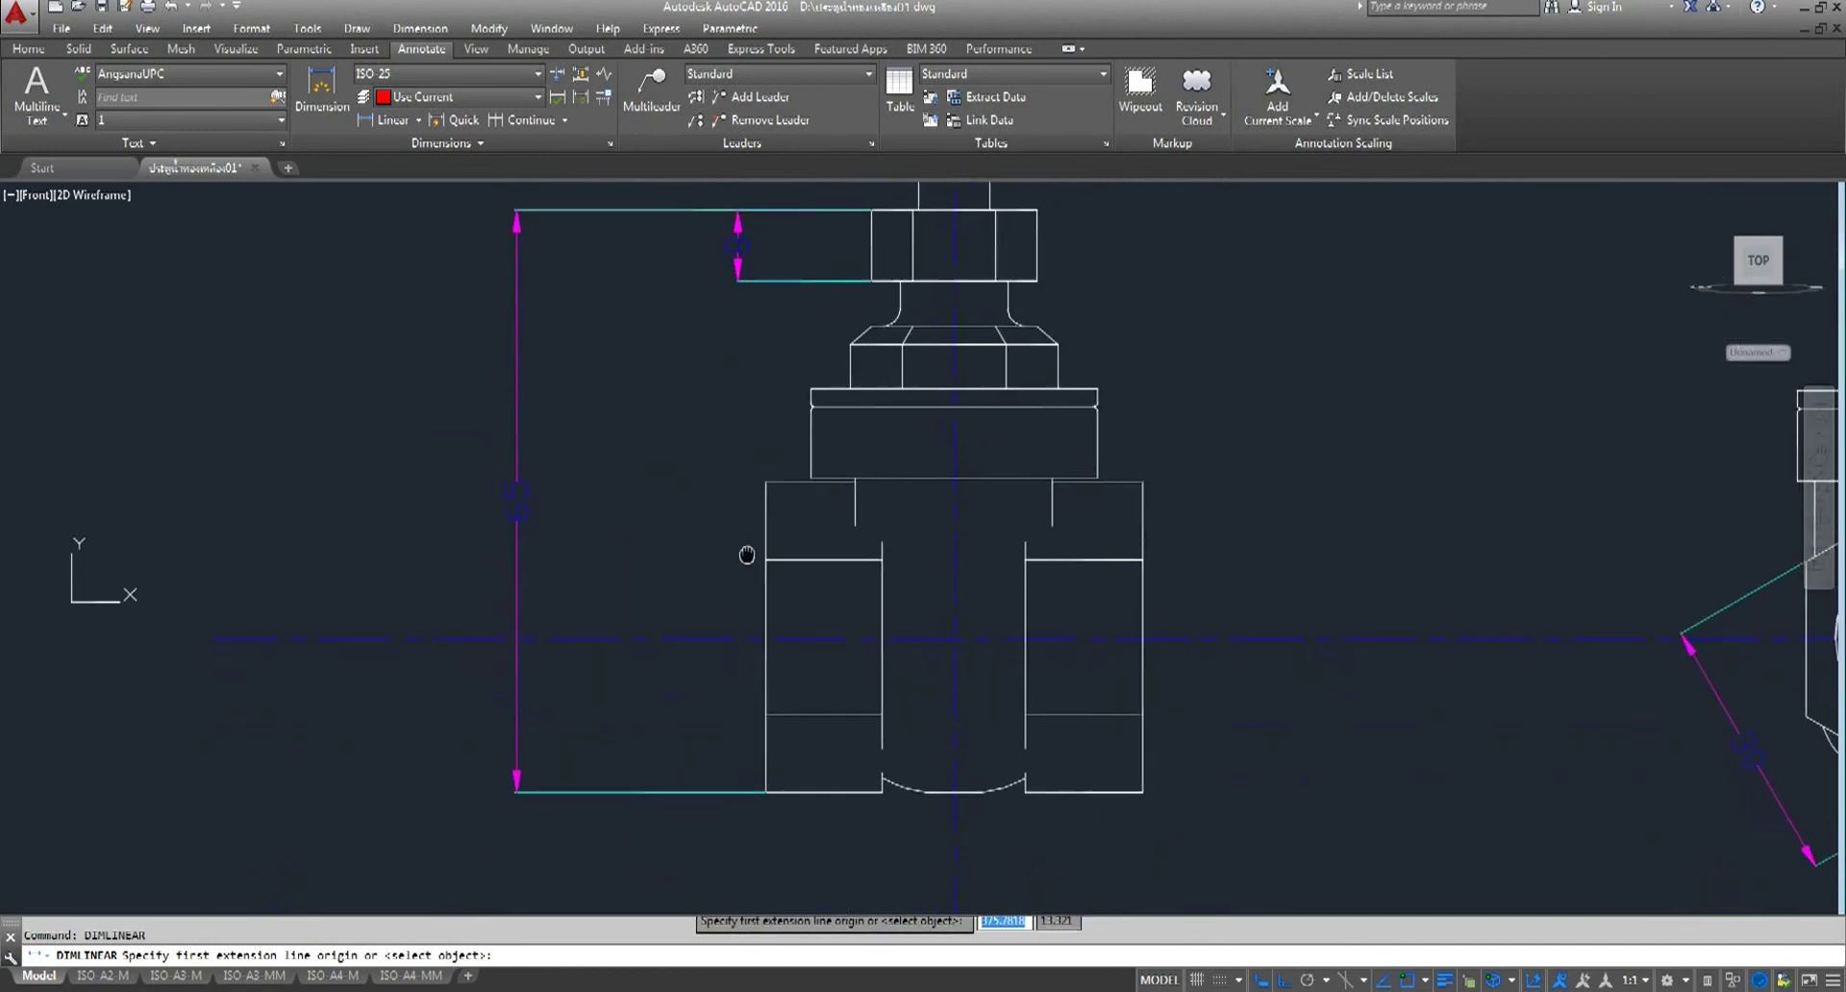
pyautogui.click(770, 789)
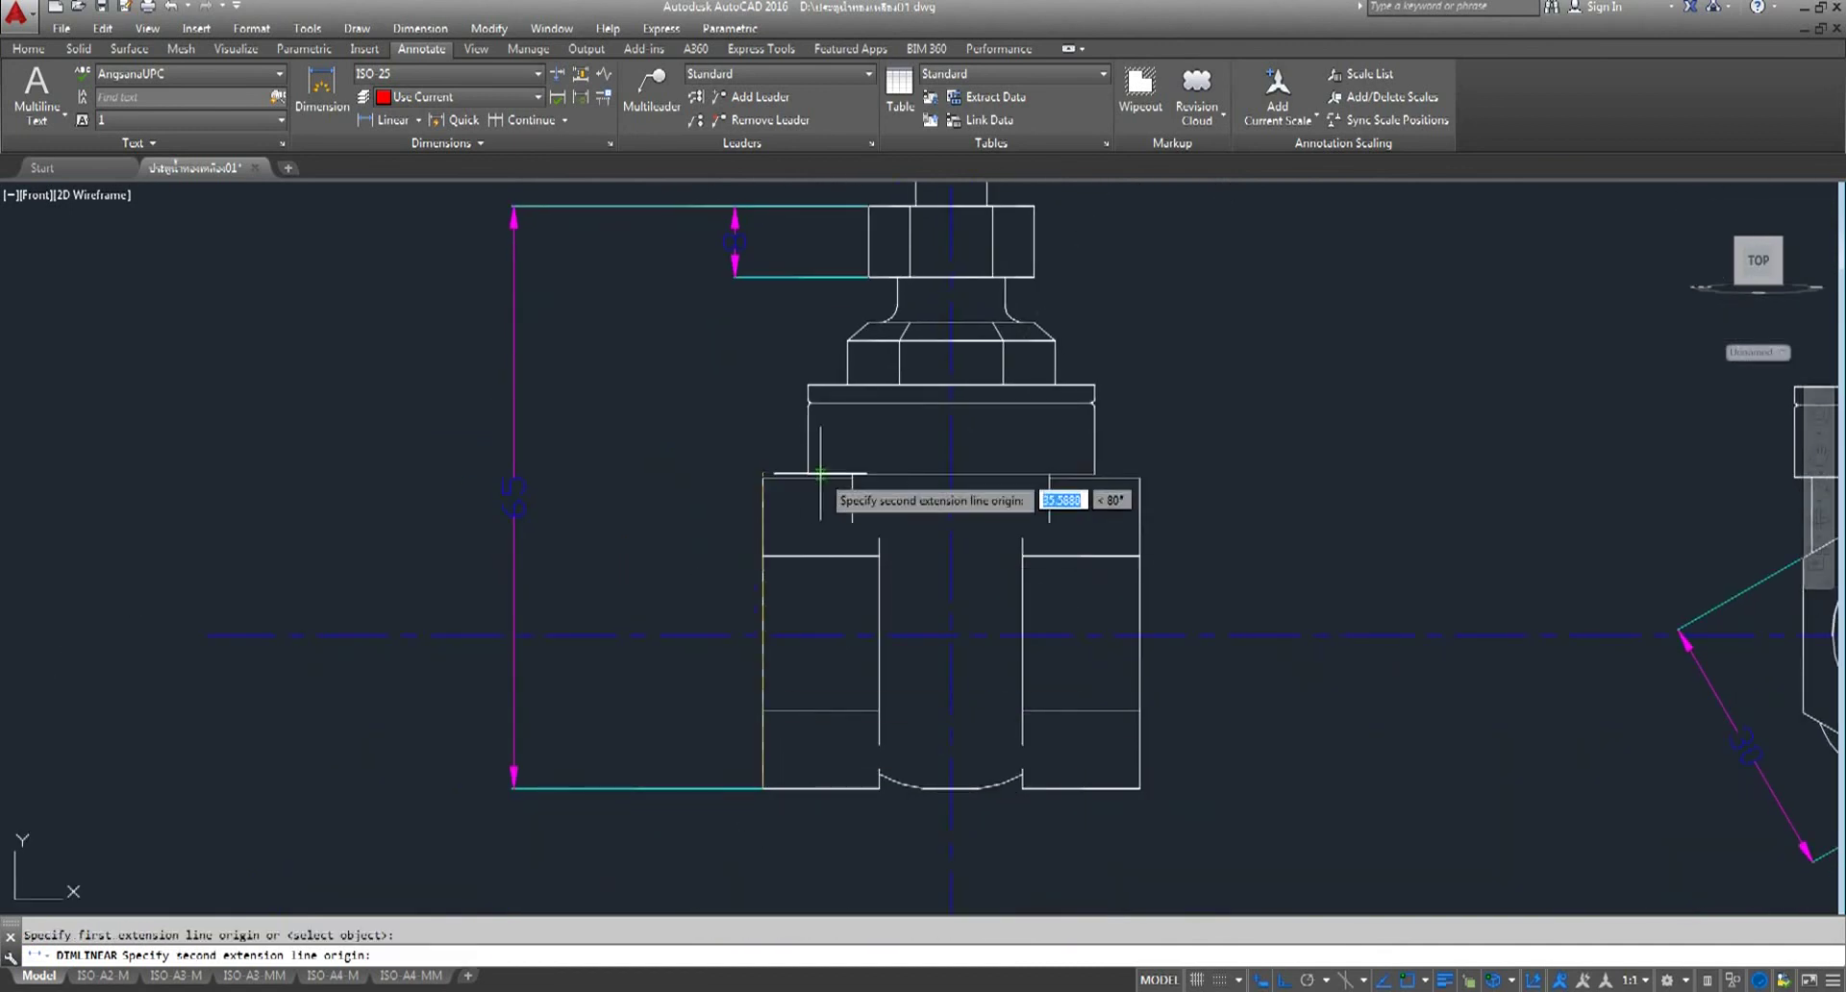
pyautogui.click(809, 474)
pyautogui.click(619, 583)
# - Add the 10 bonnet-ring and 20 ring-to-stem-nut linear dimensions alongside the others
pyautogui.press('Return')
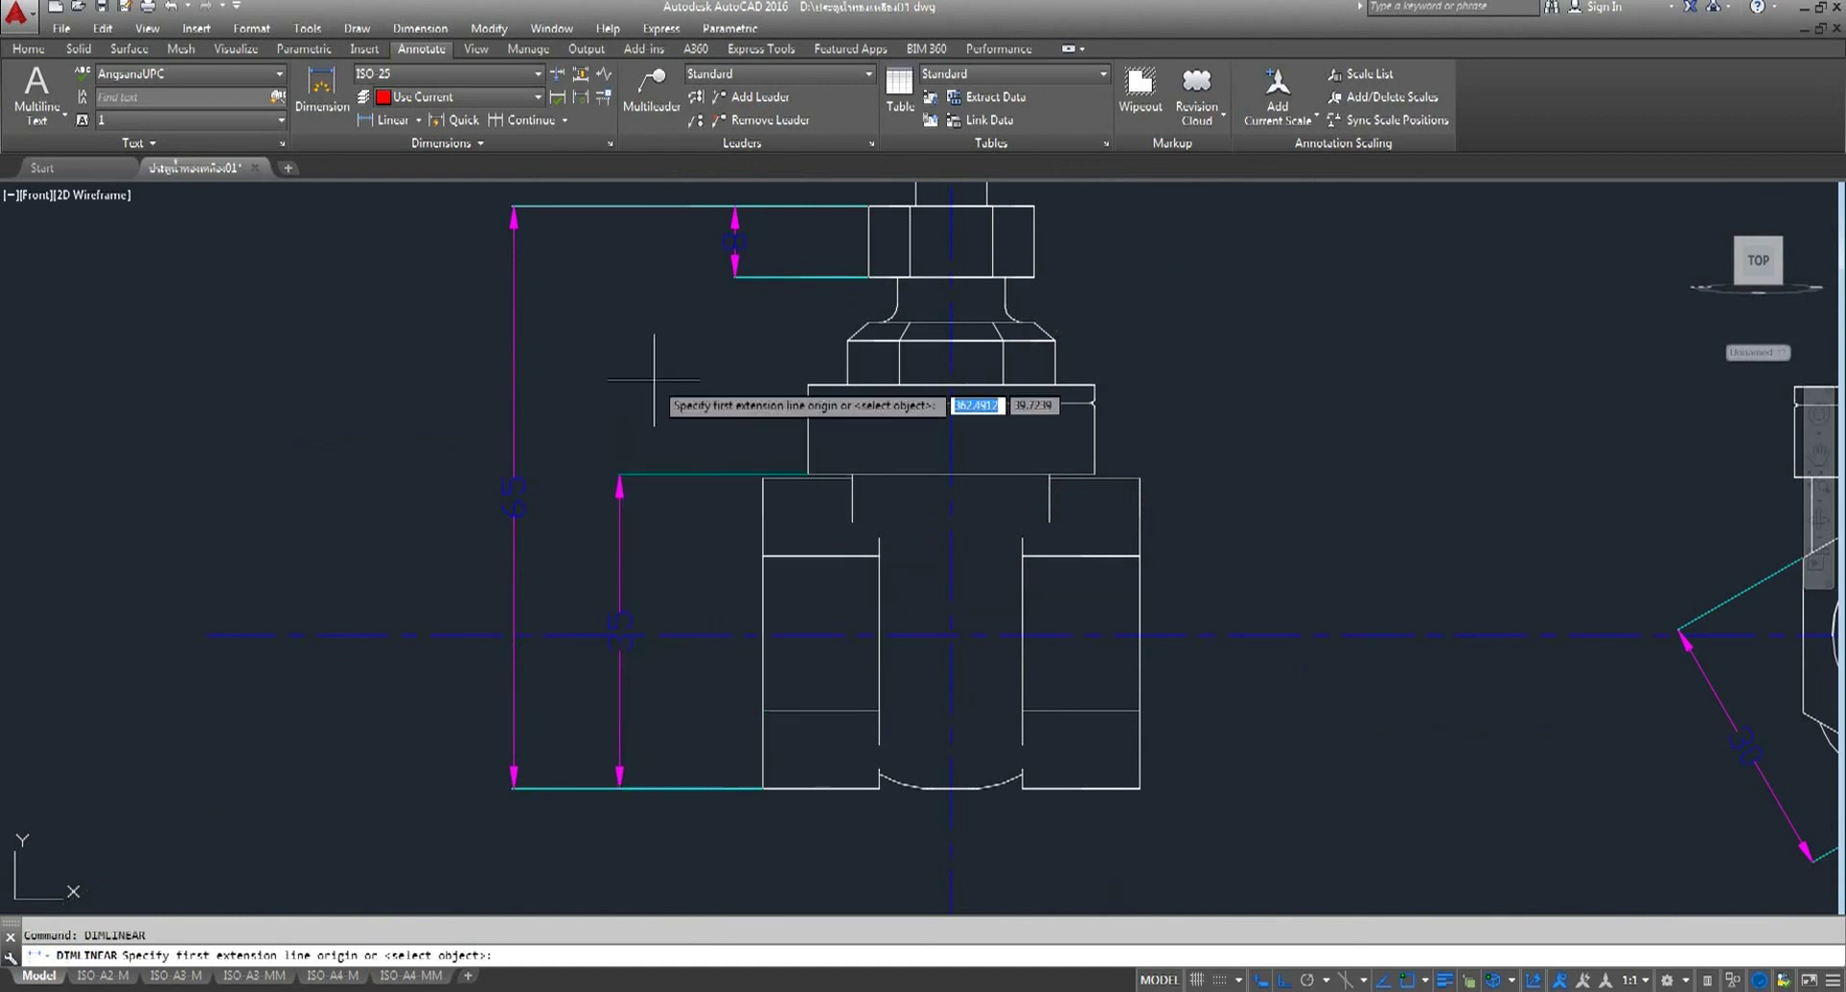
pyautogui.moveTo(654, 380); pyautogui.dragTo(705, 631, button='middle')
pyautogui.scroll(4, 705, 631)
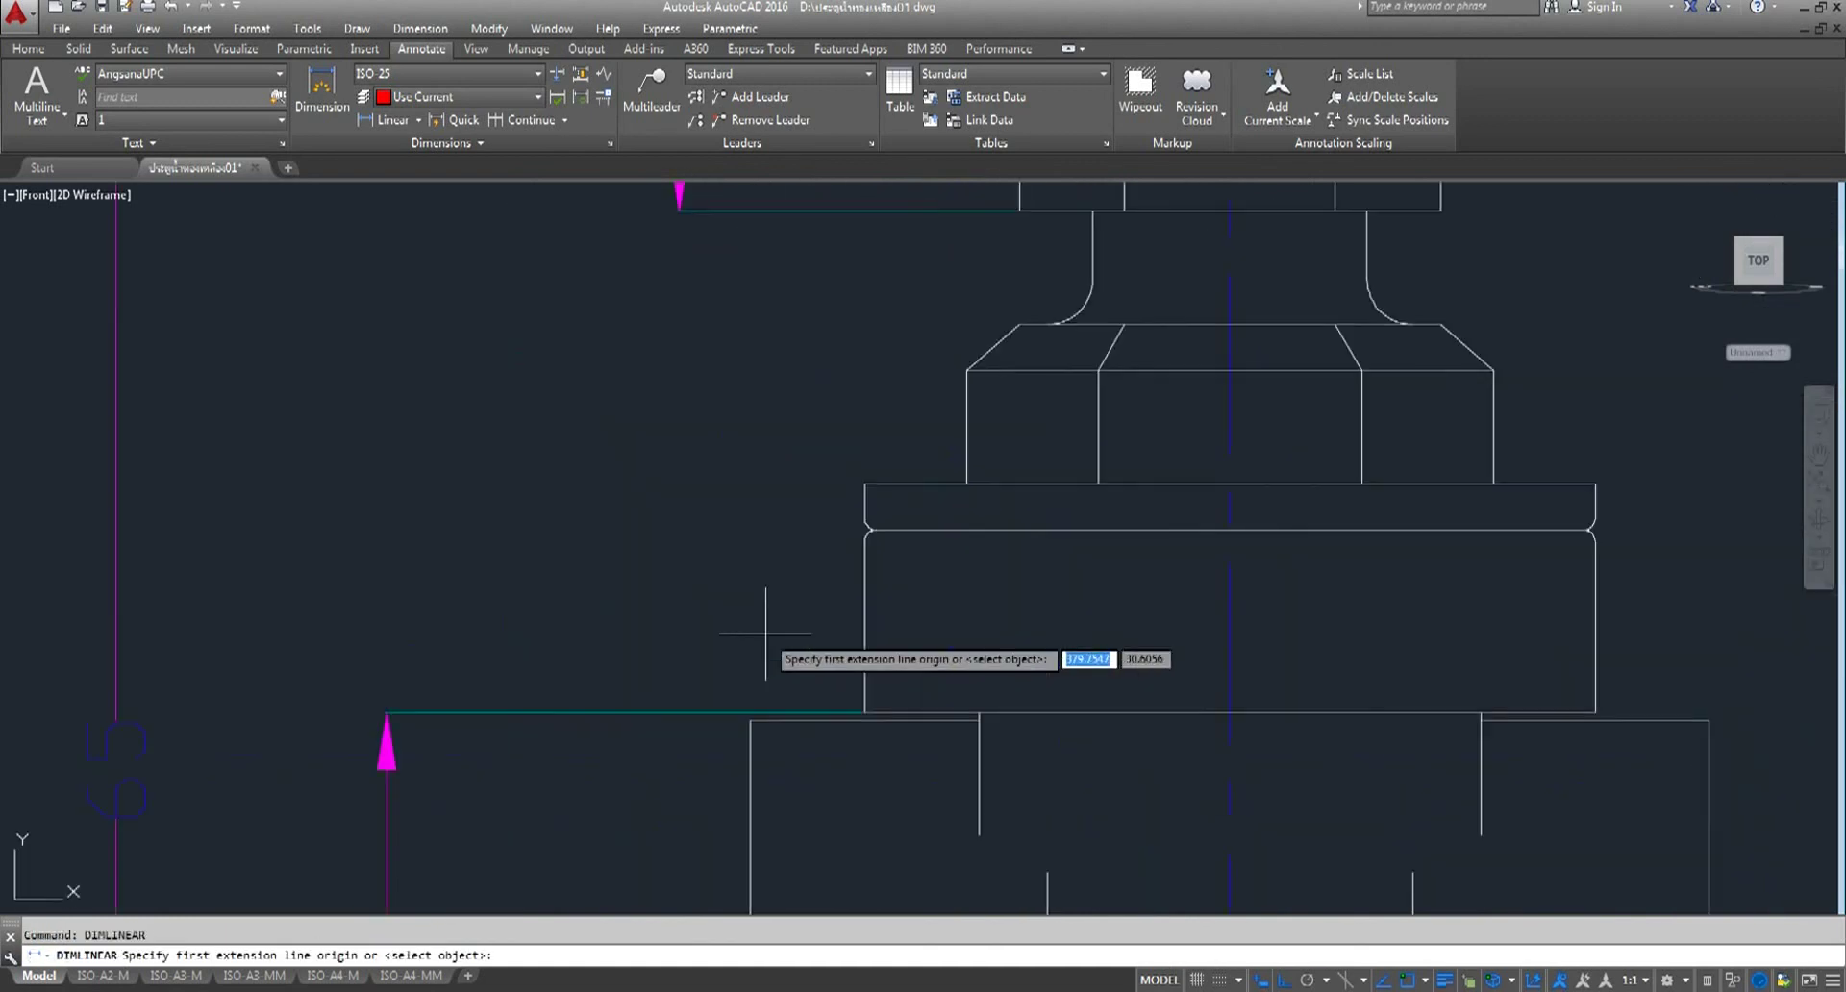
pyautogui.click(865, 714)
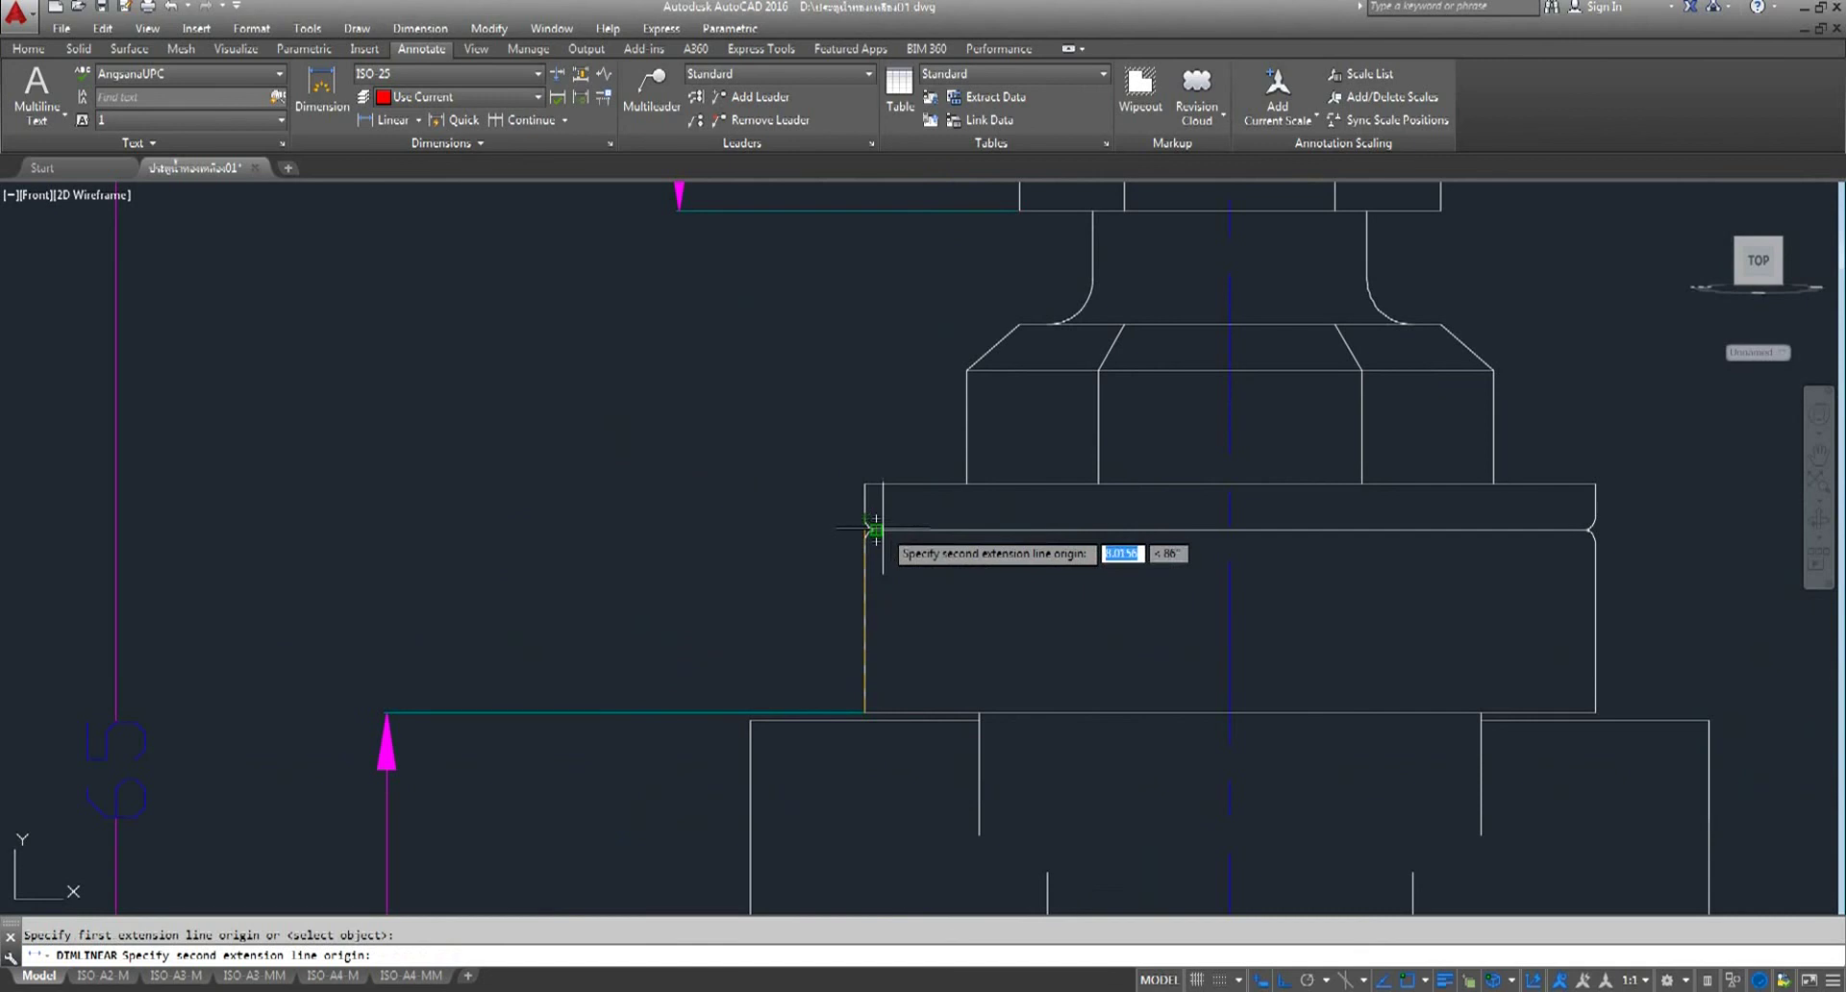
pyautogui.click(865, 483)
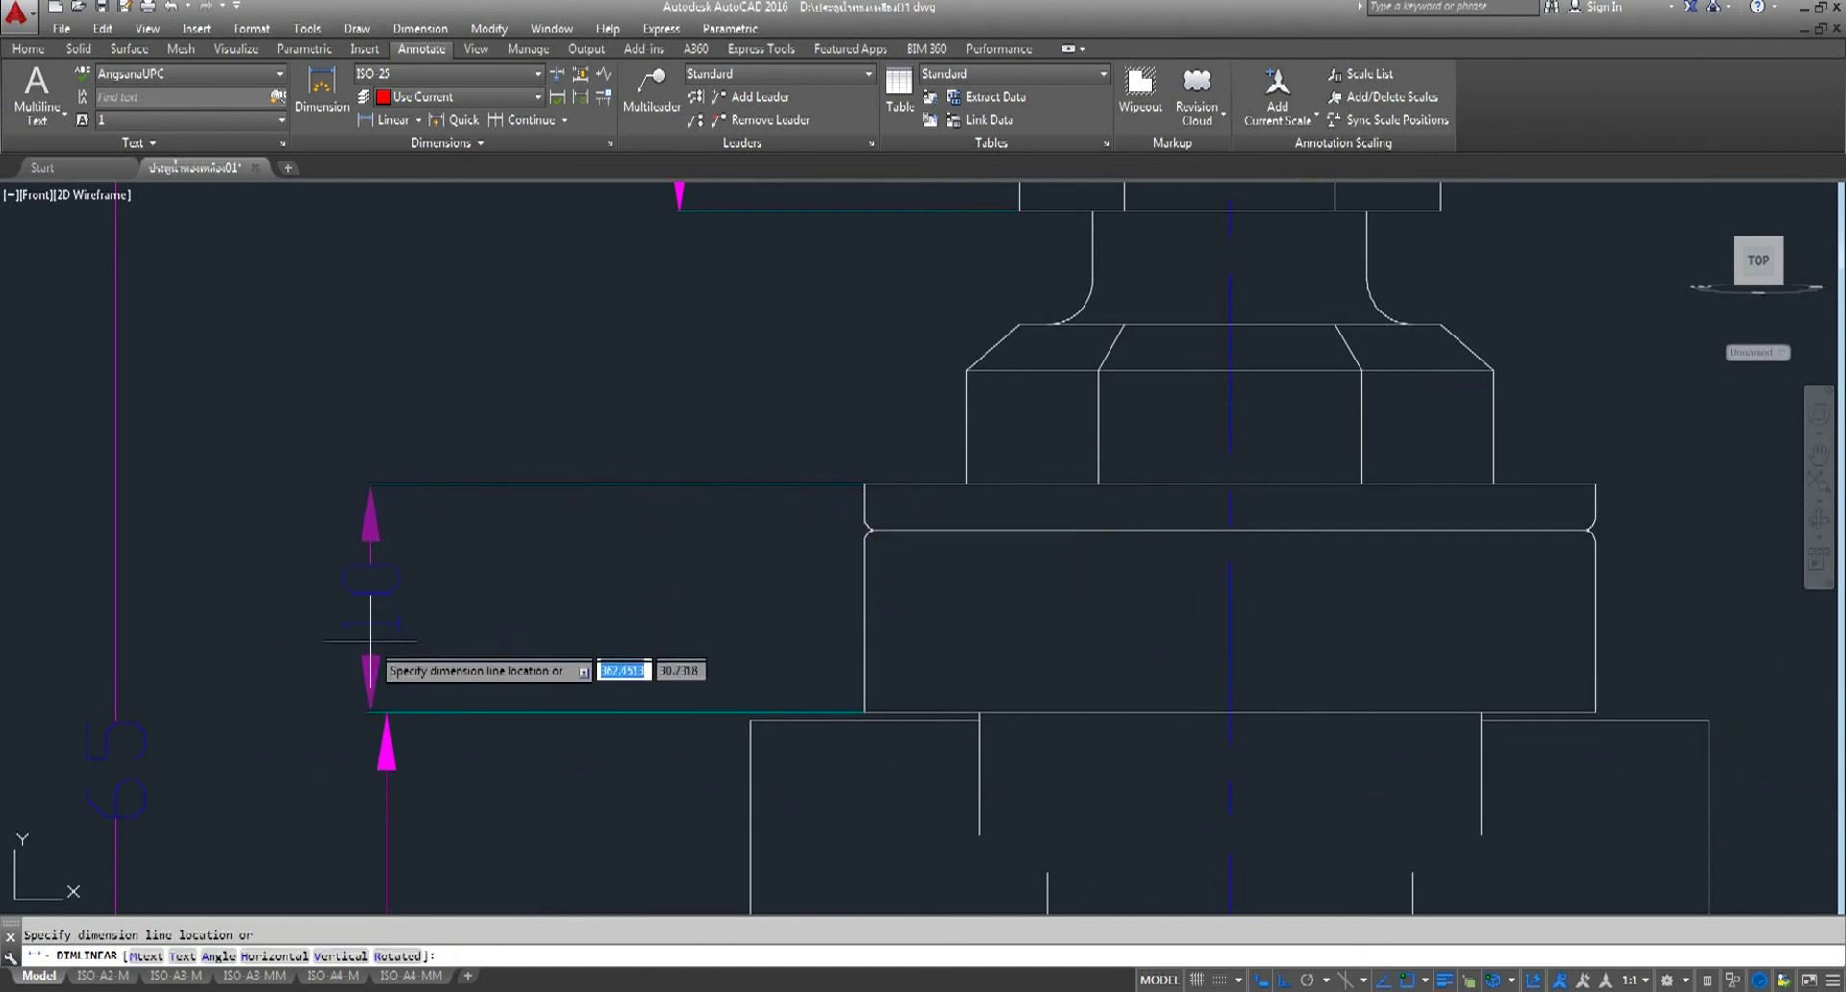
pyautogui.click(388, 709)
pyautogui.moveTo(715, 556); pyautogui.dragTo(755, 747, button='middle')
pyautogui.rightClick(633, 531)
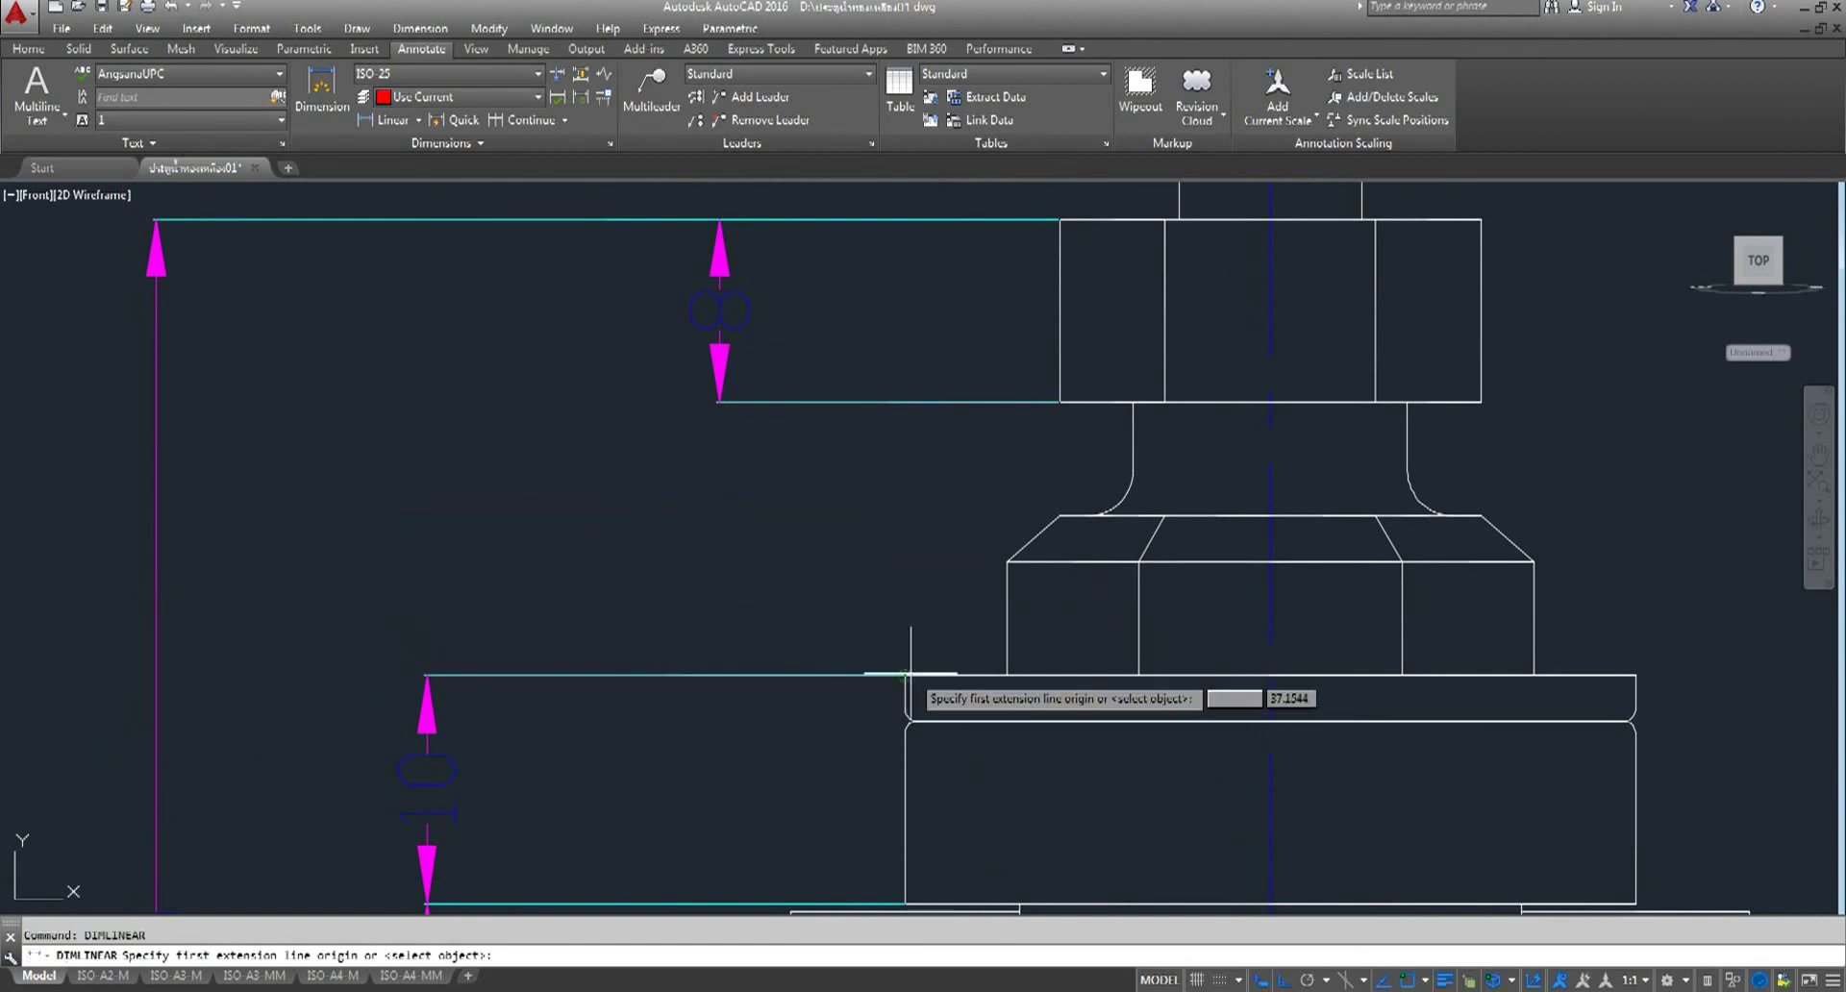
pyautogui.click(904, 676)
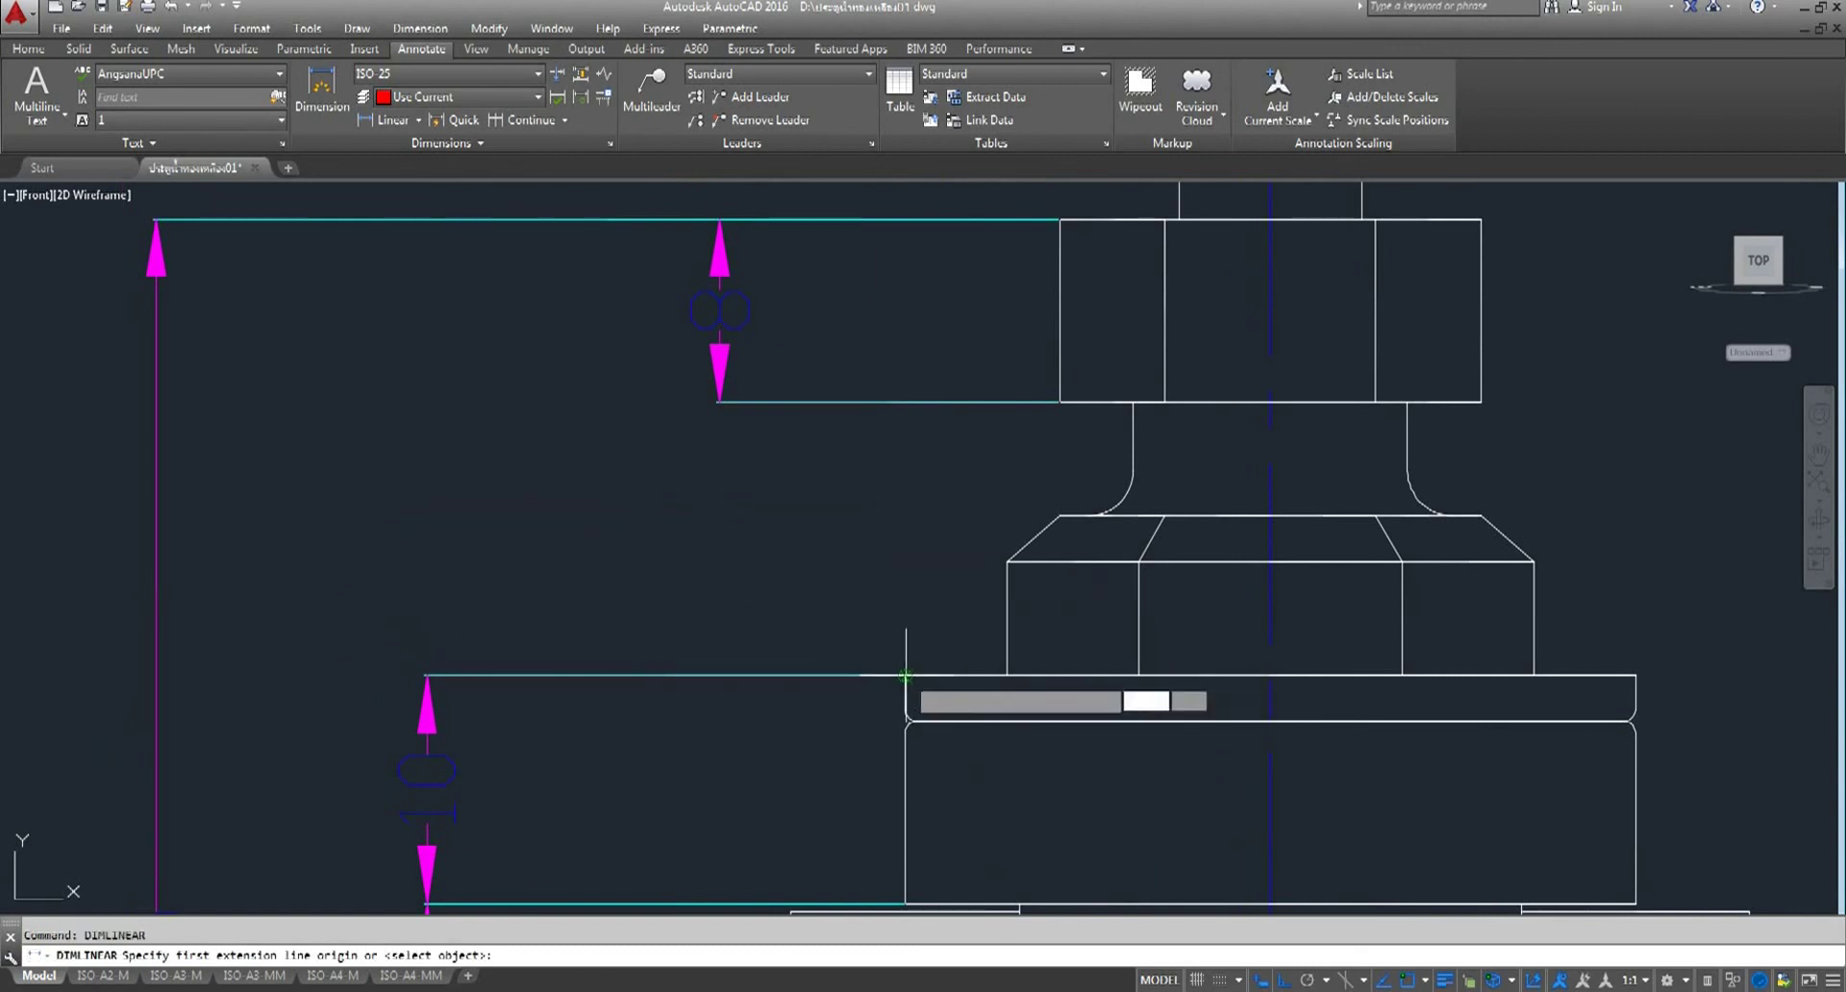
pyautogui.click(1060, 220)
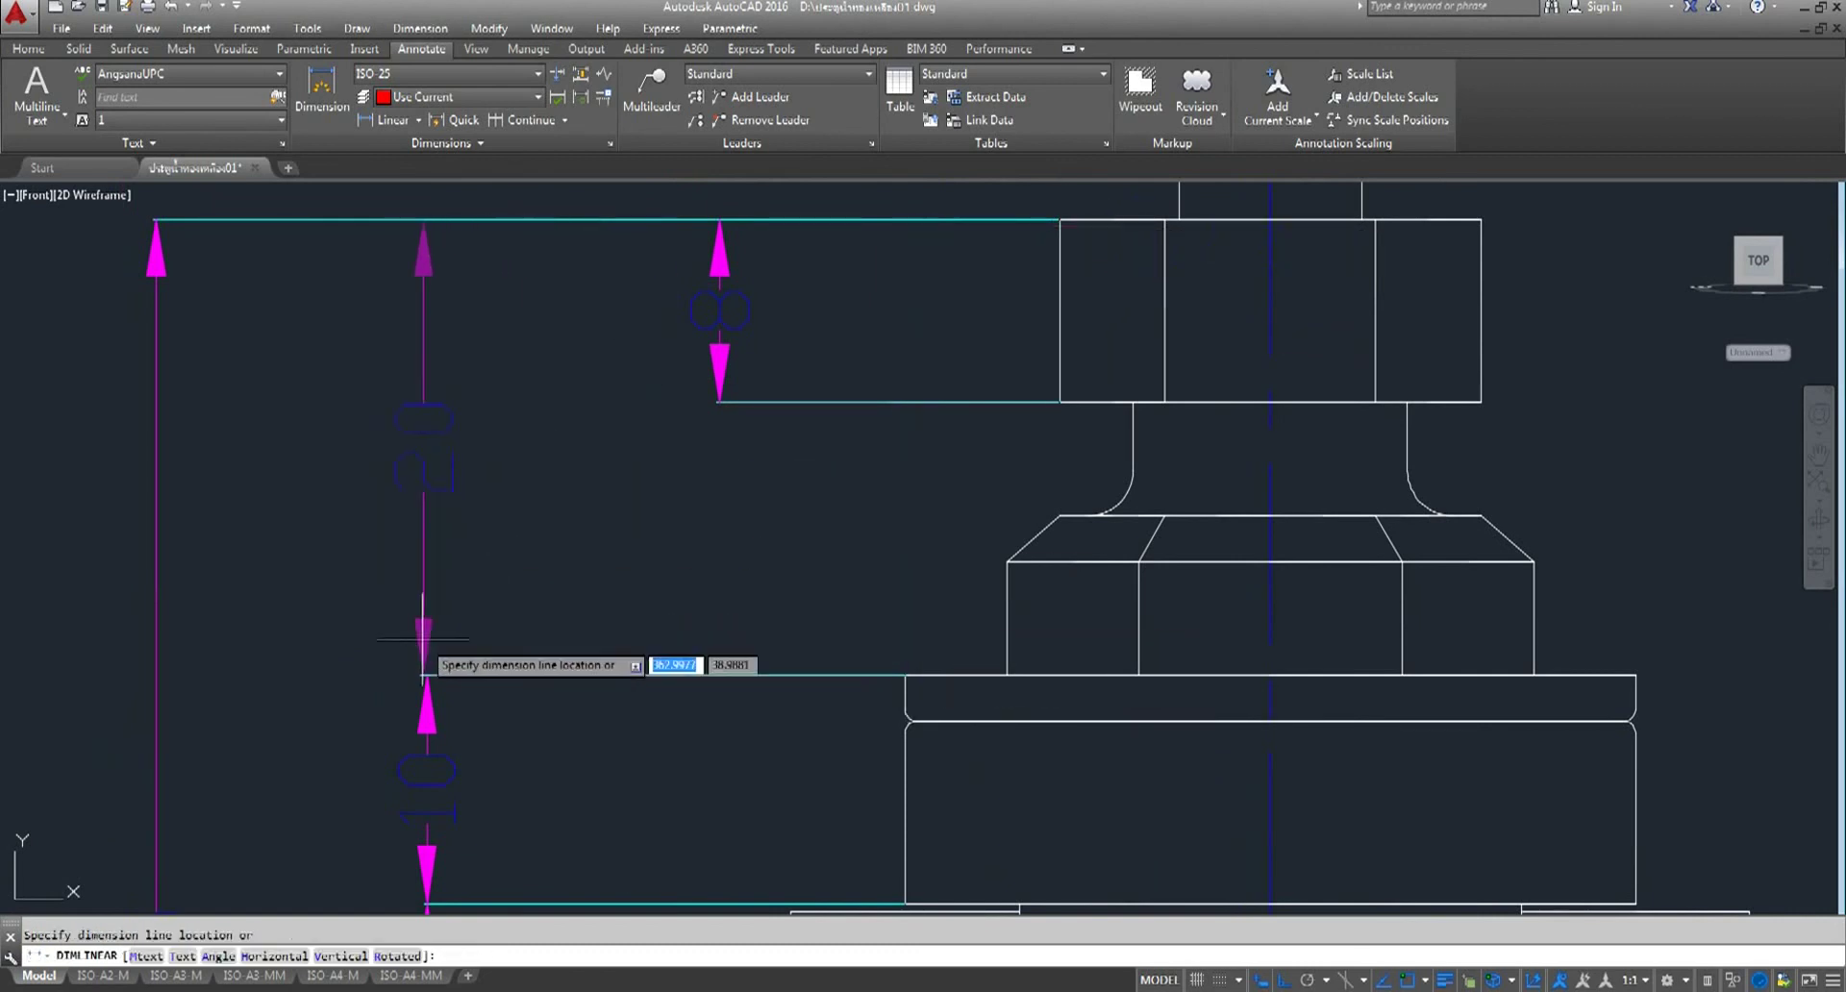
pyautogui.click(426, 676)
pyautogui.scroll(-4, 426, 676)
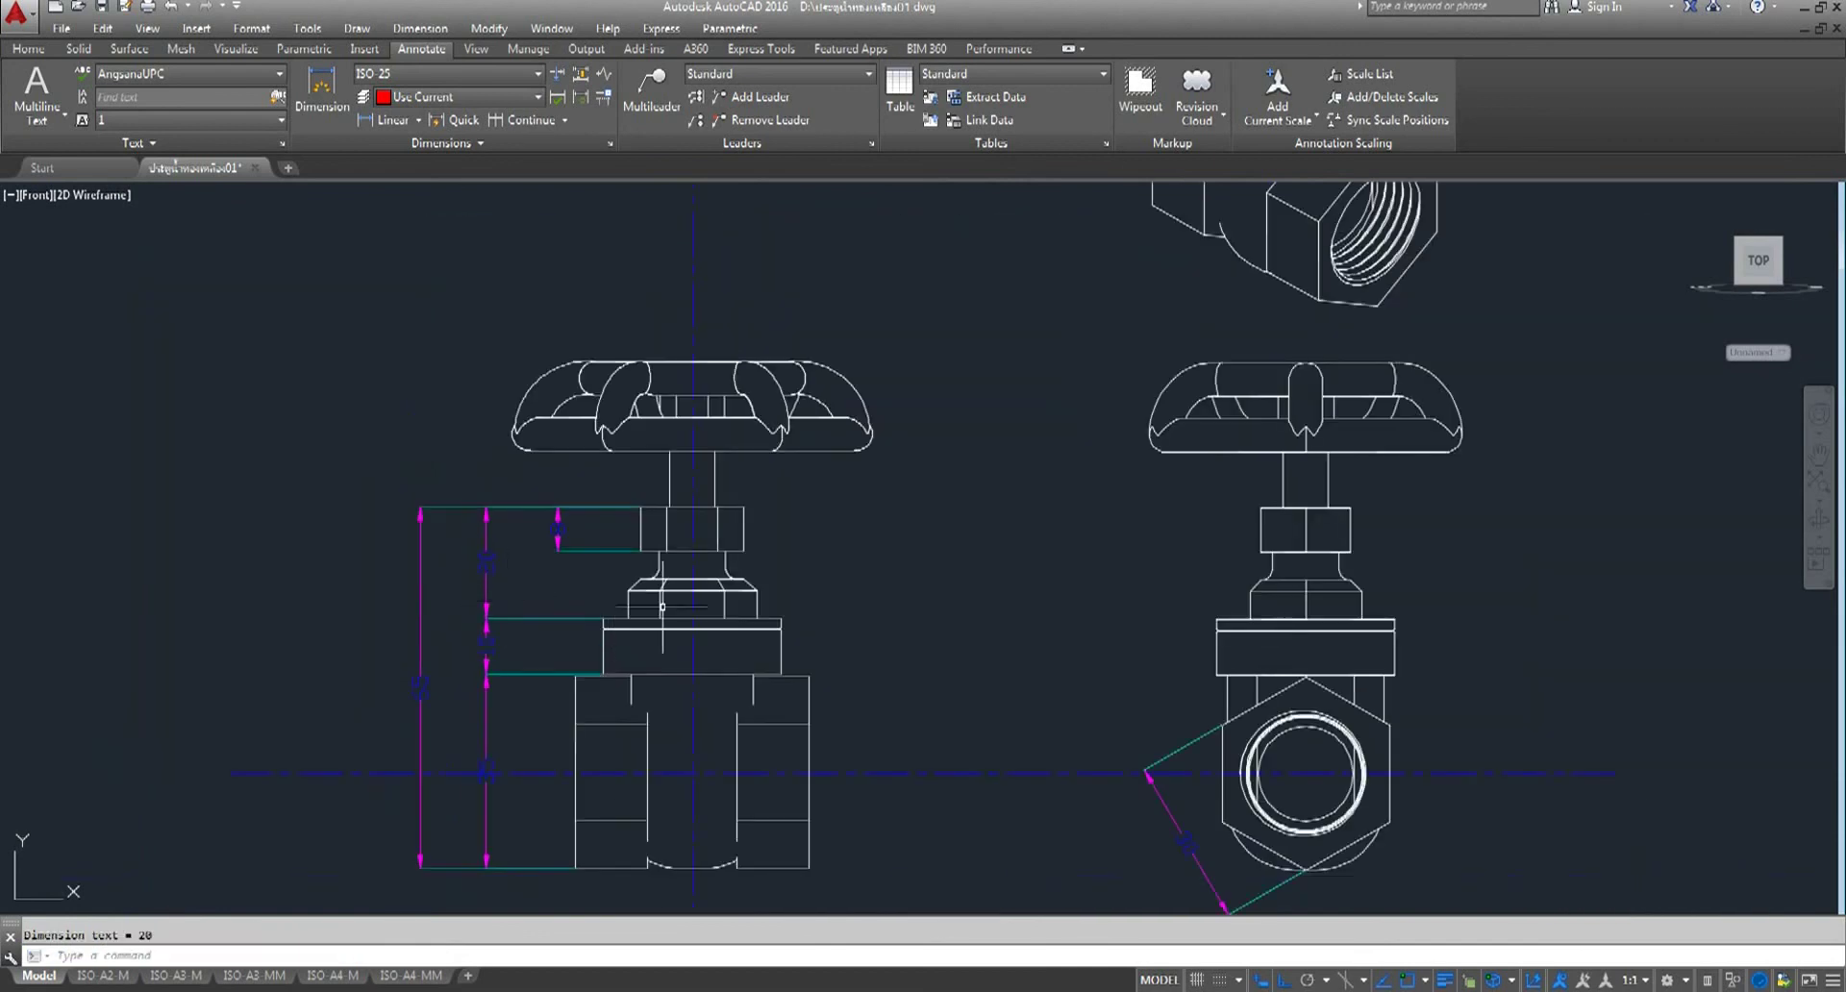
# - Review the dimensioned valve views, then switch to the ISO A4 MM layout sheet
pyautogui.scroll(2, 690, 597)
pyautogui.scroll(-5, 752, 637)
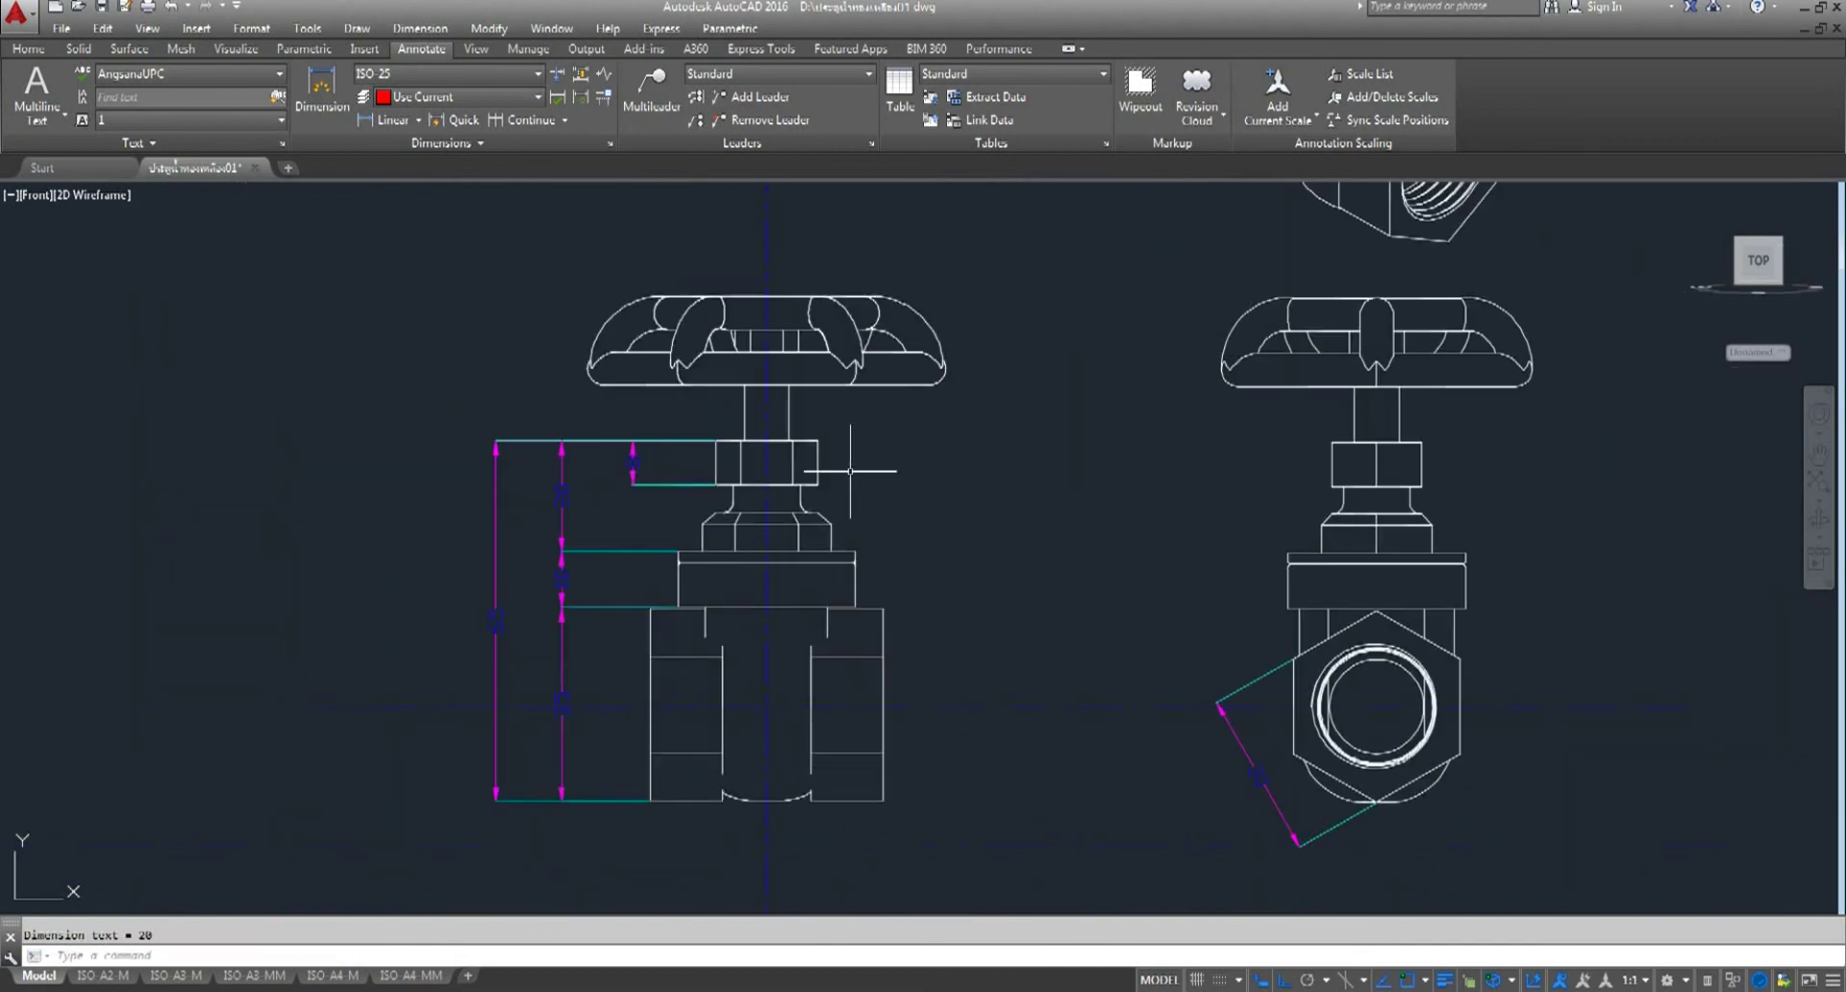
pyautogui.moveTo(770, 606)
pyautogui.mouseDown(button='middle')
pyautogui.moveTo(811, 583)
pyautogui.moveTo(797, 473)
pyautogui.mouseUp(button='middle')
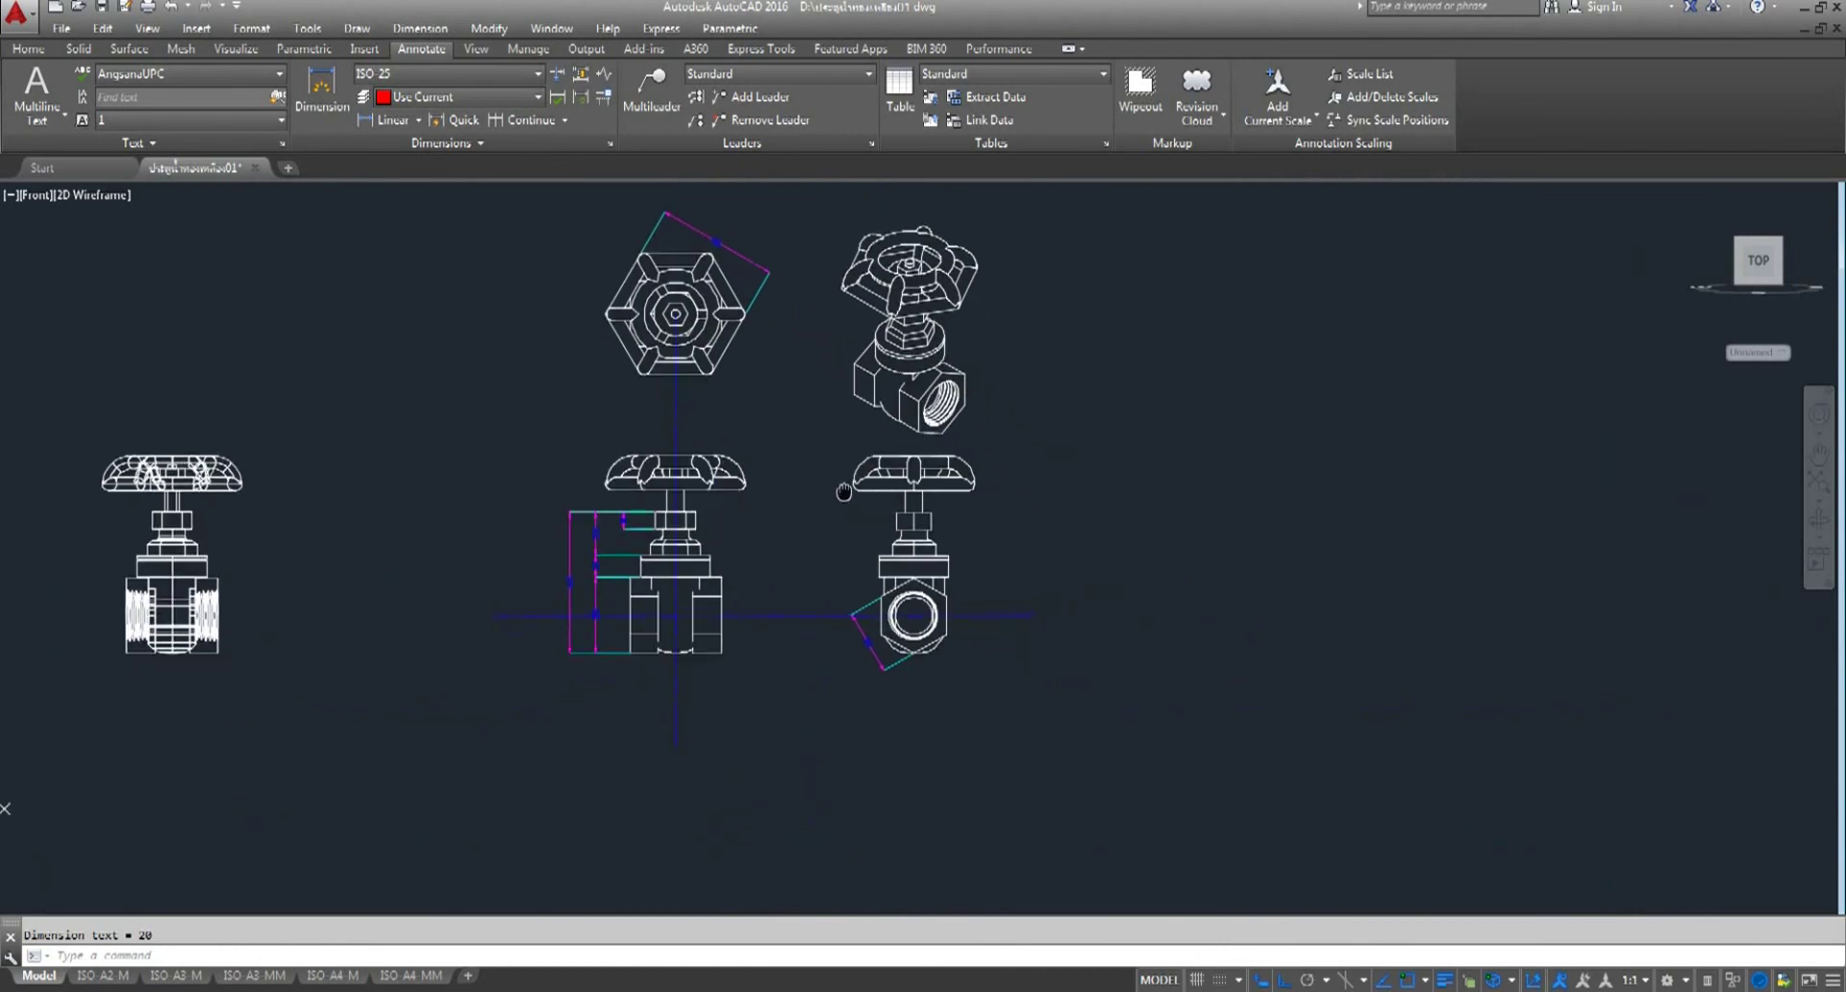
pyautogui.scroll(4, 765, 499)
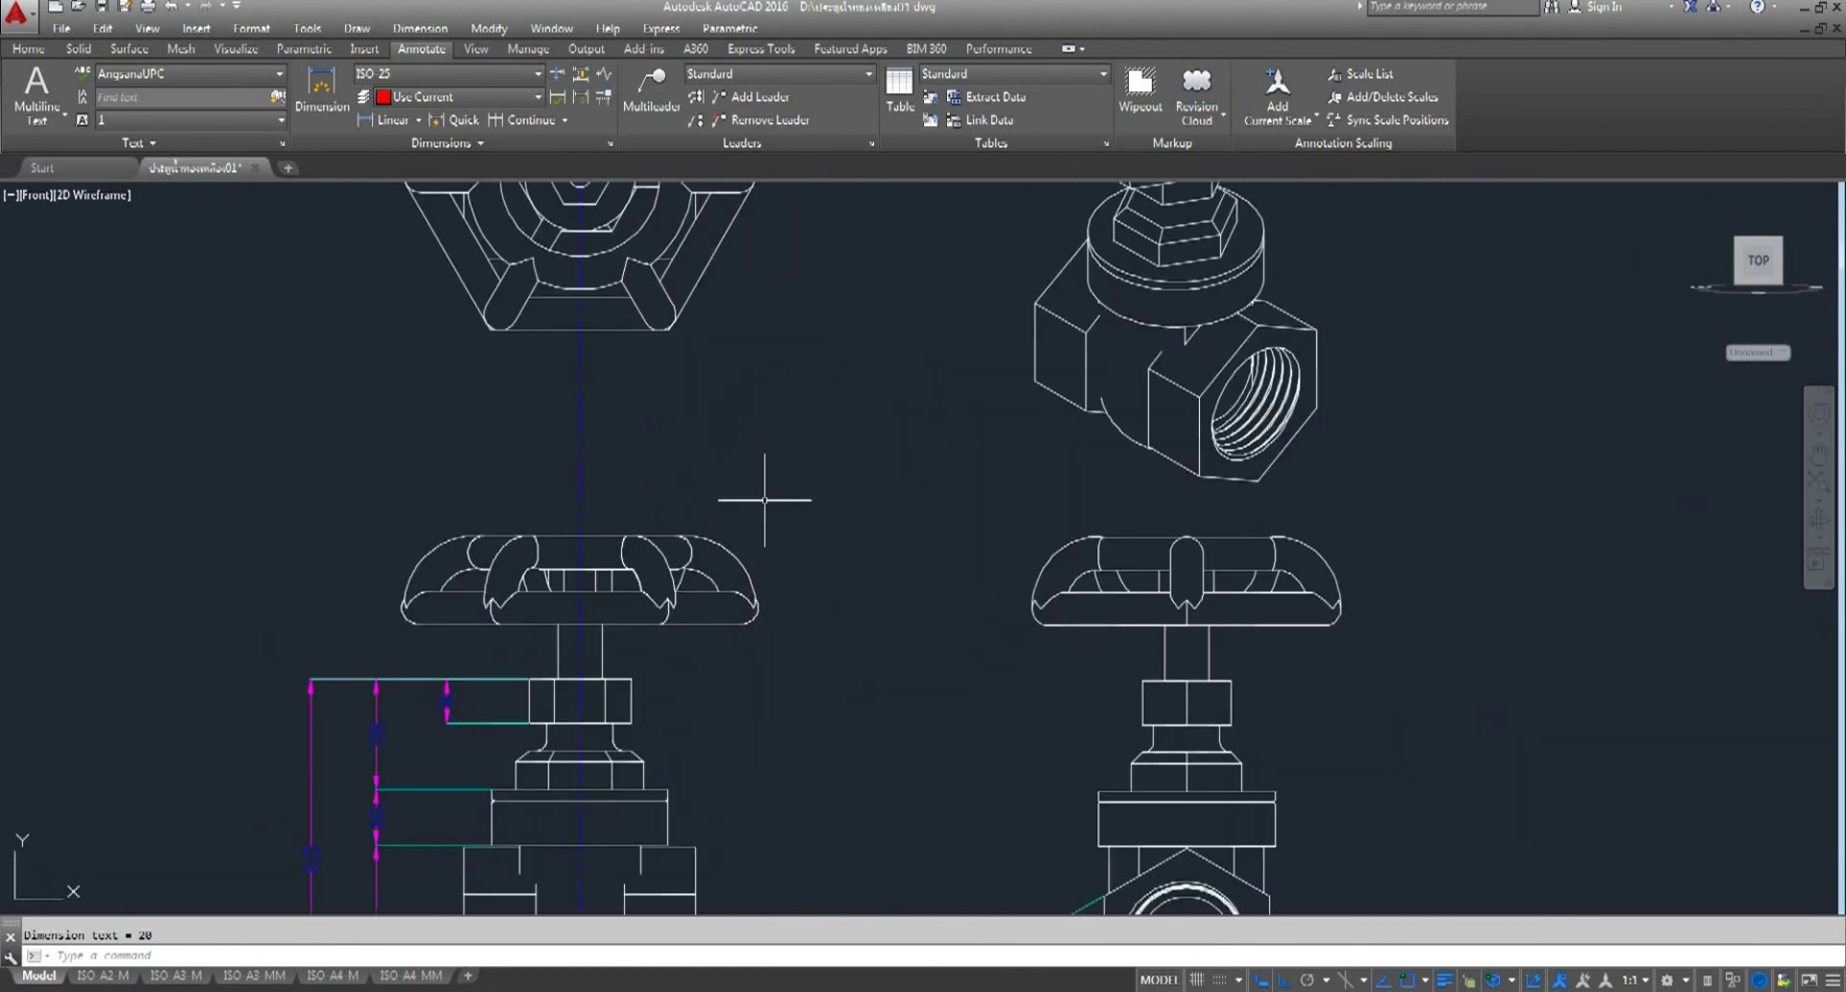
pyautogui.scroll(-2, 766, 499)
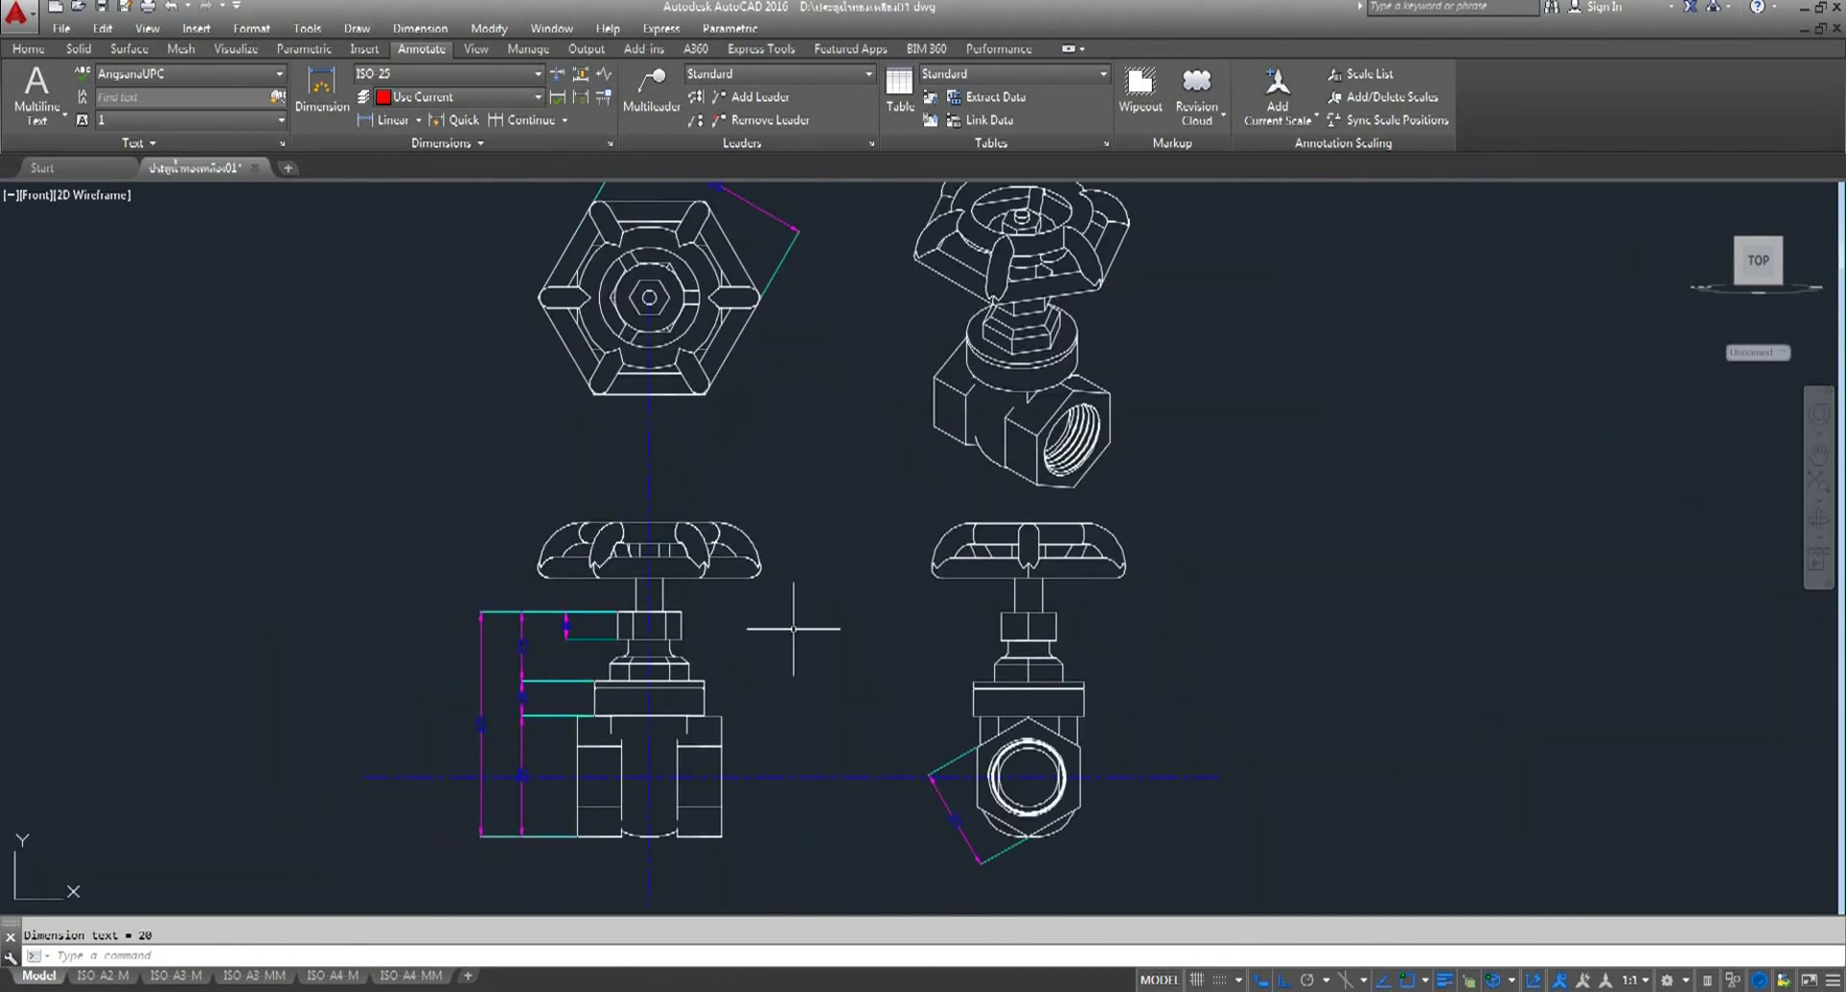
pyautogui.moveTo(831, 705); pyautogui.dragTo(773, 580, button='middle')
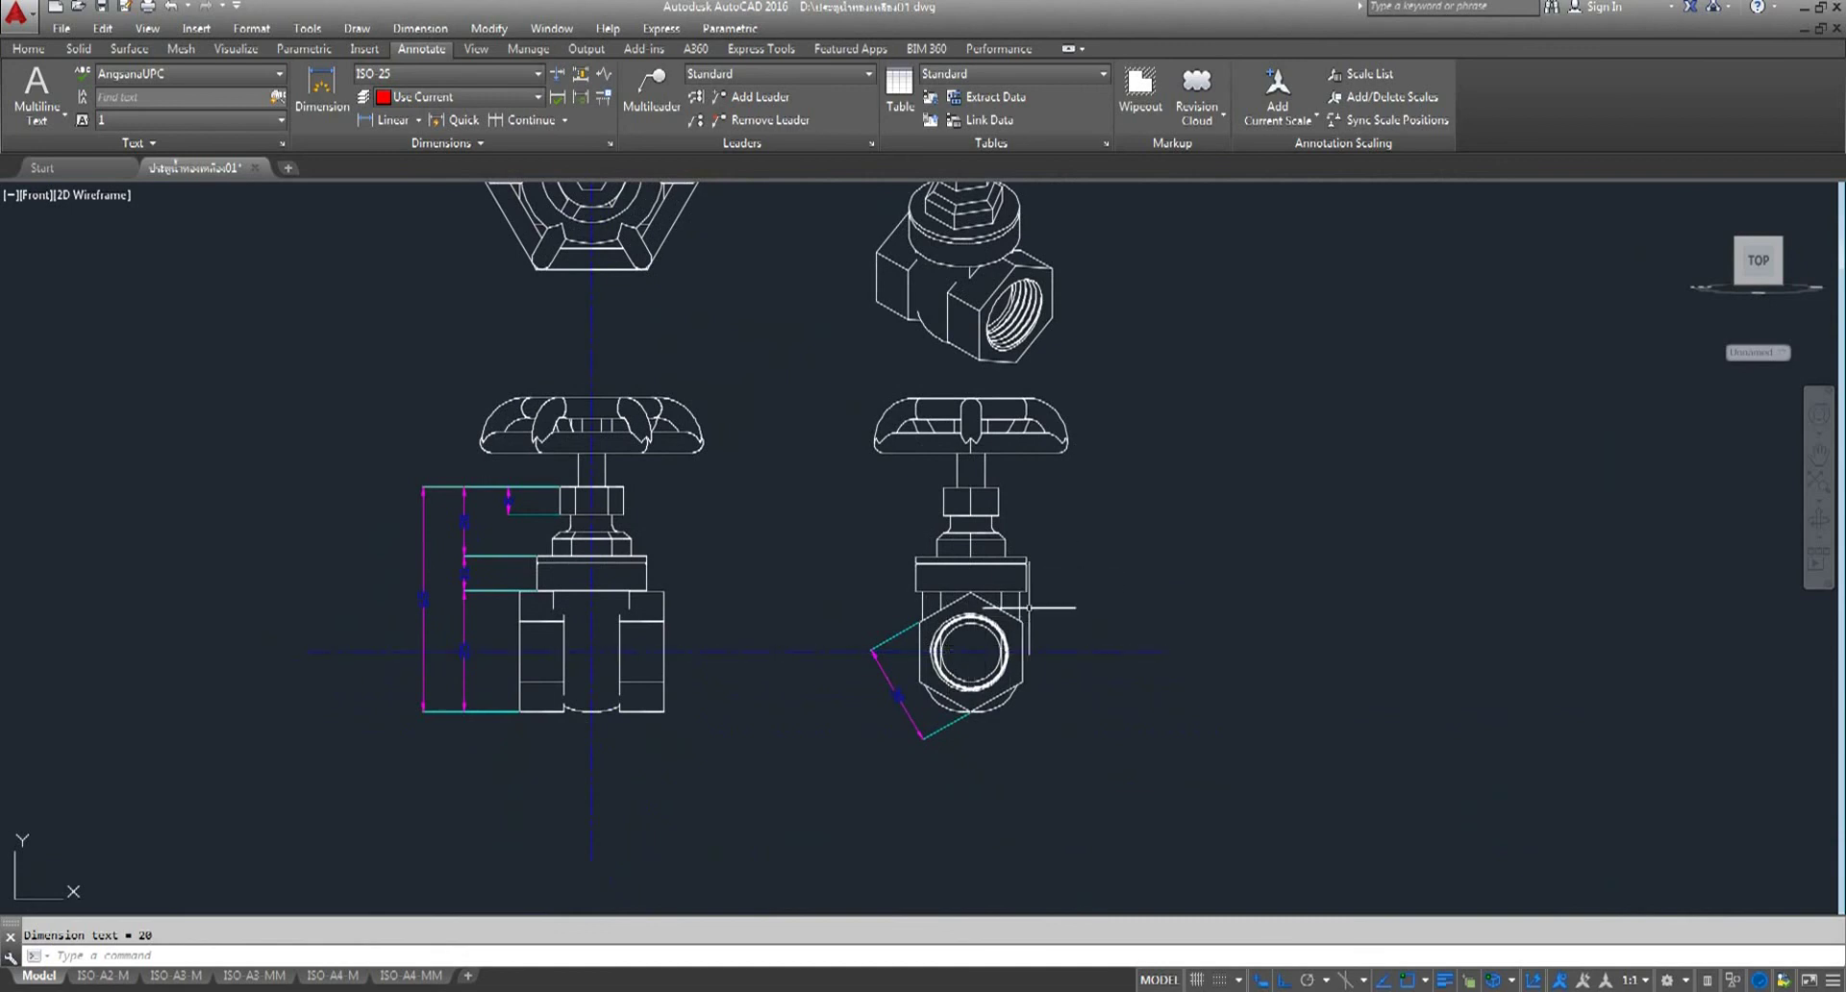
pyautogui.scroll(-2, 802, 616)
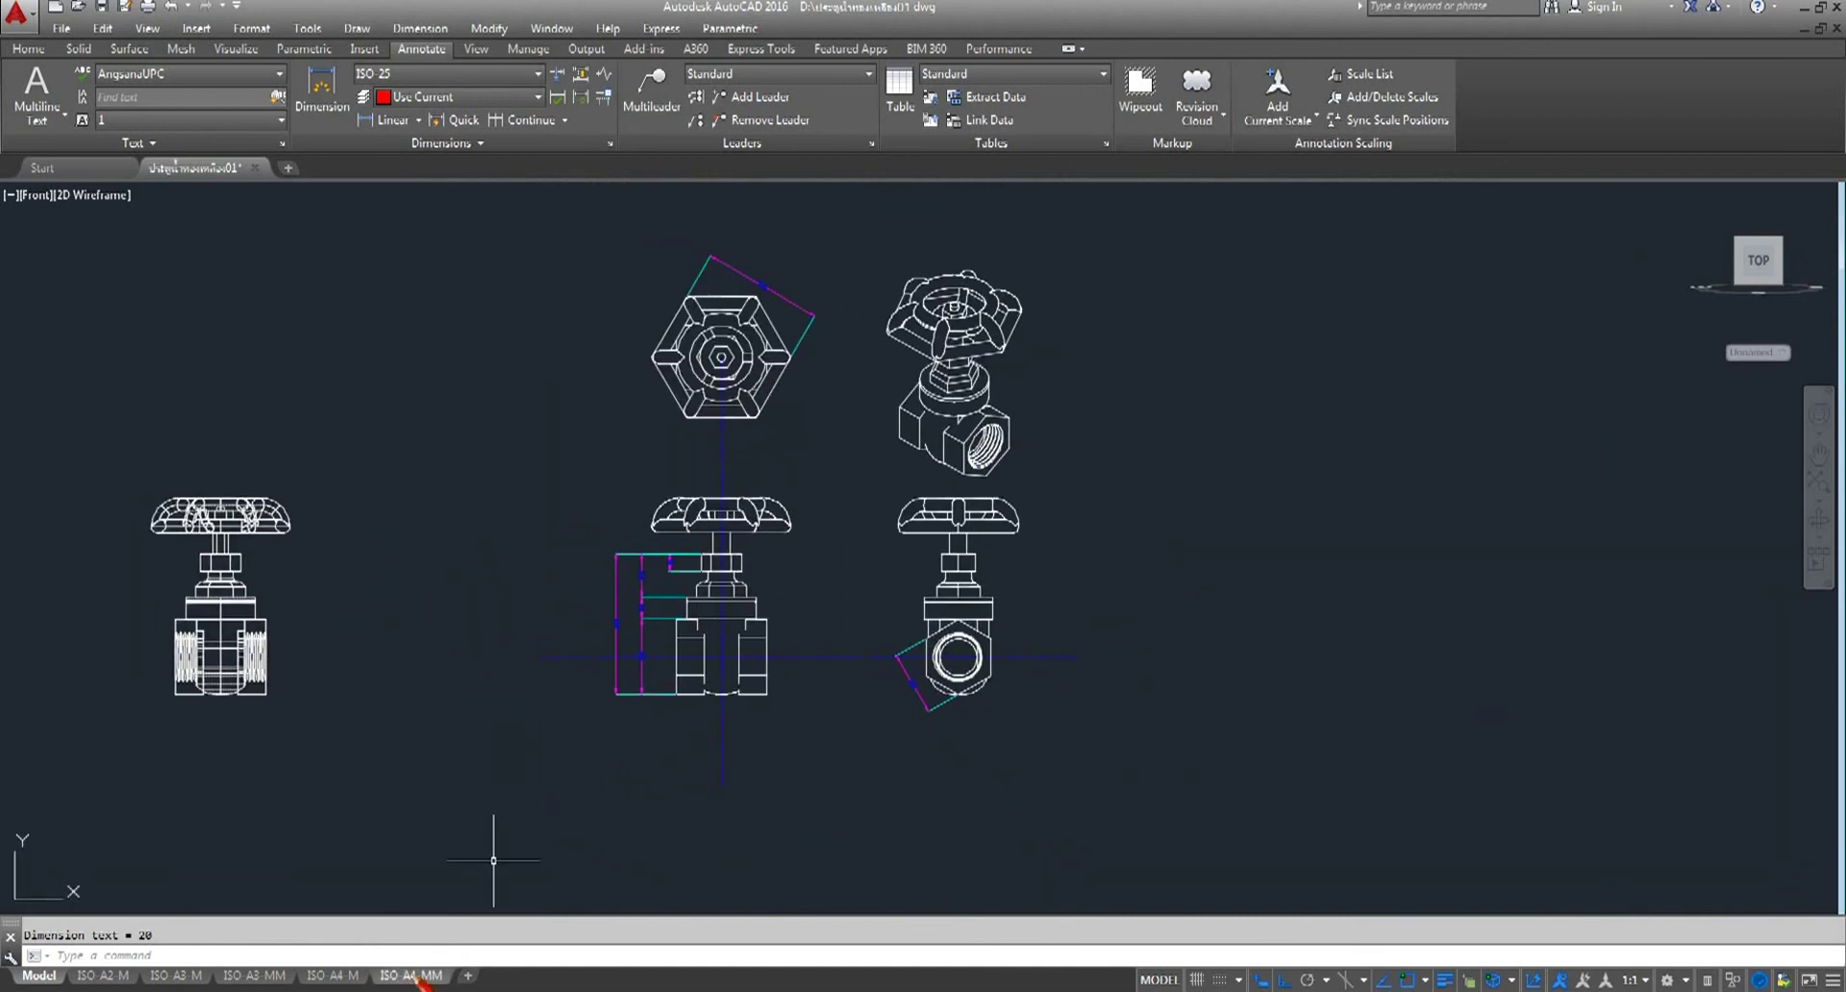
pyautogui.click(412, 976)
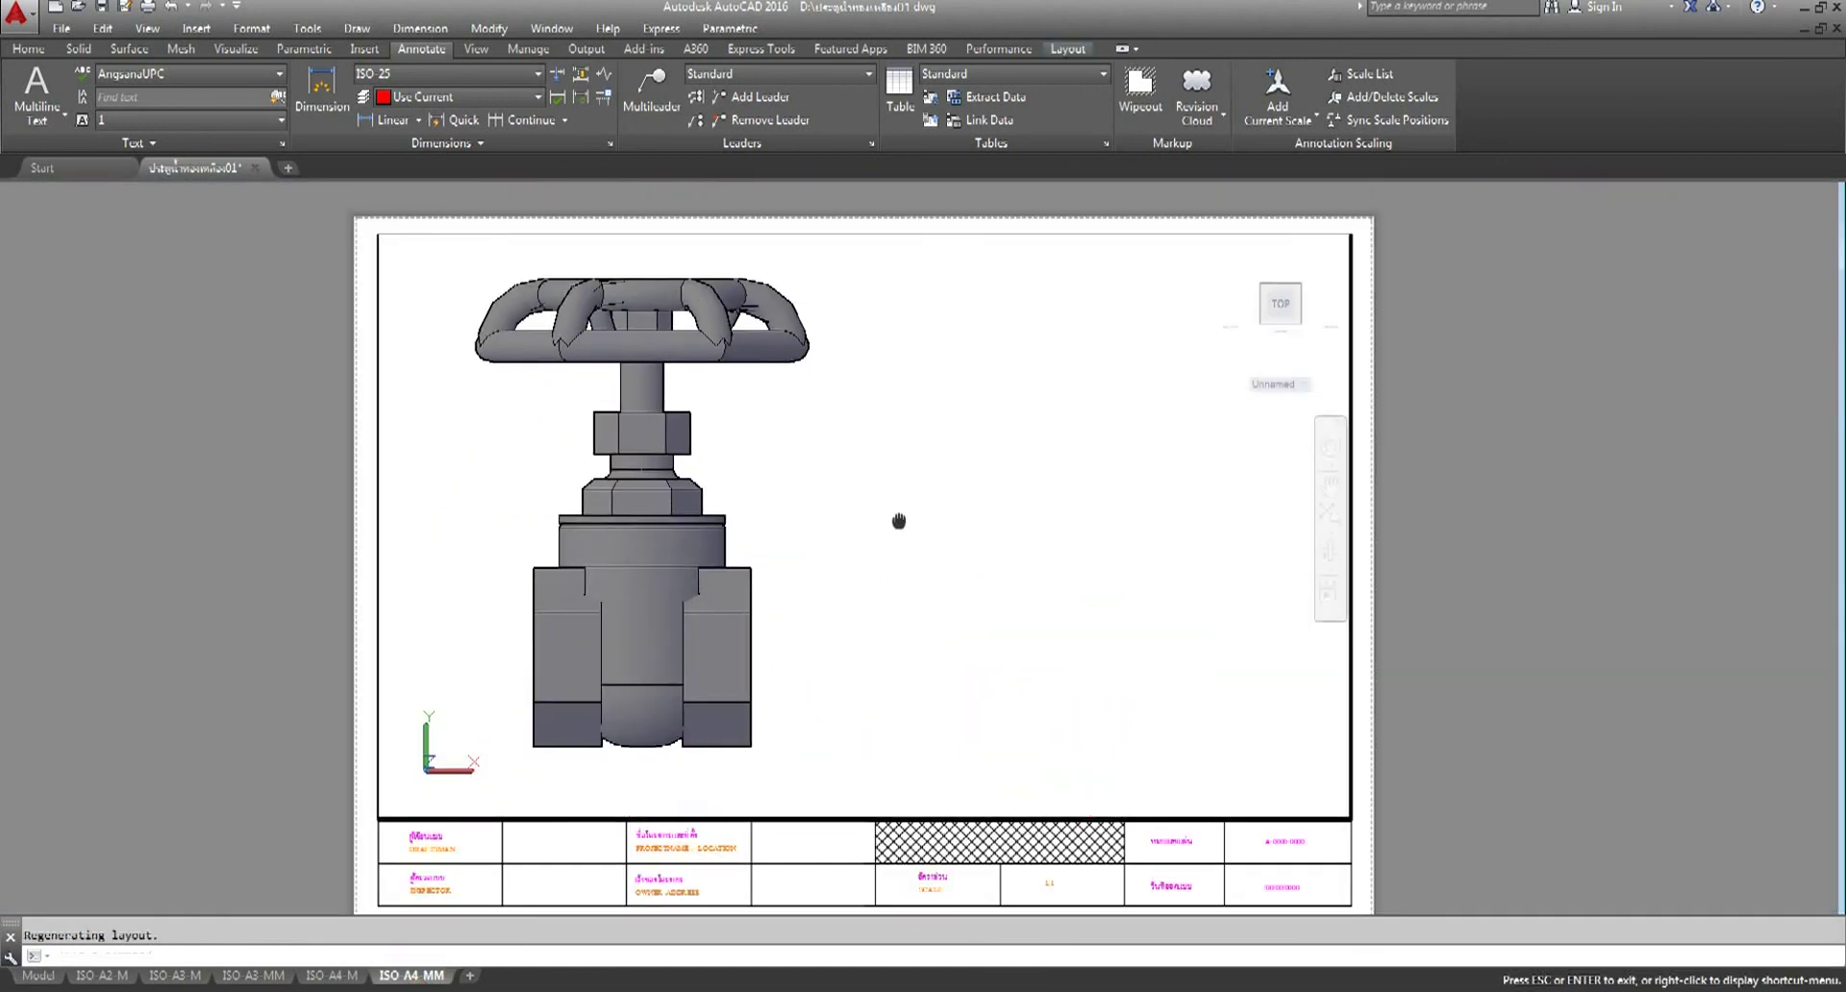
# - Zoom out and reposition the valve views inside the sheet viewport
pyautogui.scroll(-3, 854, 651)
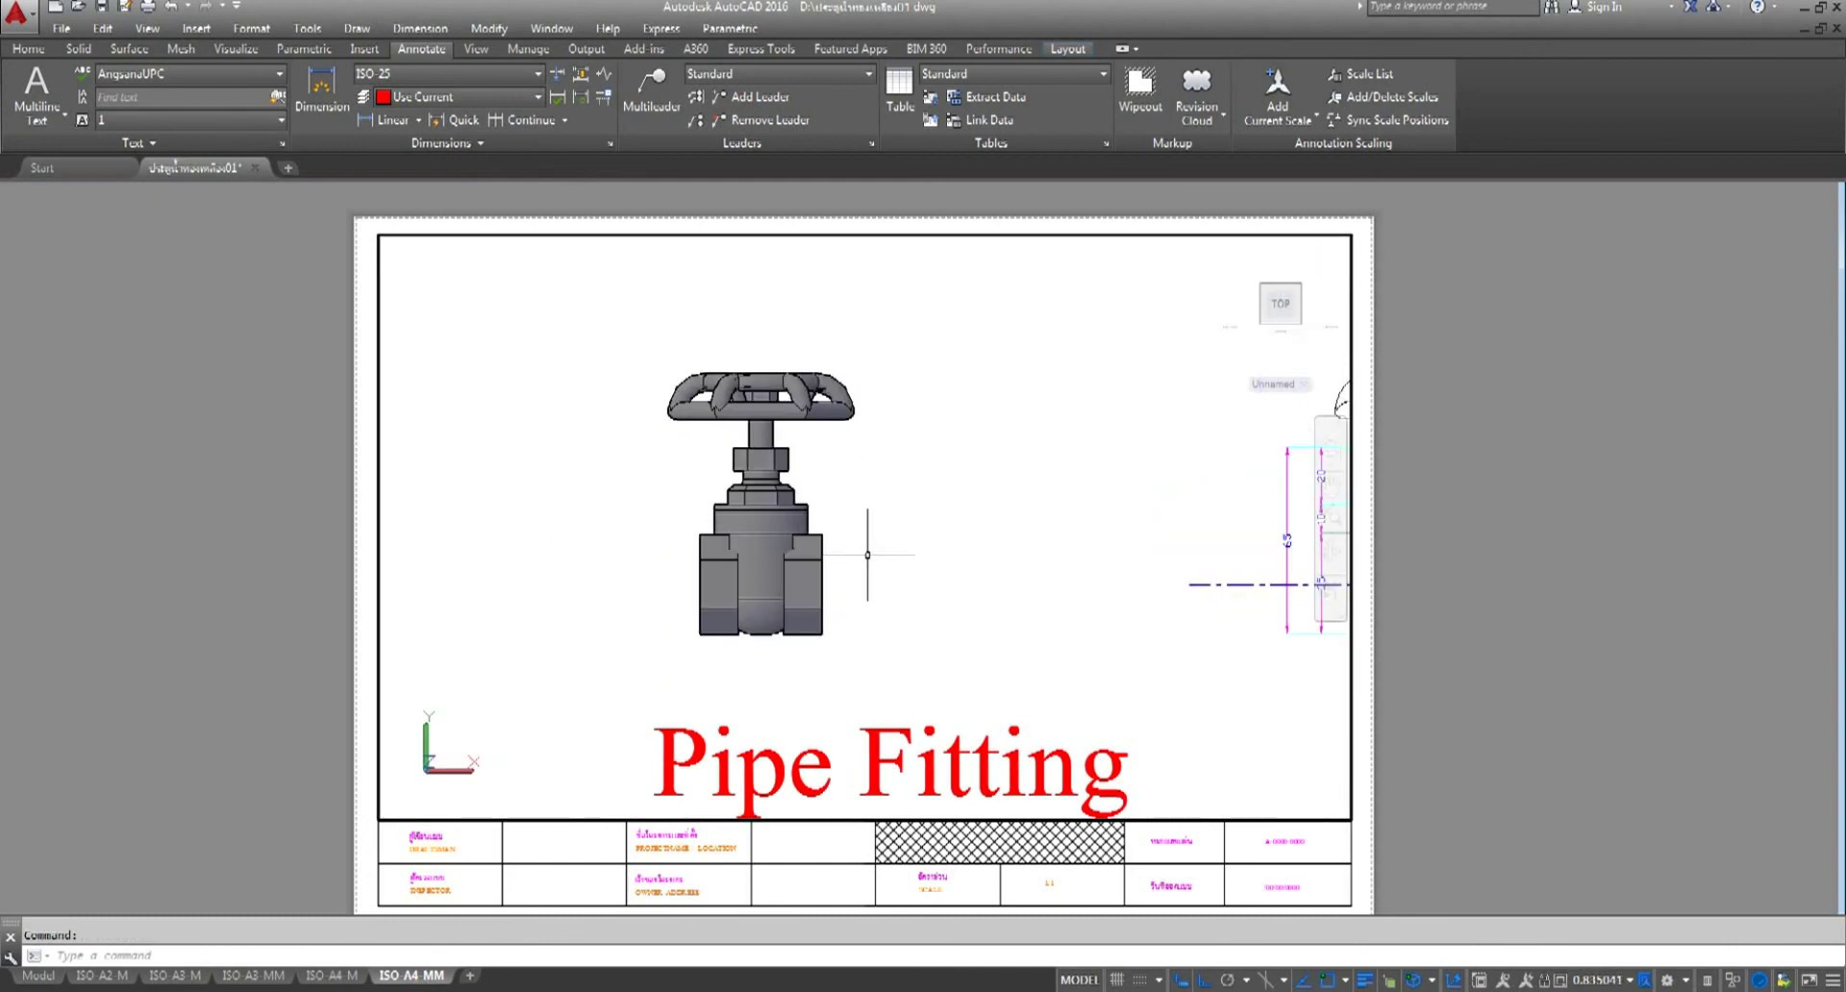
pyautogui.moveTo(868, 555); pyautogui.dragTo(816, 540, button='middle')
pyautogui.scroll(-1, 725, 552)
pyautogui.moveTo(781, 553); pyautogui.dragTo(720, 601)
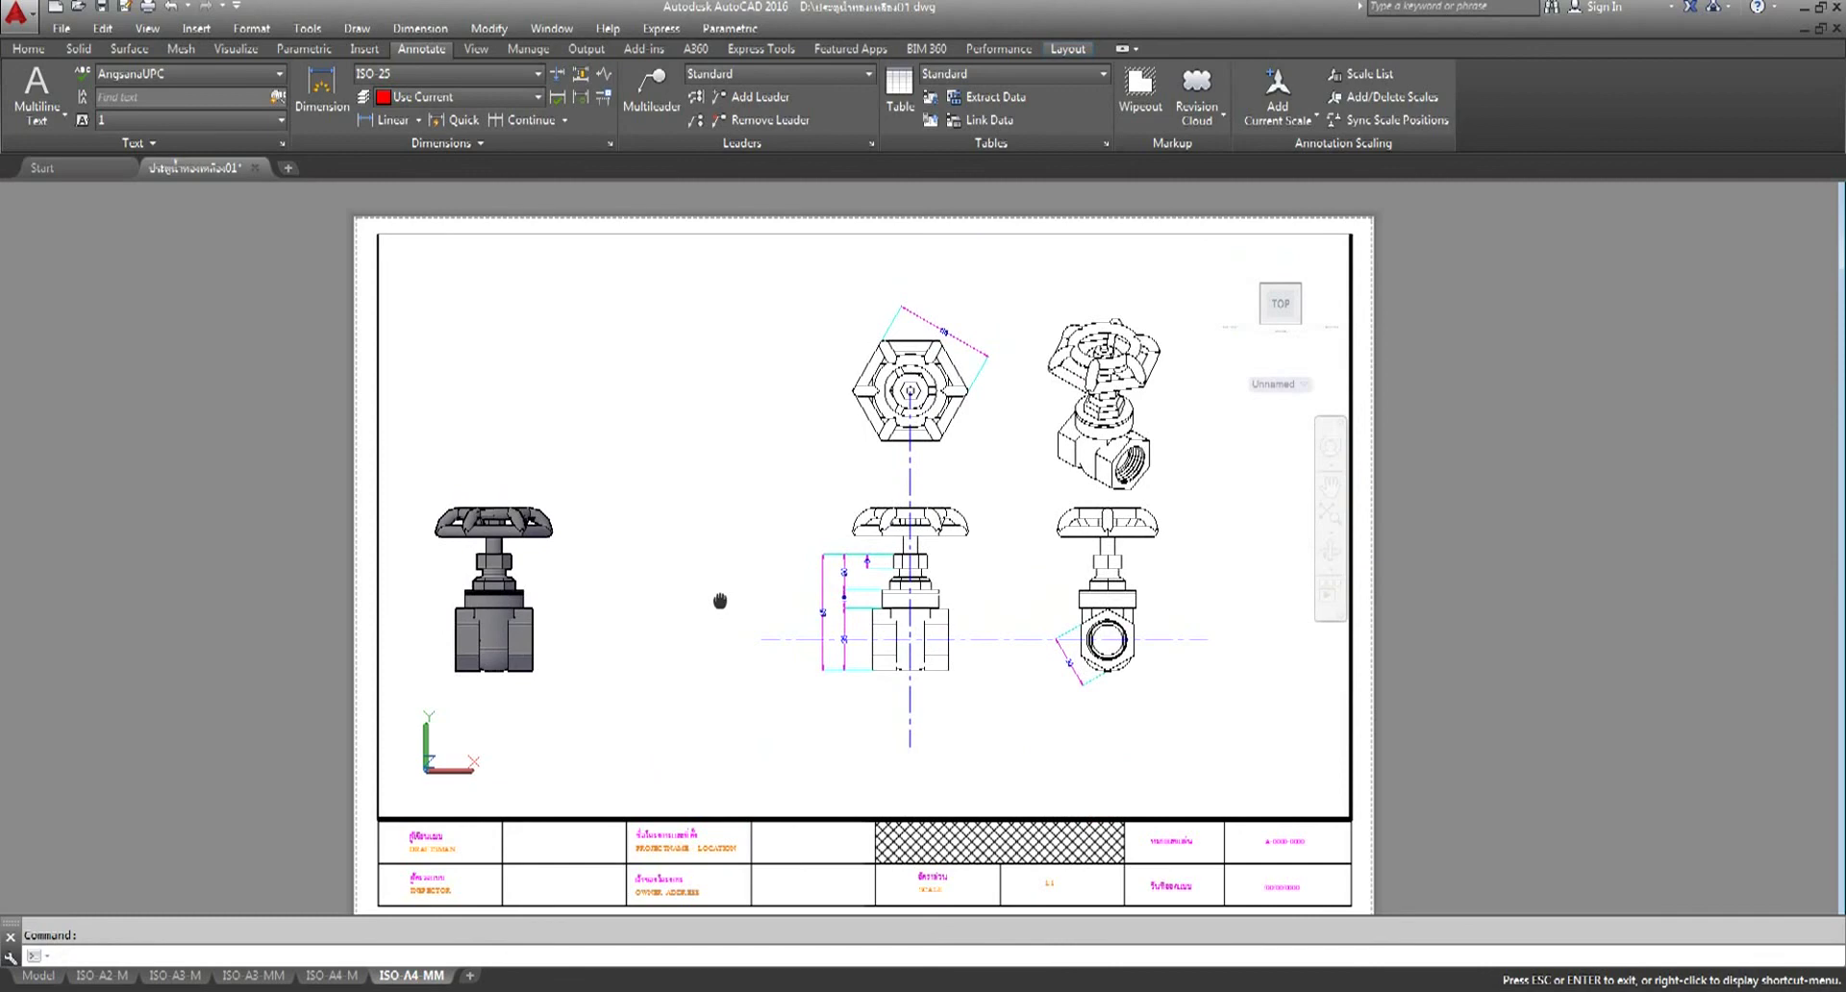
pyautogui.press('Escape')
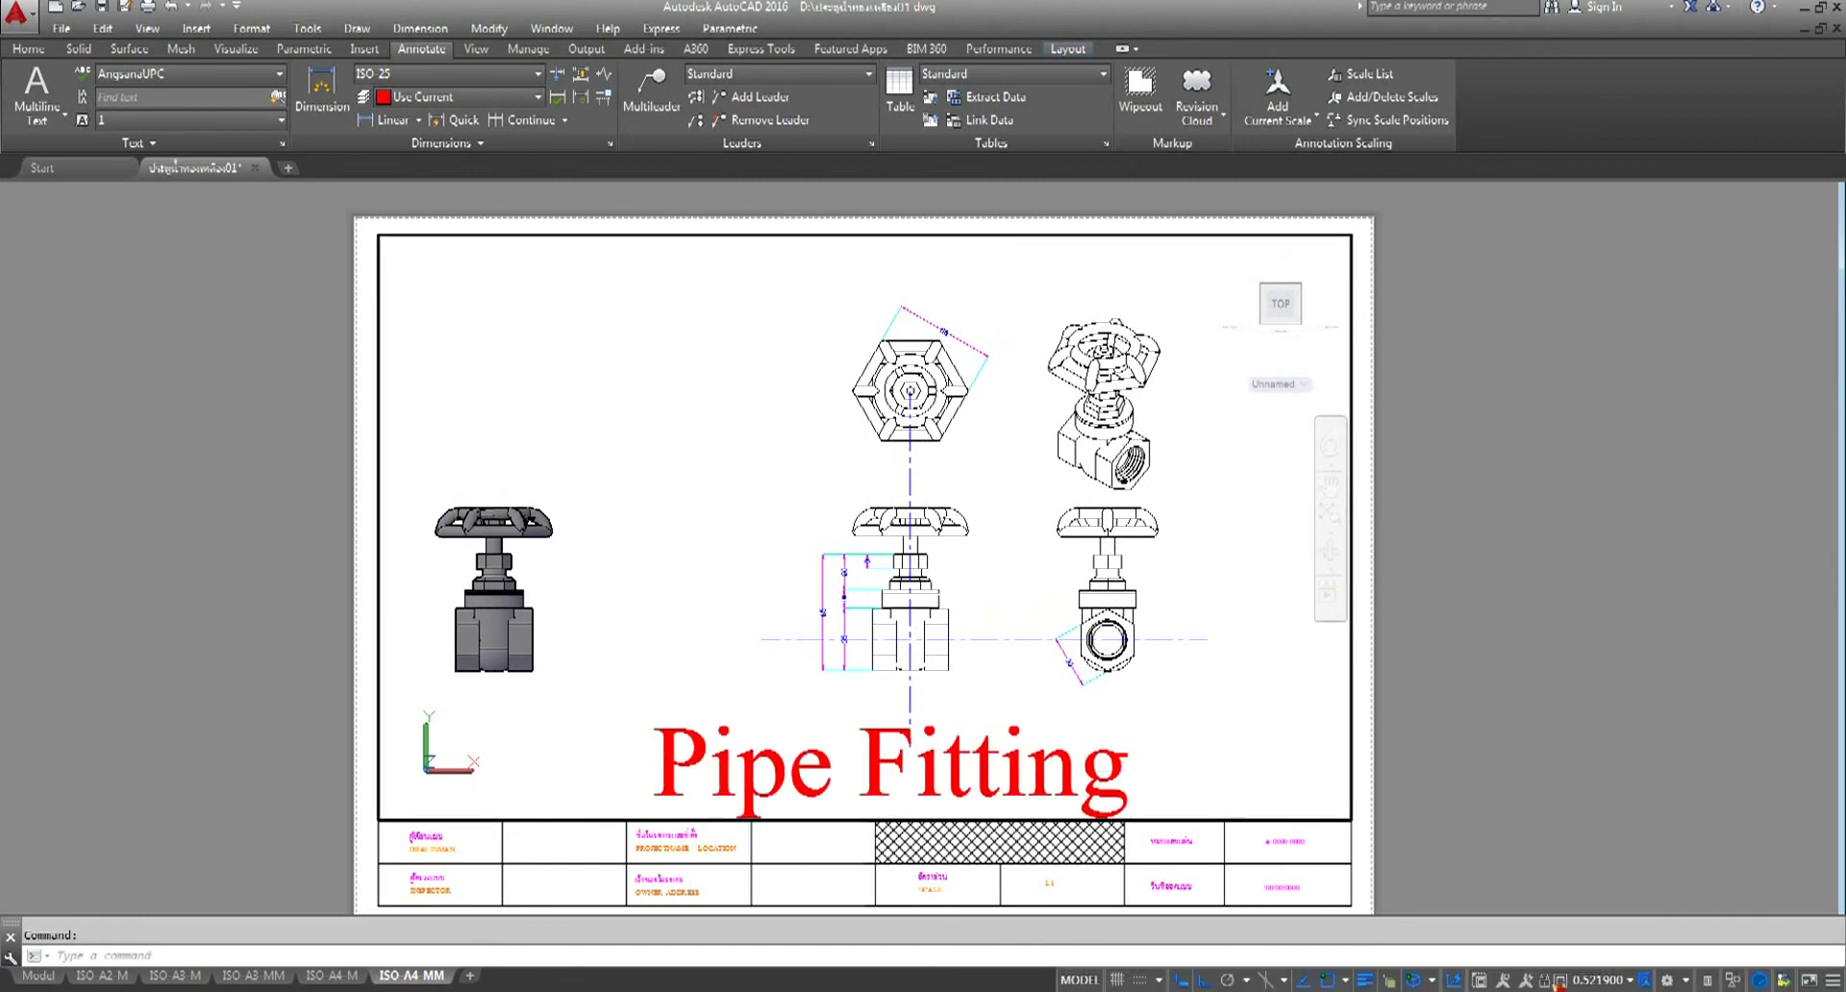
# - Set the viewport scale to 1:2 and return to paper space on the sheet
pyautogui.click(1631, 981)
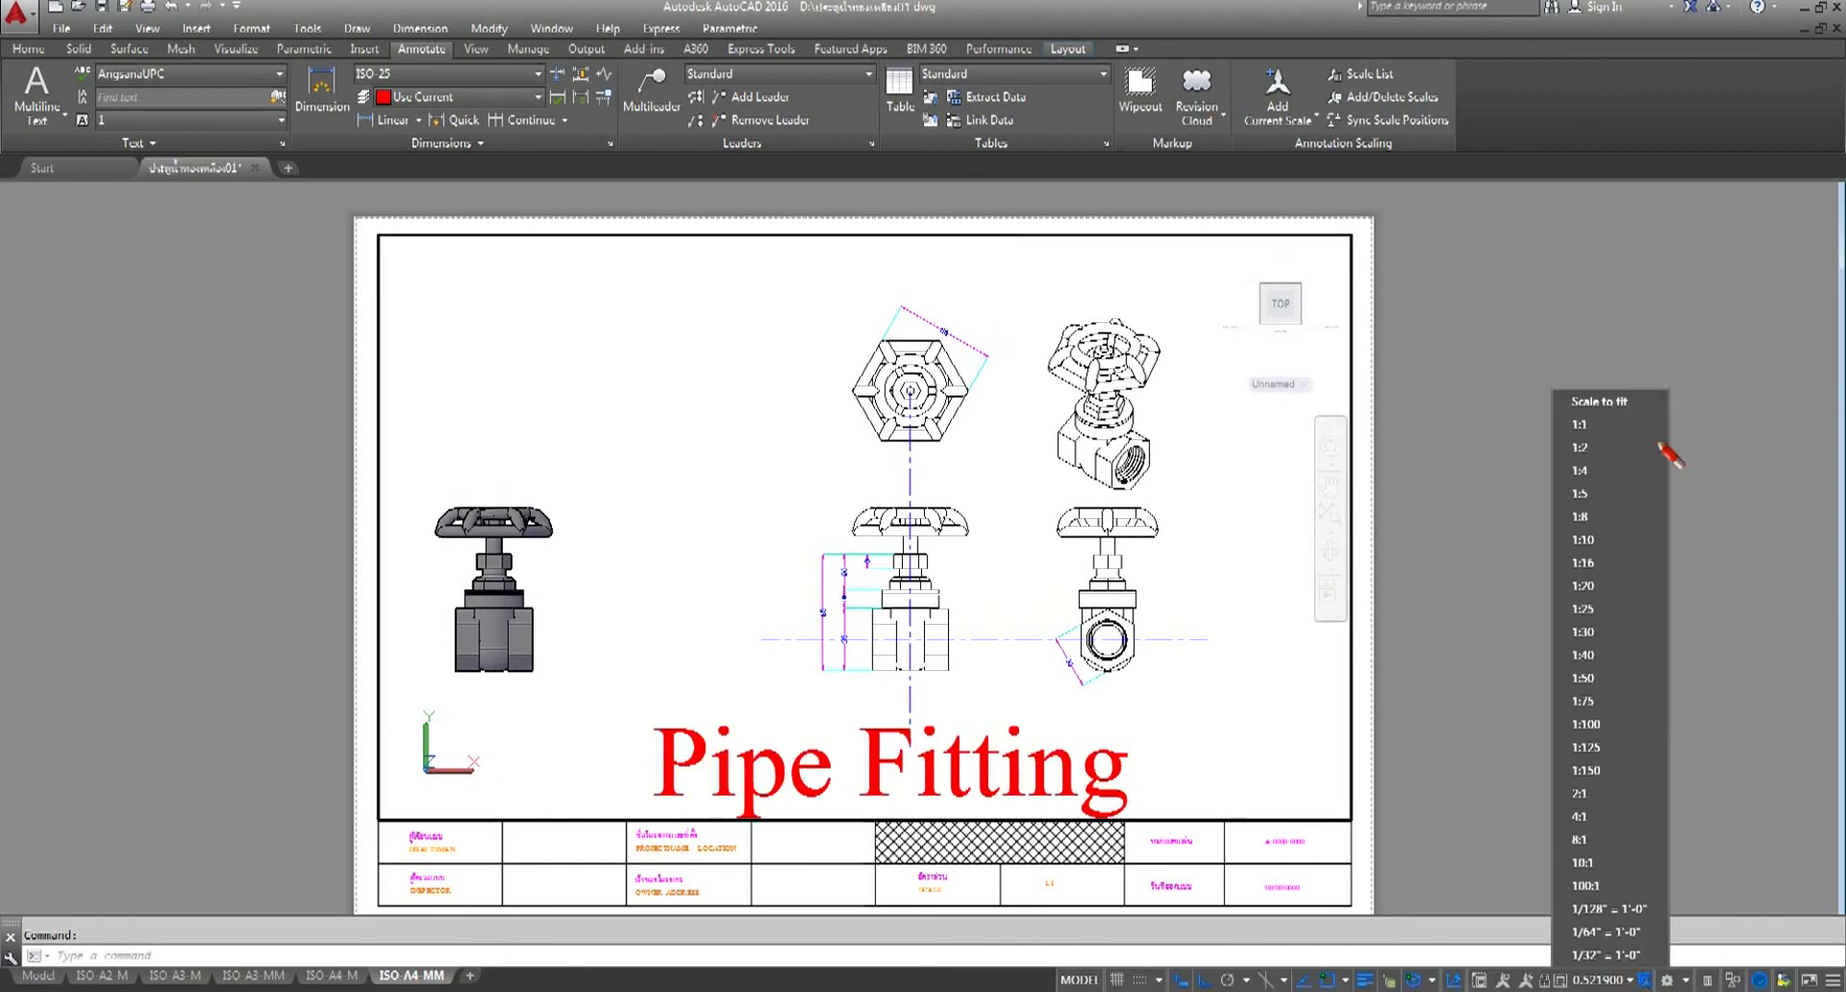
pyautogui.click(1620, 424)
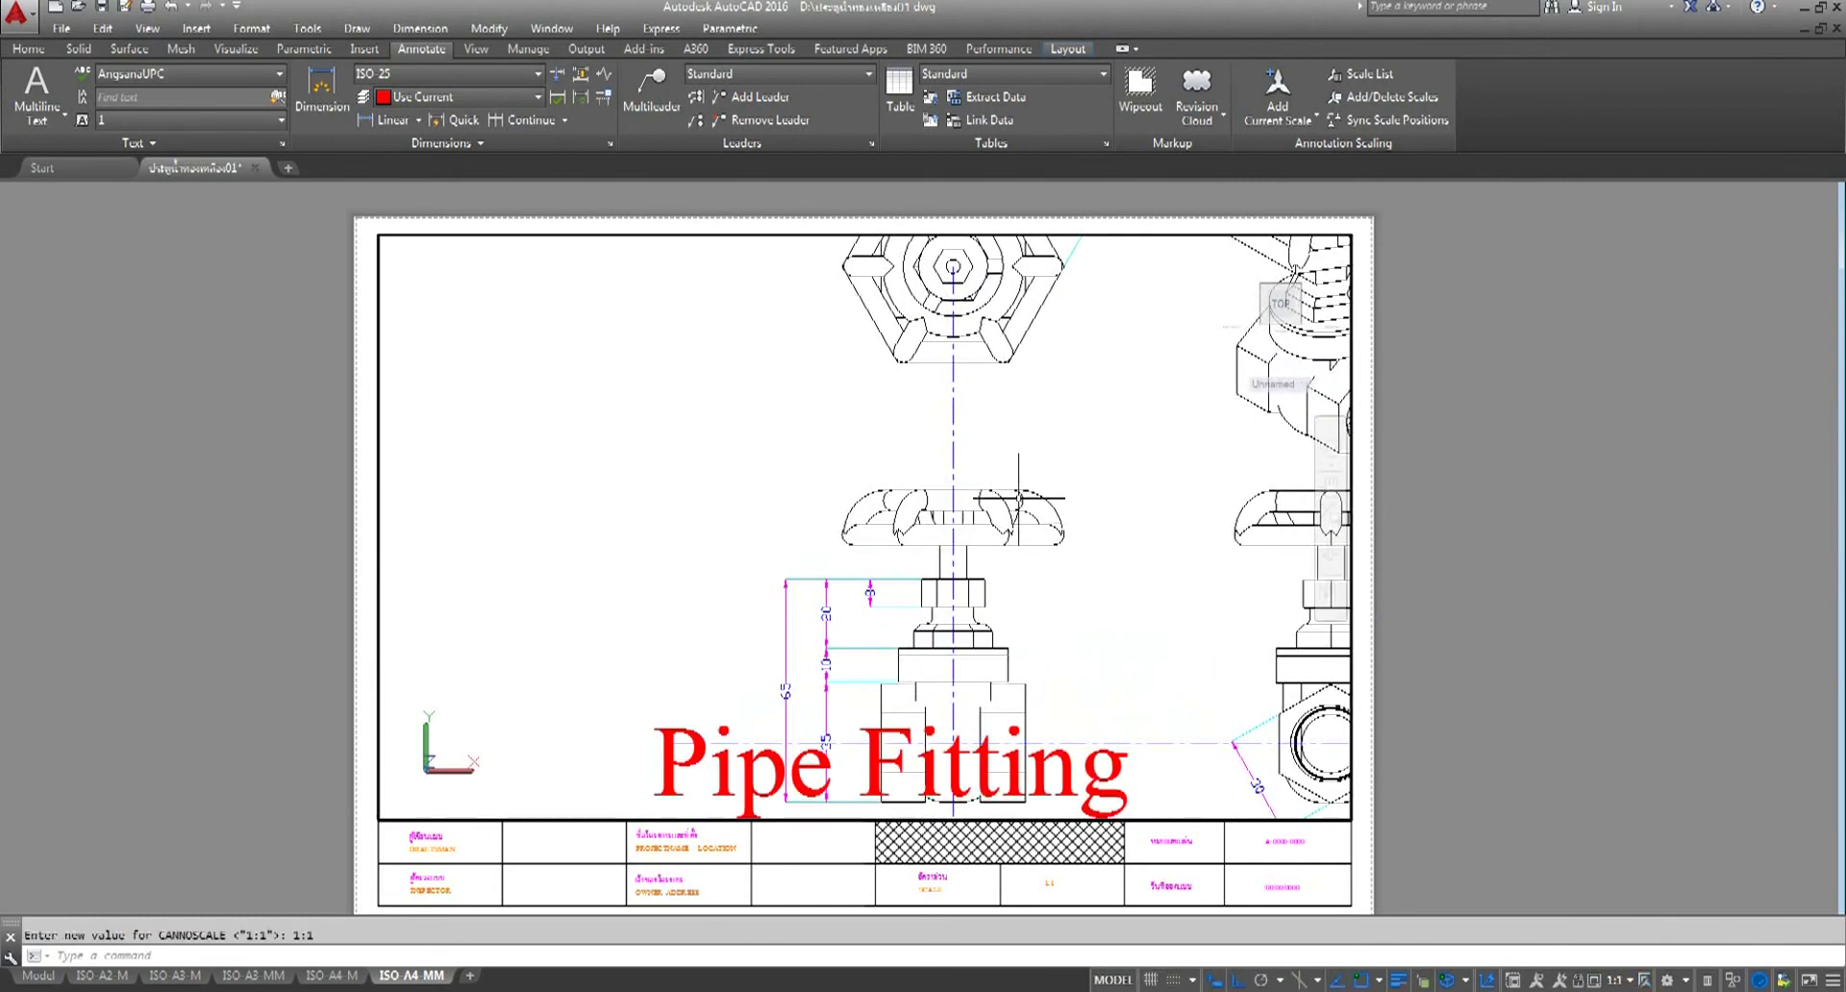
pyautogui.scroll(-2, 1019, 498)
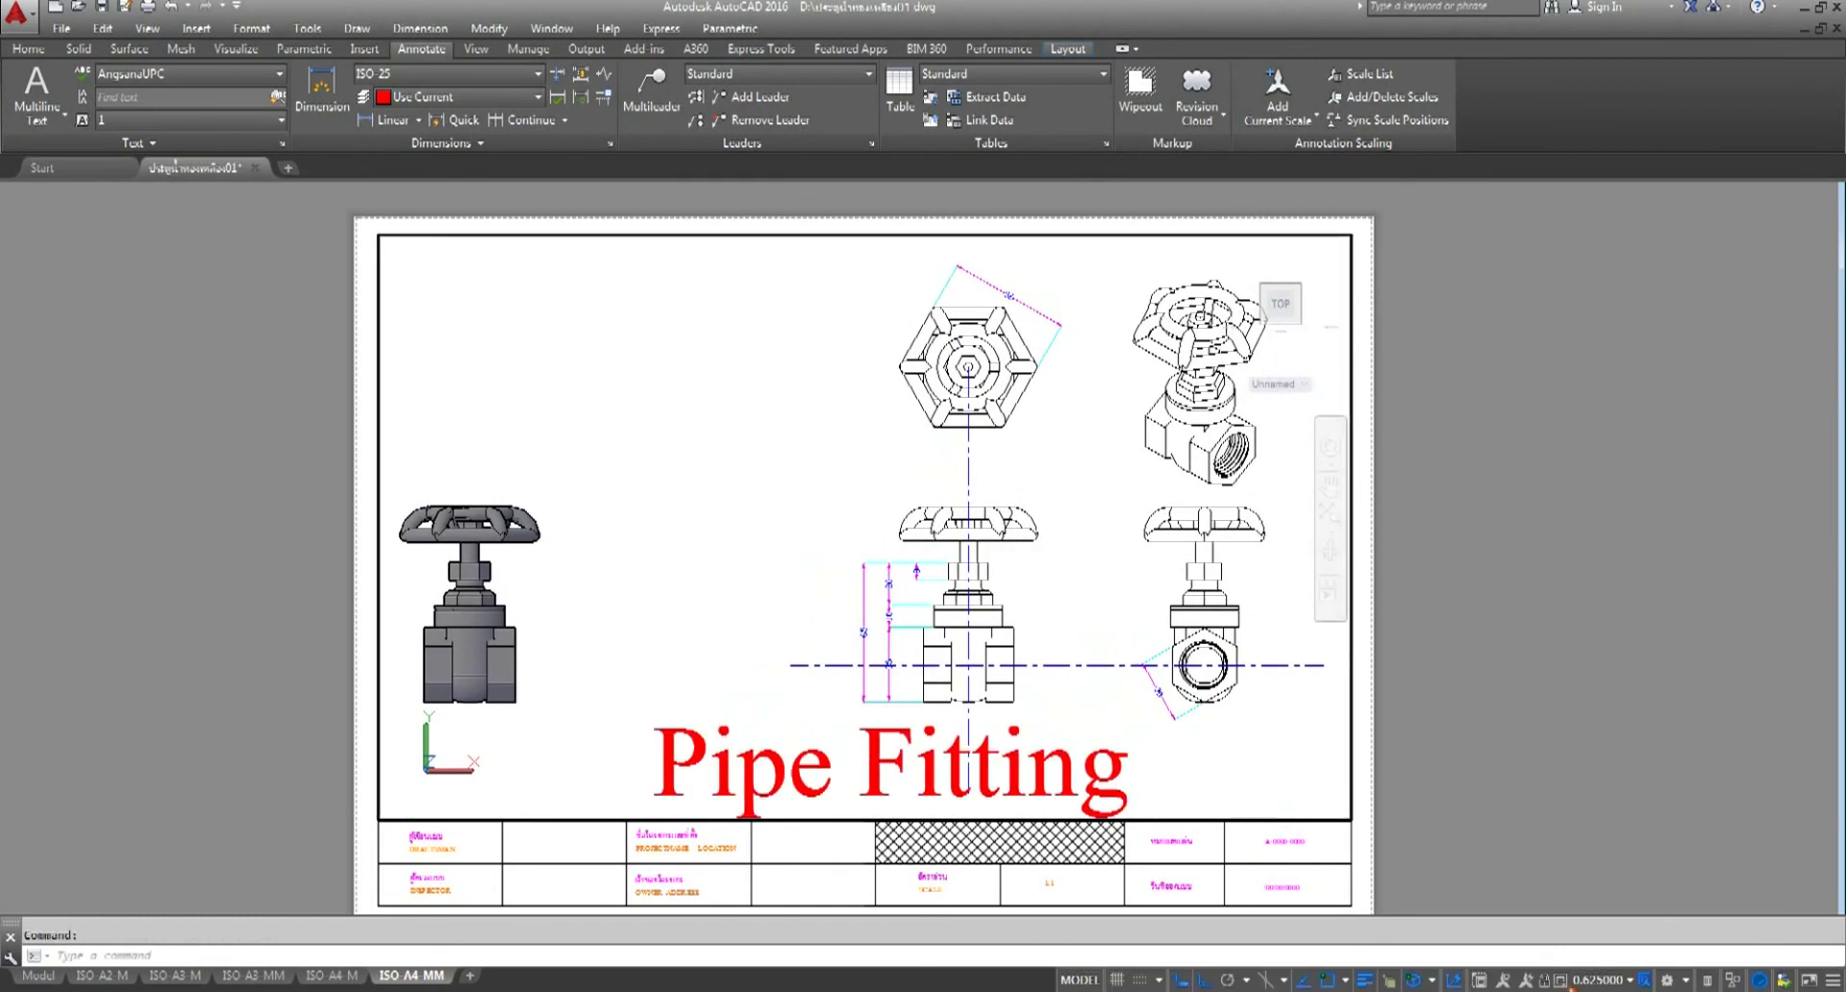
pyautogui.click(1635, 981)
pyautogui.click(1612, 471)
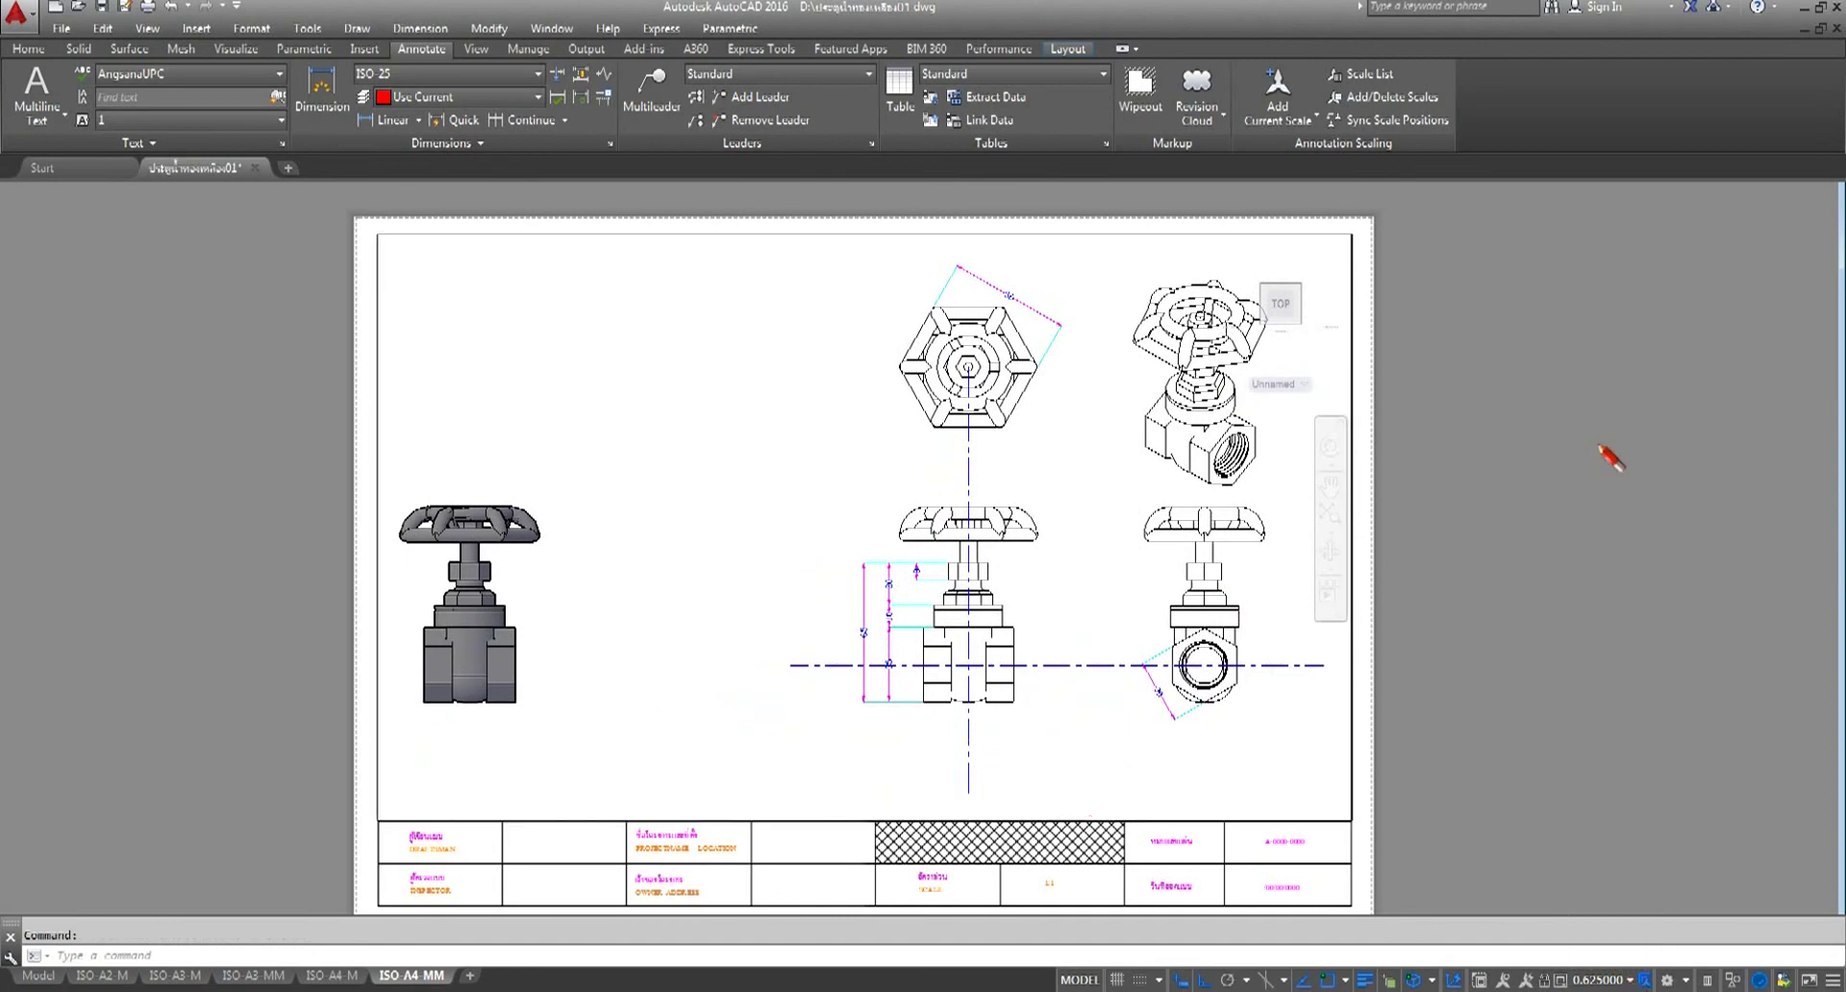
pyautogui.doubleClick(1546, 651)
pyautogui.moveTo(1243, 613); pyautogui.dragTo(1127, 554, button='middle')
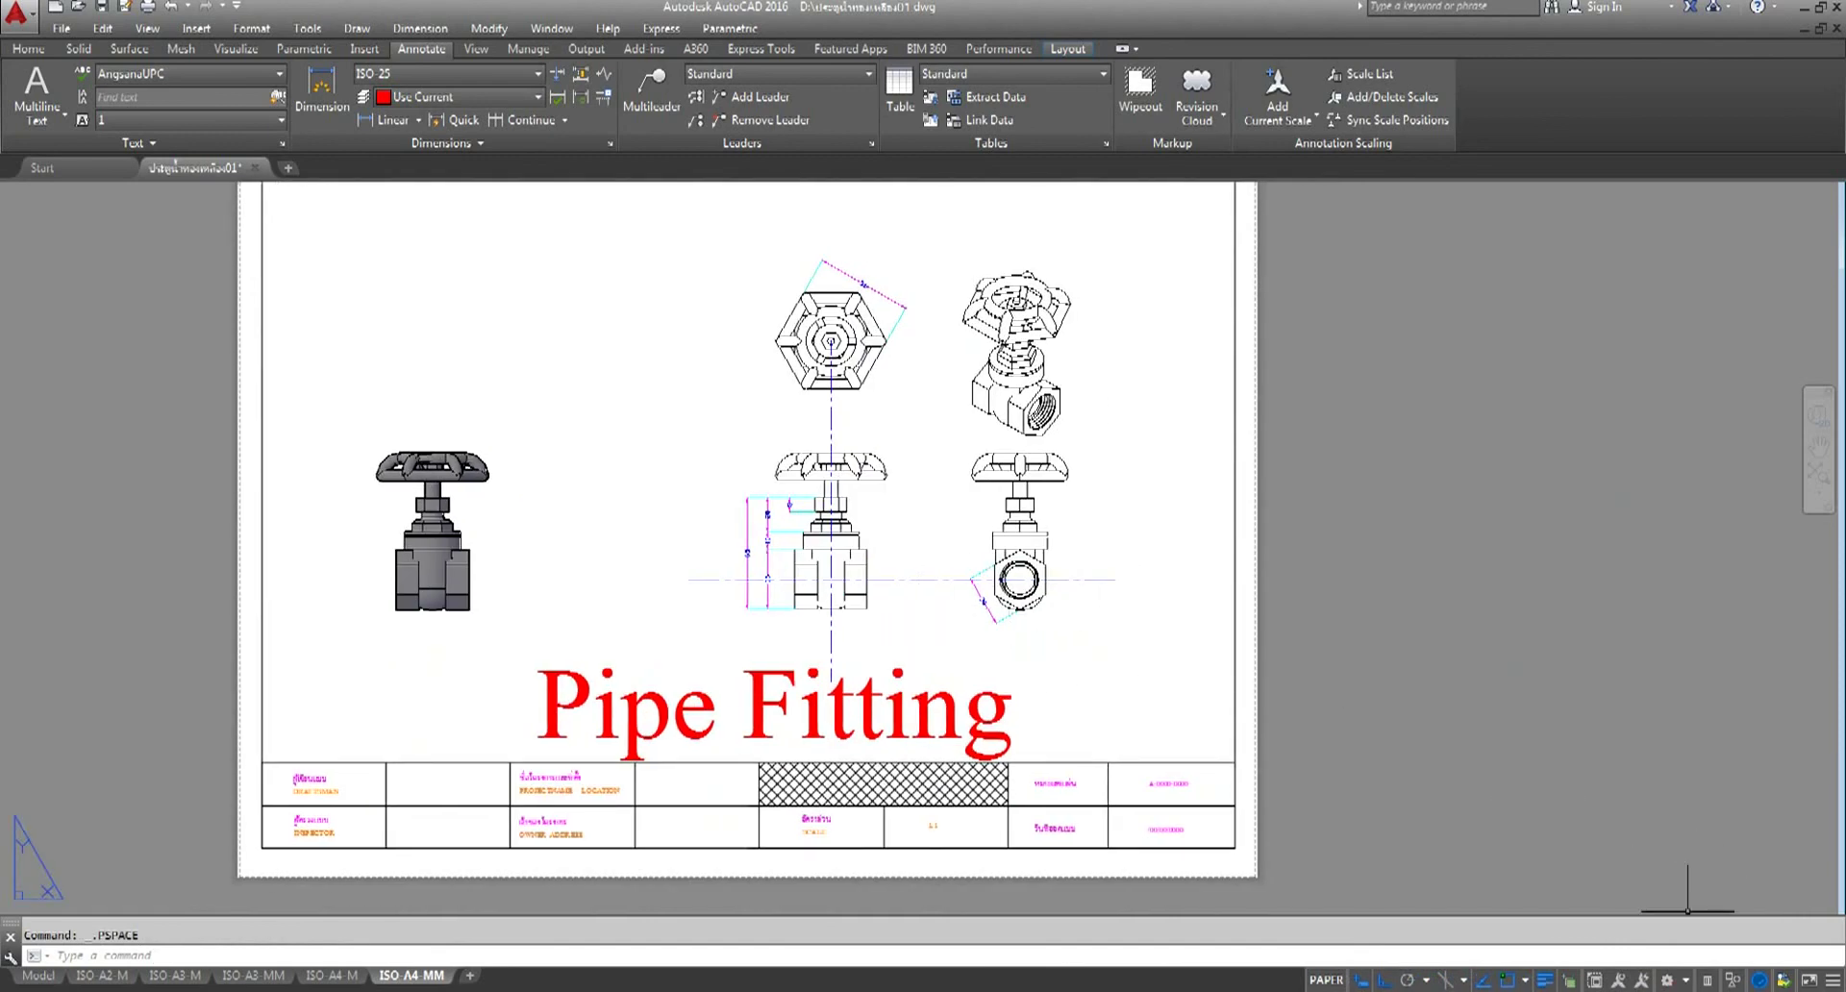
# - Set the layout viewport scale to 1:1 and pan to show the right-side valve views
pyautogui.click(1688, 981)
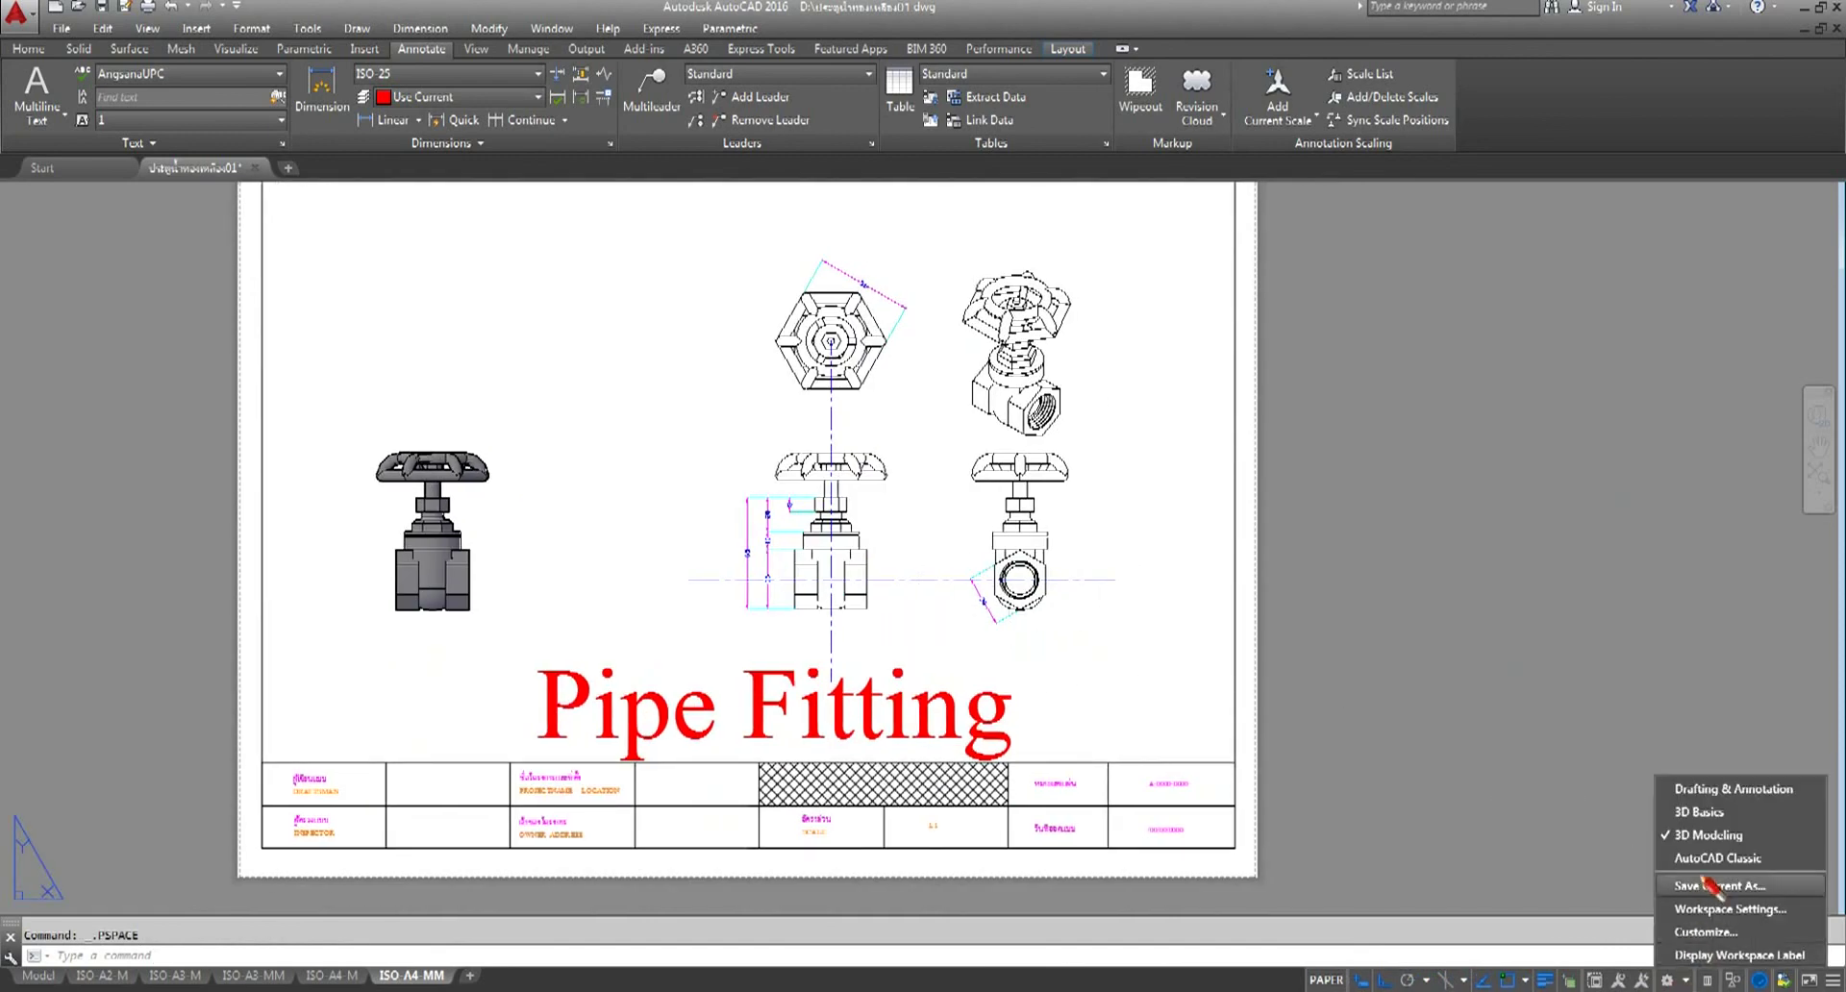
pyautogui.click(1614, 872)
pyautogui.doubleClick(1080, 598)
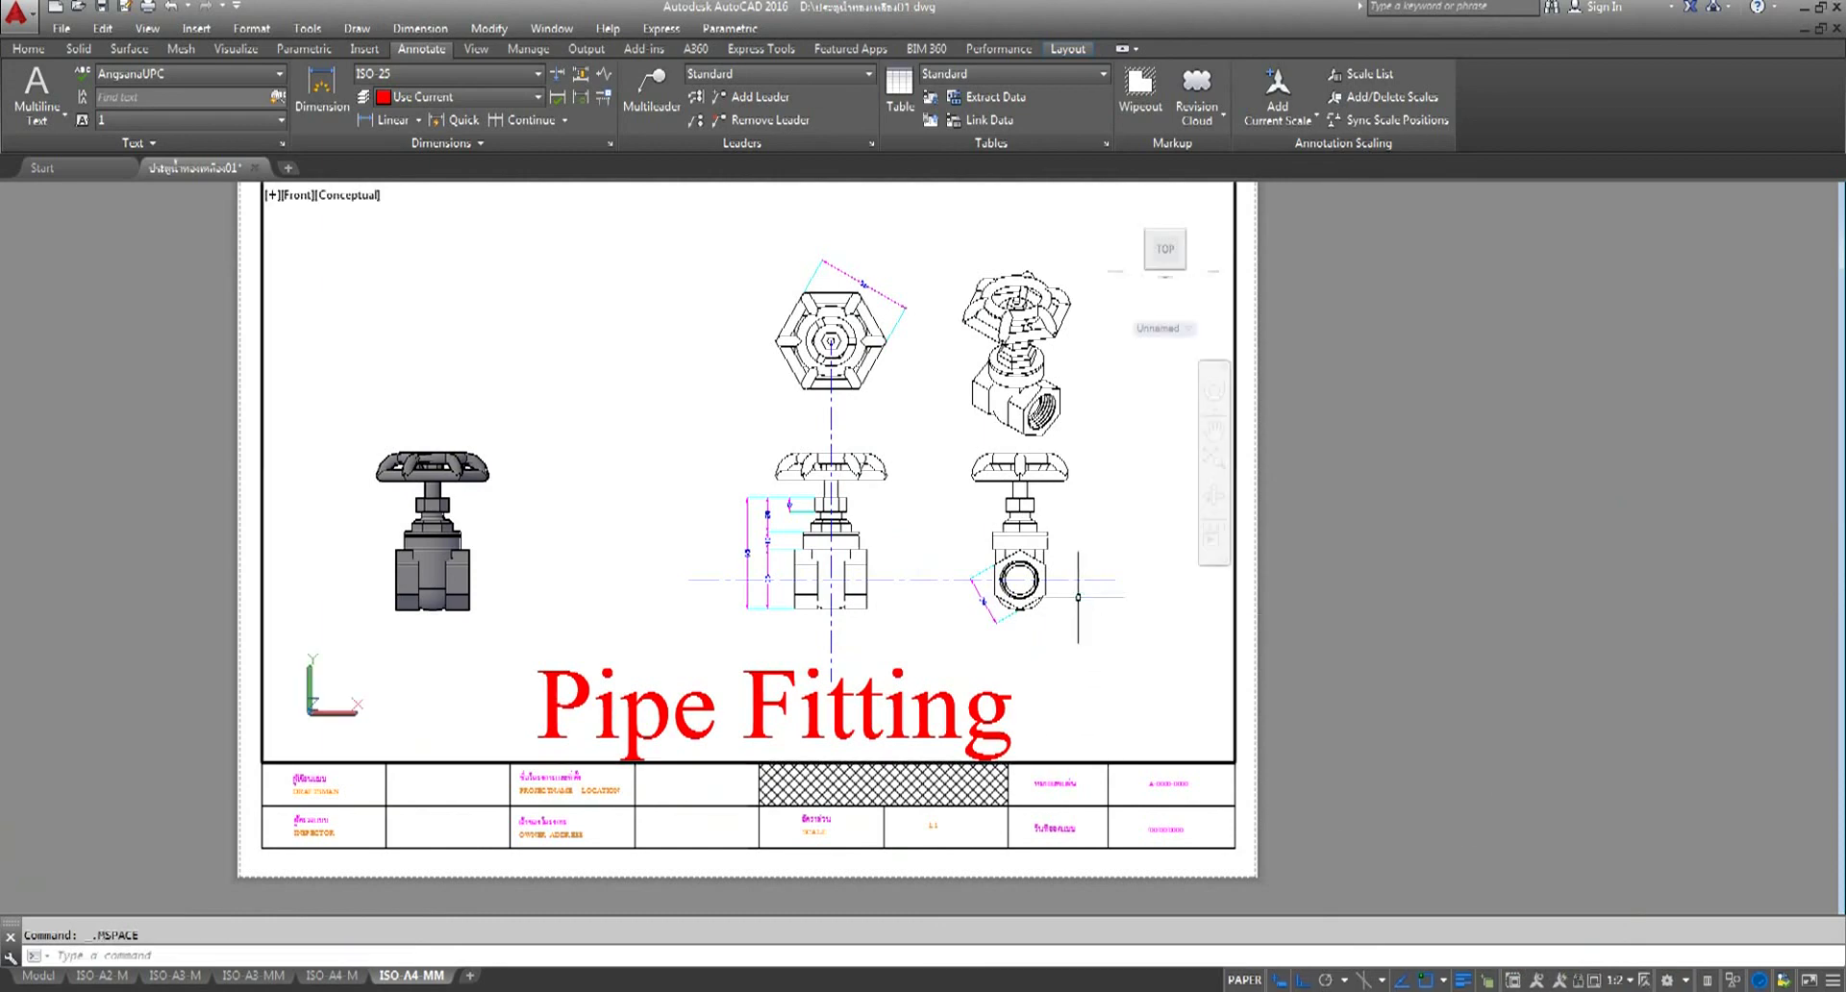
pyautogui.click(1620, 981)
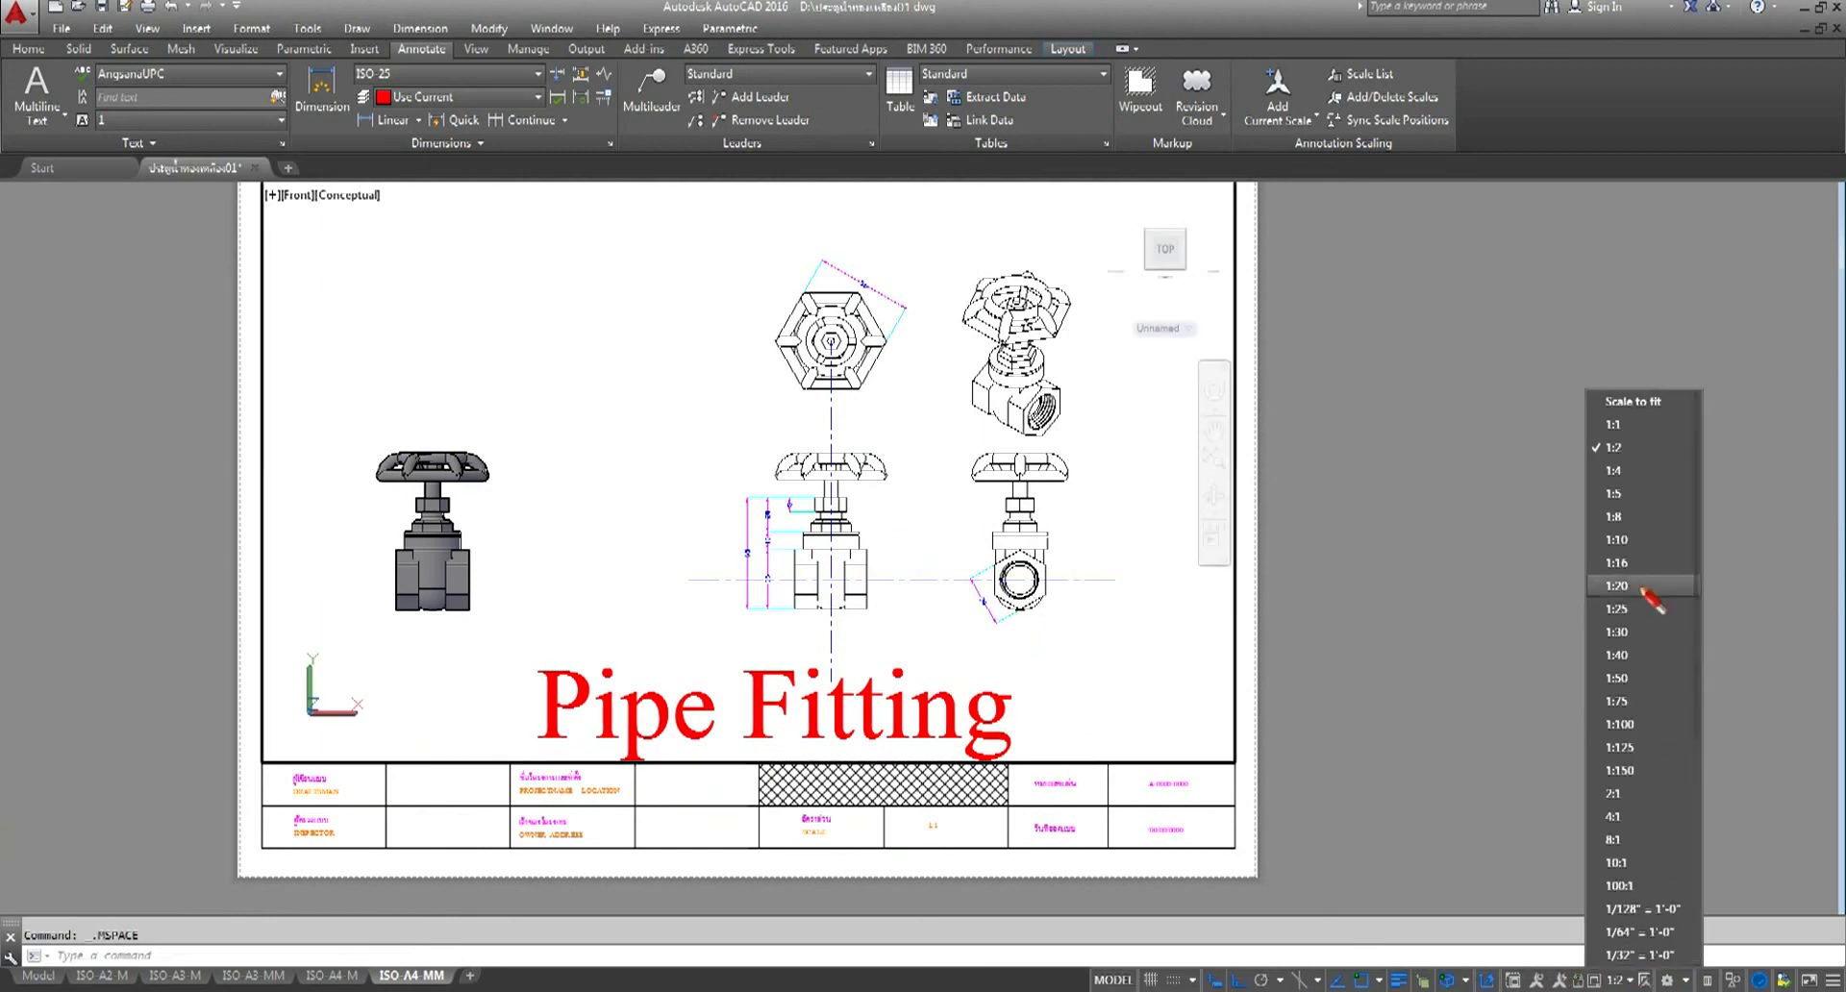
pyautogui.click(1635, 425)
pyautogui.moveTo(1193, 584); pyautogui.dragTo(866, 560, button='middle')
pyautogui.press('Escape')
pyautogui.doubleClick(1553, 586)
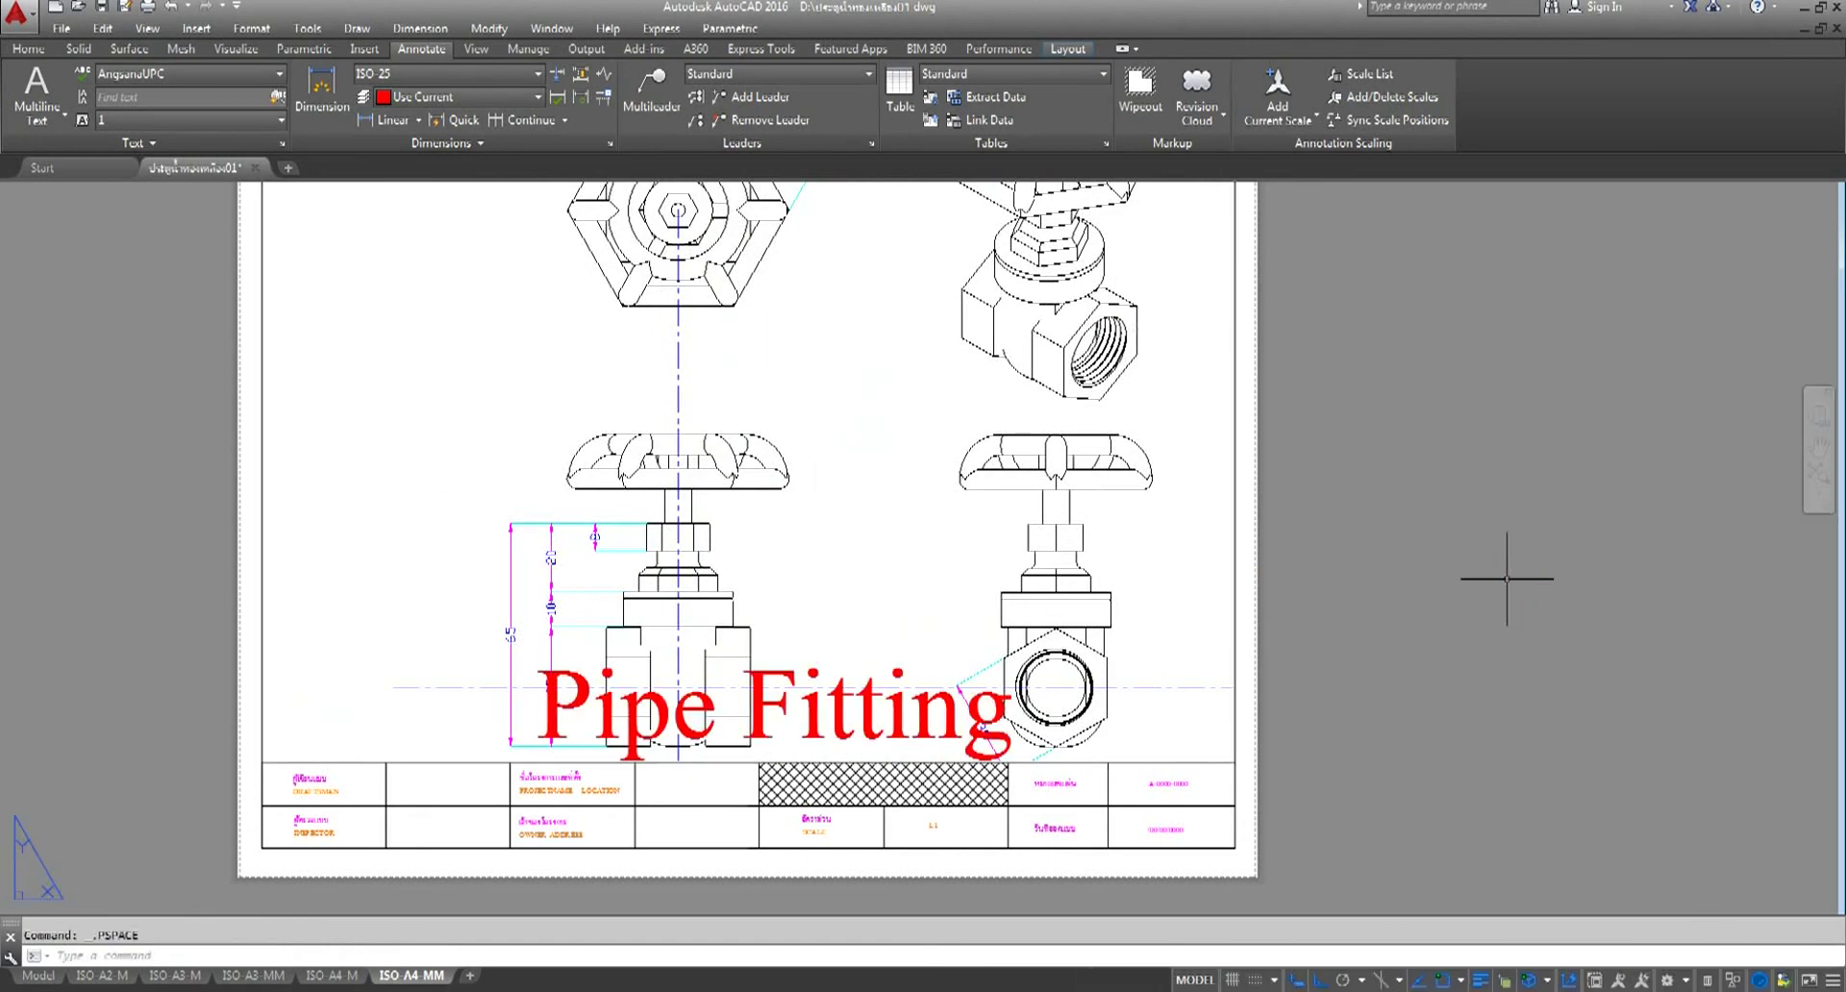
# - Zoom the paper-space sheet and close the workspace menu without changing it
pyautogui.scroll(-2, 1253, 598)
pyautogui.scroll(1, 1251, 606)
pyautogui.scroll(2, 1250, 612)
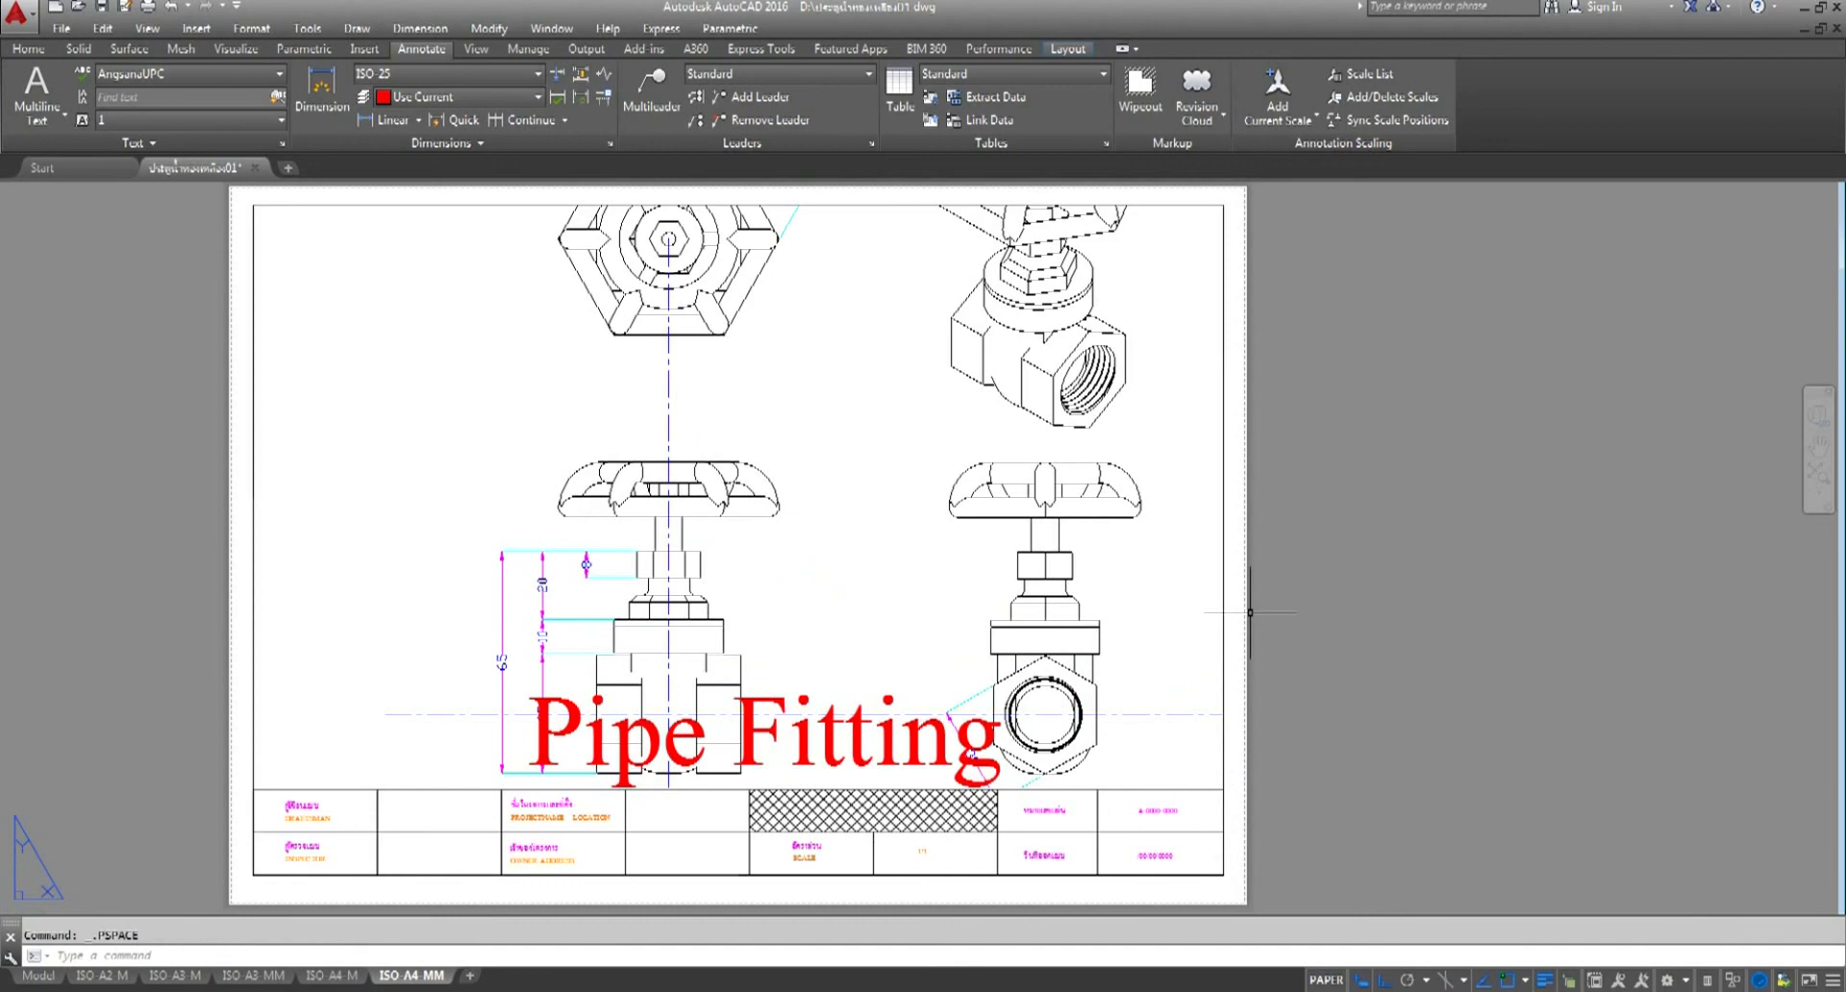
pyautogui.click(1669, 980)
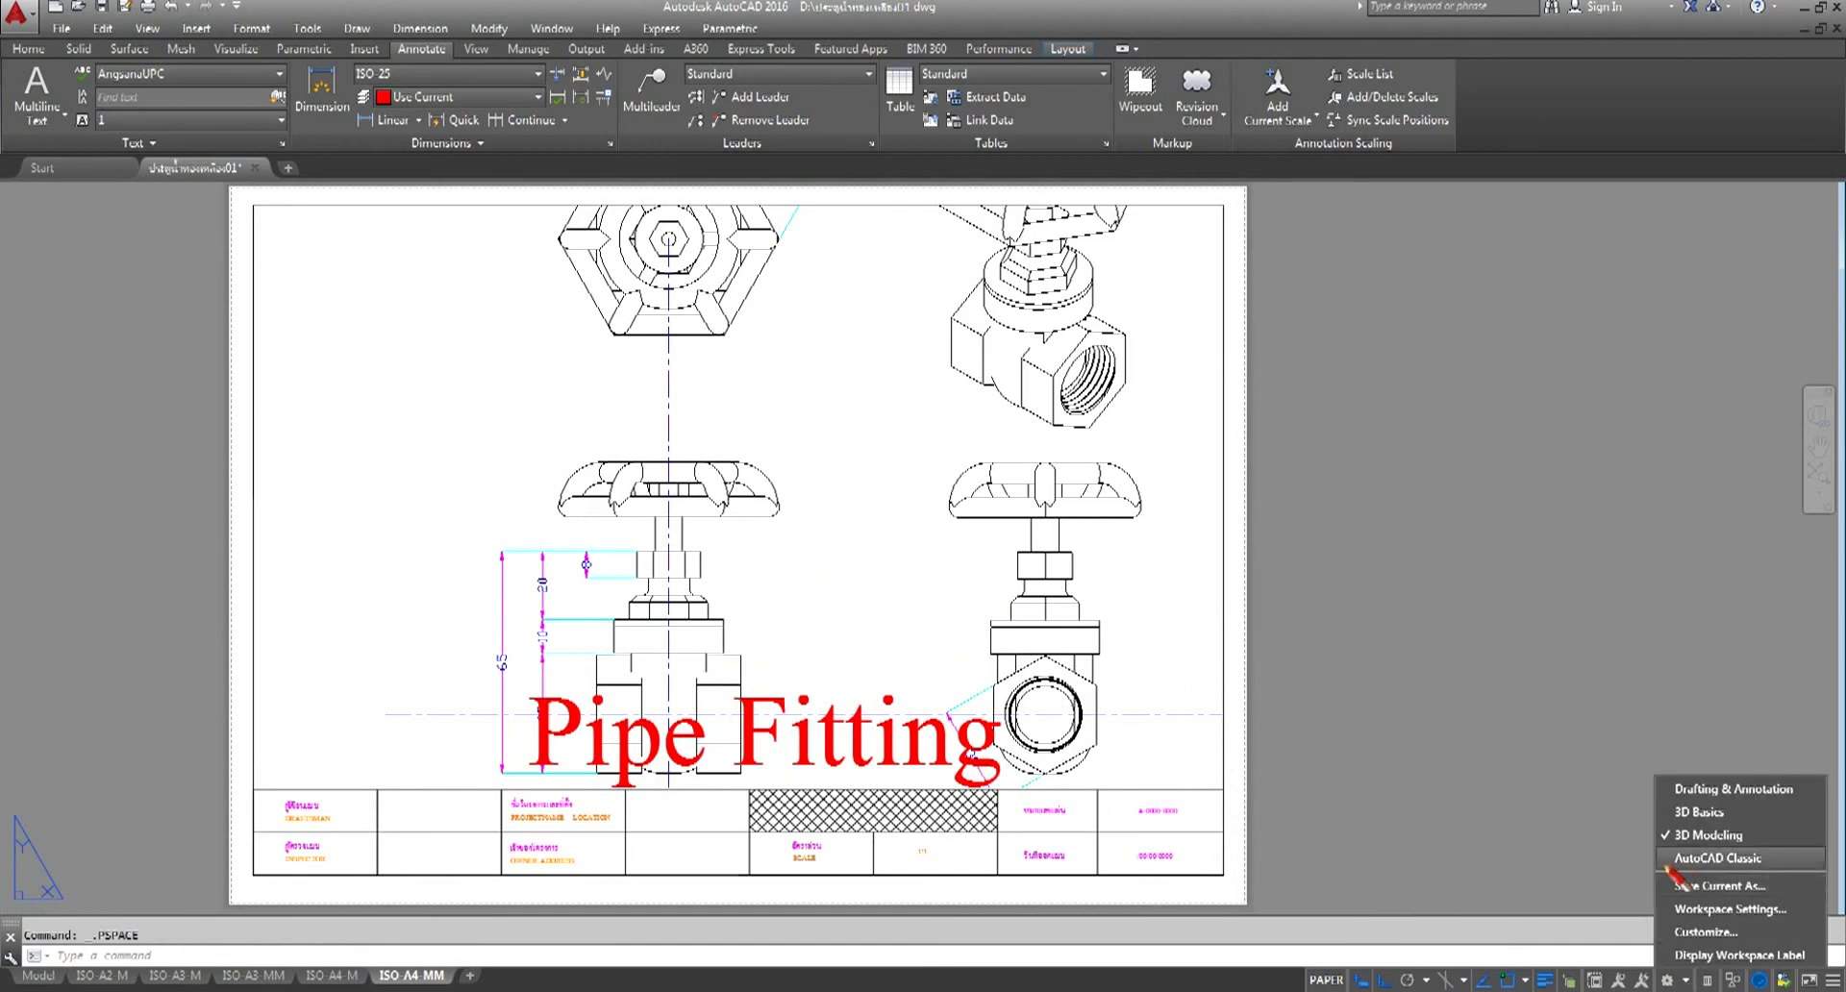
pyautogui.click(1577, 916)
pyautogui.click(1602, 854)
# - Set the viewport scale to 1:2, recentre the valve views, and go to model space
pyautogui.doubleClick(1154, 538)
pyautogui.click(1640, 981)
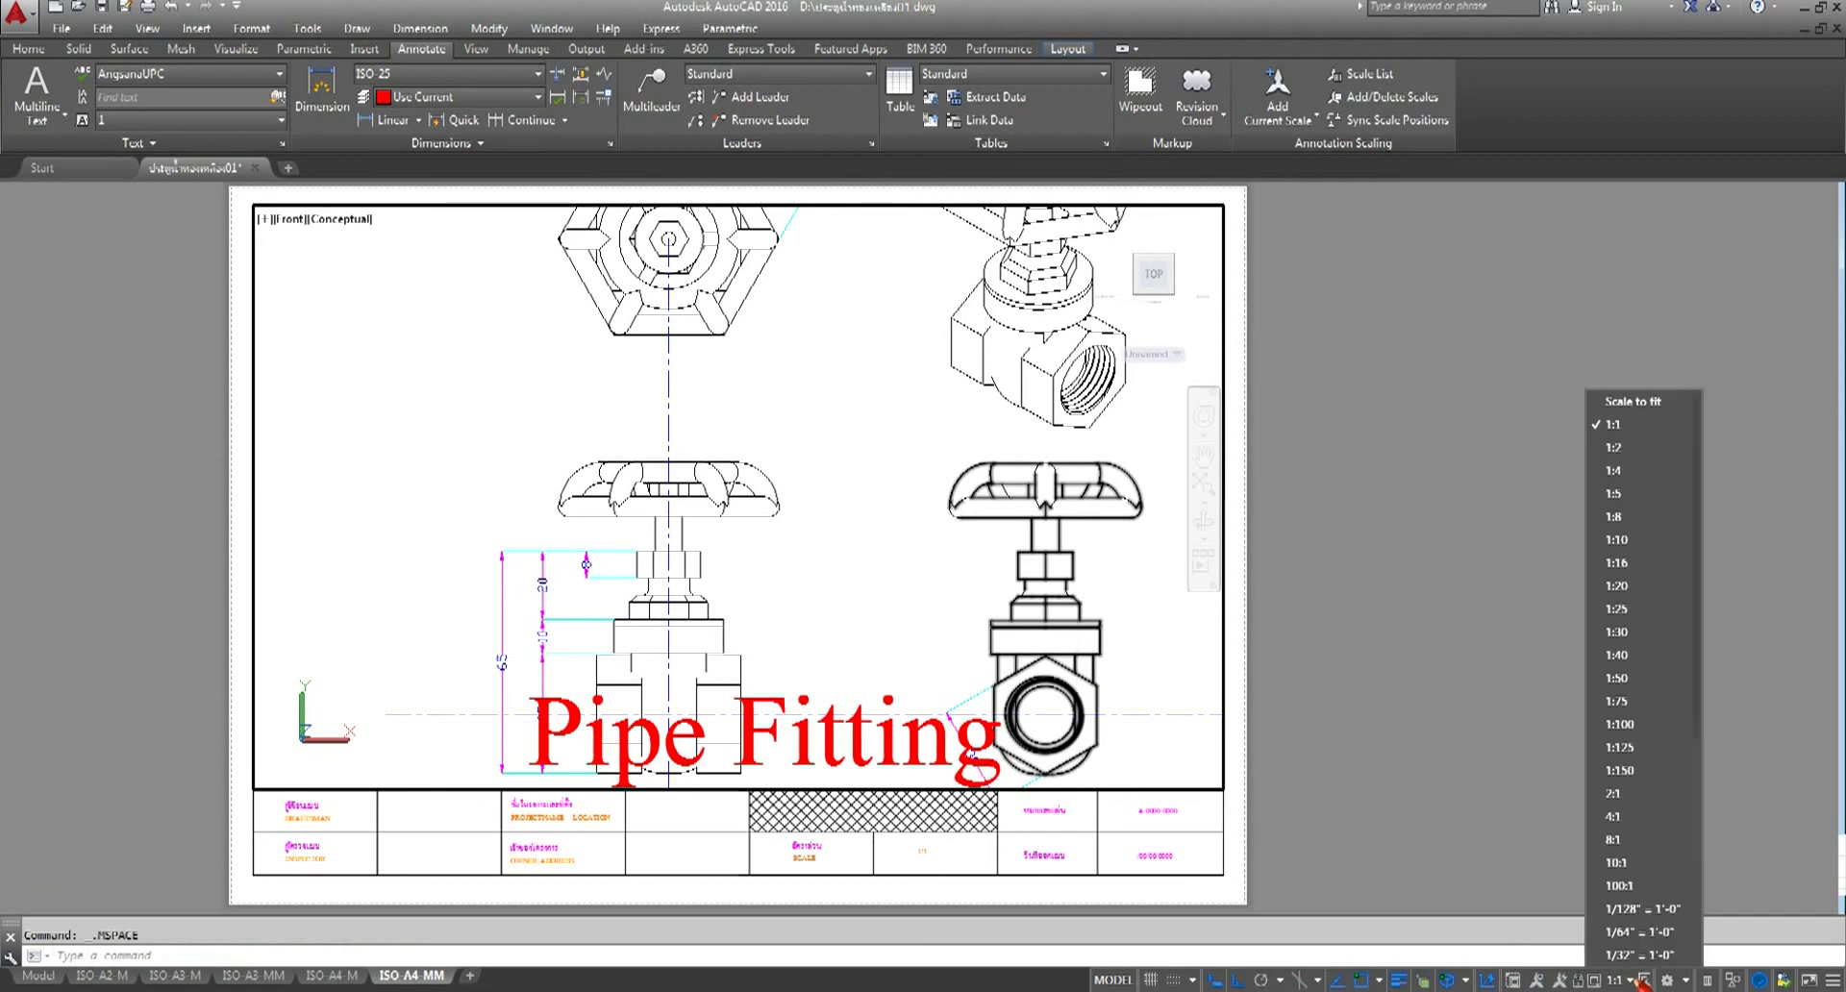
pyautogui.click(1662, 466)
pyautogui.moveTo(814, 481); pyautogui.dragTo(911, 516, button='middle')
pyautogui.press('Escape')
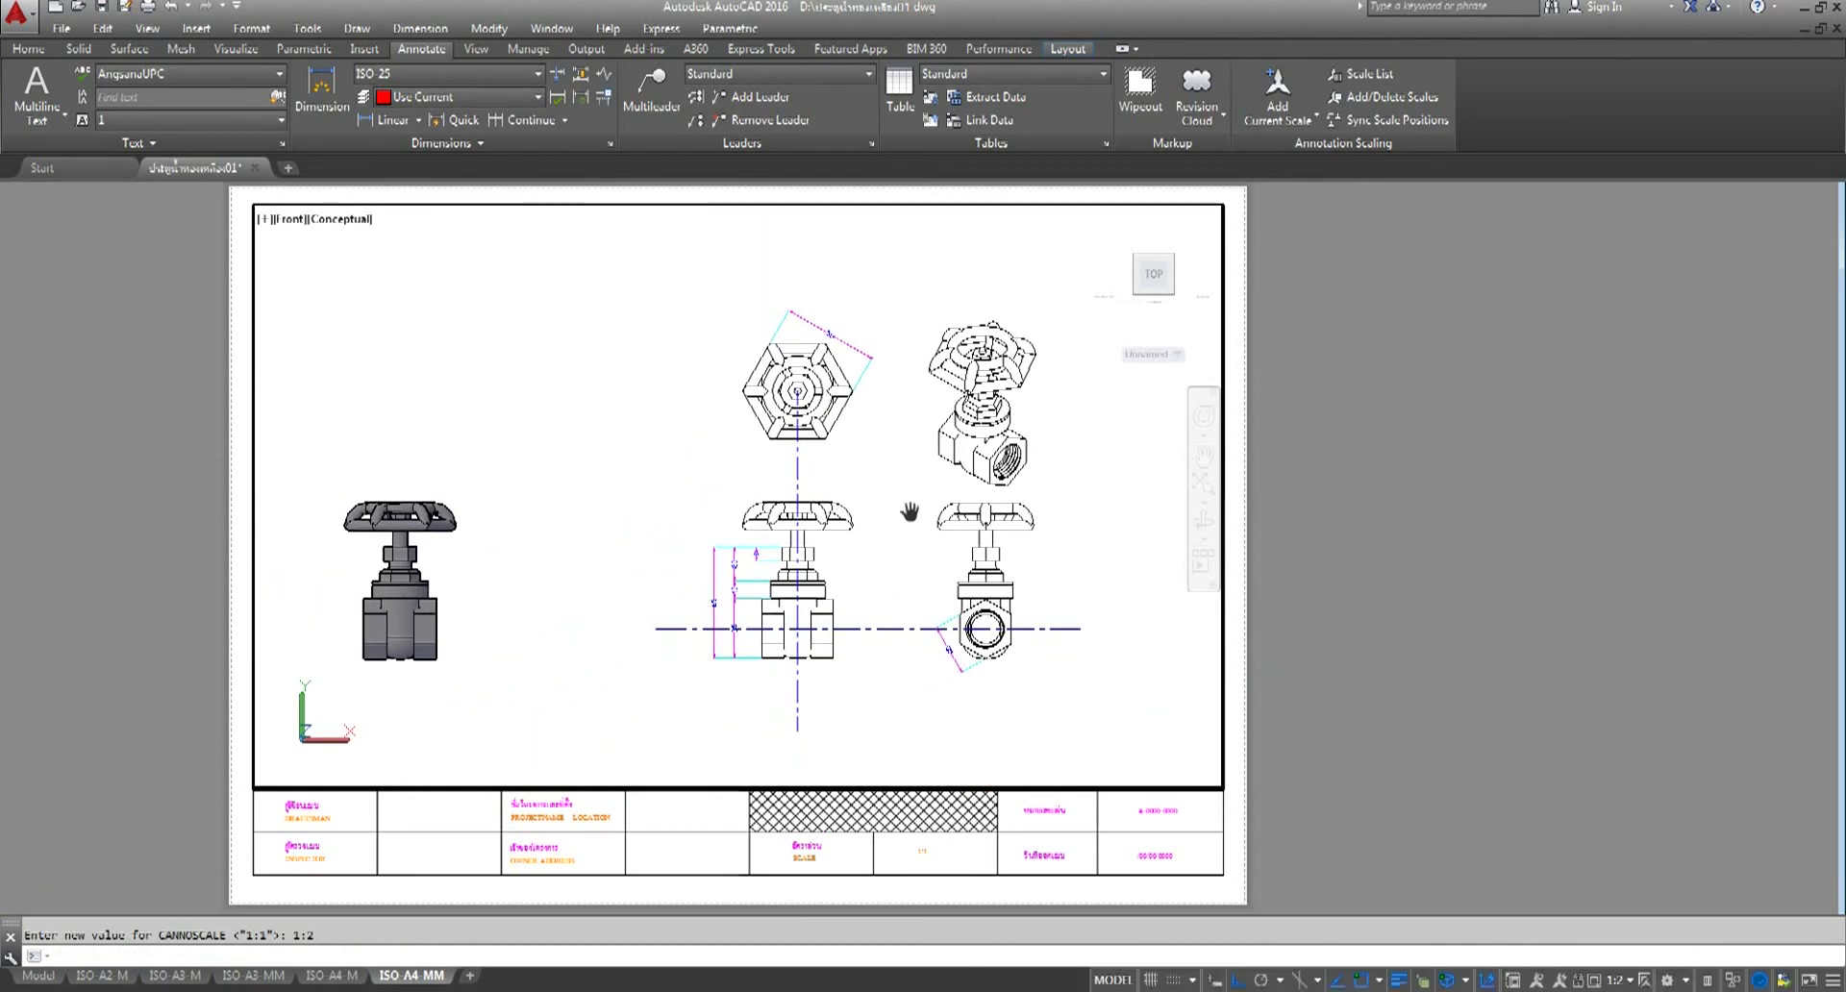
pyautogui.rightClick(1381, 471)
pyautogui.press('Escape')
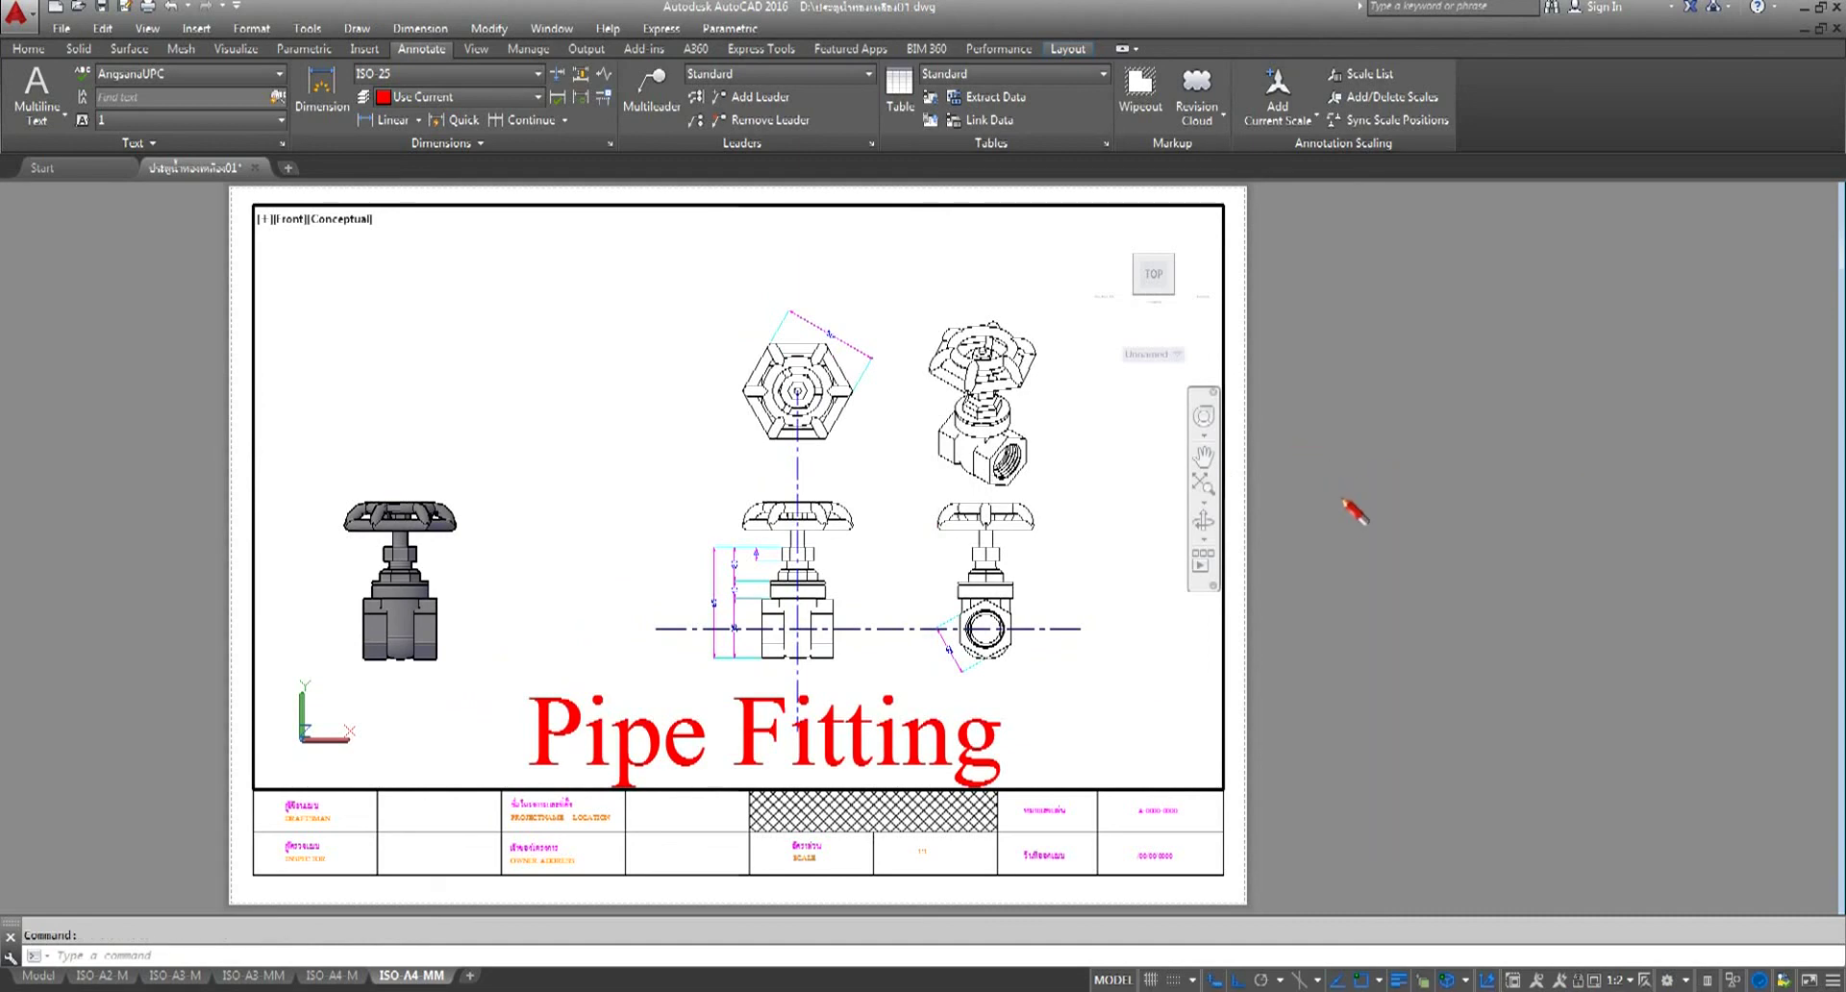
pyautogui.doubleClick(1346, 502)
pyautogui.click(25, 973)
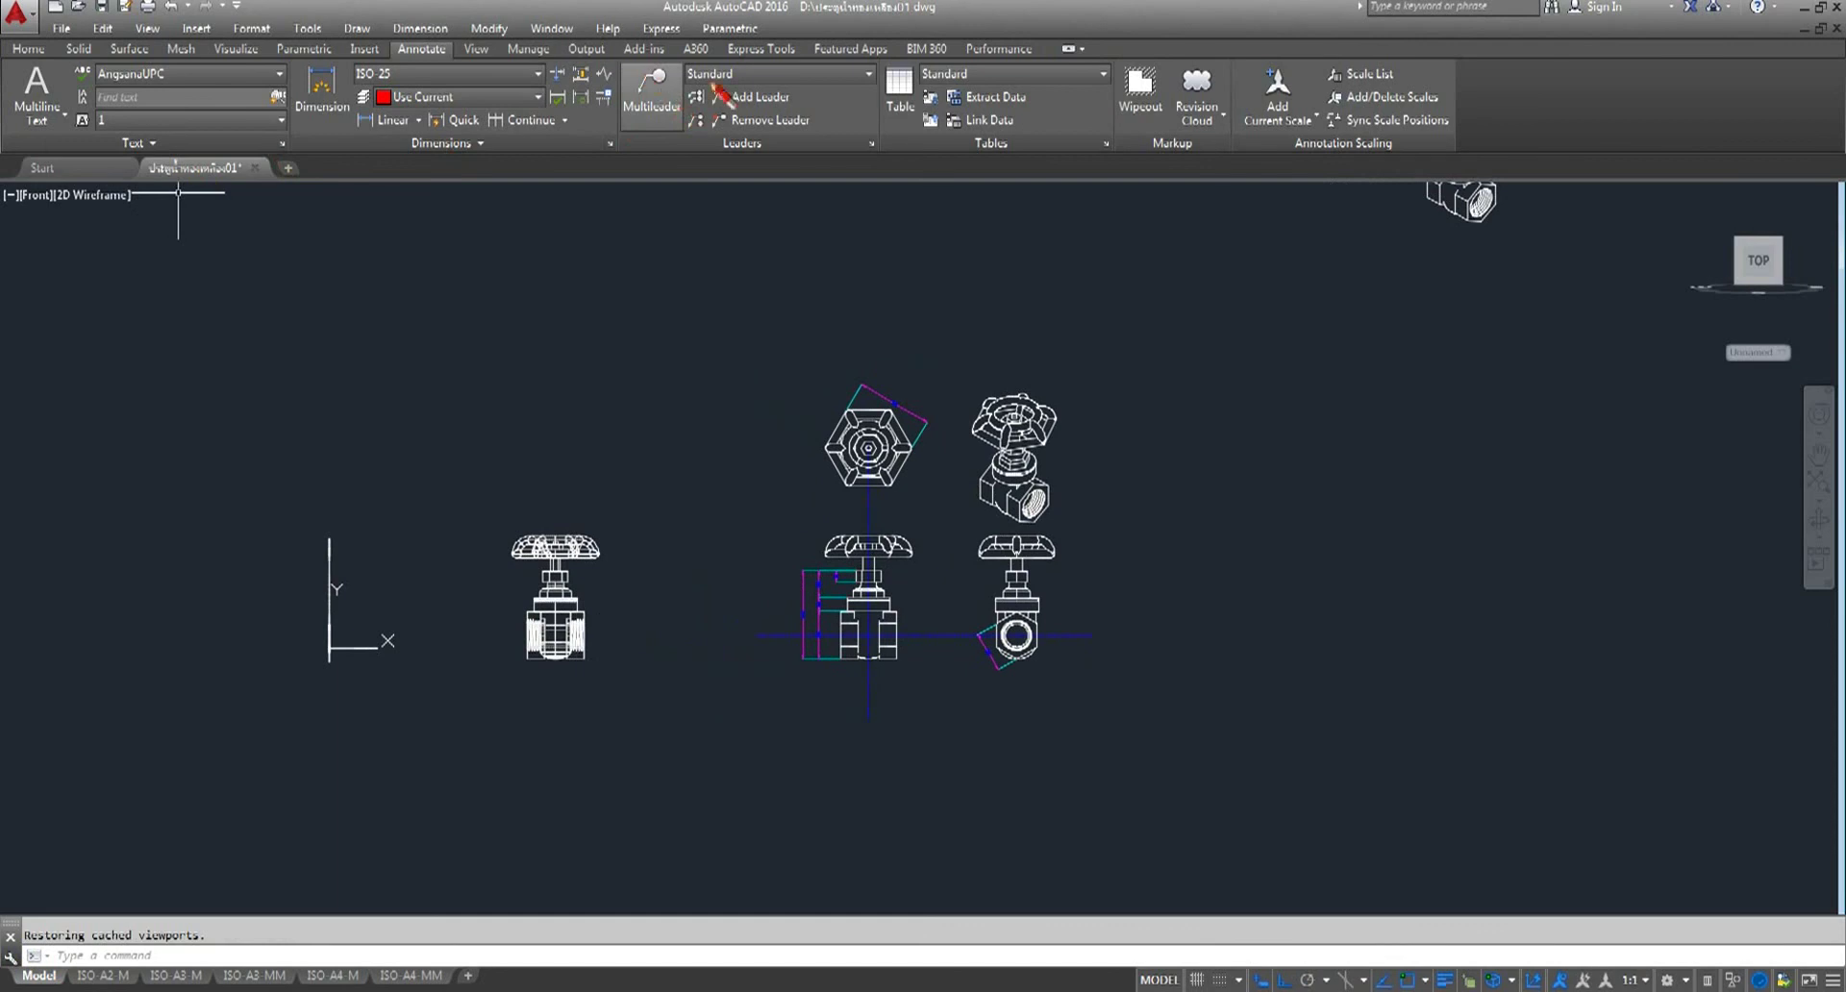
# - Window-select the shaded 3D valve, MOVE it farther left, then pan the ISO A4 MM layout
pyautogui.click(29, 49)
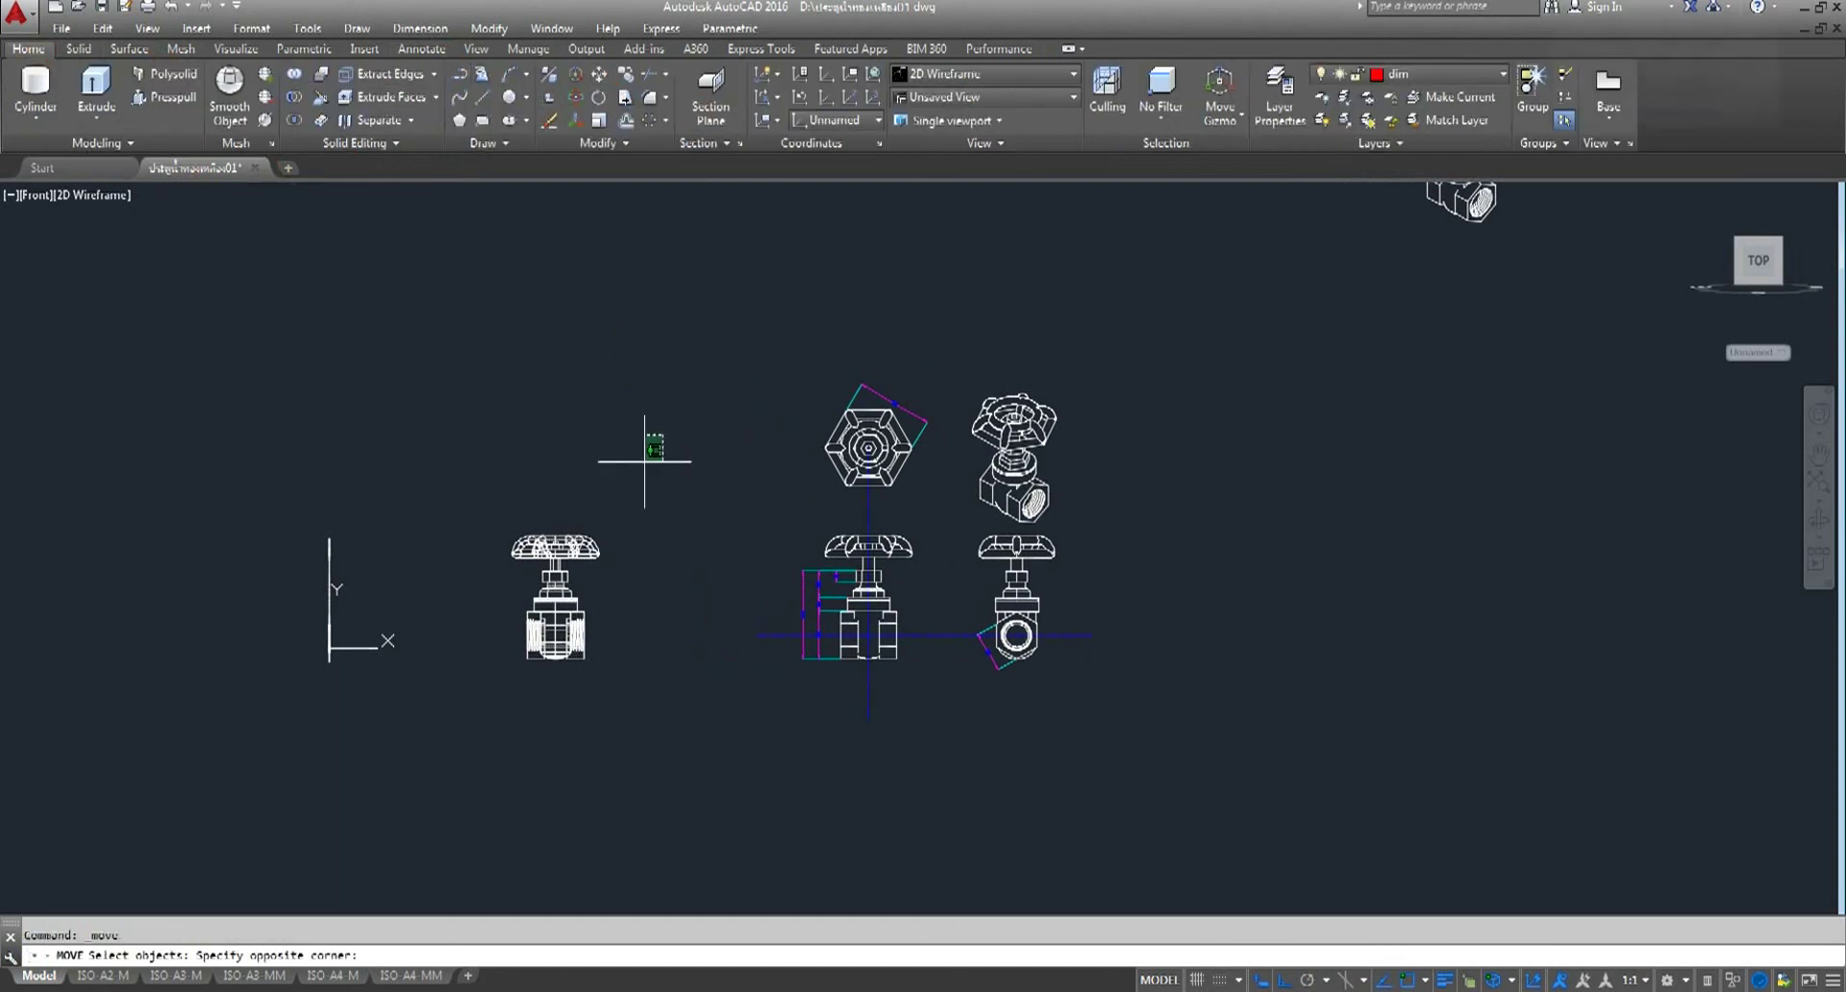
pyautogui.moveTo(669, 435); pyautogui.dragTo(285, 840)
pyautogui.write('m')
pyautogui.press('Return')
pyautogui.click(731, 743)
pyautogui.click(333, 756)
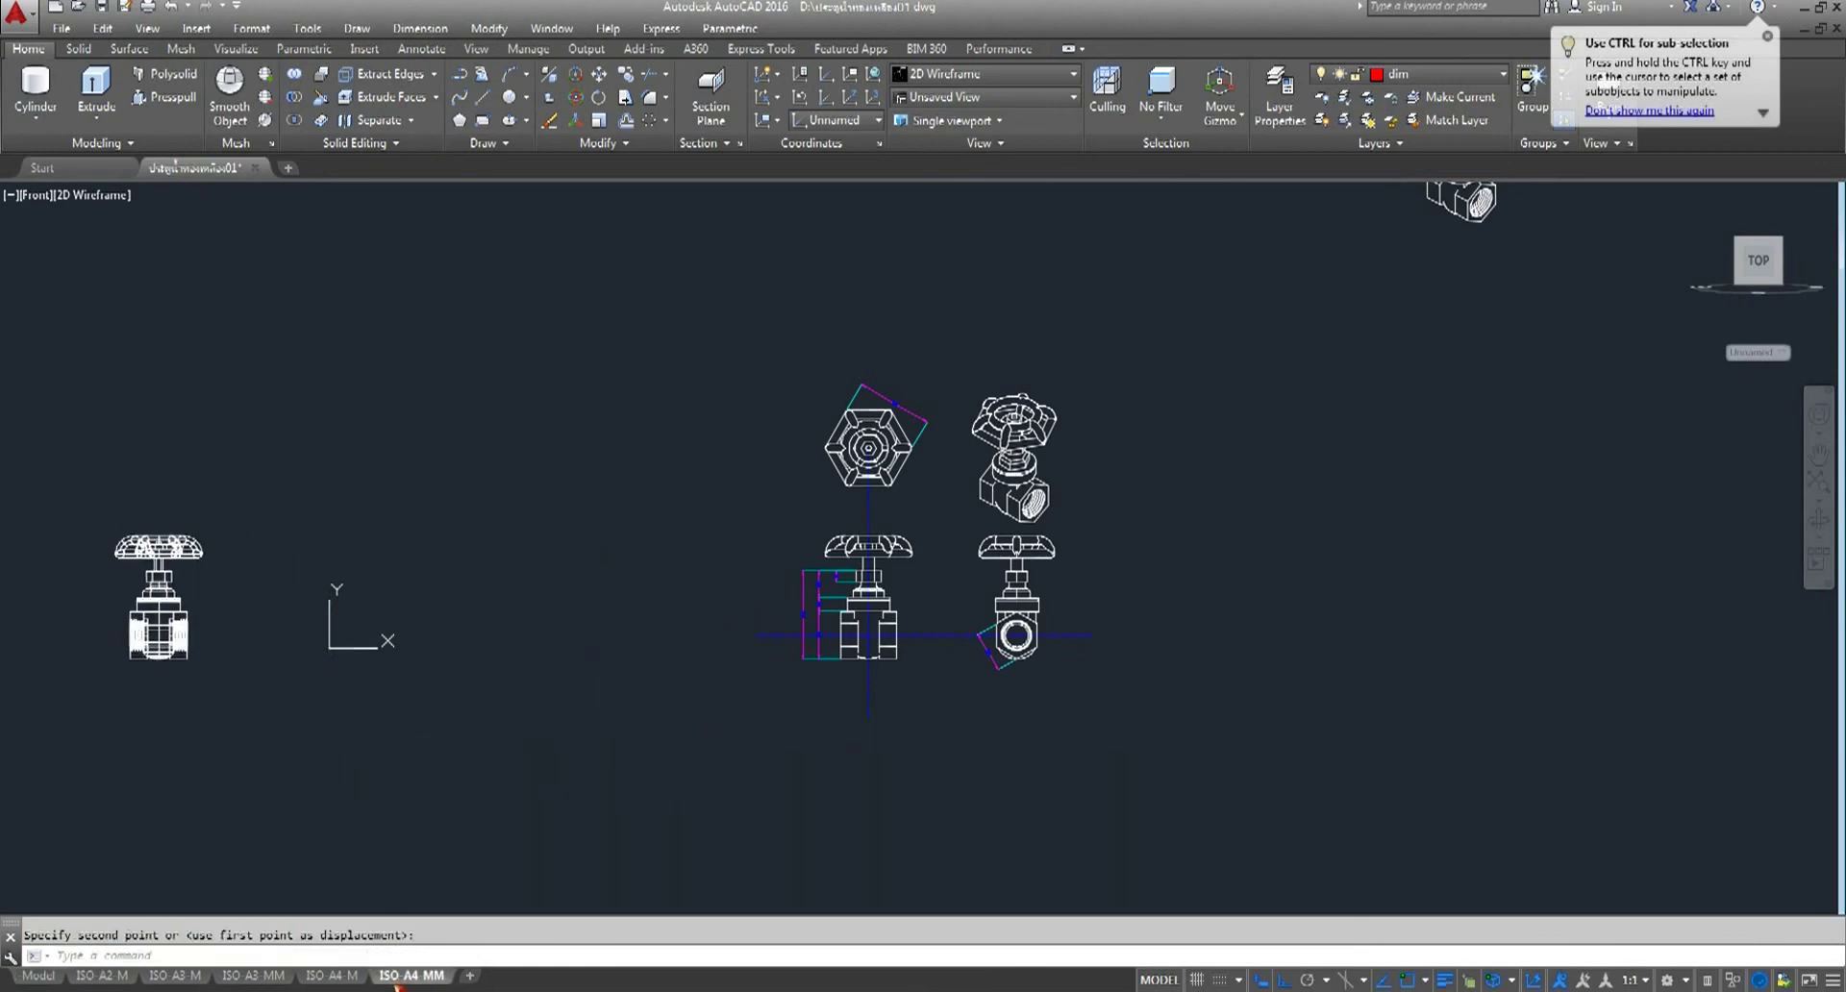
pyautogui.click(411, 976)
pyautogui.moveTo(921, 623); pyautogui.dragTo(988, 626, button='middle')
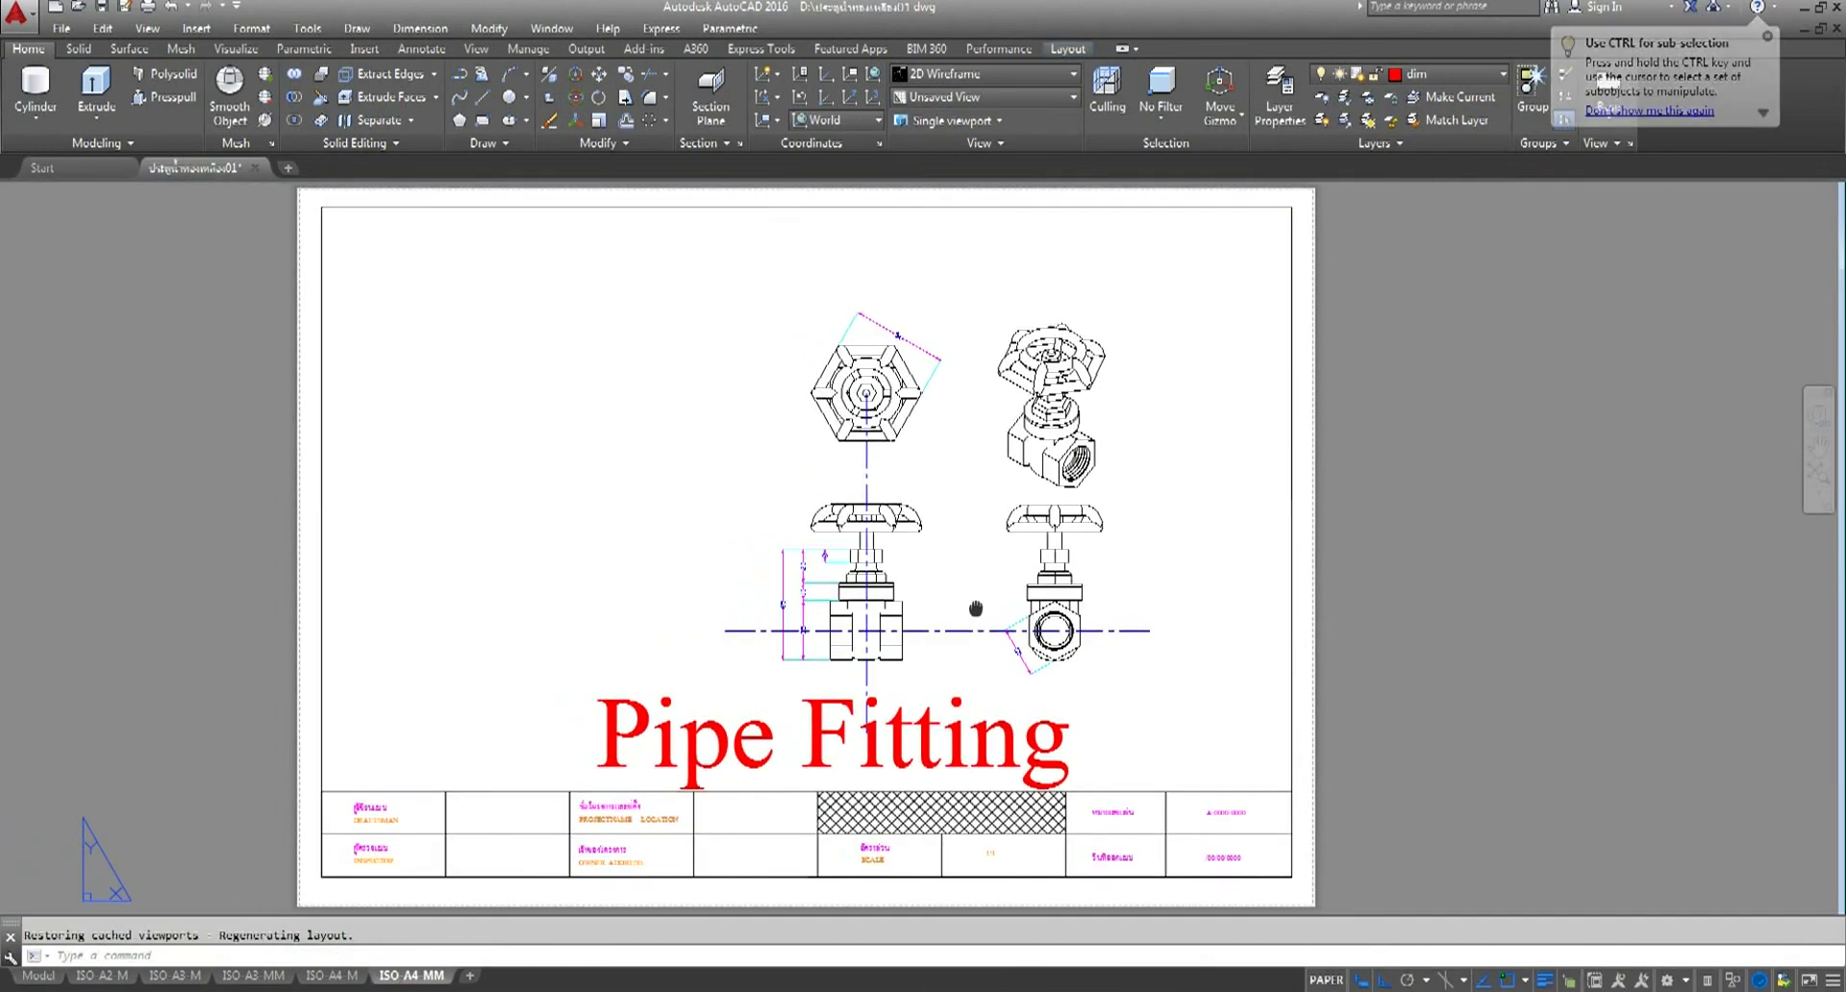
# - Zoom Realtime inside the viewport until the dimensioned valve views fill it, then return to paper space
pyautogui.doubleClick(1302, 507)
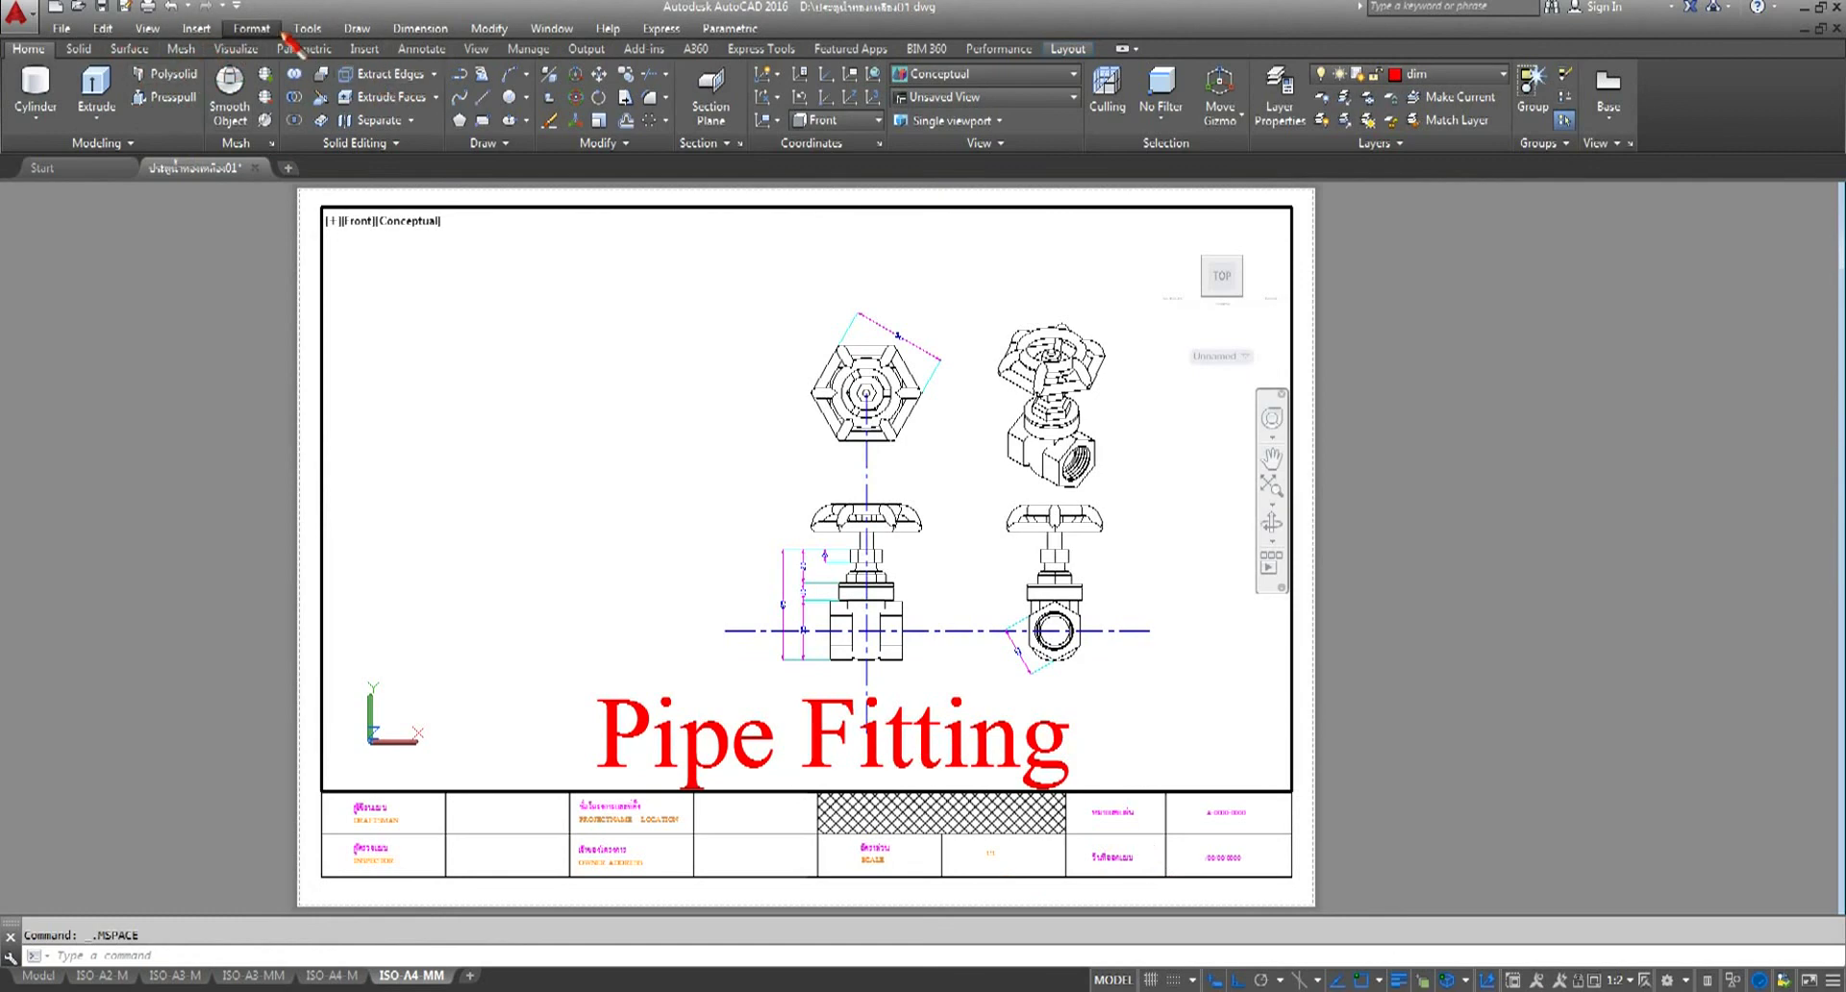
pyautogui.click(1274, 505)
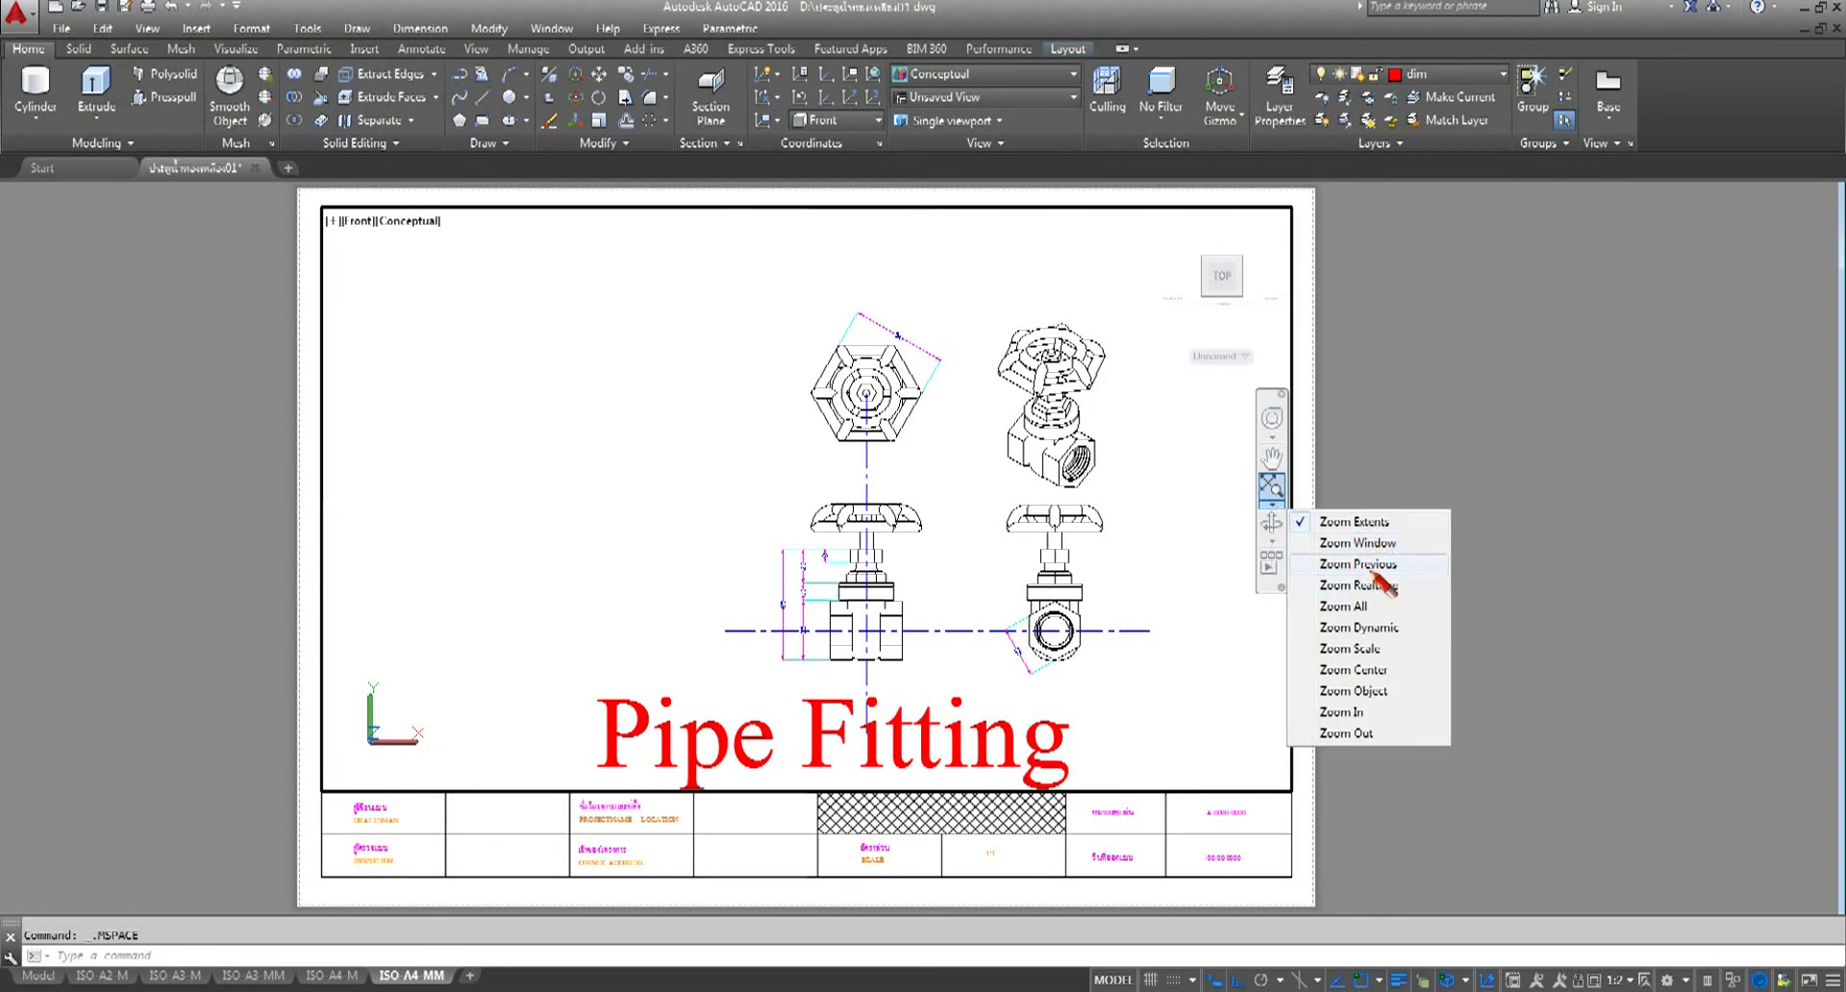
pyautogui.click(1377, 584)
pyautogui.moveTo(883, 637); pyautogui.dragTo(881, 512)
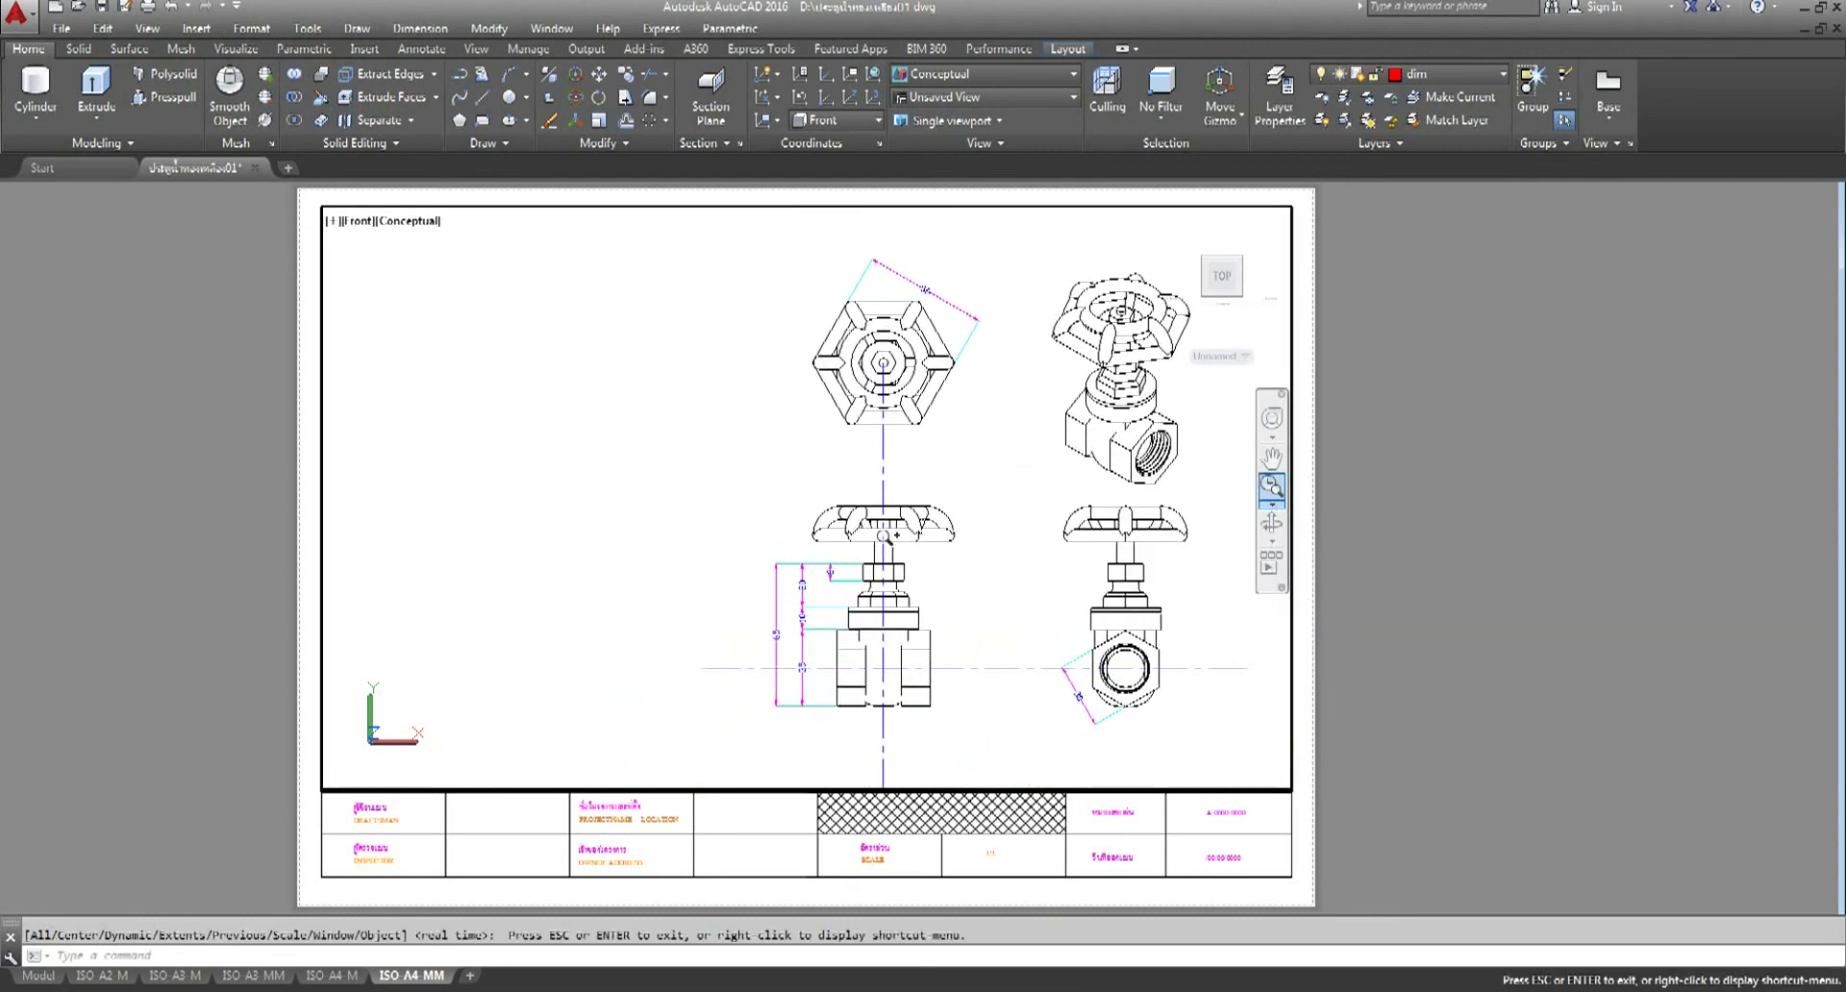
pyautogui.moveTo(925, 563); pyautogui.dragTo(909, 556)
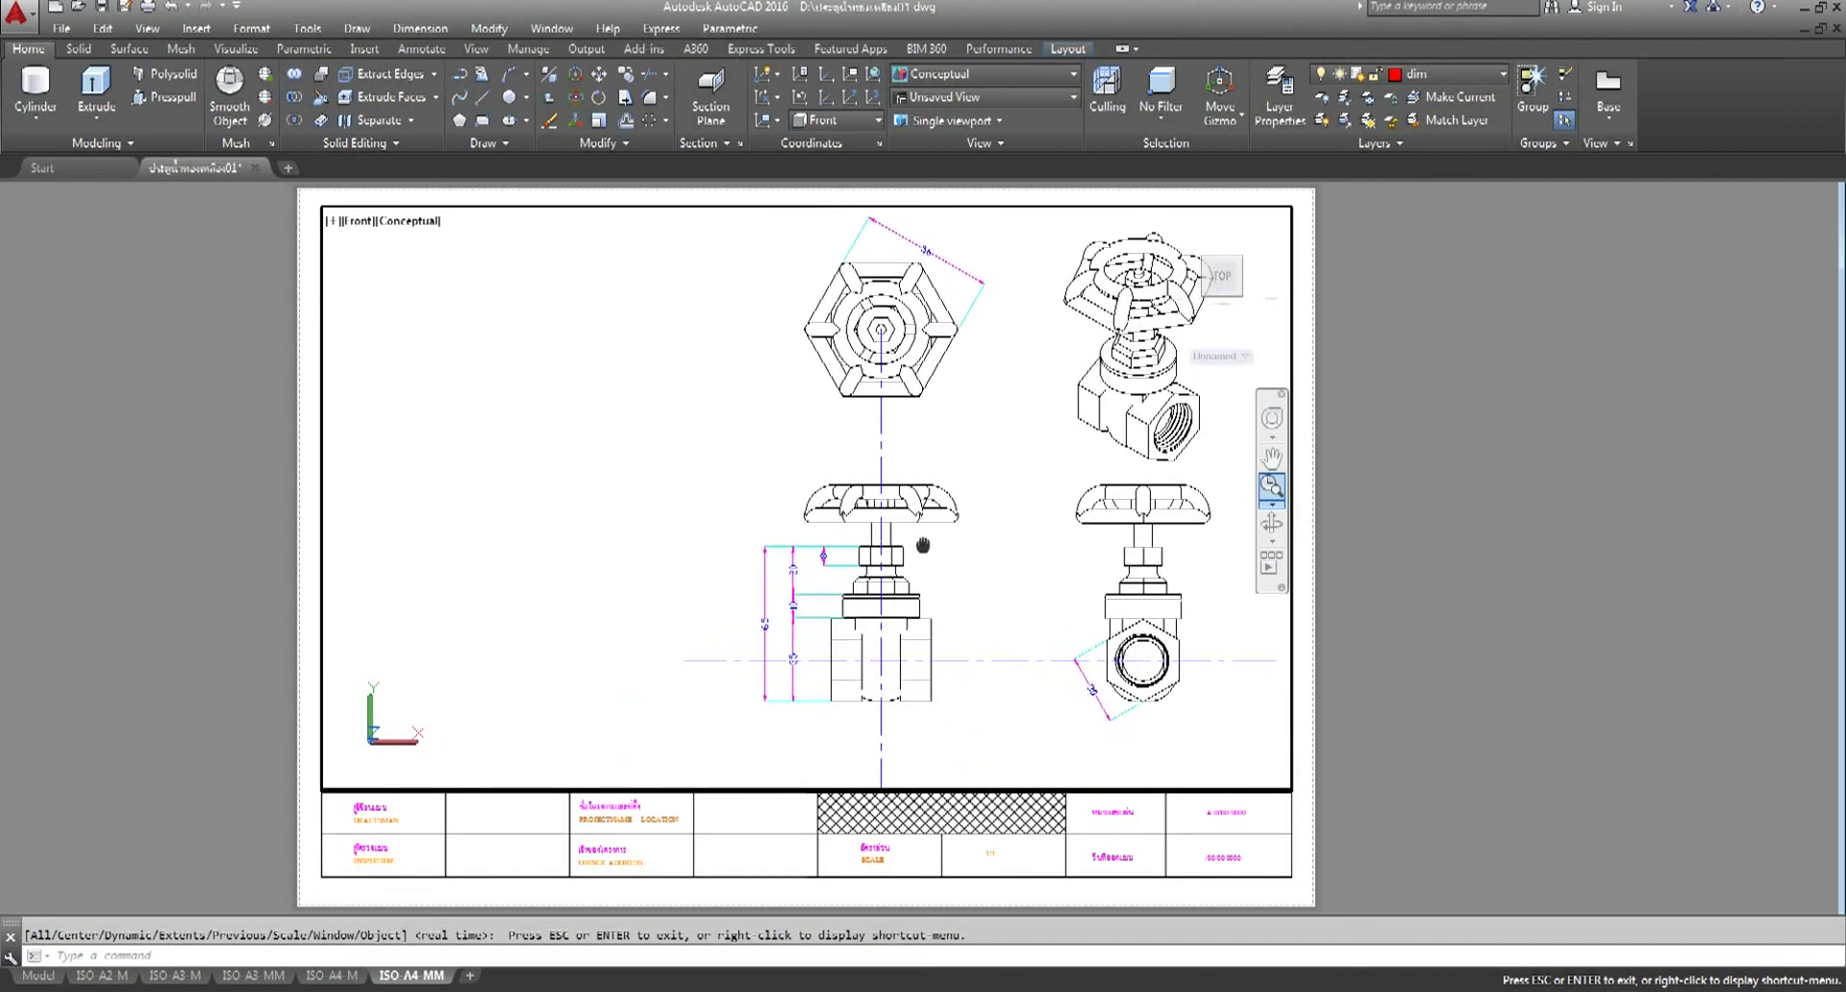
pyautogui.moveTo(909, 556); pyautogui.dragTo(916, 528)
pyautogui.moveTo(947, 526); pyautogui.dragTo(963, 562, button='middle')
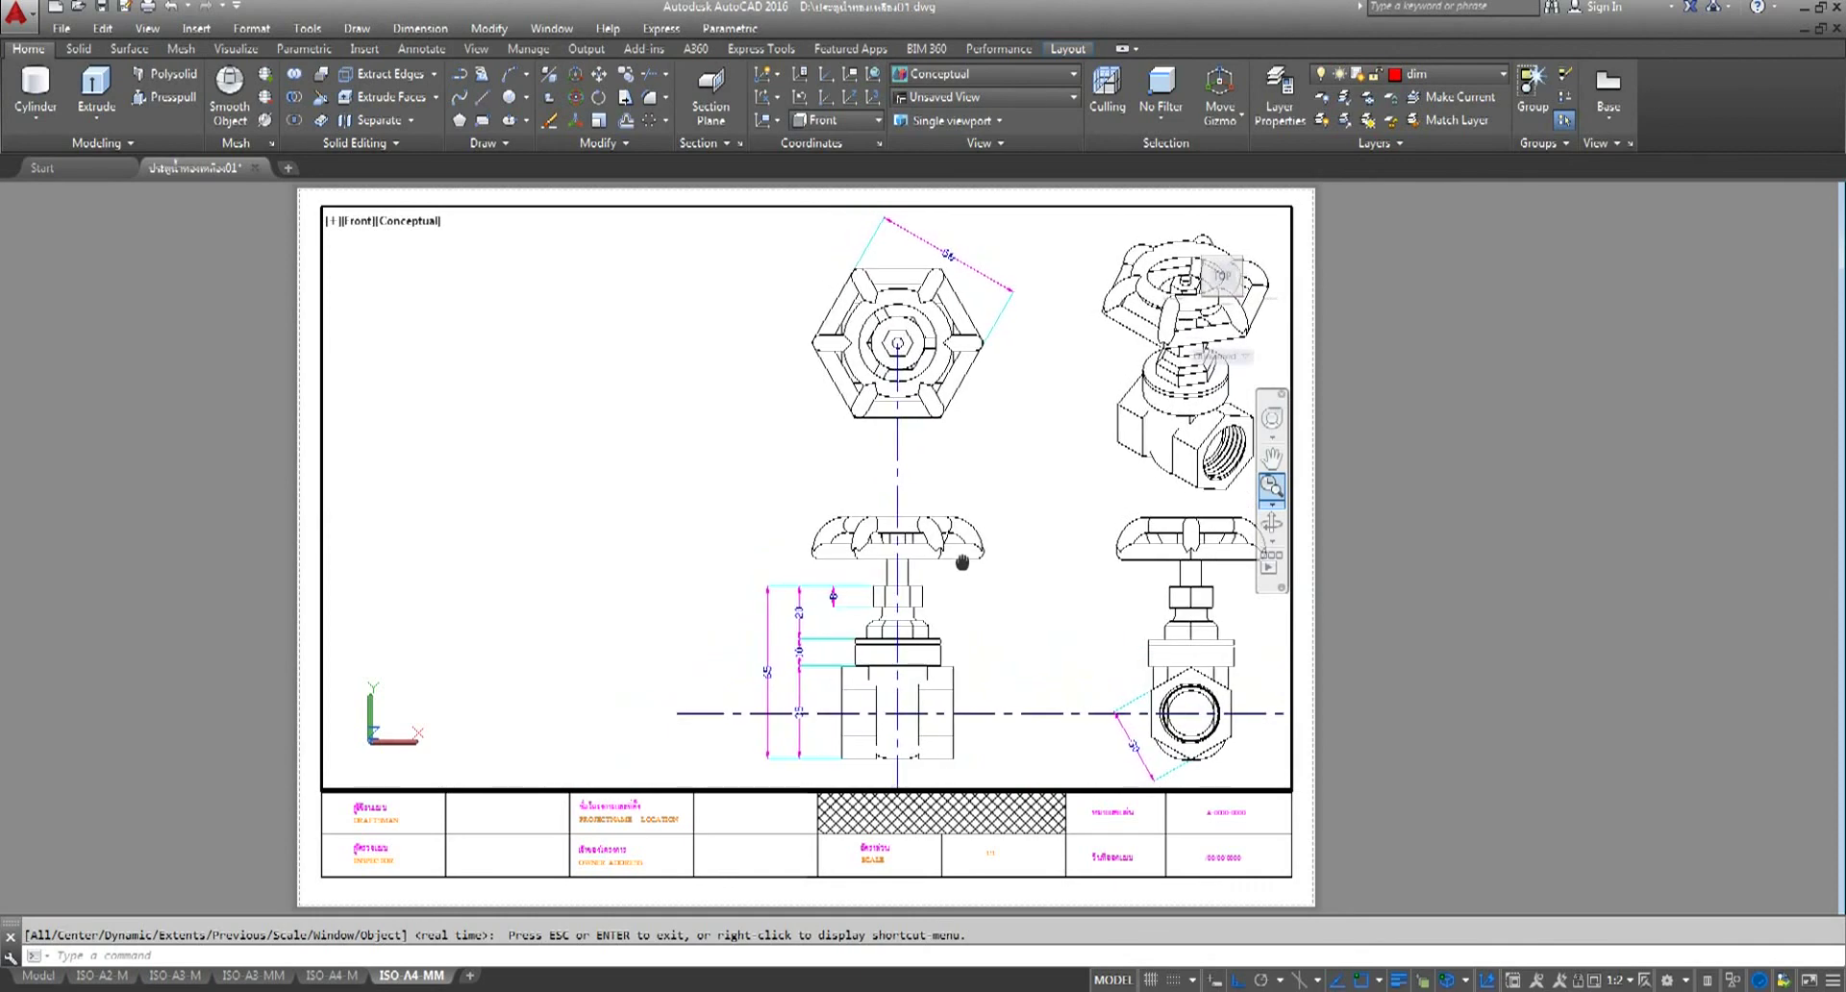
pyautogui.rightClick(1462, 474)
pyautogui.click(1492, 485)
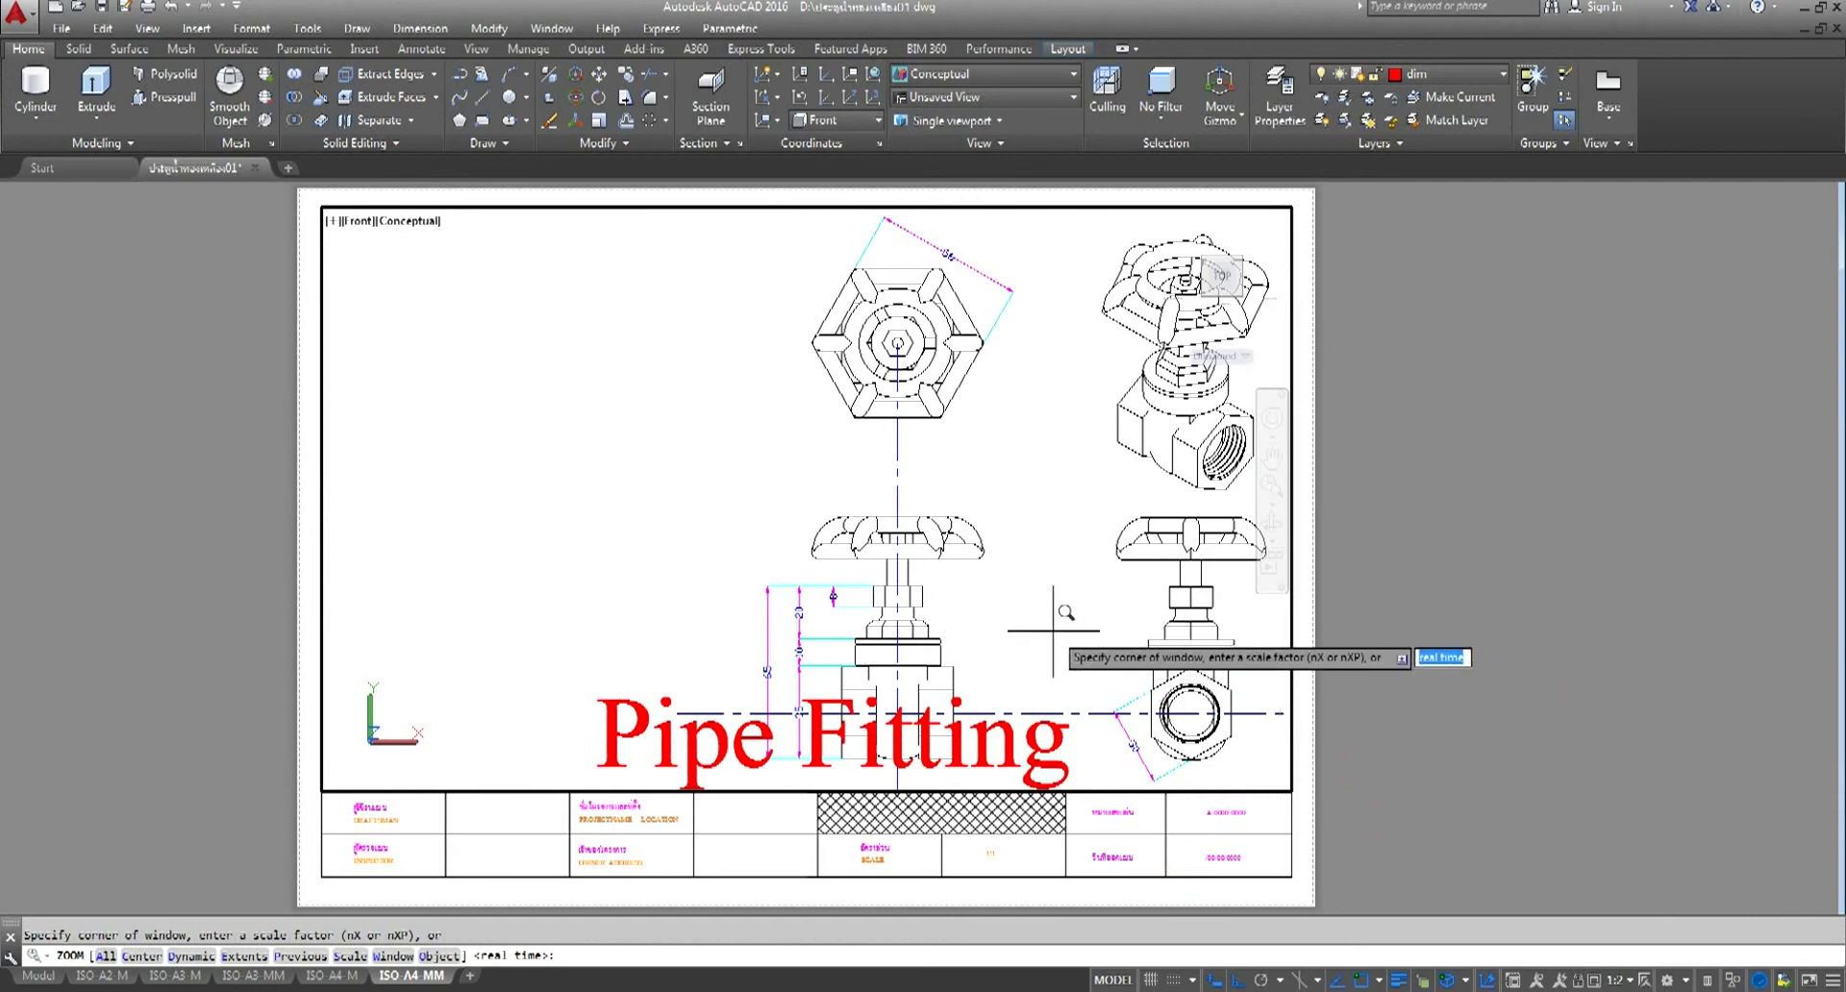
pyautogui.press('Escape')
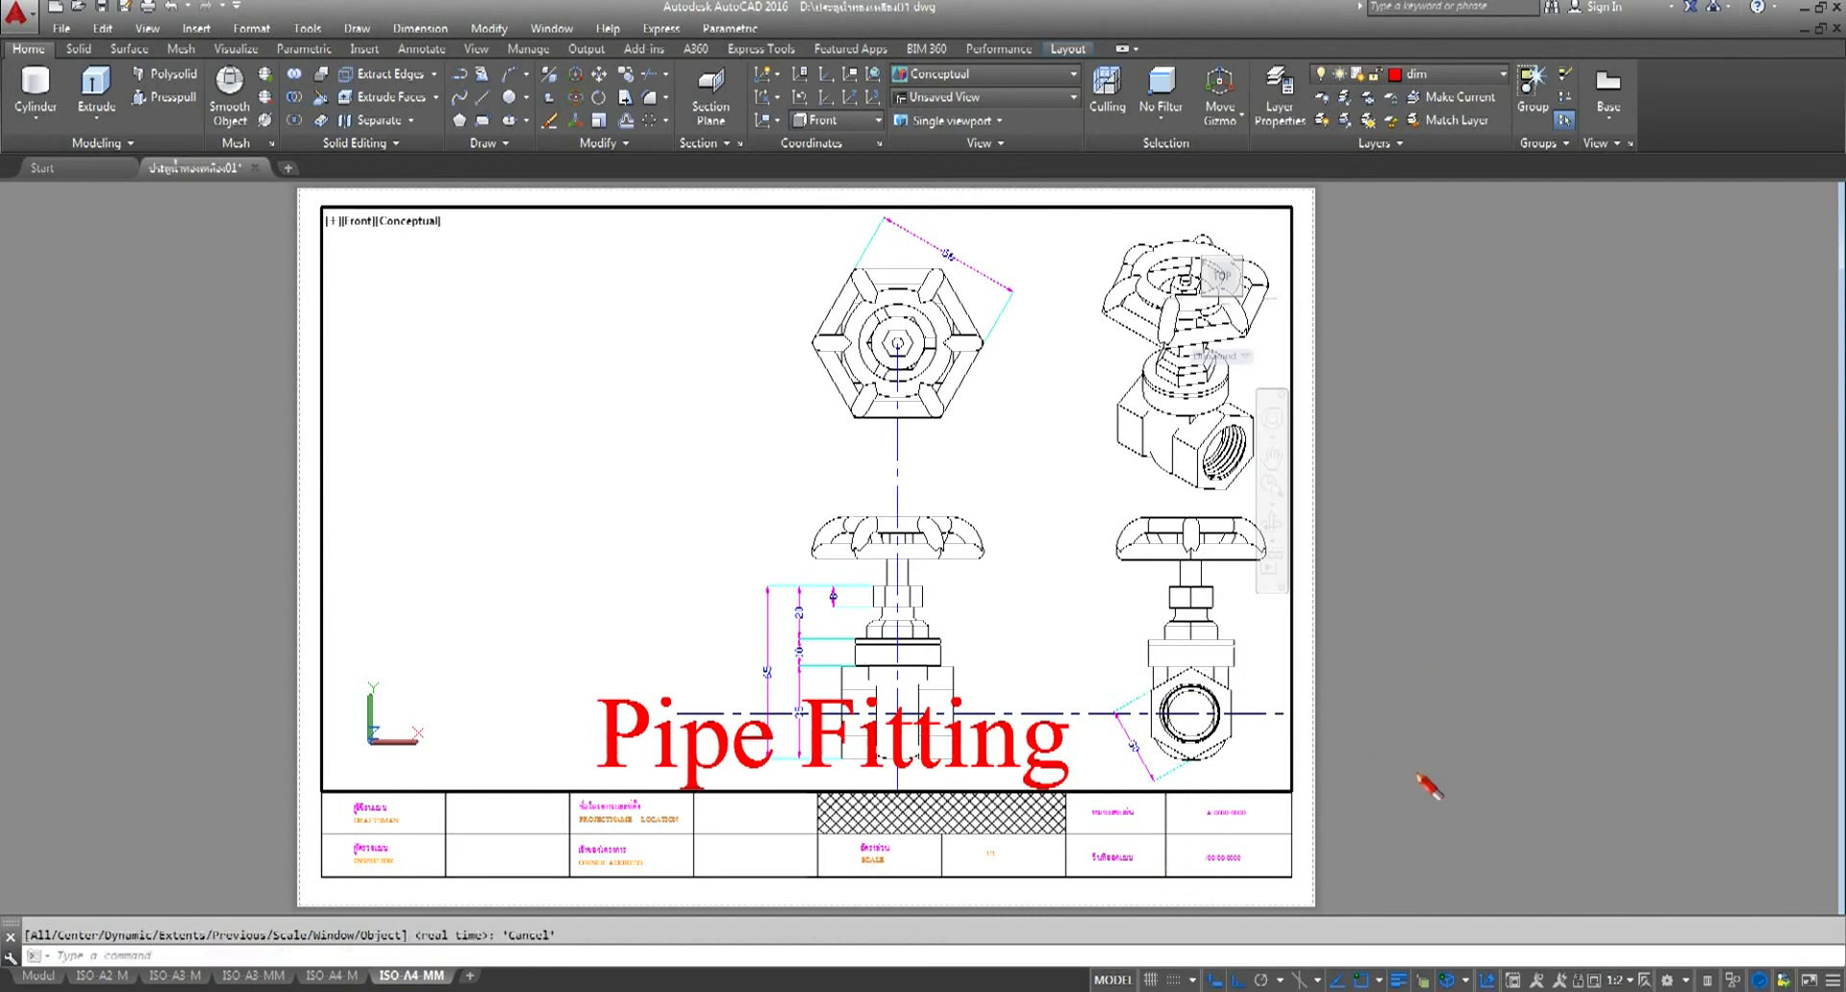
pyautogui.doubleClick(1430, 786)
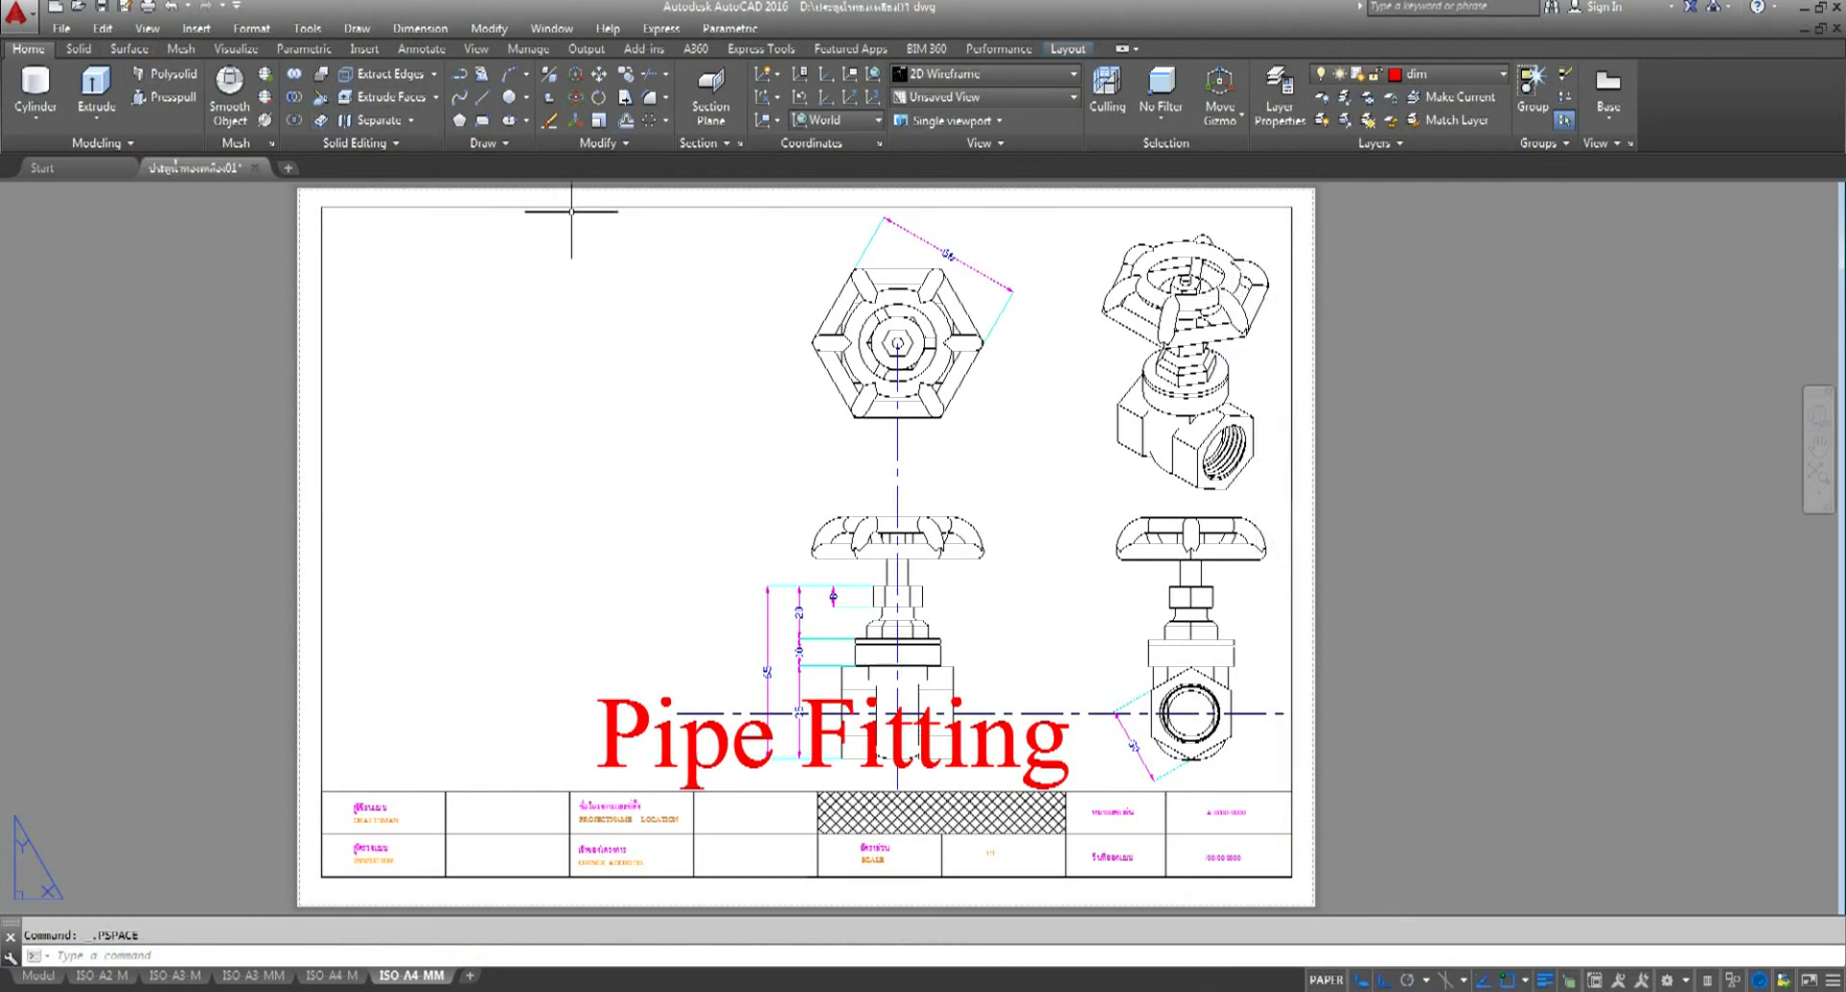
pyautogui.click(1068, 49)
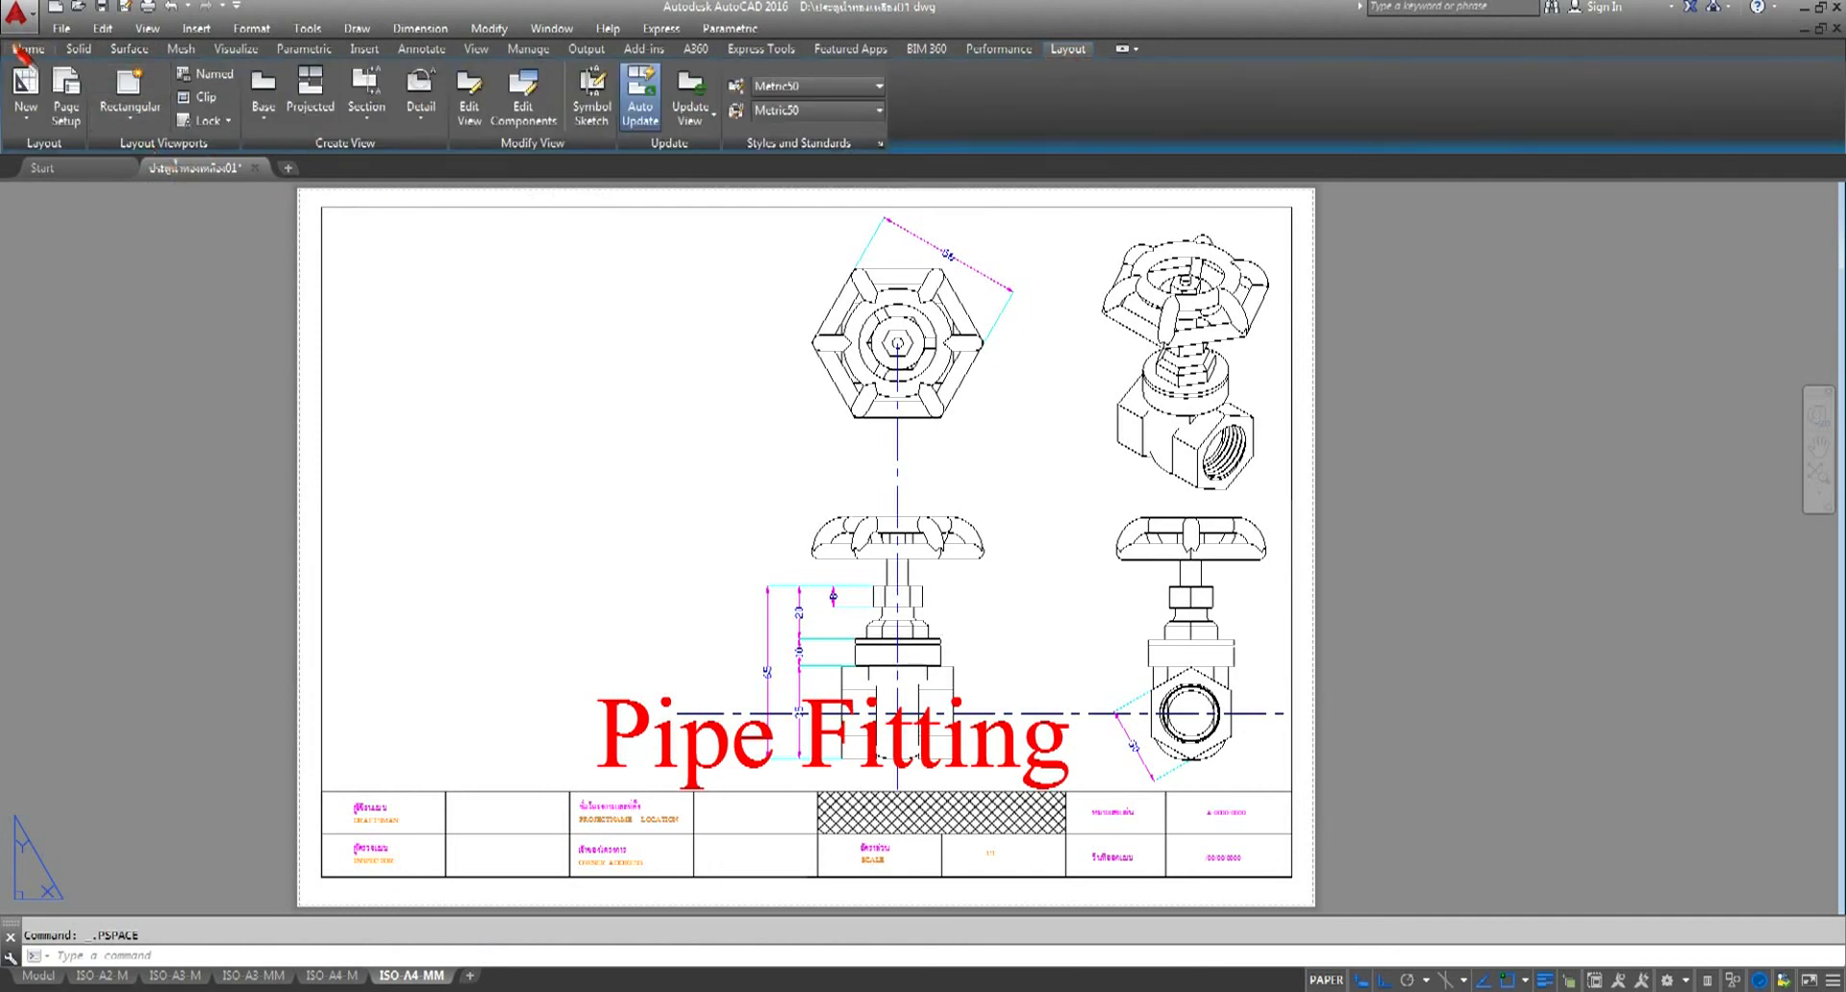
# - Draw a red circle on the left side of the sheet
pyautogui.click(21, 49)
pyautogui.click(512, 96)
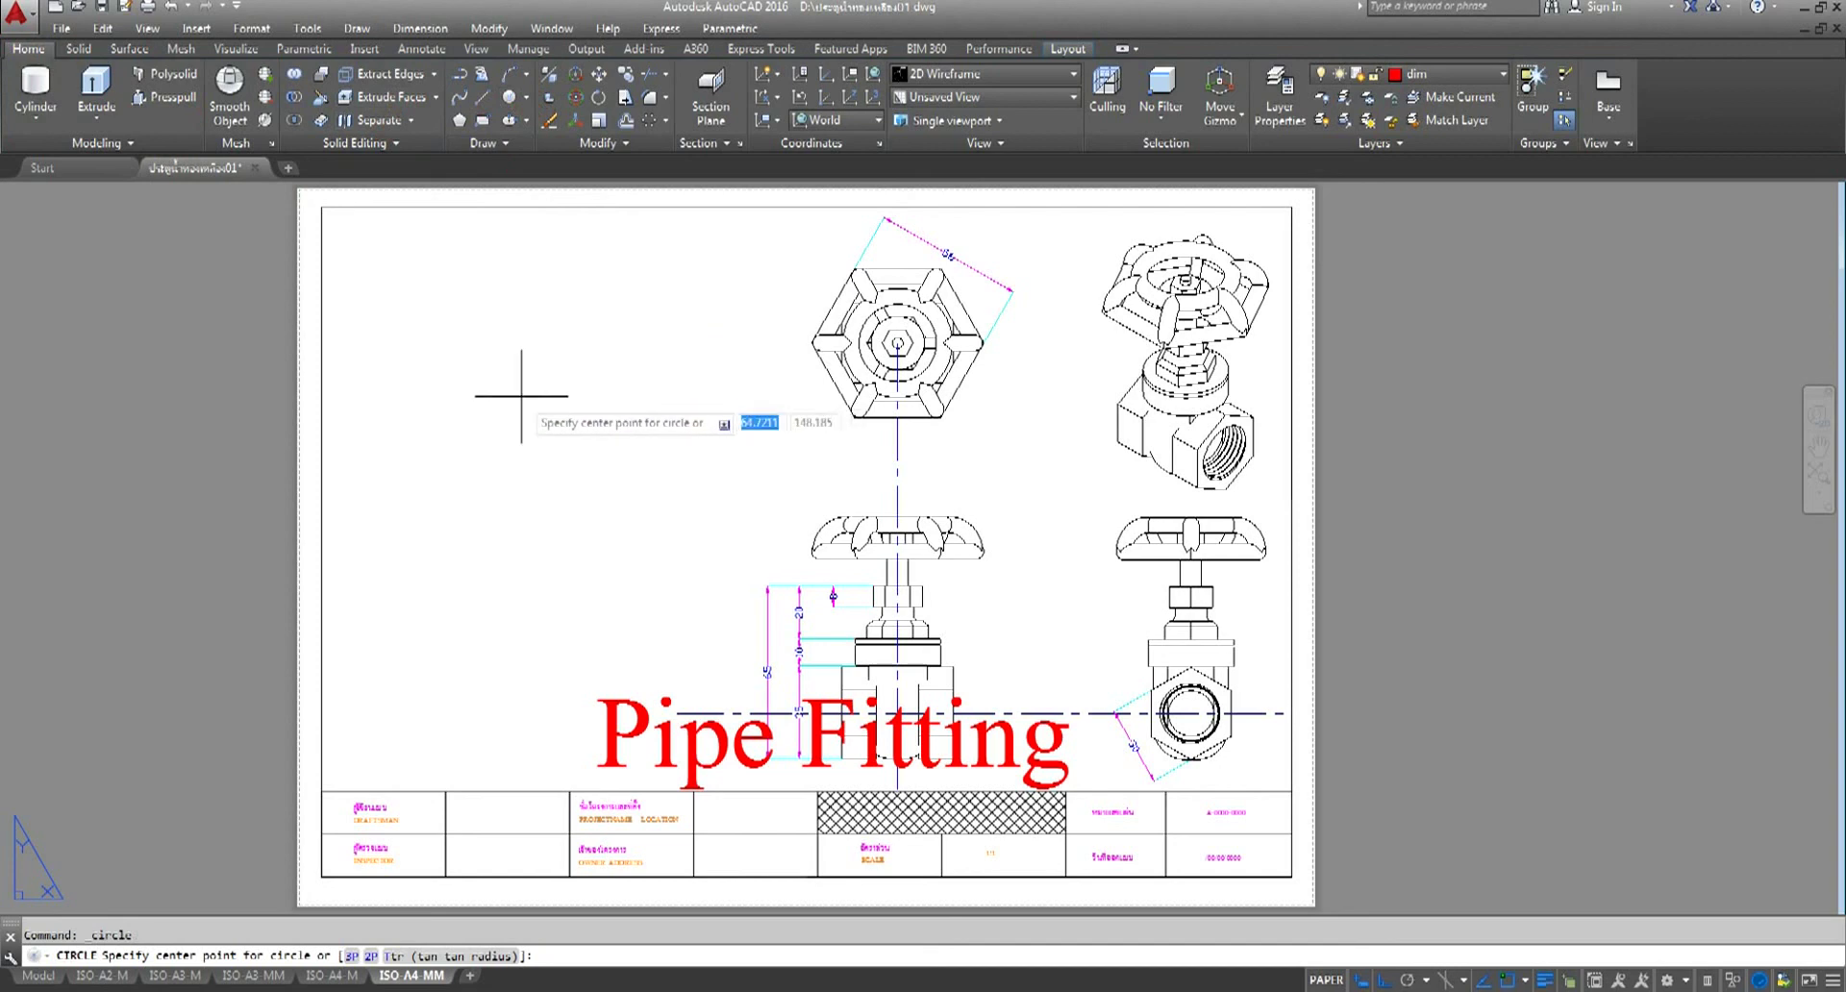
pyautogui.click(521, 396)
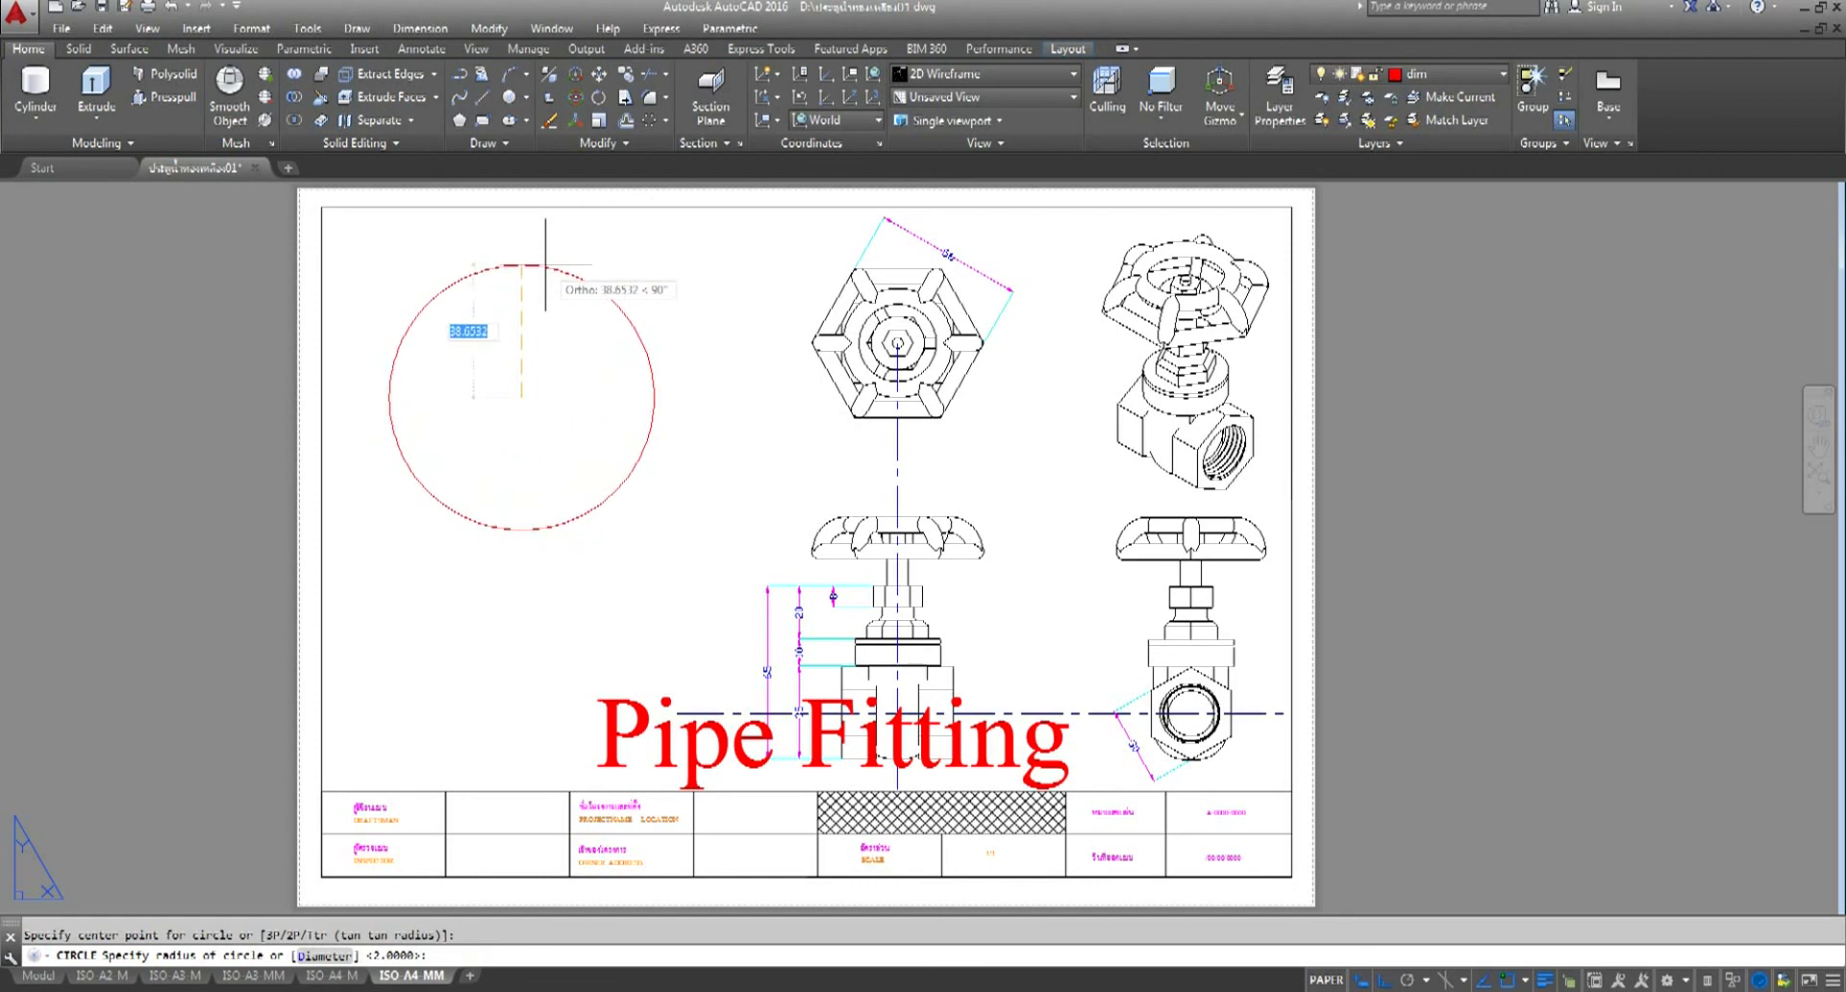
pyautogui.click(521, 265)
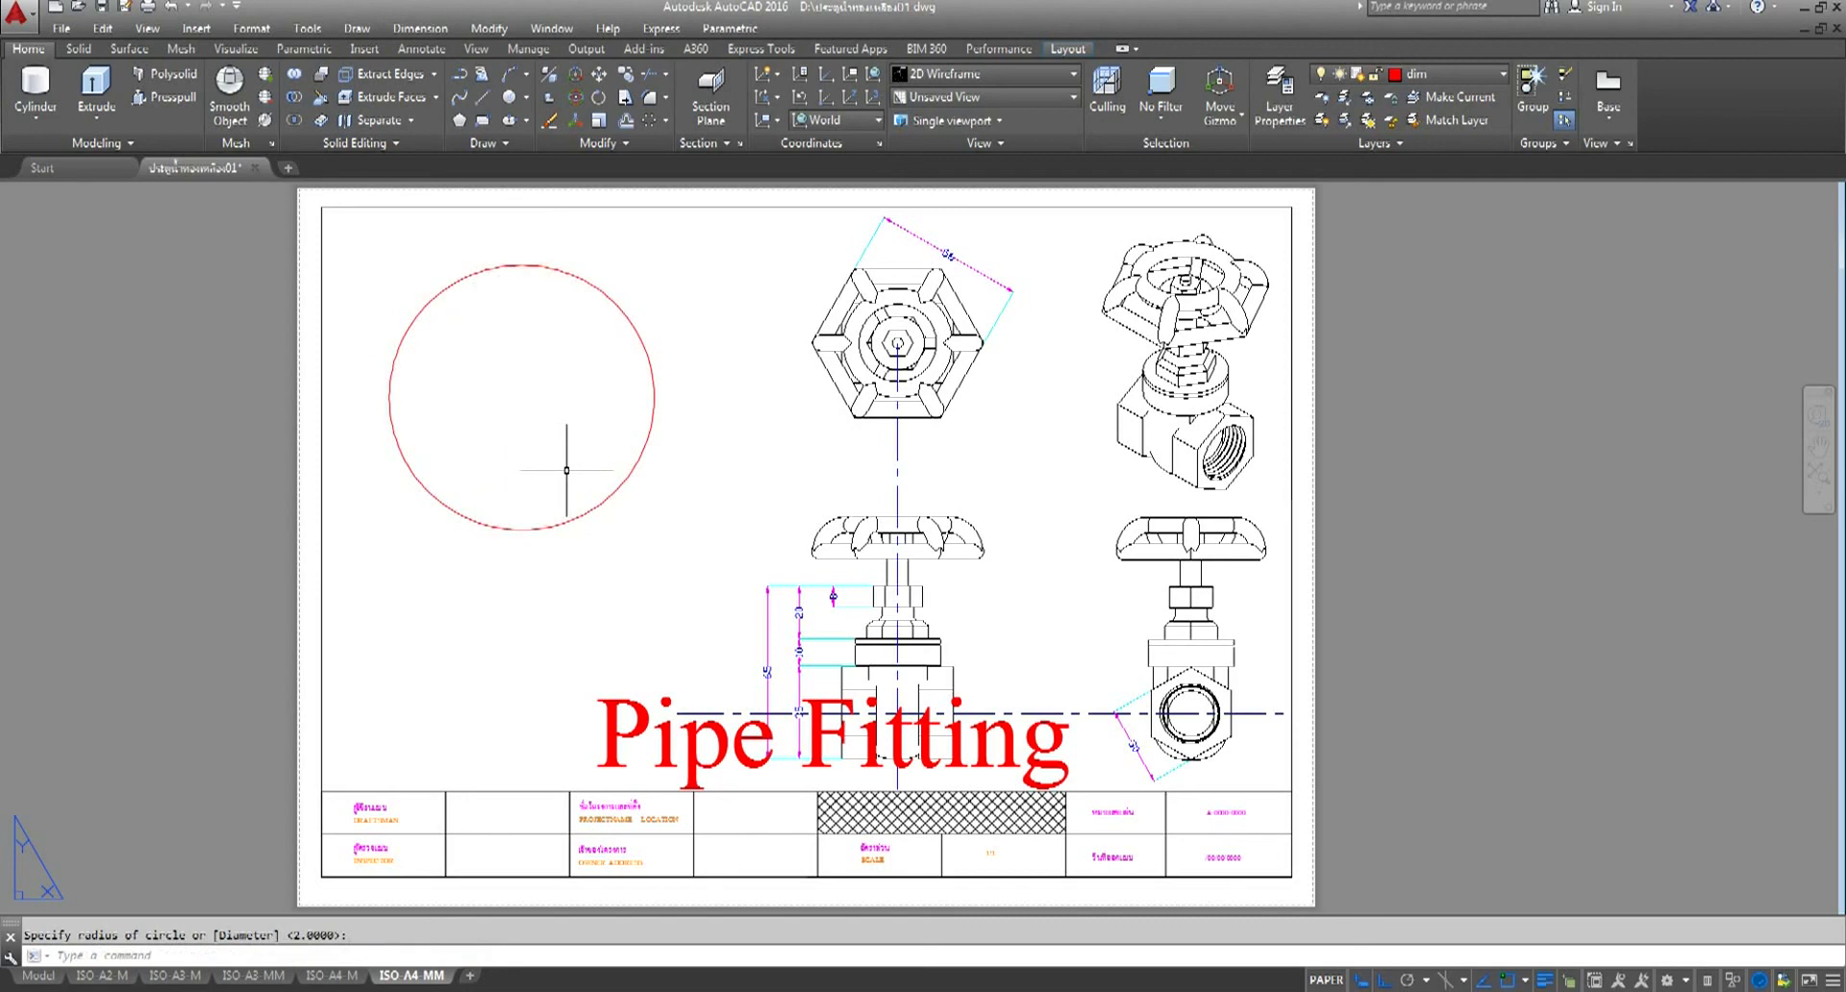
# - Copy the red circle to a spot directly below the original
pyautogui.click(637, 92)
pyautogui.click(628, 323)
pyautogui.press('Return')
pyautogui.click(120, 347)
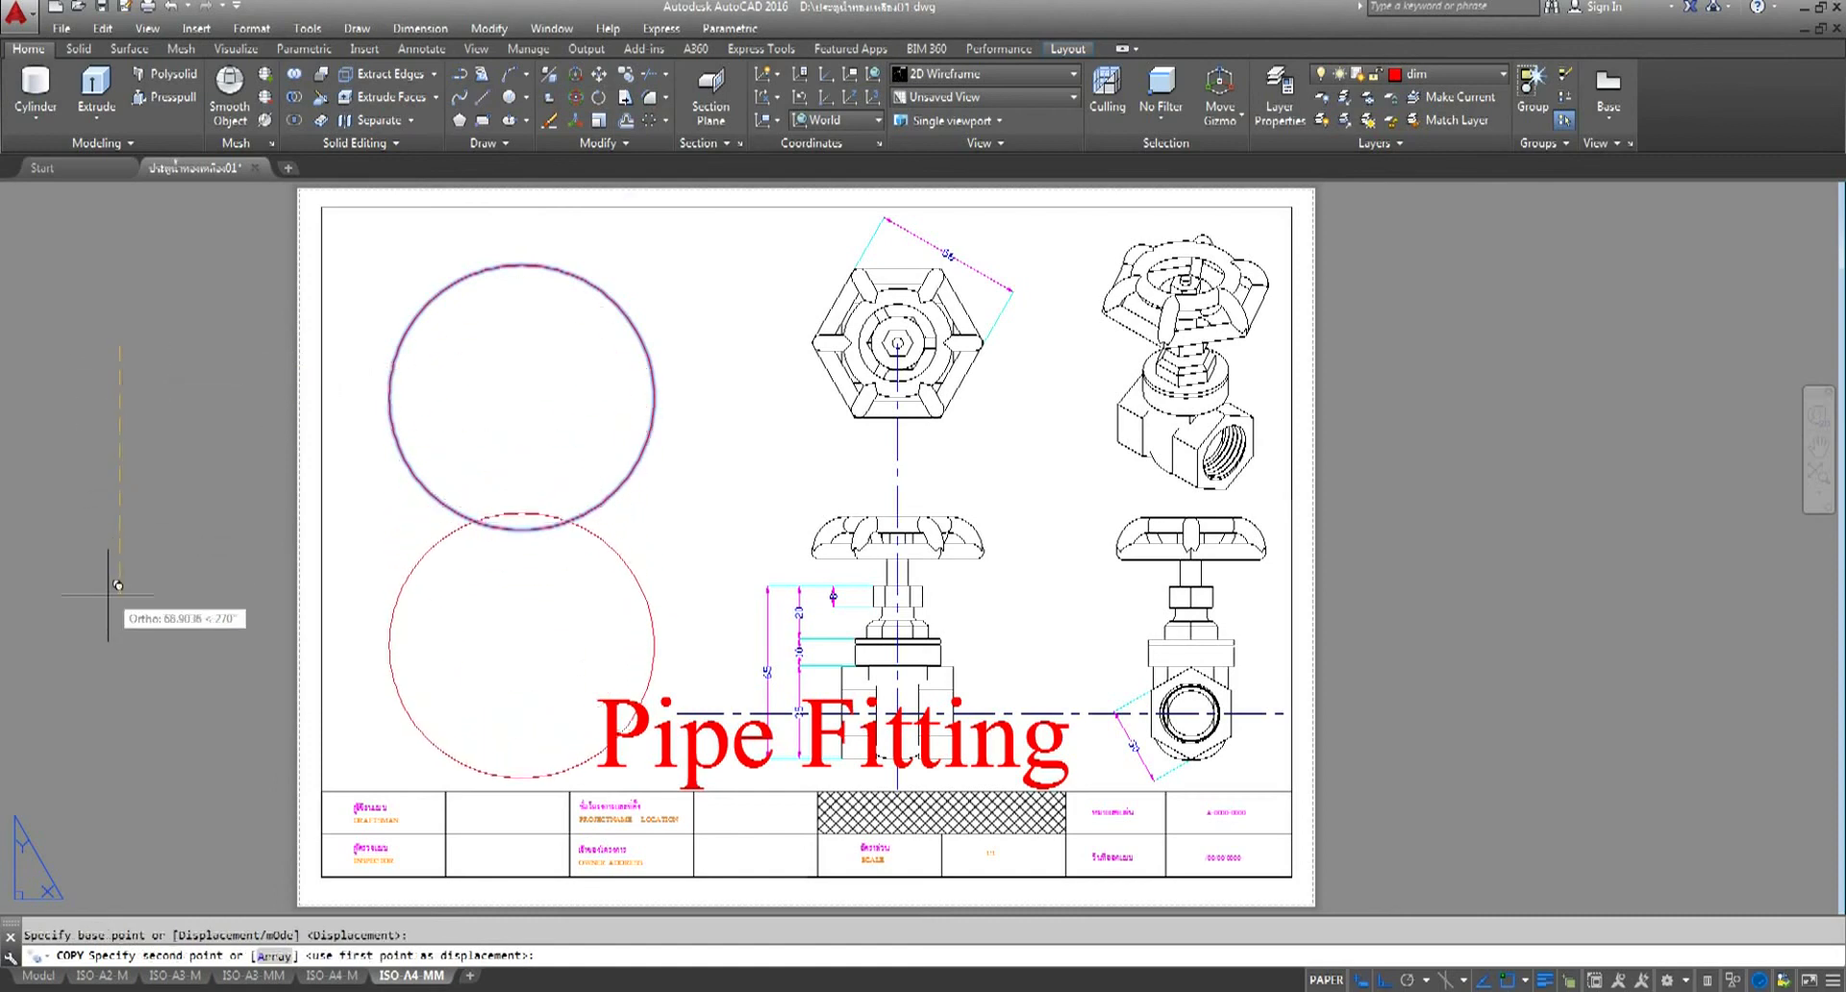
pyautogui.click(83, 610)
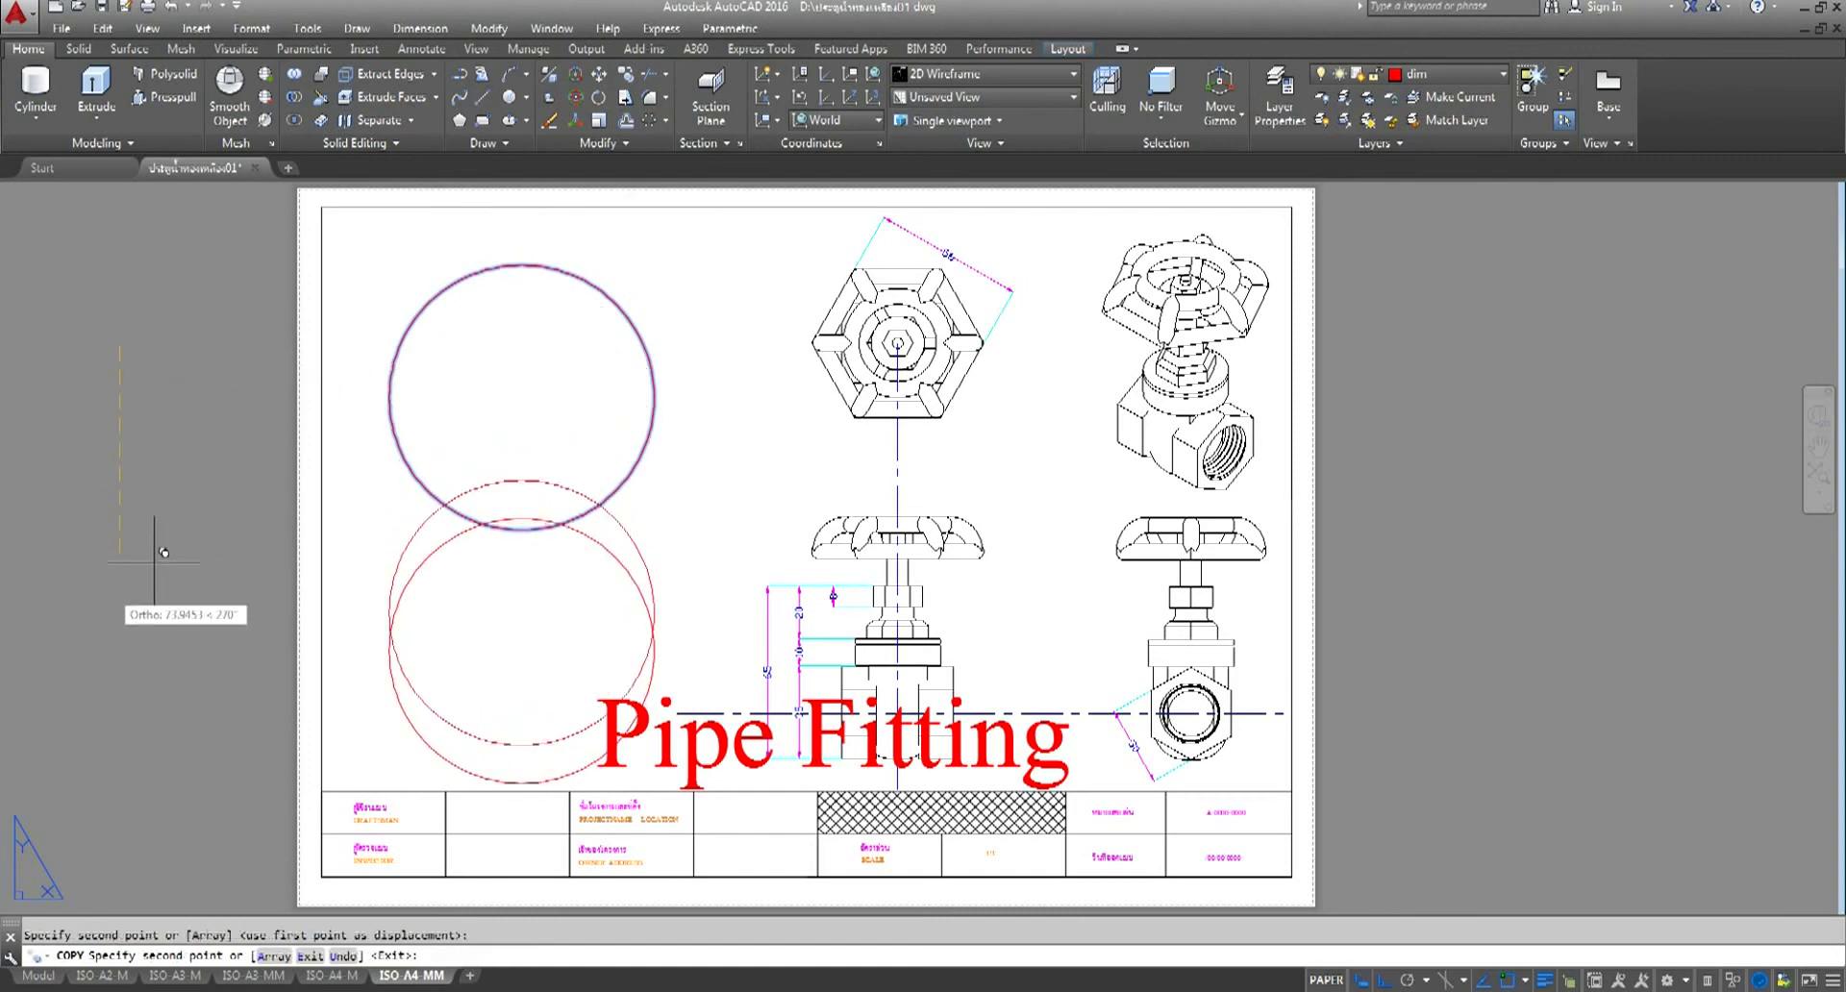
pyautogui.press('Escape')
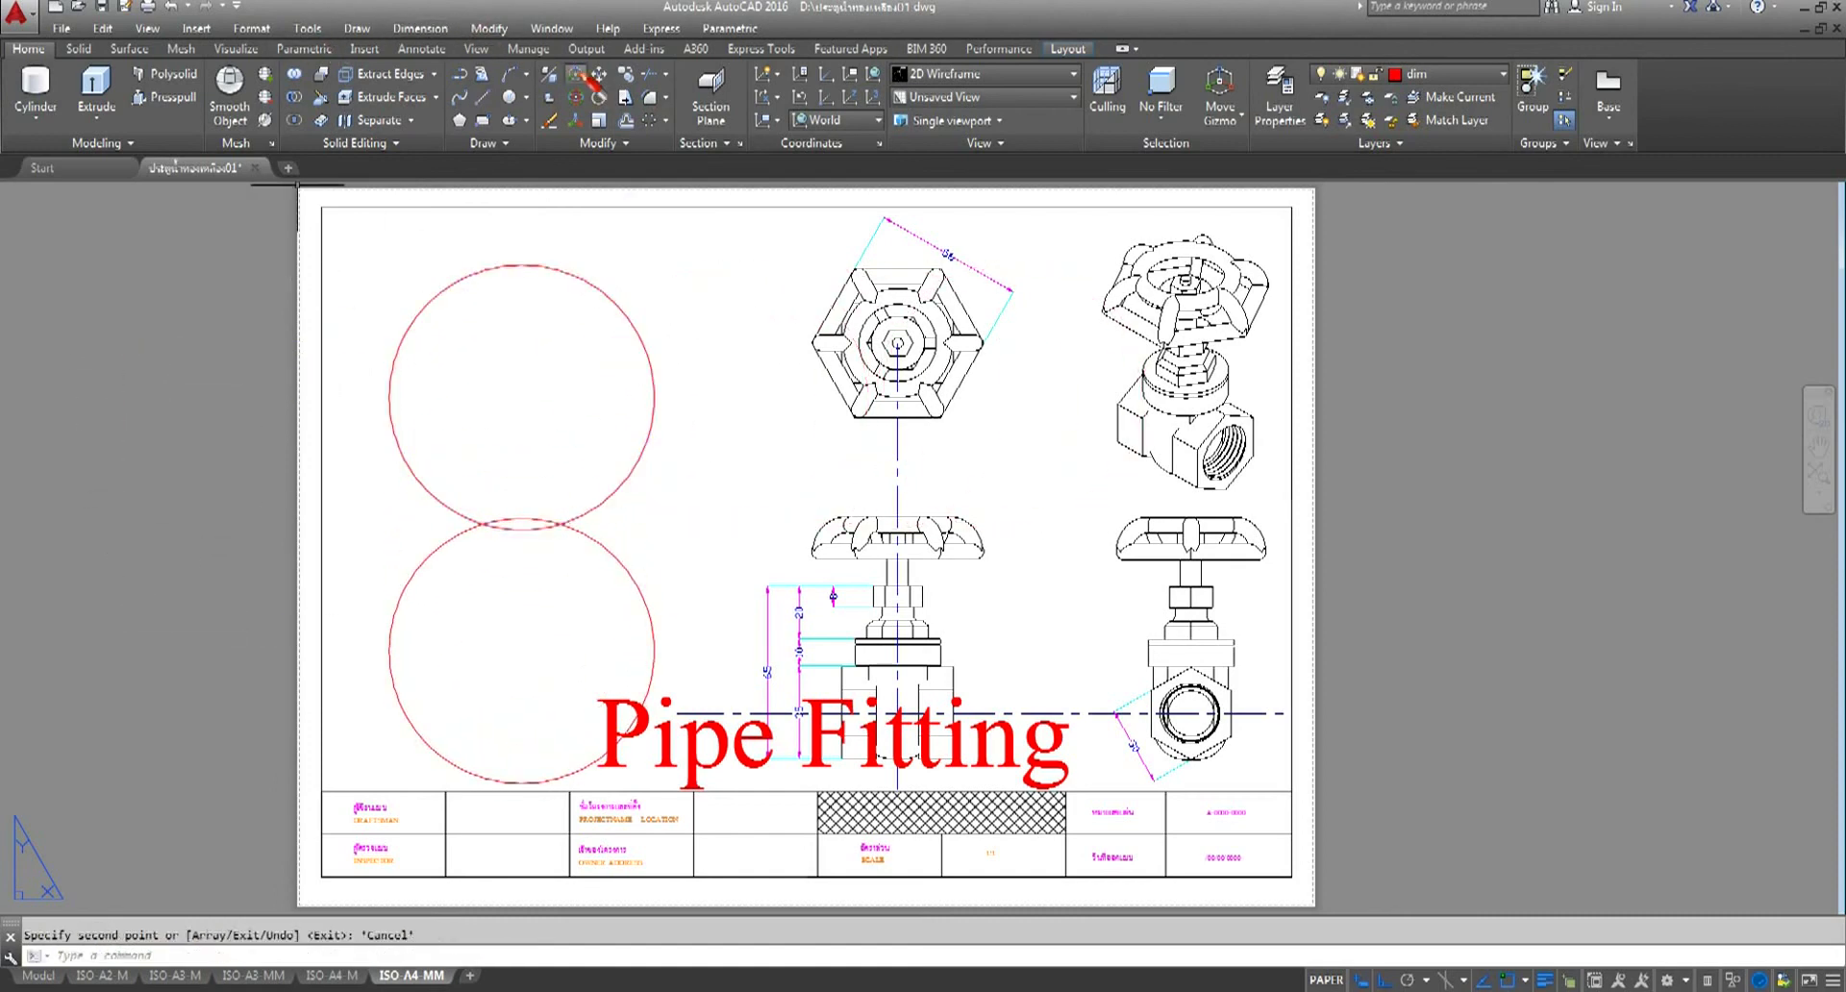
# - Move the top circle higher on the sheet
pyautogui.click(599, 75)
pyautogui.click(490, 273)
pyautogui.press('Return')
pyautogui.click(160, 487)
pyautogui.click(162, 447)
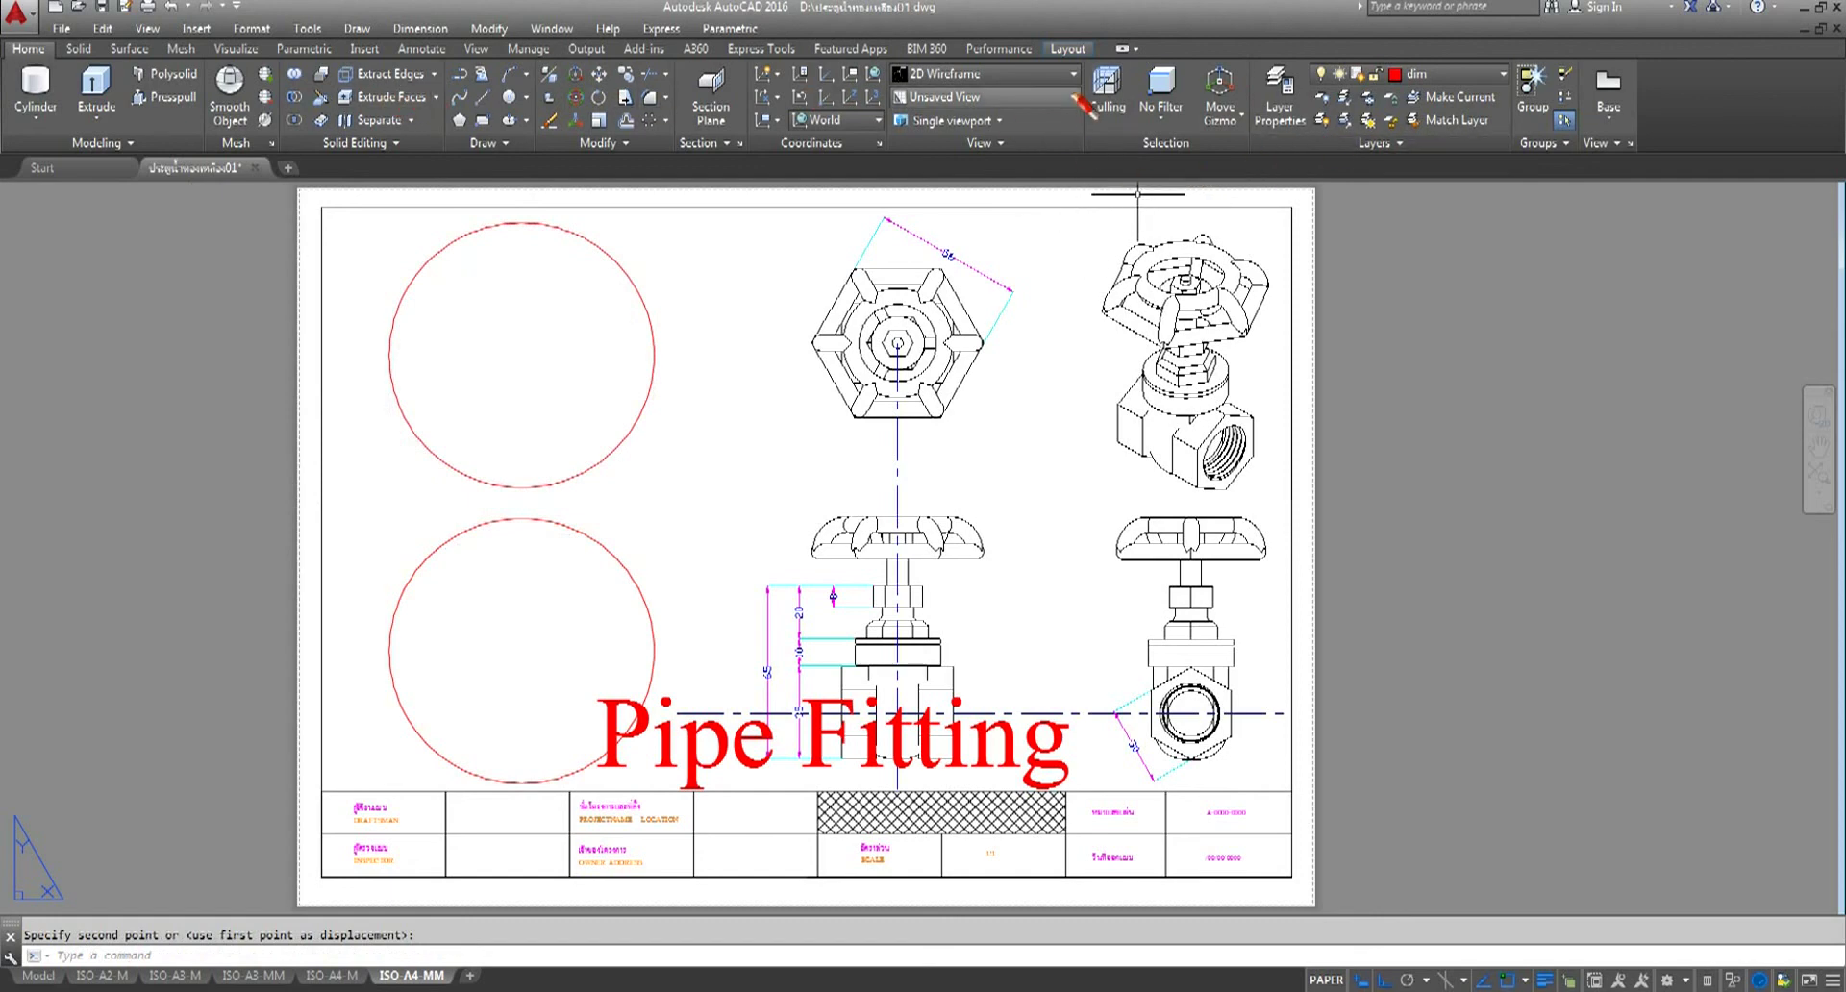
pyautogui.click(1068, 48)
# - Convert the upper red circle into a layout viewport with Viewport > Object and enter it
pyautogui.click(134, 108)
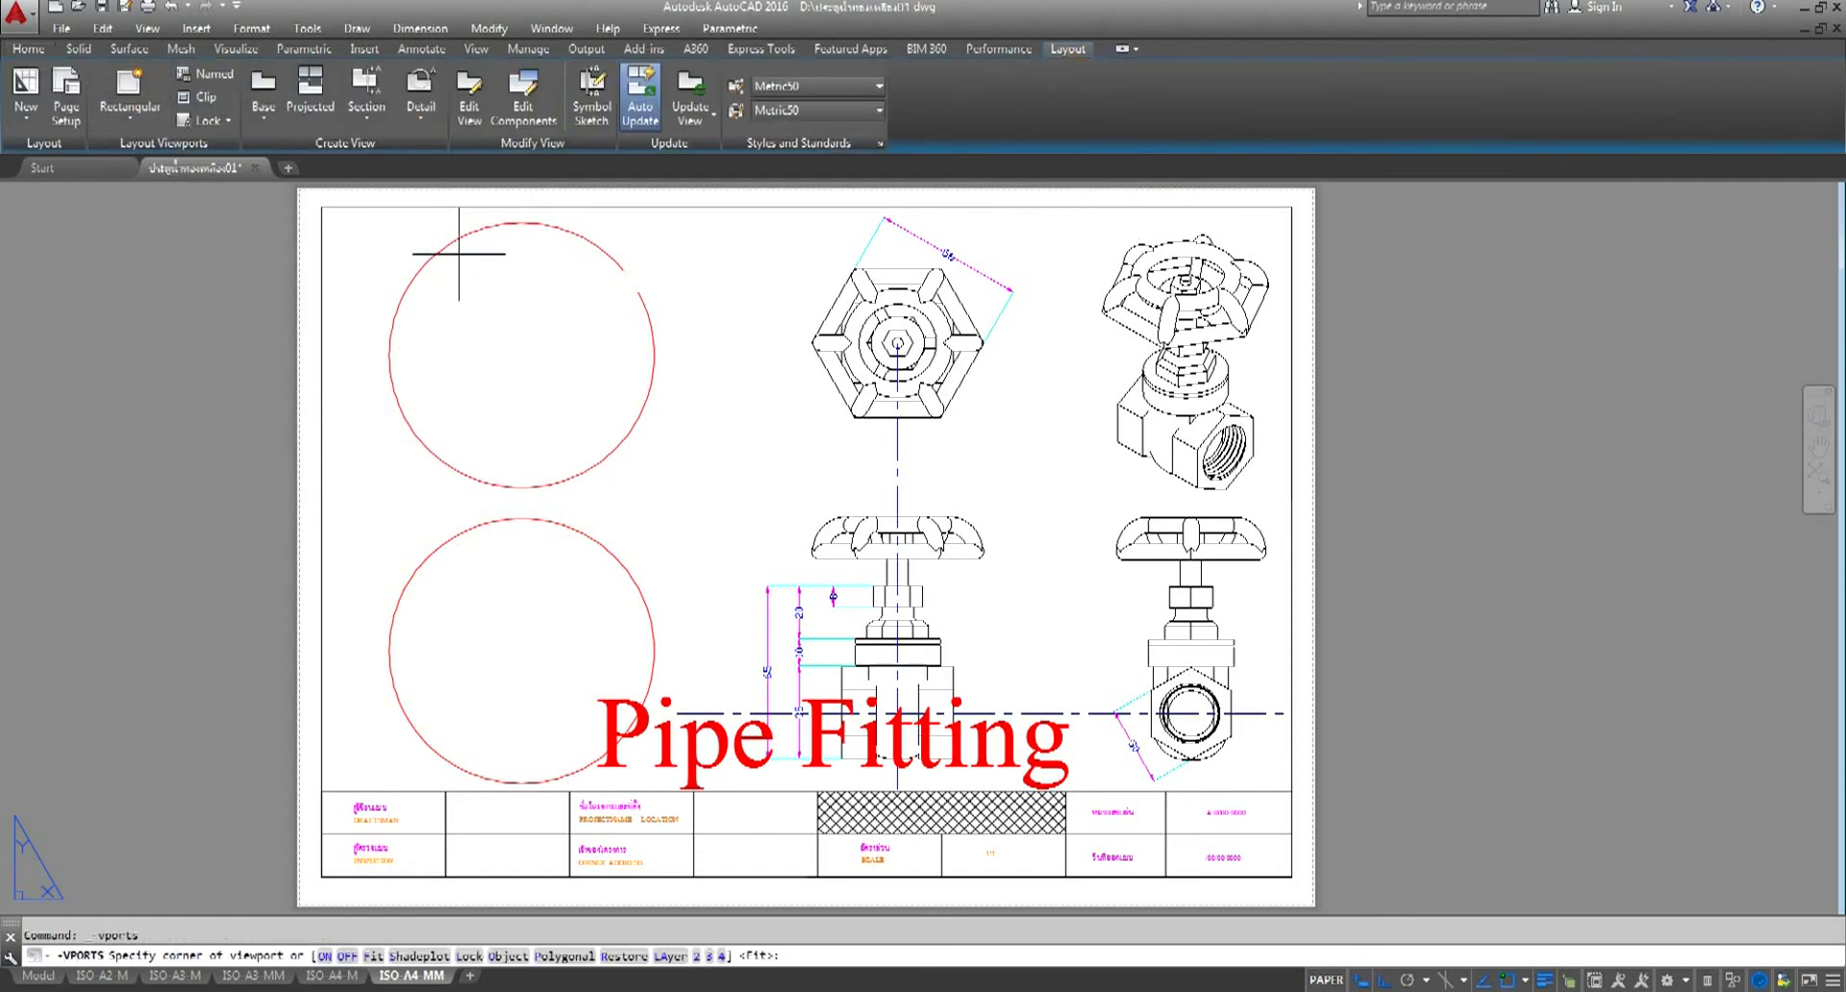
pyautogui.click(130, 131)
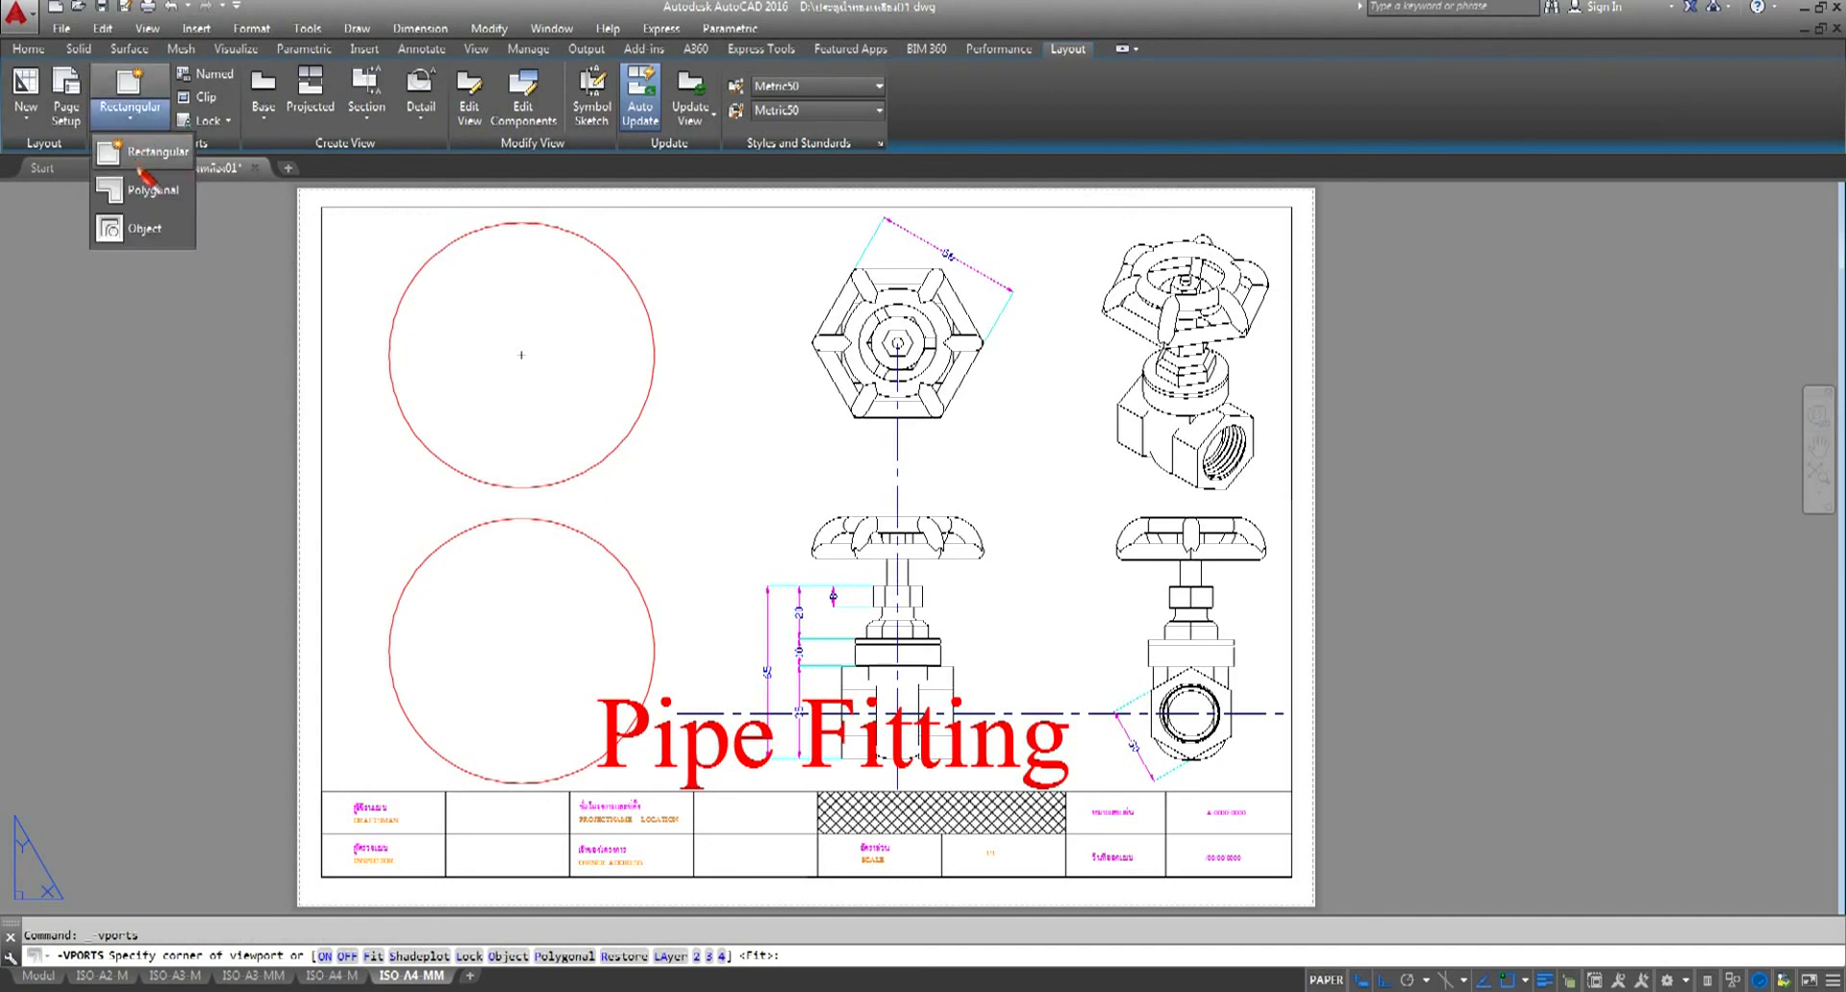
pyautogui.click(133, 240)
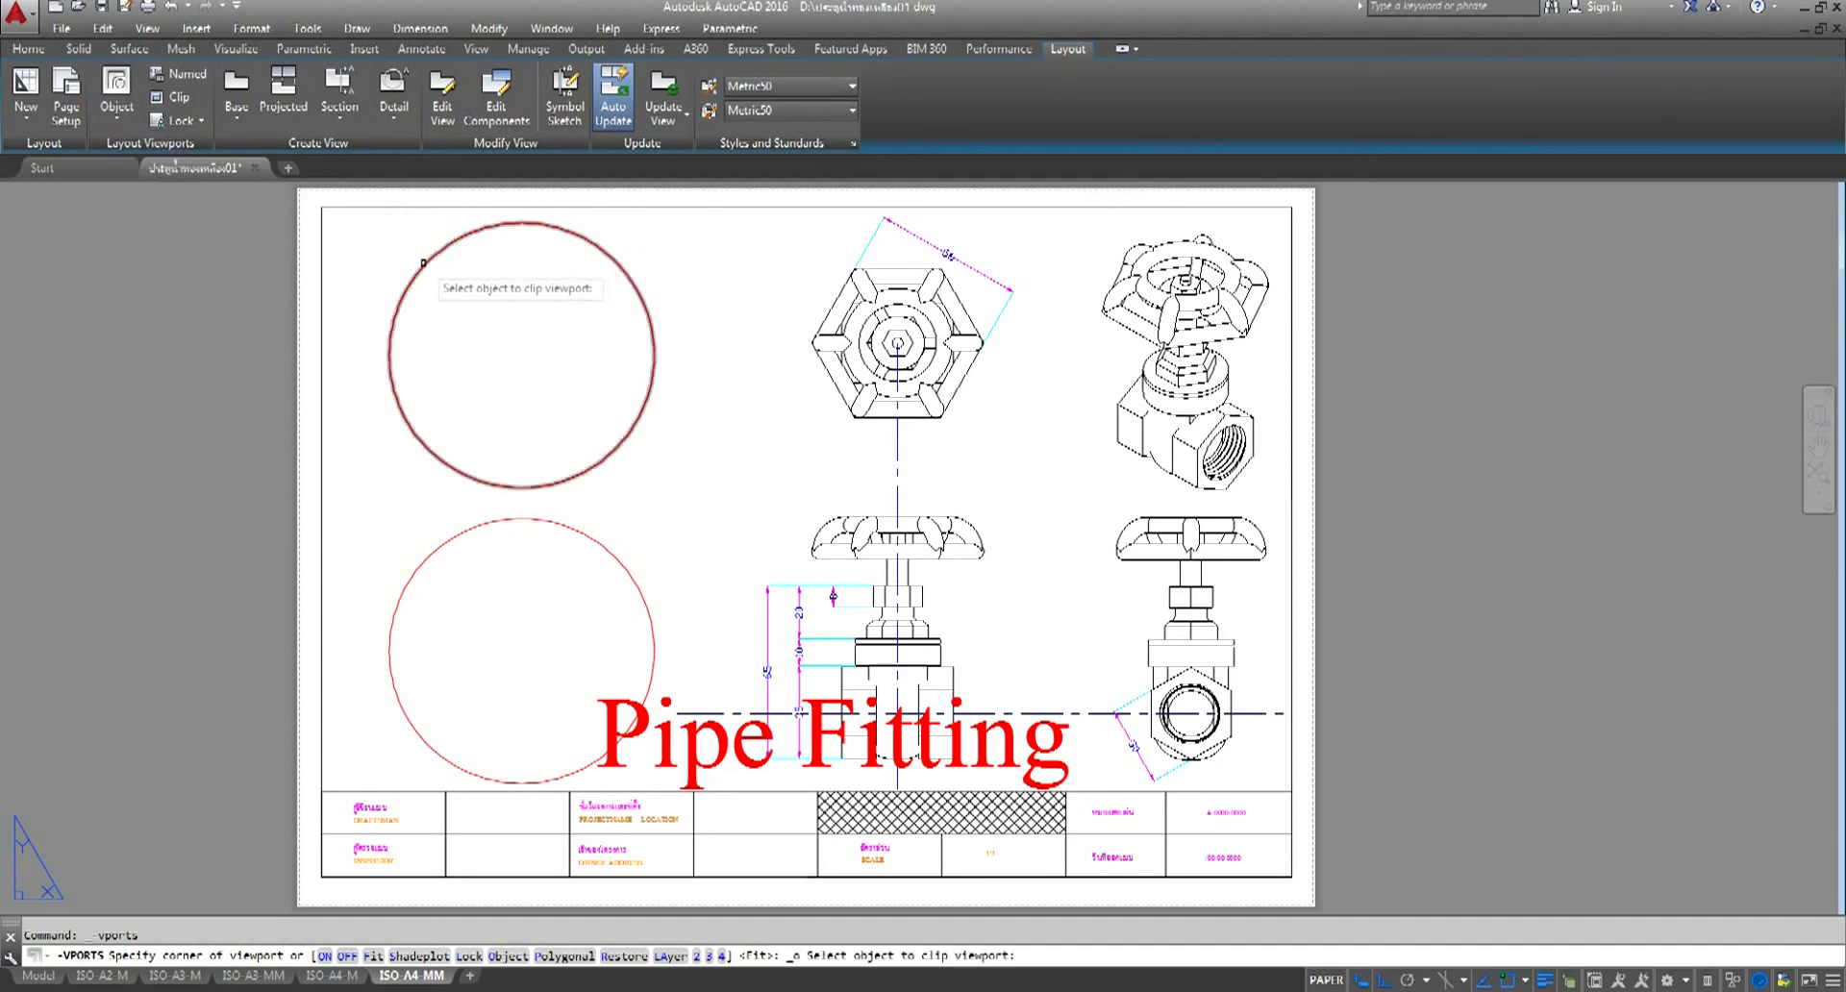
pyautogui.click(424, 266)
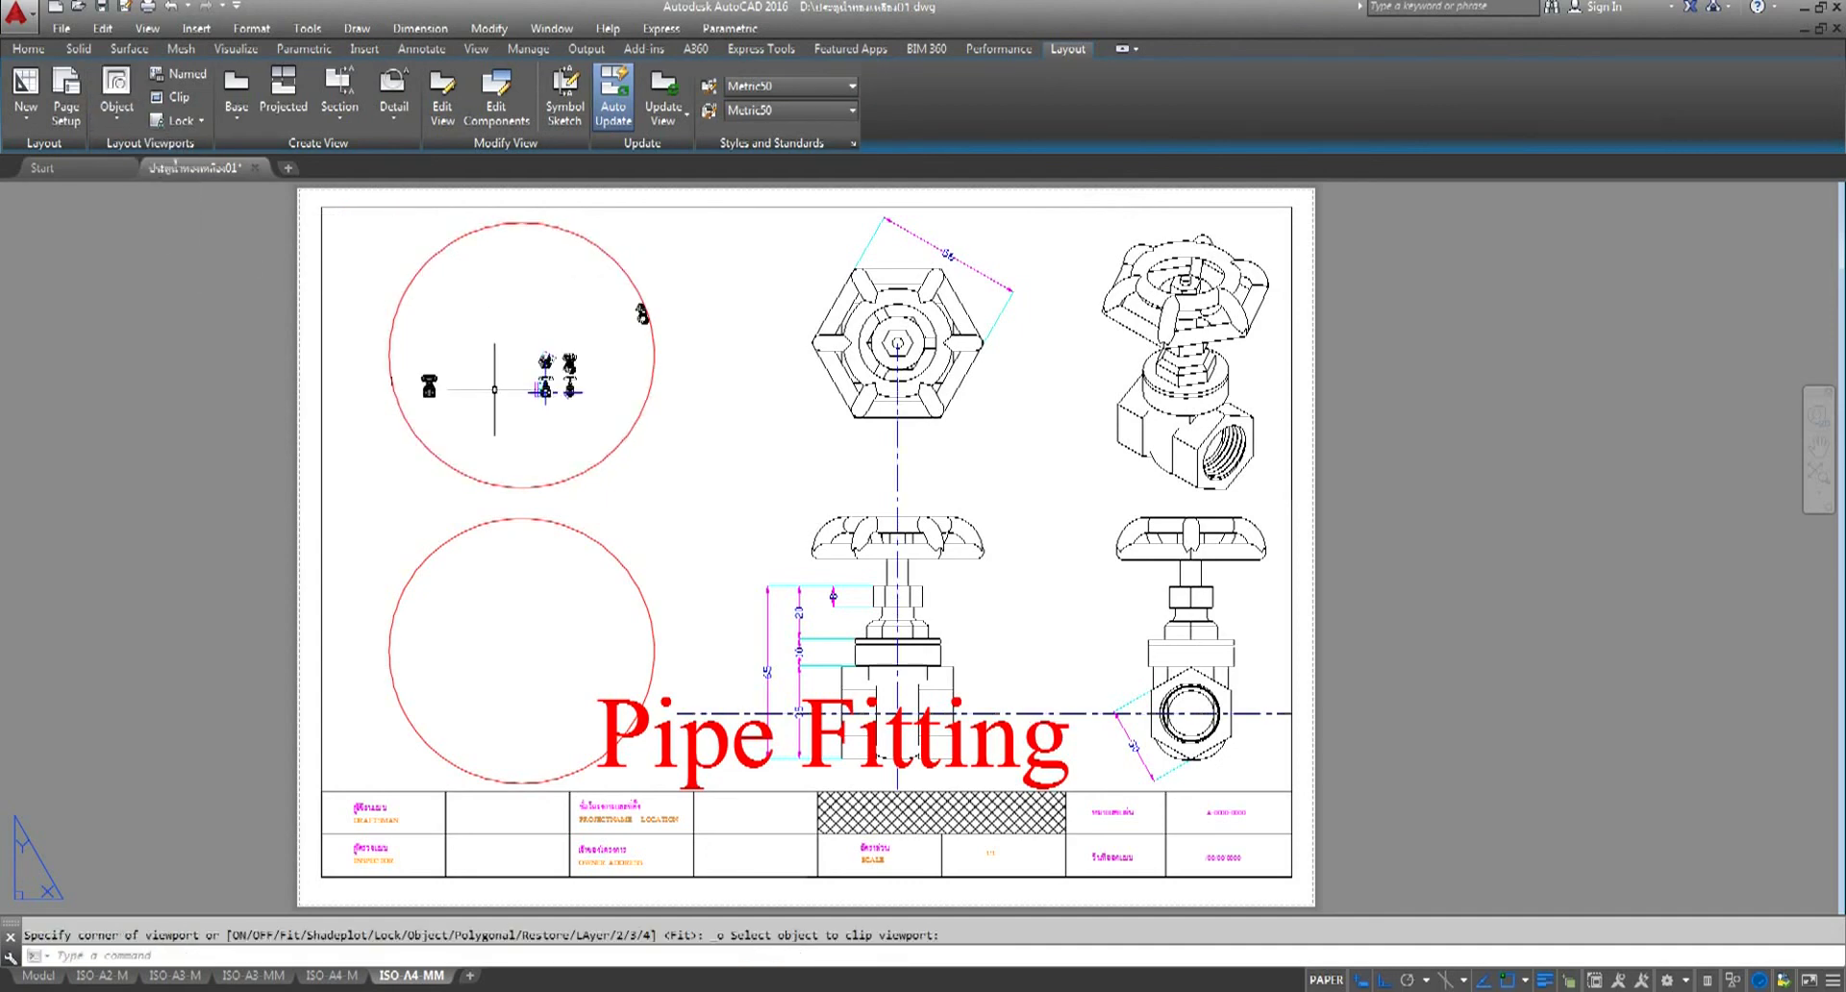
pyautogui.doubleClick(534, 375)
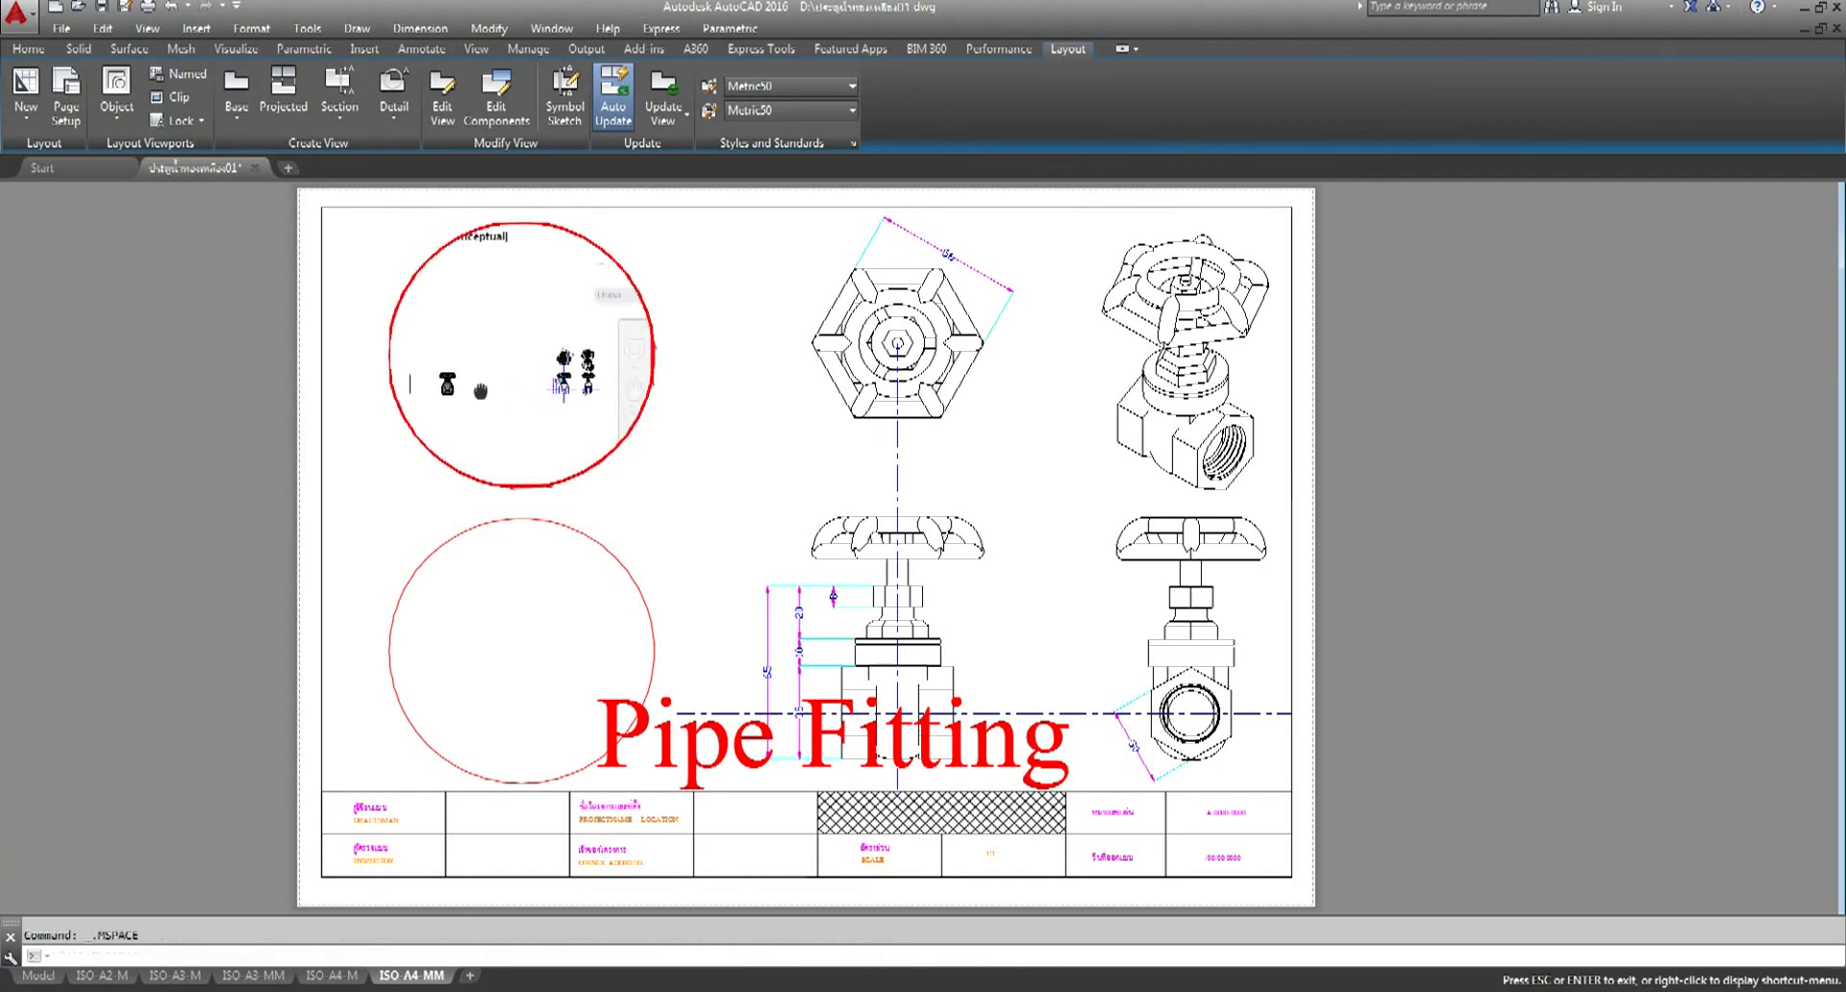
pyautogui.scroll(2, 529, 394)
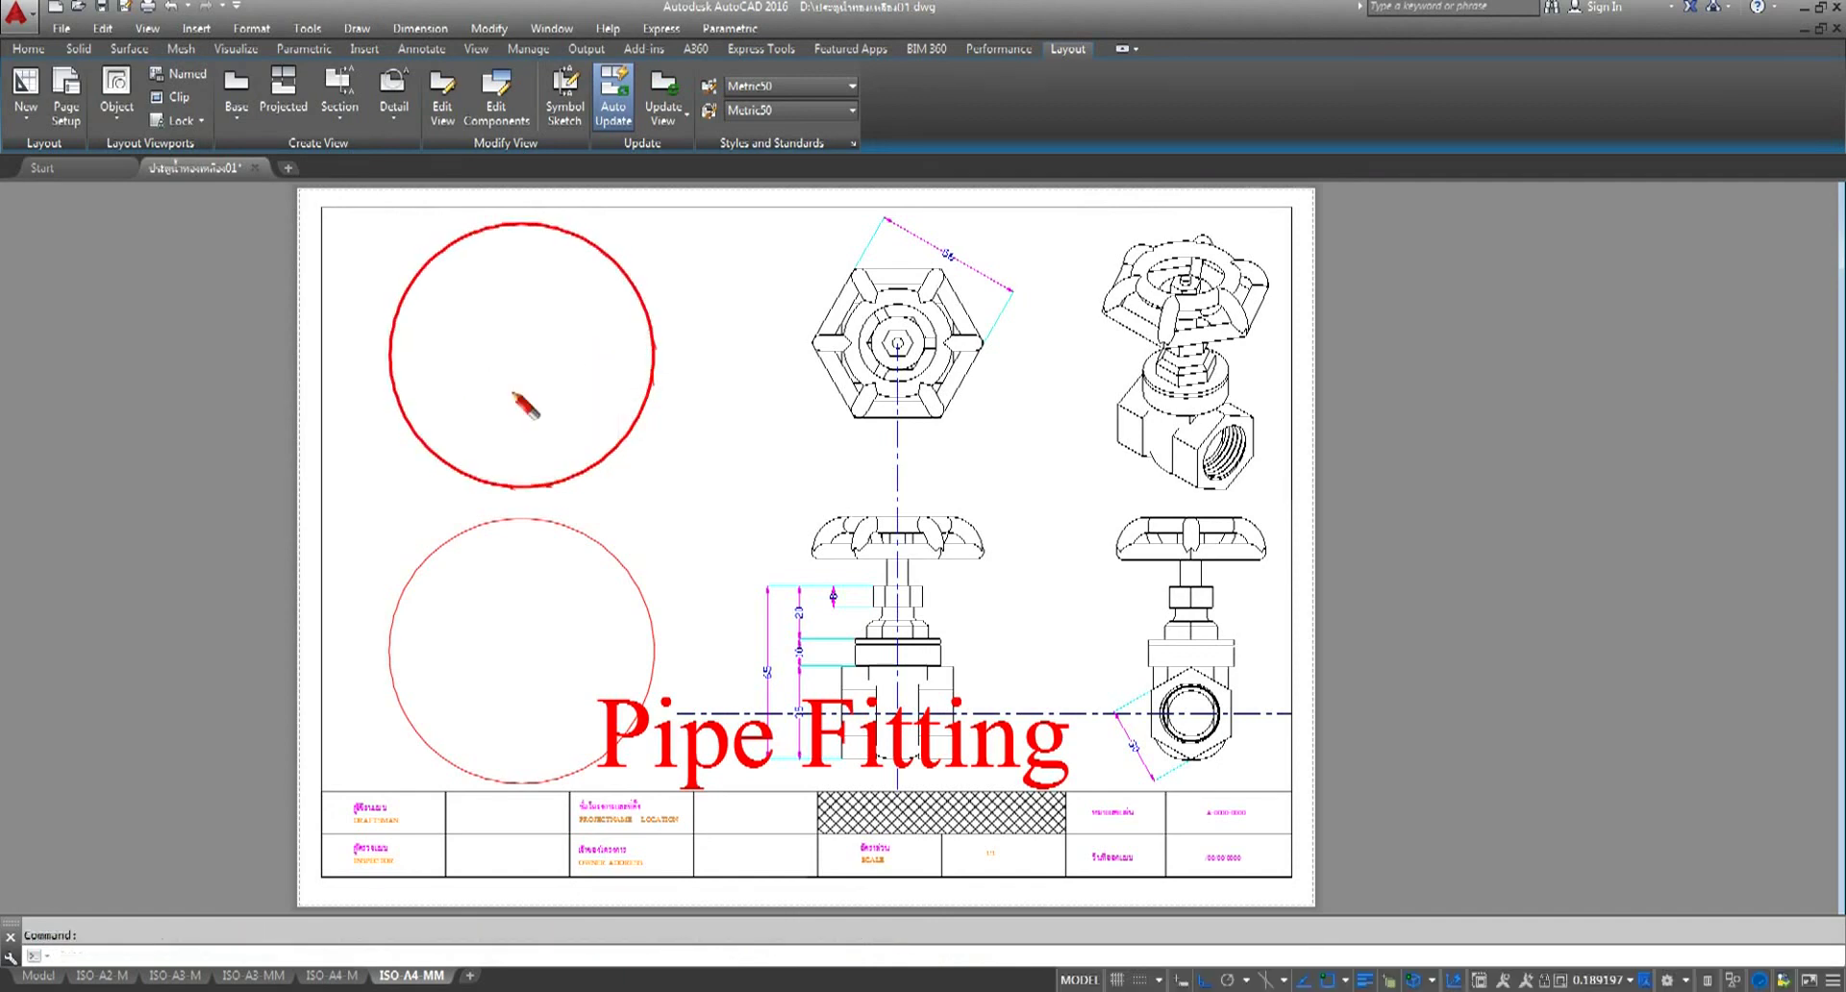
pyautogui.scroll(2, 532, 377)
pyautogui.scroll(-2, 532, 377)
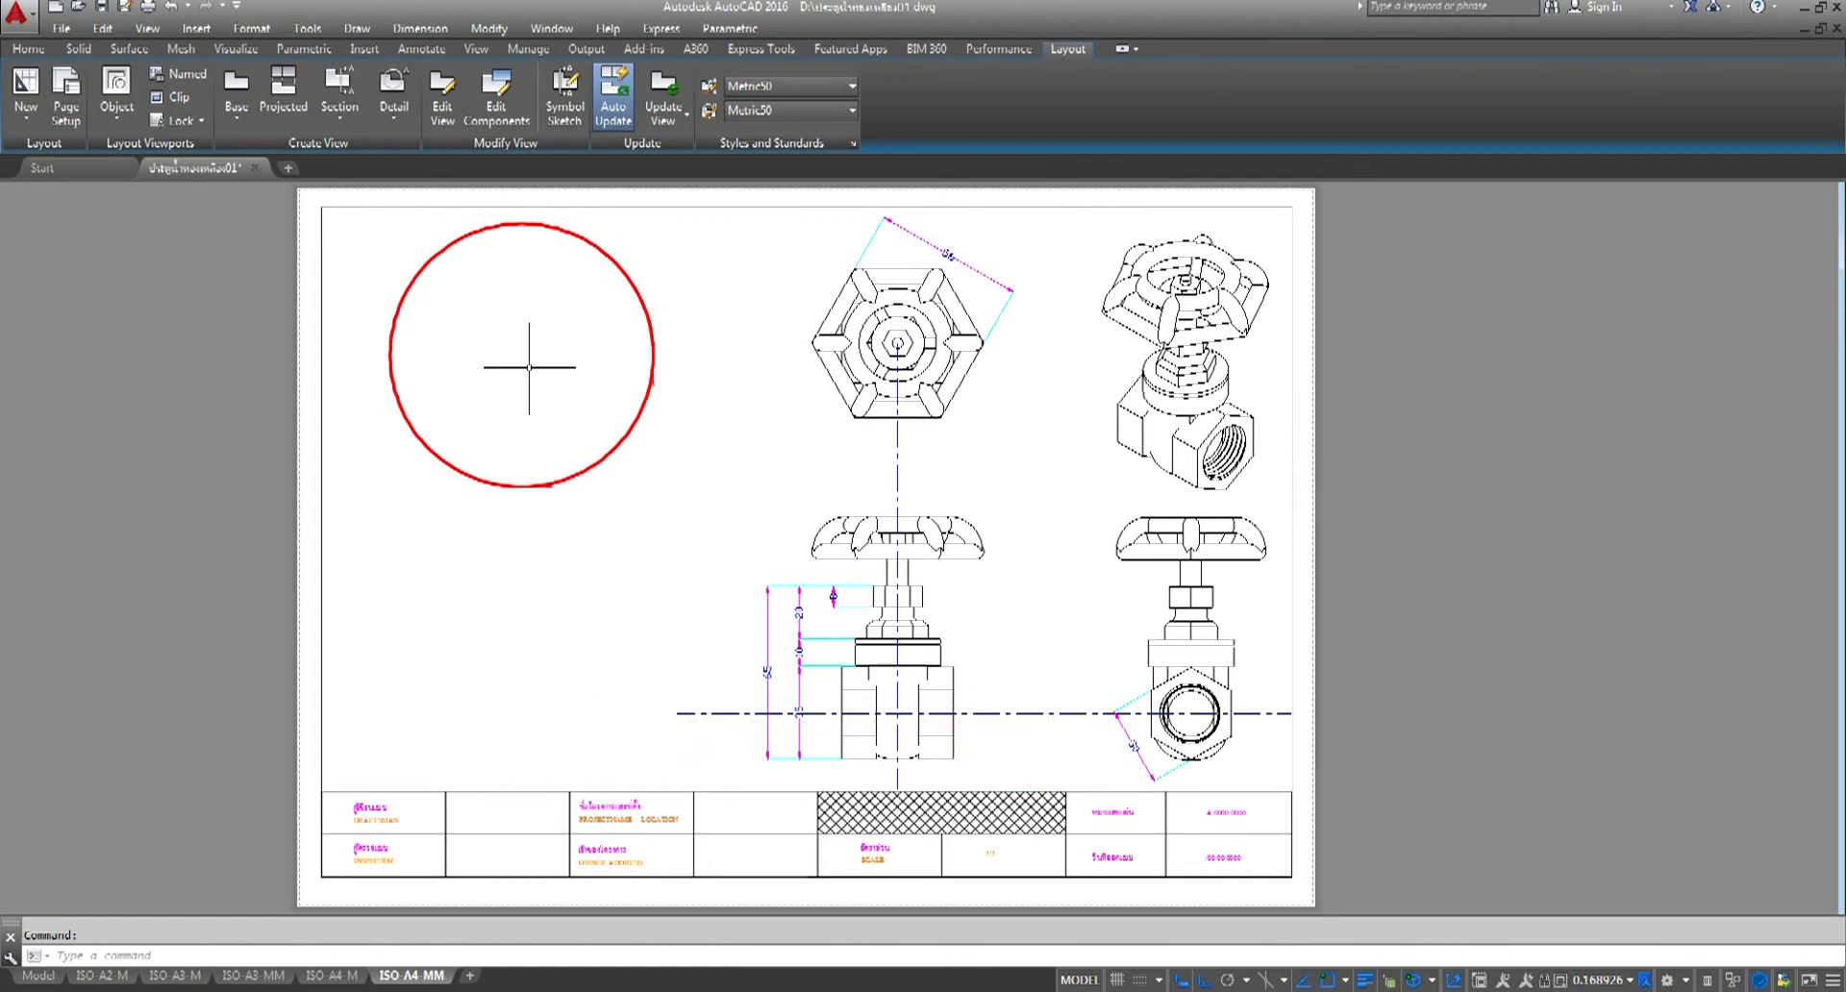
pyautogui.scroll(-4, 519, 363)
pyautogui.scroll(2, 548, 394)
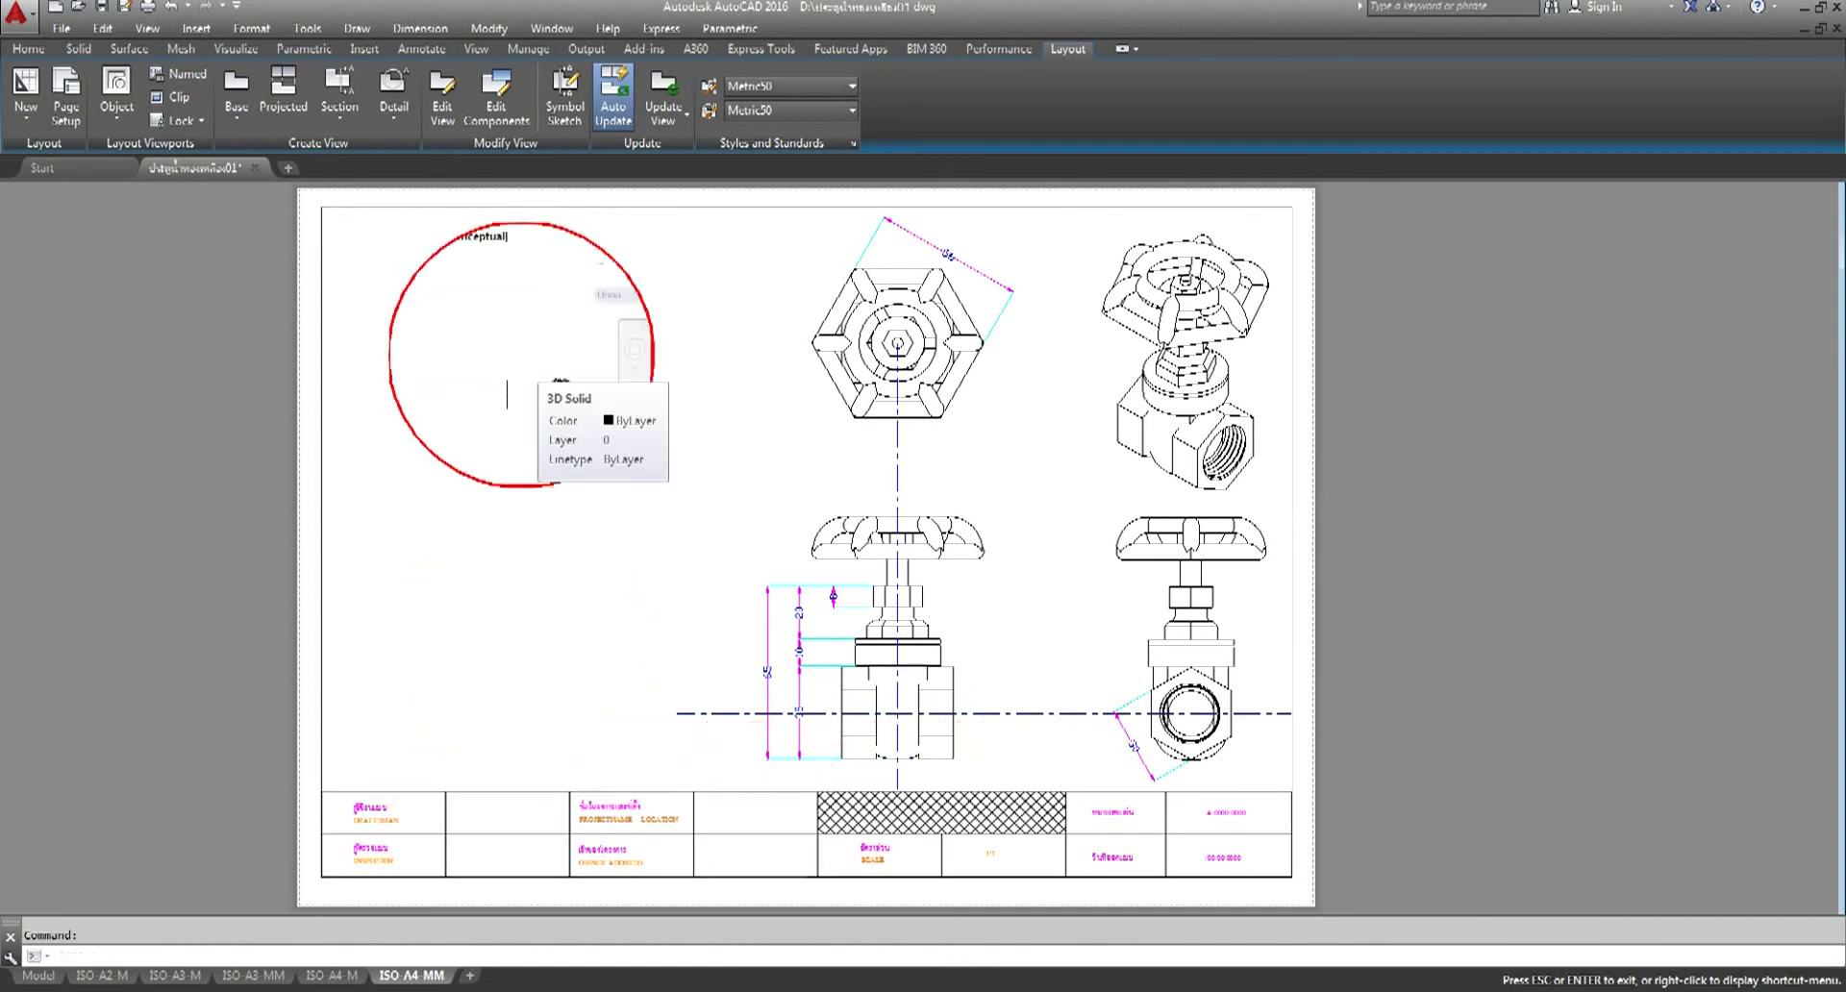
# - Set the circular viewport to 2D Wireframe and centre and zoom the valve inside it
pyautogui.click(494, 238)
pyautogui.click(565, 286)
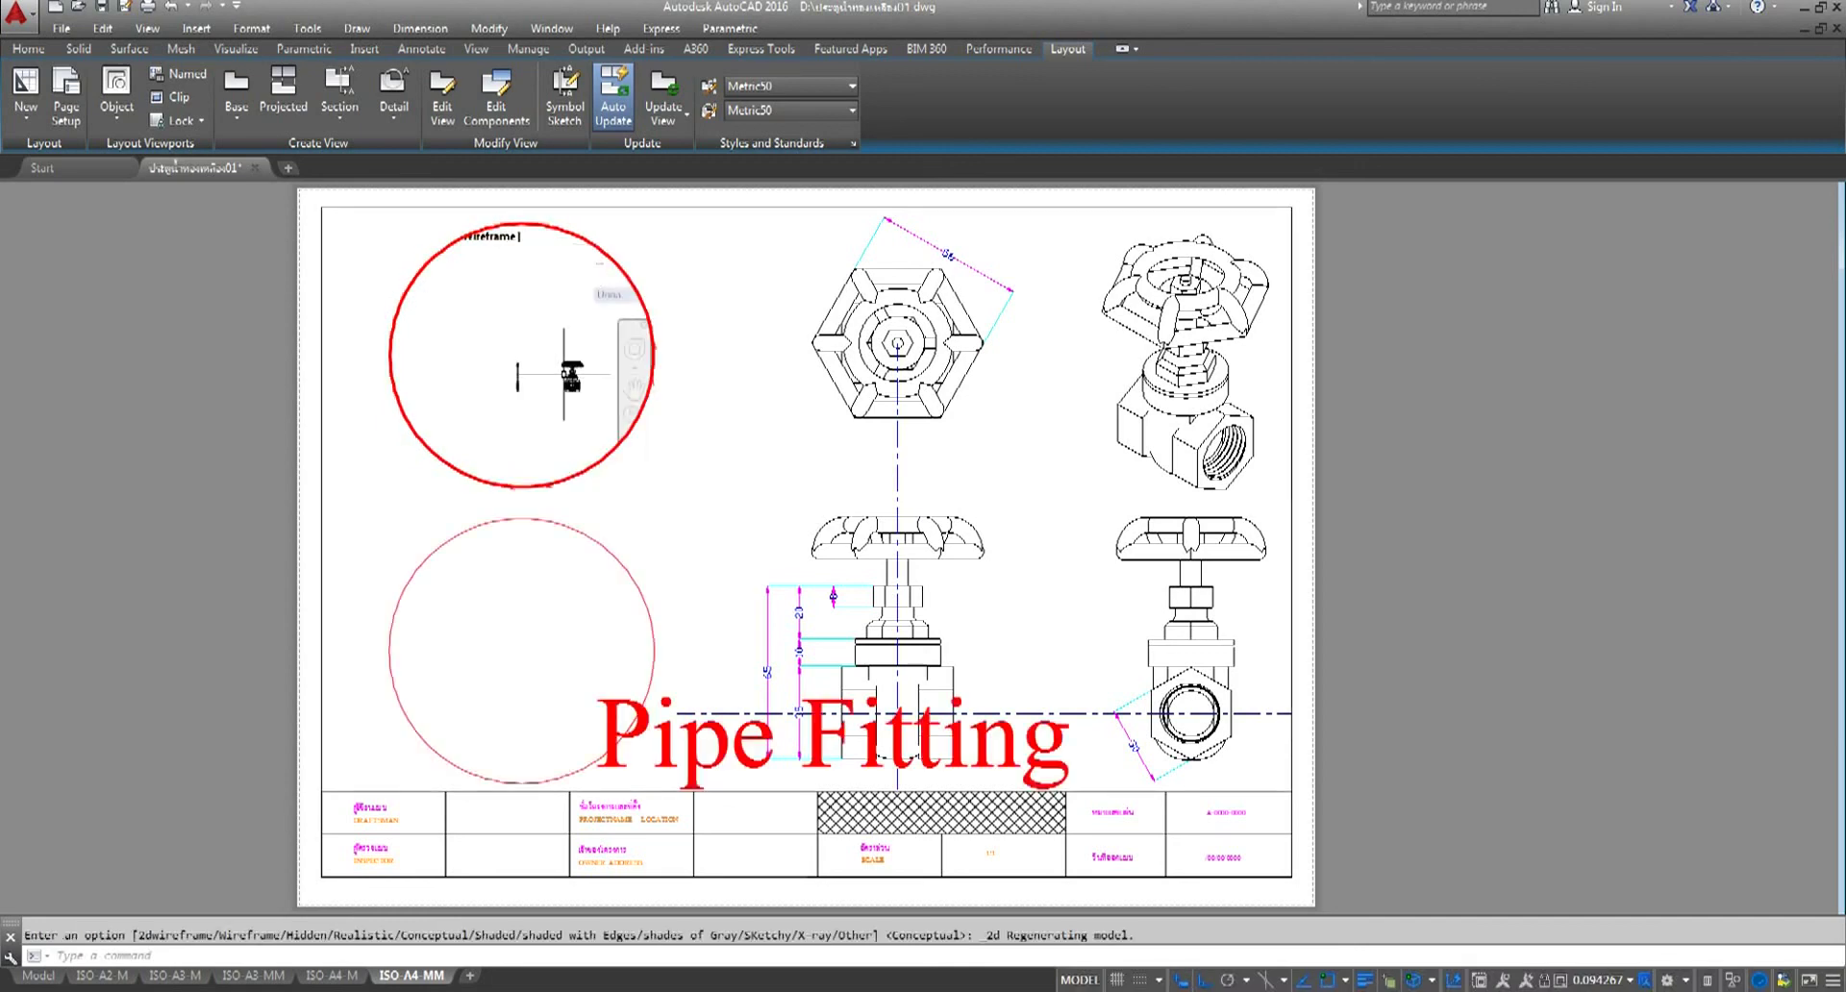
pyautogui.moveTo(563, 375); pyautogui.dragTo(485, 379, button='middle')
pyautogui.scroll(4, 486, 380)
pyautogui.scroll(4, 519, 361)
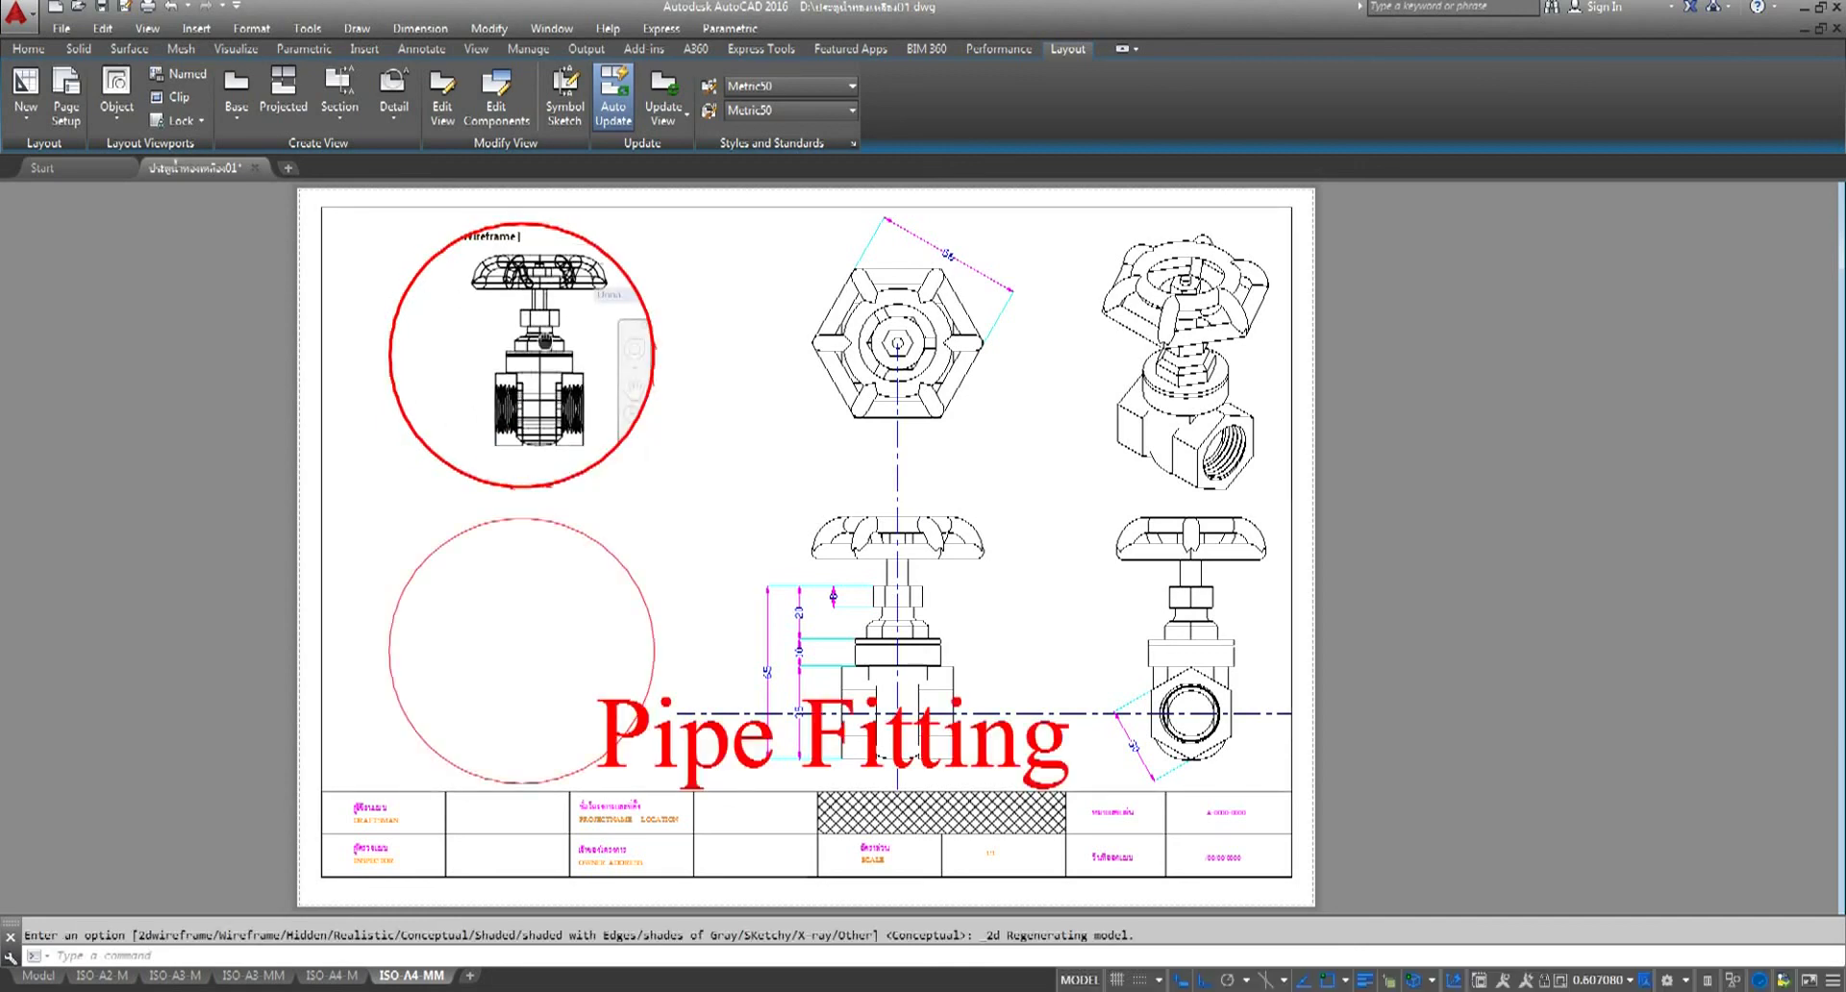
pyautogui.click(43, 52)
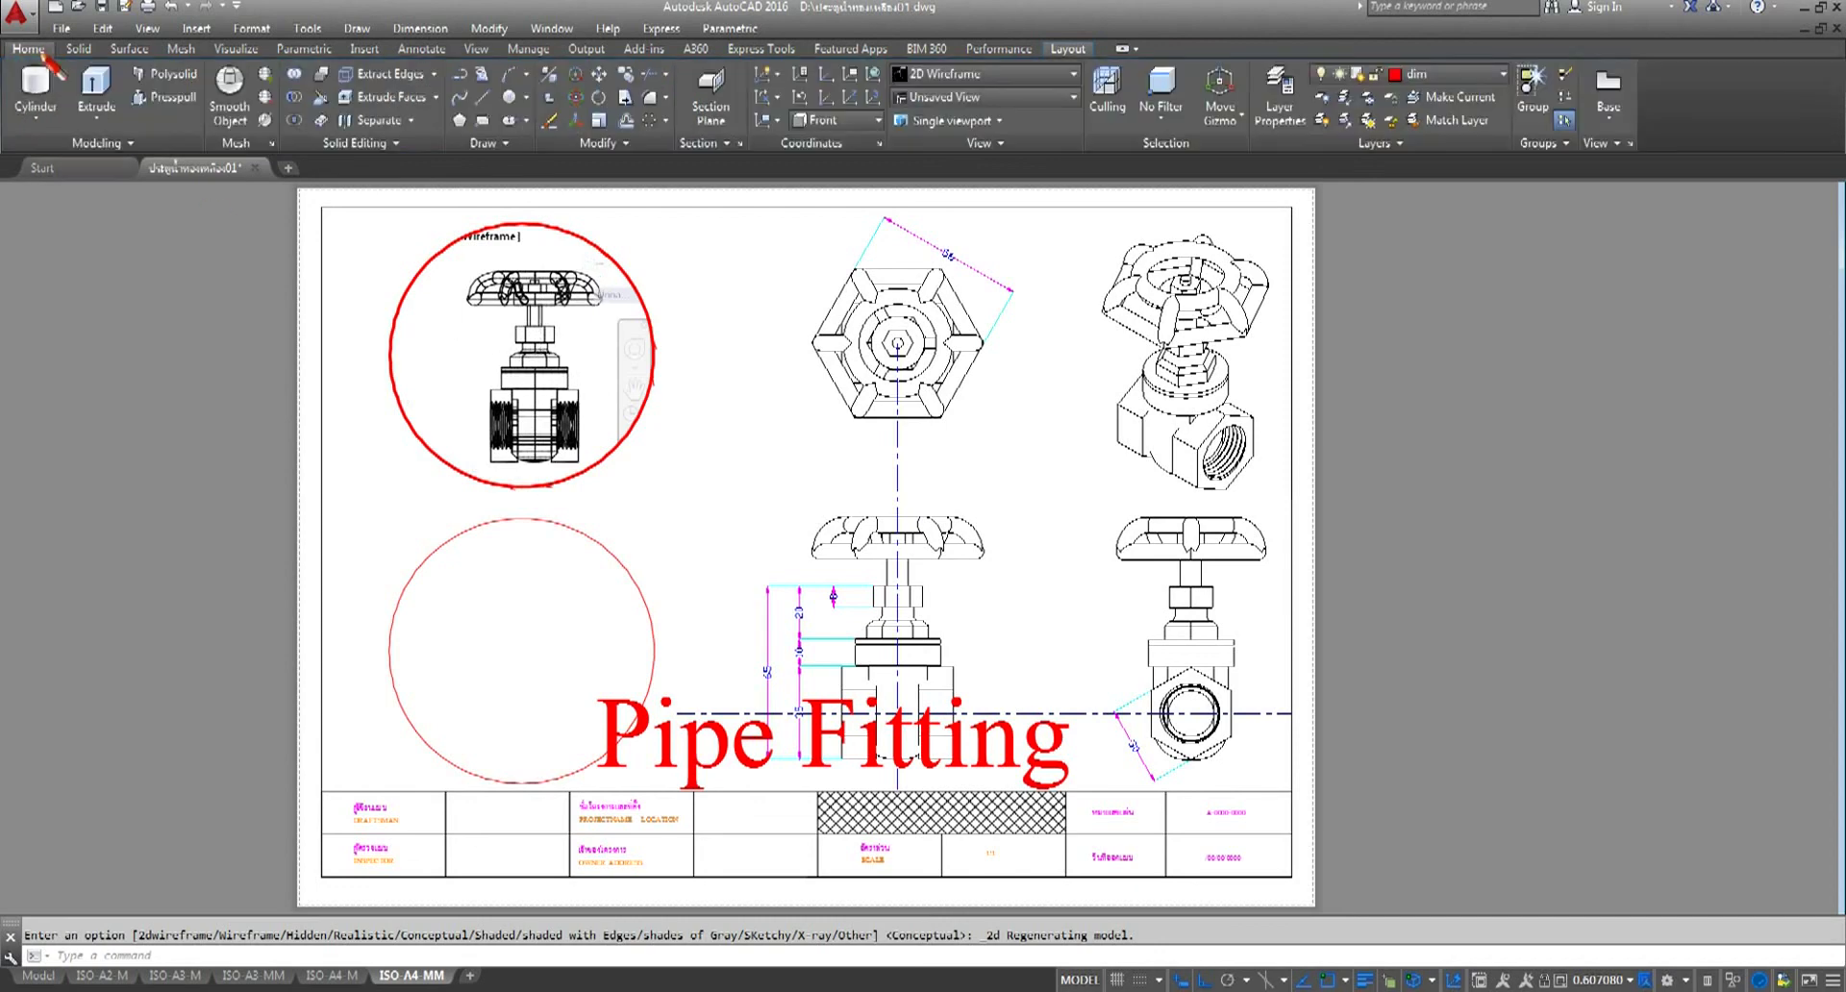
# - Show the valve in SE Isometric, Realistic style, zoomed and orbited so the pipe opening faces forward
pyautogui.click(1075, 100)
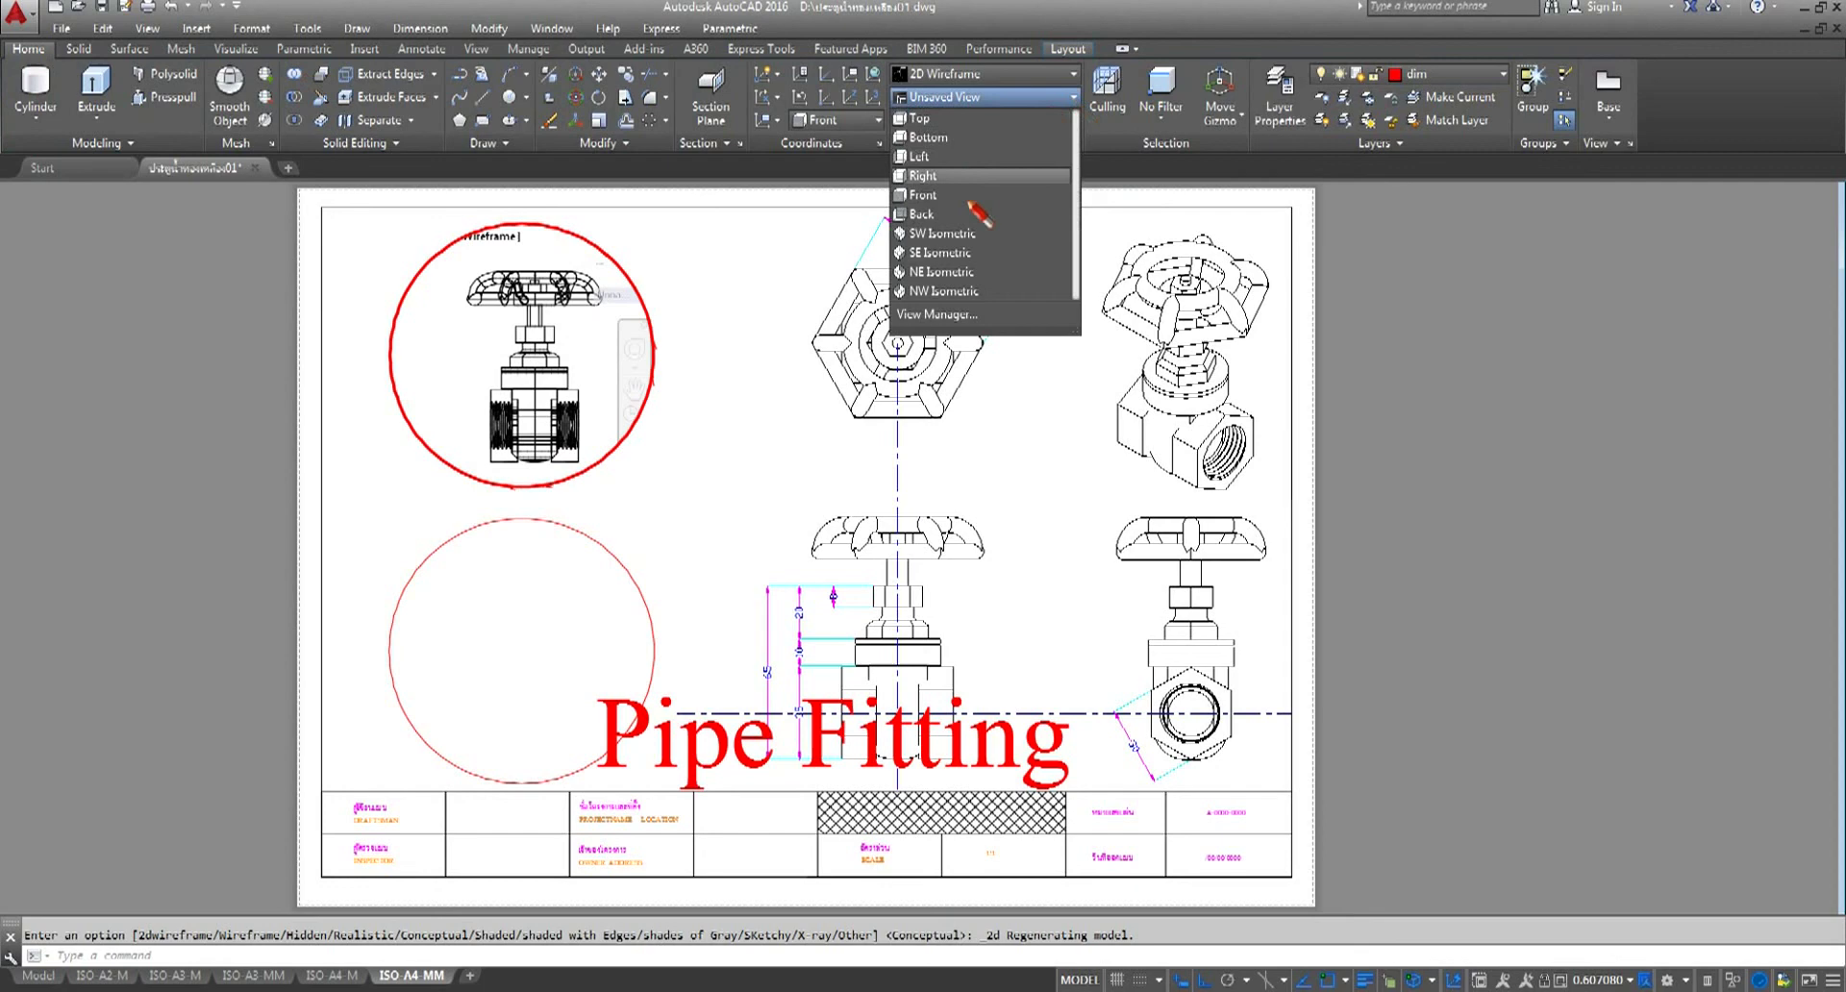
pyautogui.click(947, 255)
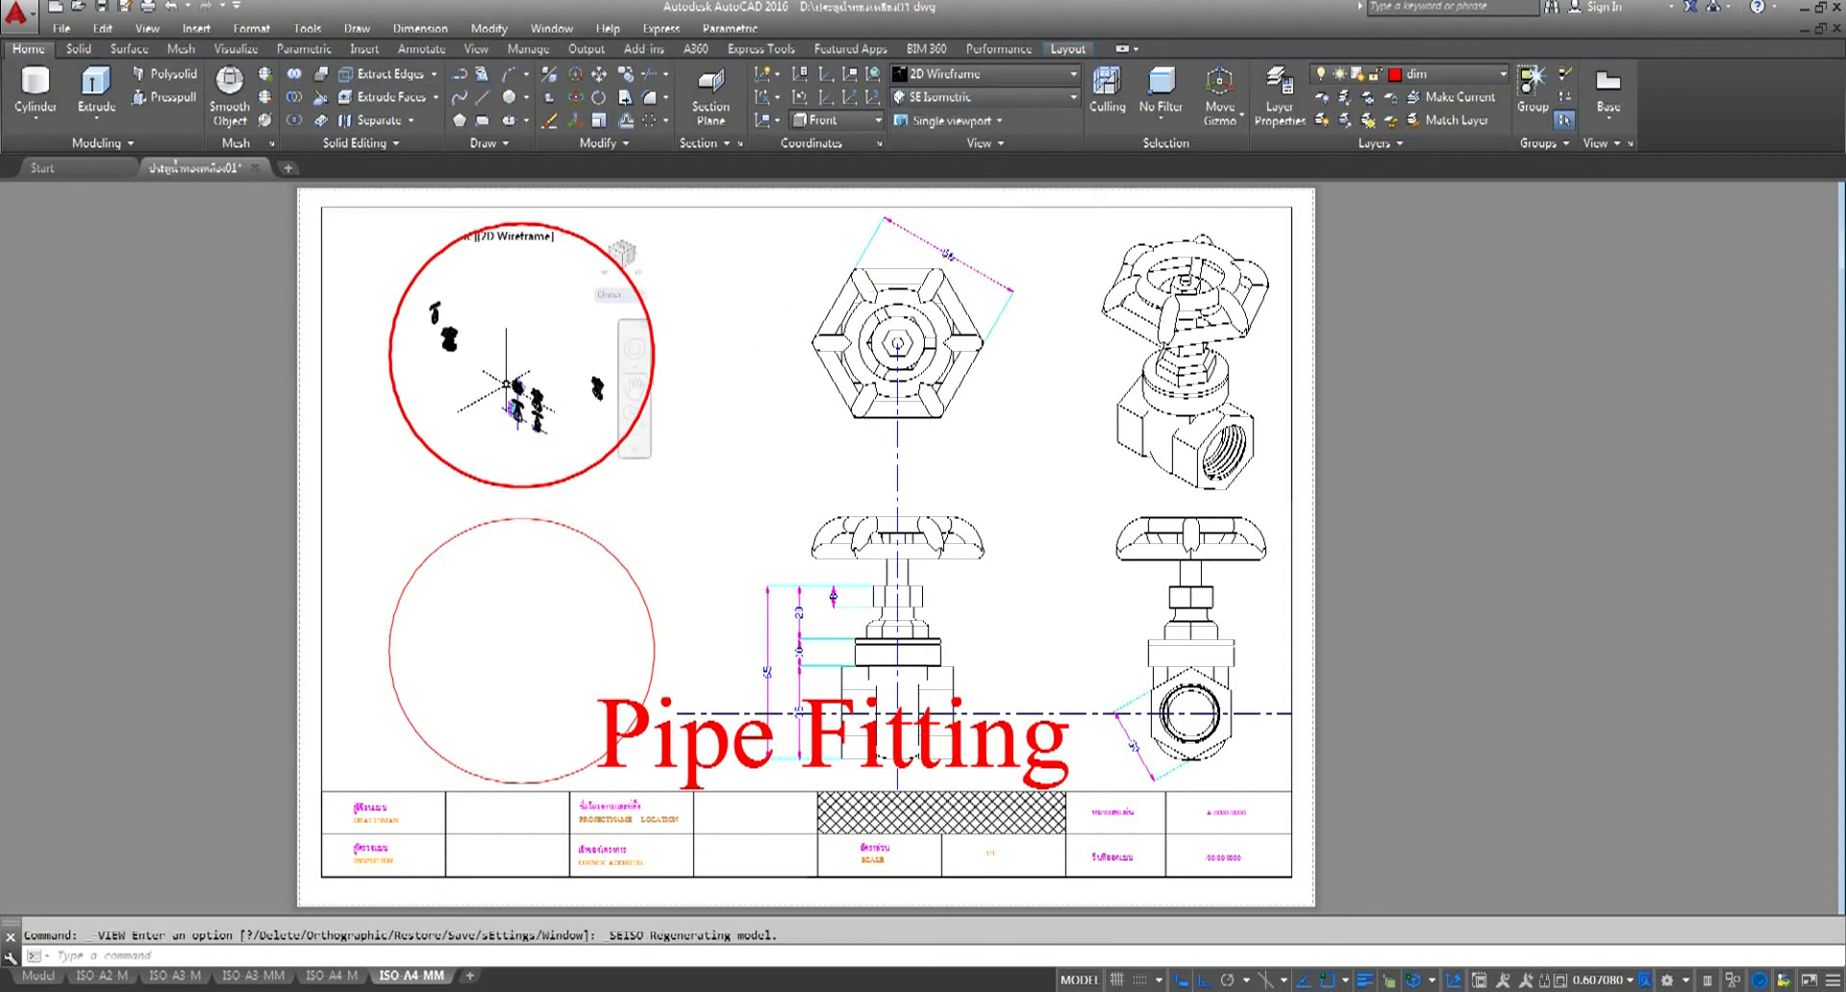
pyautogui.scroll(3, 553, 368)
pyautogui.scroll(2, 553, 375)
pyautogui.scroll(2, 554, 385)
pyautogui.scroll(3, 556, 394)
pyautogui.keyDown('shift'); pyautogui.moveTo(553, 400); pyautogui.dragTo(587, 413, button='middle'); pyautogui.keyUp('shift')
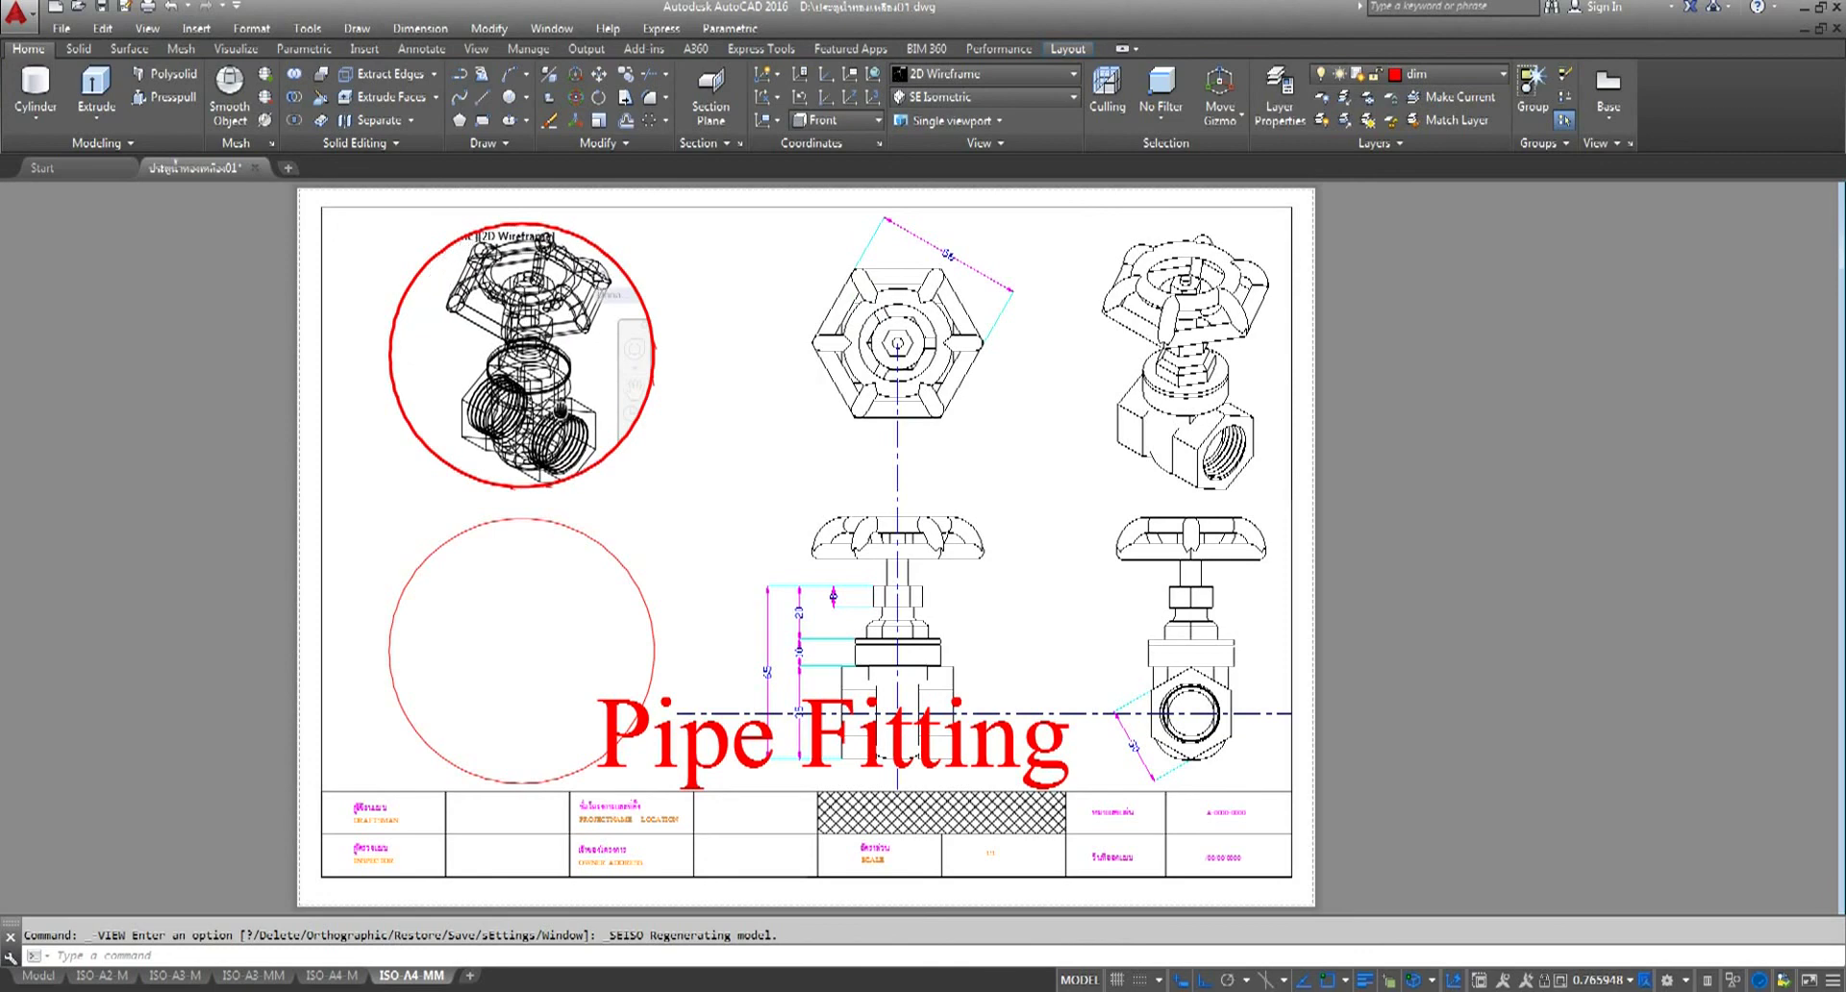
pyautogui.click(1073, 74)
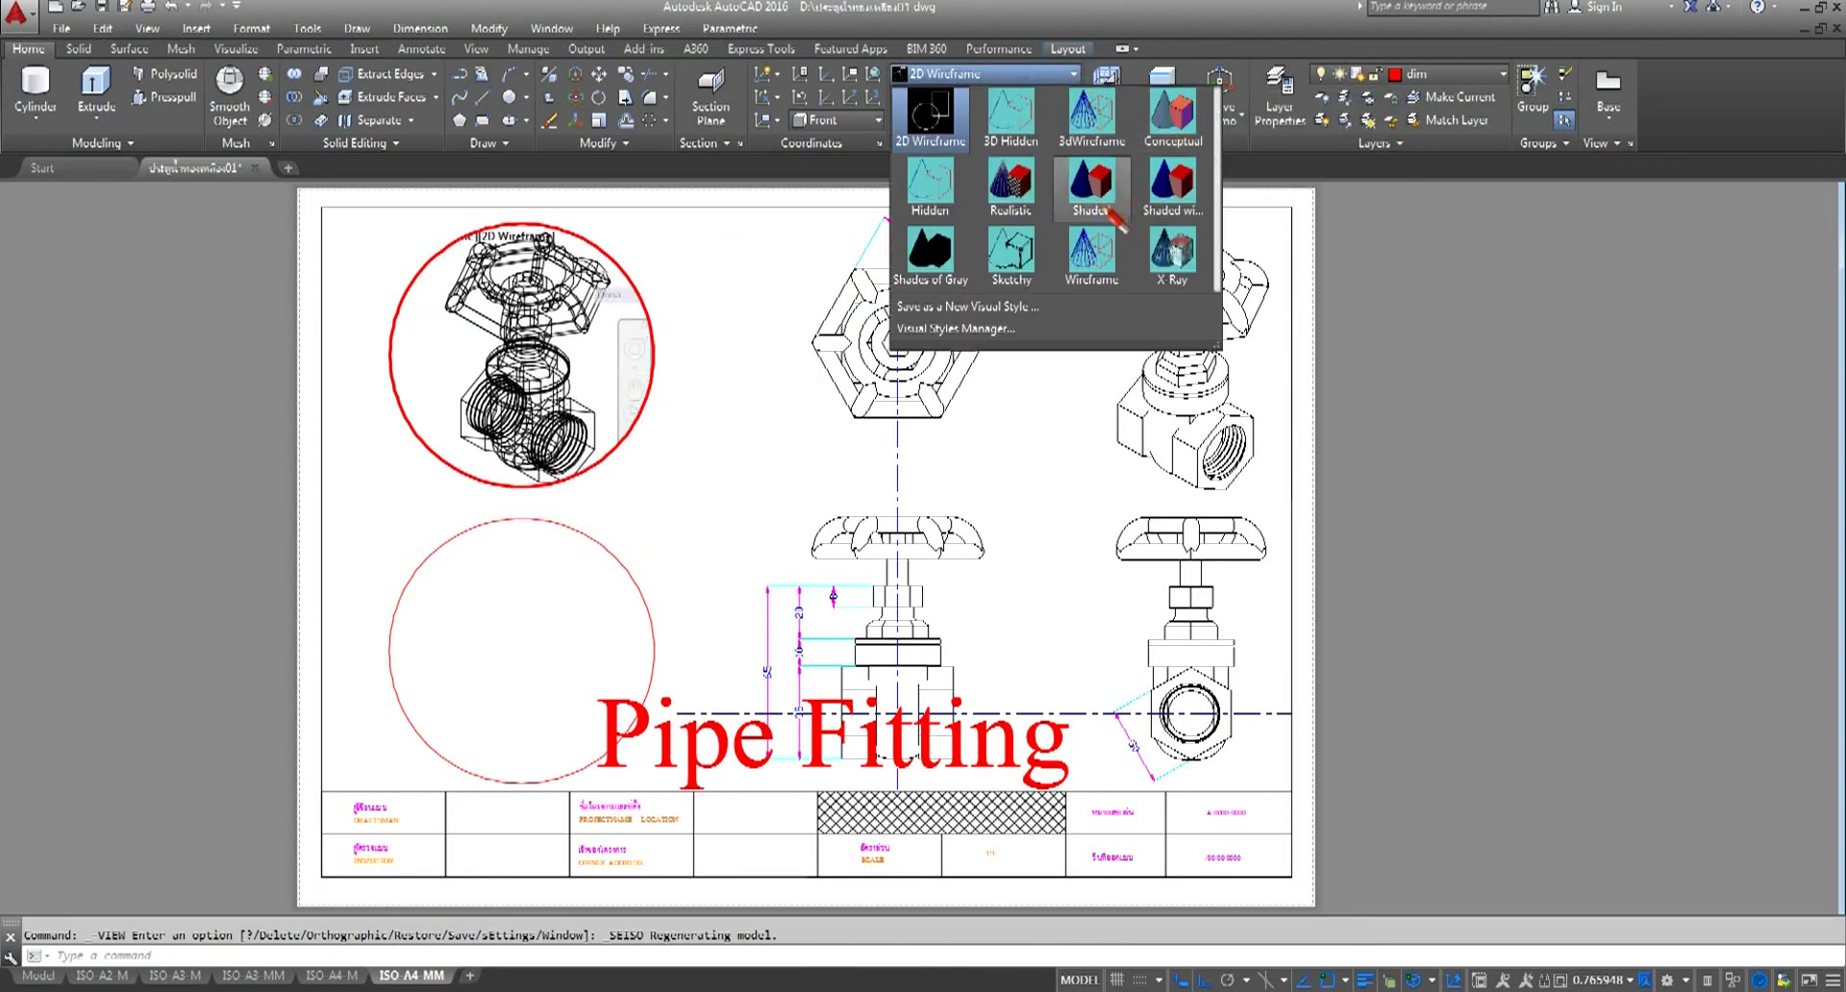
pyautogui.click(1031, 204)
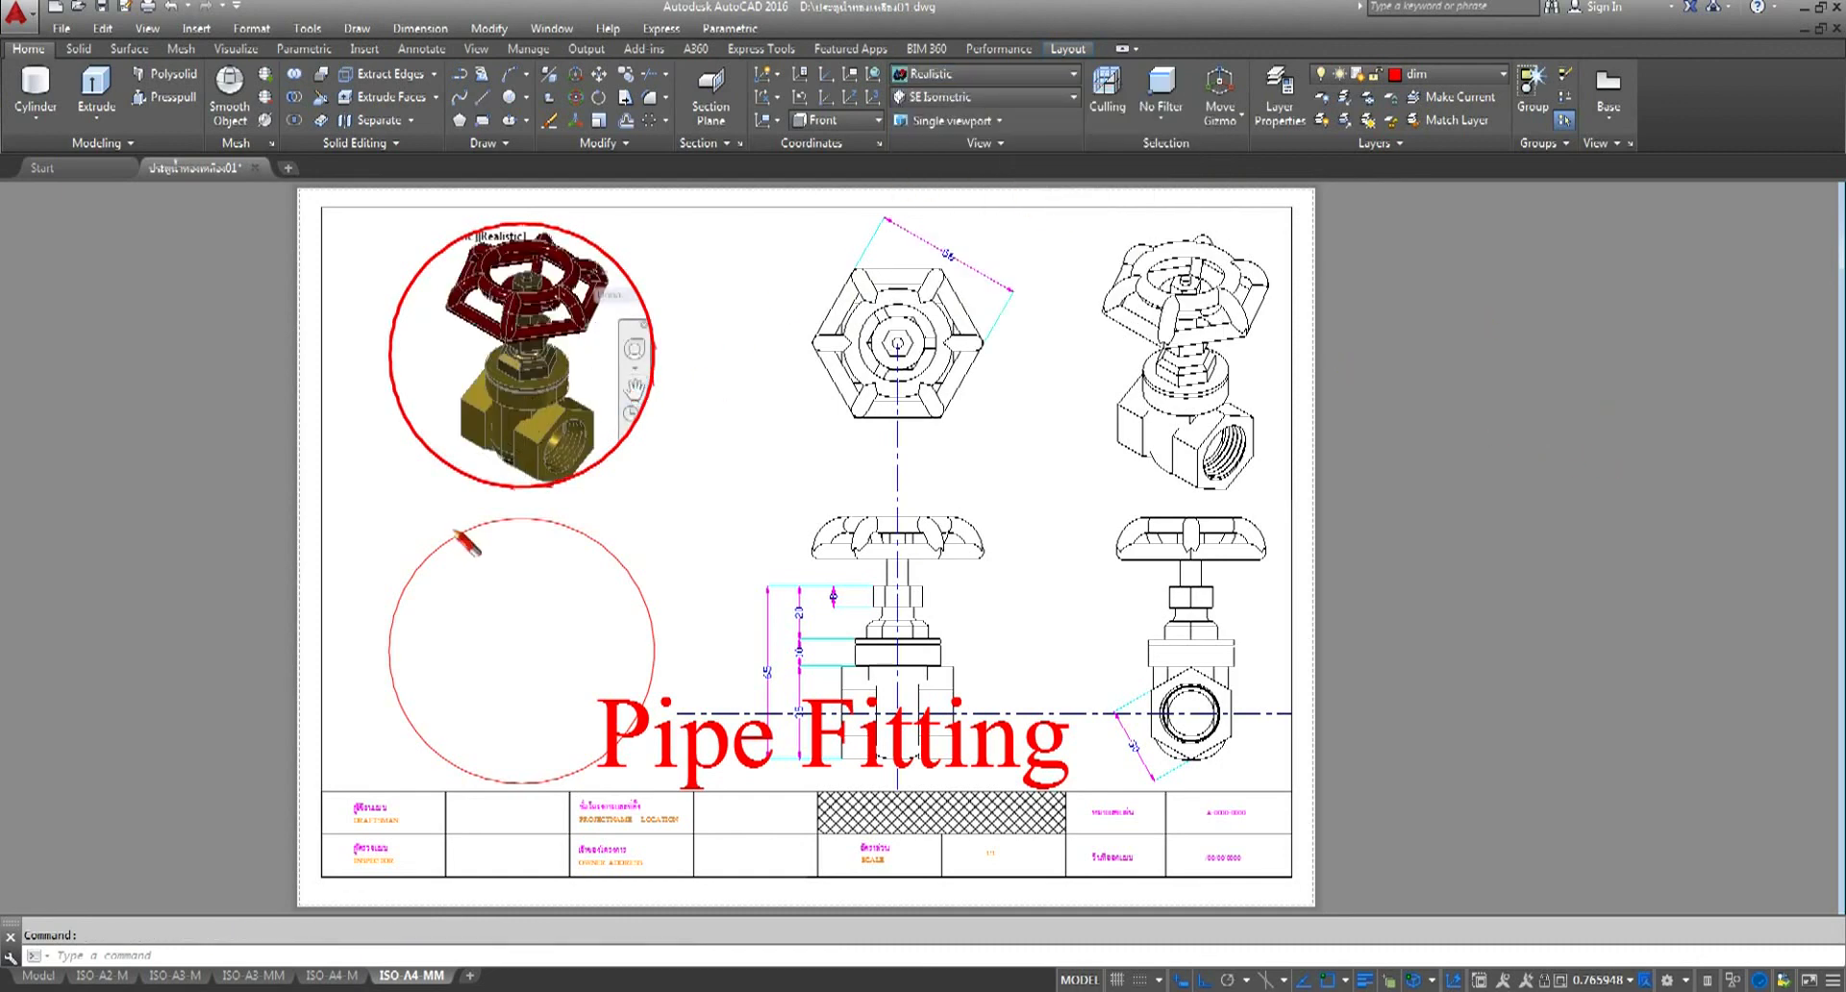
pyautogui.keyDown('shift'); pyautogui.moveTo(545, 403); pyautogui.dragTo(569, 423, button='middle'); pyautogui.keyUp('shift')
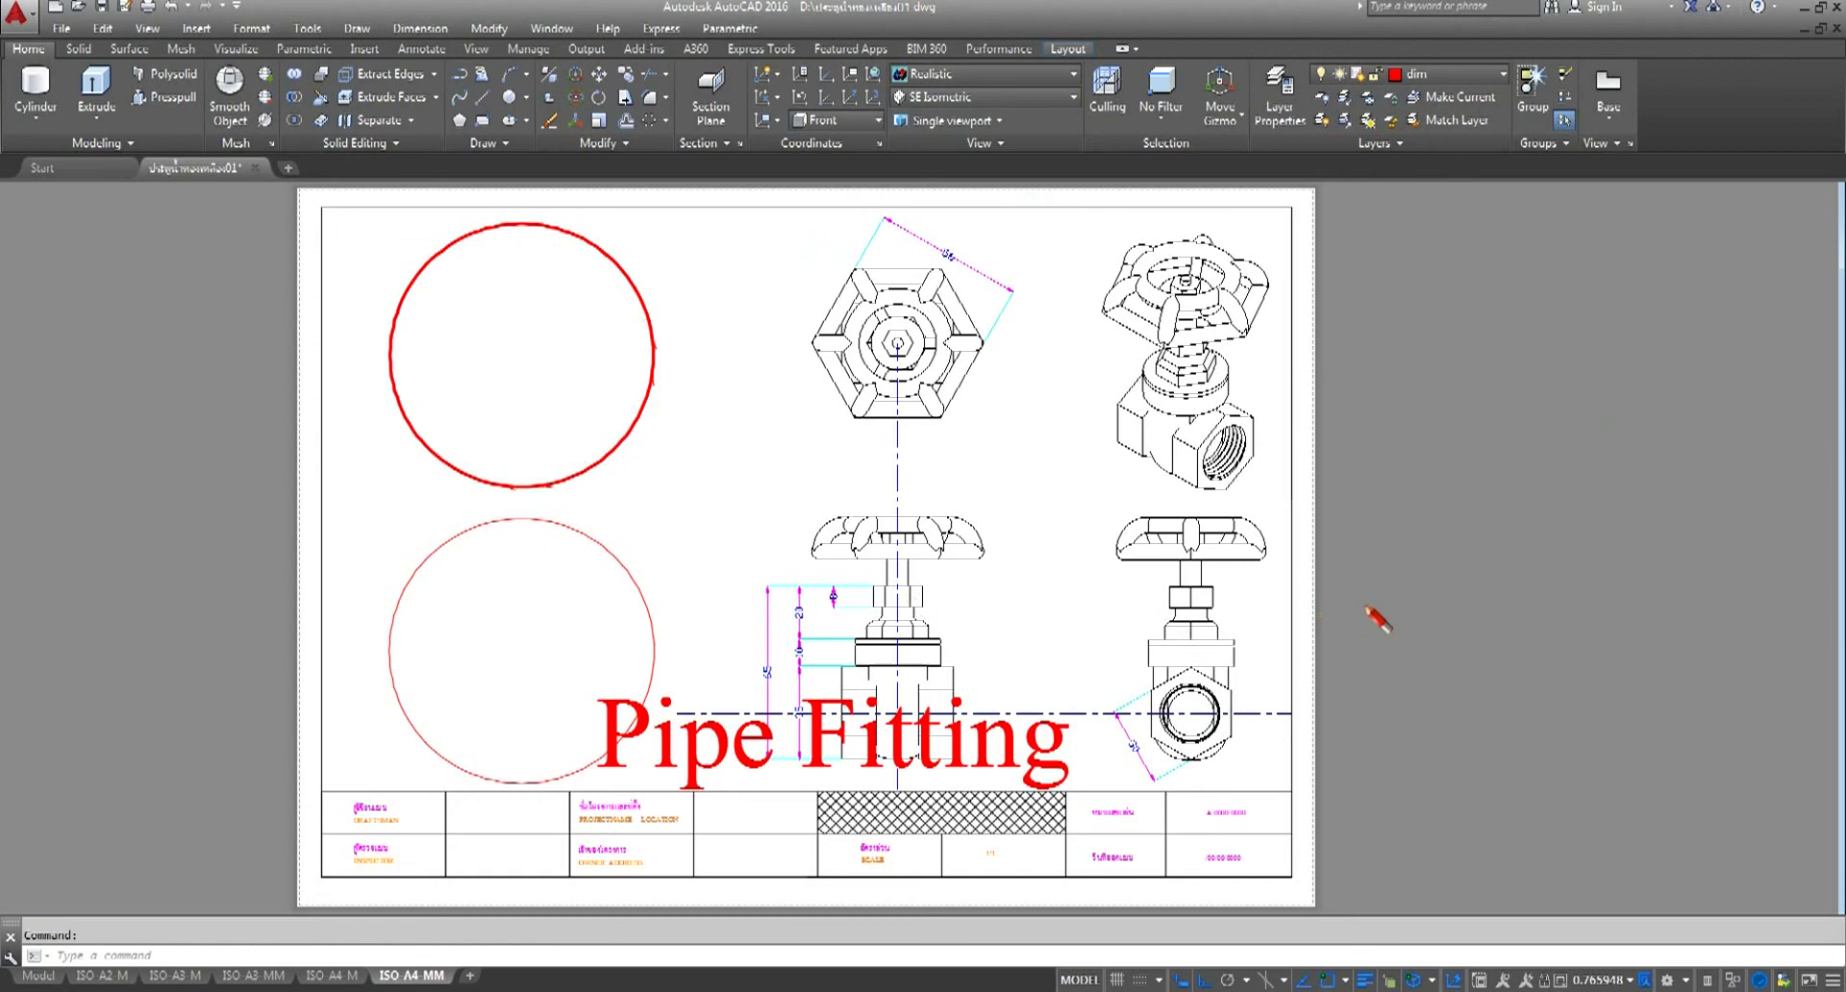
pyautogui.doubleClick(1427, 615)
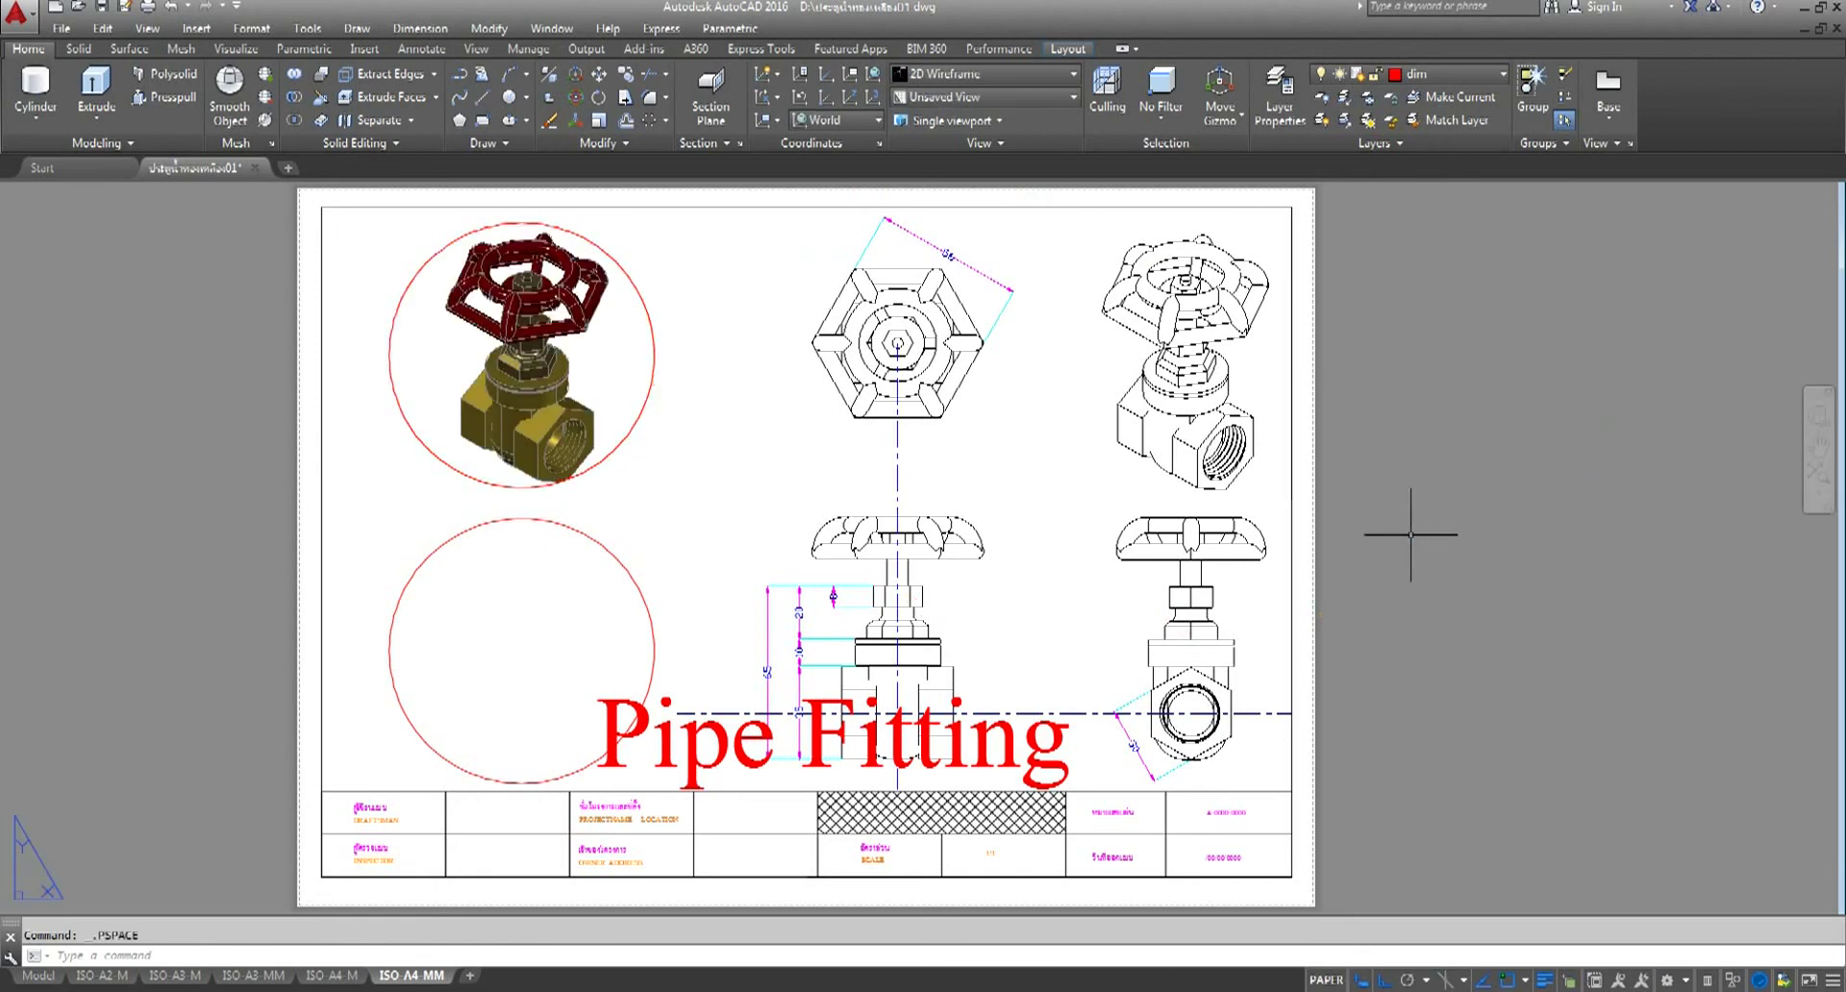
pyautogui.click(591, 366)
pyautogui.doubleClick(557, 356)
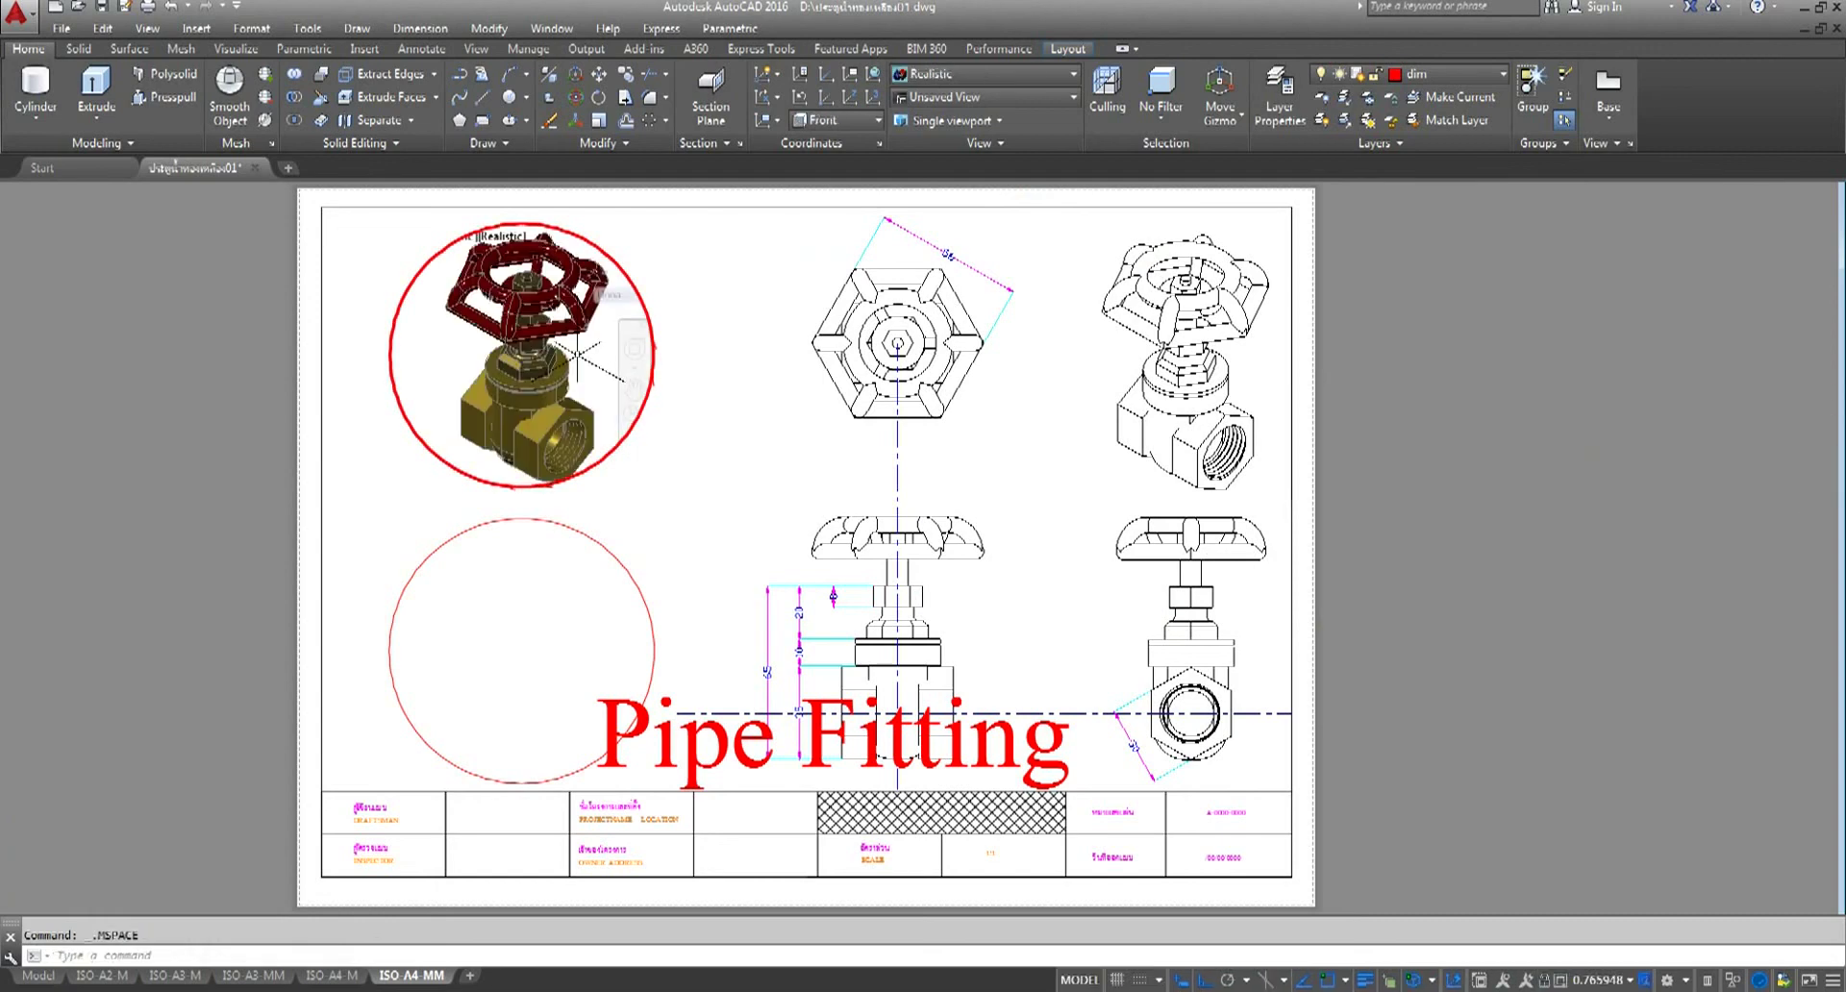
pyautogui.click(233, 49)
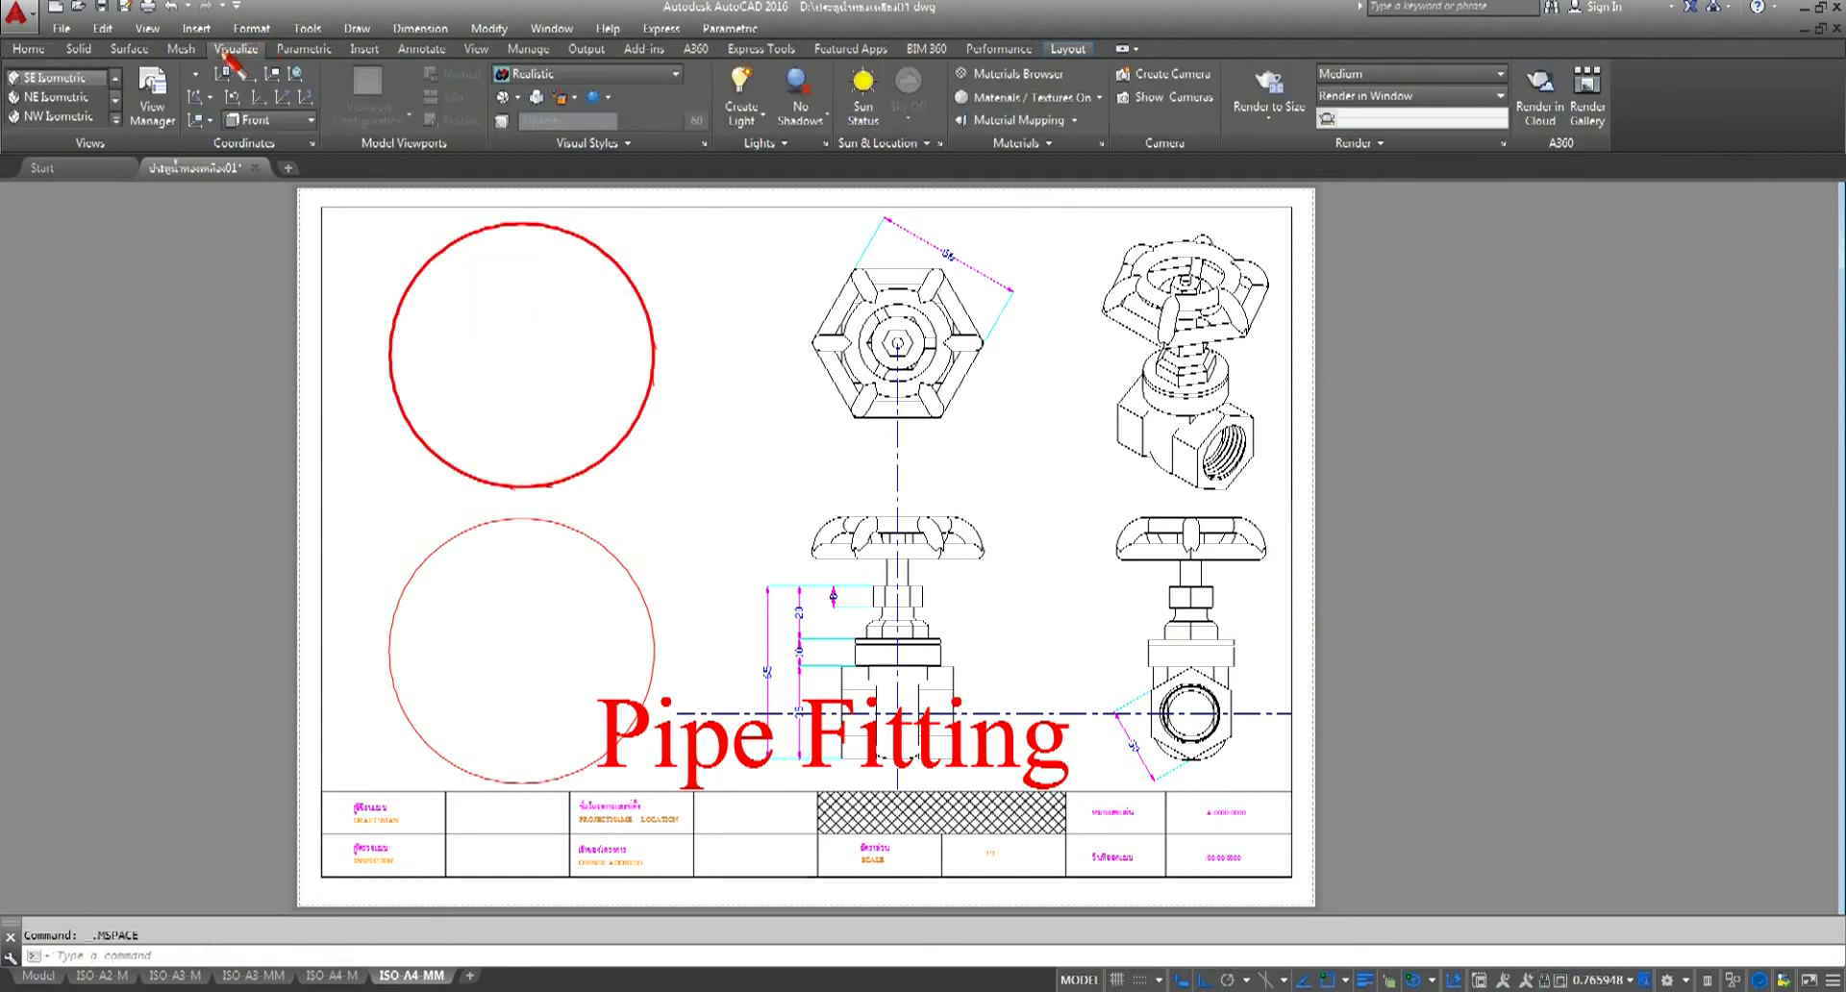
pyautogui.click(509, 97)
pyautogui.click(534, 137)
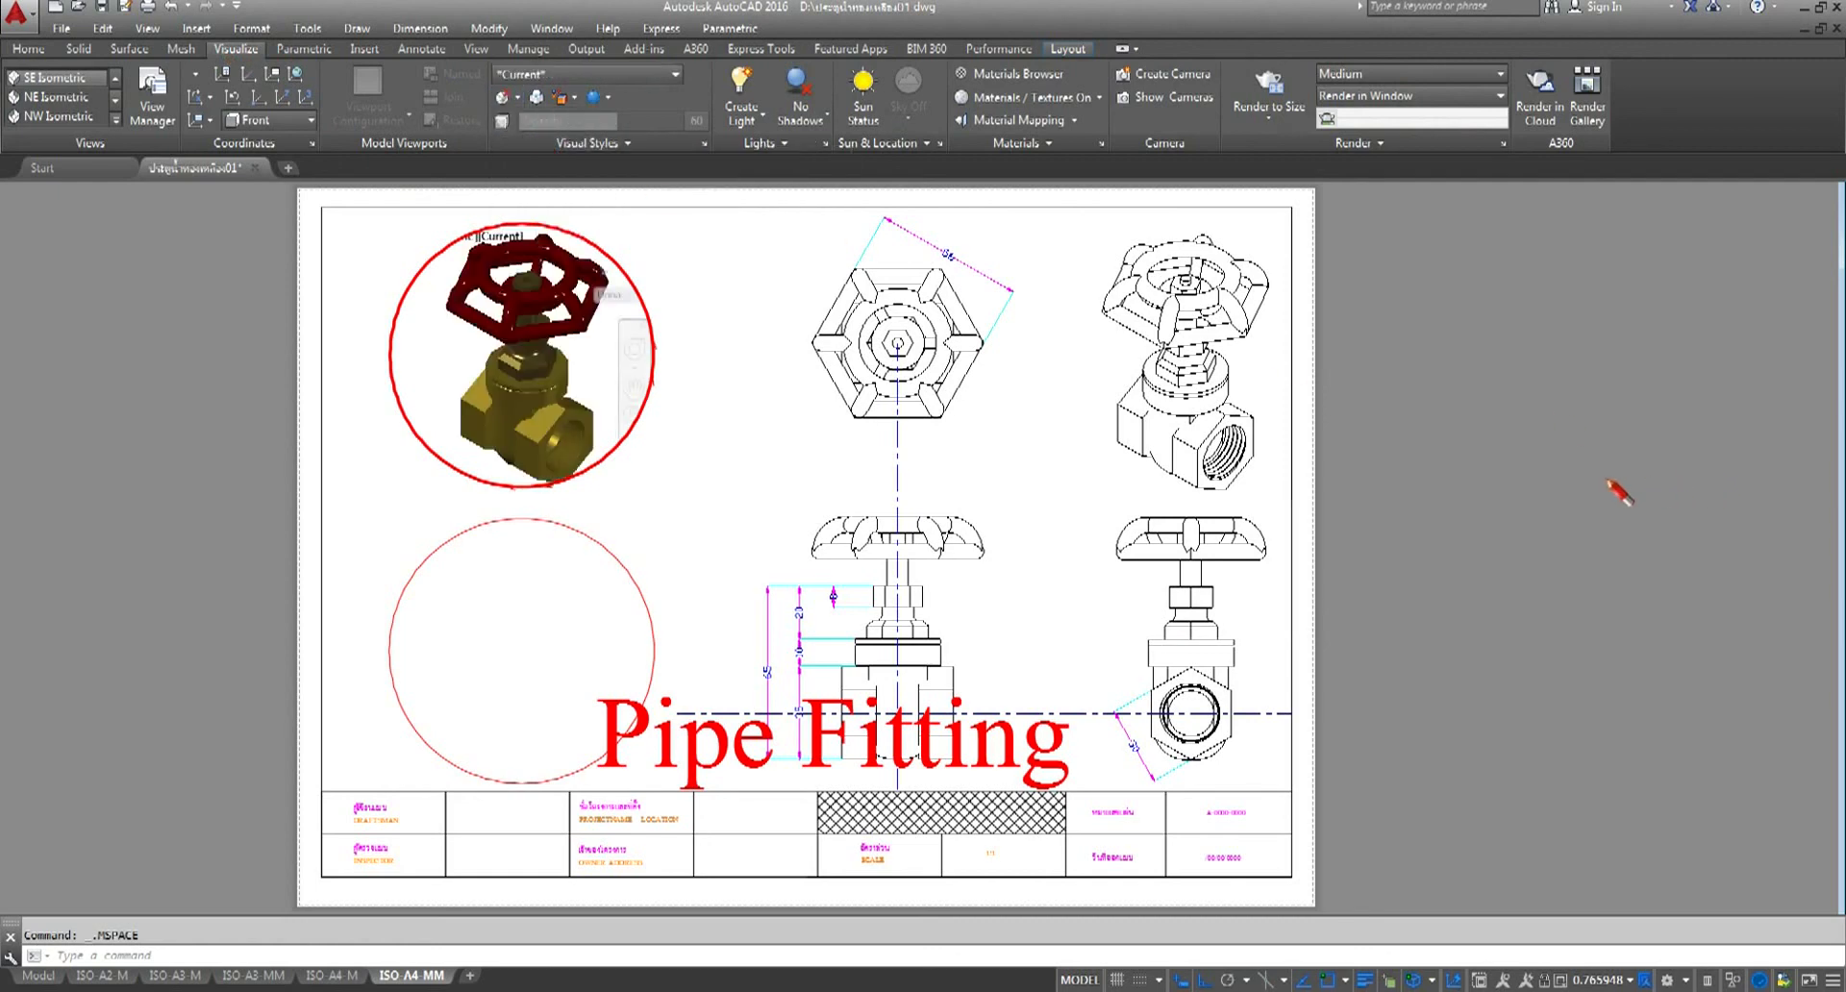
pyautogui.doubleClick(1620, 493)
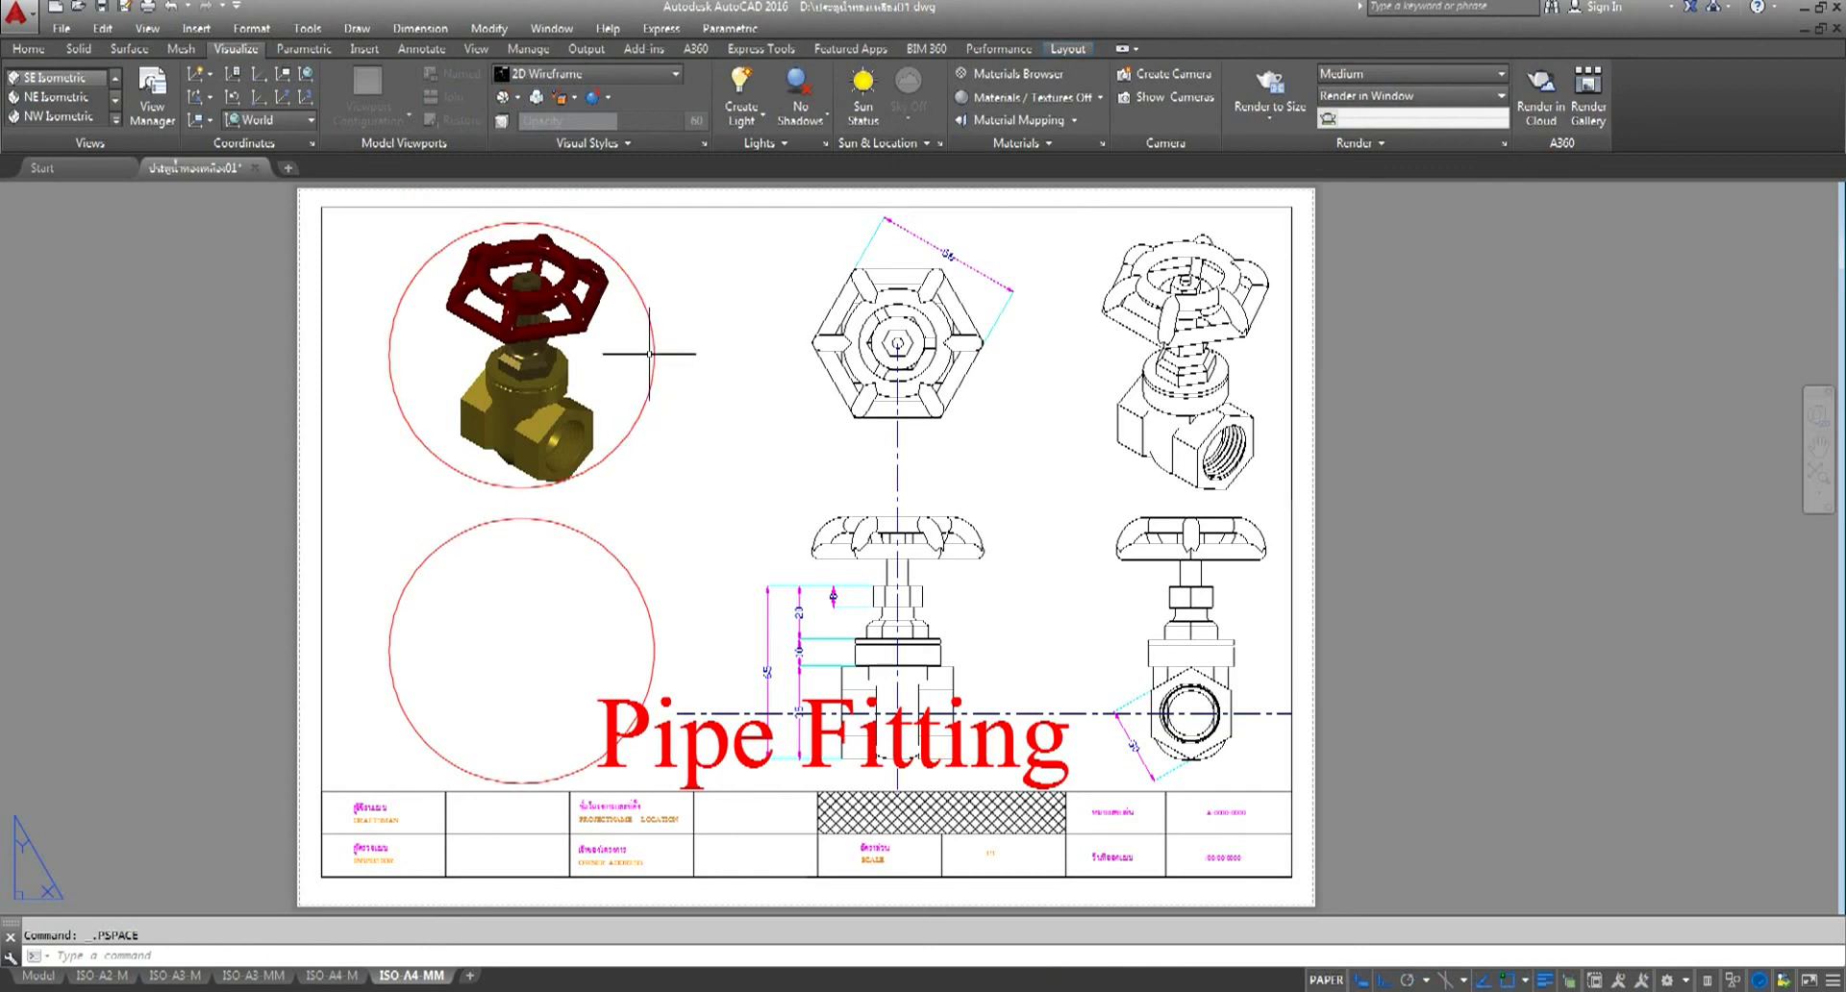
pyautogui.click(652, 354)
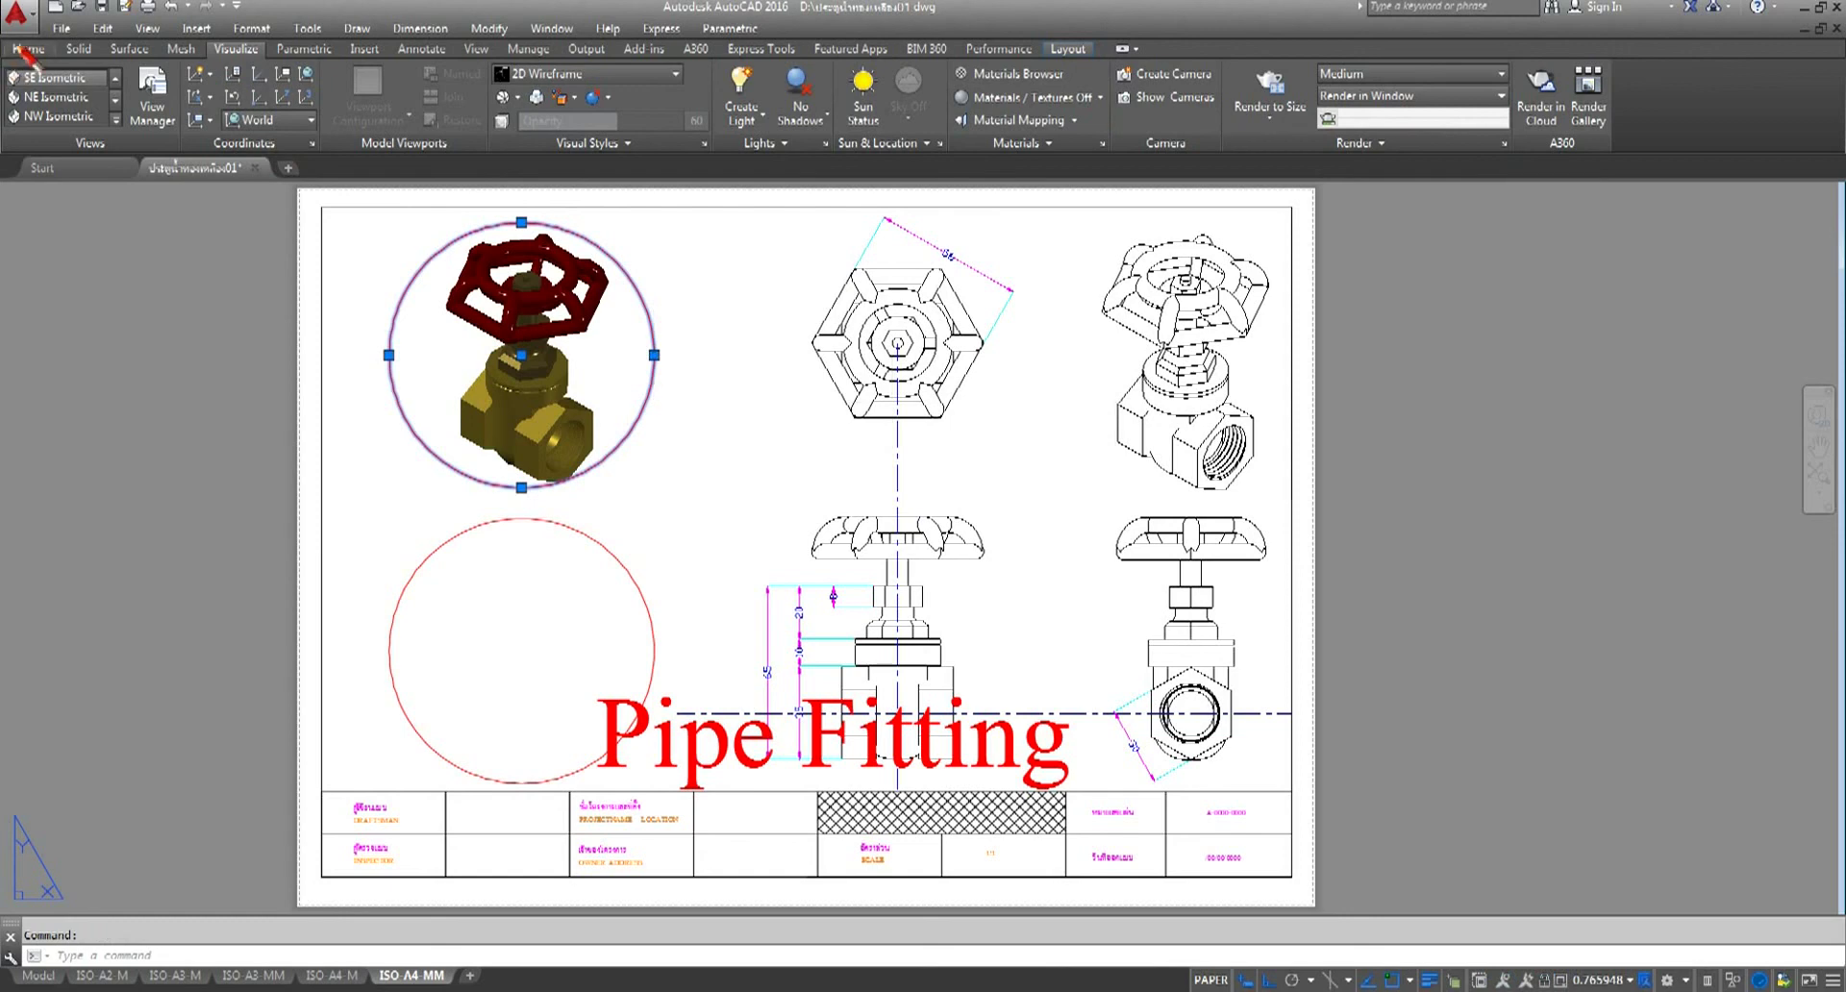
pyautogui.click(23, 49)
pyautogui.click(1505, 75)
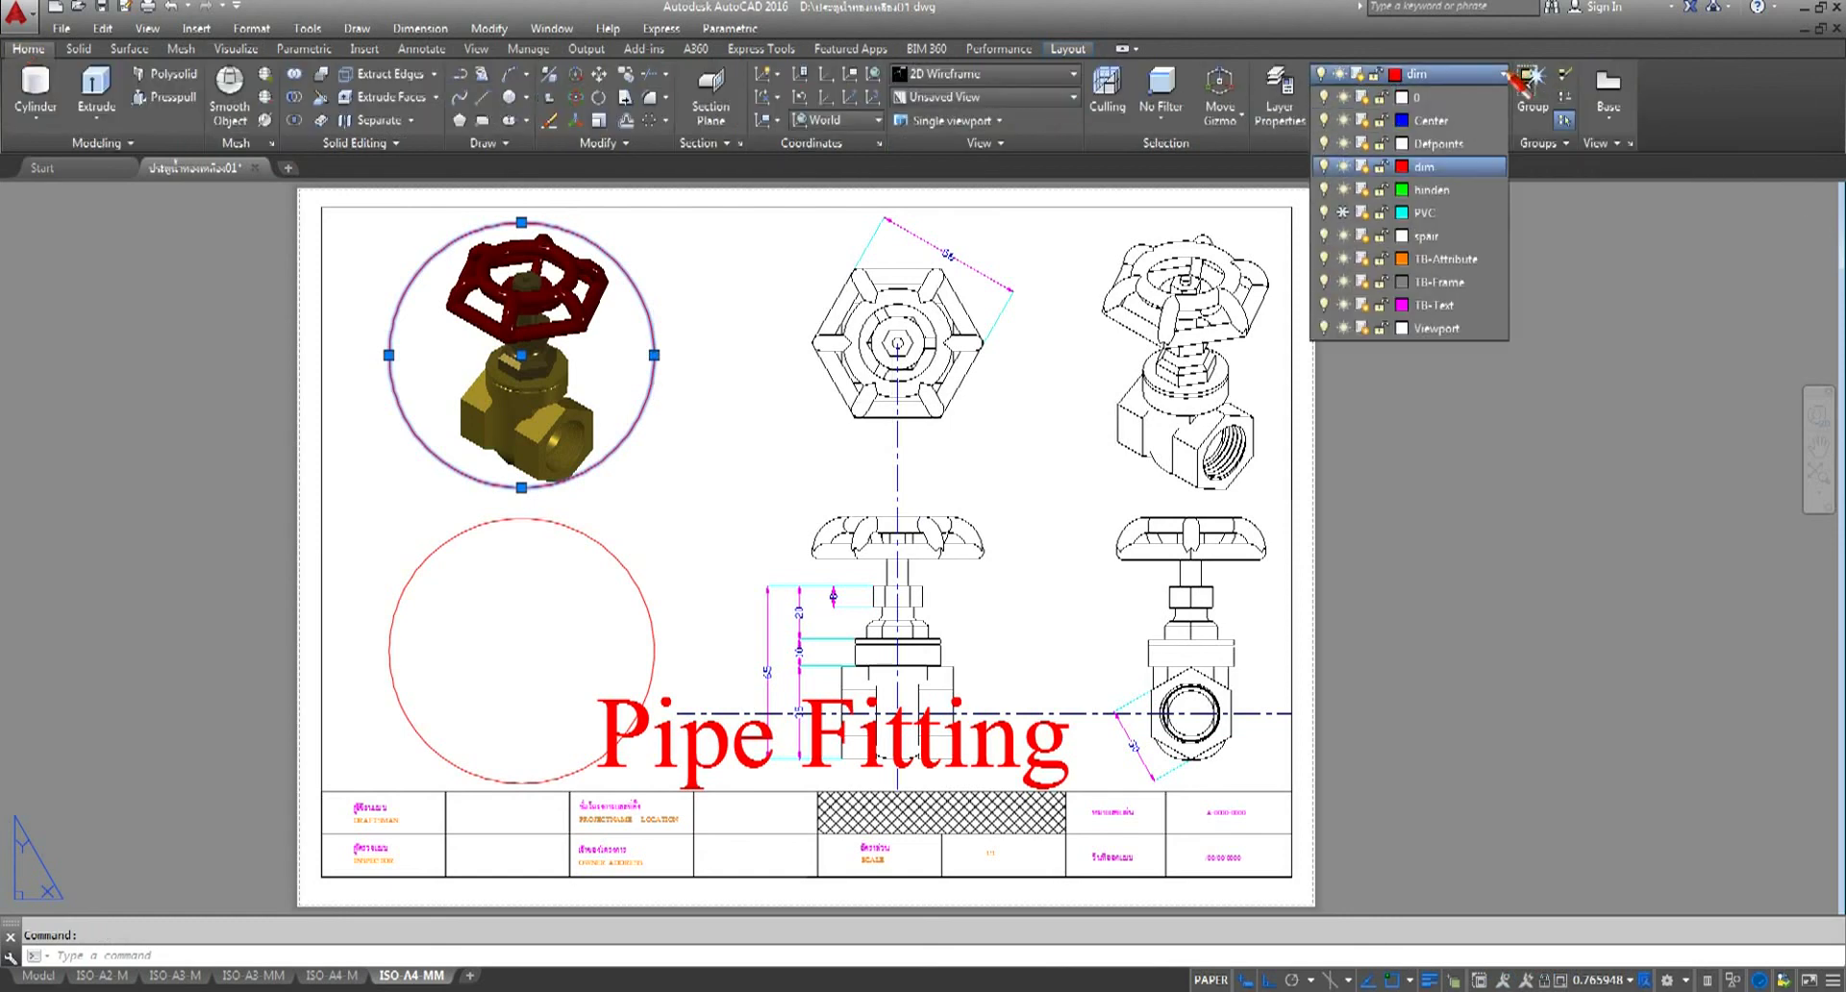
pyautogui.press('Escape')
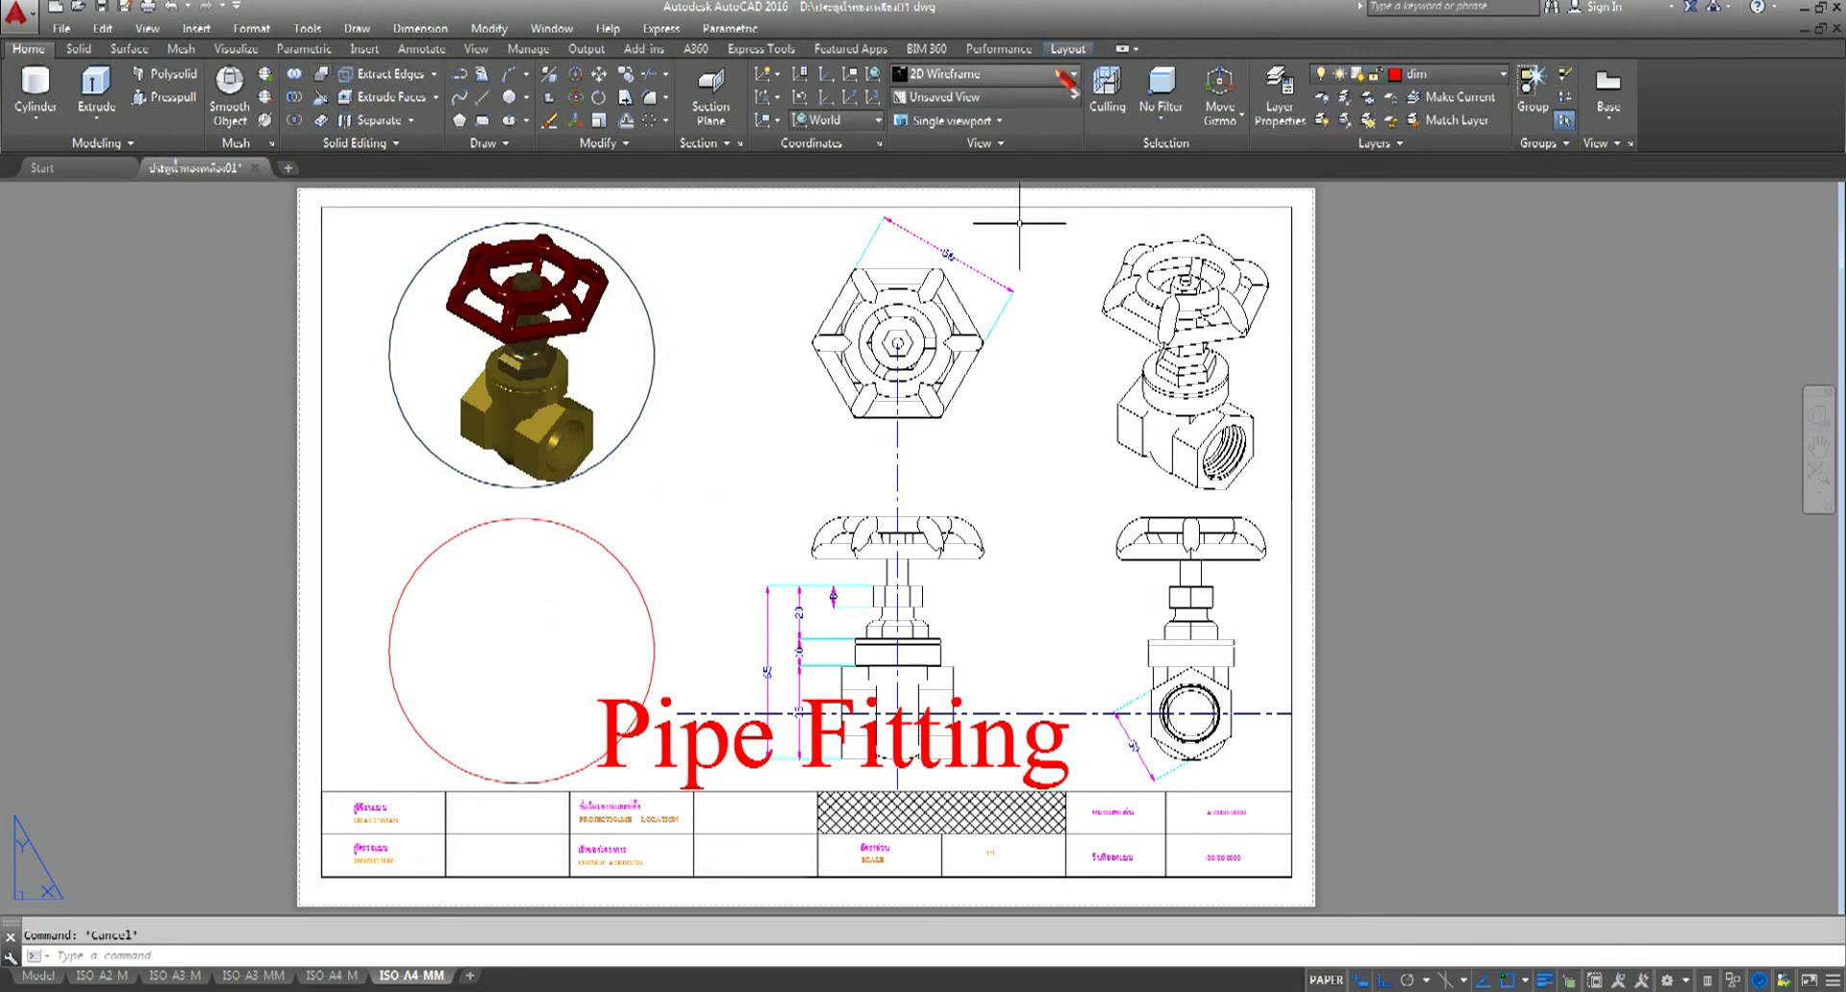
pyautogui.click(1068, 48)
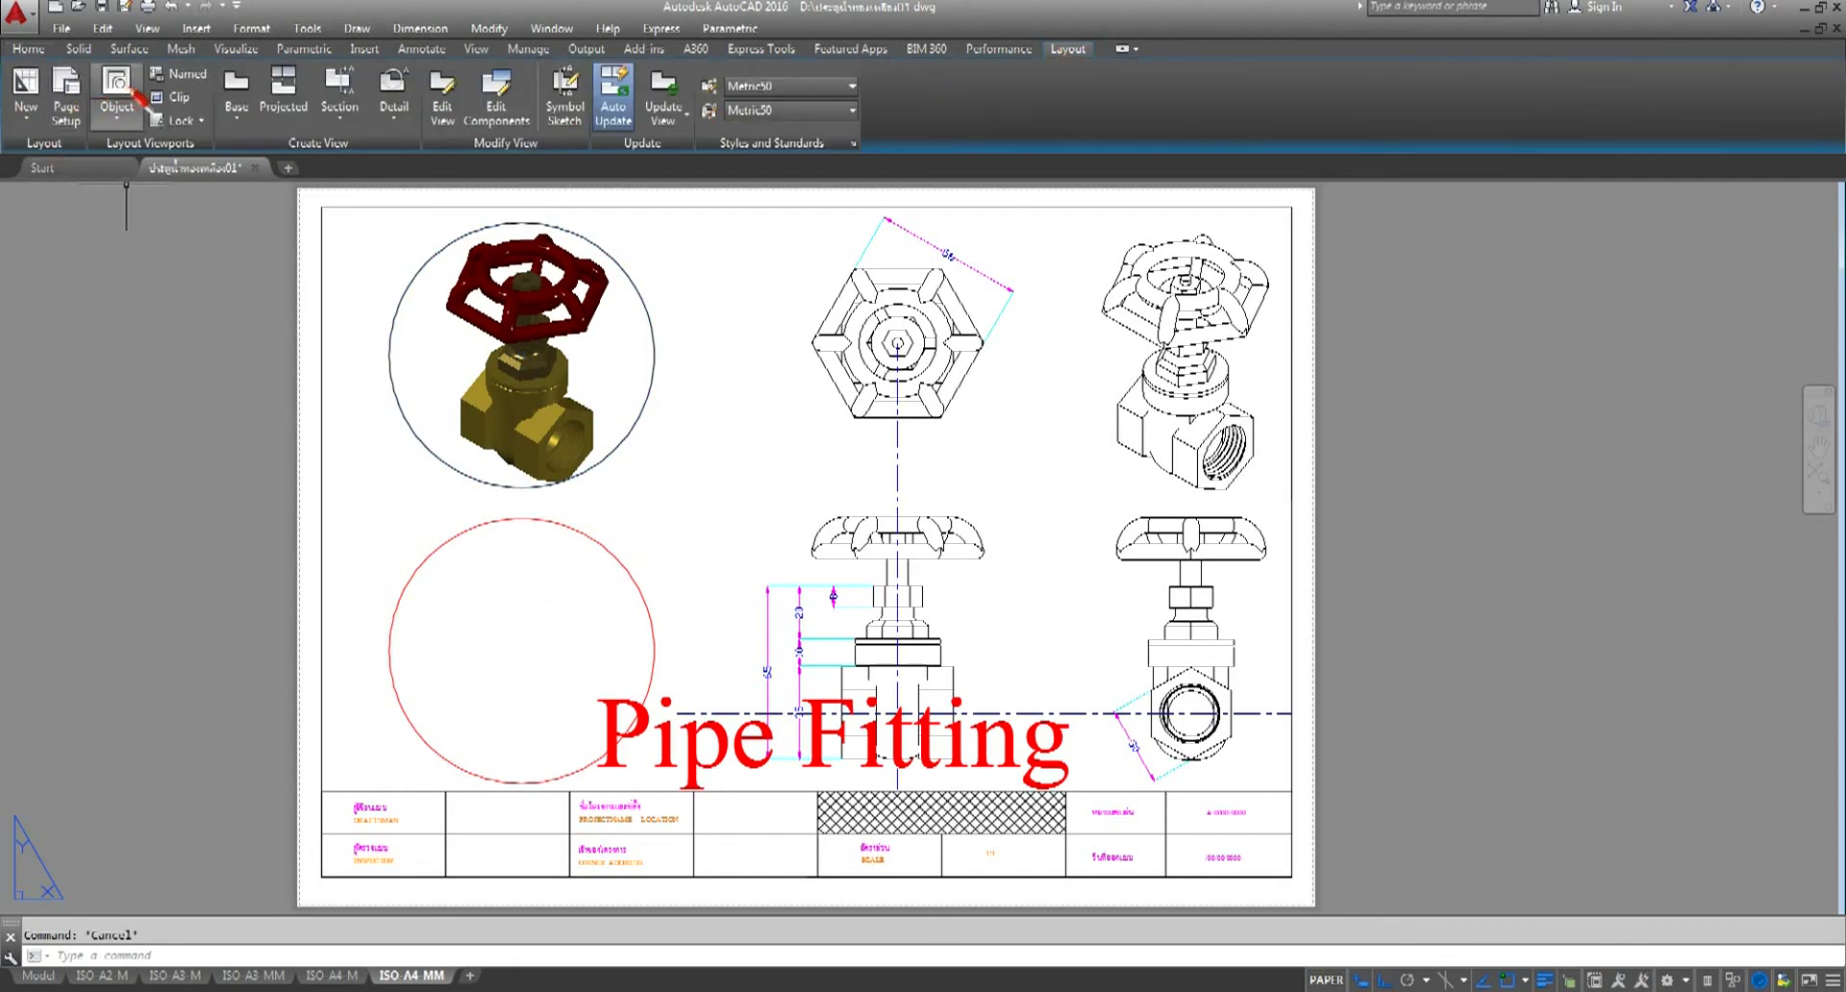
# - Convert the lower red circle into a viewport and set its view to Top
pyautogui.click(116, 91)
pyautogui.click(416, 574)
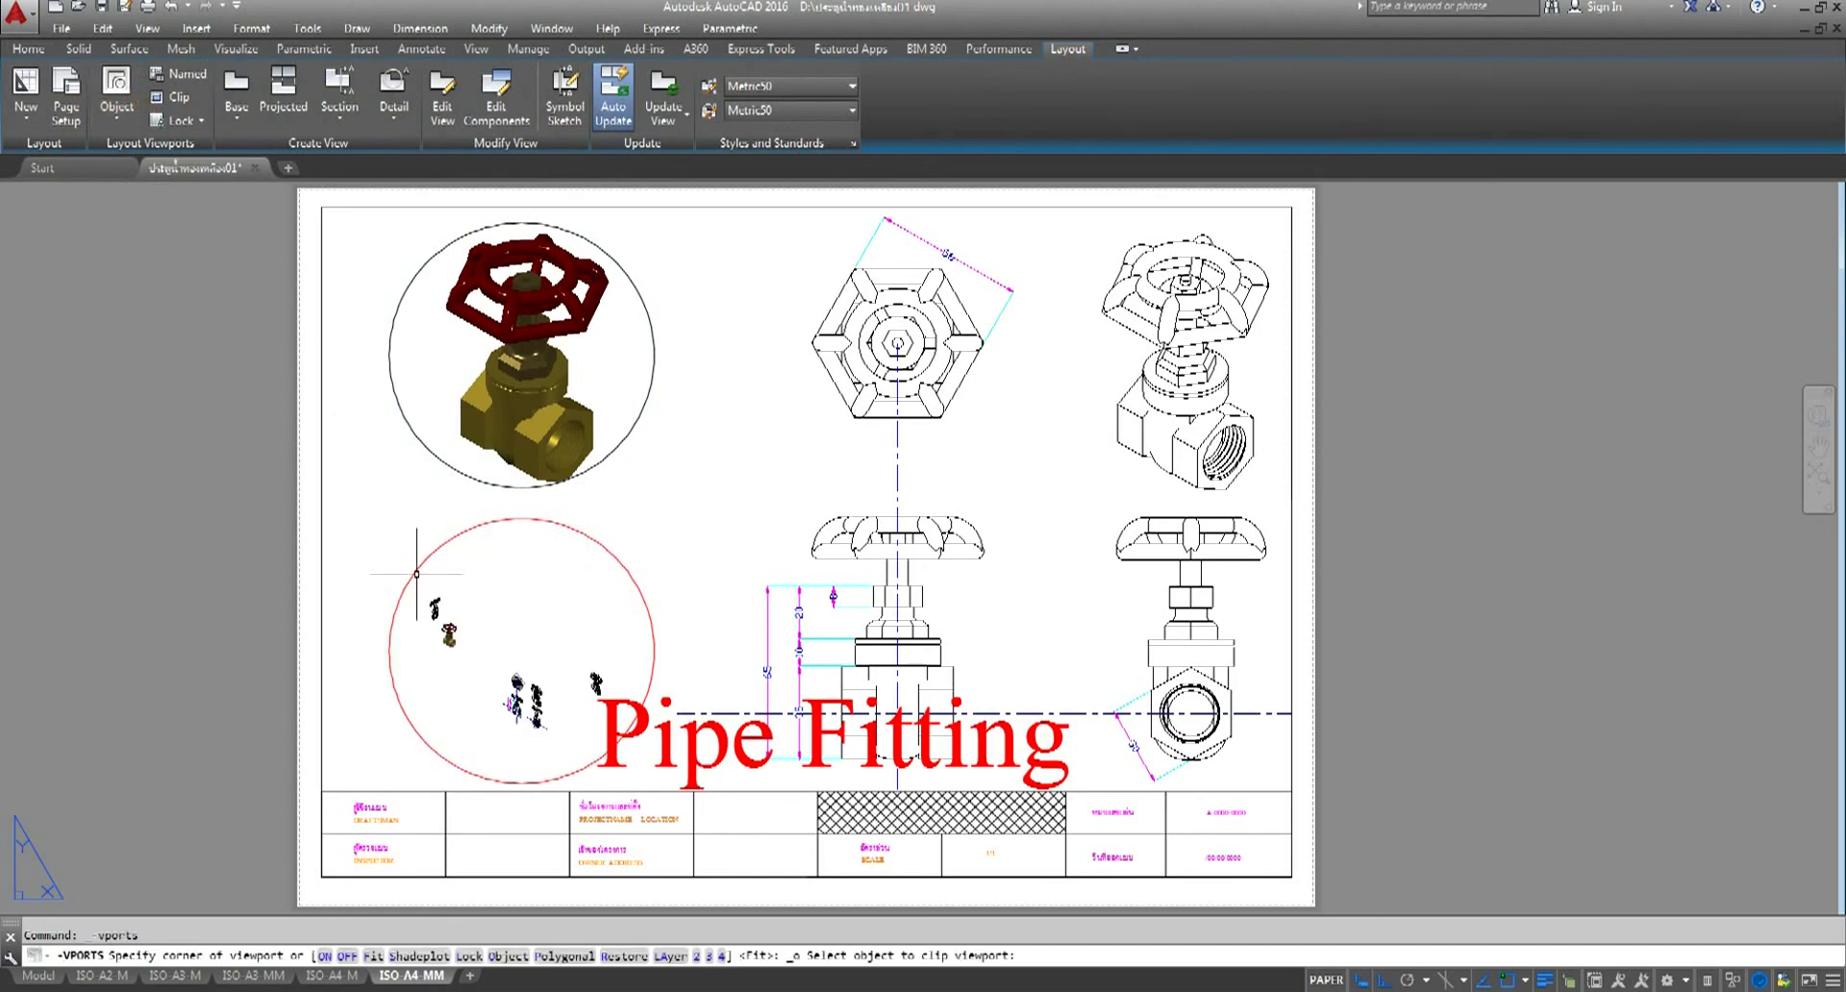
pyautogui.doubleClick(534, 654)
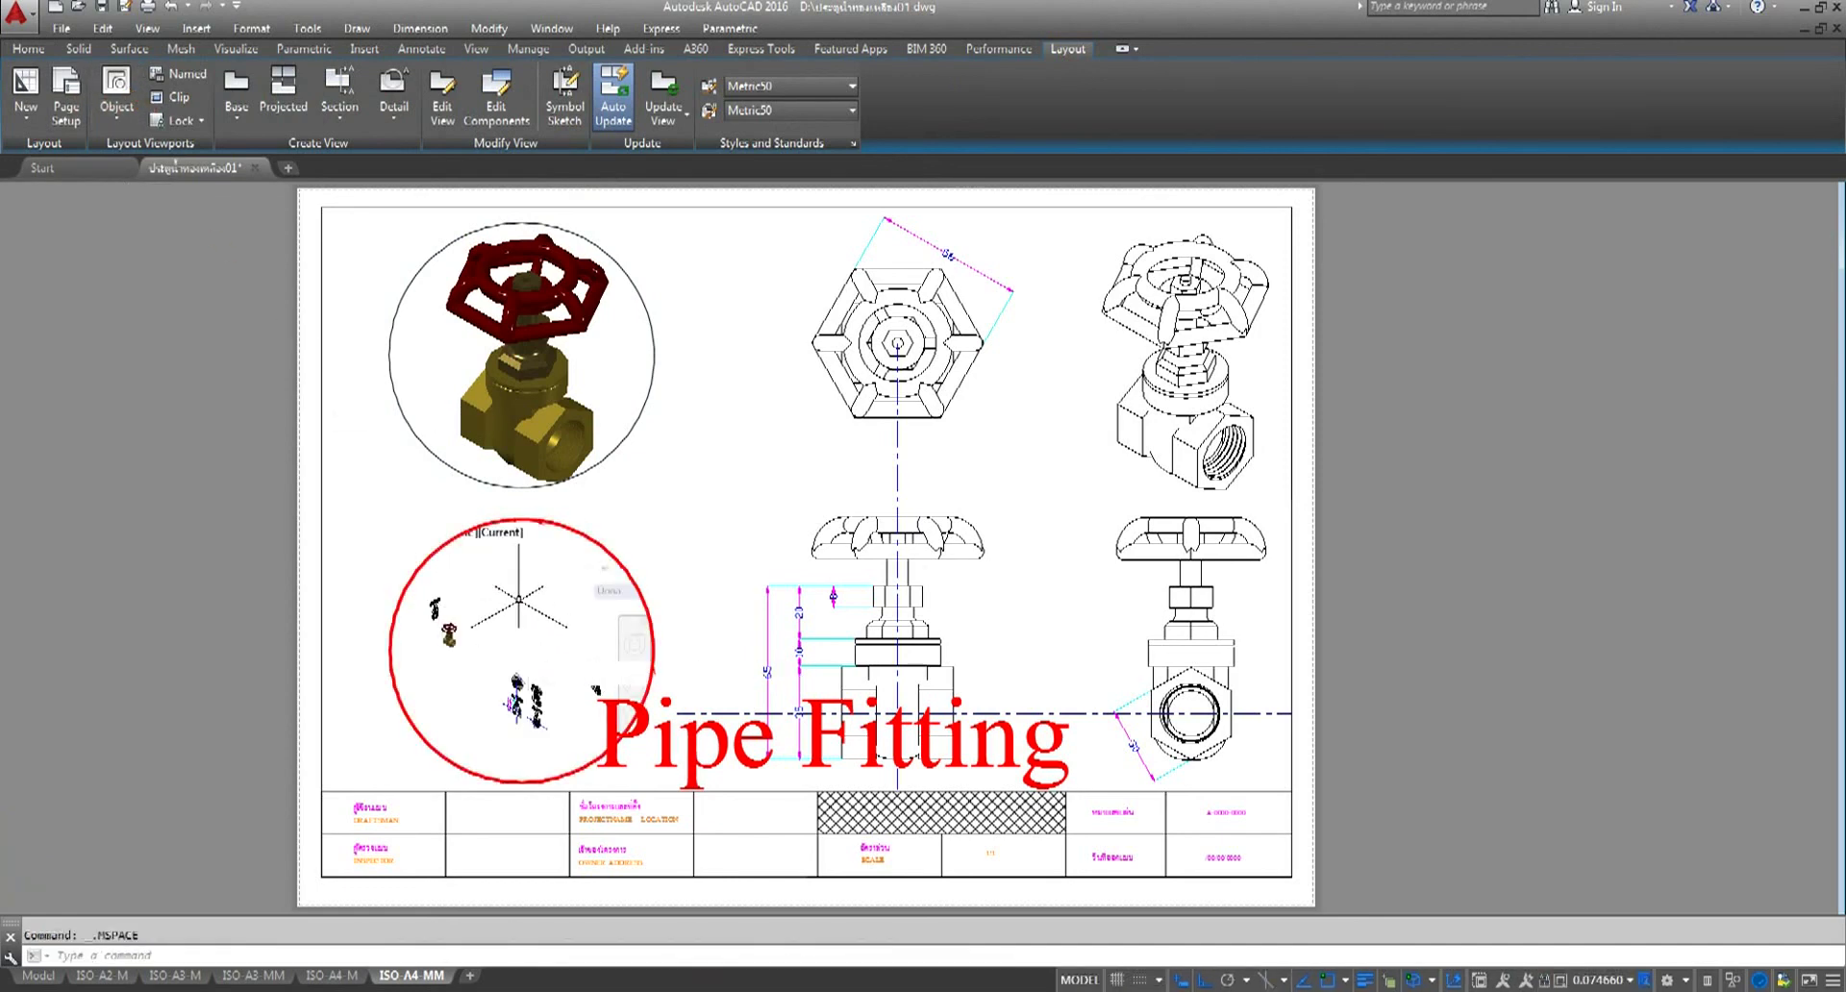
pyautogui.click(29, 48)
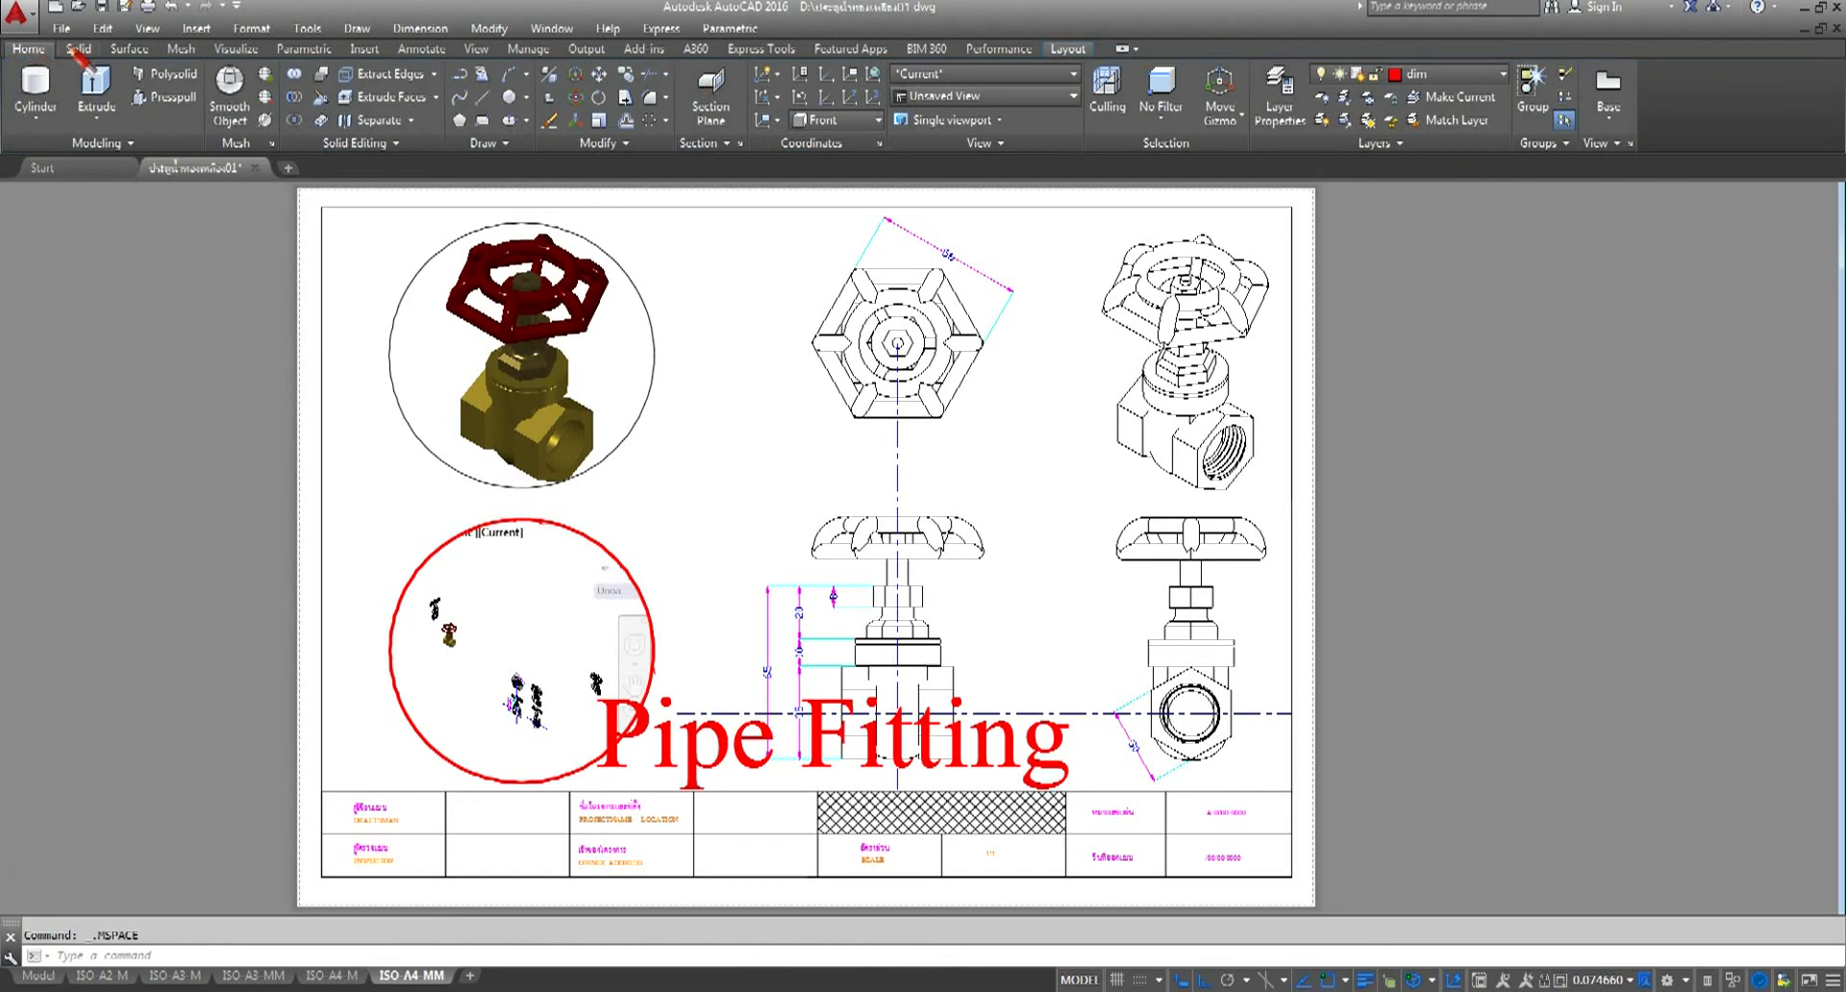
pyautogui.click(1074, 96)
pyautogui.click(973, 135)
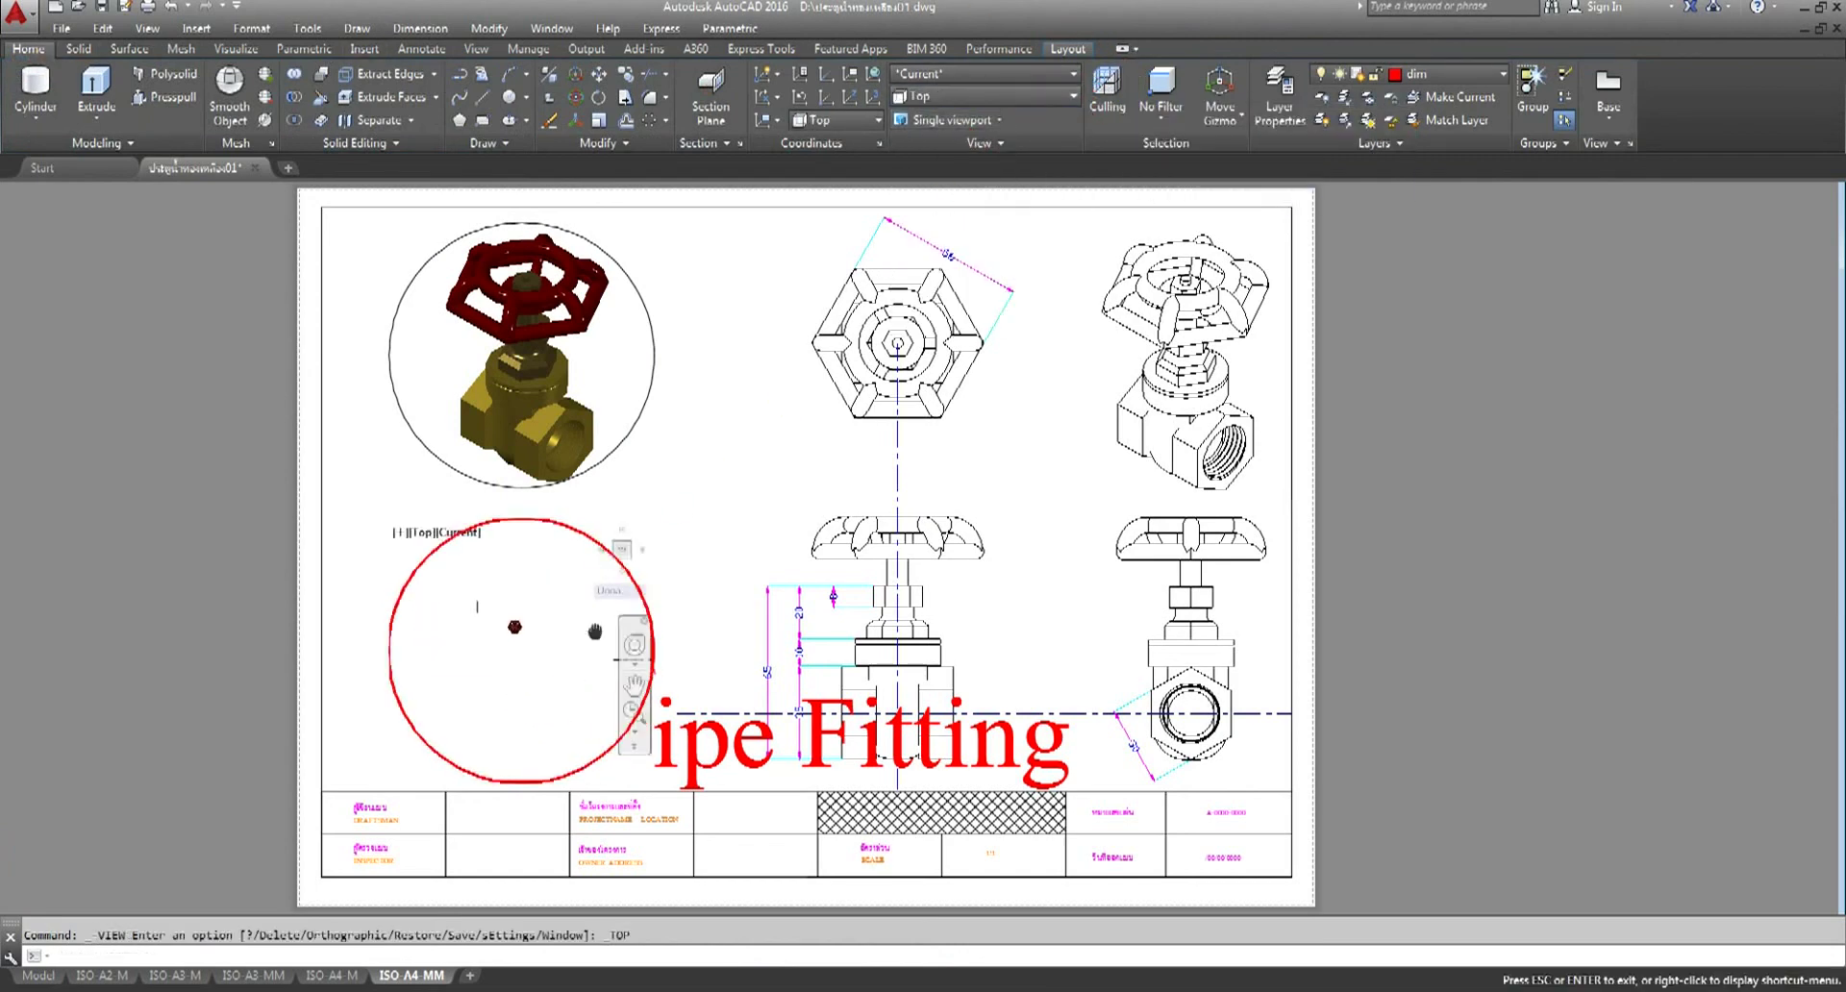
pyautogui.doubleClick(605, 650)
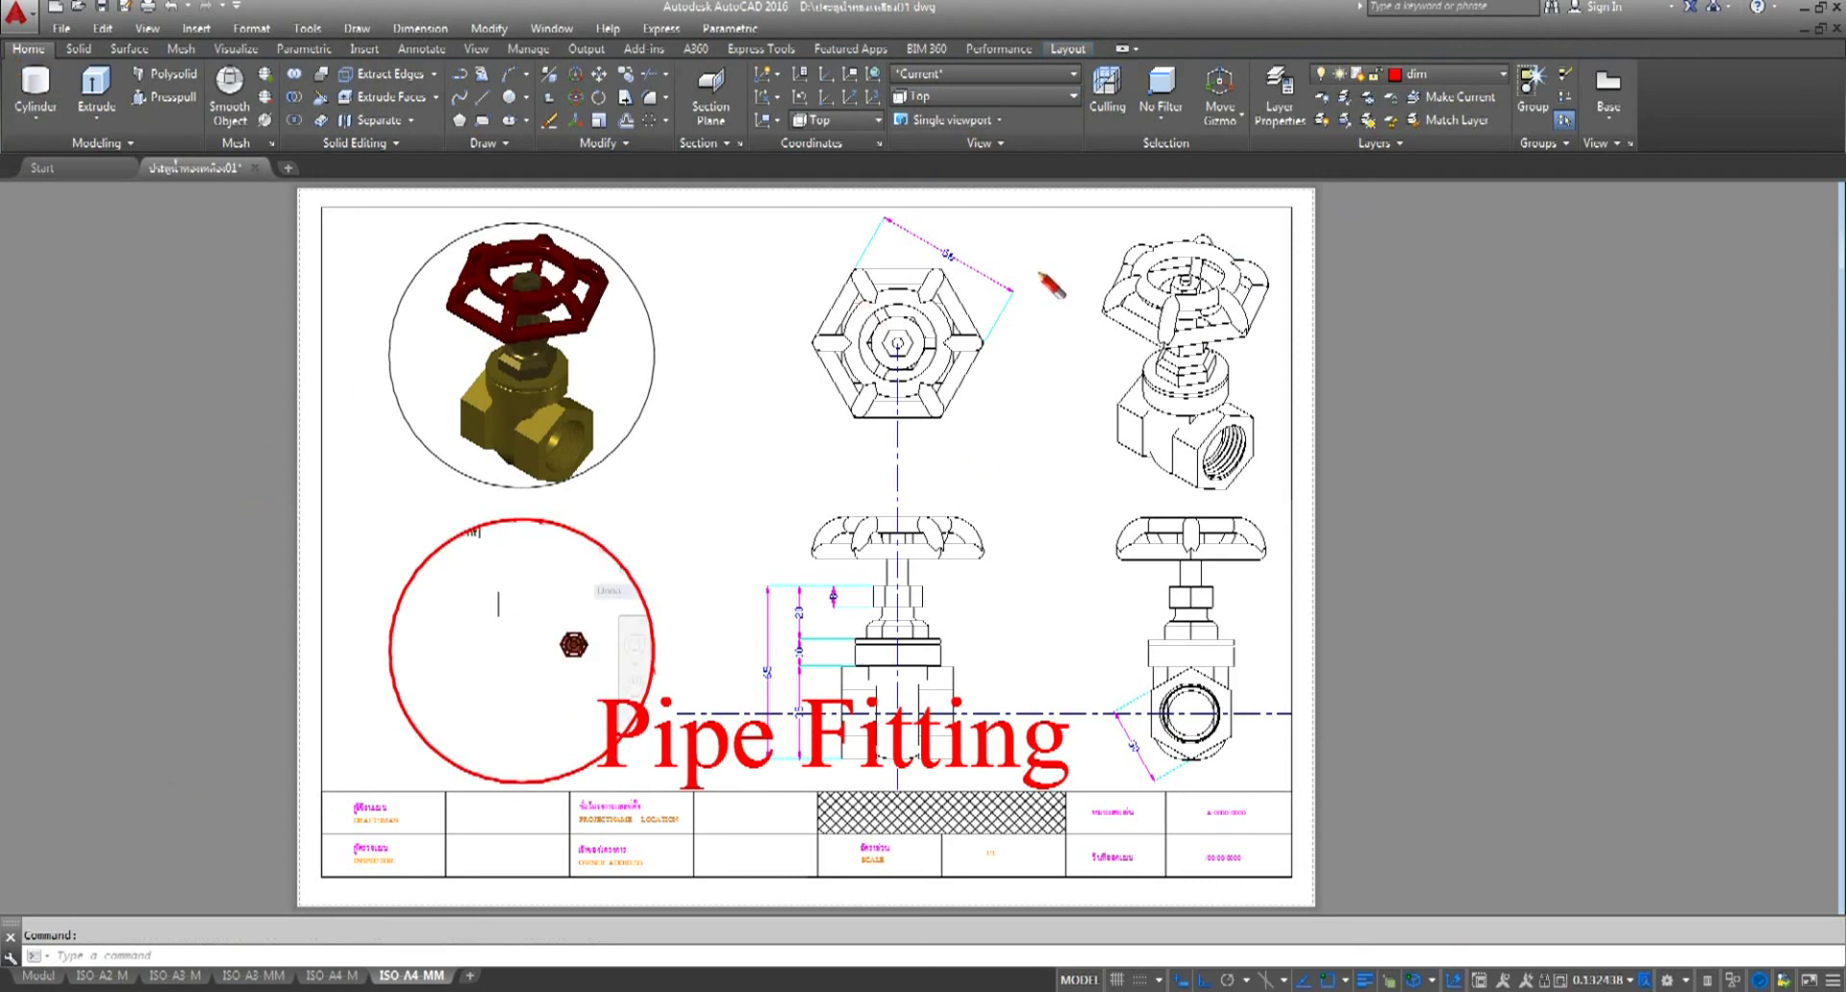
# - Thaw the PVC layer so the valve photo appears, pan it within the circle, and return to paper space
pyautogui.click(1503, 79)
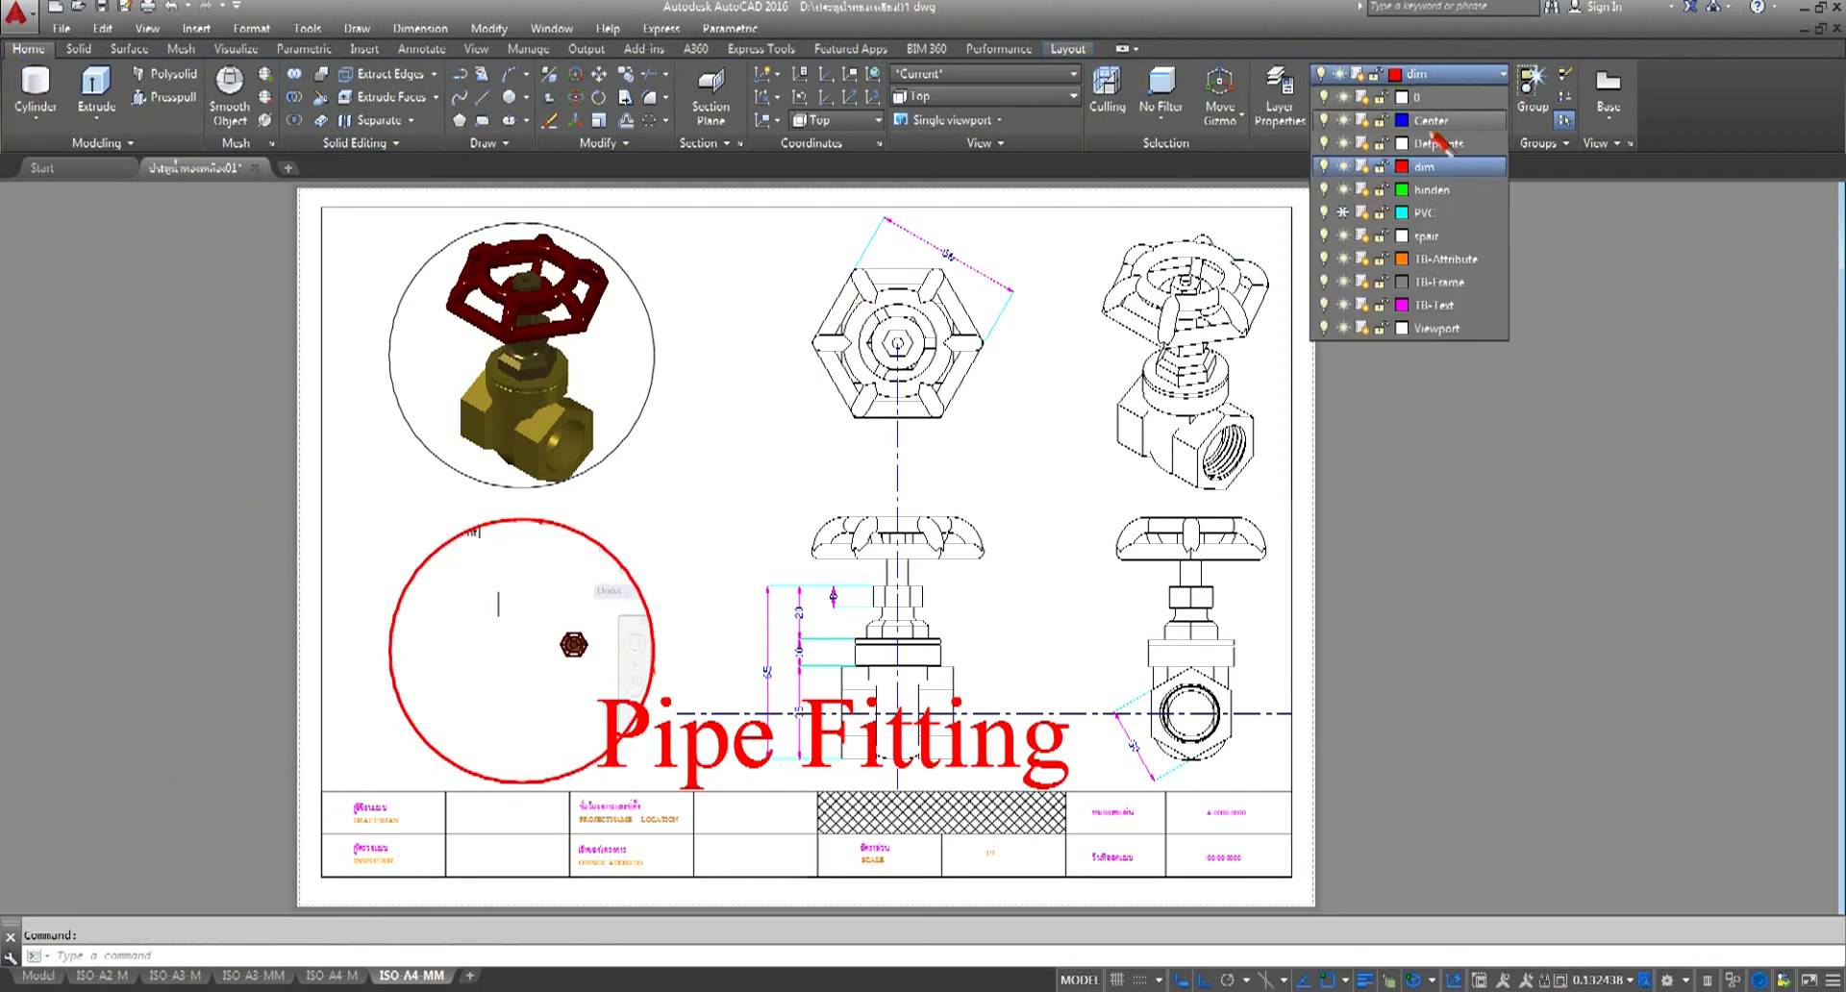
pyautogui.click(1344, 214)
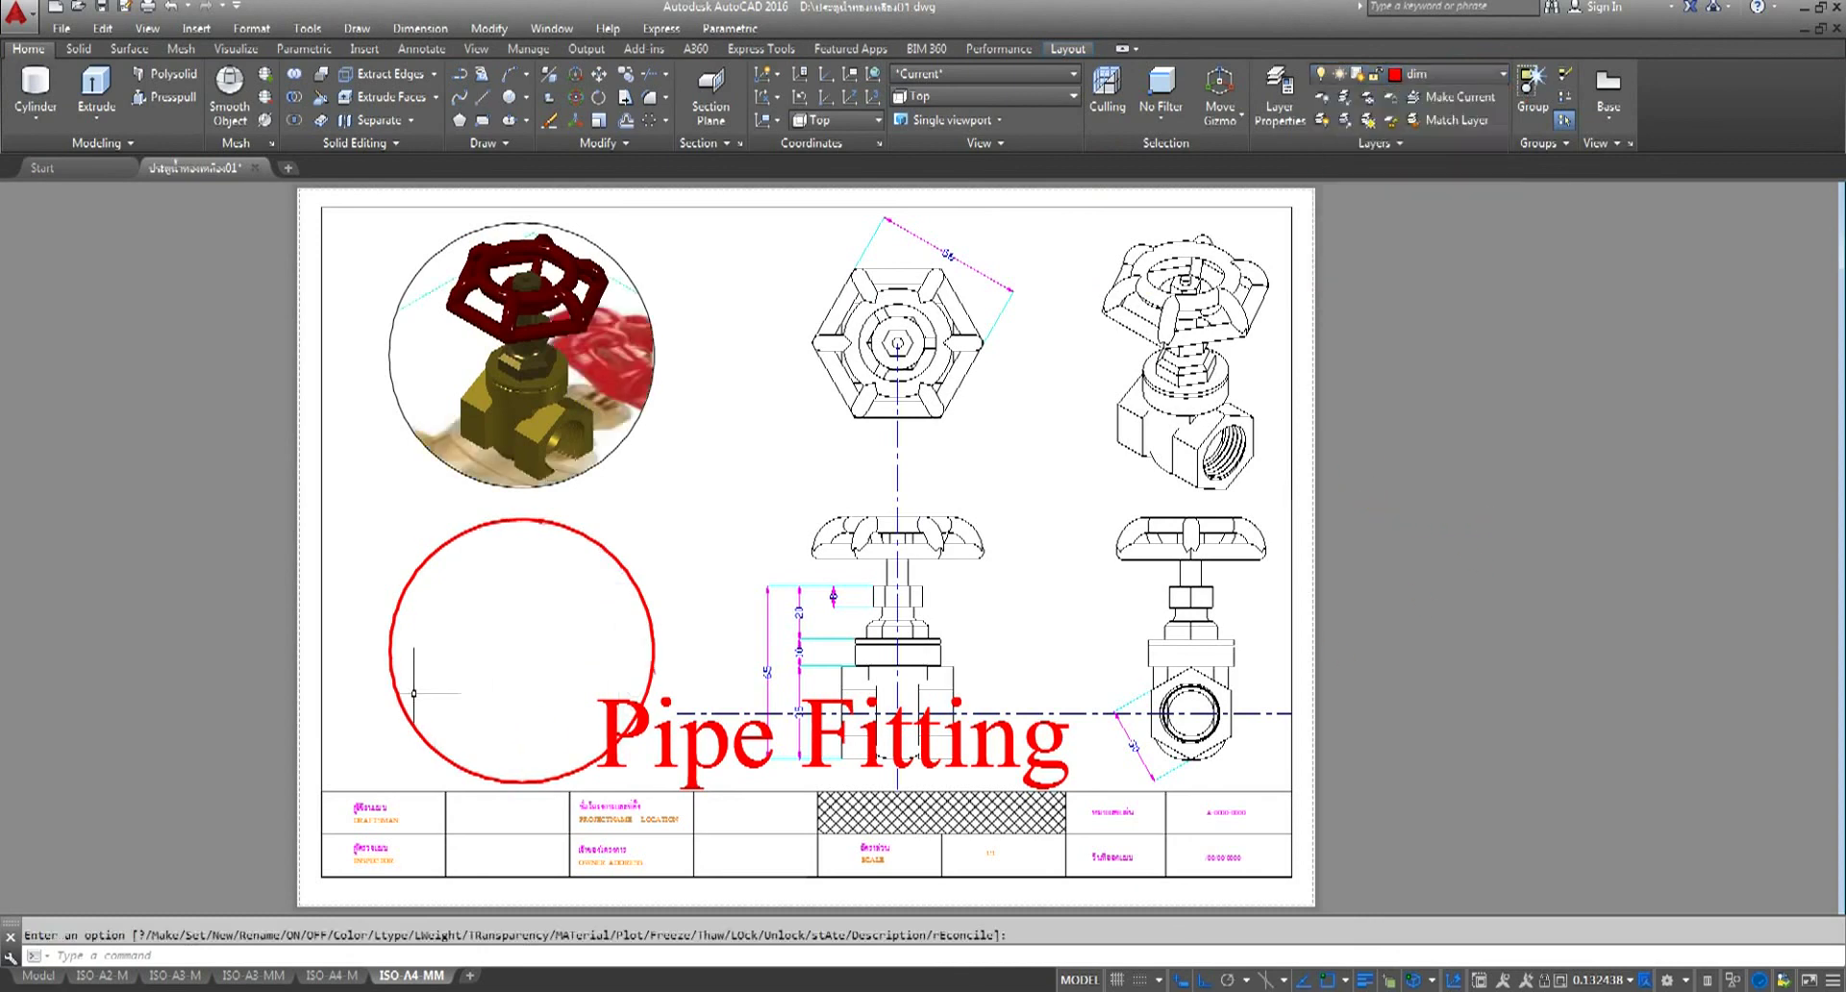
pyautogui.doubleClick(511, 649)
pyautogui.write('p')
pyautogui.press('Return')
pyautogui.moveTo(523, 660); pyautogui.dragTo(524, 657)
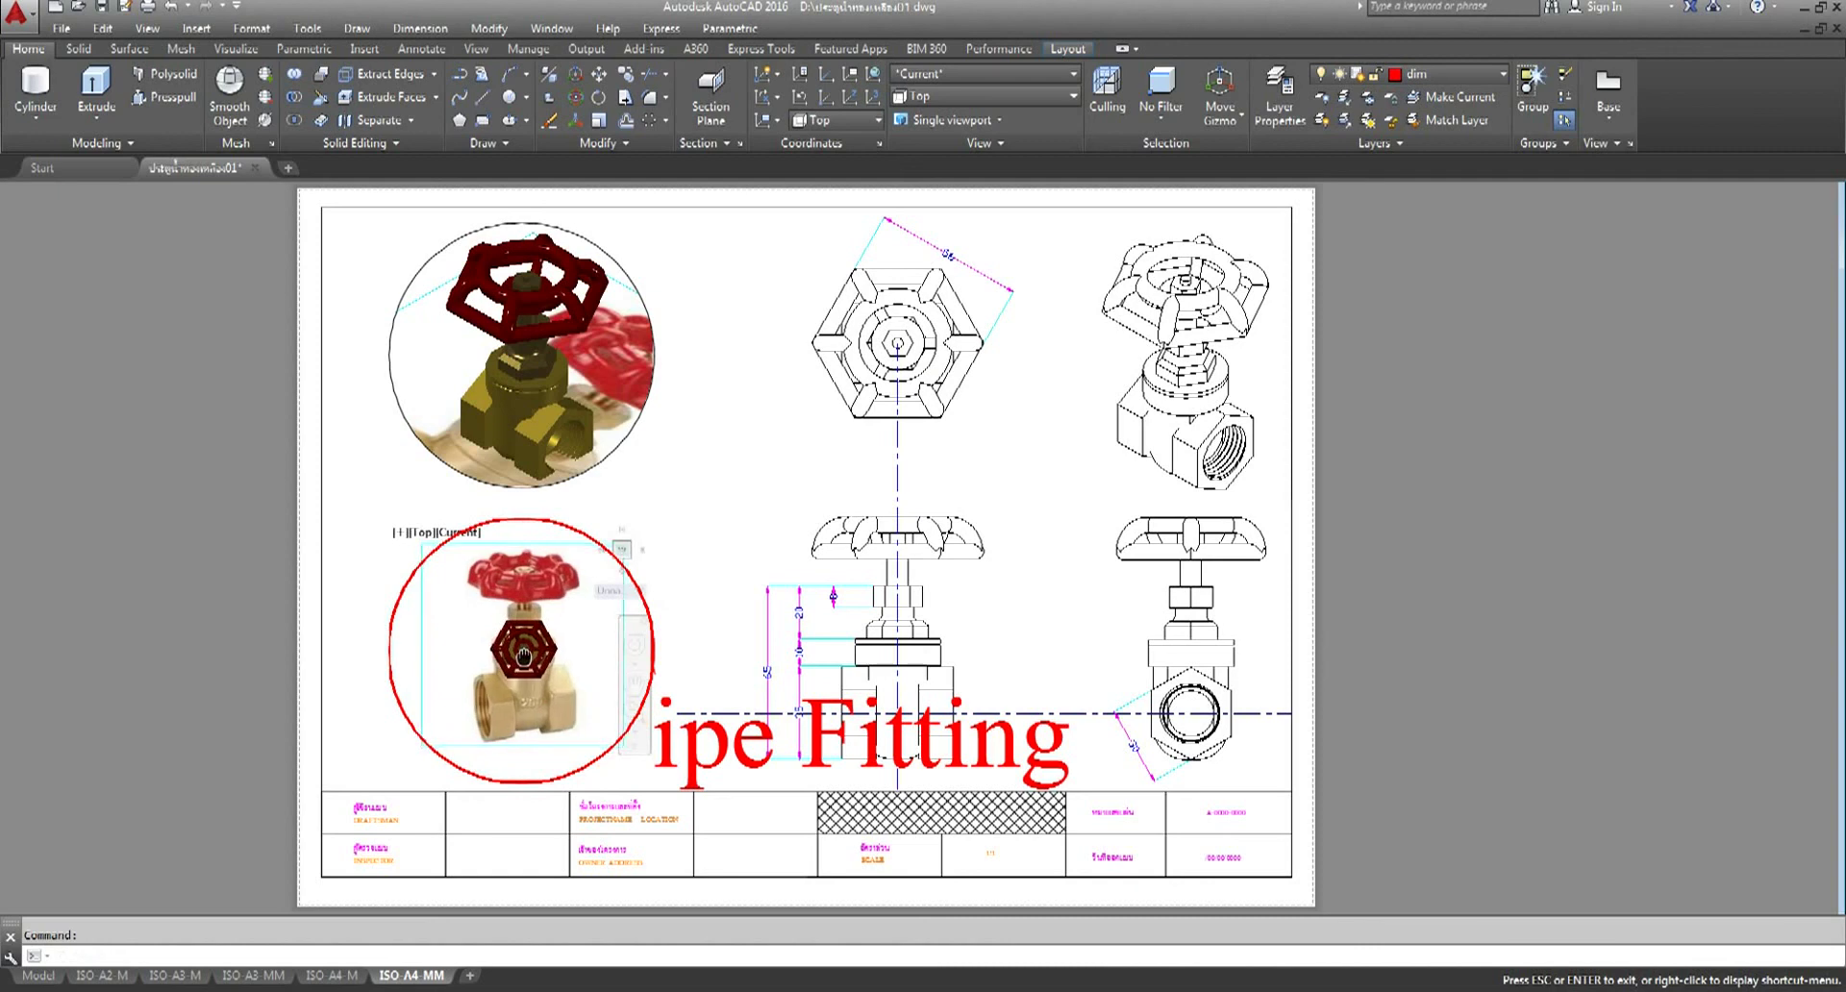
pyautogui.press('Escape')
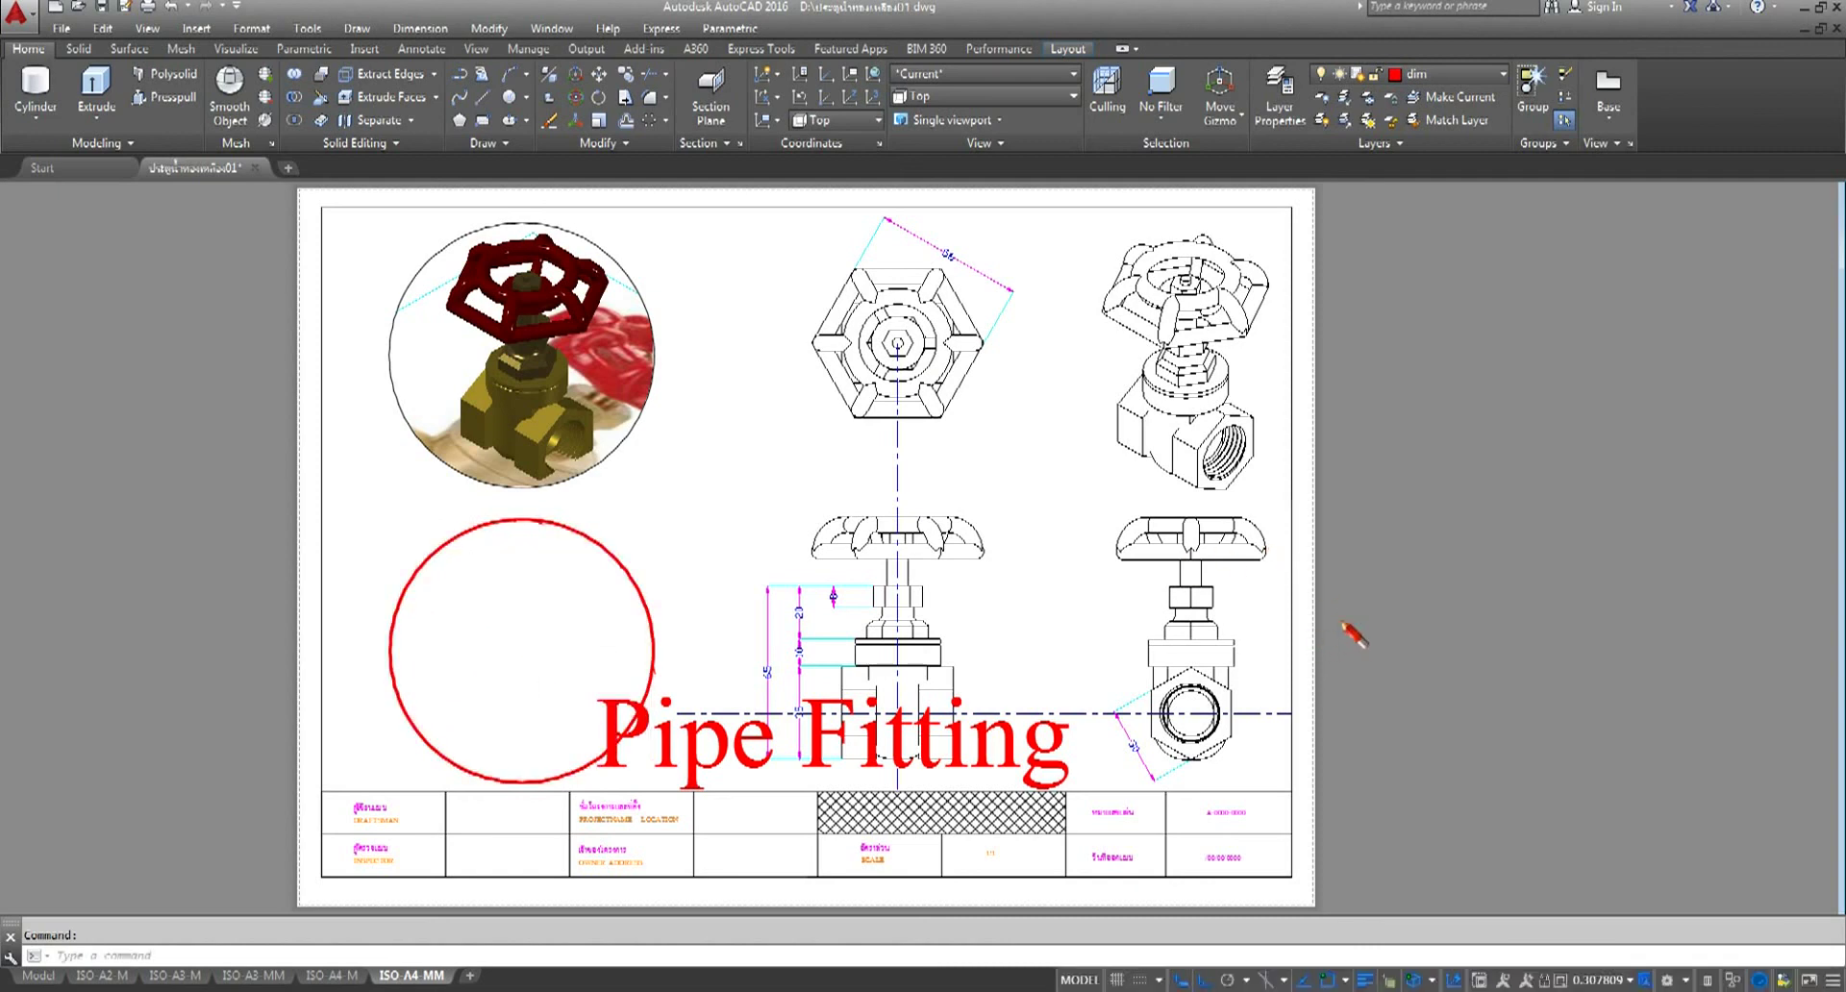
pyautogui.doubleClick(1428, 608)
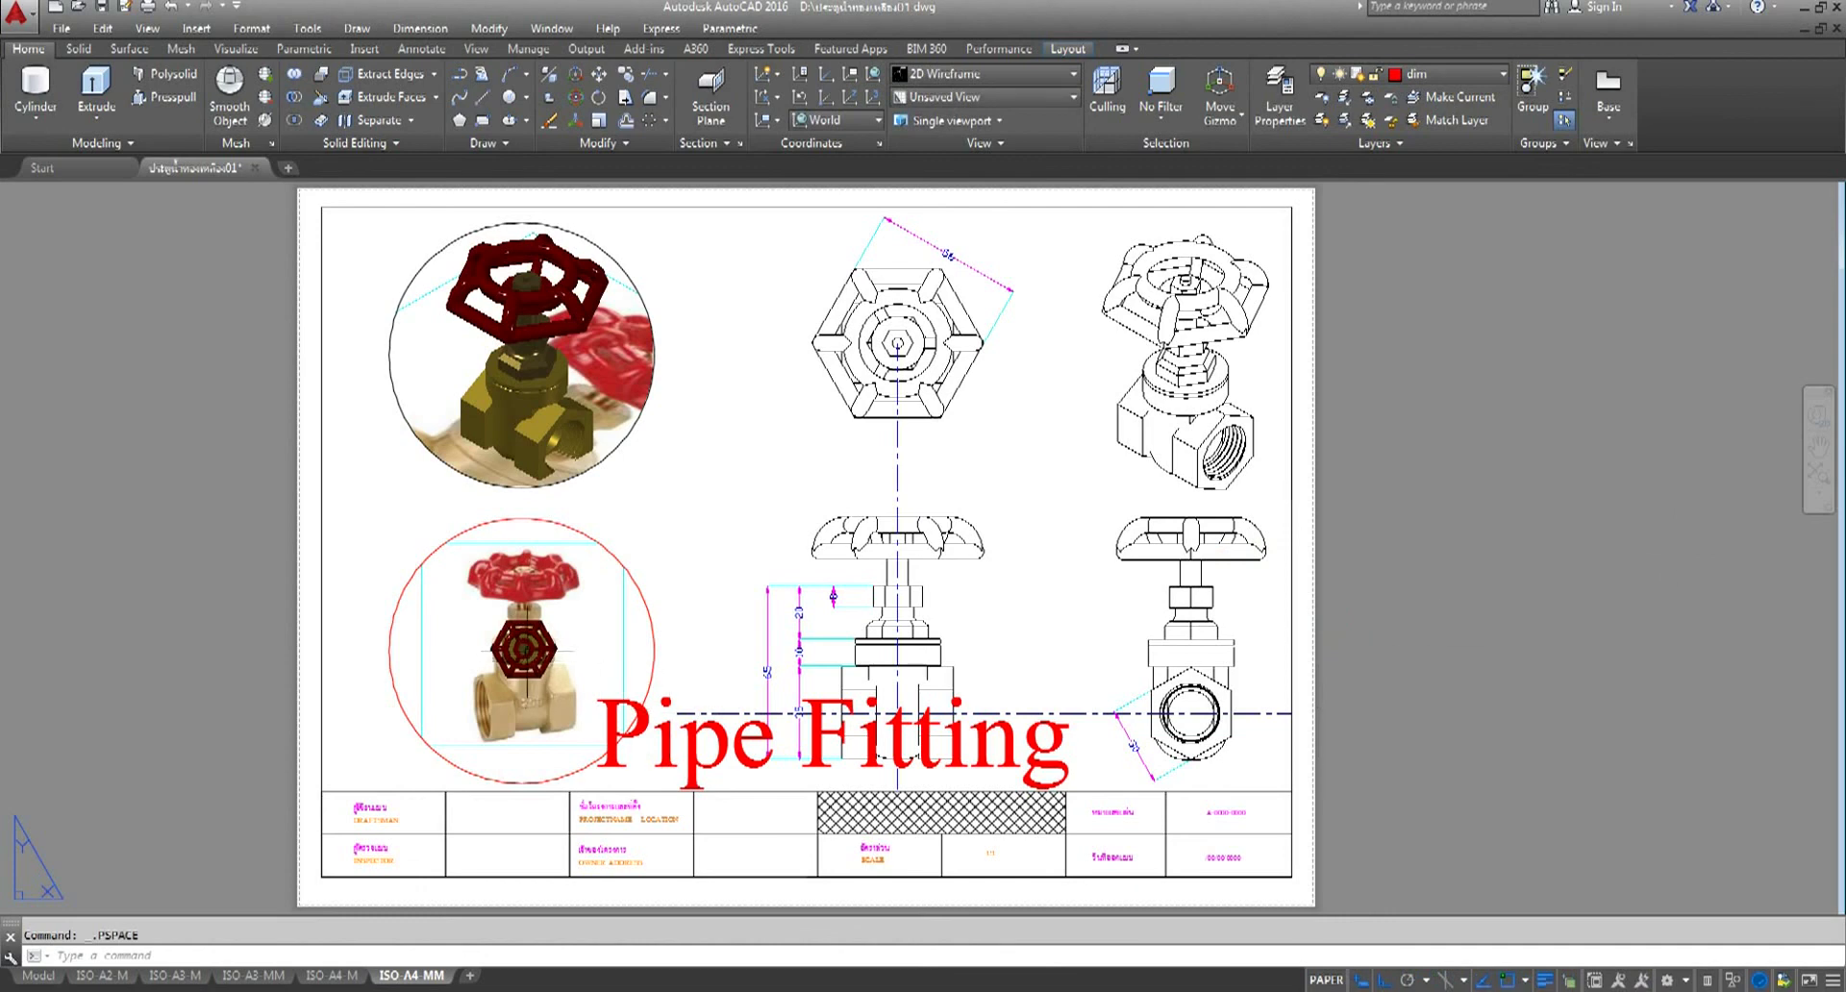
# - Switch to model space, view it from the Top, and pan to bring the valve photo toward the centre
pyautogui.doubleClick(473, 531)
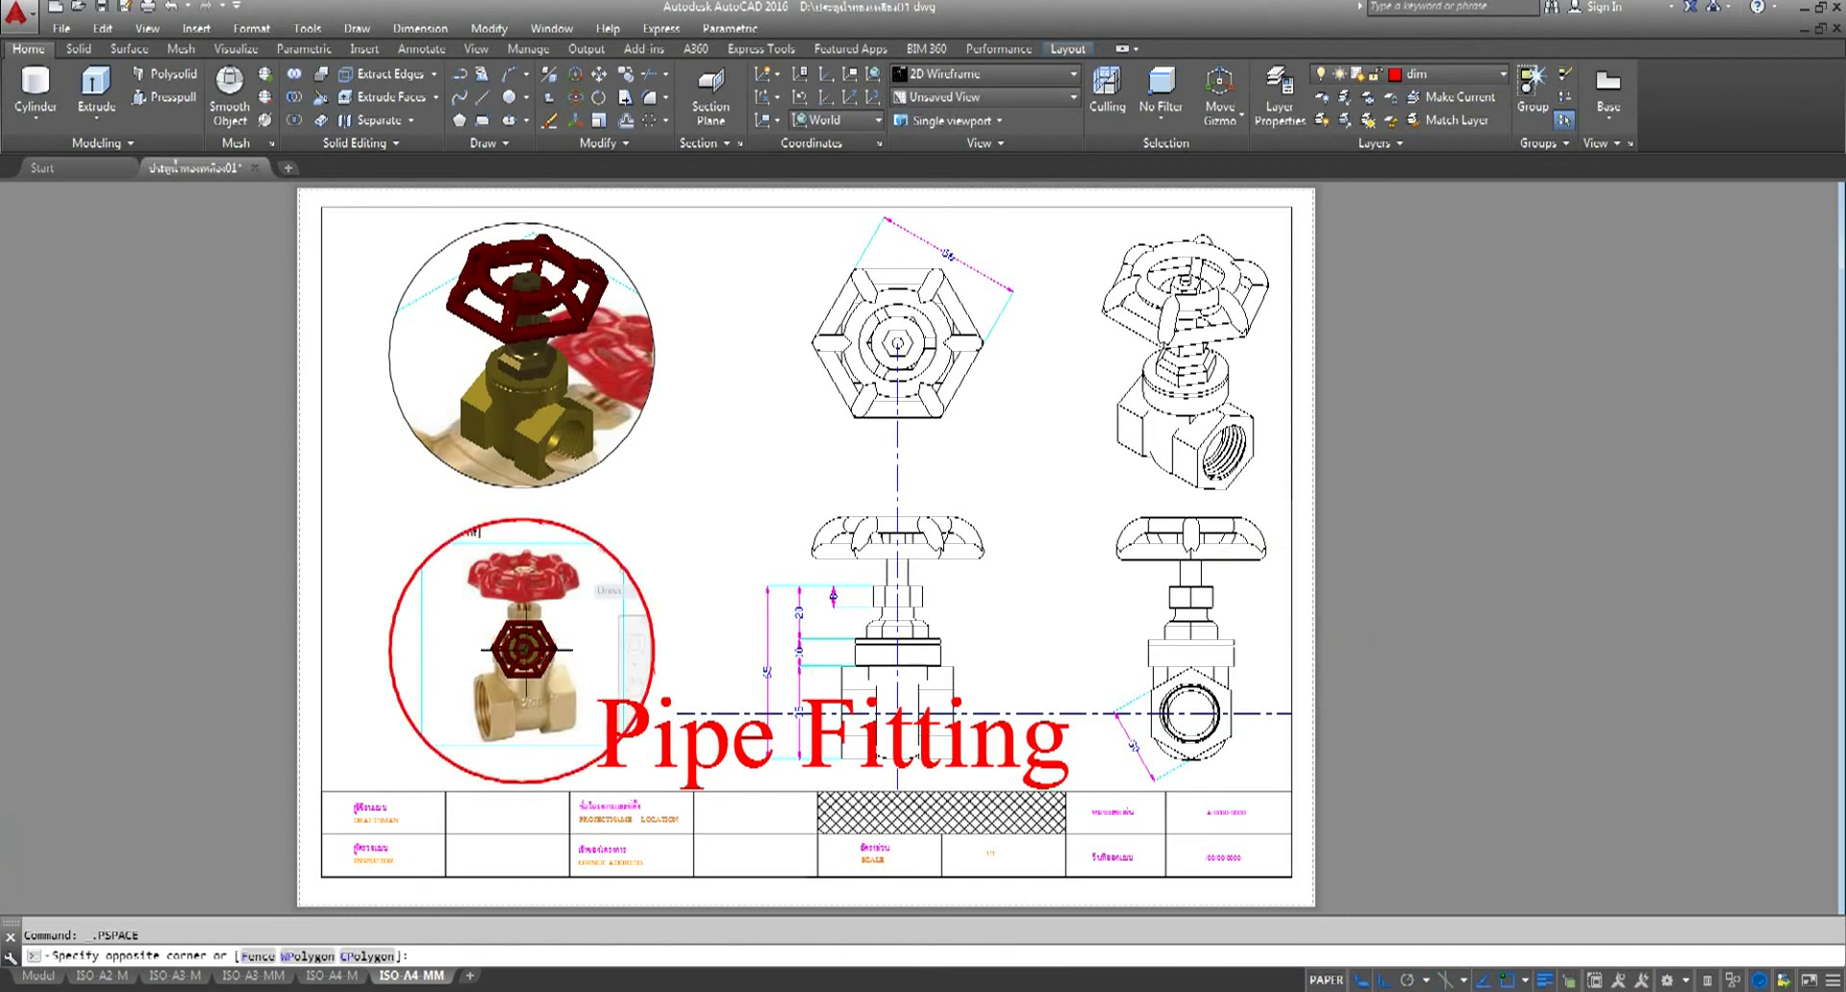
pyautogui.click(38, 977)
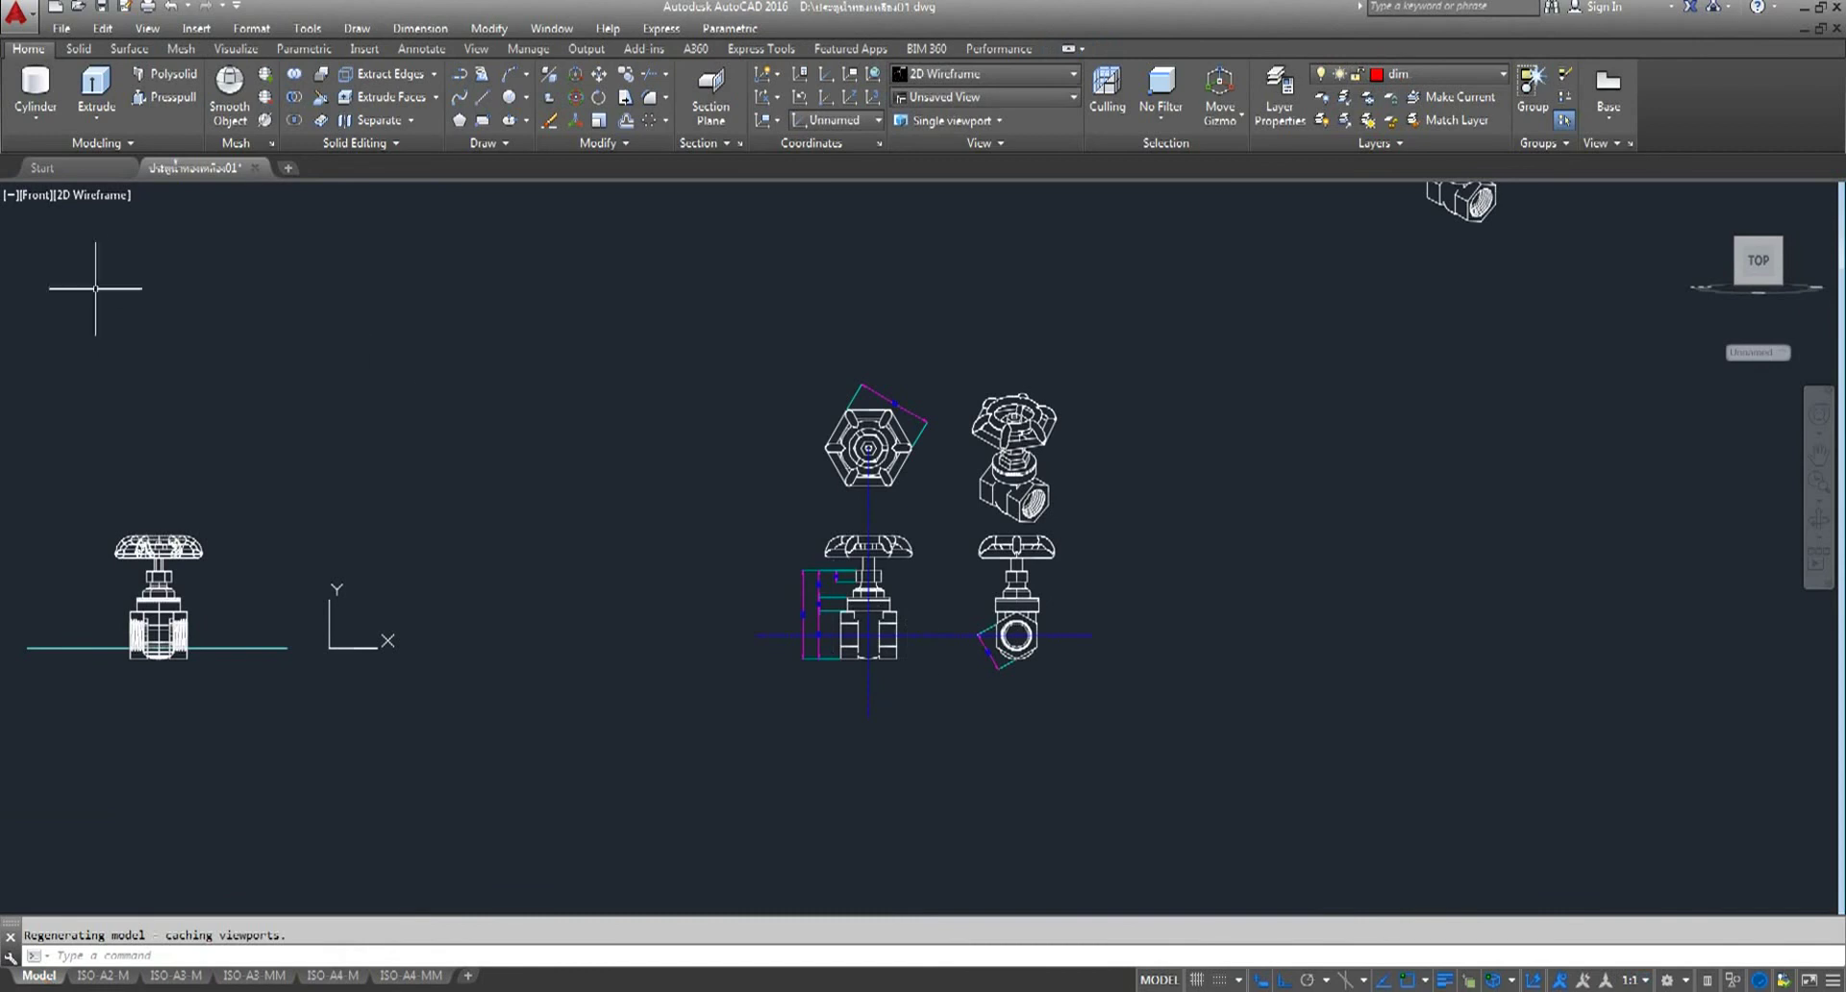
pyautogui.click(36, 195)
pyautogui.click(87, 246)
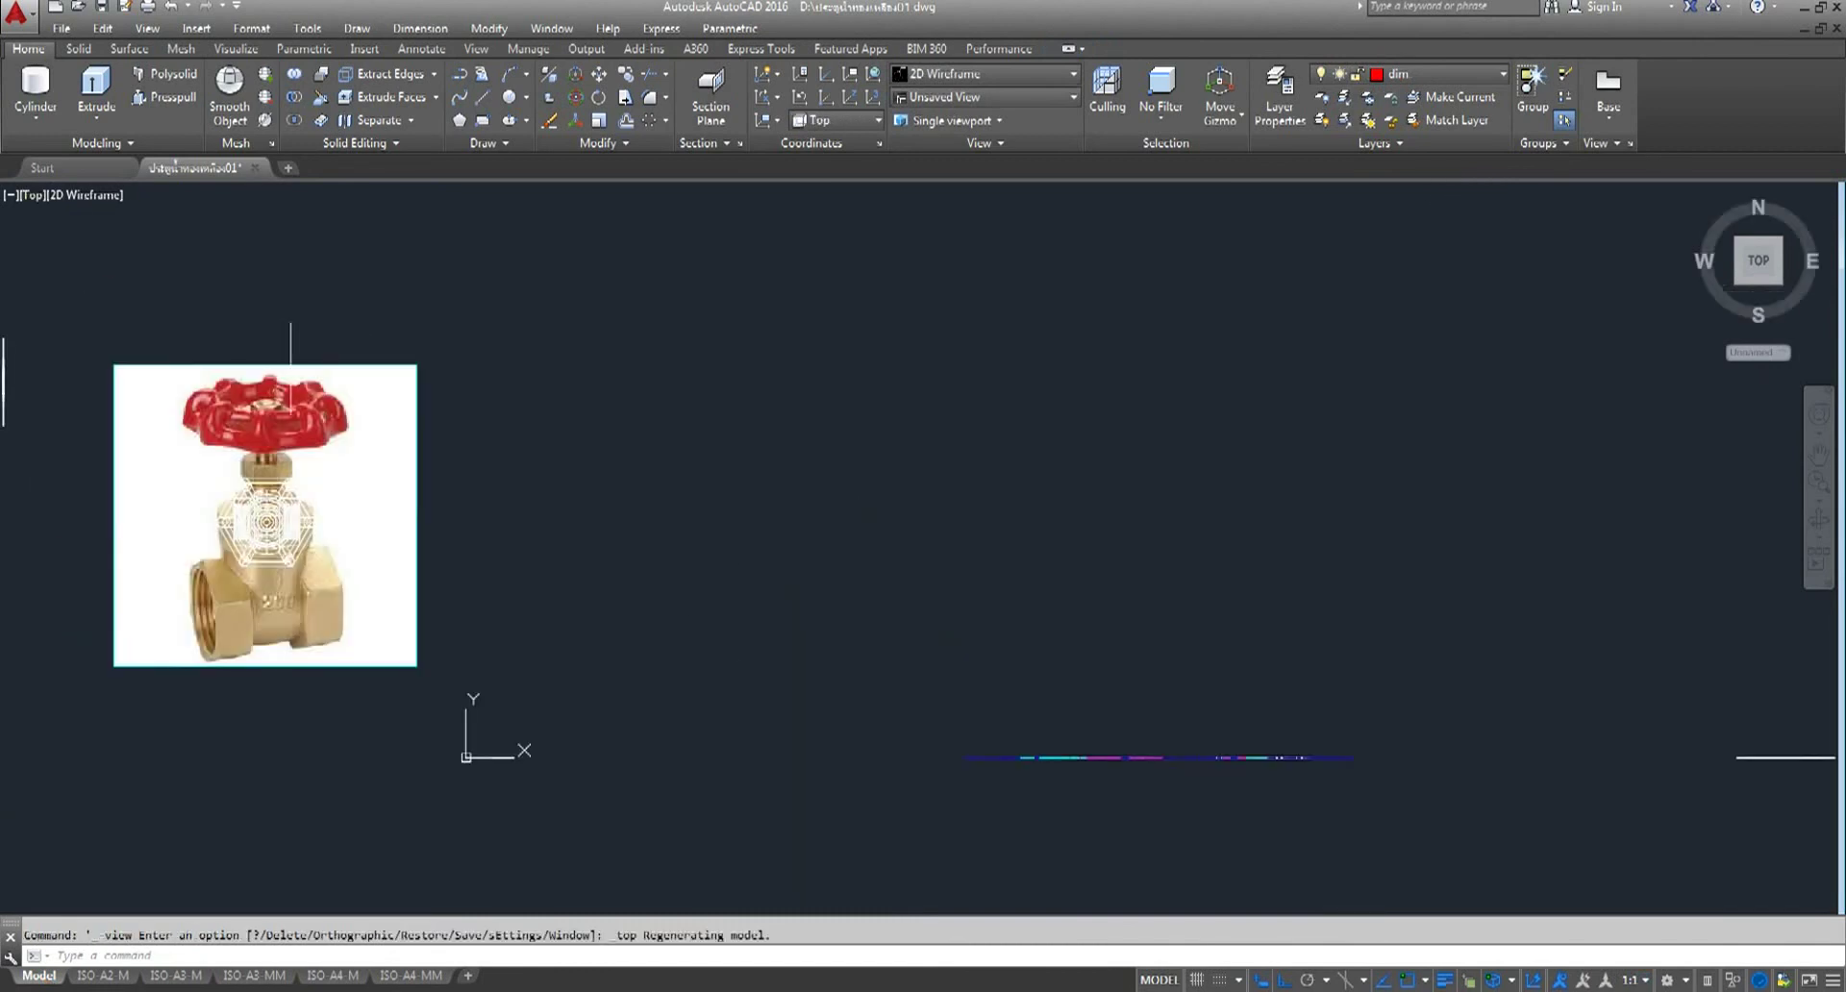
pyautogui.moveTo(242, 529); pyautogui.dragTo(657, 512, button='middle')
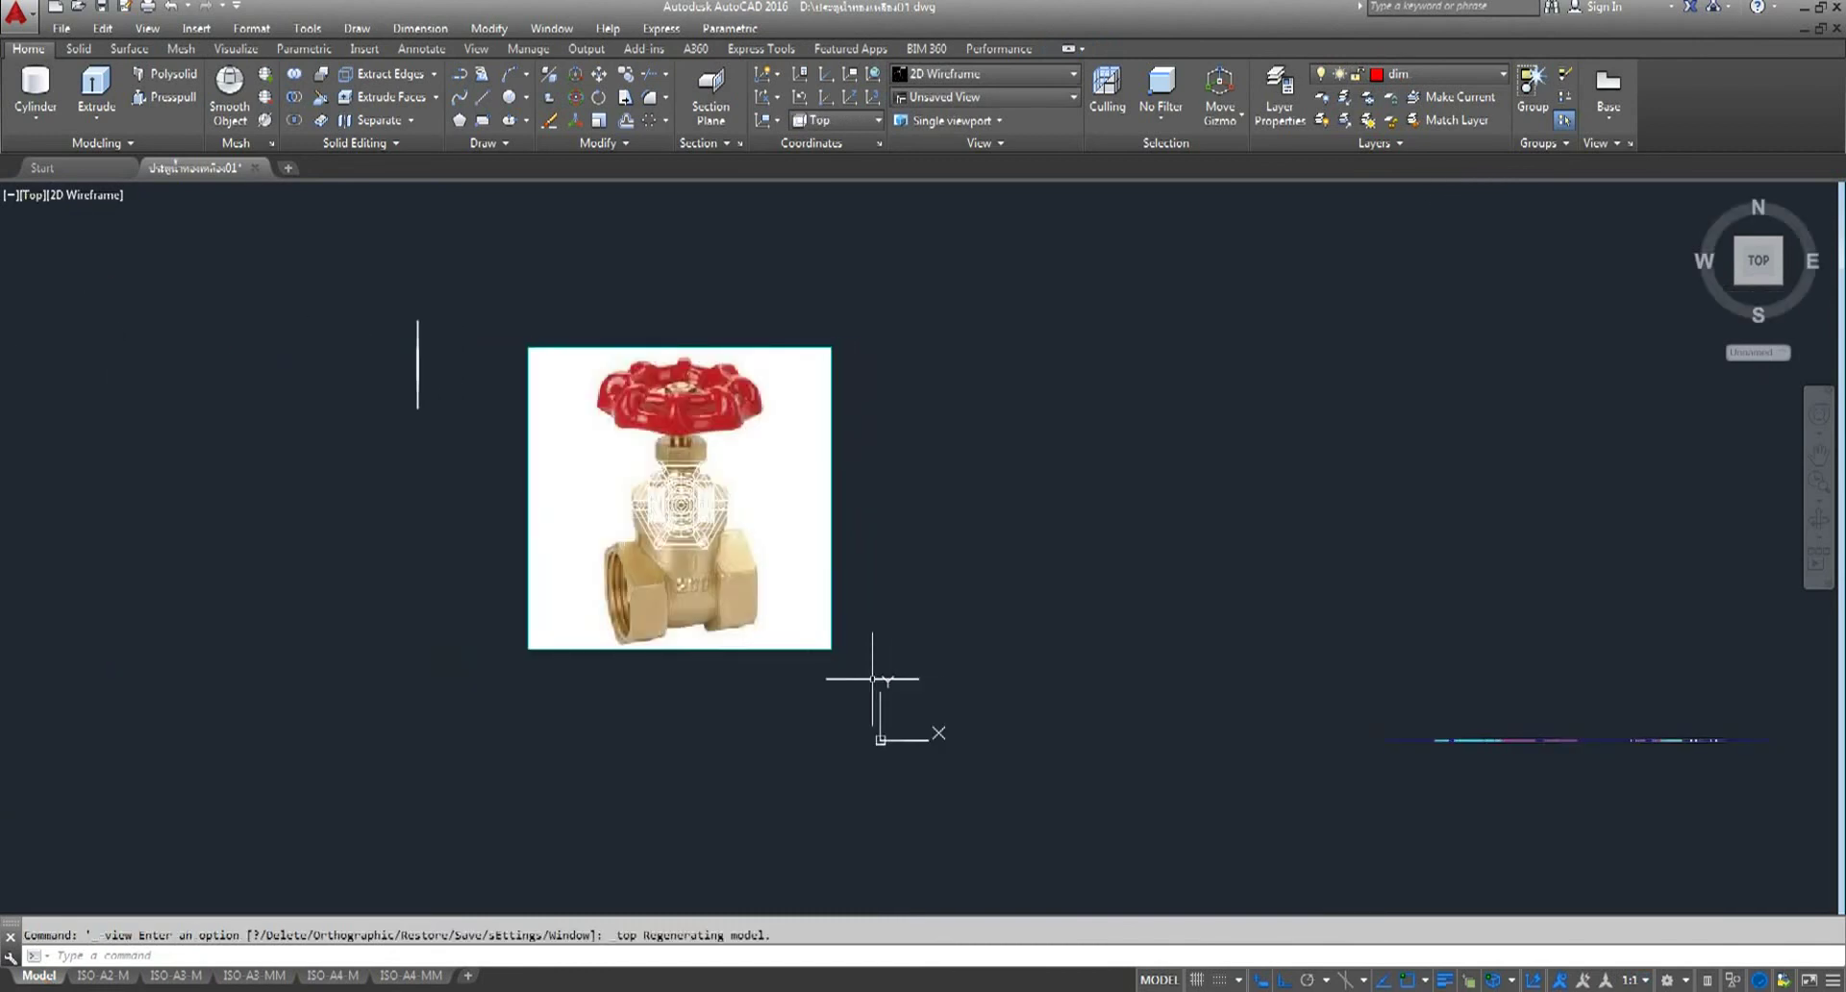
# - Move the valve photo further right, then return to the ISO A4 MM layout
pyautogui.click(599, 74)
pyautogui.click(938, 308)
pyautogui.click(762, 582)
pyautogui.press('Return')
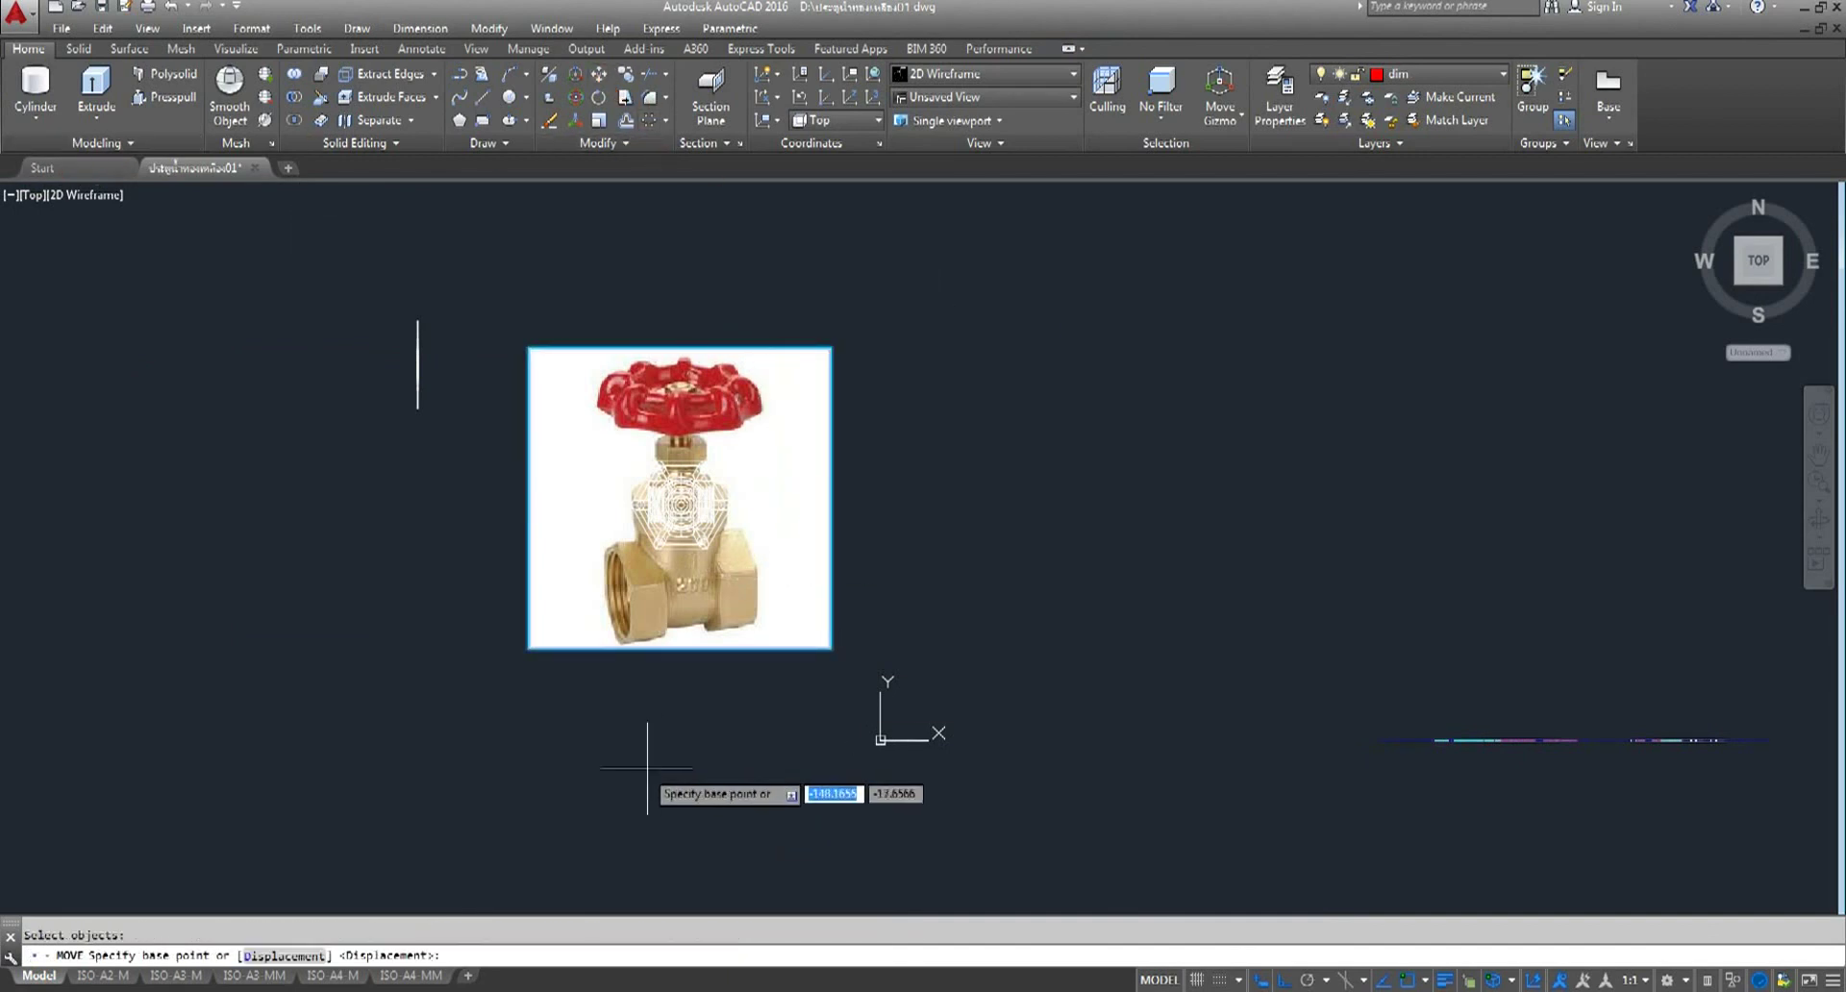
pyautogui.click(598, 767)
pyautogui.click(973, 769)
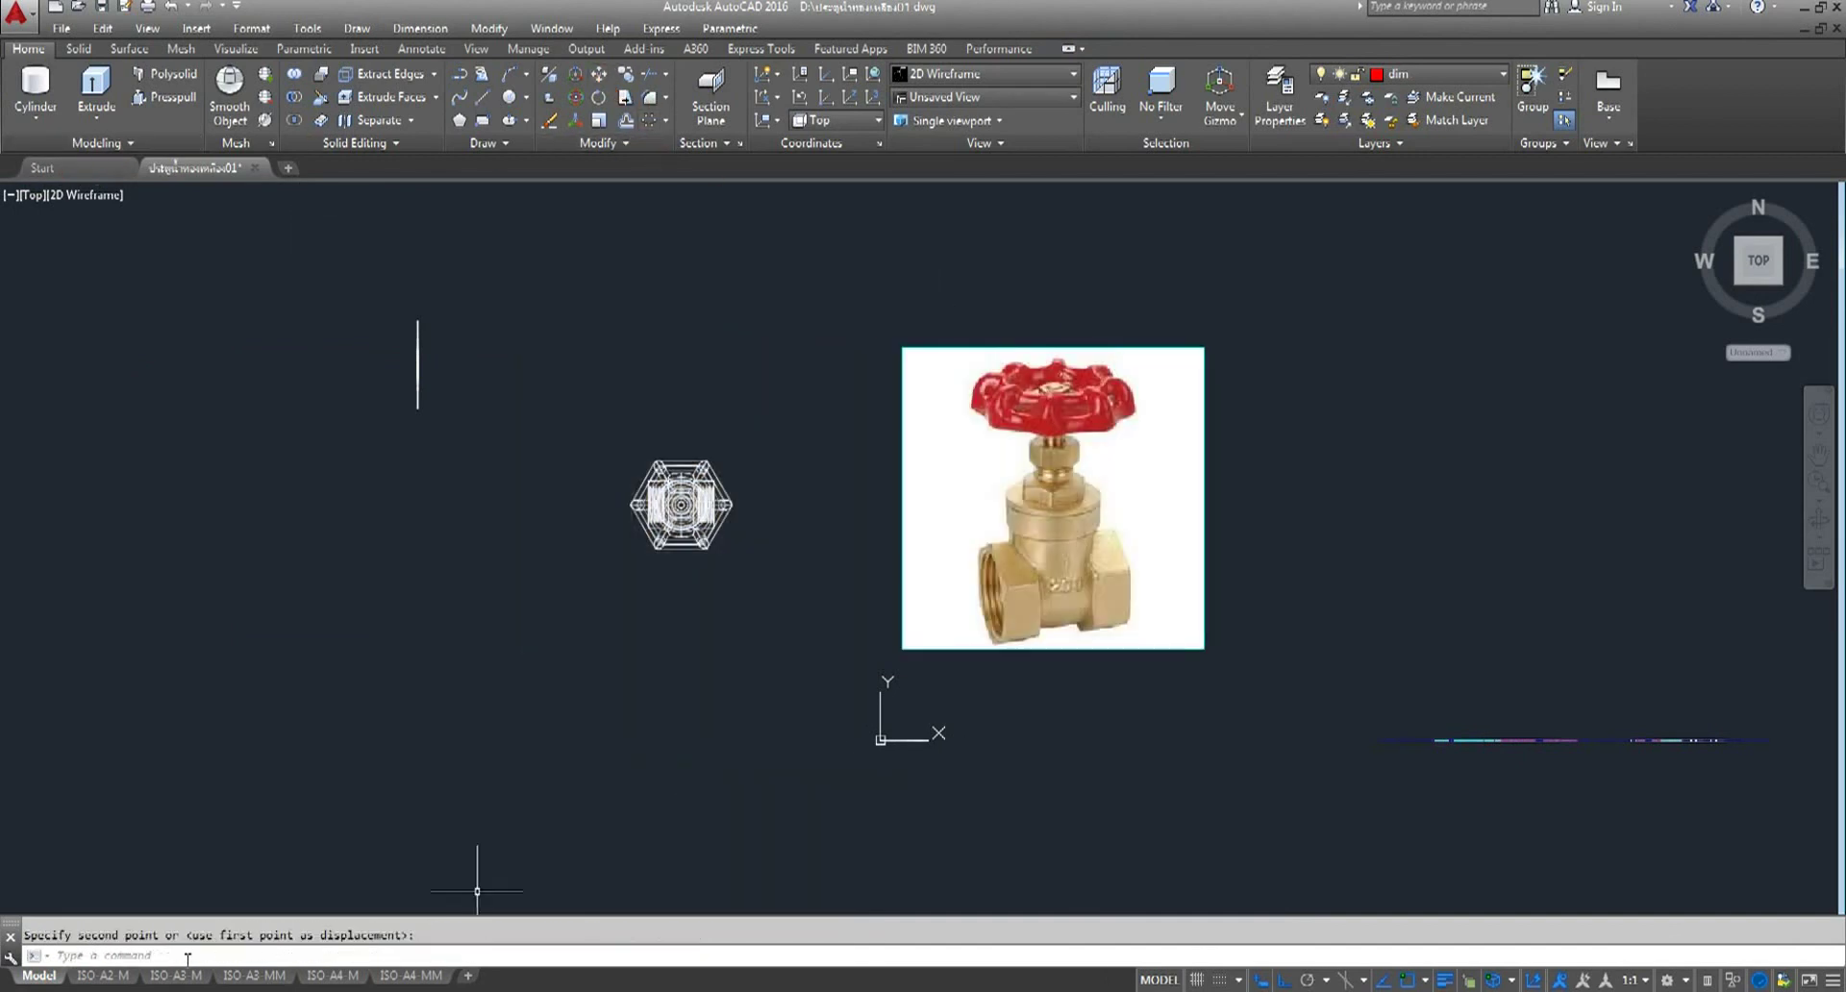
pyautogui.click(412, 976)
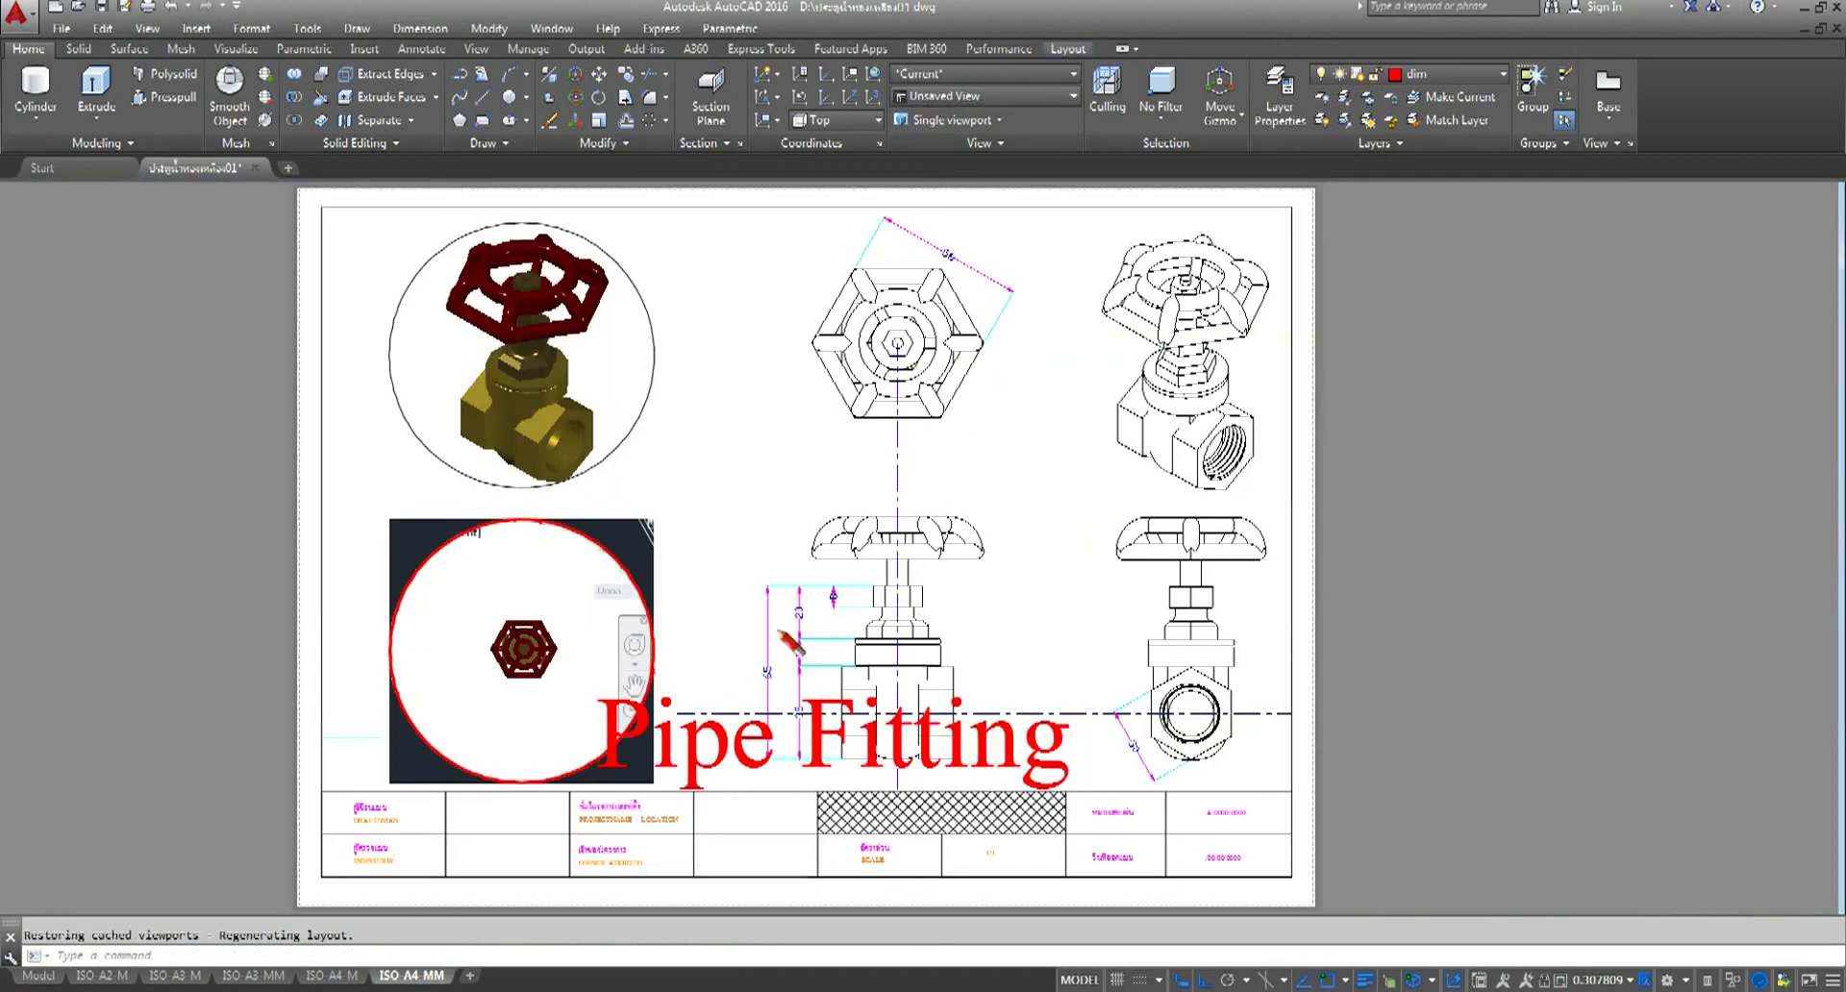
# - Pan inside the lower circular viewport to centre the valve photo in the circle
pyautogui.doubleClick(513, 643)
pyautogui.click(527, 646)
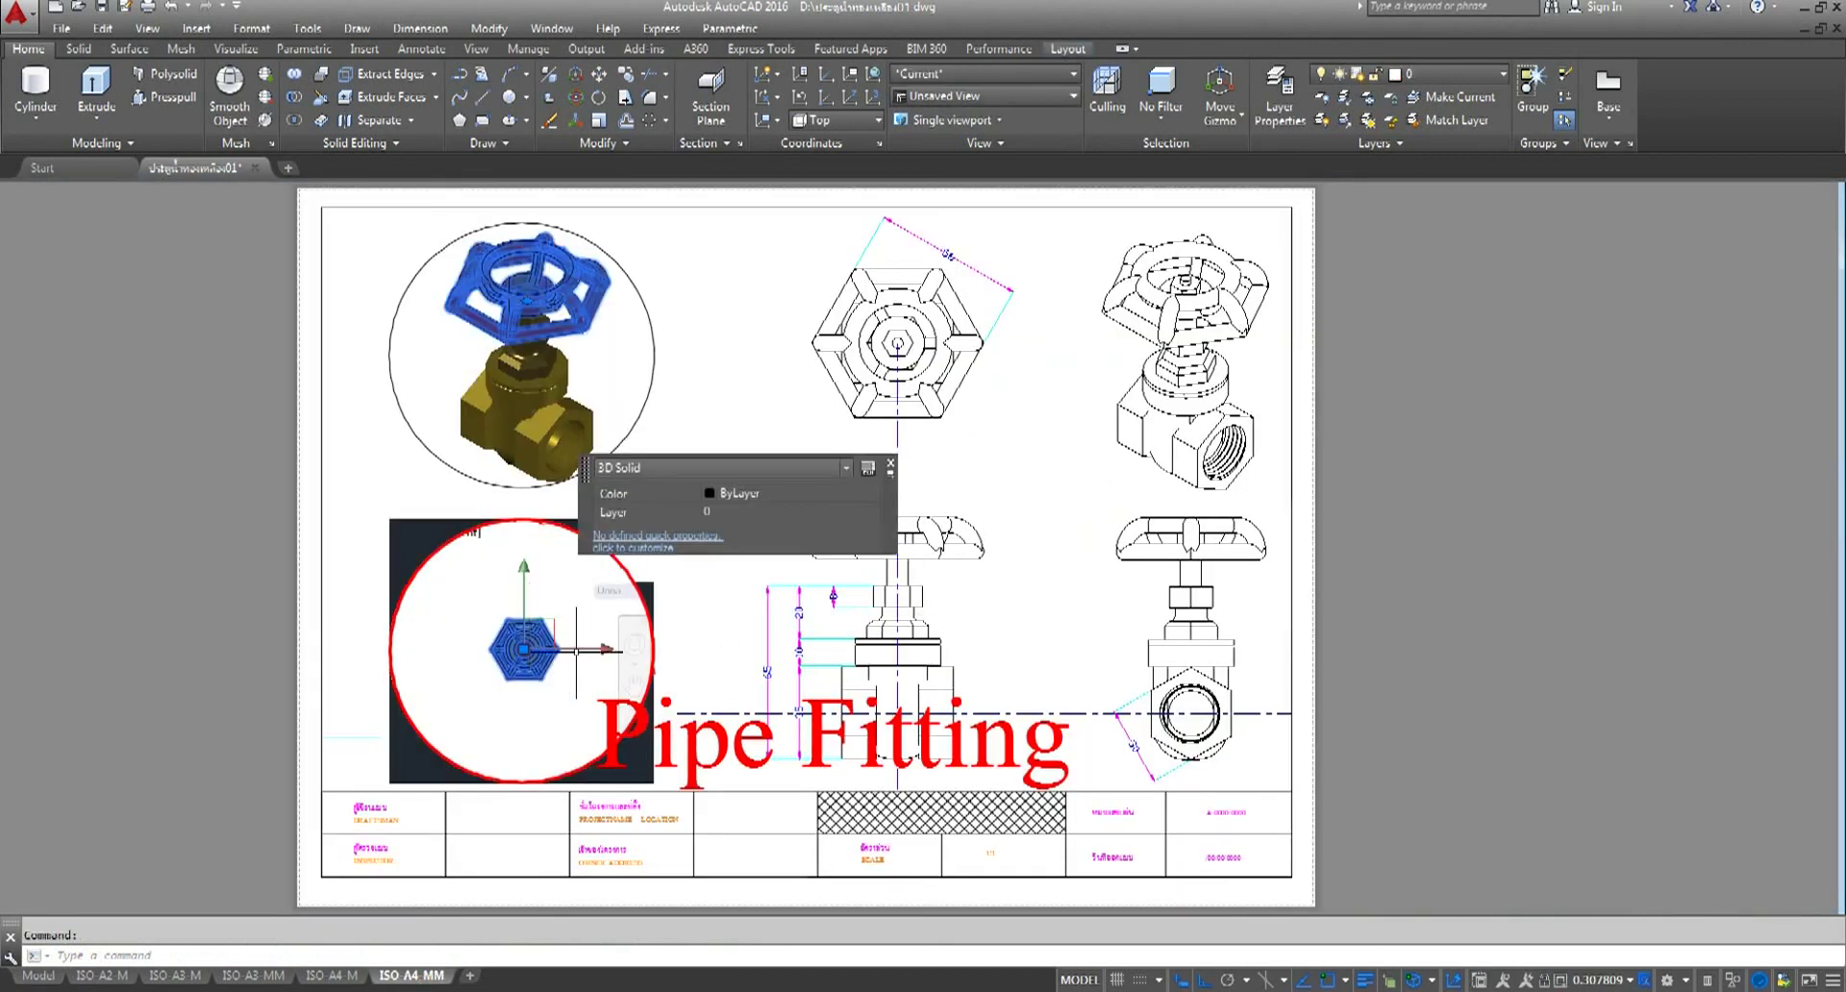
pyautogui.press('Escape')
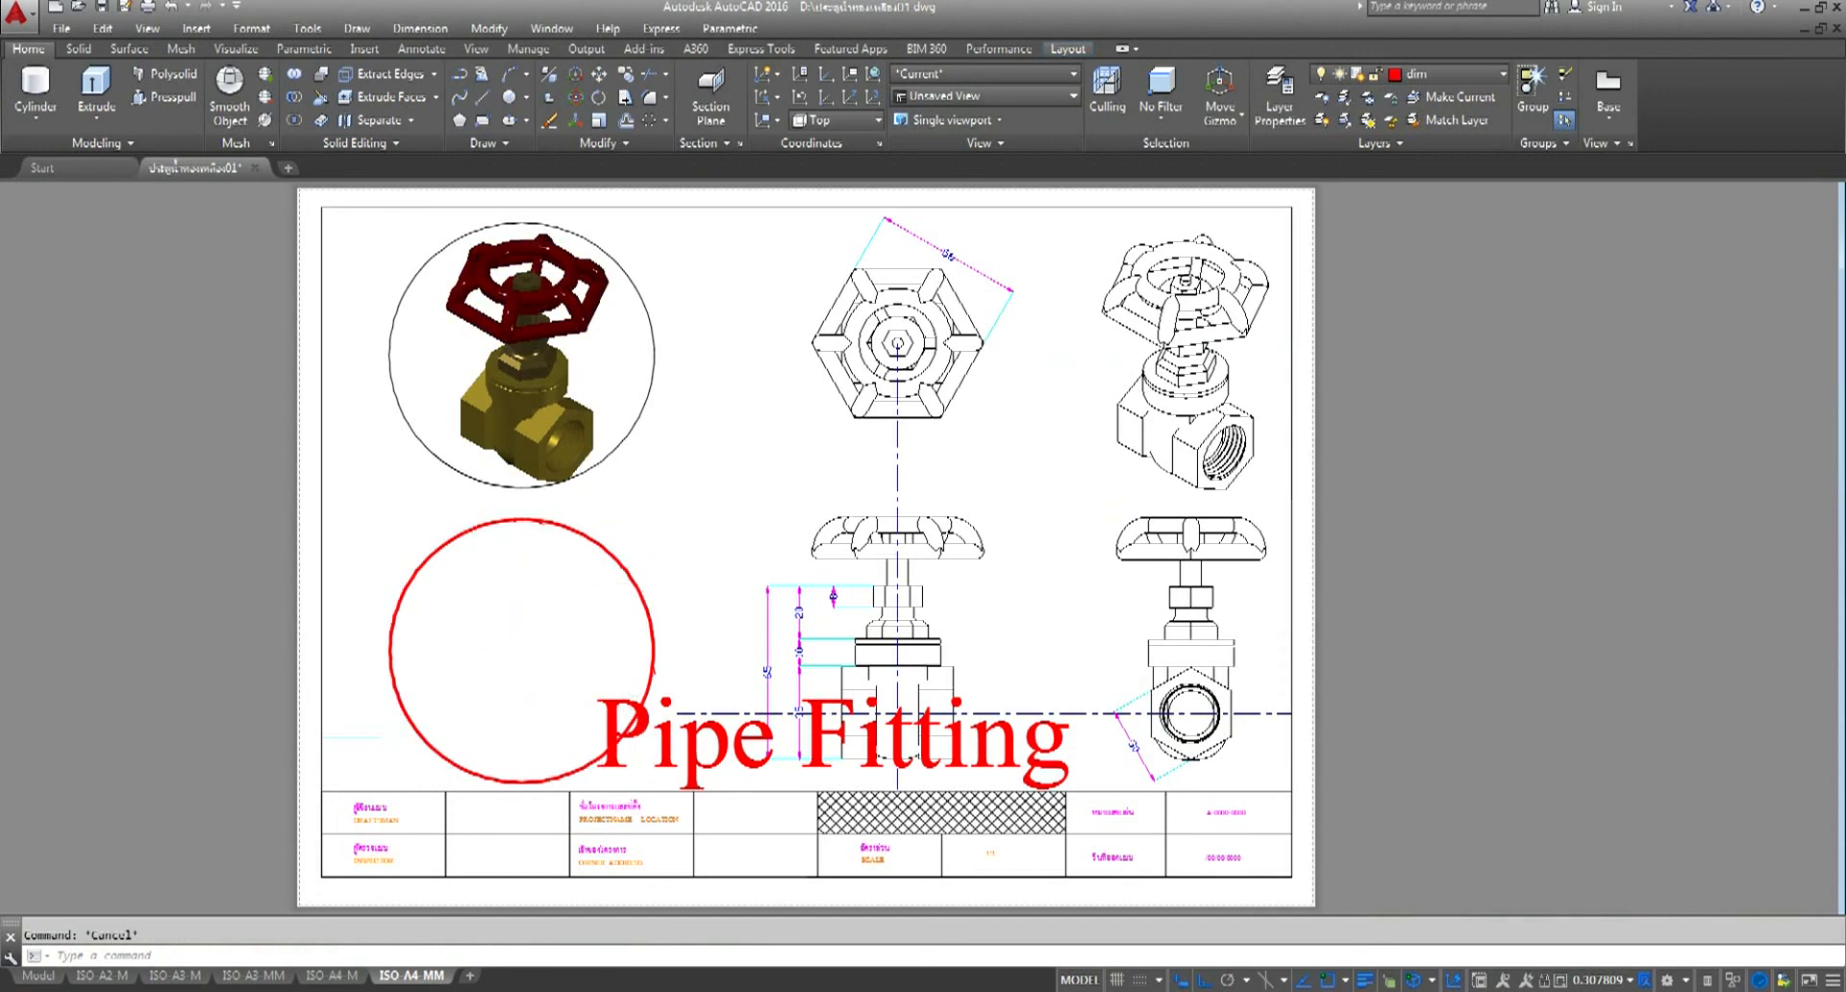
pyautogui.moveTo(592, 649); pyautogui.dragTo(527, 646)
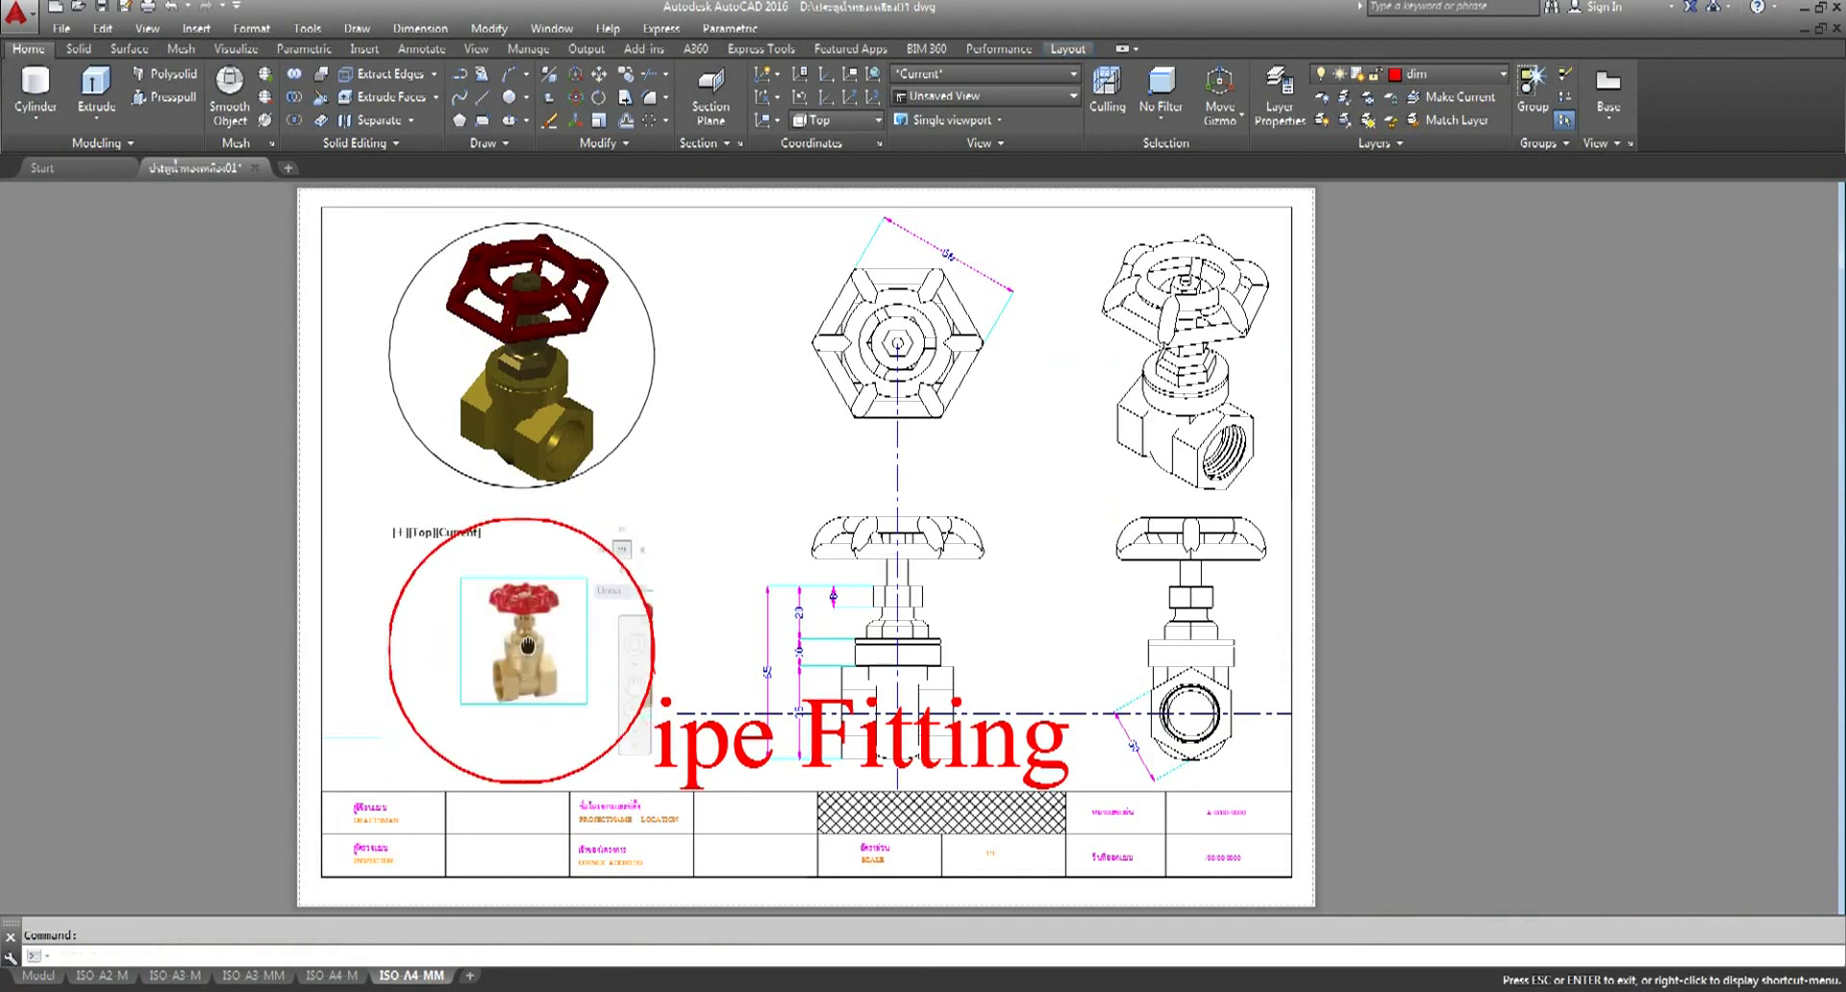
pyautogui.moveTo(527, 647); pyautogui.dragTo(523, 646)
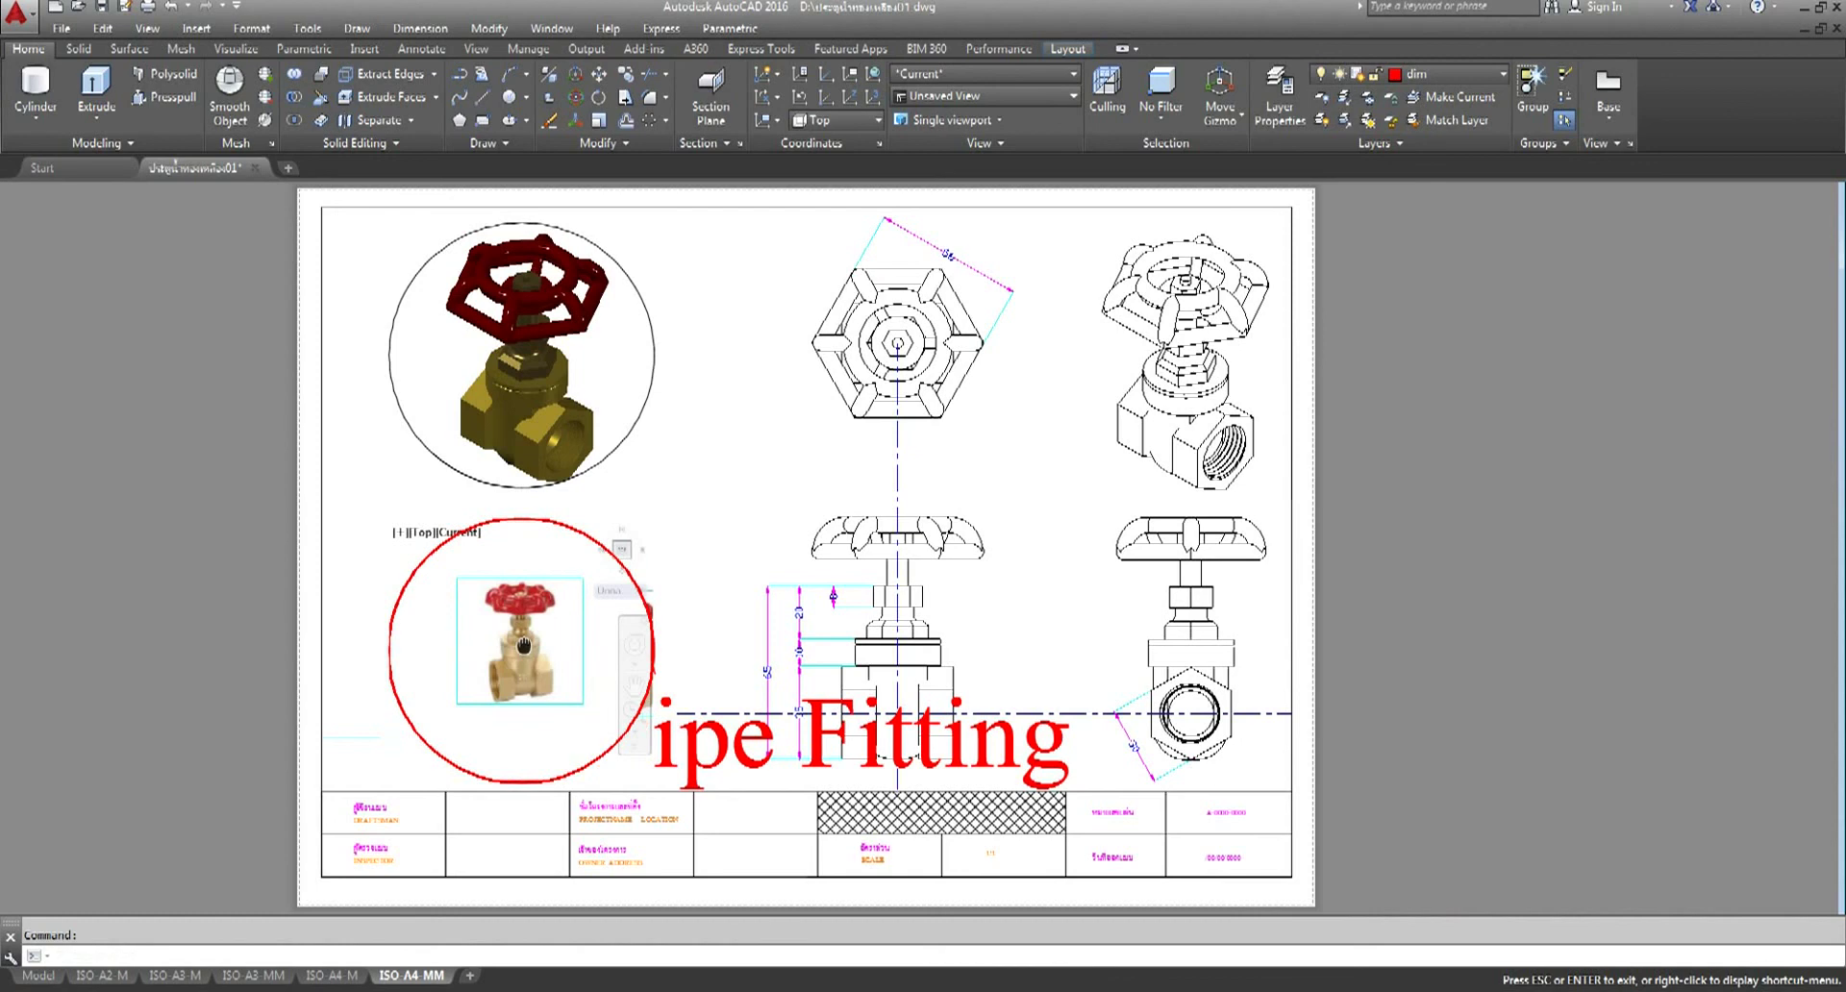
pyautogui.moveTo(524, 645)
pyautogui.mouseDown()
pyautogui.moveTo(552, 648)
pyautogui.moveTo(521, 662)
pyautogui.mouseUp()
pyautogui.press('Escape')
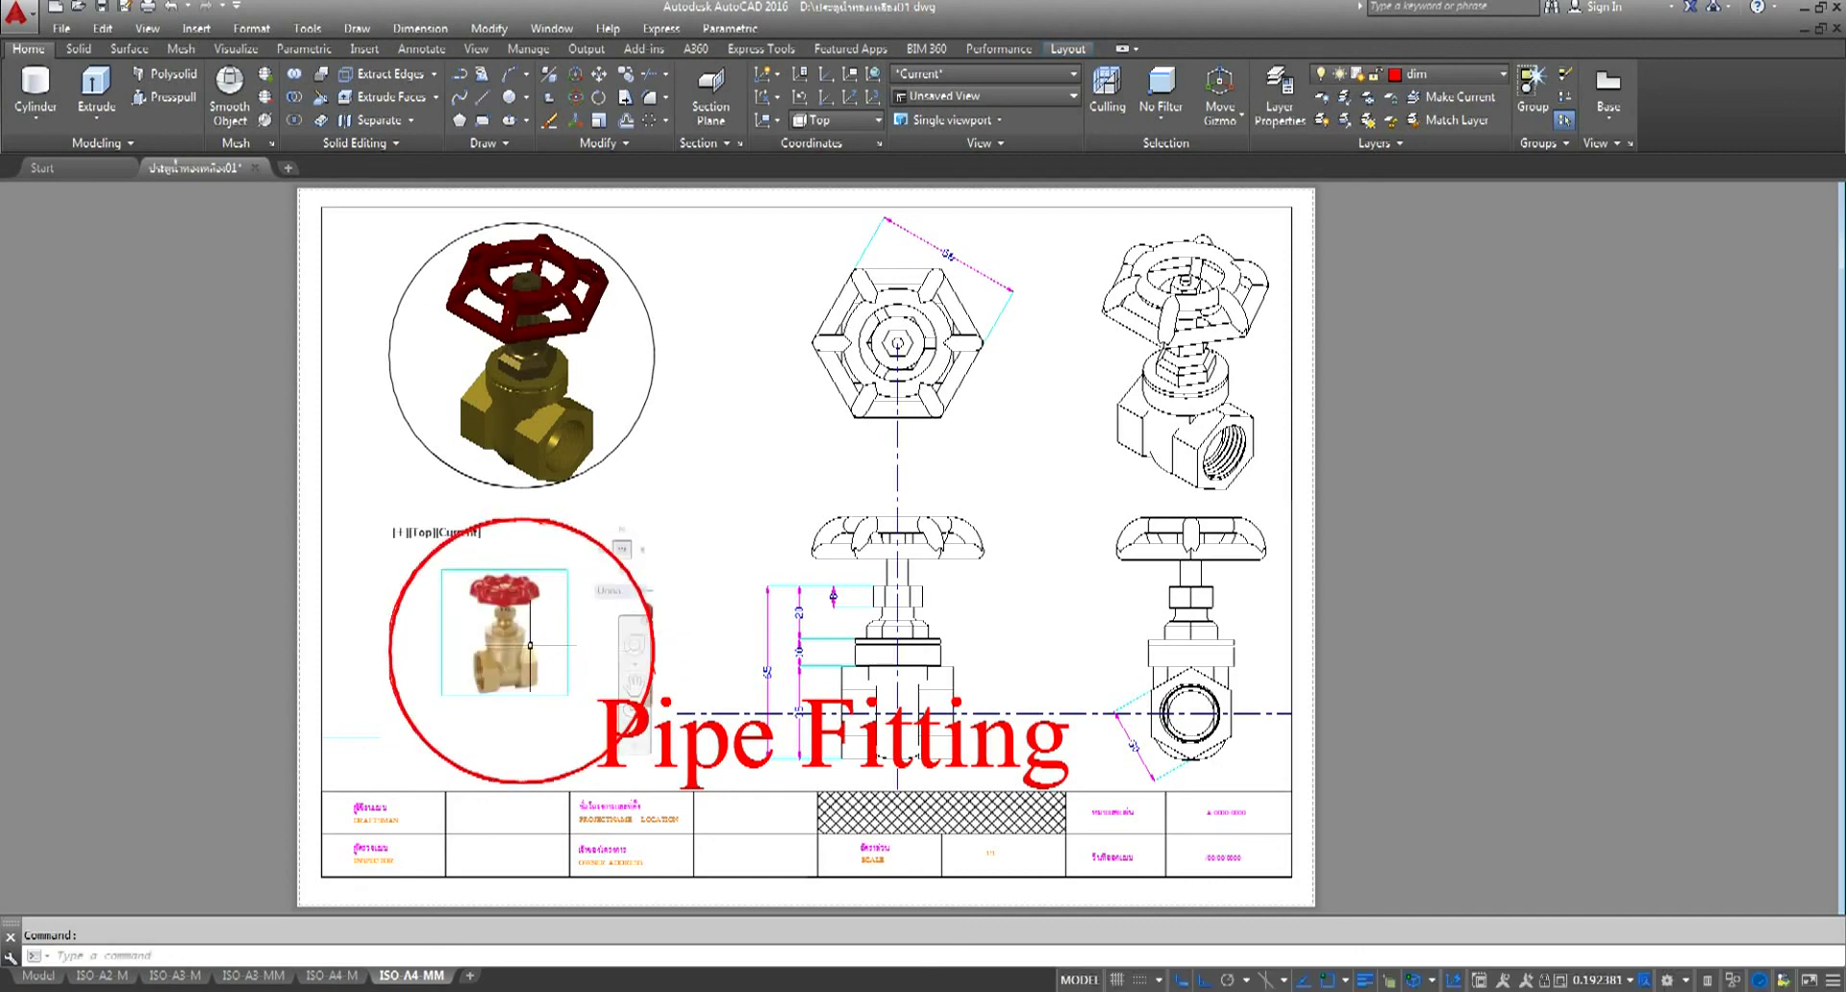
# - Zoom in so the valve photo fills the circle, then return to paper space
pyautogui.scroll(2, 507, 634)
pyautogui.click(634, 683)
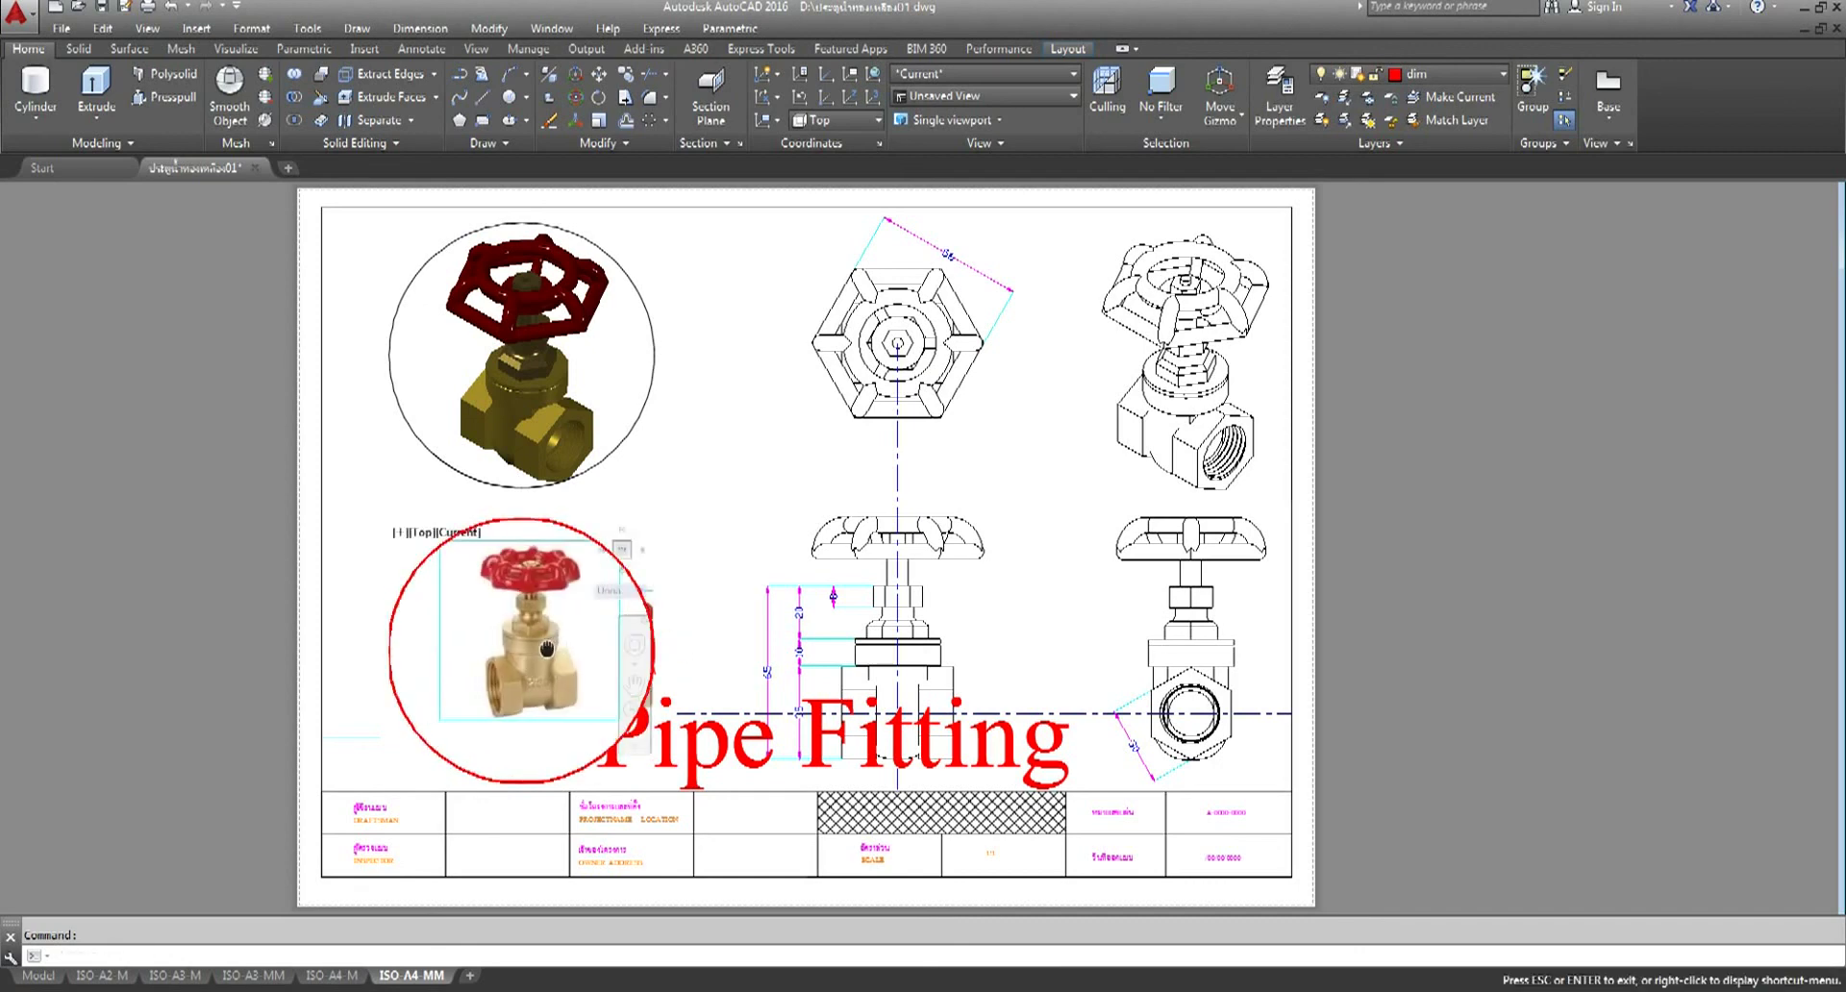
pyautogui.press('Escape')
pyautogui.write('p')
pyautogui.press('Return')
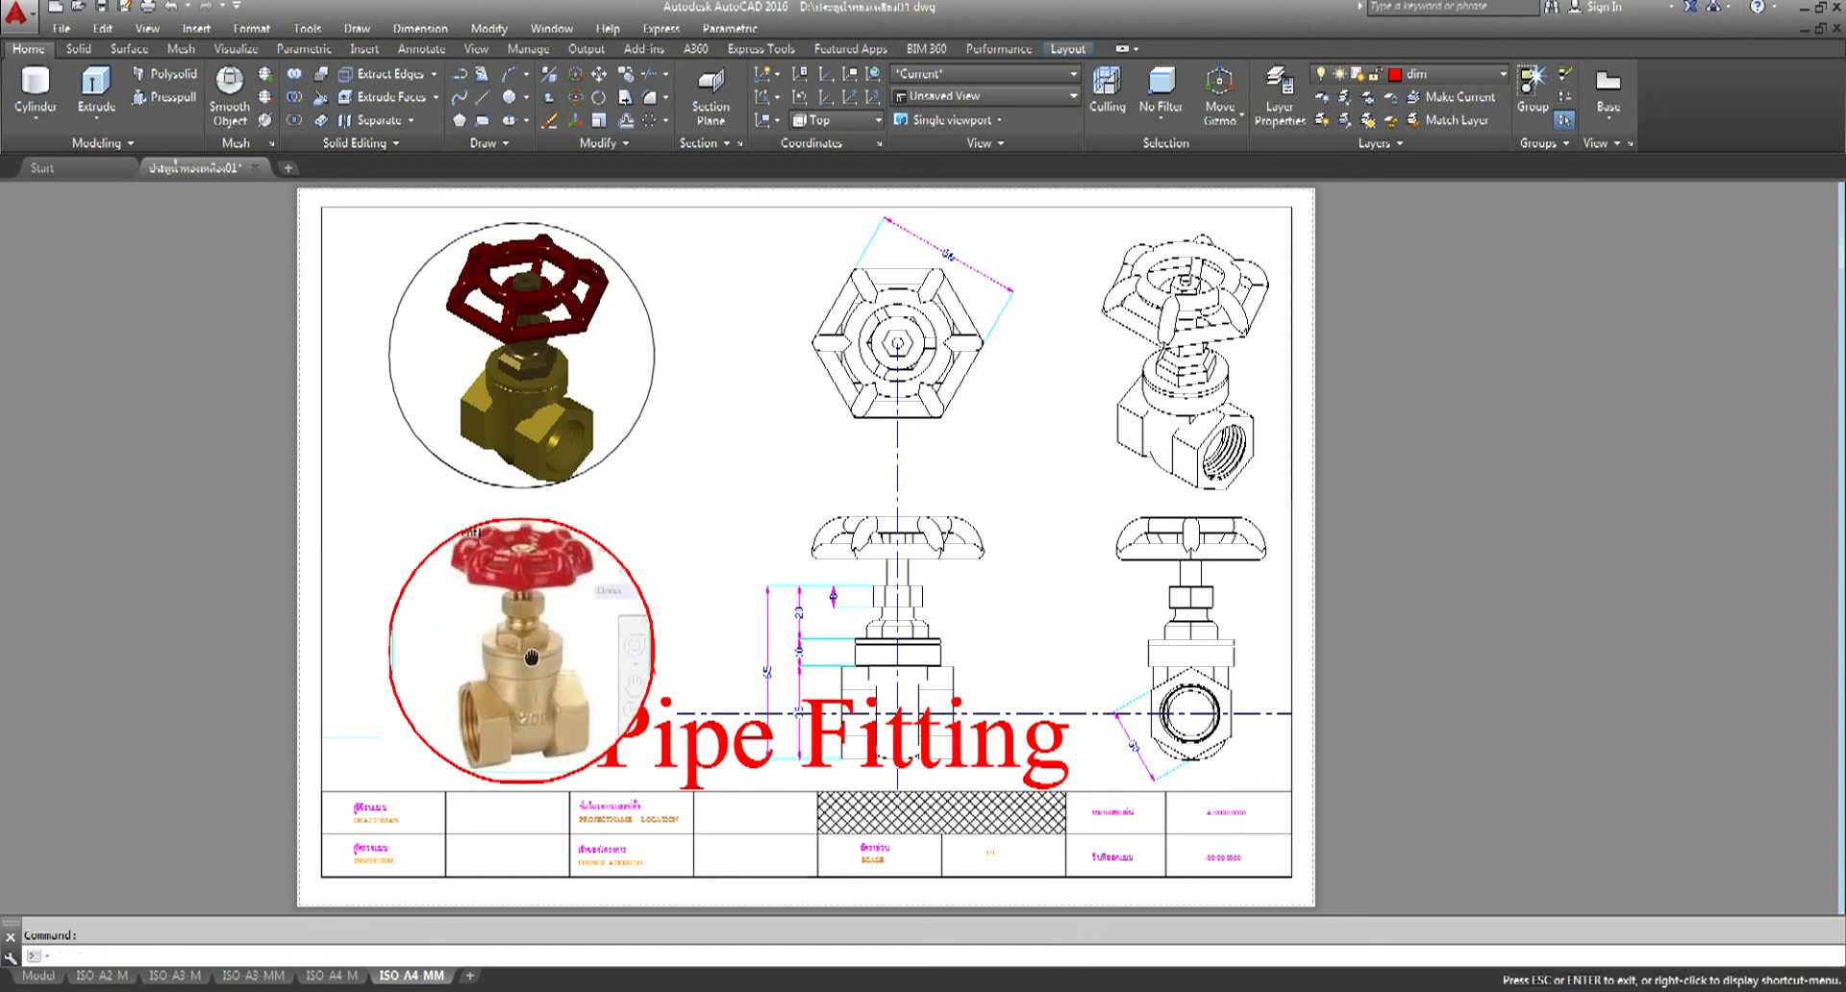
pyautogui.press('Escape')
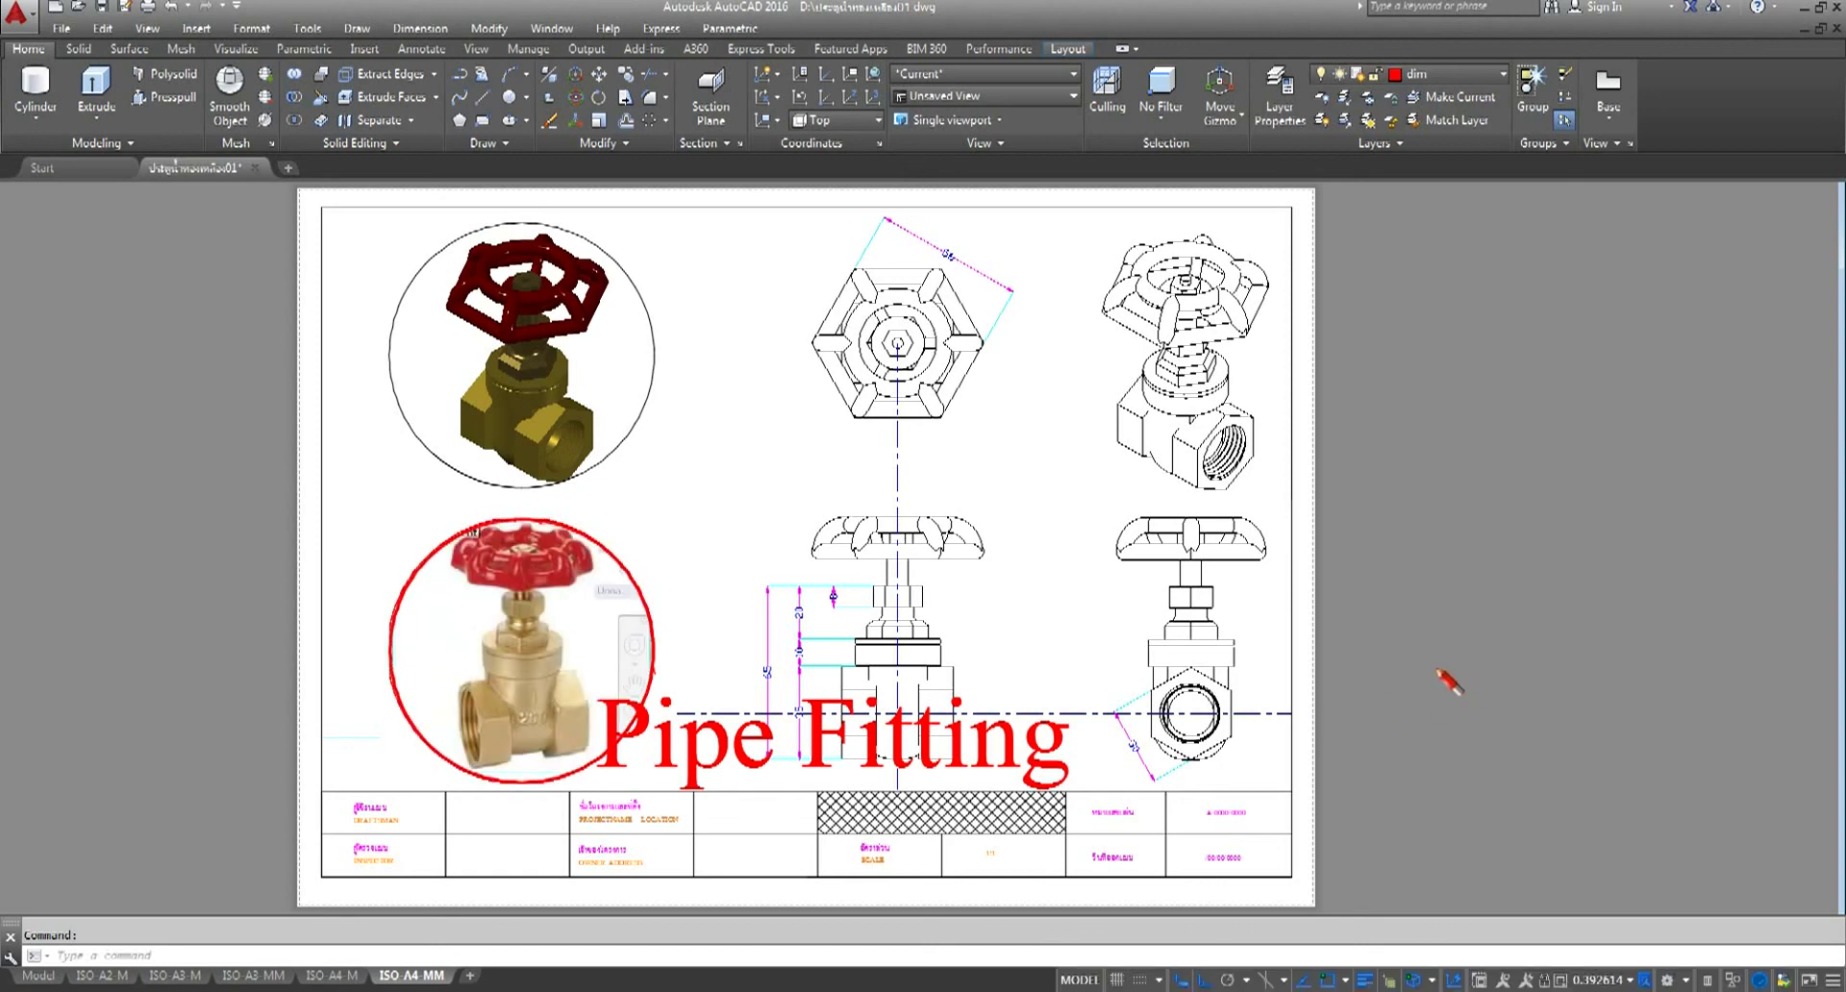
pyautogui.doubleClick(1450, 683)
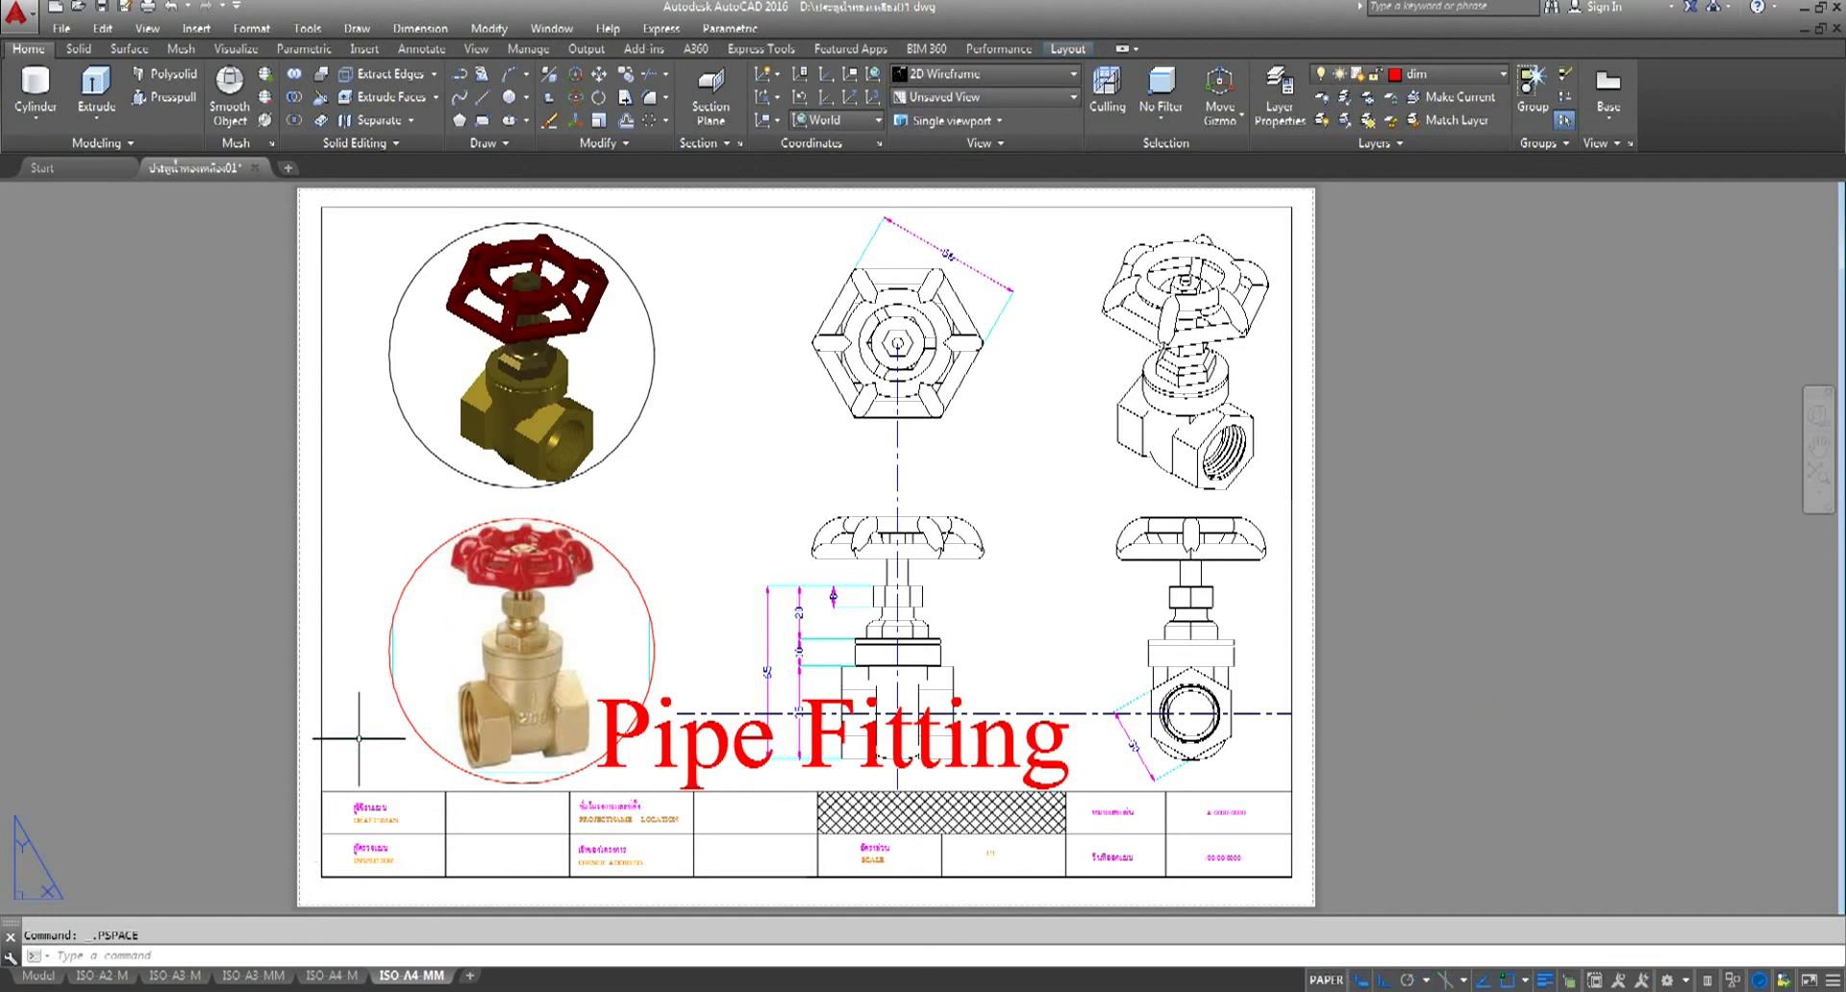
# - In model space, move the valve photo higher up using the MOVE command
pyautogui.click(38, 975)
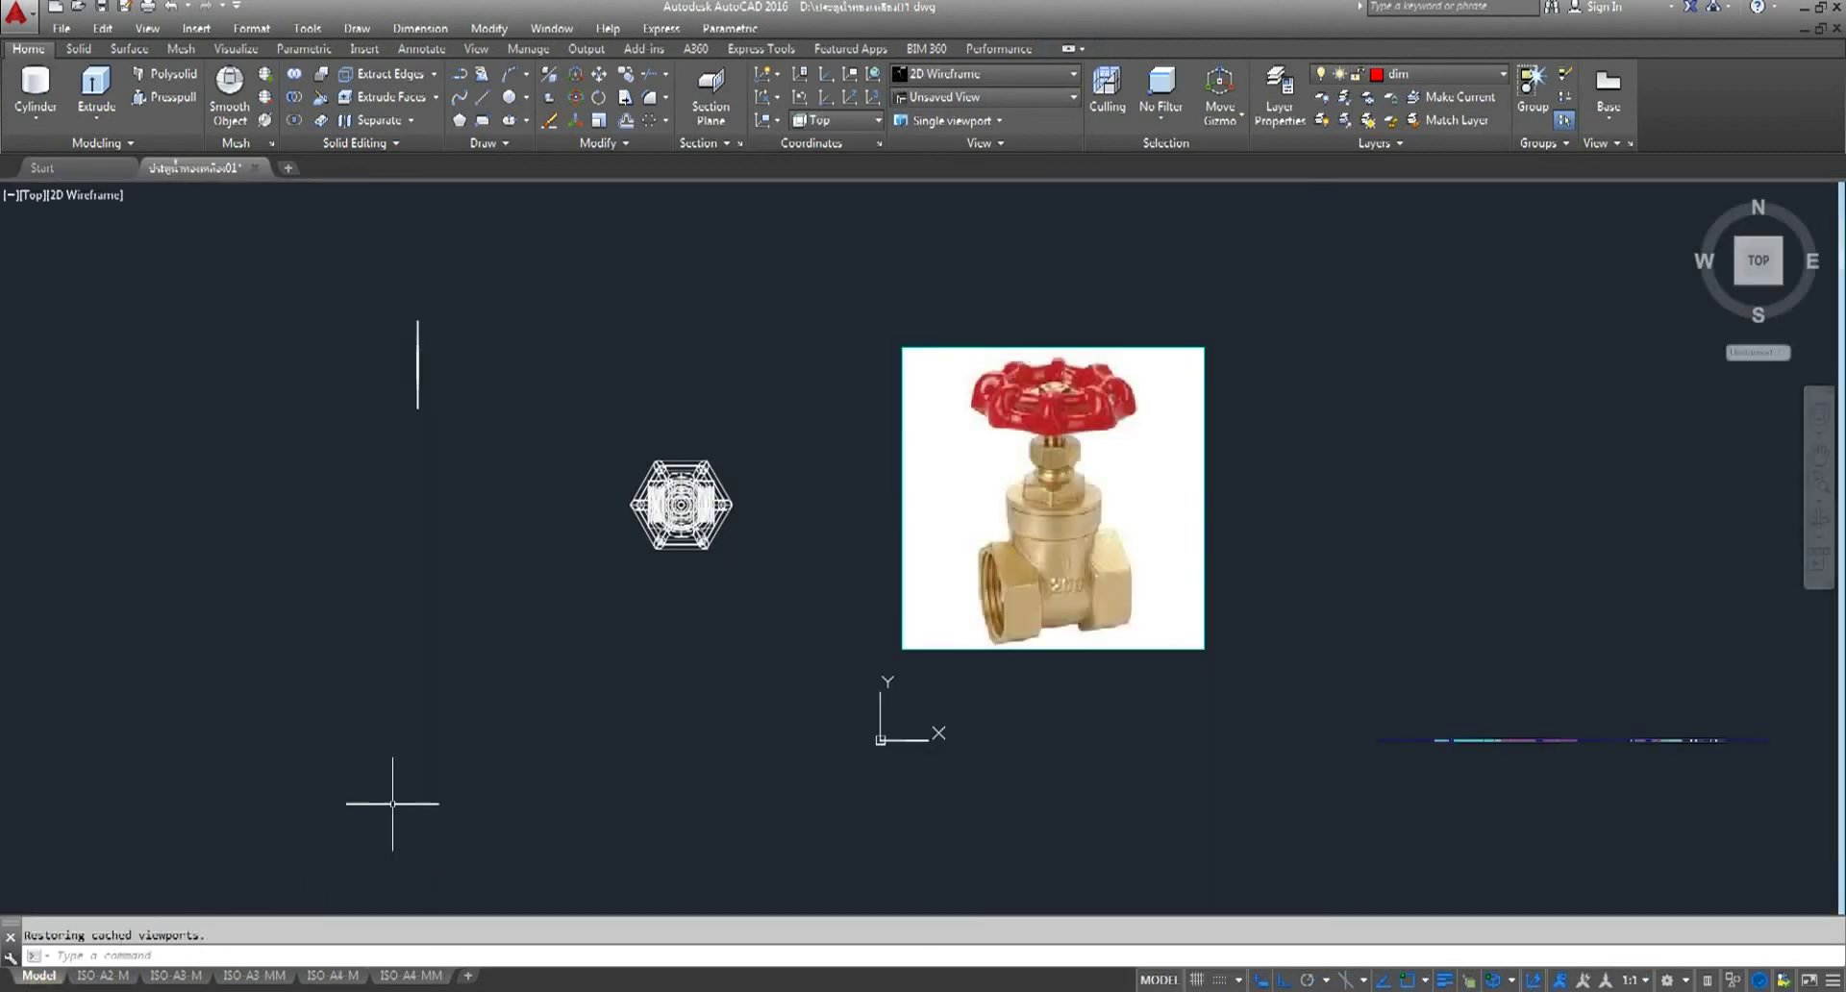
pyautogui.scroll(-4, 412, 659)
pyautogui.scroll(4, 561, 693)
pyautogui.moveTo(956, 651); pyautogui.dragTo(878, 651, button='middle')
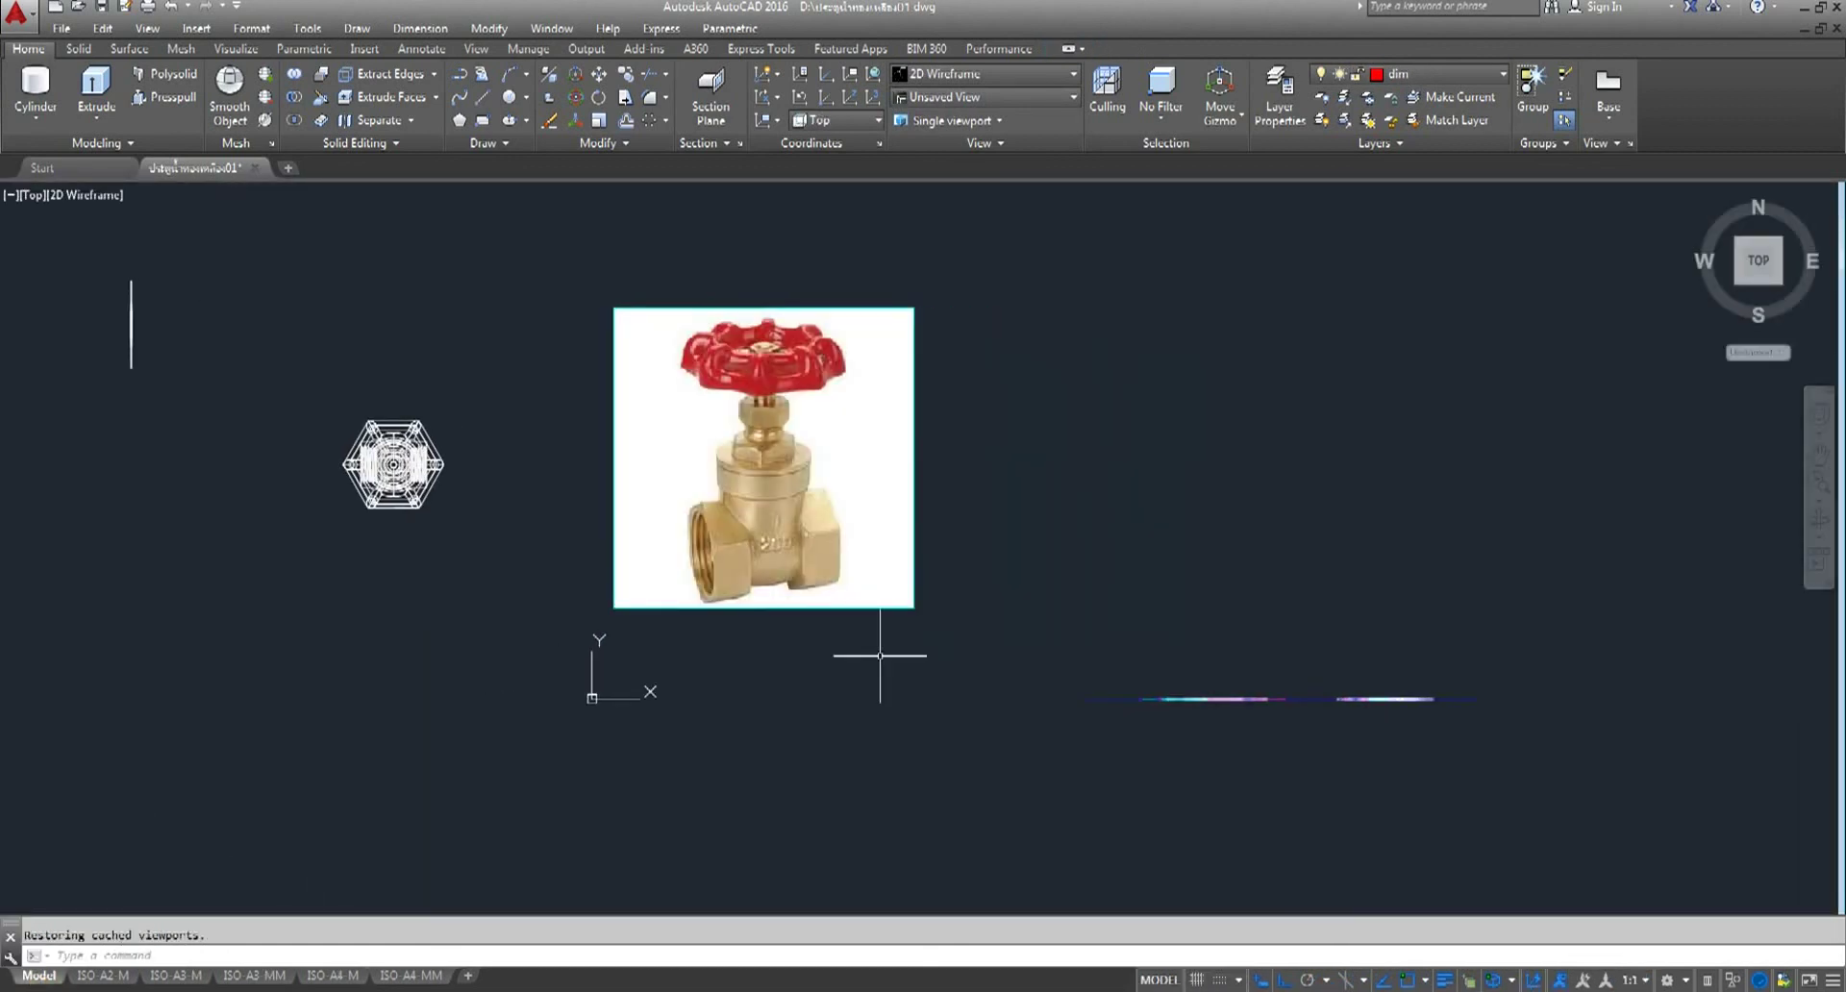
pyautogui.scroll(-4, 741, 630)
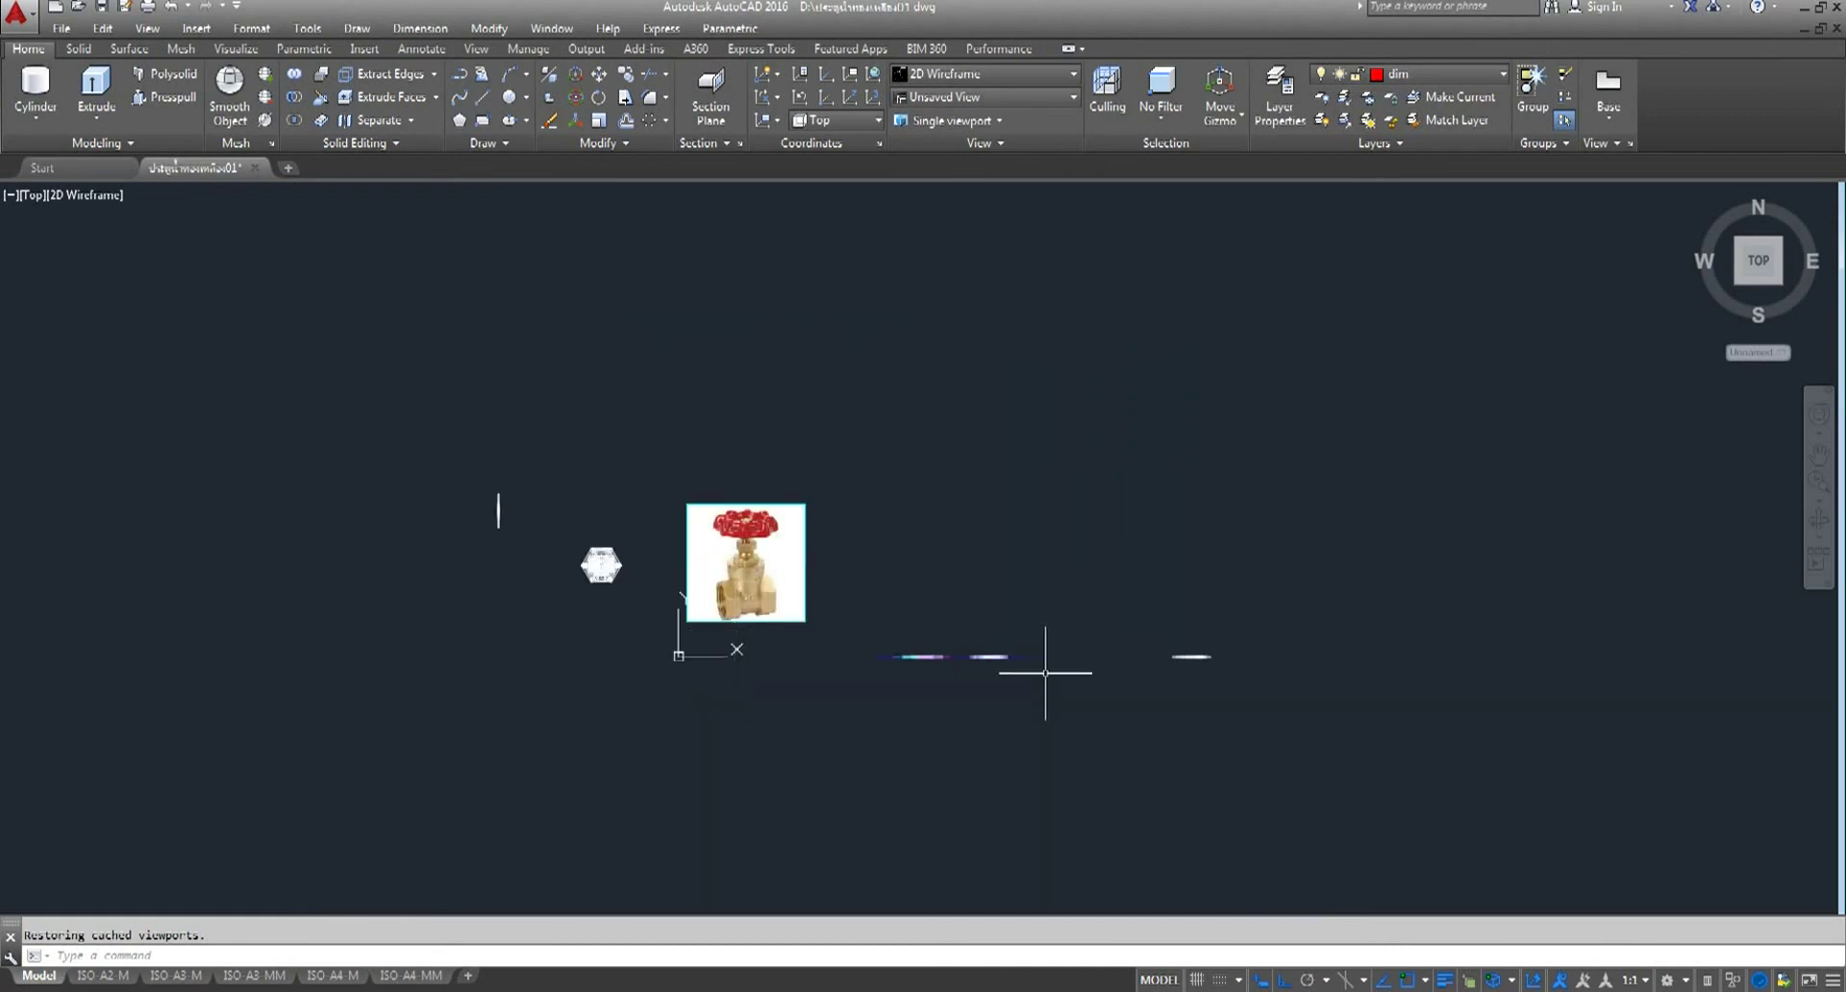
pyautogui.moveTo(1052, 660); pyautogui.dragTo(940, 631, button='middle')
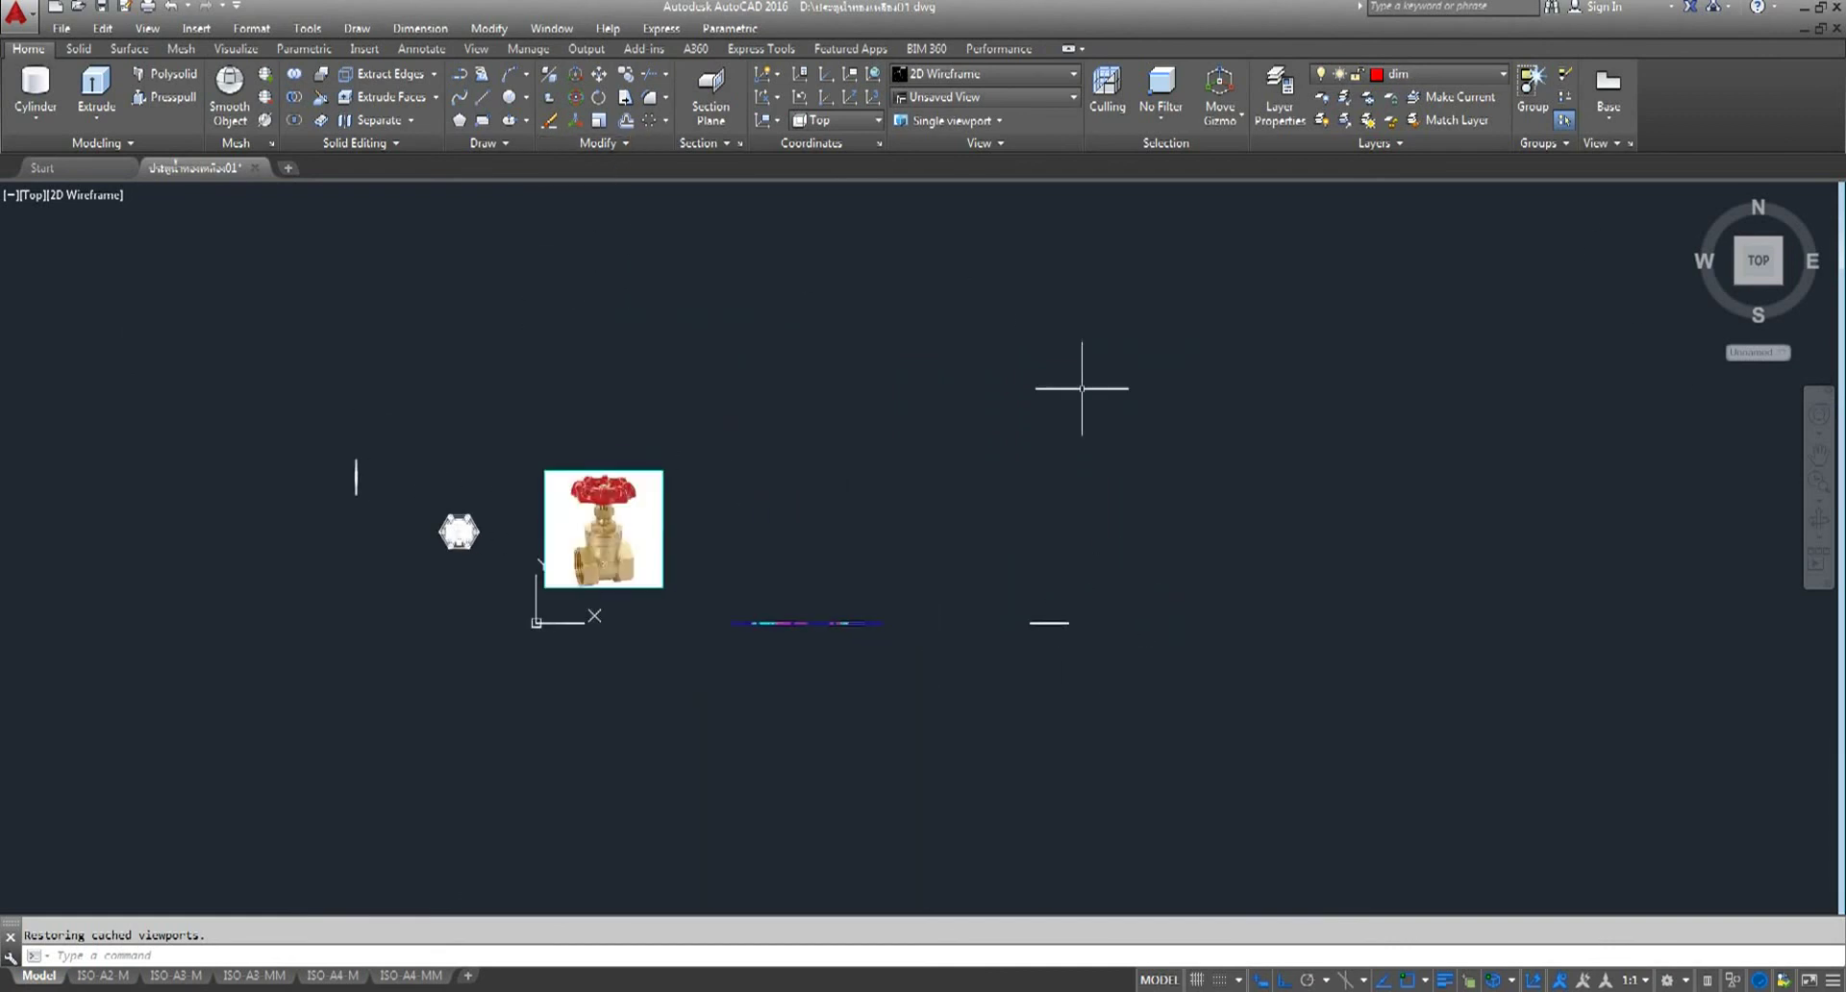
pyautogui.click(621, 89)
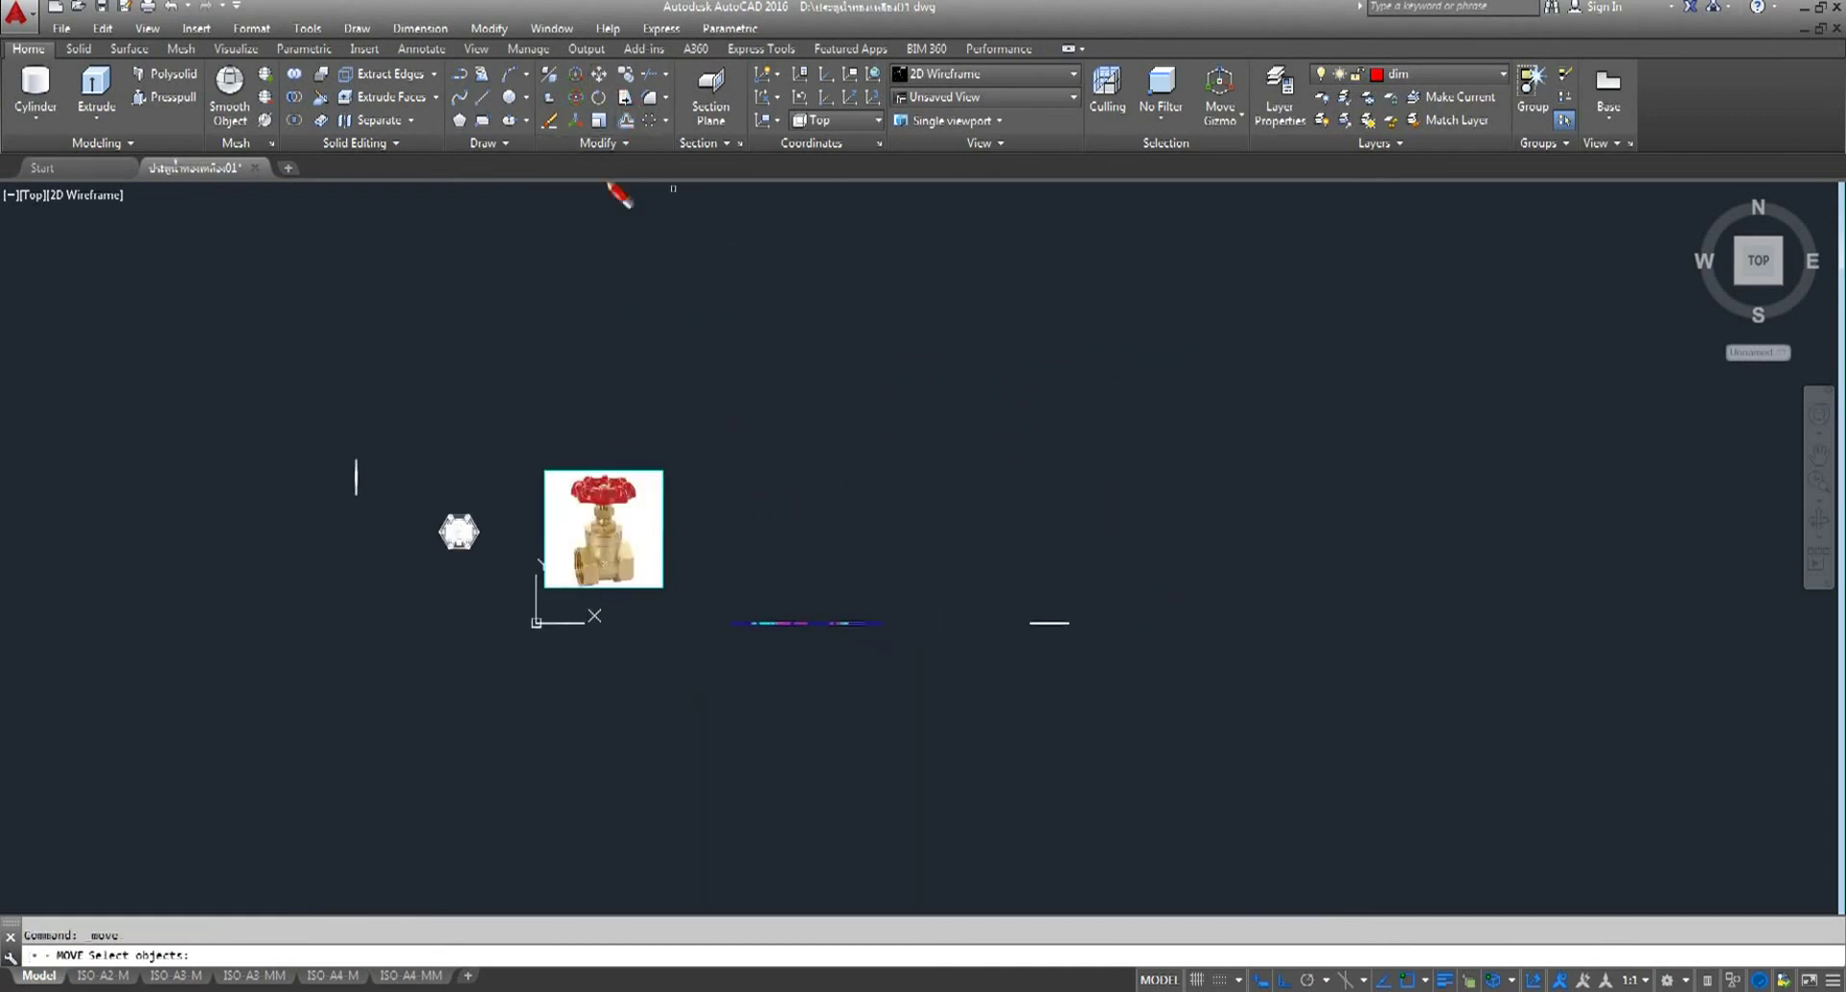
pyautogui.click(686, 402)
pyautogui.click(508, 651)
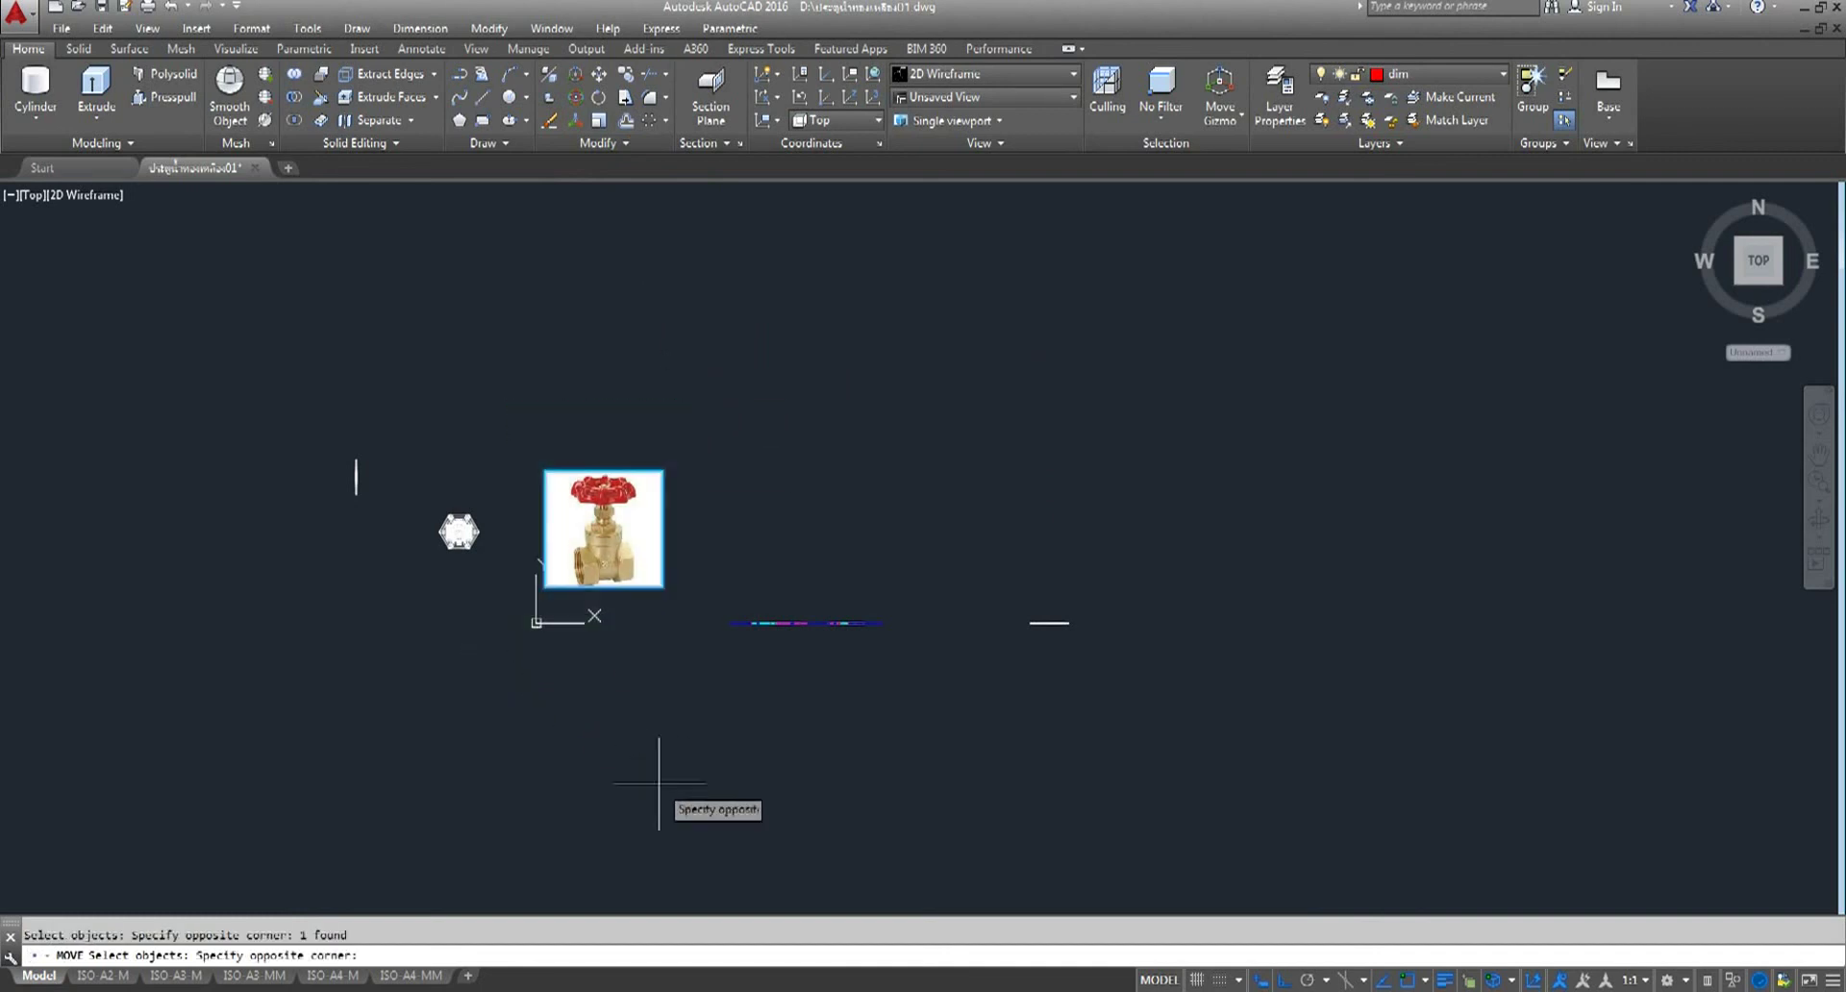
pyautogui.press('Return')
pyautogui.click(597, 823)
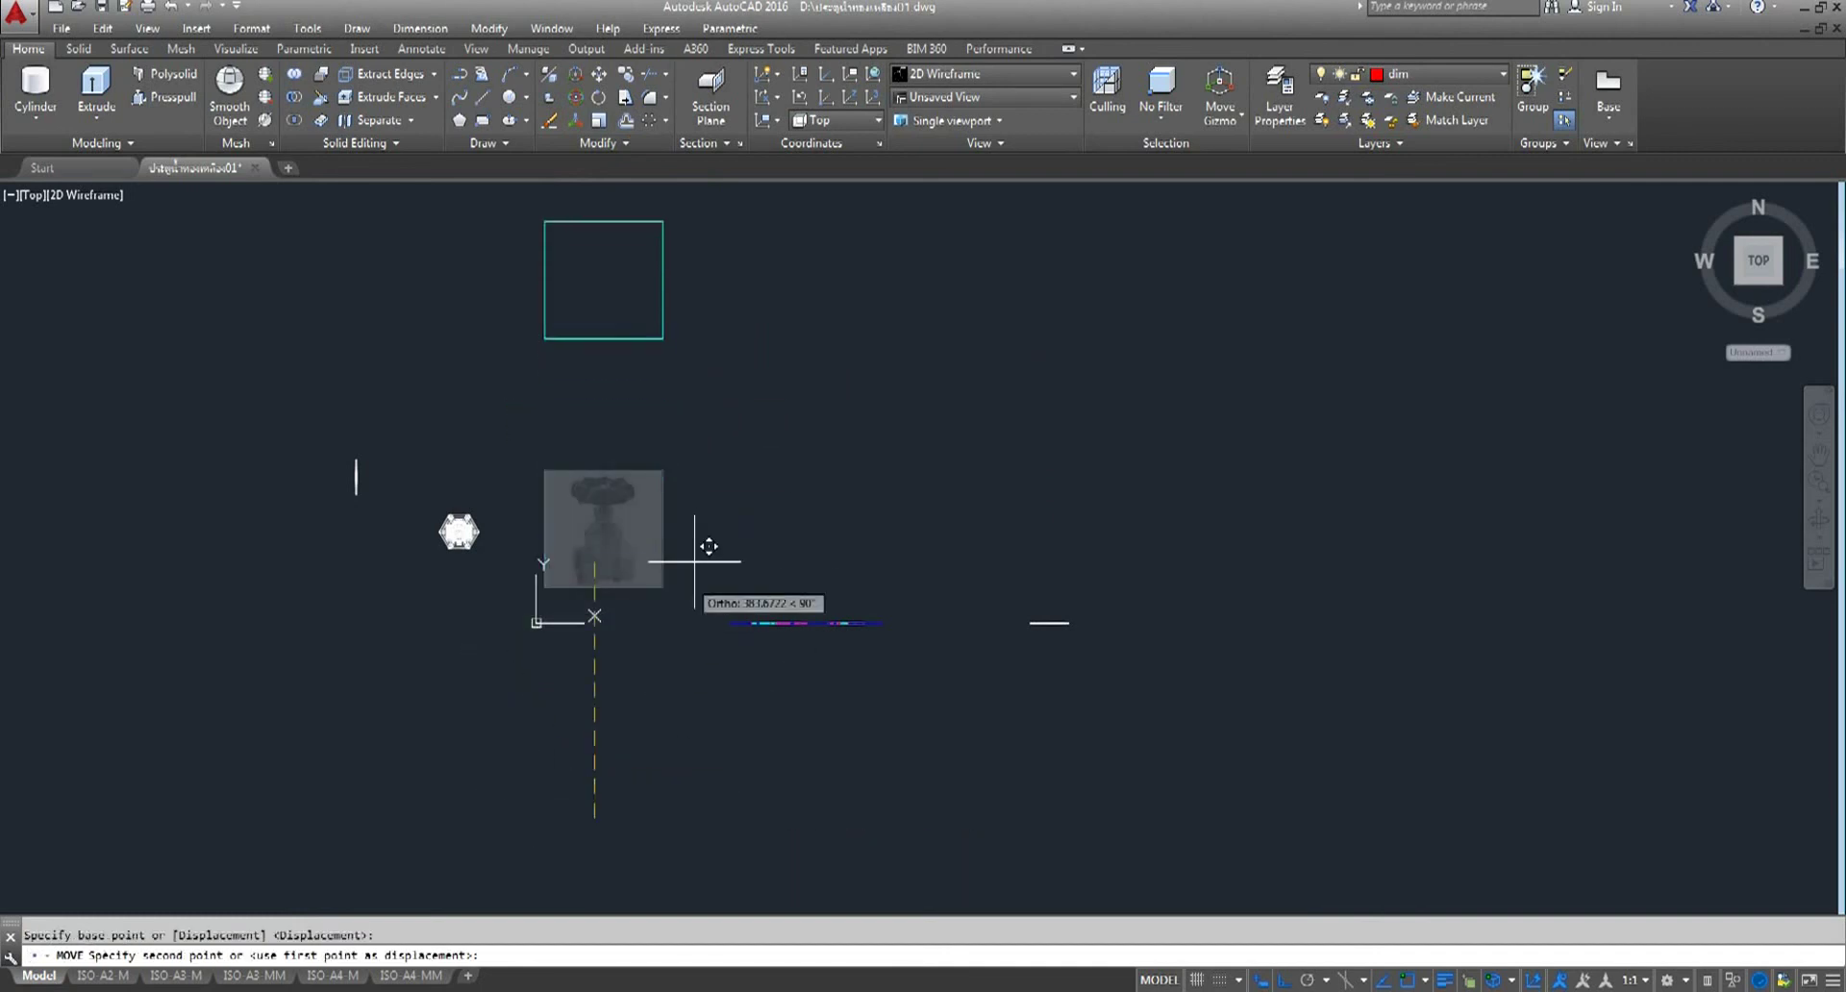
pyautogui.click(732, 540)
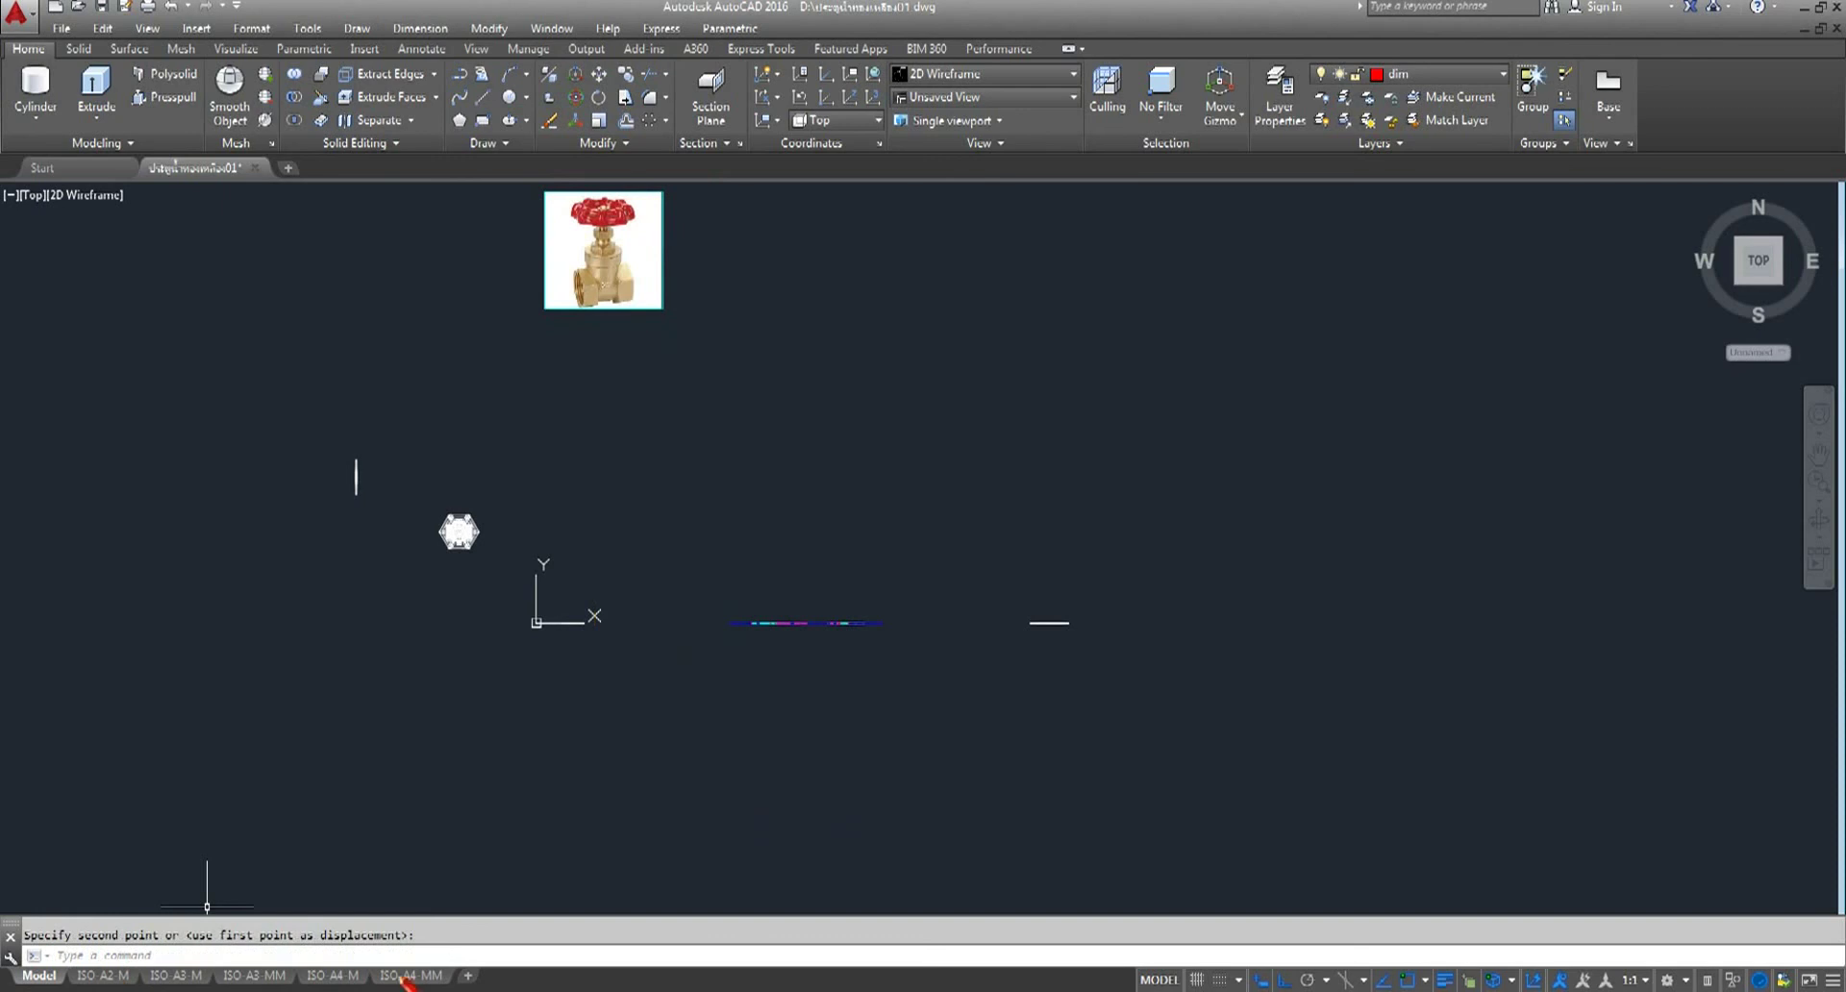
# - On ISO A4 MM, zoom and pan inside the lower circular viewport to centre the valve photo
pyautogui.click(408, 976)
pyautogui.doubleClick(531, 666)
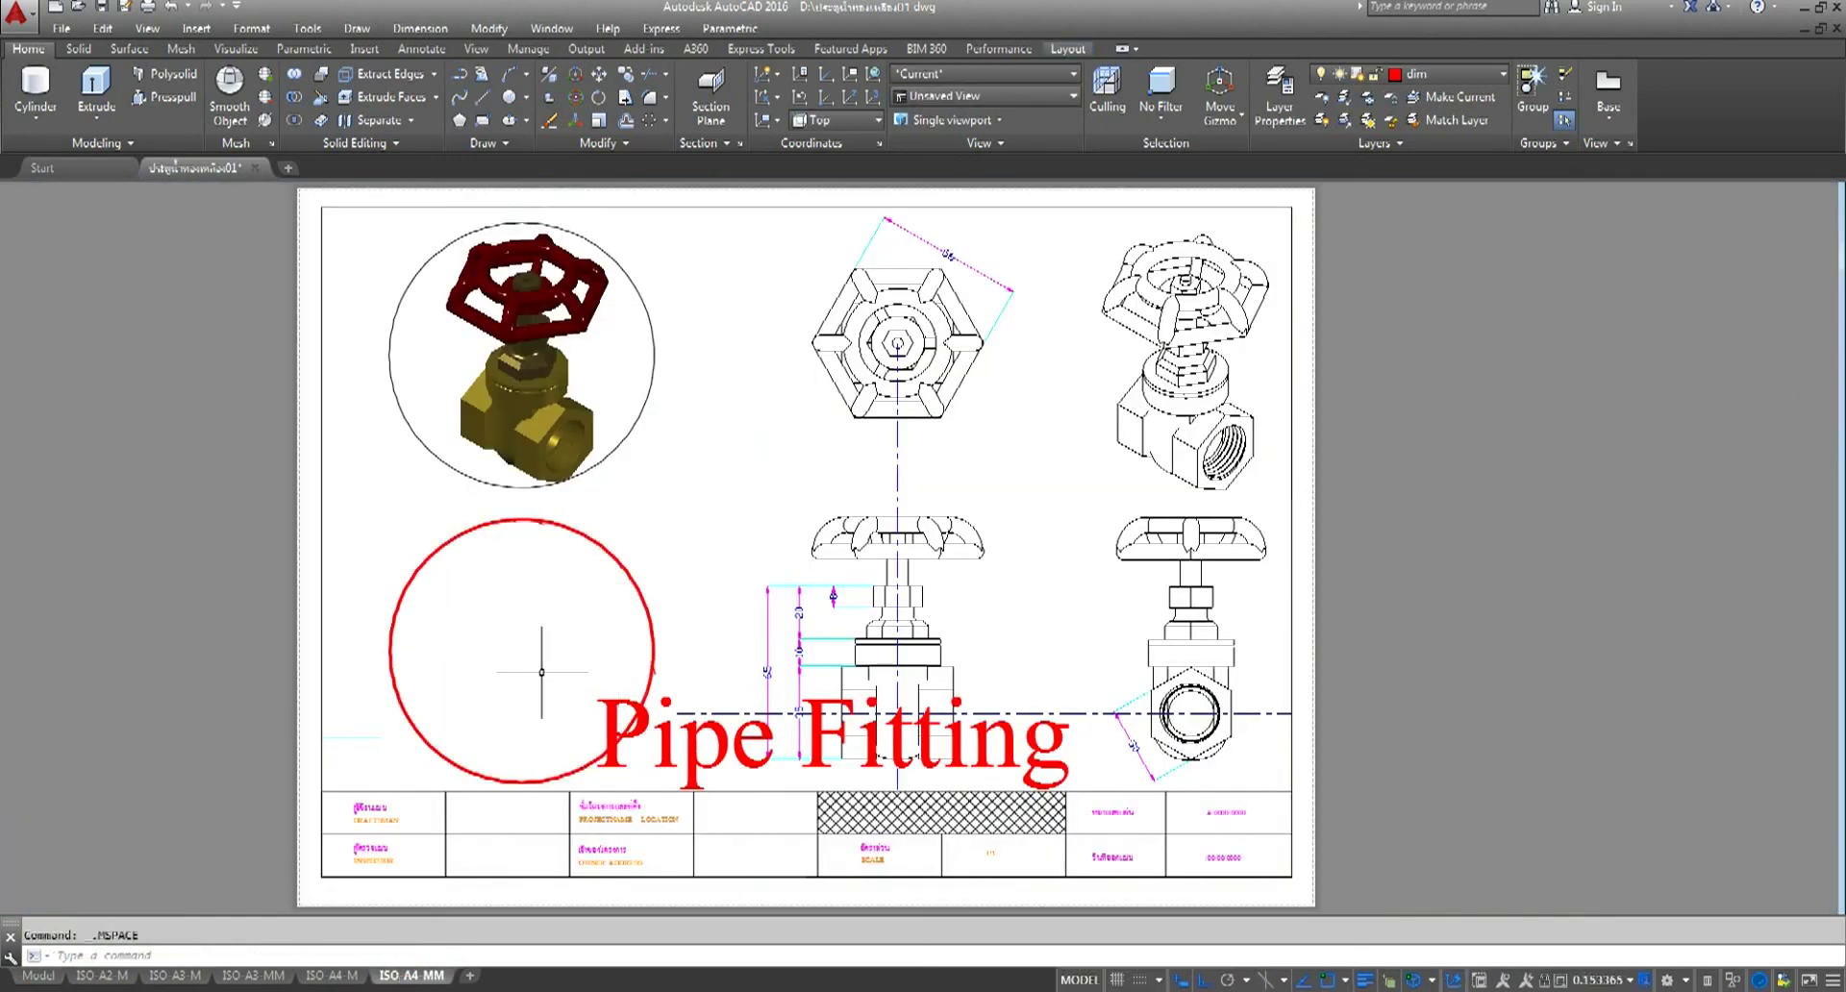
pyautogui.scroll(-4, 541, 673)
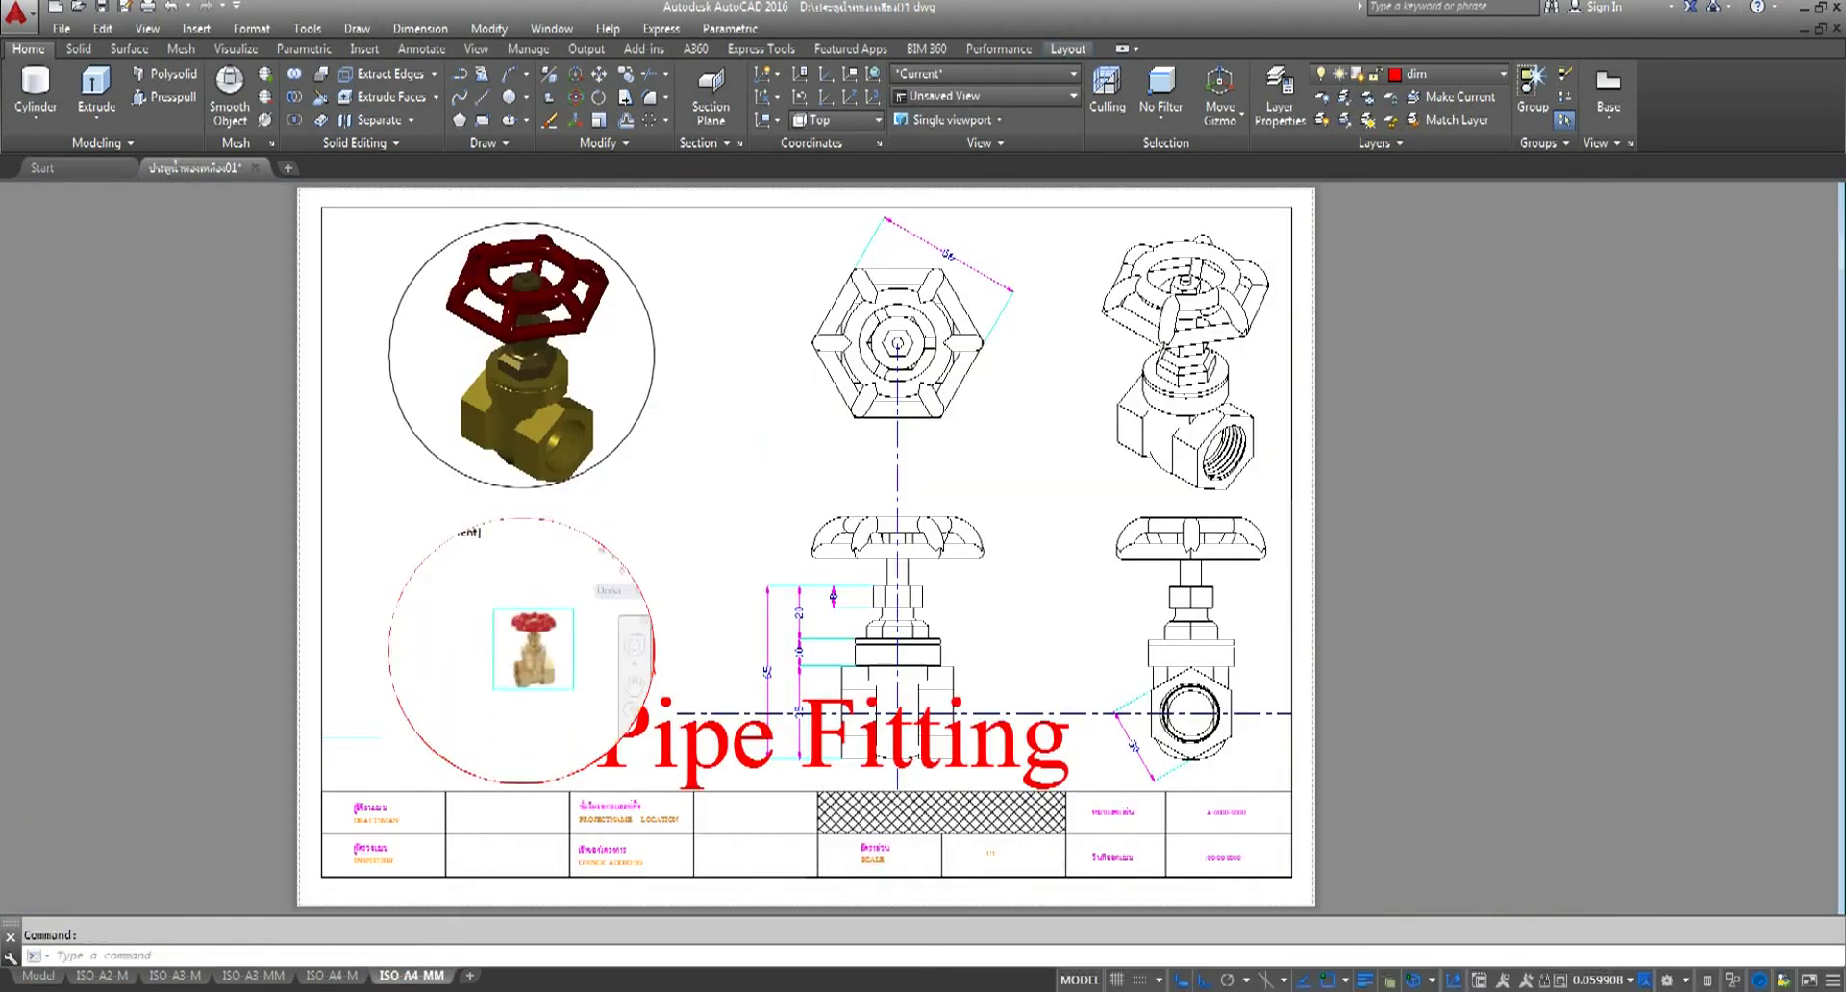
pyautogui.scroll(4, 532, 647)
pyautogui.moveTo(532, 646); pyautogui.dragTo(520, 647)
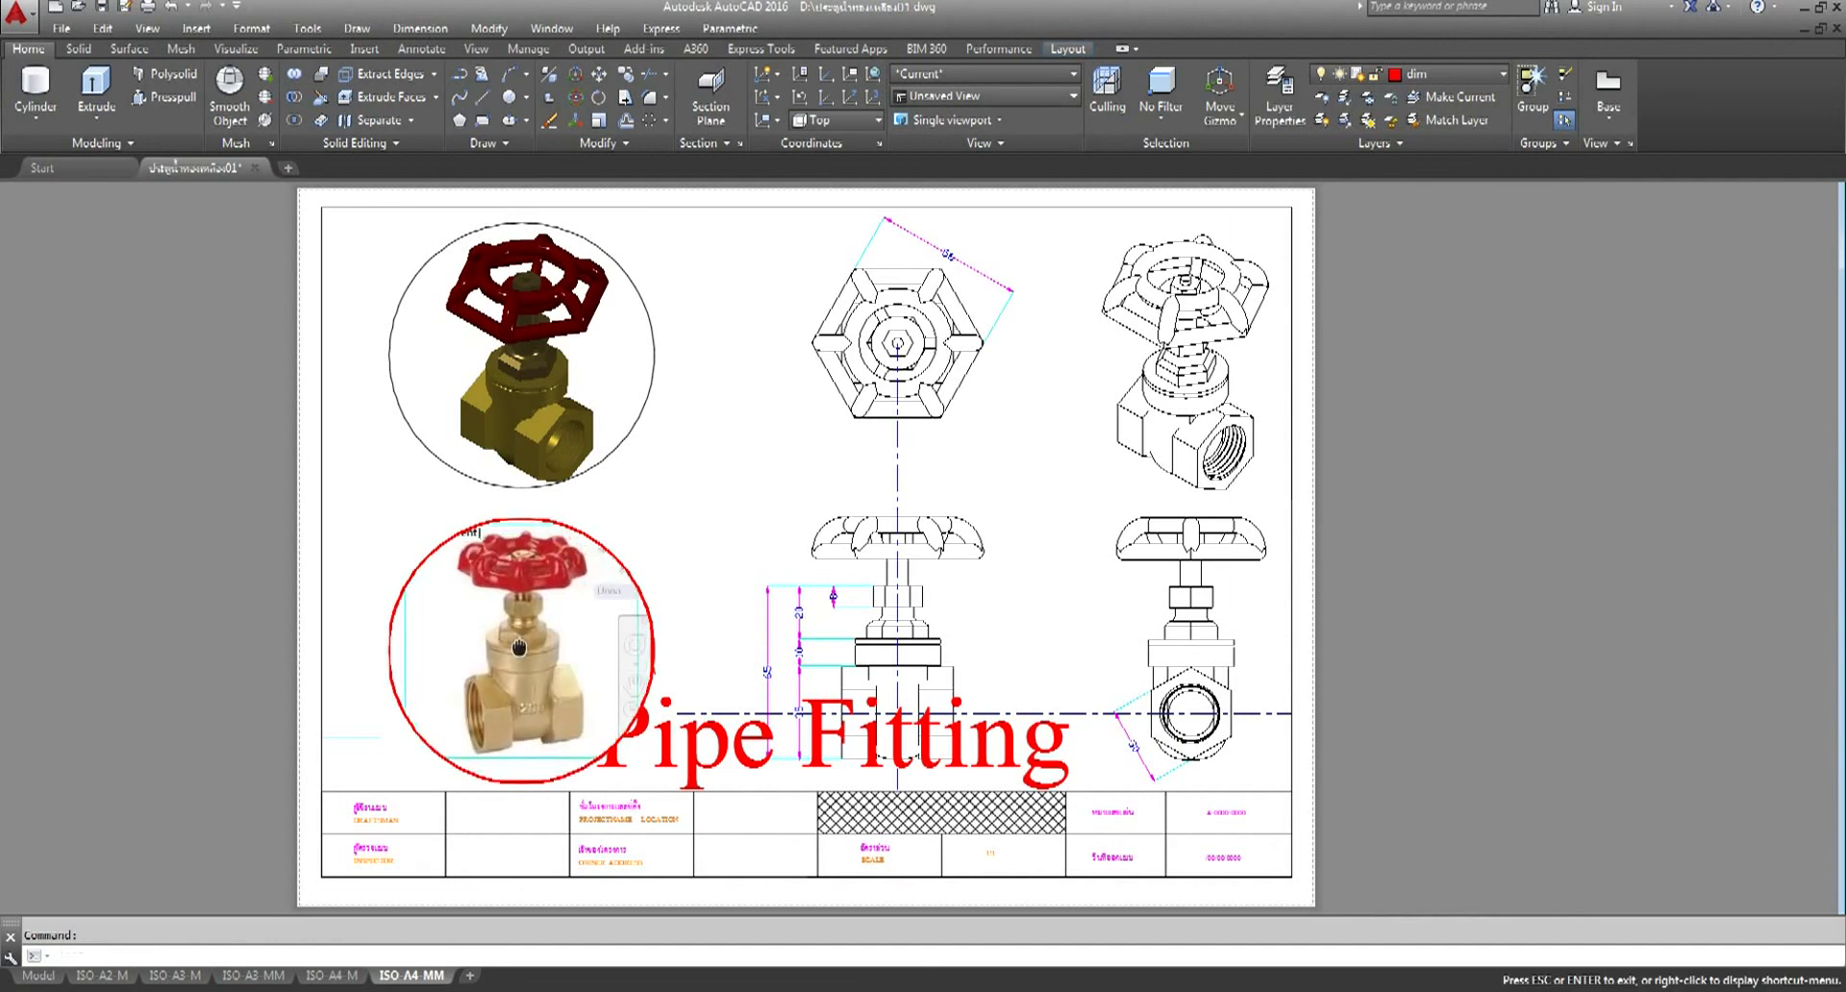
pyautogui.press('Escape')
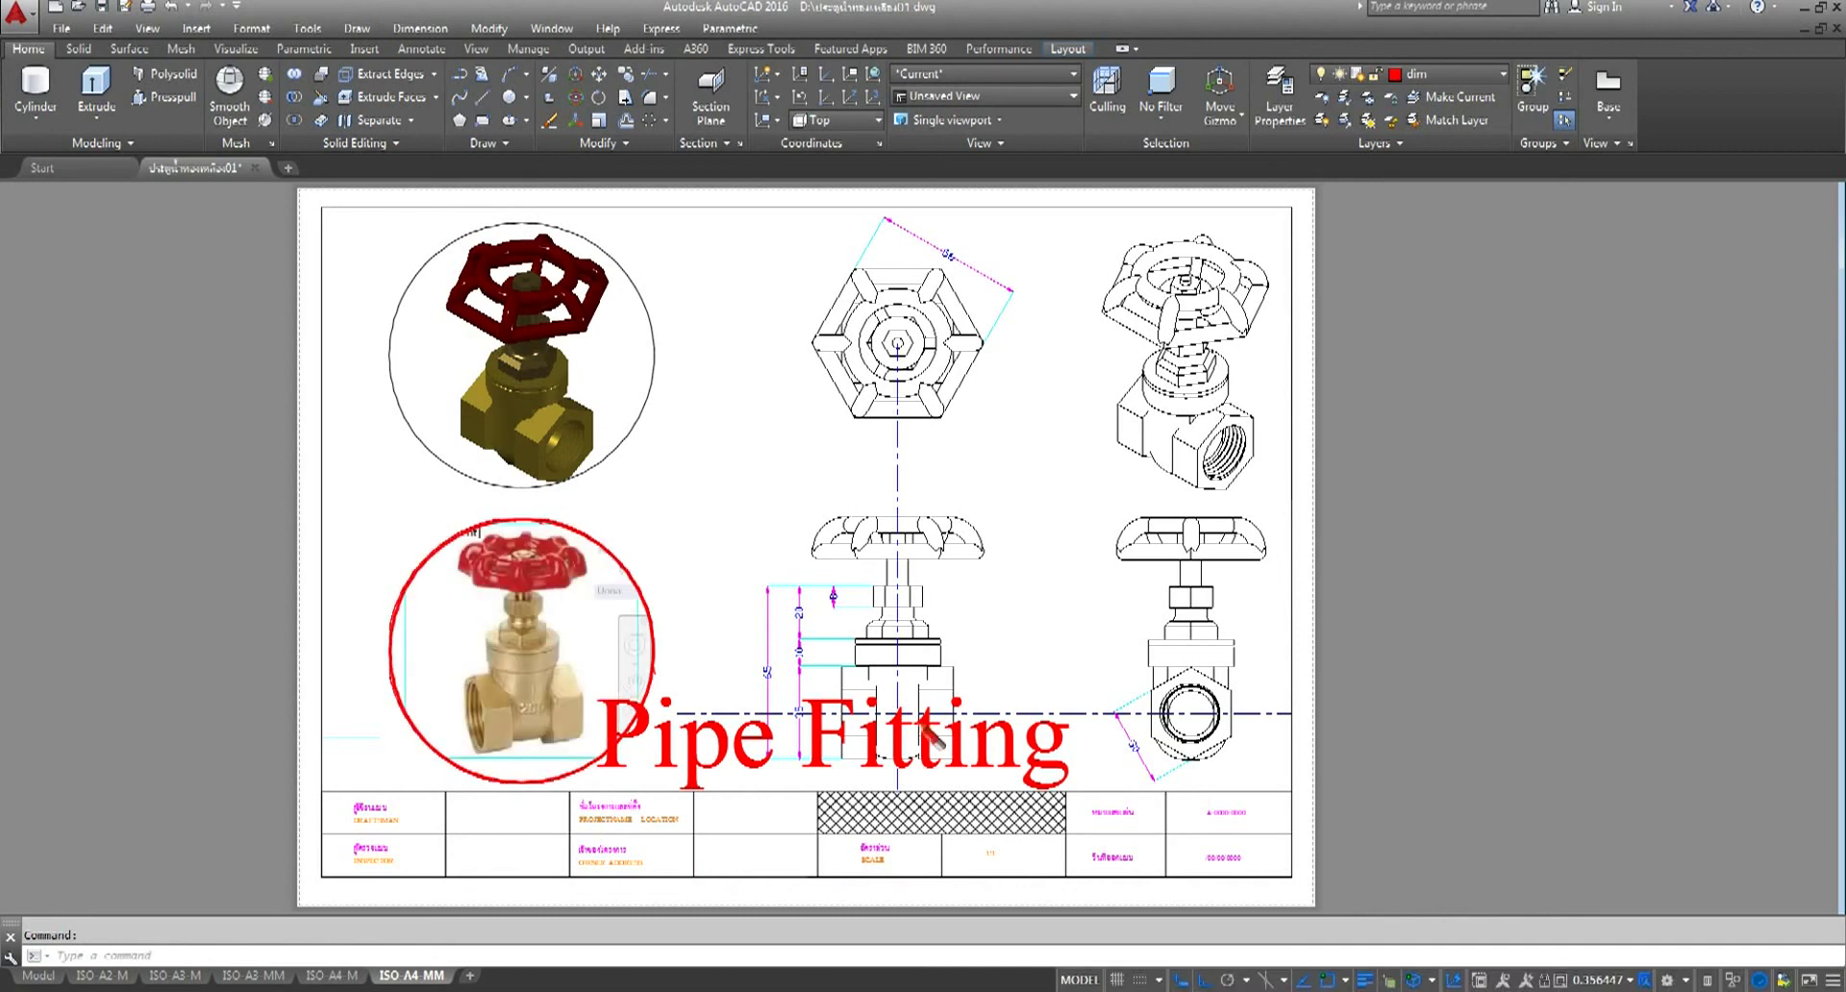
pyautogui.doubleClick(1368, 647)
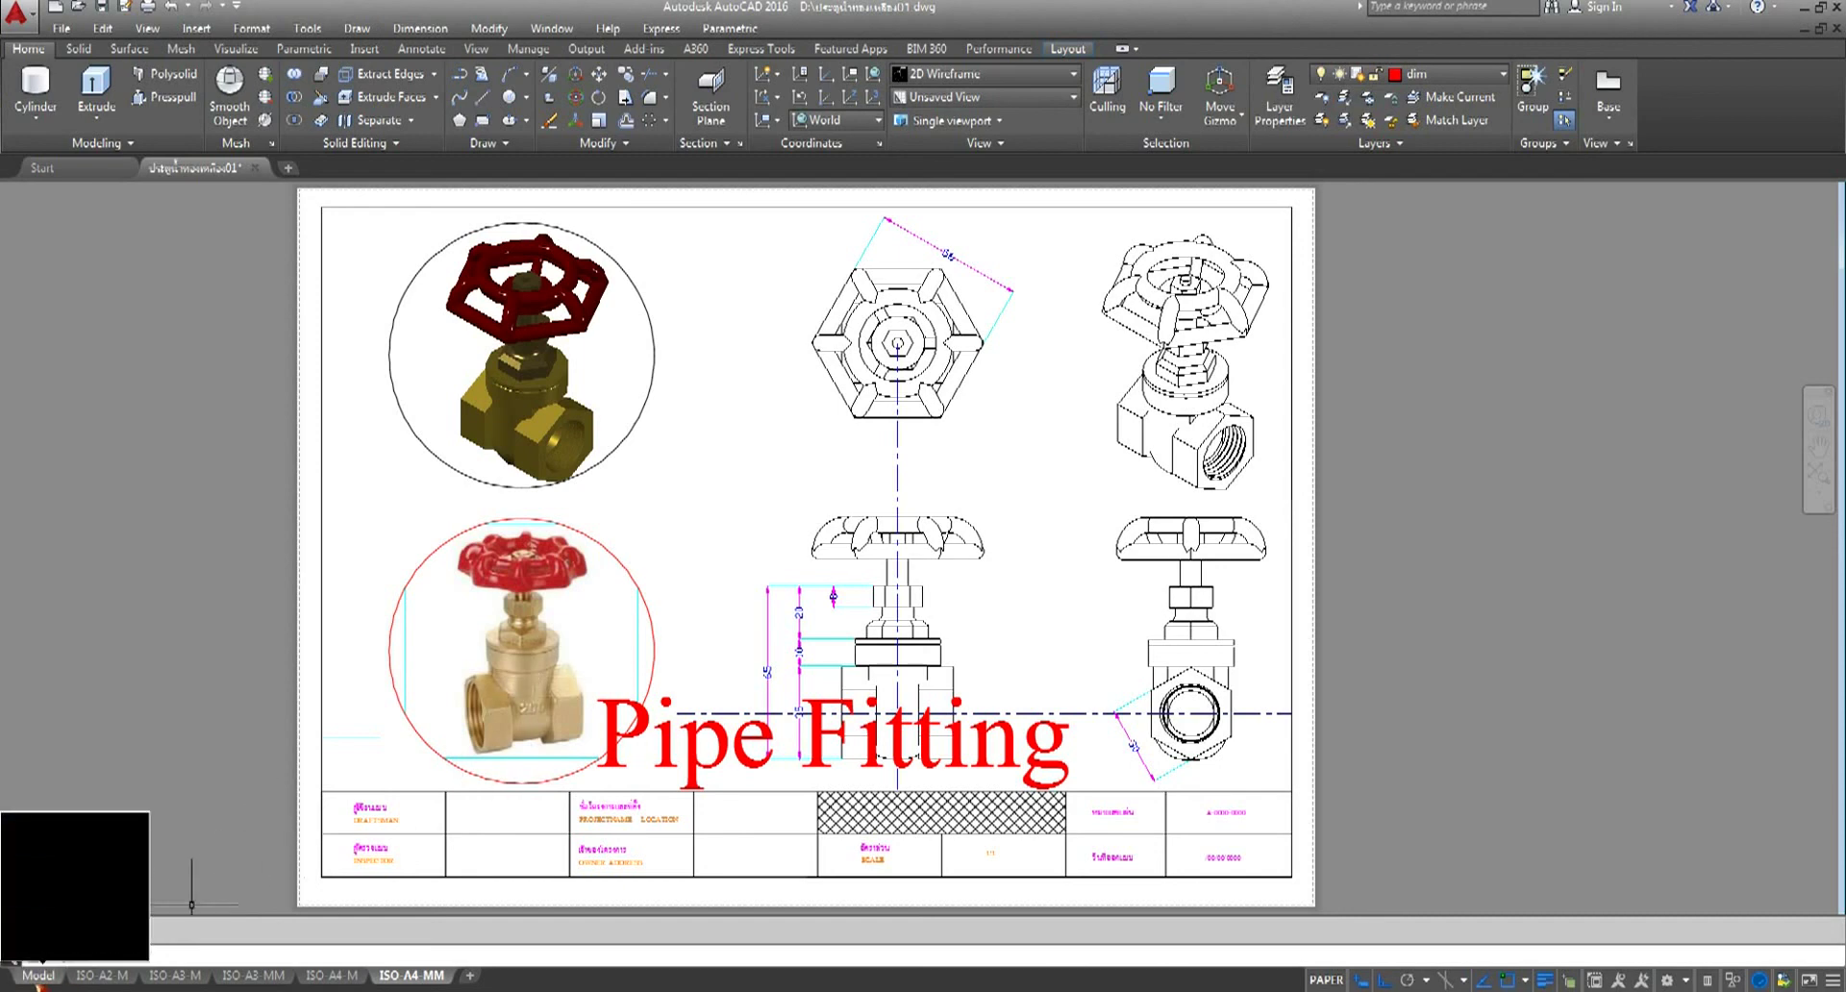
# - Readjust the photo view in the lower circular viewport, then select that viewport on paper
pyautogui.click(38, 975)
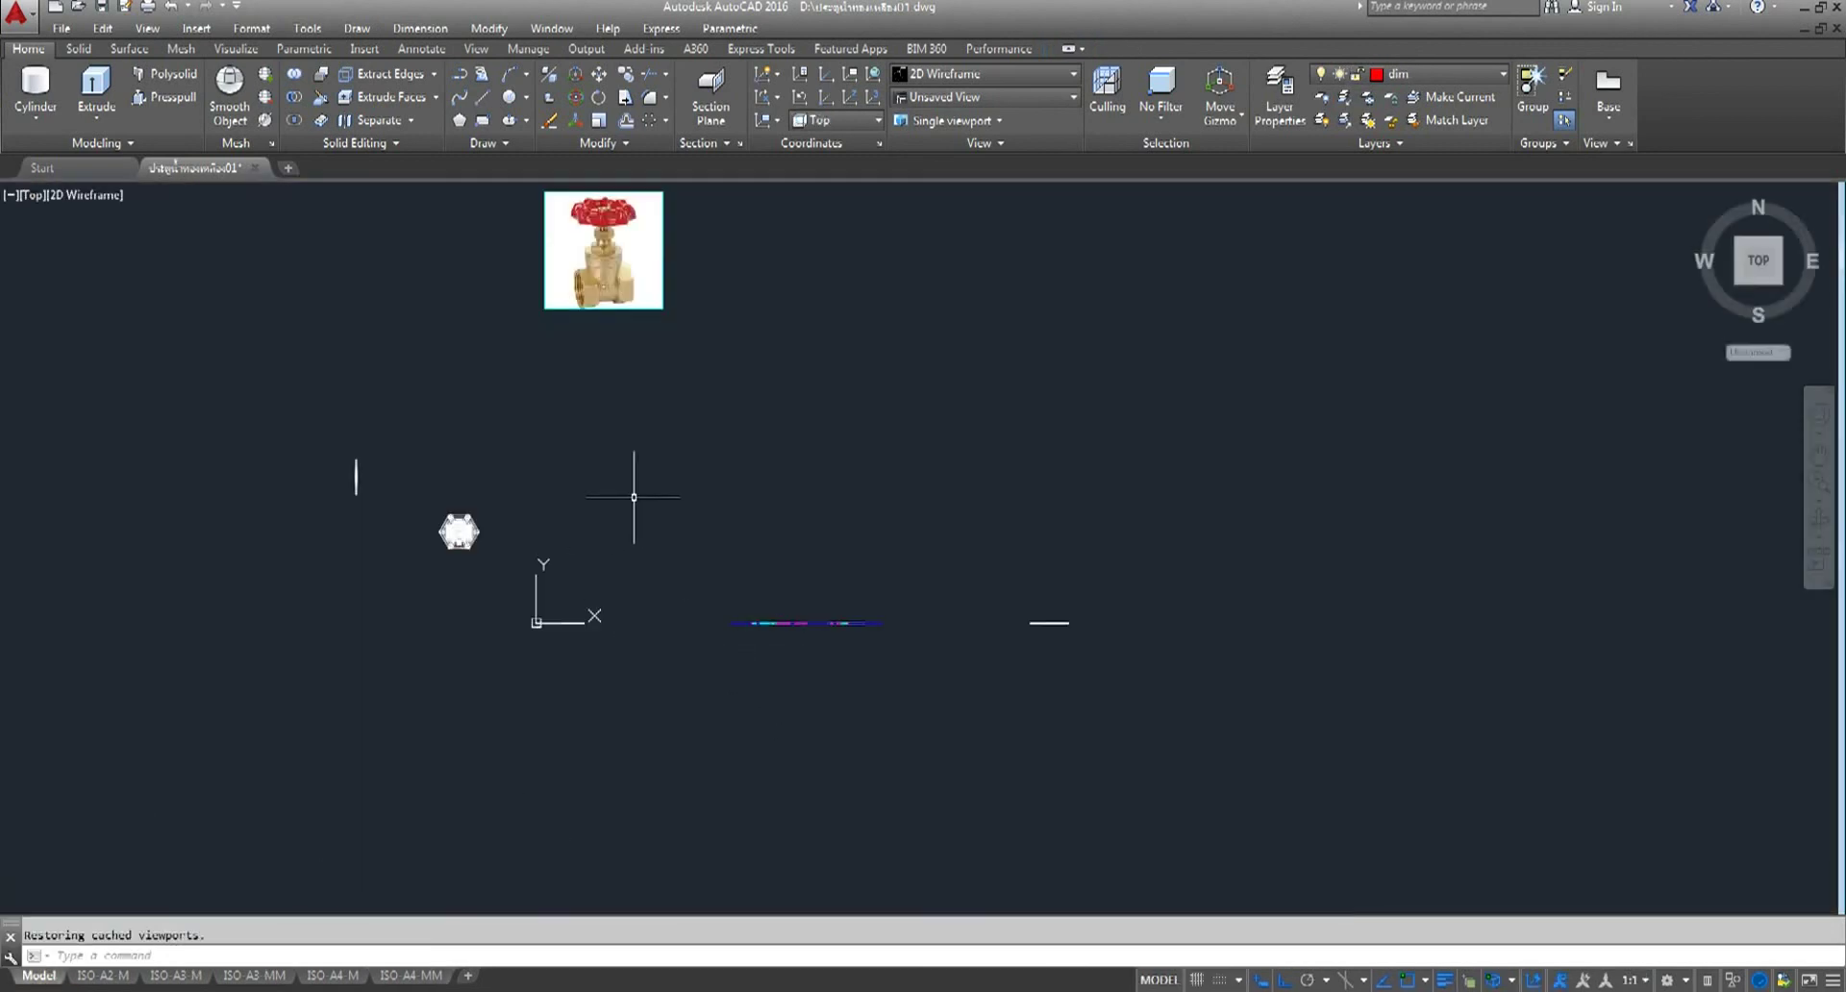
pyautogui.moveTo(631, 496); pyautogui.dragTo(636, 664, button='middle')
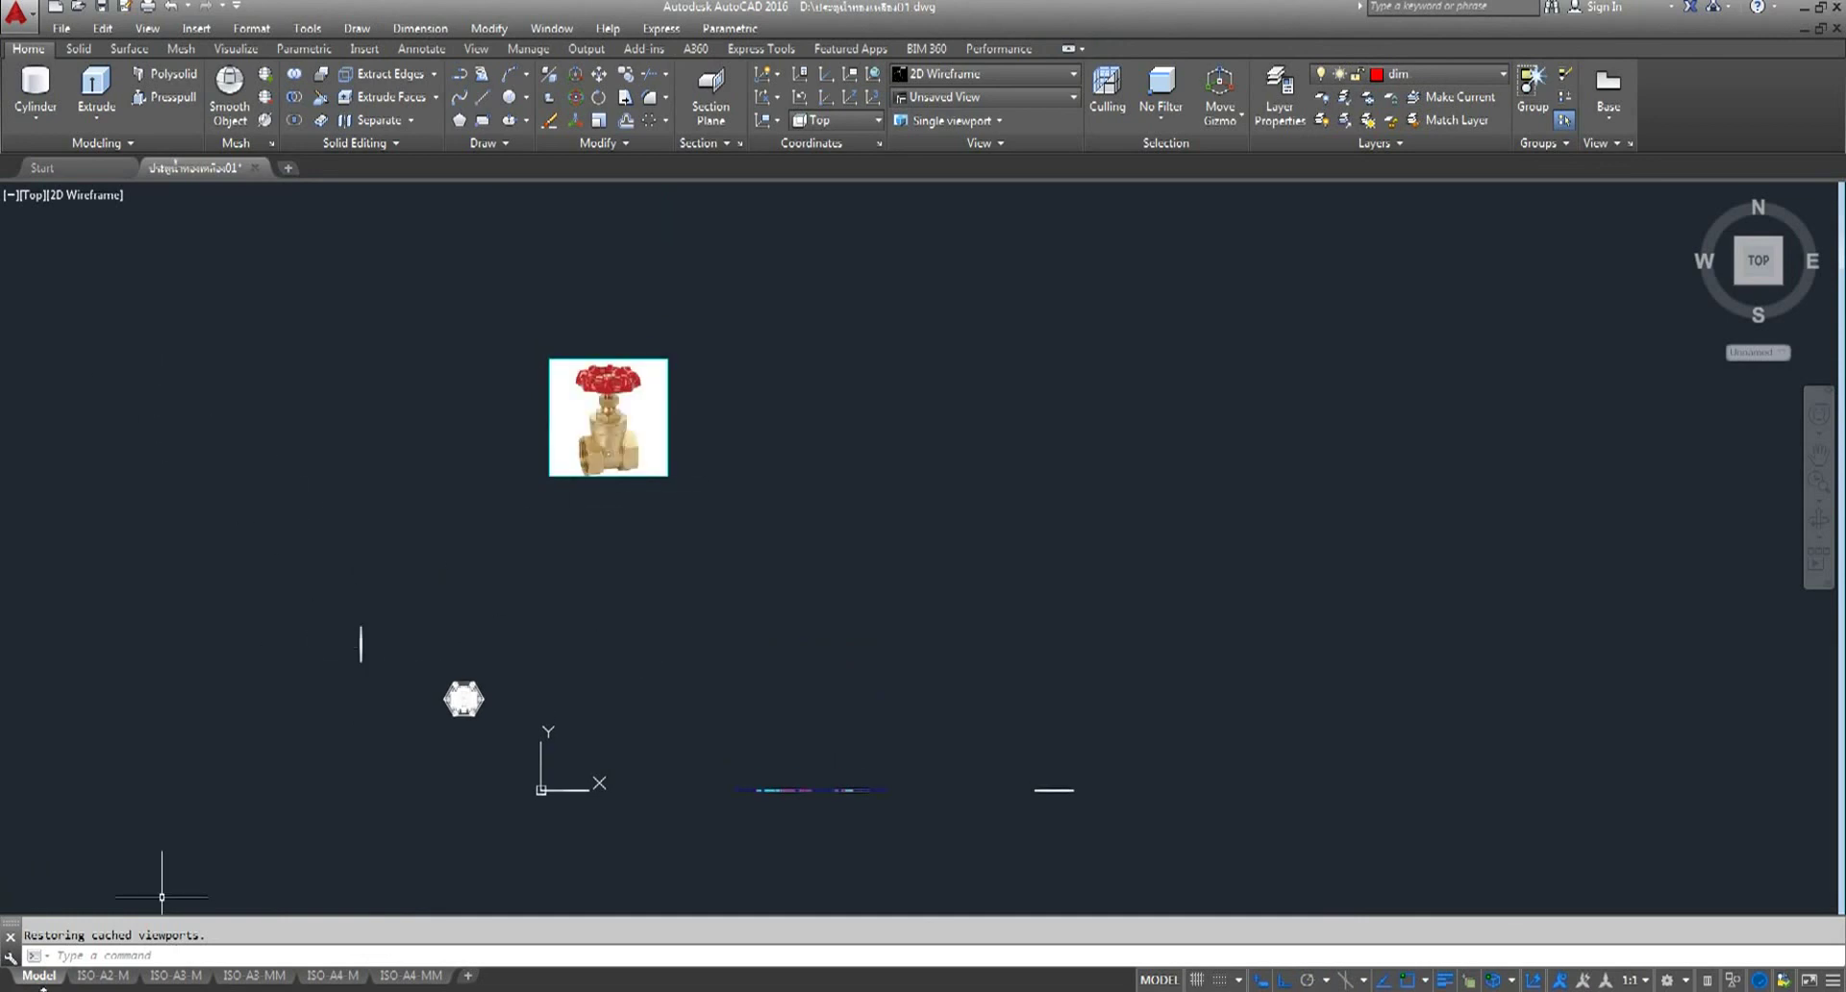
pyautogui.click(404, 975)
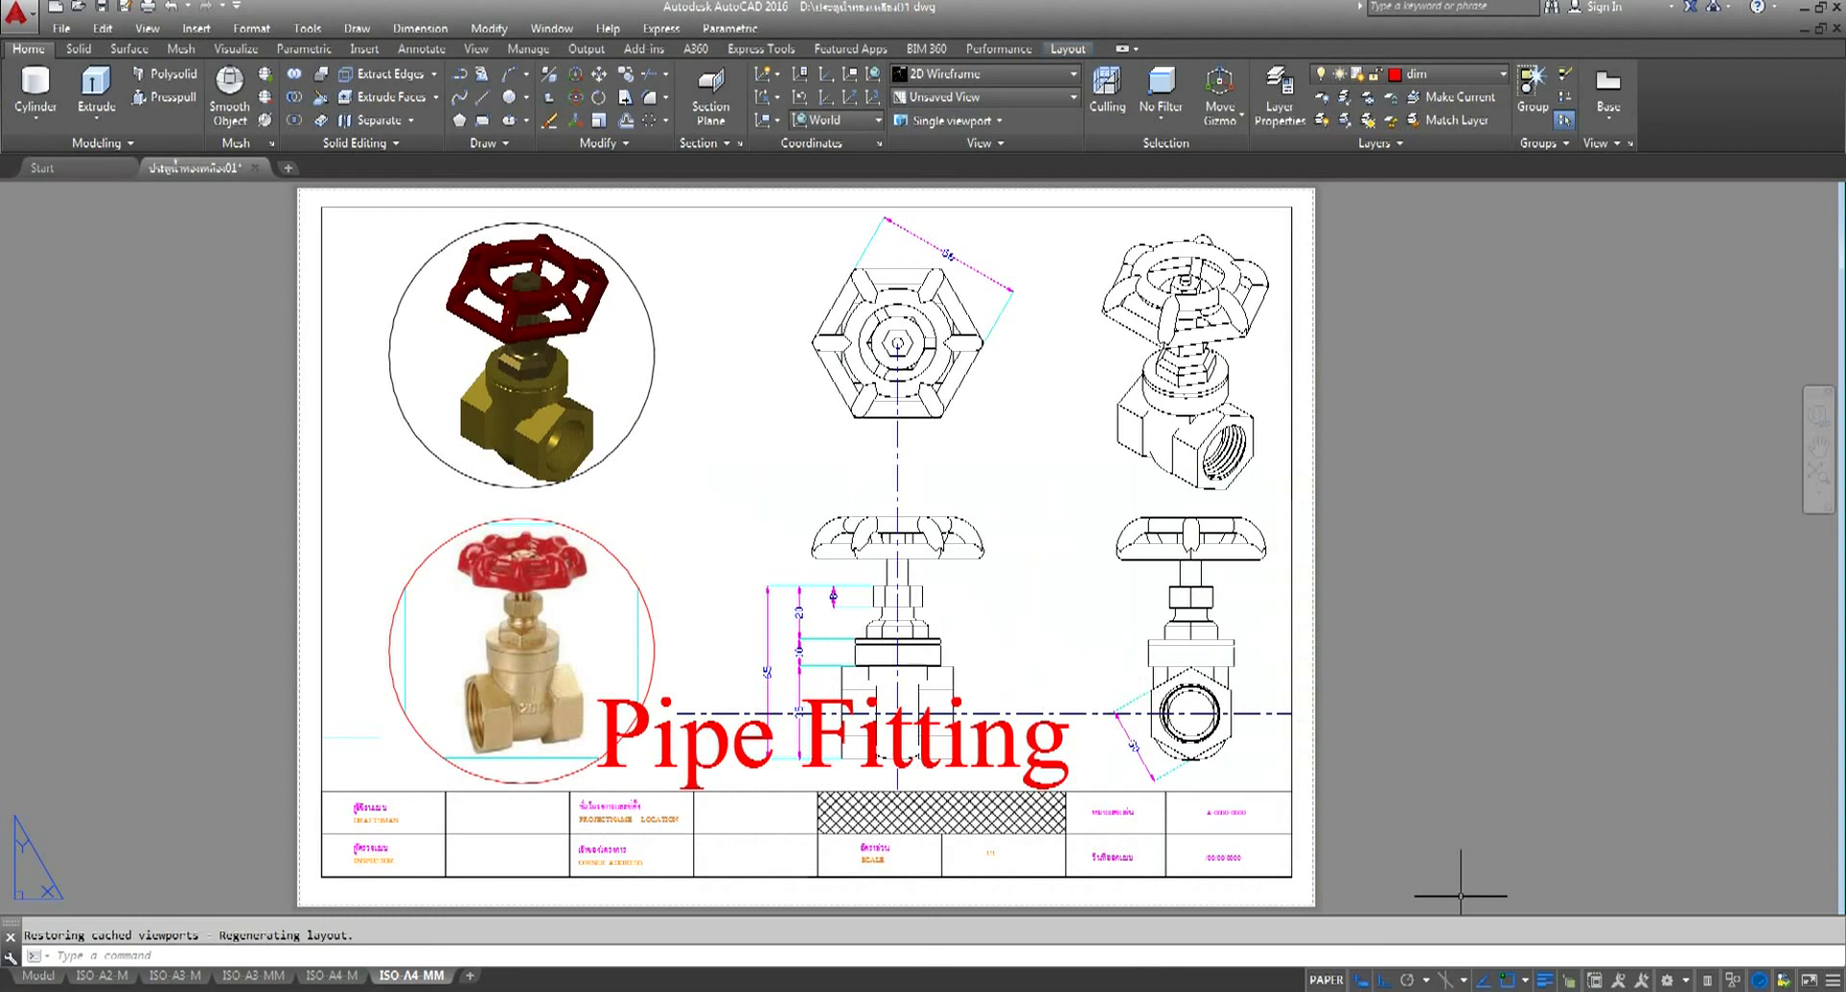
pyautogui.click(621, 618)
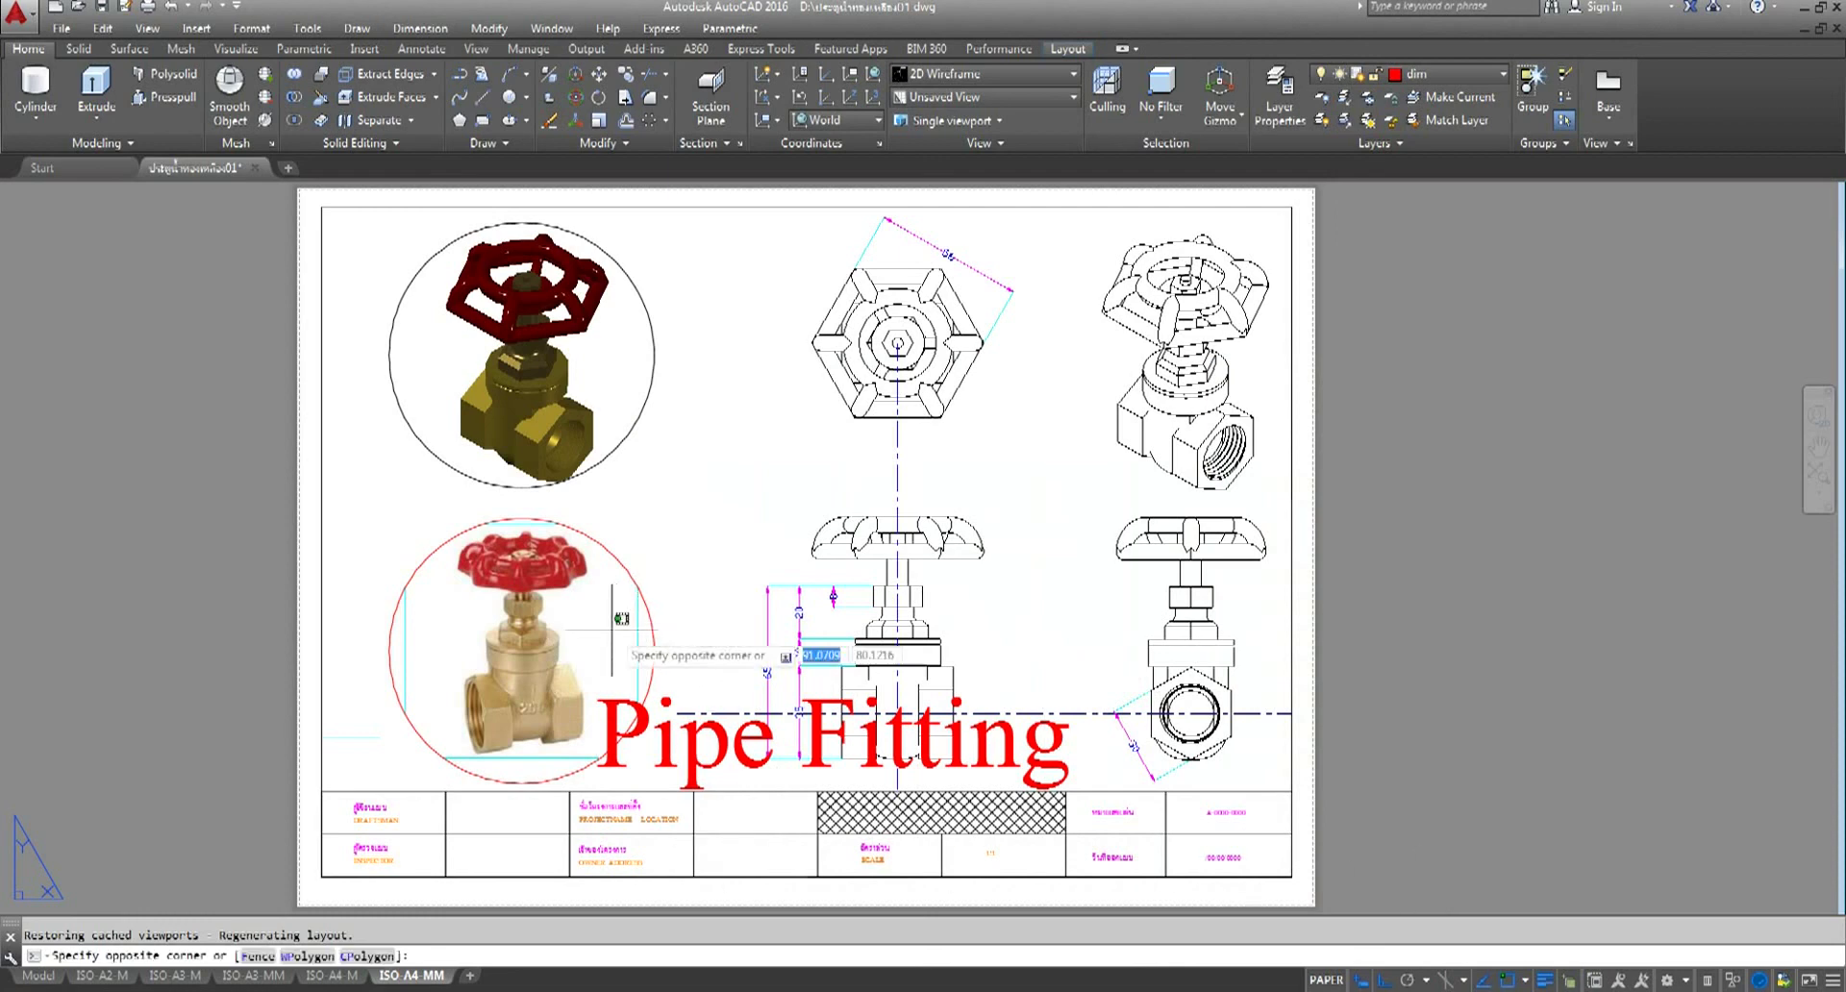
pyautogui.doubleClick(621, 618)
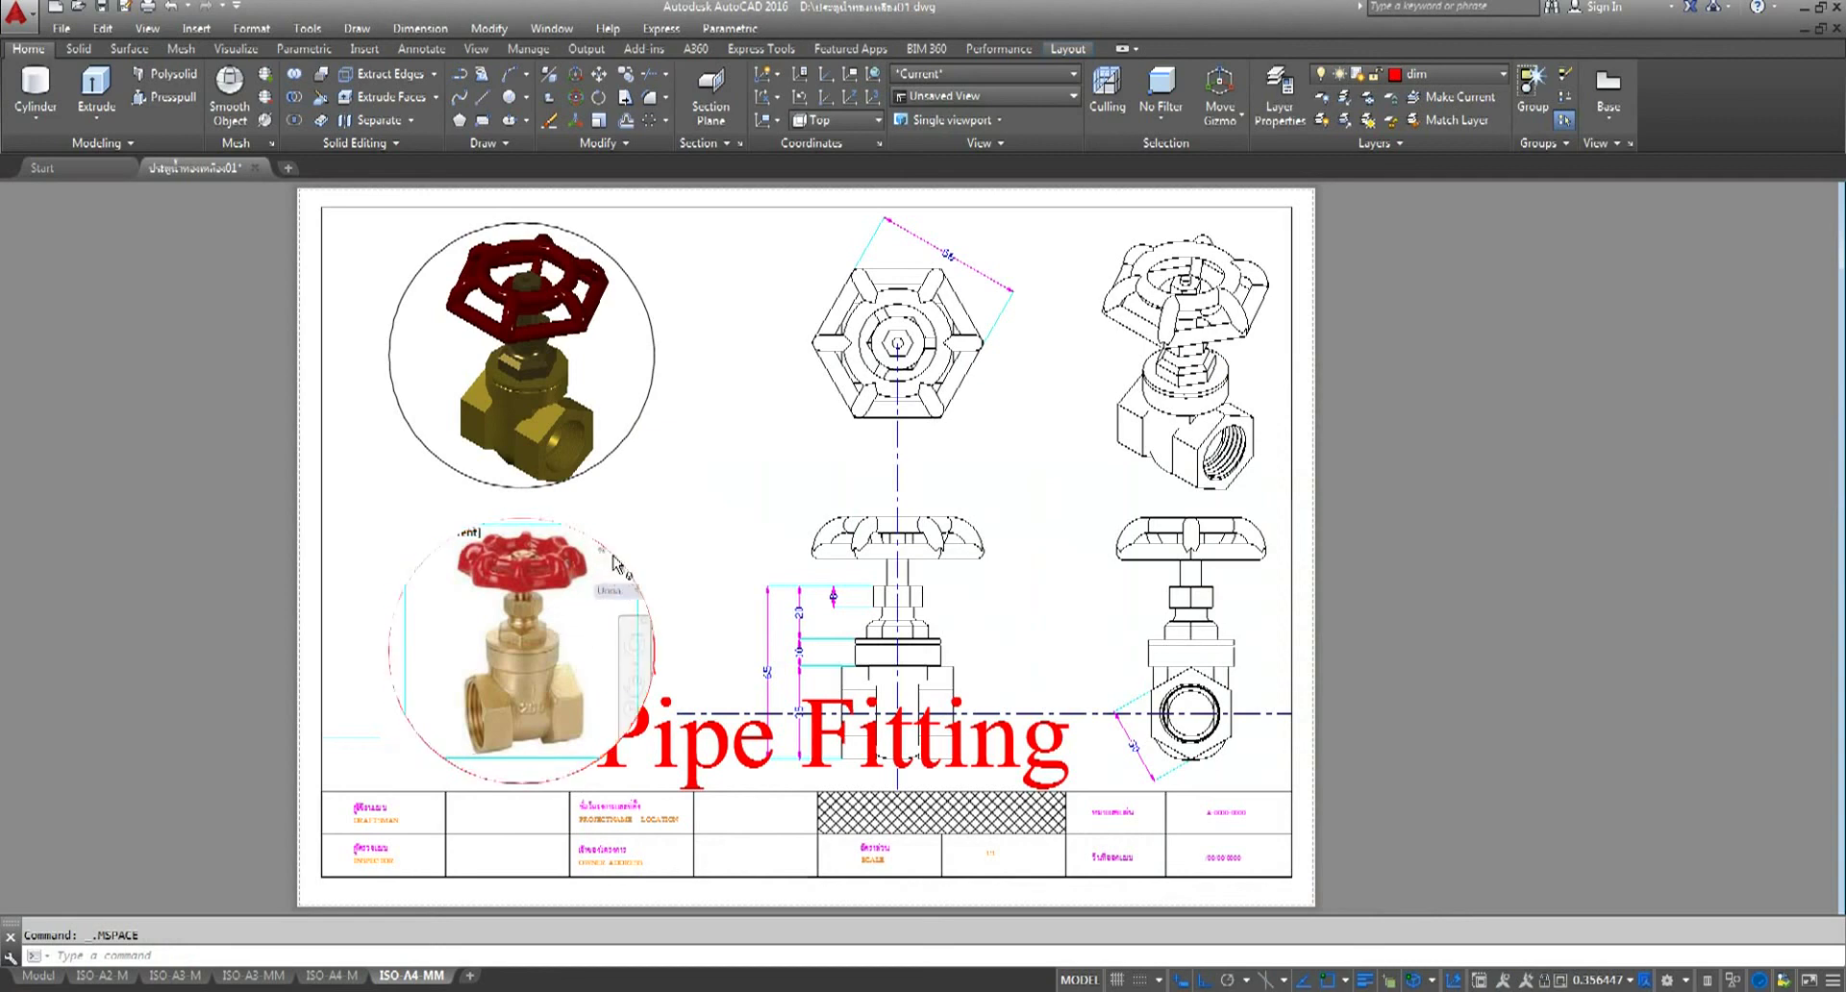
pyautogui.doubleClick(1484, 754)
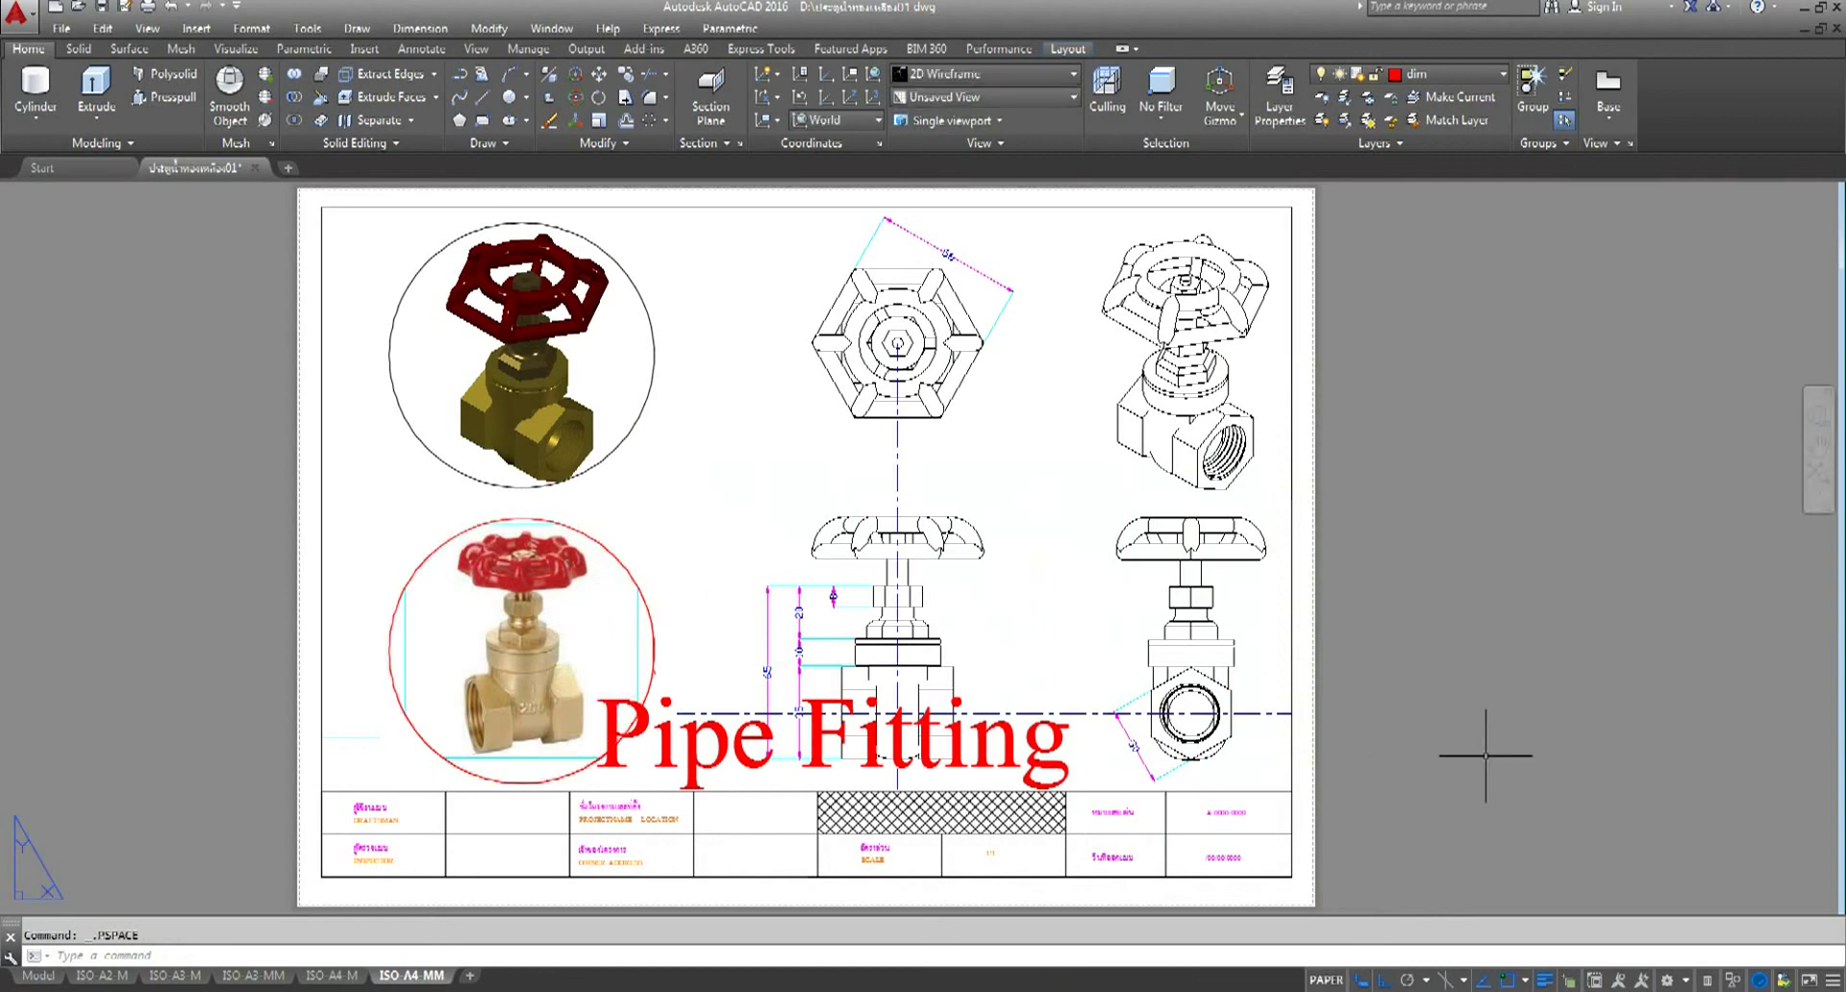
pyautogui.click(604, 551)
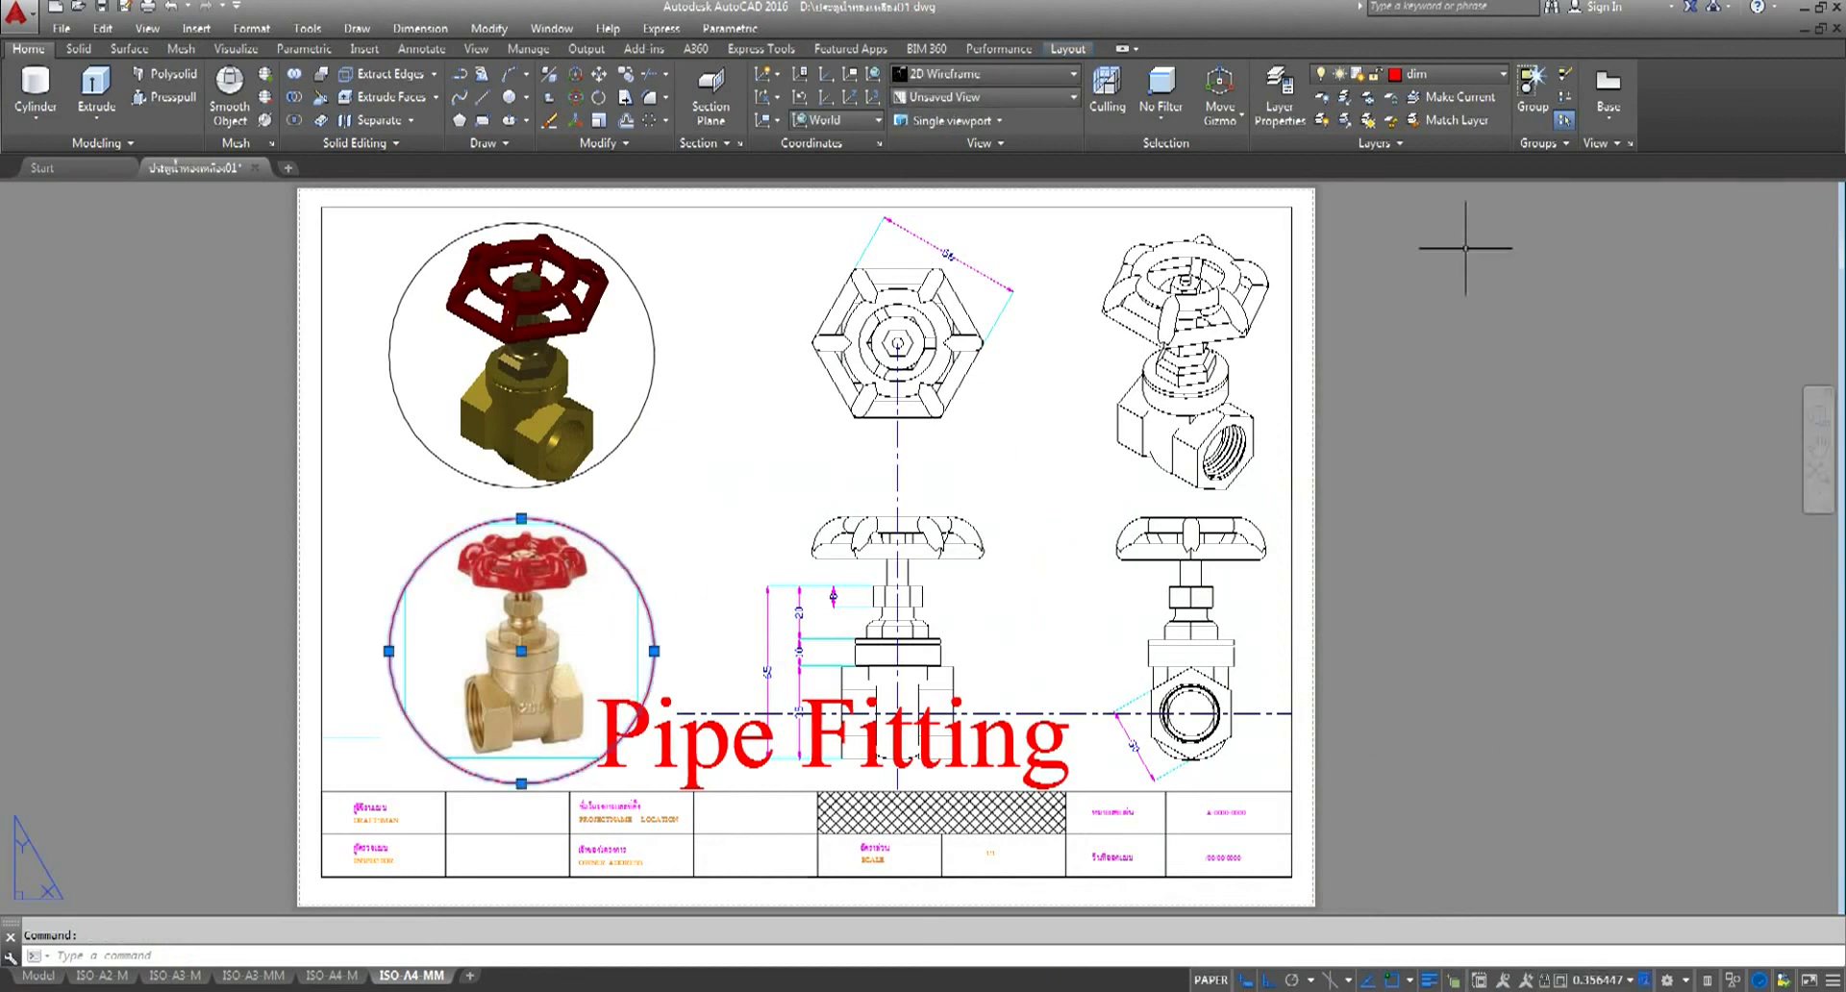
# - Assign the lower circular viewport to the Viewports layer so its outline turns dark
pyautogui.click(1502, 75)
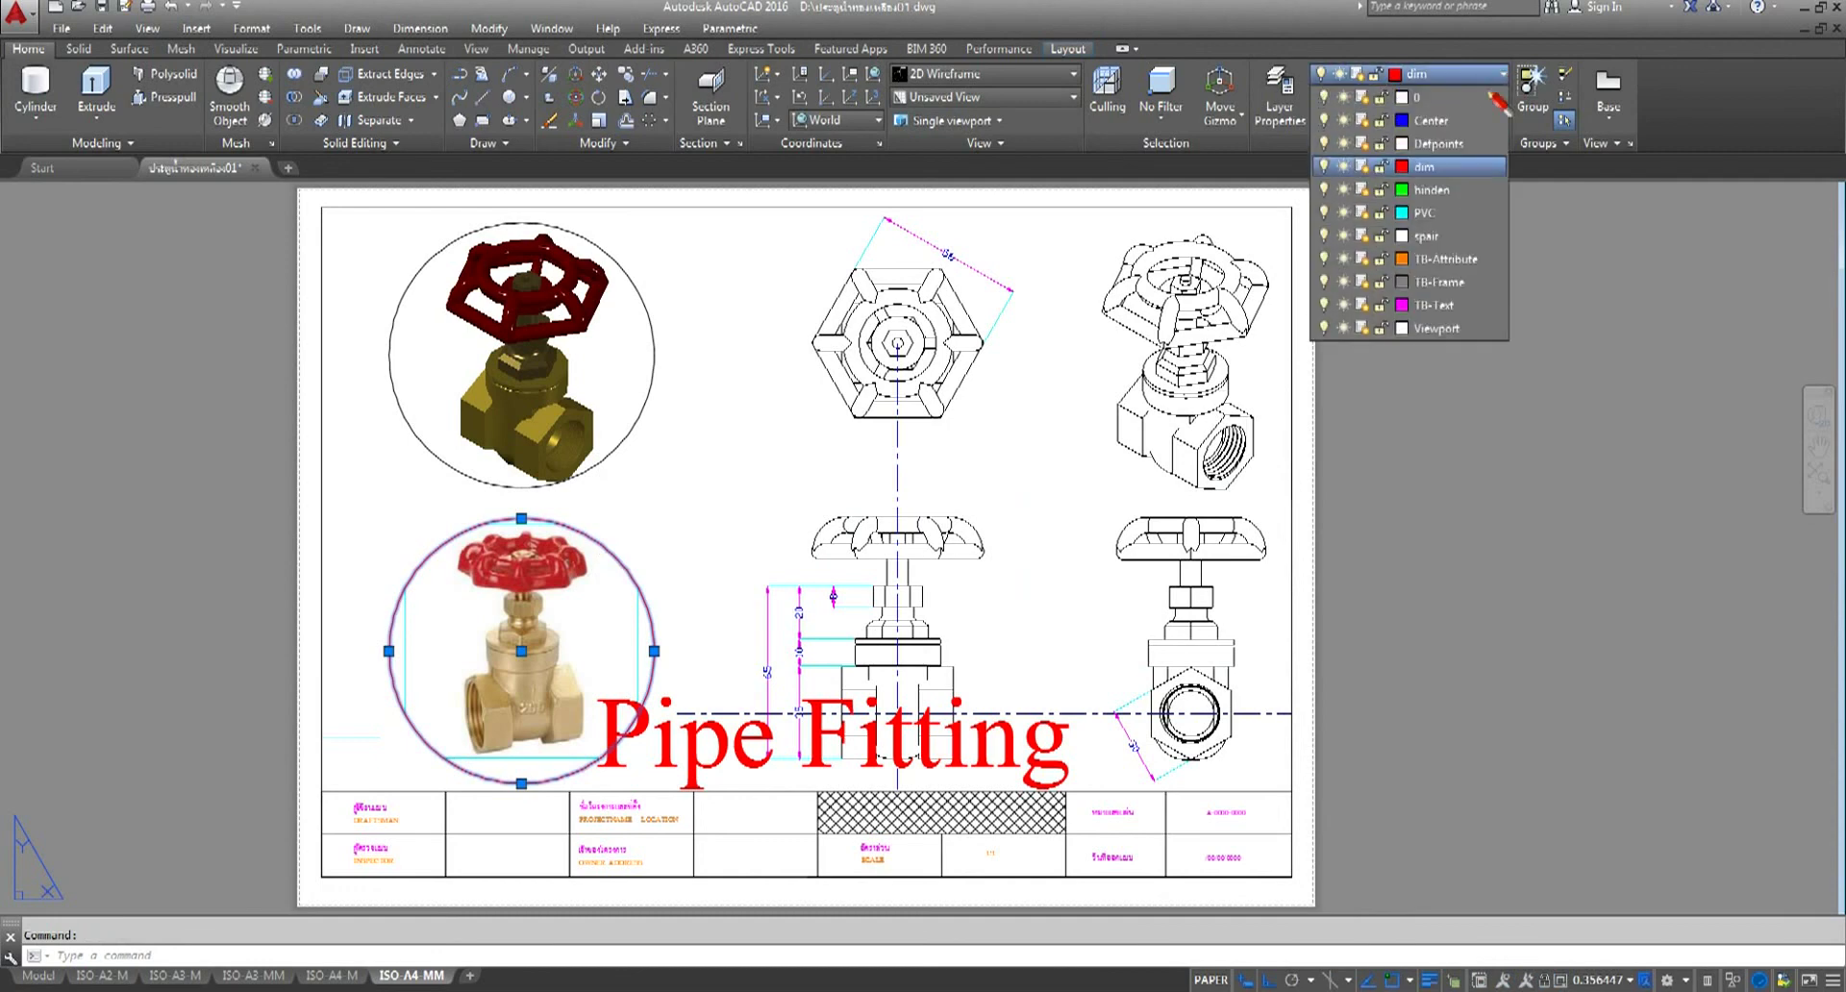
pyautogui.click(1457, 329)
pyautogui.press('Escape')
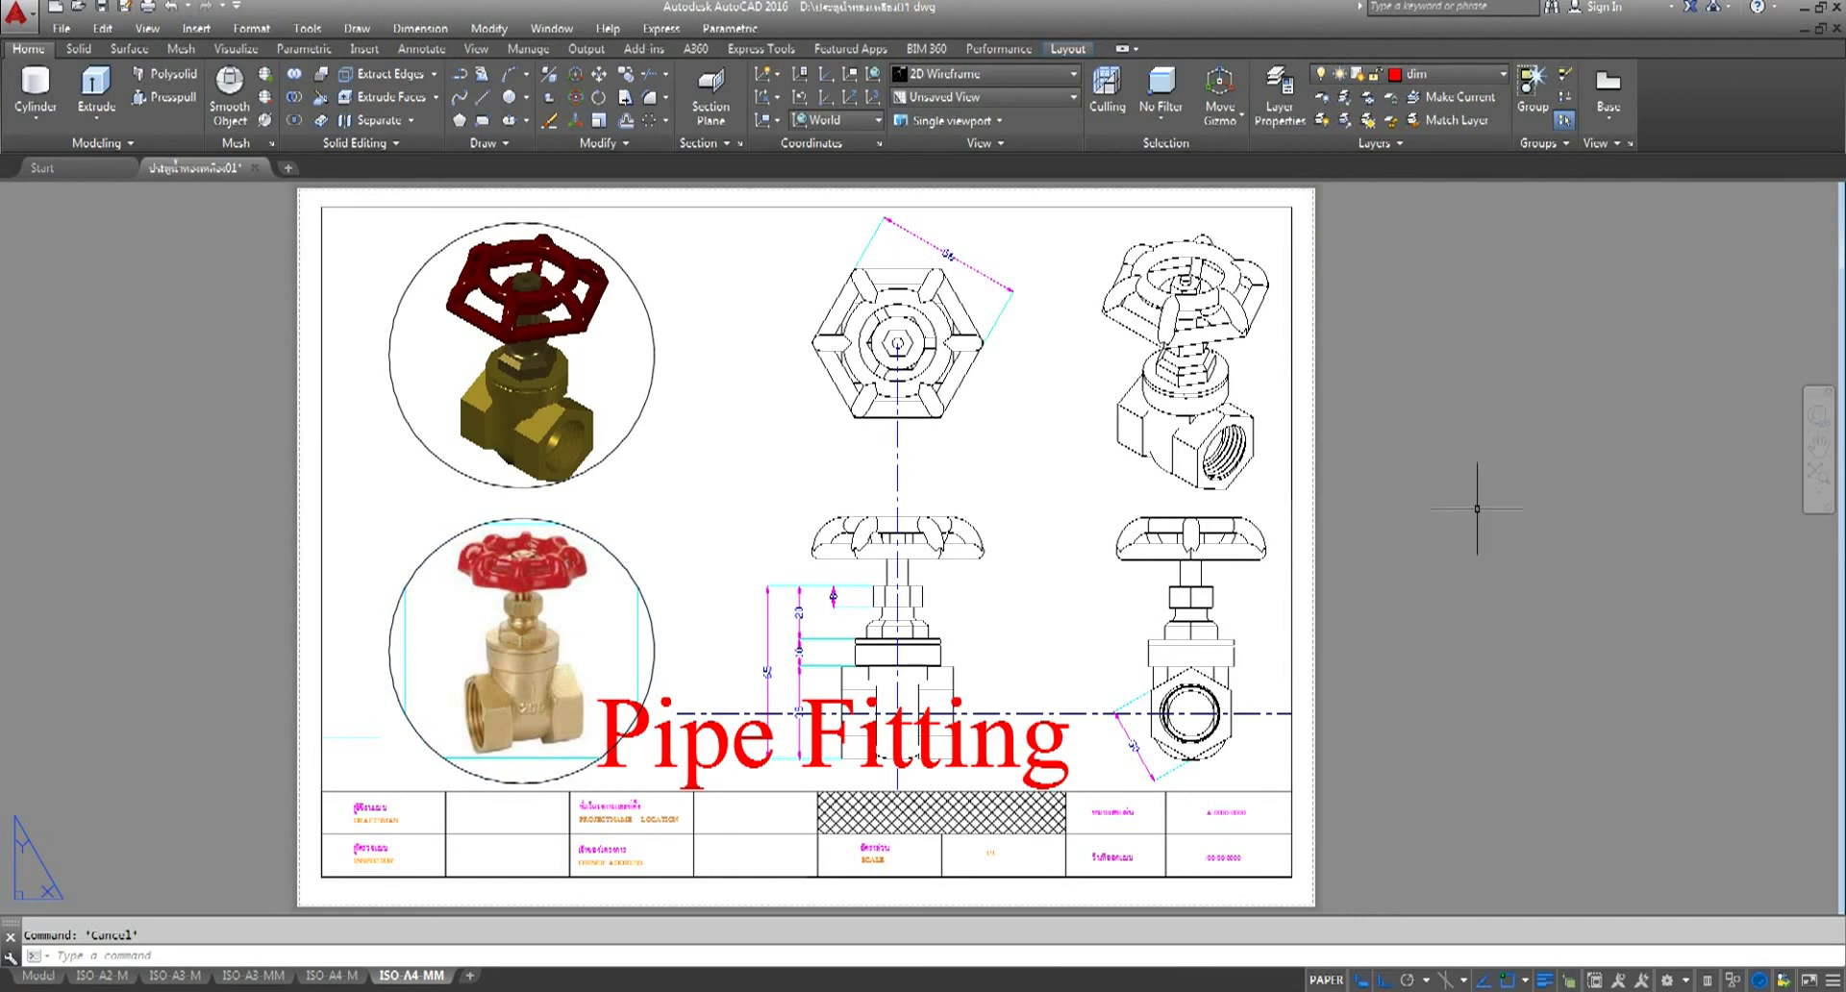
pyautogui.moveTo(908, 404); pyautogui.dragTo(883, 442, button='middle')
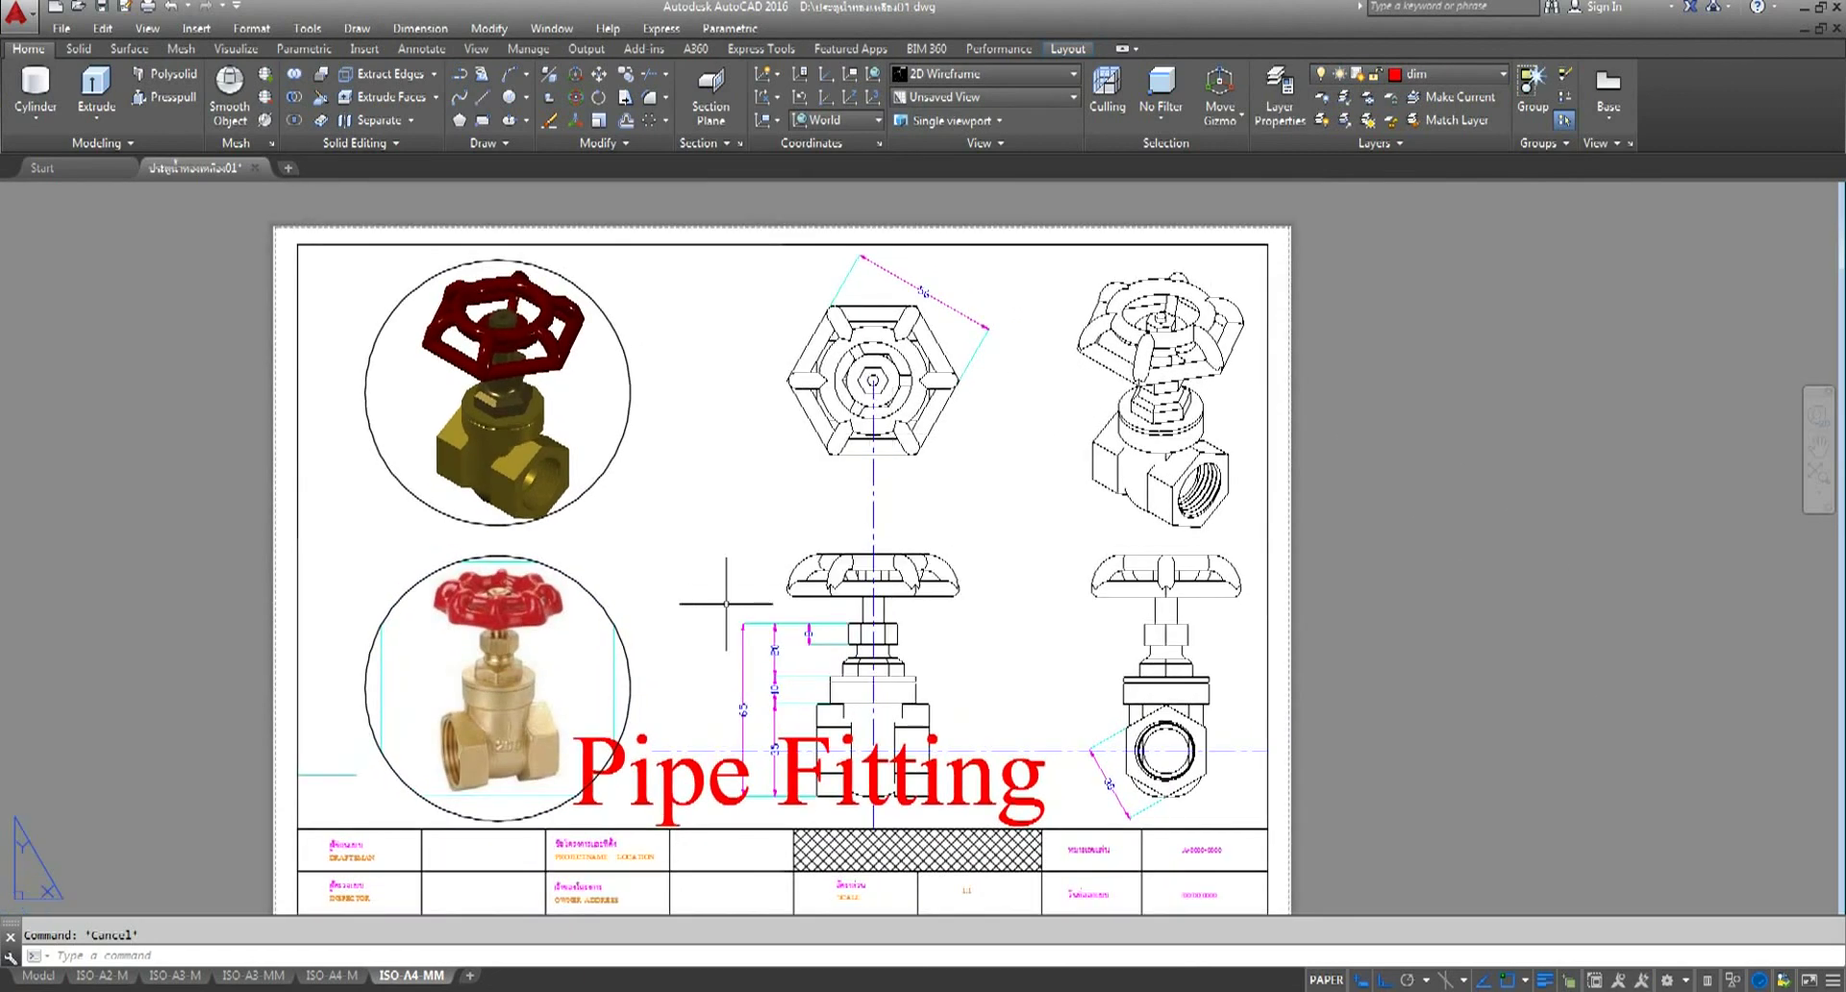
pyautogui.click(41, 977)
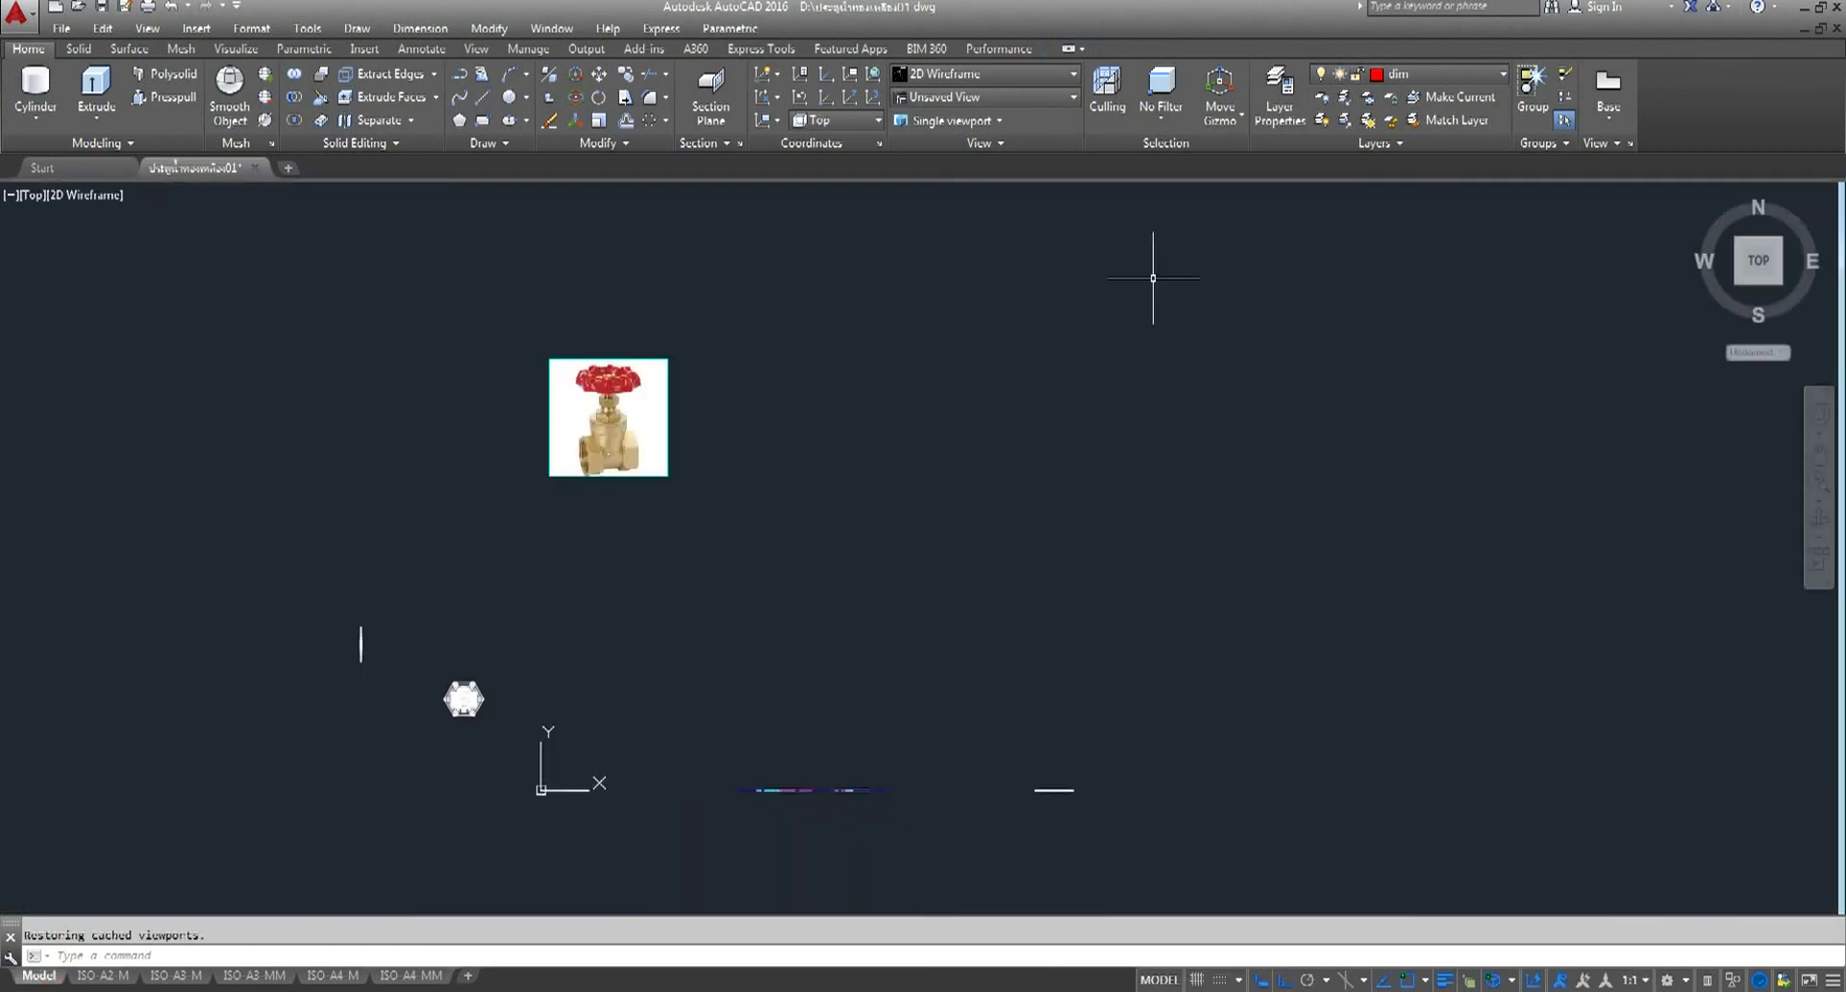
pyautogui.click(436, 976)
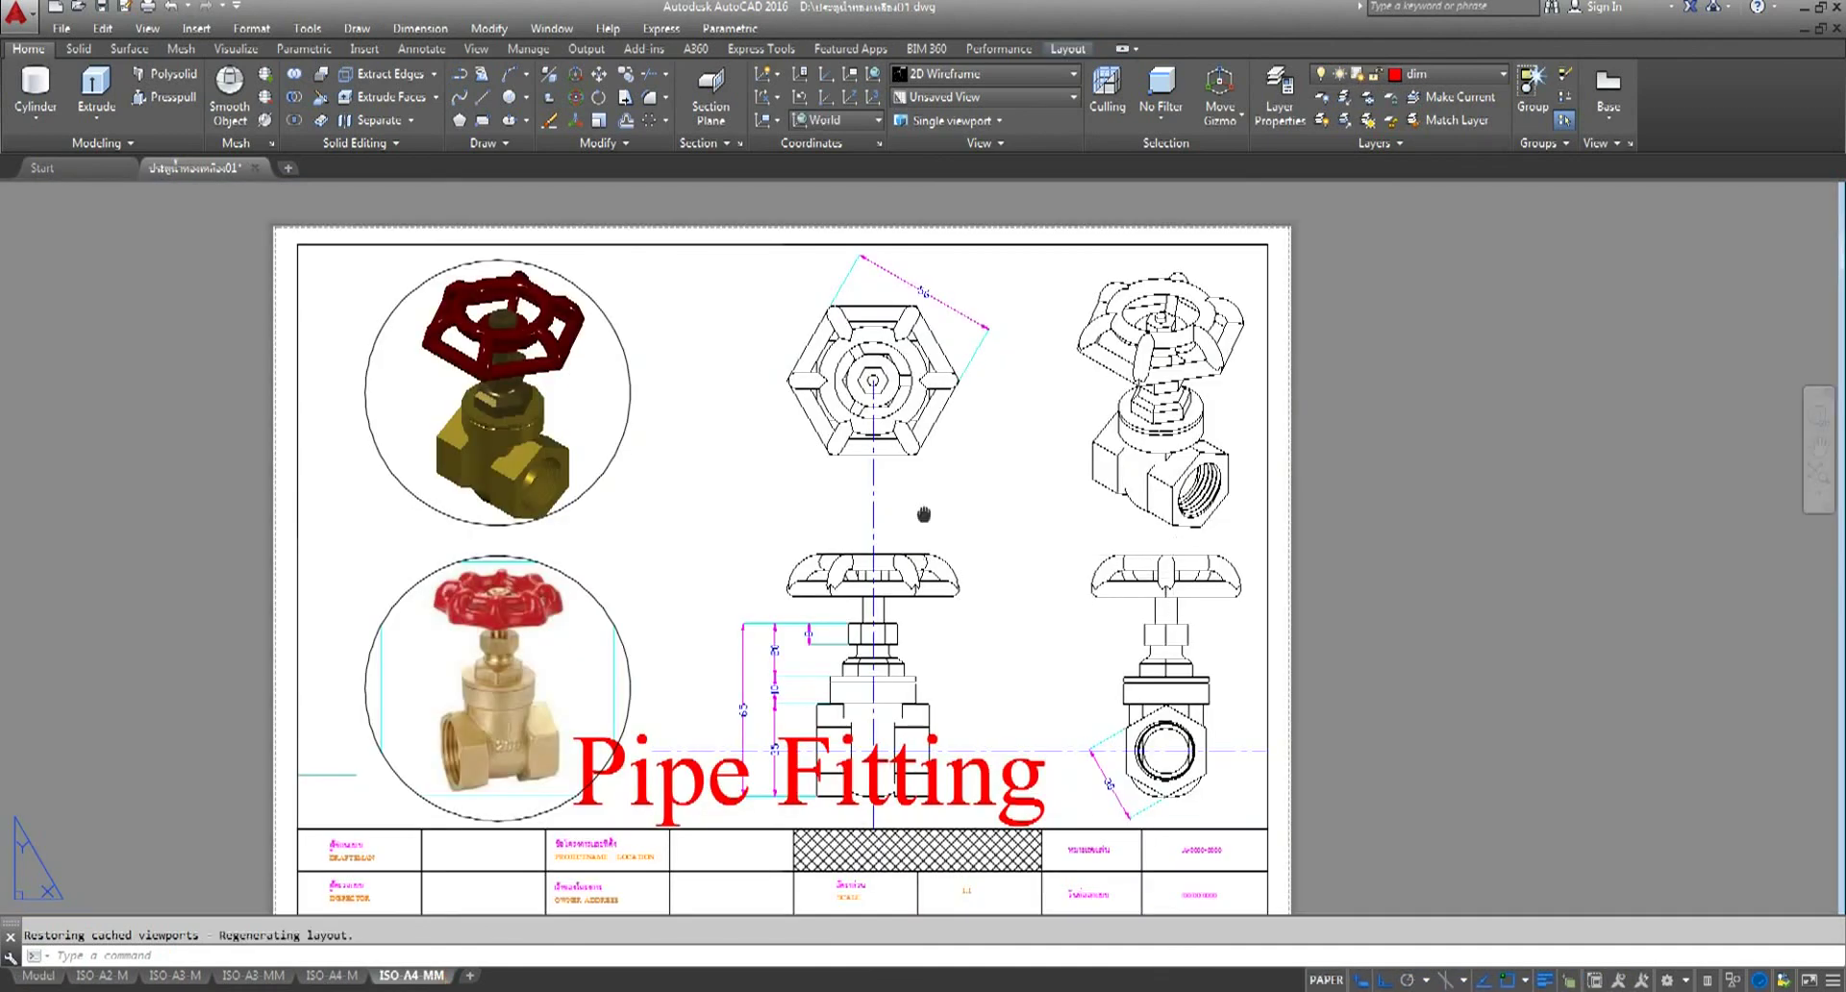